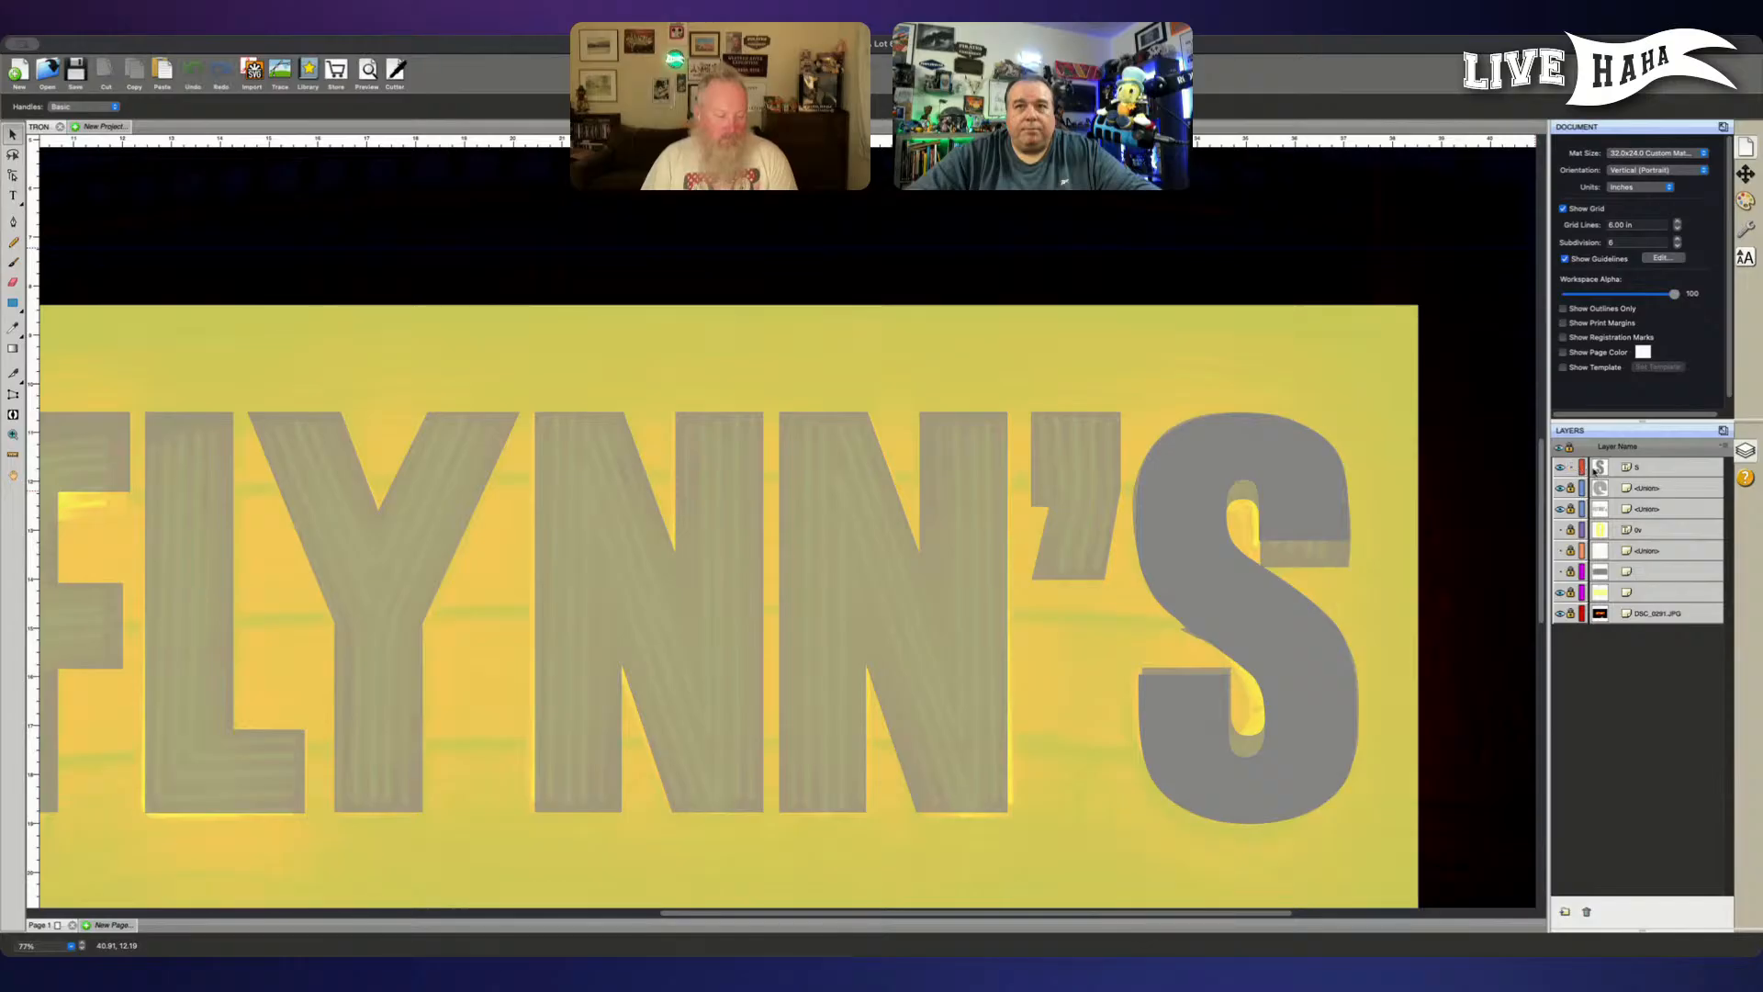
- Convert the S text to outlines and move its path out of the S group as a standalone layer
{"action": "left_click", "coordinate": [1639, 468]}
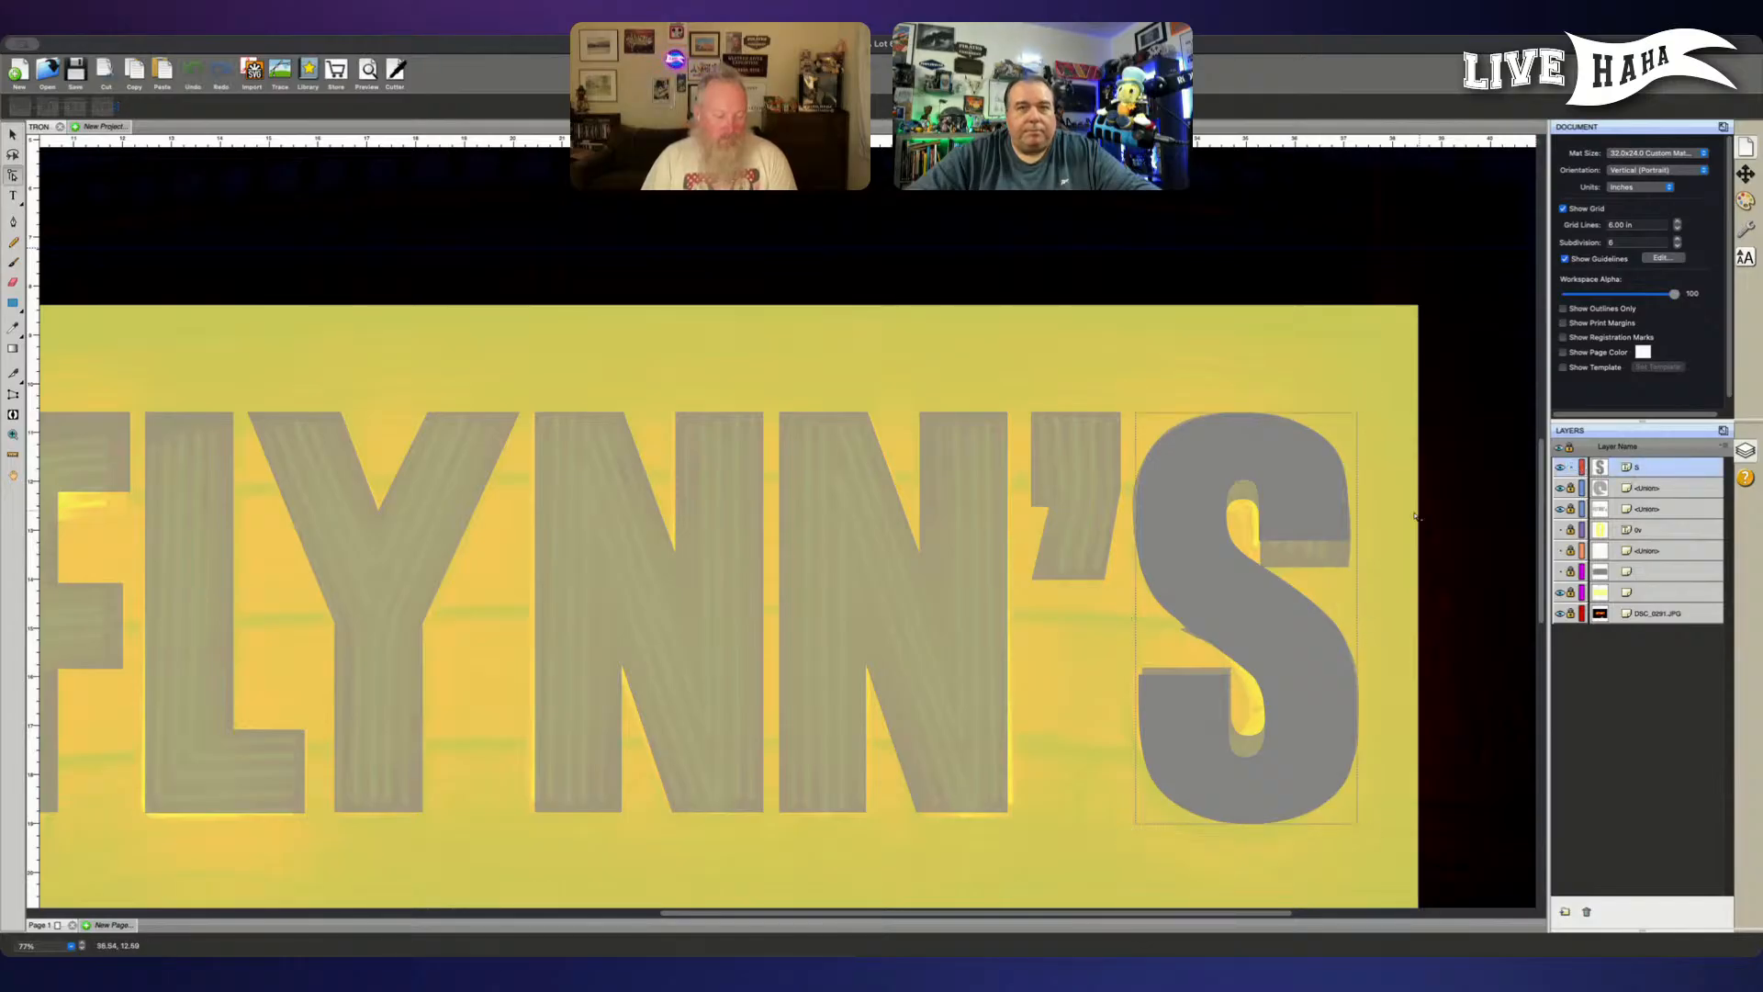
{"action": "left_click_drag", "start_coordinate": [1118, 662], "coordinate": [1232, 689]}
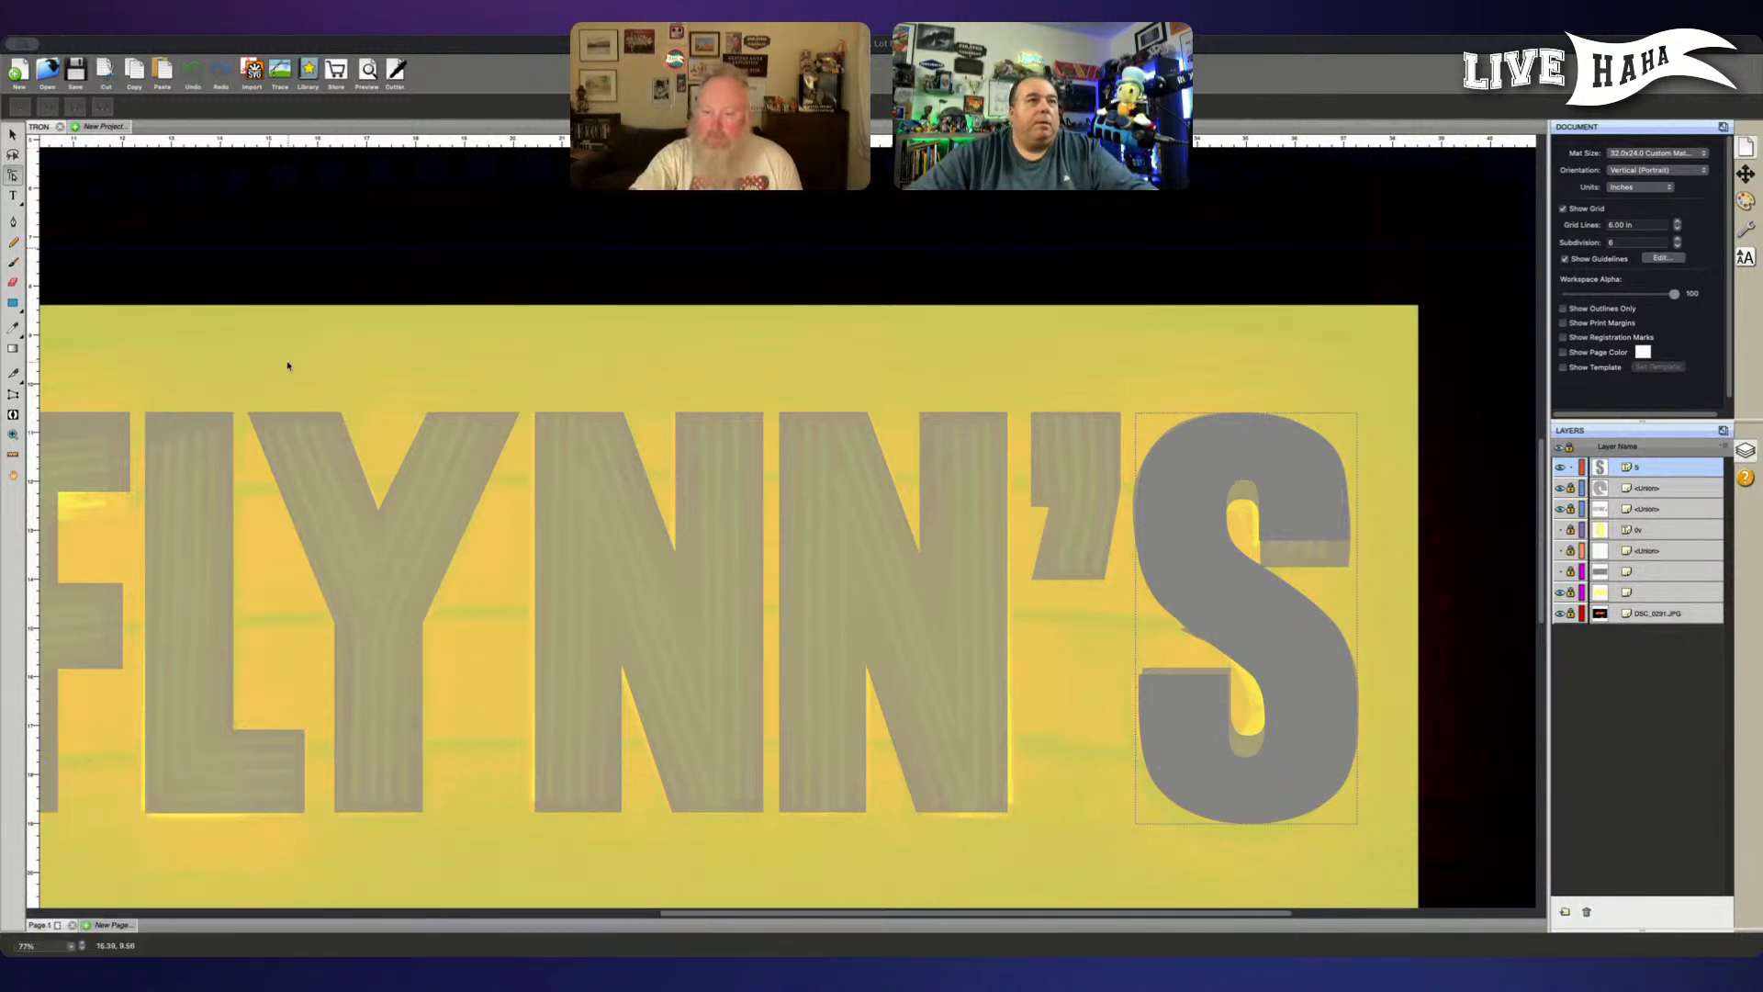
{"action": "key", "text": "v"}
{"action": "left_click", "coordinate": [1243, 460]}
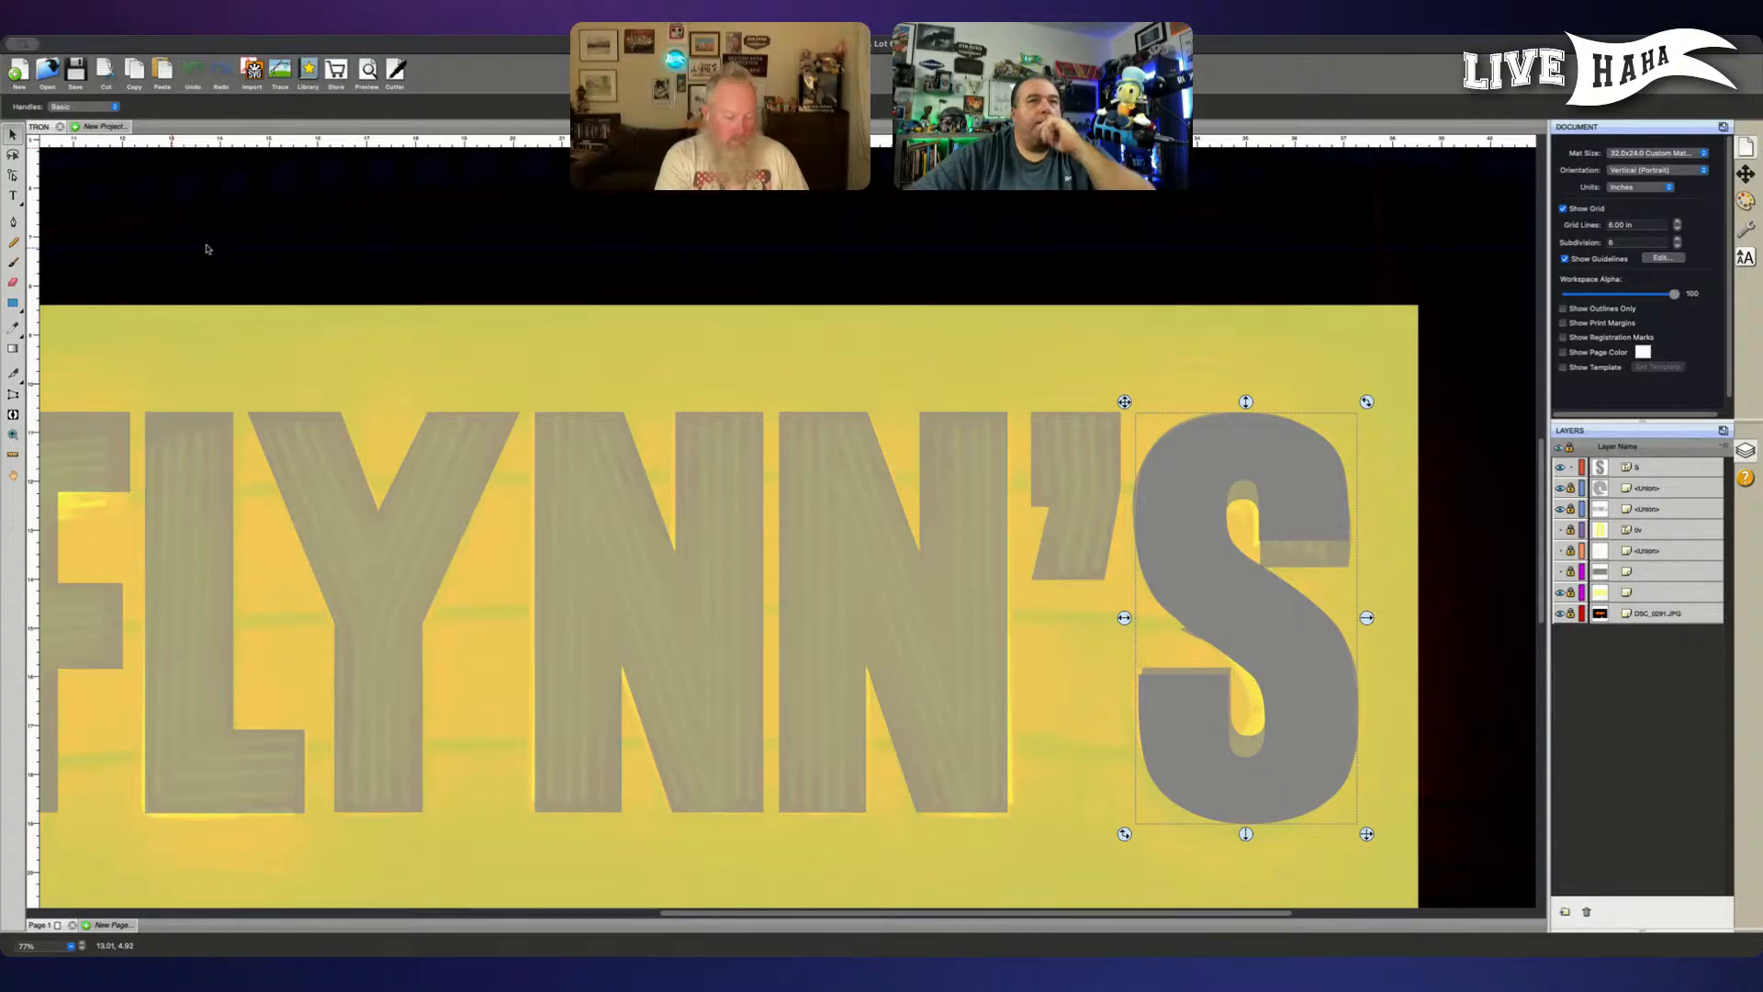
{"action": "left_click", "coordinate": [208, 250]}
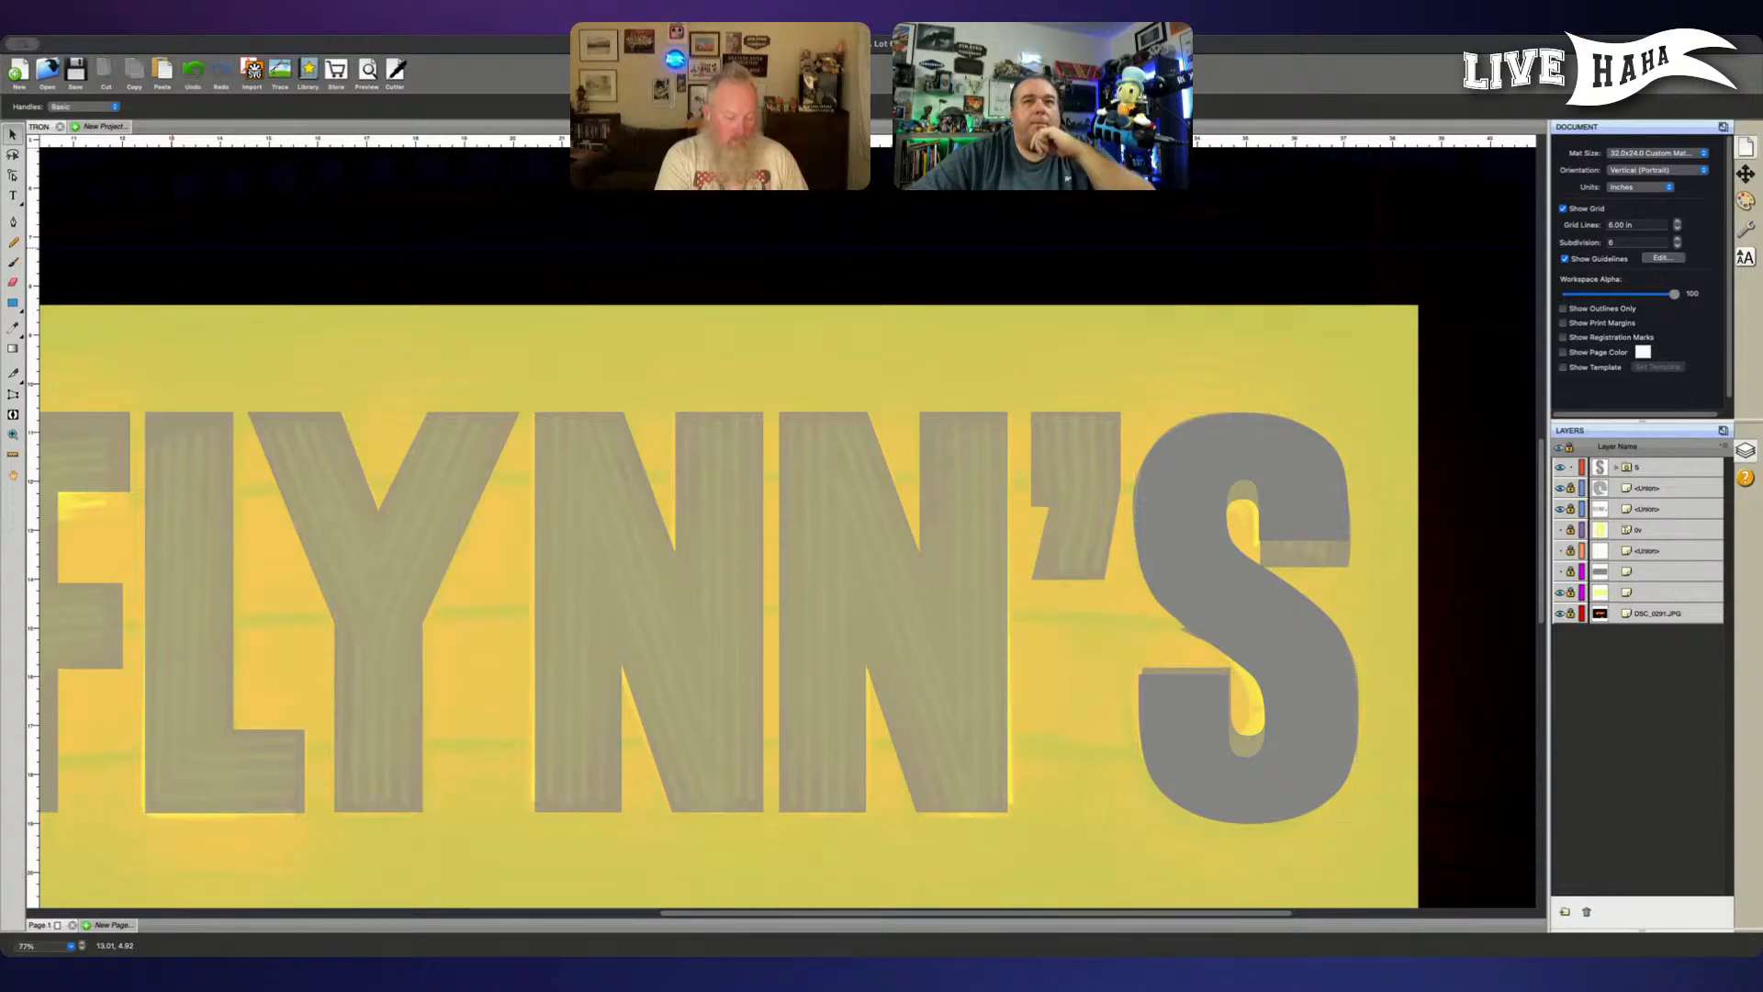
{"action": "left_click", "coordinate": [1618, 467]}
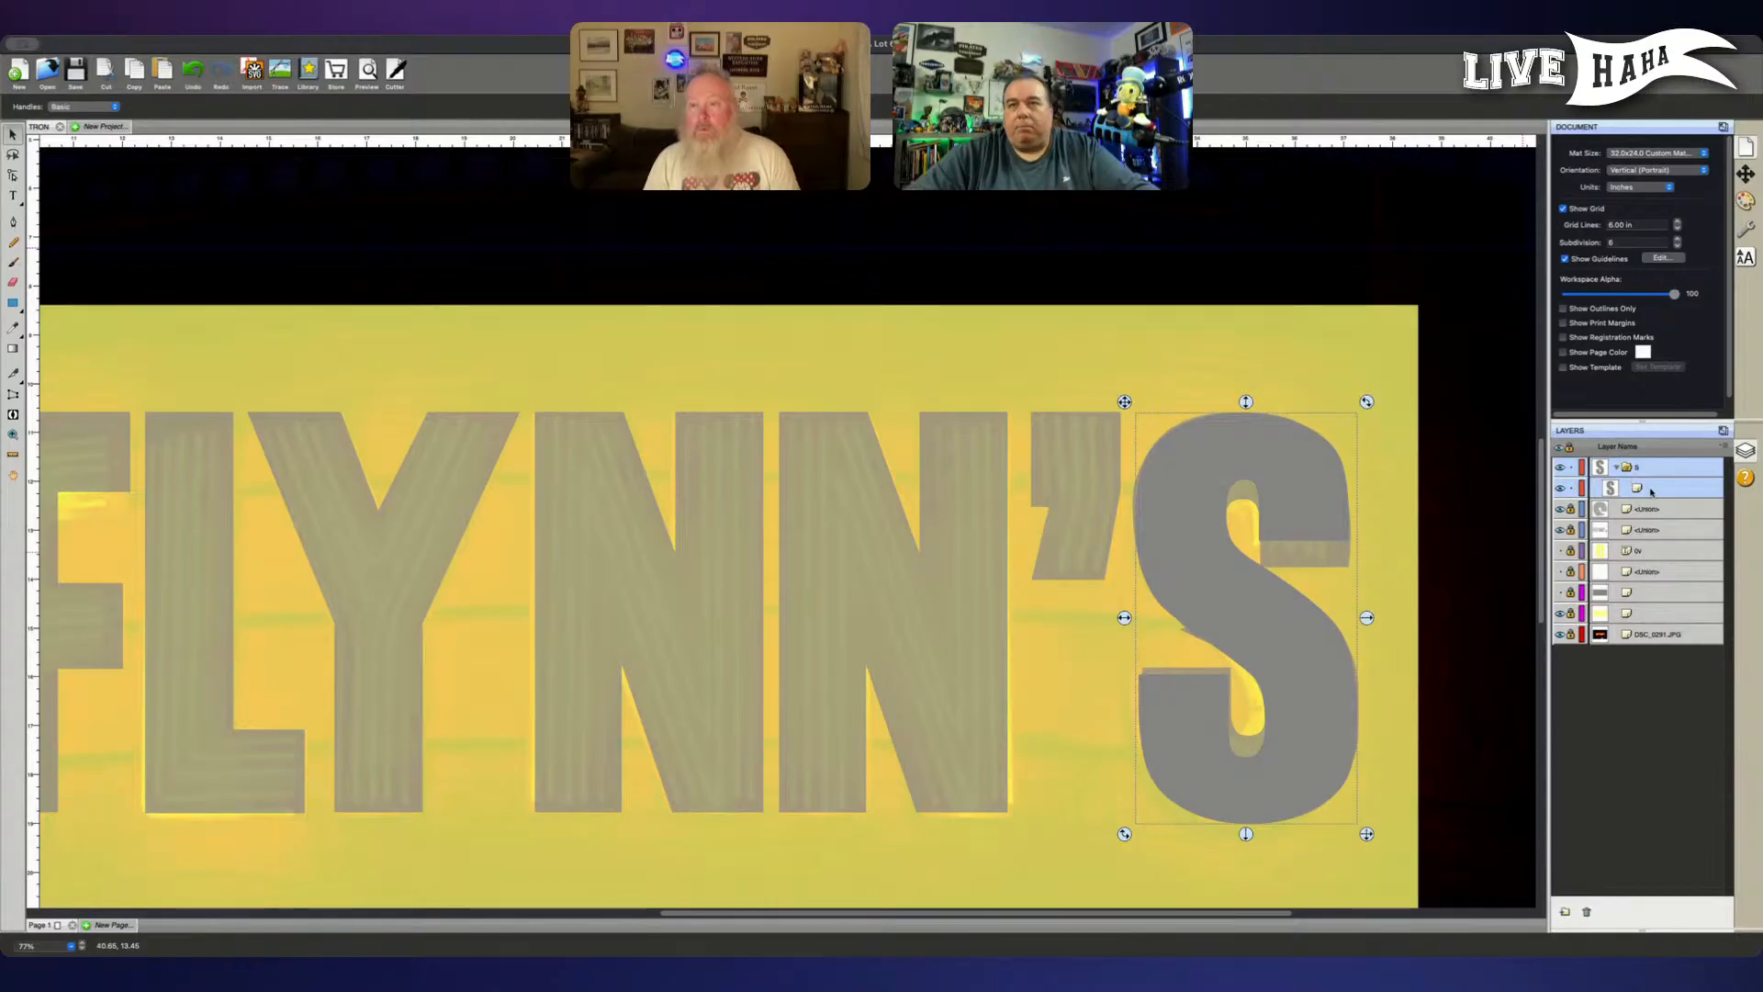
{"action": "left_click_drag", "start_coordinate": [1649, 492], "coordinate": [1652, 468]}
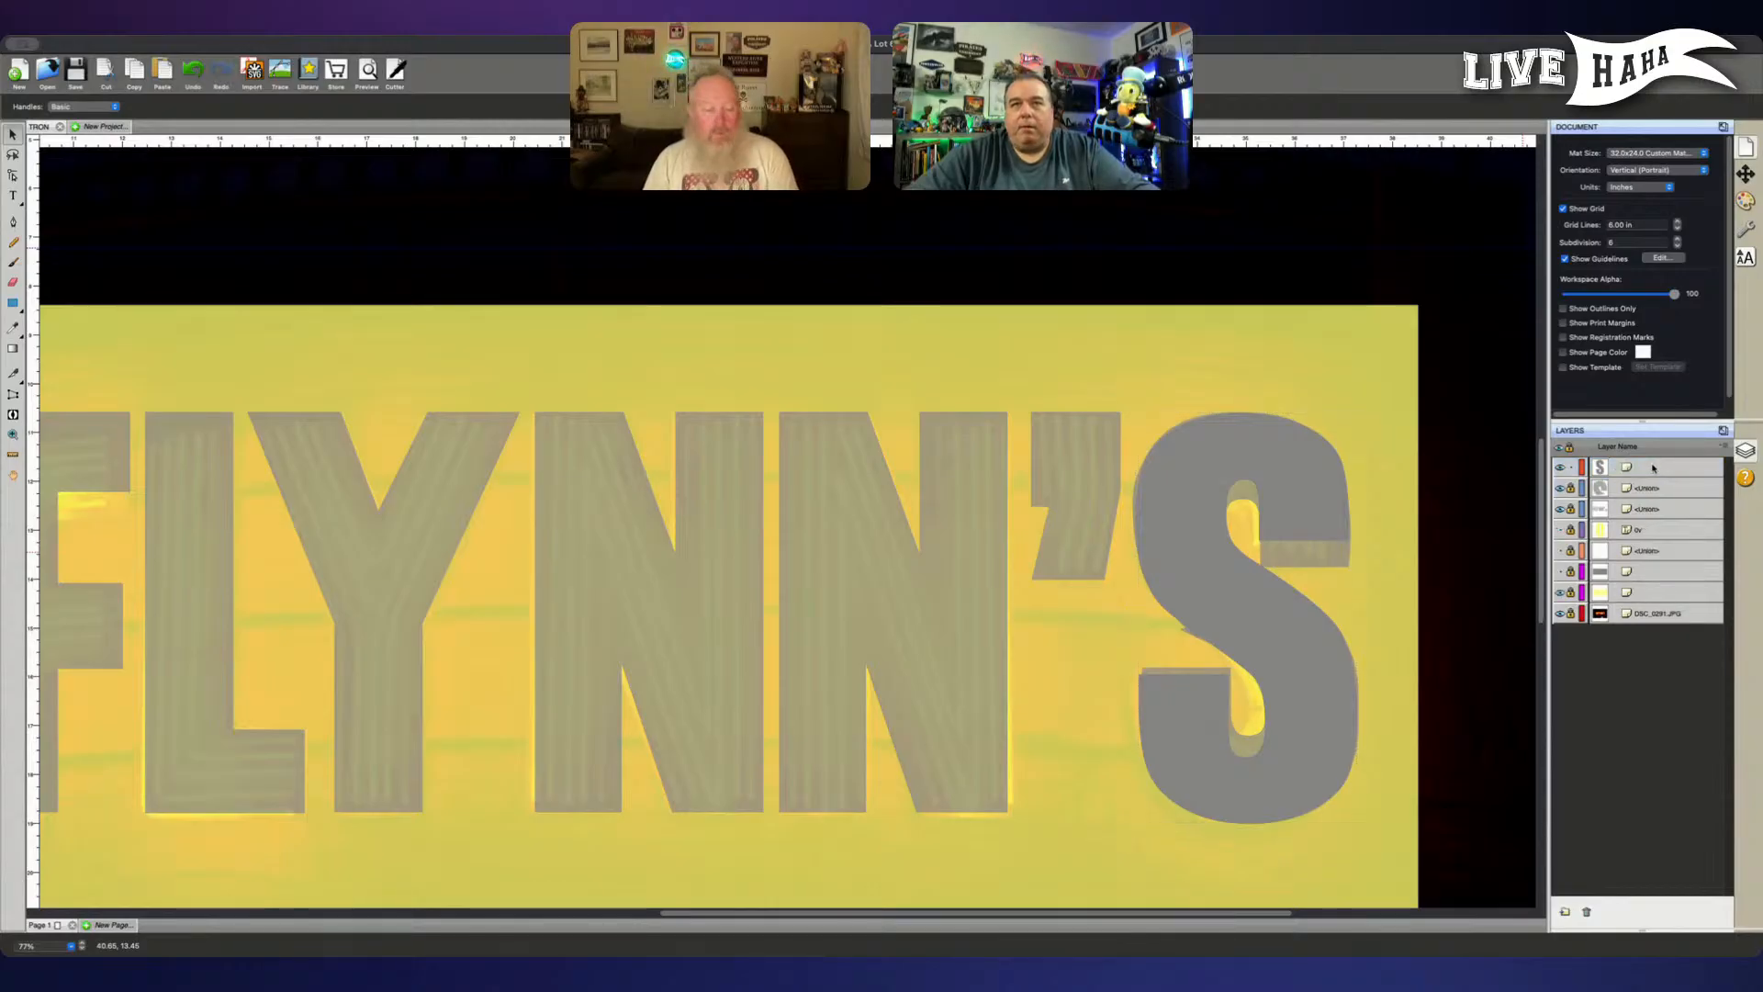
{"action": "left_click", "coordinate": [1653, 468]}
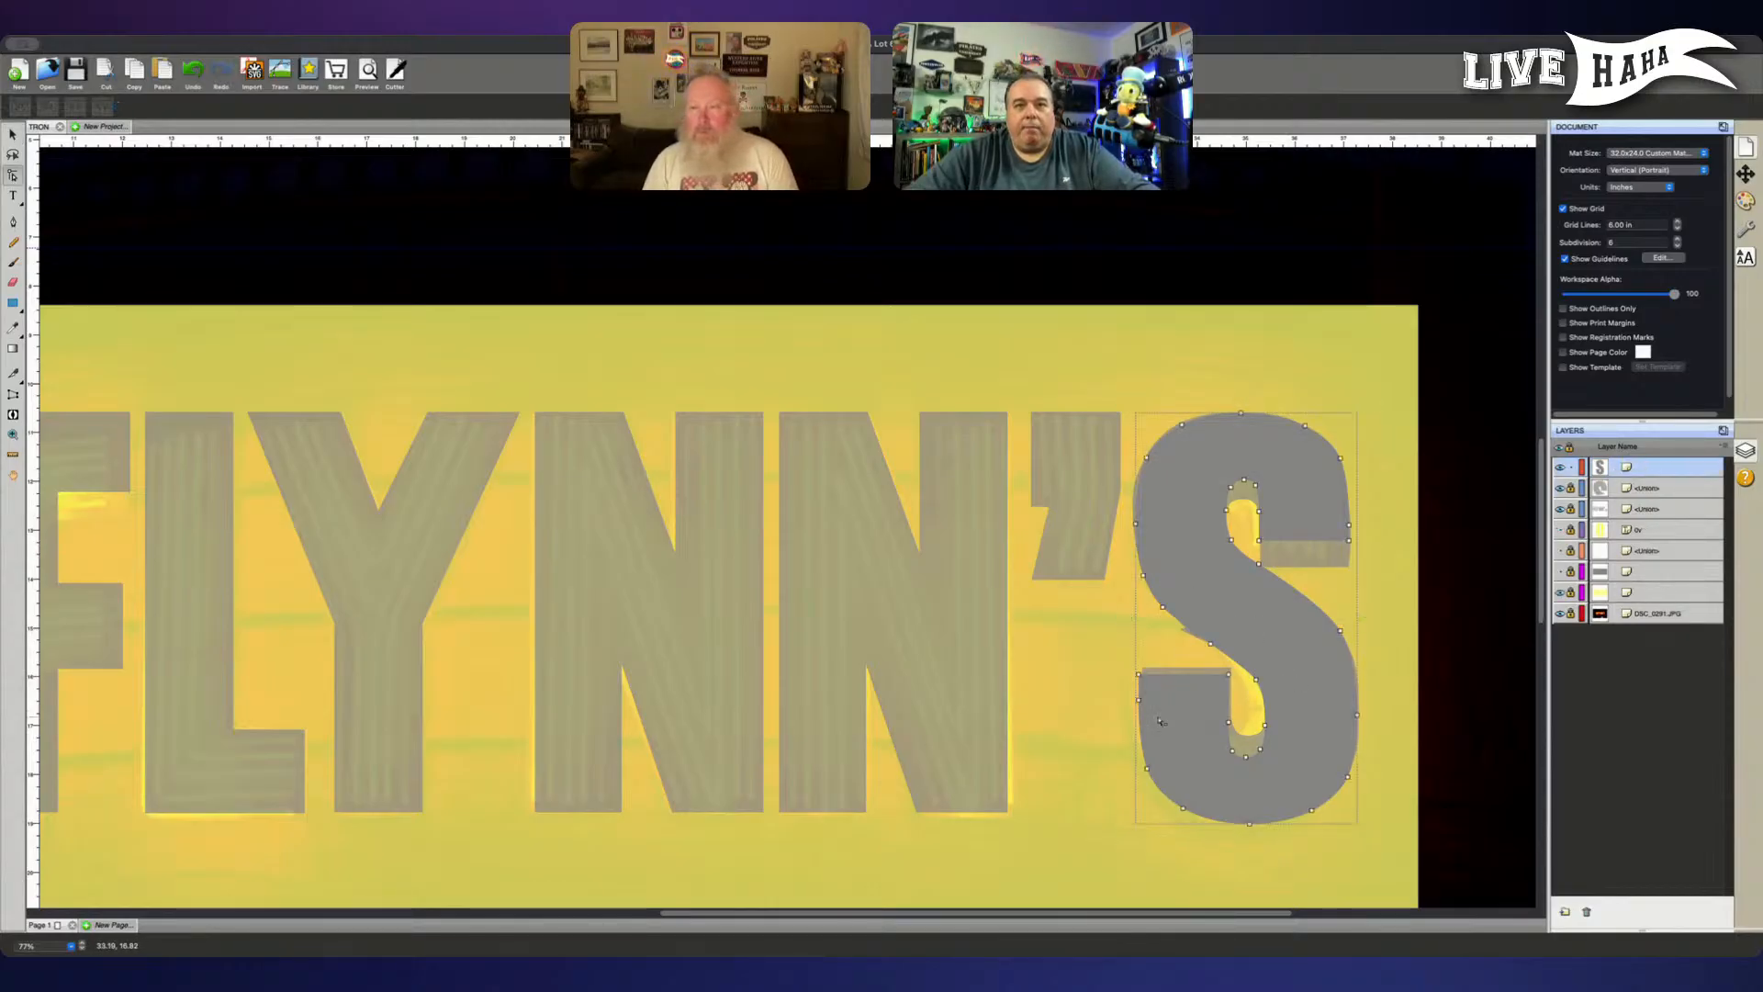
- Align the two corner points on the upper edge of the S's lower hook with the traced lettering beneath
{"action": "left_click_drag", "start_coordinate": [1117, 668], "coordinate": [1243, 694]}
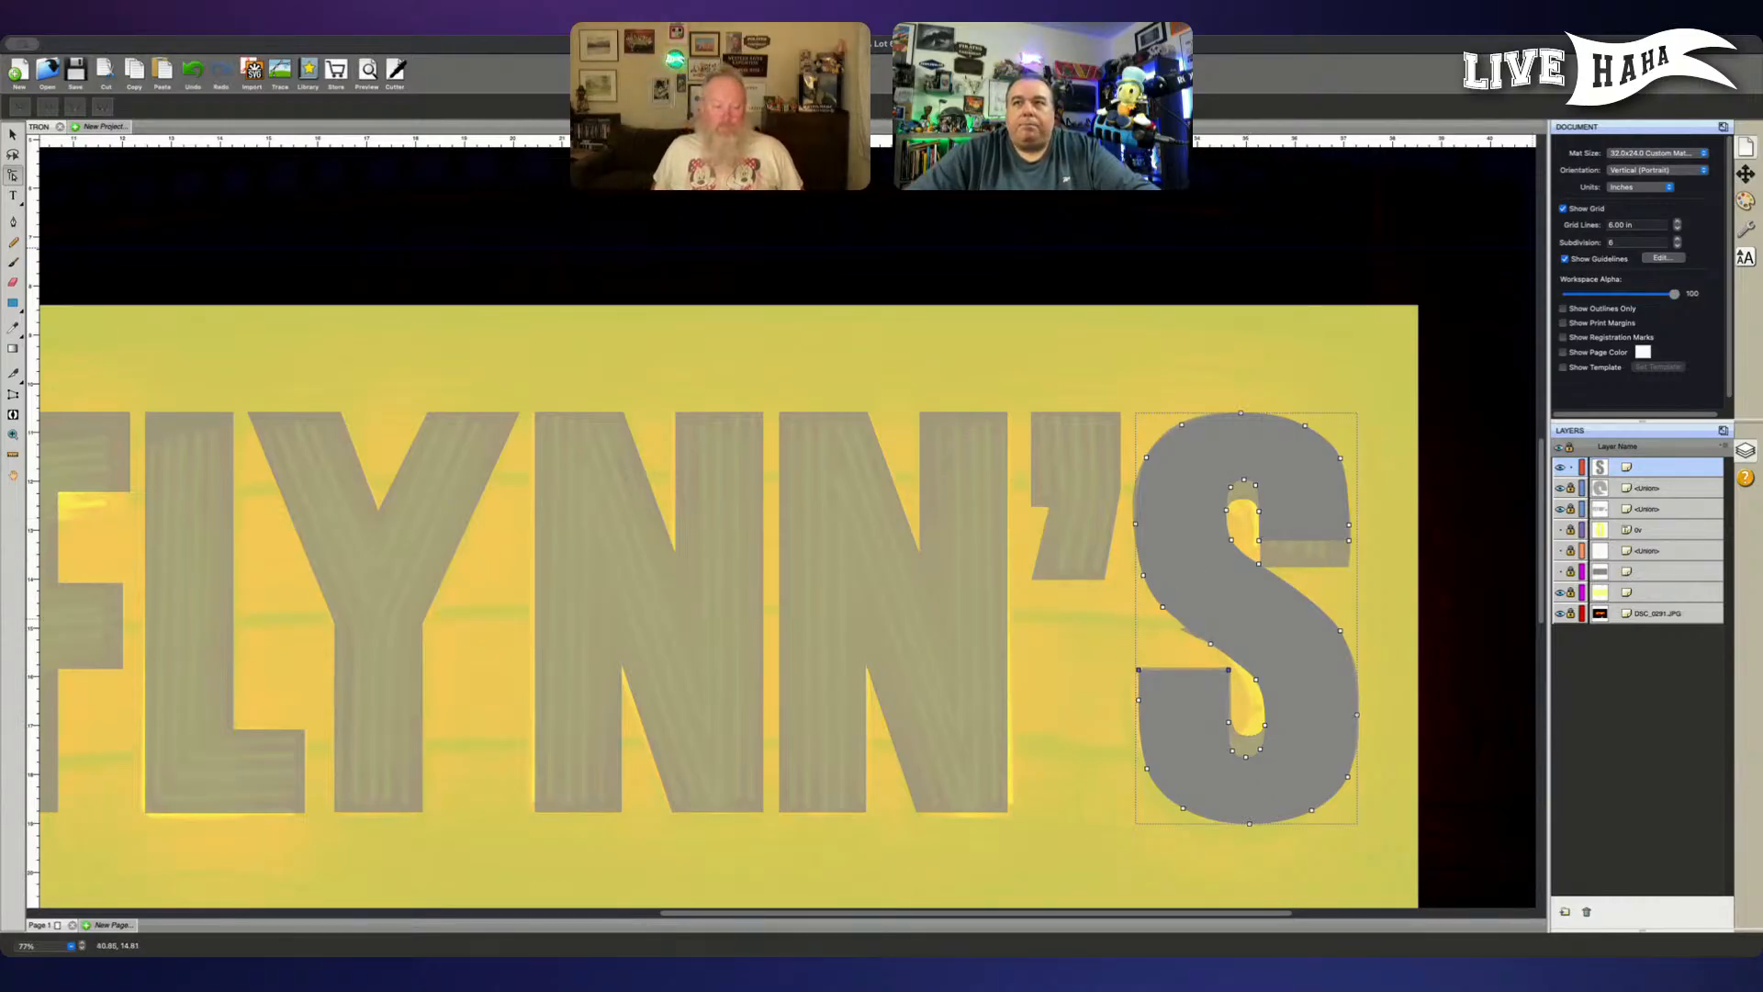
{"action": "left_click", "coordinate": [1132, 629]}
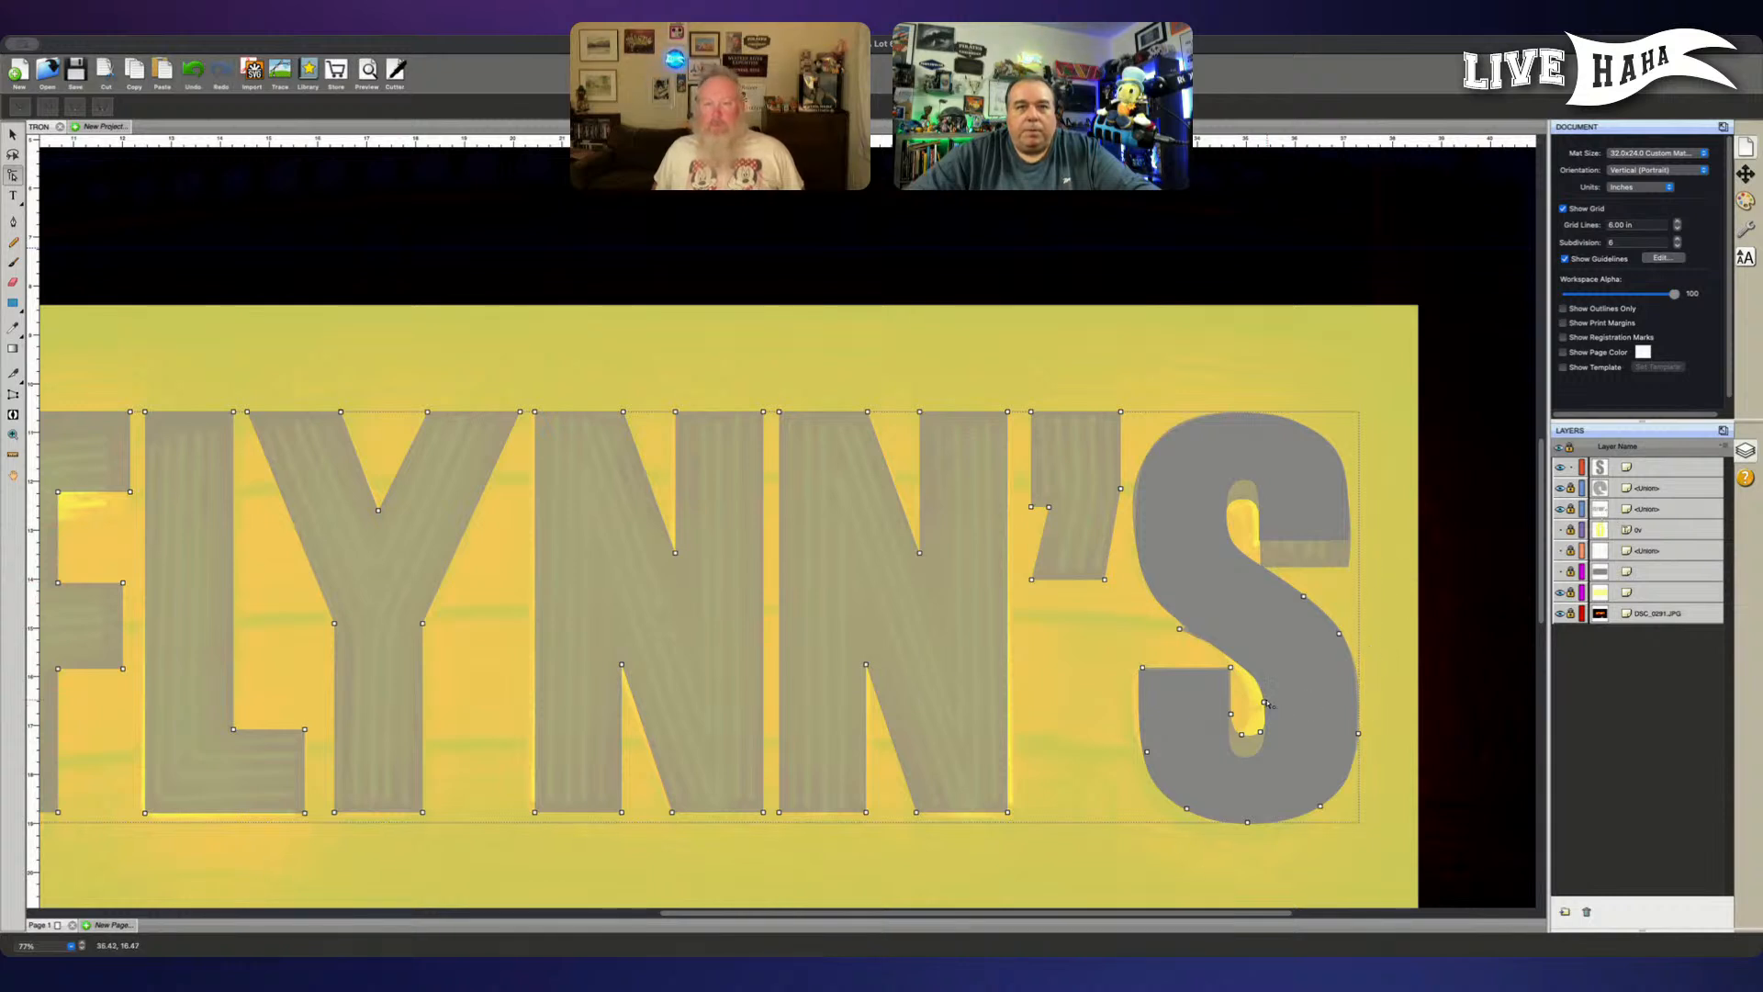
{"action": "left_click", "coordinate": [1339, 633]}
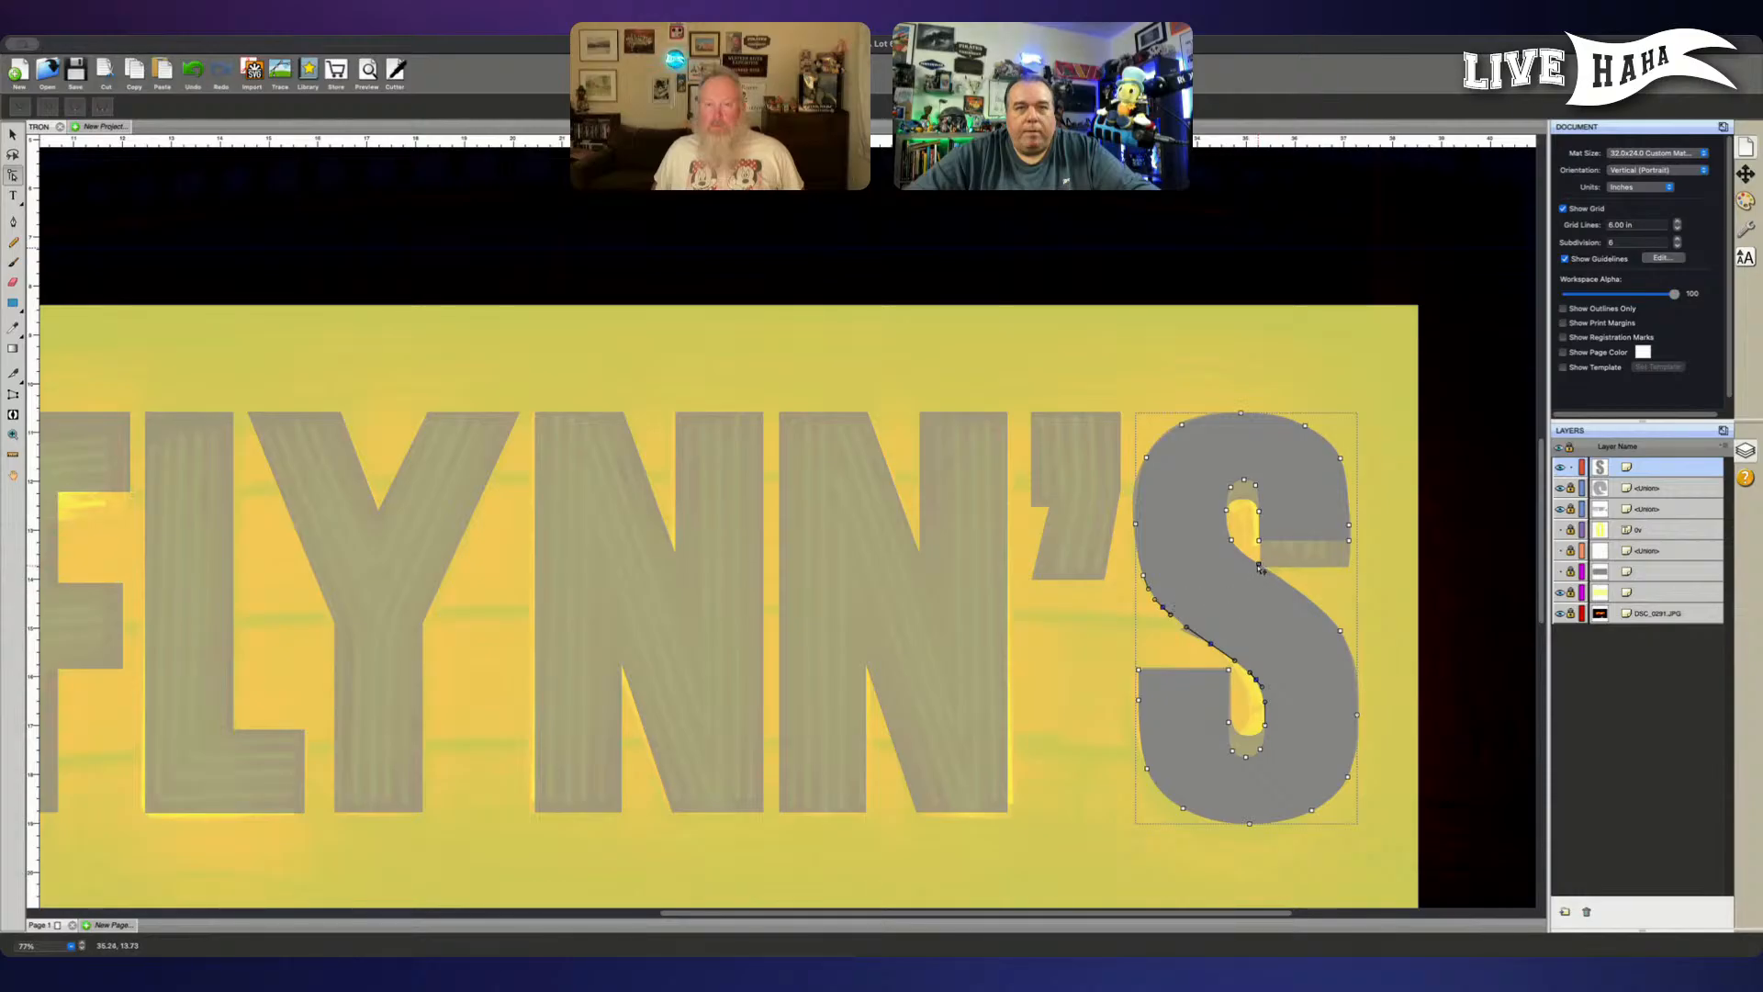
- Shift the anchor points along both sides of the S's diagonal stroke slightly down to match the traced shape
{"action": "left_click", "coordinate": [1258, 565], "text": "shift"}
{"action": "left_click", "coordinate": [1342, 633], "text": "shift"}
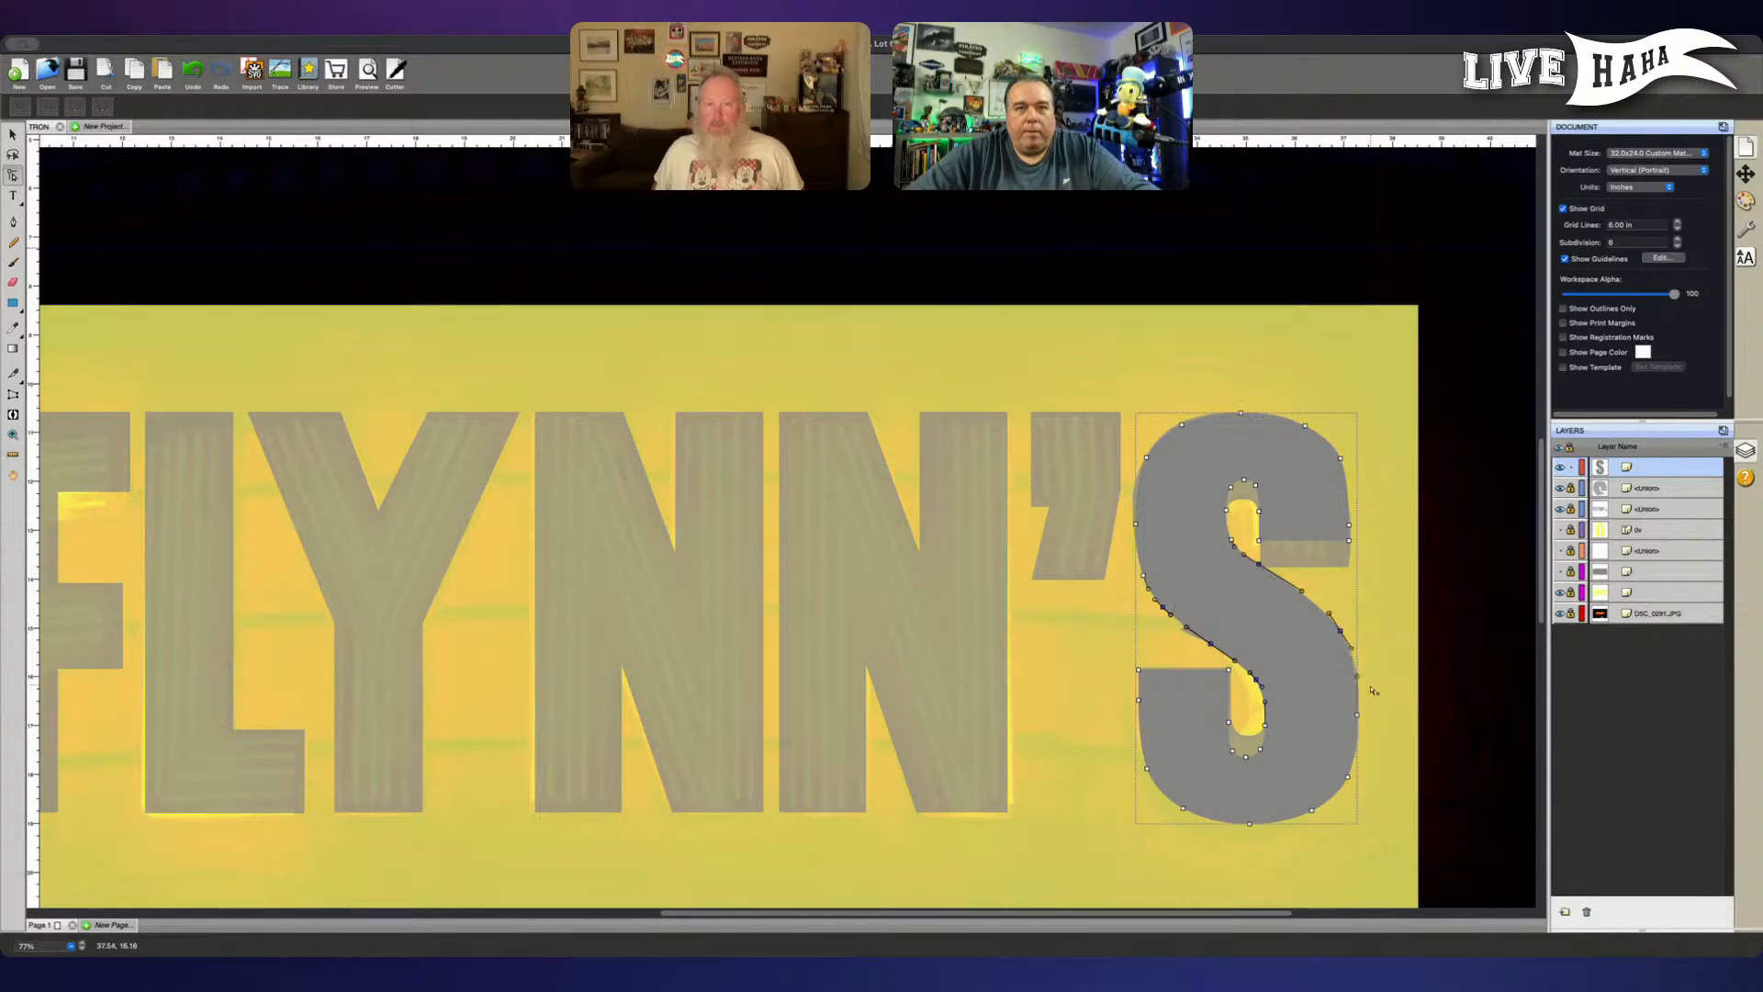
{"action": "key", "text": "Down"}
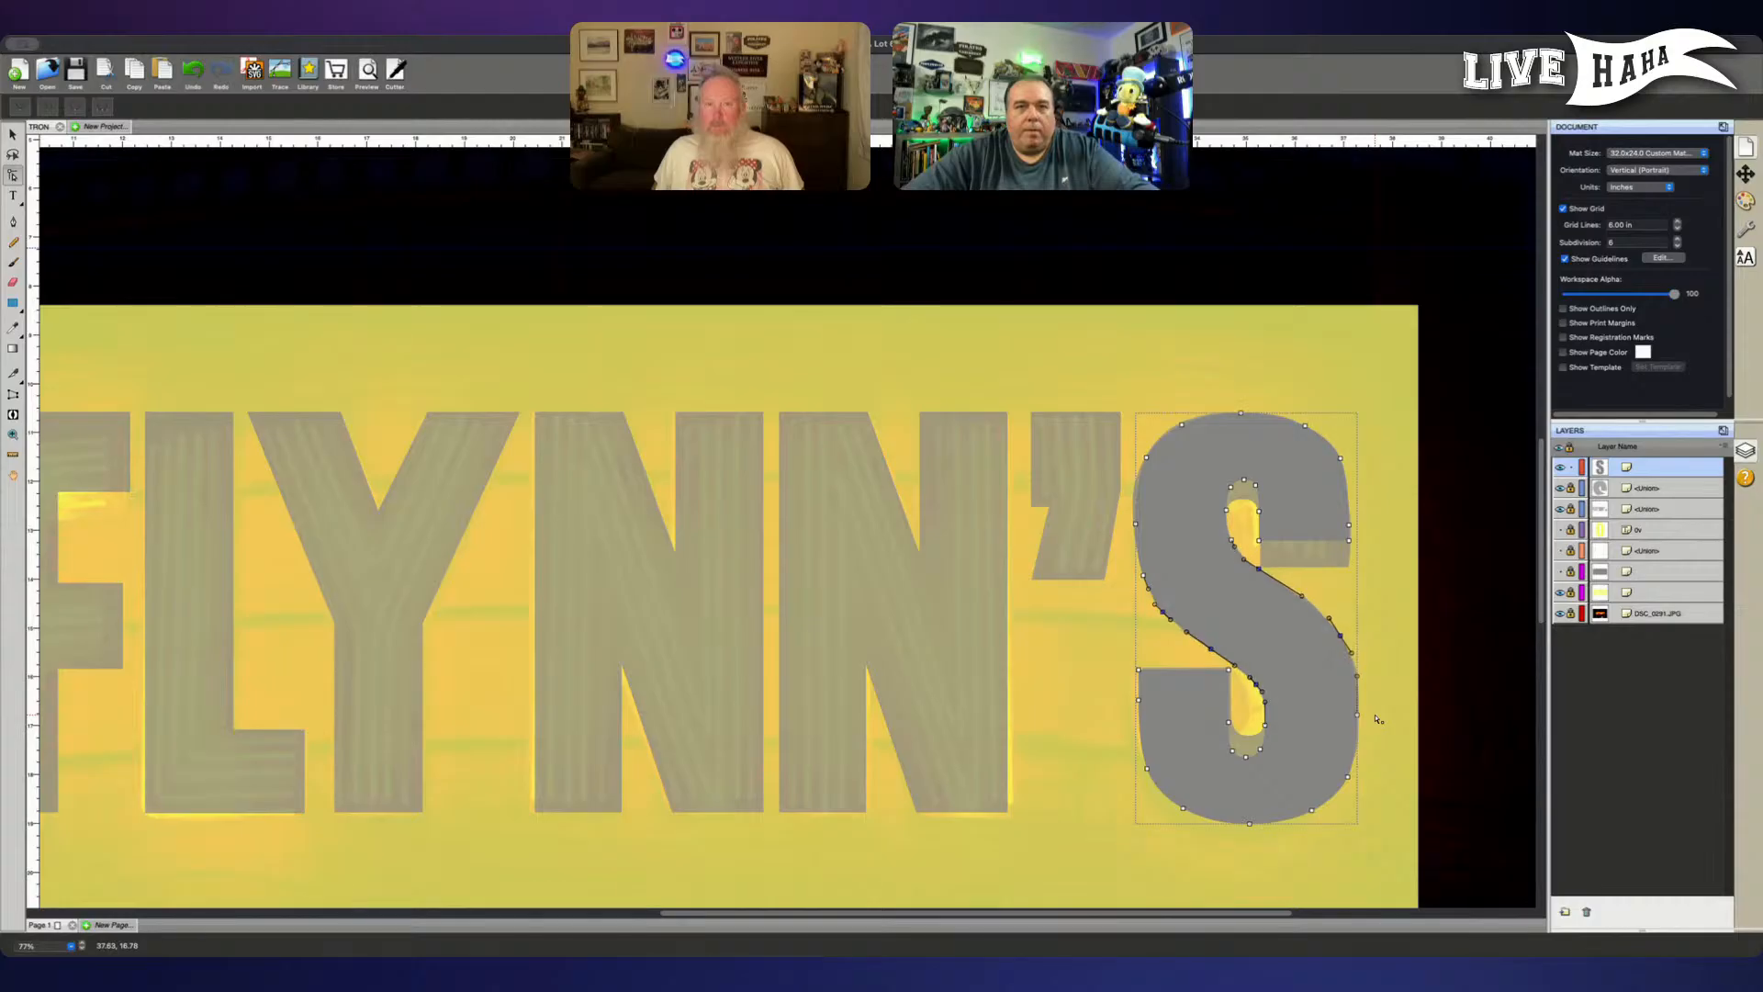
{"action": "key", "text": "Down"}
{"action": "key", "text": "Down"}
{"action": "key", "text": "Down"}
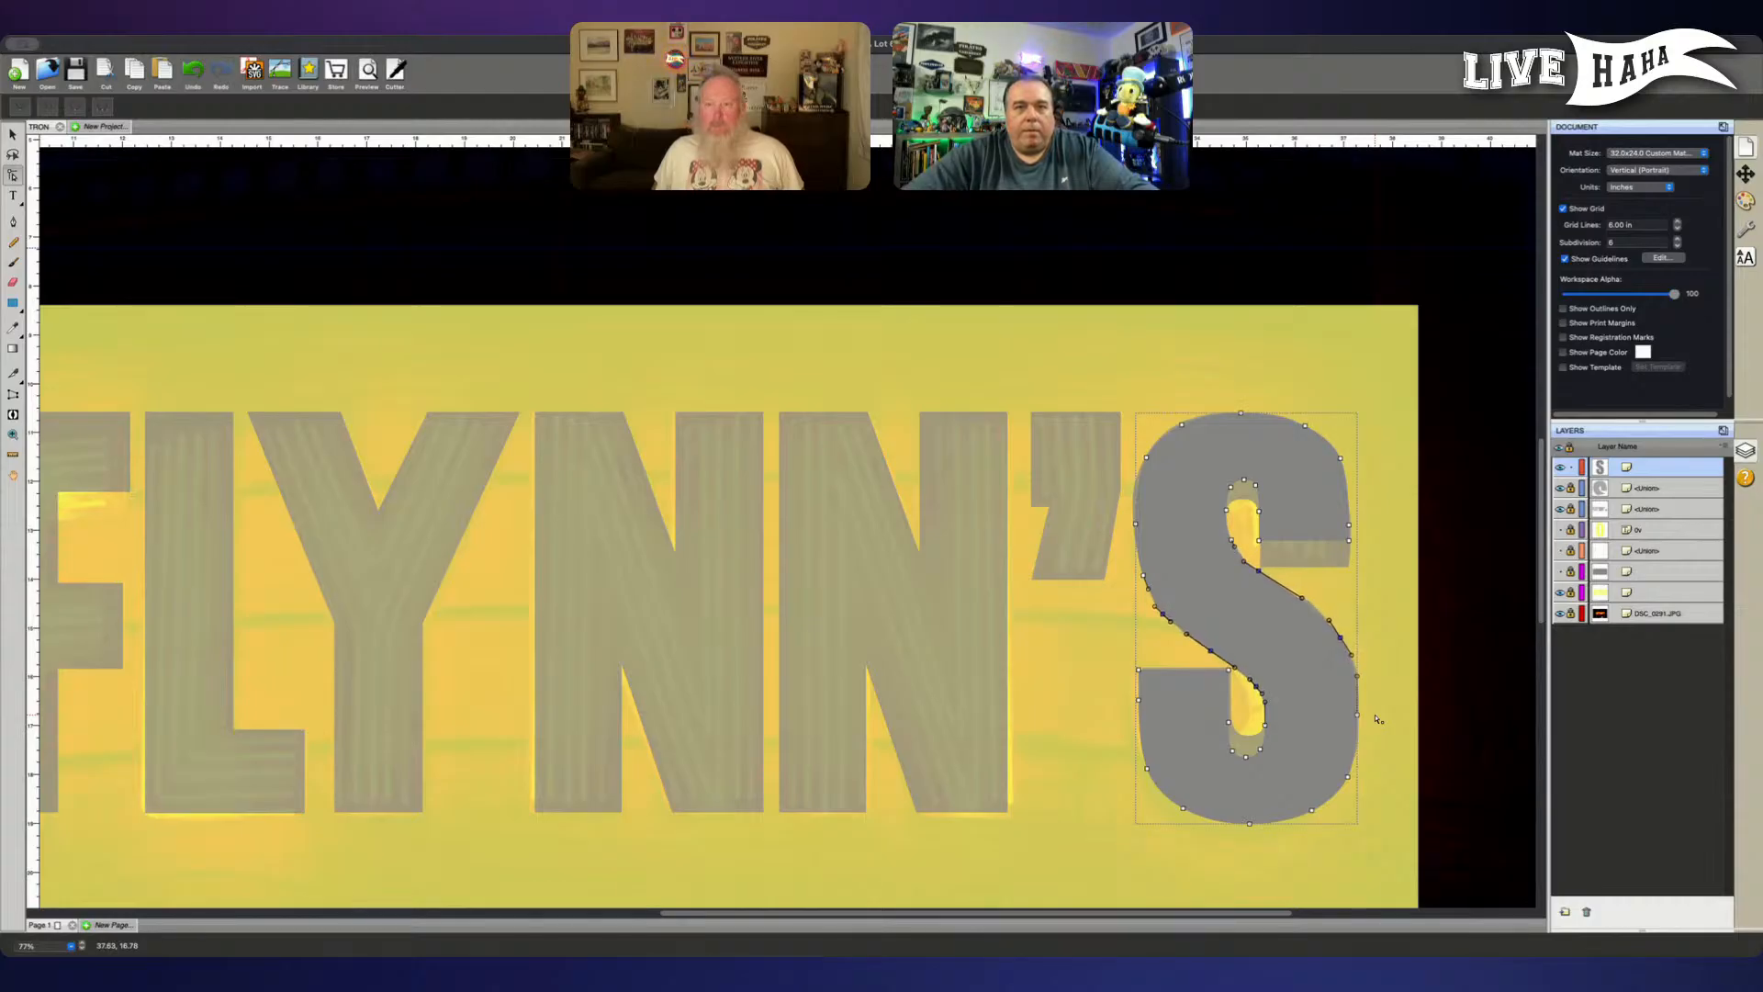
{"action": "left_click", "coordinate": [1214, 618]}
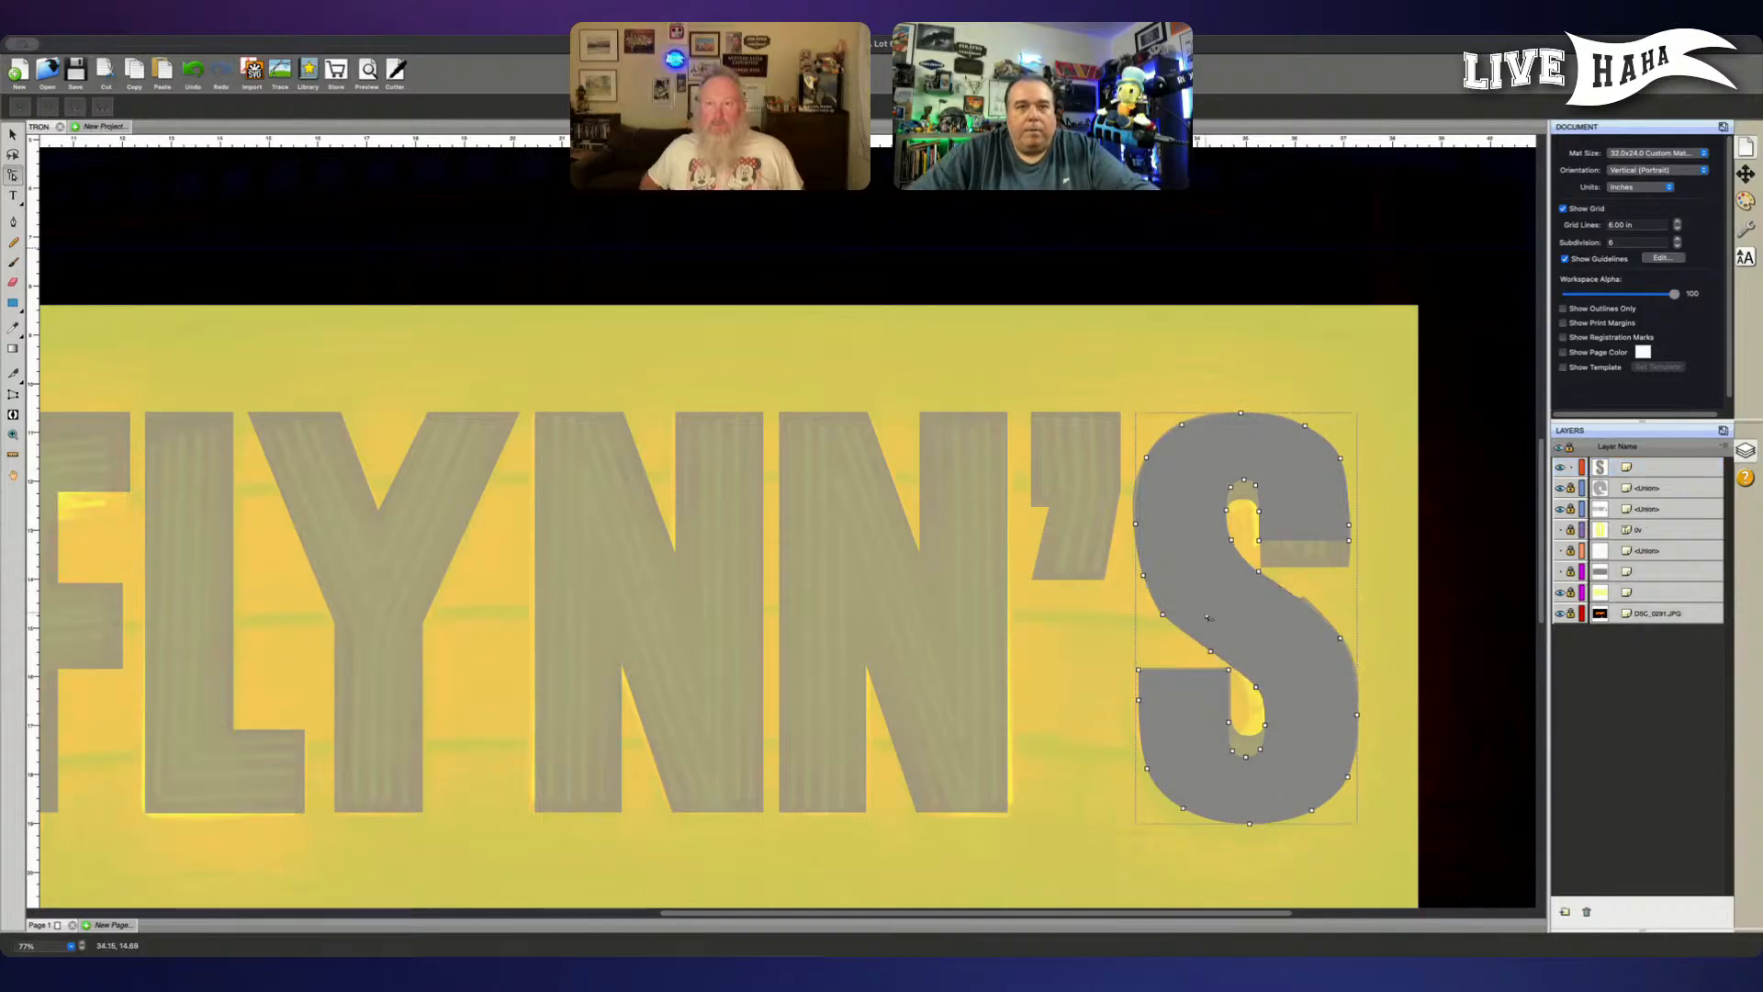
- Fine-tune individual anchor points on the S's diagonal stroke so the edges follow the traced curve
{"action": "left_click", "coordinate": [1162, 615]}
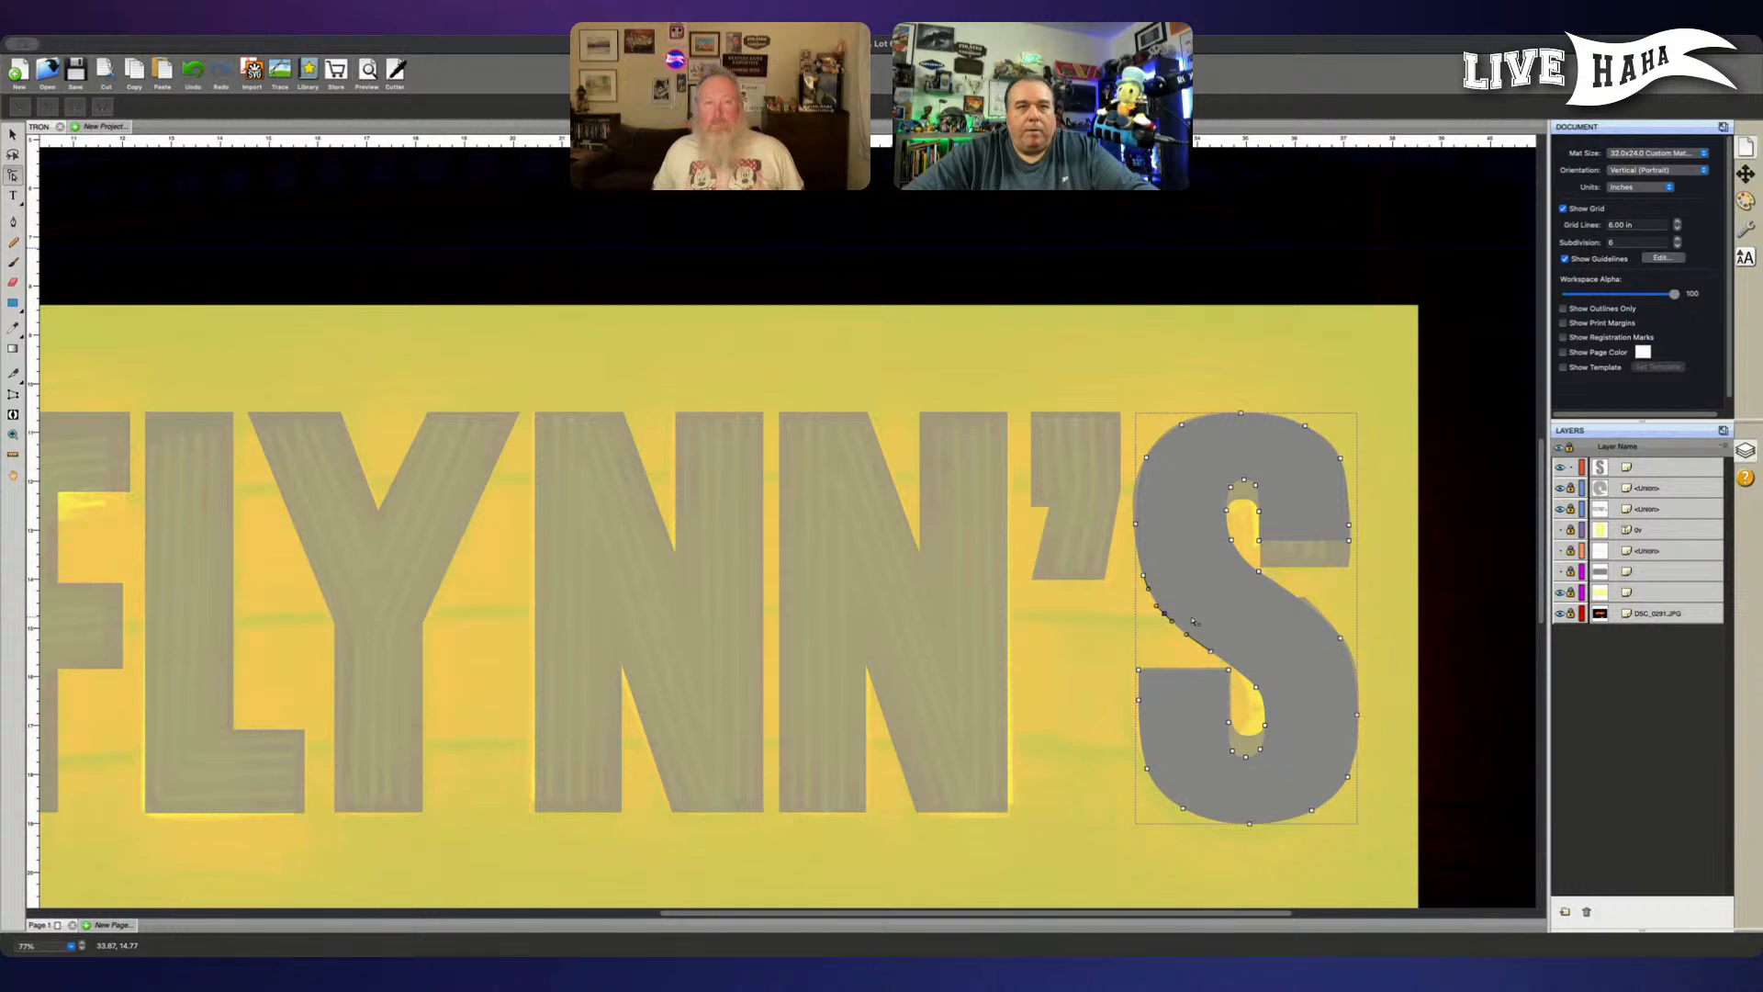
{"action": "left_click", "coordinate": [1259, 573]}
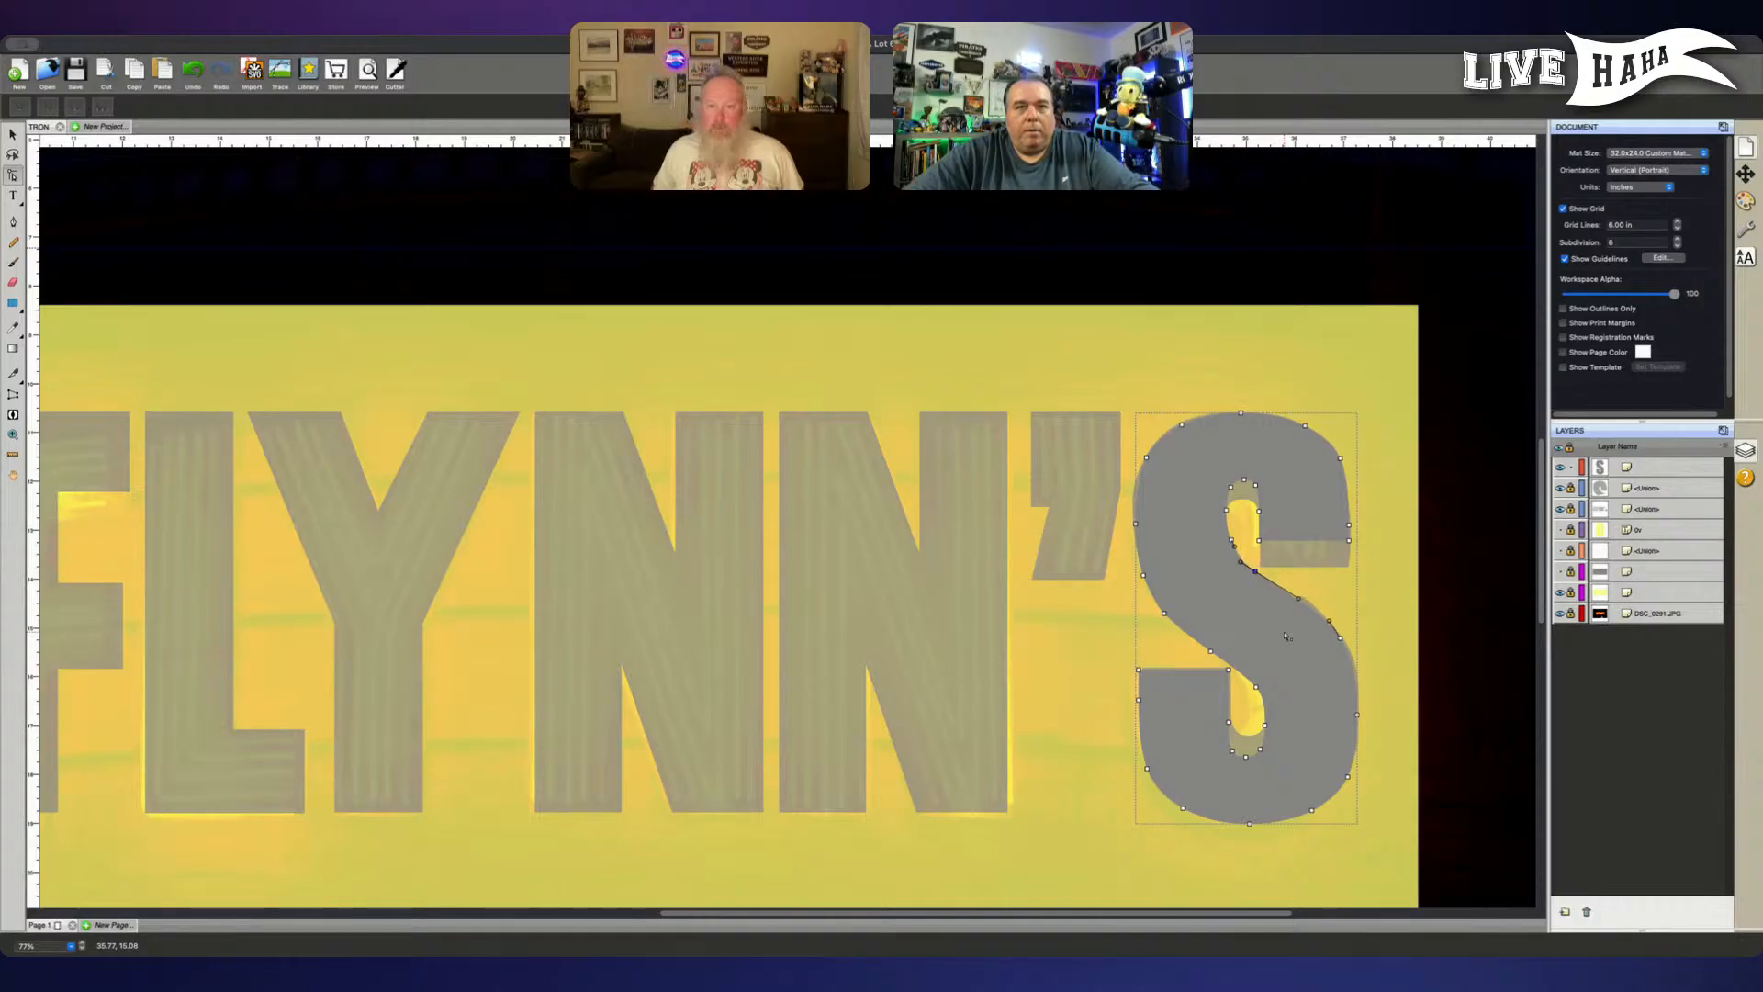
{"action": "left_click", "coordinate": [1212, 653]}
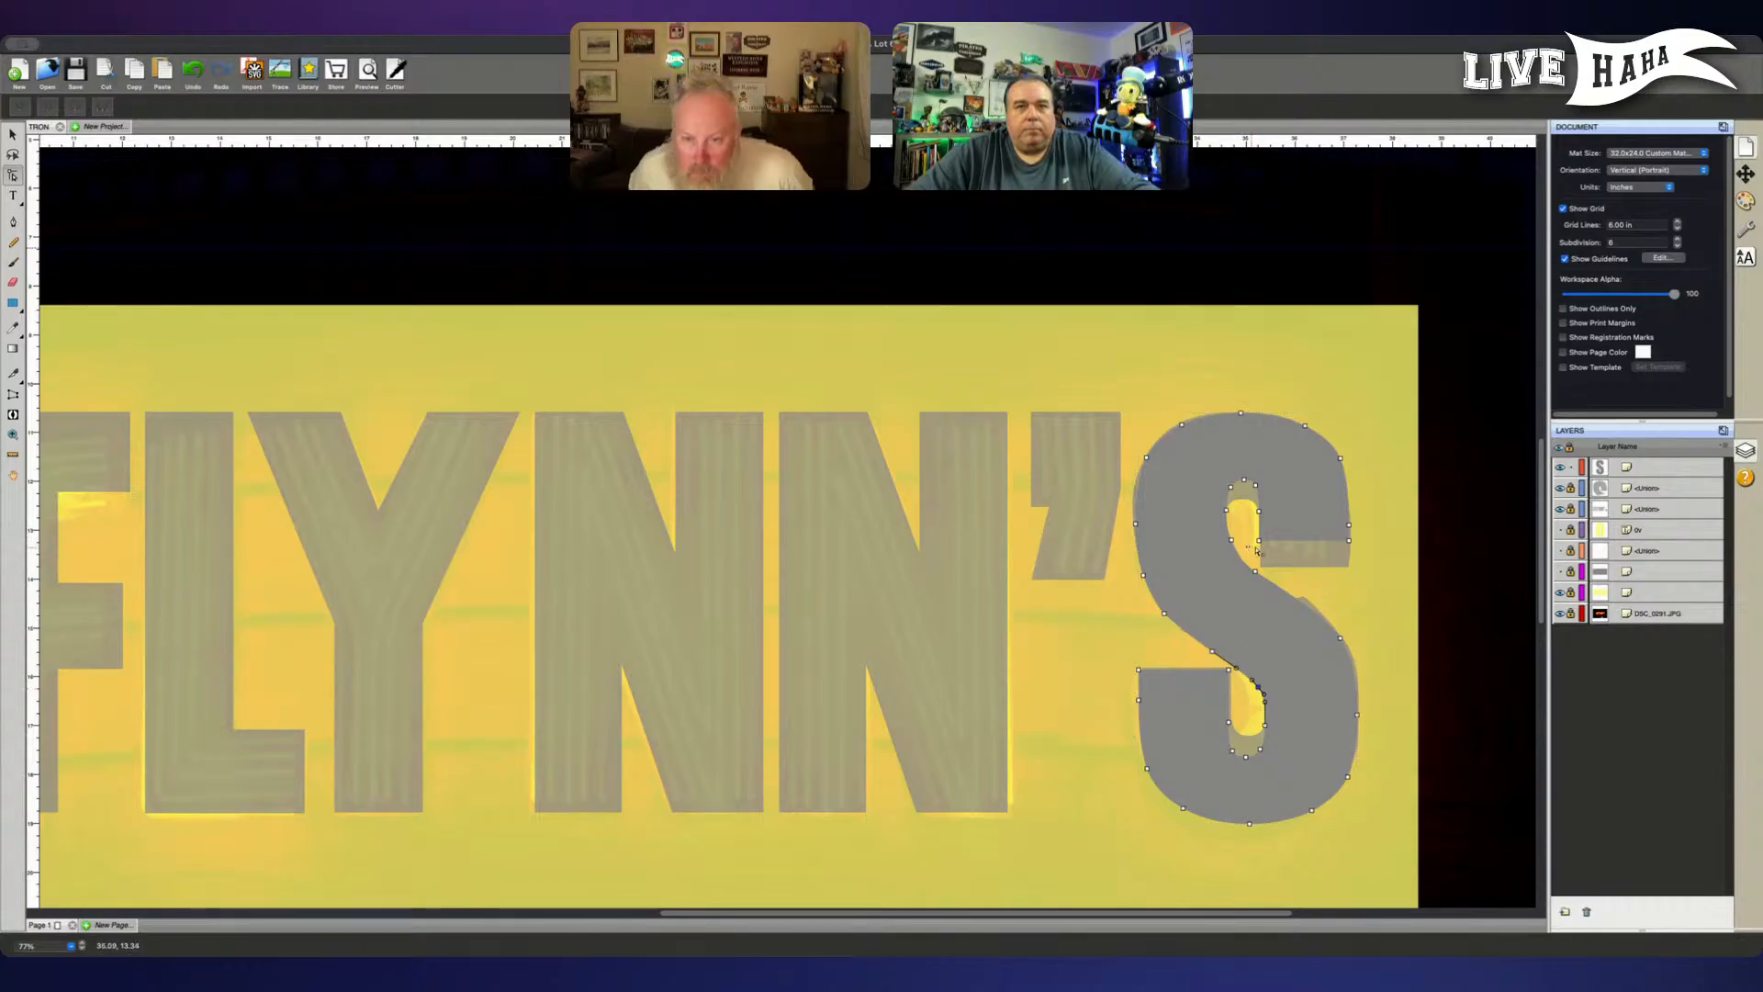
- Lower the flat end of the S's upper hook to line up with the traced edge beneath
{"action": "left_click_drag", "start_coordinate": [1246, 534], "coordinate": [1350, 542]}
{"action": "key", "text": "Down"}
{"action": "key", "text": "Down"}
{"action": "key", "text": "Down"}
{"action": "key", "text": "Down"}
{"action": "key", "text": "Down"}
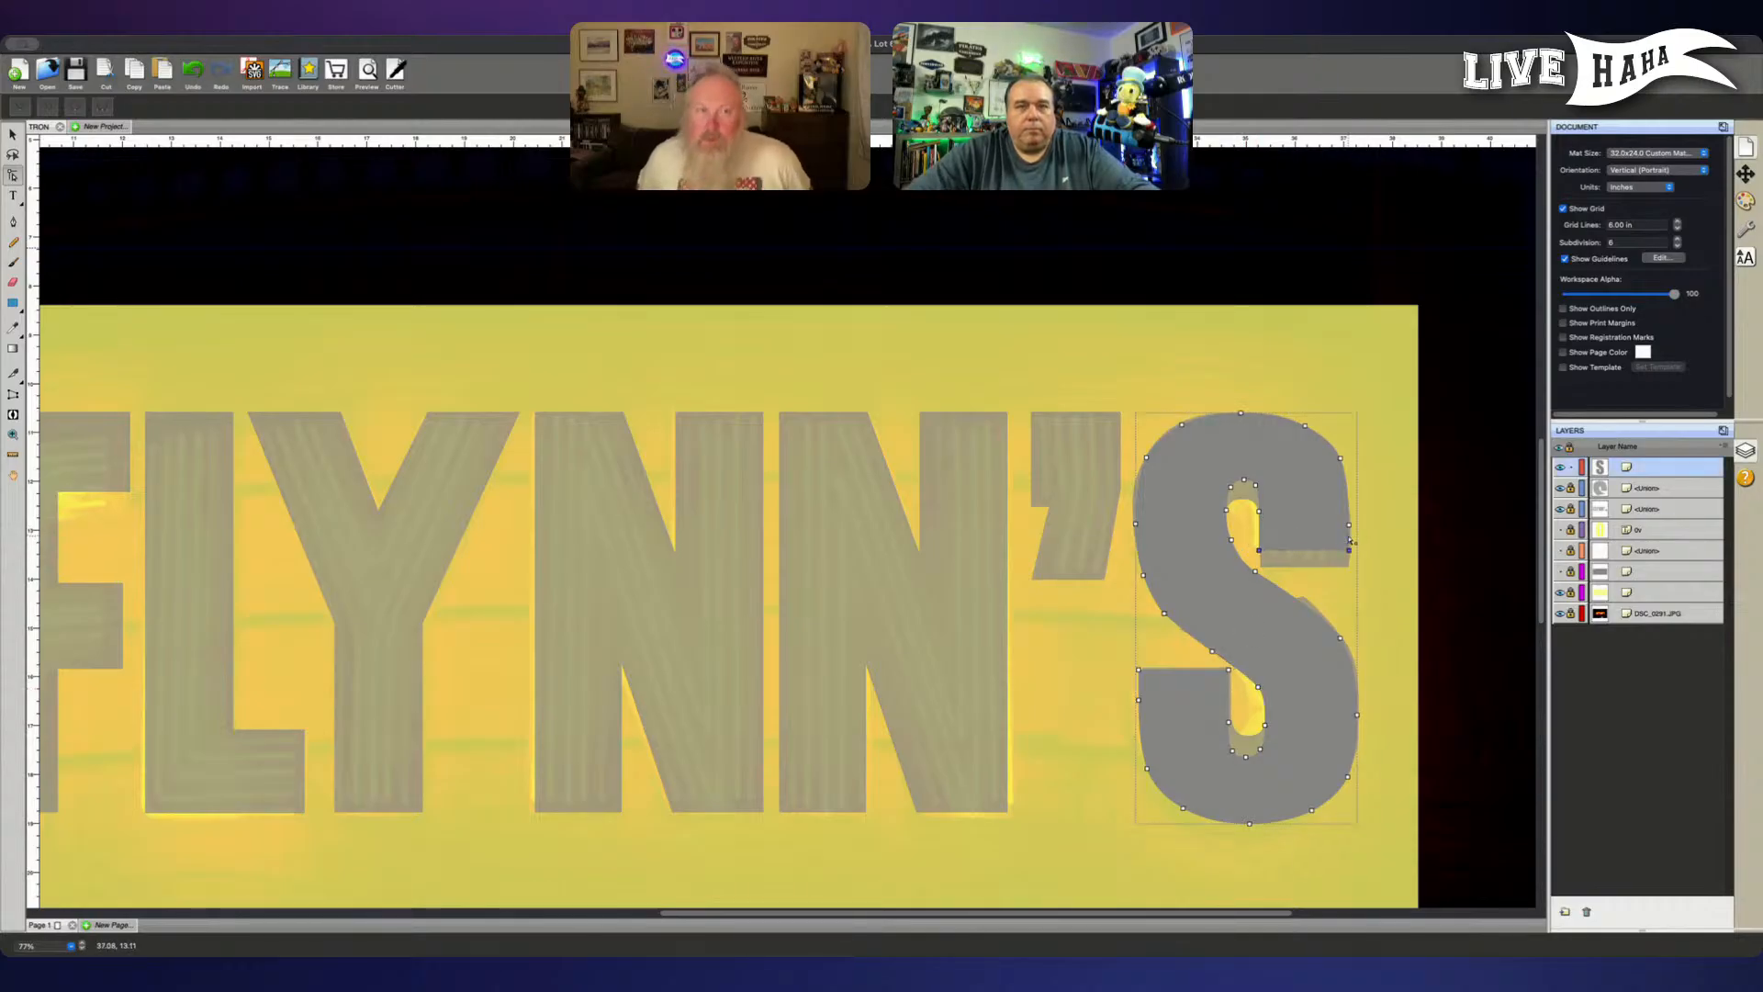
{"action": "key", "text": "Down"}
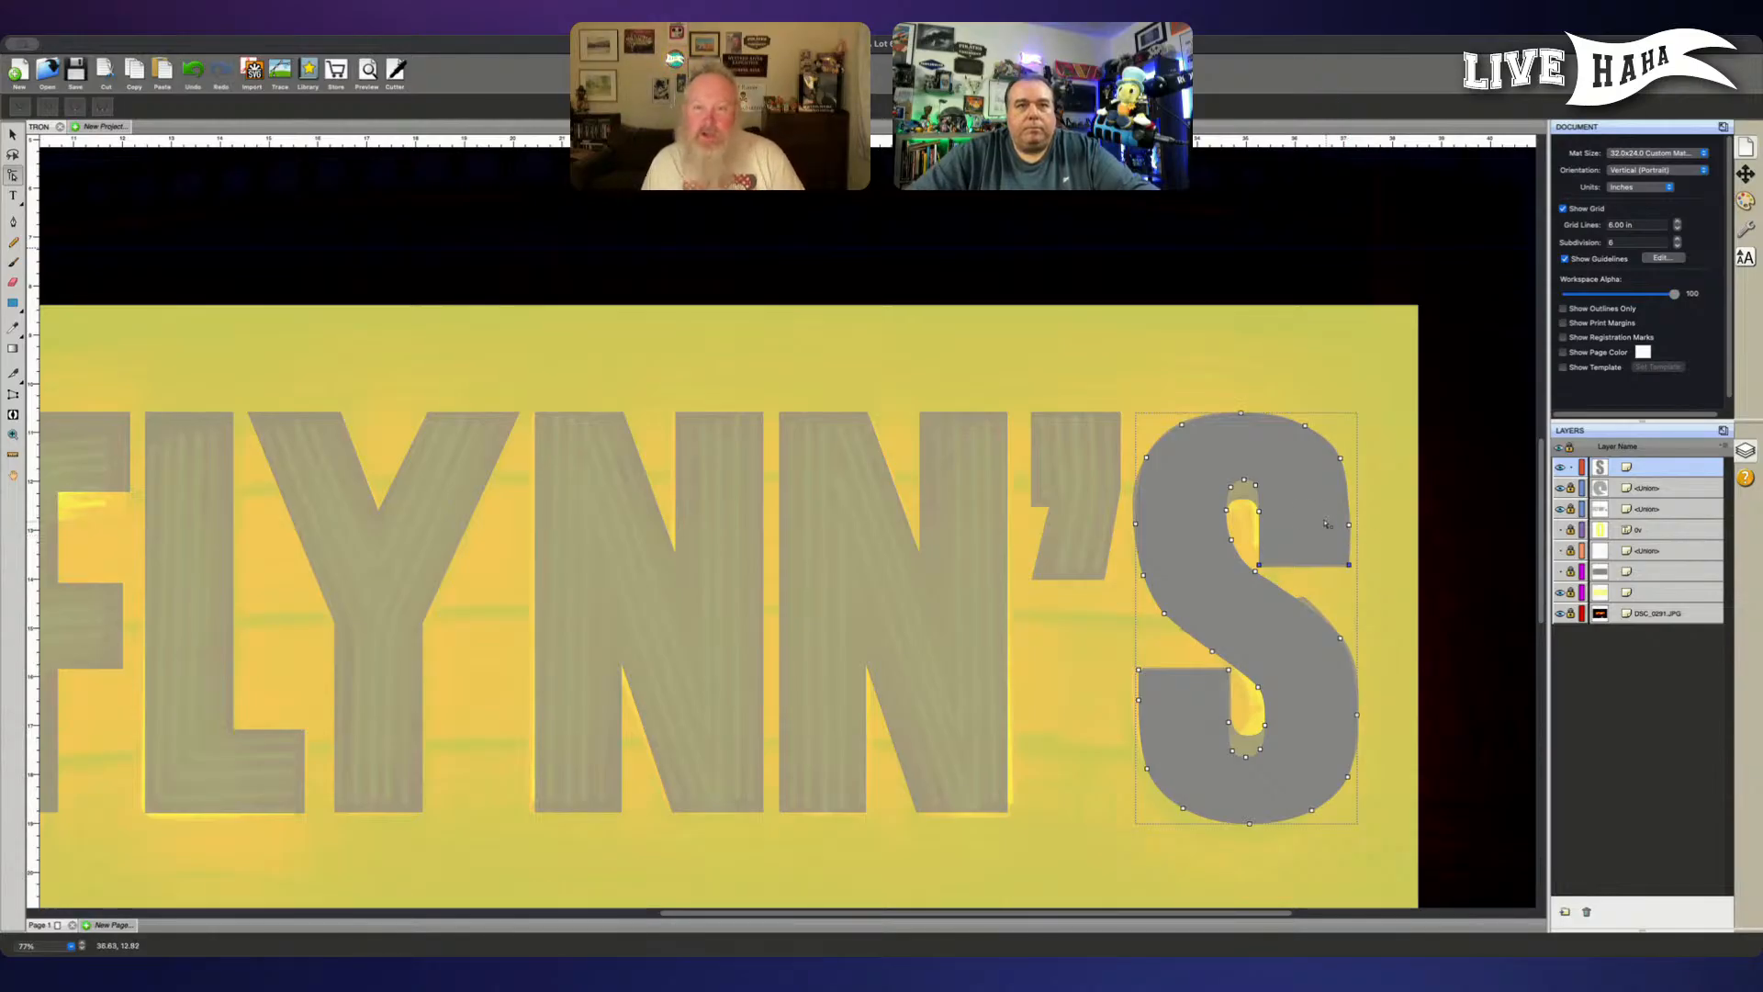
- Move the curved top of the S's upper inner opening down to match the traced opening
{"action": "left_click_drag", "start_coordinate": [1269, 470], "coordinate": [1204, 526]}
{"action": "key", "text": "Down"}
{"action": "key", "text": "Down"}
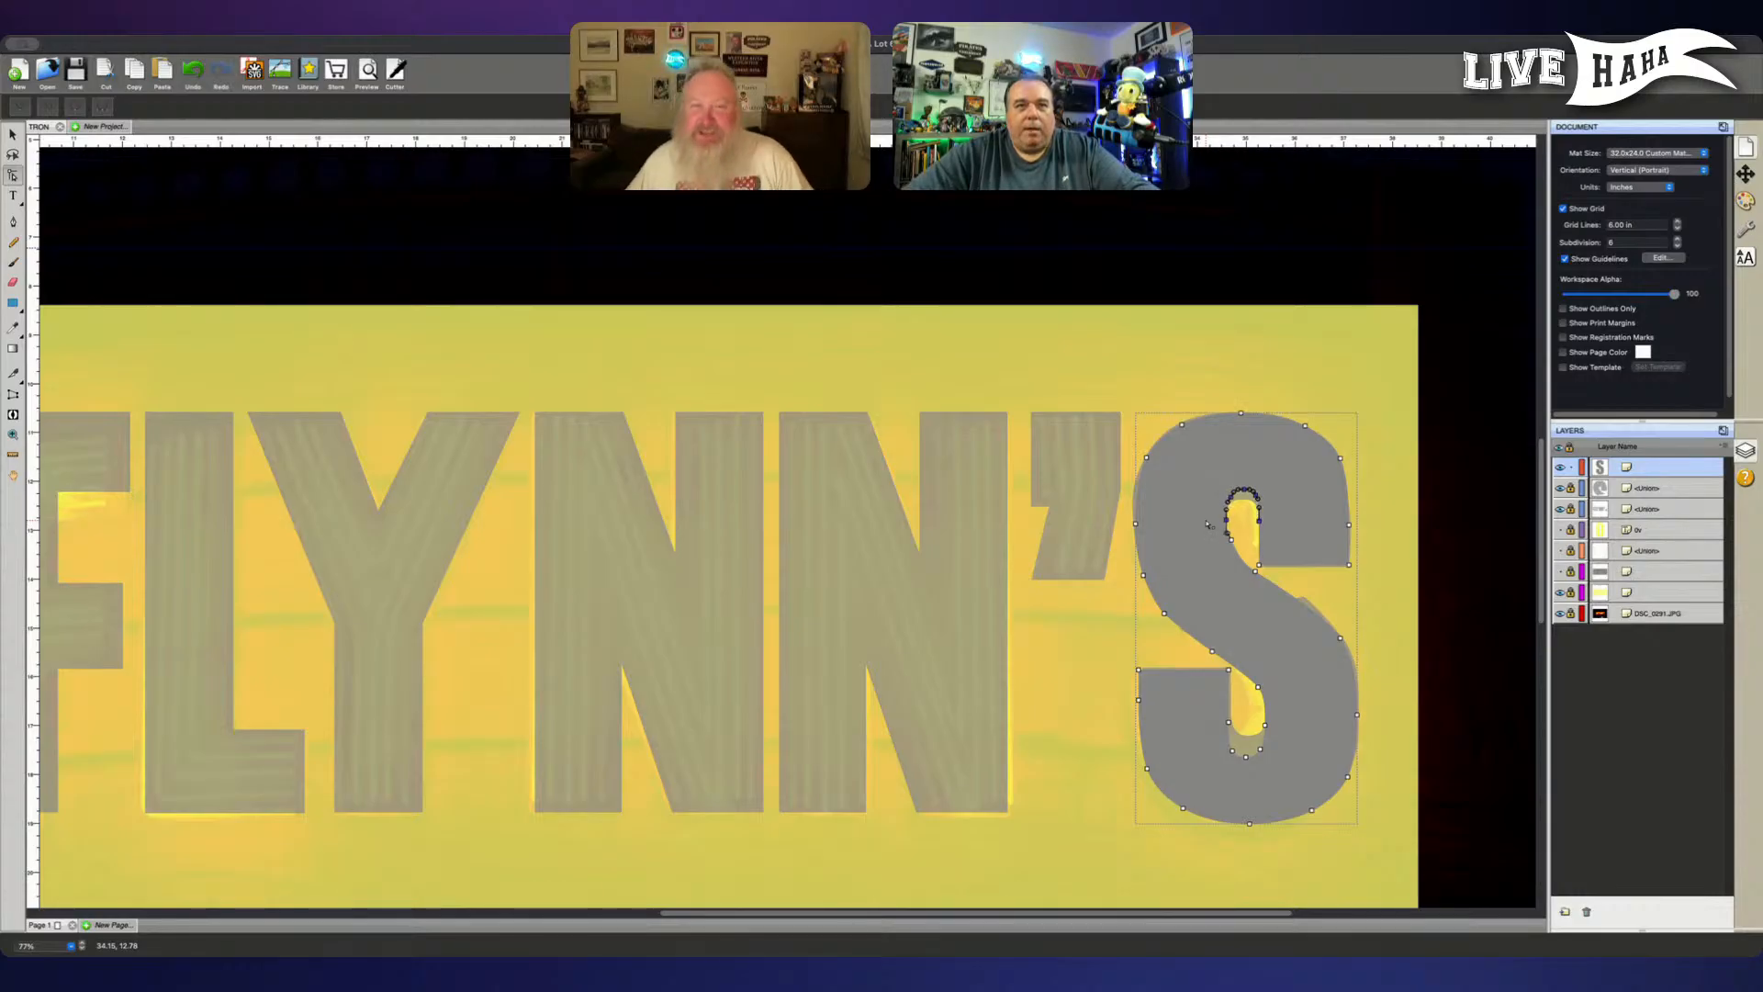
{"action": "key", "text": "Down"}
{"action": "key", "text": "Down"}
{"action": "key", "text": "Down"}
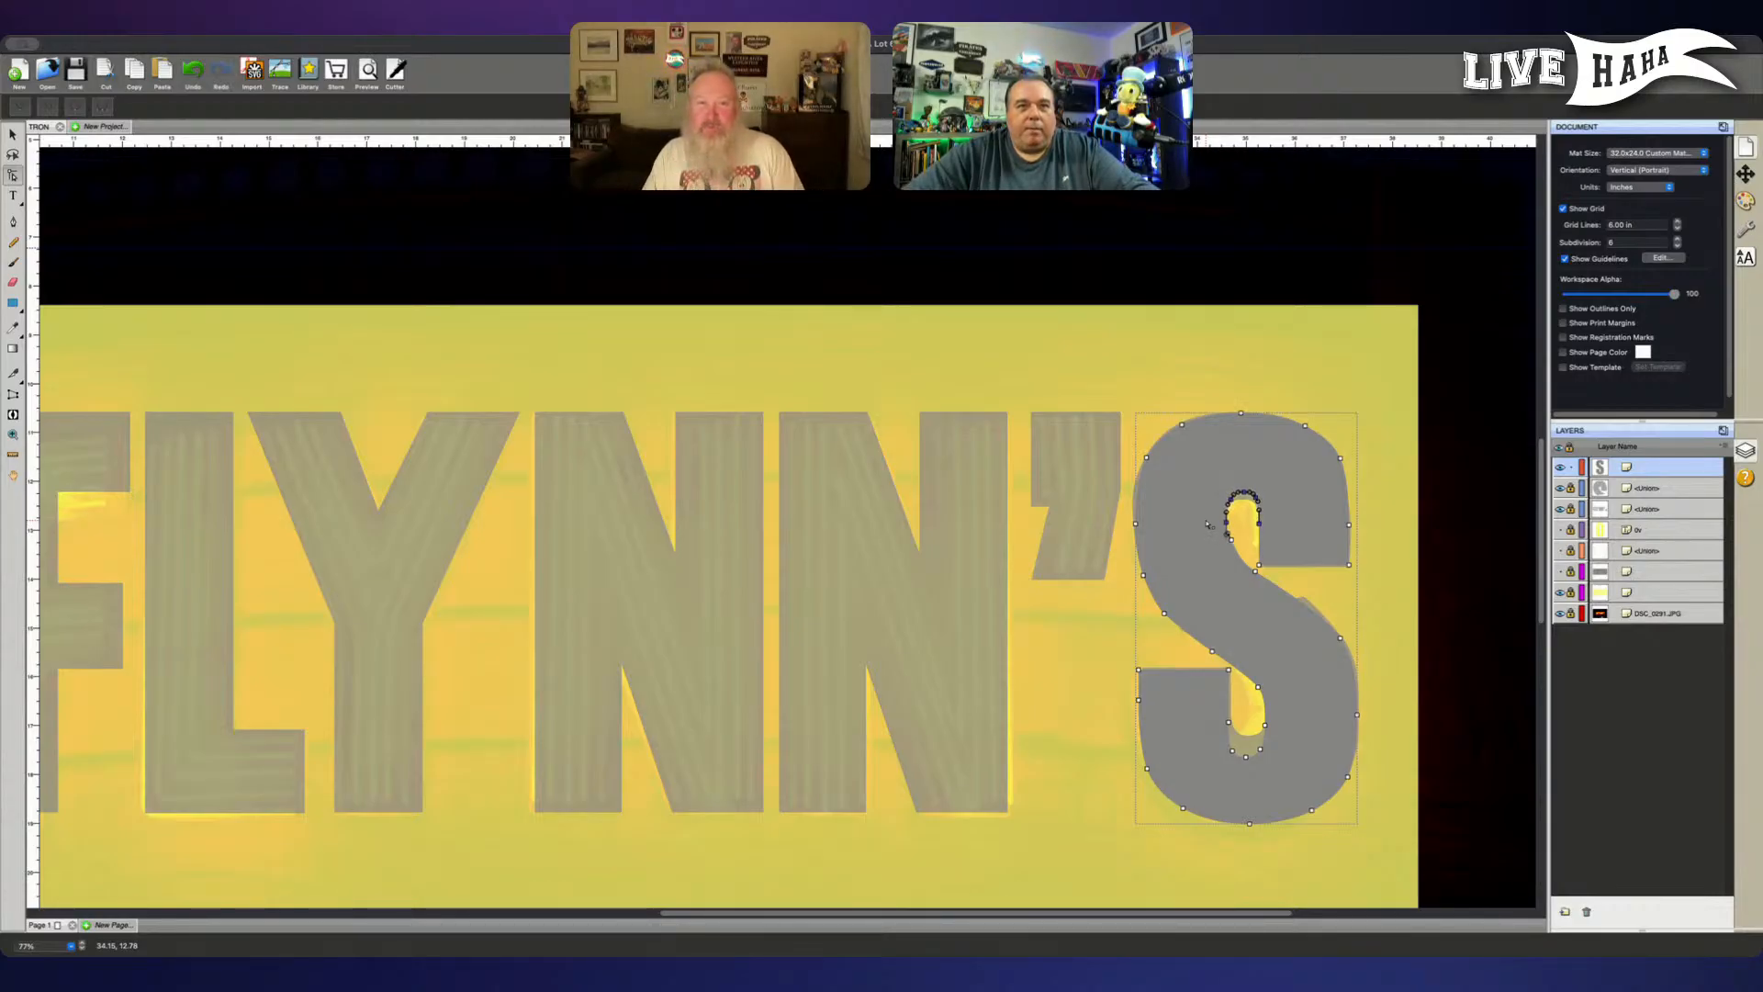
{"action": "key", "text": "Up"}
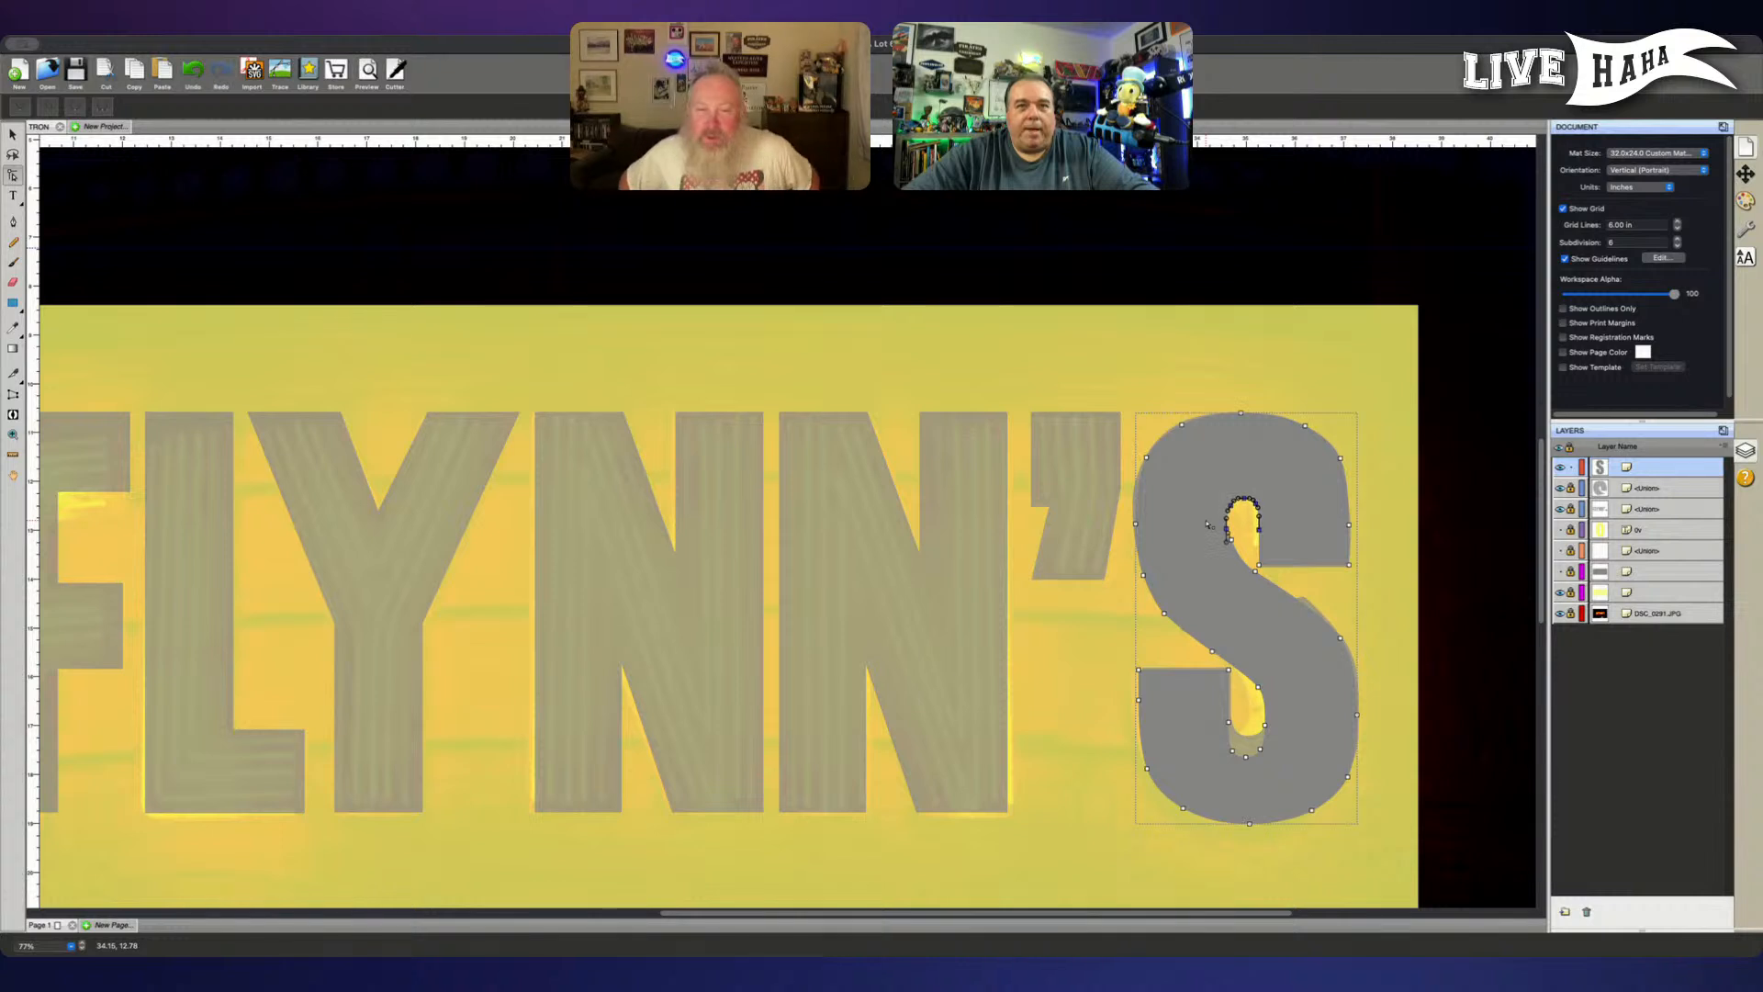
{"action": "left_click", "coordinate": [1205, 526]}
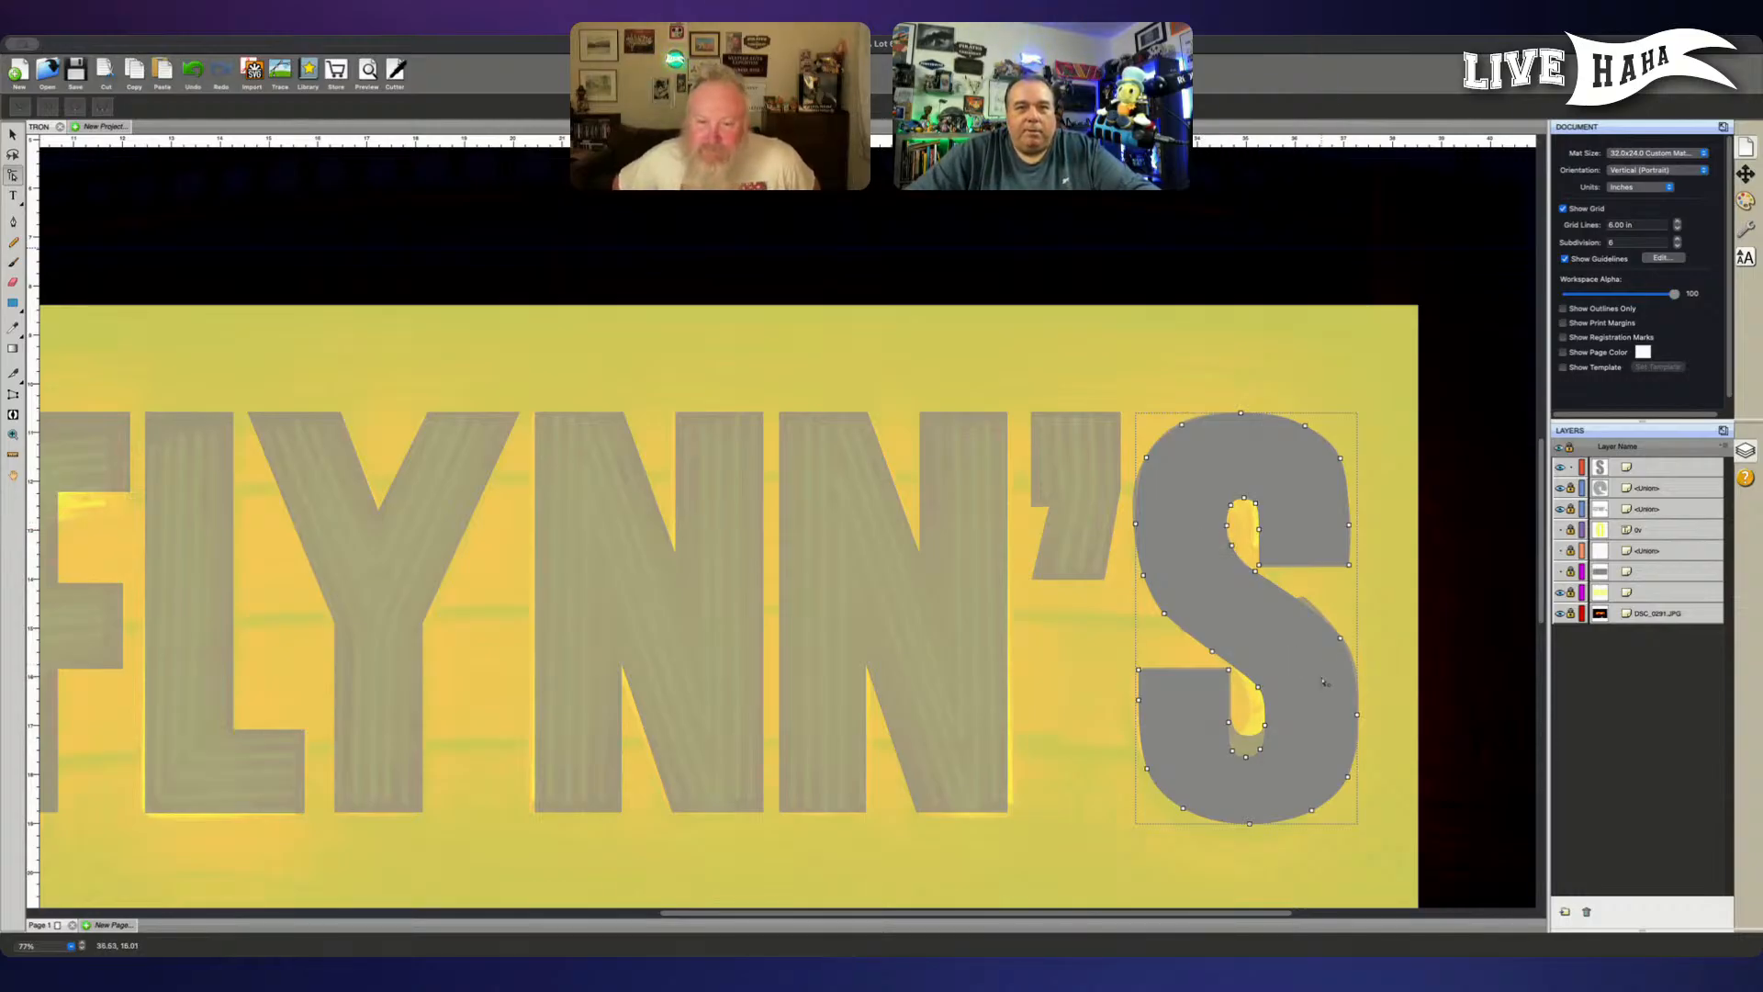
- Move the curved bottom of the S's lower inner opening up to match the traced opening
{"action": "left_click_drag", "start_coordinate": [1207, 775], "coordinate": [1301, 727]}
{"action": "key", "text": "Up"}
{"action": "key", "text": "Up"}
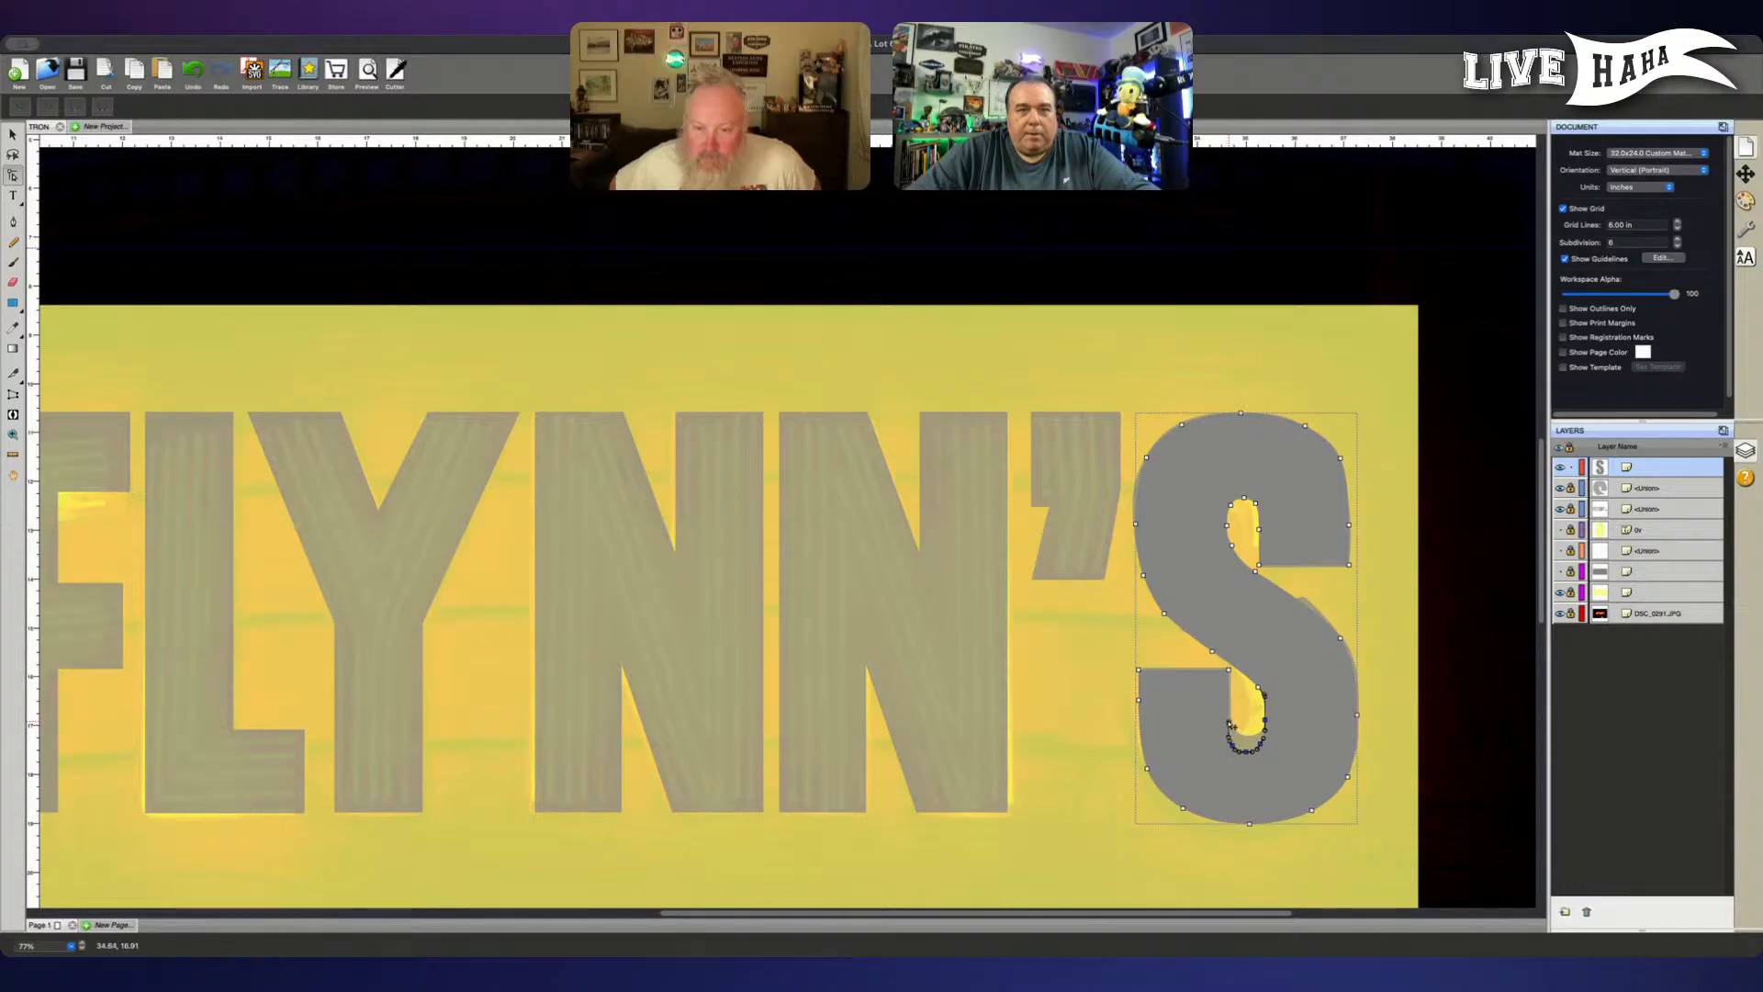
{"action": "key", "text": "Up"}
{"action": "key", "text": "Up"}
{"action": "key", "text": "Up"}
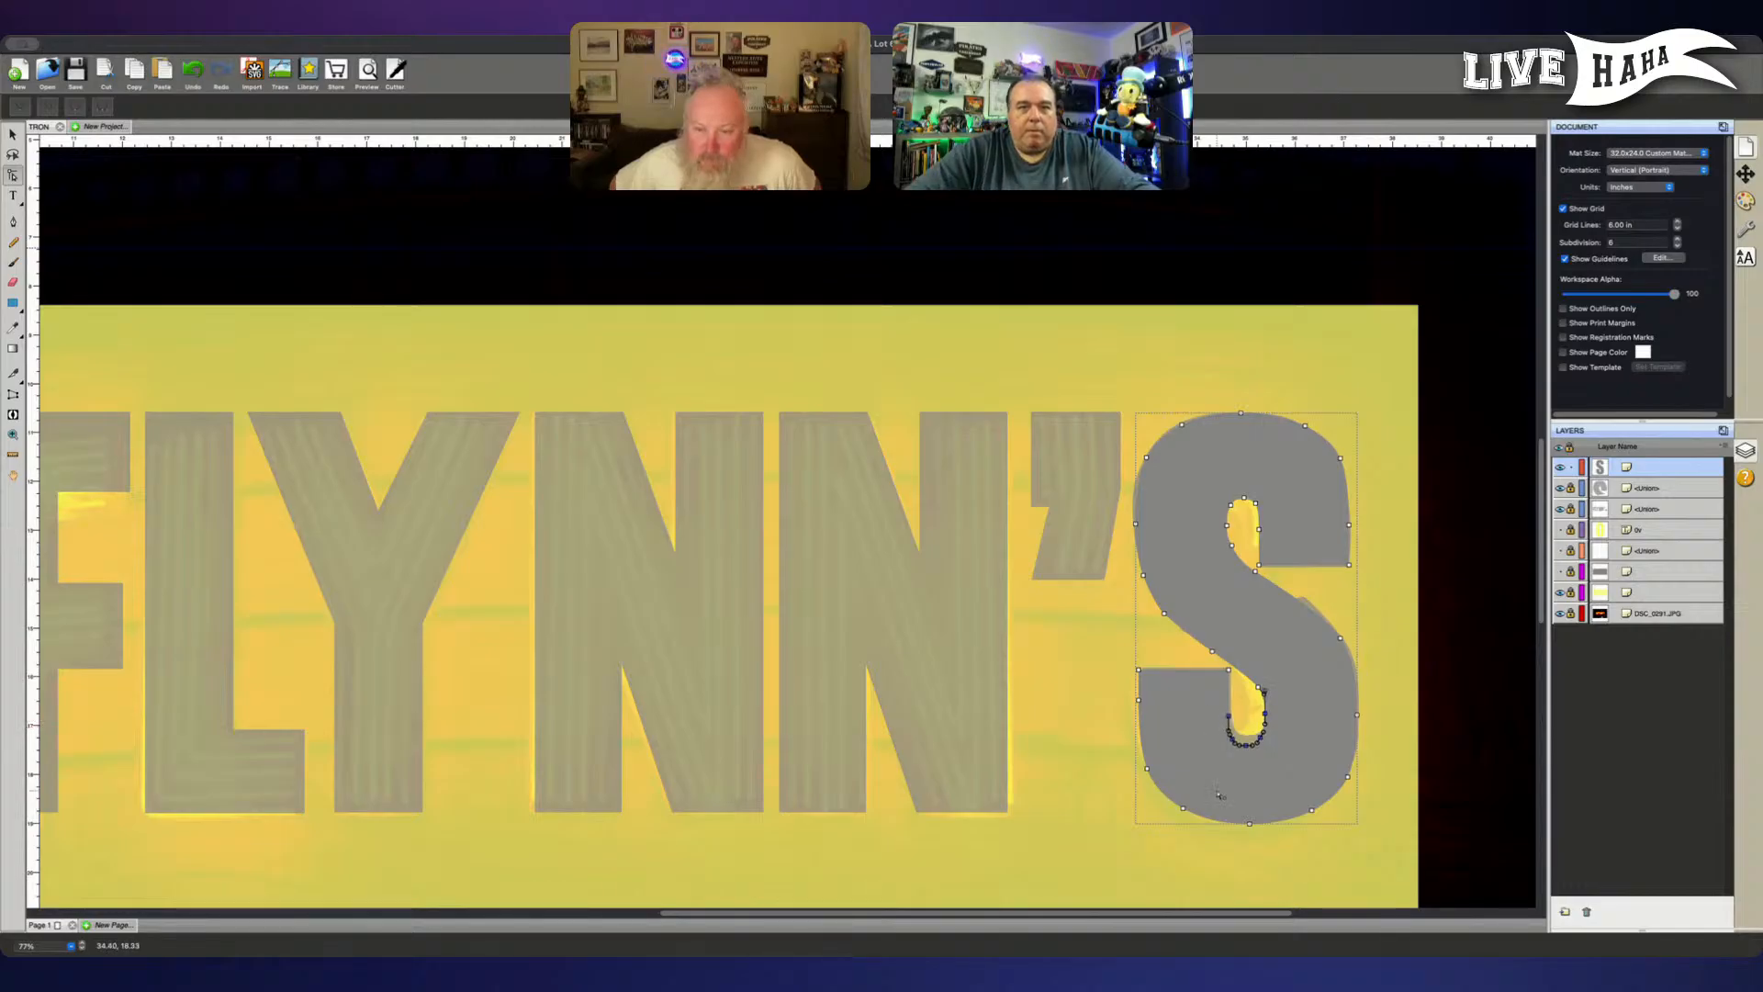
{"action": "key", "text": "Up"}
{"action": "key", "text": "Up"}
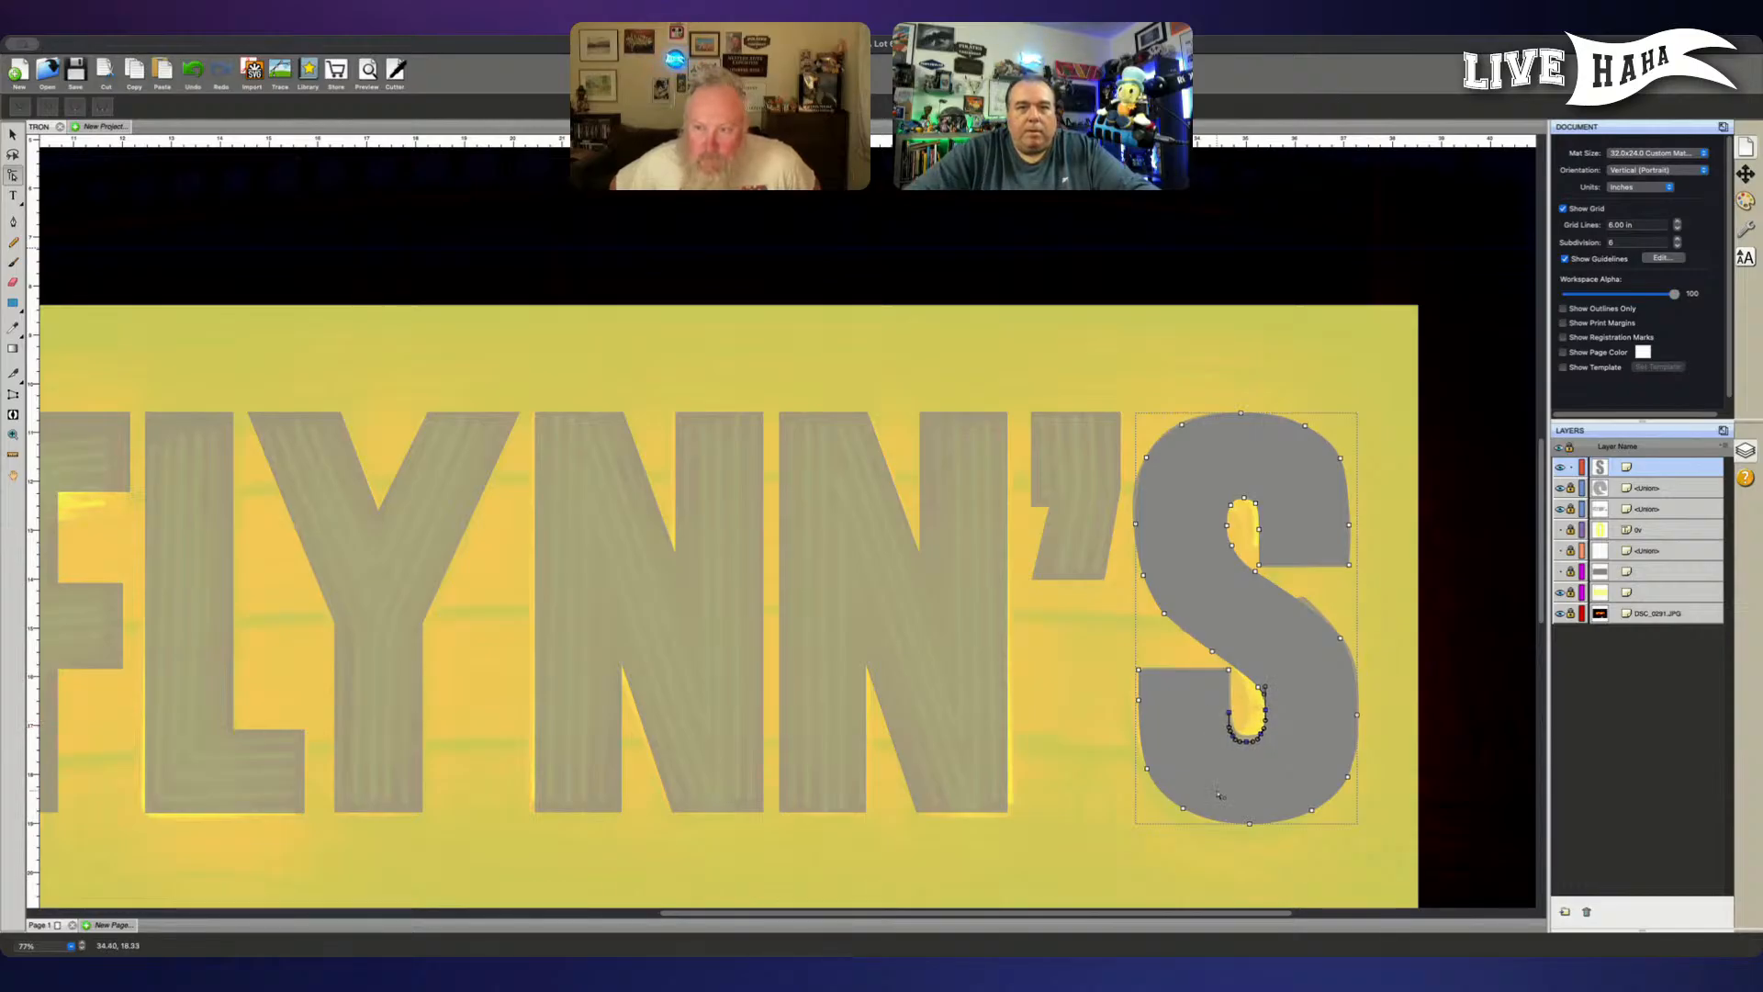
{"action": "key", "text": "Up"}
{"action": "key", "text": "Up"}
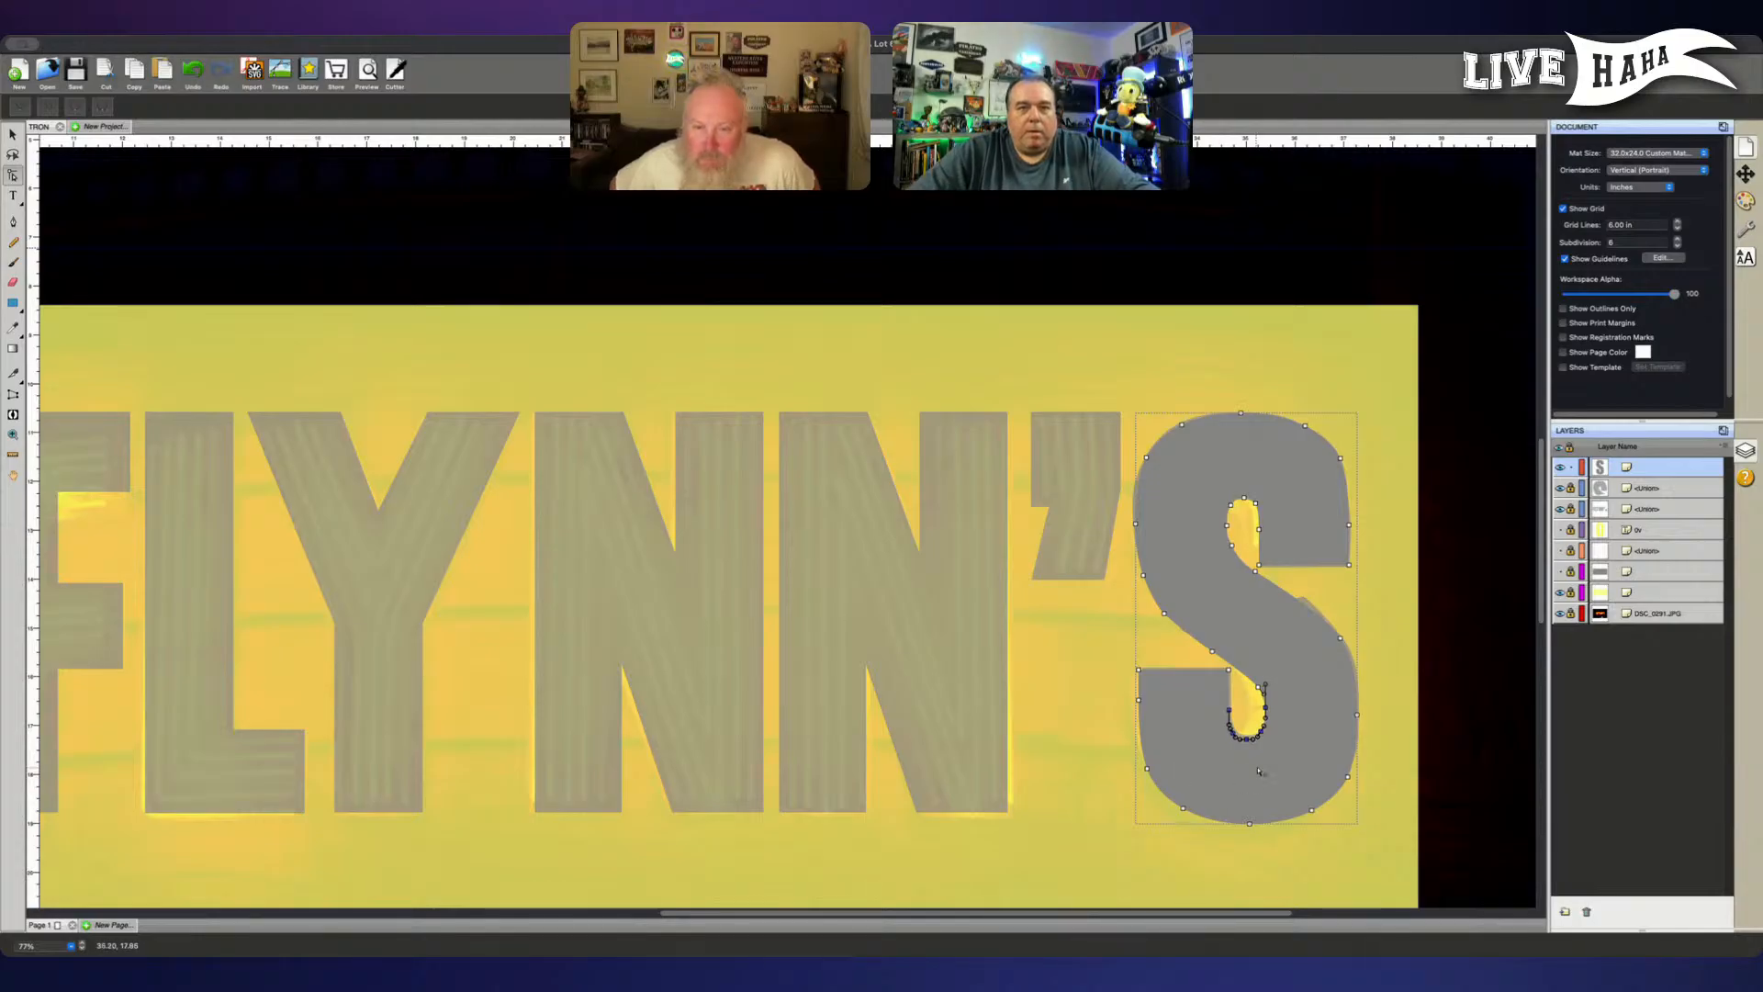
{"action": "left_click", "coordinate": [1259, 772]}
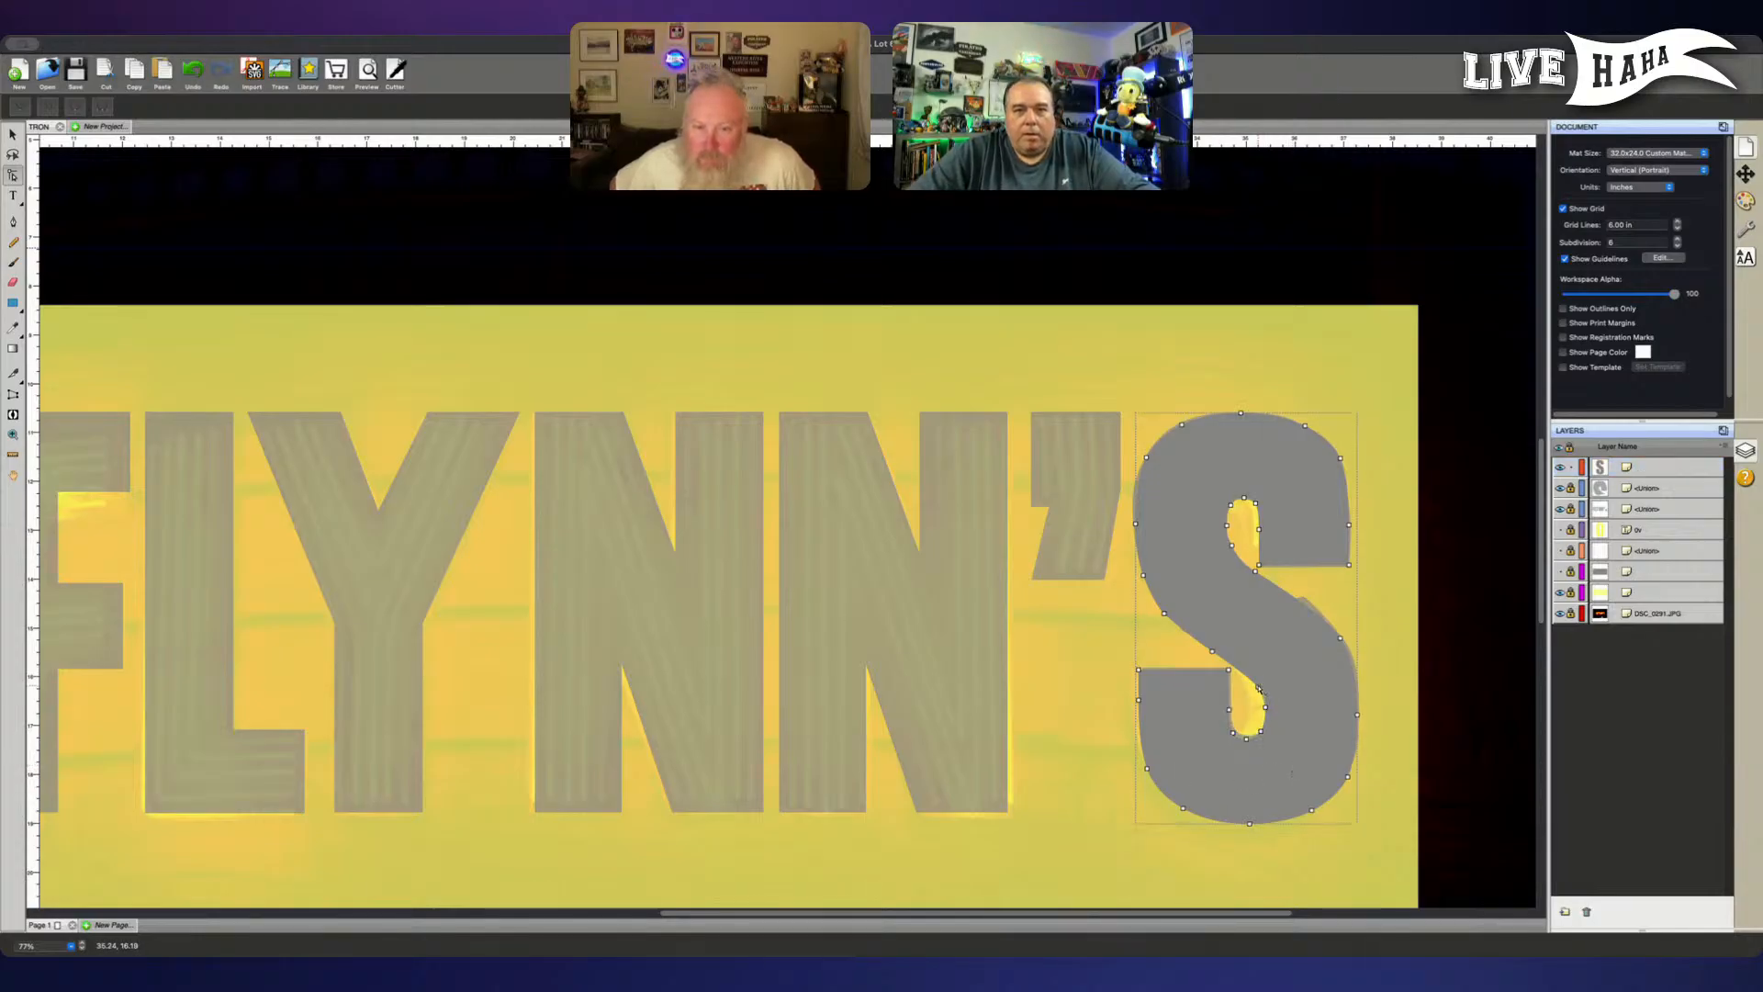
- Refine the curve on the right side of the S's lower inner opening by adjusting its anchor point handles
{"action": "left_click", "coordinate": [1266, 708]}
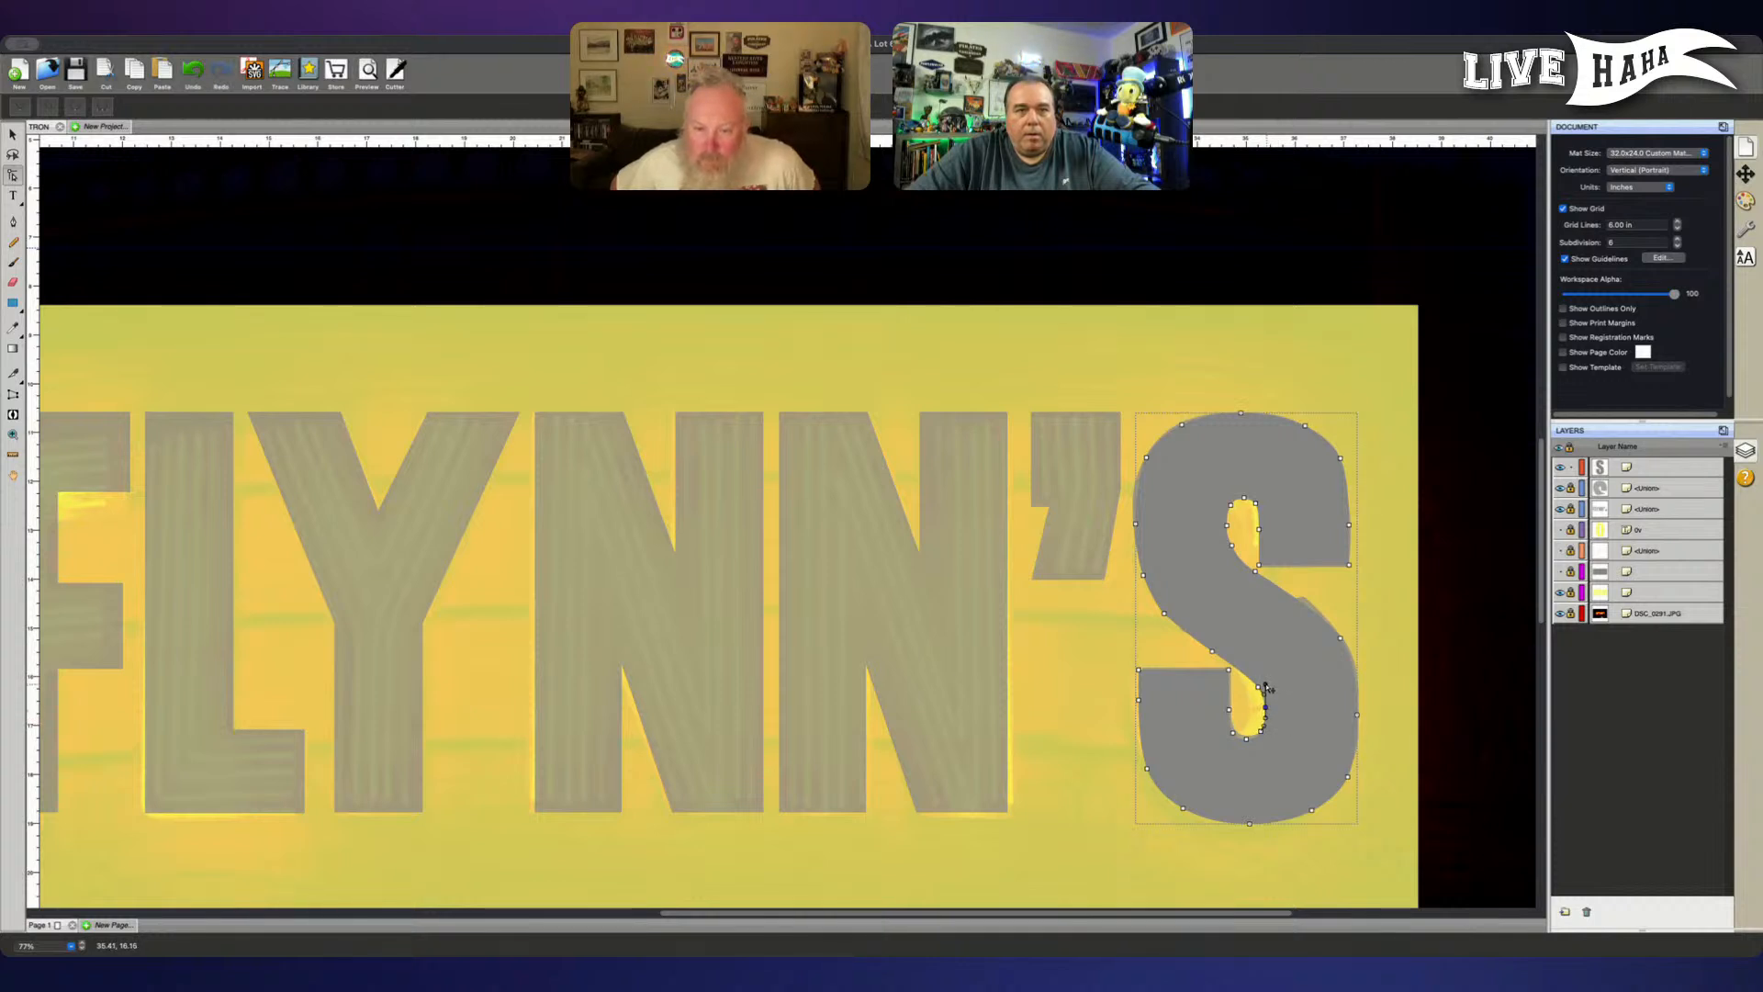
{"action": "left_click_drag", "start_coordinate": [1265, 685], "coordinate": [1265, 717]}
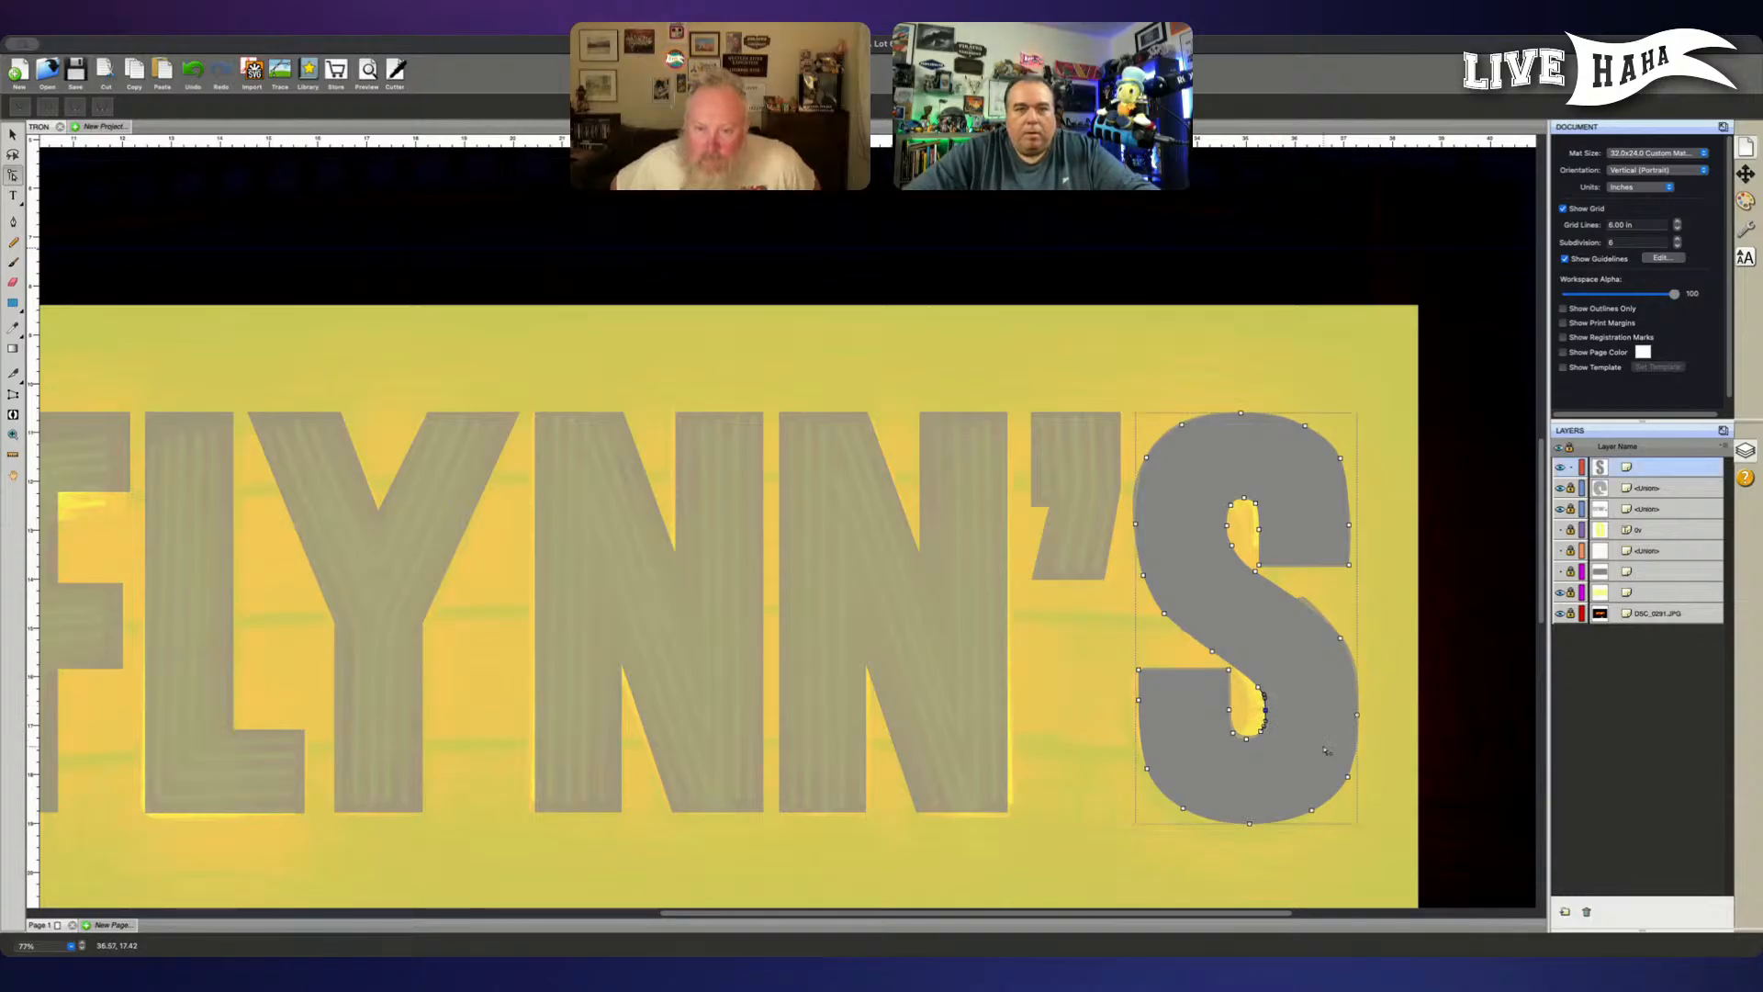
{"action": "left_click", "coordinate": [1325, 750]}
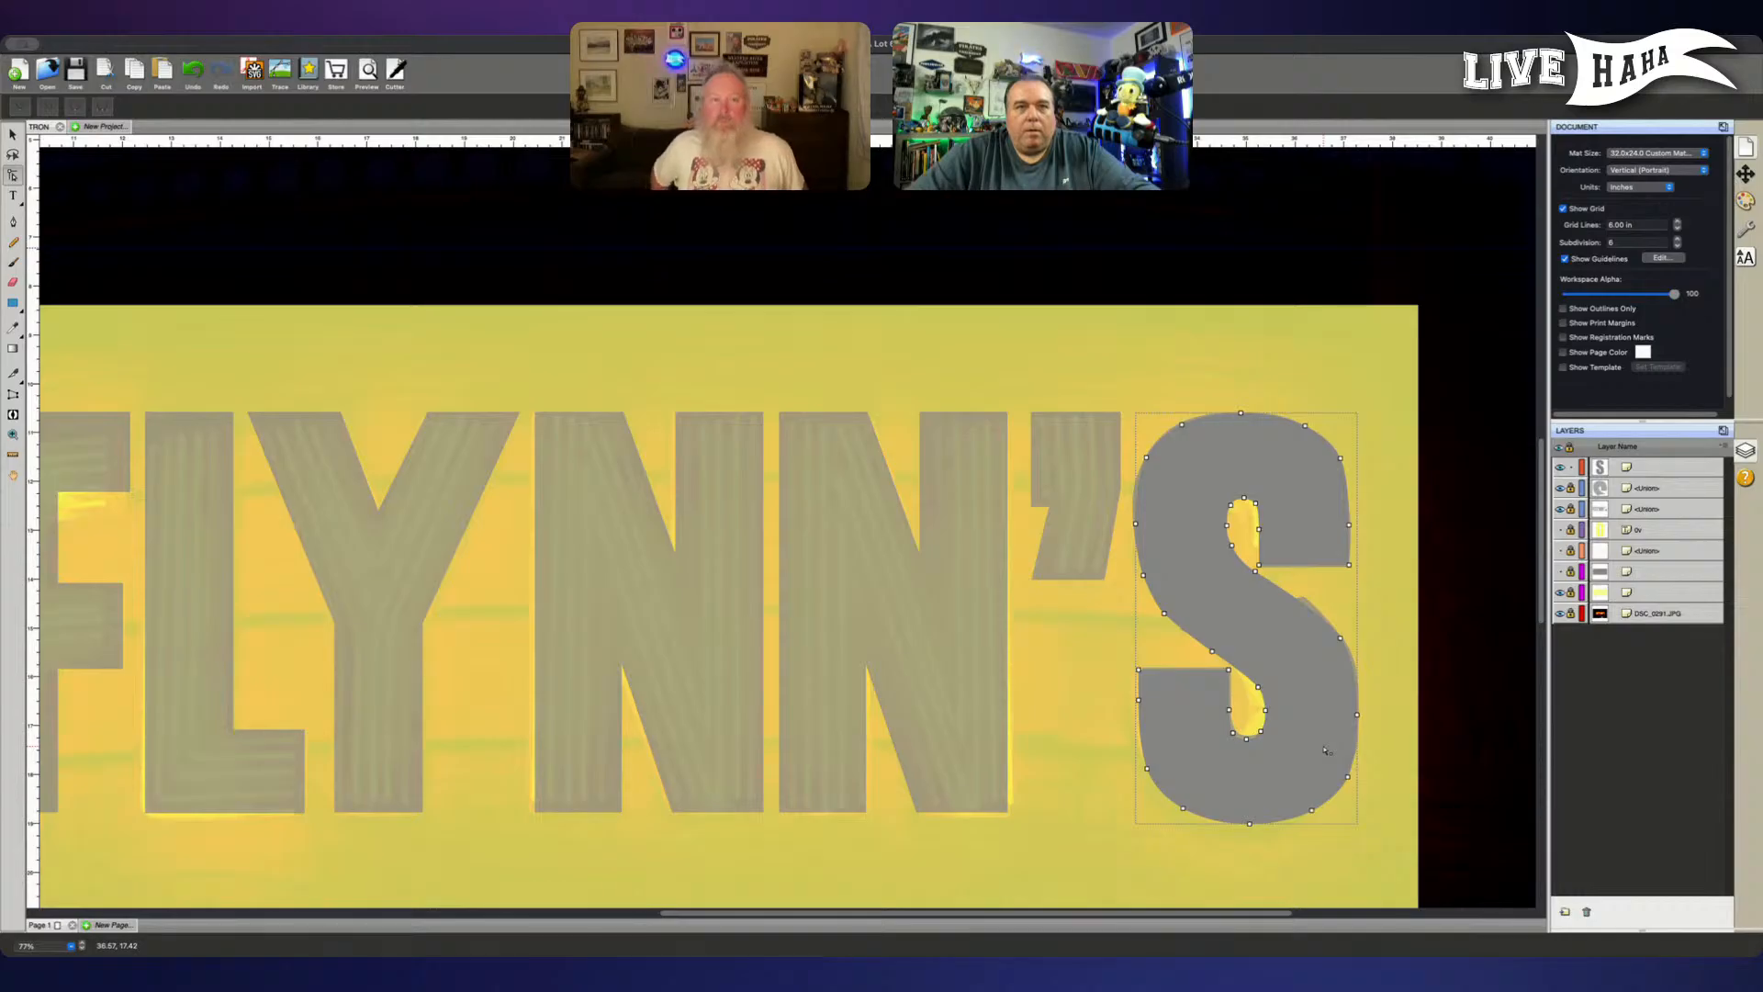
- Leave point editing and hide the reshaped S layer and the layer directly below it
{"action": "left_click", "coordinate": [1488, 606]}
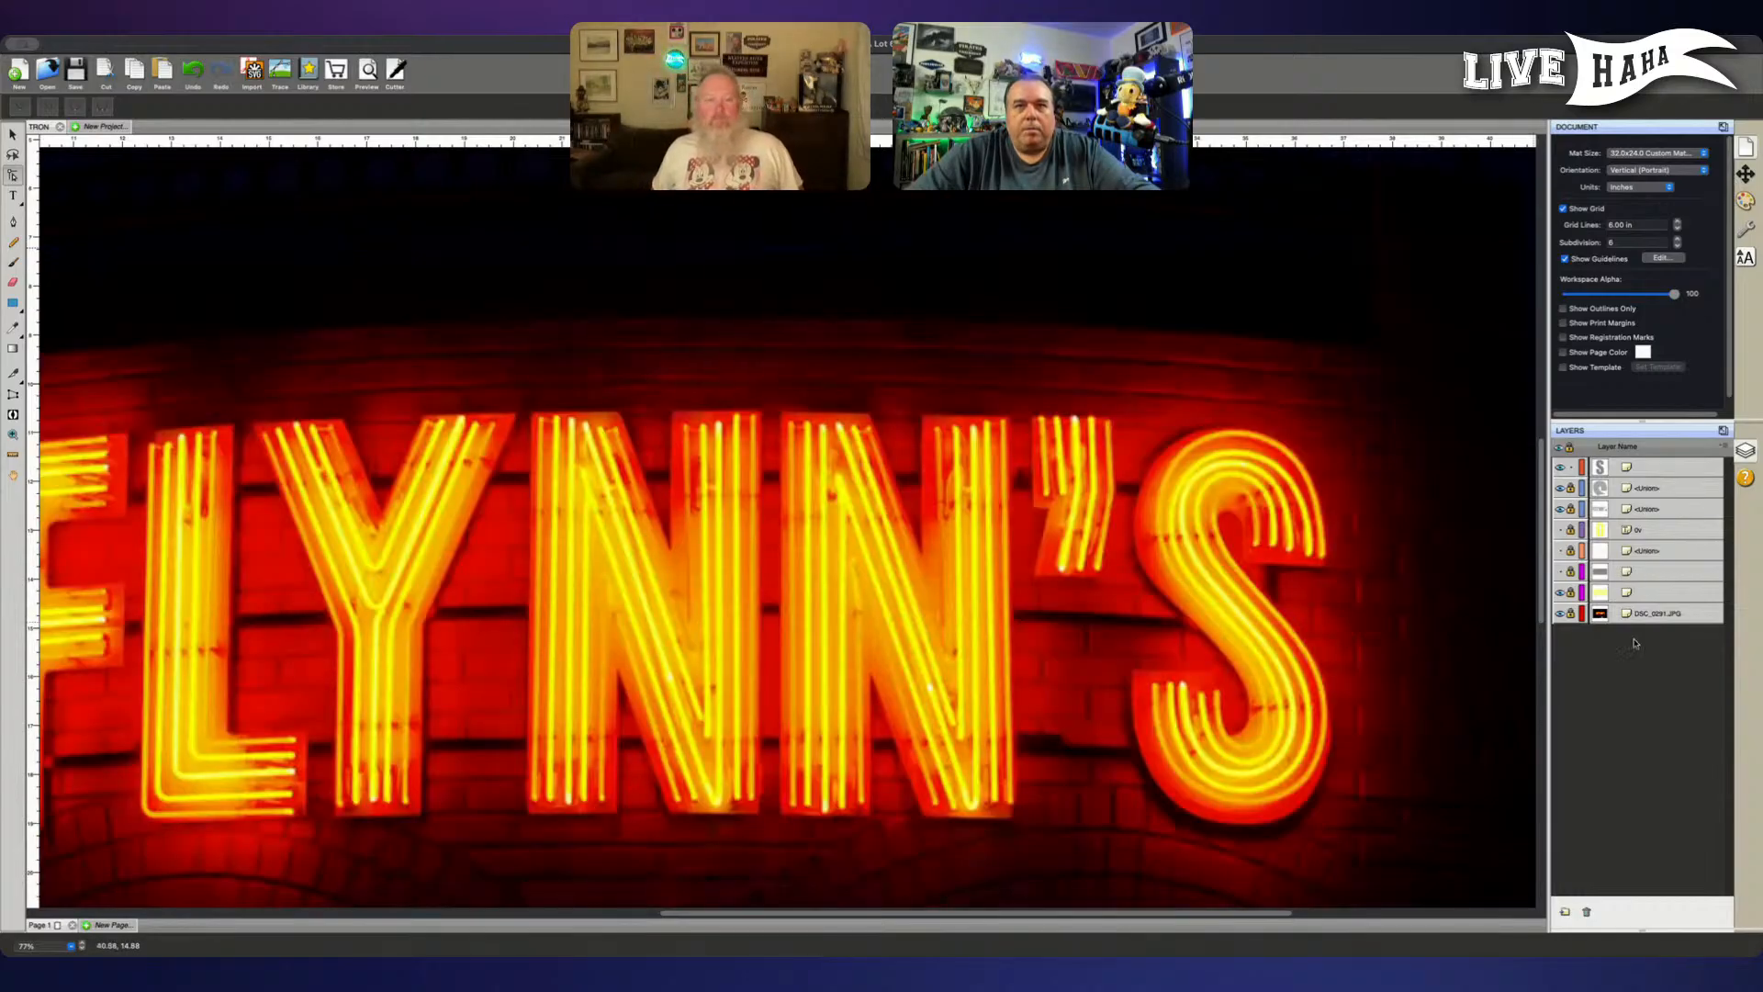
{"action": "key", "text": "v"}
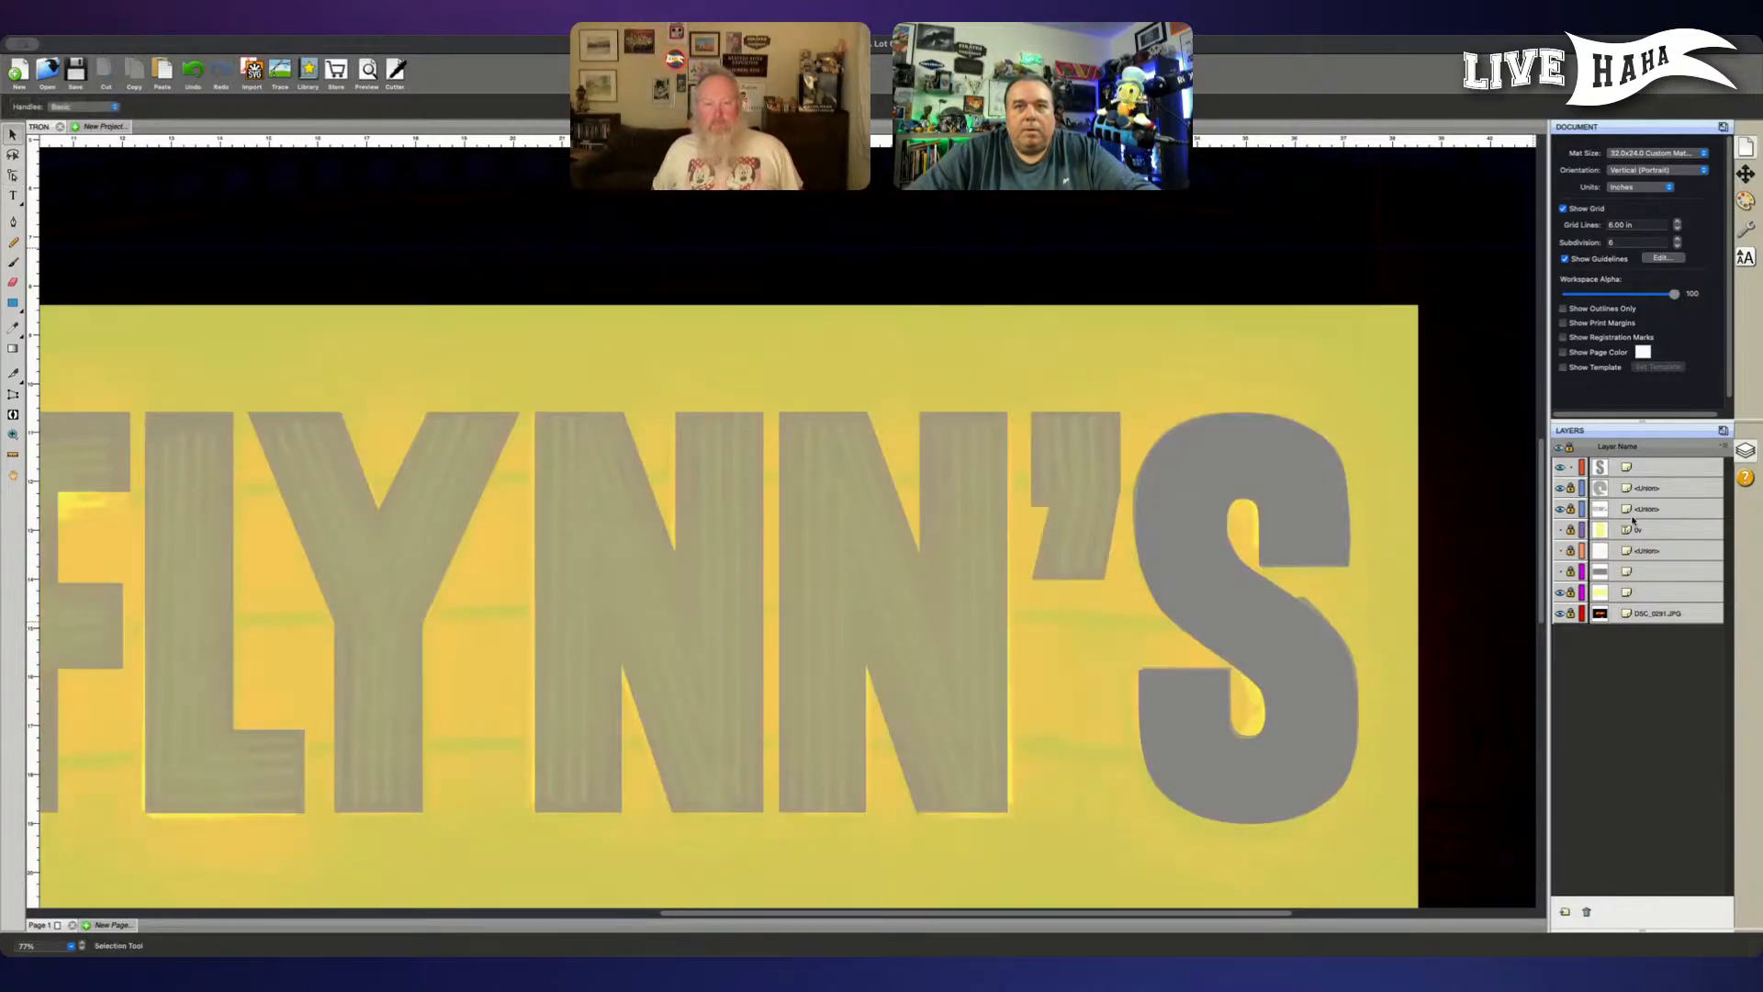
{"action": "left_click", "coordinate": [1559, 488]}
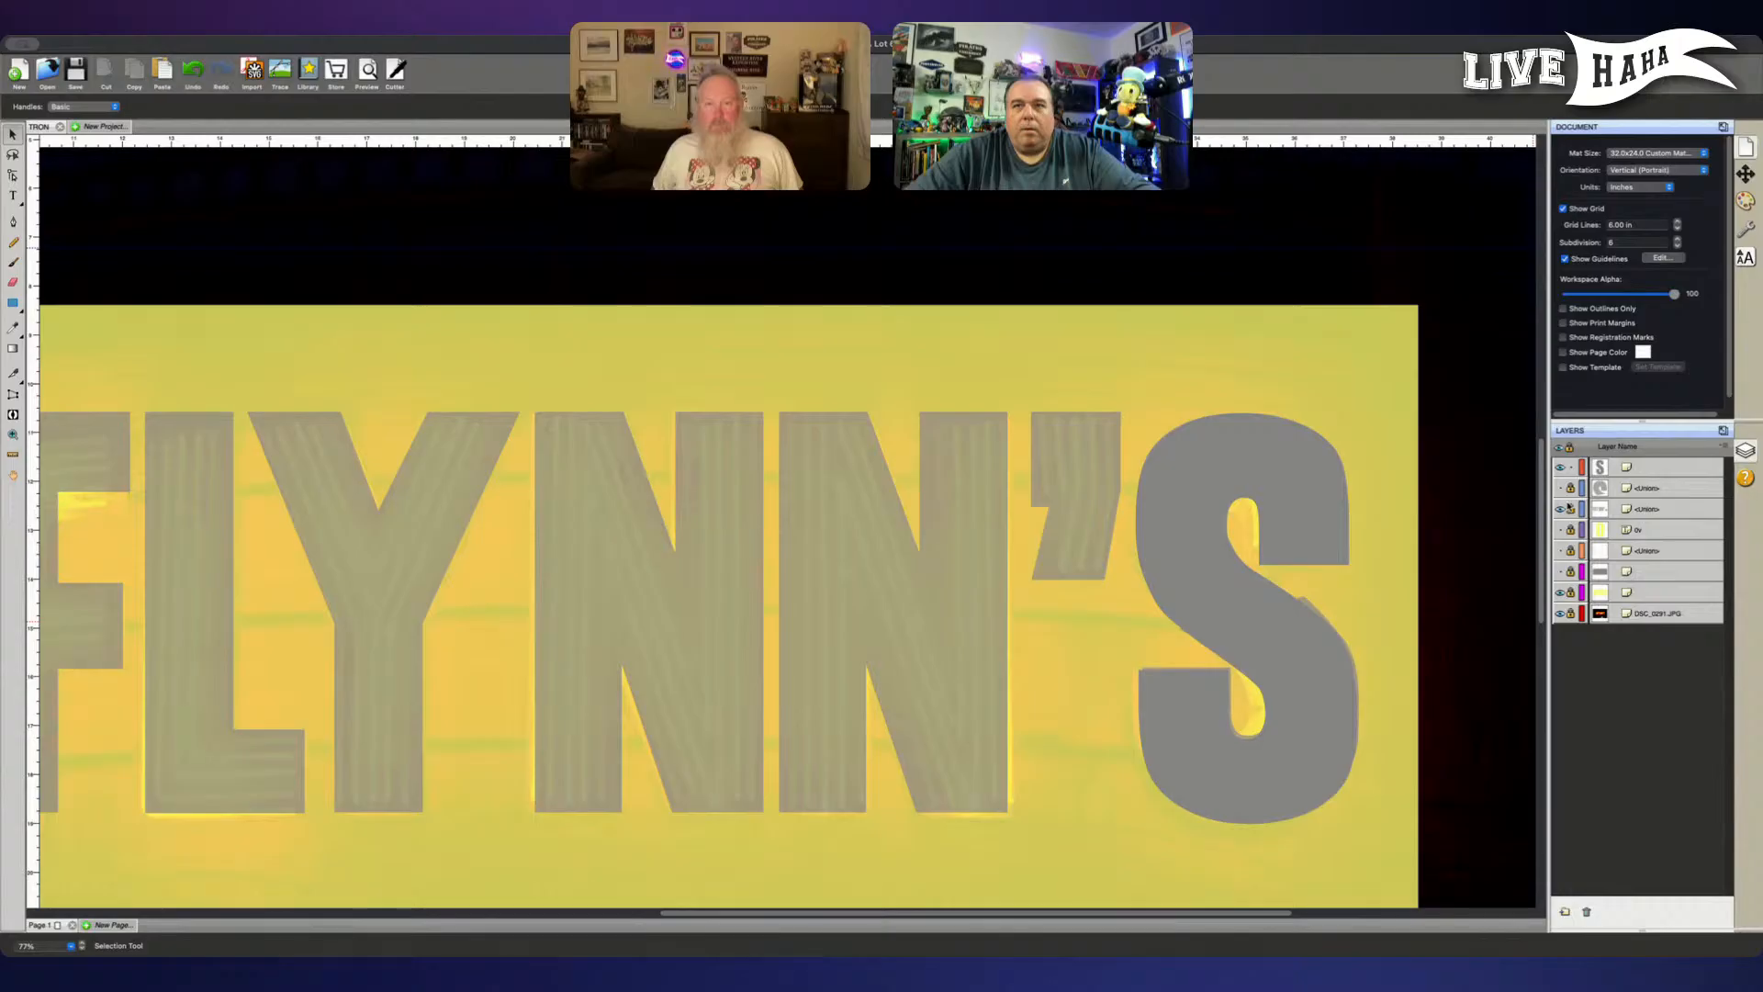
{"action": "left_click", "coordinate": [1559, 468]}
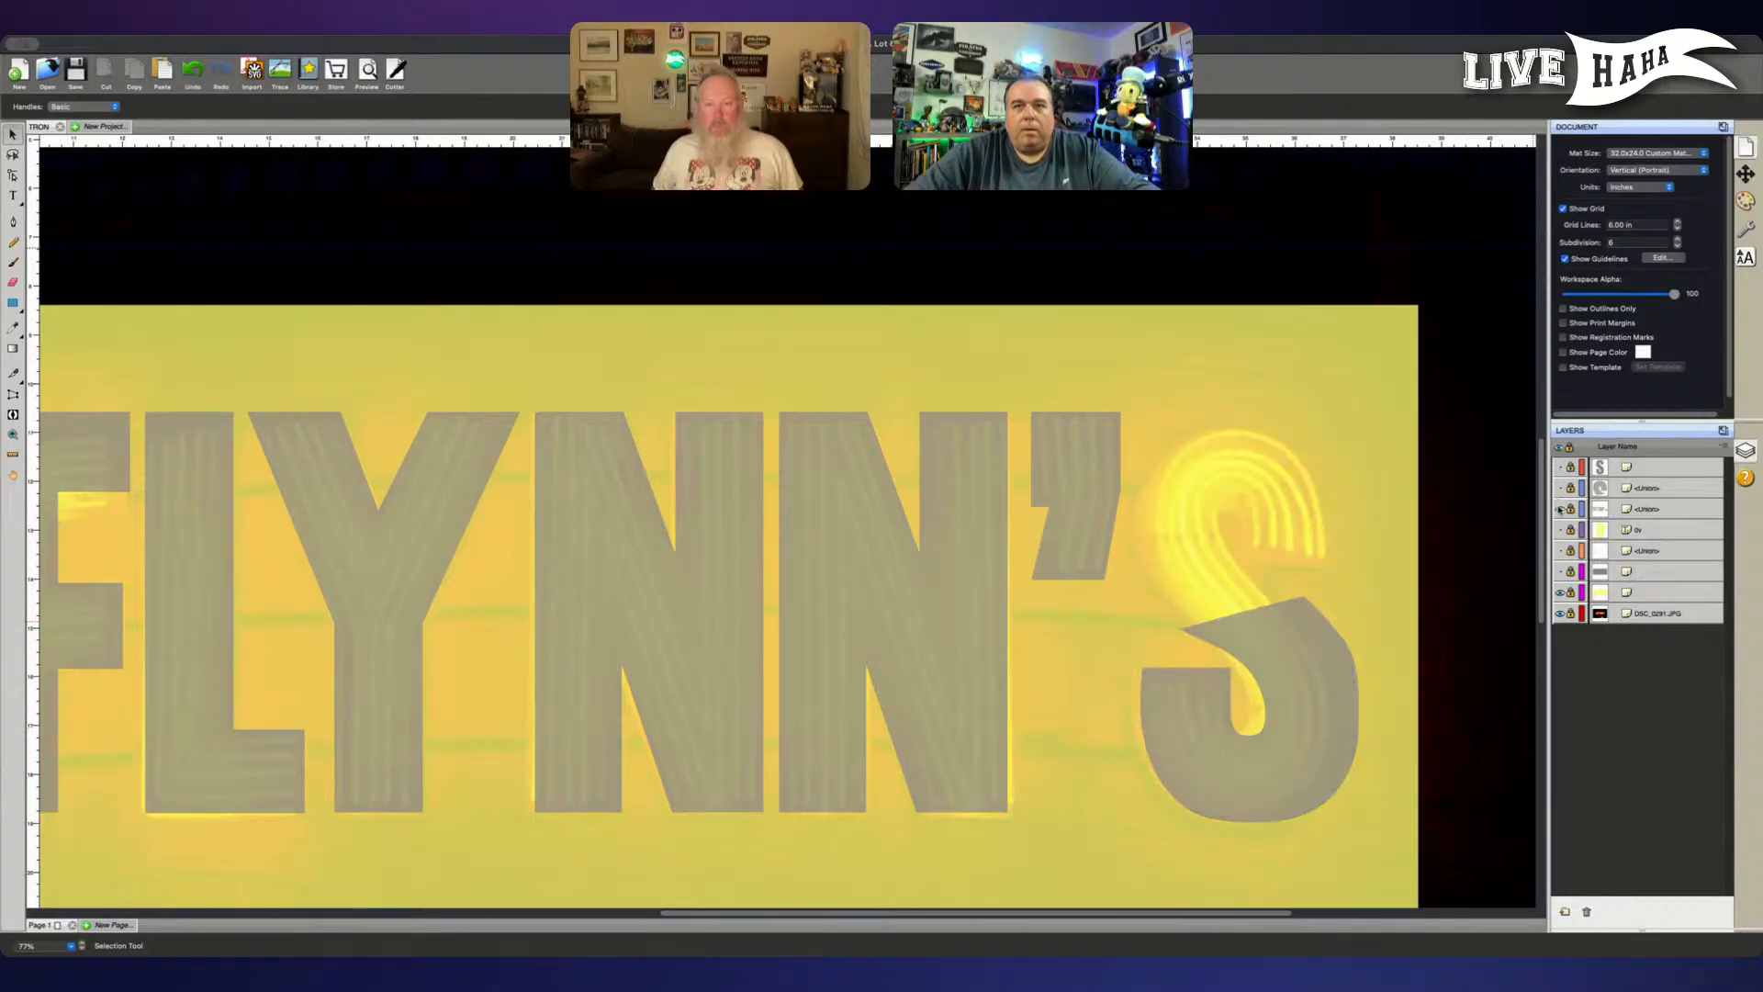
- Show and unlock the separate layer holding the traced upper half of the S, and delete that shape
{"action": "left_click", "coordinate": [1559, 509]}
{"action": "left_click", "coordinate": [1560, 510]}
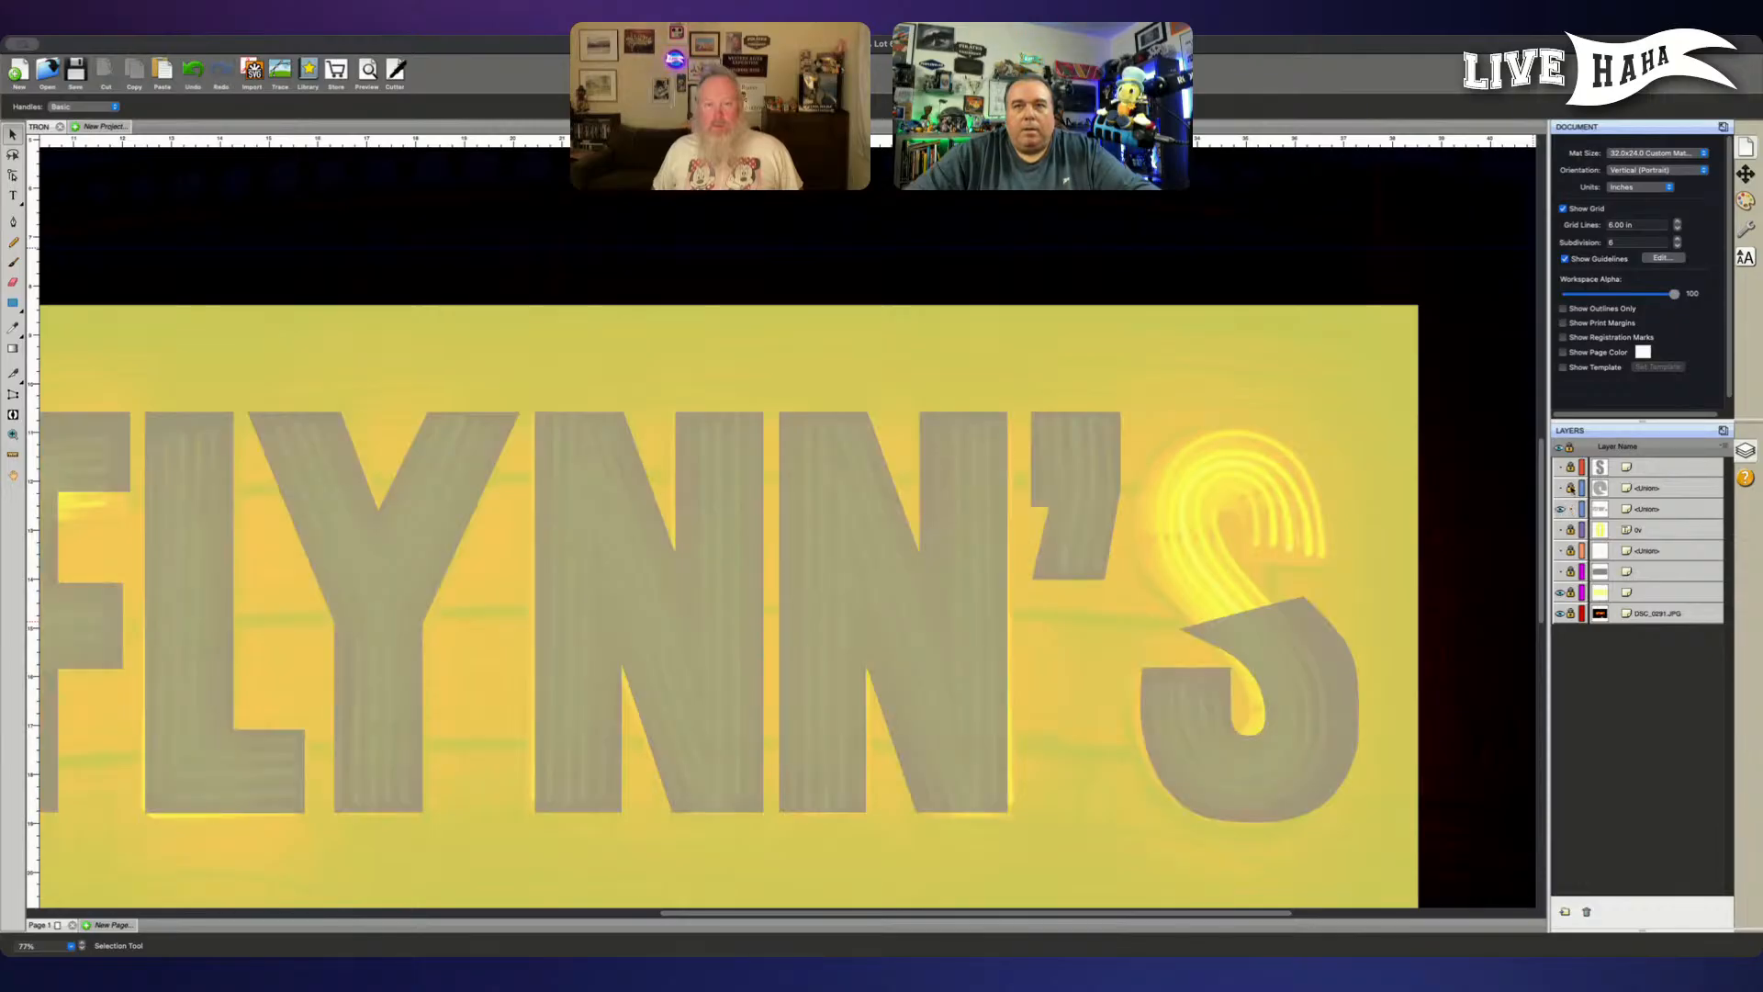
{"action": "left_click", "coordinate": [1559, 488]}
{"action": "left_click", "coordinate": [1662, 487]}
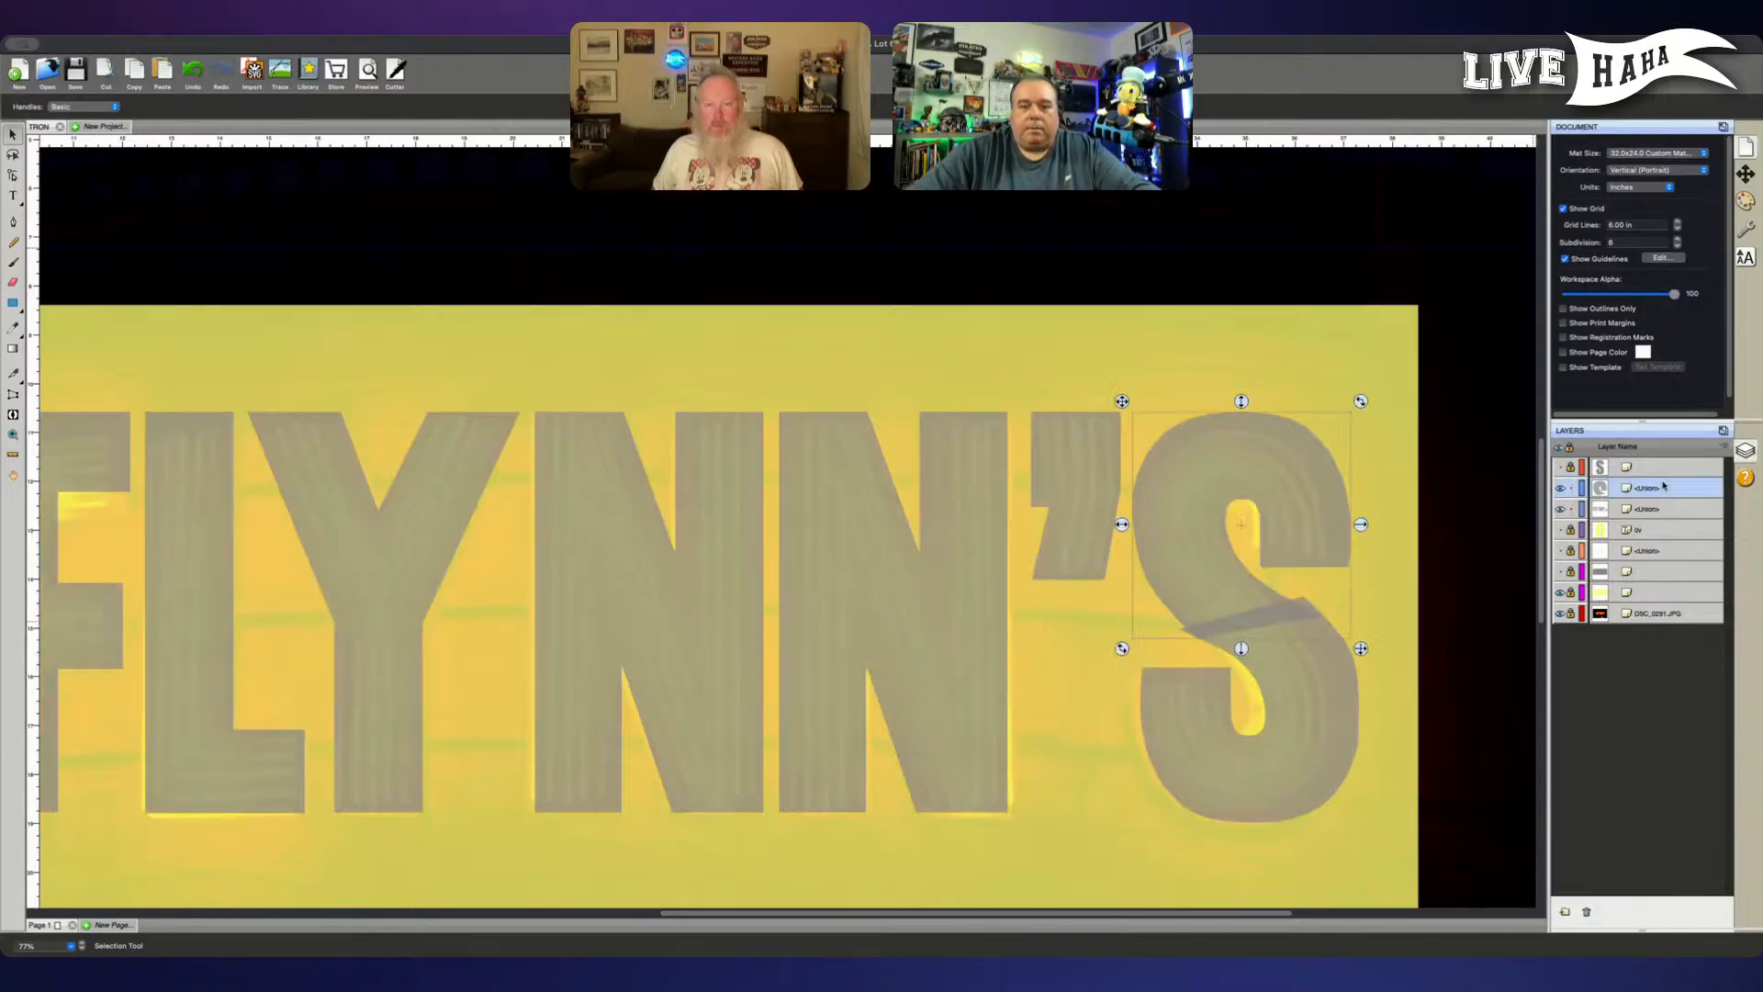
{"action": "key", "text": "Delete"}
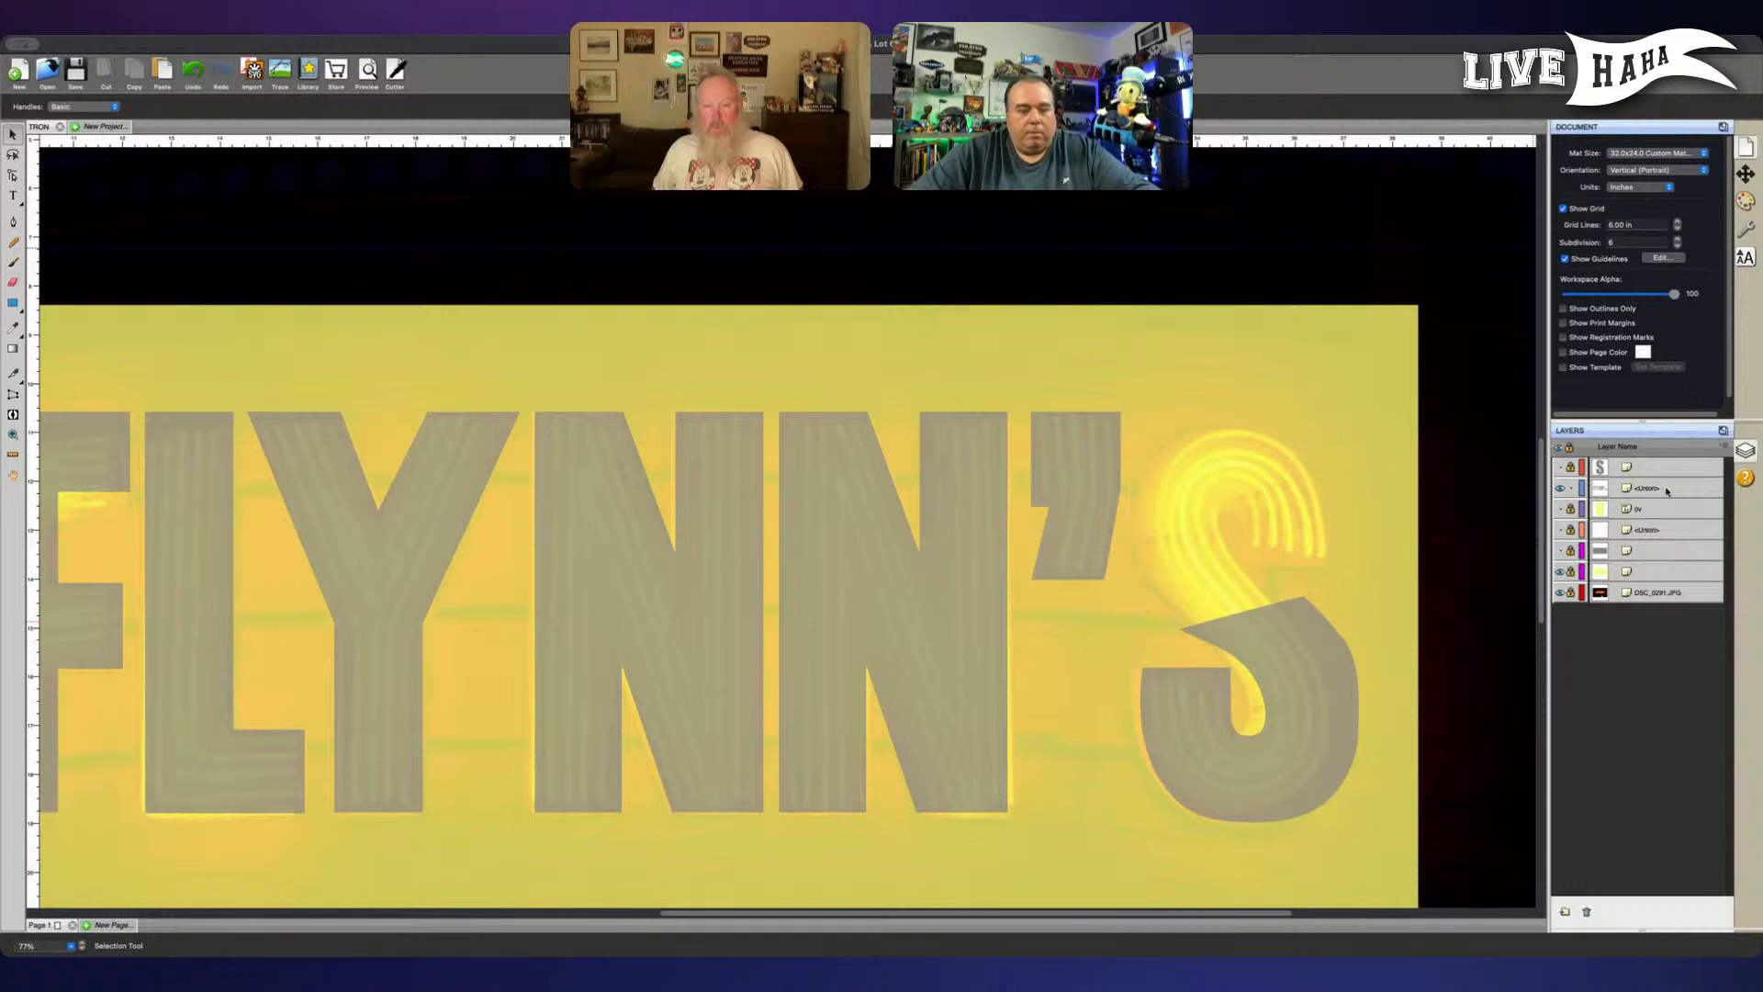
- Delete the traced lower half of the S from the FLYNN'S lettering shape by removing its anchor points
{"action": "left_click", "coordinate": [1665, 489]}
{"action": "key", "text": "a"}
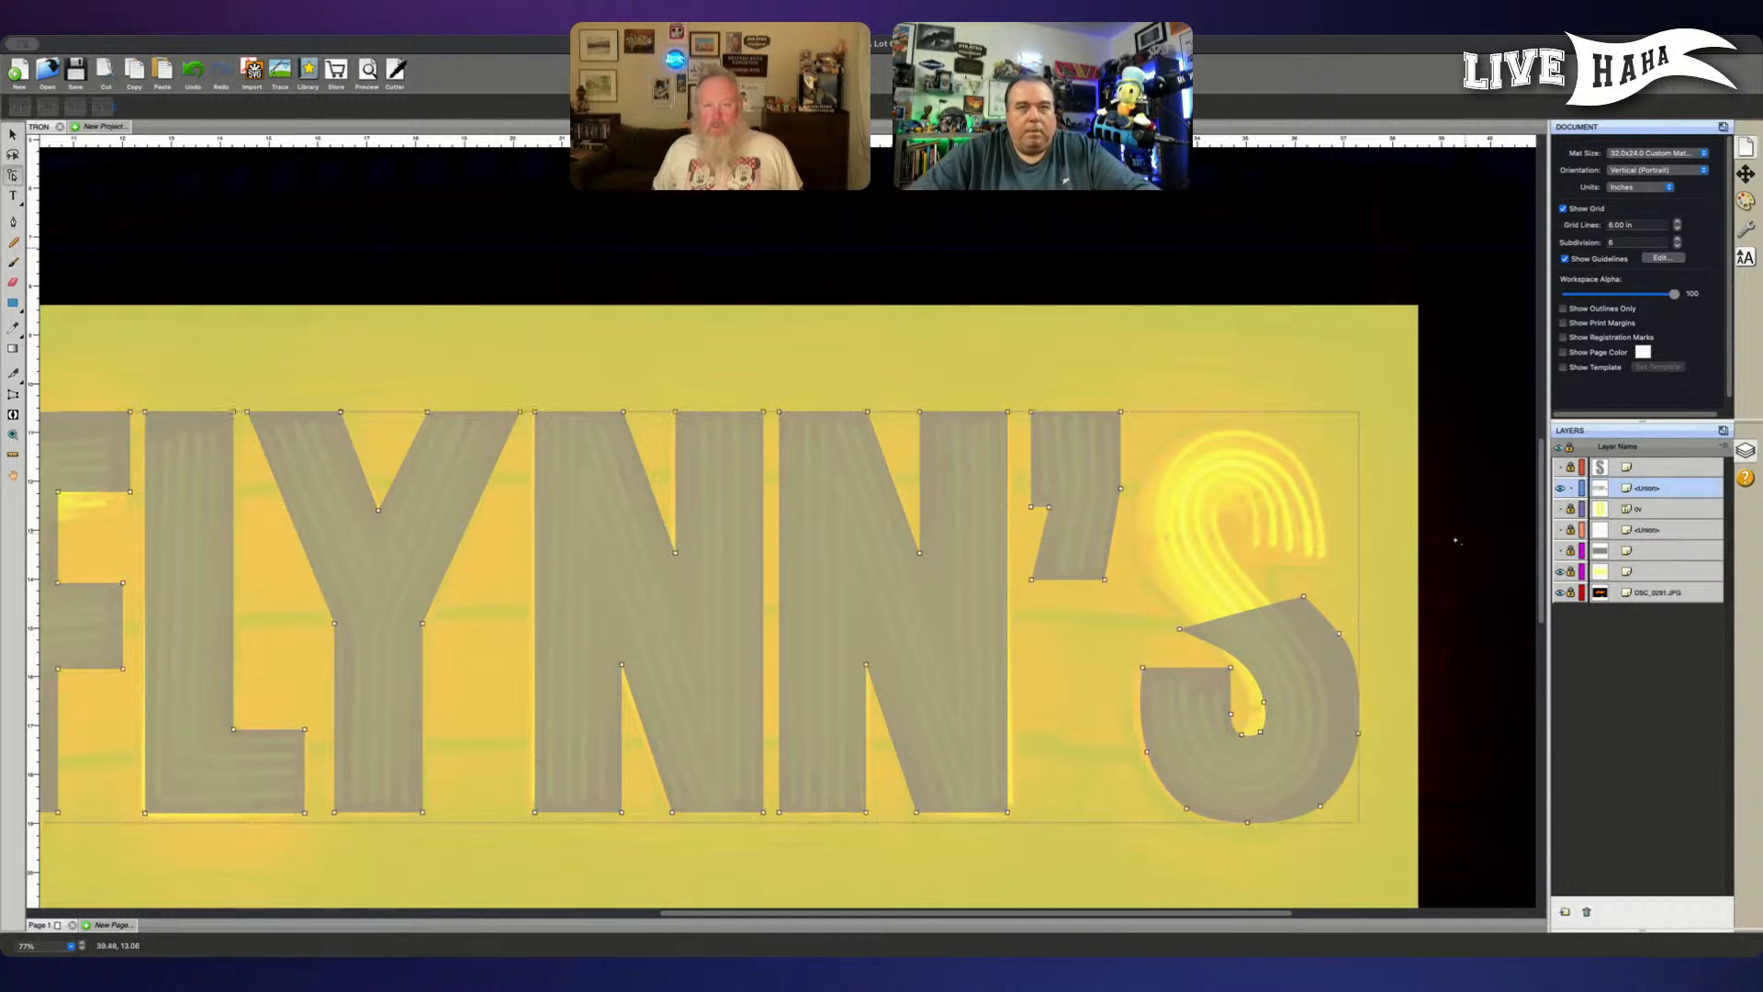
{"action": "left_click", "coordinate": [1306, 602]}
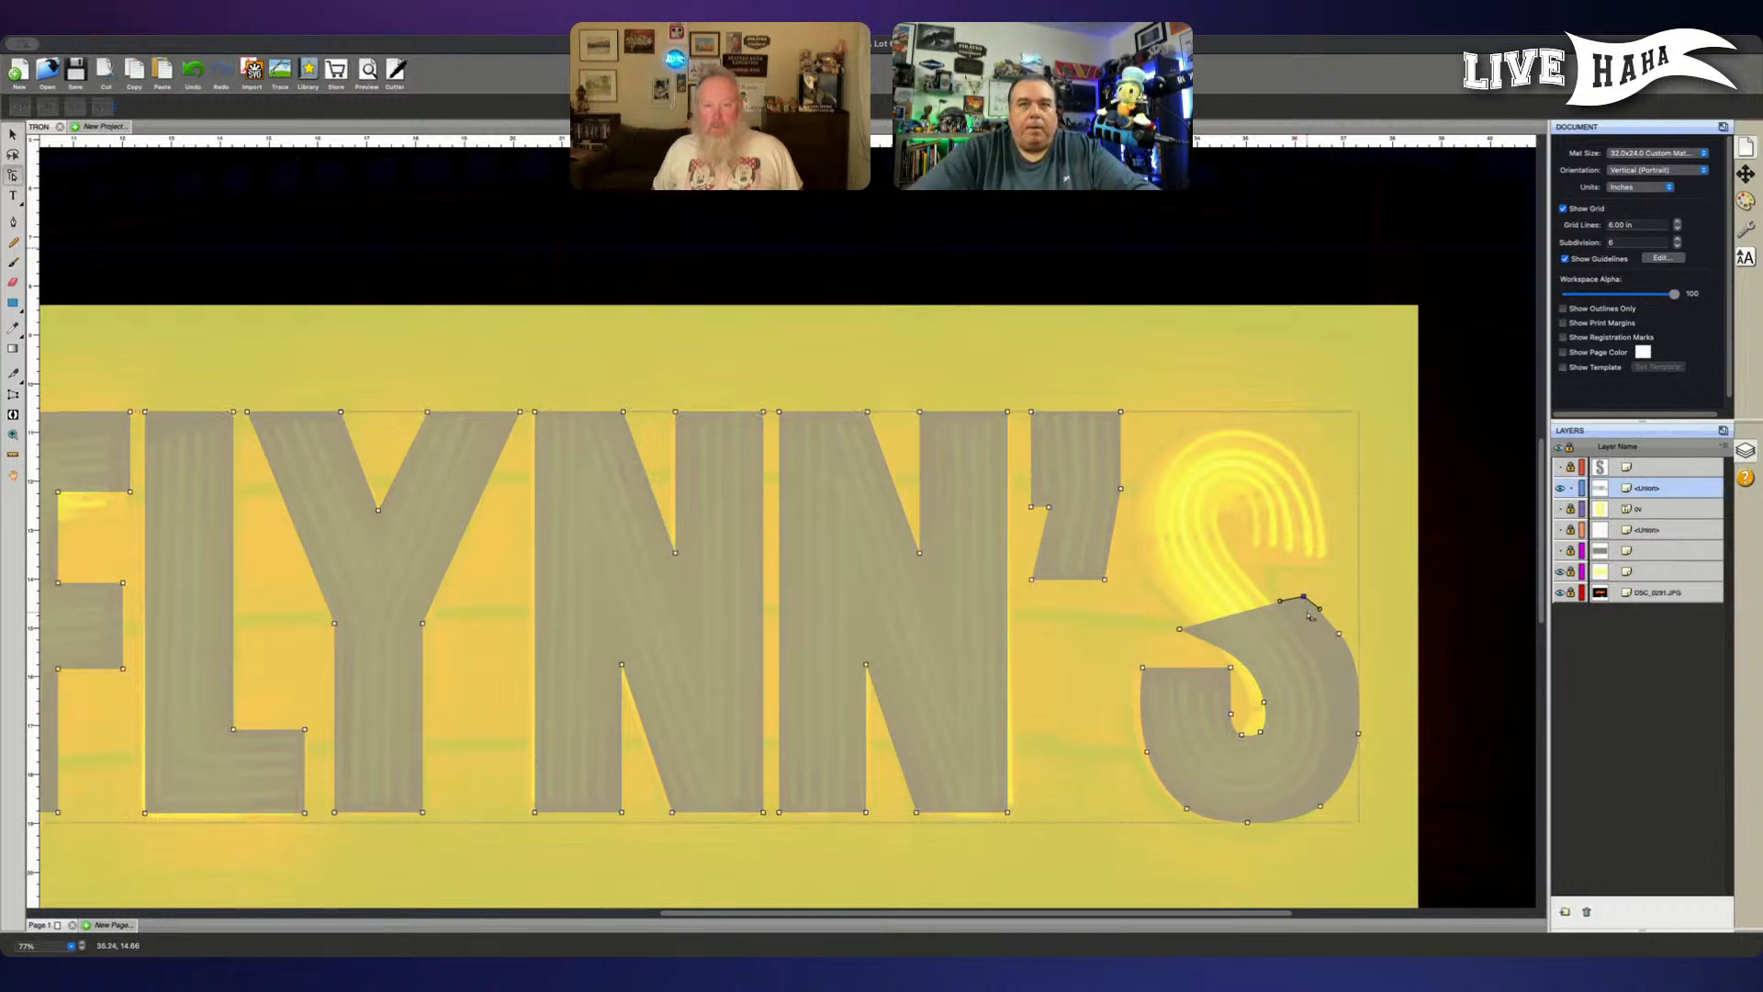
{"action": "key", "text": "Delete"}
{"action": "key", "text": "Delete"}
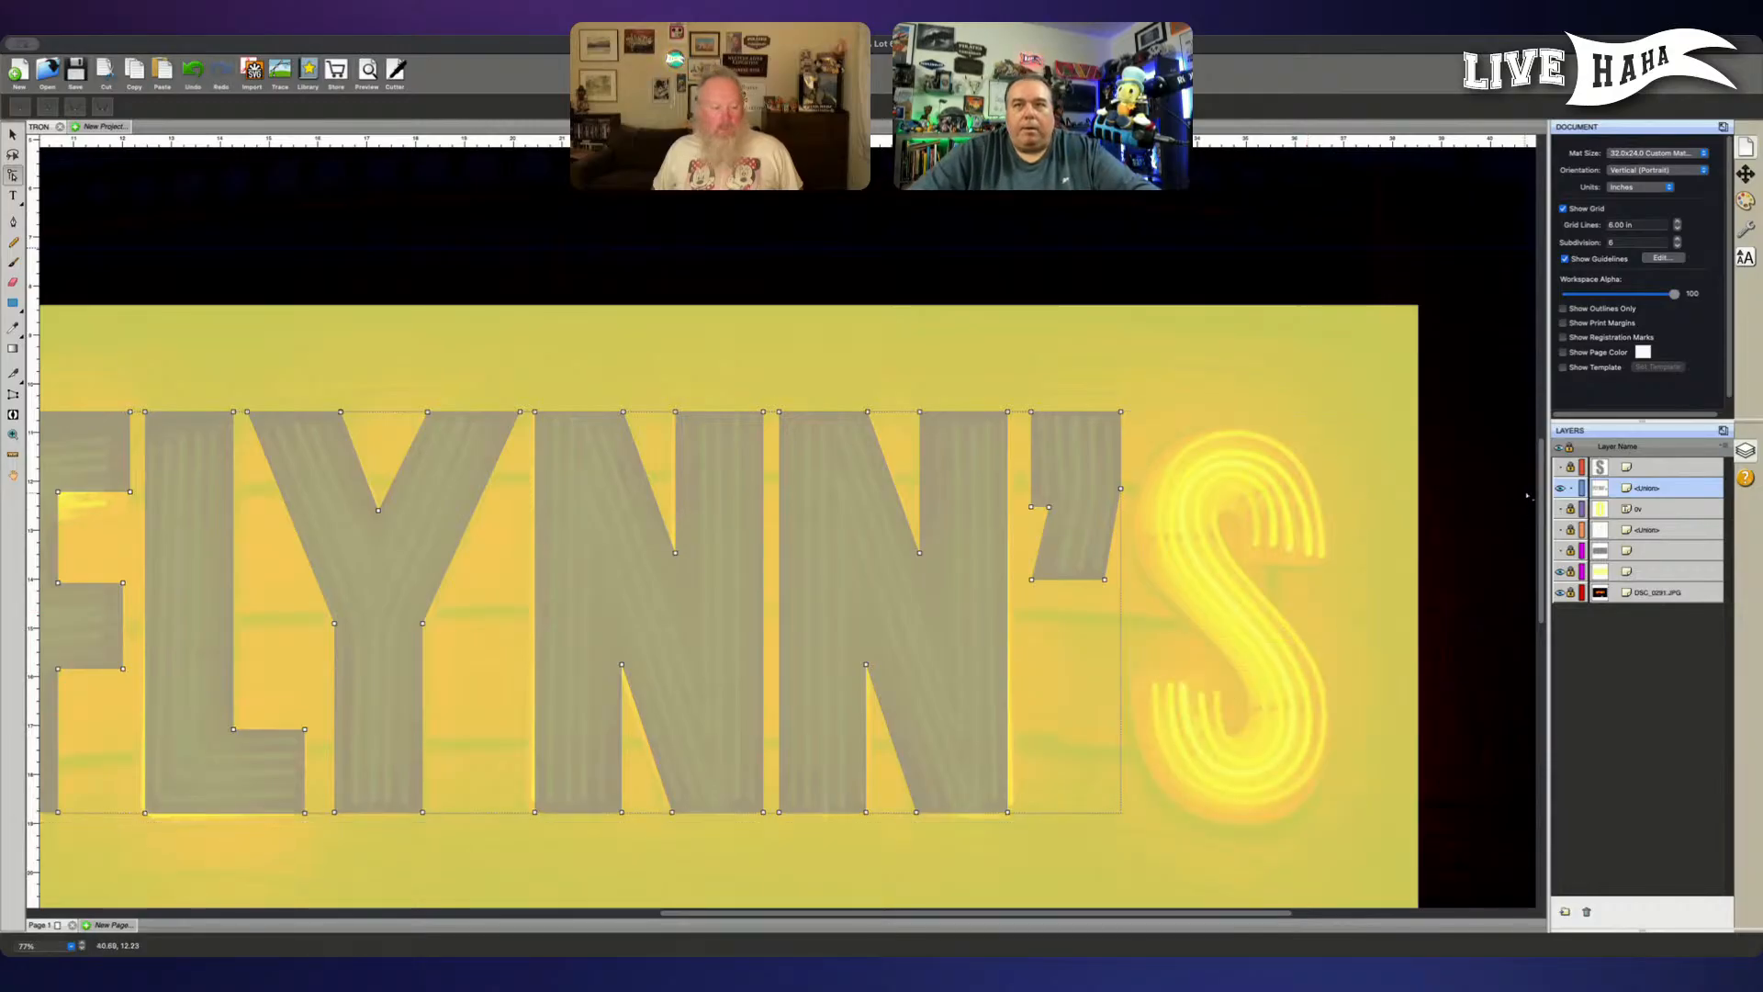
- Show and unlock the reshaped font-based S layer and select the S
{"action": "left_click", "coordinate": [1560, 467]}
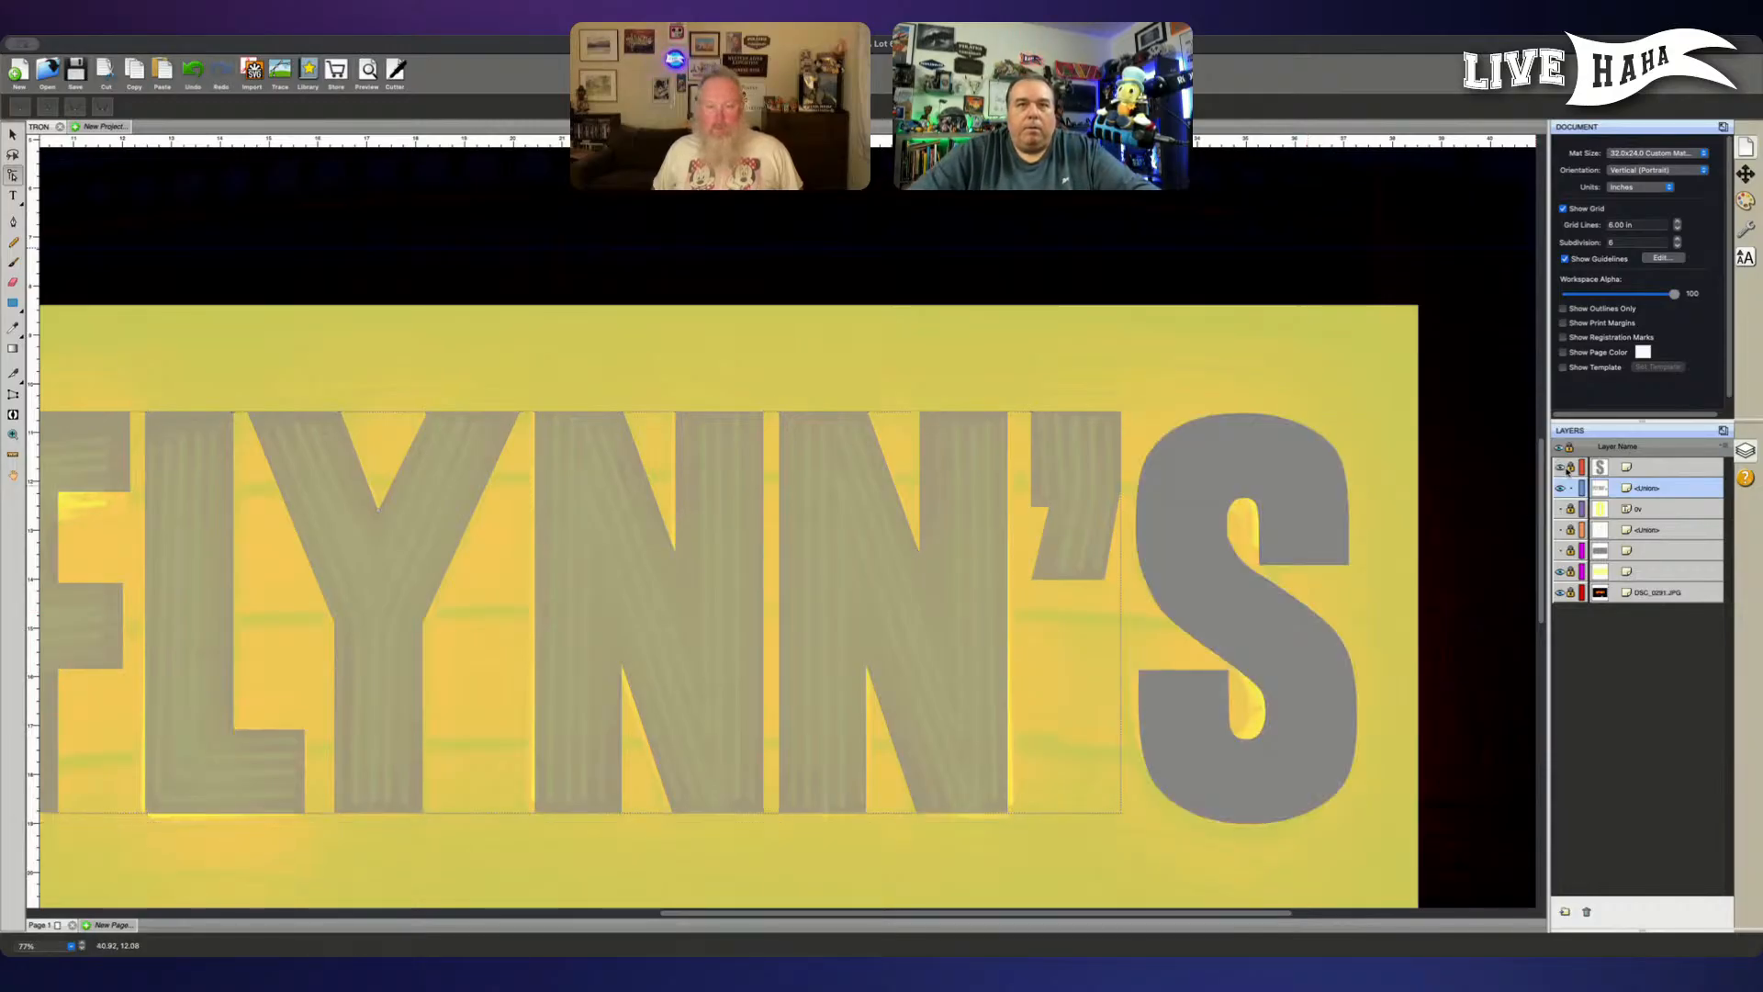
{"action": "left_click", "coordinate": [1643, 493]}
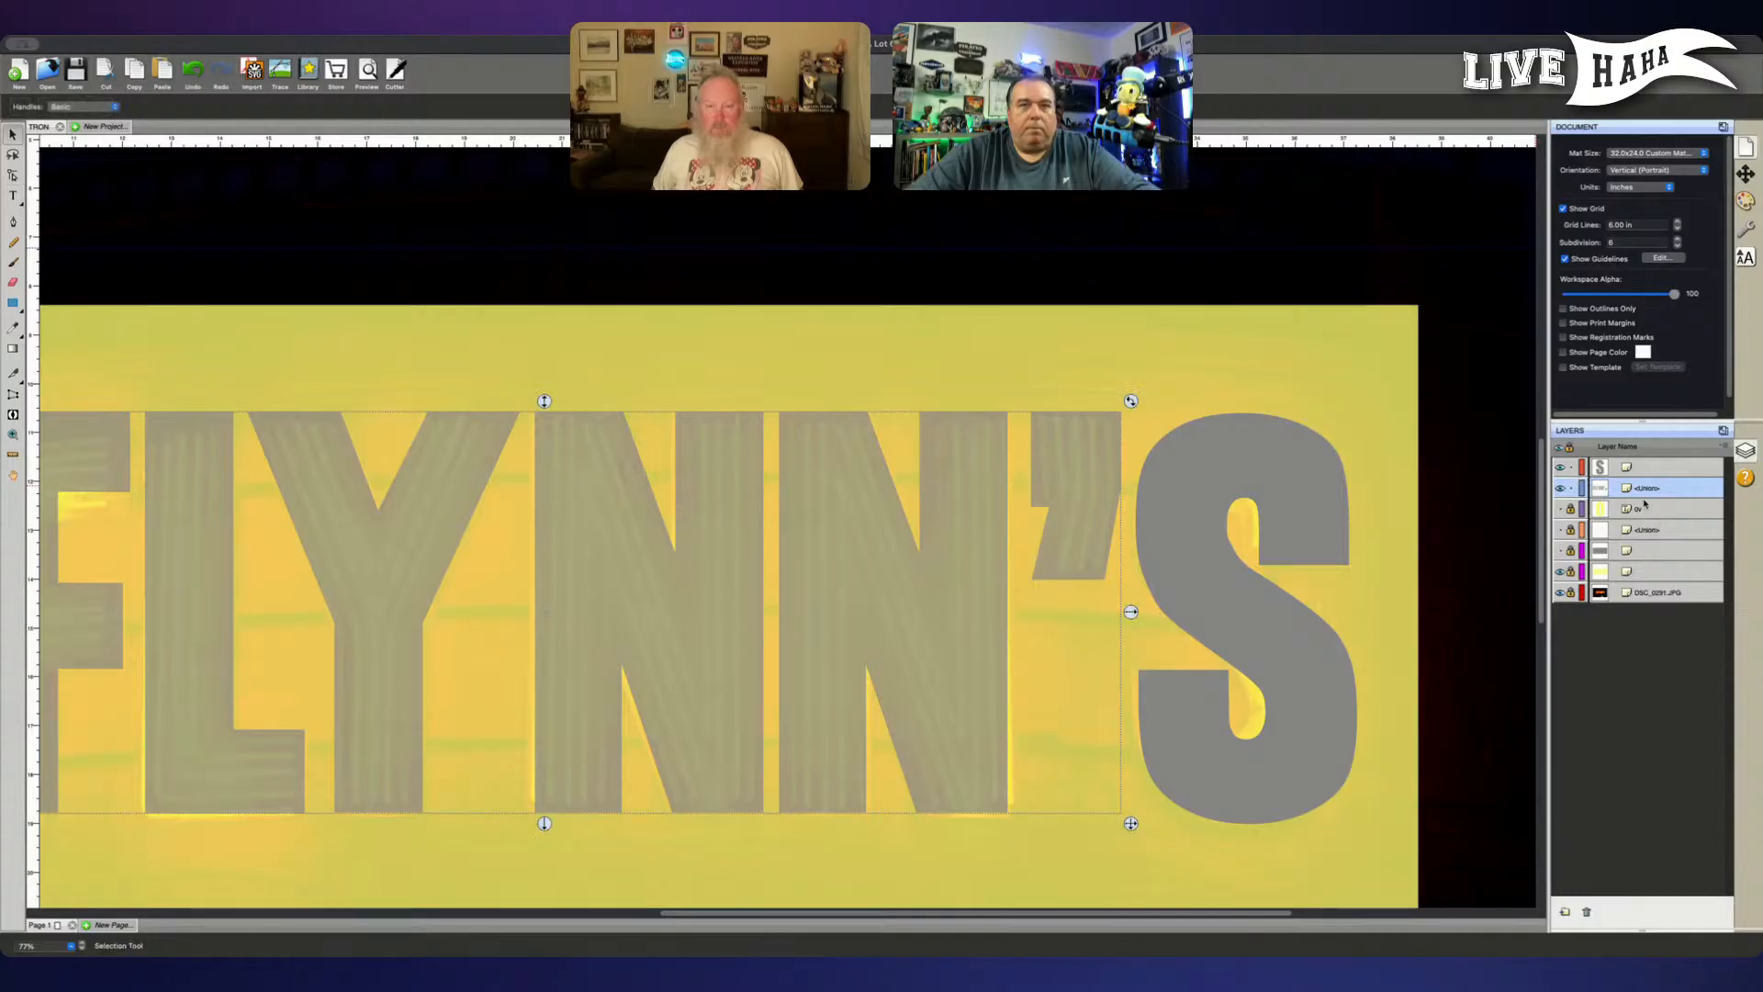
{"action": "left_click", "coordinate": [1243, 598]}
- Smooth the left side of the S's upper inner opening by adjusting its anchor points and handles
{"action": "key", "text": "super+equal"}
{"action": "key", "text": "super+equal"}
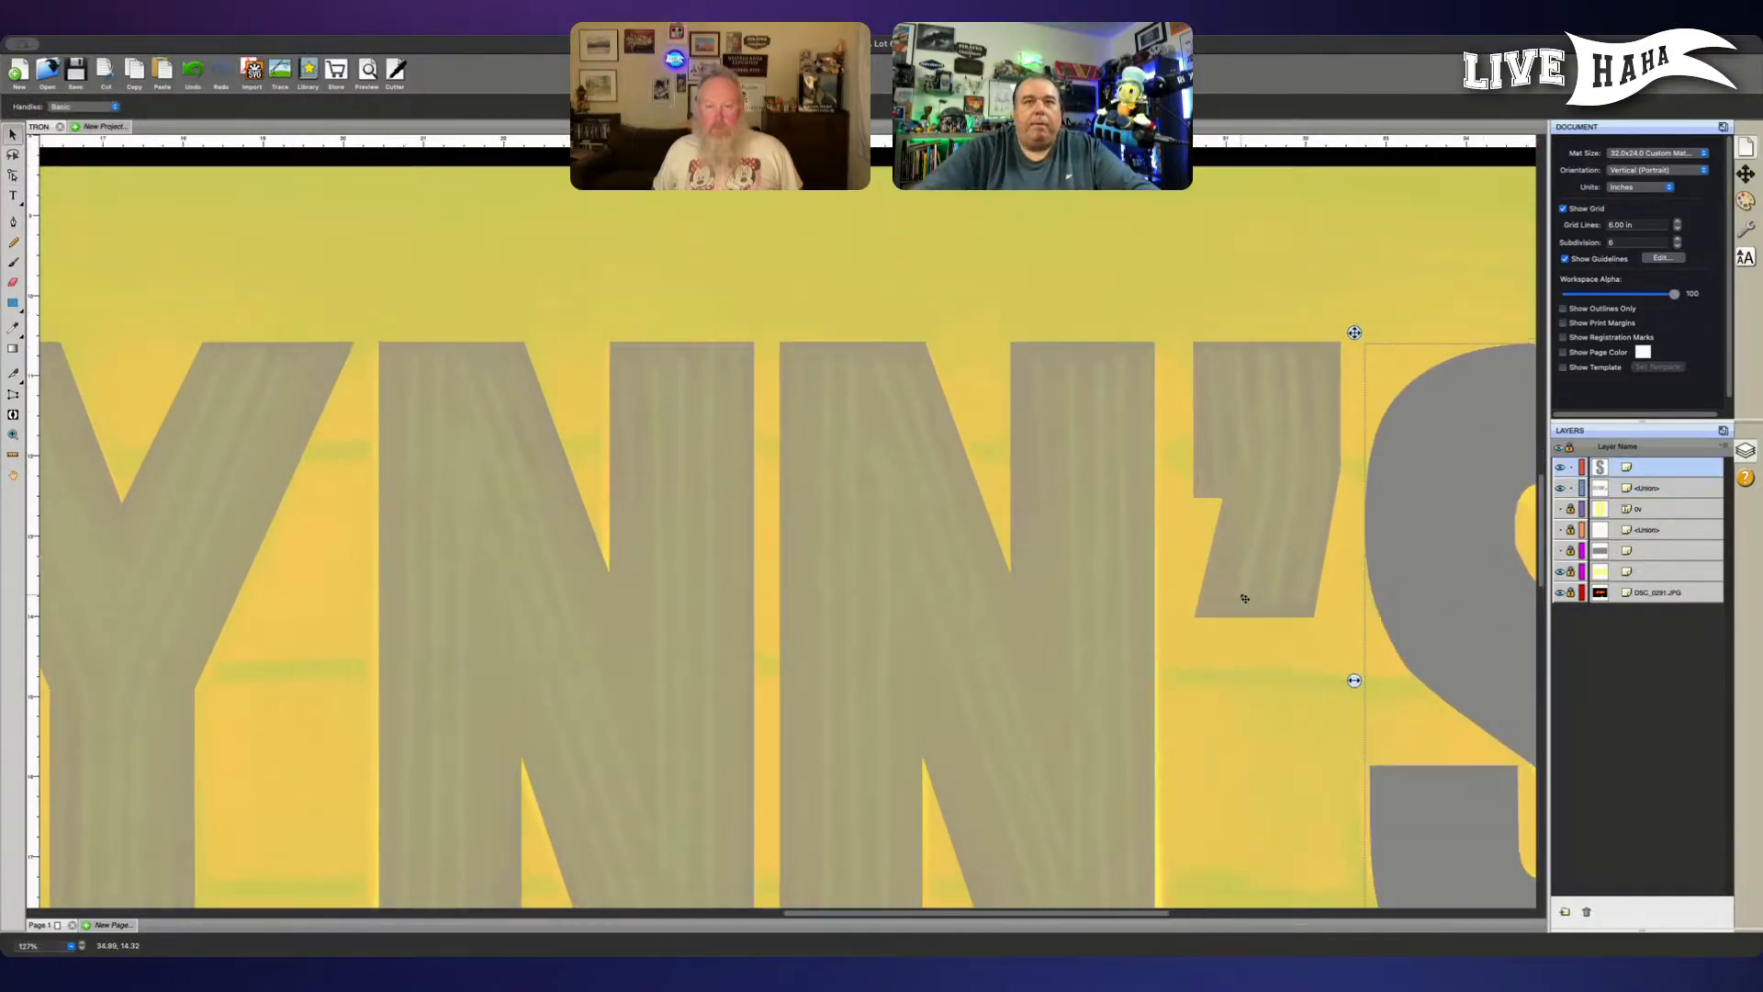
{"action": "scroll", "coordinate": [1139, 472], "scroll_direction": "right", "scroll_amount": 5}
{"action": "scroll", "coordinate": [1134, 483], "scroll_direction": "down", "scroll_amount": 1}
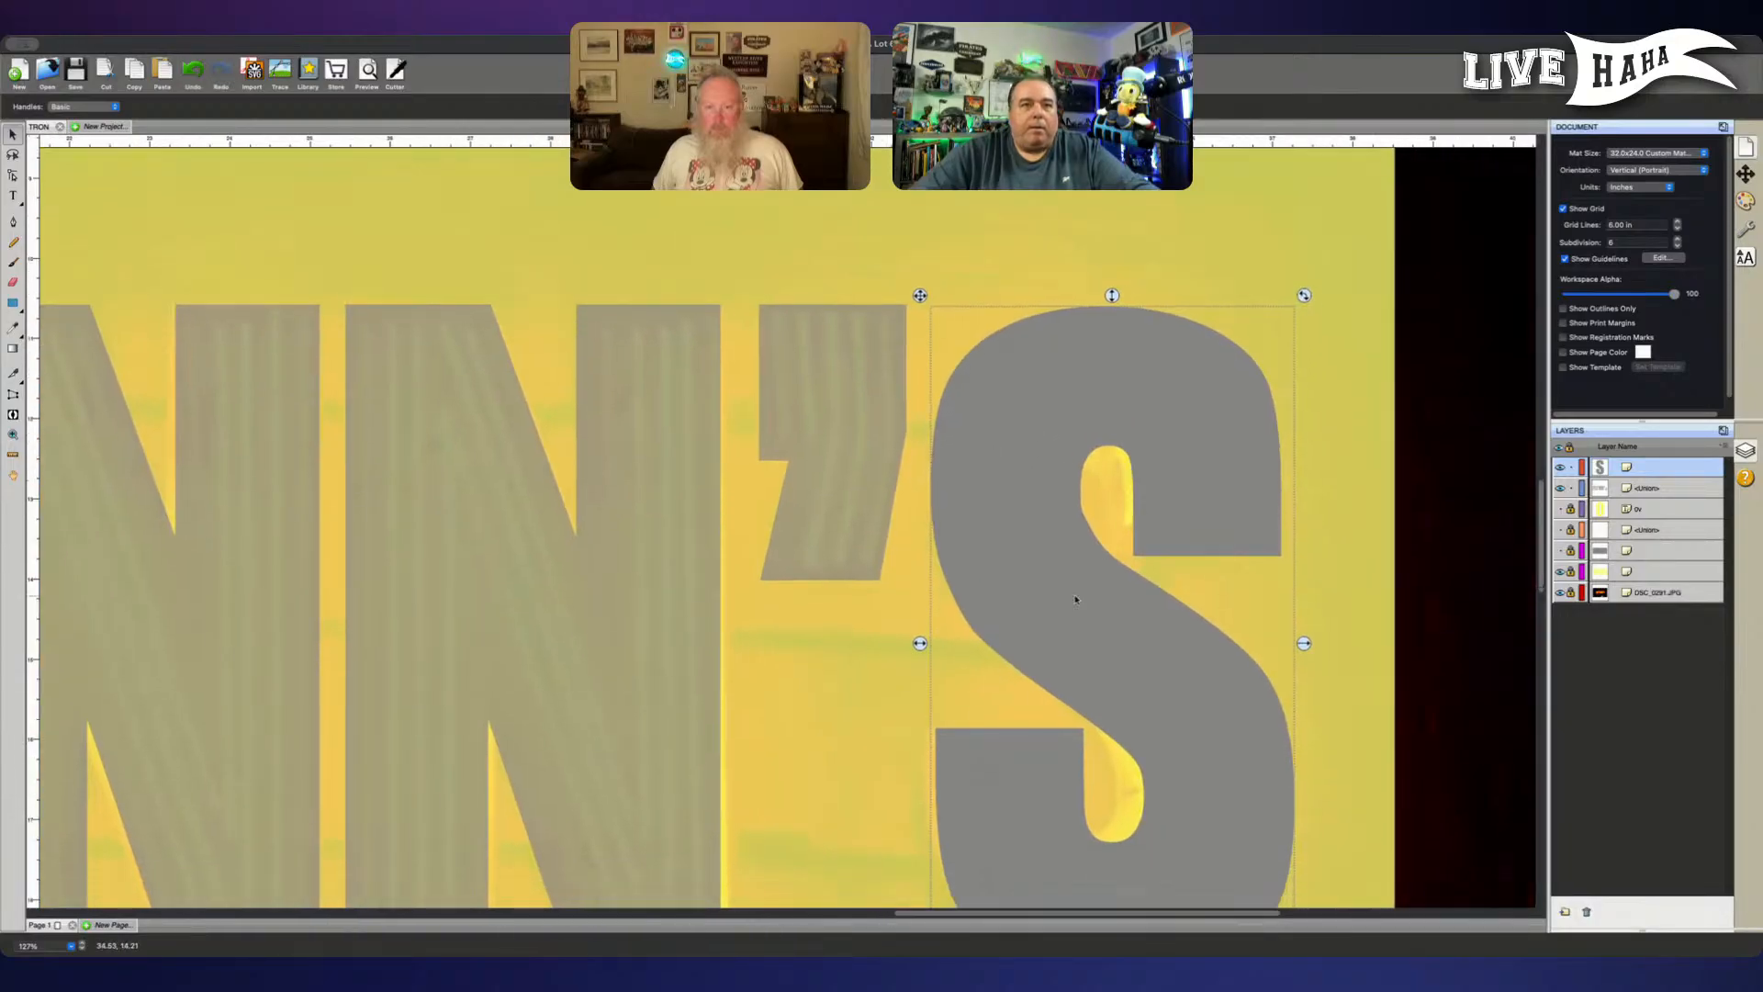
{"action": "double_click", "coordinate": [1085, 518]}
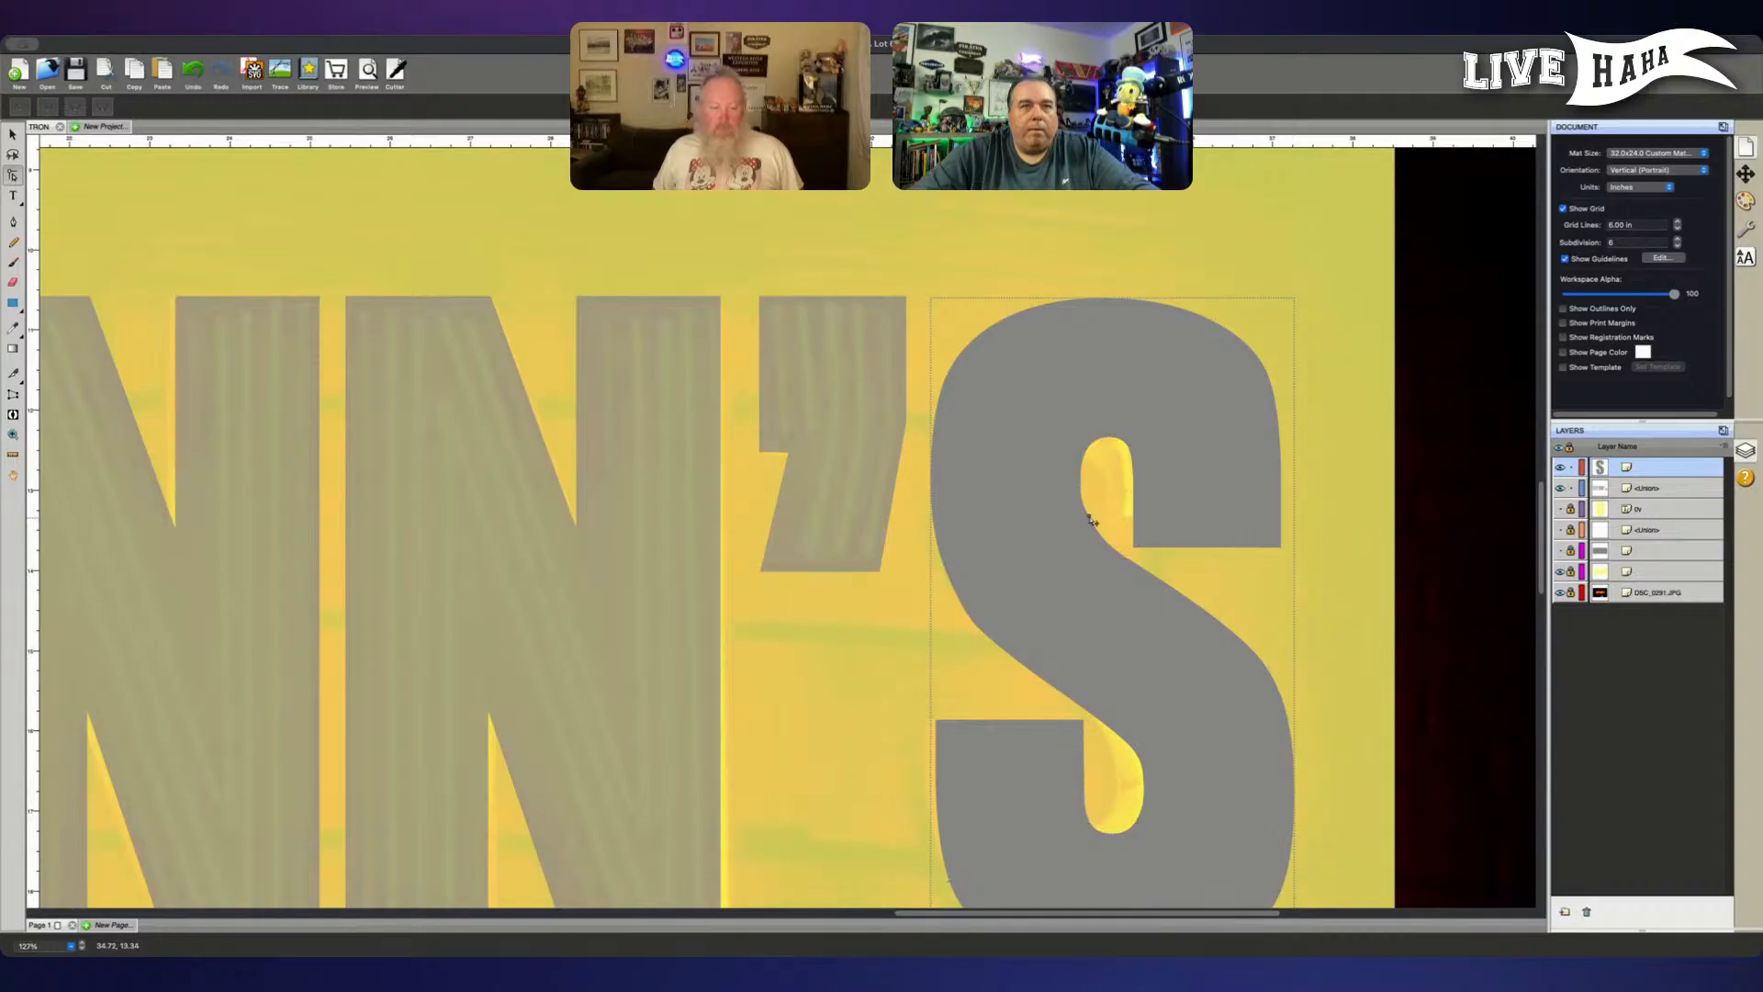
{"action": "left_click", "coordinate": [1085, 519]}
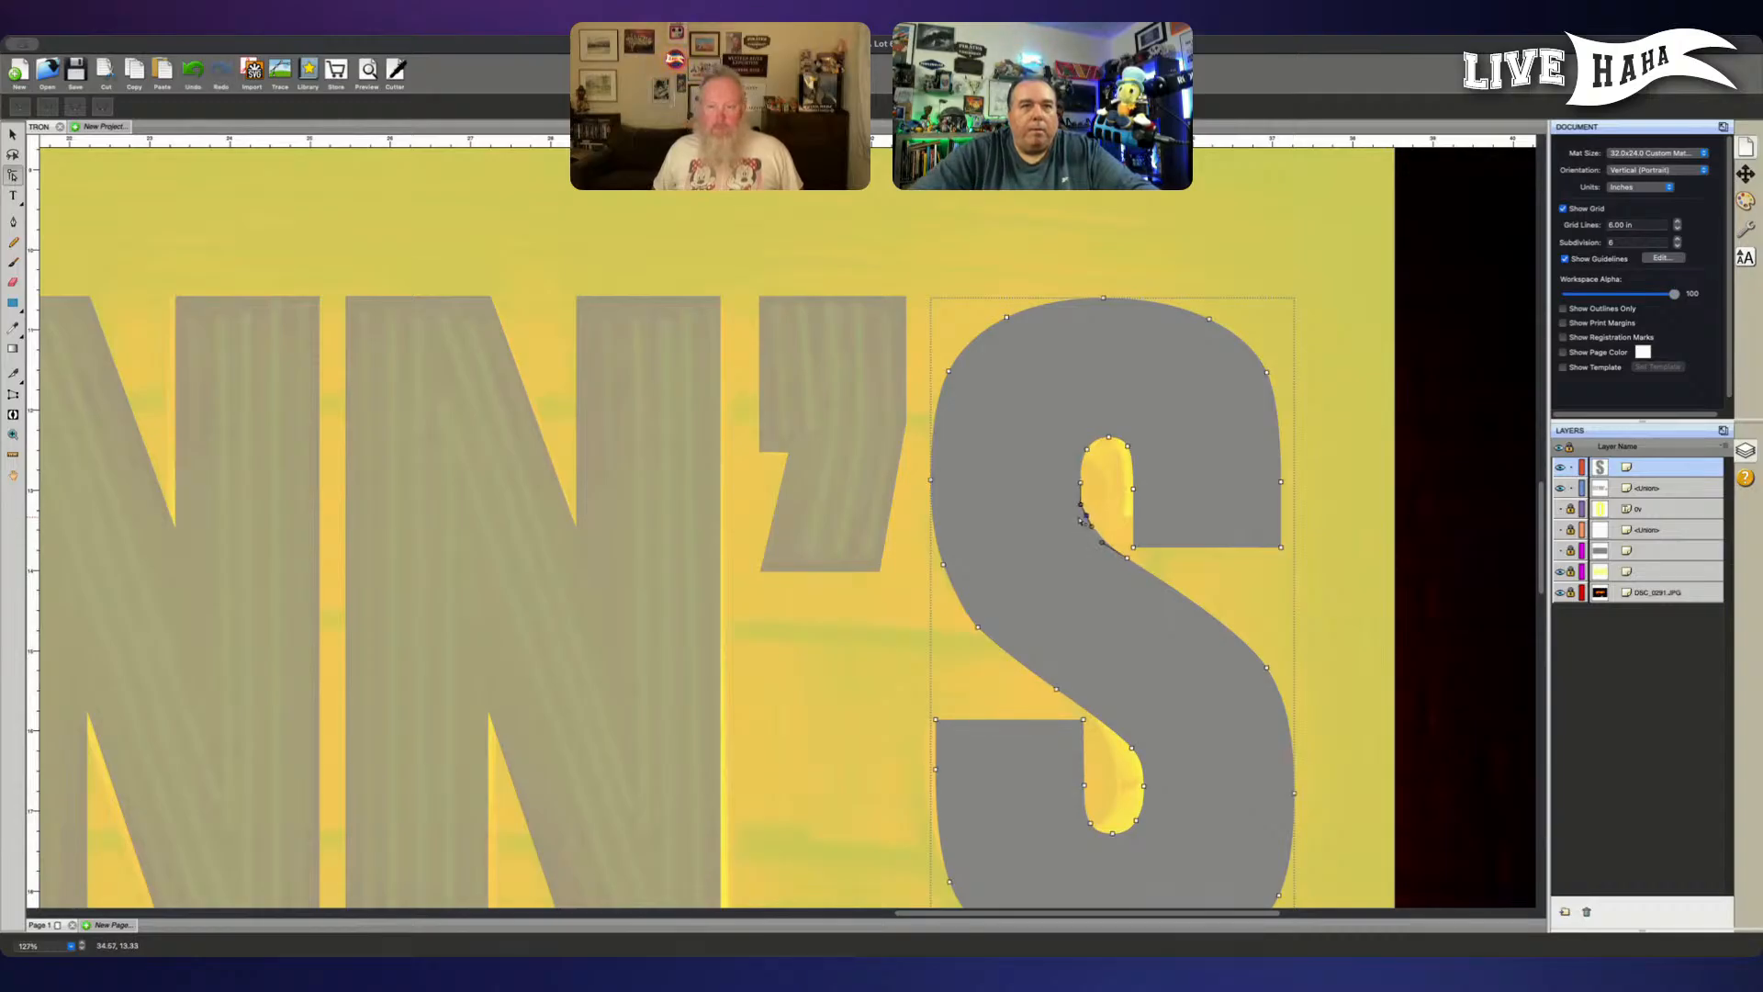
{"action": "left_click", "coordinate": [1037, 496]}
{"action": "left_click", "coordinate": [1082, 486]}
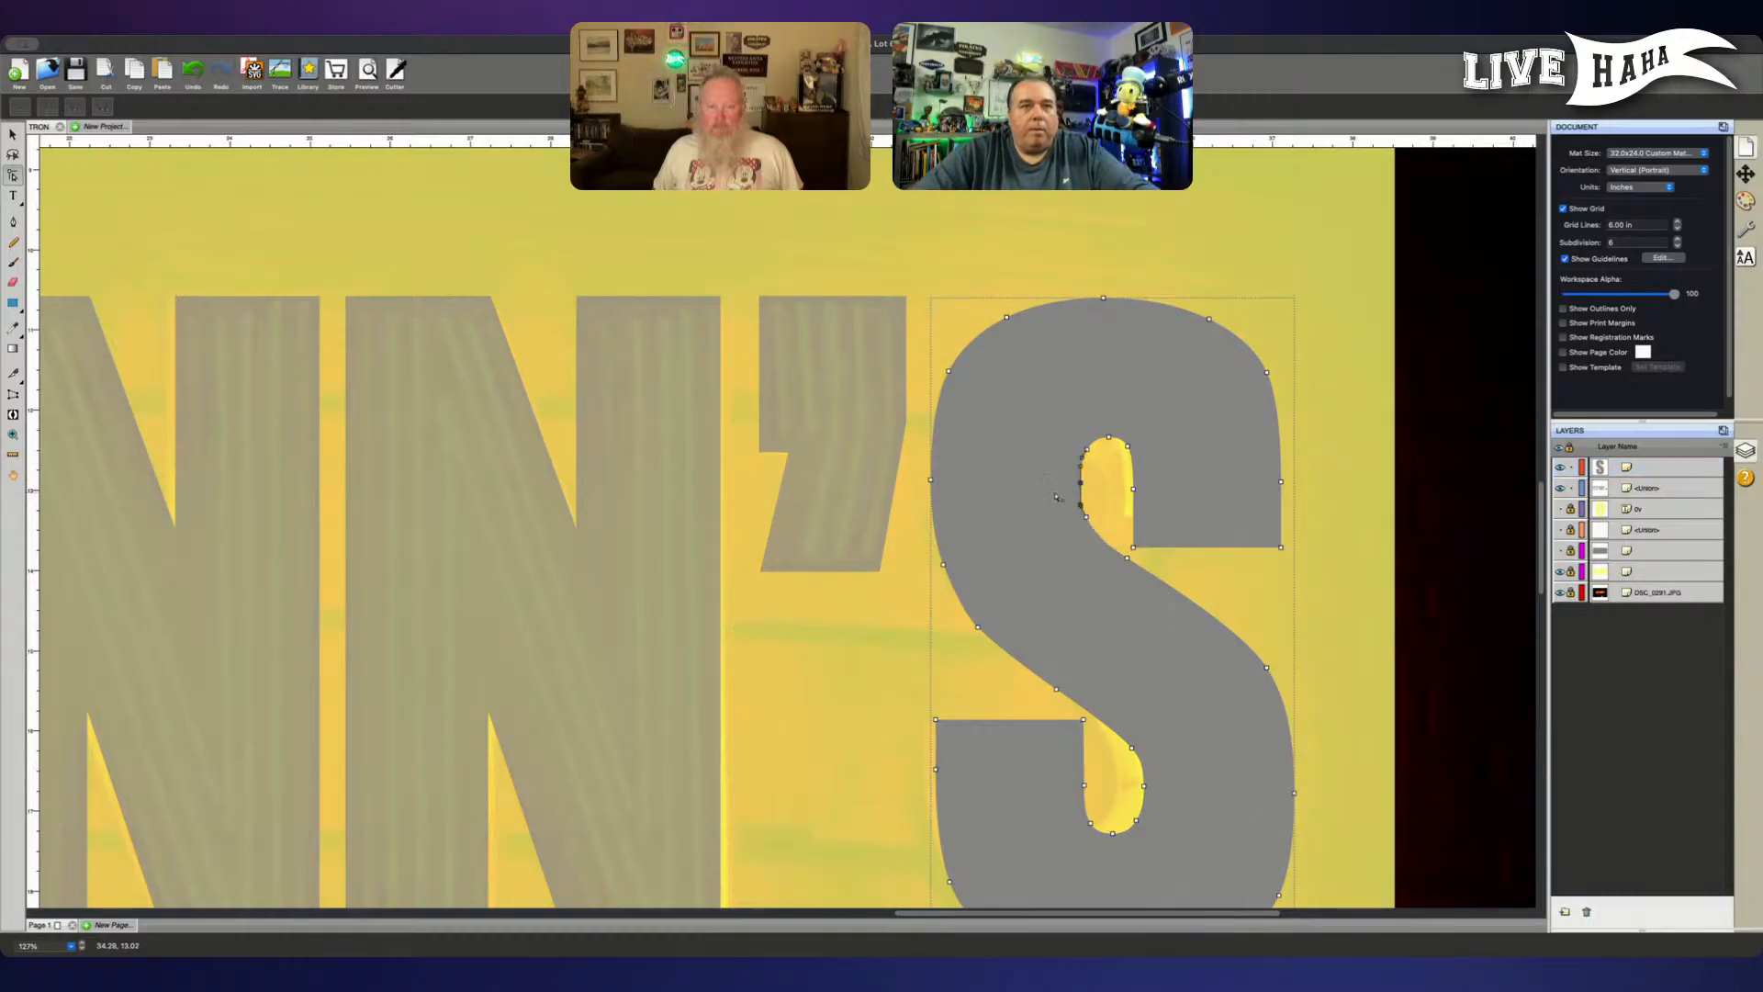
{"action": "left_click", "coordinate": [1083, 505]}
{"action": "left_click", "coordinate": [1086, 514]}
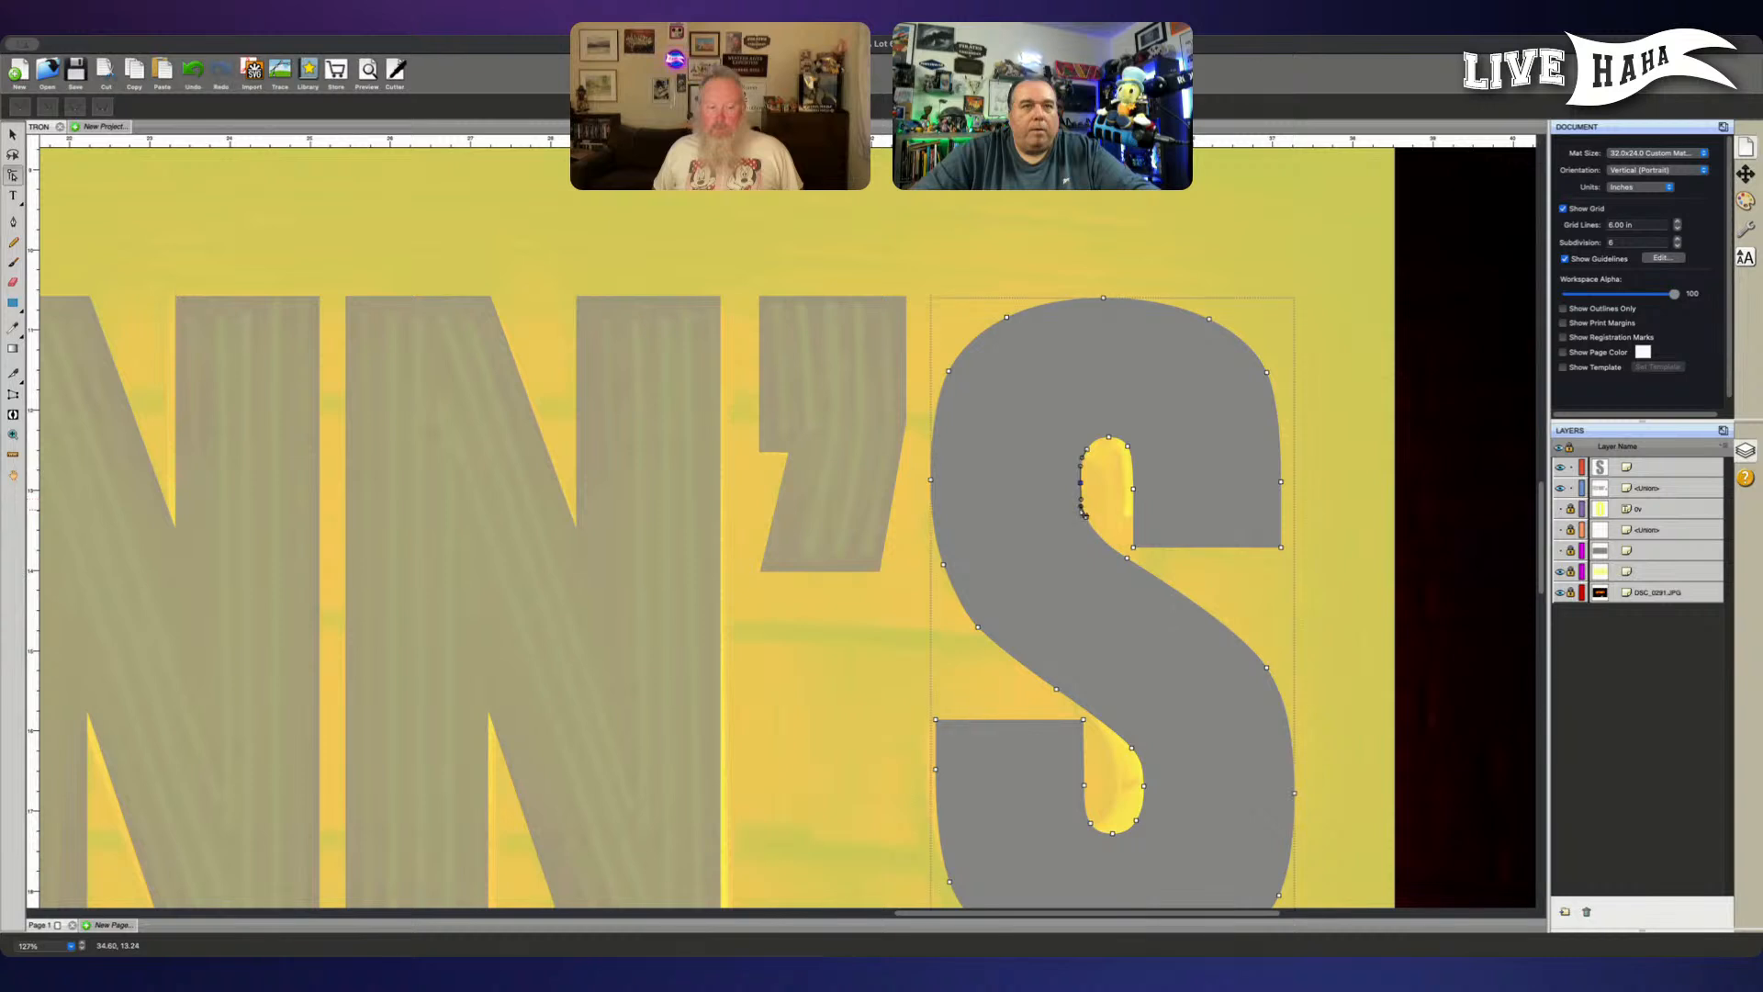
{"action": "left_click", "coordinate": [1091, 527]}
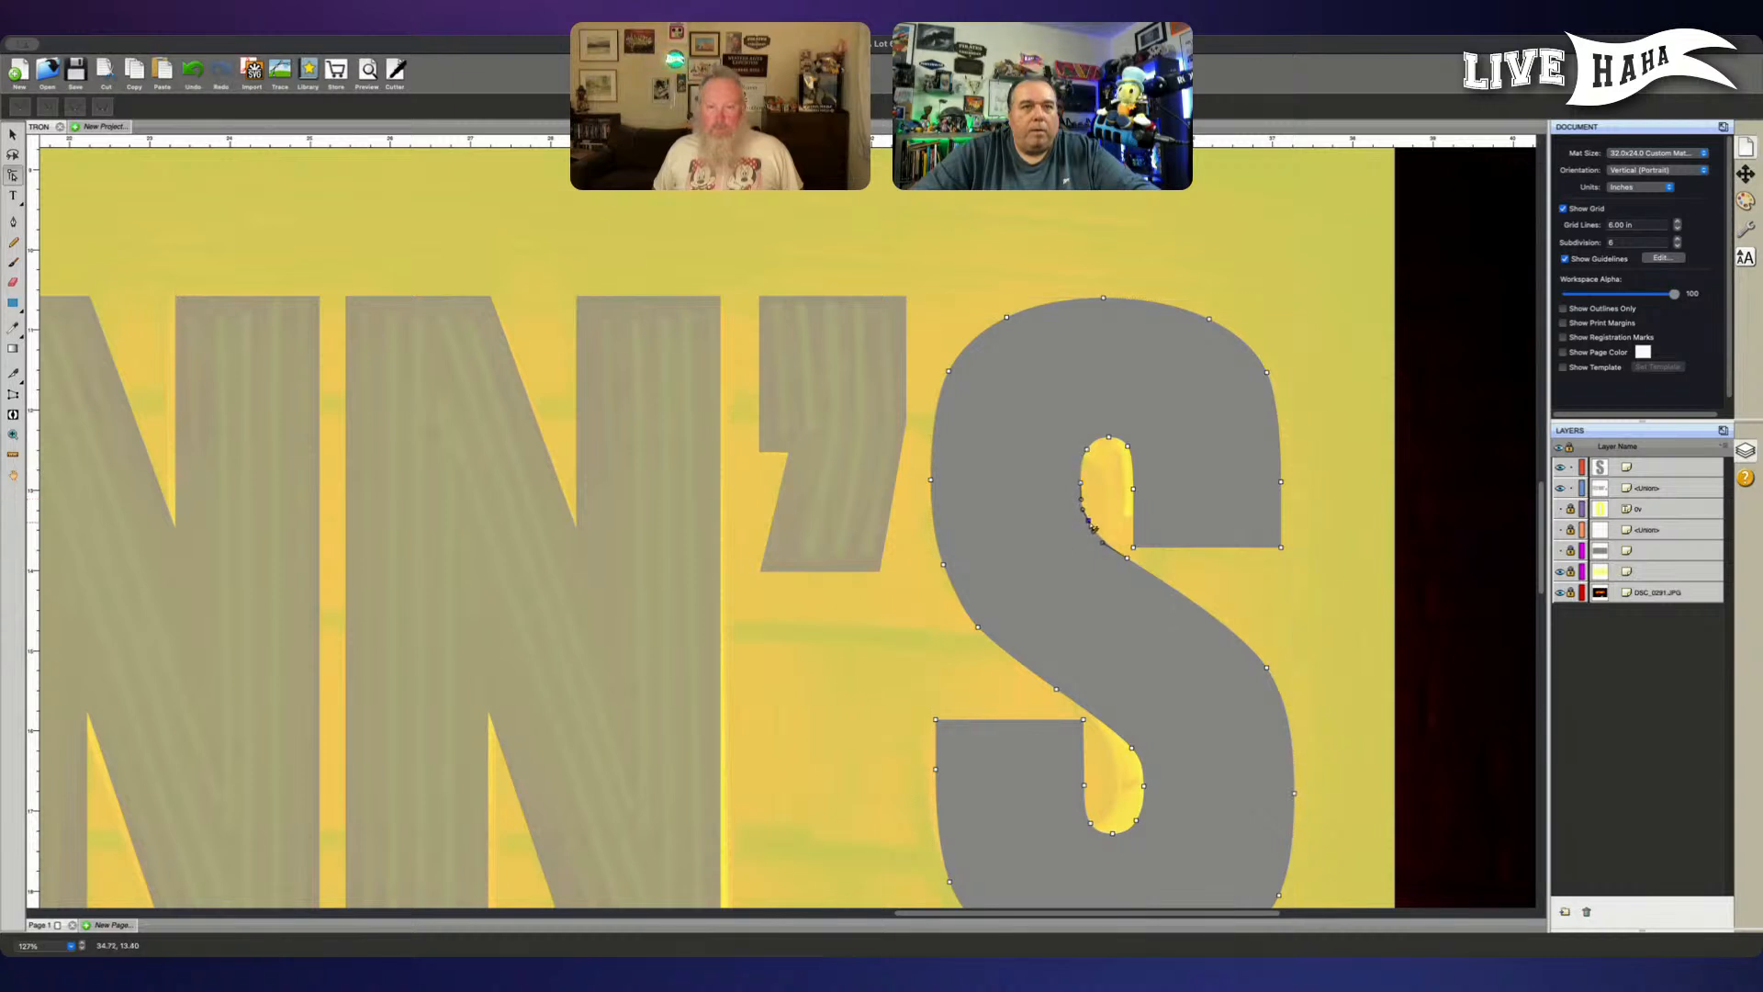
{"action": "left_click", "coordinate": [984, 512]}
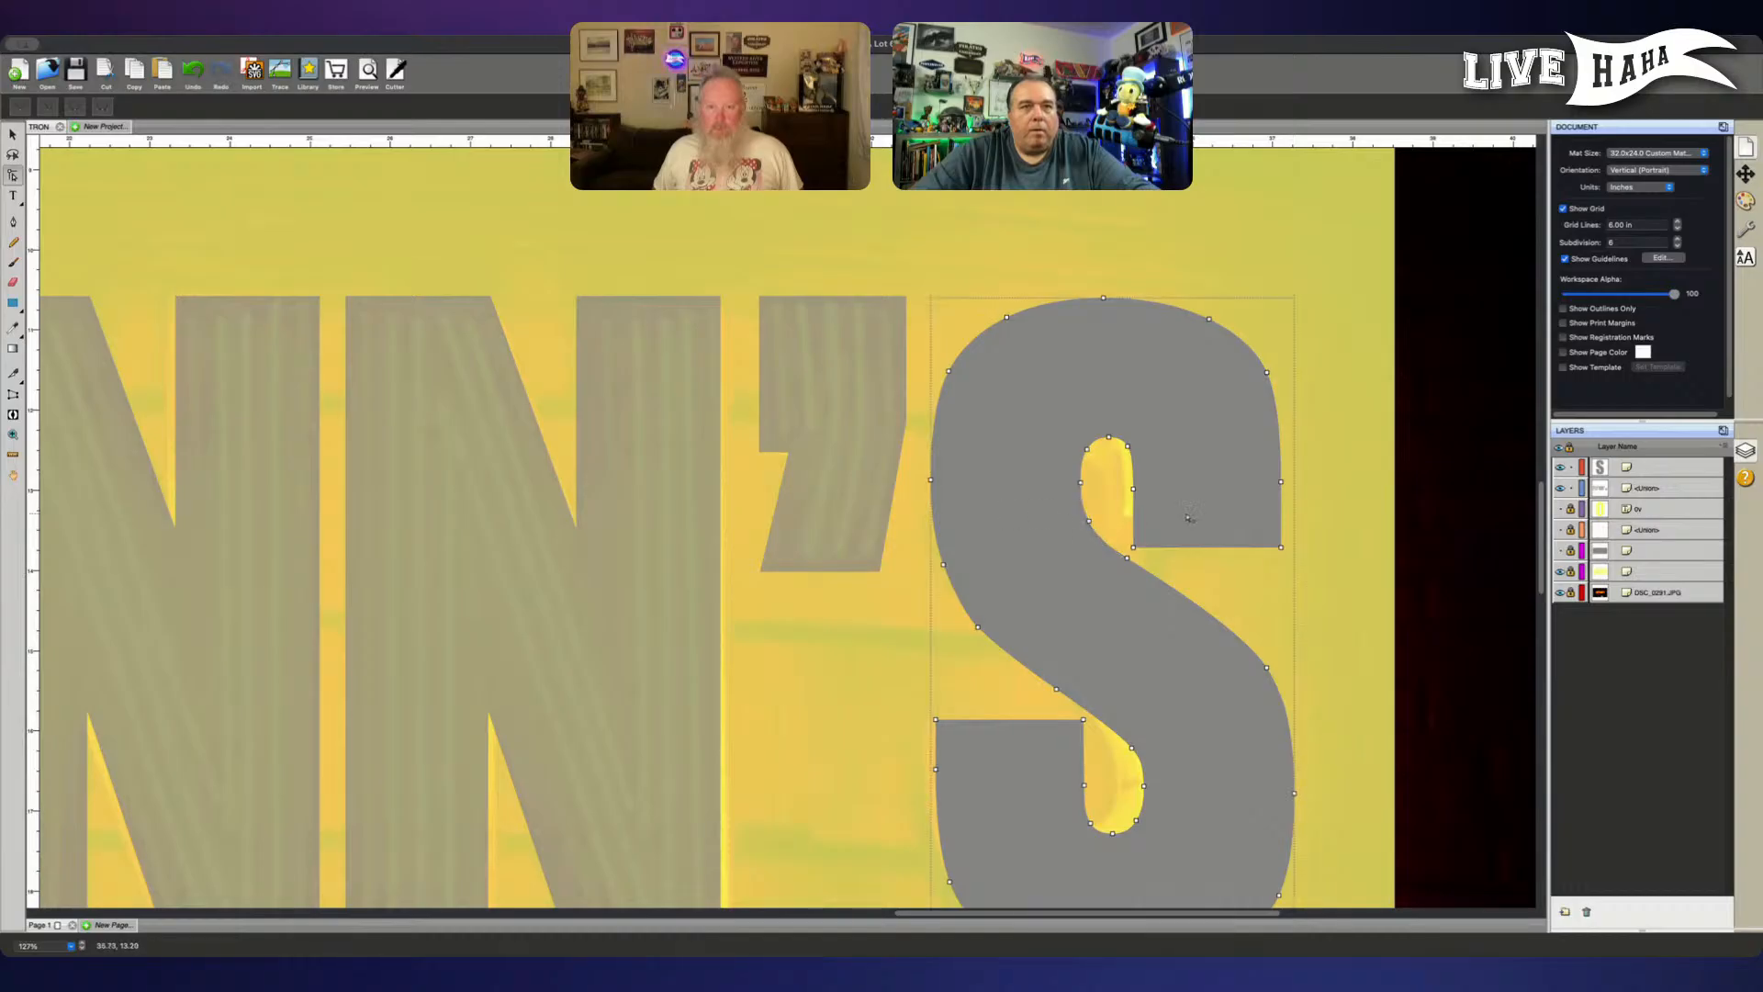
{"action": "left_click", "coordinate": [1434, 454]}
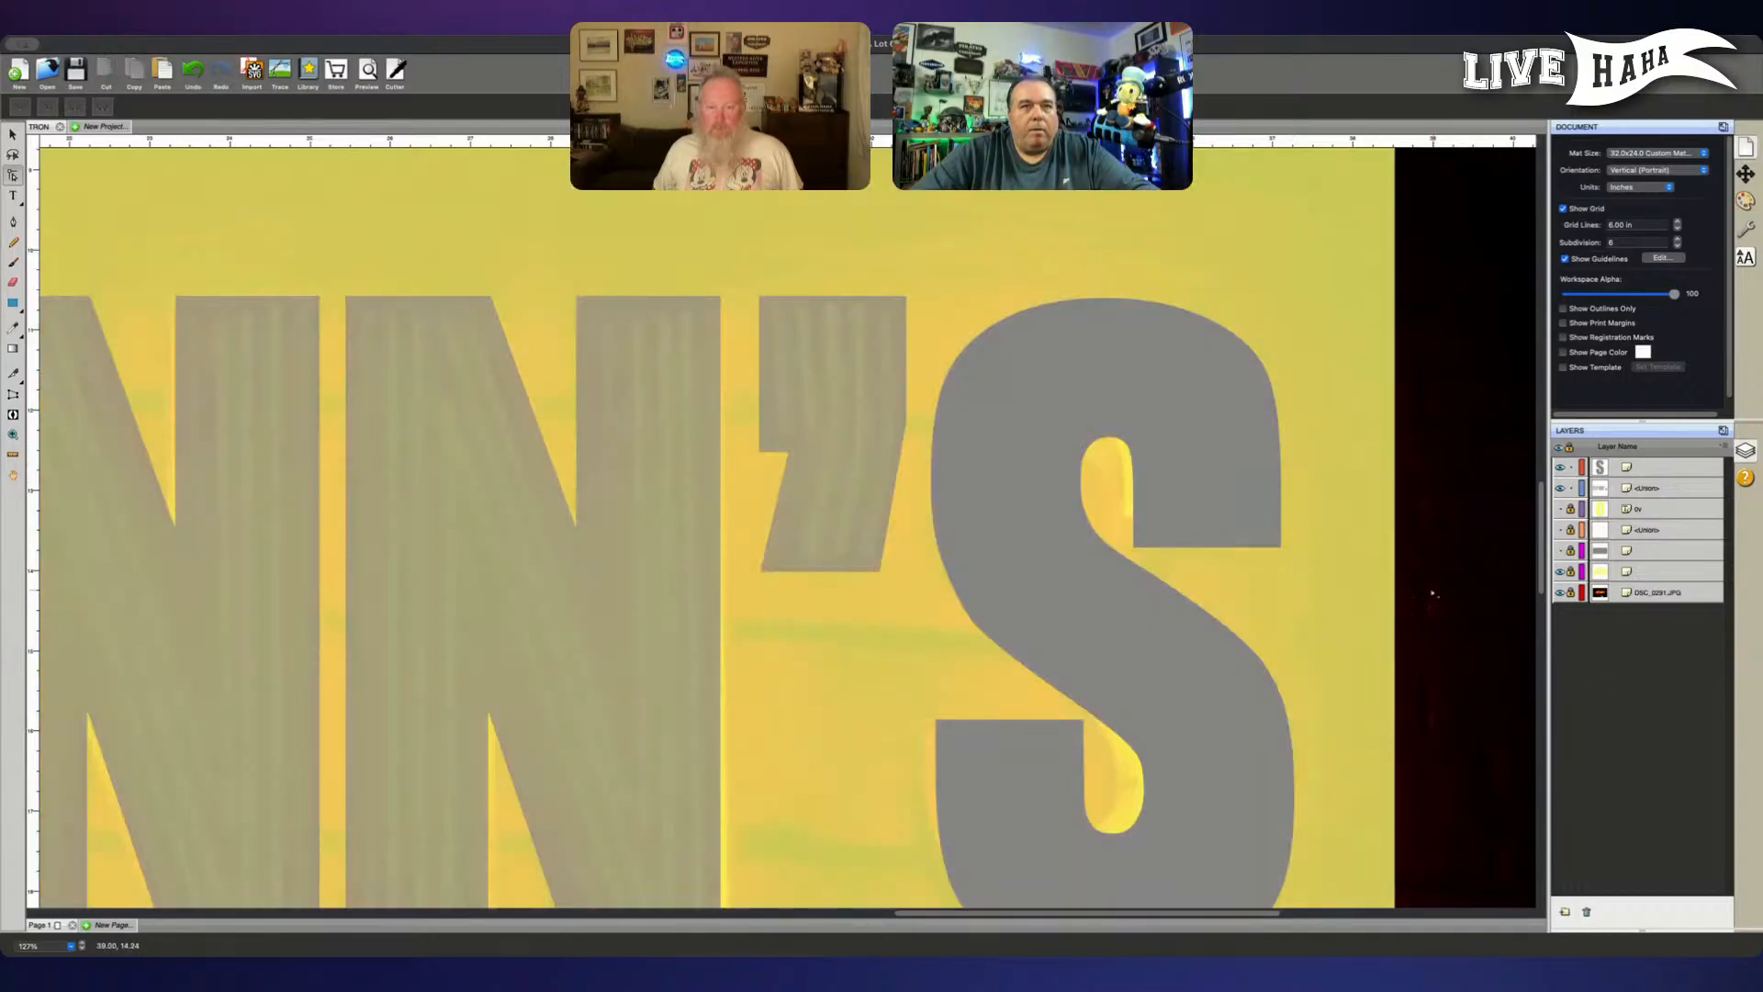
- Refine the S's diagonal edge leading into the lower inner opening by adjusting its two anchor points
{"action": "scroll", "coordinate": [1403, 564], "scroll_direction": "down", "scroll_amount": 1}
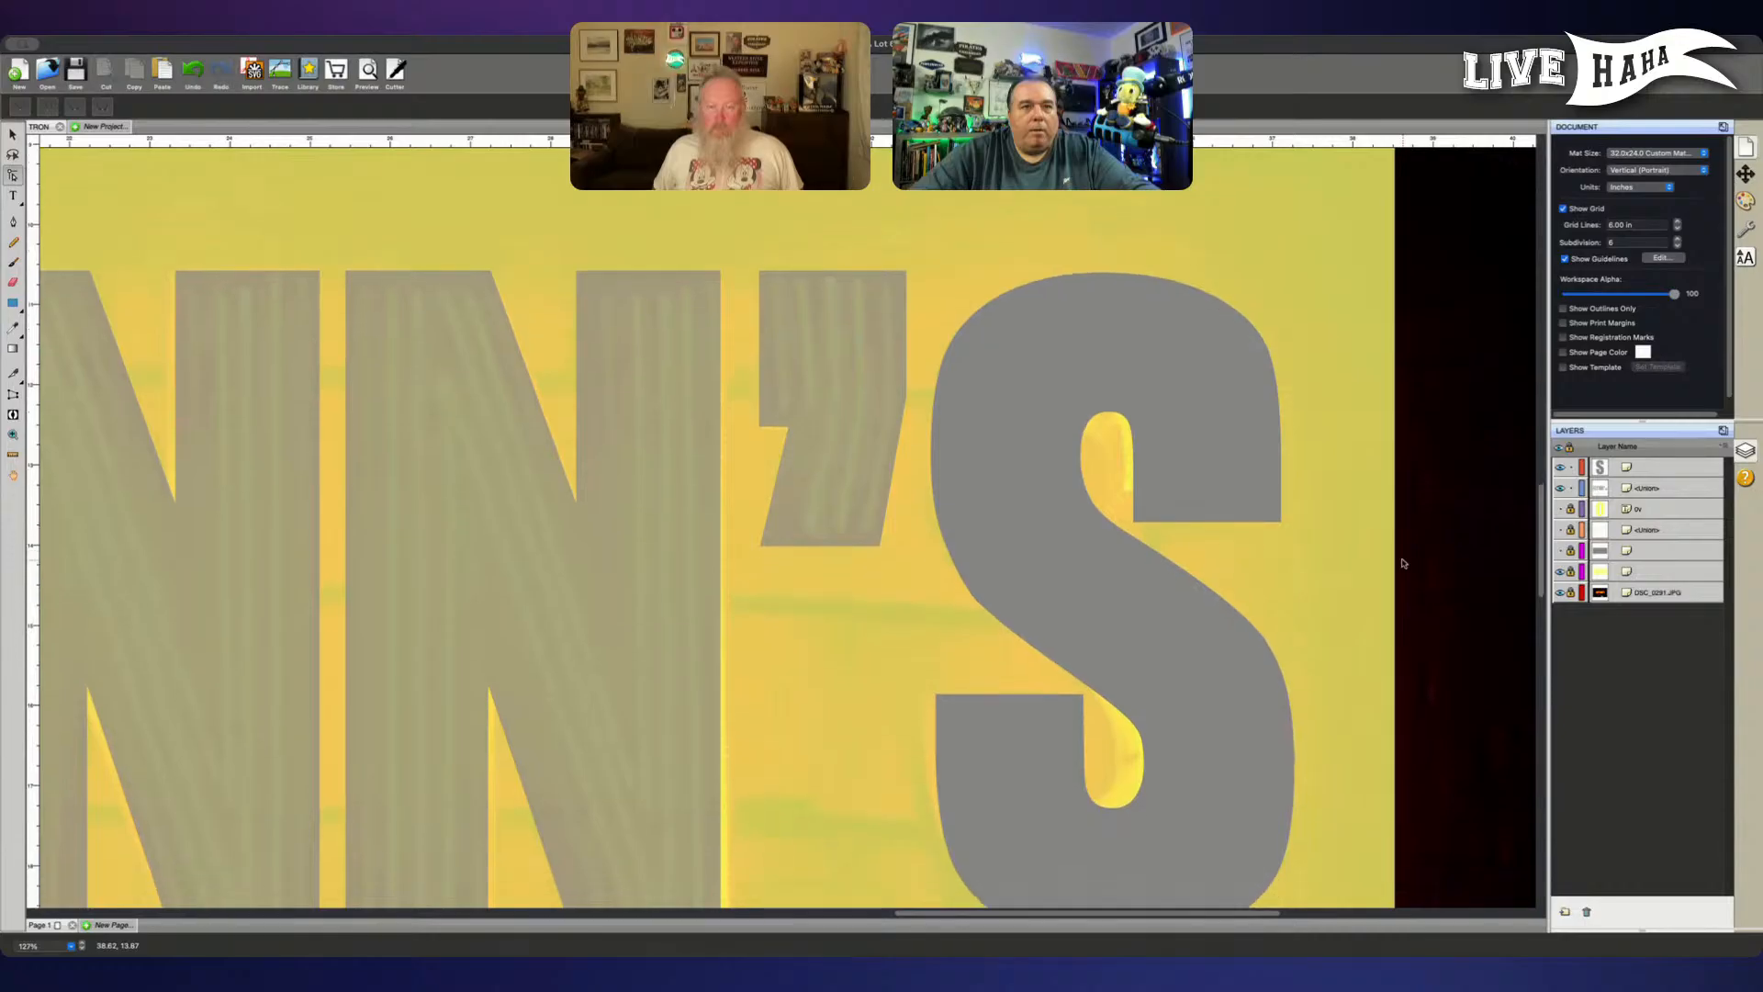
{"action": "scroll", "coordinate": [1399, 565], "scroll_direction": "down", "scroll_amount": 1}
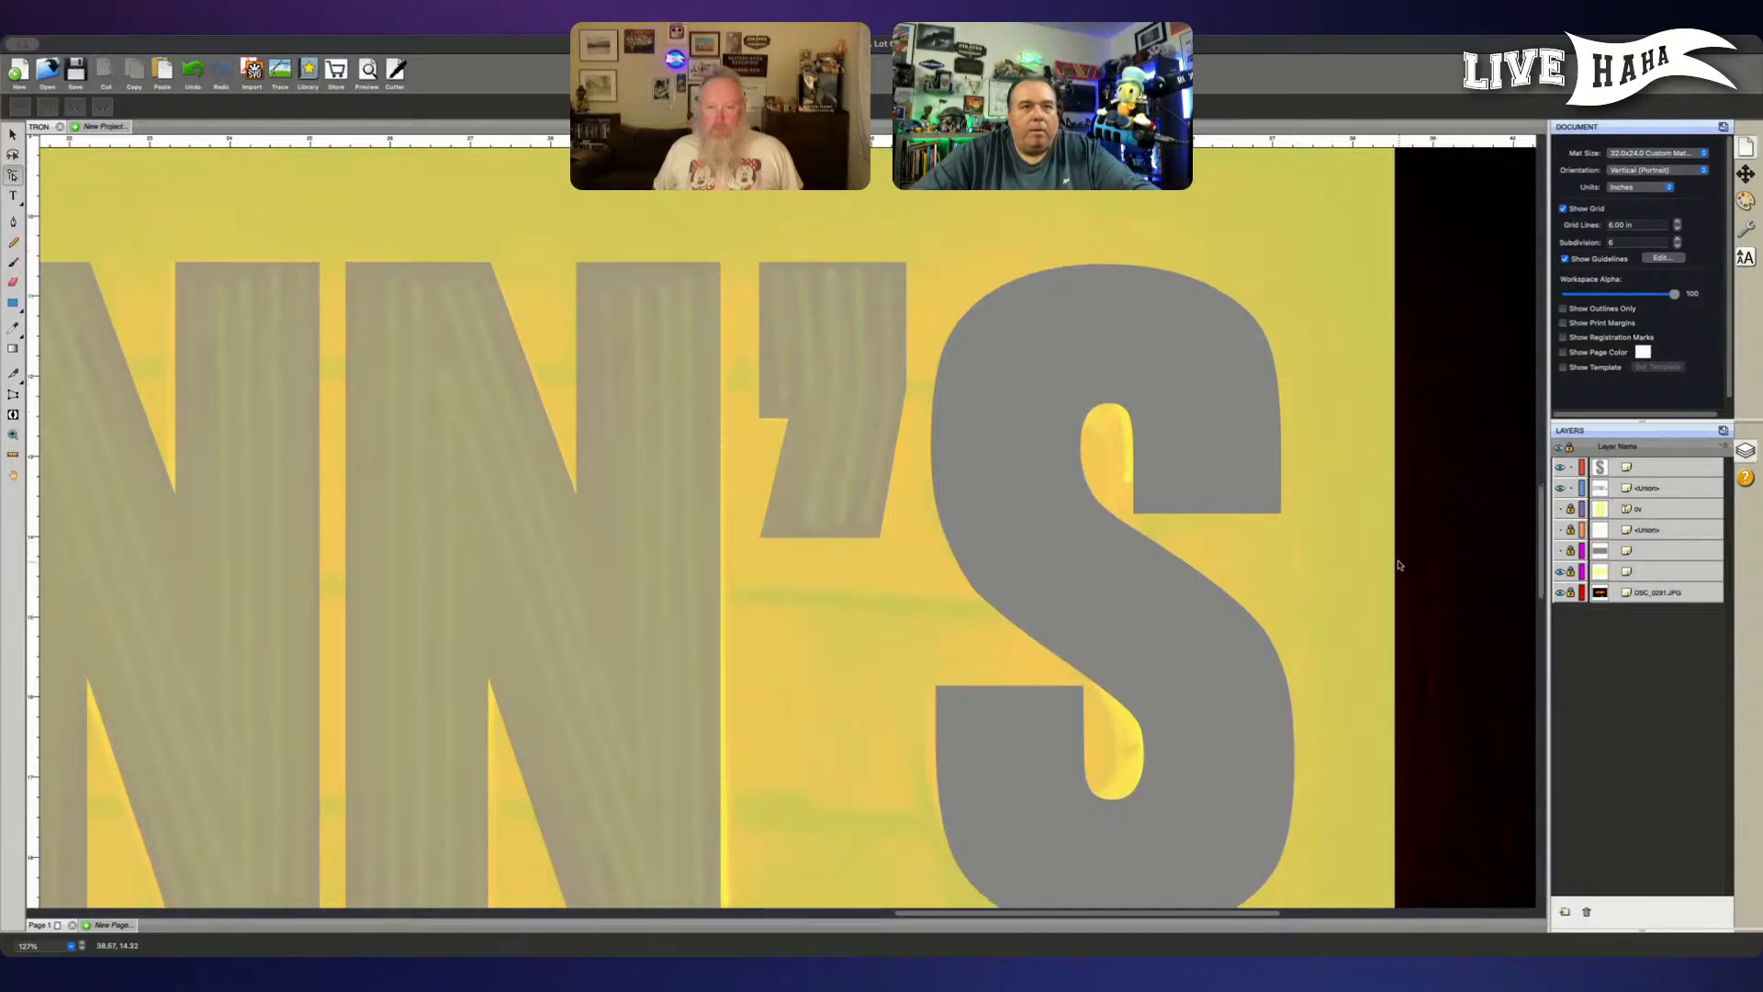
{"action": "left_click", "coordinate": [1114, 675]}
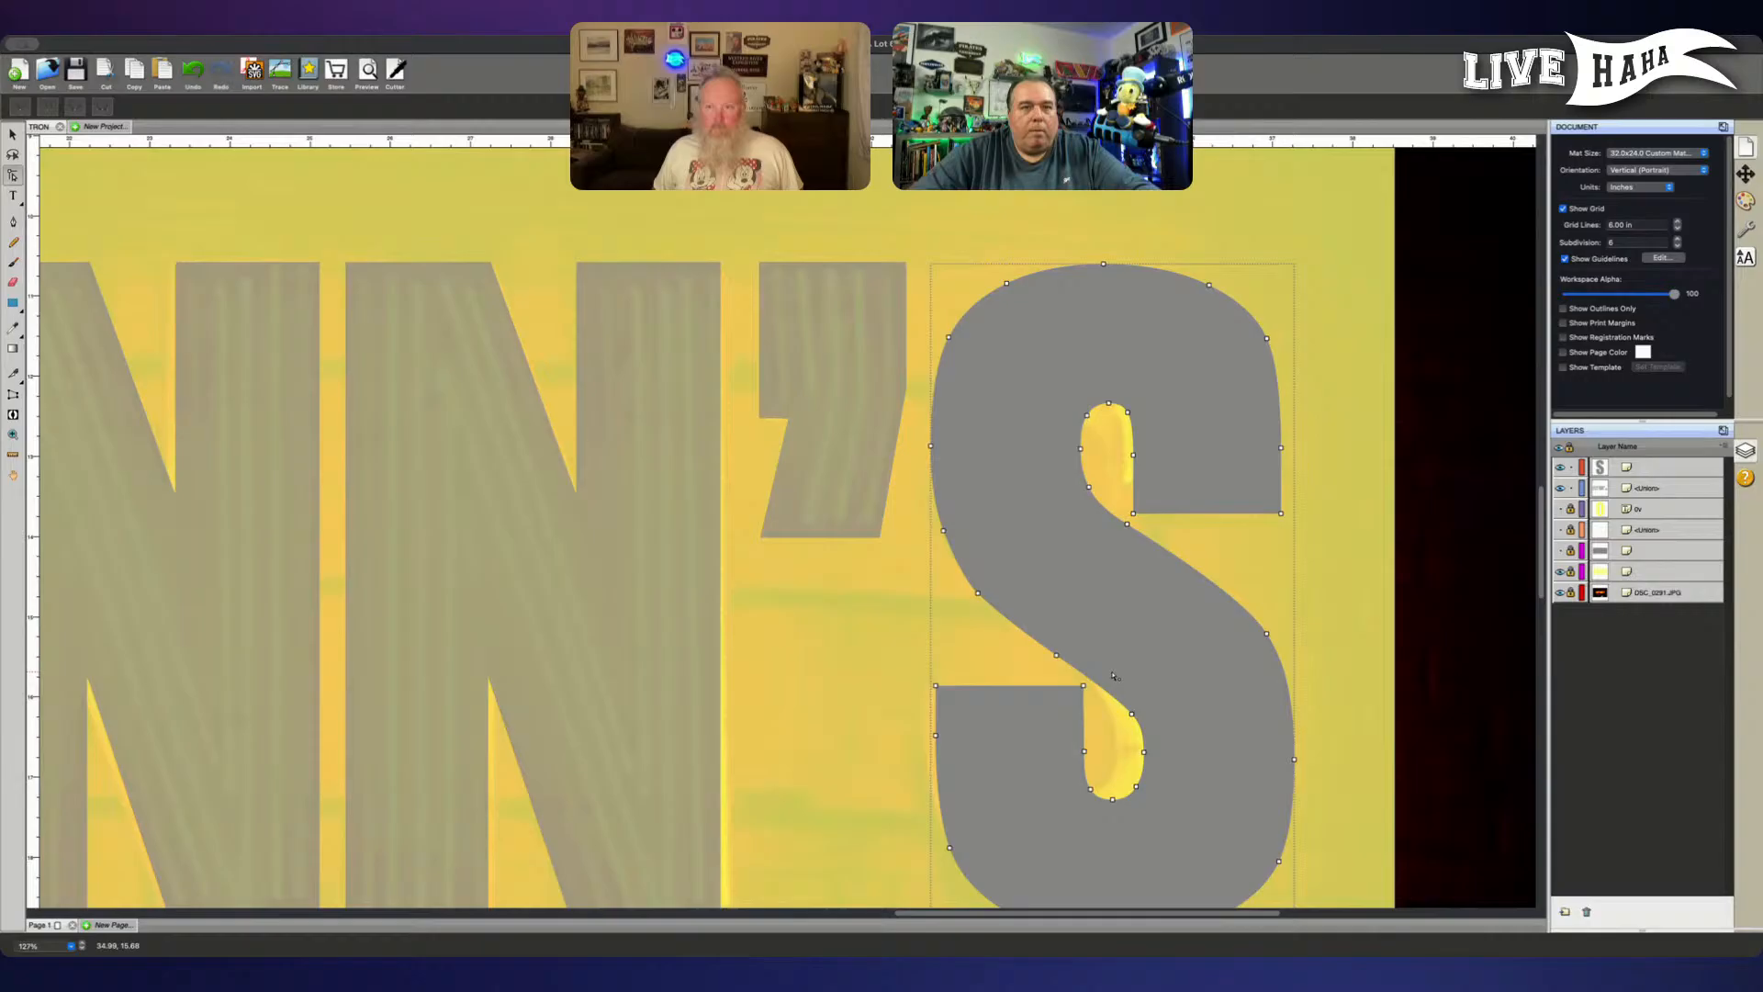
{"action": "left_click", "coordinate": [1134, 716]}
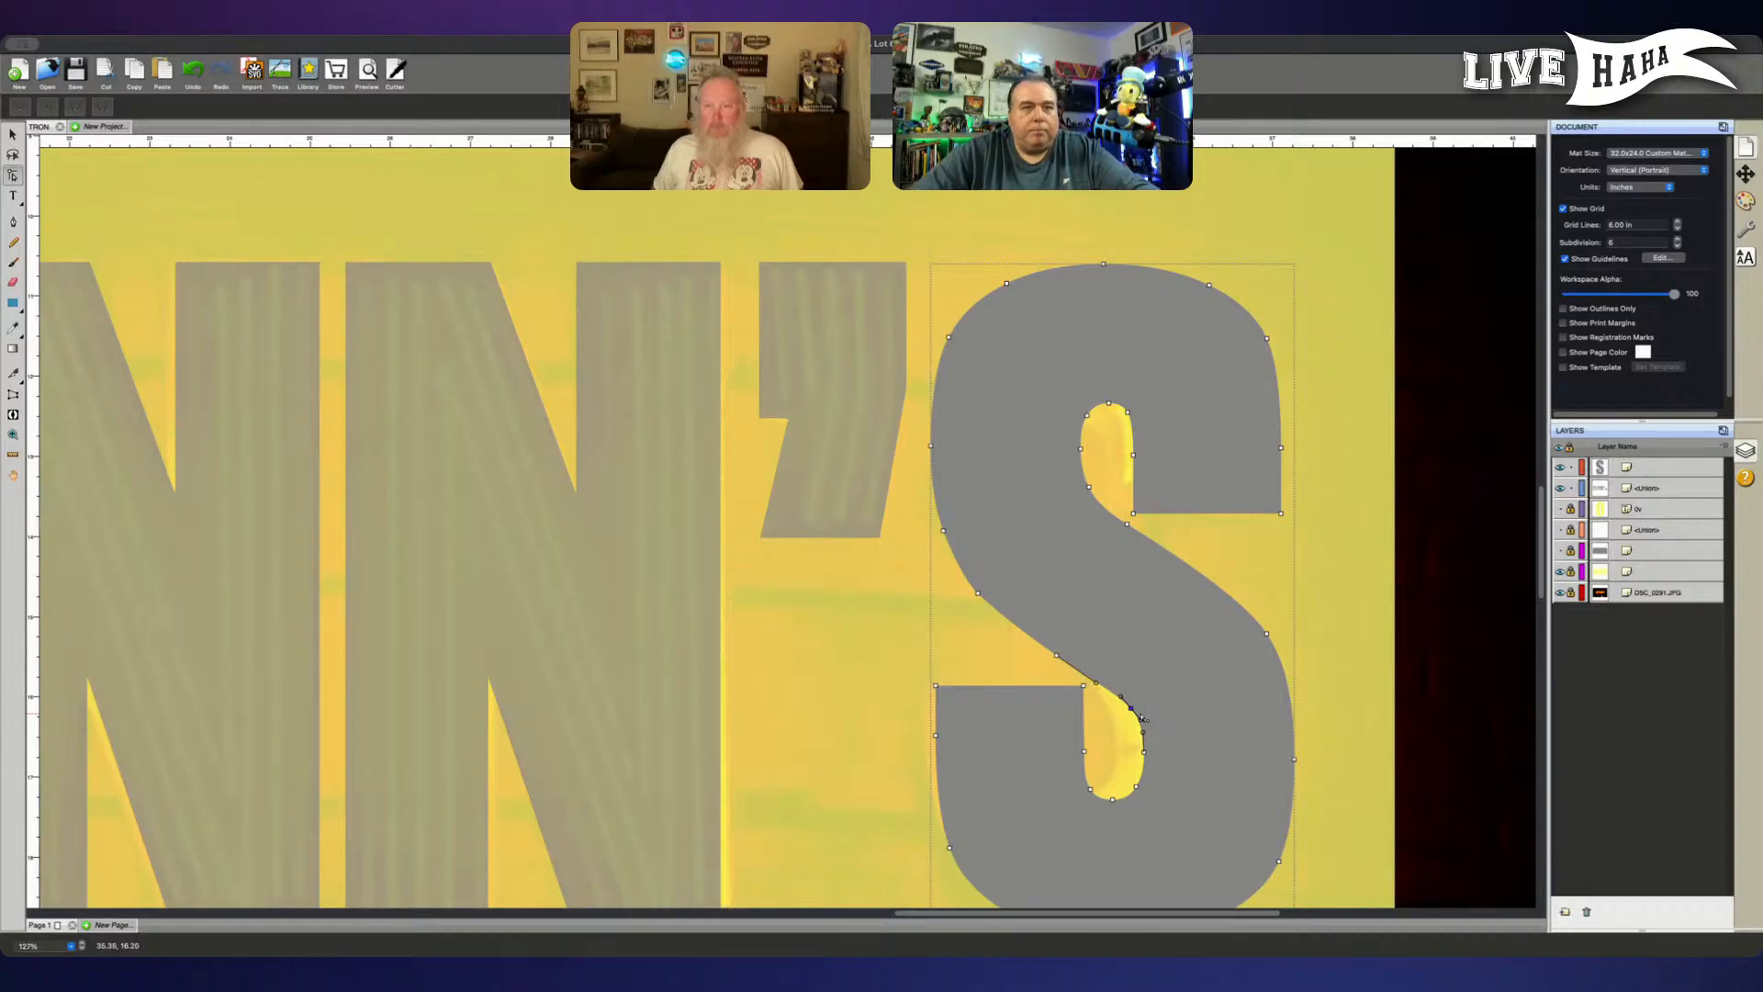
{"action": "left_click", "coordinate": [1057, 656]}
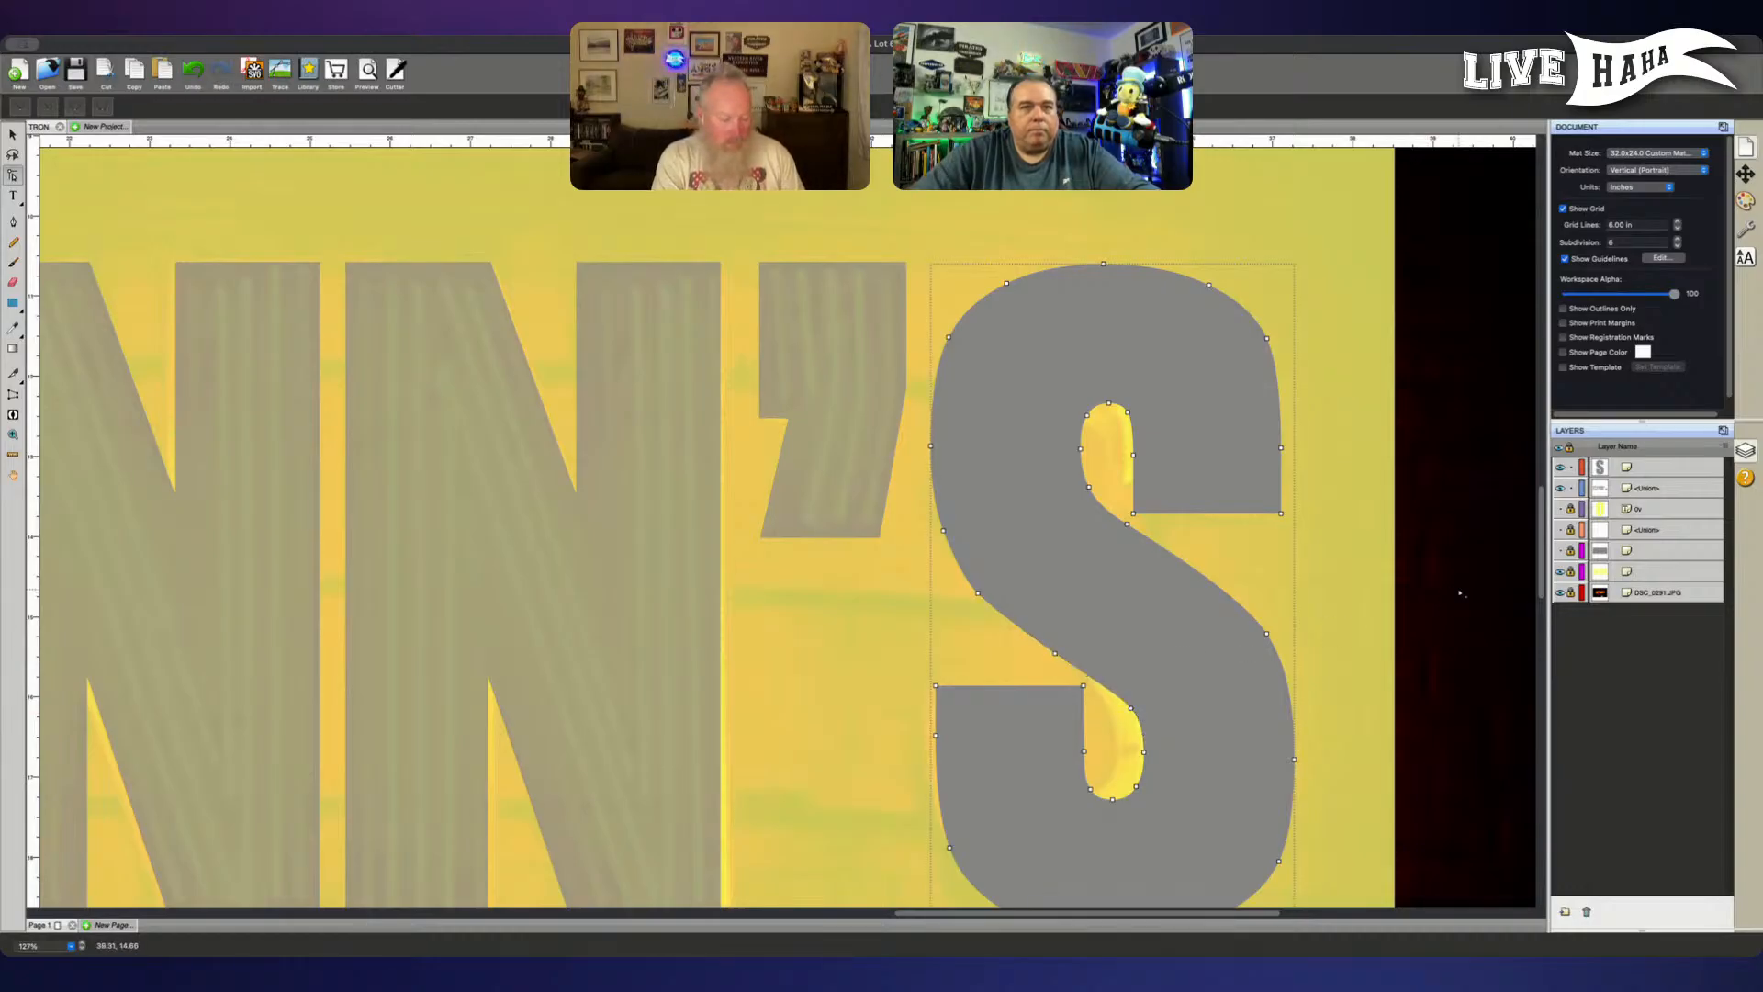
{"action": "left_click", "coordinate": [1667, 727]}
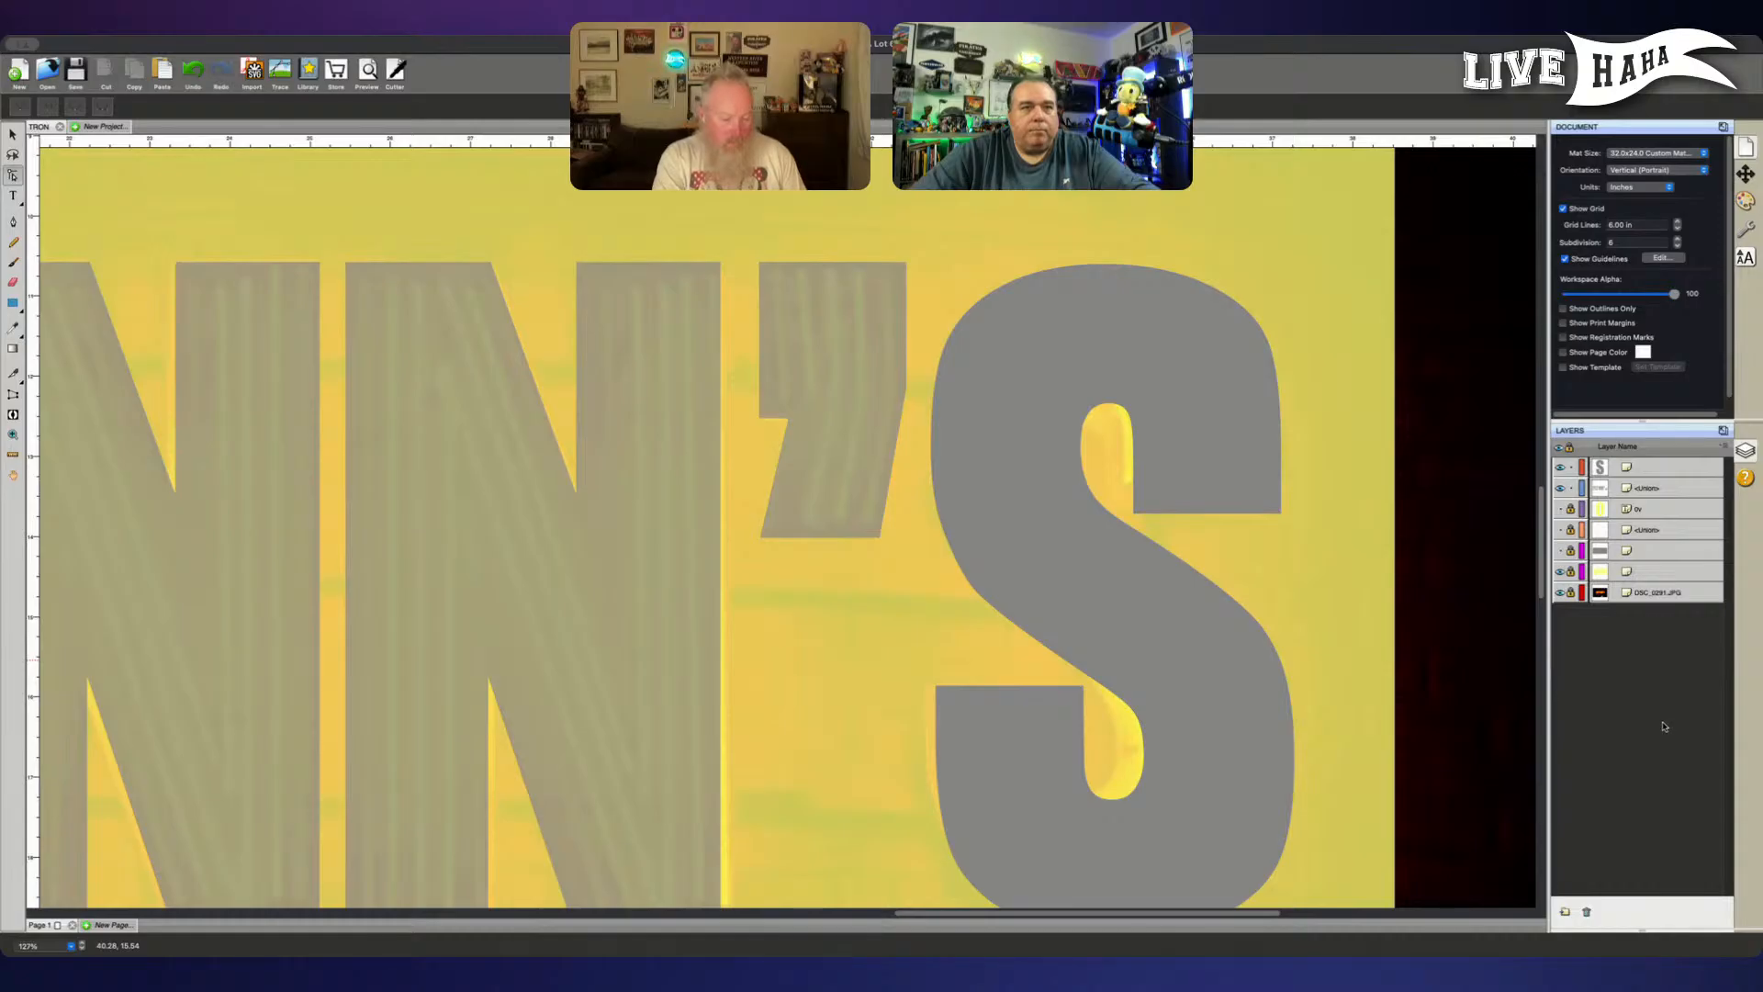
- Smooth the S's left outer curve below the upper bowl by nudging its two anchor points
{"action": "left_click", "coordinate": [1047, 608]}
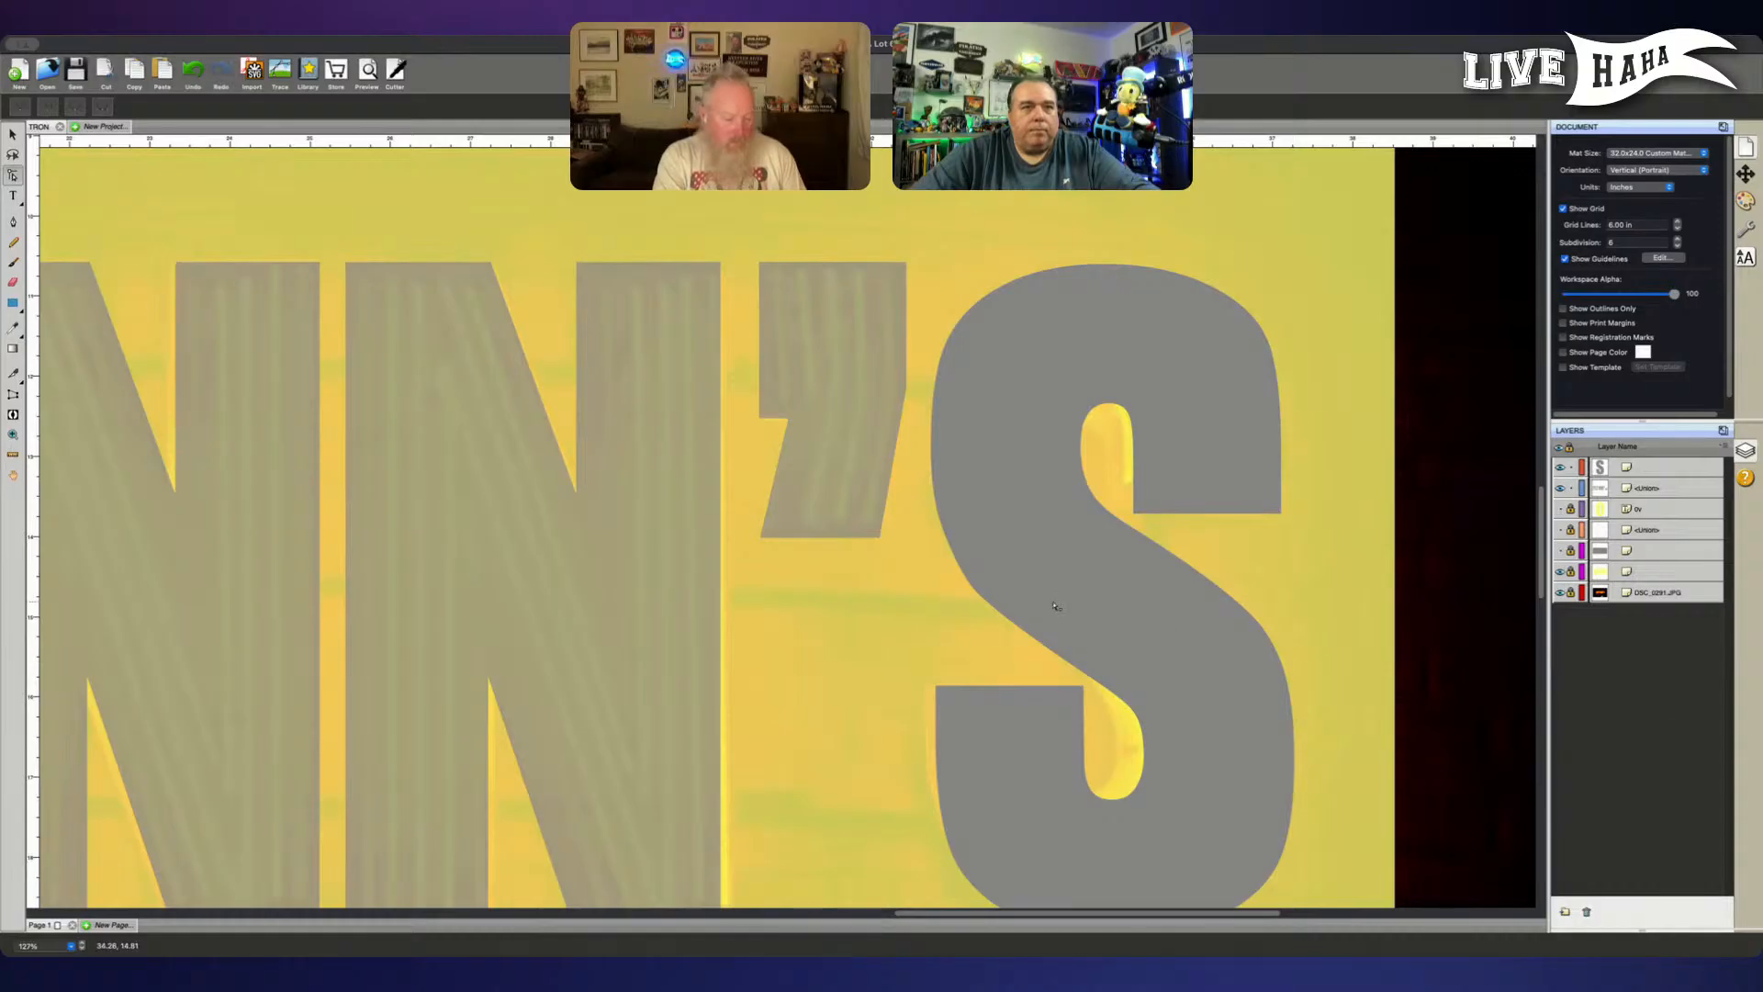
{"action": "left_click", "coordinate": [979, 599]}
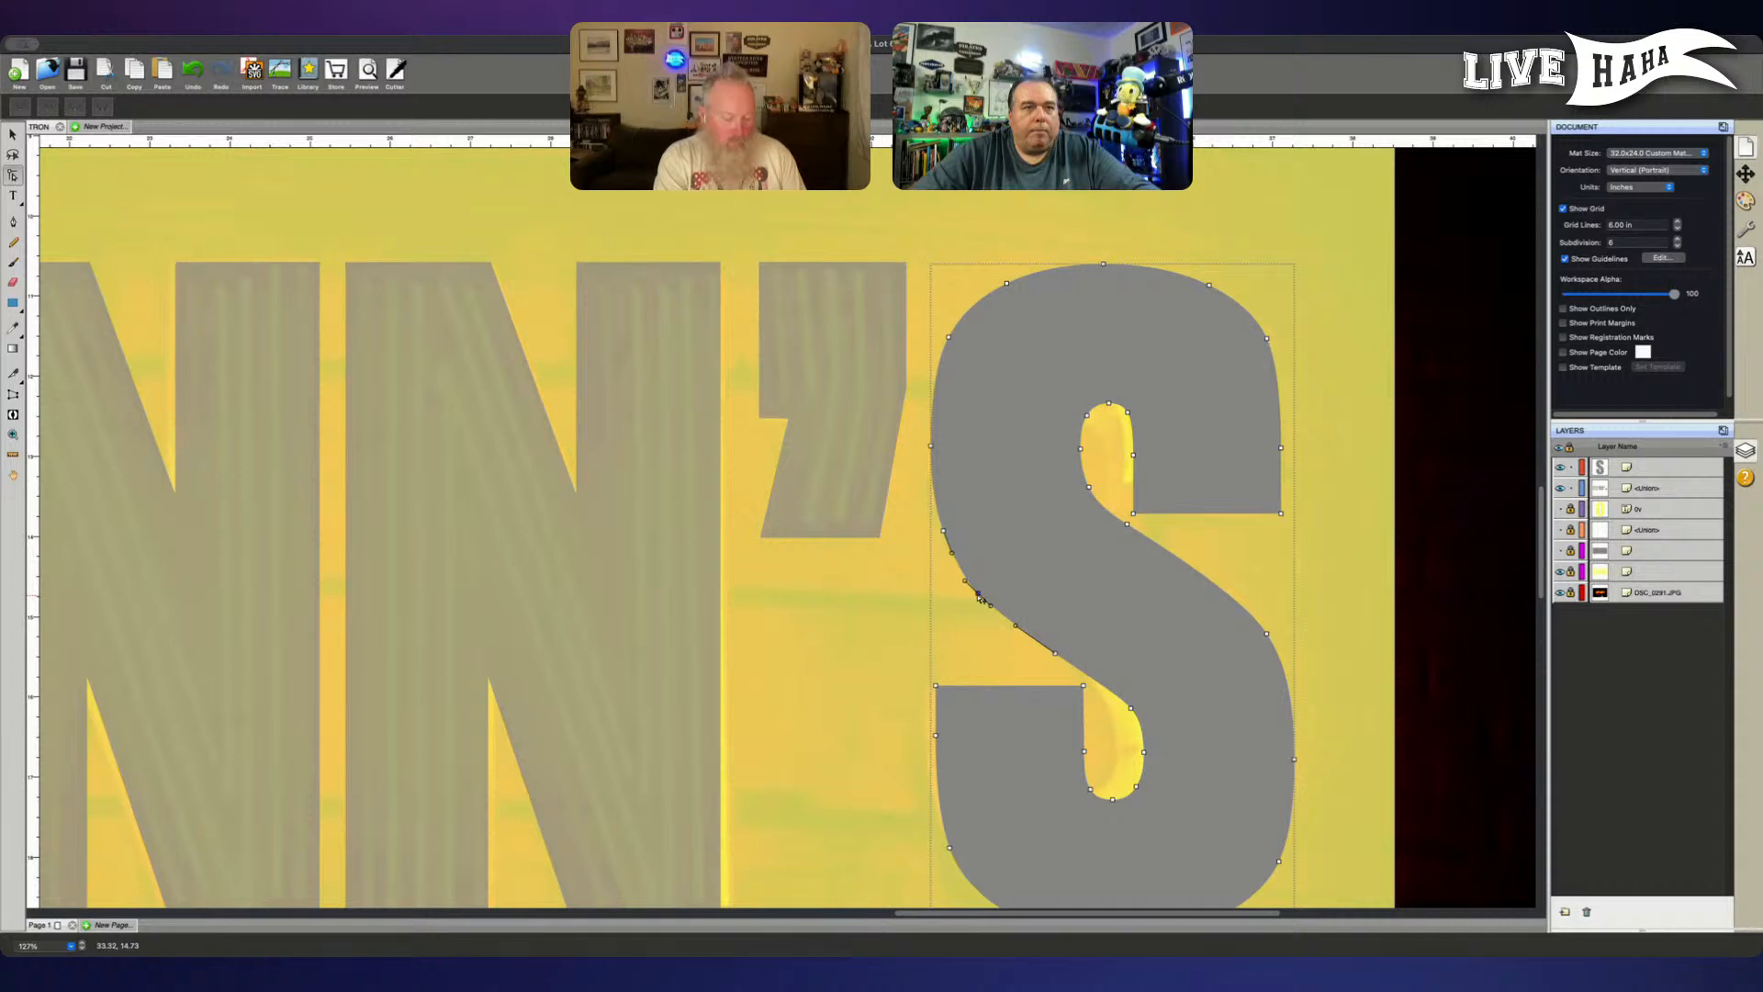
{"action": "left_click_drag", "start_coordinate": [979, 596], "coordinate": [977, 593]}
{"action": "left_click", "coordinate": [1445, 660]}
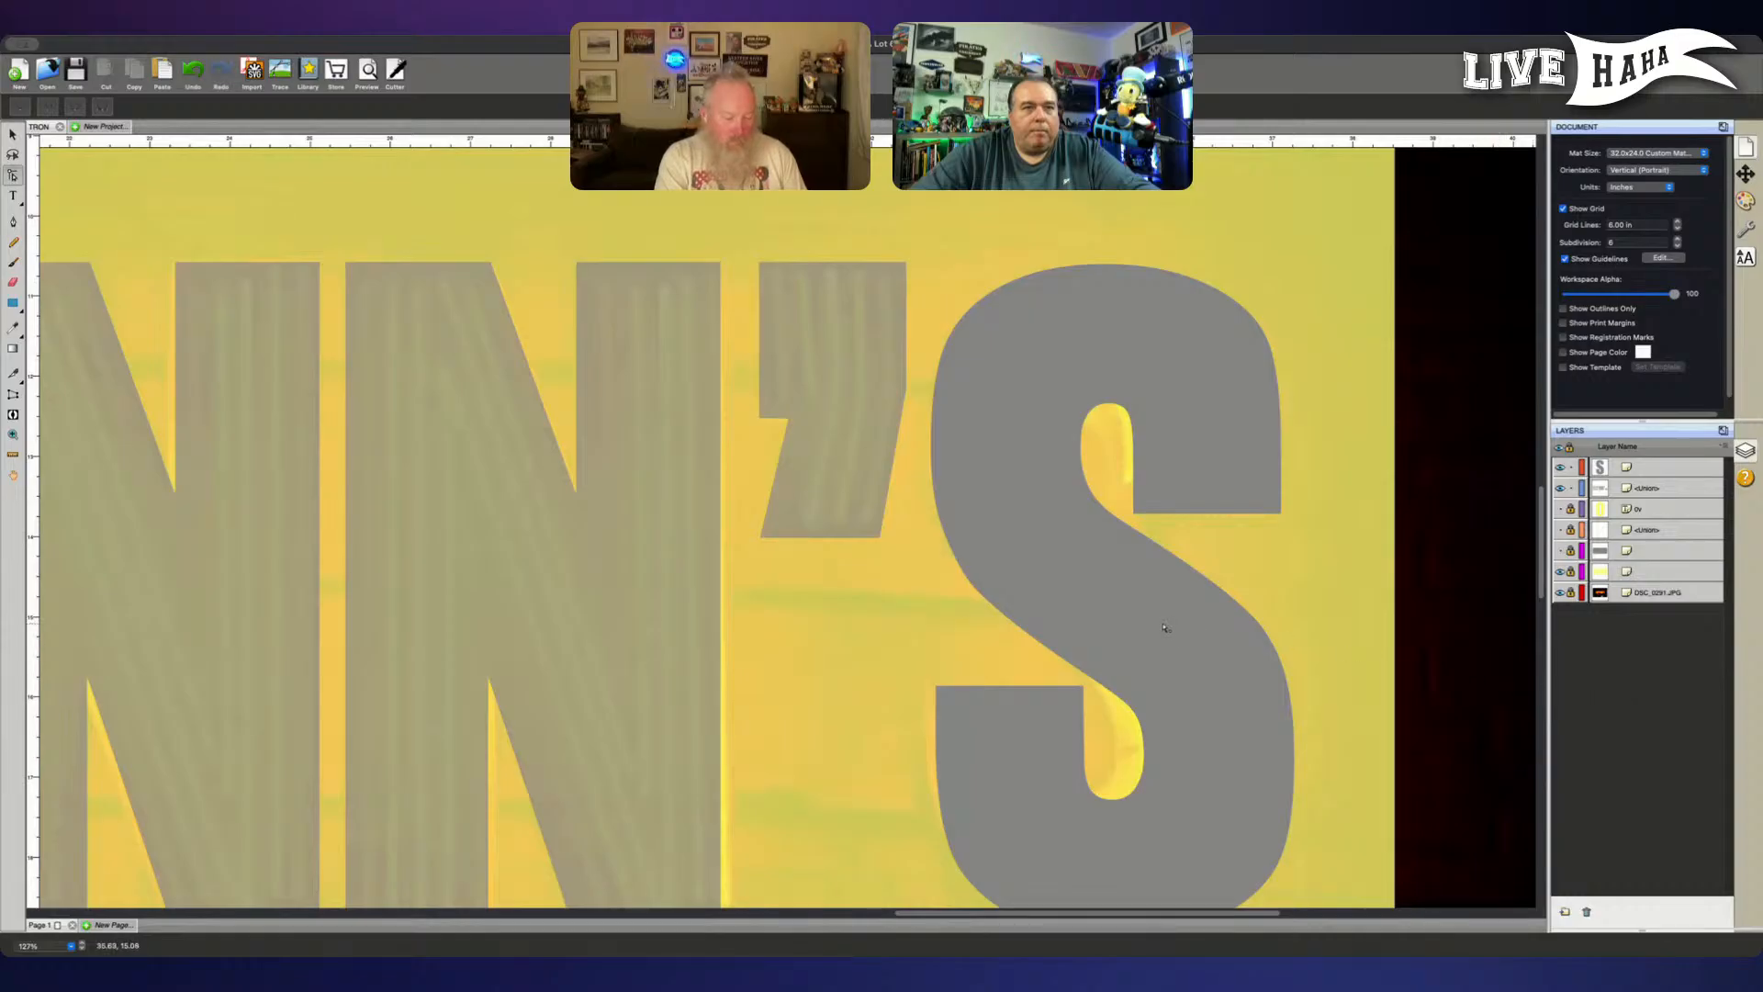
{"action": "left_click", "coordinate": [1023, 590]}
{"action": "left_click", "coordinate": [943, 532]}
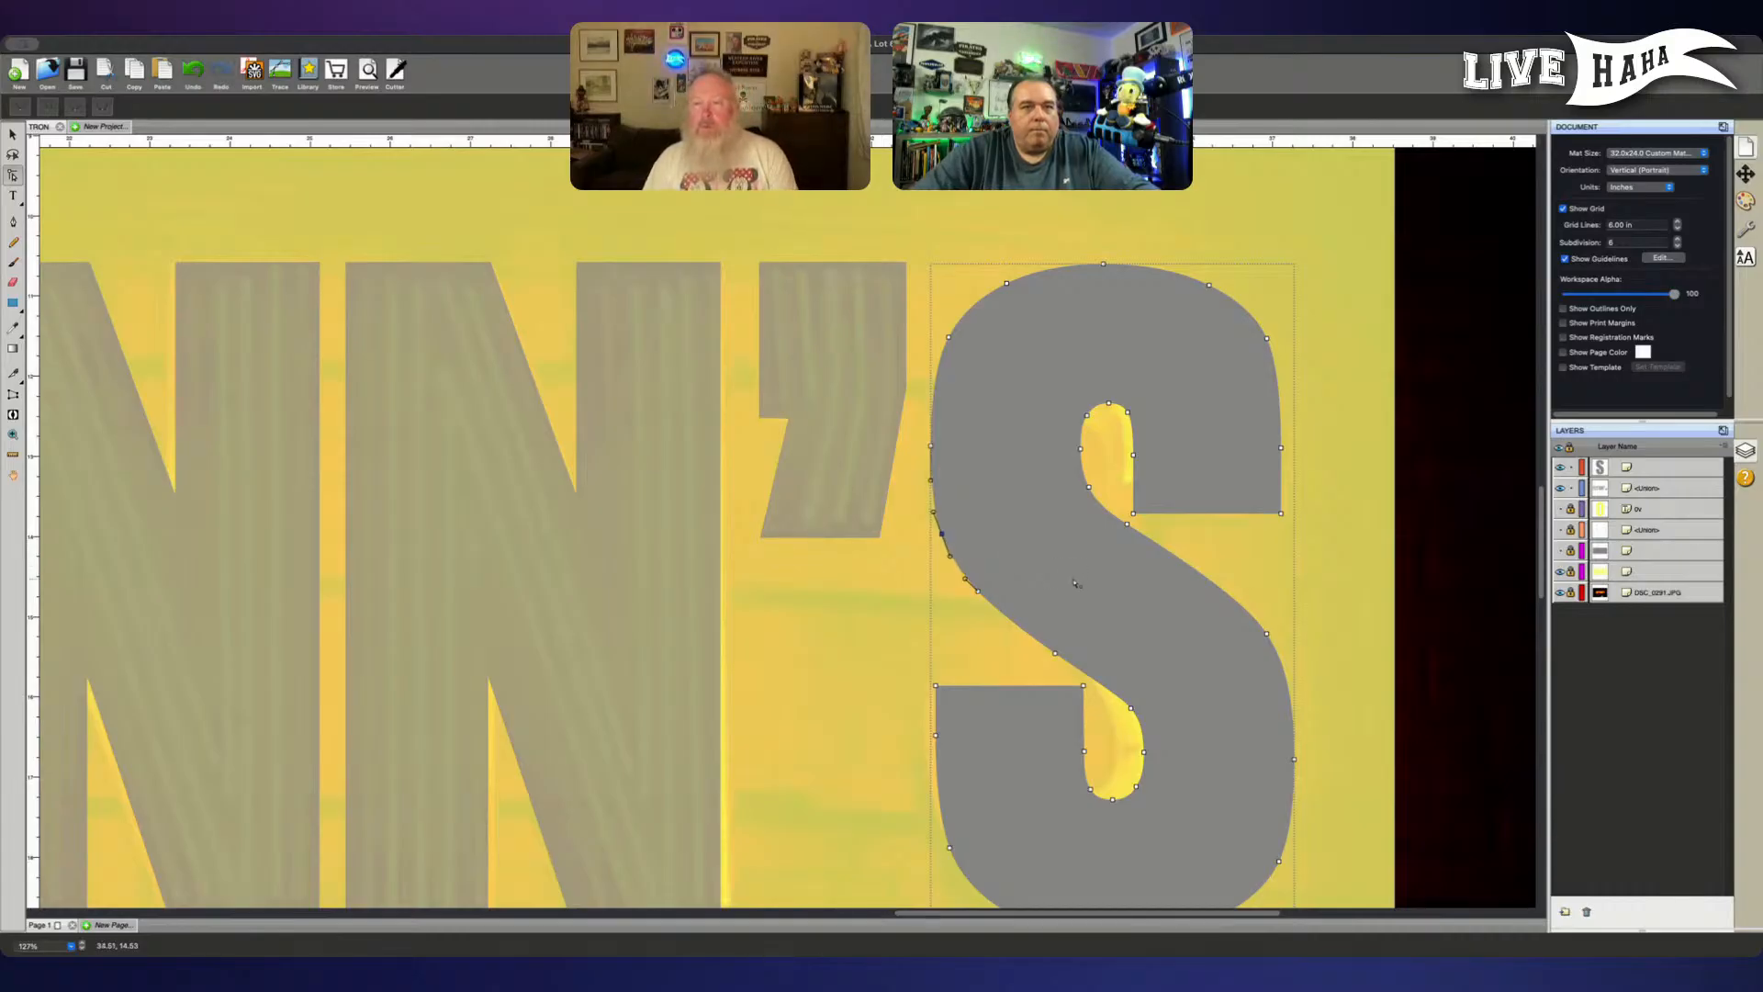
{"action": "left_click", "coordinate": [1644, 740]}
{"action": "scroll", "coordinate": [1525, 707], "scroll_direction": "down", "scroll_amount": 2}
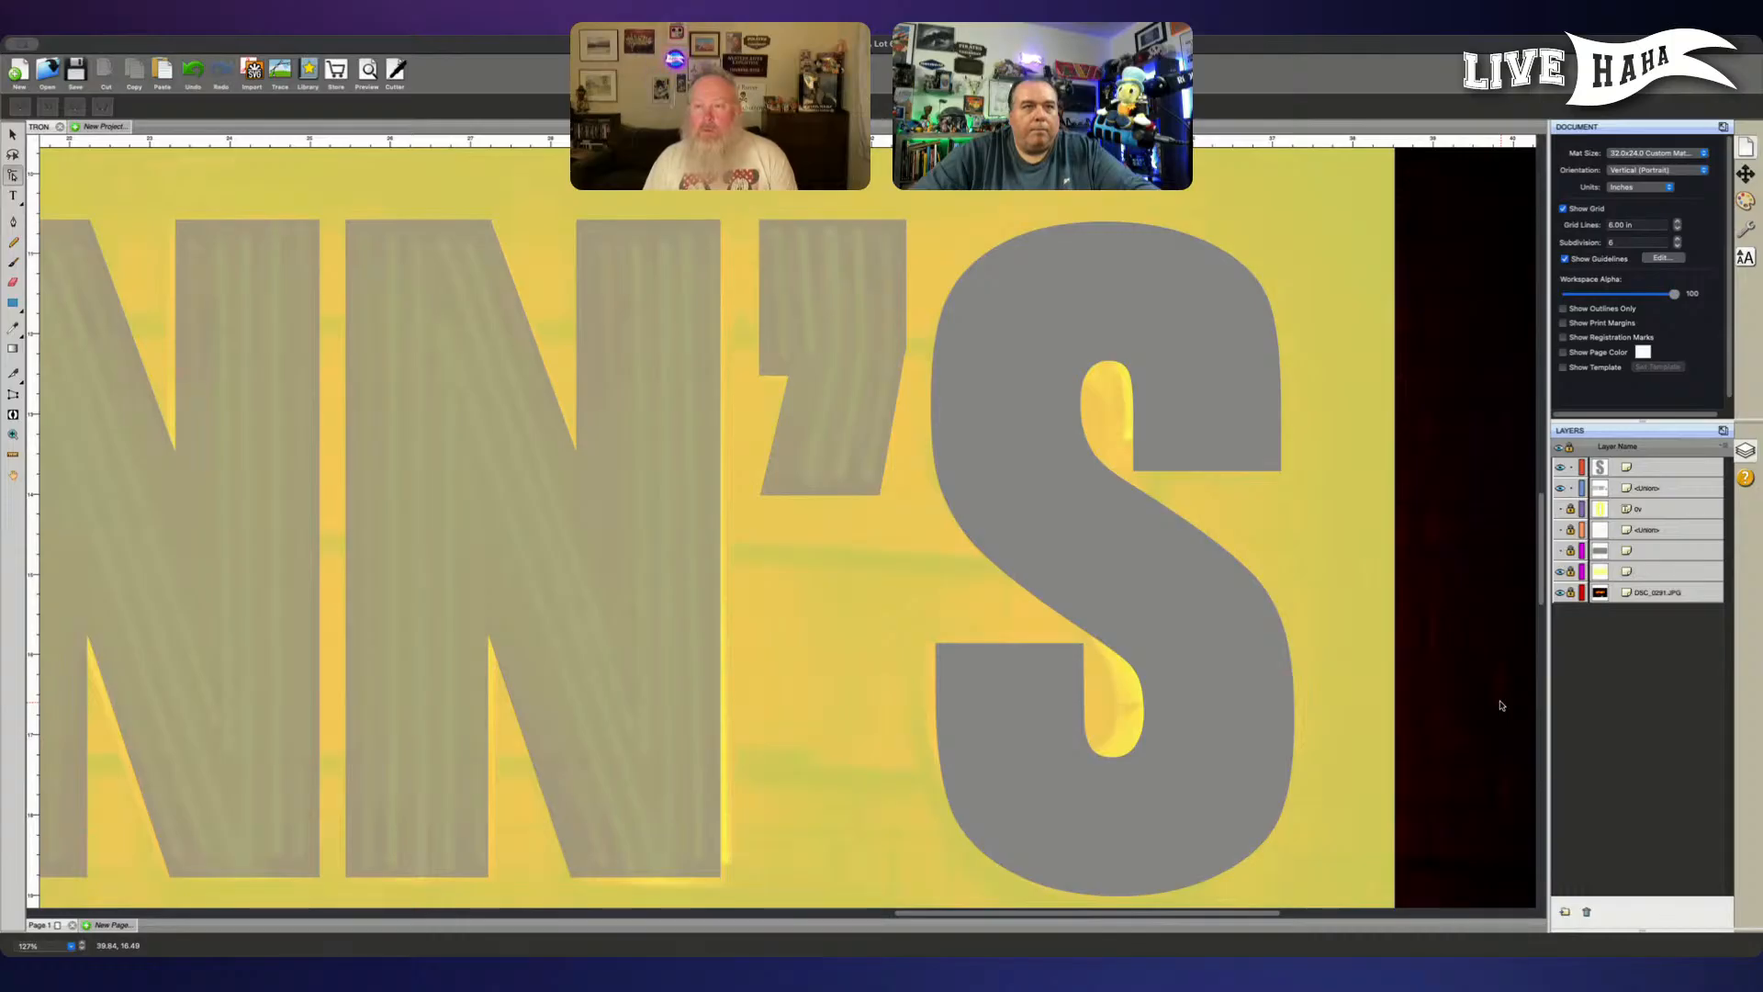
{"action": "scroll", "coordinate": [1501, 705], "scroll_direction": "up", "scroll_amount": 1}
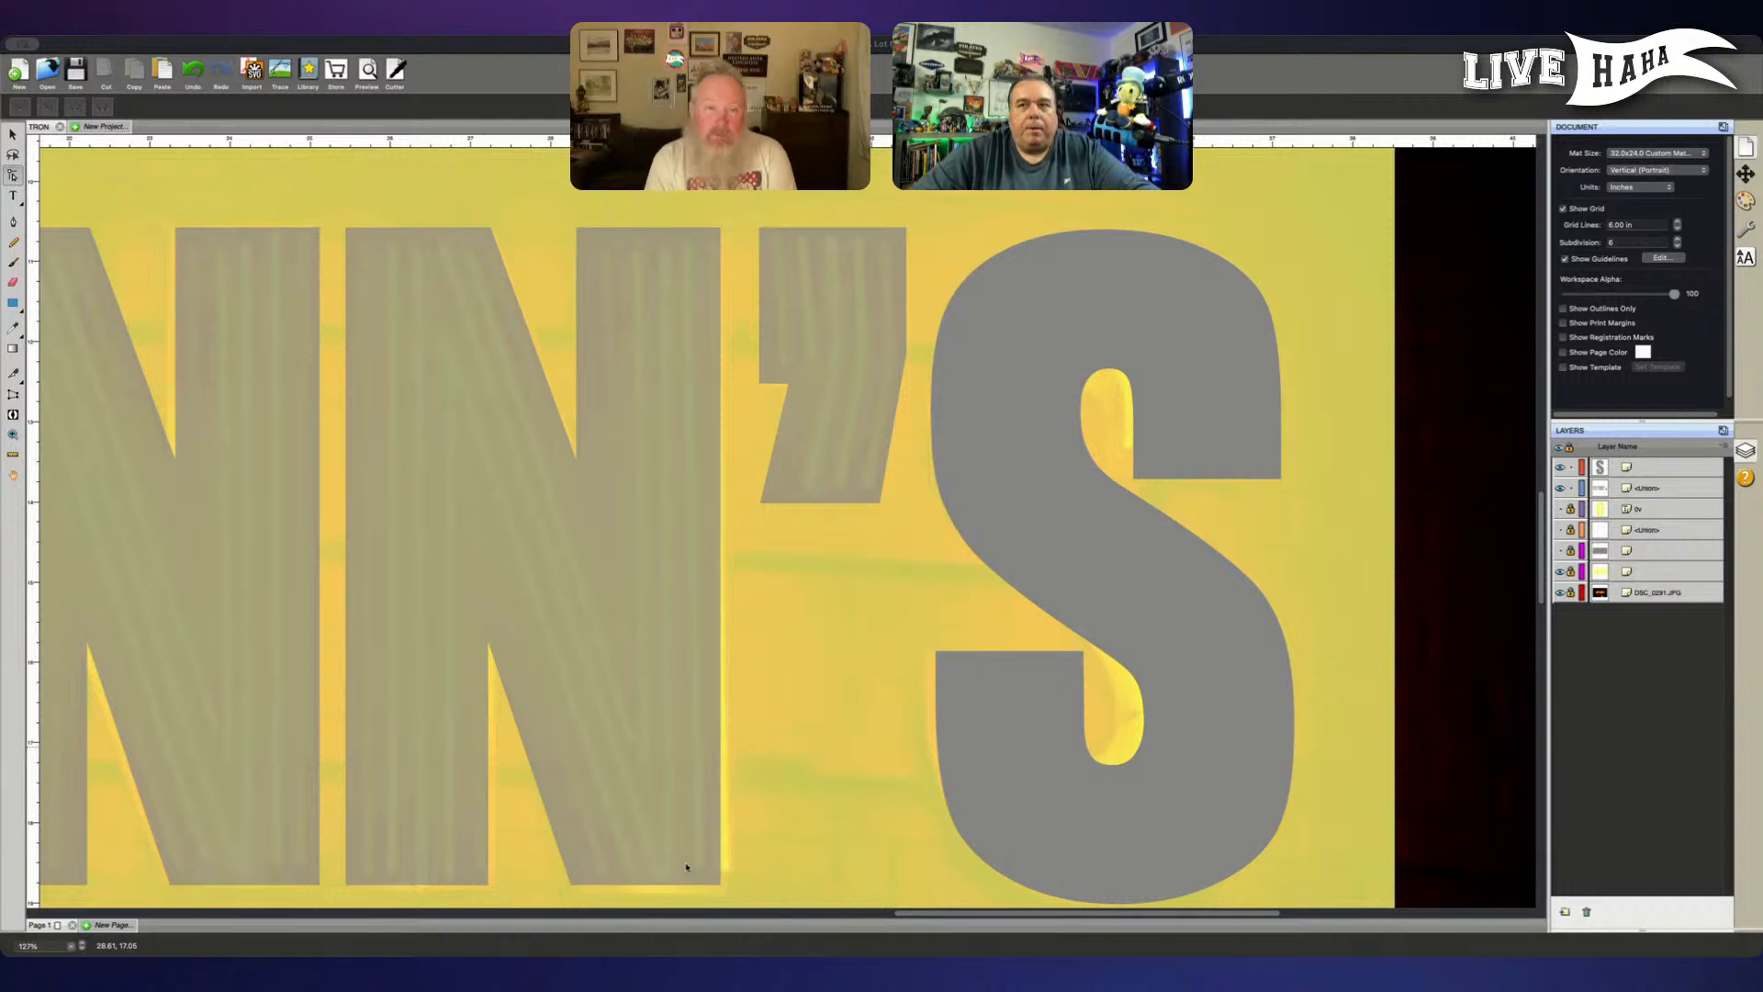
- Combine the FLYNN' lettering and the reshaped S into one shape with Union, and leave it deselected
{"action": "left_click", "coordinate": [492, 680]}
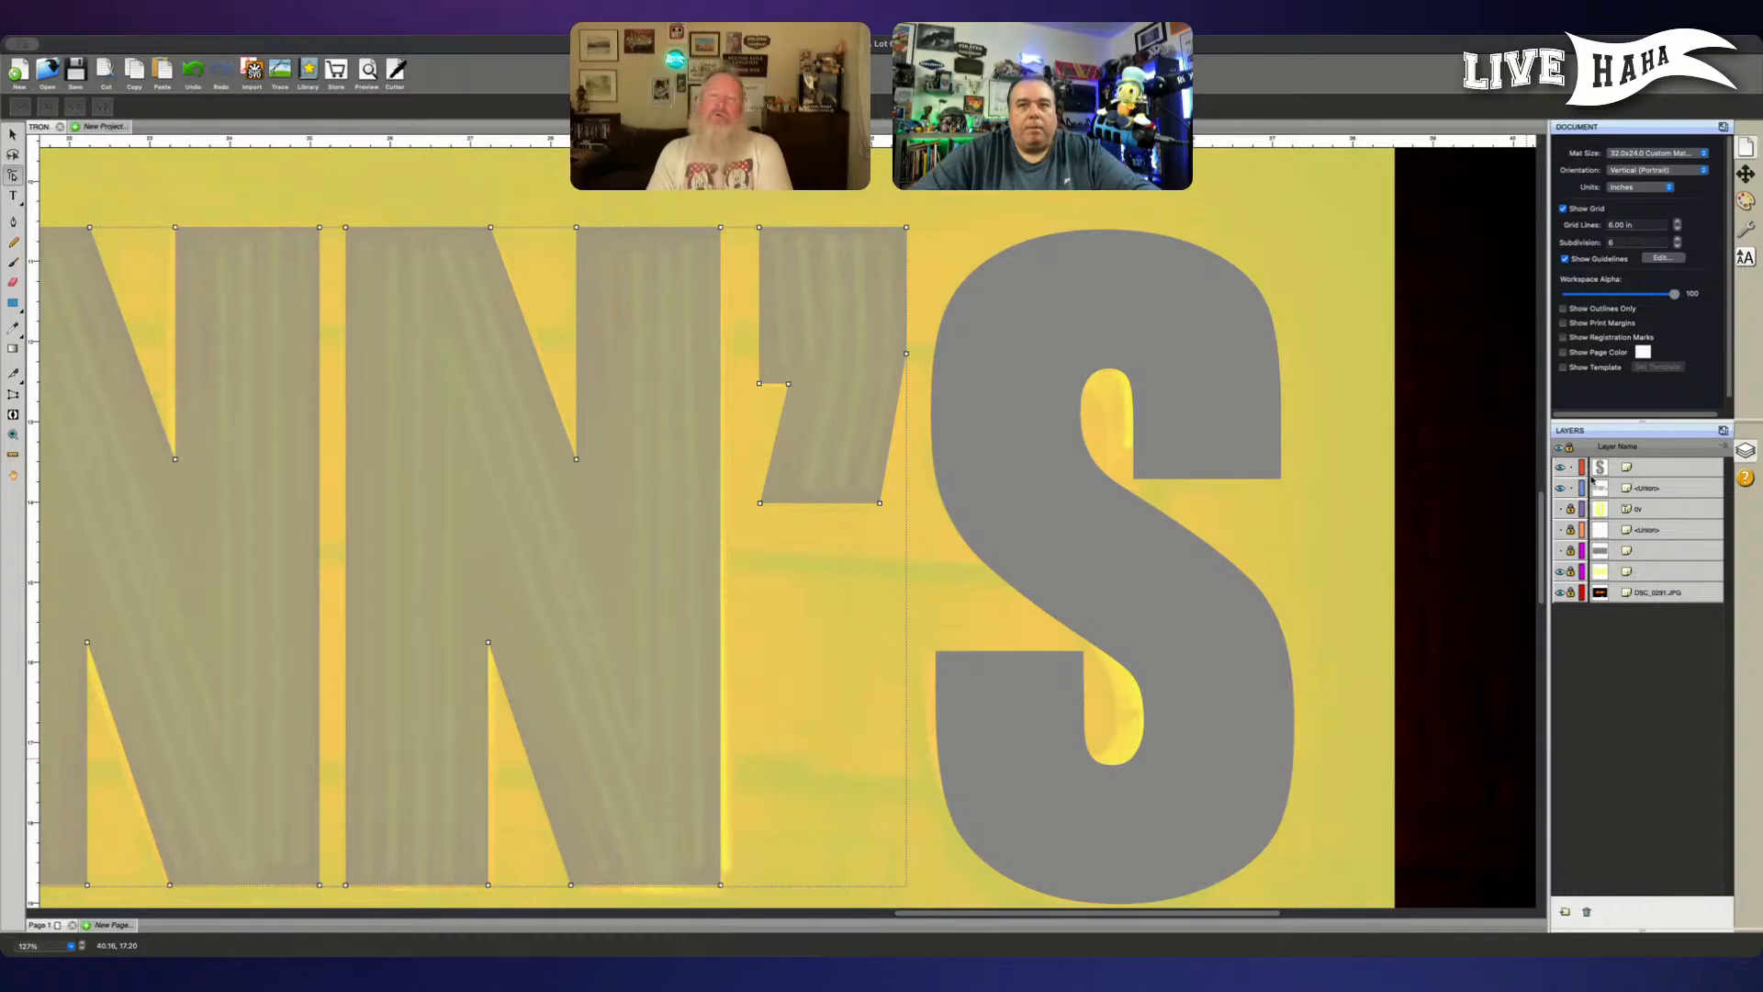
{"action": "left_click", "coordinate": [1669, 494]}
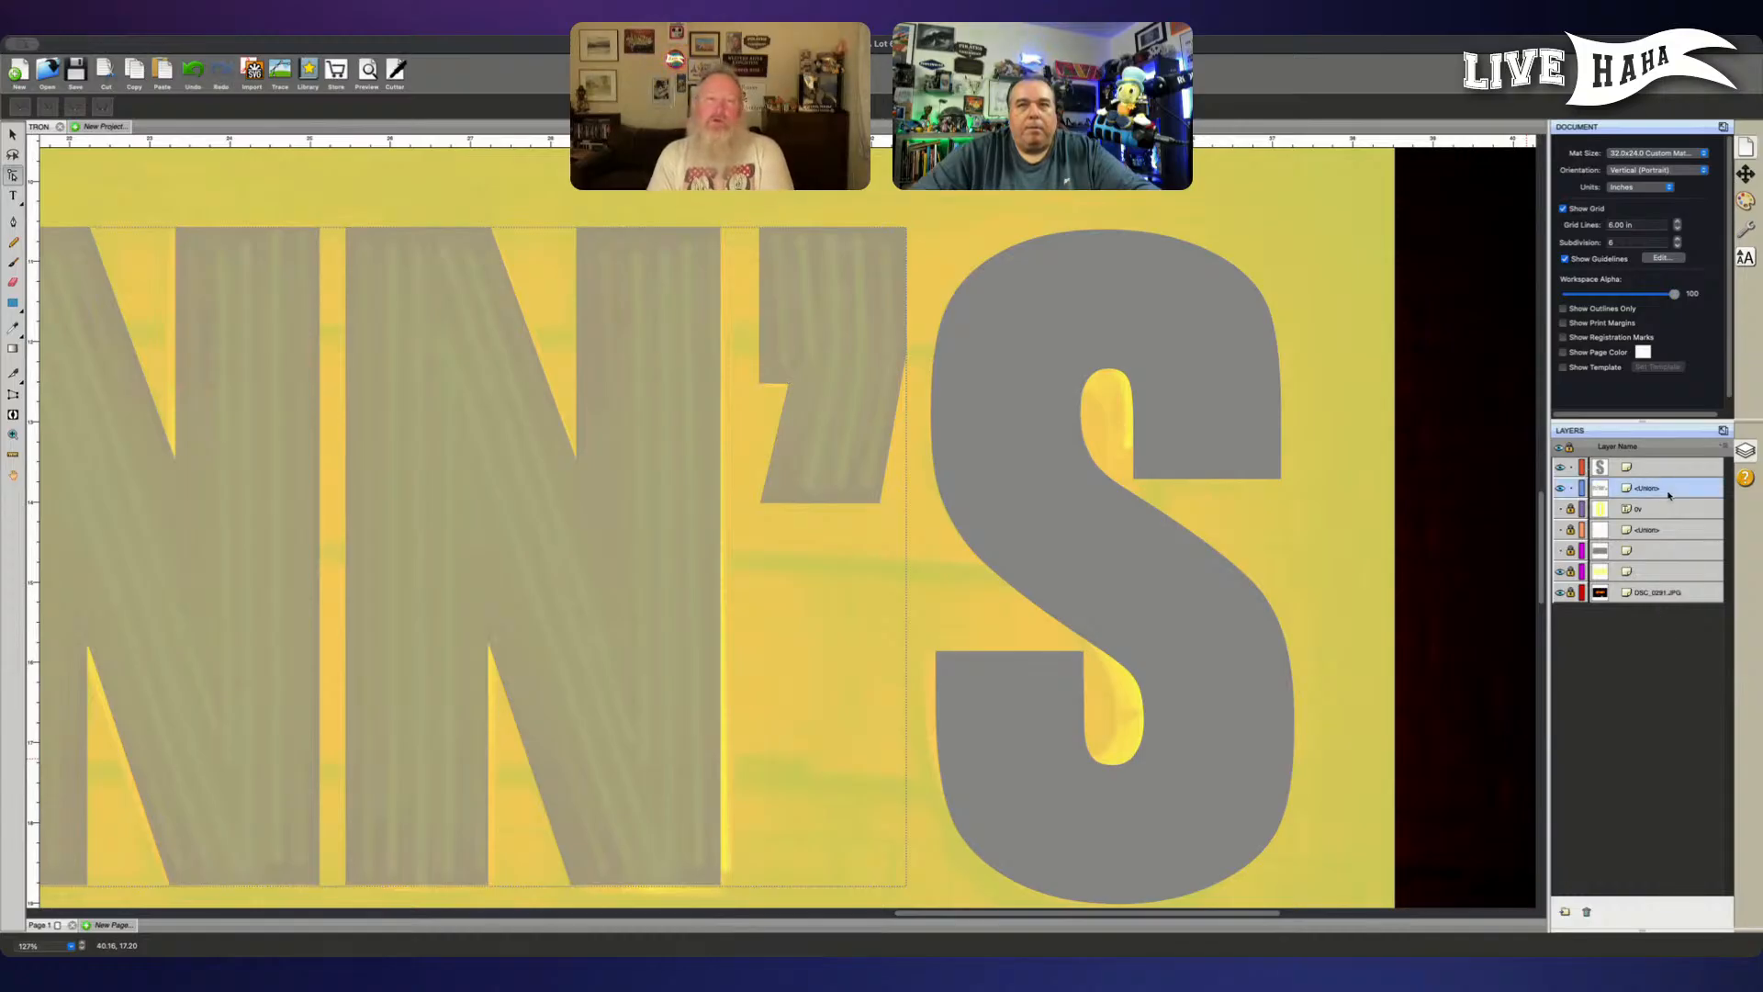
{"action": "left_click", "coordinate": [1669, 470], "text": "shift"}
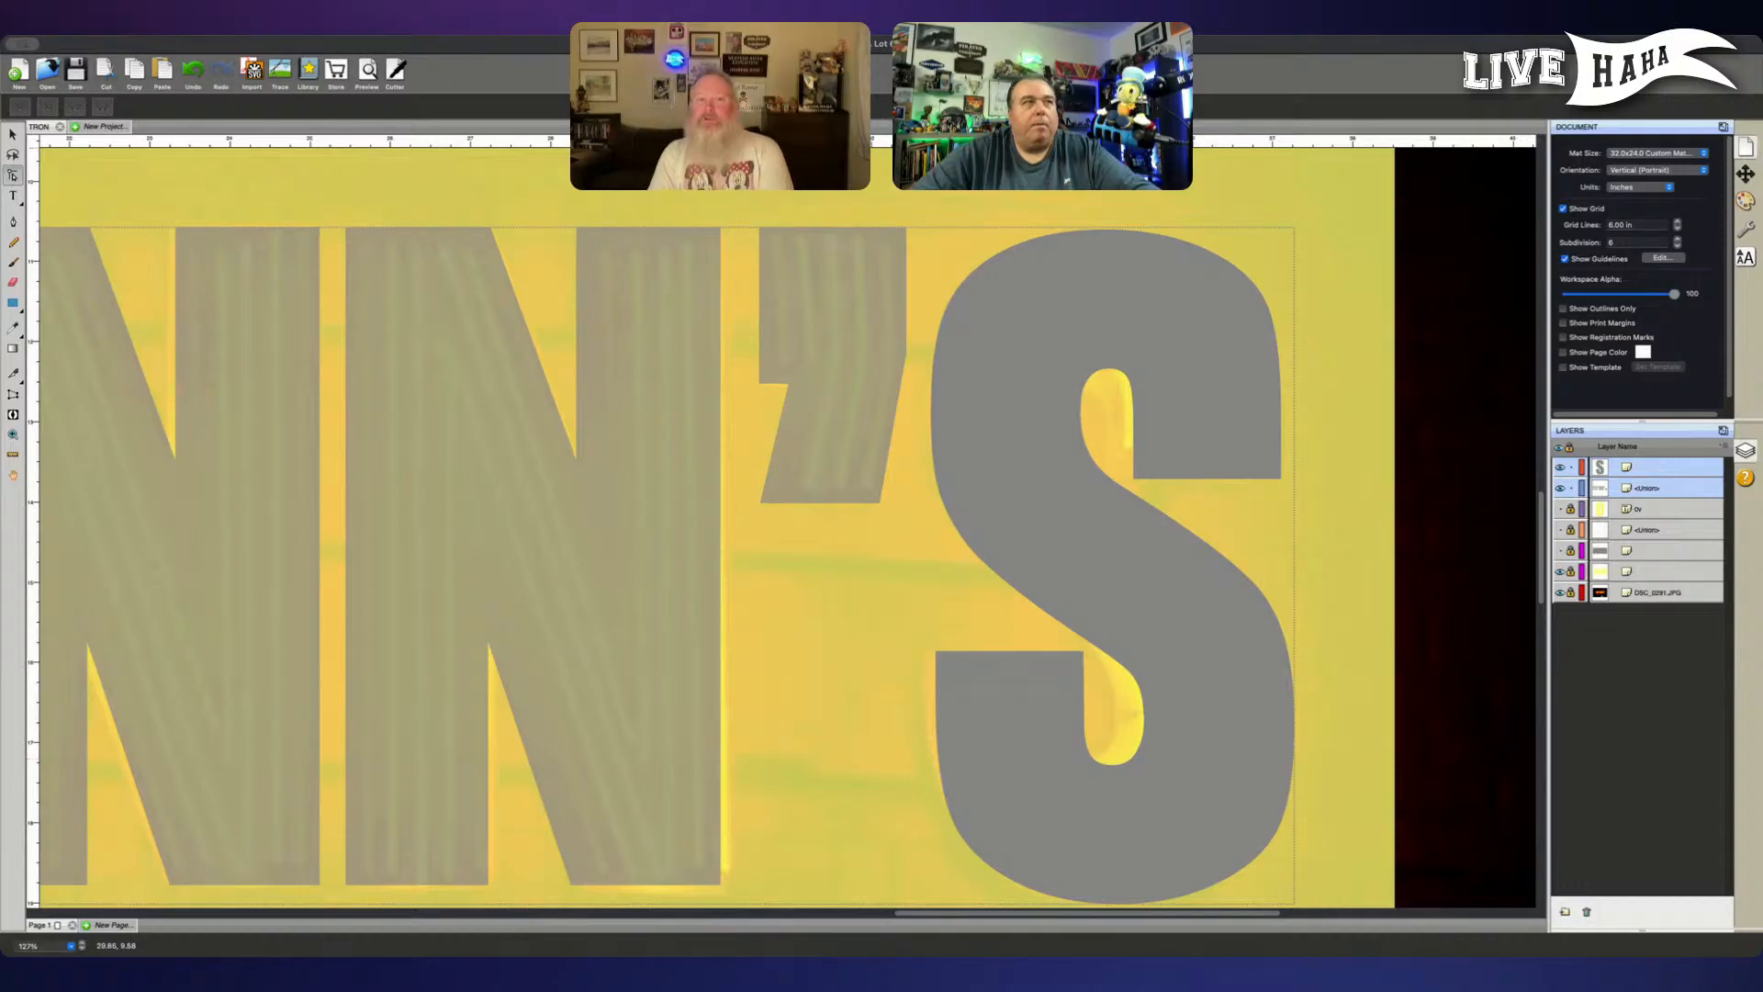
{"action": "left_click", "coordinate": [181, 52]}
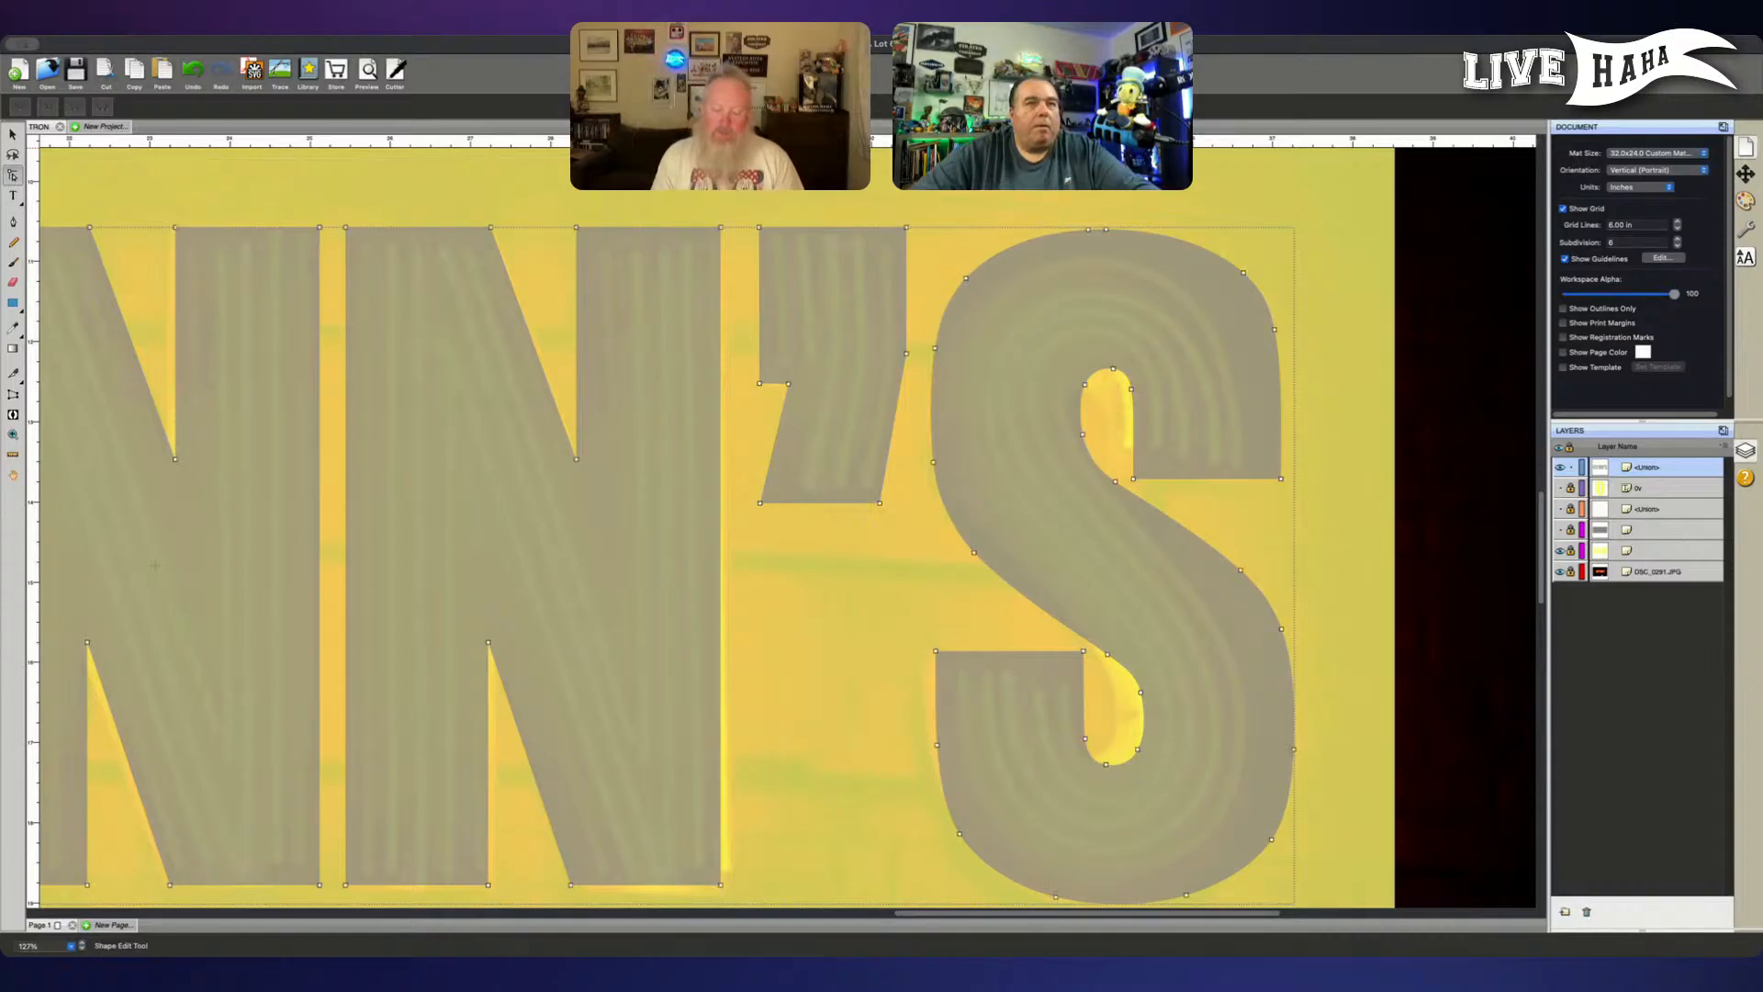
{"action": "left_click", "coordinate": [13, 175]}
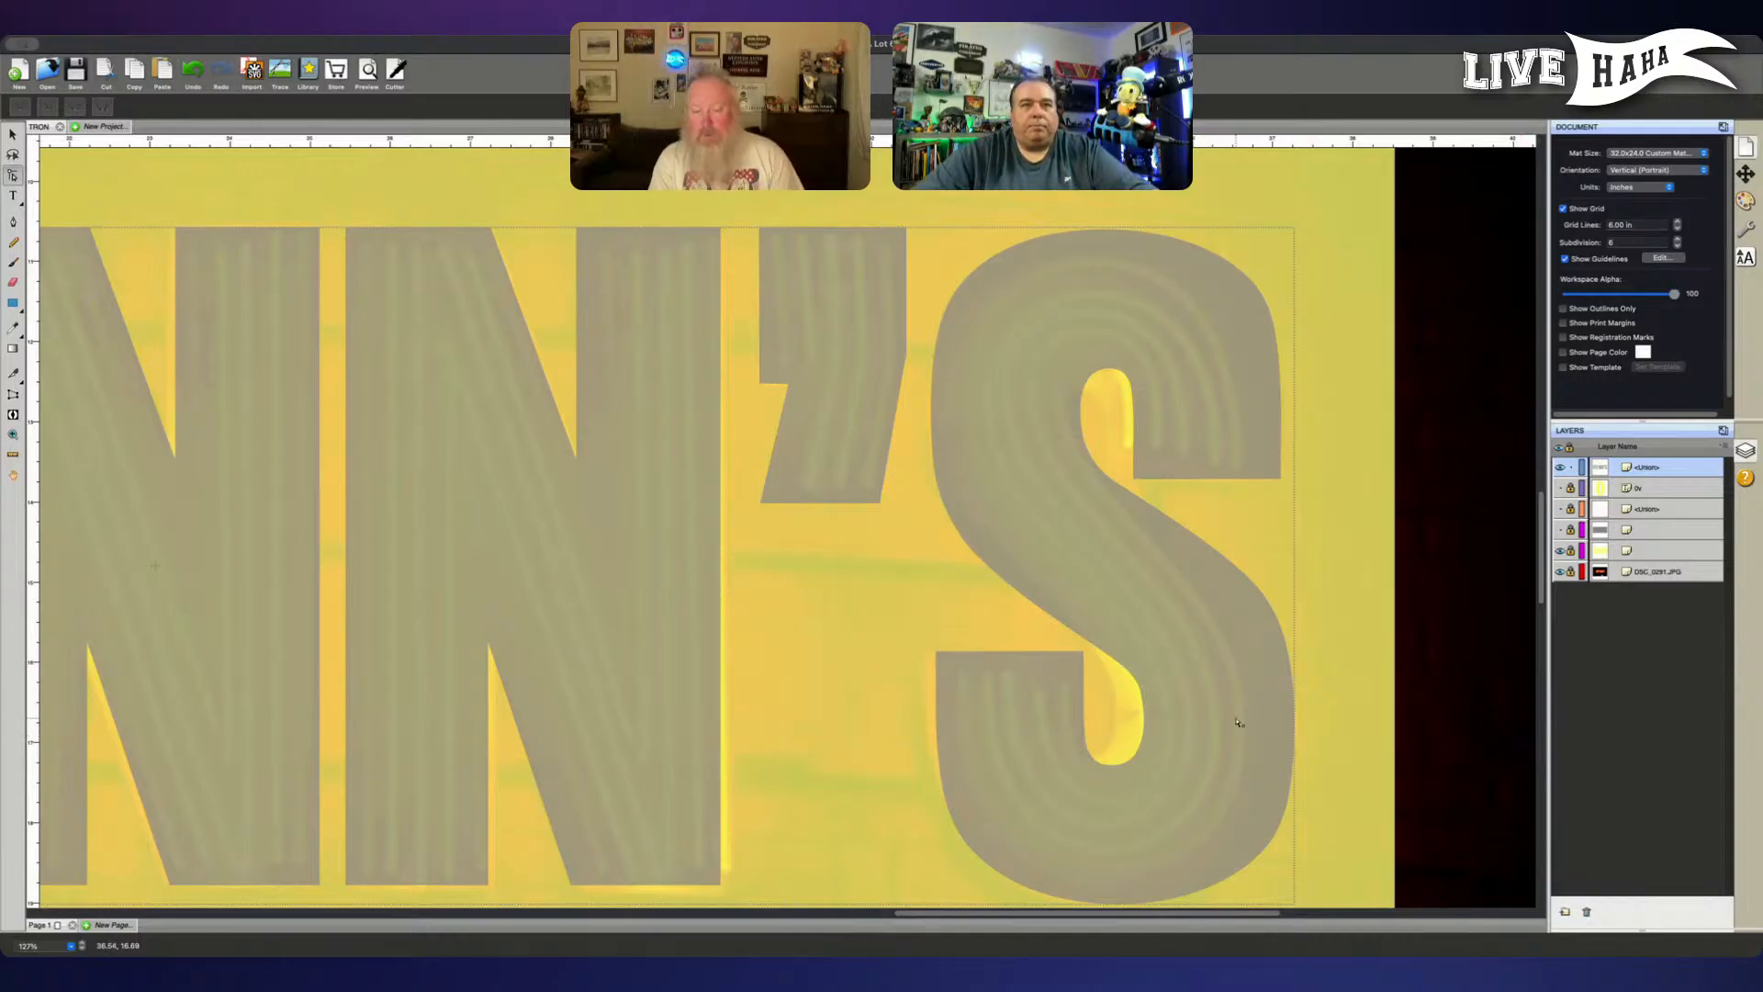
{"action": "key", "text": "v"}
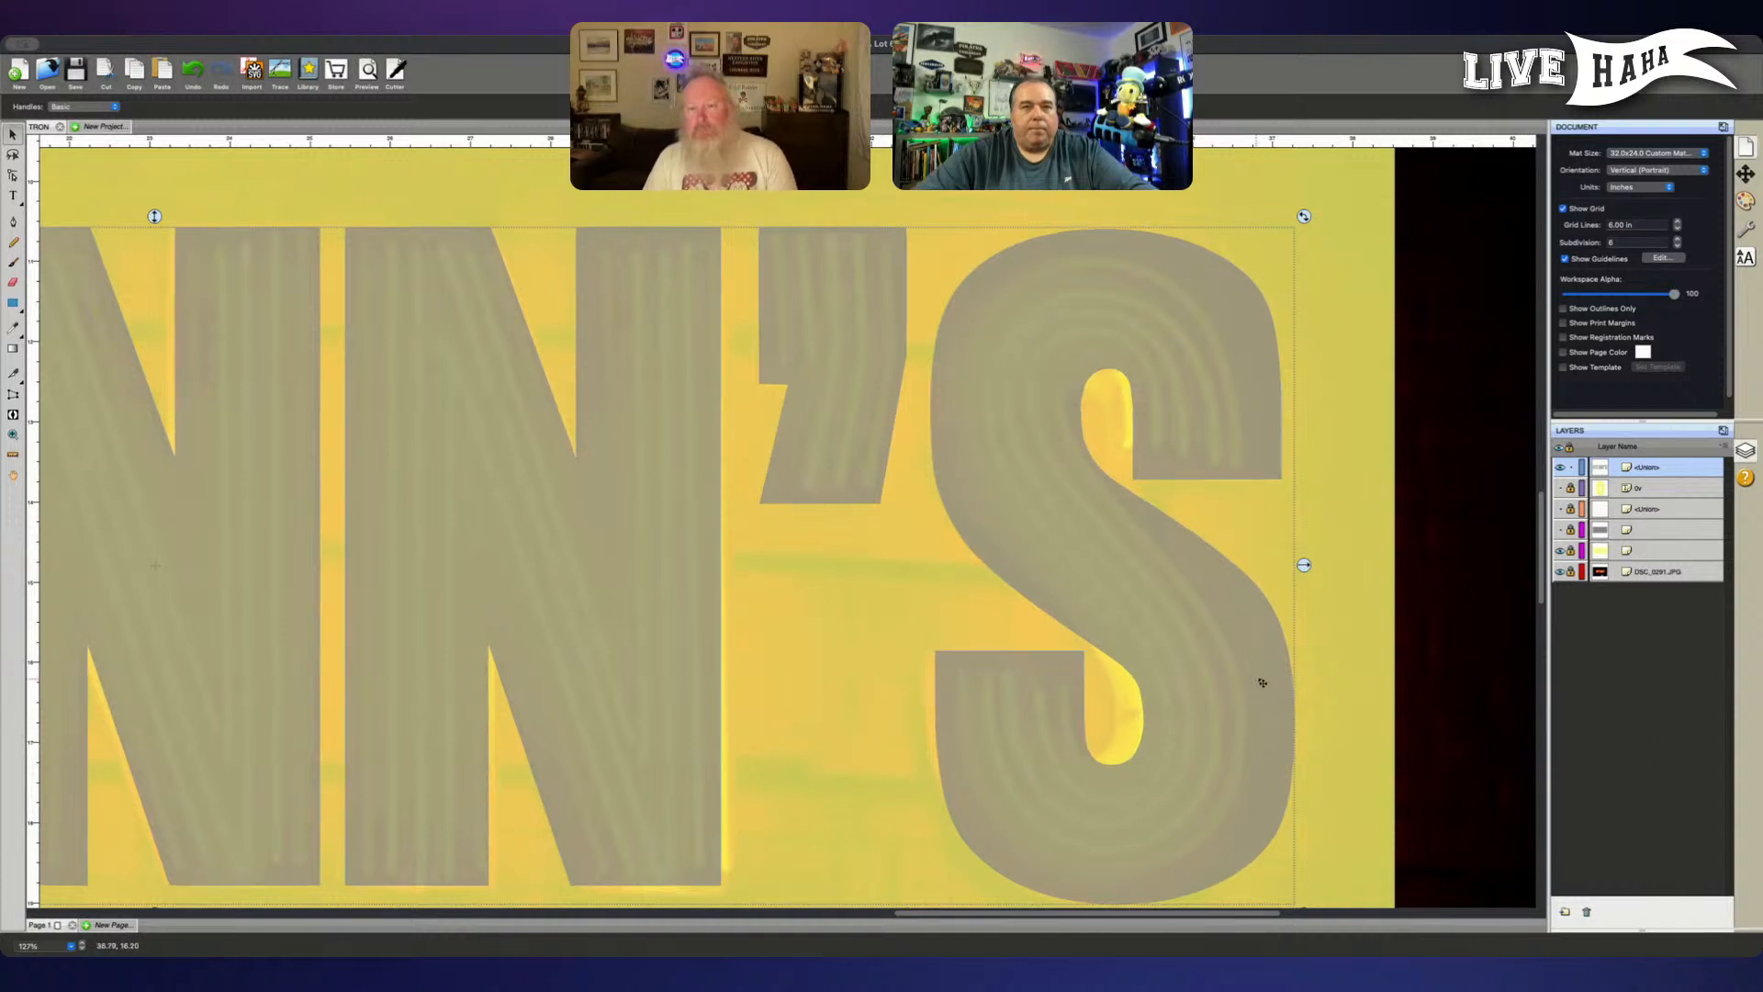
{"action": "left_click", "coordinate": [1498, 705]}
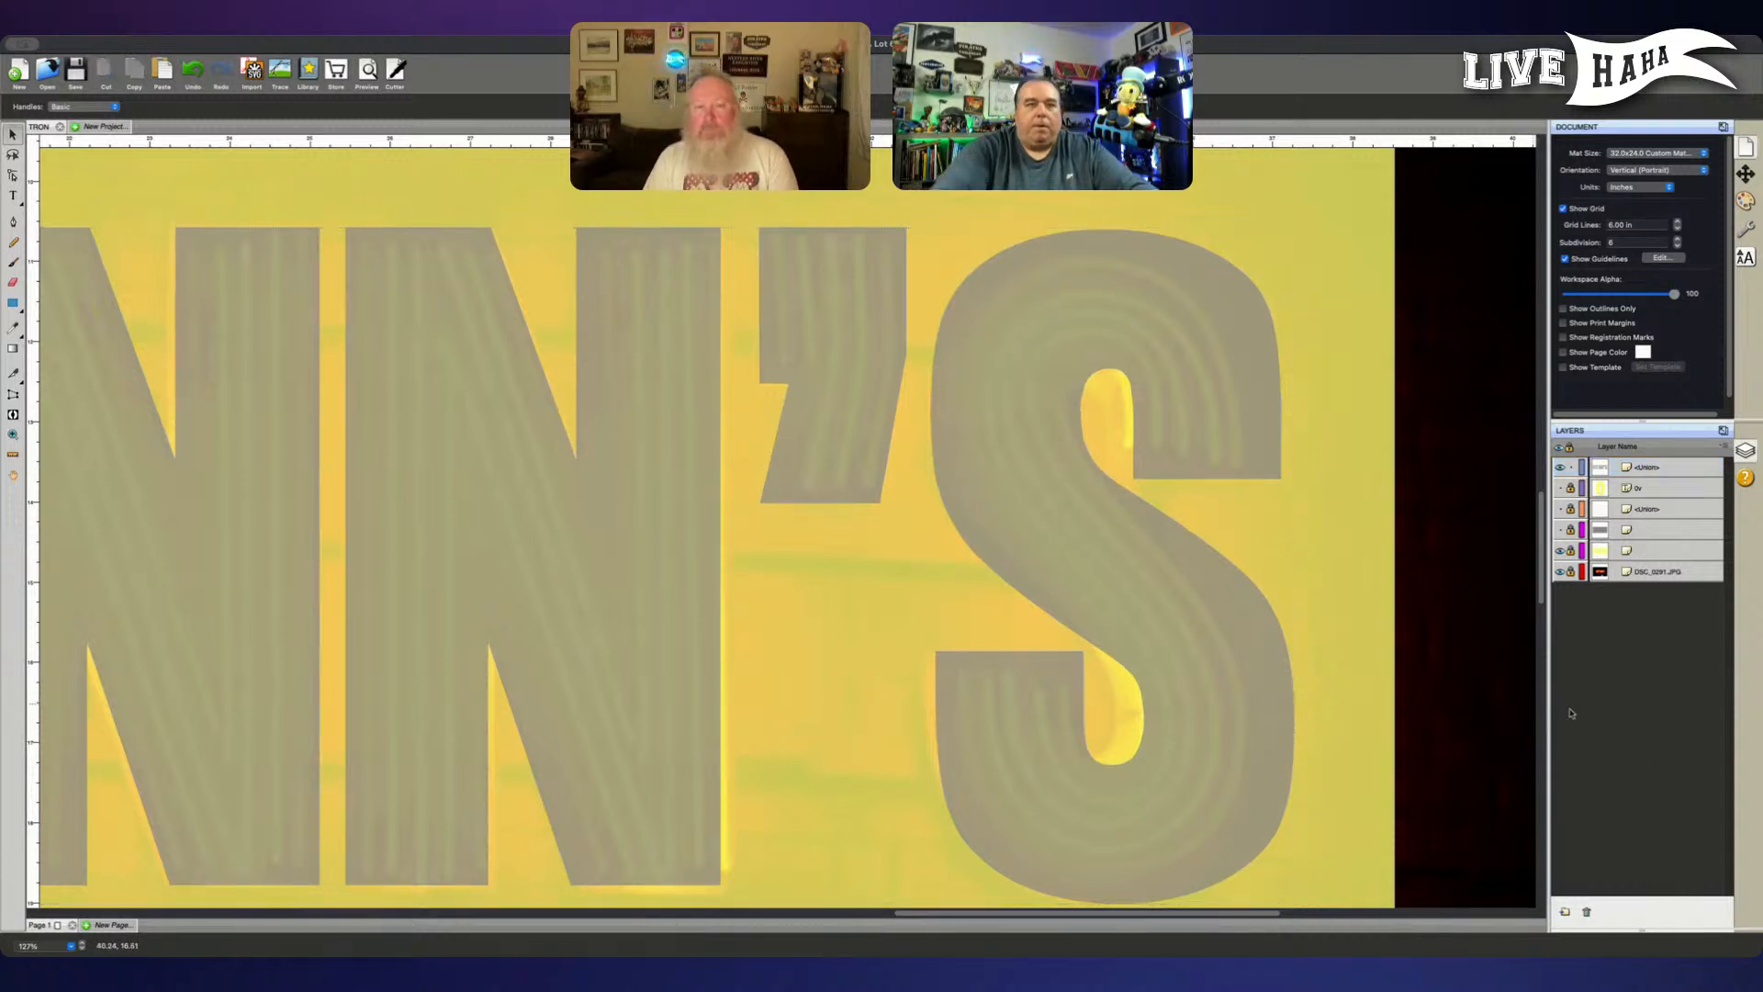
- Place two horizontal guides across the FLYNN'S lettering, one along the N's top edge and one along its baseline
{"action": "key", "text": "super+minus"}
{"action": "key", "text": "super+minus"}
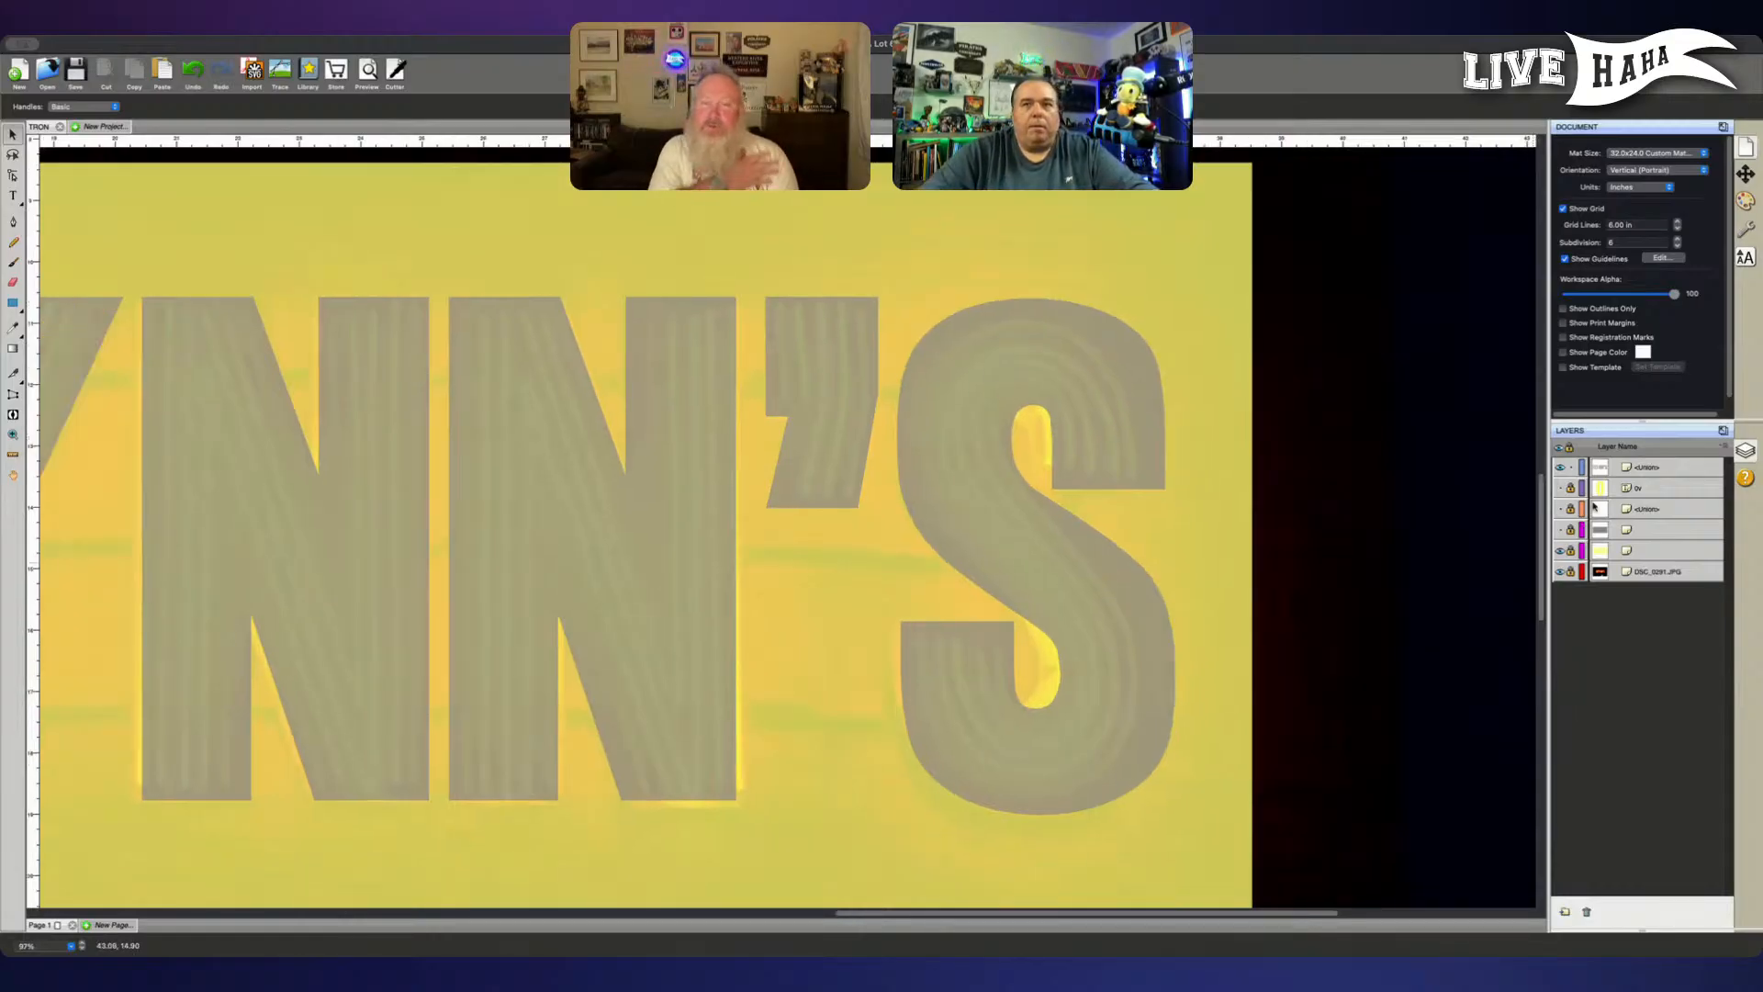
{"action": "left_click_drag", "start_coordinate": [1000, 139], "coordinate": [984, 298]}
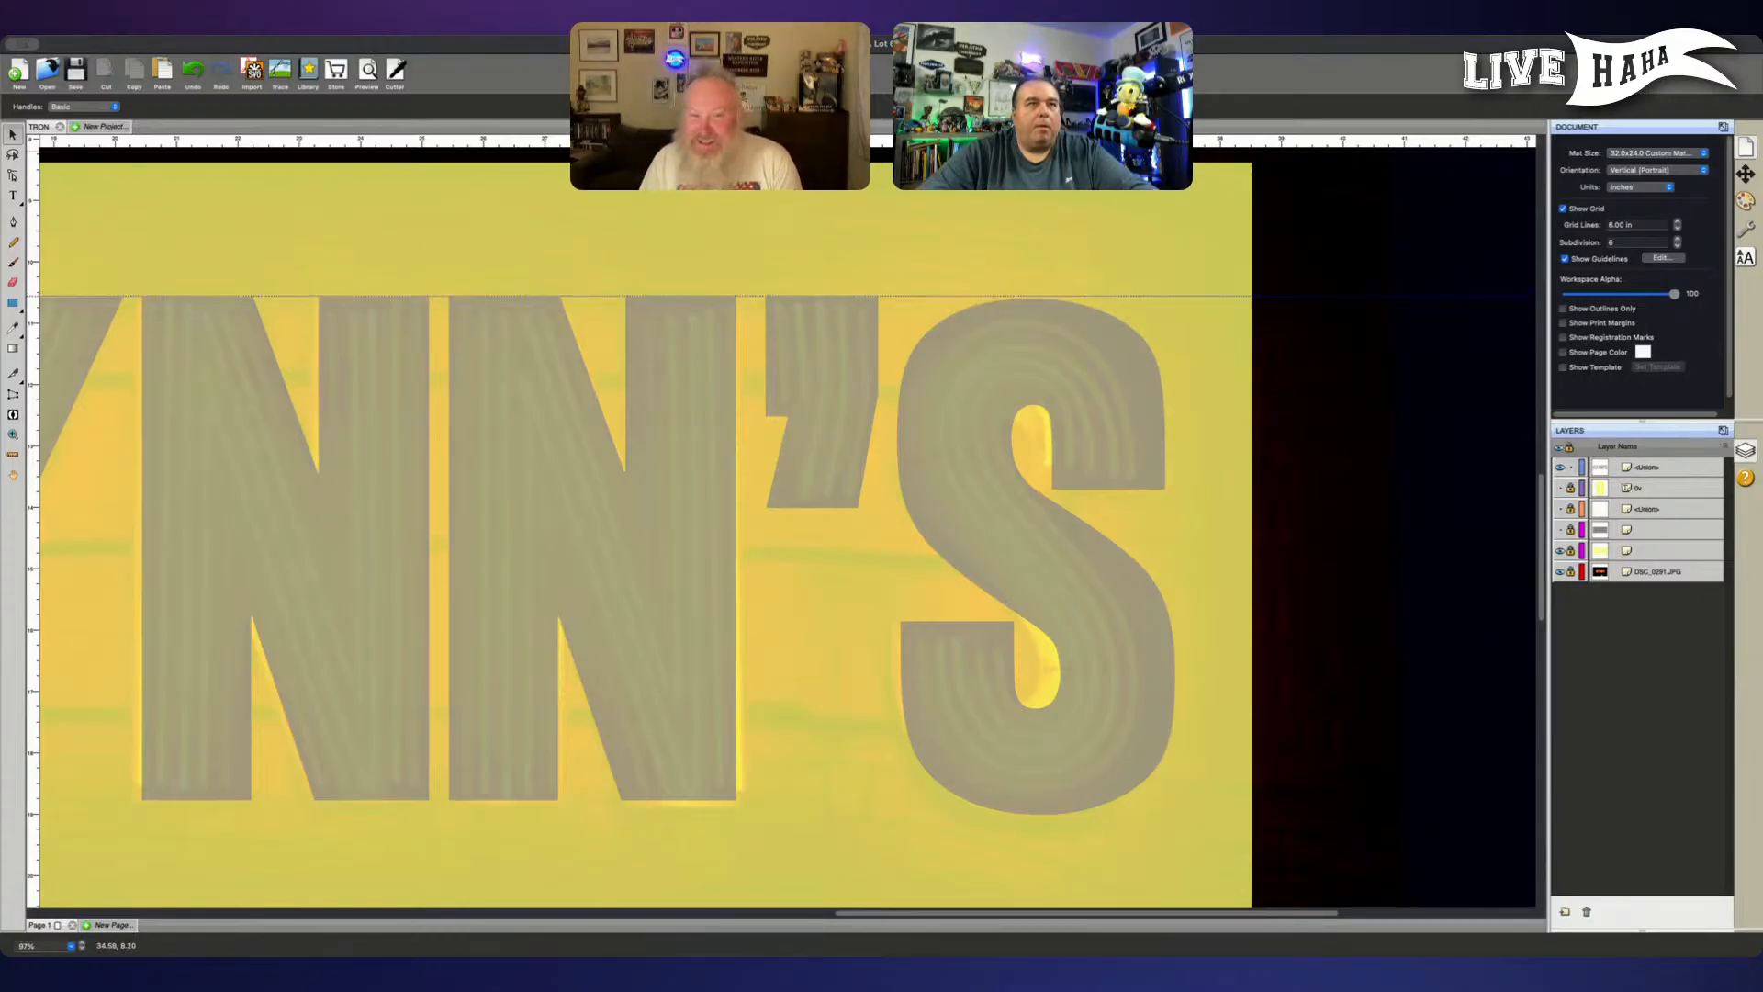
{"action": "left_click_drag", "start_coordinate": [918, 139], "coordinate": [898, 801]}
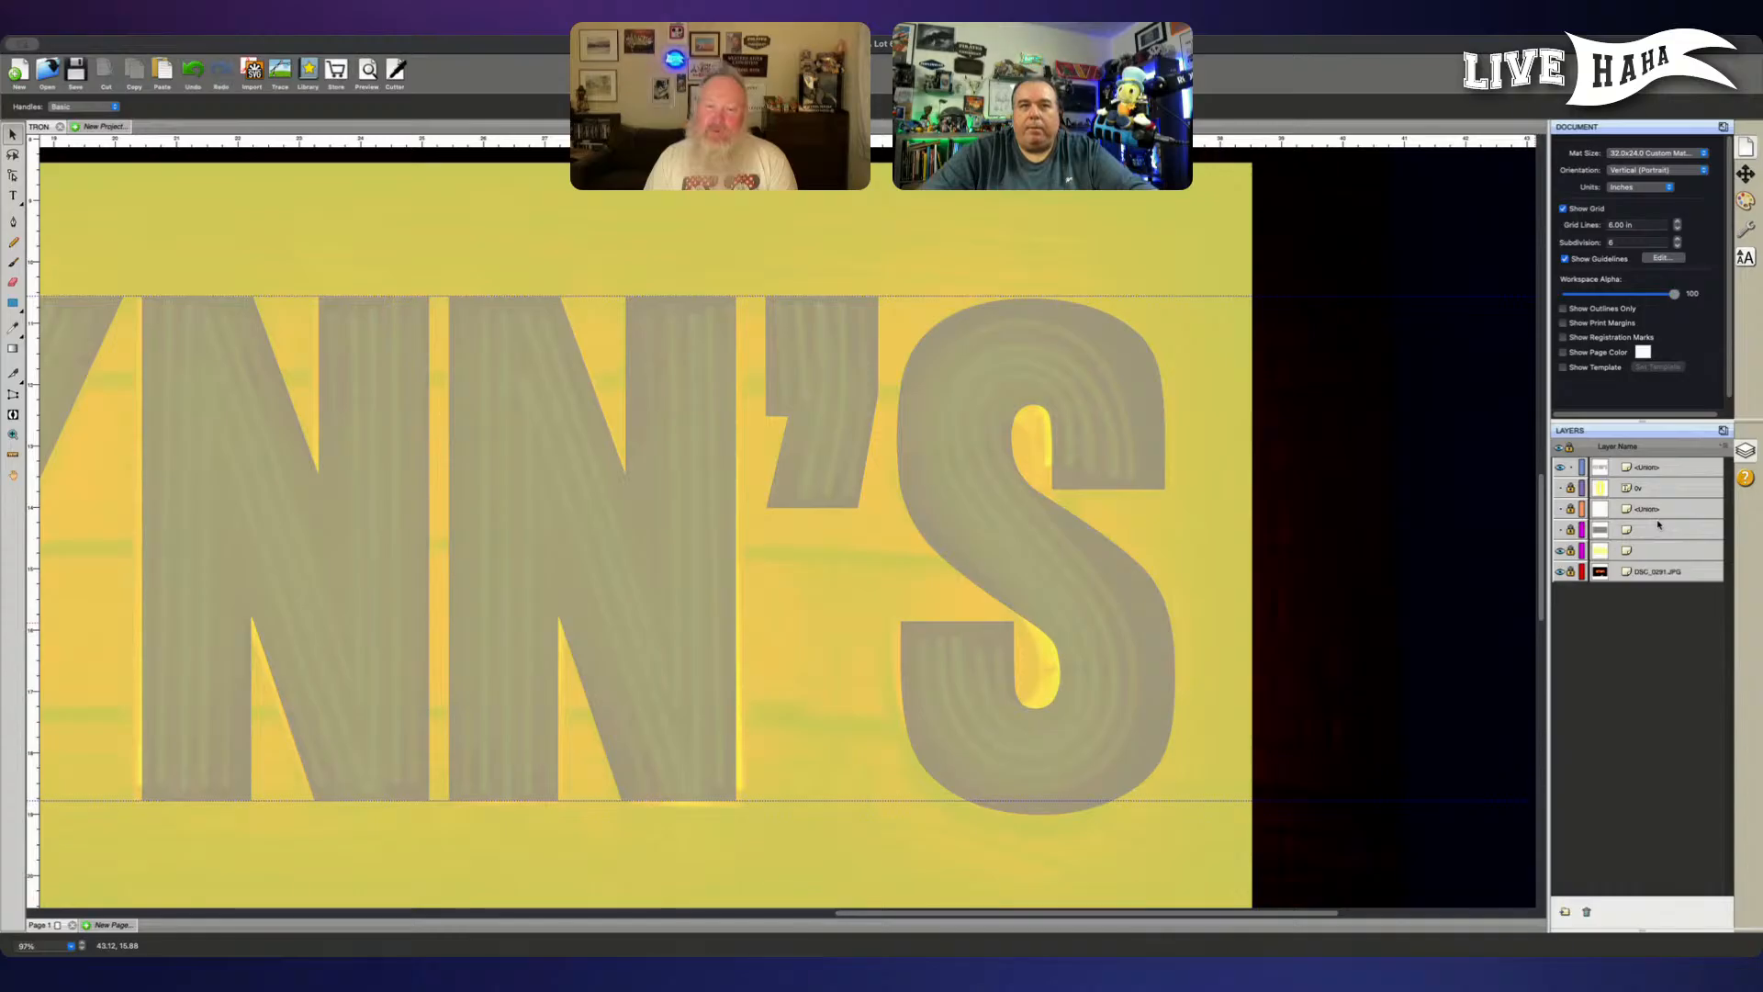
- Raise the S's anchor points until its top meets the upper guide, and nudge all but its top anchors slightly further up
{"action": "left_click", "coordinate": [1655, 467]}
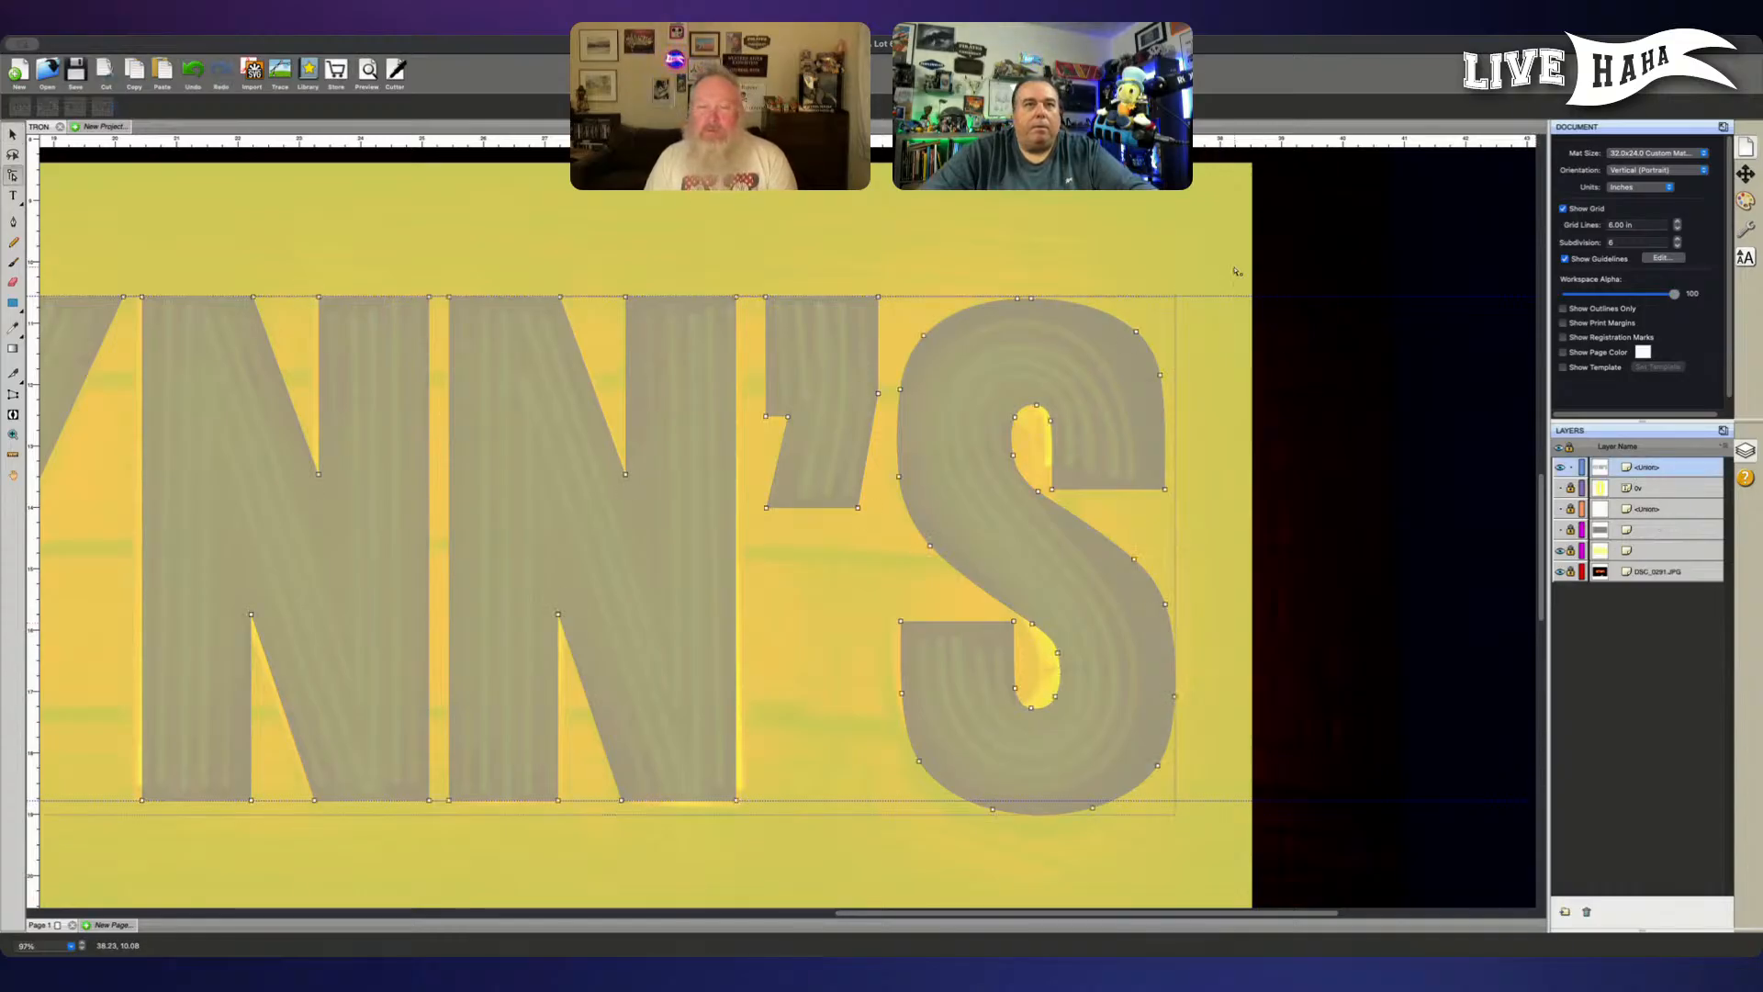
{"action": "left_click_drag", "start_coordinate": [1233, 267], "coordinate": [887, 857]}
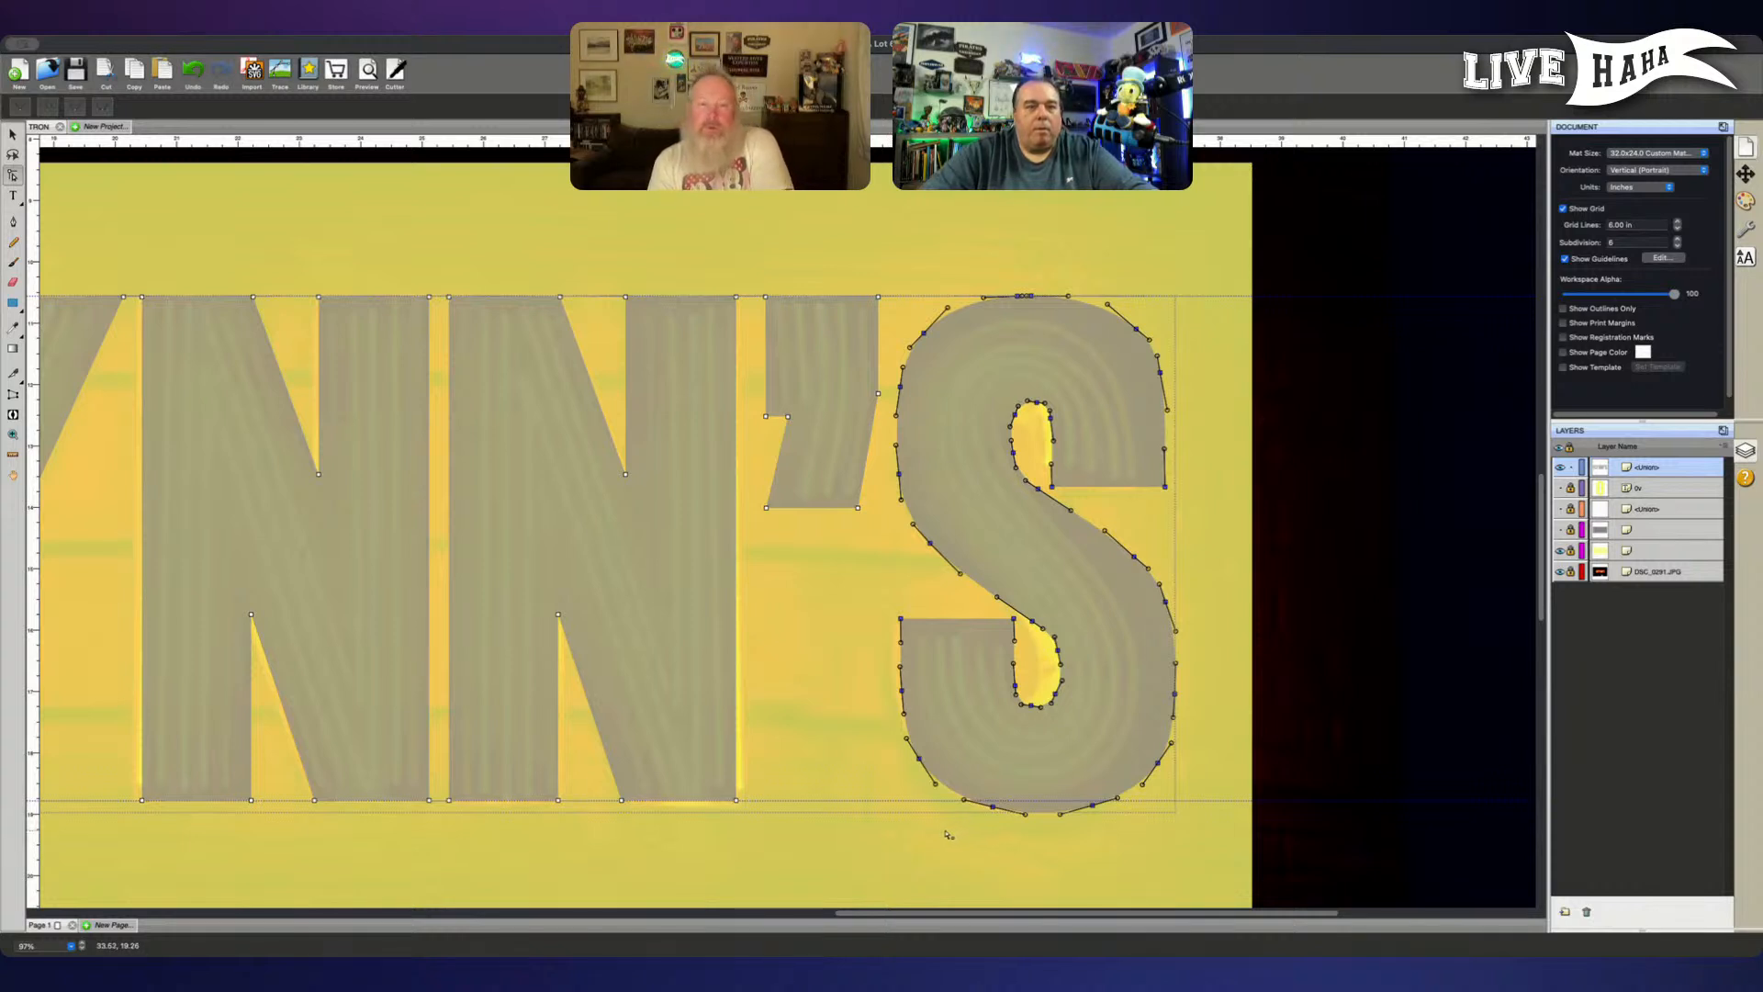
{"action": "left_click_drag", "start_coordinate": [857, 857], "coordinate": [1270, 401]}
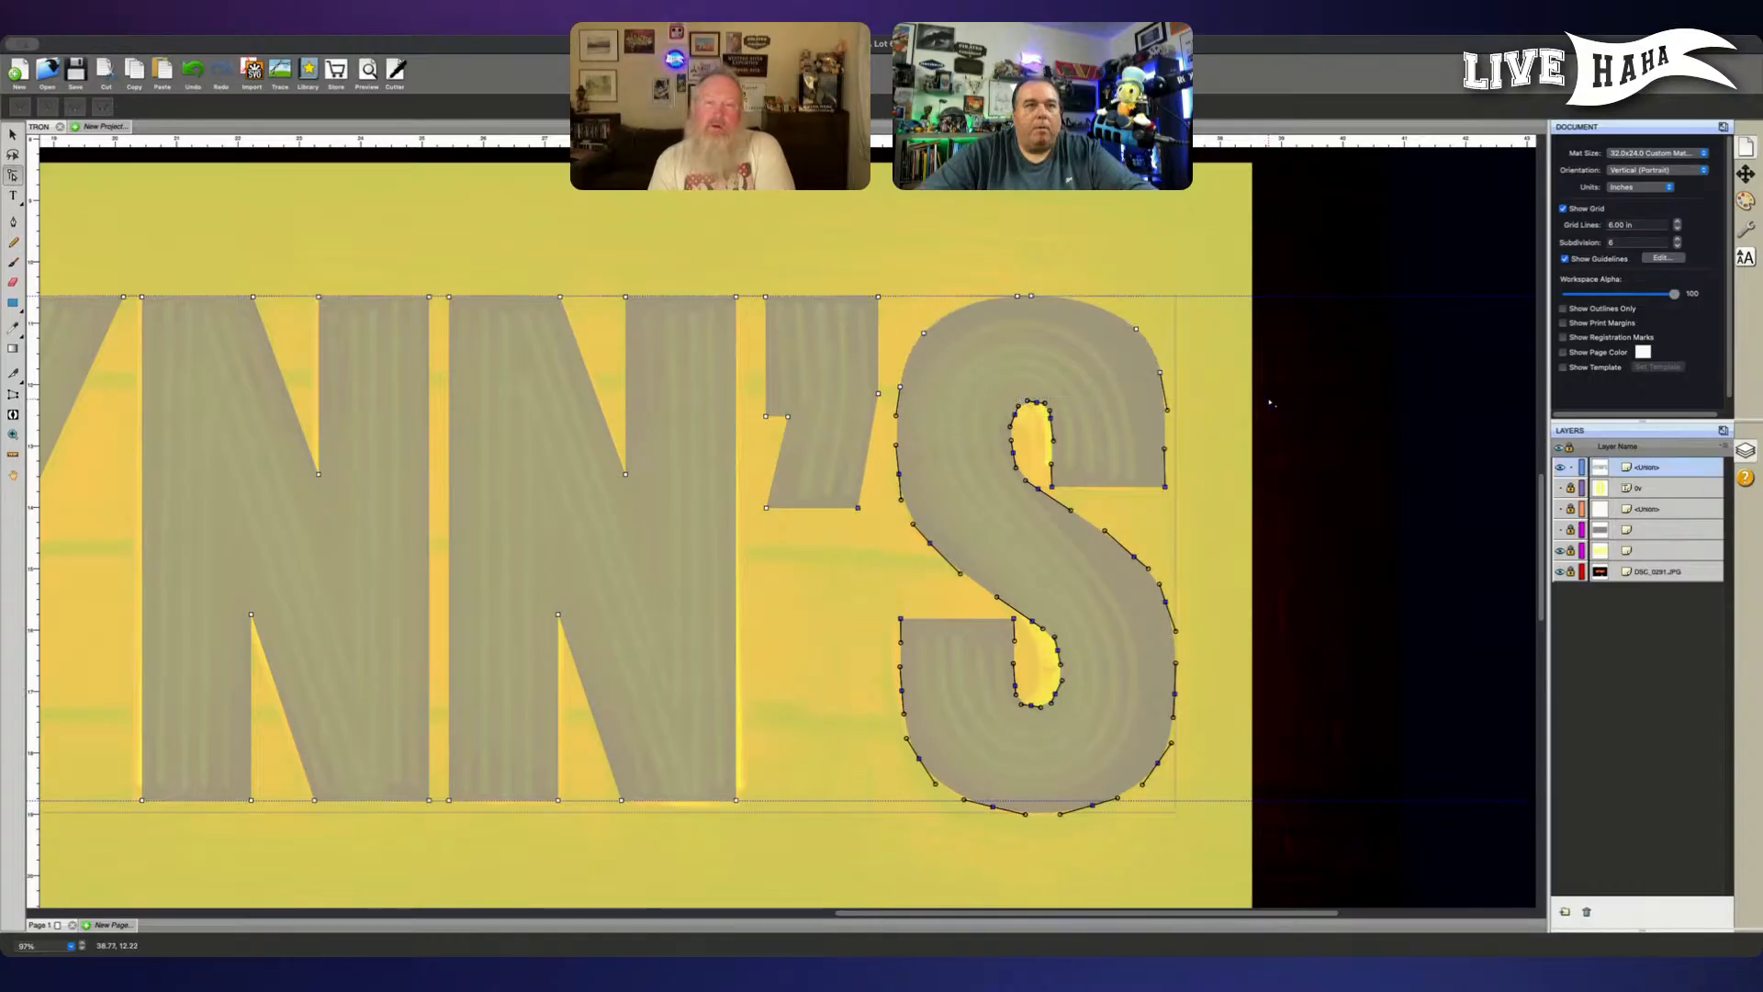
{"action": "key", "text": "Up"}
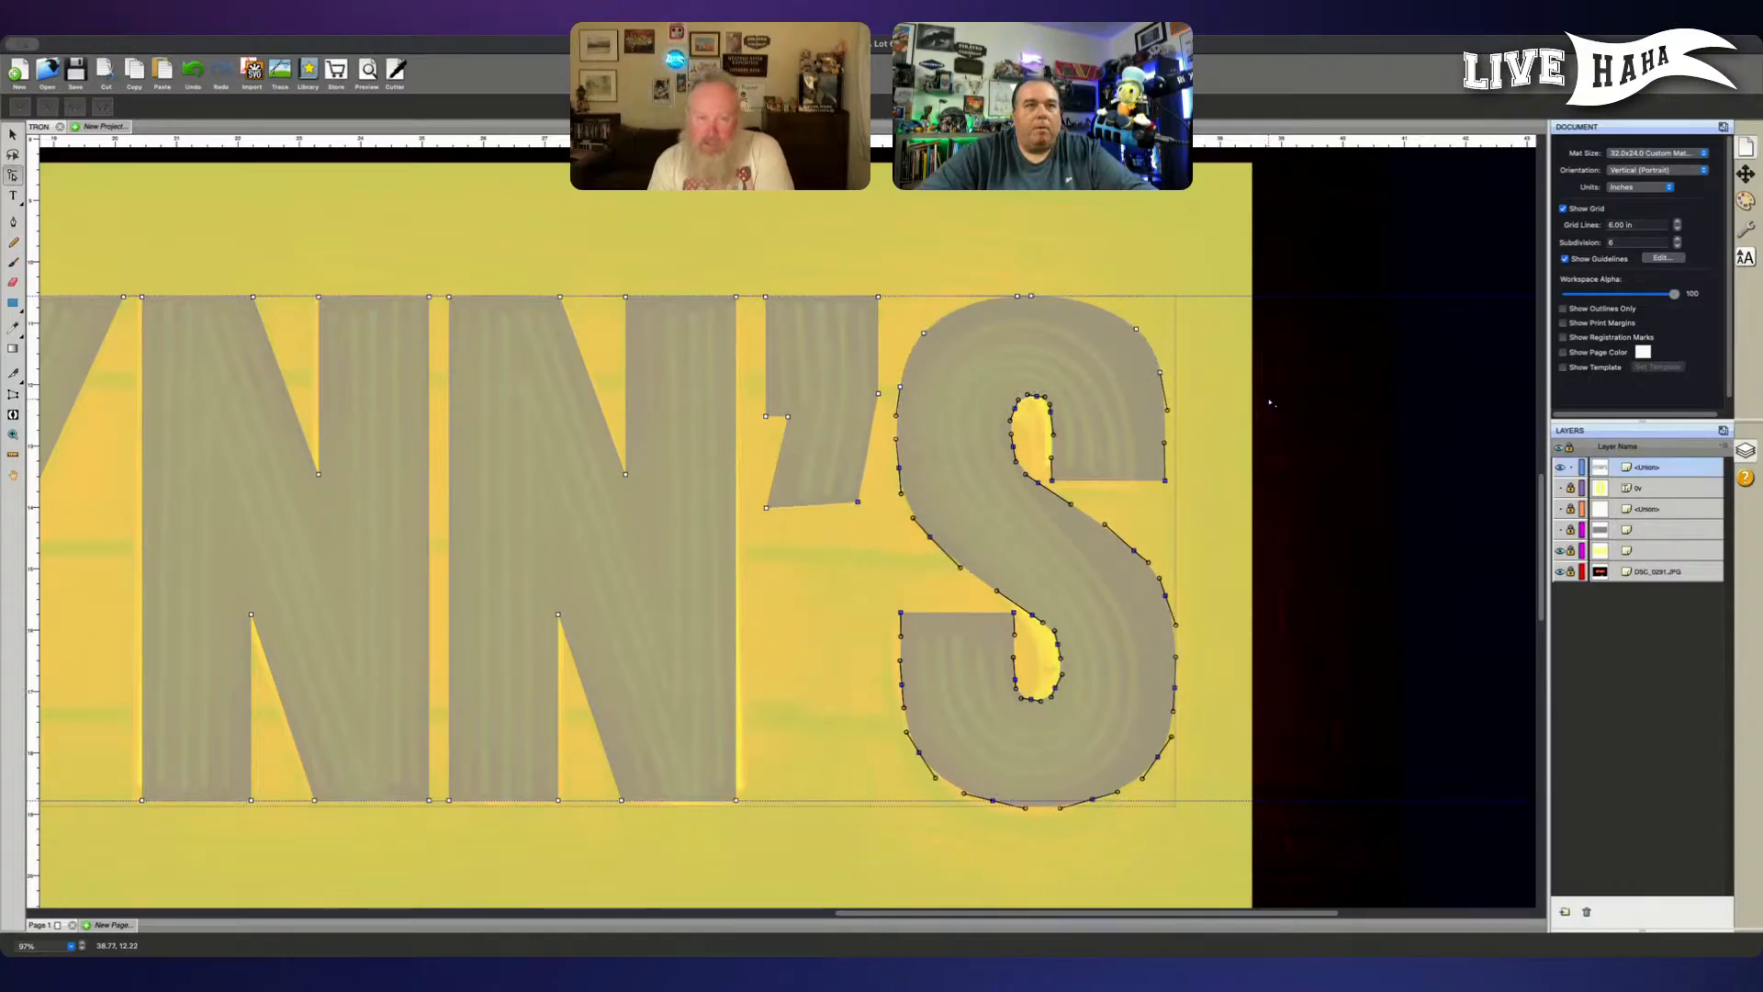
{"action": "key", "text": "Down"}
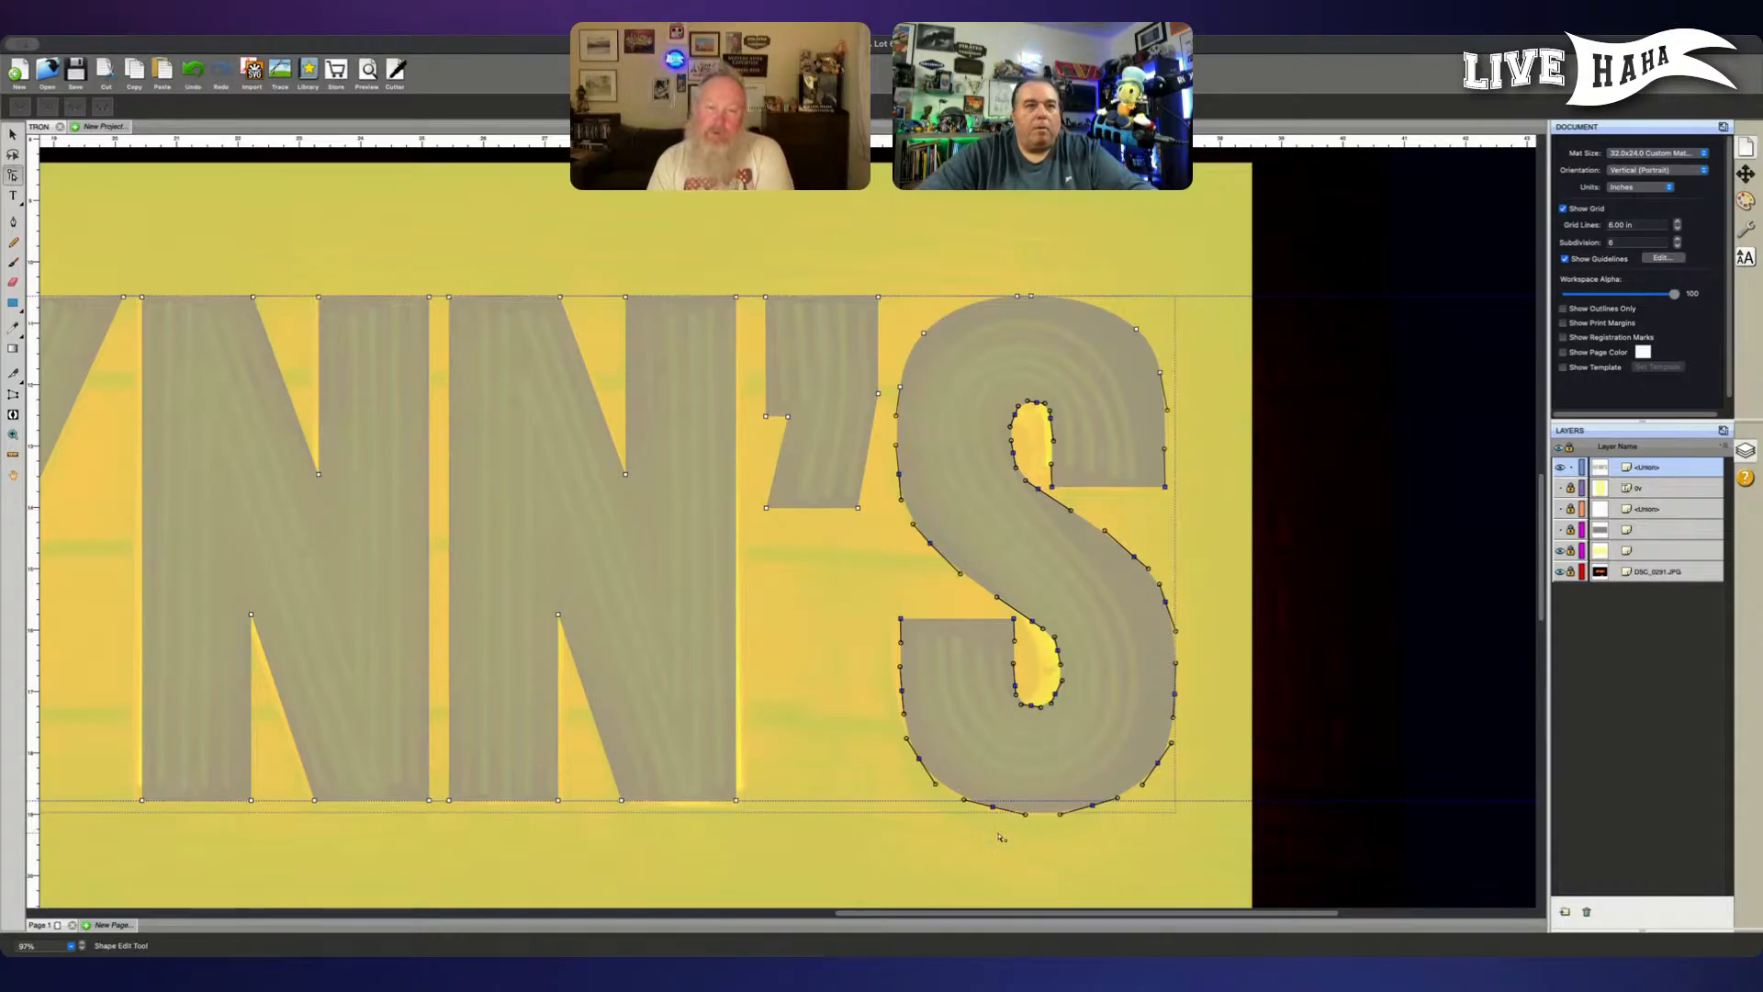
{"action": "key", "text": "Up"}
{"action": "key", "text": "Up"}
{"action": "key", "text": "Up"}
{"action": "key", "text": "Up"}
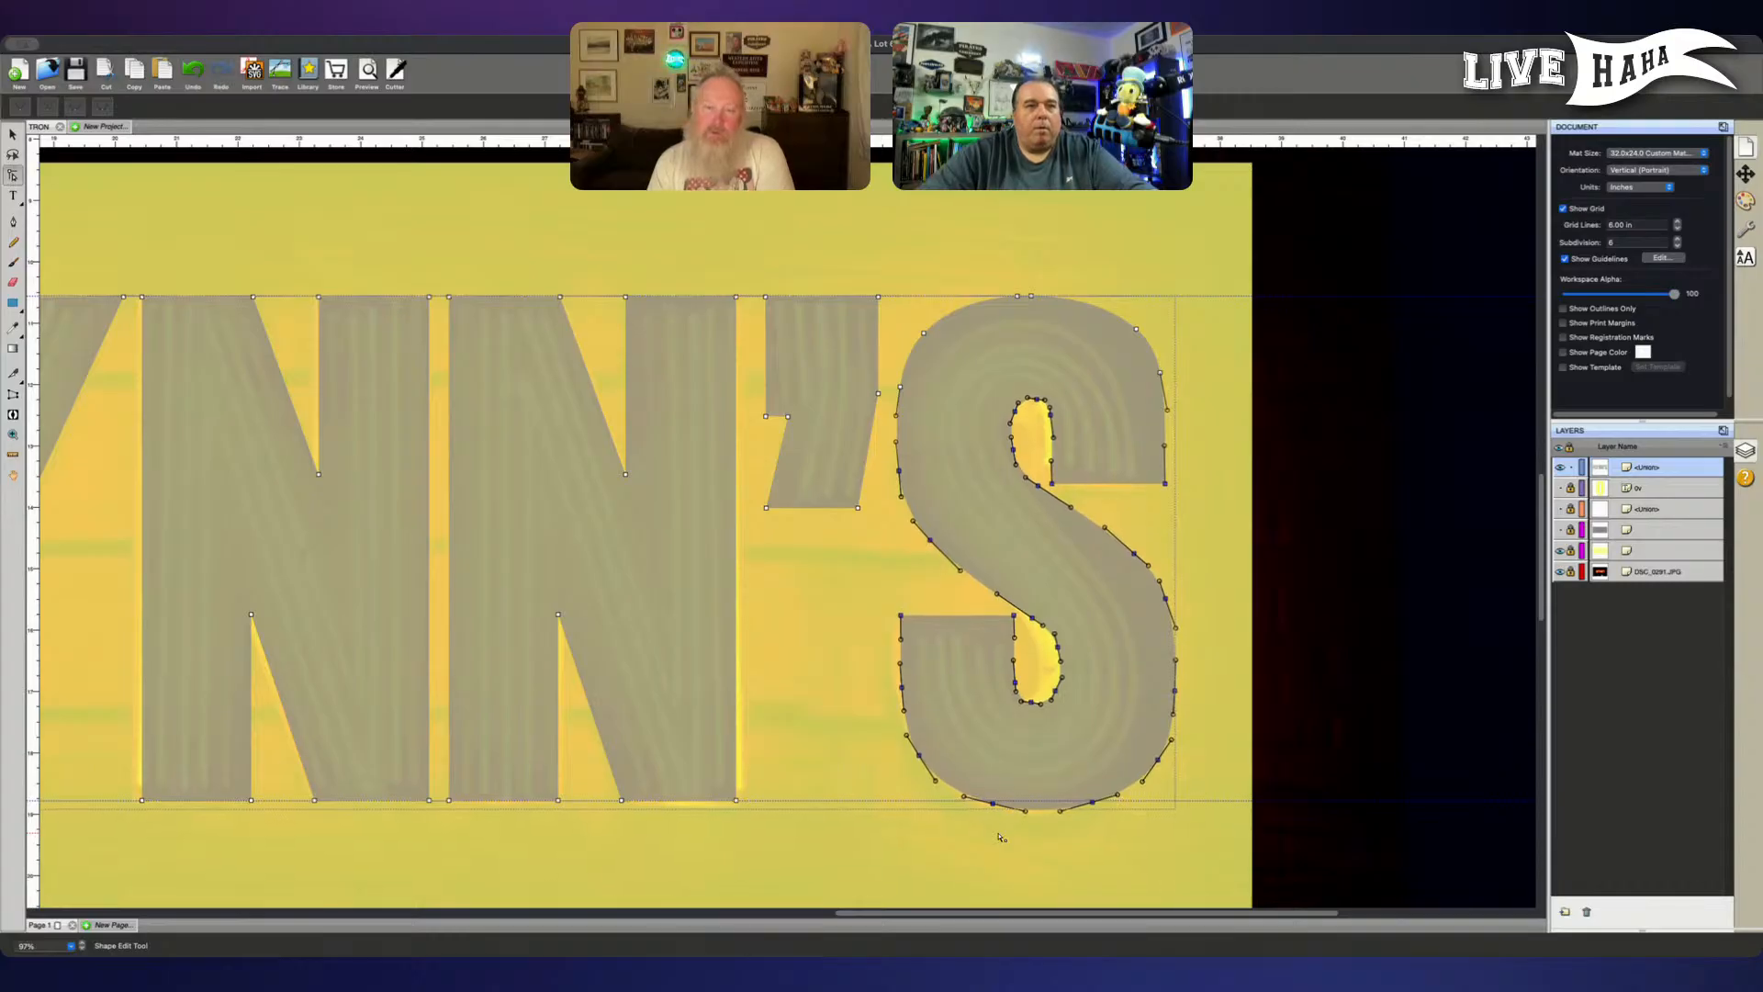
- Nudge only the anchor points of the S's bottom outer curve up toward the lower guide
{"action": "left_click_drag", "start_coordinate": [858, 855], "coordinate": [1208, 718]}
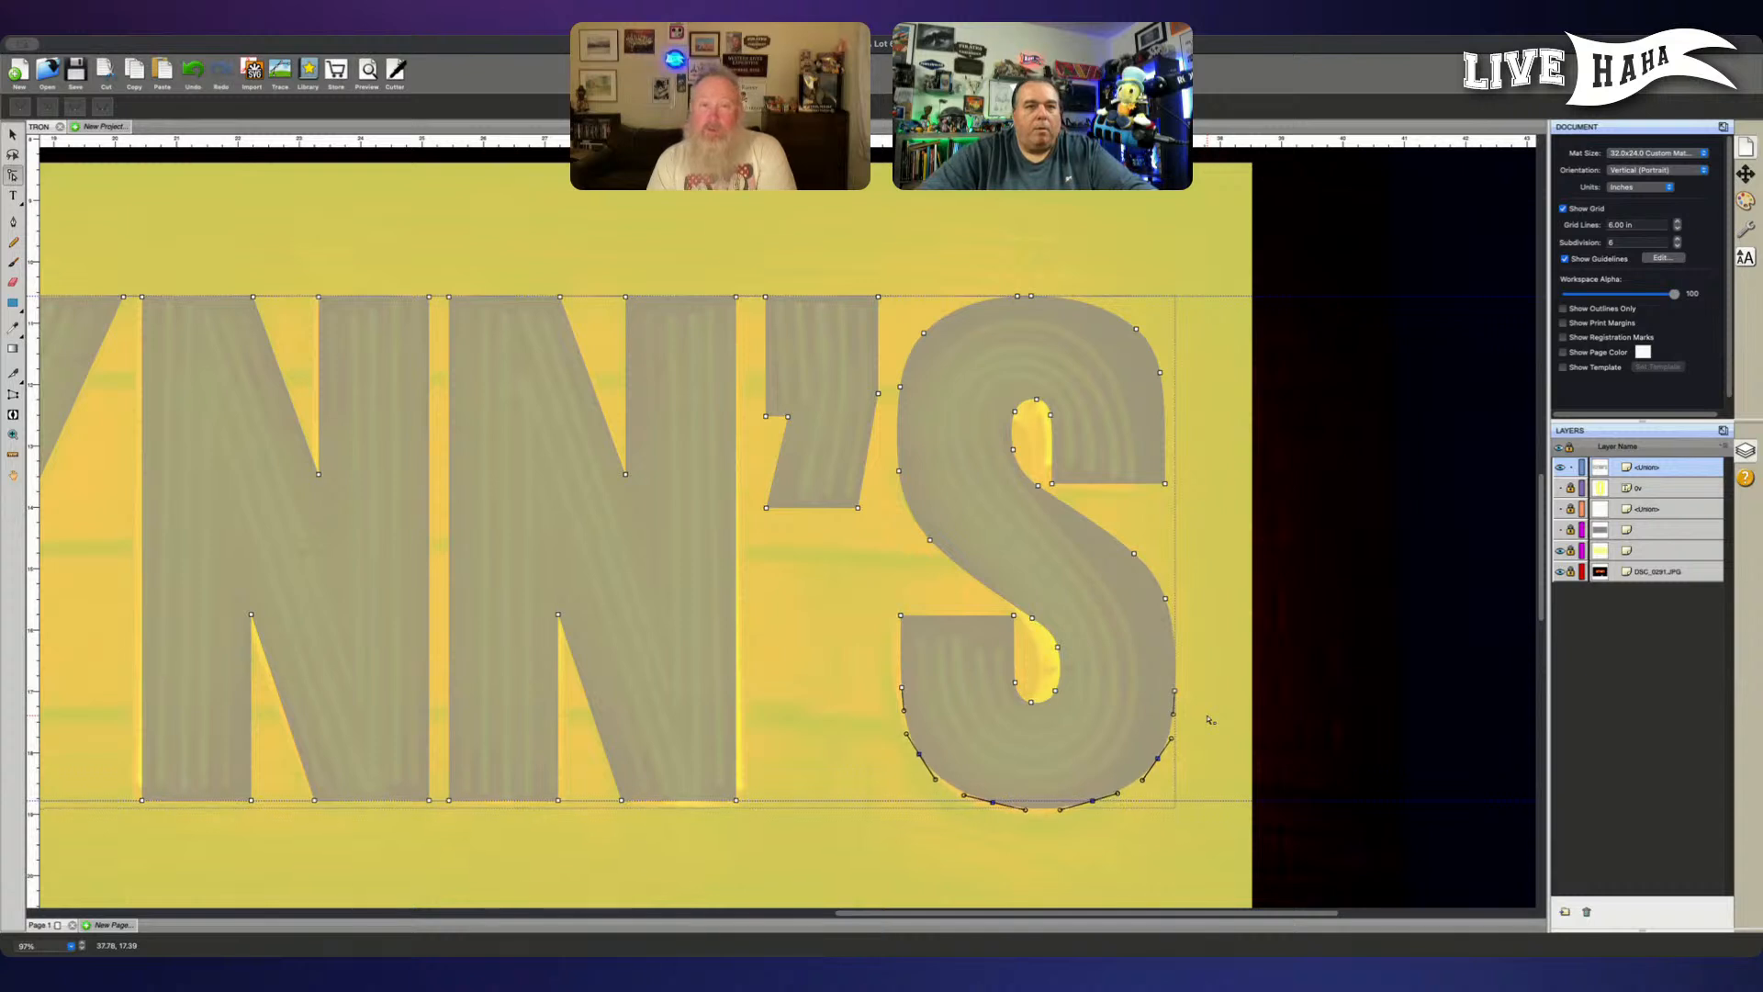
{"action": "key", "text": "Up"}
{"action": "key", "text": "Up"}
{"action": "key", "text": "Up"}
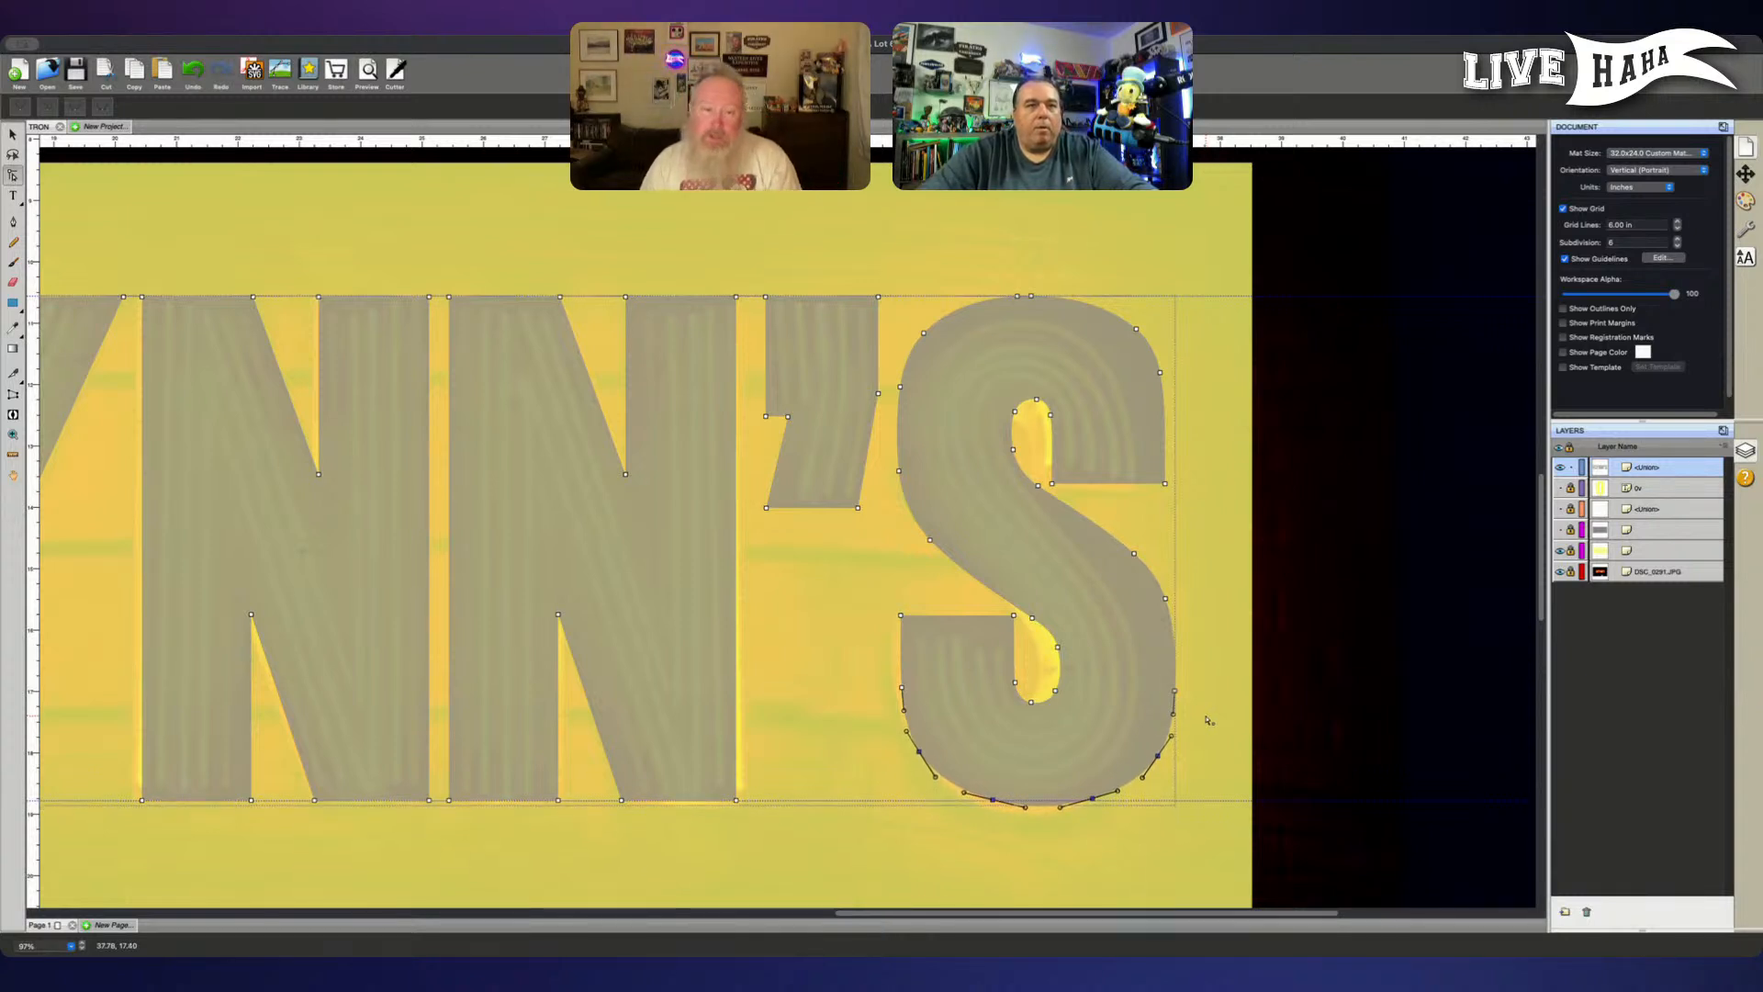
- Raise the S's anchors below its top curve until the base meets the lower guide, and deselect them
{"action": "mouse_move", "coordinate": [914, 871]}
{"action": "left_mouse_down"}
{"action": "mouse_move", "coordinate": [1031, 768]}
{"action": "mouse_move", "coordinate": [1243, 511]}
{"action": "mouse_move", "coordinate": [957, 885]}
{"action": "mouse_move", "coordinate": [913, 854]}
{"action": "left_mouse_up"}
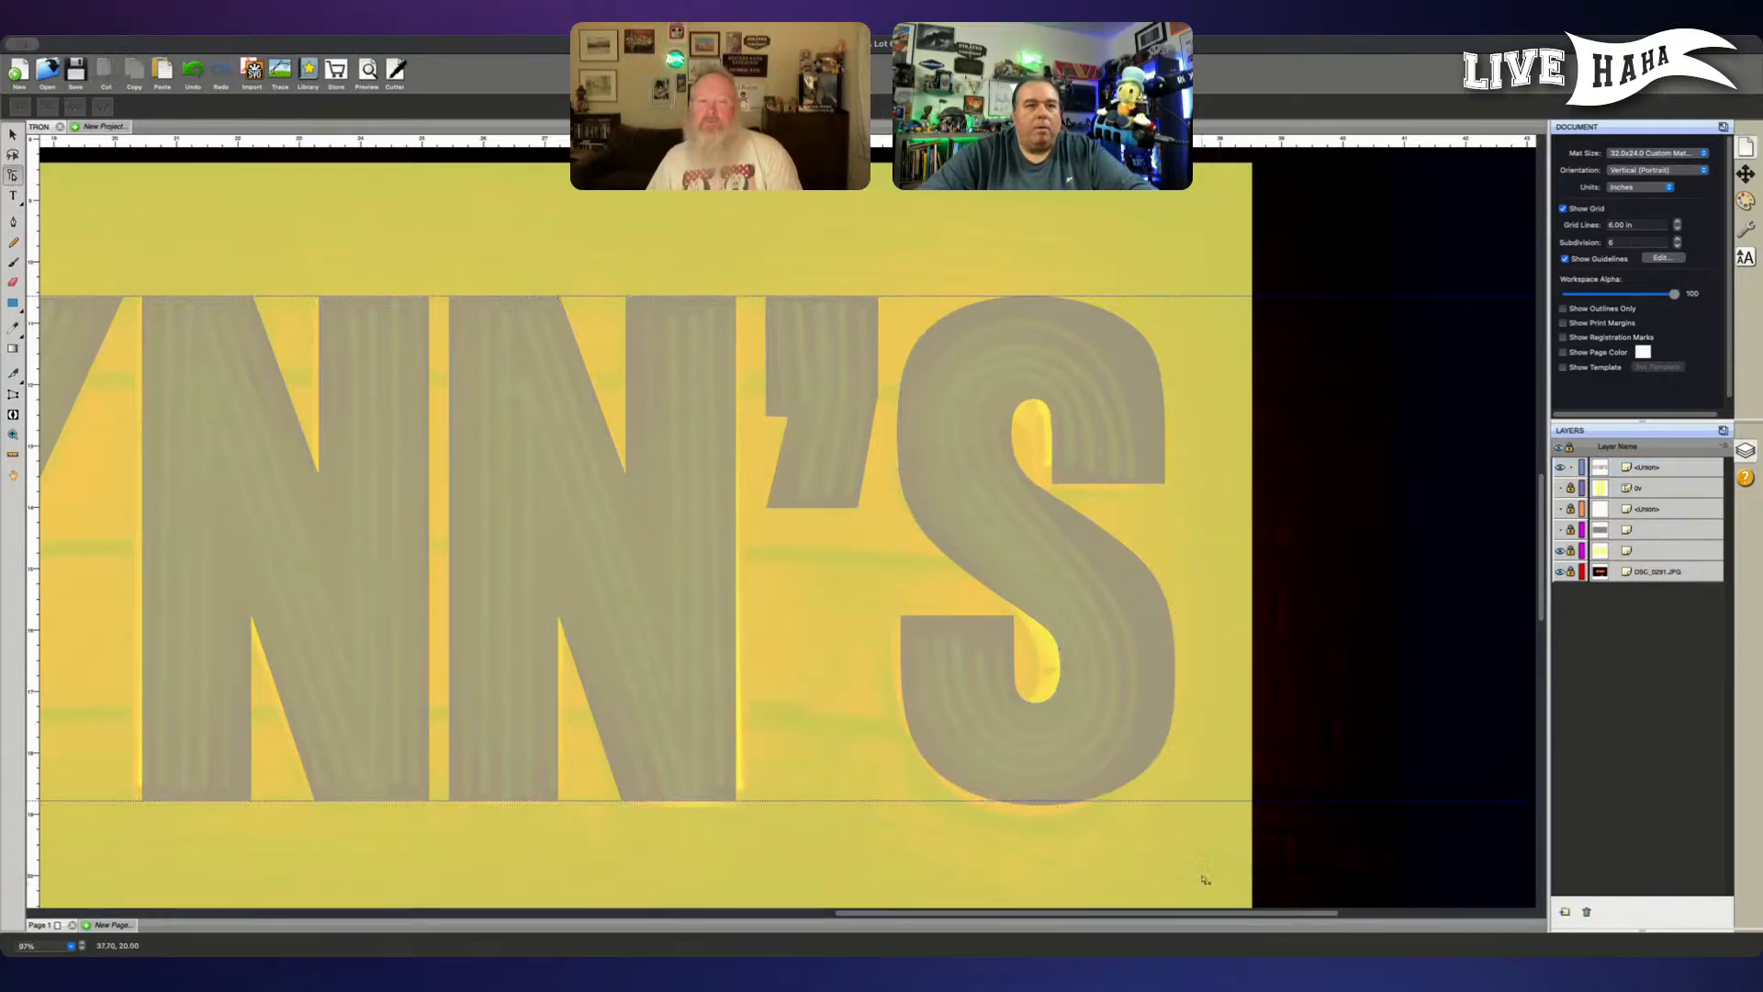
{"action": "left_click_drag", "start_coordinate": [1212, 870], "coordinate": [882, 441]}
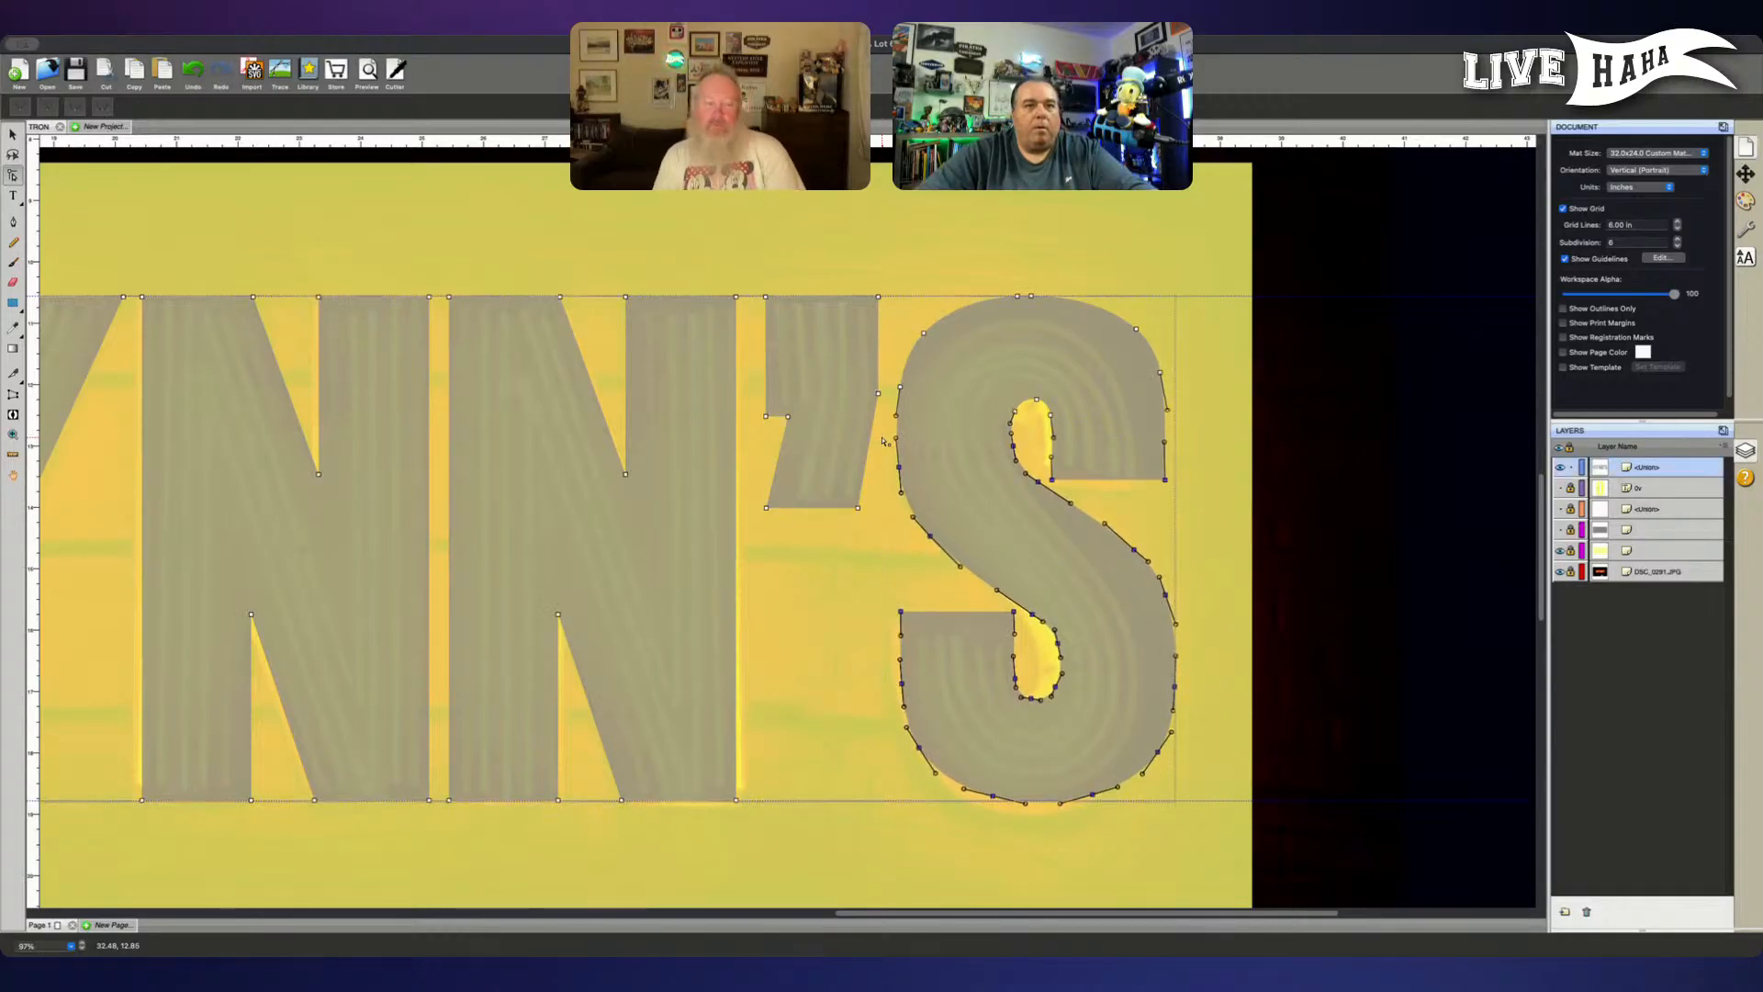
{"action": "left_click", "coordinate": [1210, 539]}
{"action": "left_click", "coordinate": [1033, 494]}
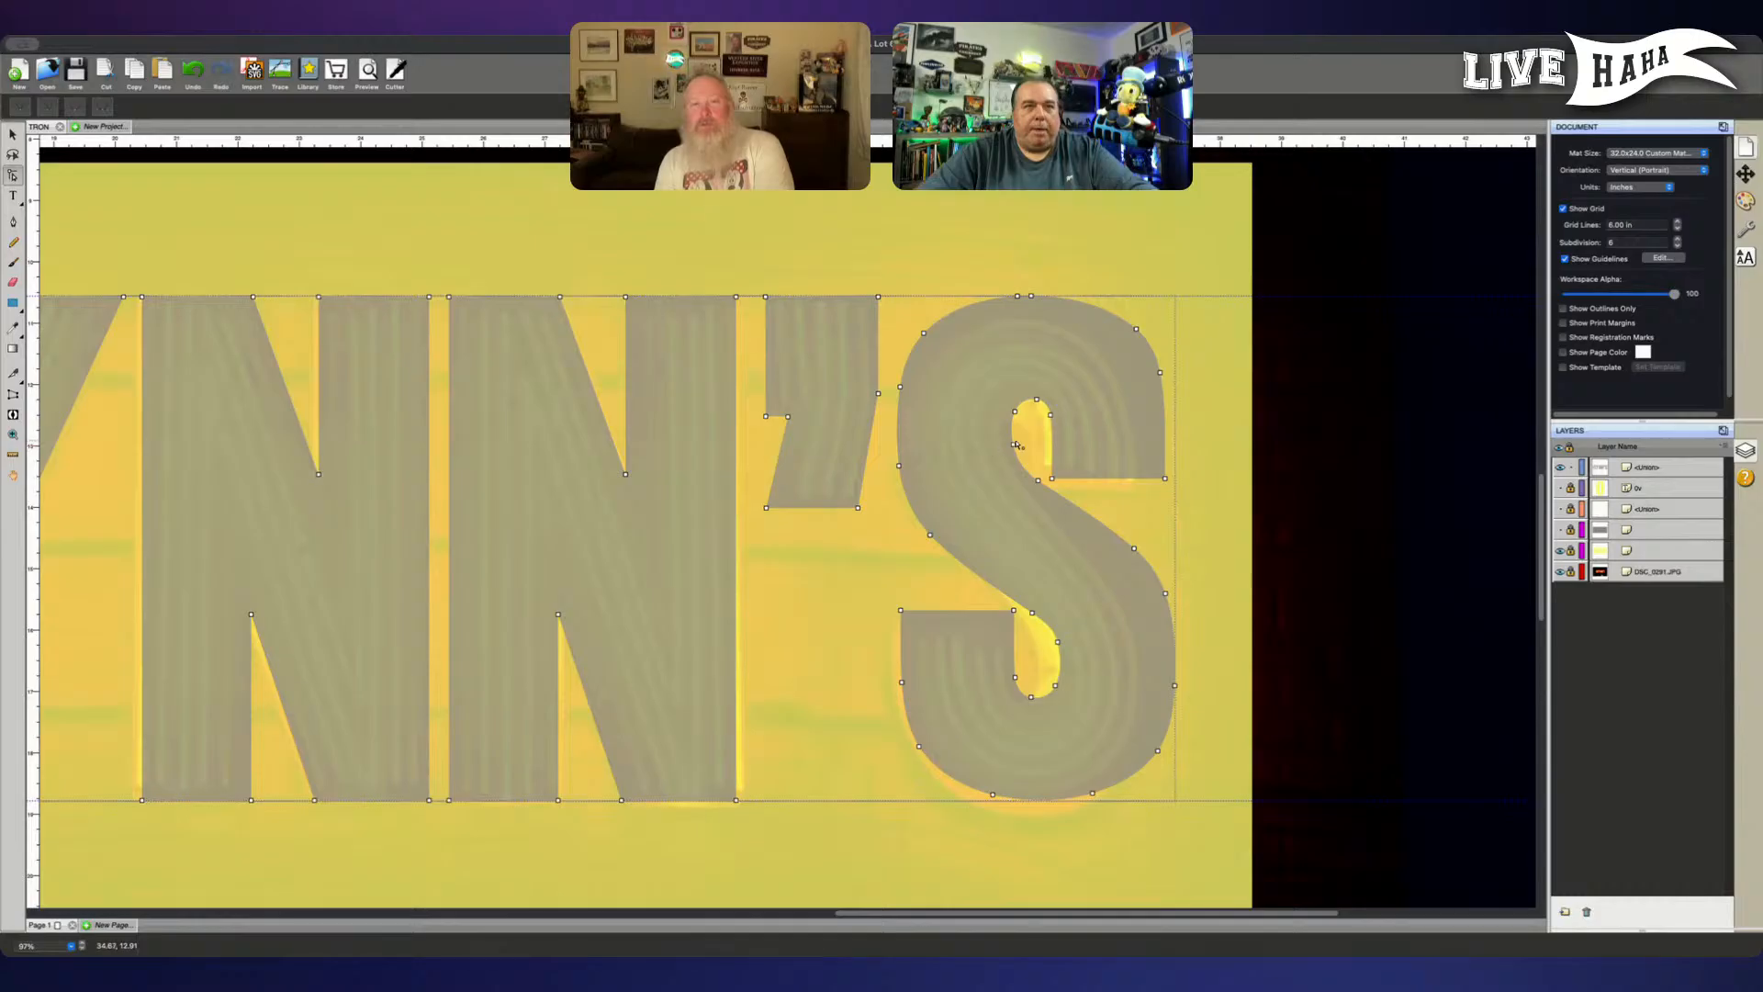
- Examine the S's inner openings and the whole FLYNN'S lettering against the guides and the reference sign
{"action": "scroll", "coordinate": [989, 449], "scroll_direction": "up", "scroll_amount": 3}
{"action": "scroll", "coordinate": [1011, 448], "scroll_direction": "up", "scroll_amount": 1}
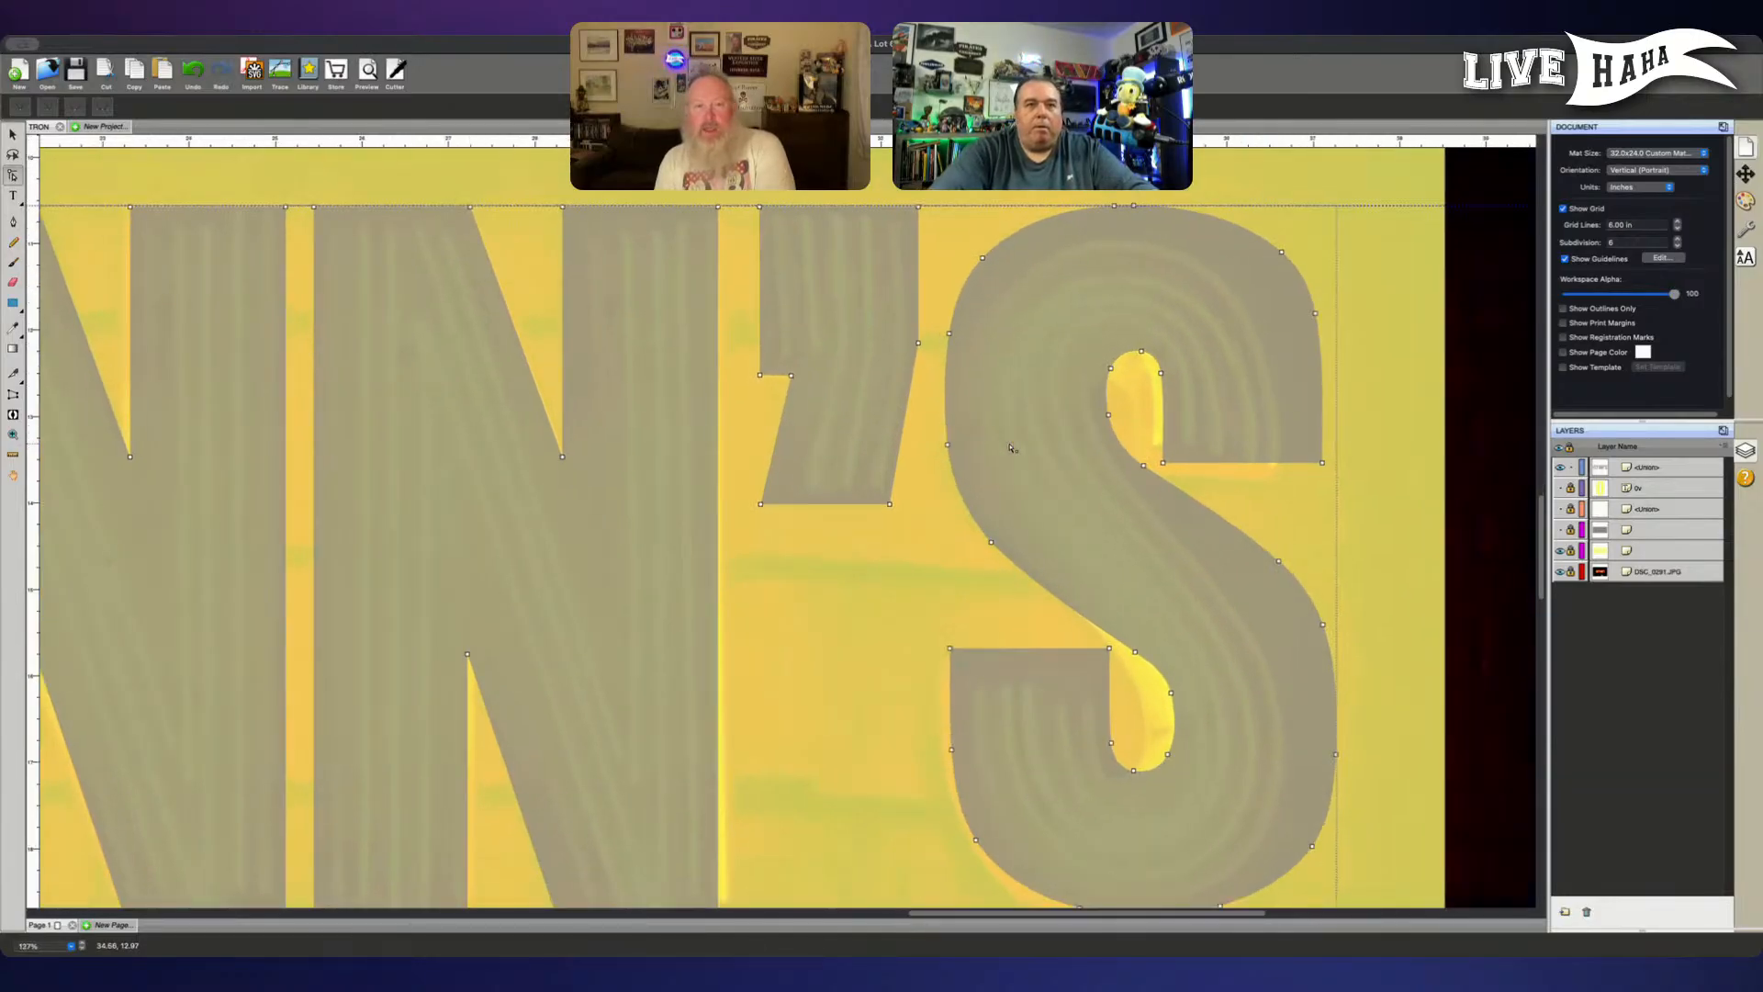
{"action": "left_click", "coordinate": [1109, 414]}
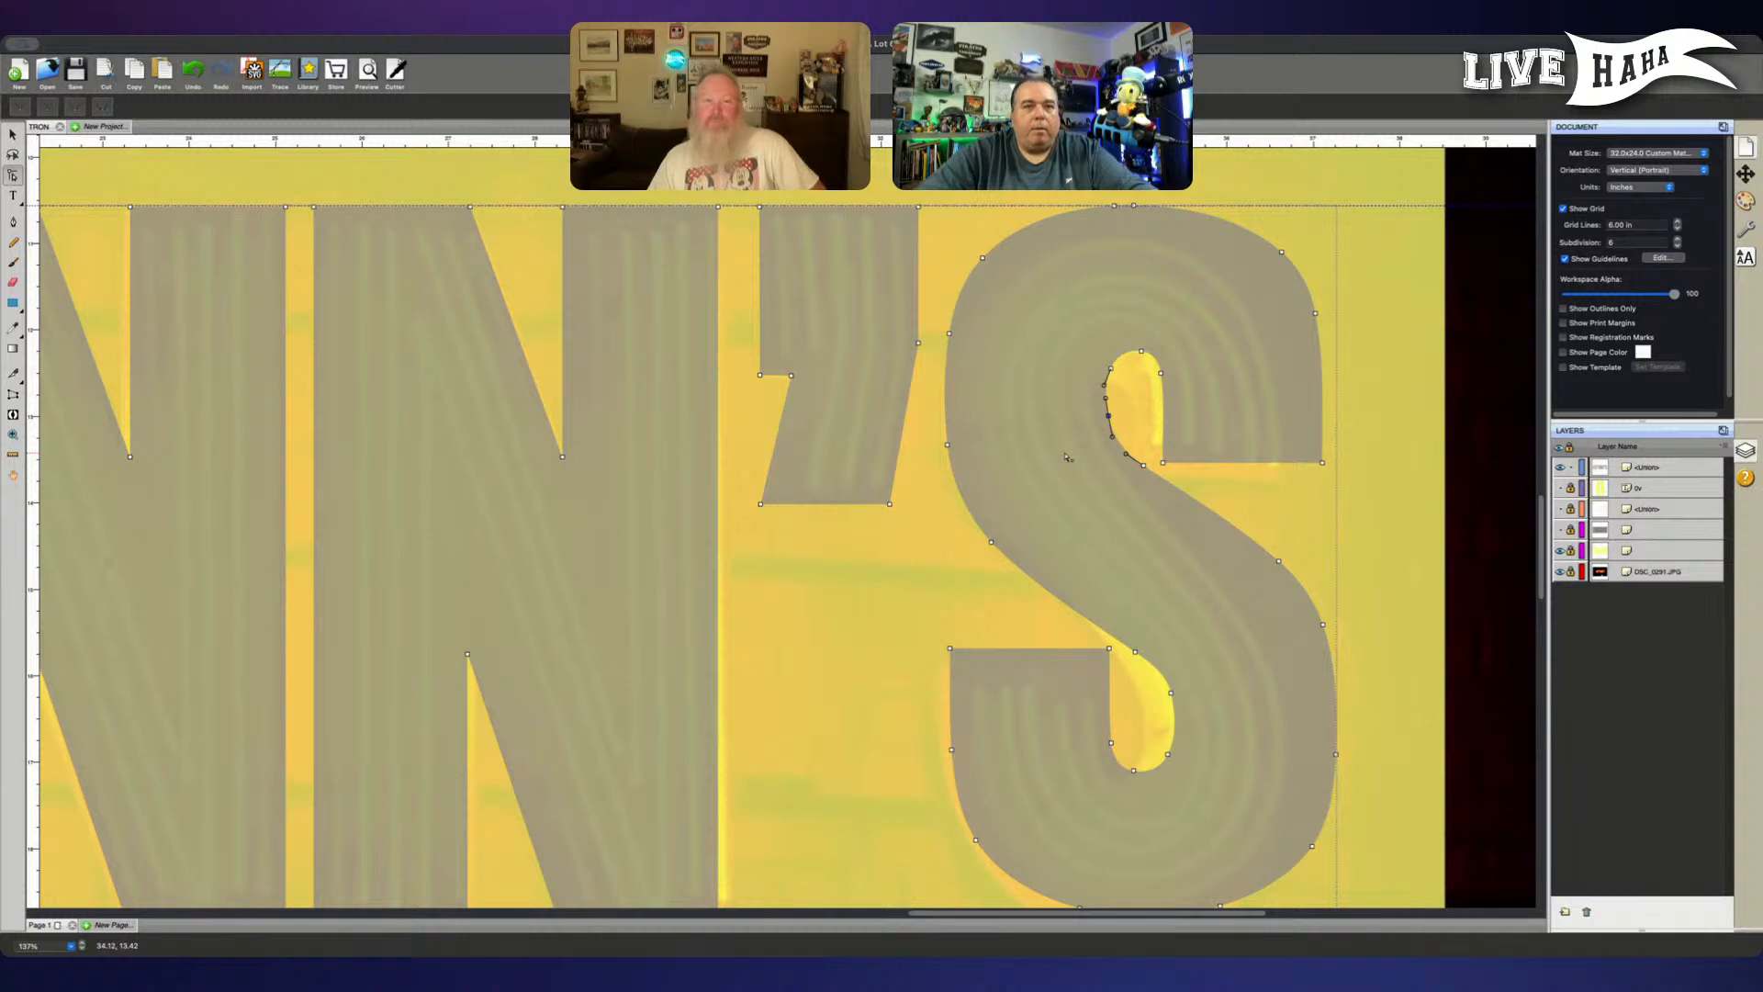
{"action": "left_click", "coordinate": [1207, 724]}
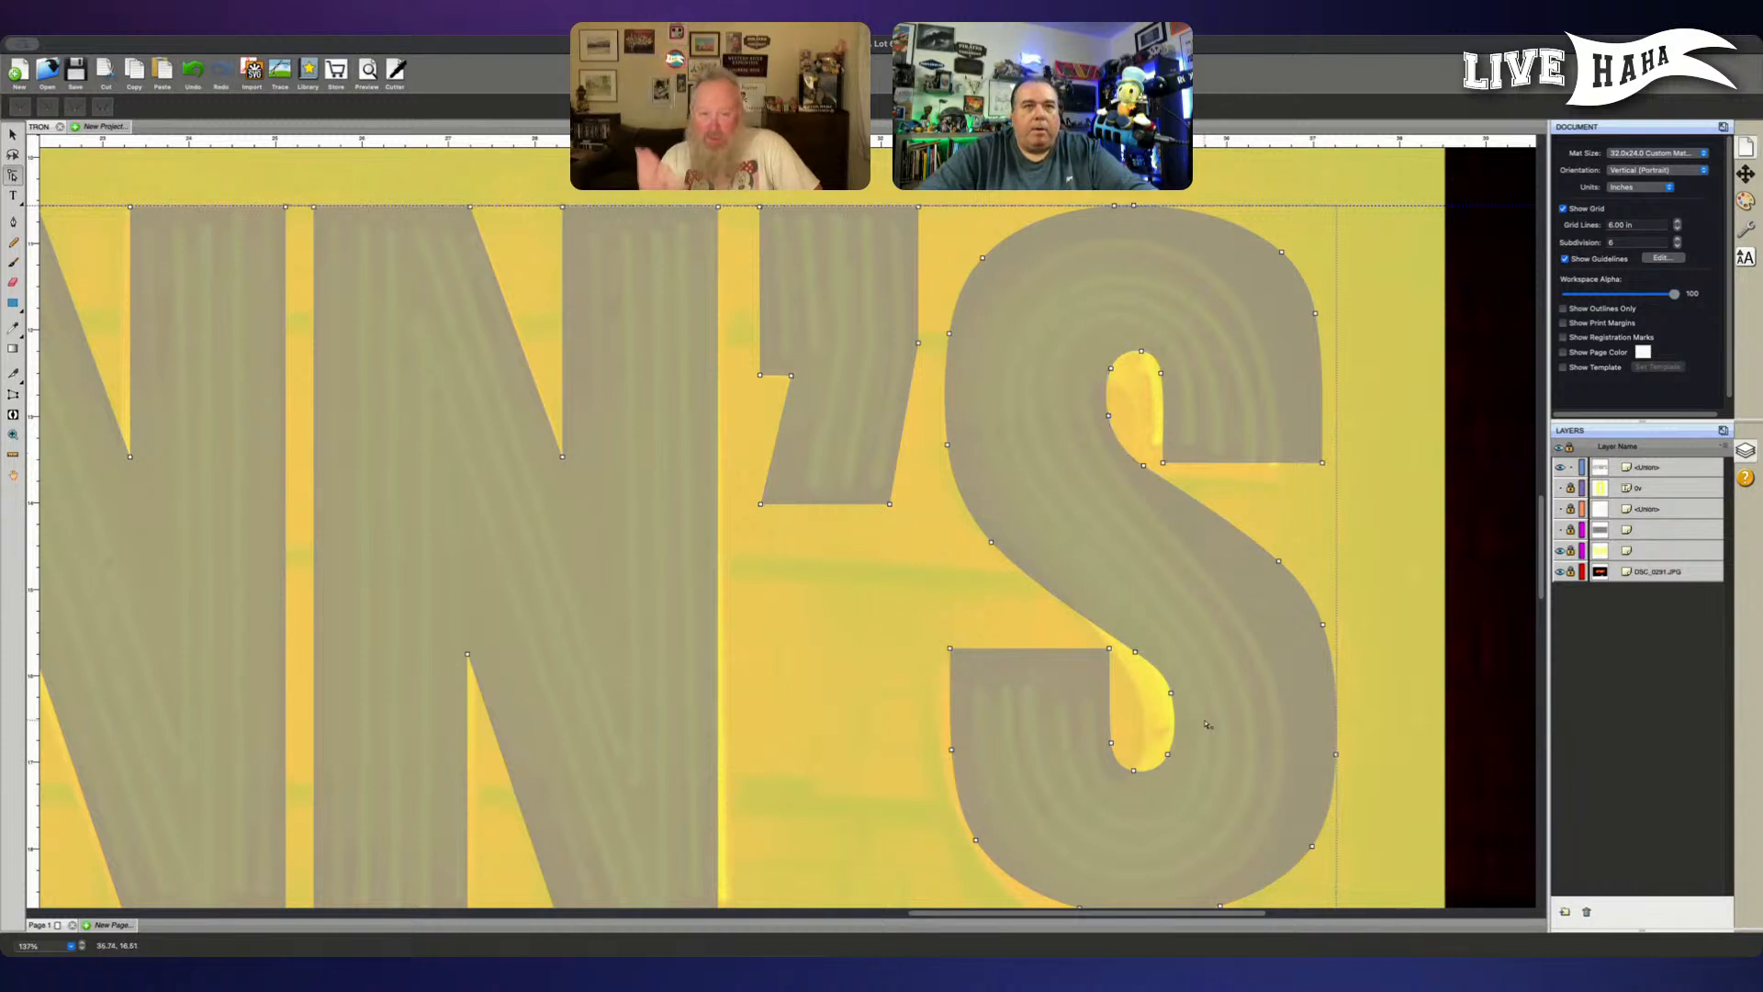
{"action": "scroll", "coordinate": [1207, 725], "scroll_direction": "down", "scroll_amount": 2}
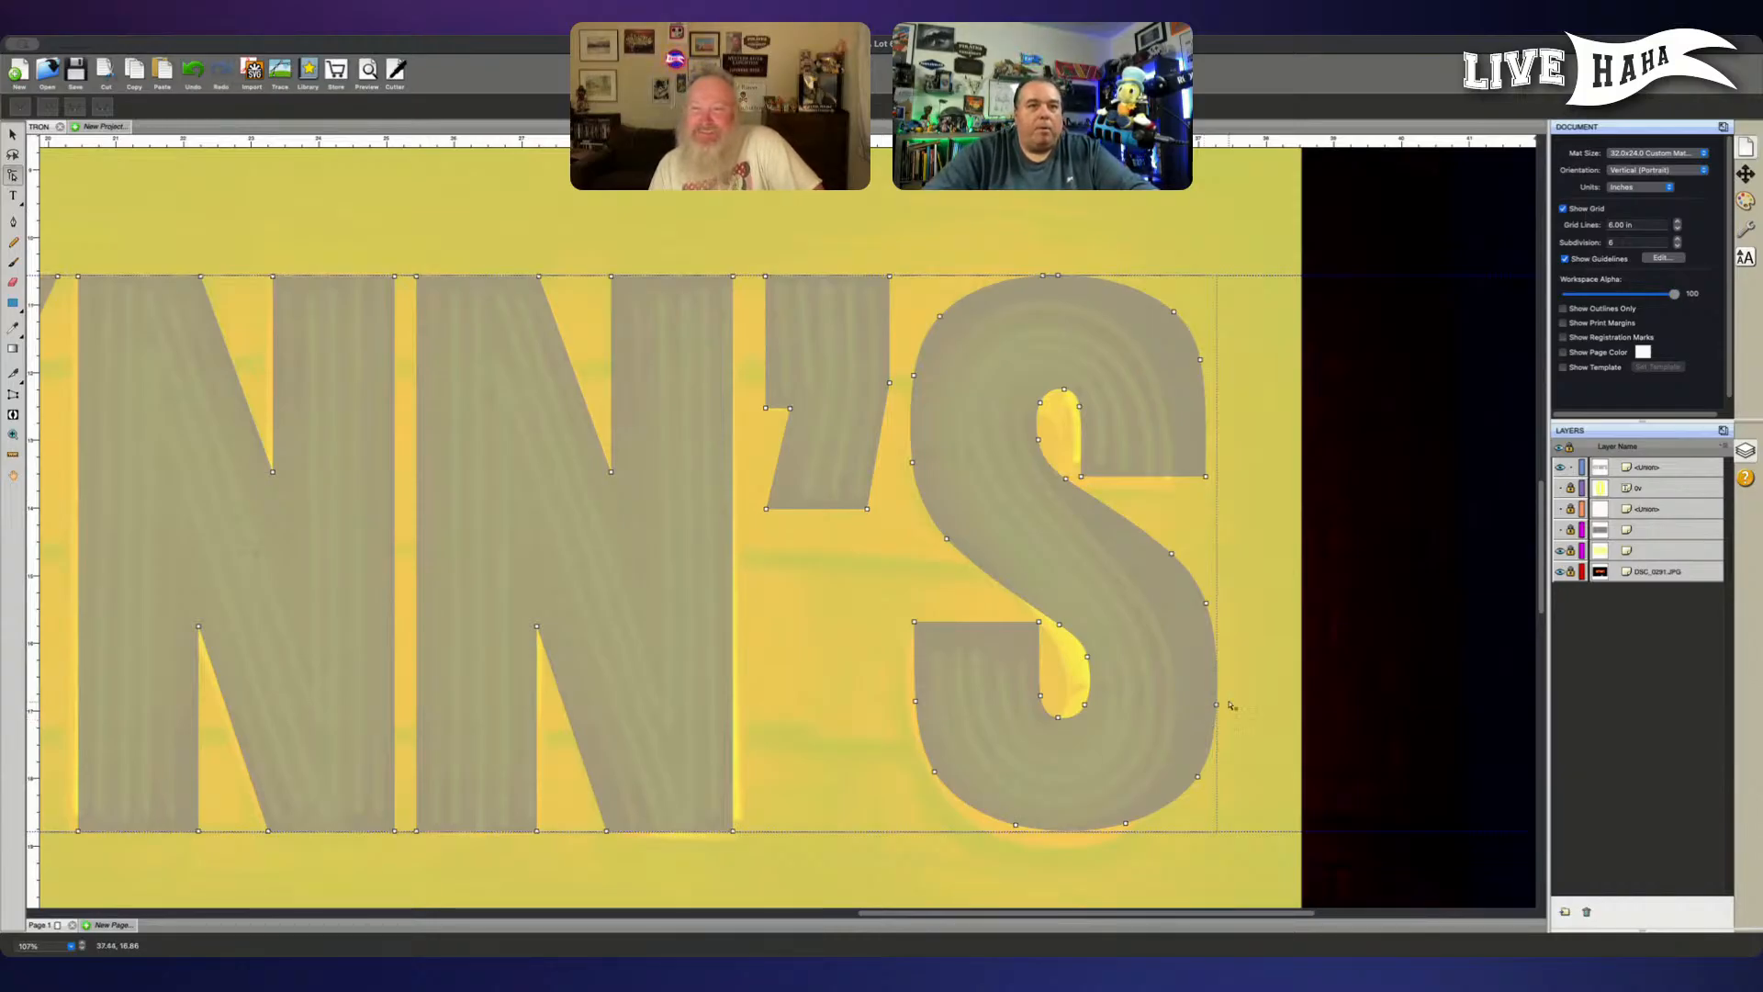
{"action": "key", "text": "v"}
{"action": "scroll", "coordinate": [1386, 580], "scroll_direction": "left", "scroll_amount": 3}
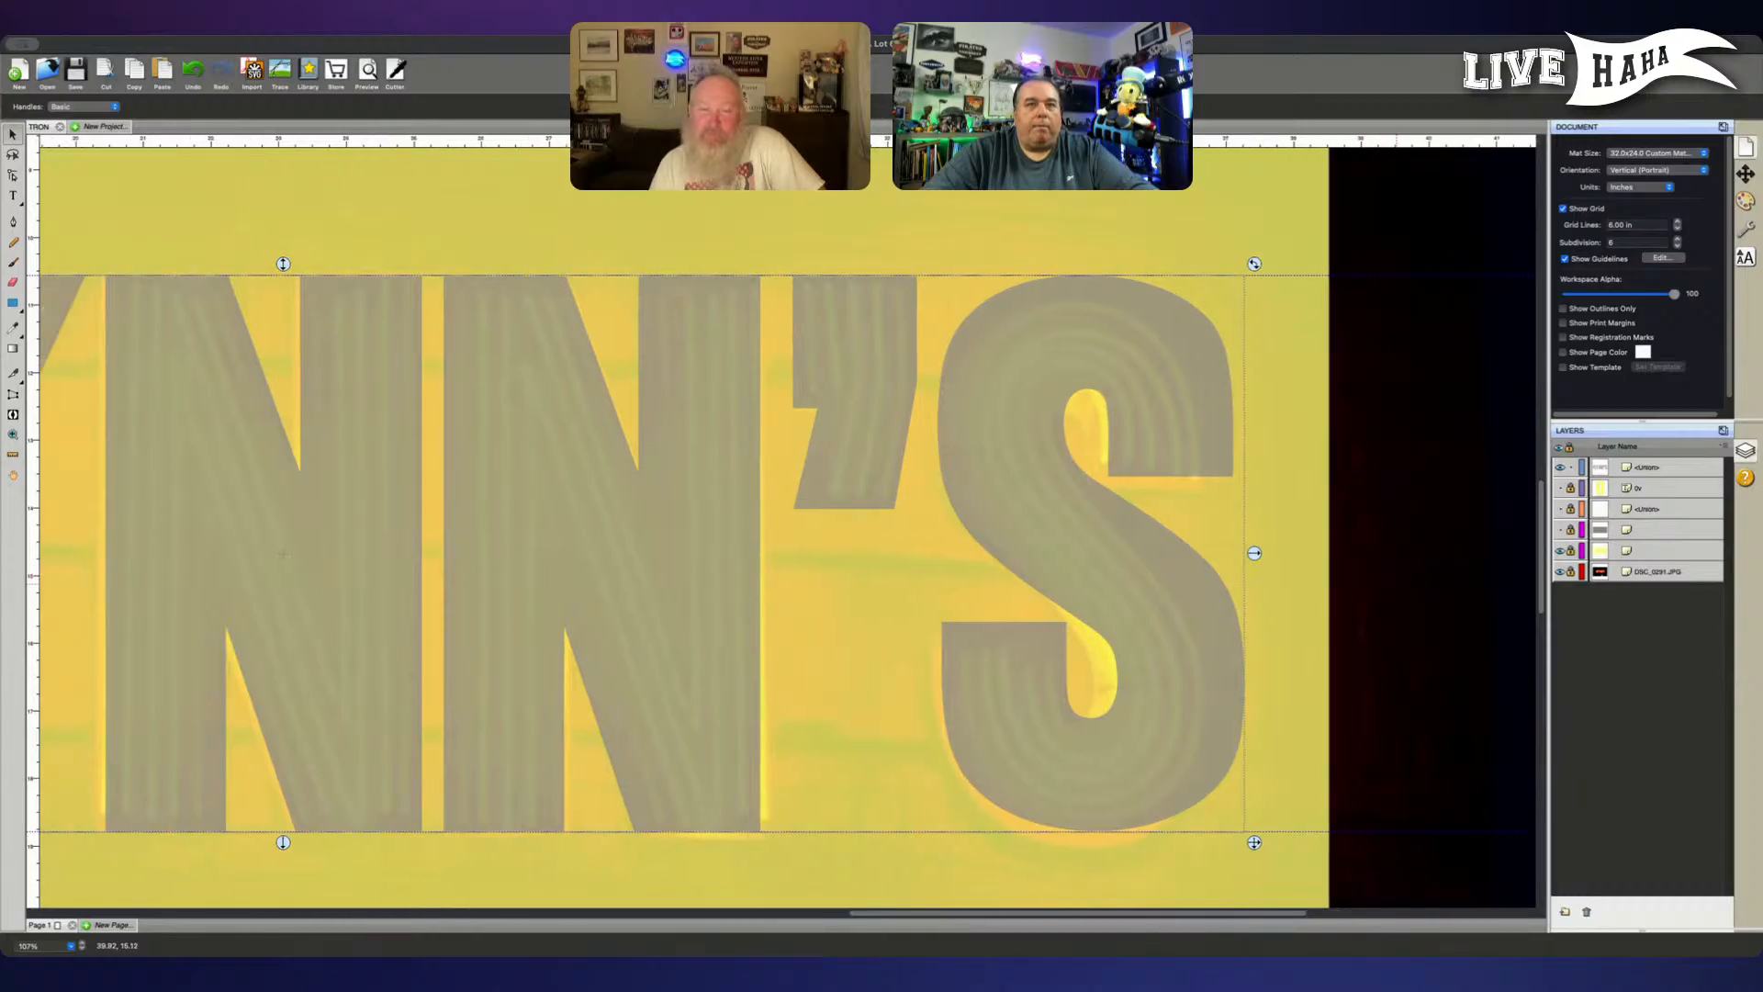
{"action": "scroll", "coordinate": [1396, 588], "scroll_direction": "left", "scroll_amount": 1}
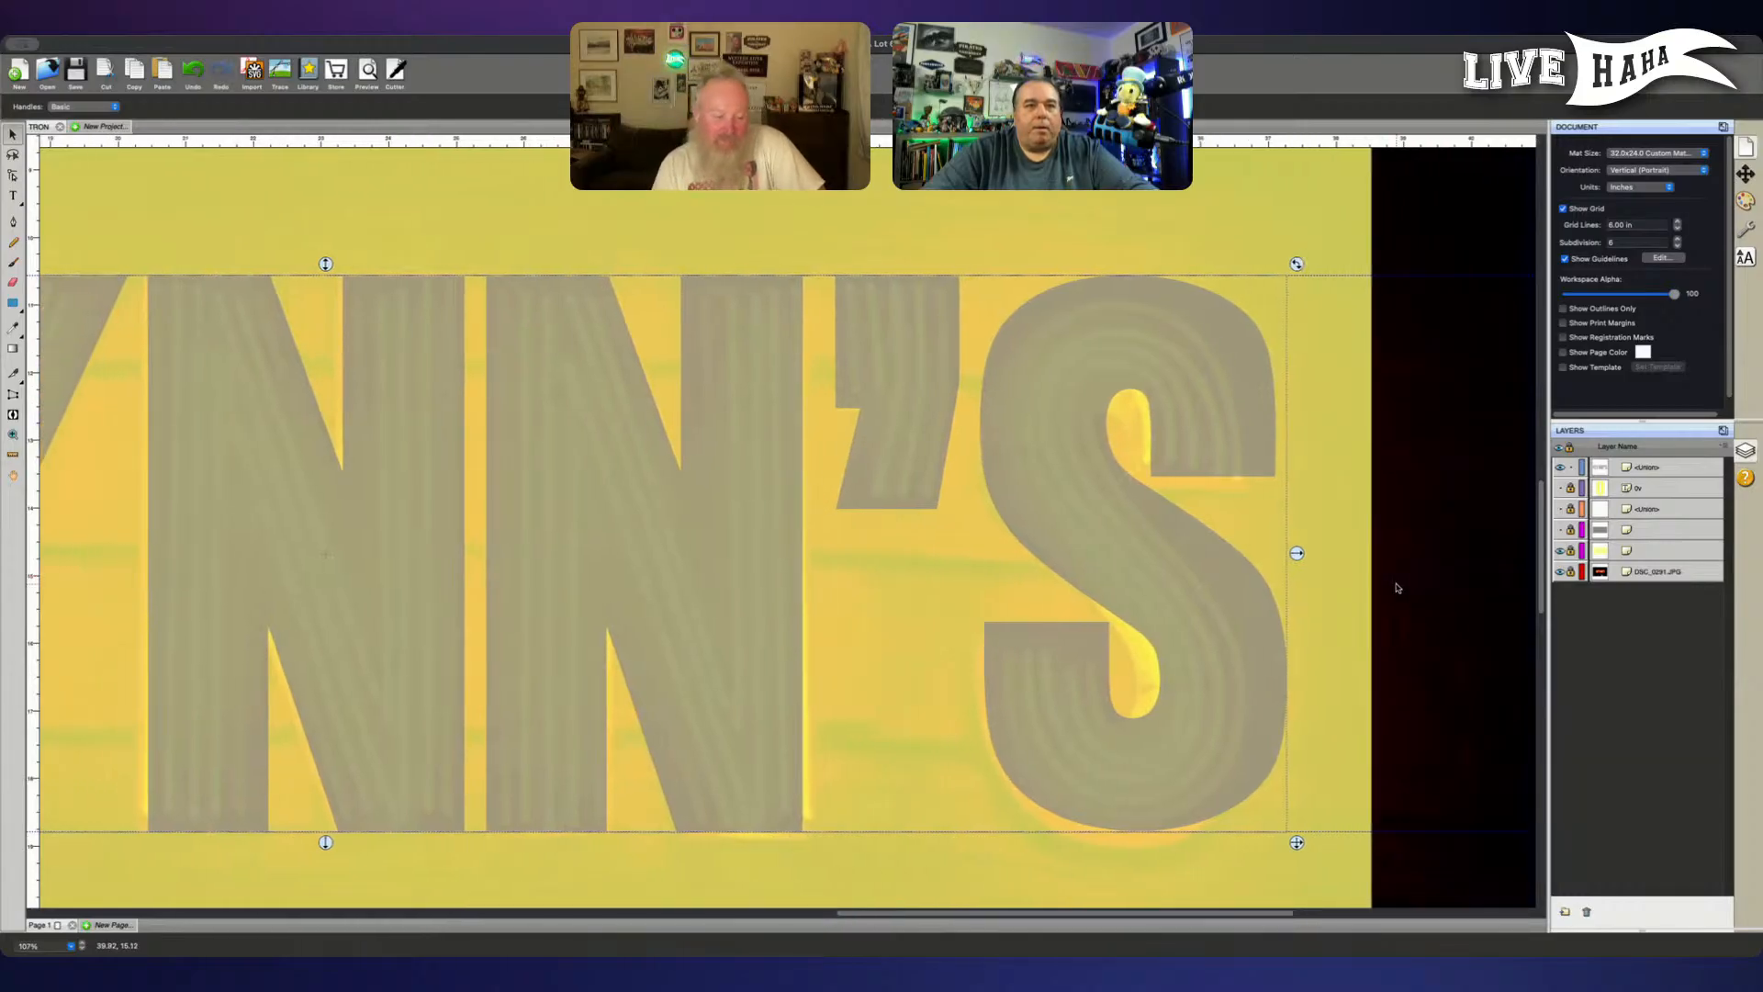
{"action": "scroll", "coordinate": [1397, 588], "scroll_direction": "left", "scroll_amount": 3}
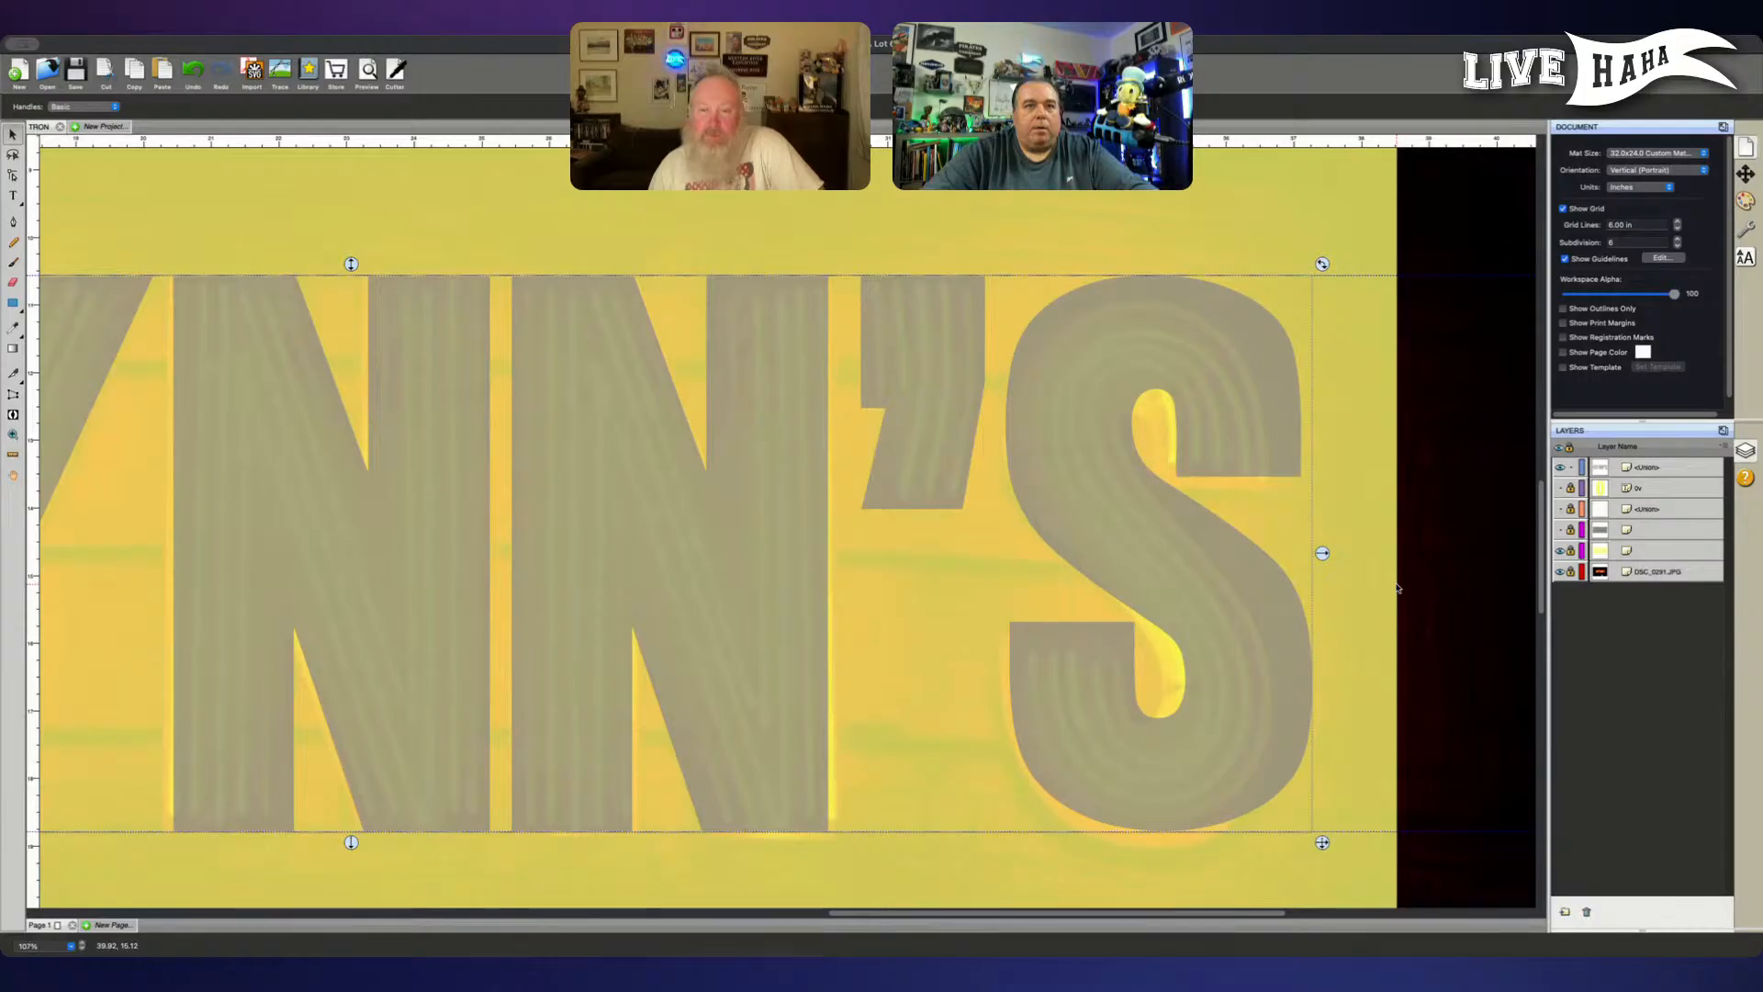
{"action": "scroll", "coordinate": [1419, 611], "scroll_direction": "left", "scroll_amount": 15}
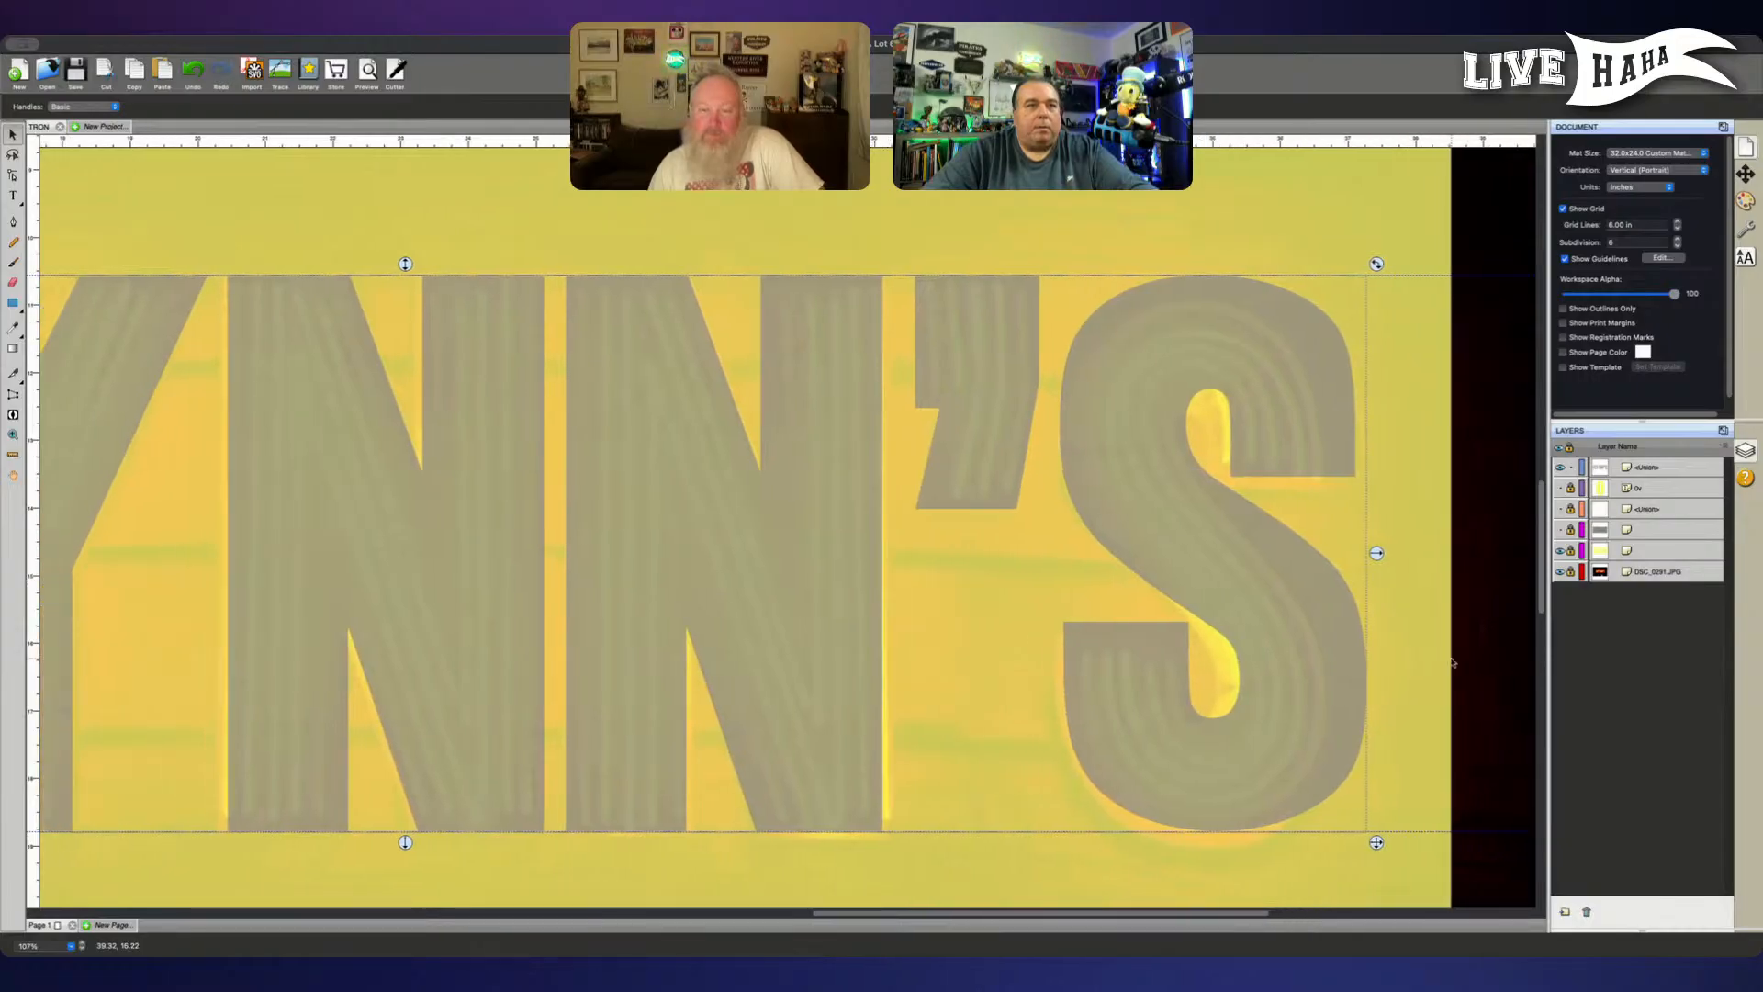
{"action": "scroll", "coordinate": [1452, 663], "scroll_direction": "left", "scroll_amount": 20}
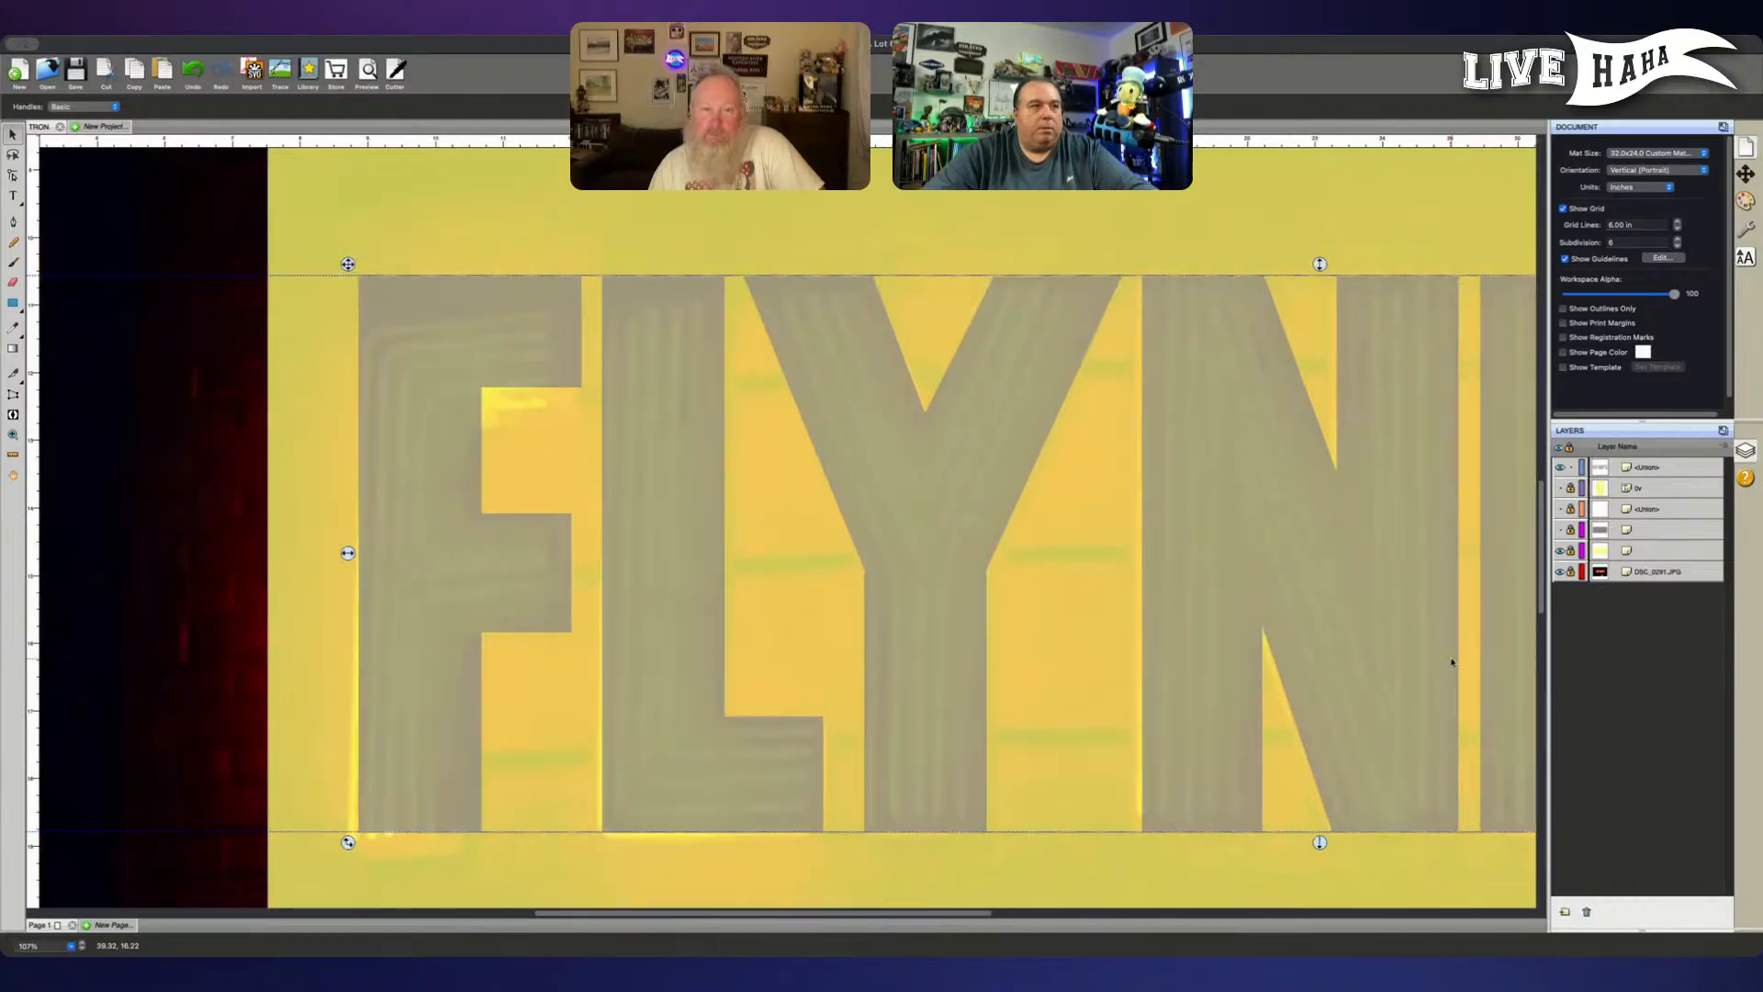
{"action": "scroll", "coordinate": [1451, 663], "scroll_direction": "right", "scroll_amount": 20}
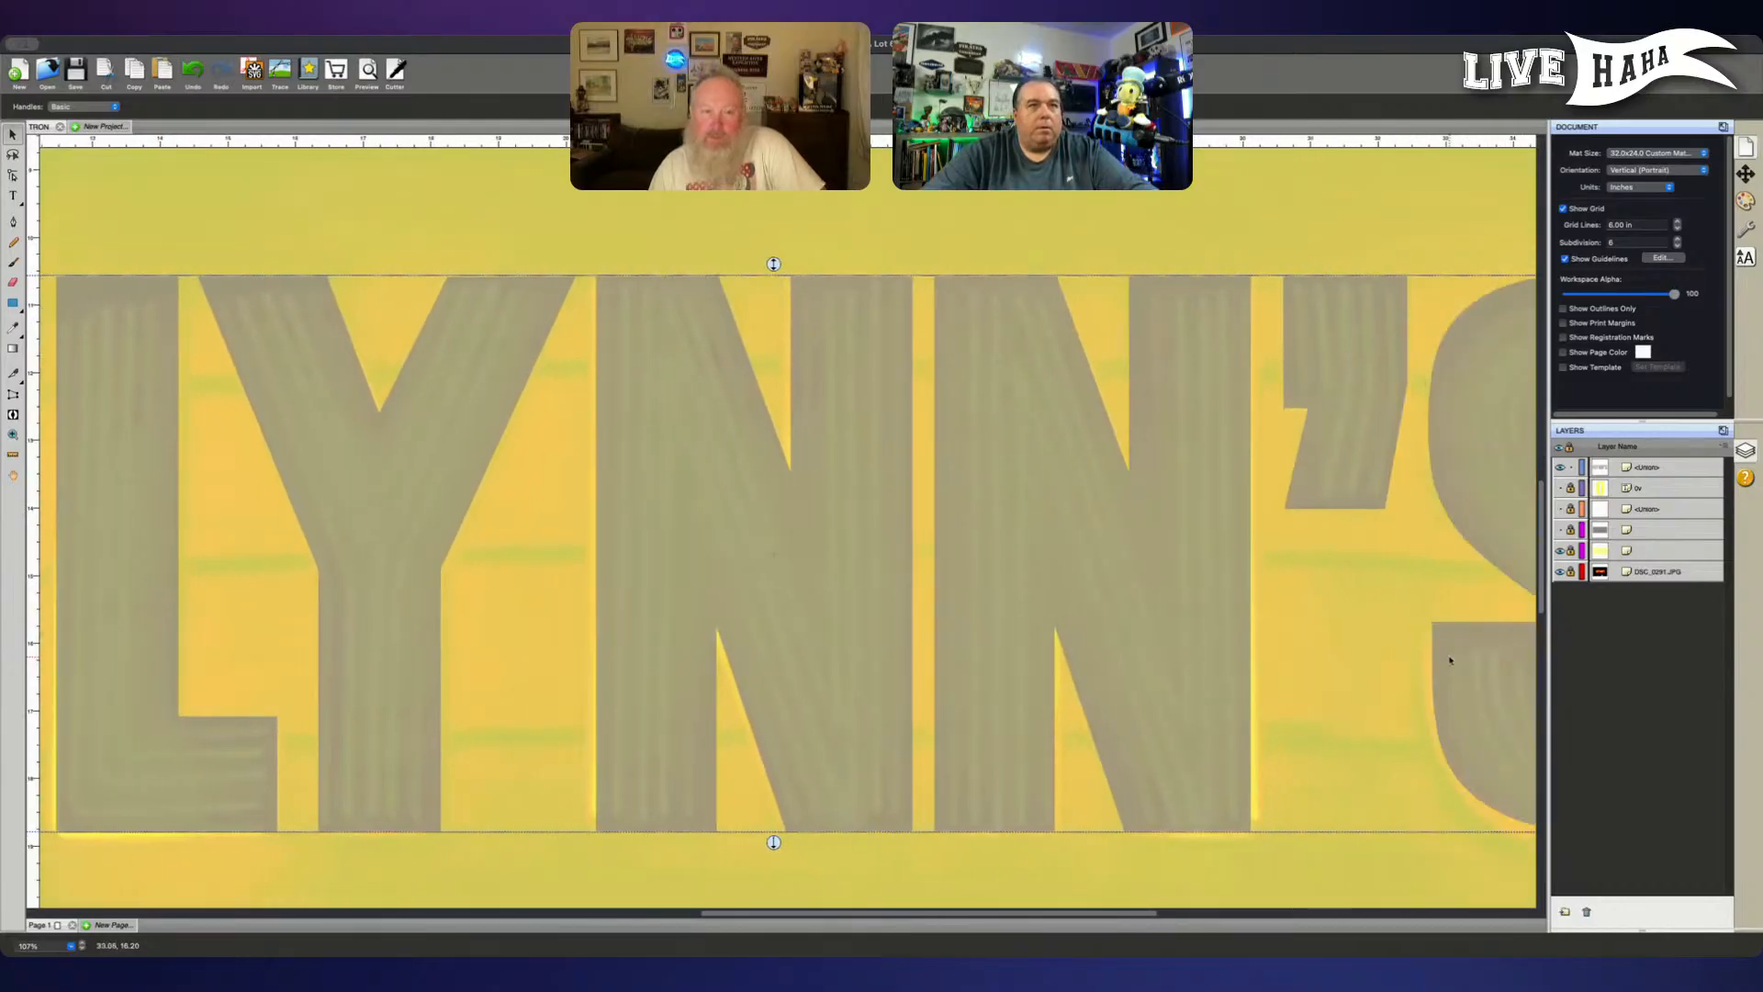
{"action": "scroll", "coordinate": [1443, 658], "scroll_direction": "right", "scroll_amount": 5}
{"action": "scroll", "coordinate": [1441, 657], "scroll_direction": "left", "scroll_amount": 8}
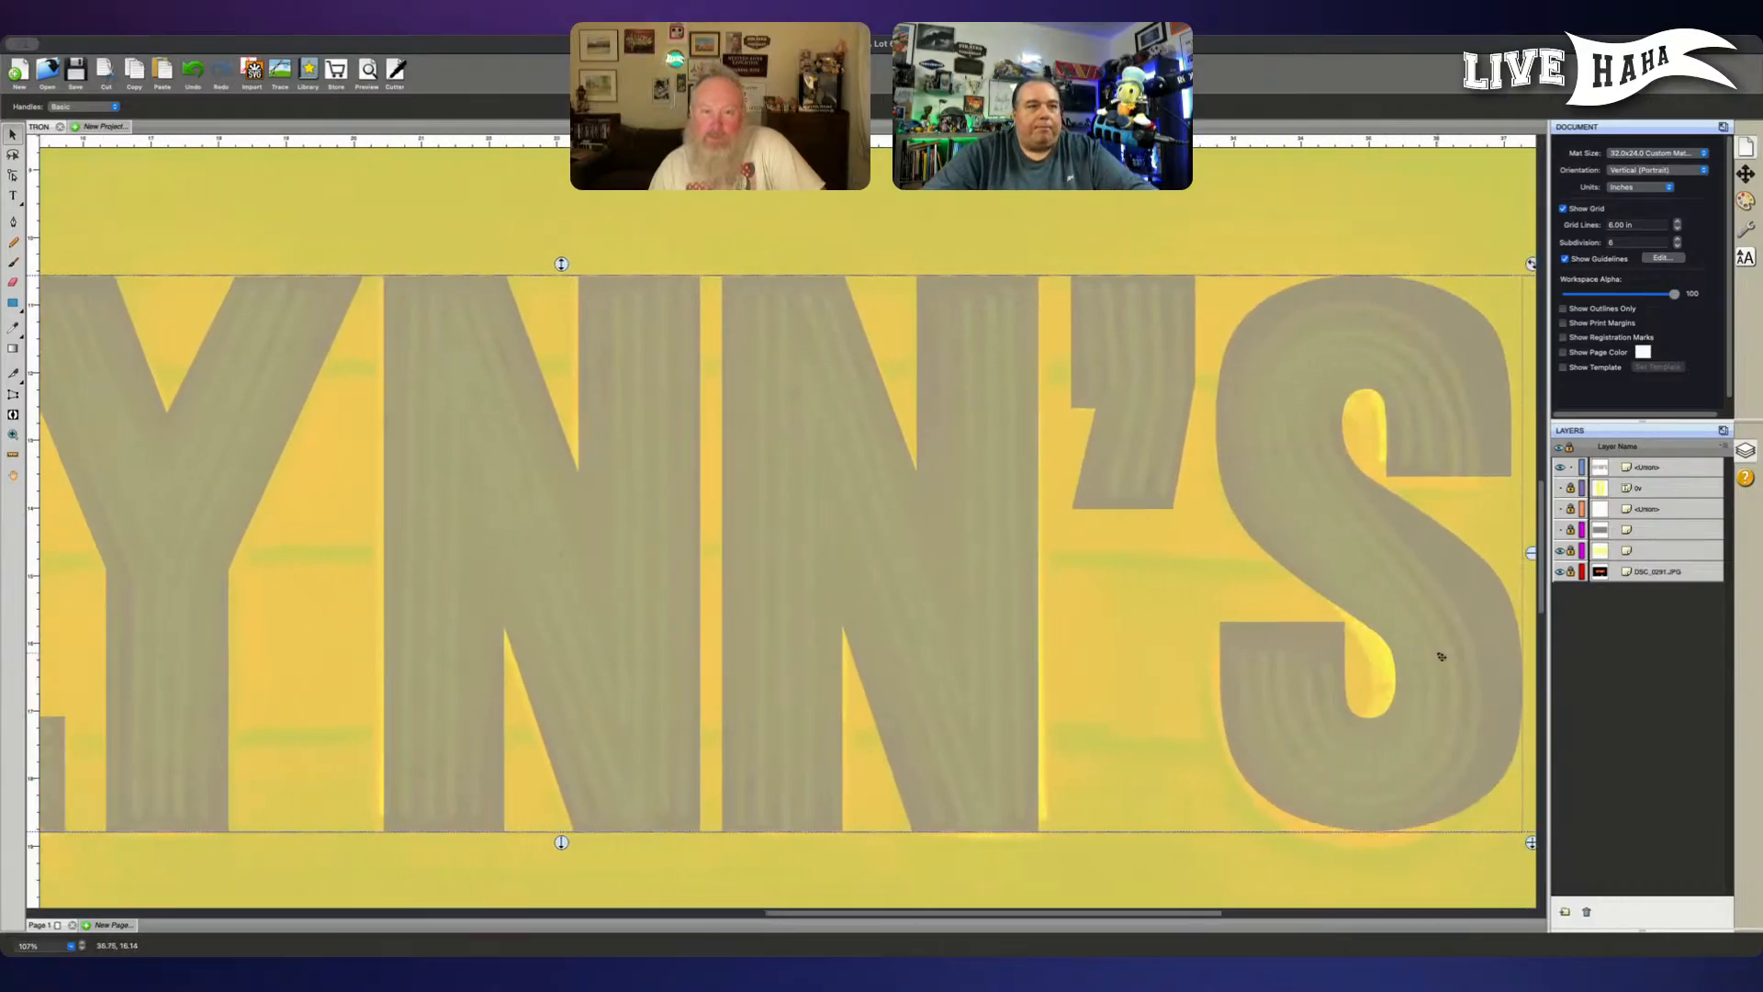
{"action": "scroll", "coordinate": [1441, 657], "scroll_direction": "left", "scroll_amount": 20}
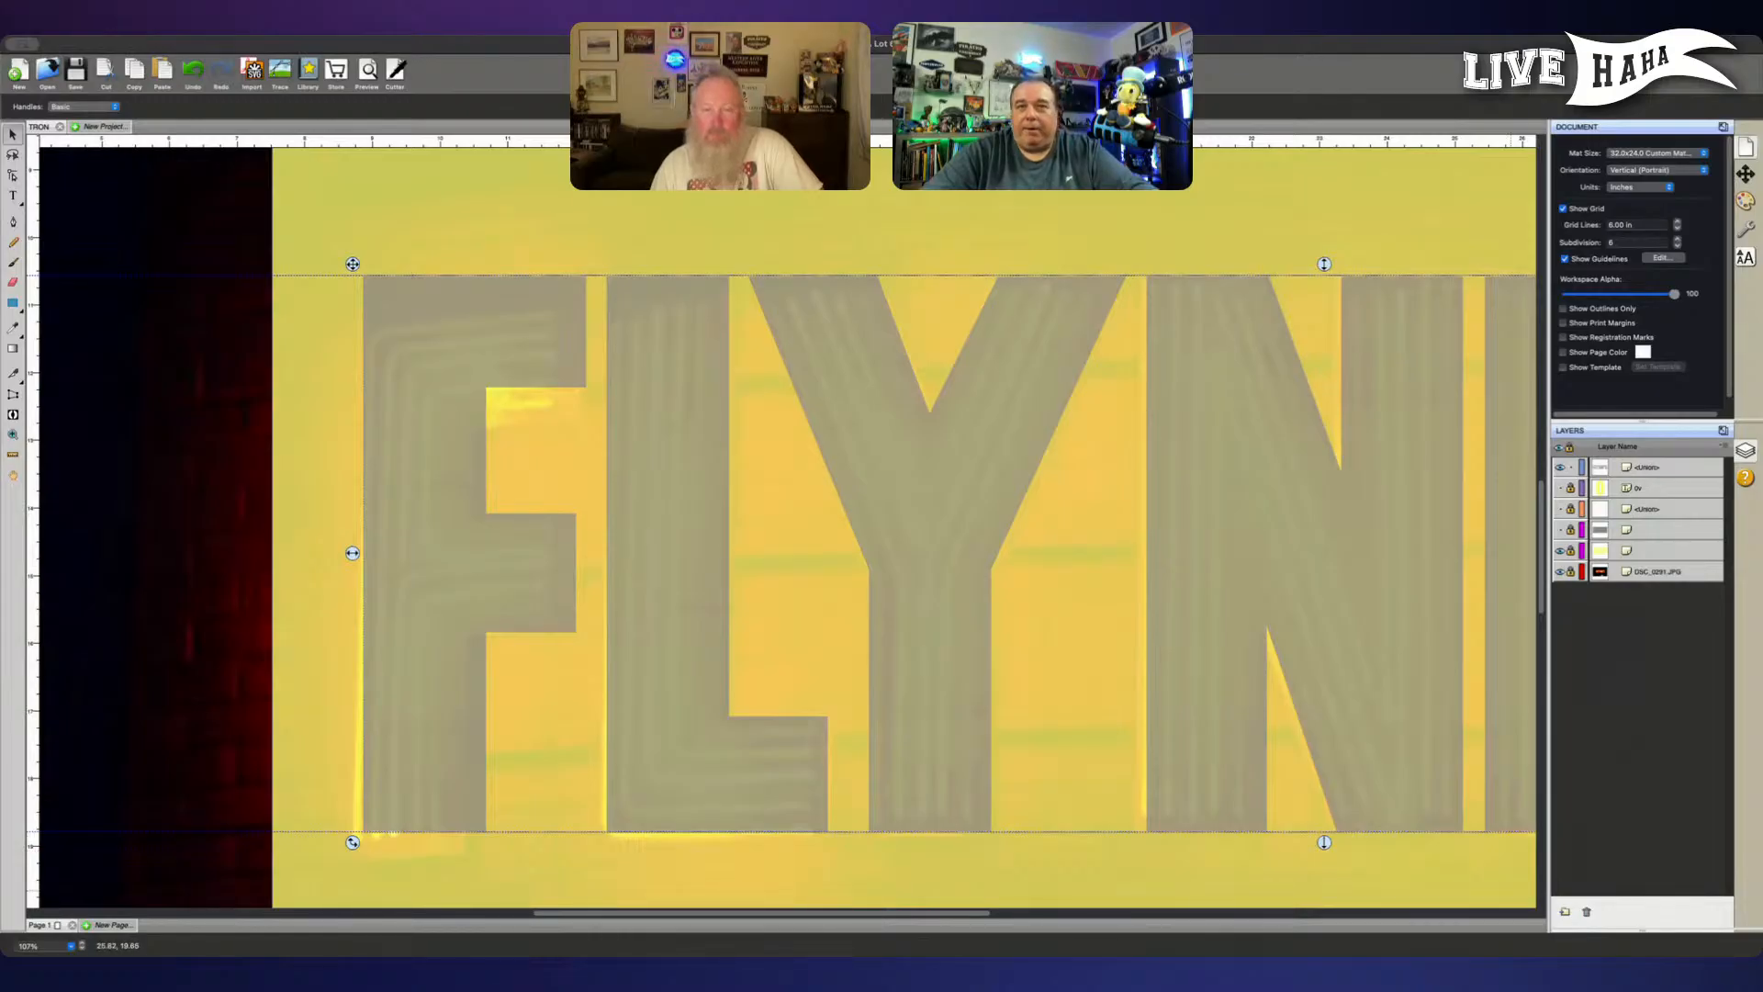
{"action": "scroll", "coordinate": [1279, 729], "scroll_direction": "right", "scroll_amount": 2}
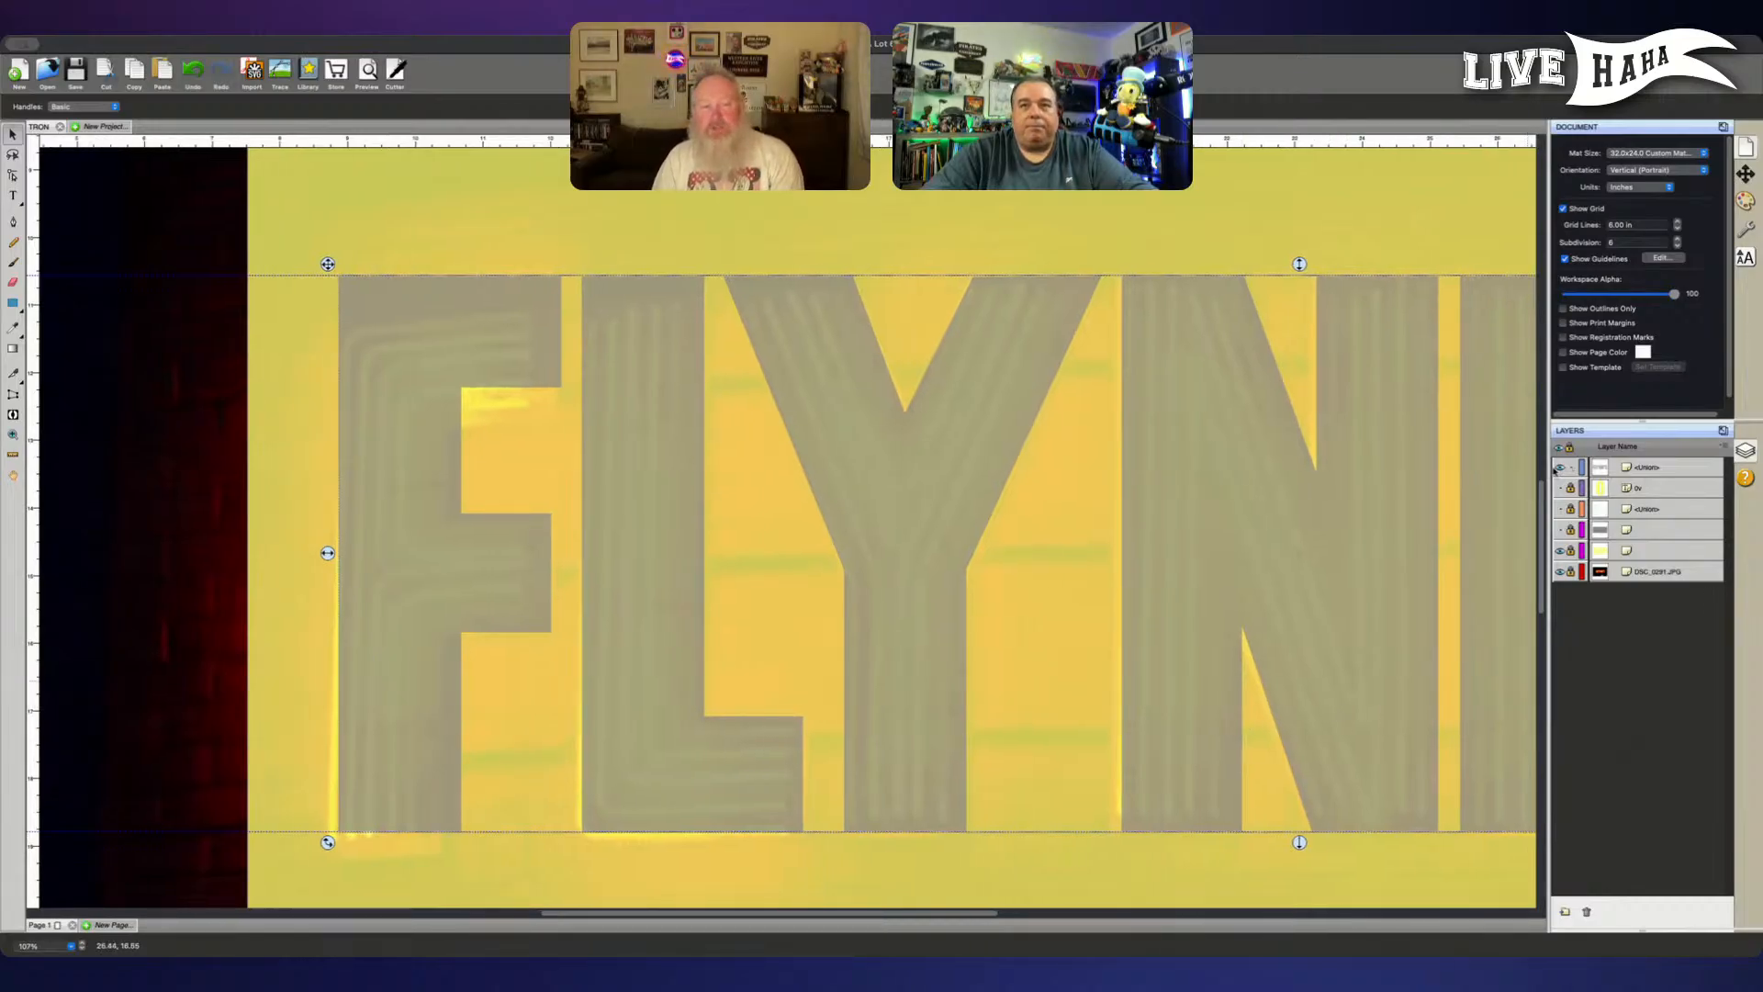
- Lock the FLYNN'S lettering layer and toggle its visibility to compare it with the neon sign, leaving it shown
{"action": "left_click", "coordinate": [1569, 467]}
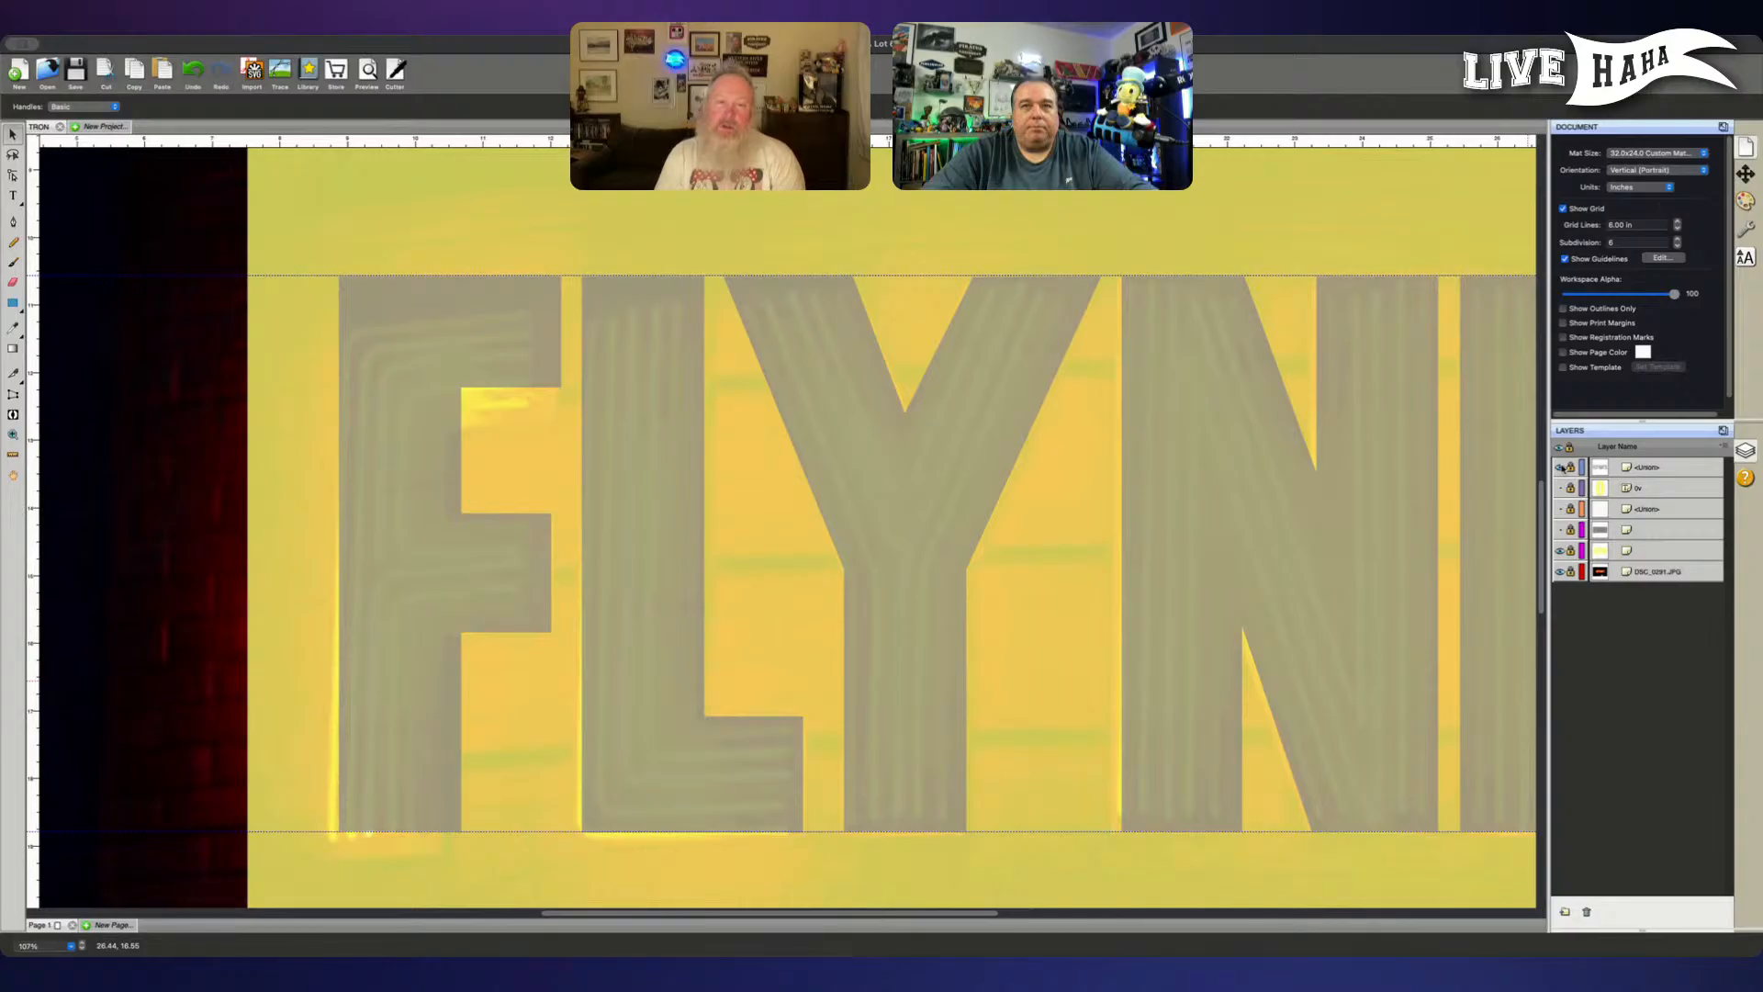
{"action": "left_click", "coordinate": [1560, 467]}
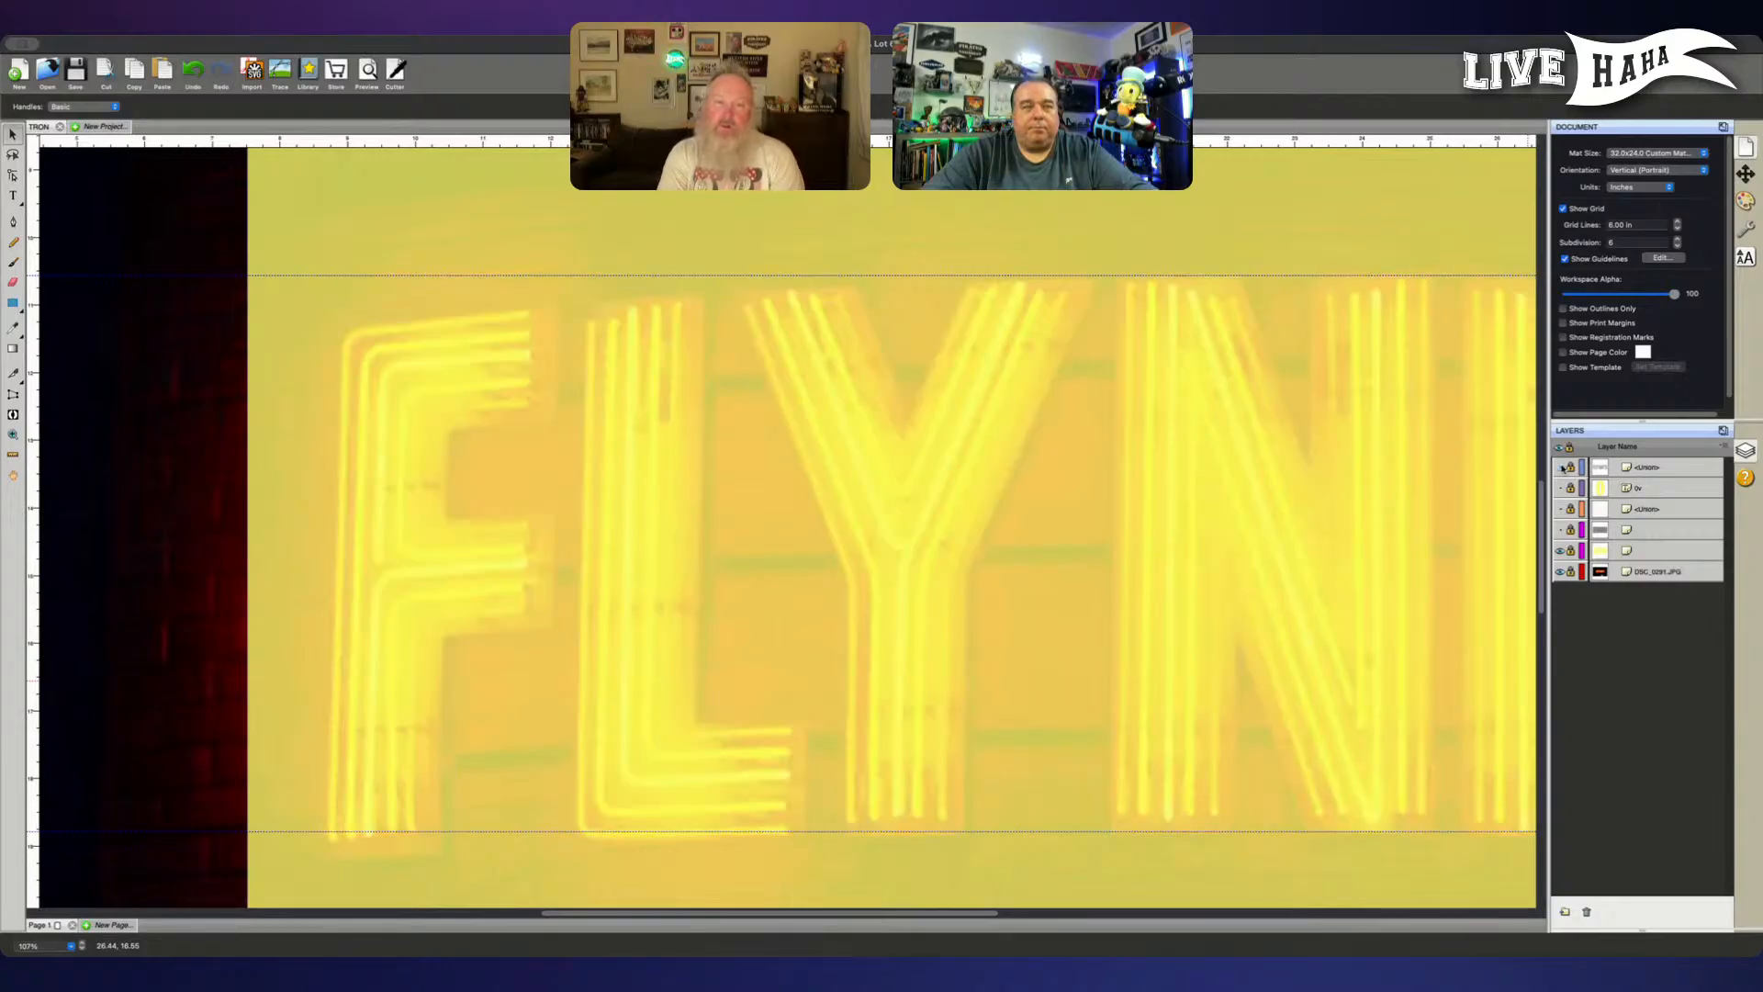
{"action": "left_click", "coordinate": [1560, 467]}
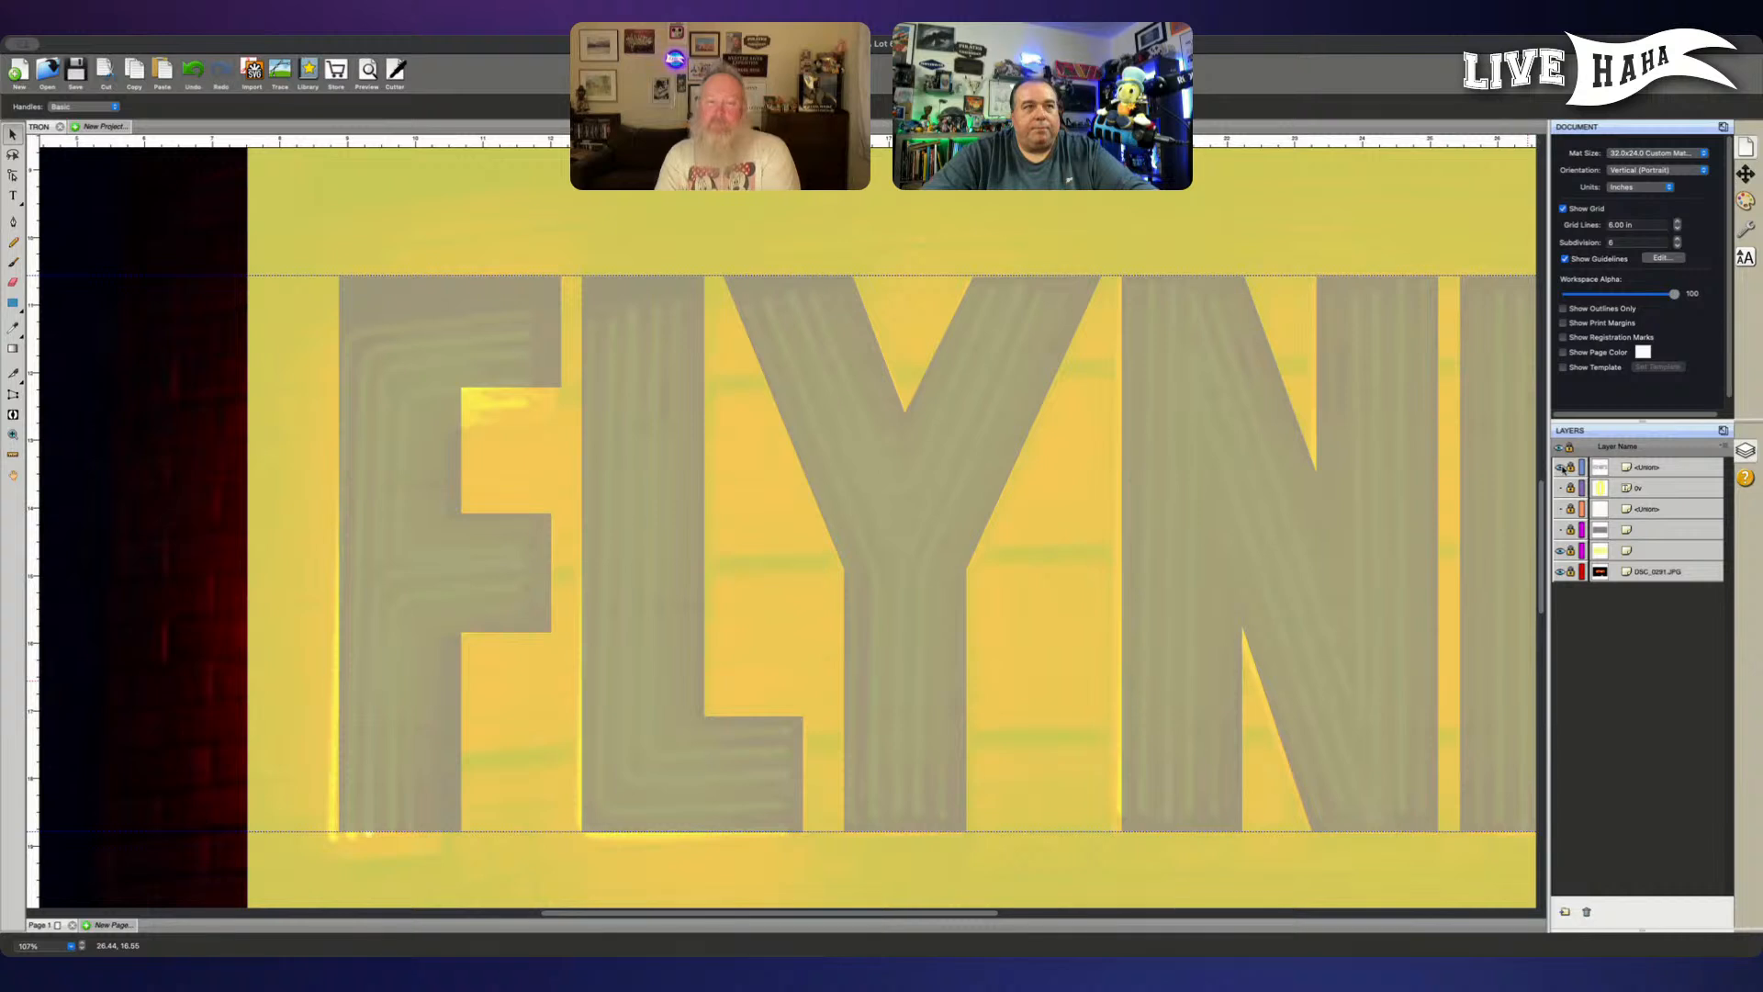
{"action": "left_click", "coordinate": [1561, 467]}
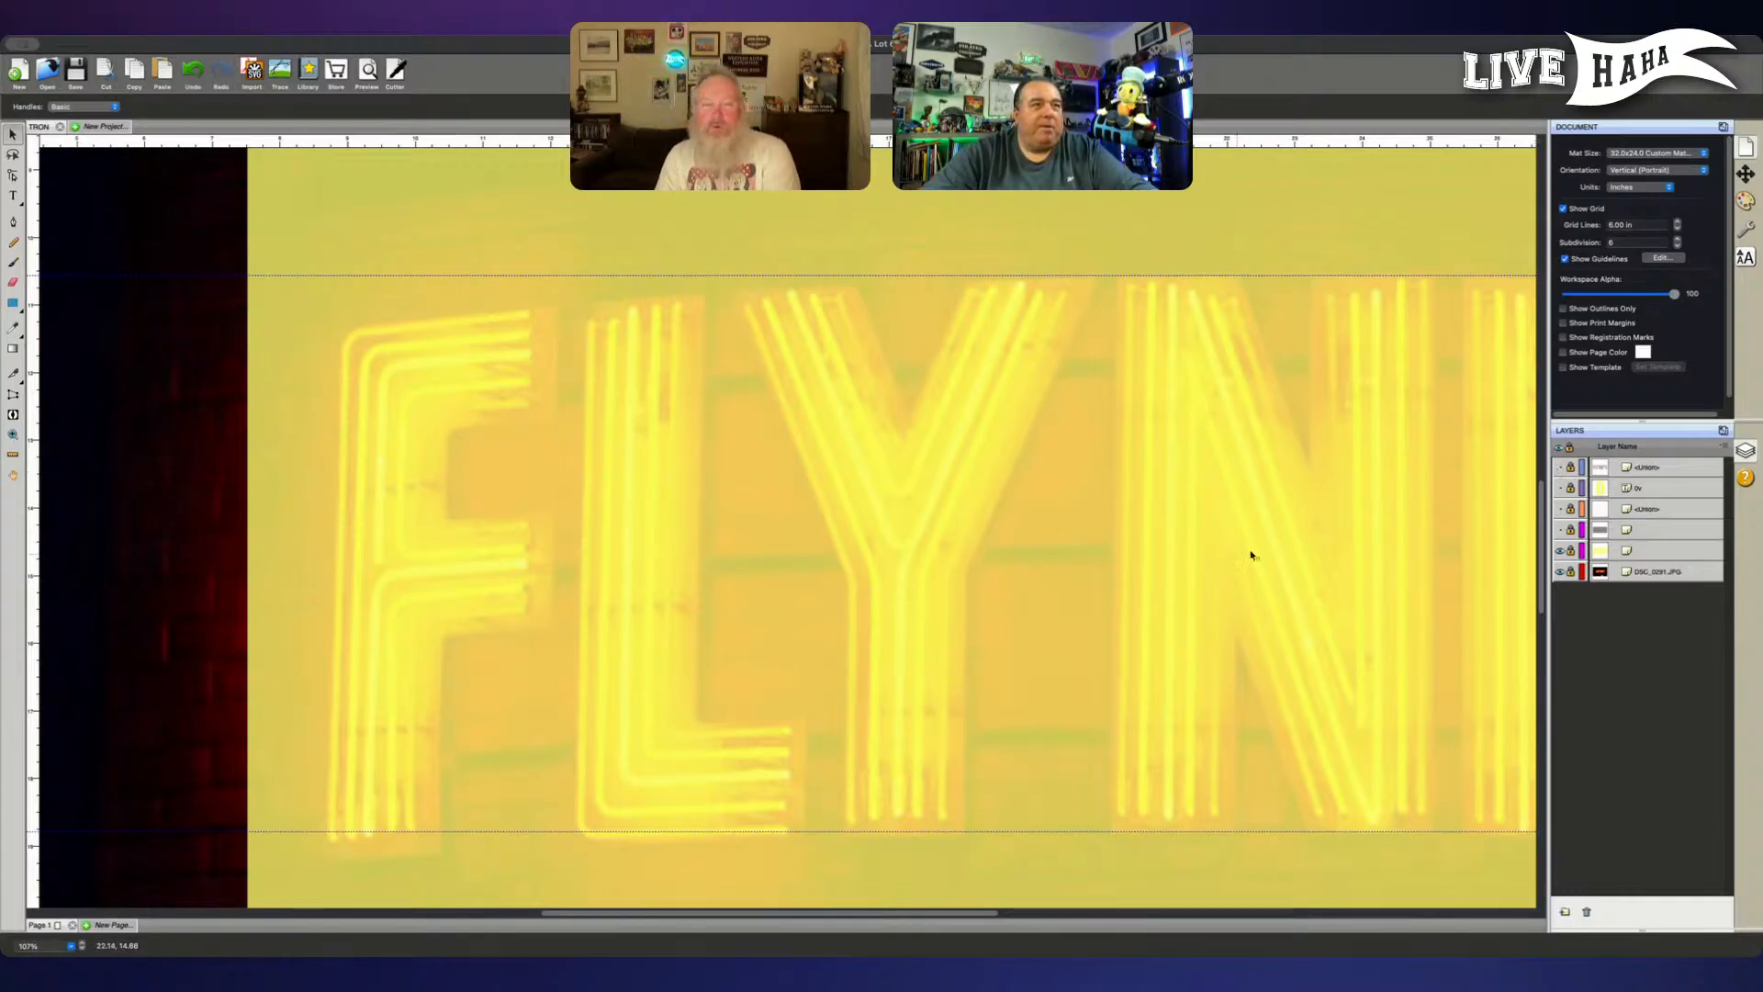
{"action": "left_click", "coordinate": [1560, 468]}
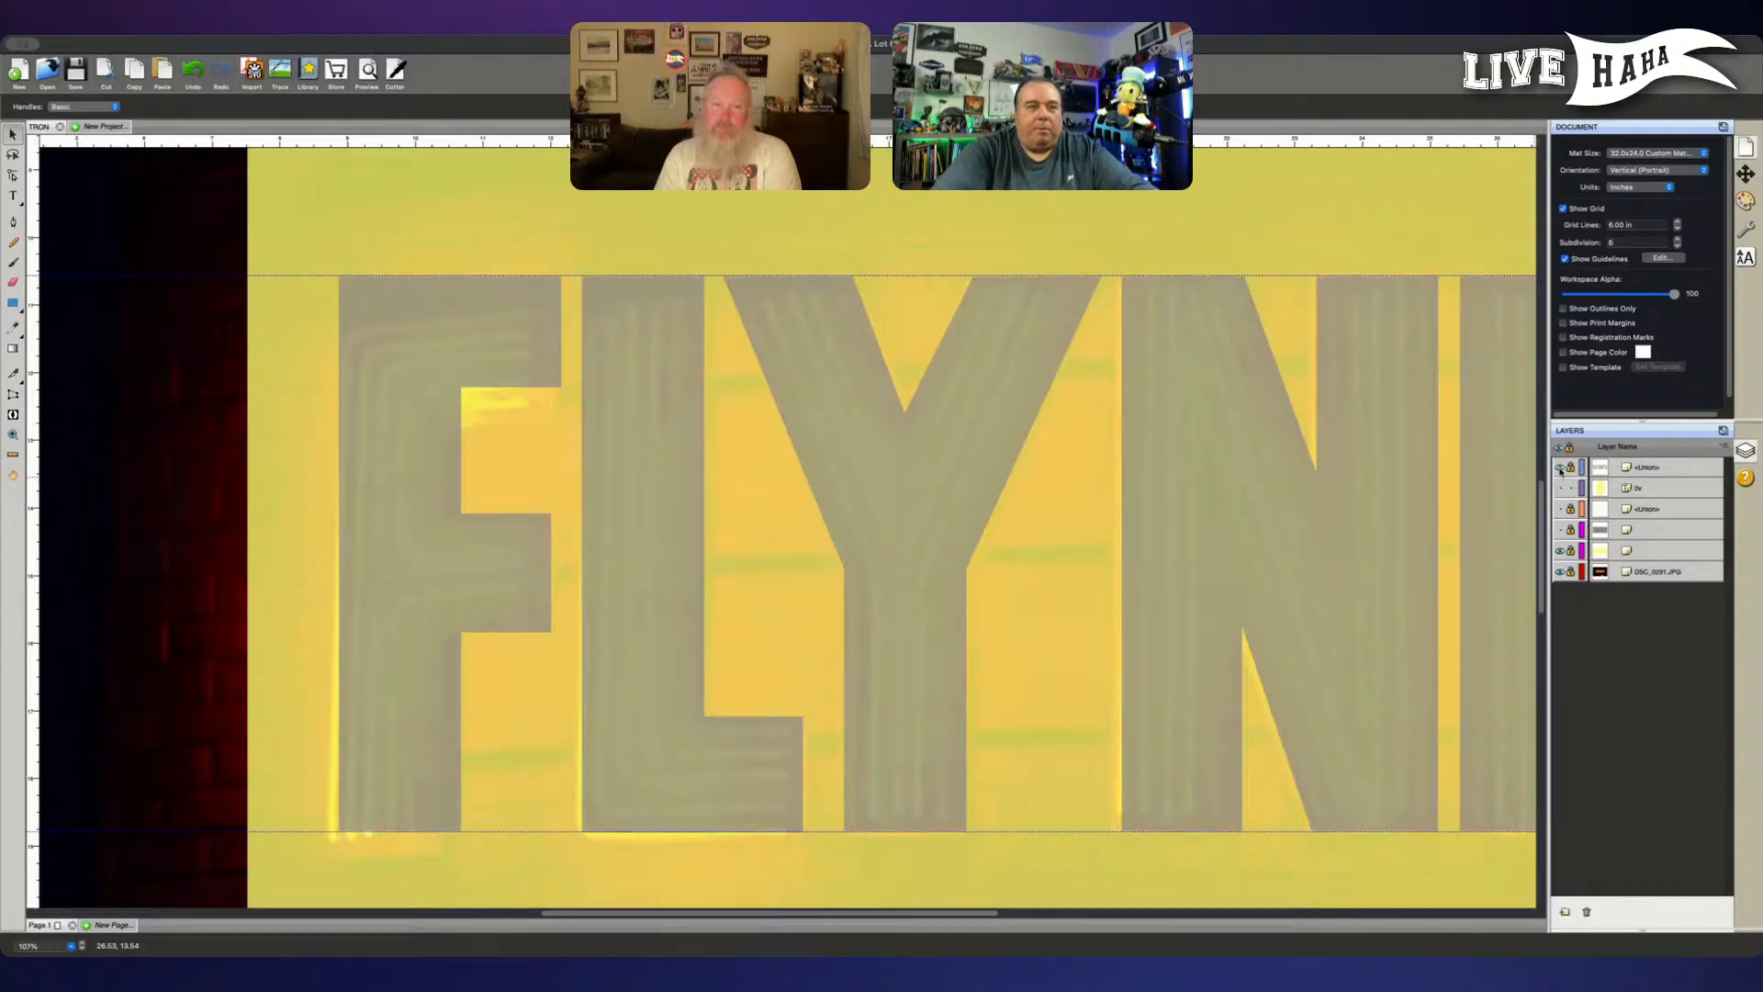
- Show the hidden yellow layer directly beneath the FLYNN'S lettering layer
{"action": "key", "text": "ctrl+minus"}
{"action": "key", "text": "ctrl+minus"}
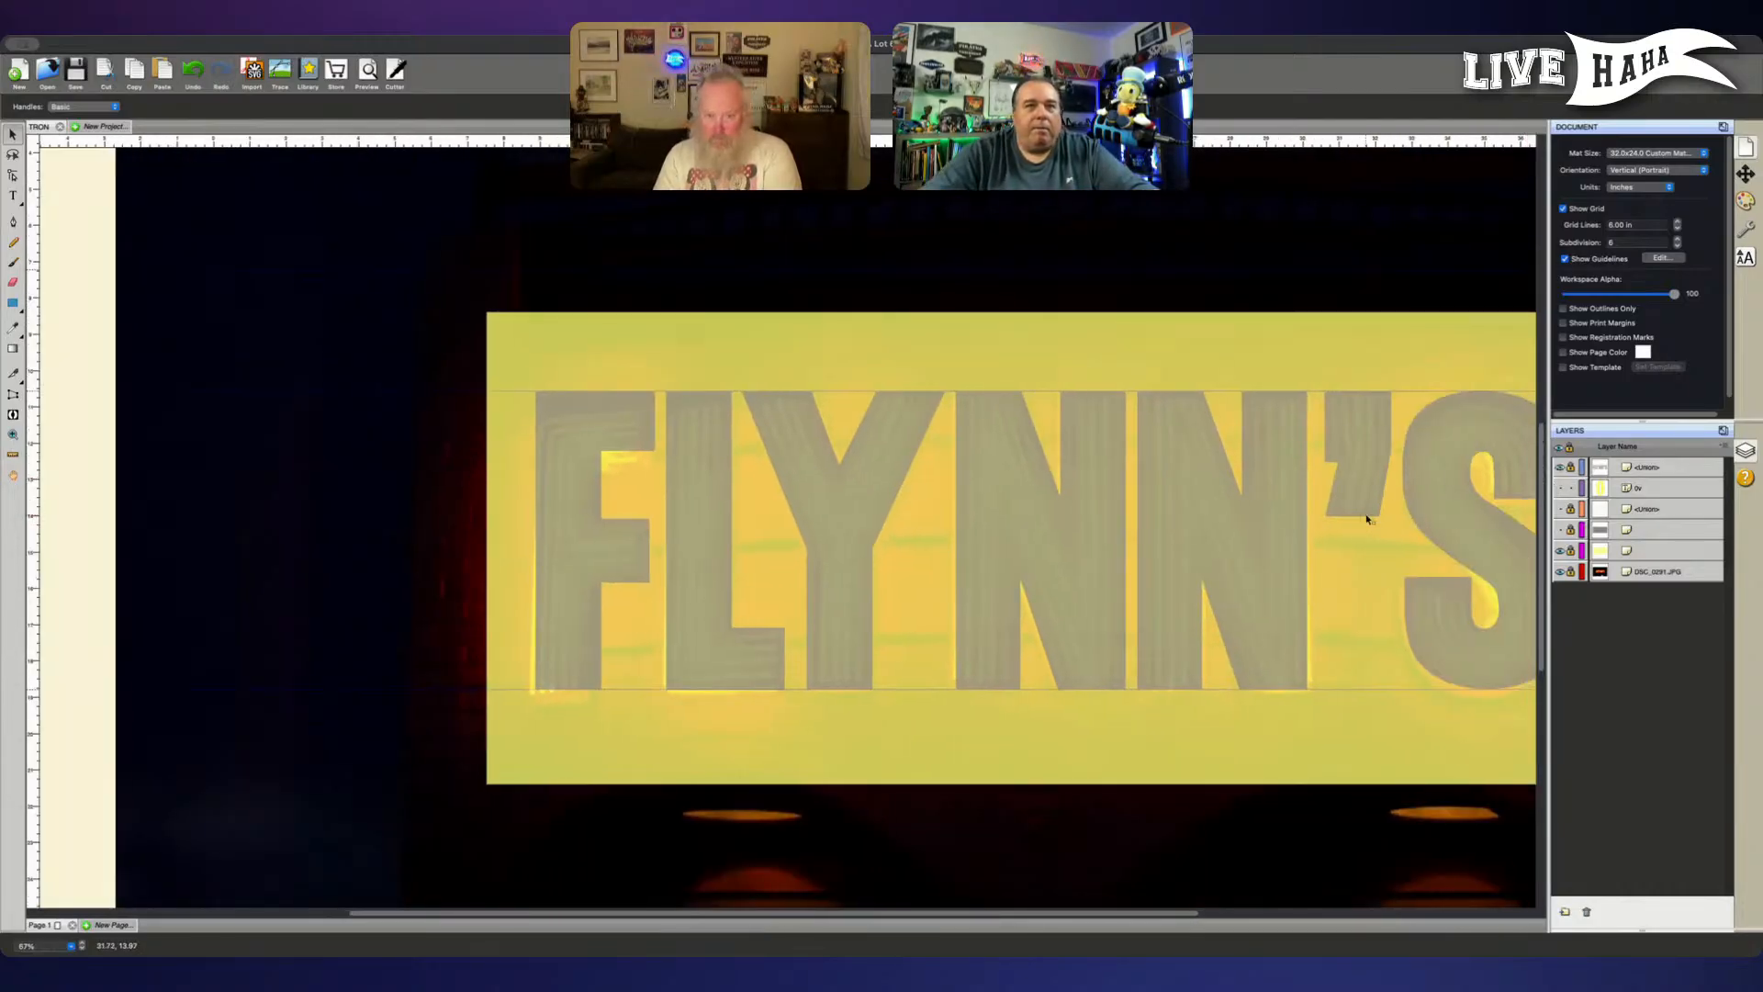
{"action": "scroll", "coordinate": [1414, 524], "scroll_direction": "right", "scroll_amount": 3}
{"action": "scroll", "coordinate": [1458, 537], "scroll_direction": "right", "scroll_amount": 2}
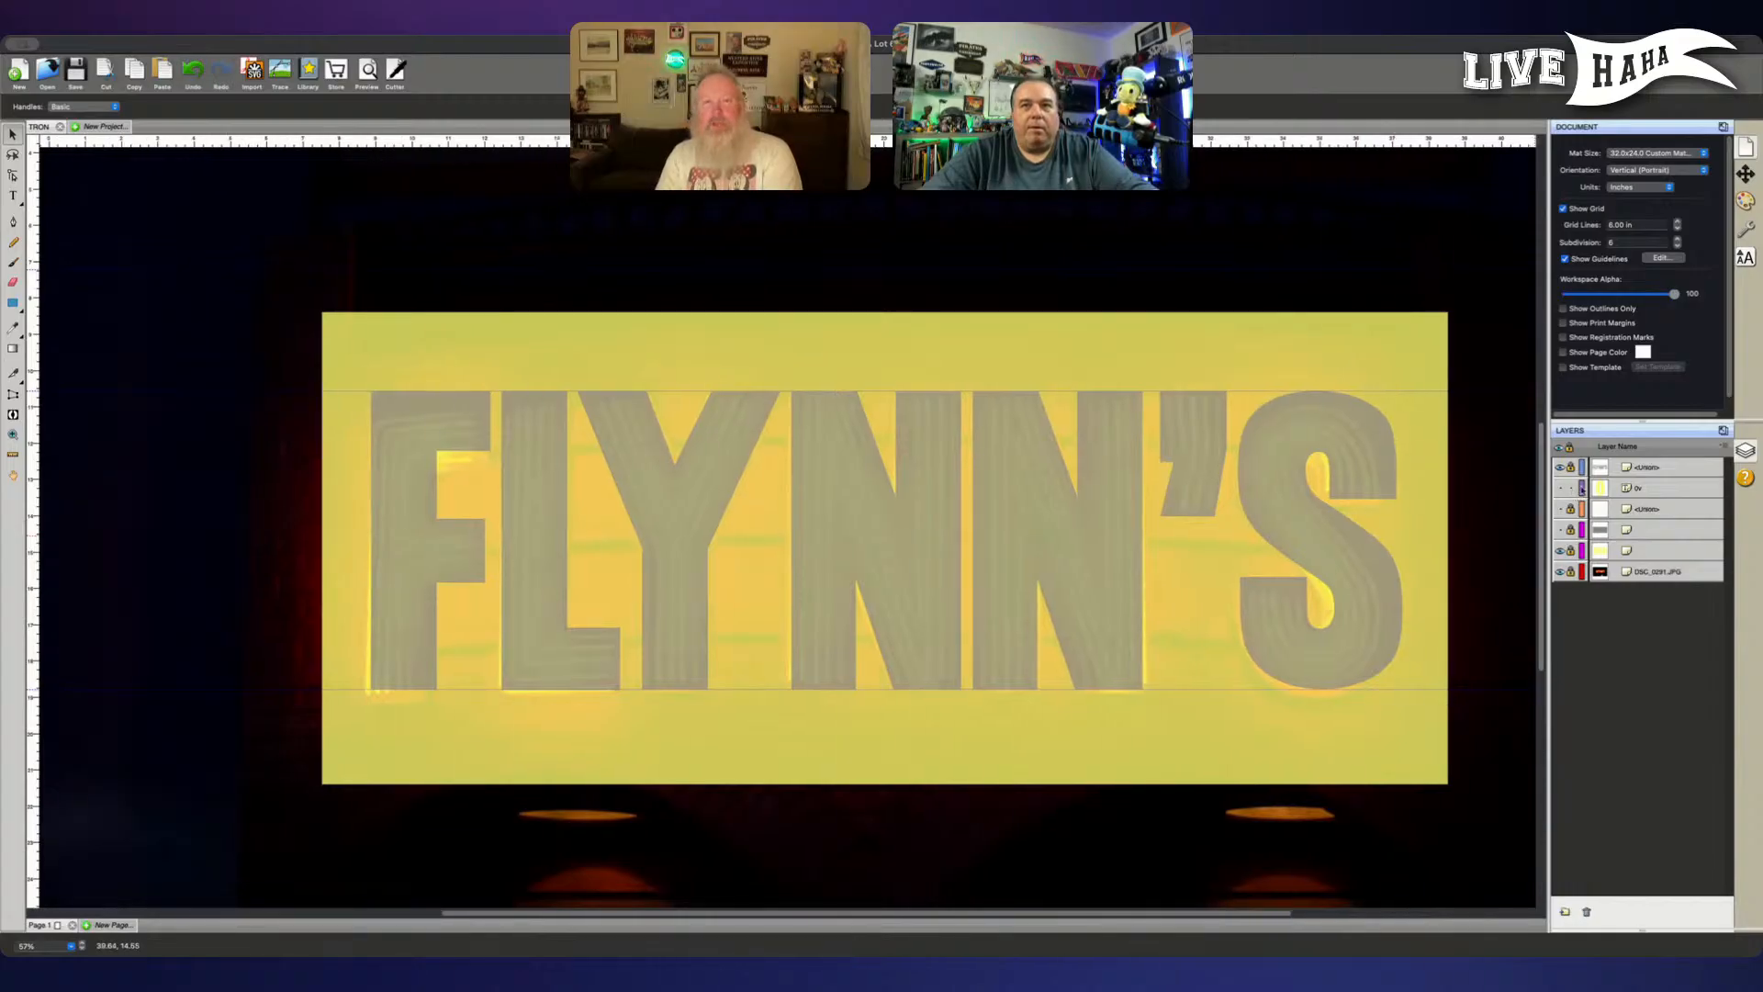
{"action": "left_click", "coordinate": [1560, 488]}
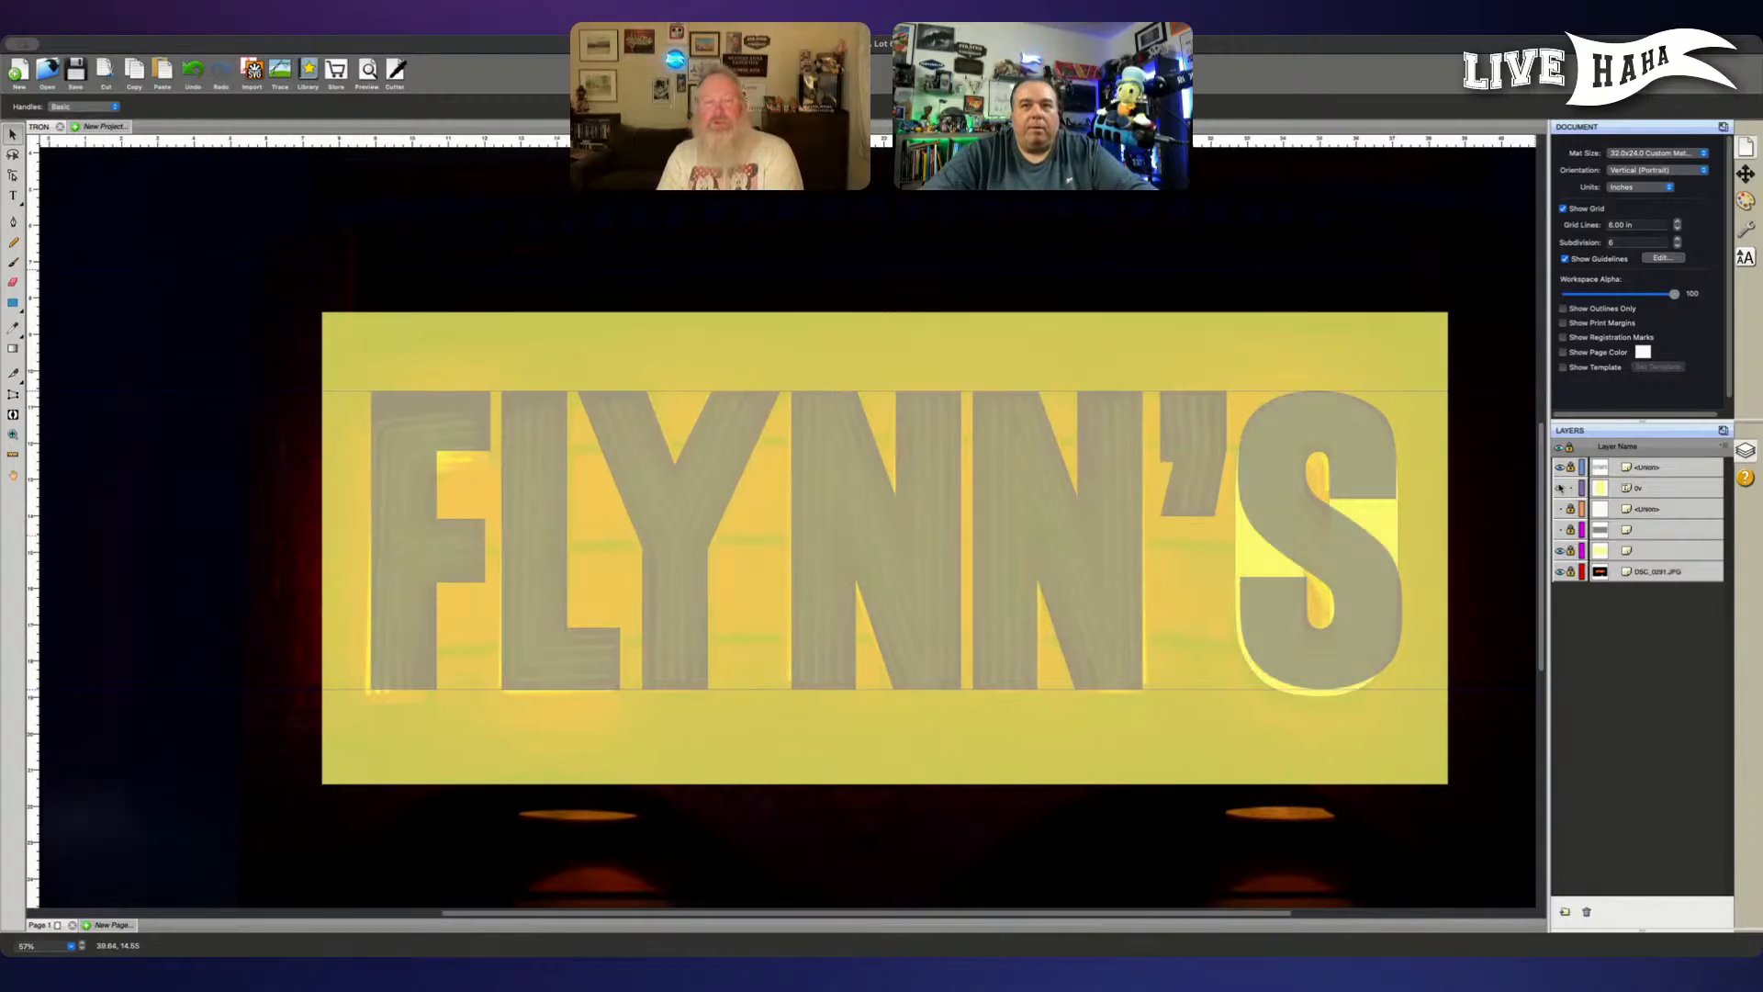
- Delete the old yellow S layer directly beneath the FLYNN'S lettering layer
{"action": "left_click", "coordinate": [1639, 489]}
{"action": "key", "text": "Delete"}
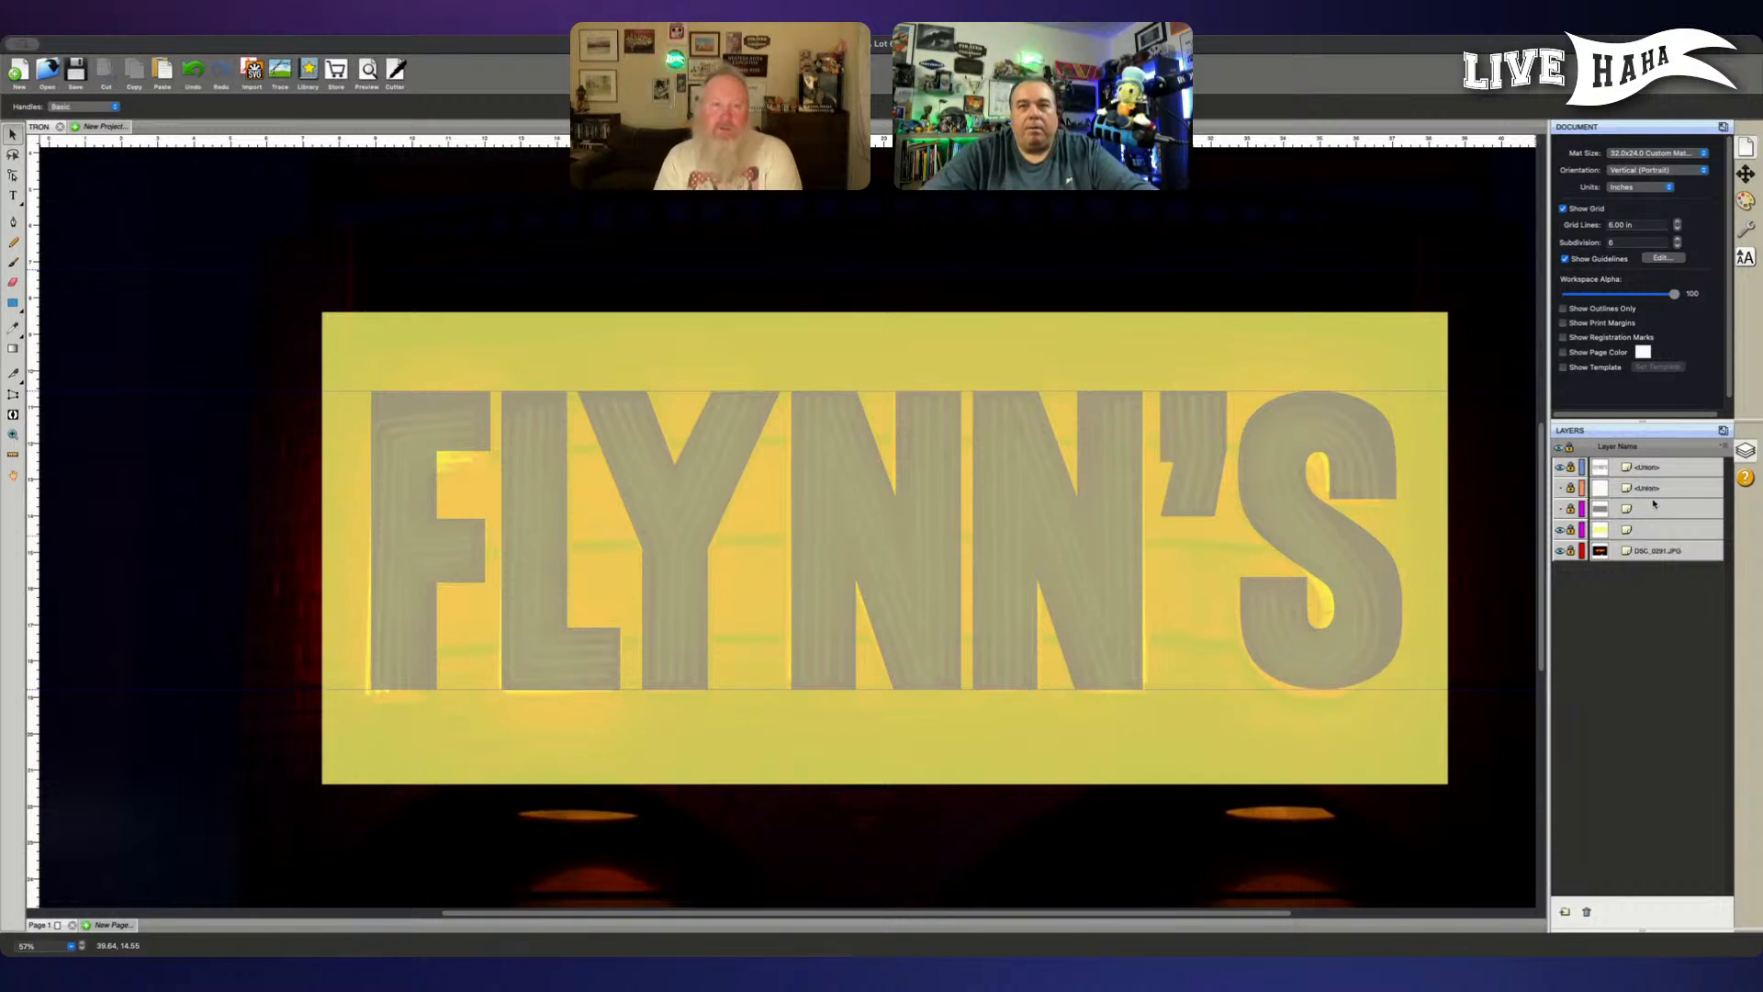
- Hide the yellow rectangle layer and toggle the grey rectangle layer to check it, leaving both hidden
{"action": "left_click", "coordinate": [1559, 529]}
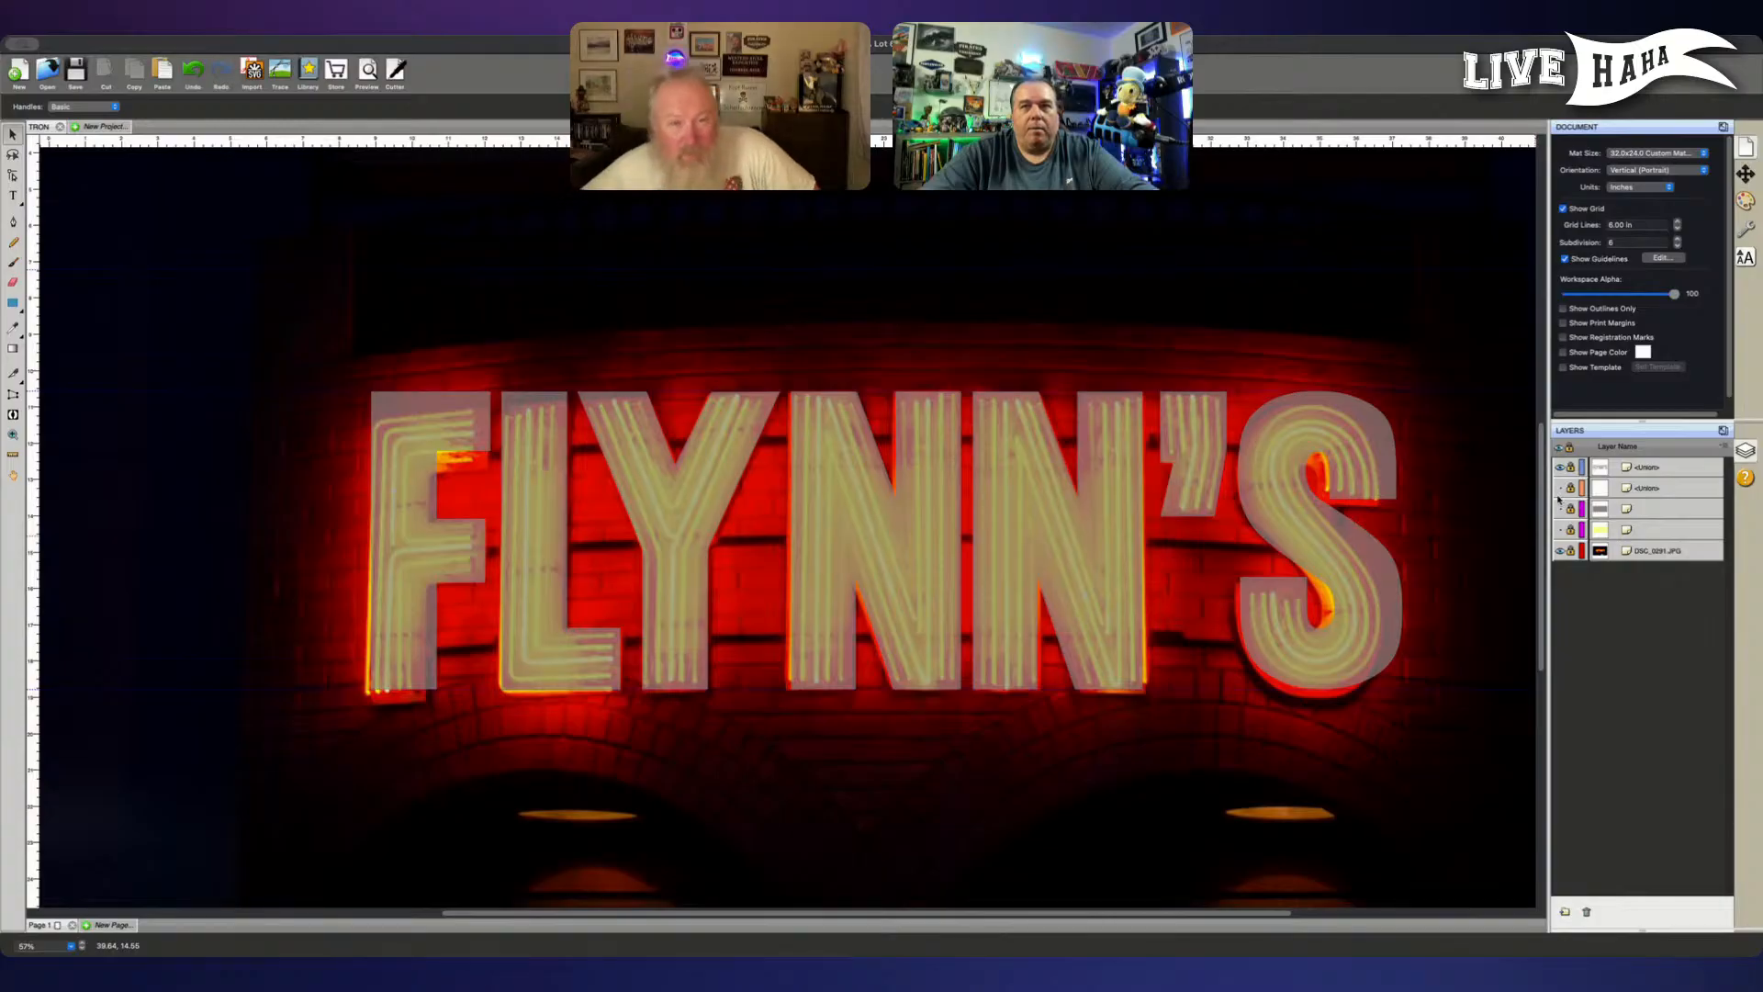
{"action": "left_click", "coordinate": [1560, 509]}
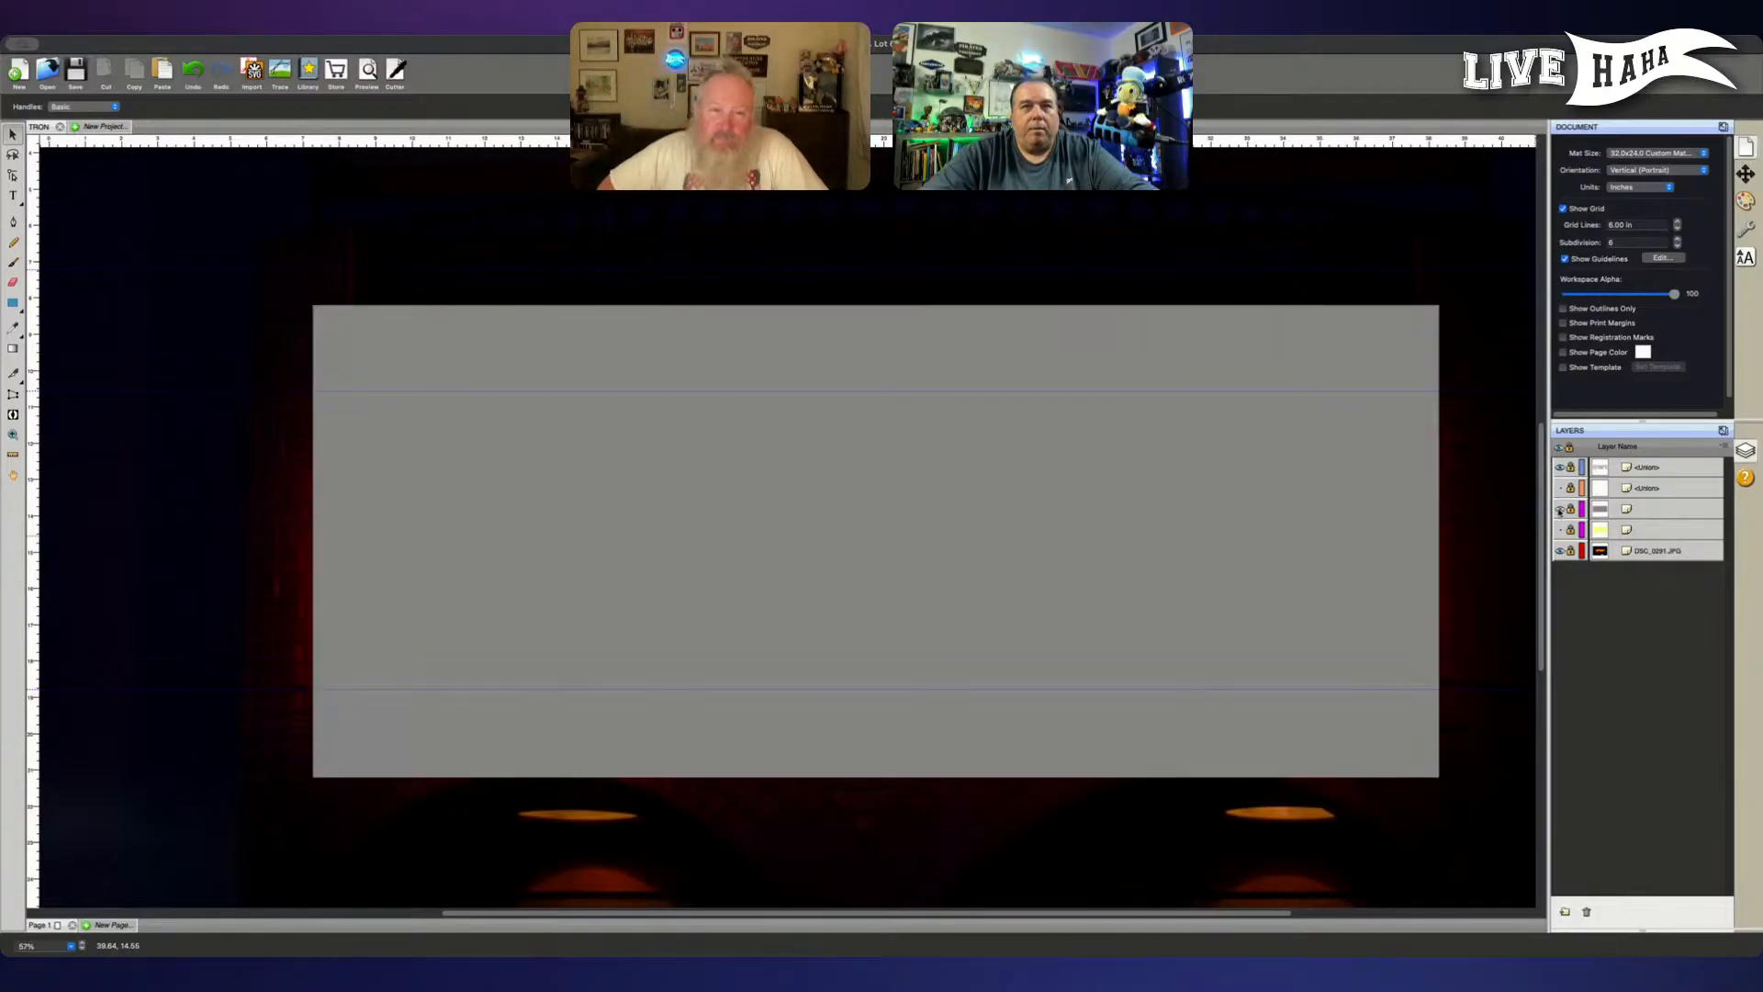
{"action": "left_click", "coordinate": [1559, 511]}
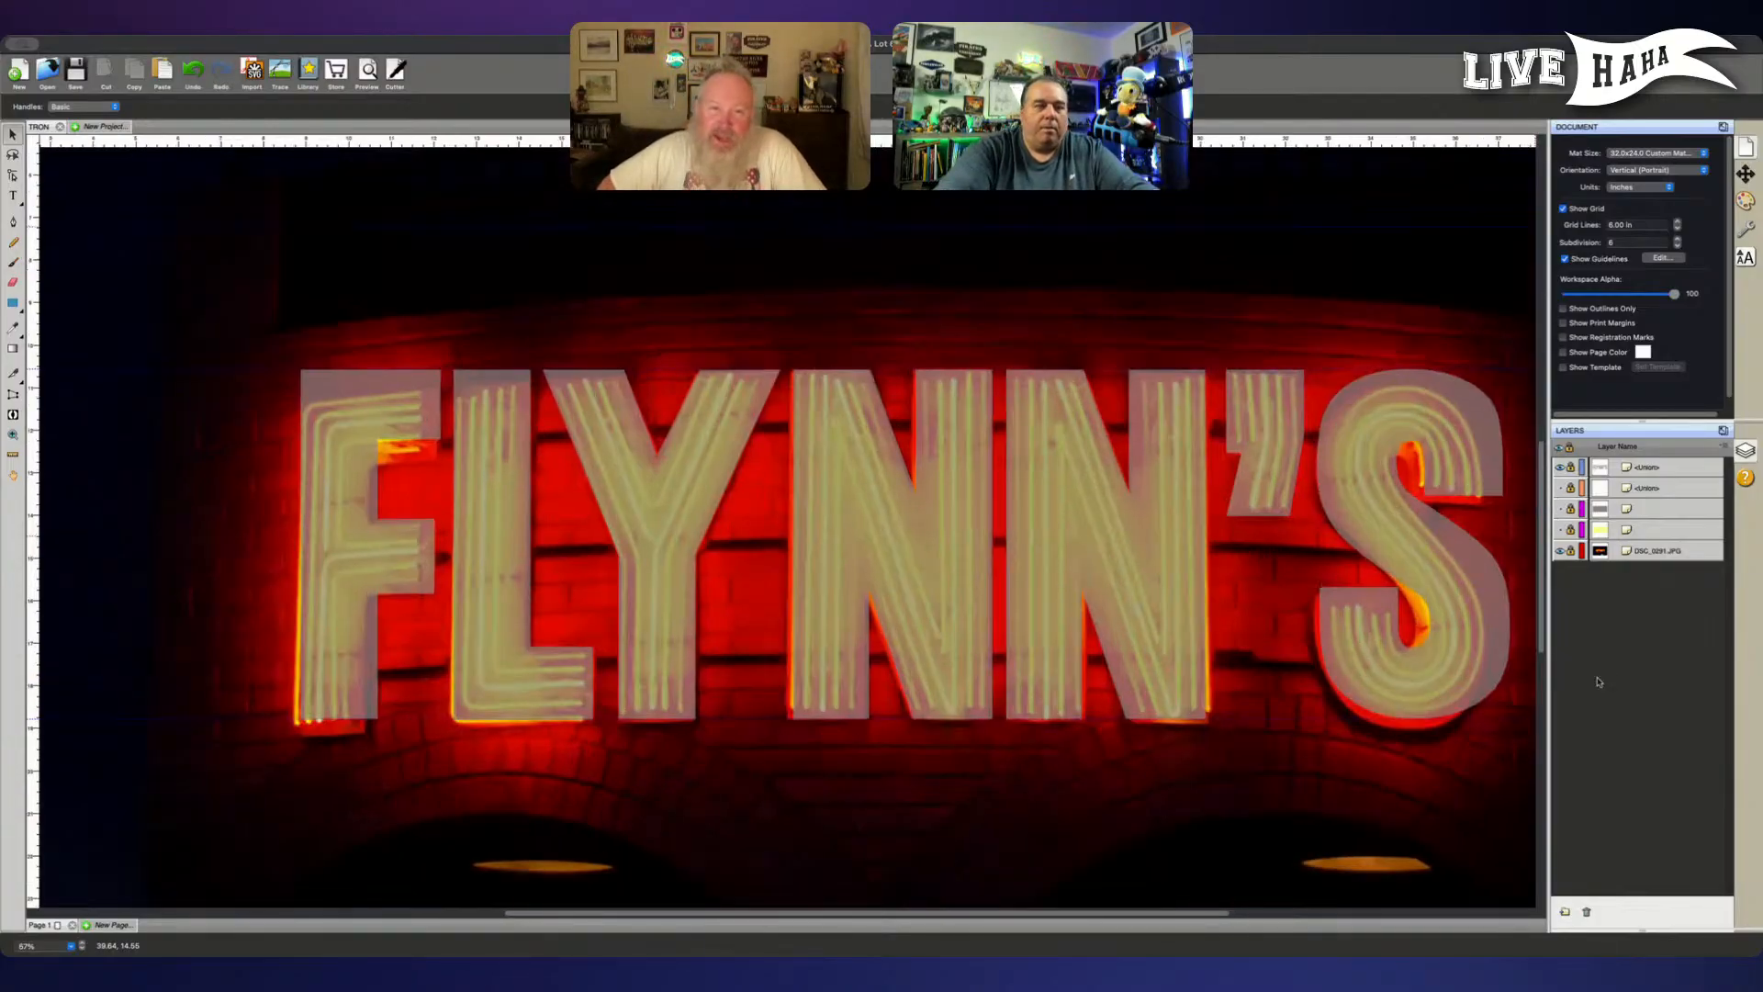
- Examine the FLYNN'S lettering up close against the neon tubes of the reference photo, from the F to the S
{"action": "key", "text": "super+plus"}
{"action": "key", "text": "super+plus"}
{"action": "key", "text": "super+plus"}
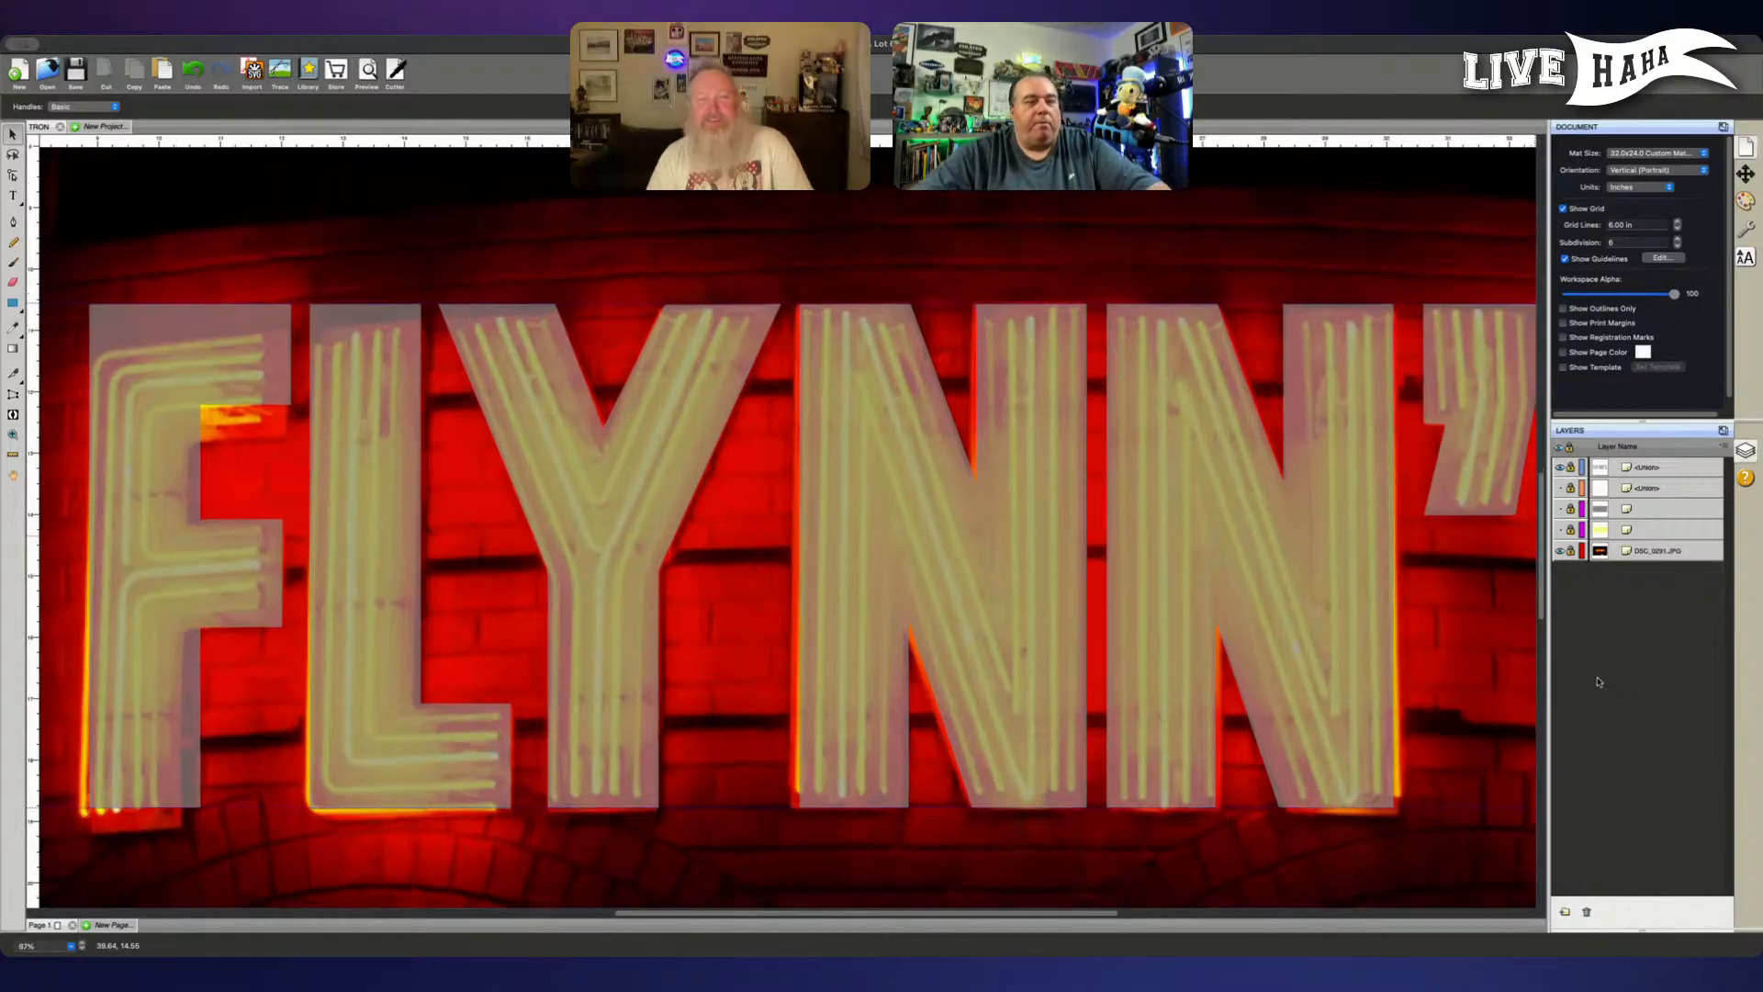
{"action": "key", "text": "super+plus"}
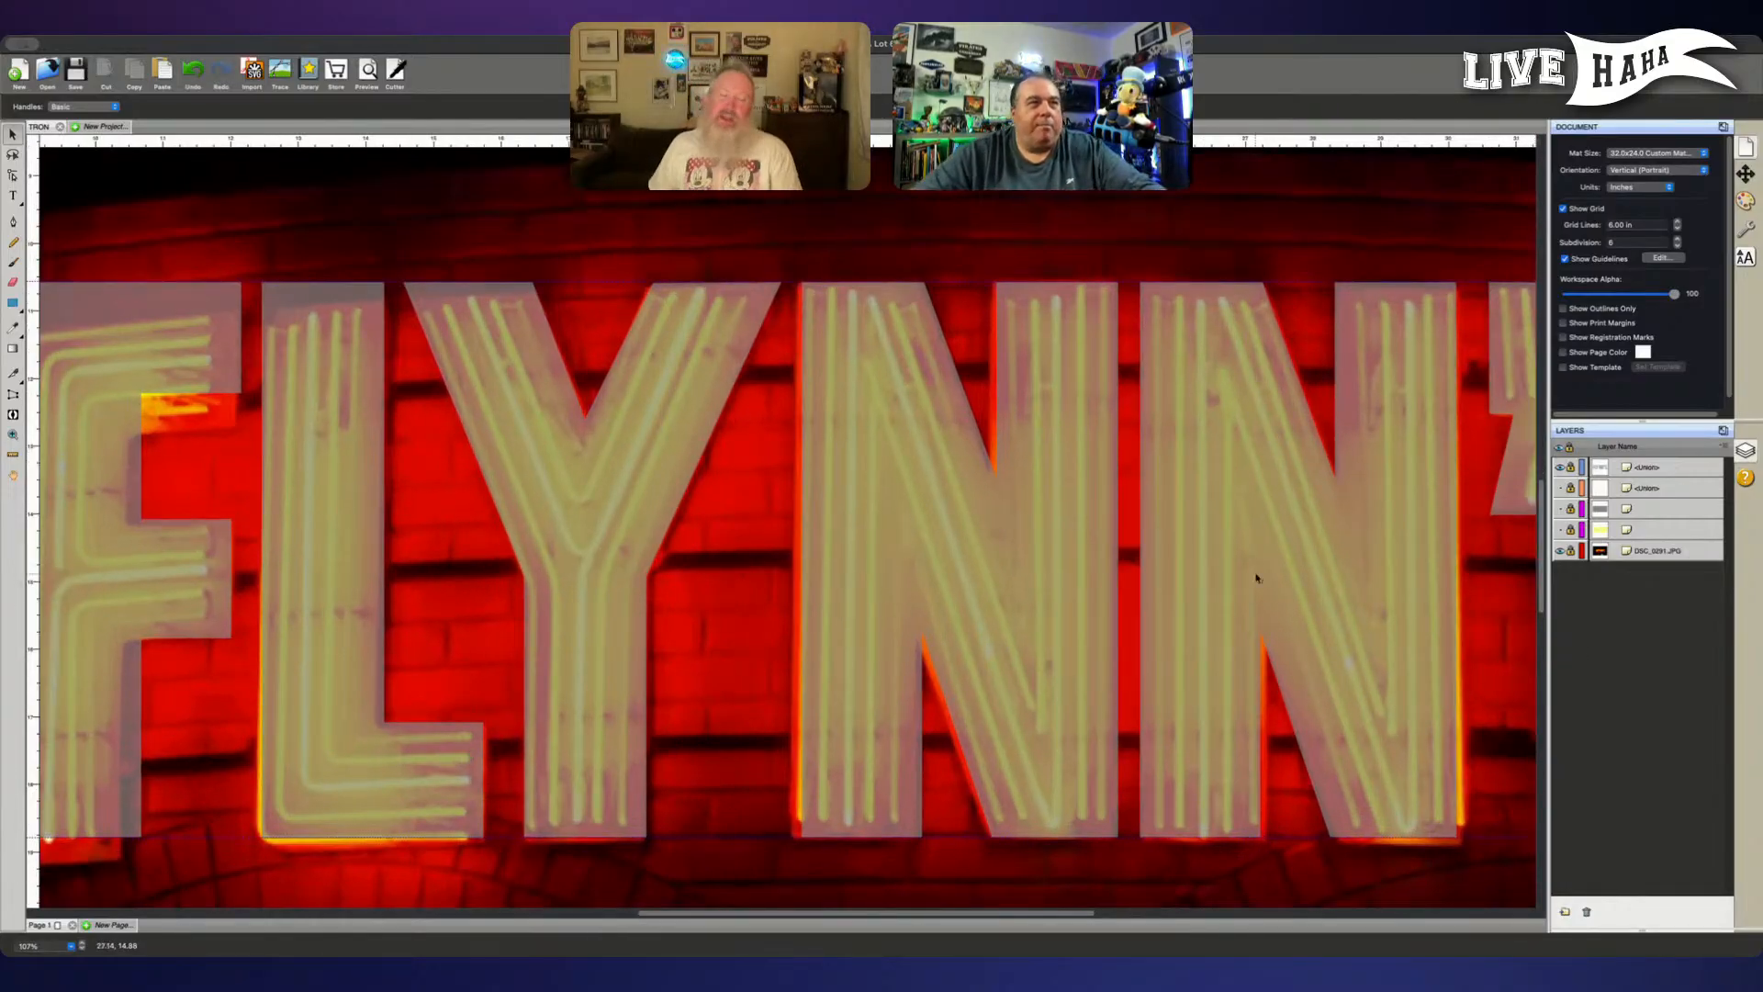
{"action": "scroll", "coordinate": [1194, 578], "scroll_direction": "left", "scroll_amount": 3}
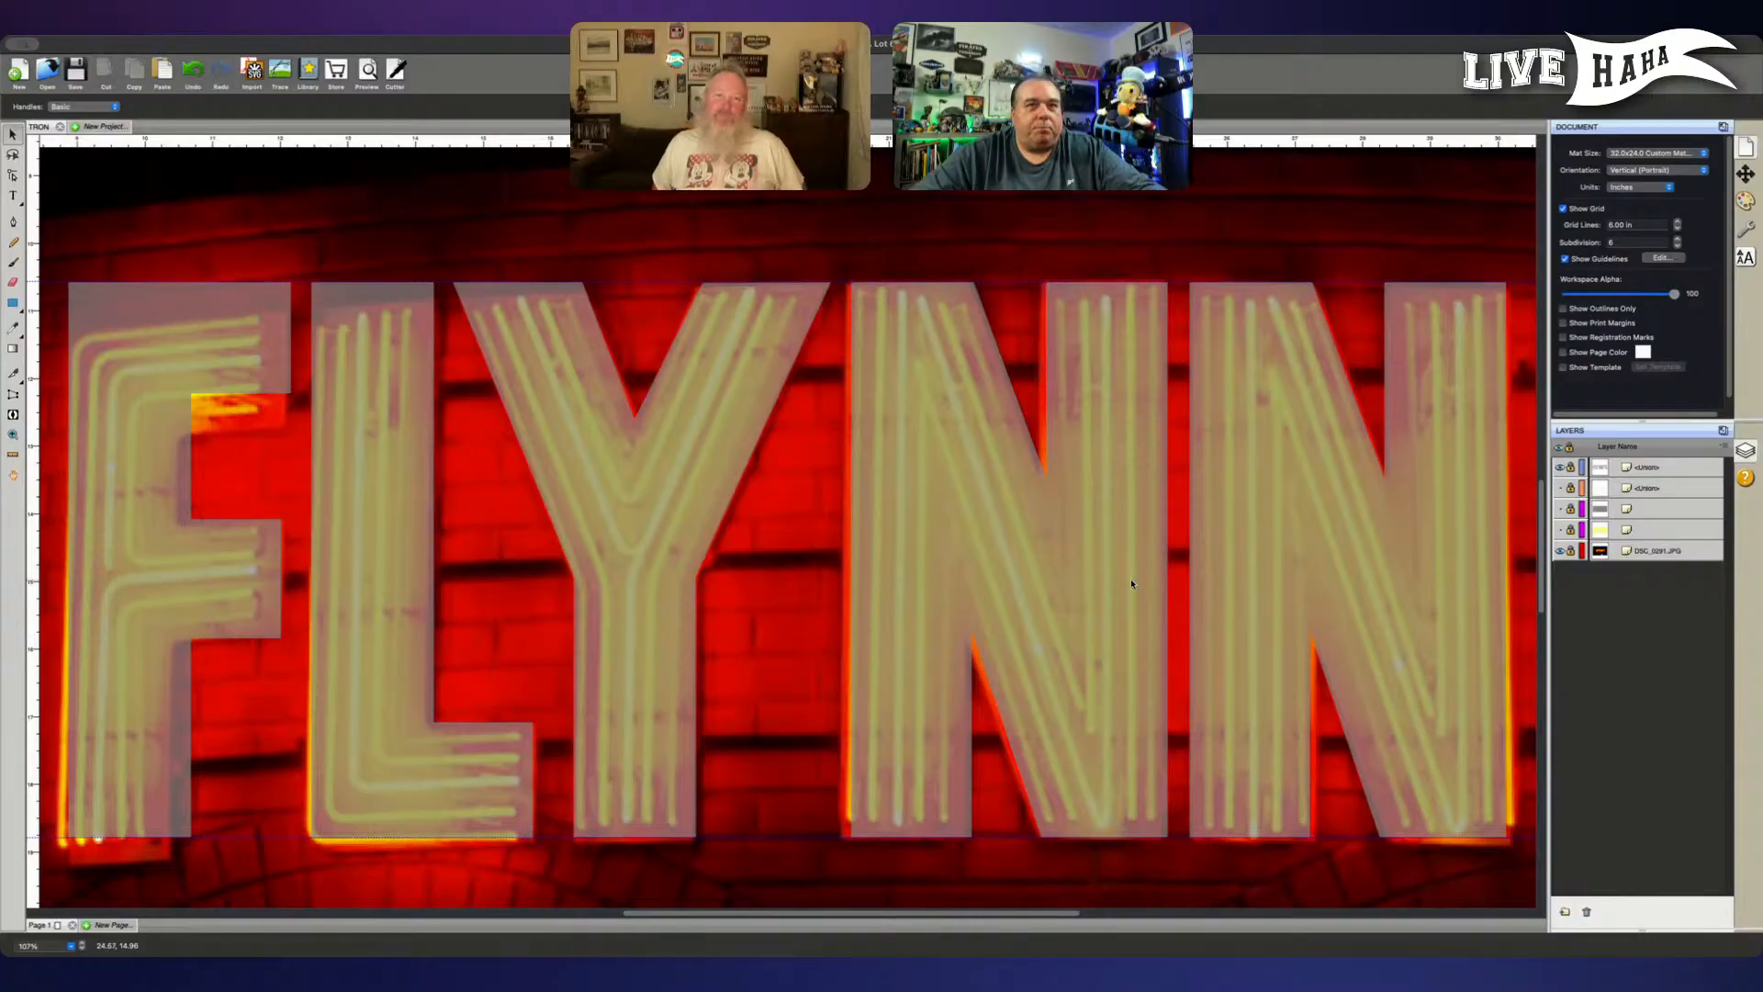
{"action": "scroll", "coordinate": [1133, 584], "scroll_direction": "right", "scroll_amount": 2}
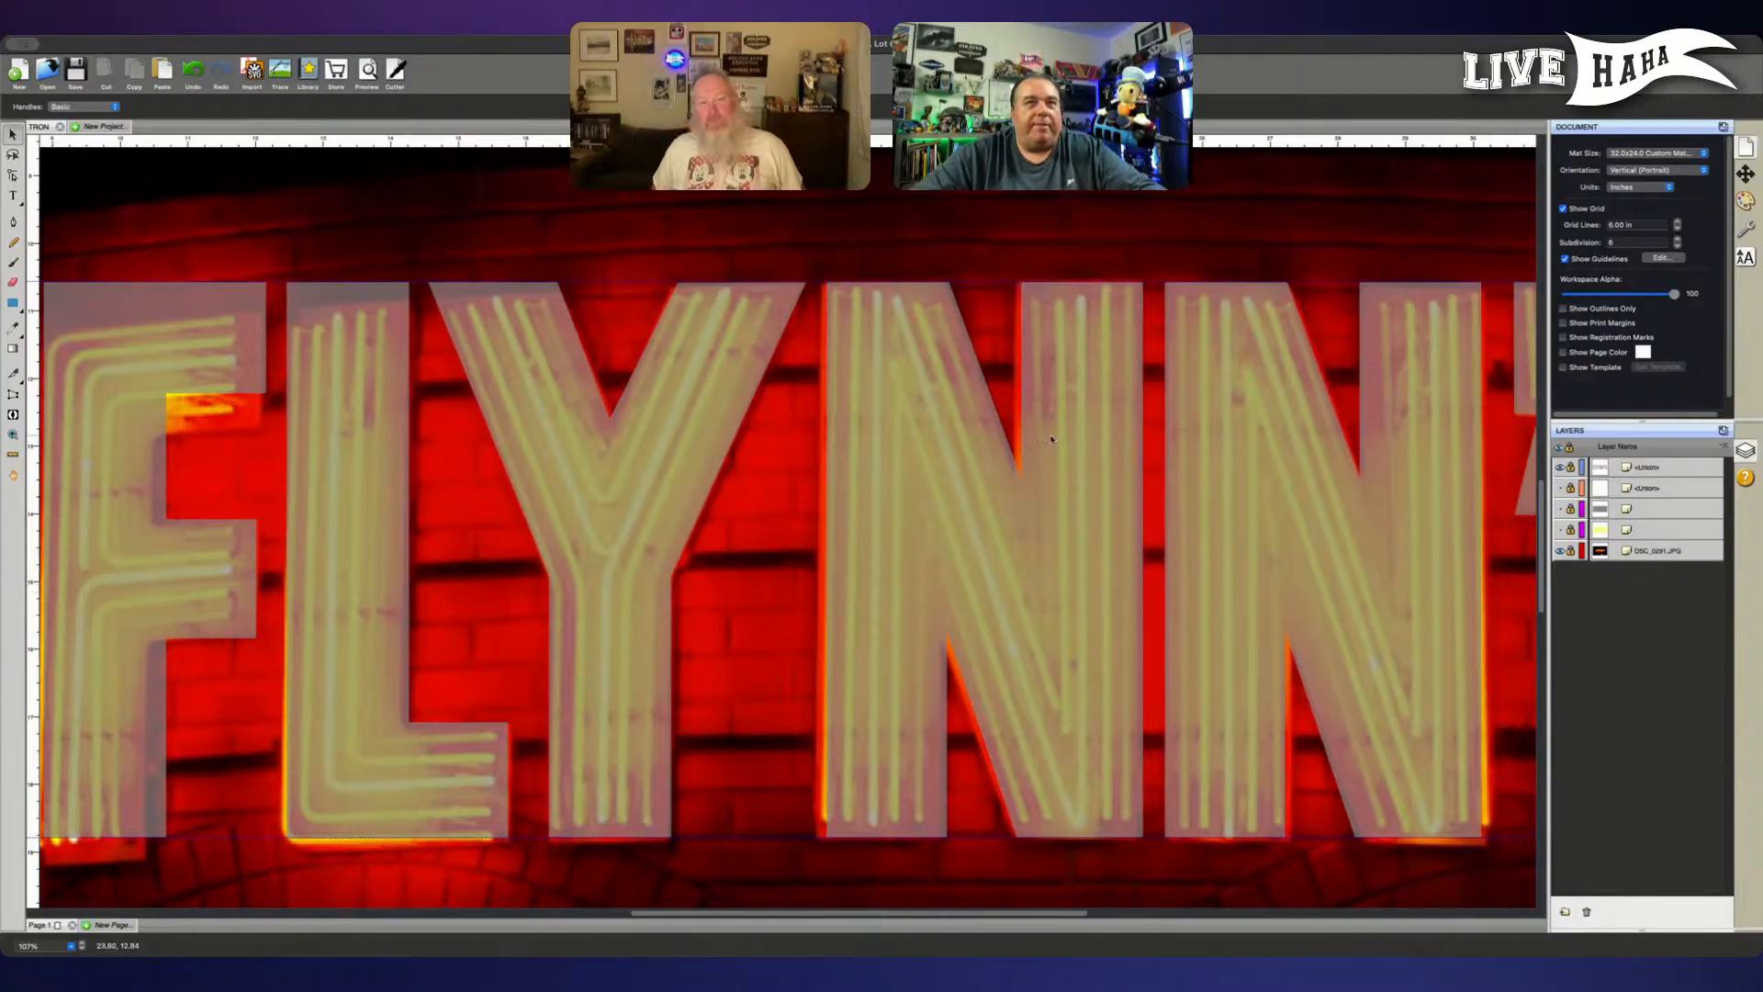
{"action": "scroll", "coordinate": [1052, 439], "scroll_direction": "right", "scroll_amount": 1}
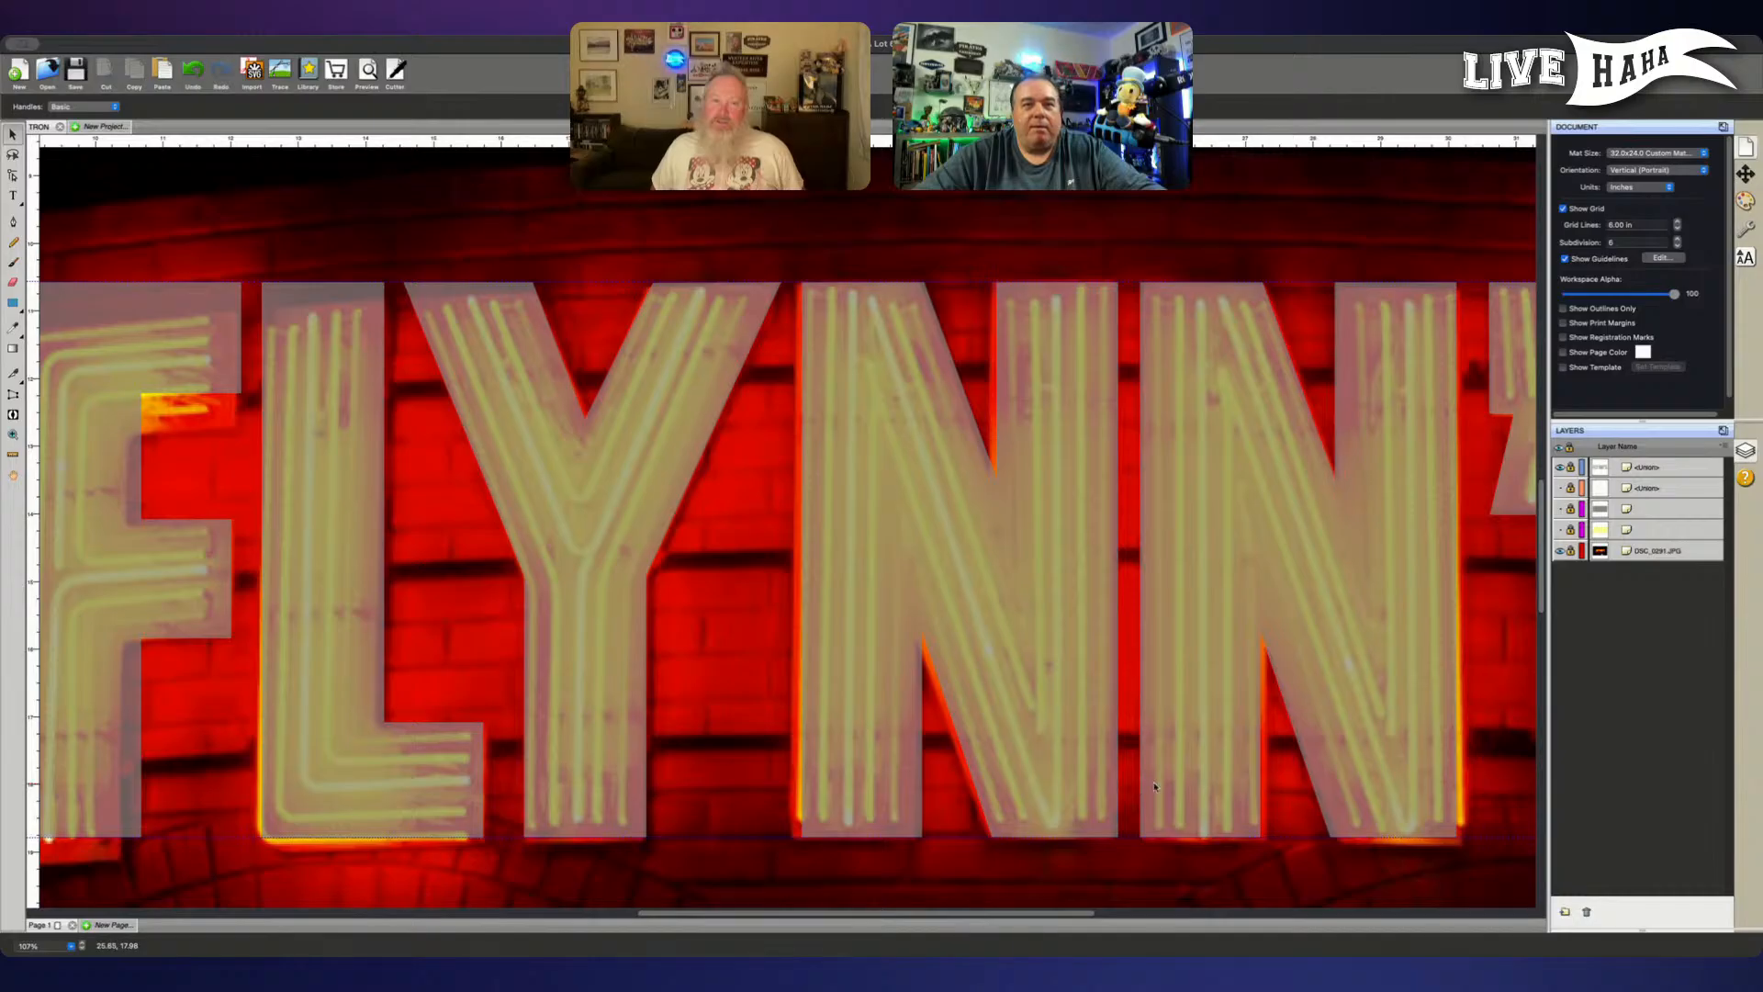
{"action": "scroll", "coordinate": [1155, 787], "scroll_direction": "right", "scroll_amount": 3}
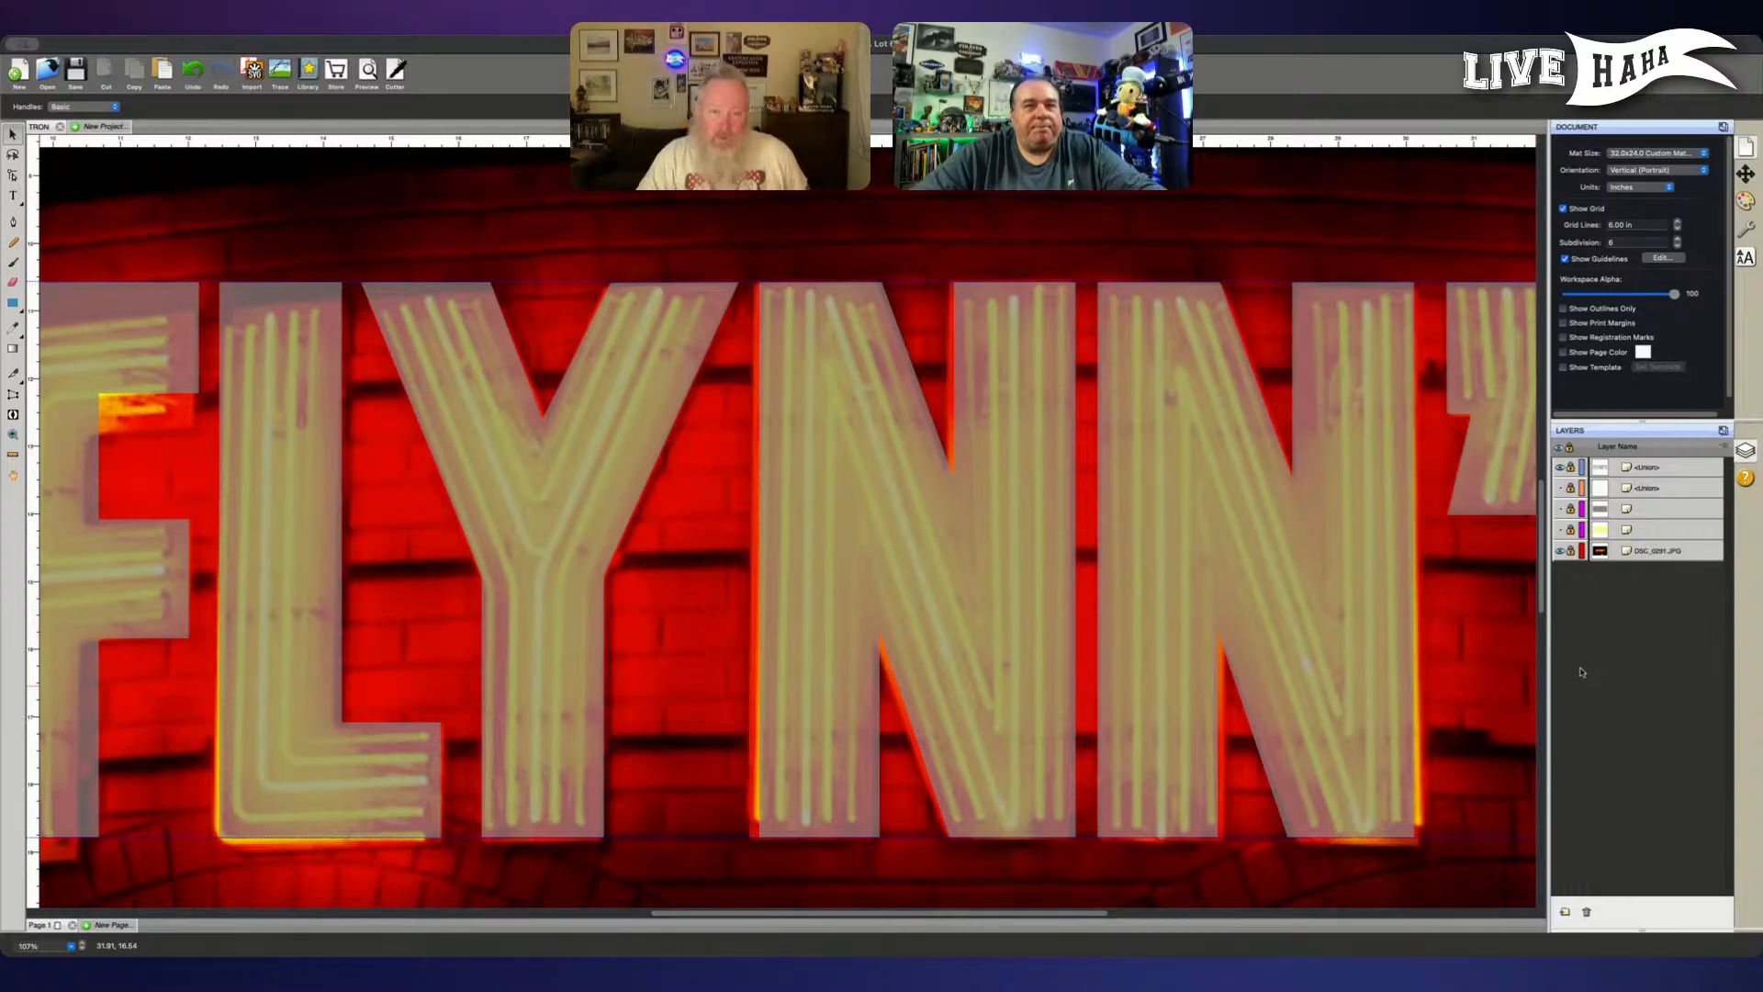
{"action": "scroll", "coordinate": [1451, 671], "scroll_direction": "right", "scroll_amount": 2}
{"action": "scroll", "coordinate": [1451, 671], "scroll_direction": "right", "scroll_amount": 10}
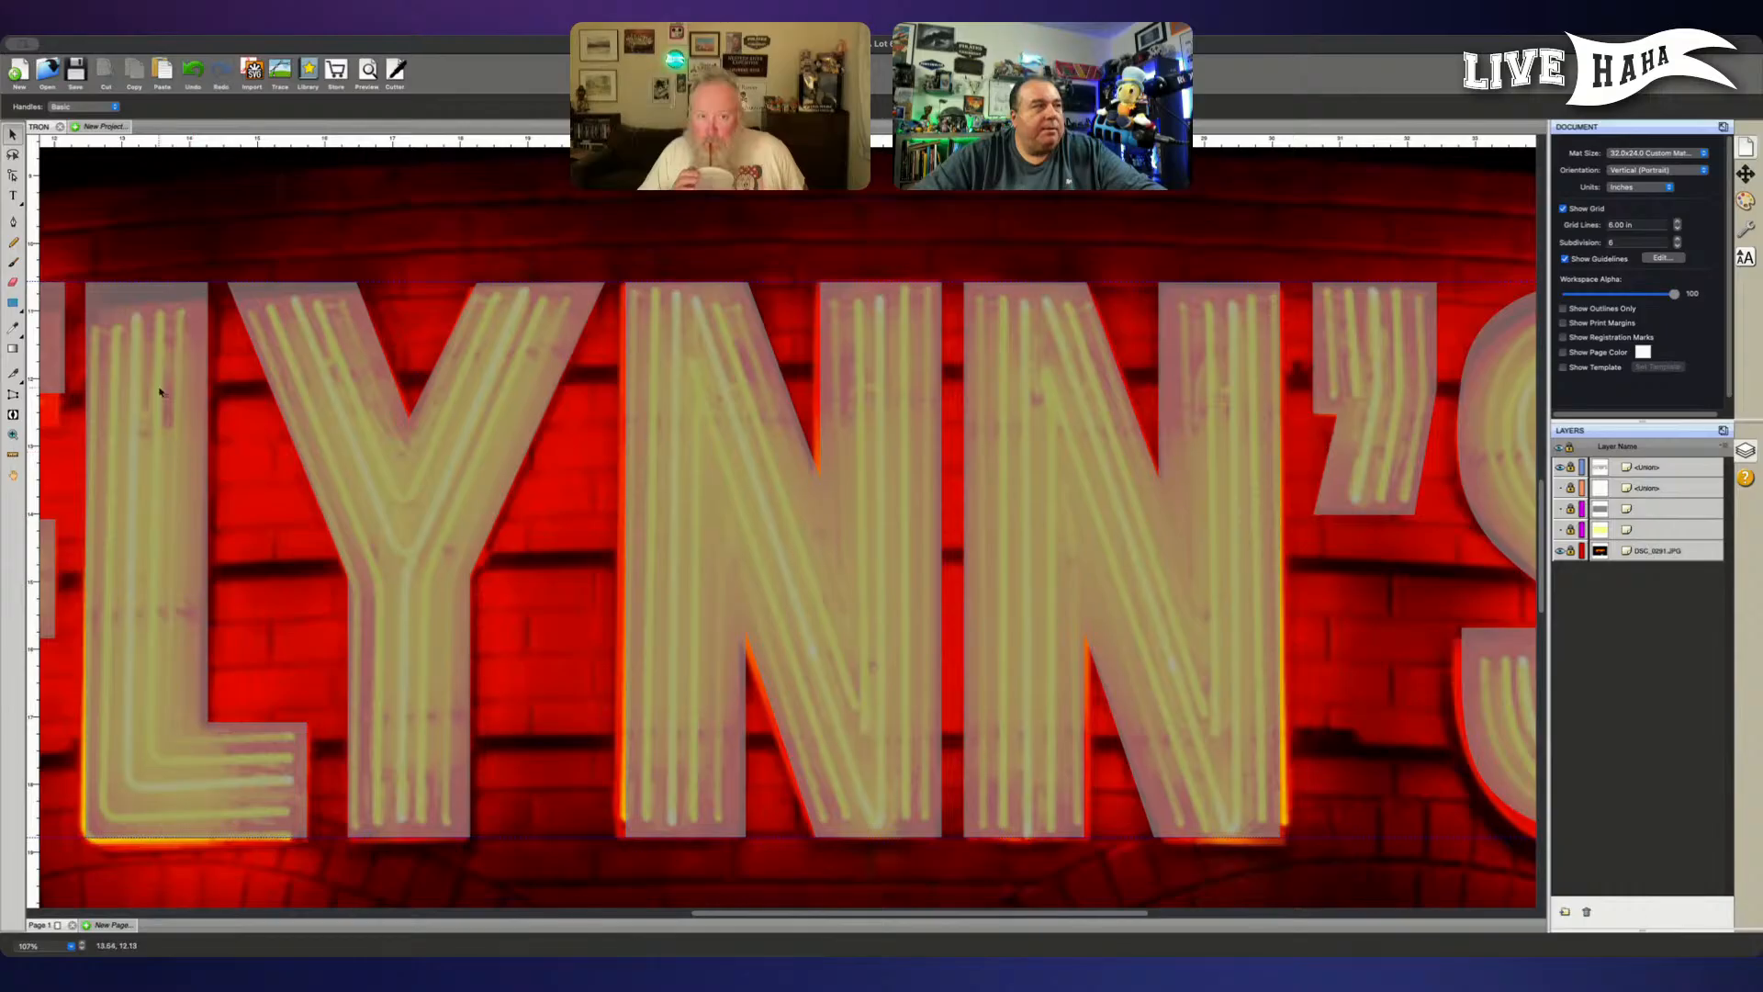
- Show and unlock the brick pattern layer and select its bricks over the lettering
{"action": "left_click", "coordinate": [13, 223]}
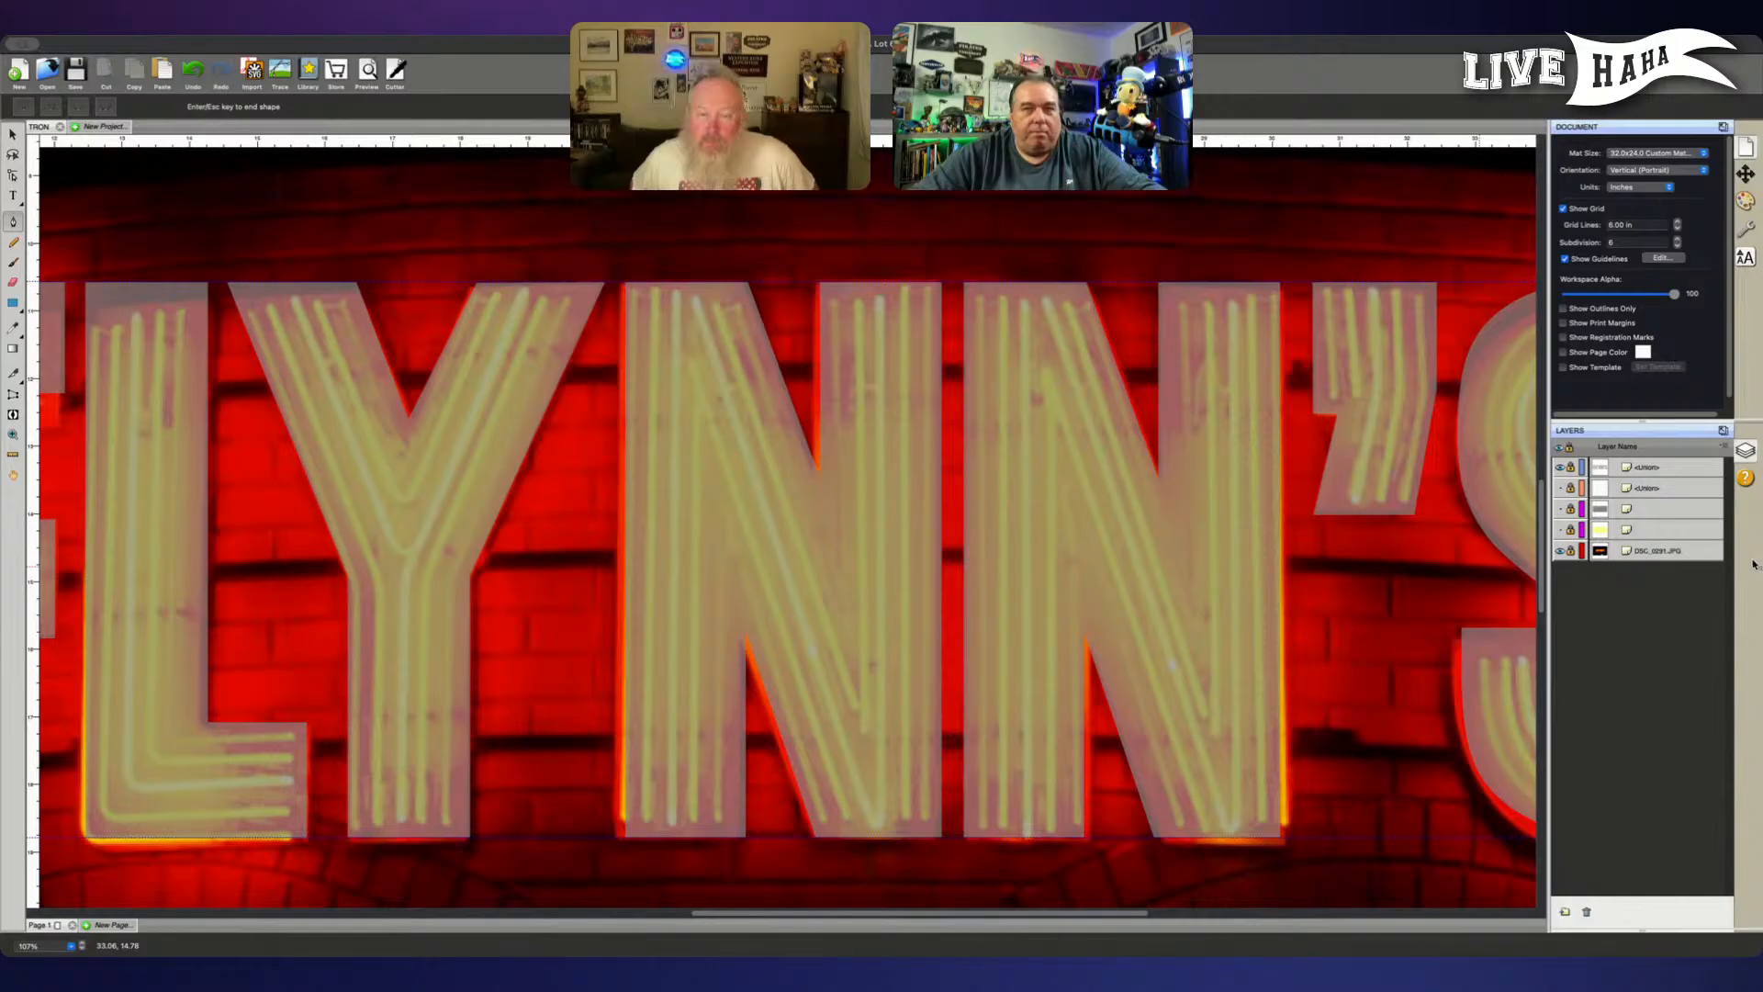
{"action": "key", "text": "Escape"}
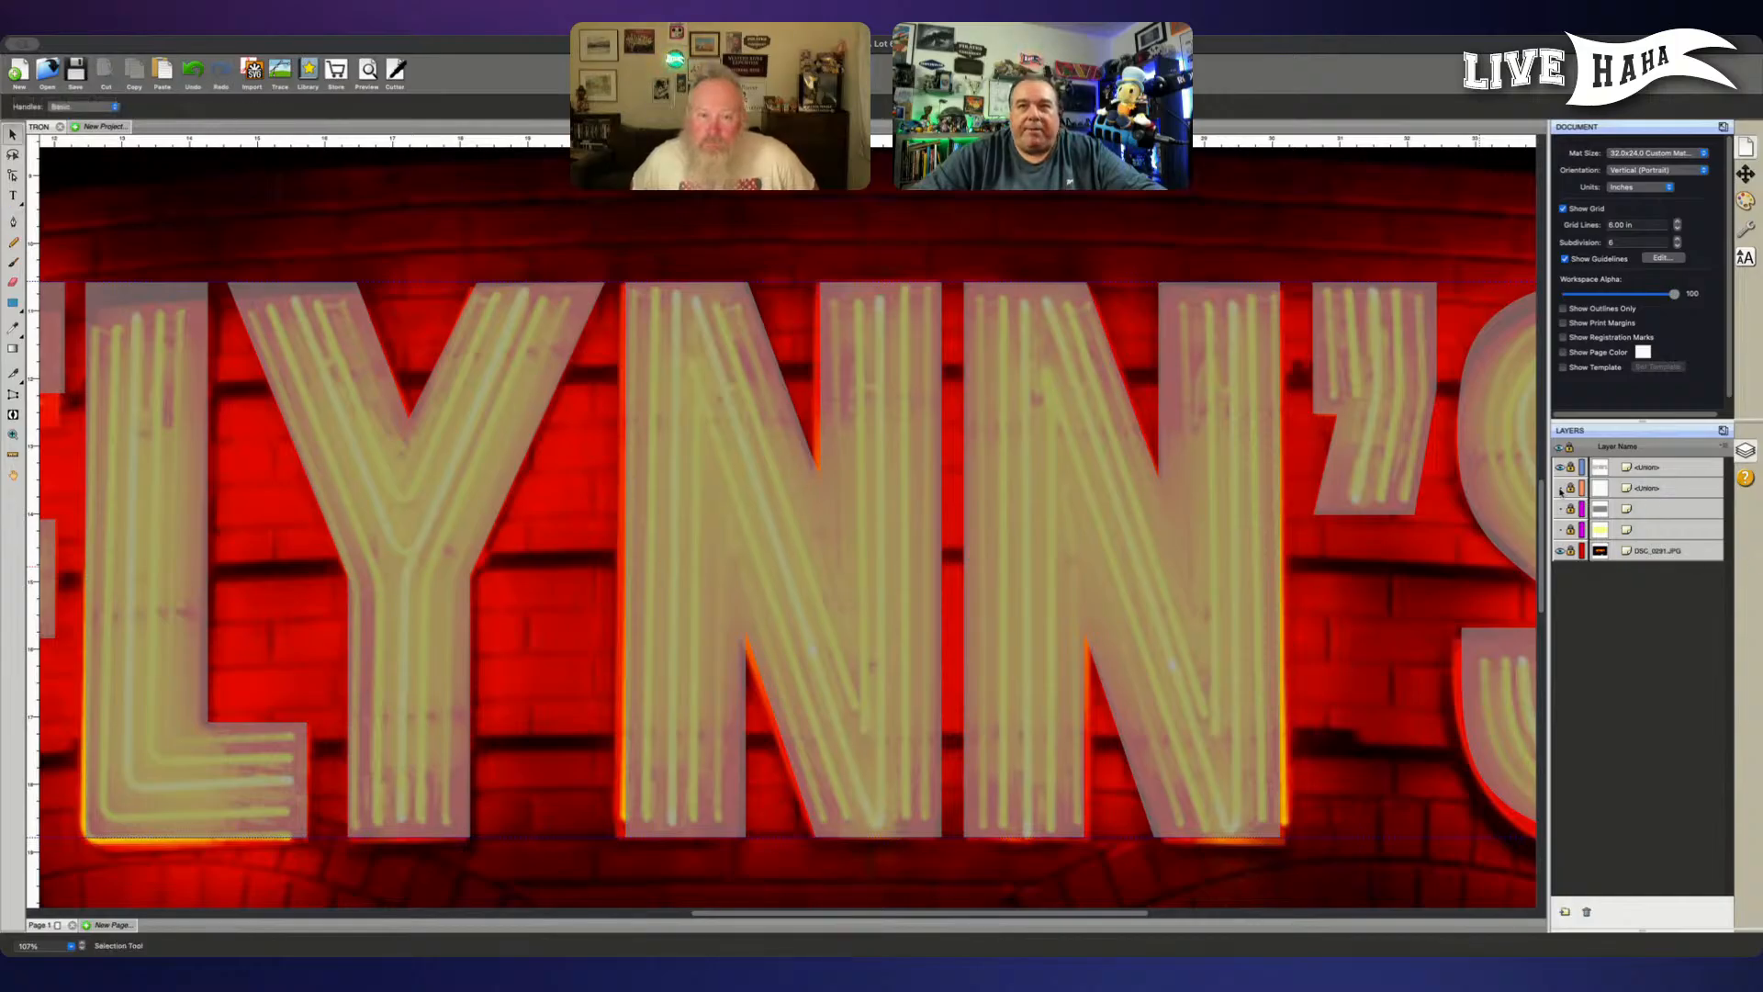
{"action": "scroll", "coordinate": [1446, 526], "scroll_direction": "up", "scroll_amount": 3}
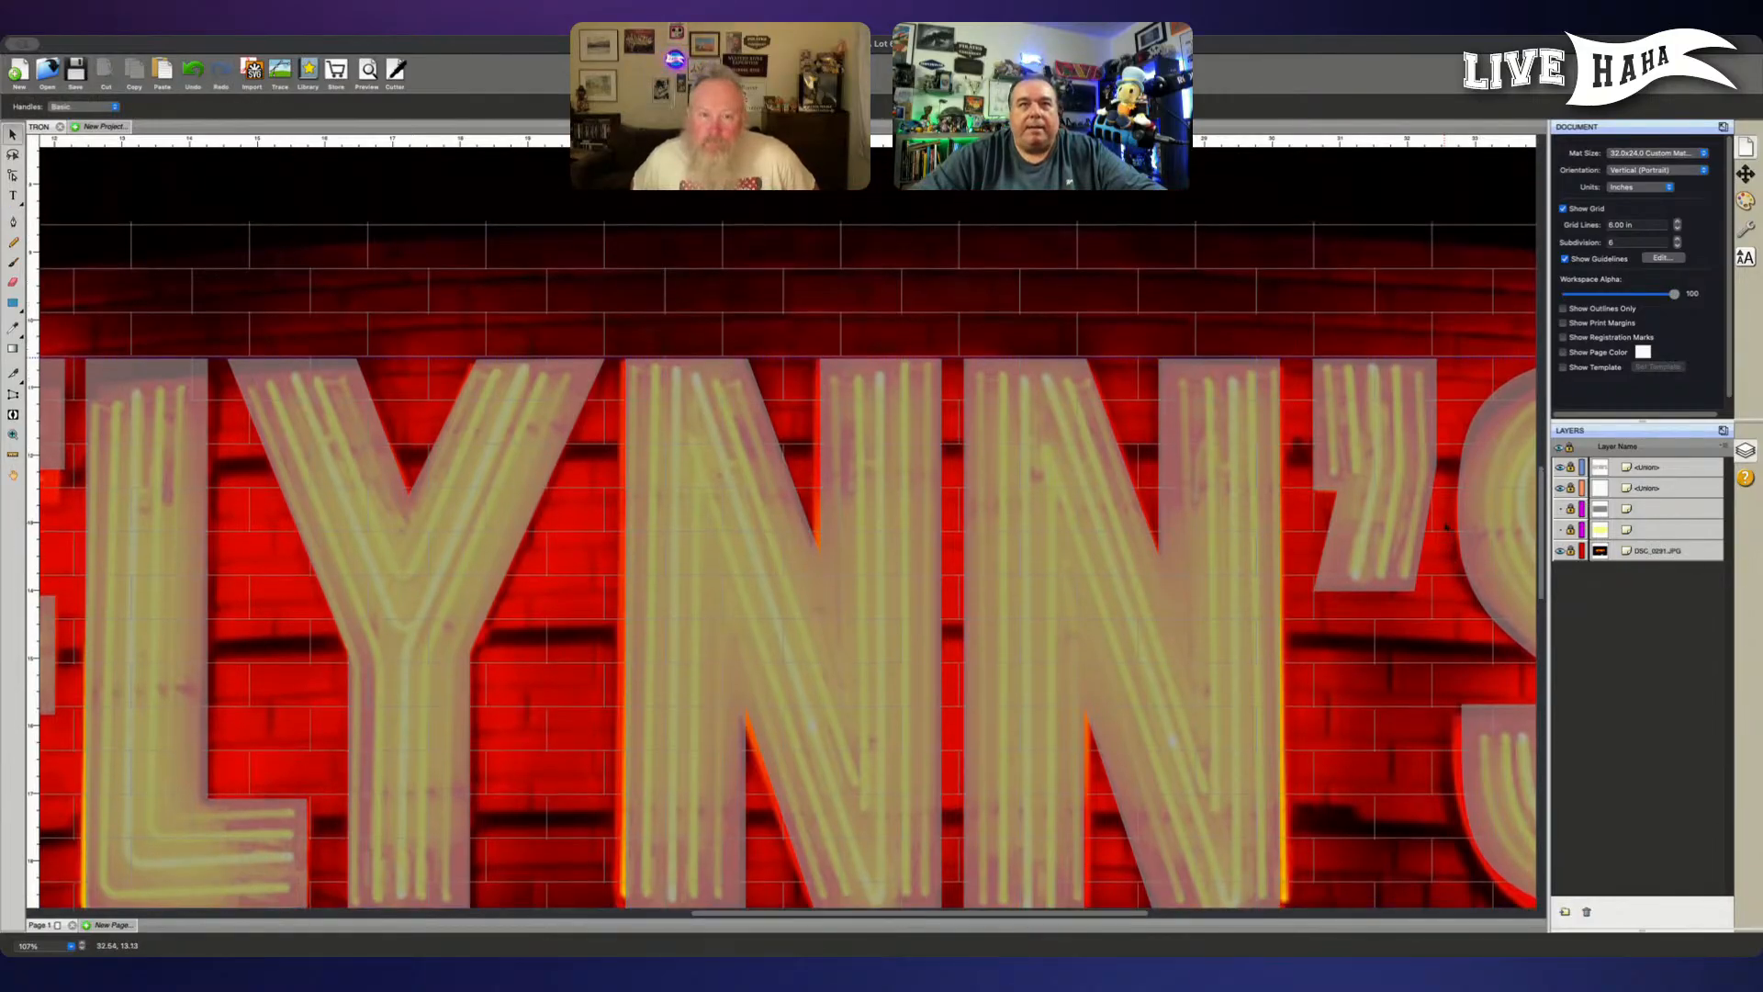
{"action": "scroll", "coordinate": [1446, 526], "scroll_direction": "up", "scroll_amount": 1}
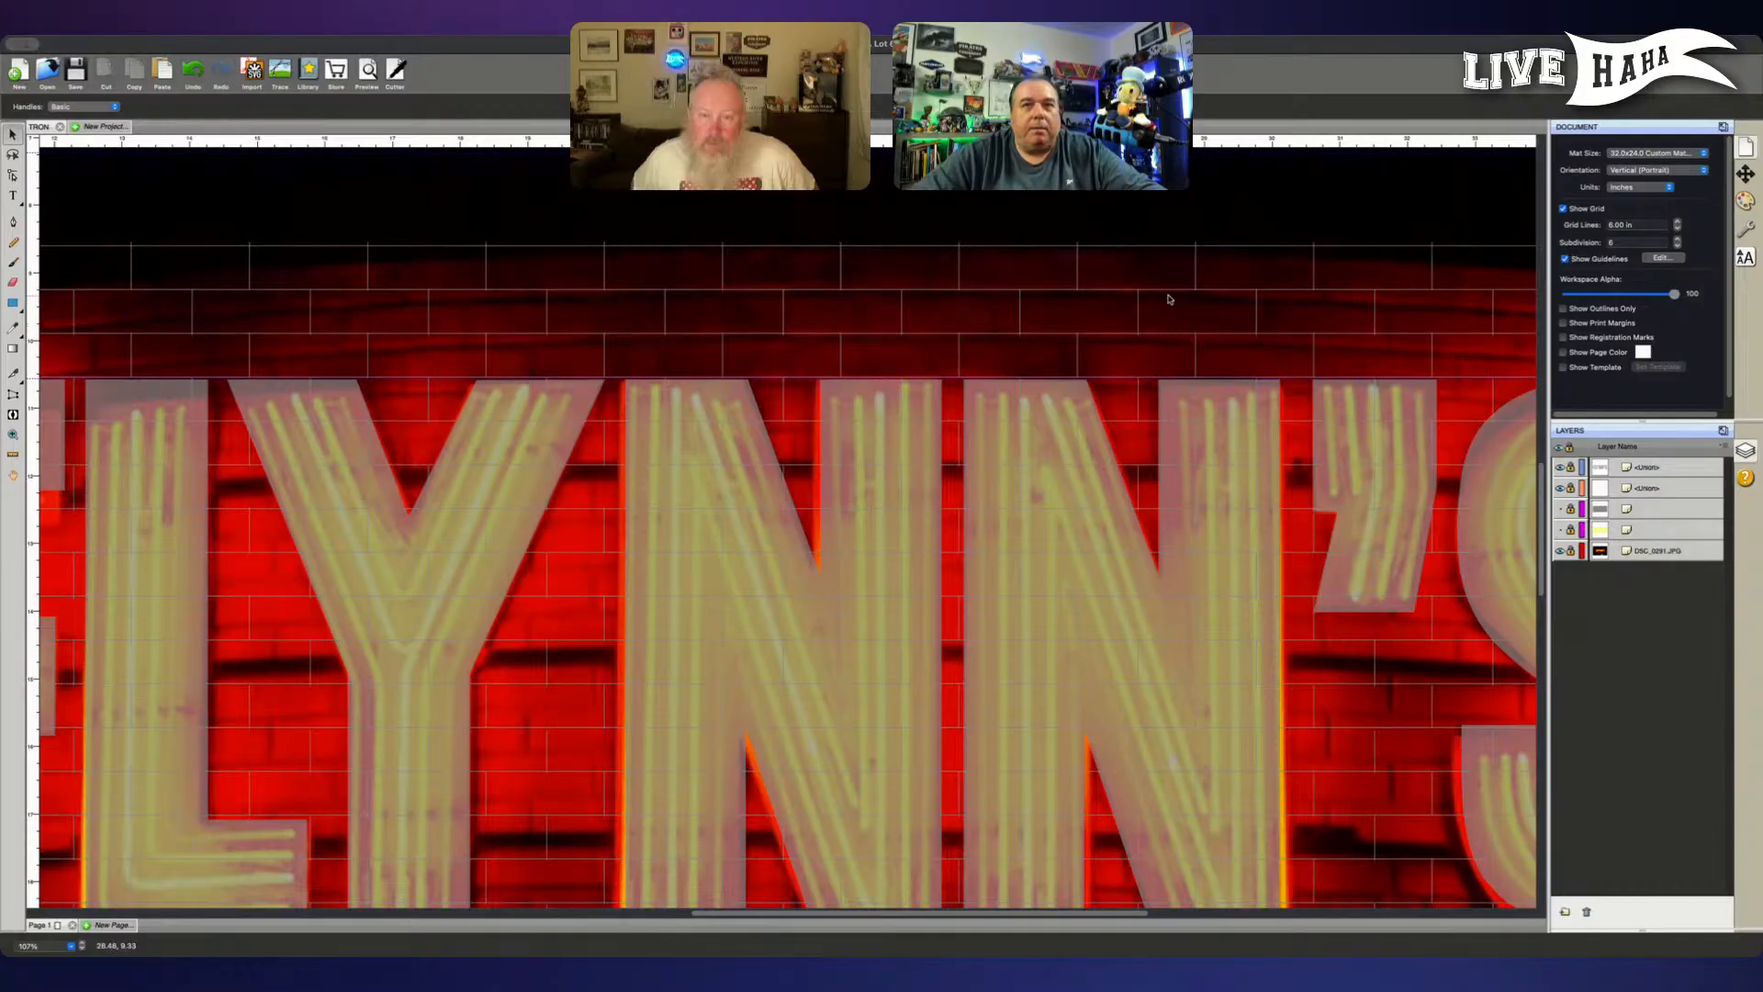
{"action": "left_click", "coordinate": [1666, 492]}
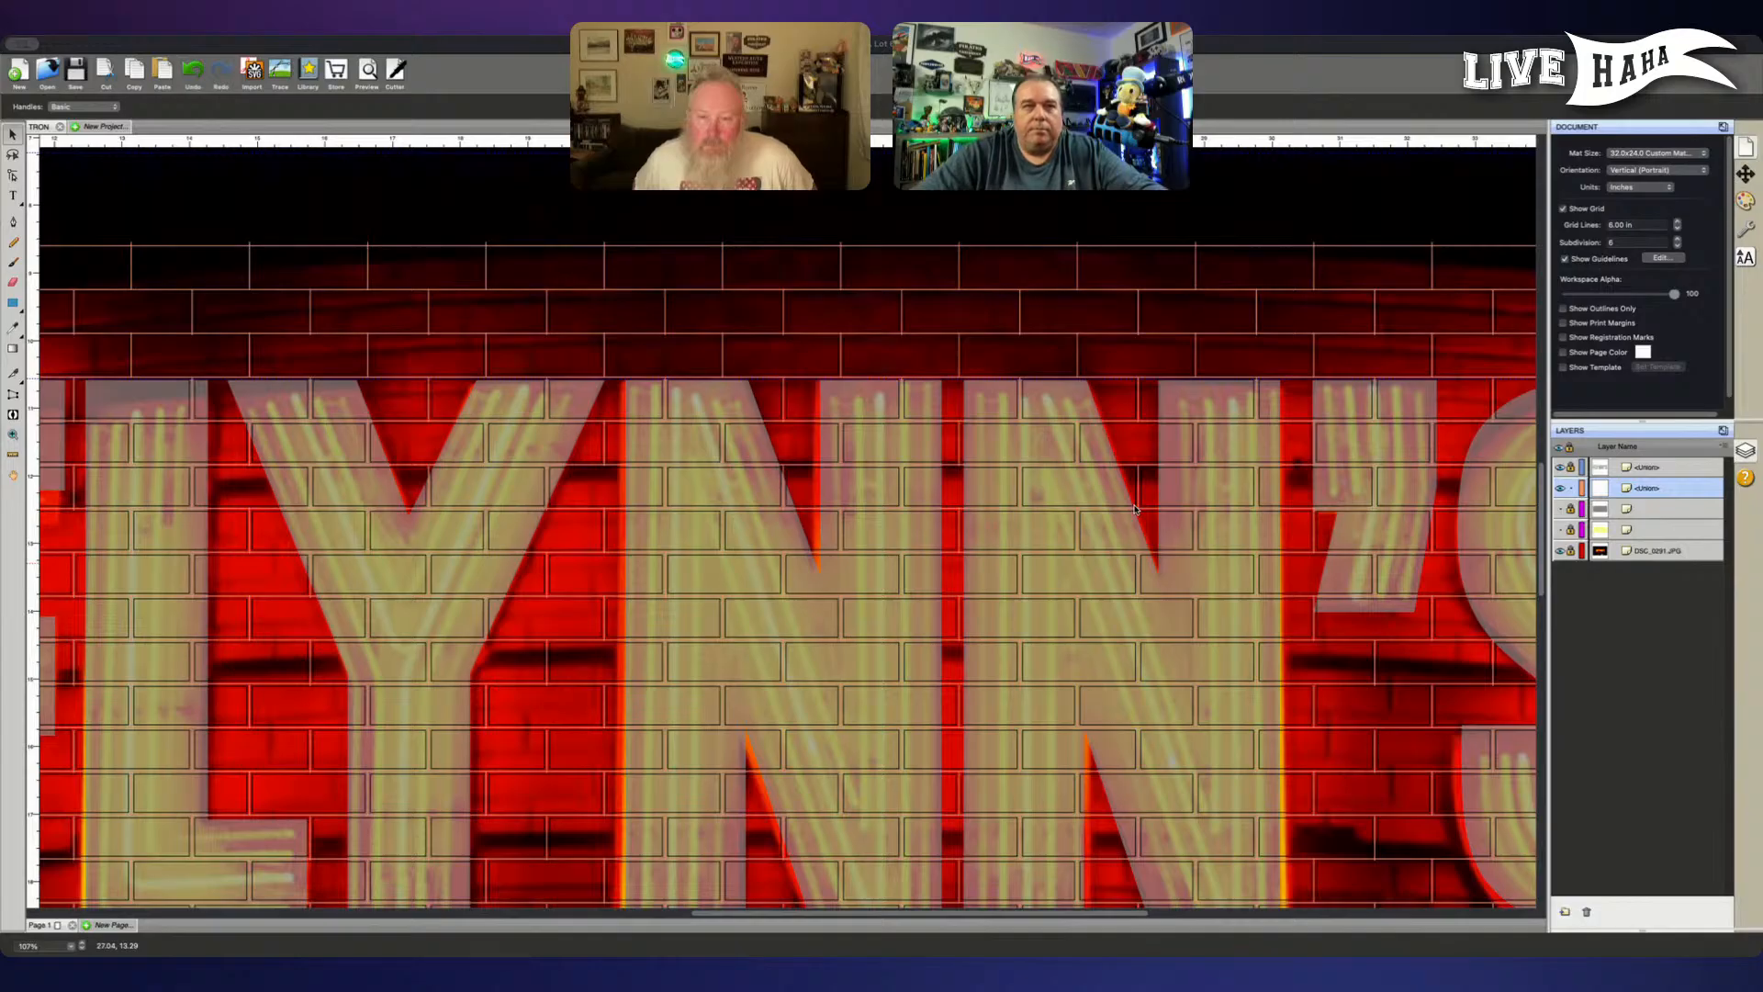
{"action": "left_click", "coordinate": [1184, 477]}
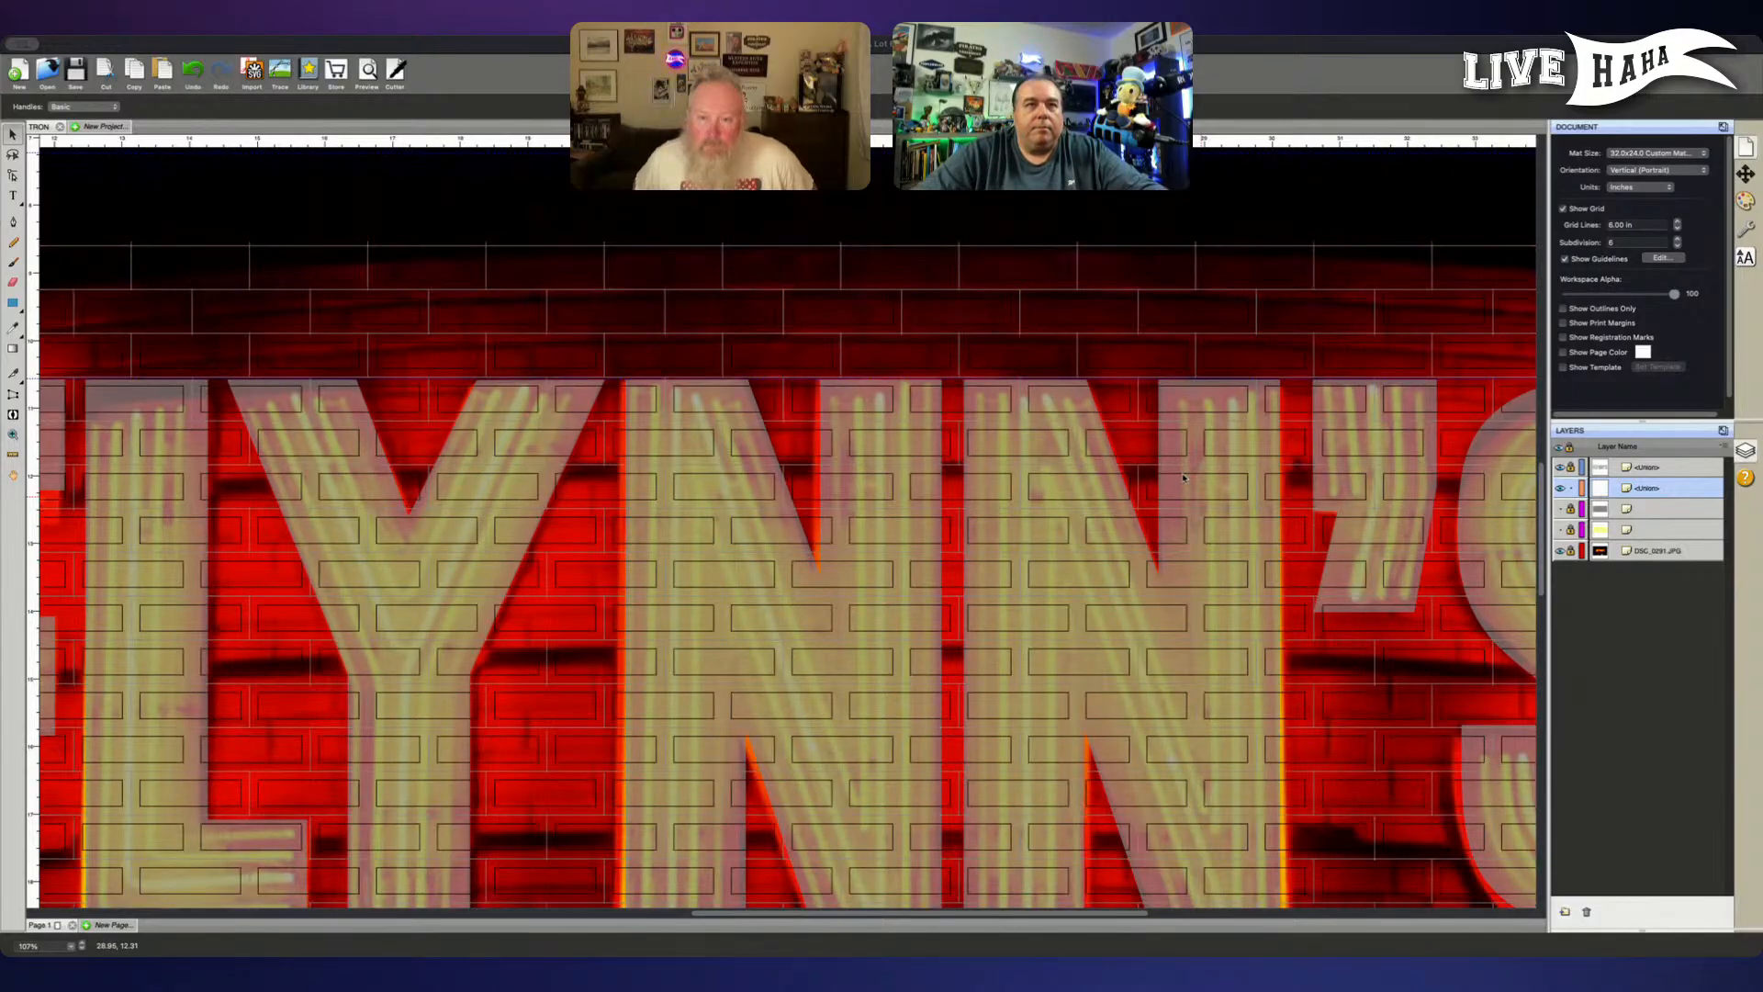
{"action": "left_click", "coordinate": [1184, 478]}
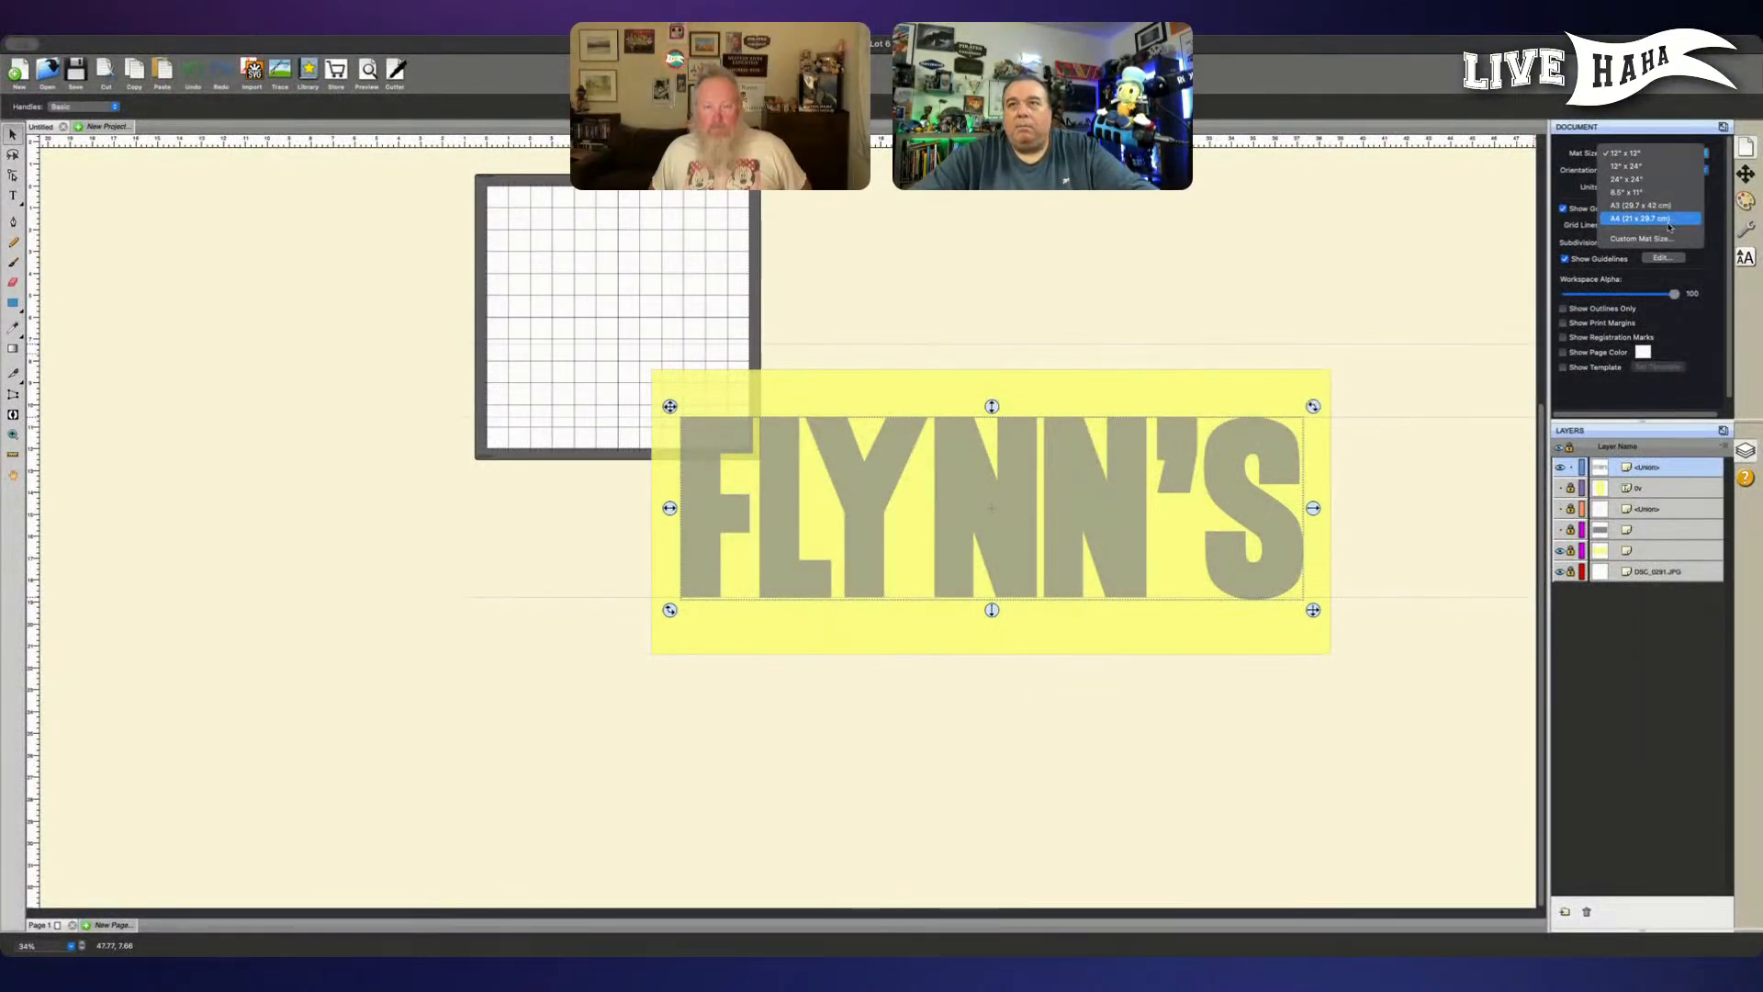
- Set a custom mat size of 31 x 24 inches for the document
{"action": "left_click", "coordinate": [1653, 239]}
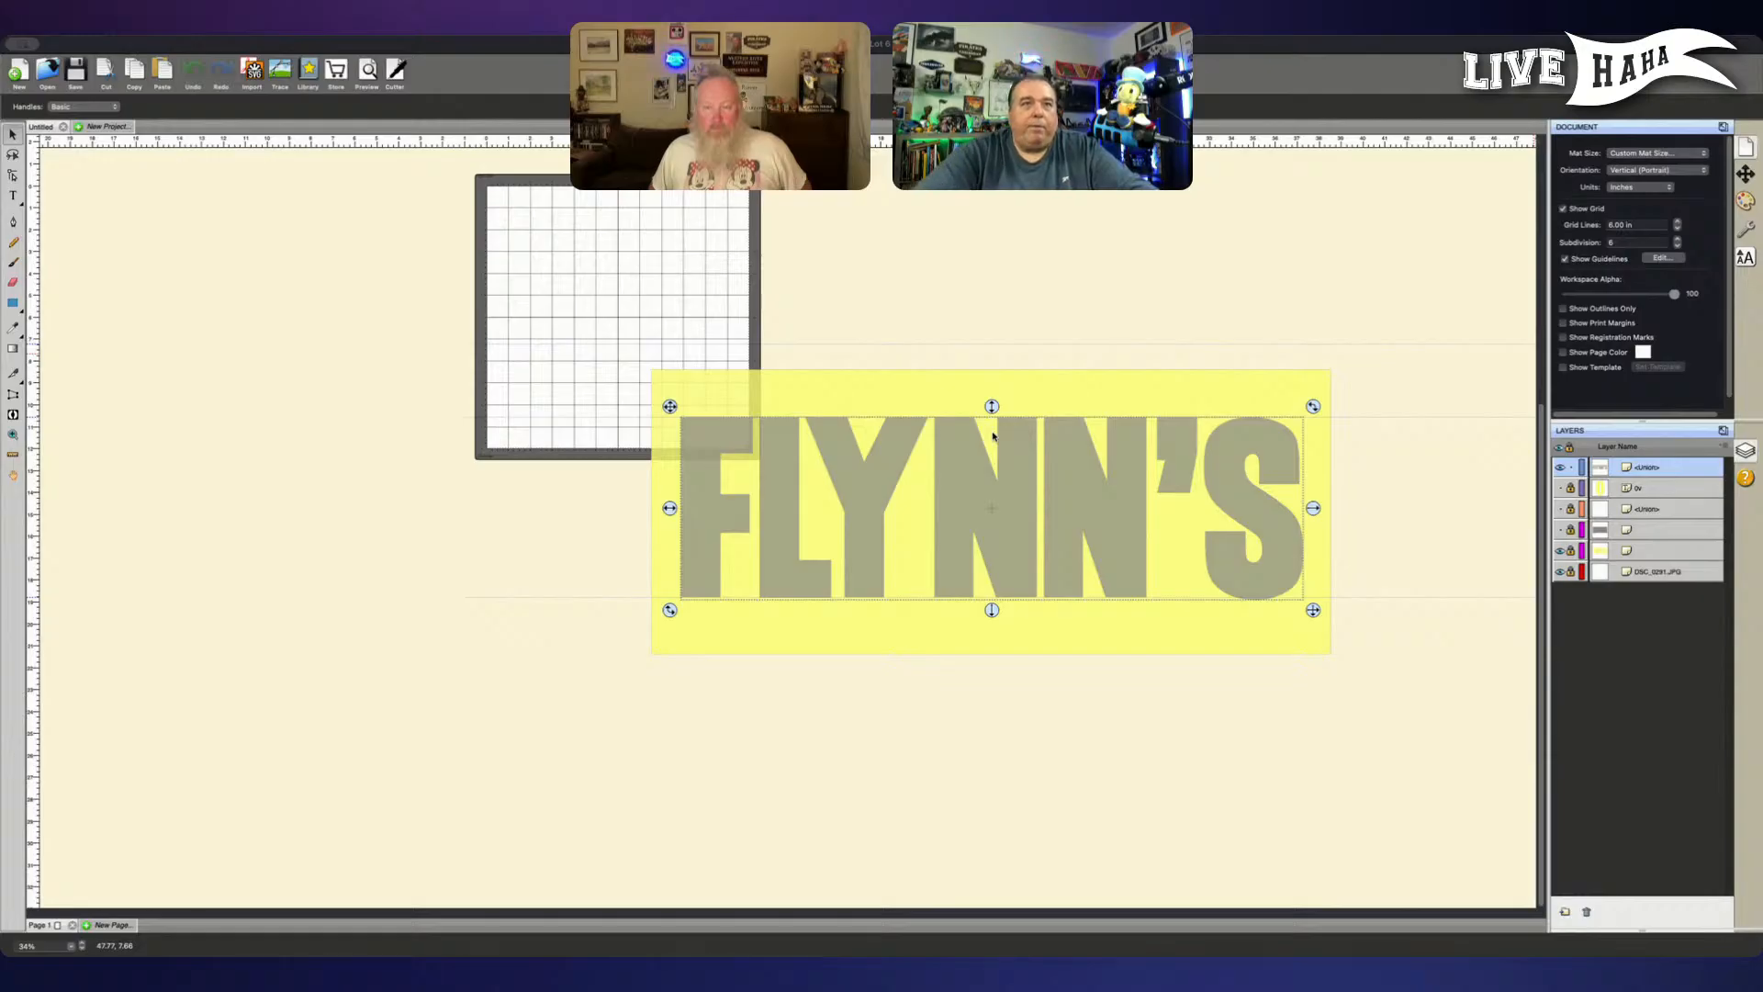
{"action": "left_click", "coordinate": [1114, 573]}
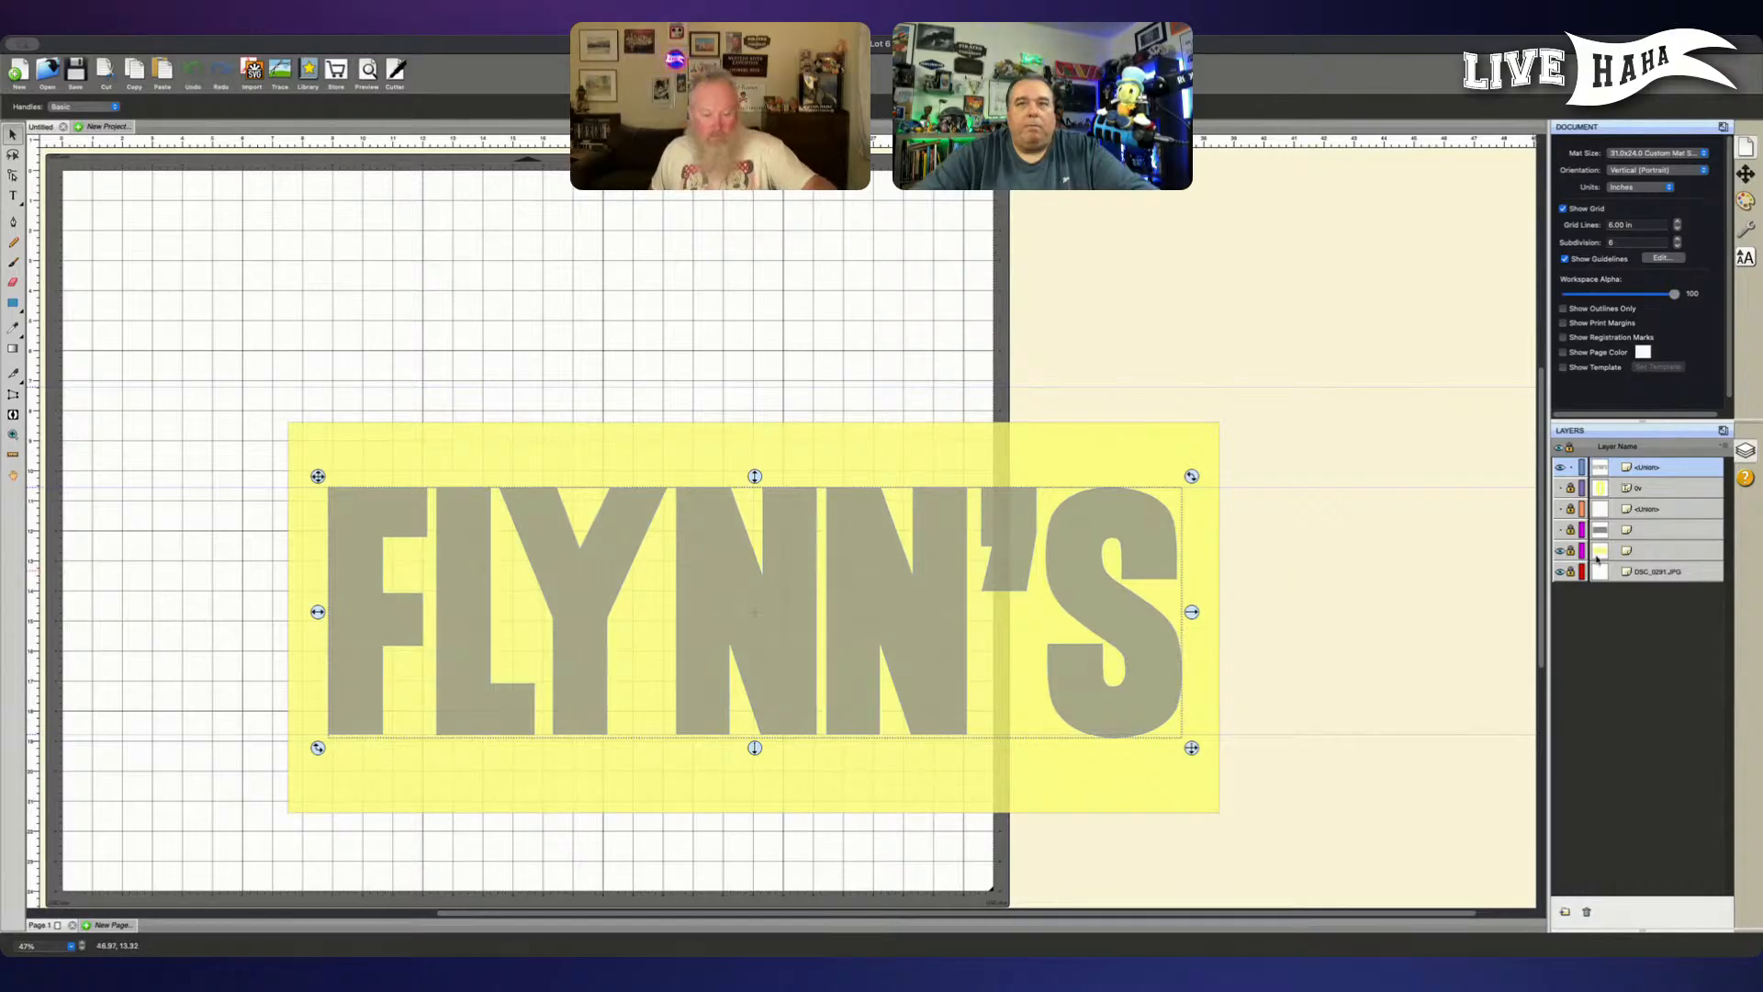
- Unlock all the locked layers and show the hidden grey rectangle, old S and brick pattern layers
{"action": "left_click", "coordinate": [1569, 508]}
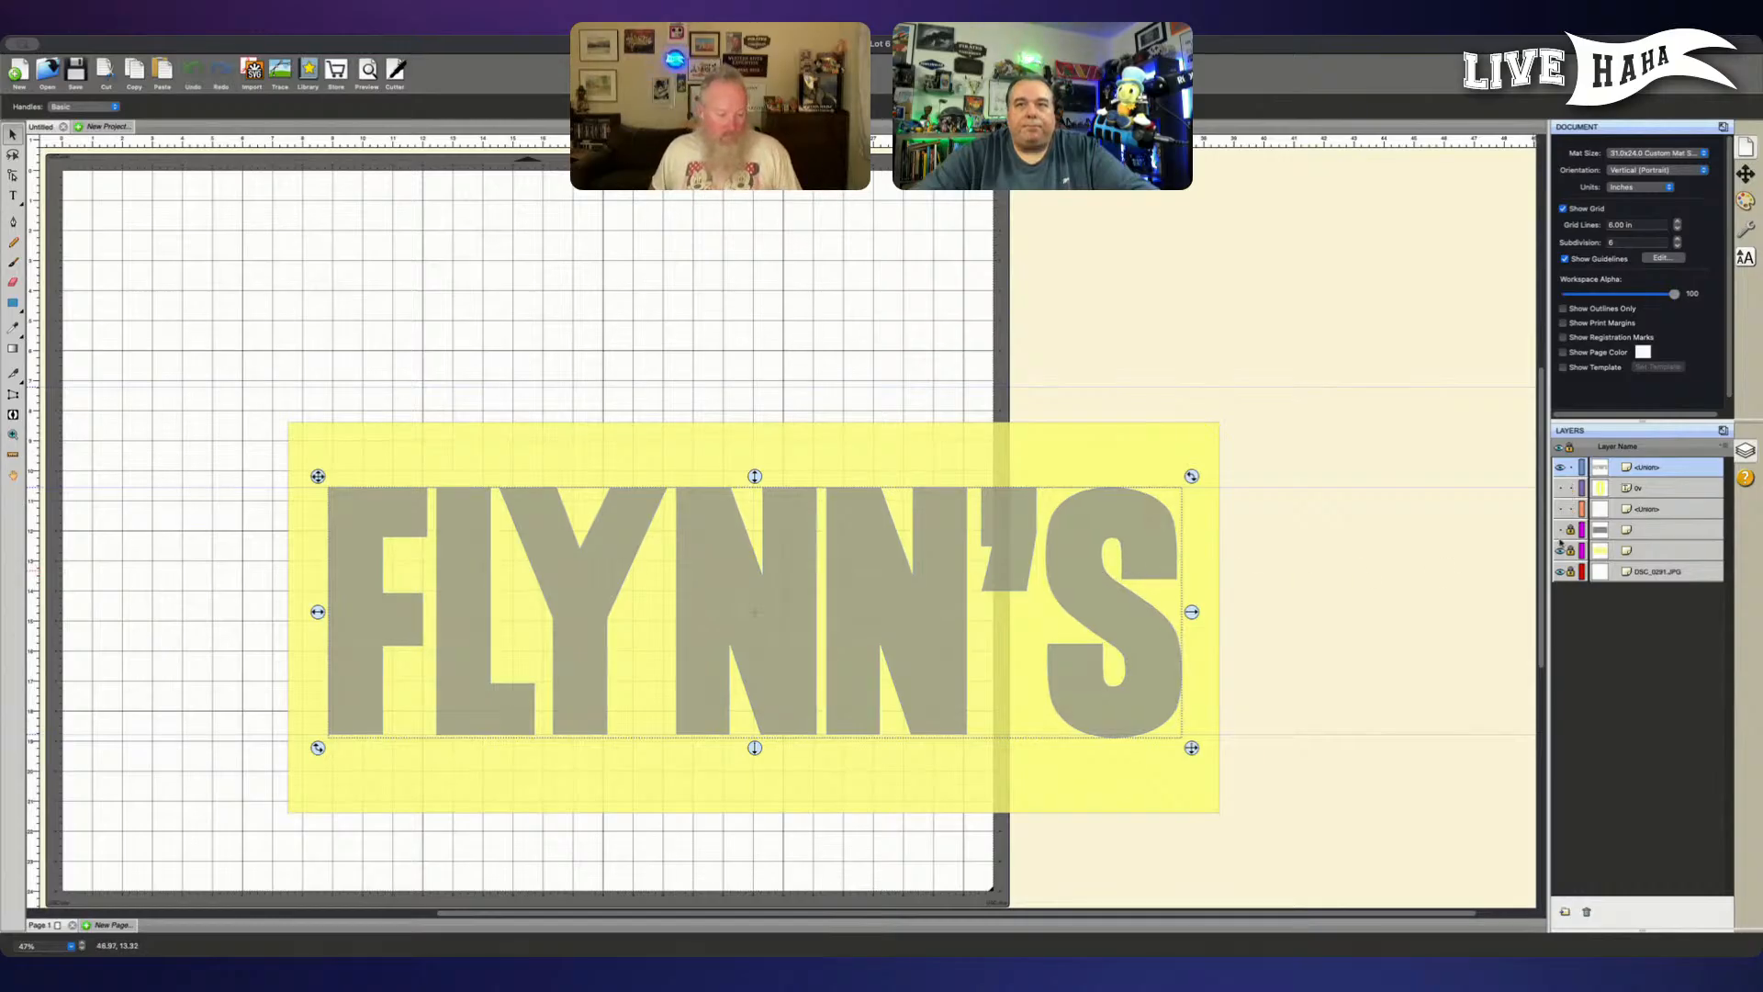
{"action": "left_click", "coordinate": [1570, 530]}
{"action": "left_click", "coordinate": [1570, 551]}
{"action": "left_click", "coordinate": [1570, 572]}
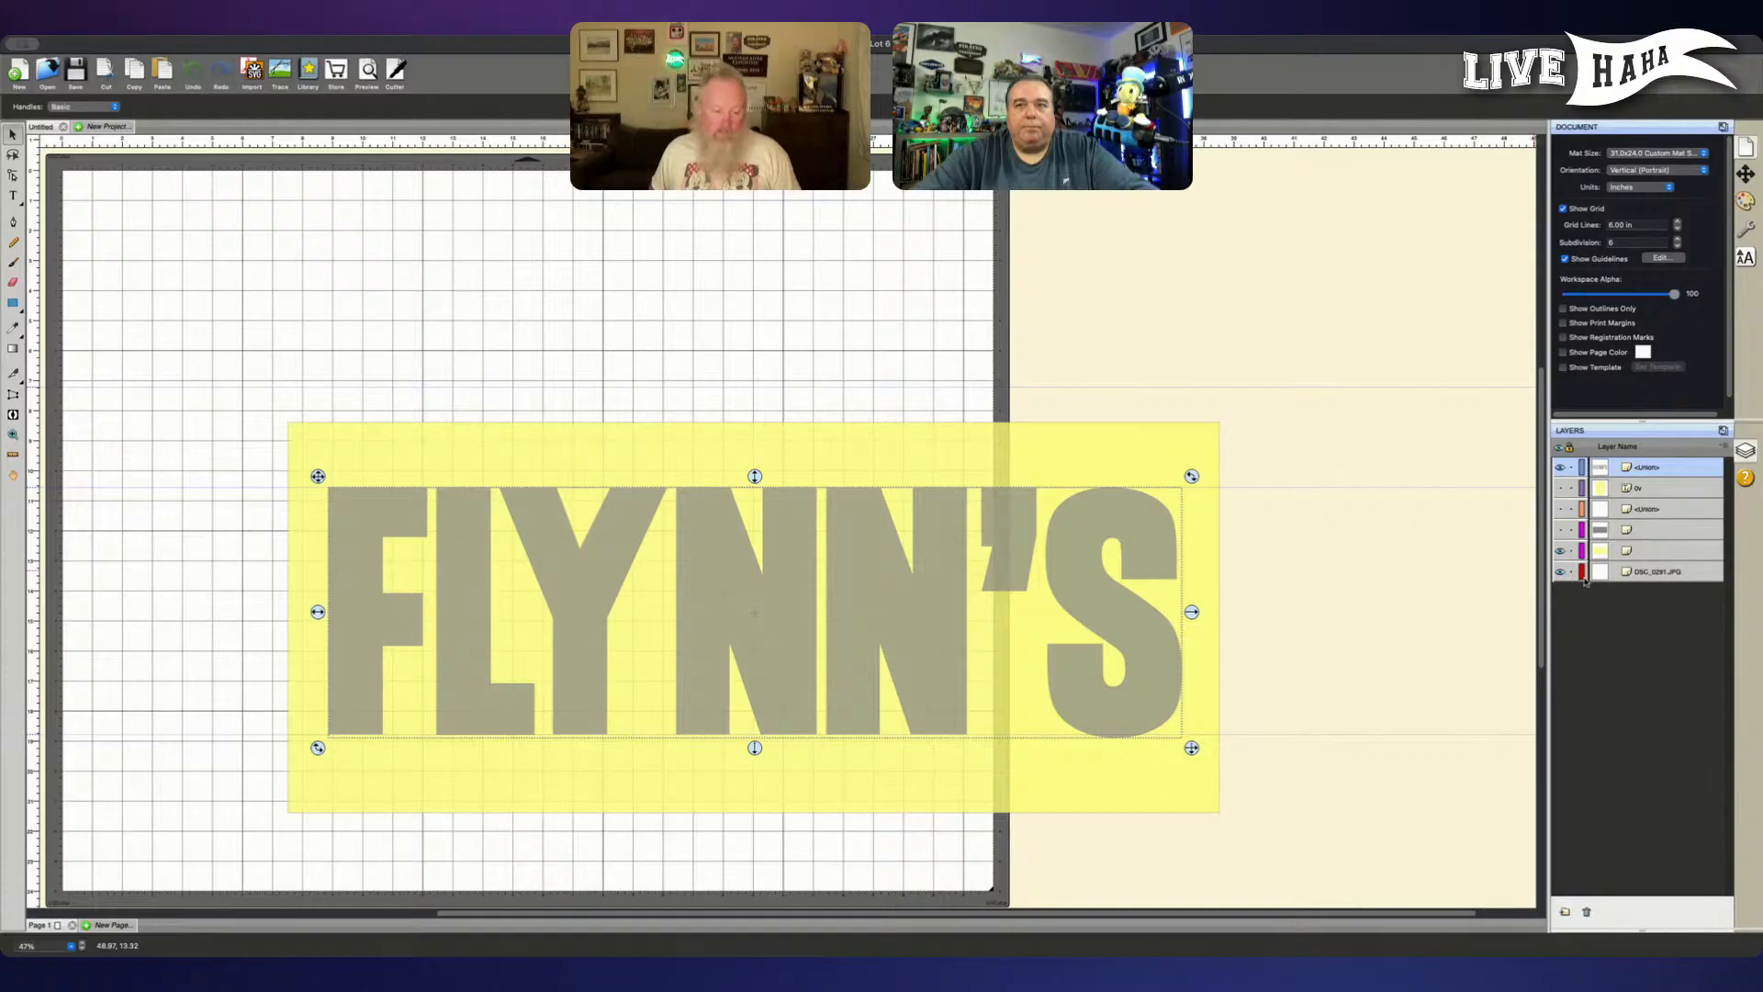
{"action": "left_click", "coordinate": [1561, 530]}
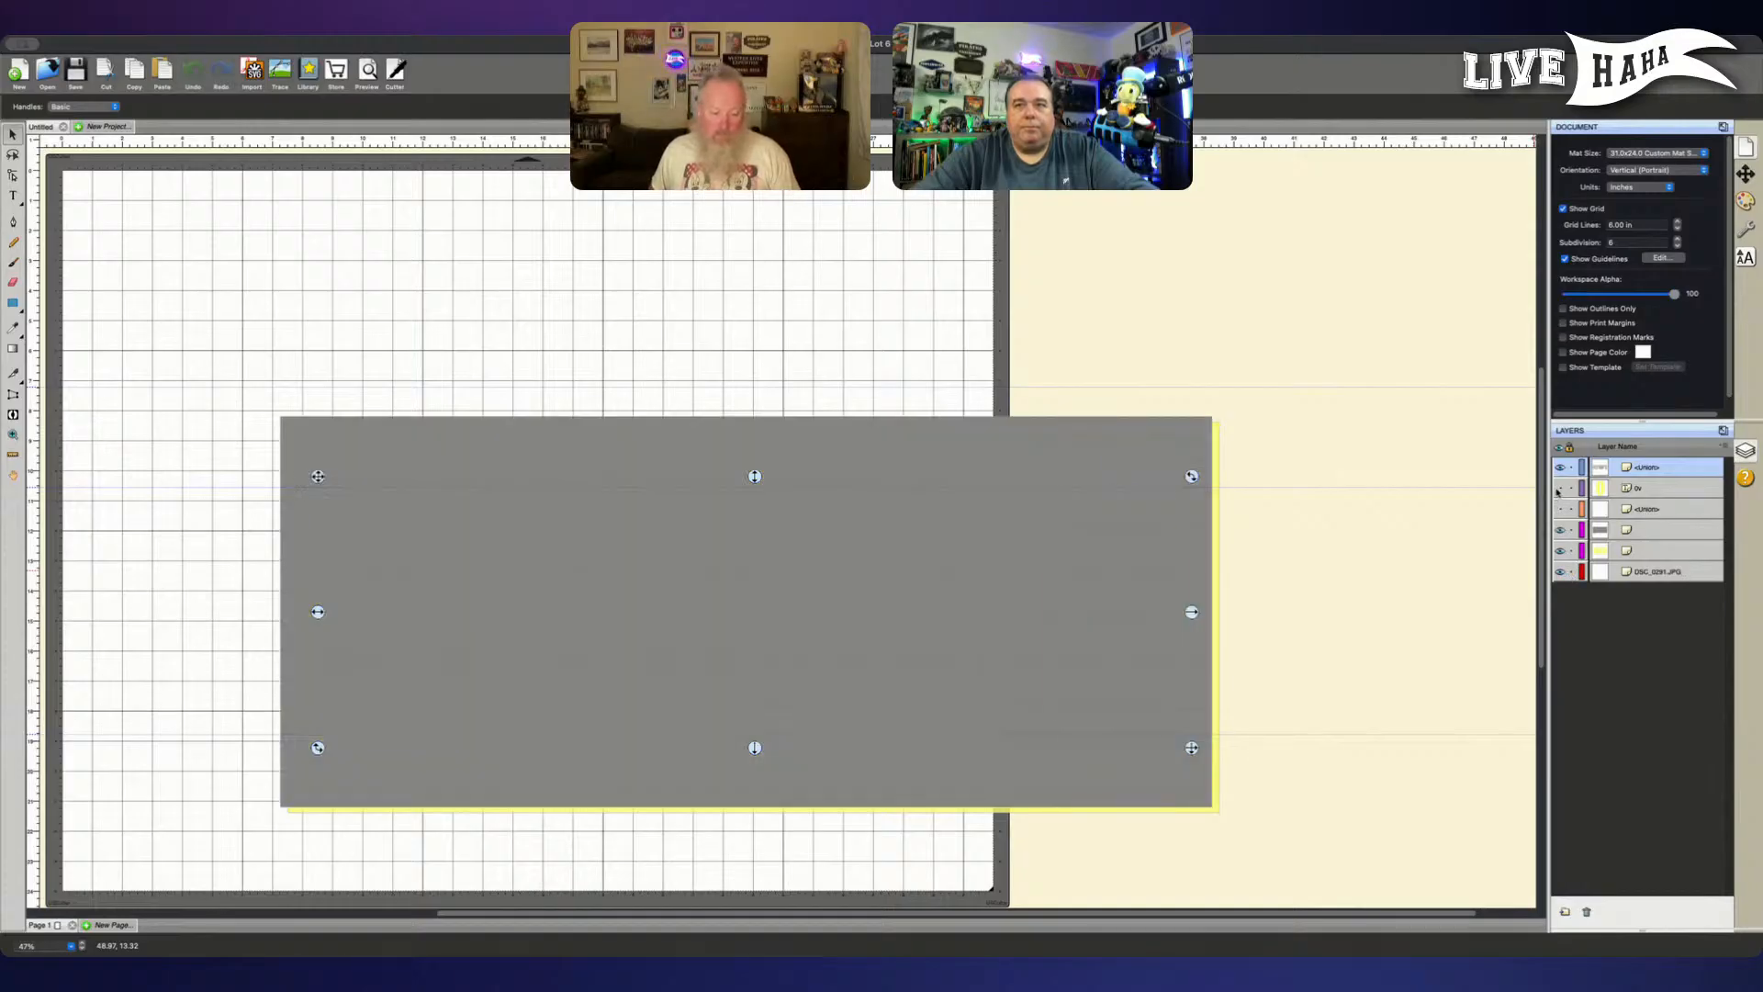
{"action": "left_click", "coordinate": [1559, 488]}
{"action": "left_click", "coordinate": [1559, 509]}
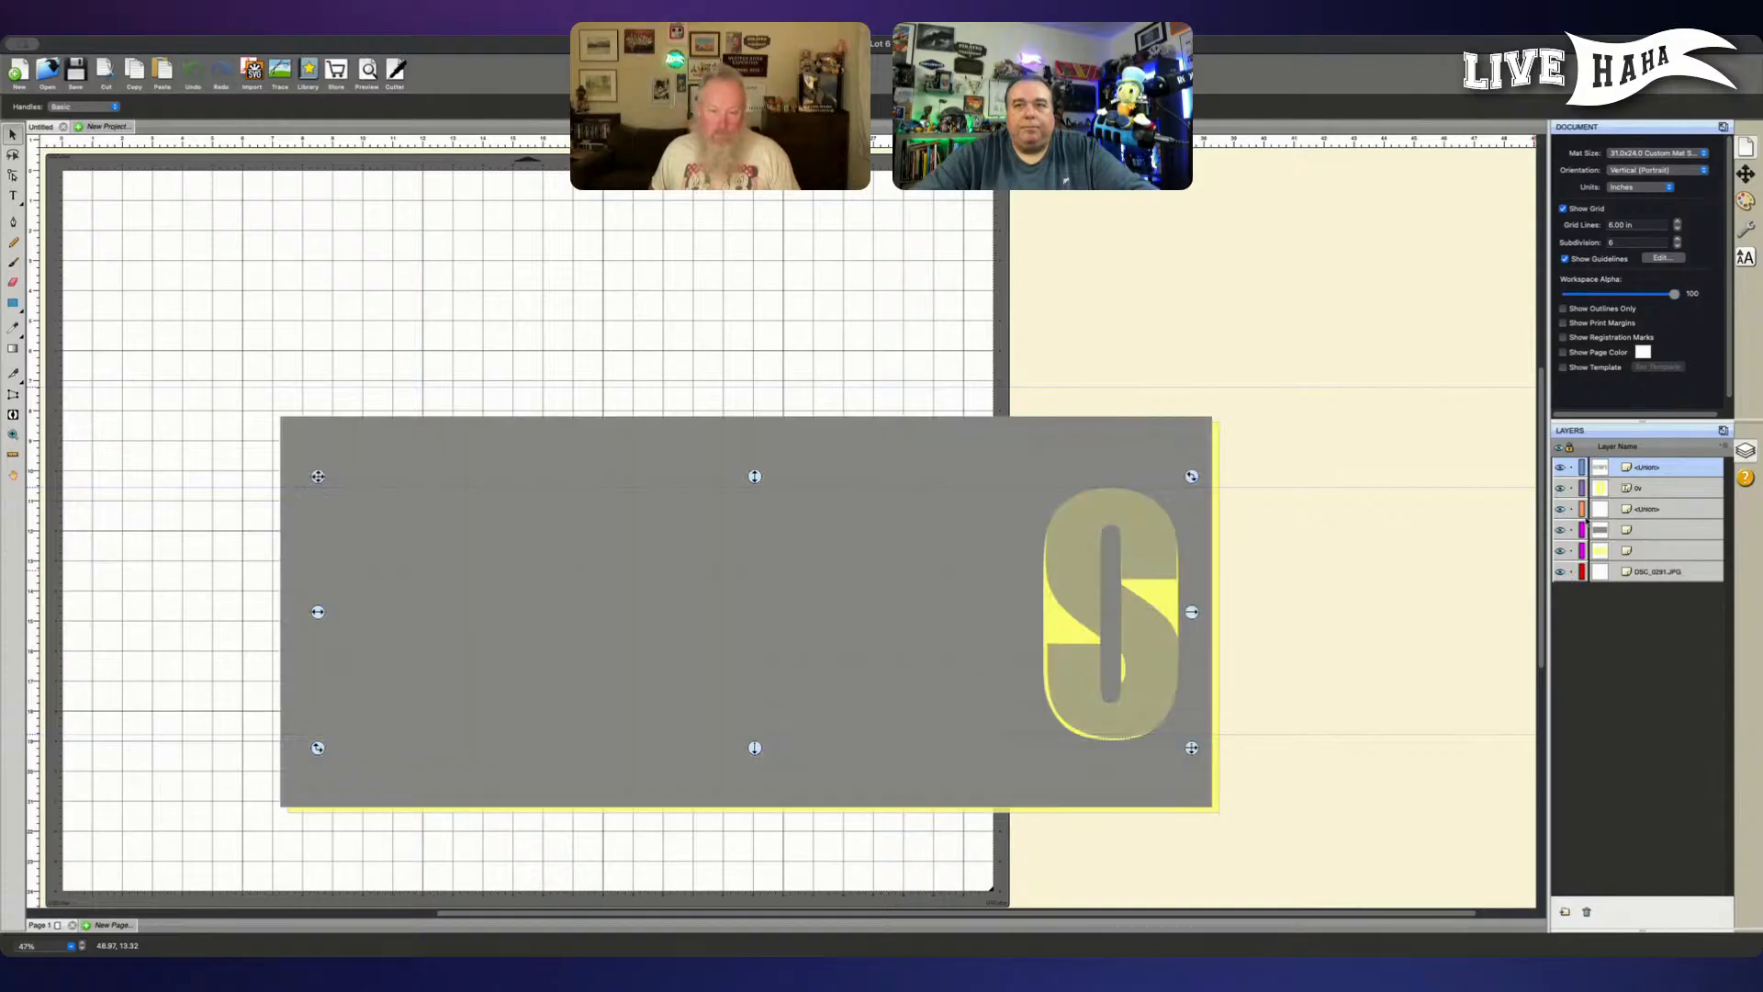
- Delete the old yellow S layer from the layer list
{"action": "left_click", "coordinate": [1663, 489]}
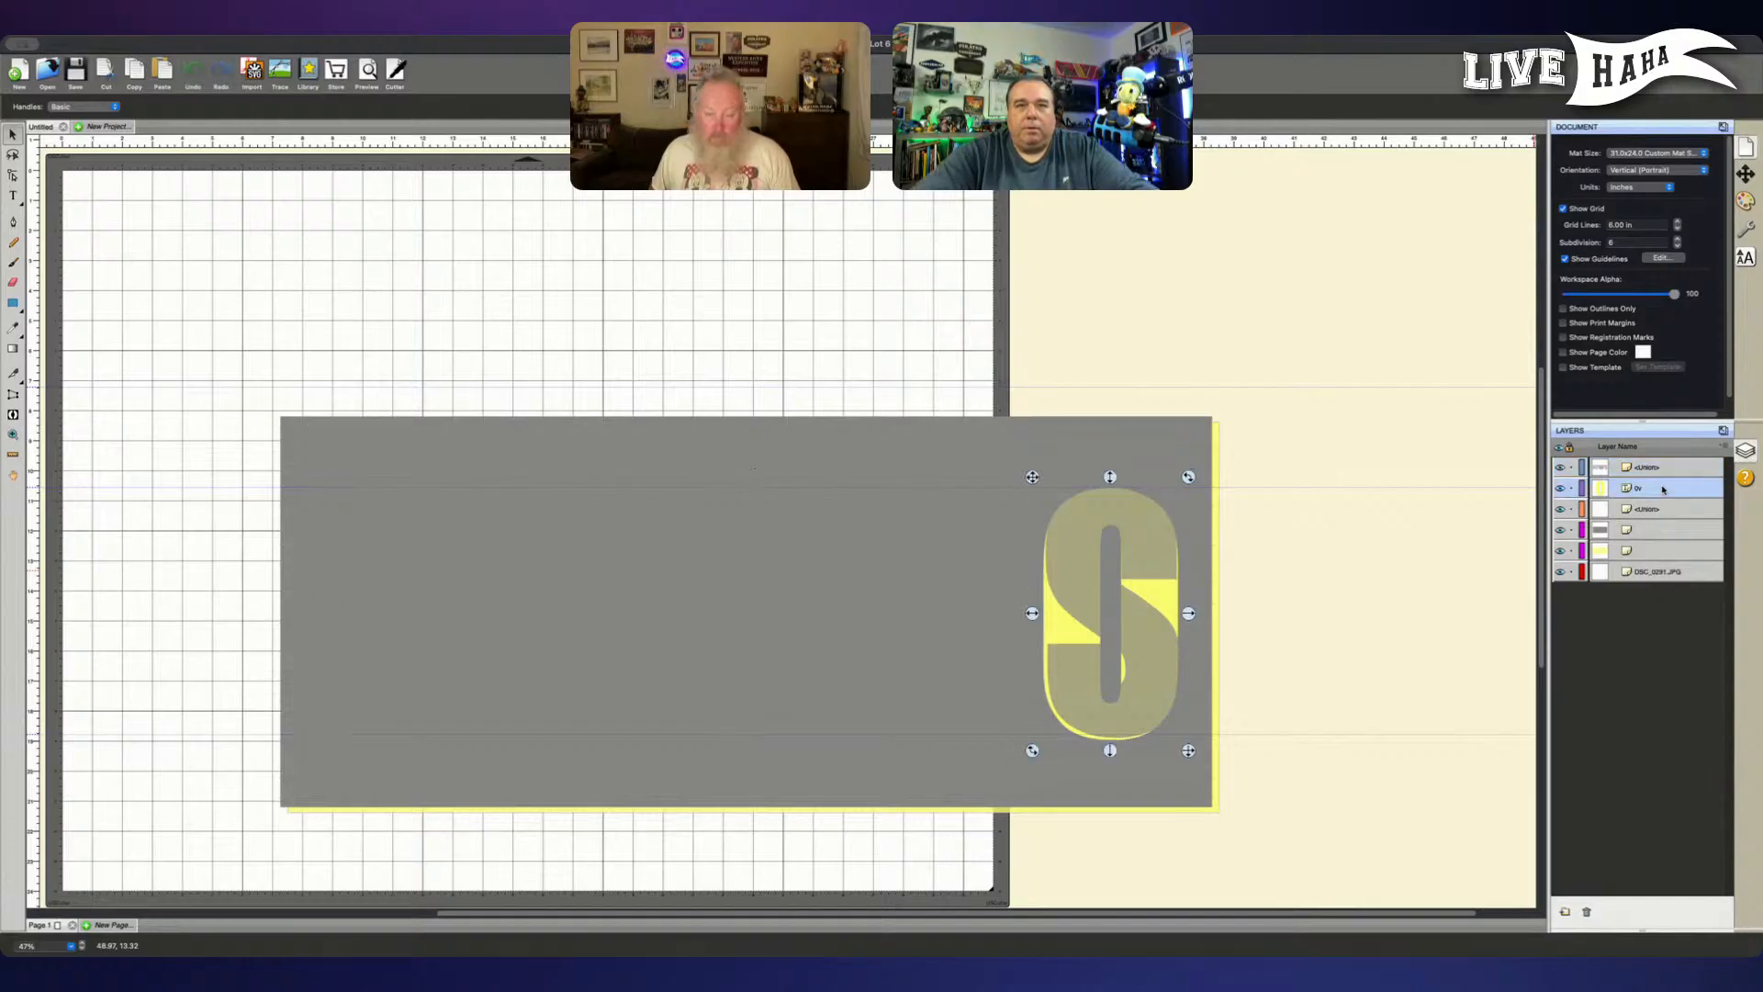
{"action": "key", "text": "Delete"}
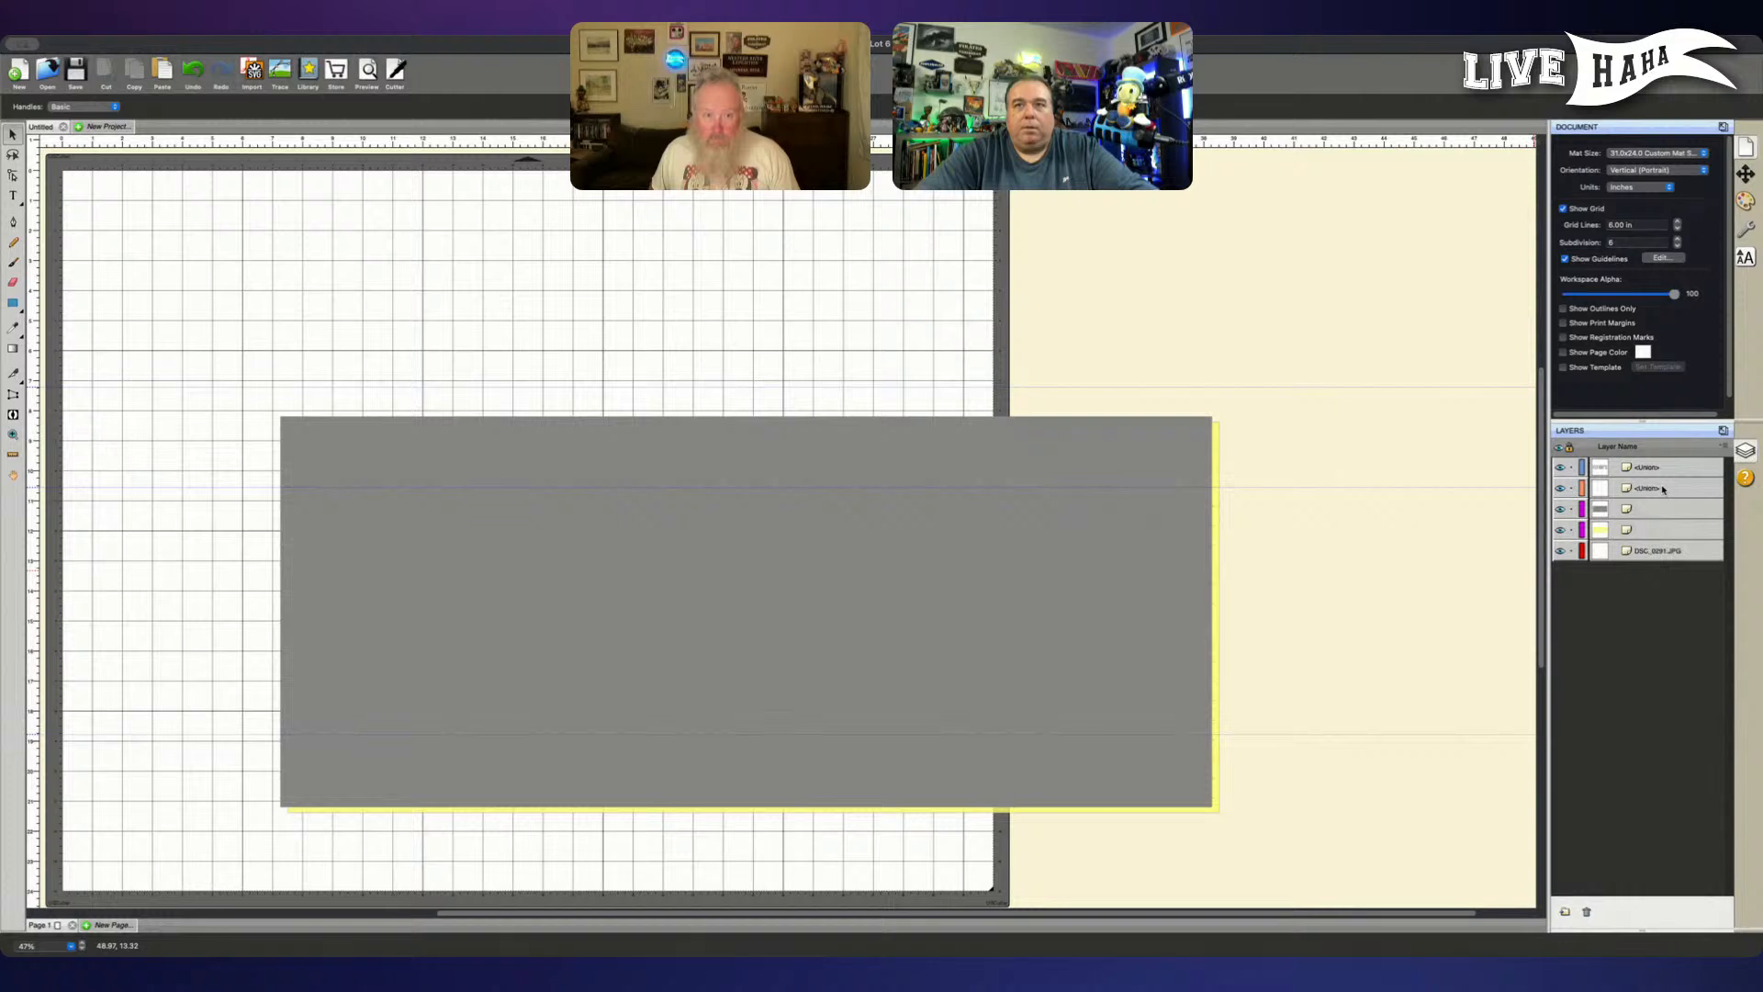
{"action": "key", "text": "ctrl+z"}
{"action": "key", "text": "Delete"}
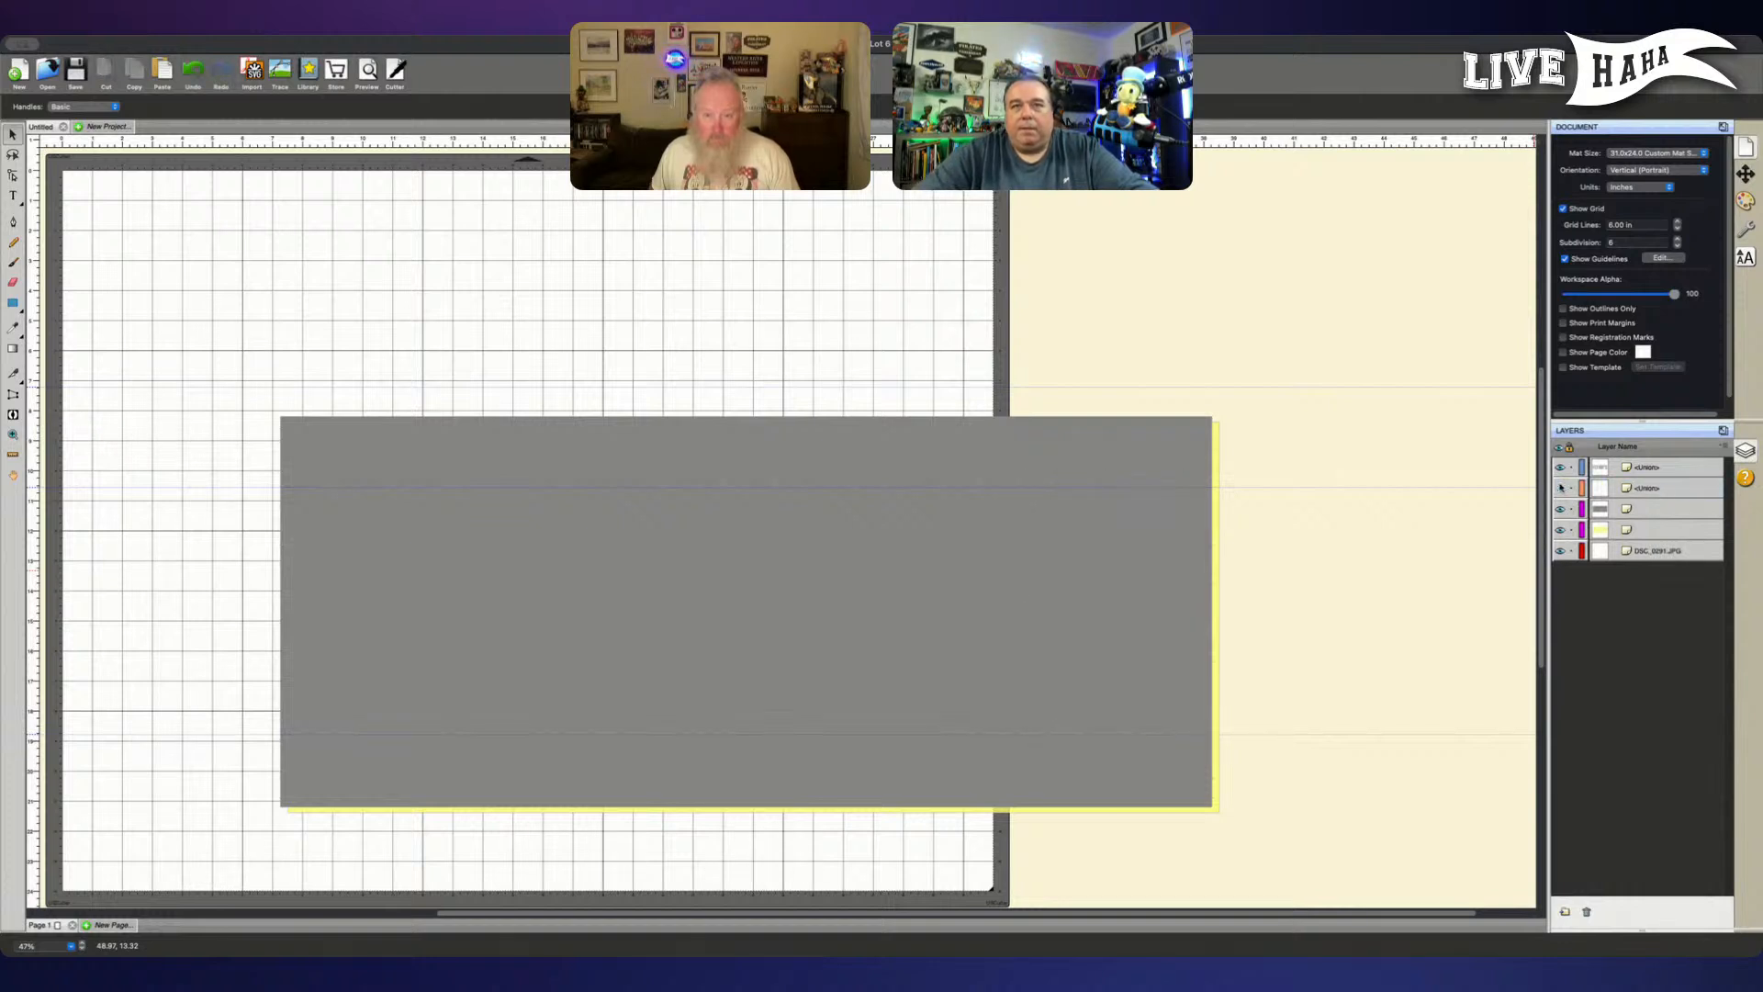
- Hide the grey rectangle layer to view the brick pattern and FLYNN'S lettering over the yellow rectangle, with nothing selected
{"action": "left_click", "coordinate": [1560, 511]}
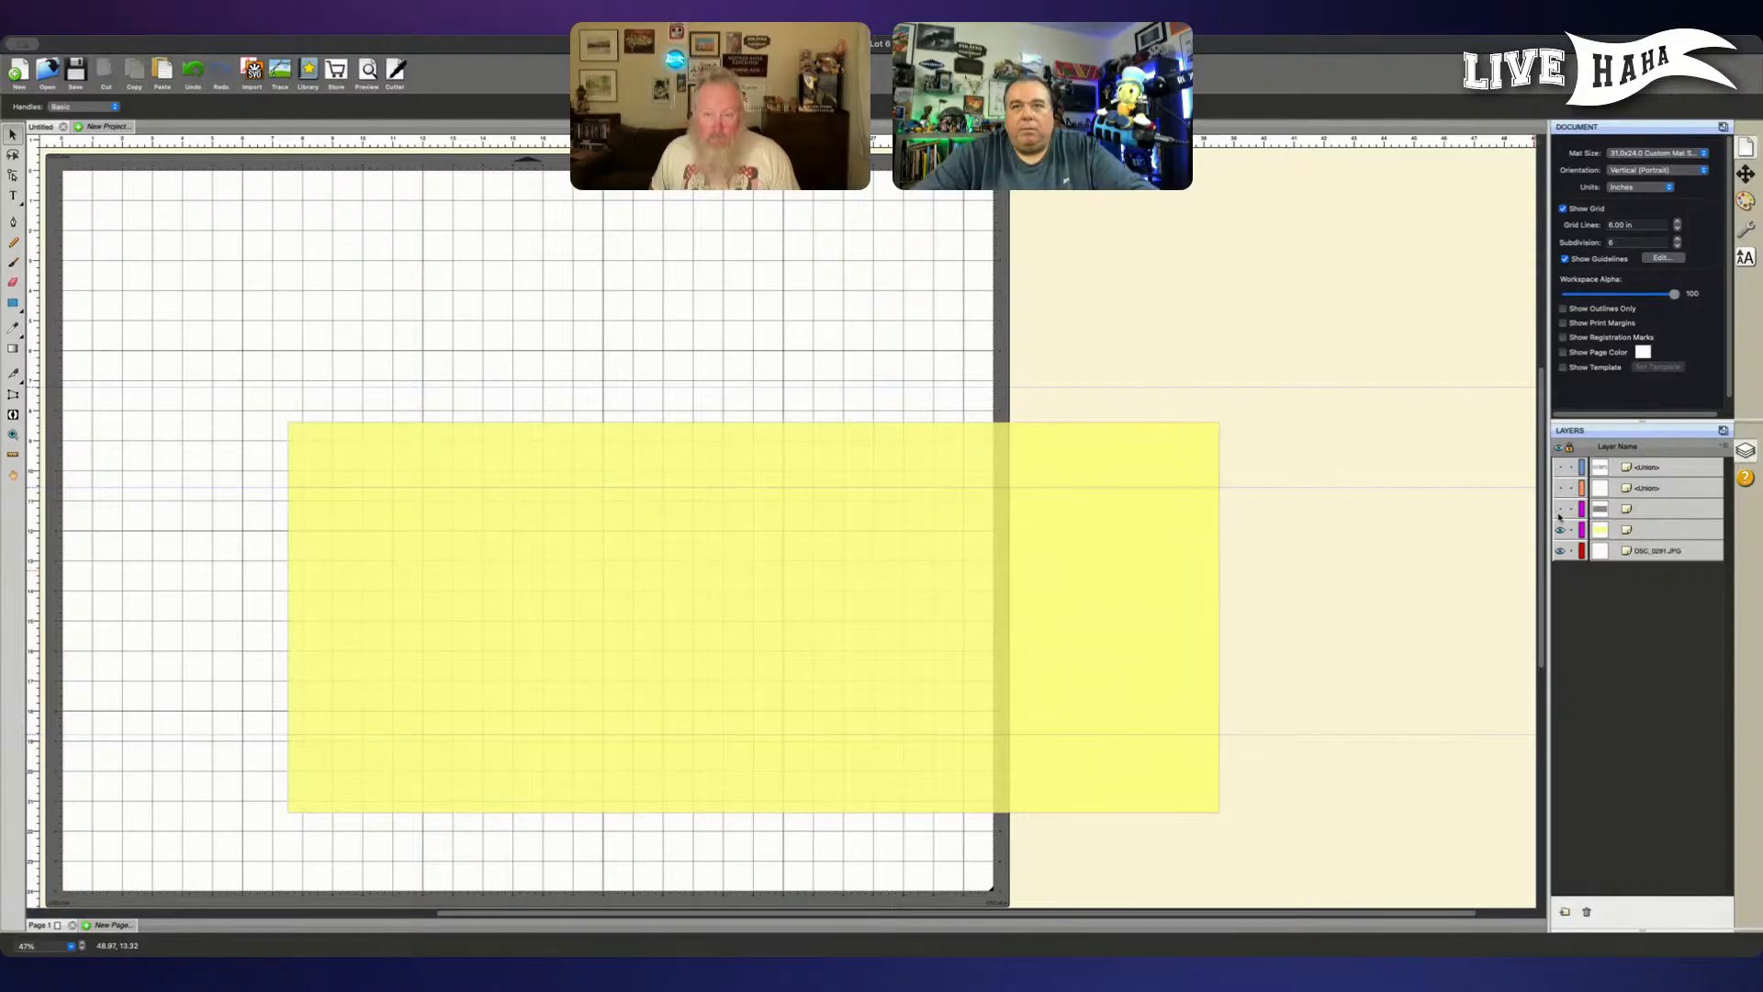
{"action": "left_click", "coordinate": [1560, 488]}
{"action": "left_click", "coordinate": [1559, 466]}
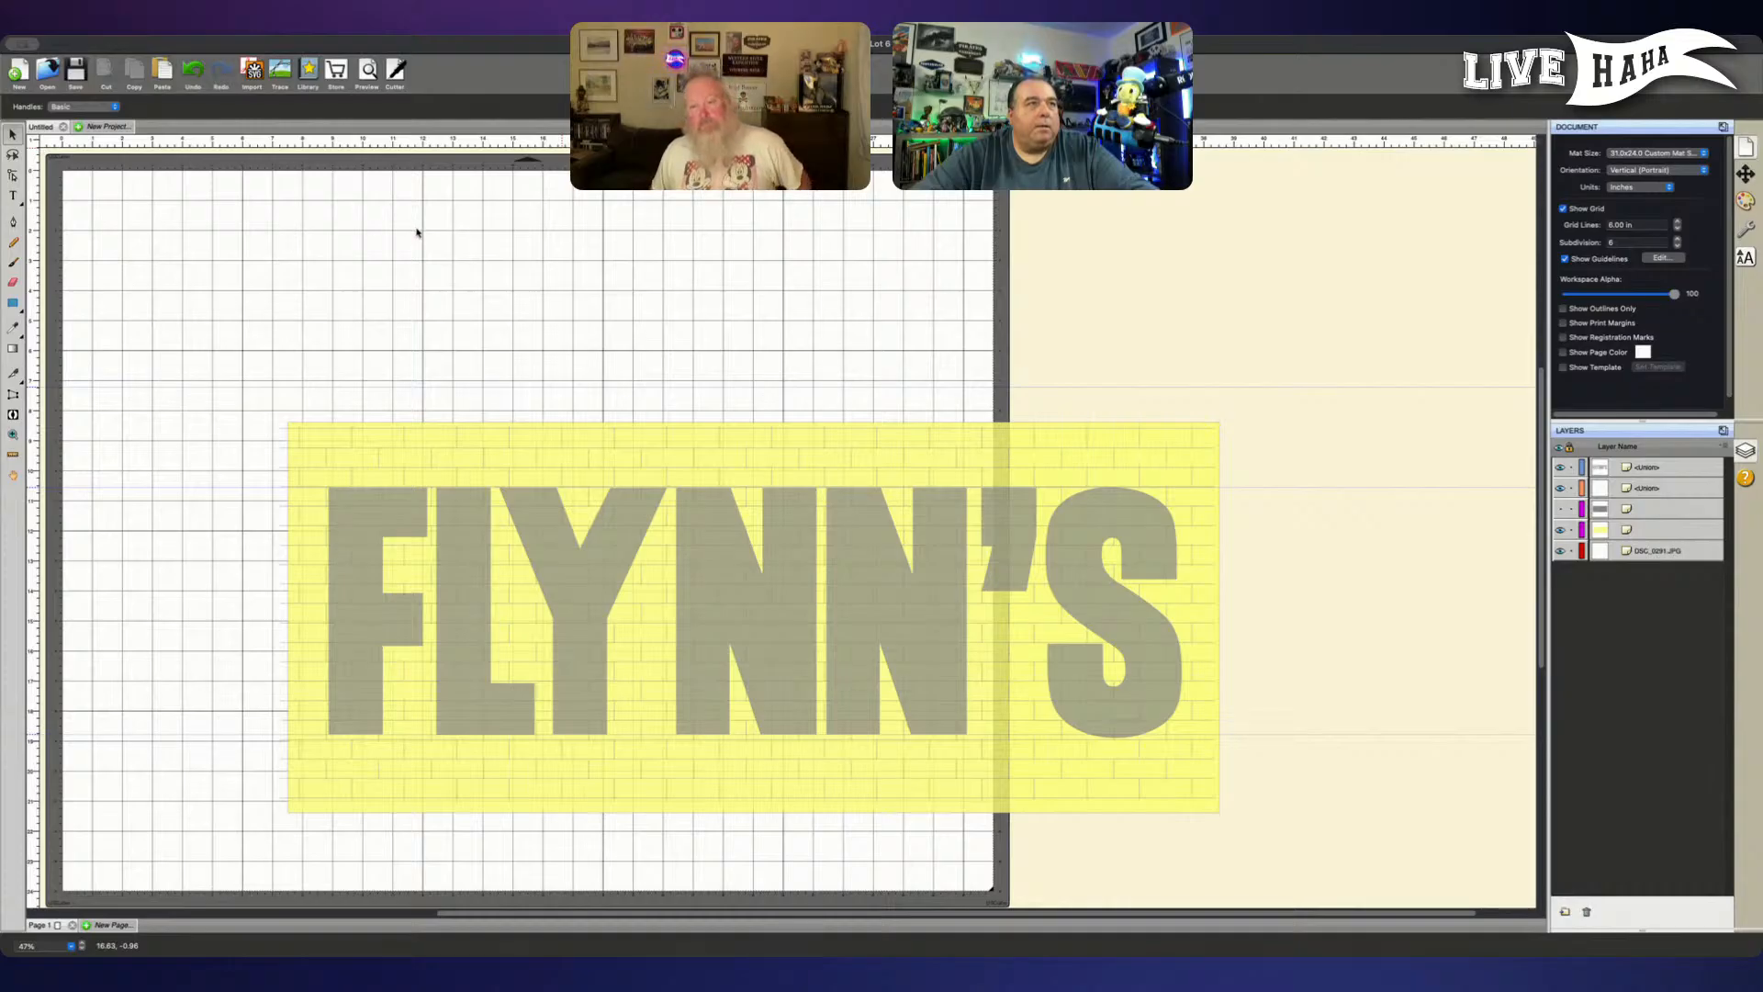
{"action": "left_click", "coordinate": [410, 287]}
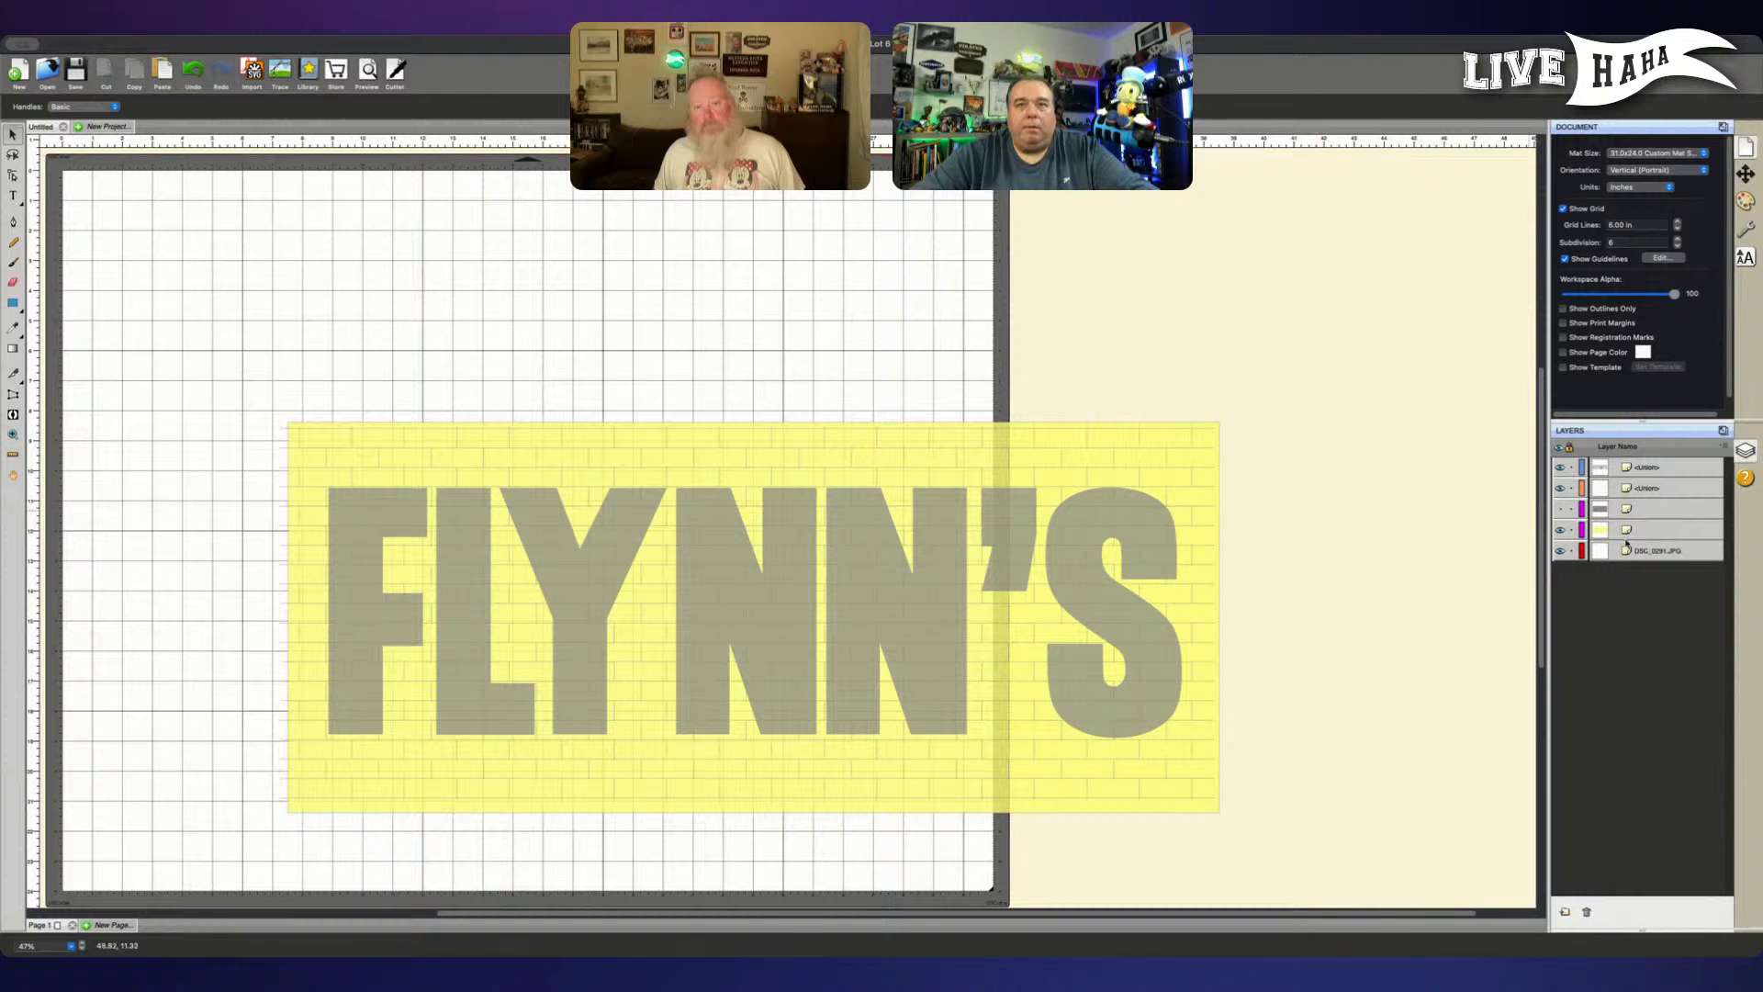
- Show the grey rectangle layer, select all layers and move the whole design up and across onto the mat
{"action": "left_click", "coordinate": [1560, 508]}
{"action": "left_click_drag", "start_coordinate": [1691, 556], "coordinate": [1685, 487]}
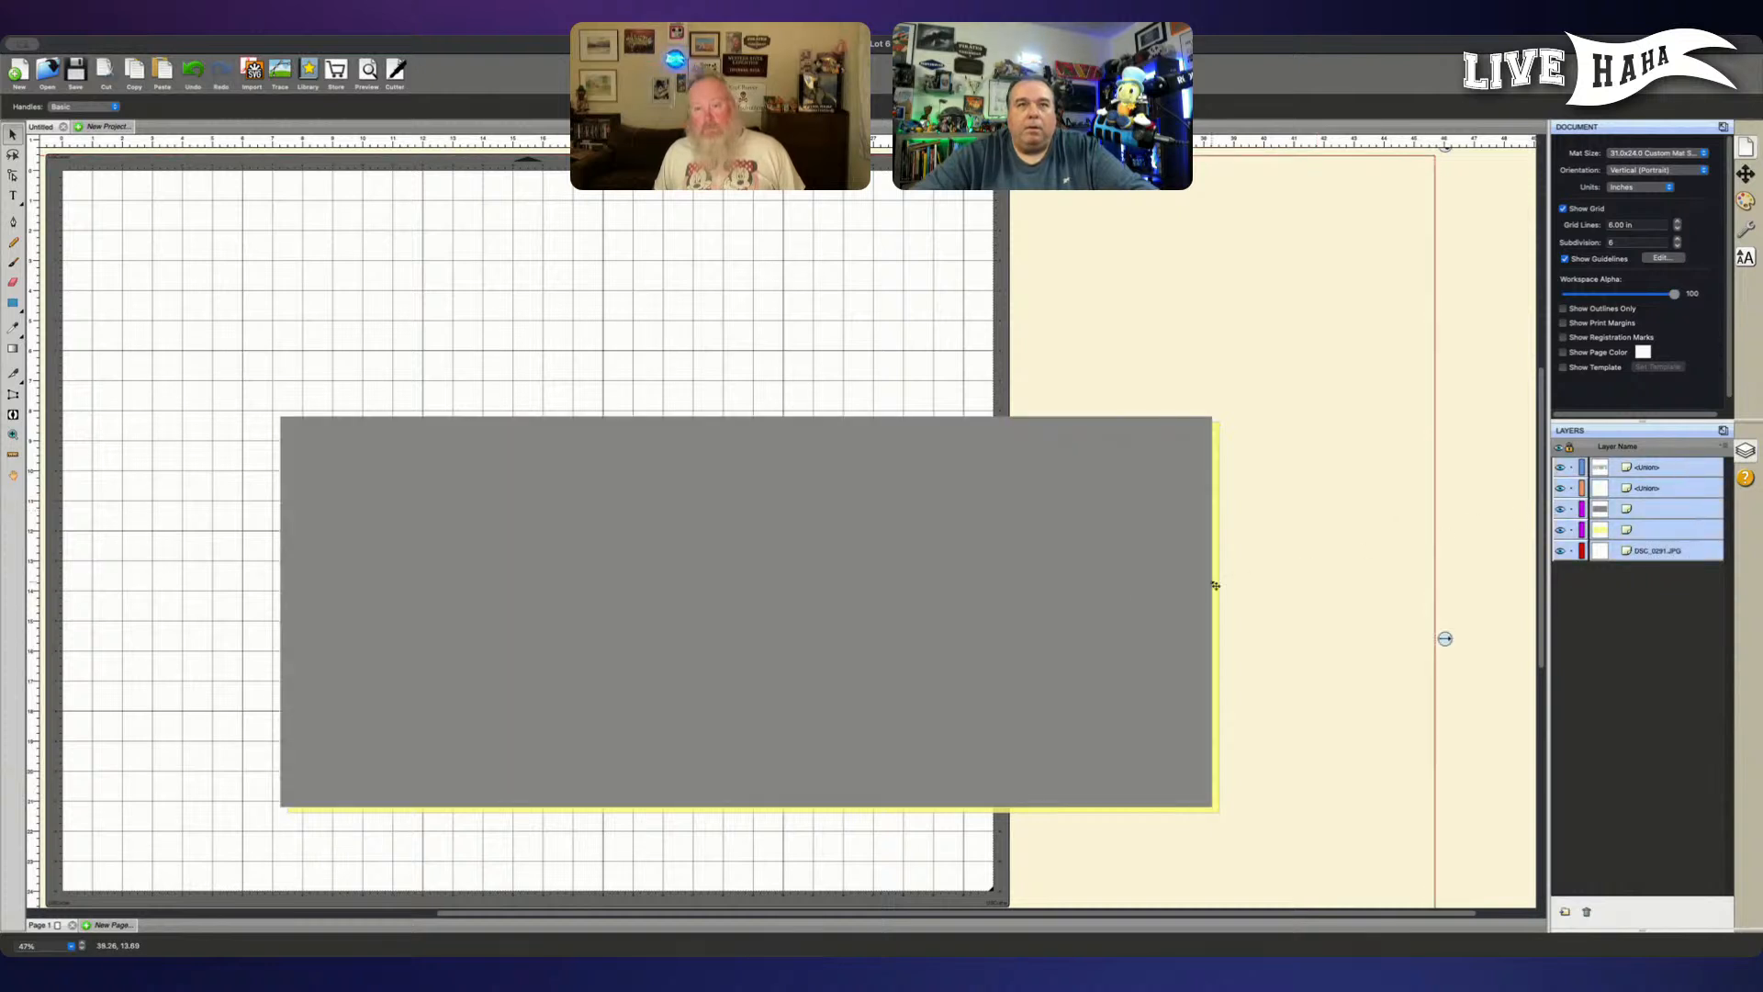
{"action": "left_click_drag", "start_coordinate": [1098, 609], "coordinate": [889, 515]}
{"action": "scroll", "coordinate": [955, 597], "scroll_direction": "left", "scroll_amount": 5}
{"action": "scroll", "coordinate": [963, 602], "scroll_direction": "left", "scroll_amount": 2}
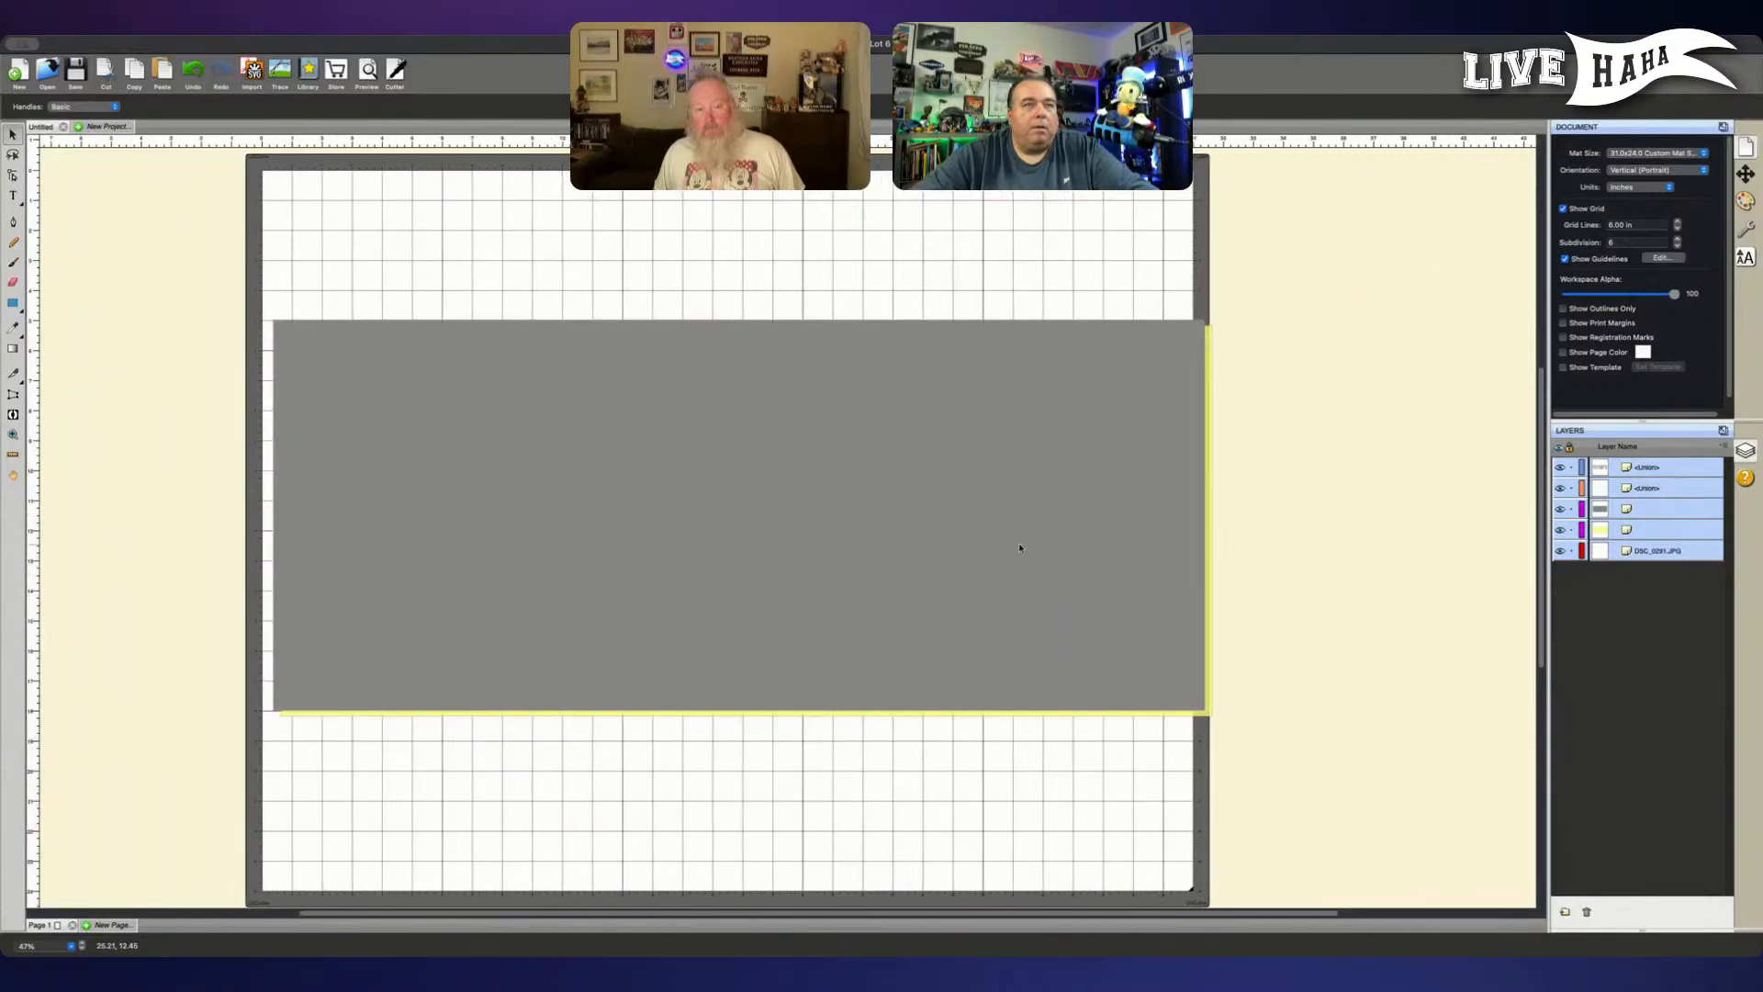
- Lock every layer except the FLYNN'S lettering, and hide the brick pattern and grey rectangle layers
{"action": "left_click", "coordinate": [1567, 565]}
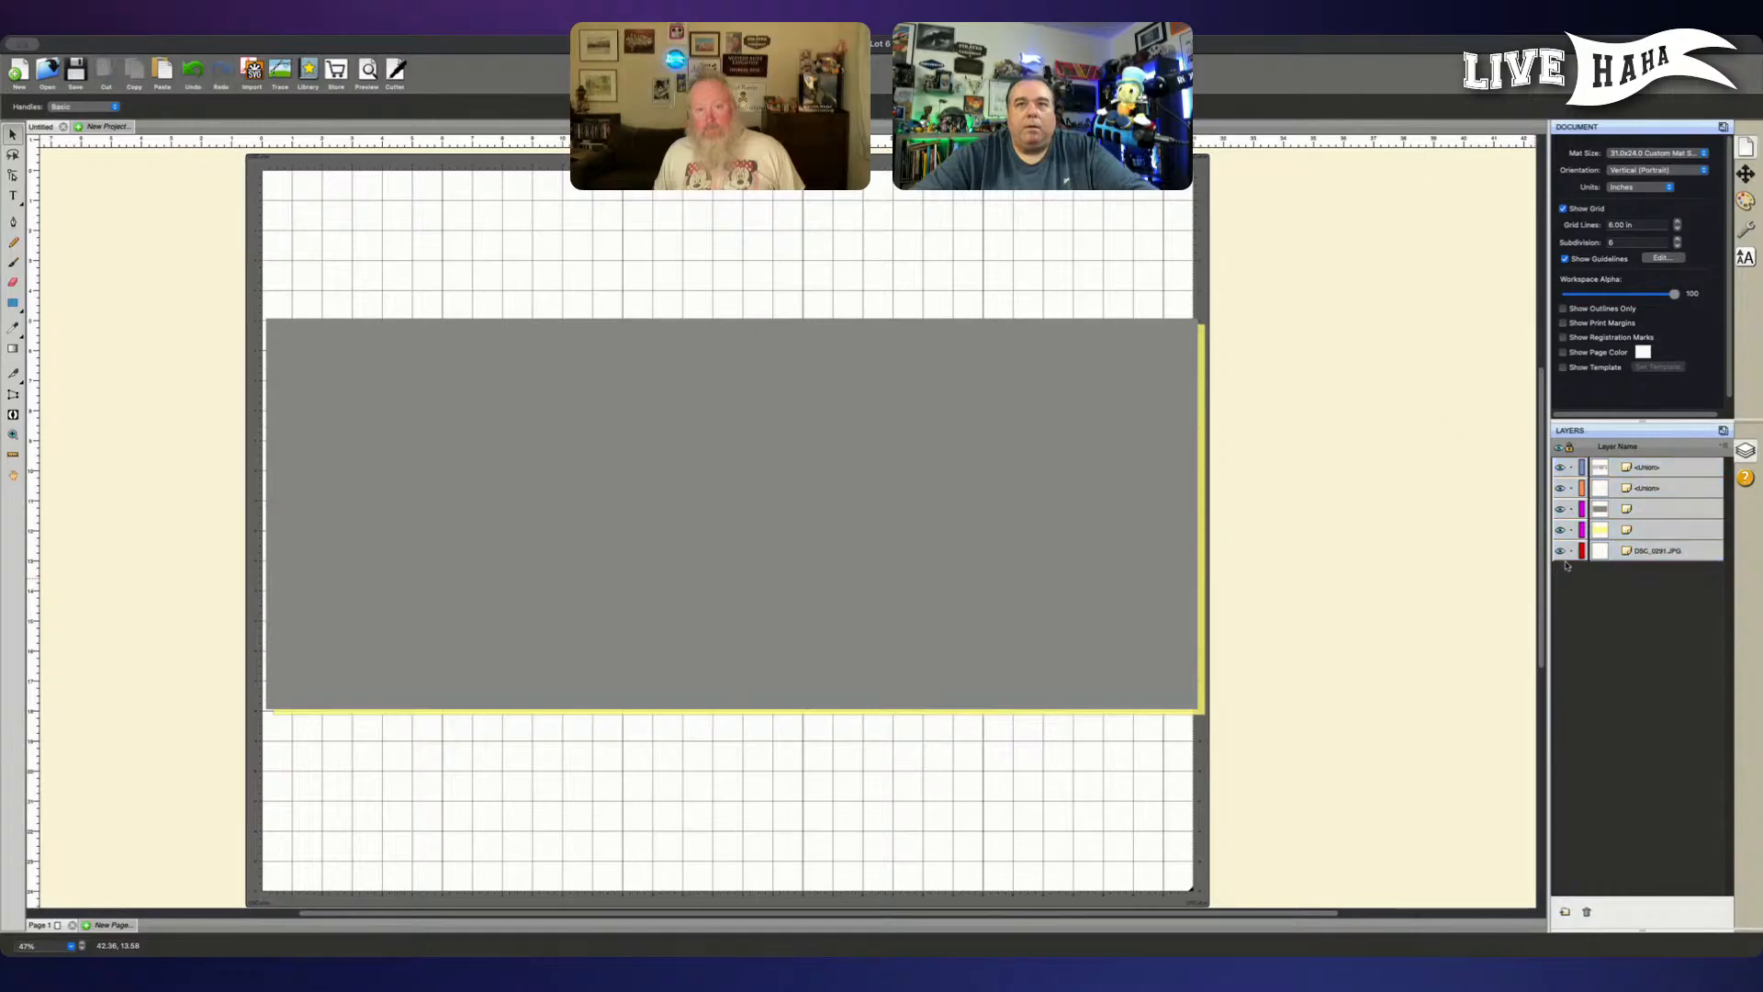
{"action": "left_click", "coordinate": [1571, 509]}
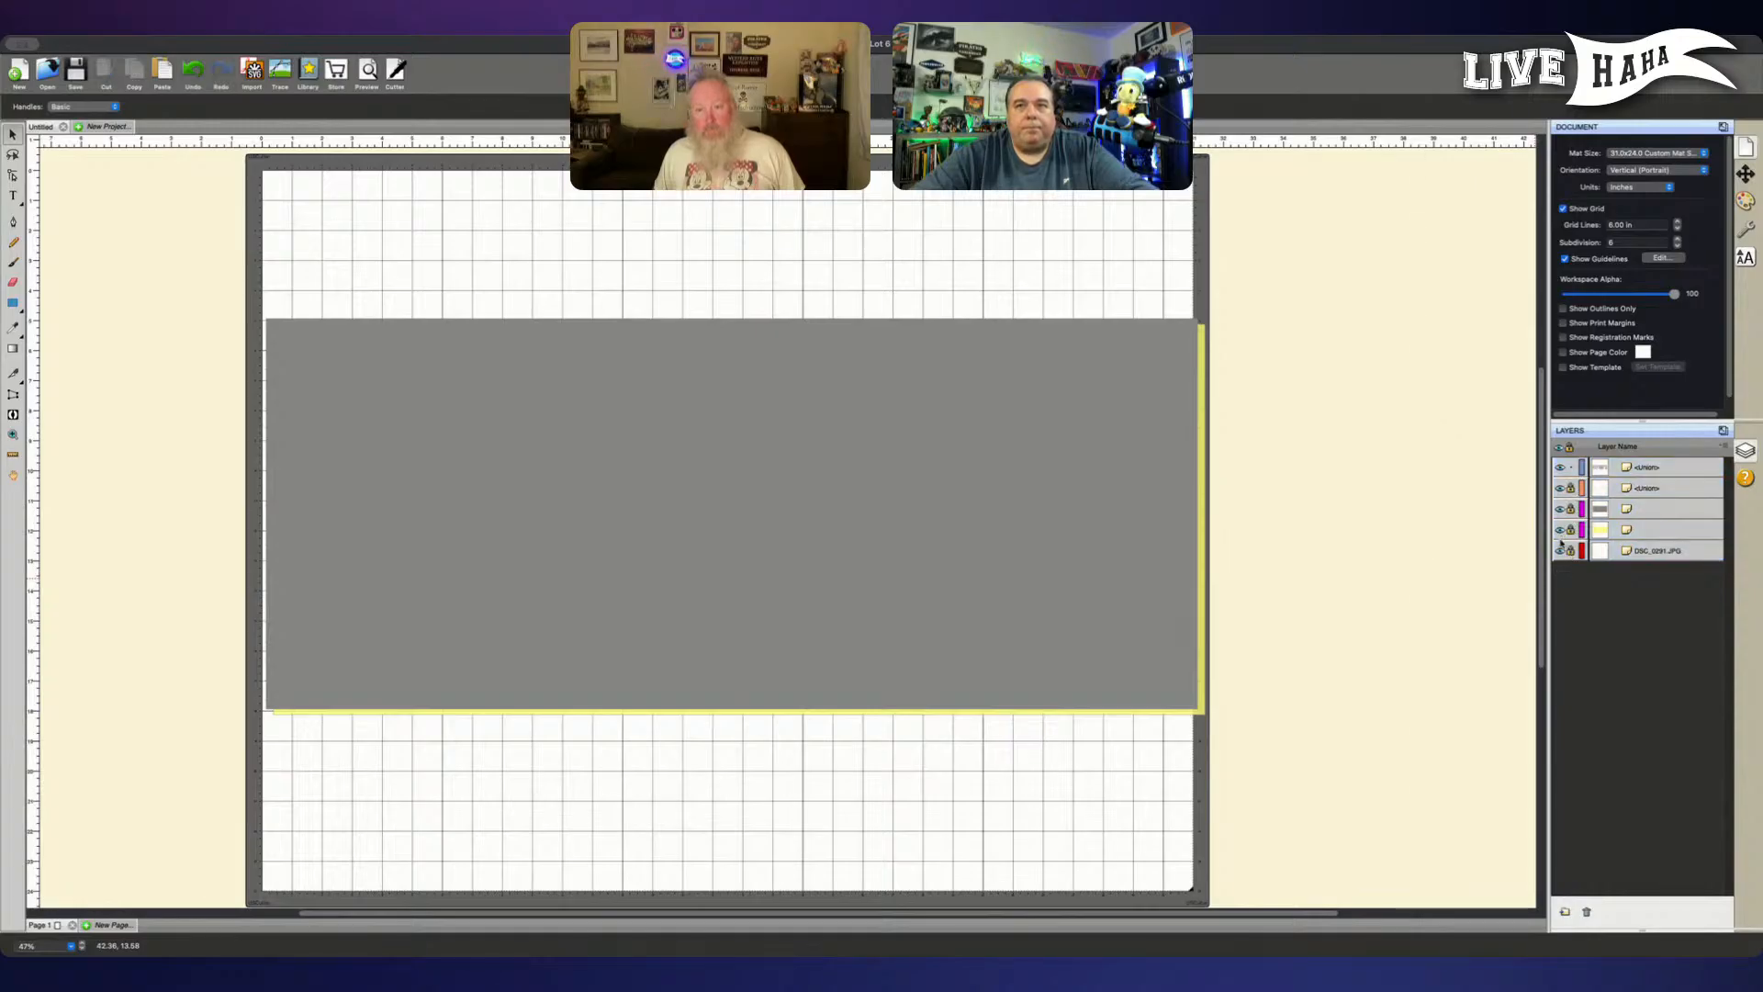
{"action": "left_click", "coordinate": [1560, 508]}
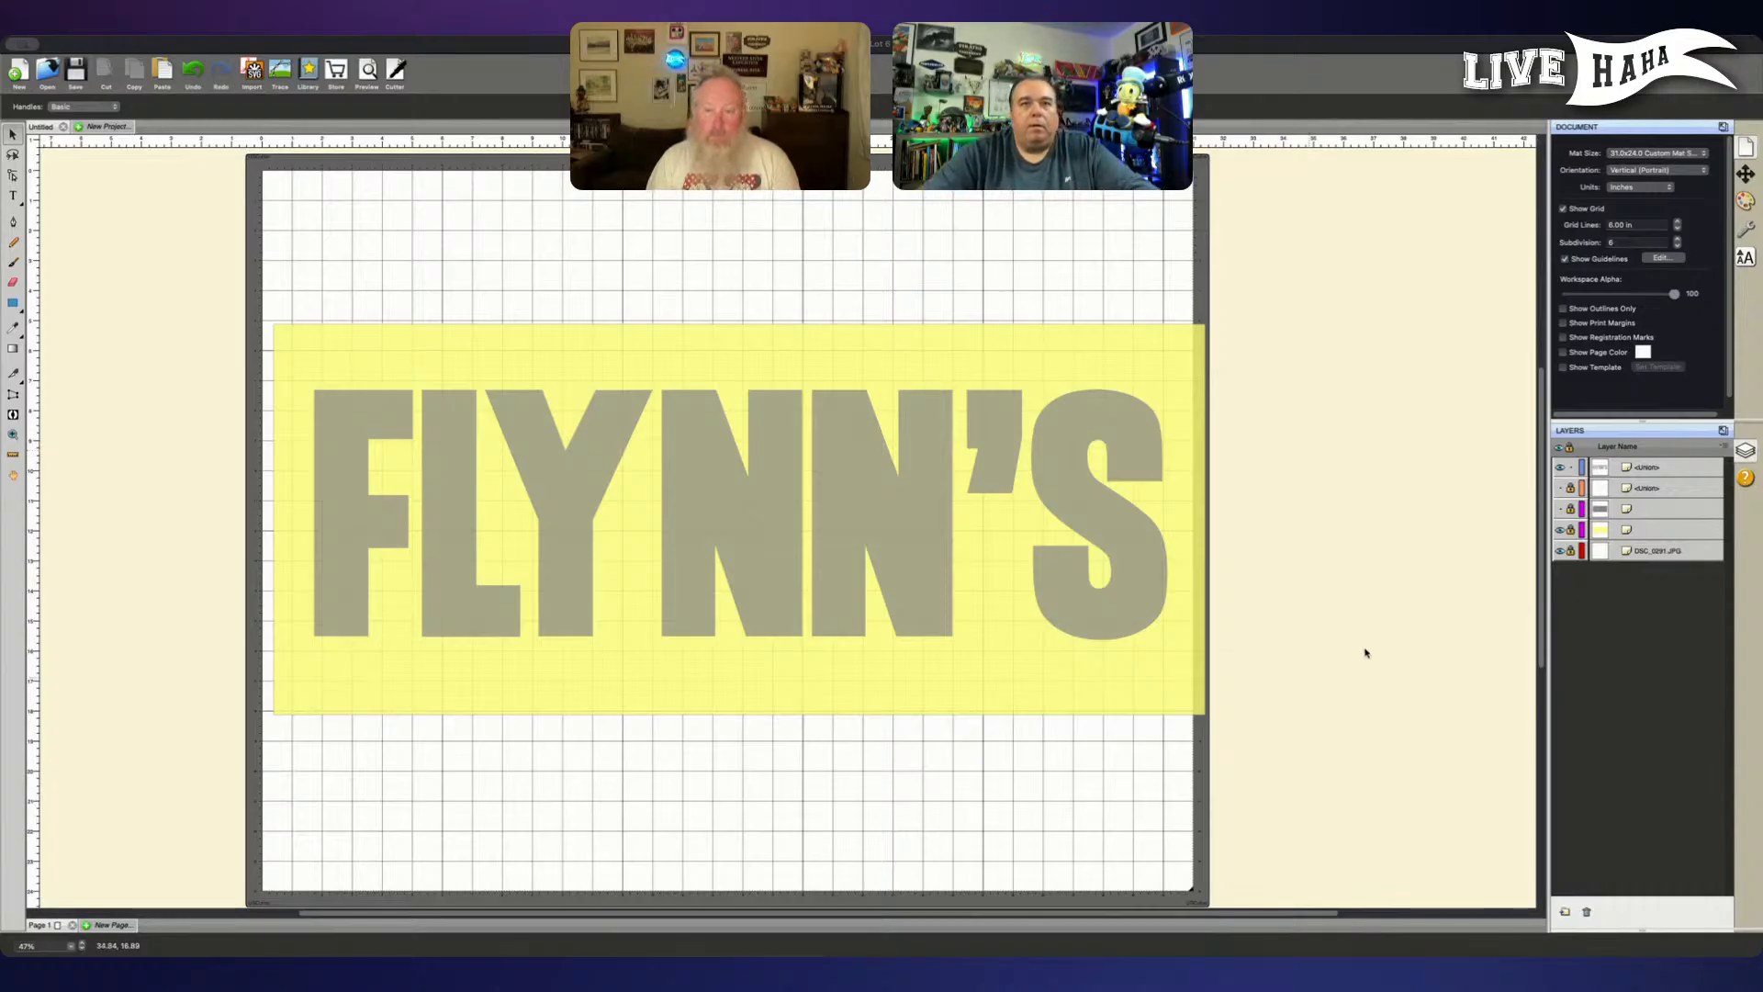
- Show the brick pattern together with the yellow rectangle, lock the FLYNN'S lettering layer and unlock the brick pattern layer
{"action": "left_click", "coordinate": [1359, 528]}
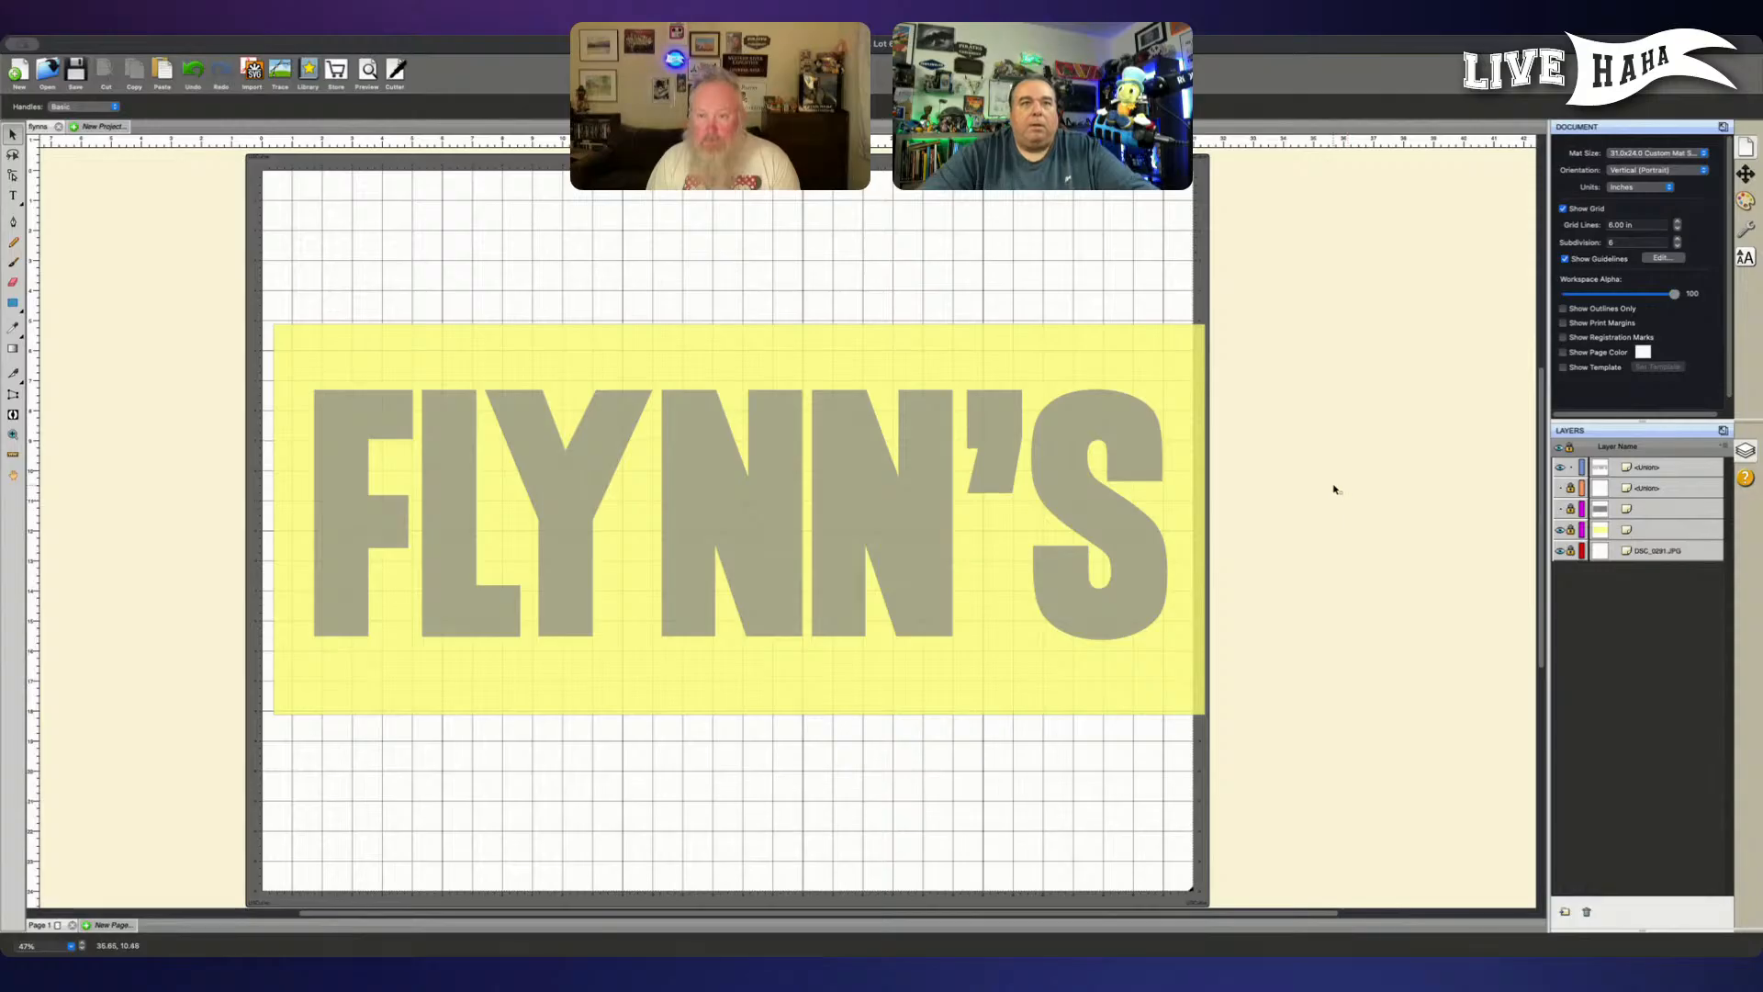
{"action": "key", "text": "super+plus"}
{"action": "key", "text": "super+plus"}
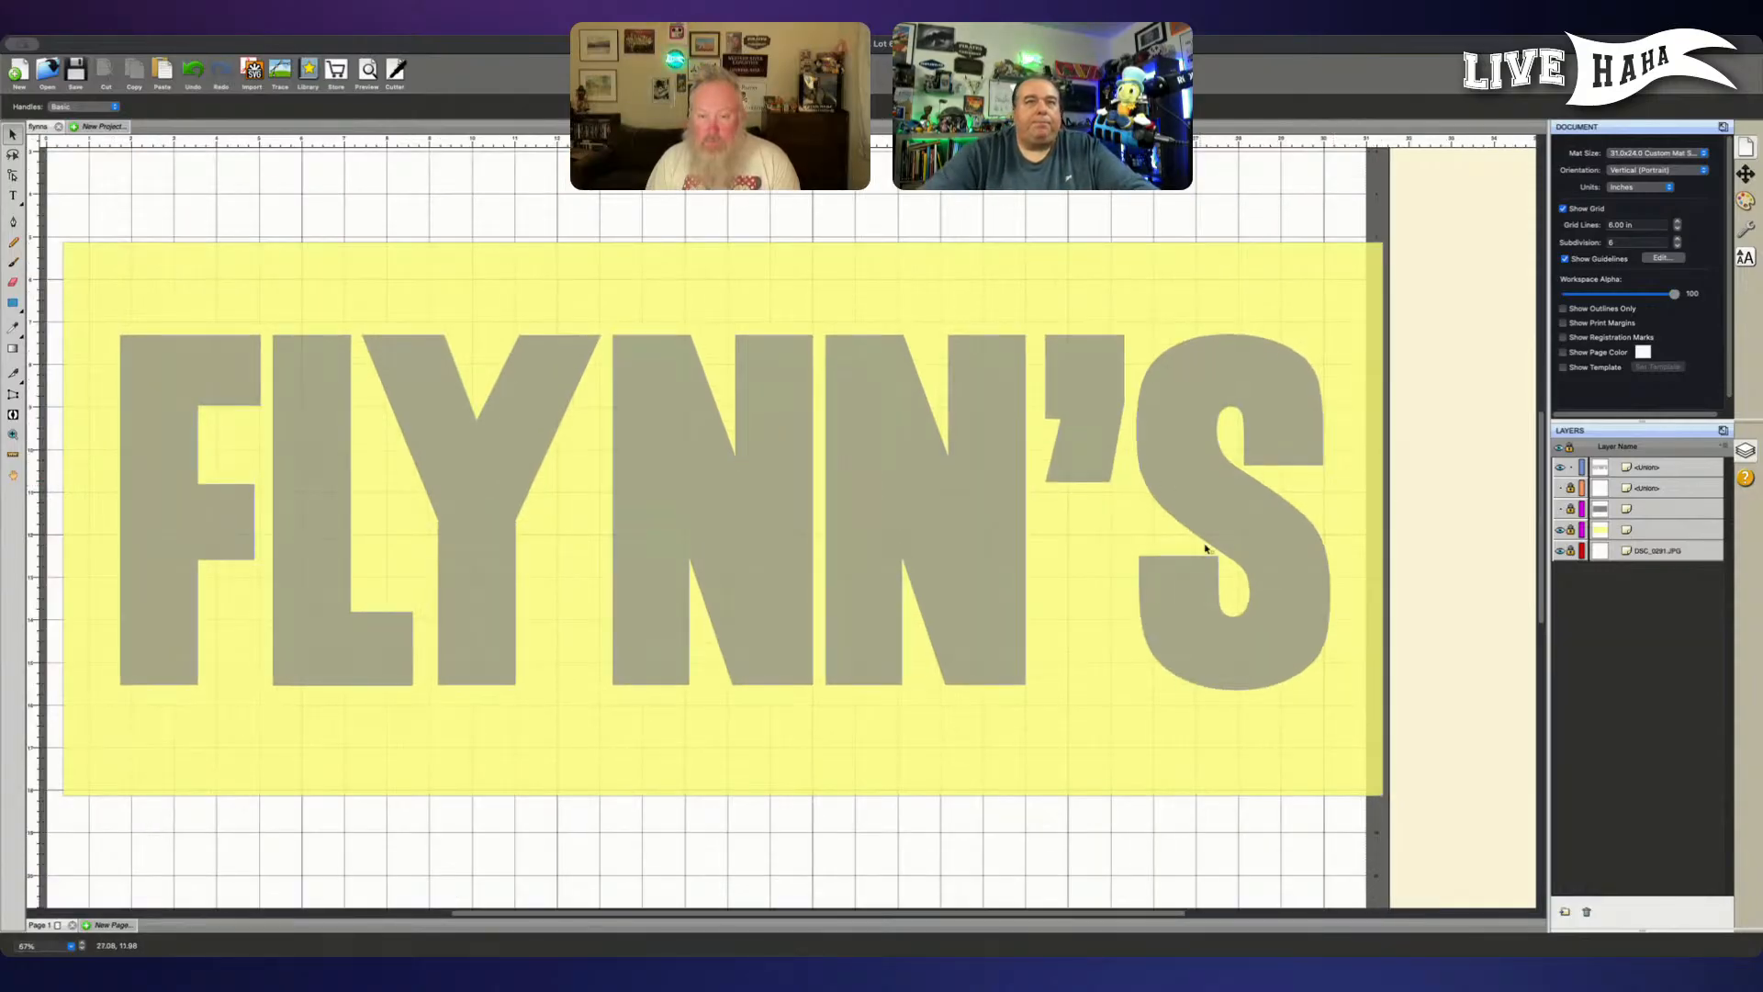
{"action": "scroll", "coordinate": [1200, 570], "scroll_direction": "left", "scroll_amount": 2}
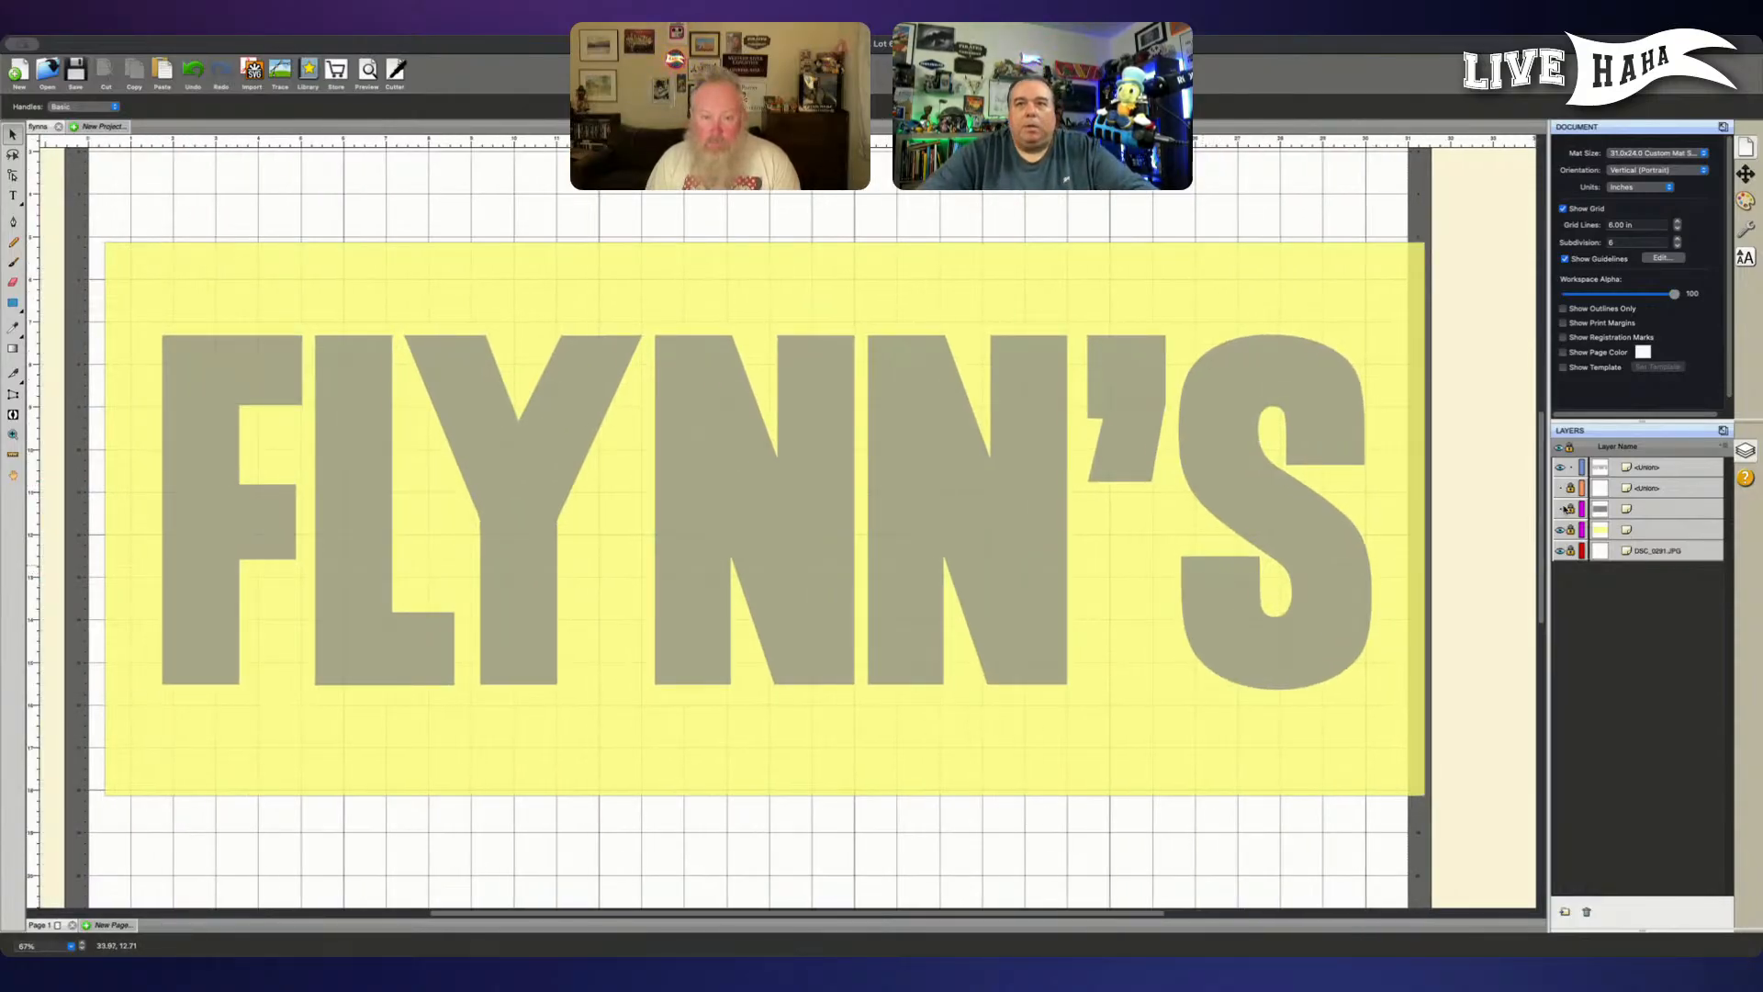
{"action": "left_click", "coordinate": [1558, 528]}
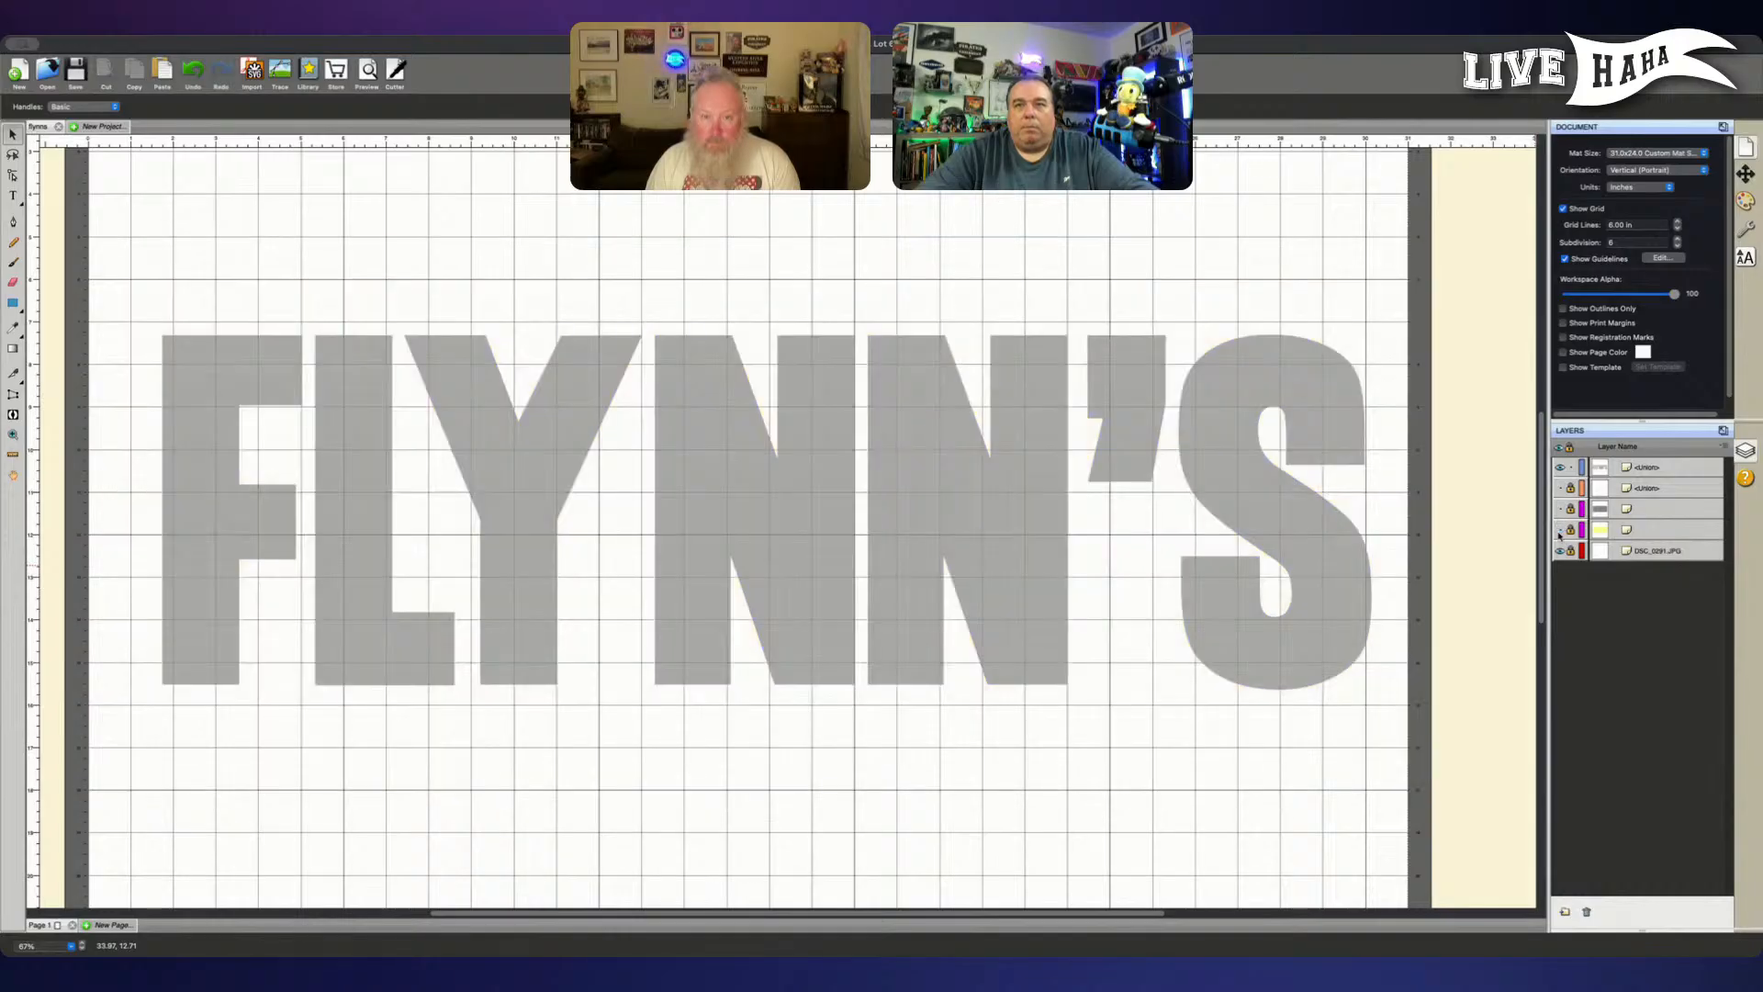
{"action": "left_click", "coordinate": [1559, 488]}
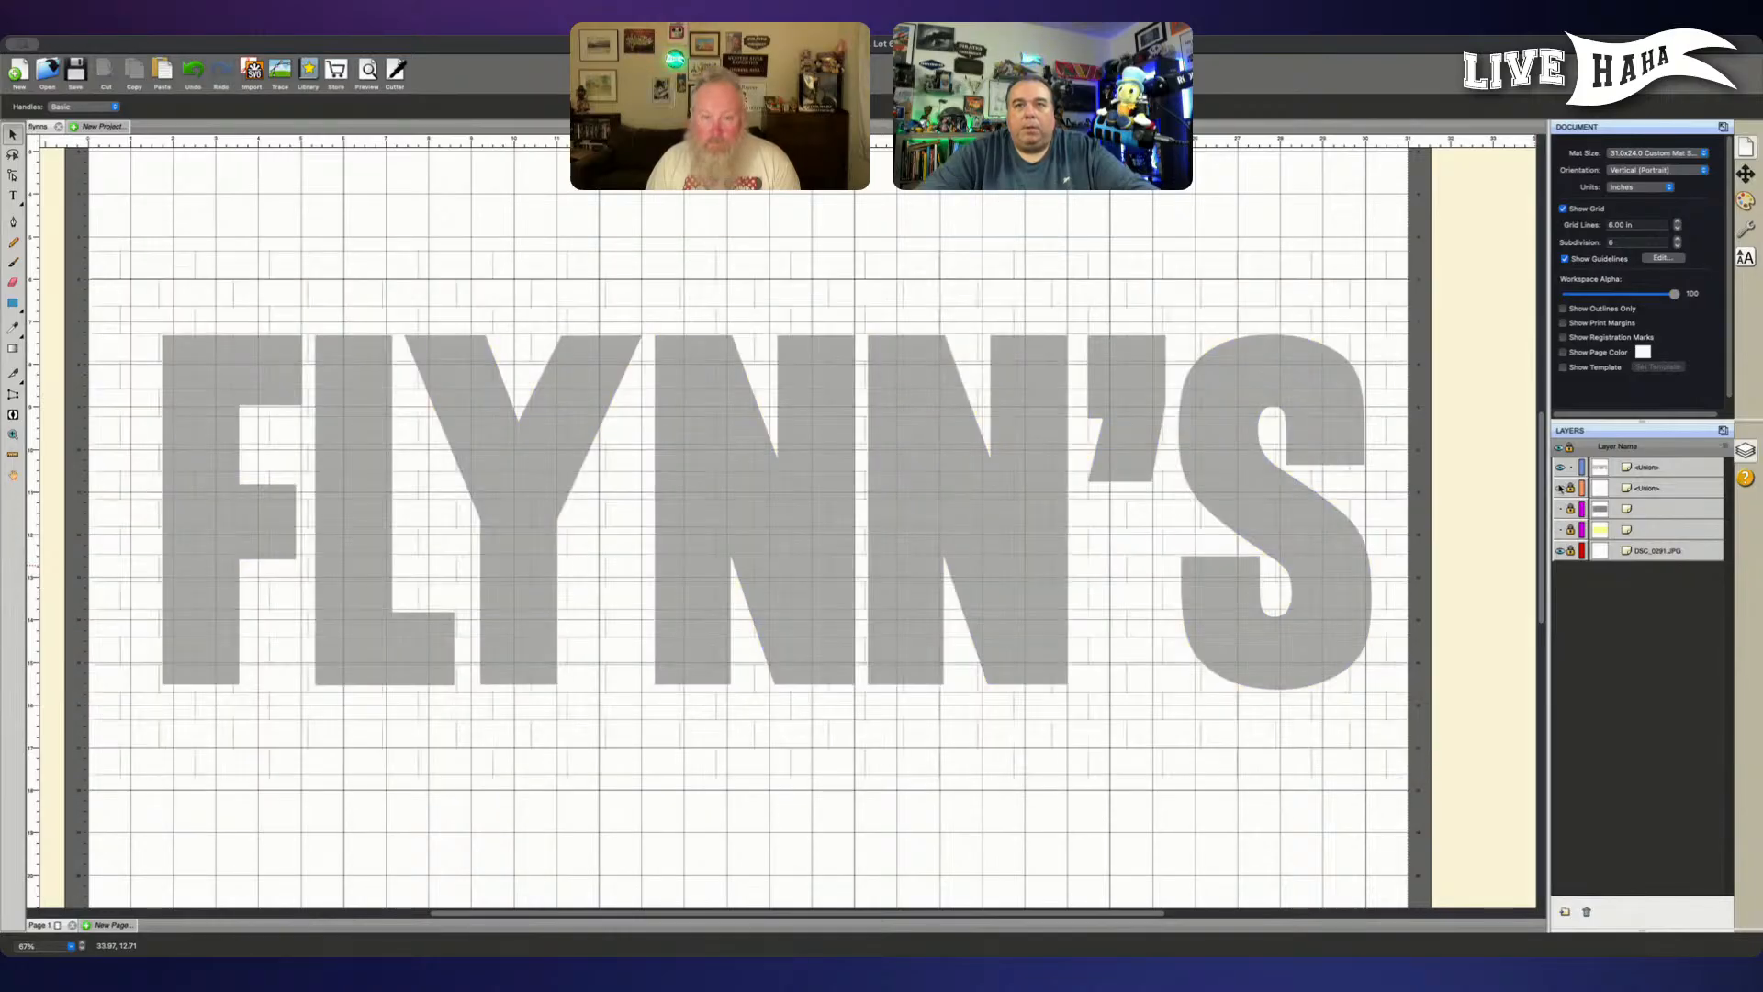
{"action": "left_click", "coordinate": [1559, 531]}
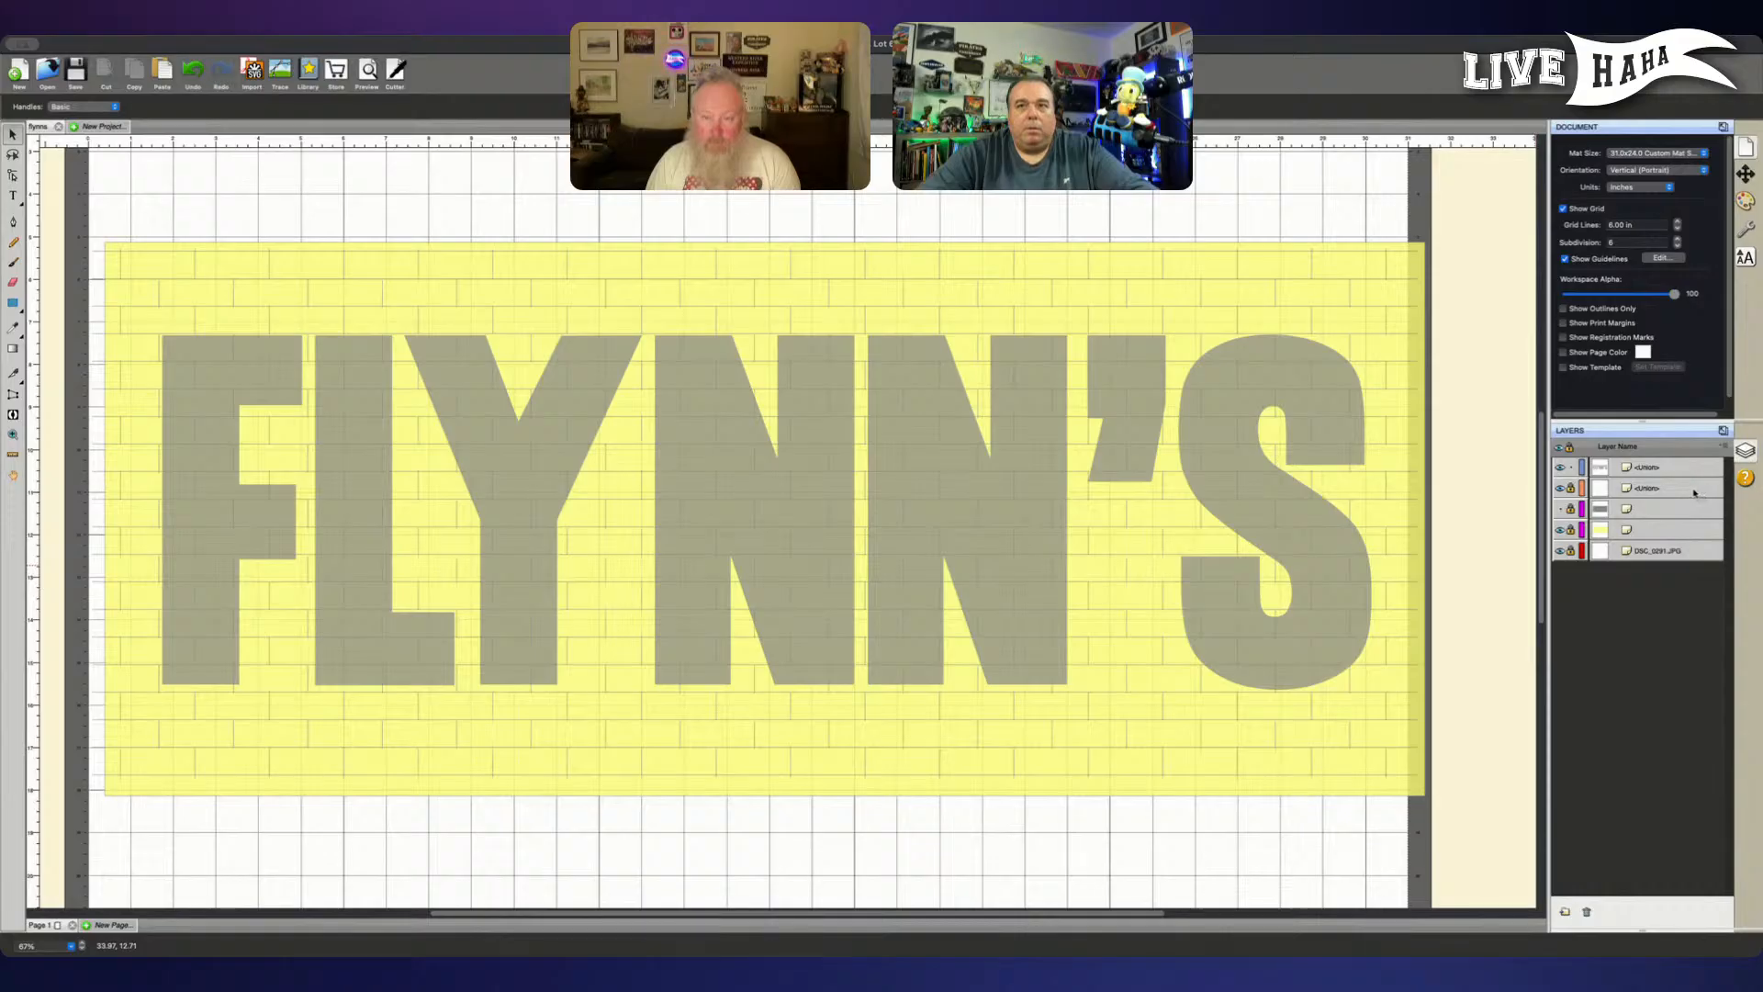
{"action": "left_click", "coordinate": [1570, 489]}
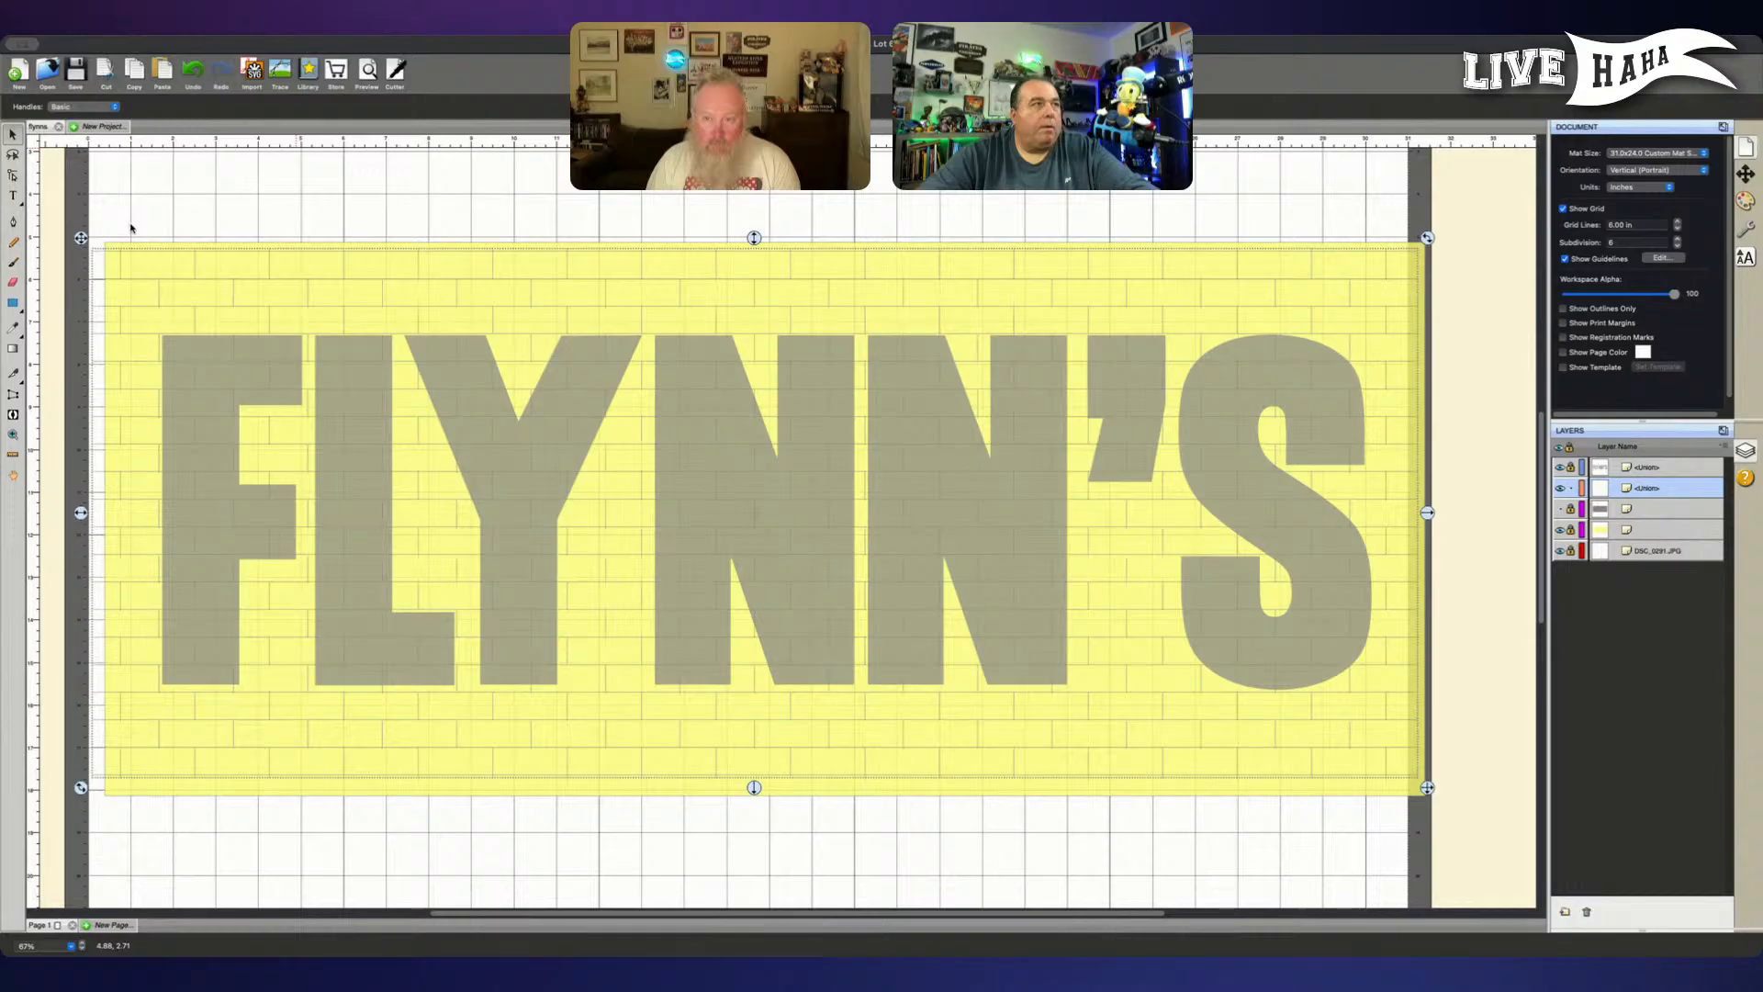
- Examine the brick pattern's mortar lines up close against the FLYNN'S lettering and across the whole sign, leaving nothing selected
{"action": "left_click", "coordinate": [255, 225]}
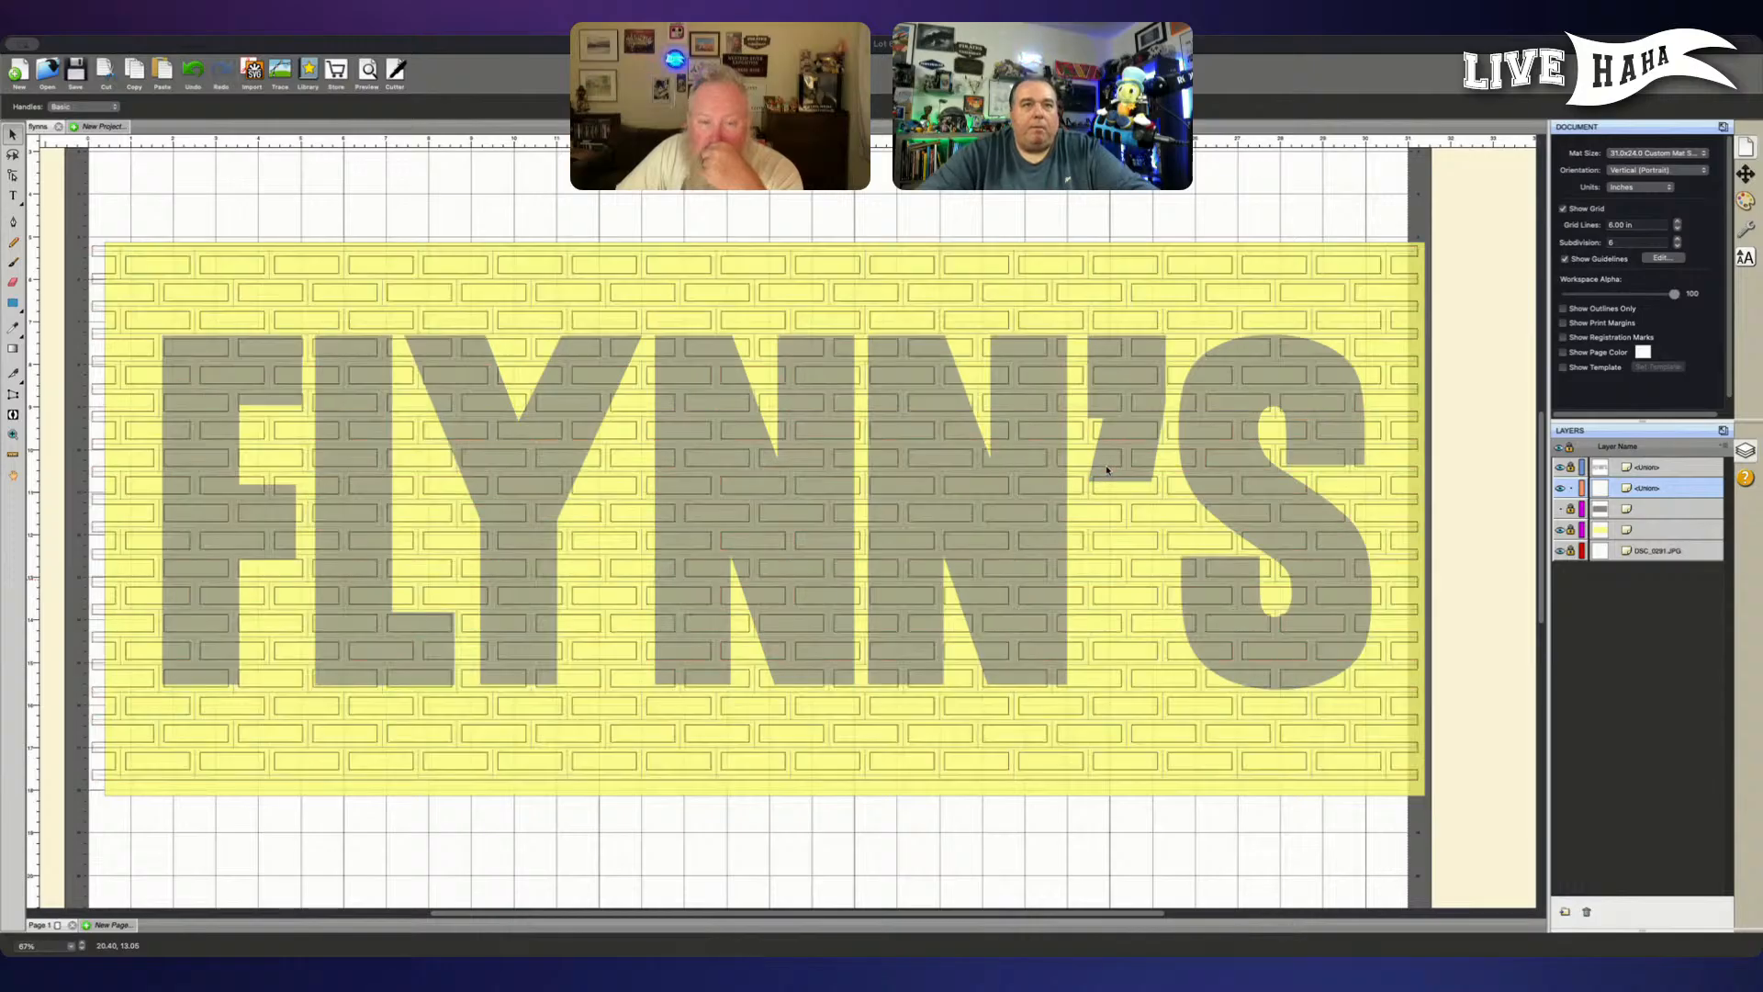
{"action": "left_click", "coordinate": [1104, 479]}
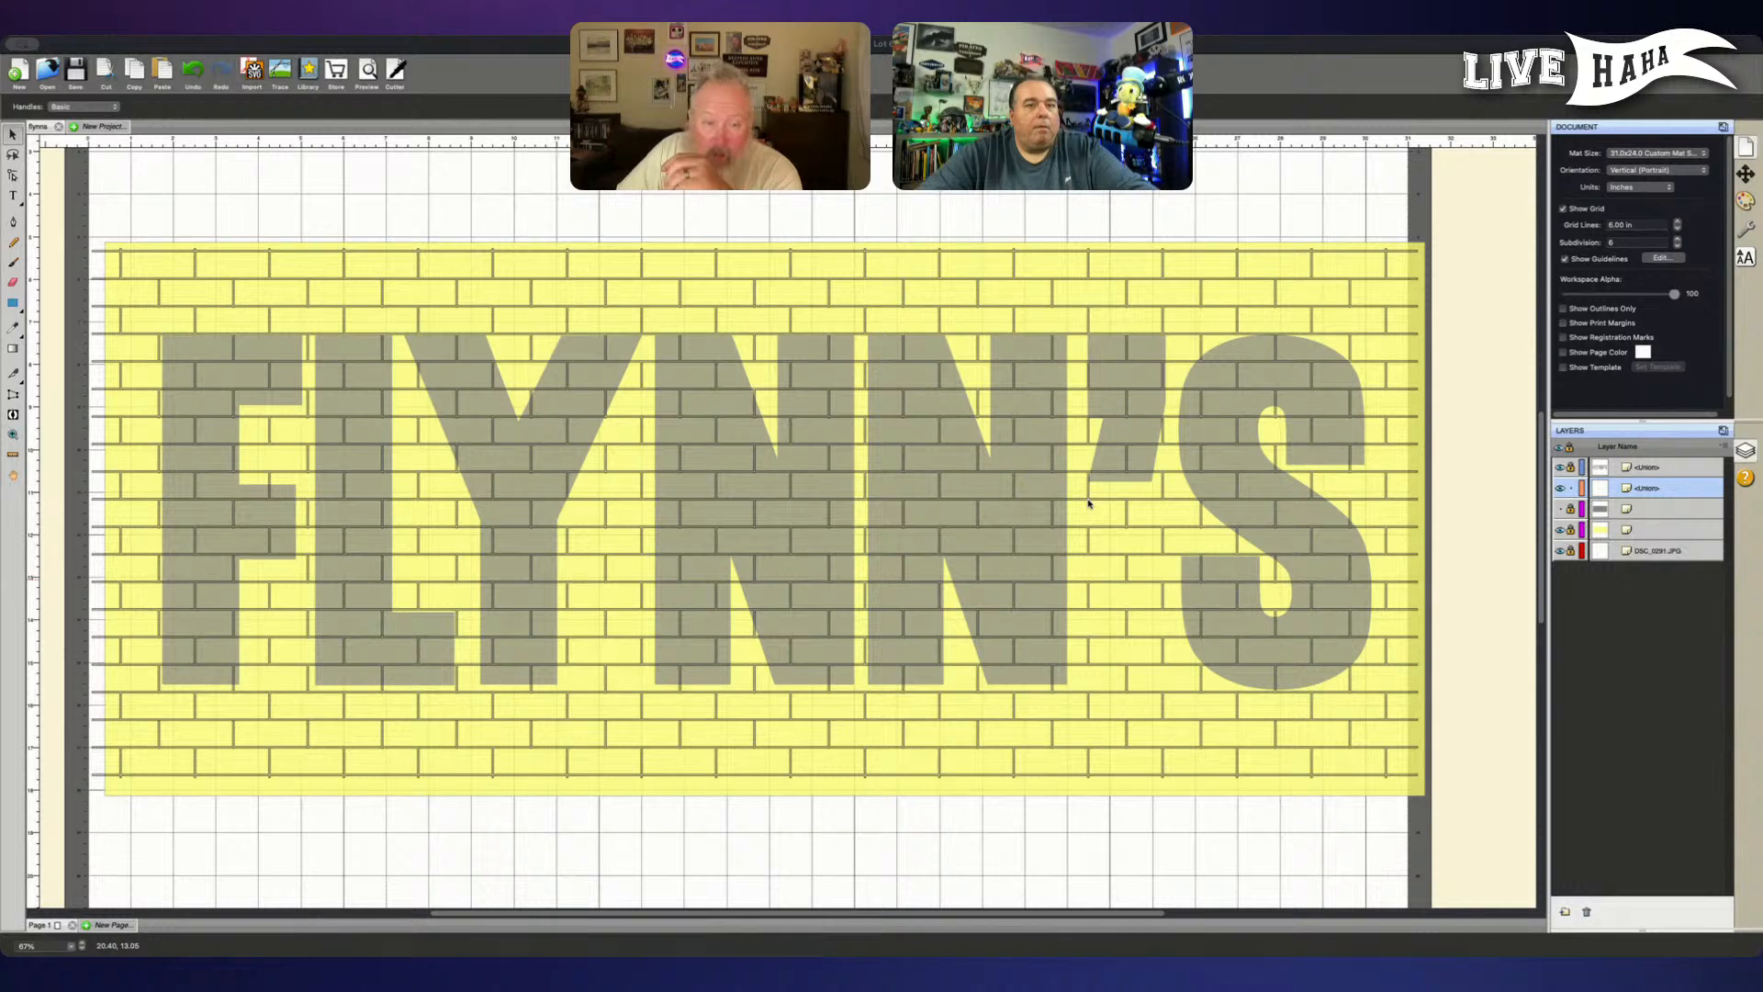
{"action": "left_click", "coordinate": [1071, 500]}
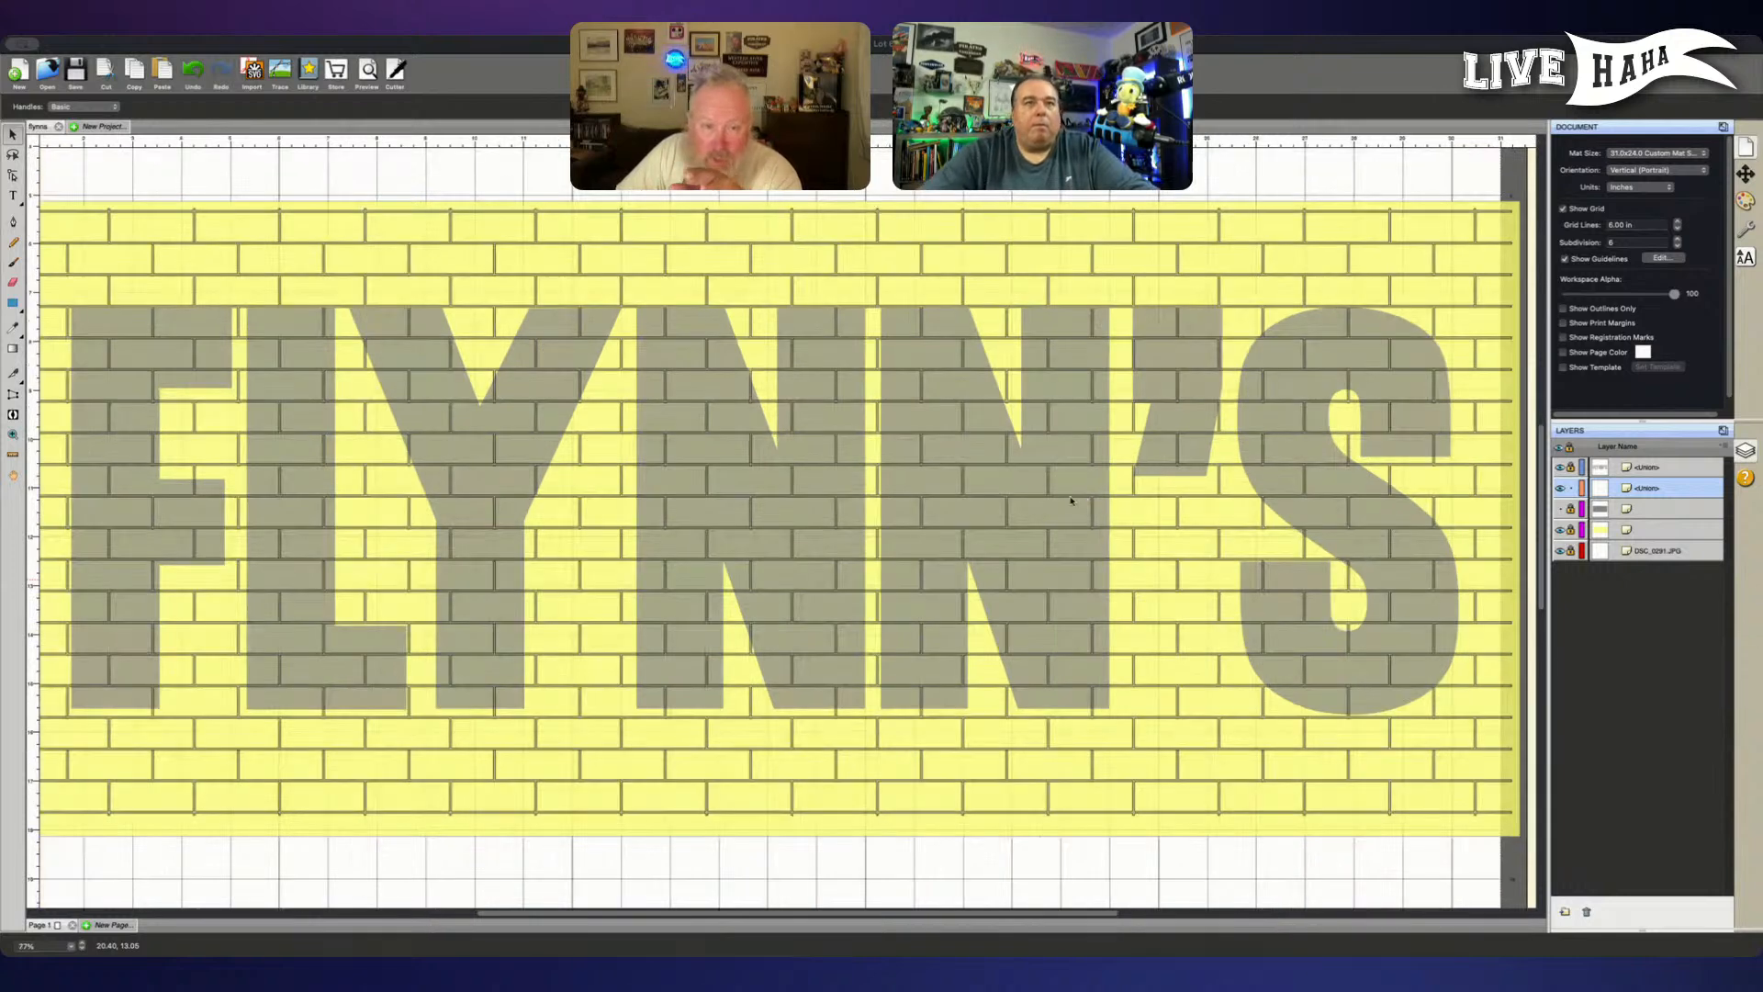
{"action": "scroll", "coordinate": [1071, 500], "scroll_direction": "up", "scroll_amount": 3}
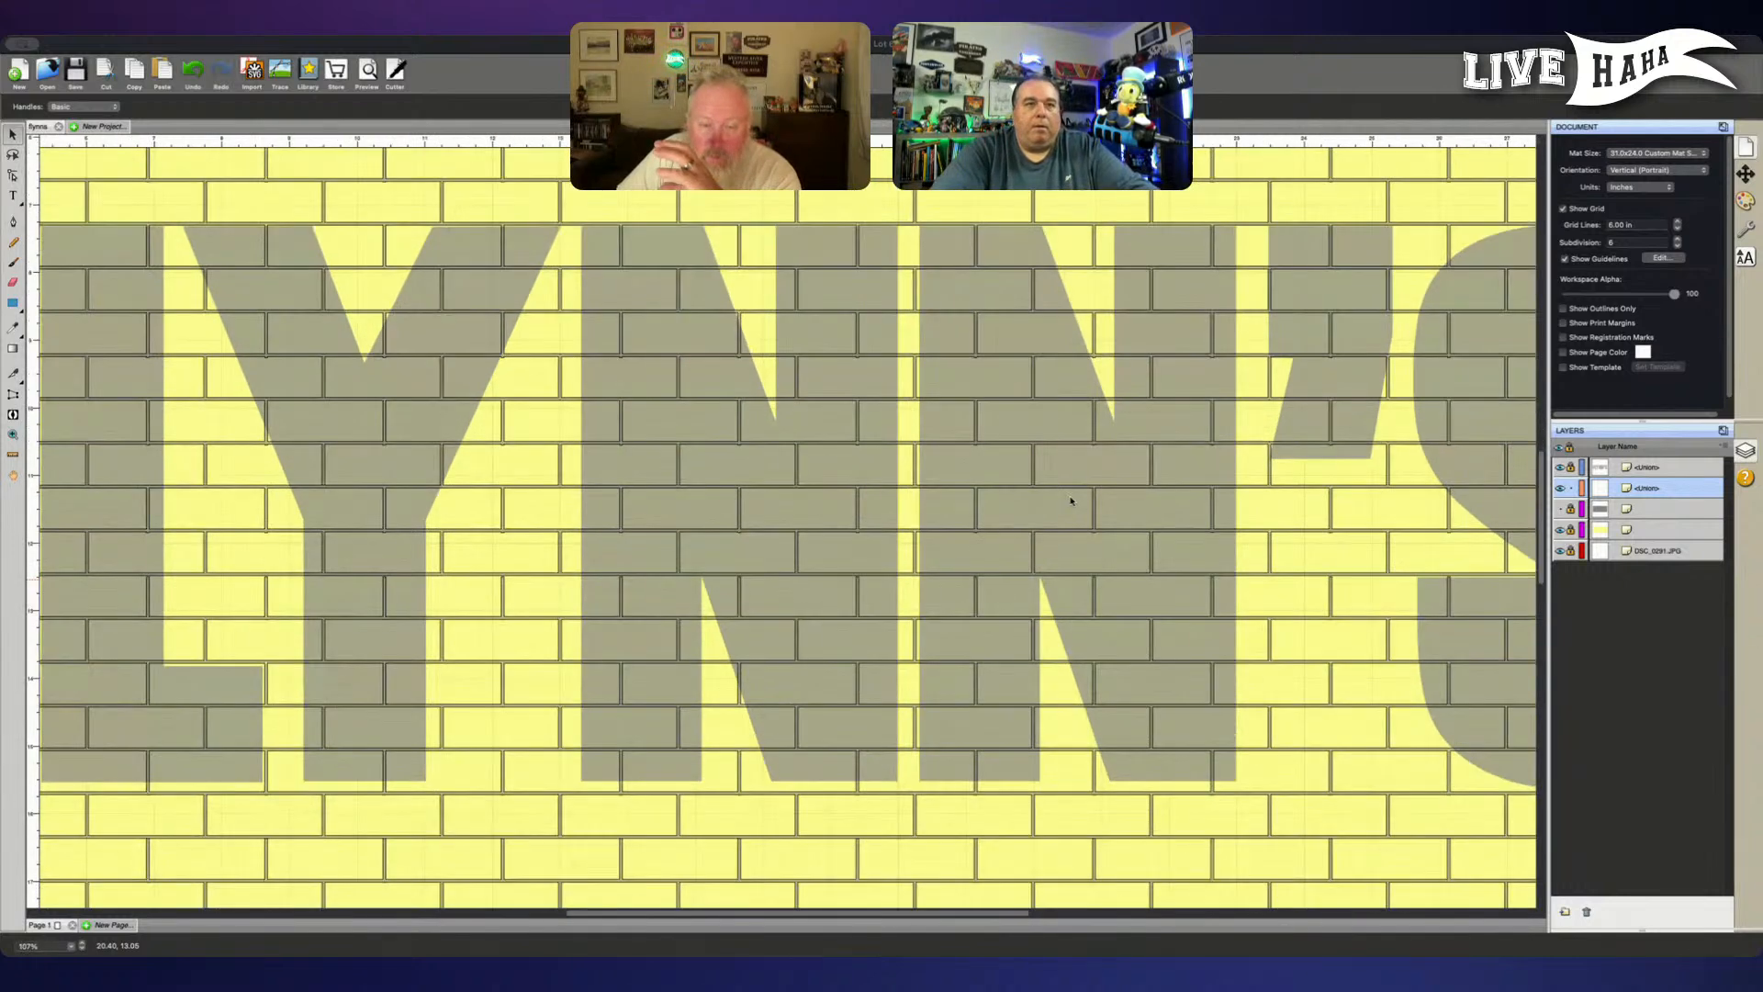
{"action": "scroll", "coordinate": [1070, 500], "scroll_direction": "up", "scroll_amount": 5}
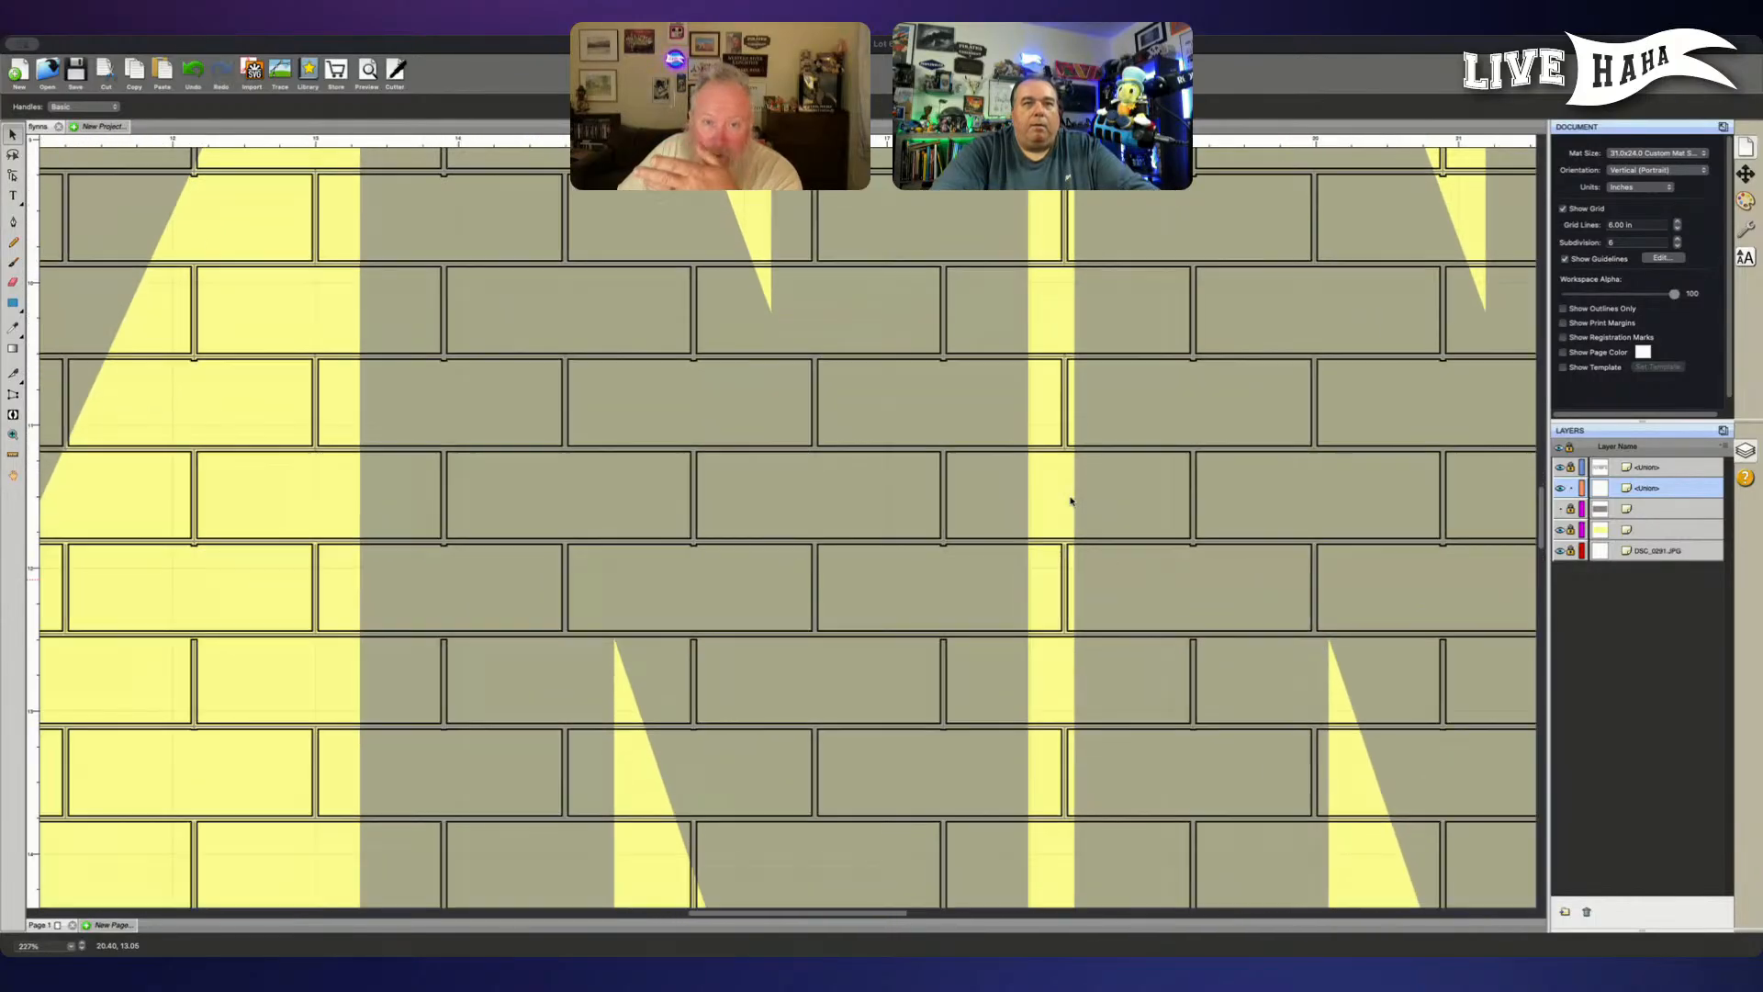
{"action": "scroll", "coordinate": [1071, 501], "scroll_direction": "up", "scroll_amount": 2}
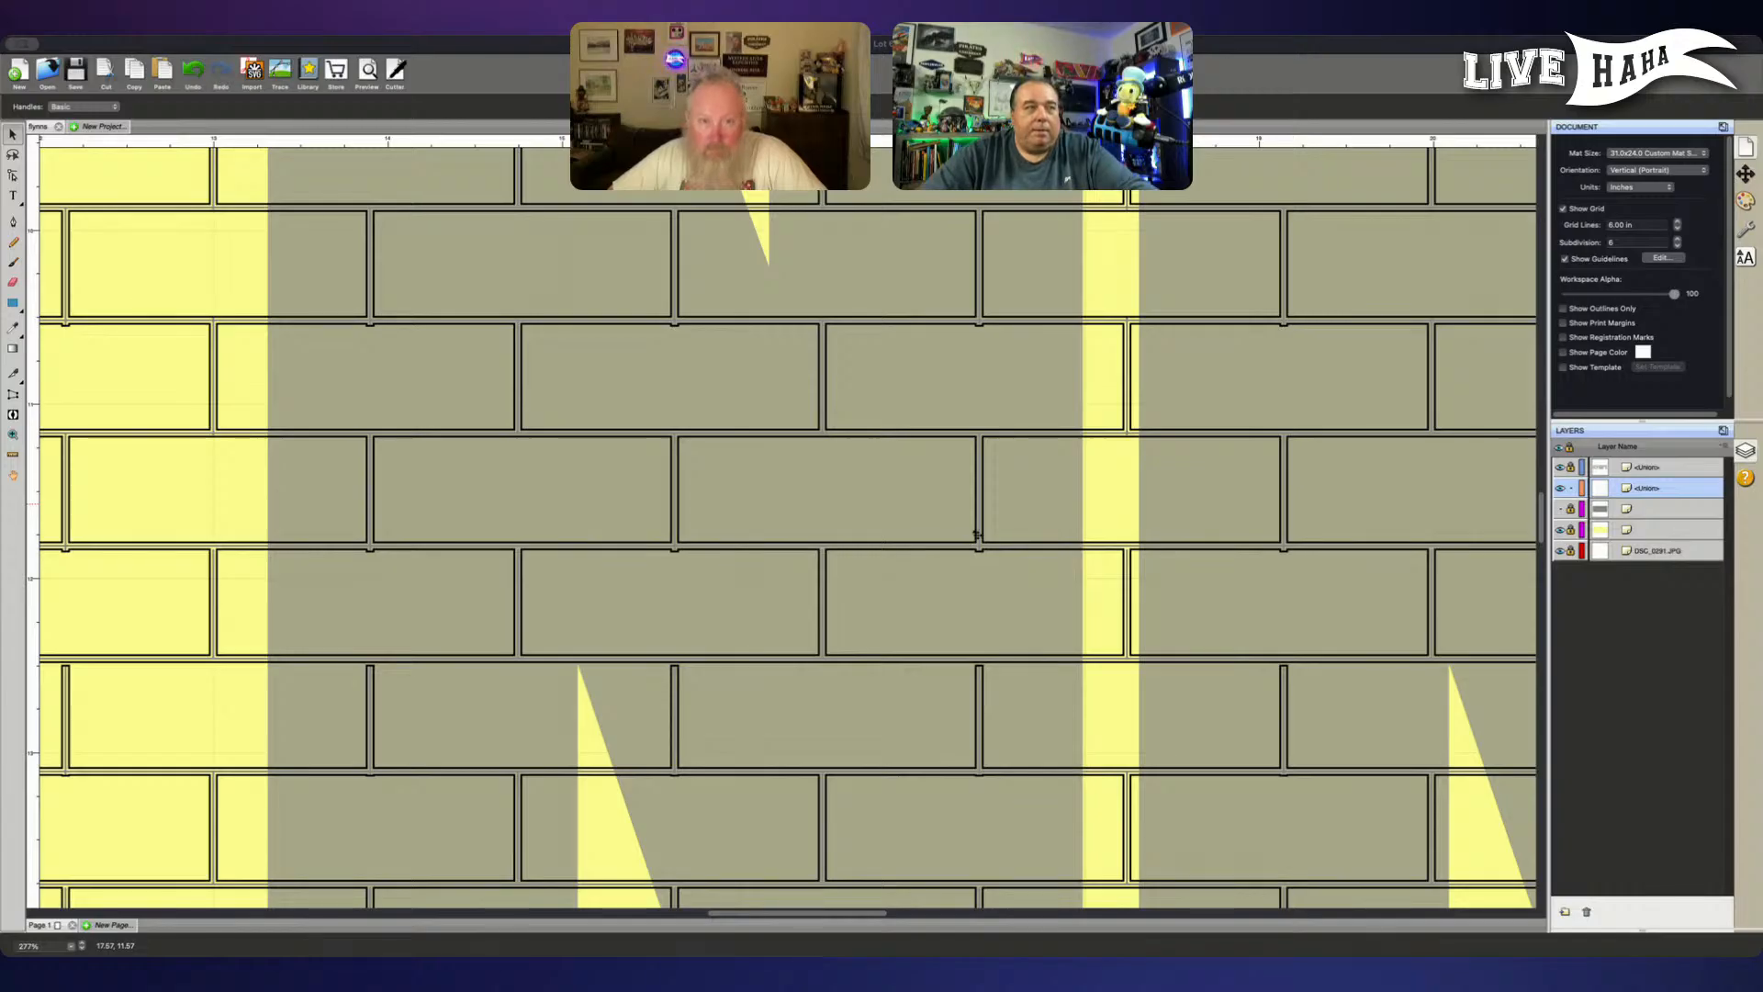
{"action": "left_click", "coordinate": [919, 483]}
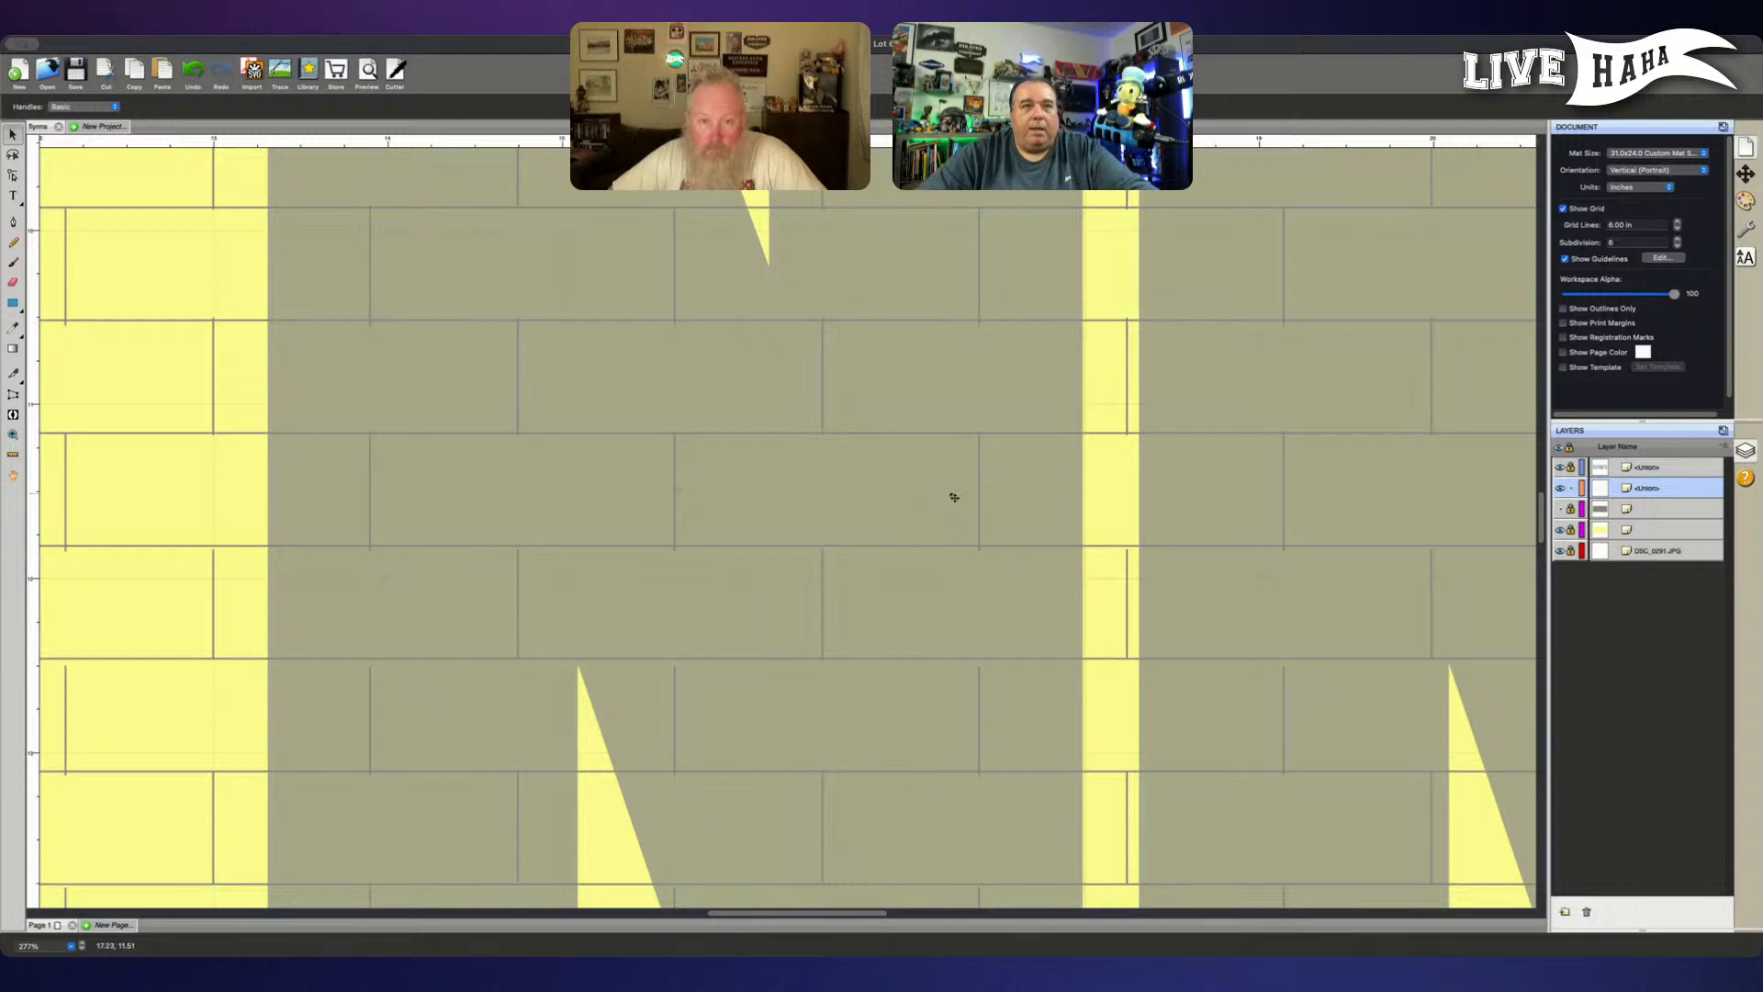
{"action": "scroll", "coordinate": [954, 497], "scroll_direction": "down", "scroll_amount": 5}
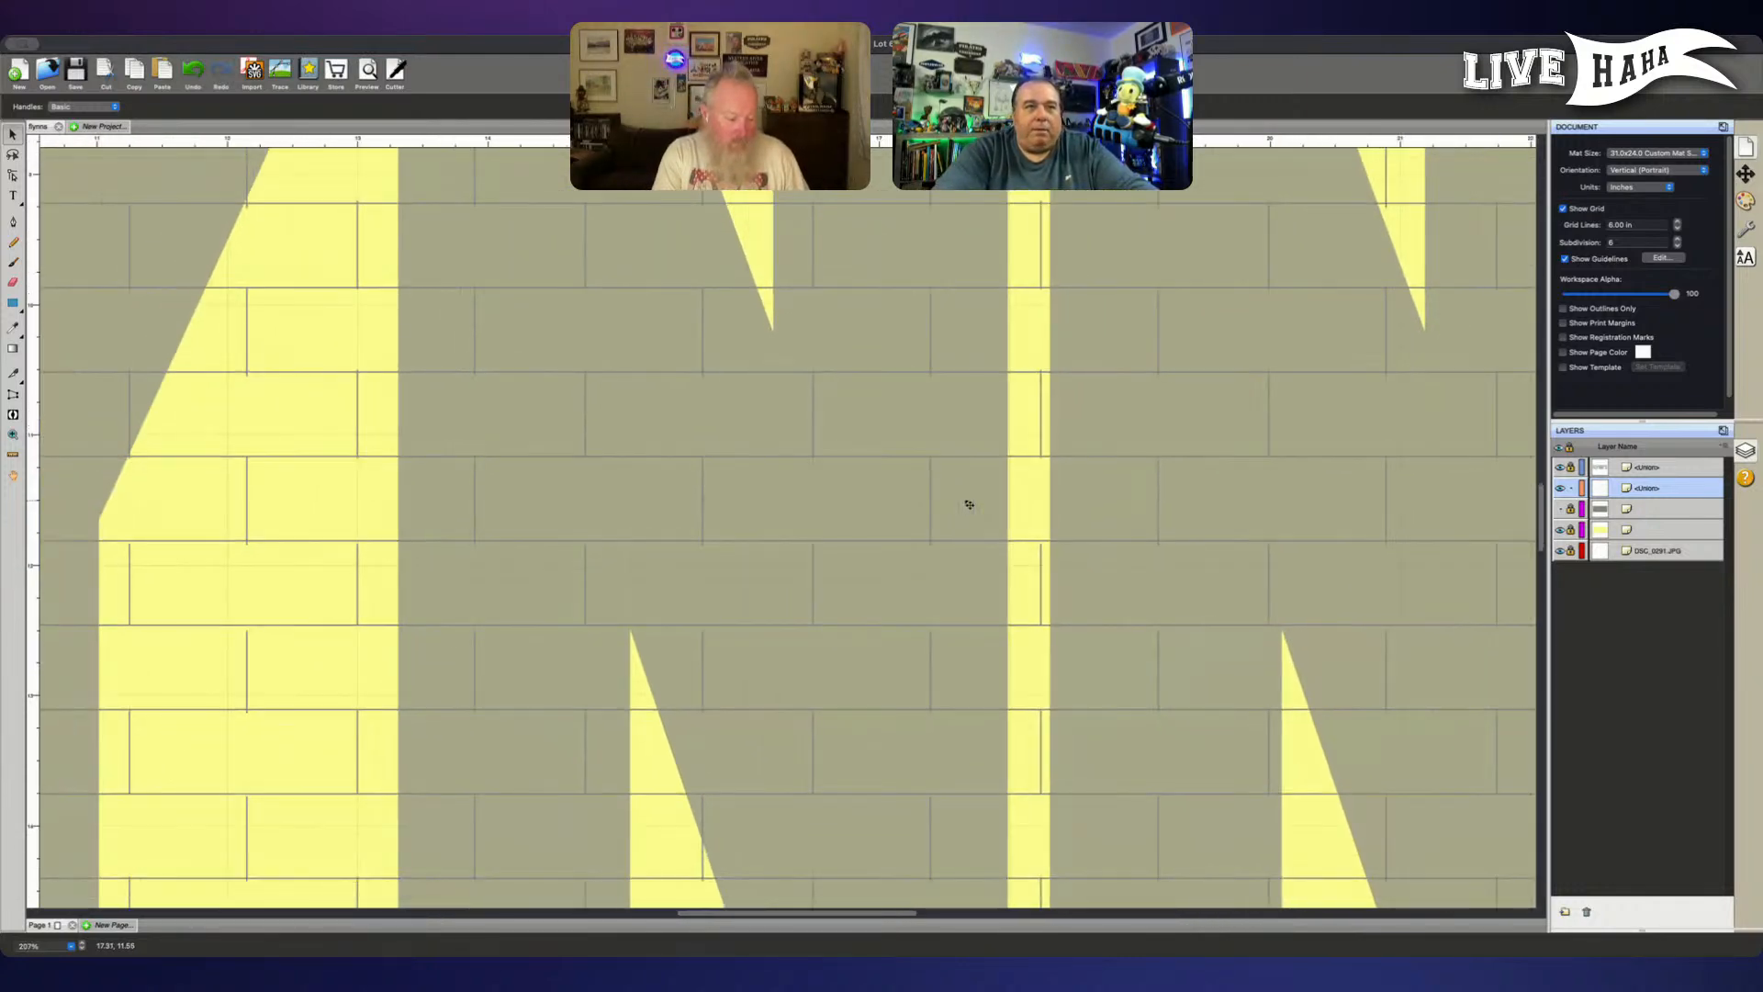
{"action": "scroll", "coordinate": [968, 504], "scroll_direction": "down", "scroll_amount": 8}
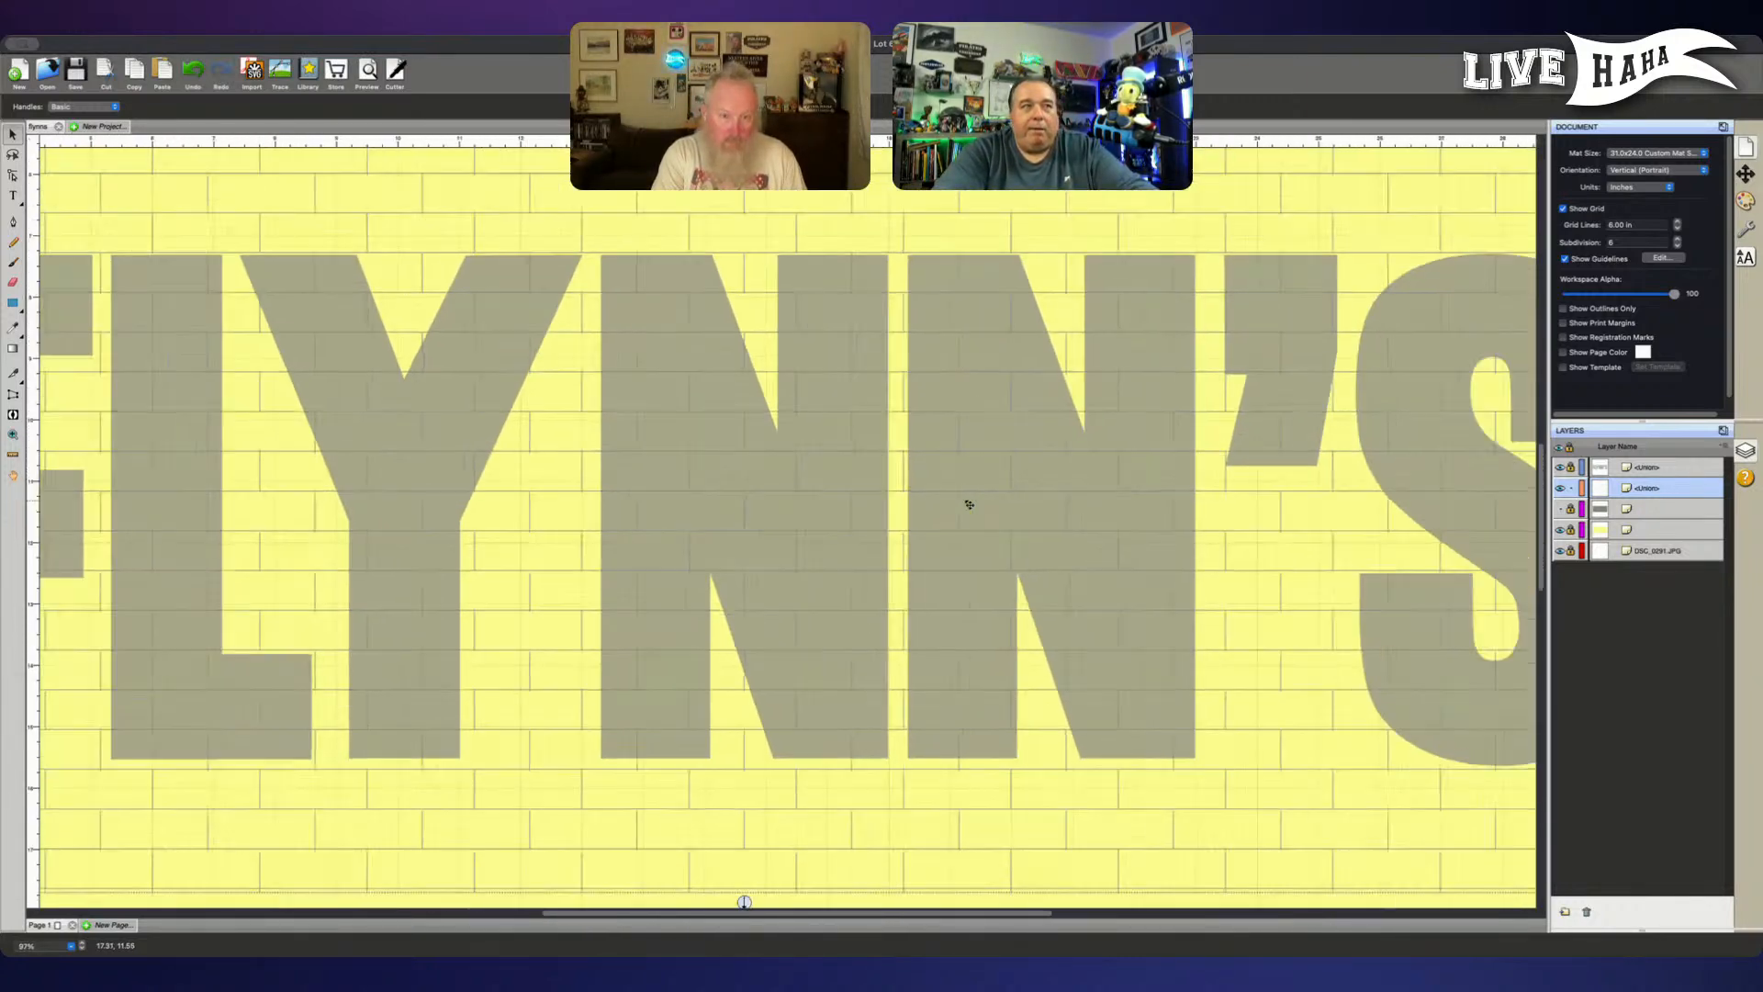
{"action": "scroll", "coordinate": [969, 504], "scroll_direction": "down", "scroll_amount": 2}
{"action": "scroll", "coordinate": [969, 504], "scroll_direction": "down", "scroll_amount": 1}
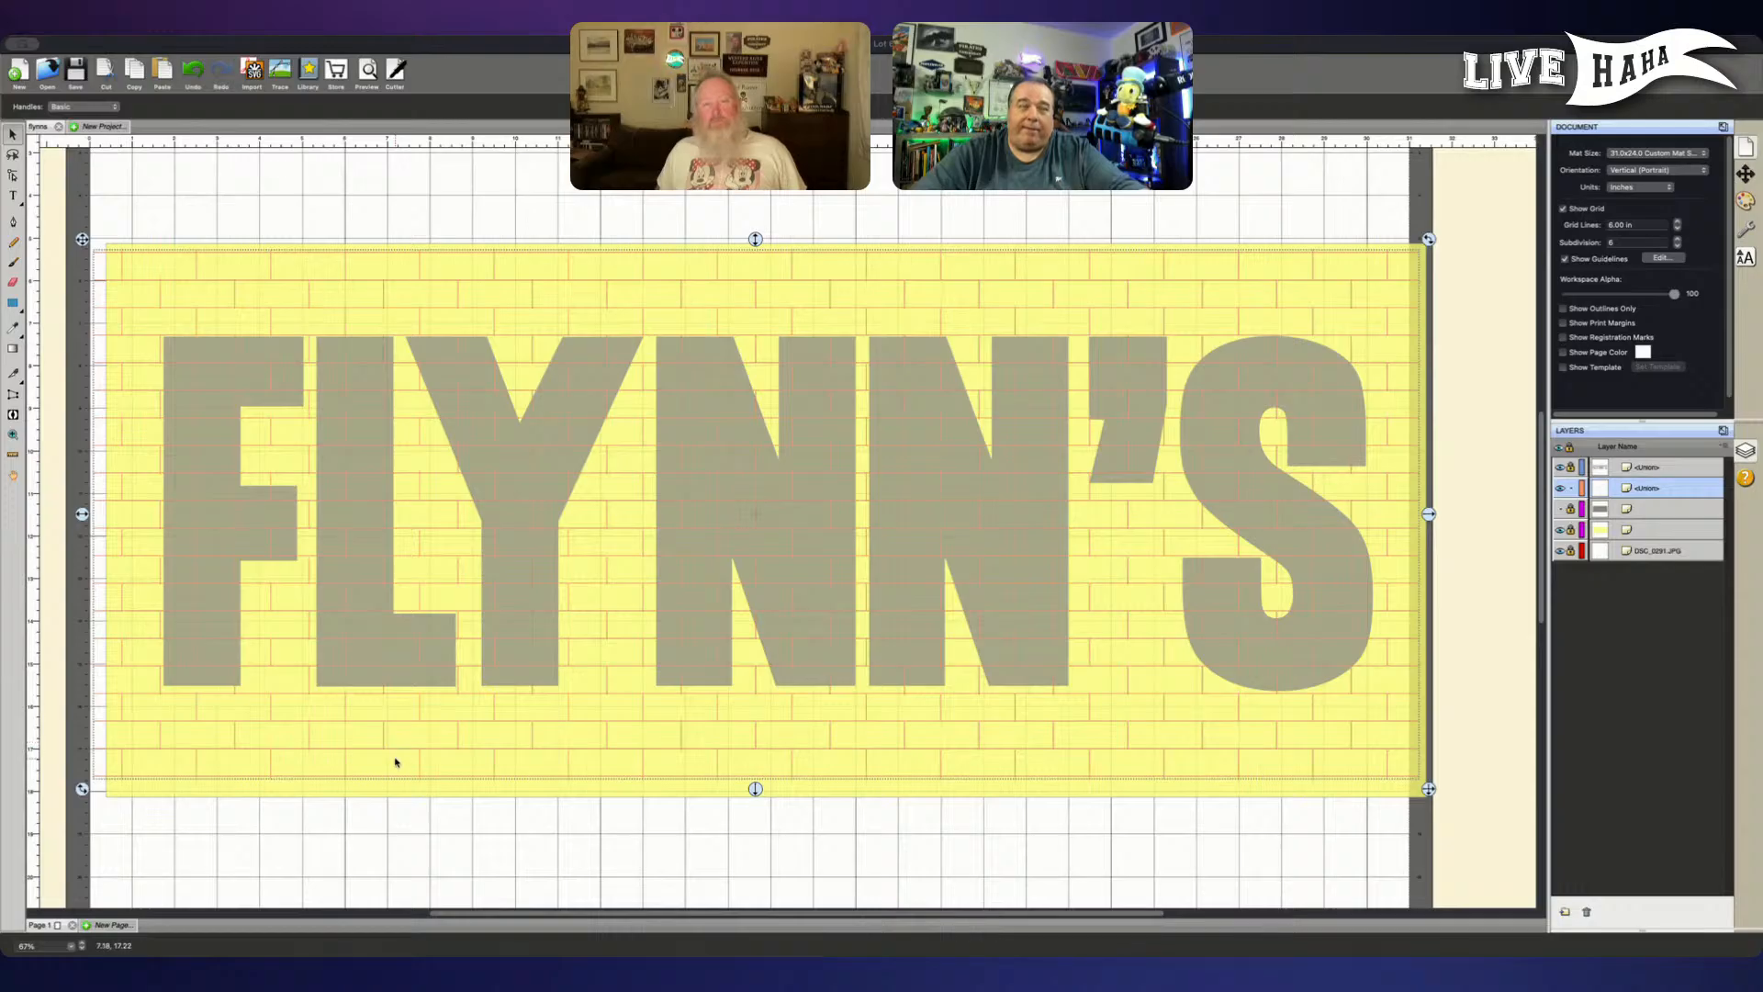
{"action": "left_click", "coordinate": [499, 875]}
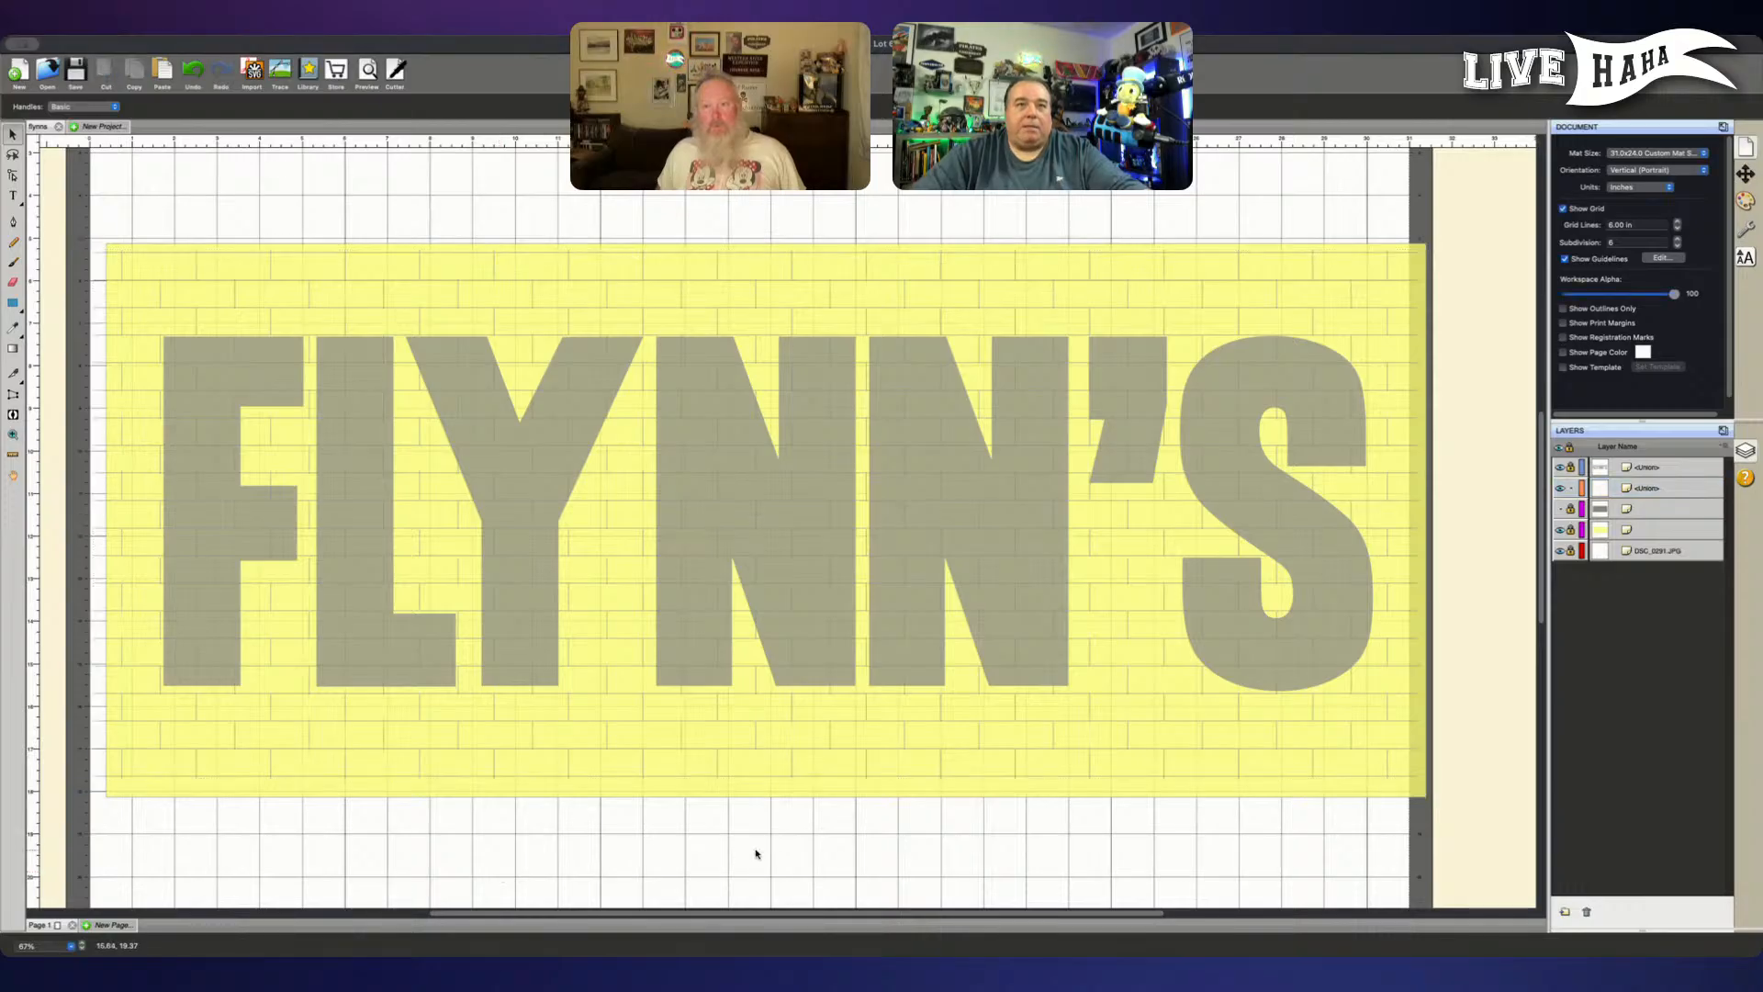
- Hide the DSC photo layer and toggle the yellow and grey rectangle layers to check what each contains
{"action": "left_click", "coordinate": [1560, 551]}
{"action": "left_click", "coordinate": [1559, 530]}
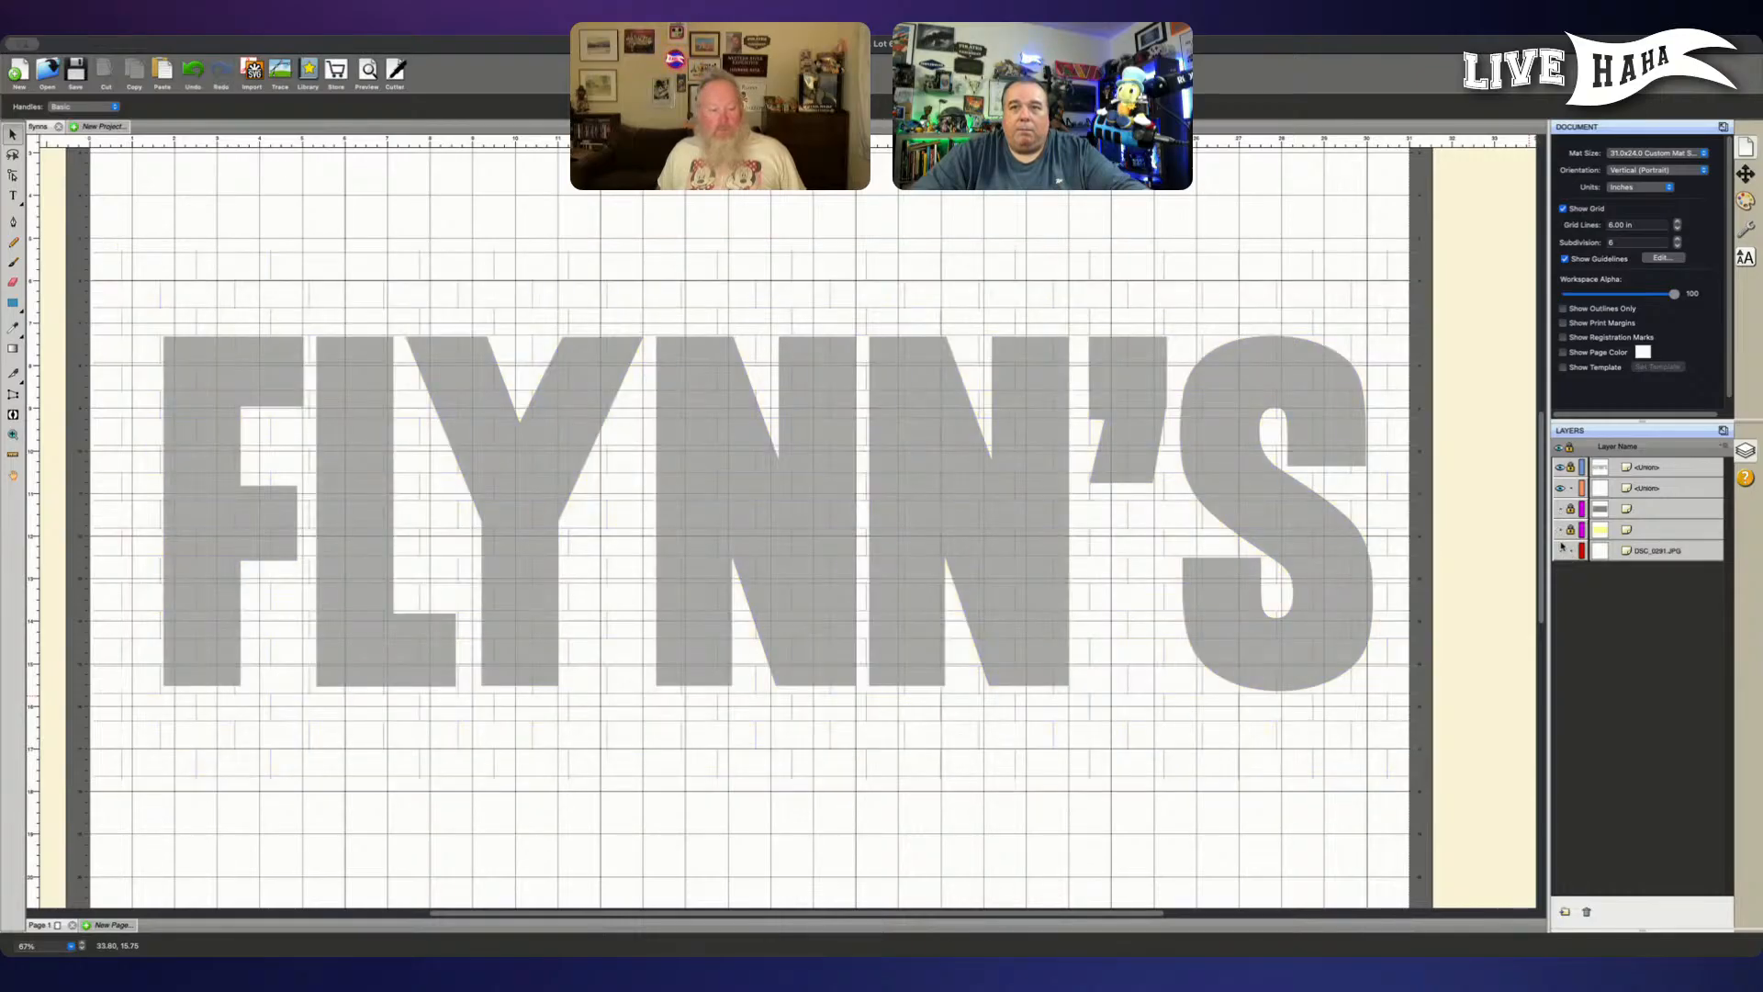
{"action": "left_click", "coordinate": [1559, 530]}
{"action": "left_click", "coordinate": [1558, 508]}
{"action": "left_click", "coordinate": [1559, 508]}
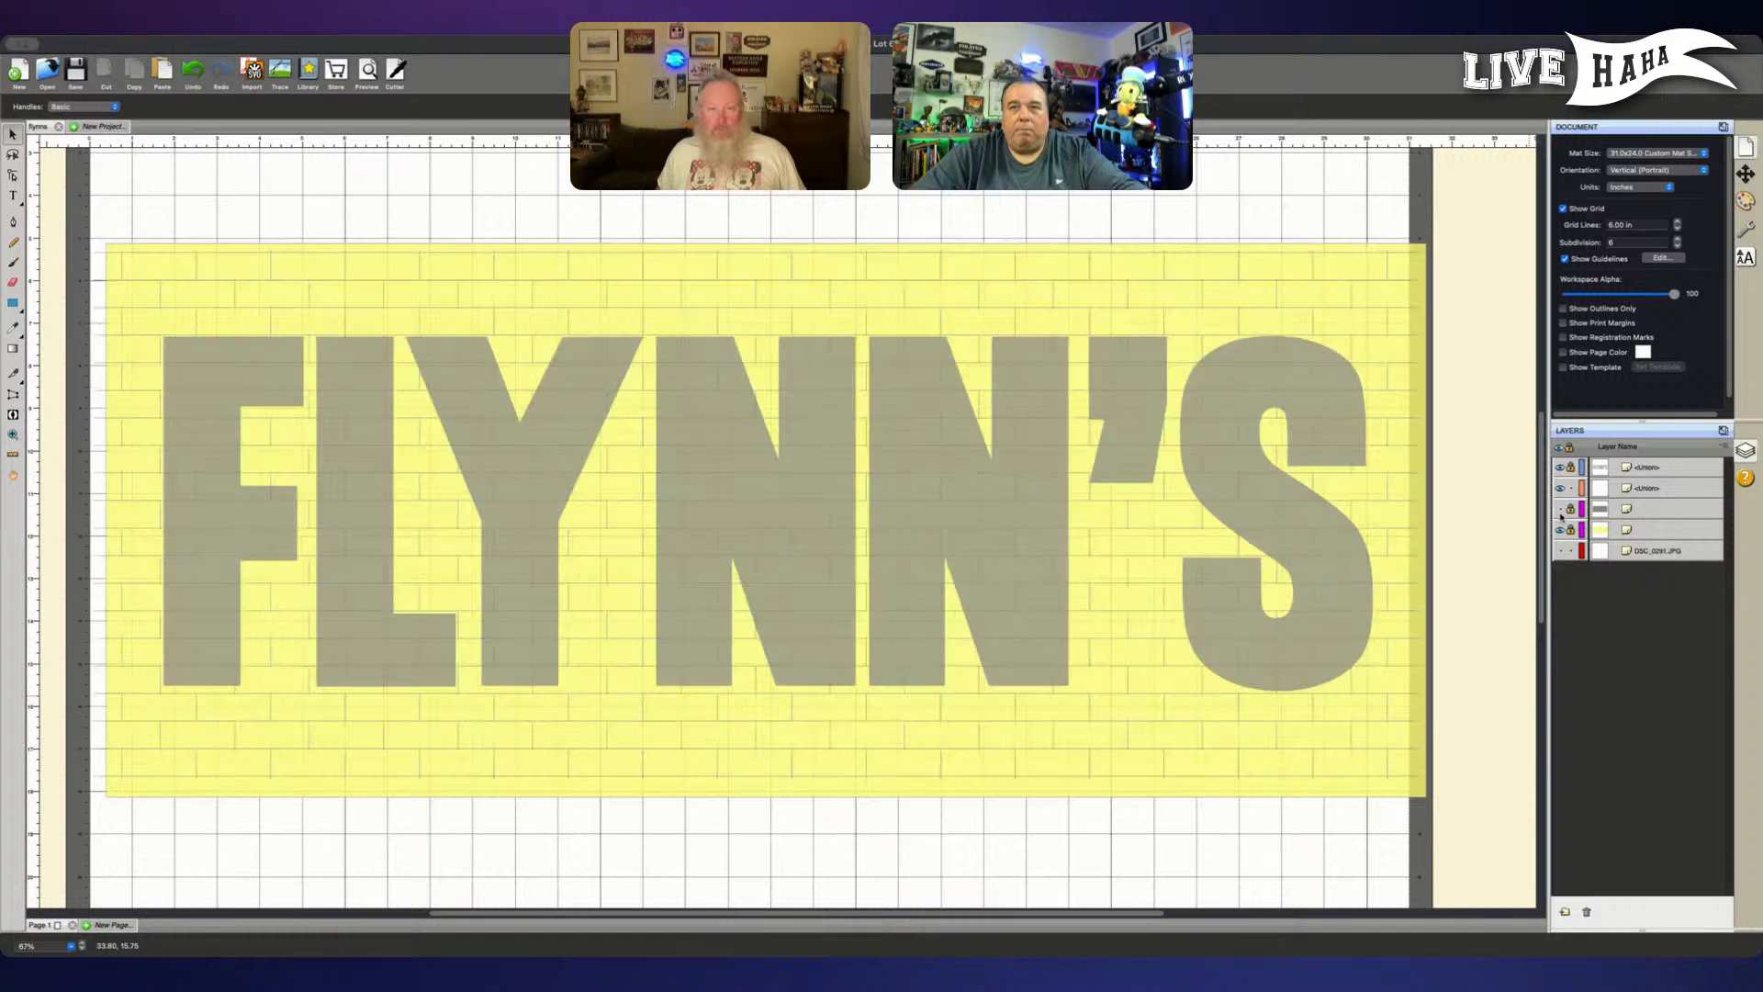
- Delete the DSC photo layer from the layer list, keeping the lettering, brick and rectangle layers
{"action": "left_click", "coordinate": [1570, 550]}
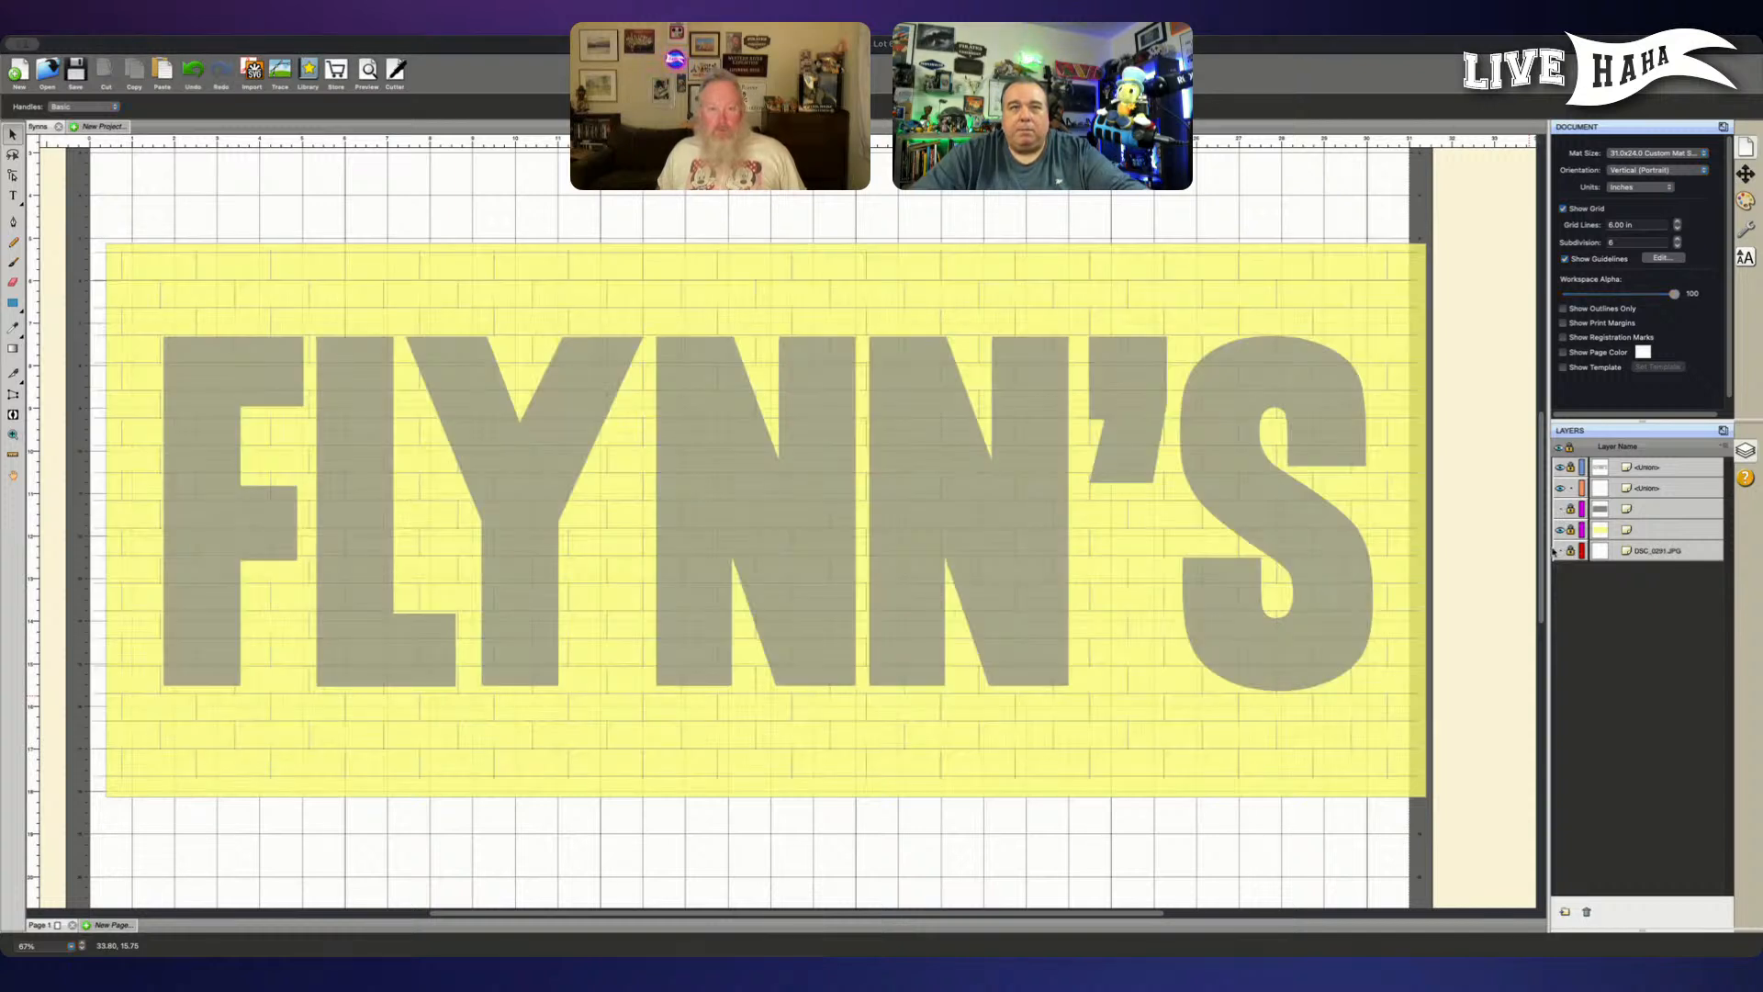
{"action": "left_click", "coordinate": [980, 536]}
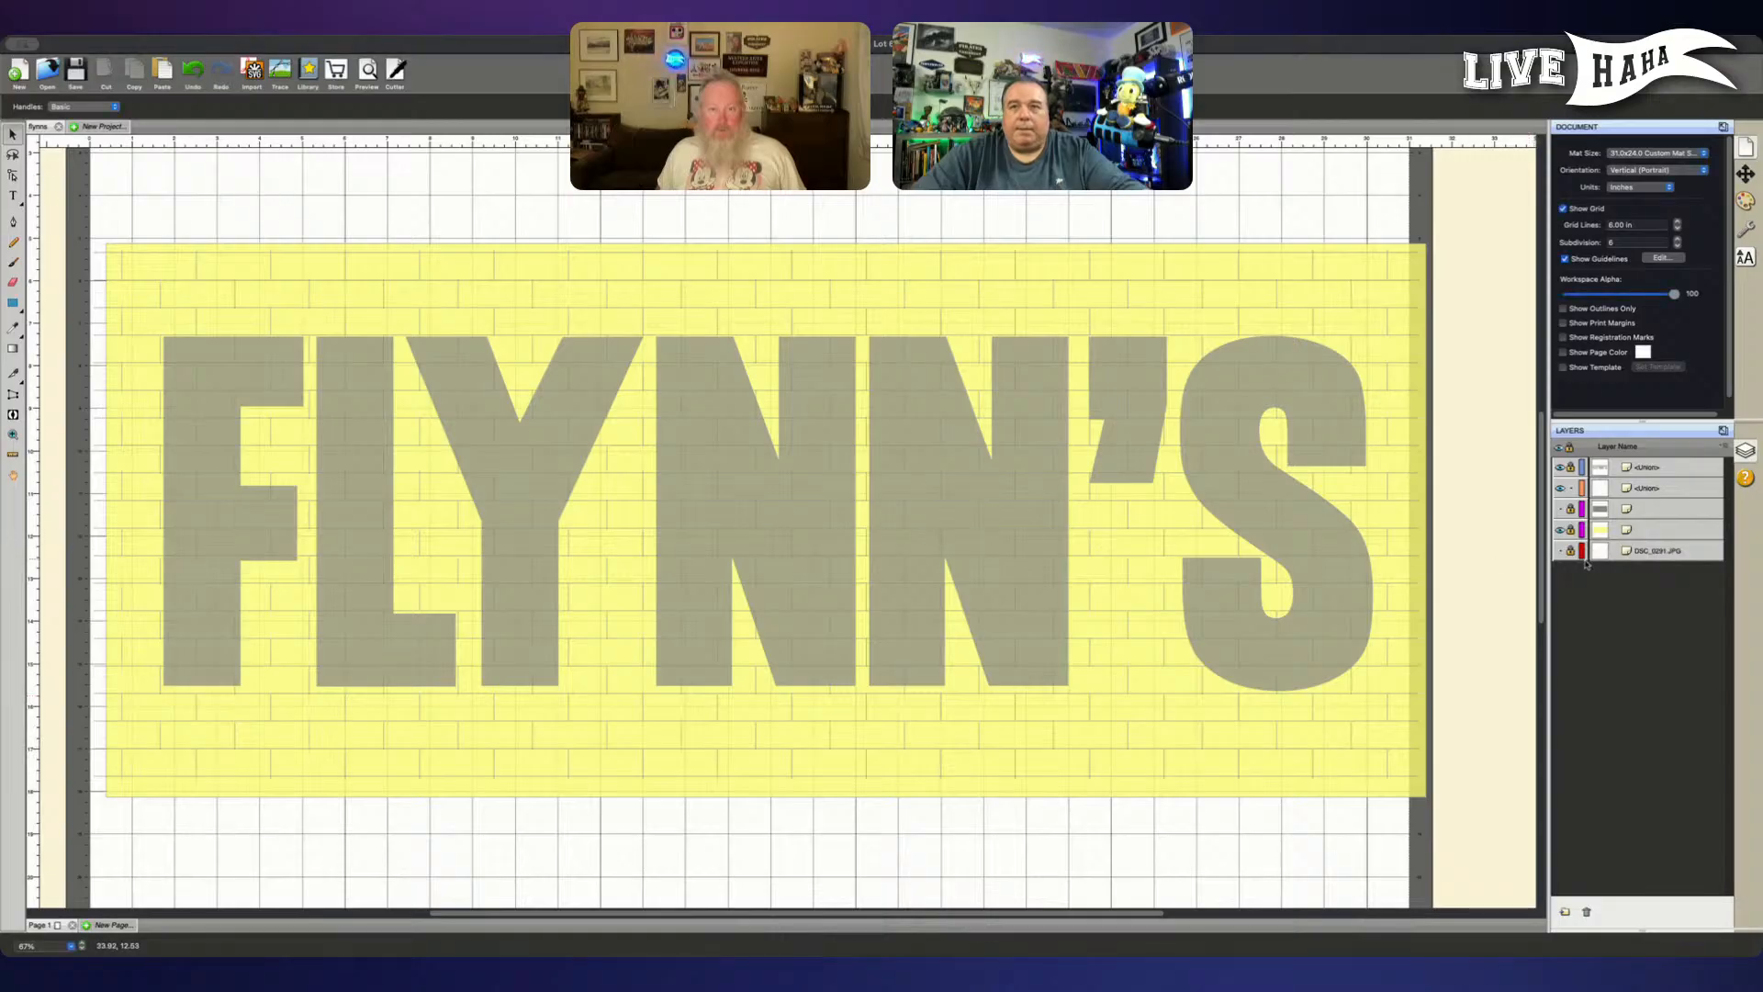
{"action": "left_click", "coordinate": [1561, 508]}
{"action": "left_click", "coordinate": [1561, 508]}
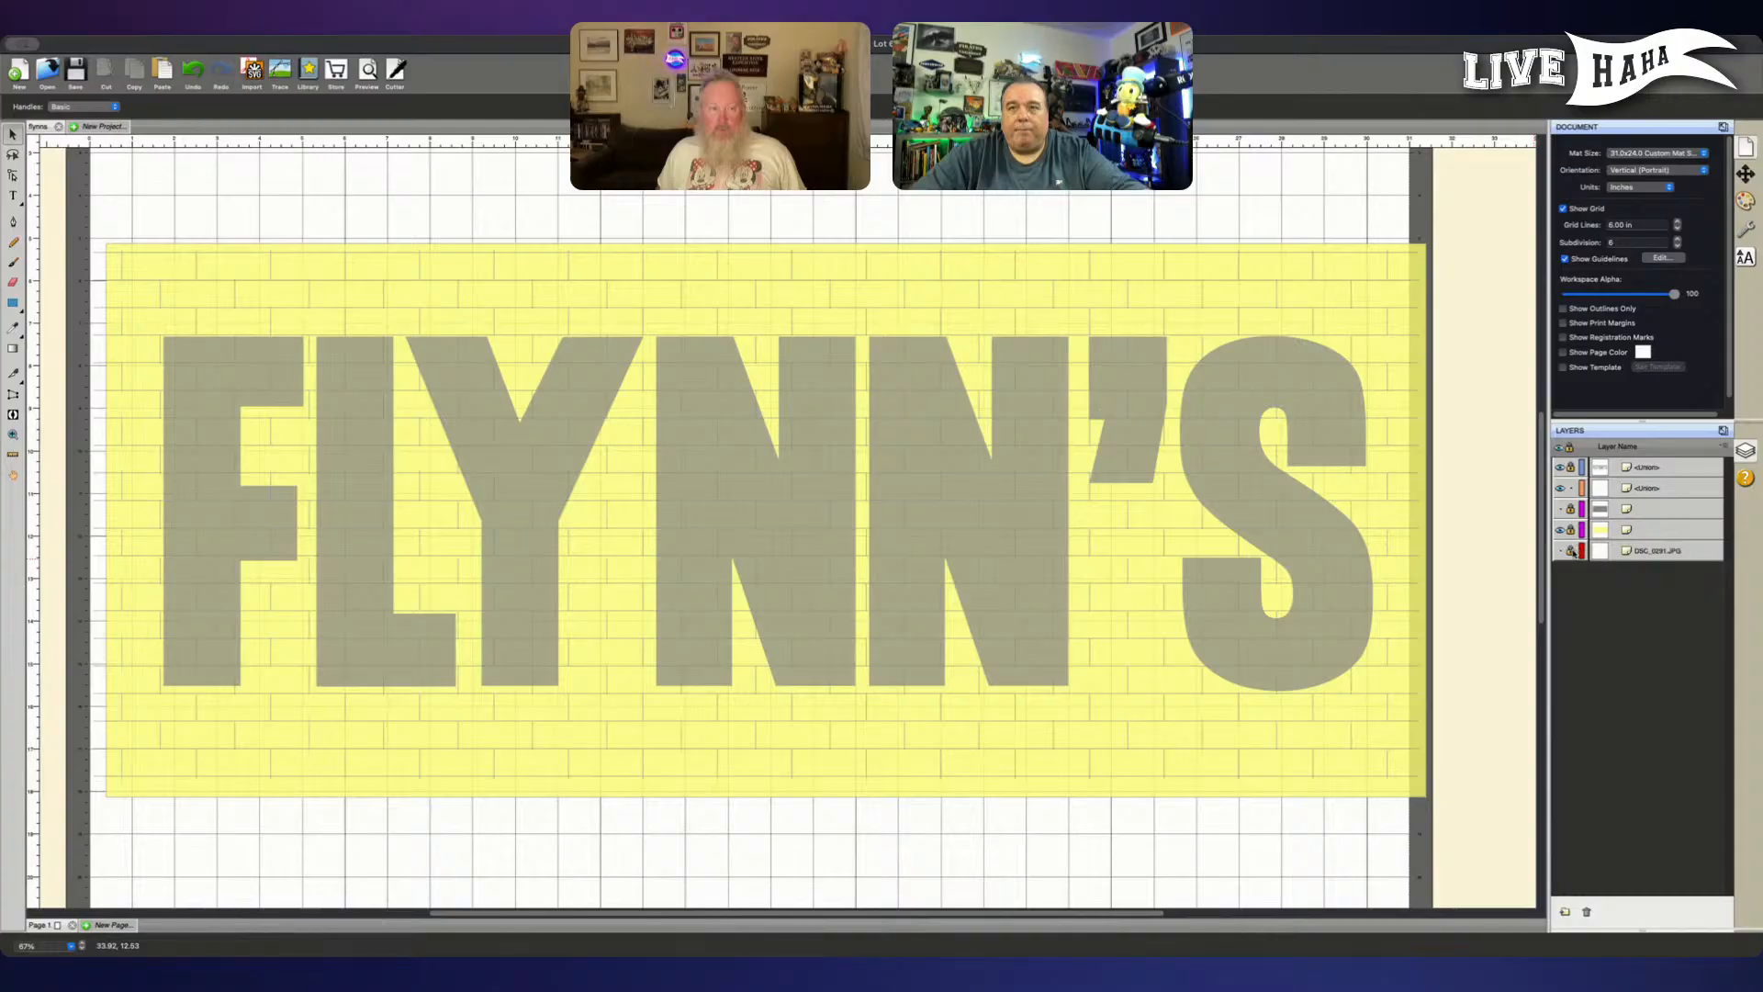
{"action": "left_click", "coordinate": [1646, 560]}
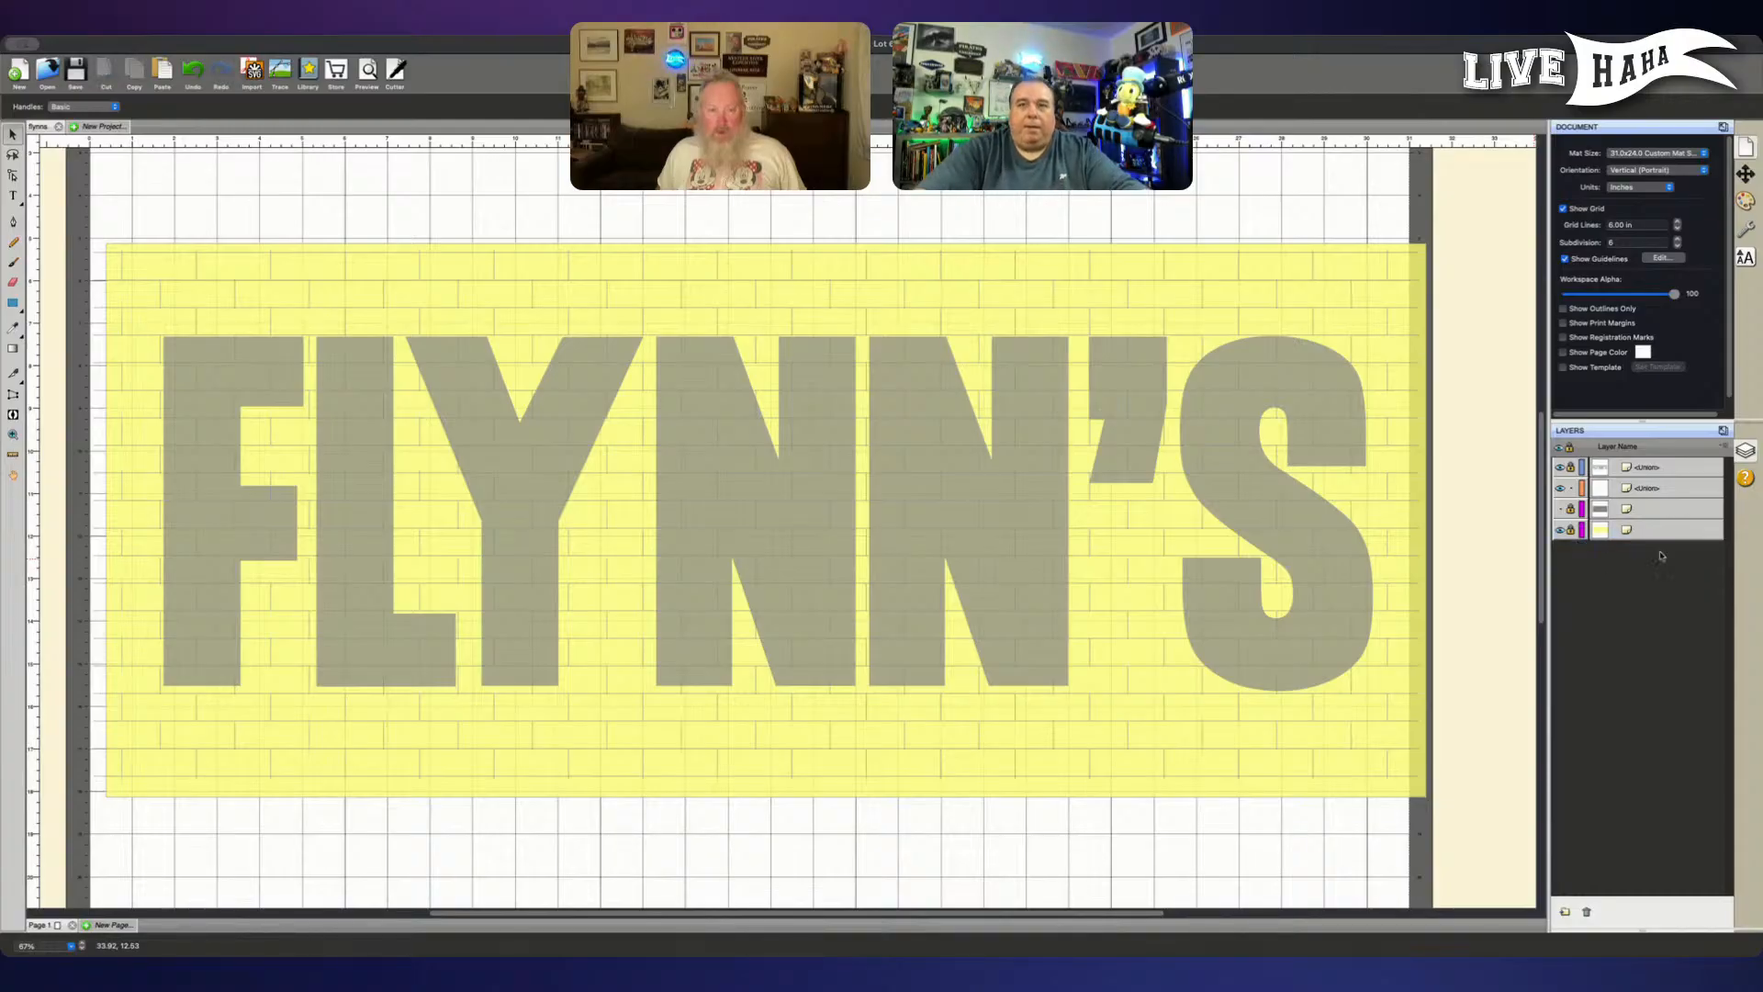
{"action": "key", "text": "Delete"}
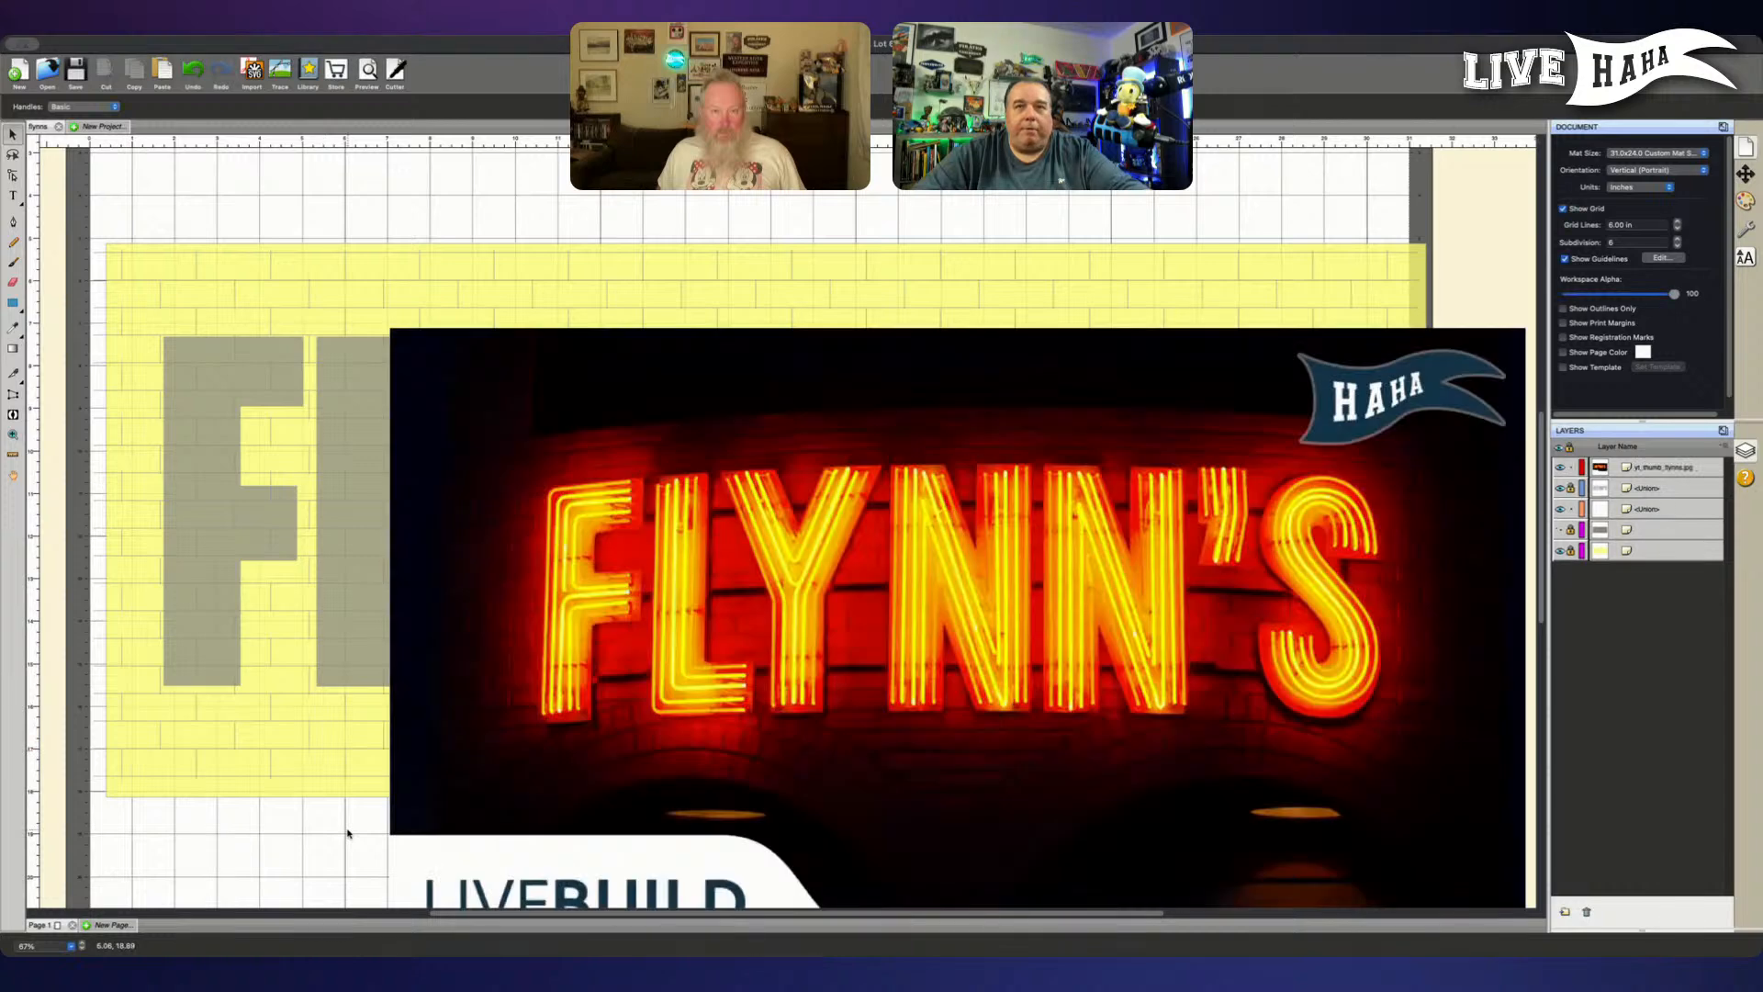
- Move the yt_thumb_flynns.jpg picture over the sign design and enlarge it proportionally past the mat's width
{"action": "left_click_drag", "start_coordinate": [768, 701], "coordinate": [635, 603]}
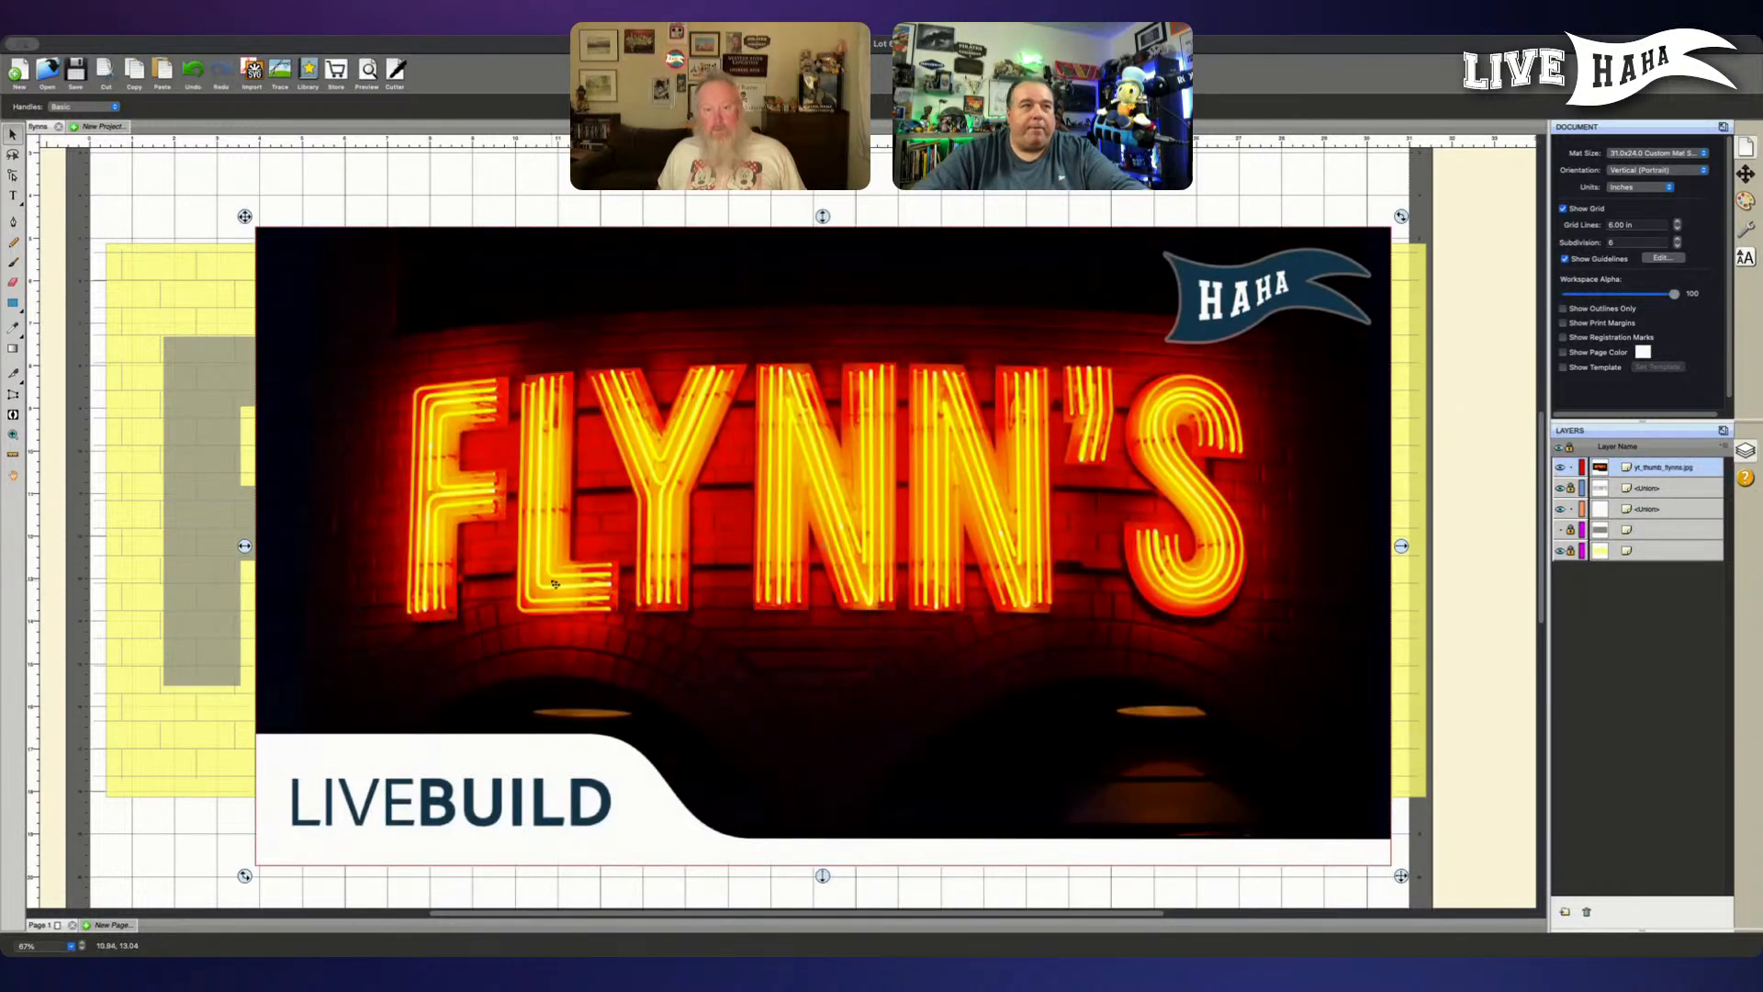
{"action": "key", "text": "super+minus"}
{"action": "key", "text": "super+minus"}
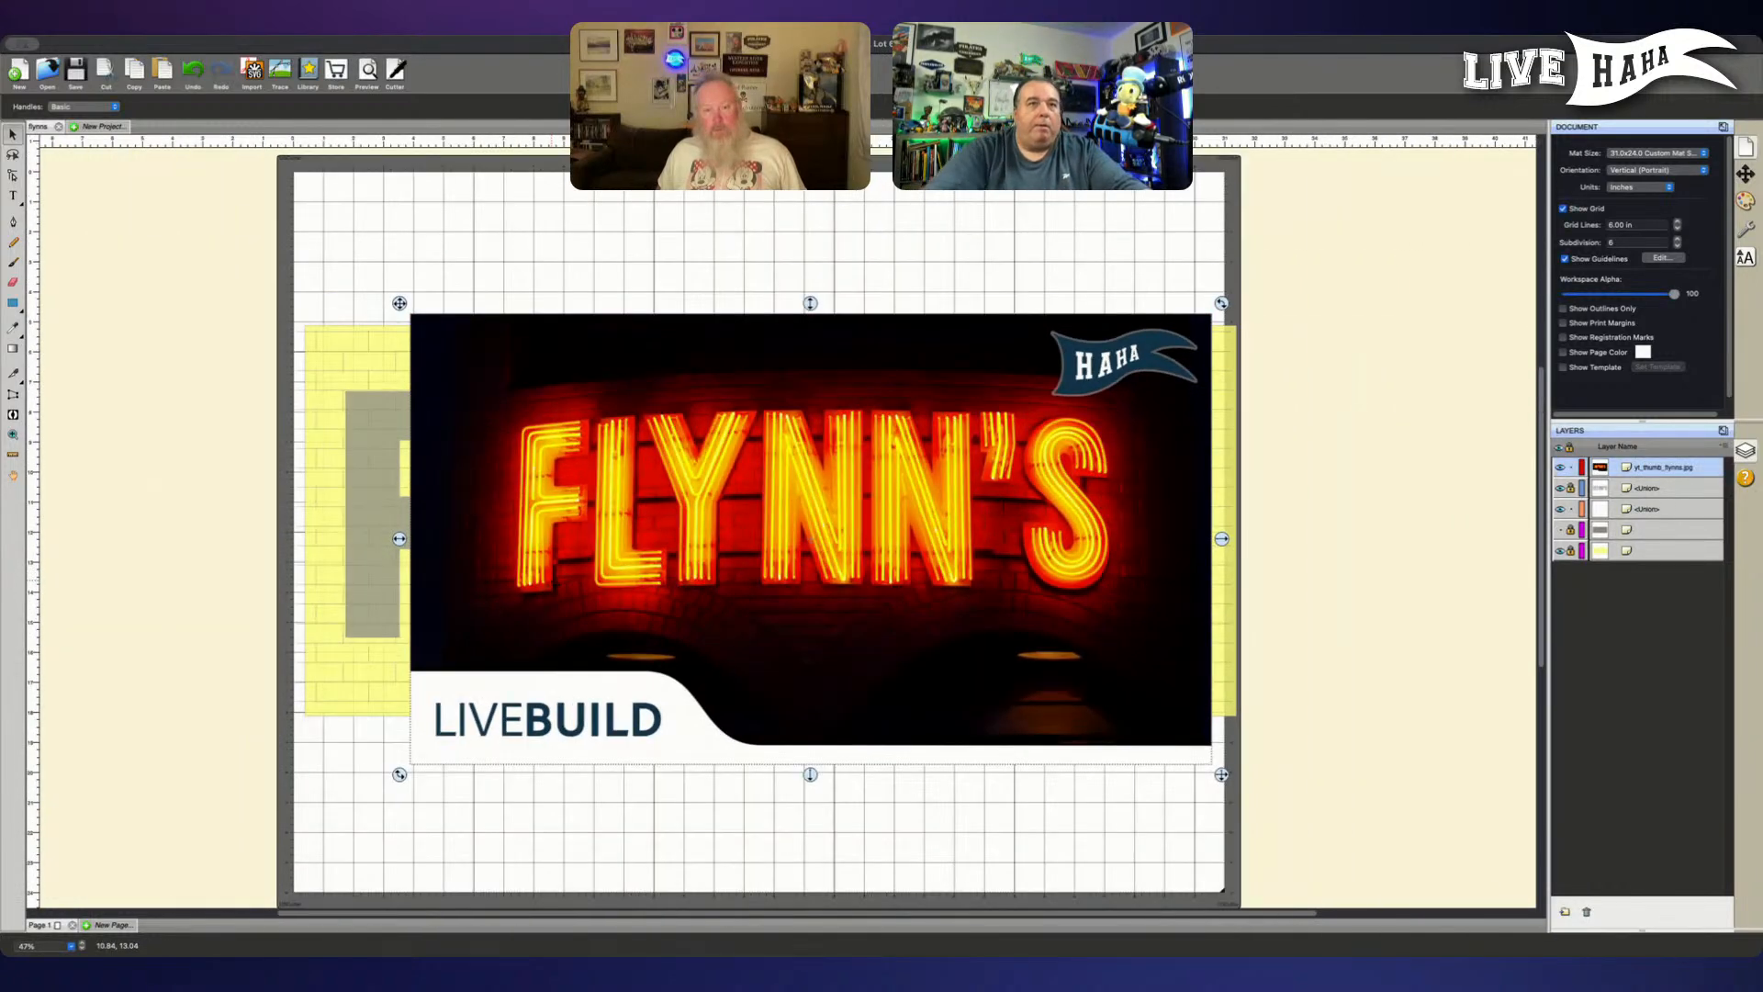
{"action": "left_click_drag", "start_coordinate": [718, 422], "coordinate": [565, 405]}
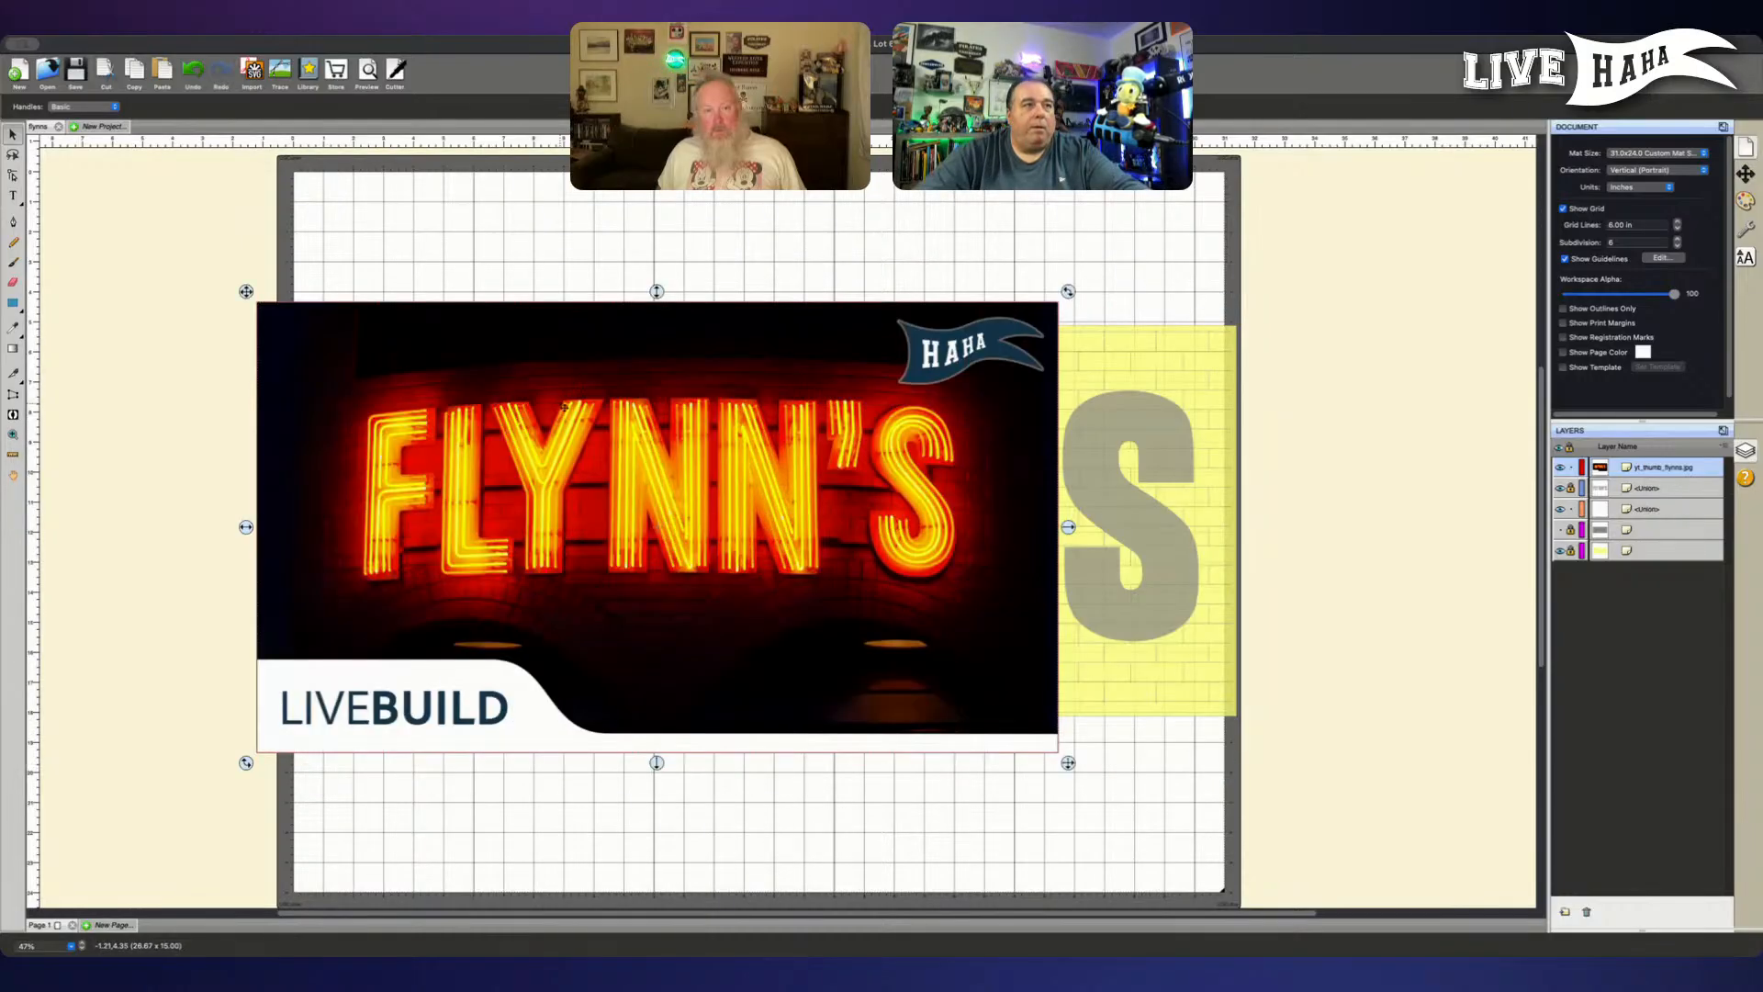
{"action": "left_click_drag", "start_coordinate": [1068, 763], "coordinate": [1370, 907]}
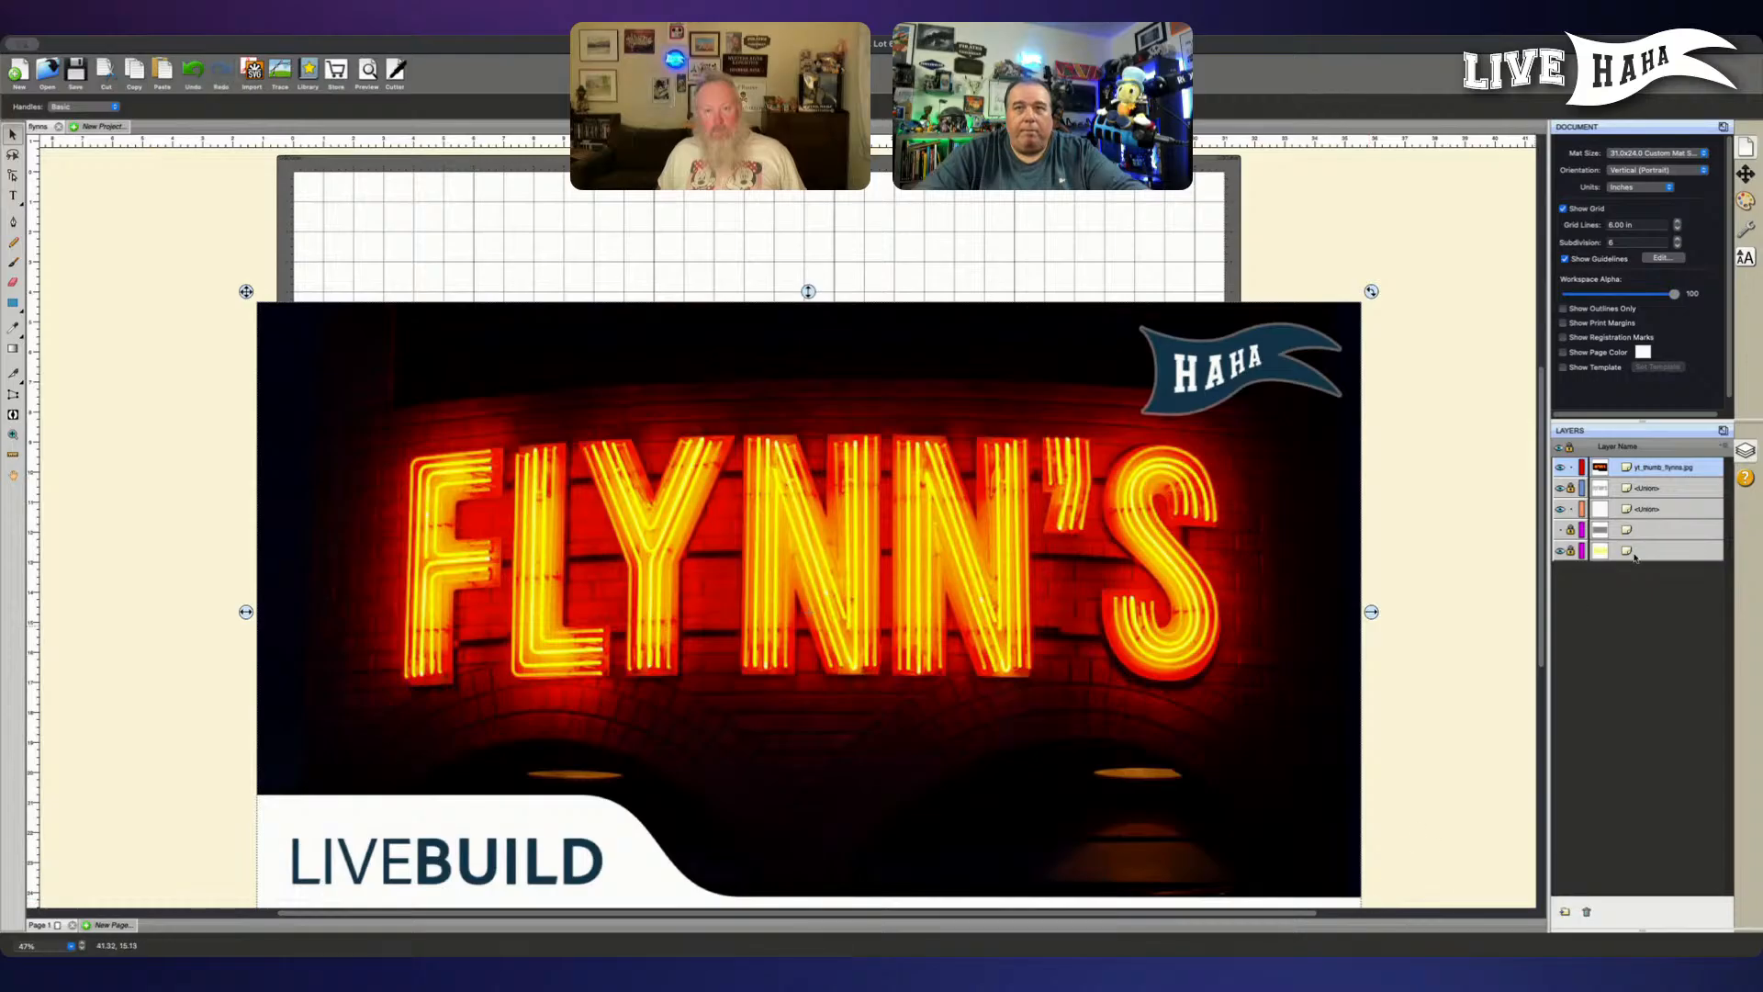
- Place the yt_thumb_flynns.jpg layer at the bottom of the layer stack and align its neon lettering under the grey FLYNN'S letters
{"action": "left_click_drag", "start_coordinate": [1678, 465], "coordinate": [1647, 591]}
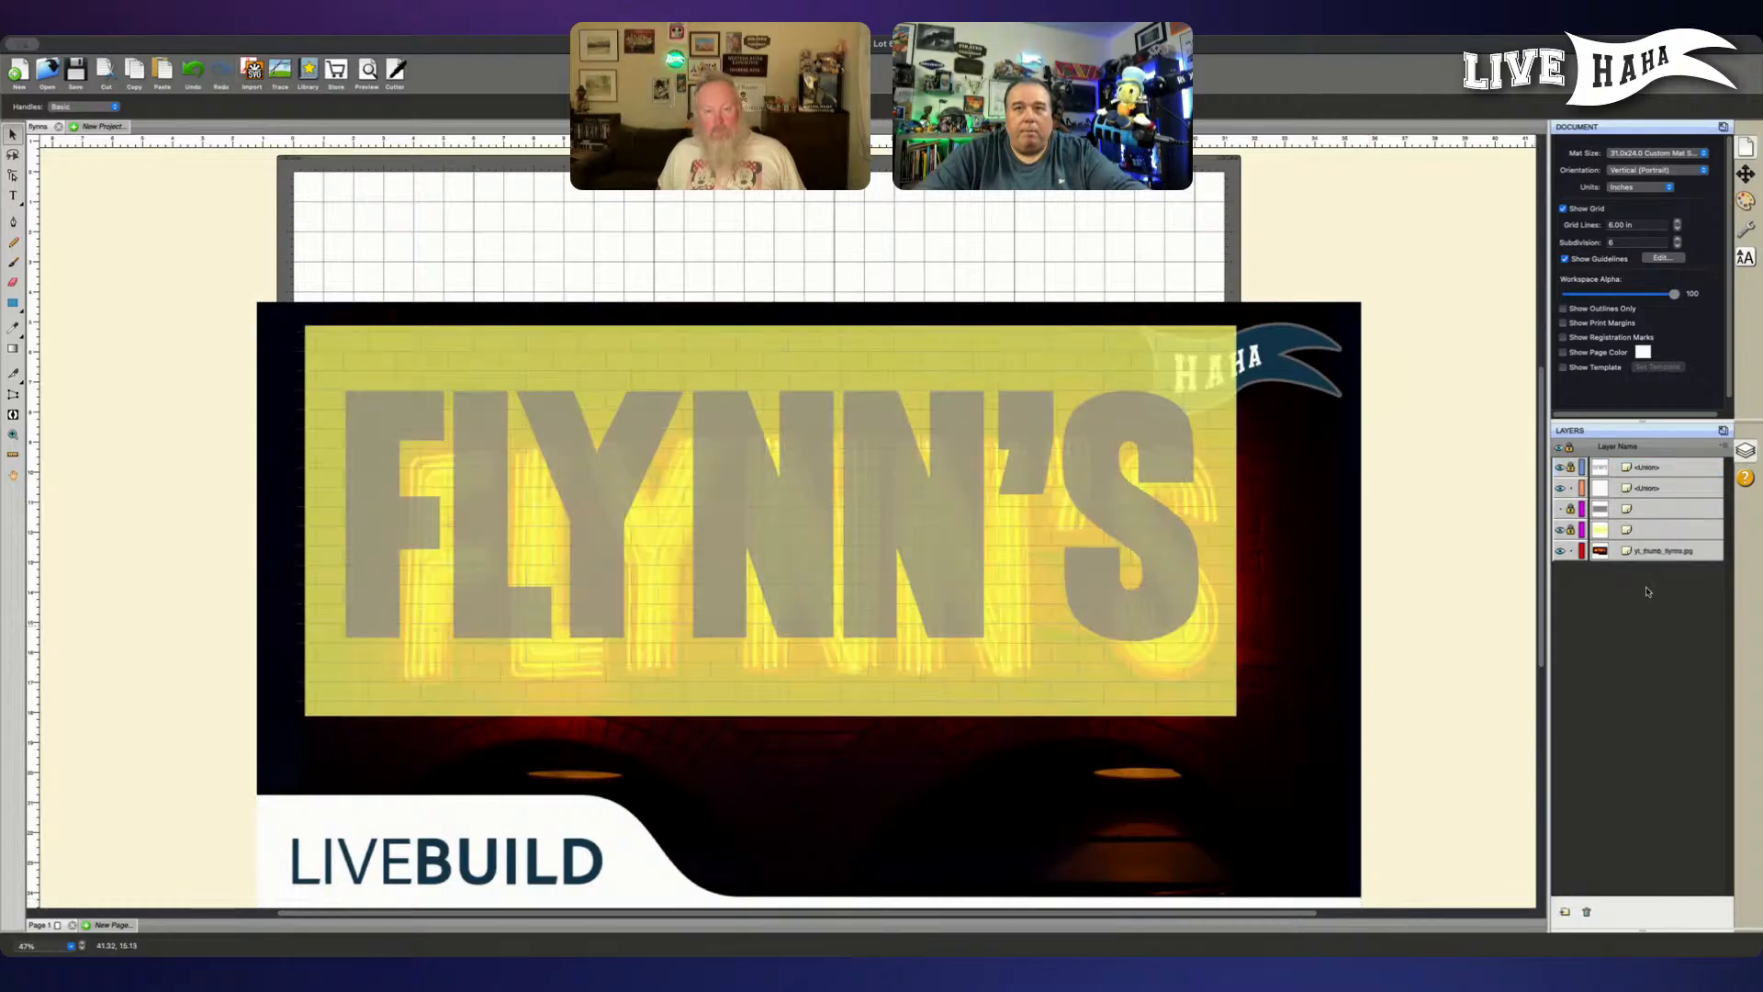
{"action": "left_click_drag", "start_coordinate": [1258, 685], "coordinate": [1229, 661]}
{"action": "key", "text": "Up"}
{"action": "key", "text": "Up"}
{"action": "key", "text": "Up"}
{"action": "key", "text": "Up"}
{"action": "key", "text": "Left"}
{"action": "key", "text": "Left"}
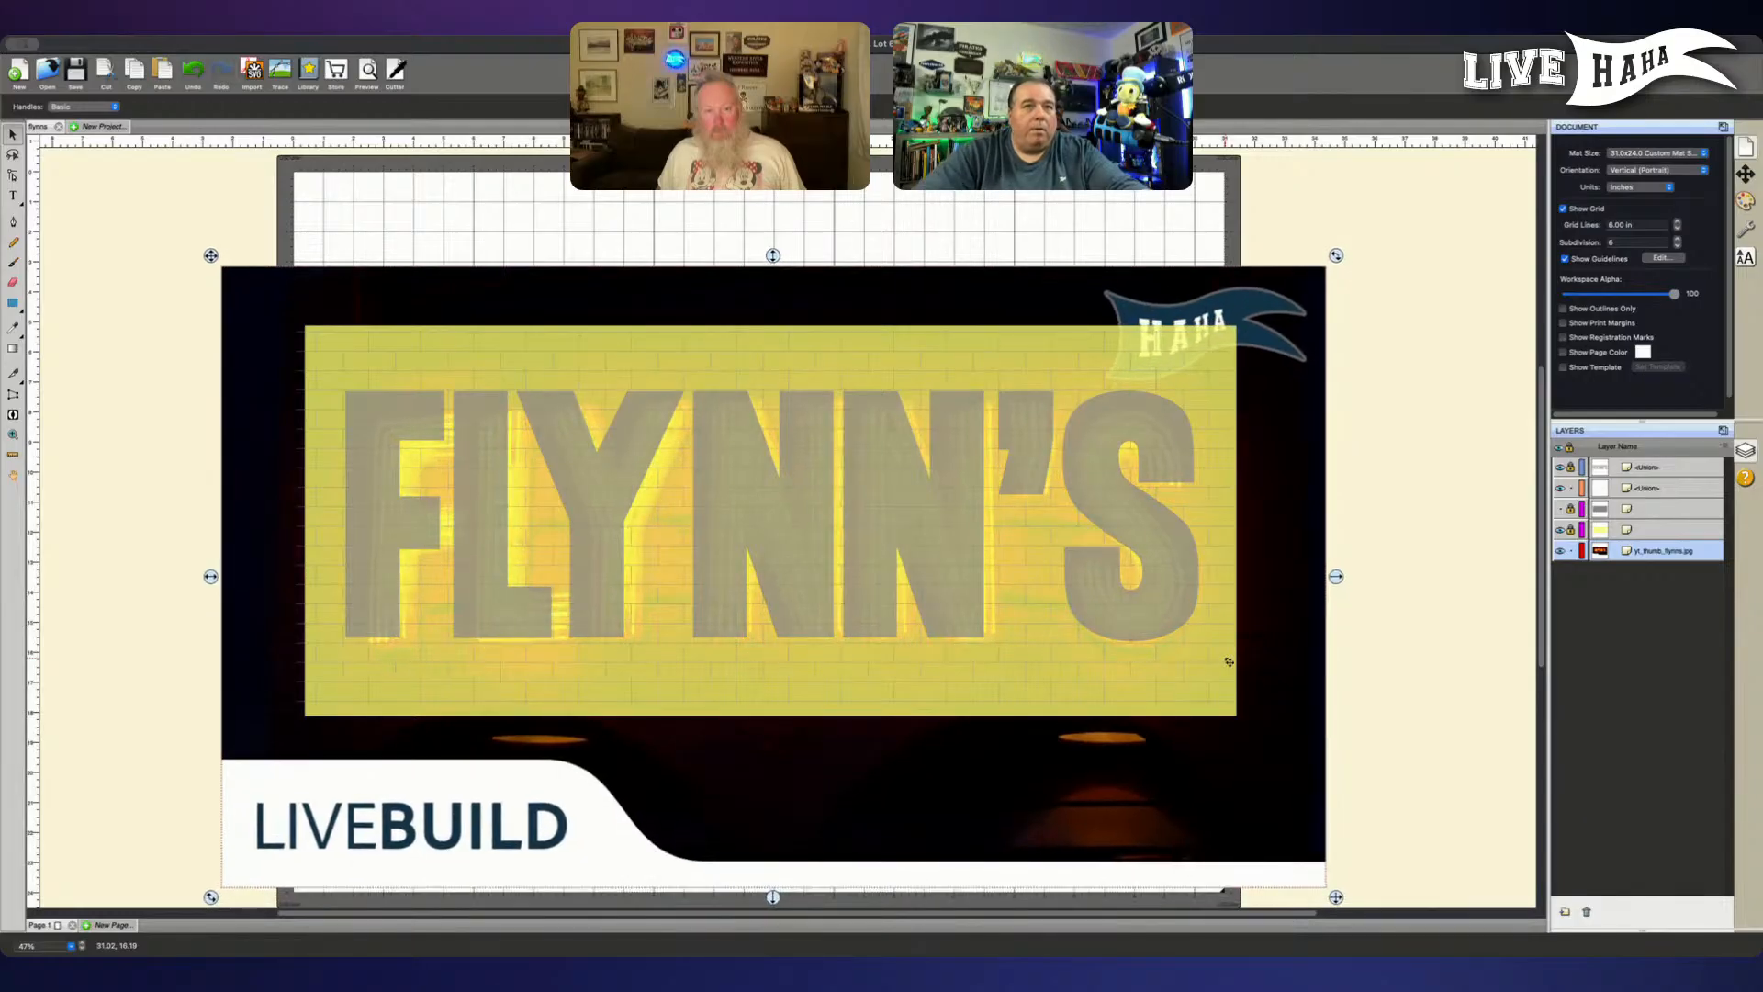
{"action": "key", "text": "Up"}
{"action": "key", "text": "Left"}
{"action": "key", "text": "Left"}
{"action": "key", "text": "Left"}
{"action": "key", "text": "Left"}
{"action": "key", "text": "Up"}
{"action": "key", "text": "Left"}
{"action": "key", "text": "Up"}
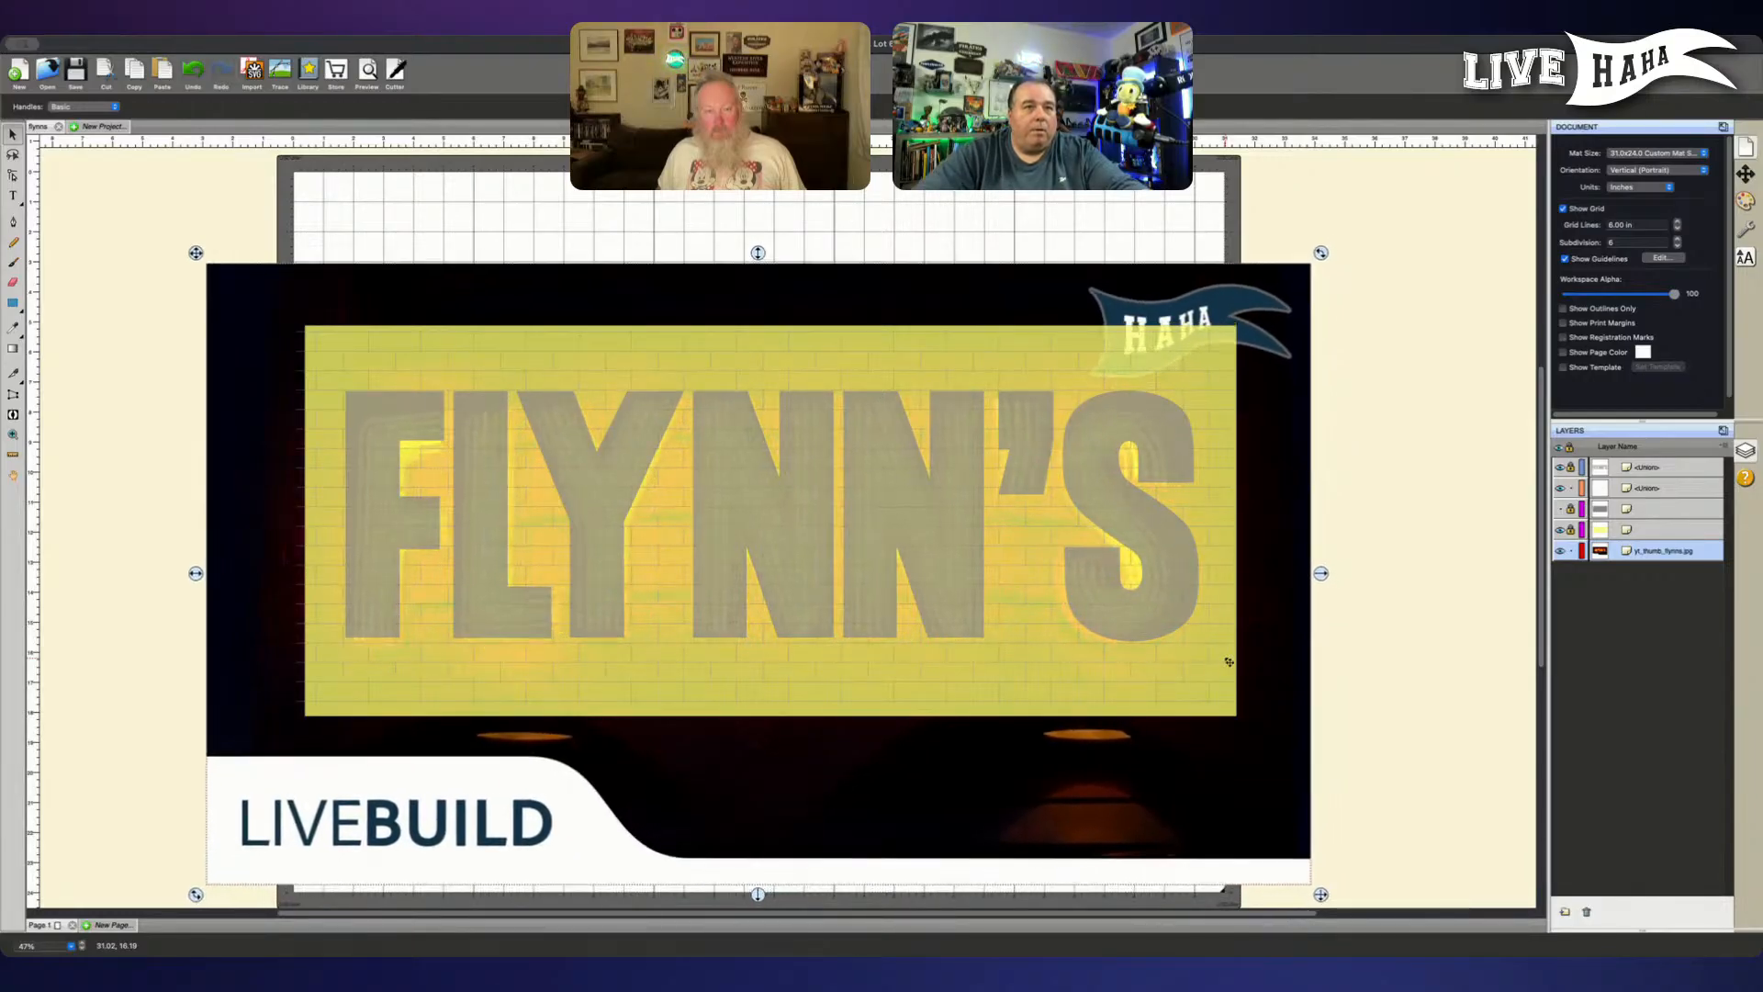
{"action": "key", "text": "Up"}
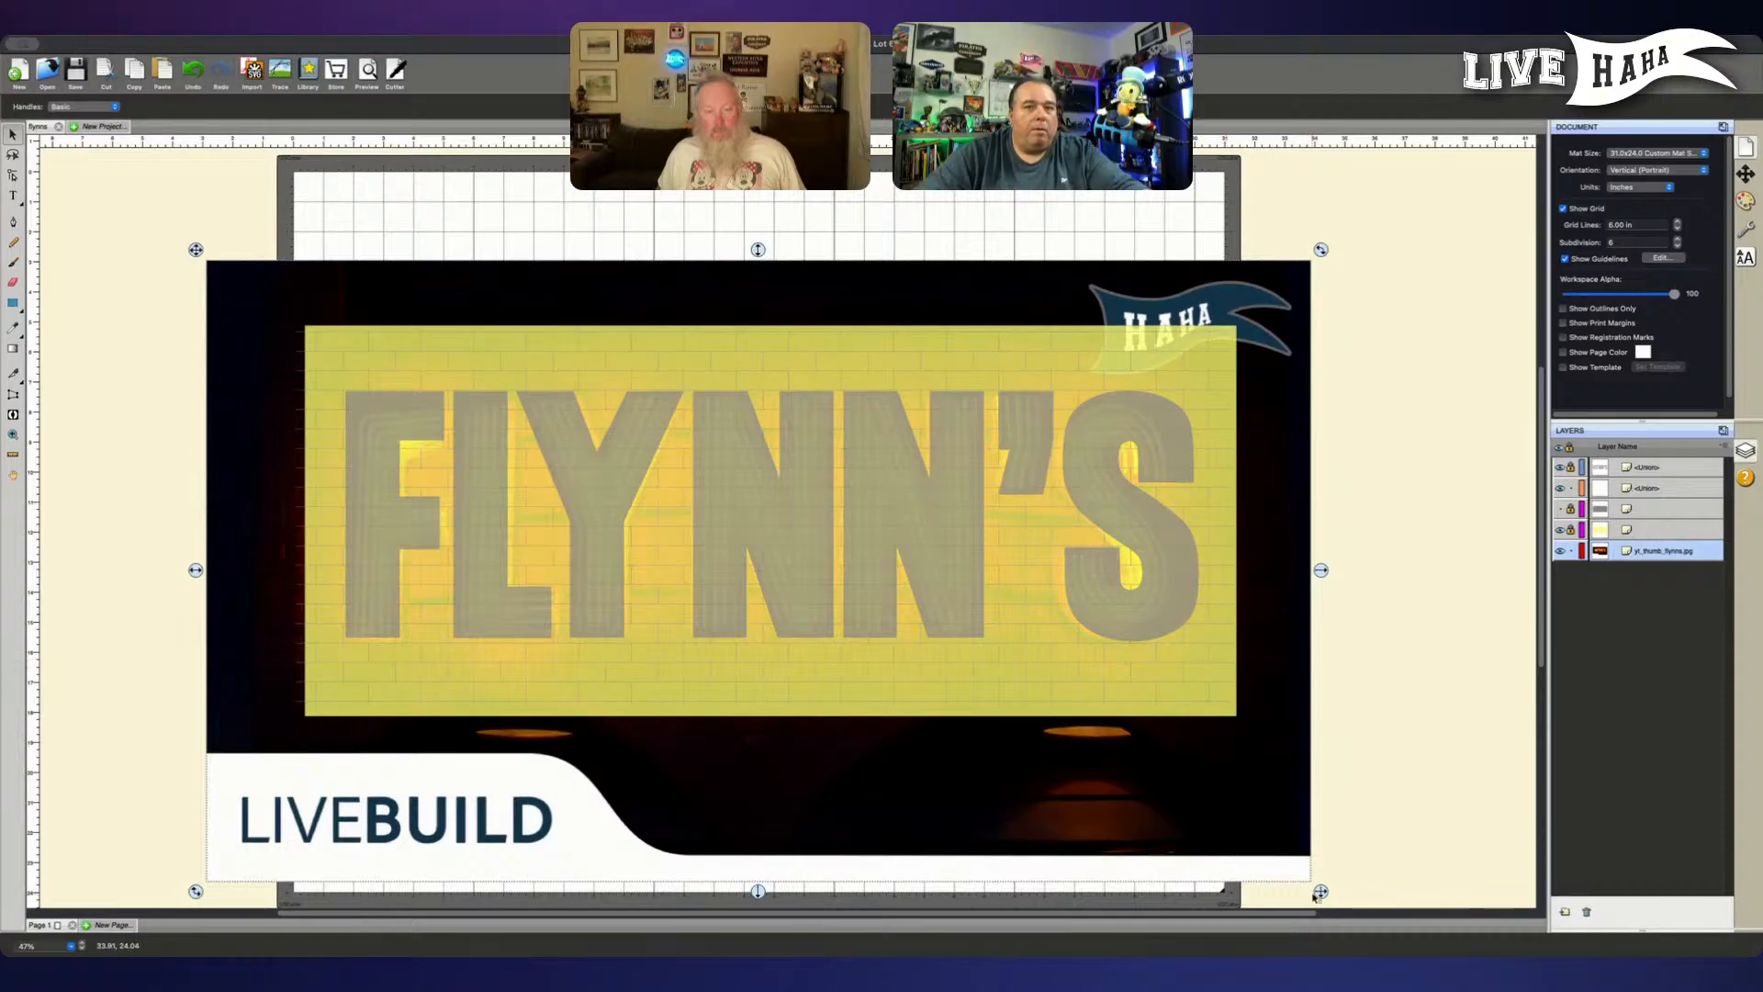
- Resize the yt_thumb_flynns.jpg picture proportionally and shift it so its neon lettering spans the same width as the grey FLYNN'S letters
{"action": "left_click_drag", "start_coordinate": [1318, 894], "coordinate": [1403, 950]}
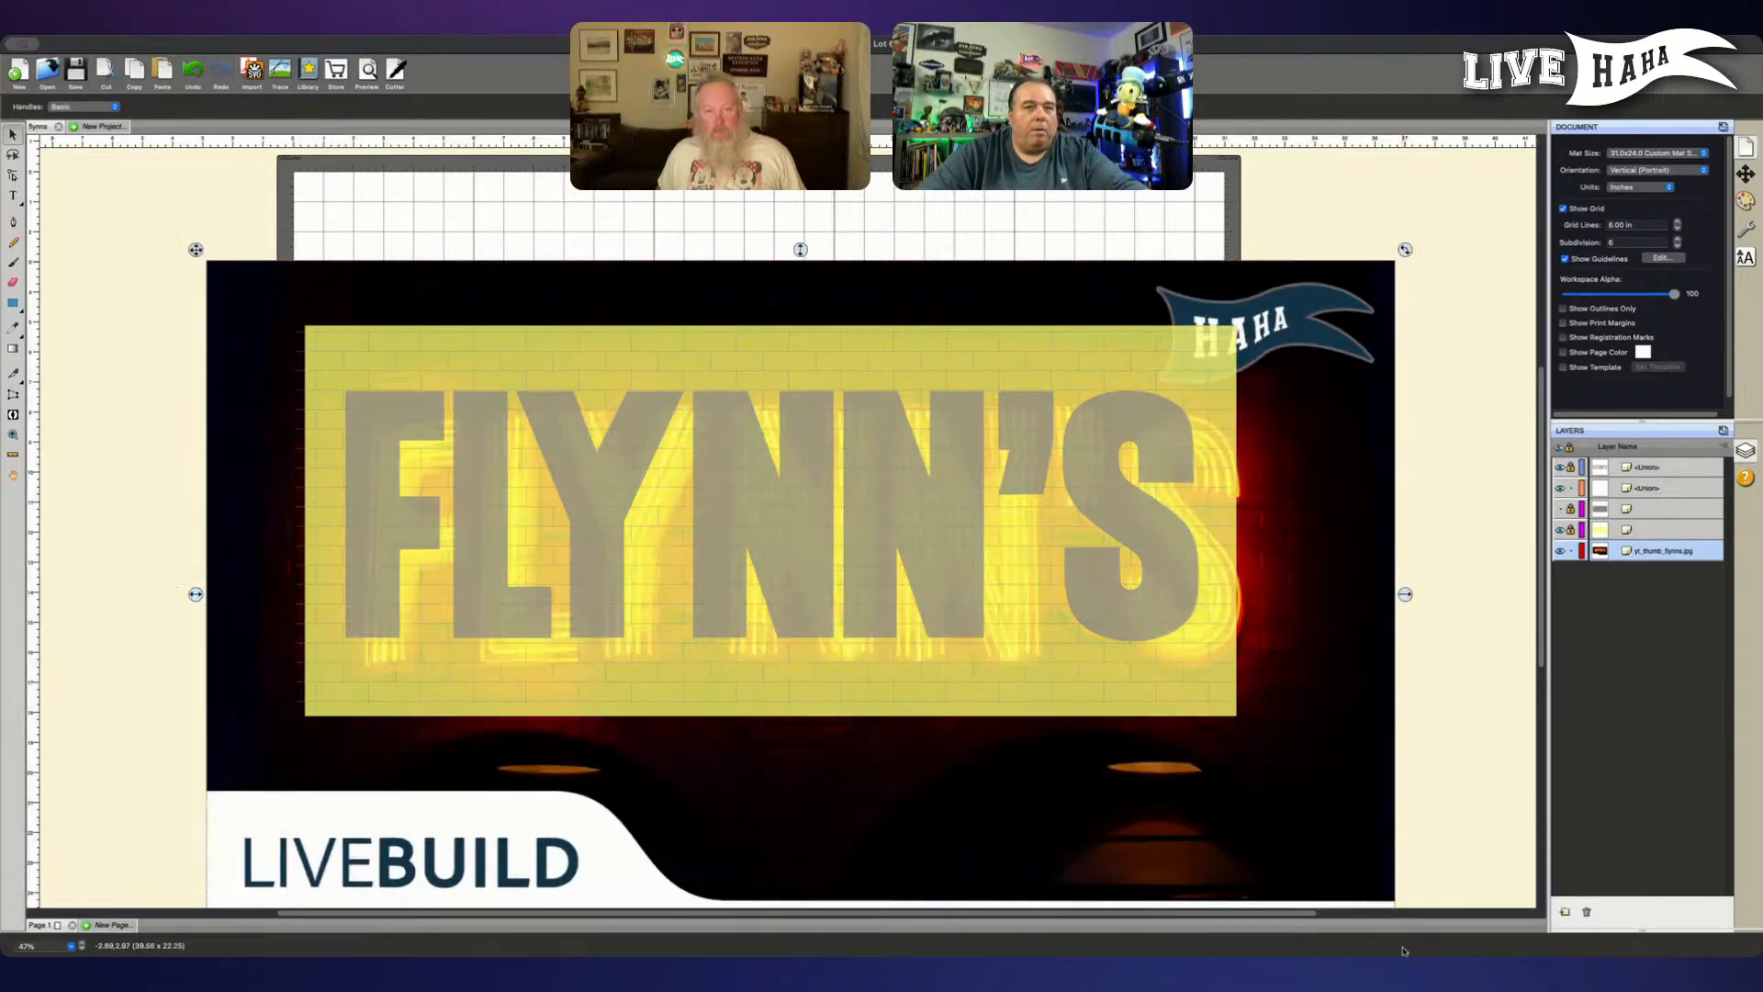
{"action": "mouse_move", "coordinate": [1285, 788]}
{"action": "left_mouse_down"}
{"action": "mouse_move", "coordinate": [1251, 764]}
{"action": "mouse_move", "coordinate": [1266, 760]}
{"action": "left_mouse_up"}
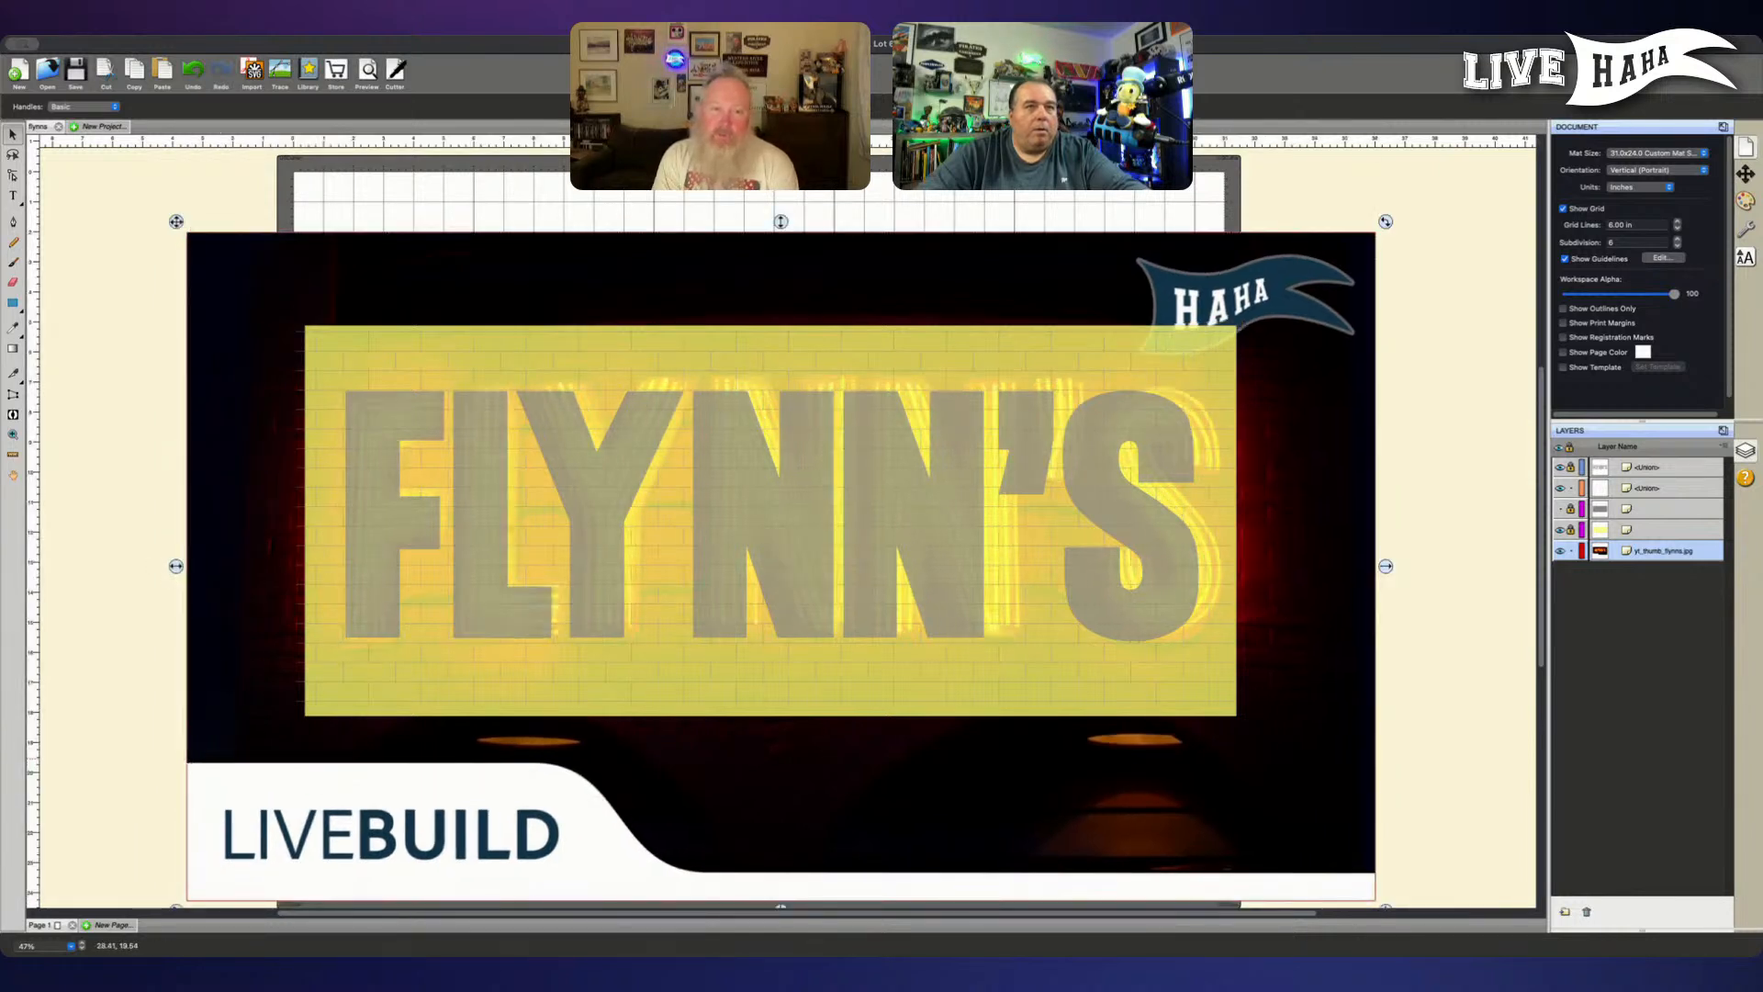
{"action": "scroll", "coordinate": [1318, 850], "scroll_direction": "down", "scroll_amount": 2}
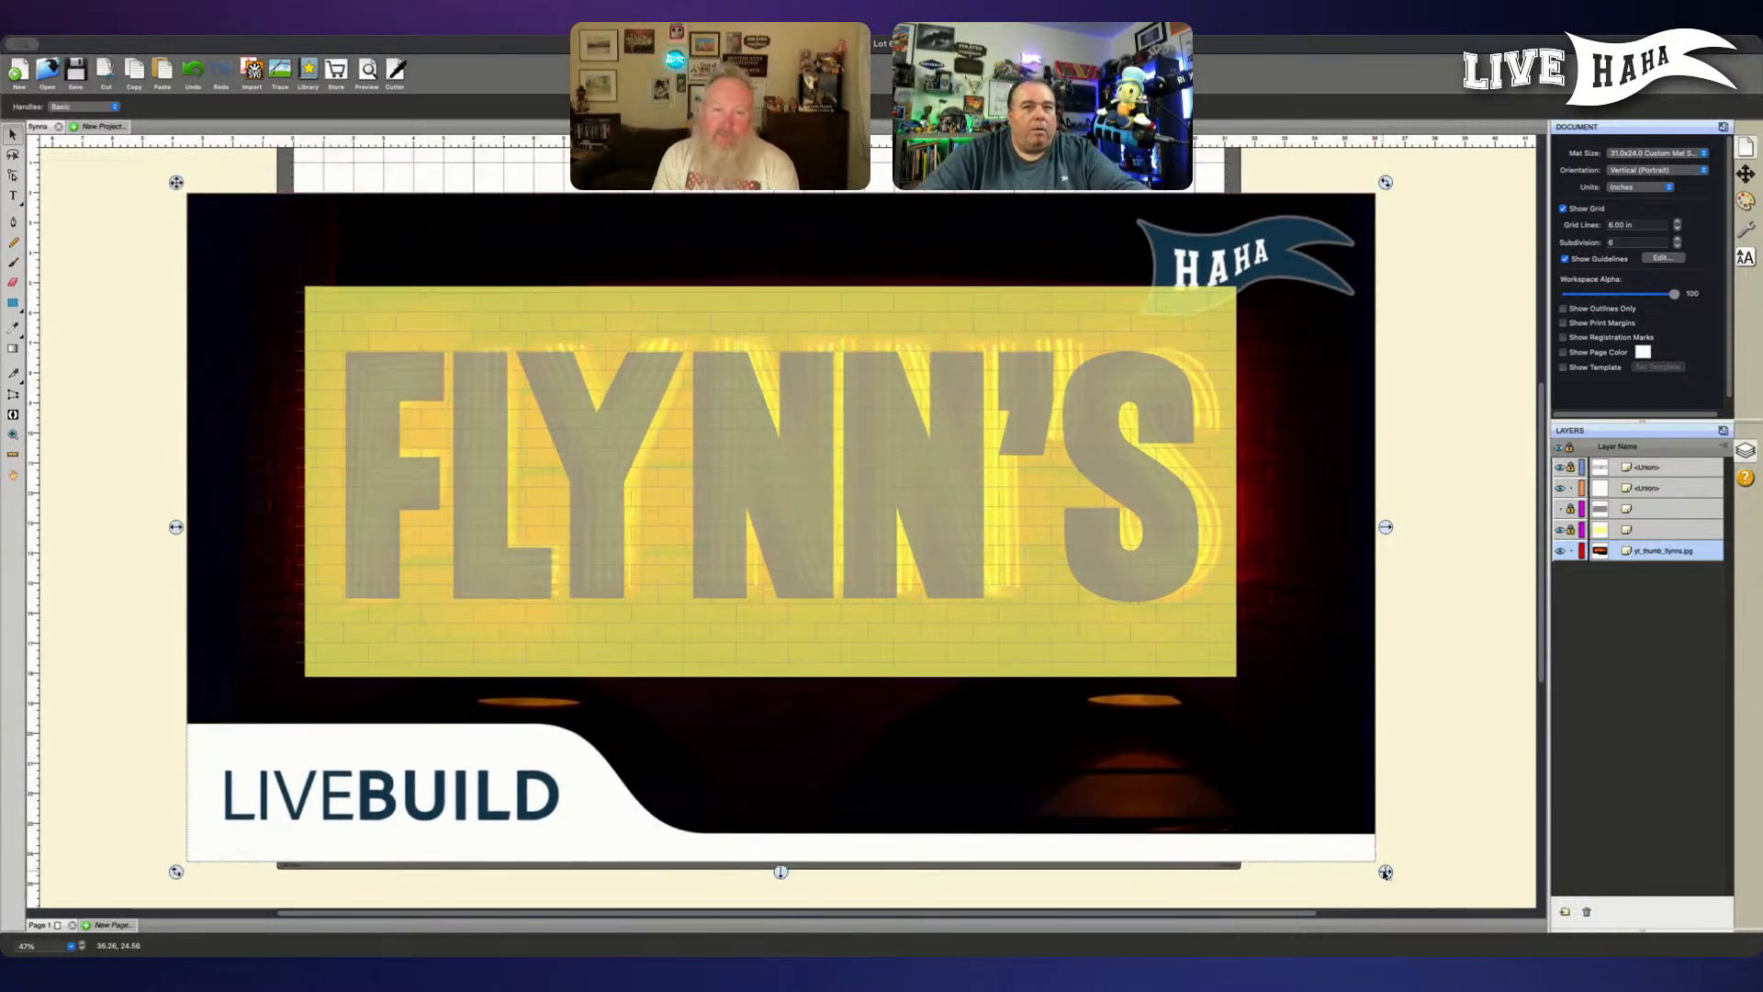
{"action": "left_click_drag", "start_coordinate": [1385, 872], "coordinate": [1346, 848]}
{"action": "left_click_drag", "start_coordinate": [1228, 751], "coordinate": [1223, 760]}
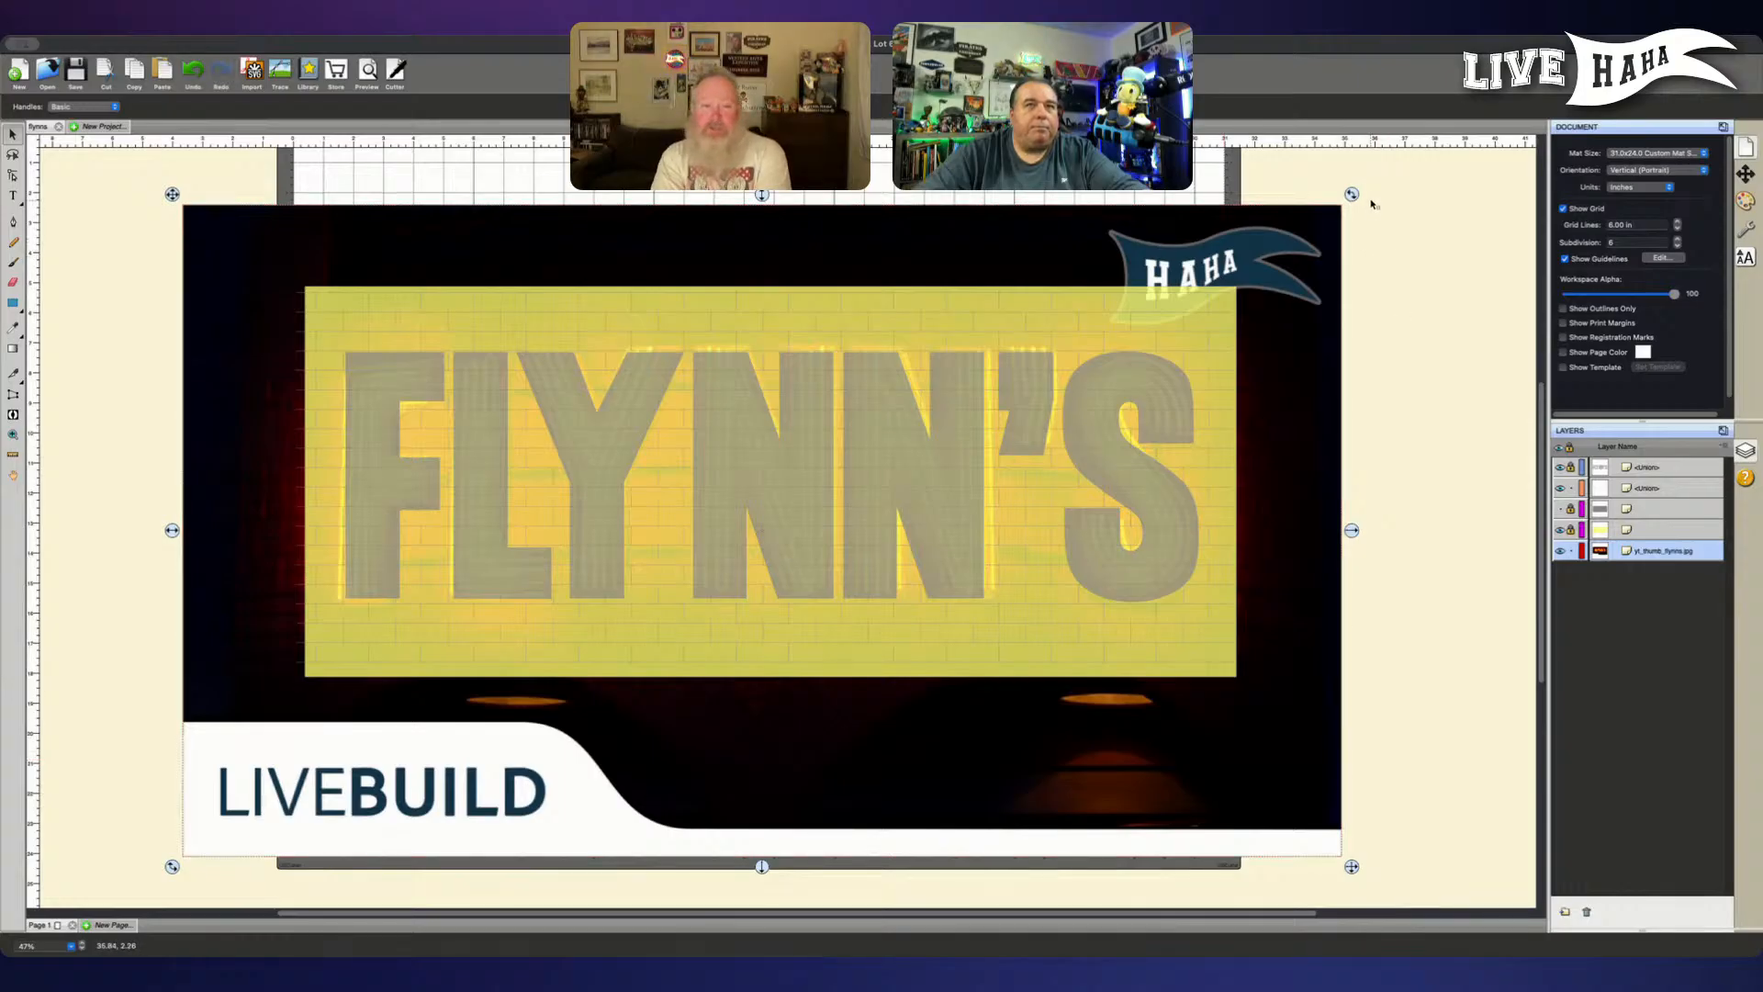
- Rotate the neon picture slightly clockwise, then ease the tilt back a little to level its lettering with the grey letters
{"action": "left_click_drag", "start_coordinate": [1354, 195], "coordinate": [1357, 200]}
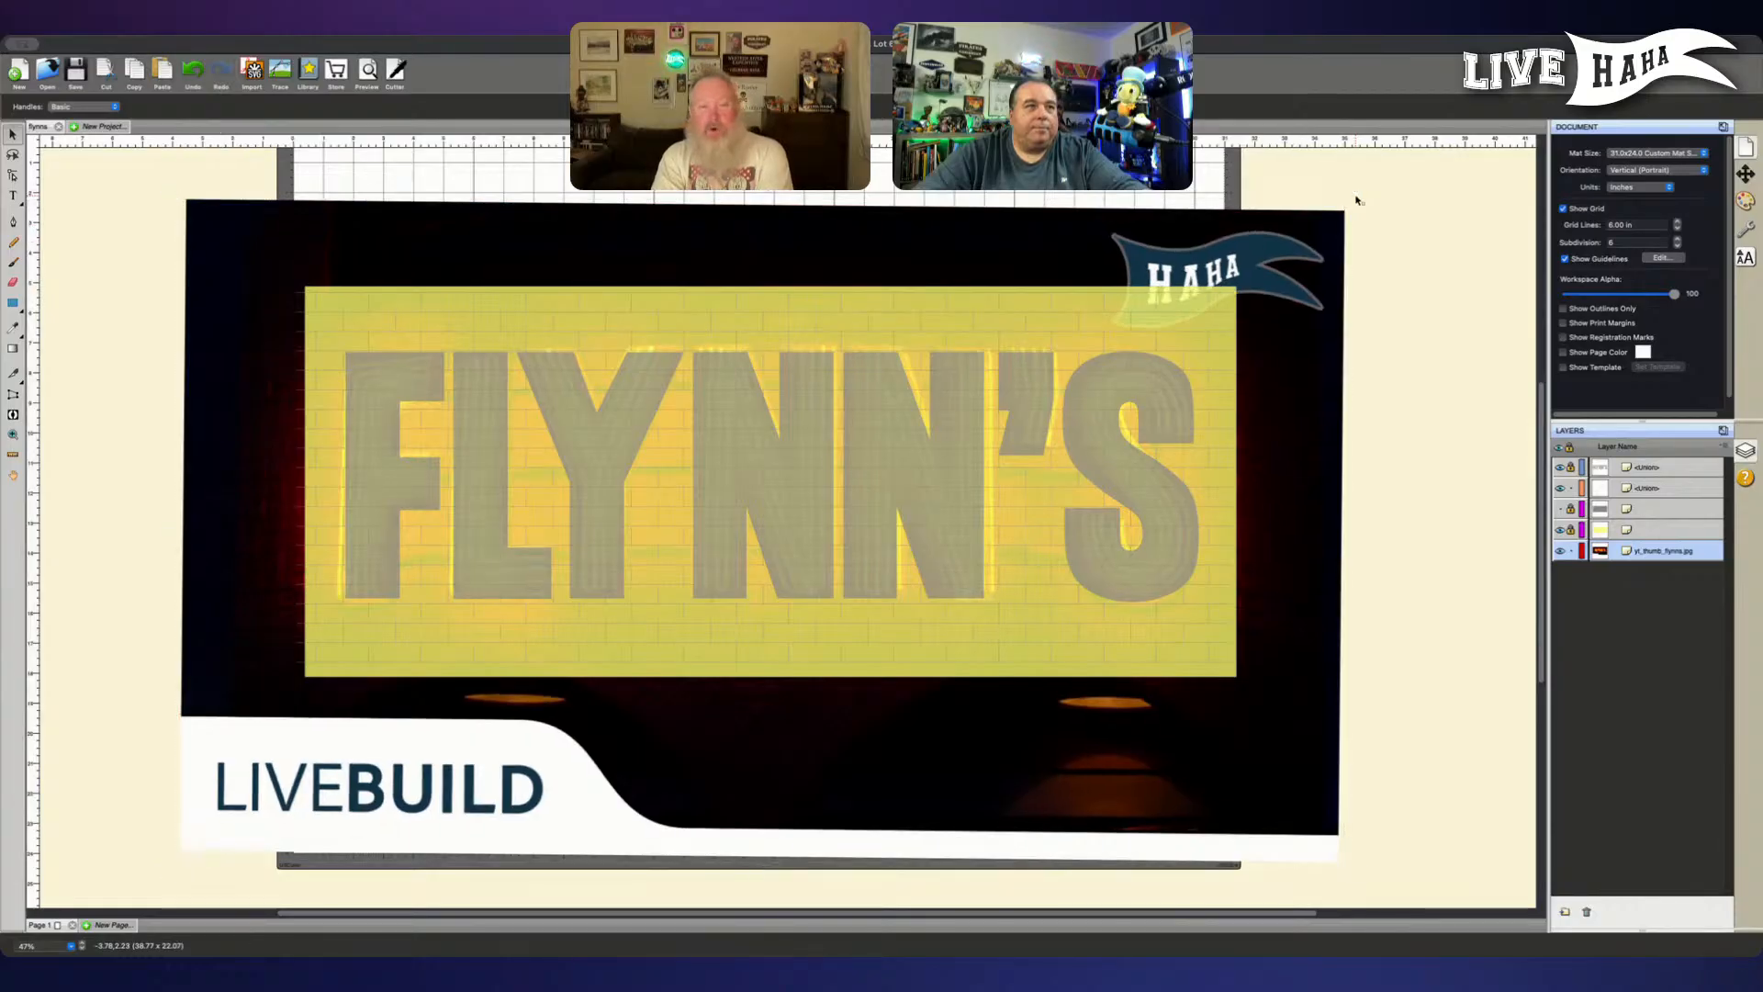
{"action": "key", "text": "super+equal"}
{"action": "key", "text": "super+equal"}
{"action": "key", "text": "super+equal"}
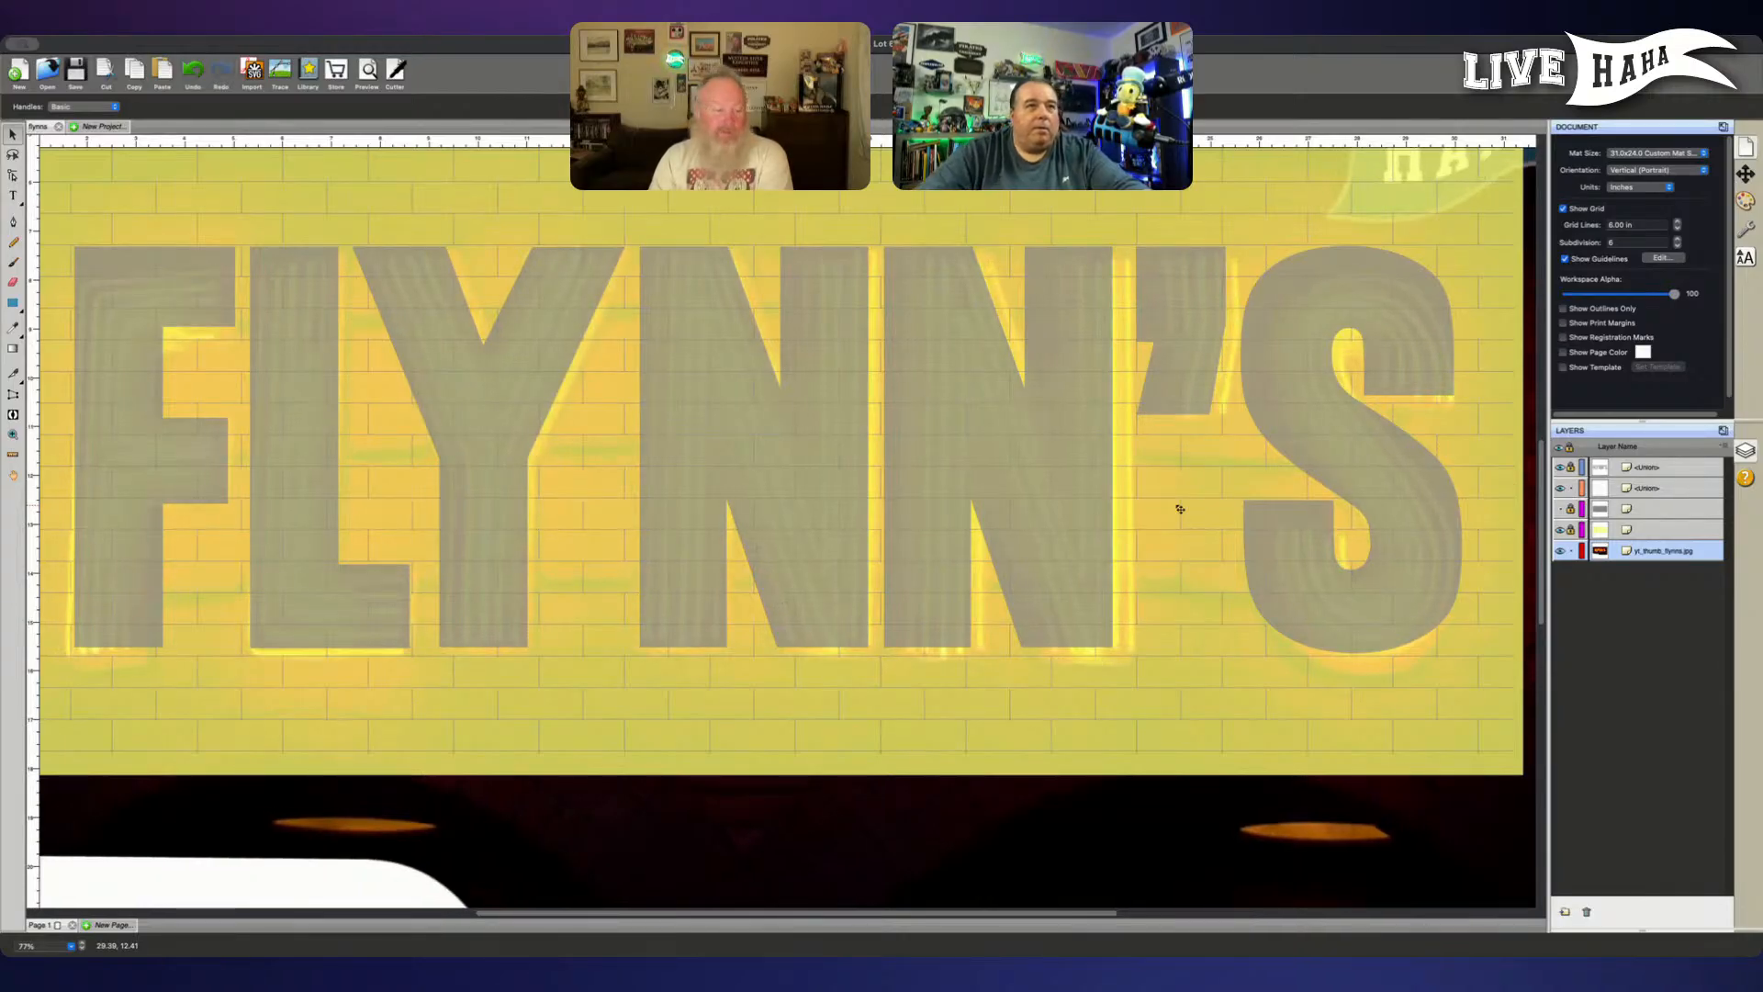
{"action": "scroll", "coordinate": [1384, 564], "scroll_direction": "up", "scroll_amount": 5}
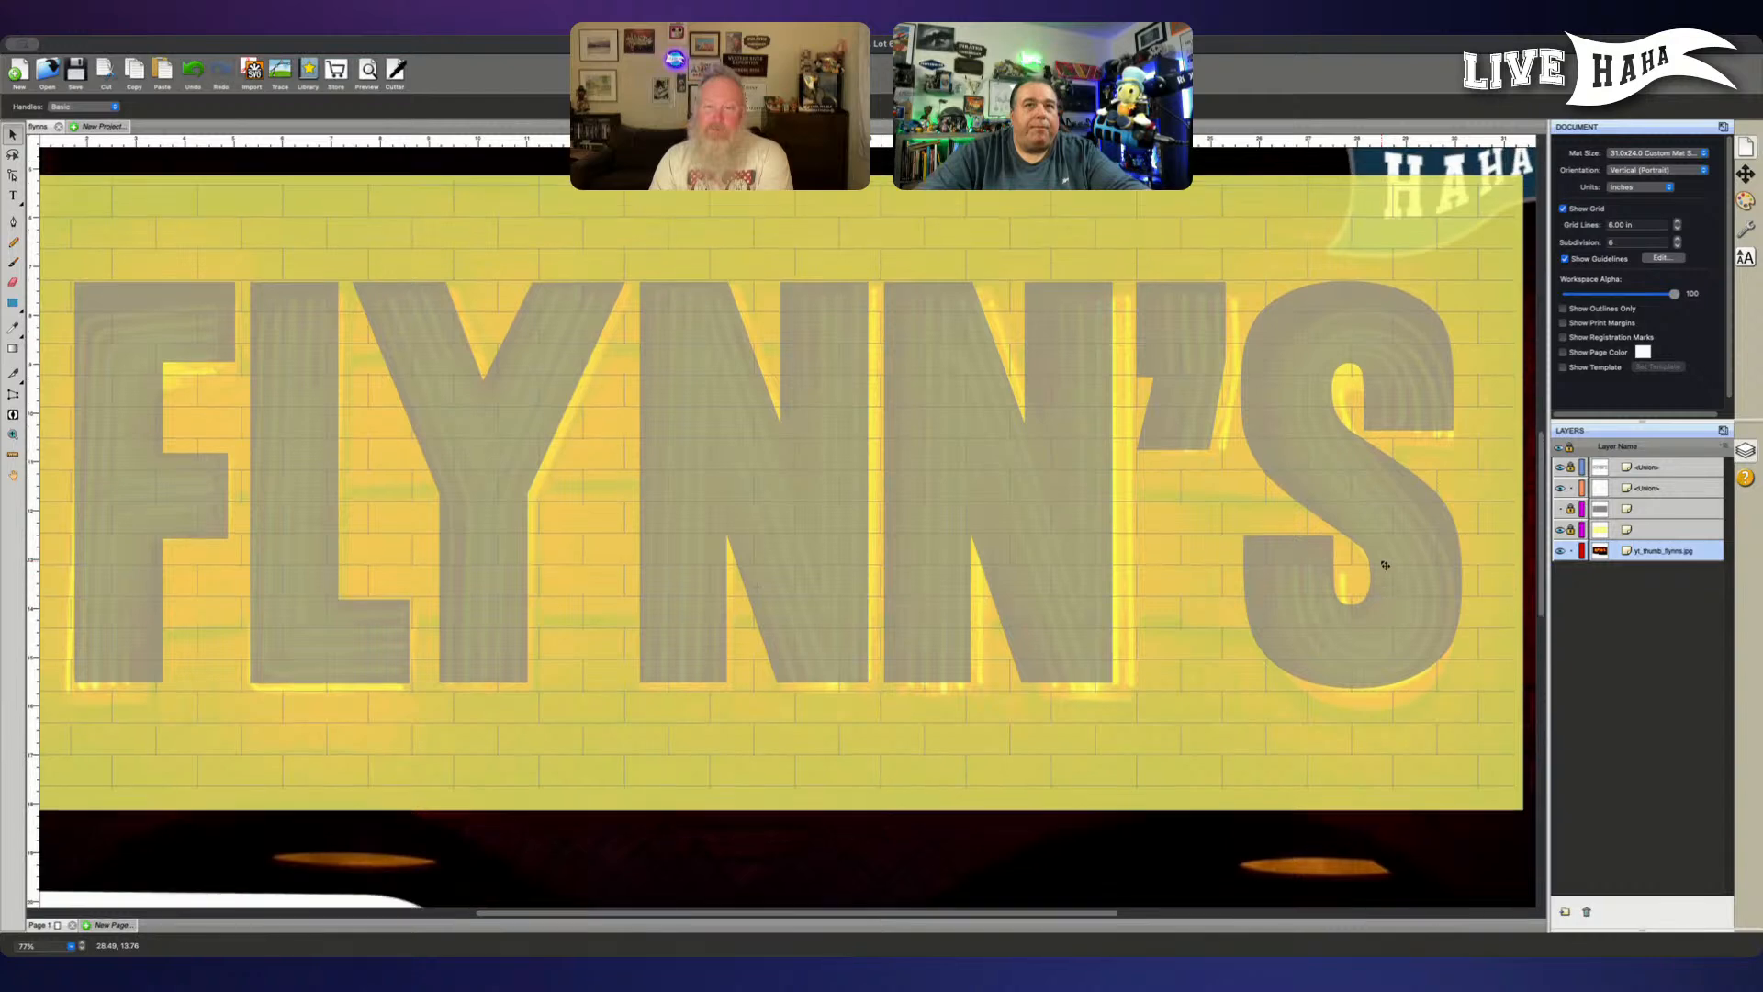
{"action": "scroll", "coordinate": [1384, 564], "scroll_direction": "right", "scroll_amount": 5}
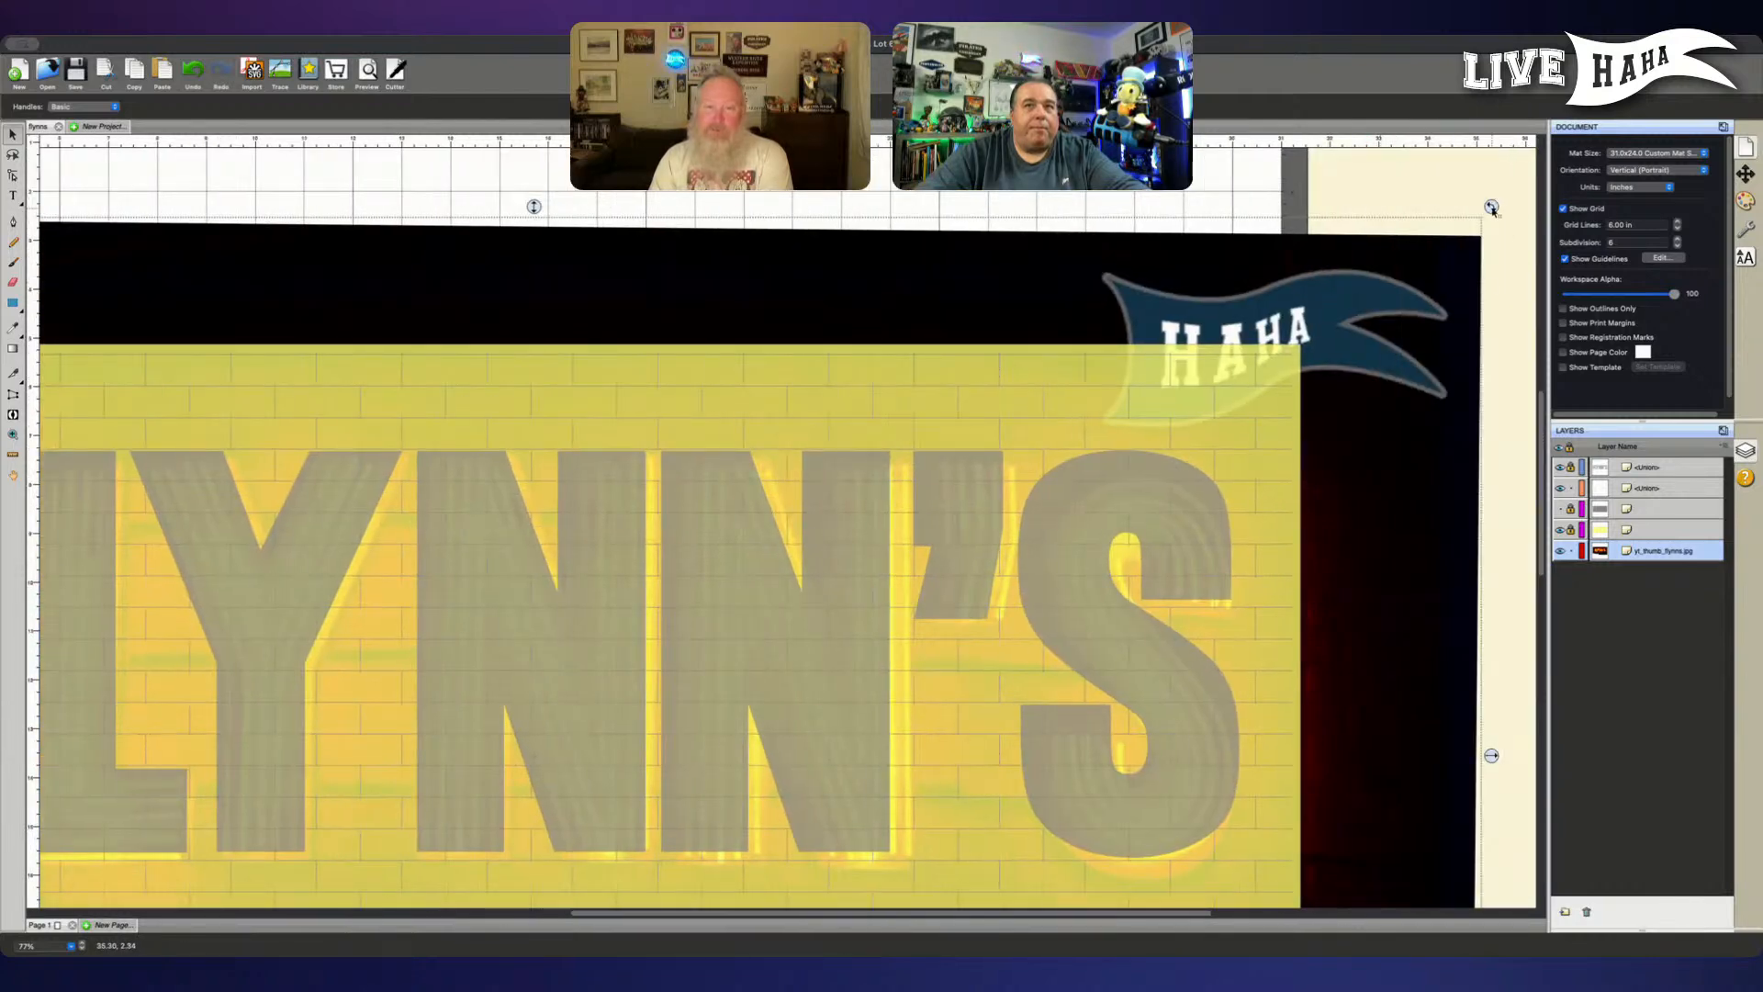
{"action": "left_click_drag", "start_coordinate": [1492, 209], "coordinate": [1492, 204]}
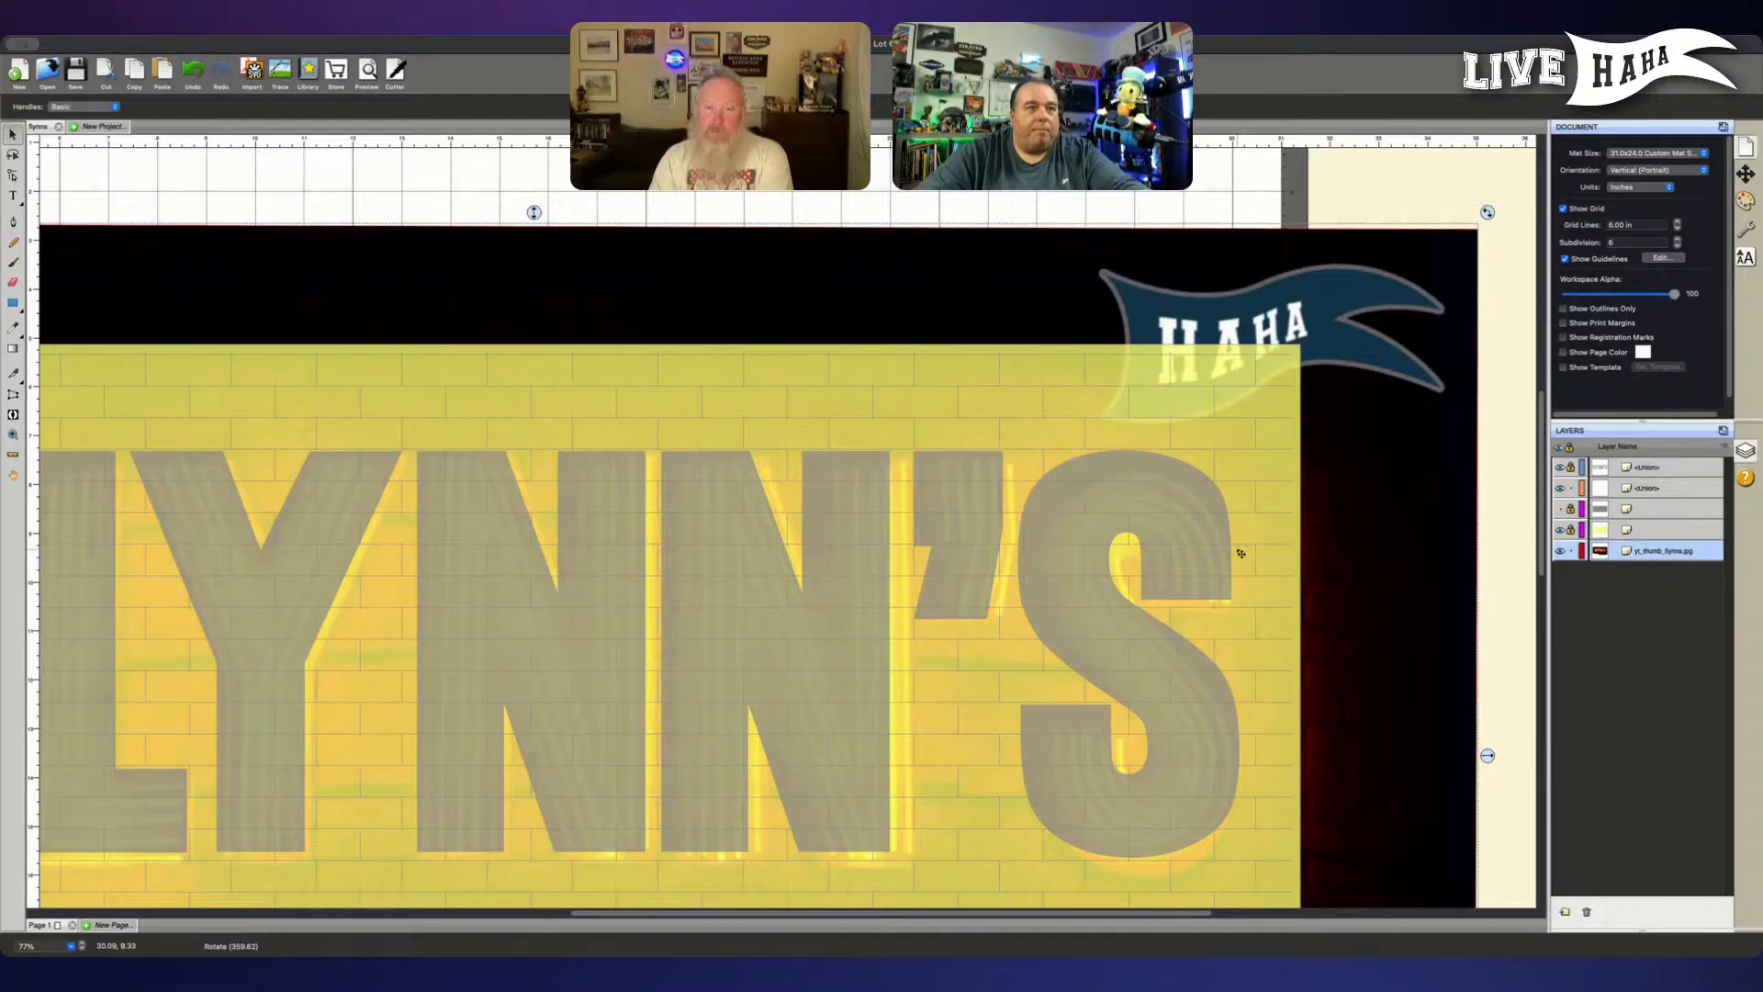
- Scale the neon picture down slightly from its lower-right corner and nudge it up under the grey letters
{"action": "scroll", "coordinate": [1240, 554], "scroll_direction": "down", "scroll_amount": 4}
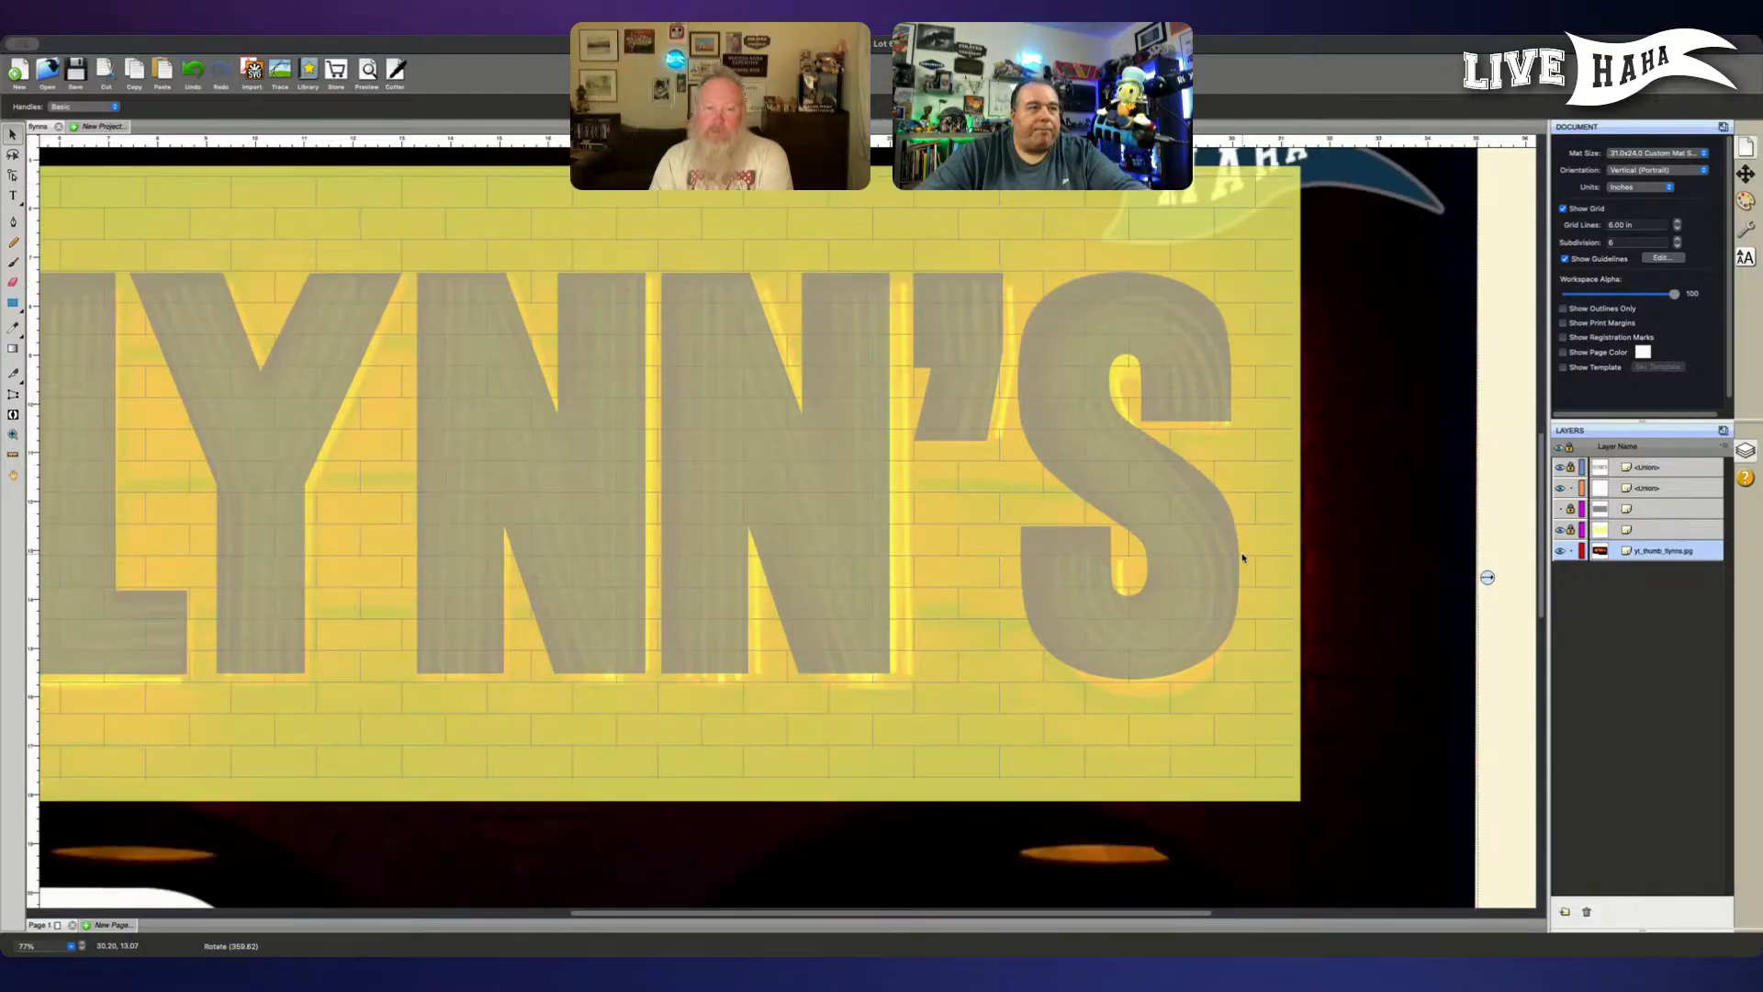
{"action": "scroll", "coordinate": [1265, 608], "scroll_direction": "down", "scroll_amount": 5}
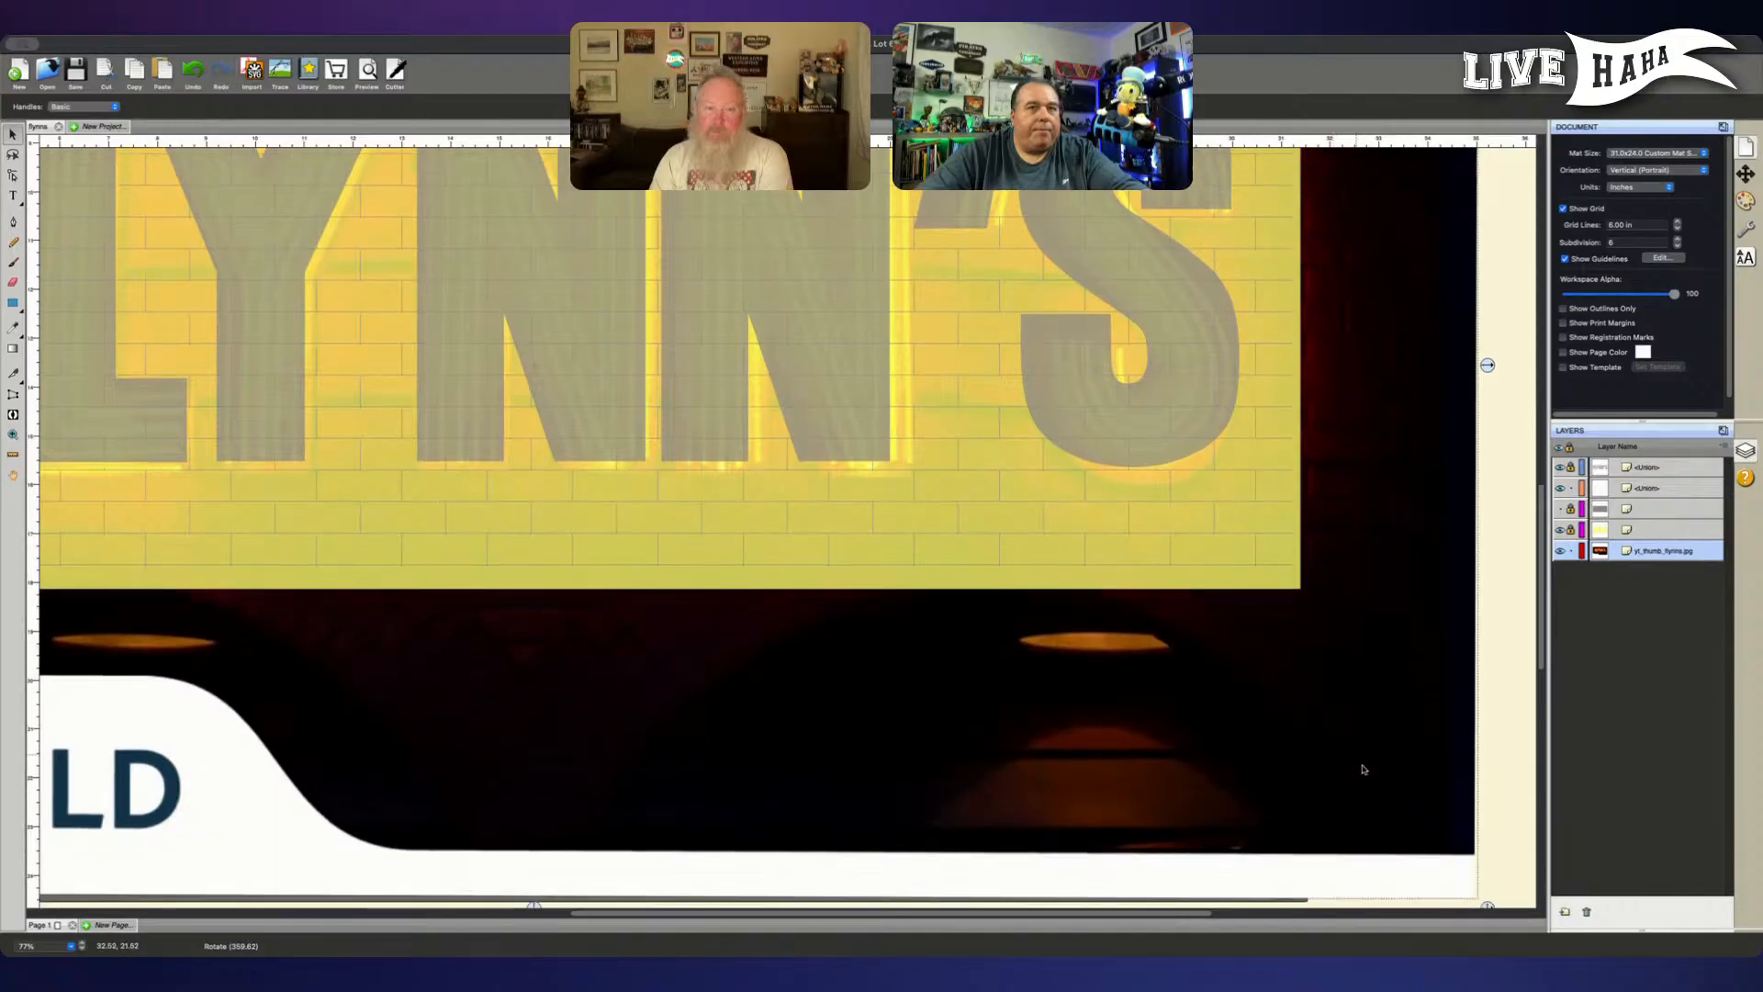
{"action": "scroll", "coordinate": [1479, 913], "scroll_direction": "down", "scroll_amount": 1}
{"action": "left_click_drag", "start_coordinate": [1487, 882], "coordinate": [1474, 875]}
{"action": "scroll", "coordinate": [1193, 708], "scroll_direction": "left", "scroll_amount": 5}
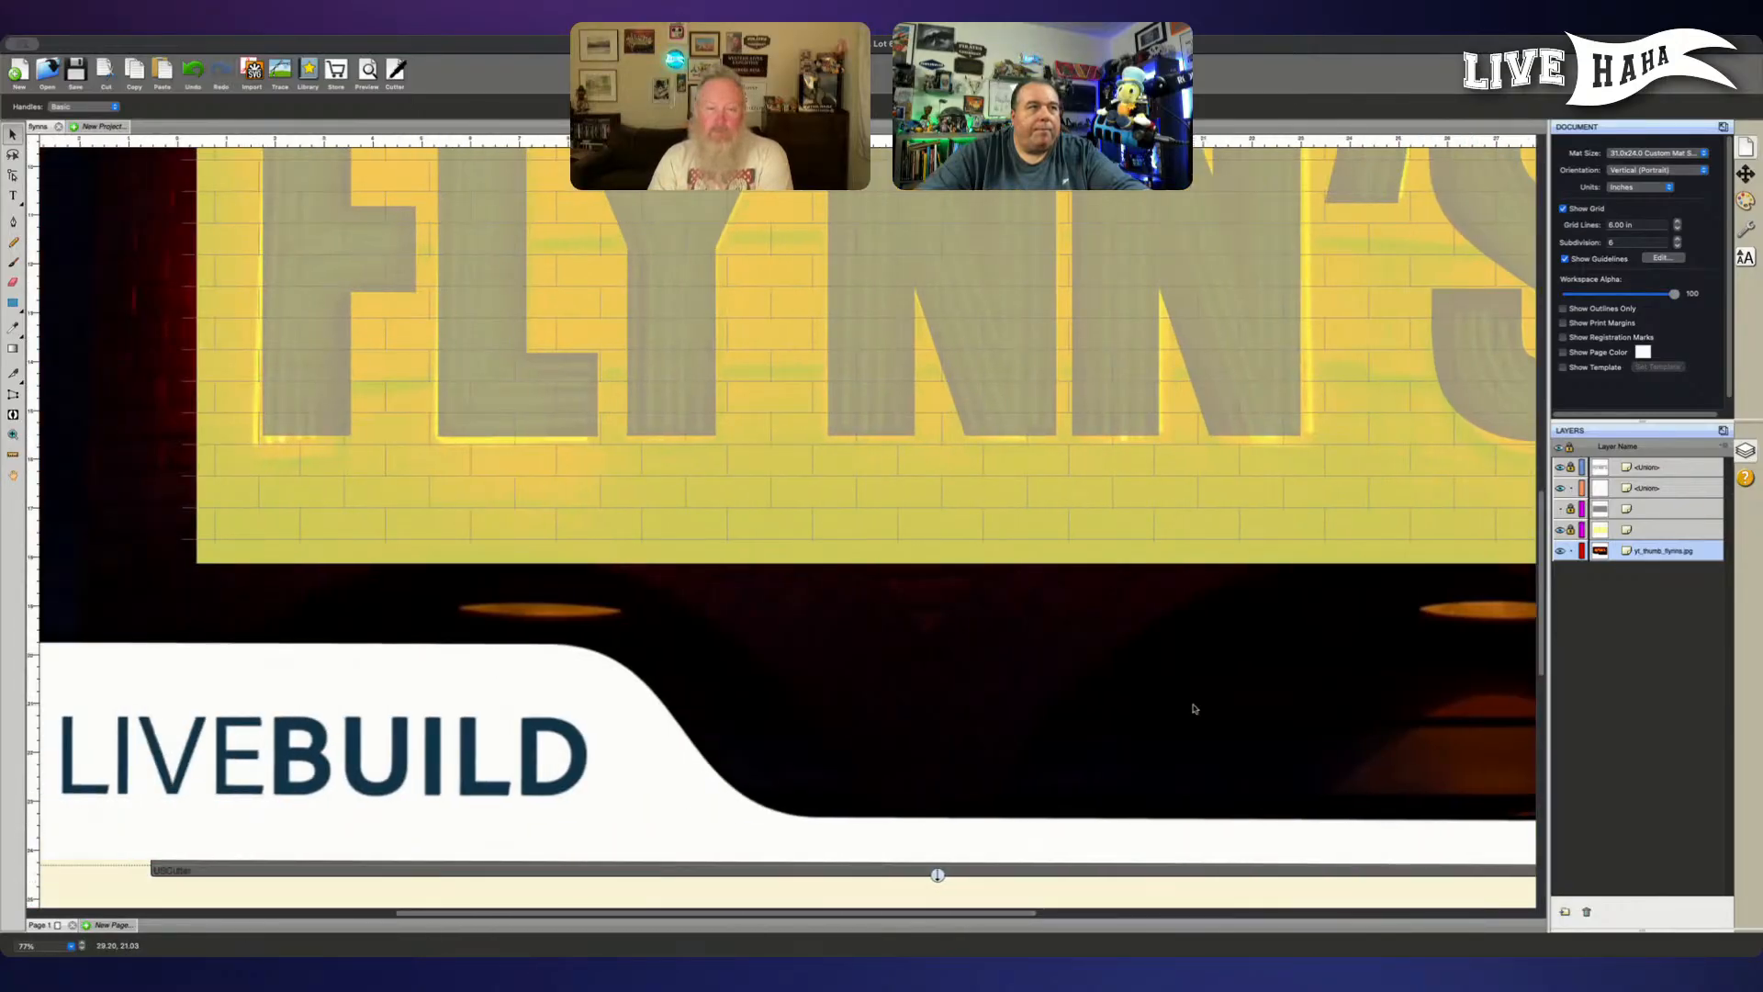
{"action": "scroll", "coordinate": [1194, 708], "scroll_direction": "right", "scroll_amount": 1}
{"action": "left_click_drag", "start_coordinate": [1194, 708], "coordinate": [1199, 703]}
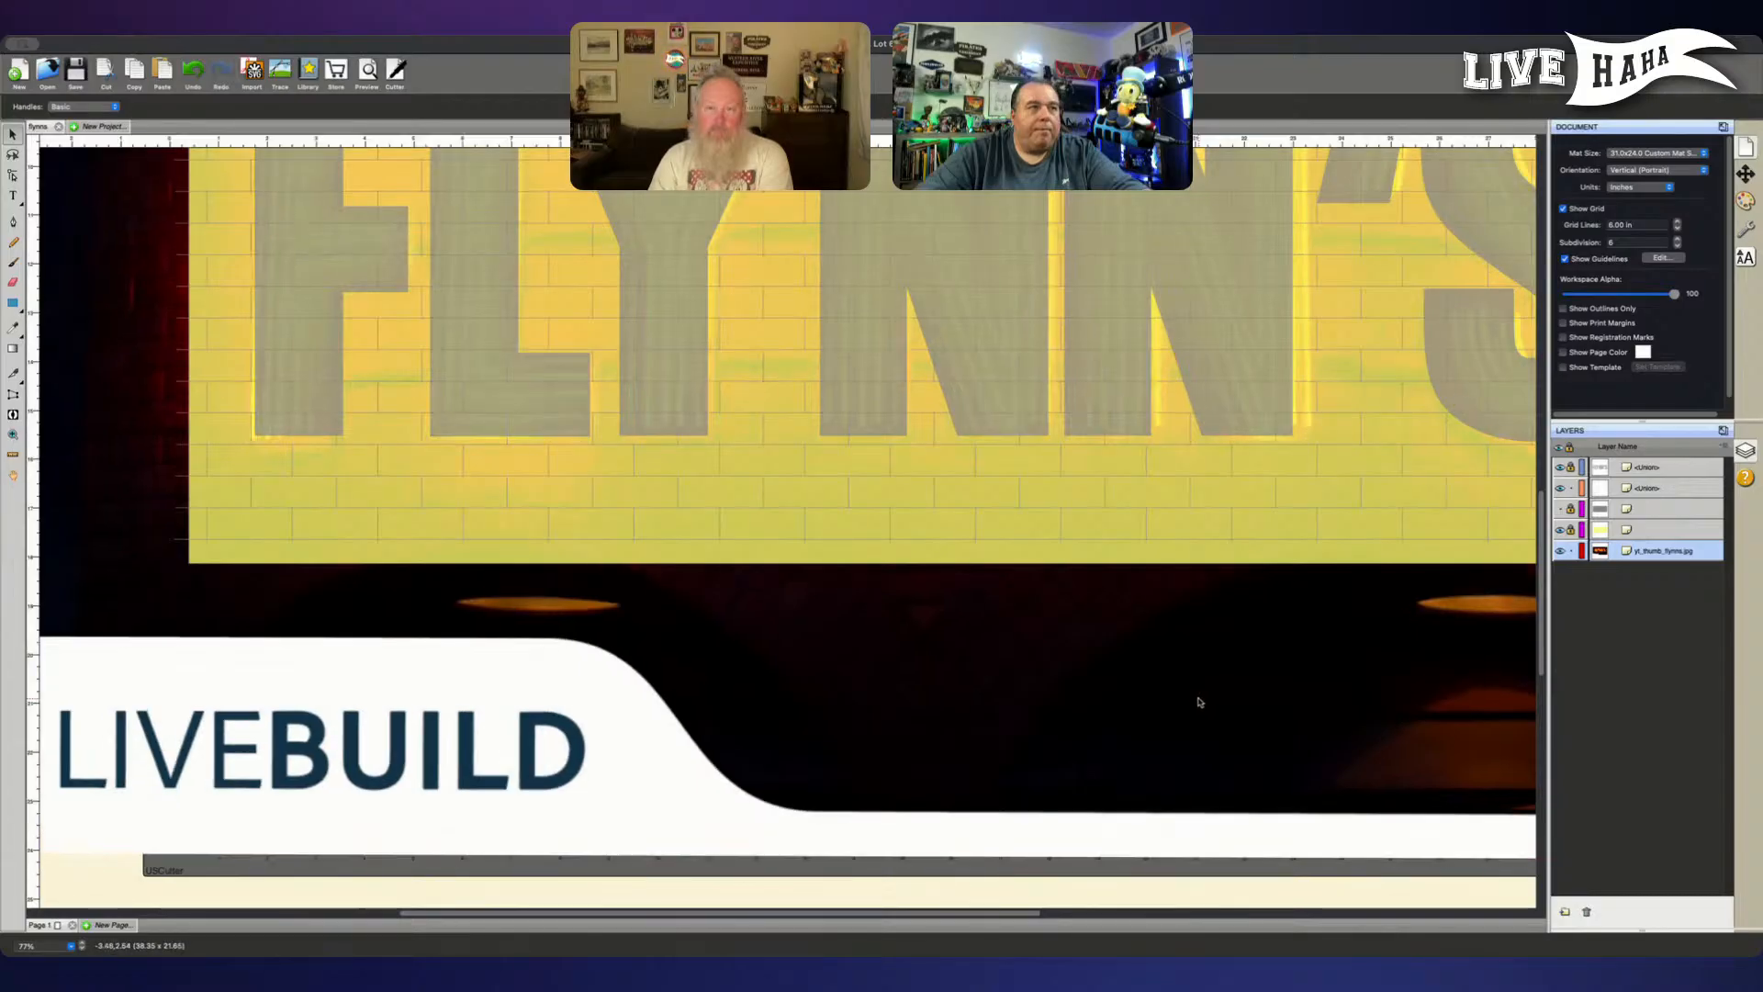
- Compare the neon with the N and S edges and reduce the picture's size a touch more from its lower-right corner
{"action": "scroll", "coordinate": [1195, 707], "scroll_direction": "up", "scroll_amount": 6}
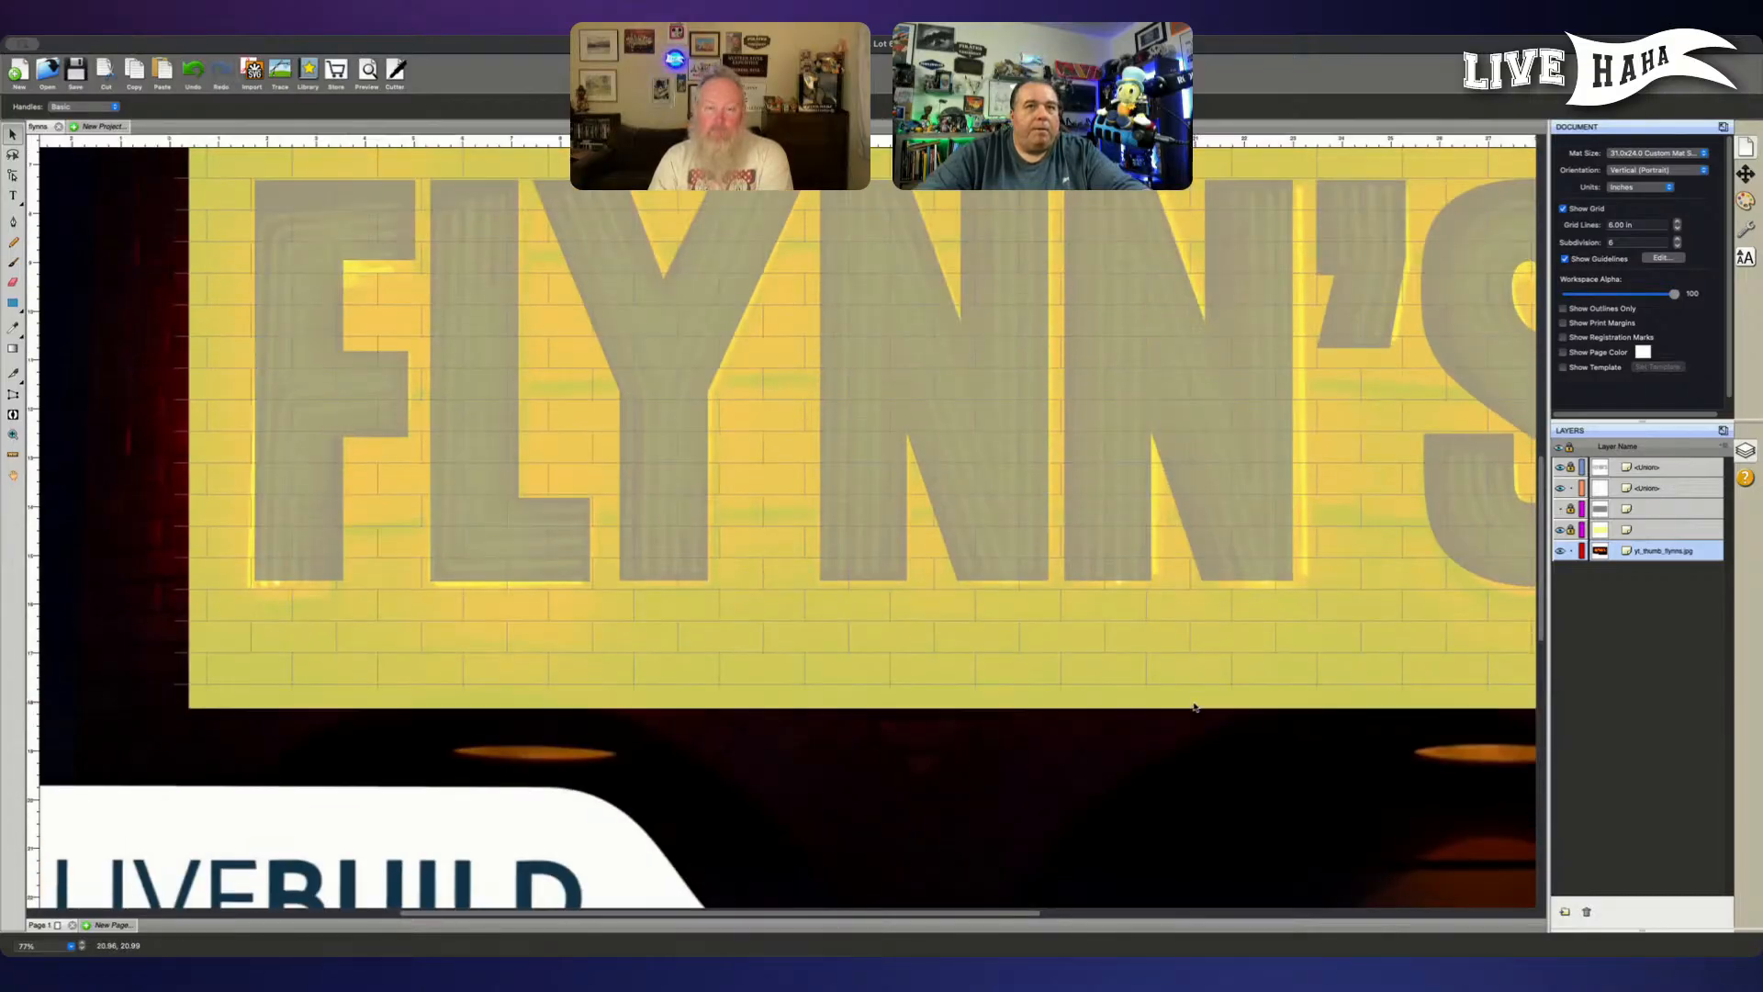
{"action": "scroll", "coordinate": [1194, 707], "scroll_direction": "up", "scroll_amount": 2}
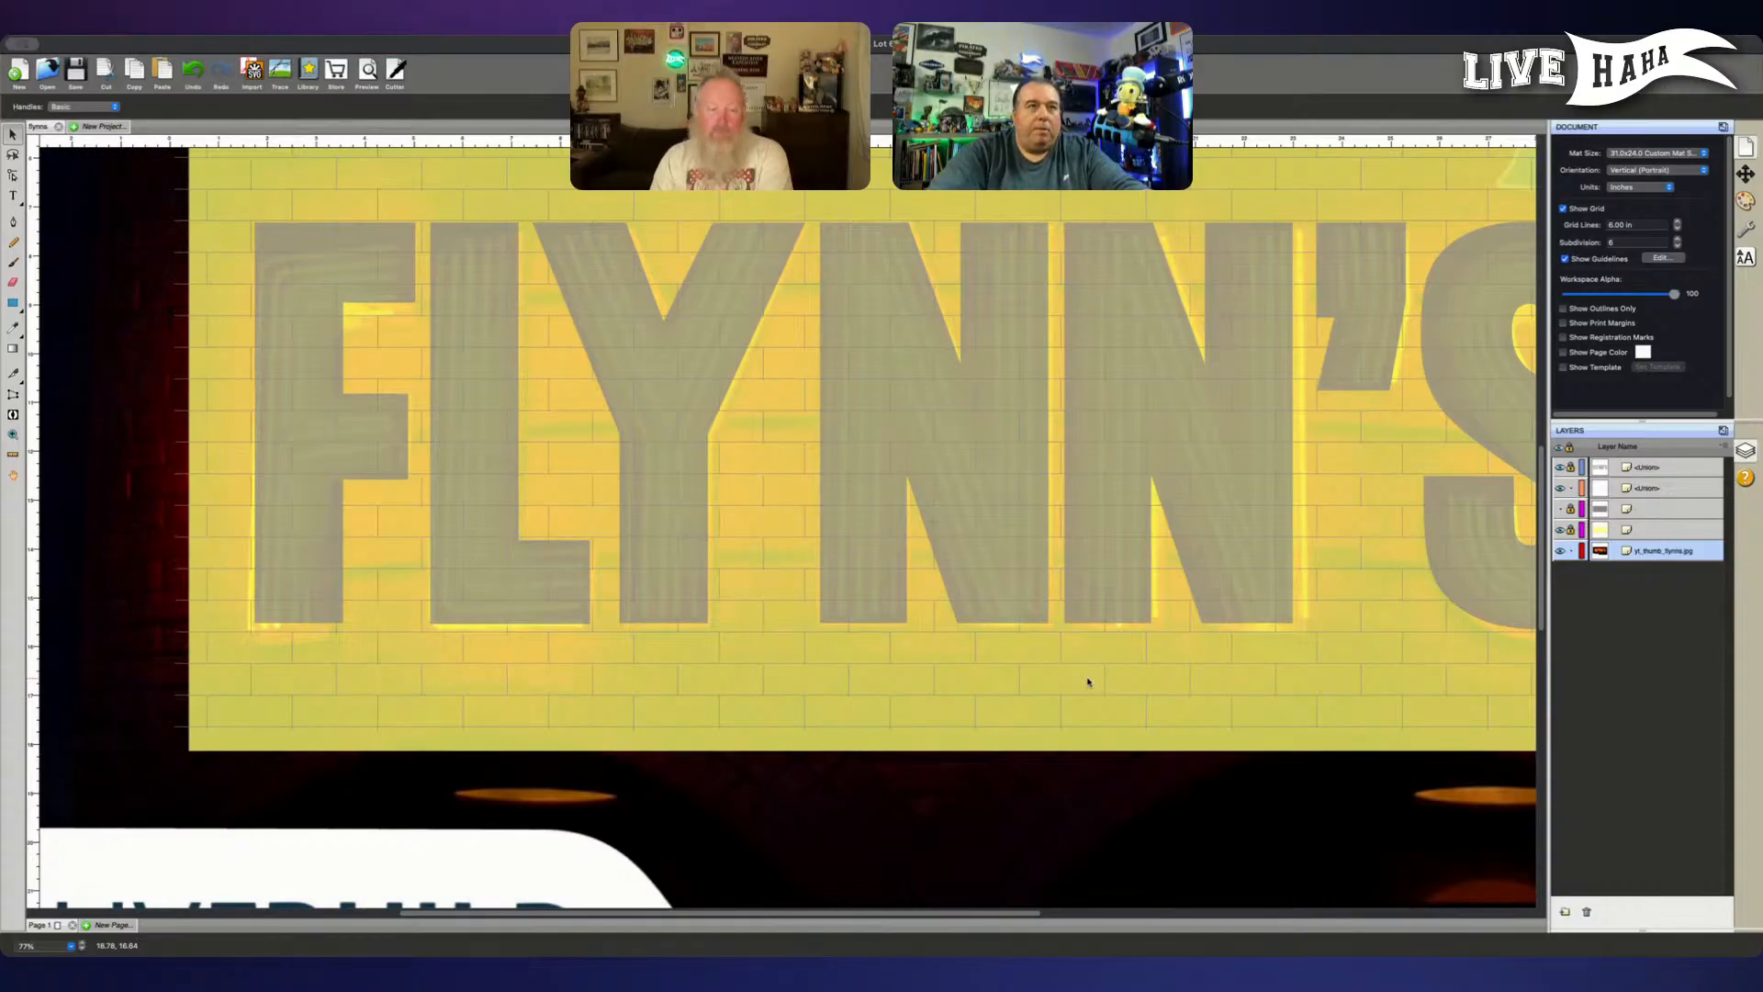
{"action": "scroll", "coordinate": [1106, 833], "scroll_direction": "right", "scroll_amount": 5}
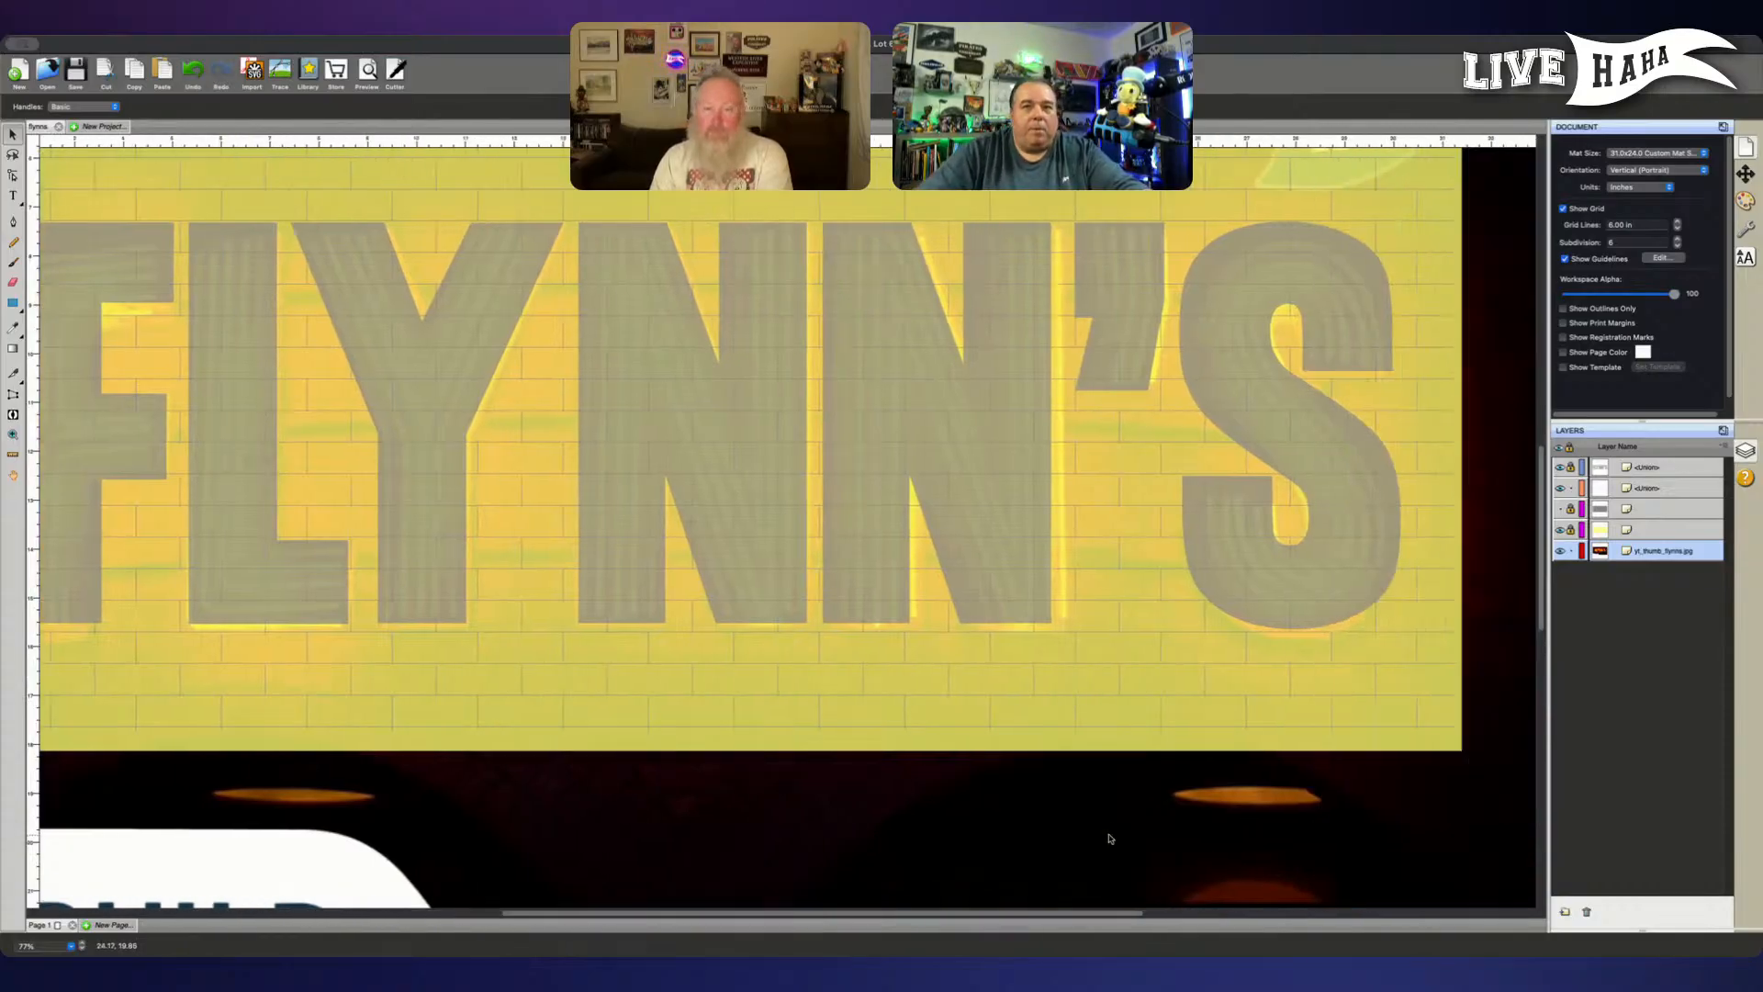
{"action": "scroll", "coordinate": [1105, 833], "scroll_direction": "down", "scroll_amount": 5}
{"action": "scroll", "coordinate": [1476, 797], "scroll_direction": "right", "scroll_amount": 4}
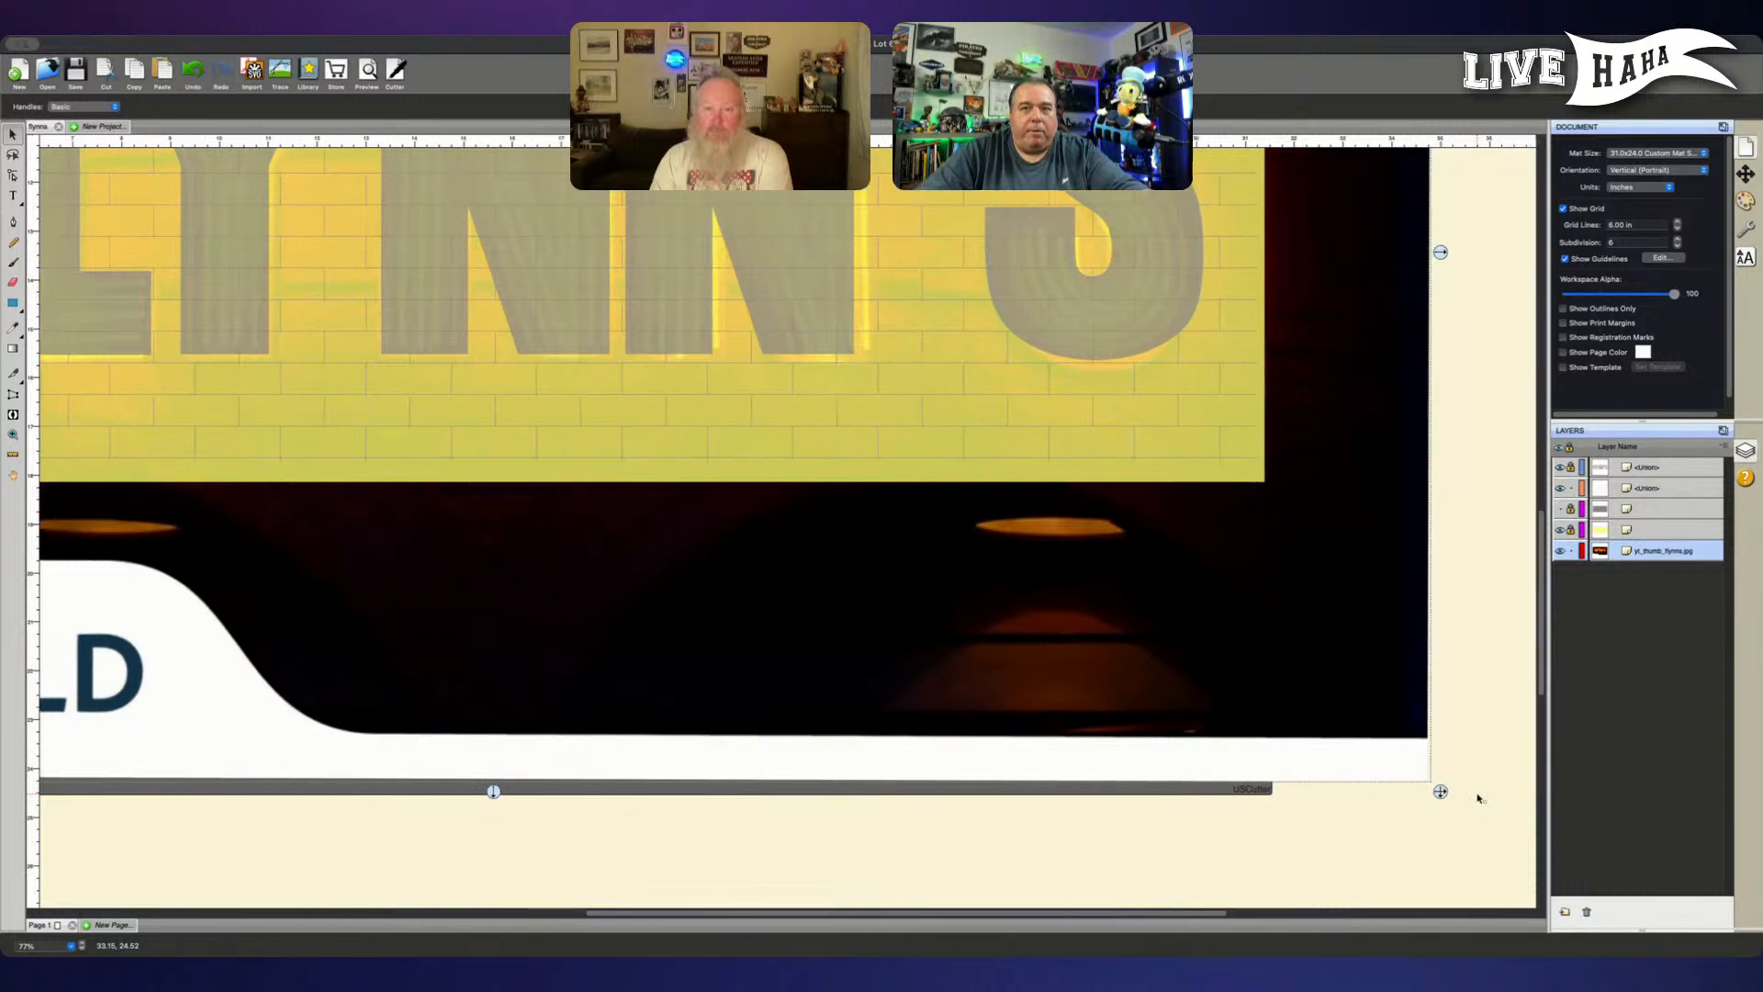
{"action": "left_click_drag", "start_coordinate": [1439, 793], "coordinate": [1429, 786]}
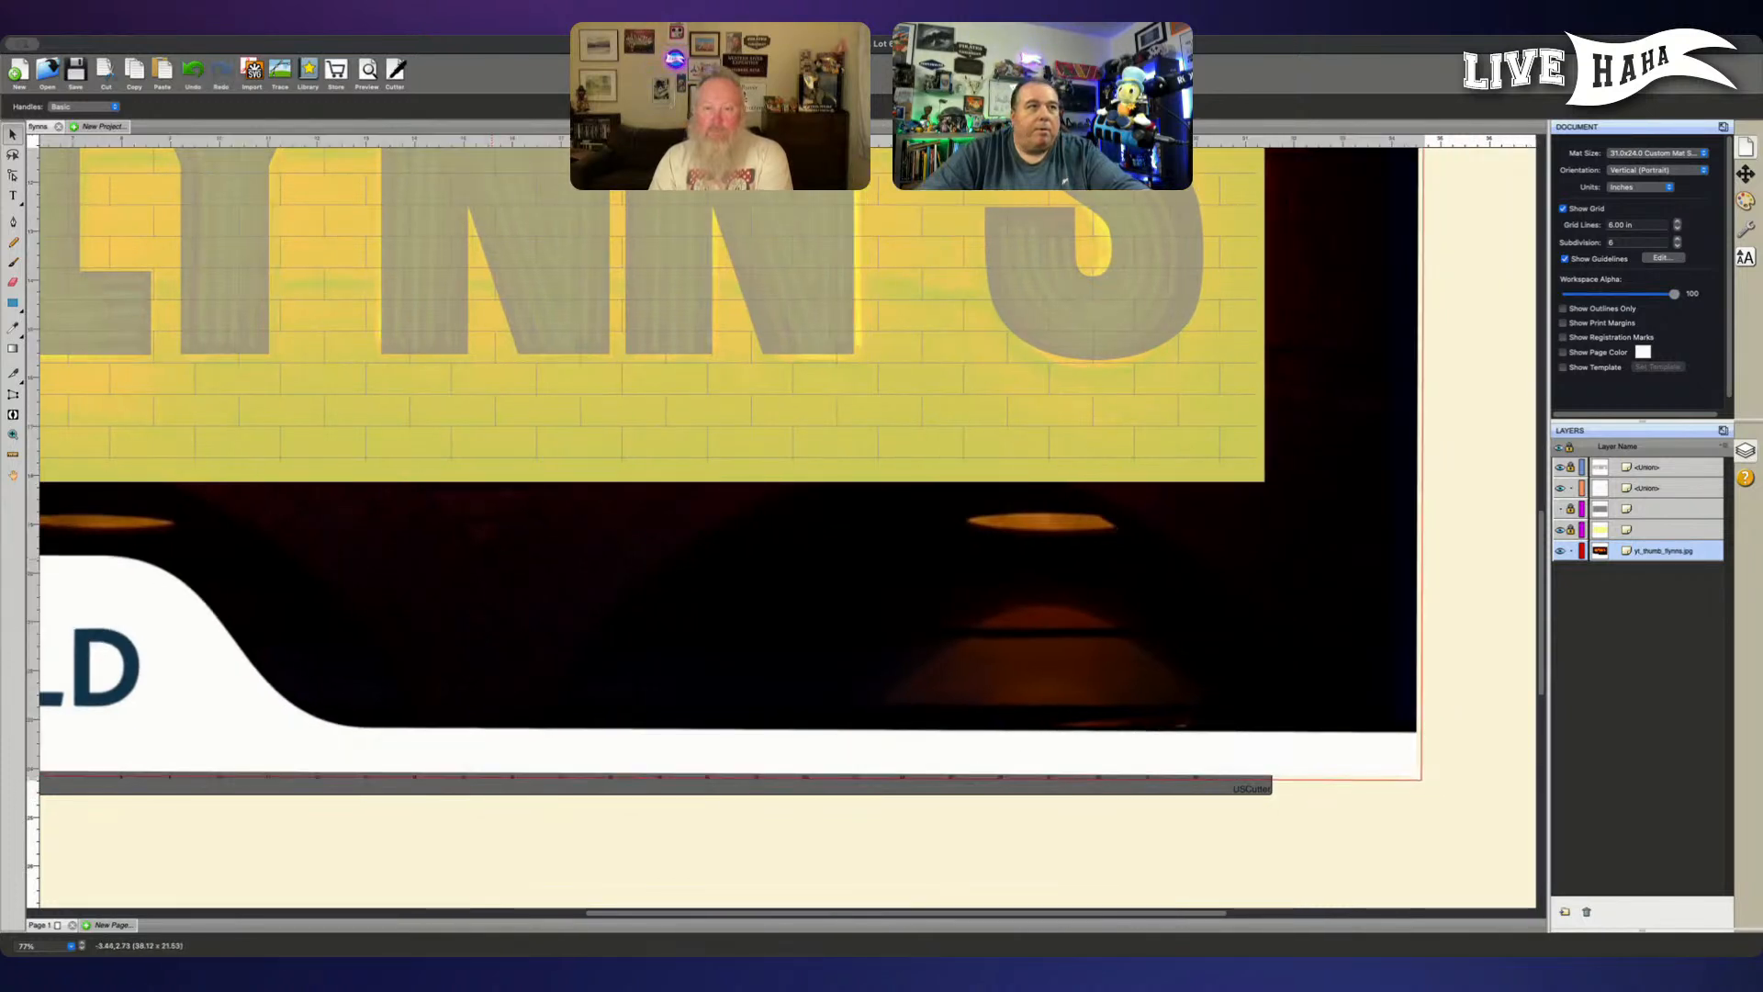
{"action": "scroll", "coordinate": [490, 571], "scroll_direction": "left", "scroll_amount": 3}
{"action": "scroll", "coordinate": [489, 570], "scroll_direction": "up", "scroll_amount": 8}
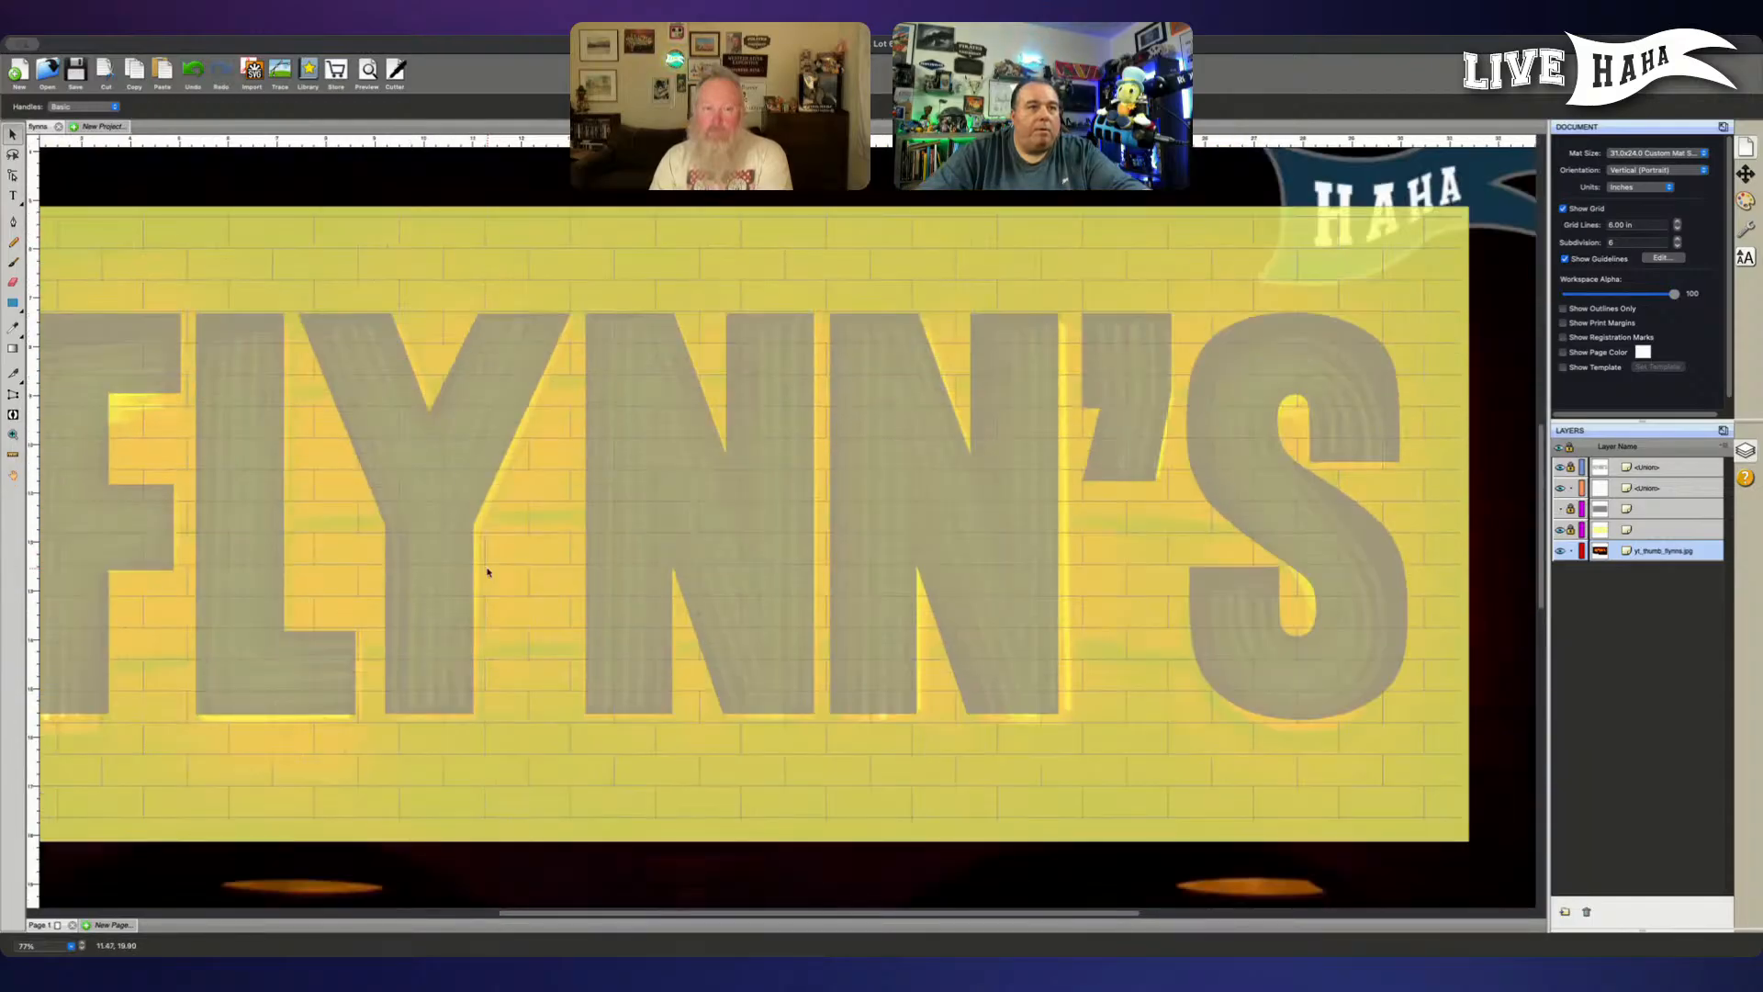
- Shrink the neon picture further to fit the second N and the S, and nudge it slightly down and right
{"action": "scroll", "coordinate": [488, 571], "scroll_direction": "down", "scroll_amount": 1}
{"action": "scroll", "coordinate": [863, 774], "scroll_direction": "down", "scroll_amount": 5}
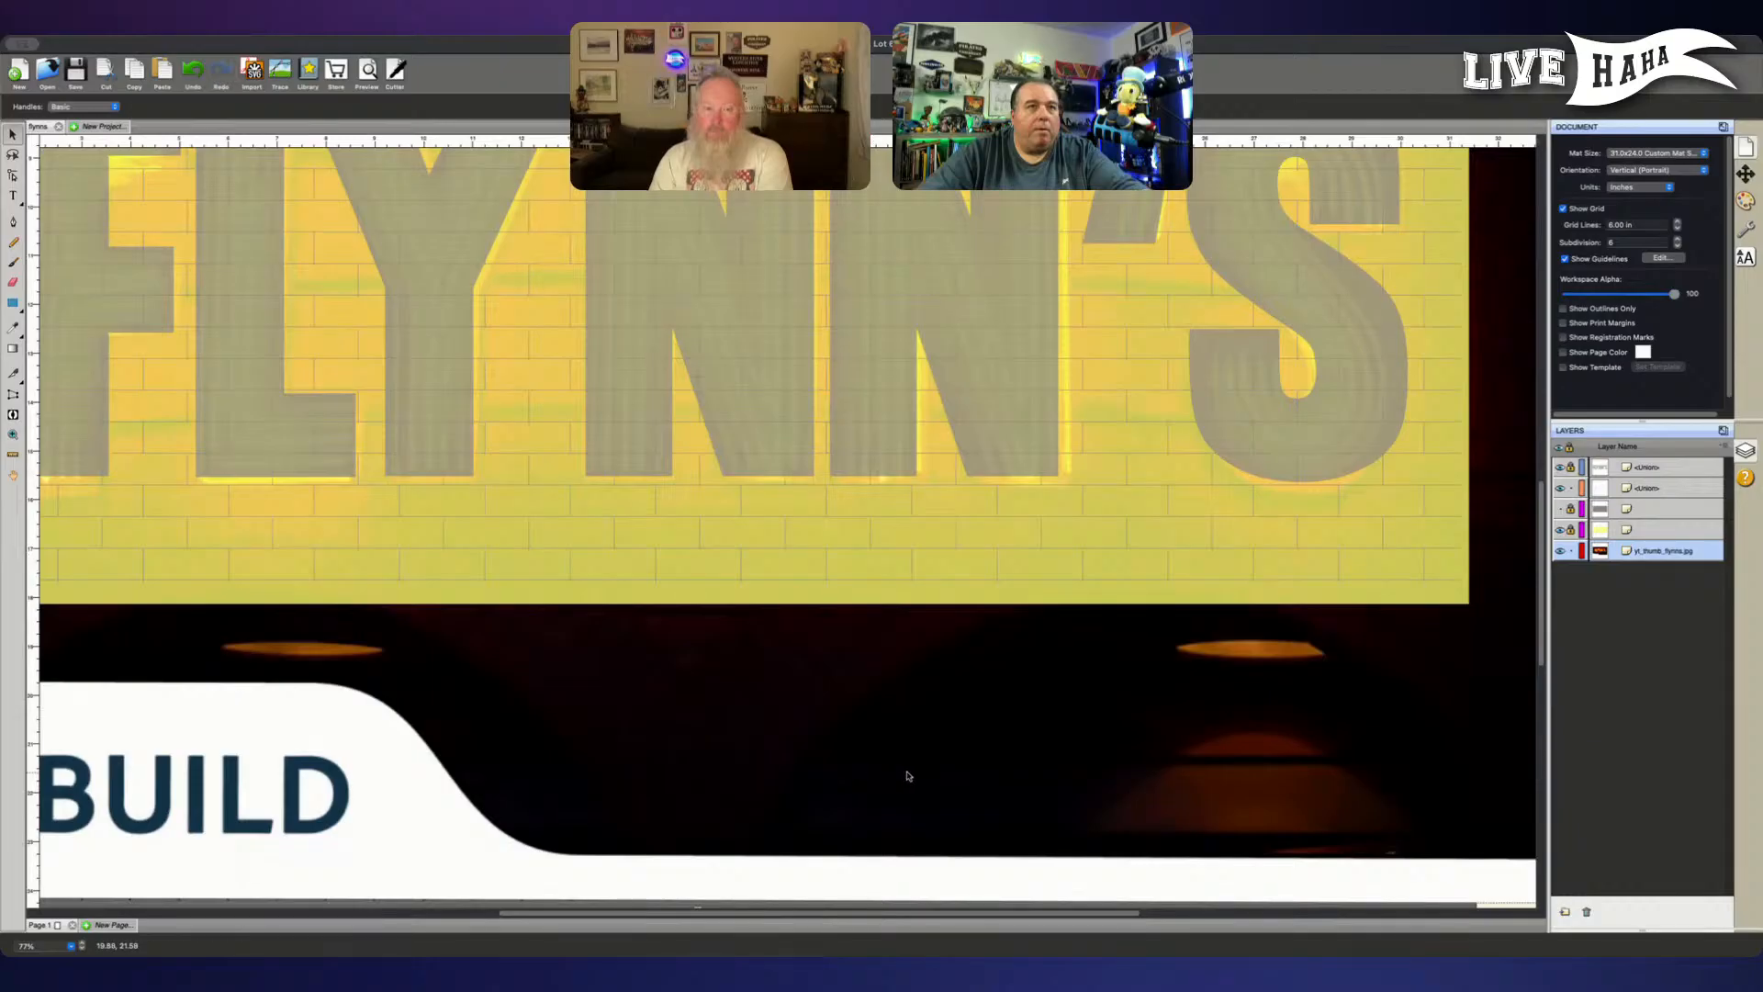
{"action": "scroll", "coordinate": [907, 775], "scroll_direction": "right", "scroll_amount": 5}
{"action": "scroll", "coordinate": [1403, 854], "scroll_direction": "down", "scroll_amount": 1}
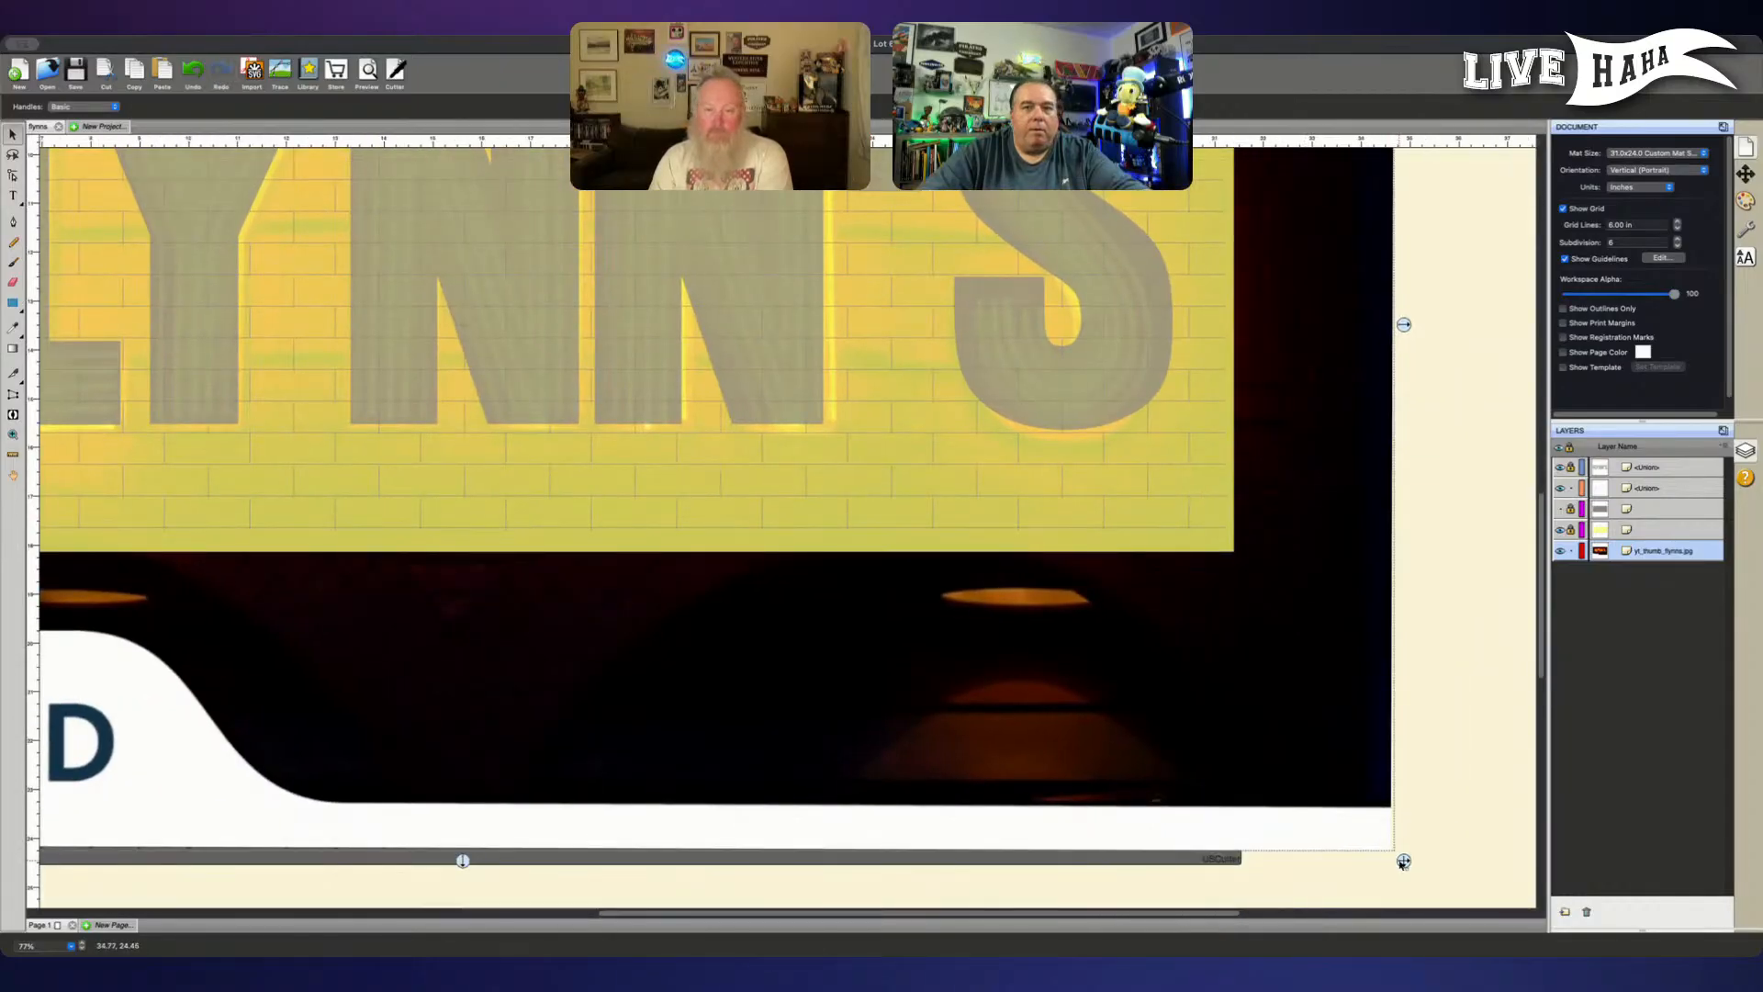
{"action": "left_click_drag", "start_coordinate": [1403, 861], "coordinate": [1385, 849]}
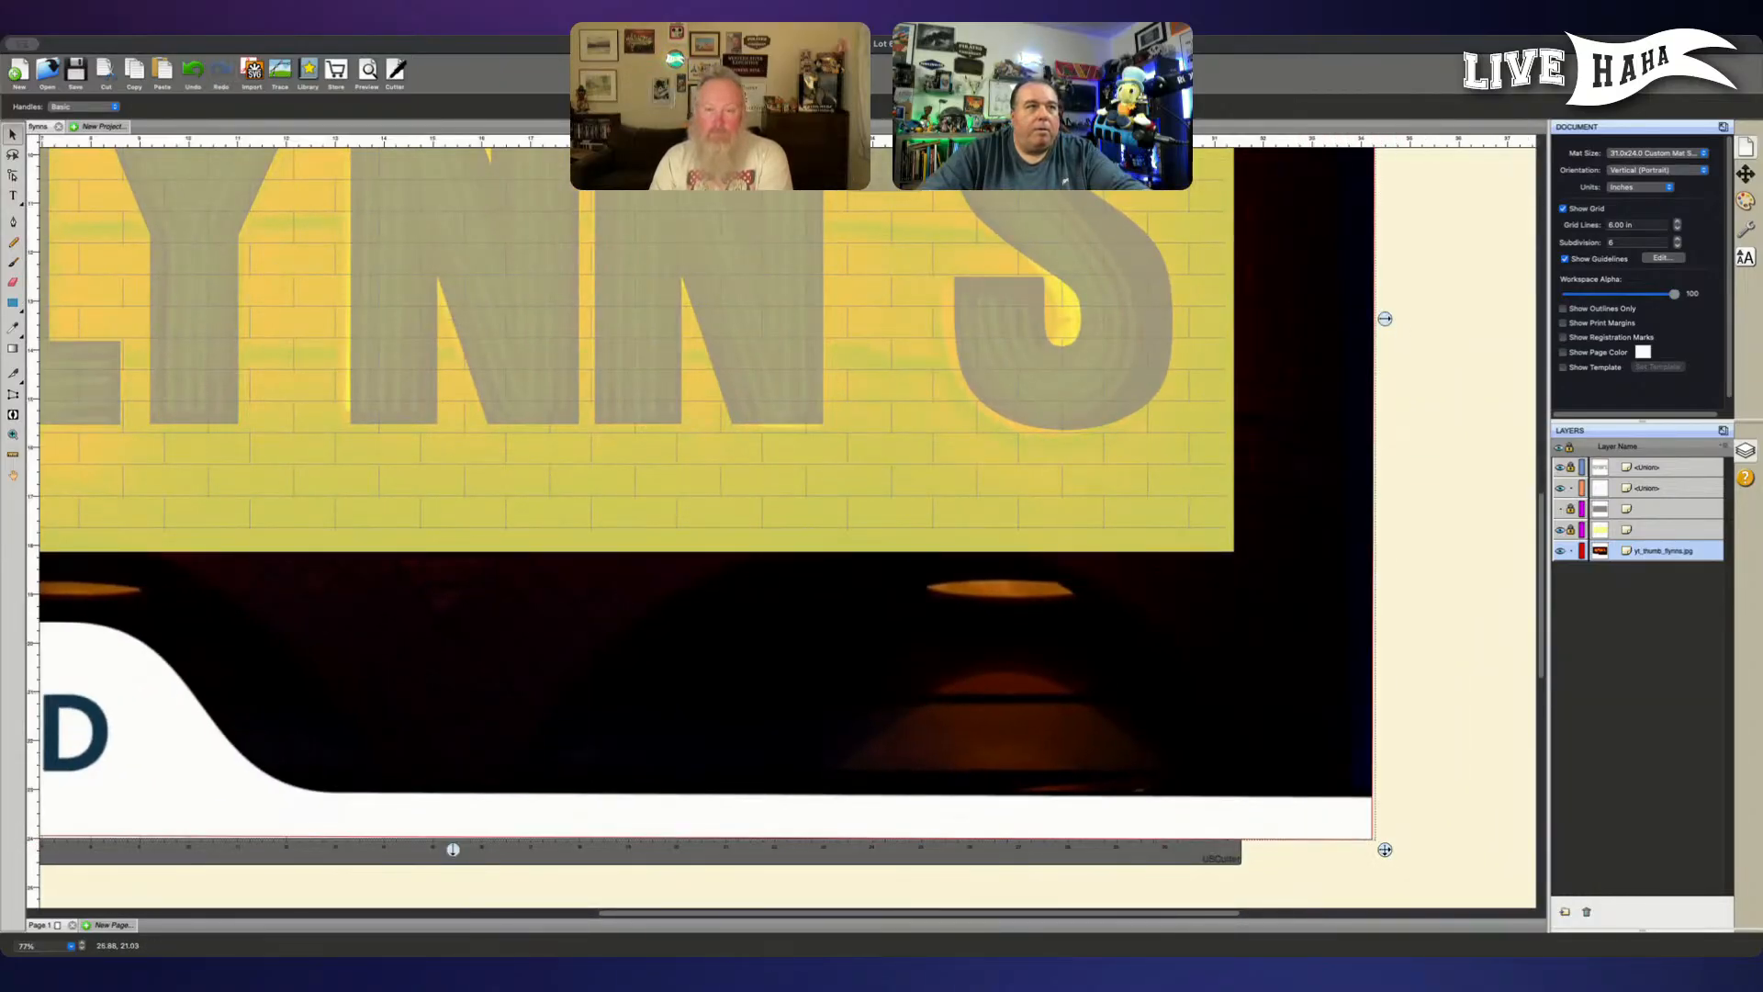
{"action": "scroll", "coordinate": [571, 640], "scroll_direction": "up", "scroll_amount": 4}
{"action": "scroll", "coordinate": [572, 641], "scroll_direction": "left", "scroll_amount": 4}
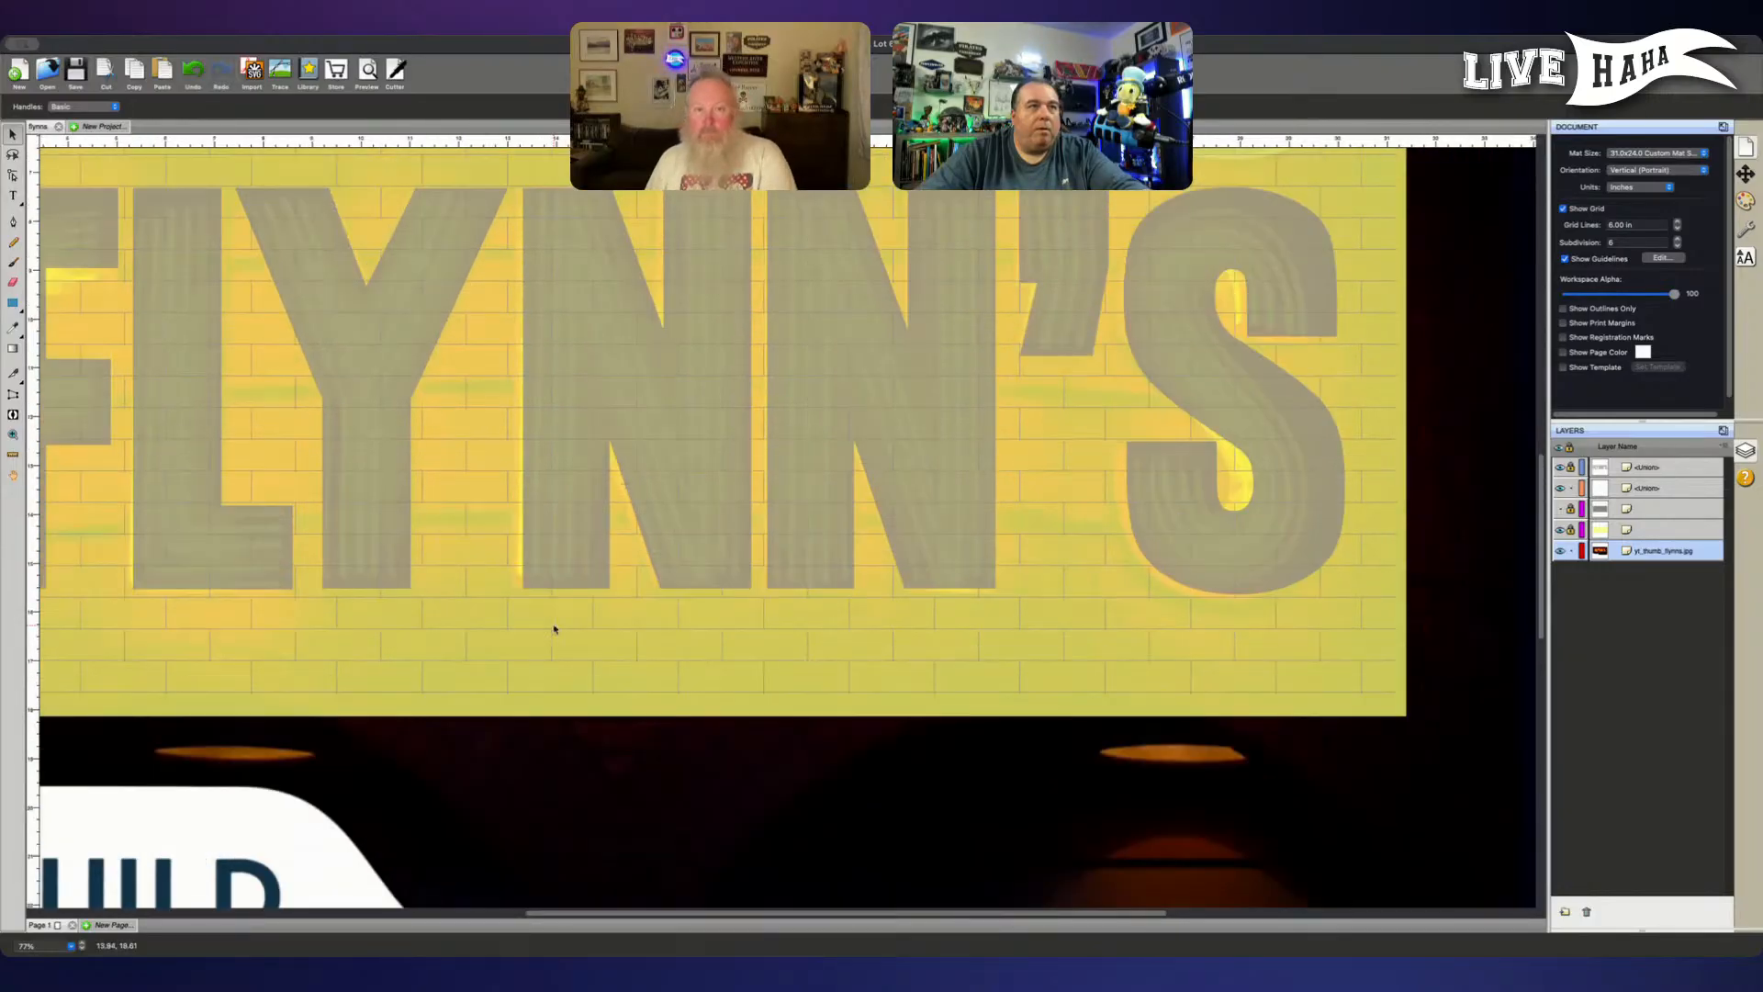
{"action": "left_click_drag", "start_coordinate": [571, 640], "coordinate": [574, 643]}
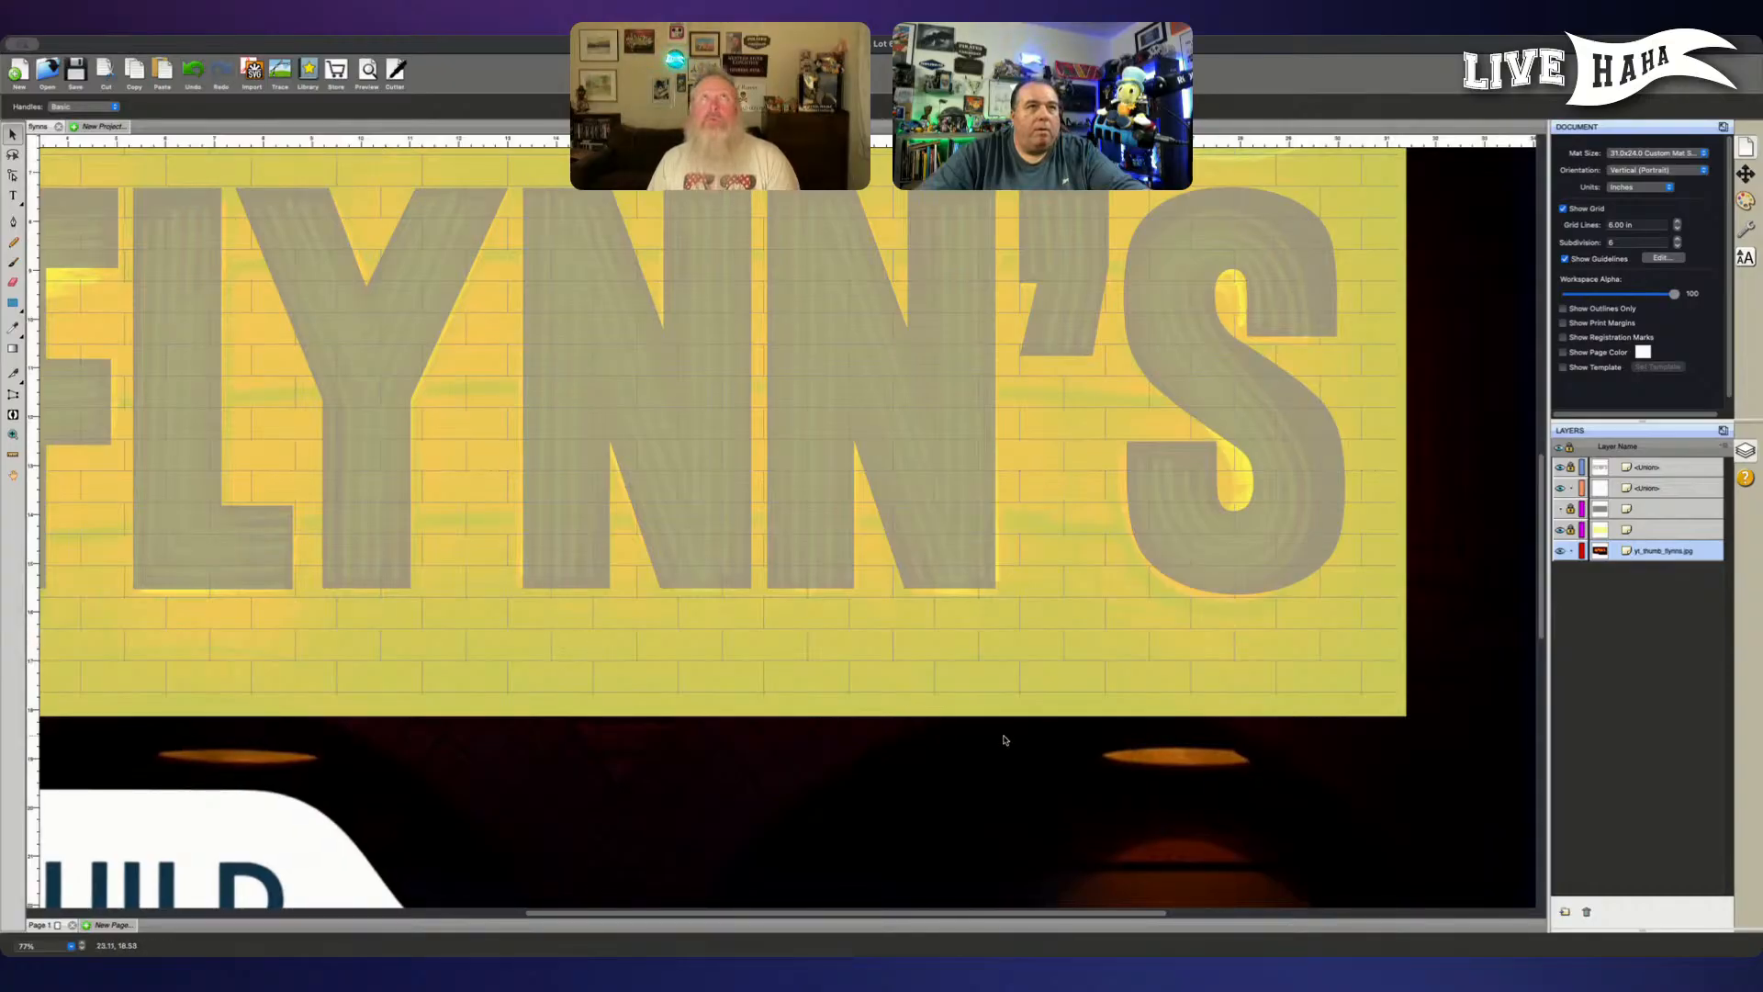
- Reduce the neon picture once more from its lower-right corner and shift it right to line up with the F and N strokes
{"action": "scroll", "coordinate": [1009, 740], "scroll_direction": "down", "scroll_amount": 5}
{"action": "scroll", "coordinate": [1141, 752], "scroll_direction": "right", "scroll_amount": 3}
{"action": "left_click_drag", "start_coordinate": [1304, 553], "coordinate": [1279, 532]}
{"action": "left_click_drag", "start_coordinate": [608, 732], "coordinate": [663, 794]}
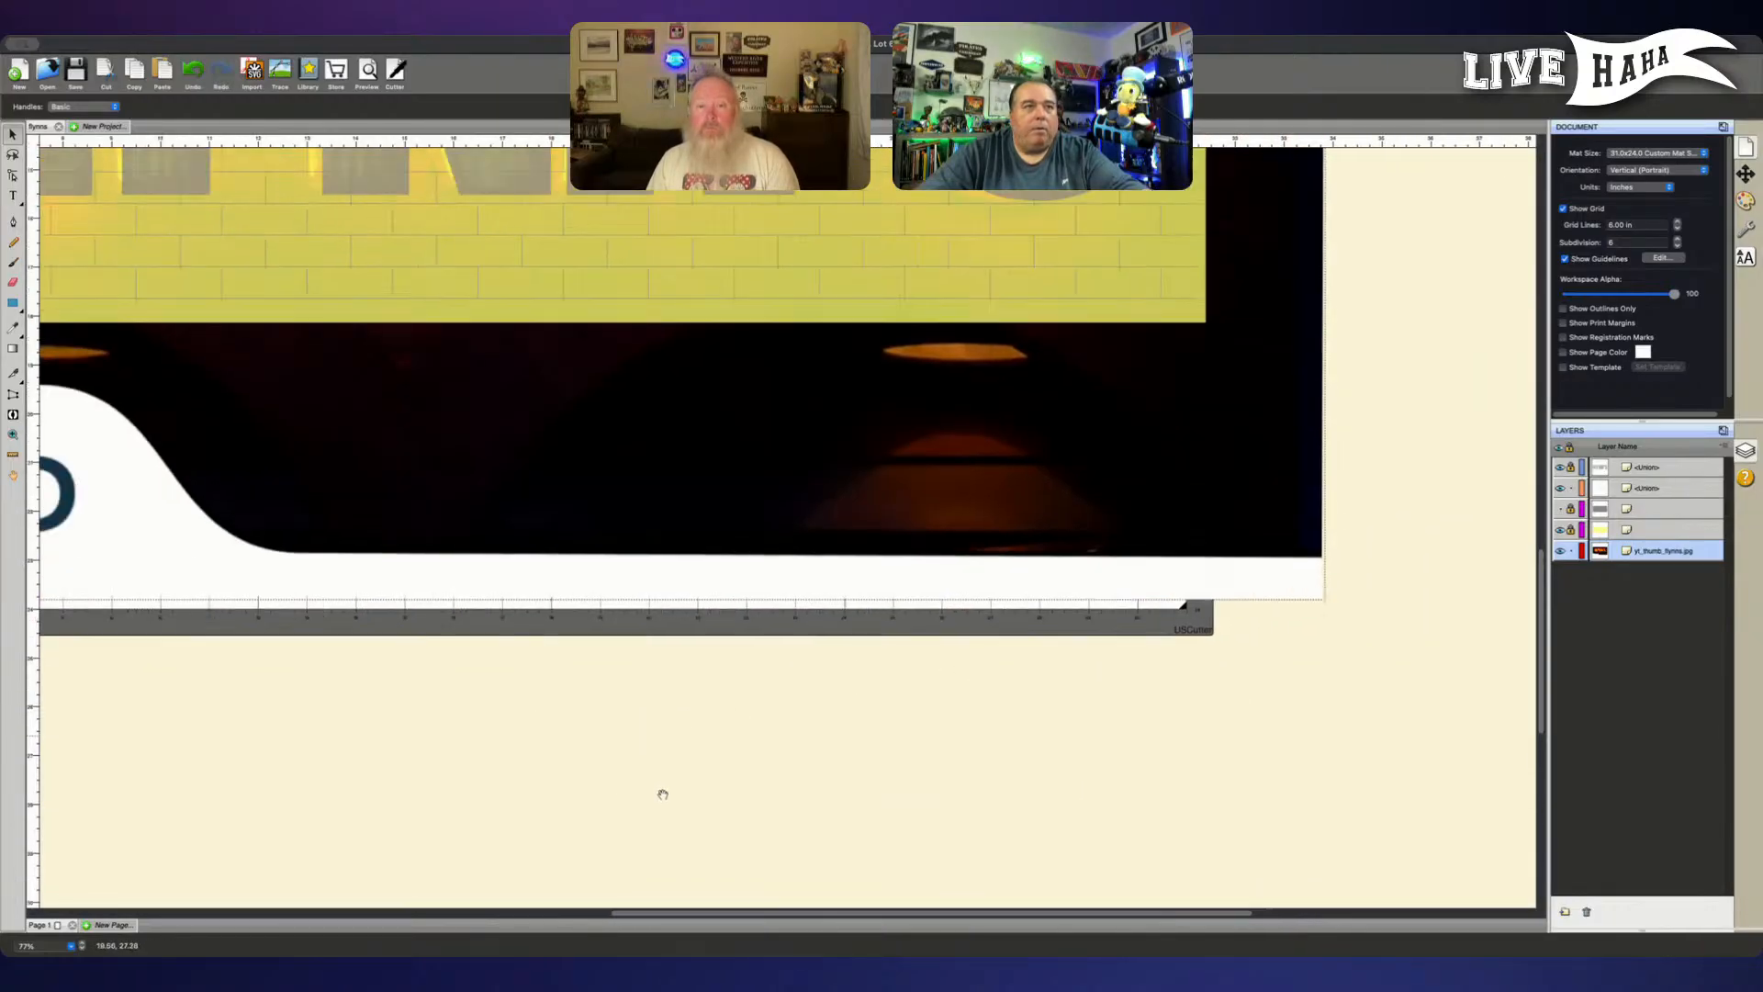
{"action": "scroll", "coordinate": [663, 794], "scroll_direction": "up", "scroll_amount": 4}
{"action": "scroll", "coordinate": [662, 794], "scroll_direction": "left", "scroll_amount": 5}
{"action": "scroll", "coordinate": [810, 701], "scroll_direction": "up", "scroll_amount": 3}
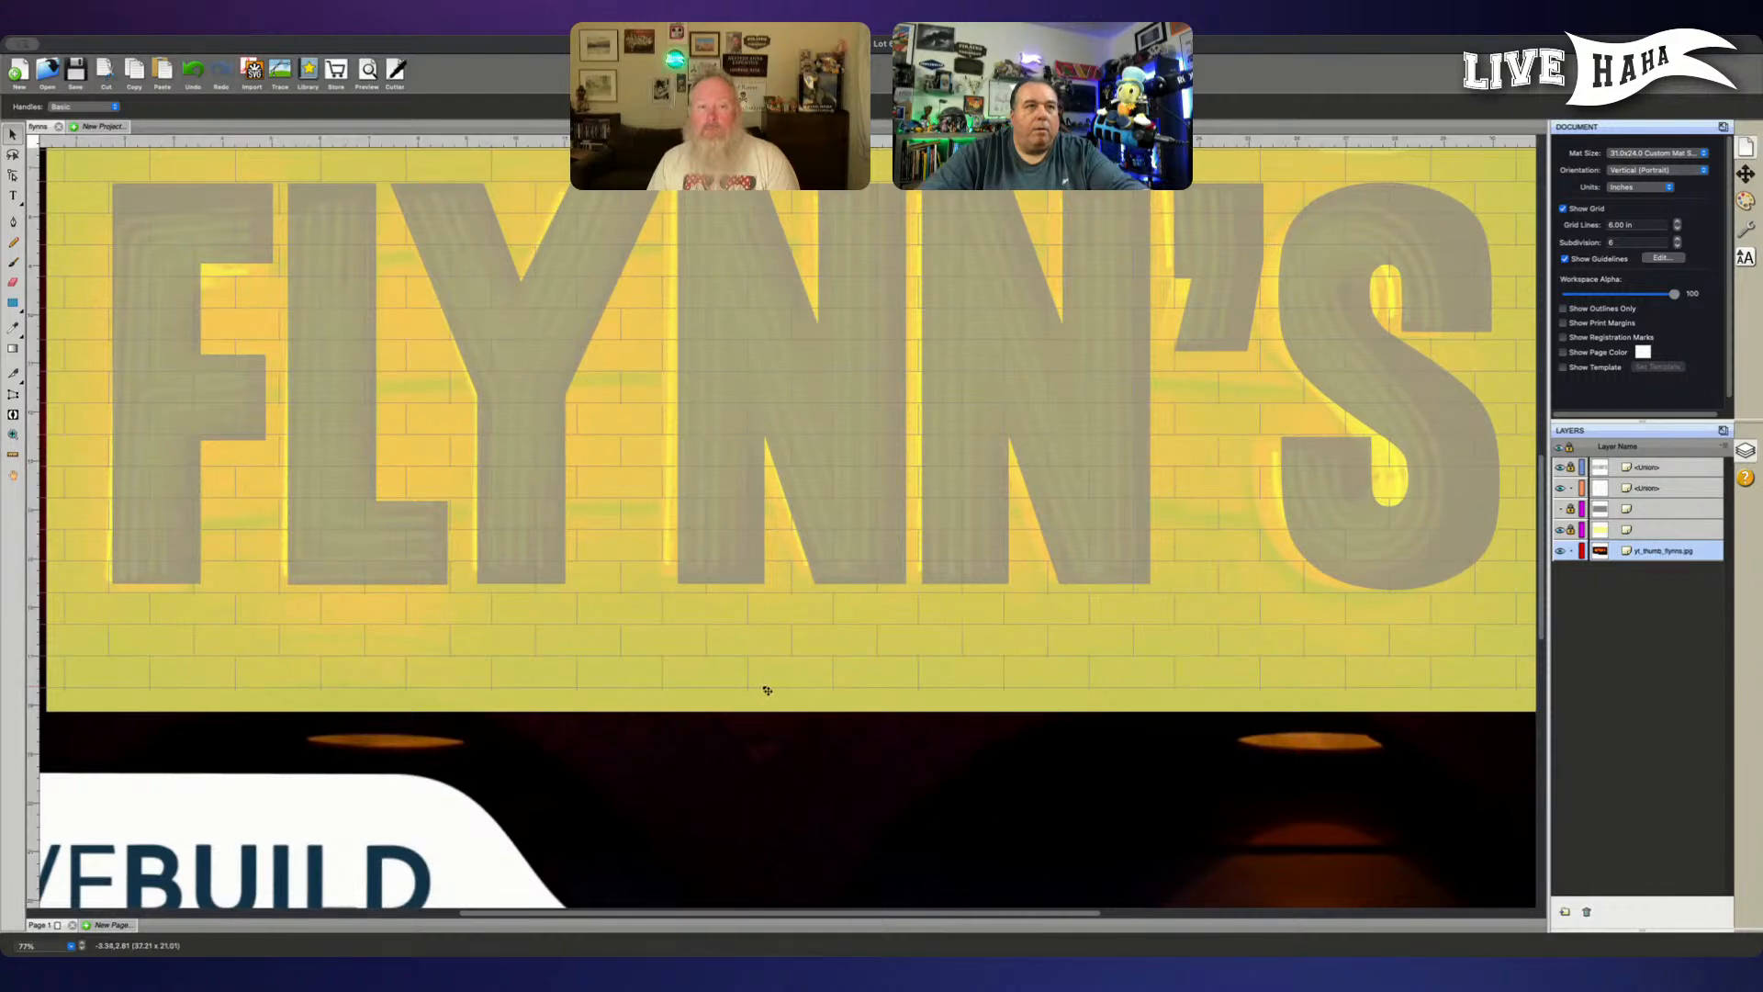
{"action": "left_click_drag", "start_coordinate": [765, 690], "coordinate": [776, 692]}
- Turn the neon picture very slightly counterclockwise by its upper-right corner and nudge it down beneath the letters
{"action": "scroll", "coordinate": [1034, 544], "scroll_direction": "right", "scroll_amount": 5}
{"action": "scroll", "coordinate": [1034, 545], "scroll_direction": "up", "scroll_amount": 4}
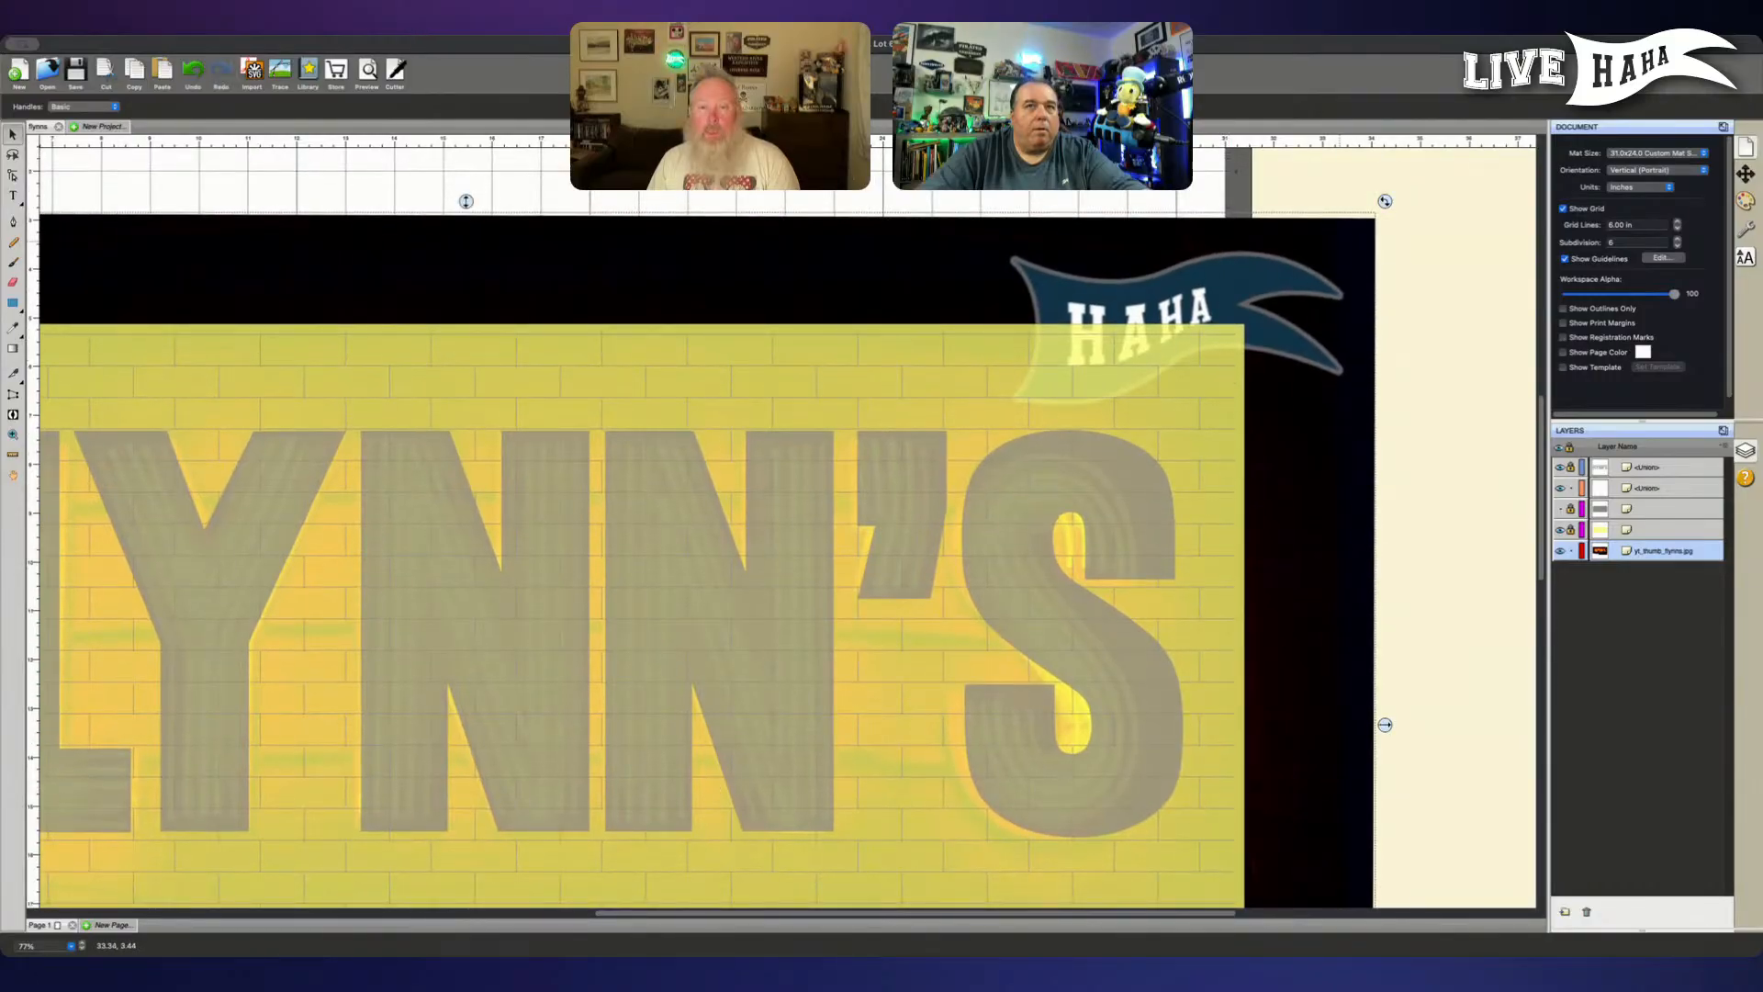
{"action": "left_click_drag", "start_coordinate": [1385, 201], "coordinate": [1385, 202]}
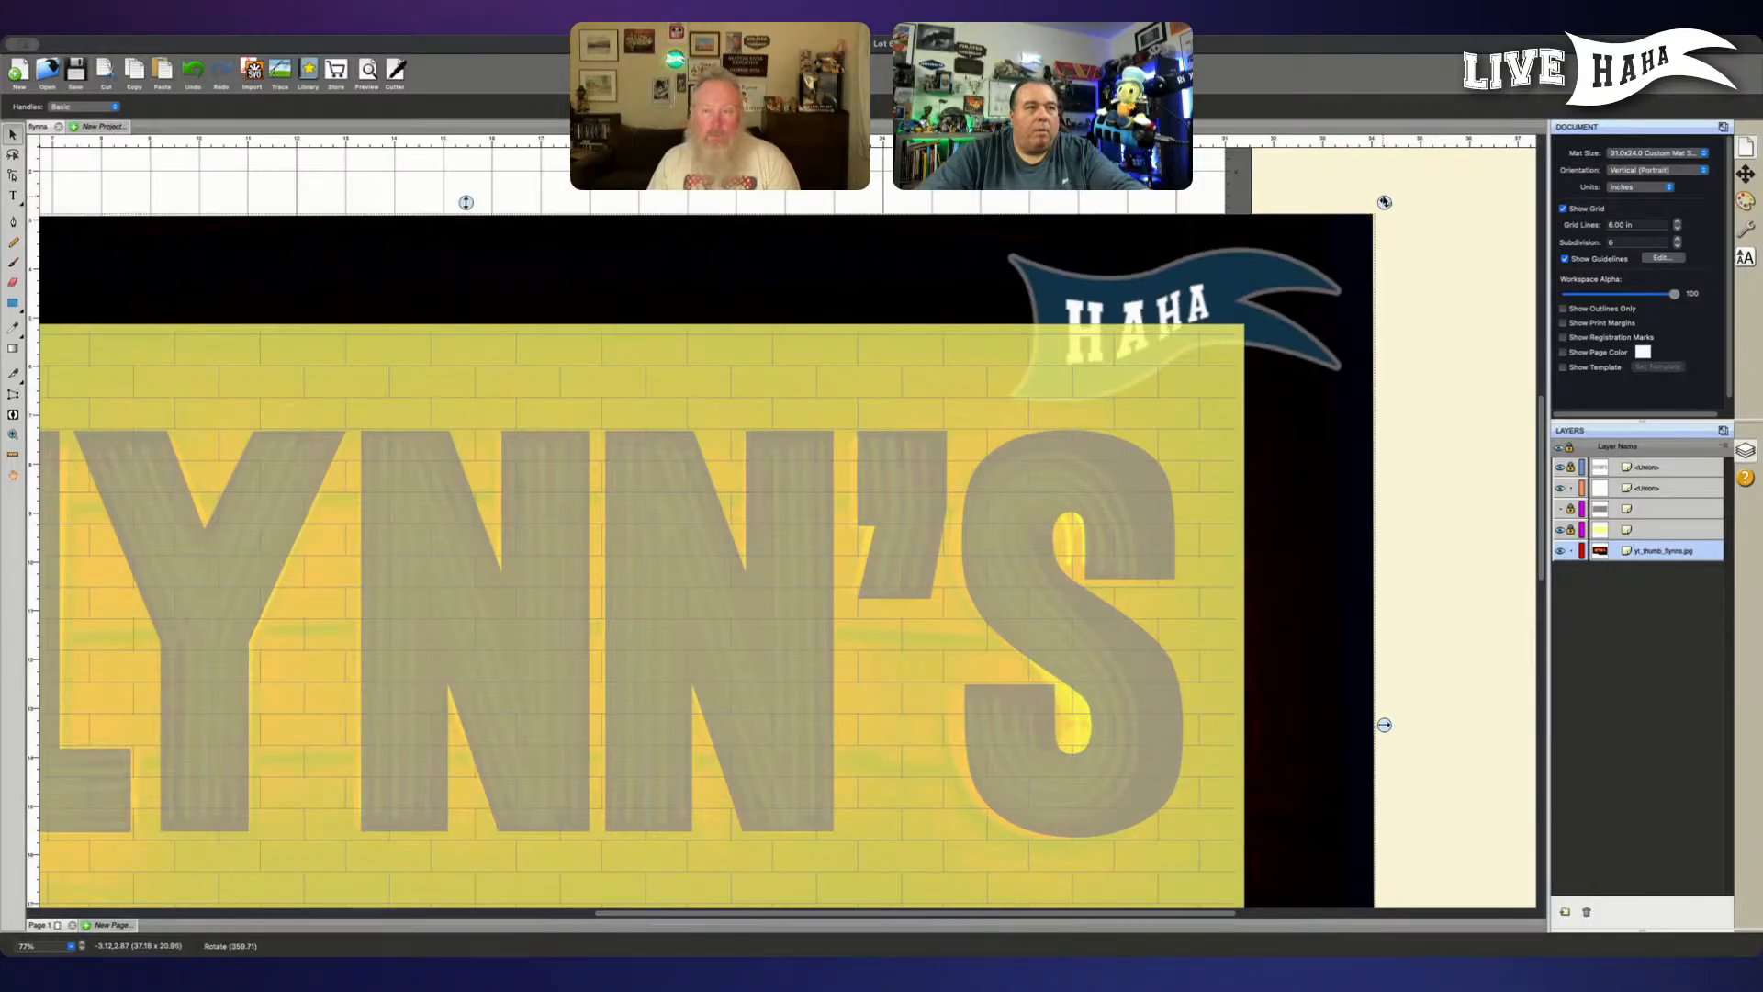
{"action": "left_click_drag", "start_coordinate": [732, 680], "coordinate": [871, 653]}
{"action": "key", "text": "space"}
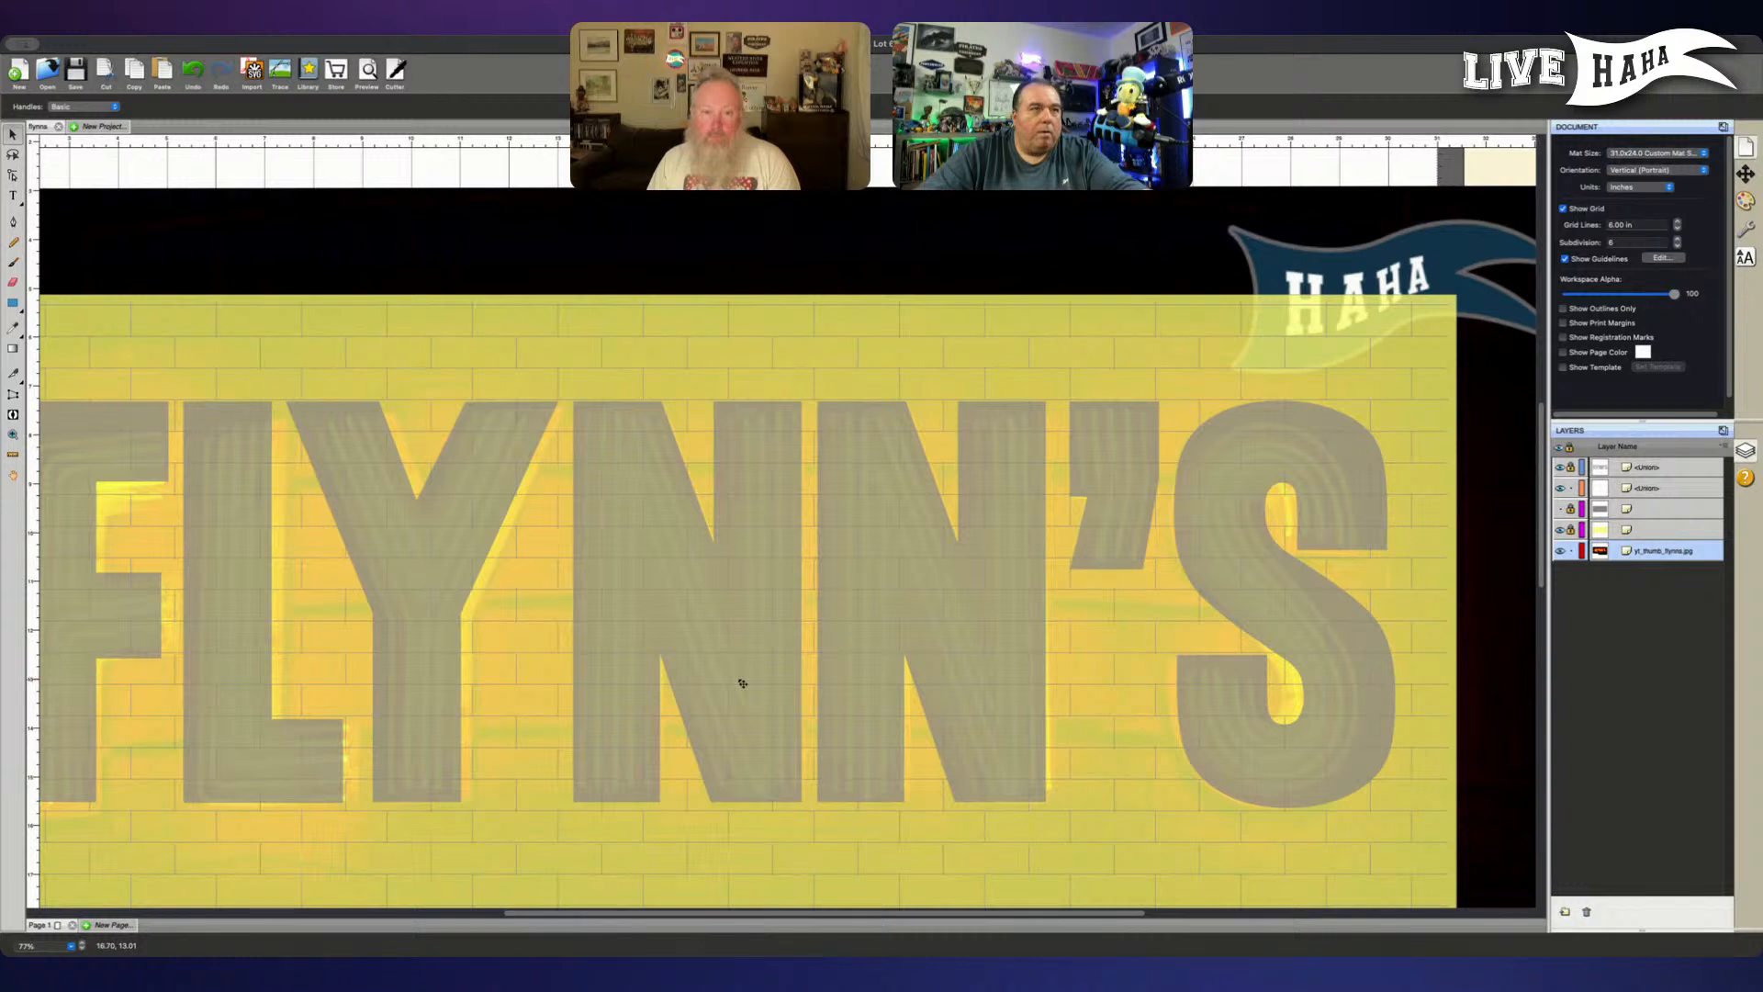
{"action": "left_click_drag", "start_coordinate": [742, 683], "coordinate": [741, 687]}
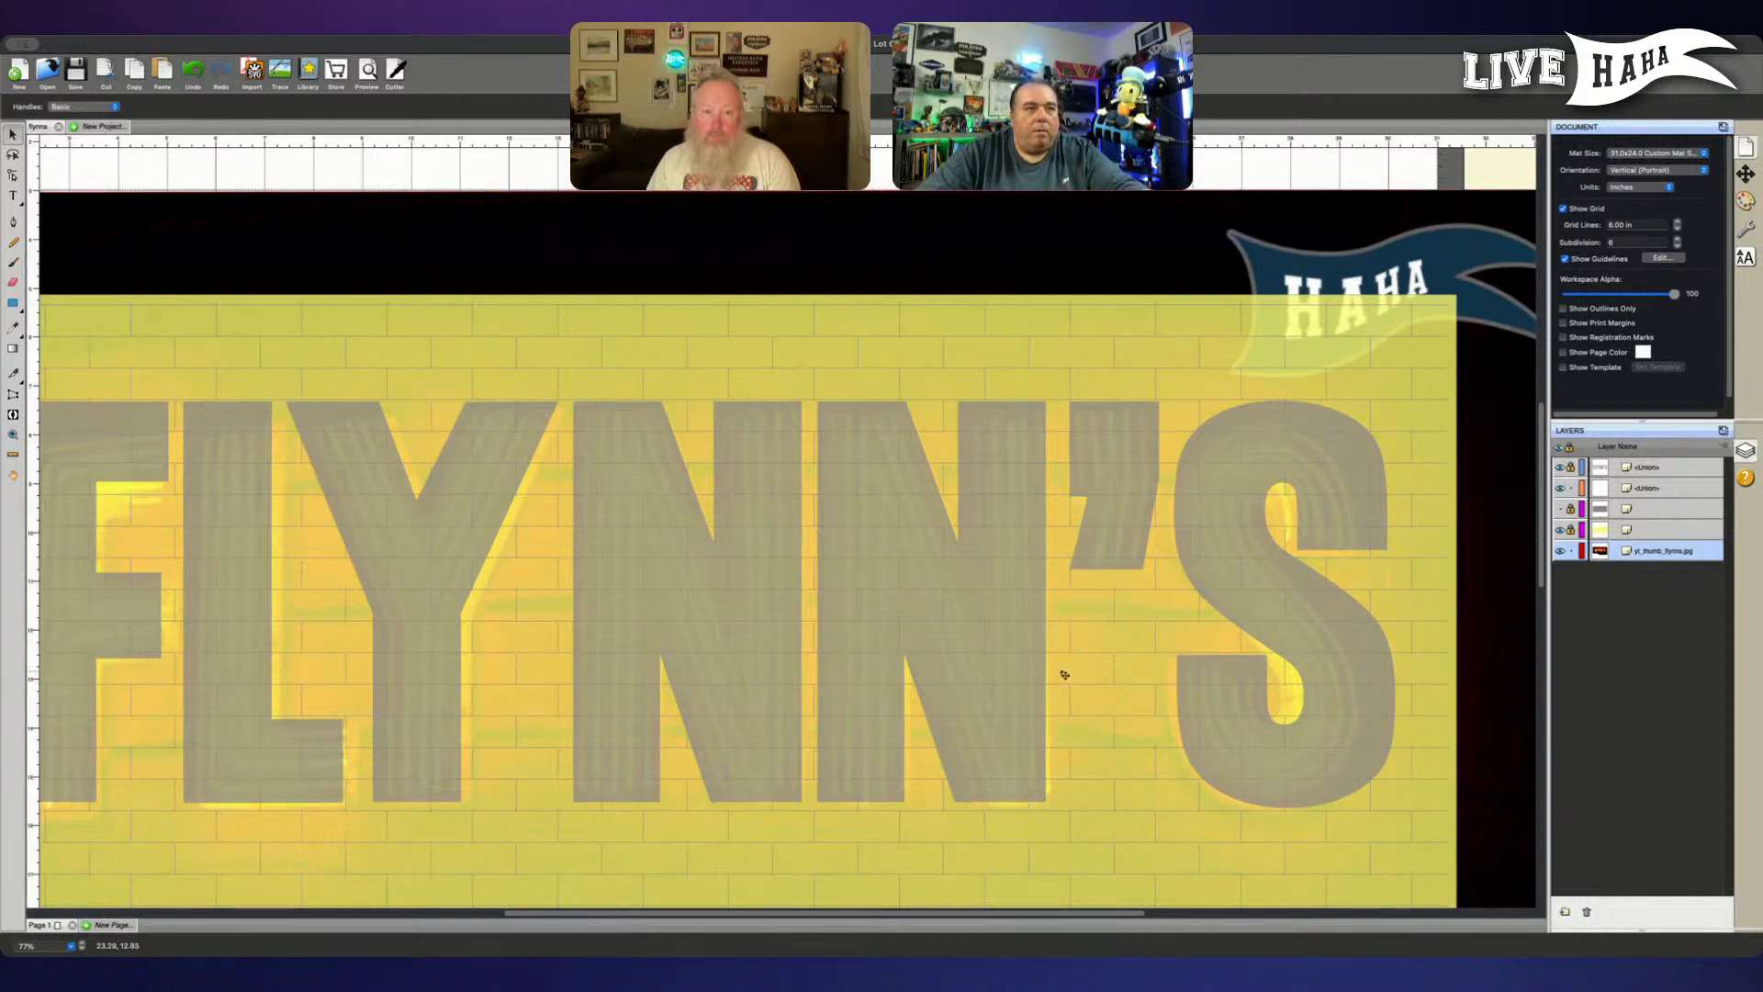
- Inspect the YNN'S edges up close and rotate the neon picture a little further counterclockwise to match the letter tops
{"action": "key", "text": "super+plus"}
{"action": "key", "text": "super+plus"}
{"action": "key", "text": "super+plus"}
{"action": "key", "text": "super+plus"}
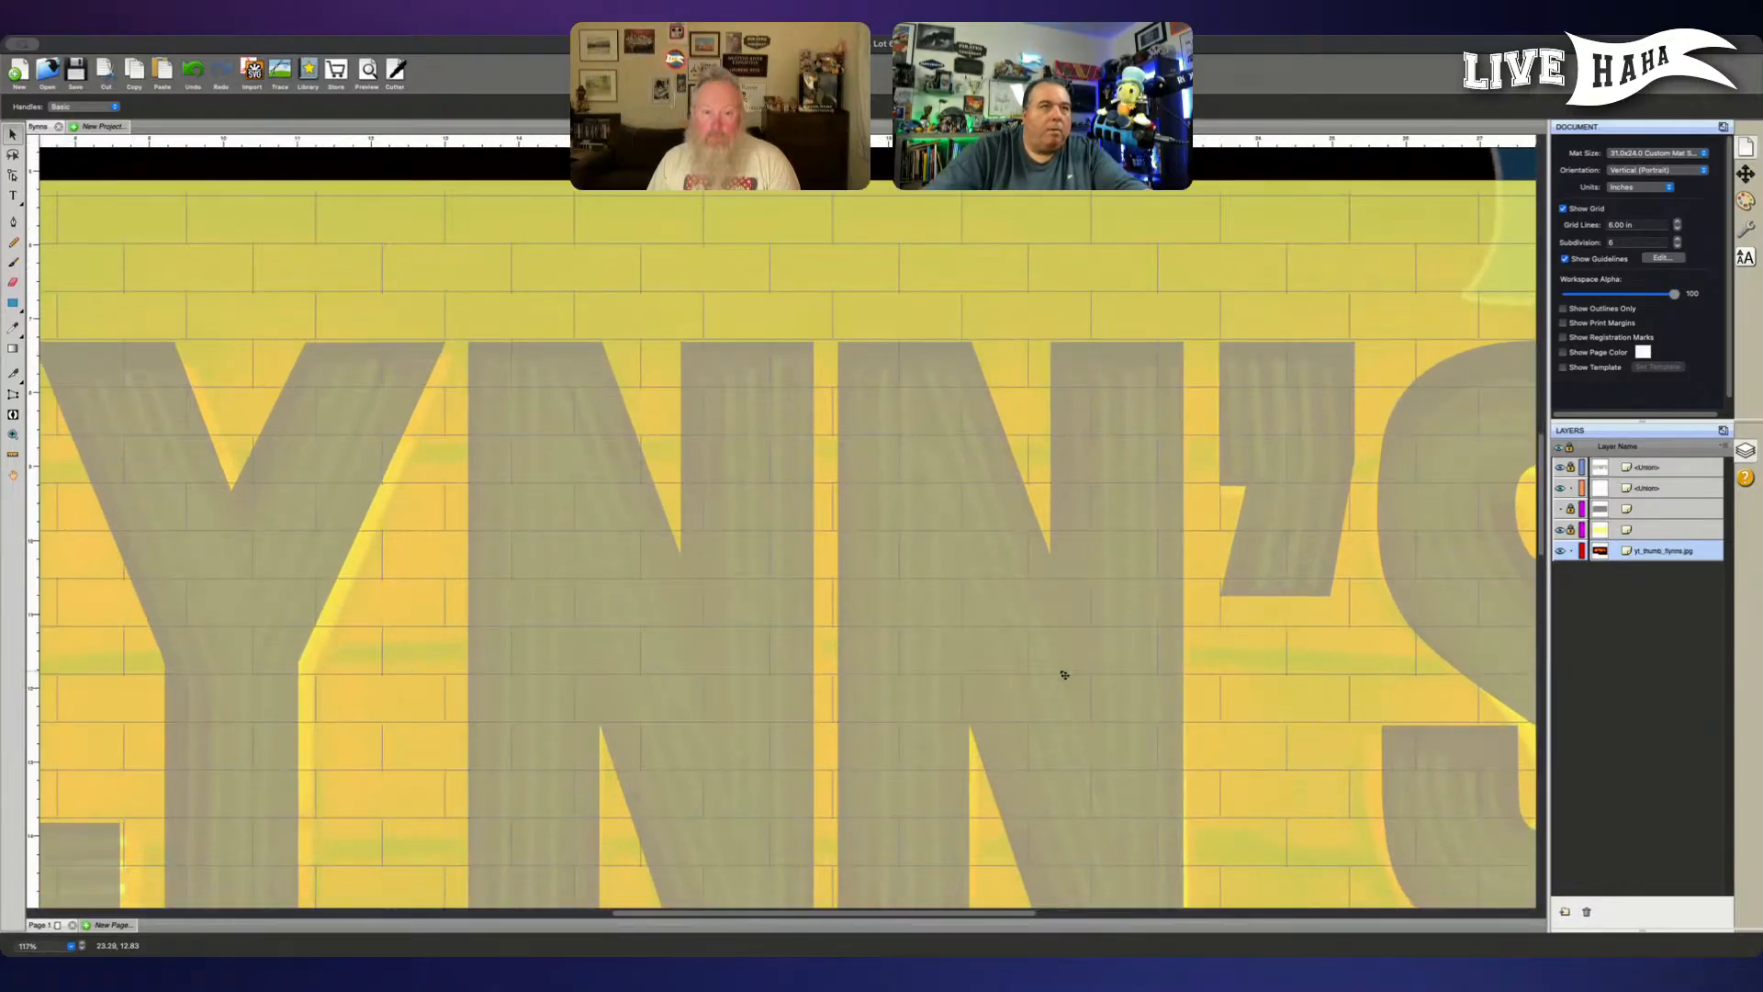
{"action": "scroll", "coordinate": [983, 657], "scroll_direction": "down", "scroll_amount": 4}
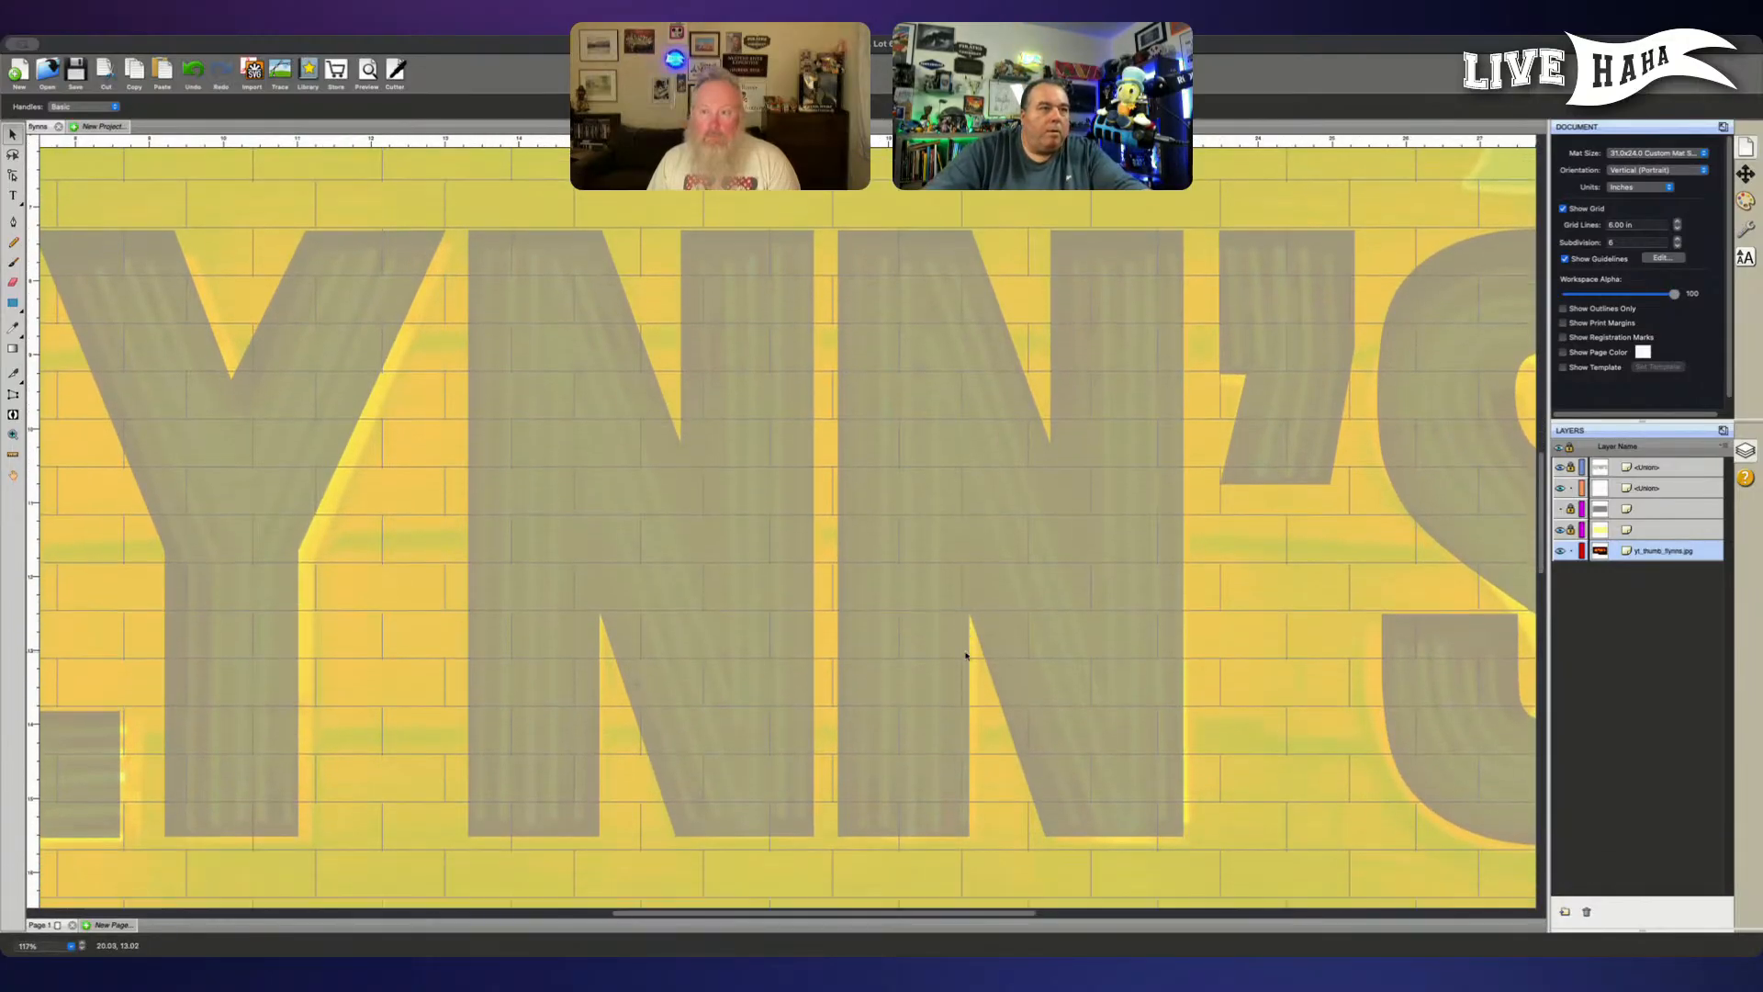
{"action": "scroll", "coordinate": [1322, 324], "scroll_direction": "up", "scroll_amount": 10}
{"action": "scroll", "coordinate": [1322, 324], "scroll_direction": "right", "scroll_amount": 15}
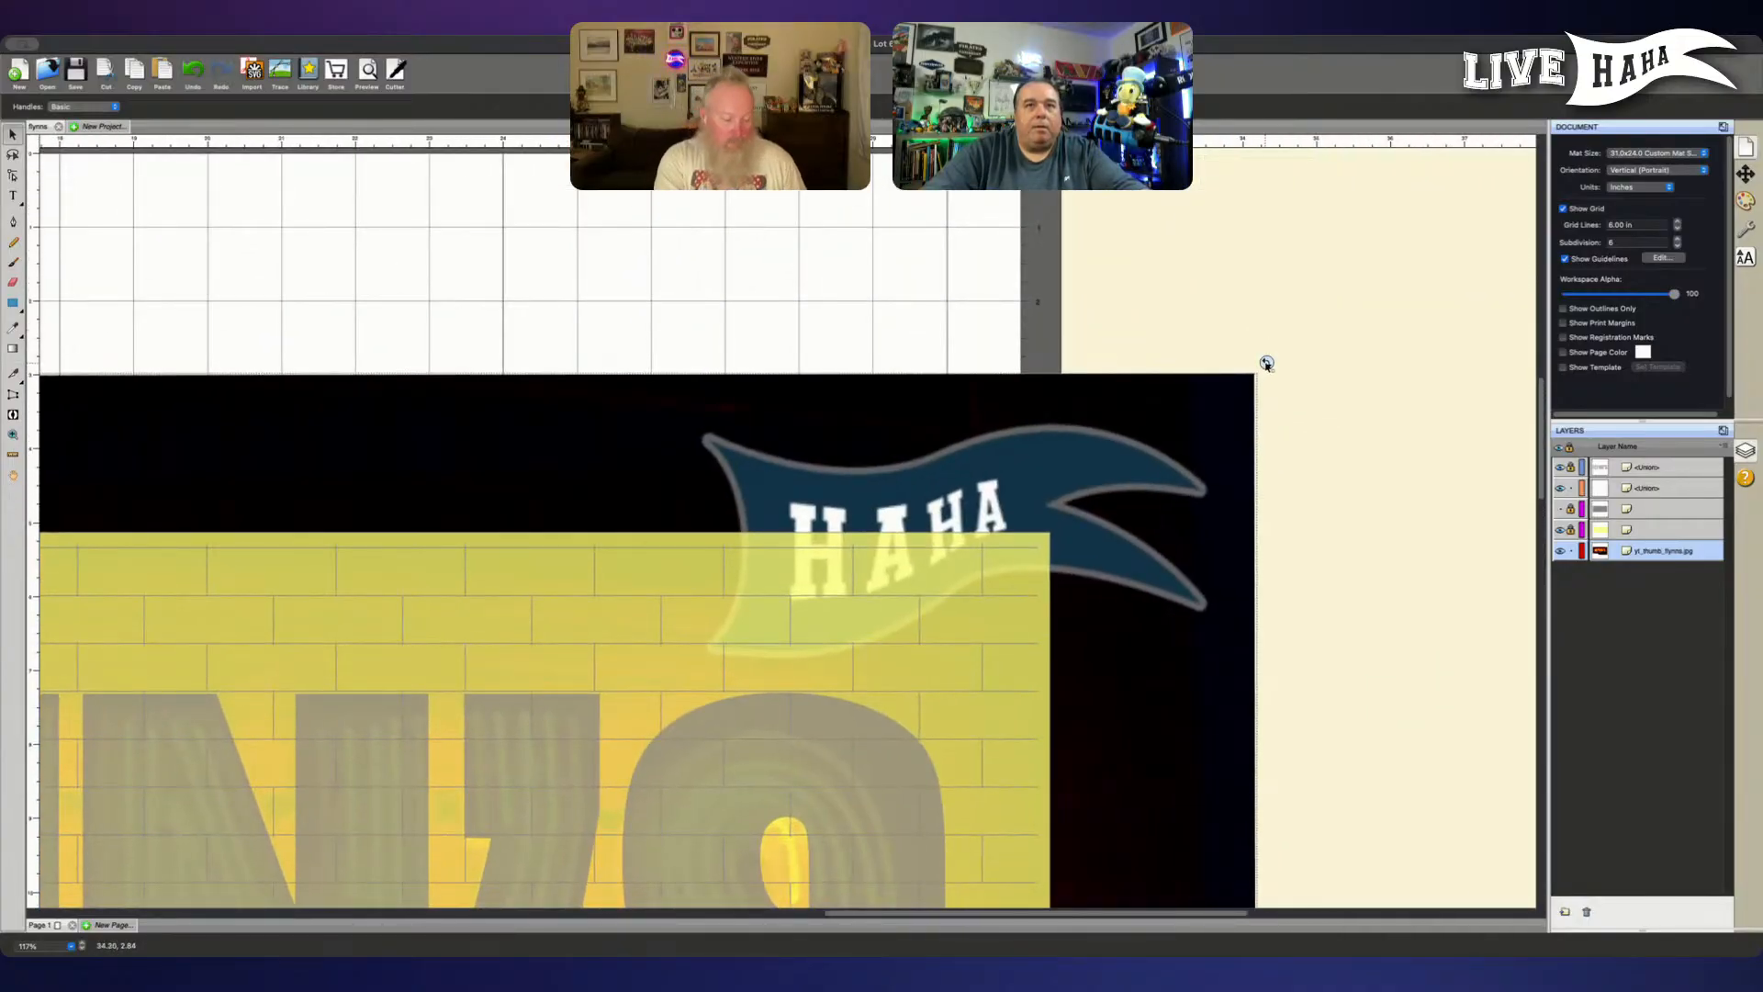
{"action": "left_click_drag", "start_coordinate": [1266, 361], "coordinate": [1267, 350]}
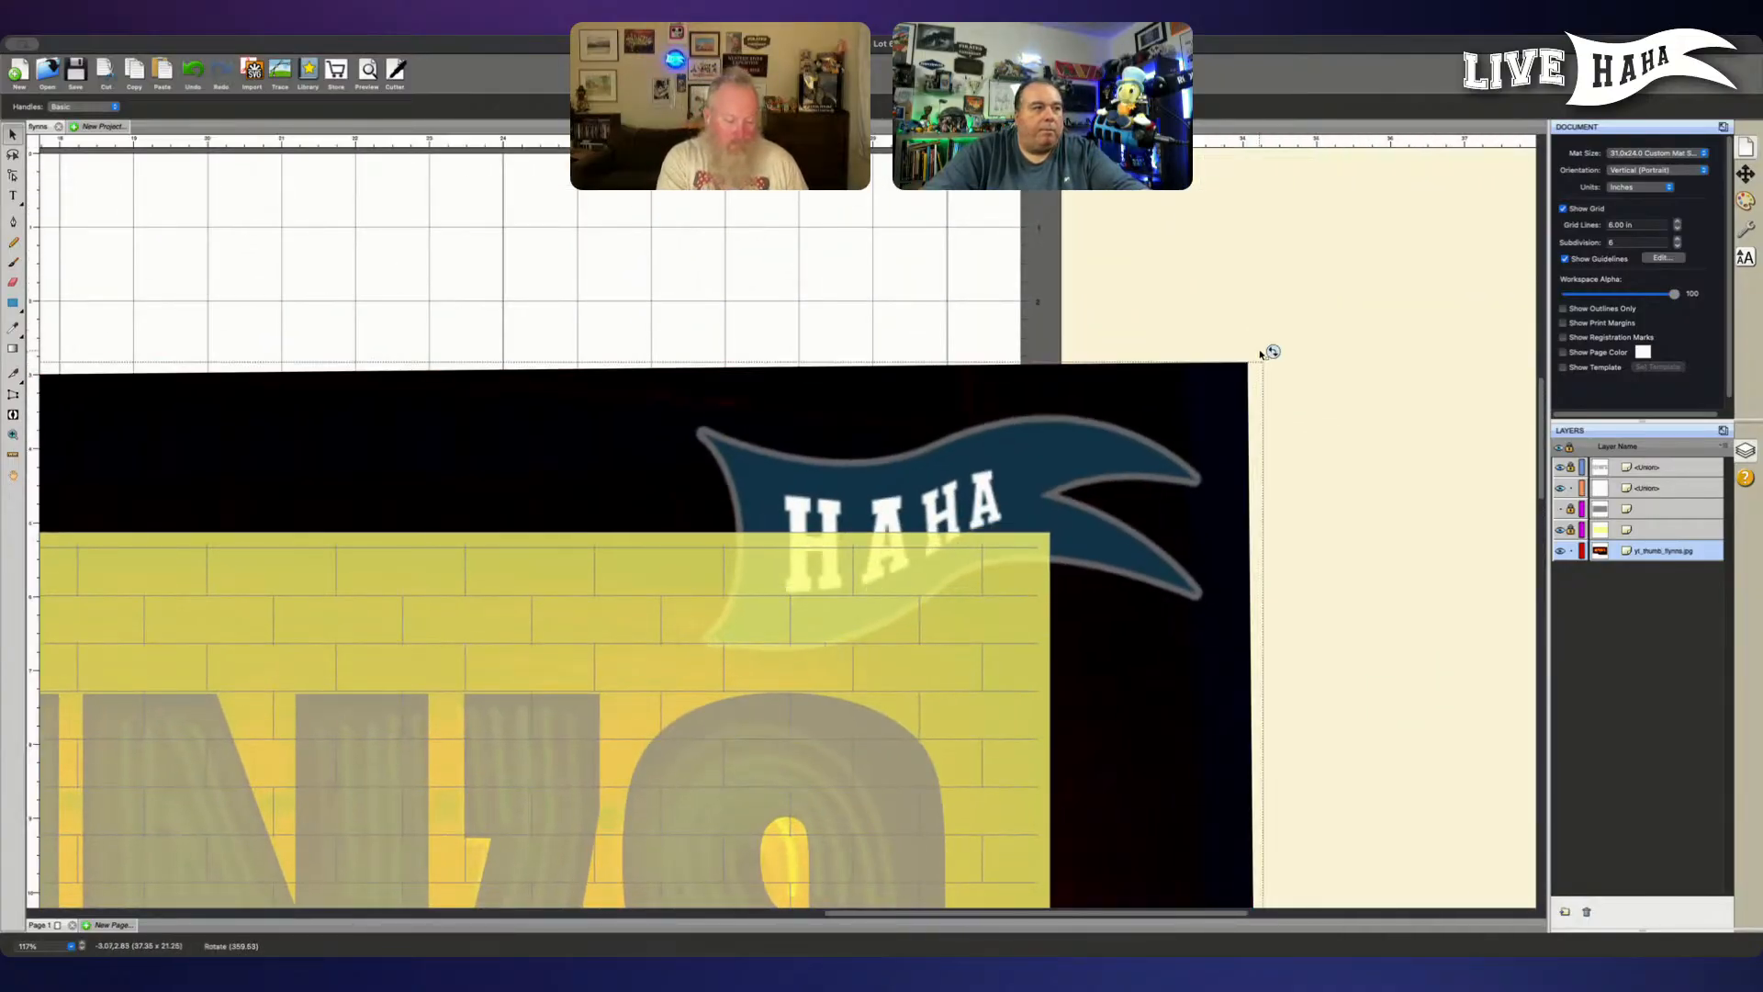
{"action": "left_click_drag", "start_coordinate": [909, 599], "coordinate": [1511, 366]}
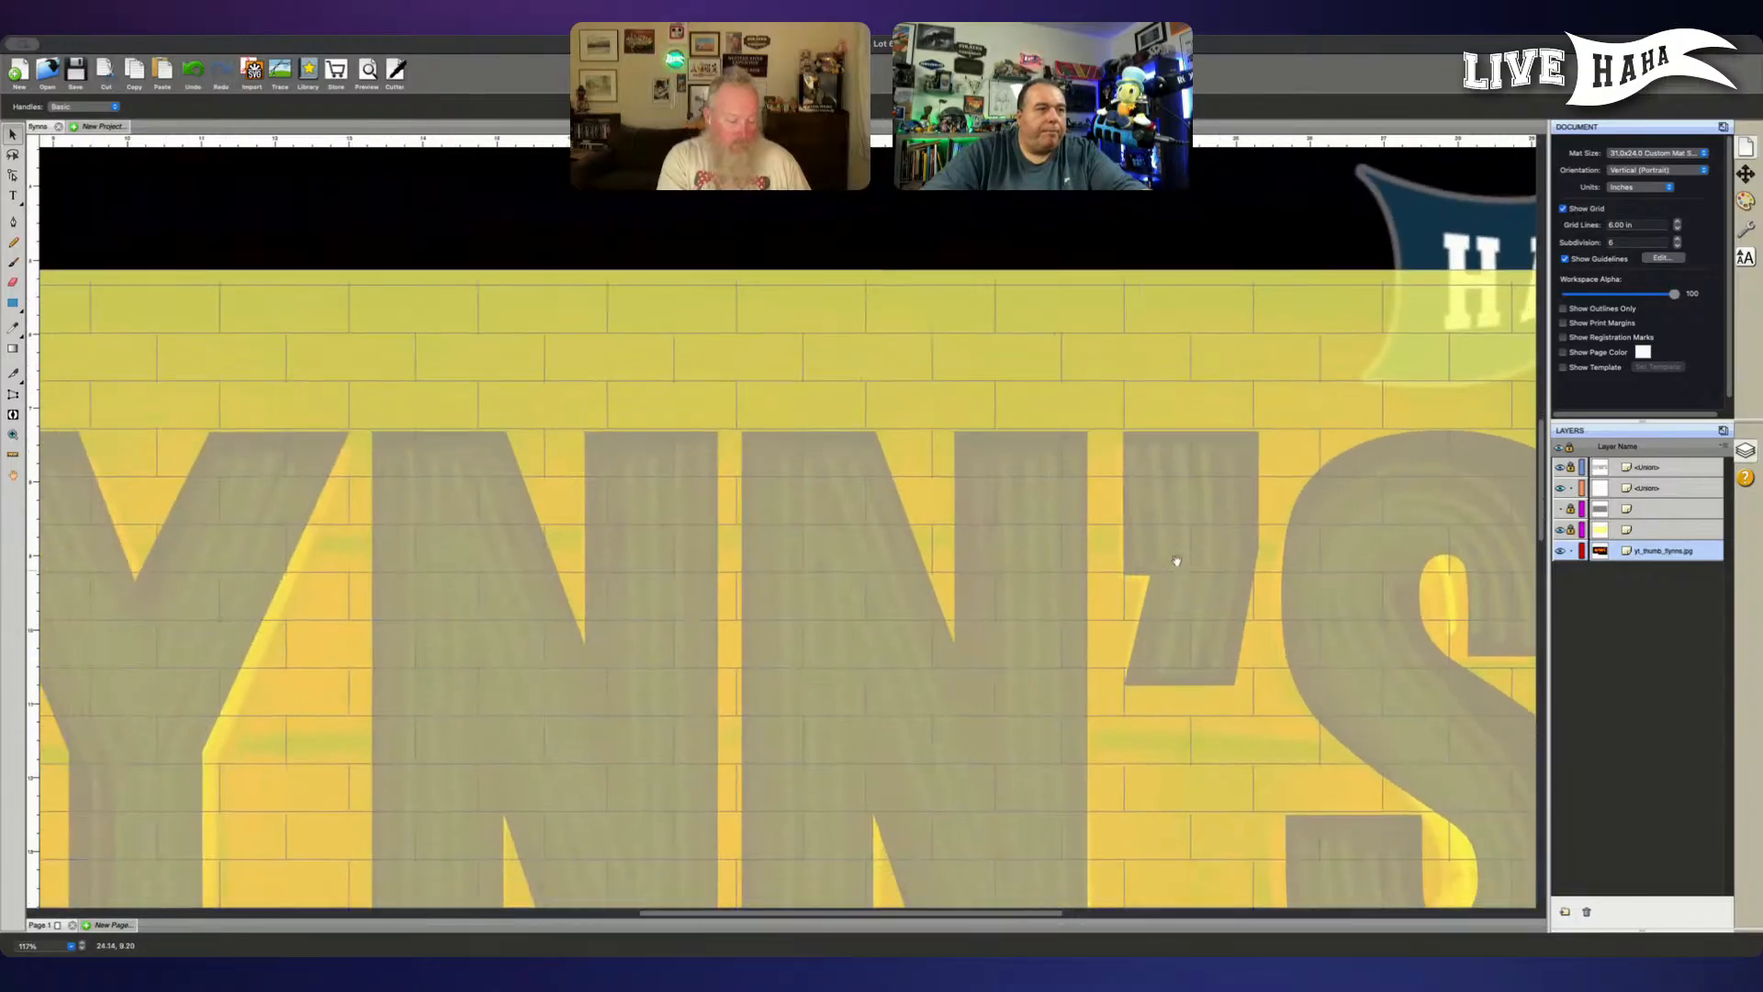
- Rotate the neon picture very slightly by its upper-right corner and check its fit beneath the NN'S letters
{"action": "left_click_drag", "start_coordinate": [1173, 558], "coordinate": [1158, 396]}
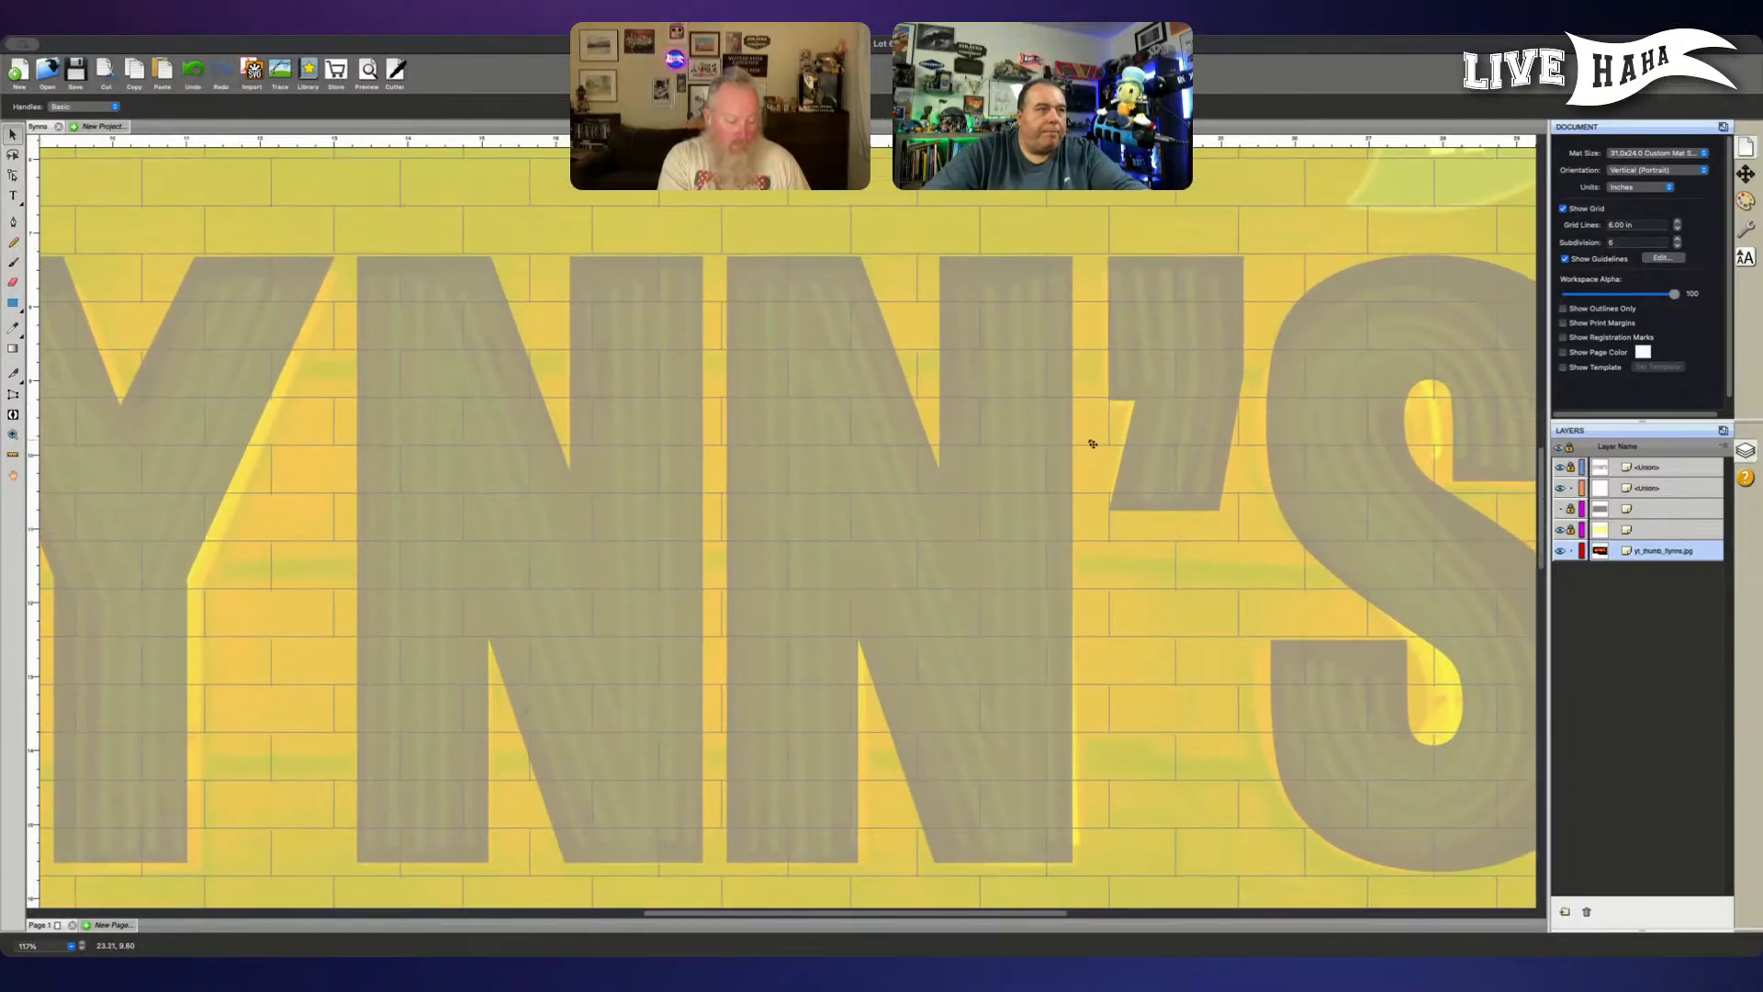
{"action": "left_click_drag", "start_coordinate": [1245, 315], "coordinate": [750, 798]}
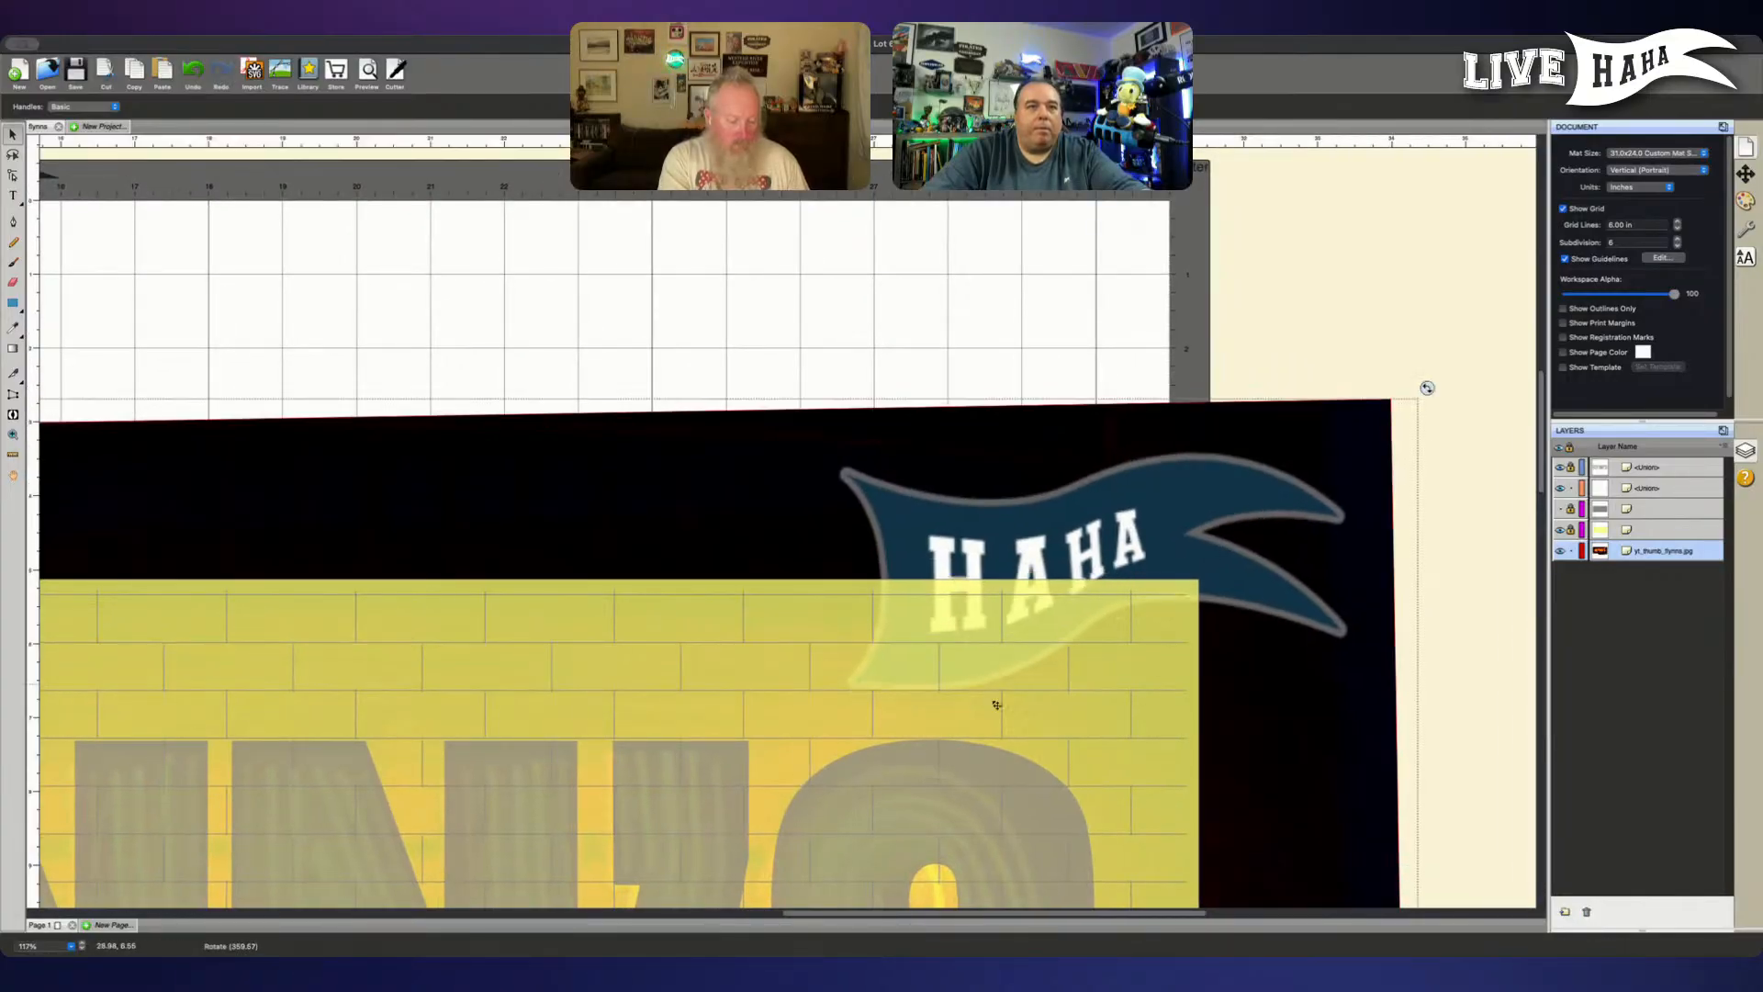
{"action": "left_click_drag", "start_coordinate": [983, 697], "coordinate": [1322, 249]}
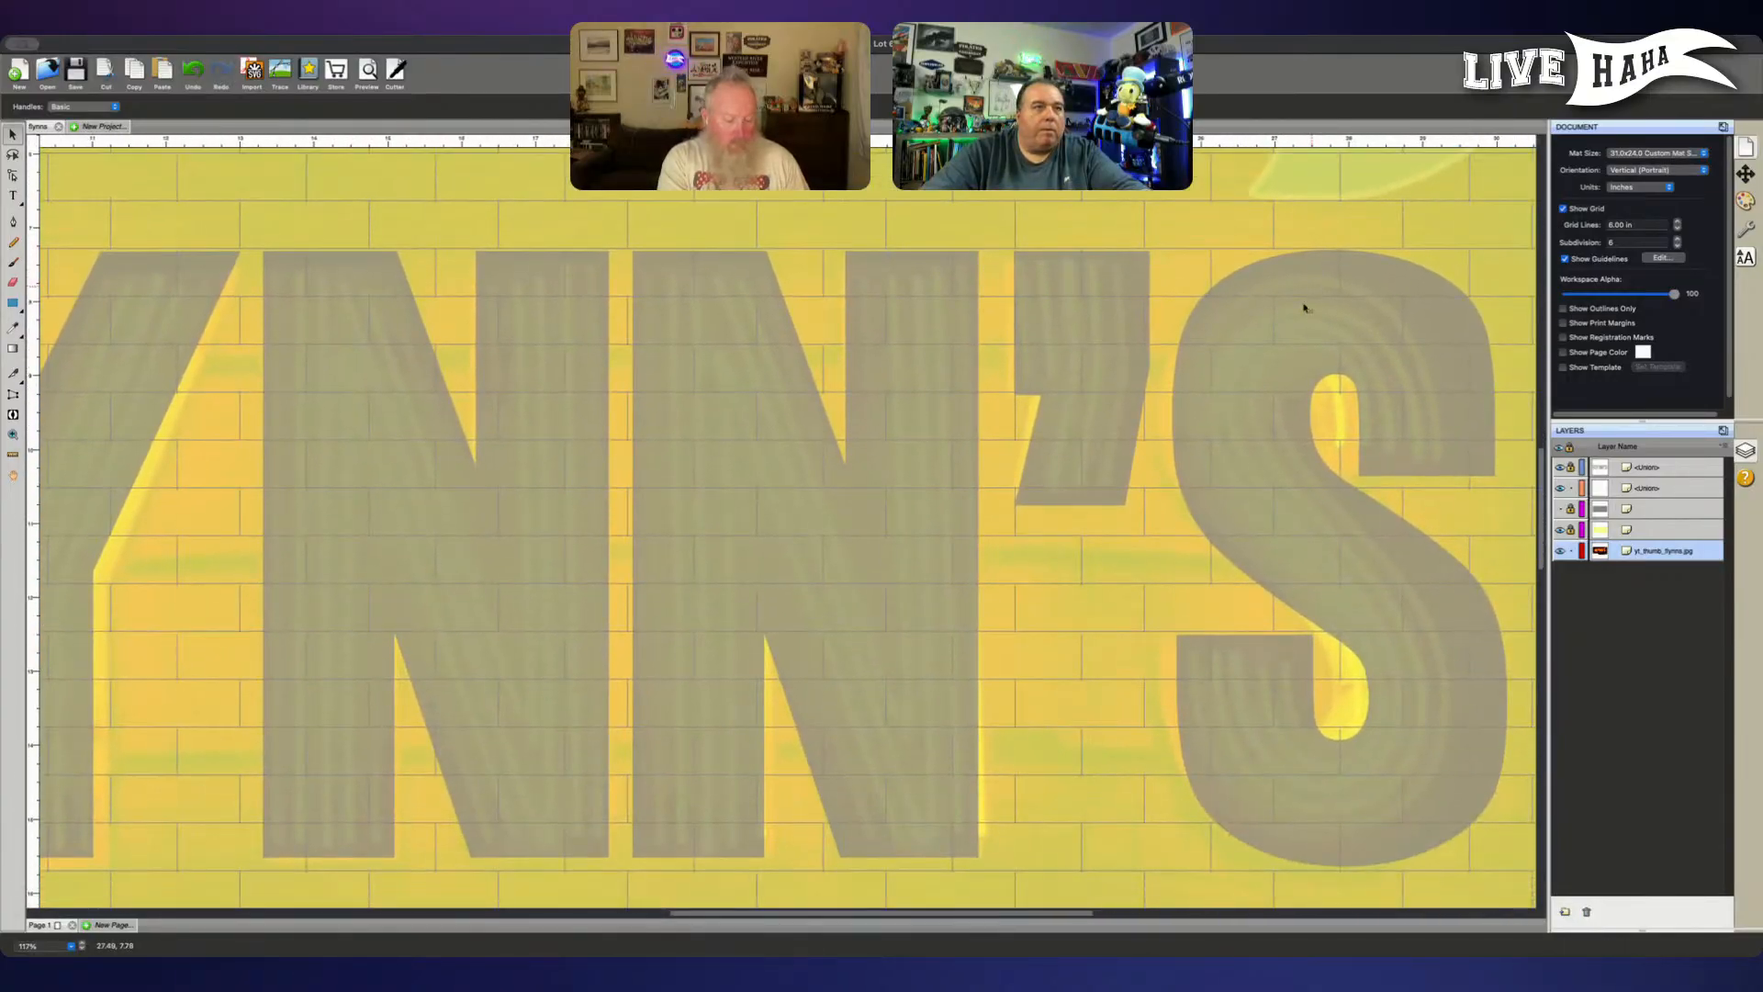
{"action": "left_click_drag", "start_coordinate": [1166, 533], "coordinate": [1177, 521]}
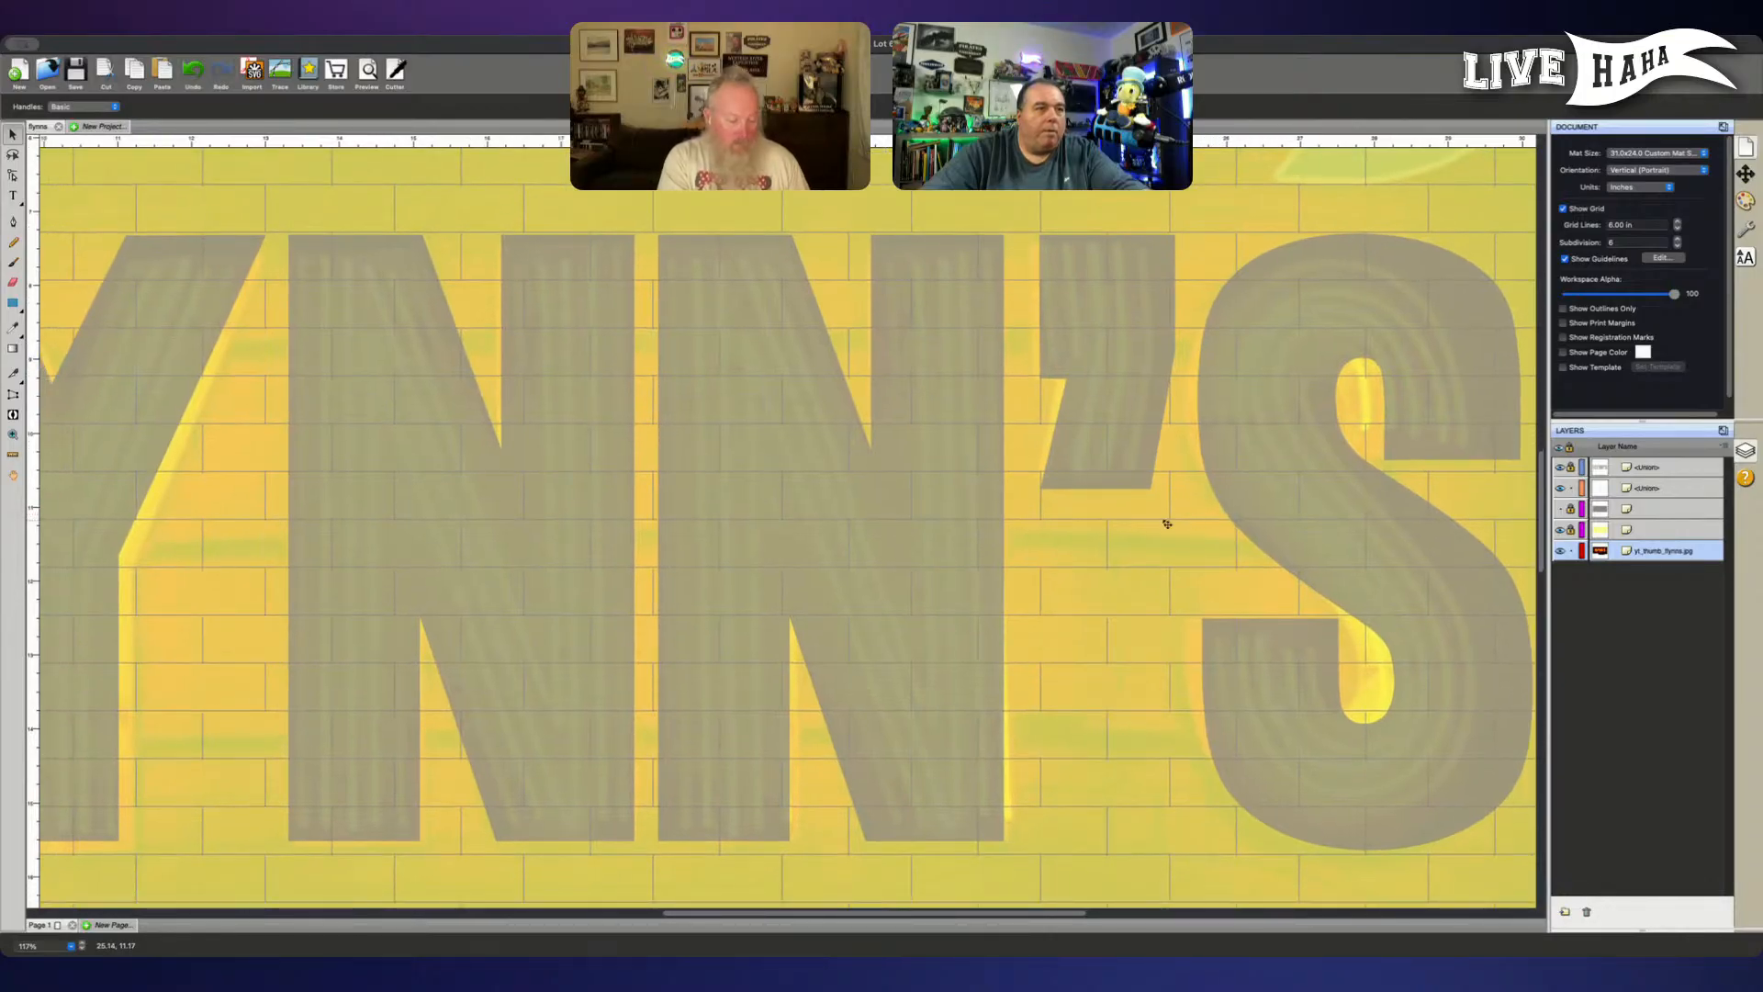
{"action": "left_click_drag", "start_coordinate": [1167, 524], "coordinate": [1166, 525]}
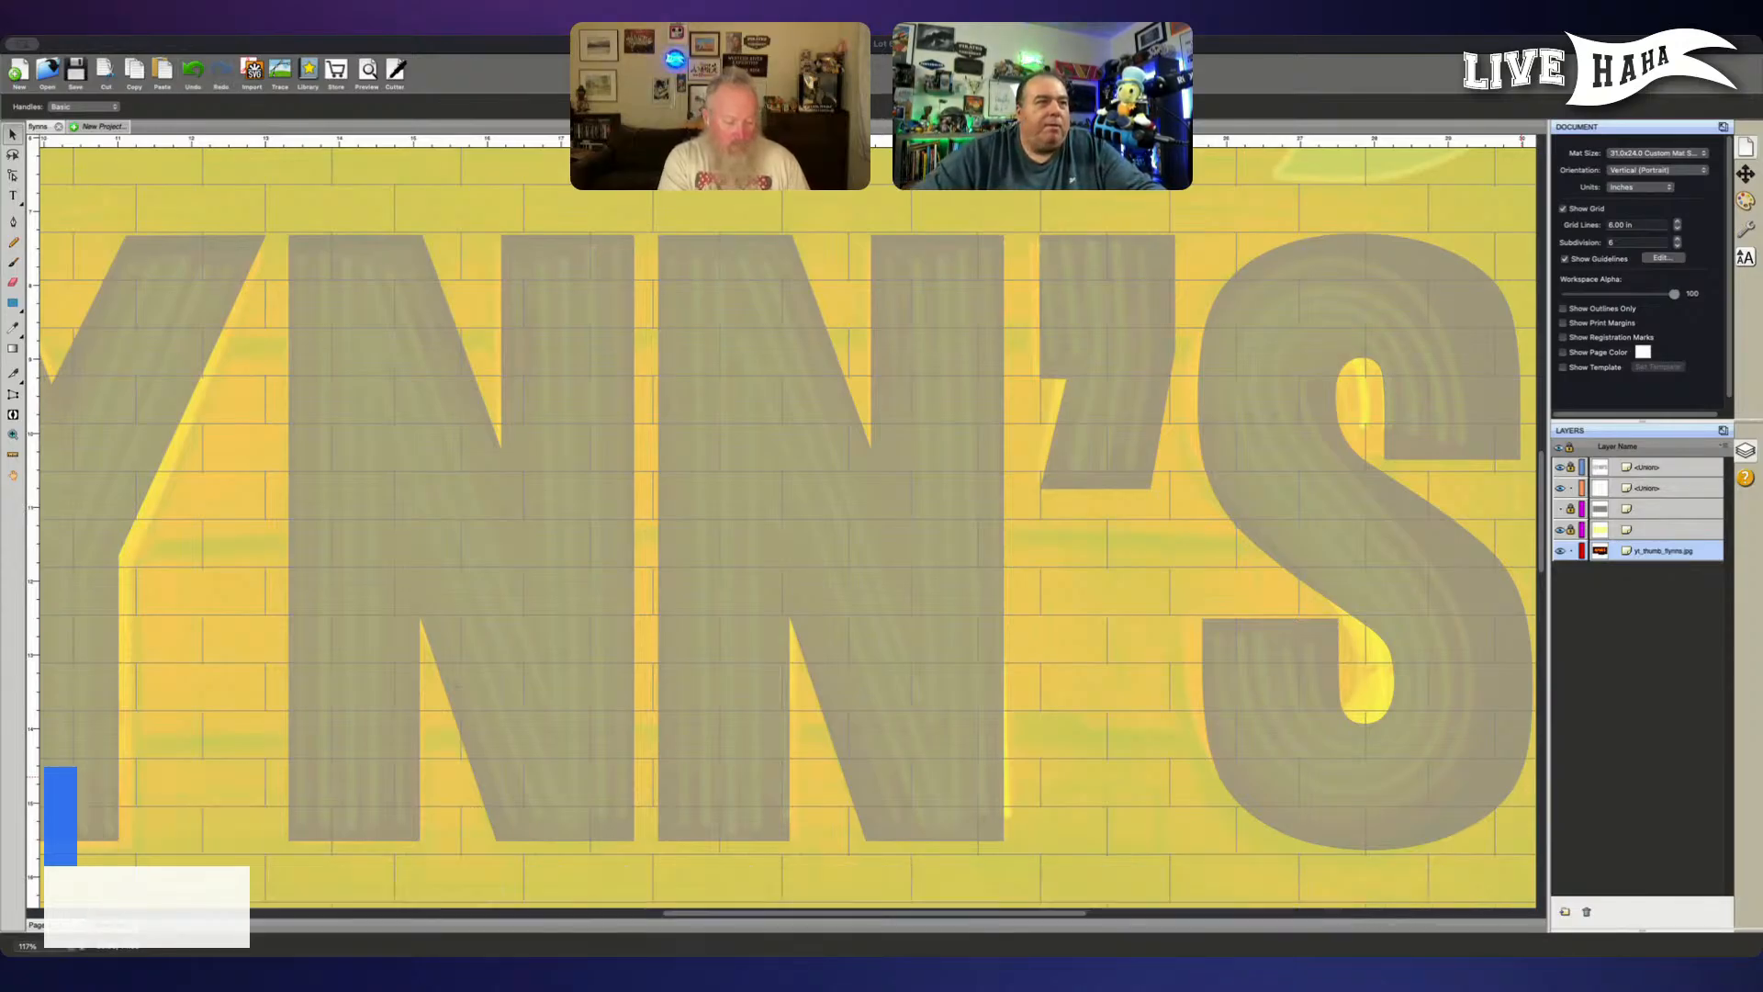
- Check the neon picture's alignment along the LYNN letters and lock the picture's layer
{"action": "left_click", "coordinate": [304, 884]}
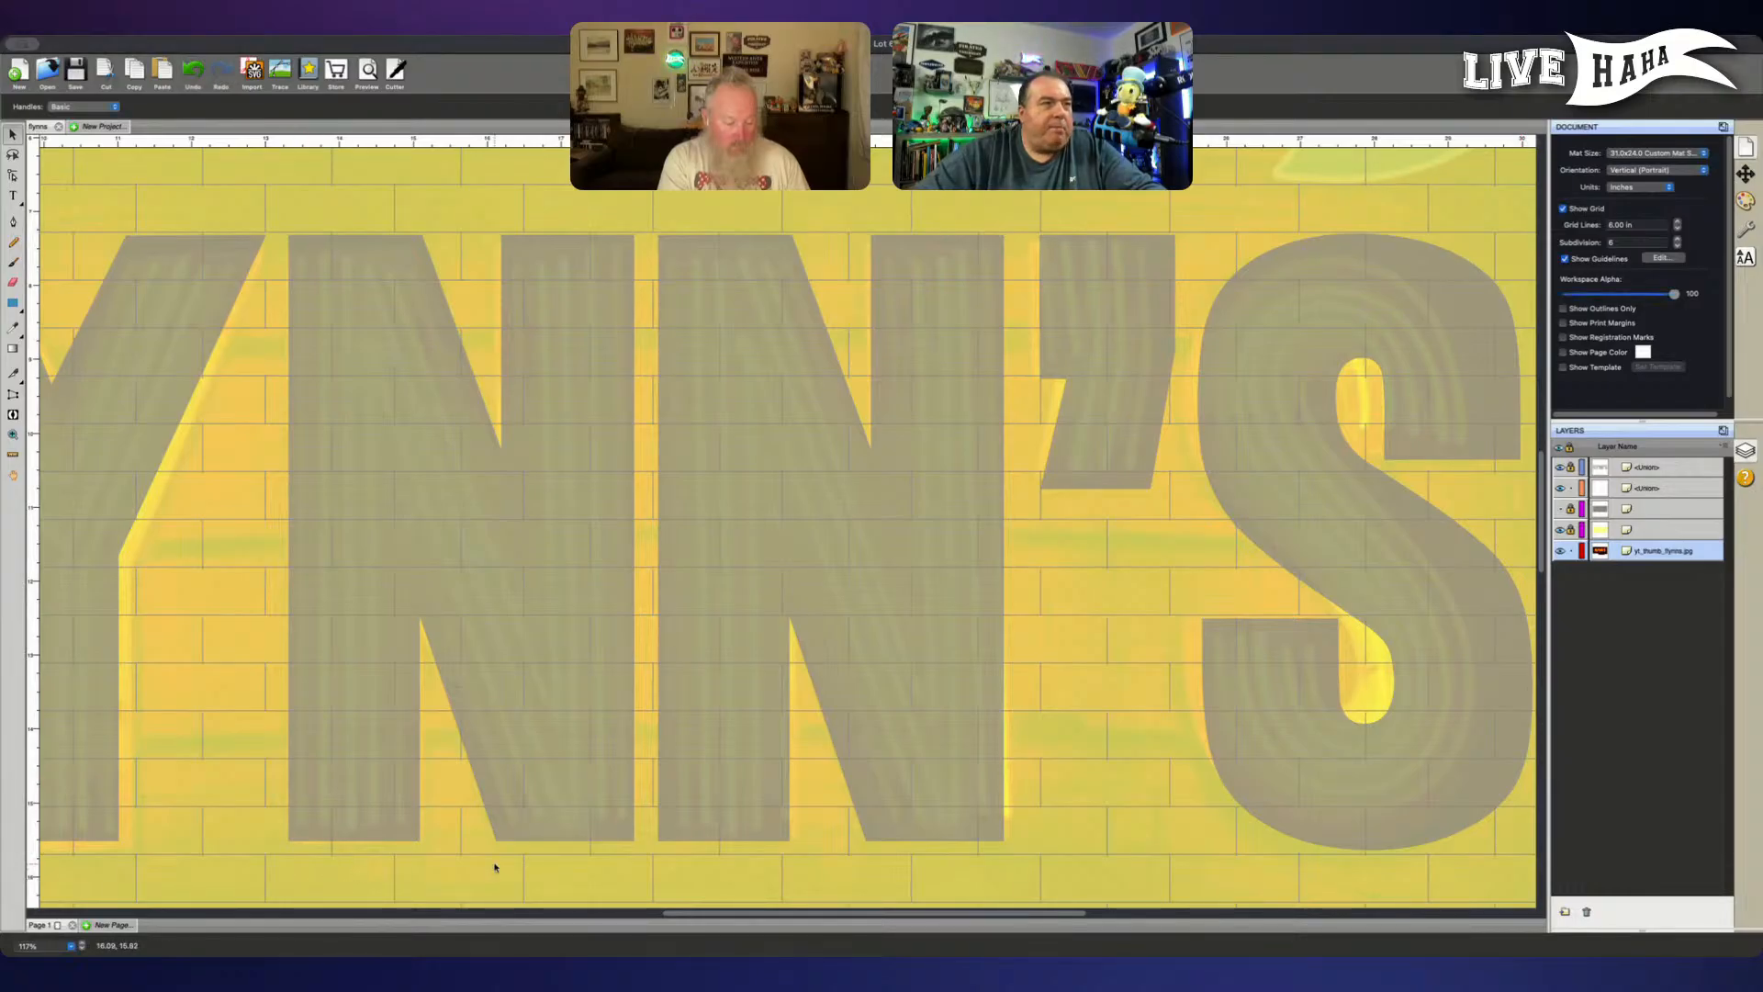
{"action": "scroll", "coordinate": [494, 866], "scroll_direction": "left", "scroll_amount": 5}
{"action": "scroll", "coordinate": [494, 867], "scroll_direction": "left", "scroll_amount": 3}
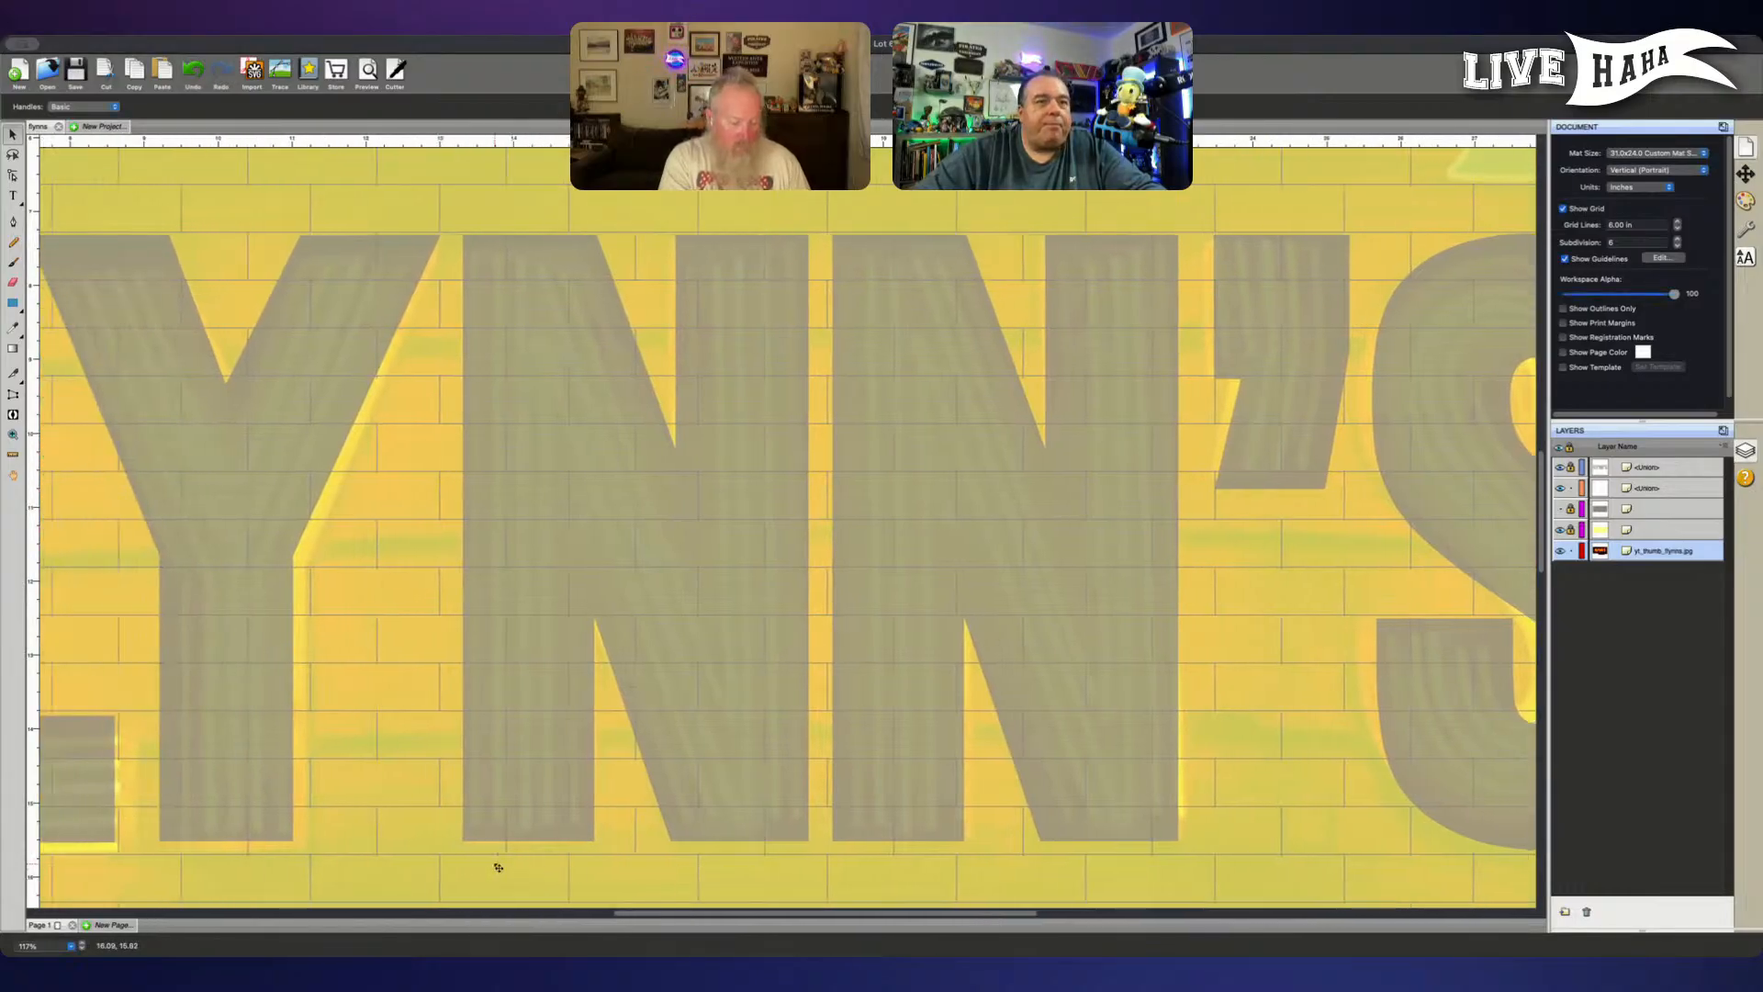
{"action": "scroll", "coordinate": [493, 863], "scroll_direction": "left", "scroll_amount": 5}
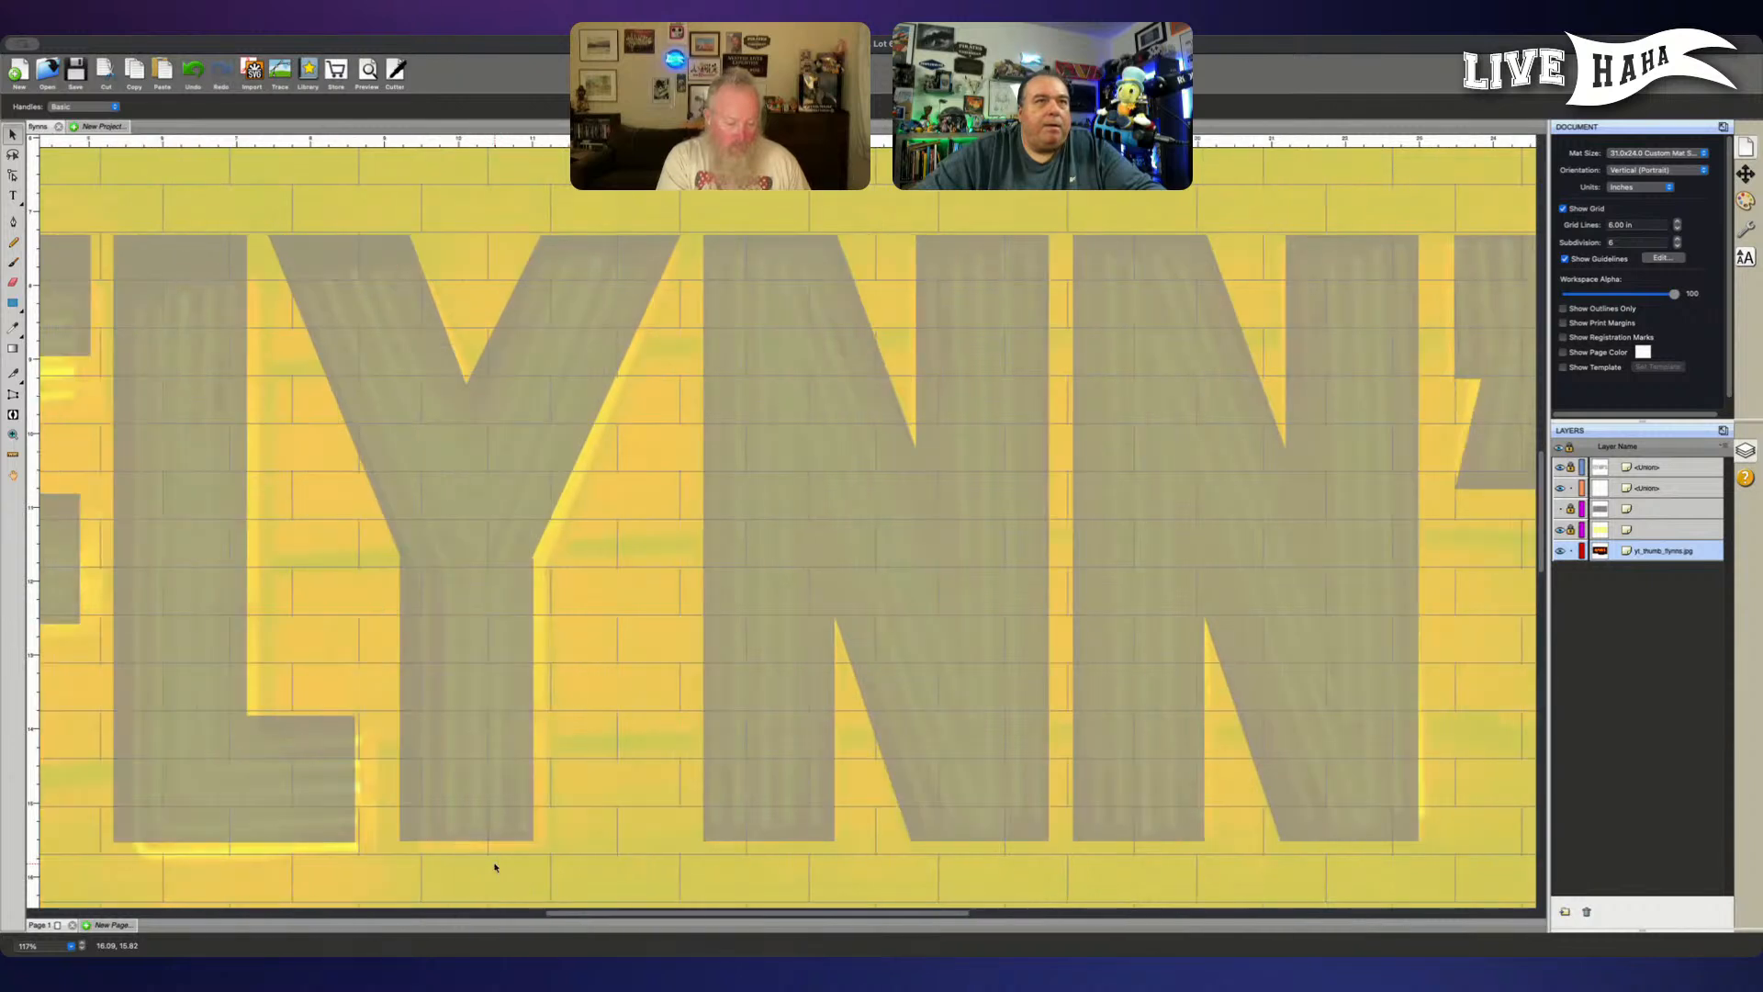
{"action": "scroll", "coordinate": [569, 876], "scroll_direction": "down", "scroll_amount": 1}
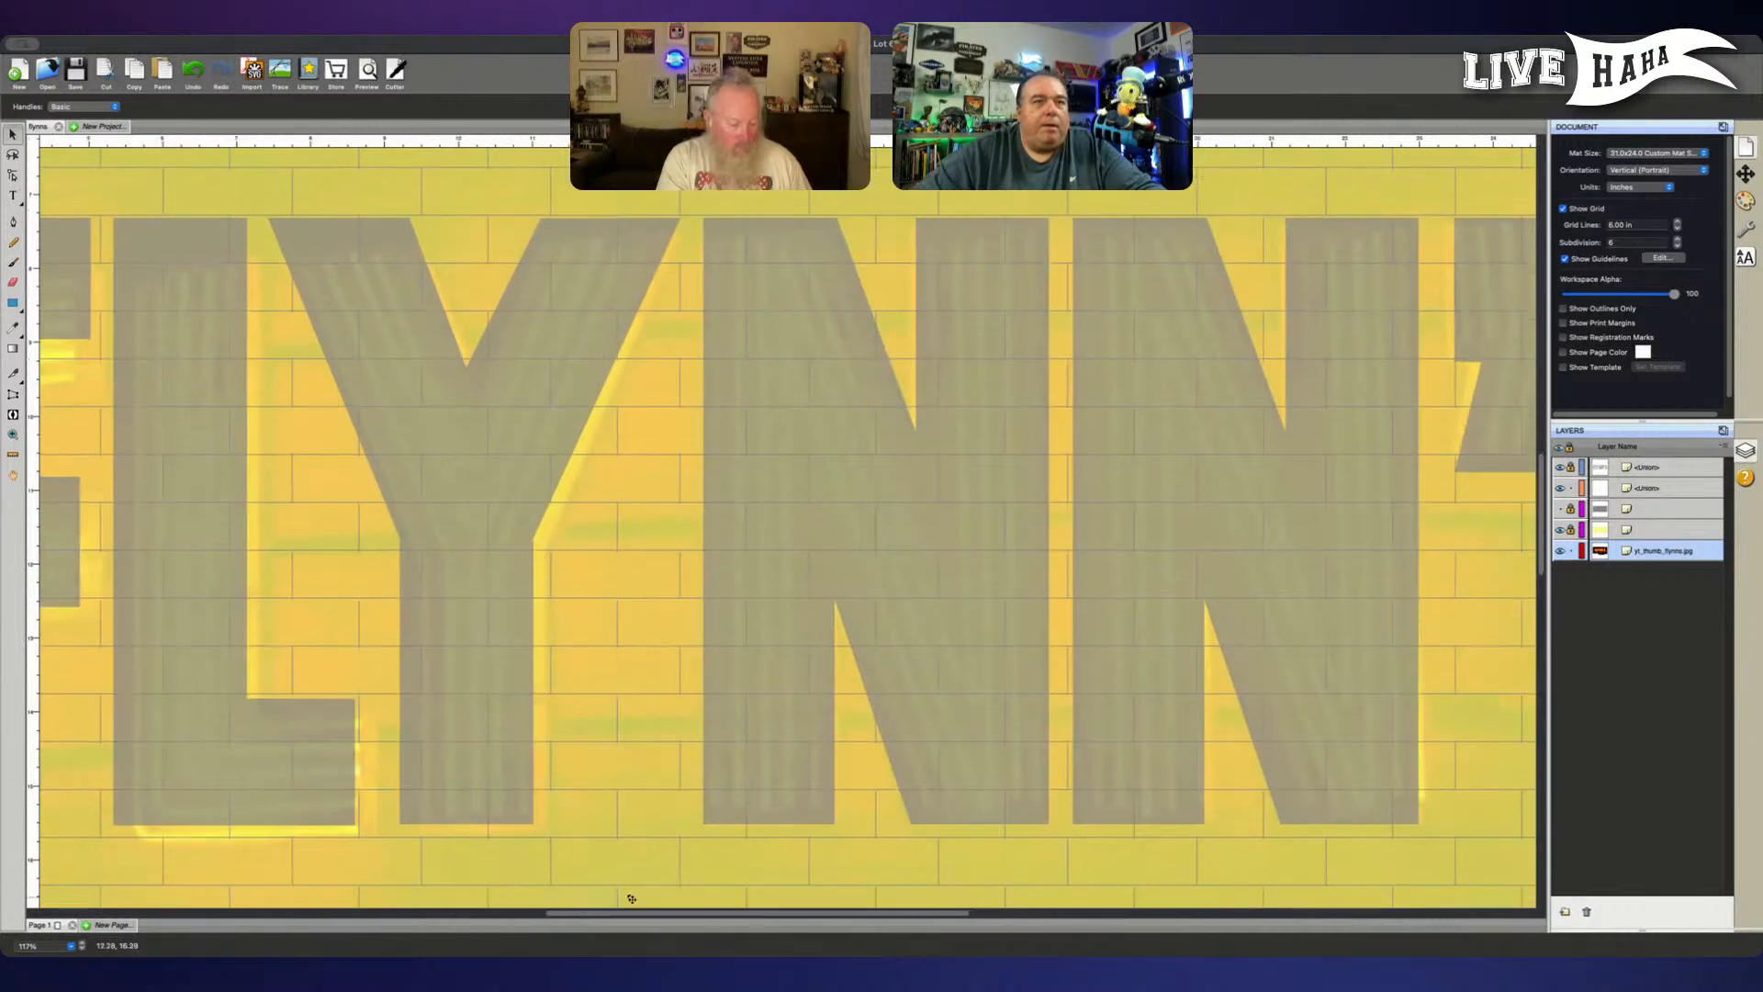
{"action": "left_click", "coordinate": [1570, 550]}
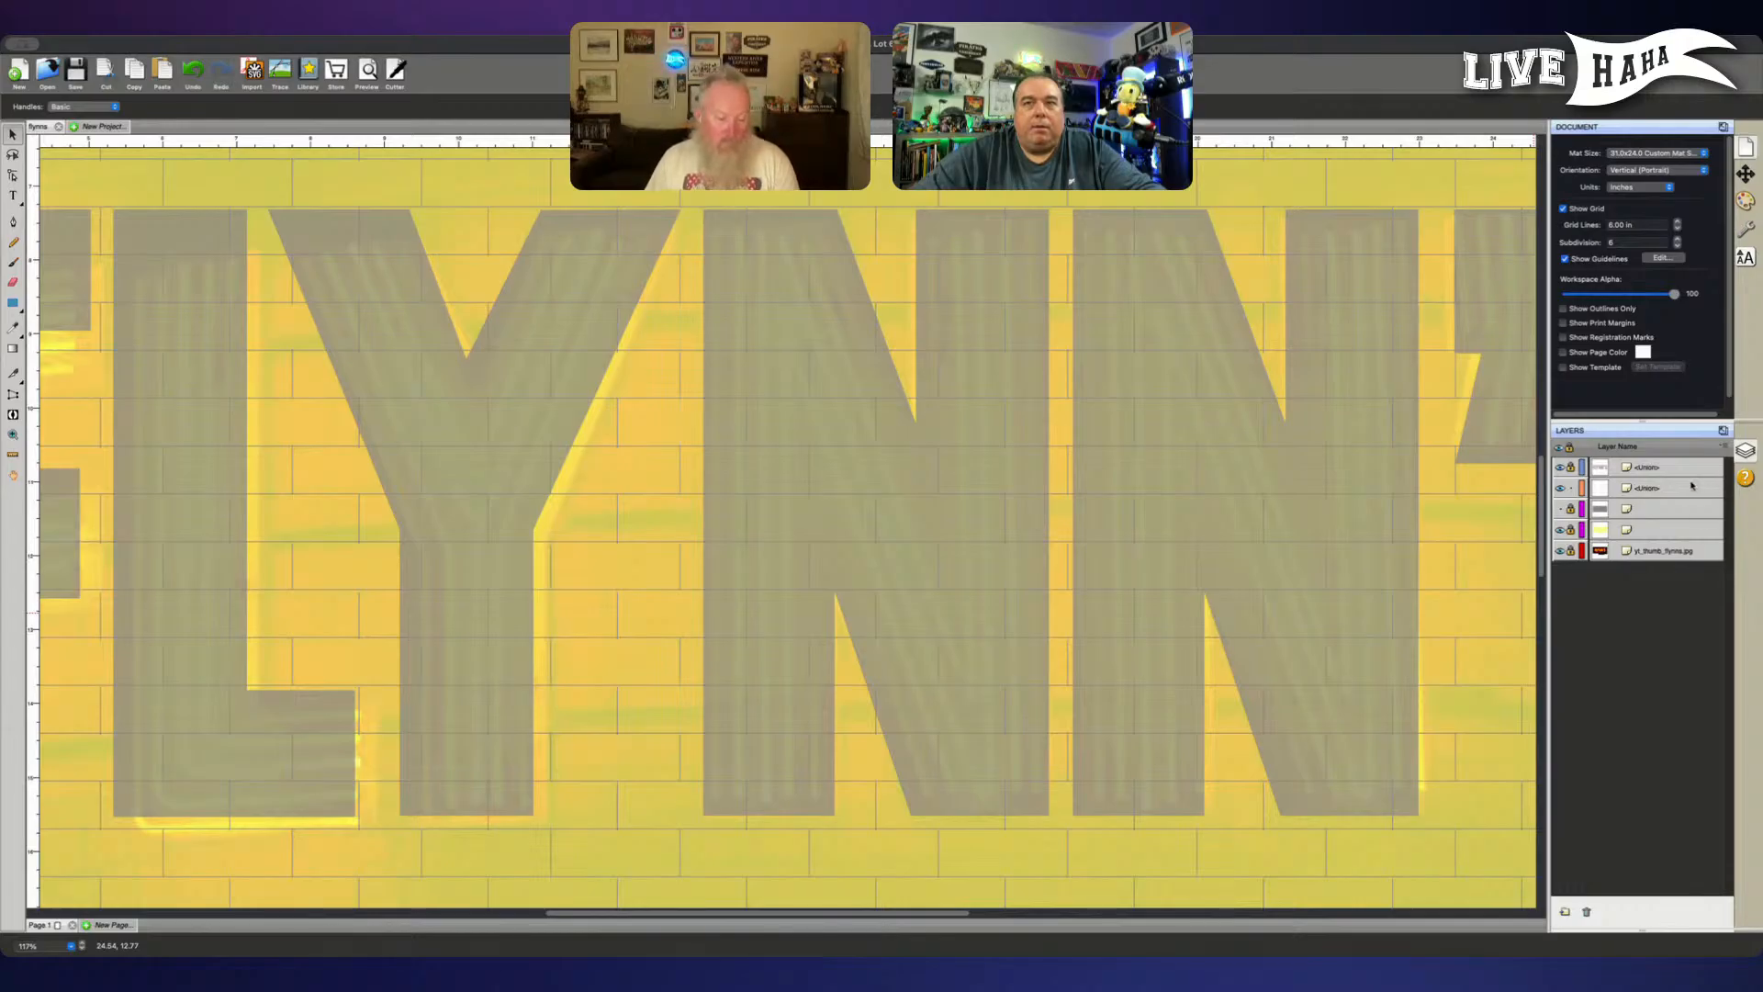
- Hide the brick-pattern layer to leave the letters and the neon picture clear for tracing
{"action": "left_click", "coordinate": [1560, 488]}
{"action": "left_click", "coordinate": [1560, 489]}
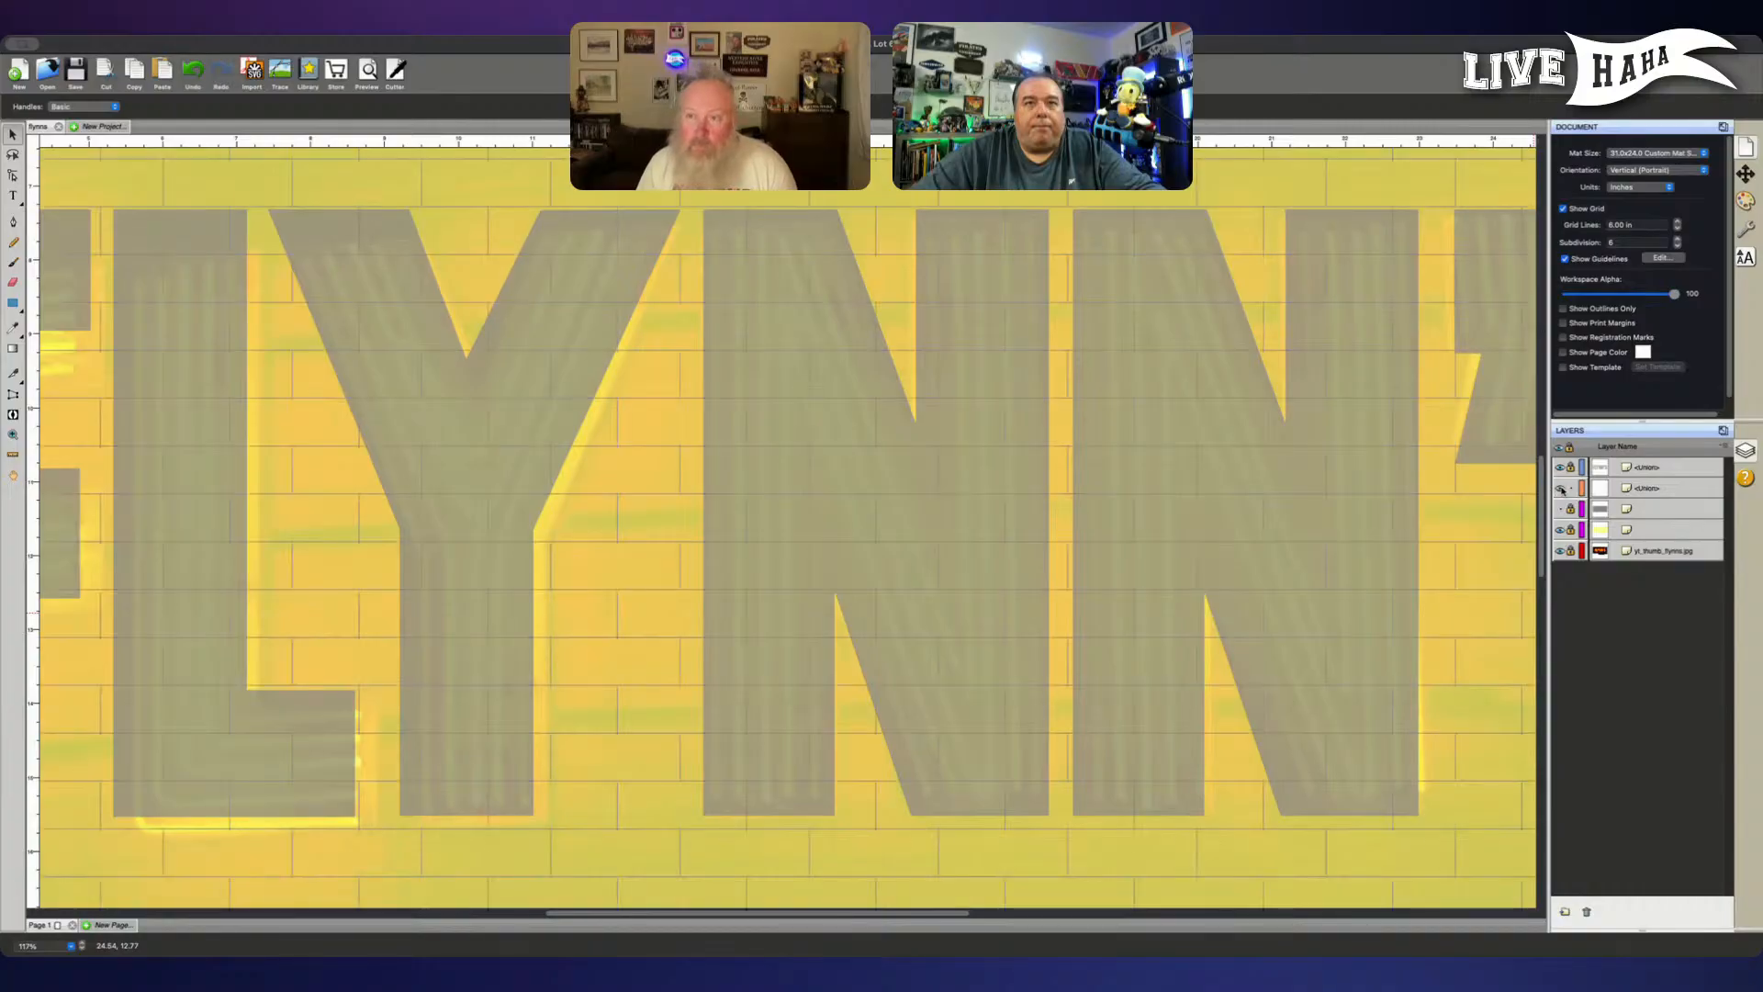
{"action": "left_click", "coordinate": [1560, 488]}
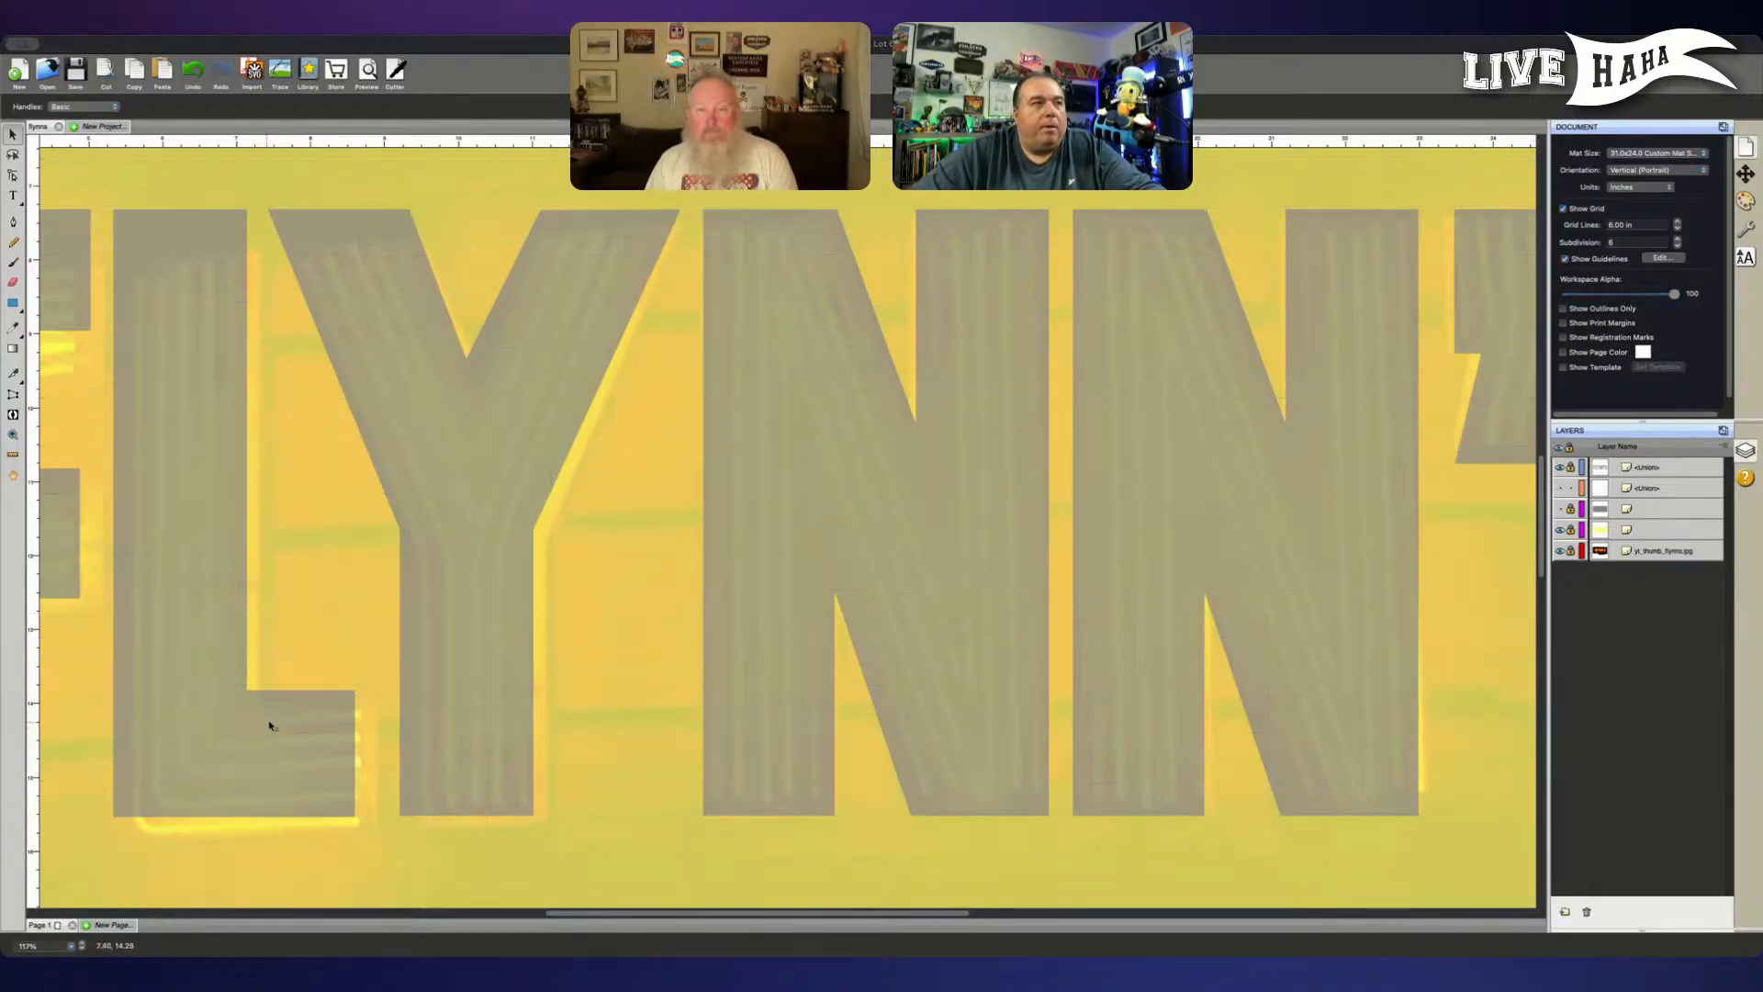
{"action": "left_click", "coordinate": [358, 657]}
{"action": "scroll", "coordinate": [653, 667], "scroll_direction": "right", "scroll_amount": 2}
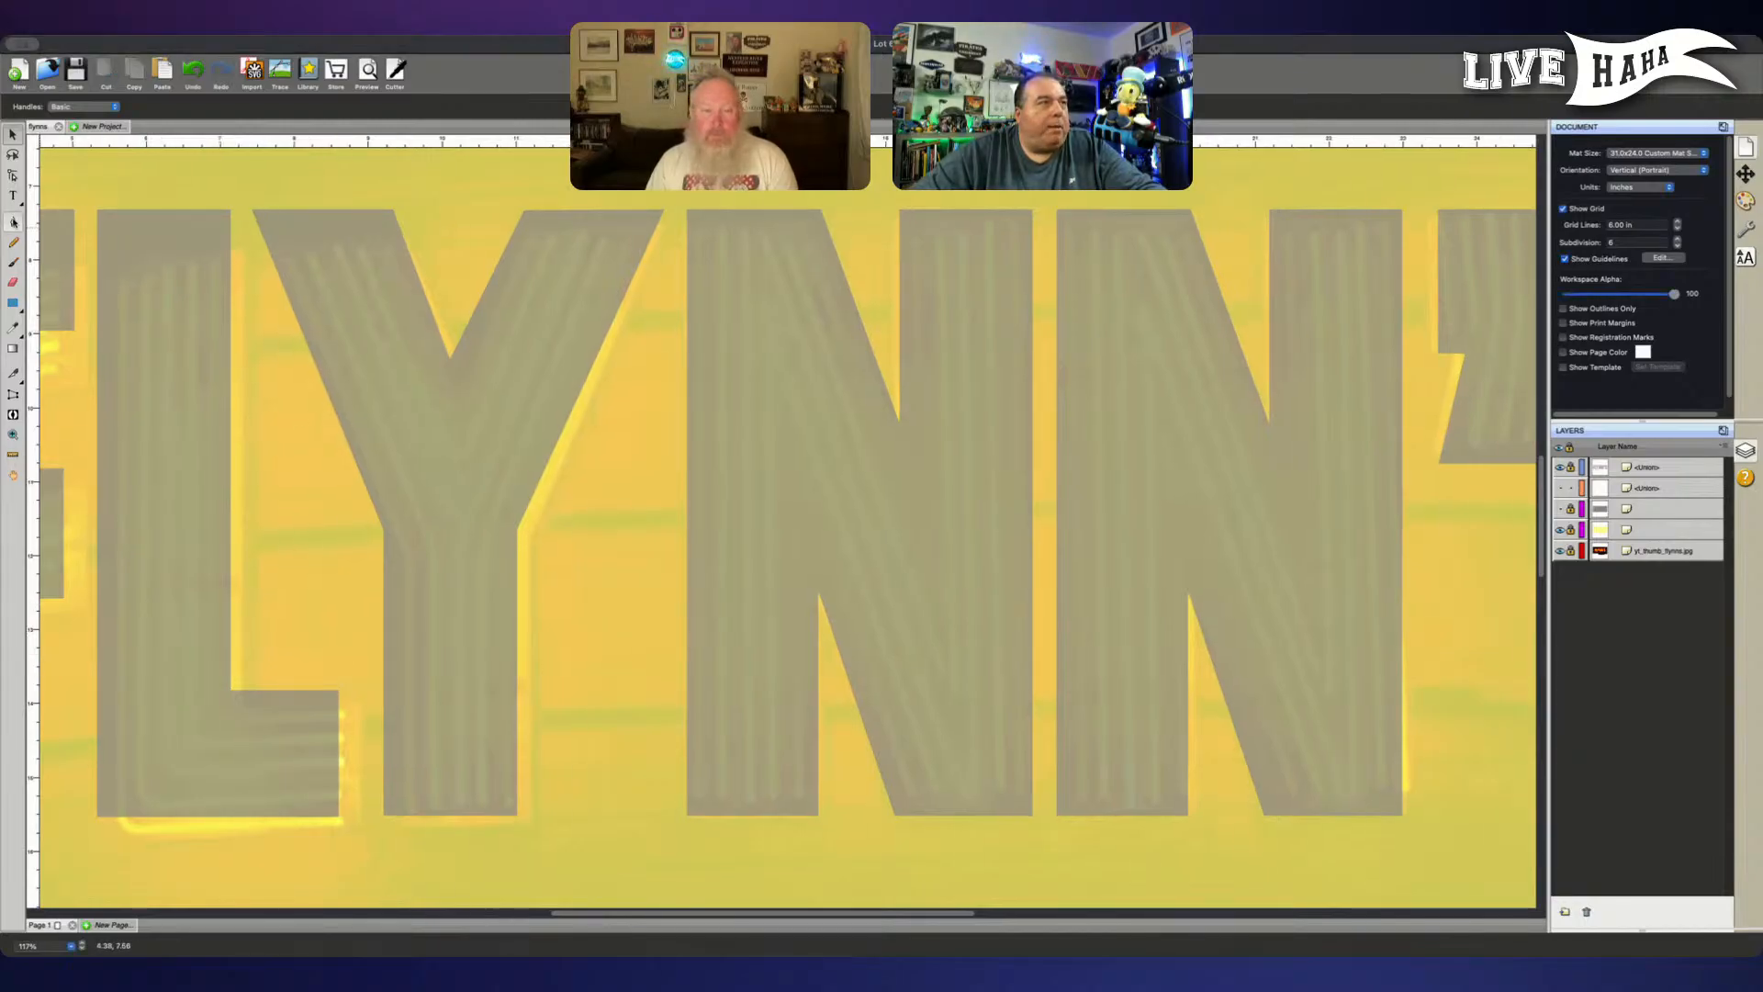
- Trace the first two neon tubes in the first N's left stem as separate straight vertical Pen tool paths
{"action": "left_click", "coordinate": [14, 223]}
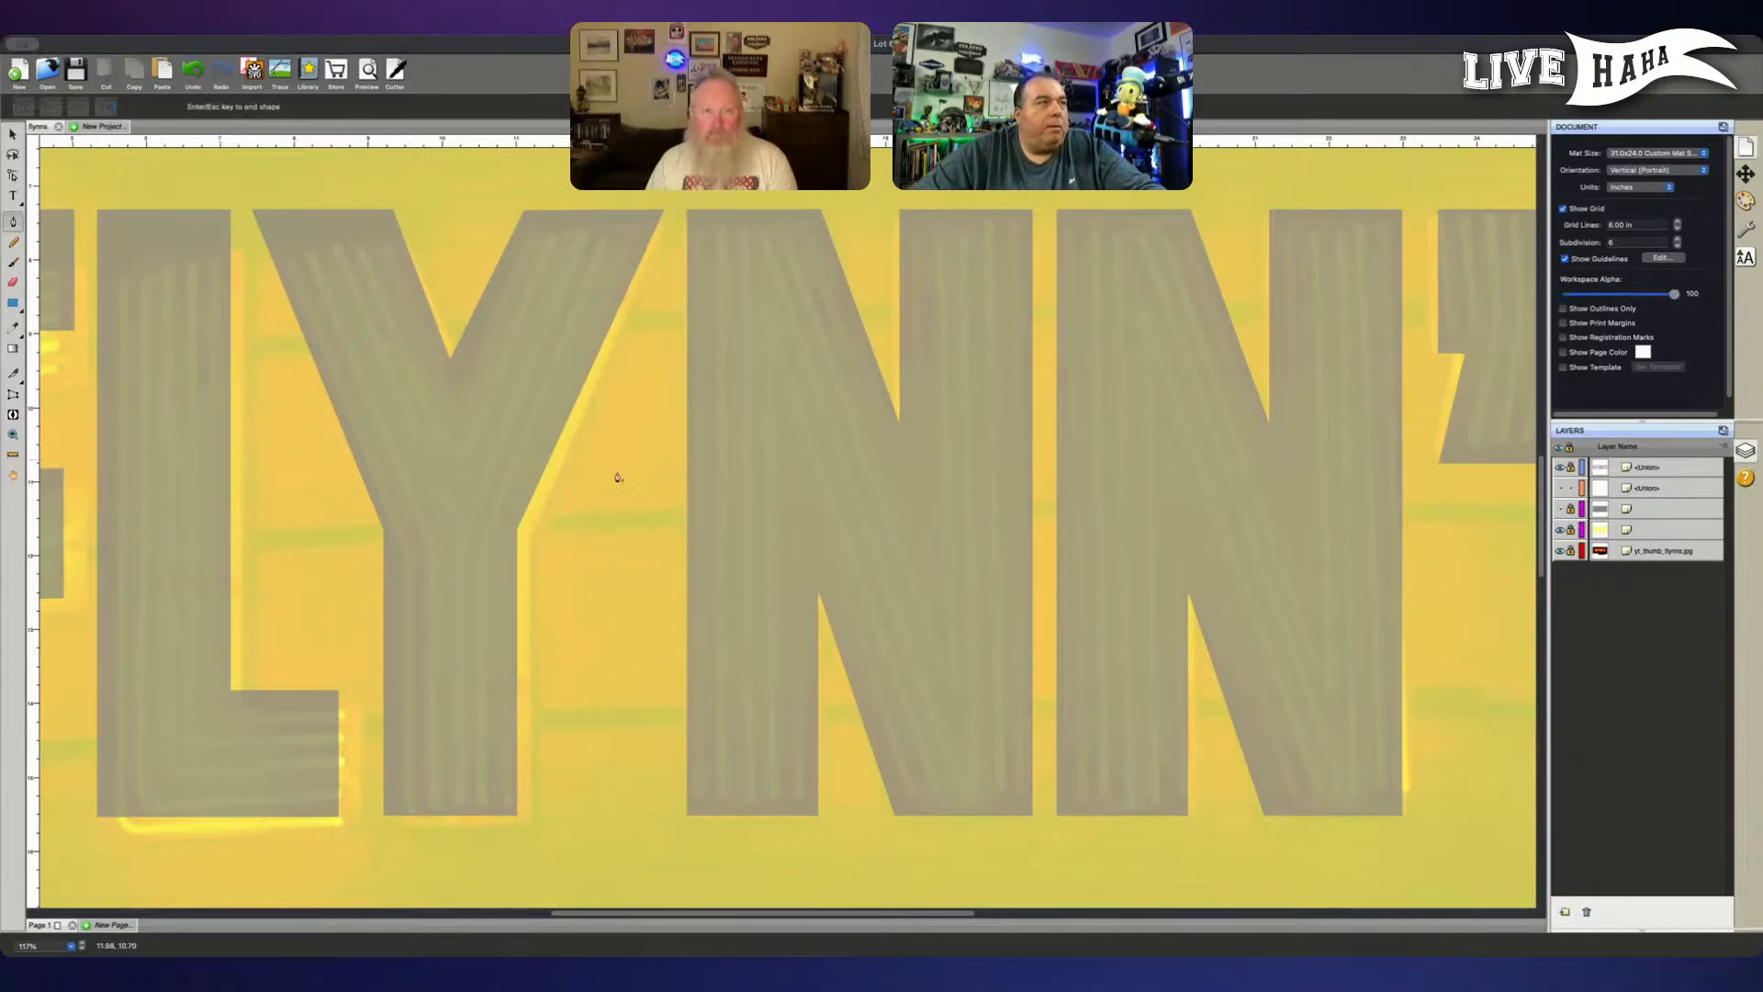
{"action": "left_click", "coordinate": [700, 796]}
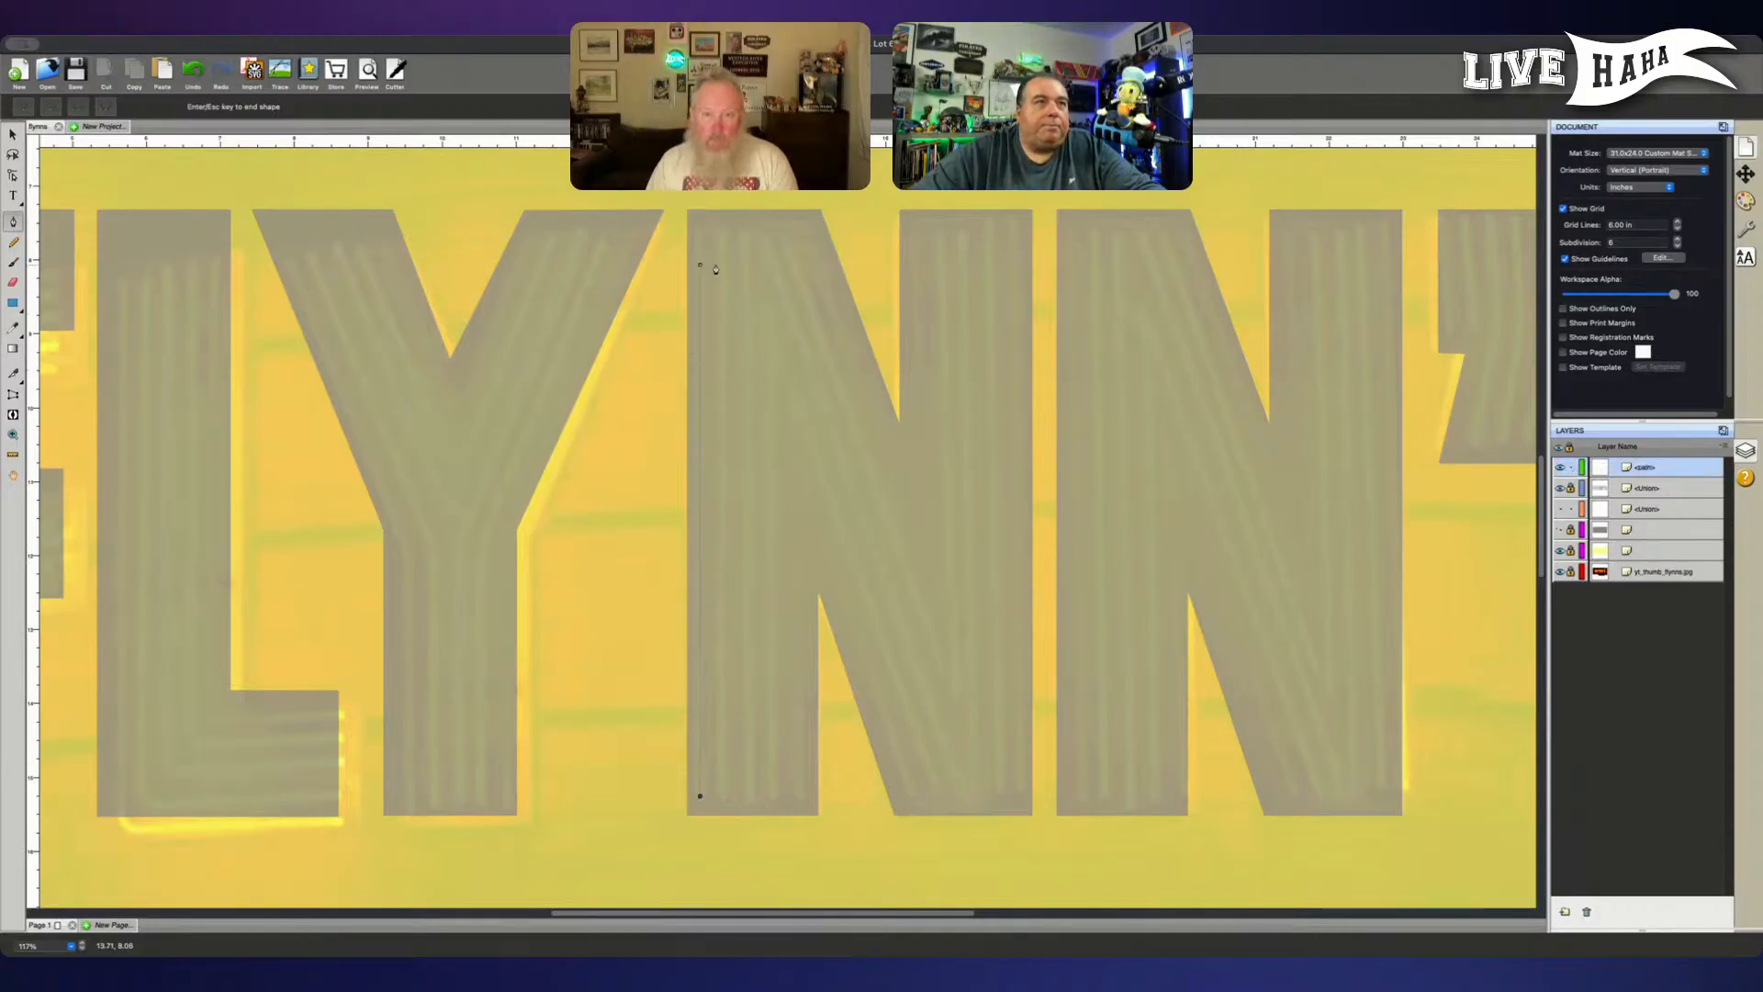
{"action": "left_click", "coordinate": [699, 238]}
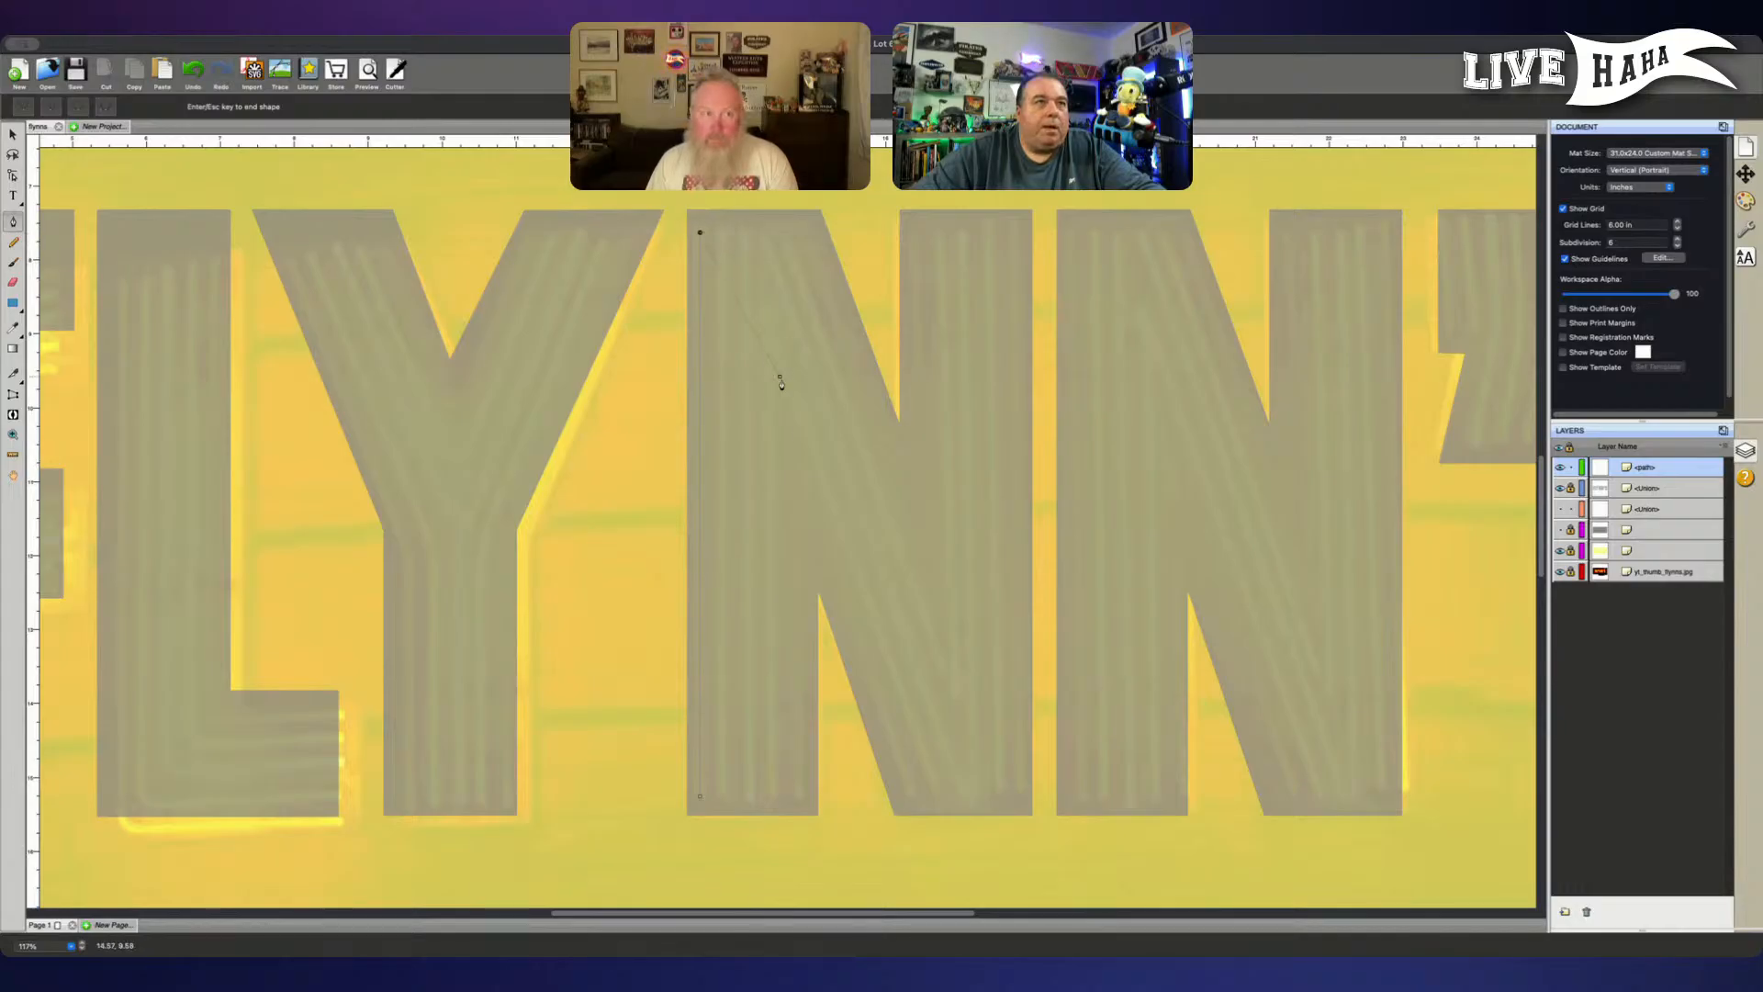
{"action": "key", "text": "Return"}
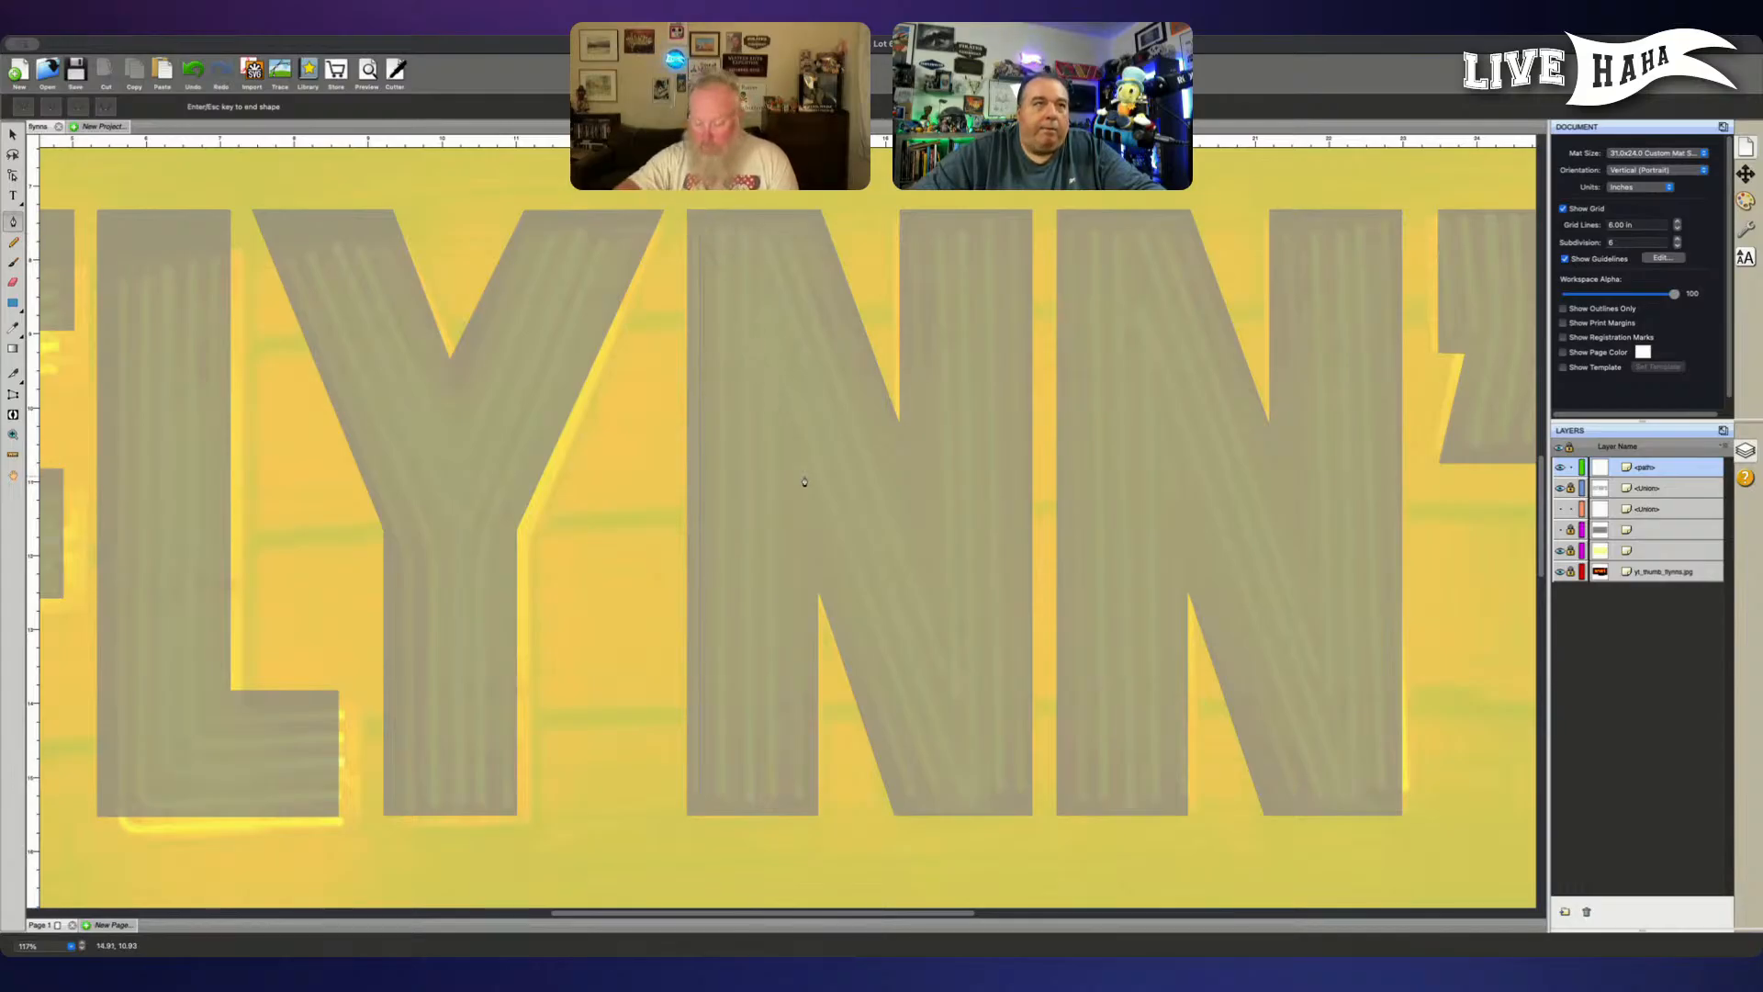
{"action": "left_click", "coordinate": [722, 798]}
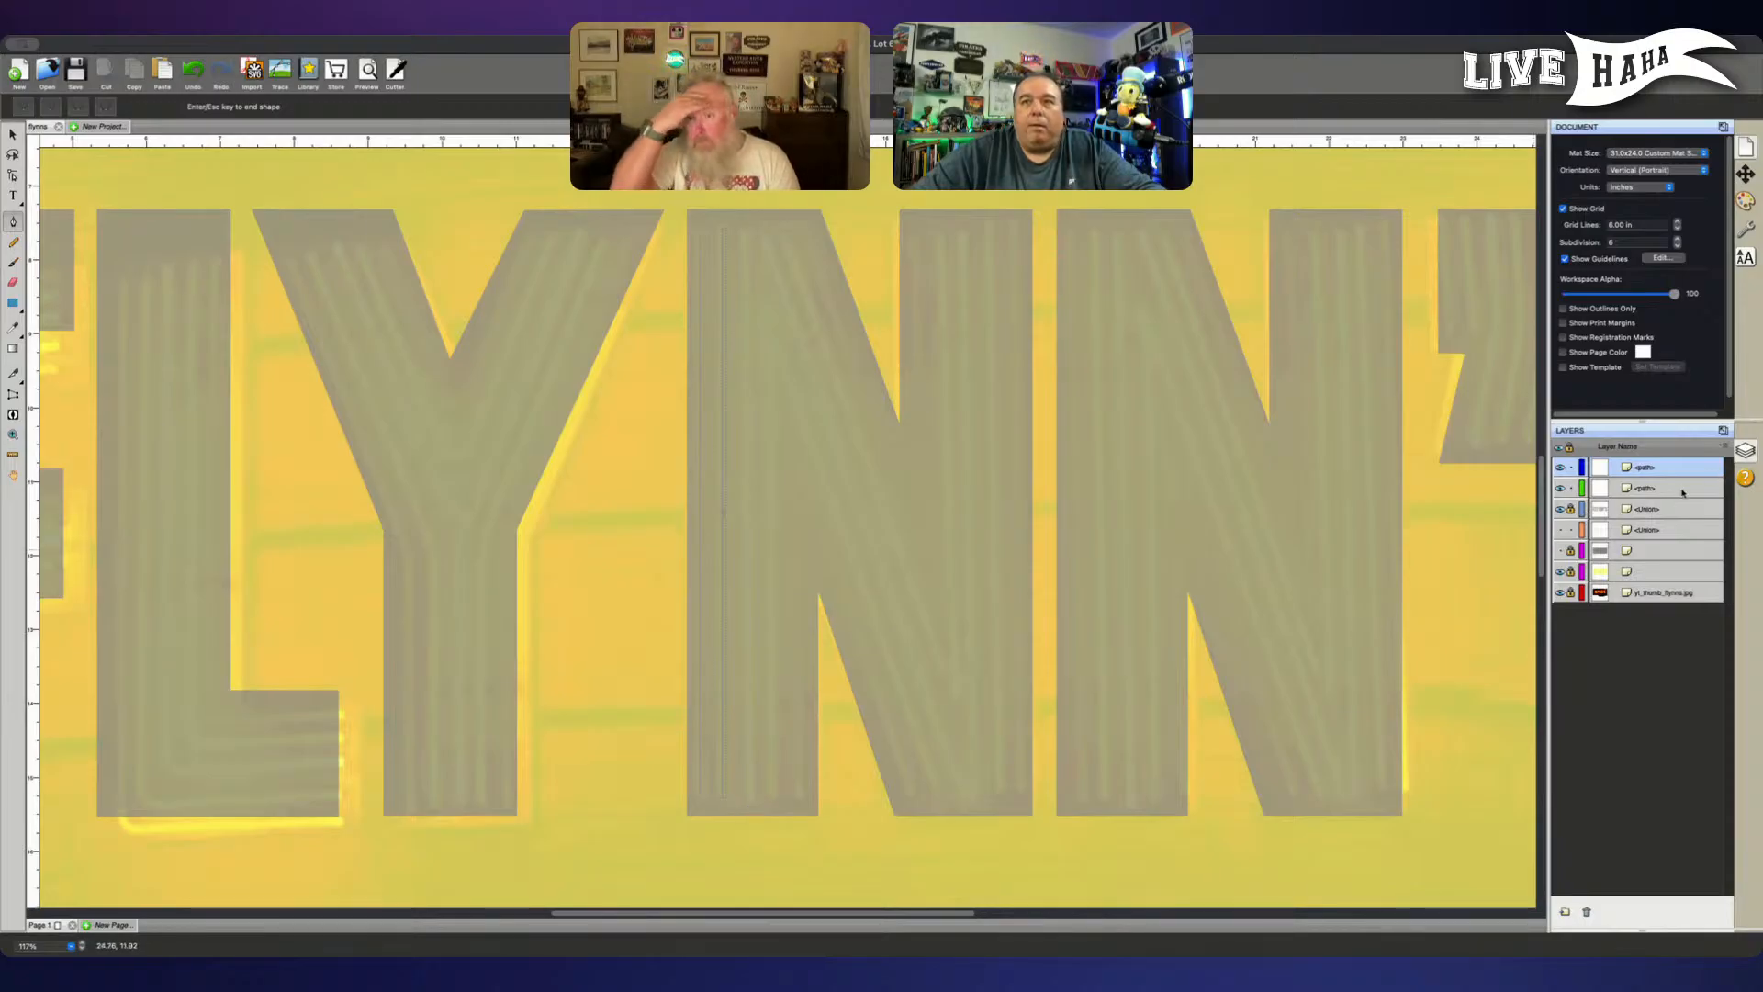
- Select both traced tube paths and set their stroke color to orange
{"action": "left_click", "coordinate": [1653, 487], "text": "shift"}
{"action": "left_click", "coordinate": [1744, 201]}
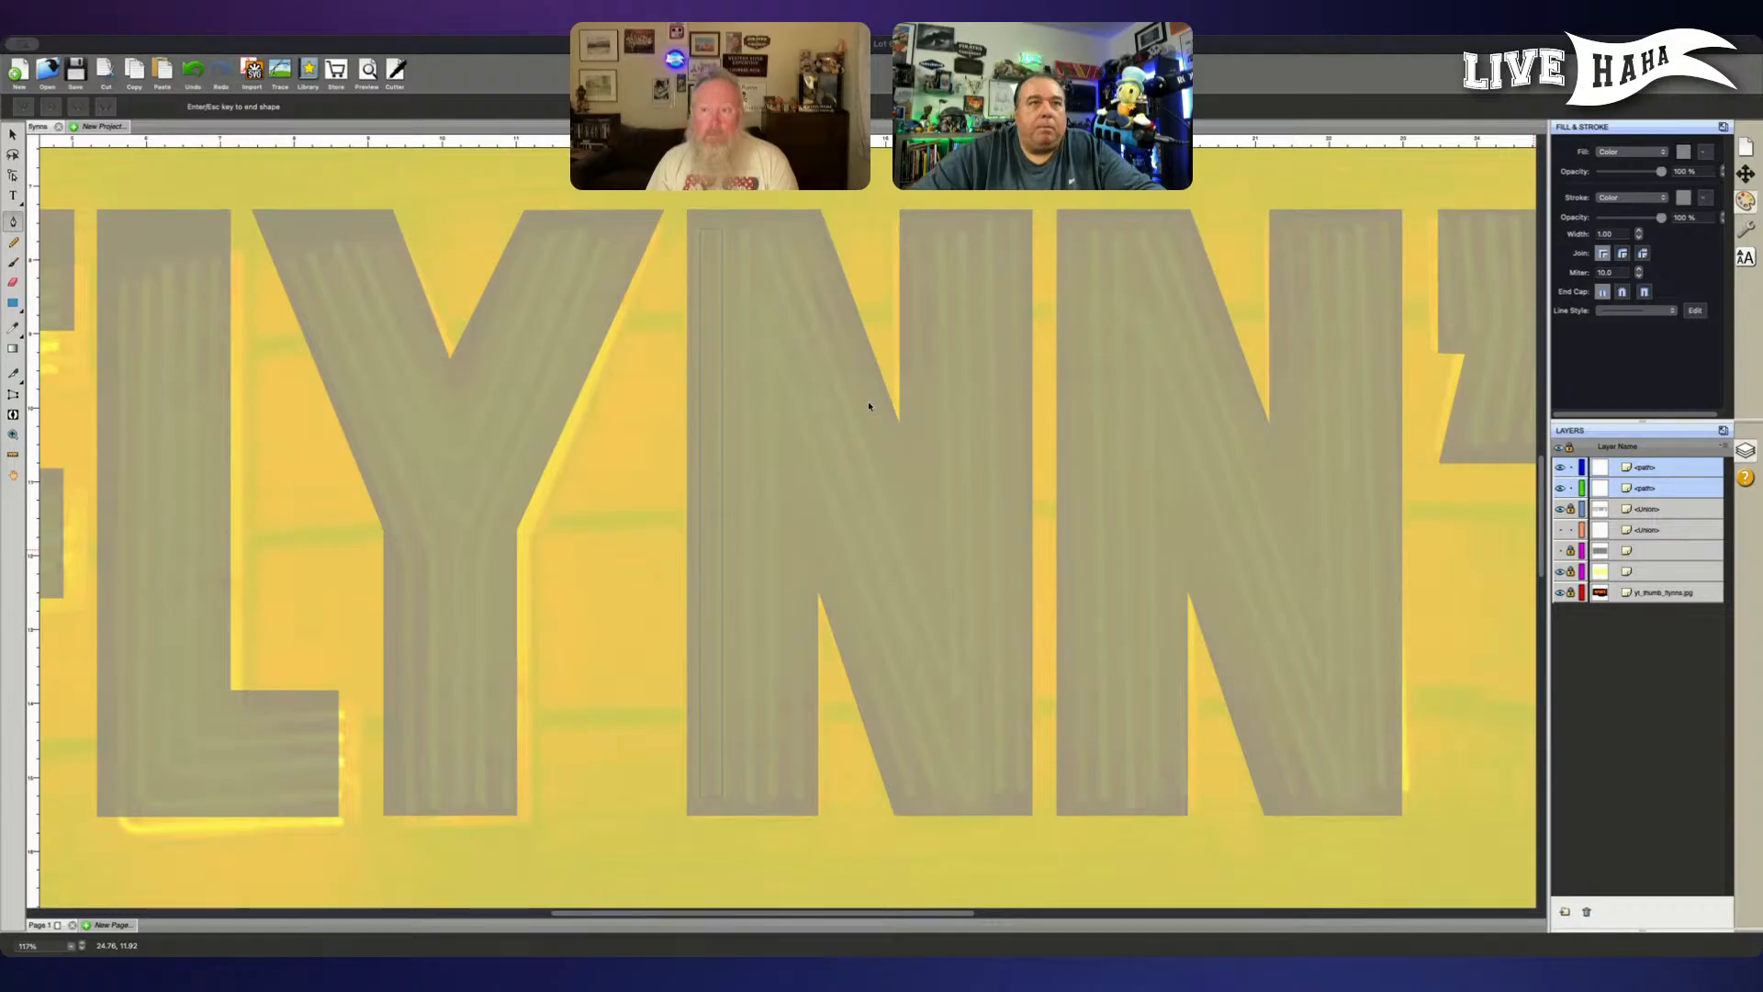
{"action": "left_click", "coordinate": [1116, 608]}
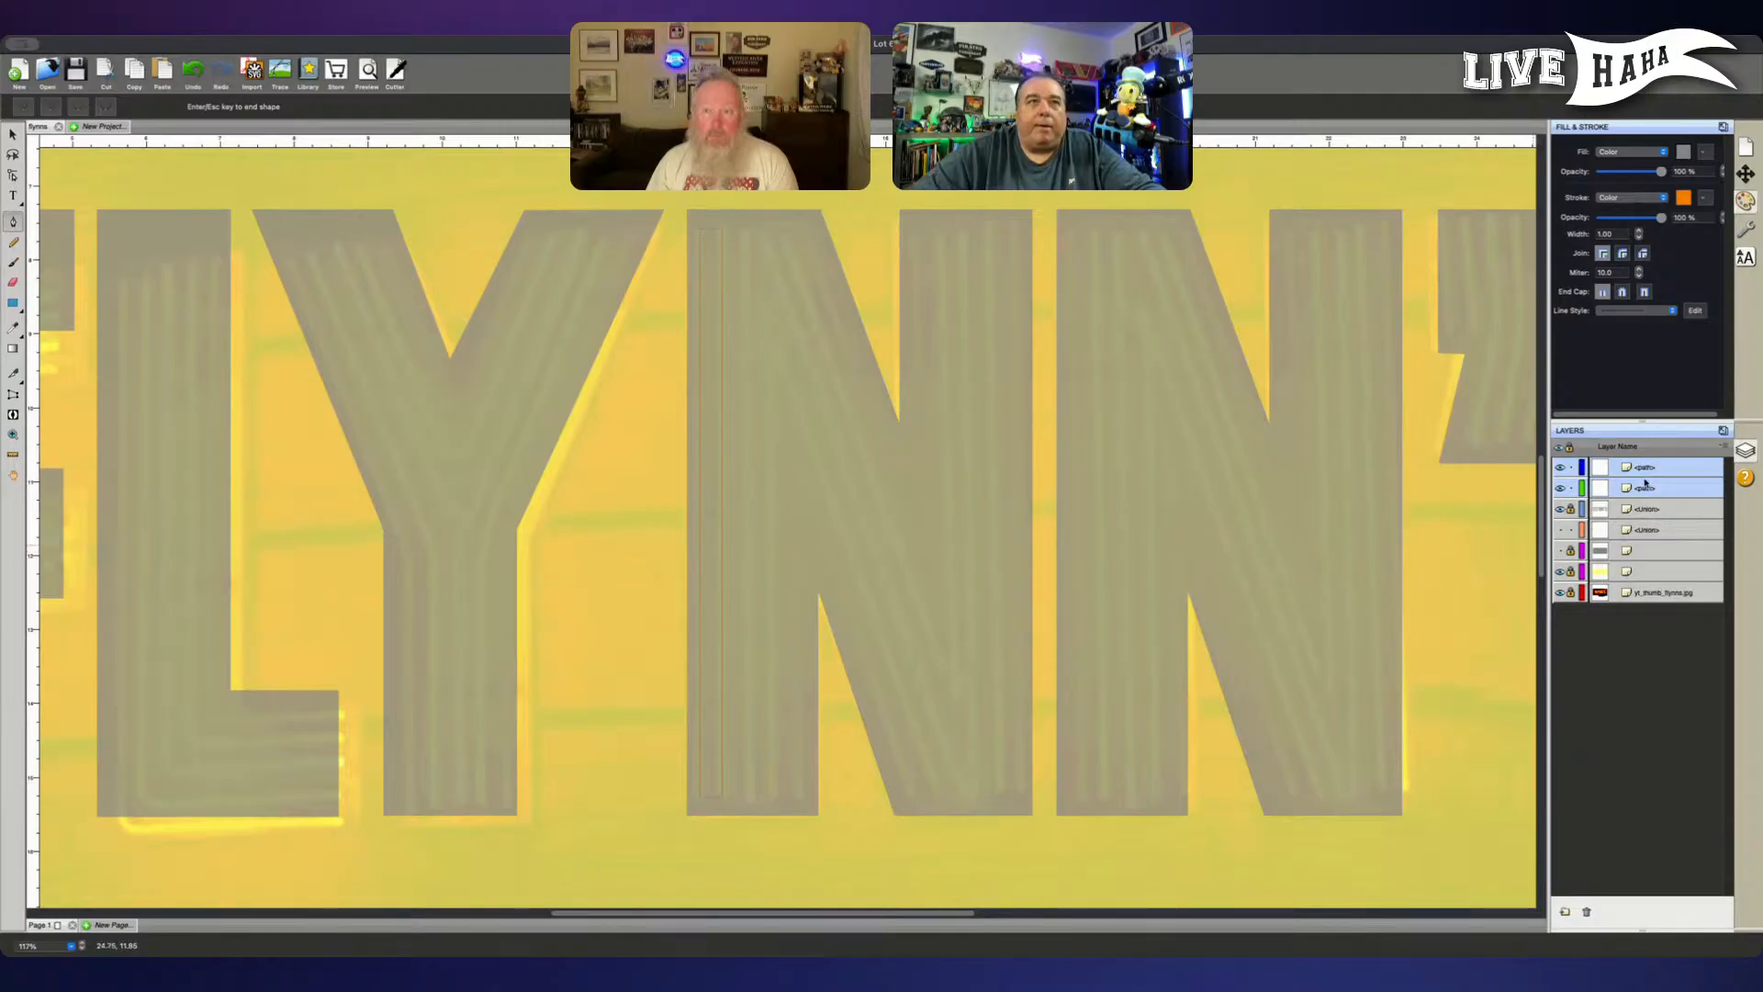
{"action": "left_click", "coordinate": [1658, 659]}
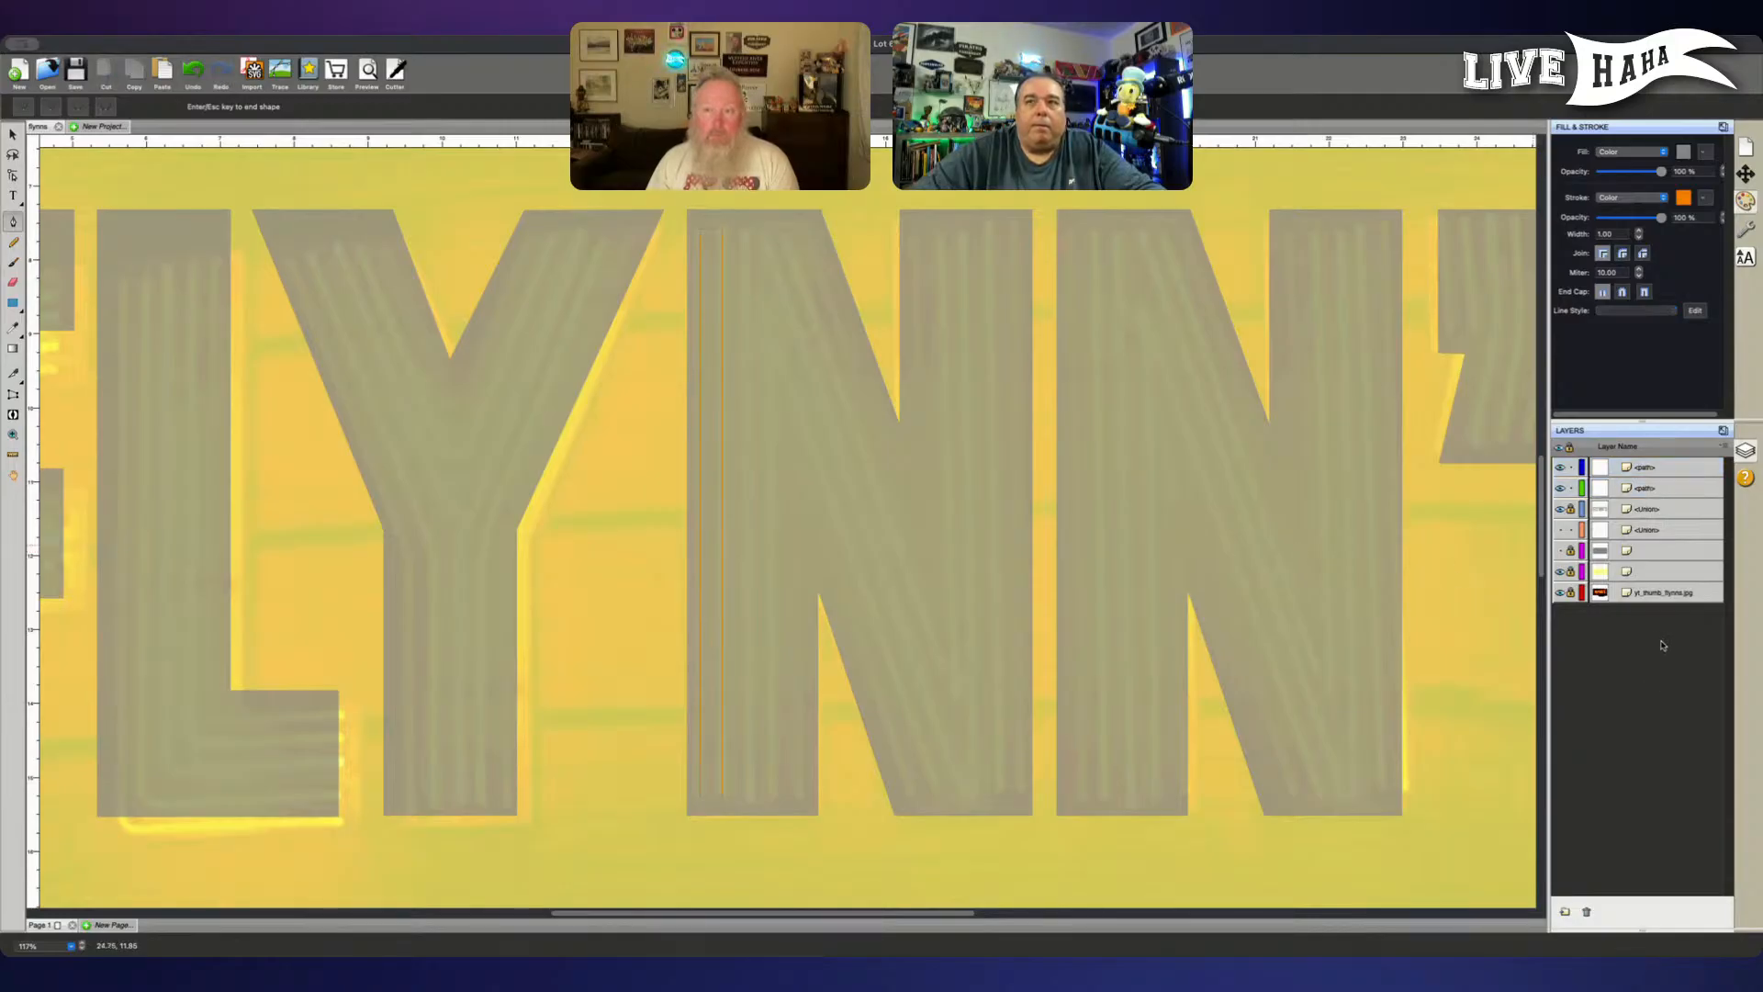
- Trace the third vertical neon tube in the first N's left stem as a straight path from foot to top
{"action": "left_click", "coordinate": [749, 802]}
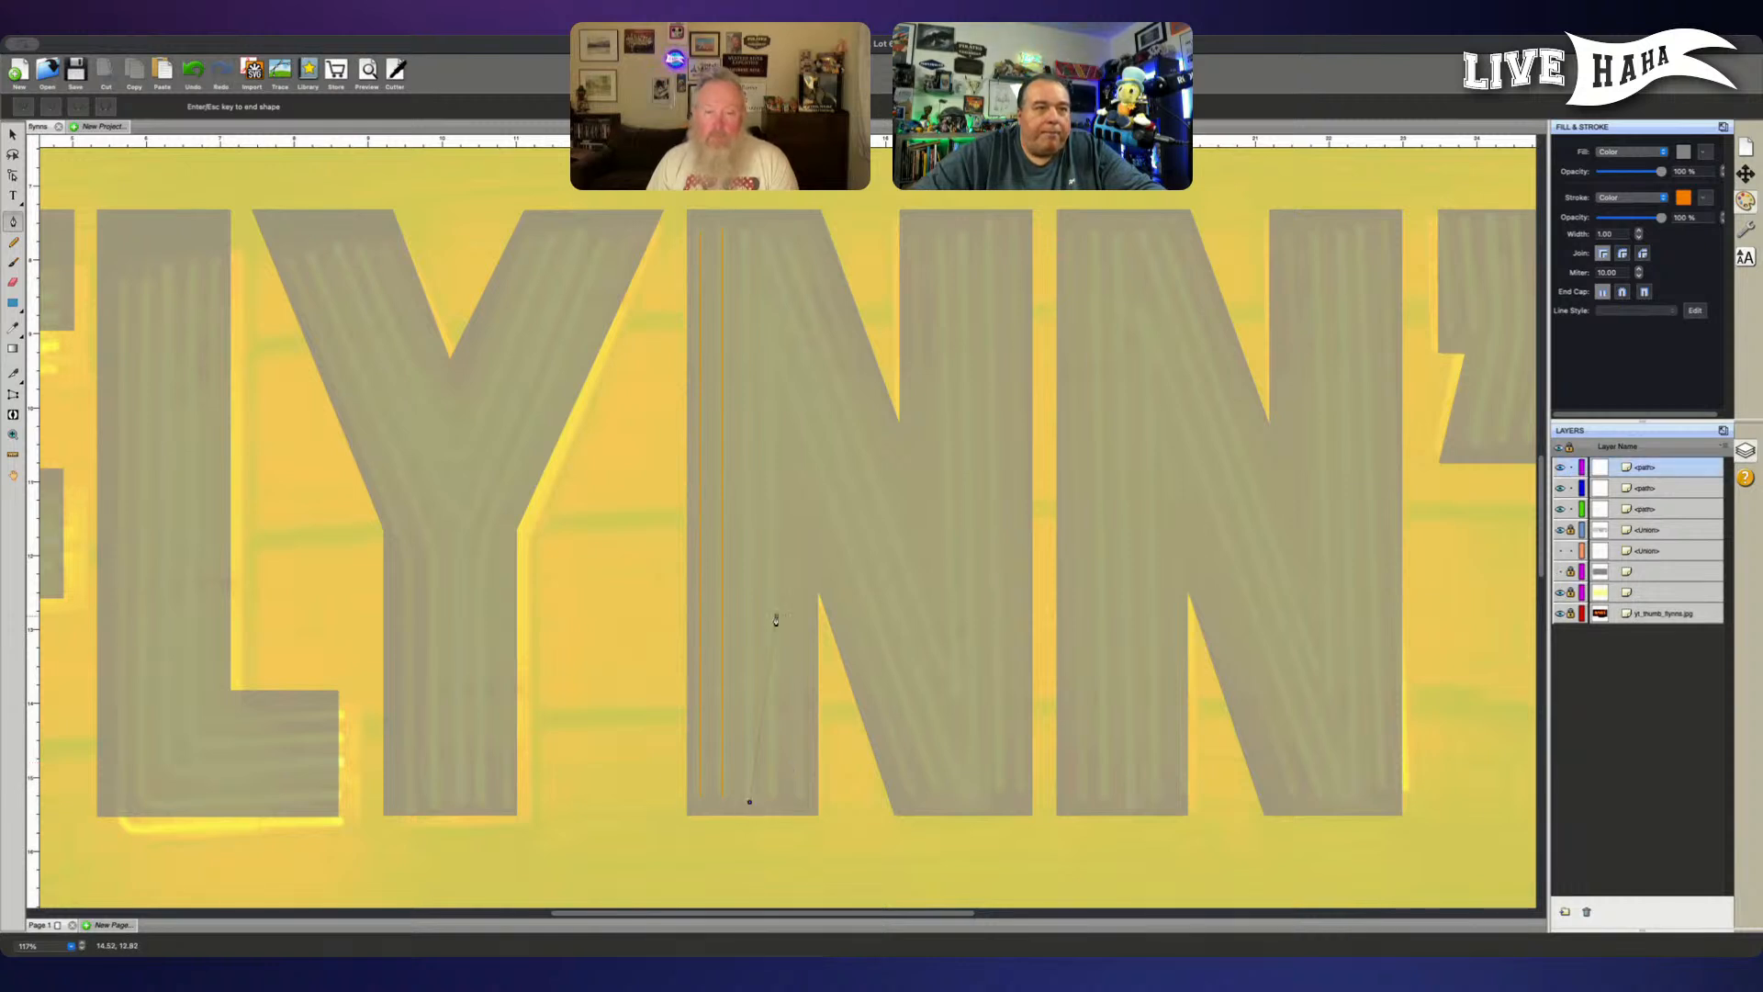
{"action": "left_click", "coordinate": [745, 234]}
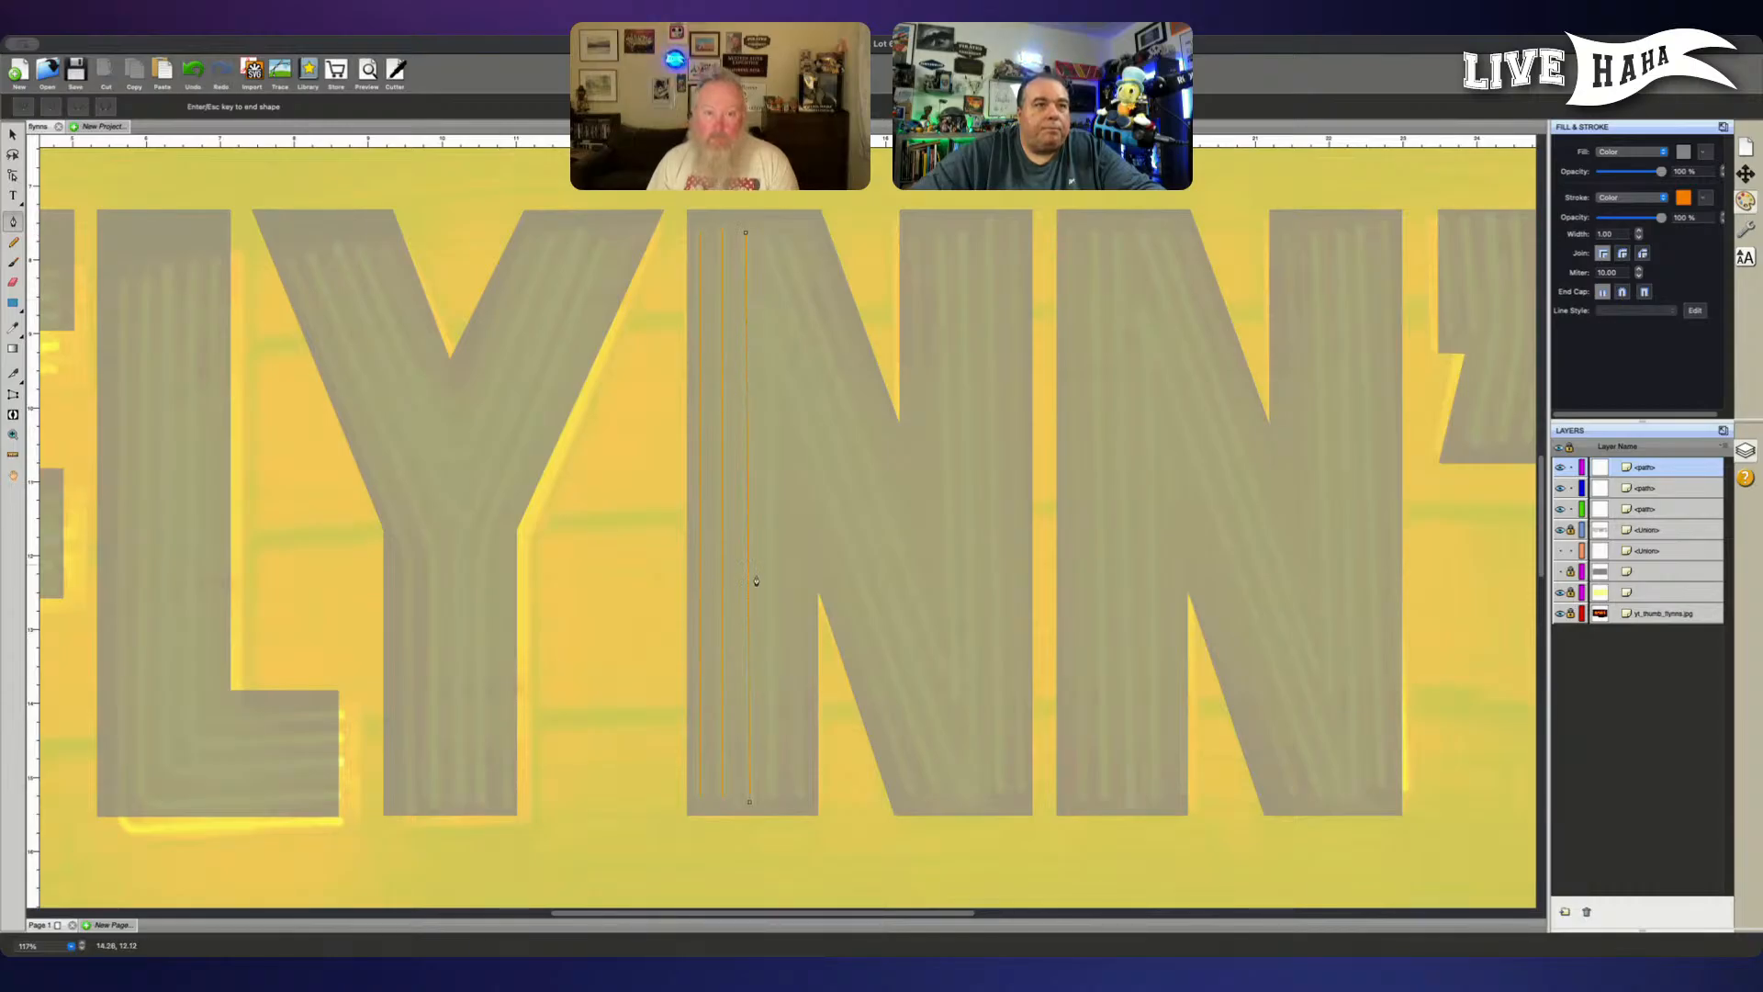
{"action": "key", "text": "Return"}
- Discard the started fourth tube path and hide the lettering layer to expose the neon tubes beneath
{"action": "left_click", "coordinate": [770, 797]}
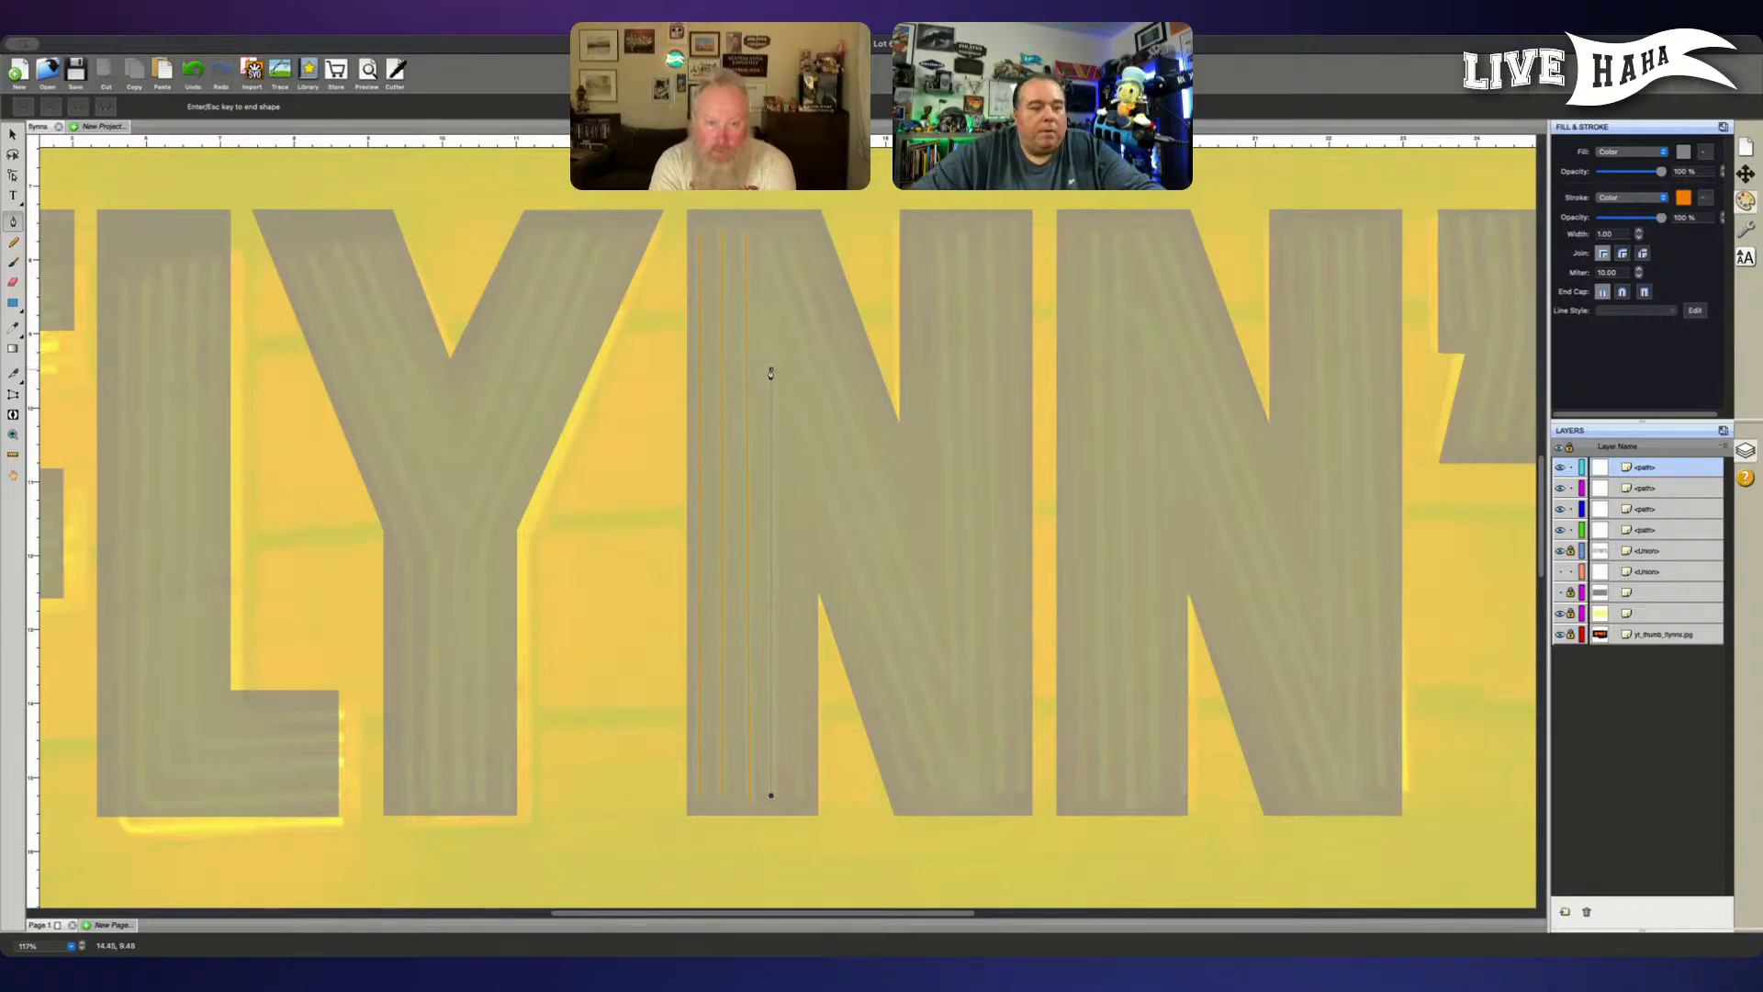
{"action": "key", "text": "Escape"}
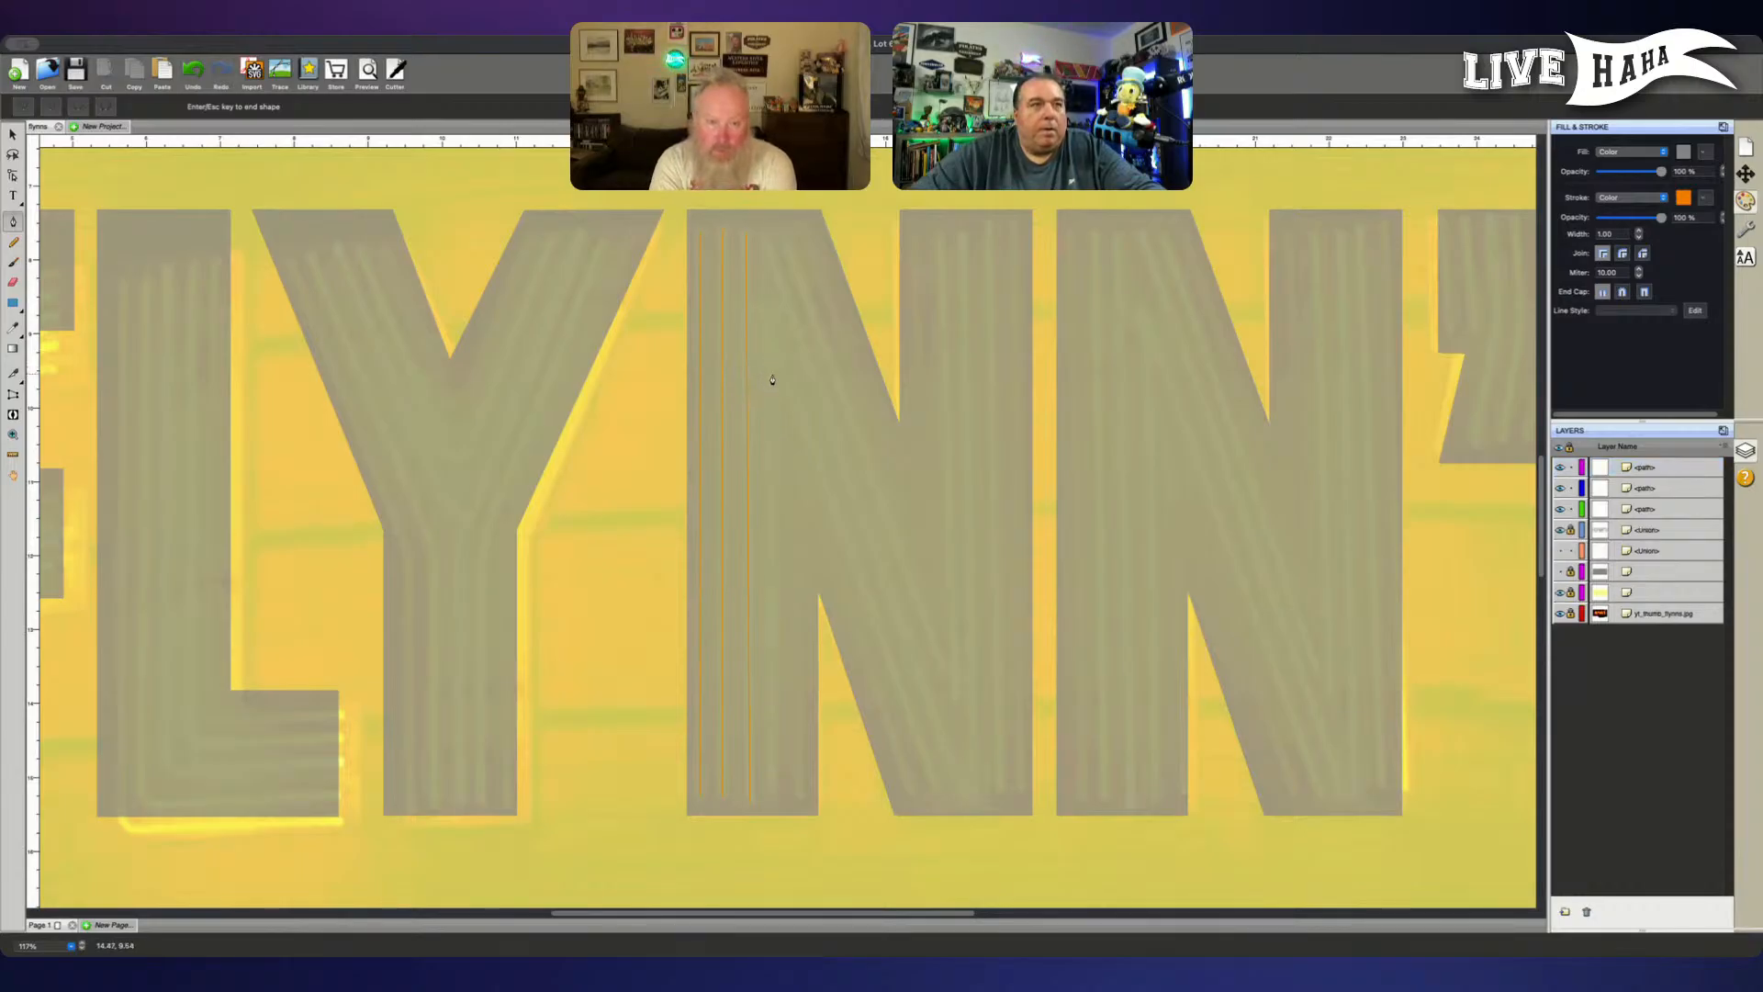
{"action": "left_click", "coordinate": [1559, 530]}
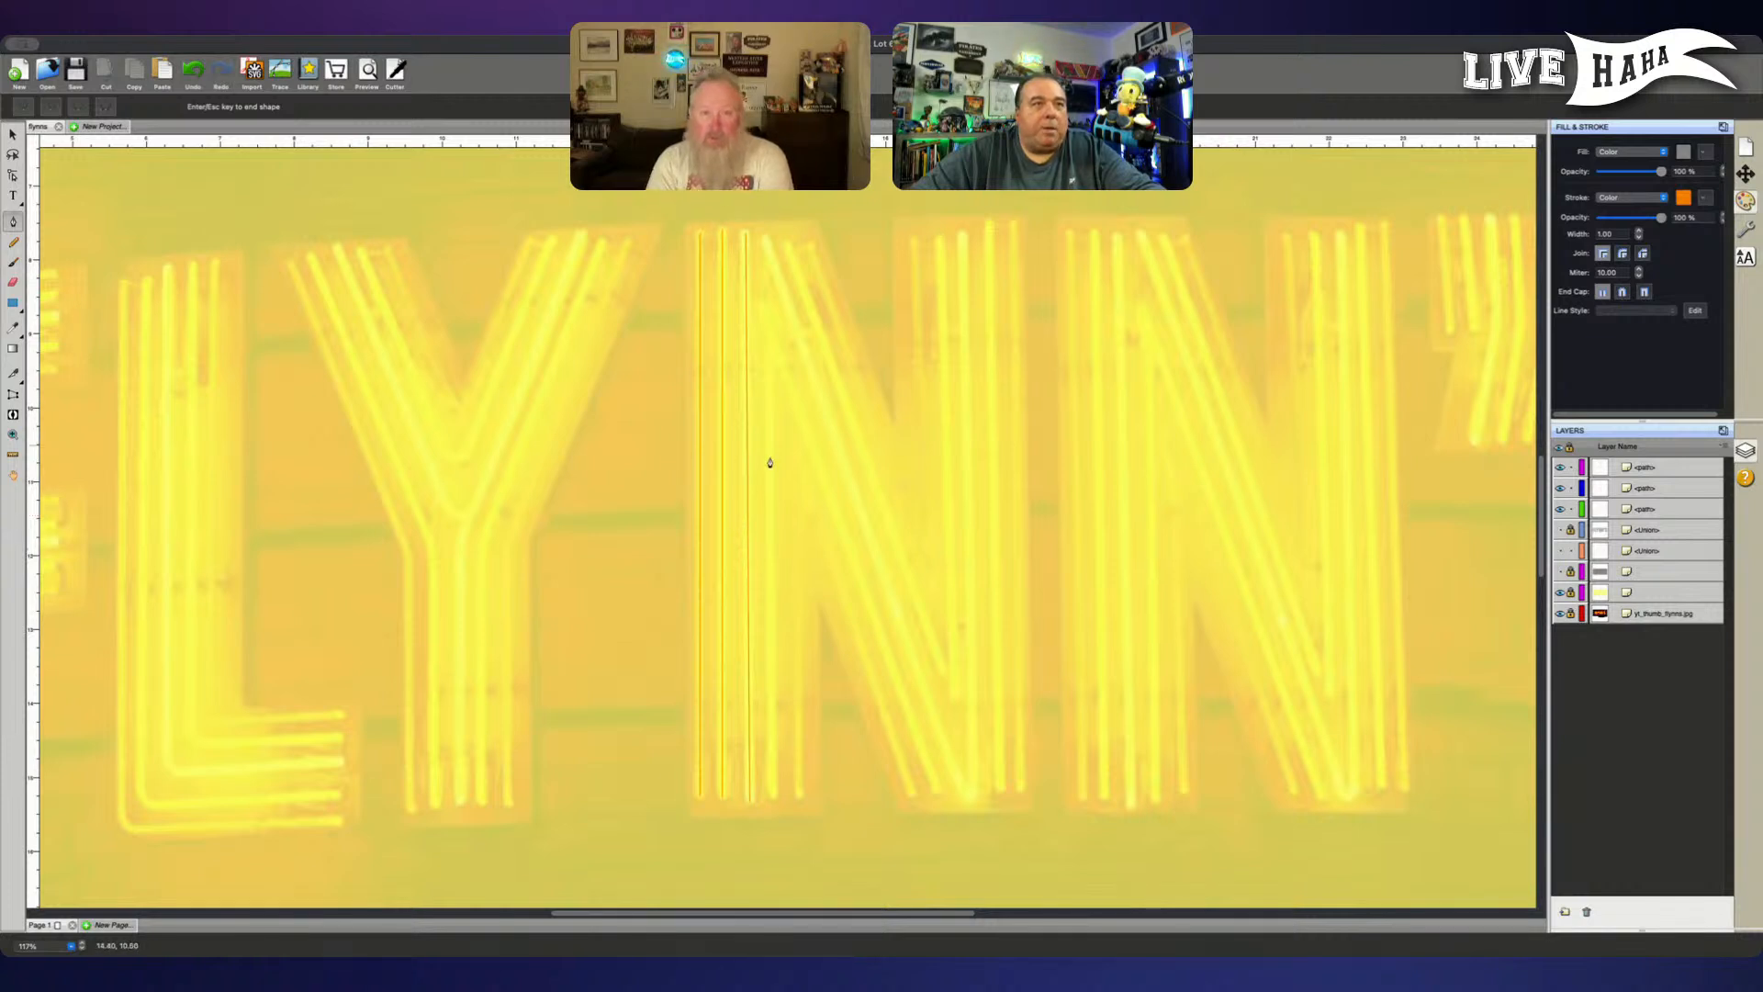
- Trace the shorter fourth vertical tube of the first N and the adjoining diagonal tube as two separate straight paths
{"action": "left_click", "coordinate": [773, 797]}
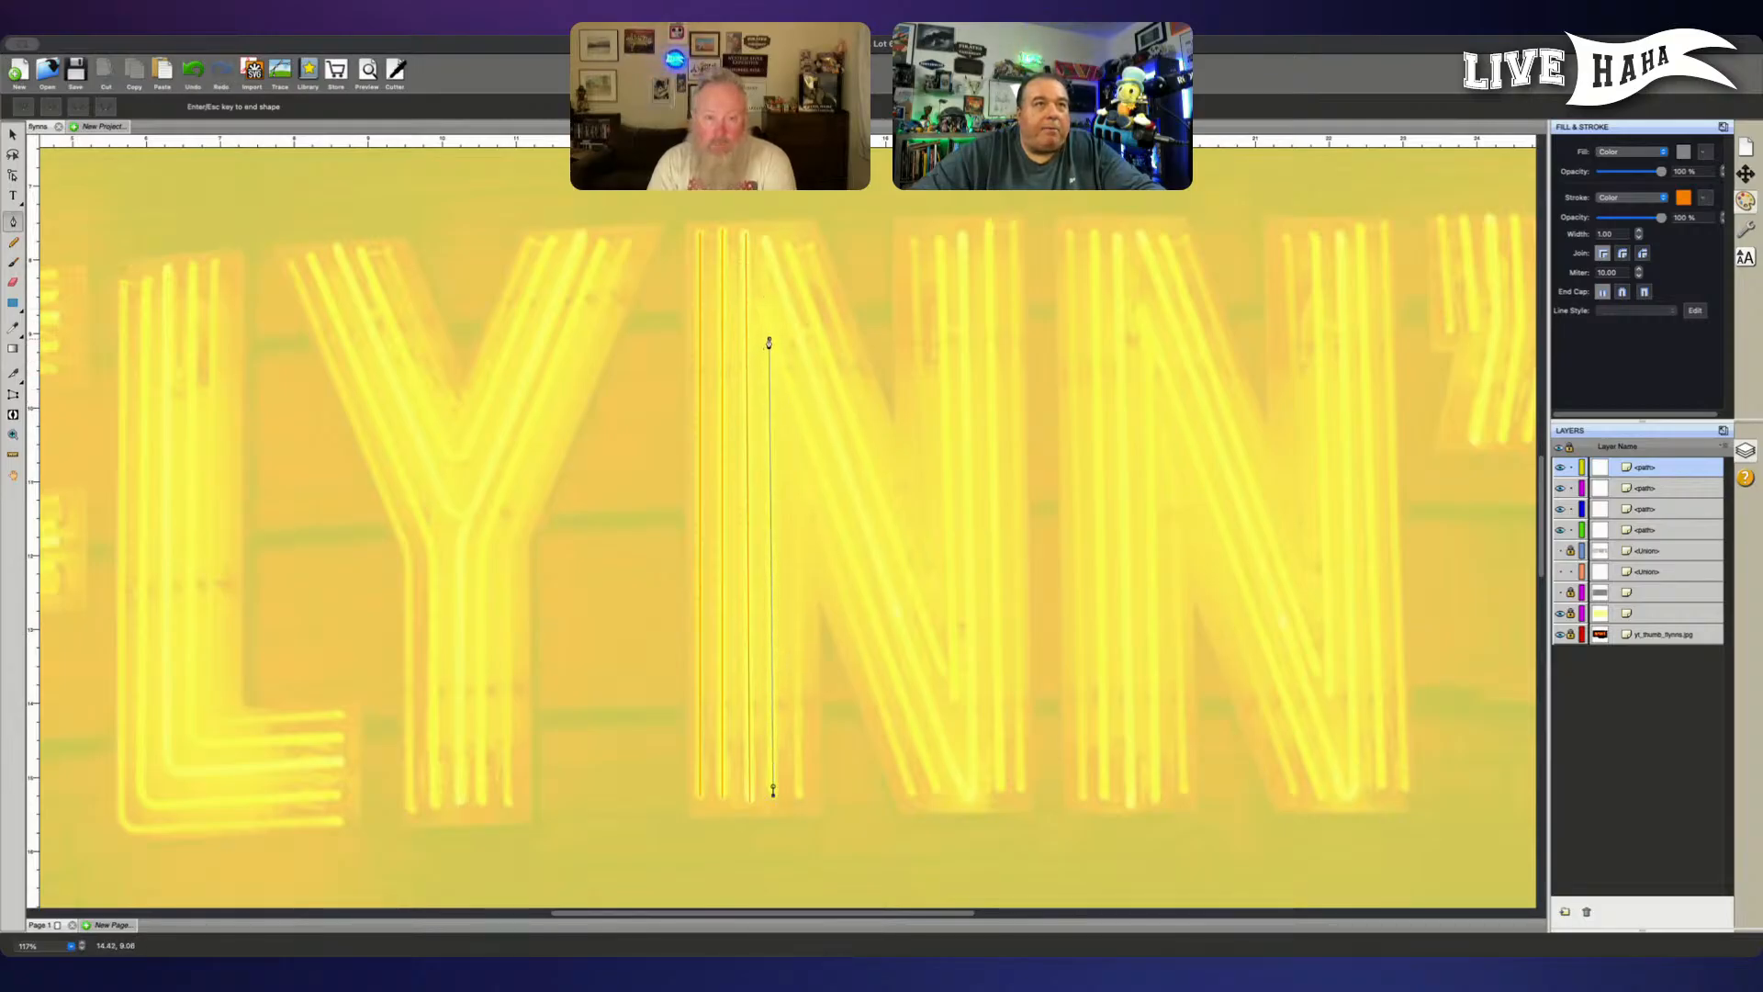
{"action": "left_click", "coordinate": [769, 340]}
{"action": "key", "text": "Return"}
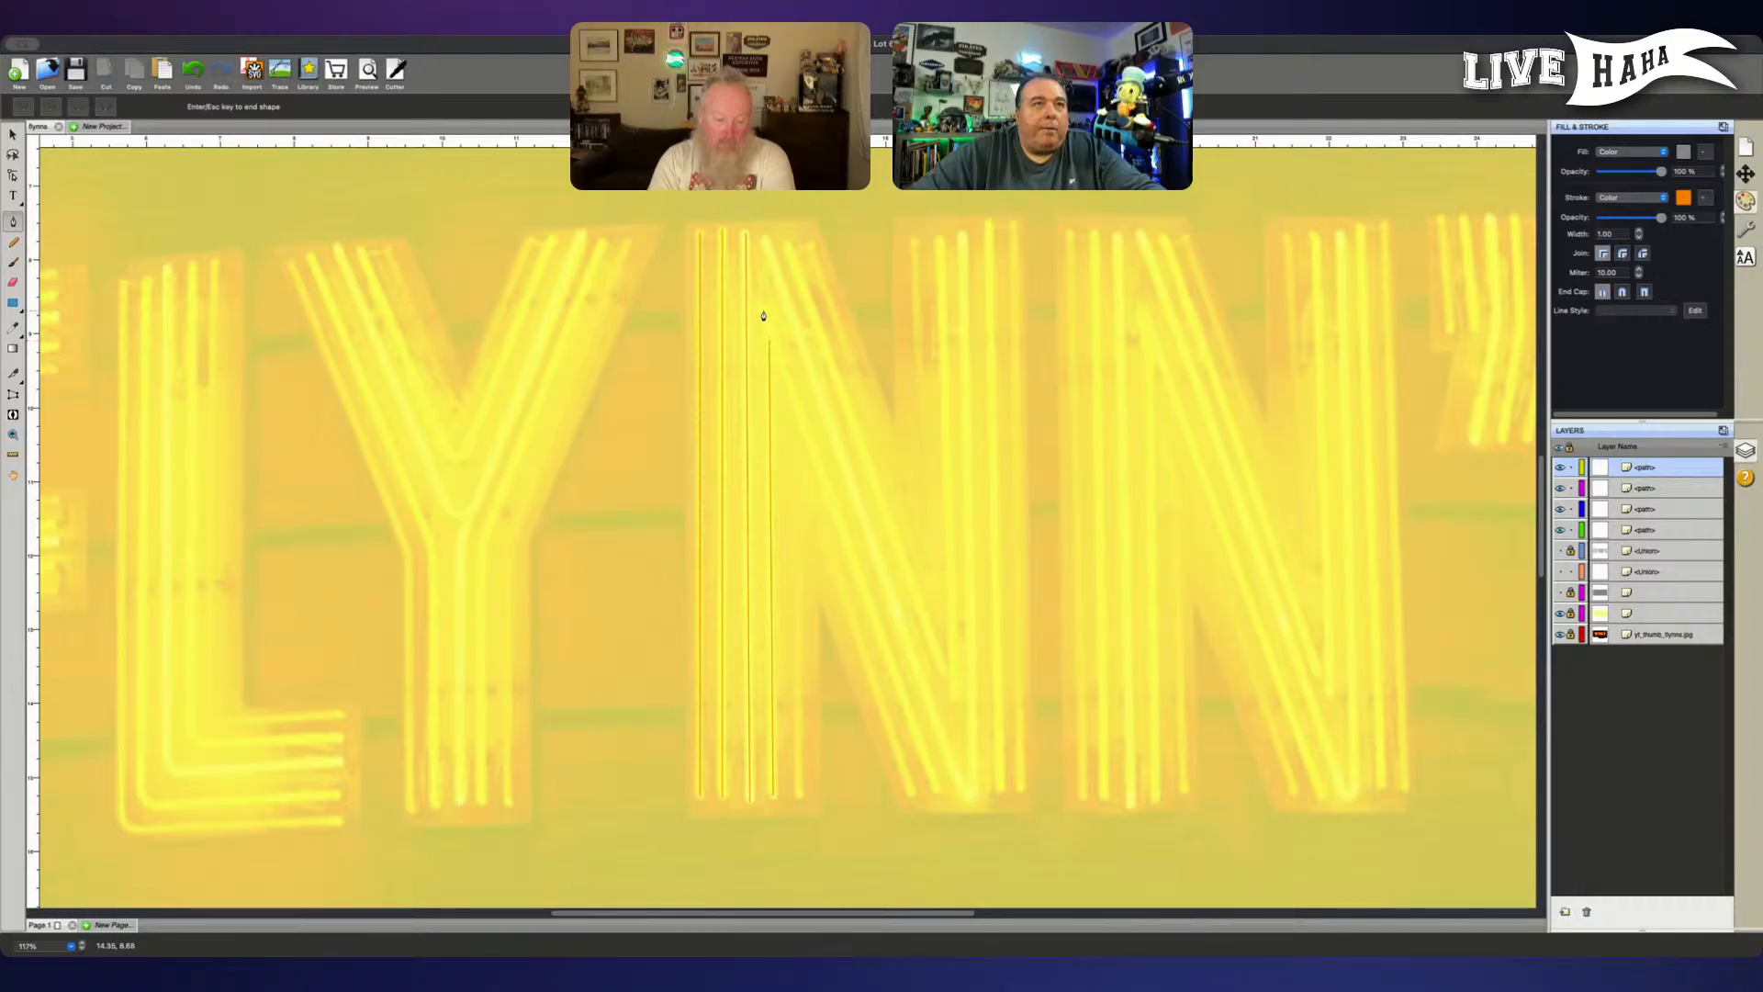
{"action": "left_click", "coordinate": [763, 311]}
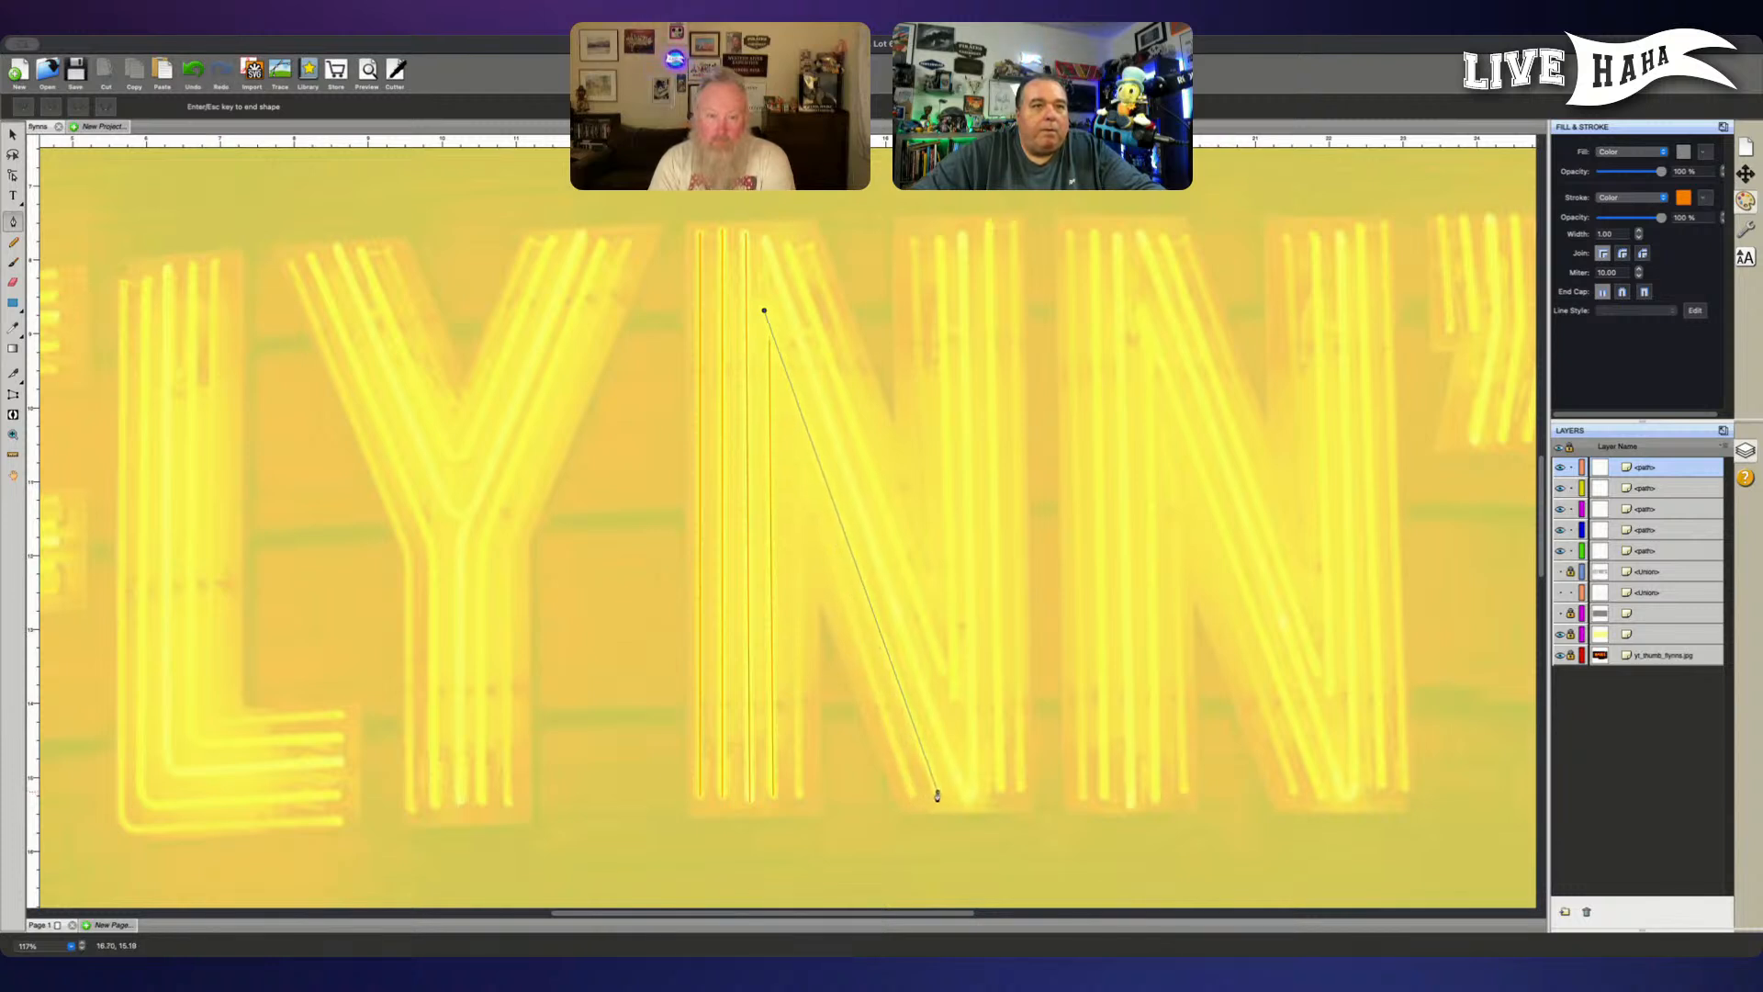
{"action": "left_click", "coordinate": [938, 795]}
{"action": "key", "text": "Return"}
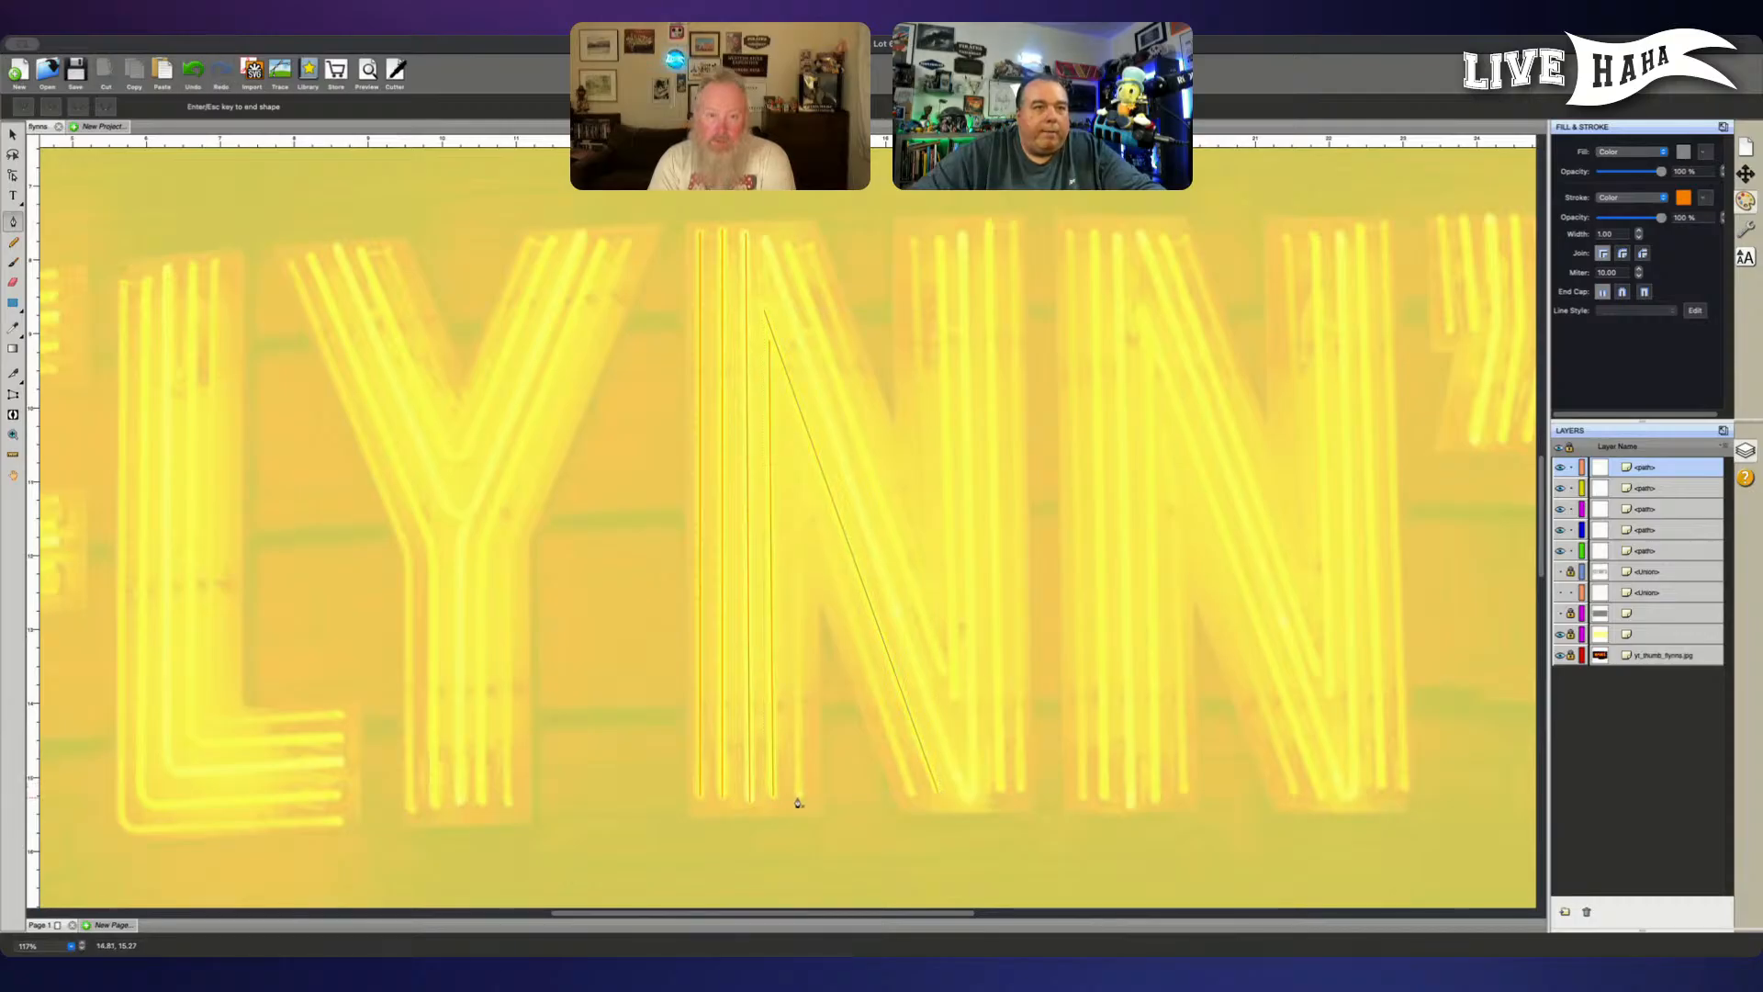
- Start a path for the fifth vertical tube at the foot of the first N's left stem
{"action": "left_click", "coordinate": [799, 795]}
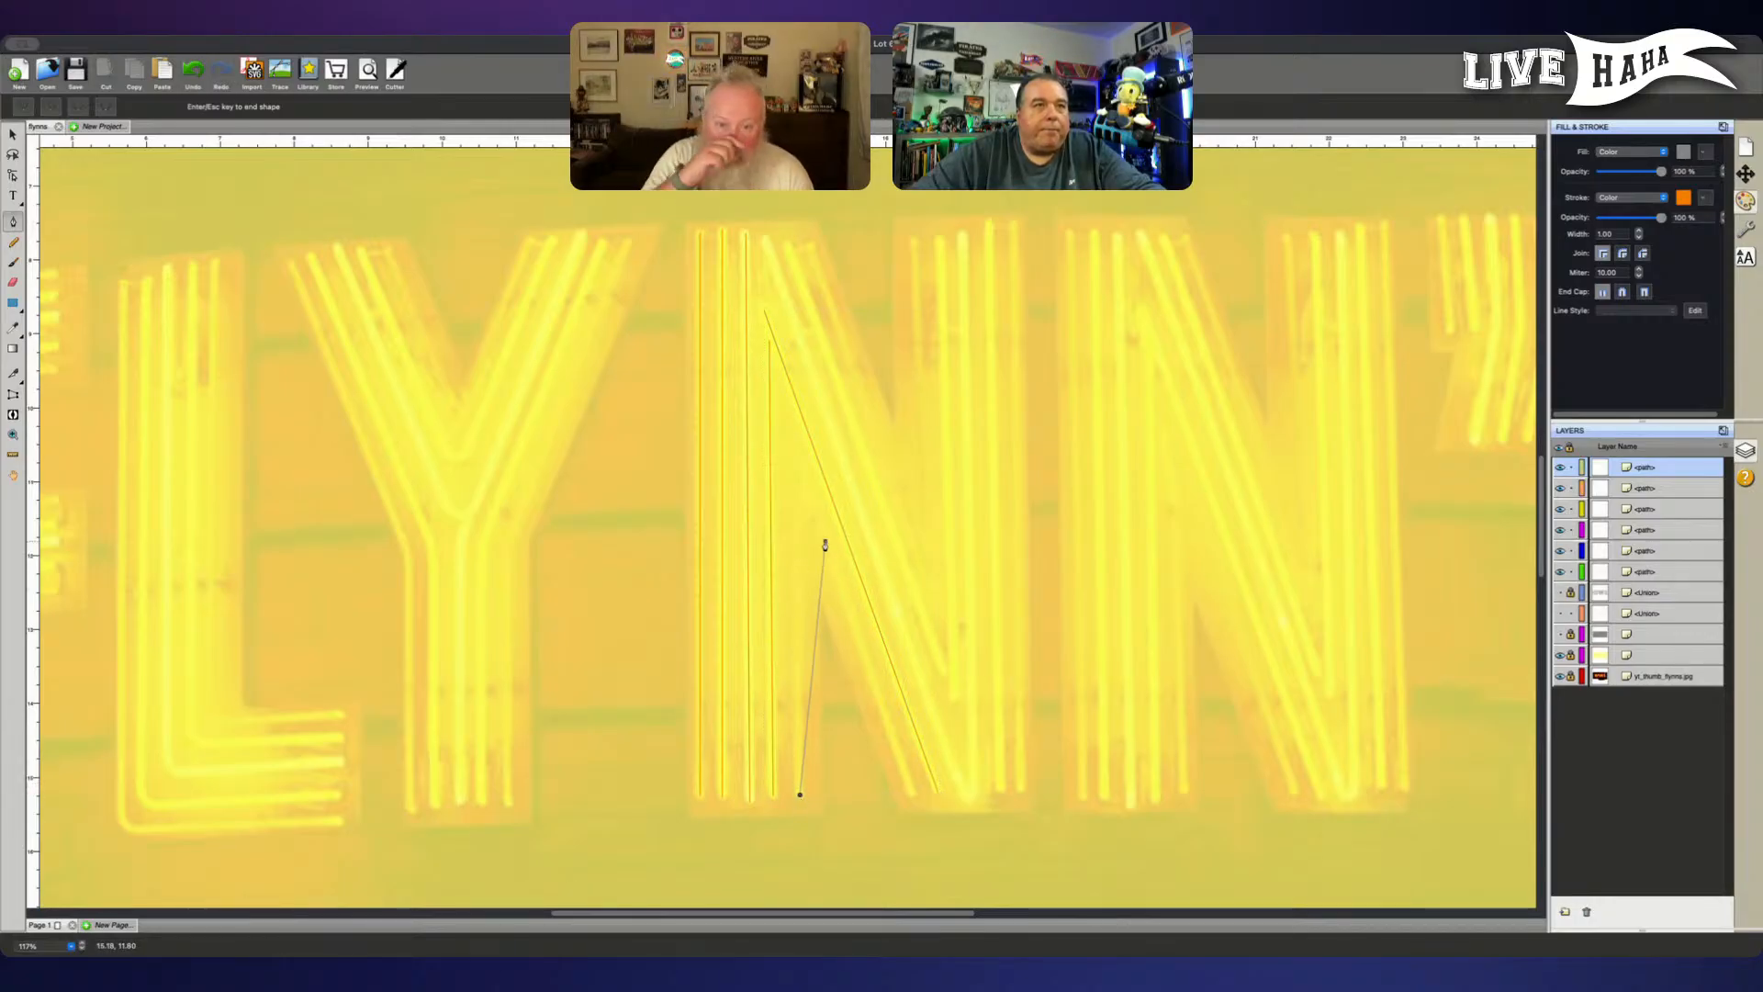
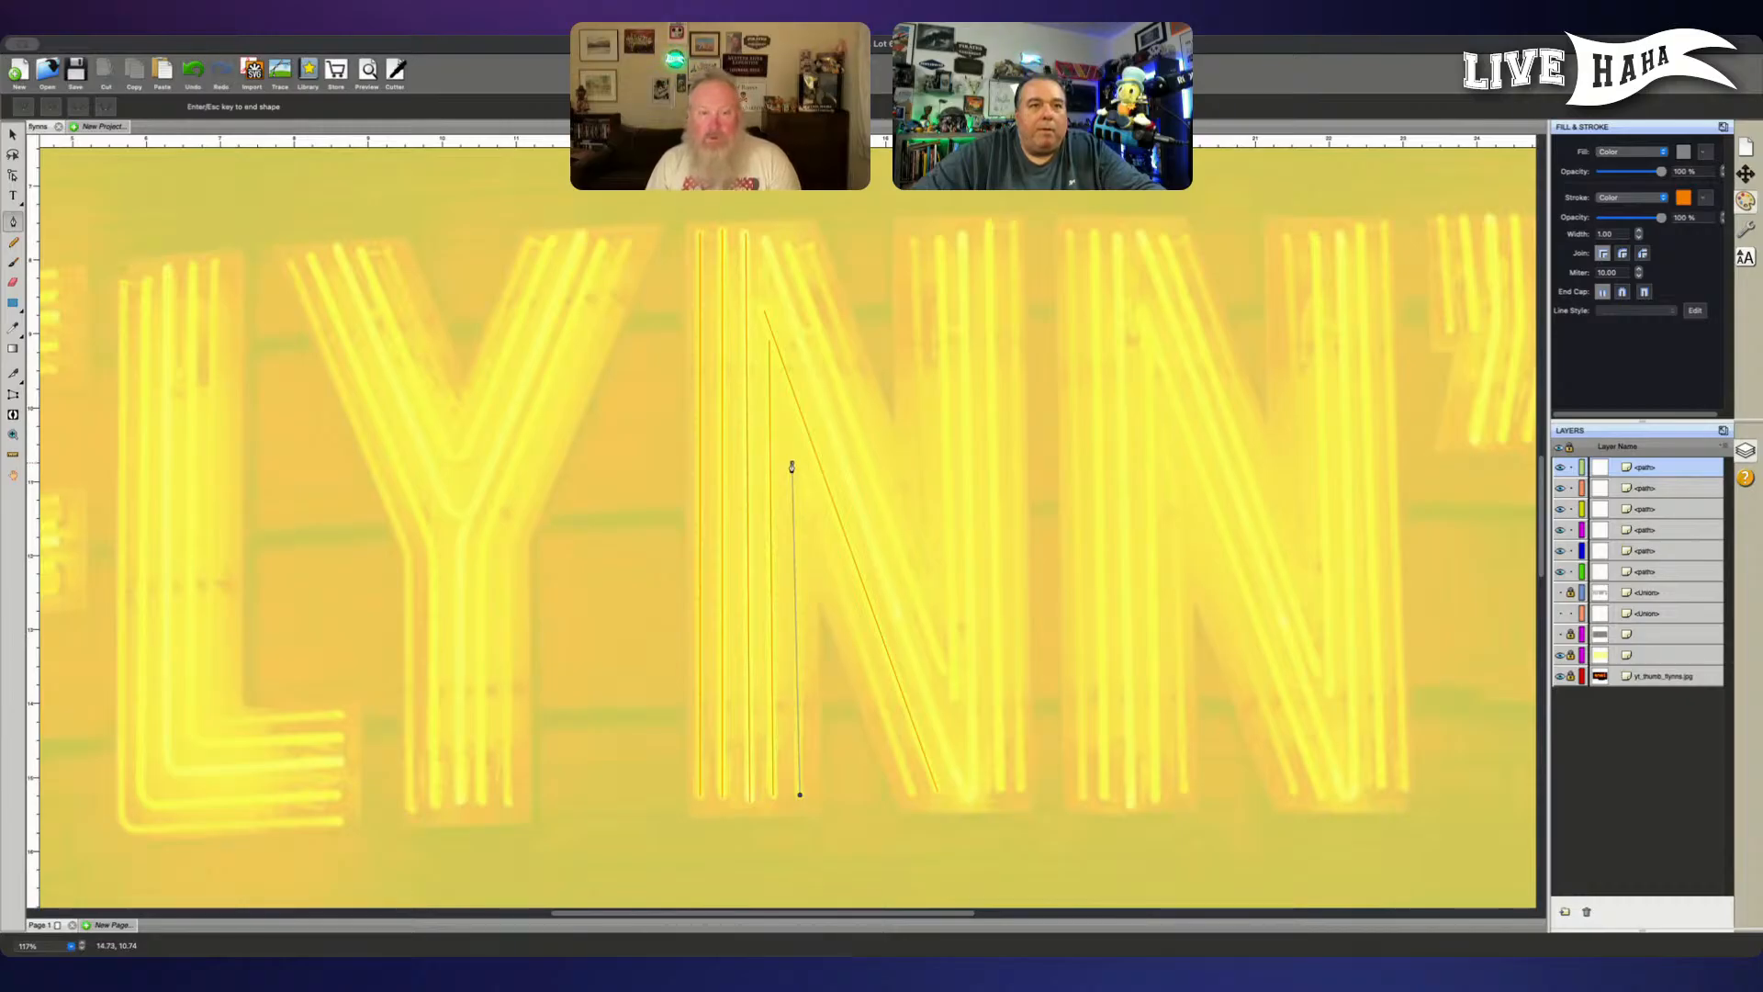
- Finish the fifth vertical tube's path in the first N's left stem and trace the adjoining lower diagonal tube as a separate straight path
{"action": "left_click", "coordinate": [791, 464]}
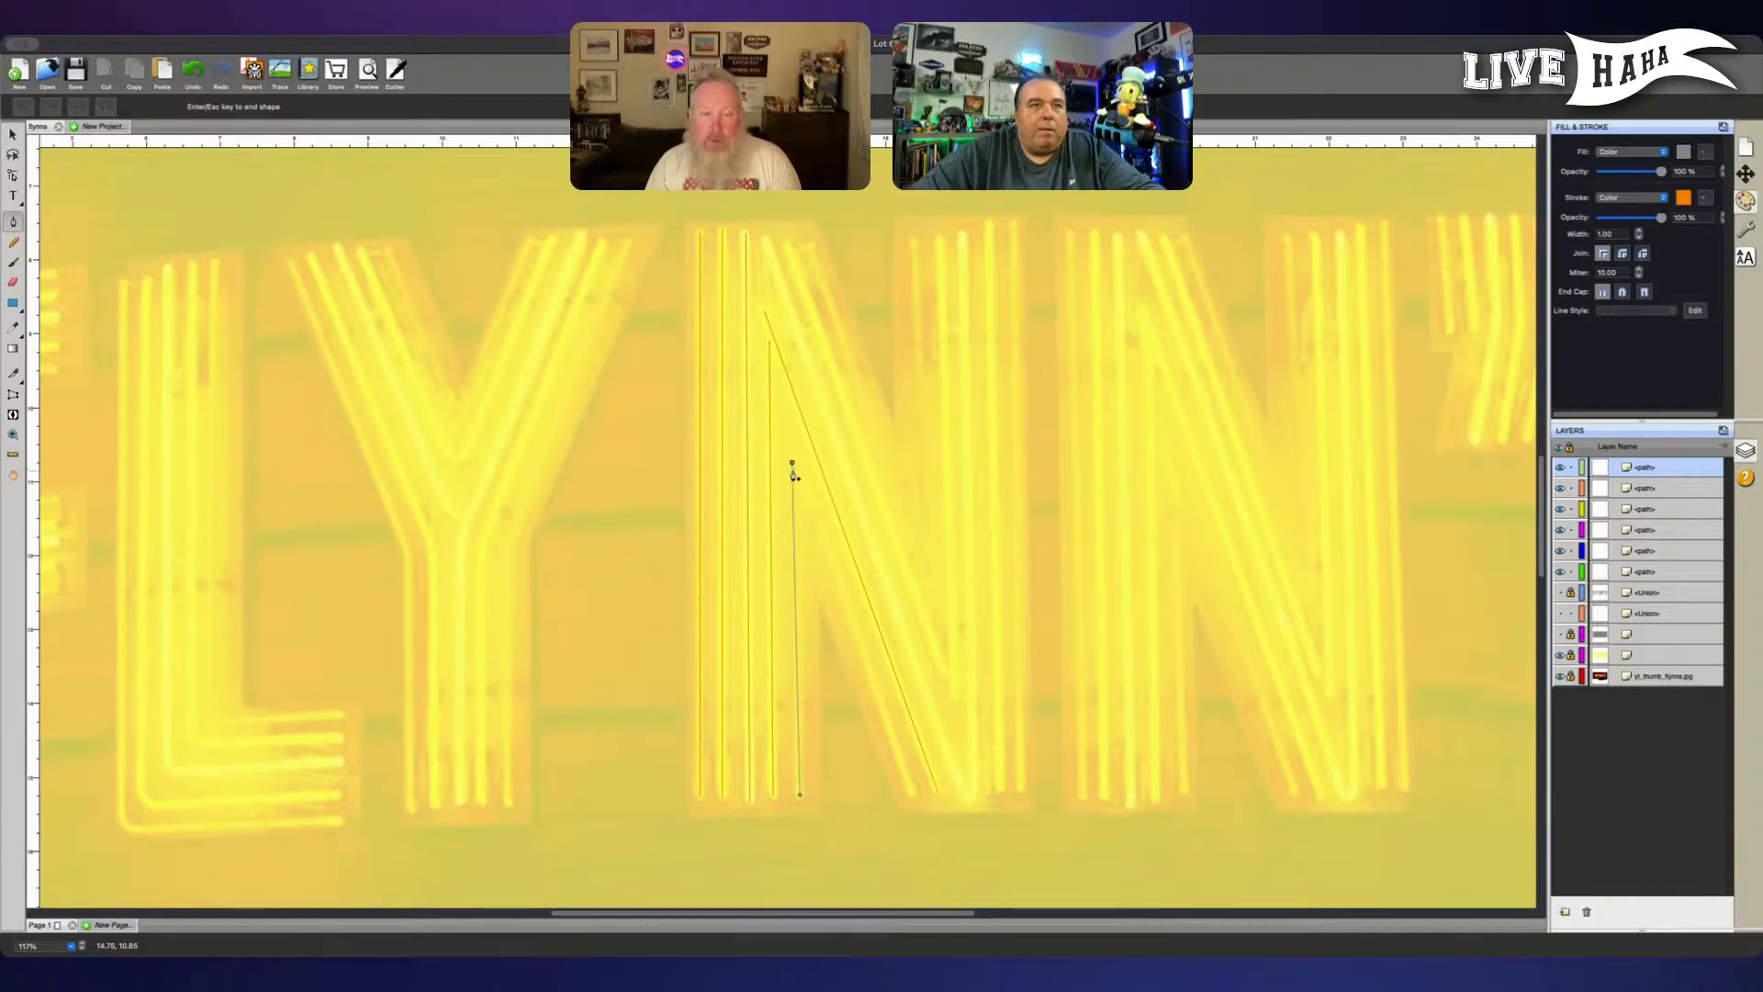
{"action": "key", "text": "Escape"}
{"action": "left_click", "coordinate": [911, 793]}
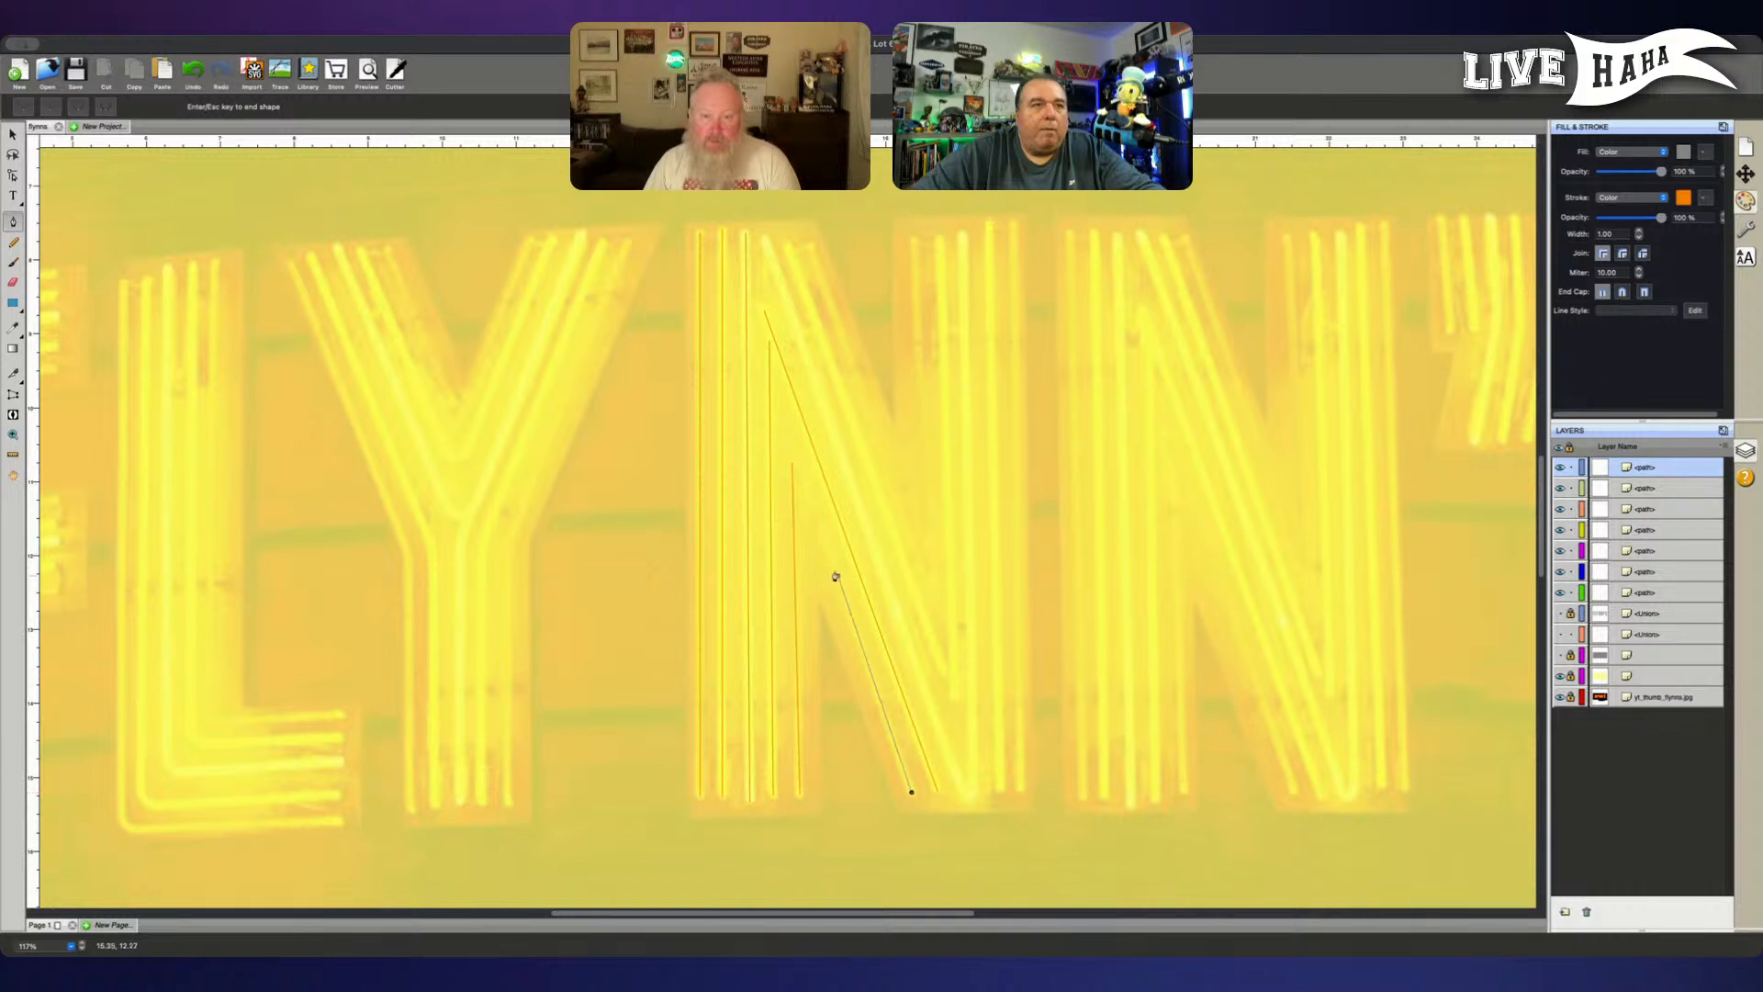
{"action": "left_click", "coordinate": [790, 444]}
{"action": "key", "text": "Return"}
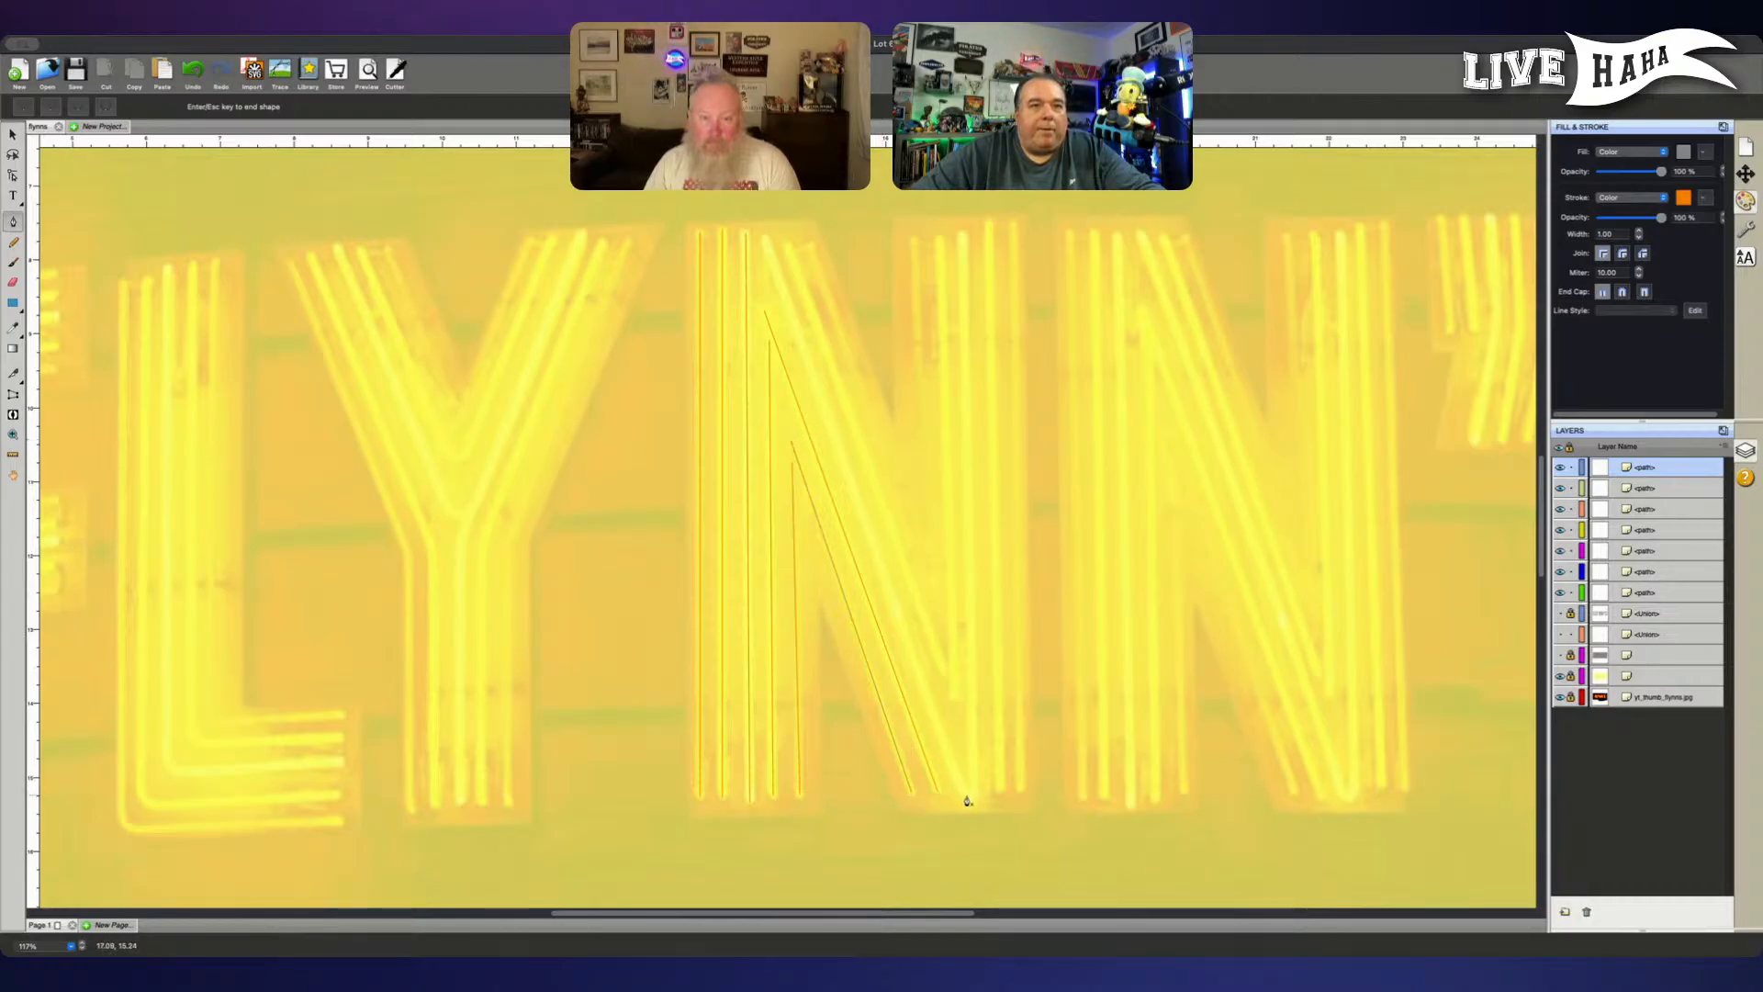
- Trace the first N's next diagonal tube down to its foot and up the right stem as one V-shaped path
{"action": "left_click", "coordinate": [766, 238]}
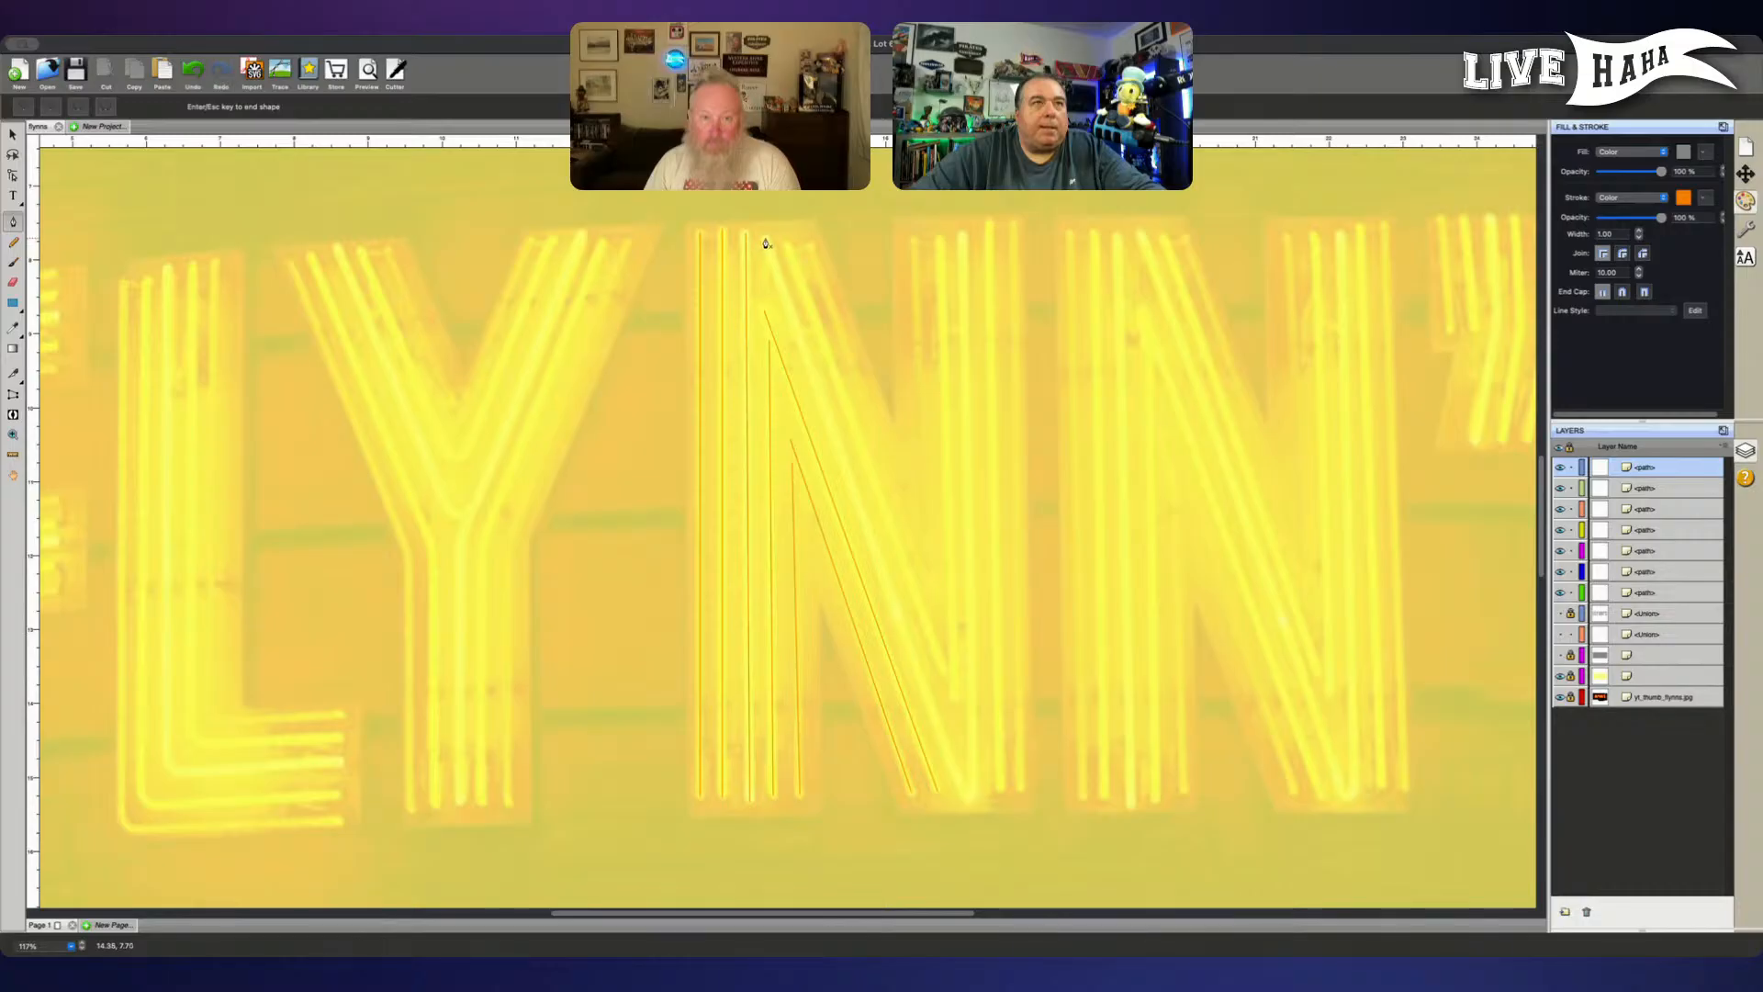
{"action": "left_click", "coordinate": [821, 341]}
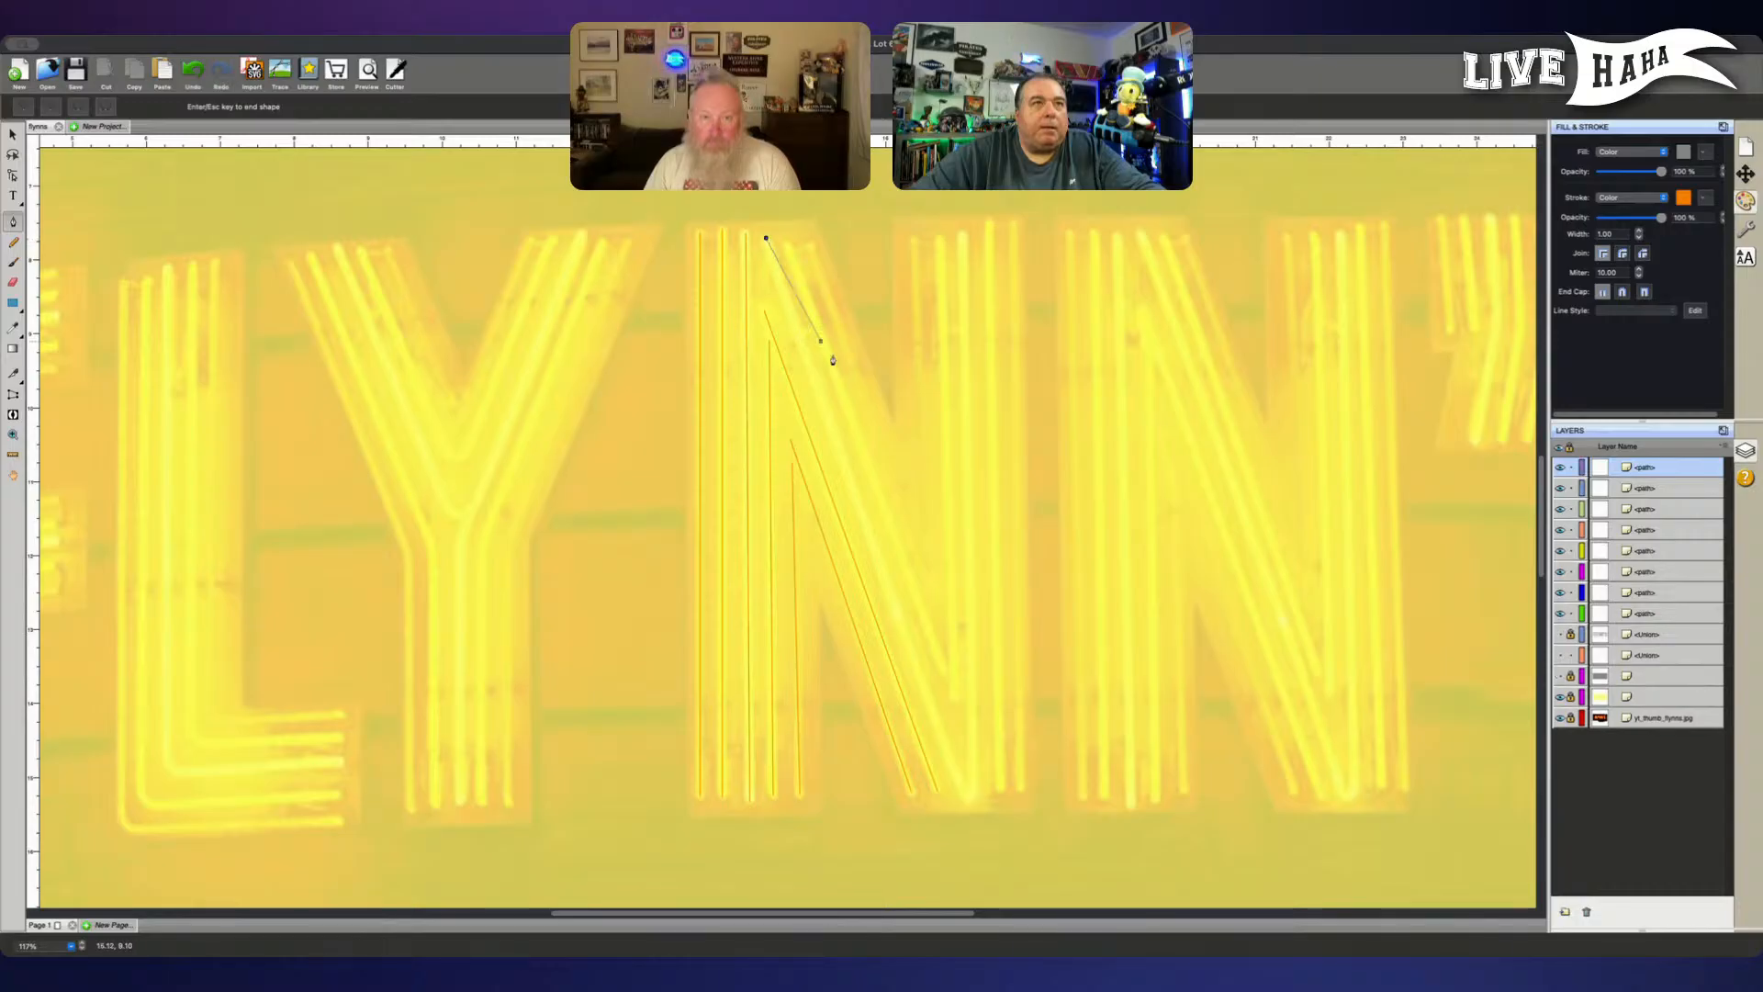
{"action": "left_click", "coordinate": [964, 793]}
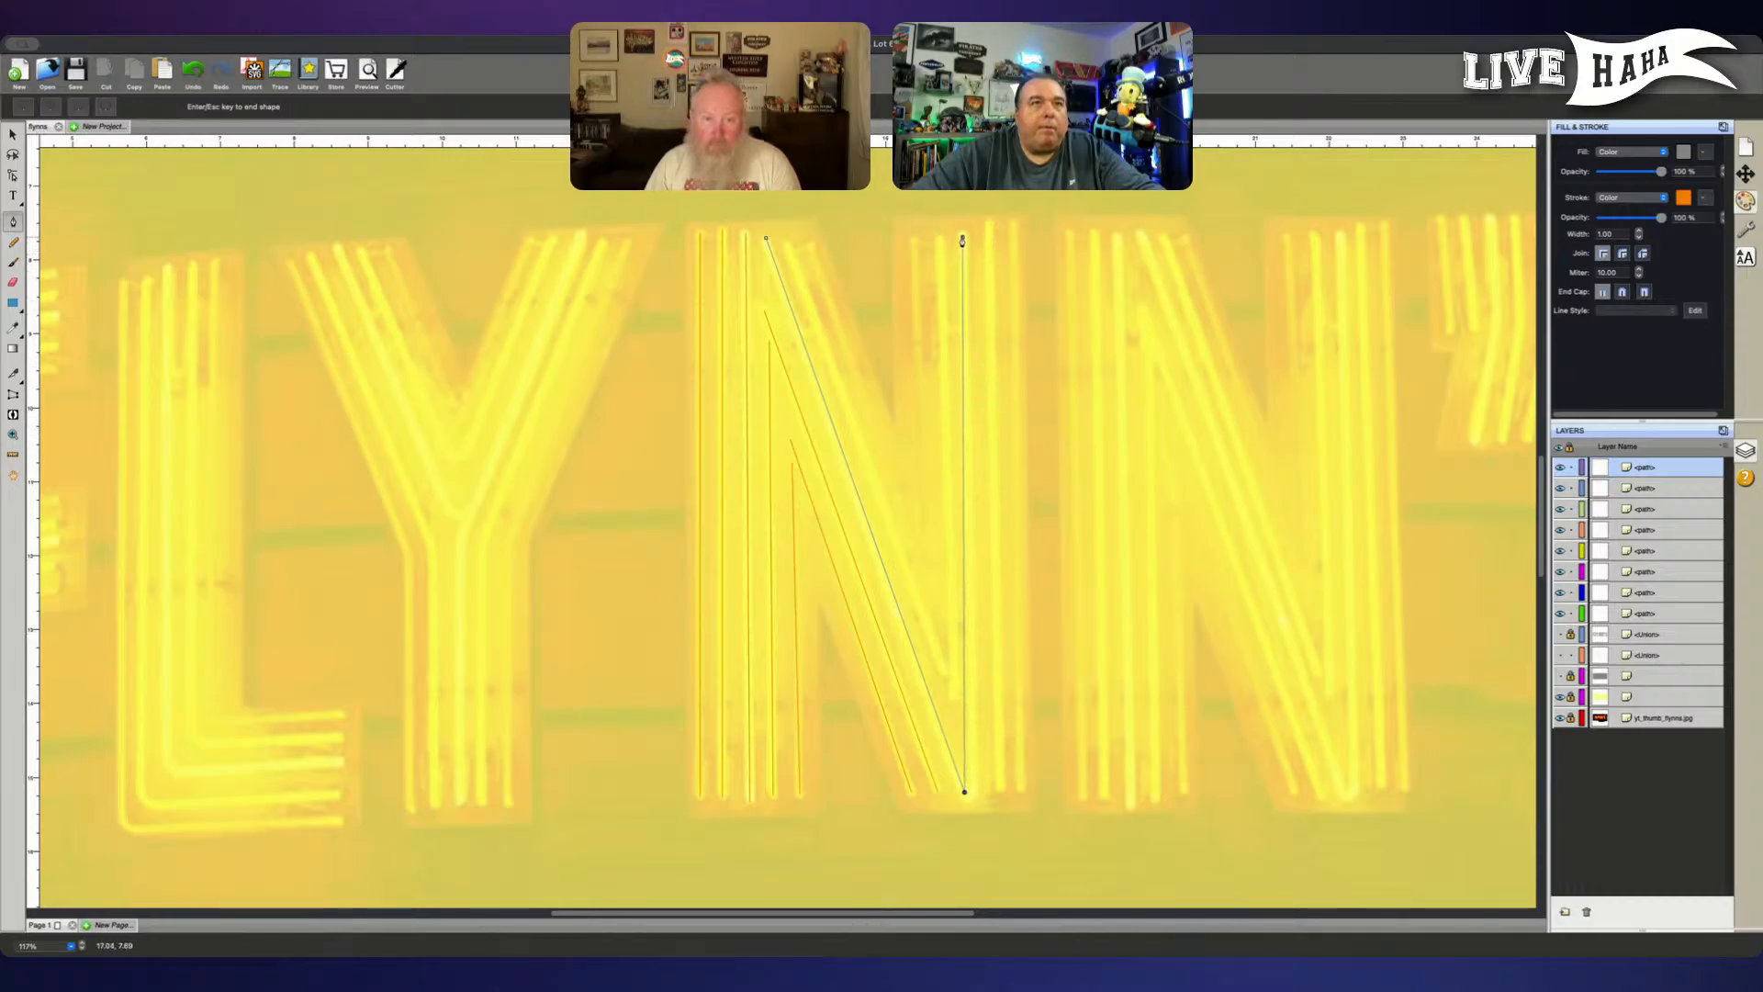
{"action": "left_click", "coordinate": [962, 238]}
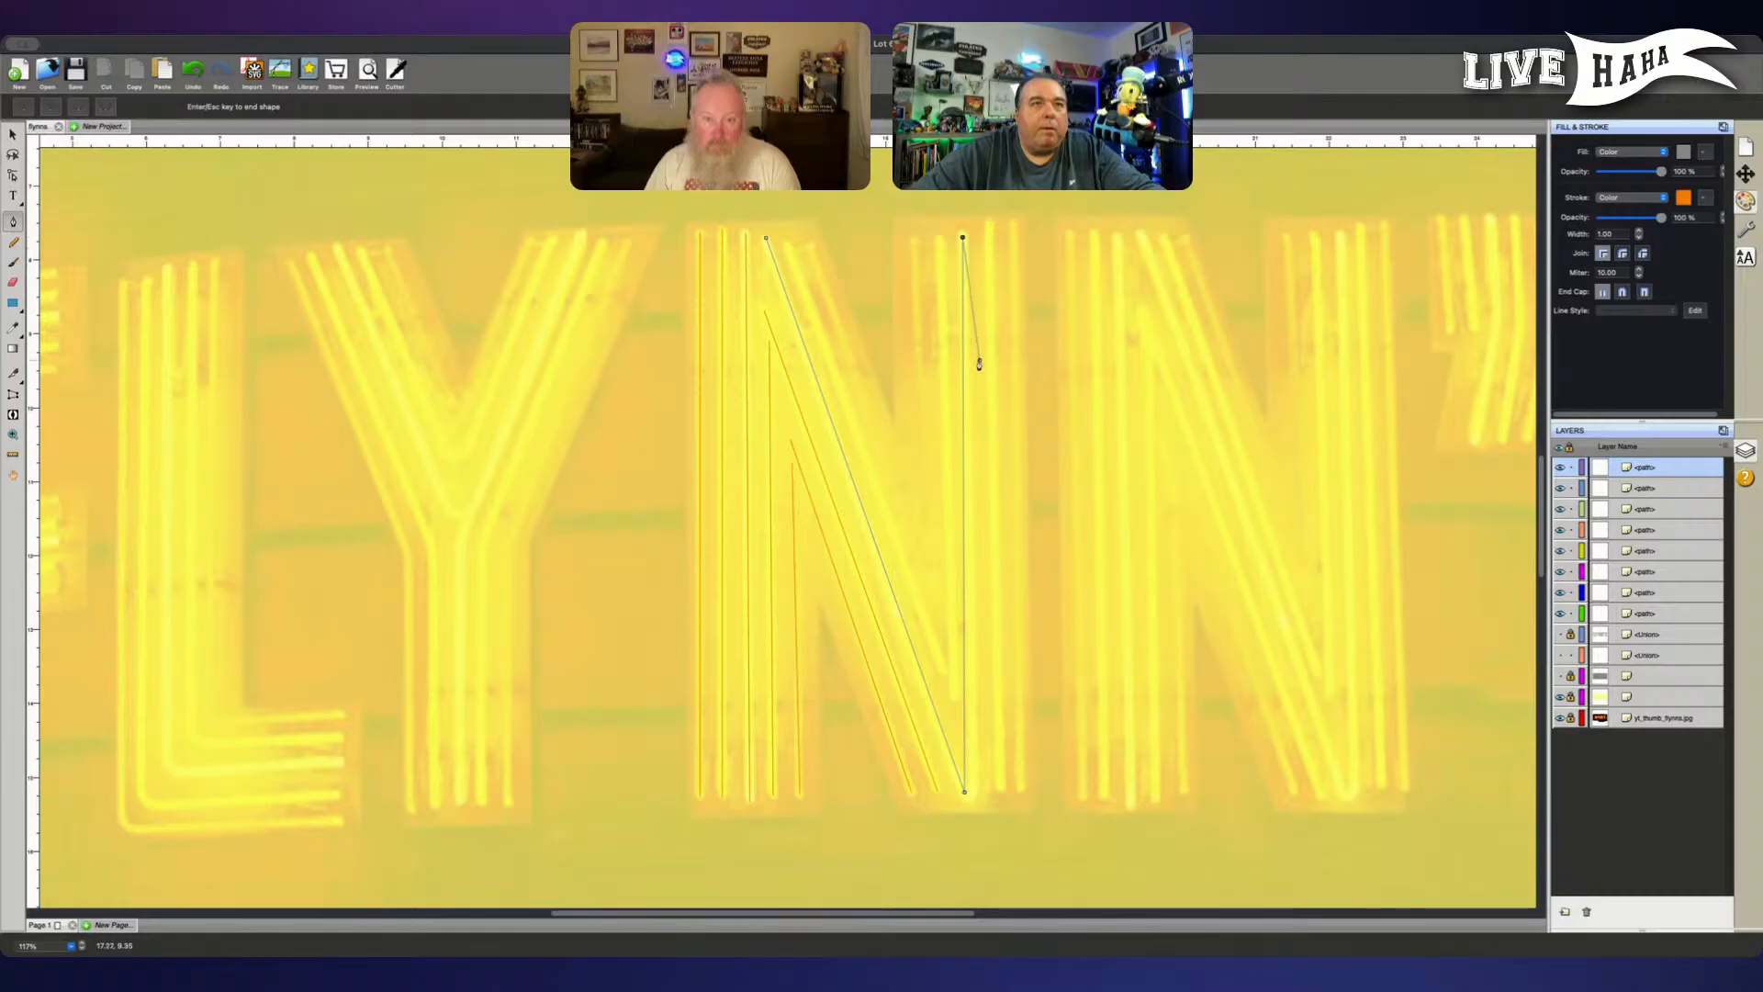
{"action": "key", "text": "Return"}
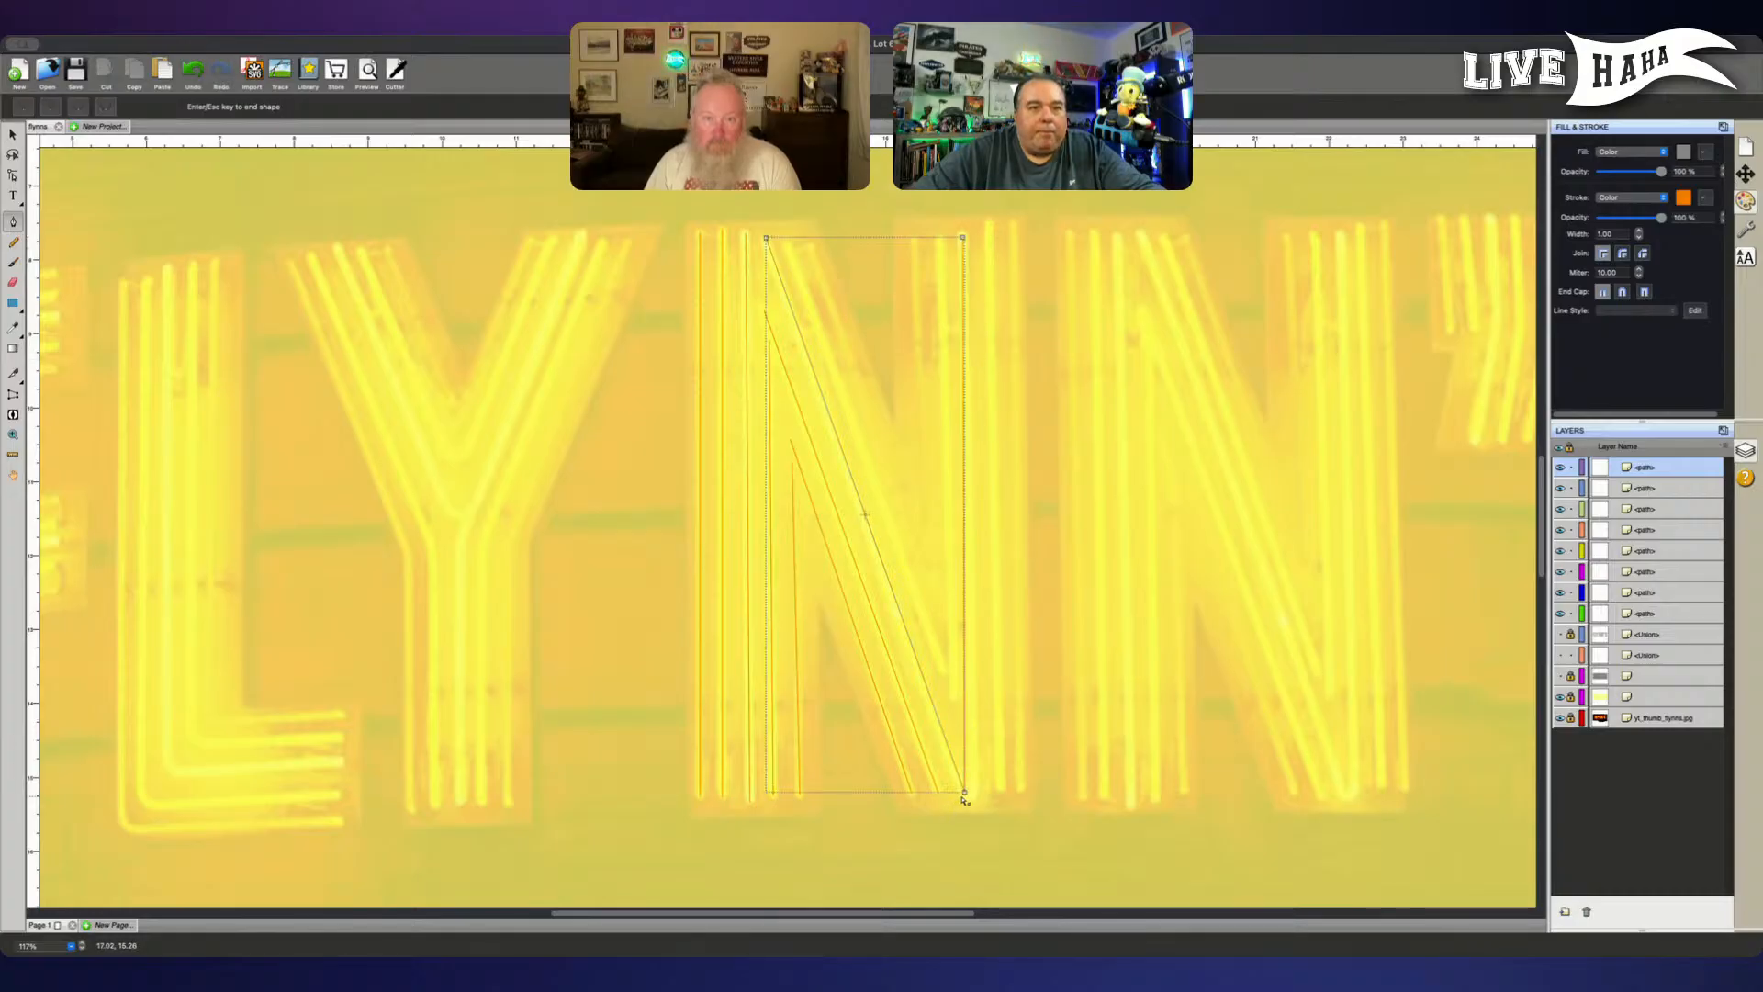
{"action": "left_click", "coordinate": [964, 794]}
{"action": "left_click", "coordinate": [965, 797]}
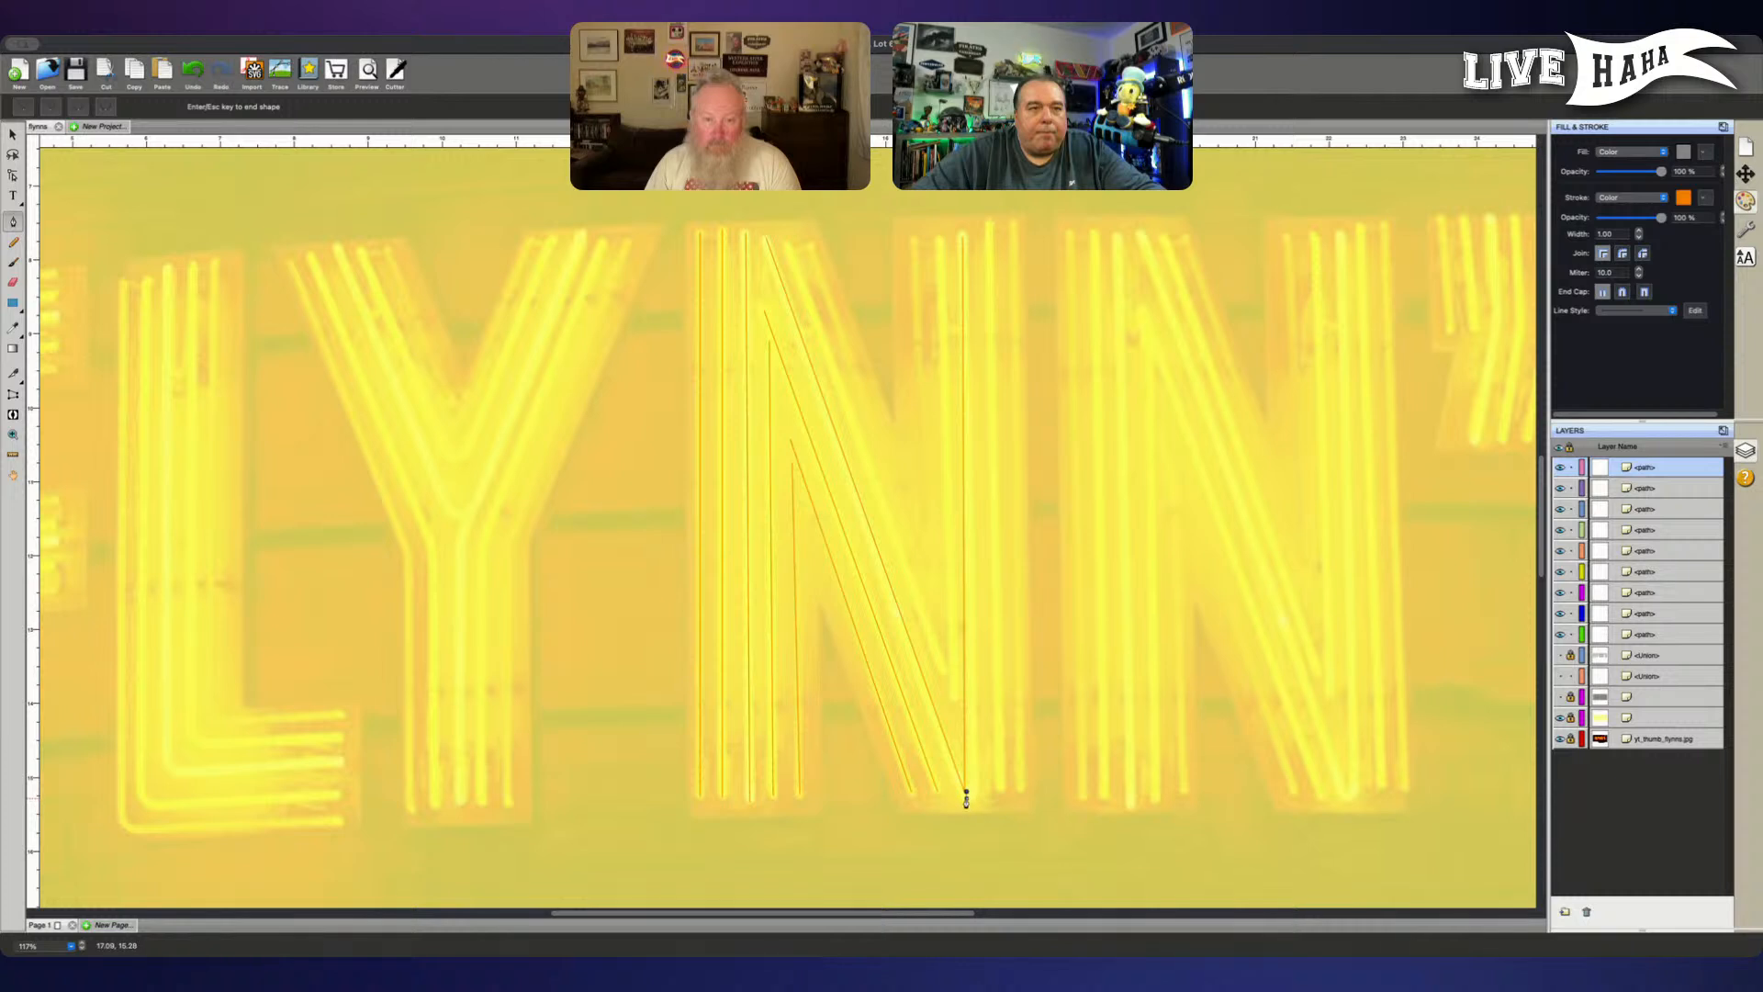
{"action": "key", "text": "ctrl+z"}
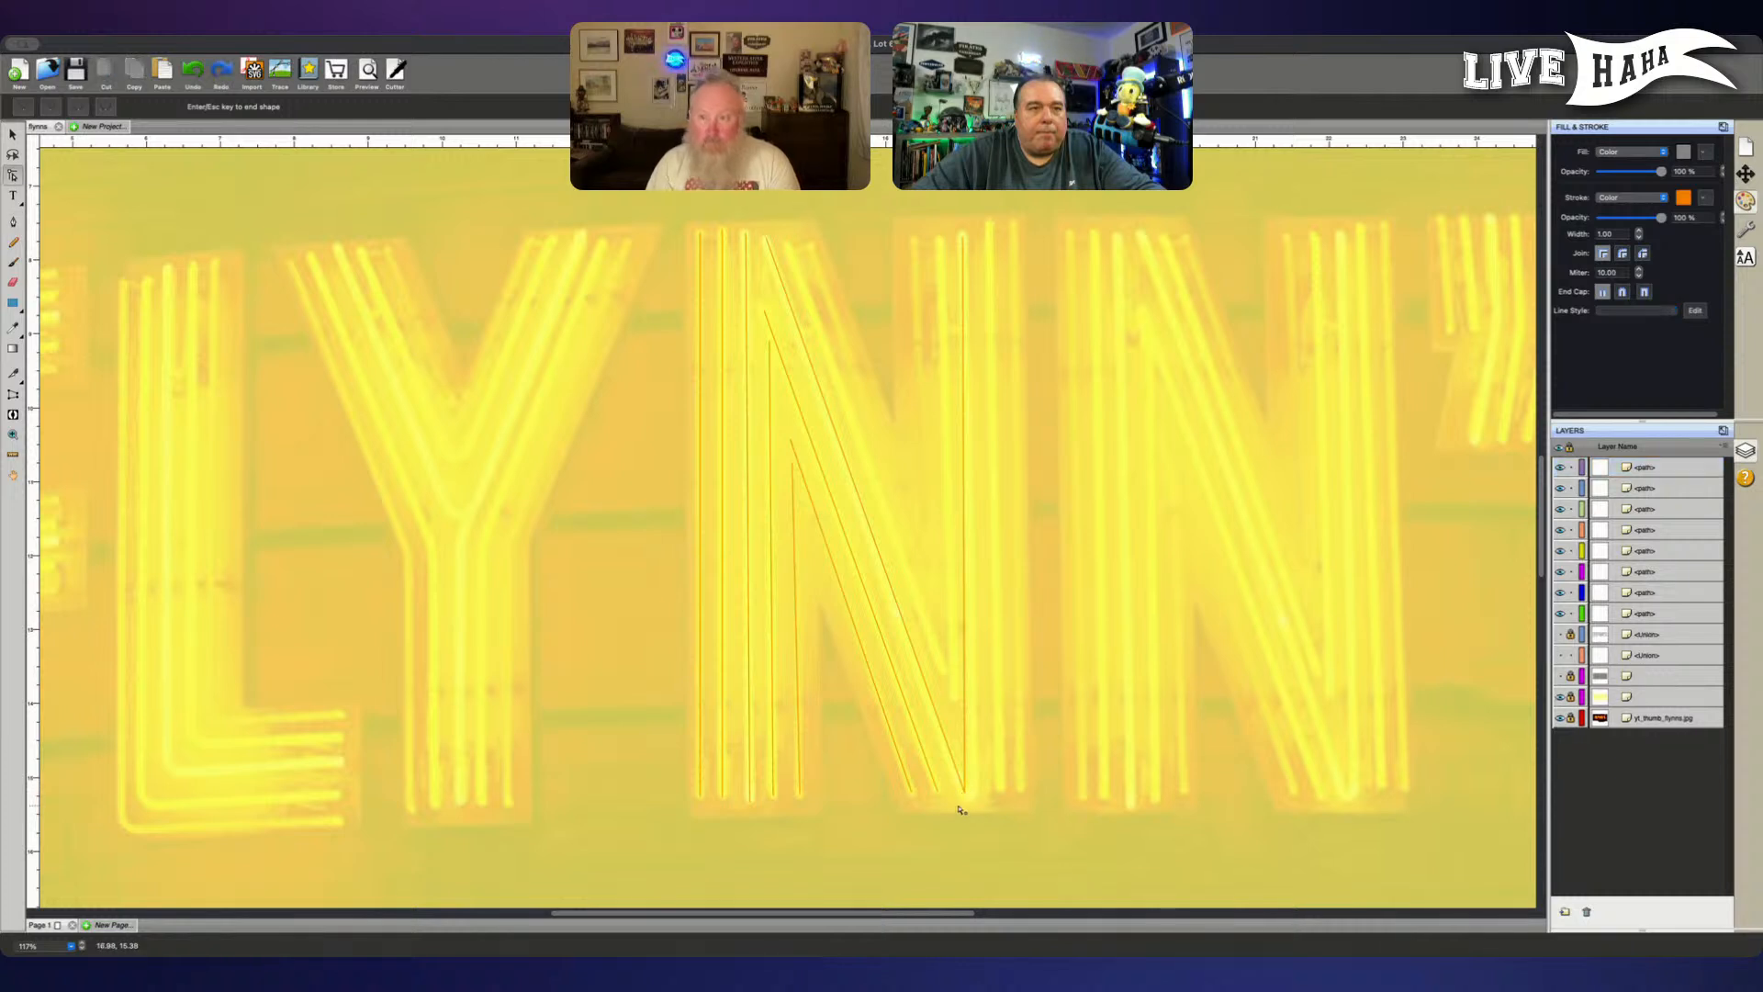
- Select the bottom corner point of the V-shaped path and convert it to a smooth curve point
{"action": "left_click", "coordinate": [966, 792]}
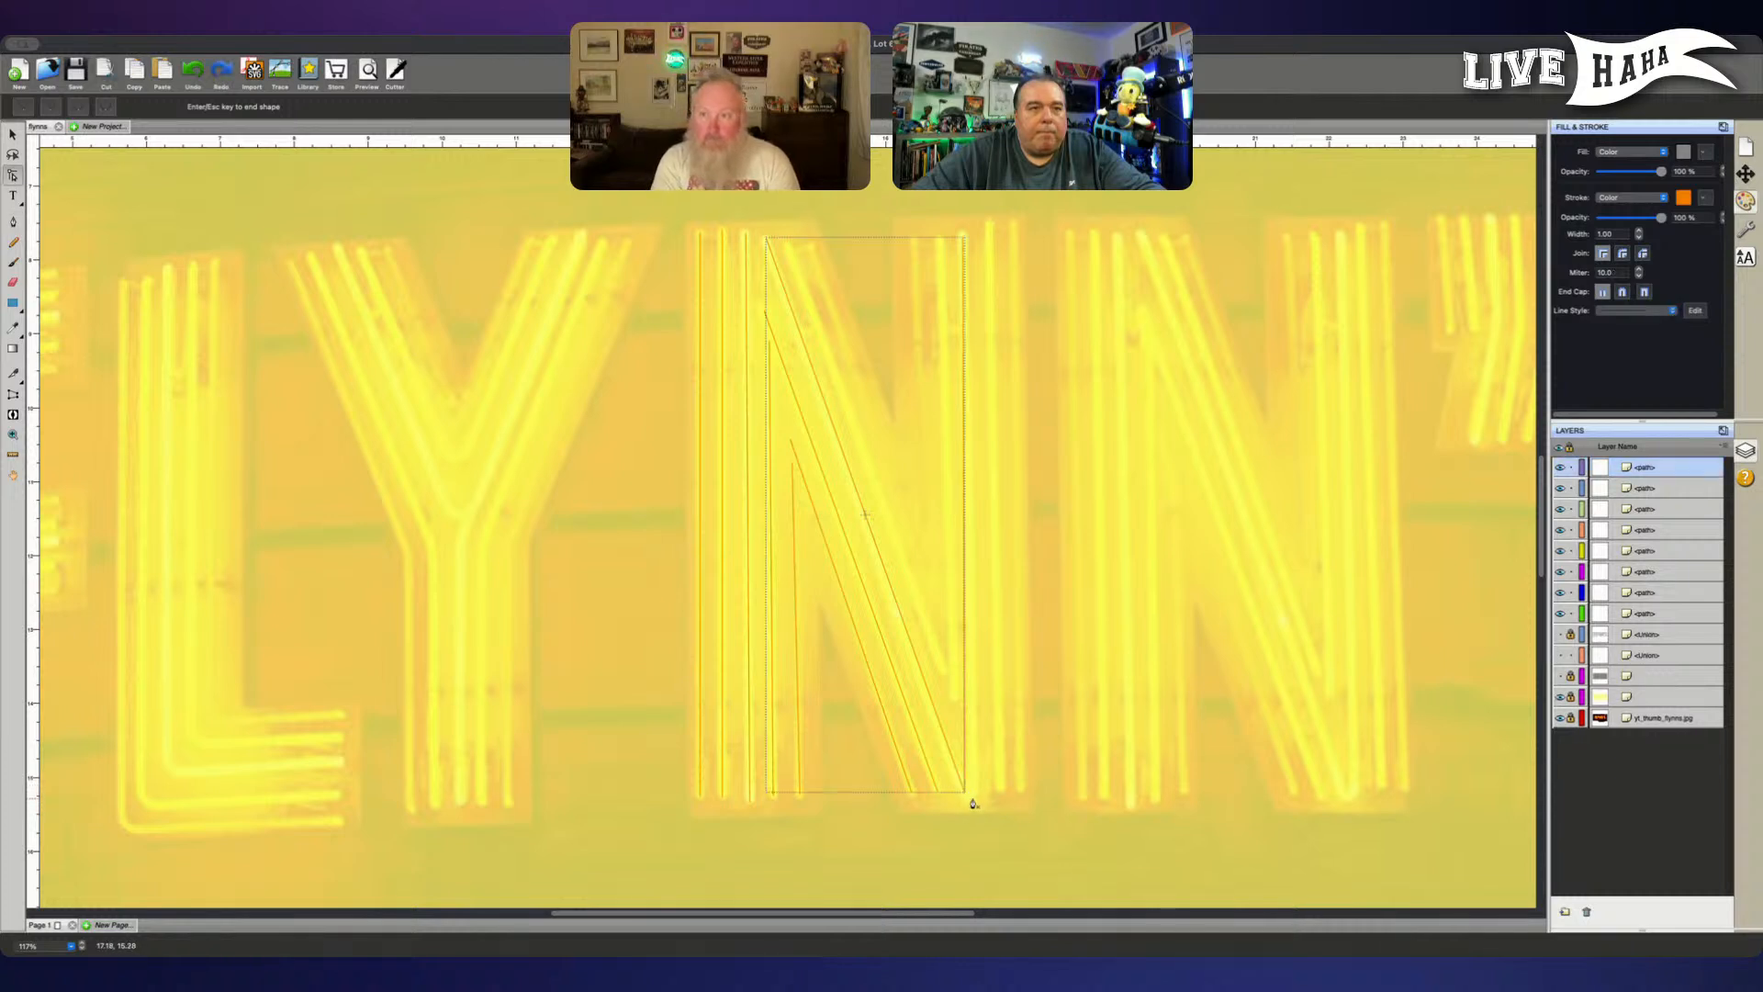
{"action": "key", "text": "Escape"}
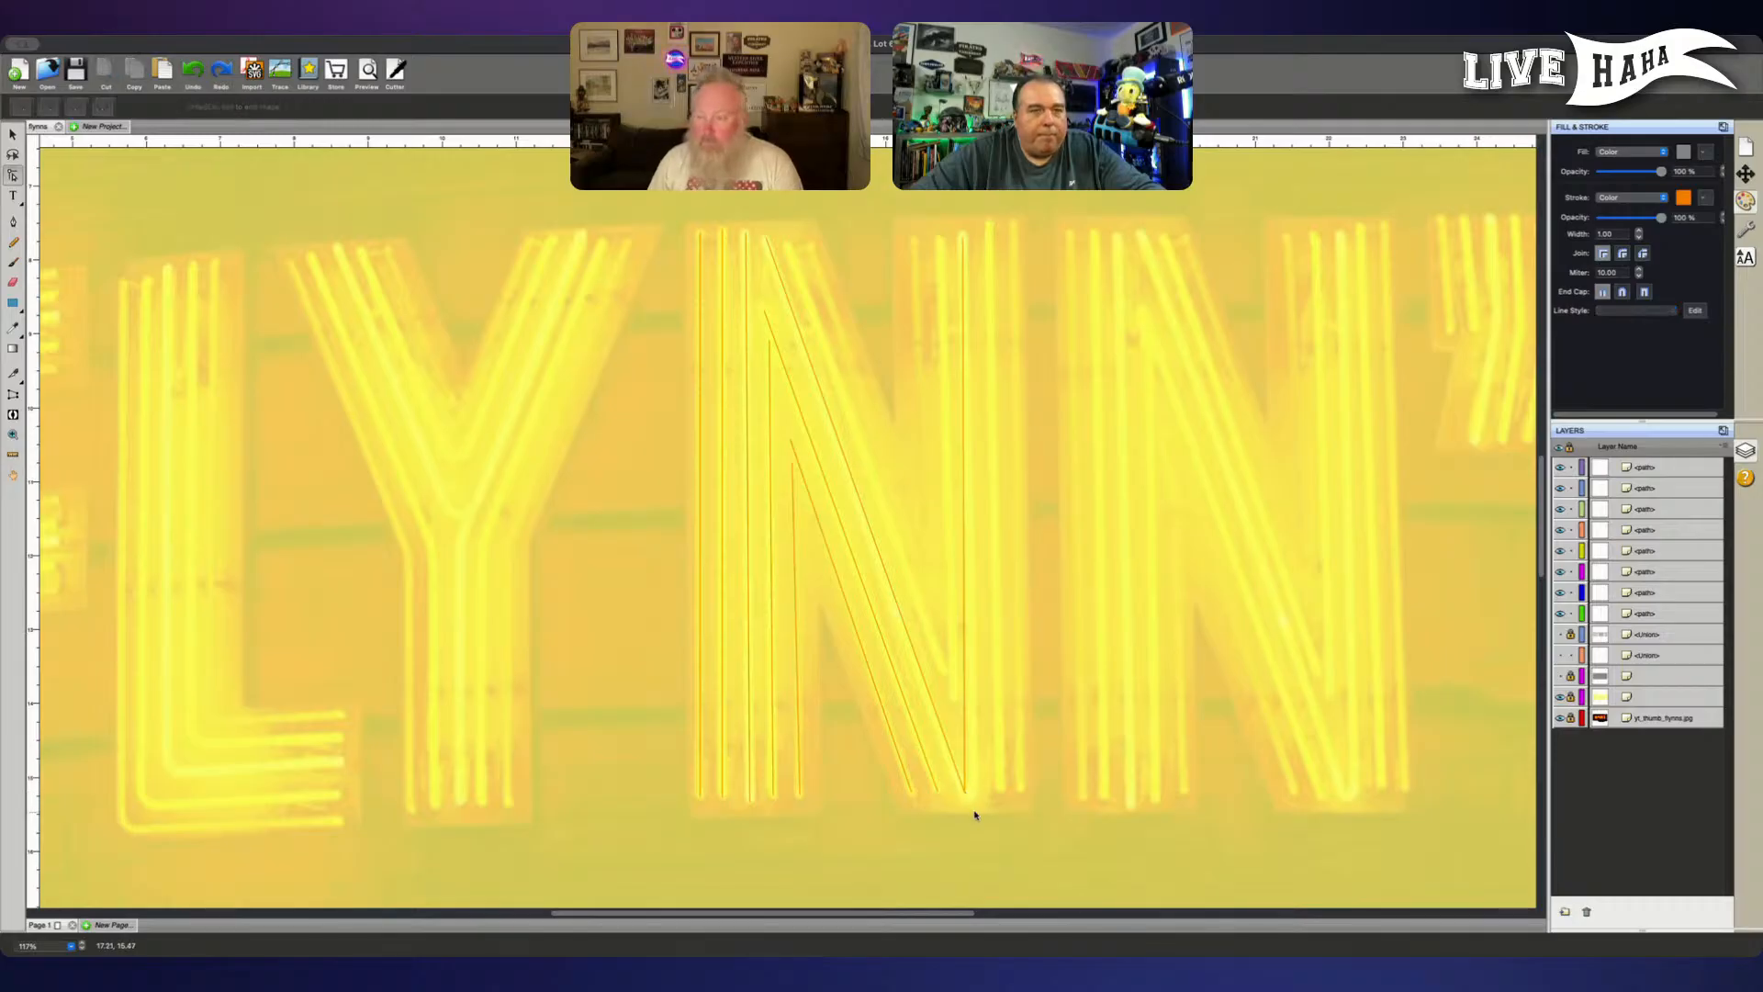
{"action": "left_click", "coordinate": [964, 792]}
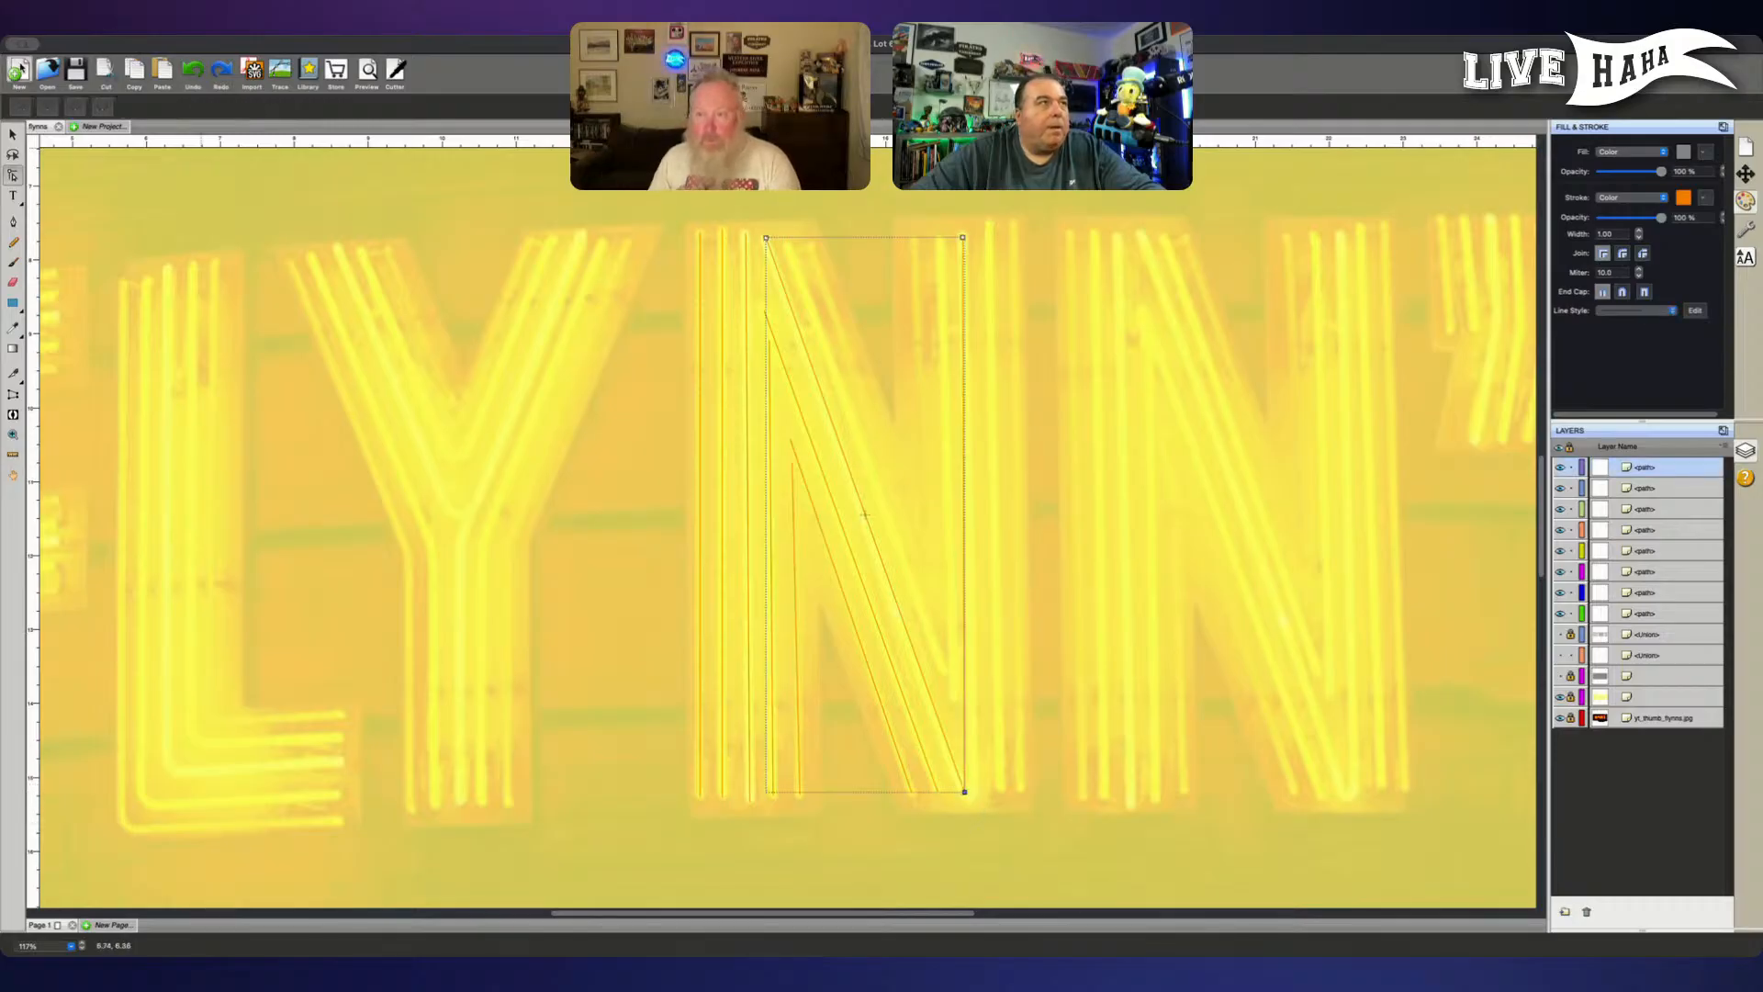
{"action": "left_click", "coordinate": [76, 107]}
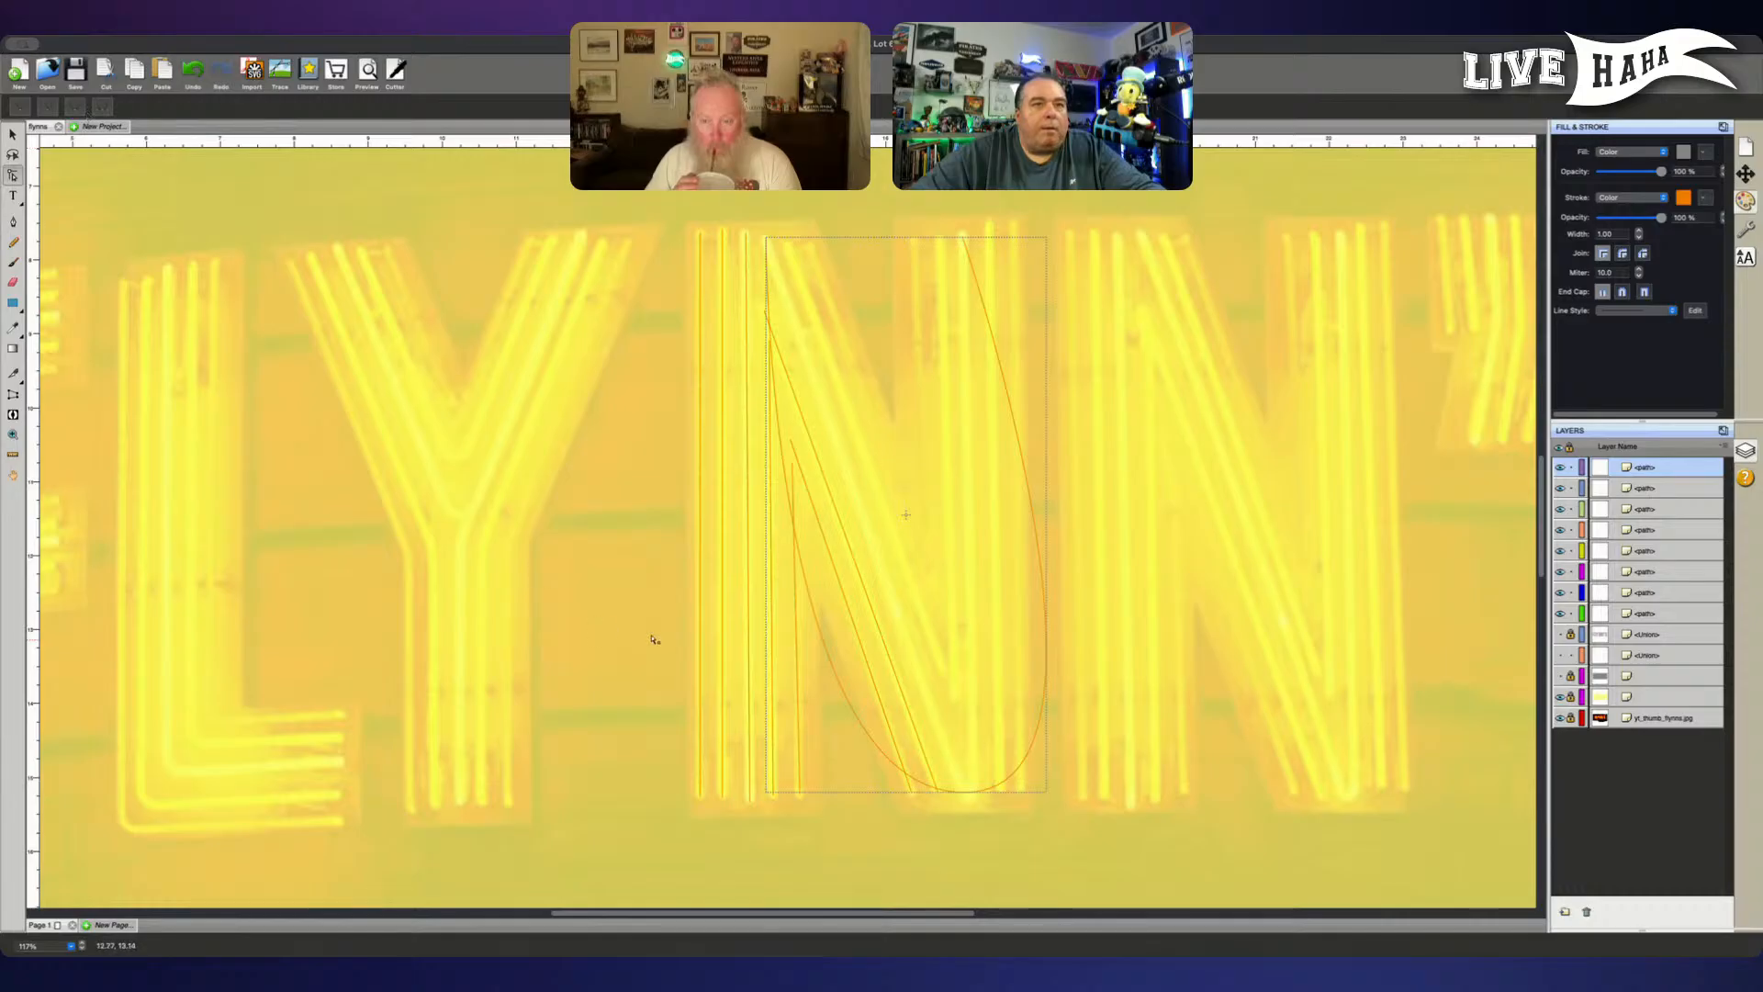
- Shorten both curve handles of the V-shaped path's bottom point to pull the wide bend in tightly at the N's foot
{"action": "left_click", "coordinate": [964, 793]}
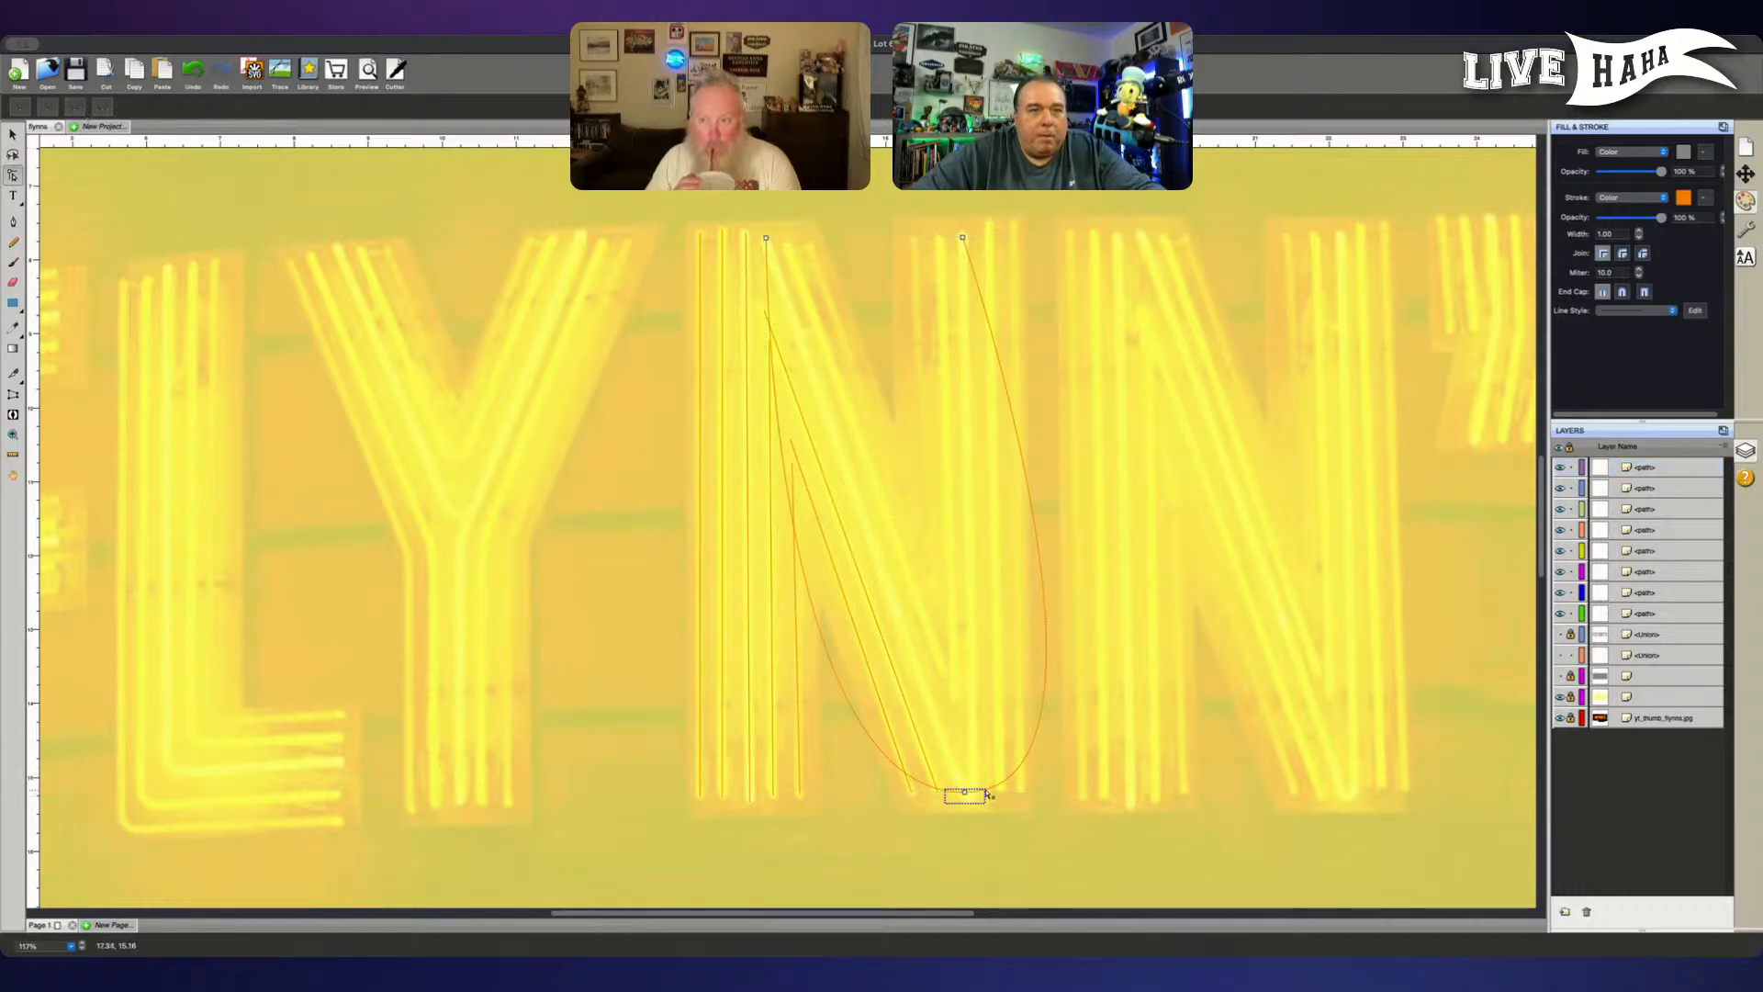
{"action": "mouse_move", "coordinate": [964, 793]}
{"action": "left_mouse_down"}
{"action": "mouse_move", "coordinate": [1097, 810]}
{"action": "mouse_move", "coordinate": [1153, 795]}
{"action": "mouse_move", "coordinate": [1019, 781]}
{"action": "mouse_move", "coordinate": [981, 797]}
{"action": "left_mouse_up"}
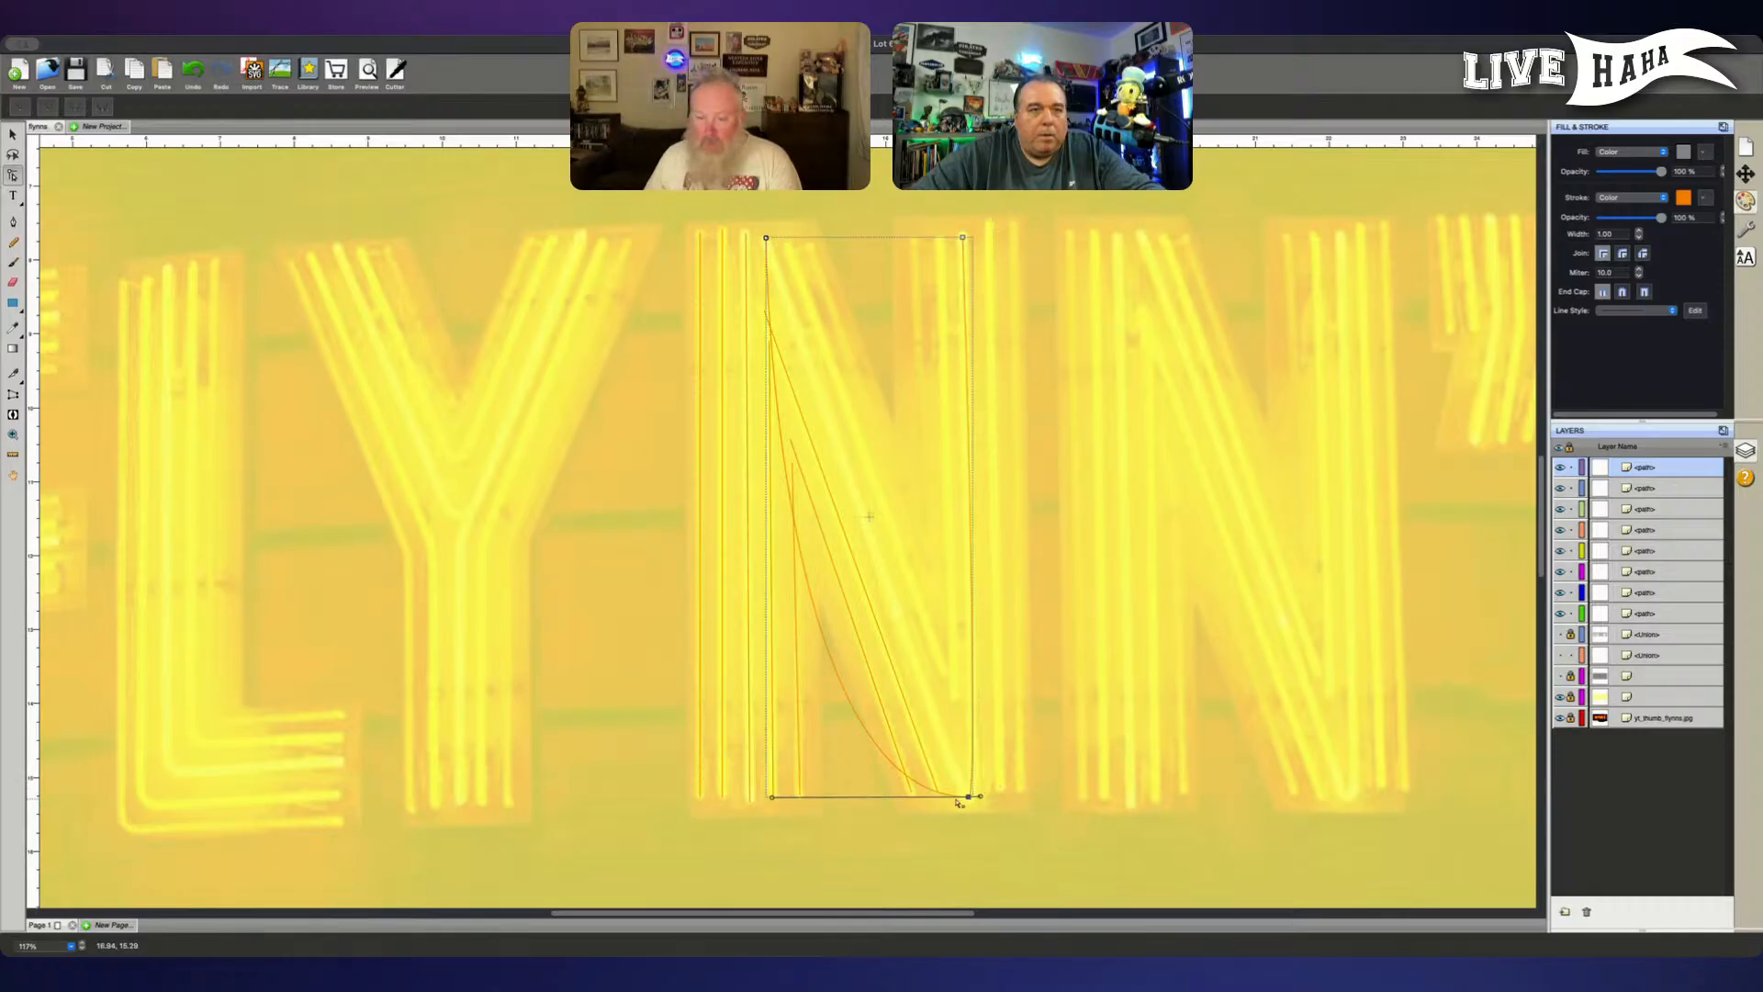
{"action": "mouse_move", "coordinate": [769, 799]}
{"action": "left_mouse_down"}
{"action": "mouse_move", "coordinate": [812, 803]}
{"action": "mouse_move", "coordinate": [794, 805]}
{"action": "left_mouse_up"}
{"action": "left_click", "coordinate": [970, 798]}
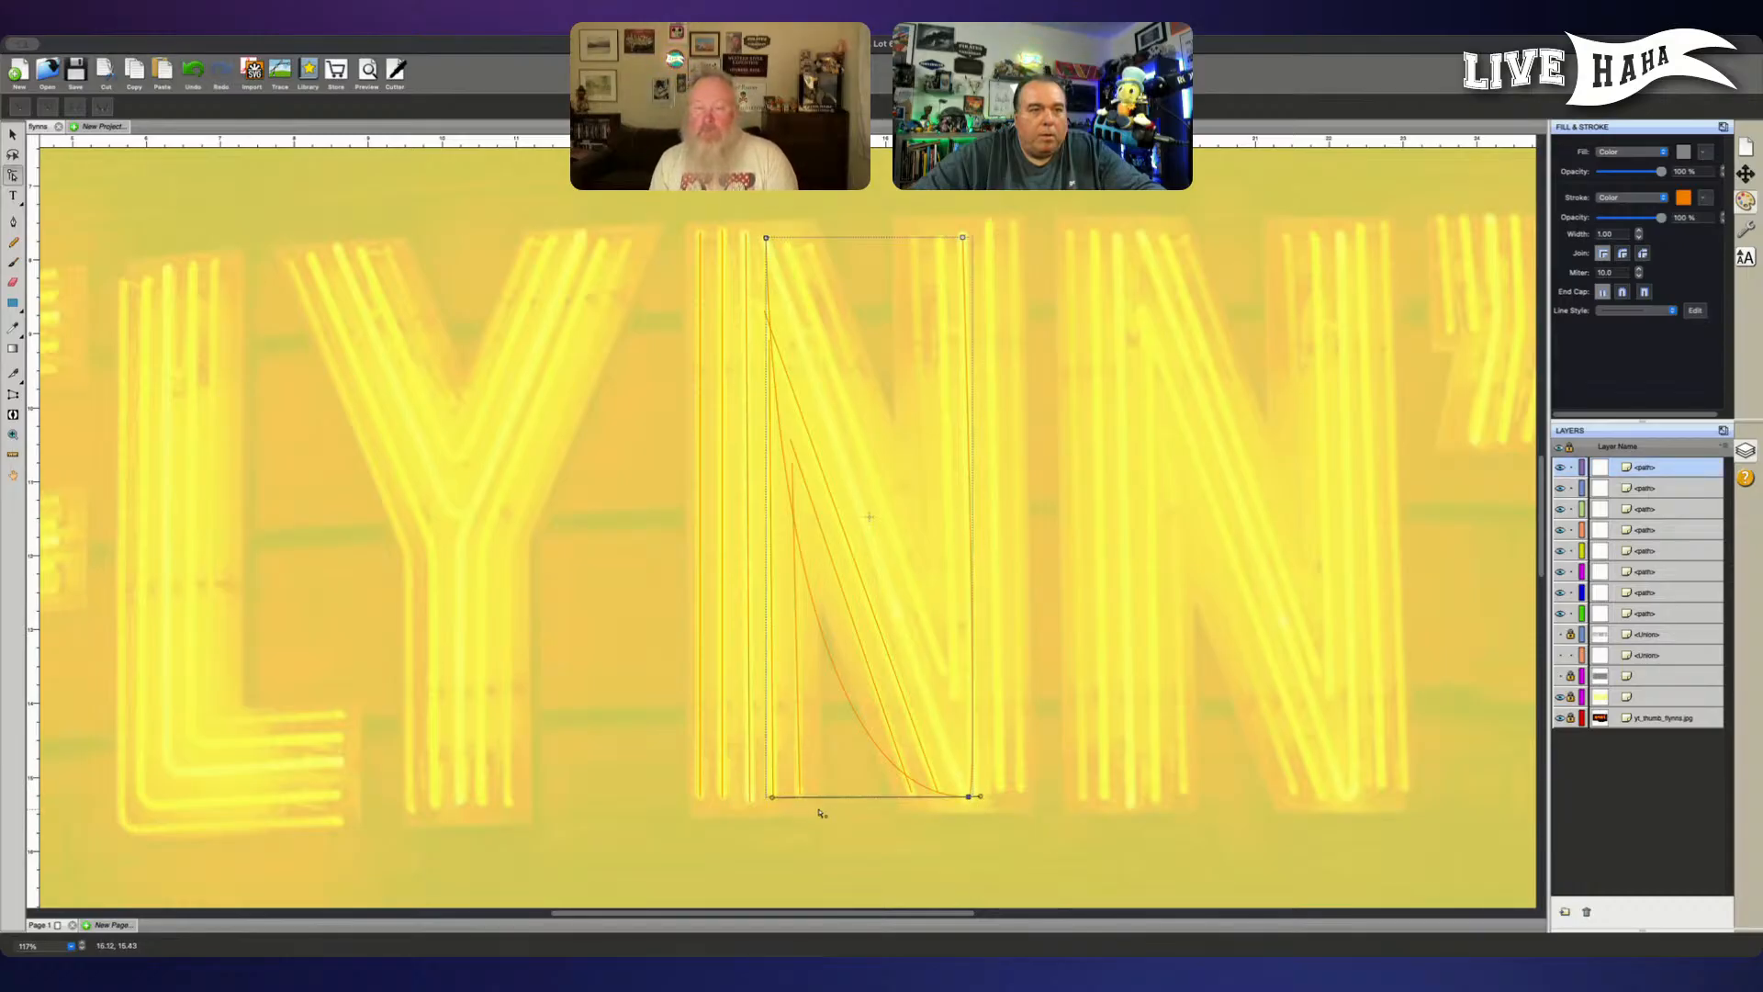
{"action": "left_click_drag", "start_coordinate": [771, 796], "coordinate": [802, 805]}
{"action": "left_click", "coordinate": [972, 798]}
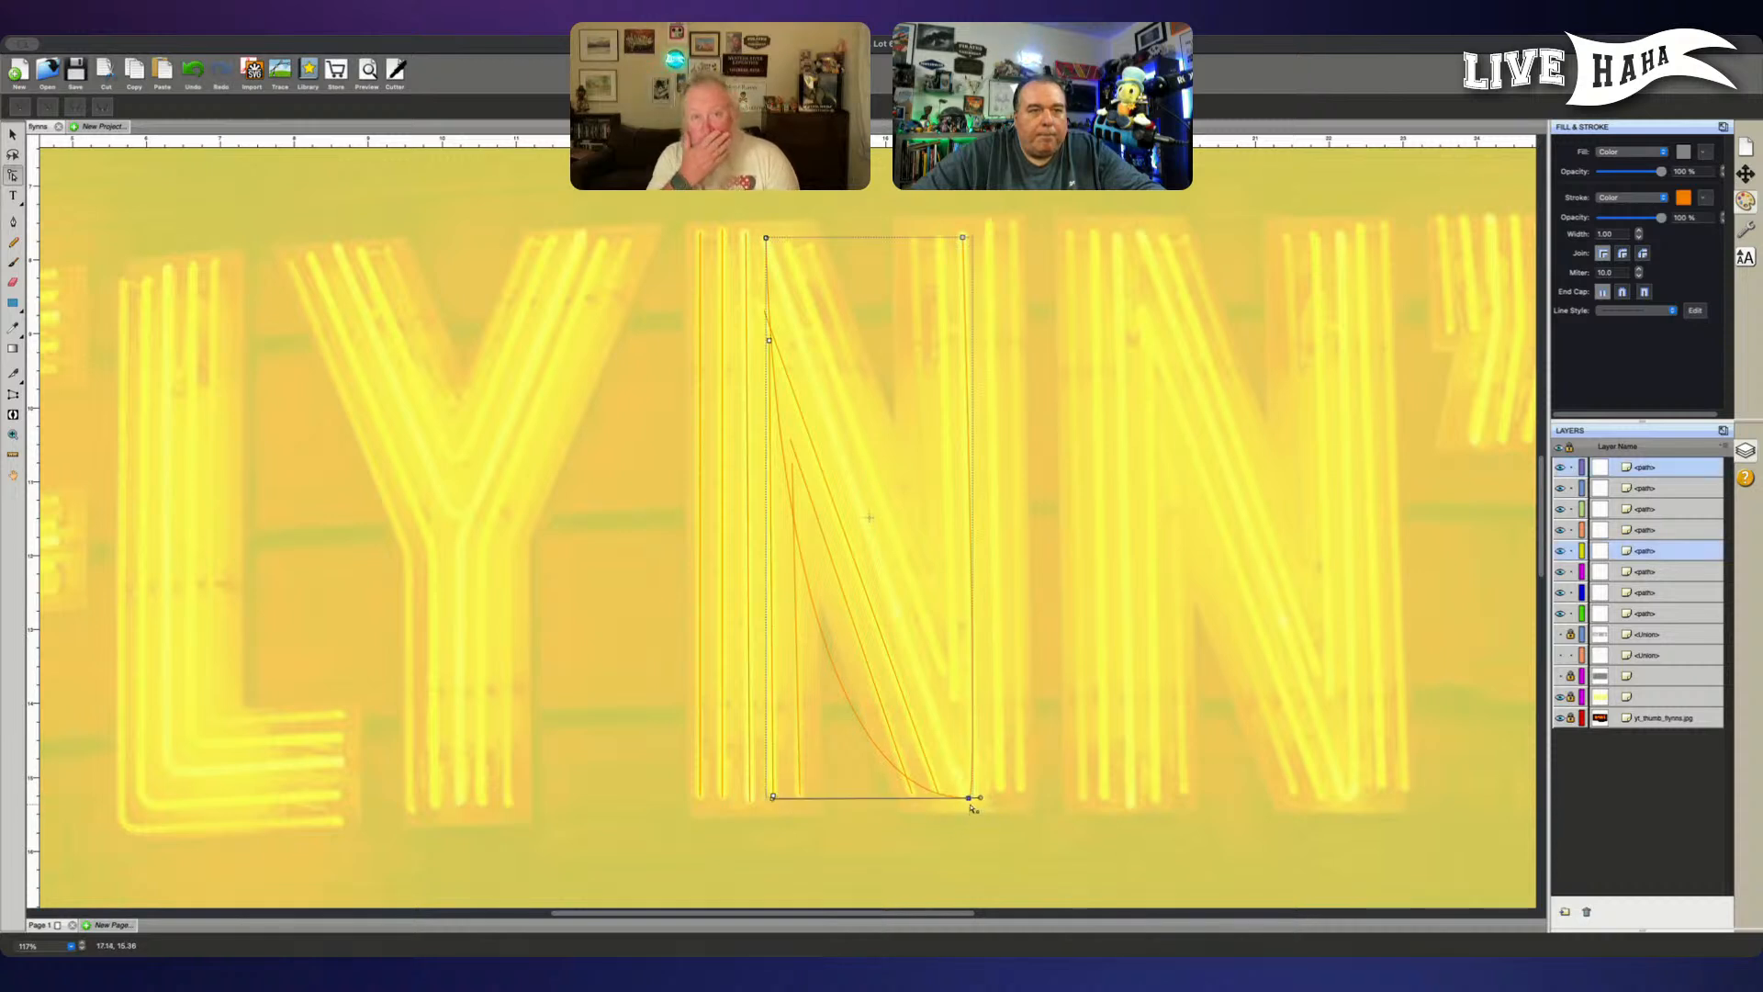
{"action": "left_click_drag", "start_coordinate": [773, 799], "coordinate": [958, 792]}
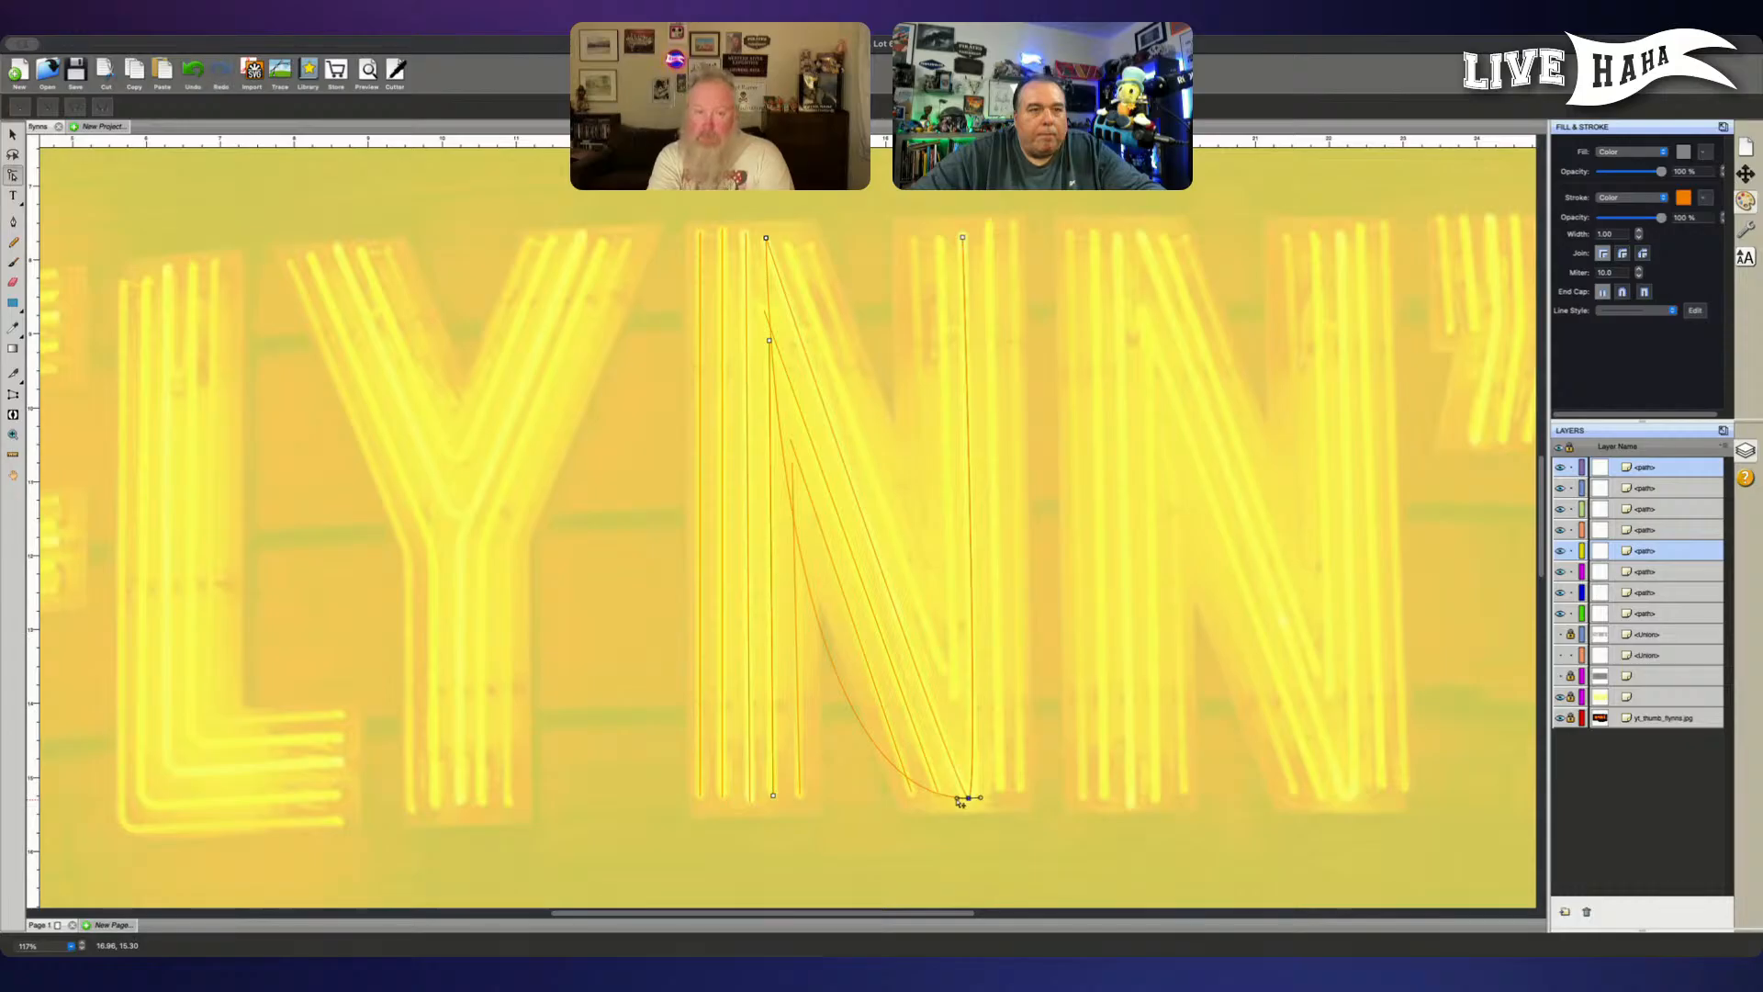
{"action": "left_click_drag", "start_coordinate": [959, 801], "coordinate": [963, 800]}
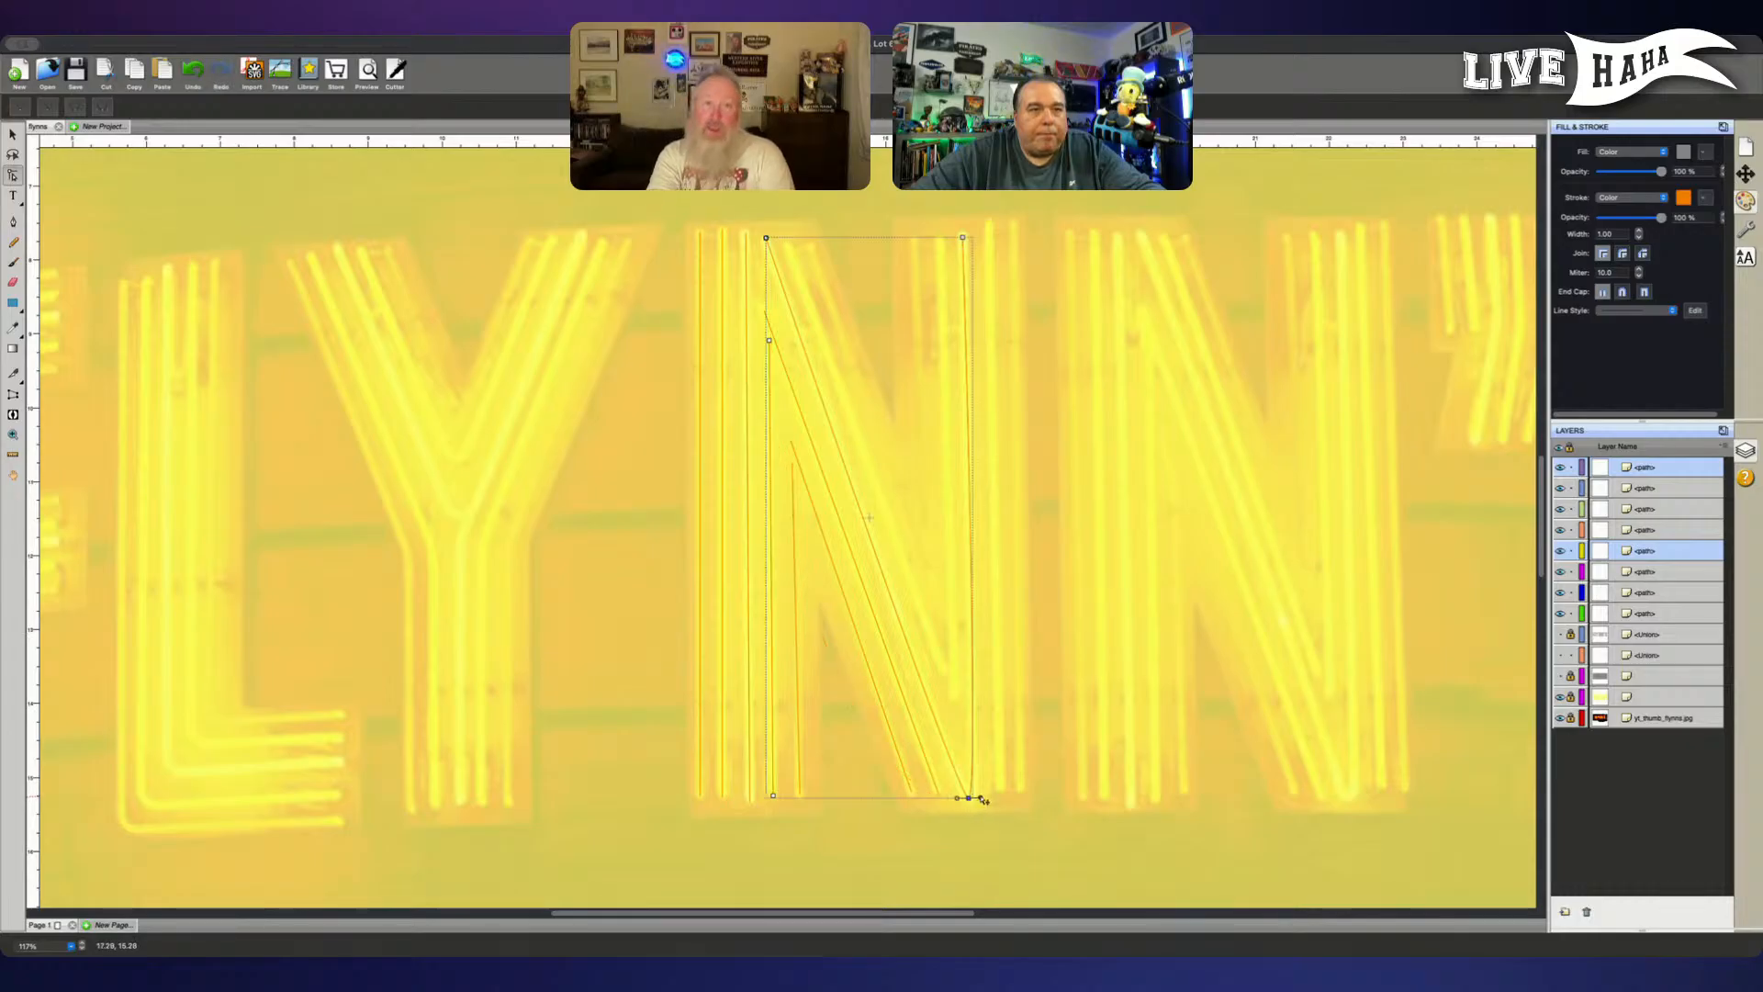
- Fine-tune the bottom point and tilt its short curve handles diagonally so the bend follows the tube
{"action": "left_click", "coordinate": [985, 798]}
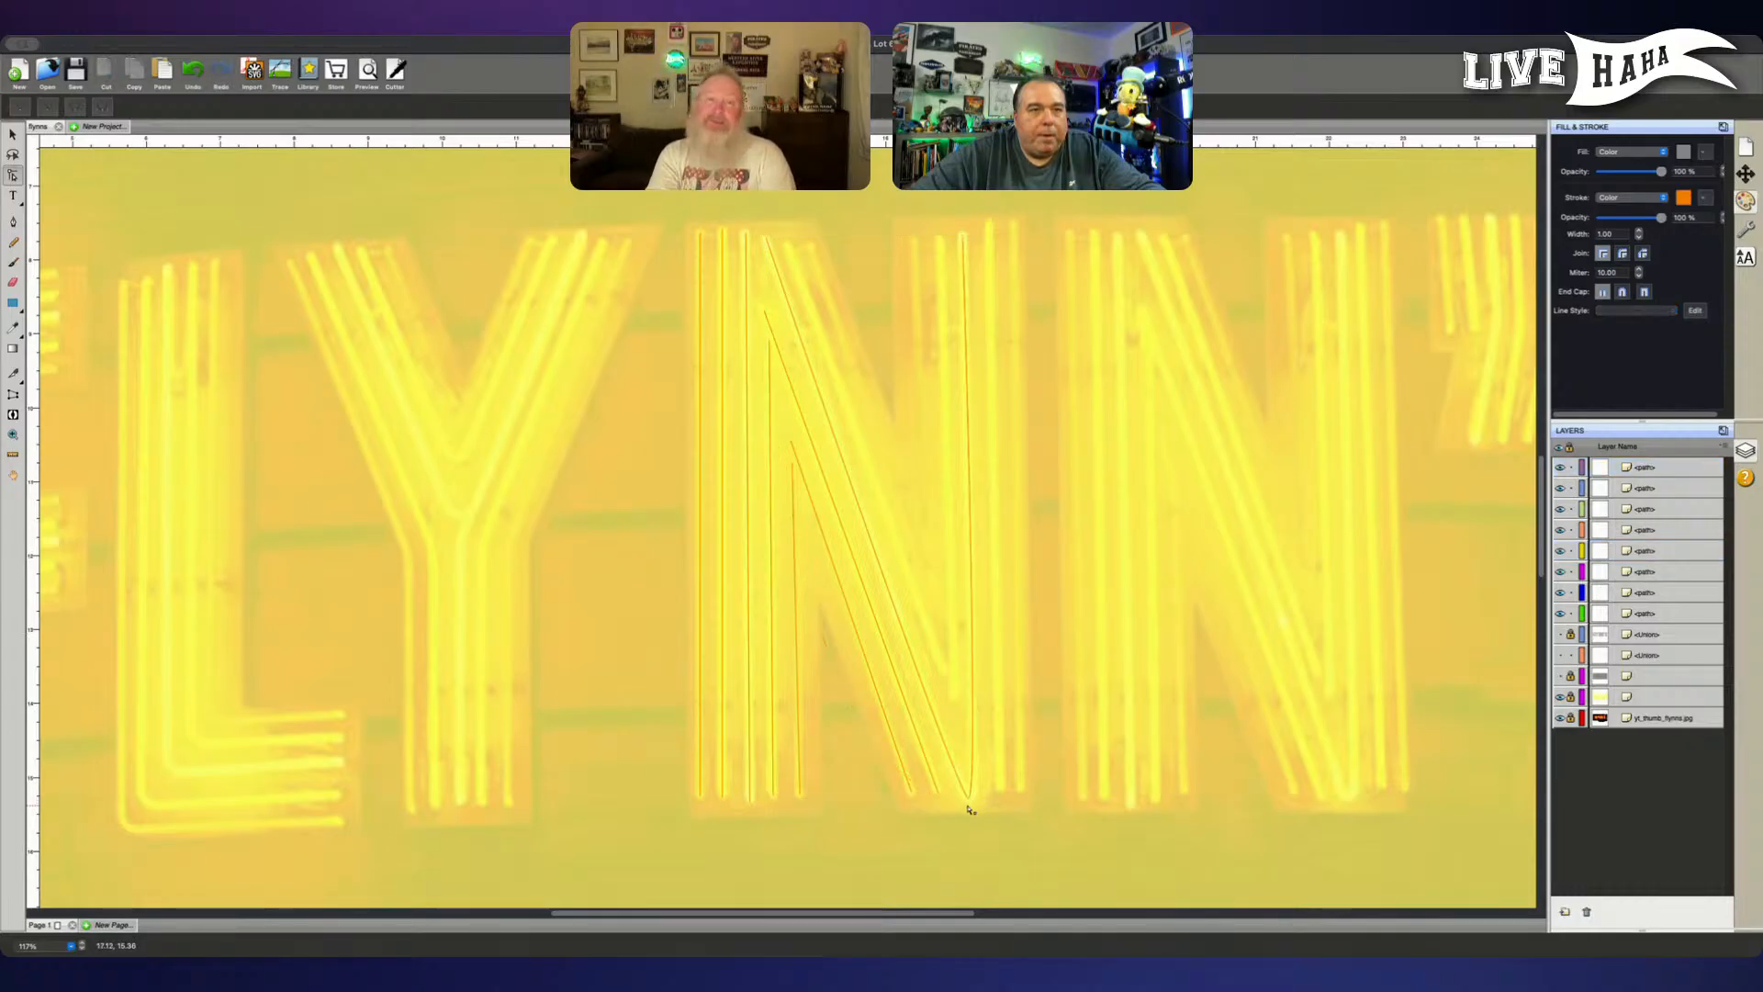
{"action": "left_click", "coordinate": [971, 797]}
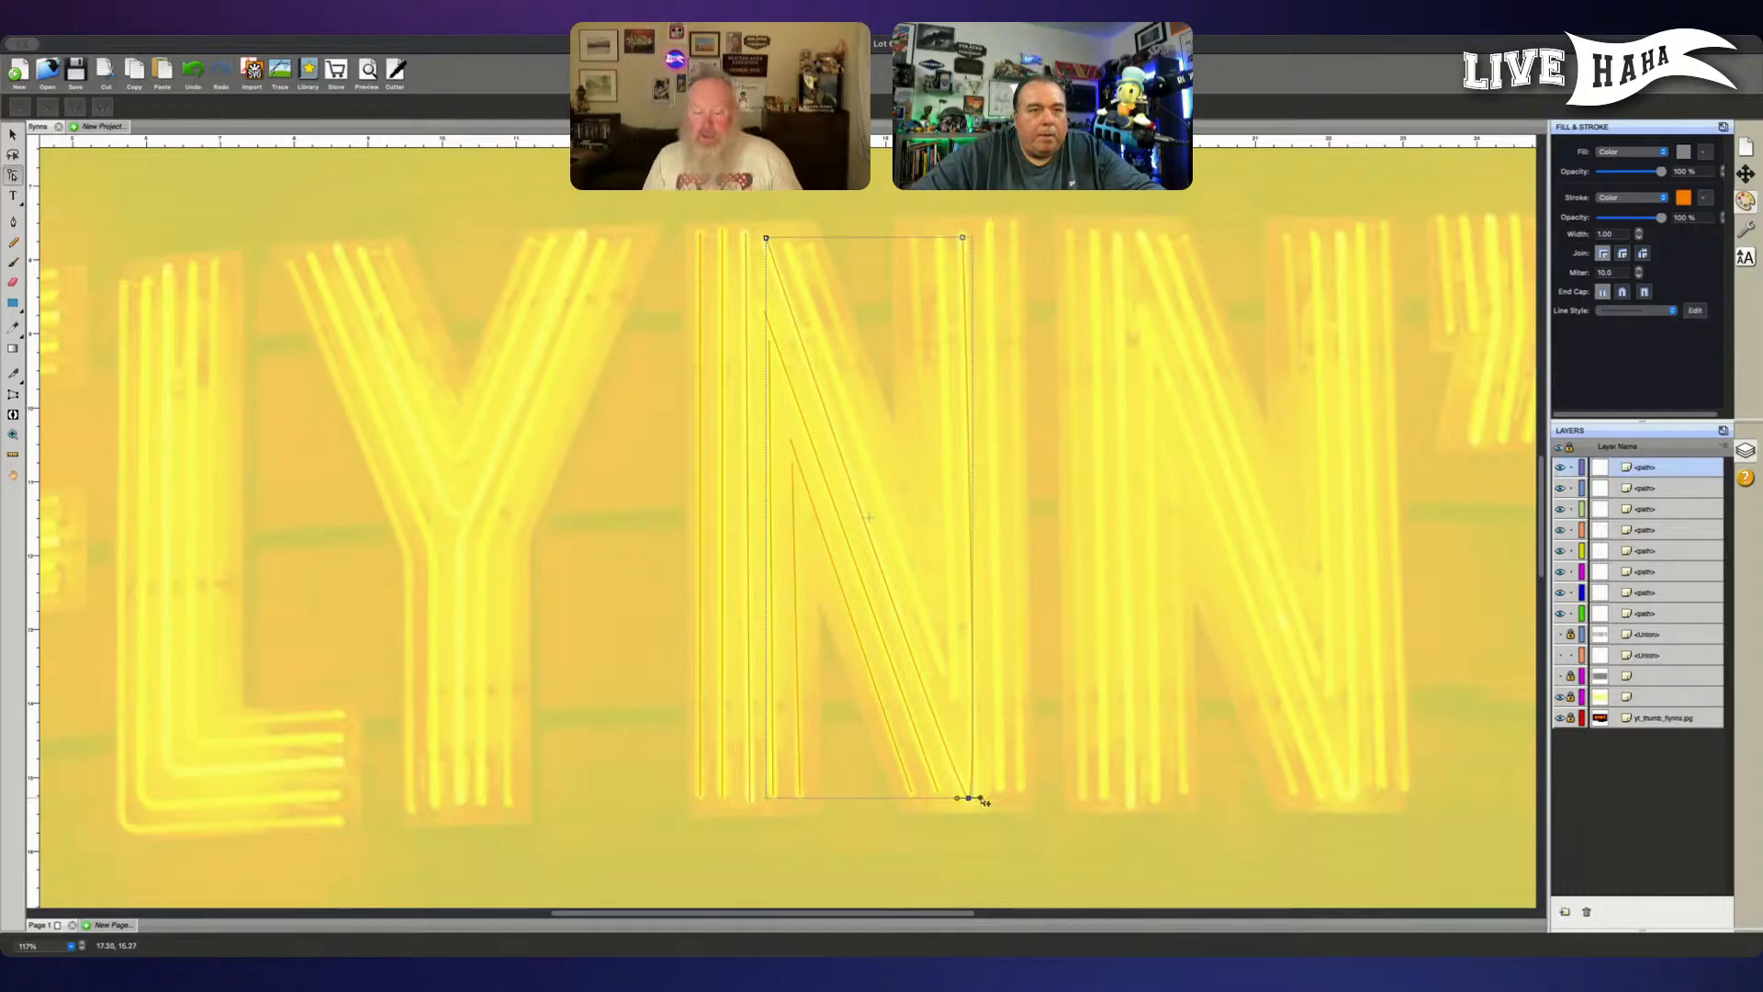
{"action": "left_click_drag", "start_coordinate": [983, 800], "coordinate": [988, 802]}
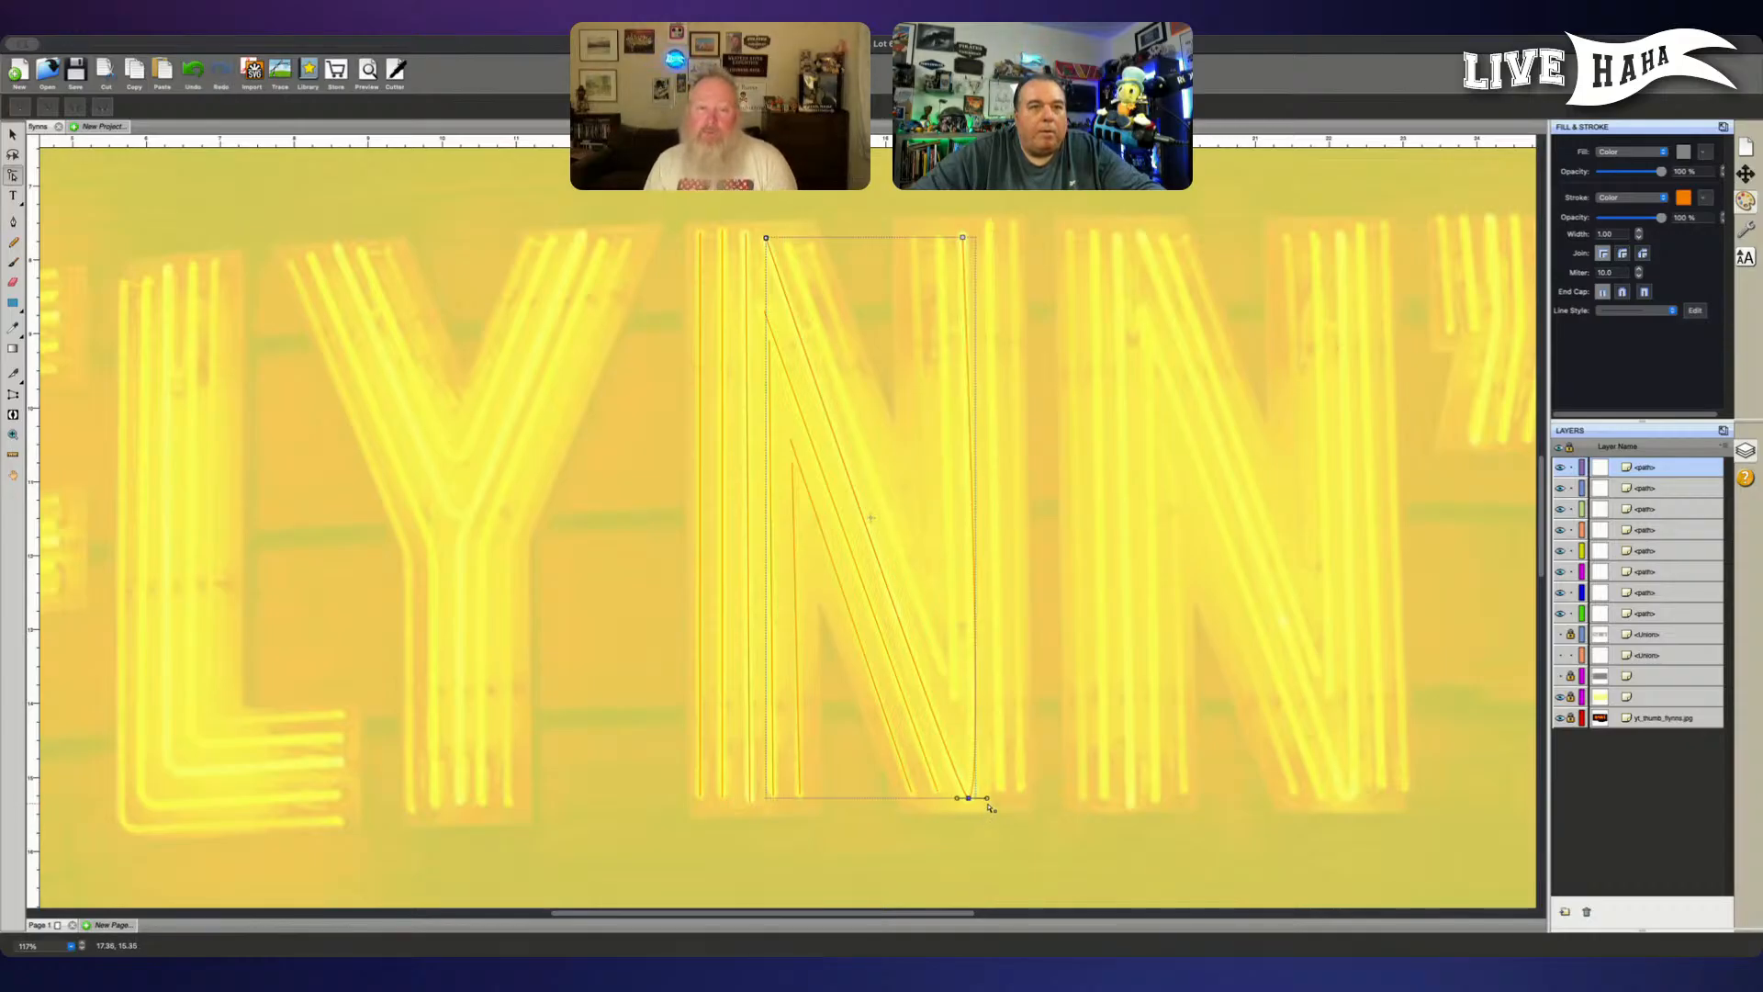
{"action": "left_click", "coordinate": [992, 803]}
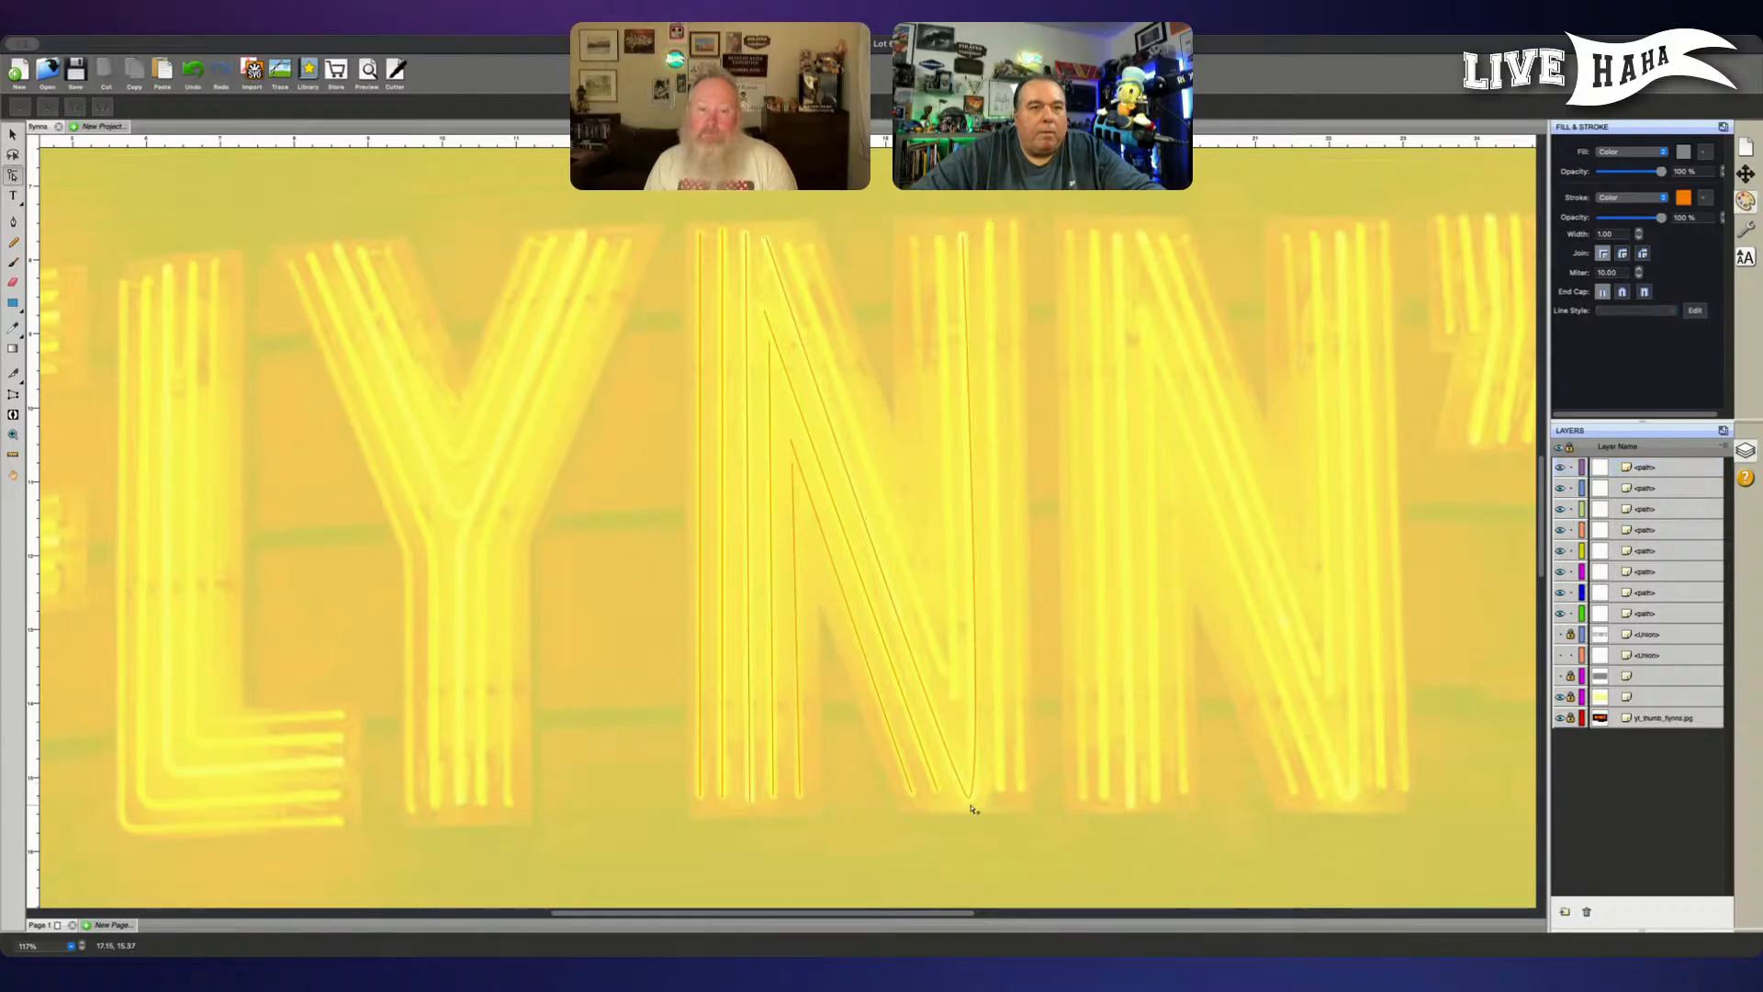
{"action": "left_click", "coordinate": [971, 797]}
{"action": "left_click", "coordinate": [991, 803]}
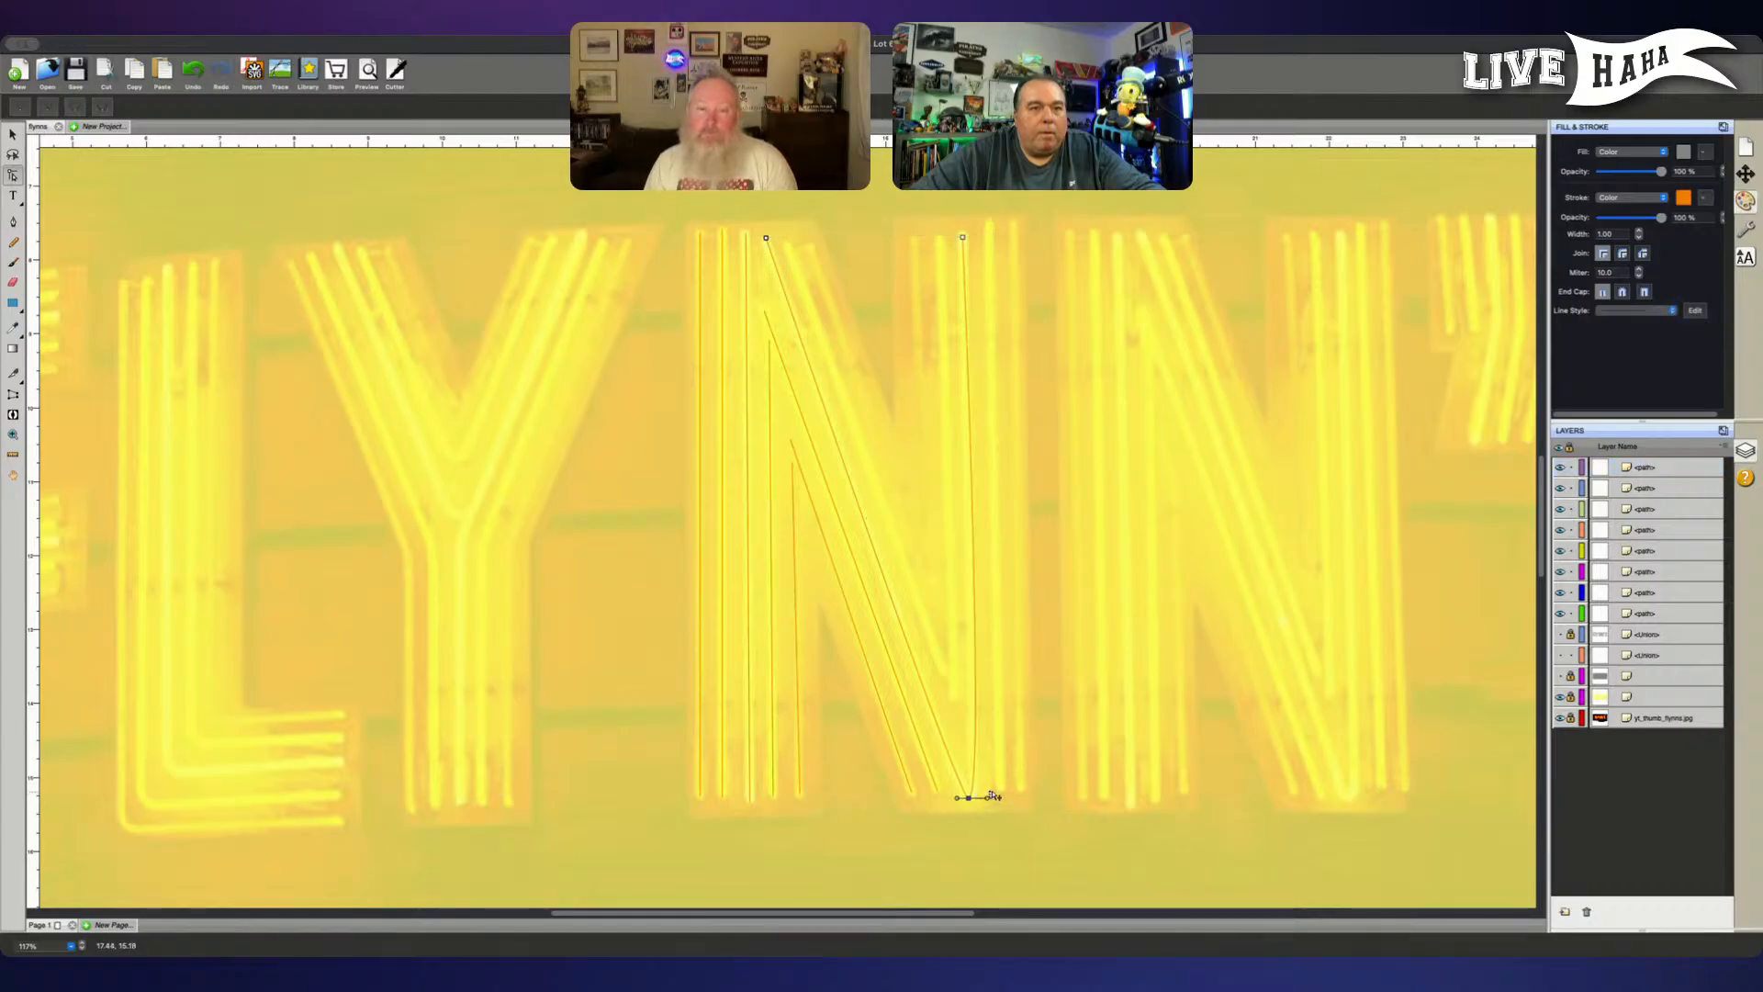
{"action": "mouse_move", "coordinate": [958, 809]}
{"action": "left_mouse_down"}
{"action": "mouse_move", "coordinate": [988, 803]}
{"action": "mouse_move", "coordinate": [986, 785]}
{"action": "mouse_move", "coordinate": [970, 804]}
{"action": "left_mouse_up"}
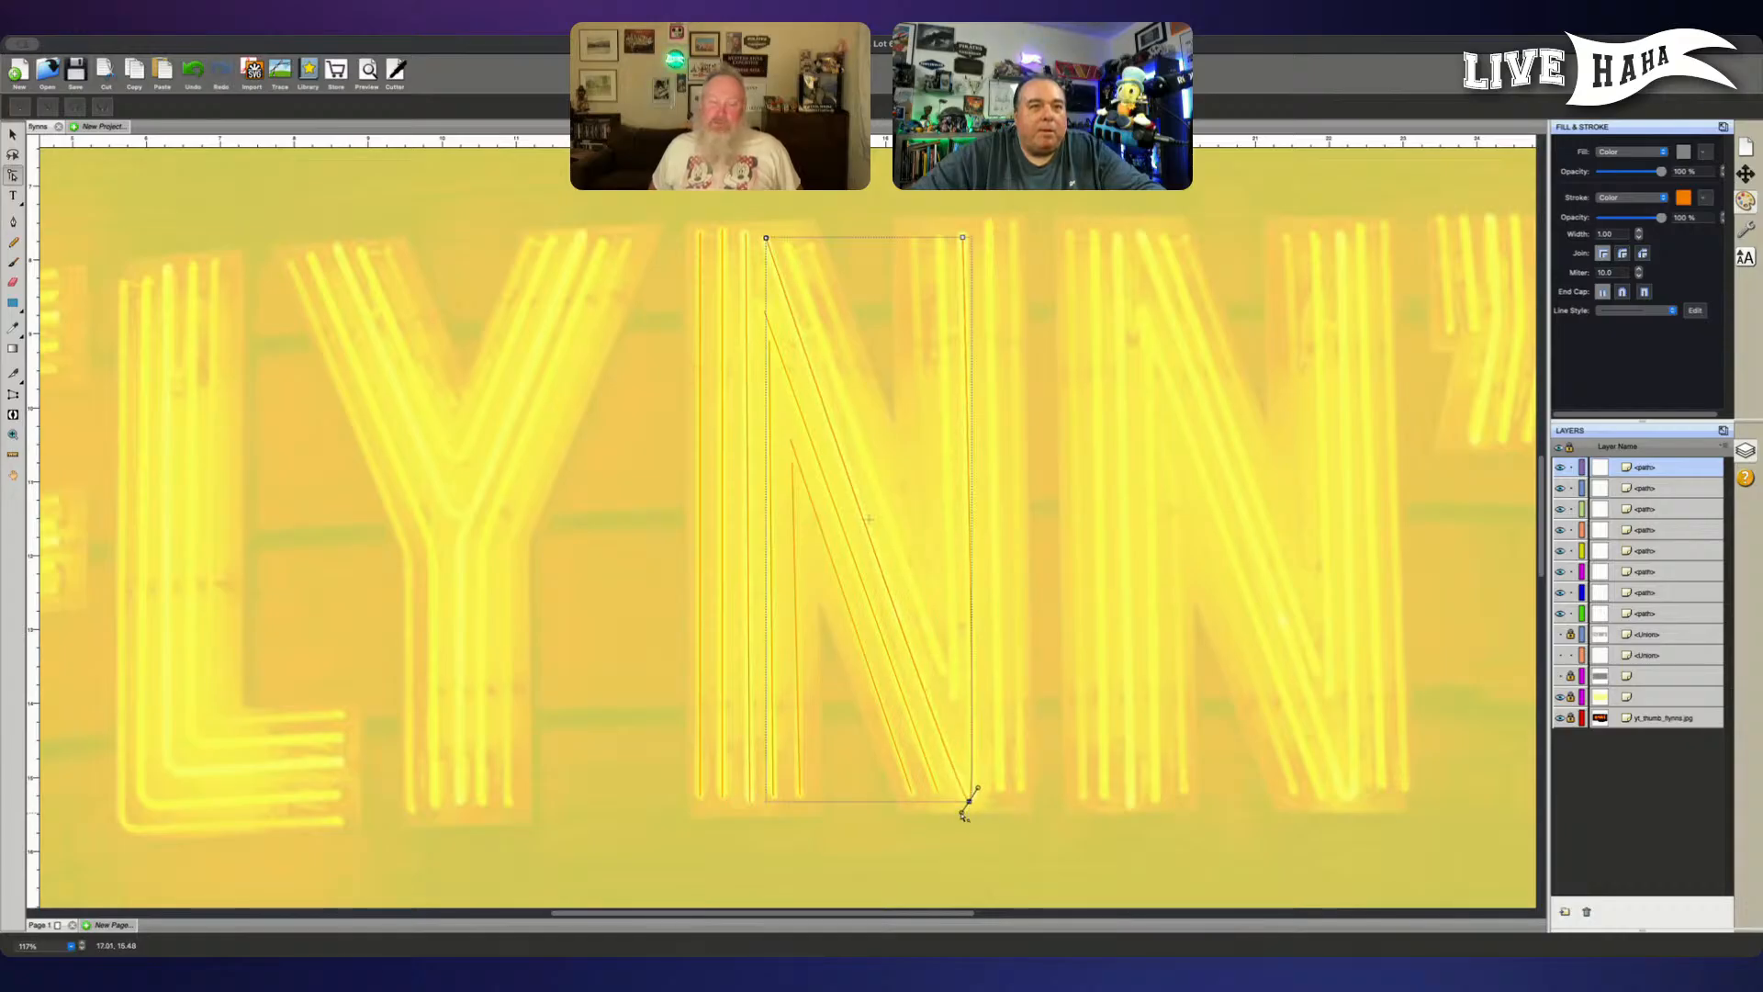
{"action": "left_click_drag", "start_coordinate": [962, 813], "coordinate": [978, 789]}
{"action": "left_click", "coordinate": [979, 796]}
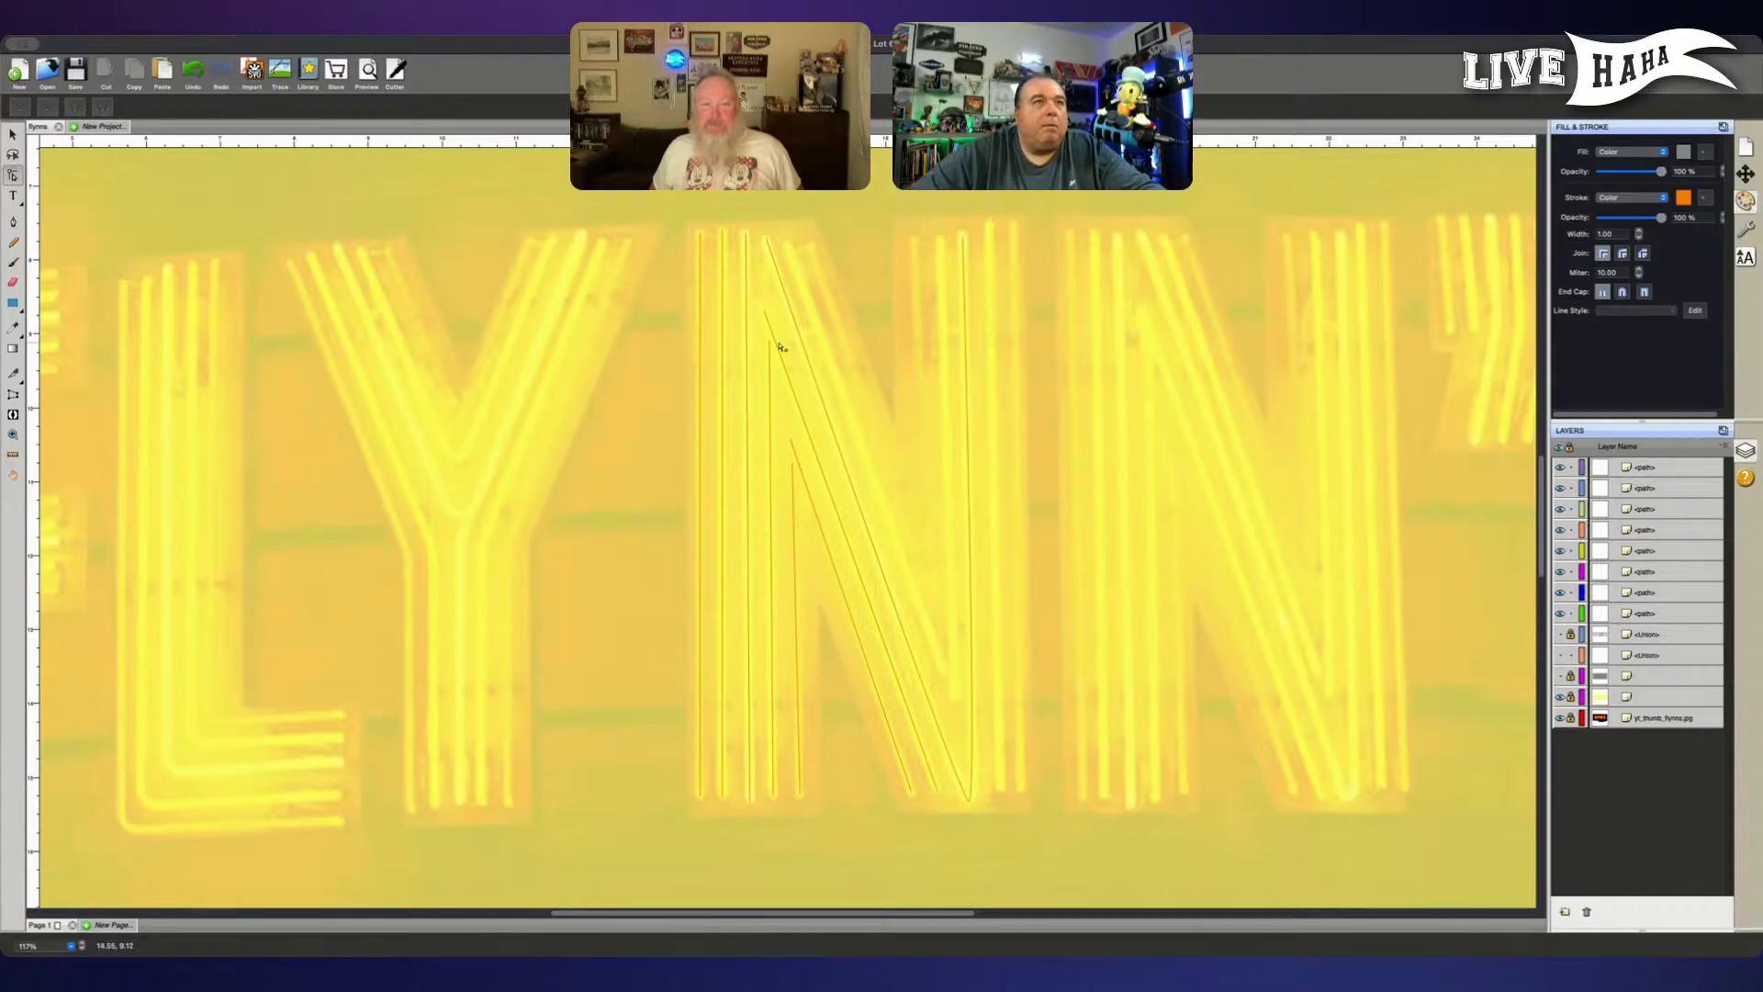
- Trace the next diagonal tube of the first N as a straight path from its top down toward the right stem
{"action": "left_click", "coordinate": [790, 245]}
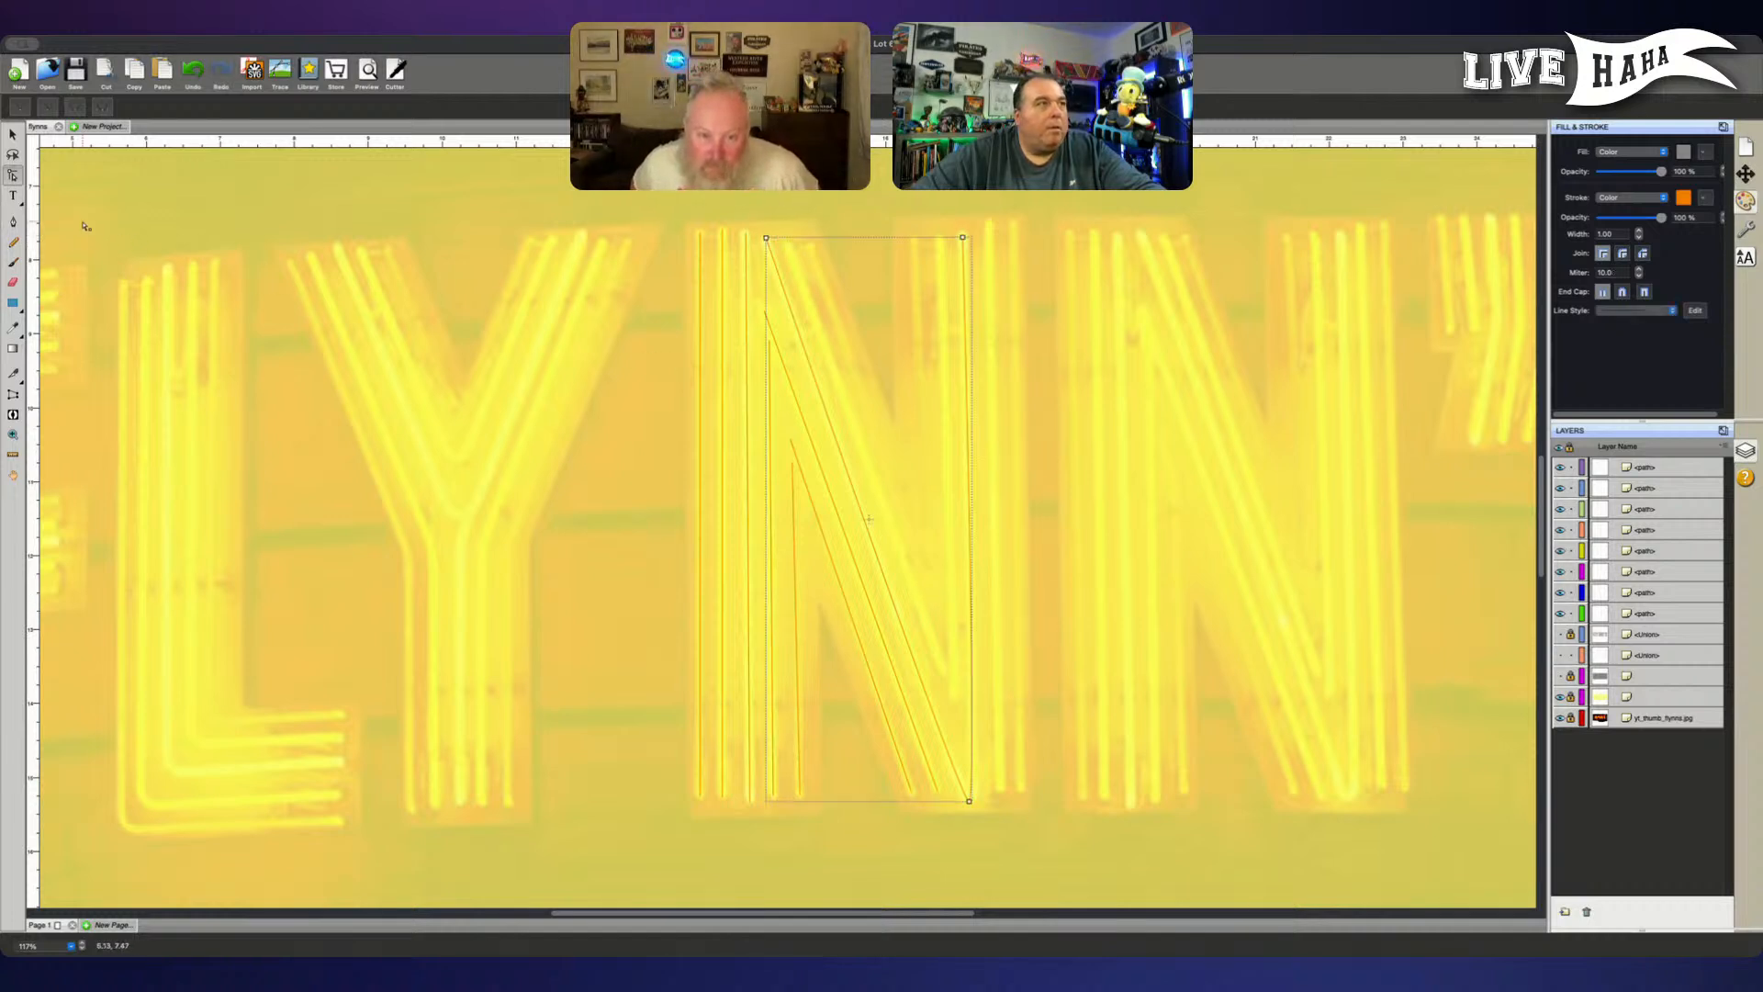
{"action": "left_click", "coordinate": [13, 221]}
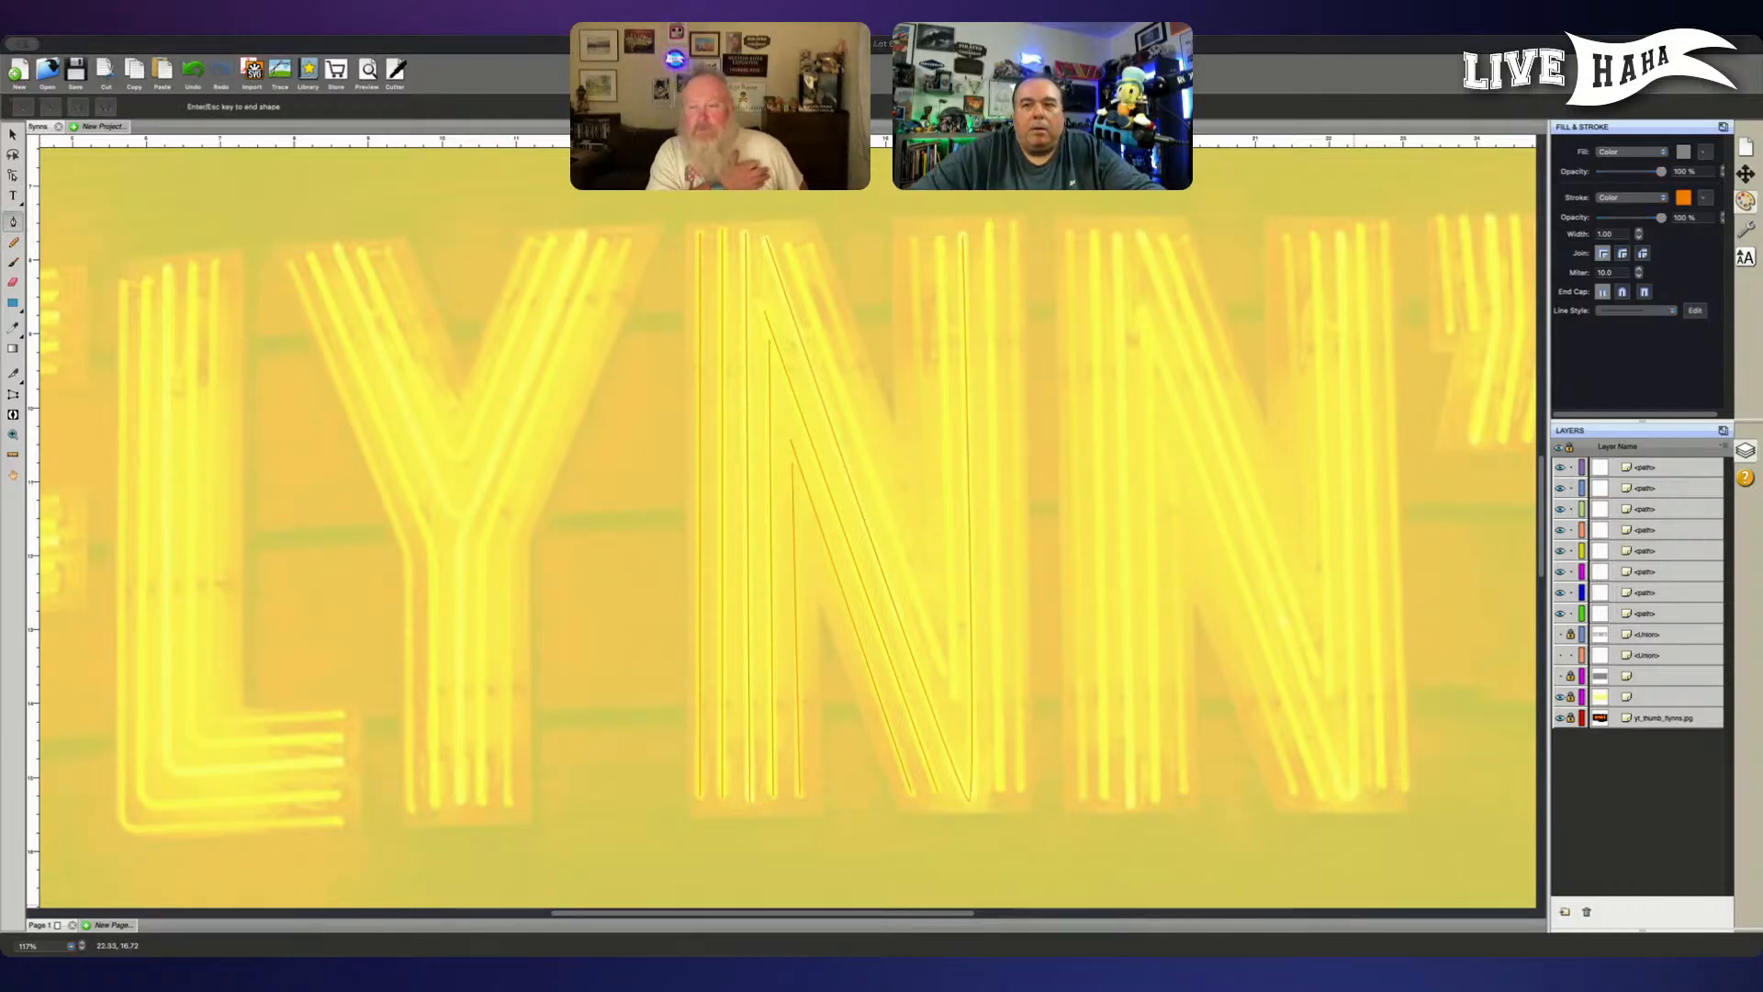
{"action": "left_click", "coordinate": [378, 841]}
{"action": "key", "text": "ctrl+z"}
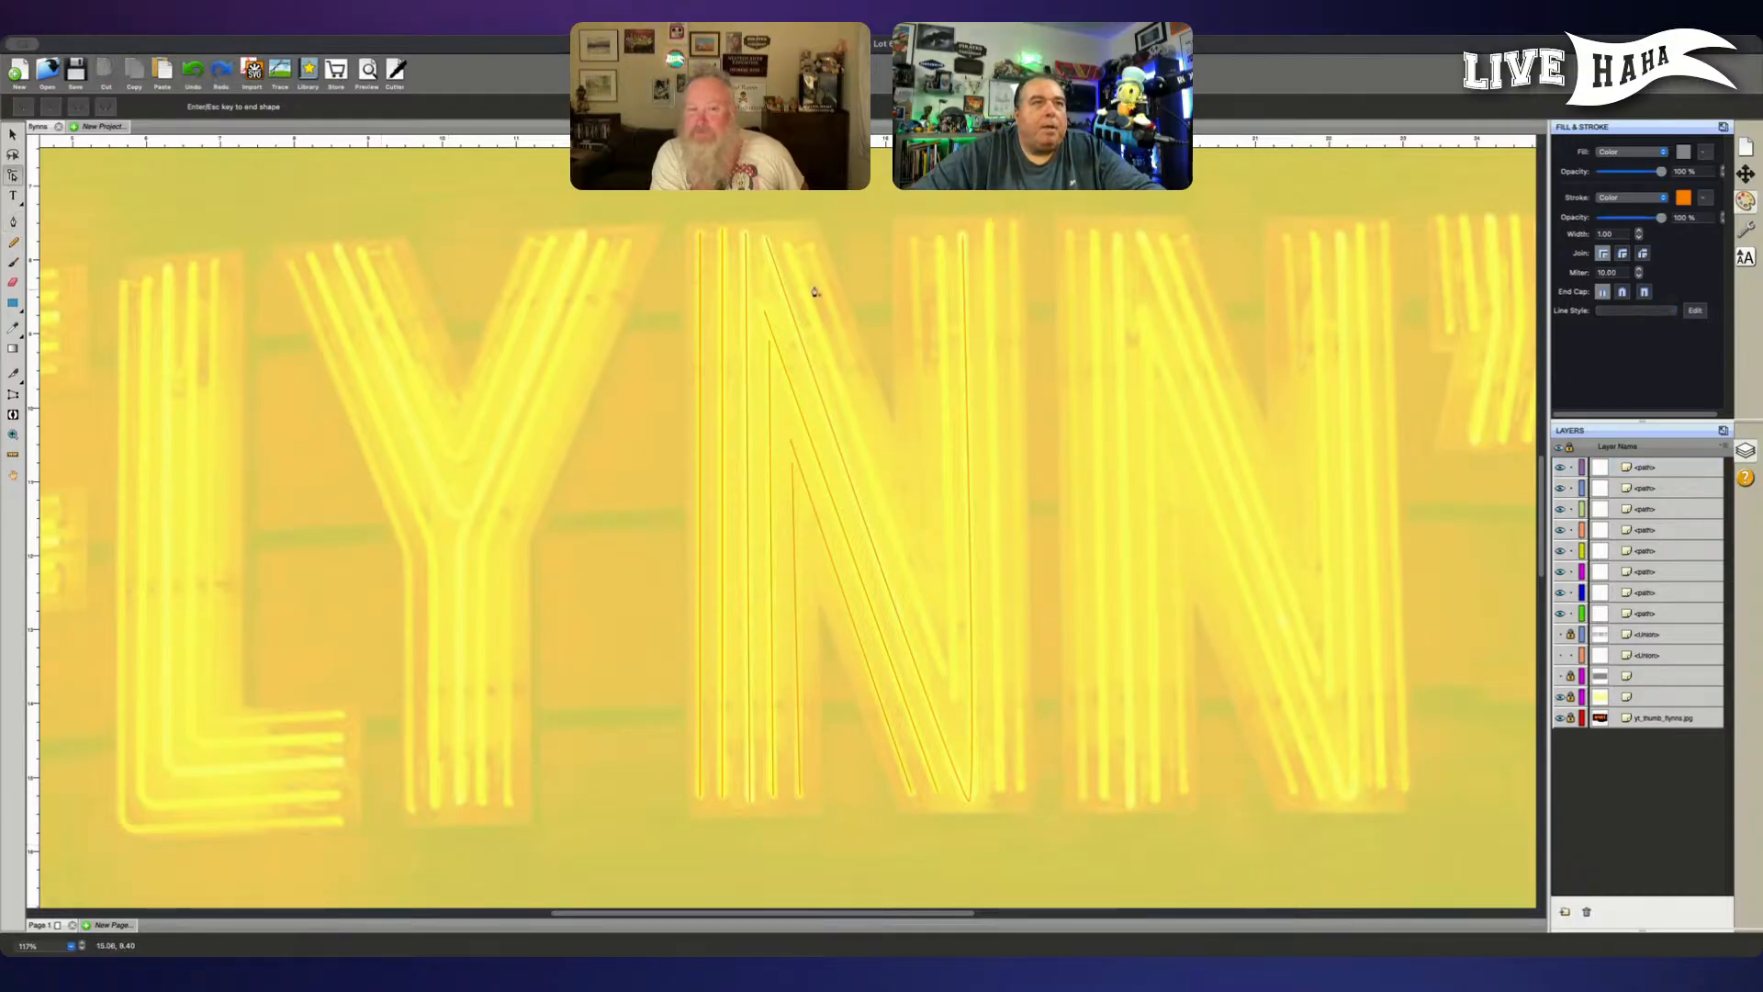
{"action": "left_click", "coordinate": [786, 244]}
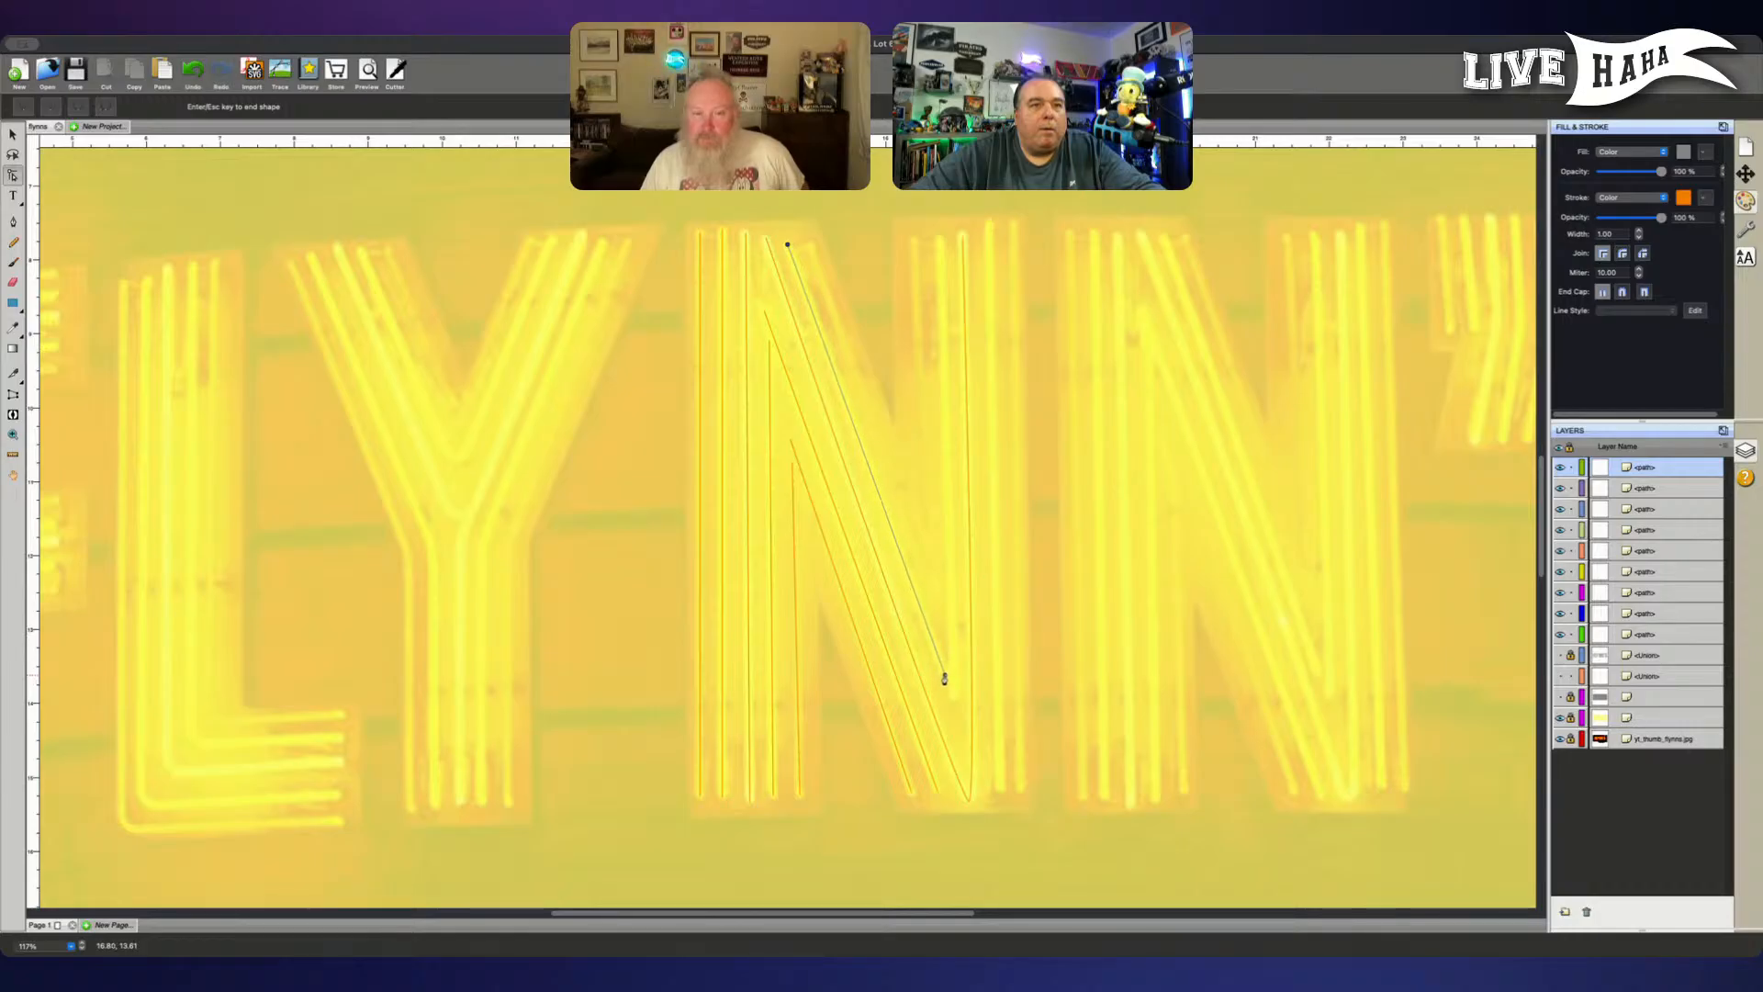
{"action": "key", "text": "Escape"}
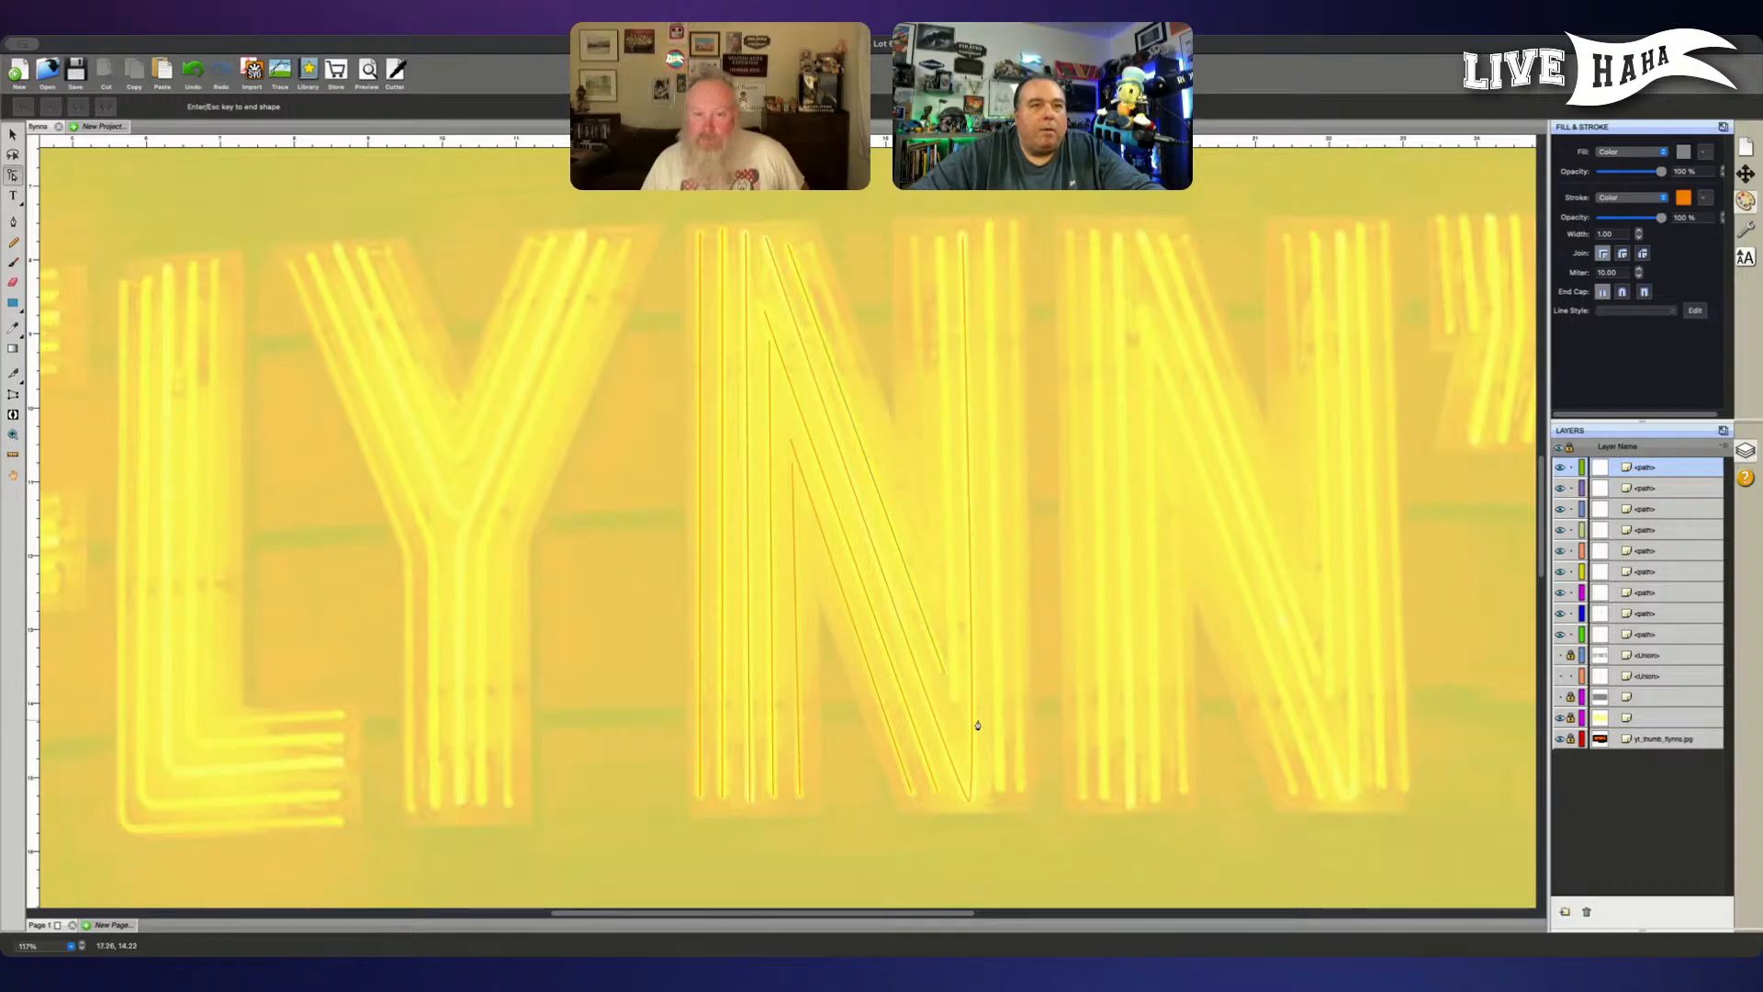
- Trace the two shorter vertical tubes on the inner side of the first N's right stem as separate straight paths
{"action": "left_click", "coordinate": [952, 698]}
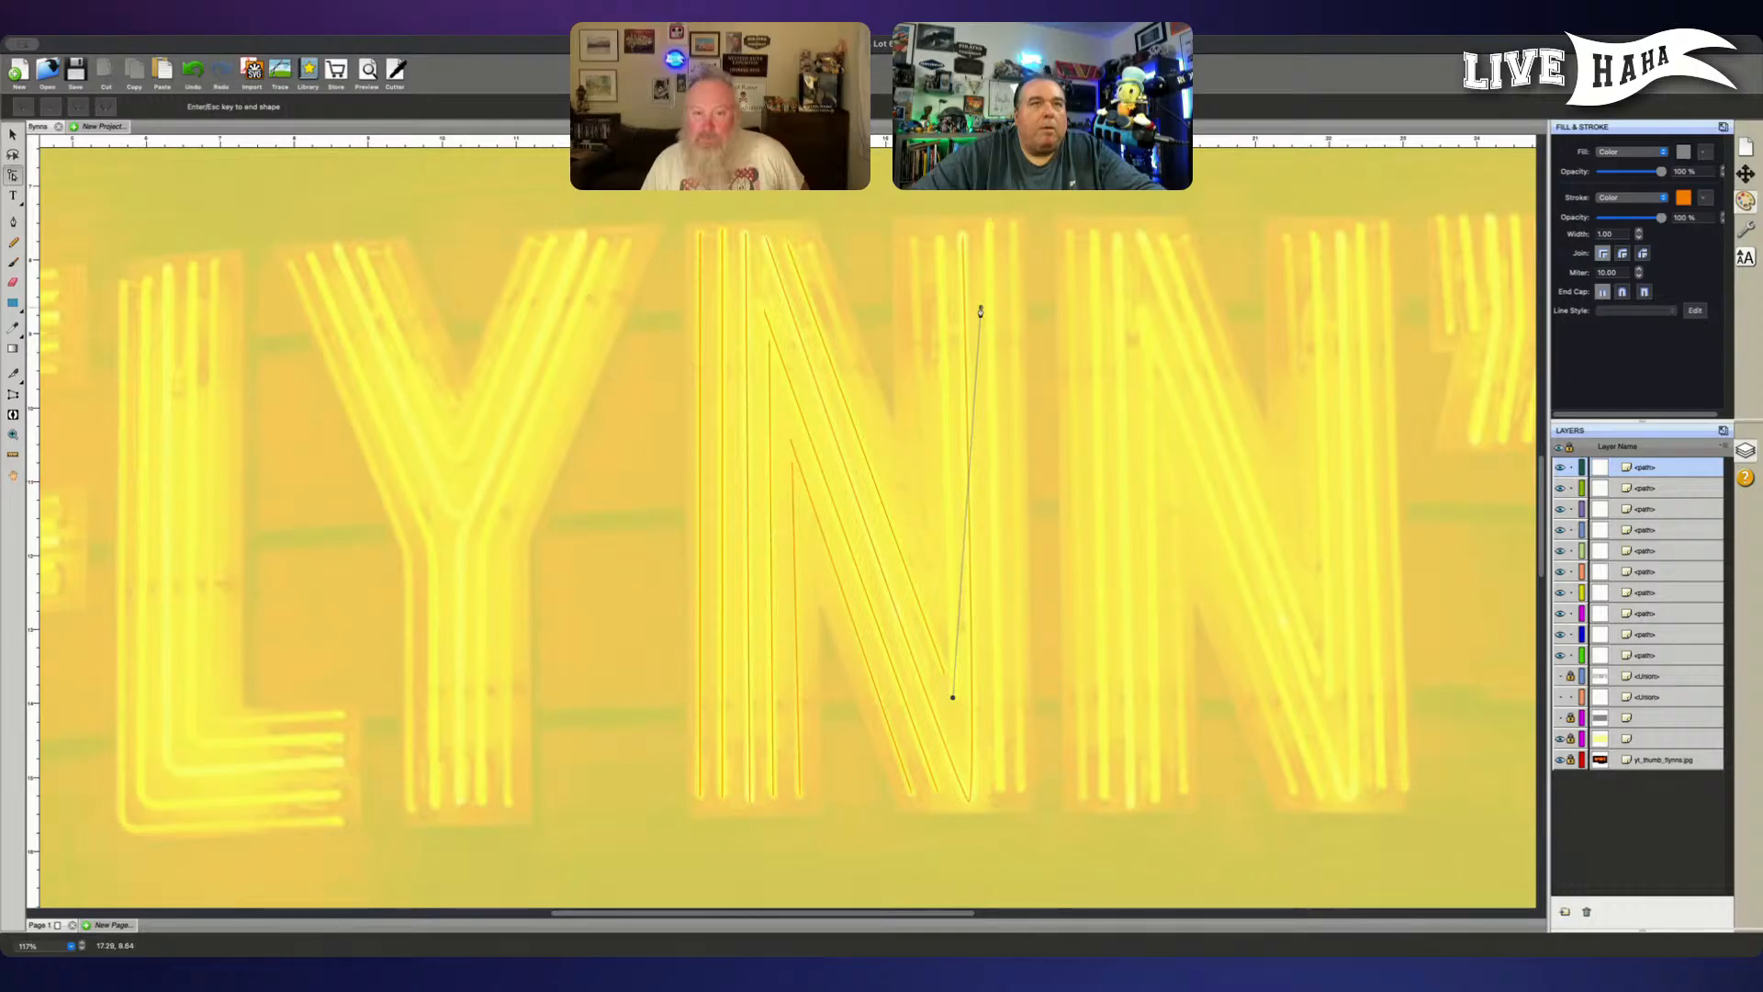
{"action": "left_click", "coordinate": [939, 243]}
{"action": "key", "text": "Escape"}
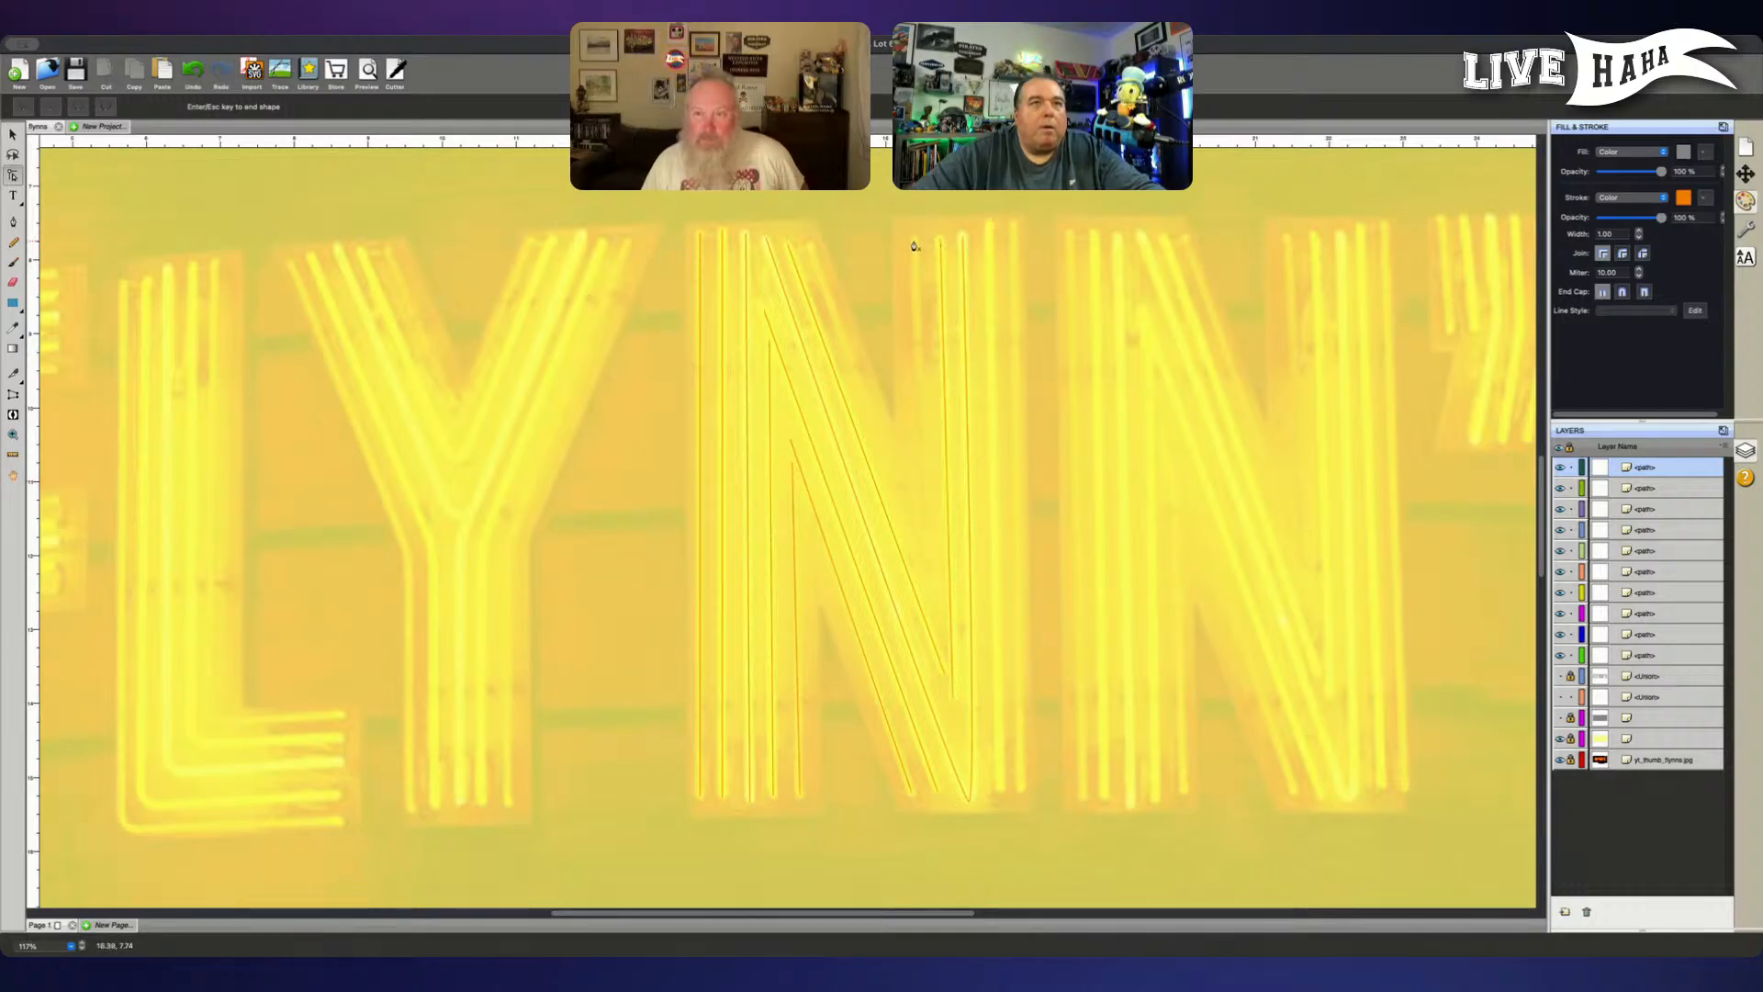
{"action": "left_click", "coordinate": [913, 242]}
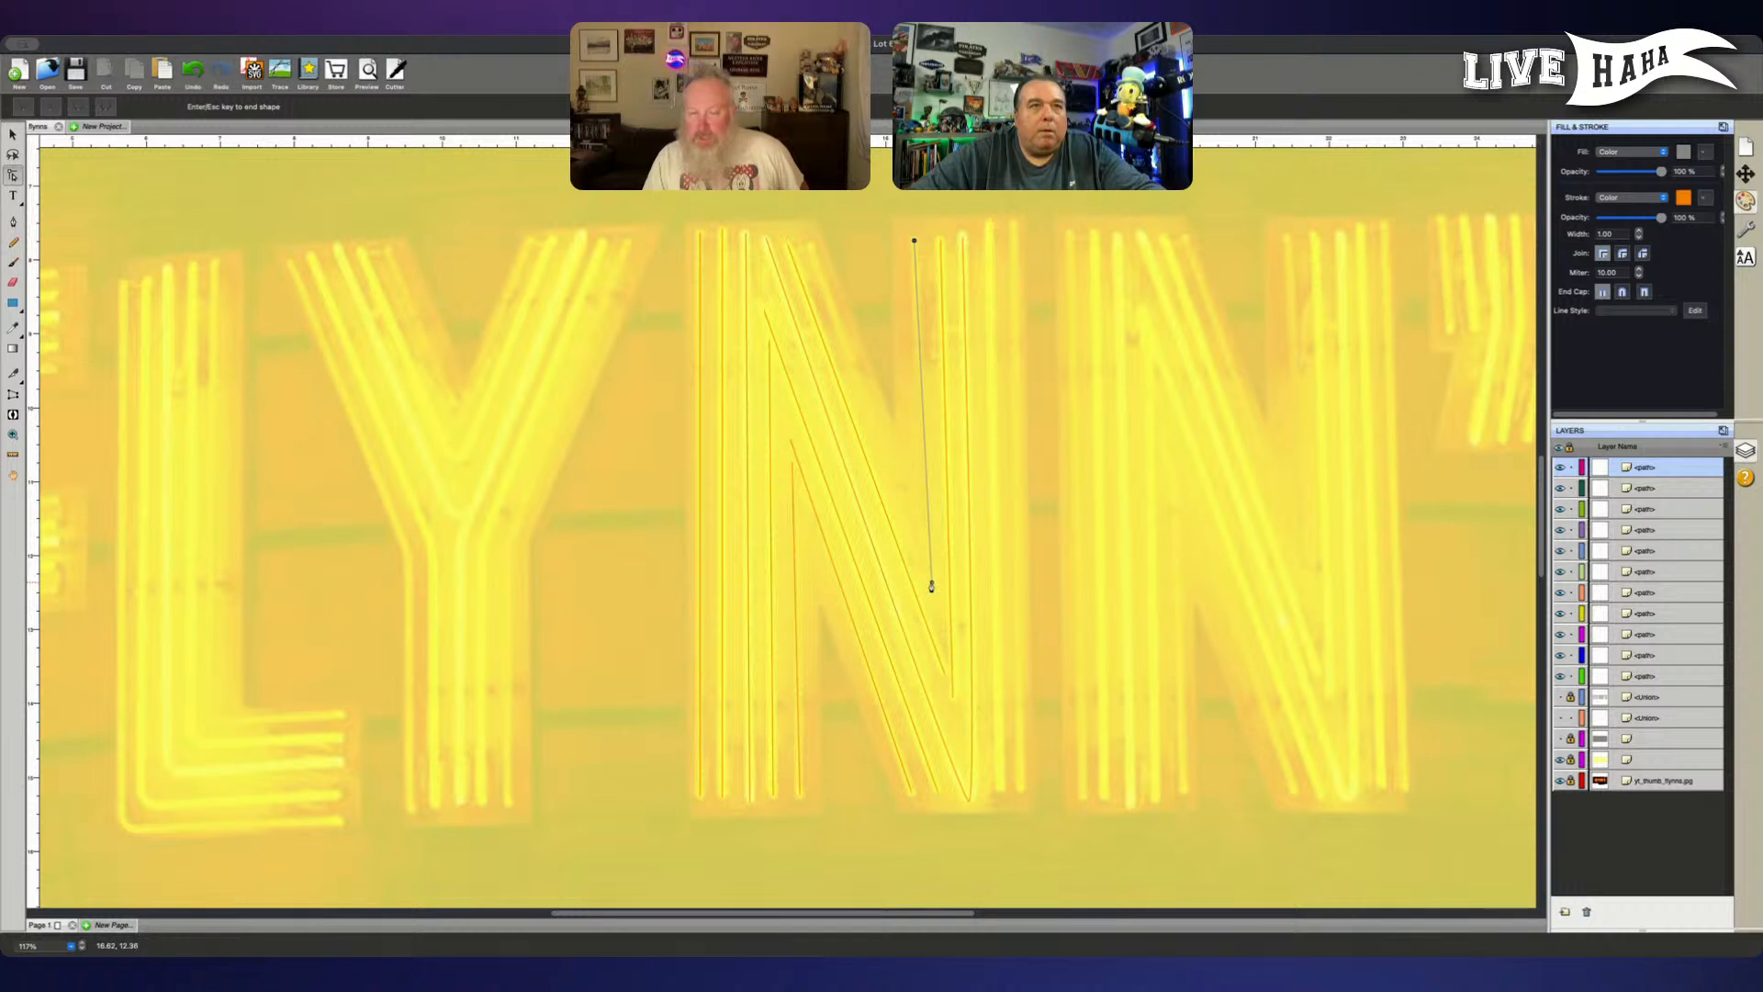
{"action": "left_click", "coordinate": [931, 585]}
{"action": "key", "text": "Return"}
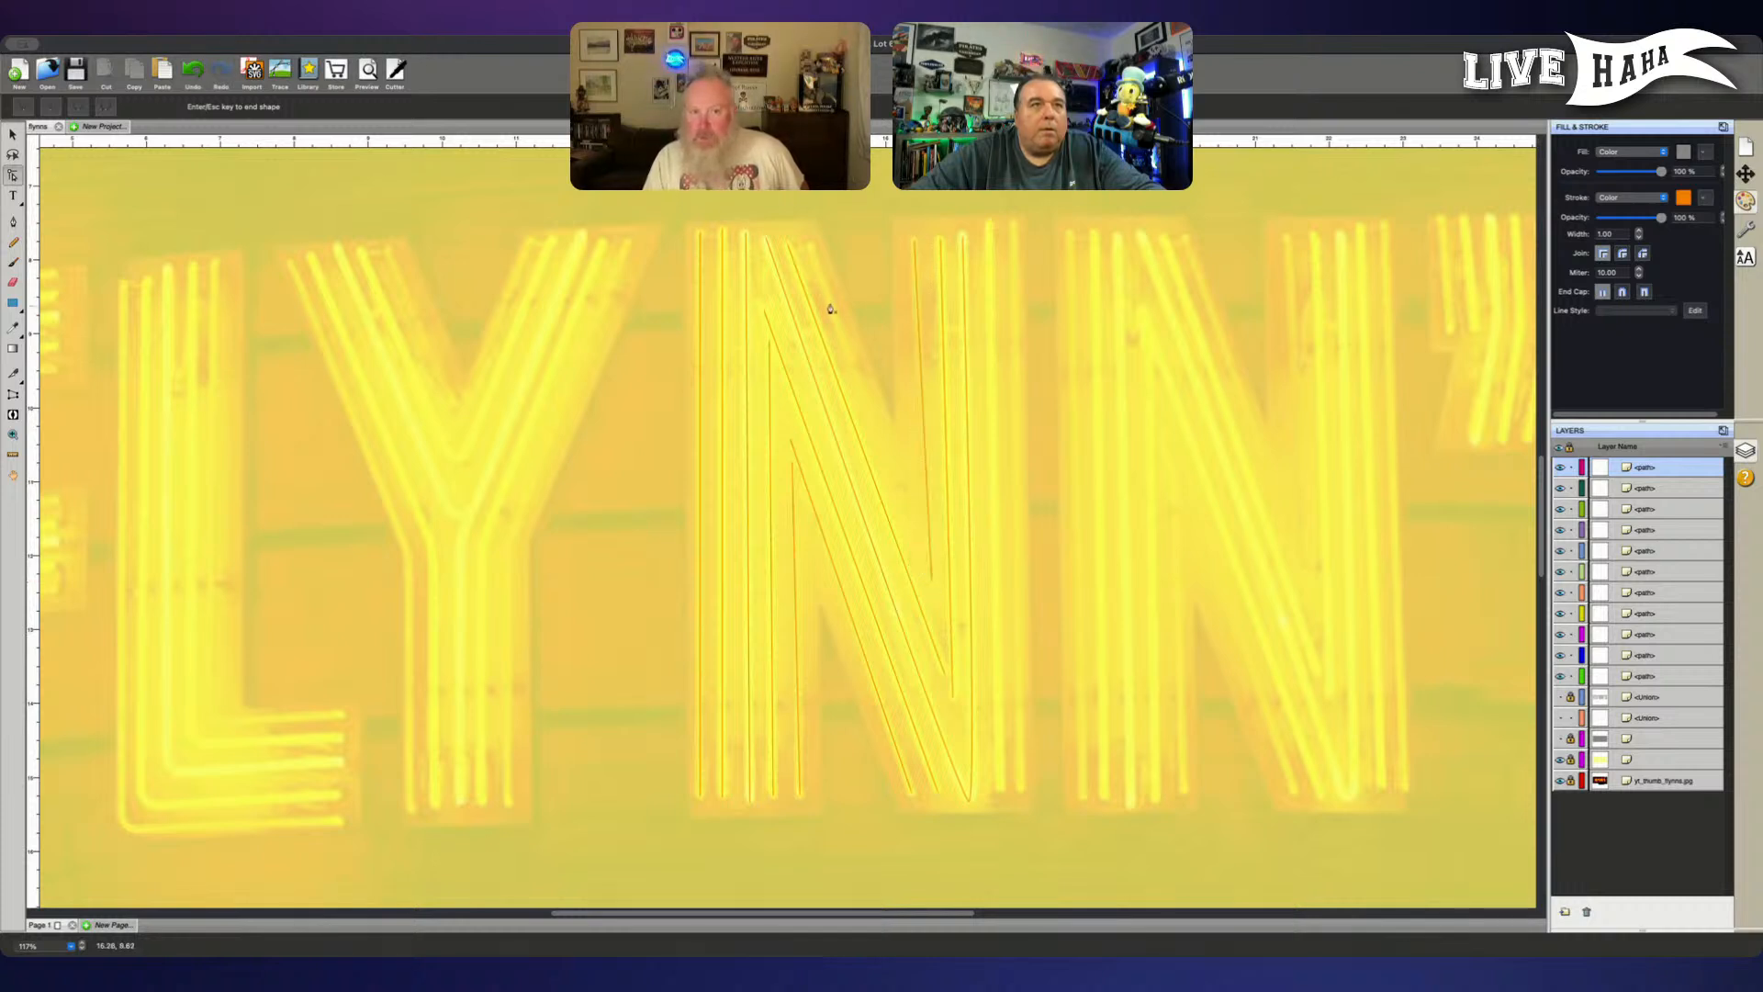
- Trace the first N's outermost diagonal tube and the two full-height outer tubes of its right stem as separate straight paths
{"action": "left_click", "coordinate": [811, 245]}
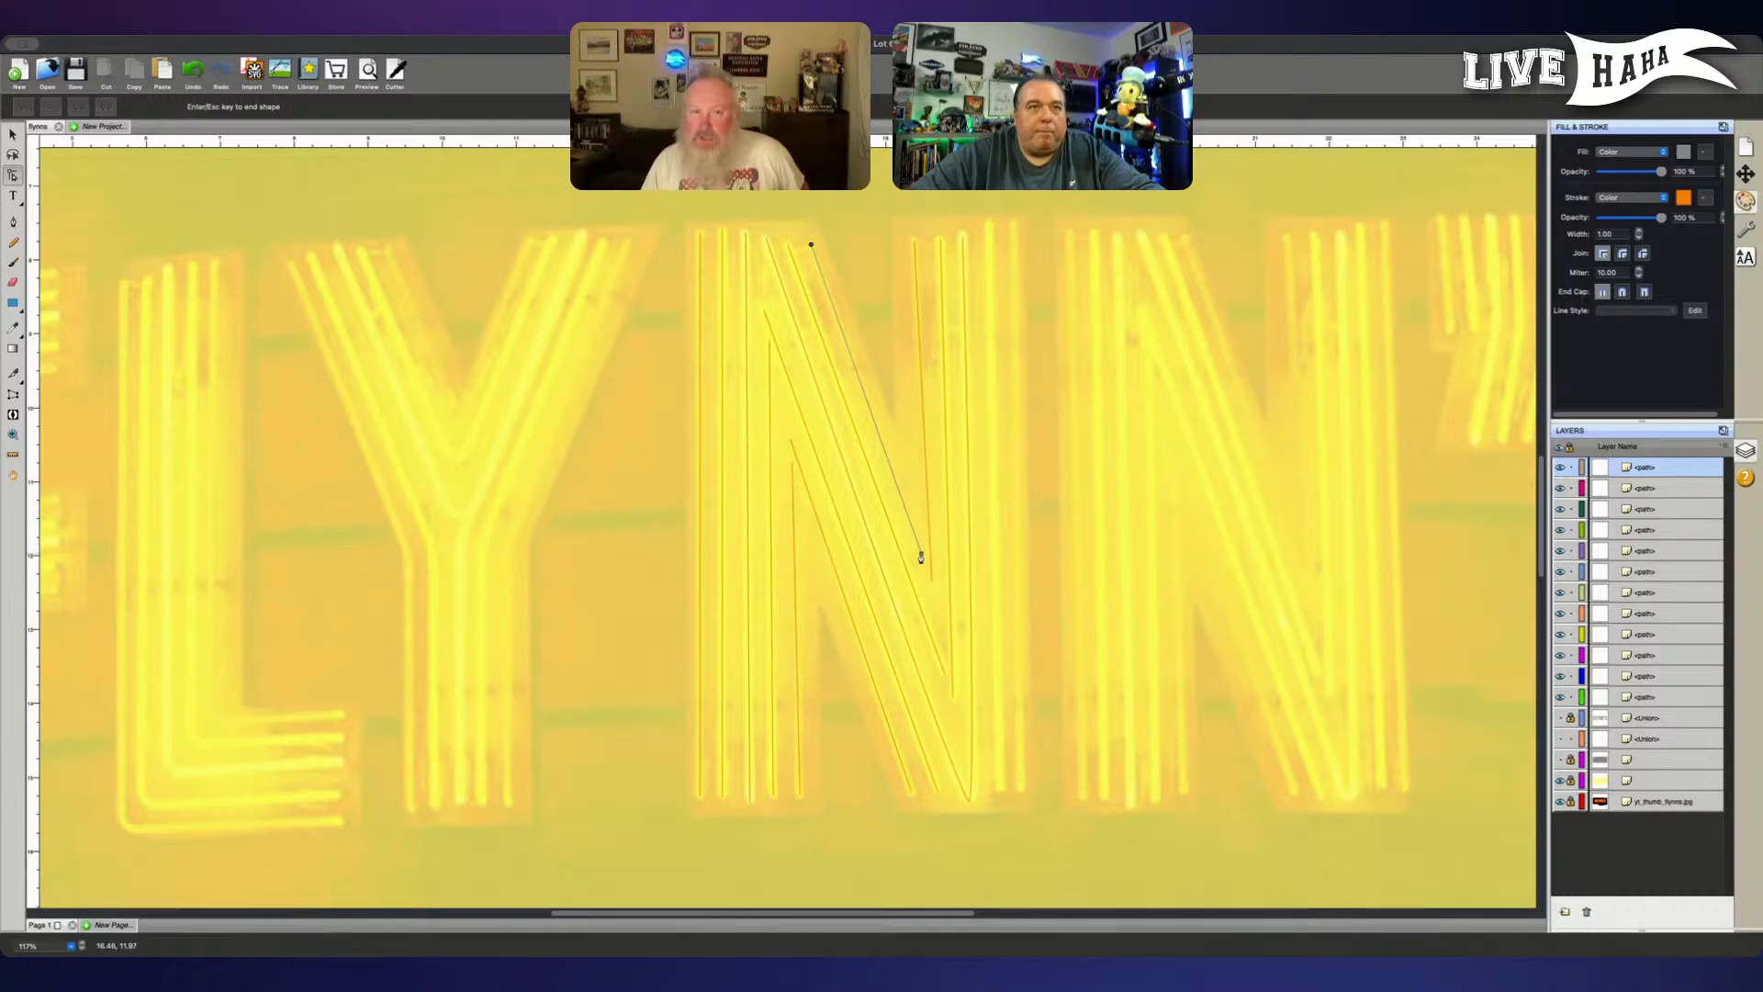
{"action": "key", "text": "Escape"}
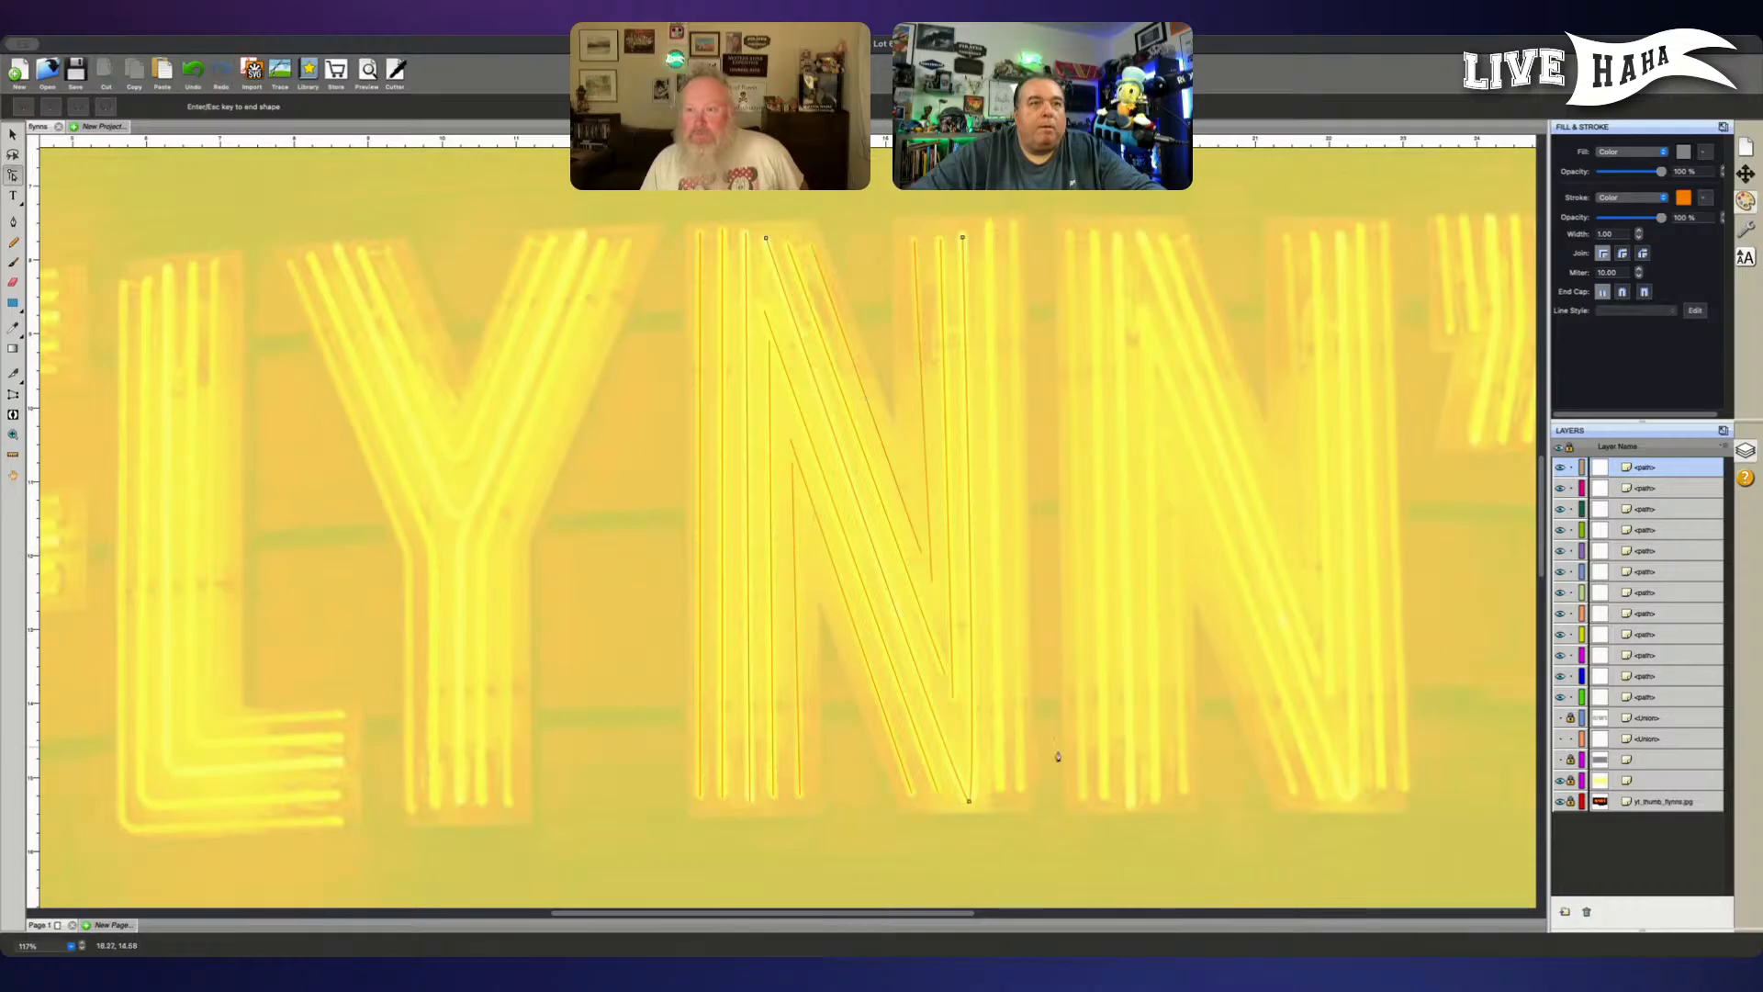
{"action": "left_click", "coordinate": [1001, 792]}
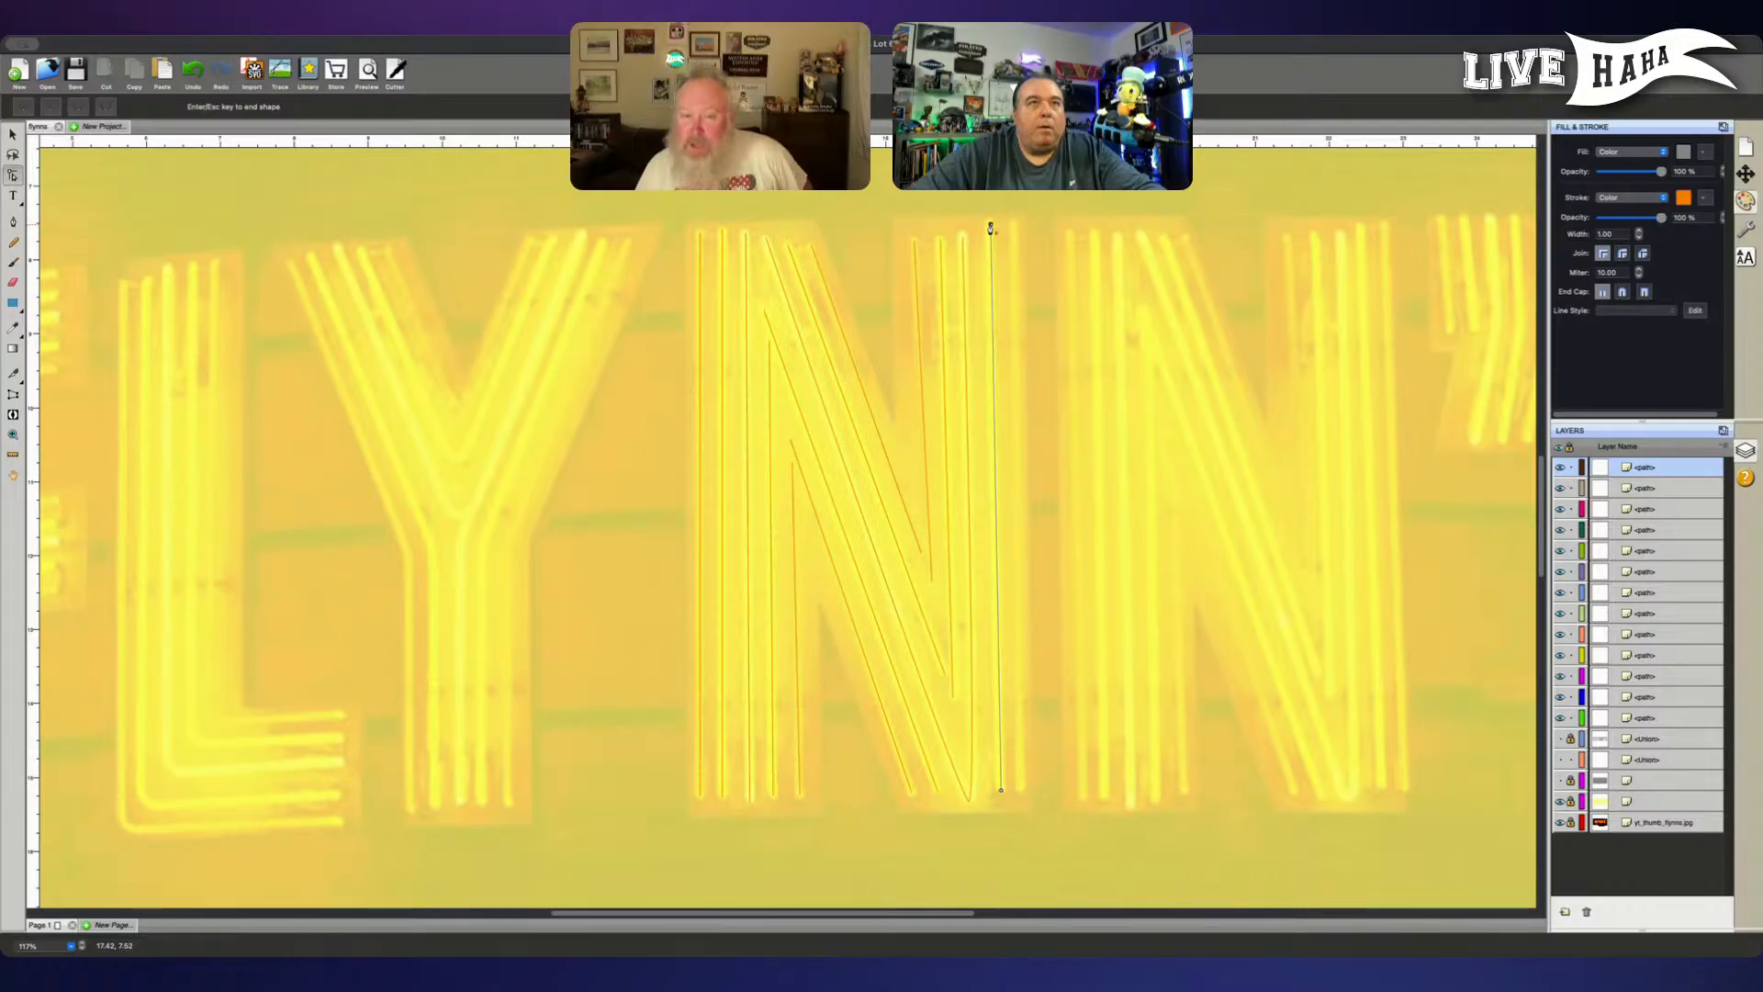
{"action": "left_click", "coordinate": [990, 226]}
{"action": "key", "text": "Return"}
{"action": "left_click", "coordinate": [1014, 225]}
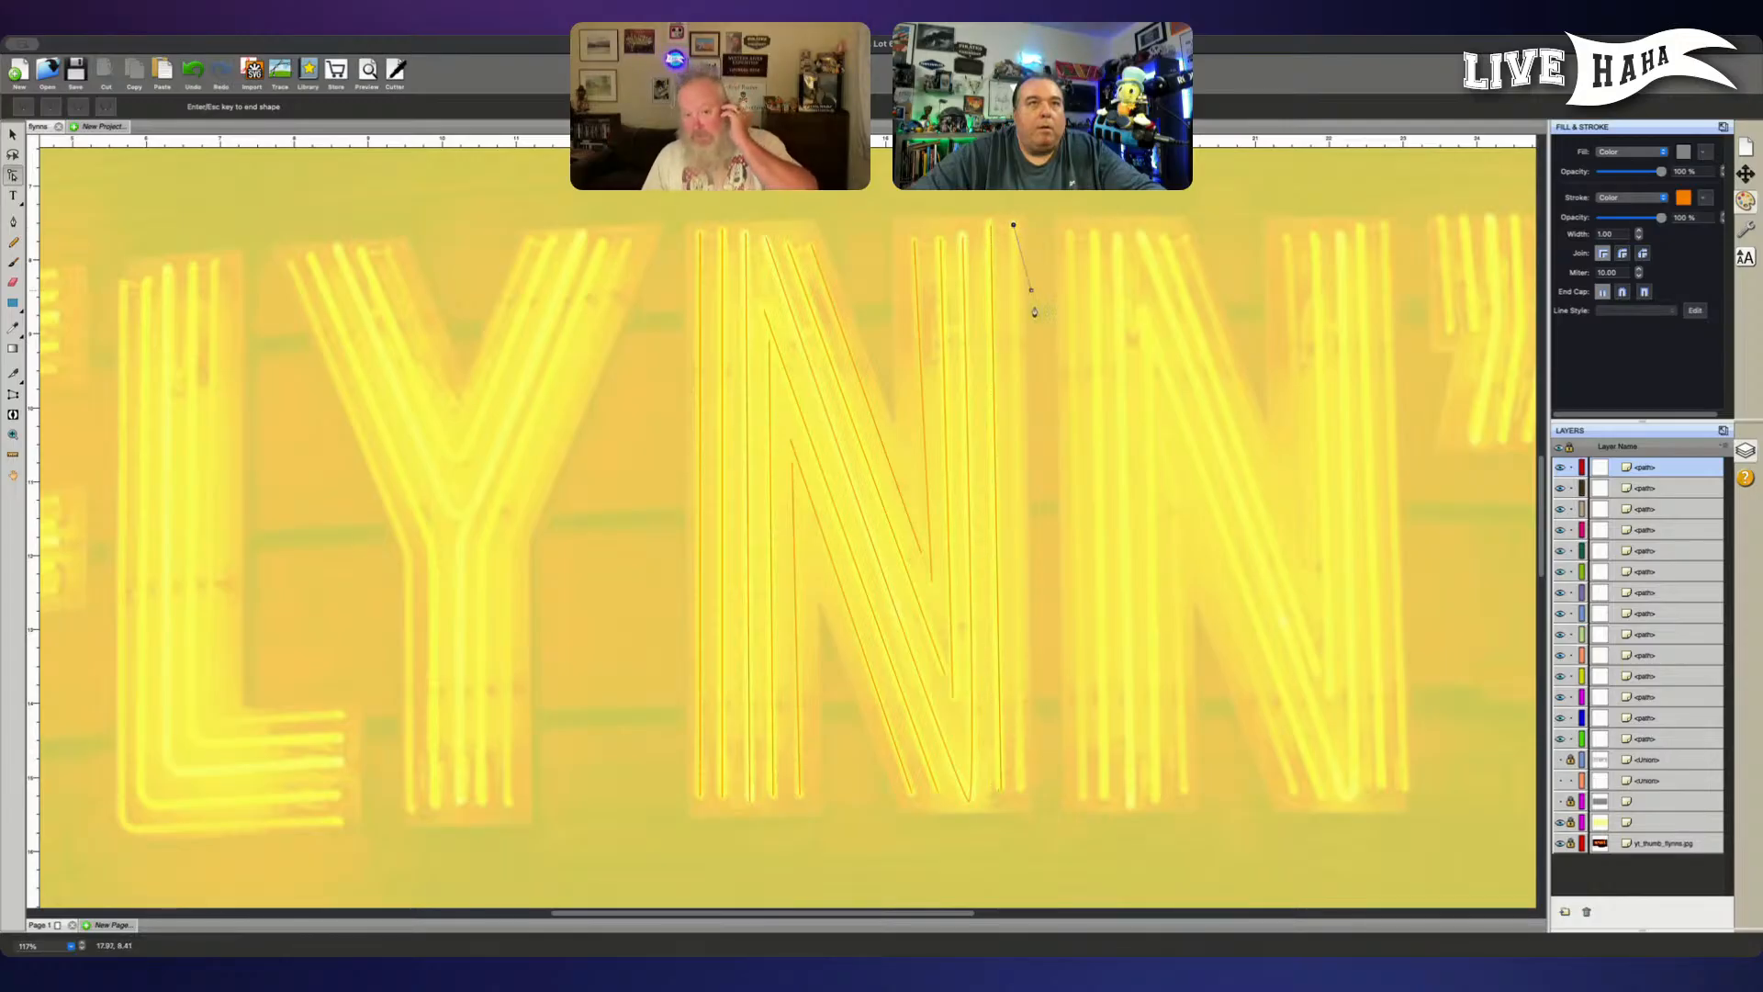
{"action": "left_click", "coordinate": [1020, 788]}
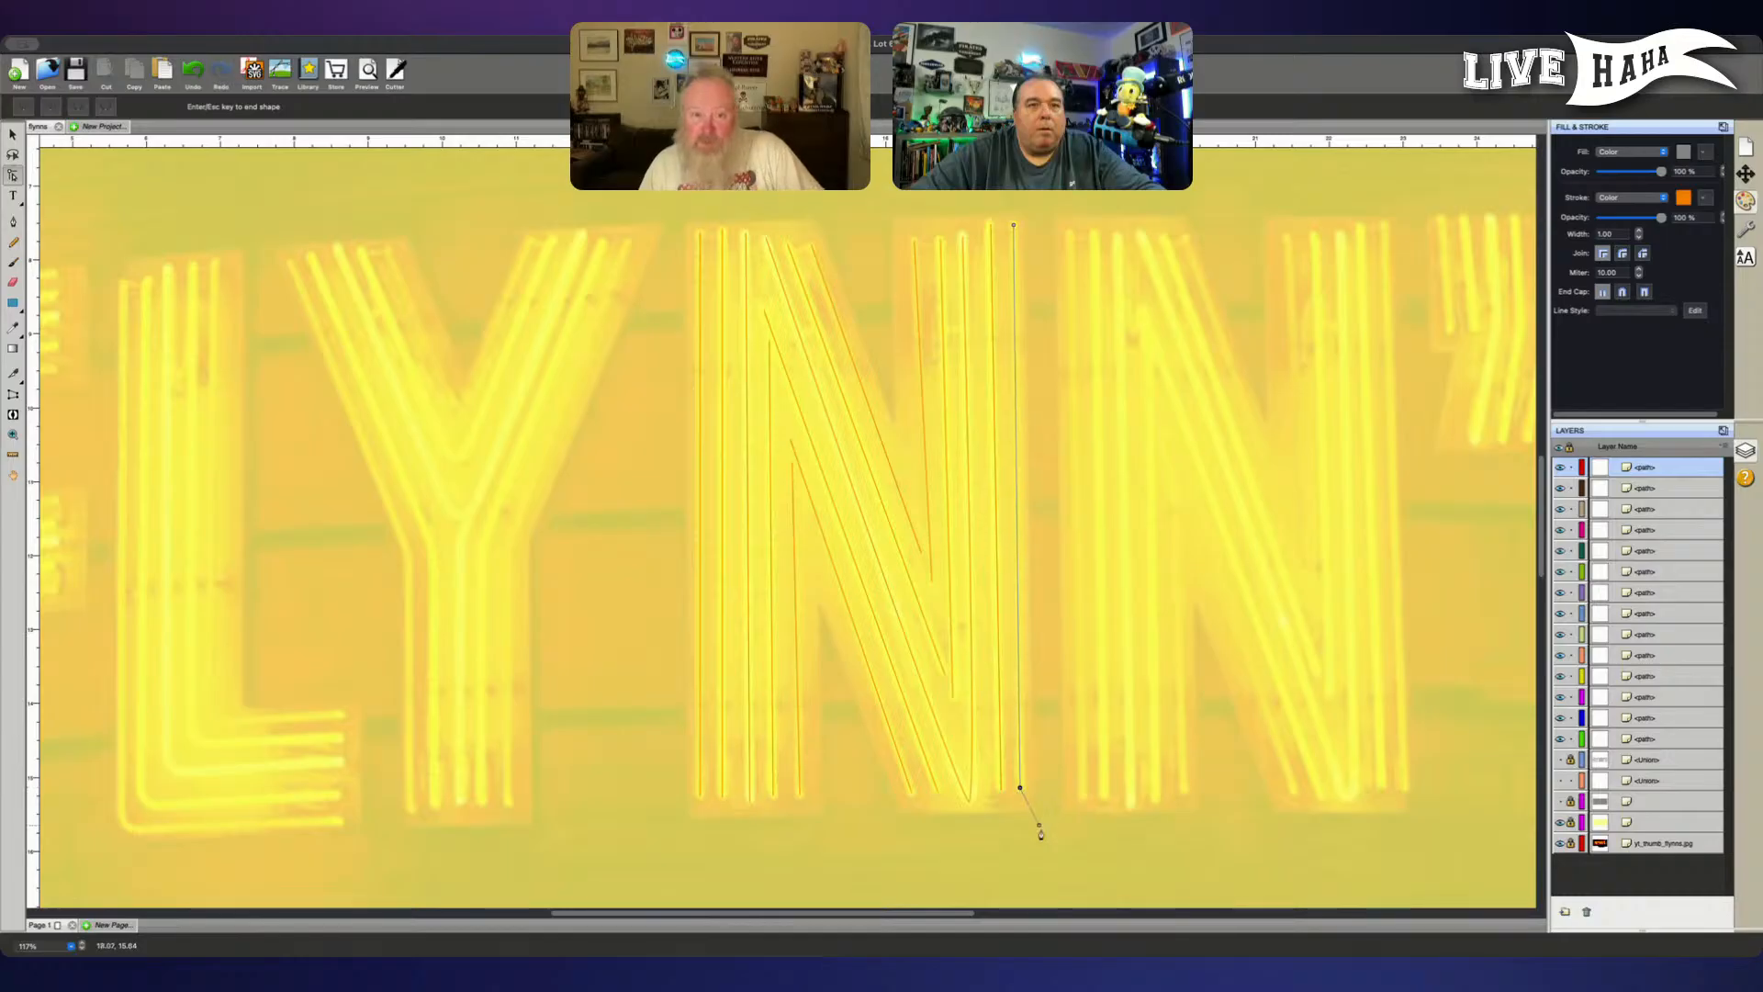
{"action": "key", "text": "Return"}
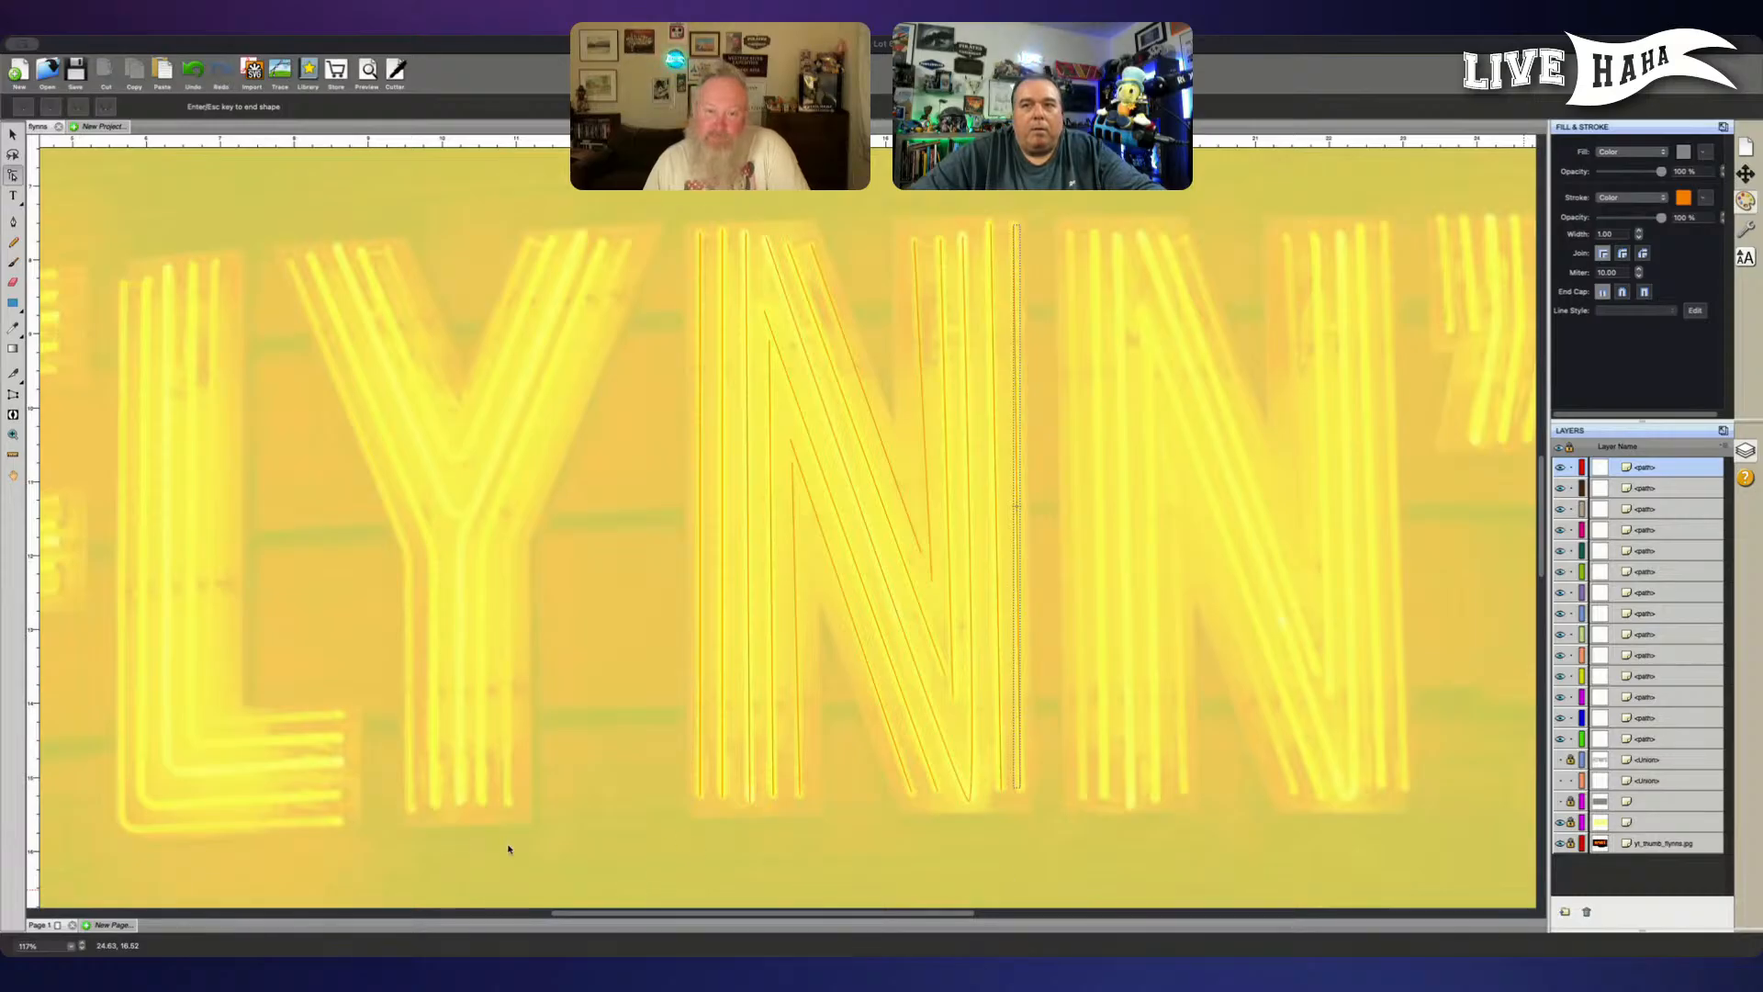
{"action": "left_click", "coordinate": [406, 882]}
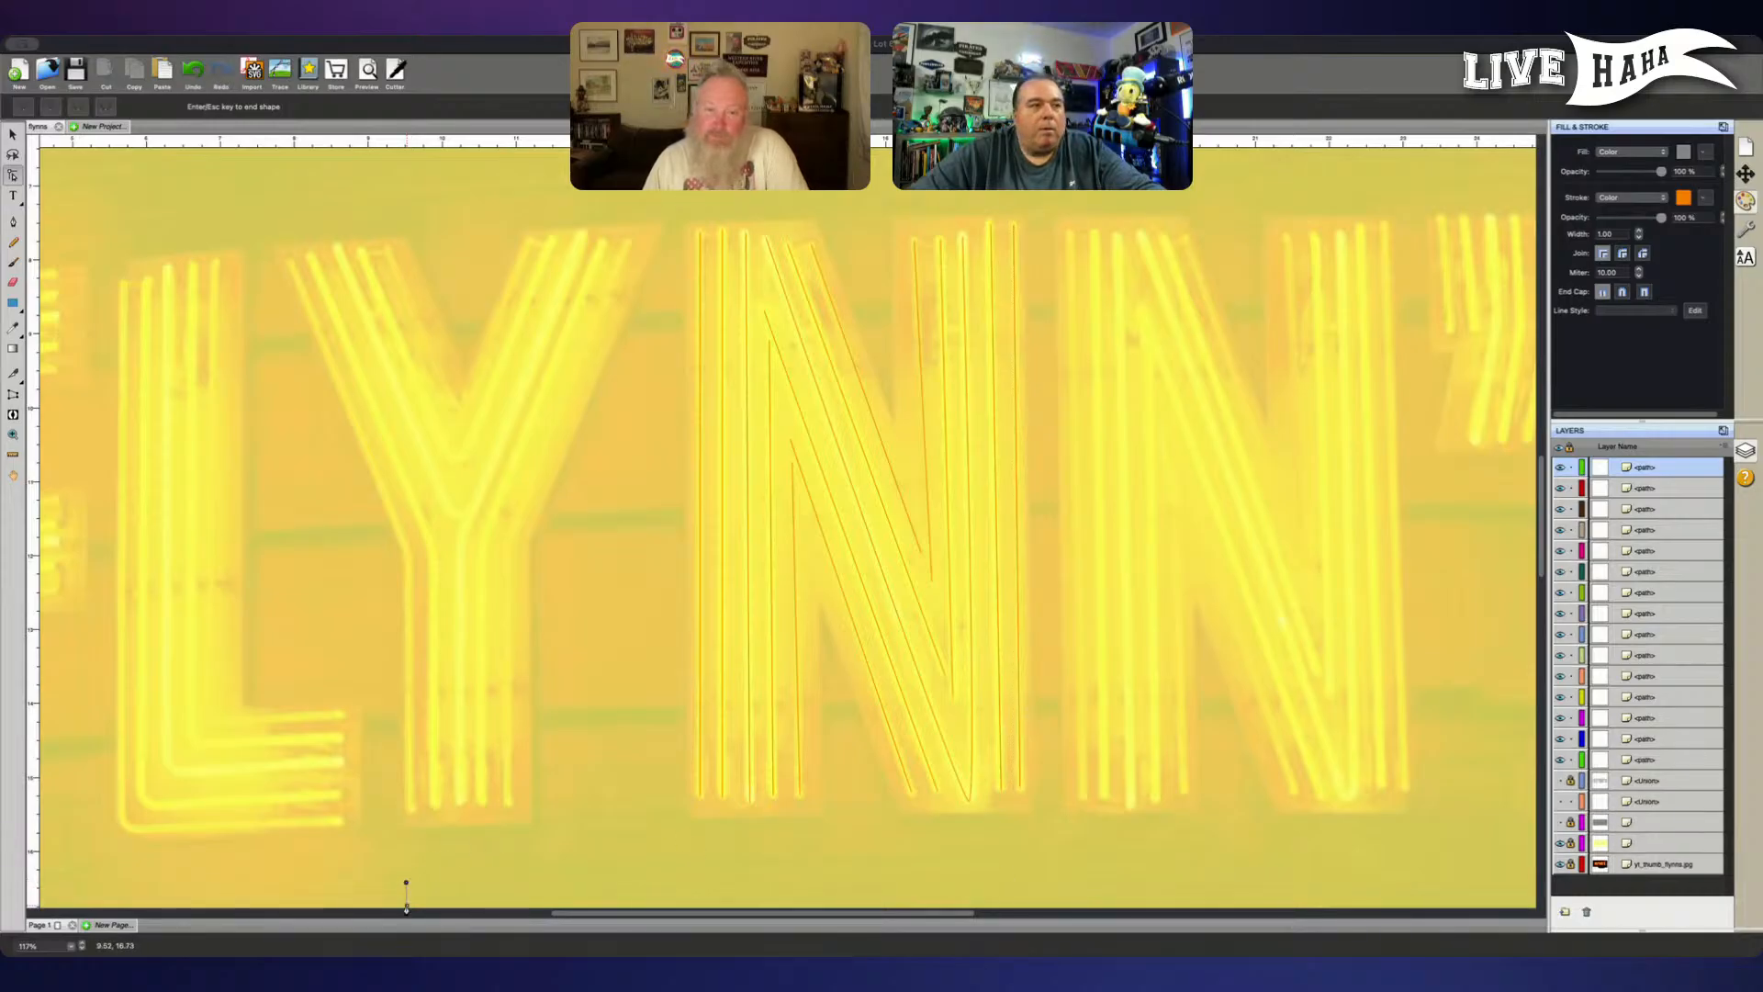
{"action": "key", "text": "ctrl+z"}
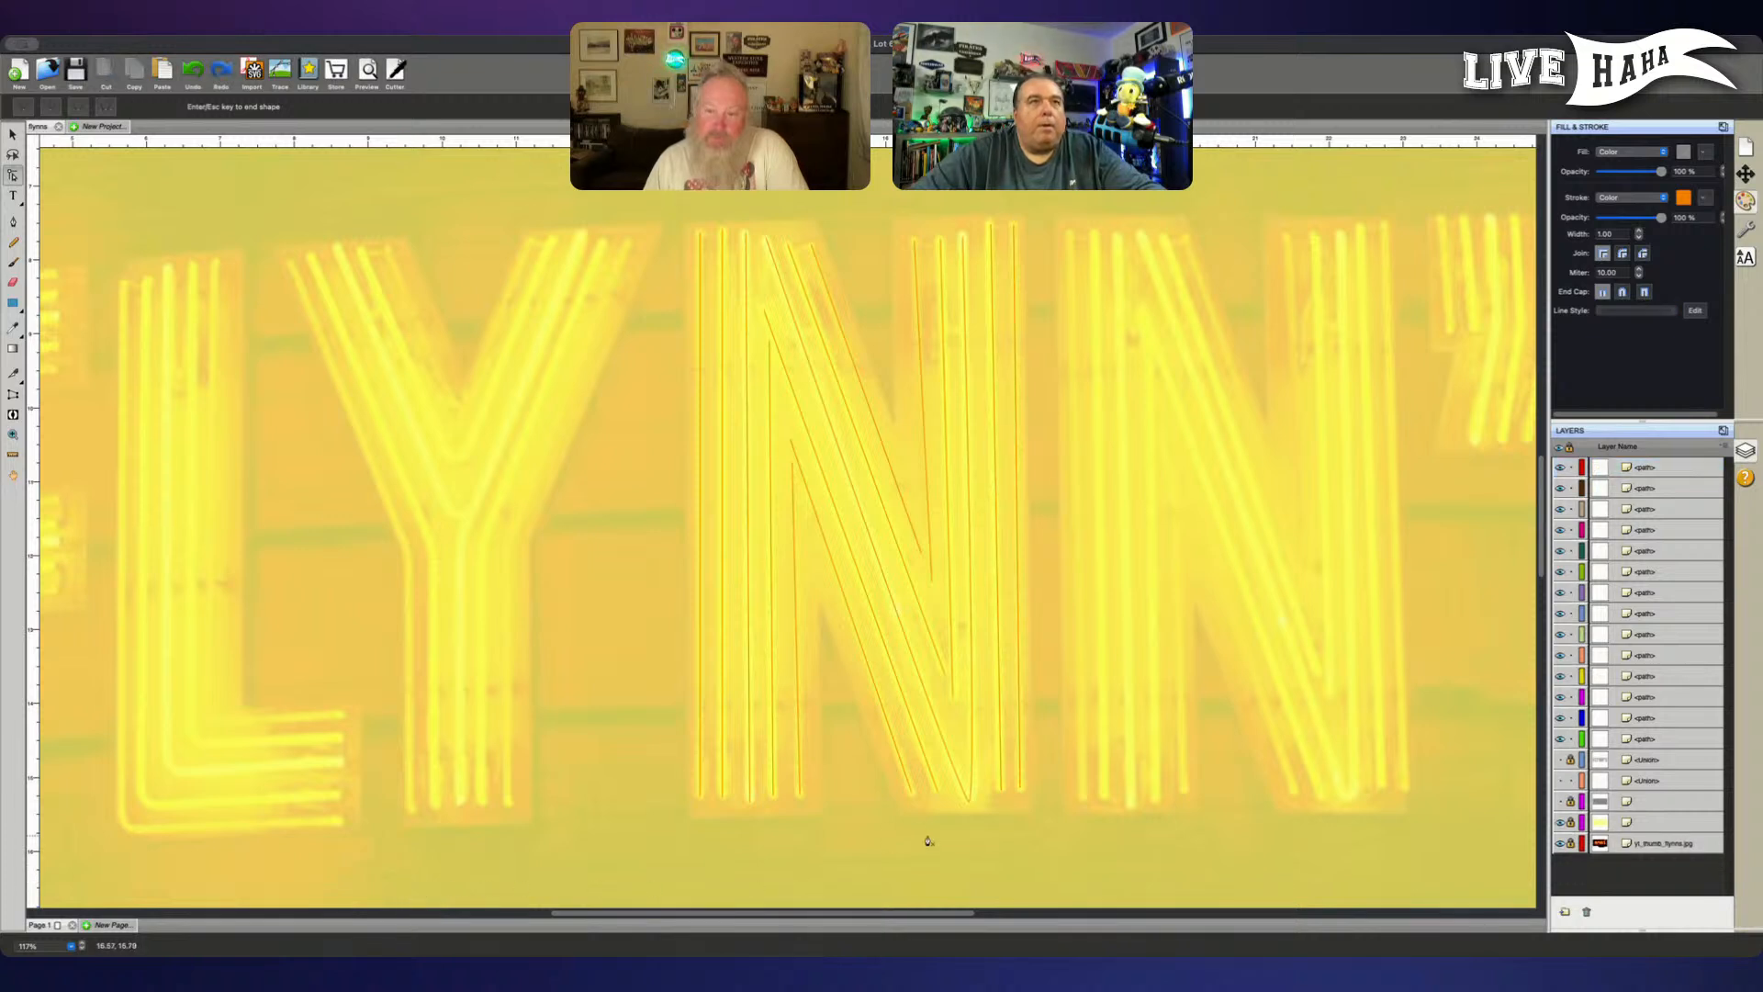
{"action": "key", "text": "Escape"}
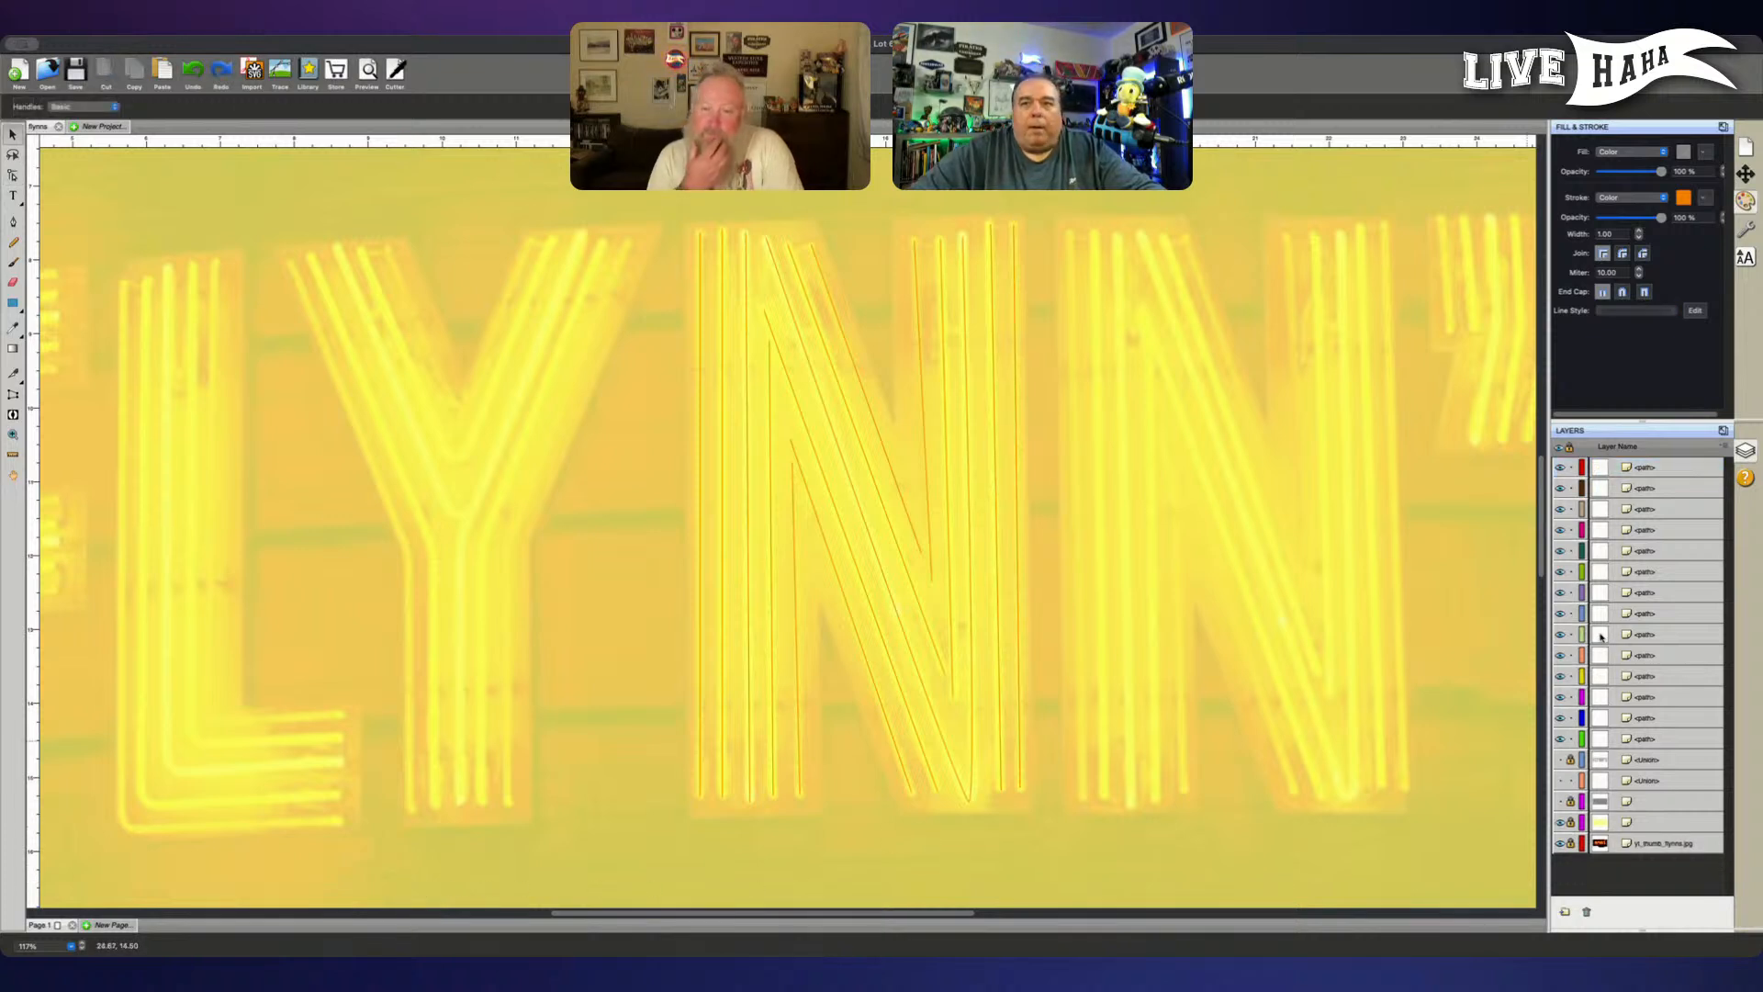
- Briefly show the letter outline layer to compare it with the traced N, and hide it again
{"action": "left_click", "coordinate": [1560, 760]}
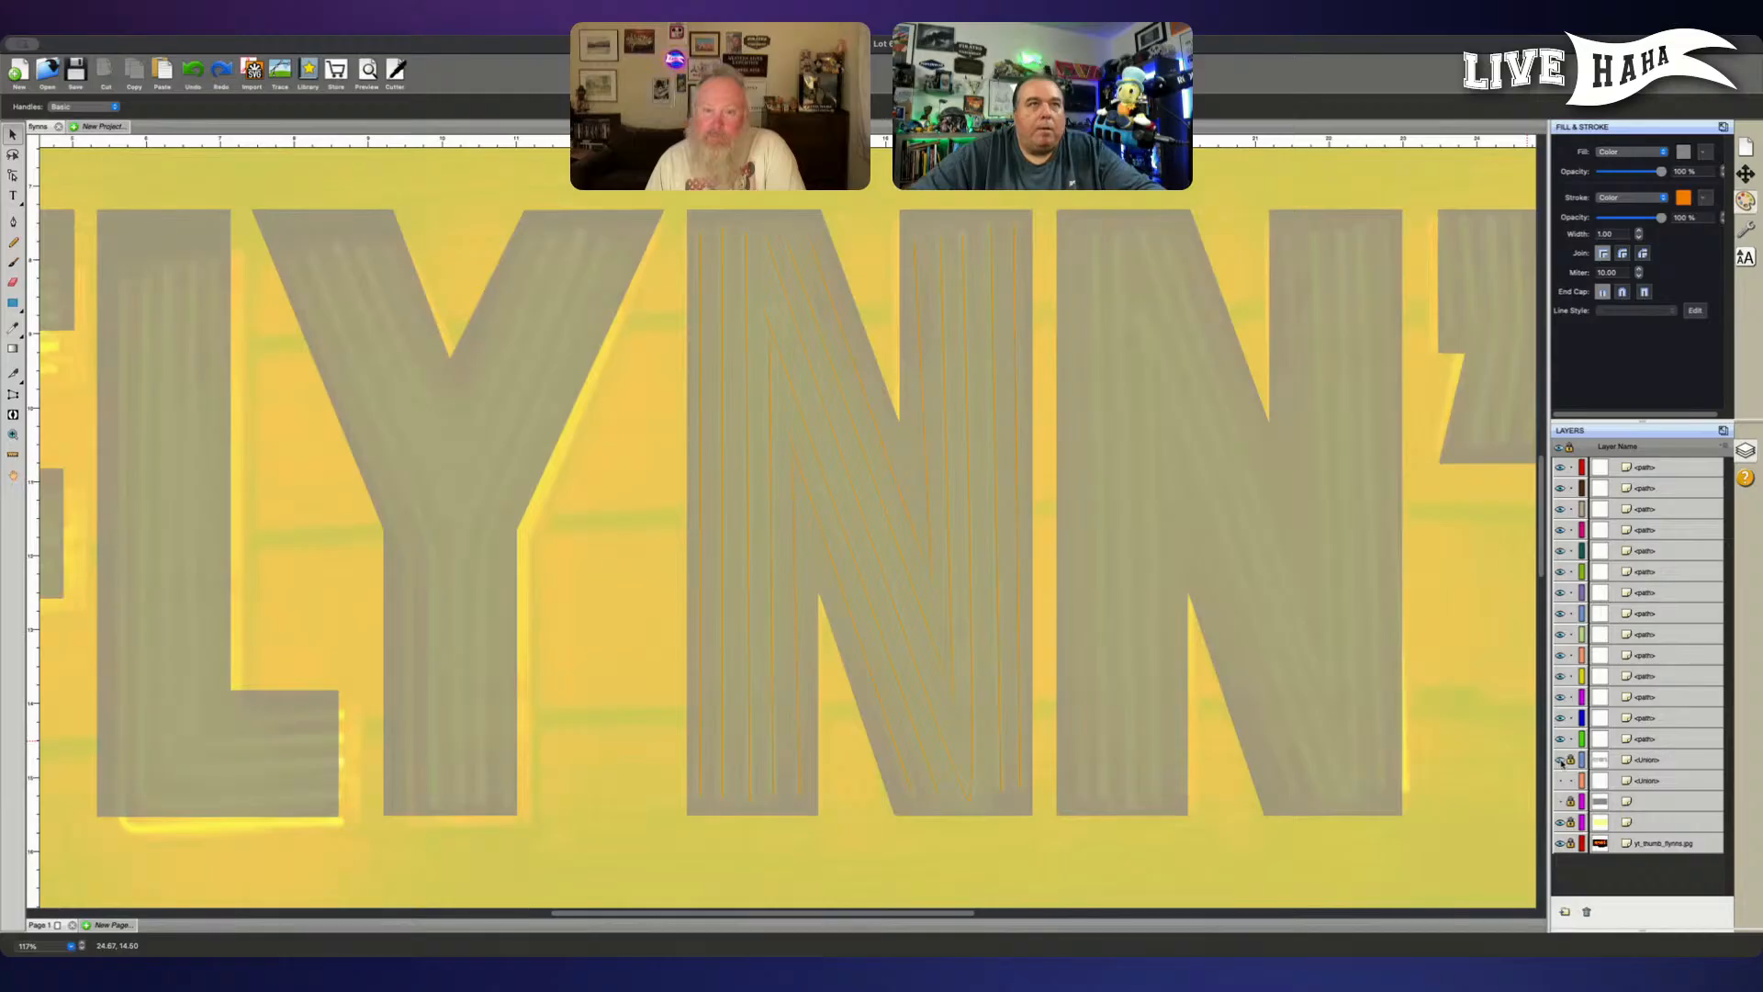
{"action": "left_click", "coordinate": [1559, 760]}
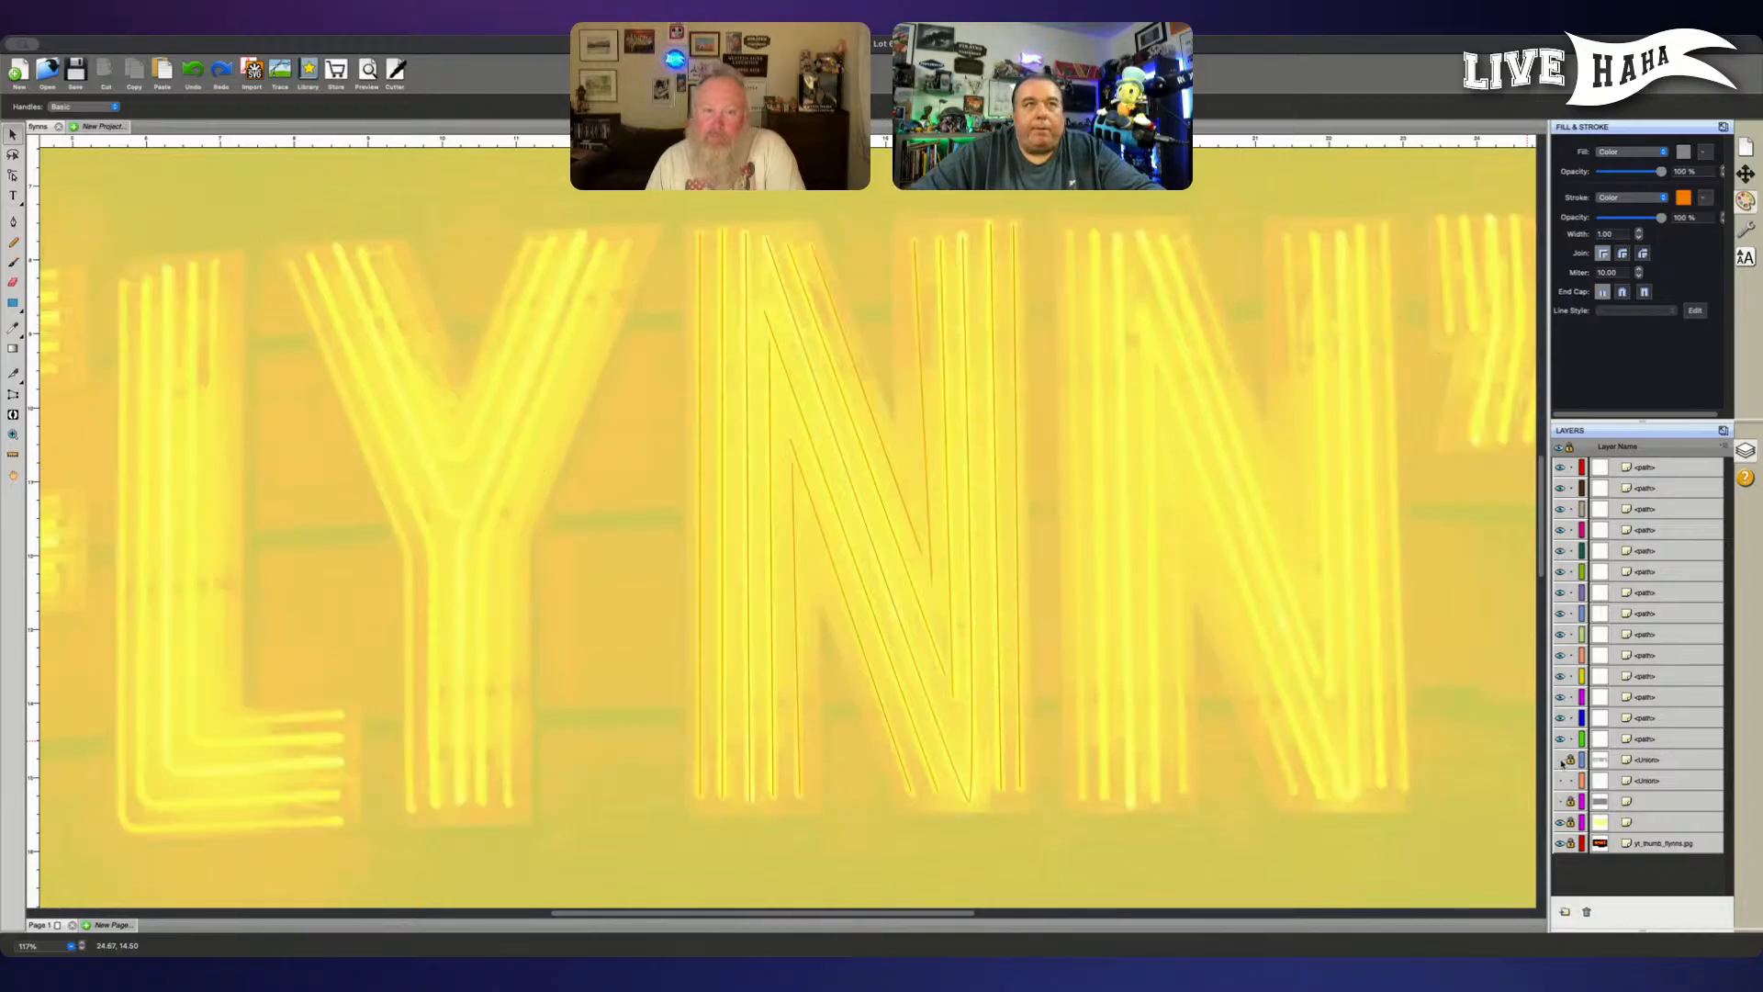
- Select all the traced tube paths of the first N and group them
{"action": "left_click", "coordinate": [1650, 739]}
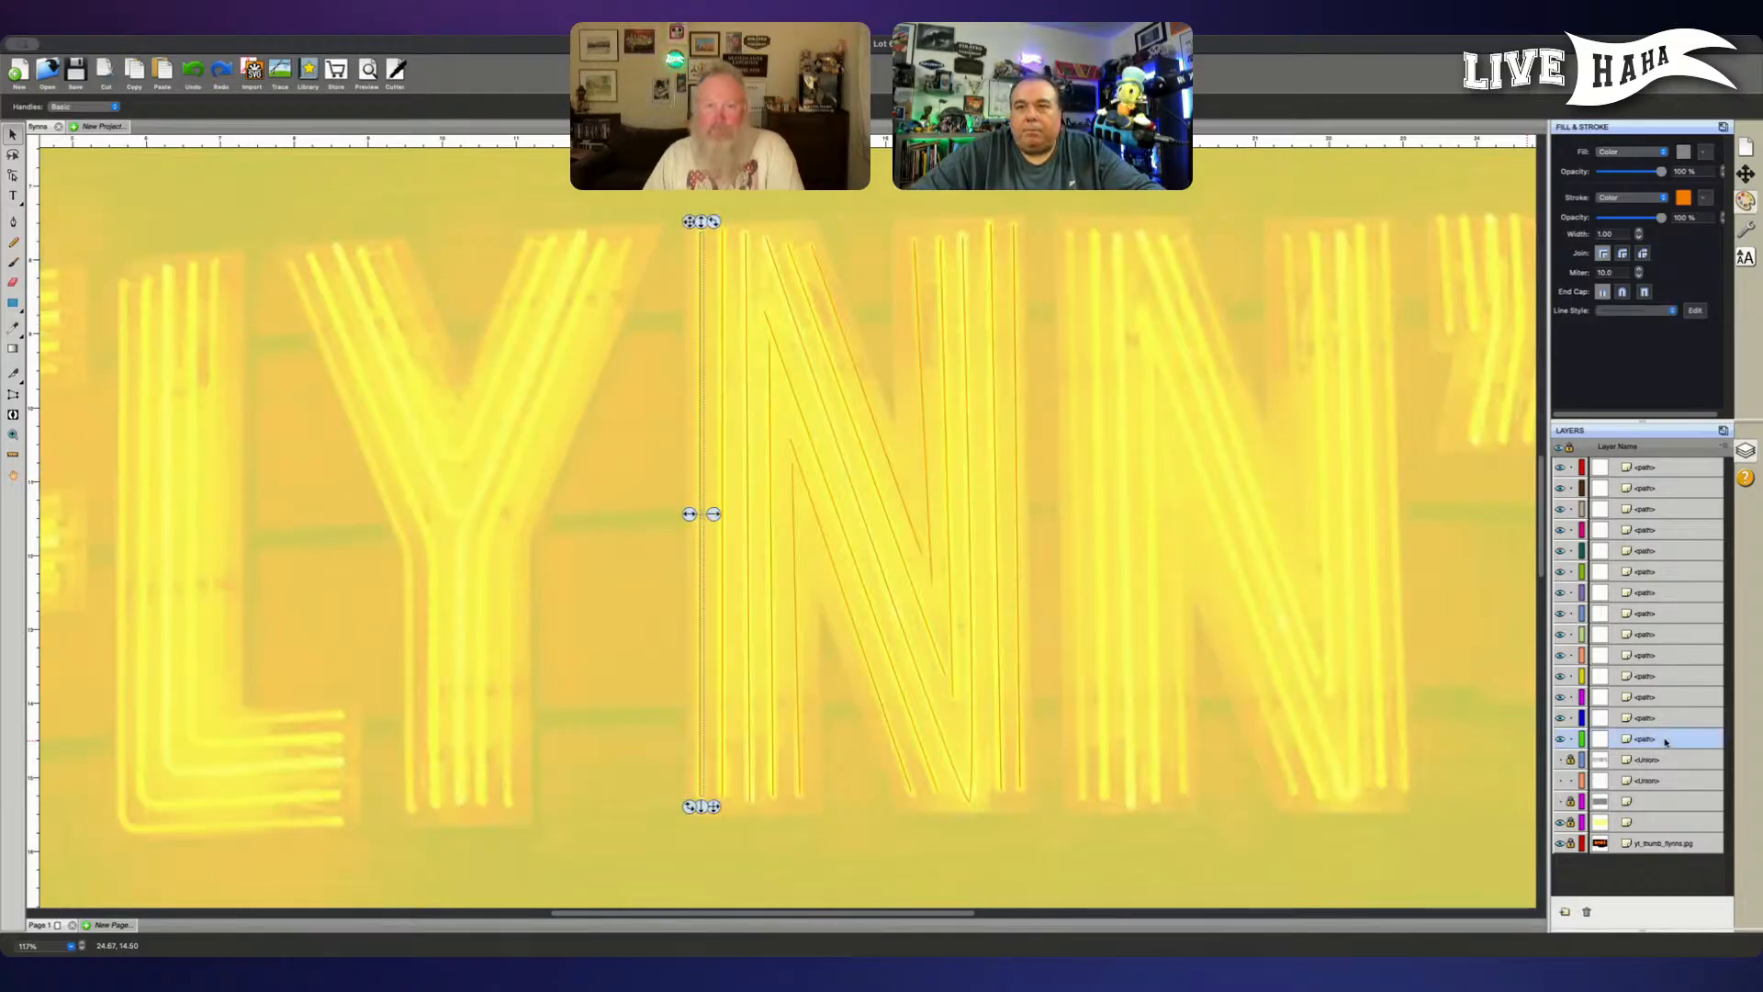
{"action": "left_click", "coordinate": [1664, 721], "text": "shift"}
{"action": "left_click", "coordinate": [1672, 698], "text": "shift"}
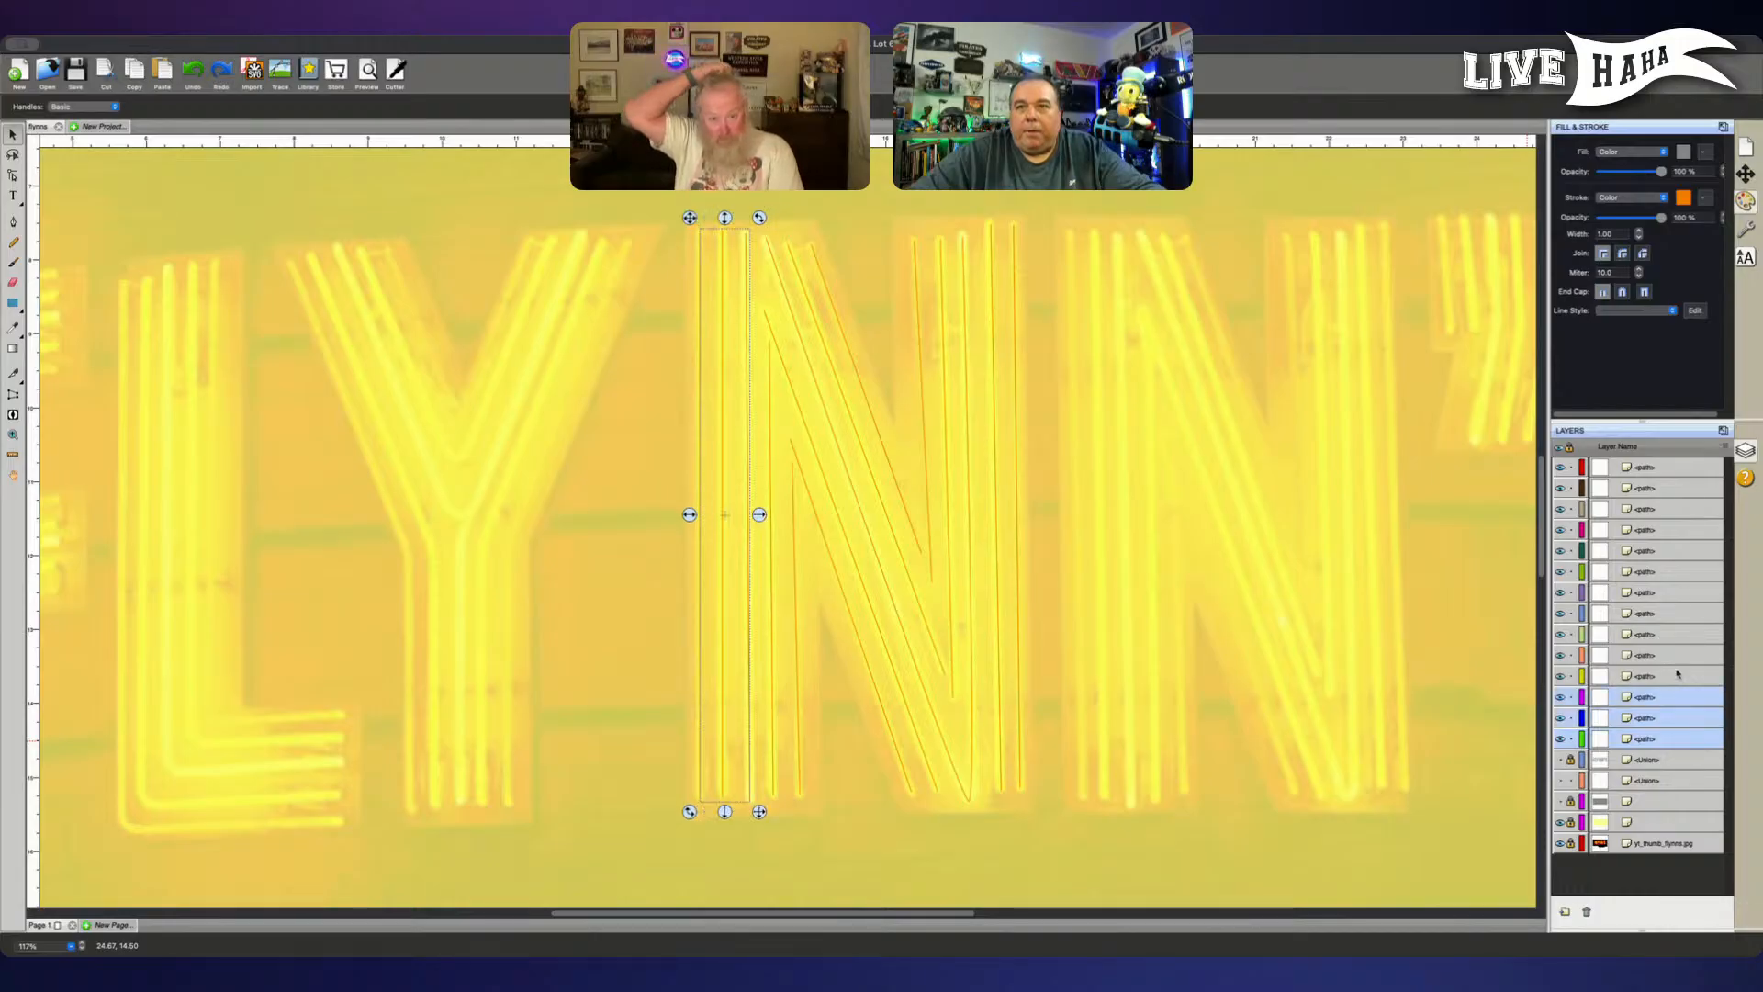
{"action": "left_click", "coordinate": [1676, 678], "text": "shift"}
{"action": "left_click", "coordinate": [1677, 659], "text": "shift"}
{"action": "left_click", "coordinate": [1676, 636], "text": "shift"}
{"action": "left_click", "coordinate": [1675, 613], "text": "shift"}
{"action": "left_click", "coordinate": [1674, 592], "text": "shift"}
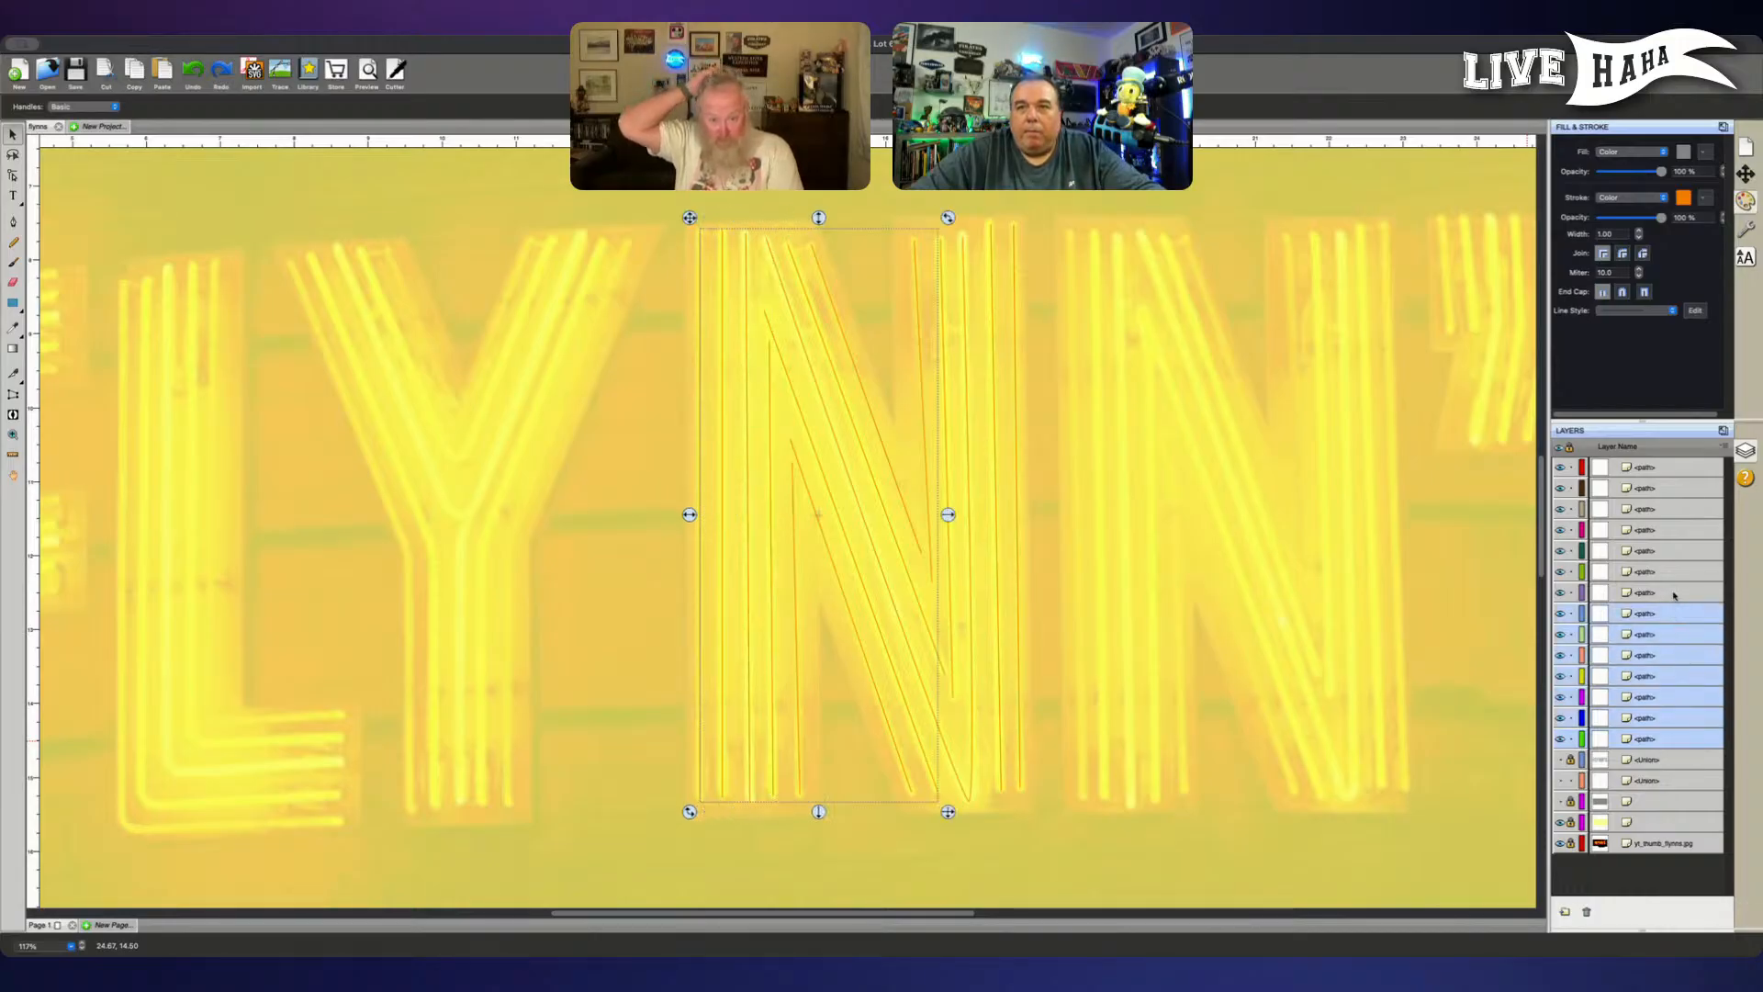
{"action": "left_click", "coordinate": [1673, 572], "text": "shift"}
{"action": "left_click", "coordinate": [1673, 551], "text": "shift"}
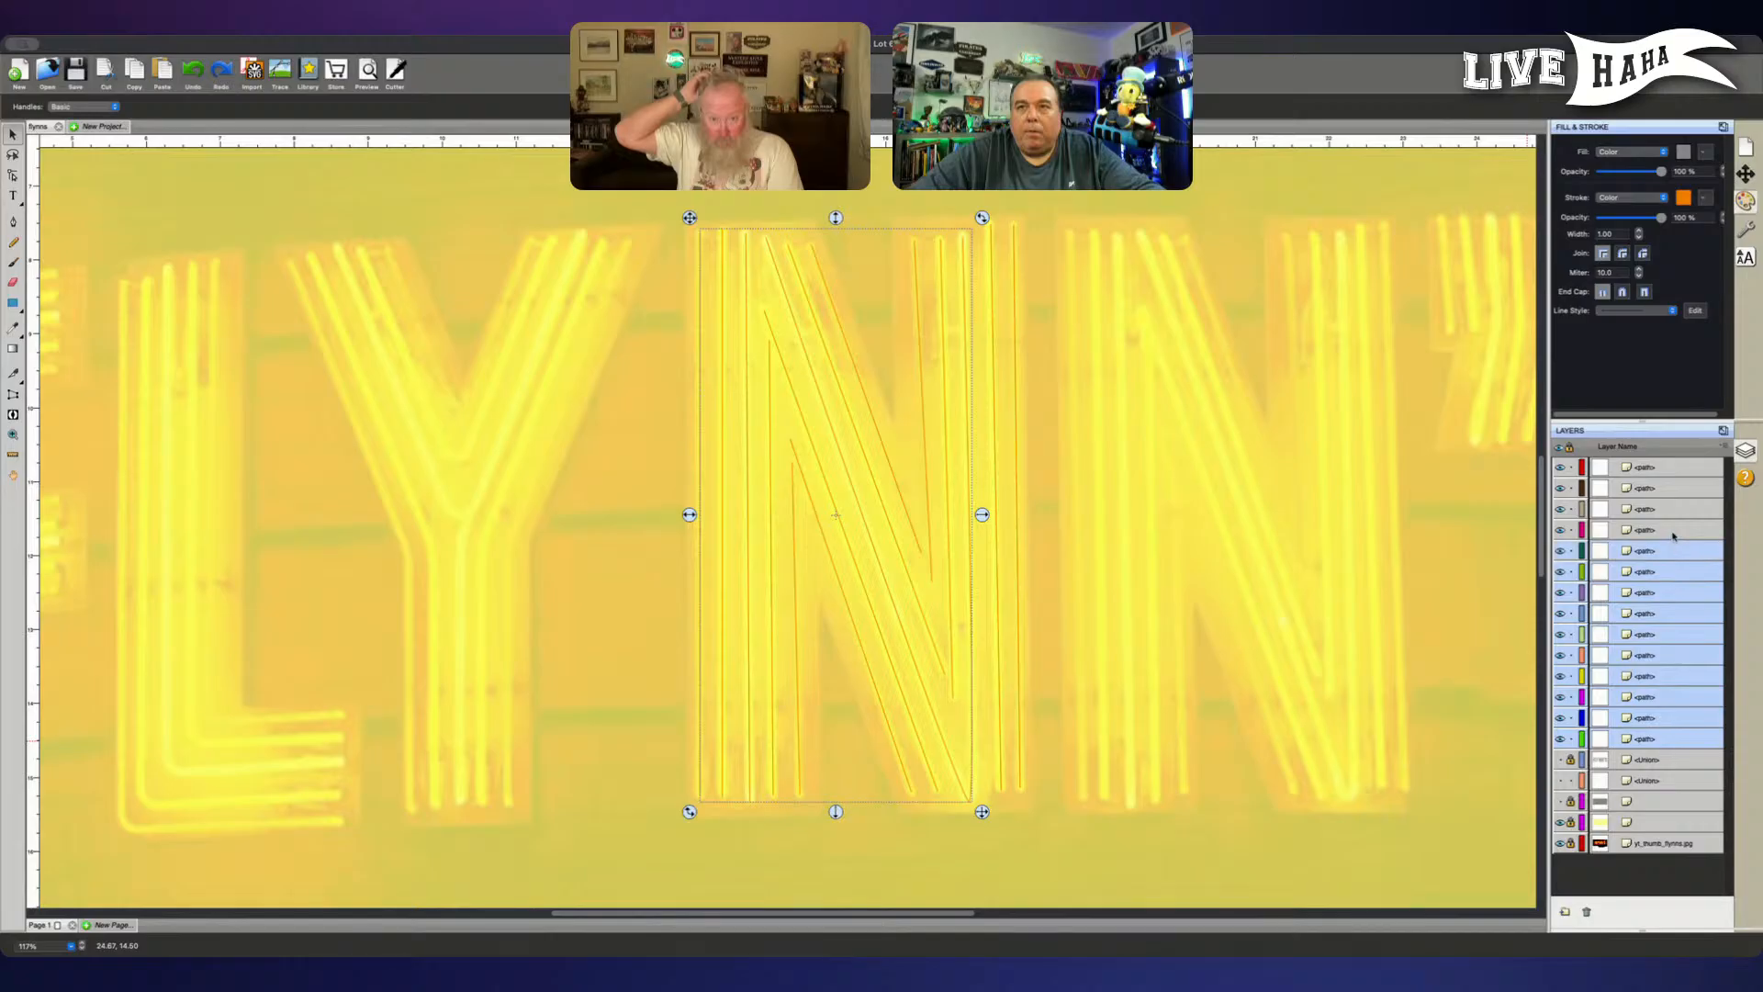
{"action": "left_click", "coordinate": [1674, 530], "text": "shift"}
{"action": "left_click", "coordinate": [1675, 508], "text": "shift"}
{"action": "left_click", "coordinate": [1676, 488], "text": "shift"}
{"action": "left_click", "coordinate": [1674, 466], "text": "shift"}
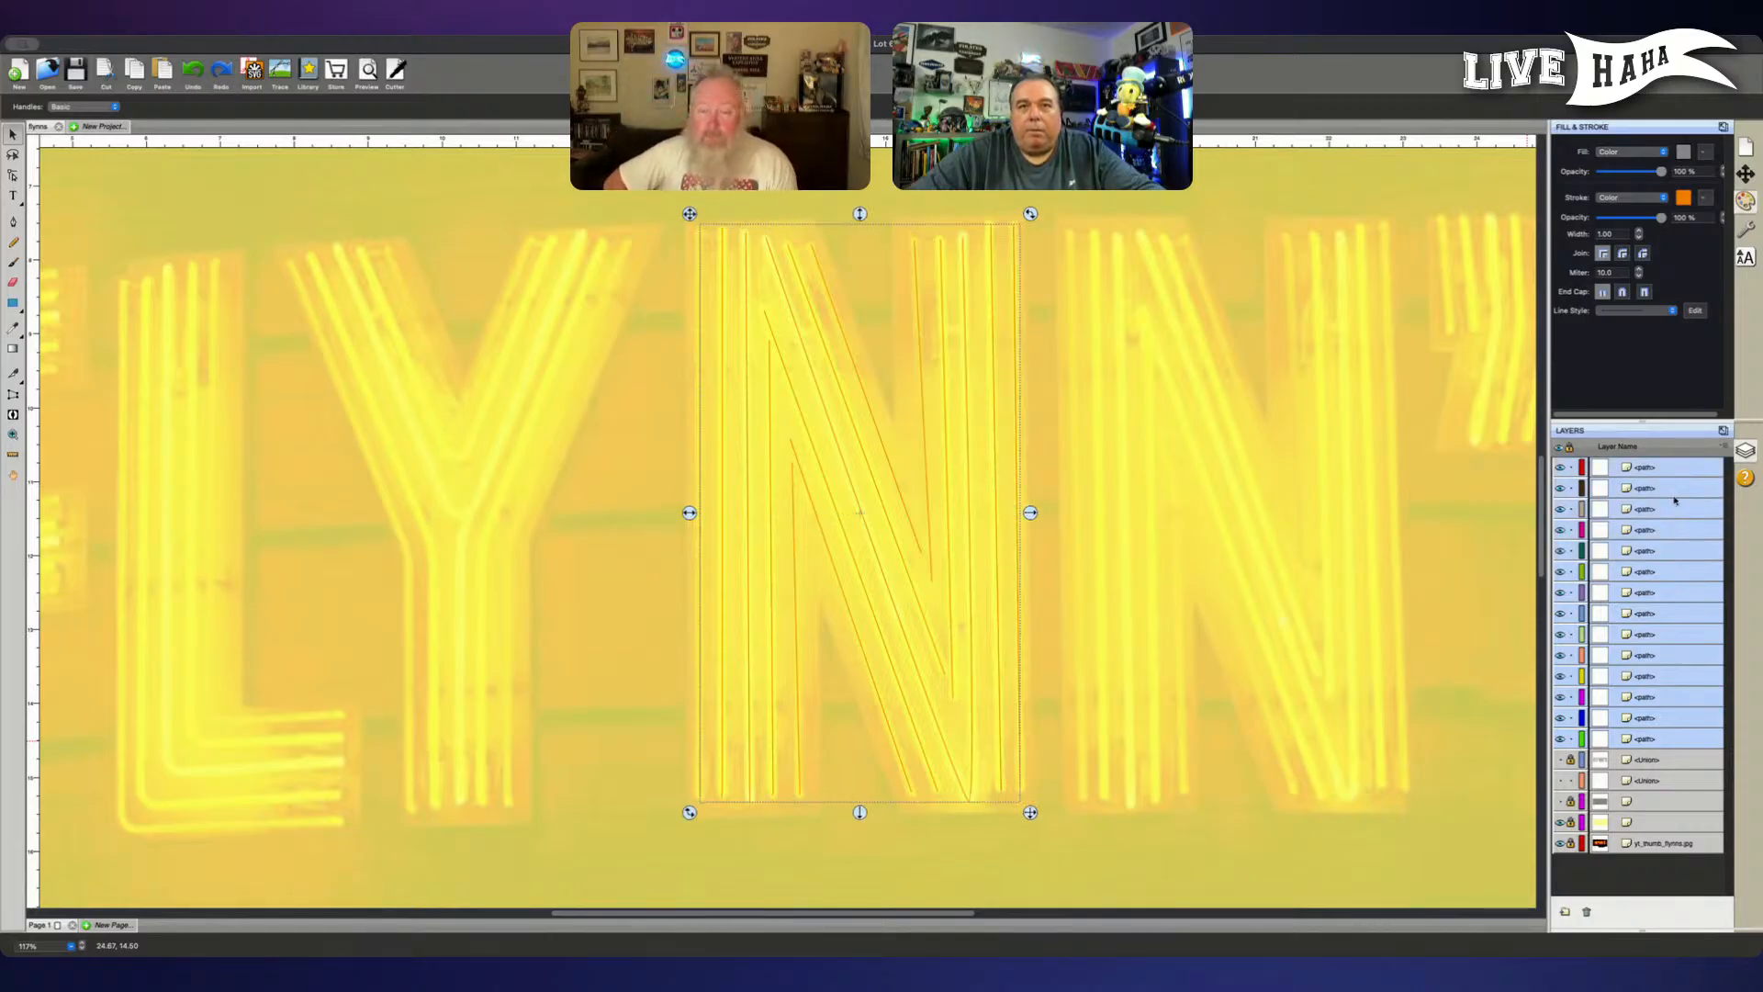
{"action": "key", "text": "super+g"}
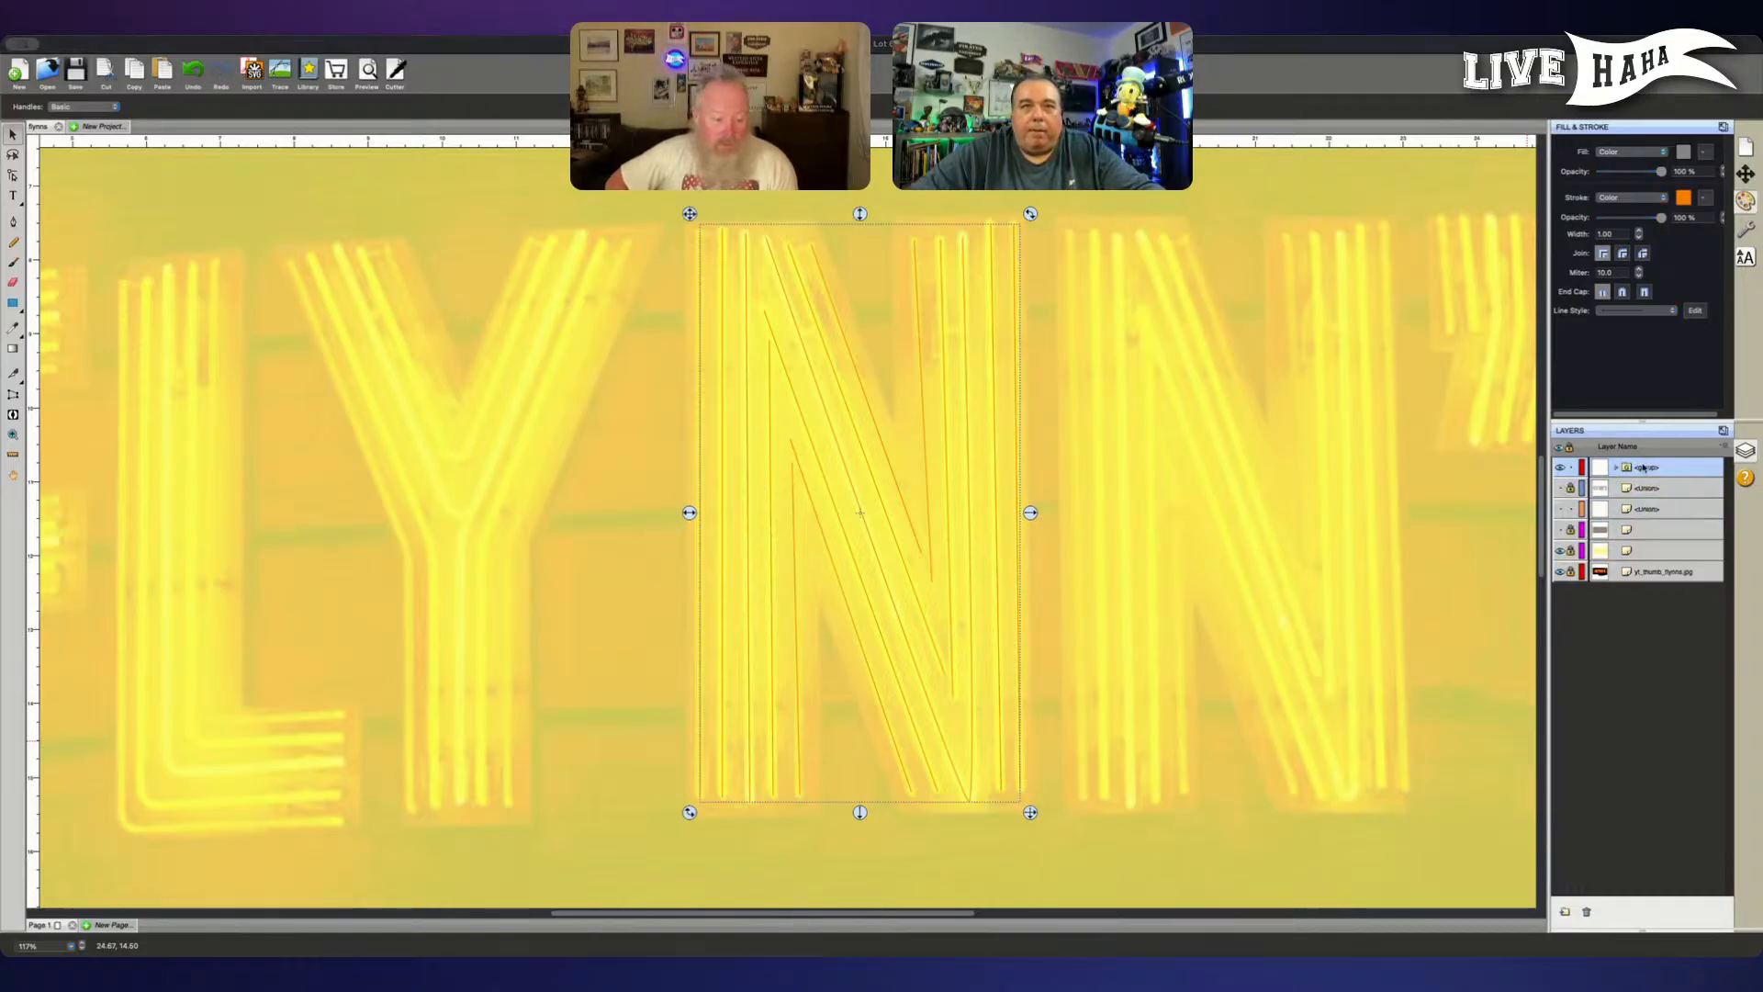
- Rename the group of traced tubes as N and lock it
{"action": "double_click", "coordinate": [1644, 469]}
{"action": "type", "text": "N"}
{"action": "key", "text": "Return"}
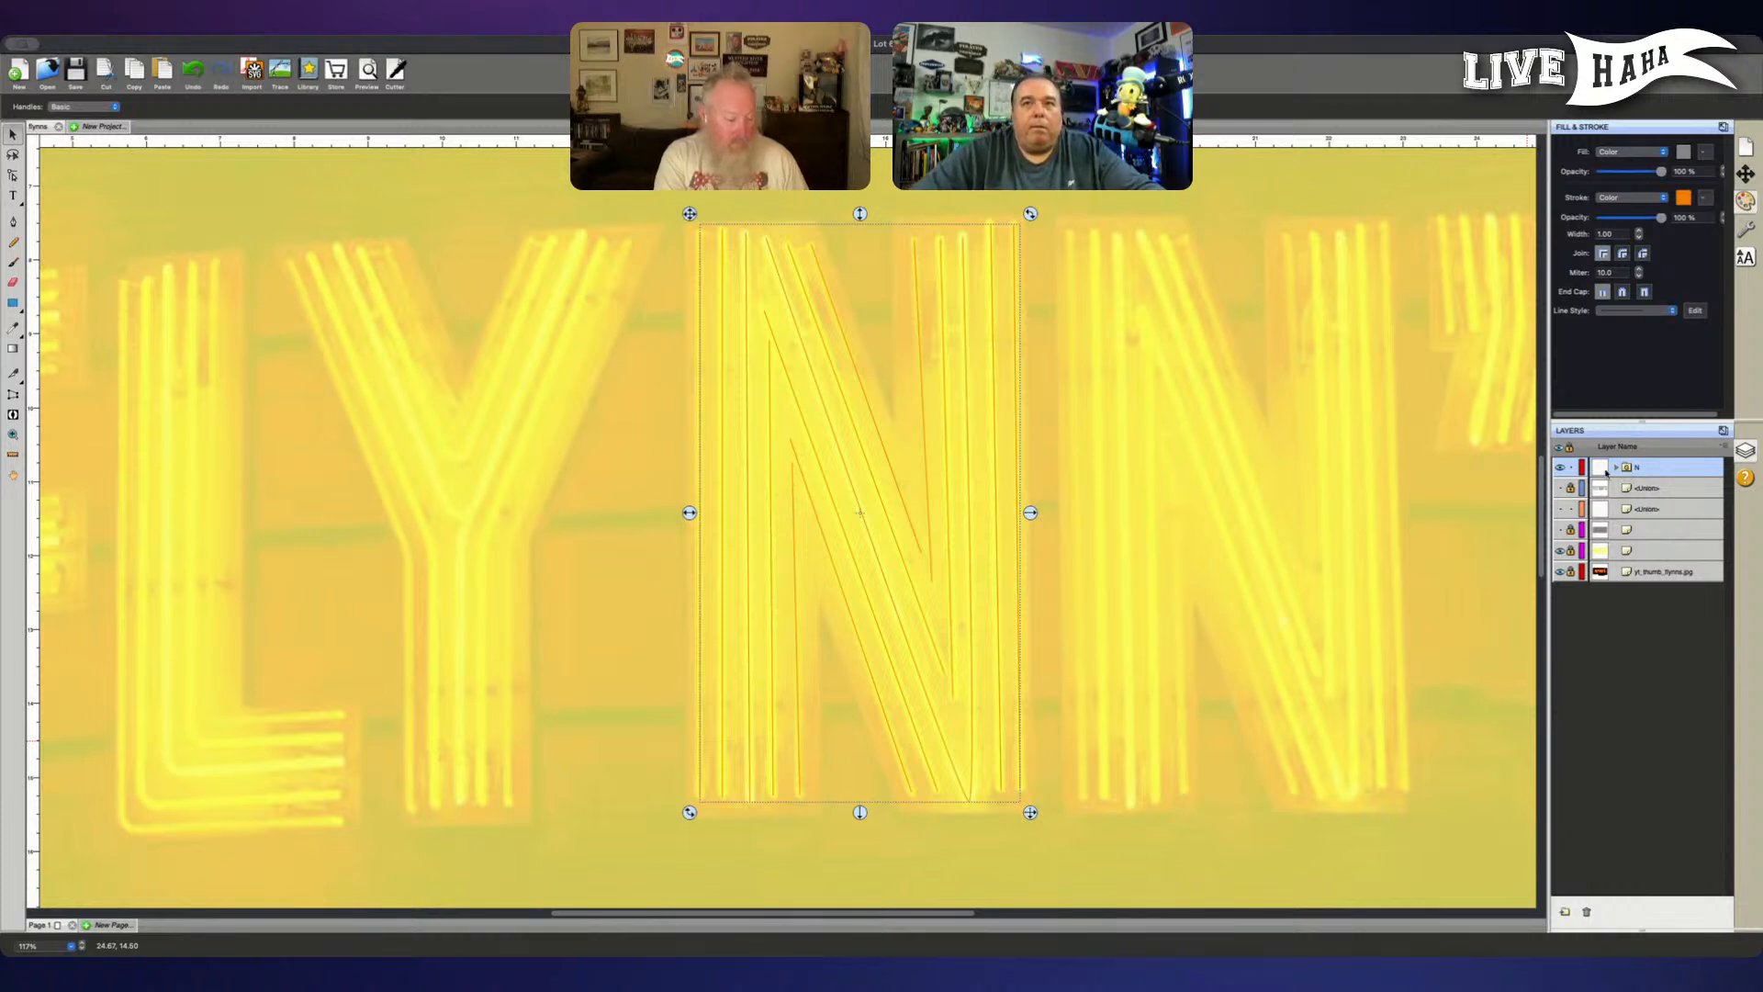
{"action": "left_click", "coordinate": [1570, 467]}
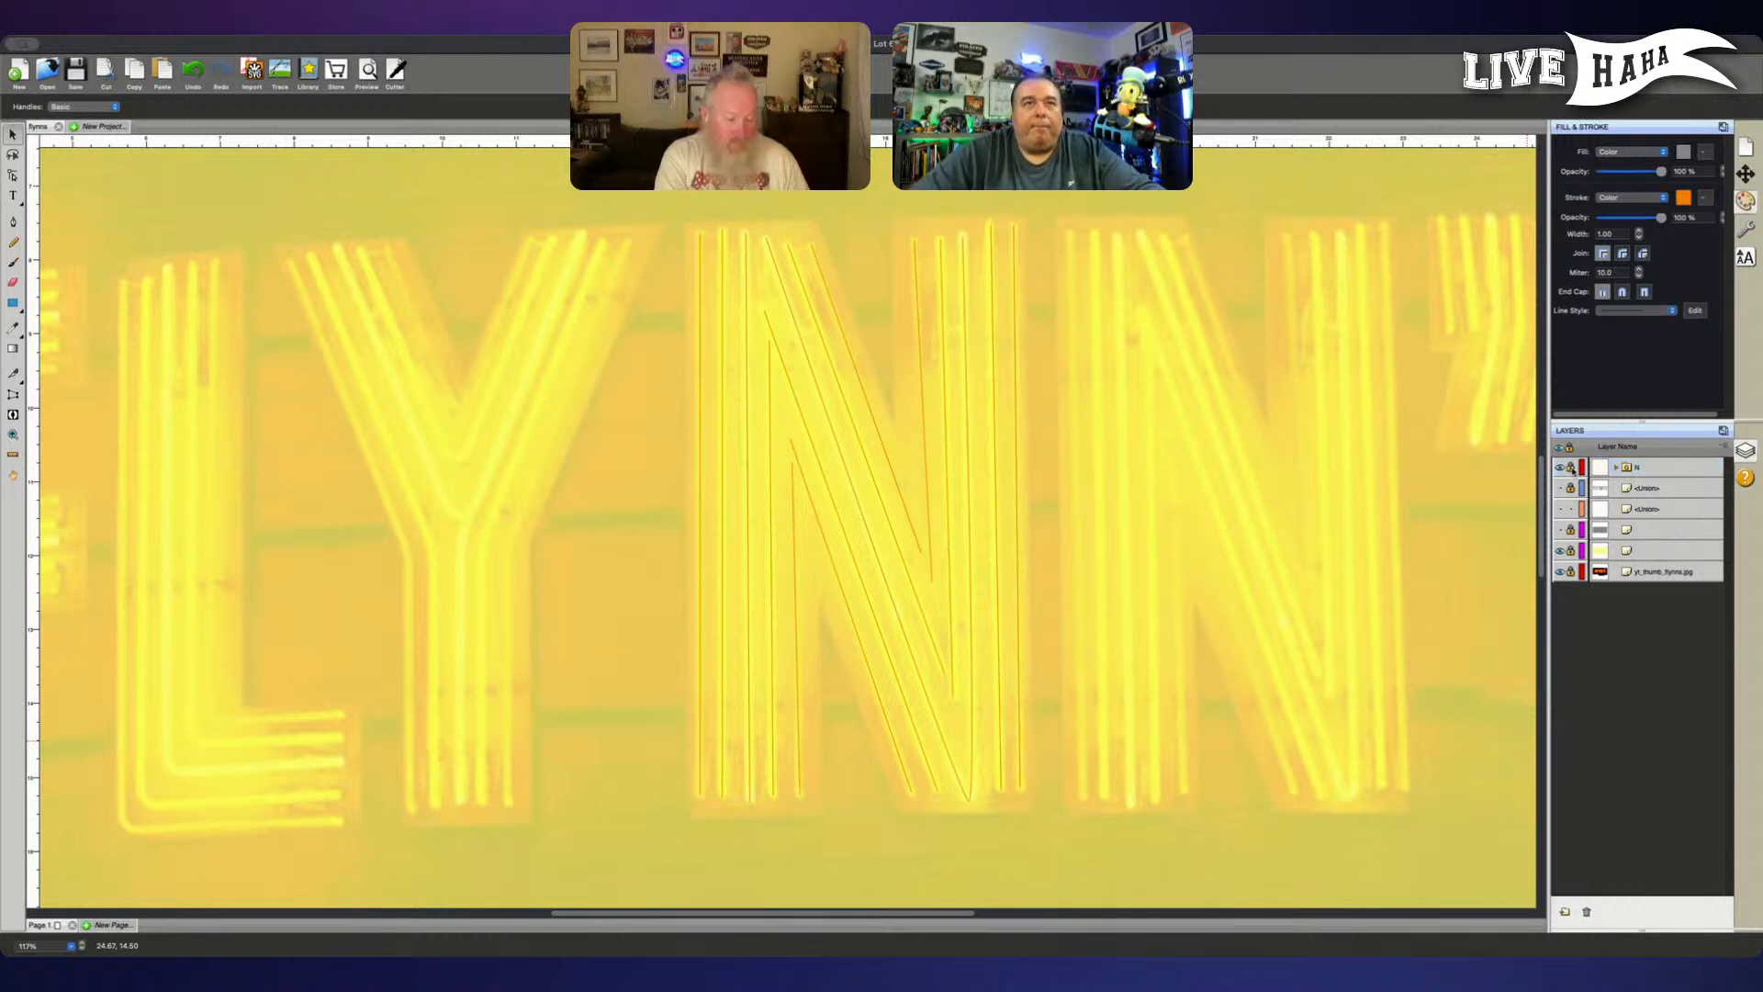
- Hide the yellow overlay and both letter outline layers, leaving the N group over the original reference picture
{"action": "left_click", "coordinate": [1559, 490]}
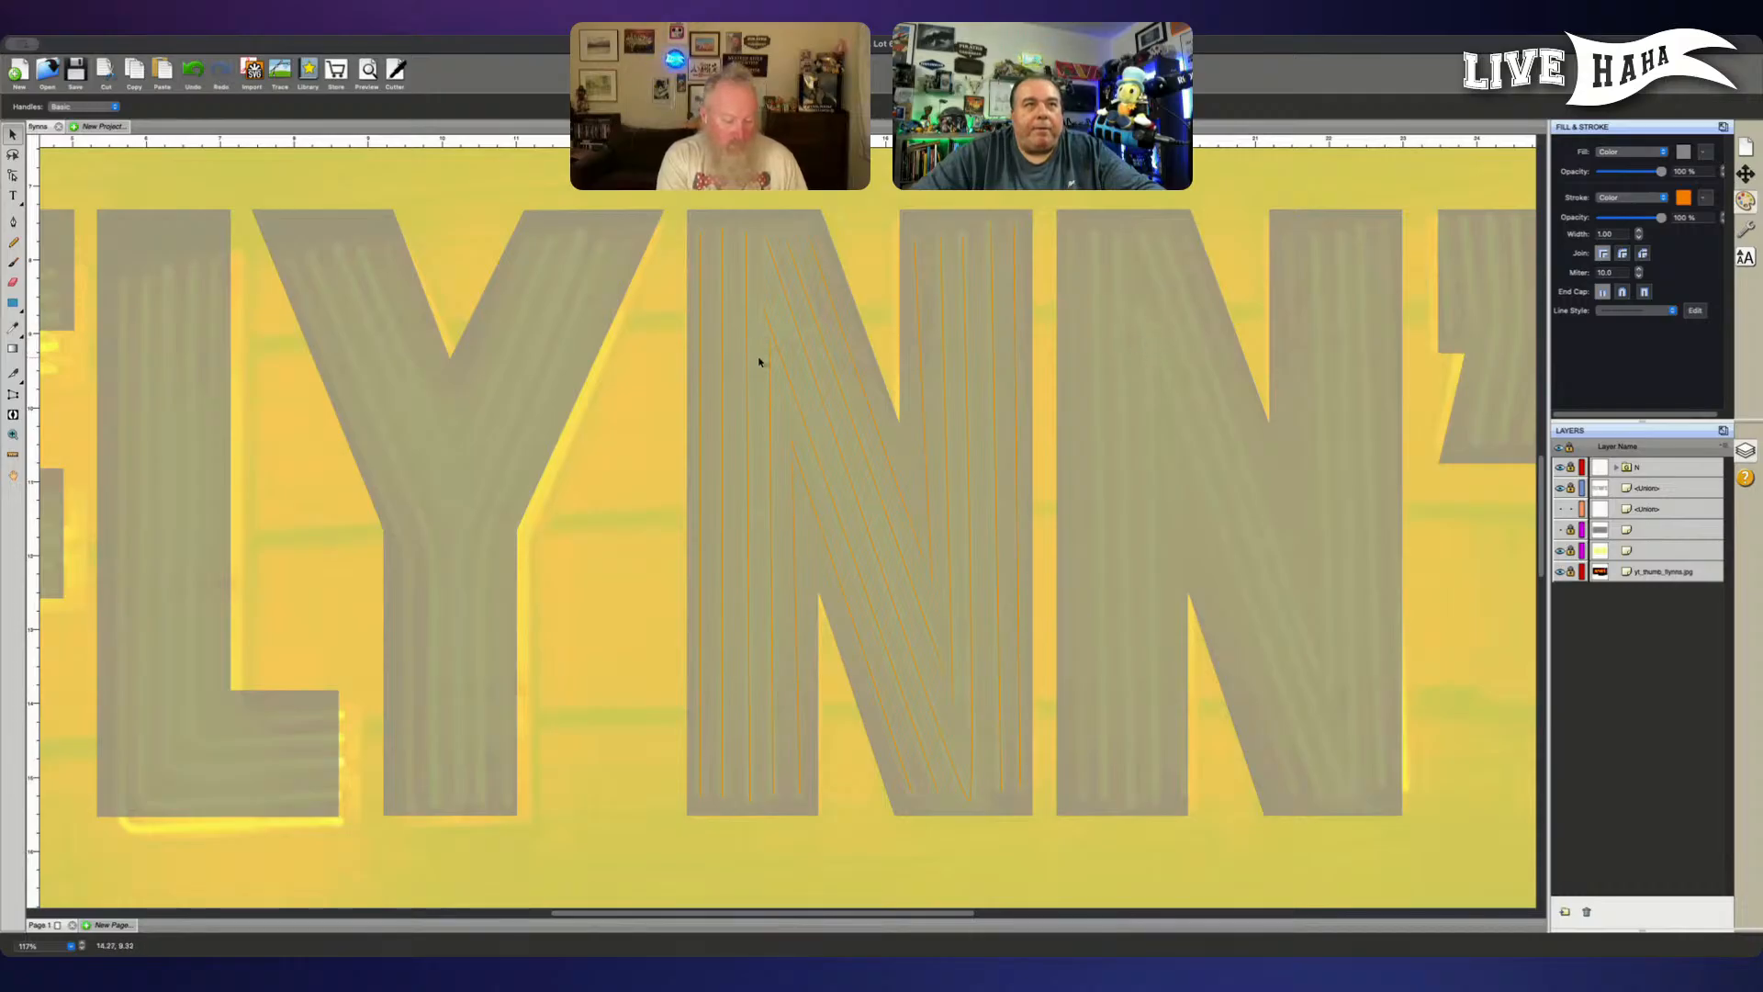
{"action": "left_click", "coordinate": [1356, 797]}
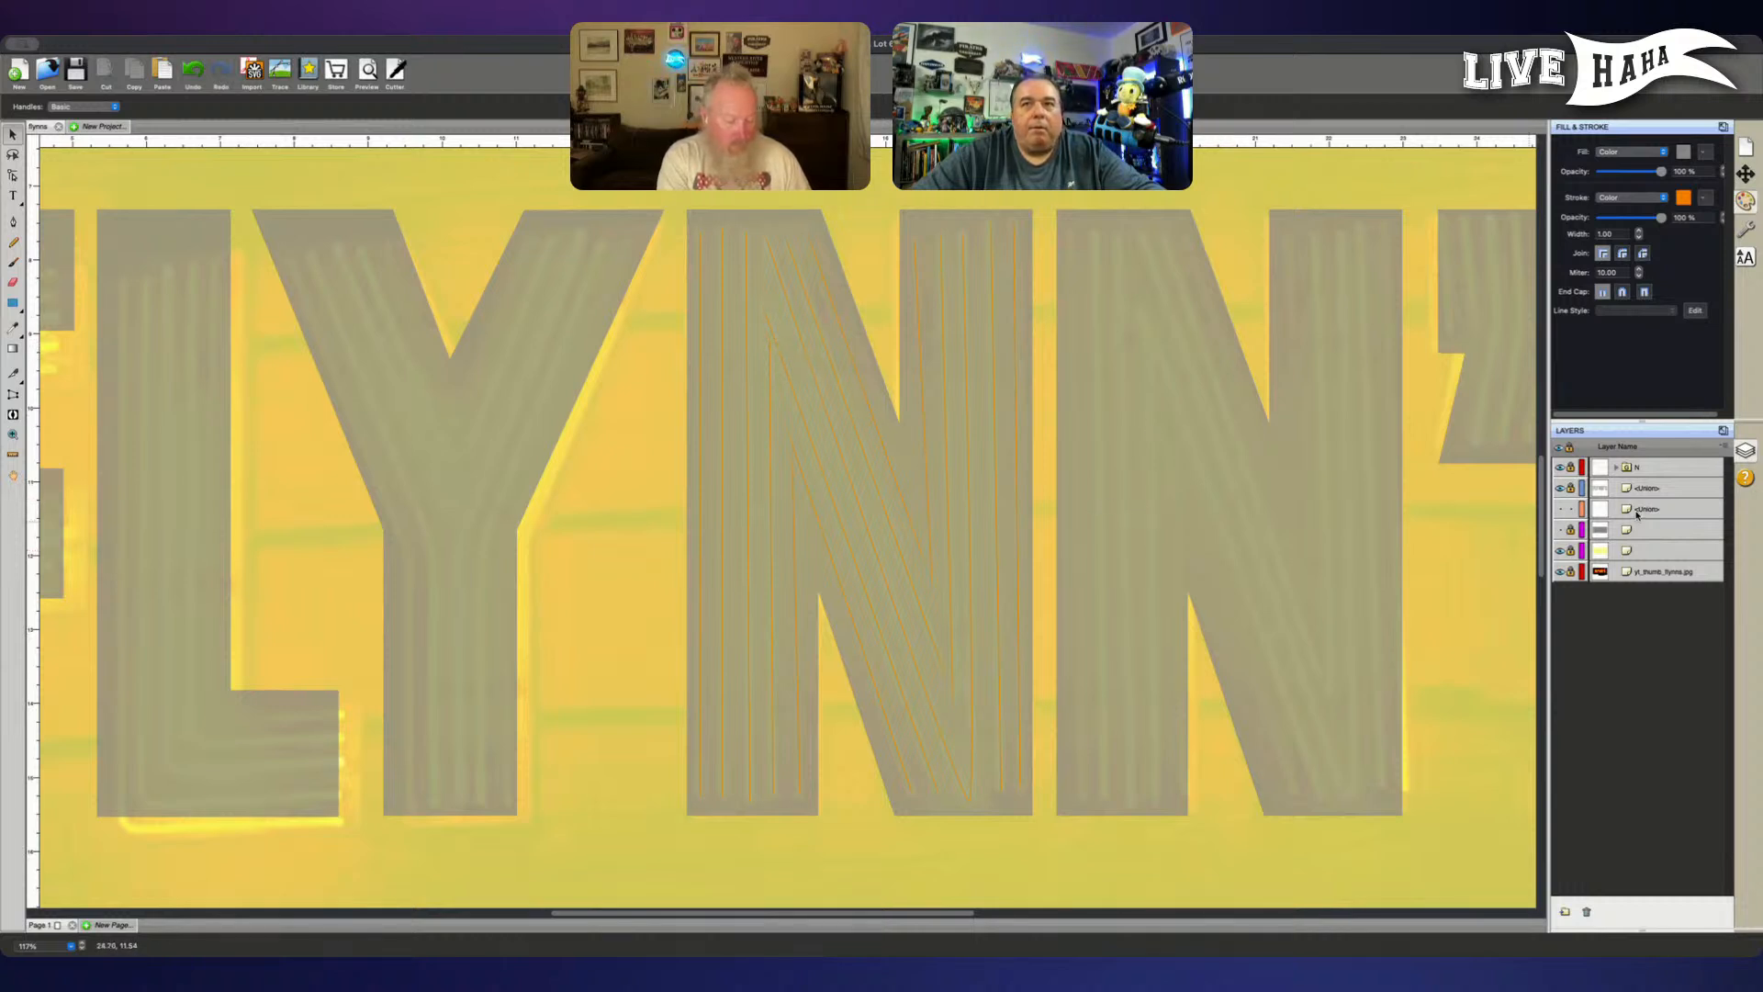
{"action": "left_click", "coordinate": [1558, 509]}
{"action": "left_click", "coordinate": [1559, 550]}
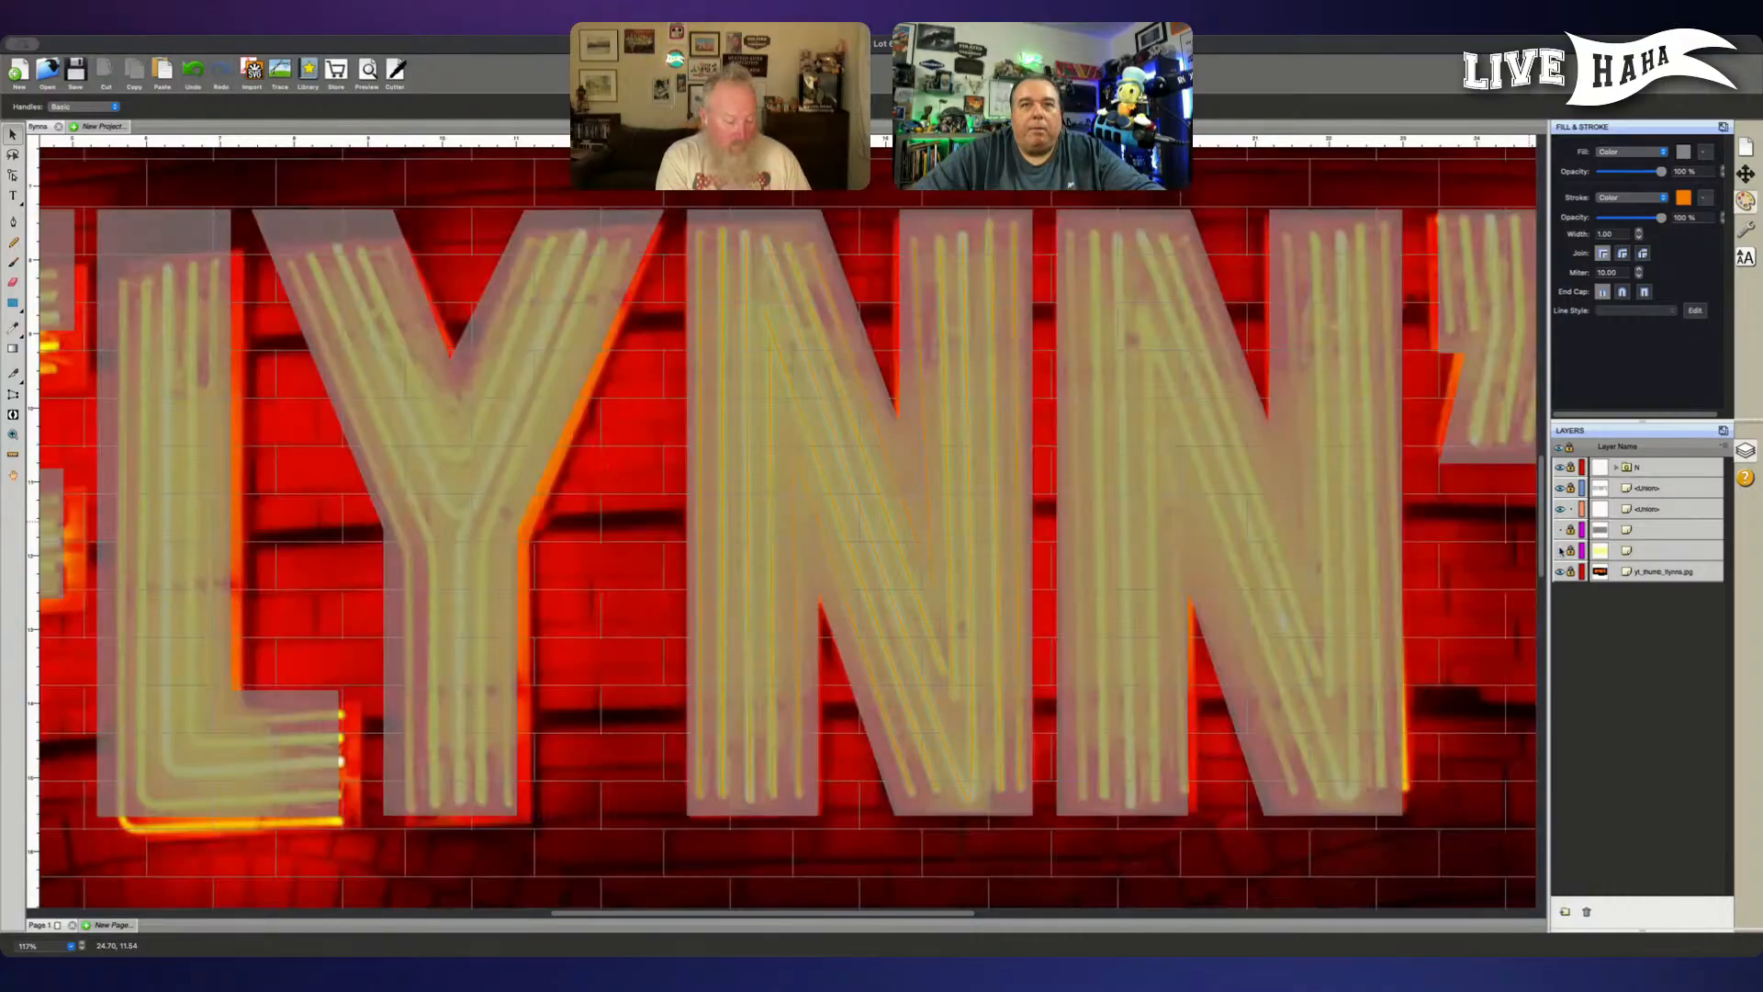
{"action": "left_click", "coordinate": [1558, 509]}
{"action": "left_click", "coordinate": [1558, 487]}
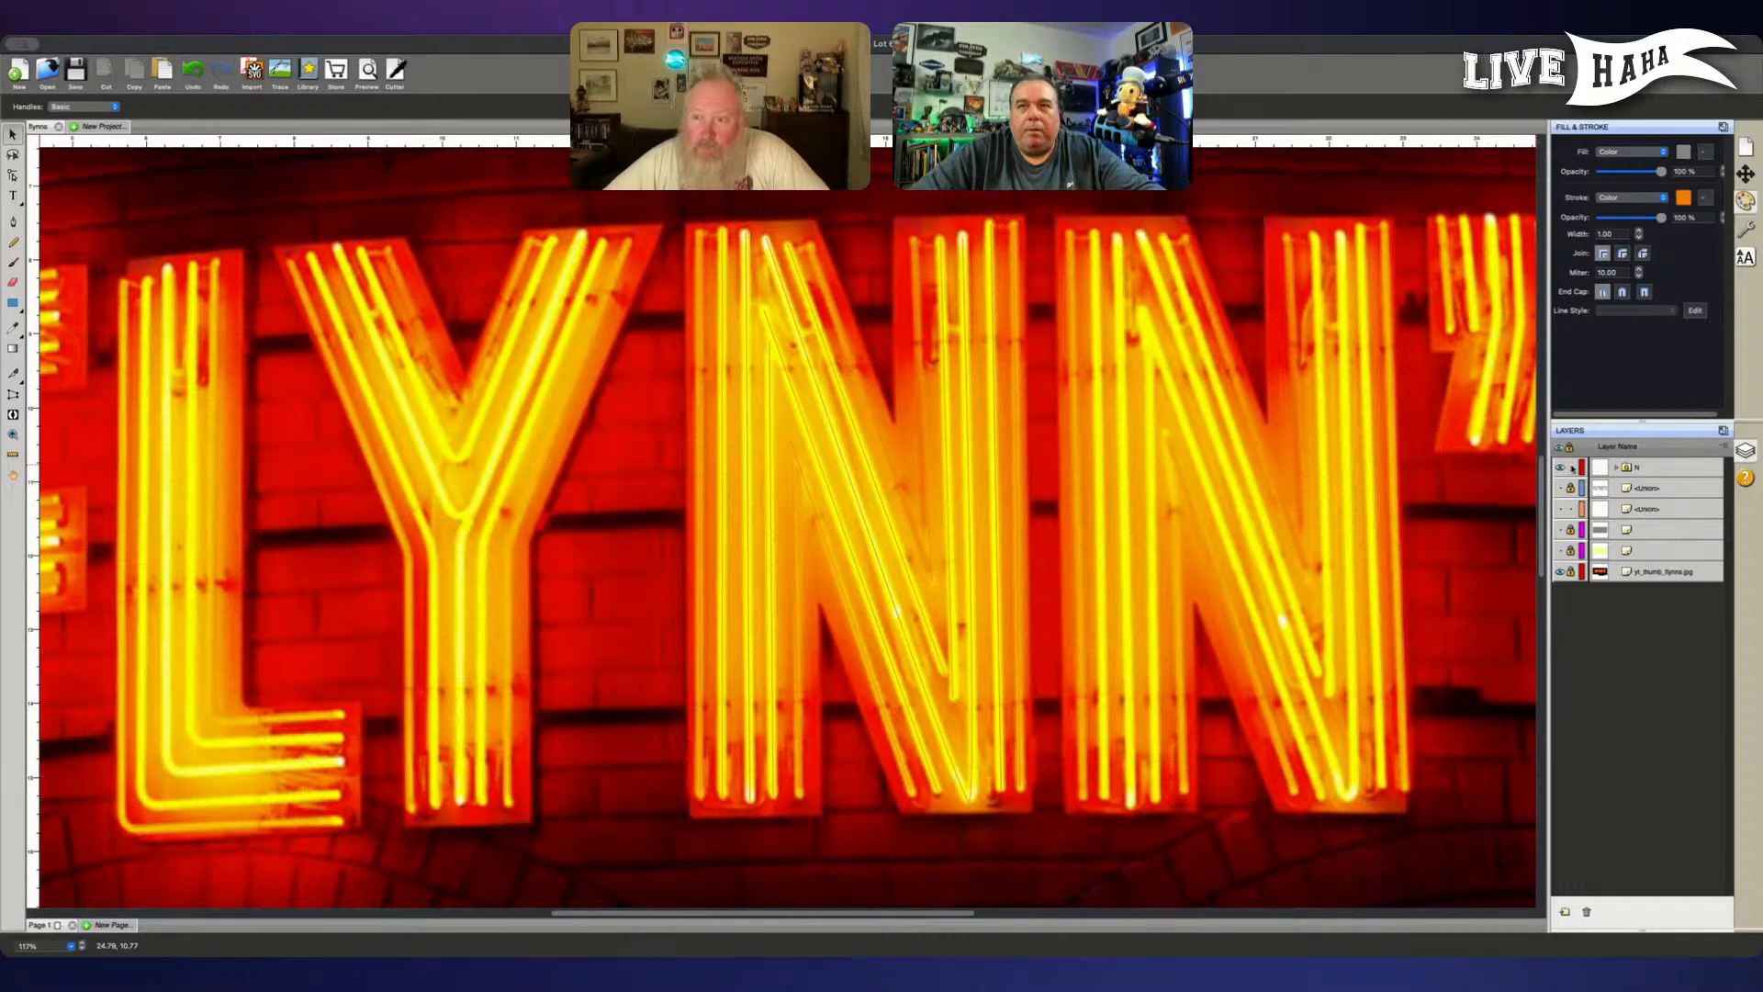
- Duplicate the N group and lock the upper copy, keeping the lower copy unlocked and selected
{"action": "left_click", "coordinate": [1655, 466]}
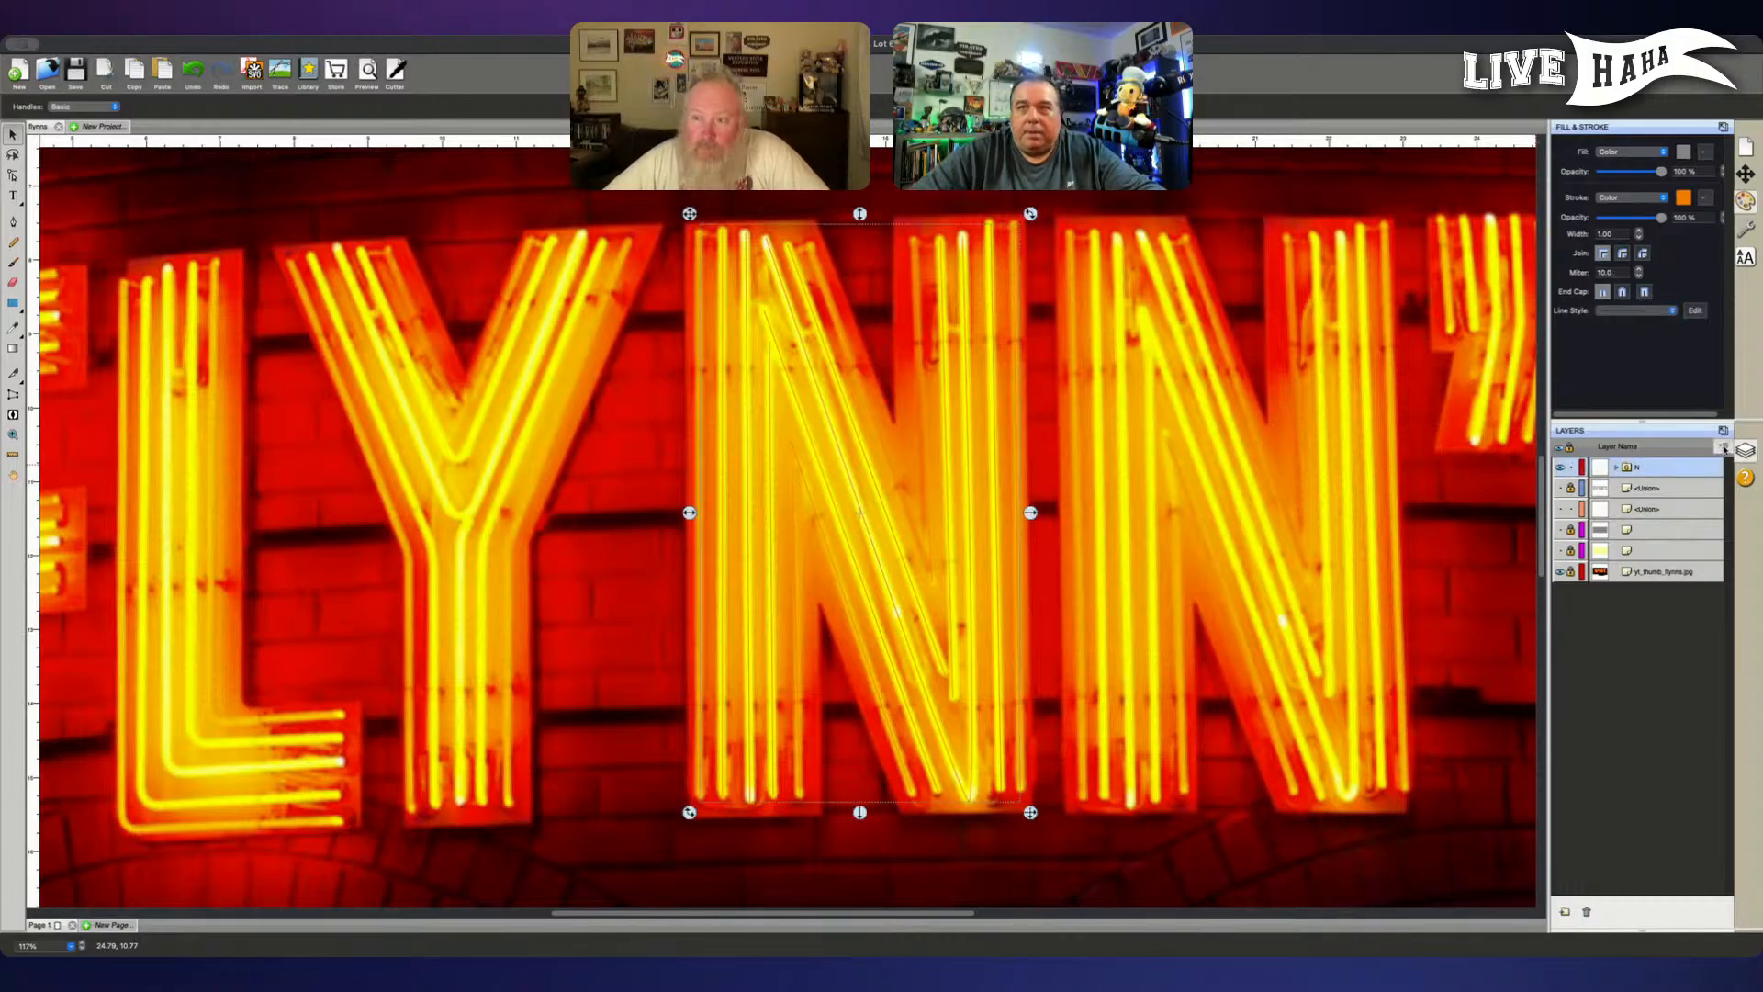
{"action": "right_click", "coordinate": [1717, 445]}
{"action": "left_click", "coordinate": [1709, 466]}
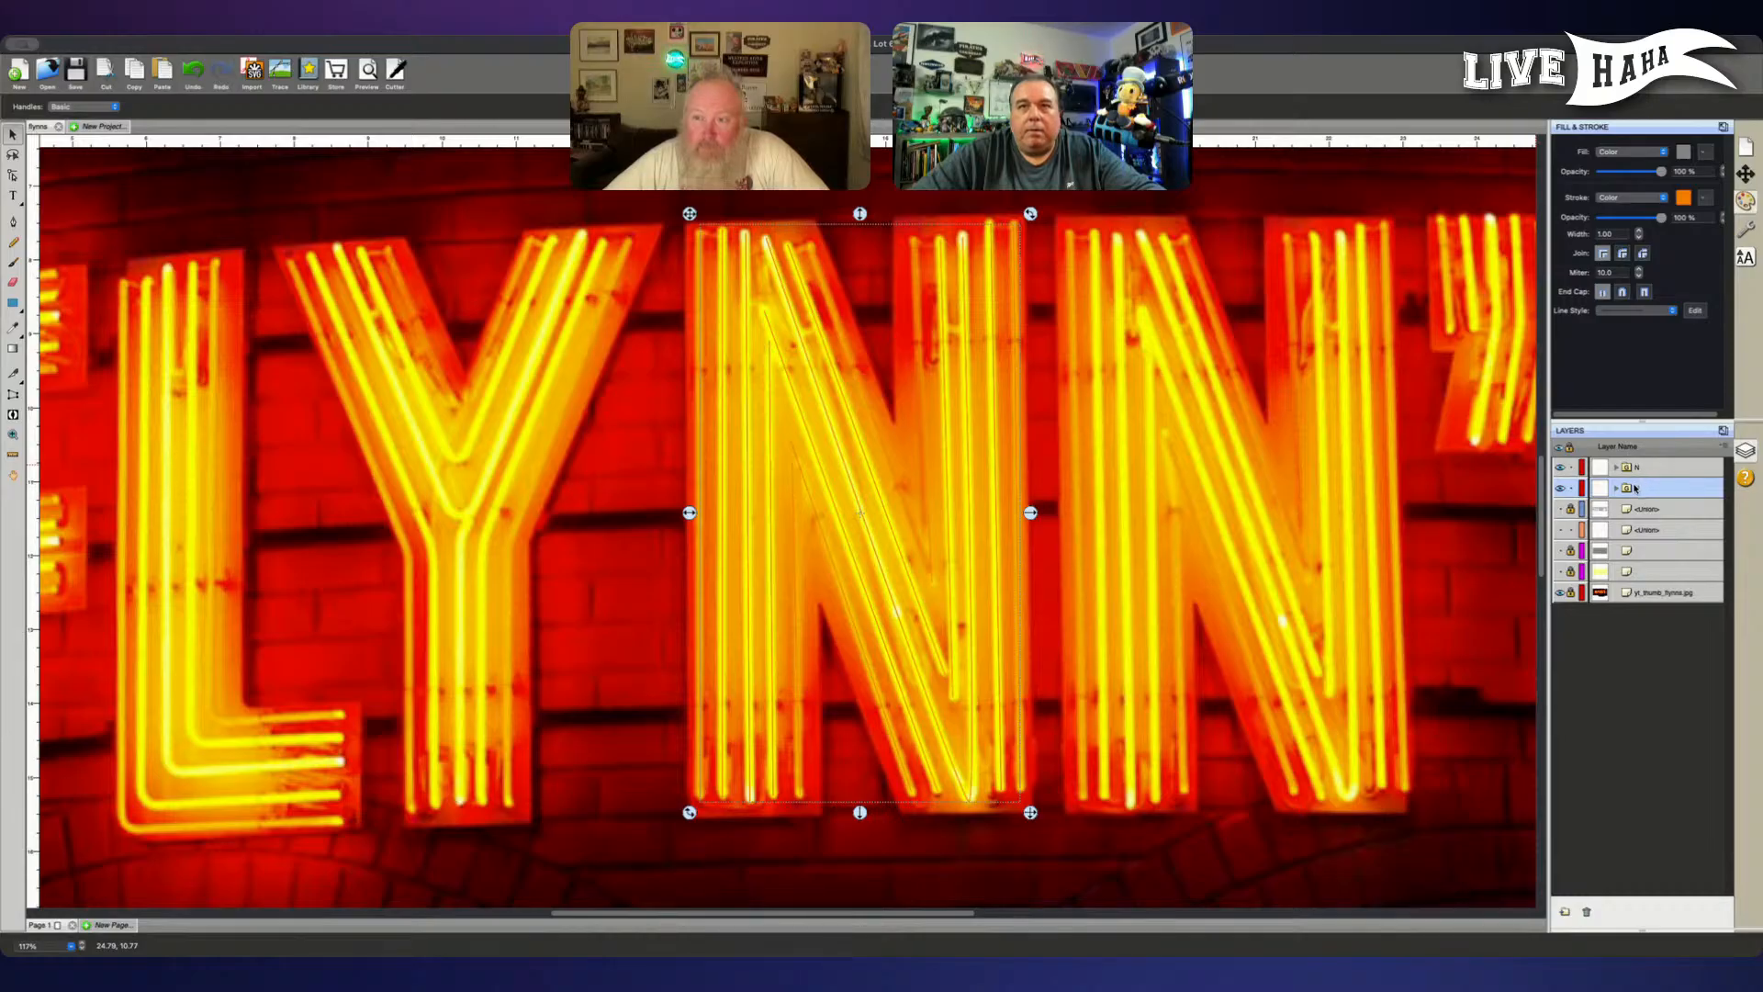
{"action": "left_click", "coordinate": [1571, 487]}
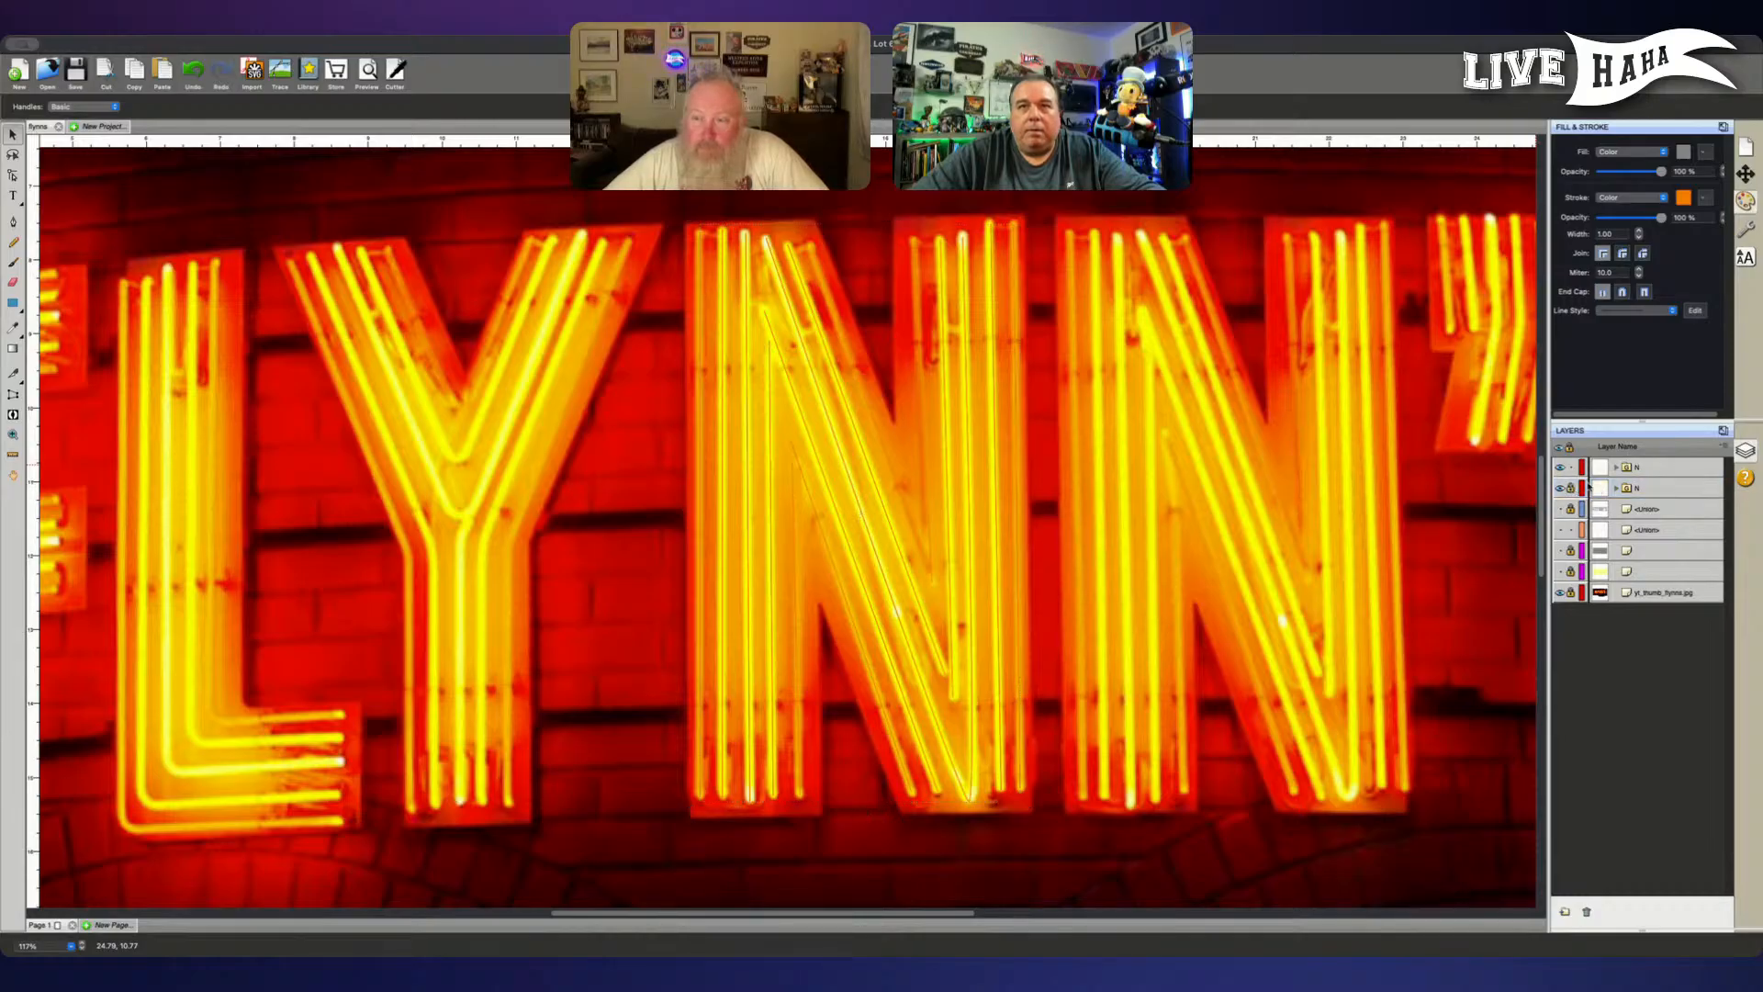
{"action": "left_click", "coordinate": [1646, 468]}
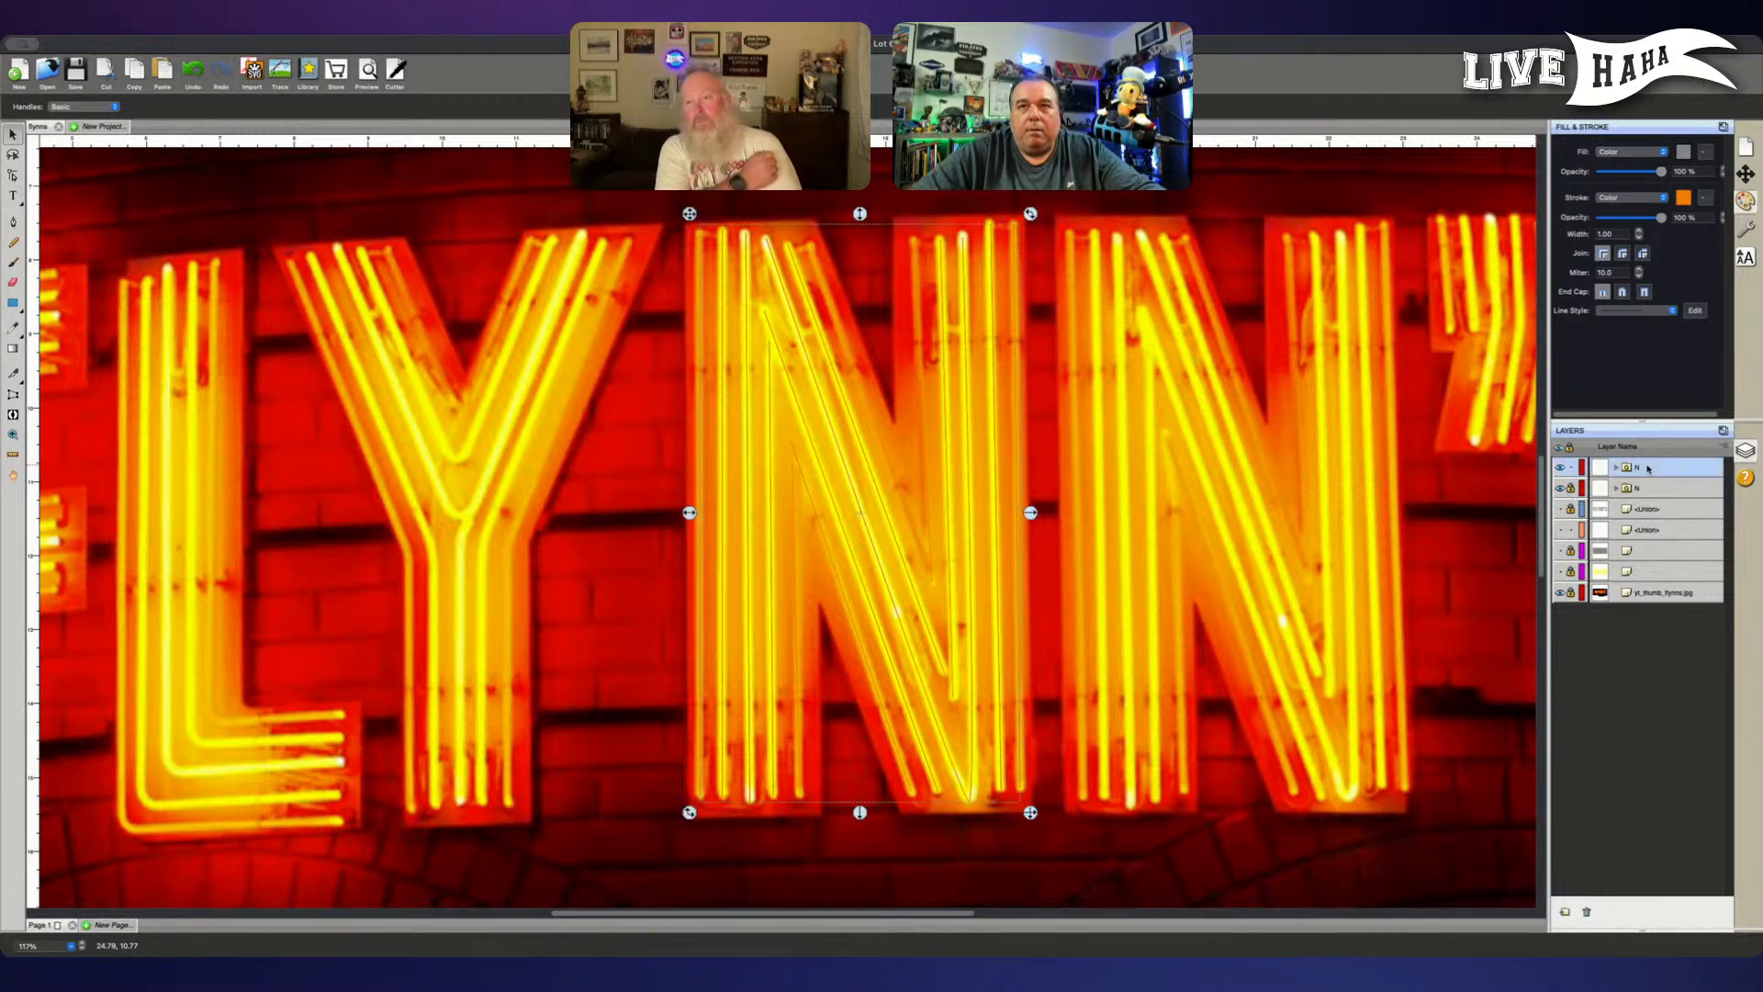
{"action": "left_click", "coordinate": [1570, 467]}
{"action": "left_click", "coordinate": [1671, 489]}
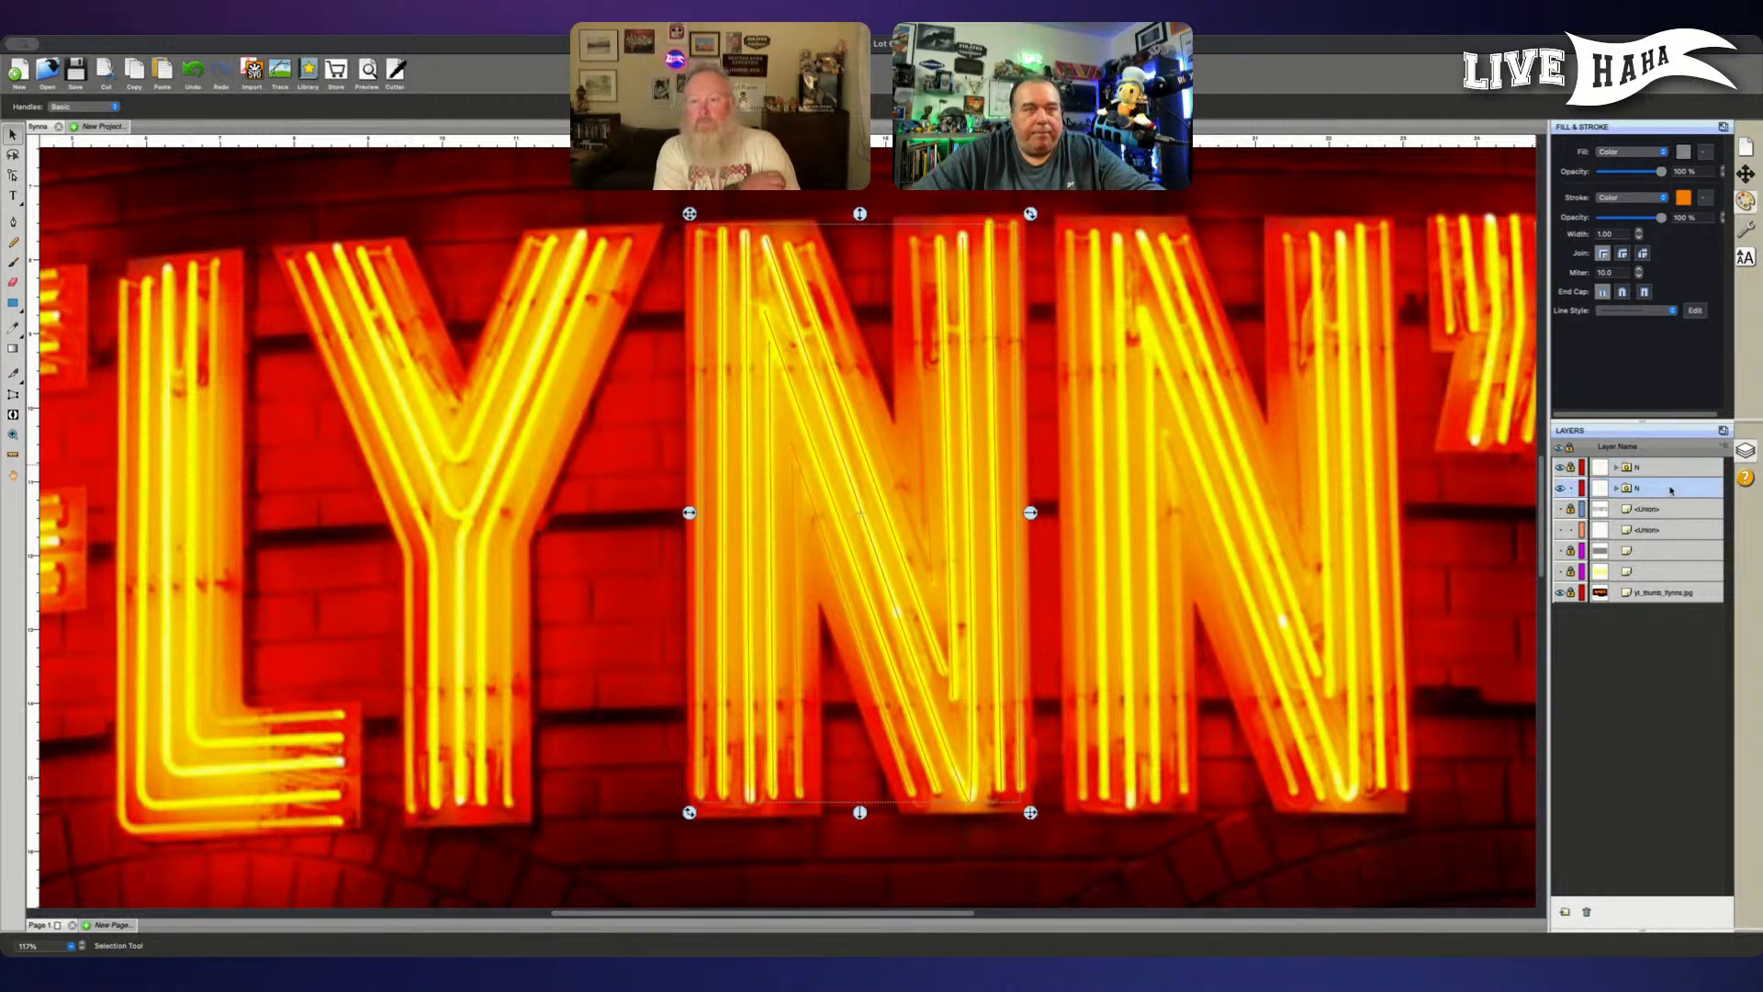
- Move the unlocked N copy horizontally to the right onto the second N of the reference picture
{"action": "key", "text": "Right"}
{"action": "key", "text": "Right"}
{"action": "key", "text": "Right"}
{"action": "key", "text": "Right"}
{"action": "key", "text": "Right"}
{"action": "key", "text": "Right"}
{"action": "key", "text": "Right"}
{"action": "key", "text": "Right"}
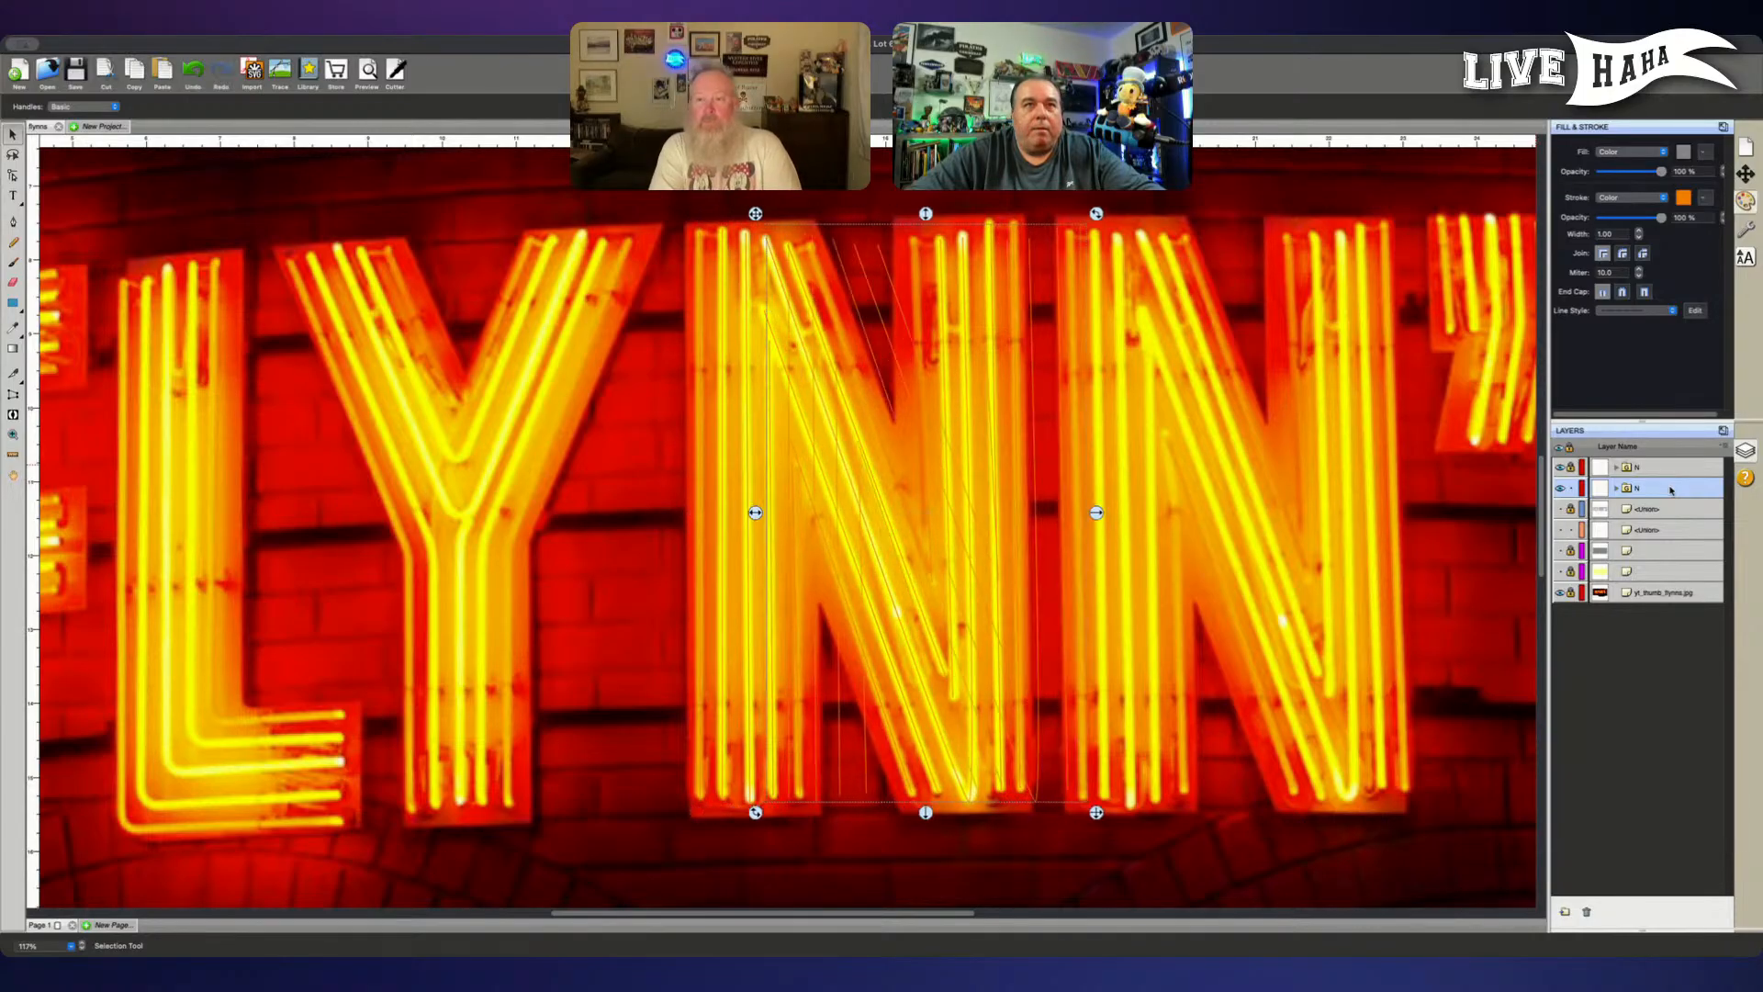
{"action": "key", "text": "Right"}
{"action": "key", "text": "Right"}
{"action": "key", "text": "Right"}
{"action": "key", "text": "Right"}
{"action": "key", "text": "Right"}
{"action": "key", "text": "Right"}
{"action": "key", "text": "Right"}
{"action": "key", "text": "Right"}
{"action": "key", "text": "Right"}
{"action": "key", "text": "Right"}
{"action": "key", "text": "Right"}
{"action": "key", "text": "Right"}
{"action": "key", "text": "Right"}
{"action": "key", "text": "Right"}
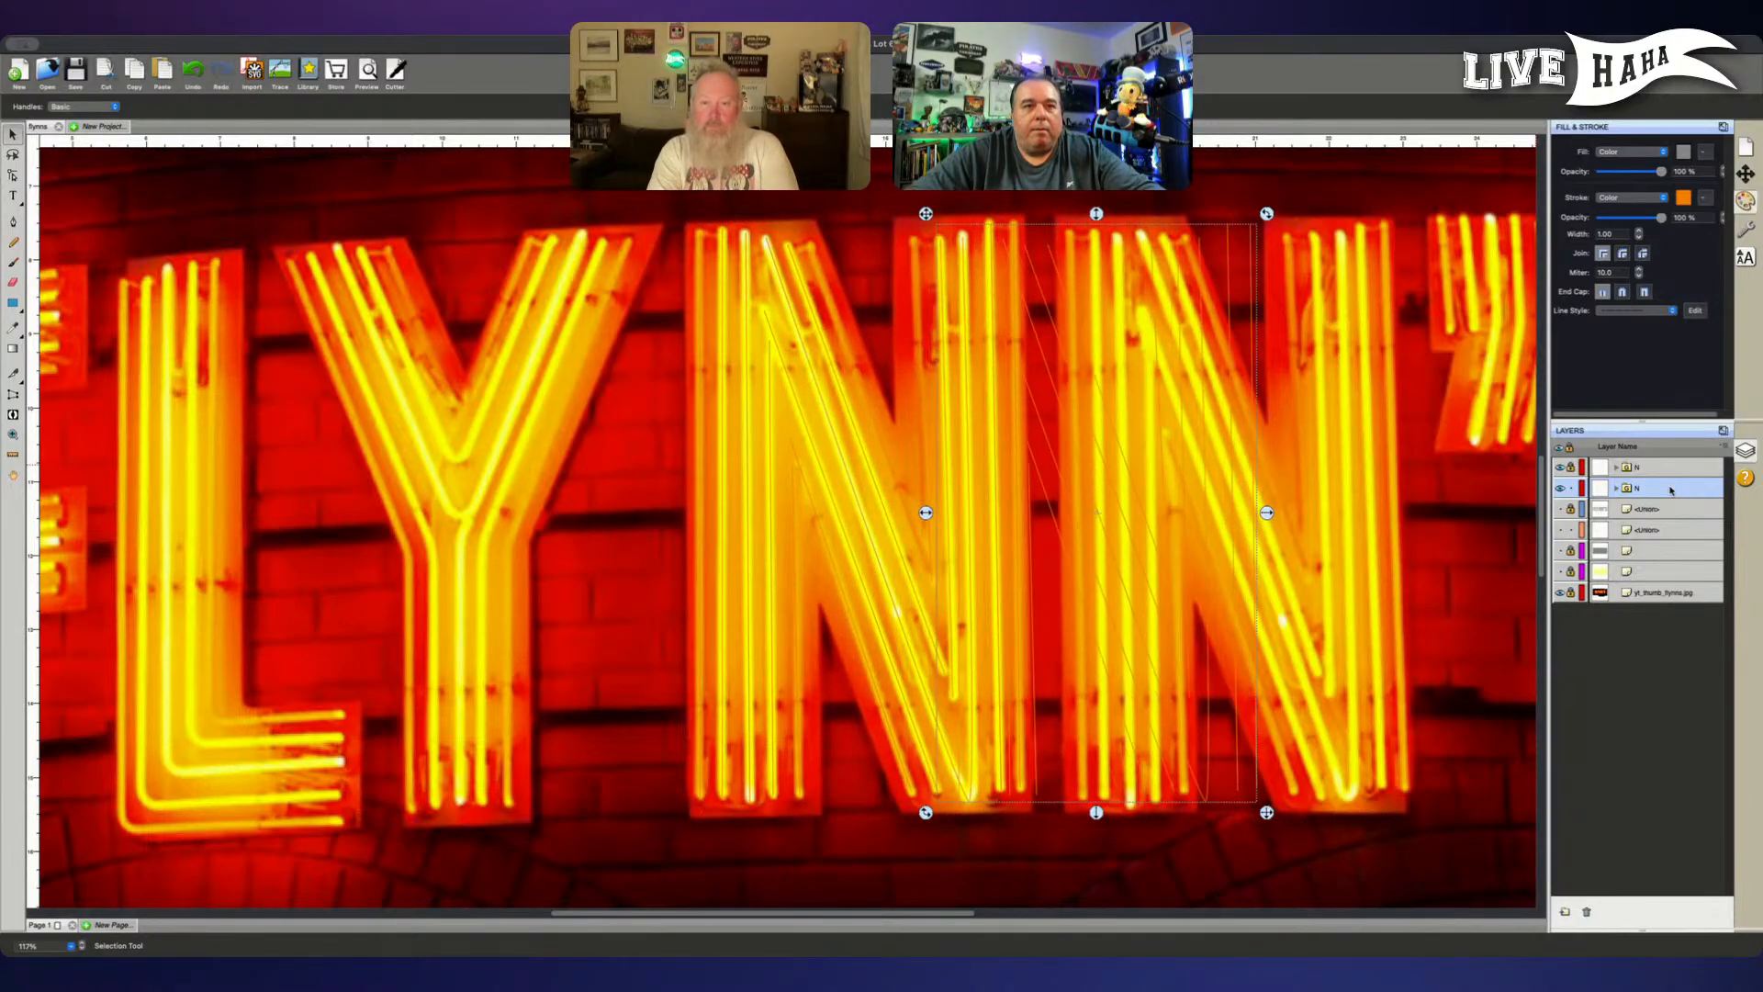
{"action": "key", "text": "Right"}
{"action": "key", "text": "Right"}
{"action": "key", "text": "Right"}
{"action": "key", "text": "Right"}
{"action": "key", "text": "Right"}
{"action": "key", "text": "Right"}
{"action": "key", "text": "Right"}
{"action": "key", "text": "Right"}
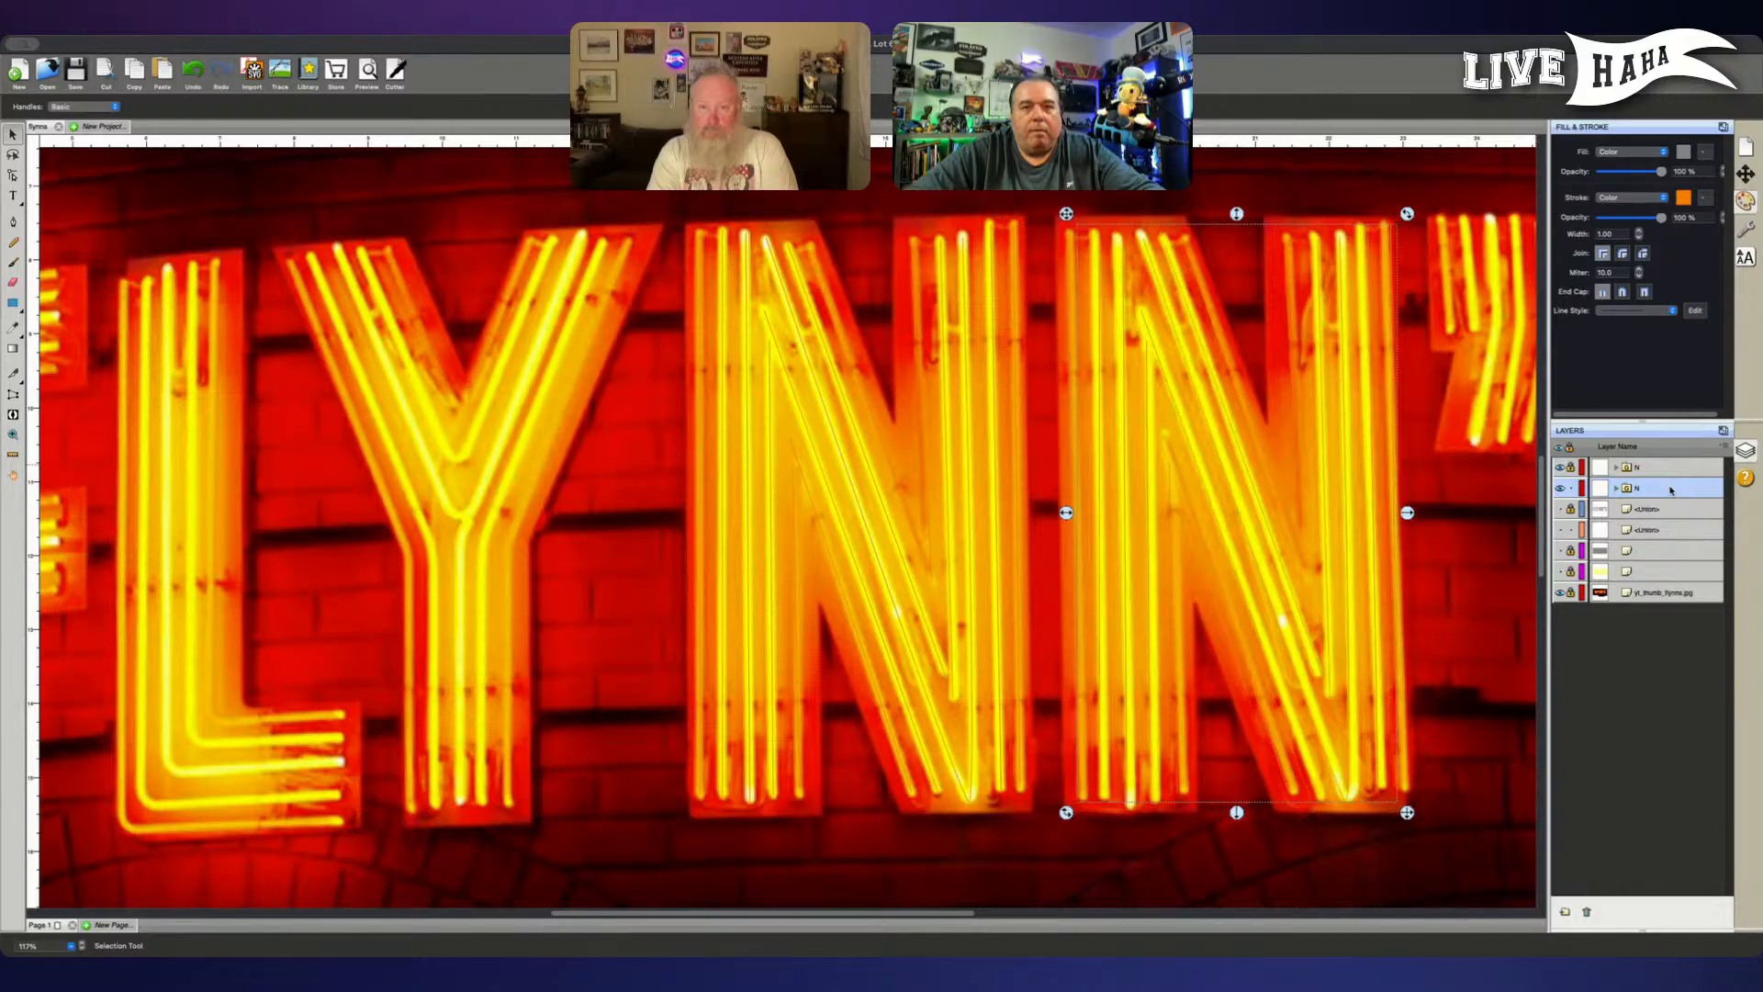
{"action": "key", "text": "Left"}
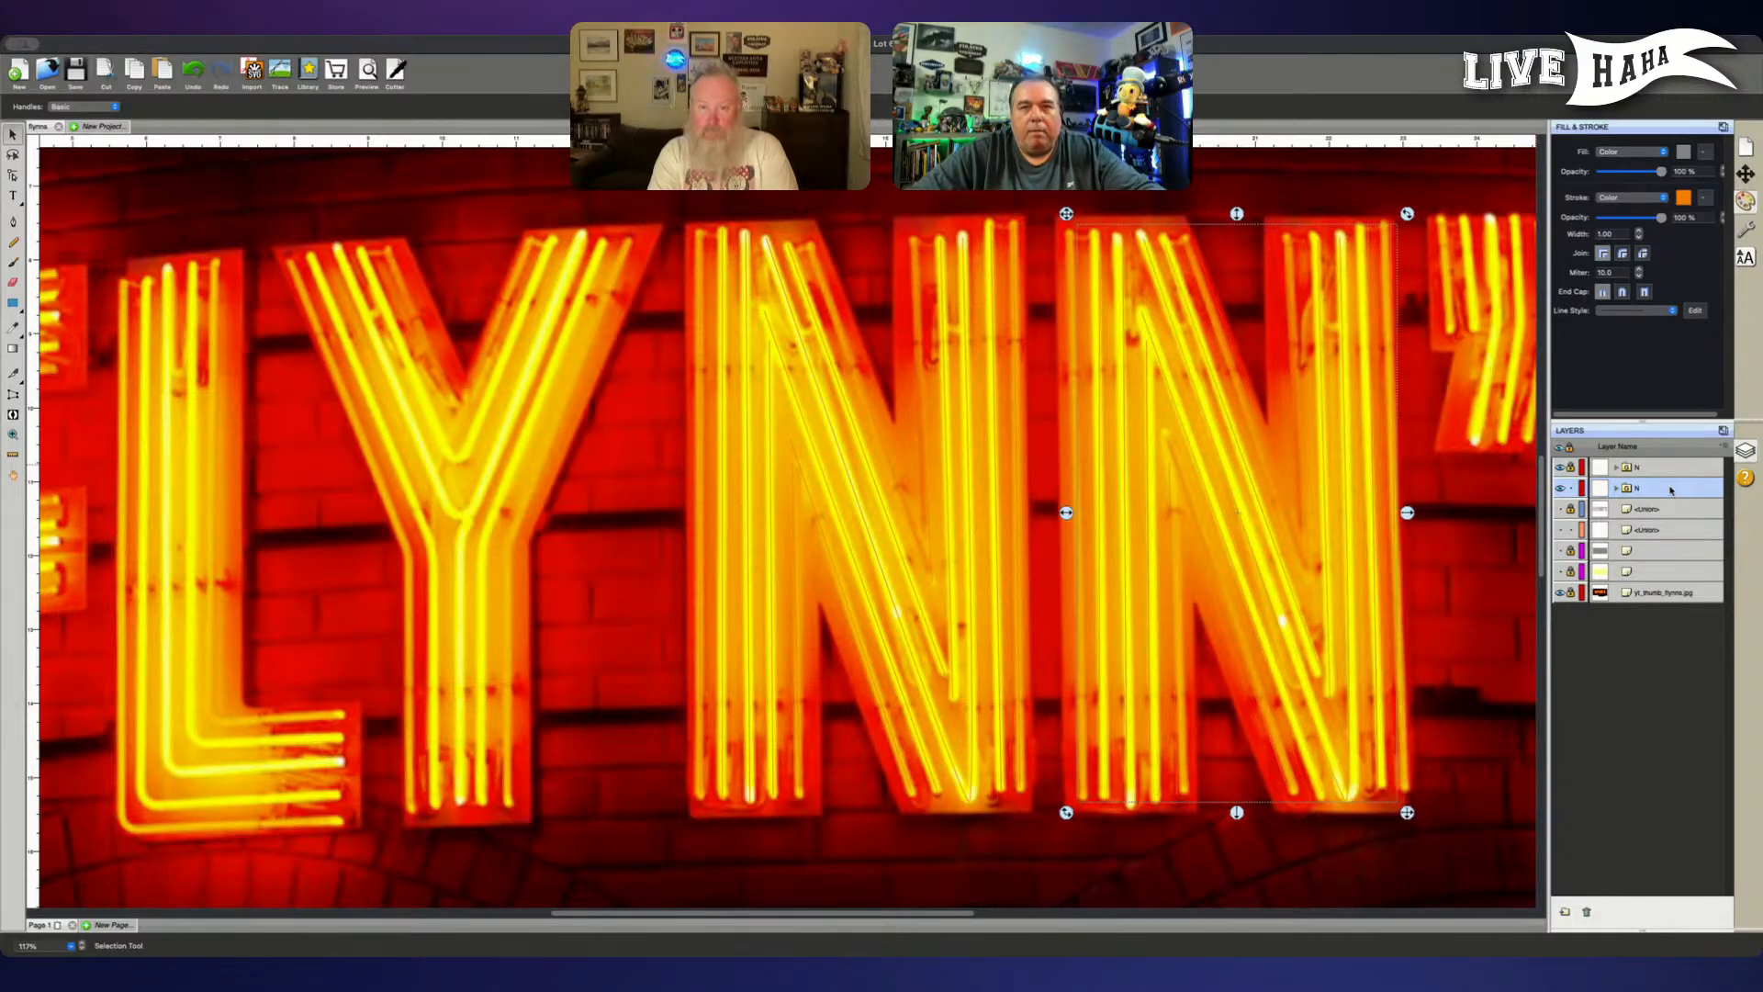
- Show the letter outline layer and shift the N copy slightly right to fit it within the second N's outline
{"action": "left_click", "coordinate": [1558, 509]}
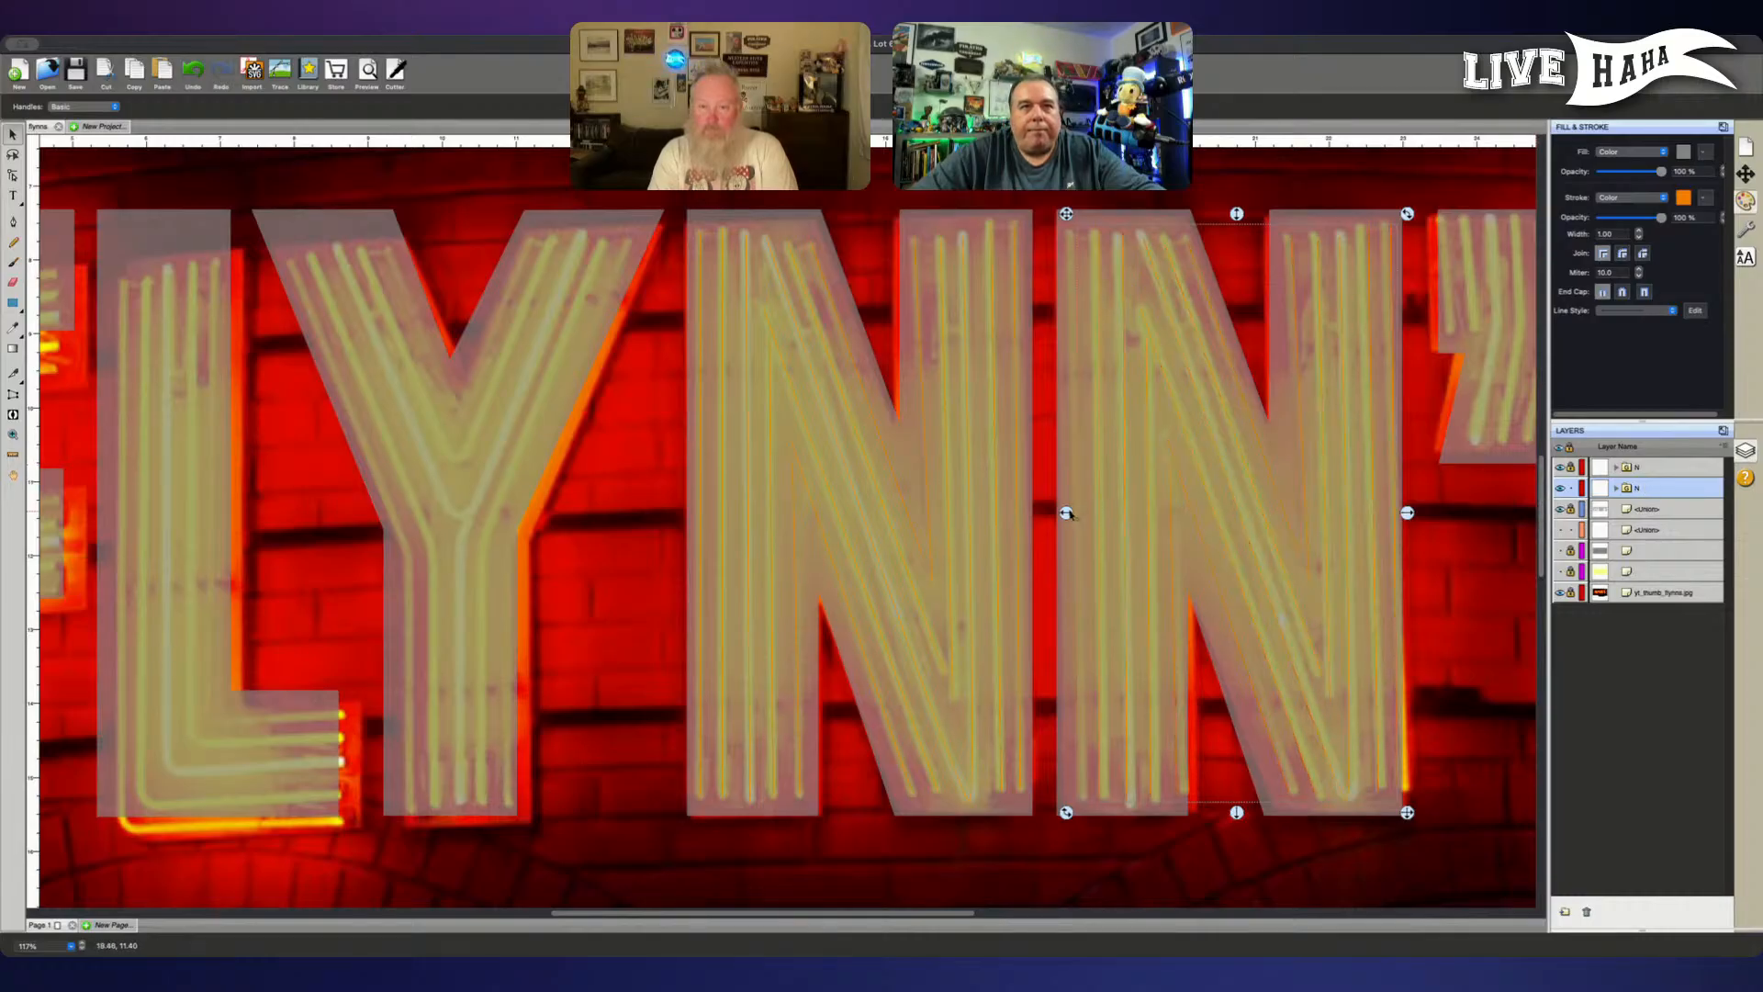
{"action": "left_click_drag", "start_coordinate": [1066, 512], "coordinate": [1071, 515]}
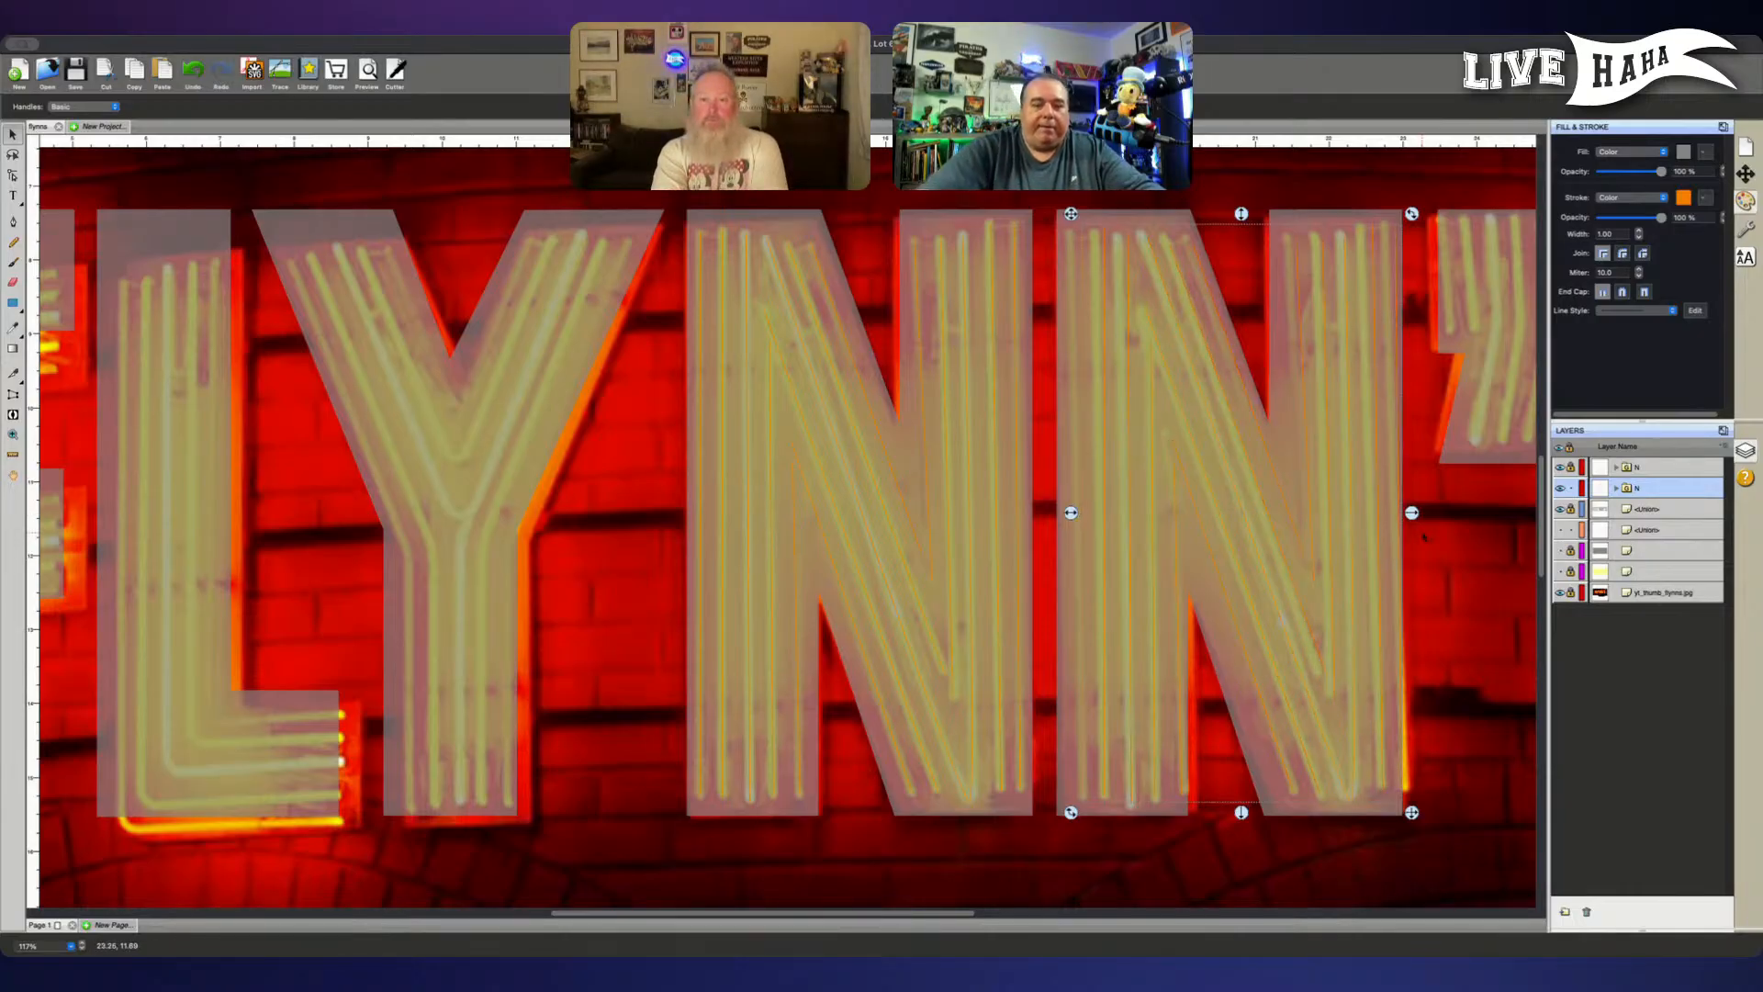
{"action": "scroll", "coordinate": [1423, 538], "scroll_direction": "up", "scroll_amount": 2}
{"action": "scroll", "coordinate": [1405, 376], "scroll_direction": "right", "scroll_amount": 5}
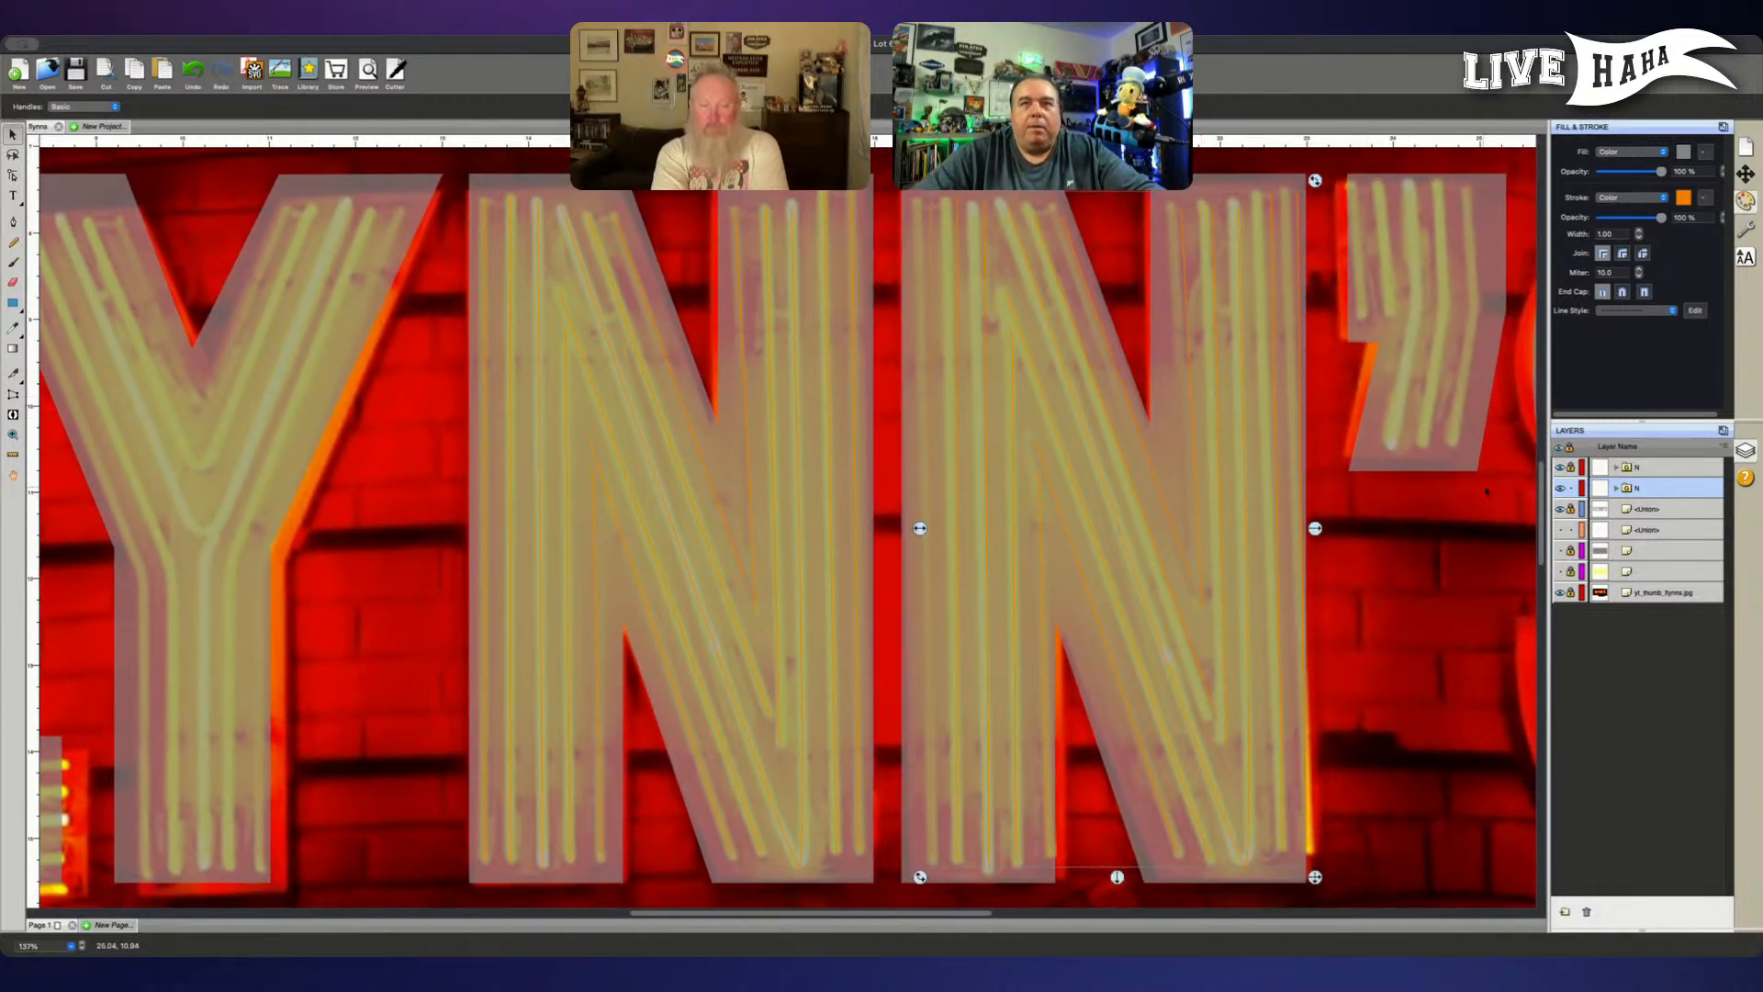
- Expand the N copy's group and shift its leftmost vertical path slightly left
{"action": "left_click", "coordinate": [1616, 488]}
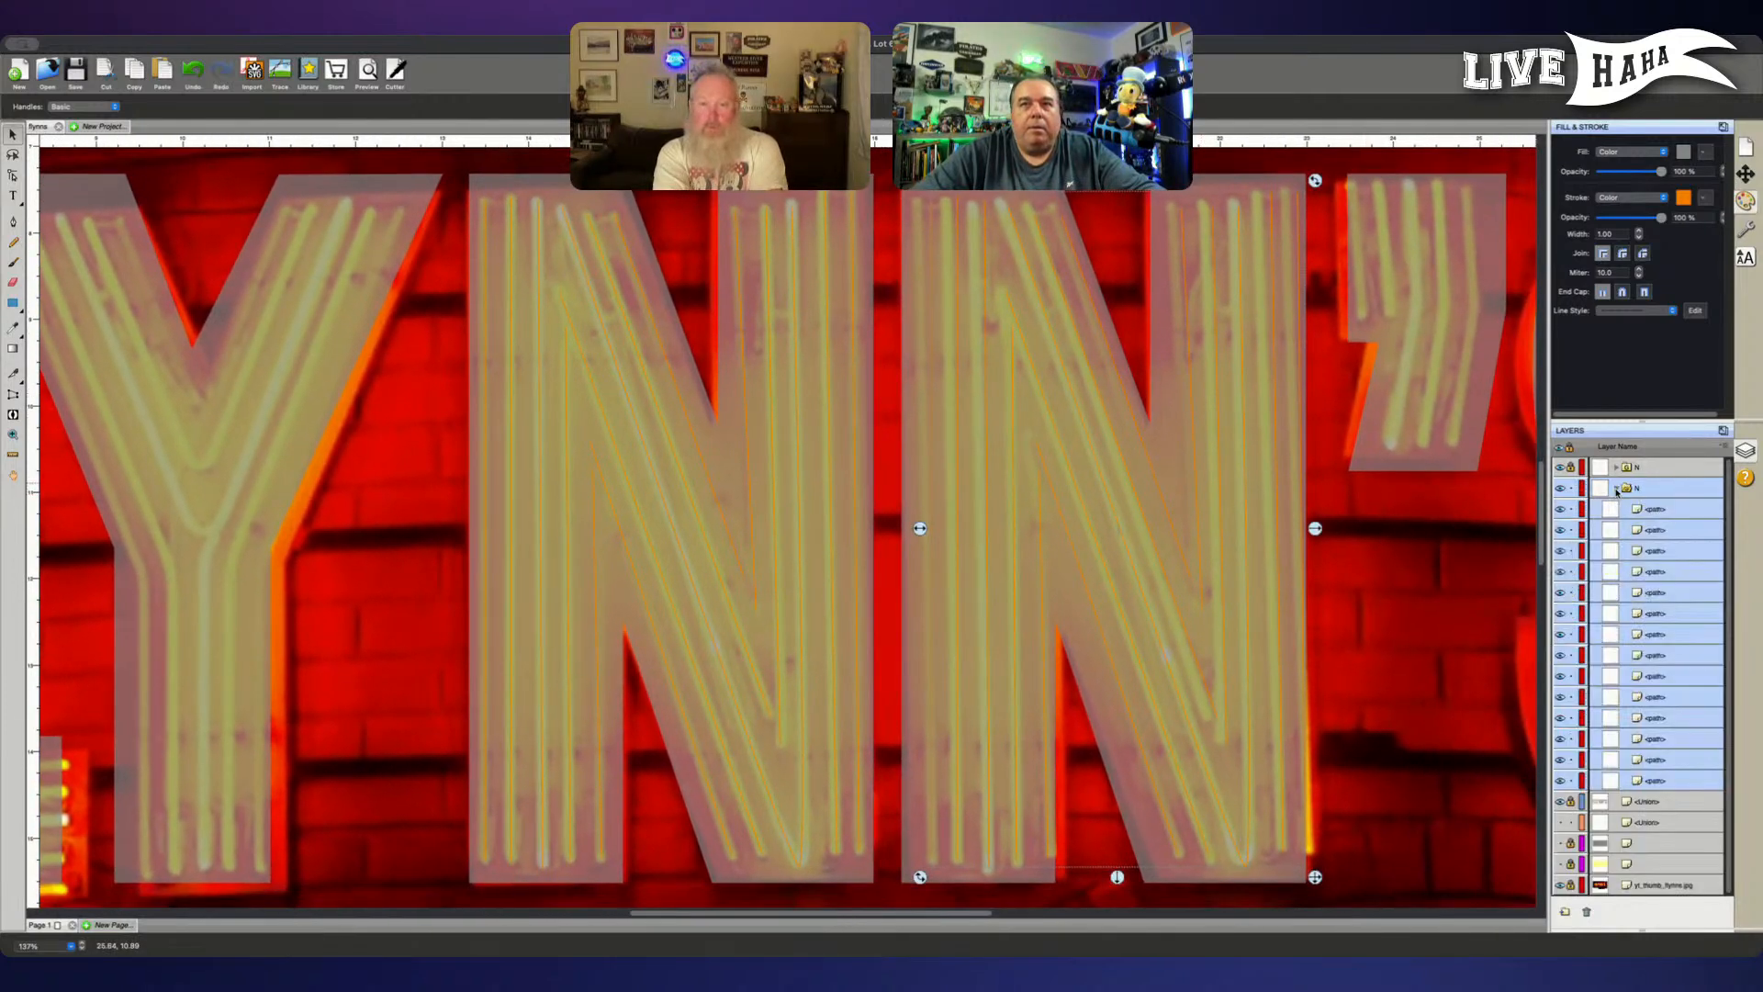
{"action": "left_click", "coordinate": [1664, 591]}
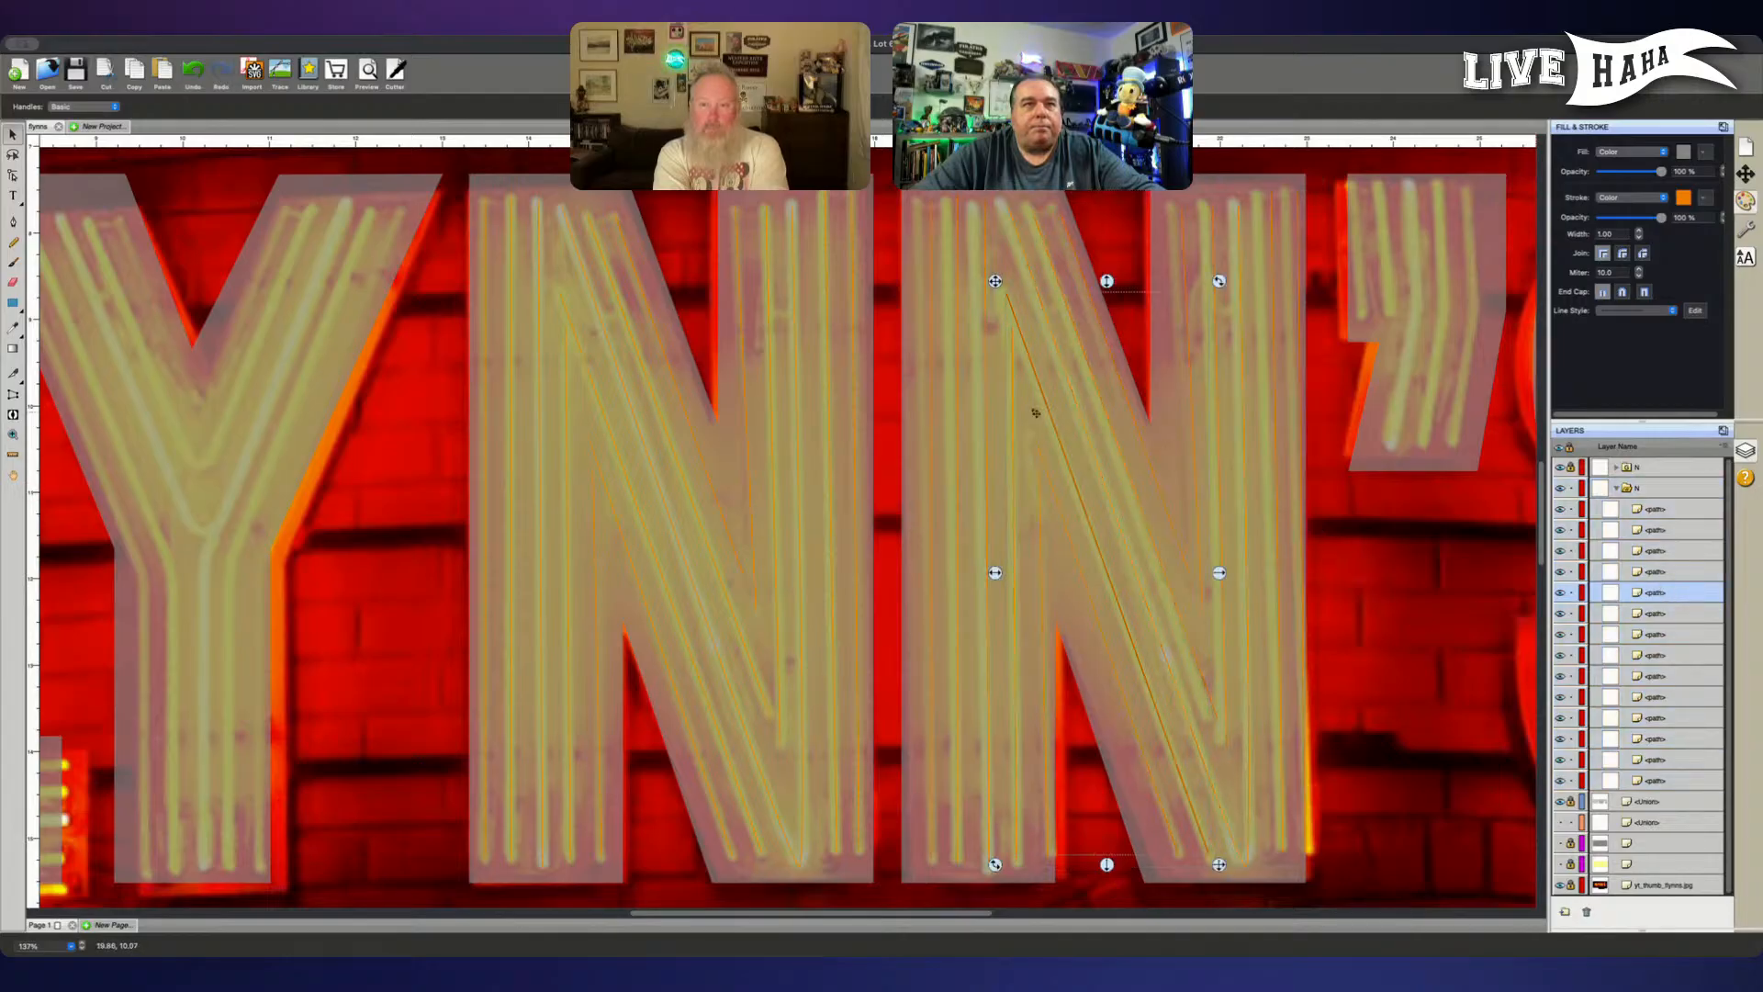
{"action": "left_click", "coordinate": [984, 348]}
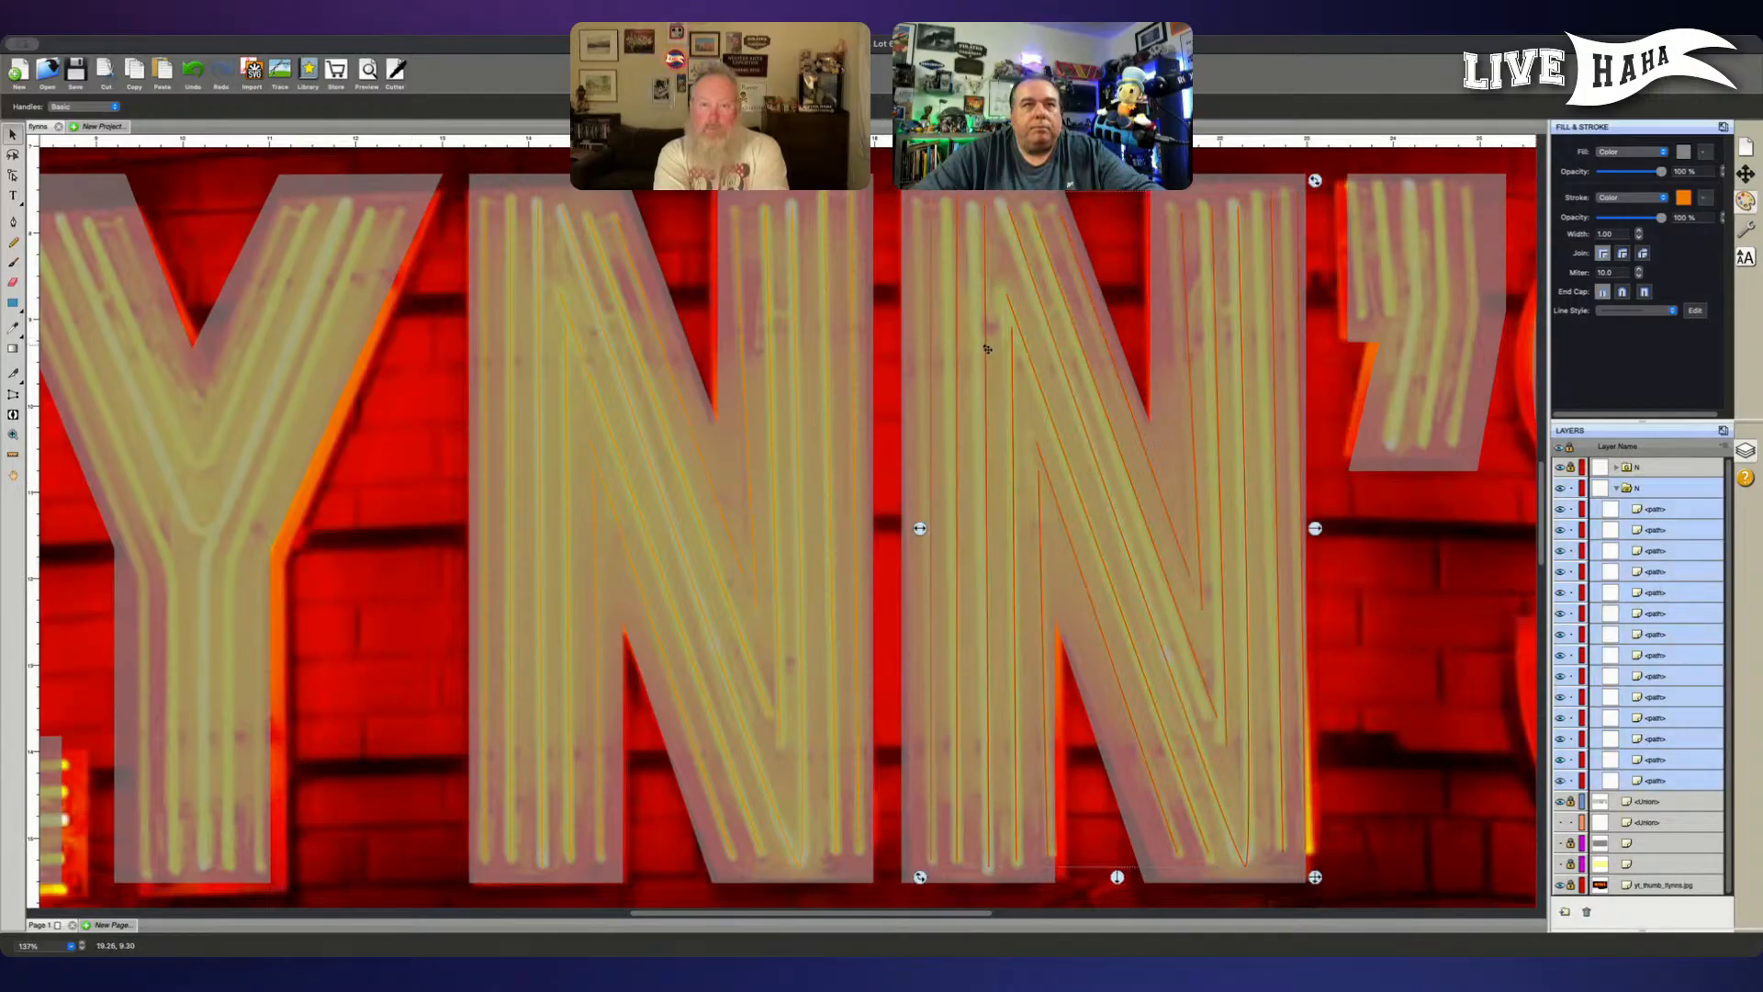
{"action": "left_click", "coordinate": [1675, 510]}
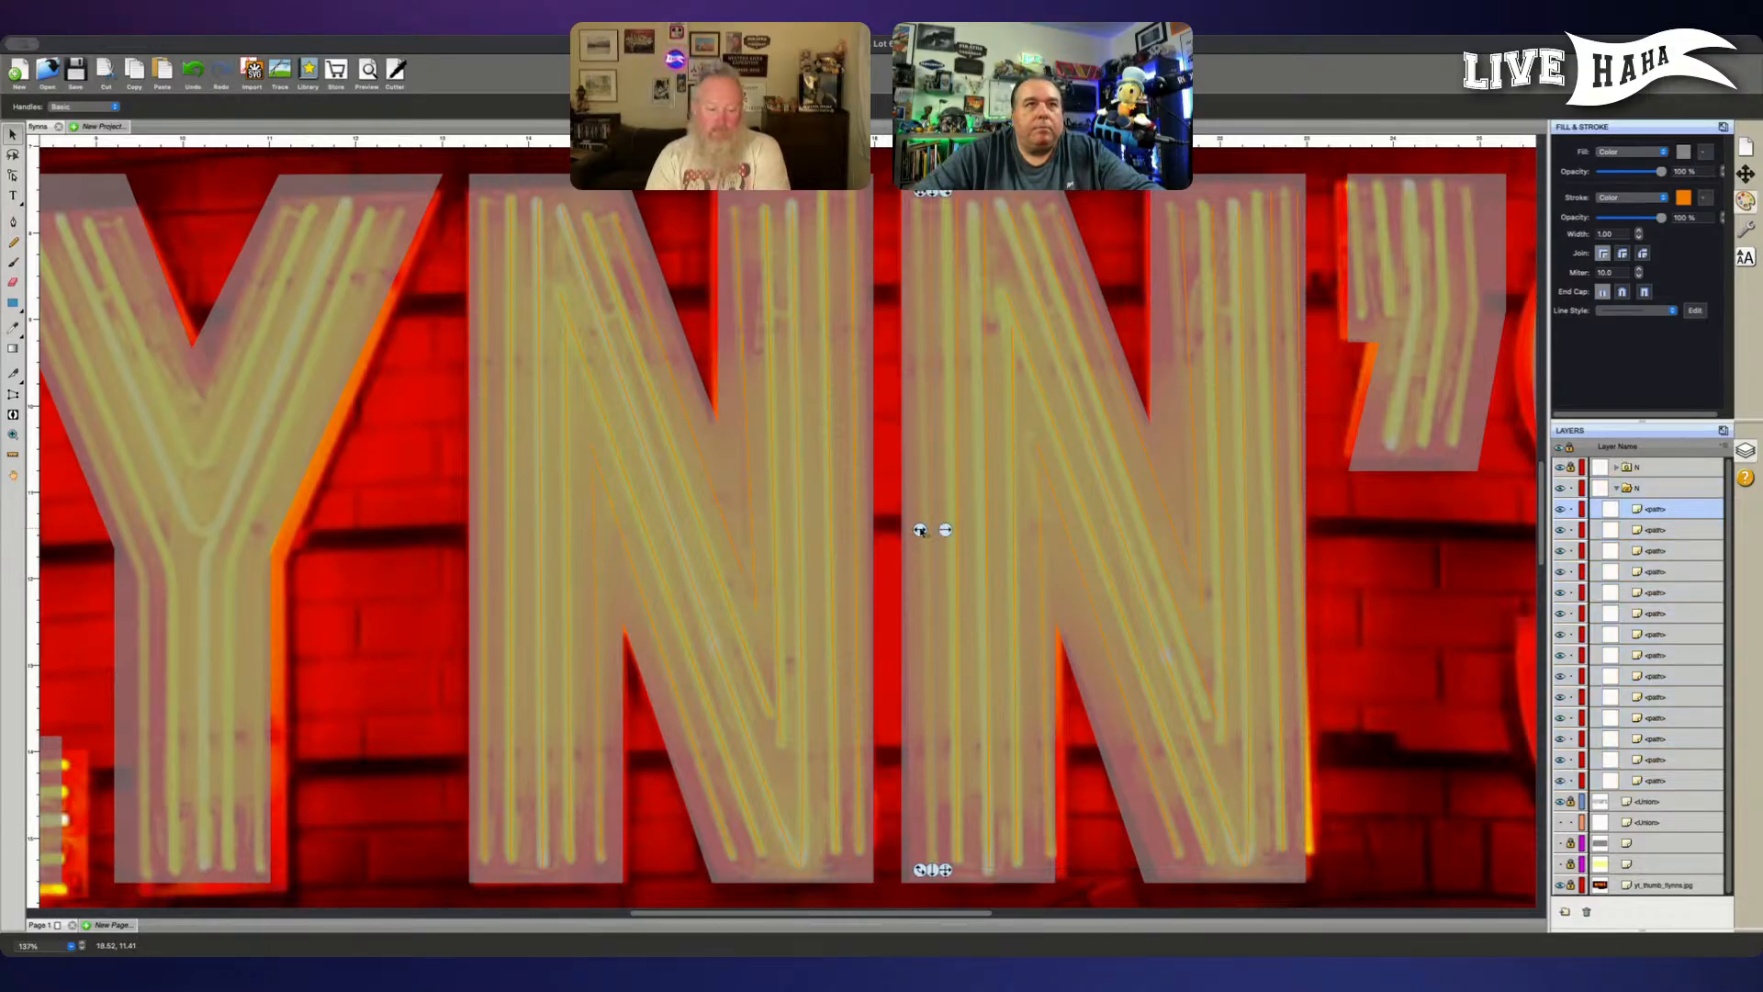
{"action": "left_click_drag", "start_coordinate": [920, 530], "coordinate": [908, 528]}
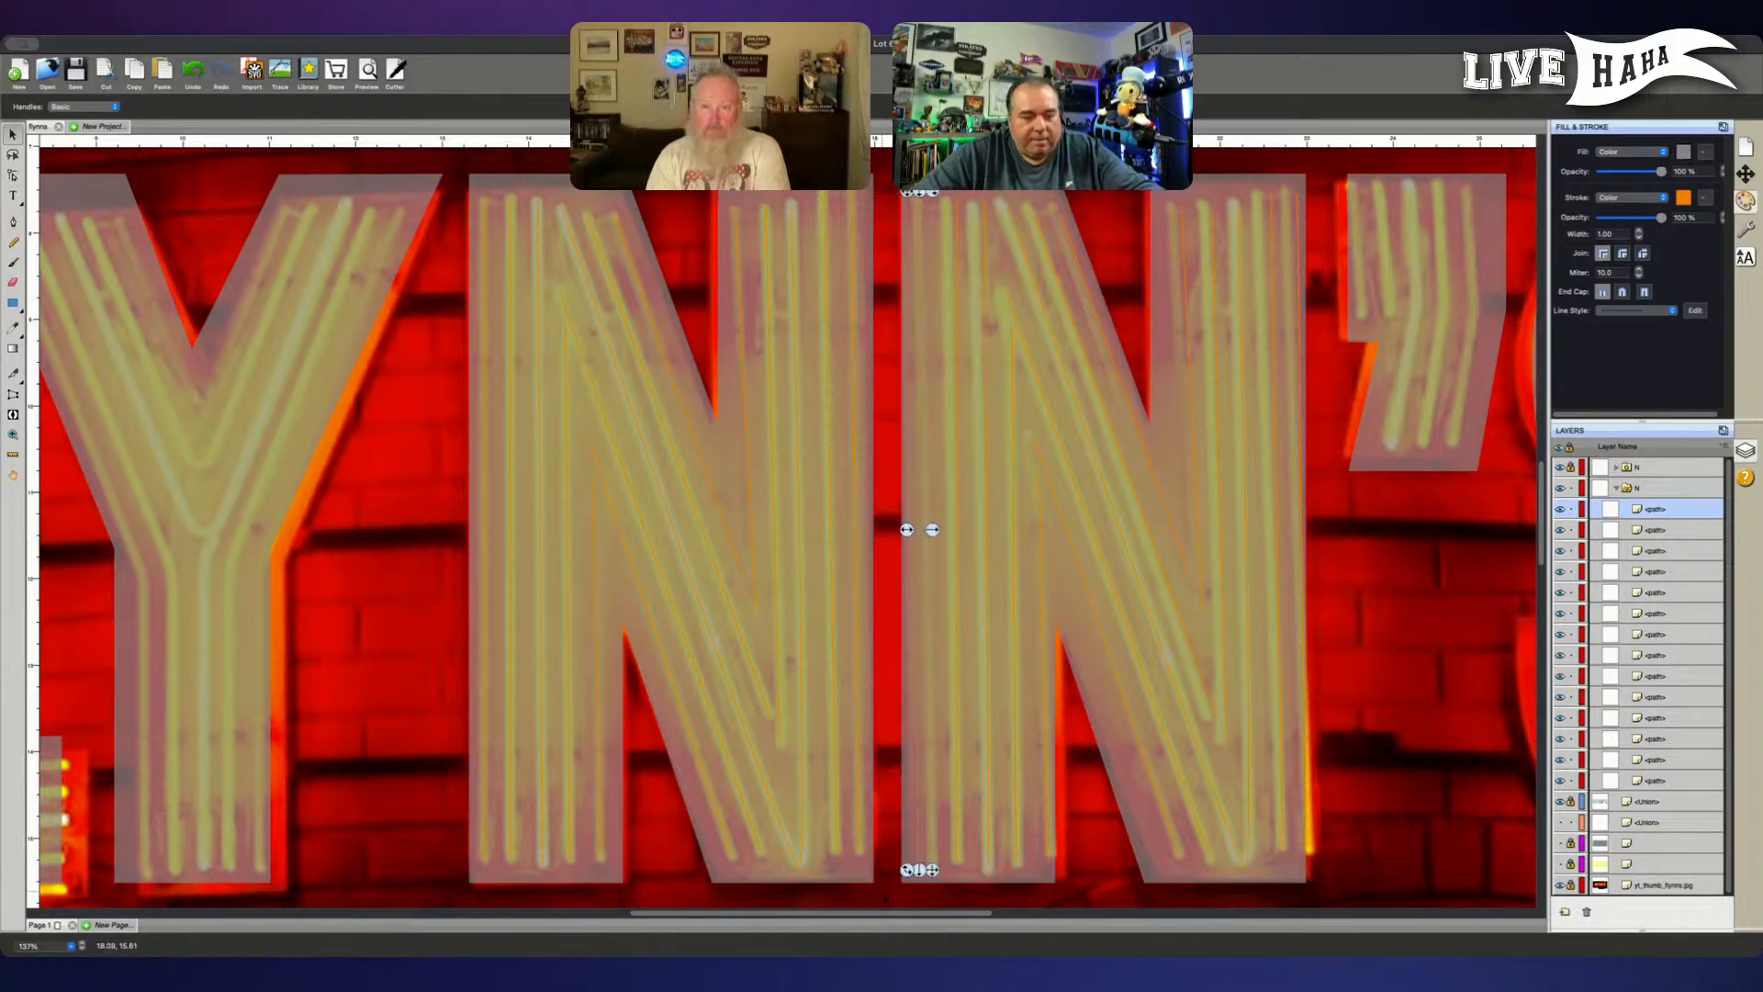
- Try to select the lower end point of the N copy's leftmost path for point editing
{"action": "key", "text": "a"}
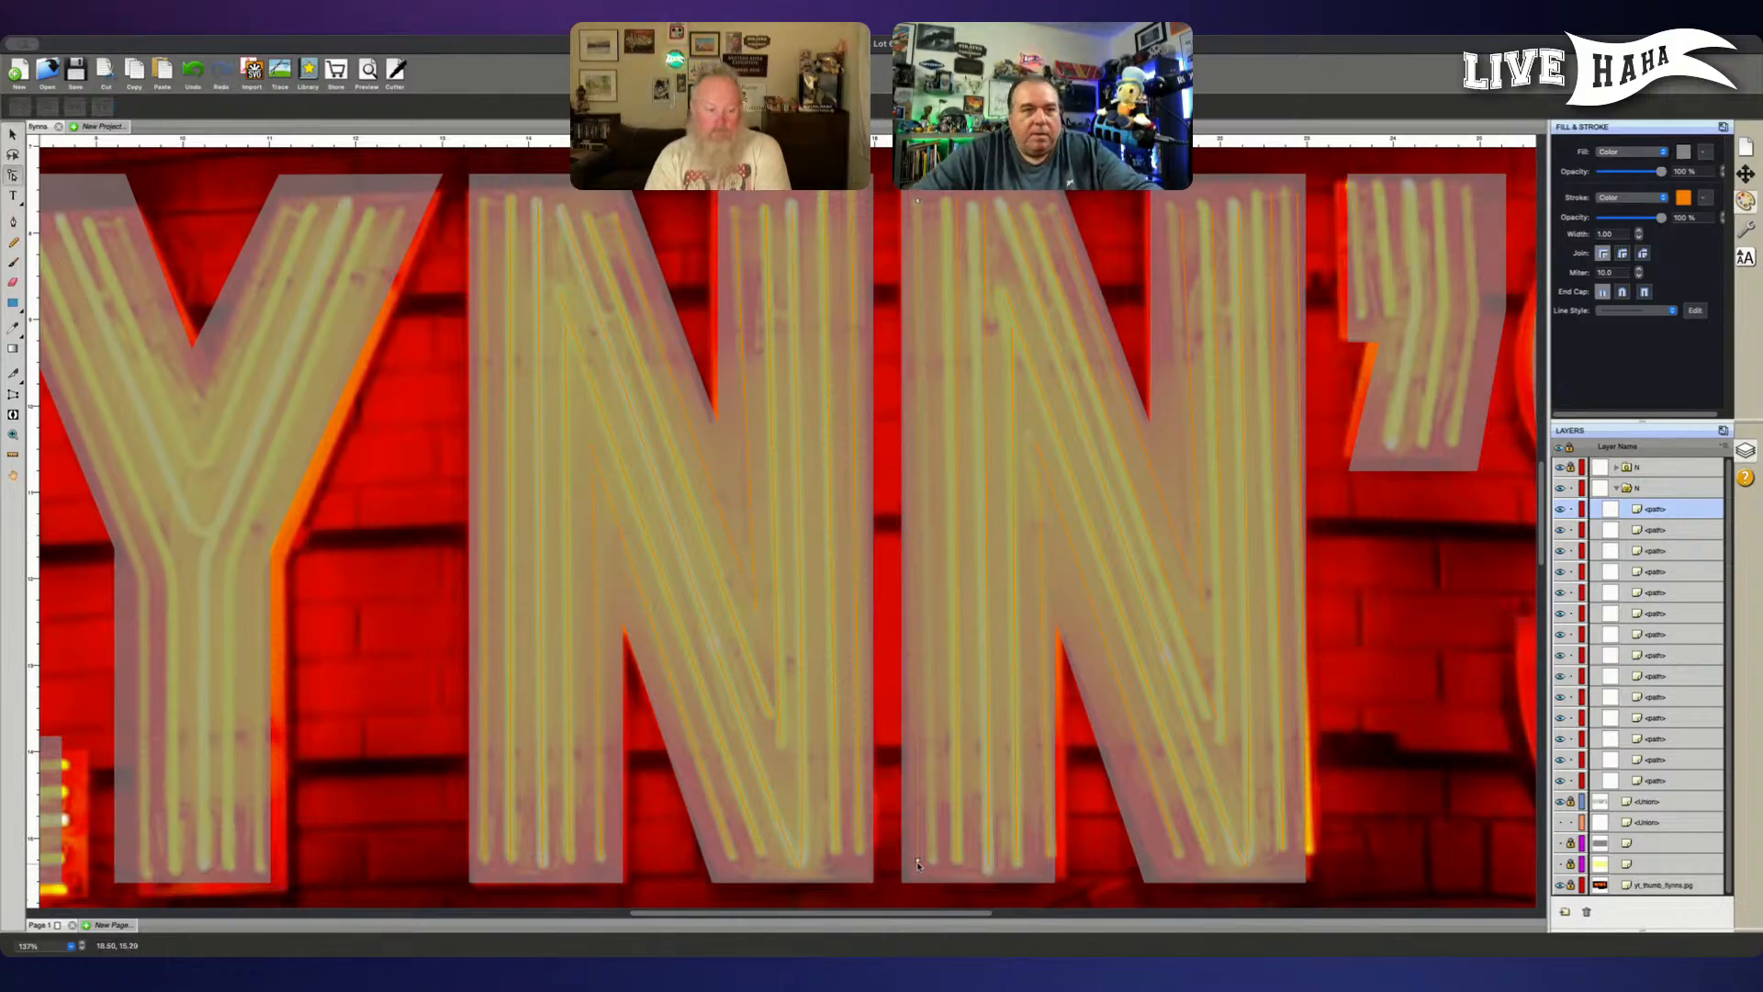
{"action": "left_click", "coordinate": [918, 862]}
{"action": "key", "text": "super+a"}
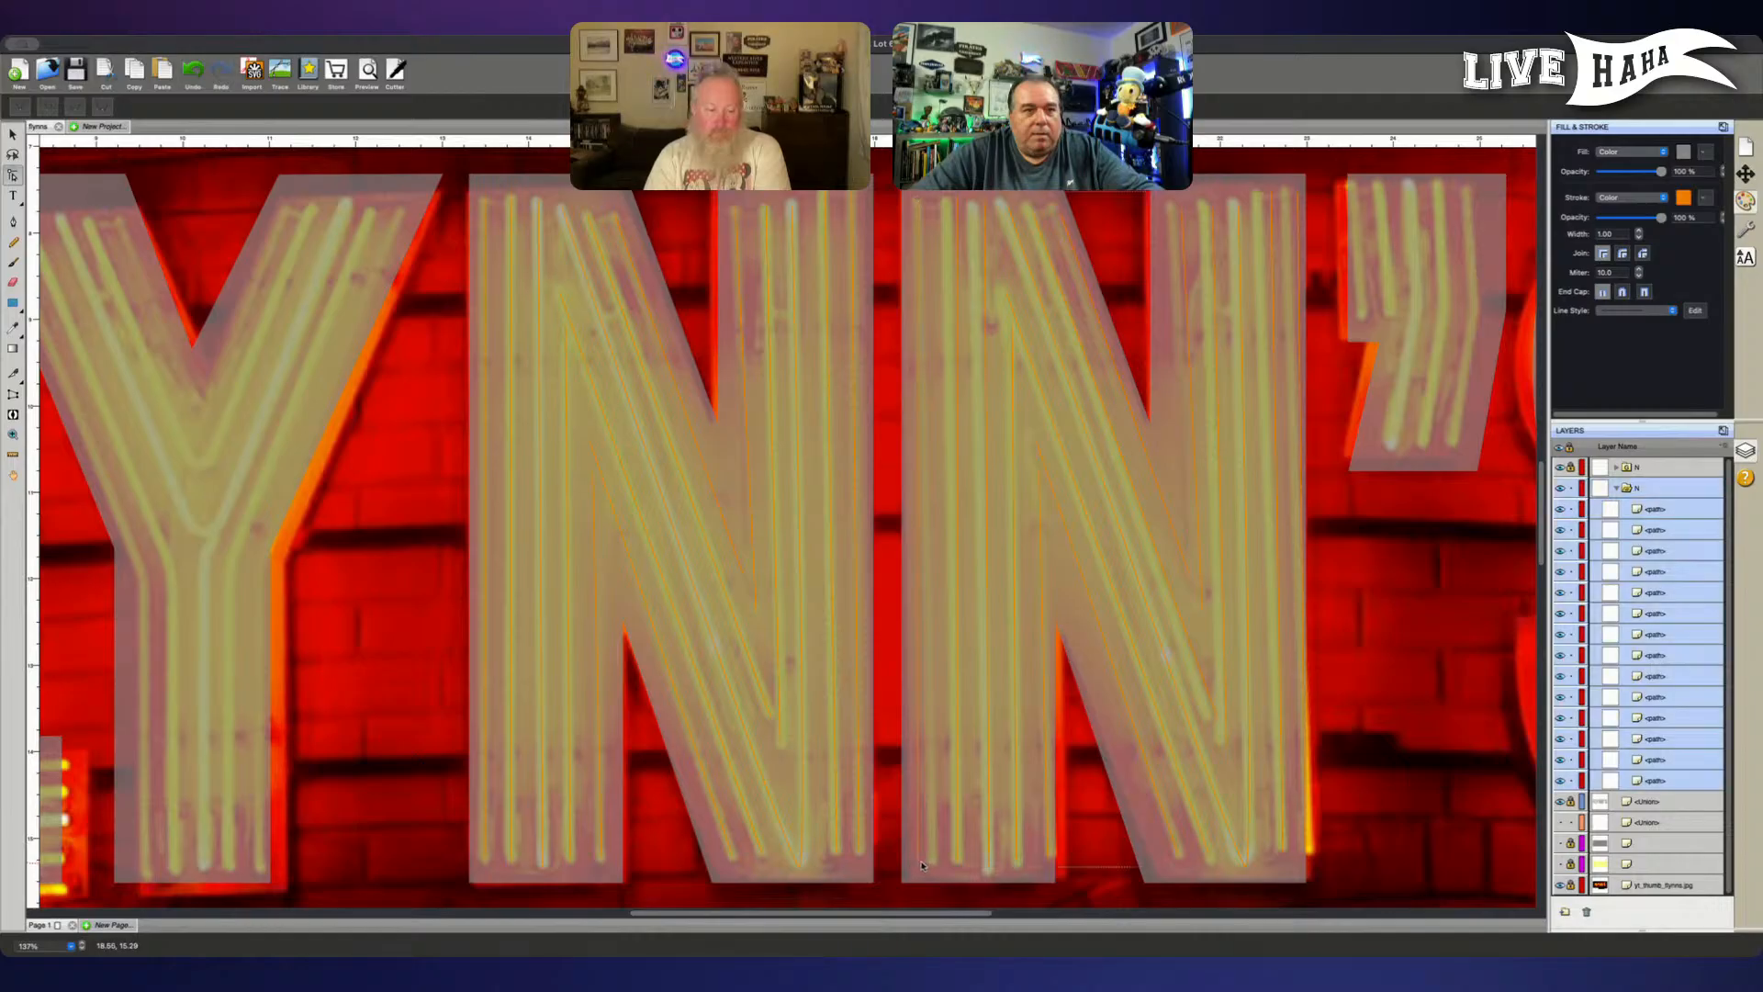
{"action": "left_click", "coordinate": [1668, 509]}
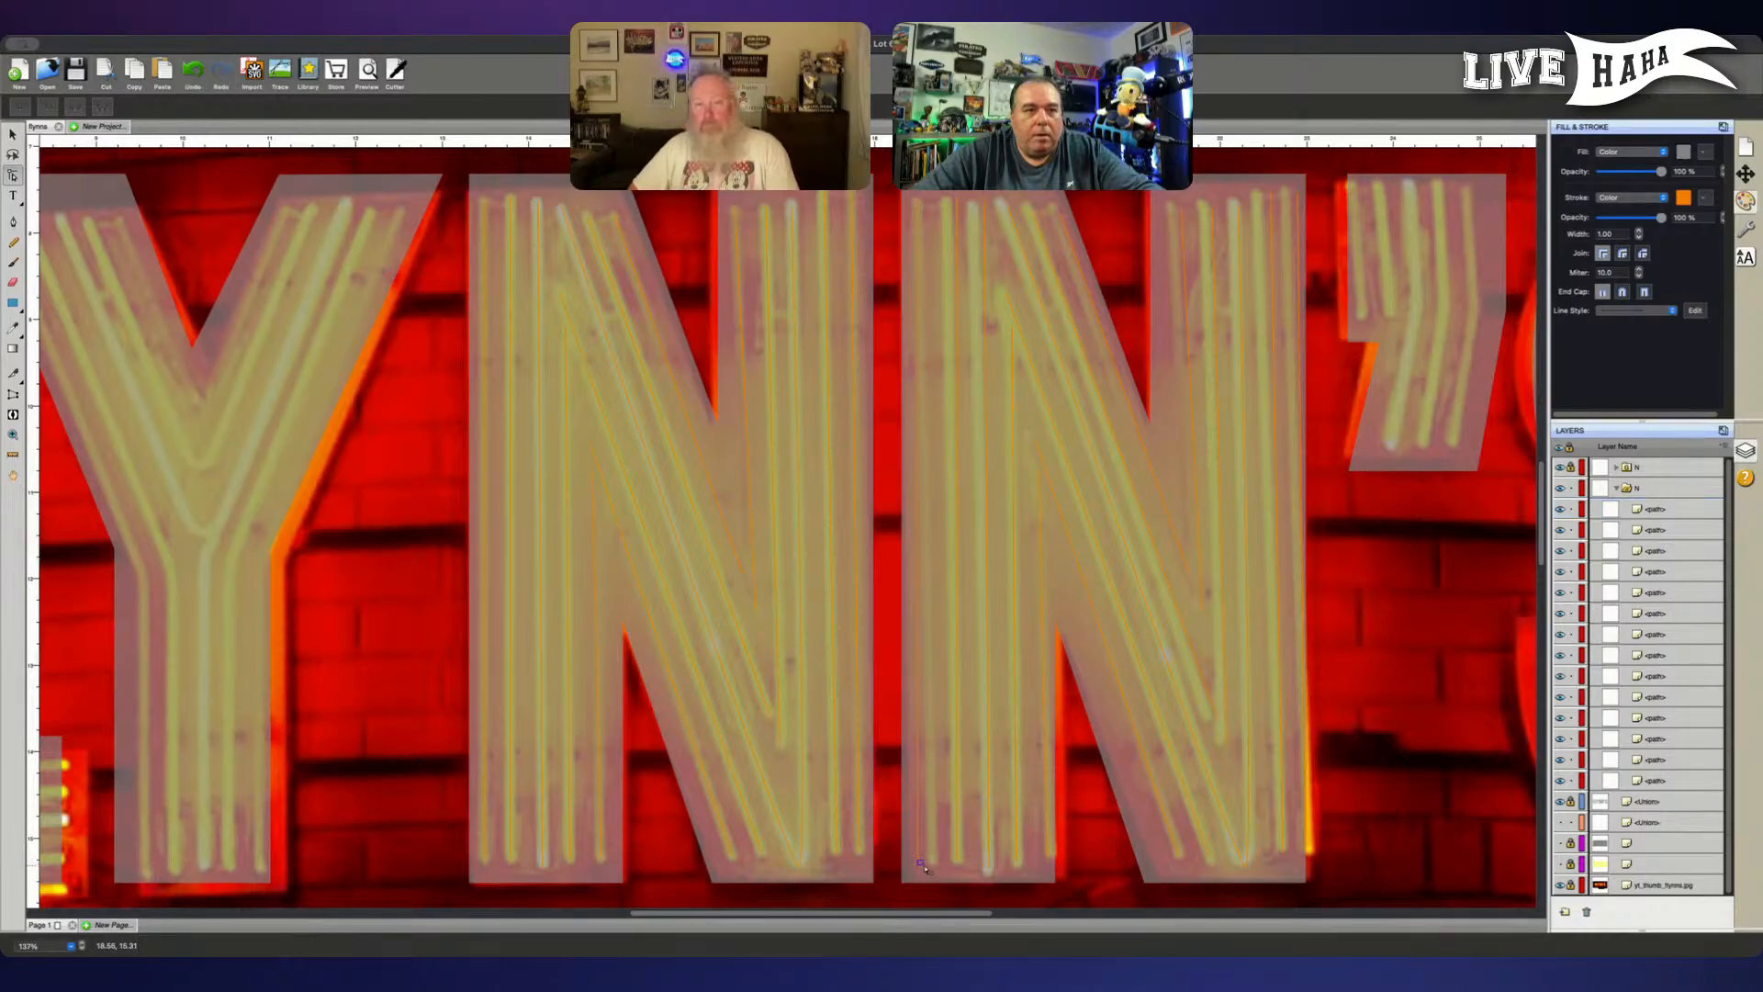
{"action": "left_click", "coordinate": [925, 868]}
{"action": "left_click", "coordinate": [1667, 510]}
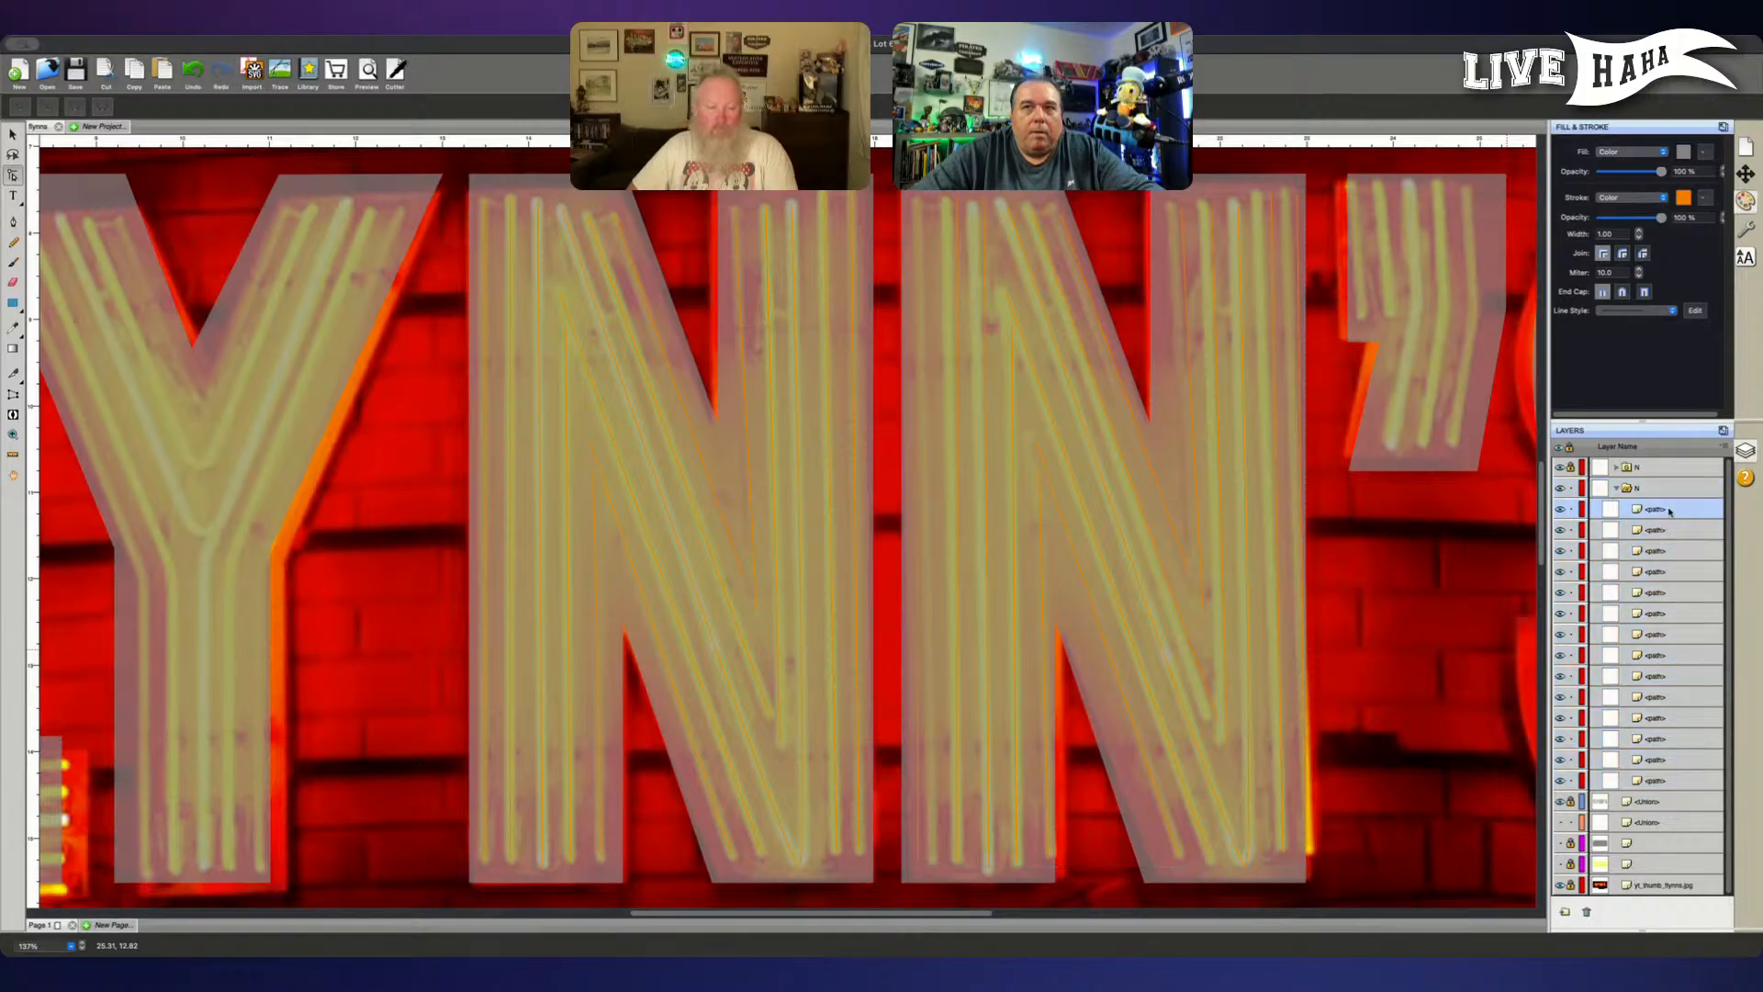
{"action": "left_click", "coordinate": [920, 864]}
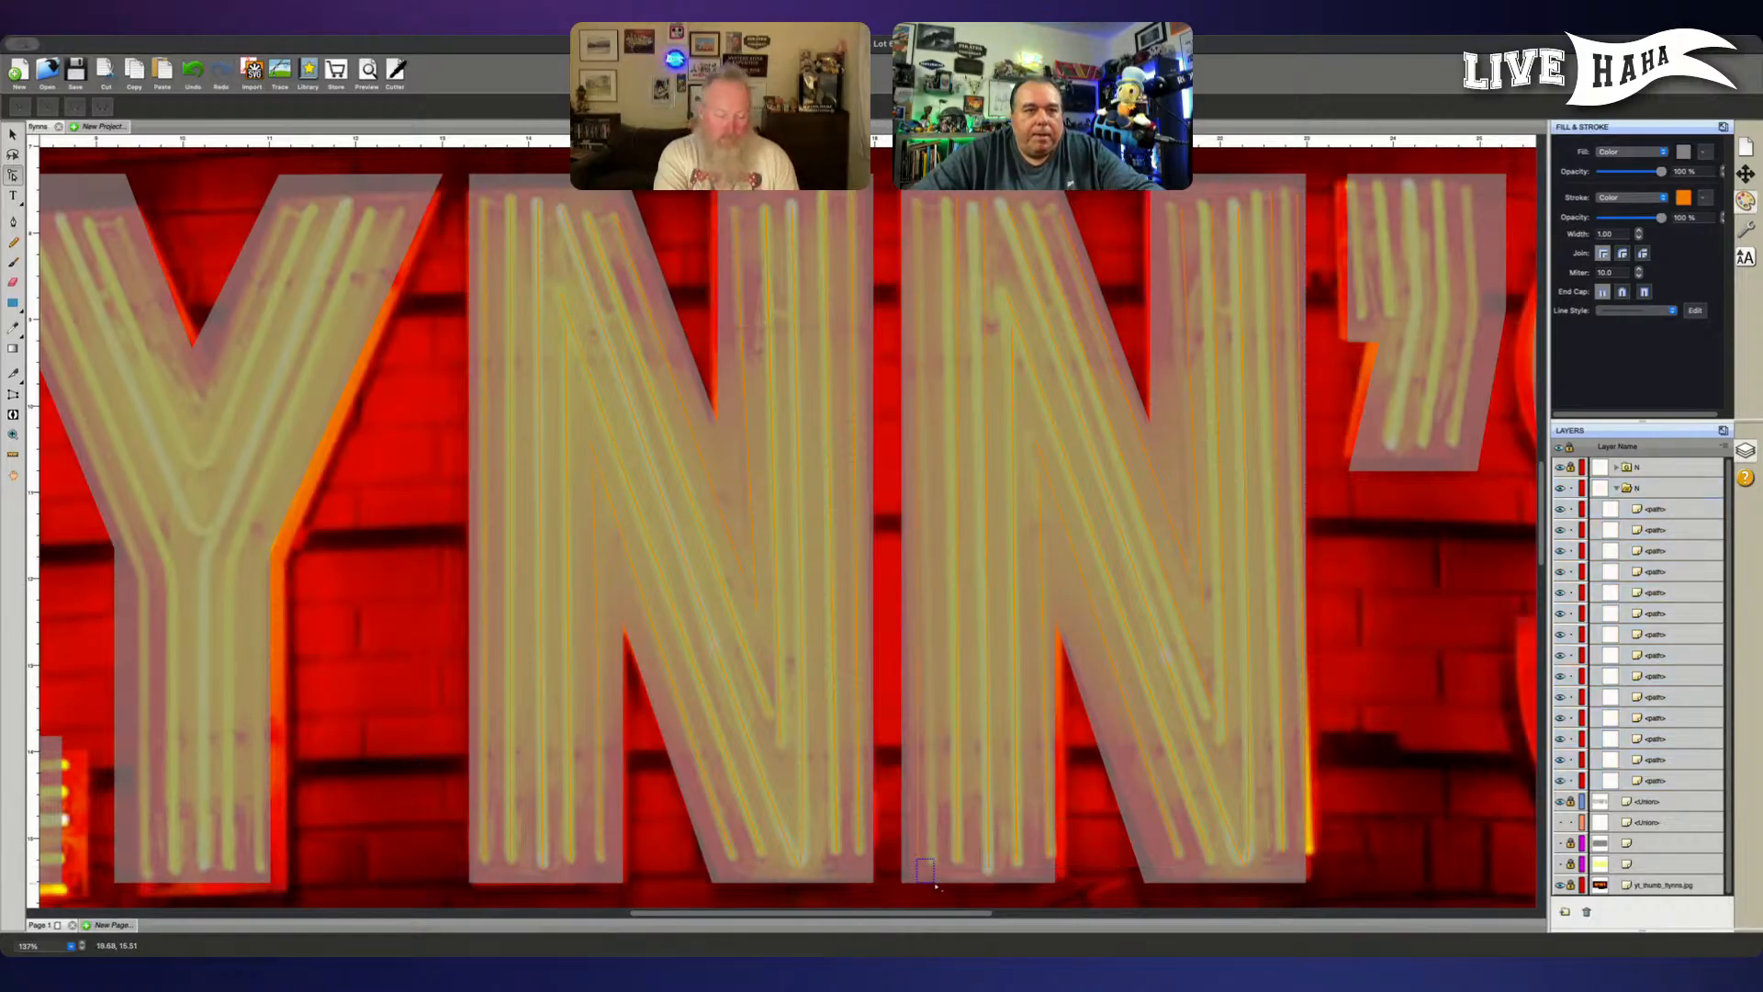
{"action": "left_click", "coordinate": [931, 872]}
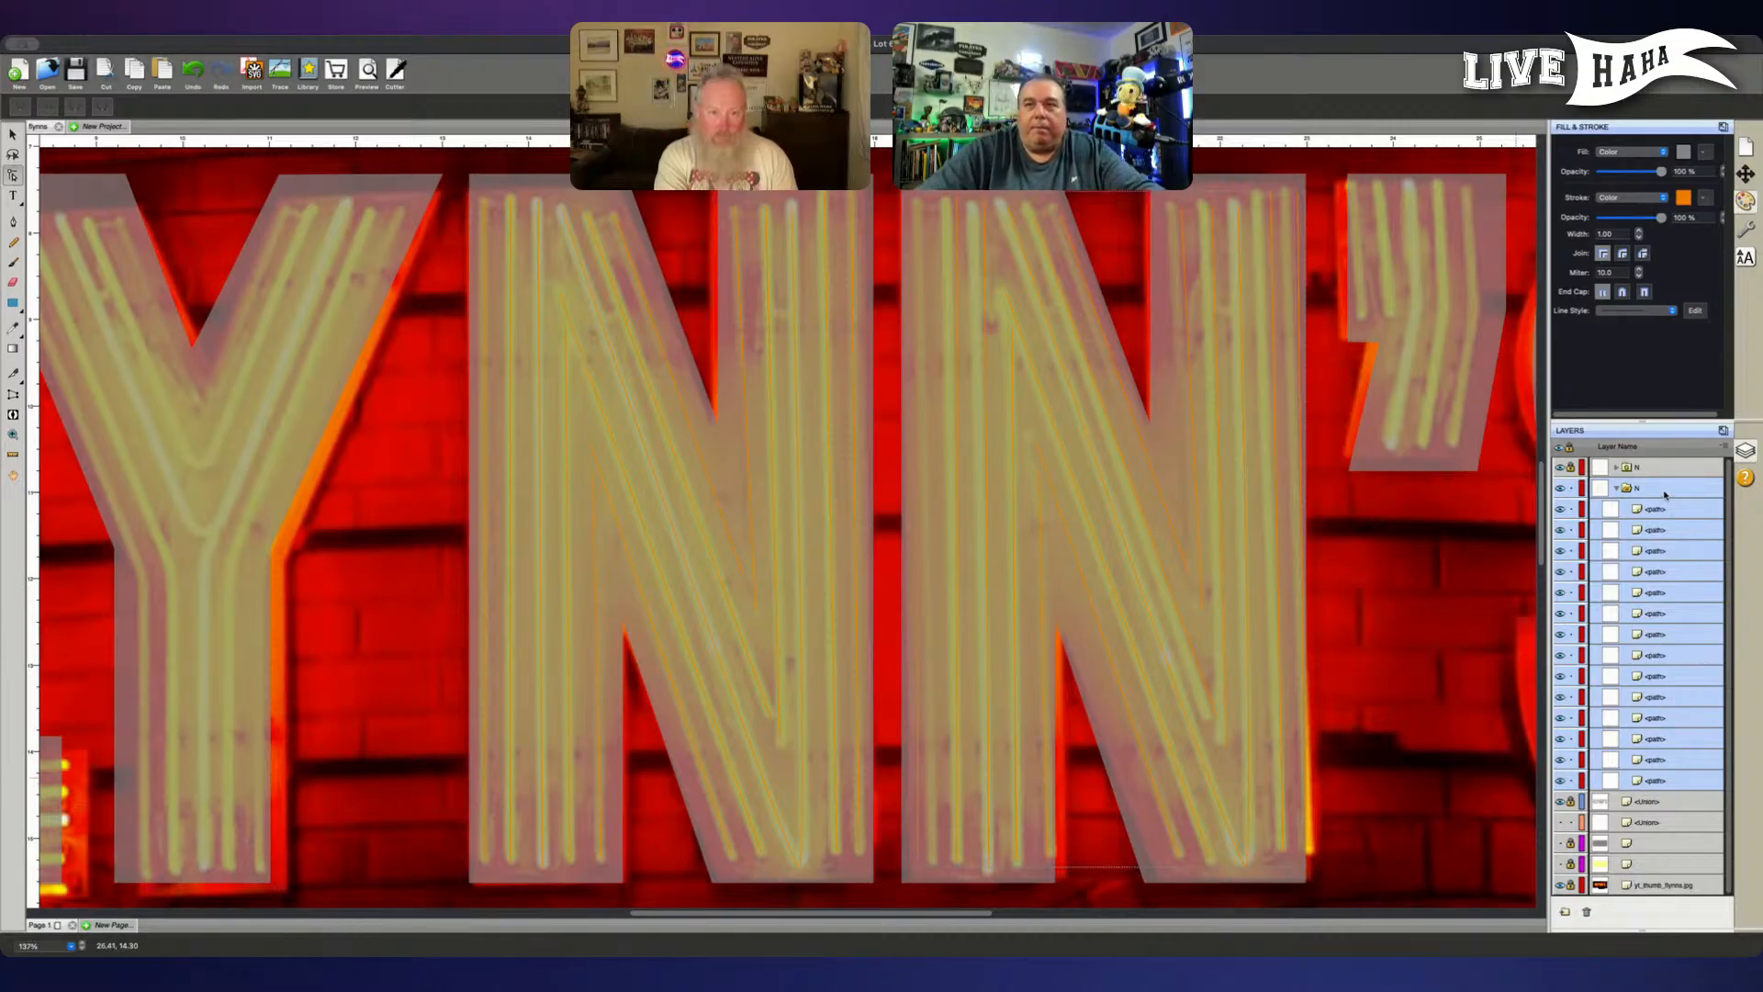
- Select all the individual paths in the unlocked N copy and delete them
{"action": "left_click", "coordinate": [1686, 508]}
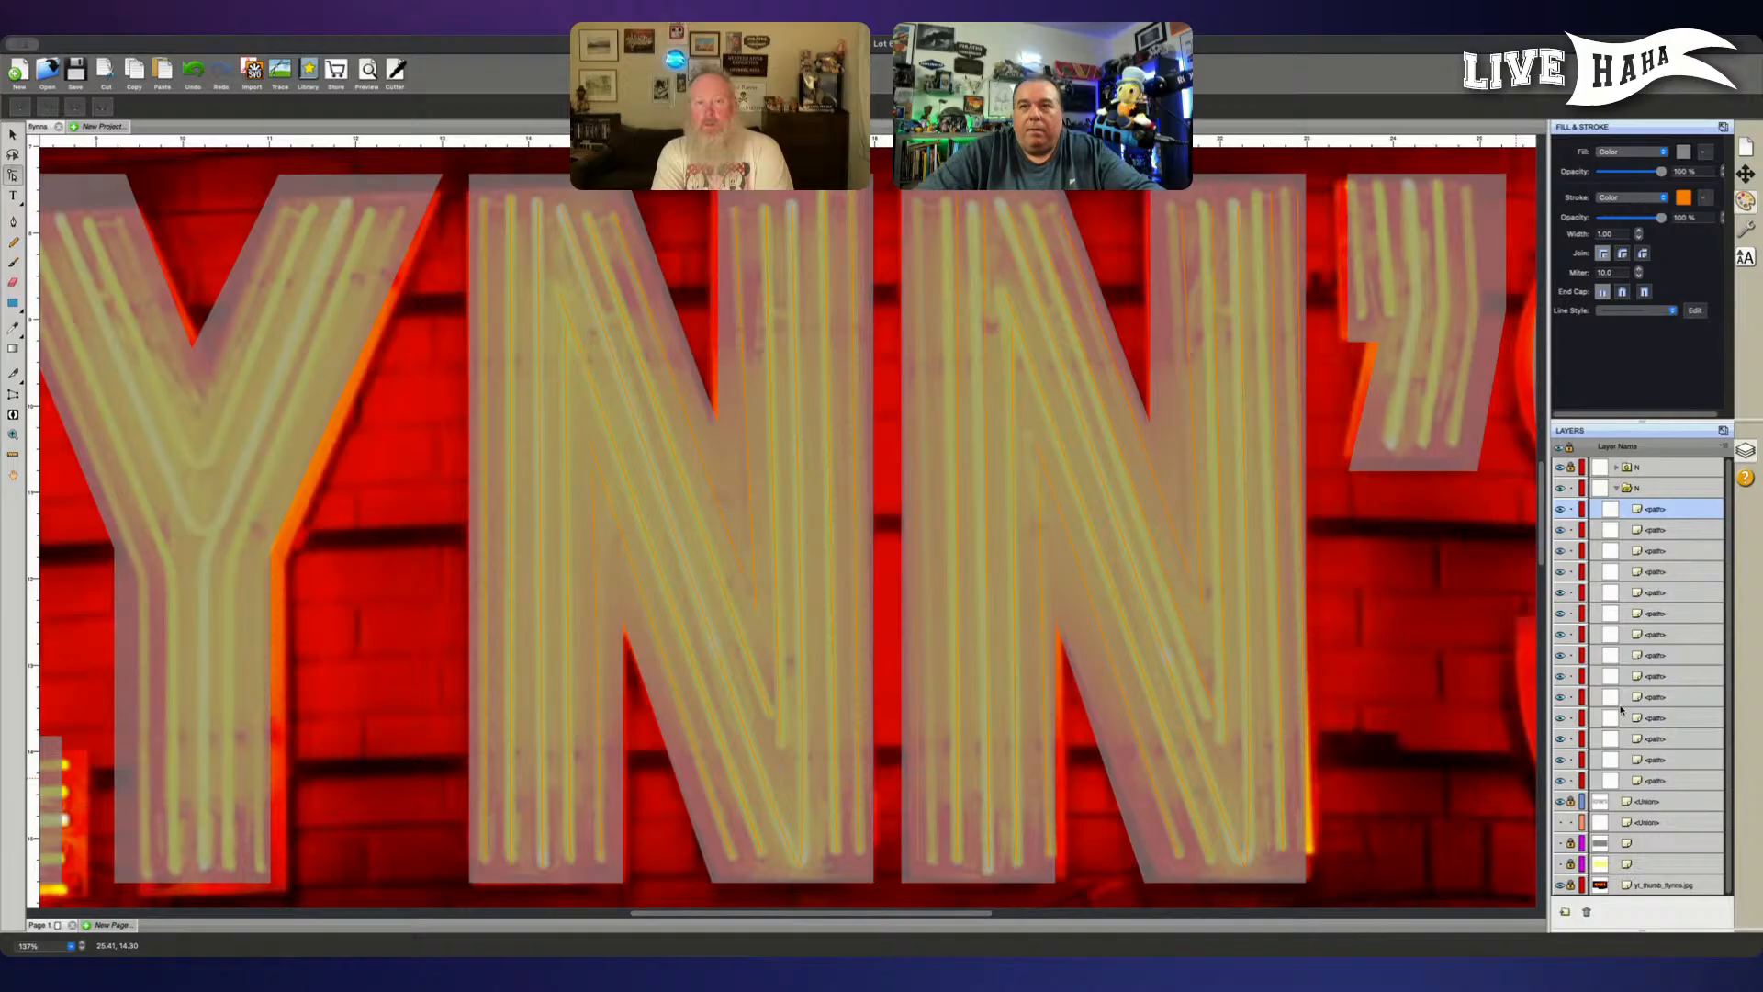
{"action": "left_click", "coordinate": [1671, 762], "text": "super"}
{"action": "left_click", "coordinate": [1670, 781], "text": "super"}
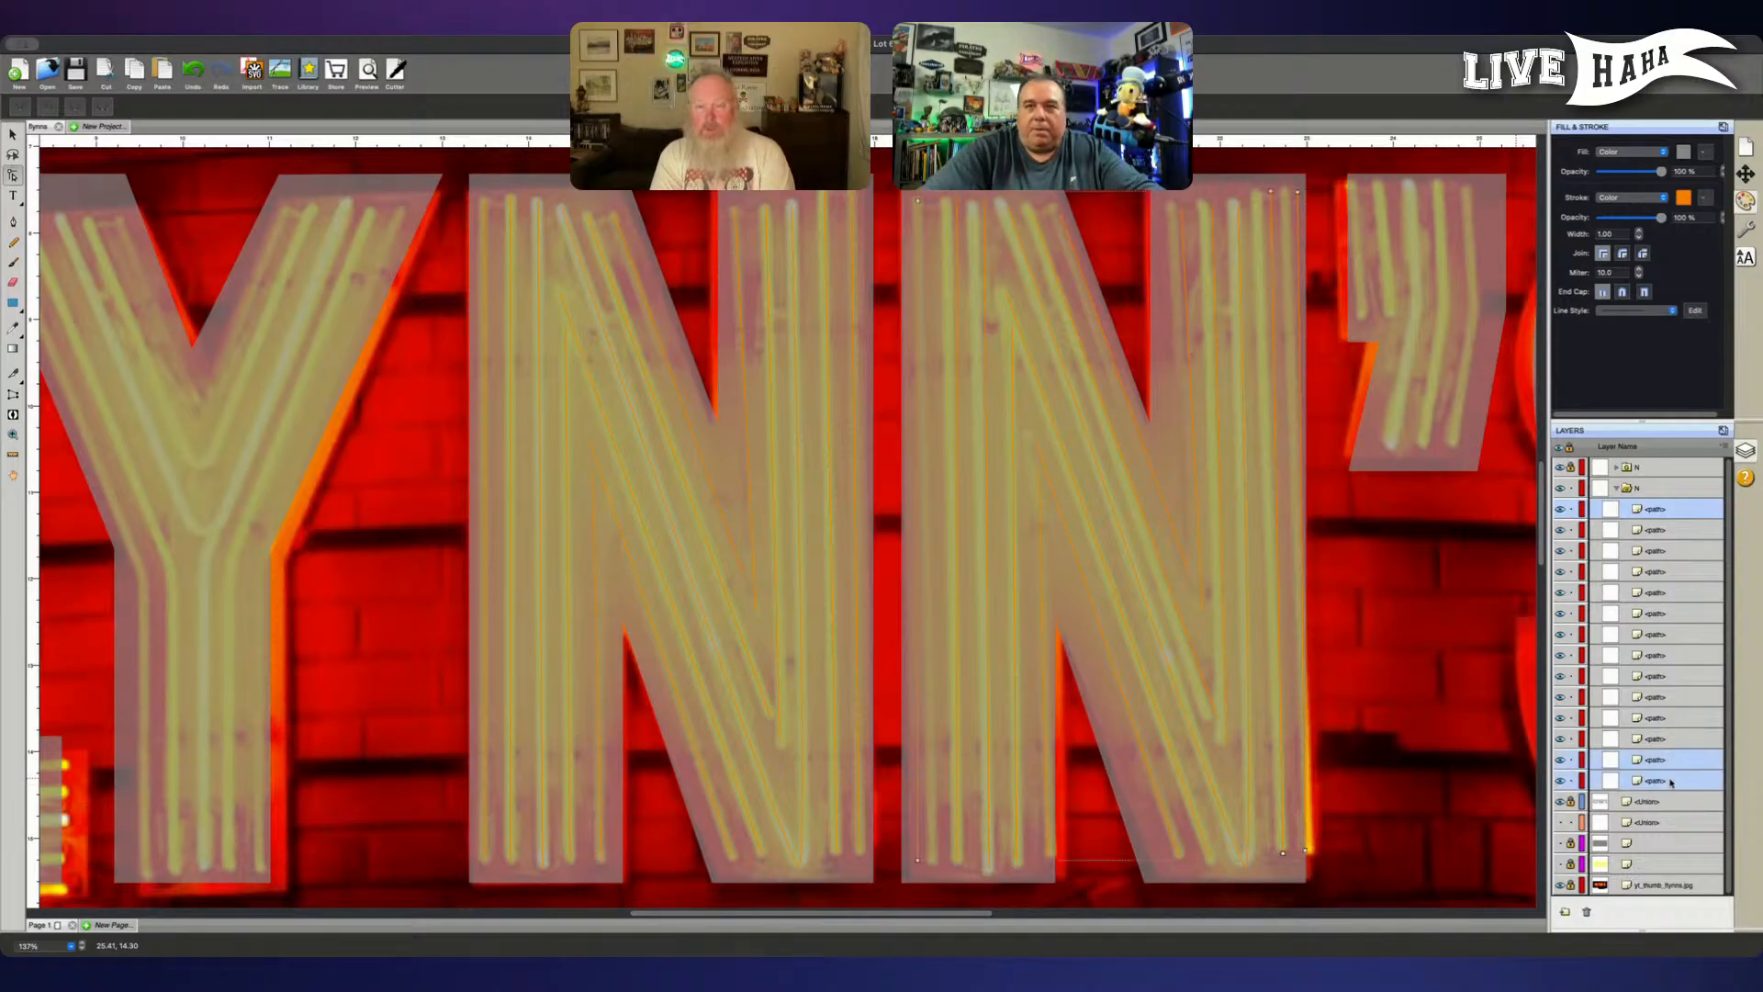
{"action": "key", "text": "v"}
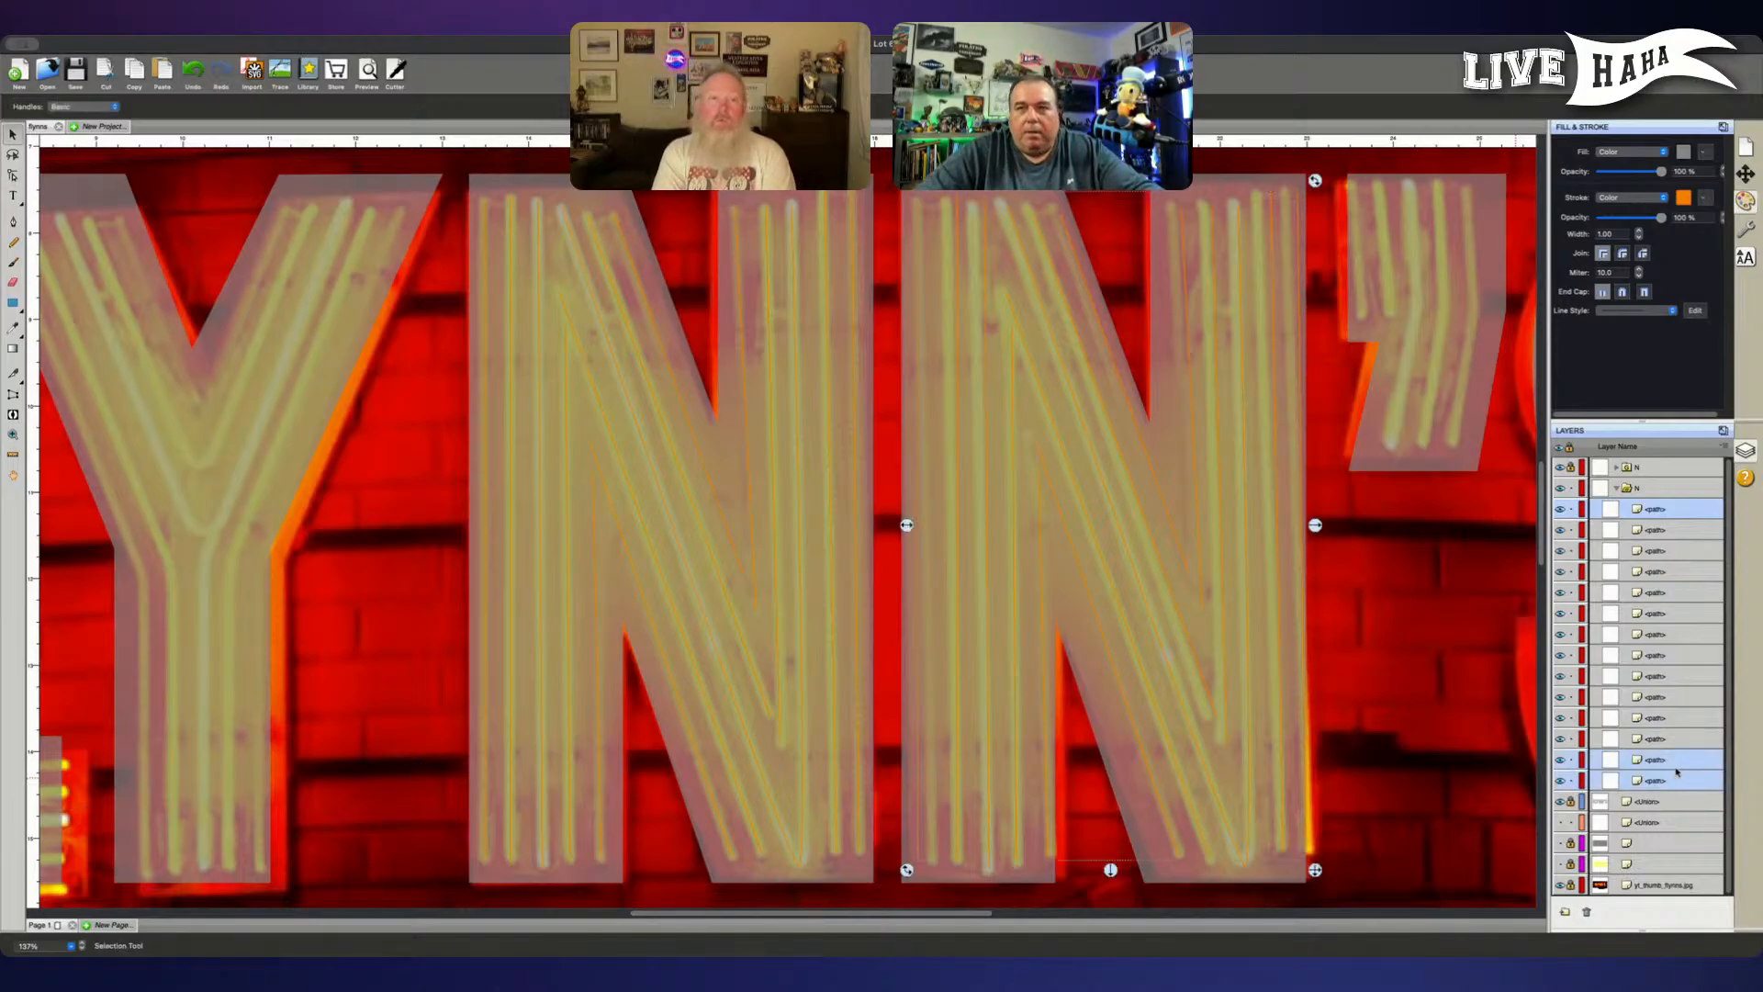
{"action": "left_click", "coordinate": [1673, 738], "text": "super"}
{"action": "left_click", "coordinate": [1673, 717], "text": "super"}
{"action": "left_click", "coordinate": [1673, 696], "text": "super"}
{"action": "left_click", "coordinate": [1673, 676], "text": "super"}
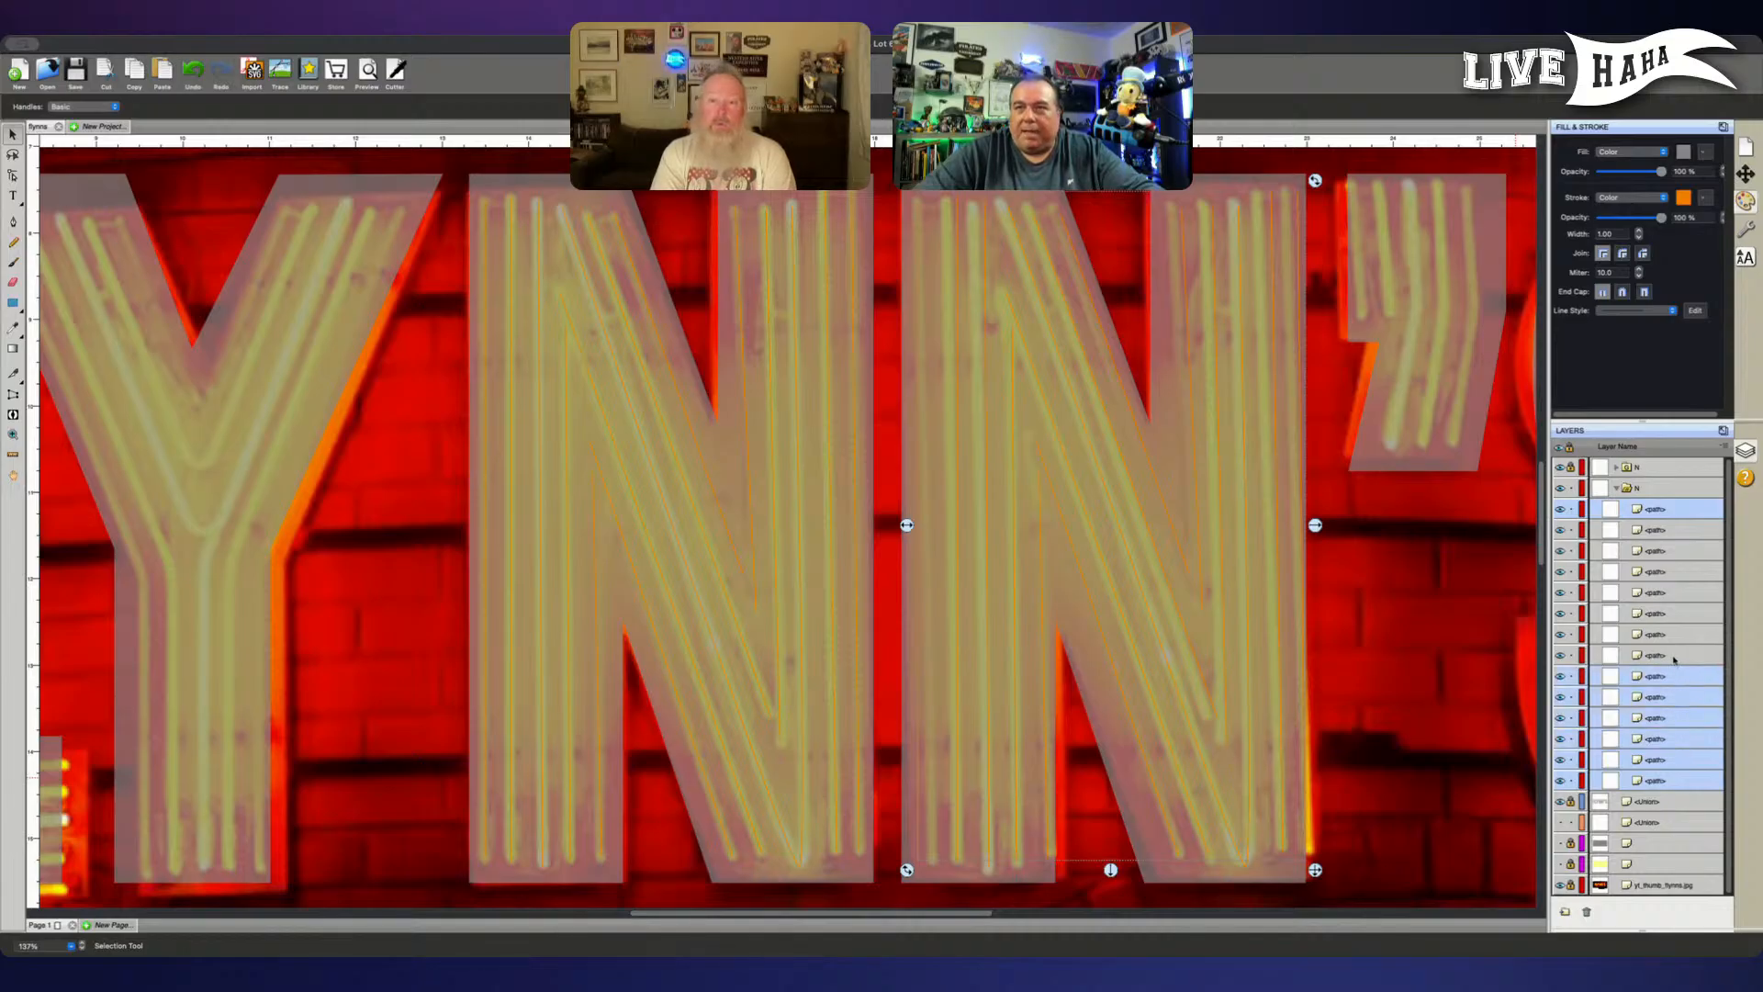
{"action": "left_click", "coordinate": [1673, 656], "text": "super"}
{"action": "left_click", "coordinate": [1683, 613], "text": "super"}
{"action": "left_click", "coordinate": [1683, 592], "text": "super"}
{"action": "left_click", "coordinate": [1685, 571], "text": "super"}
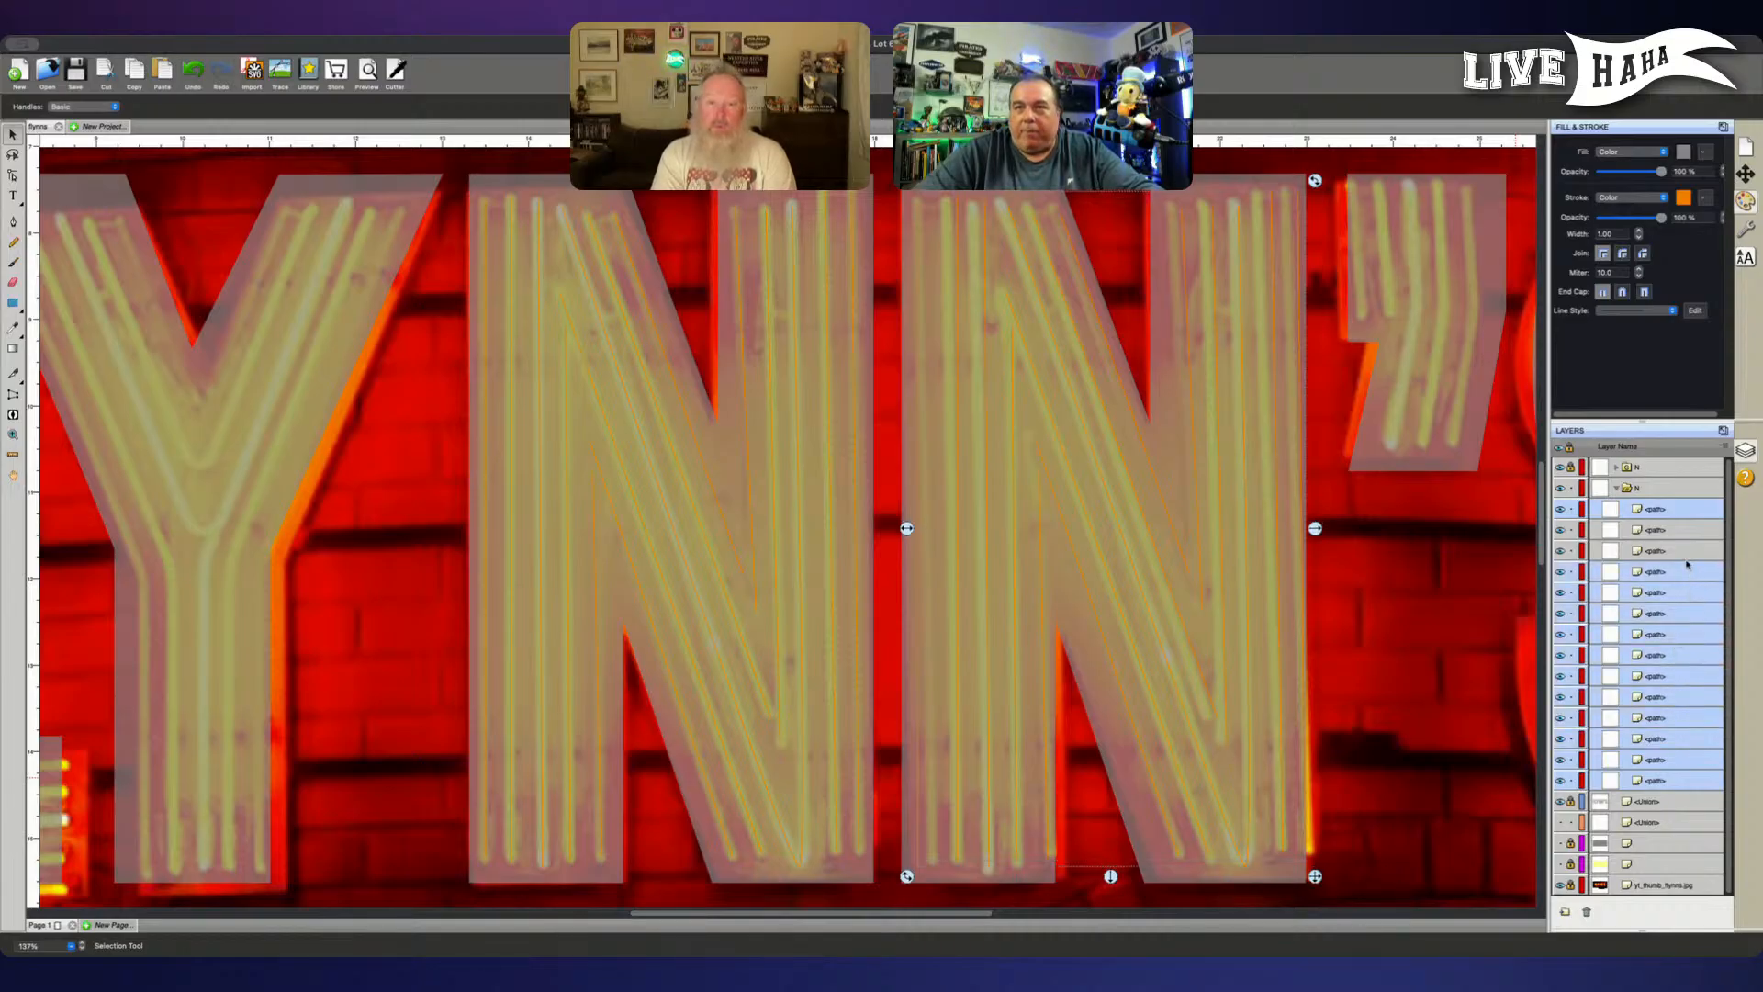
{"action": "left_click", "coordinate": [1686, 551], "text": "super"}
{"action": "left_click", "coordinate": [1686, 533], "text": "super"}
{"action": "key", "text": "Delete"}
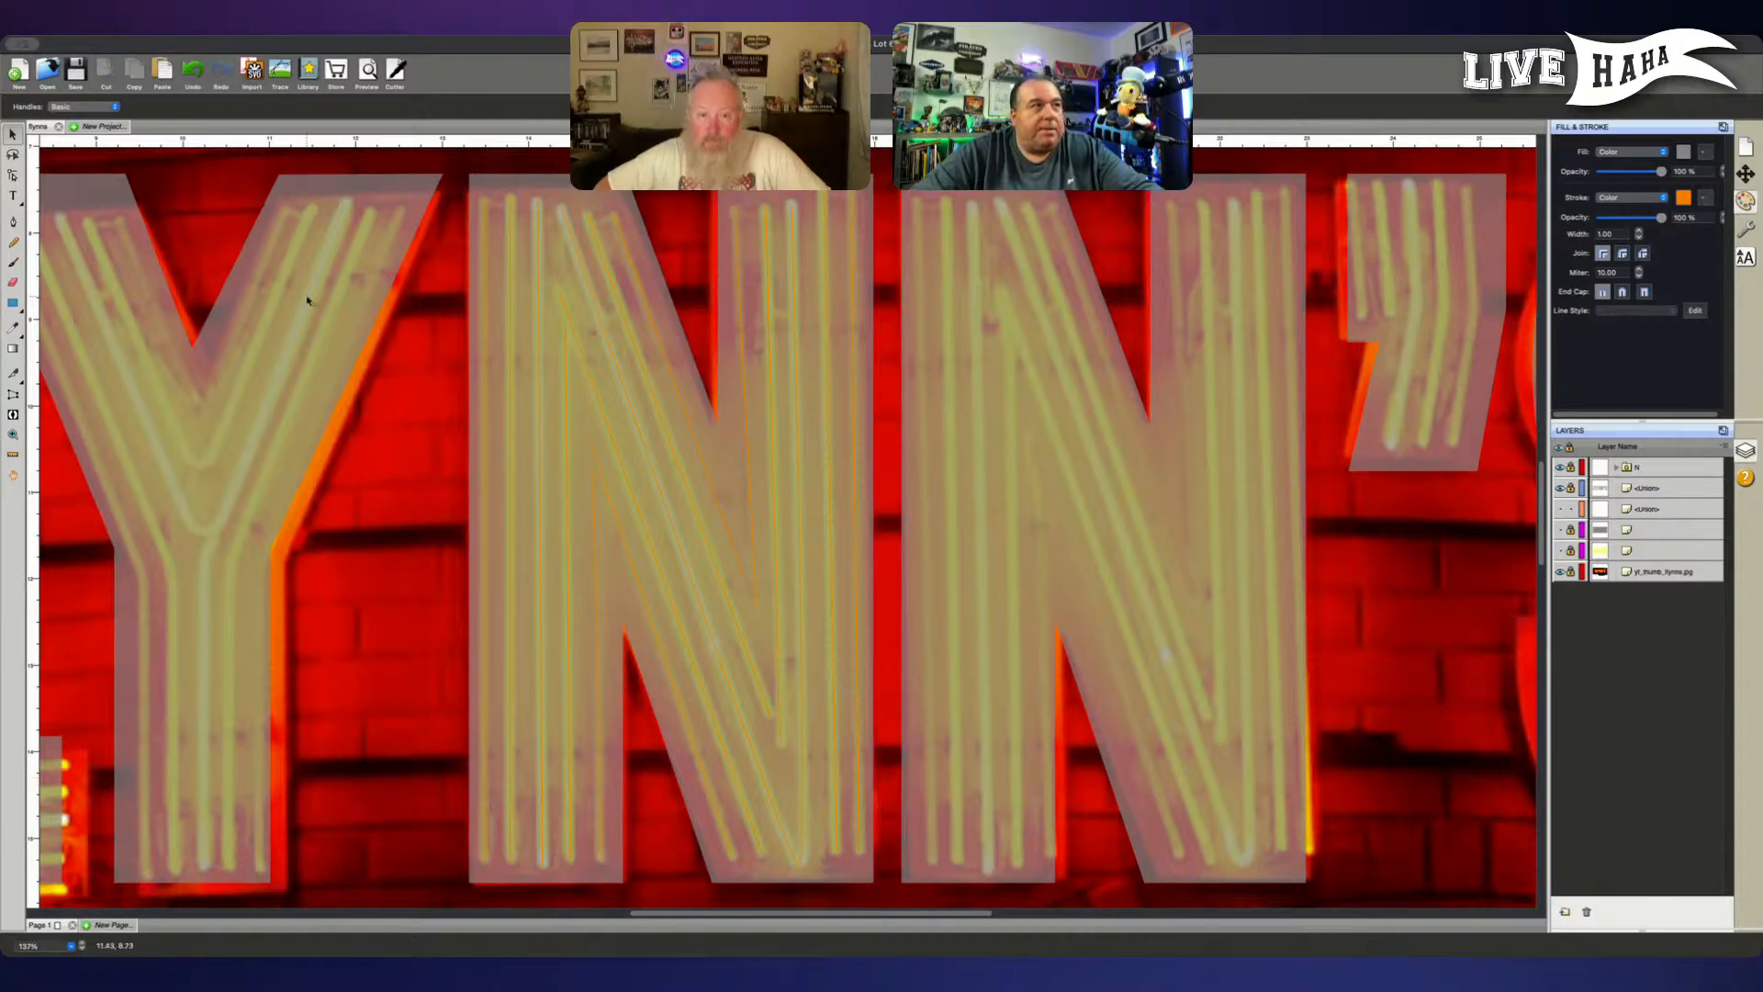
- Trace the three leftmost straight vertical tubes of the second N as separate Pen tool paths
{"action": "left_click", "coordinate": [13, 222]}
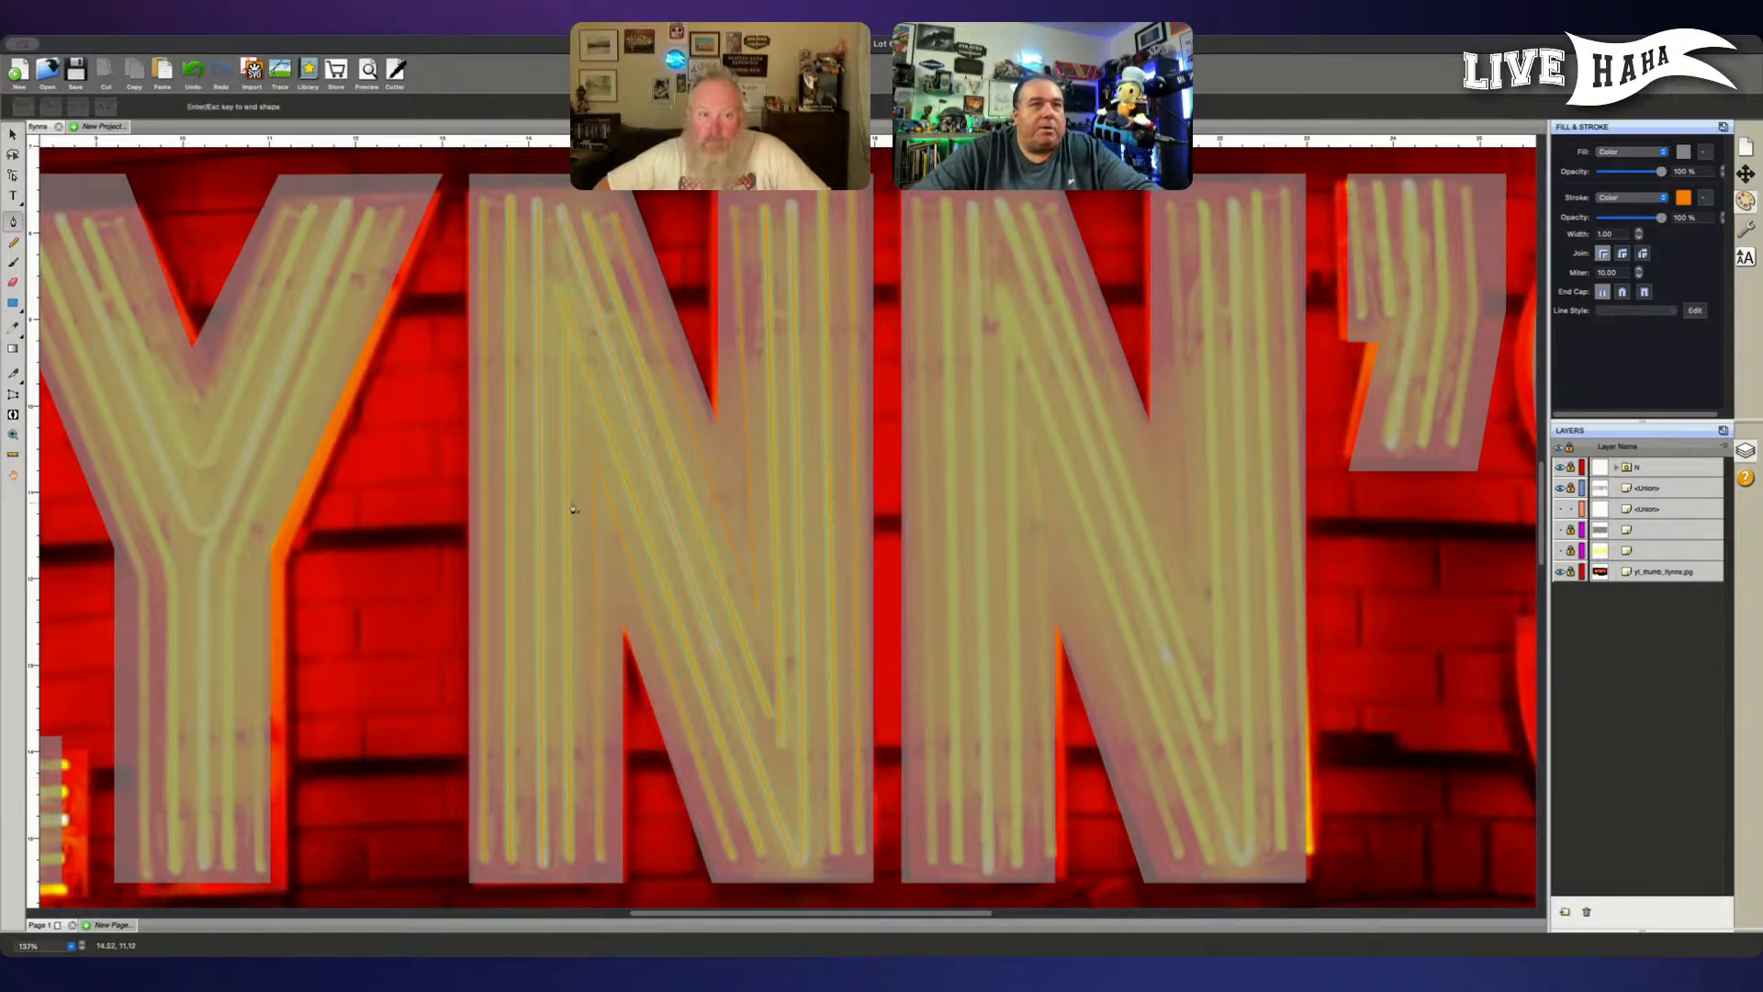
{"action": "left_click", "coordinate": [930, 865]}
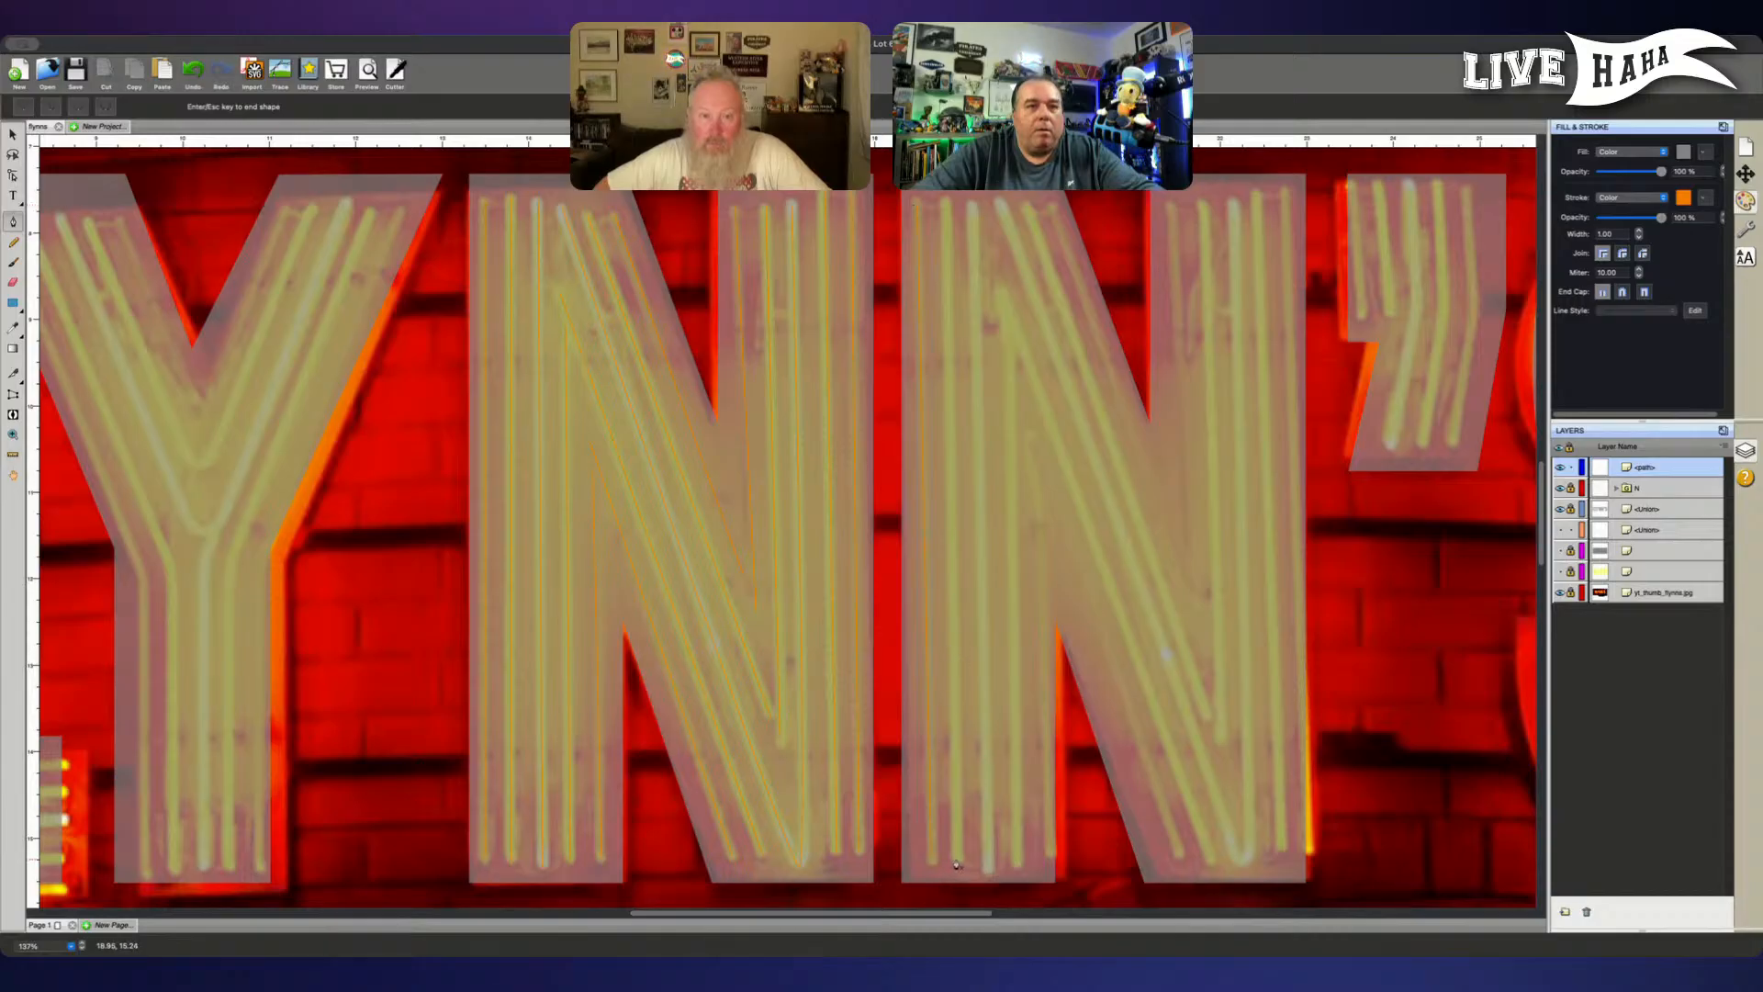
{"action": "left_click", "coordinate": [955, 863]}
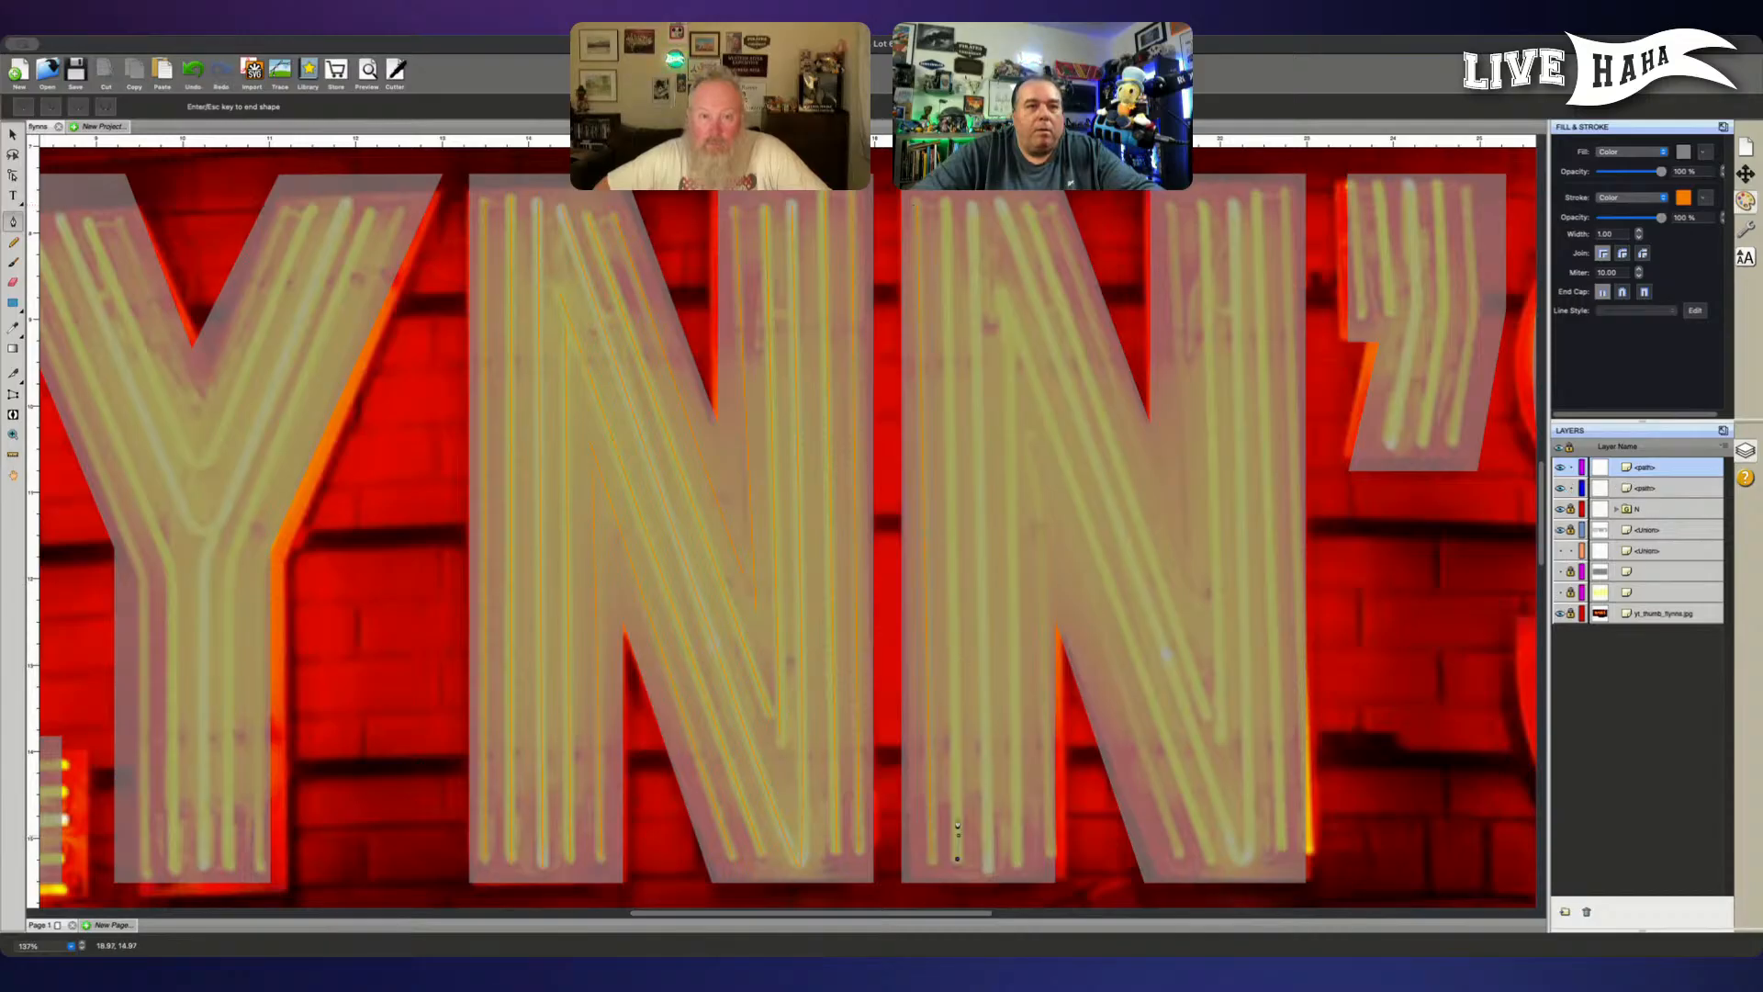
{"action": "left_click", "coordinate": [971, 209]}
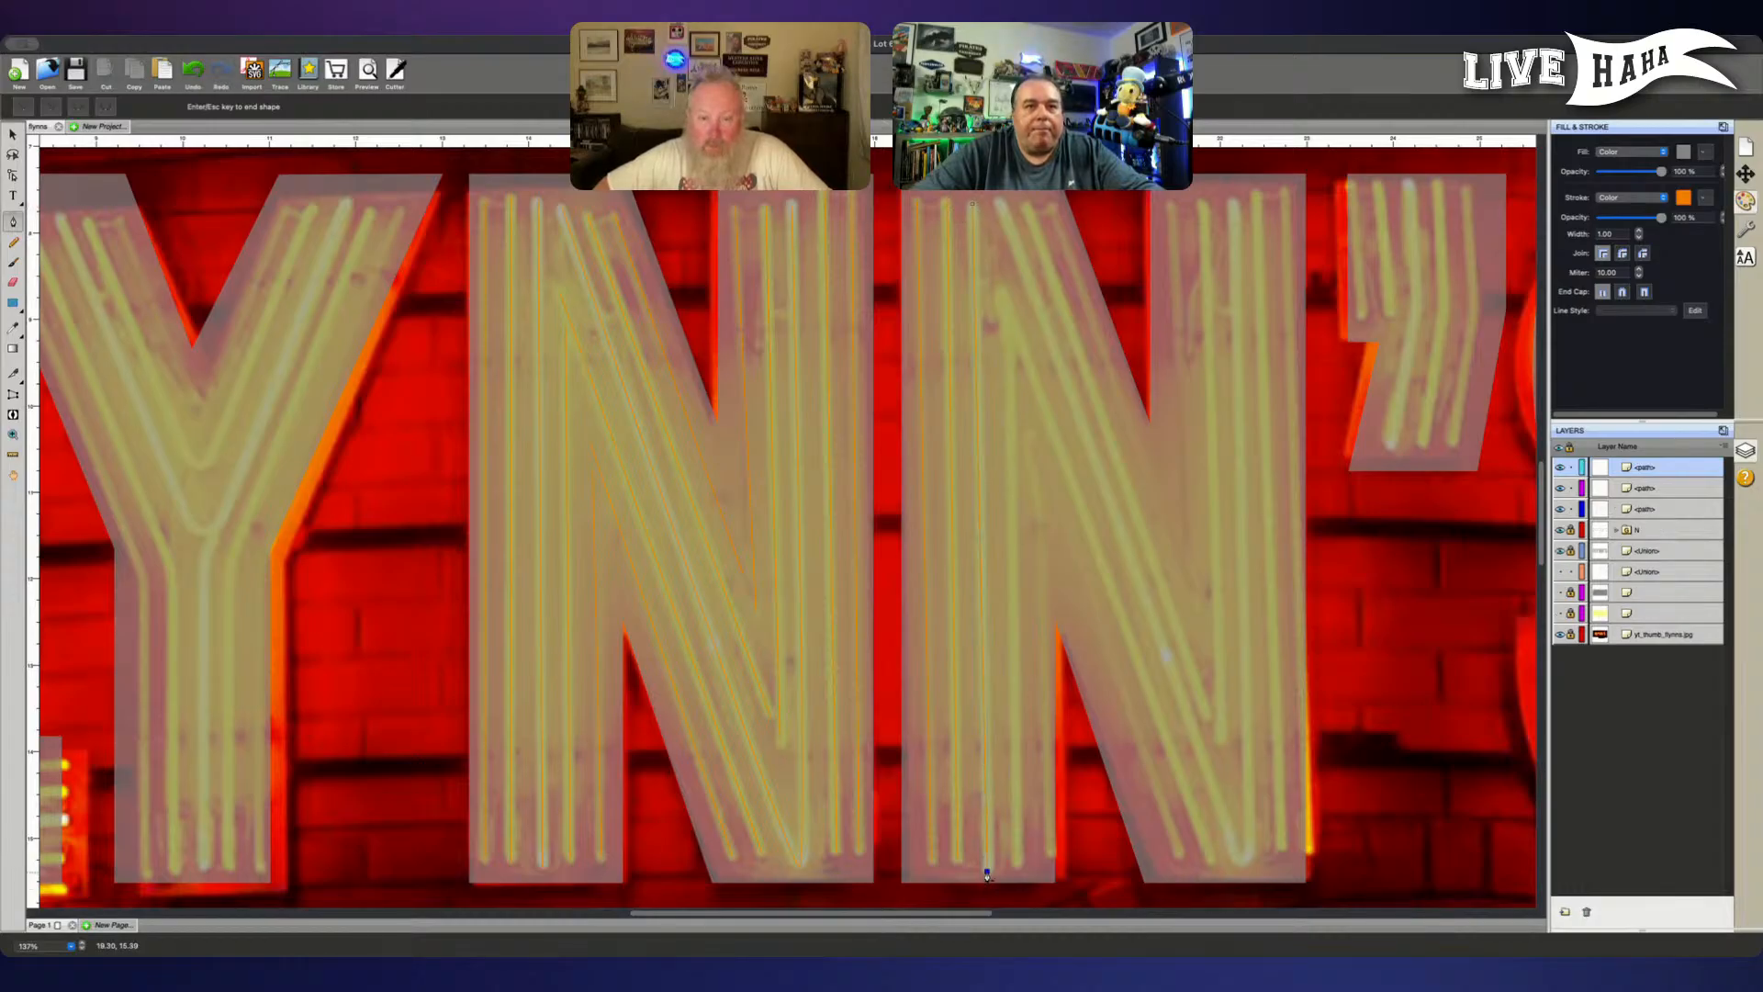
- Trace the second N's bent tube up the left stem to its apex and down the full diagonal as one path
{"action": "left_click", "coordinate": [1017, 865]}
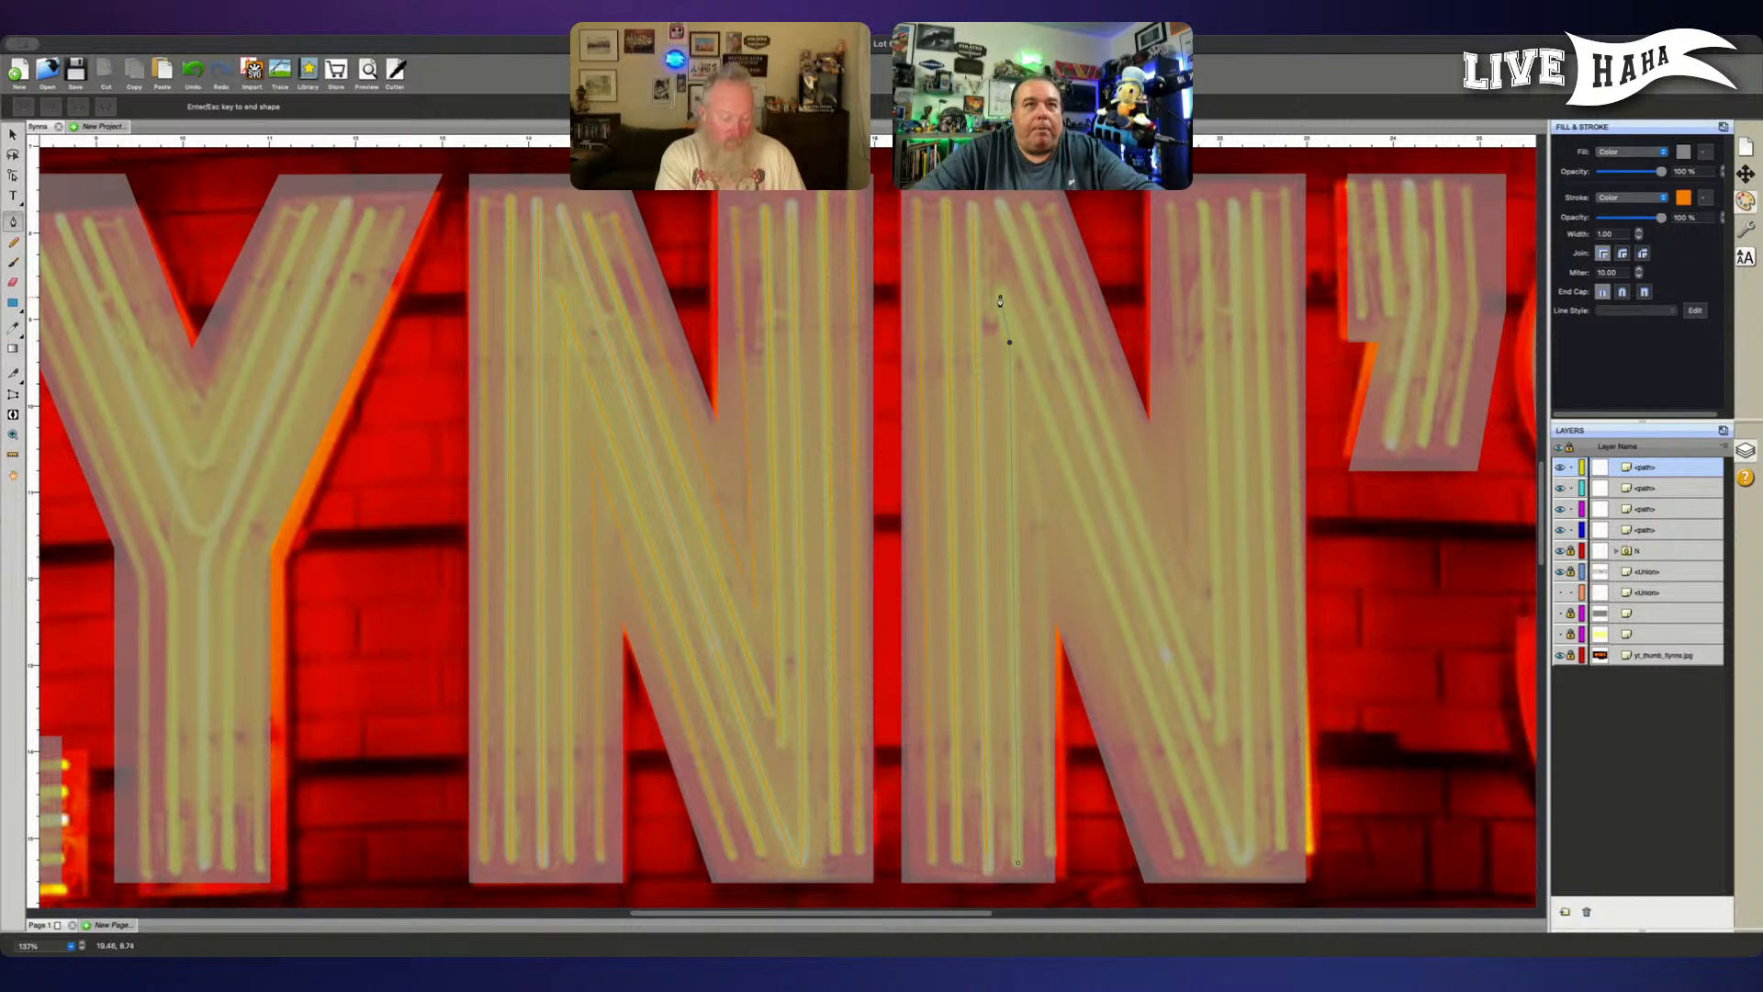
{"action": "left_click", "coordinate": [1002, 296]}
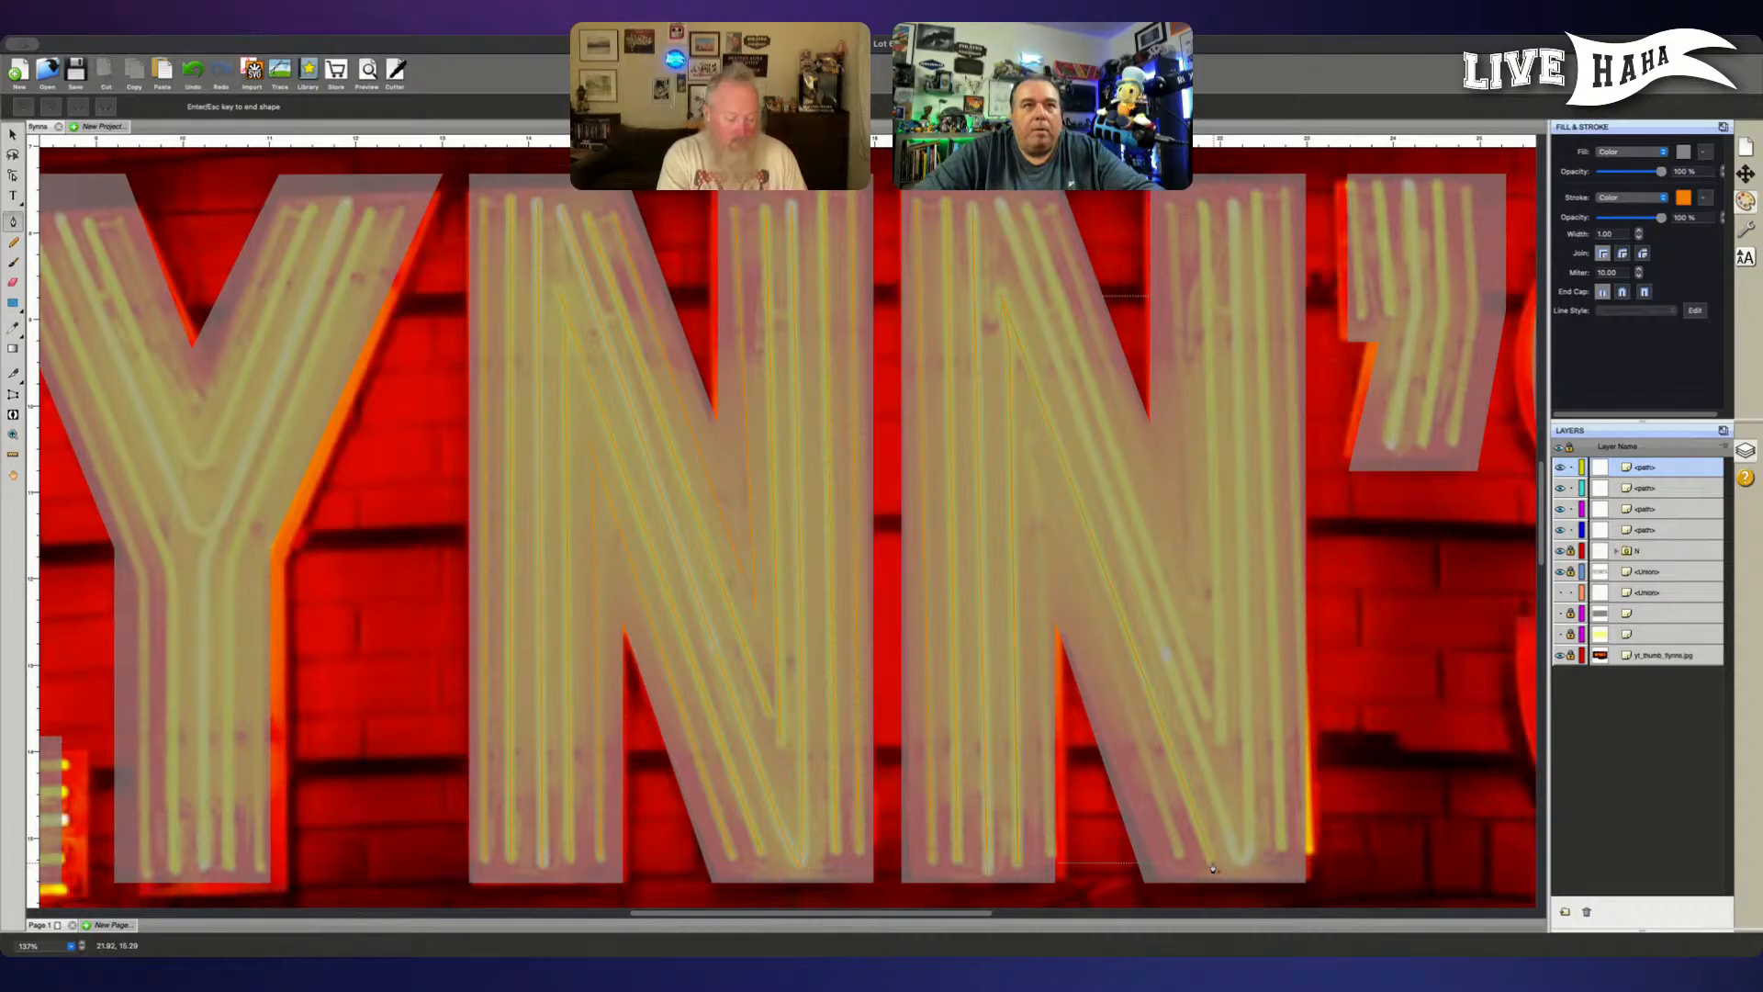
{"action": "key", "text": "Return"}
- Trace the innermost bent tube from the diagonal's lower end up to its peak and down the inner edge of the left stem
{"action": "left_click", "coordinate": [1181, 856]}
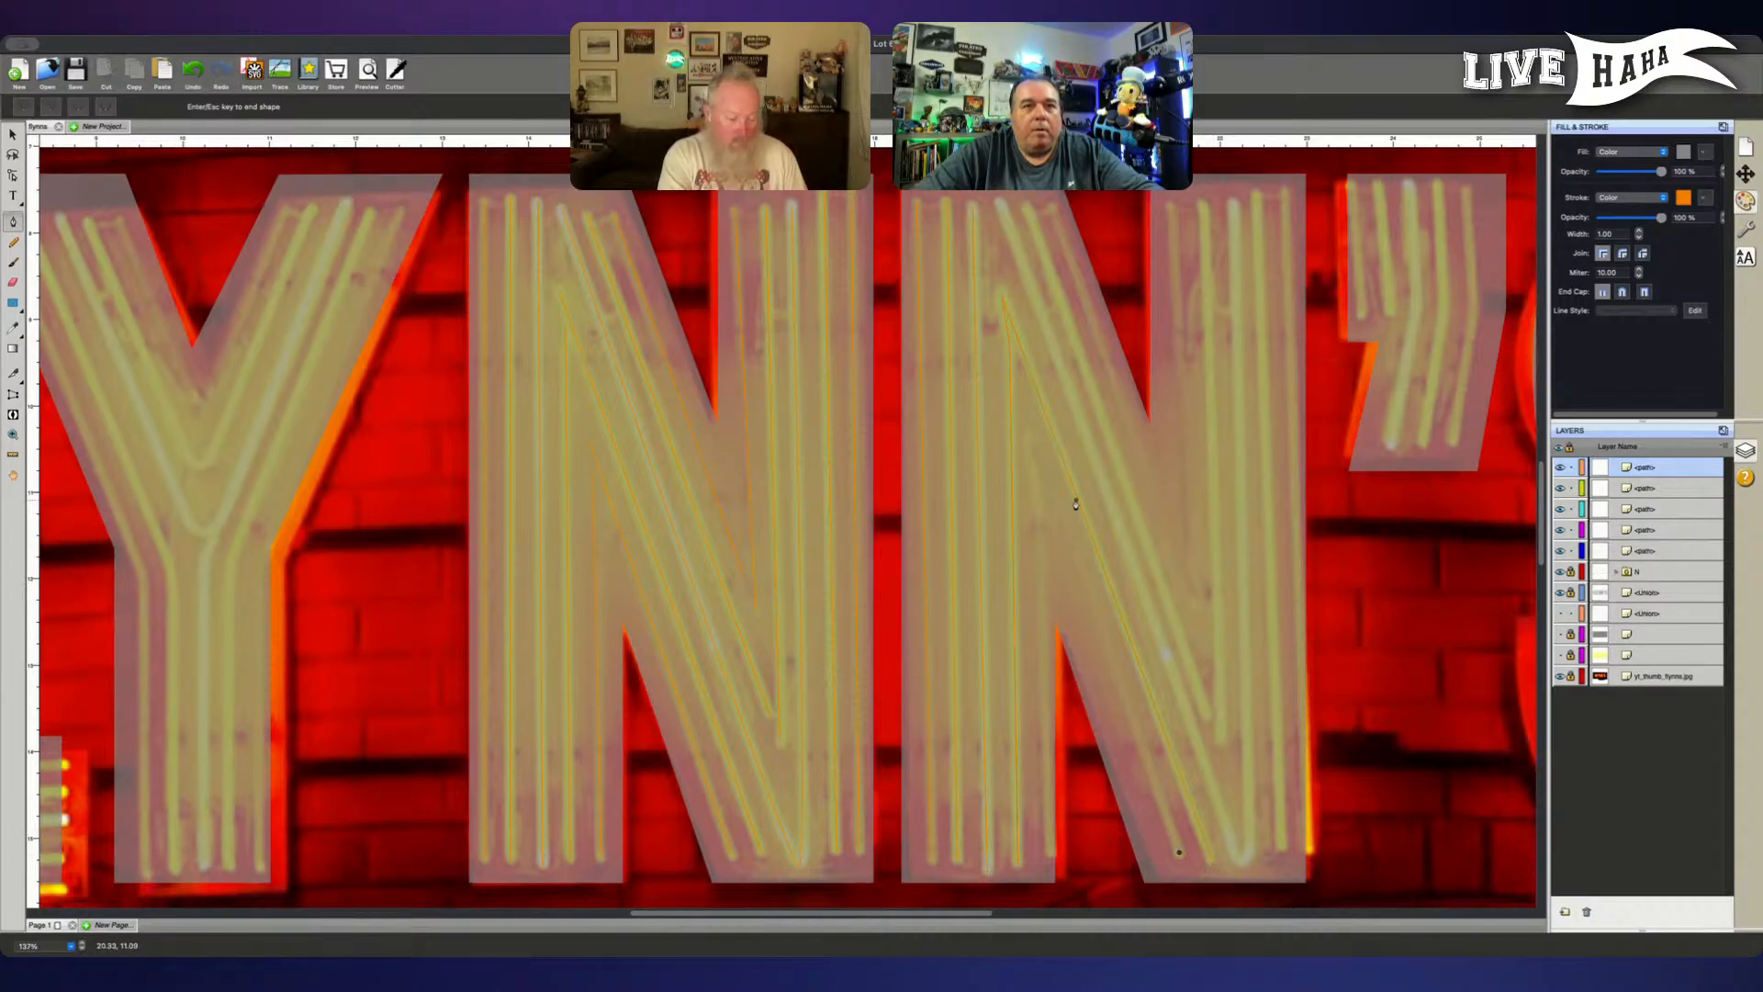
{"action": "left_click", "coordinate": [1032, 434]}
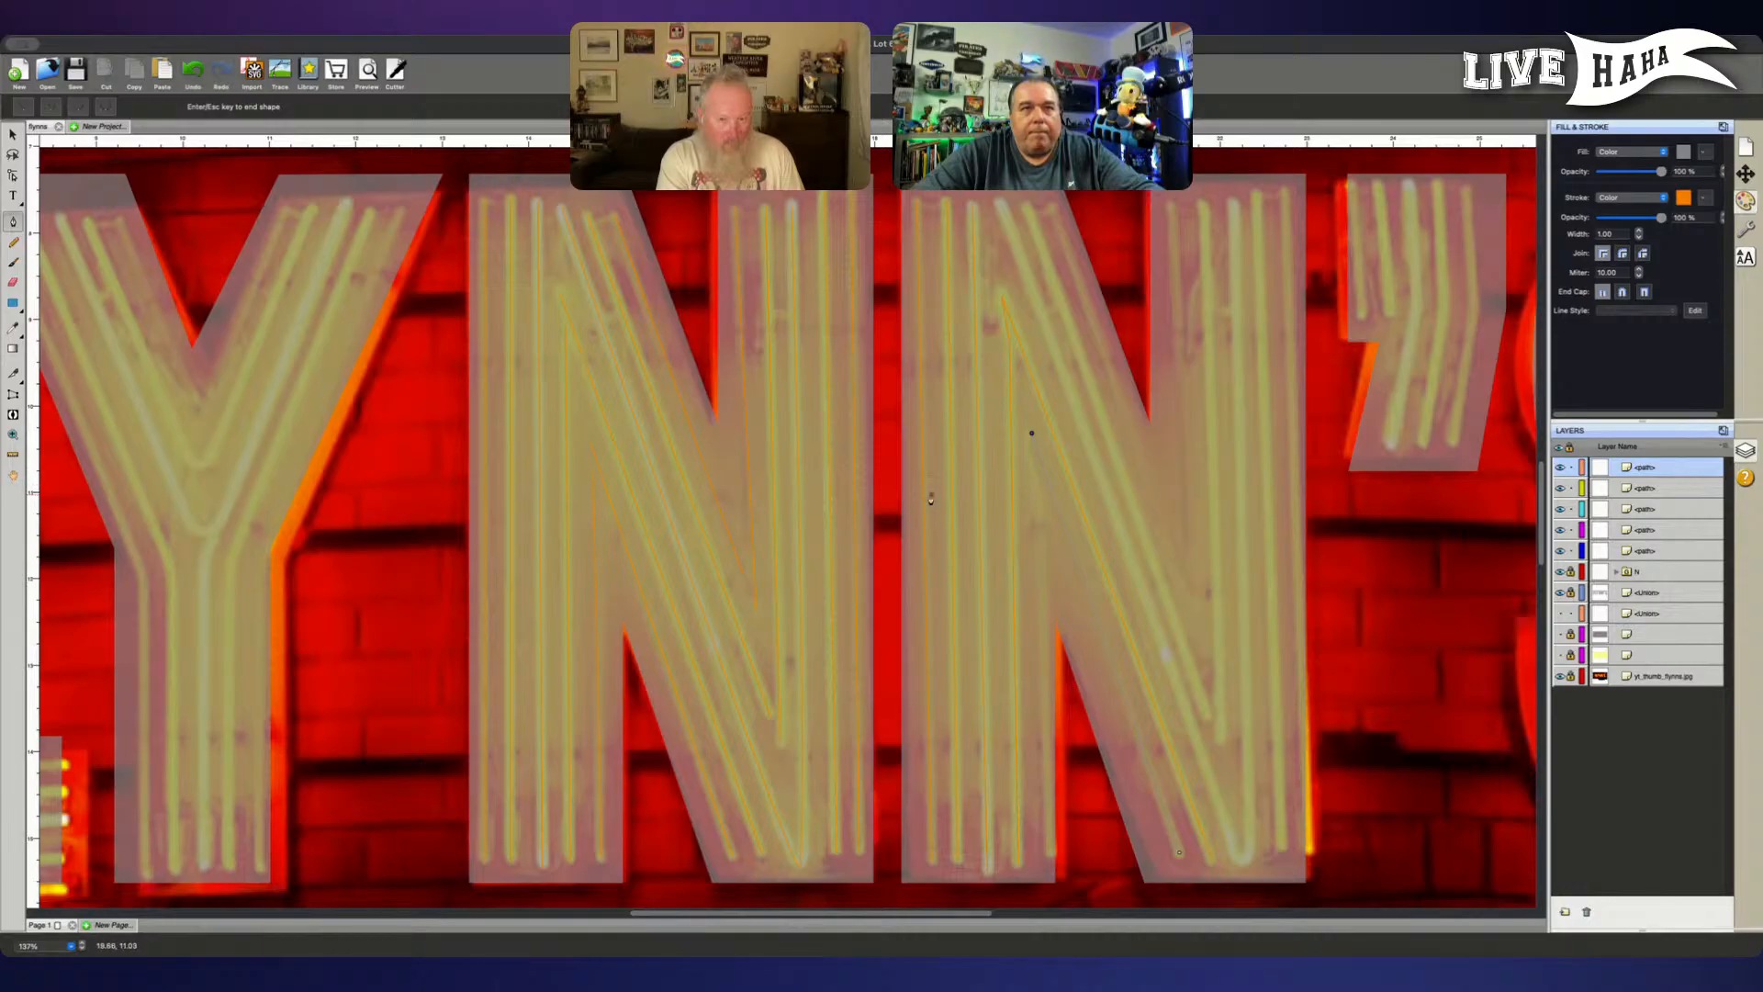
{"action": "left_click", "coordinate": [1035, 475]}
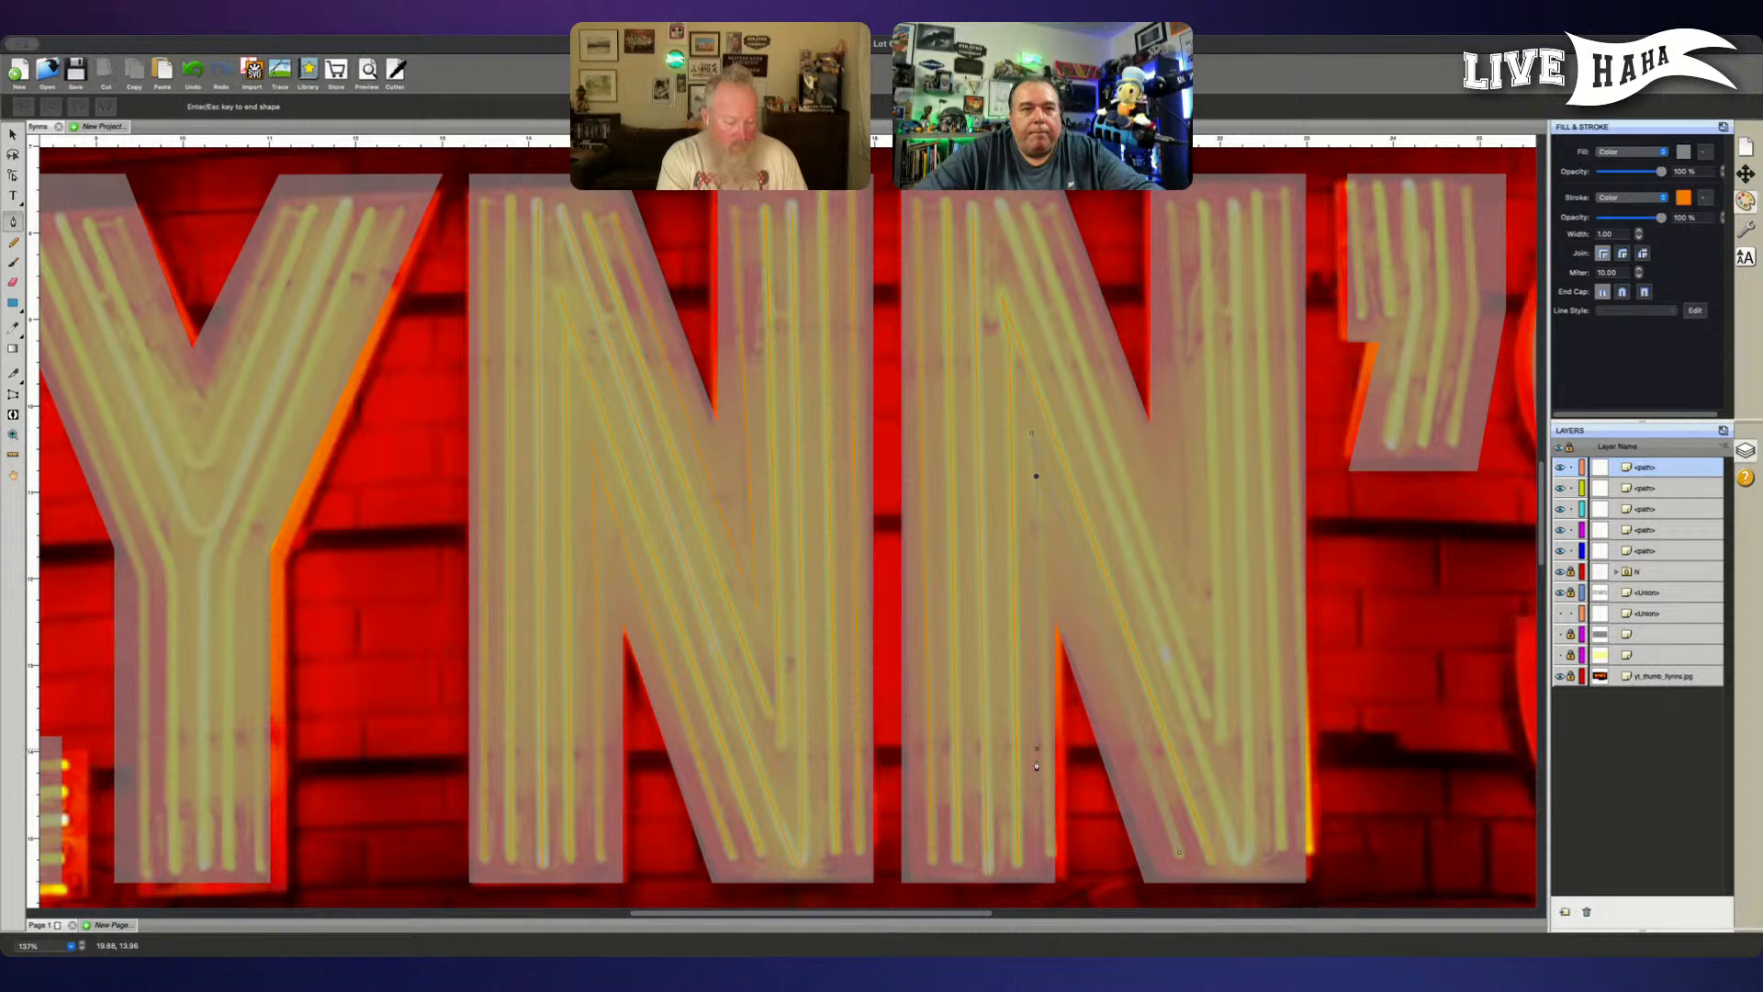
{"action": "left_click", "coordinate": [1048, 858]}
{"action": "key", "text": "Return"}
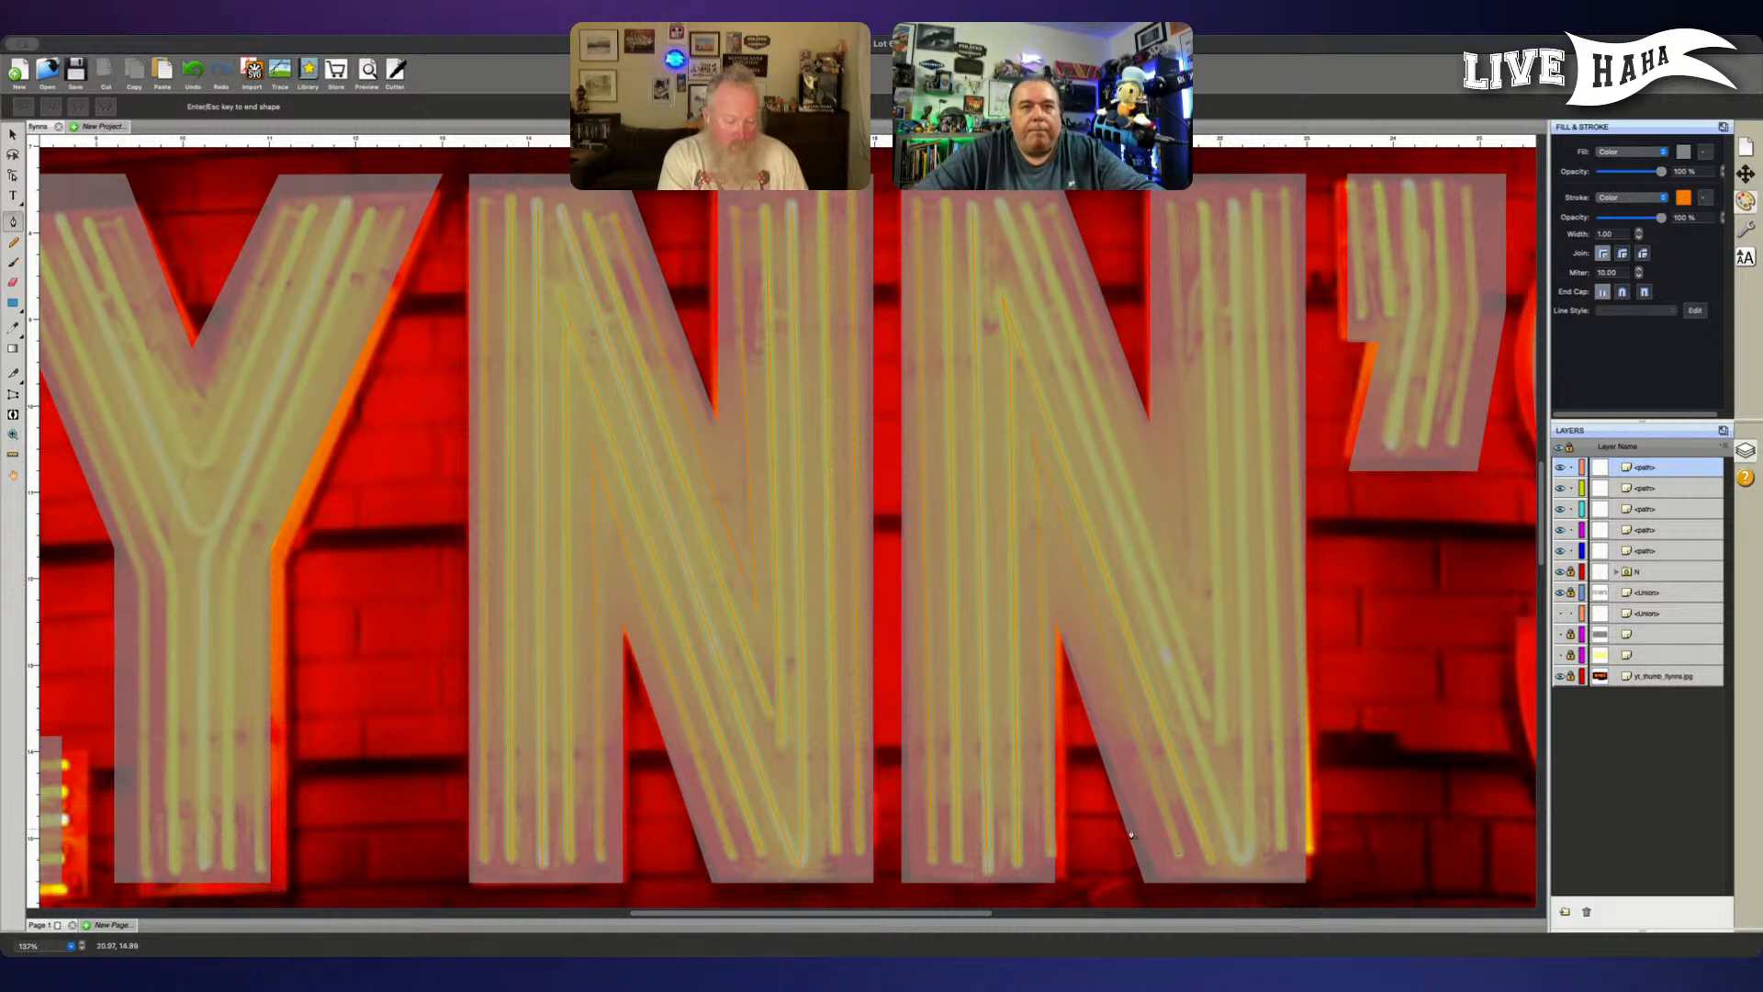
- Trace the V-shaped tube from the diagonal's upper end to the bottom vertex and up the right stem of the second N
{"action": "left_click", "coordinate": [999, 202]}
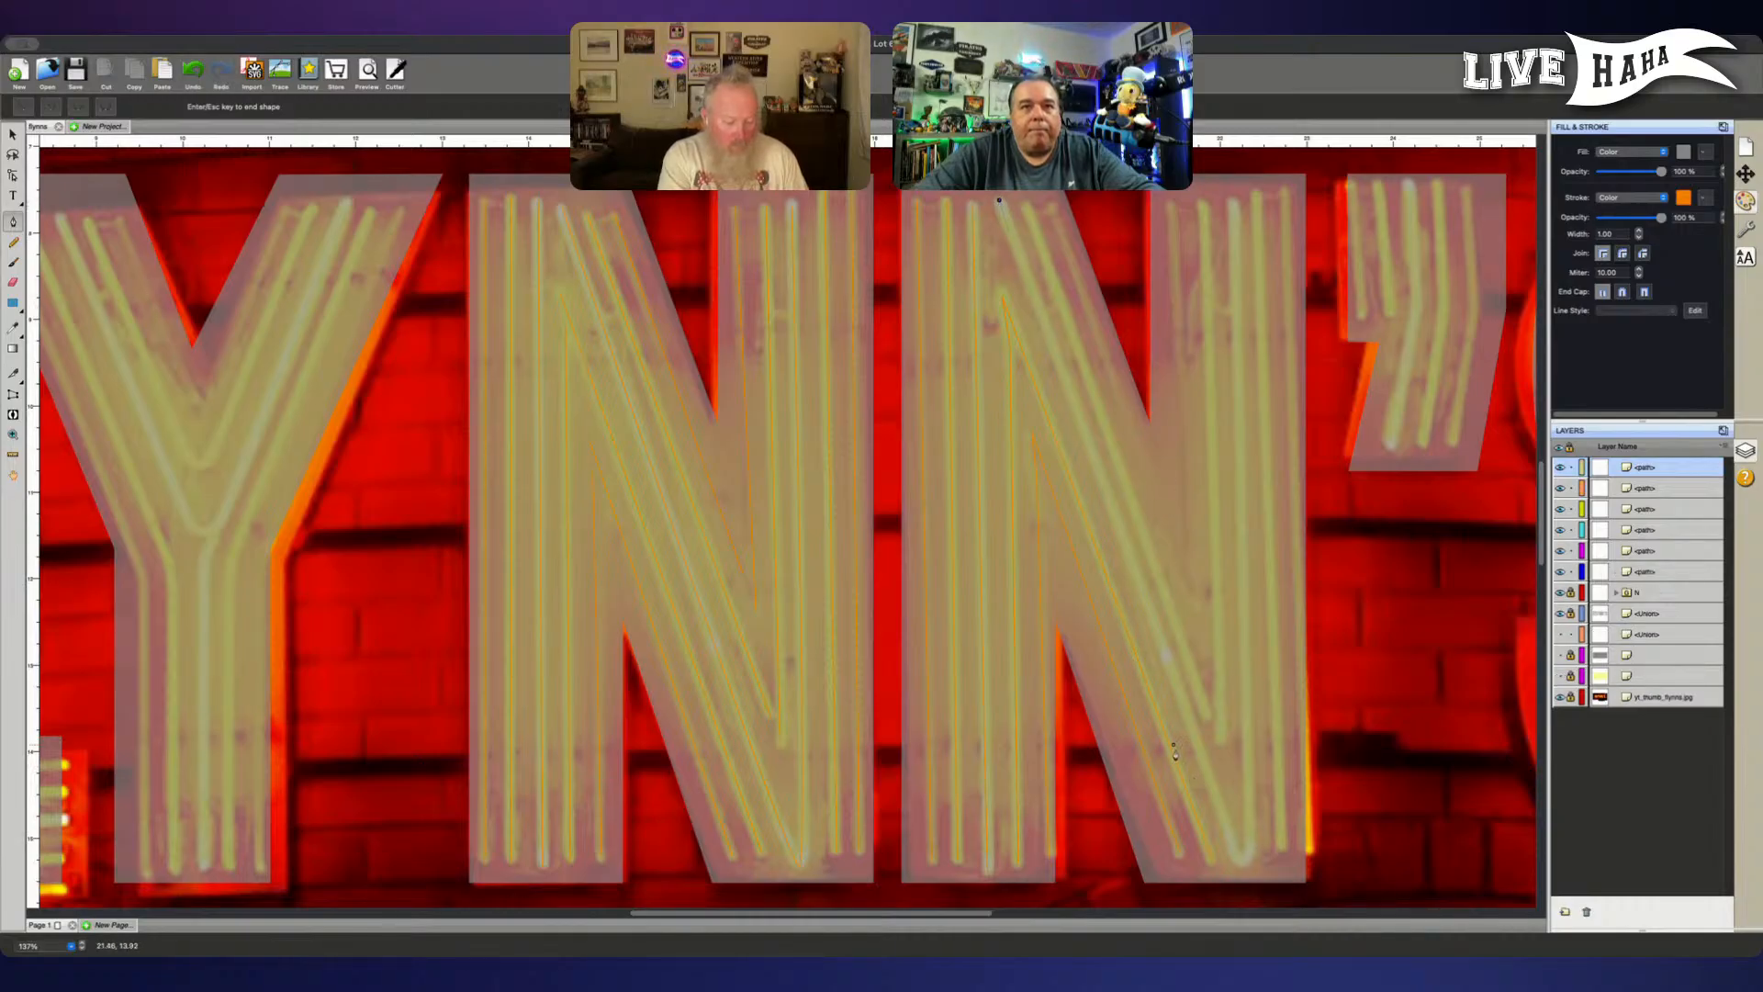
{"action": "left_click", "coordinate": [1242, 866]}
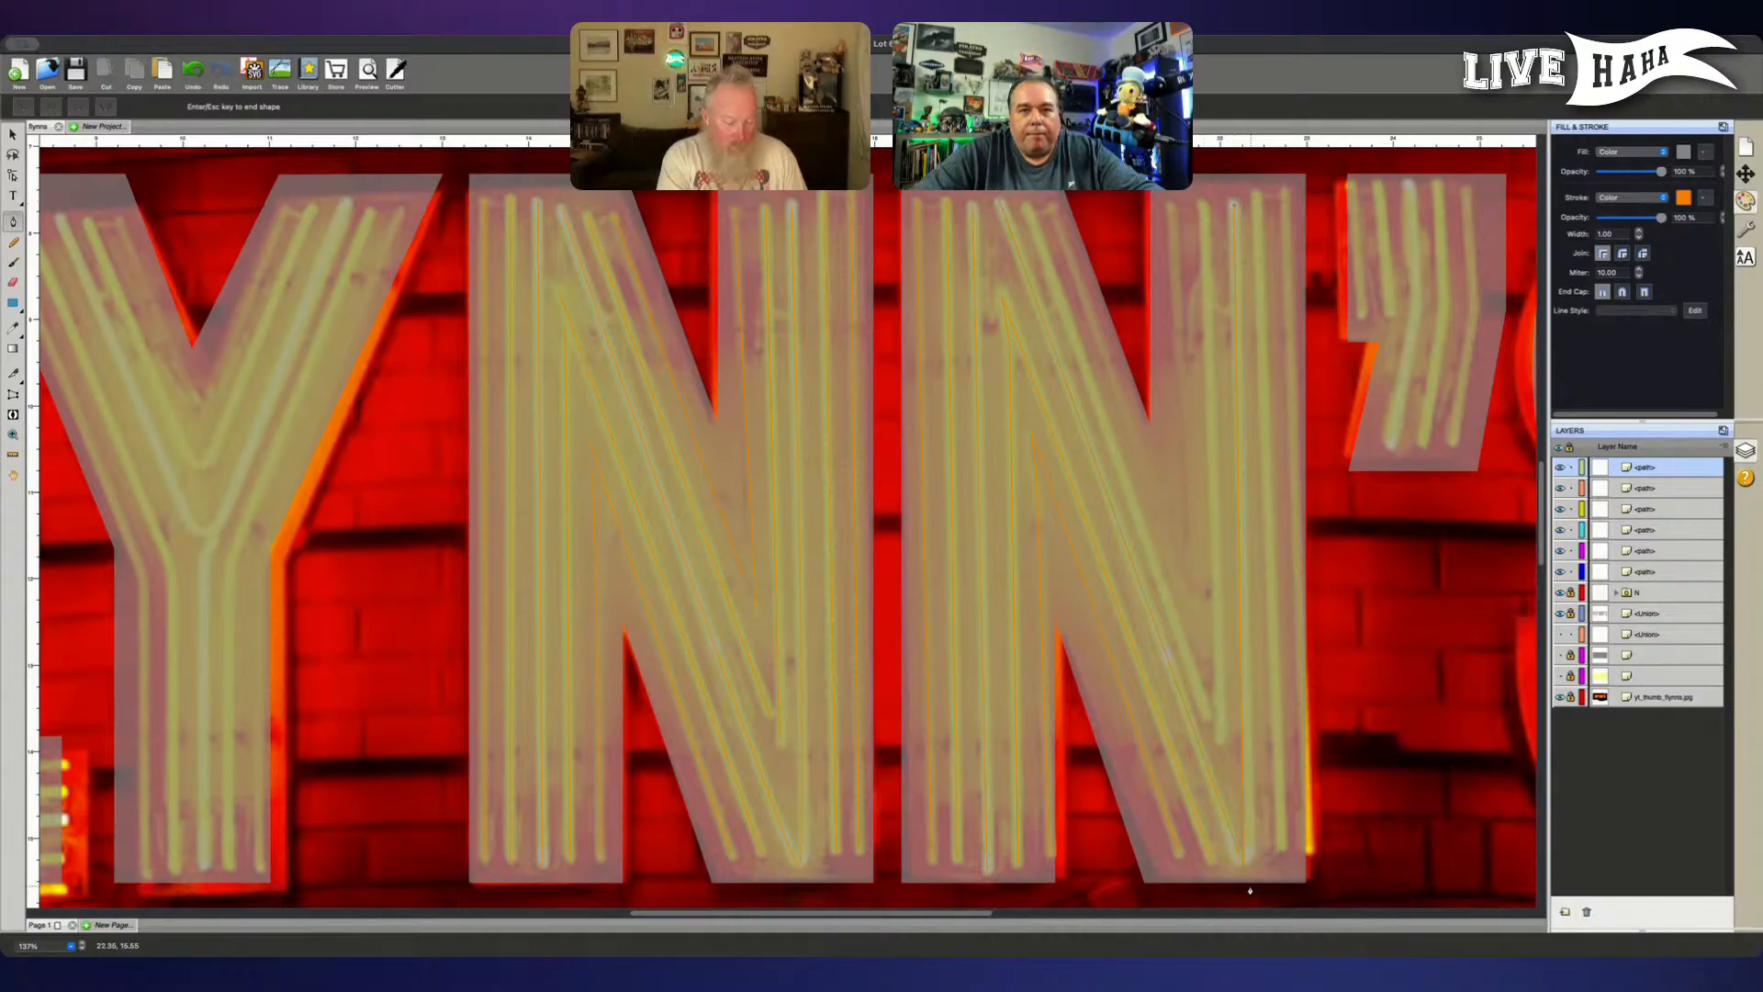
{"action": "key", "text": "Escape"}
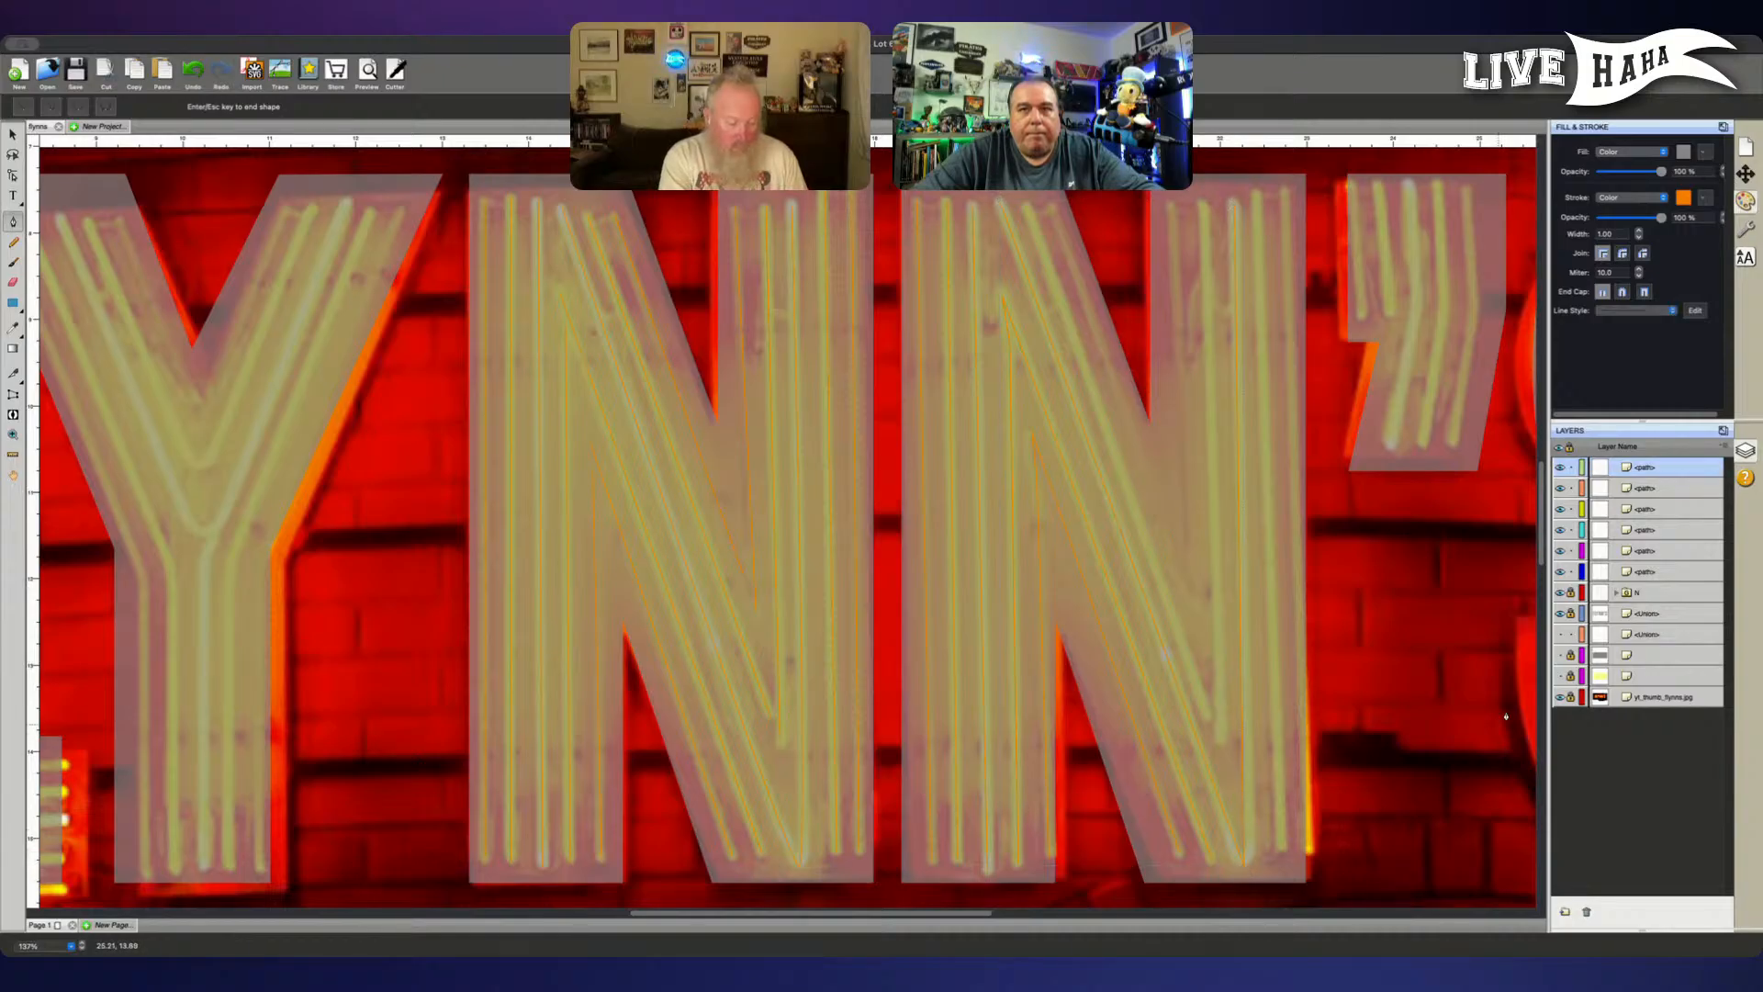
- Lock the hidden letter outline layer and undo the stray path started at the V's bottom vertex
{"action": "left_click", "coordinate": [1570, 634]}
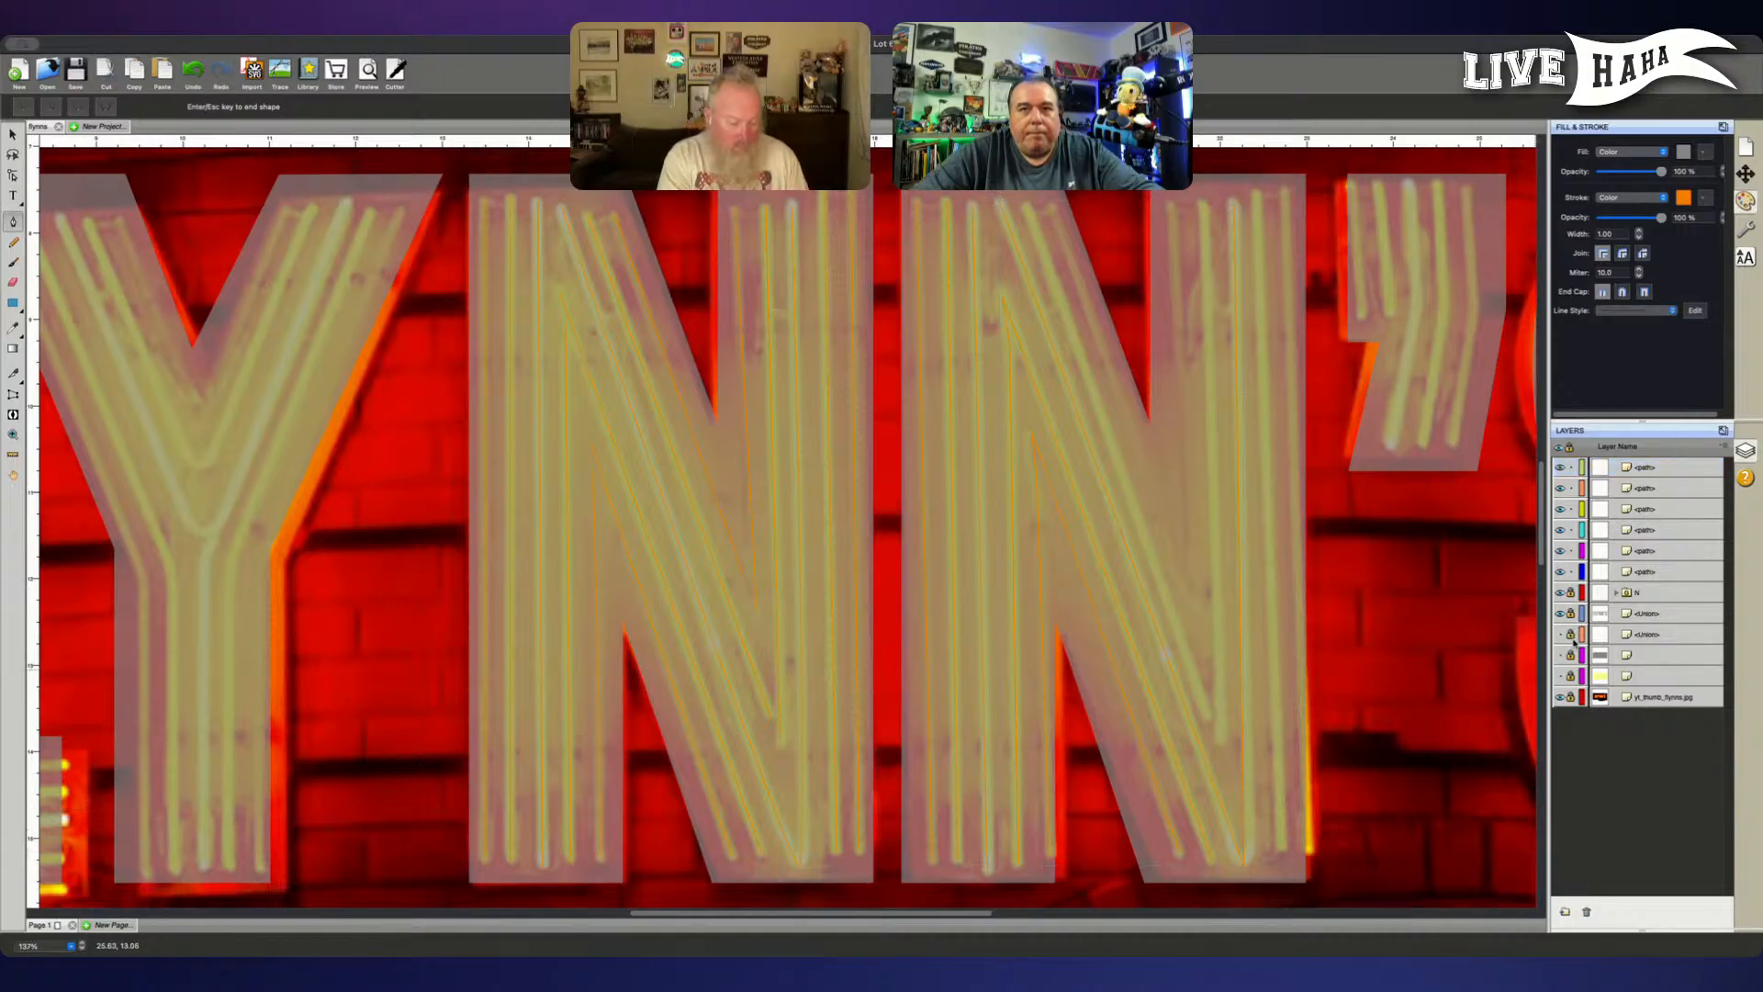
{"action": "left_click", "coordinate": [1247, 872]}
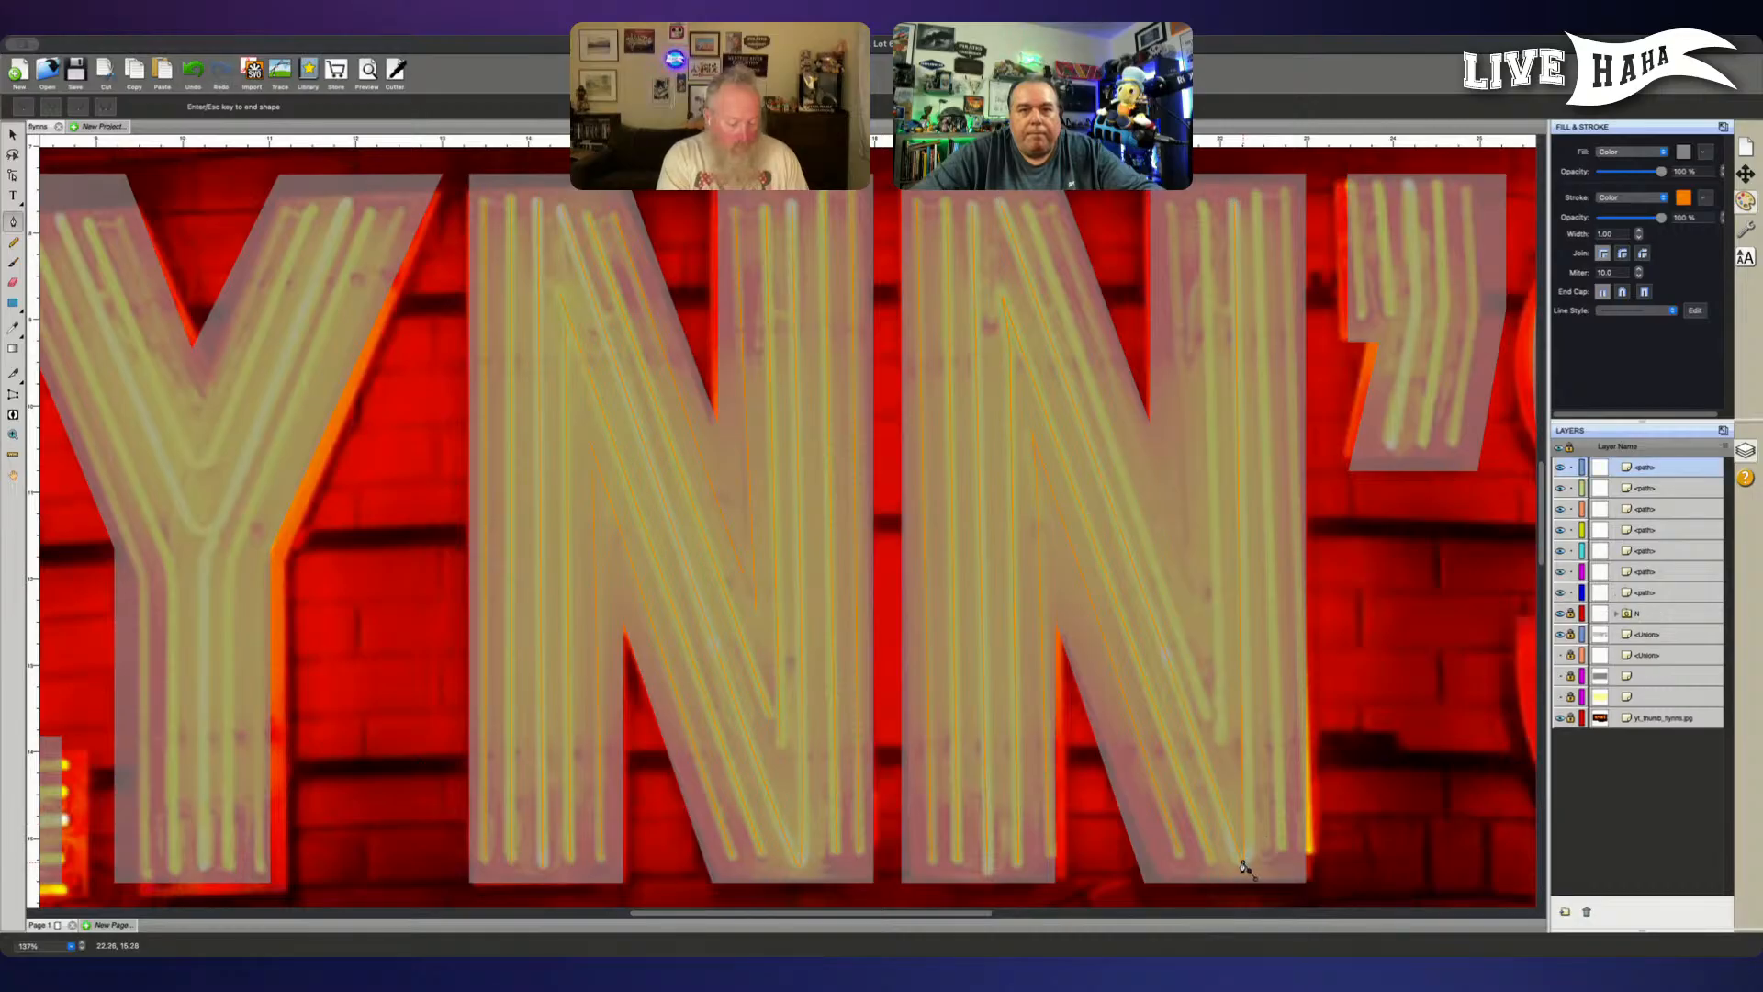
{"action": "key", "text": "ctrl+z"}
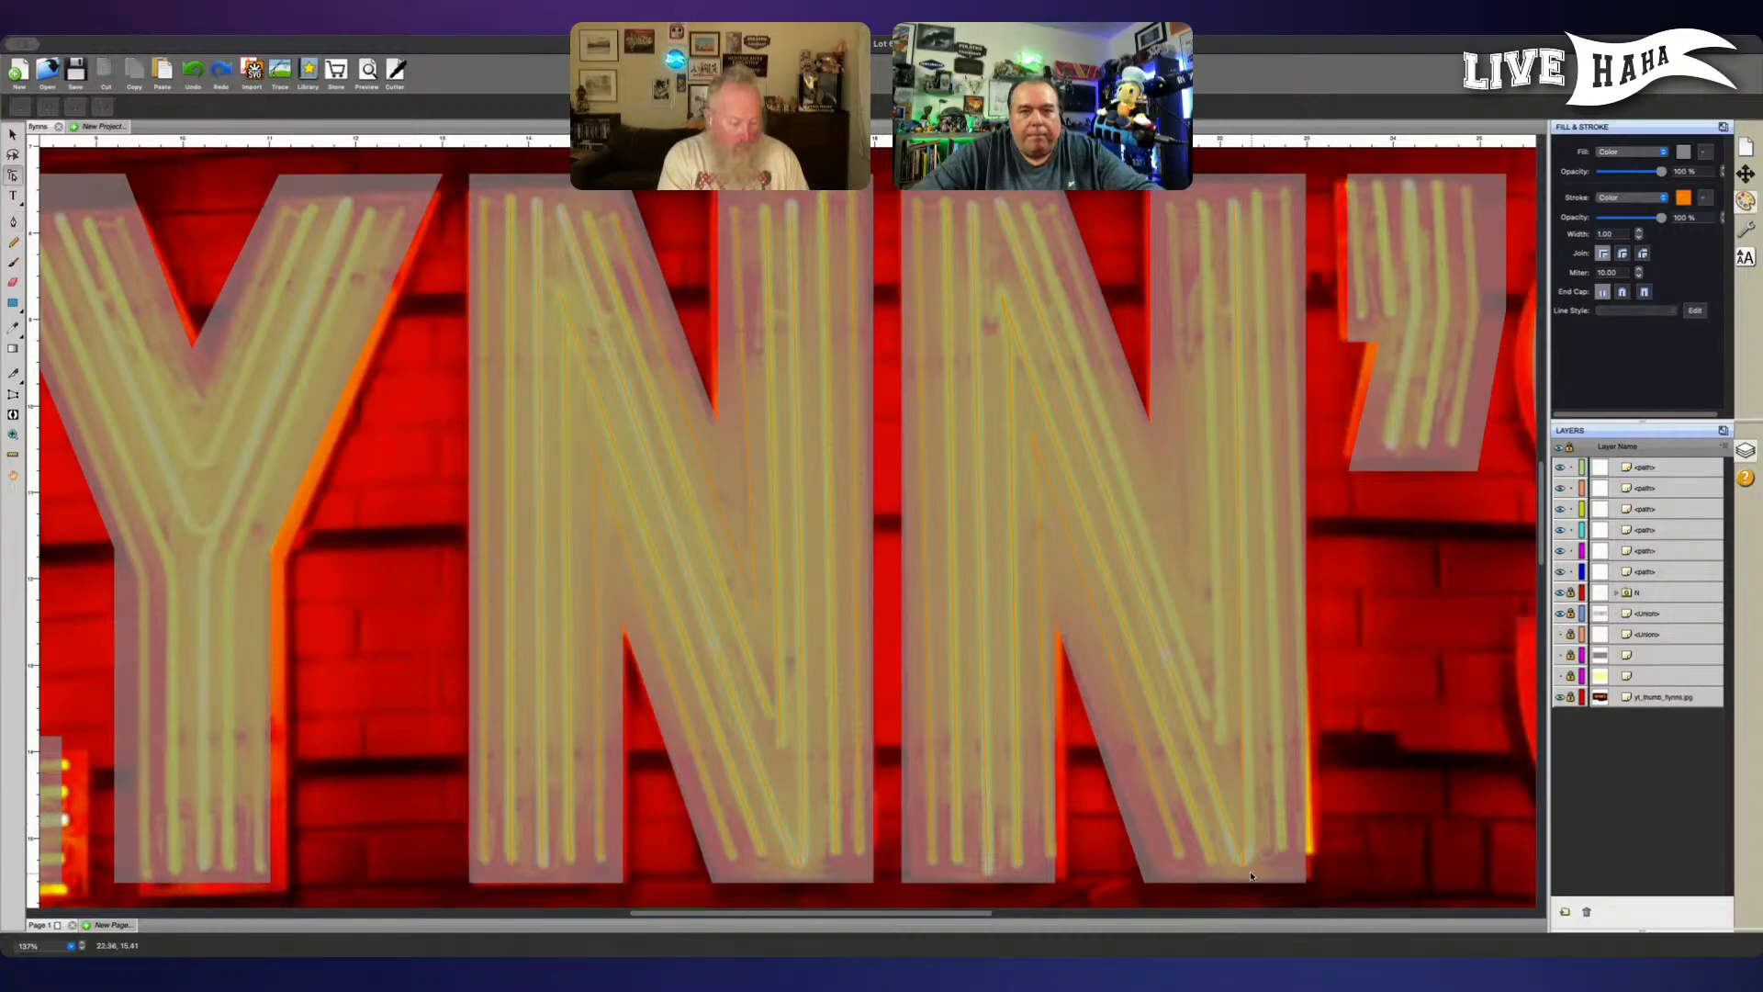
- Convert the bottom vertex of the second N's V-shaped path to a smooth point and pull its right-hand handle in close
{"action": "left_click", "coordinate": [1244, 866]}
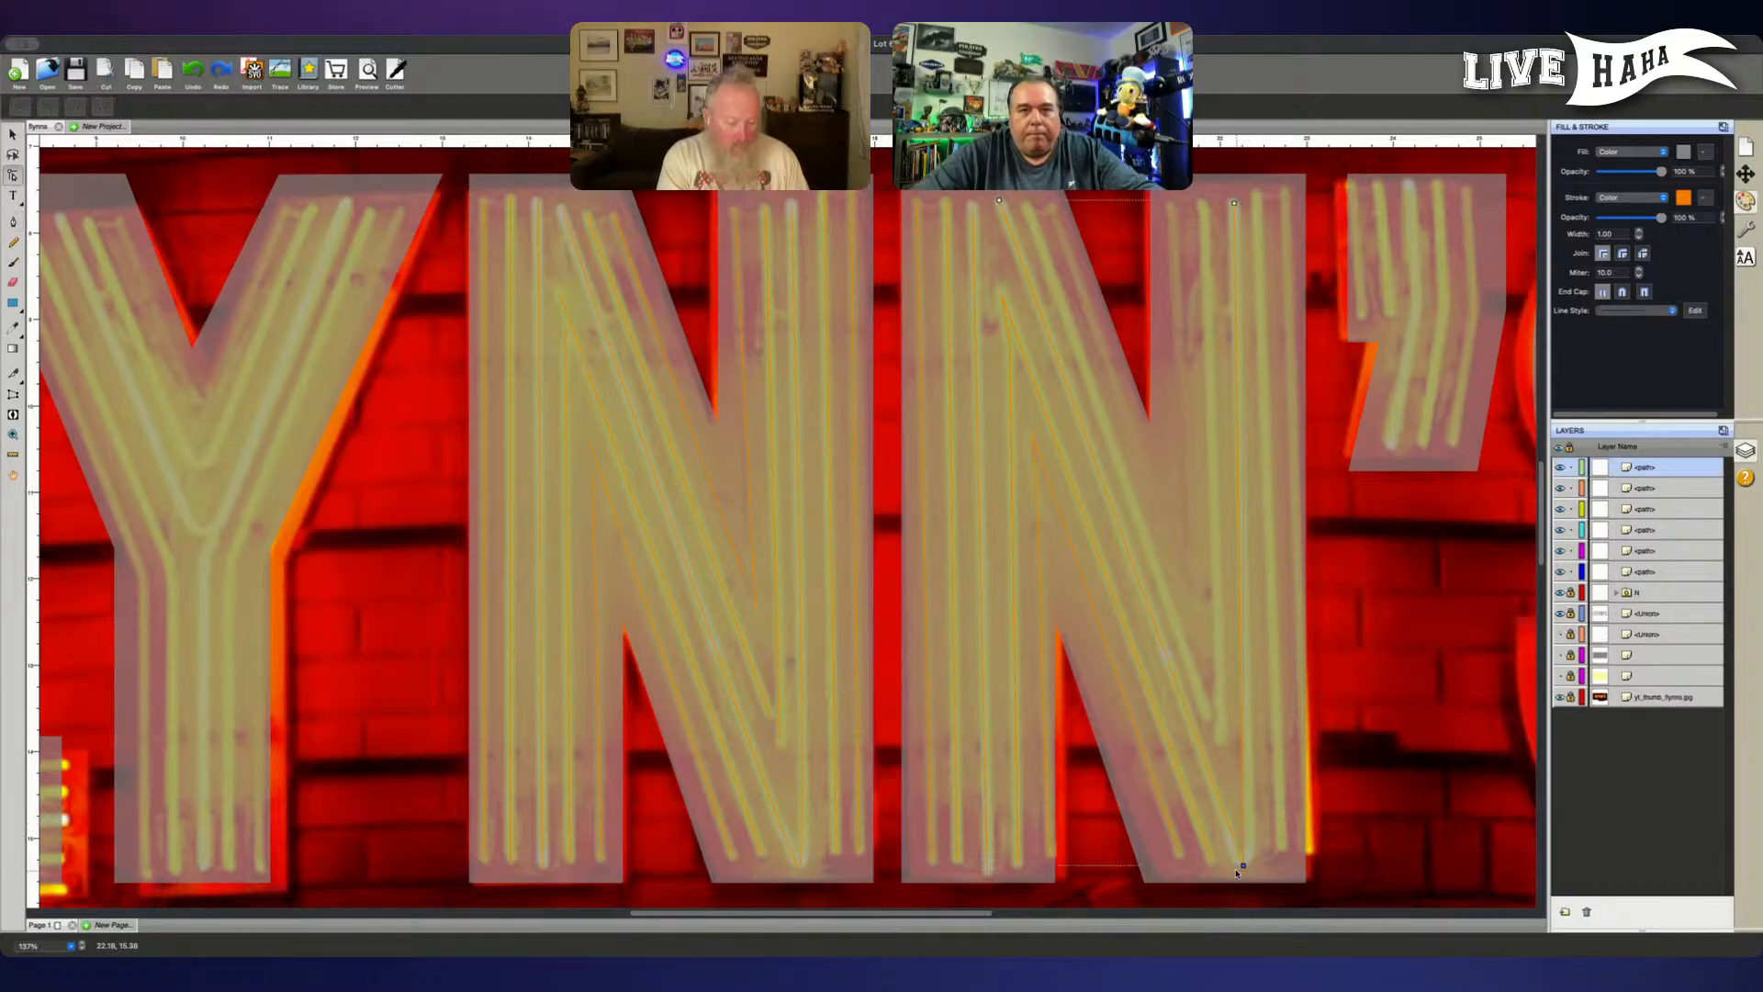
{"action": "left_click", "coordinate": [77, 109]}
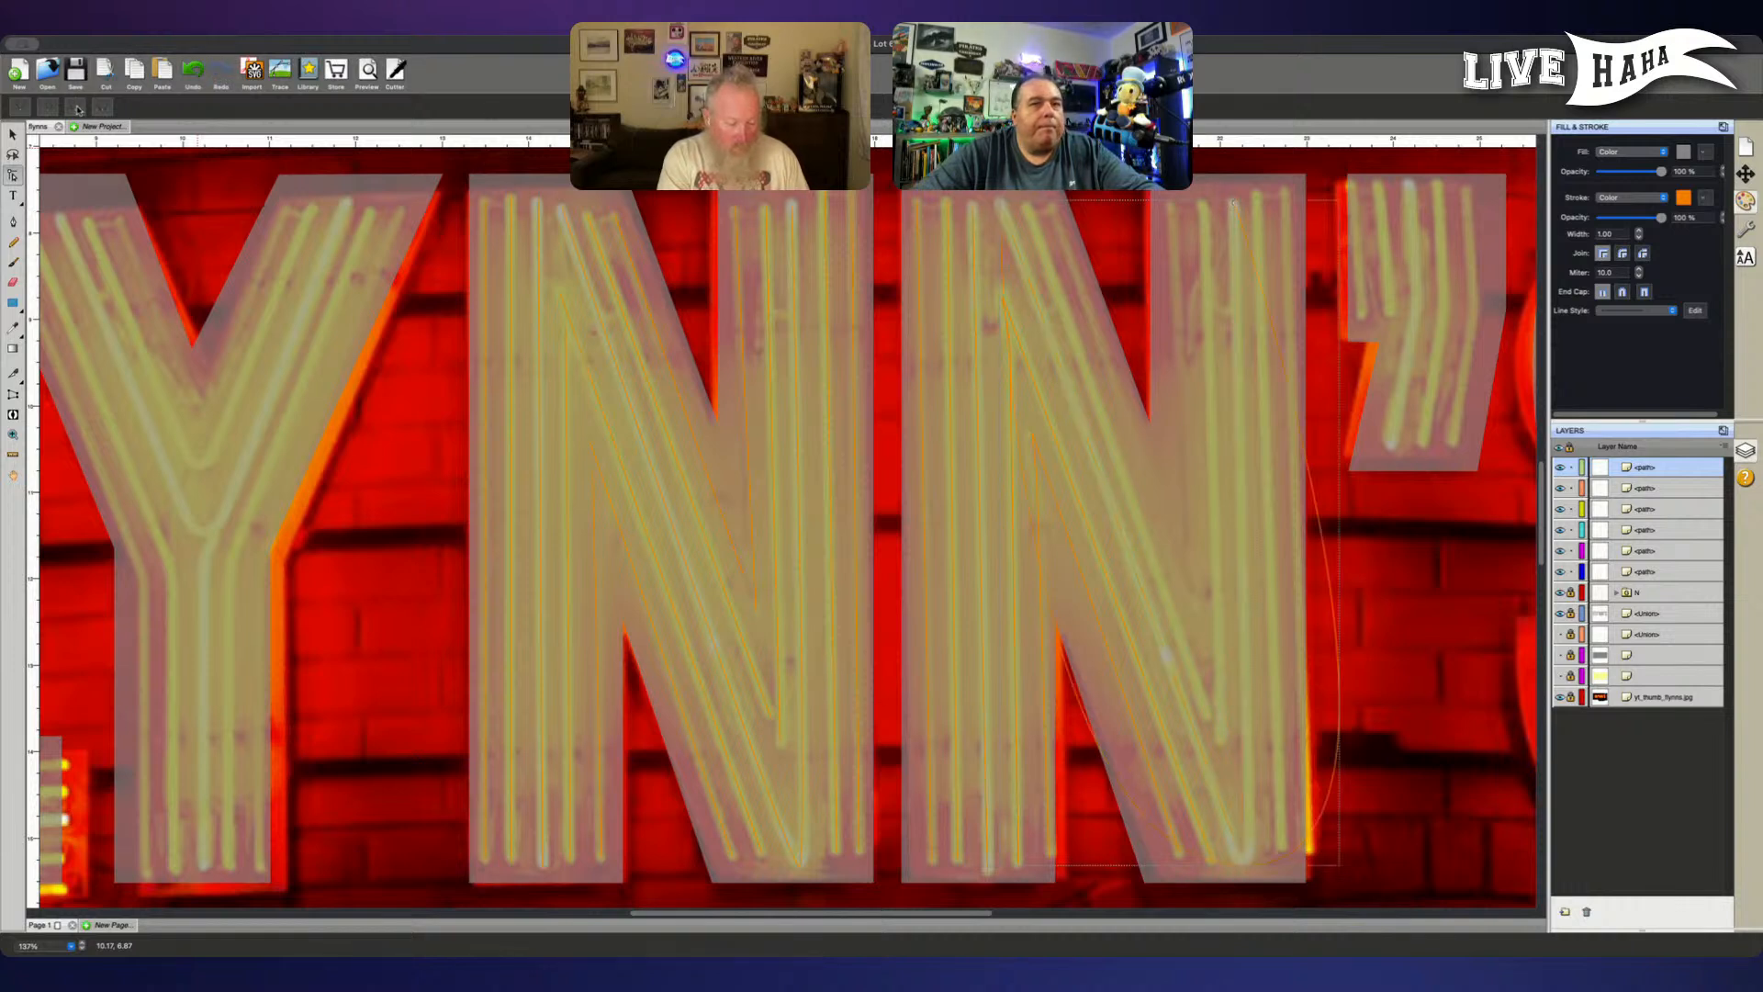
{"action": "left_click", "coordinate": [1247, 865]}
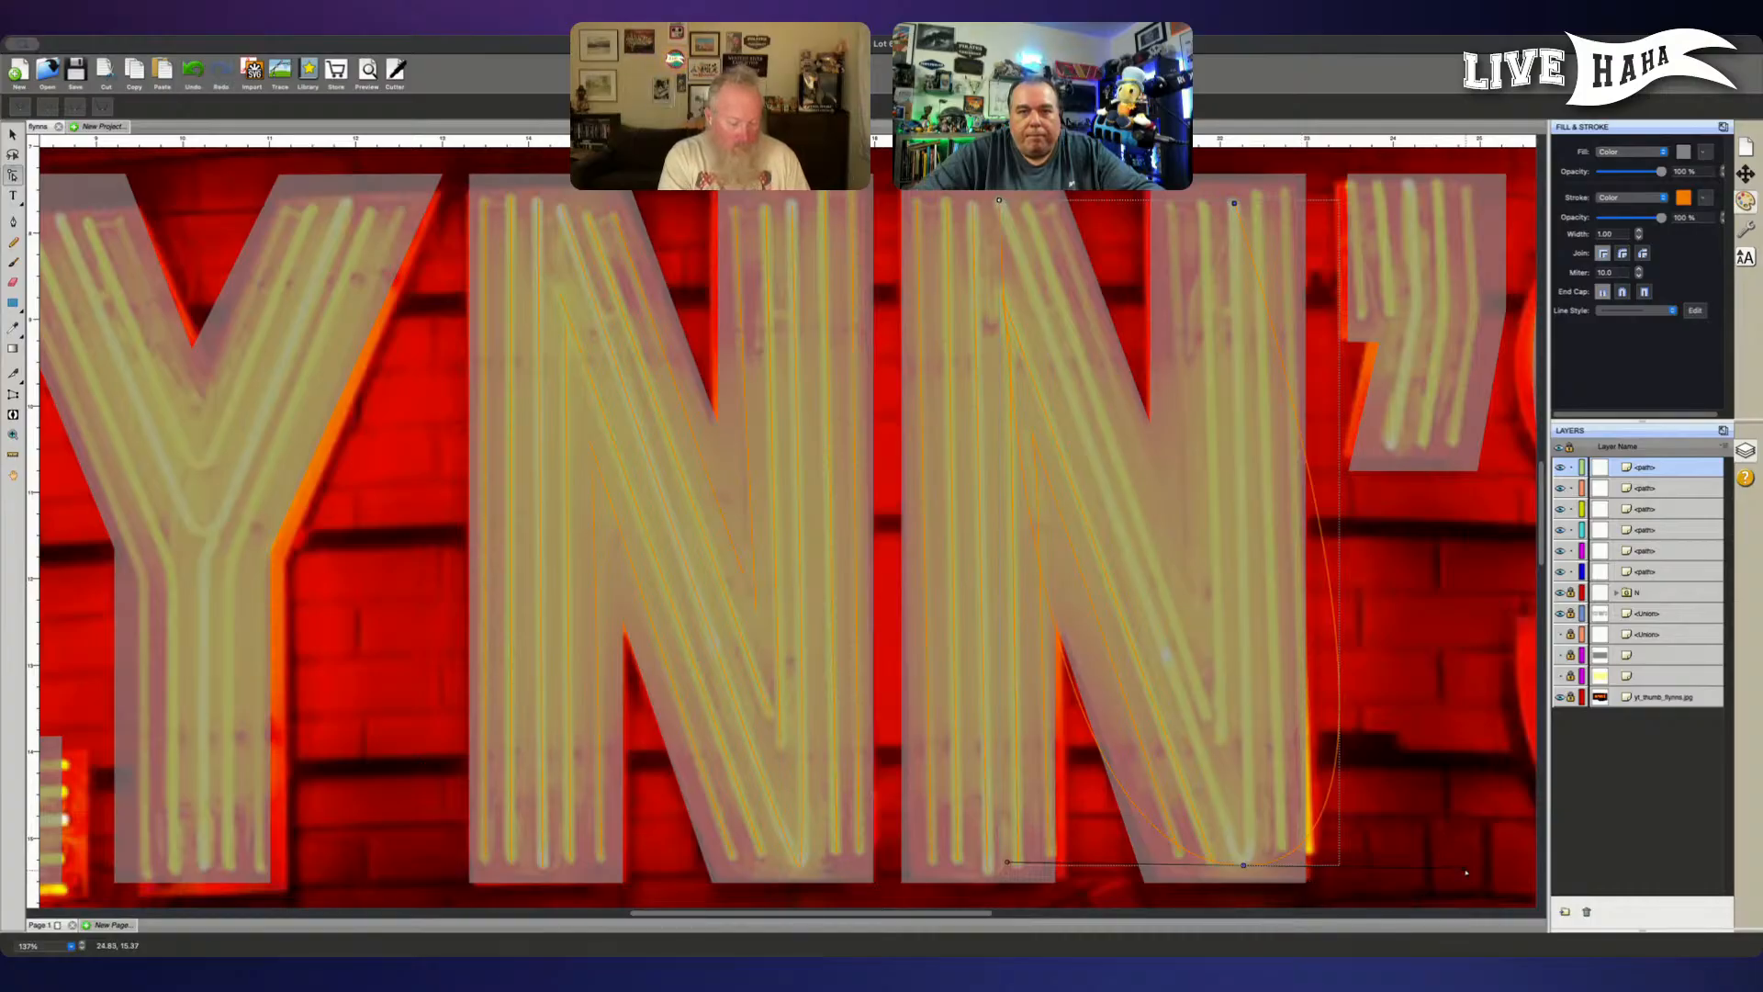
{"action": "left_click_drag", "start_coordinate": [1466, 872], "coordinate": [1260, 855]}
{"action": "scroll", "coordinate": [1261, 857], "scroll_direction": "down", "scroll_amount": 1}
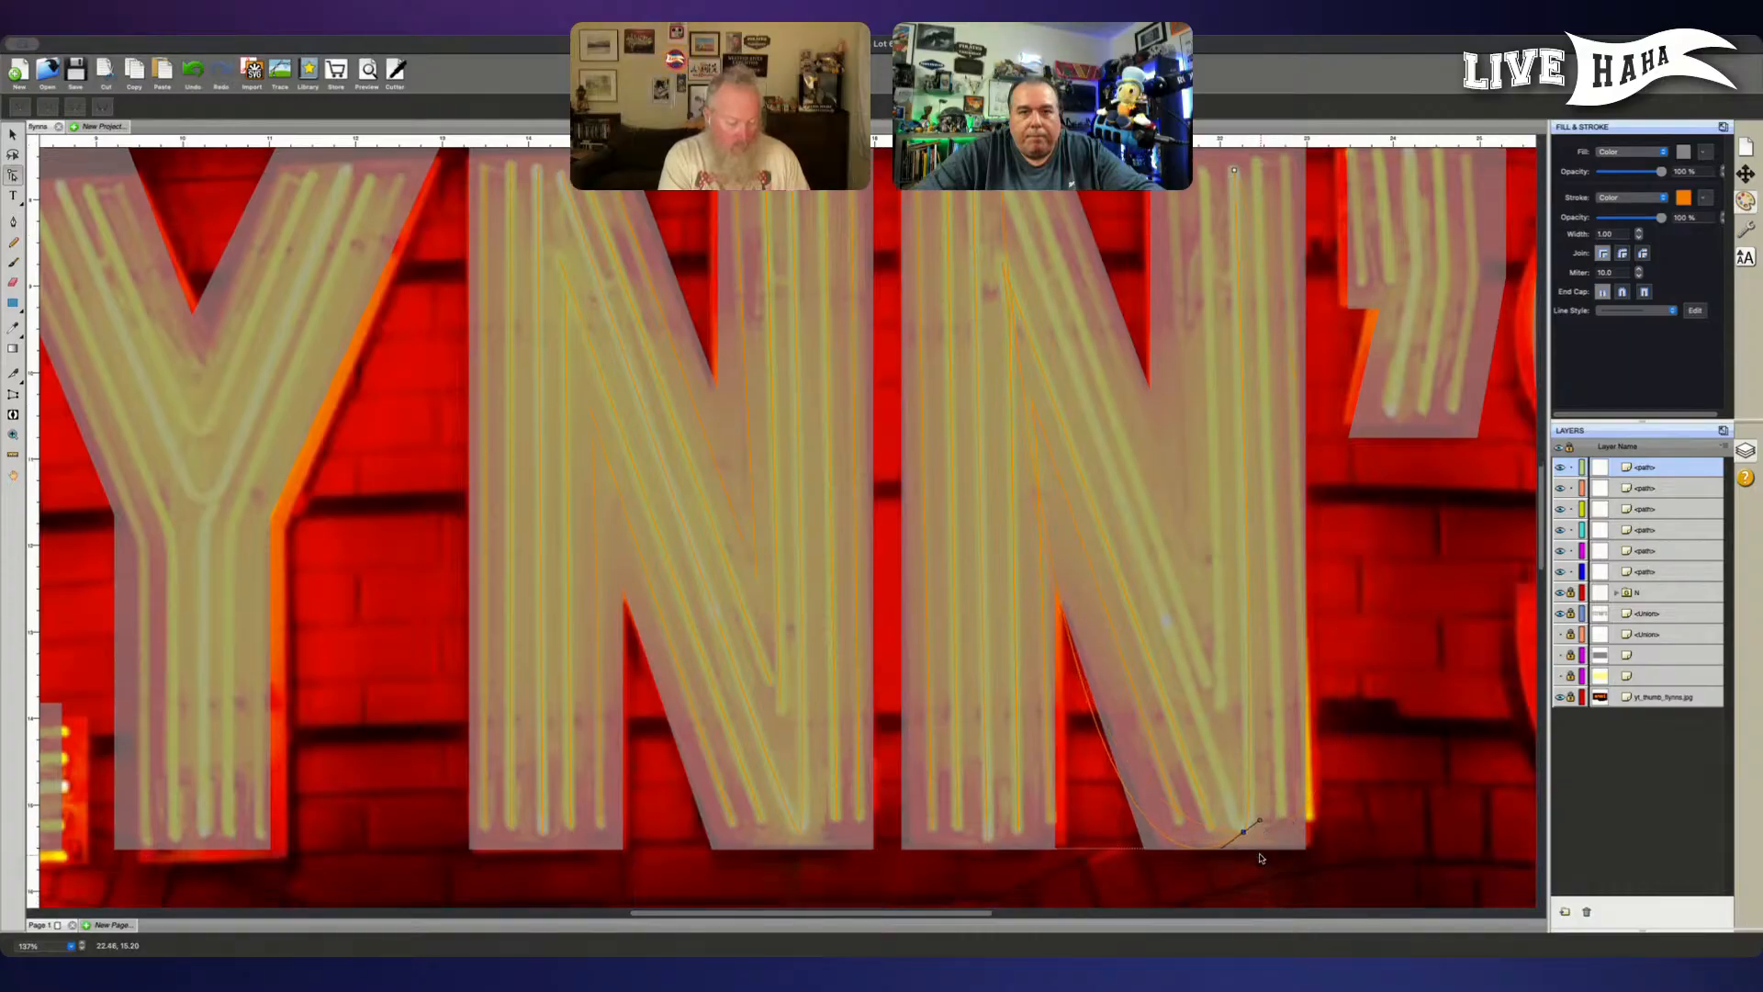
- Hide the reference photo, pull the V vertex's left-hand handle in close to the point, and show the photo again
{"action": "scroll", "coordinate": [1258, 857], "scroll_direction": "down", "scroll_amount": 2}
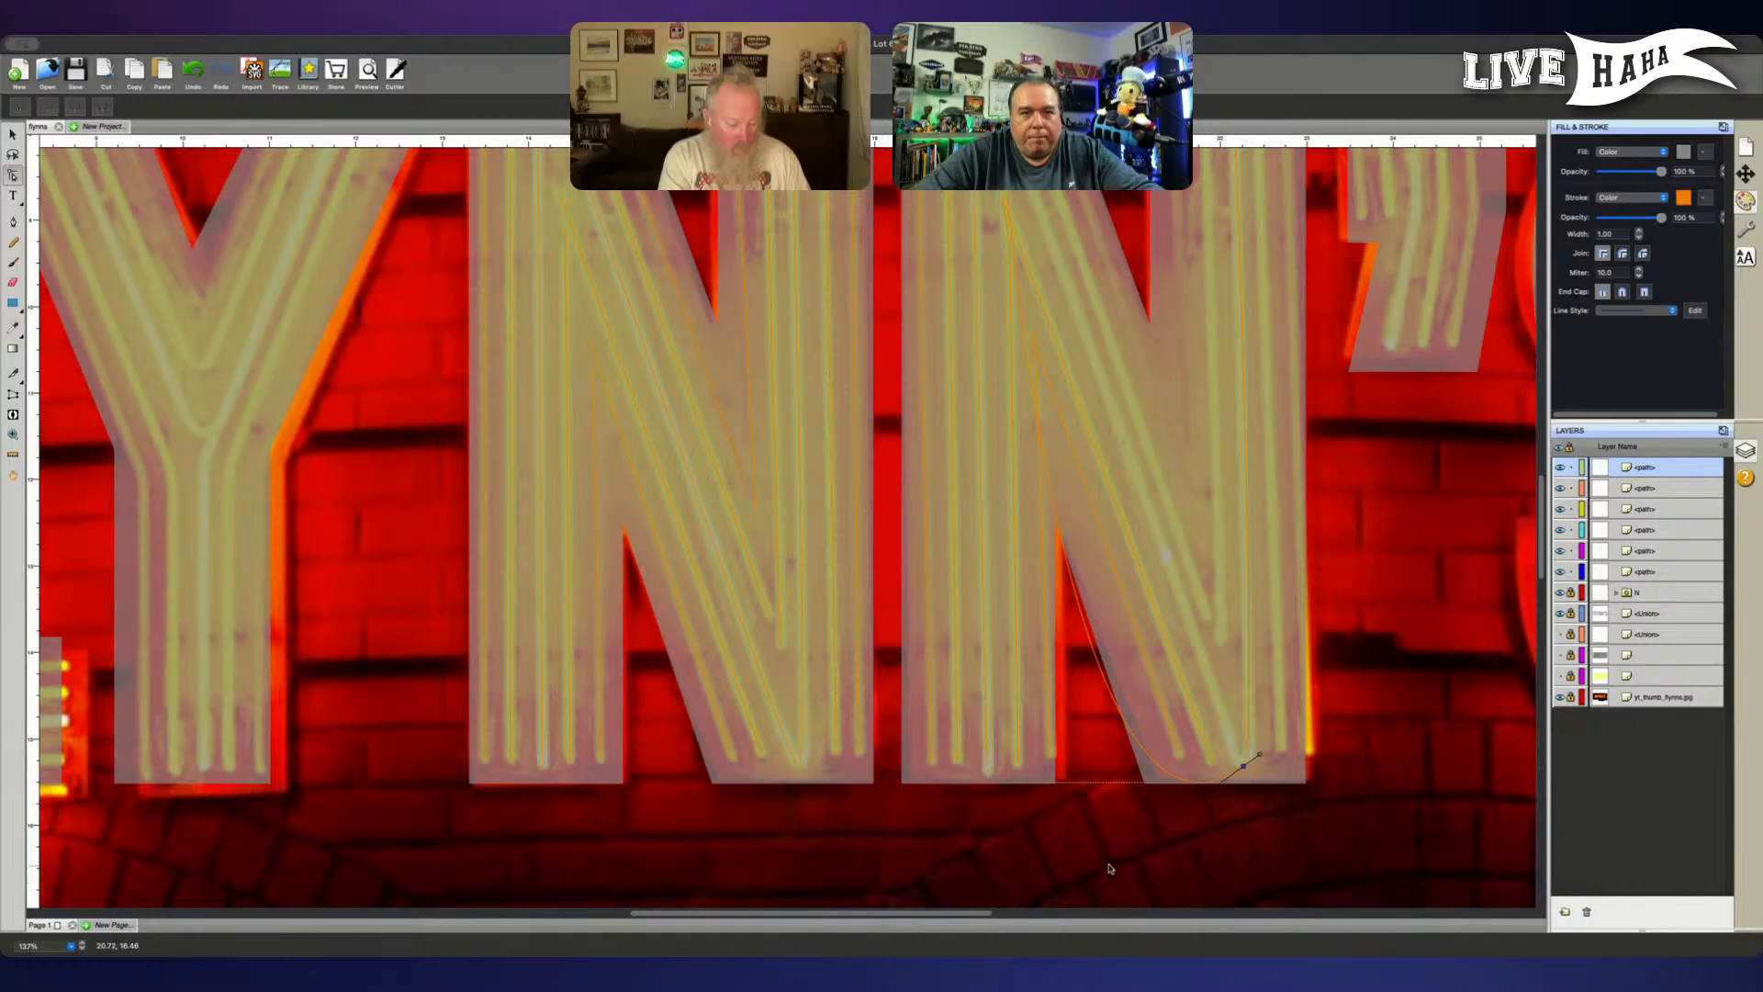
{"action": "left_click", "coordinate": [1559, 697]}
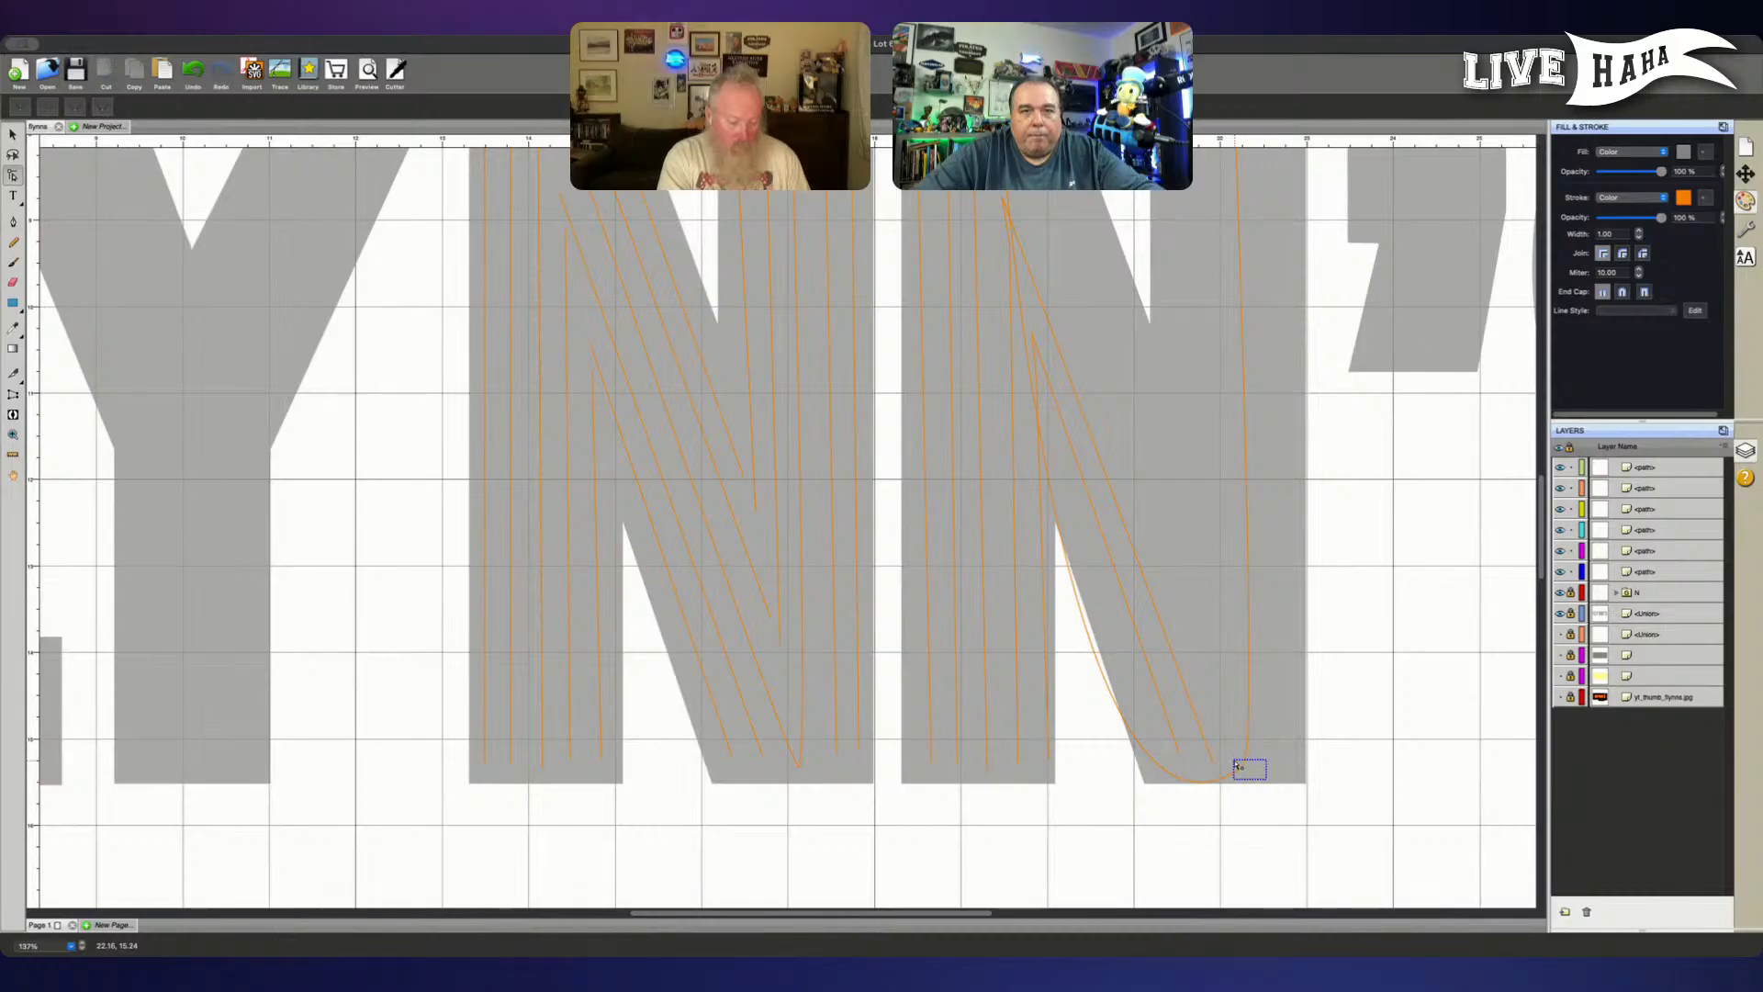
{"action": "left_click", "coordinate": [1243, 764]}
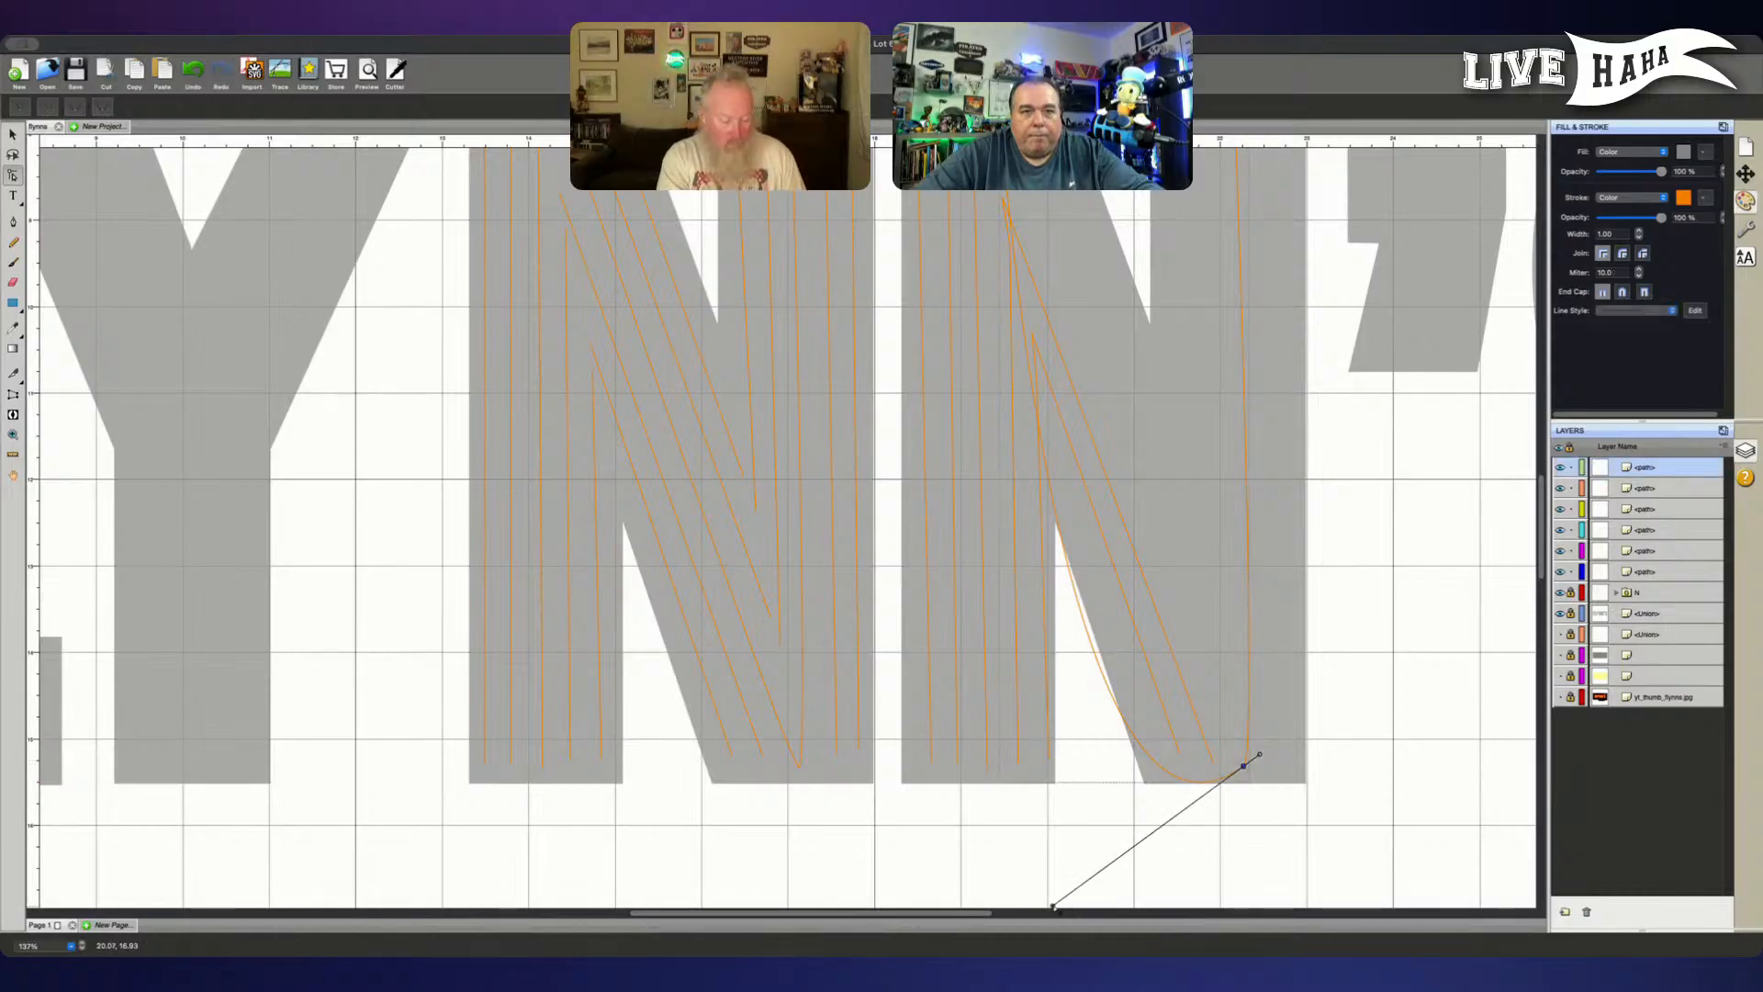
{"action": "left_click_drag", "start_coordinate": [1052, 904], "coordinate": [1236, 780]}
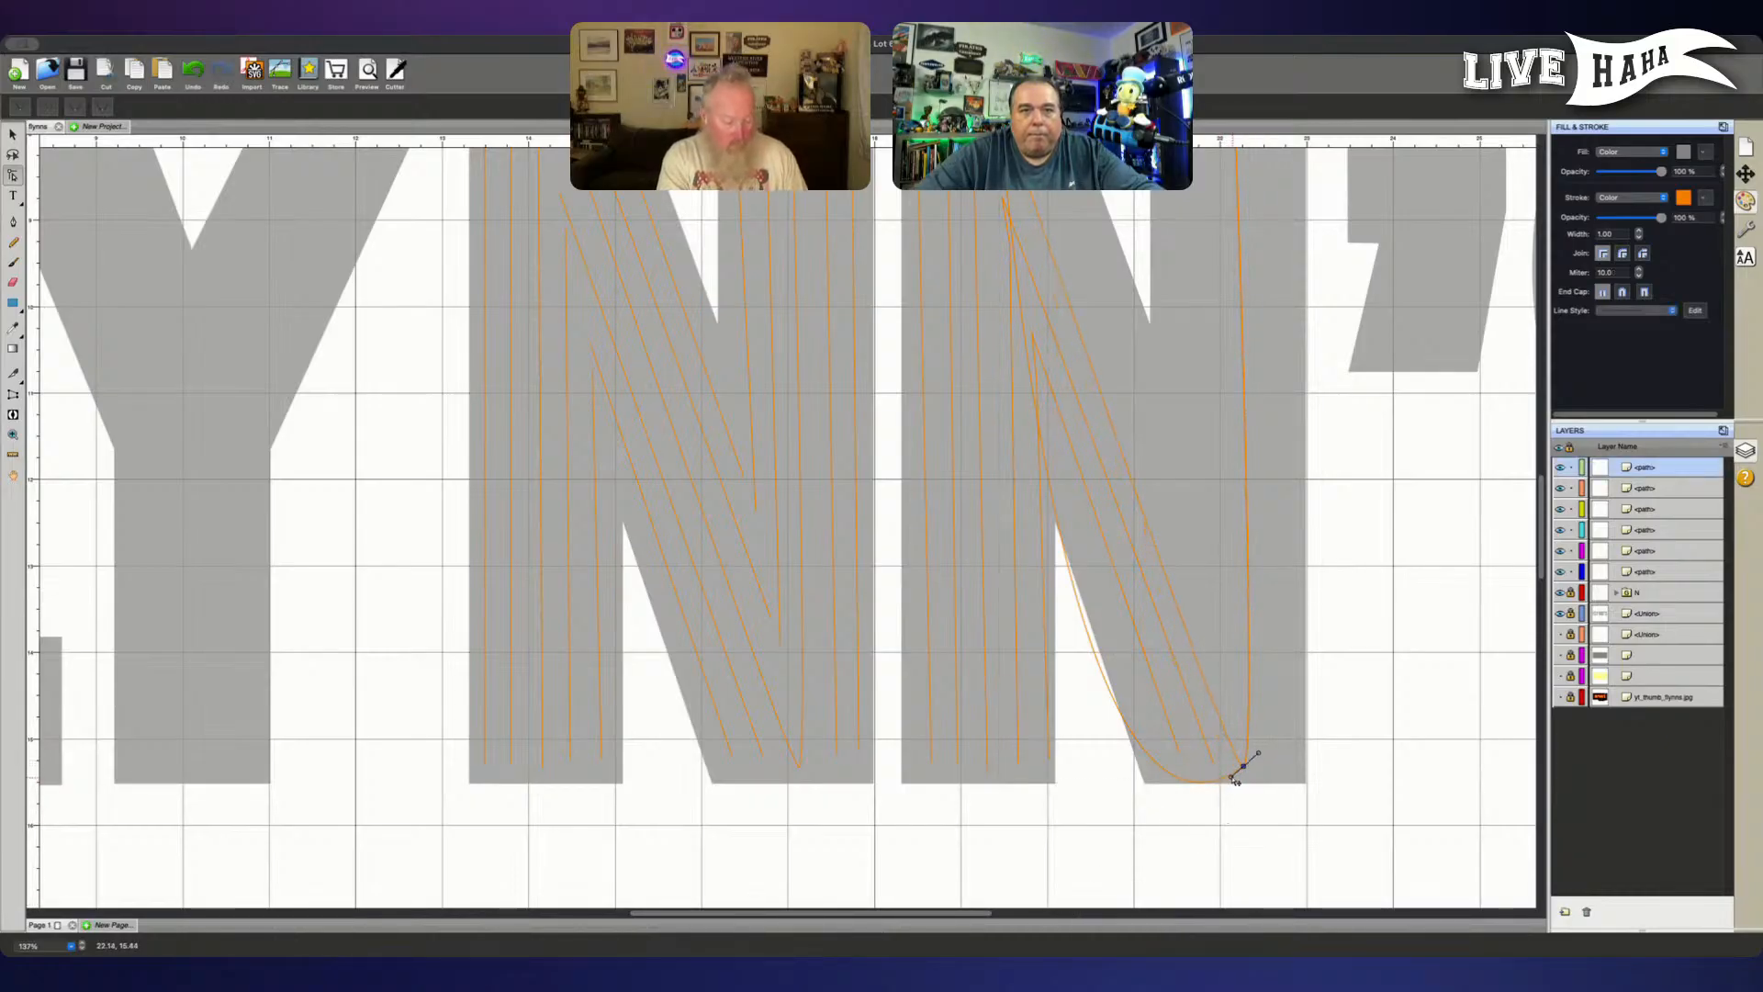
{"action": "left_click", "coordinate": [1559, 697]}
- Fine-tune the lower handle at the V's bottom vertex so the bend follows the tube's tight curve
{"action": "scroll", "coordinate": [1401, 764], "scroll_direction": "up", "scroll_amount": 1}
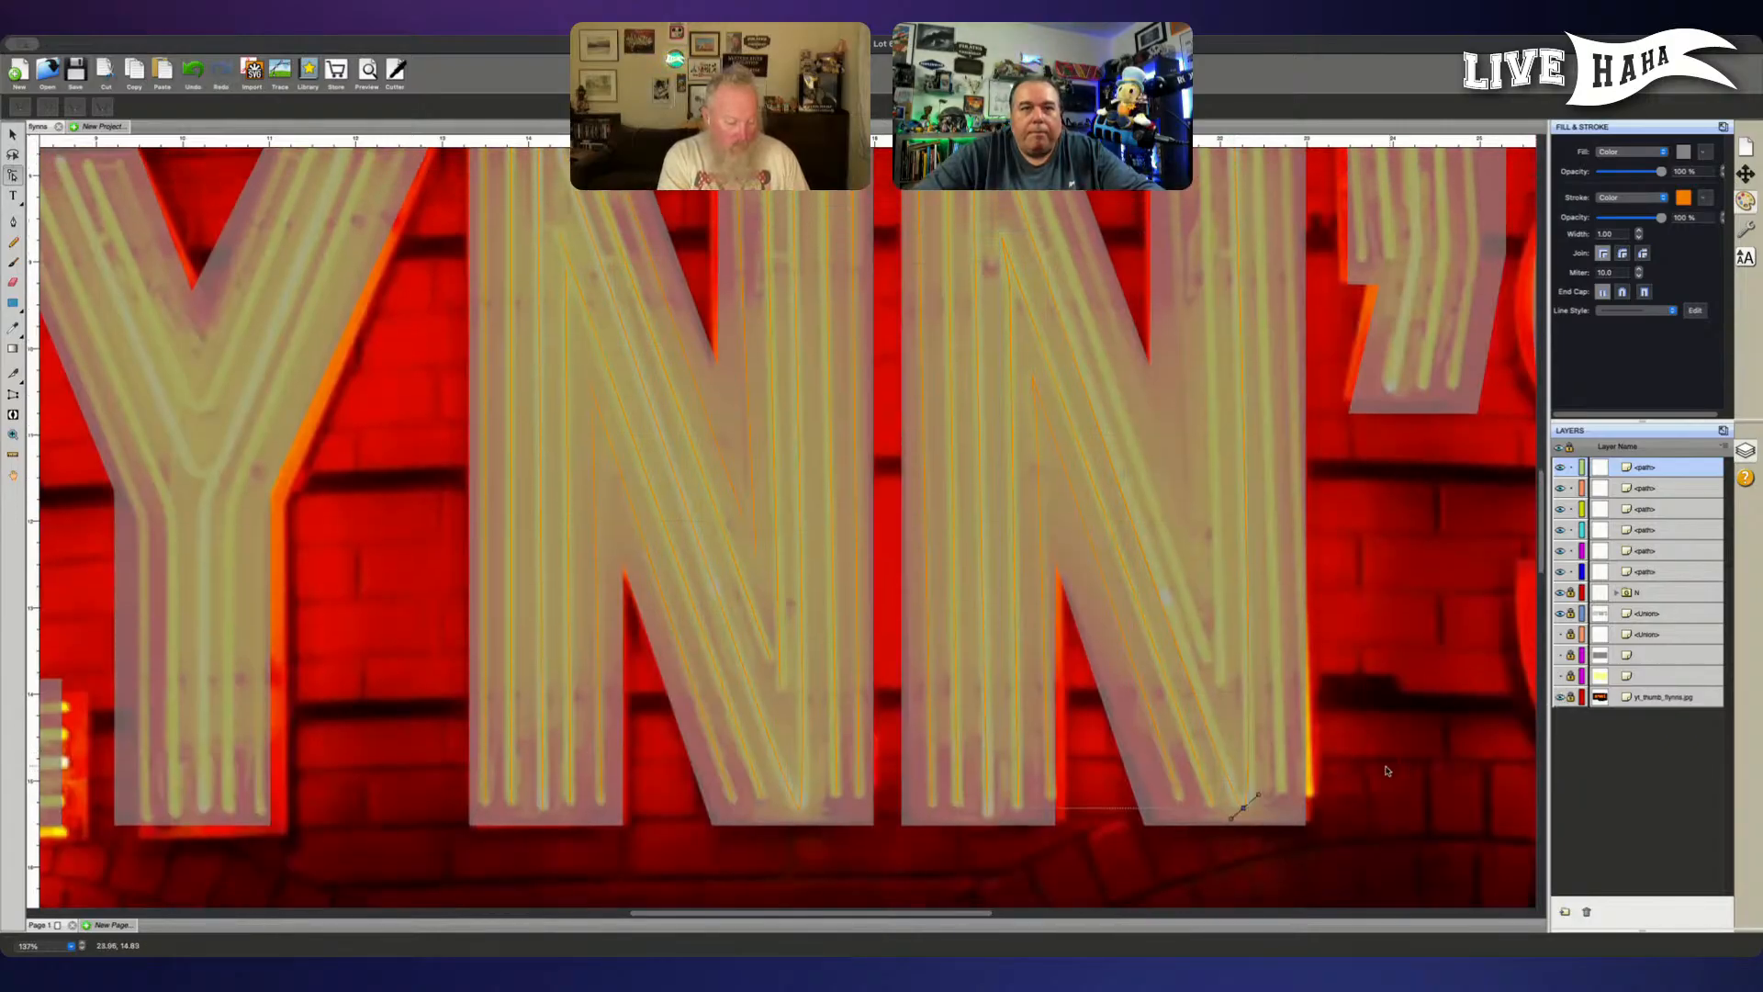
{"action": "left_click", "coordinate": [1232, 822]}
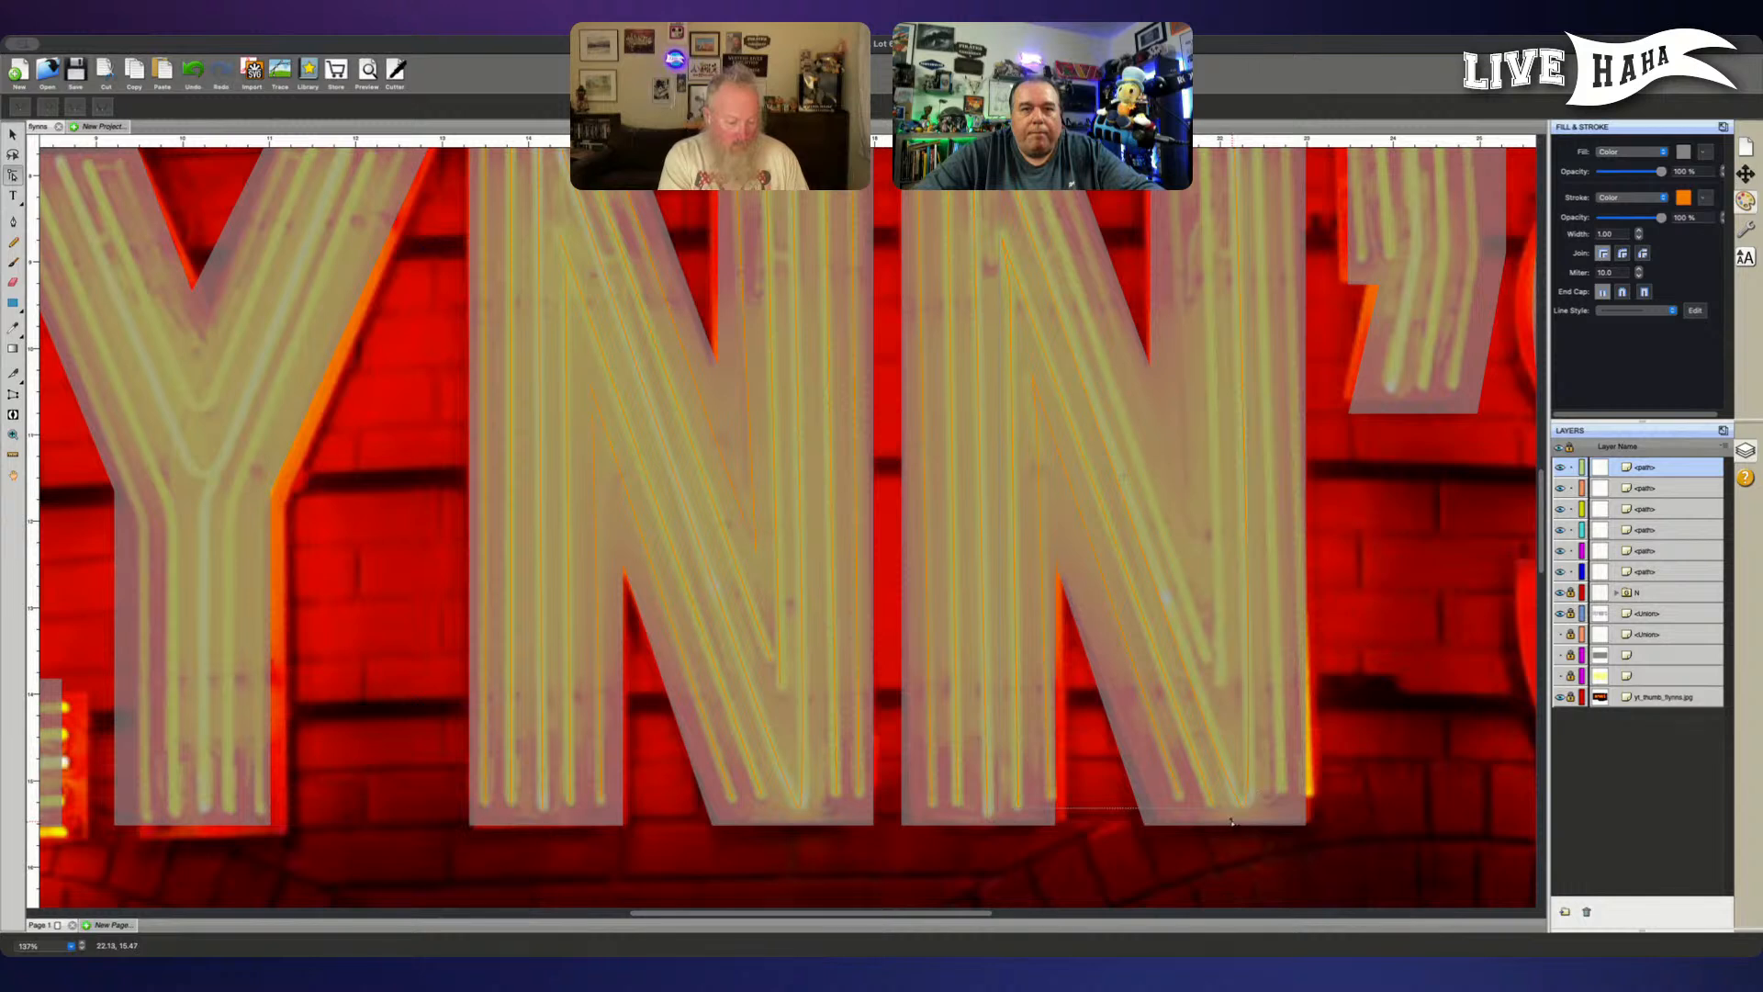
{"action": "left_click", "coordinate": [1232, 822]}
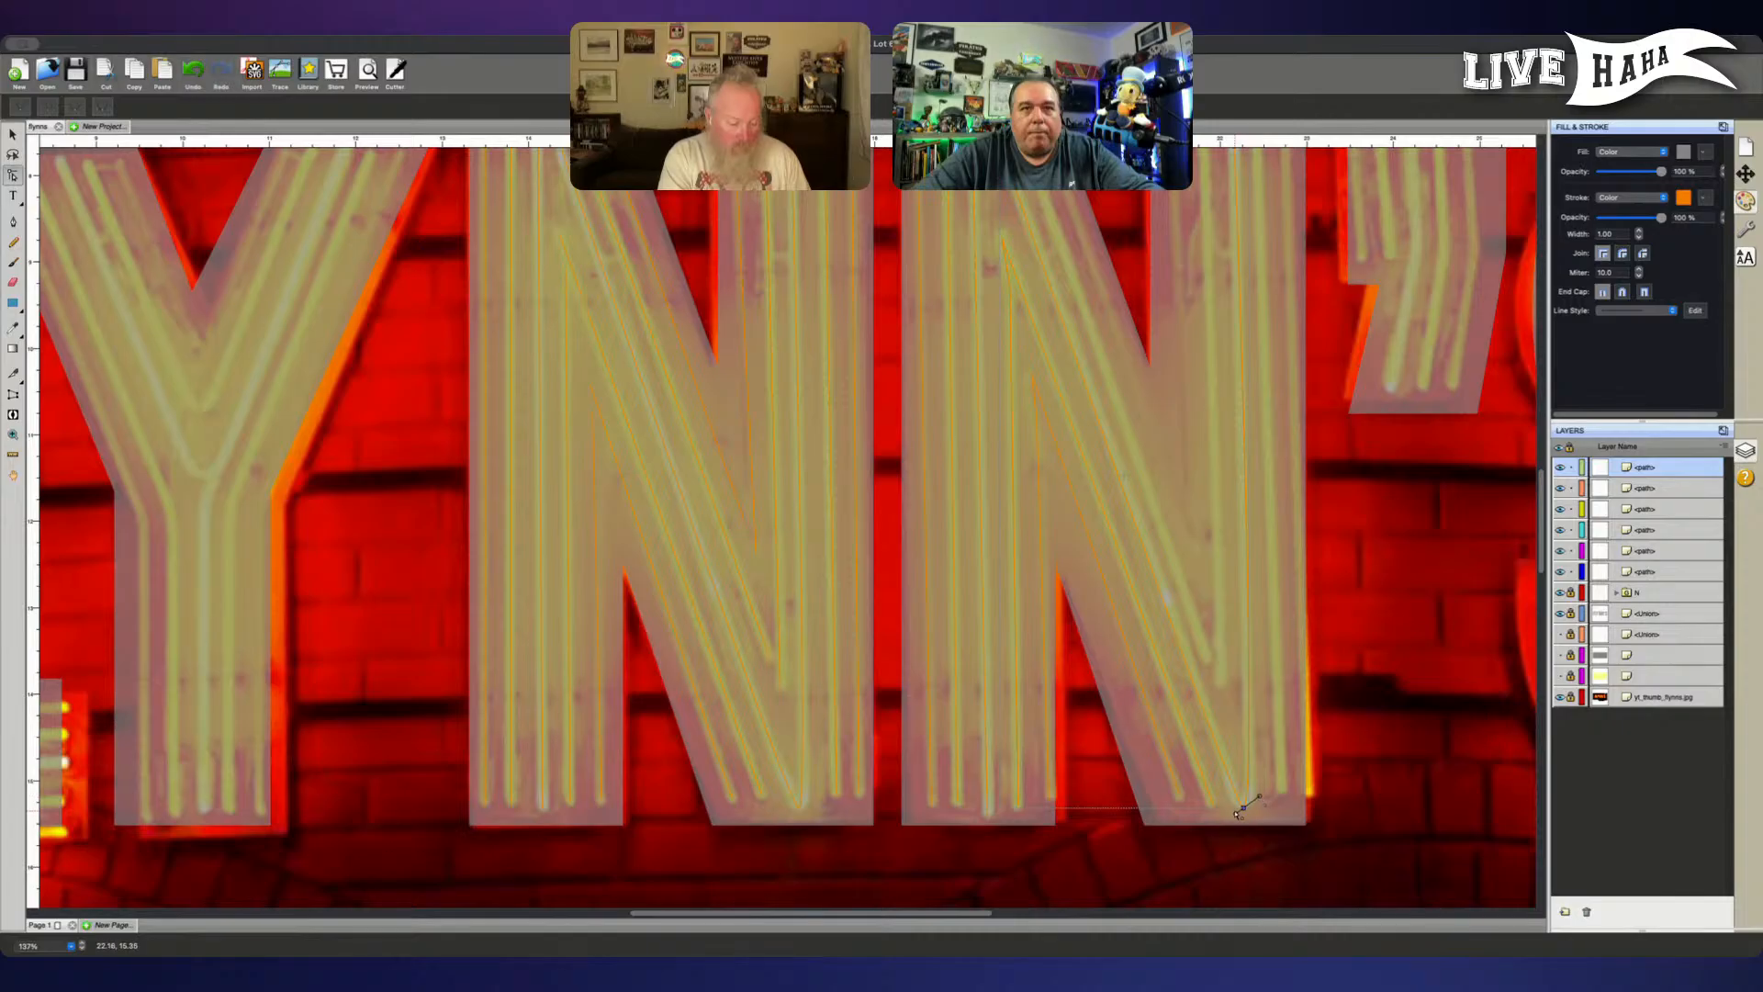
{"action": "left_click", "coordinate": [1238, 815]}
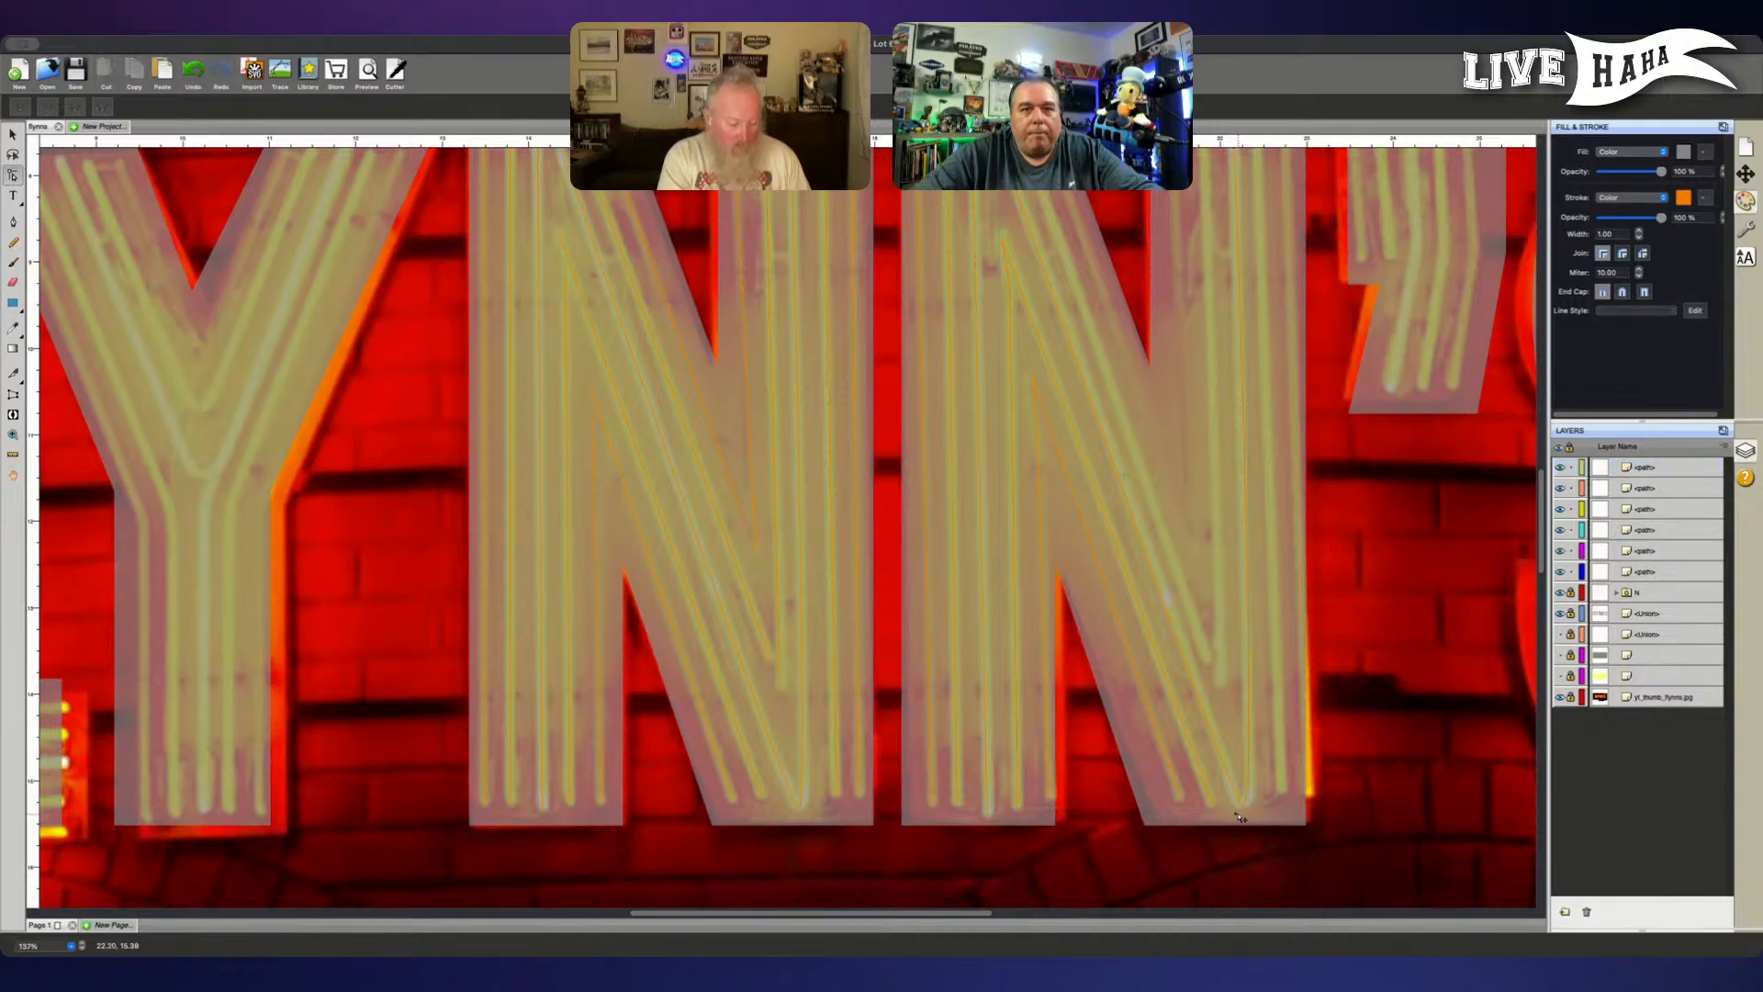
{"action": "left_click", "coordinate": [1239, 817]}
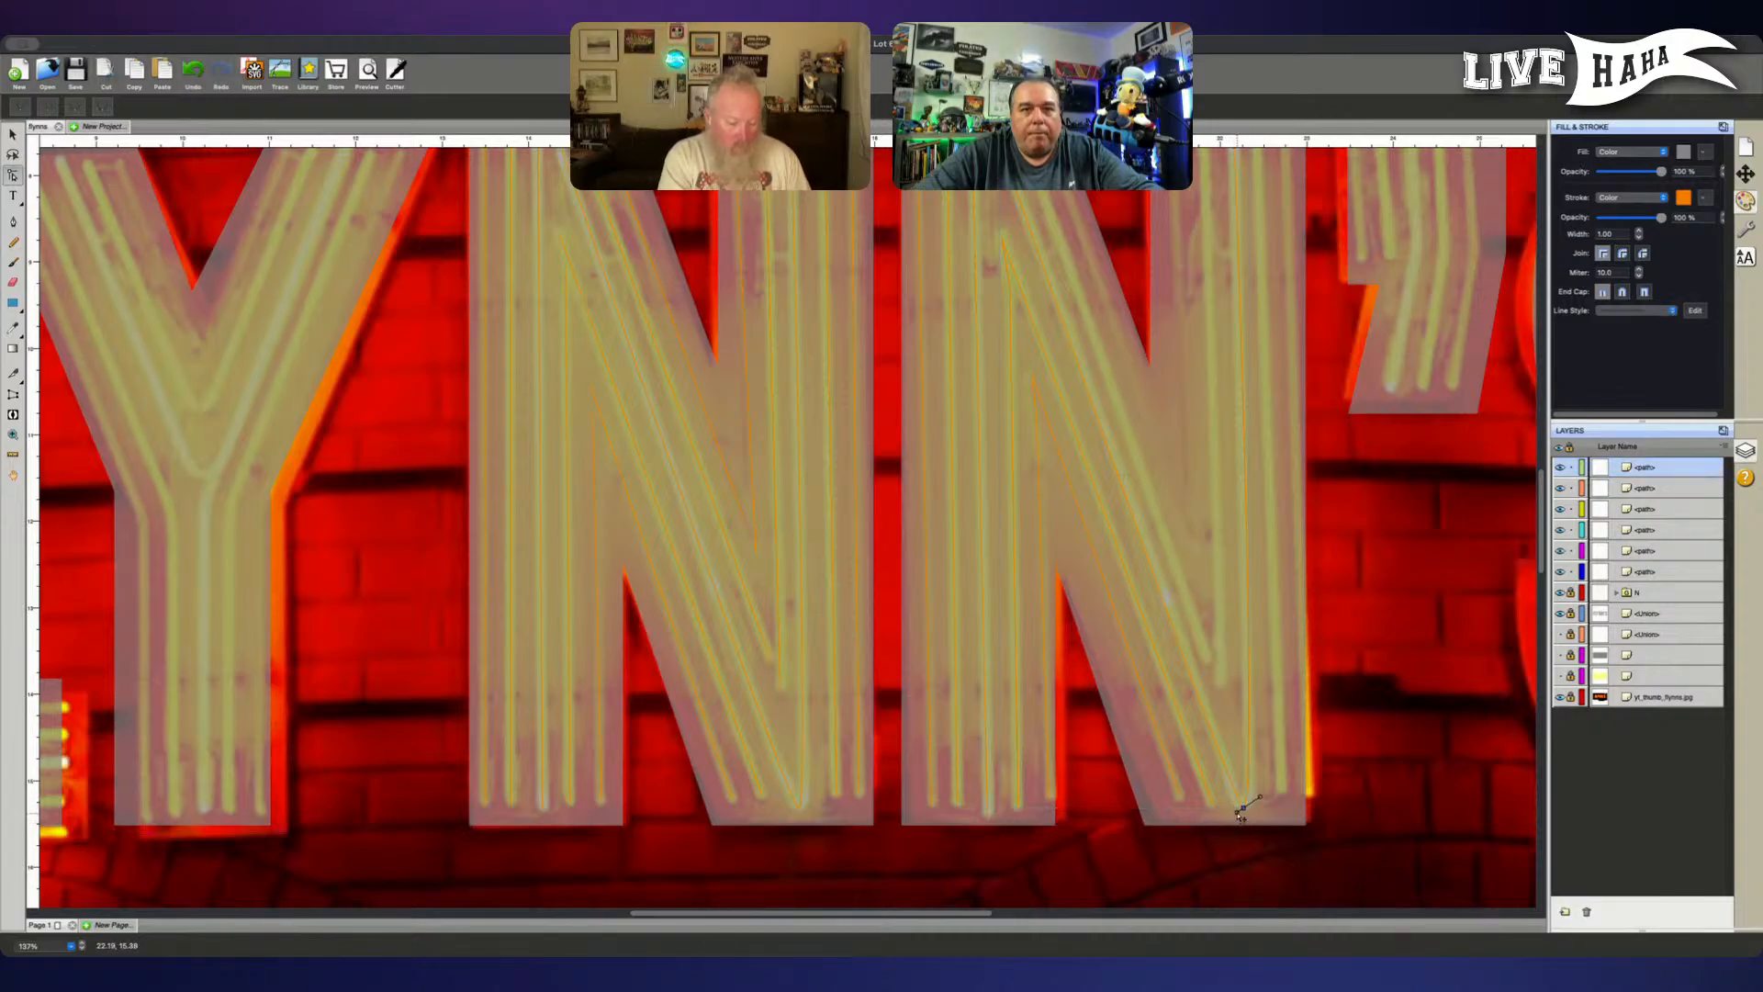
{"action": "left_click", "coordinate": [1241, 811]}
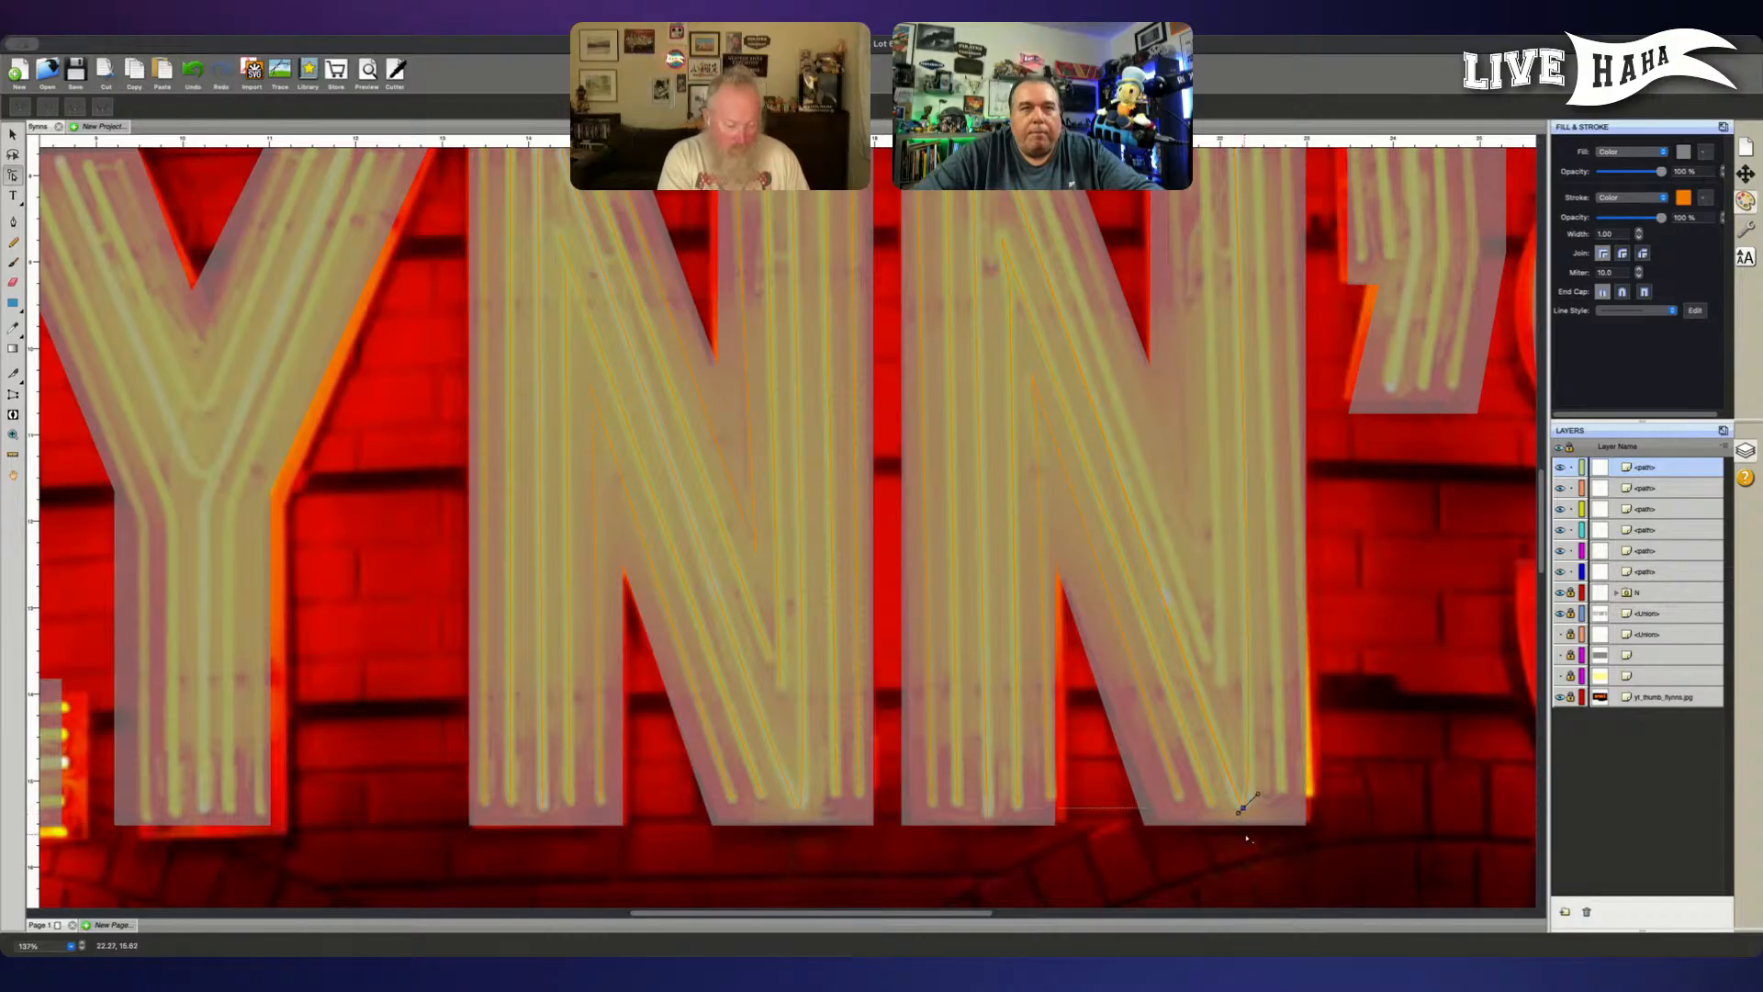
{"action": "scroll", "coordinate": [1496, 858], "scroll_direction": "up", "scroll_amount": 1}
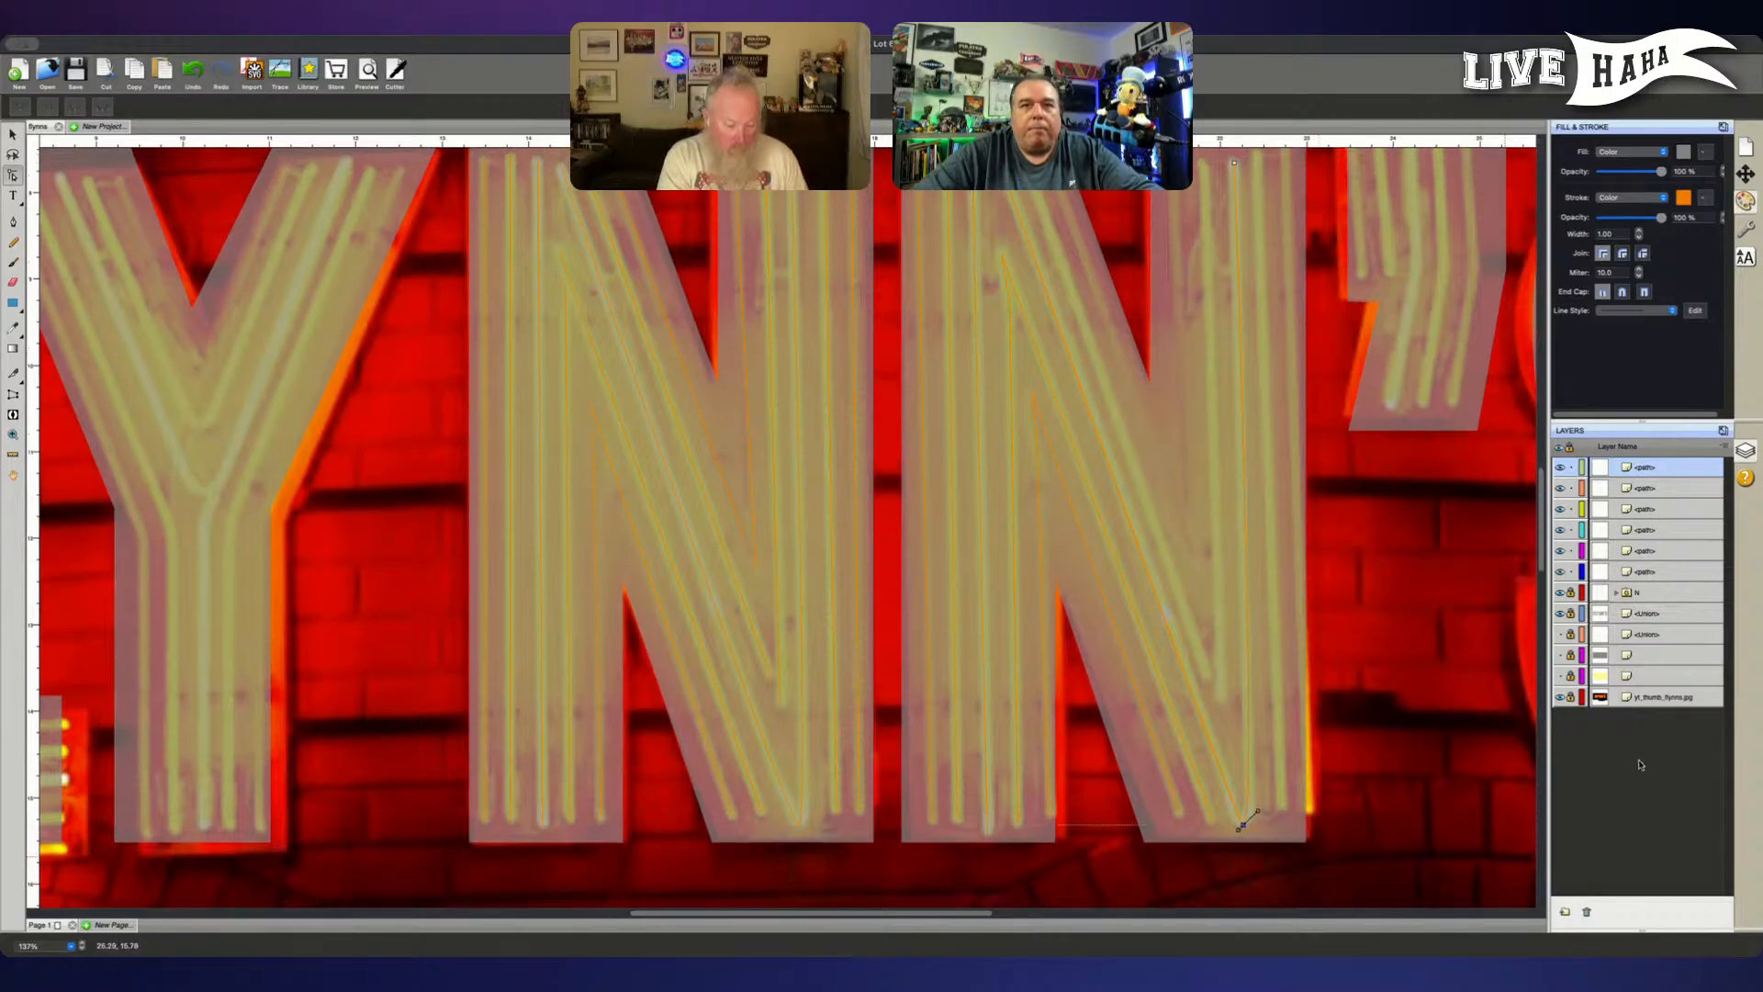
- Trace the second N's remaining diagonal tube from its upper end, and the right stem tube rising beside its lower end, as separate paths
{"action": "key", "text": "p"}
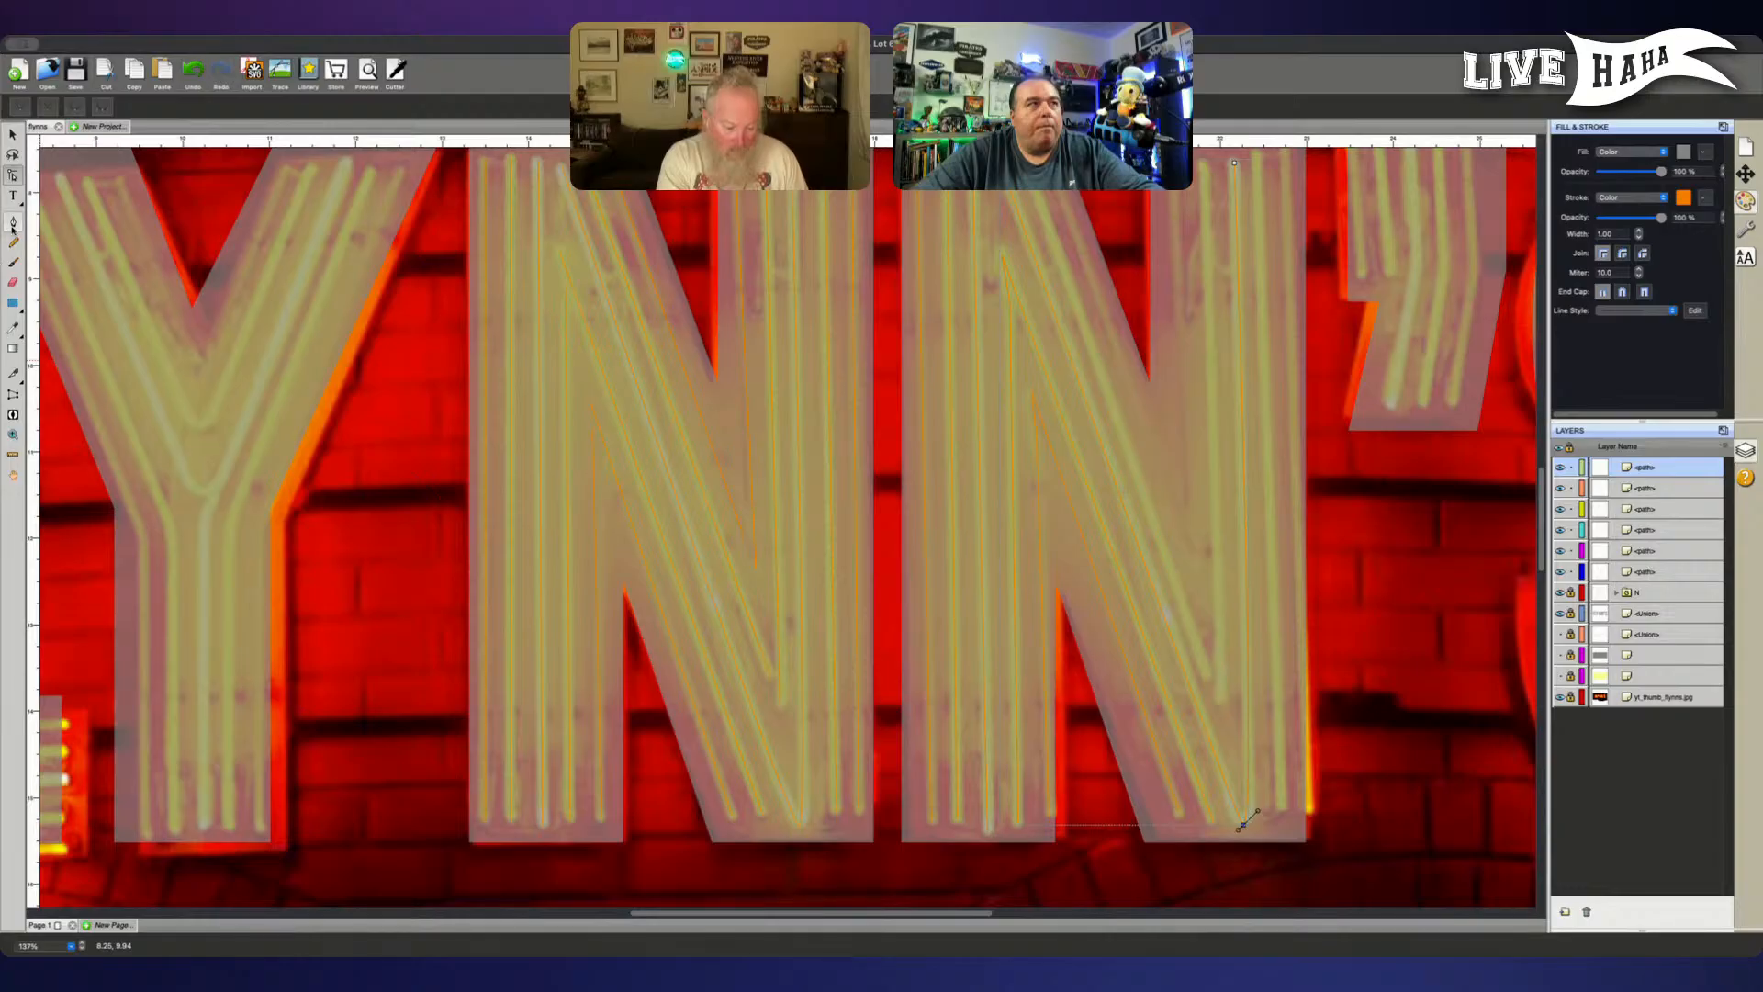
{"action": "scroll", "coordinate": [804, 557], "scroll_direction": "up", "scroll_amount": 5}
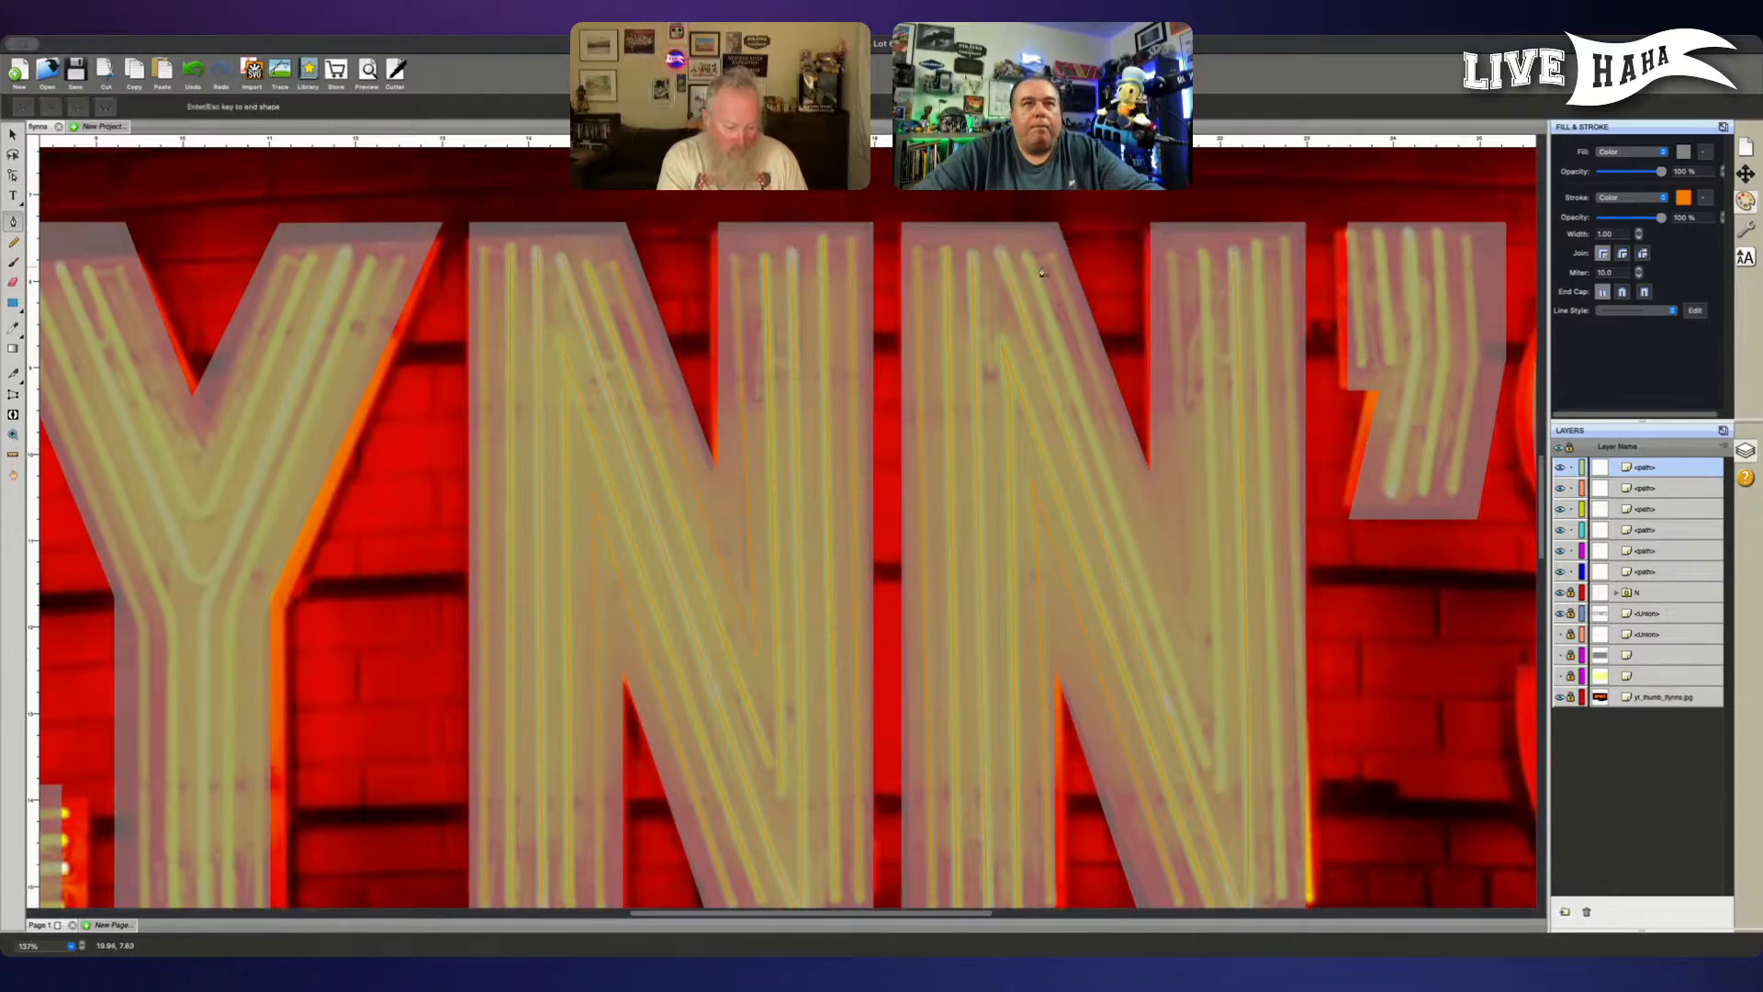
{"action": "left_click", "coordinate": [1028, 253]}
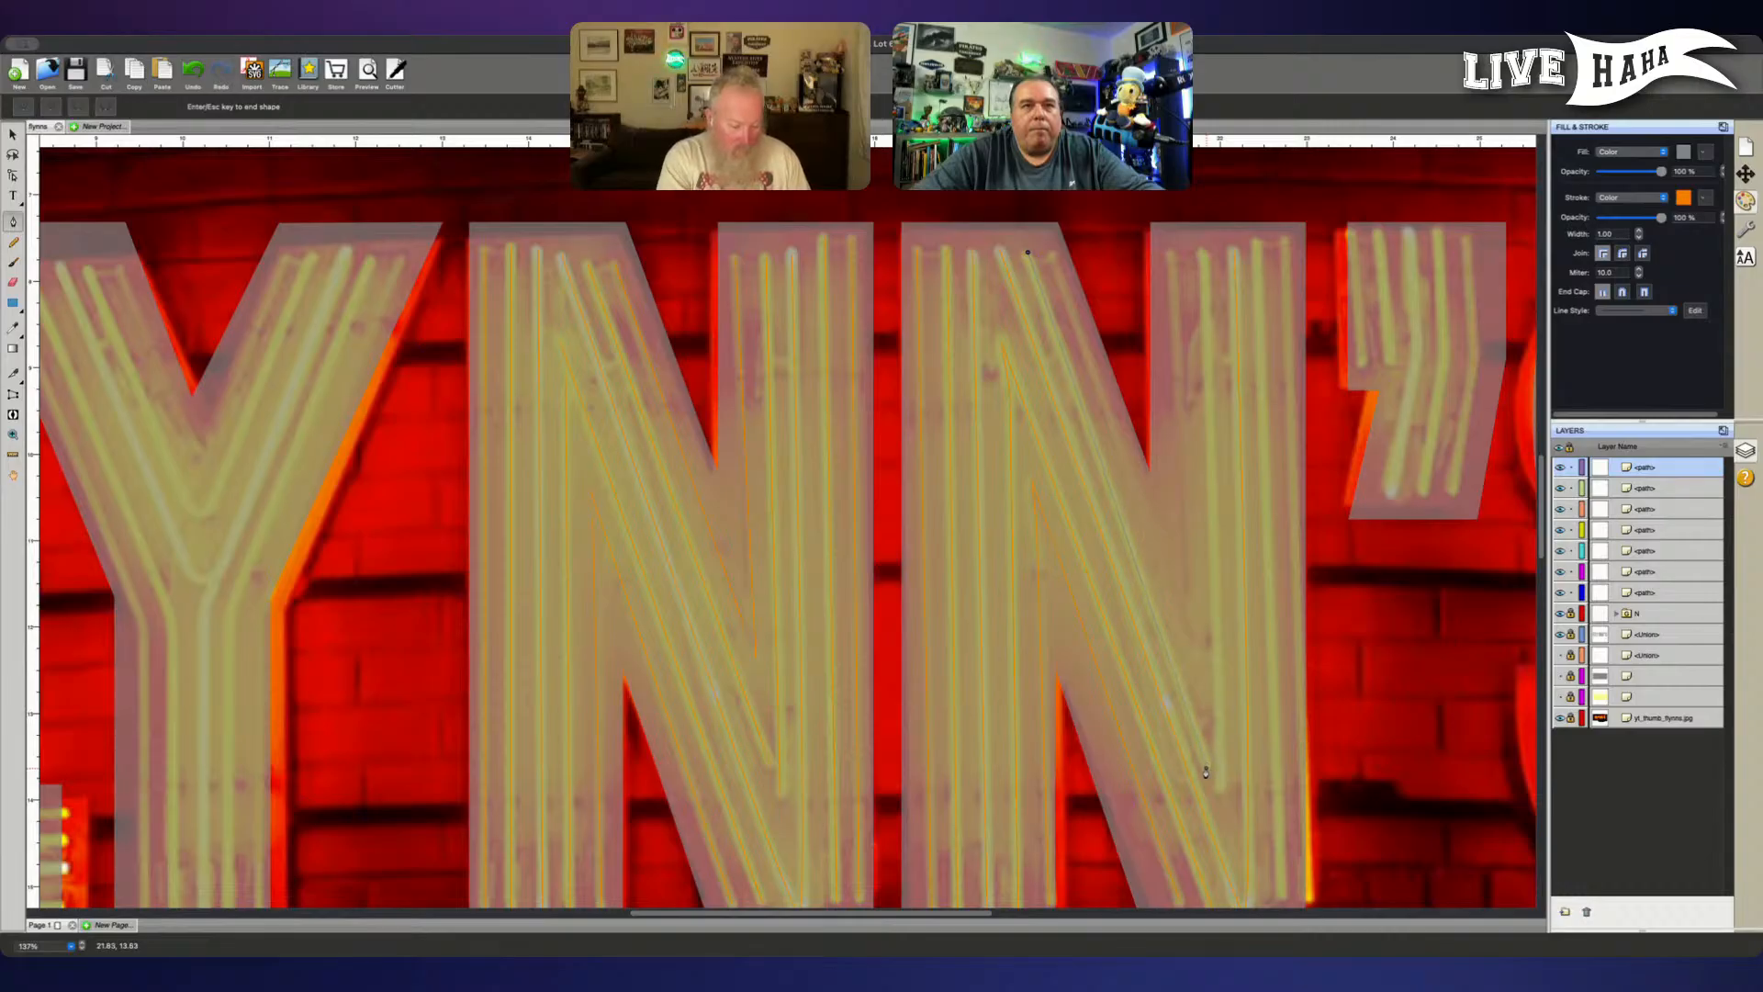
{"action": "left_click", "coordinate": [1219, 790]}
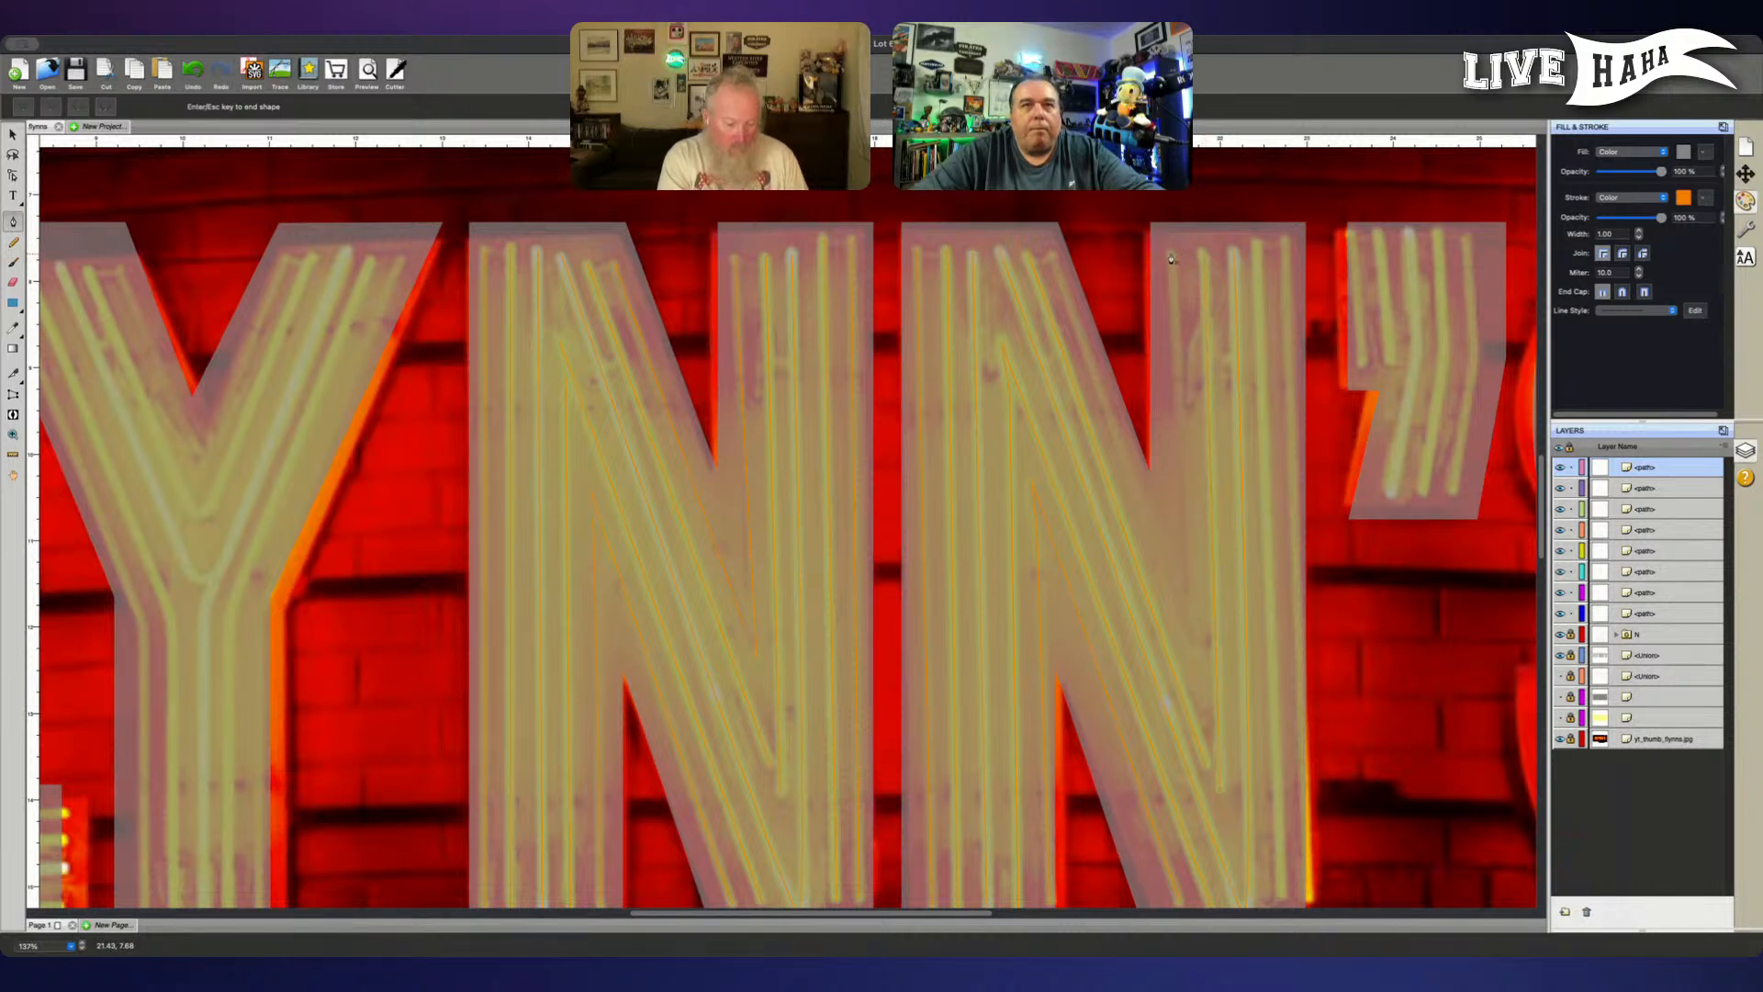
- Trace the right stem's innermost short tube and its two outer full-height tubes on the second N as straight paths
{"action": "left_click", "coordinate": [1170, 256]}
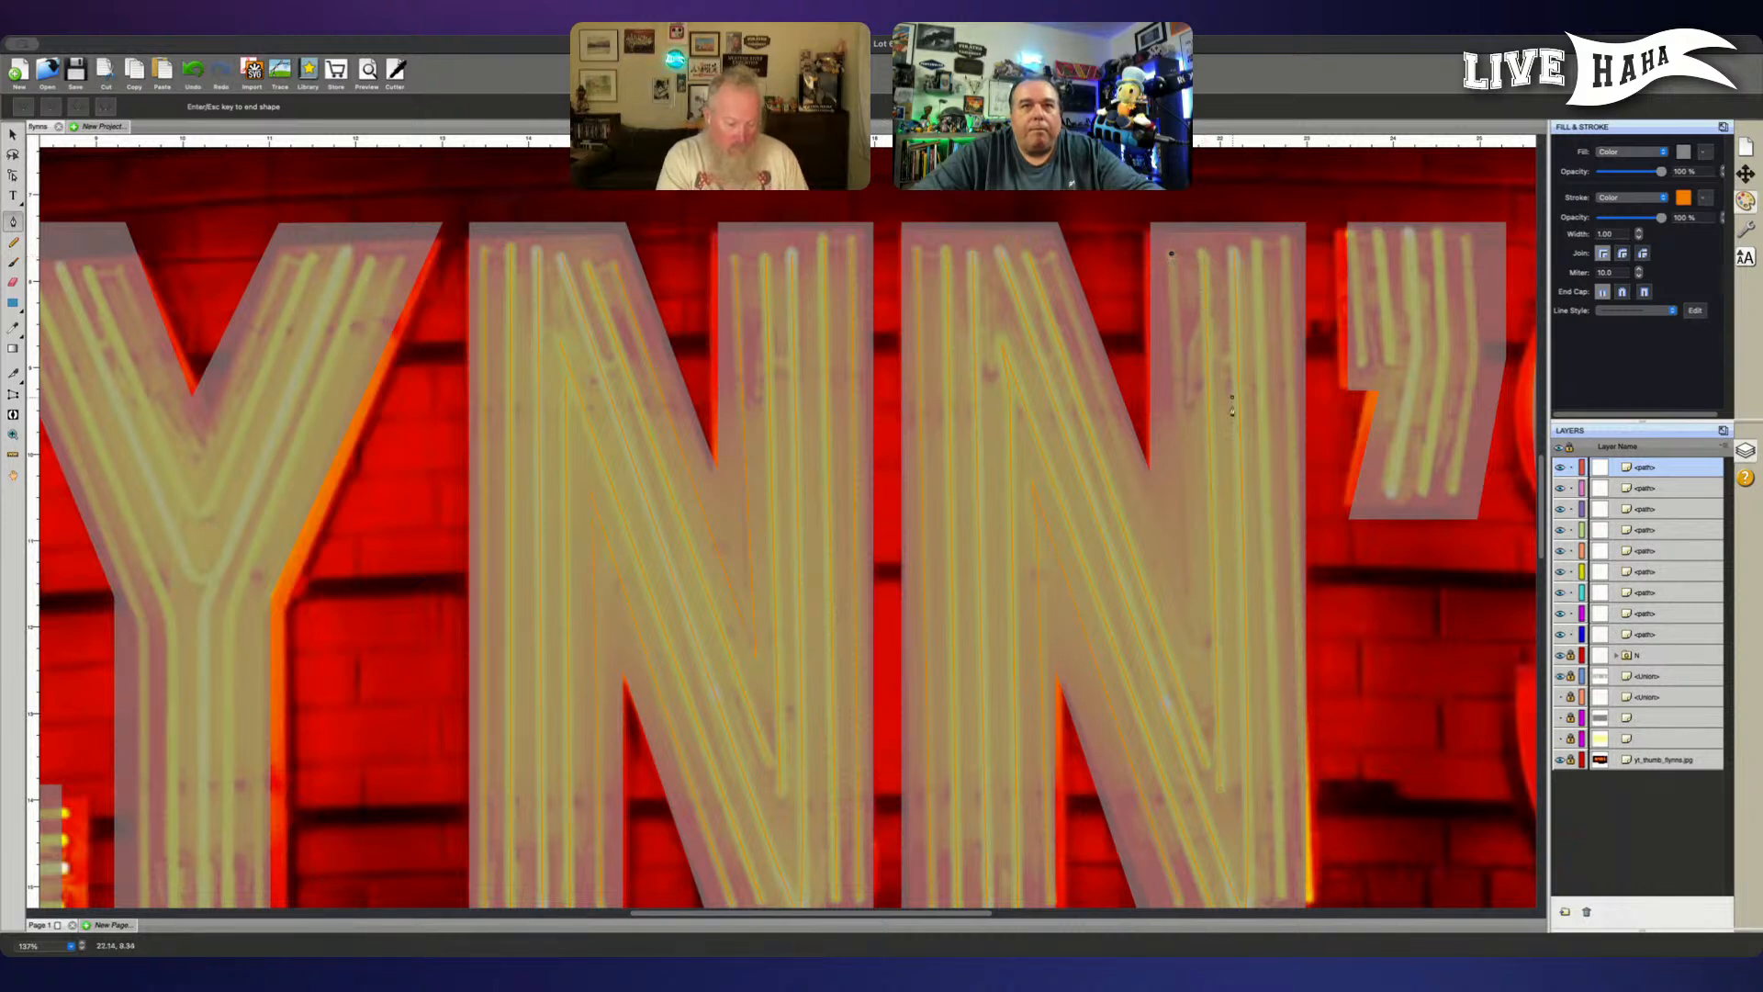
{"action": "left_click", "coordinate": [1196, 660]}
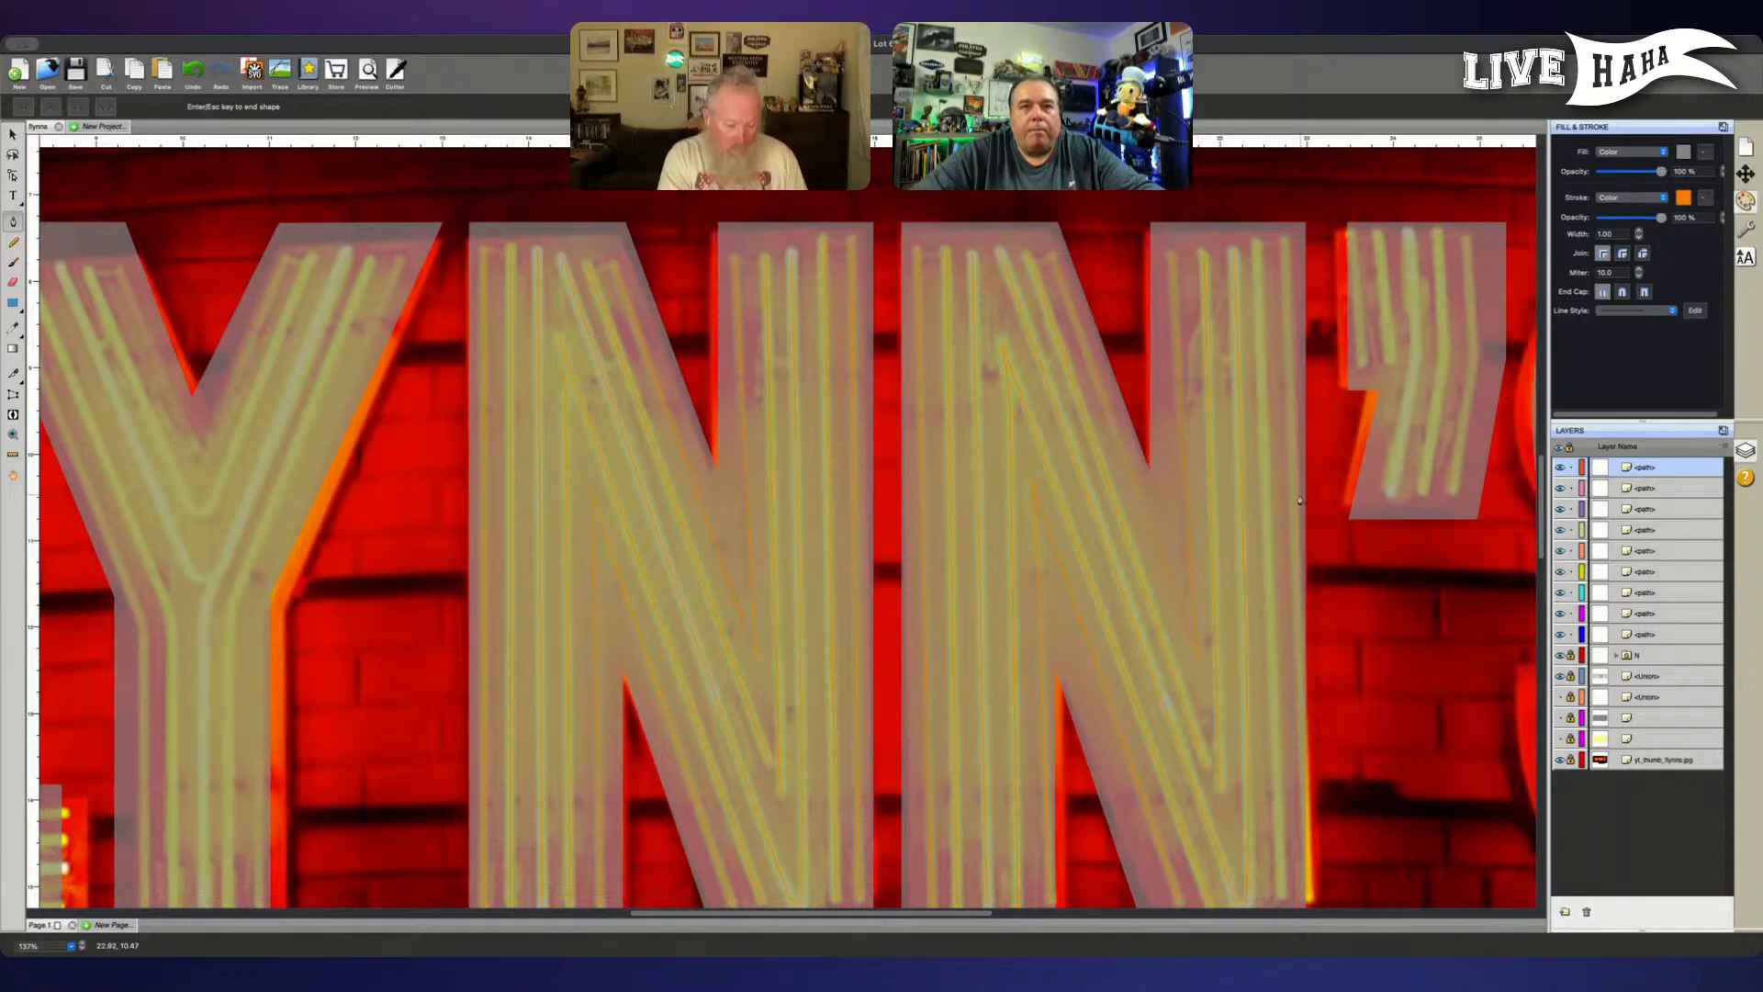
{"action": "scroll", "coordinate": [1152, 247], "scroll_direction": "down", "scroll_amount": 1}
{"action": "left_click", "coordinate": [1256, 237]}
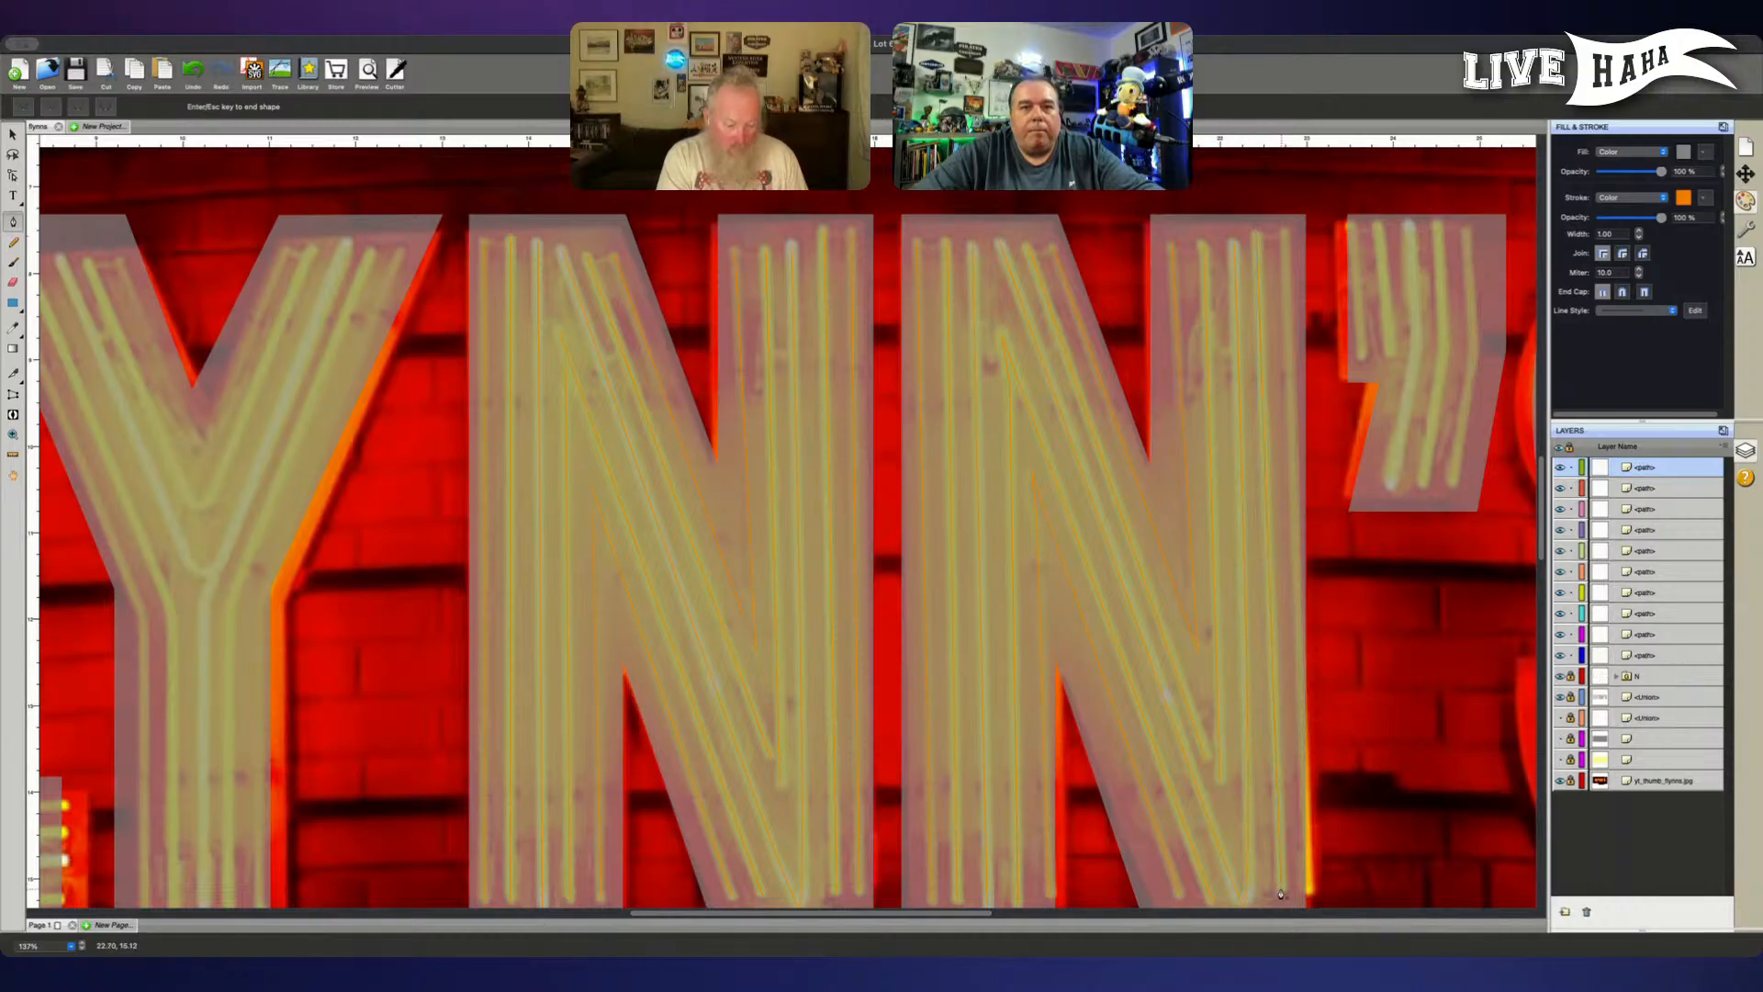
{"action": "scroll", "coordinate": [1281, 894], "scroll_direction": "down", "scroll_amount": 5}
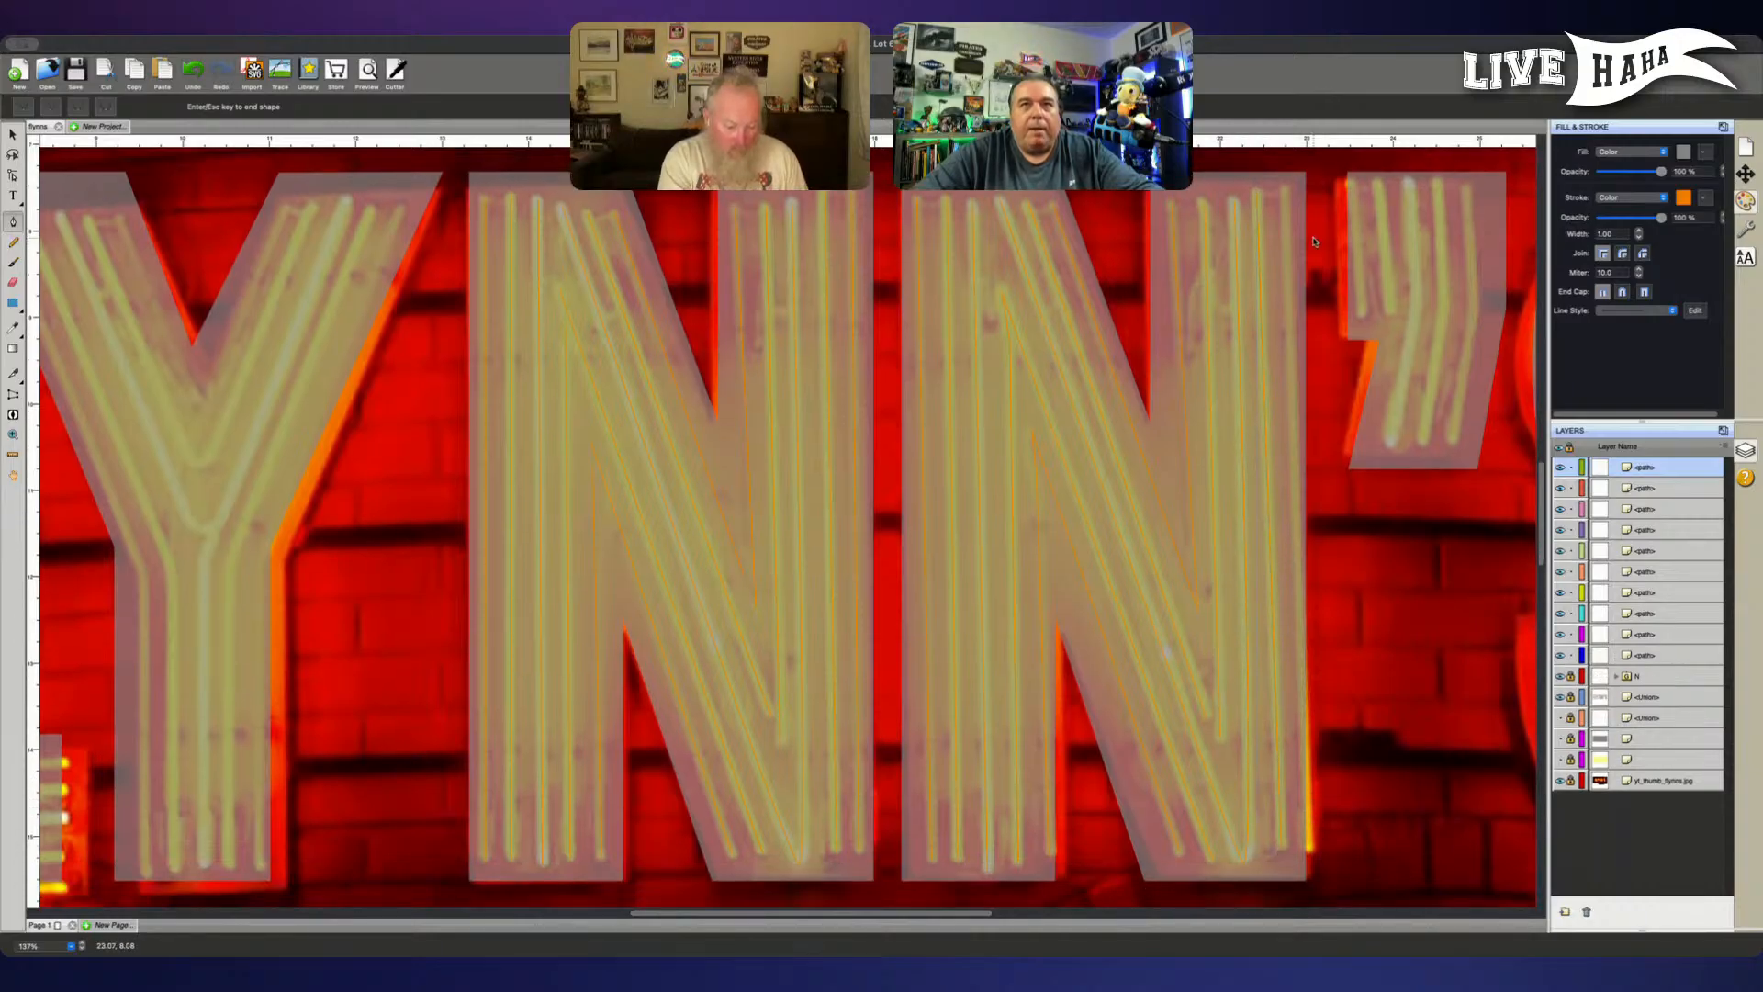
{"action": "left_click", "coordinate": [1284, 189]}
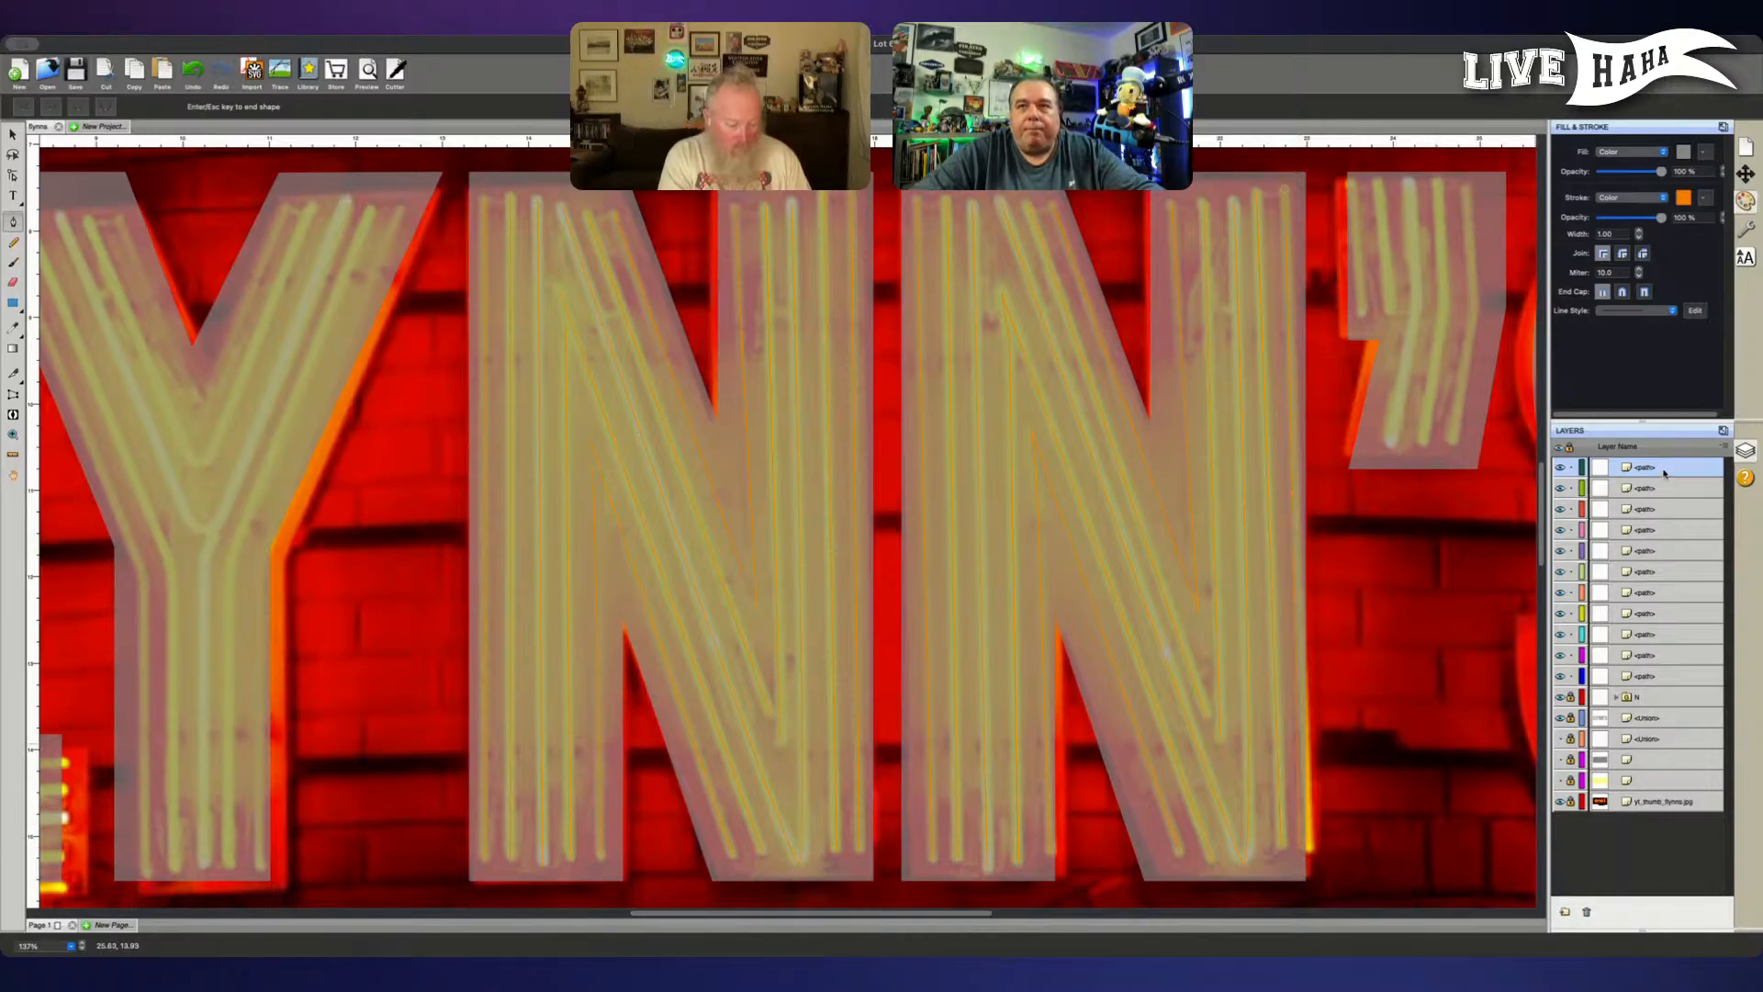
- Group all of the second N's tube paths and shift the group slightly left
{"action": "left_click_drag", "start_coordinate": [1672, 677], "coordinate": [1662, 482]}
{"action": "key", "text": "super+g"}
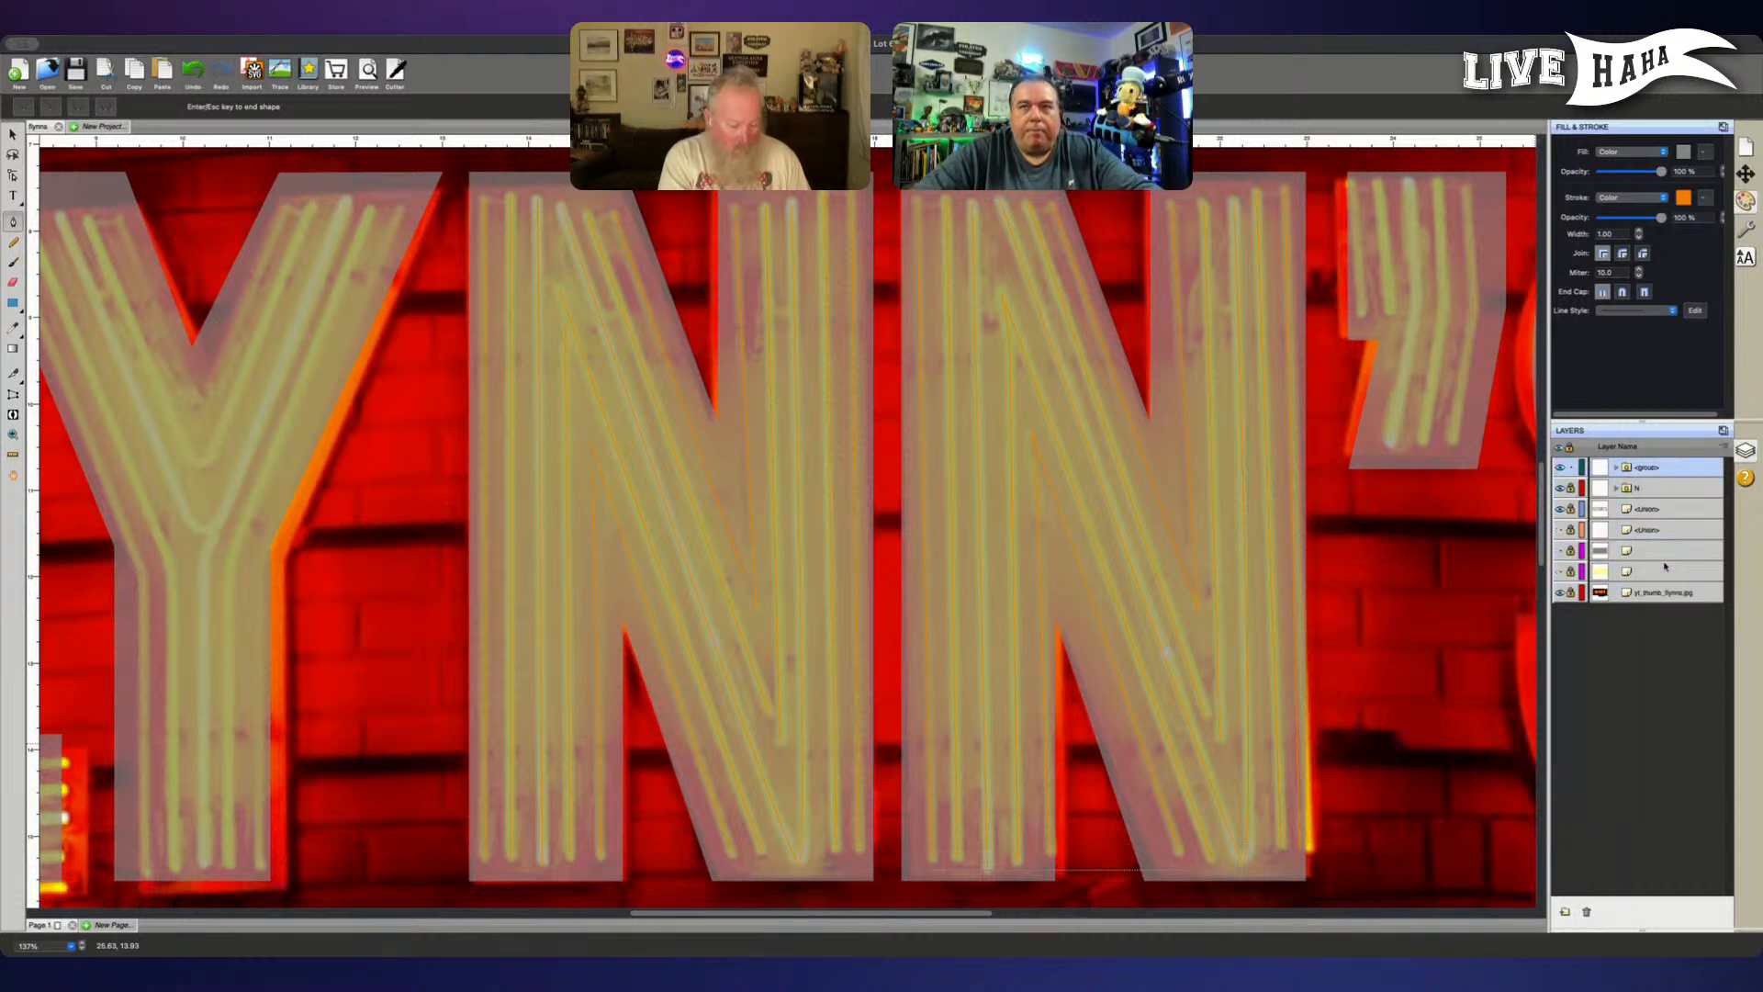
{"action": "key", "text": "v"}
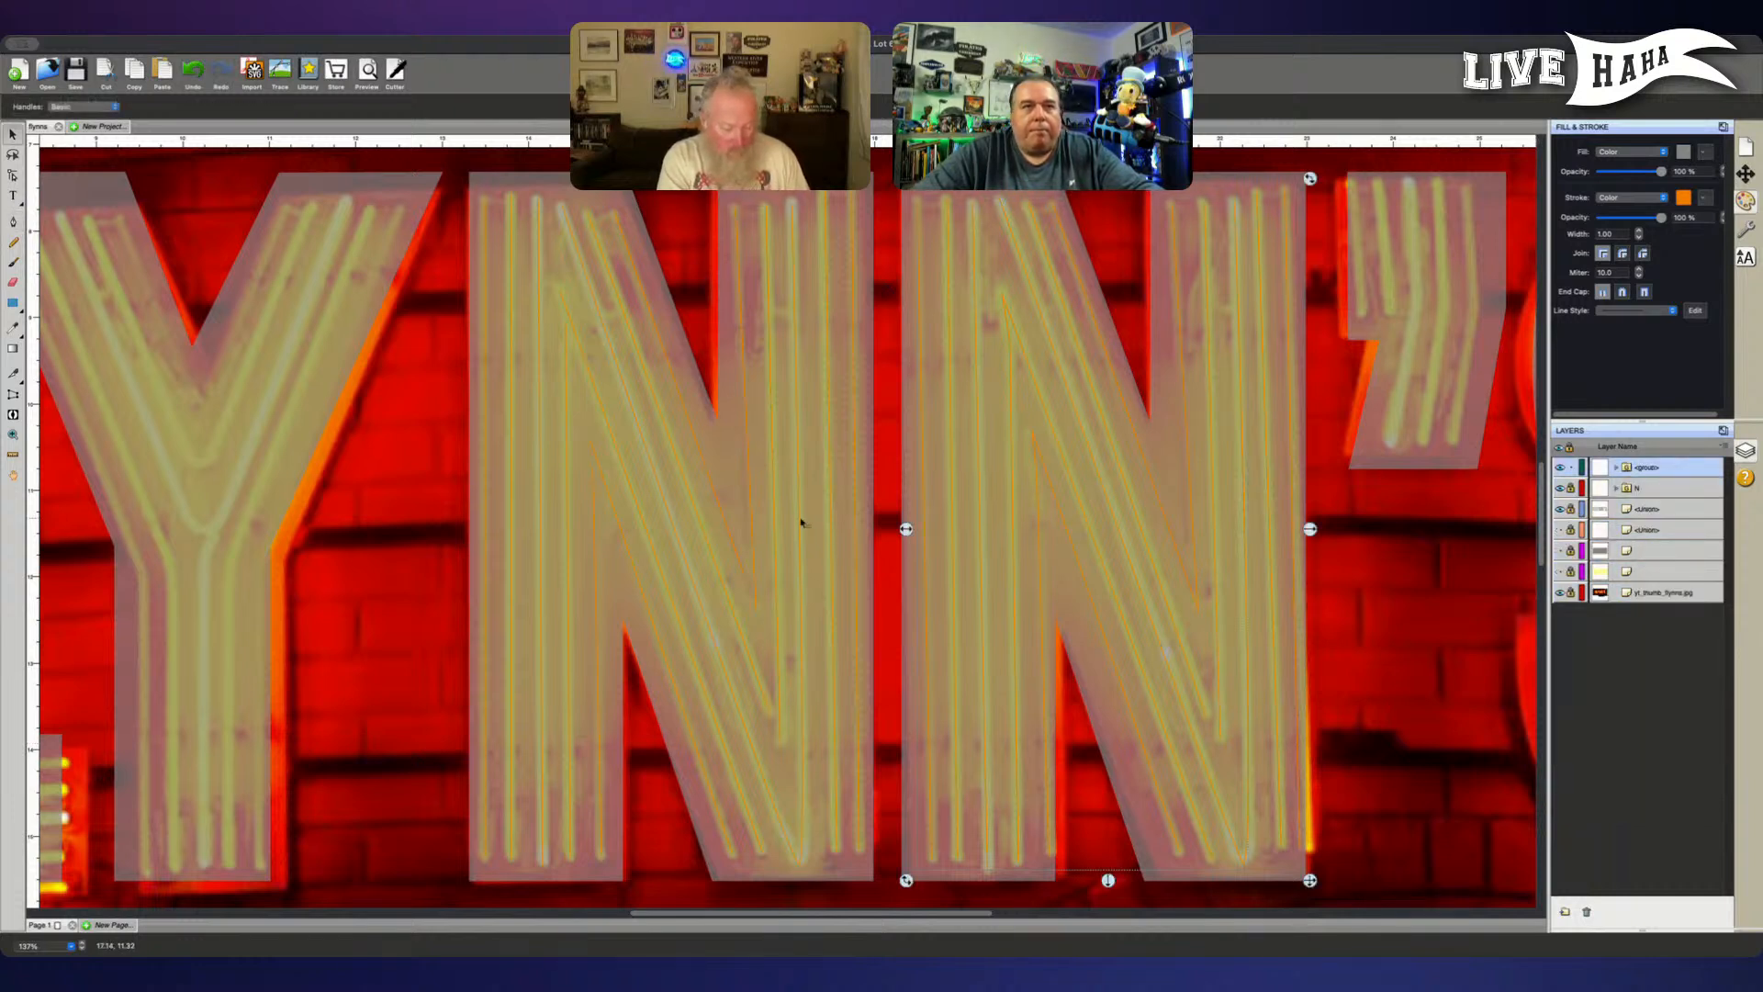
{"action": "left_click_drag", "start_coordinate": [907, 532], "coordinate": [901, 530]}
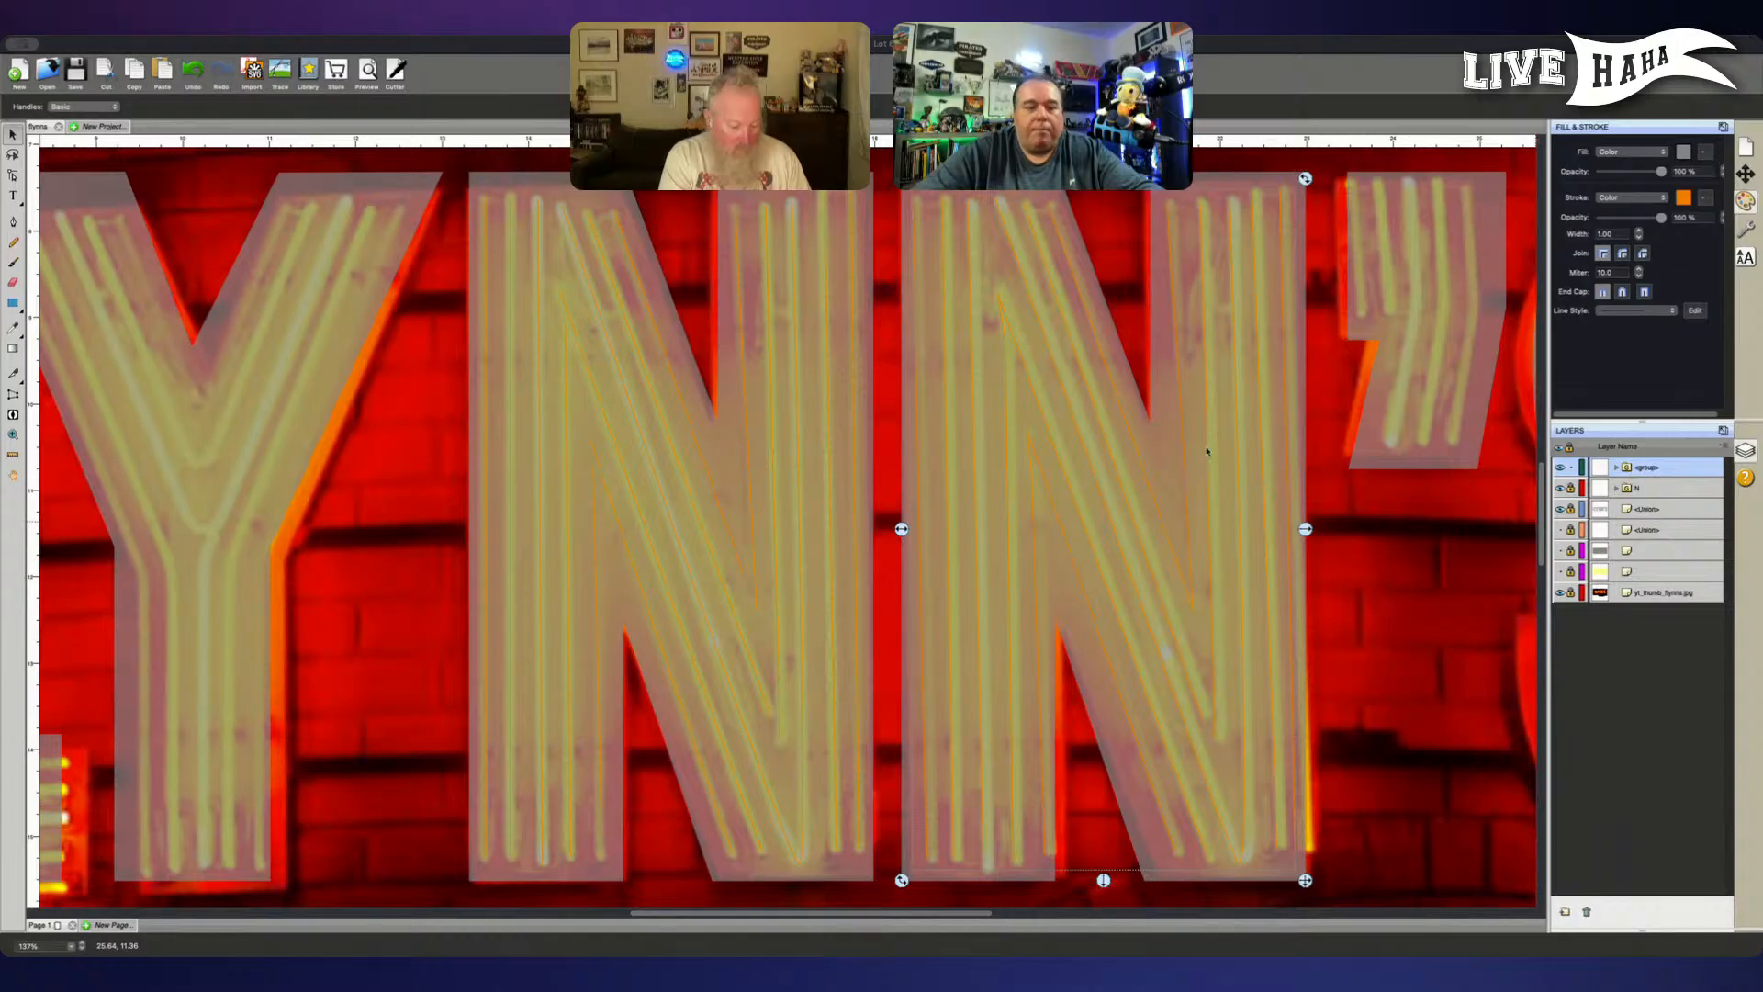
- Rename the second N's tube group as N and lock it
{"action": "type", "text": "N"}
{"action": "key", "text": "Return"}
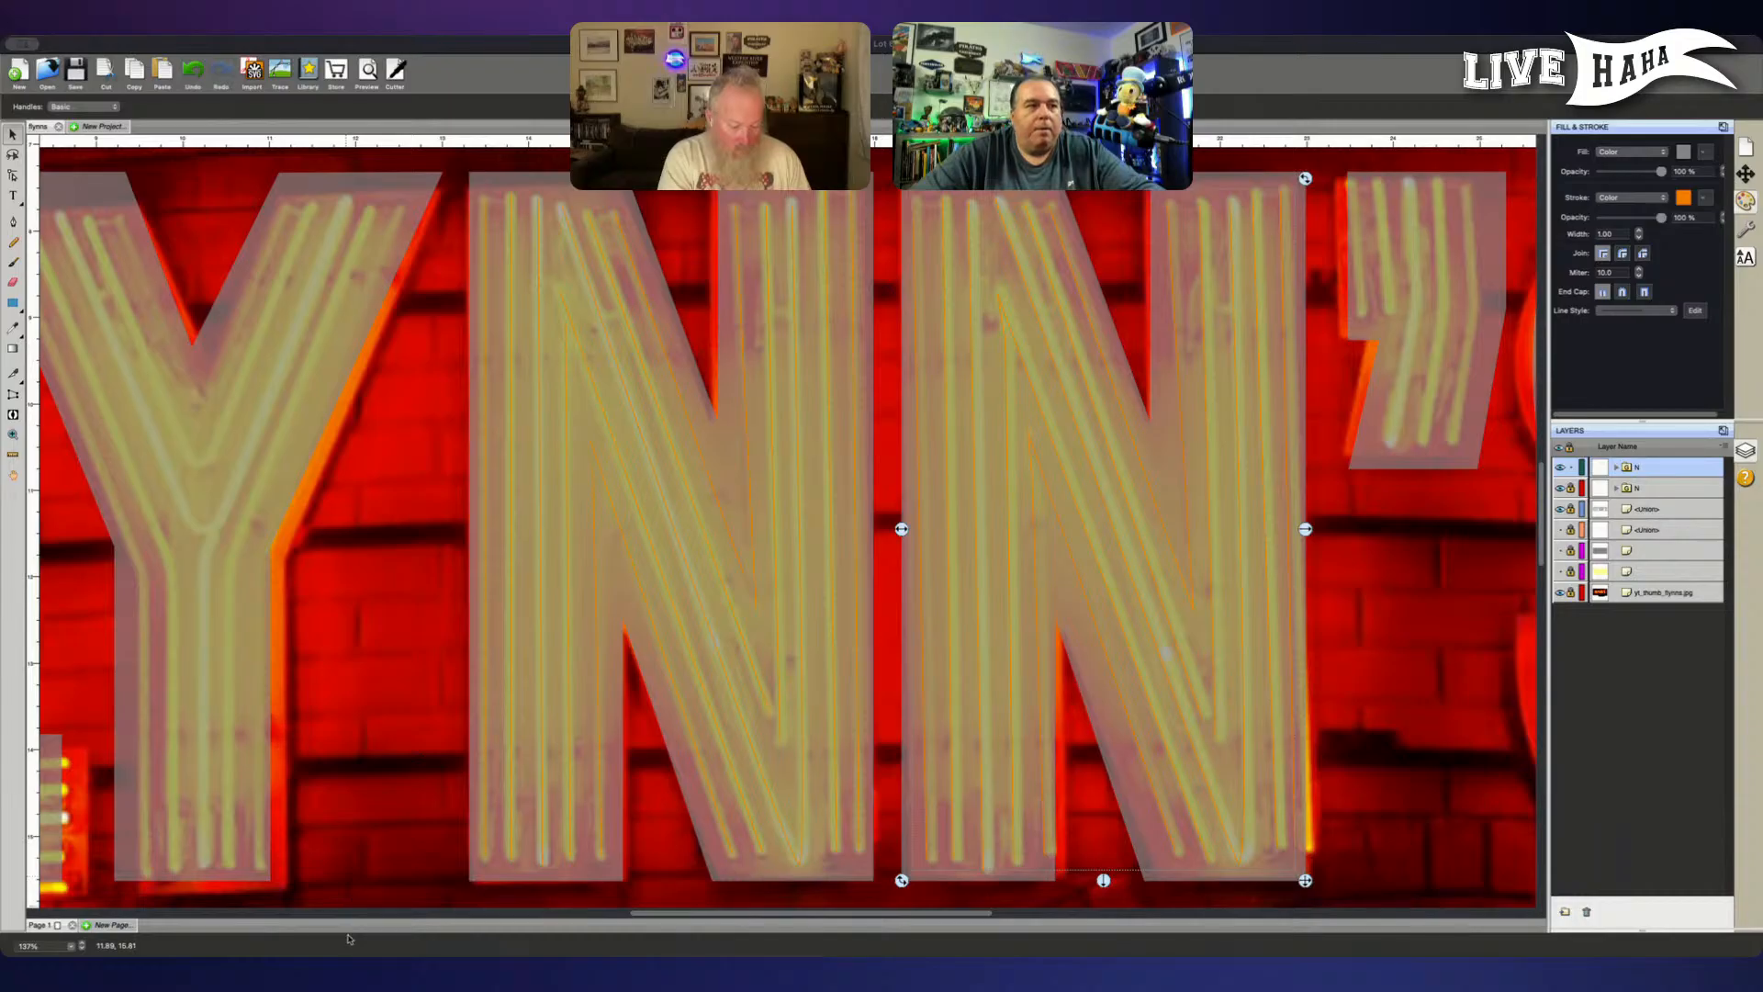
{"action": "scroll", "coordinate": [1157, 775], "scroll_direction": "right", "scroll_amount": 5}
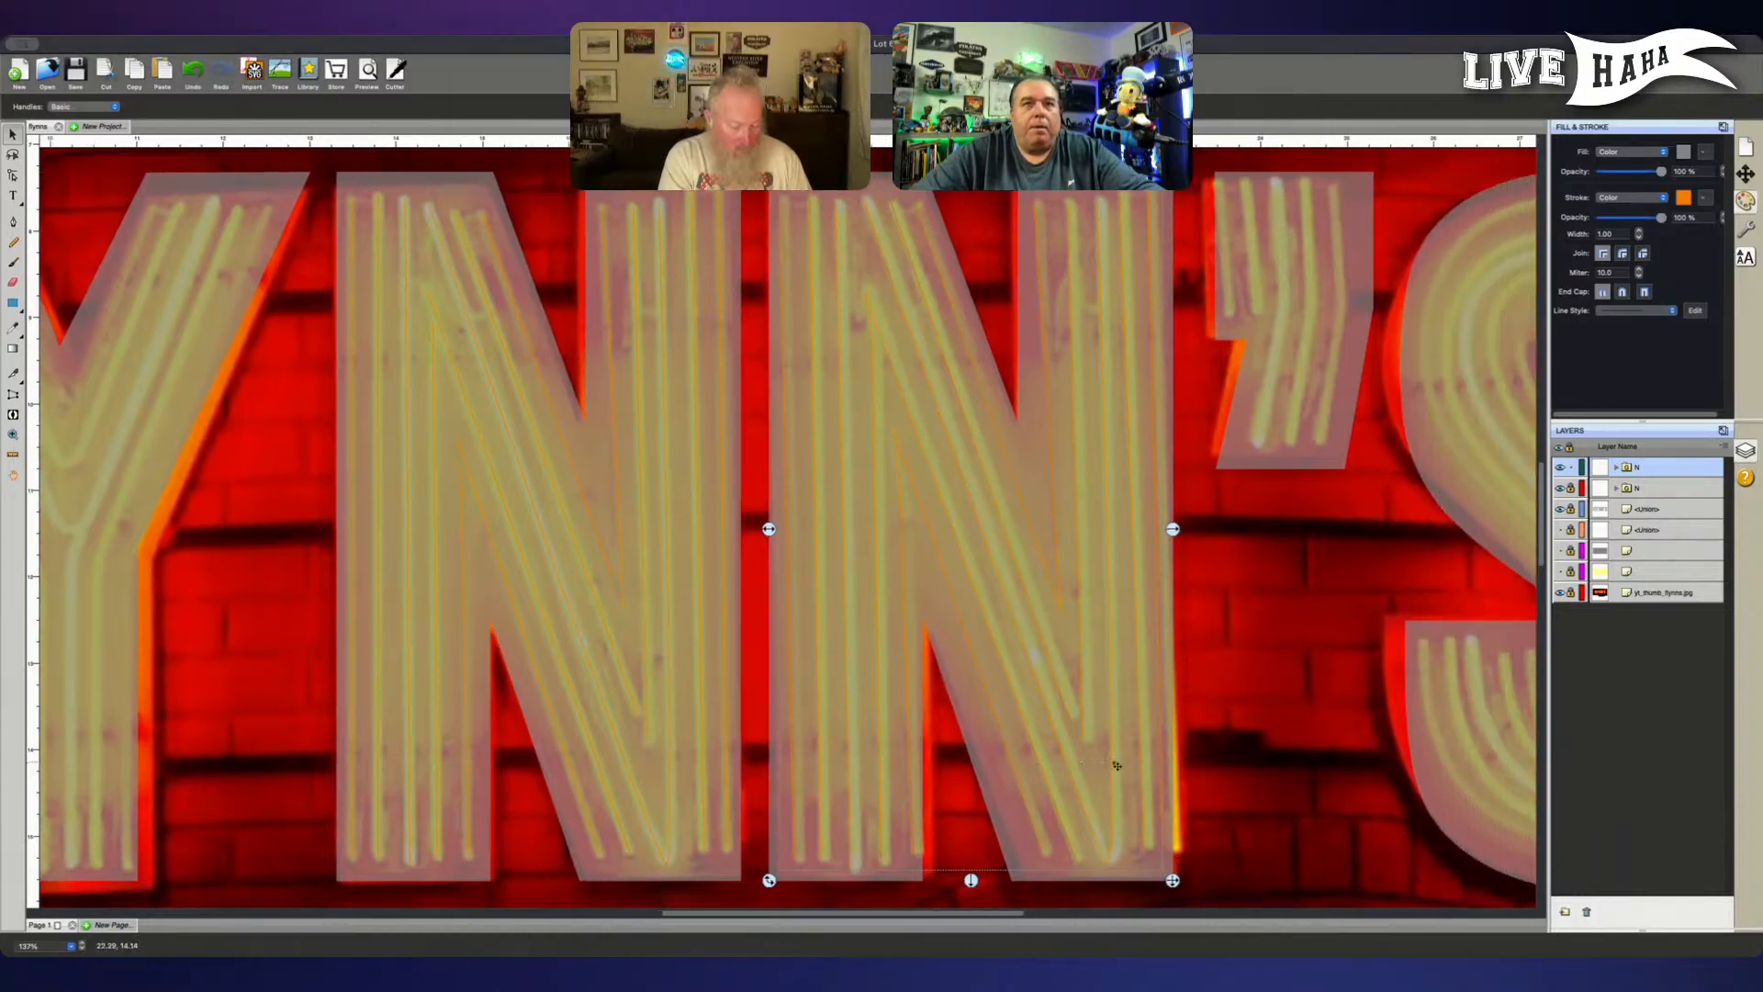
{"action": "scroll", "coordinate": [1116, 764], "scroll_direction": "right", "scroll_amount": 1}
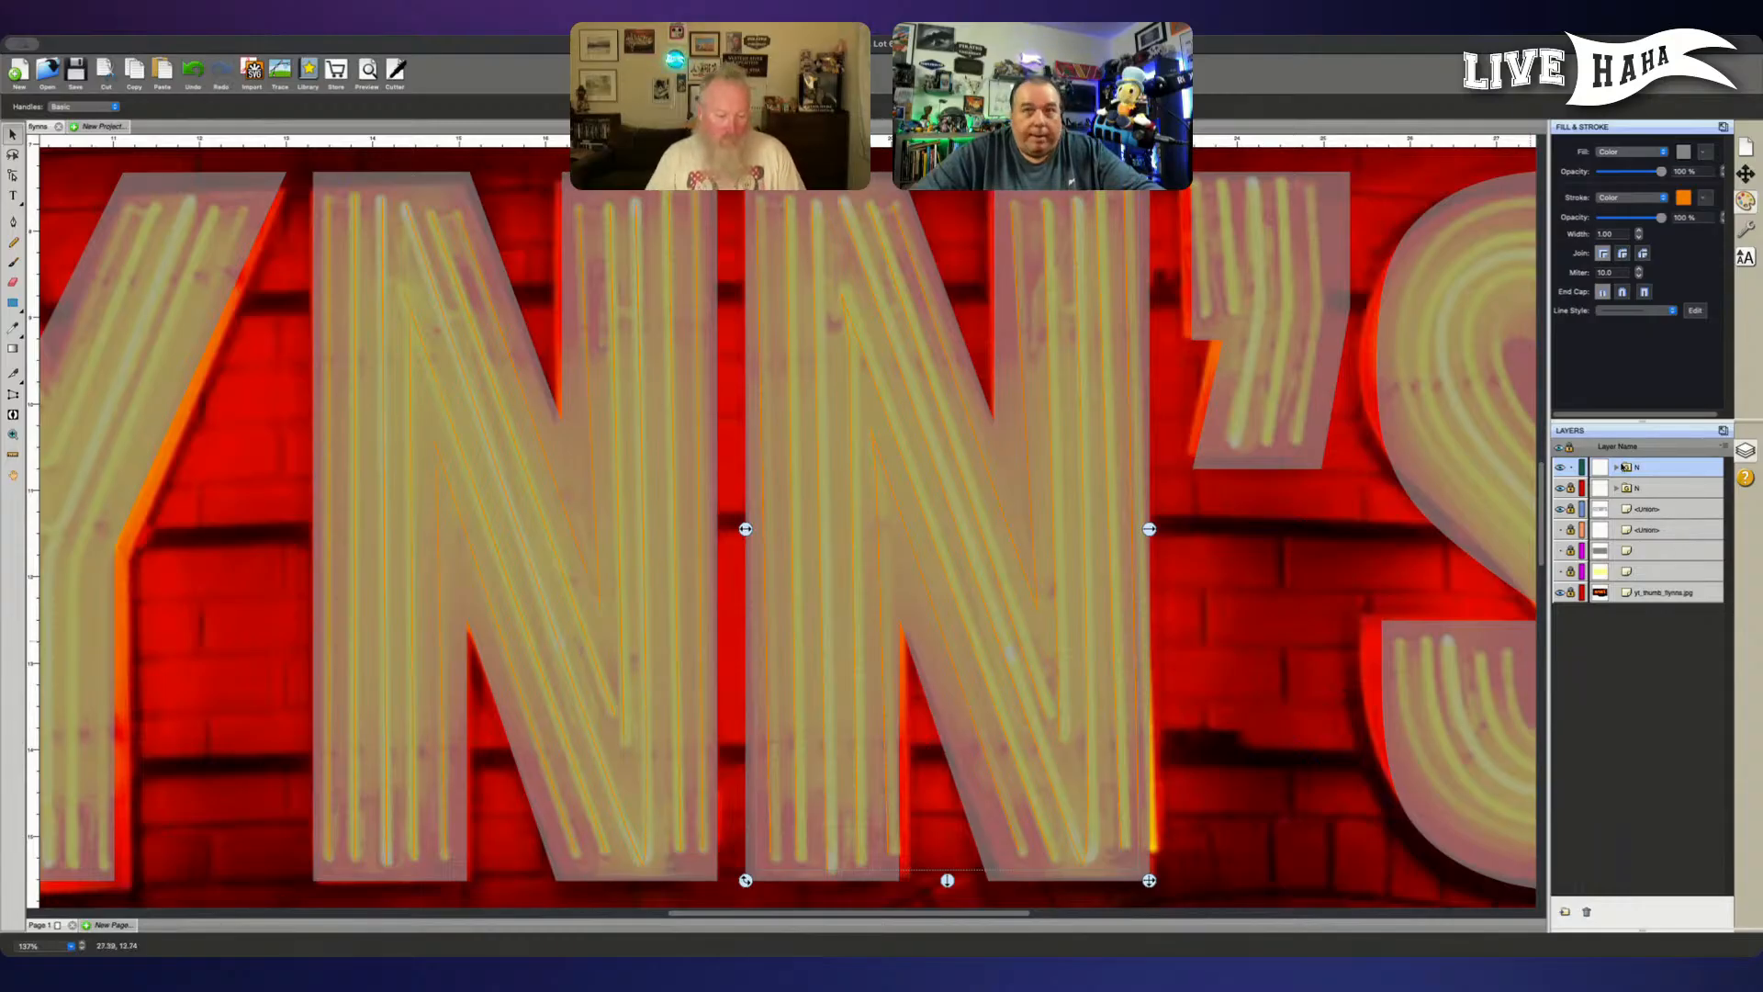
{"action": "left_click", "coordinate": [1570, 467]}
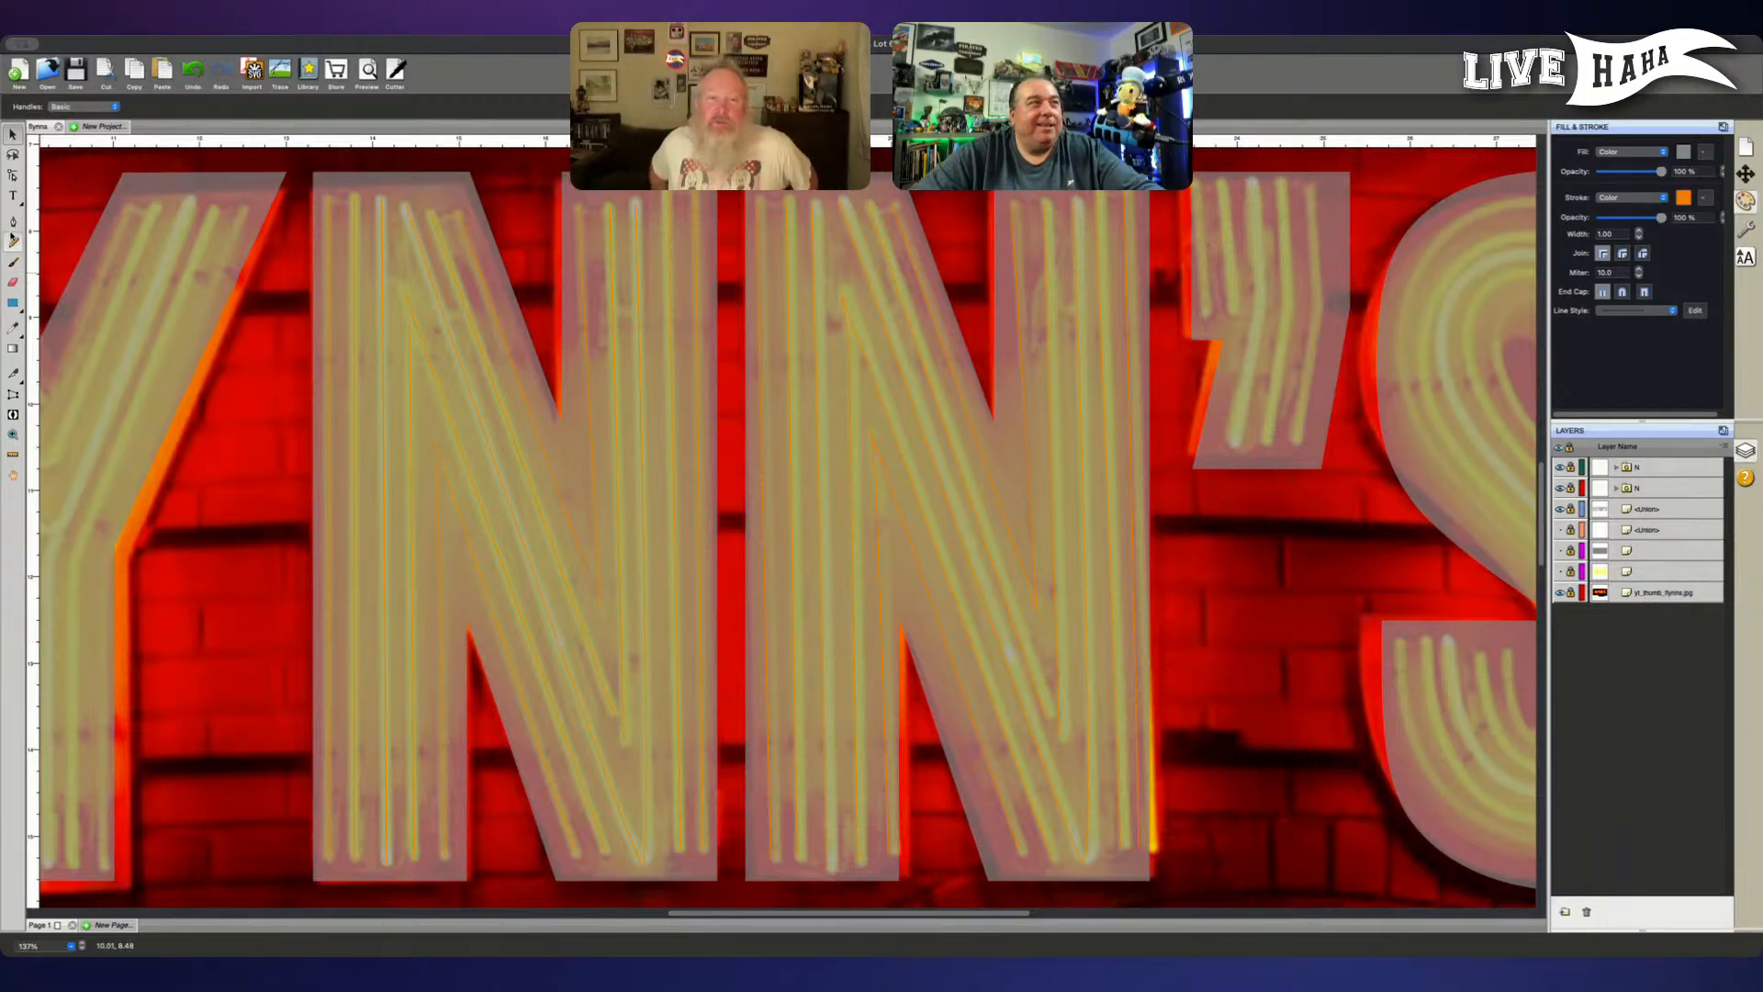
- Unlock the reference photo, shift it slightly right to align the apostrophe's tubes with its letter outline, and lock it again
{"action": "left_click", "coordinate": [13, 223]}
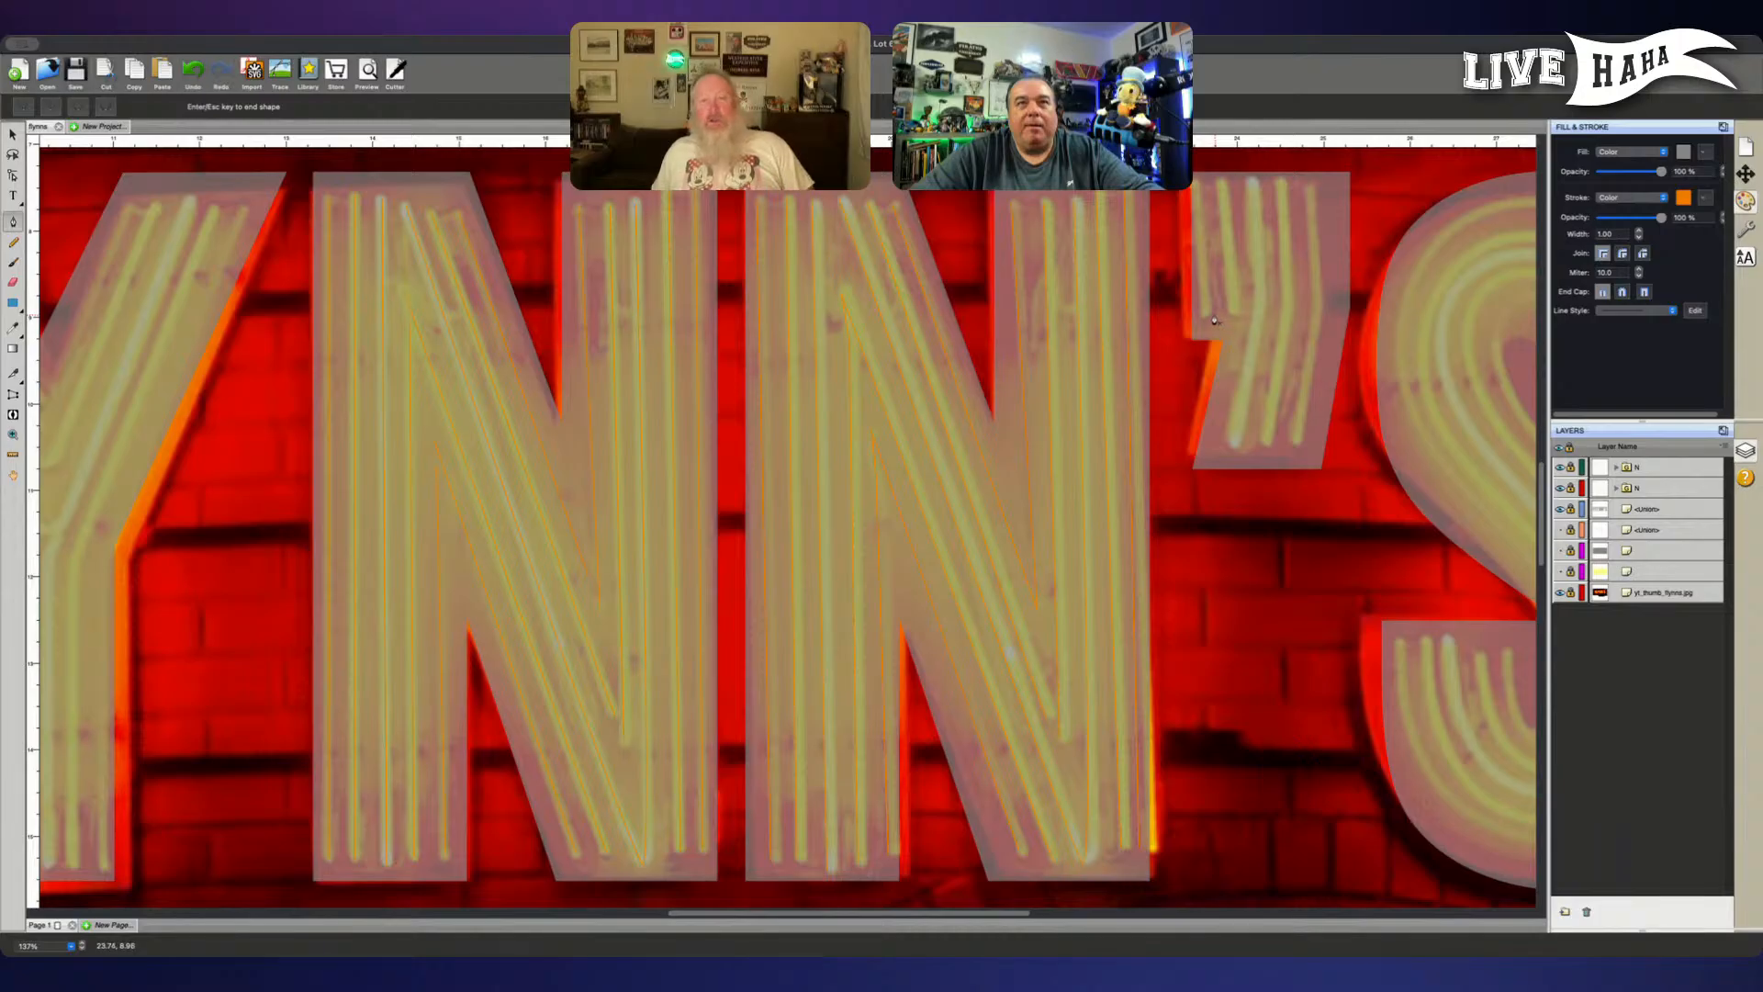
{"action": "key", "text": "Escape"}
{"action": "left_click", "coordinate": [1561, 592]}
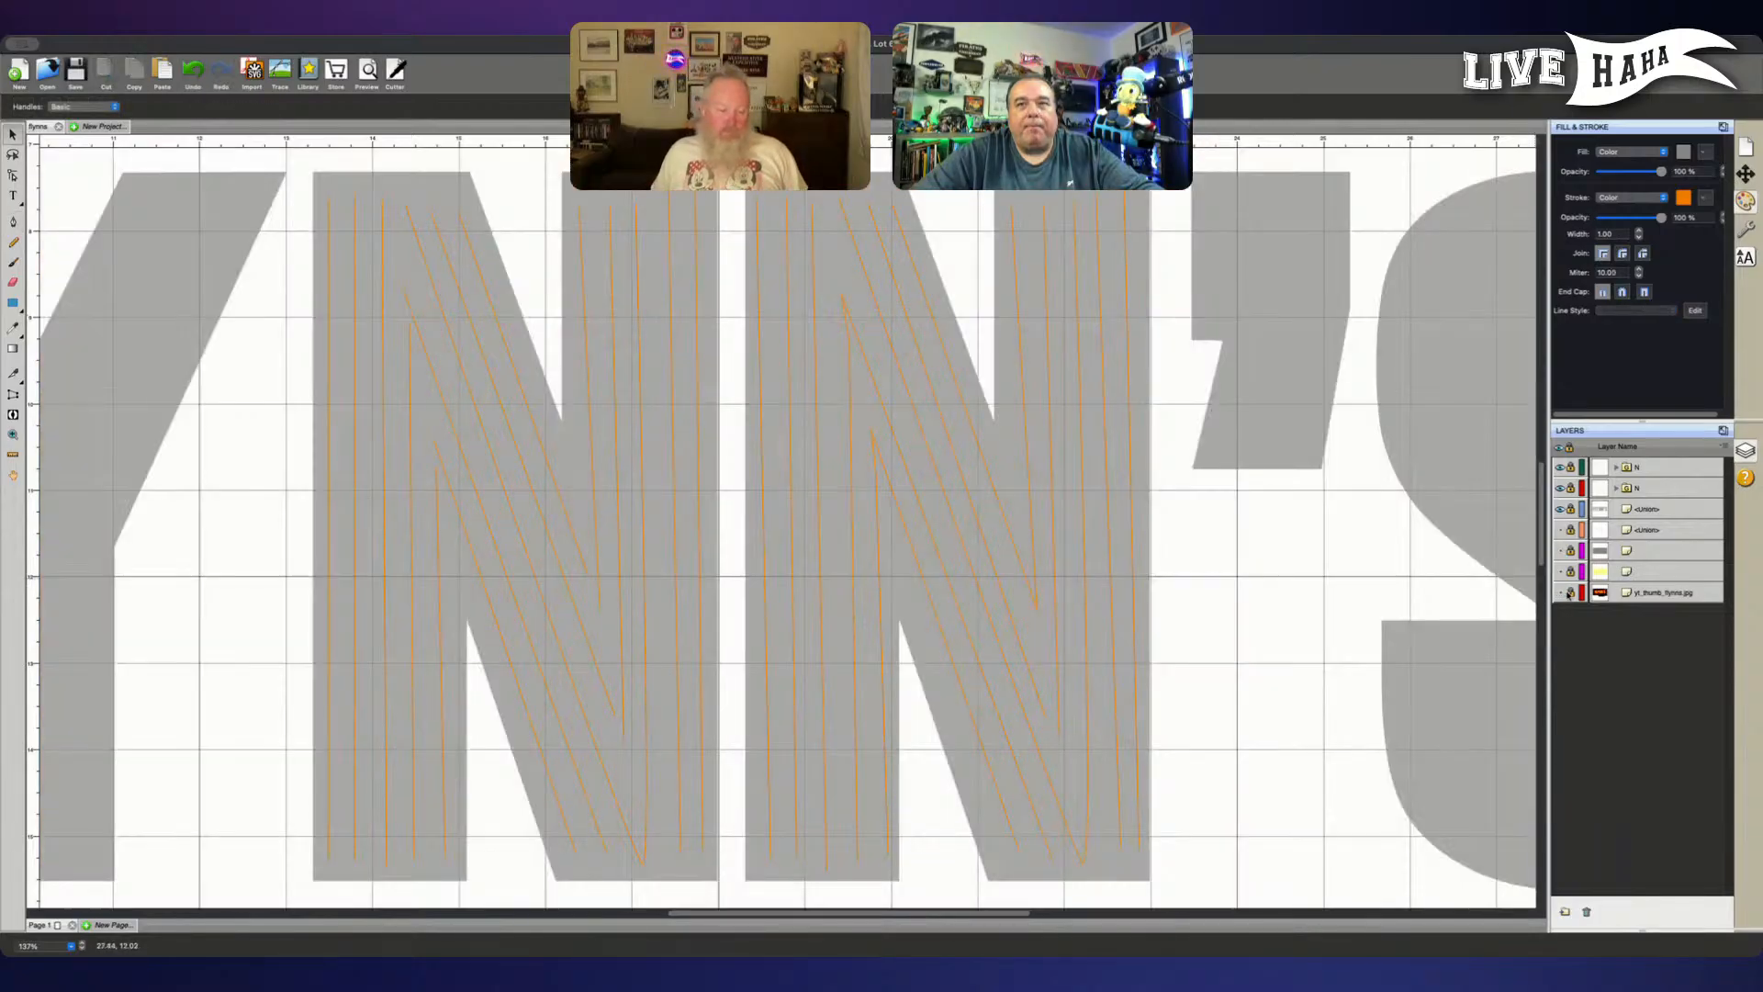
{"action": "left_click", "coordinate": [1561, 592]}
{"action": "left_click", "coordinate": [1570, 592]}
{"action": "left_click", "coordinate": [1642, 594]}
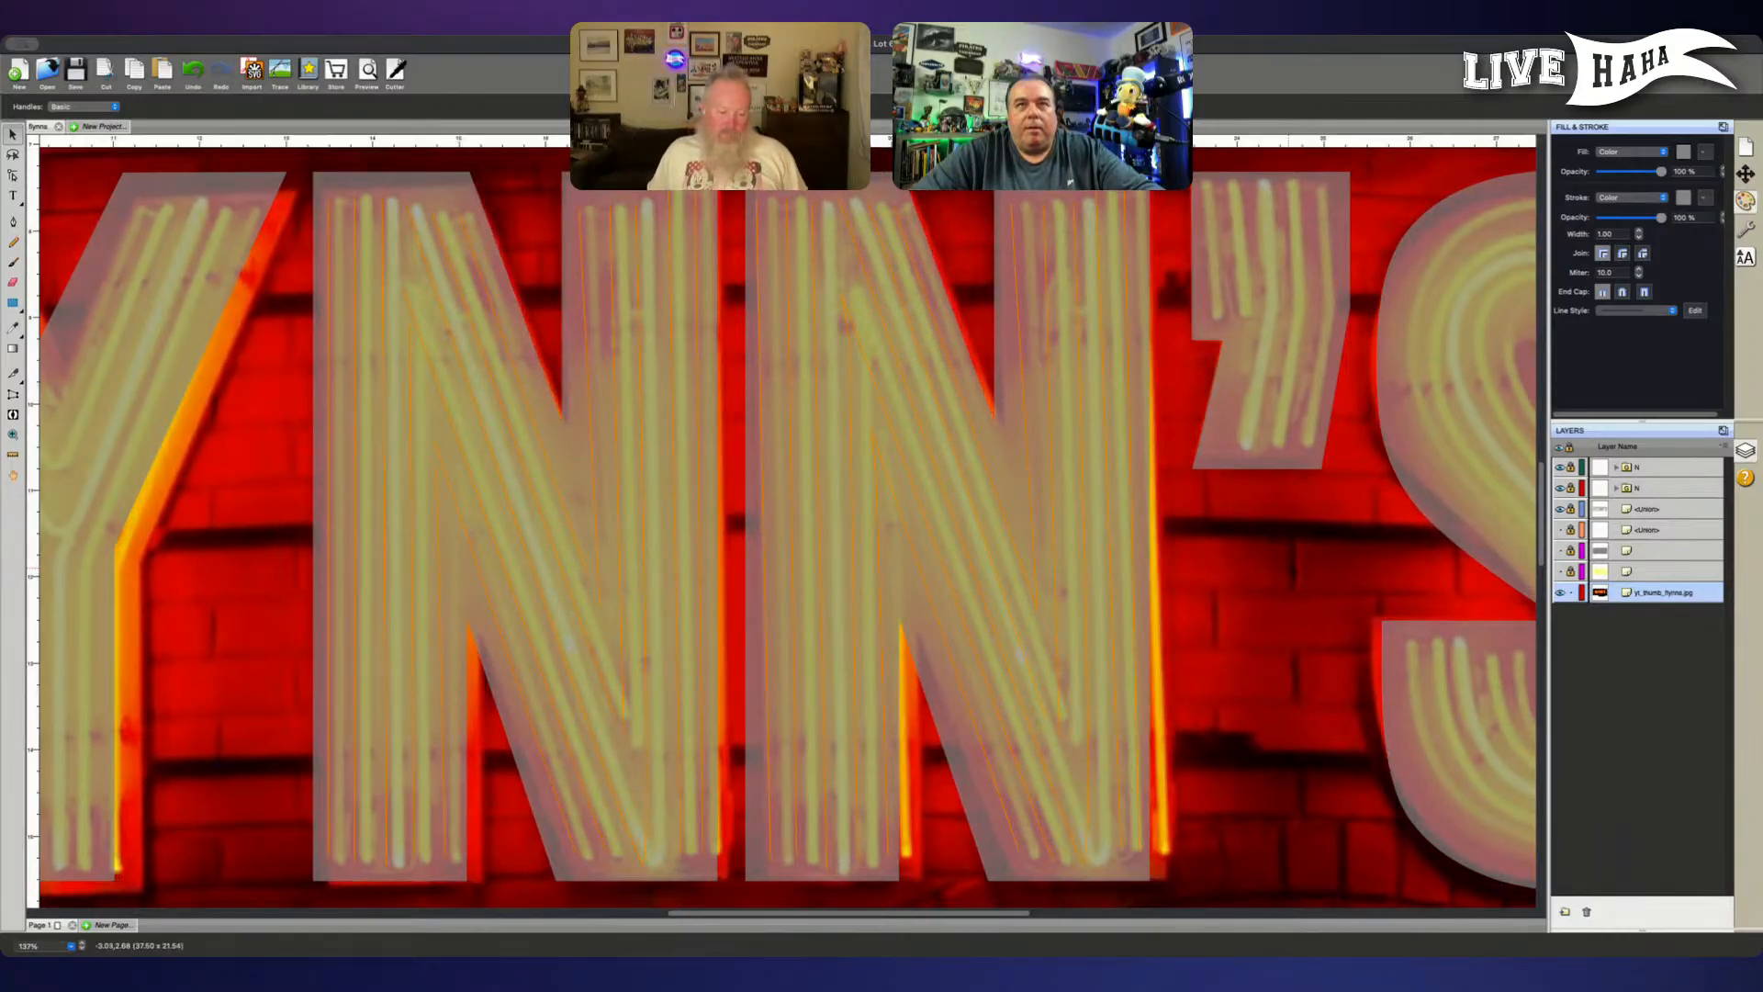
{"action": "left_click", "coordinate": [1571, 592]}
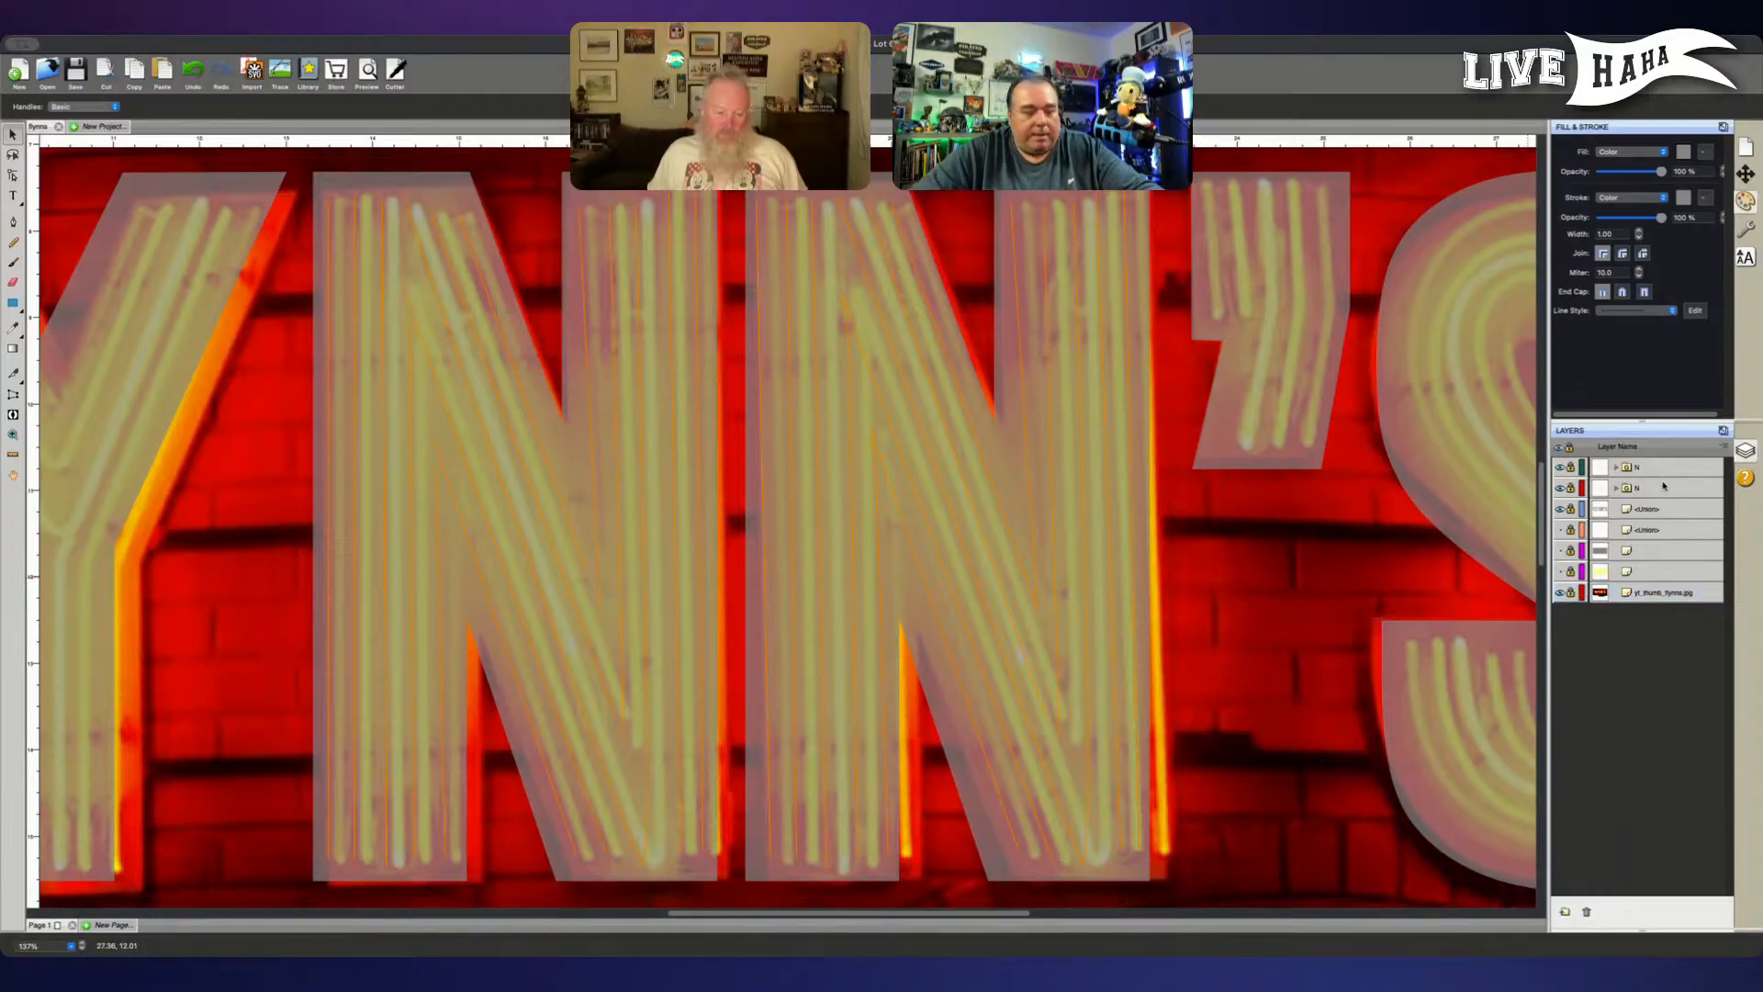
- Trace the apostrophe's two short tubes as straight paths and the adjacent full-height tube as a bent three-point path
{"action": "left_click", "coordinate": [13, 222]}
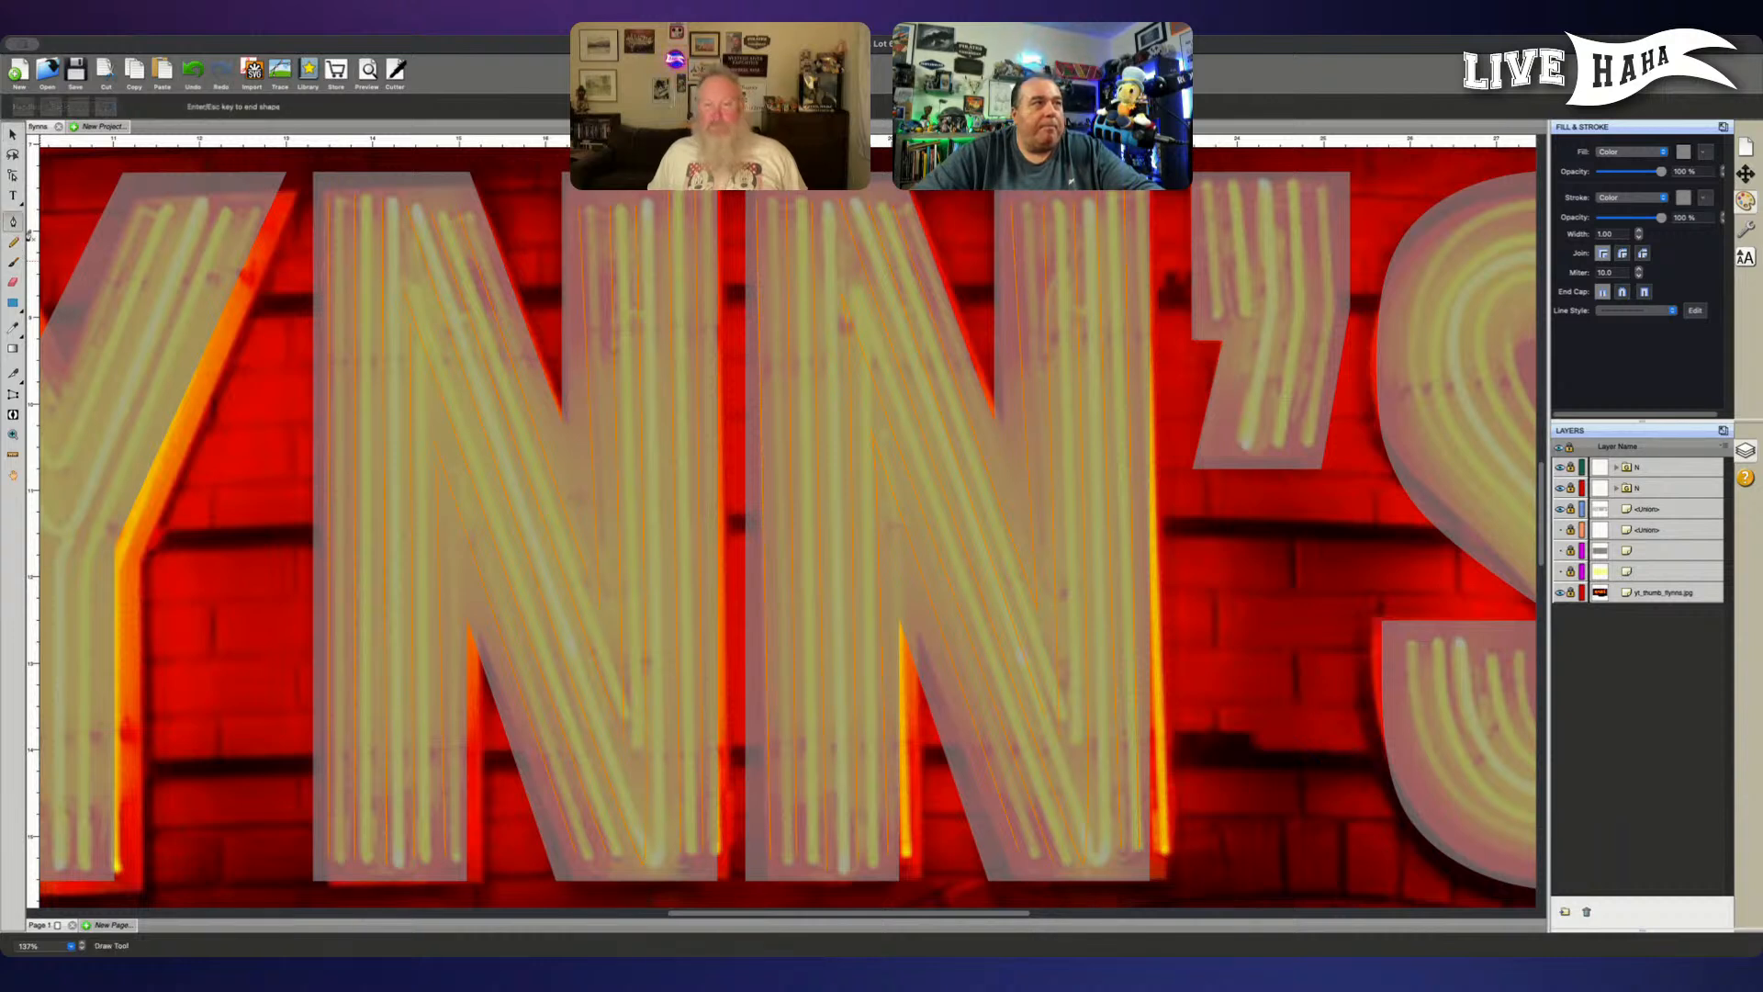
{"action": "left_click", "coordinate": [1217, 317]}
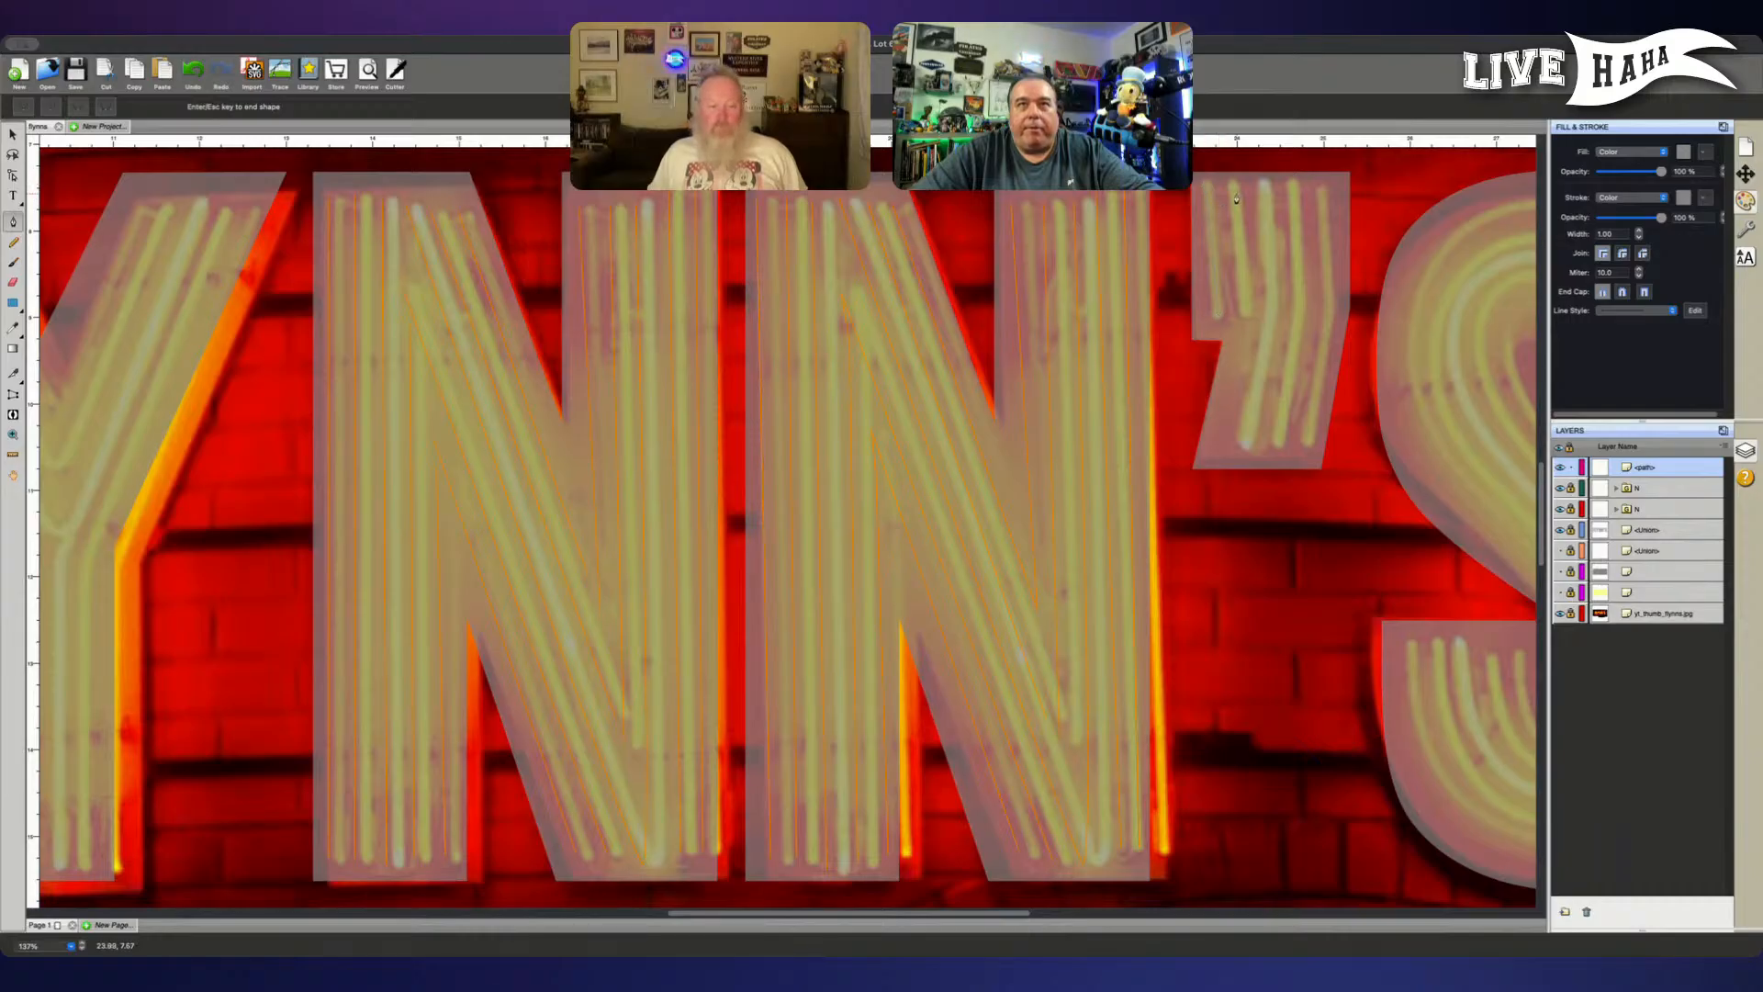
{"action": "left_click", "coordinate": [1233, 189]}
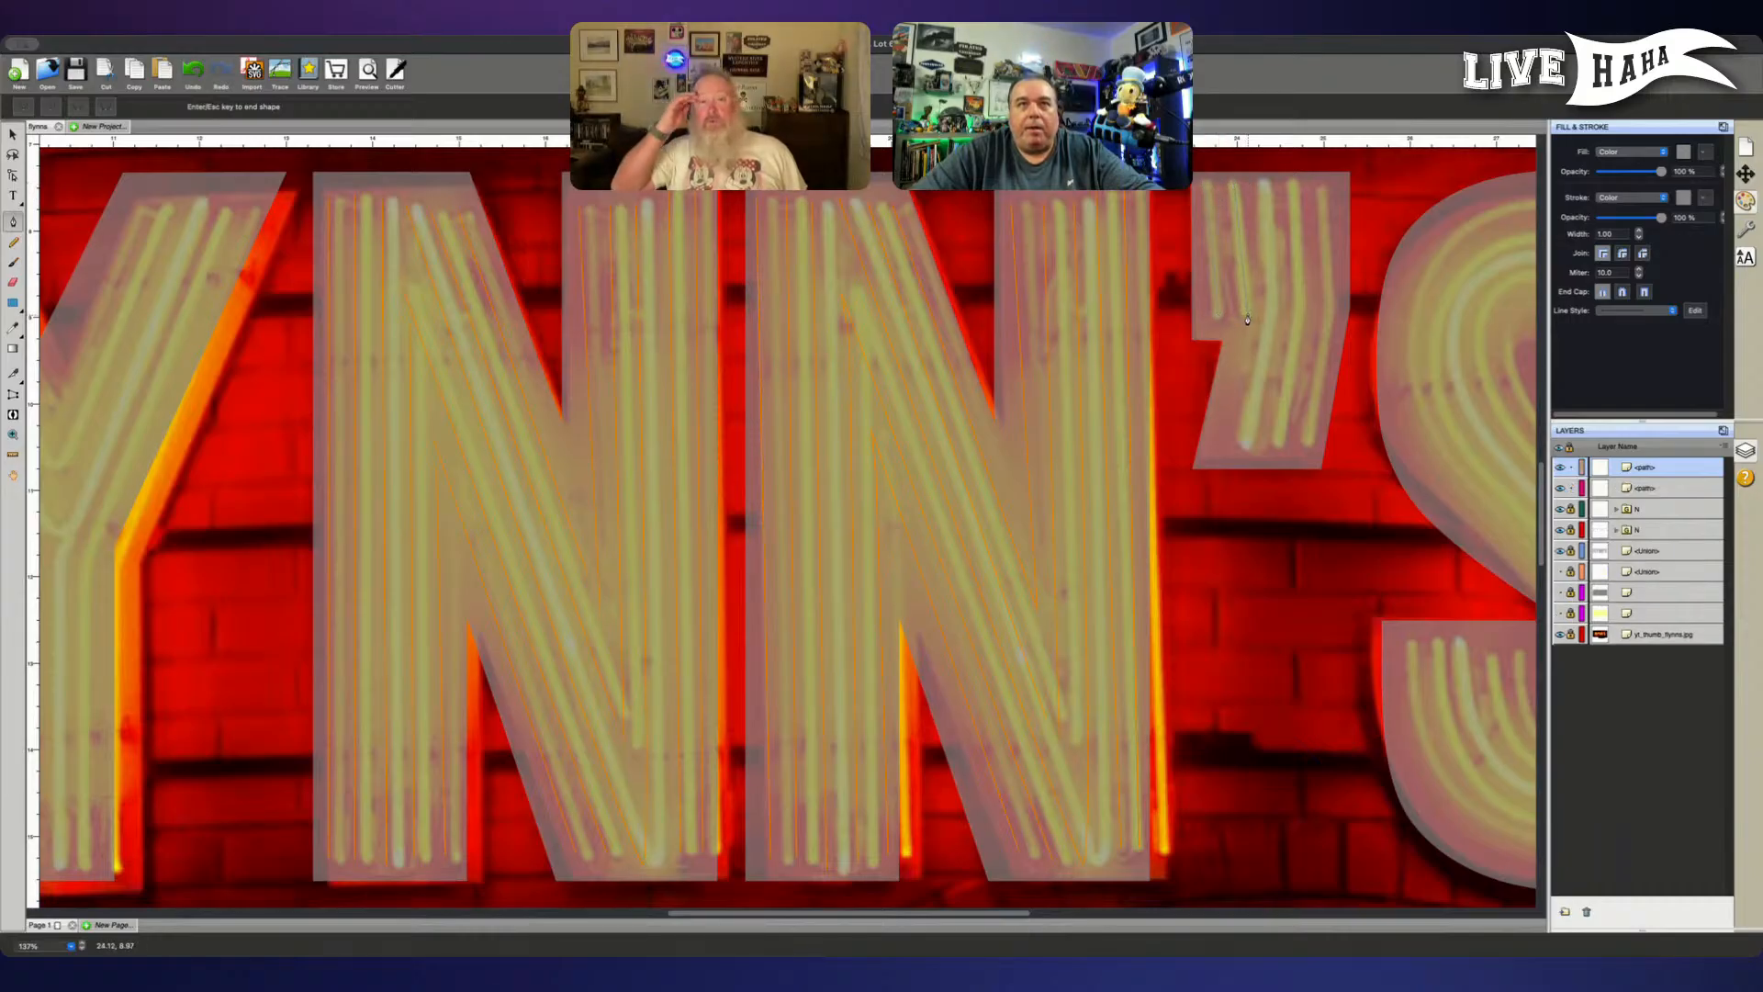
{"action": "left_click", "coordinate": [1264, 181]}
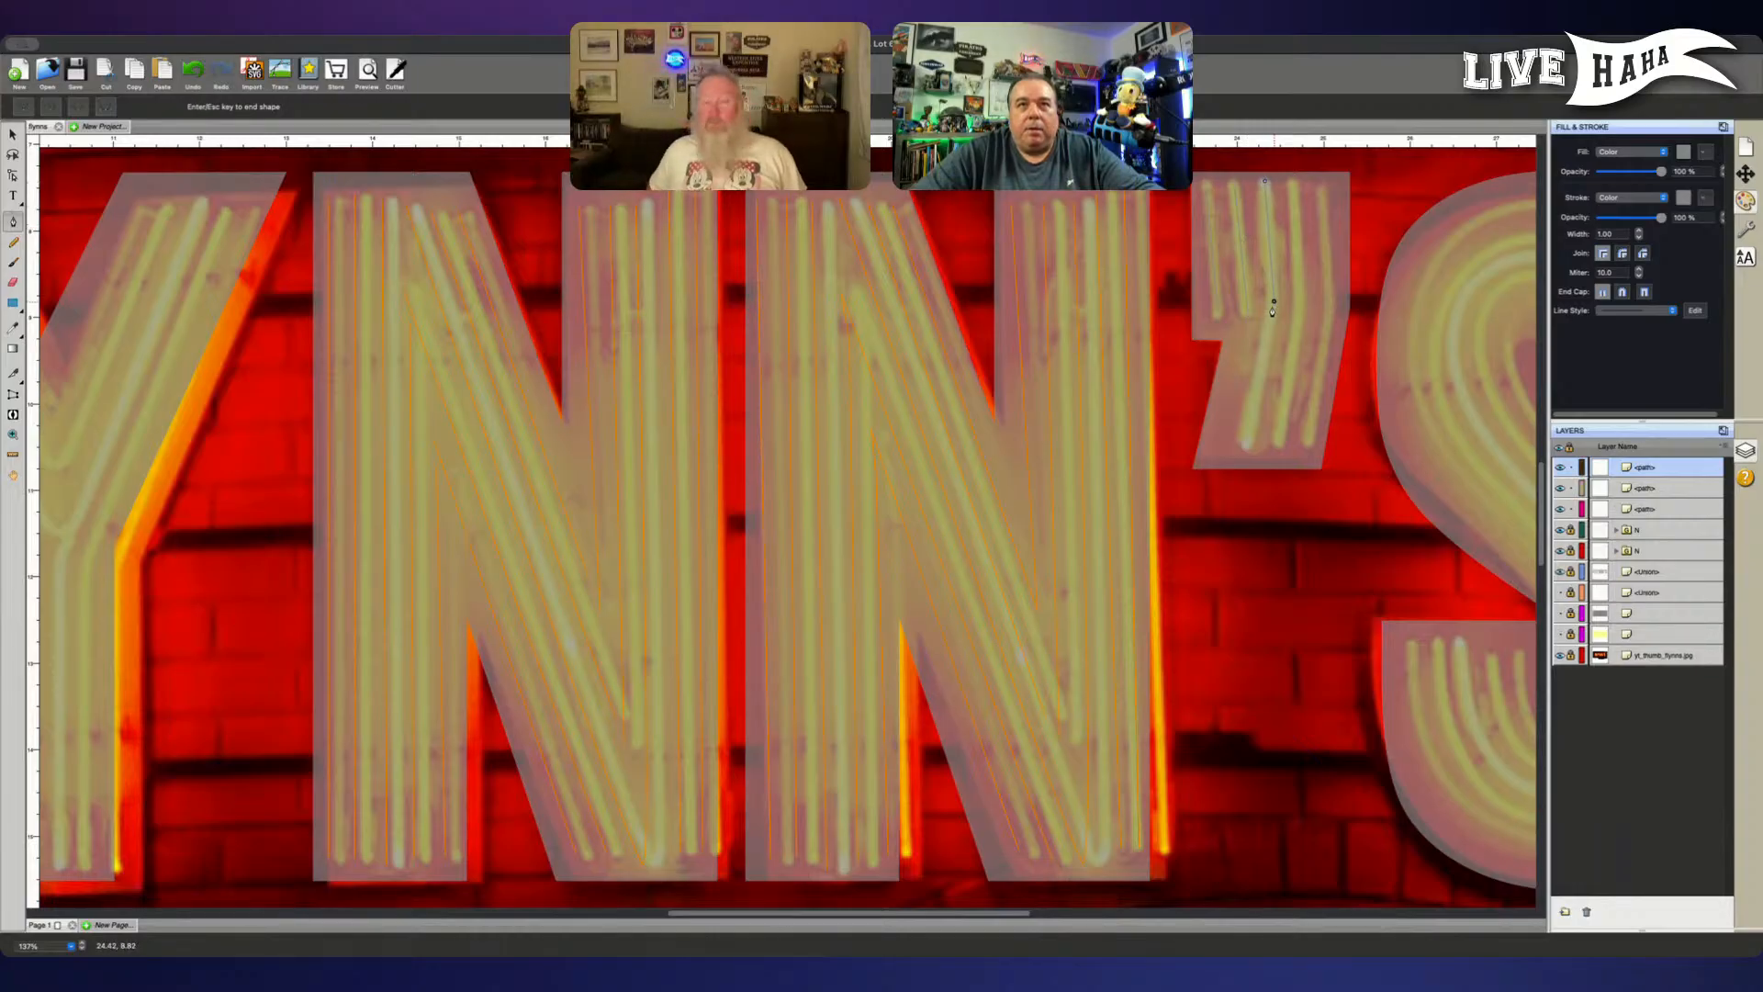
{"action": "left_click", "coordinate": [1274, 301]}
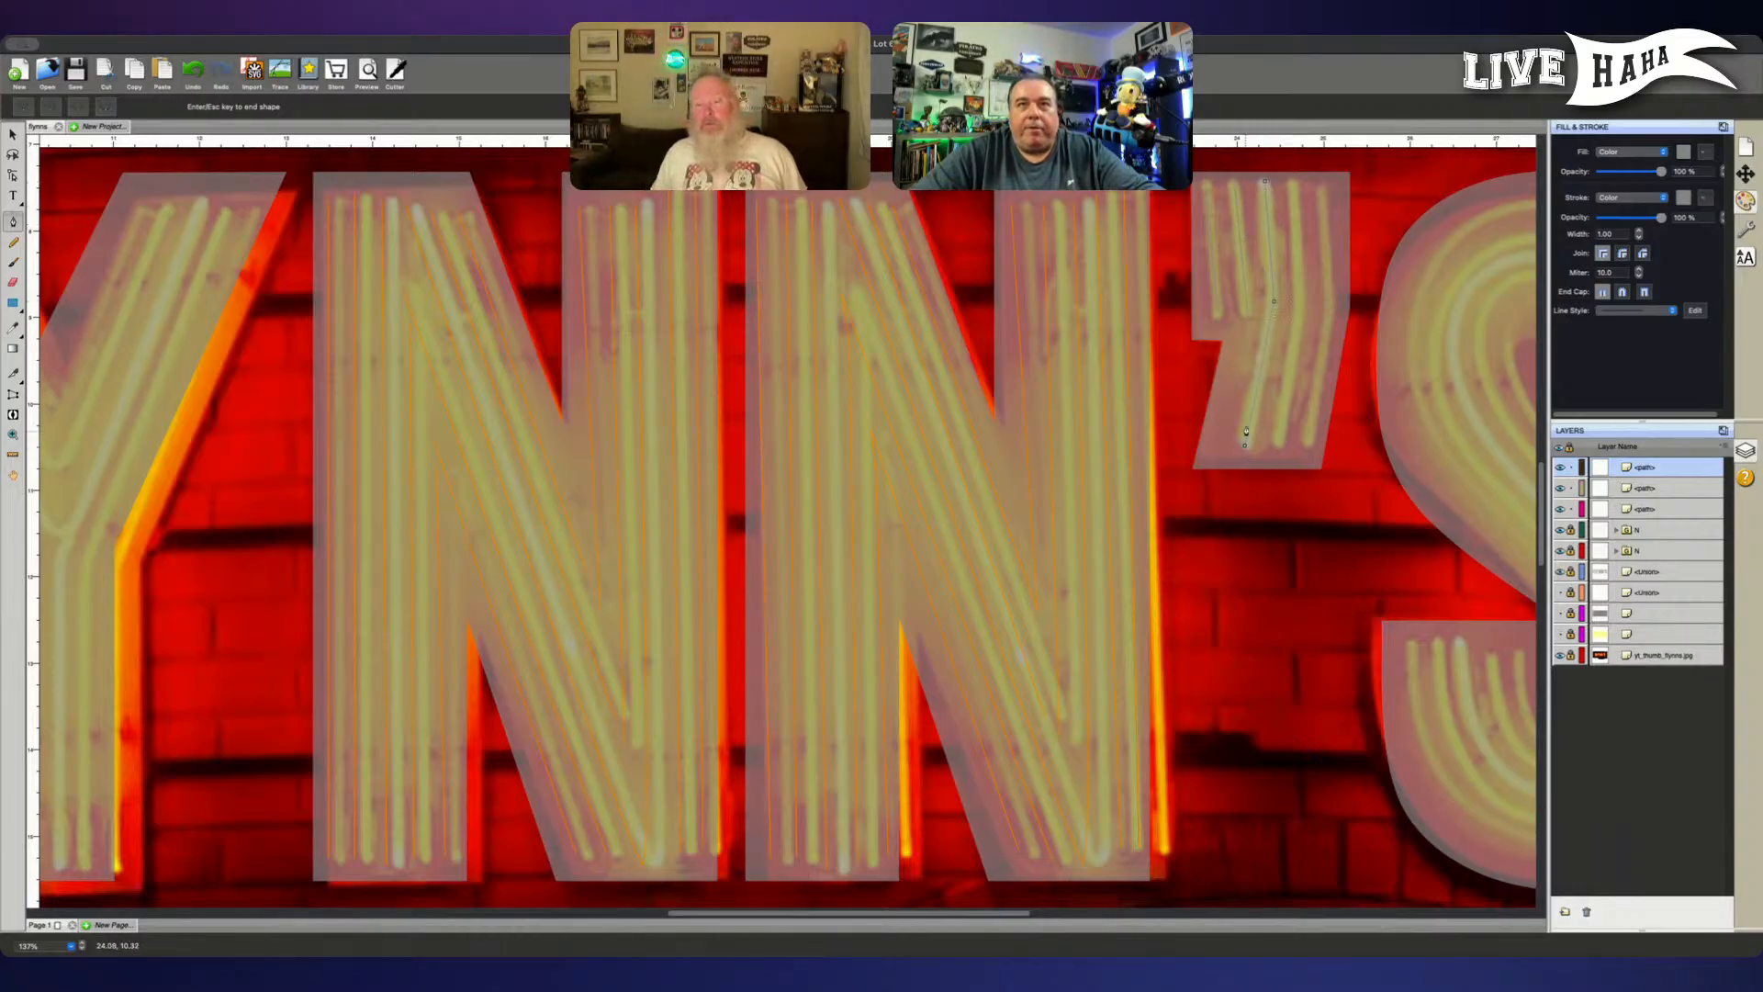
{"action": "key", "text": "Return"}
- Trace the apostrophe's two outermost full-height tubes as bent three-point paths
{"action": "left_click", "coordinate": [1292, 183]}
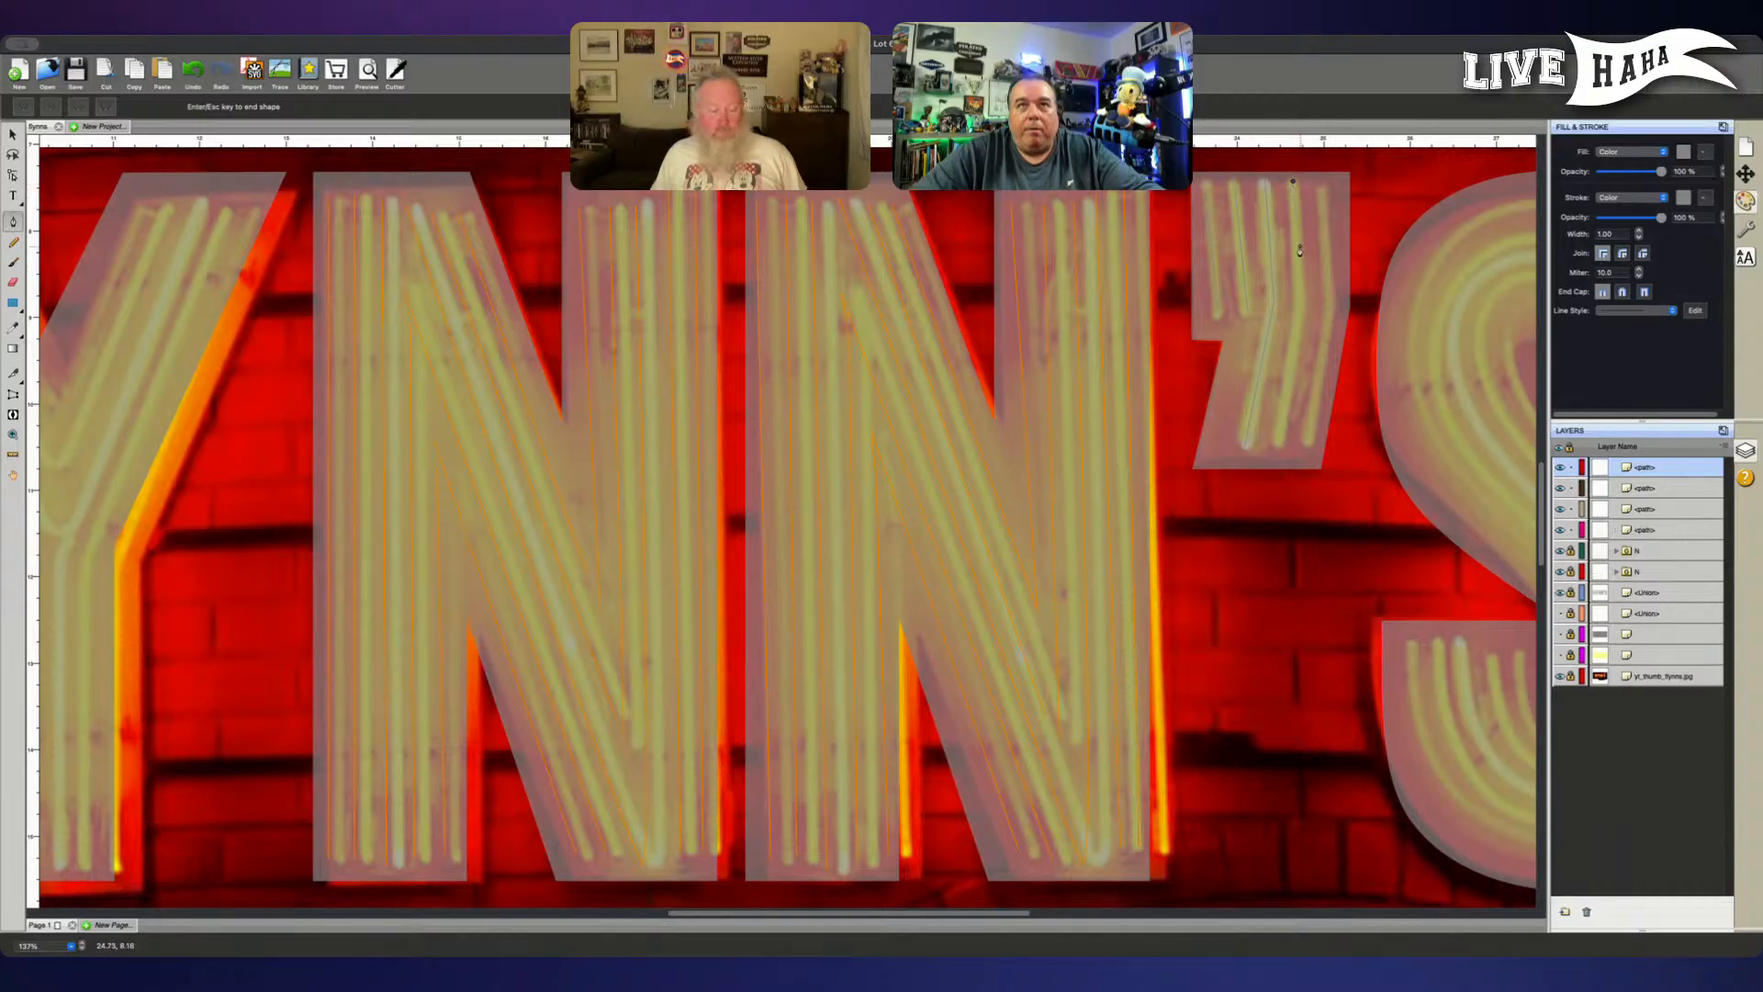
{"action": "left_click", "coordinate": [1300, 301]}
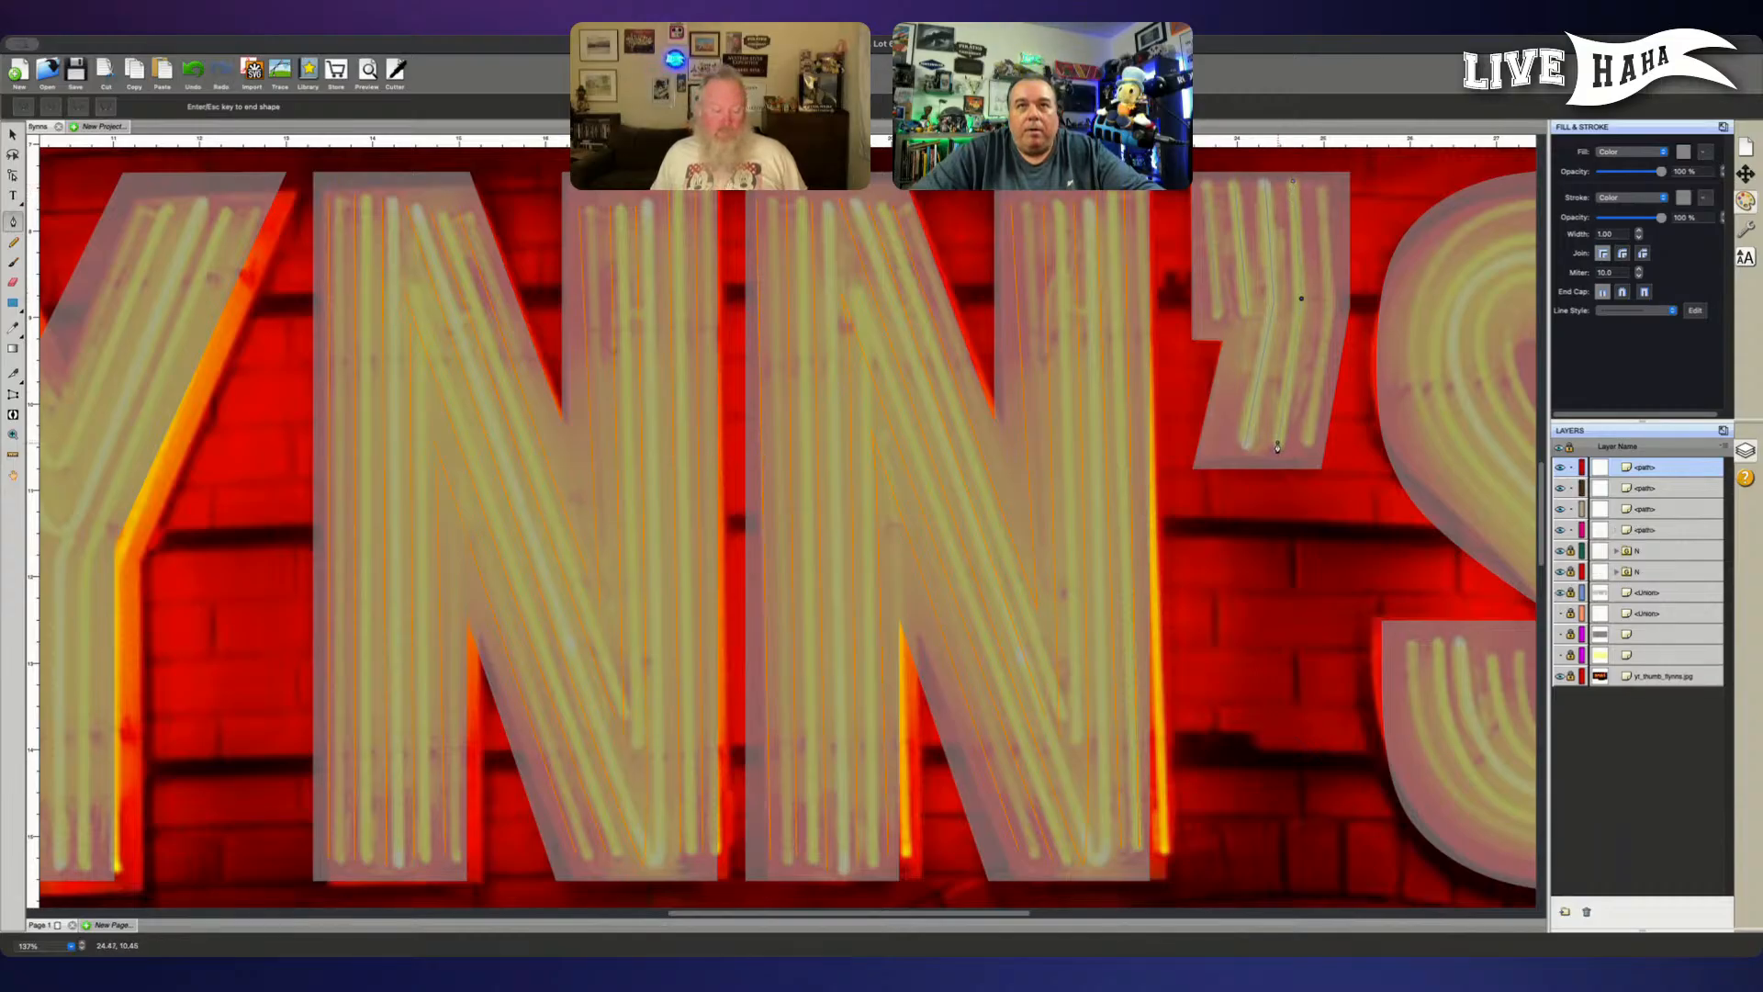
{"action": "left_click", "coordinate": [1277, 447]}
{"action": "key", "text": "Return"}
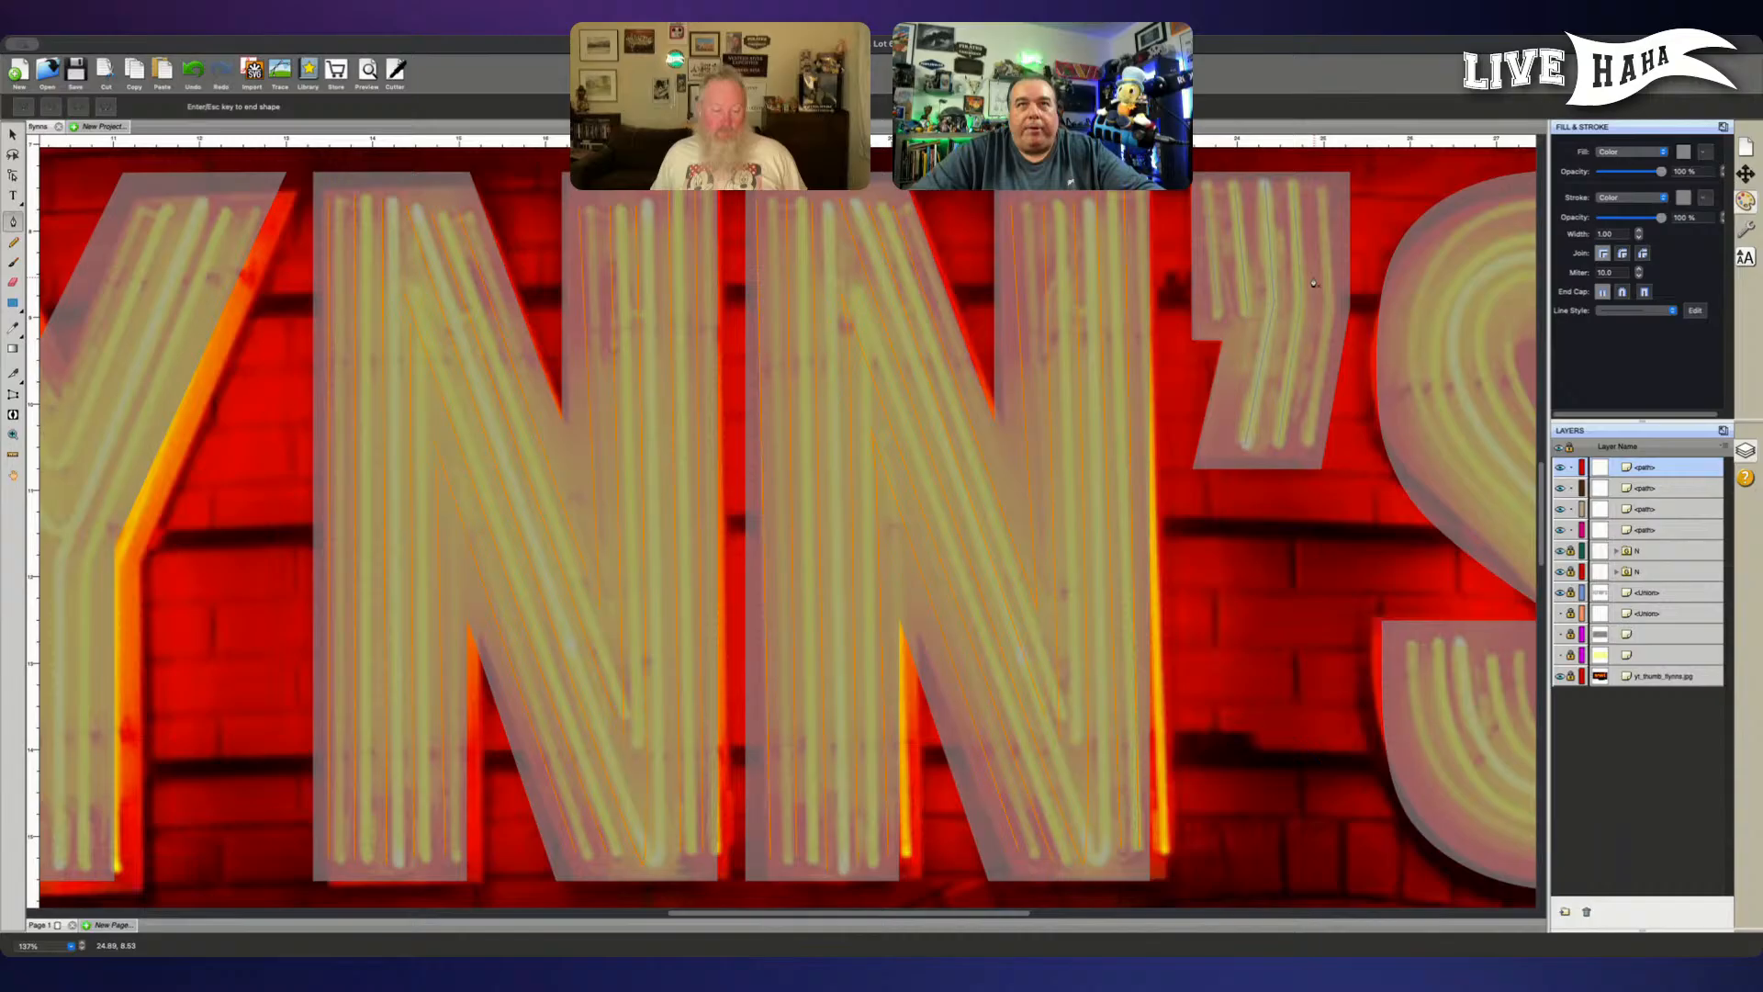
{"action": "left_click", "coordinate": [1322, 190]}
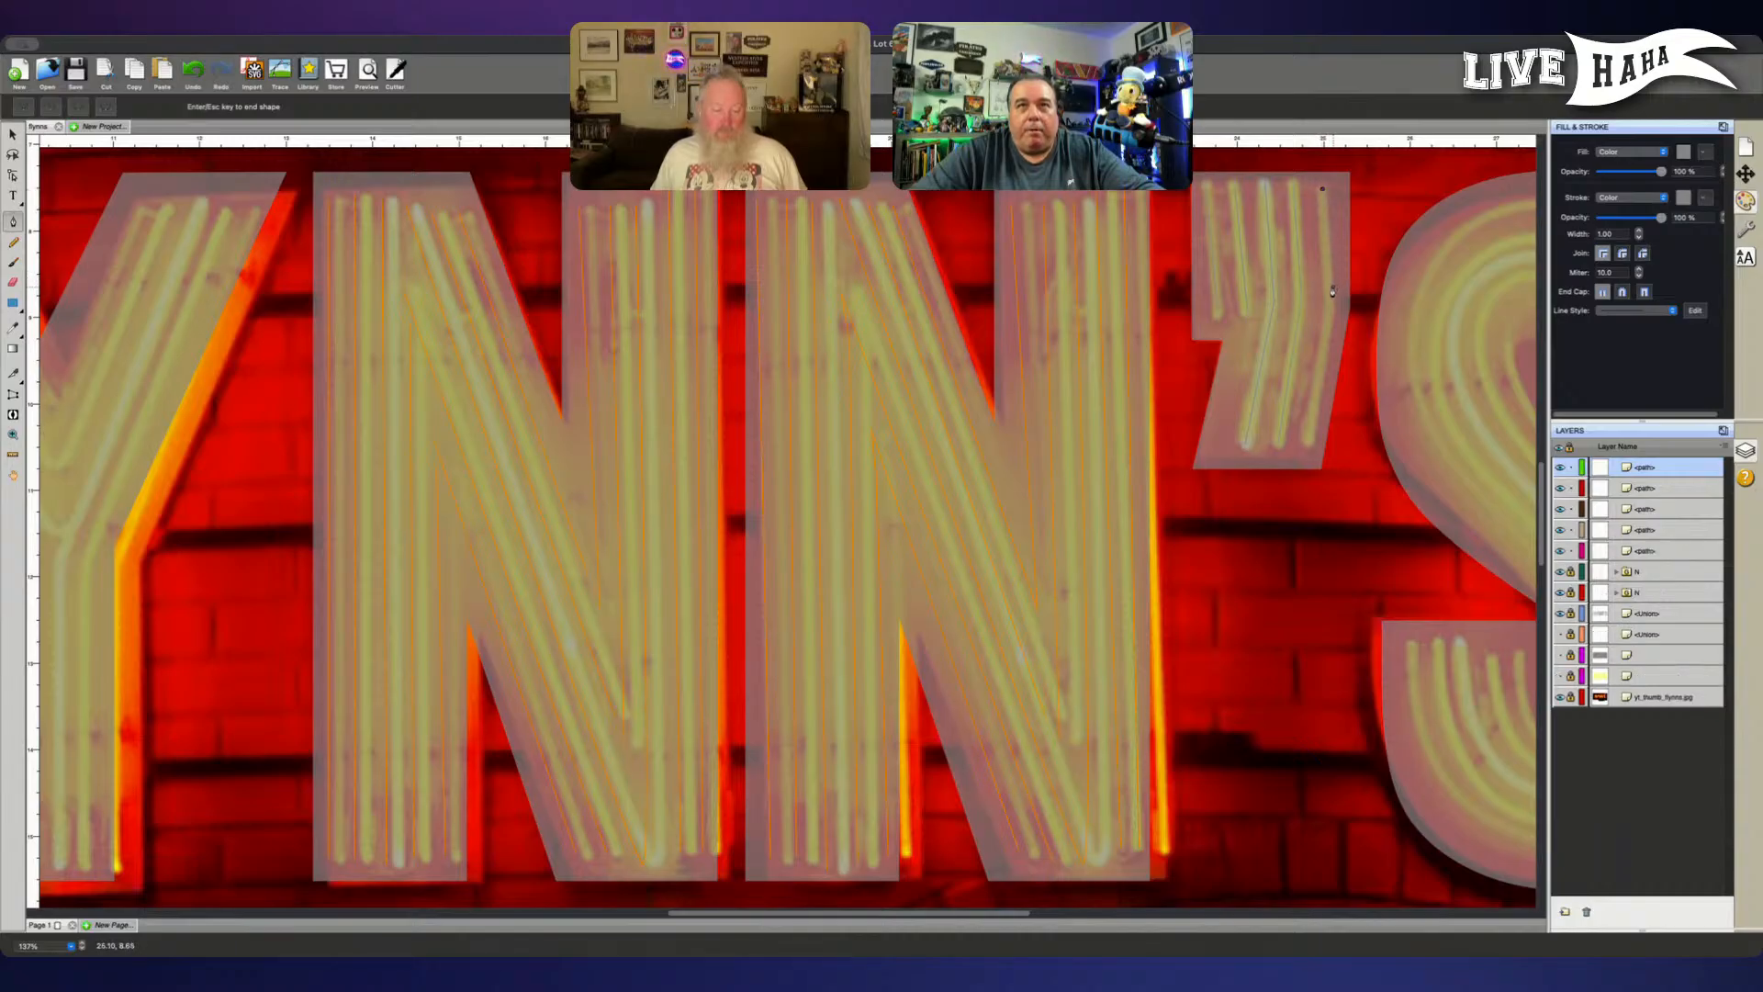
{"action": "left_click", "coordinate": [1328, 305]}
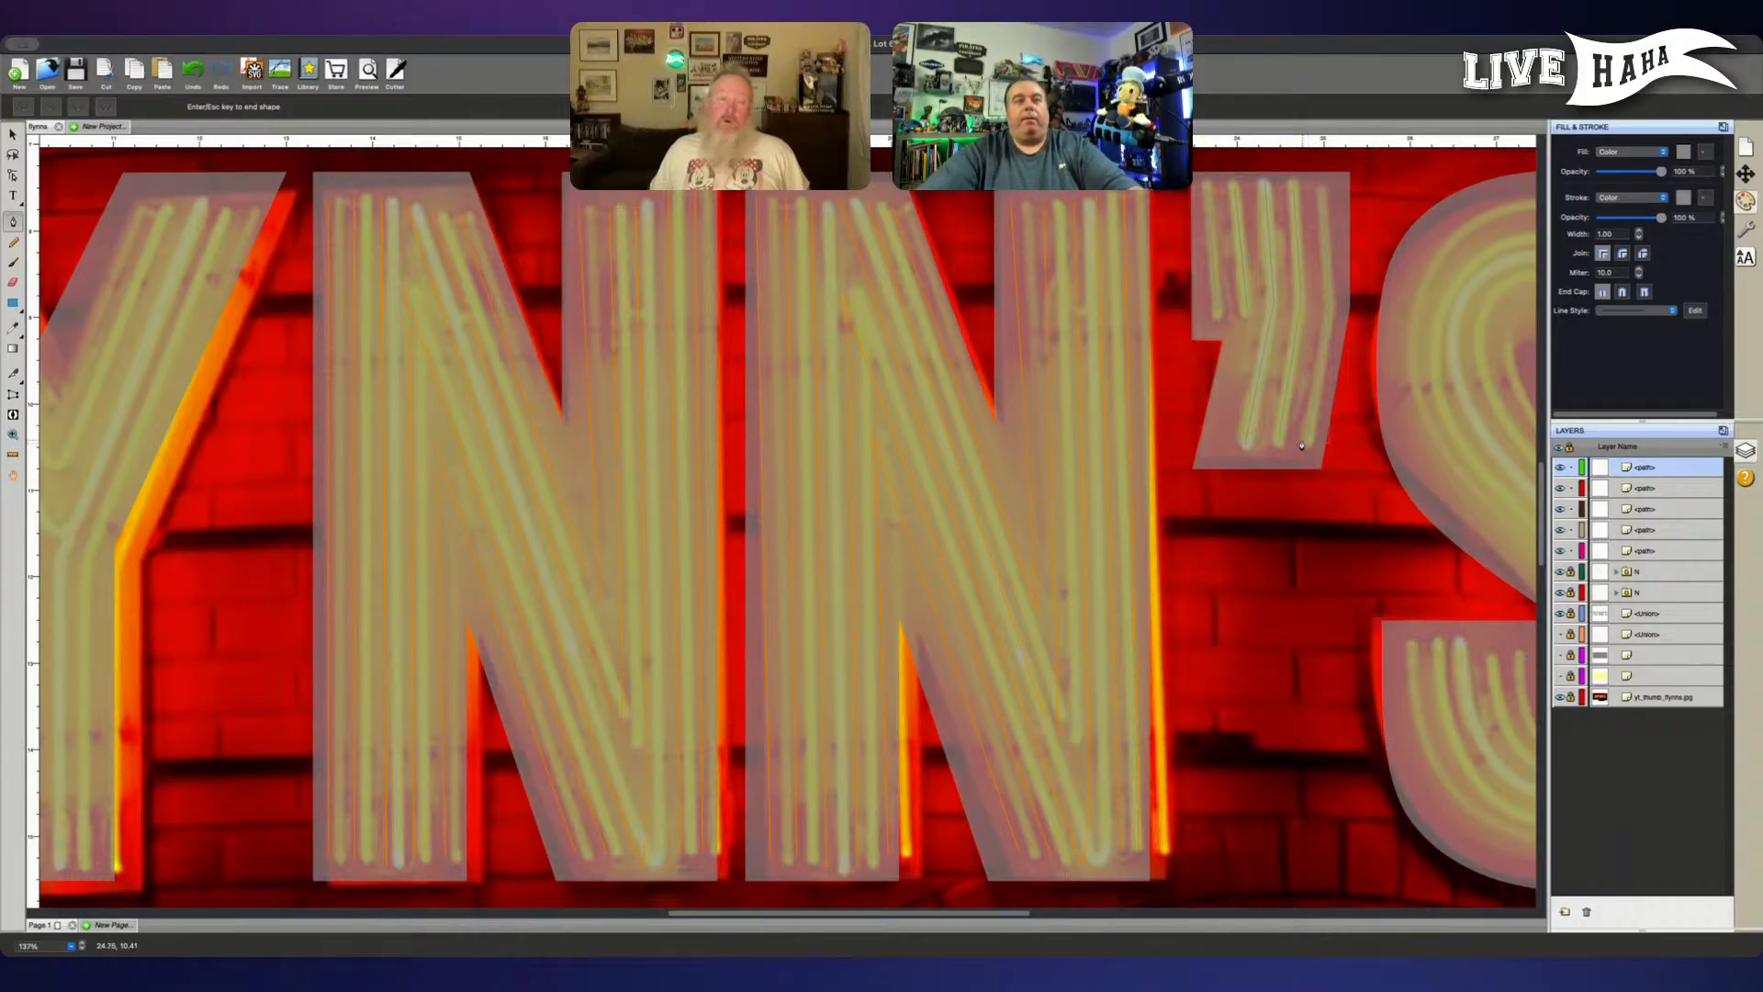
{"action": "left_click", "coordinate": [1307, 445]}
{"action": "key", "text": "Return"}
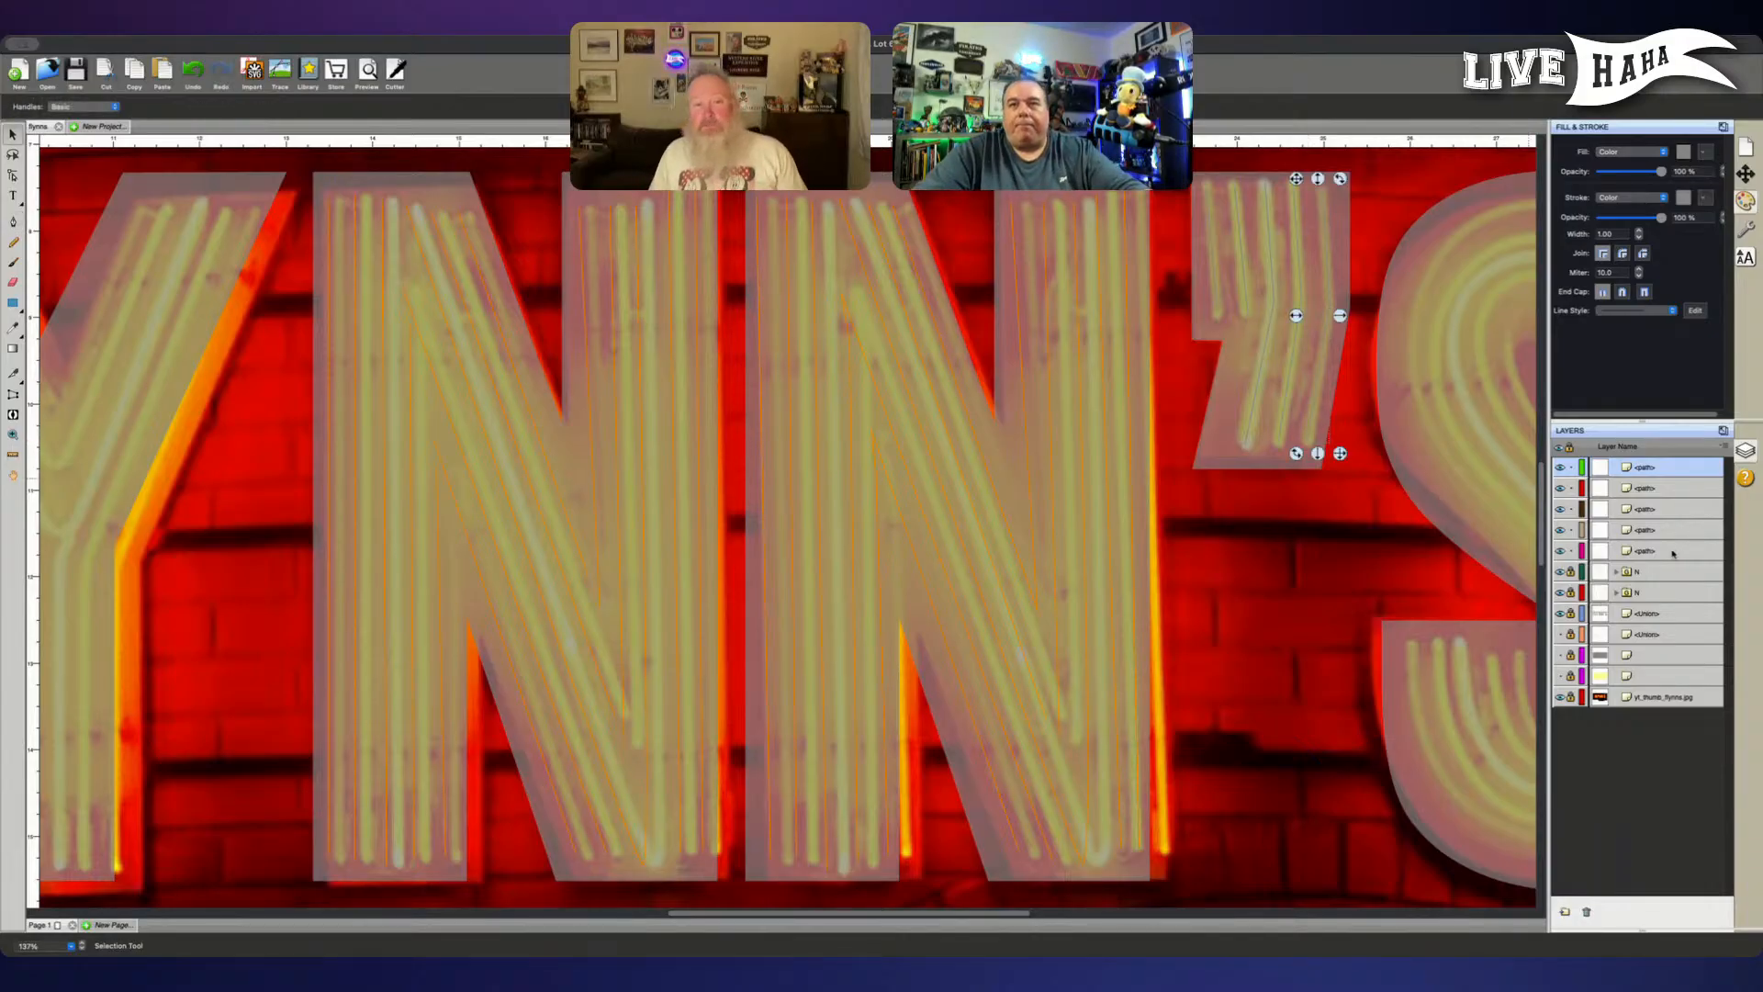
- Group all five of the apostrophe's tube paths
{"action": "left_click", "coordinate": [1663, 551]}
{"action": "left_click", "coordinate": [1669, 530], "text": "shift"}
{"action": "left_click", "coordinate": [1670, 509], "text": "shift"}
{"action": "left_click", "coordinate": [1671, 488], "text": "shift"}
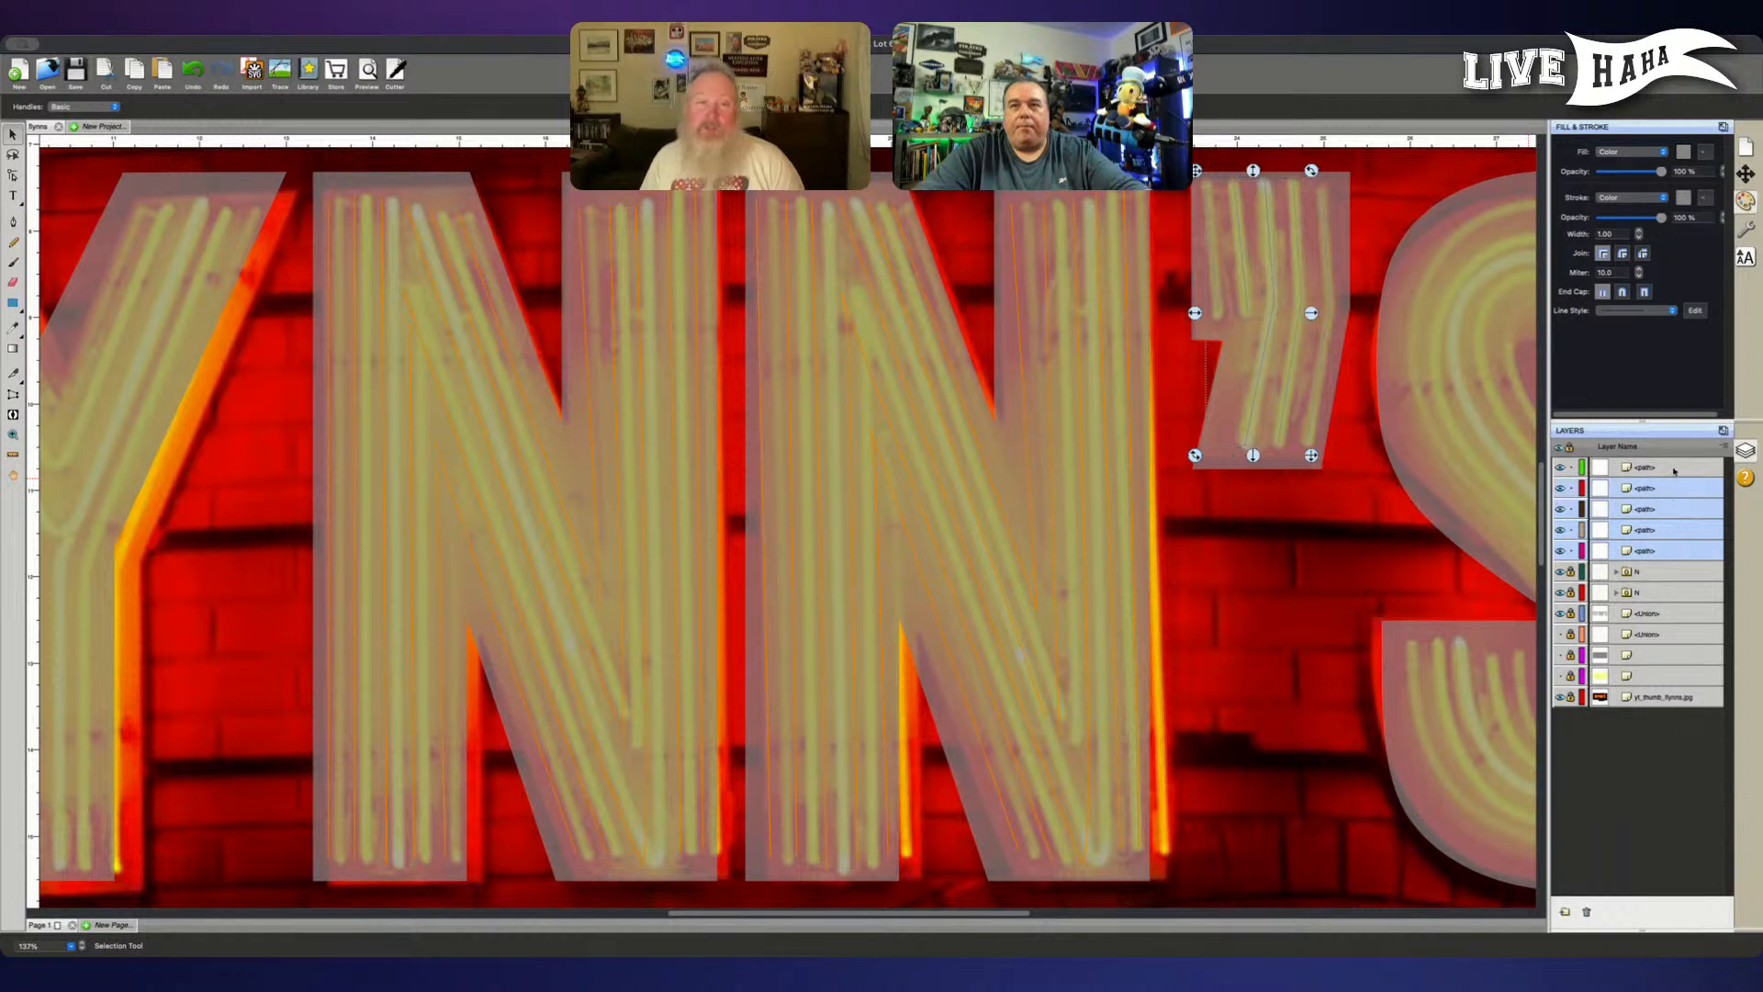
{"action": "left_click", "coordinate": [1673, 468], "text": "shift"}
{"action": "key", "text": "super+g"}
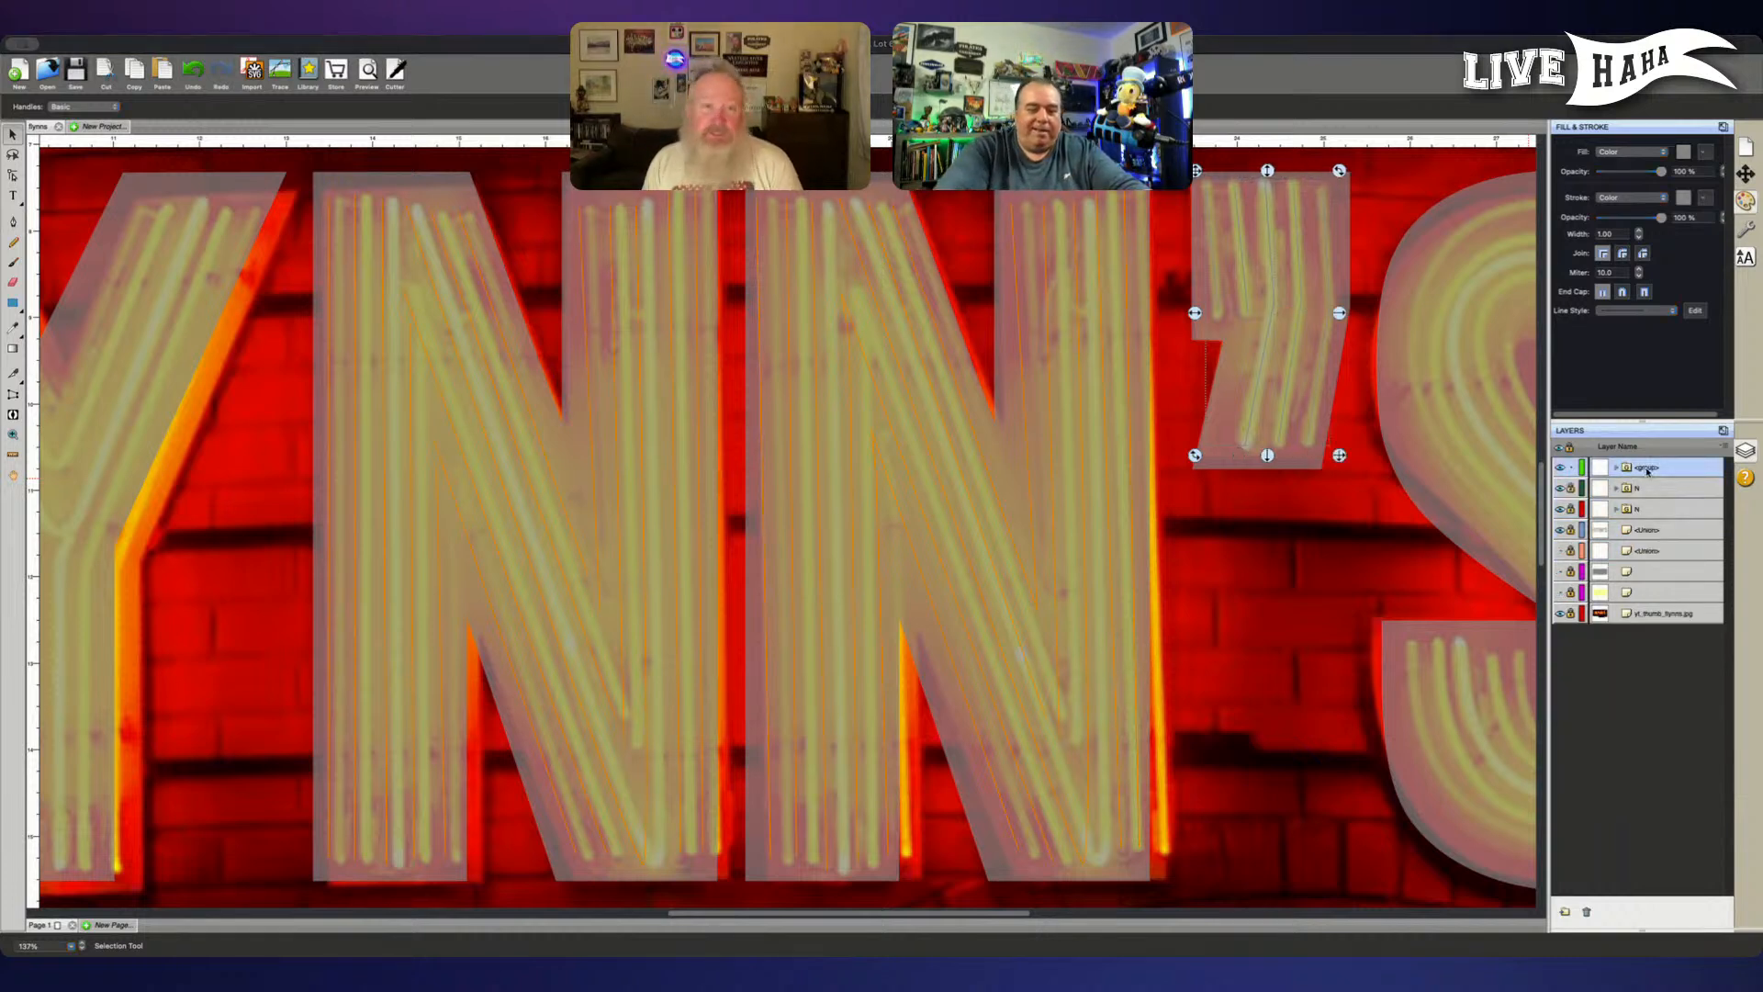
- Rename the apostrophe's tube group as ' and lock it
{"action": "type", "text": "'"}
{"action": "key", "text": "Return"}
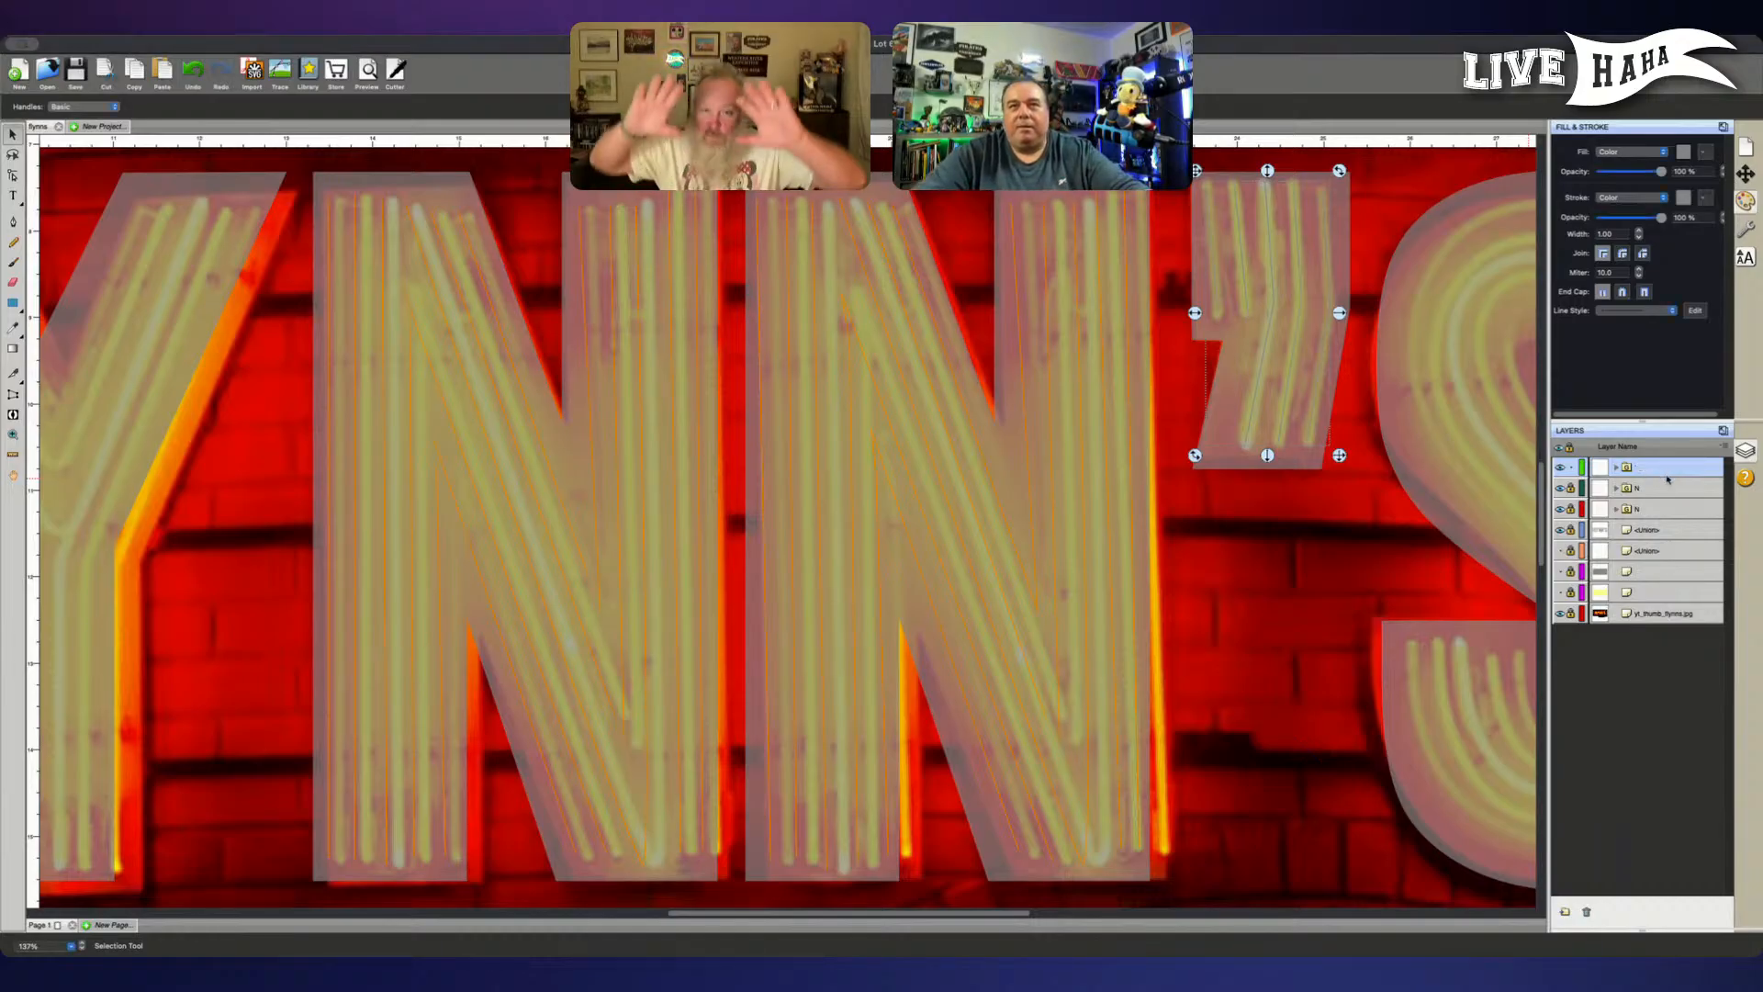
{"action": "left_click", "coordinate": [1569, 468]}
- Unlock the reference photo and move it to align the Y's tubes with its letter outline
{"action": "scroll", "coordinate": [1262, 540], "scroll_direction": "right", "scroll_amount": 4}
{"action": "scroll", "coordinate": [1263, 541], "scroll_direction": "right", "scroll_amount": 4}
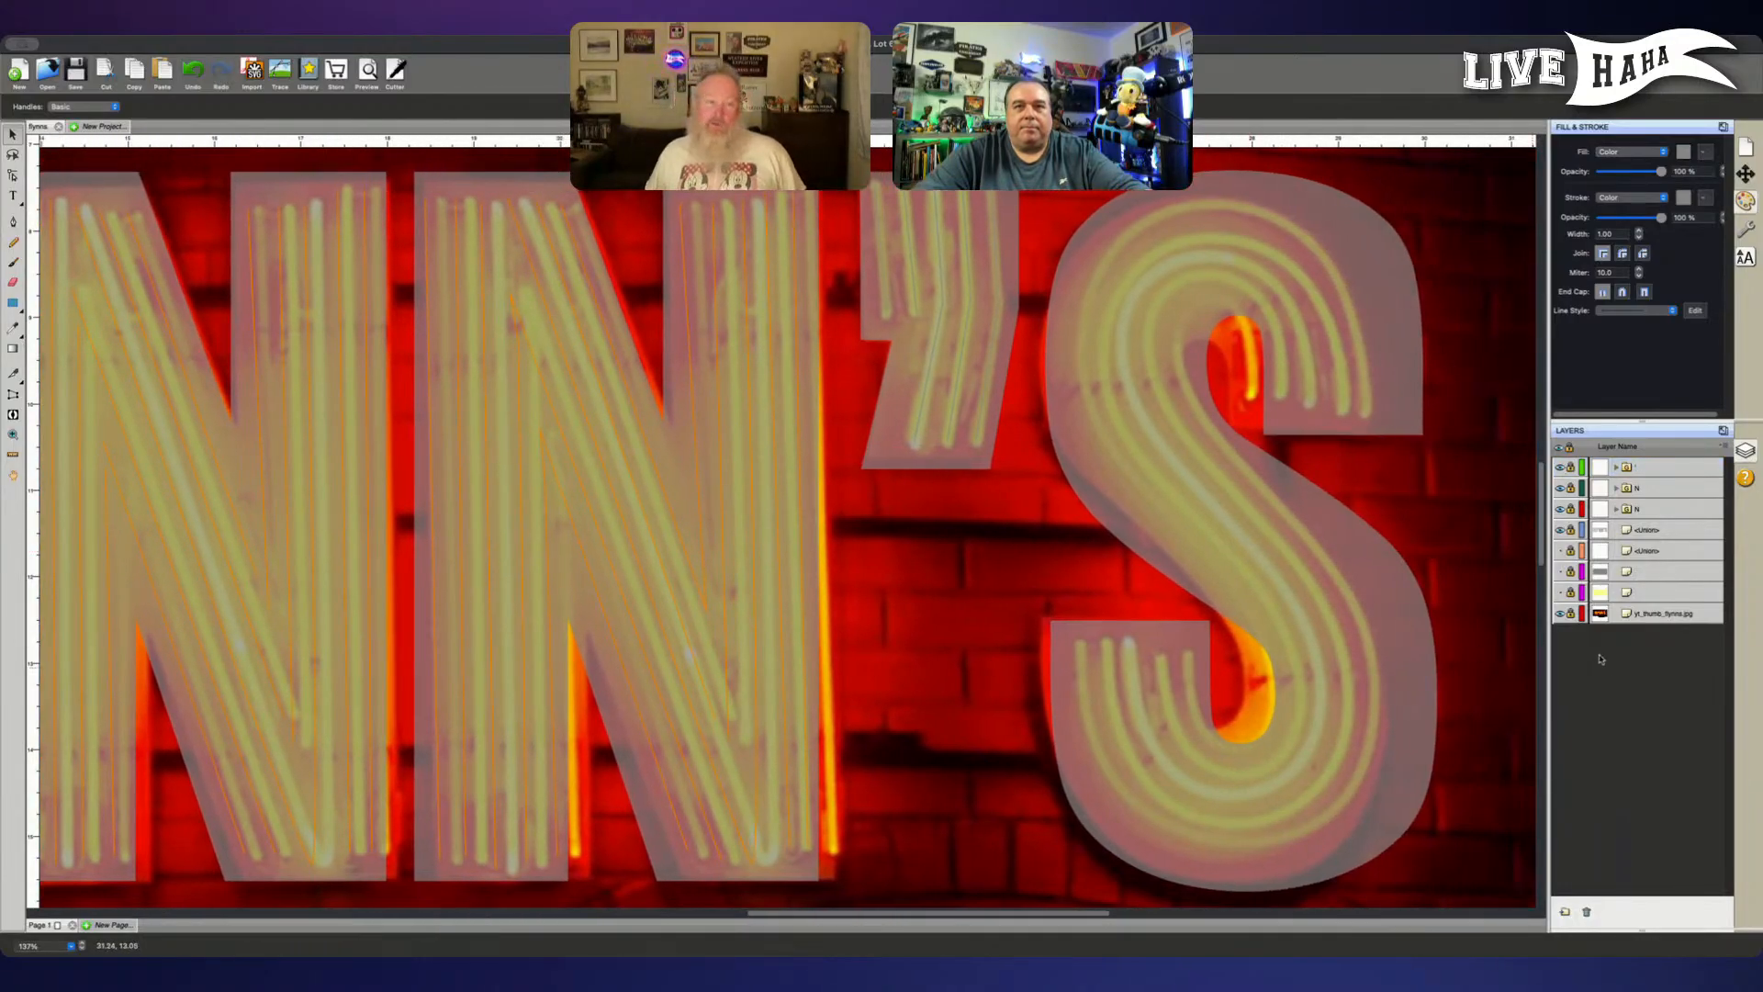
{"action": "left_click", "coordinate": [1570, 614]}
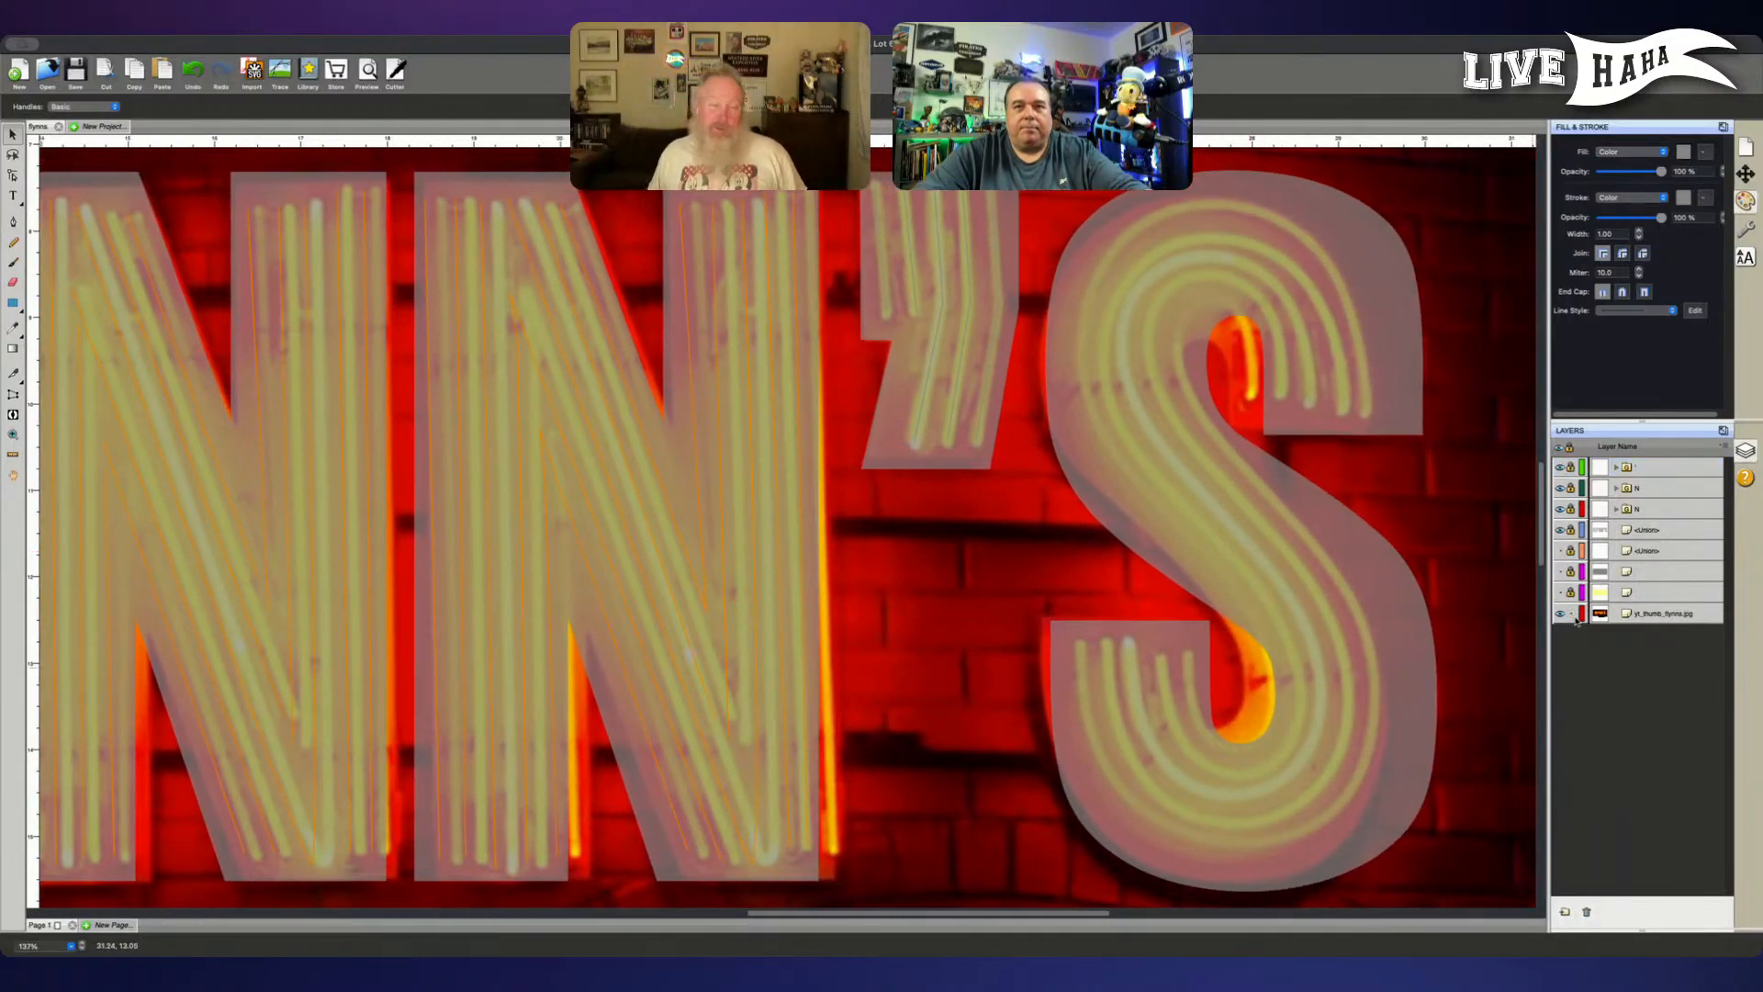
{"action": "left_click", "coordinate": [998, 595]}
{"action": "left_click_drag", "start_coordinate": [1000, 593], "coordinate": [1016, 597]}
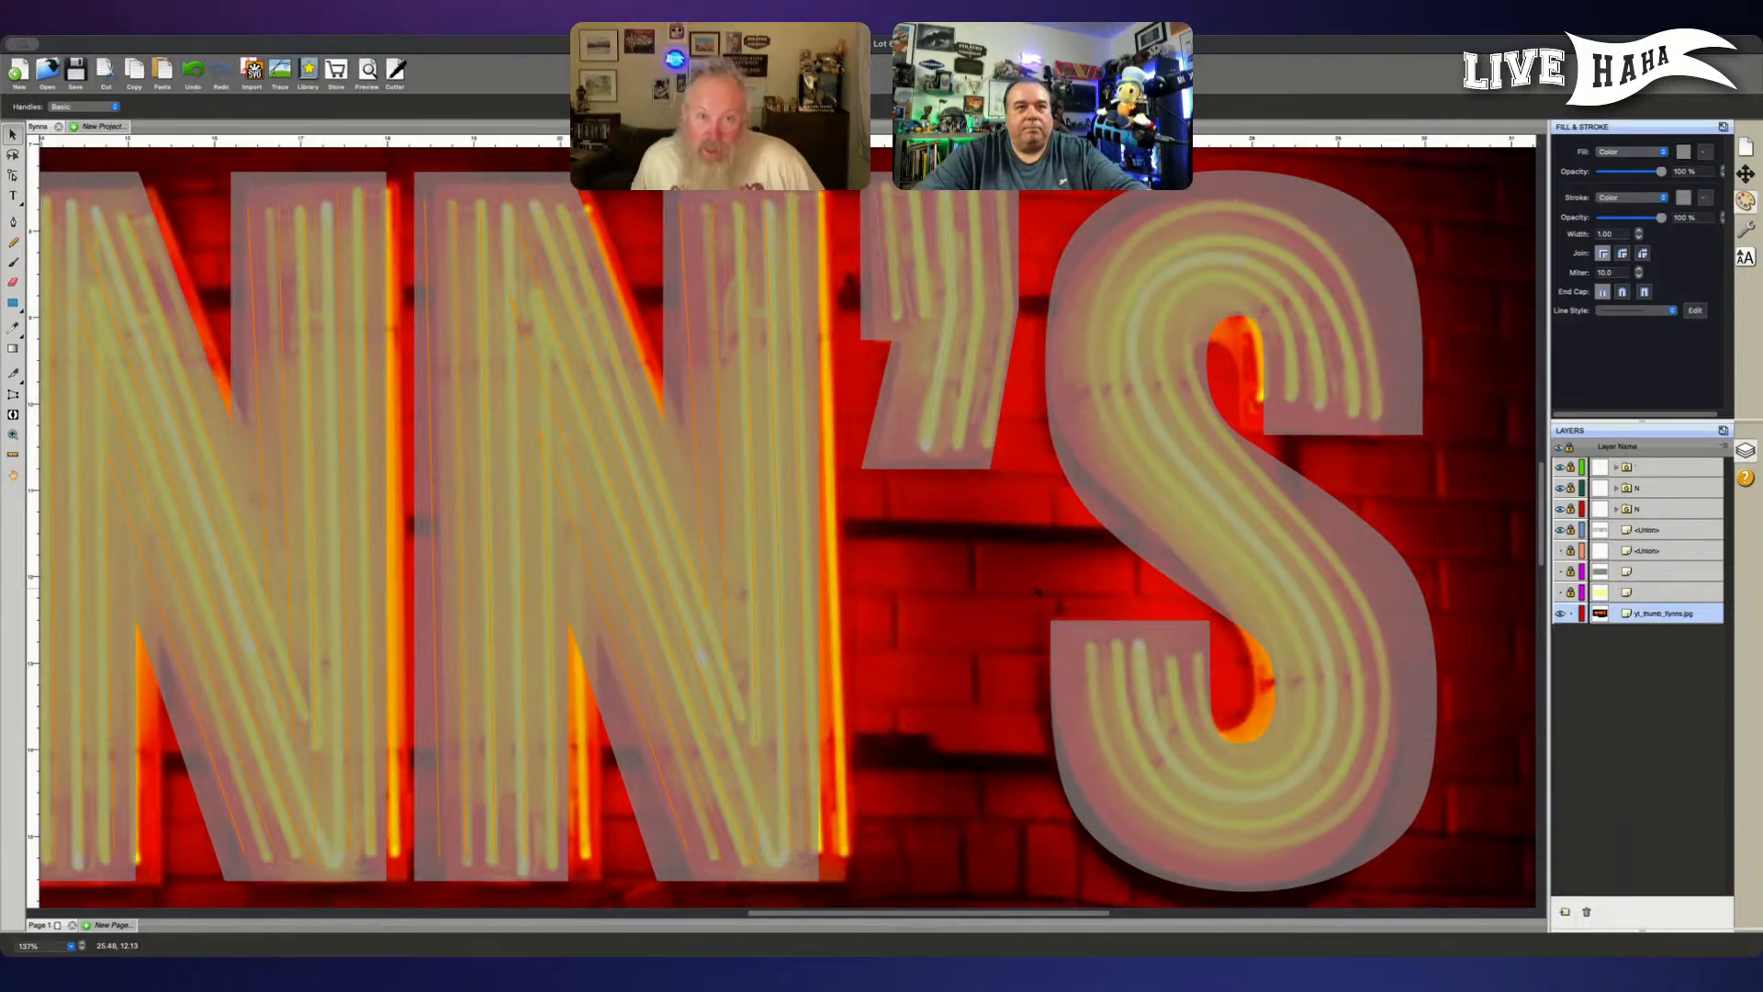
{"action": "scroll", "coordinate": [1024, 601], "scroll_direction": "left", "scroll_amount": 15}
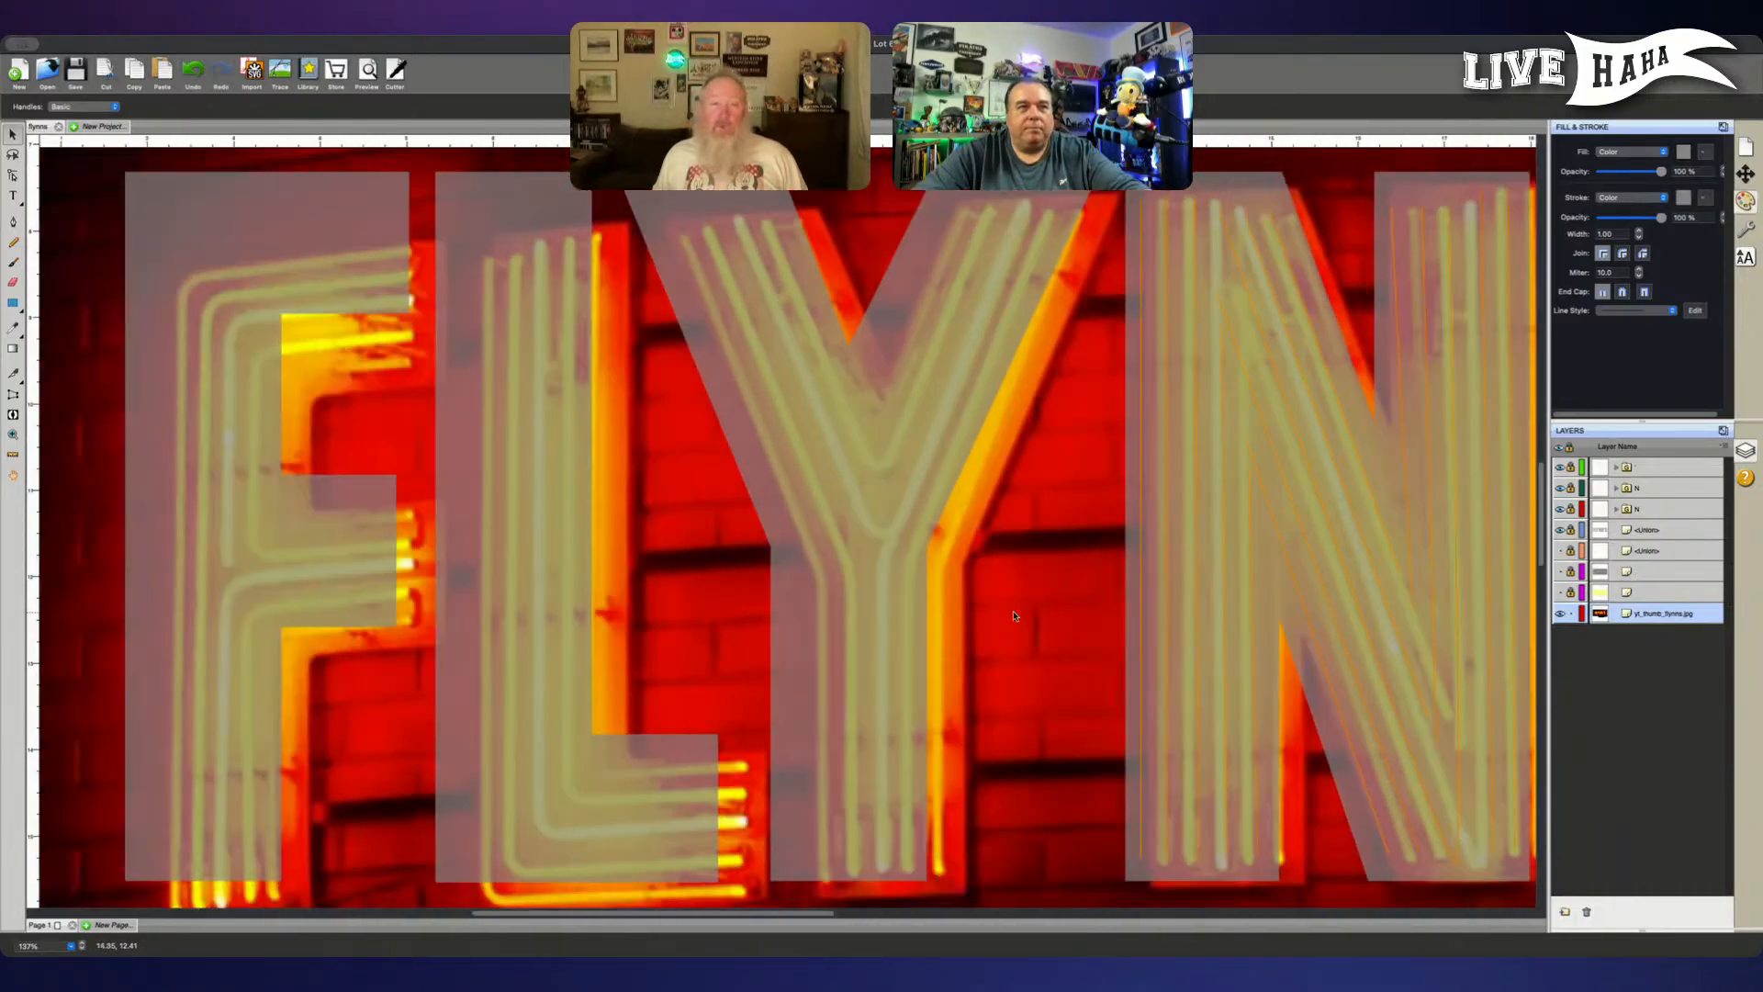
{"action": "scroll", "coordinate": [1083, 619], "scroll_direction": "left", "scroll_amount": 3}
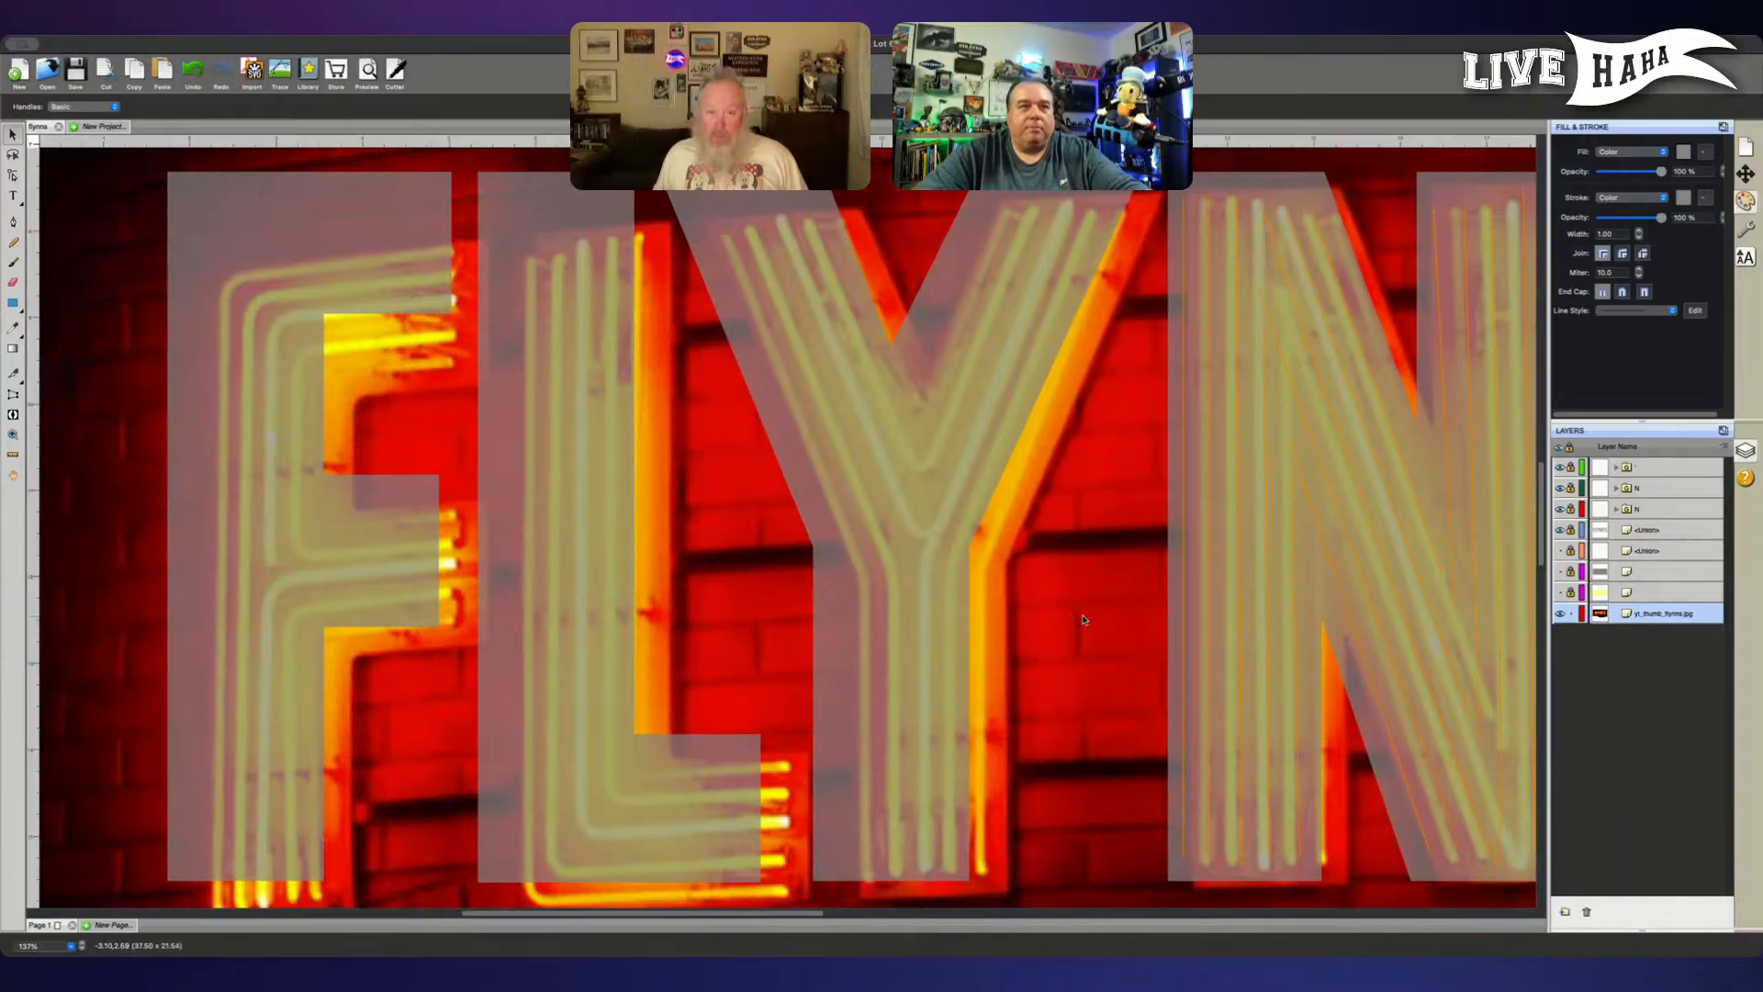
{"action": "left_click_drag", "start_coordinate": [1083, 620], "coordinate": [1075, 608]}
- Rotate the reference photo slightly clockwise to level the sign's letters
{"action": "scroll", "coordinate": [1076, 608], "scroll_direction": "right", "scroll_amount": 5}
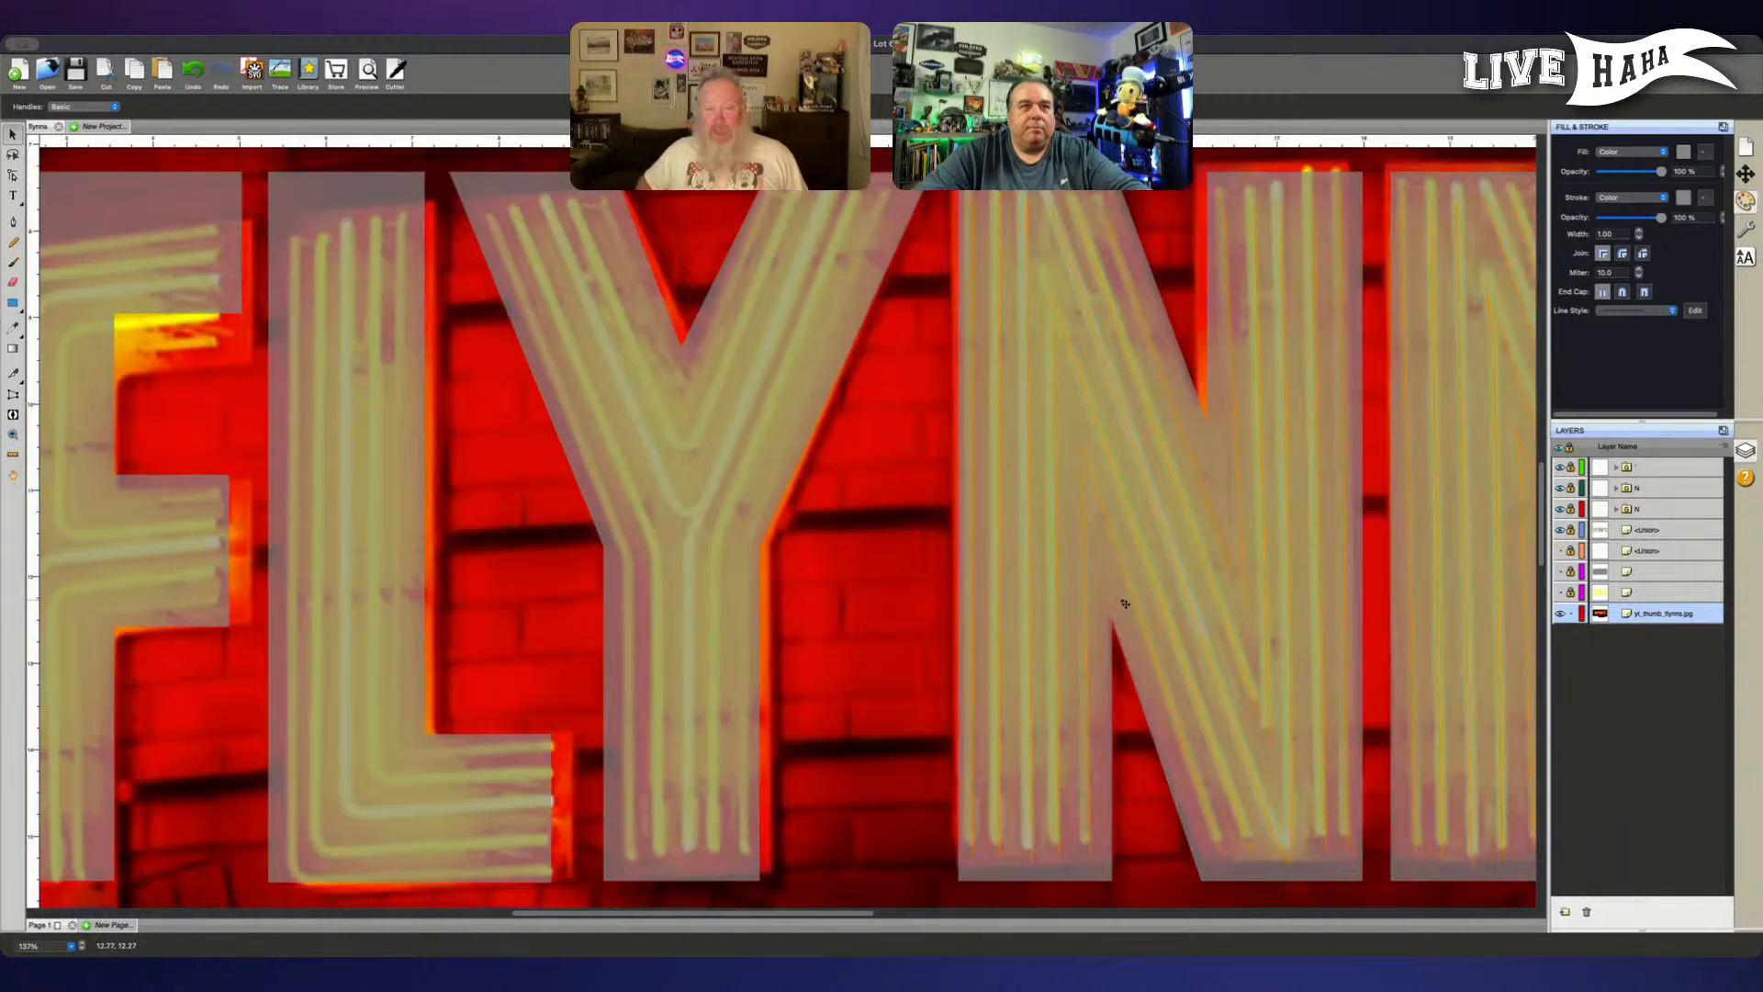
{"action": "scroll", "coordinate": [1120, 598], "scroll_direction": "right", "scroll_amount": 7}
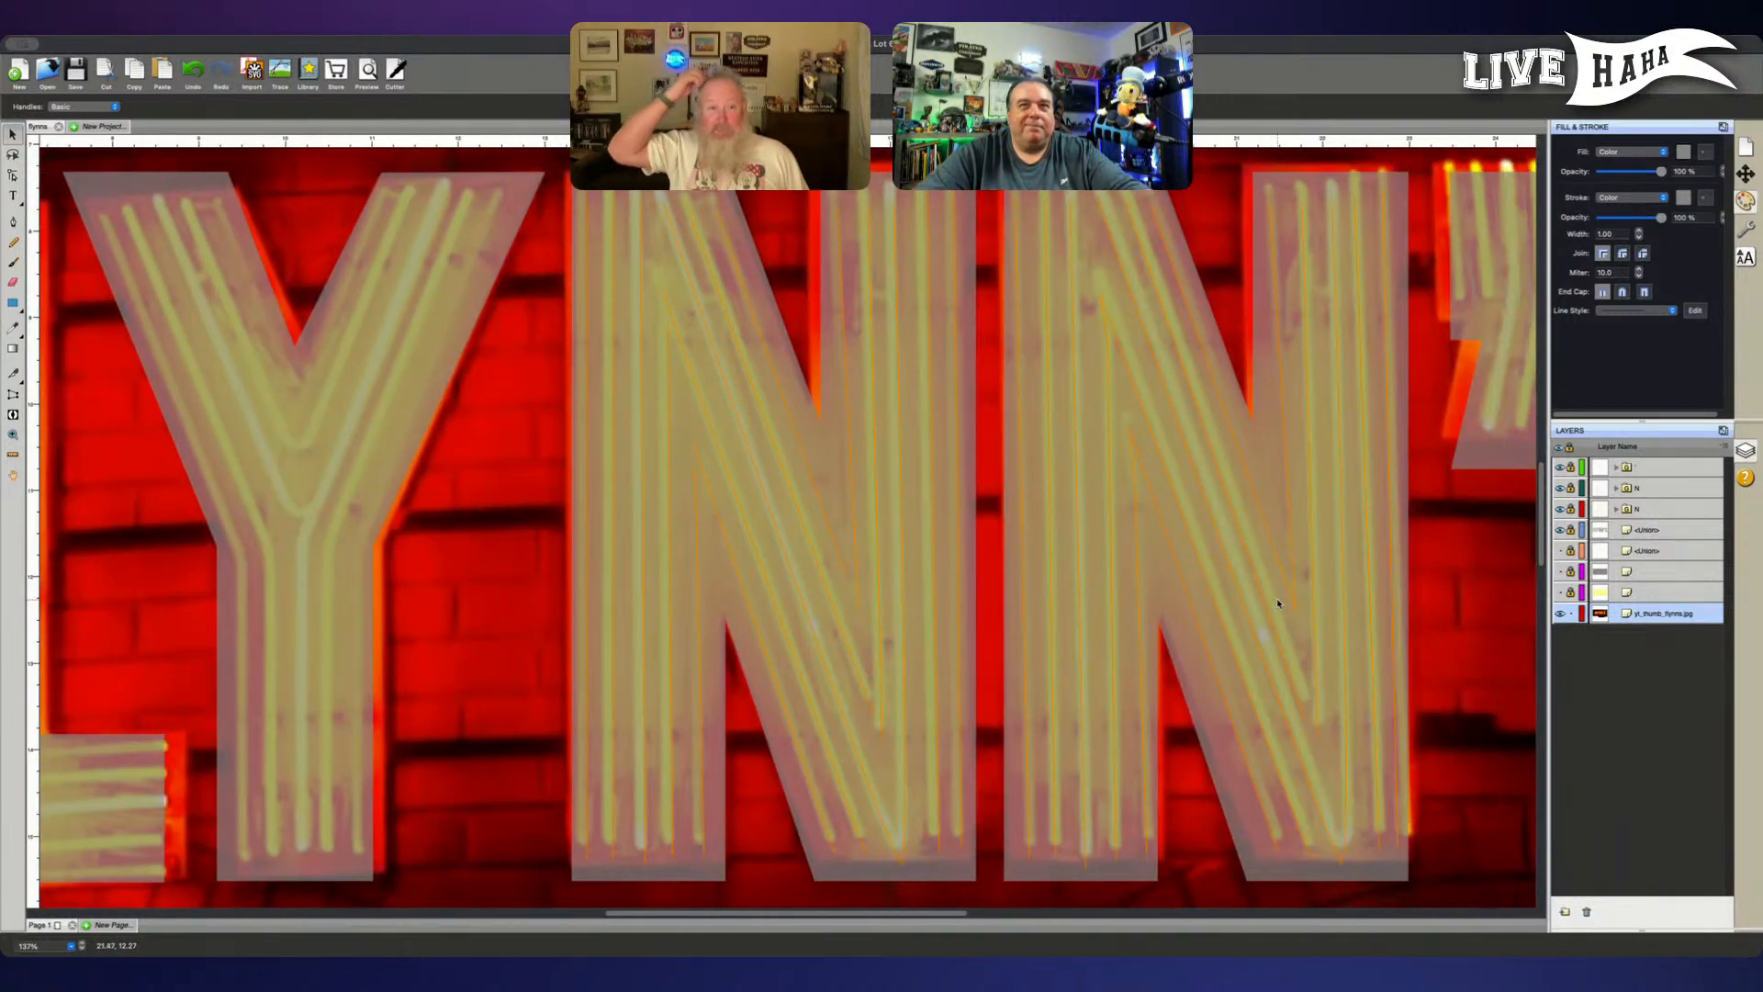
{"action": "scroll", "coordinate": [1484, 607], "scroll_direction": "up", "scroll_amount": 5}
{"action": "scroll", "coordinate": [1485, 607], "scroll_direction": "right", "scroll_amount": 3}
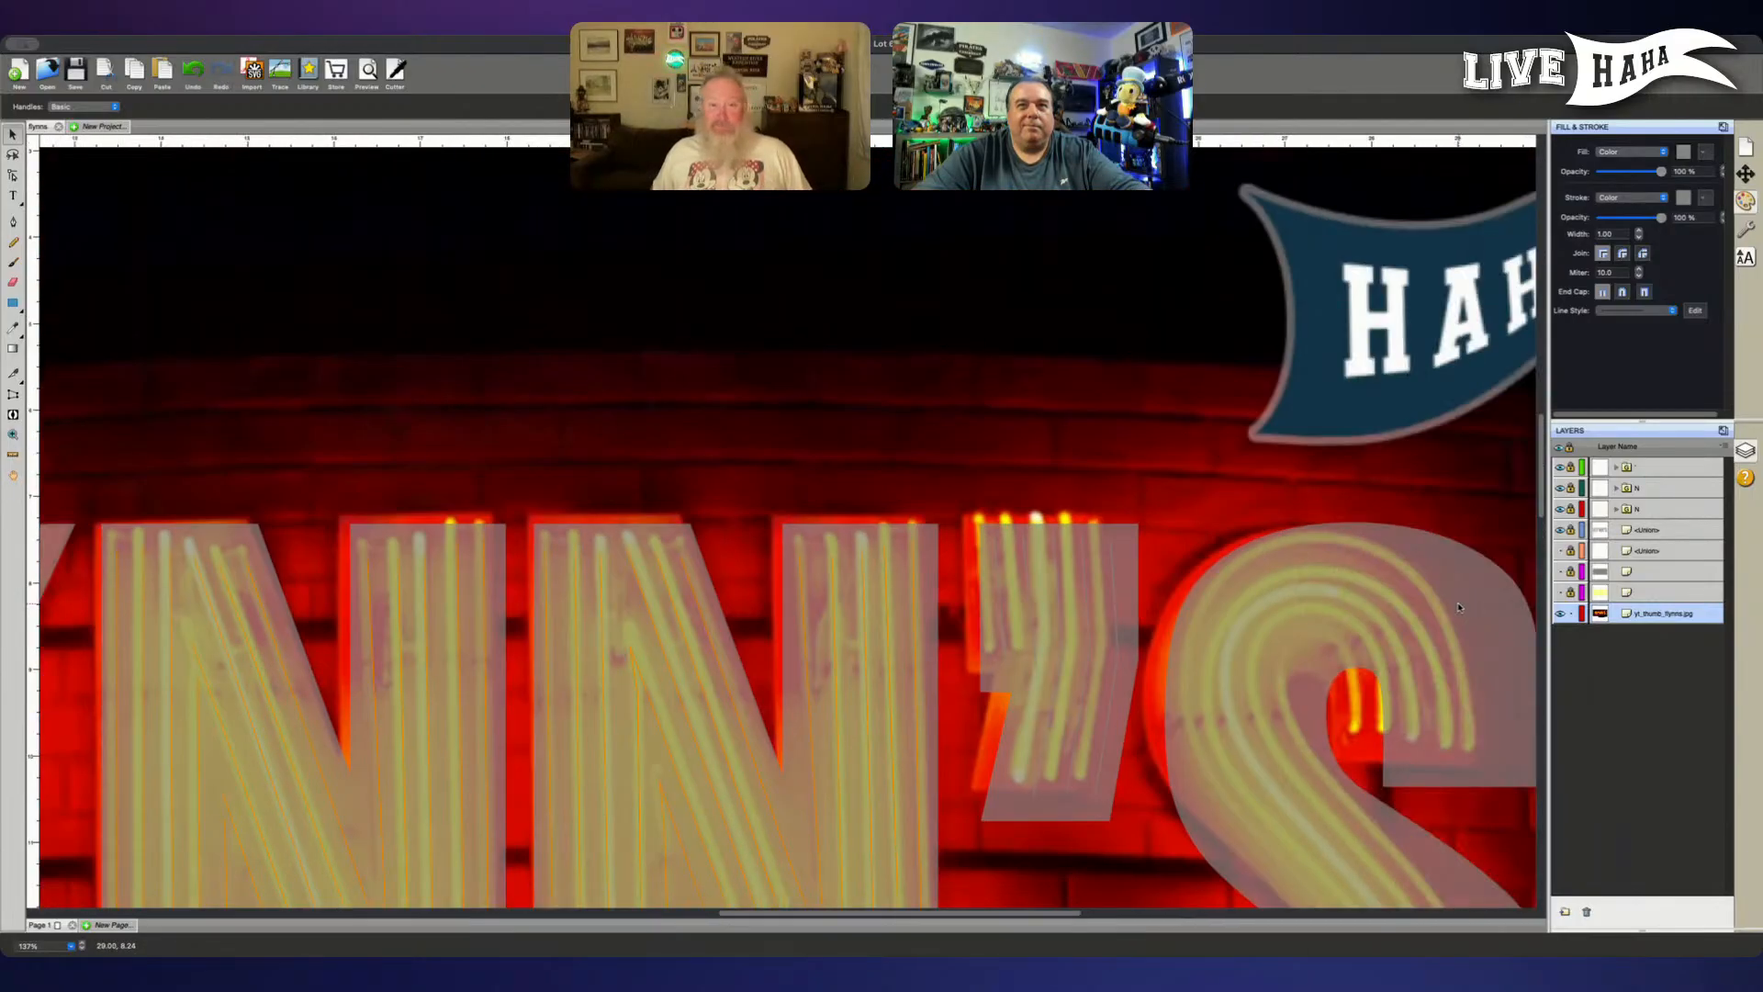
{"action": "scroll", "coordinate": [1458, 607], "scroll_direction": "right", "scroll_amount": 3}
{"action": "scroll", "coordinate": [1456, 610], "scroll_direction": "up", "scroll_amount": 5}
{"action": "scroll", "coordinate": [1410, 549], "scroll_direction": "right", "scroll_amount": 4}
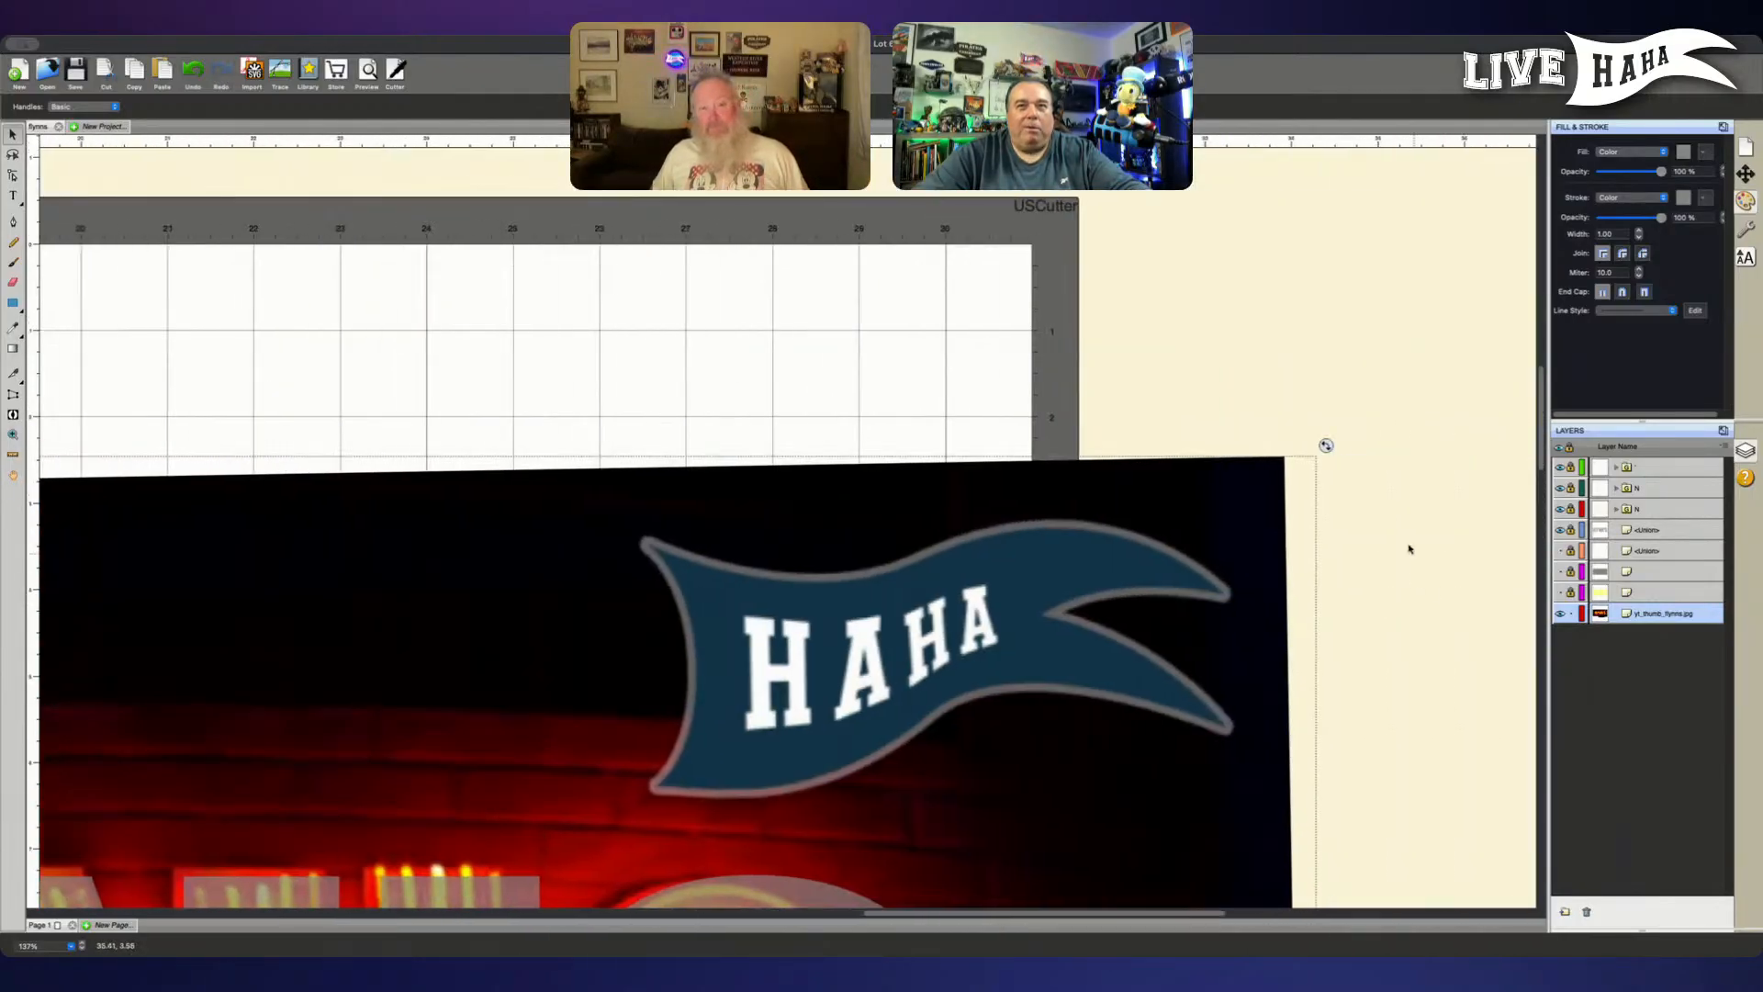
{"action": "left_click_drag", "start_coordinate": [1323, 445], "coordinate": [1337, 479]}
- Shift the rotated reference photo slightly down to realign the Y's tubes with its outline, and deselect the photo
{"action": "left_click_drag", "start_coordinate": [680, 638], "coordinate": [1389, 350]}
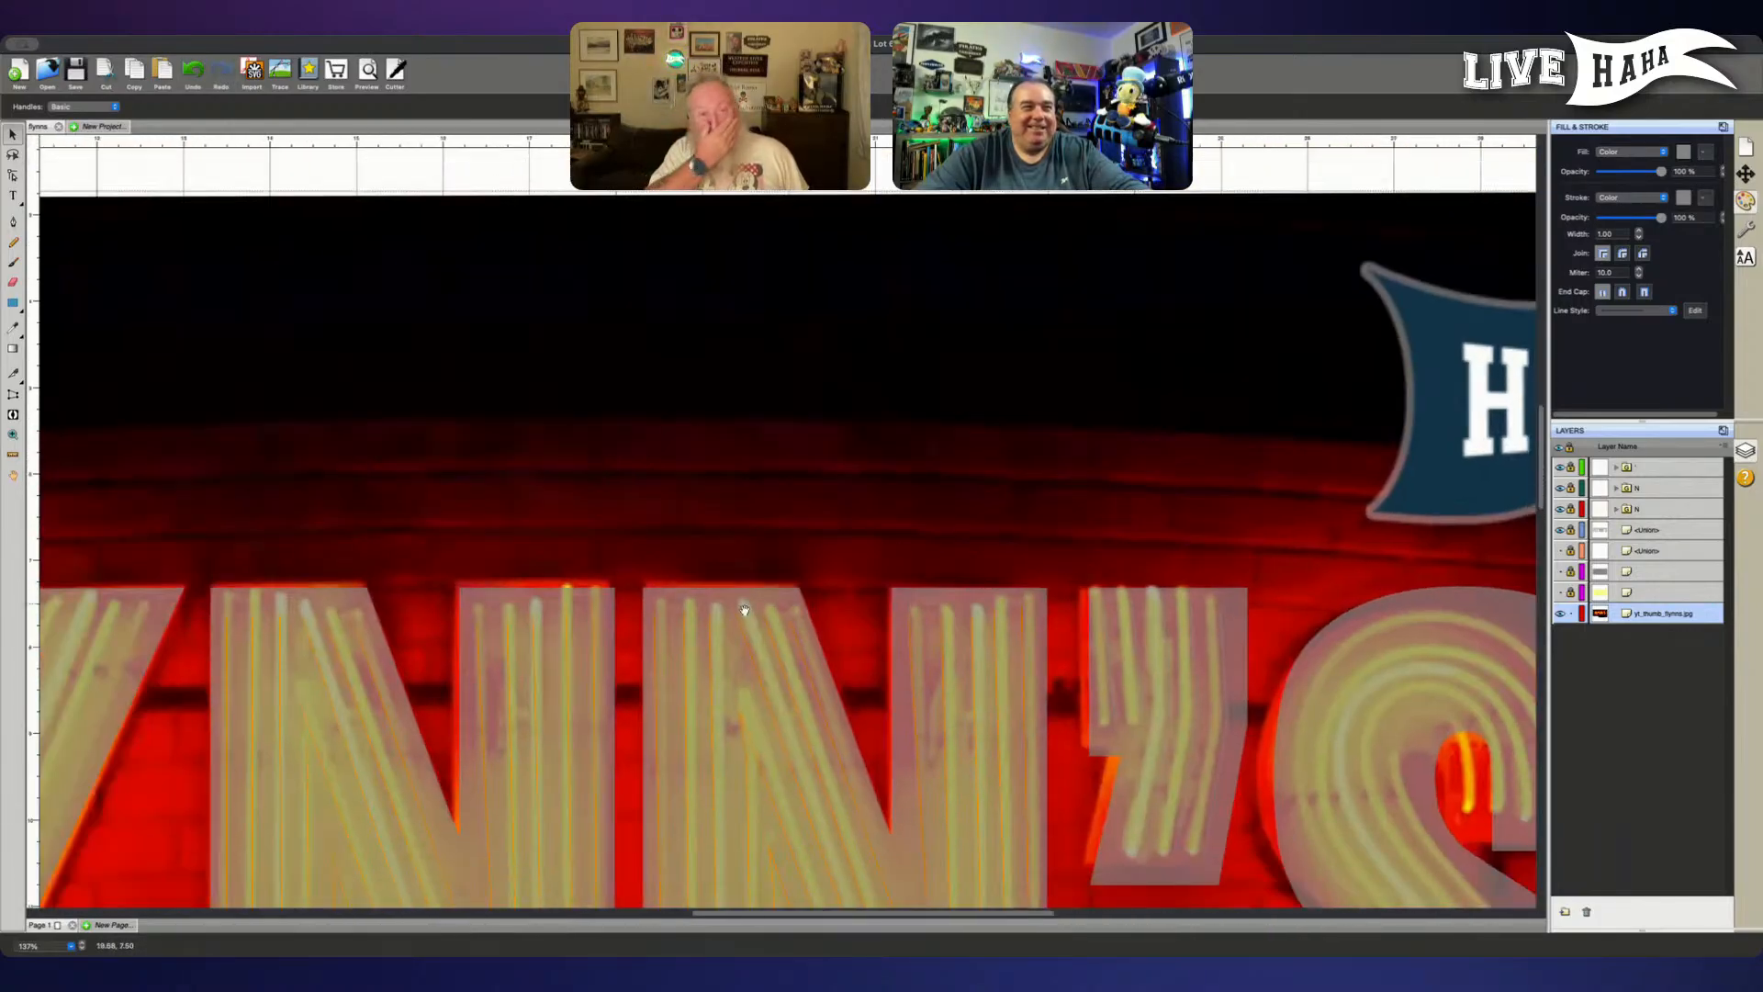
{"action": "left_click_drag", "start_coordinate": [734, 613], "coordinate": [1480, 387]}
{"action": "mouse_move", "coordinate": [980, 684]}
{"action": "left_mouse_down"}
{"action": "mouse_move", "coordinate": [1090, 548]}
{"action": "mouse_move", "coordinate": [1195, 474]}
{"action": "left_mouse_up"}
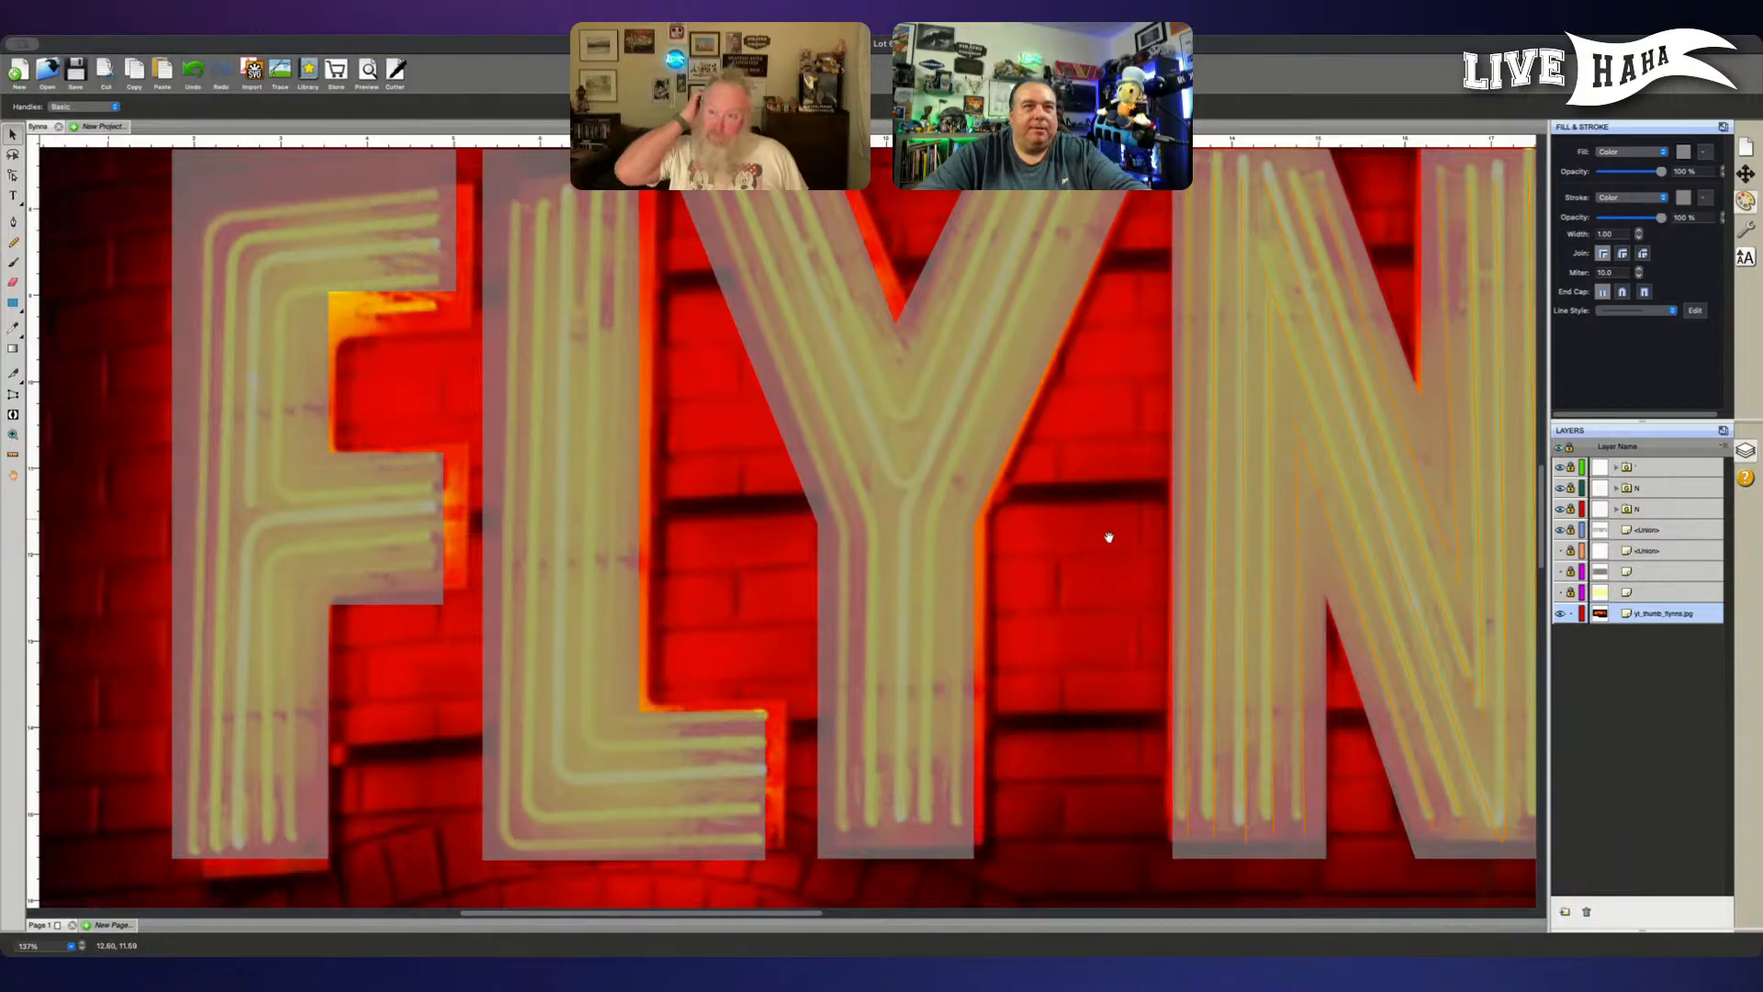
{"action": "left_click_drag", "start_coordinate": [1109, 519], "coordinate": [1103, 561]}
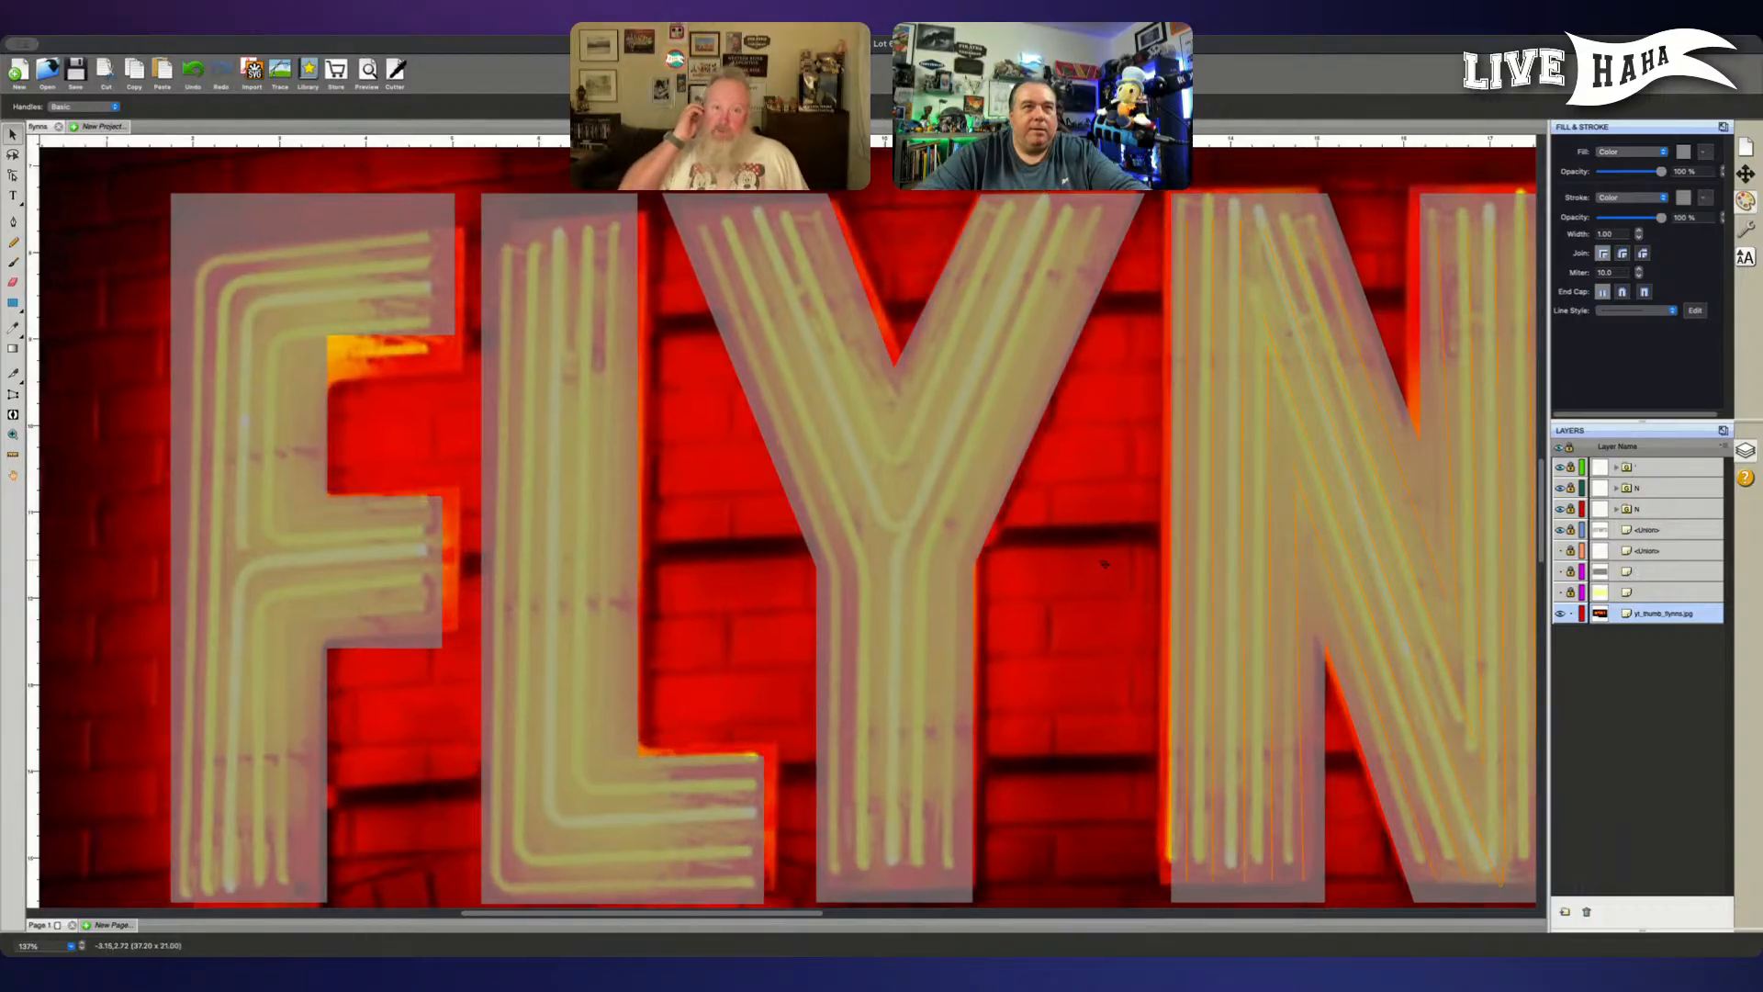
{"action": "left_click_drag", "start_coordinate": [1104, 562], "coordinate": [1107, 565]}
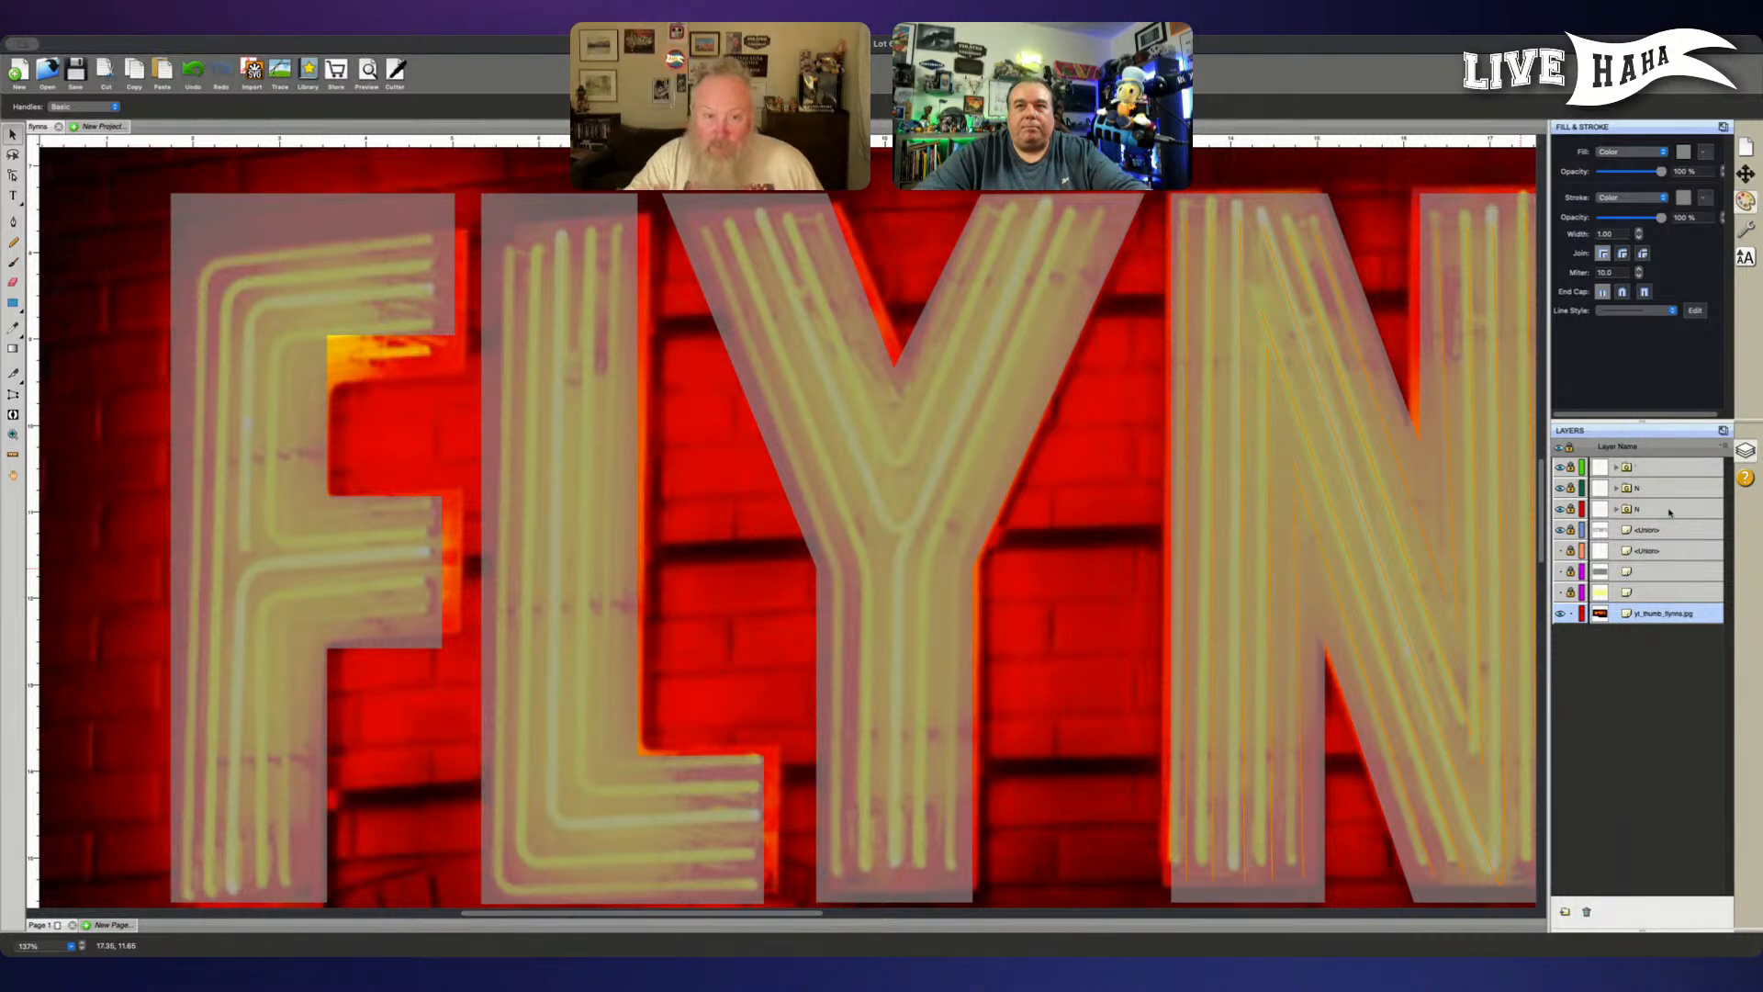
{"action": "left_click", "coordinate": [1672, 469]}
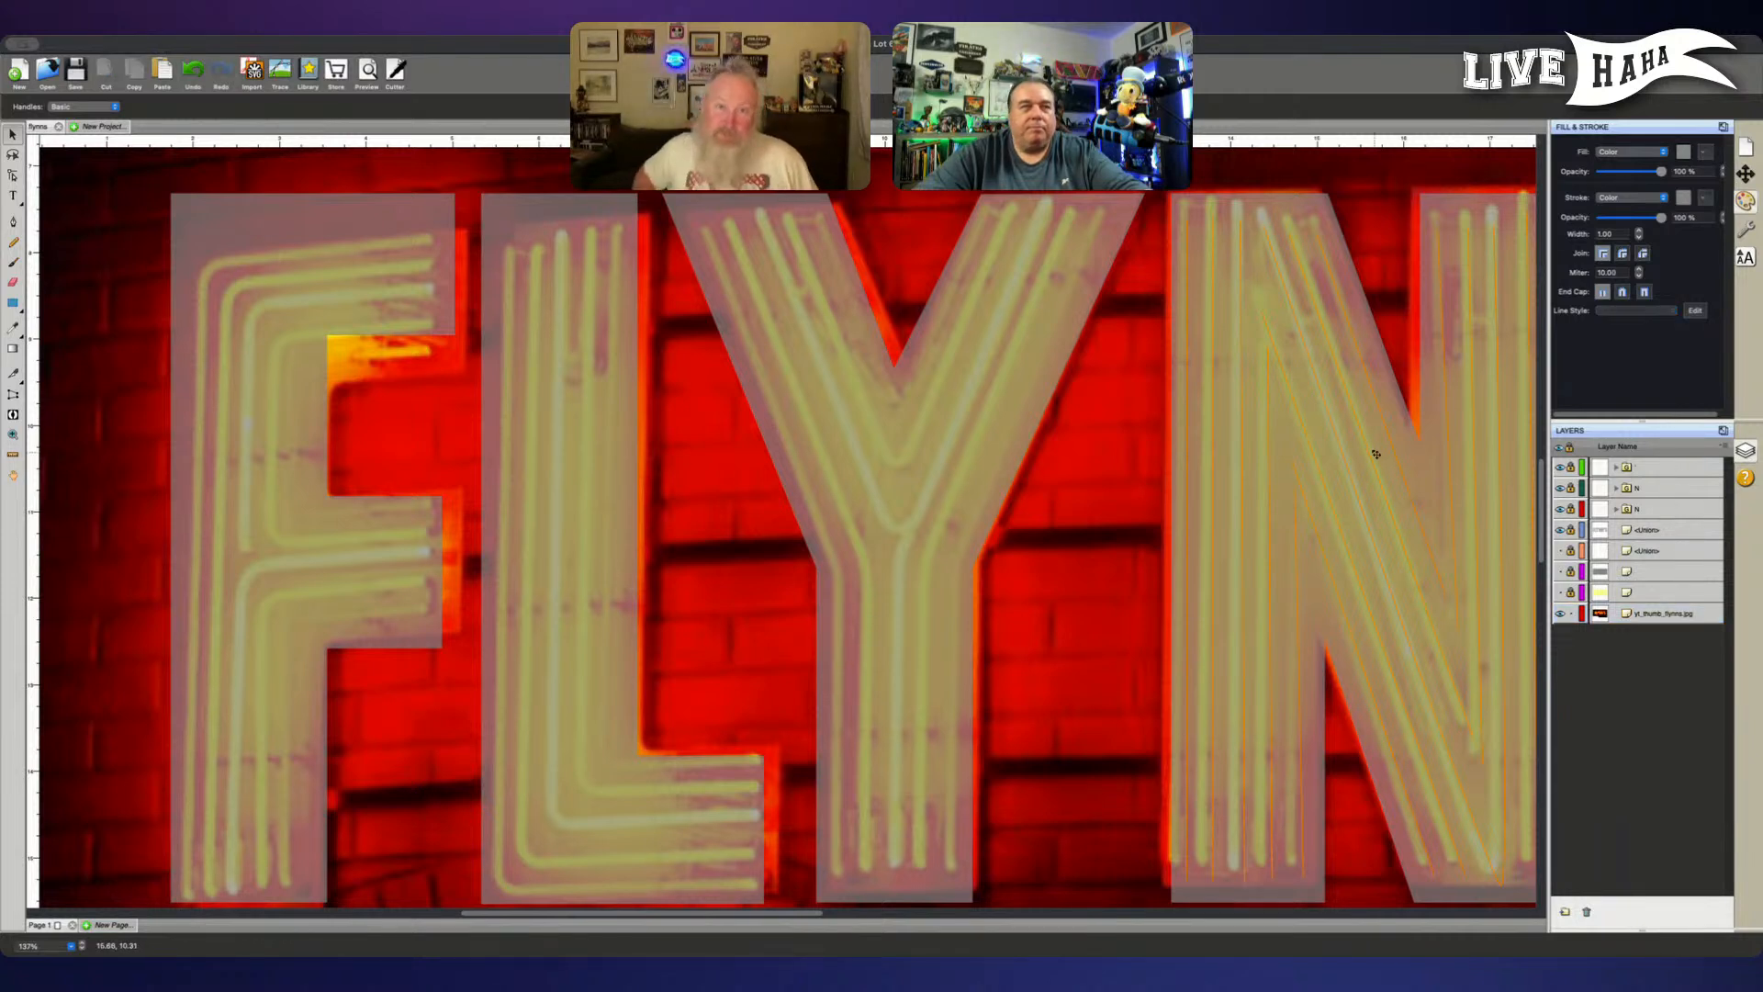
- Trace the Y's rightmost tube with the Pen tool, from the foot of the stem through the bend to the tip of the right arm
{"action": "left_click", "coordinate": [14, 222]}
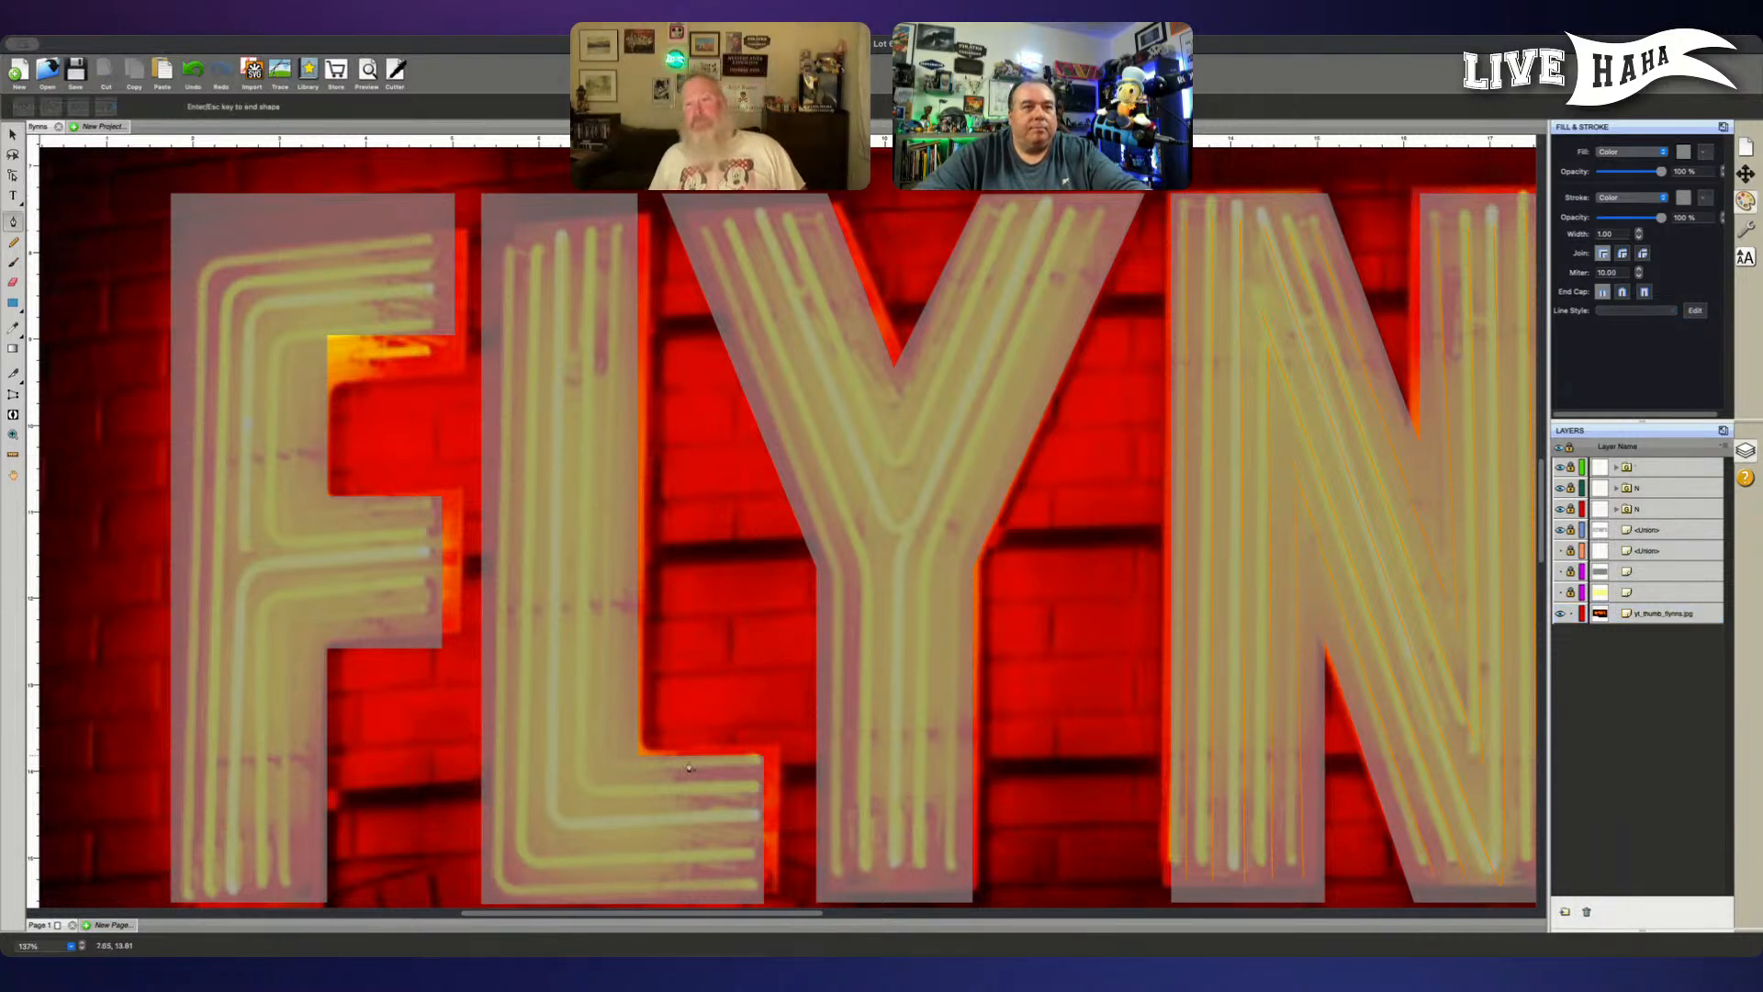
{"action": "left_click", "coordinate": [951, 877]}
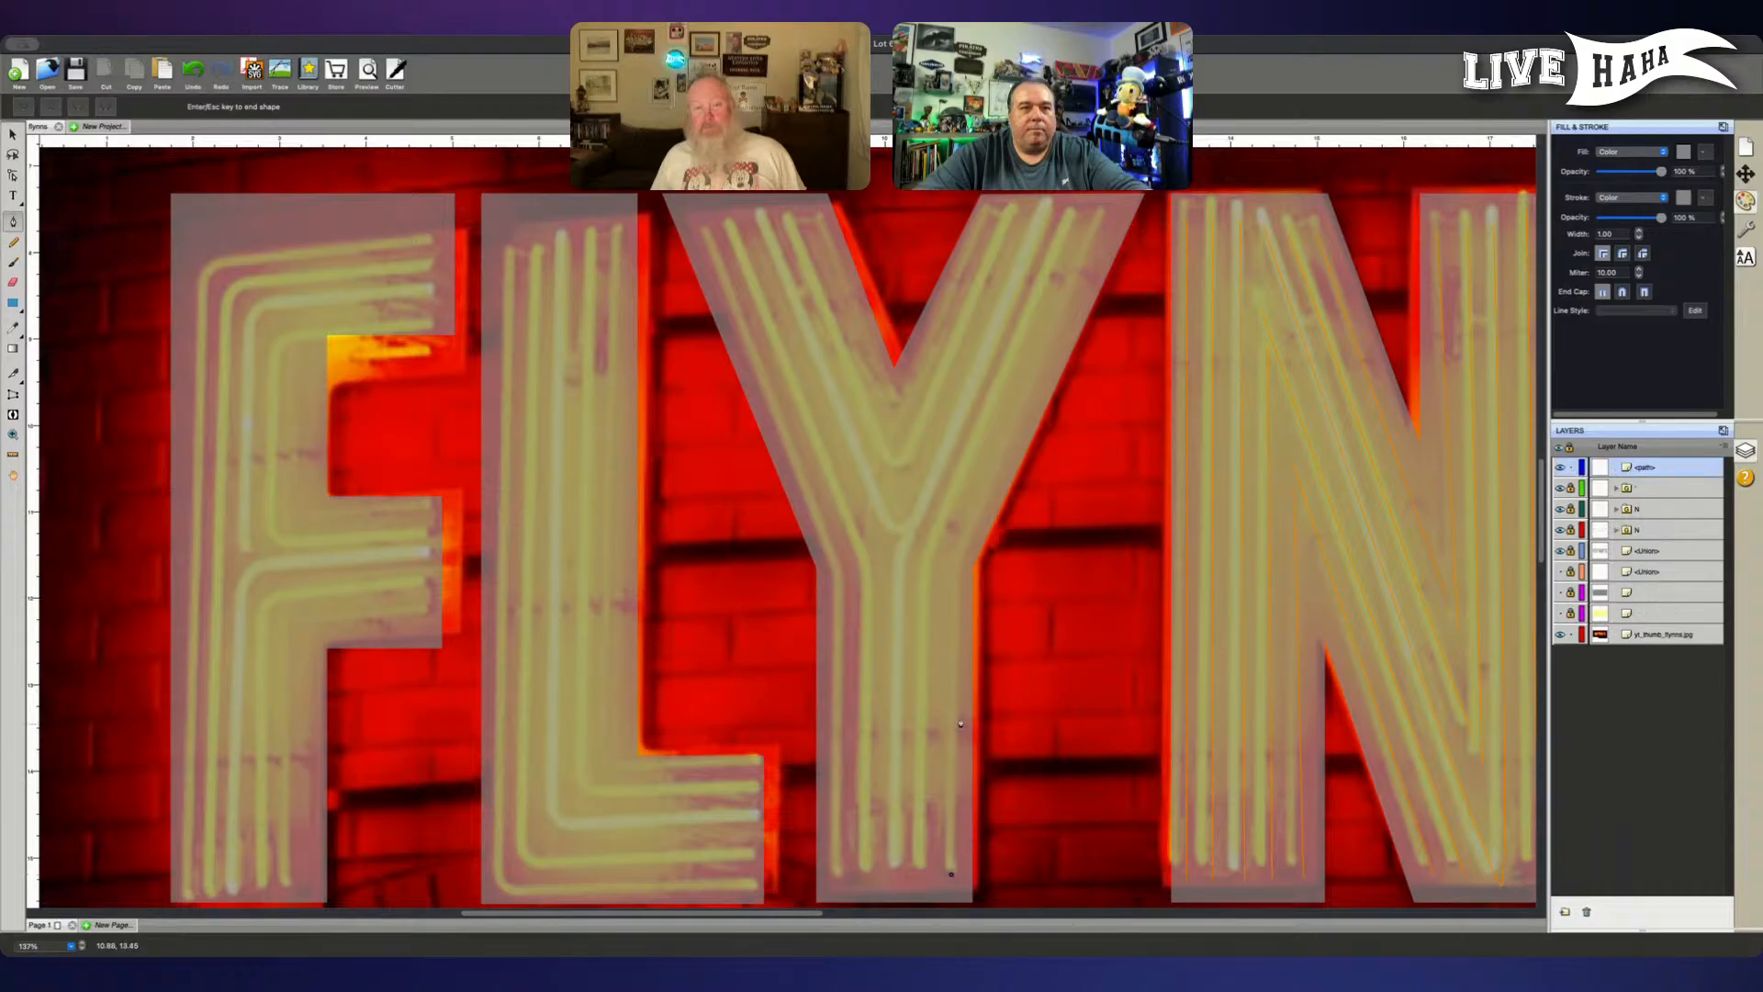
{"action": "left_click", "coordinate": [953, 568]}
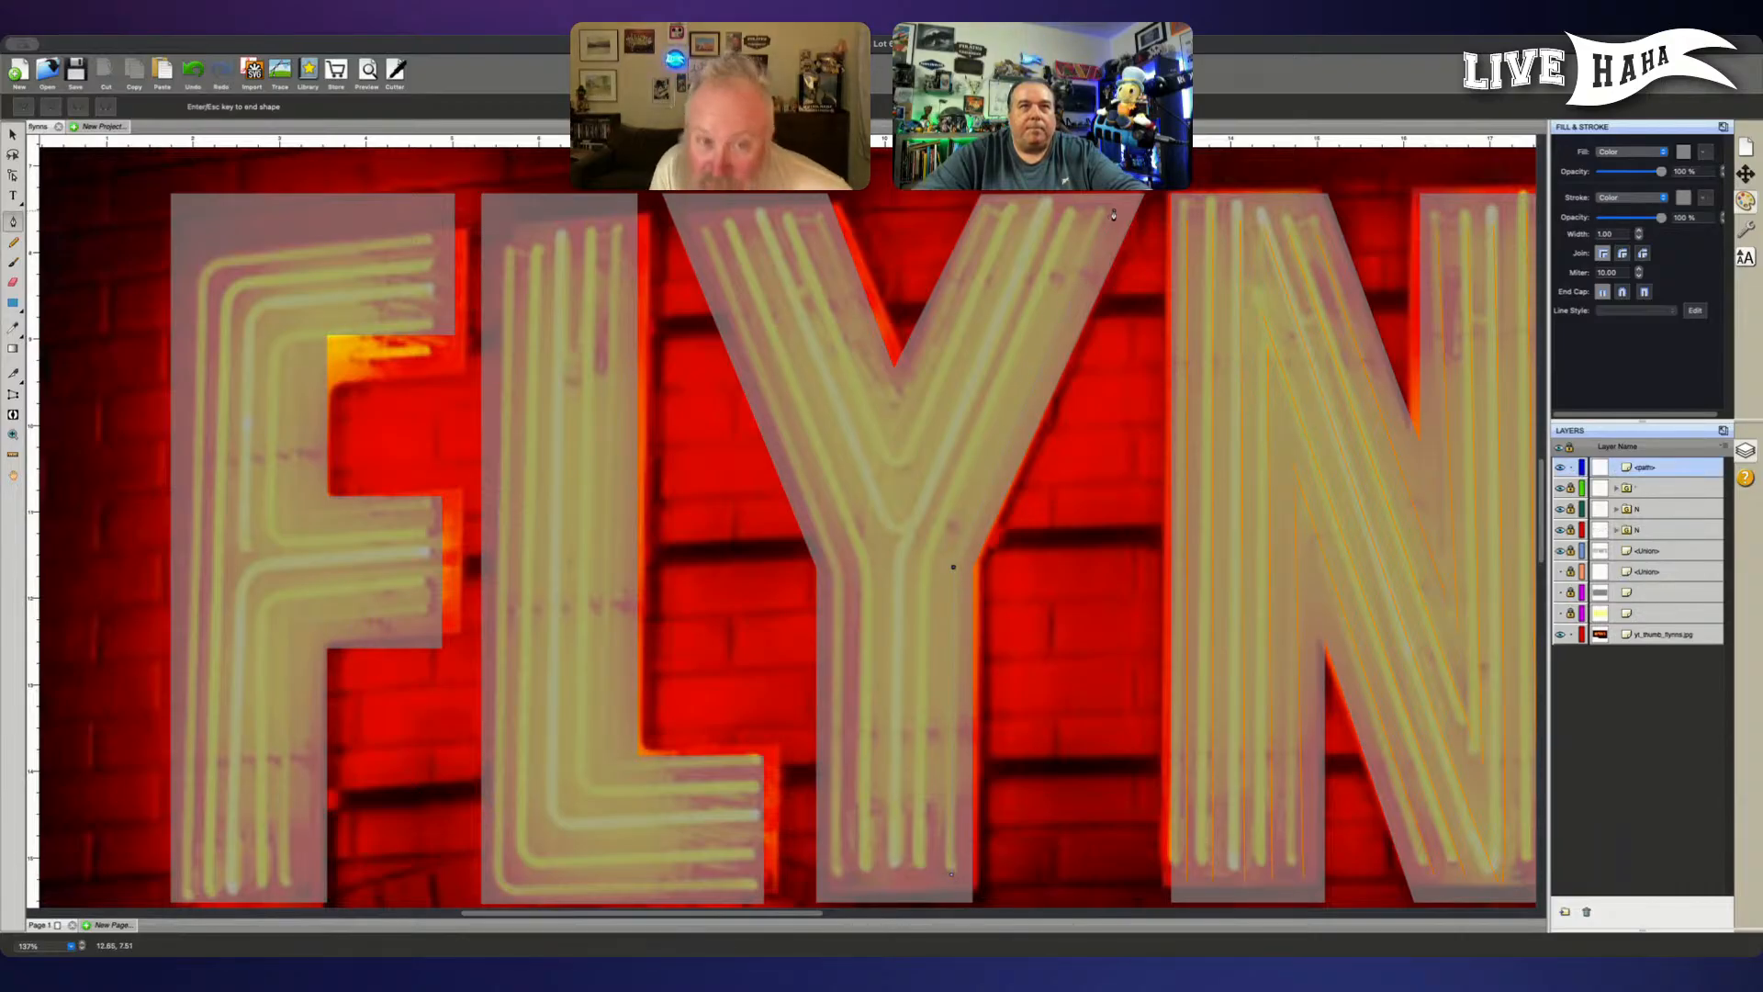
{"action": "left_click", "coordinate": [1114, 213]}
{"action": "key", "text": "Return"}
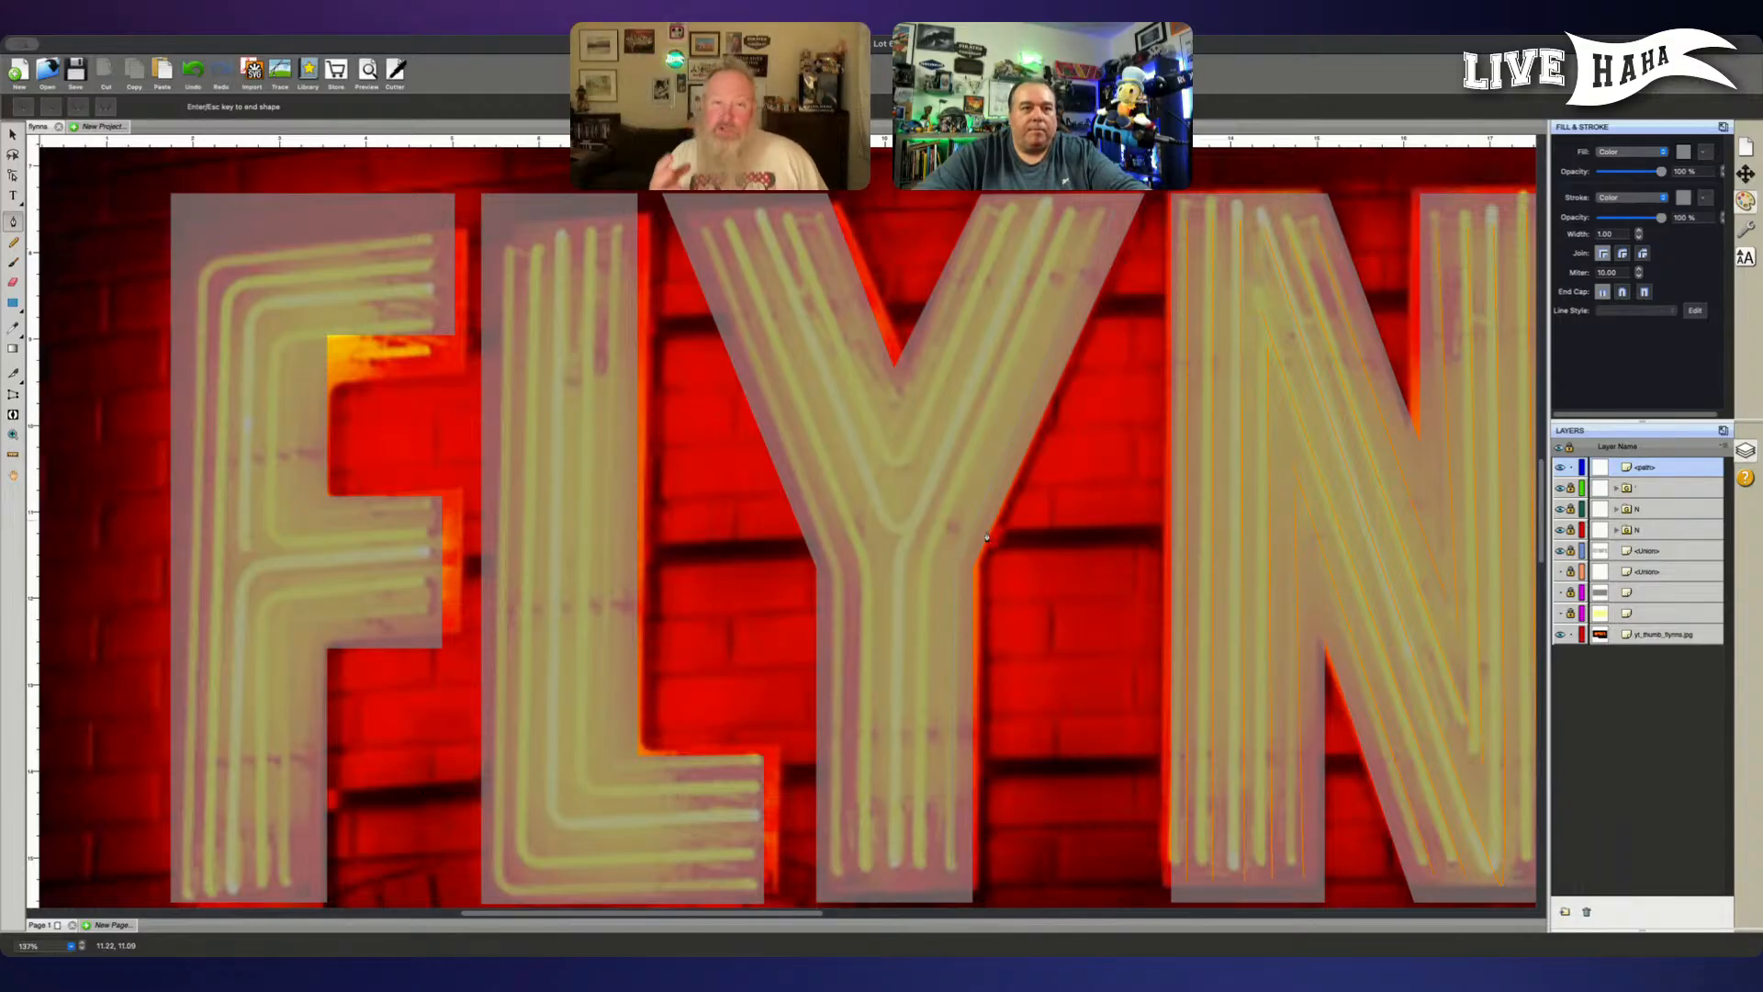
- Trace the Y's second tube from the right, from the stem's foot through the bend and up the right arm
{"action": "left_click", "coordinate": [921, 866]}
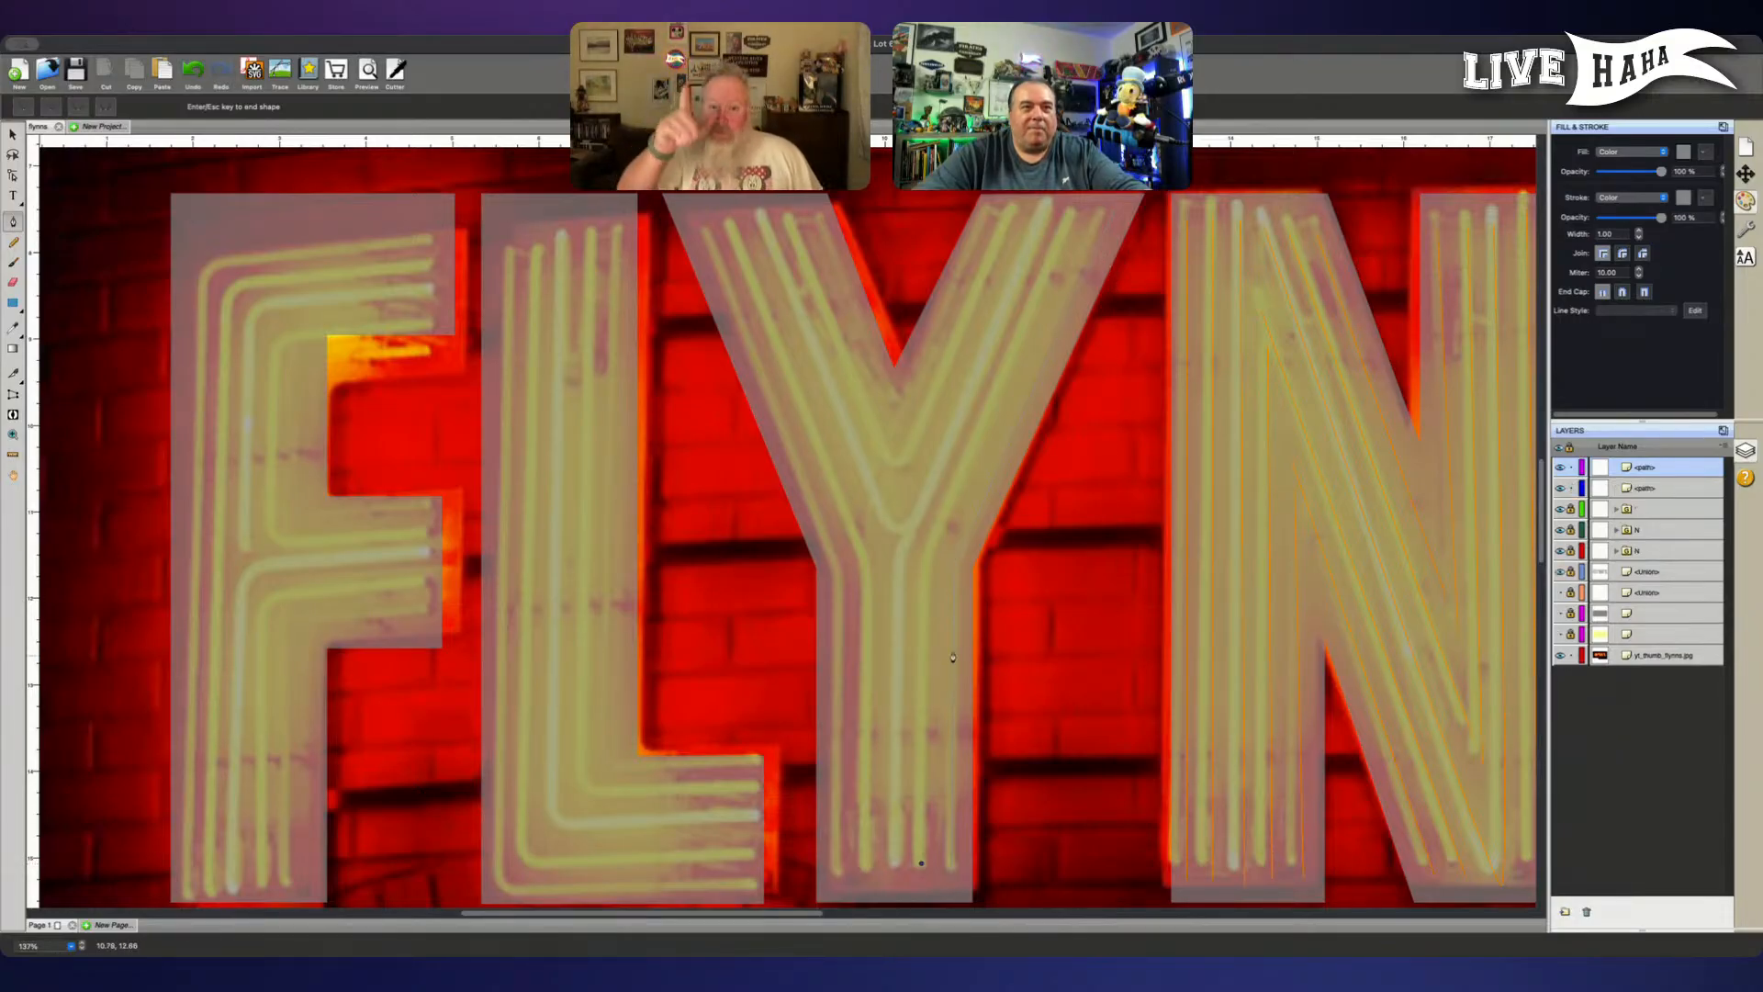
{"action": "left_click", "coordinate": [924, 560]}
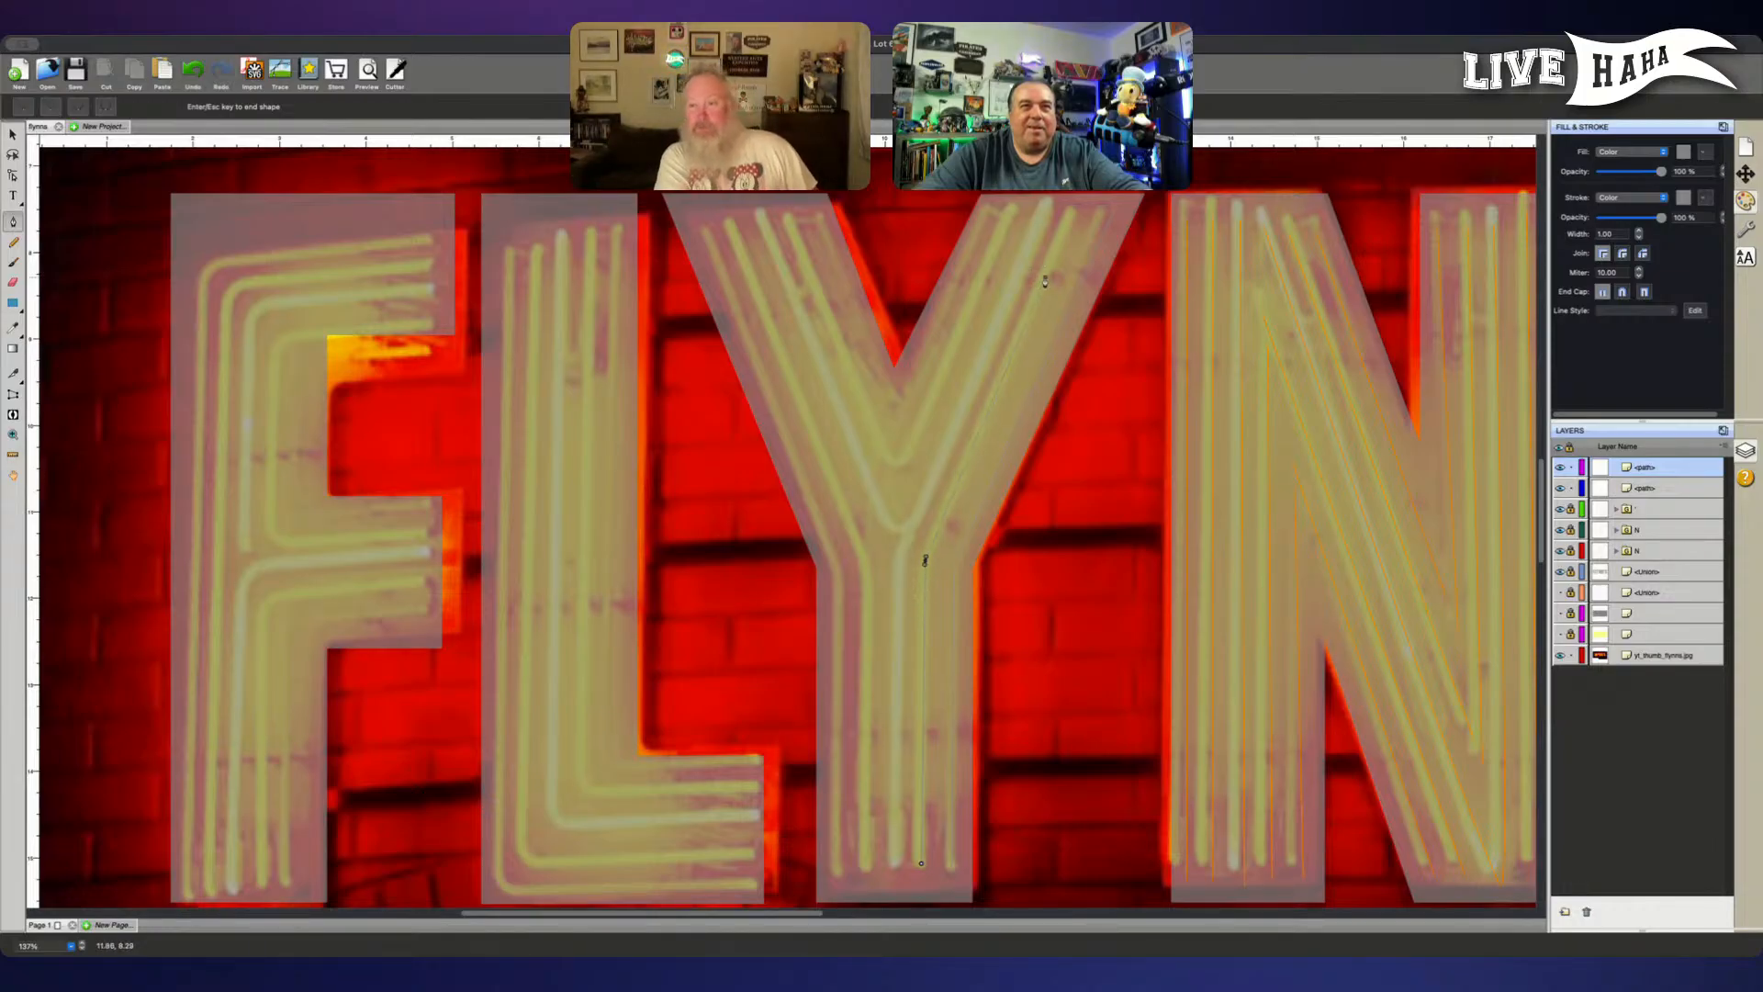
{"action": "left_click", "coordinate": [1070, 216]}
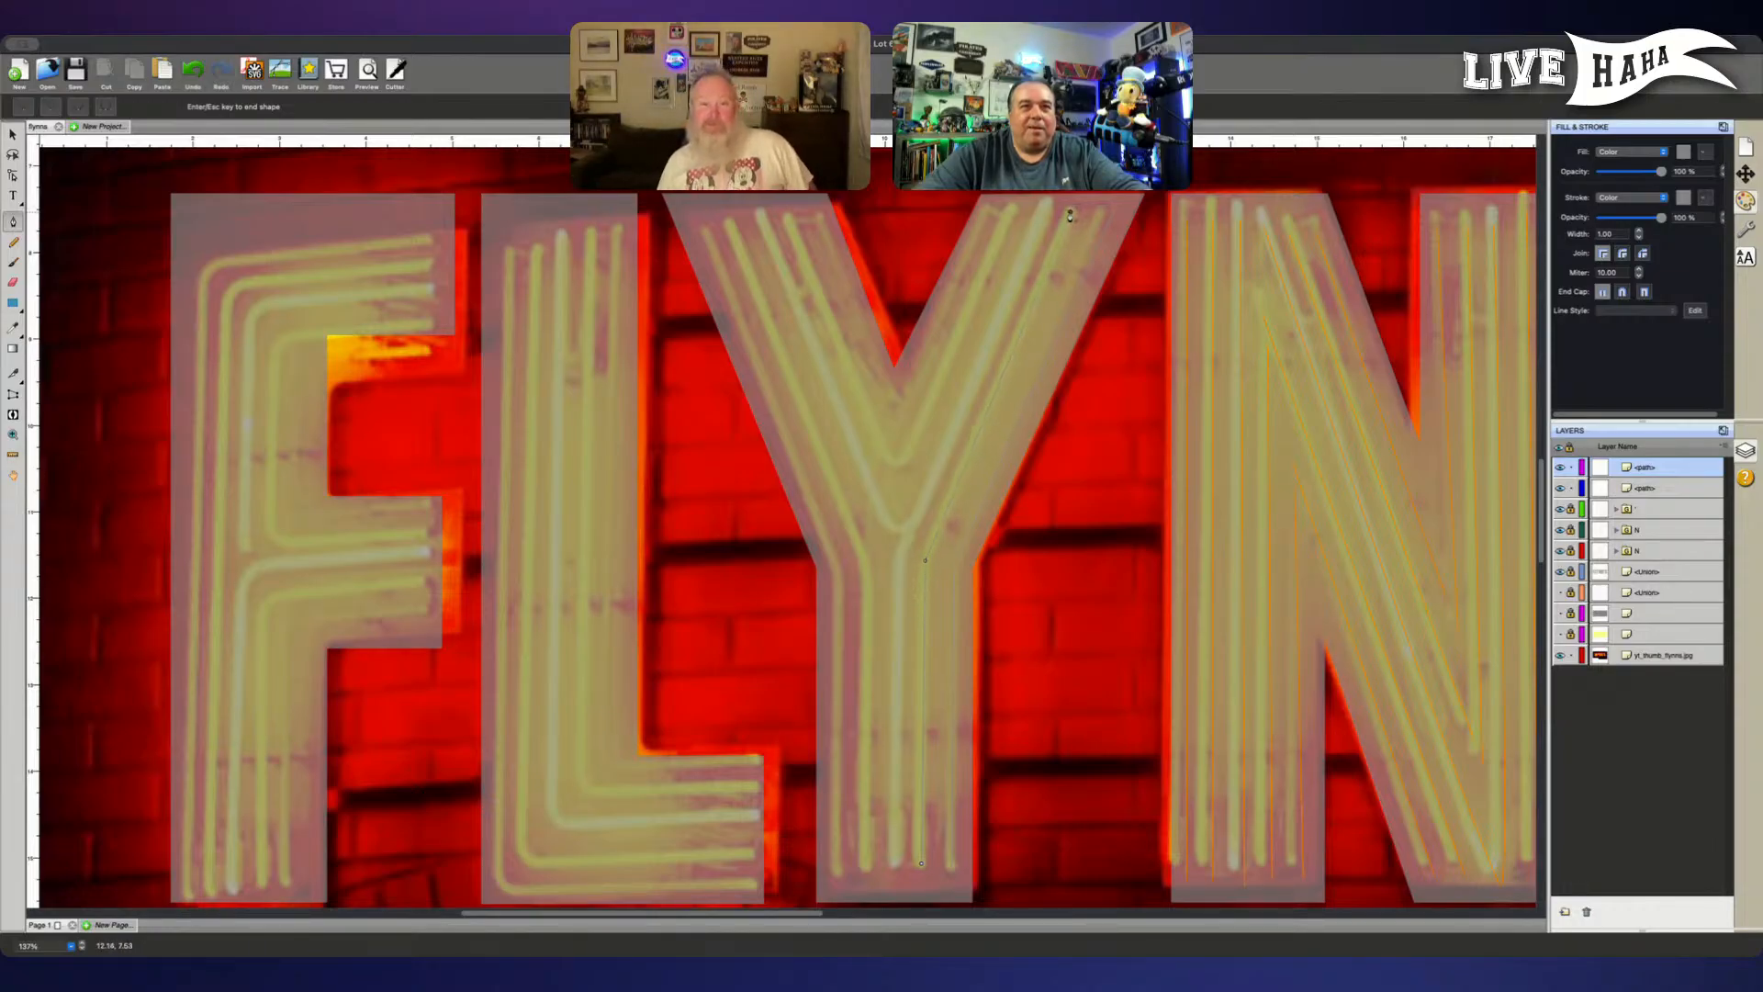
{"action": "key", "text": "Escape"}
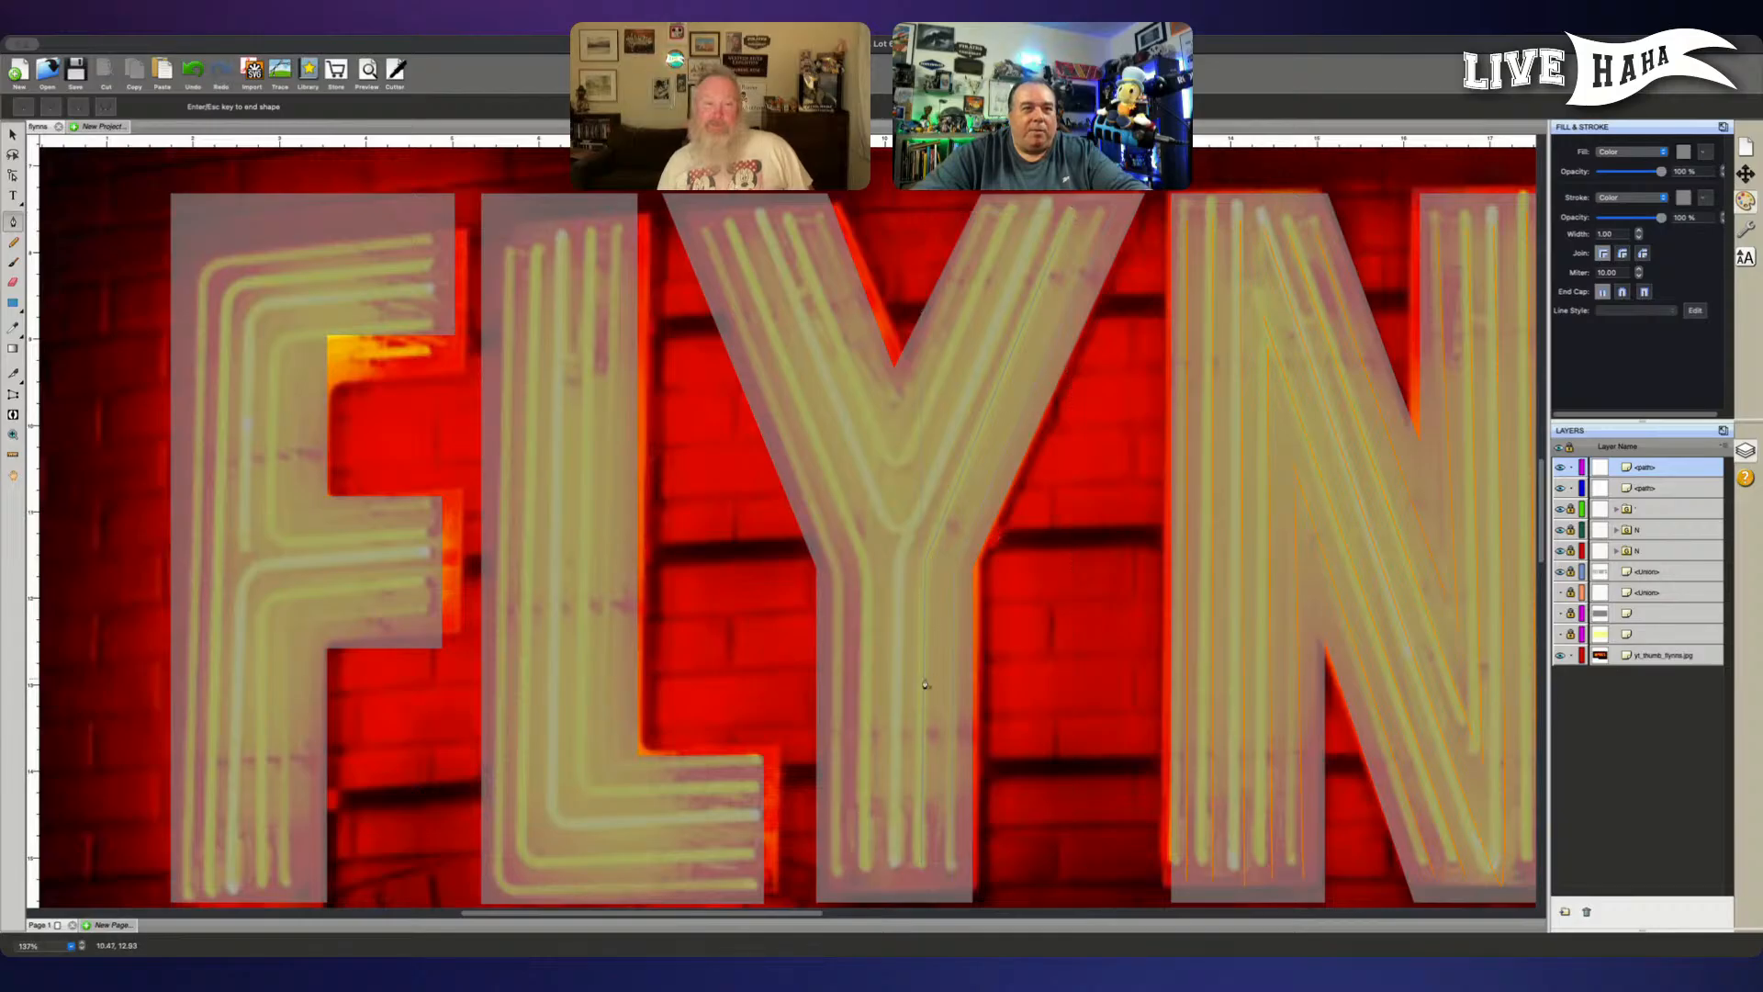
- Trace the Y's straight centre stem tube and the outermost V-shaped tube that spans both arms above it
{"action": "left_click", "coordinate": [893, 861]}
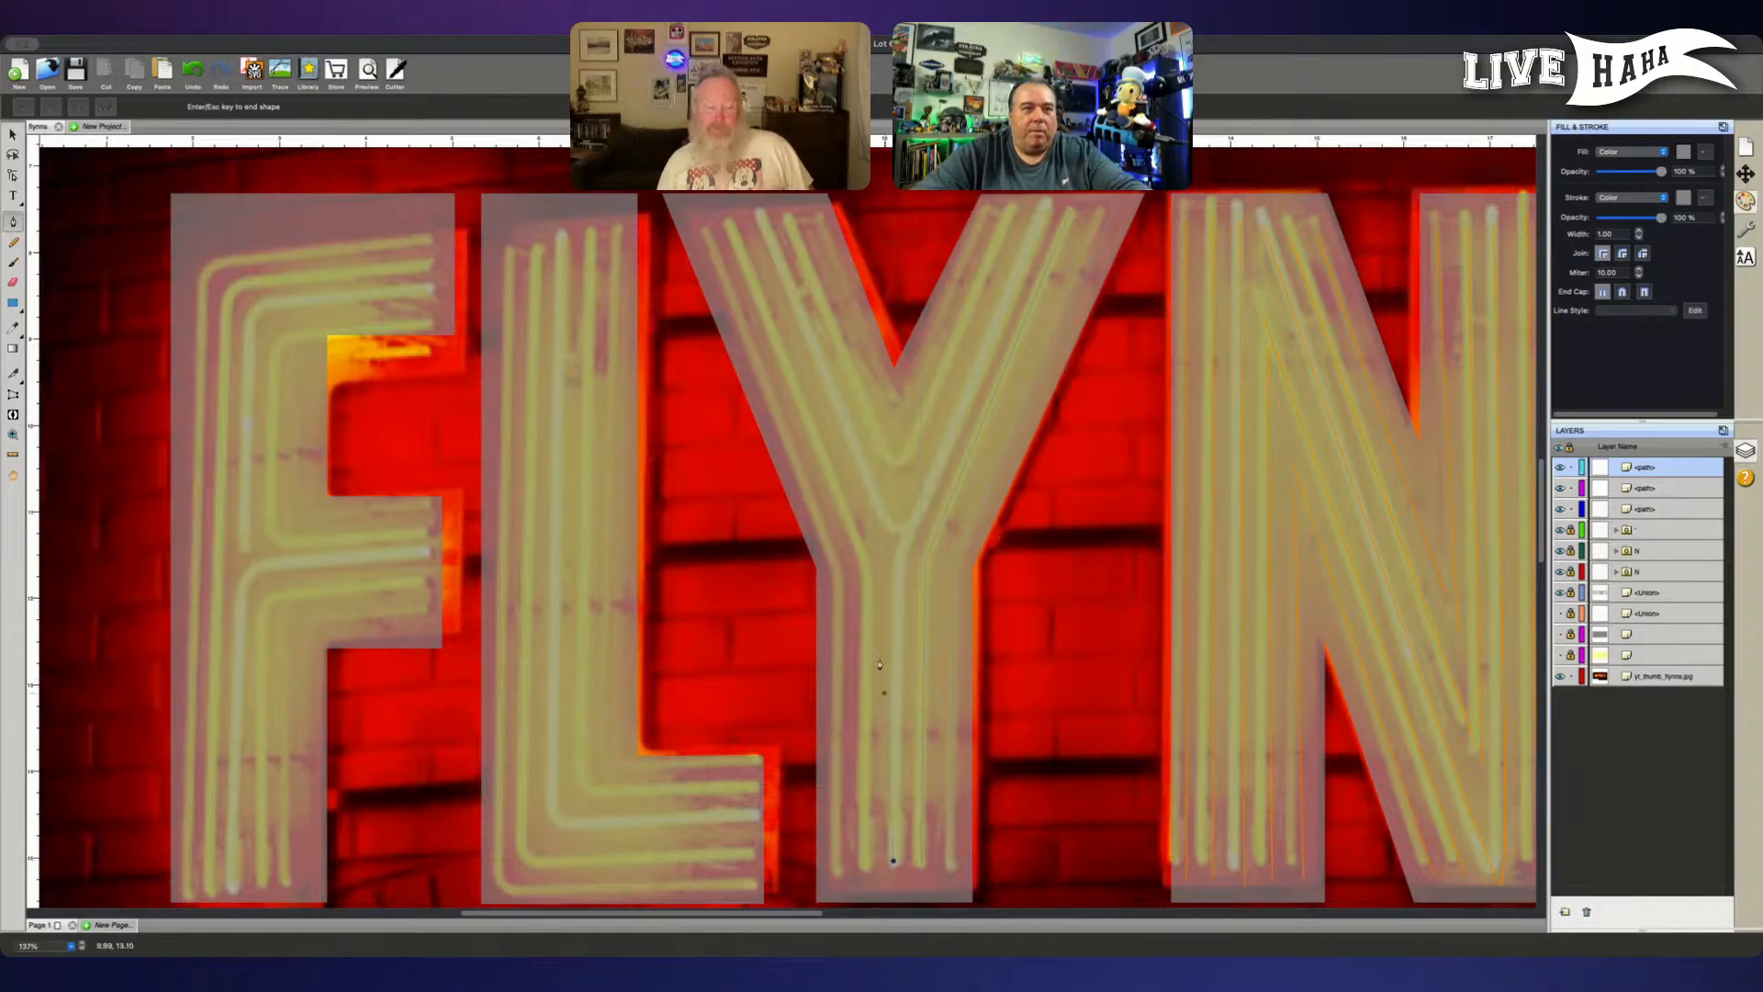
{"action": "left_click", "coordinate": [898, 554]}
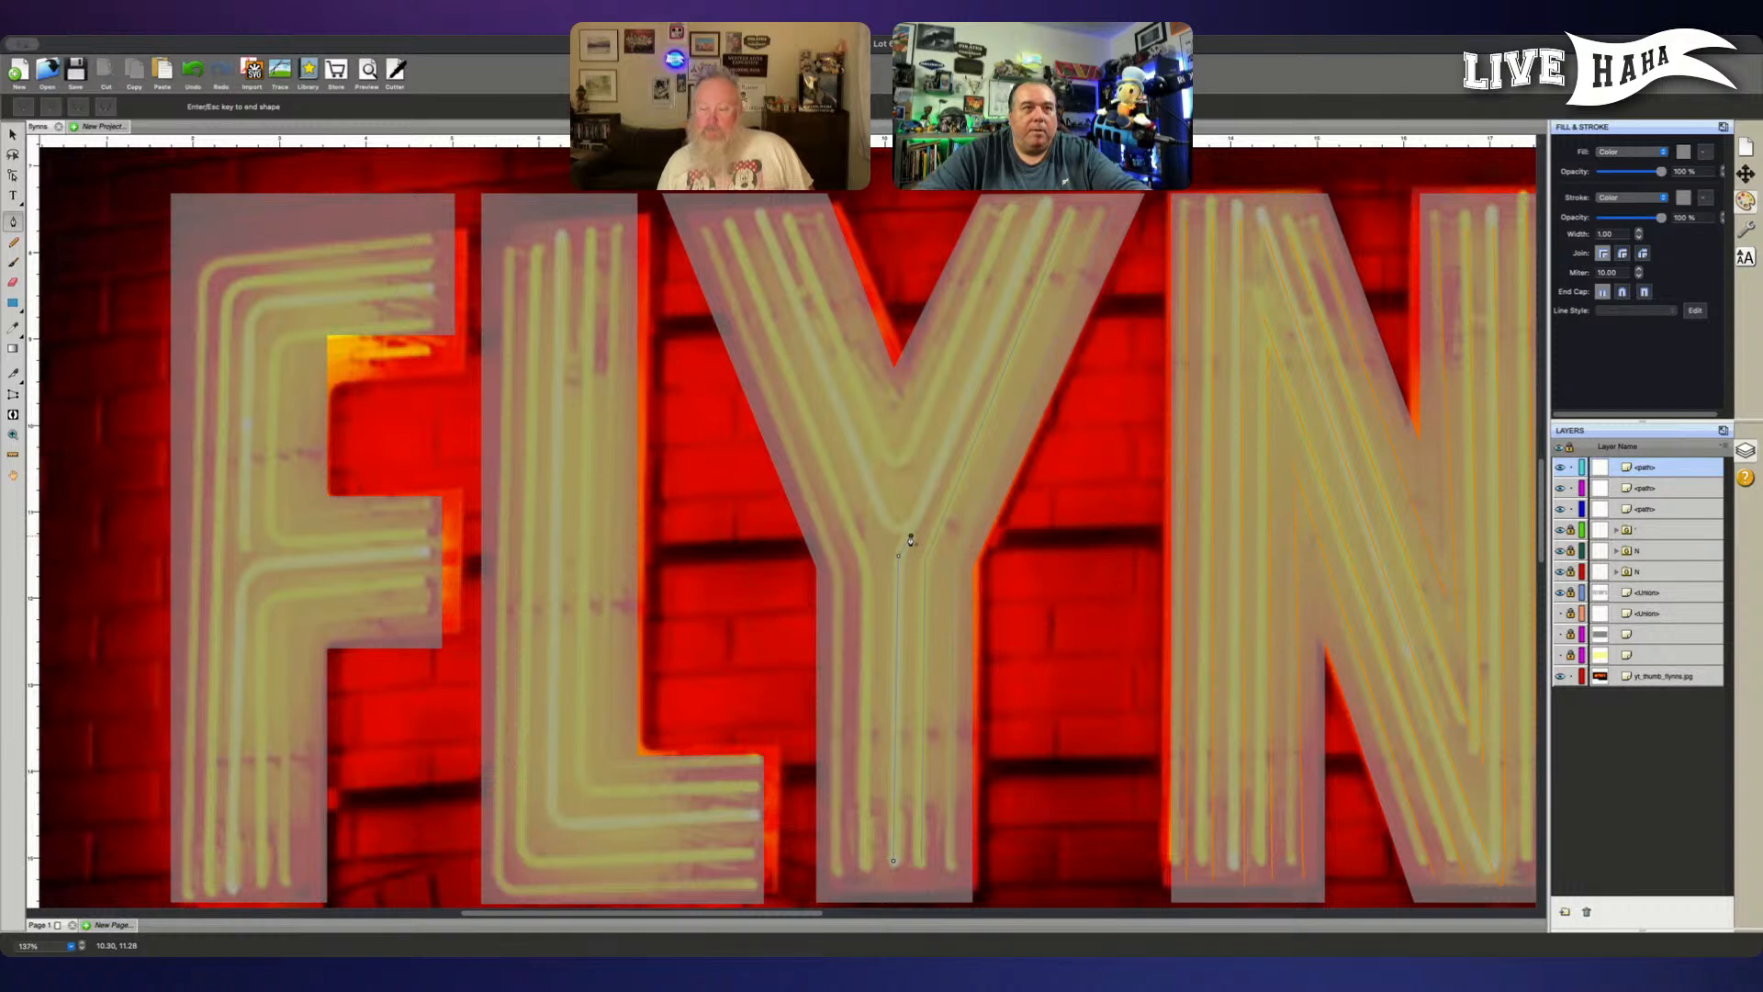
{"action": "key", "text": "Return"}
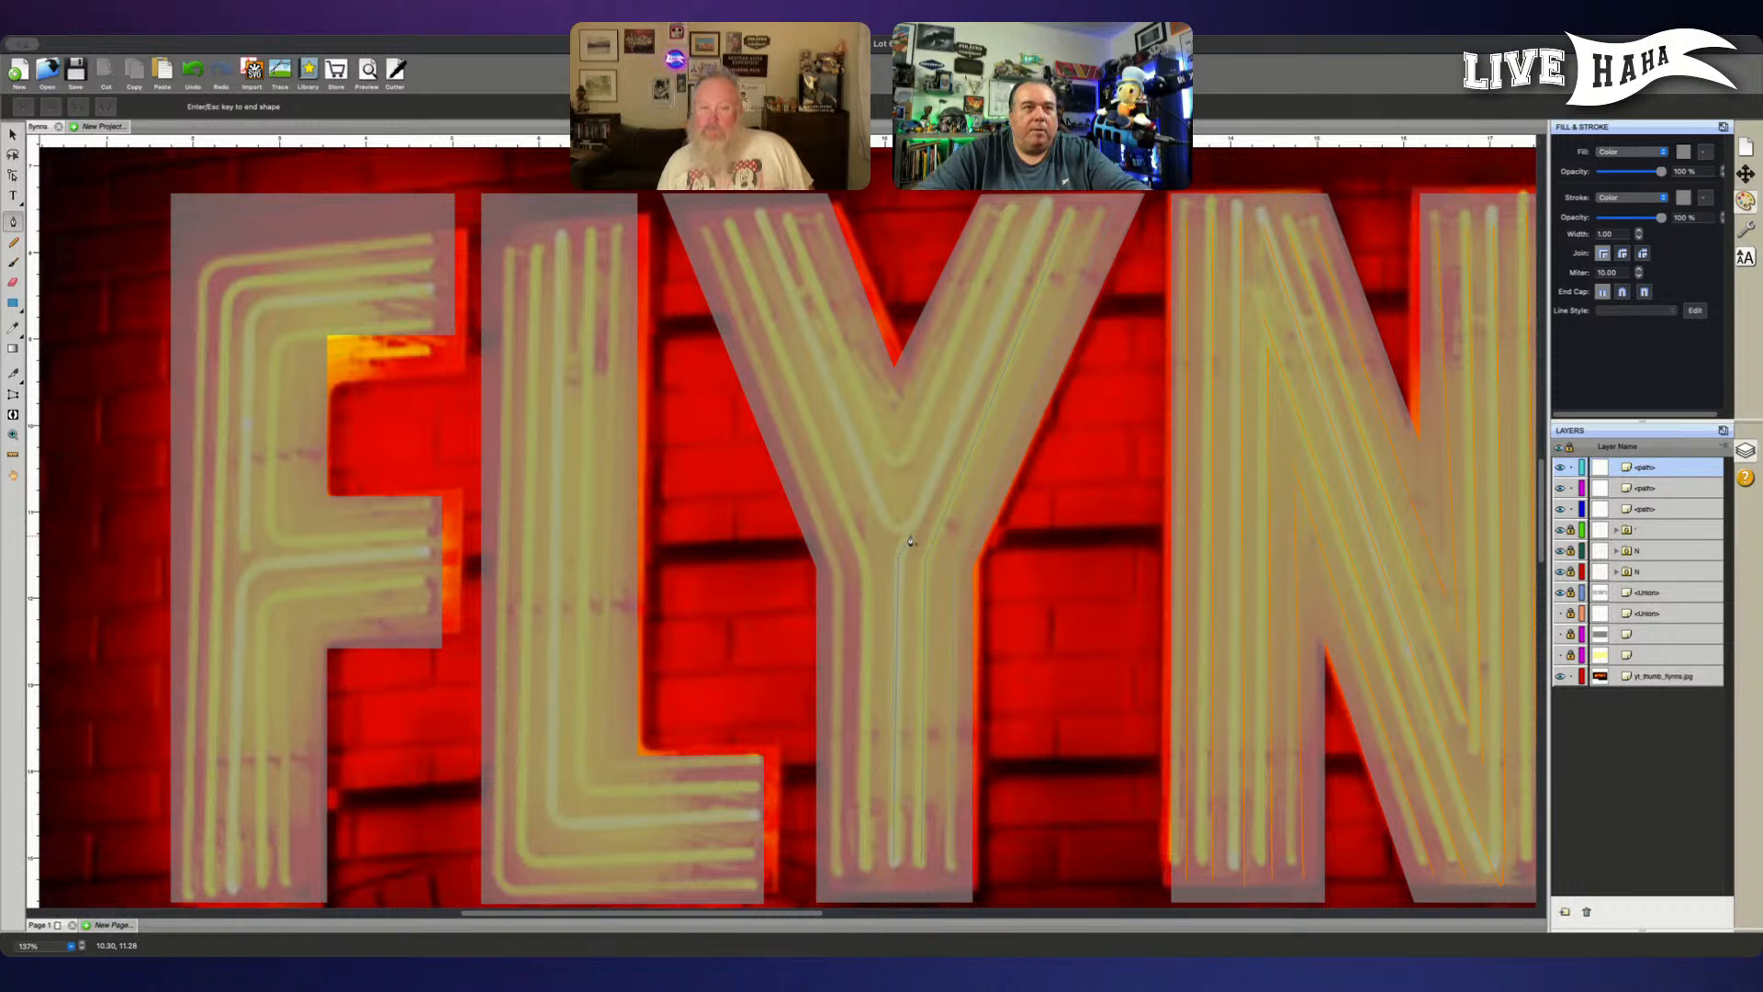
{"action": "left_click", "coordinate": [760, 215]}
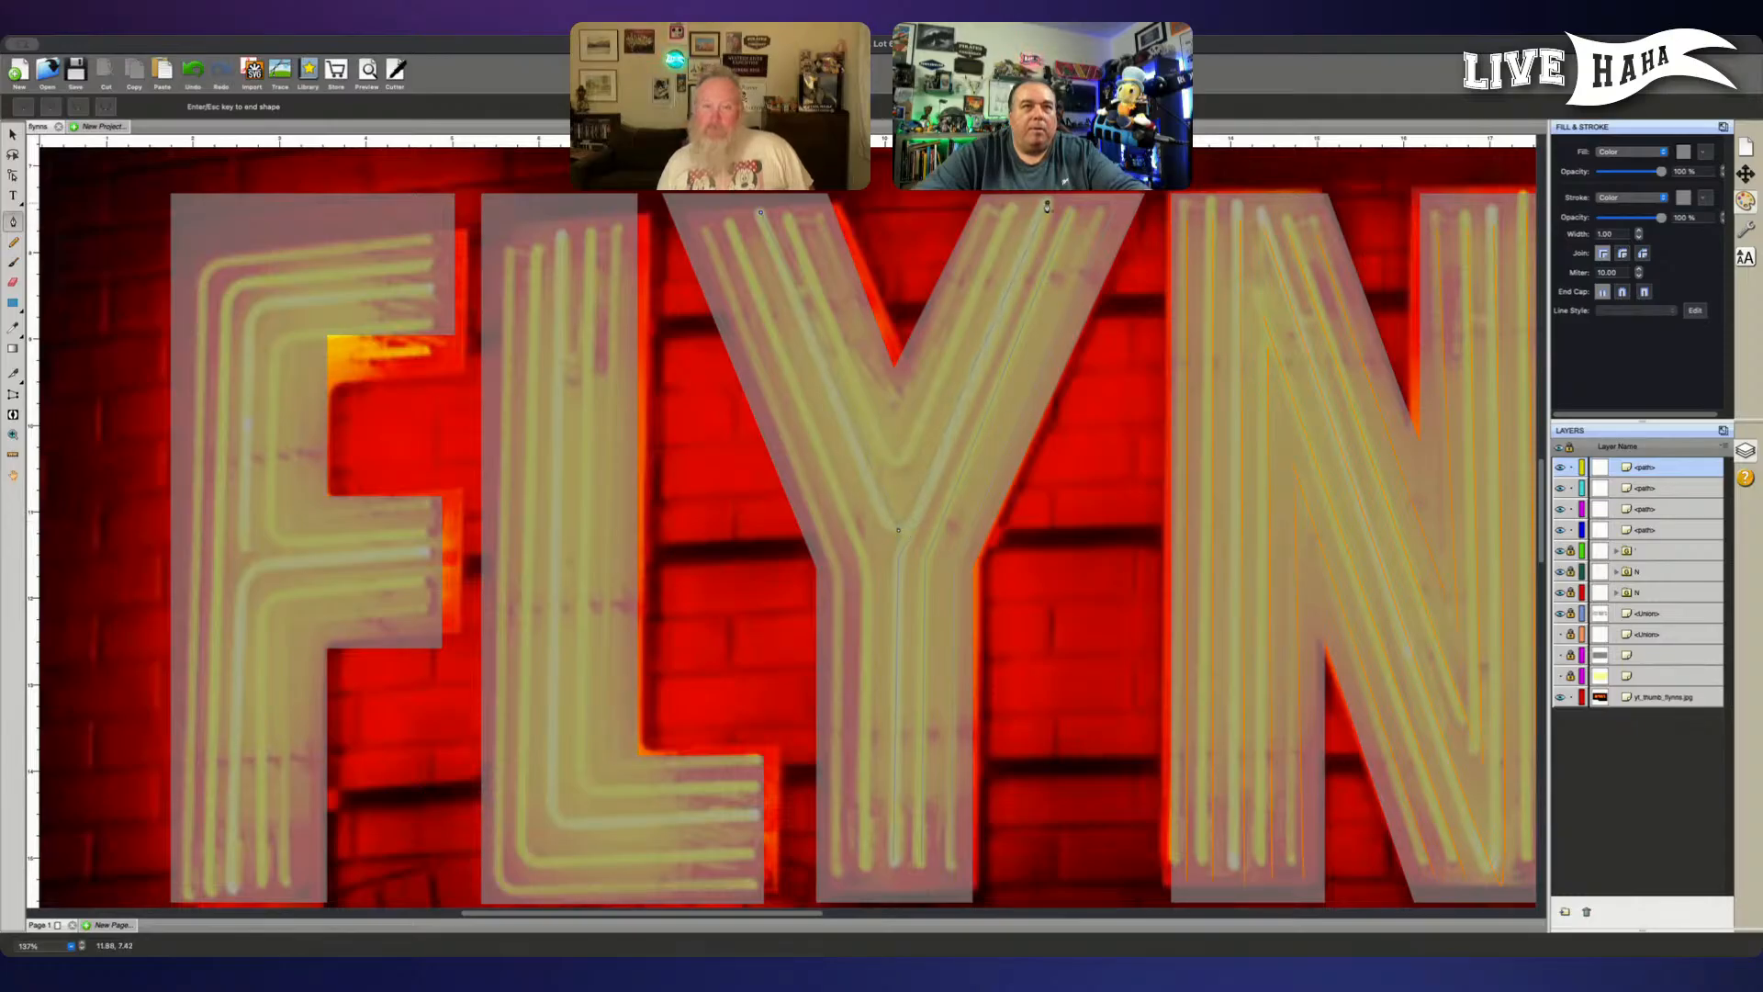
{"action": "key", "text": "Escape"}
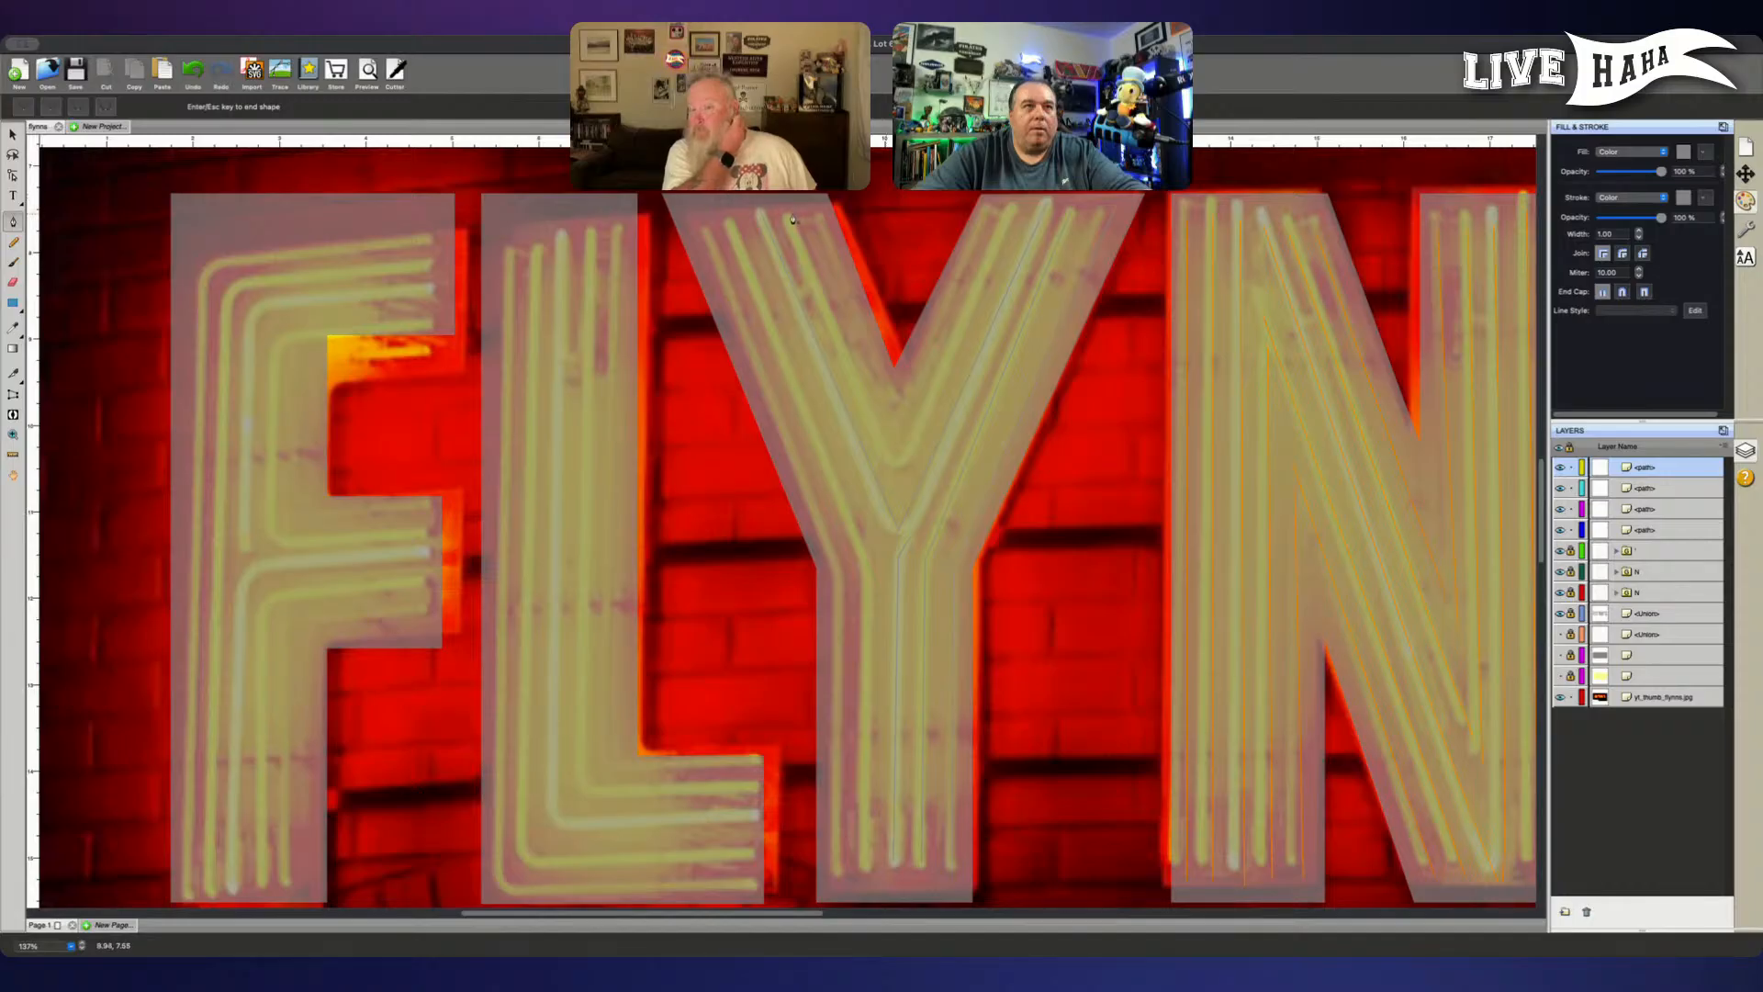
- Trace the Y's two inner V-shaped tubes, each running from the left arm's tip down to the fork and up the right arm
{"action": "left_click", "coordinate": [788, 219]}
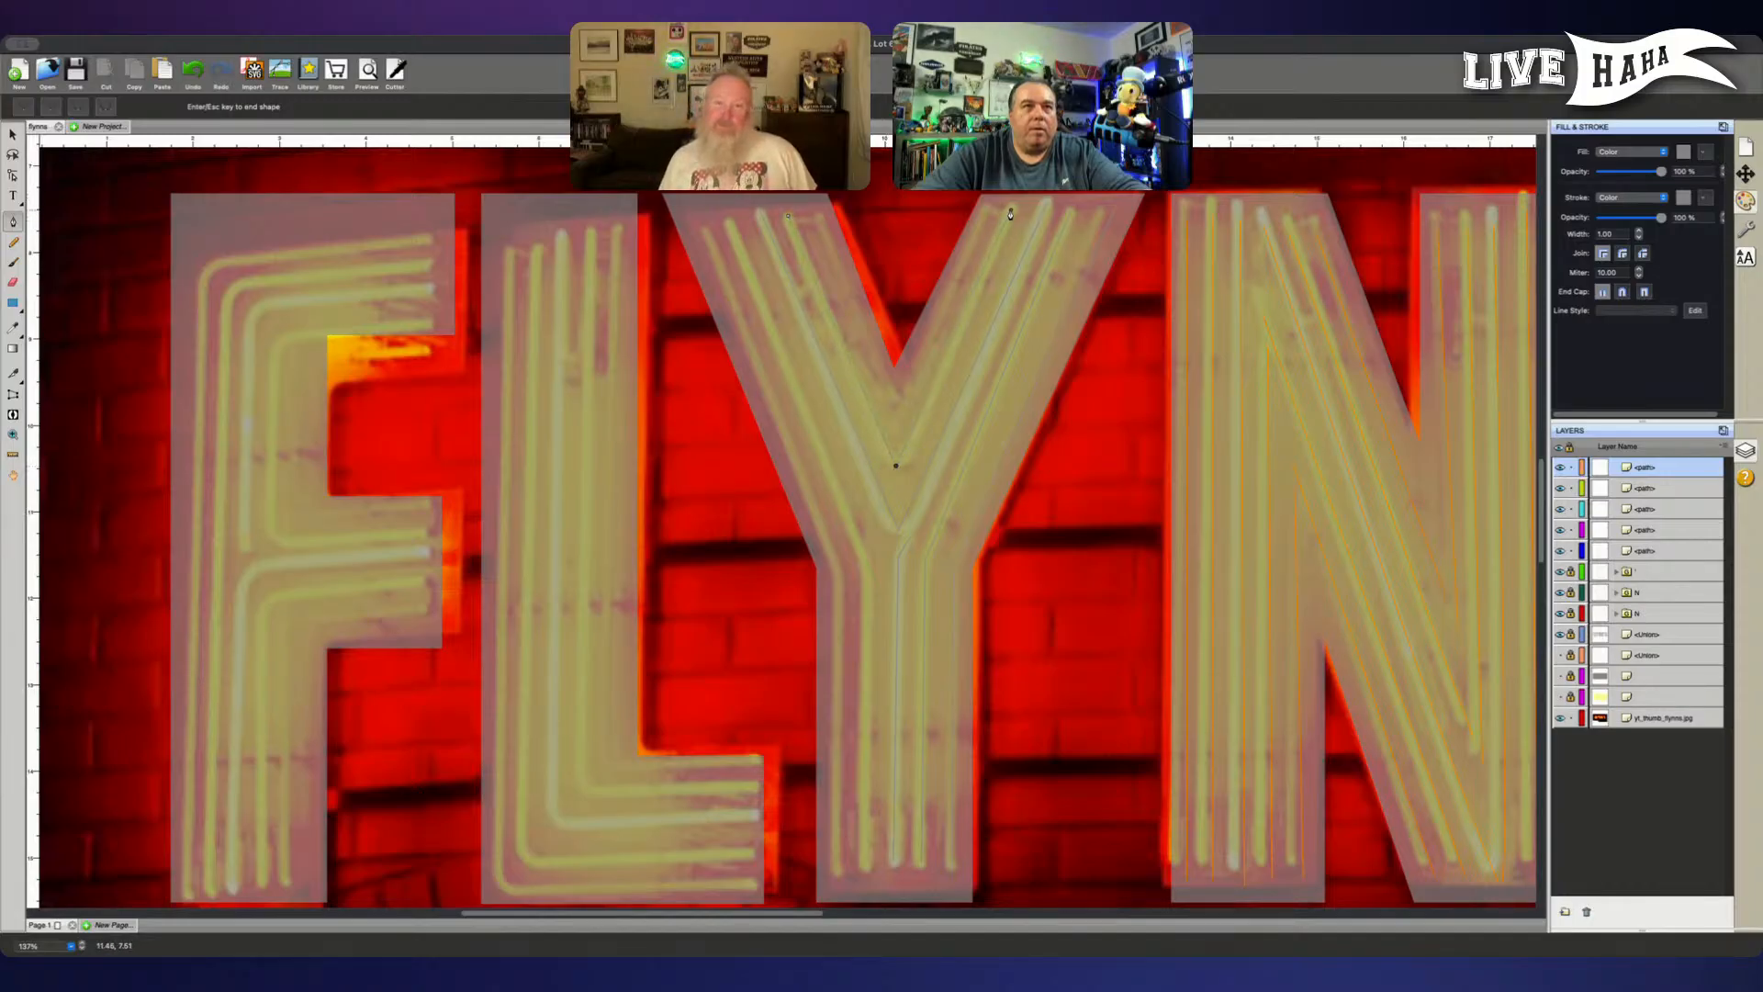
{"action": "key", "text": "Escape"}
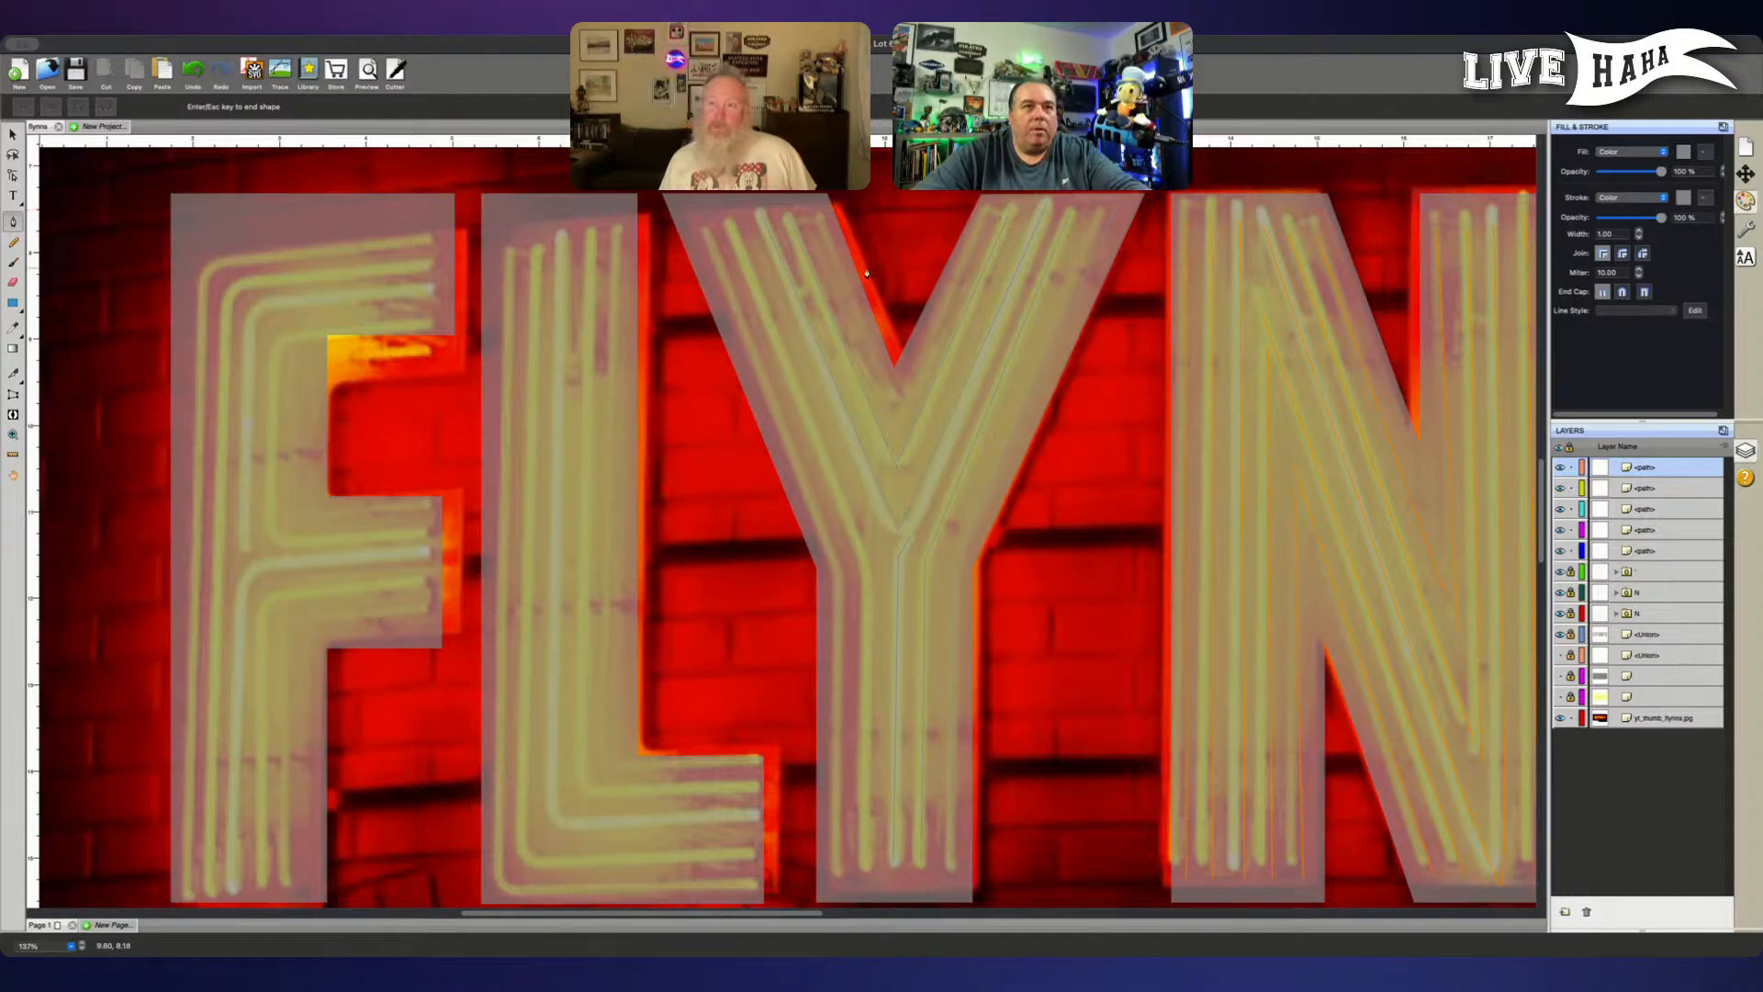
{"action": "left_click", "coordinate": [821, 219]}
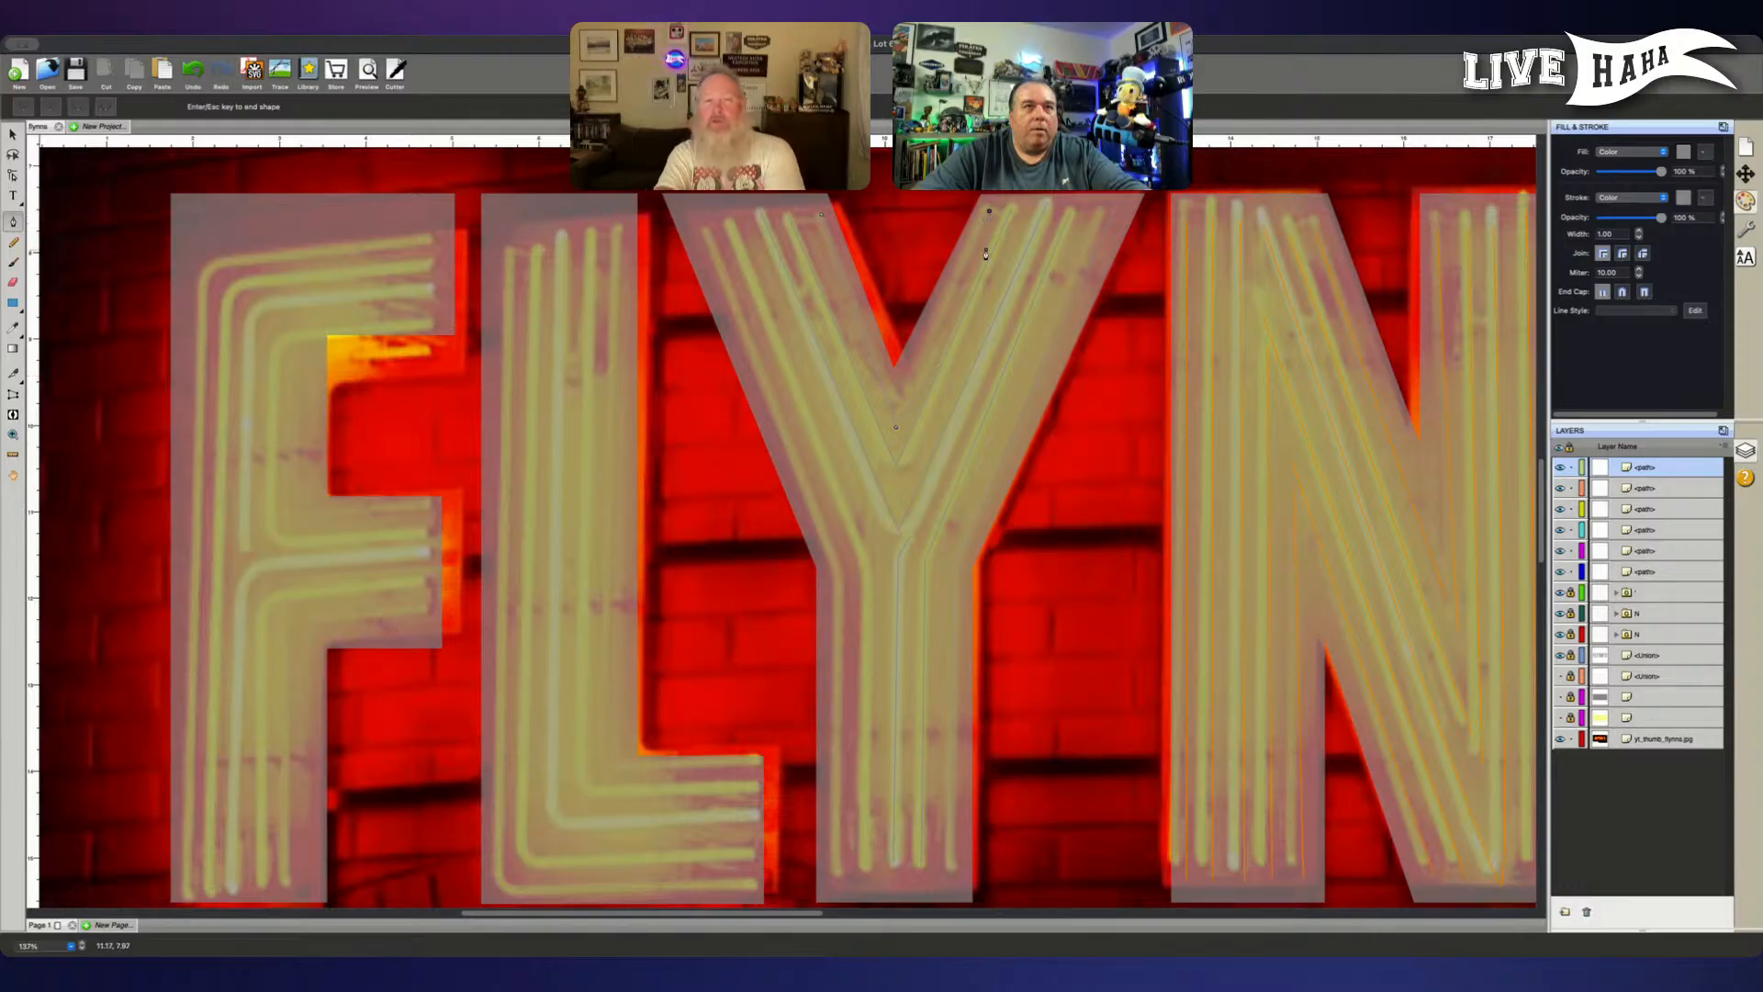
{"action": "key", "text": "Escape"}
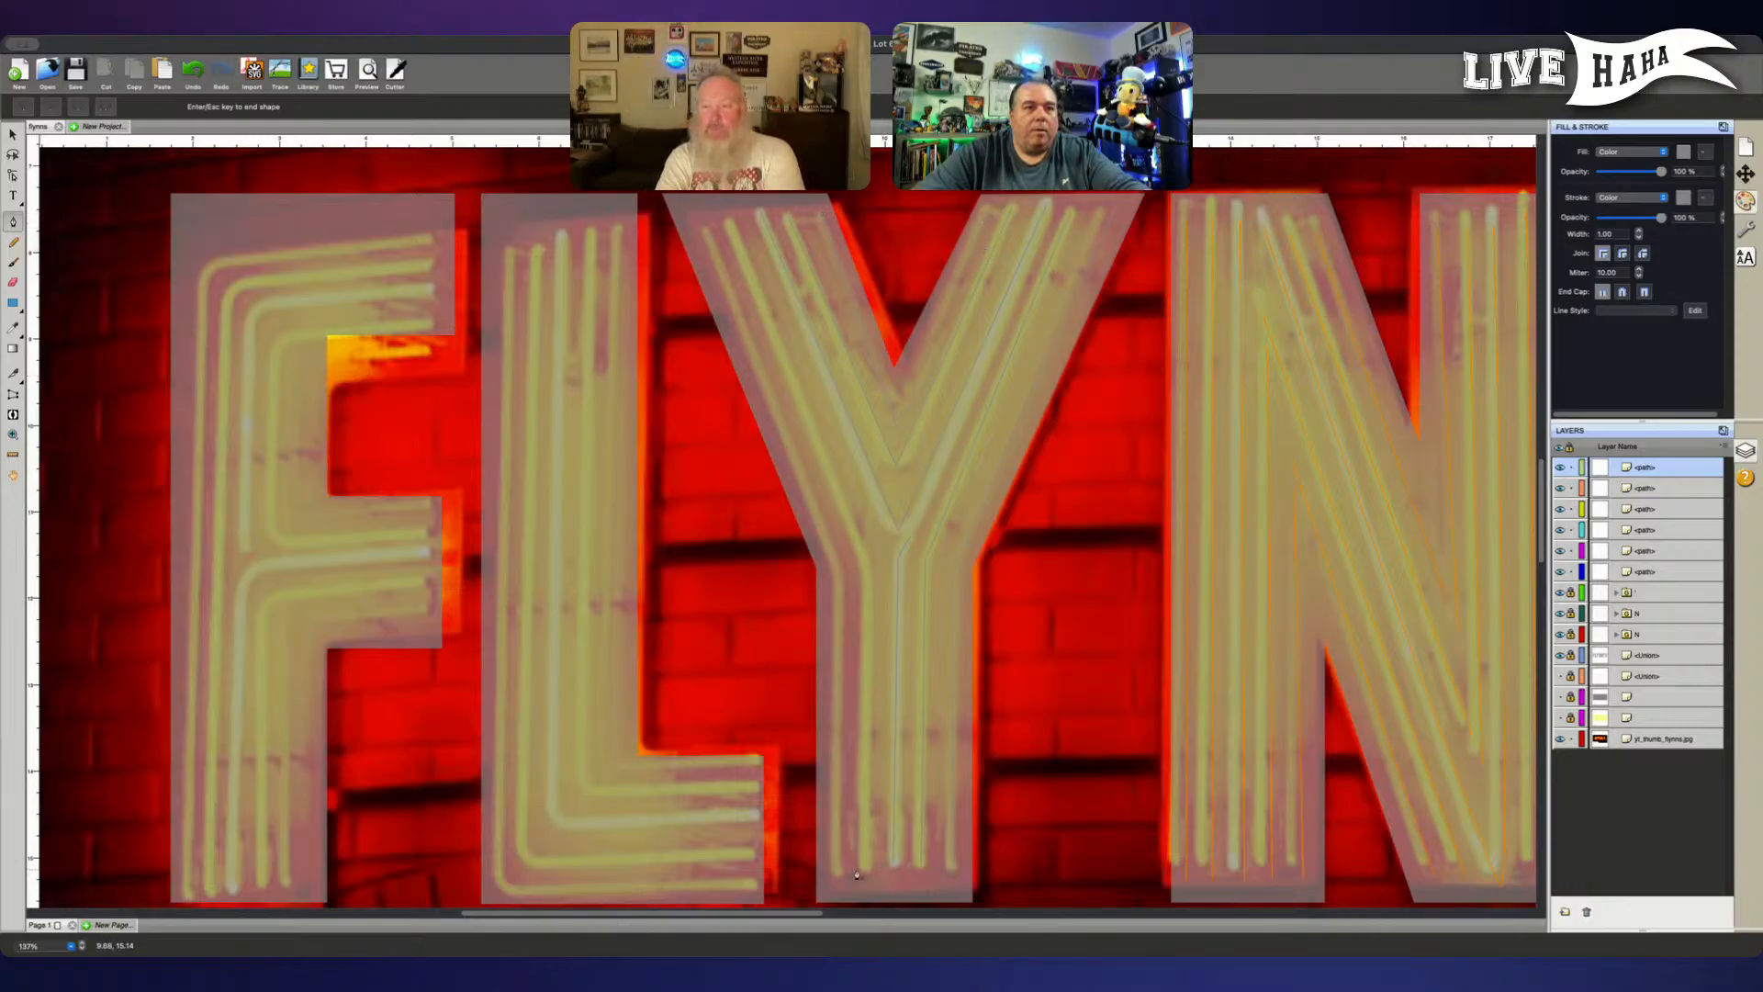
- Trace the Y's two leftmost tubes from the stem's foot through the bend to the left arm's tip, and finish drawing
{"action": "left_click", "coordinate": [863, 868]}
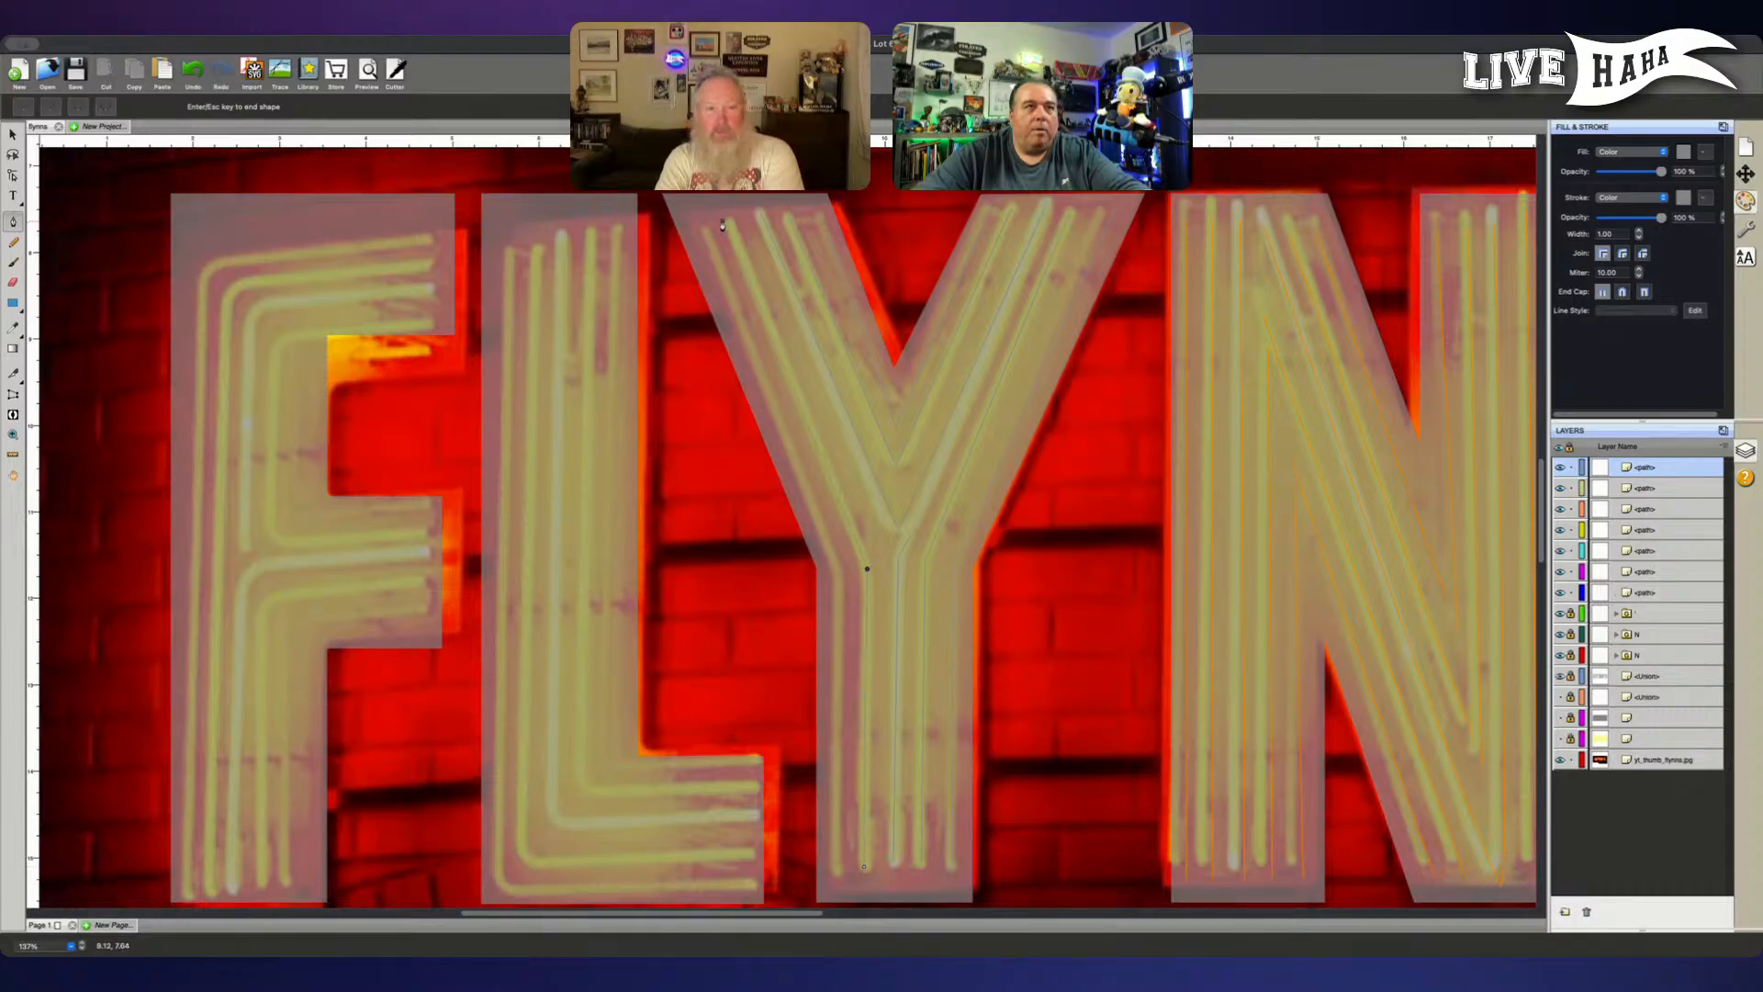
{"action": "key", "text": "Escape"}
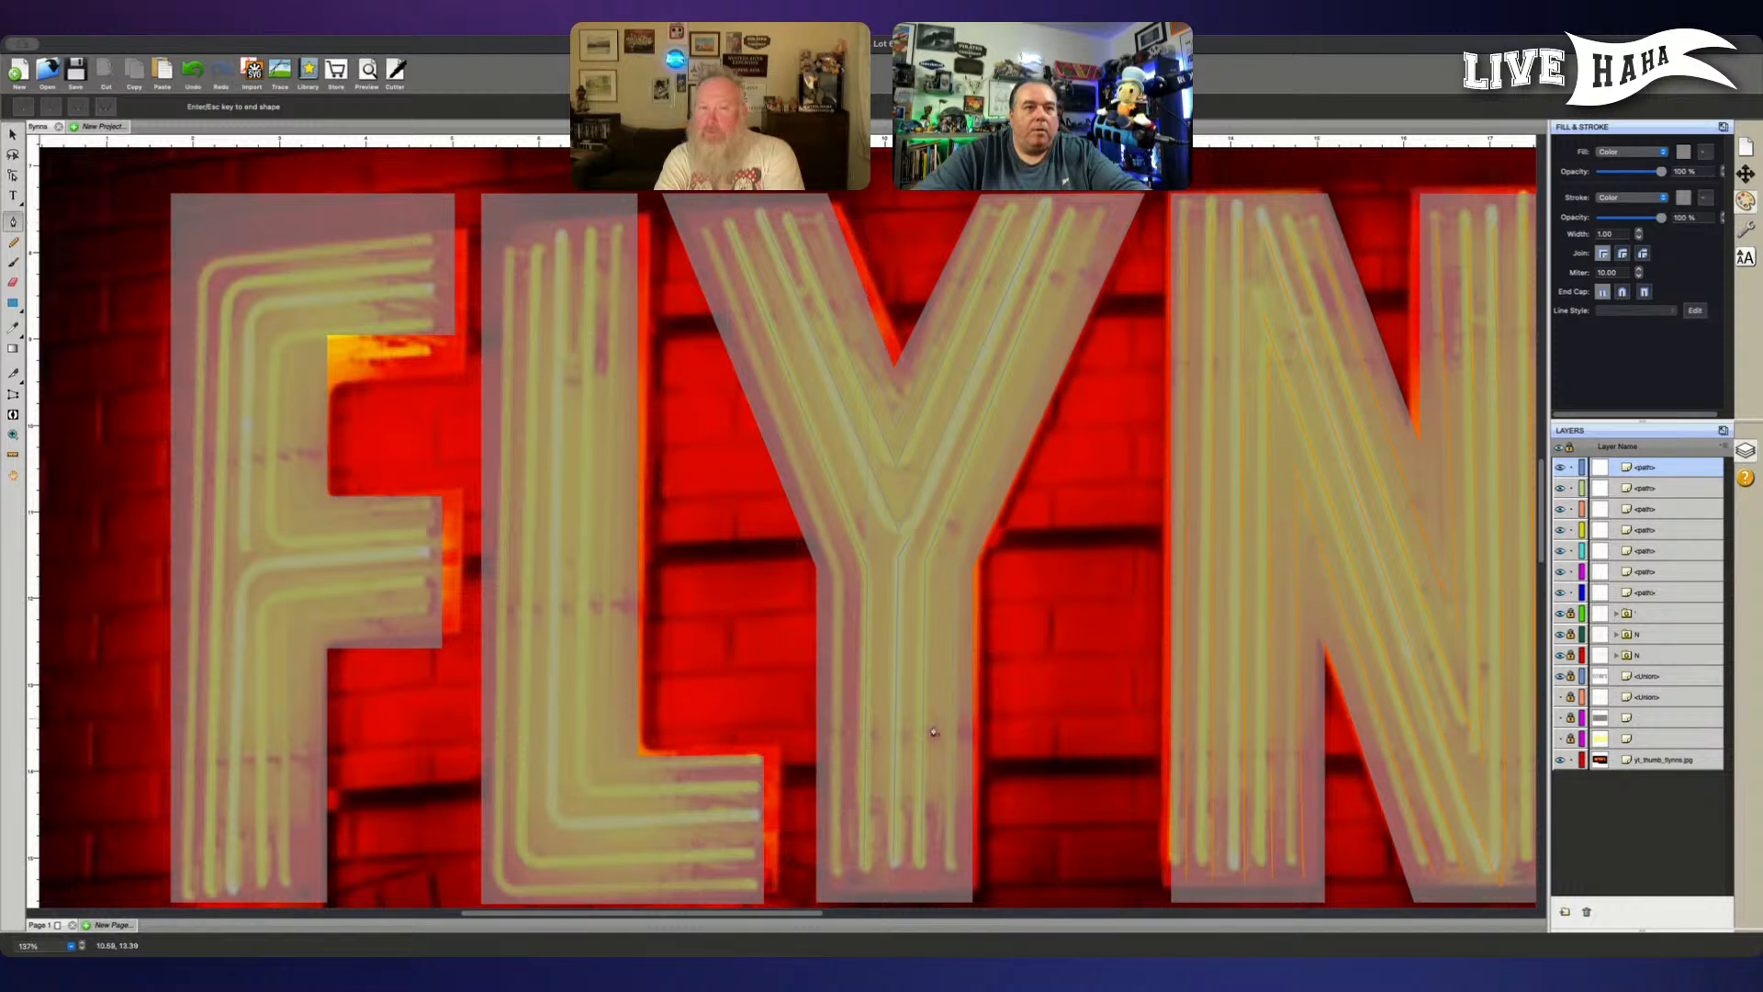
{"action": "left_click", "coordinate": [834, 872]}
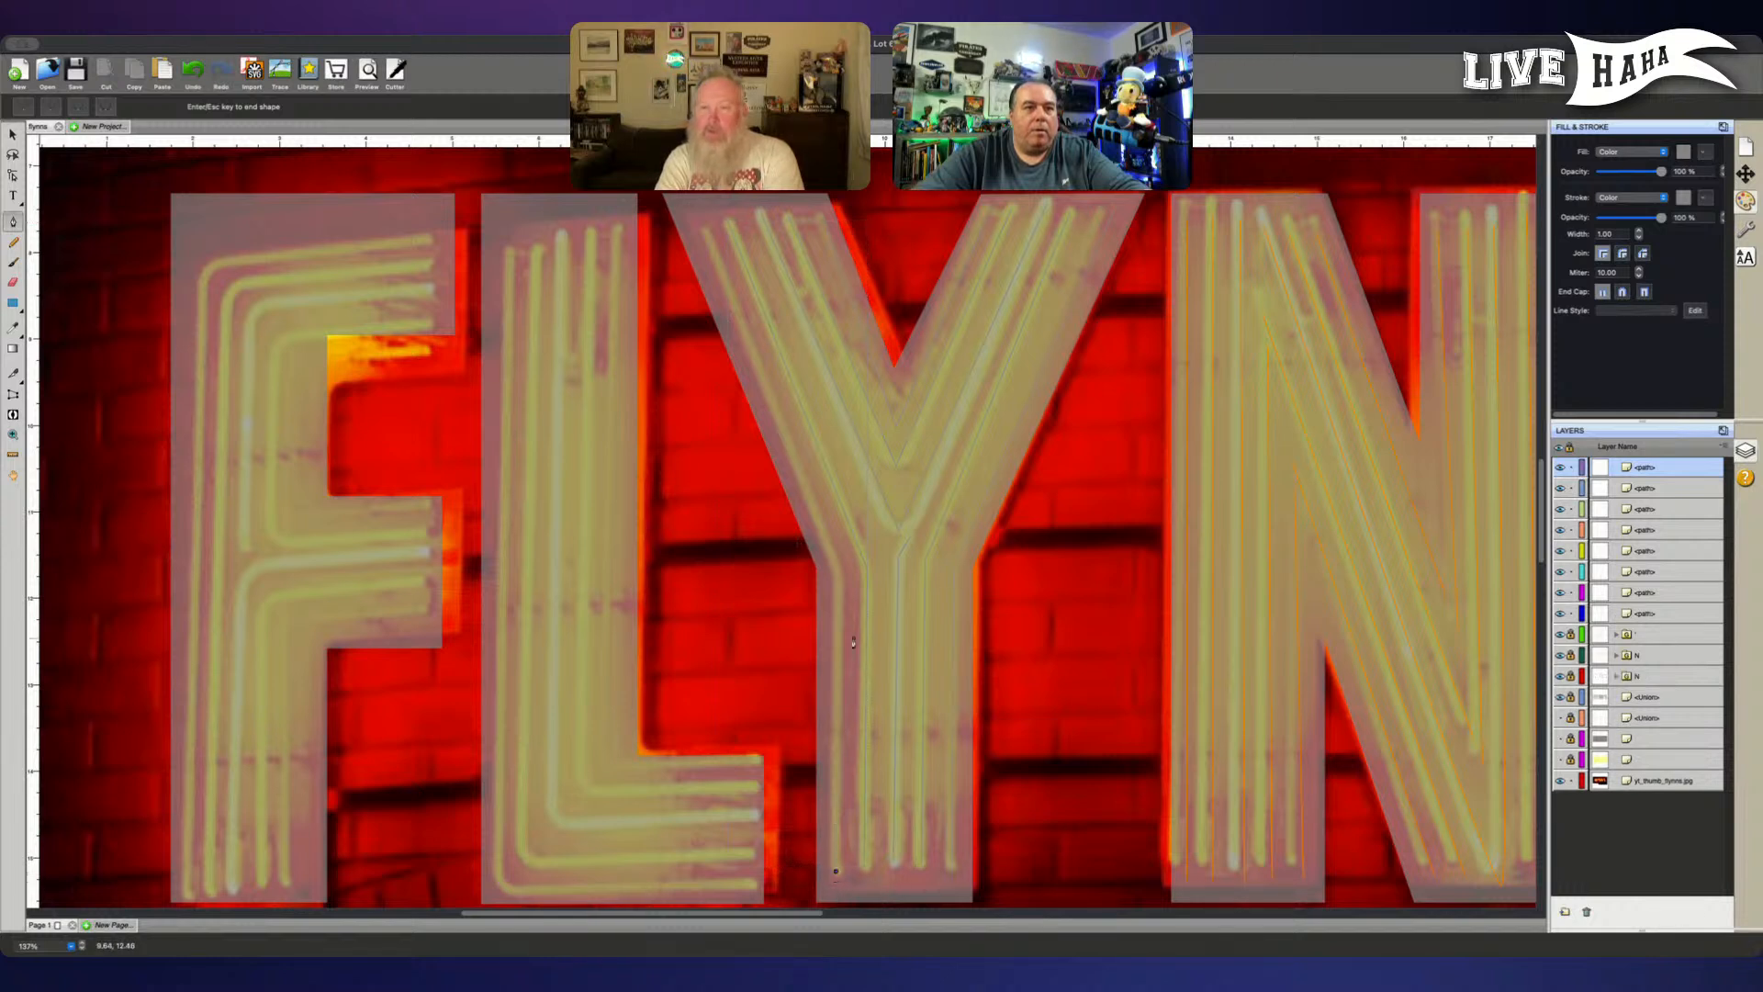
{"action": "left_click", "coordinate": [836, 574]}
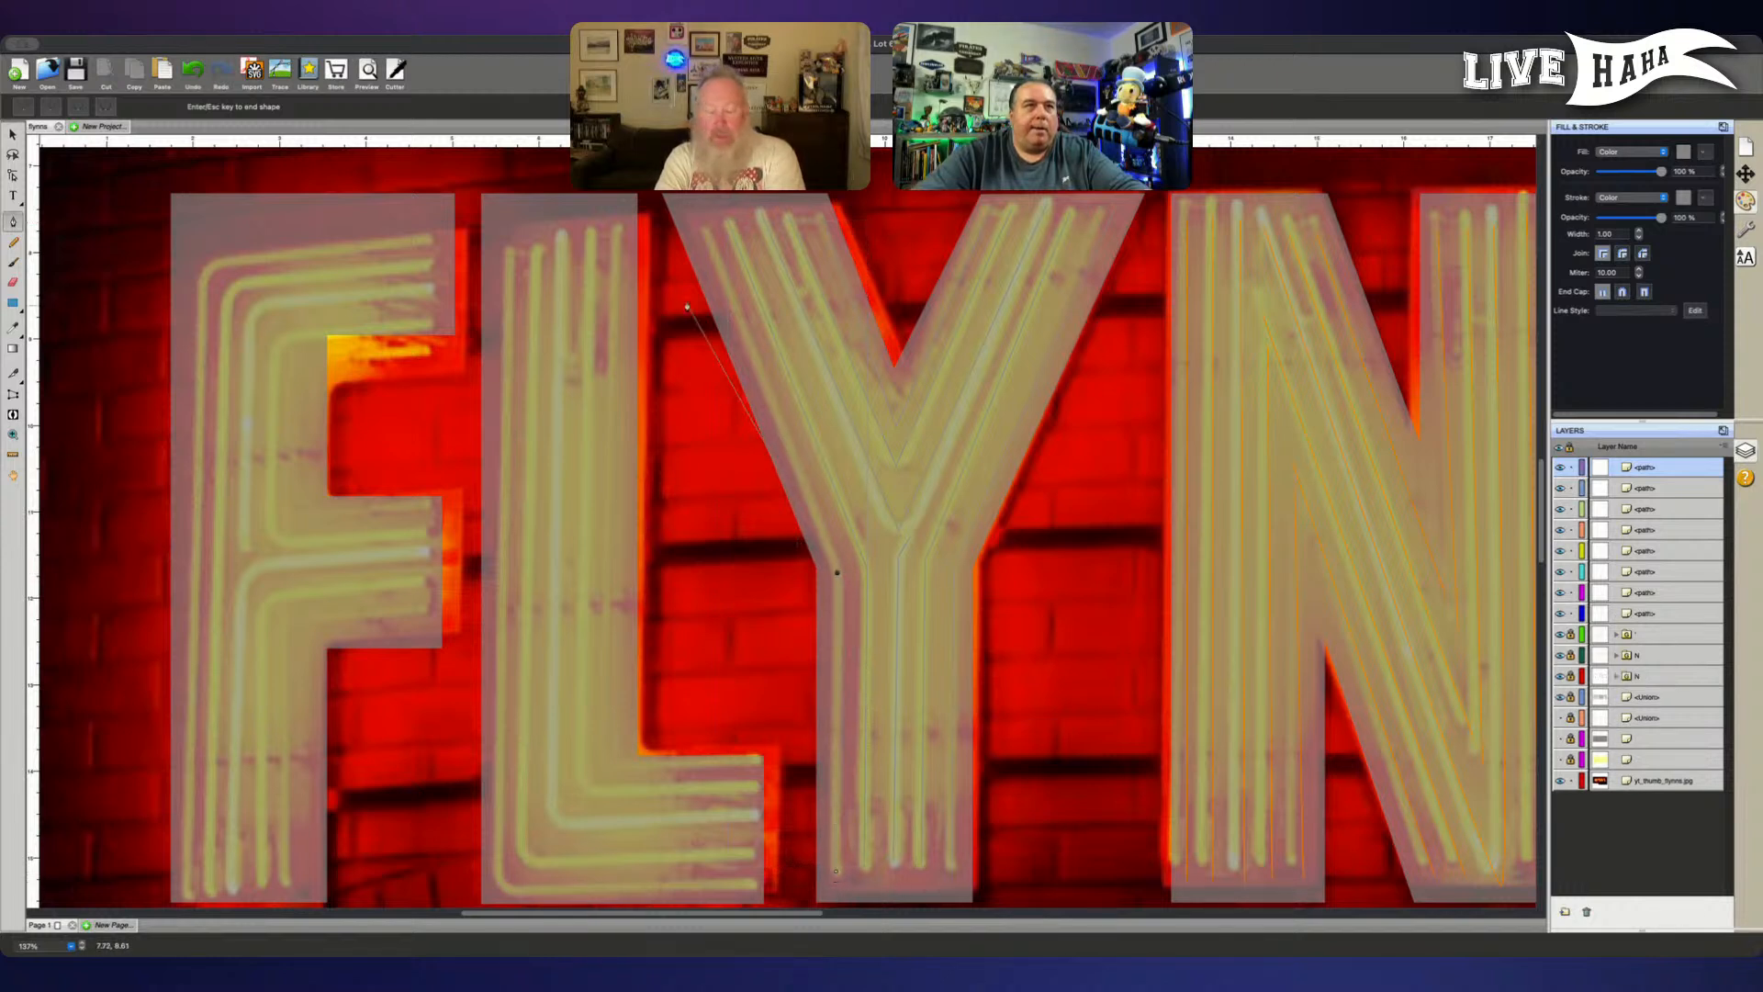
{"action": "left_click", "coordinate": [704, 231]}
{"action": "key", "text": "Escape"}
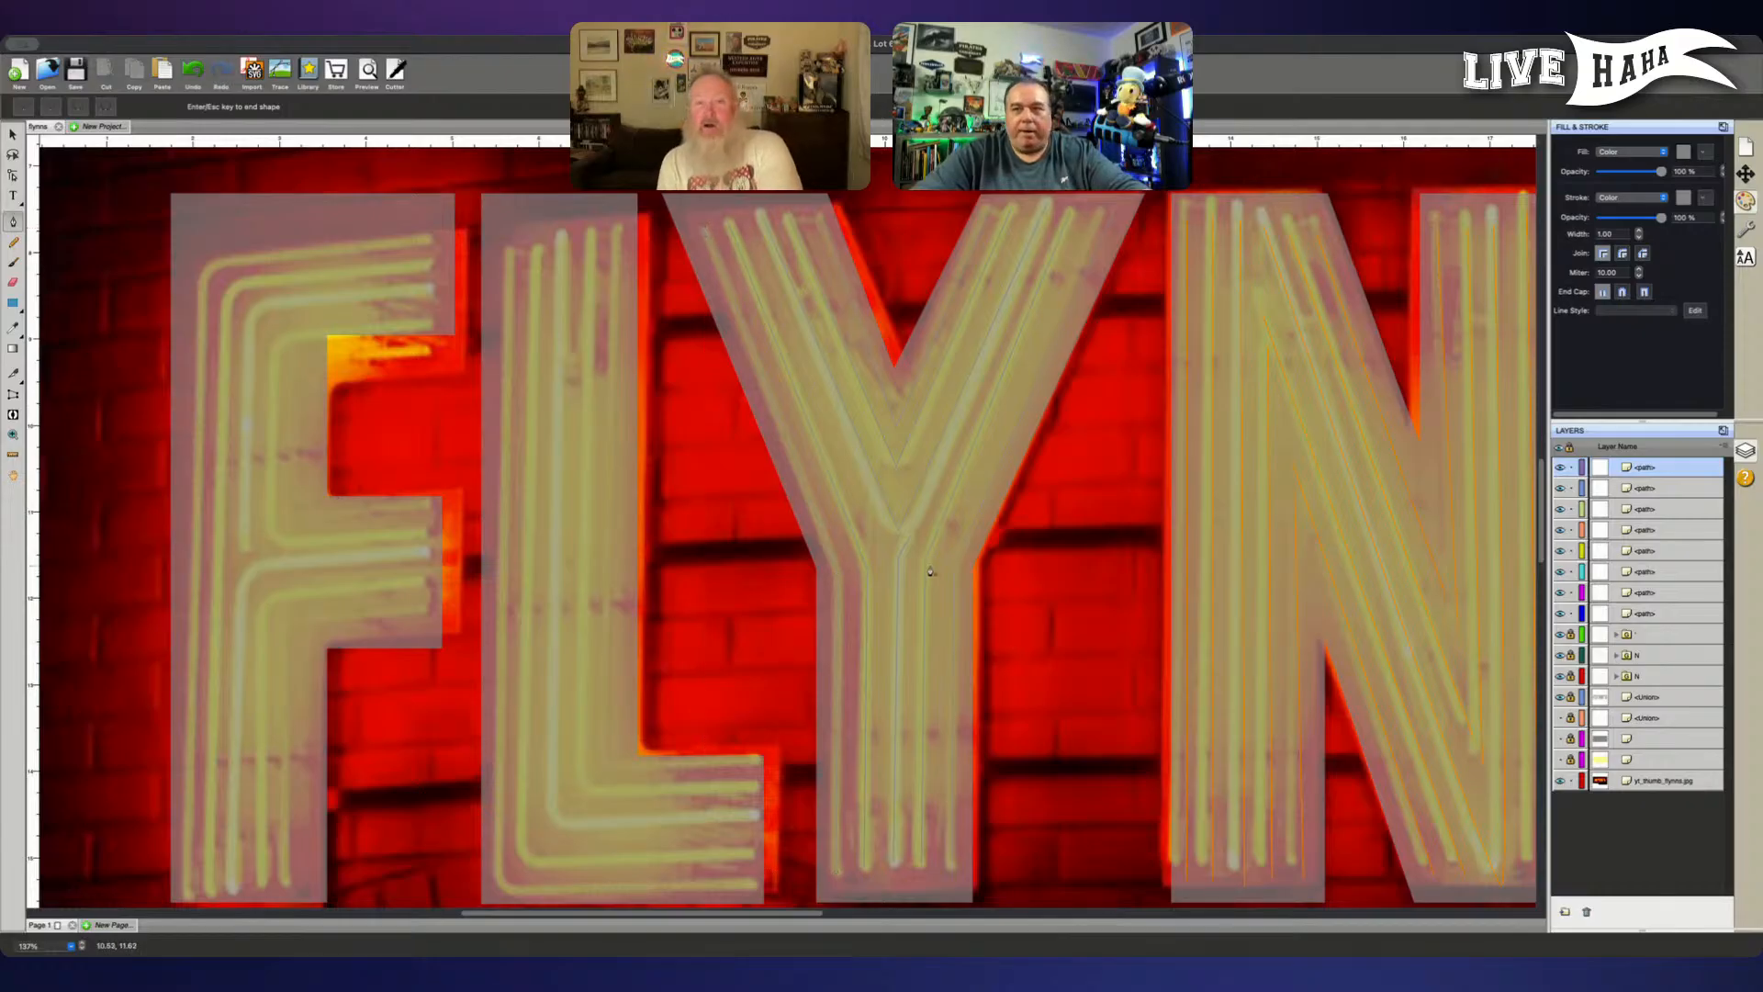
{"action": "key", "text": "Return"}
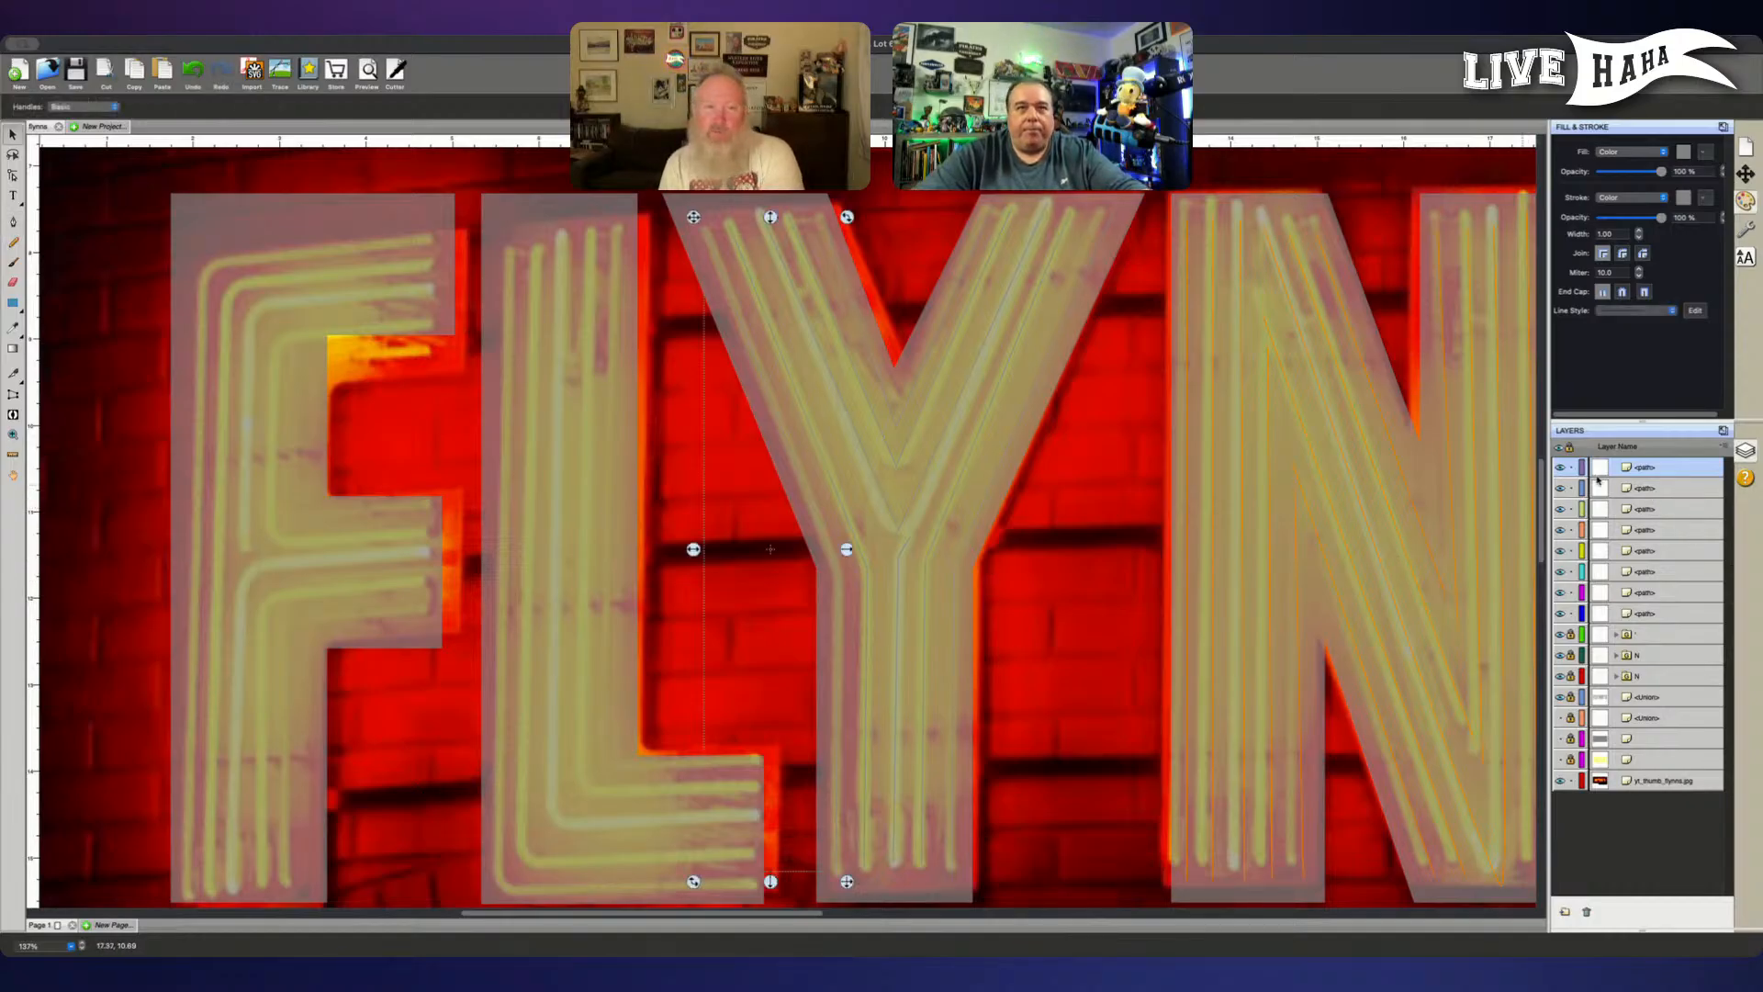
- Choose the Y's middle V-shaped path for point editing and lock the outermost V path selected along with it
{"action": "left_click", "coordinate": [1668, 488]}
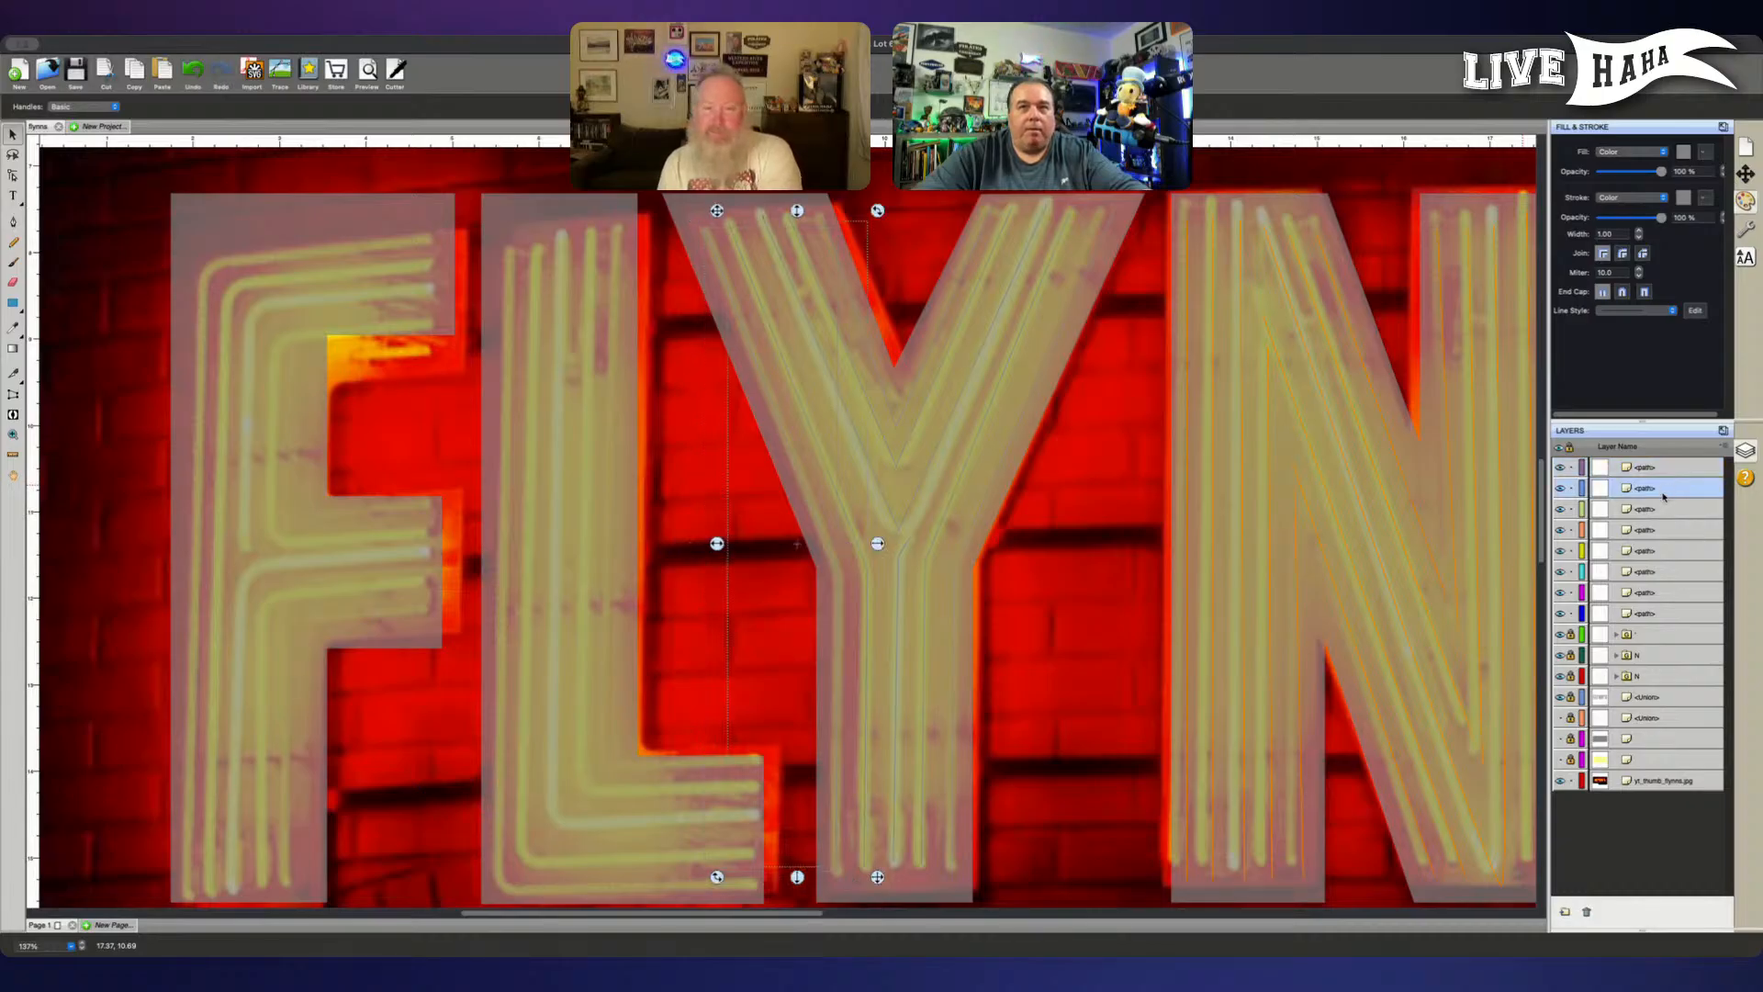
{"action": "left_click", "coordinate": [1662, 510]}
{"action": "left_click", "coordinate": [1660, 530]}
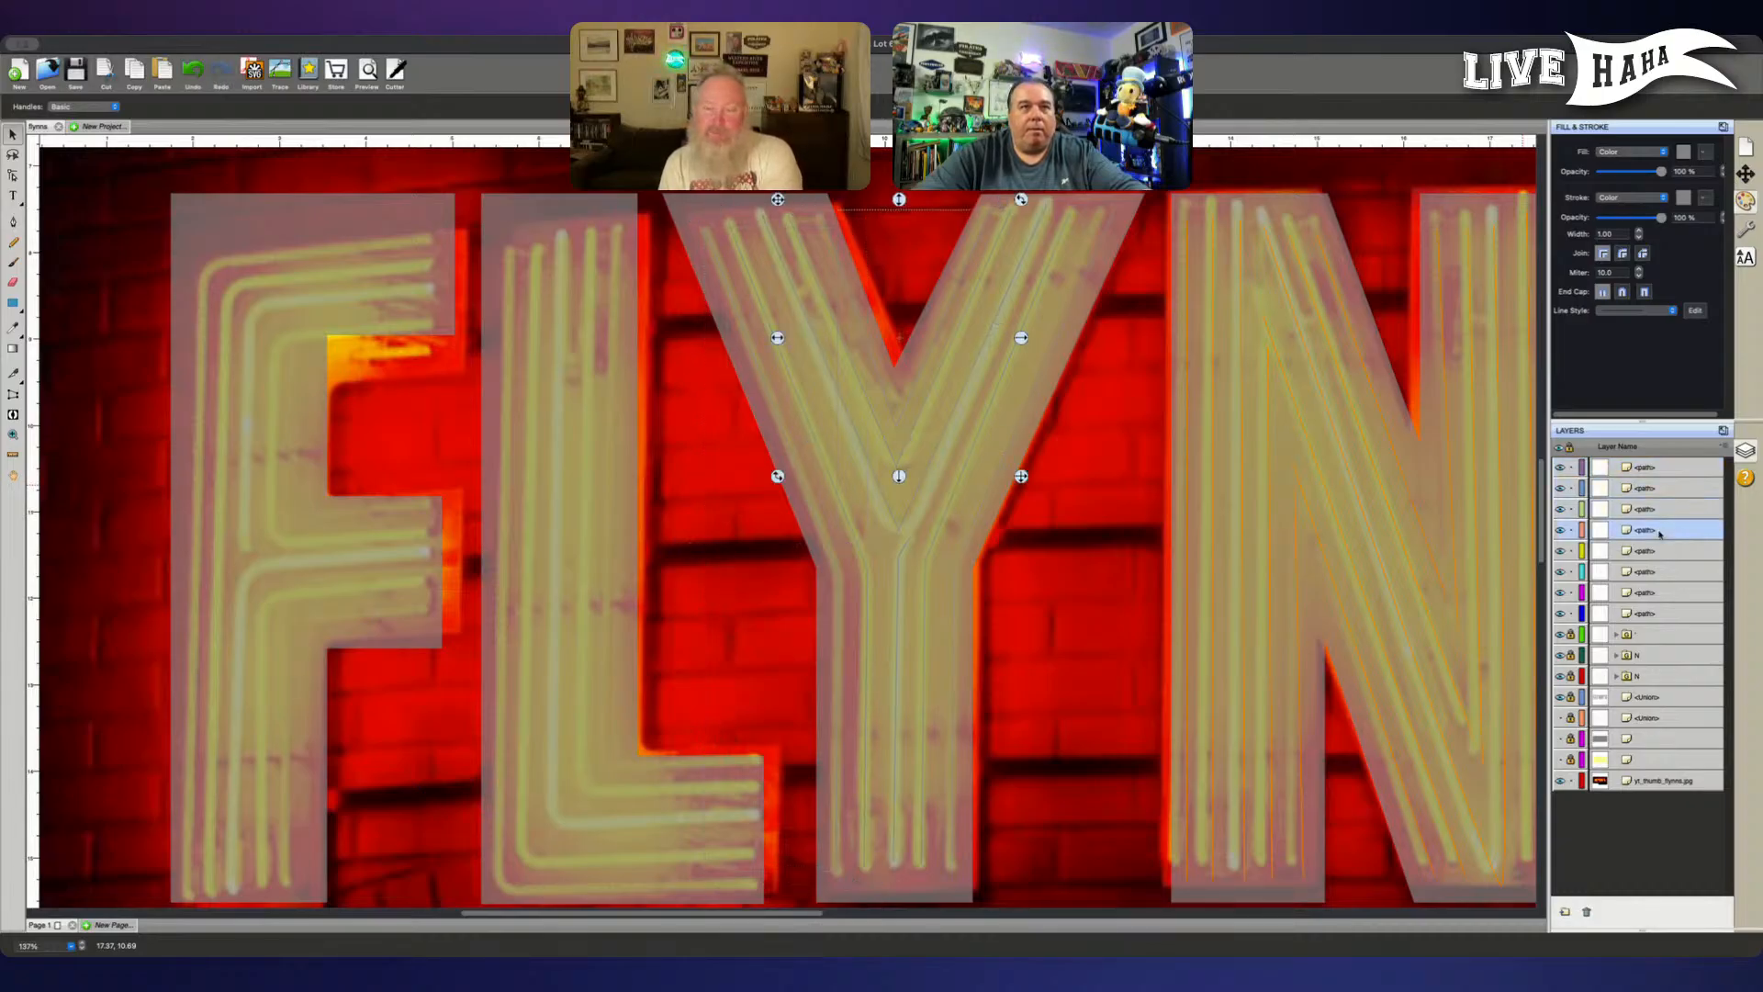
{"action": "key", "text": "a"}
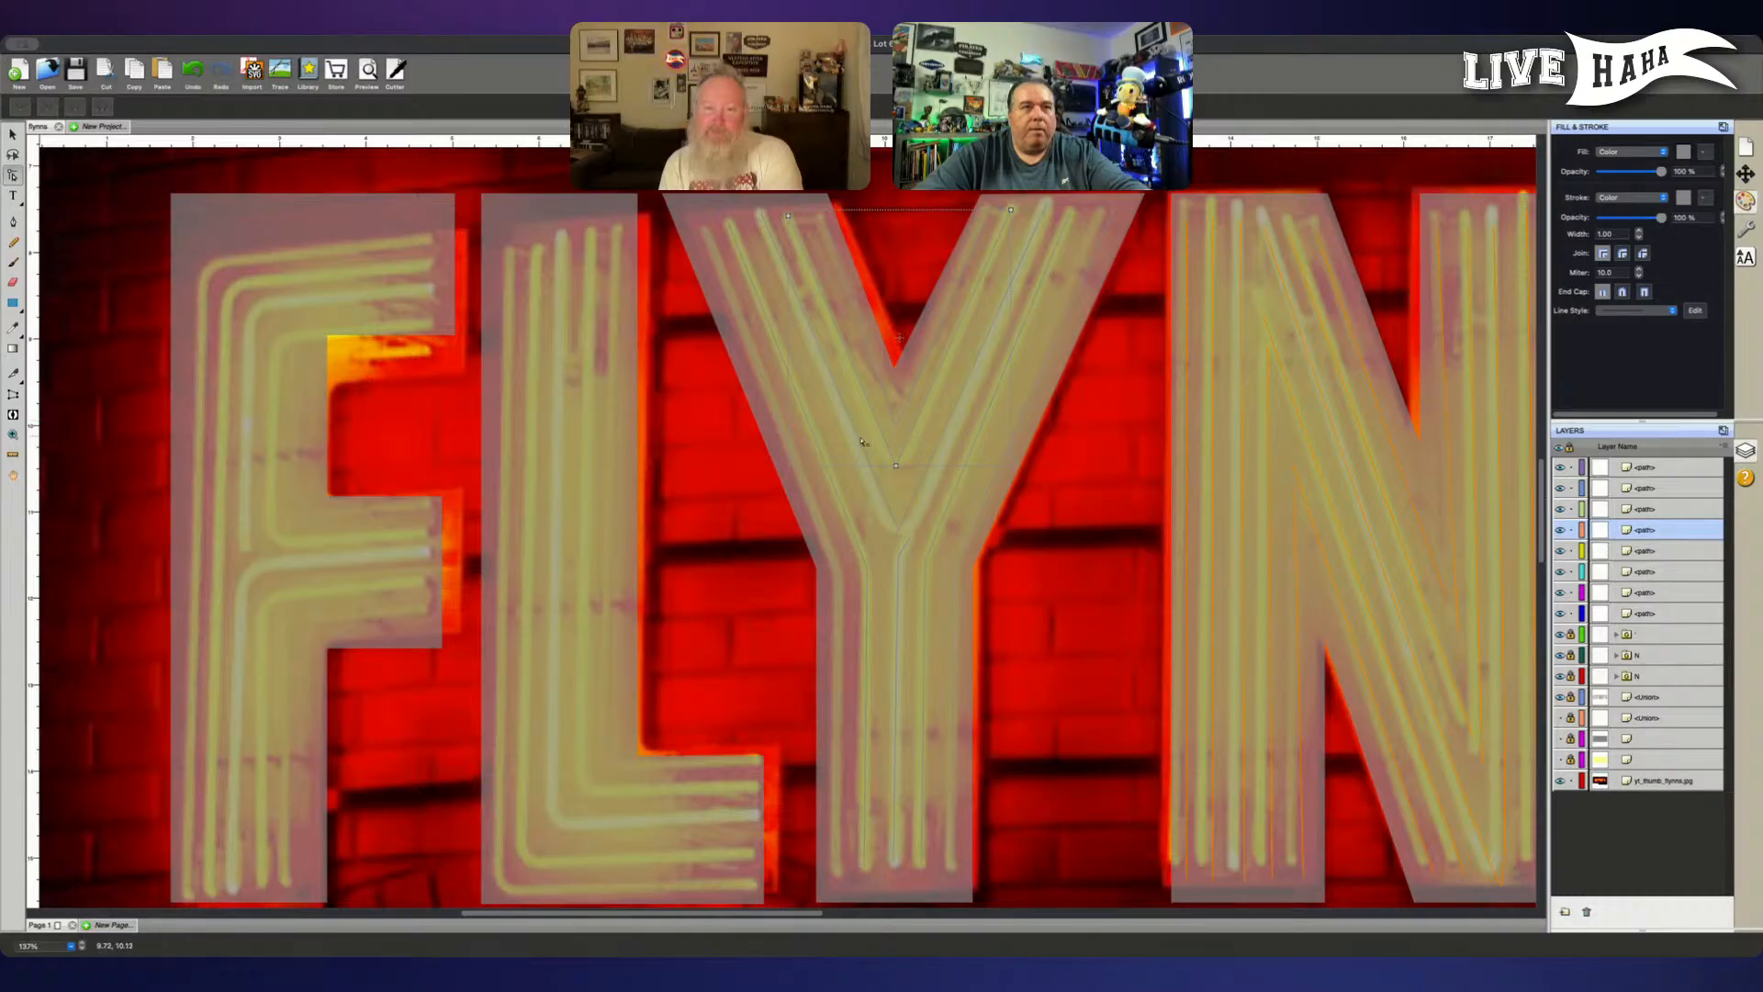
{"action": "left_click", "coordinate": [897, 464], "text": "shift"}
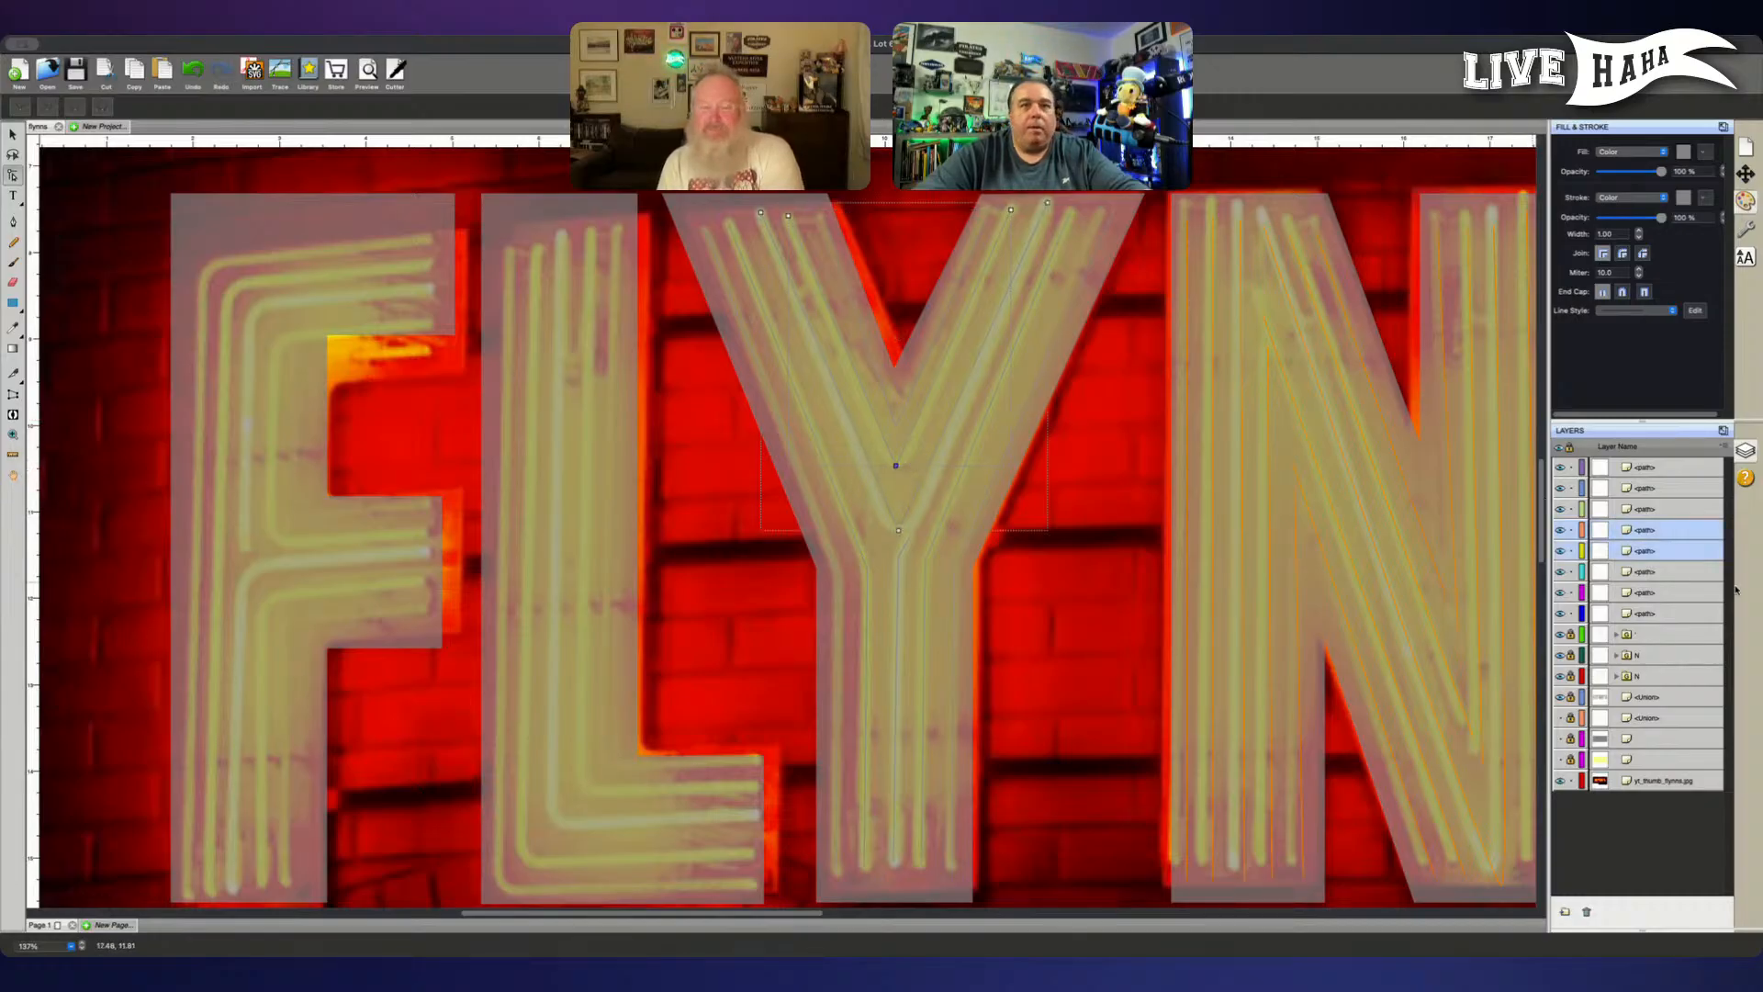
{"action": "left_click", "coordinate": [1706, 536]}
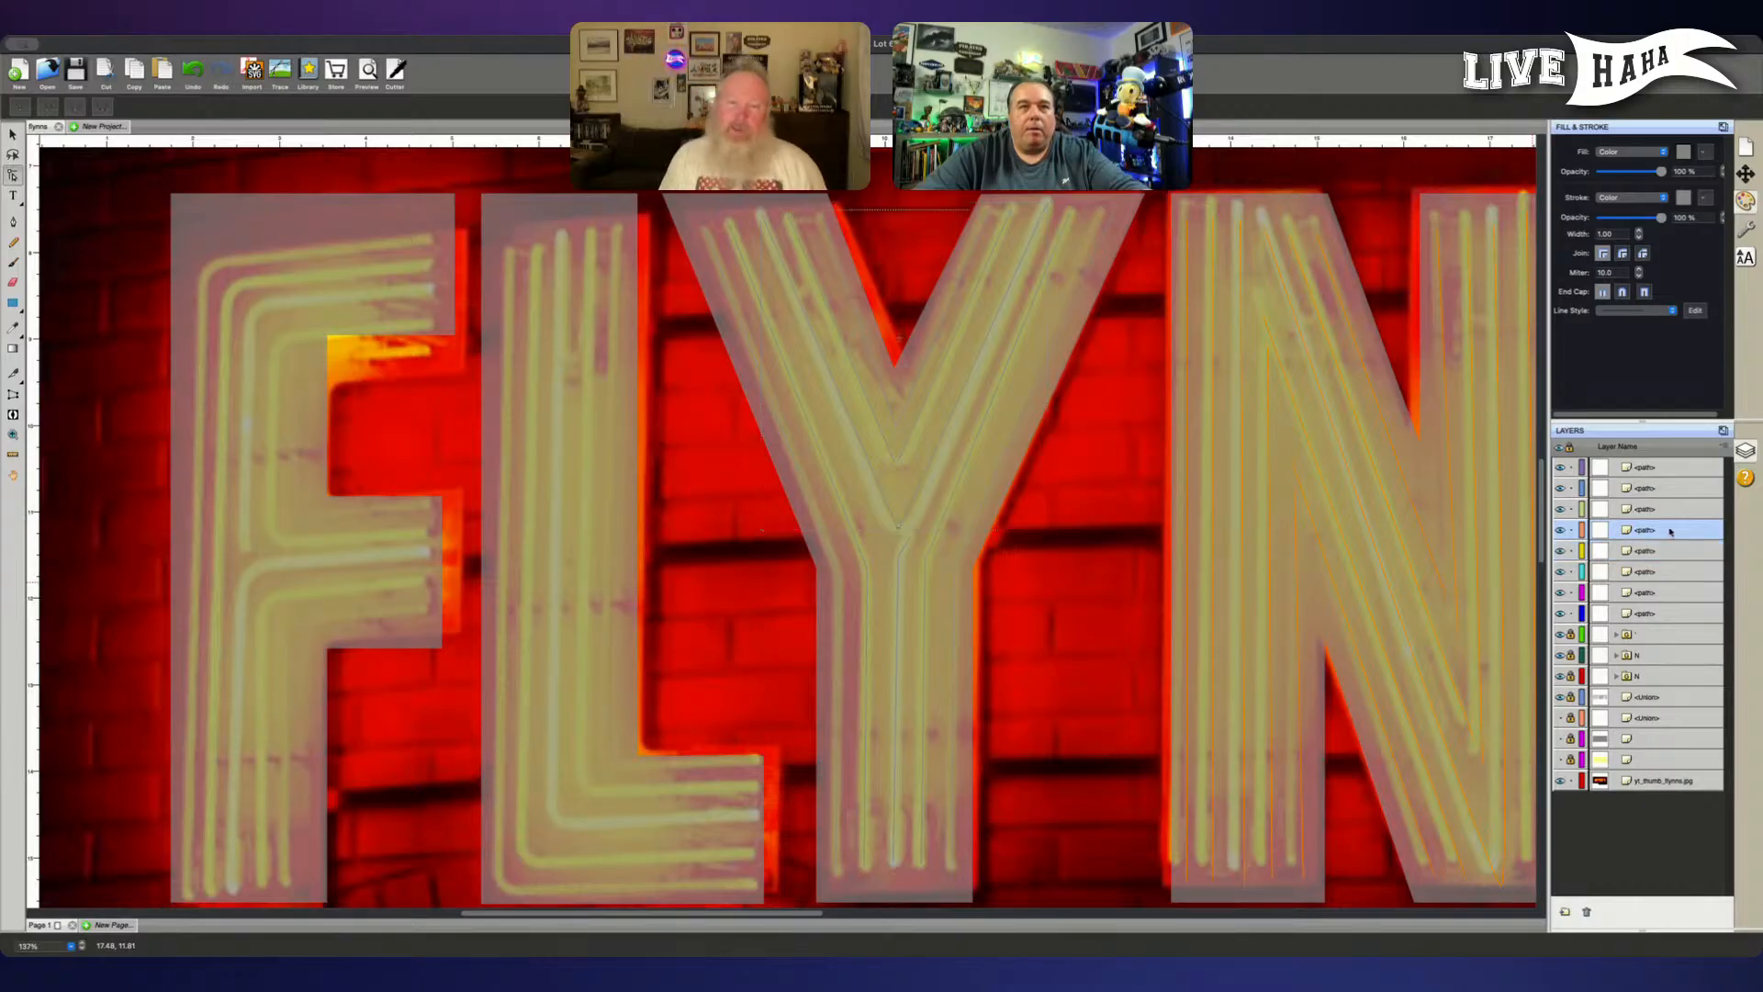
{"action": "left_click", "coordinate": [890, 475], "text": "shift"}
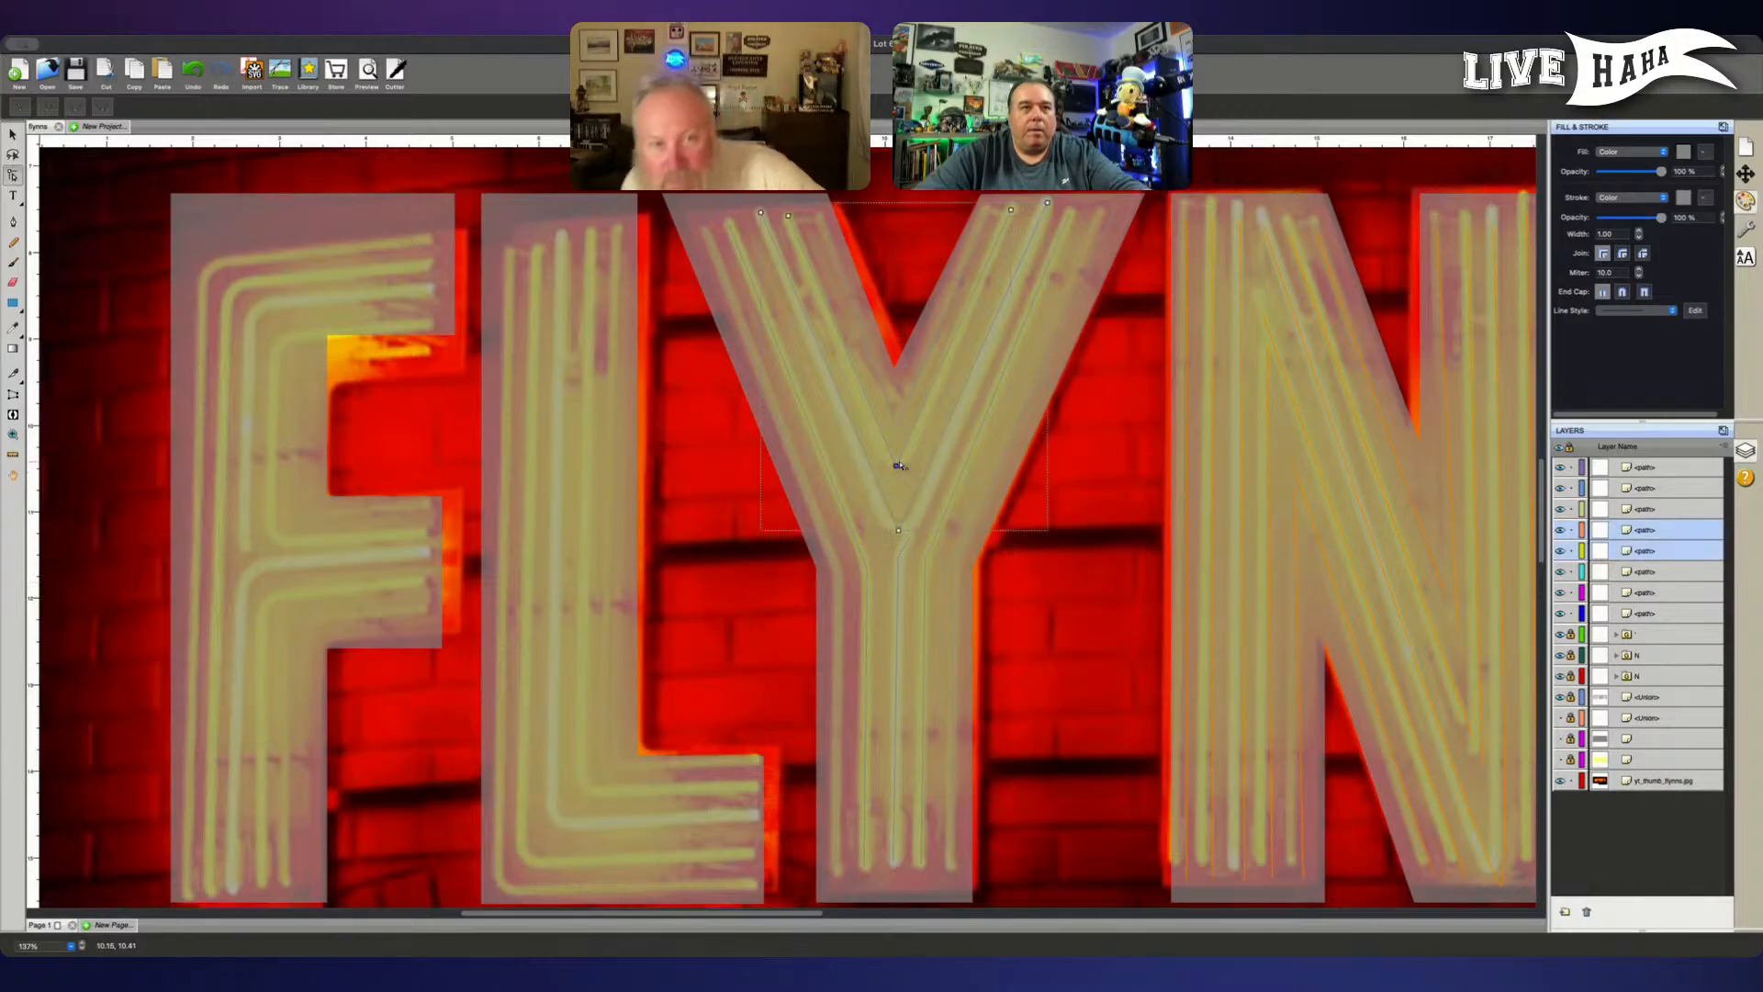
{"action": "left_click", "coordinate": [1570, 550]}
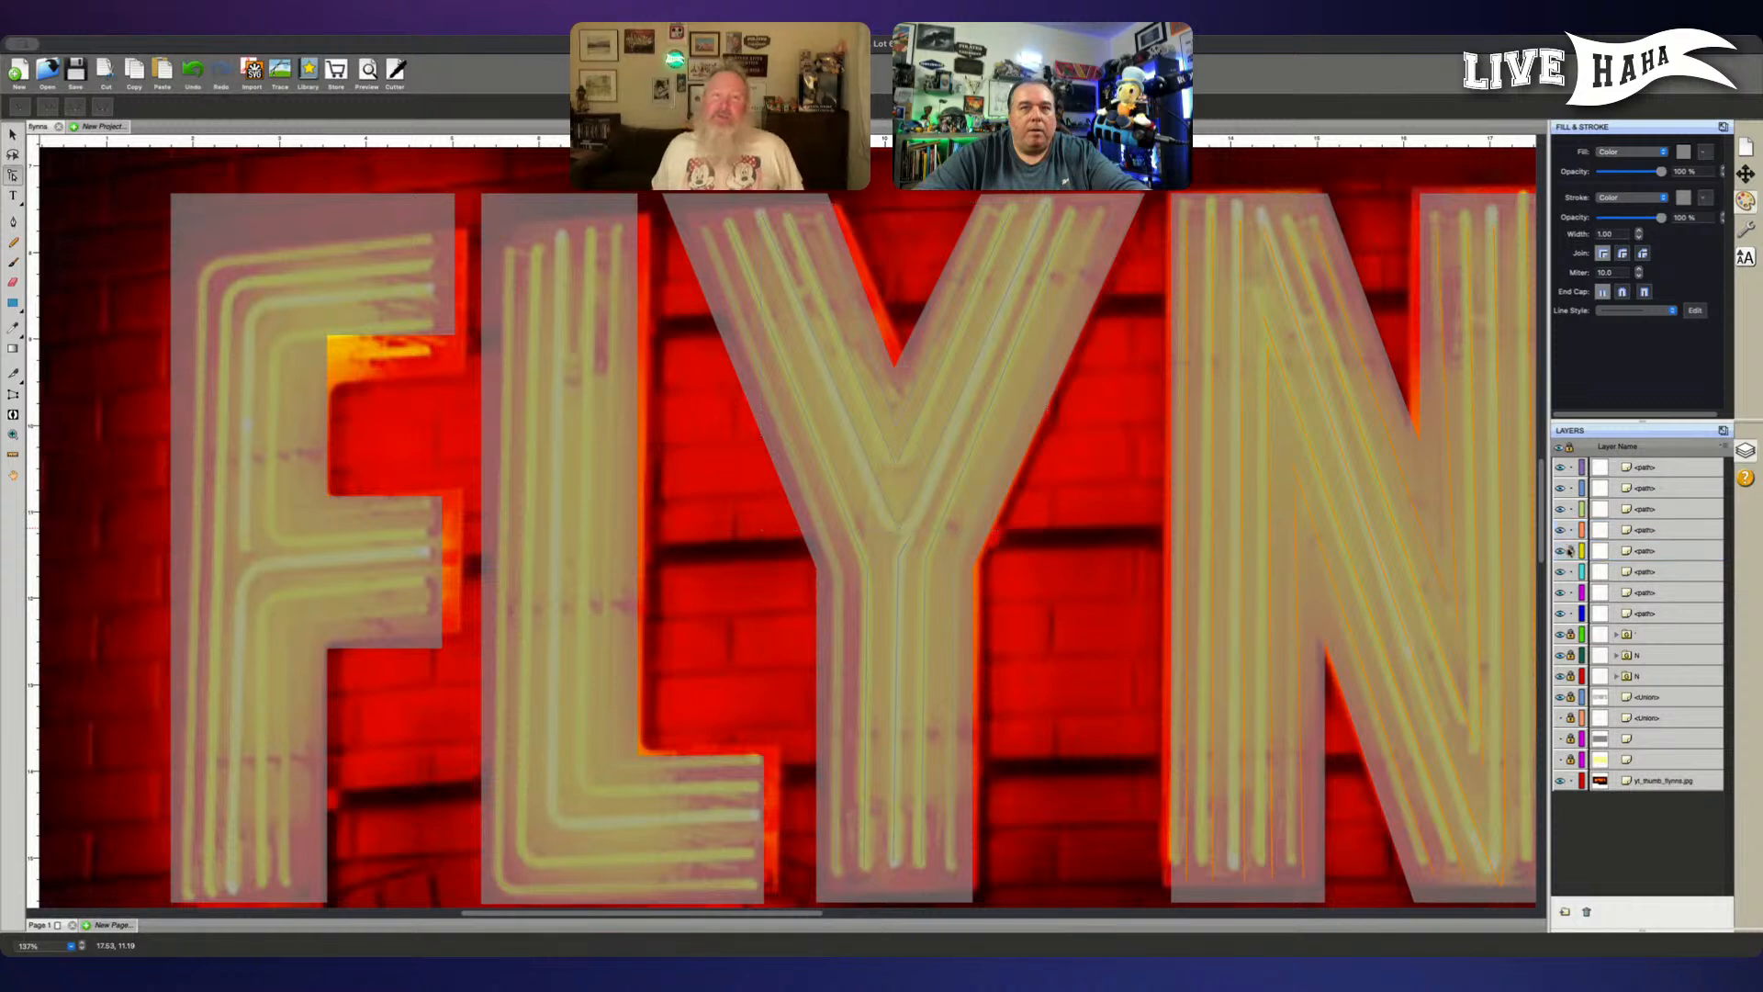
- Select the bottom point of the Y's middle V path and shorten its right curve handle to tighten the bend
{"action": "left_click", "coordinate": [907, 457]}
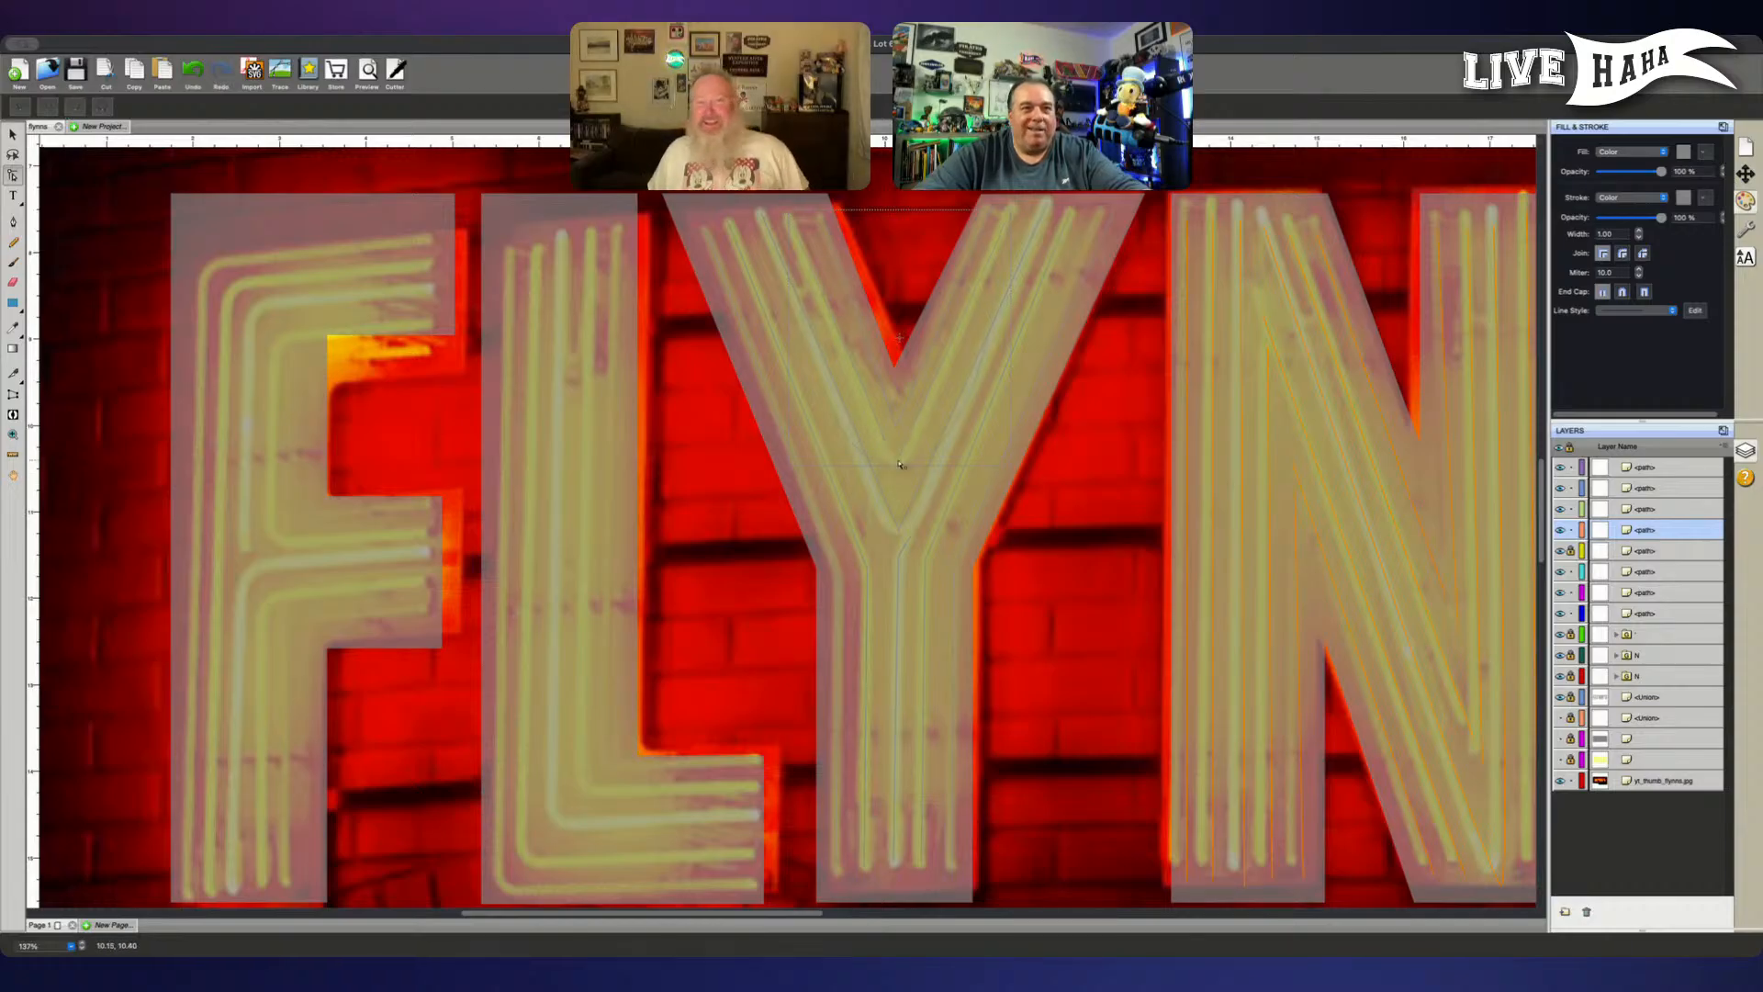
{"action": "left_click", "coordinate": [898, 468]}
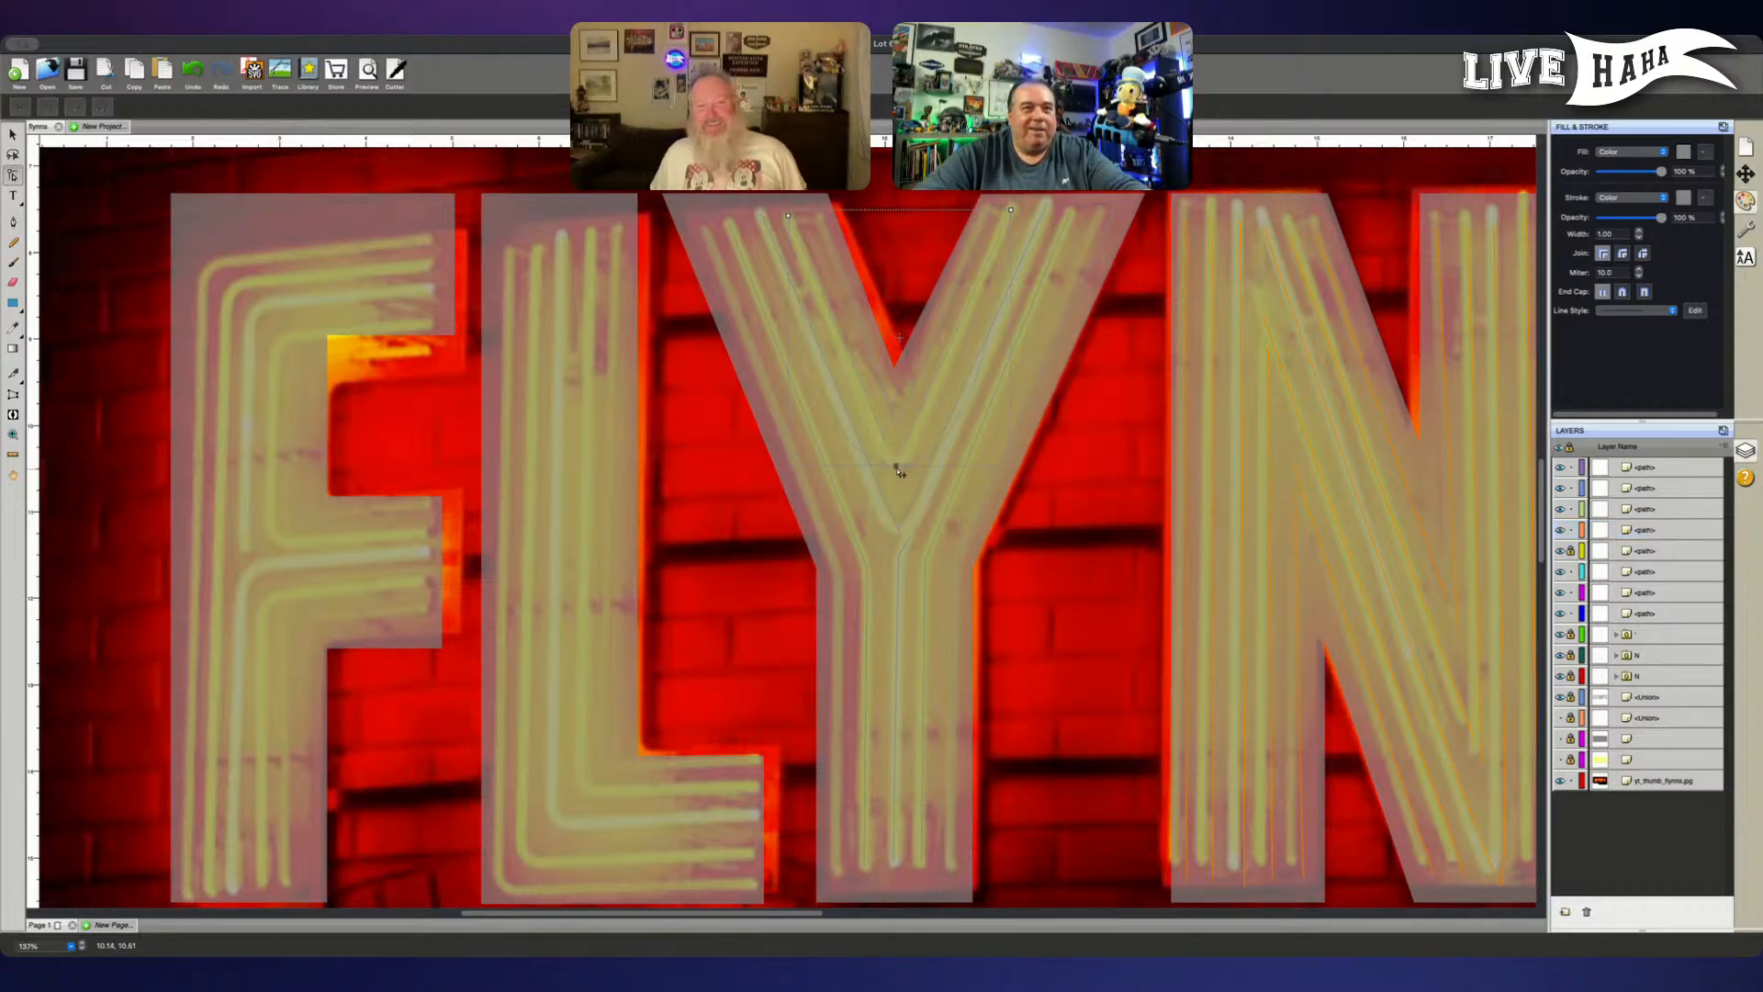
{"action": "mouse_move", "coordinate": [897, 466]}
{"action": "left_mouse_down"}
{"action": "mouse_move", "coordinate": [992, 467]}
{"action": "mouse_move", "coordinate": [920, 470]}
{"action": "left_mouse_up"}
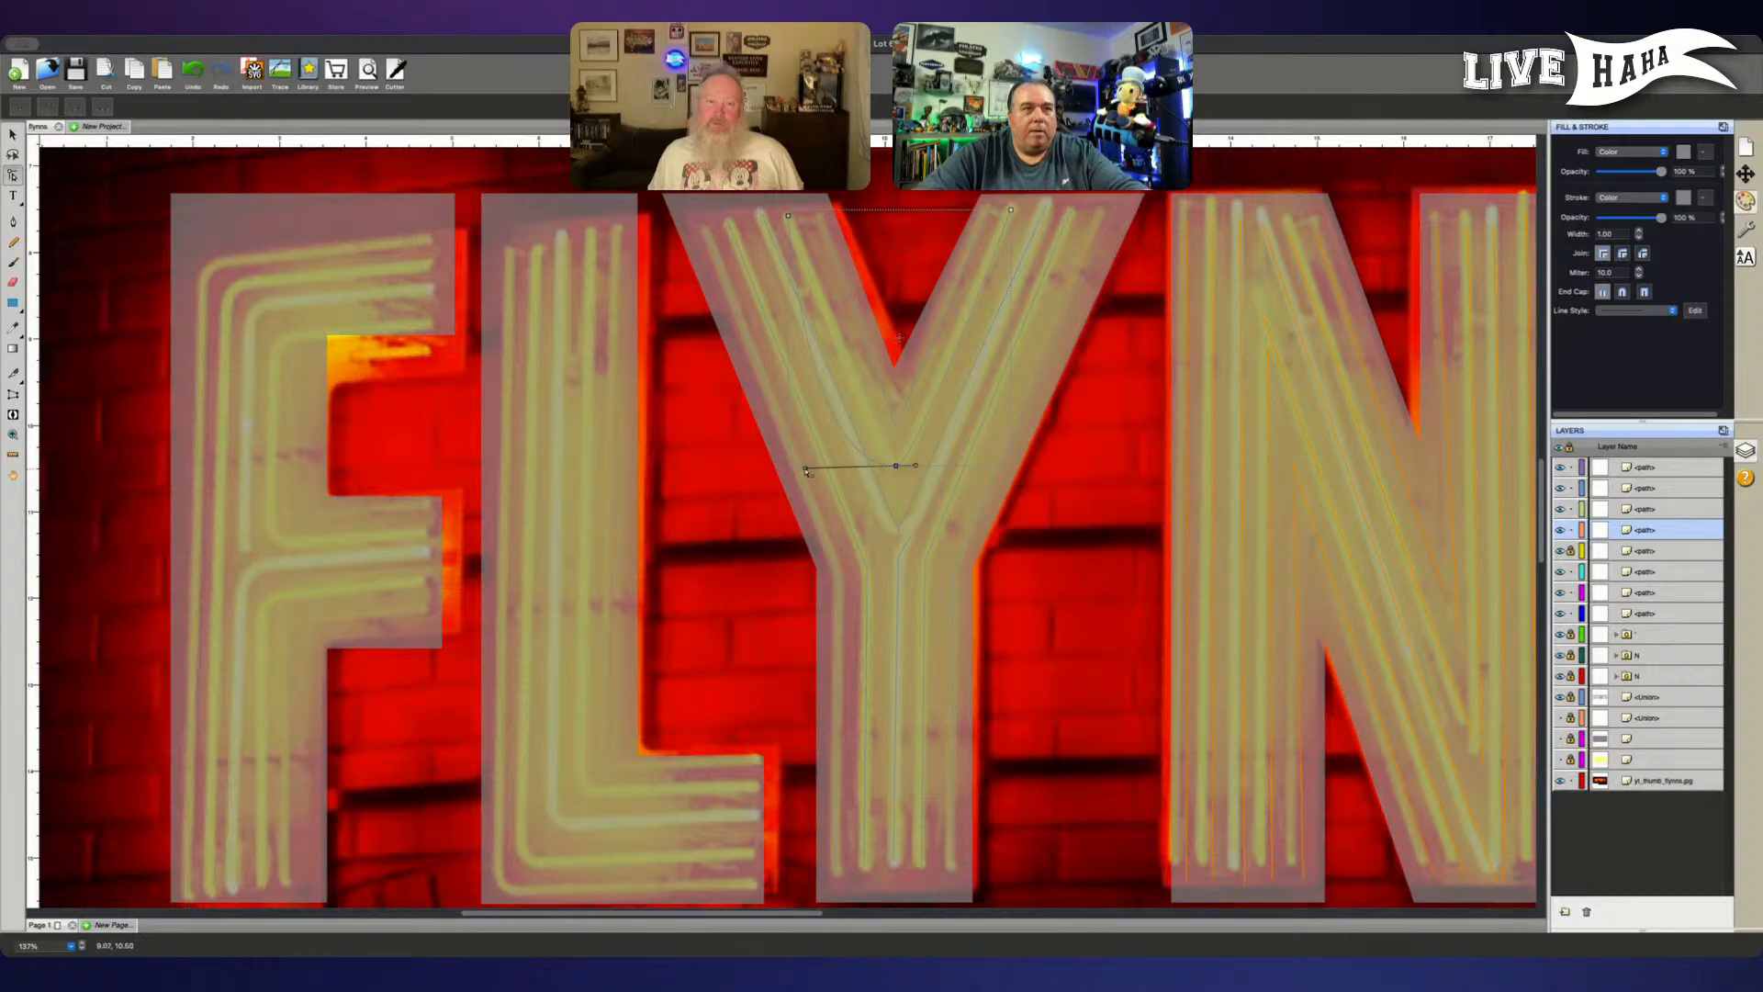
- Try to shorten the left curve handle at the bottom point of the Y's middle V path
{"action": "left_click_drag", "start_coordinate": [805, 466], "coordinate": [891, 462]}
{"action": "left_click", "coordinate": [807, 471]}
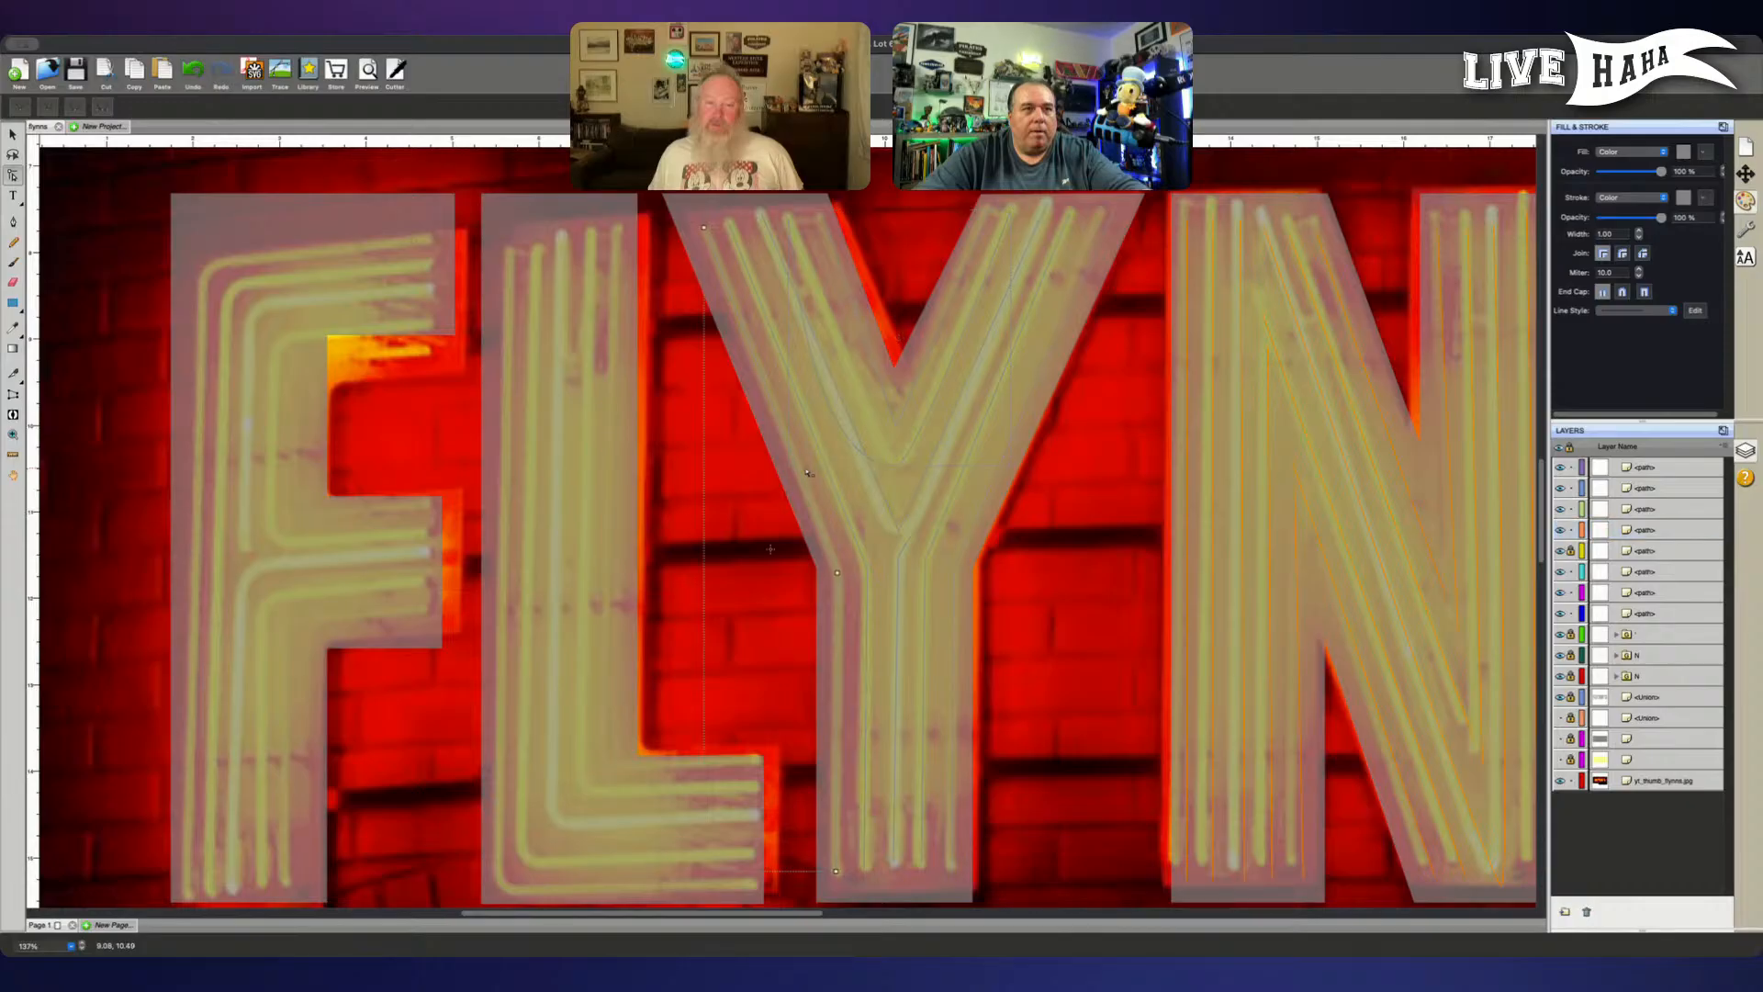
{"action": "left_click", "coordinate": [895, 468]}
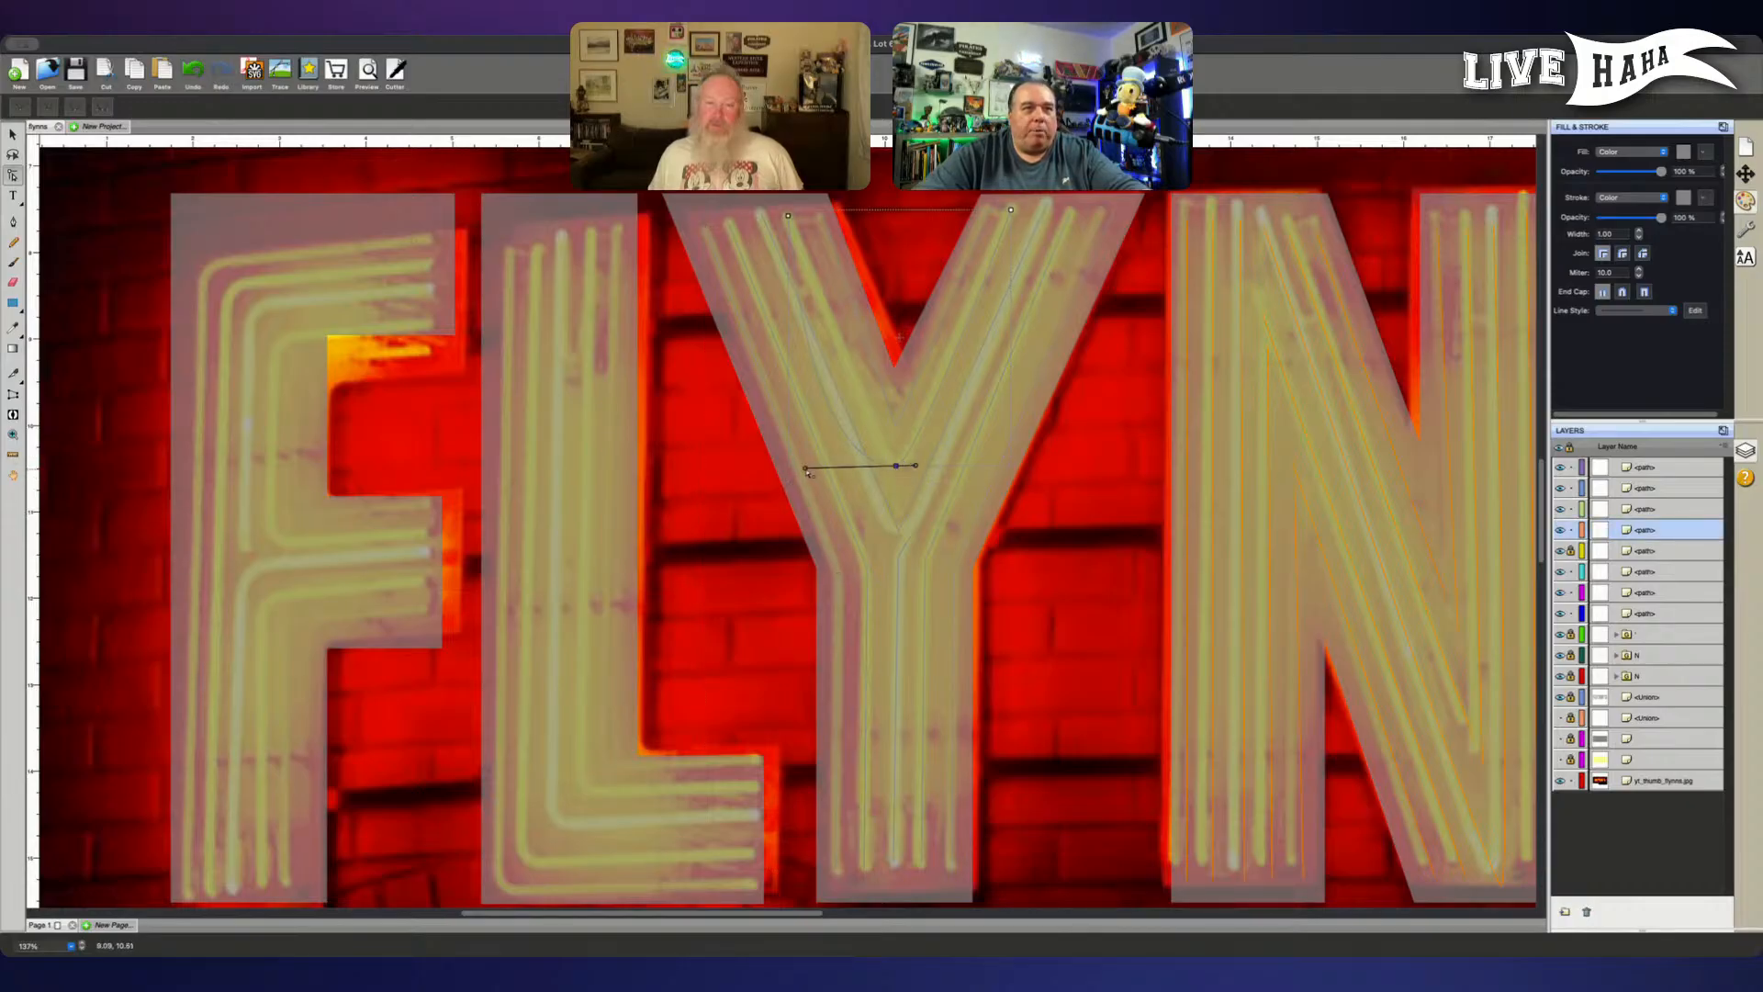
{"action": "left_click", "coordinate": [891, 474], "text": "shift"}
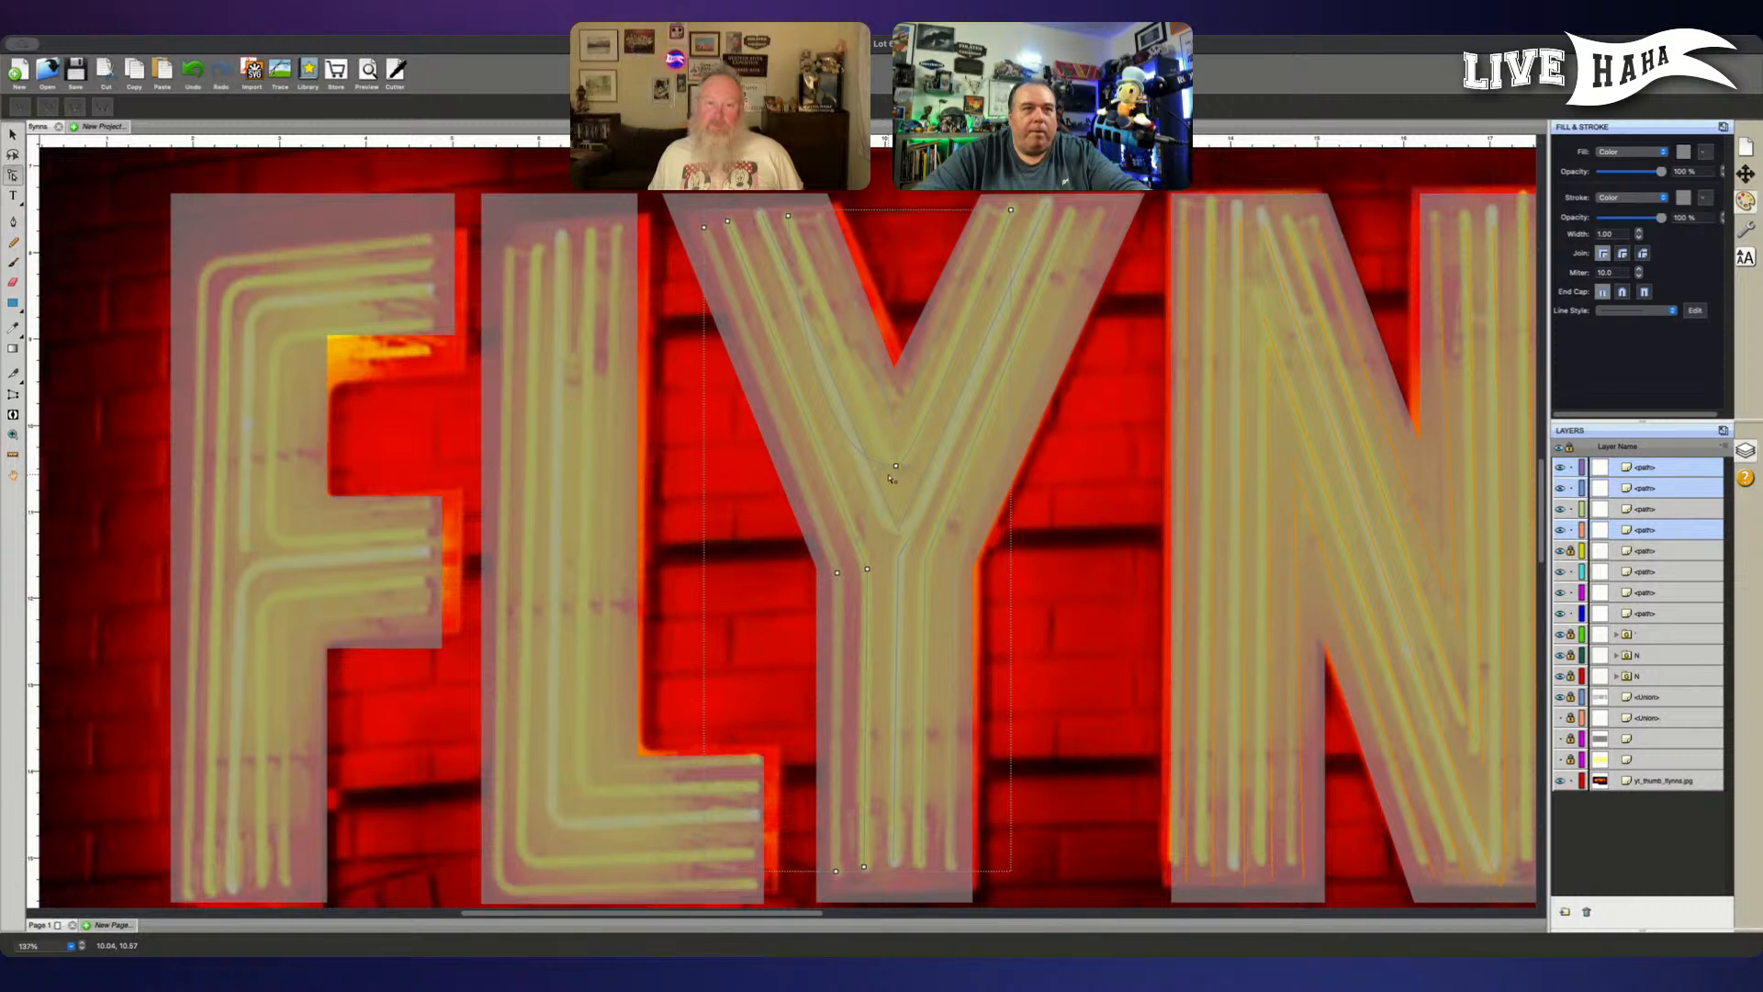
{"action": "left_click", "coordinate": [890, 477]}
{"action": "left_click", "coordinate": [895, 467]}
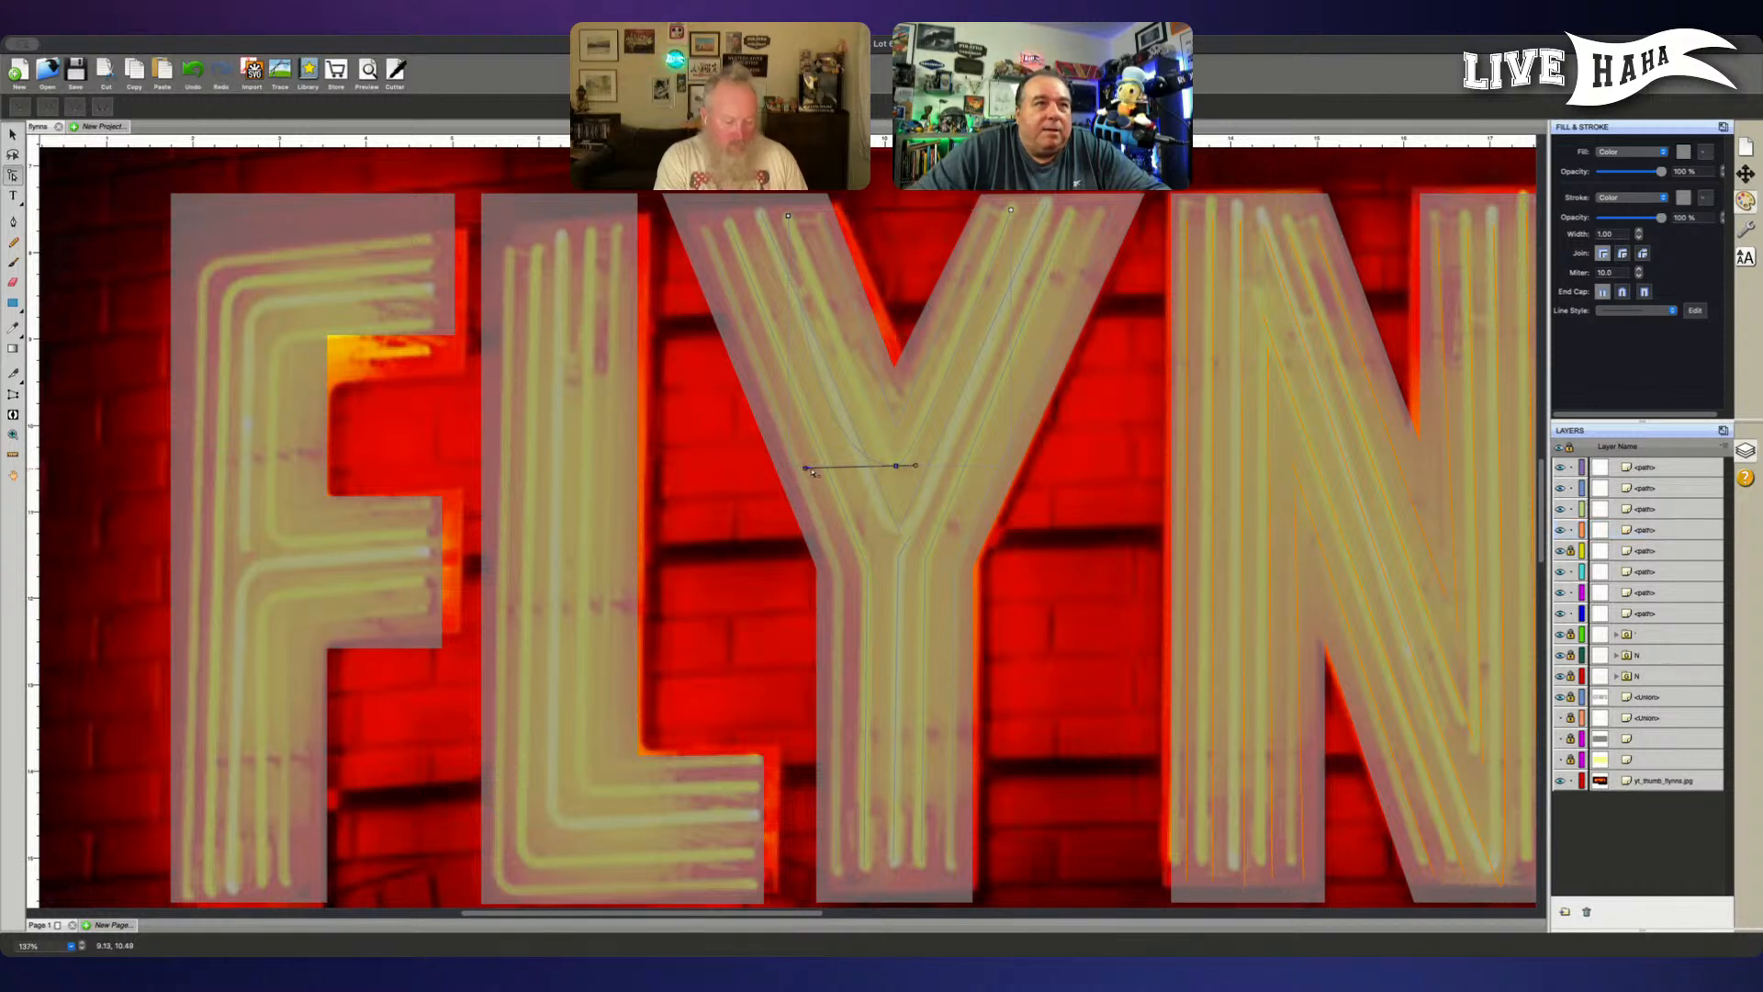
{"action": "left_click", "coordinate": [812, 471]}
{"action": "left_click_drag", "start_coordinate": [885, 481], "coordinate": [919, 444]}
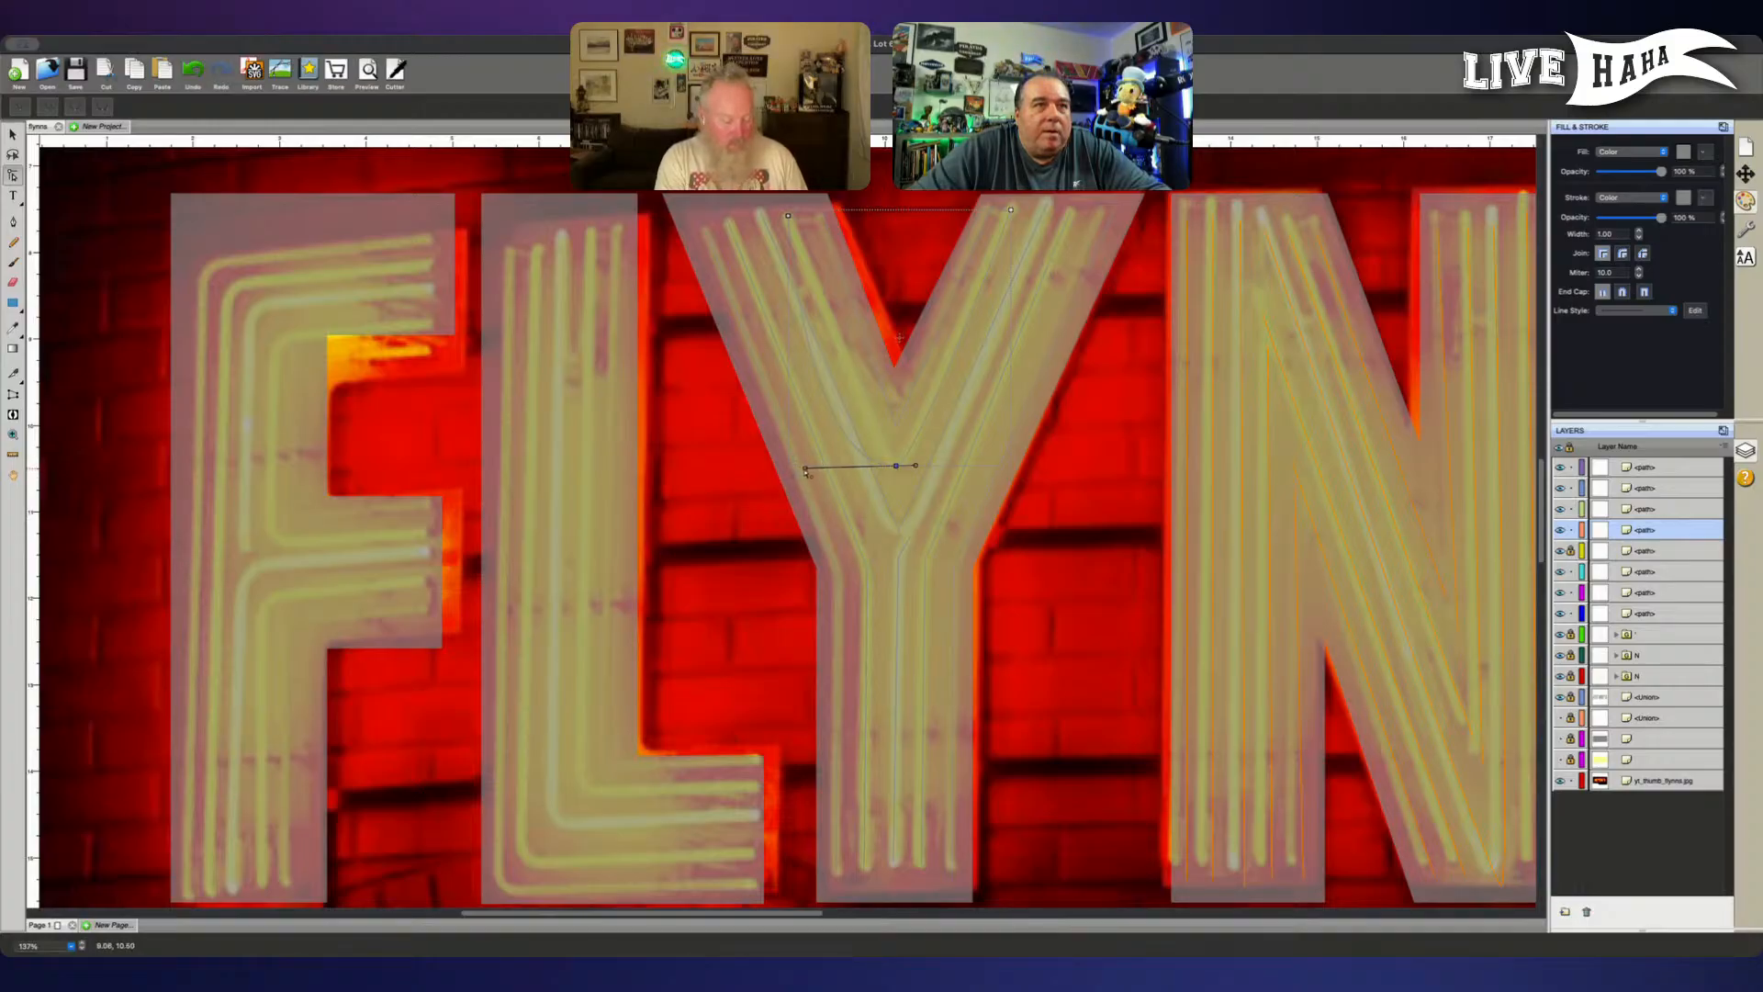
{"action": "left_click", "coordinate": [812, 477]}
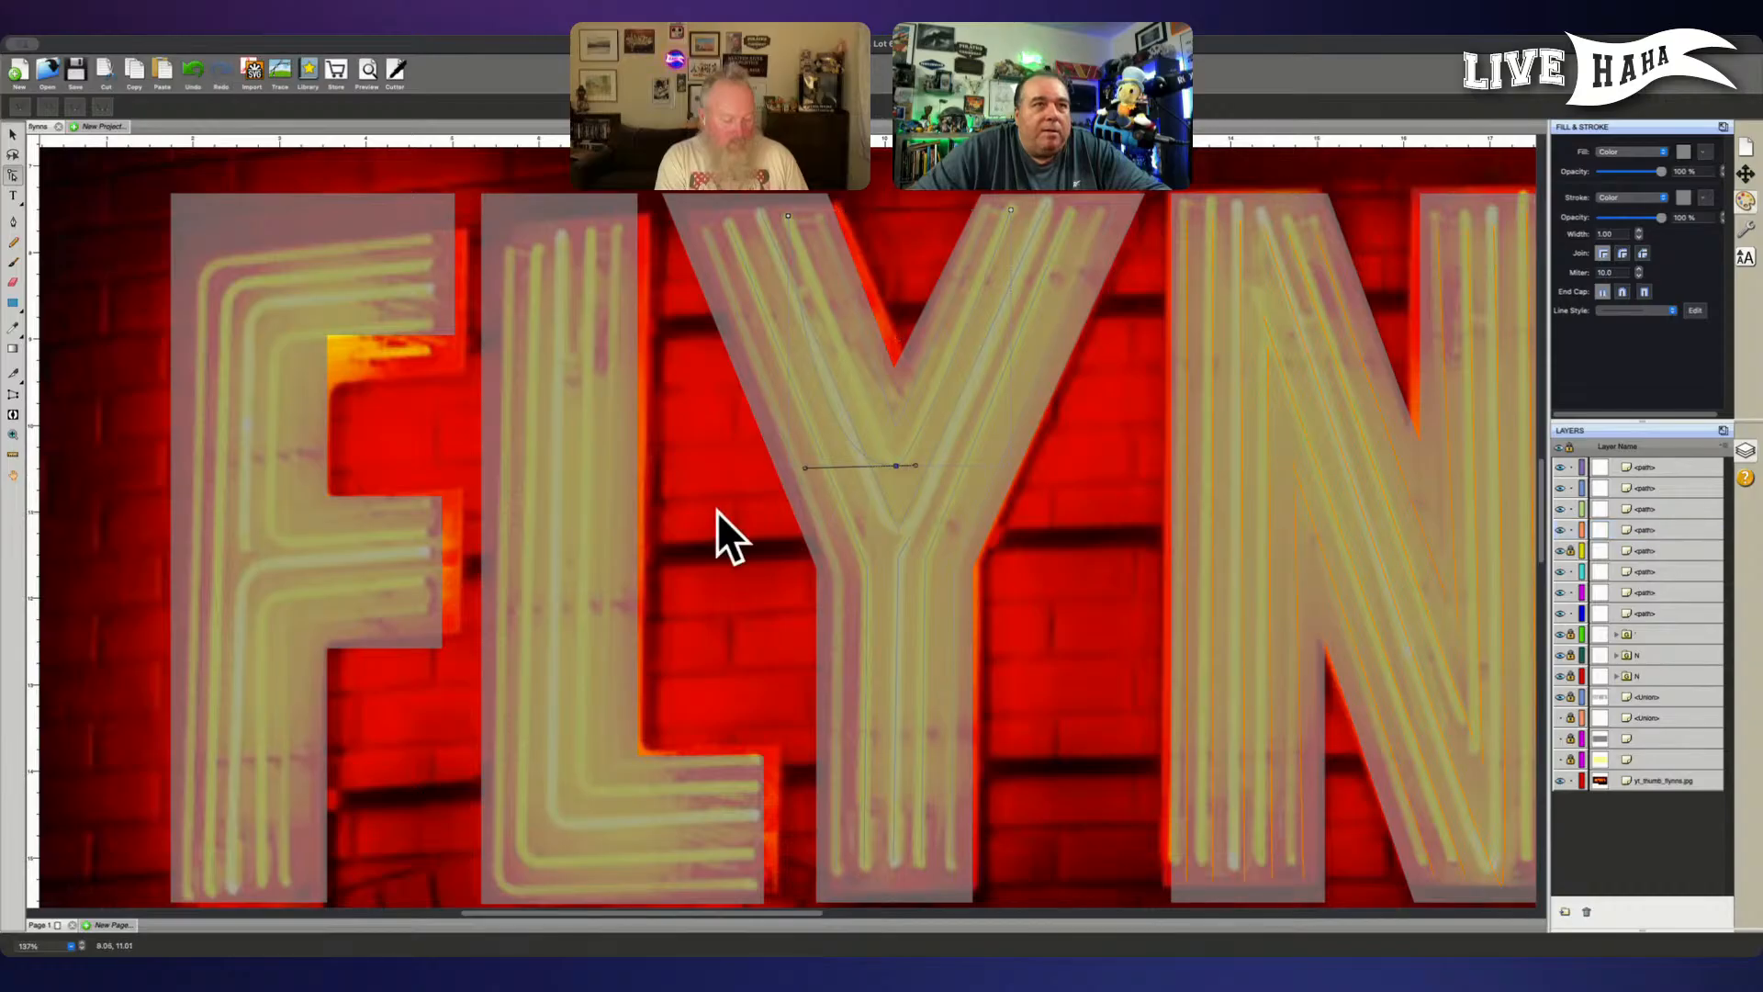
{"action": "left_click", "coordinate": [897, 469]}
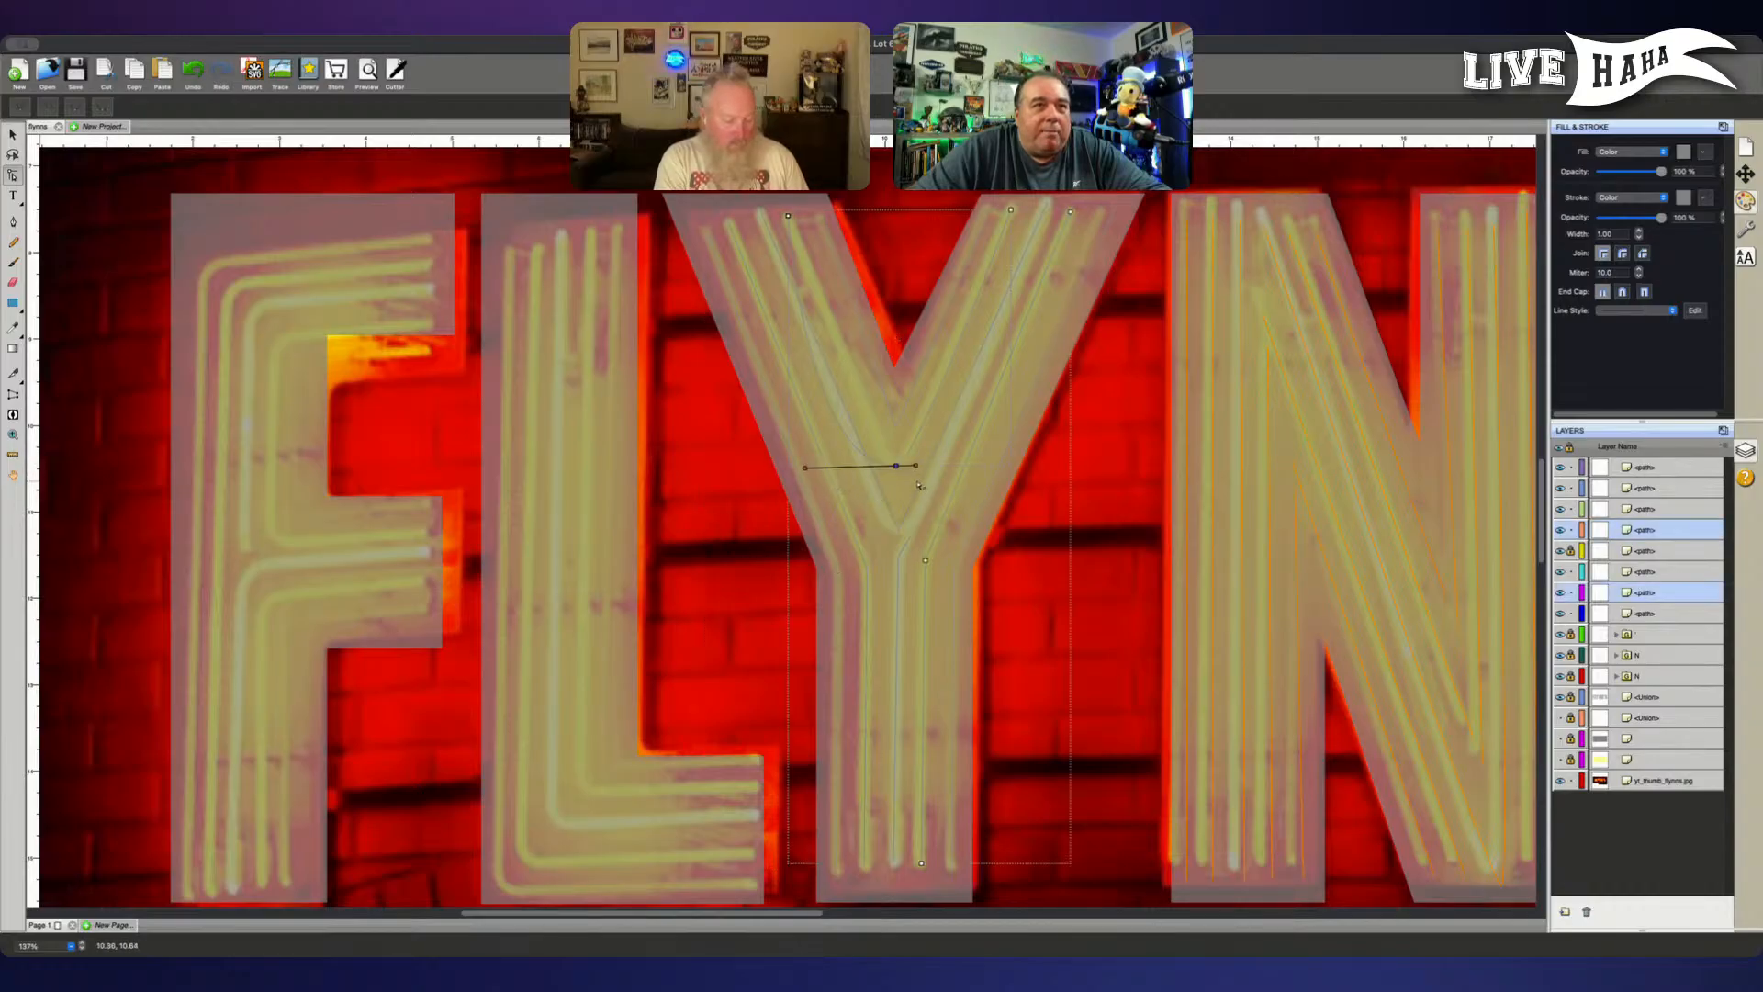
{"action": "left_click", "coordinate": [862, 484]}
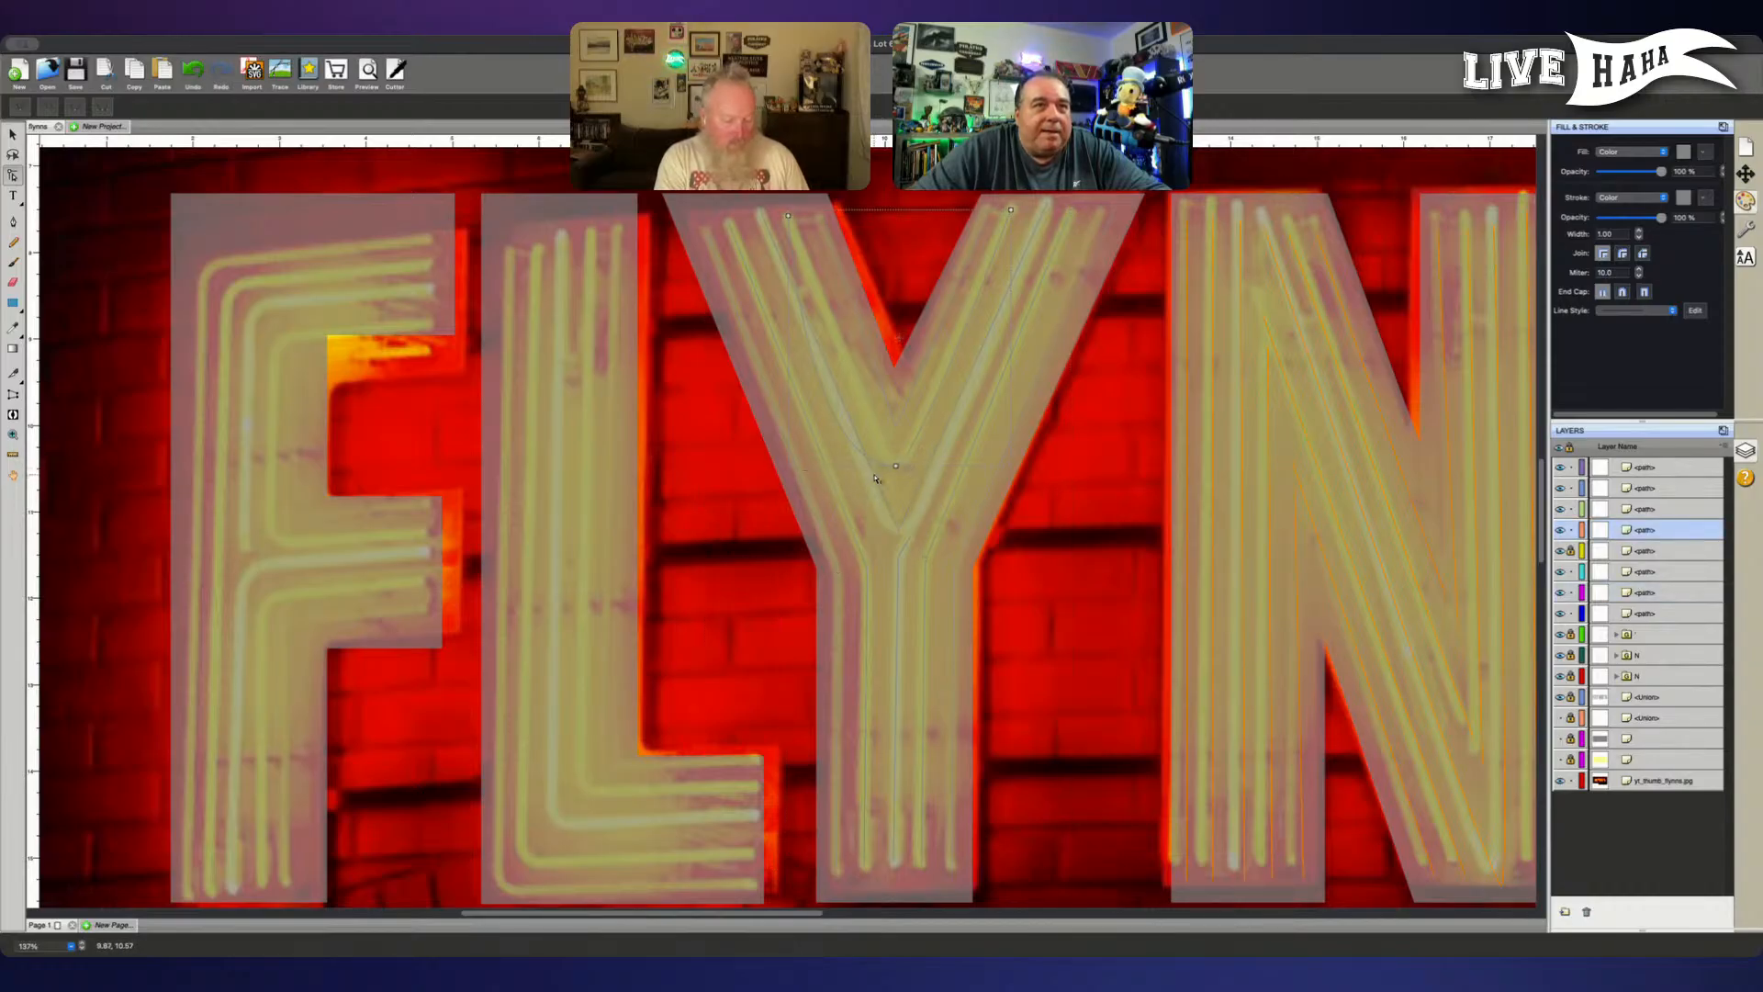
{"action": "left_click", "coordinate": [896, 465]}
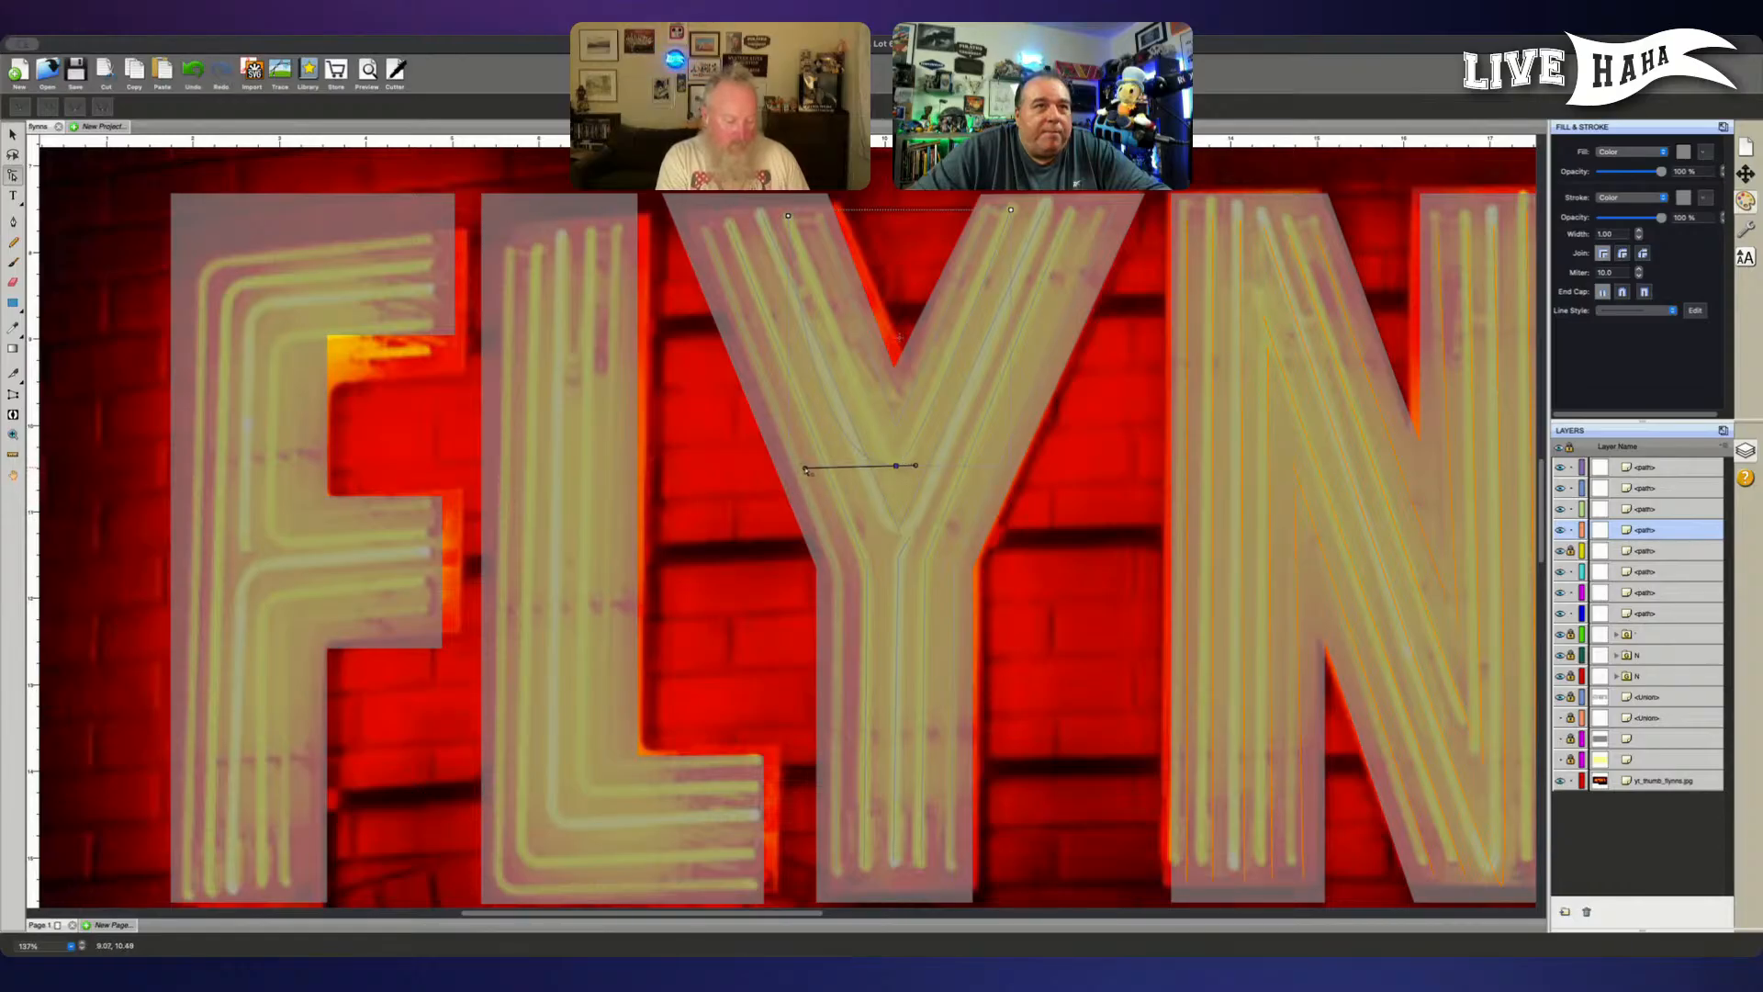
- Retry pulling the middle V path's left curve handle in toward its bottom point, working at closer range
{"action": "scroll", "coordinate": [806, 473], "scroll_direction": "up", "scroll_amount": 5}
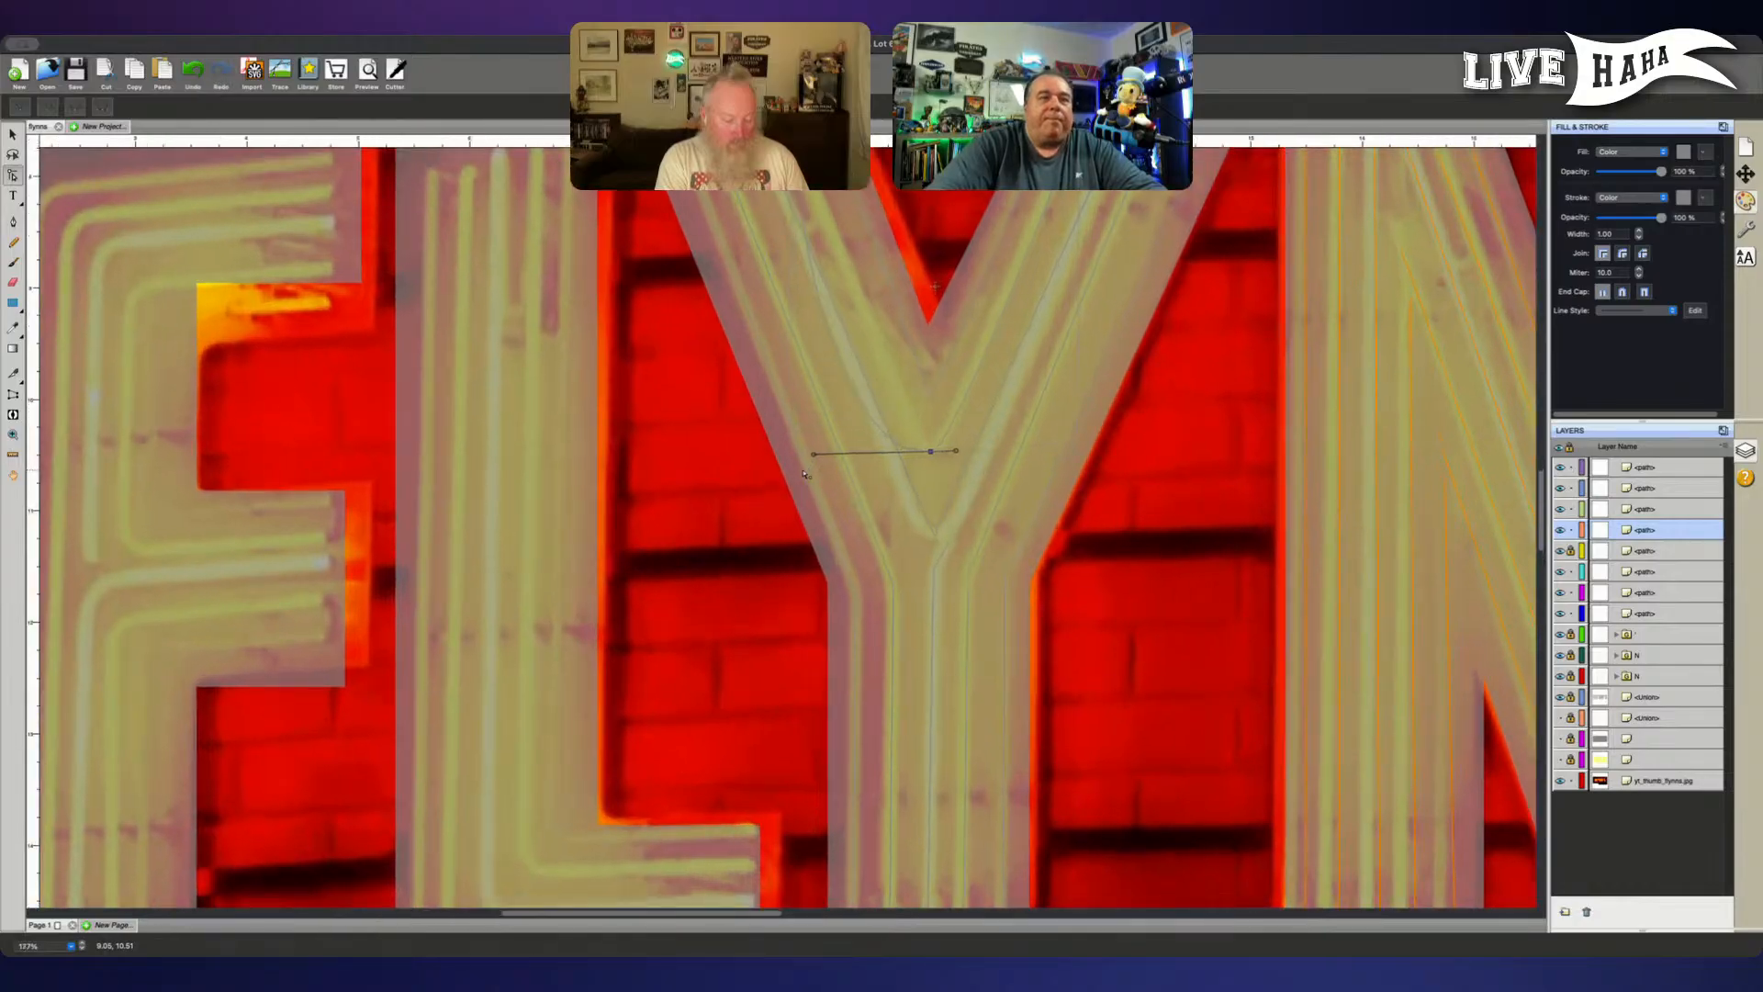
{"action": "scroll", "coordinate": [804, 473], "scroll_direction": "up", "scroll_amount": 1}
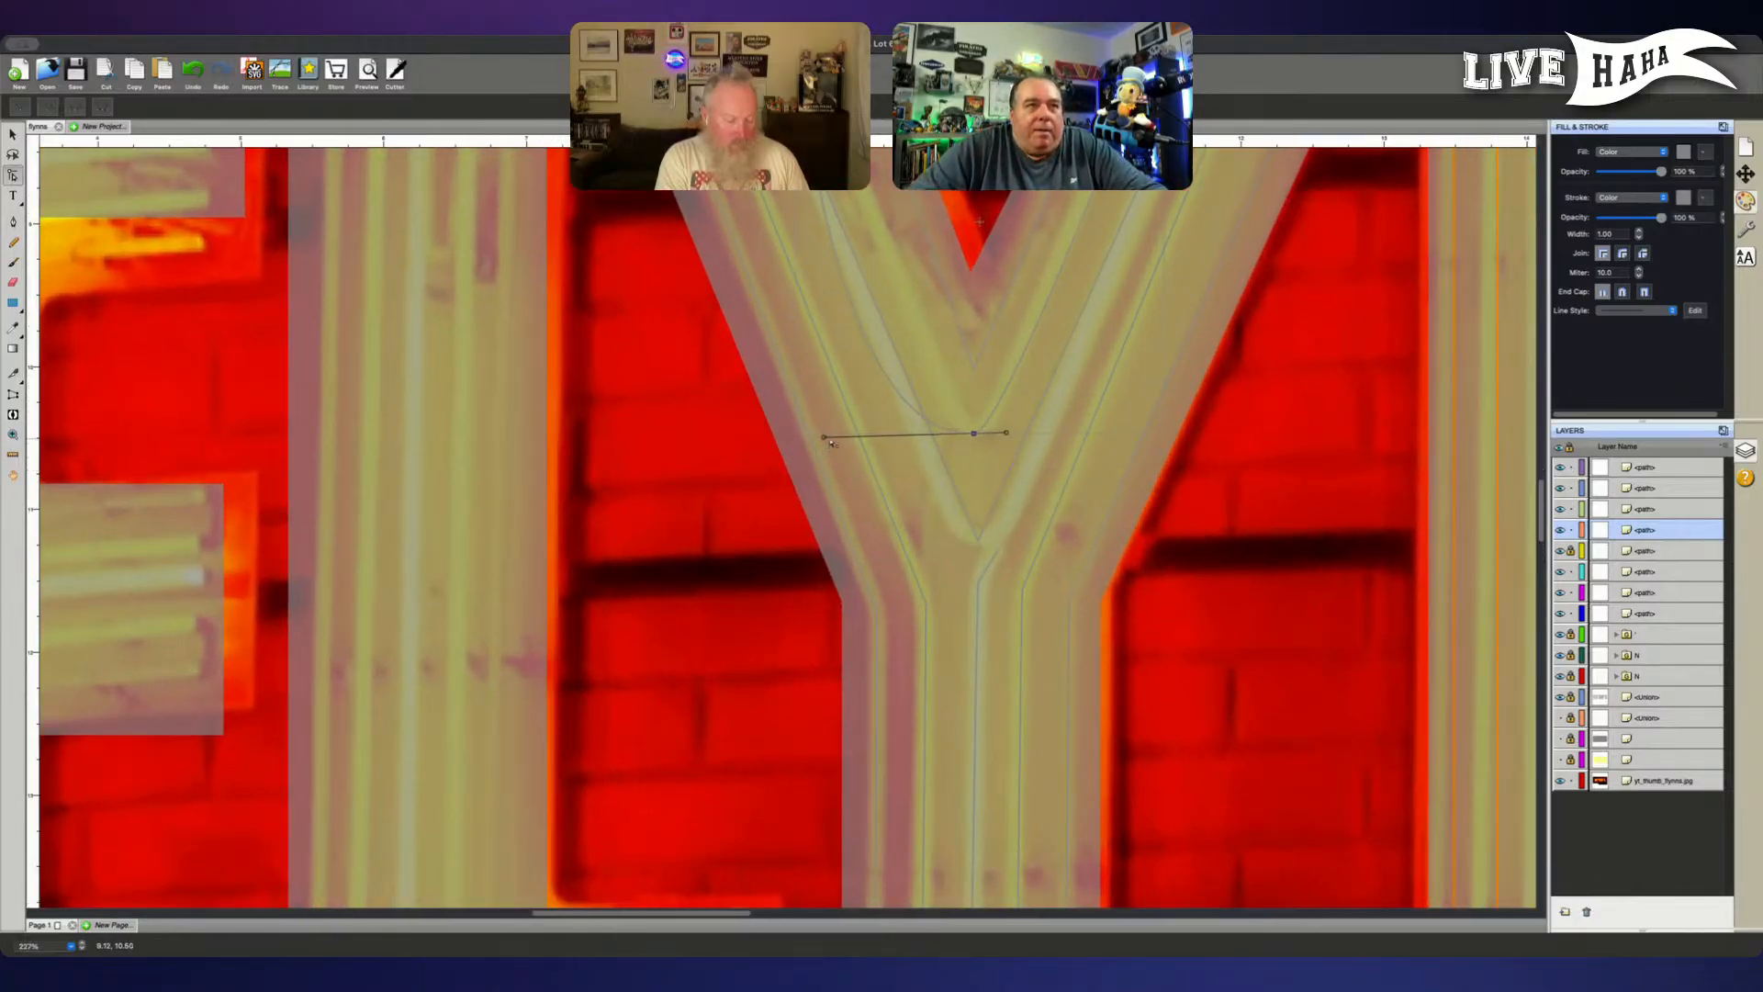
{"action": "left_click_drag", "start_coordinate": [825, 441], "coordinate": [832, 430]}
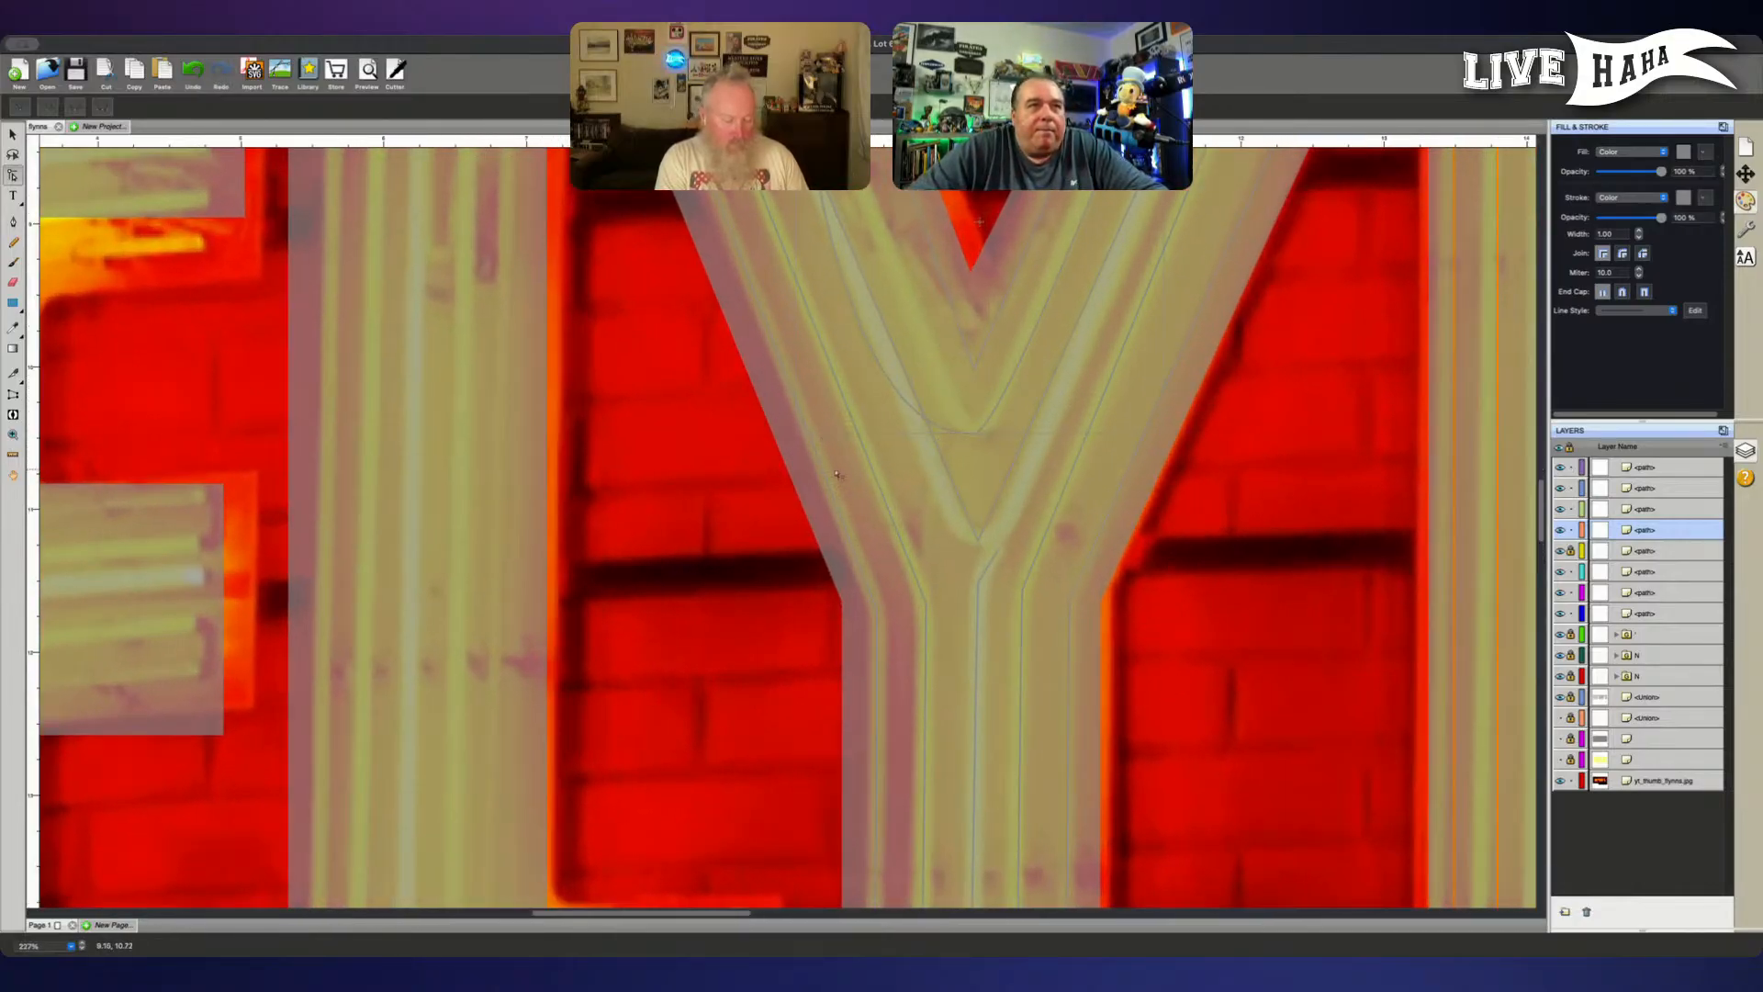
{"action": "left_click_drag", "start_coordinate": [946, 447], "coordinate": [1010, 406]}
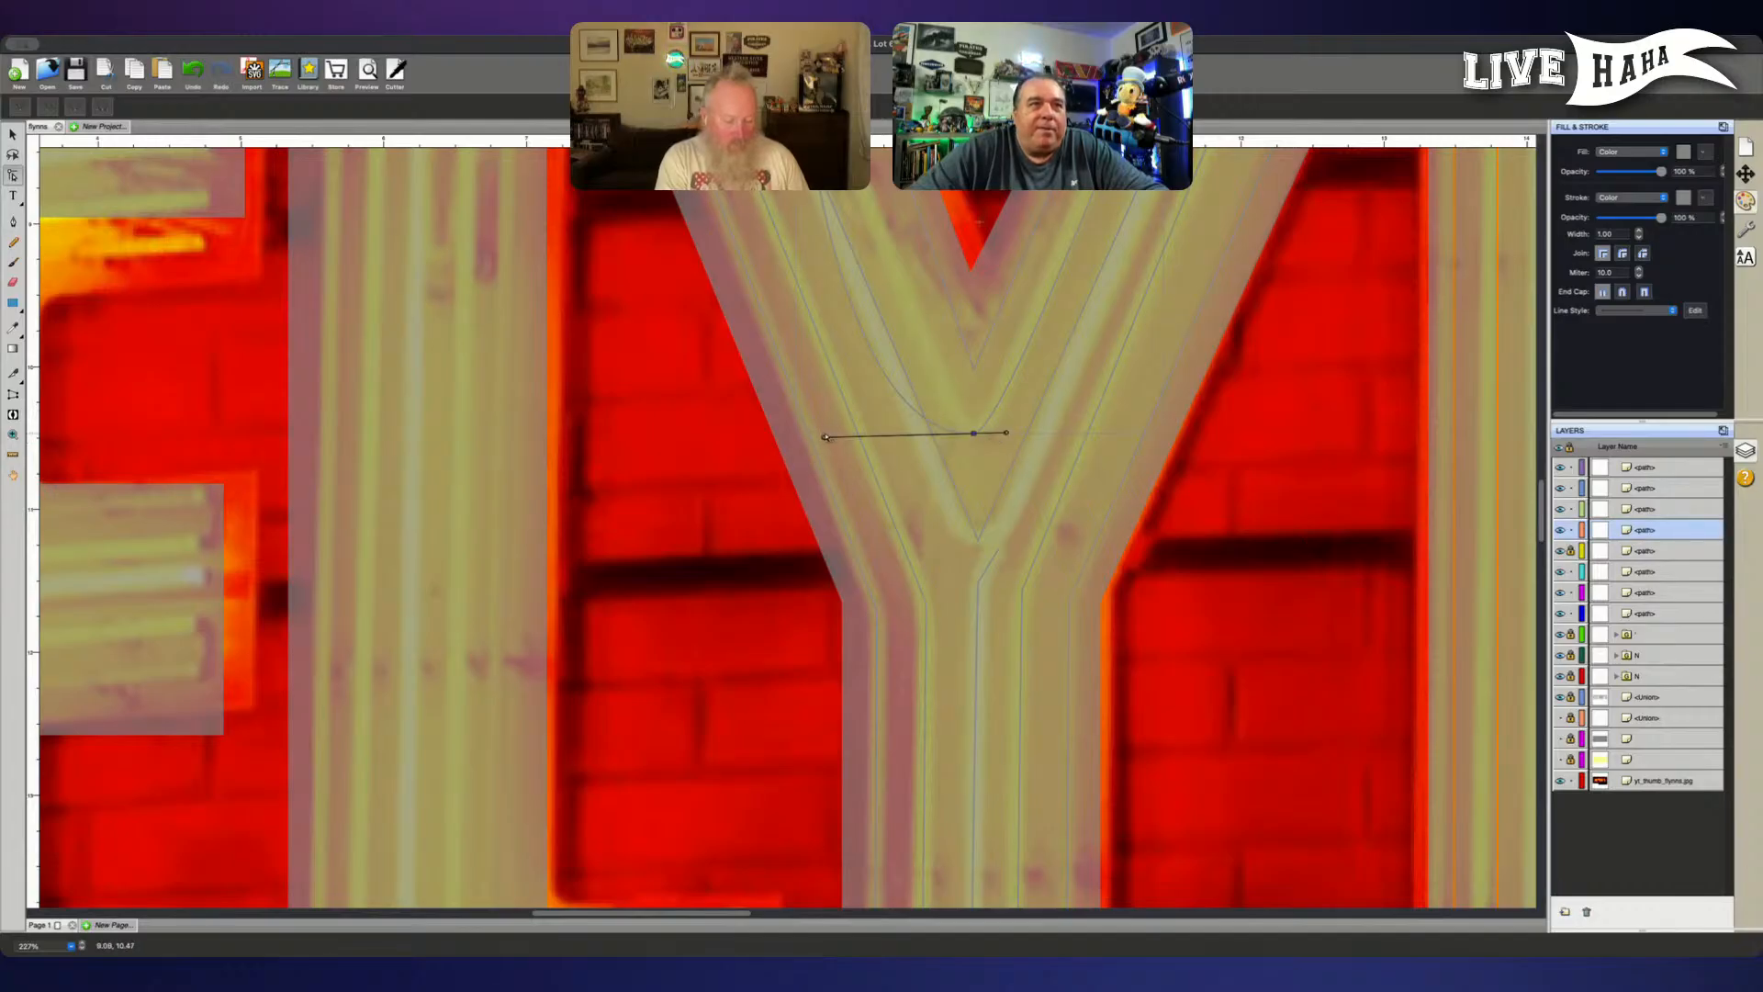
{"action": "left_click_drag", "start_coordinate": [824, 440], "coordinate": [959, 424]}
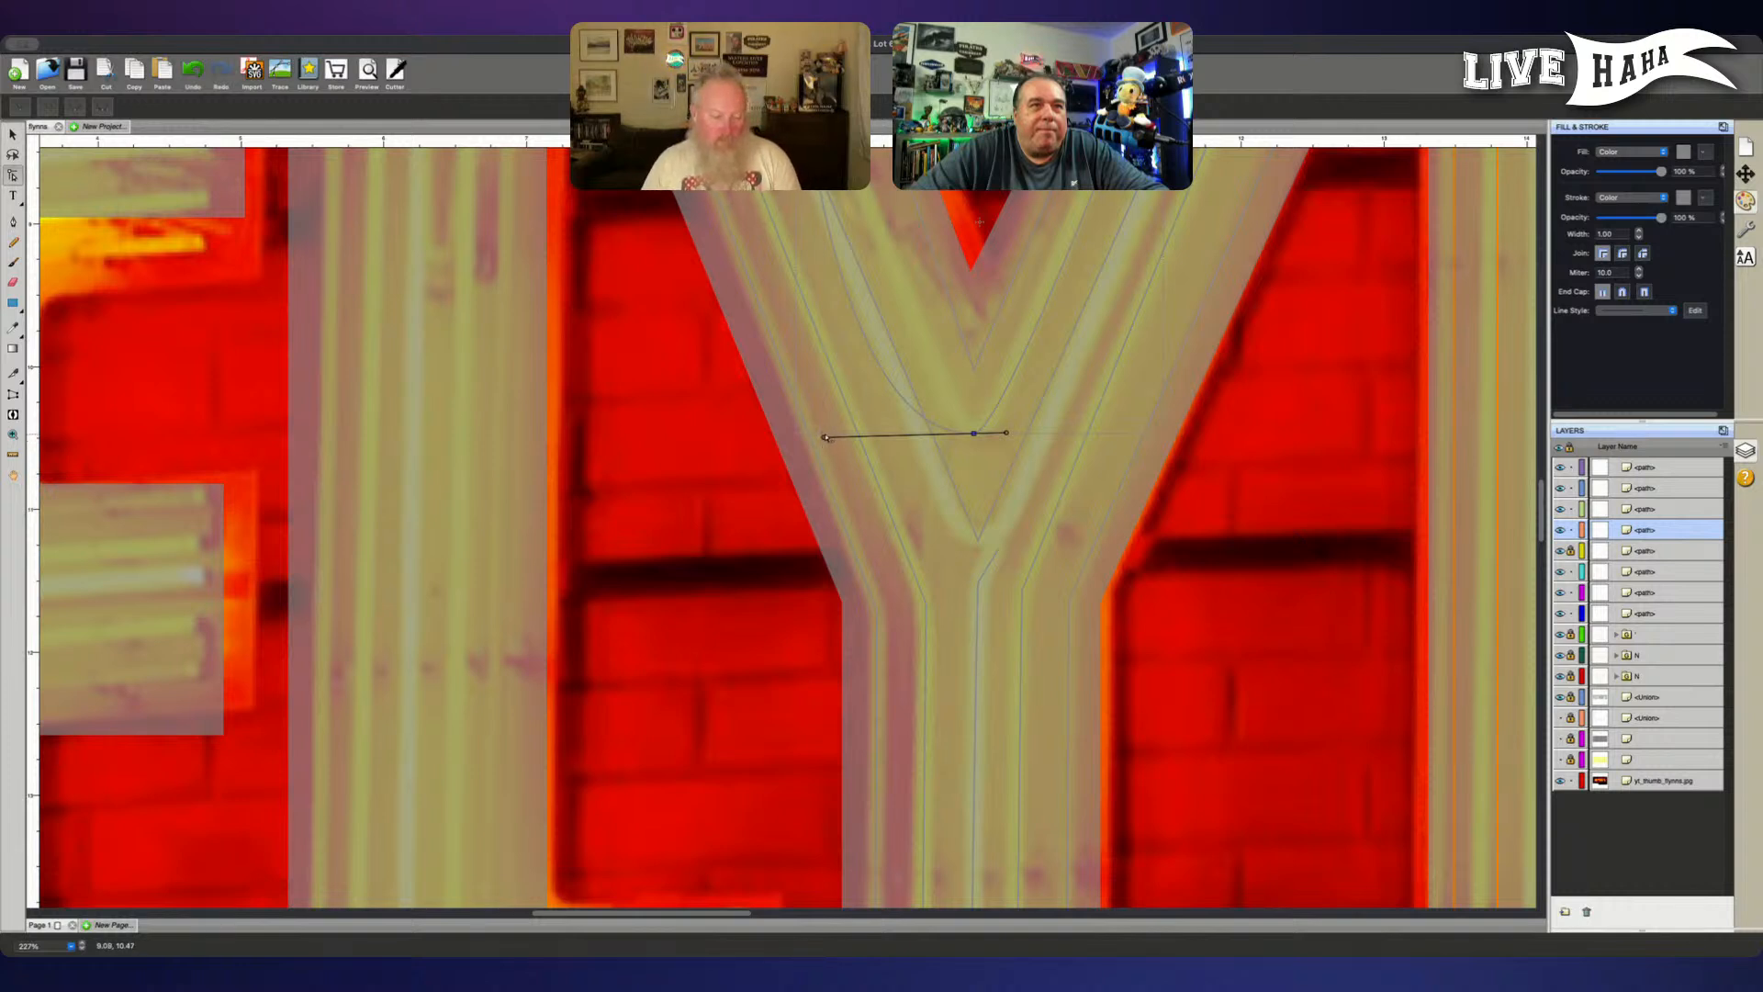
{"action": "left_click_drag", "start_coordinate": [823, 435], "coordinate": [864, 442]}
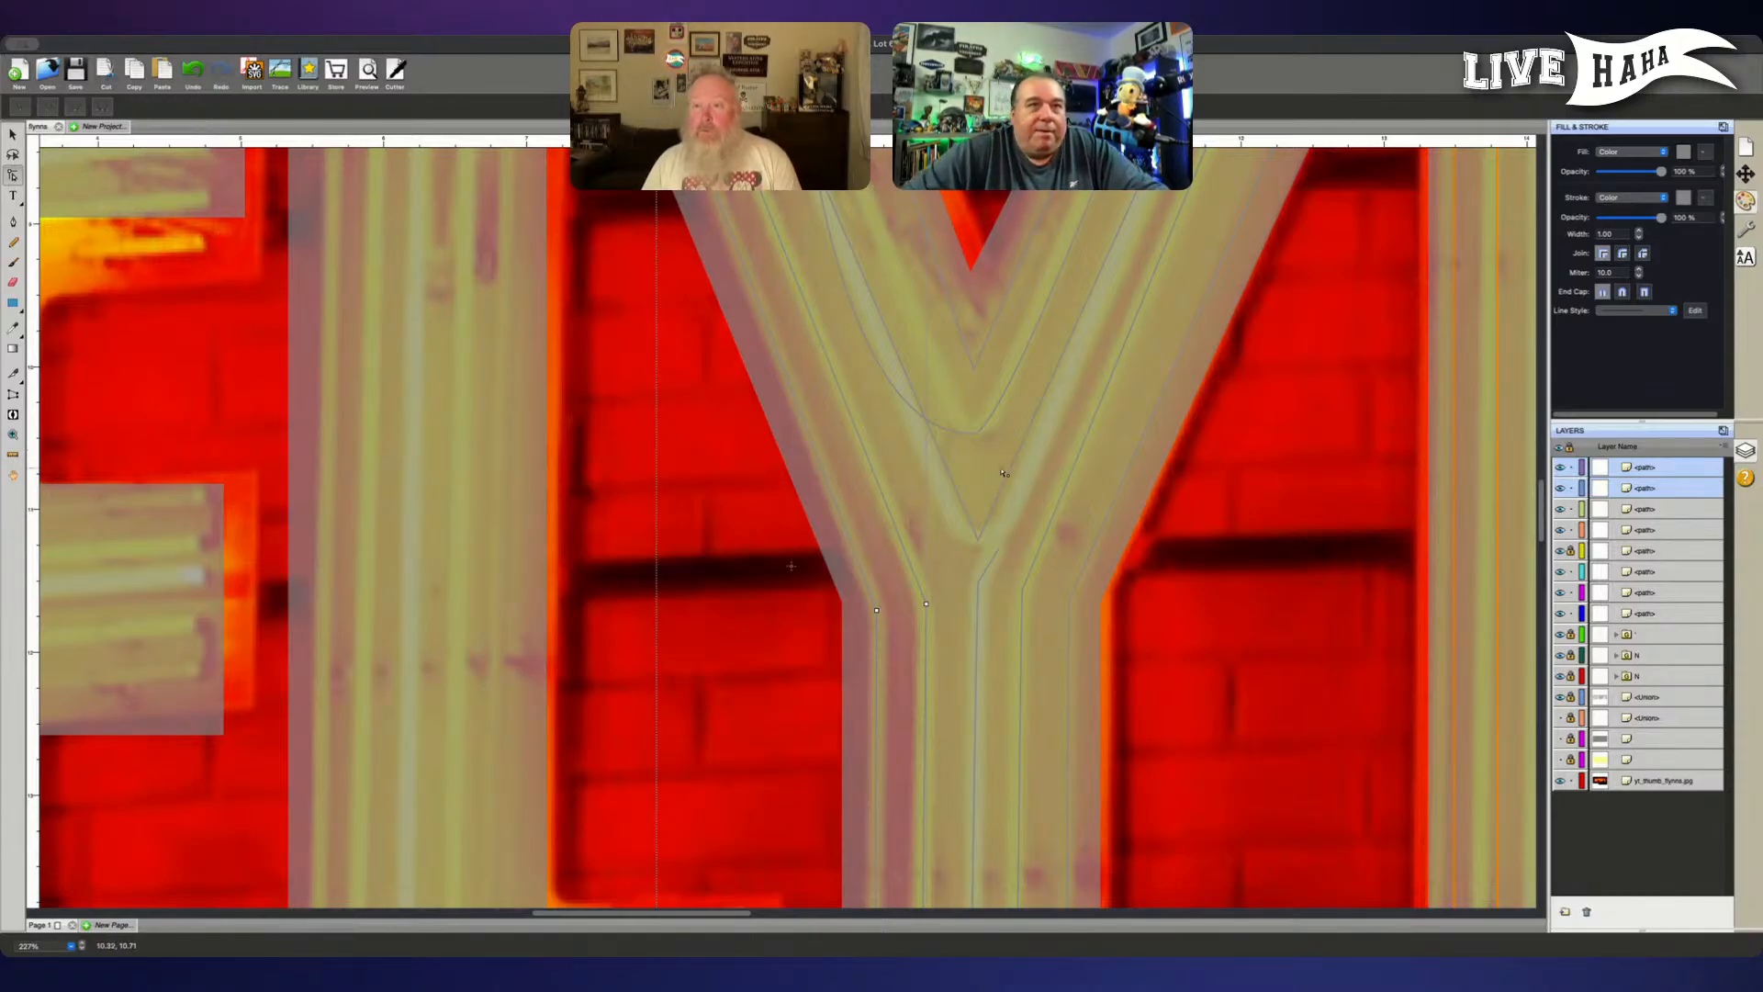
{"action": "left_click", "coordinate": [975, 431]}
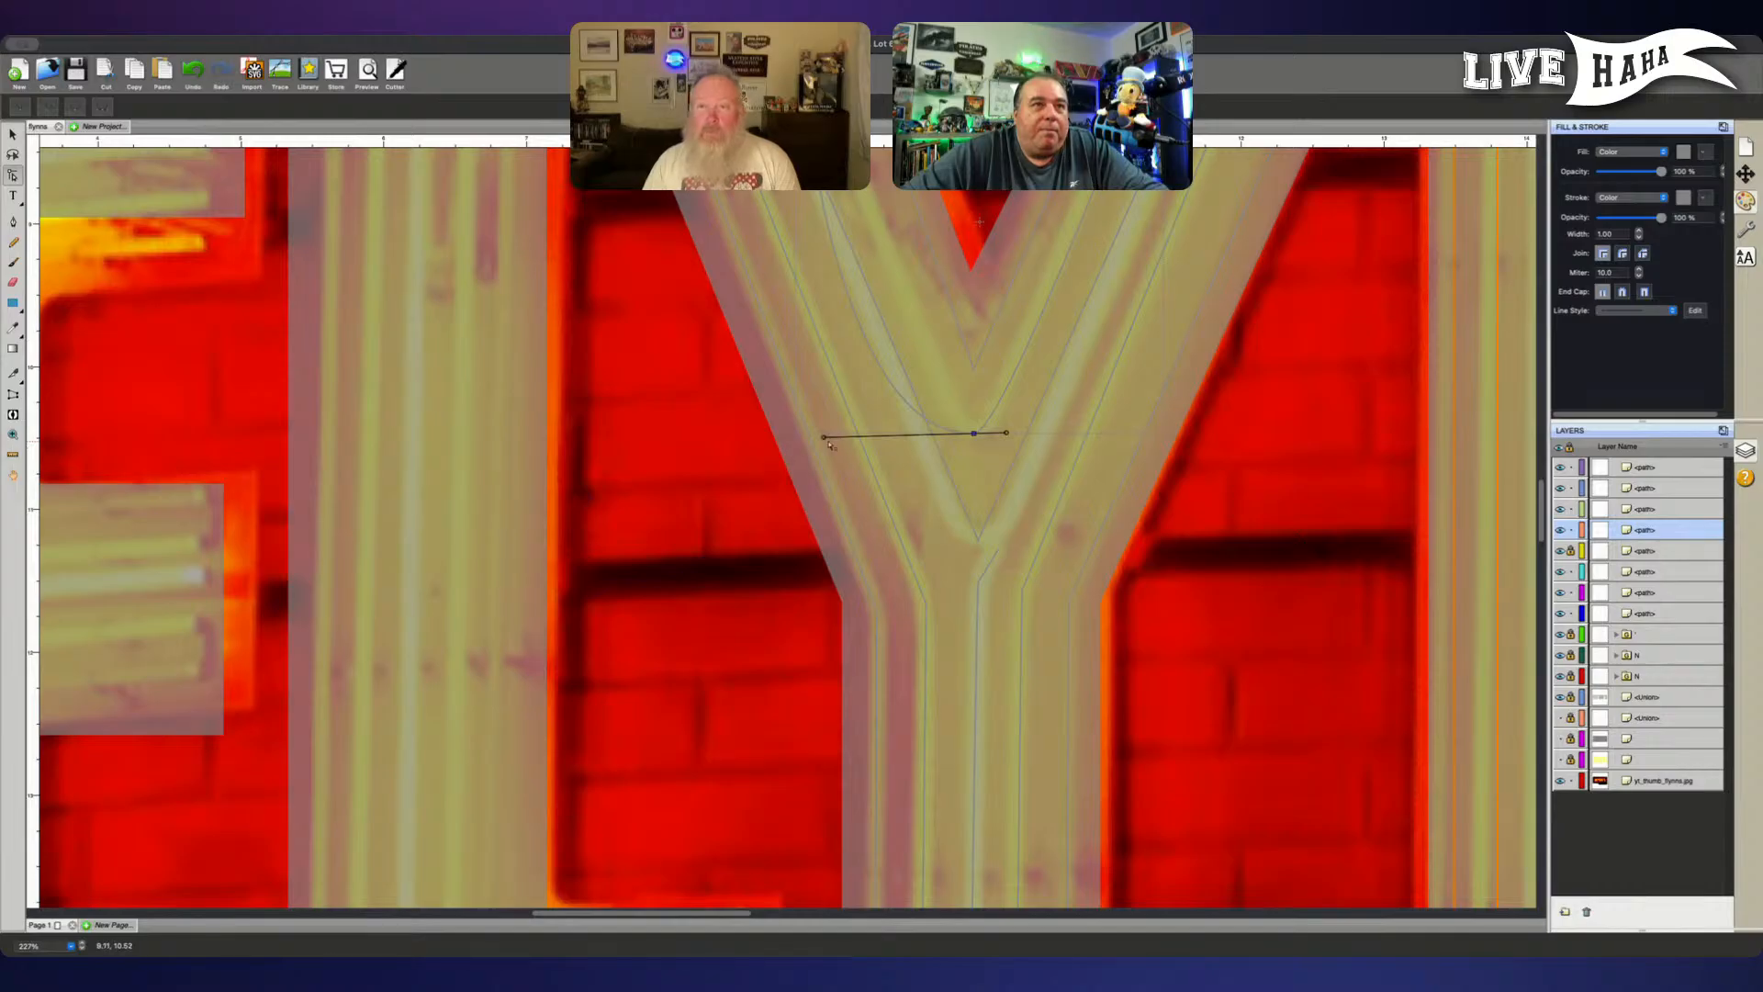
{"action": "left_click_drag", "start_coordinate": [825, 440], "coordinate": [909, 442]}
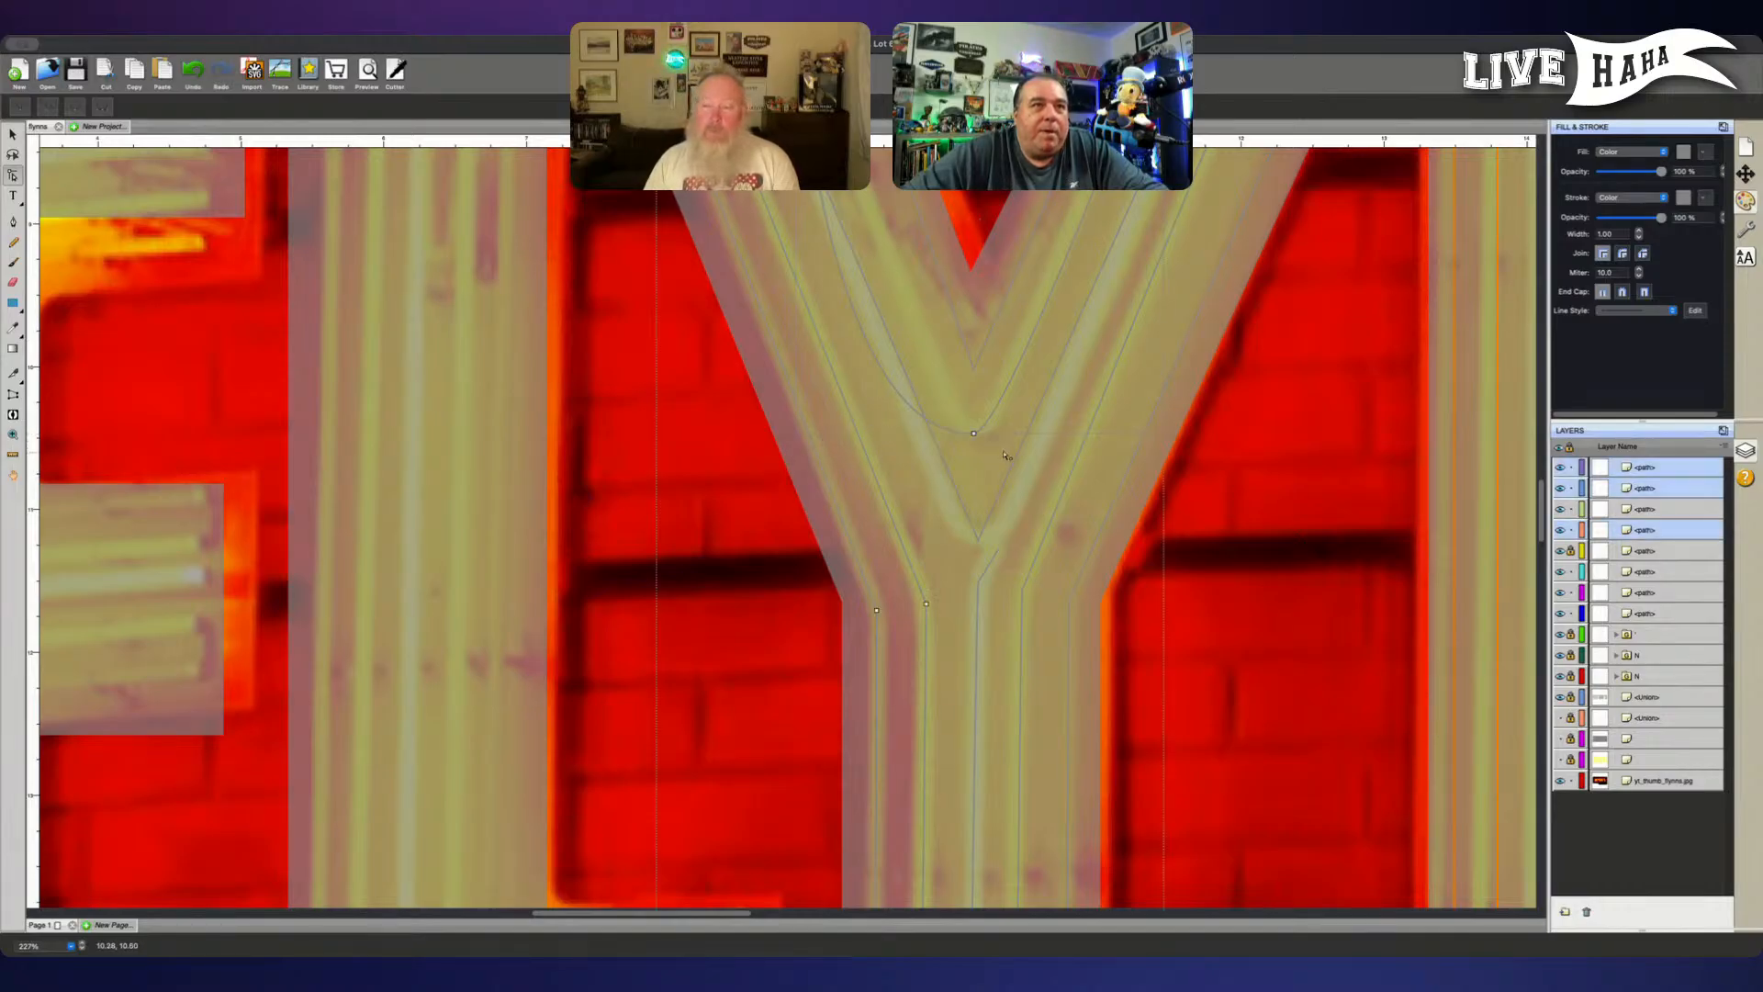
- Reselect the middle V path's bottom point and shorten its right curve handle so the right arm follows the tube
{"action": "left_click", "coordinate": [974, 432]}
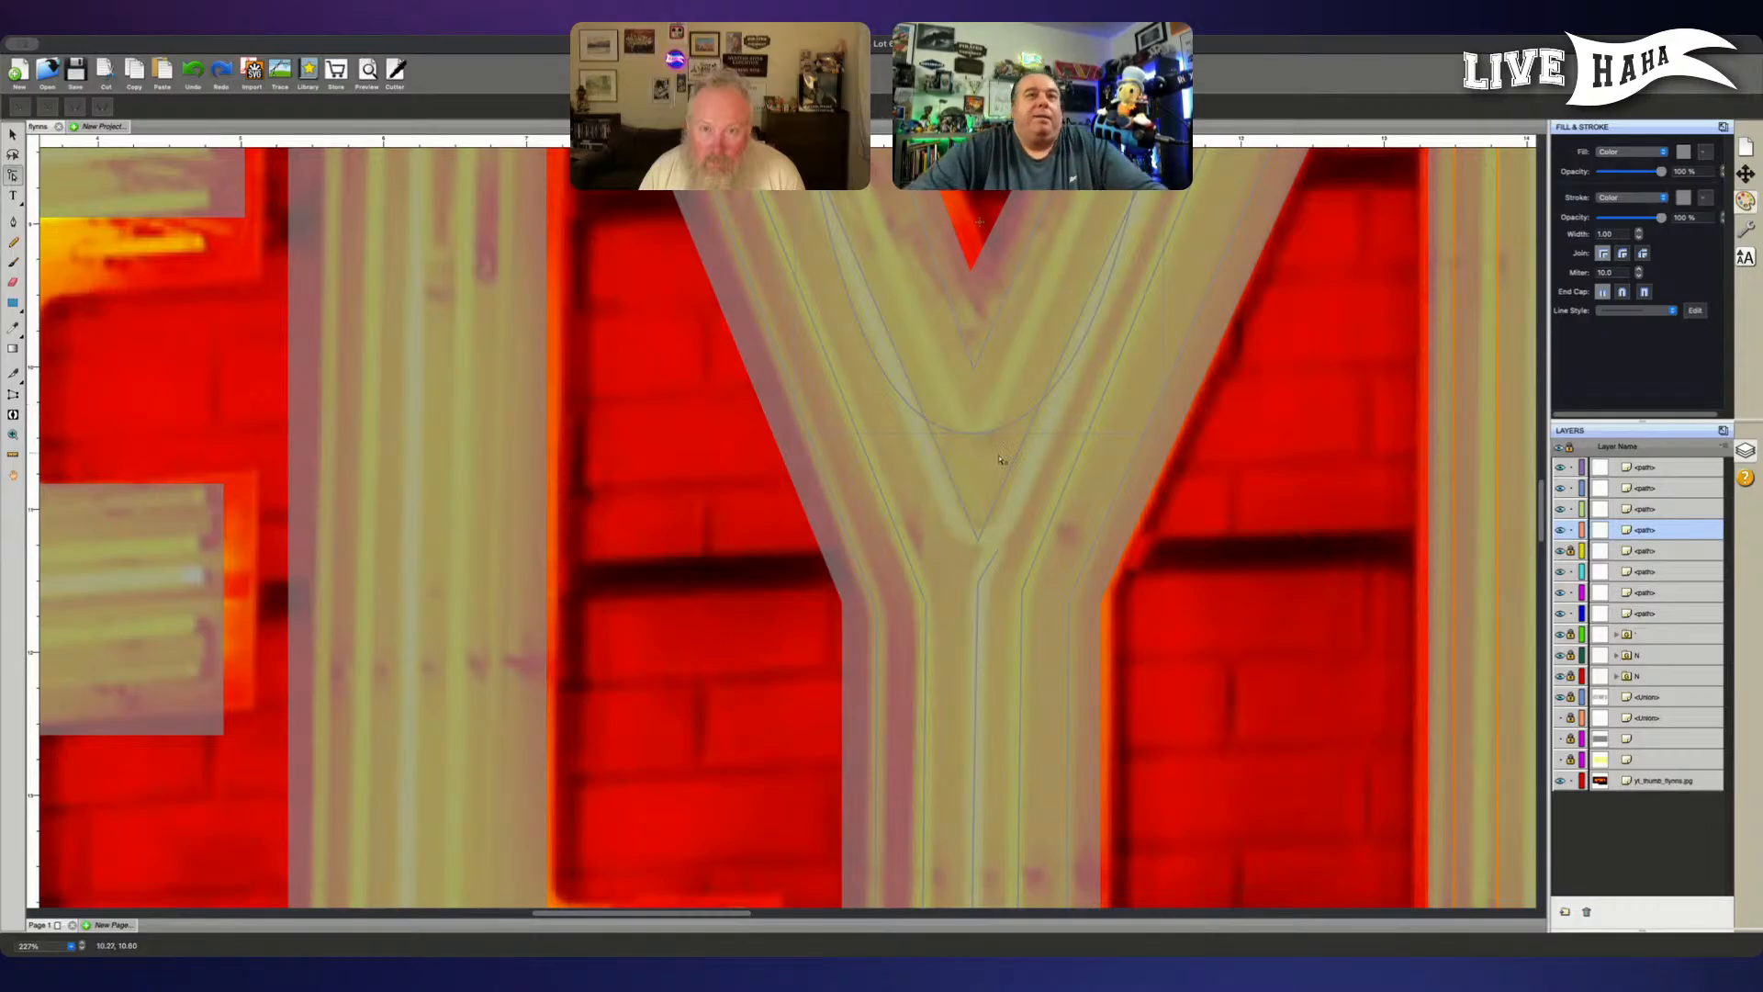
{"action": "left_click", "coordinate": [974, 432]}
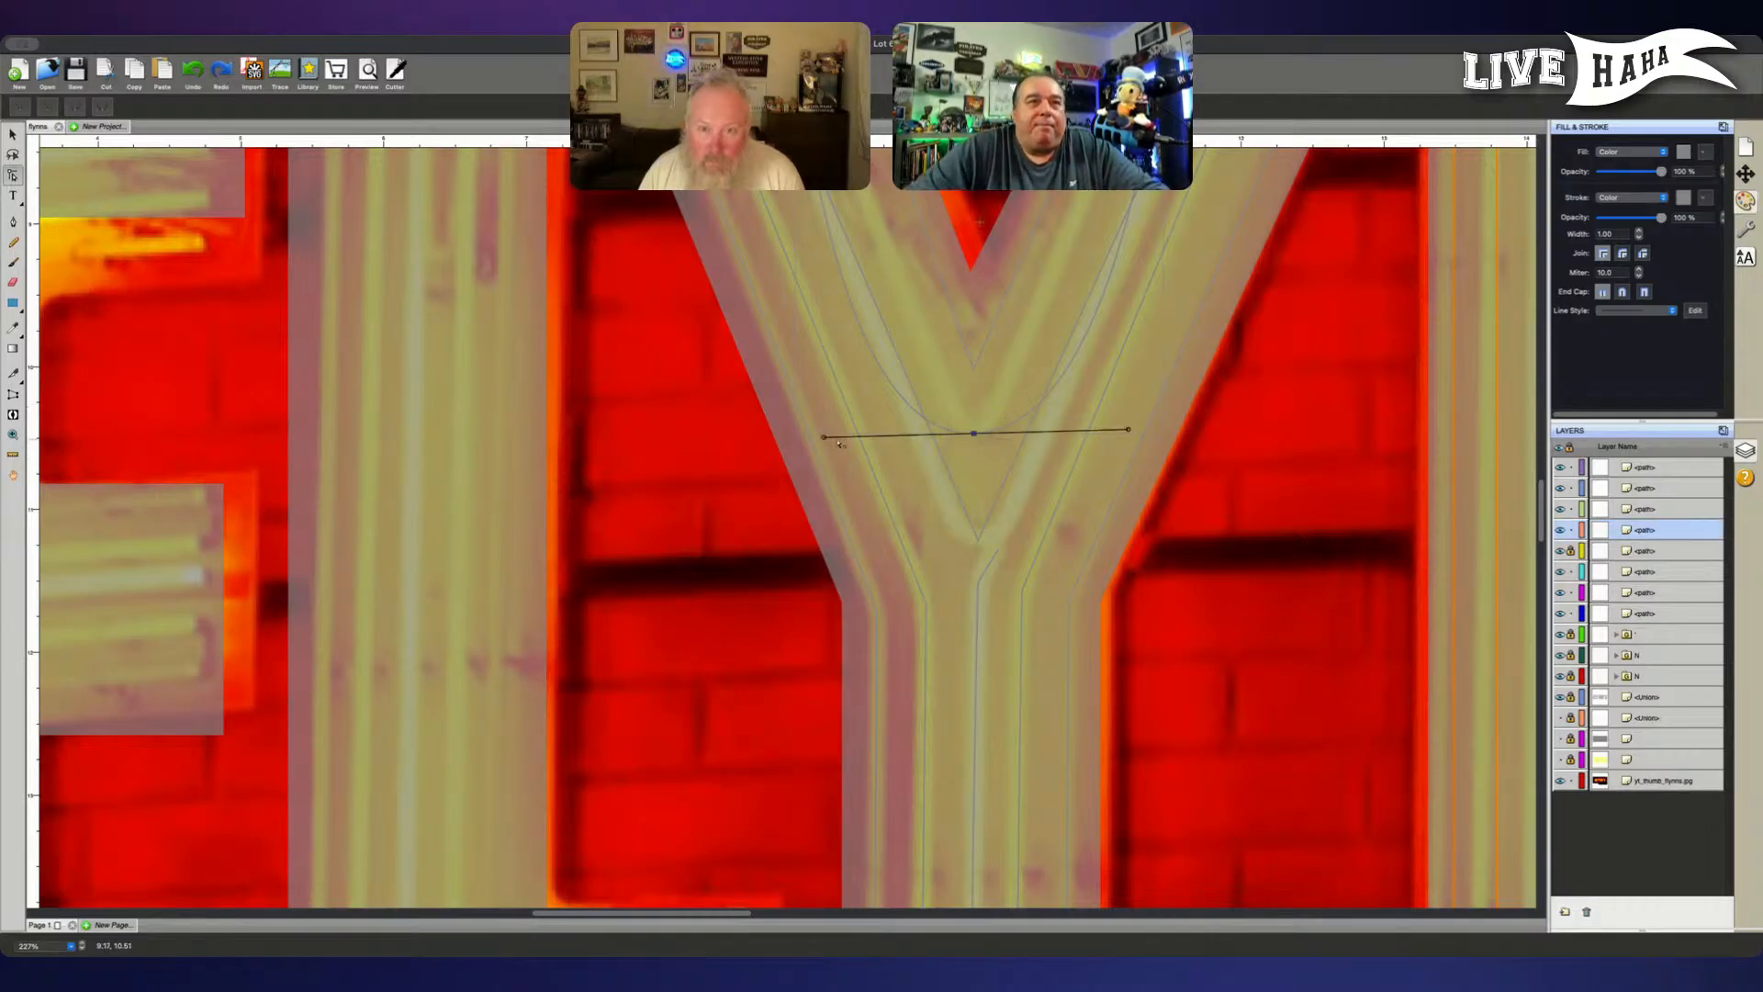
{"action": "left_click", "coordinate": [985, 437]}
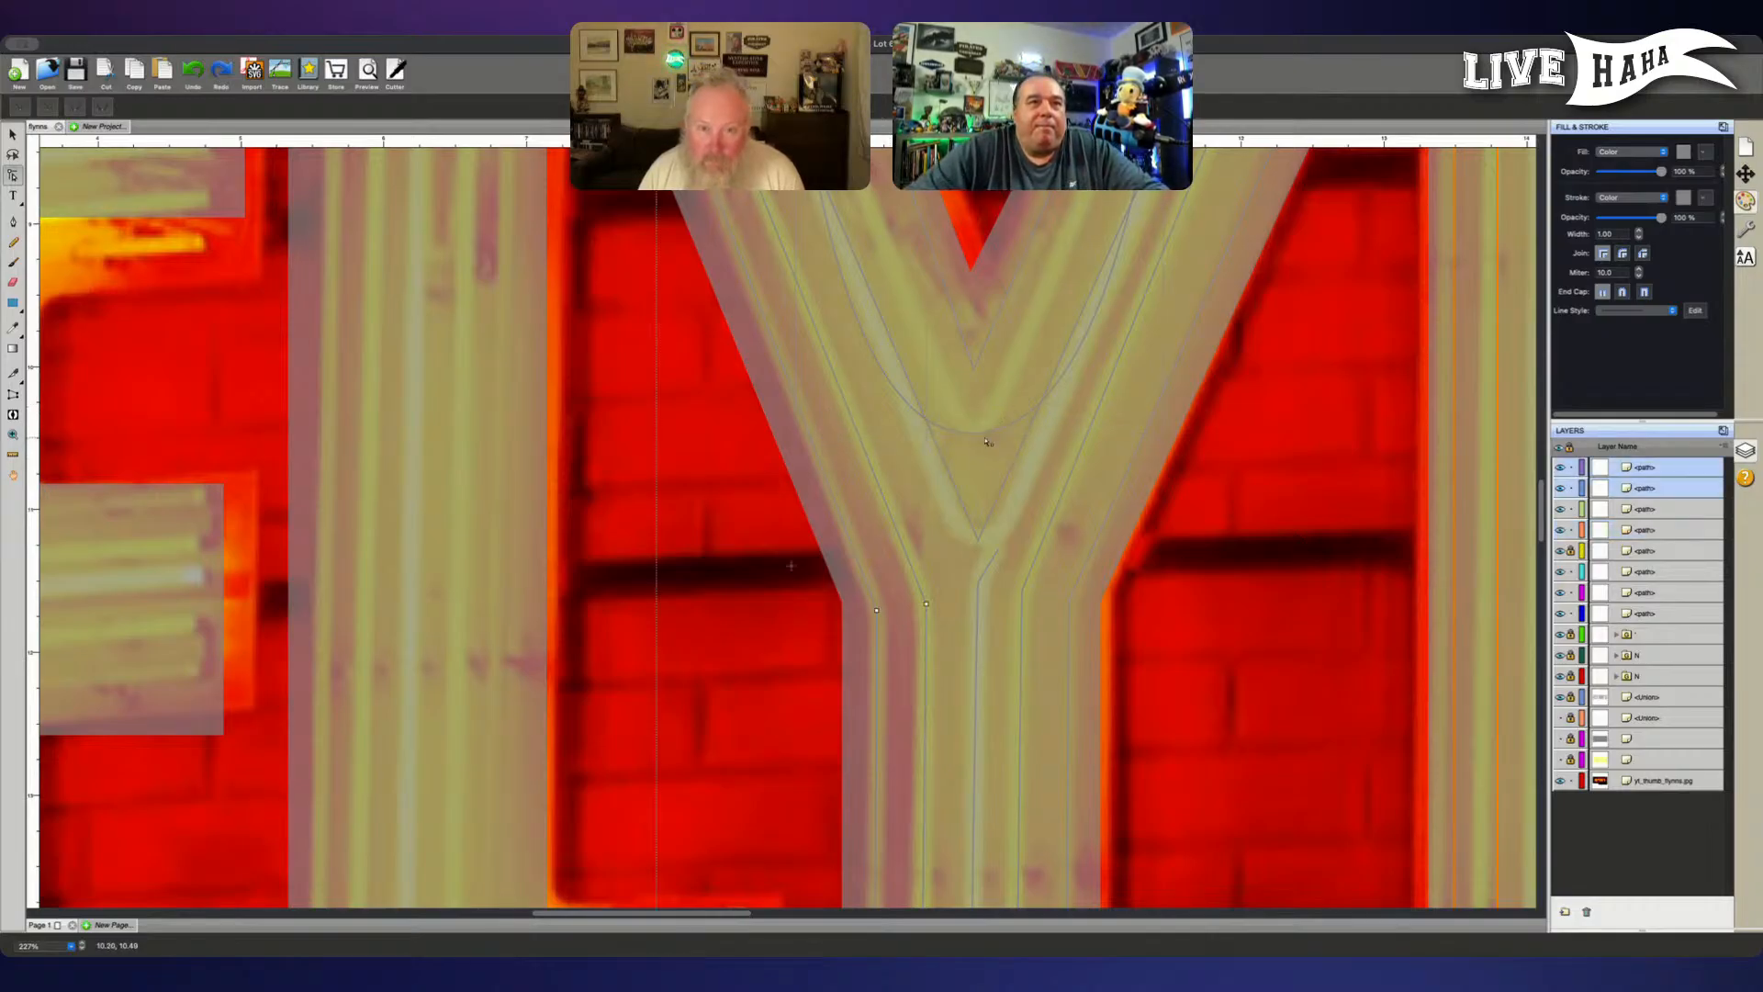
{"action": "left_click", "coordinate": [974, 435]}
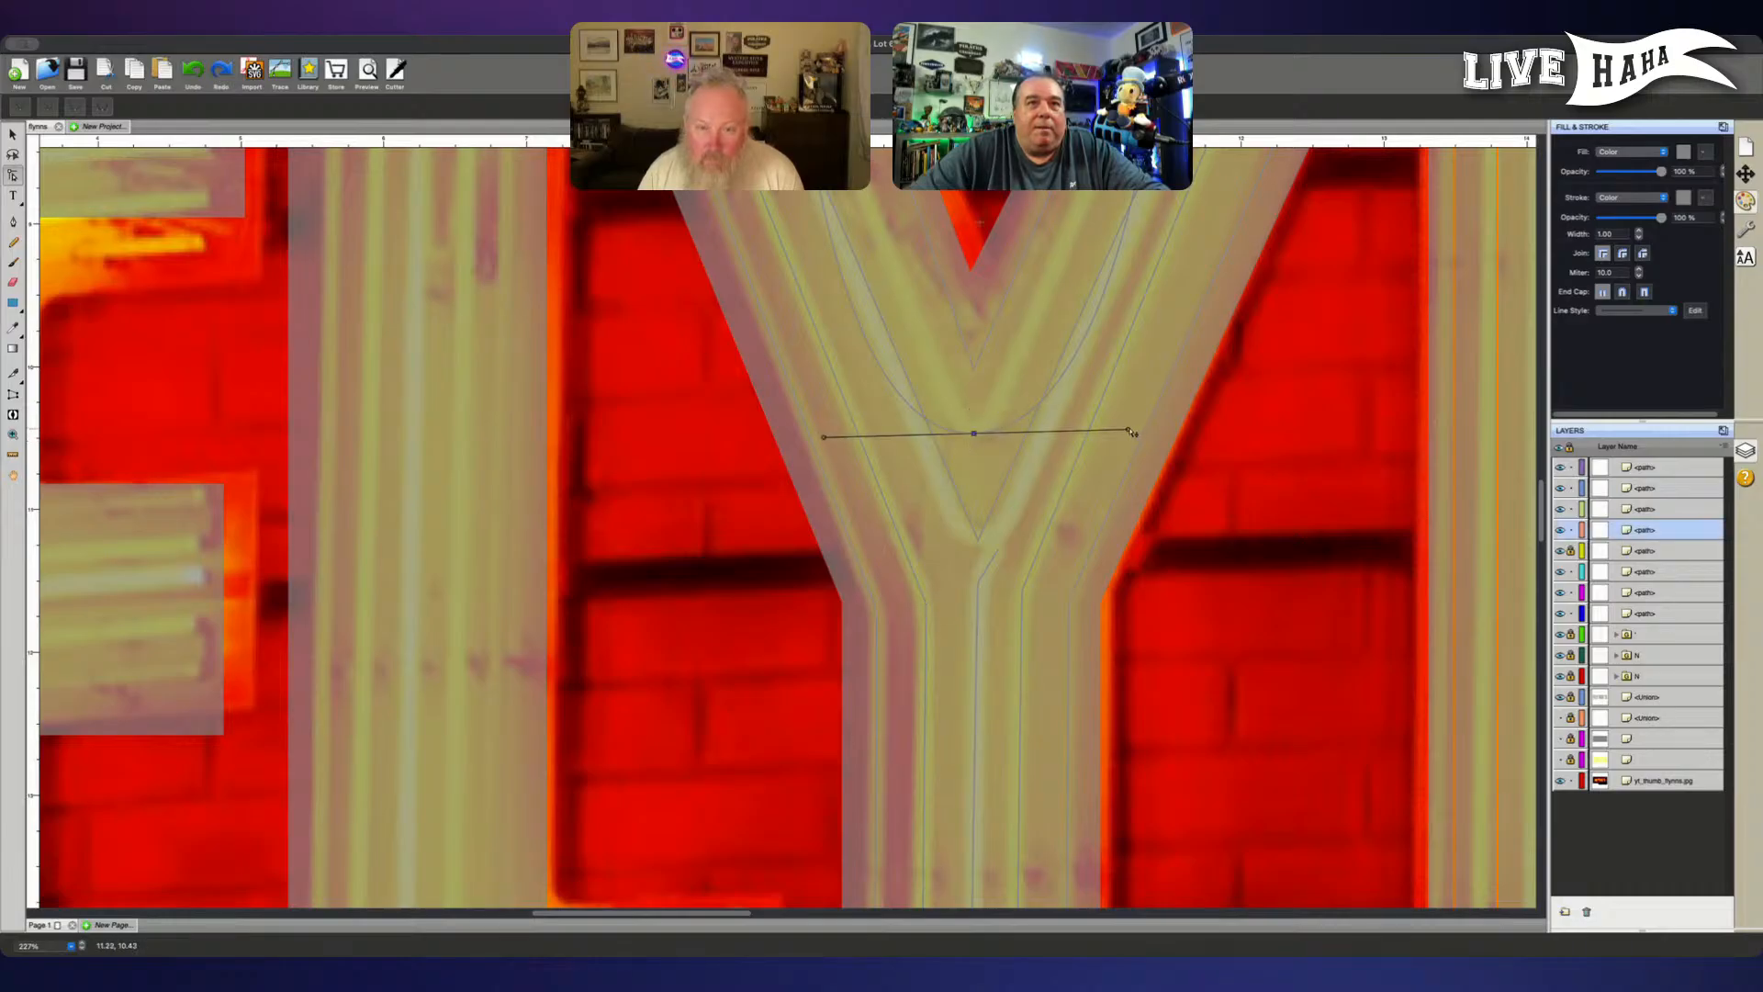
{"action": "left_click_drag", "start_coordinate": [1130, 430], "coordinate": [996, 434]}
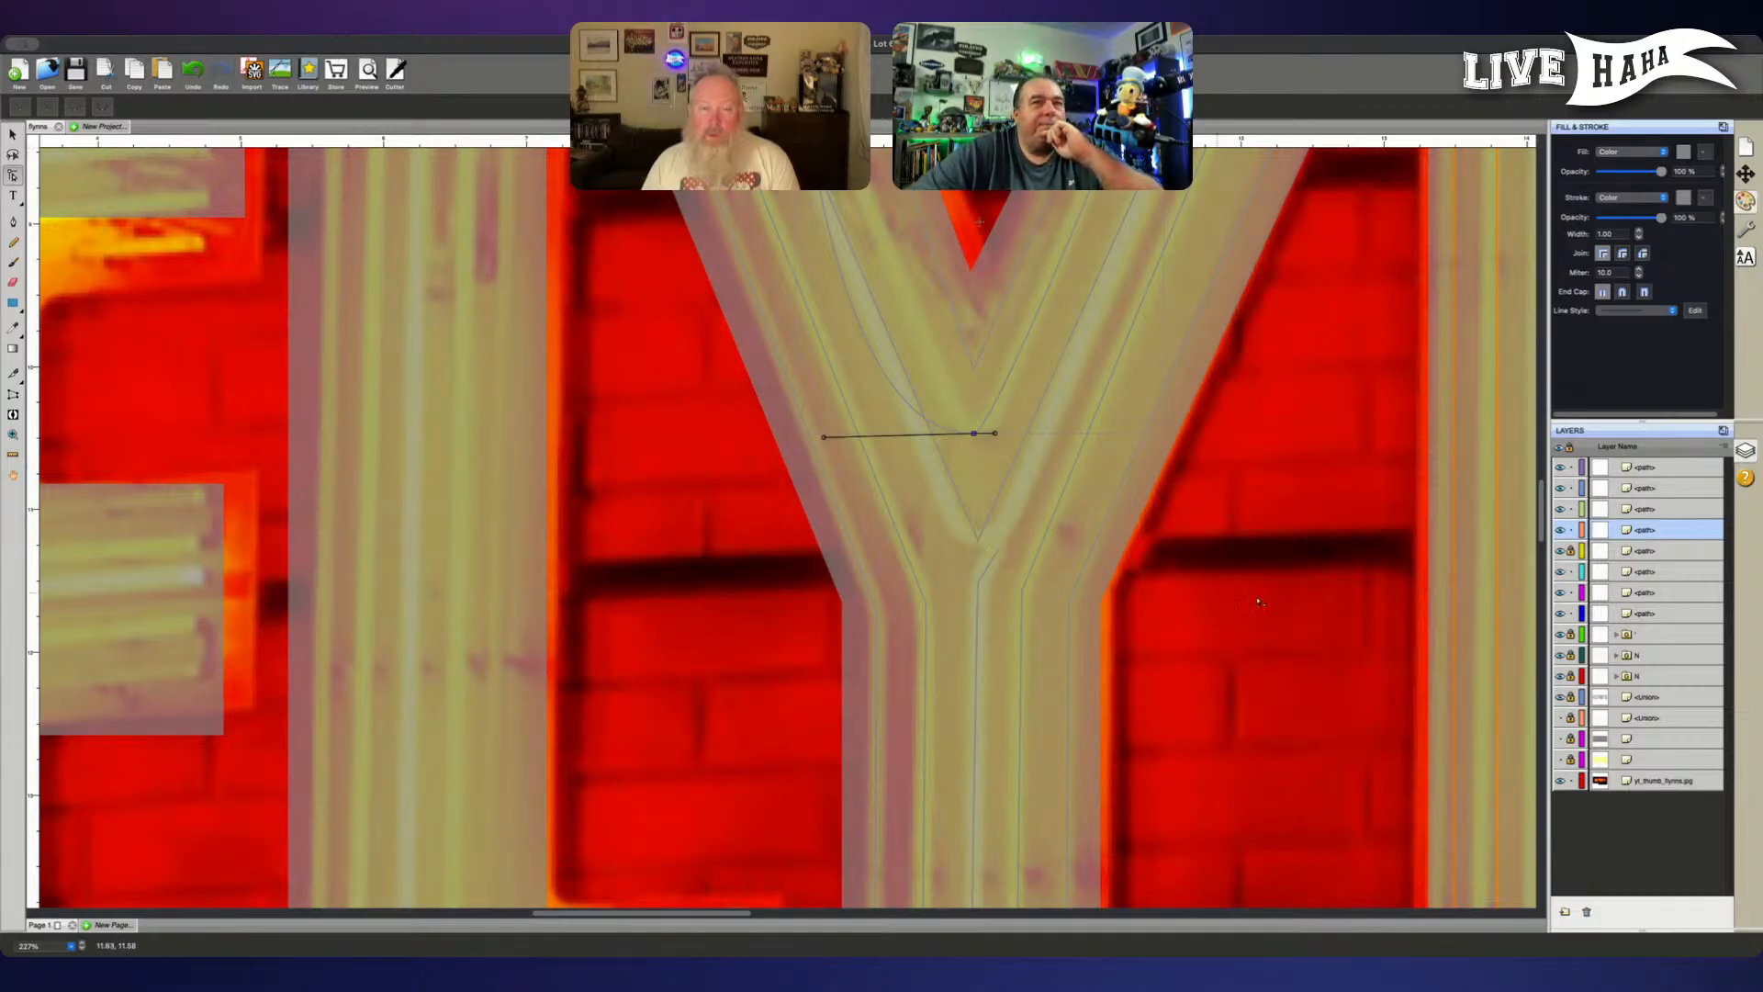
- Move the middle V path to the top of the layer order and shorten its left curve handle at the bottom point
{"action": "left_click_drag", "start_coordinate": [1688, 533], "coordinate": [1650, 466]}
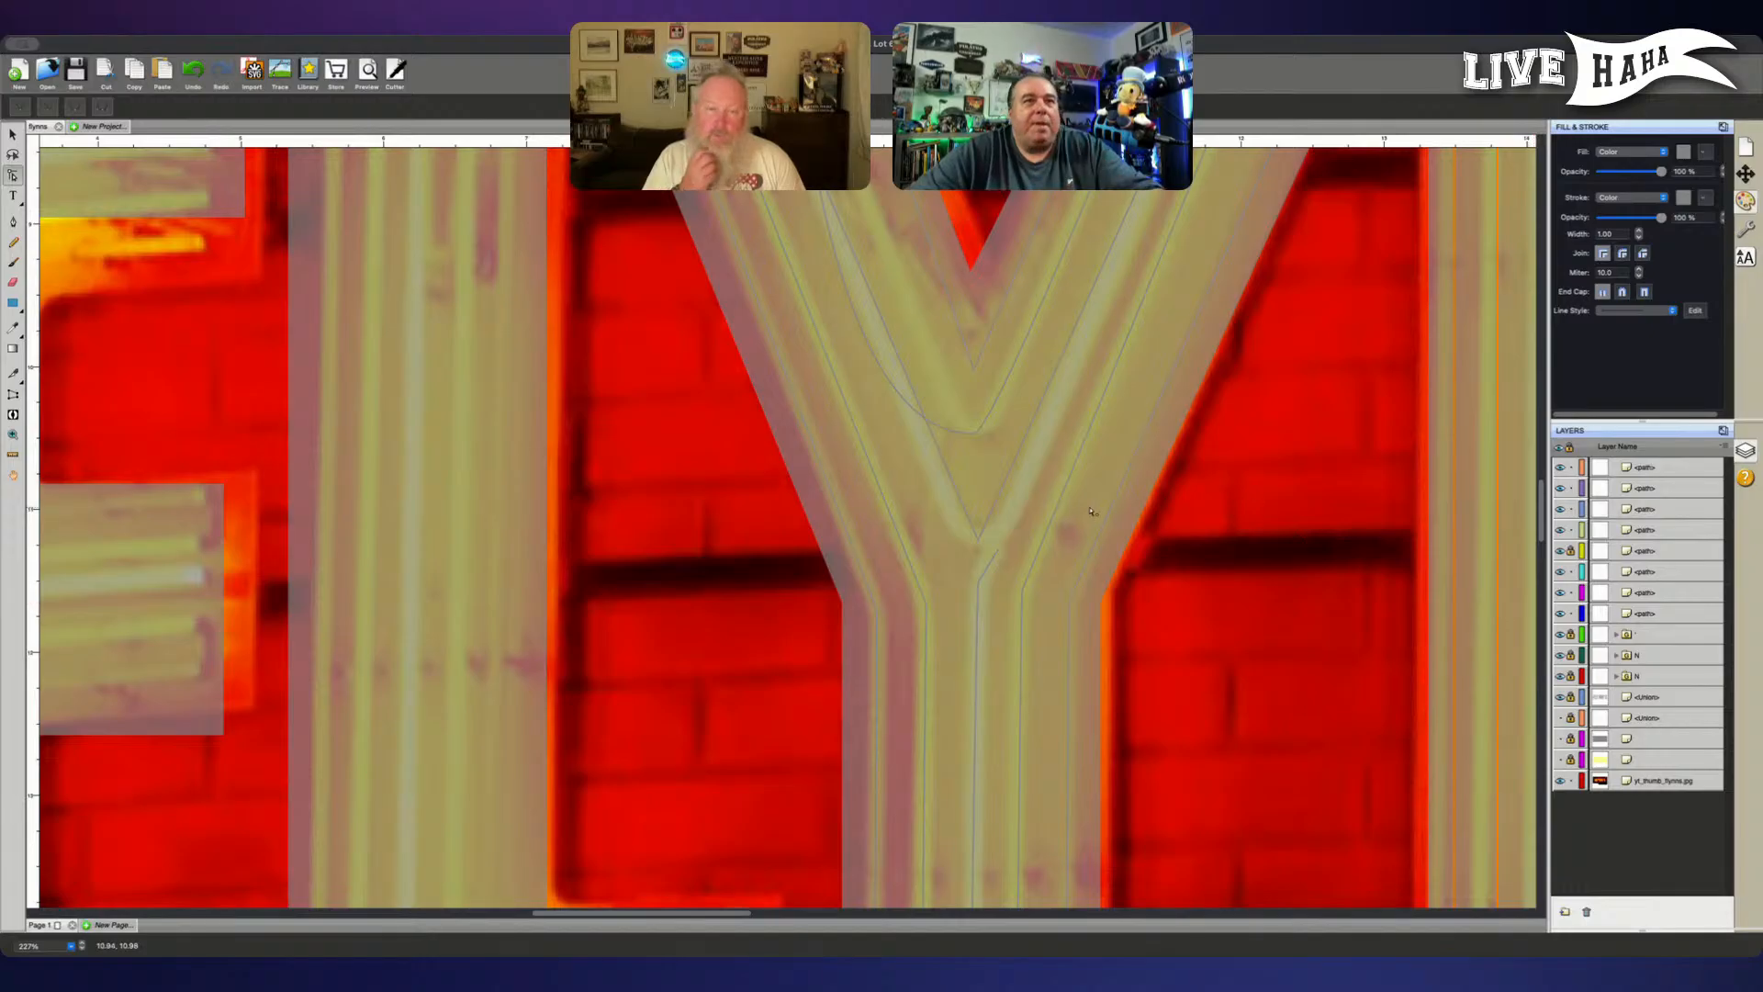
{"action": "left_click", "coordinate": [974, 431]}
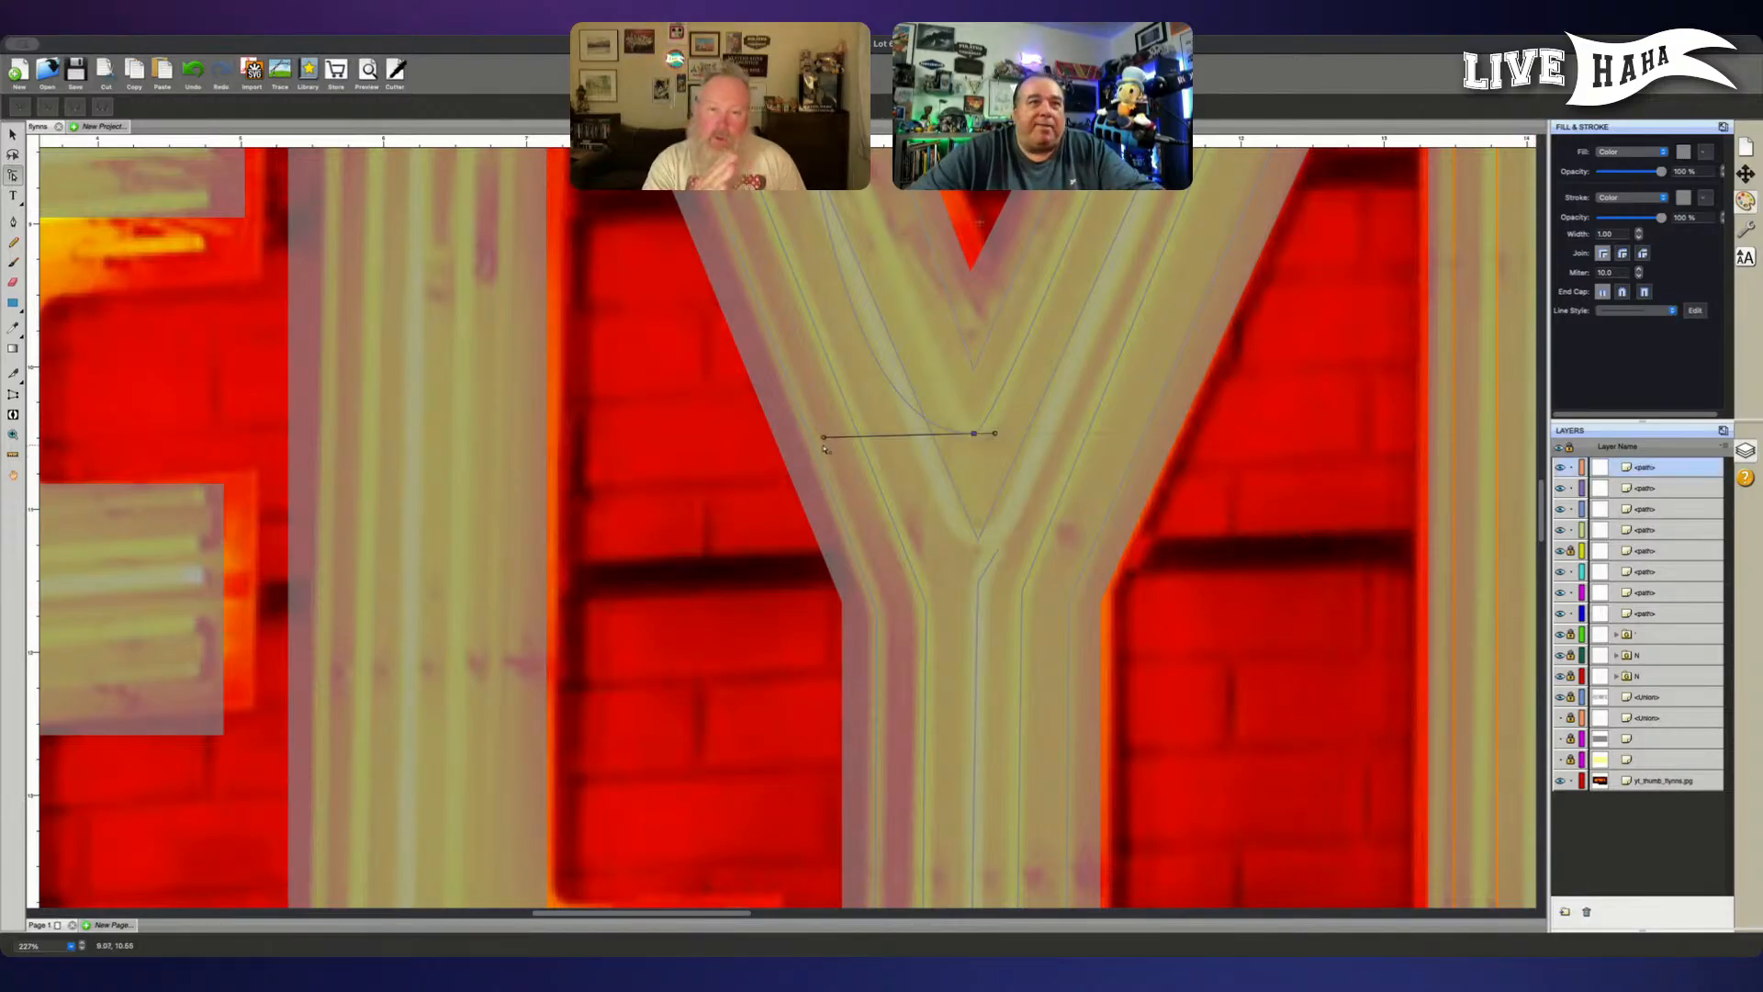
{"action": "left_click_drag", "start_coordinate": [825, 441], "coordinate": [954, 439]}
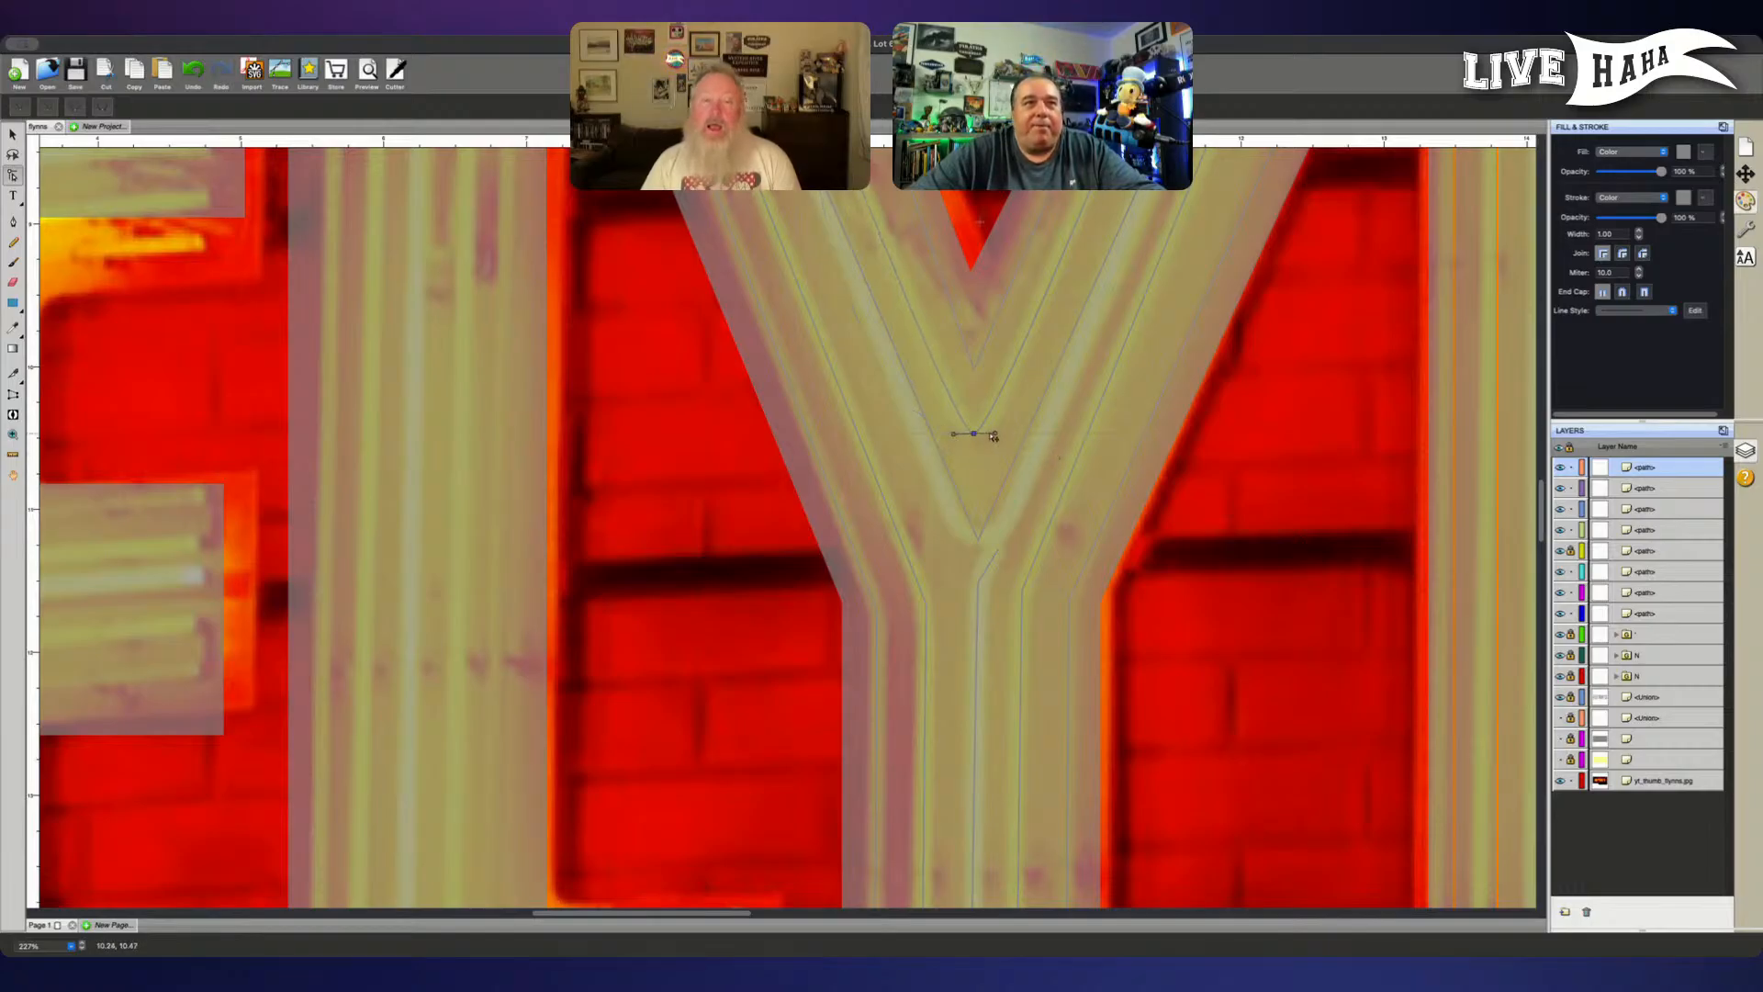
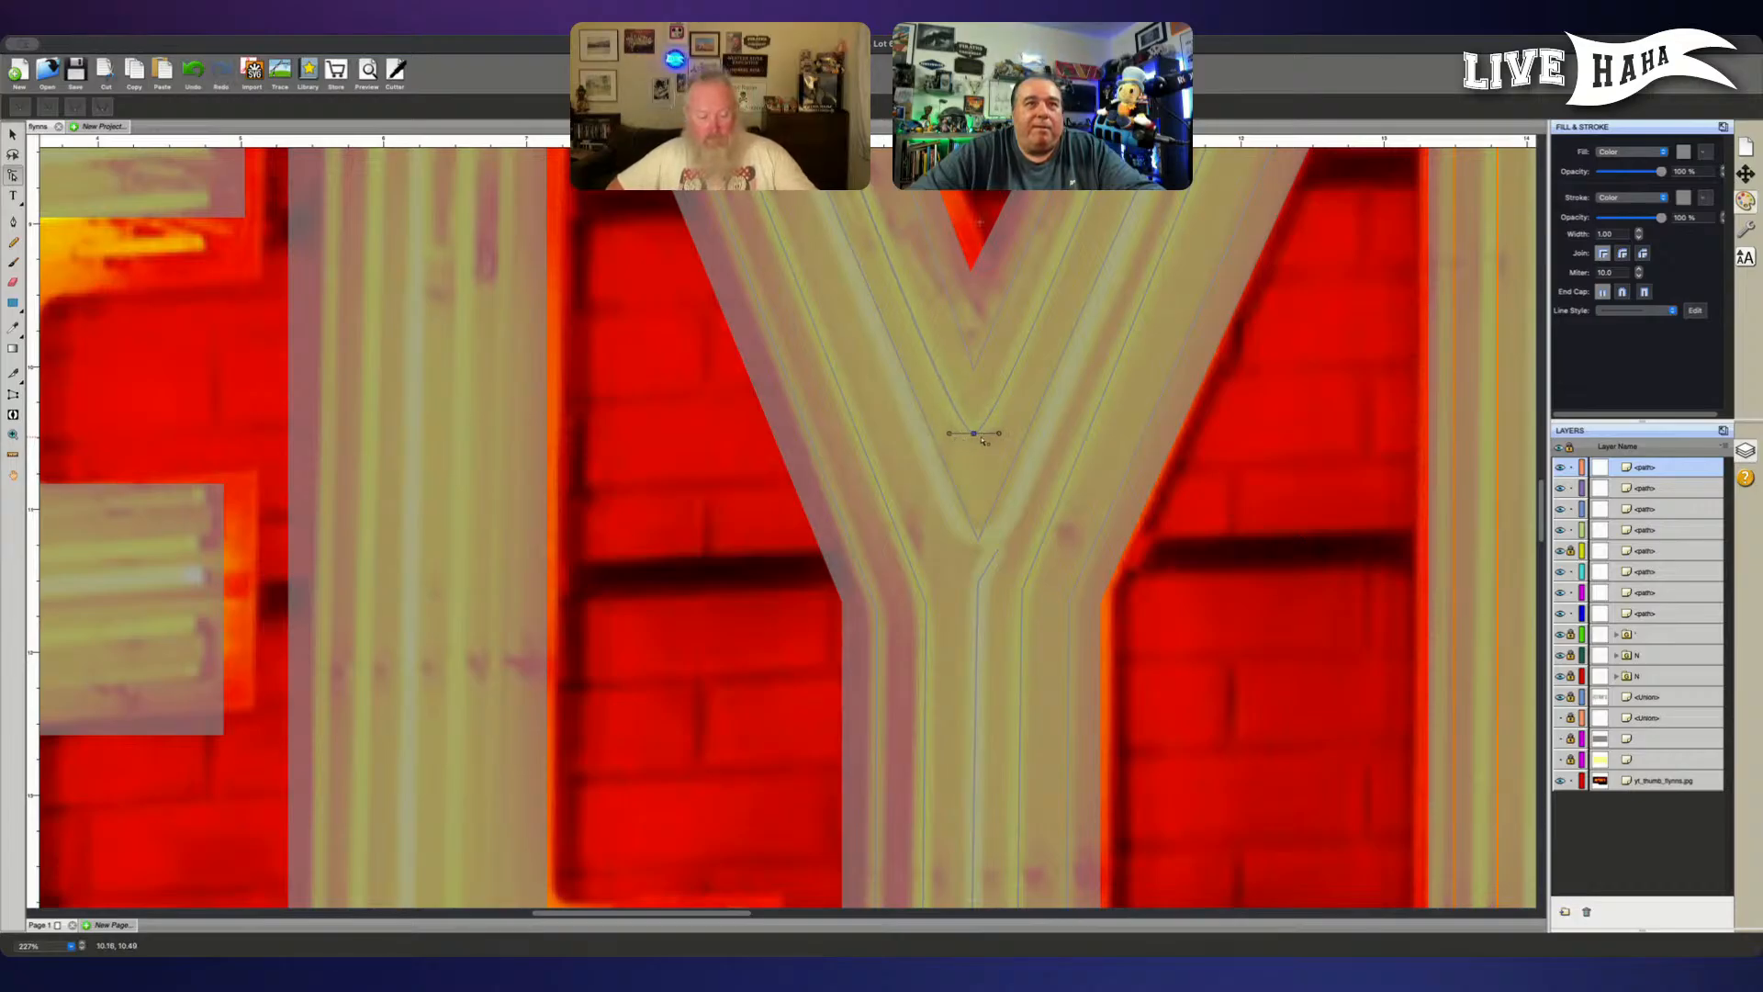
- Find the Y's outer V path among the layers and convert its bottom point to a smooth curve point
{"action": "left_click", "coordinate": [1671, 489]}
{"action": "left_click", "coordinate": [1661, 509]}
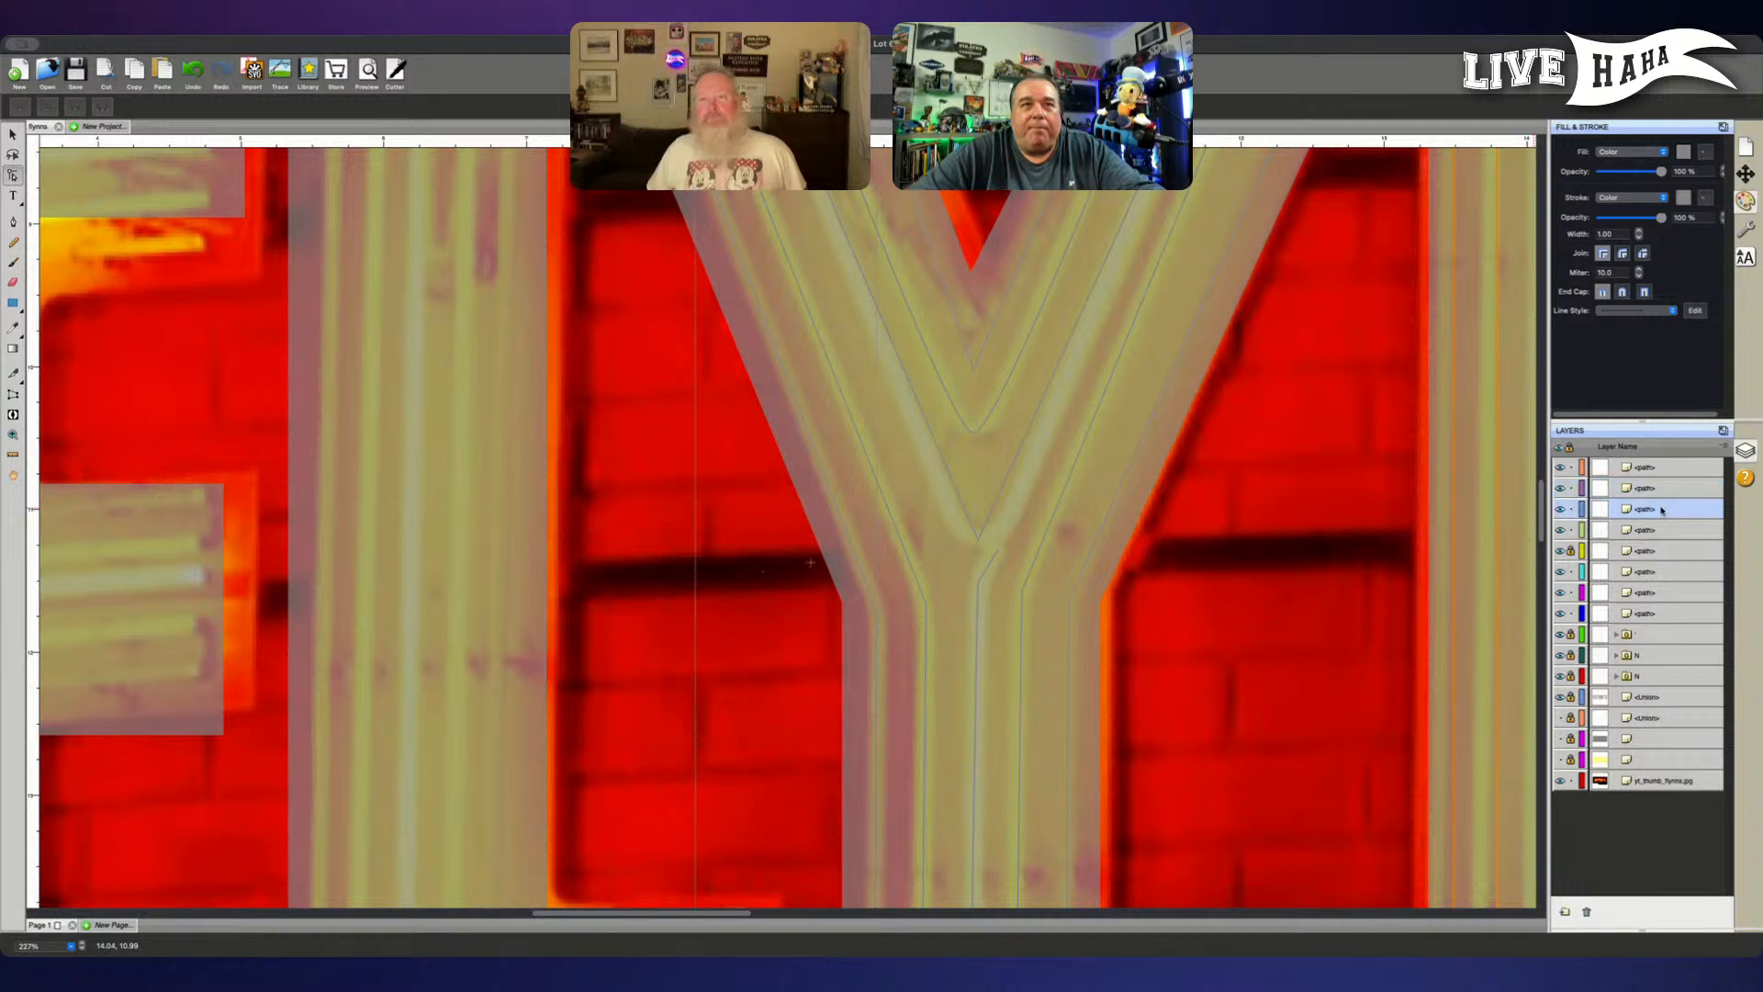
{"action": "left_click", "coordinate": [1639, 555]}
{"action": "left_click", "coordinate": [977, 540]}
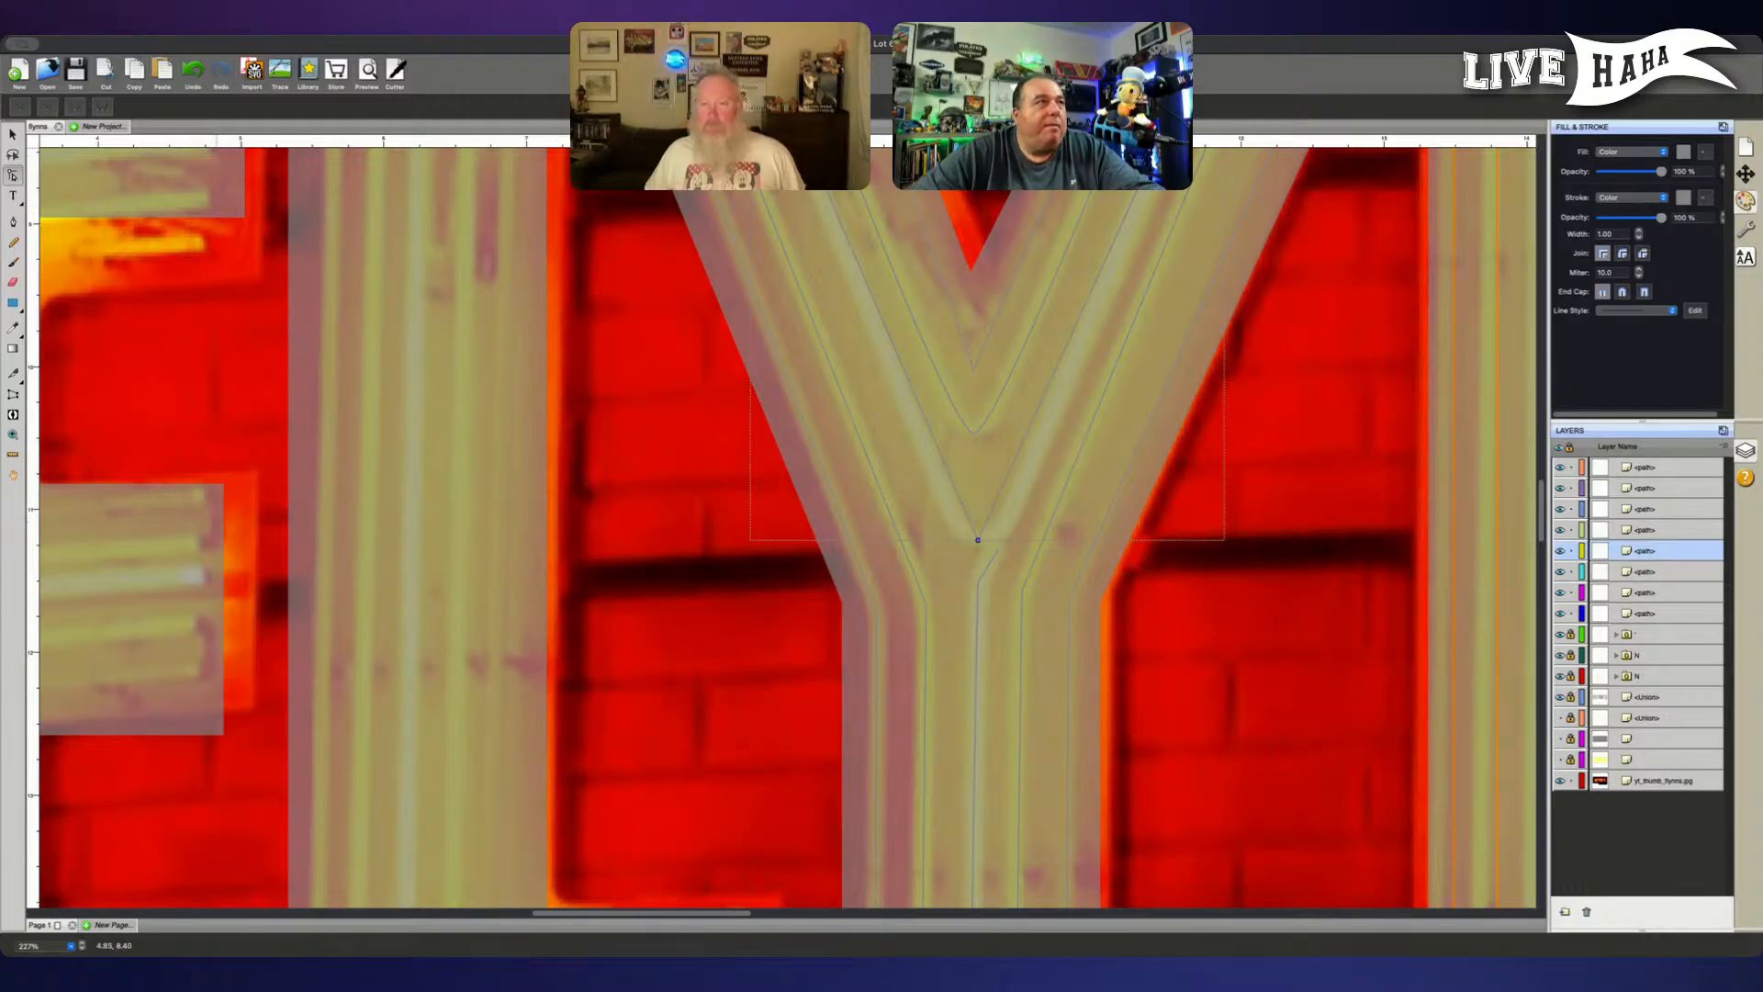
{"action": "left_click", "coordinate": [71, 111]}
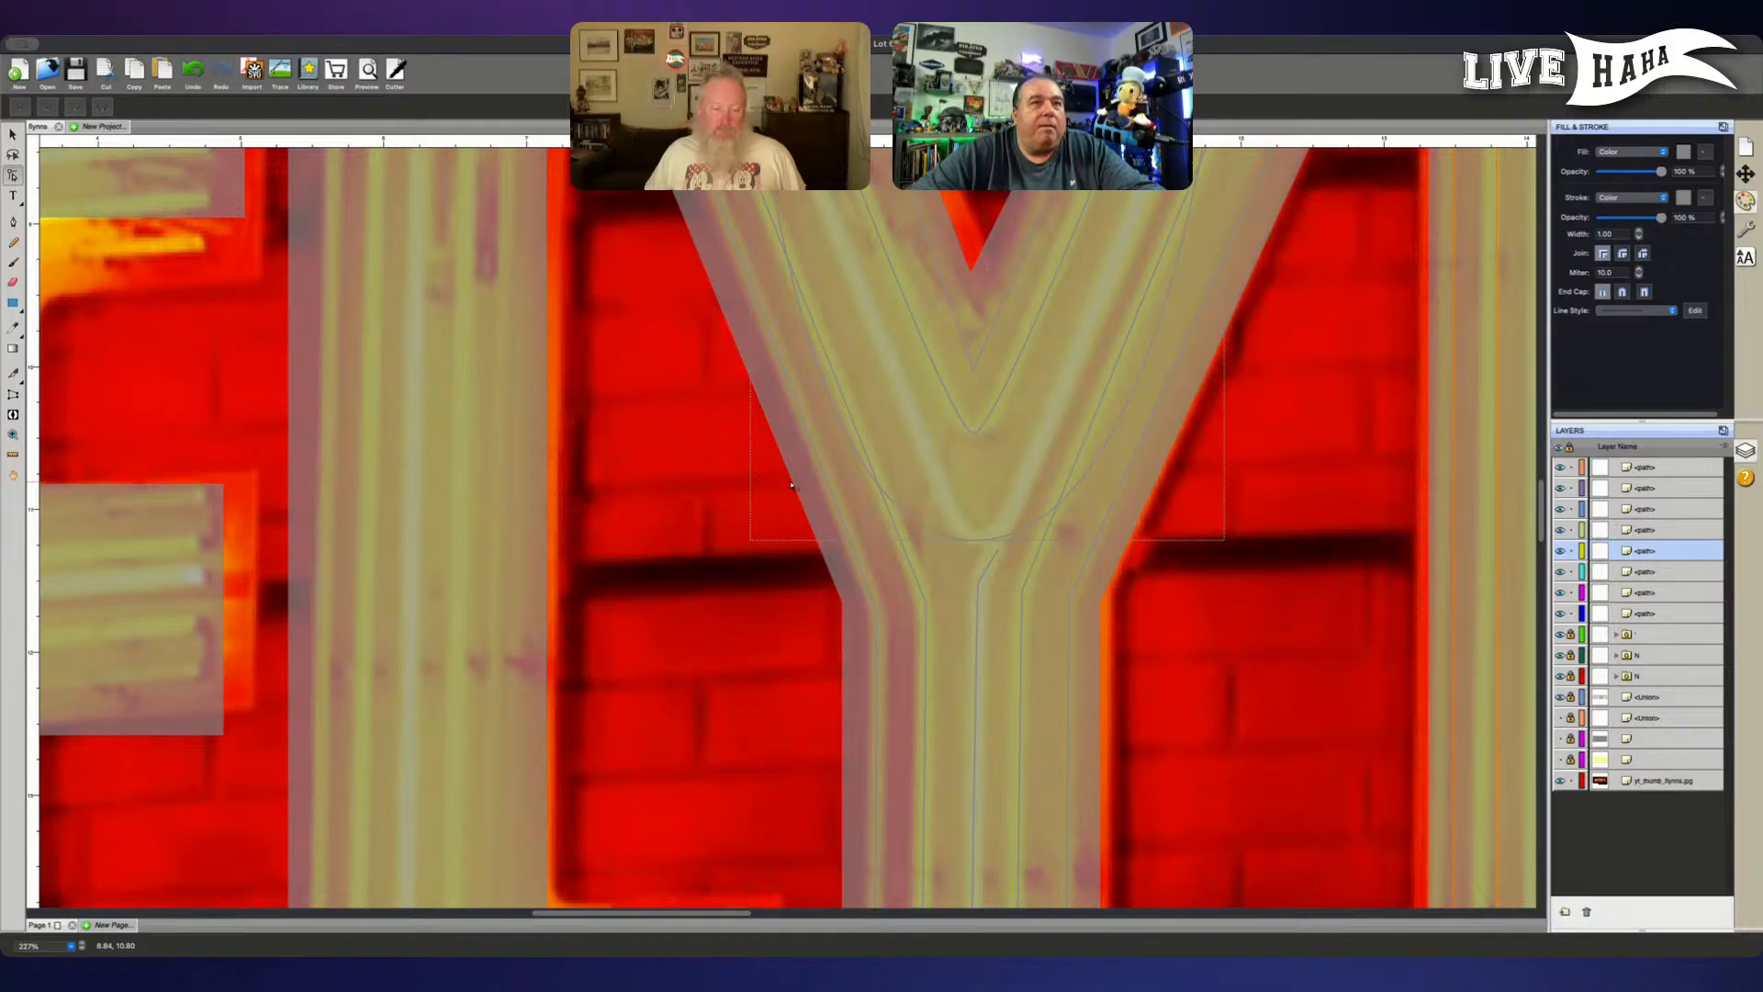
- Move the outer V path to the top of the layer order and shorten both curve handles at its bottom point
{"action": "left_click_drag", "start_coordinate": [1673, 552], "coordinate": [1657, 463]}
{"action": "left_click", "coordinate": [973, 540]}
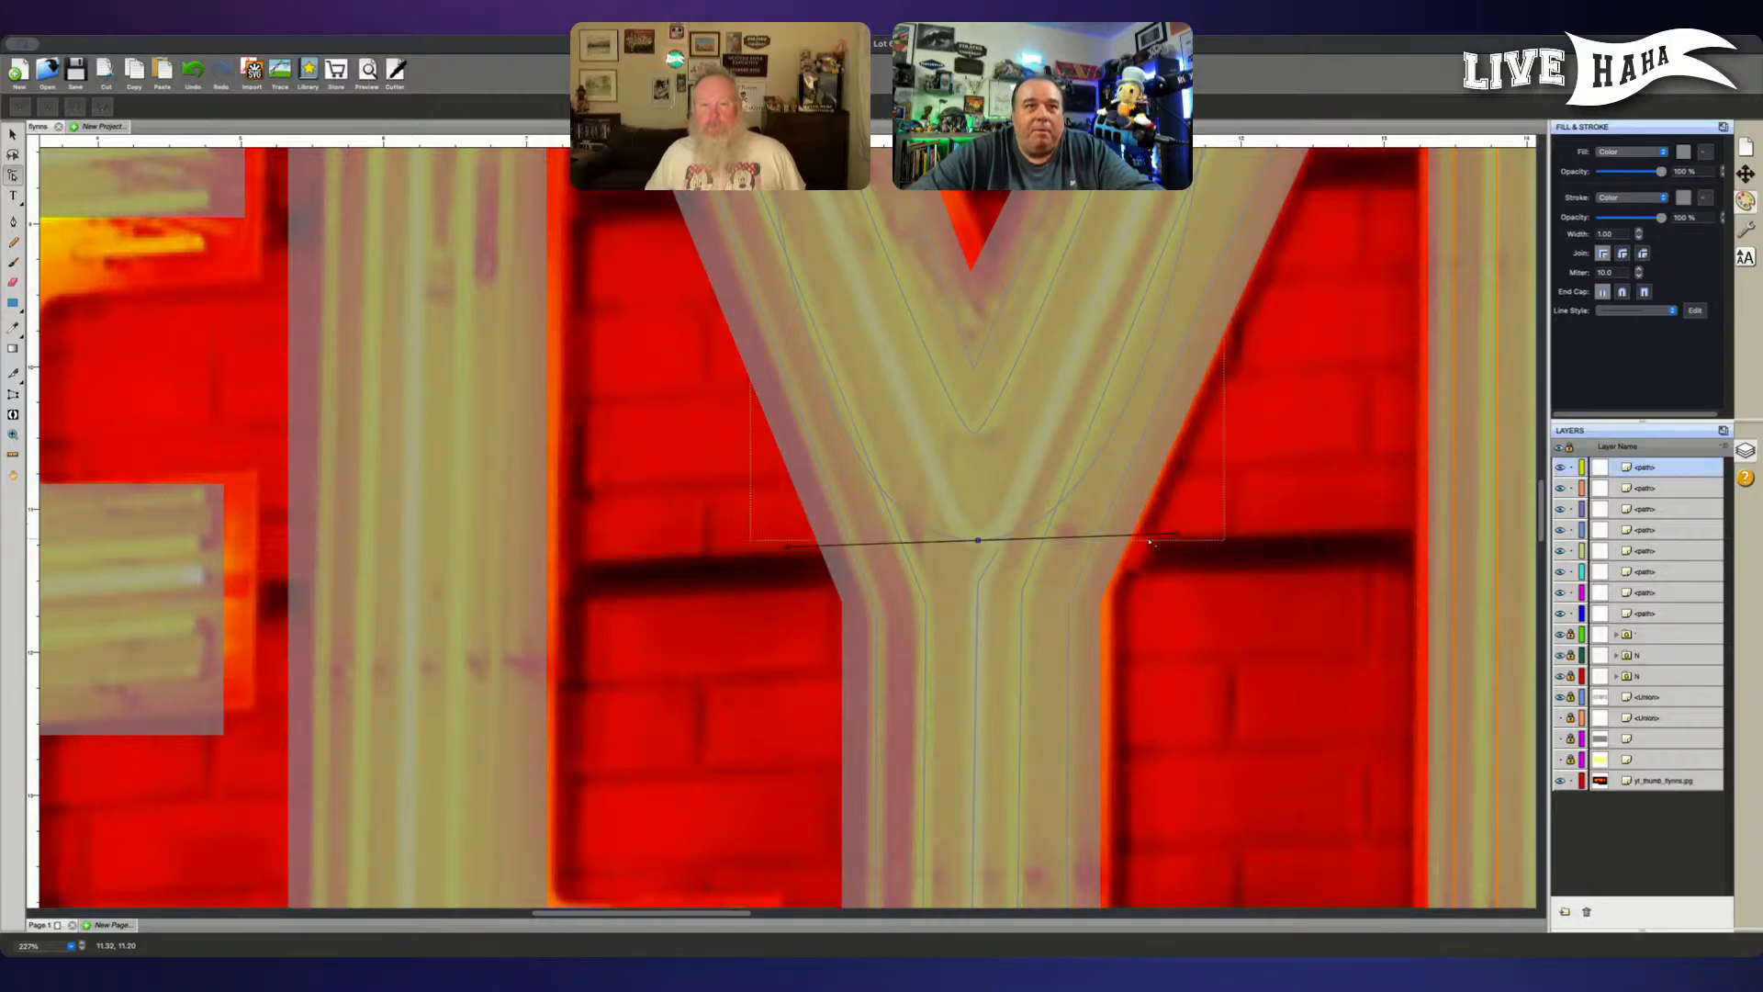
{"action": "left_click_drag", "start_coordinate": [1179, 537], "coordinate": [1048, 541]}
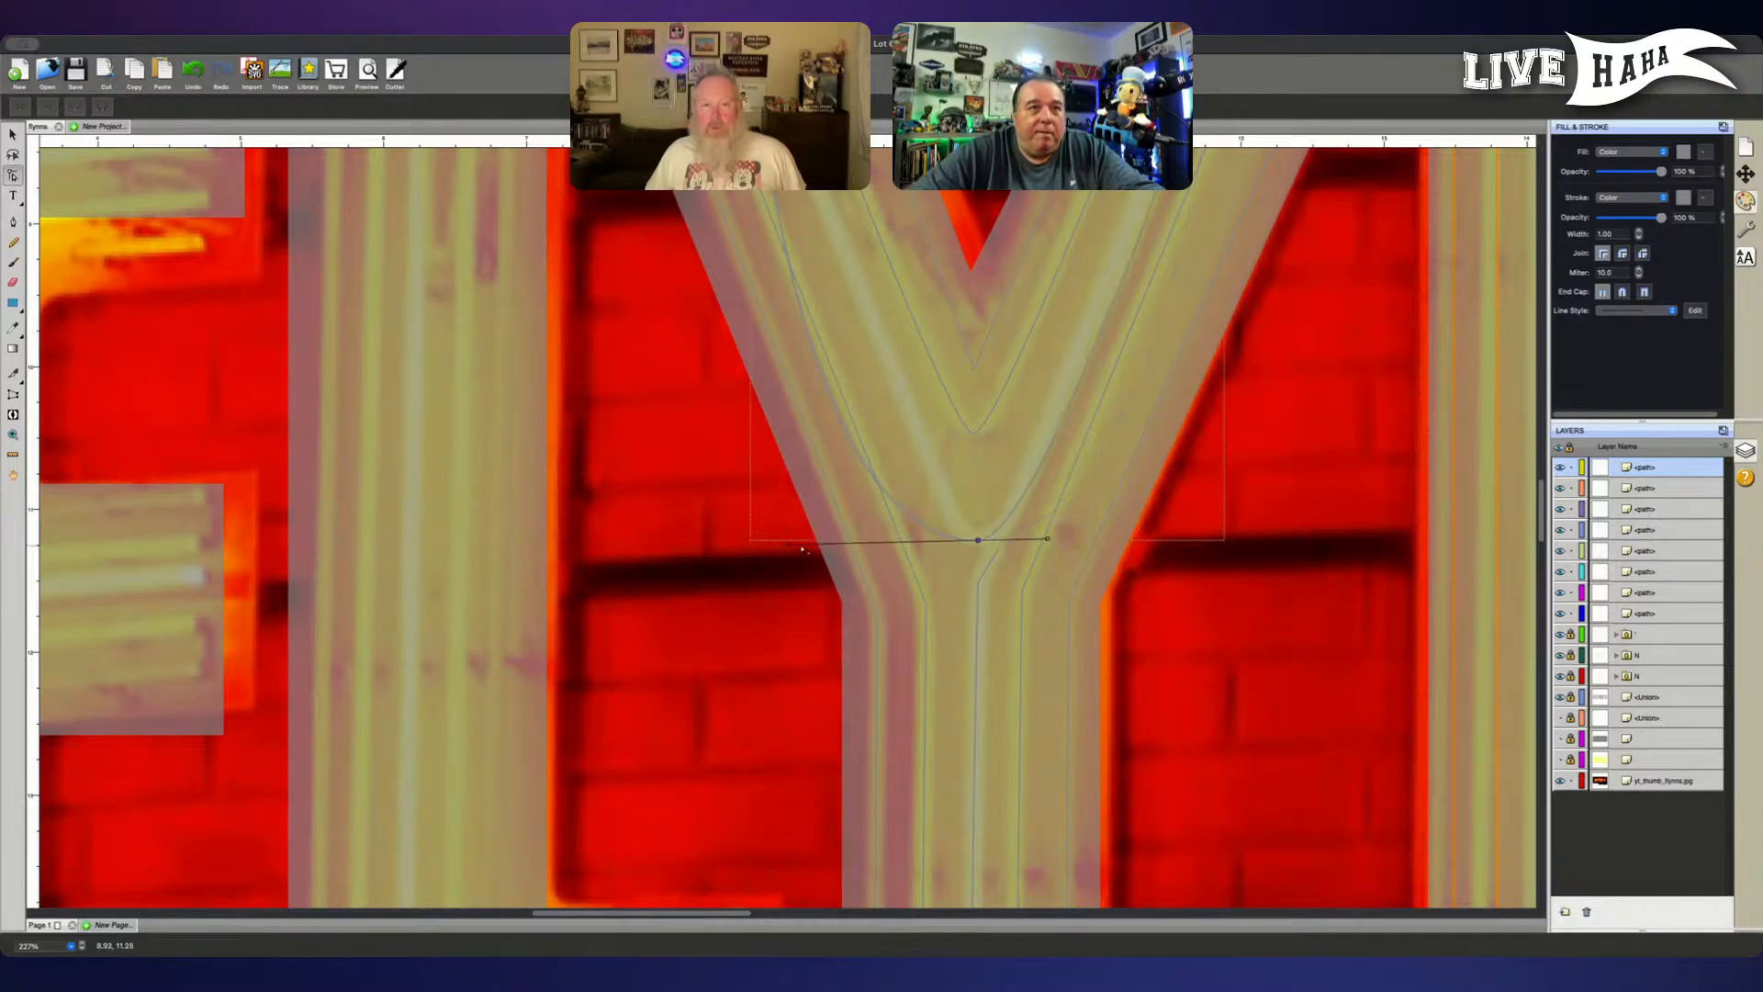
{"action": "left_click_drag", "start_coordinate": [790, 546], "coordinate": [912, 546]}
{"action": "scroll", "coordinate": [1056, 563], "scroll_direction": "up", "scroll_amount": 5}
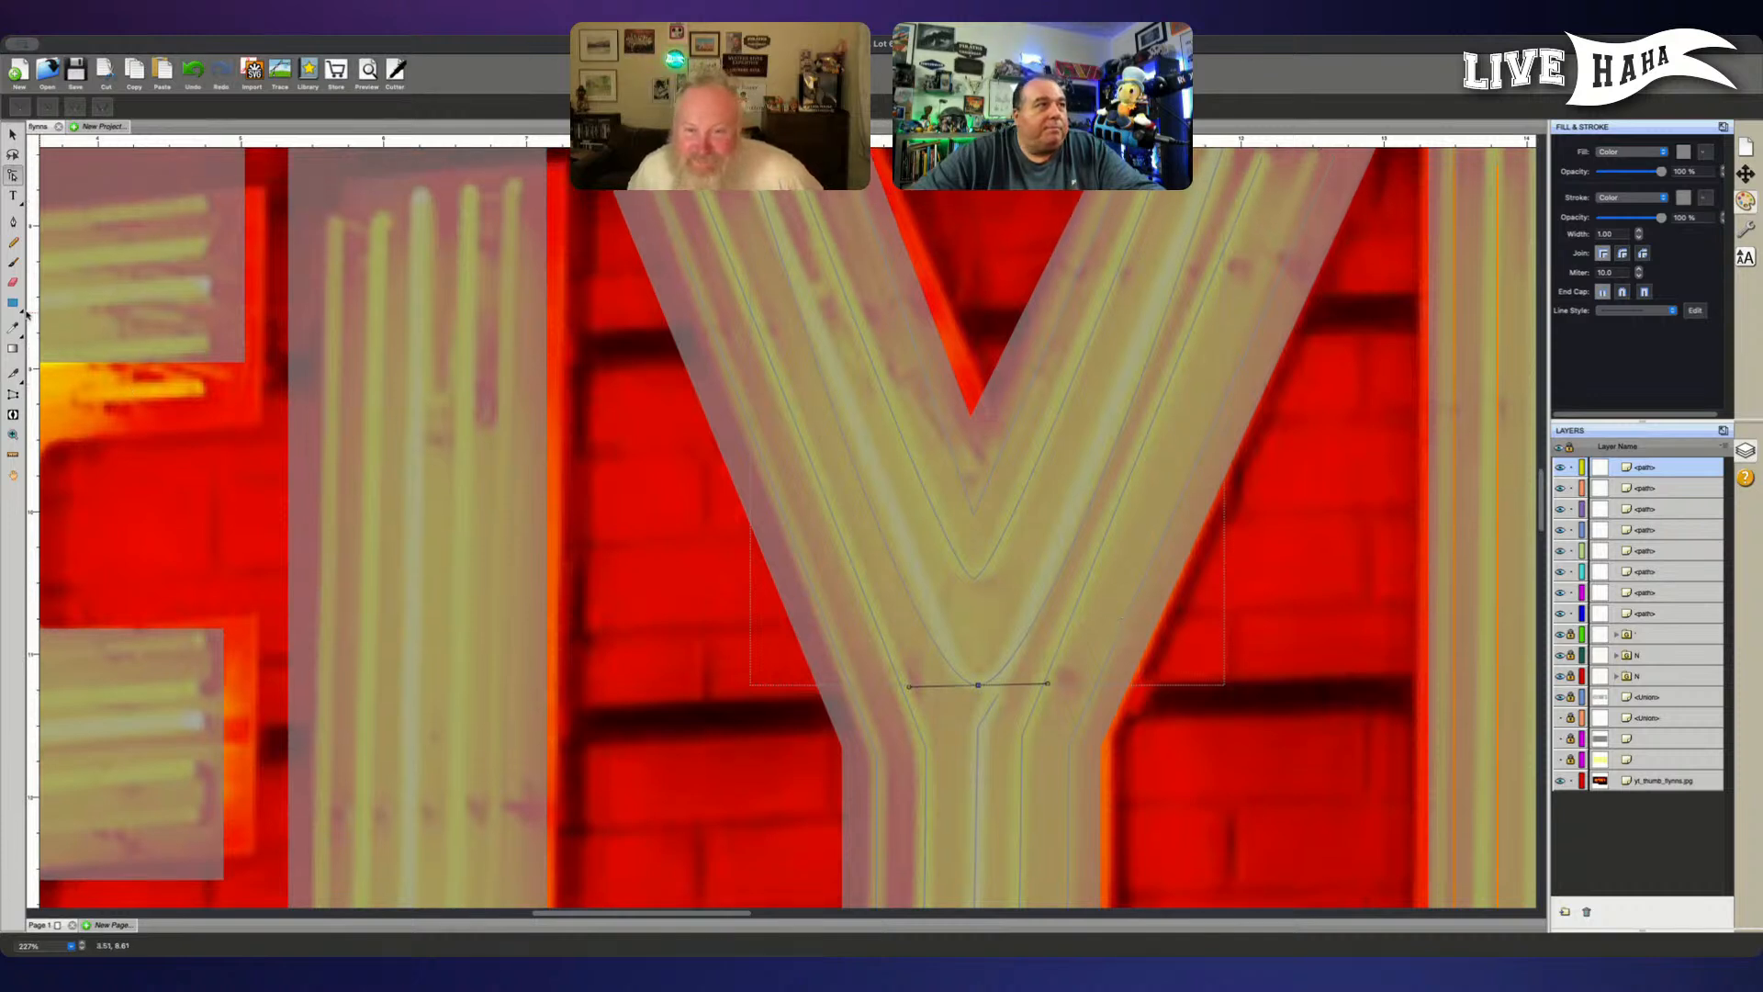
- Try to add a point on the outer V path's right arm, a short way above the bottom bend
{"action": "left_click", "coordinate": [13, 221]}
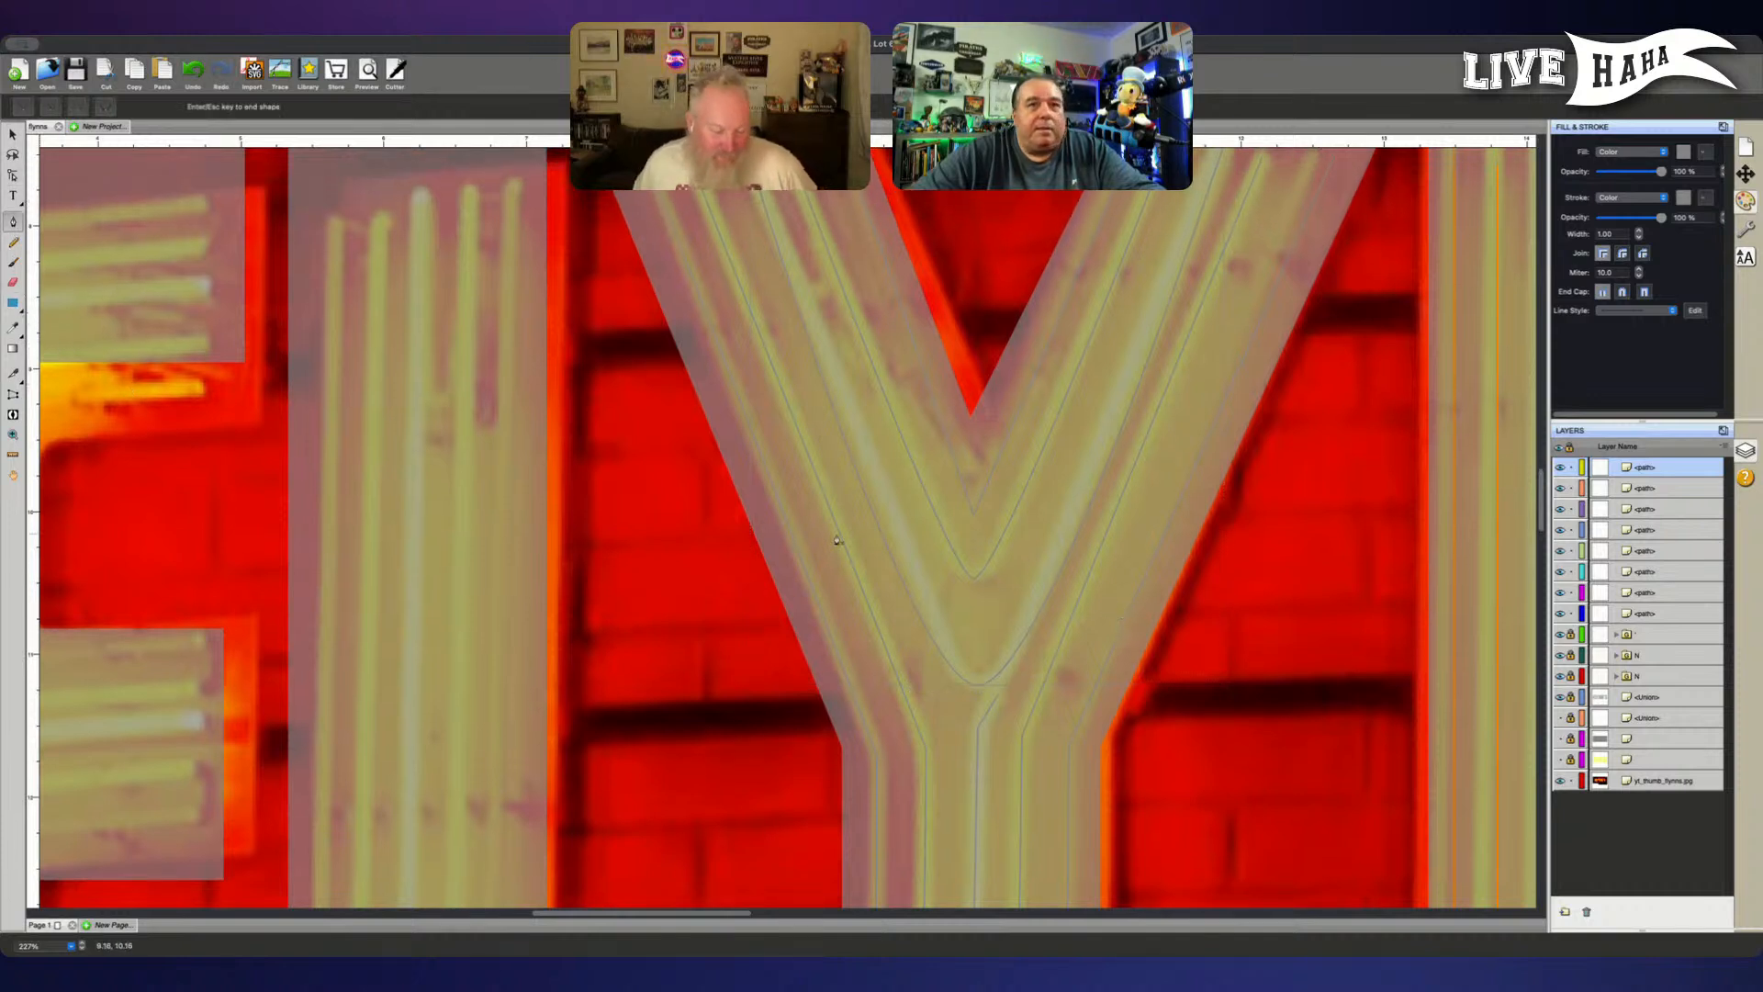
{"action": "left_click", "coordinate": [1044, 600]}
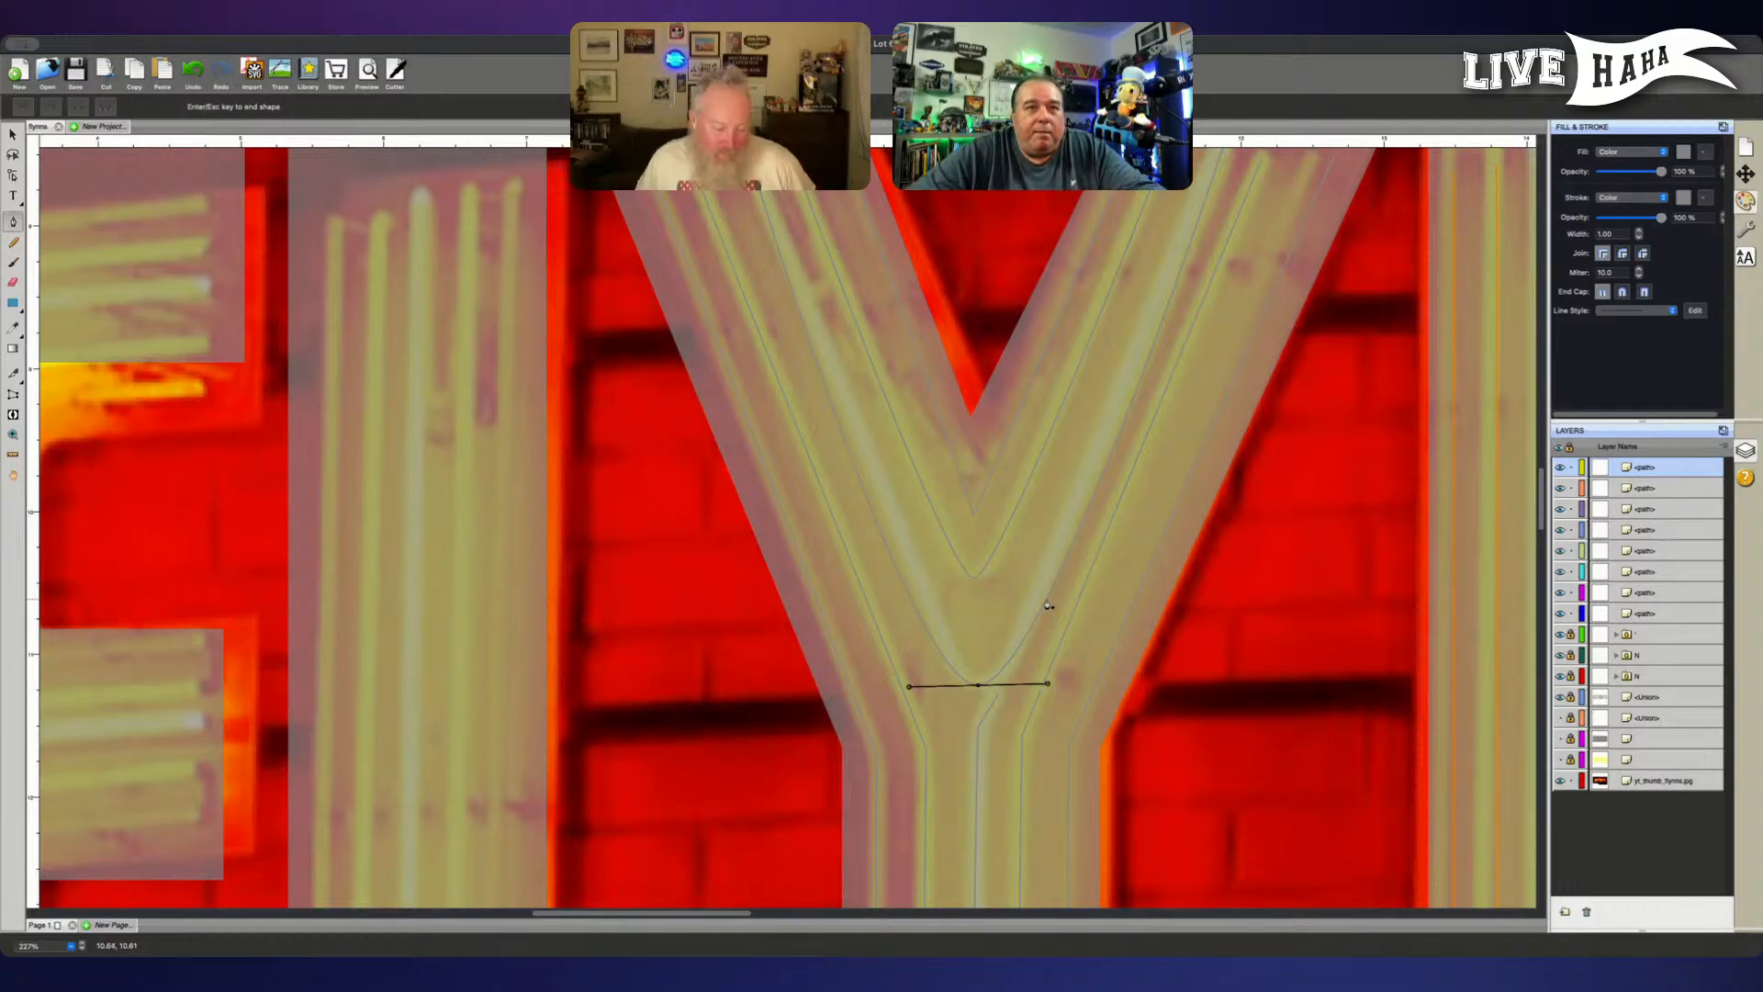
{"action": "left_click", "coordinate": [1047, 602]}
{"action": "key", "text": "Escape"}
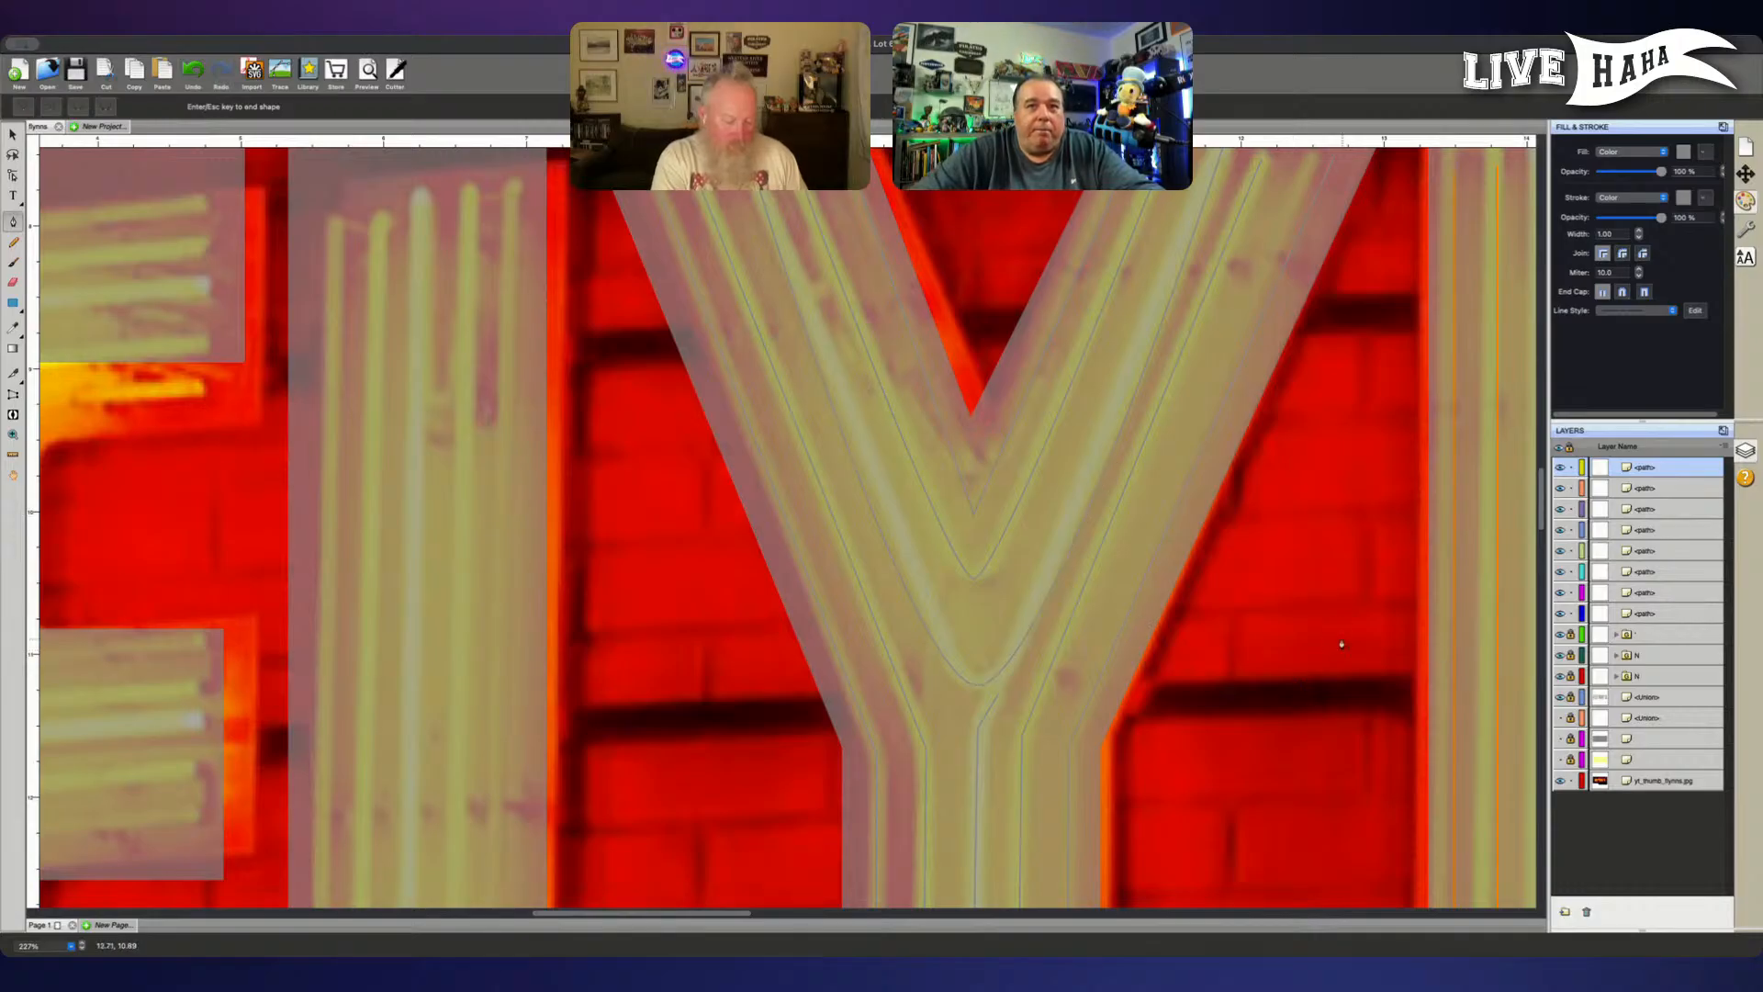
{"action": "left_click", "coordinate": [1351, 641]}
{"action": "key", "text": "super+z"}
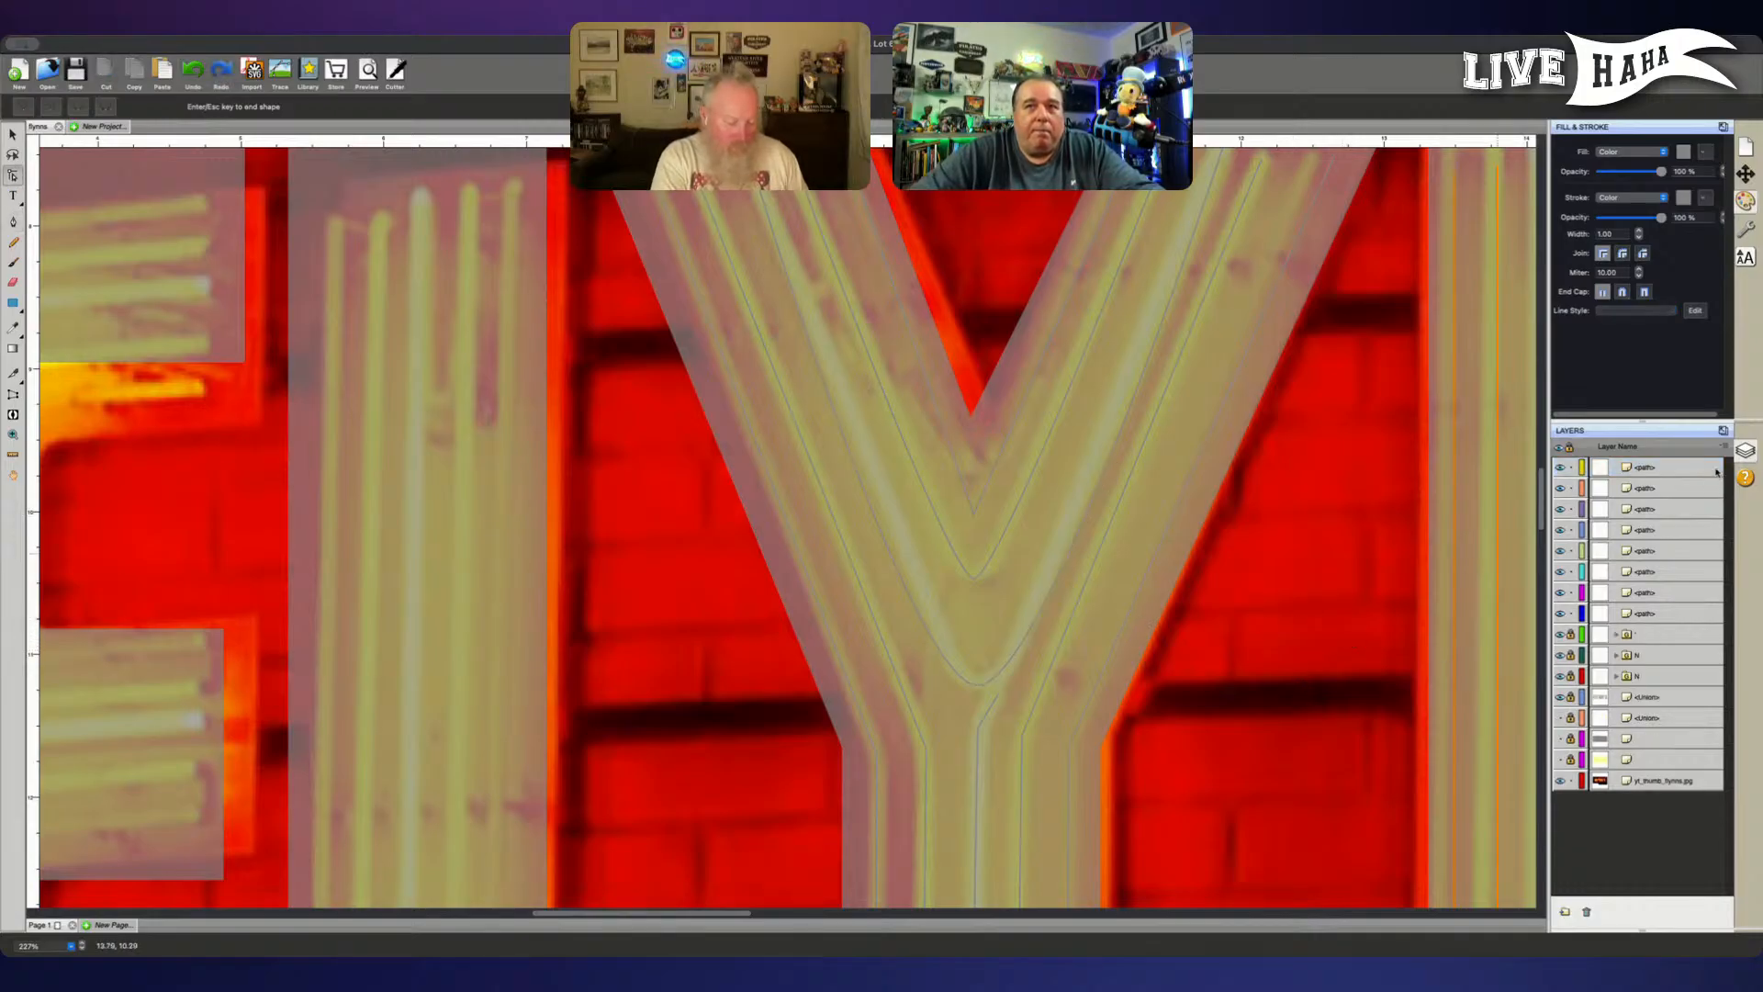
{"action": "left_click", "coordinate": [1664, 467]}
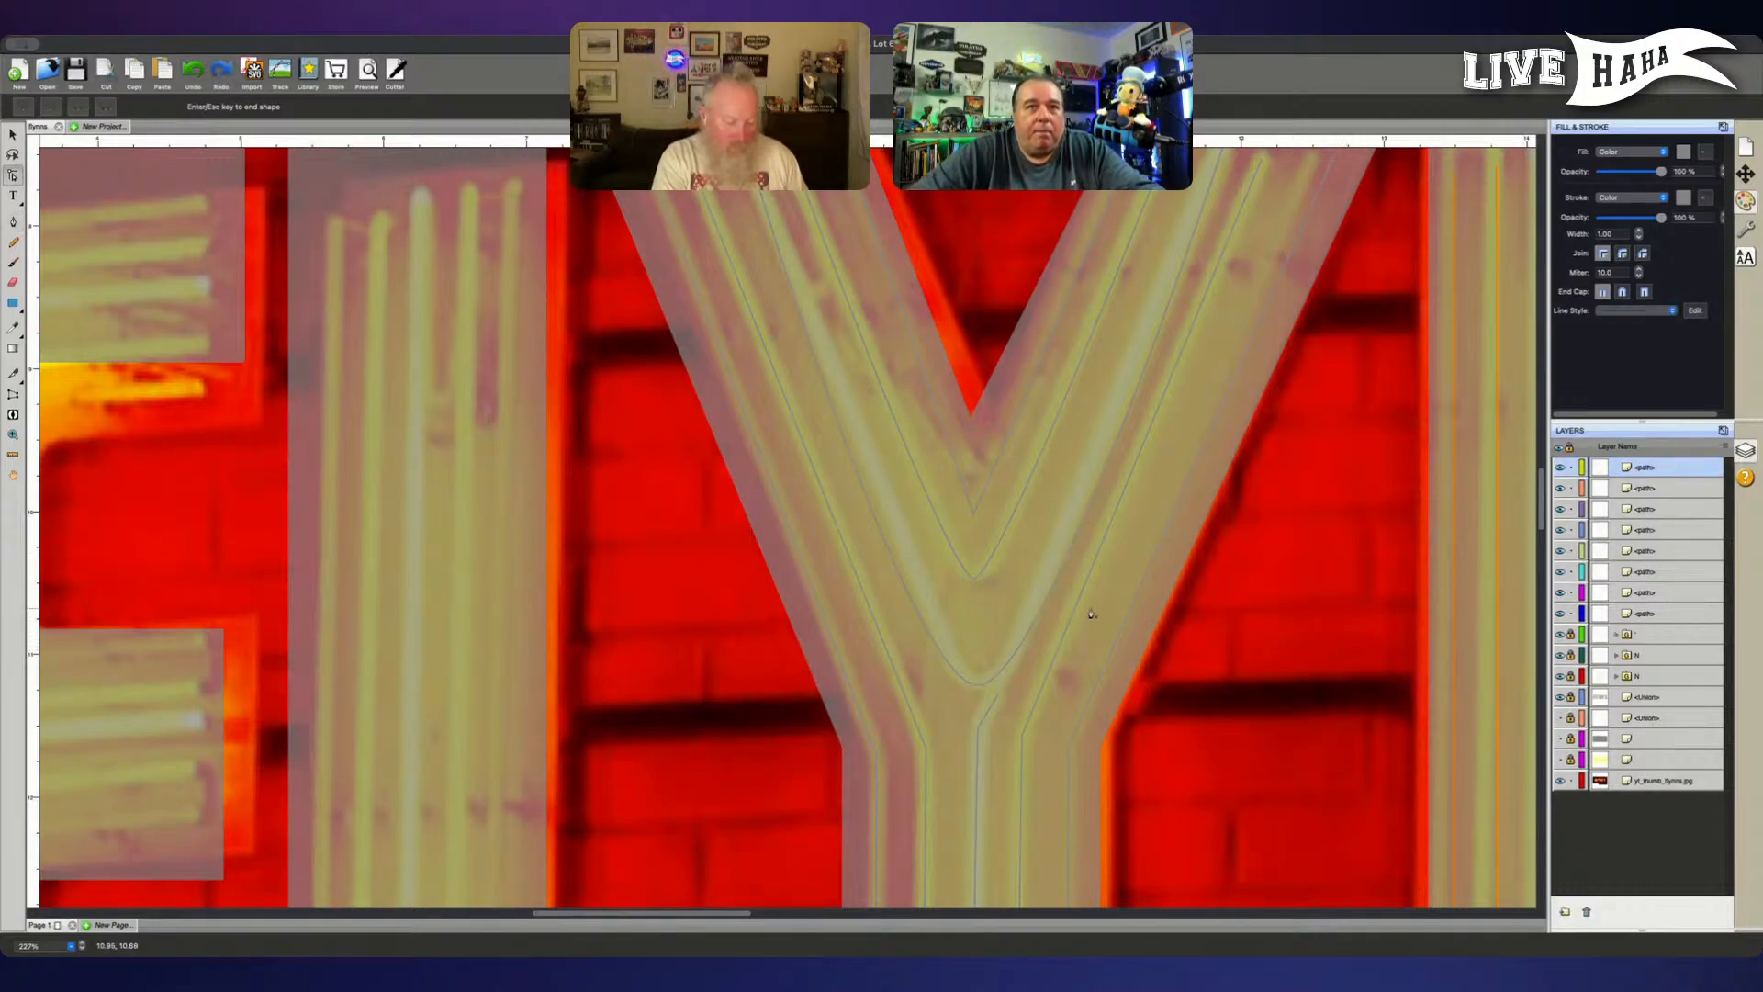
{"action": "left_click", "coordinate": [1041, 600]}
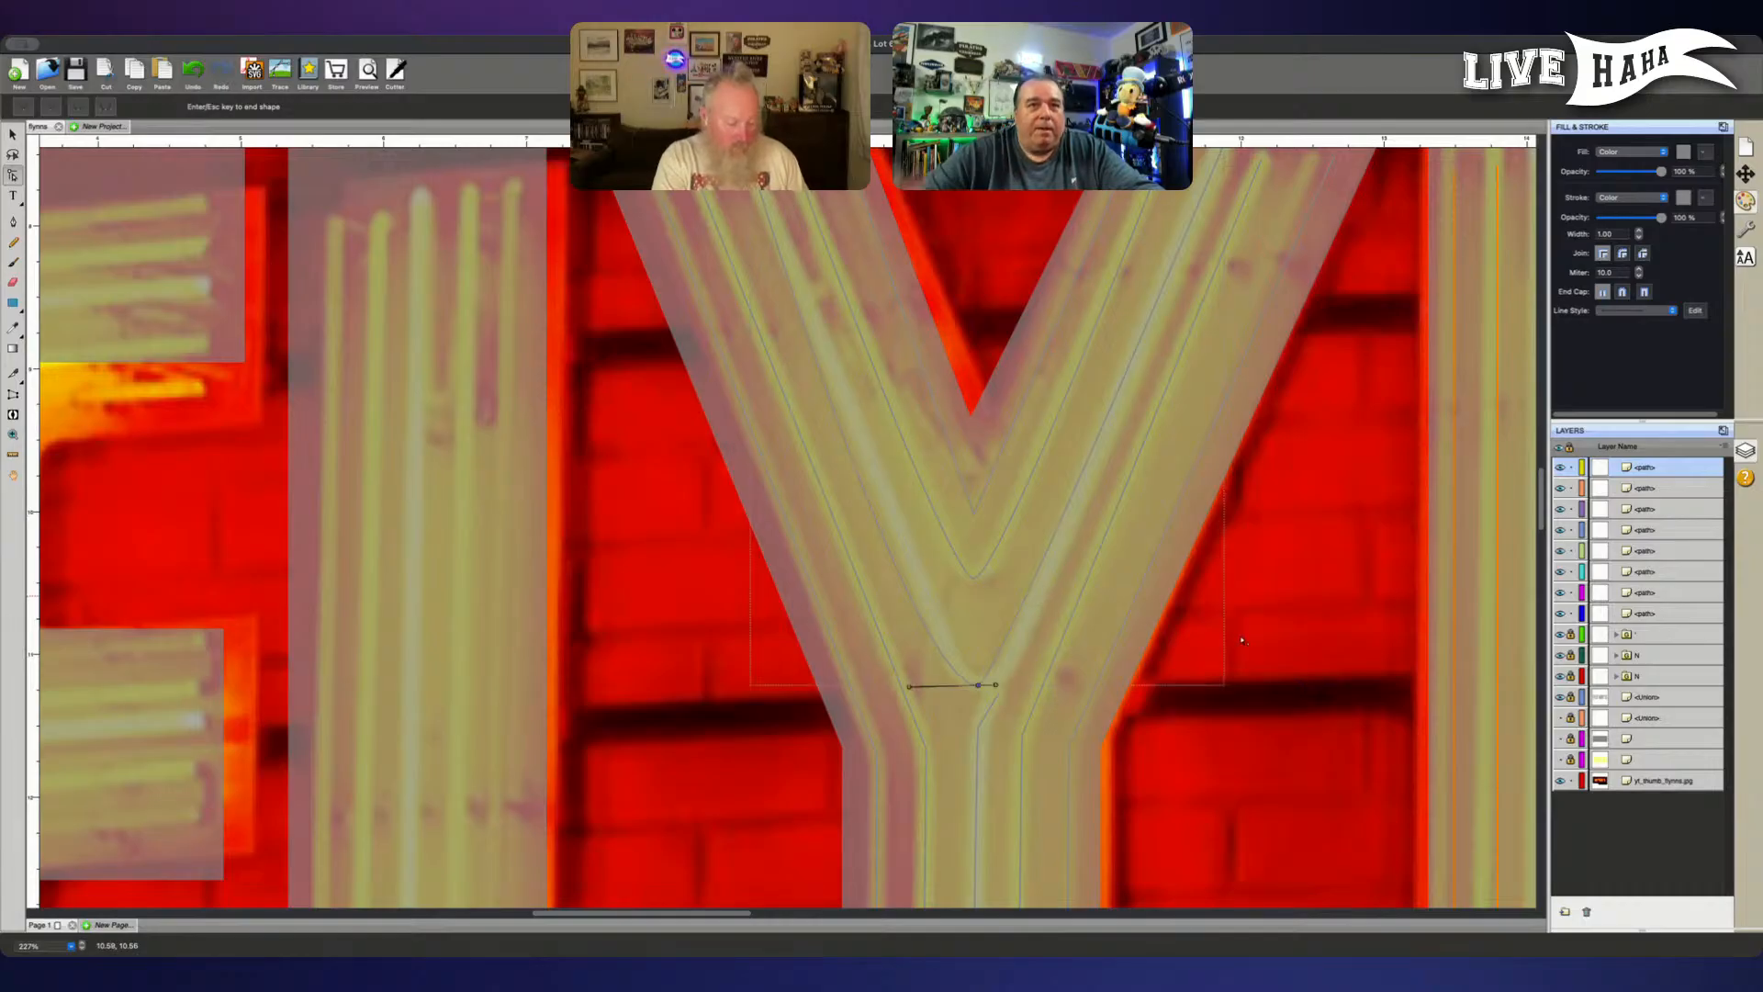
{"action": "key", "text": "super+z"}
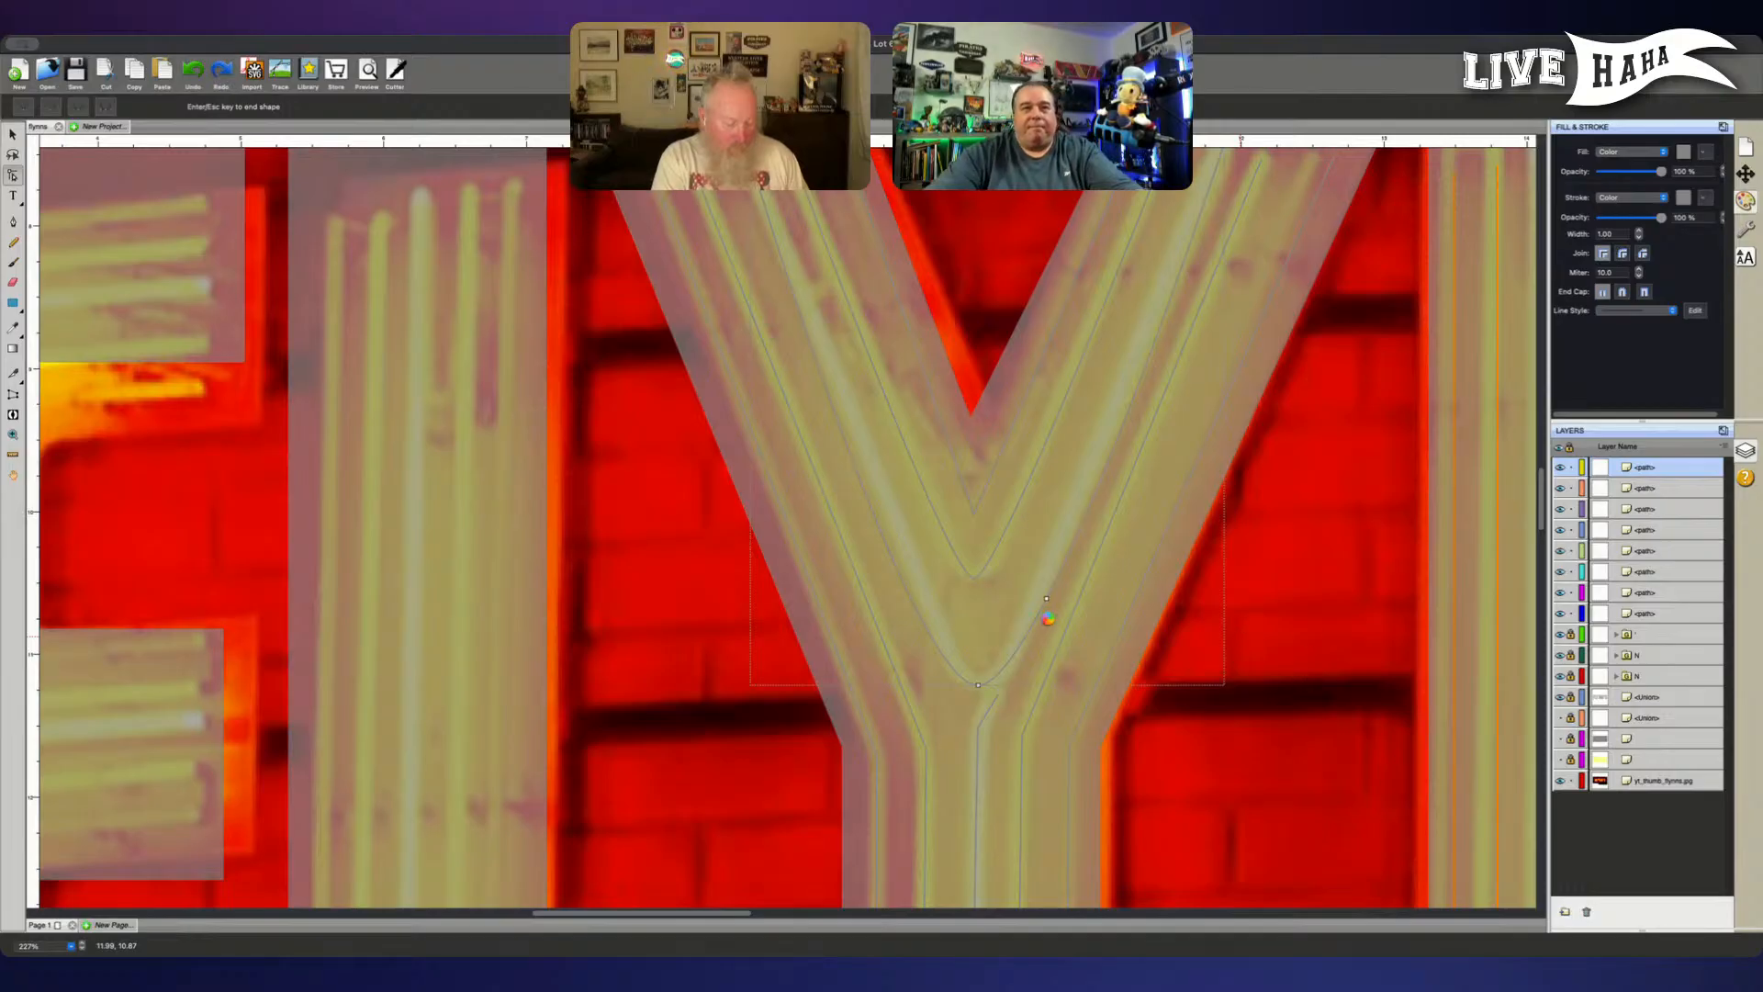
{"action": "key", "text": "super+z"}
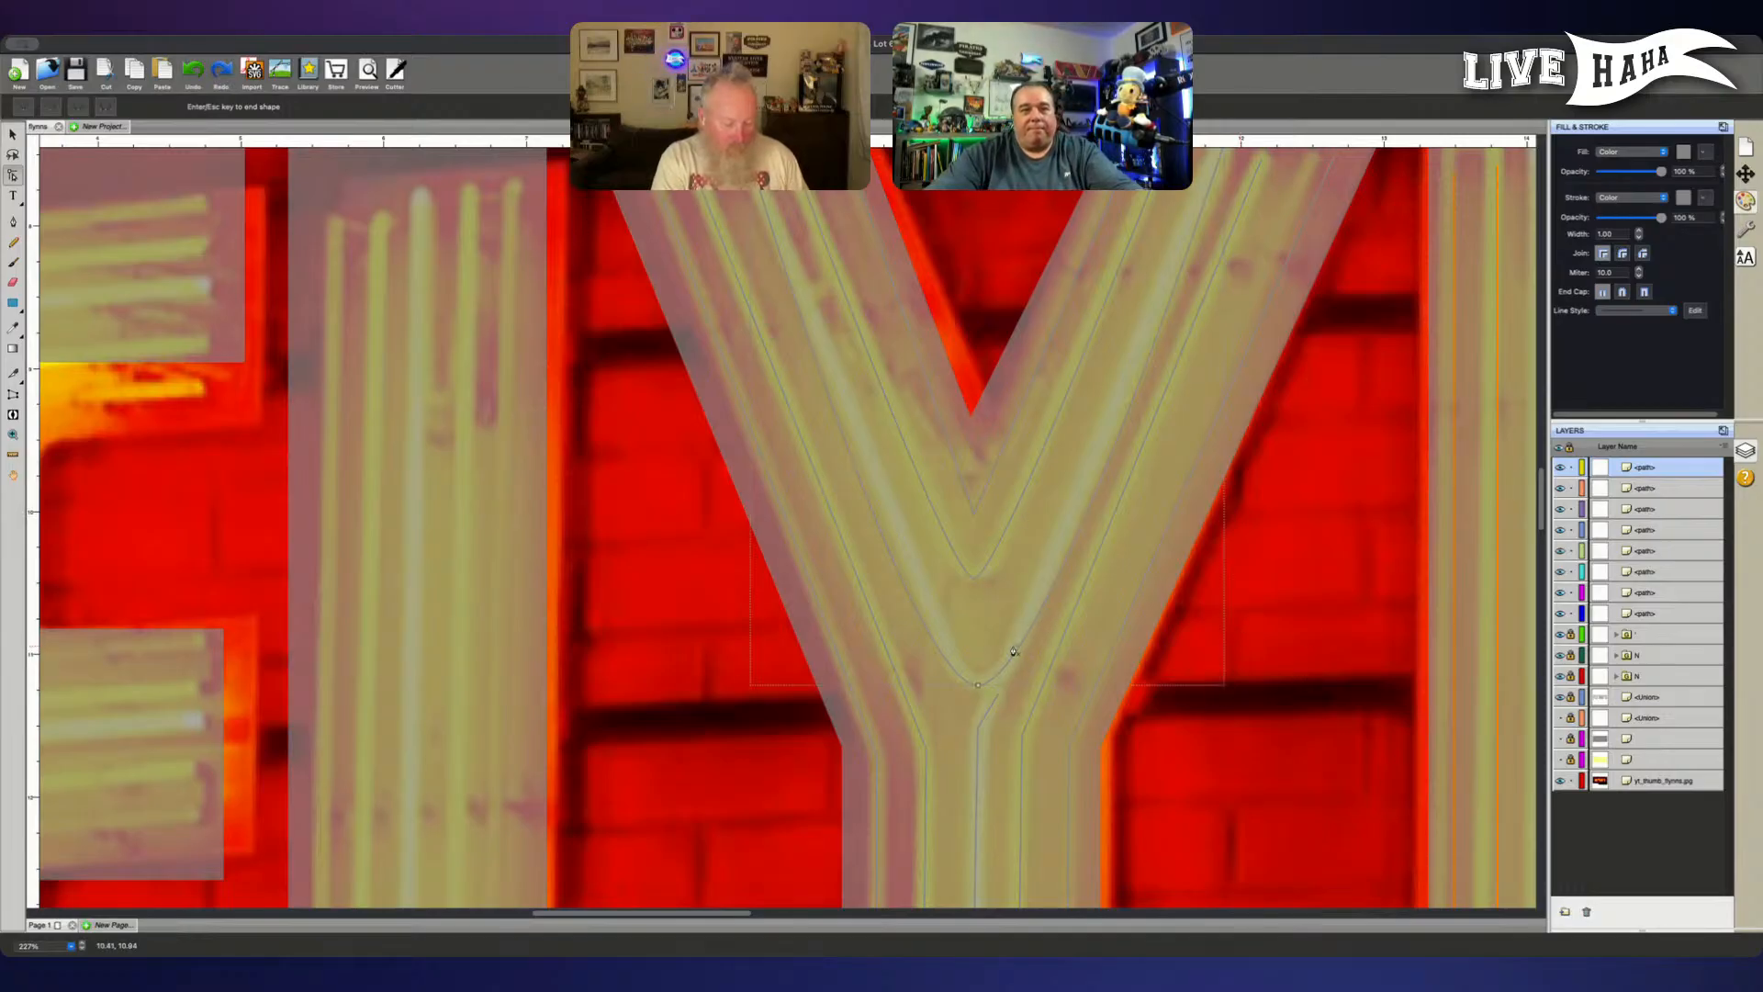
{"action": "key", "text": "Escape"}
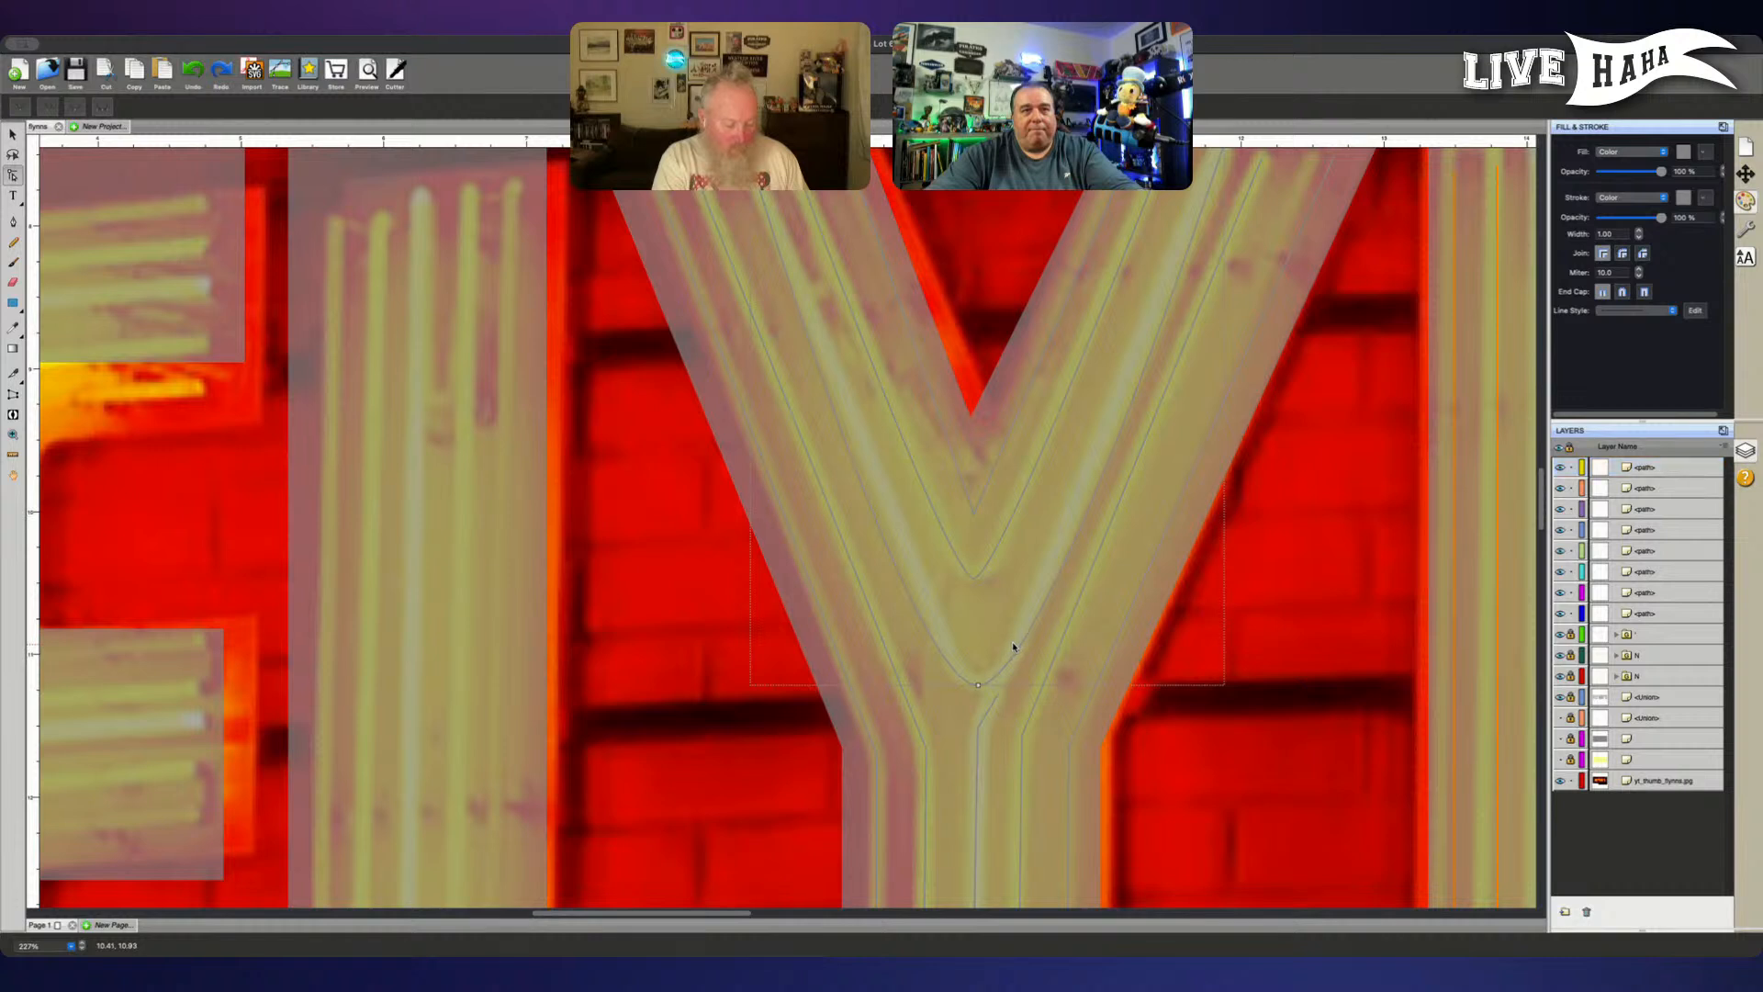
- Lock the orange, magenta and blue path layers that get selected together with the outer V path
{"action": "left_click", "coordinate": [13, 222]}
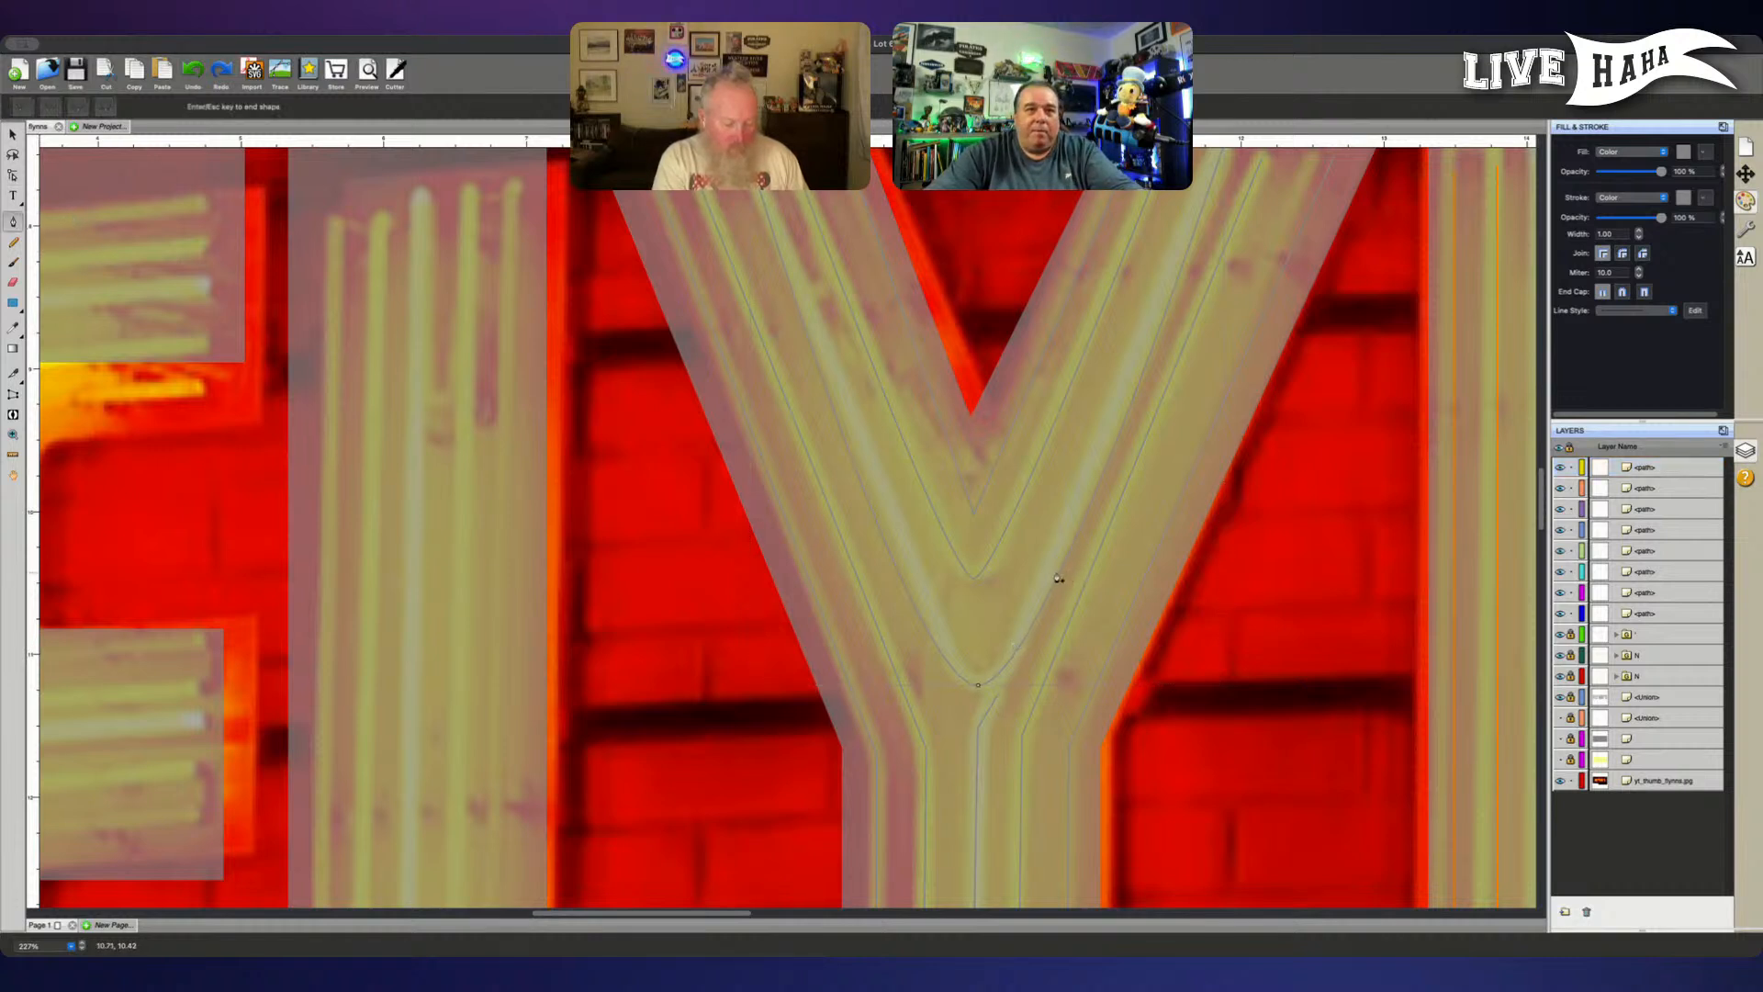
{"action": "left_click_drag", "start_coordinate": [1036, 562], "coordinate": [1070, 594]}
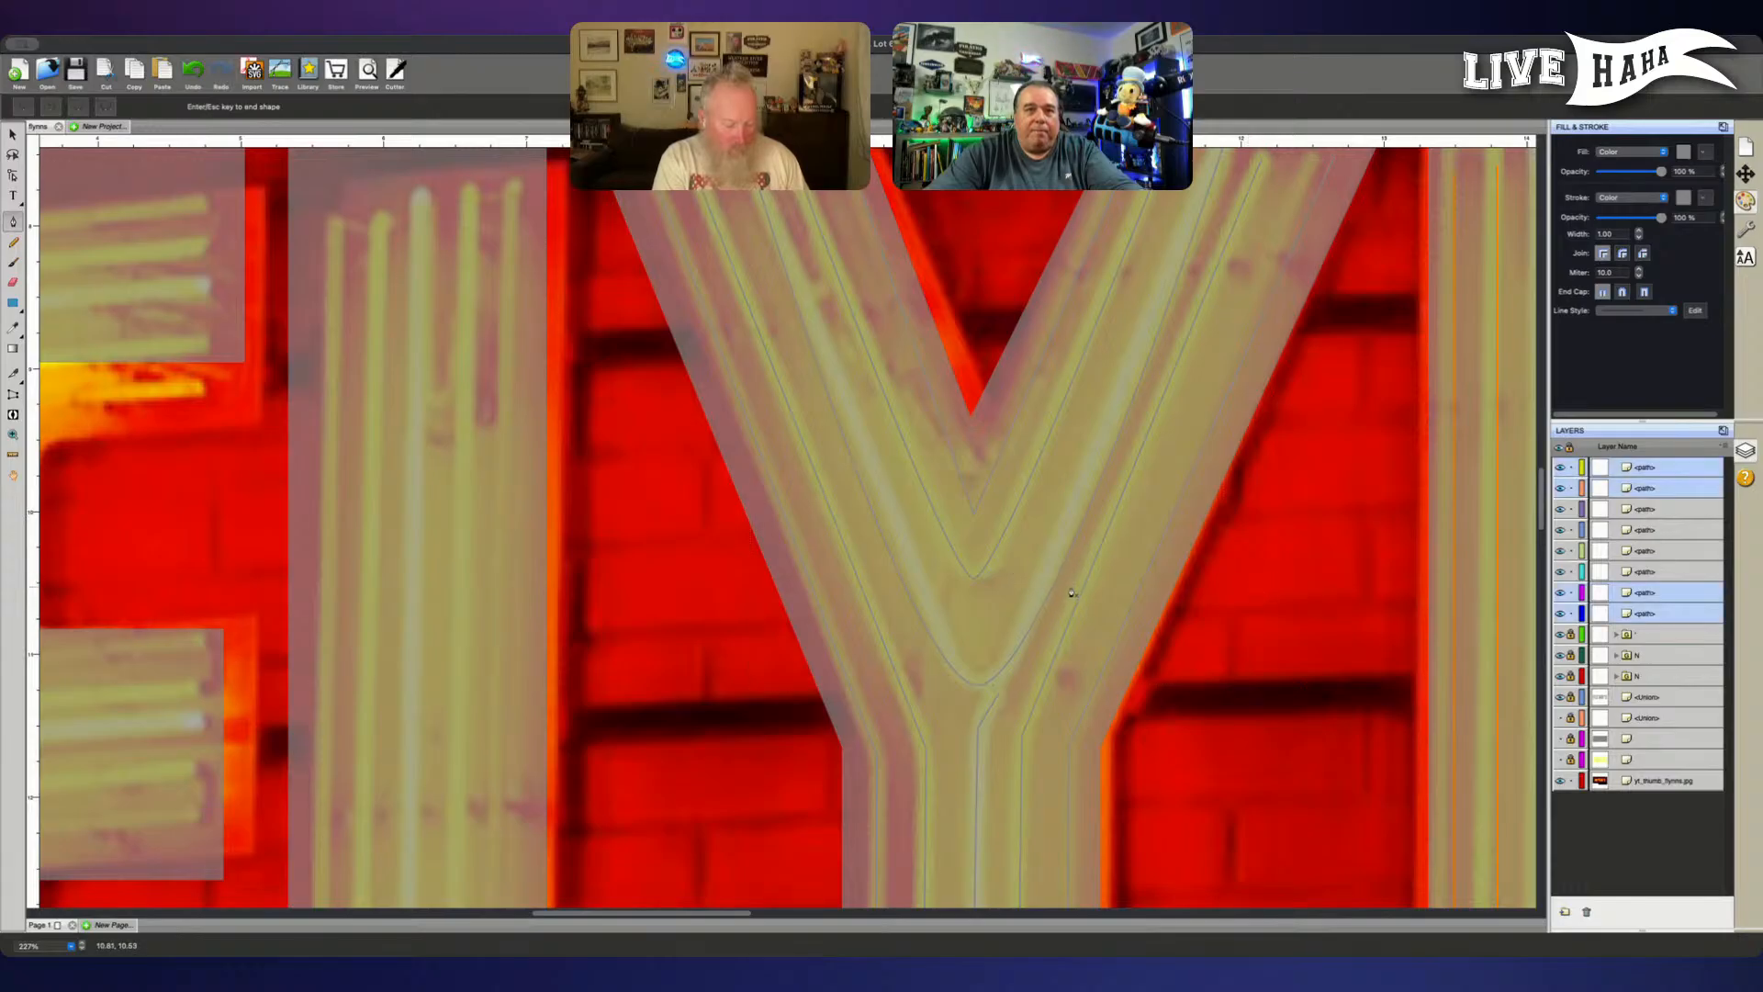
{"action": "left_click", "coordinate": [1570, 613]}
{"action": "left_click", "coordinate": [1570, 592]}
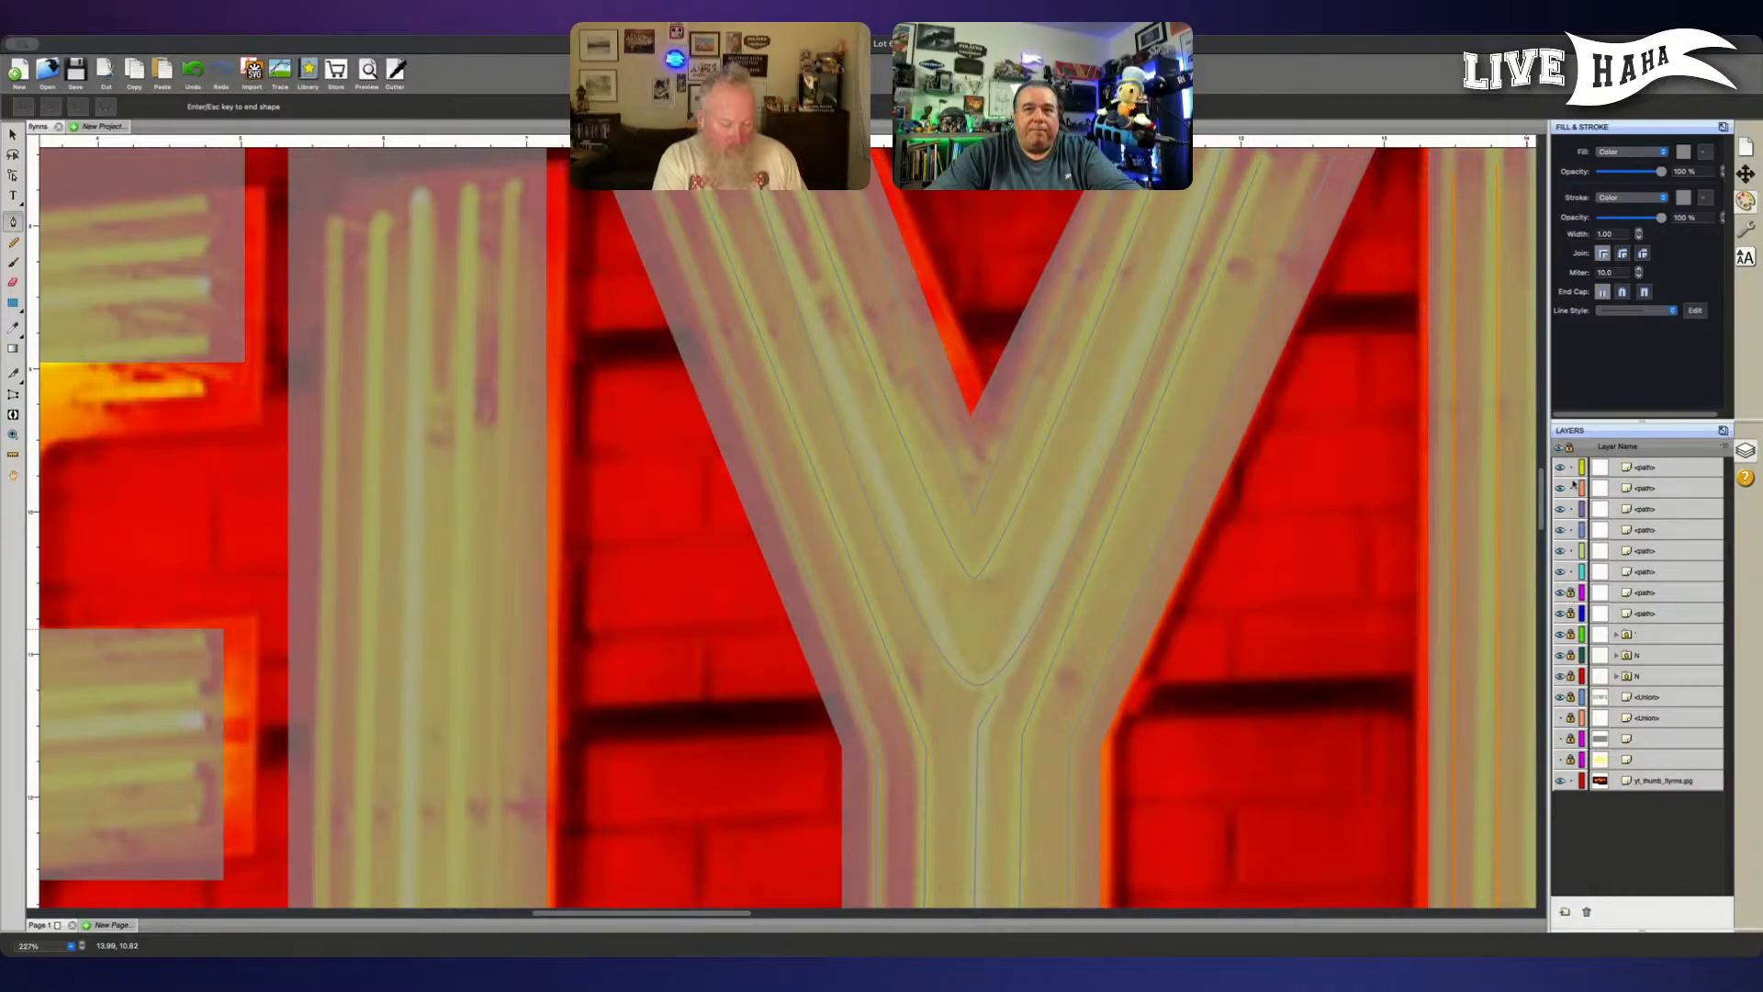
{"action": "left_click", "coordinate": [1570, 487]}
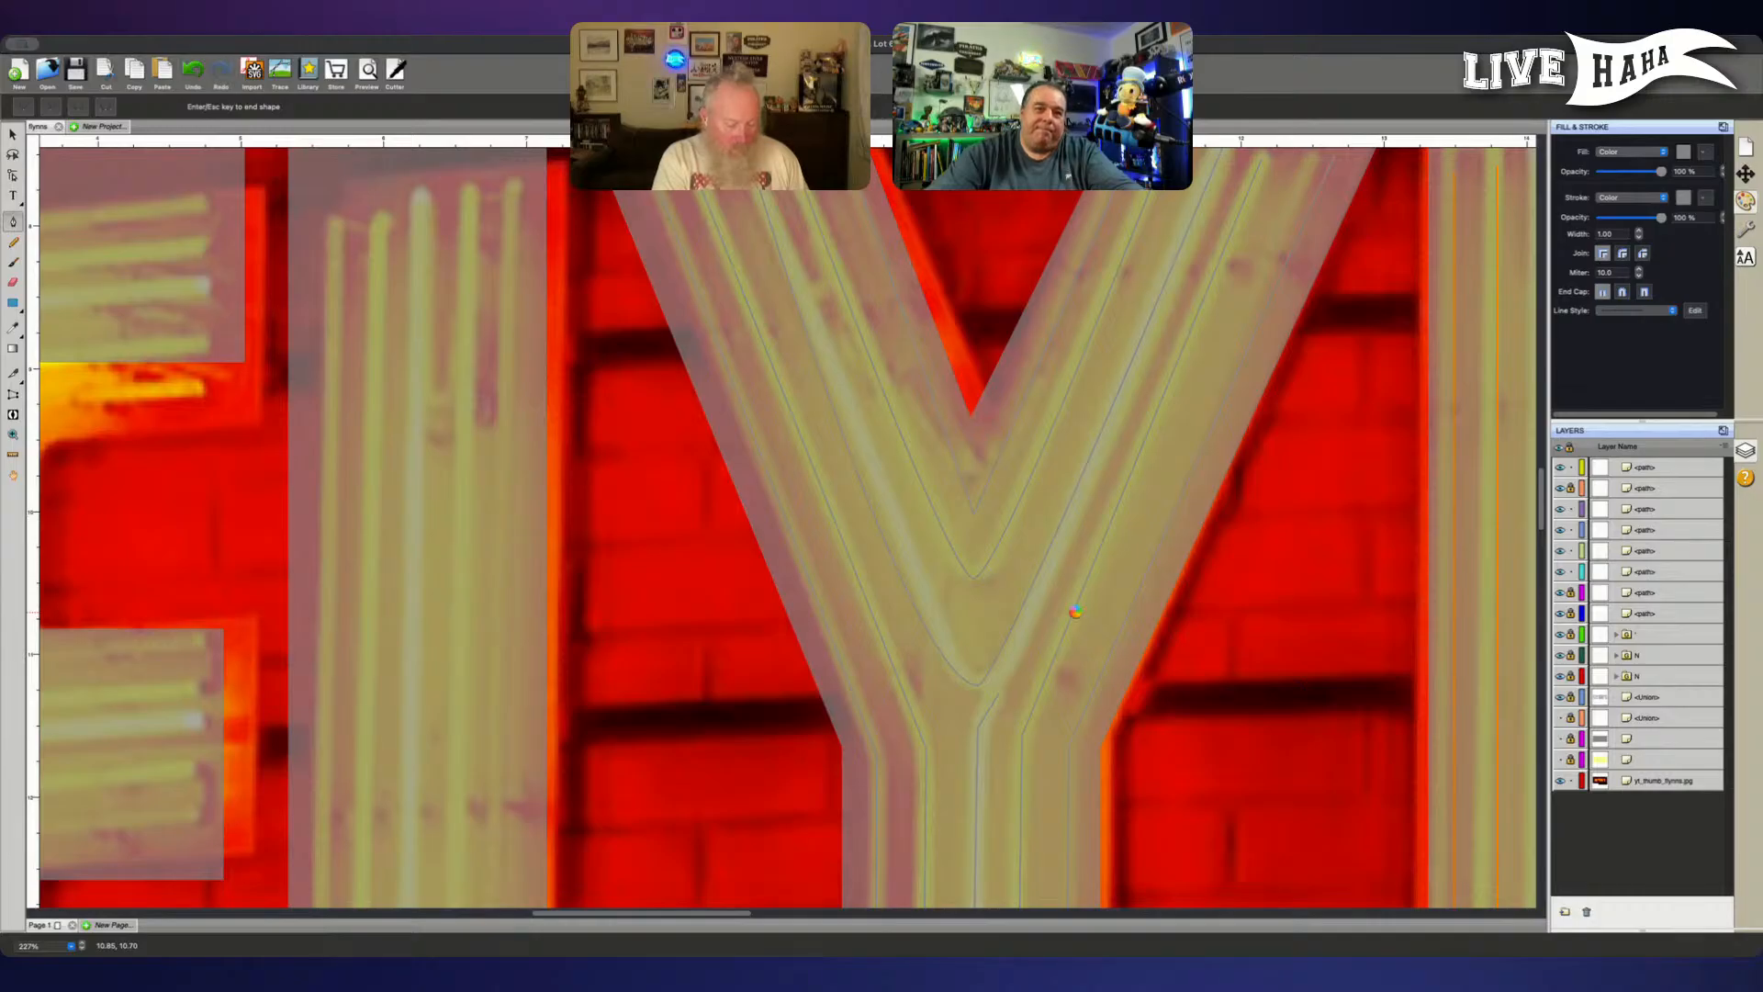
- Add points with the Pen tool on the outer V path's right arm above the bottom bend
{"action": "key", "text": "super+z"}
{"action": "left_click", "coordinate": [1028, 604]}
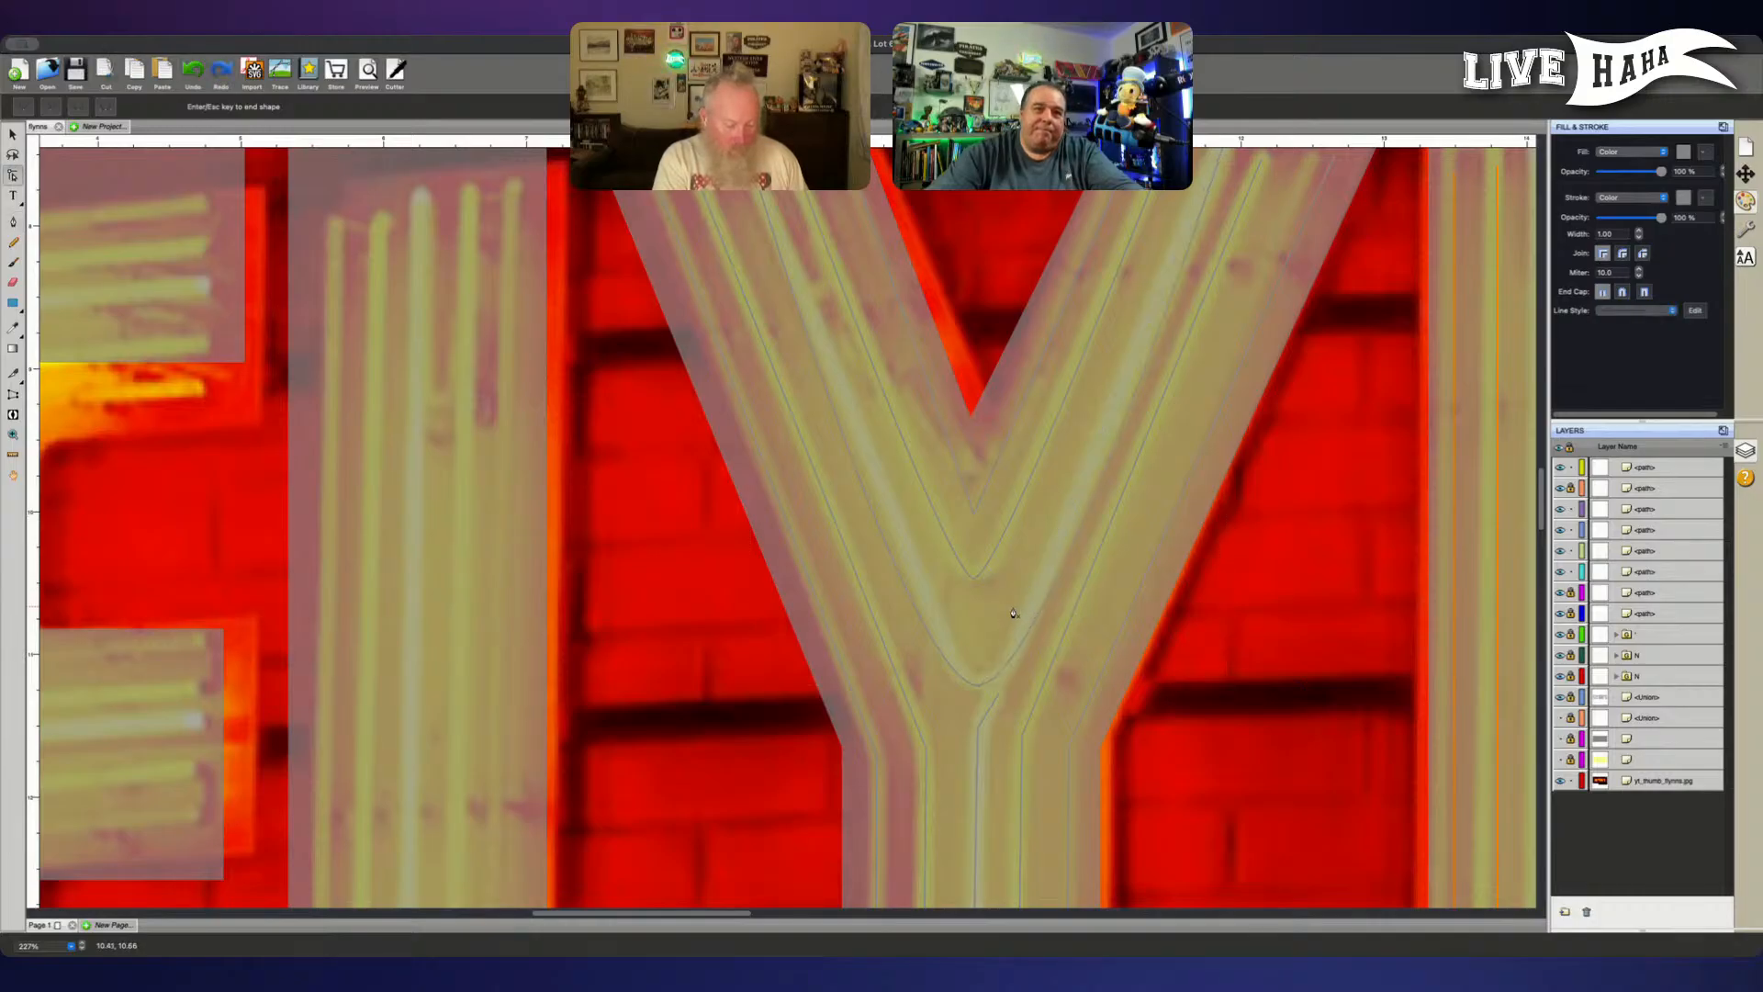
{"action": "left_click_drag", "start_coordinate": [1042, 540], "coordinate": [1066, 596]}
{"action": "key", "text": "super+z"}
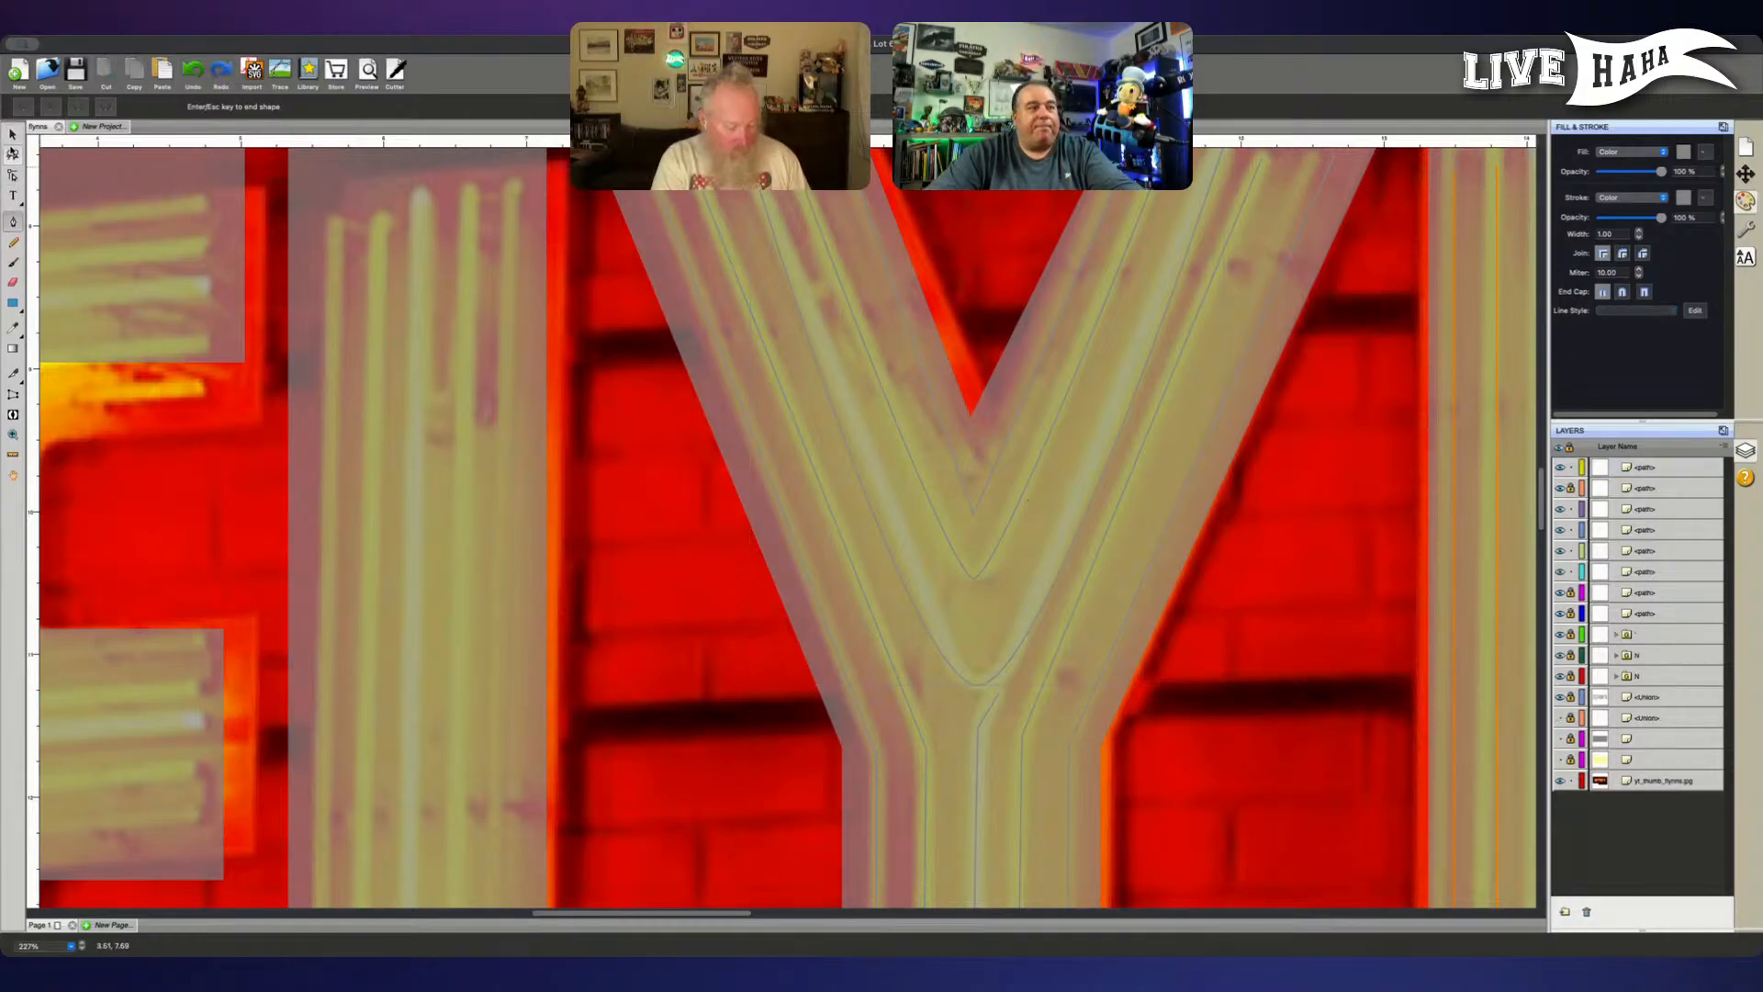
{"action": "left_click", "coordinate": [13, 174]}
{"action": "left_click", "coordinate": [1044, 598]}
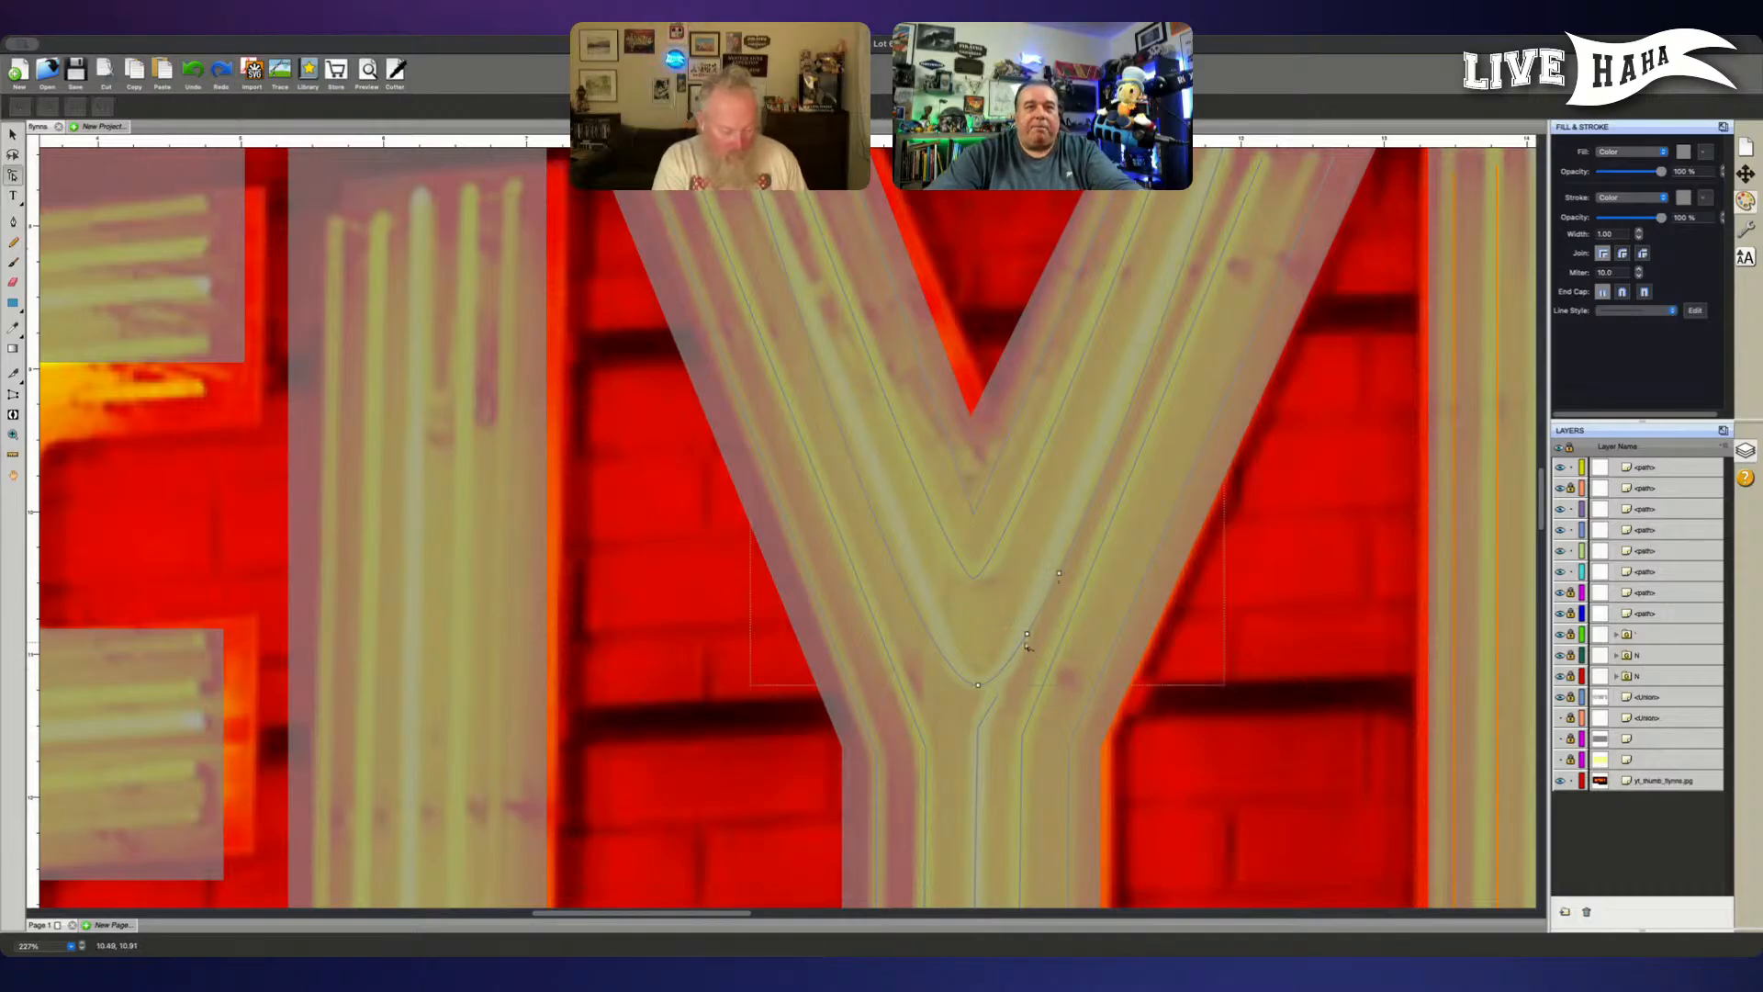
- Delete the extra point on the outer V path's right arm that lies nearest the bottom point
{"action": "right_click", "coordinate": [1027, 634]}
{"action": "key", "text": "Escape"}
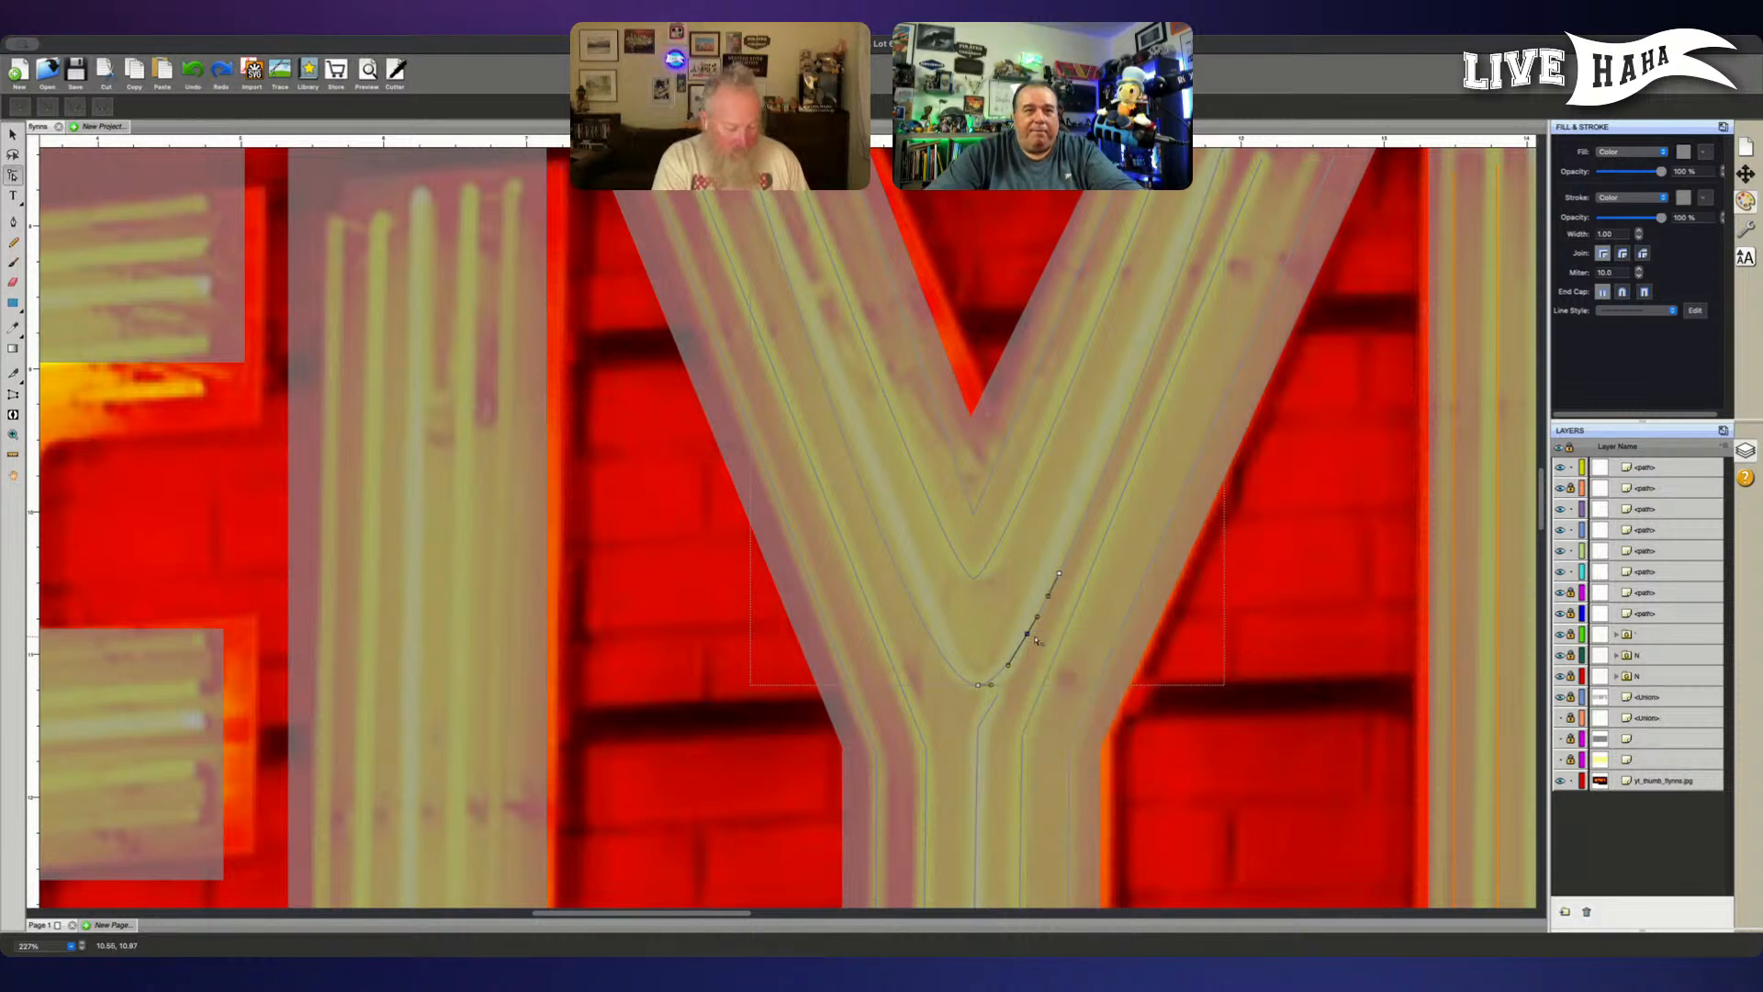
{"action": "right_click", "coordinate": [1027, 633]}
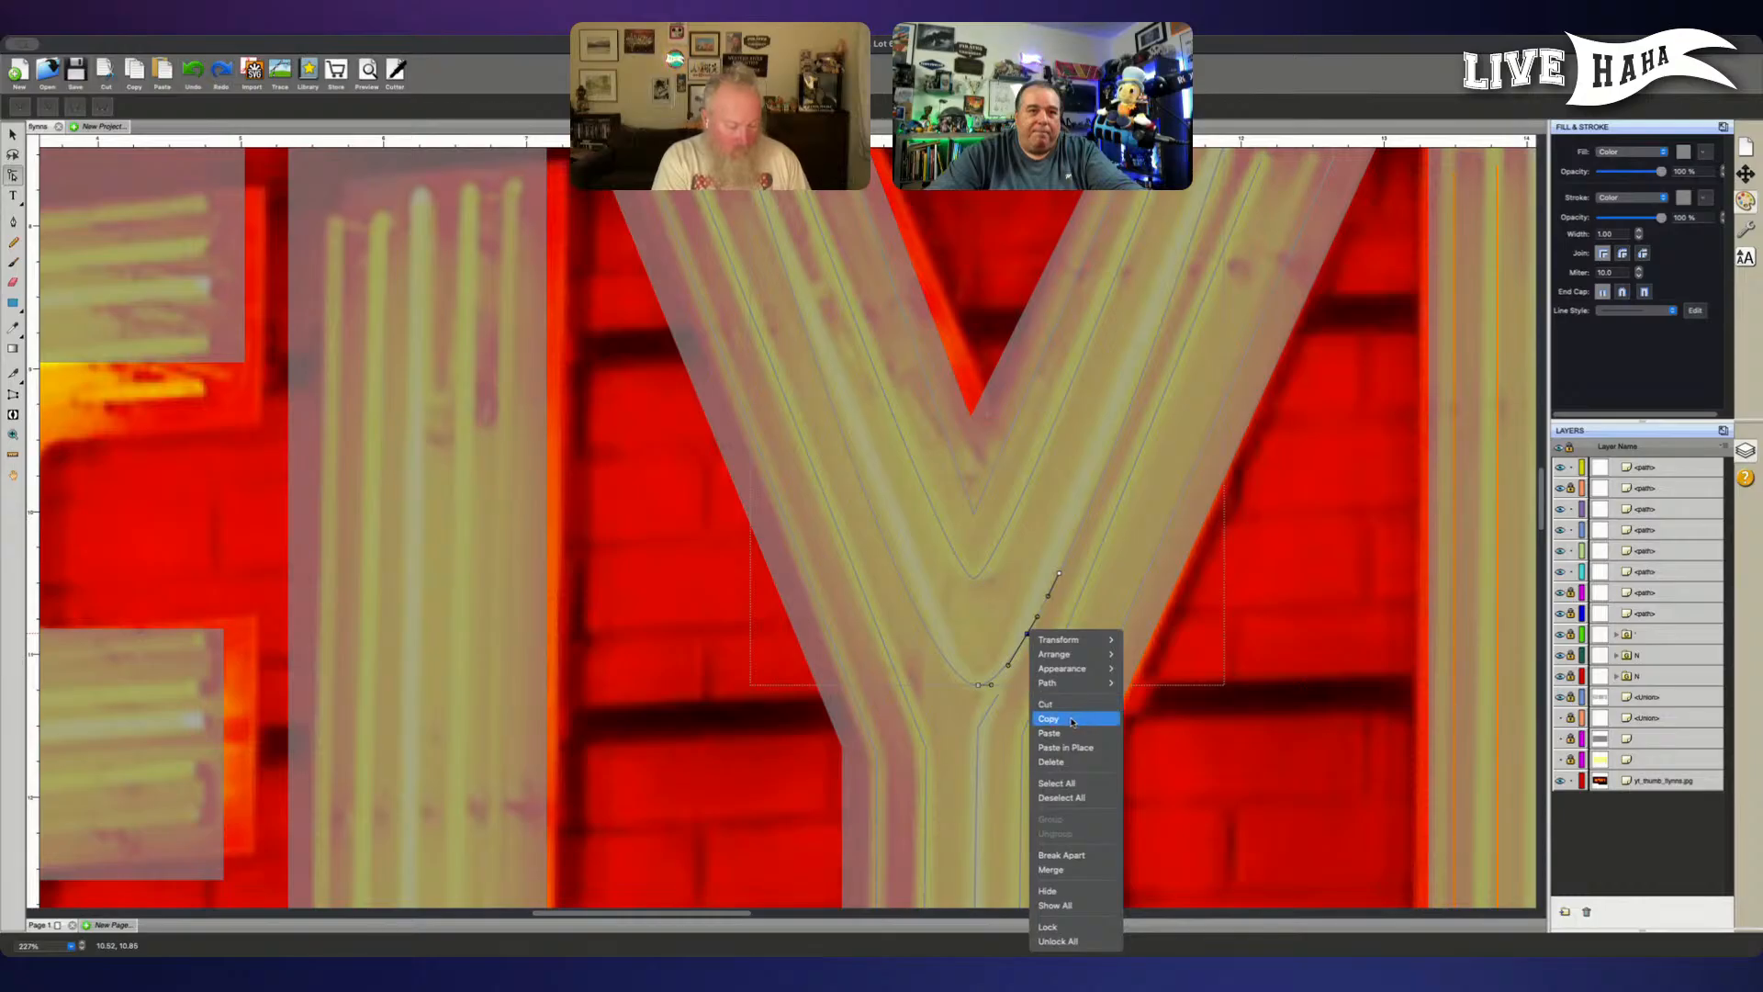
{"action": "left_click", "coordinate": [1024, 640]}
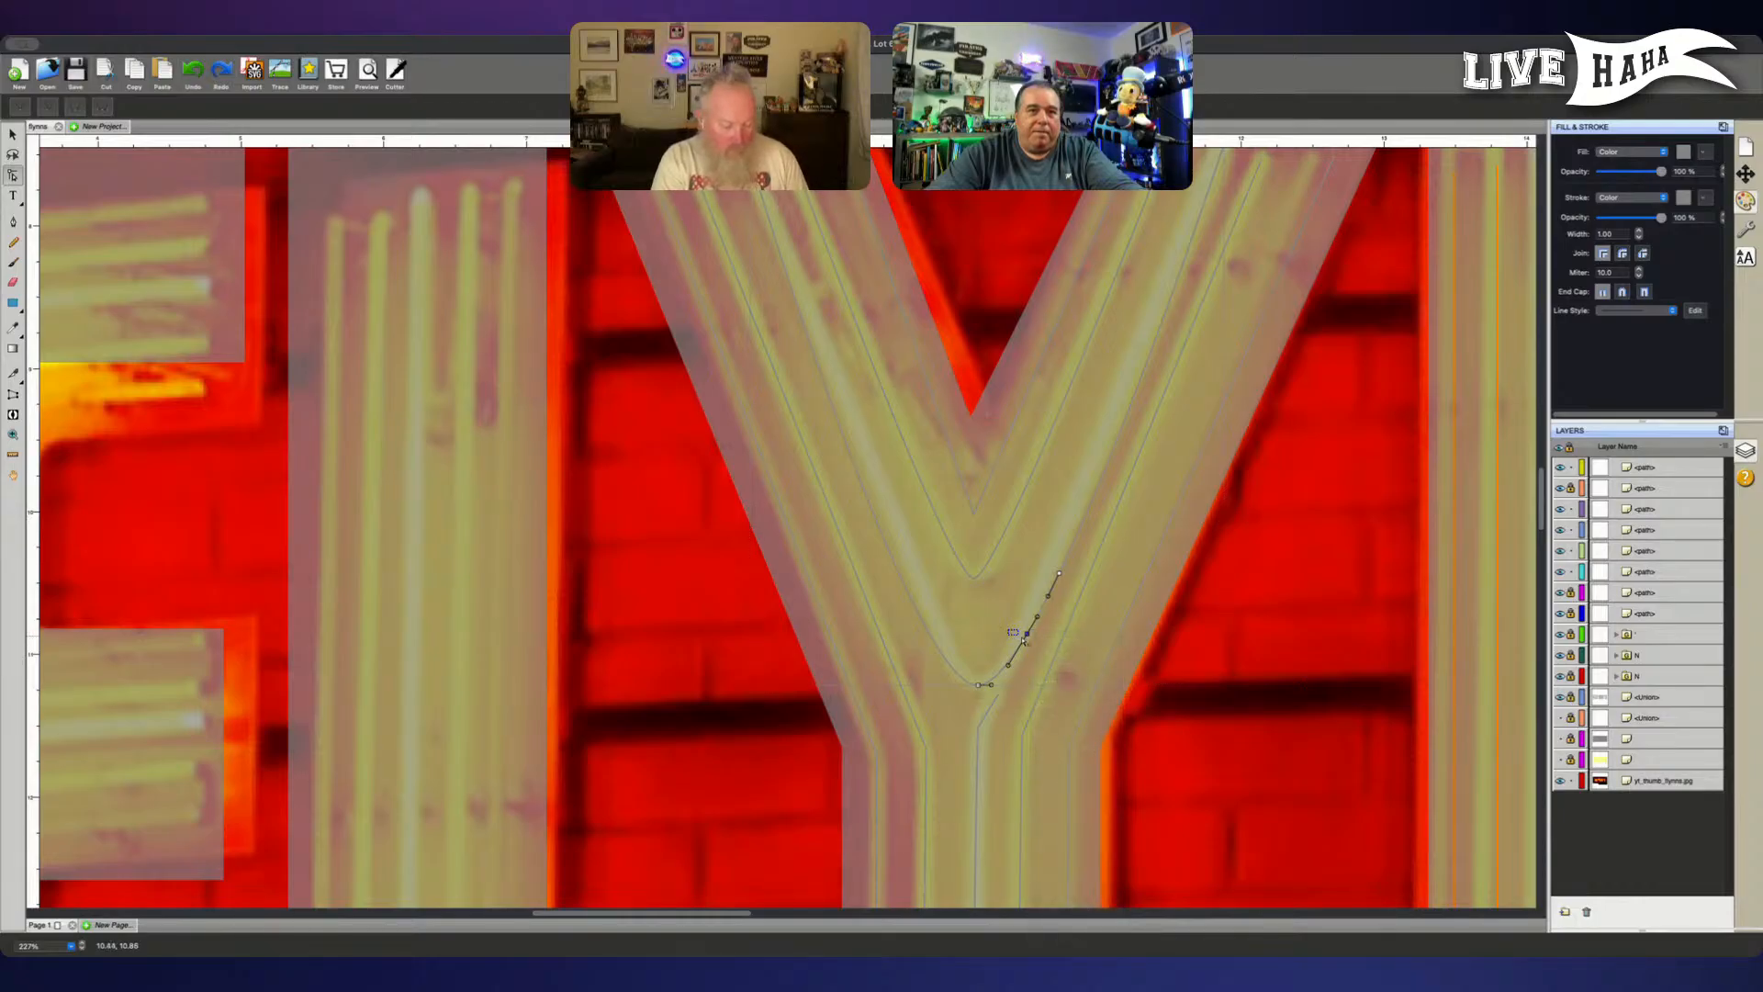
{"action": "key", "text": "Delete"}
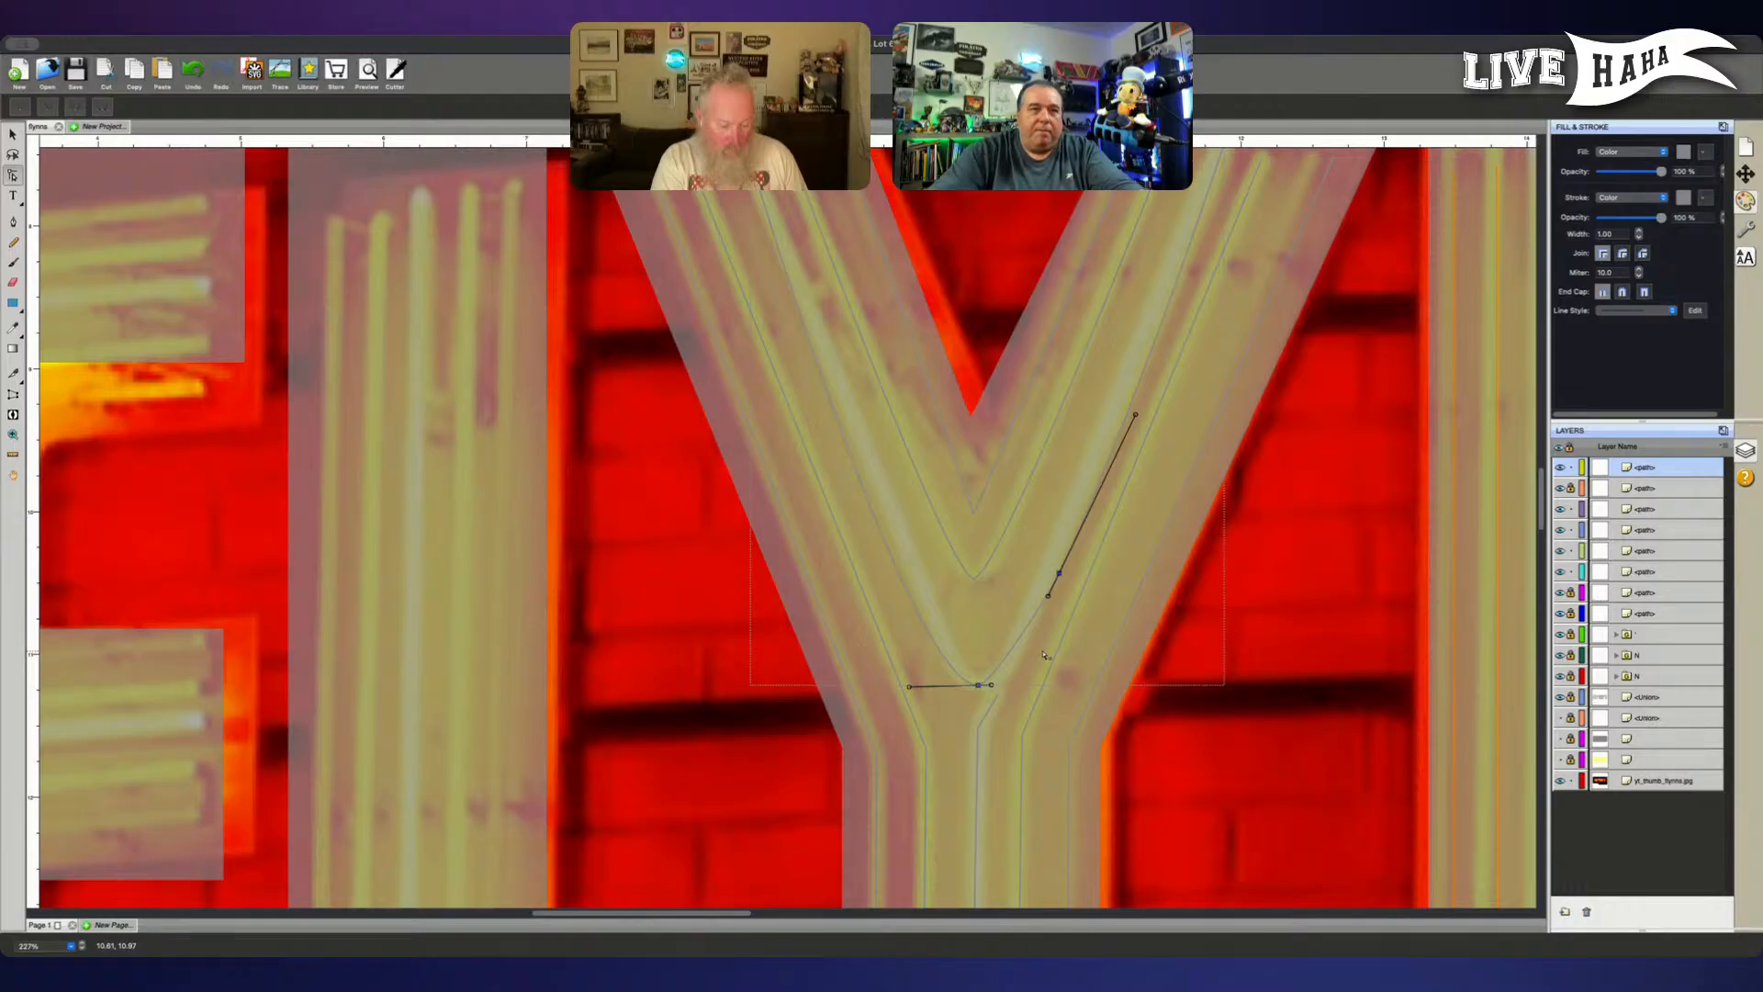
- Lengthen the bottom point's right handle and align the right arm's added point and its upper handle with the tube
{"action": "mouse_move", "coordinate": [993, 686]}
{"action": "left_mouse_down"}
{"action": "mouse_move", "coordinate": [1033, 689]}
{"action": "mouse_move", "coordinate": [1013, 685]}
{"action": "left_mouse_up"}
{"action": "left_click_drag", "start_coordinate": [1058, 576], "coordinate": [1052, 569]}
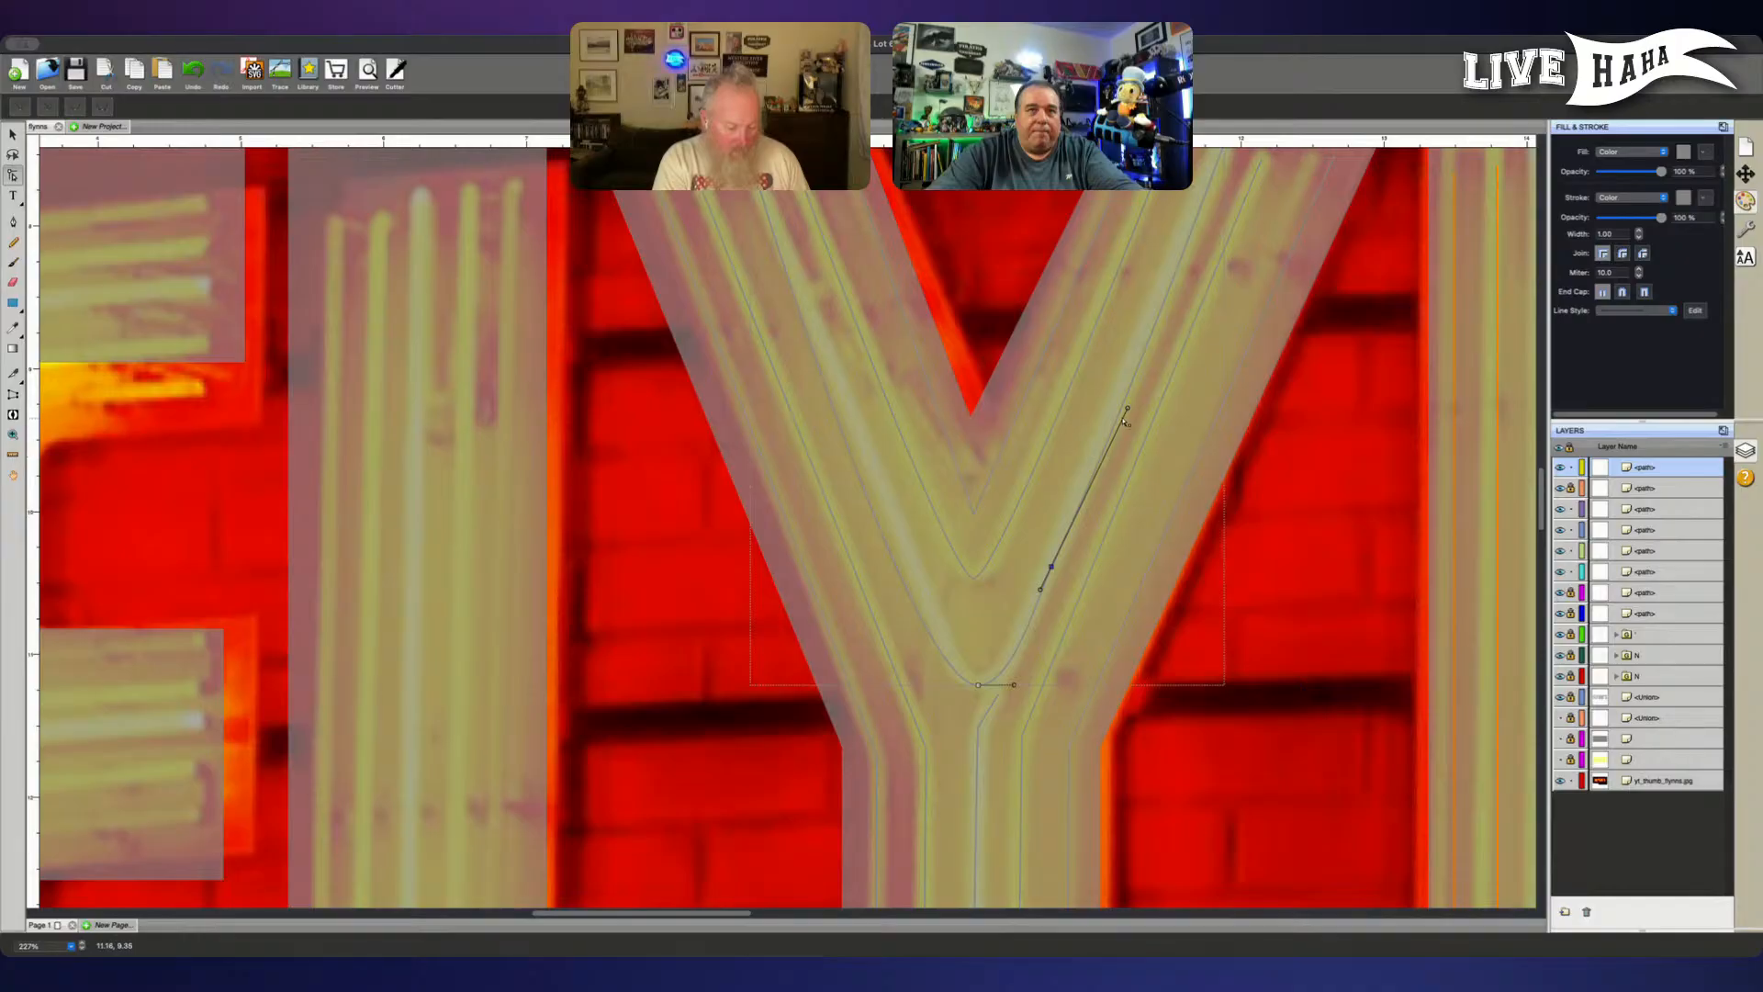
{"action": "left_click_drag", "start_coordinate": [1129, 410], "coordinate": [1124, 403]}
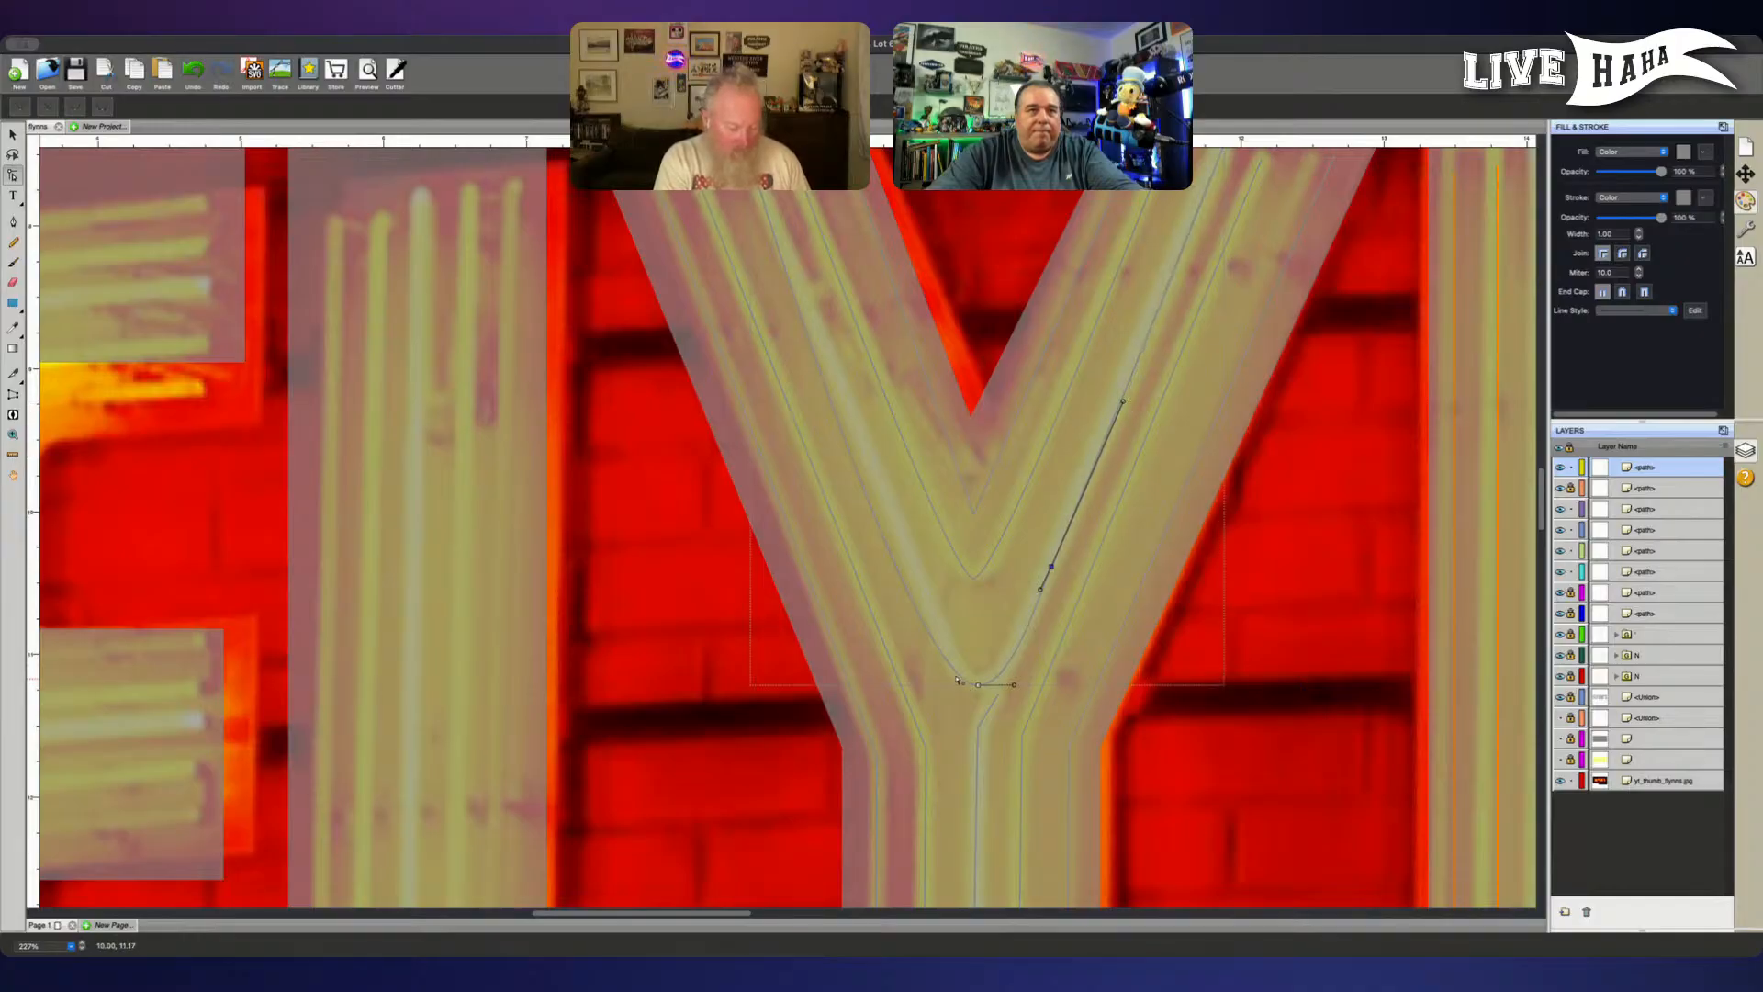
- Add a point on the outer V path's left arm above the bend and nudge it right onto the tube
{"action": "left_click", "coordinate": [13, 222]}
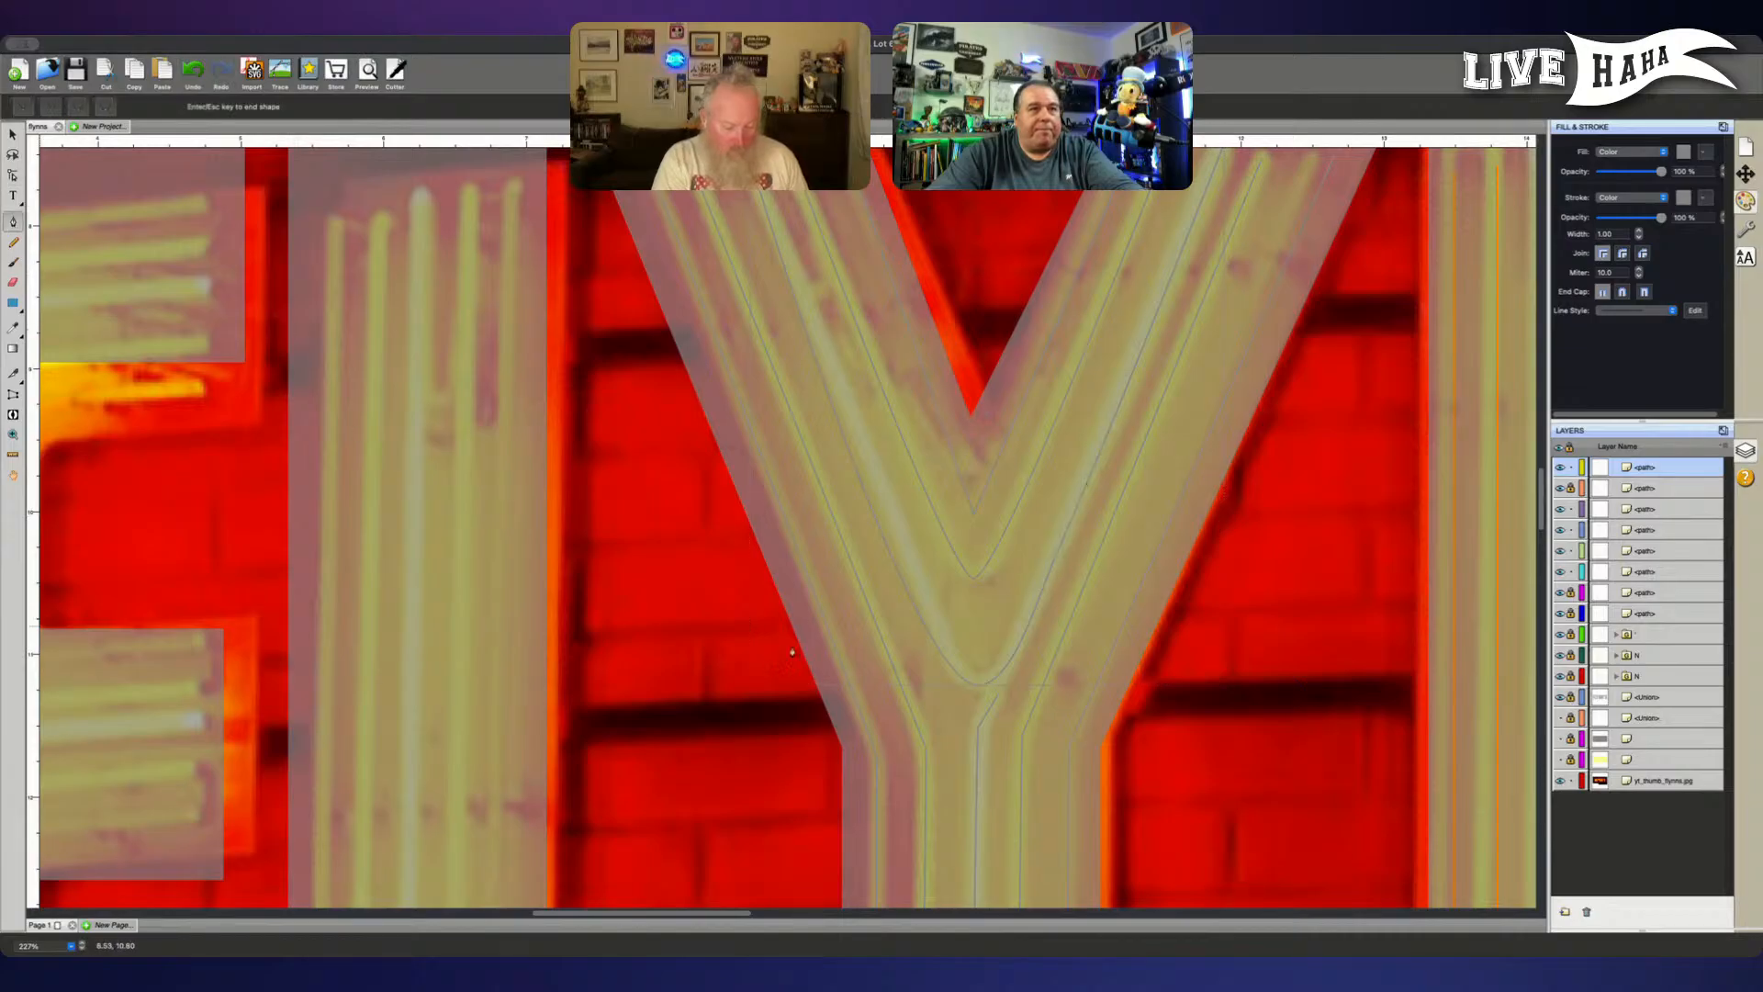
{"action": "left_click", "coordinate": [898, 575]}
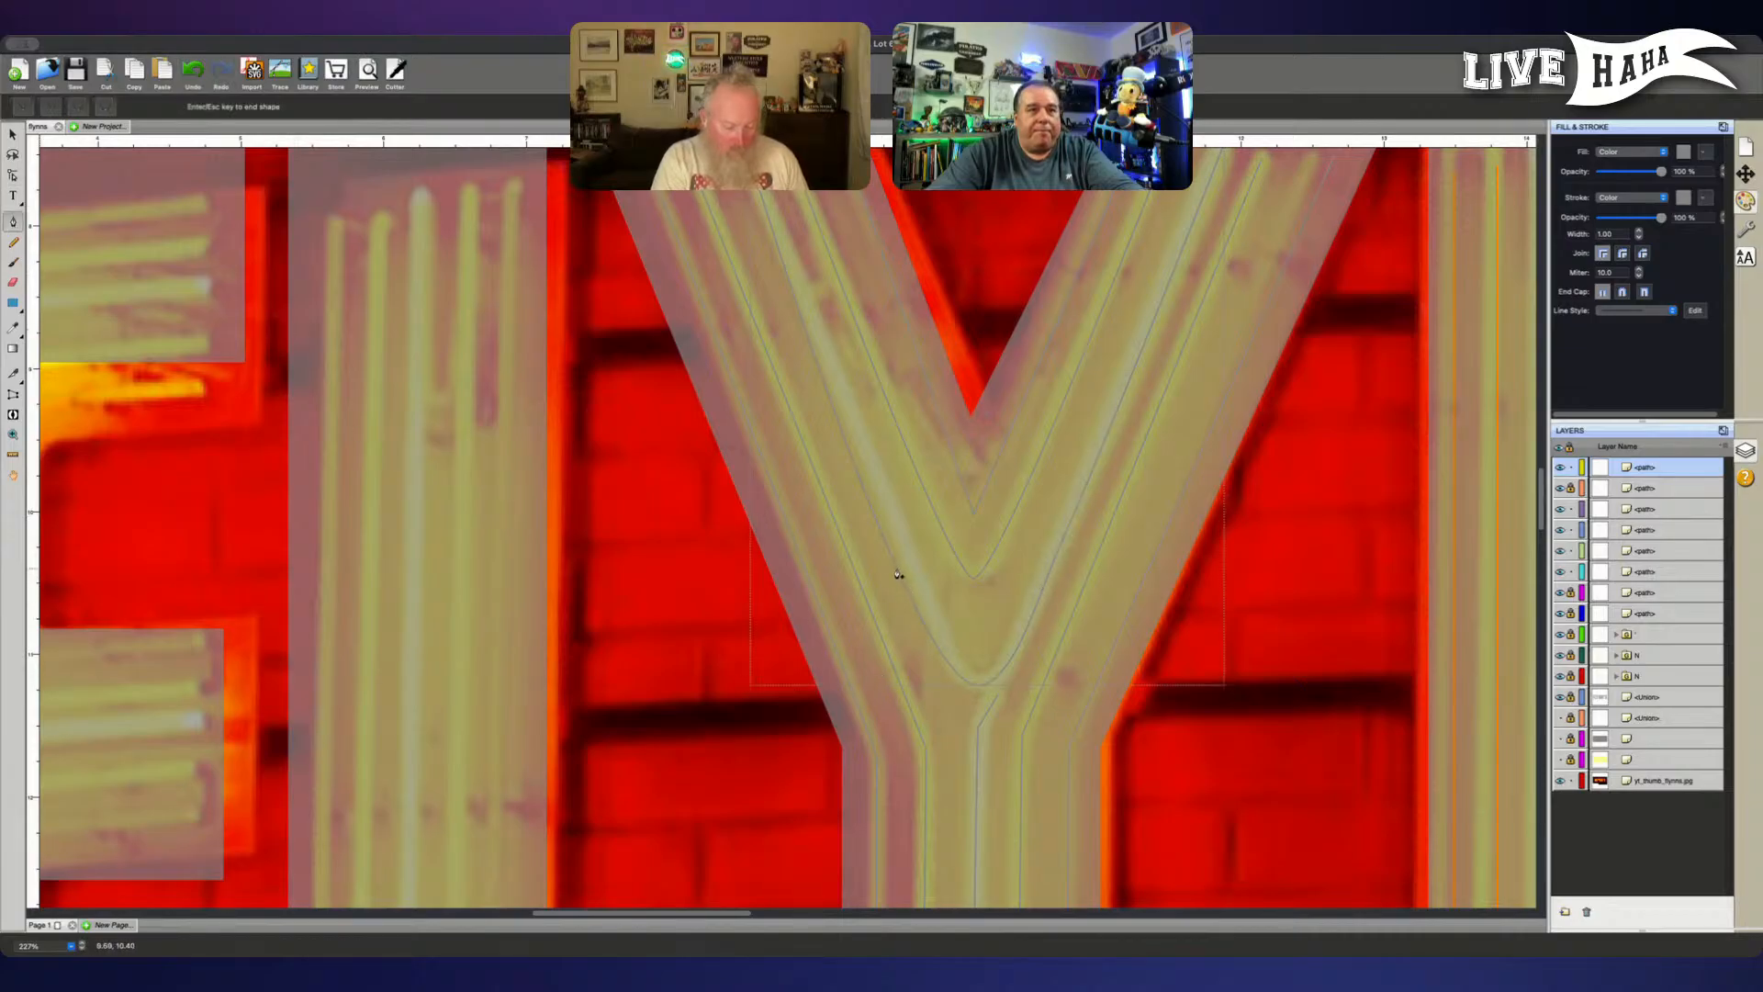
{"action": "key", "text": "a"}
{"action": "left_click_drag", "start_coordinate": [888, 554], "coordinate": [909, 580]}
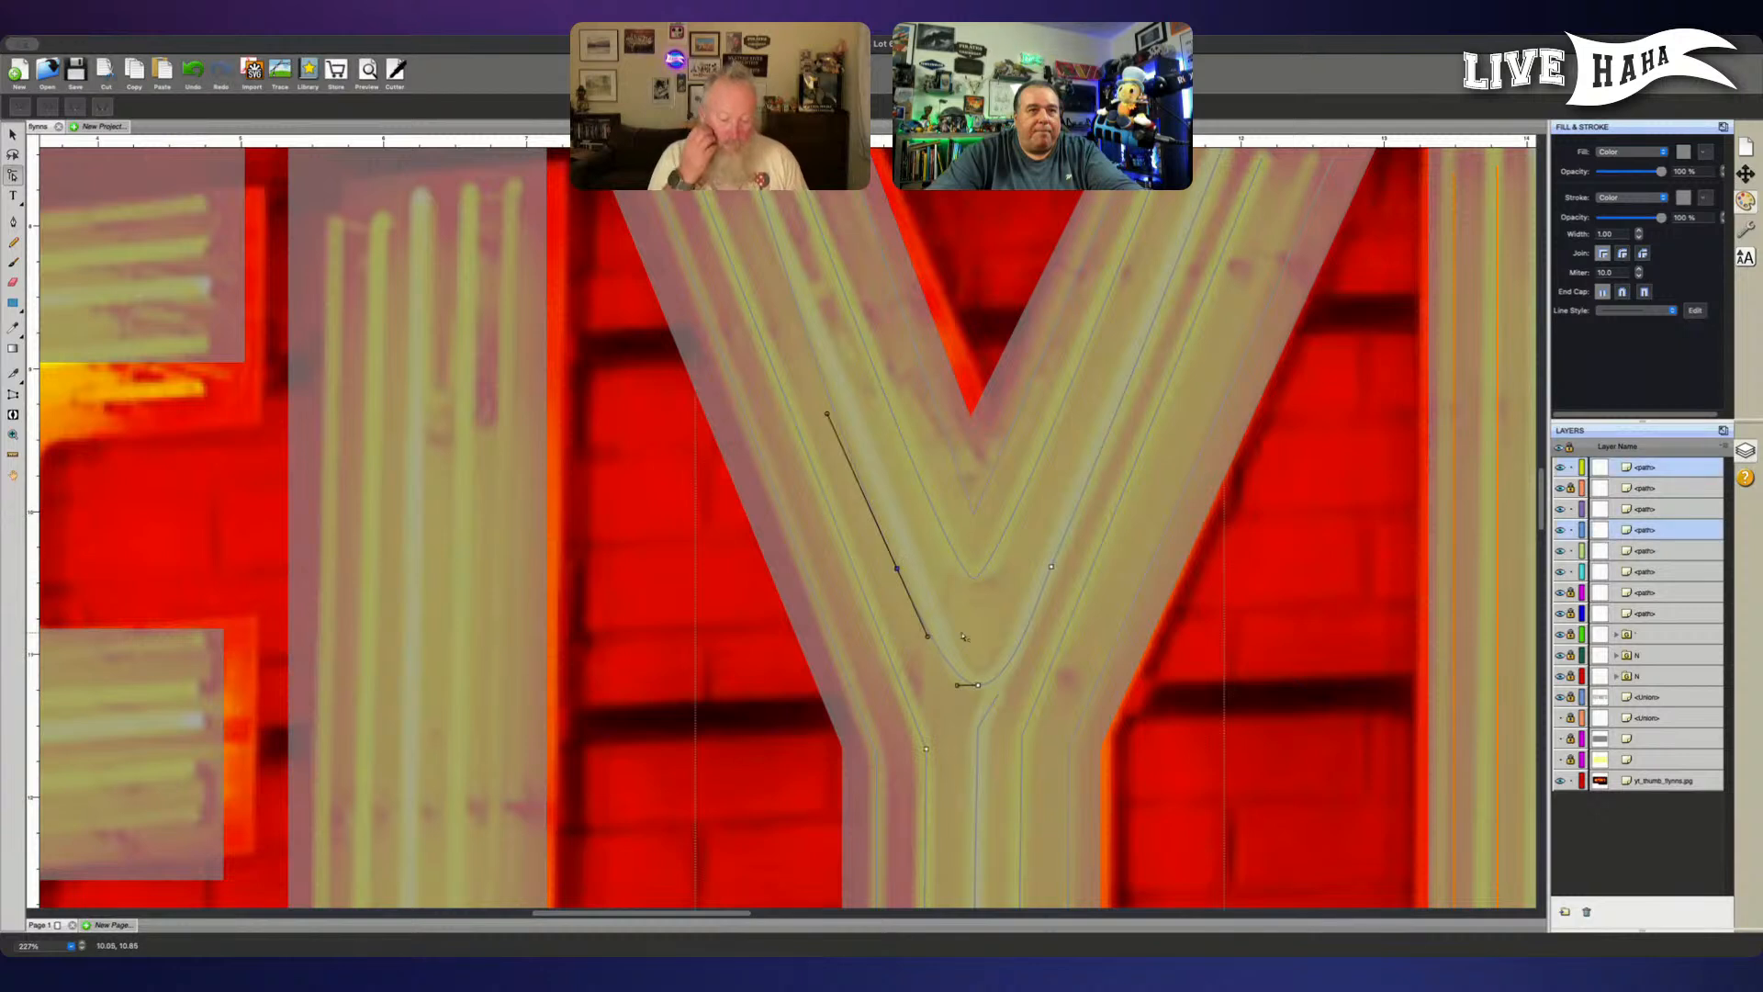
{"action": "key", "text": "Right"}
{"action": "key", "text": "Right"}
{"action": "key", "text": "Right"}
{"action": "key", "text": "Right"}
{"action": "key", "text": "Right"}
{"action": "key", "text": "Right"}
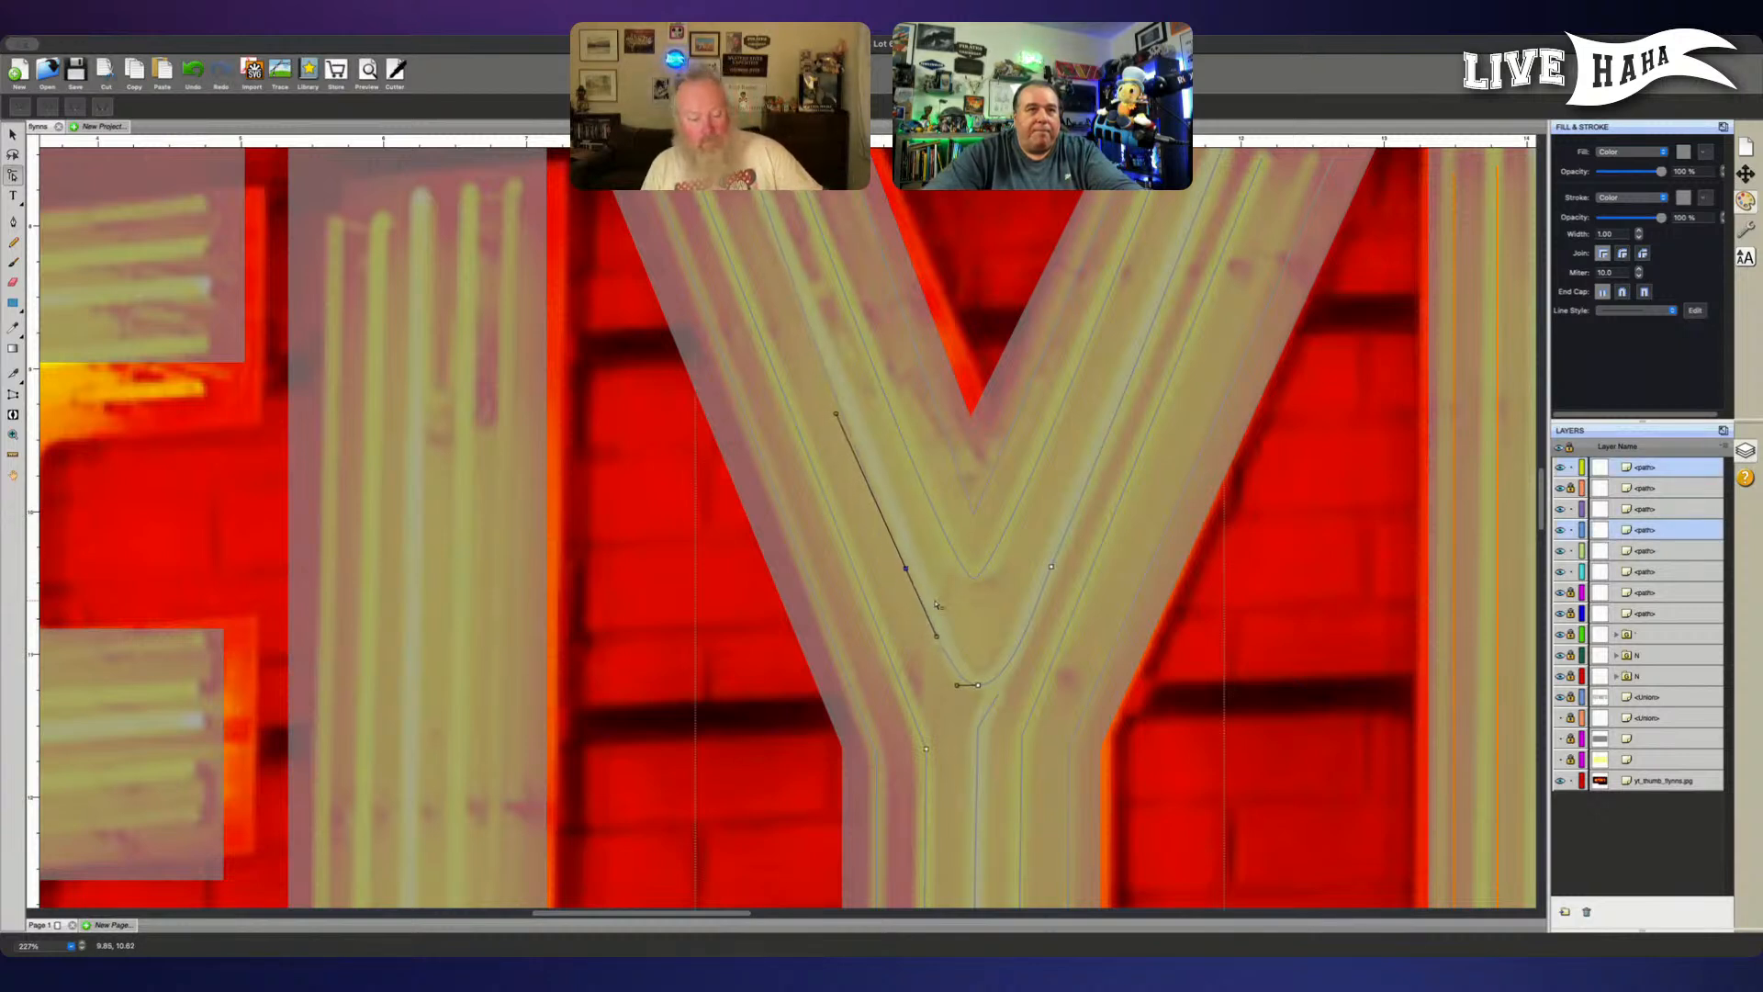
{"action": "key", "text": "Right"}
{"action": "key", "text": "Right"}
{"action": "key", "text": "Right"}
{"action": "key", "text": "Right"}
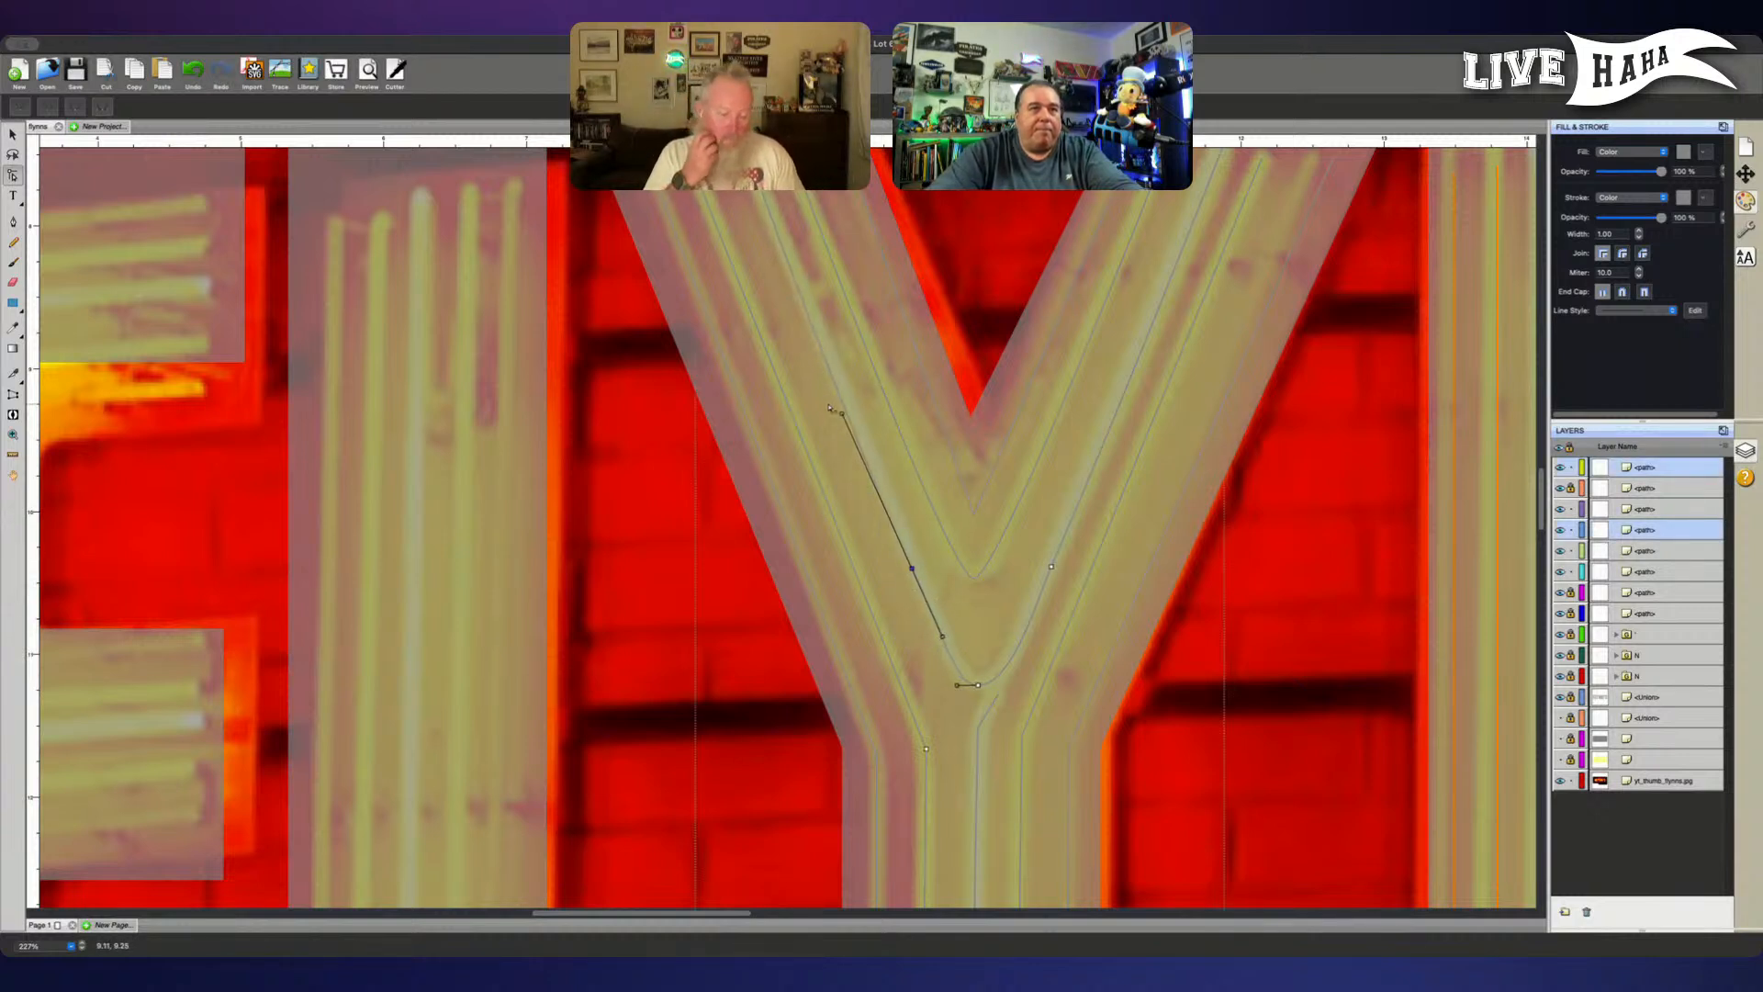
- Align the left arm point's upper handle with the tube and slightly lengthen the bottom point's left handle
{"action": "left_click_drag", "start_coordinate": [842, 414], "coordinate": [844, 407]}
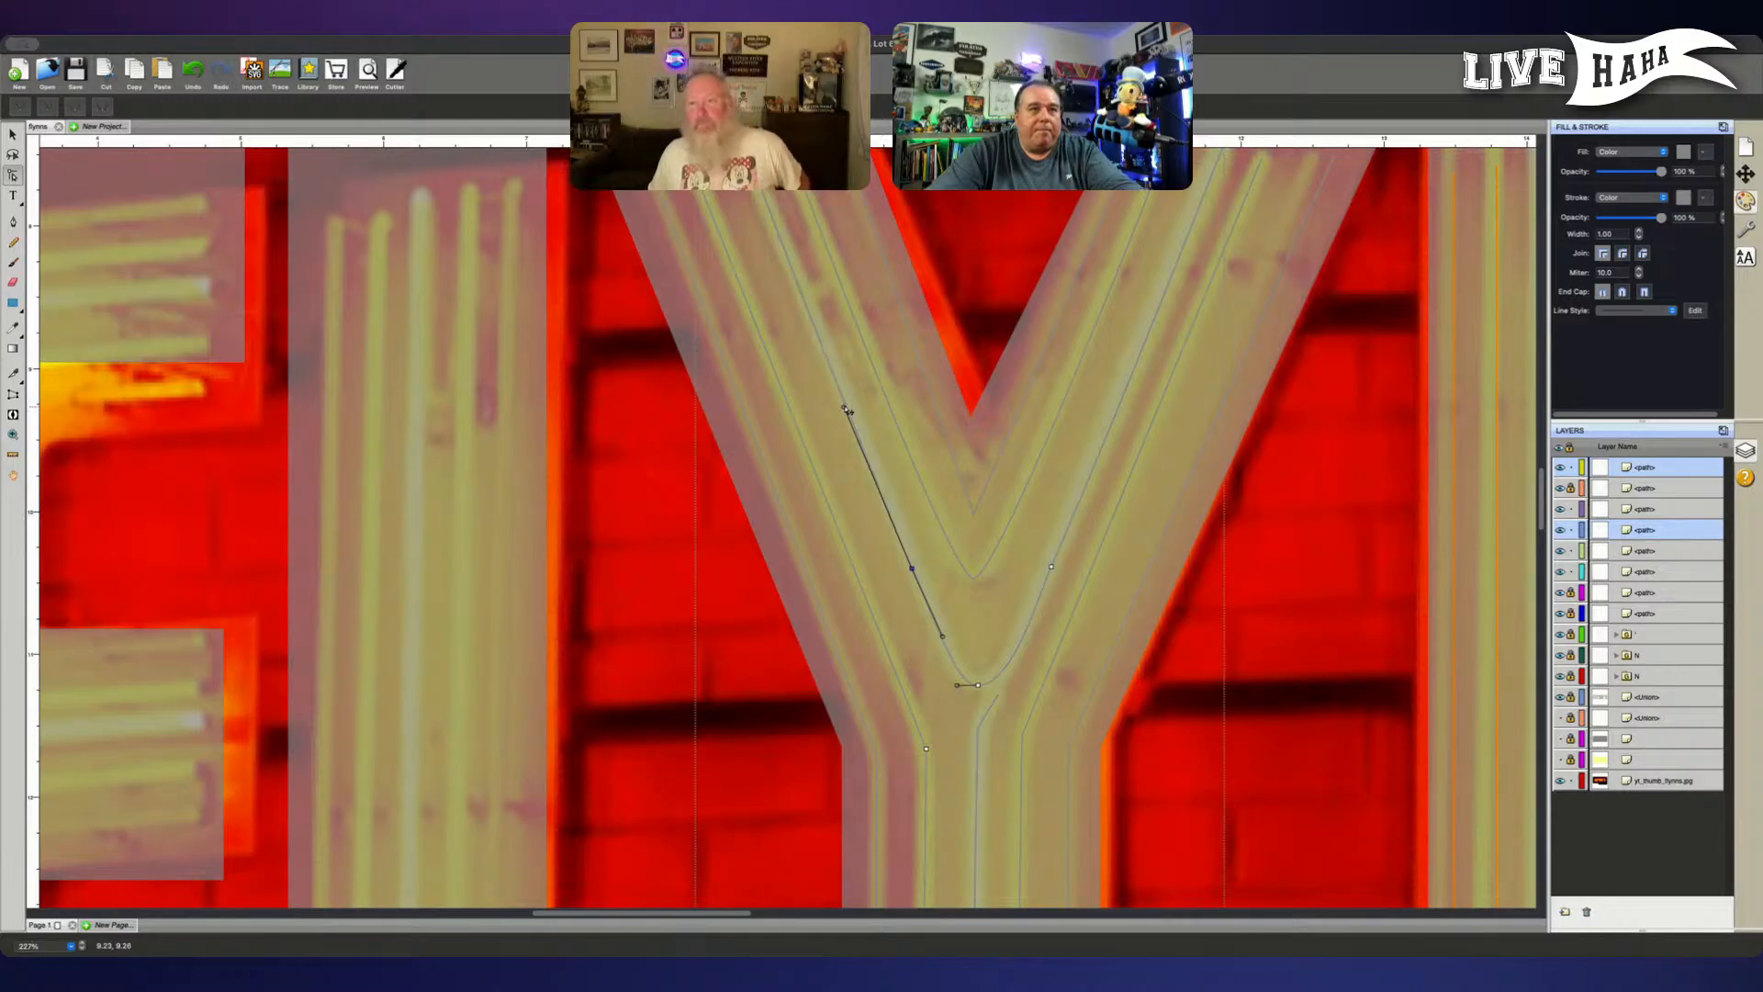
{"action": "left_click_drag", "start_coordinate": [957, 685], "coordinate": [950, 685]}
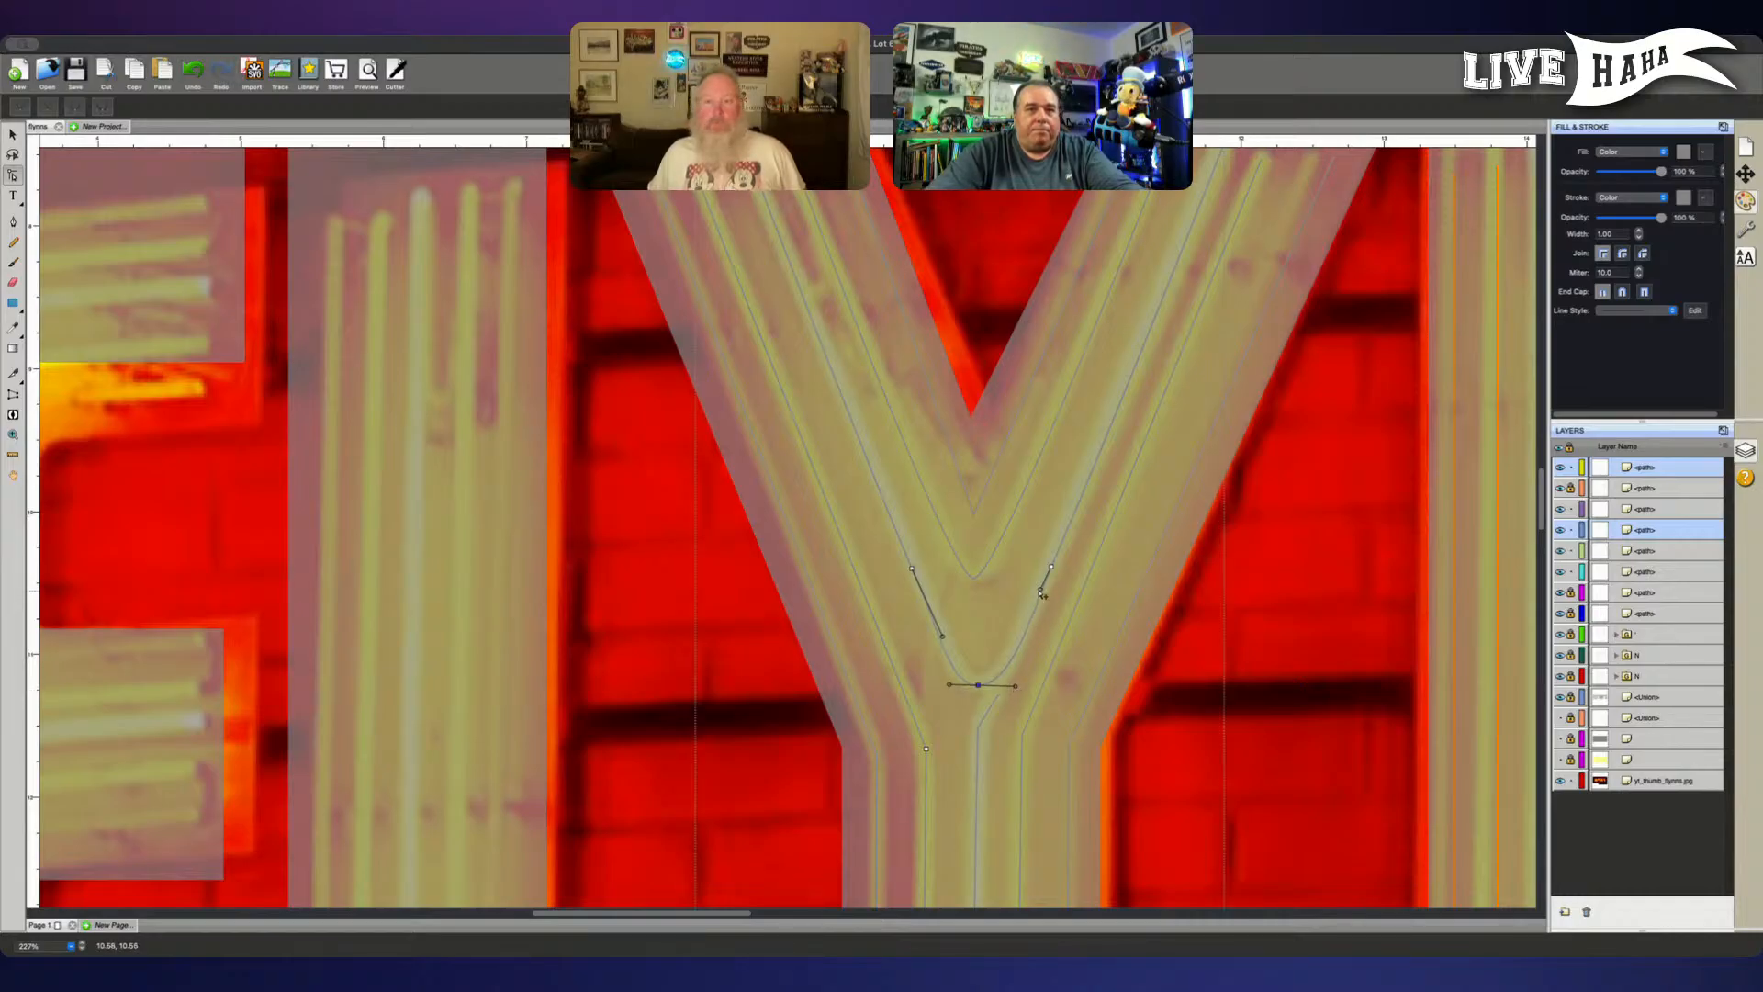
- Fine-tune both handles of the outer V path's right-arm point and the bottom point's right handle to follow the tube
{"action": "left_click_drag", "start_coordinate": [1042, 591], "coordinate": [1040, 603]}
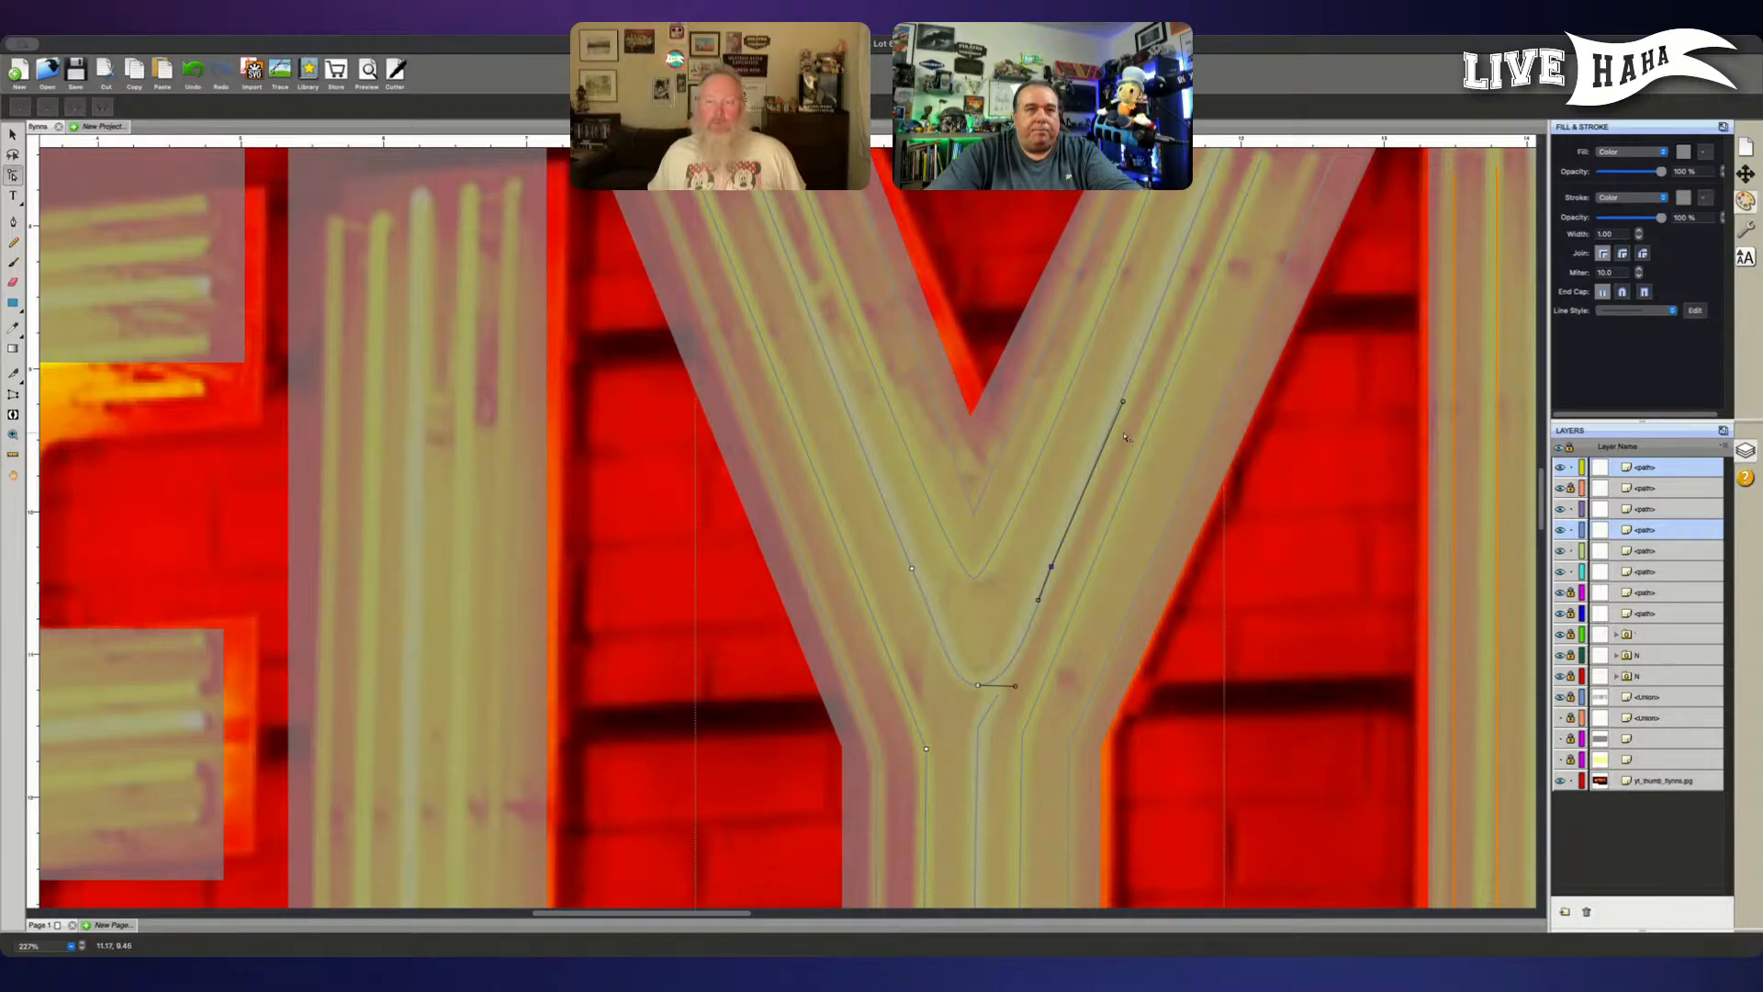
{"action": "left_click_drag", "start_coordinate": [1124, 403], "coordinate": [1122, 396]}
{"action": "left_click_drag", "start_coordinate": [1014, 686], "coordinate": [1012, 690]}
{"action": "left_click", "coordinate": [1355, 653]}
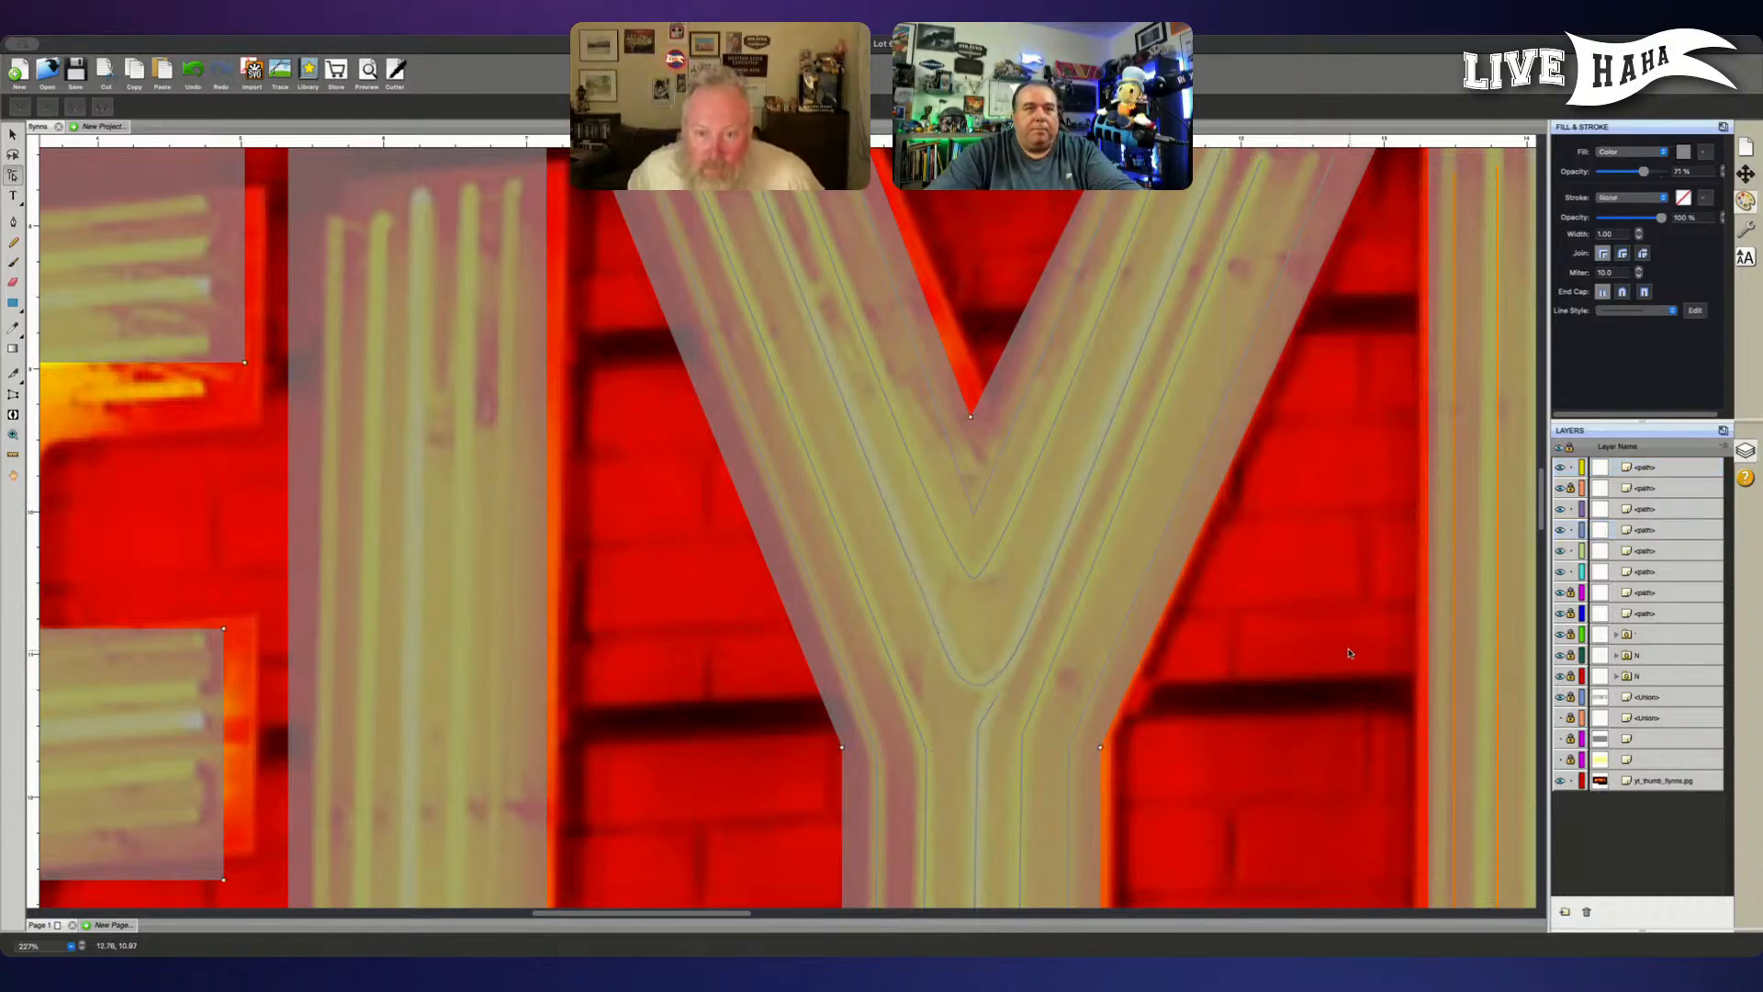
- Unlock the inner V path, move it above the outer V path in the layer order, and lock the outer V path
{"action": "scroll", "coordinate": [1283, 658], "scroll_direction": "up", "scroll_amount": 5}
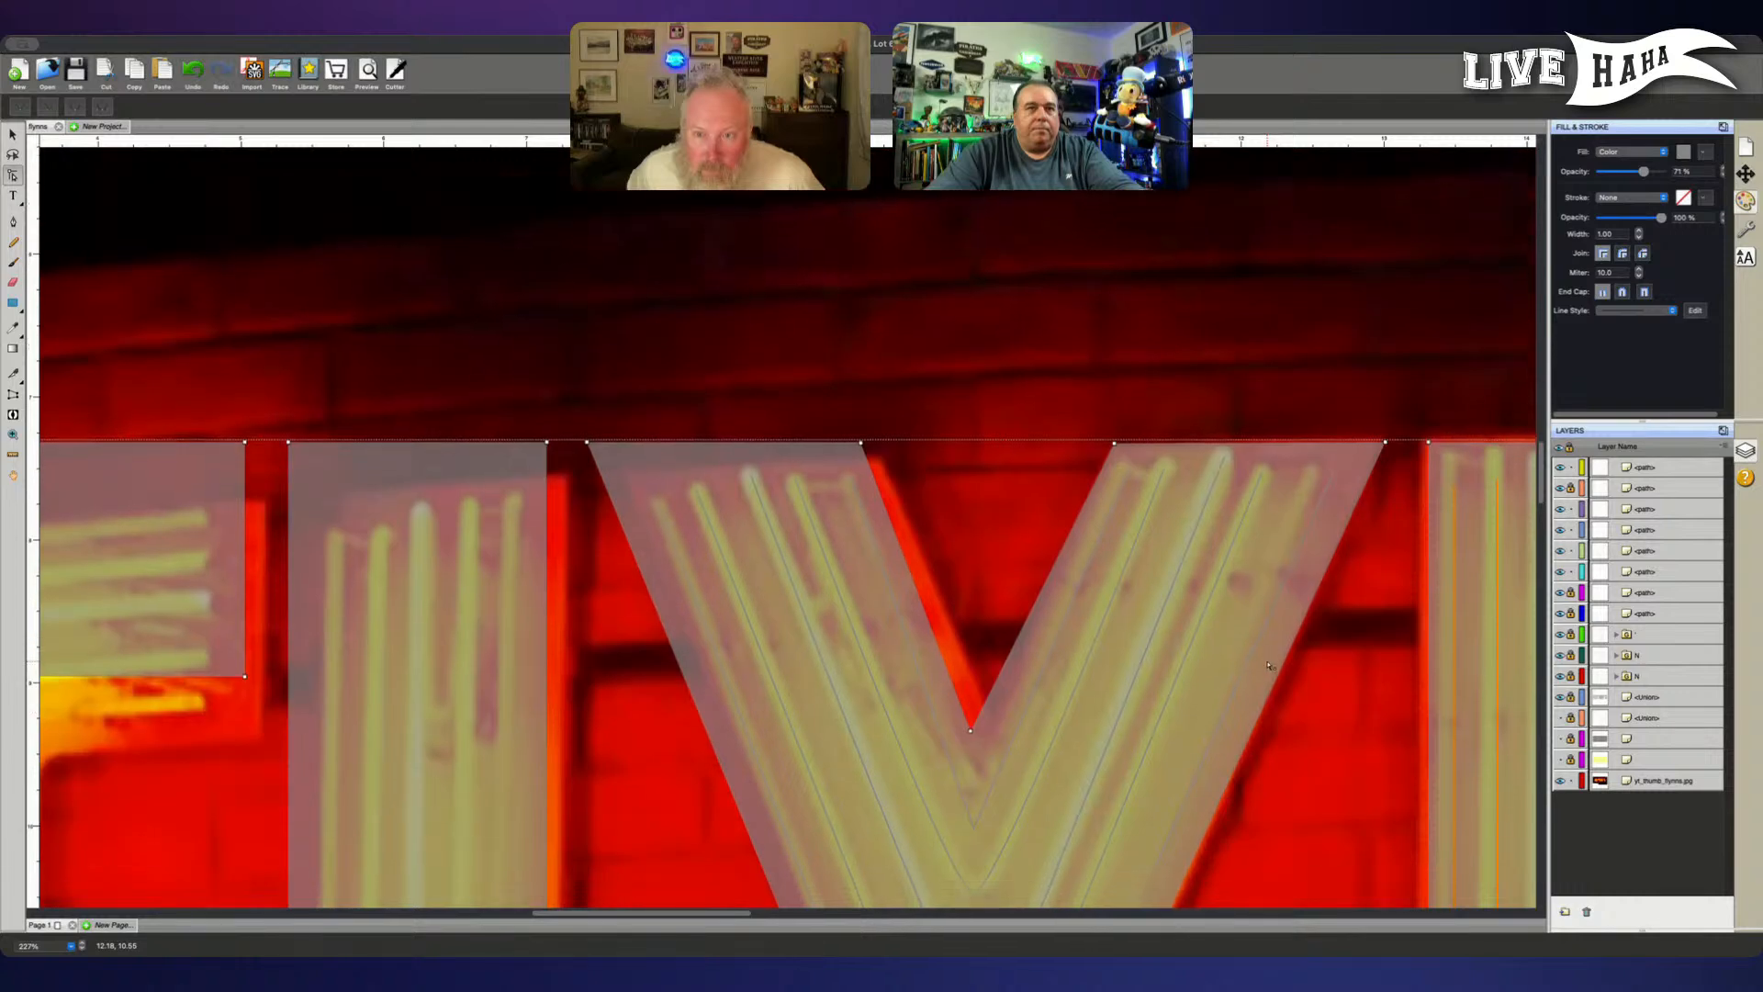
{"action": "scroll", "coordinate": [1267, 665], "scroll_direction": "down", "scroll_amount": 4}
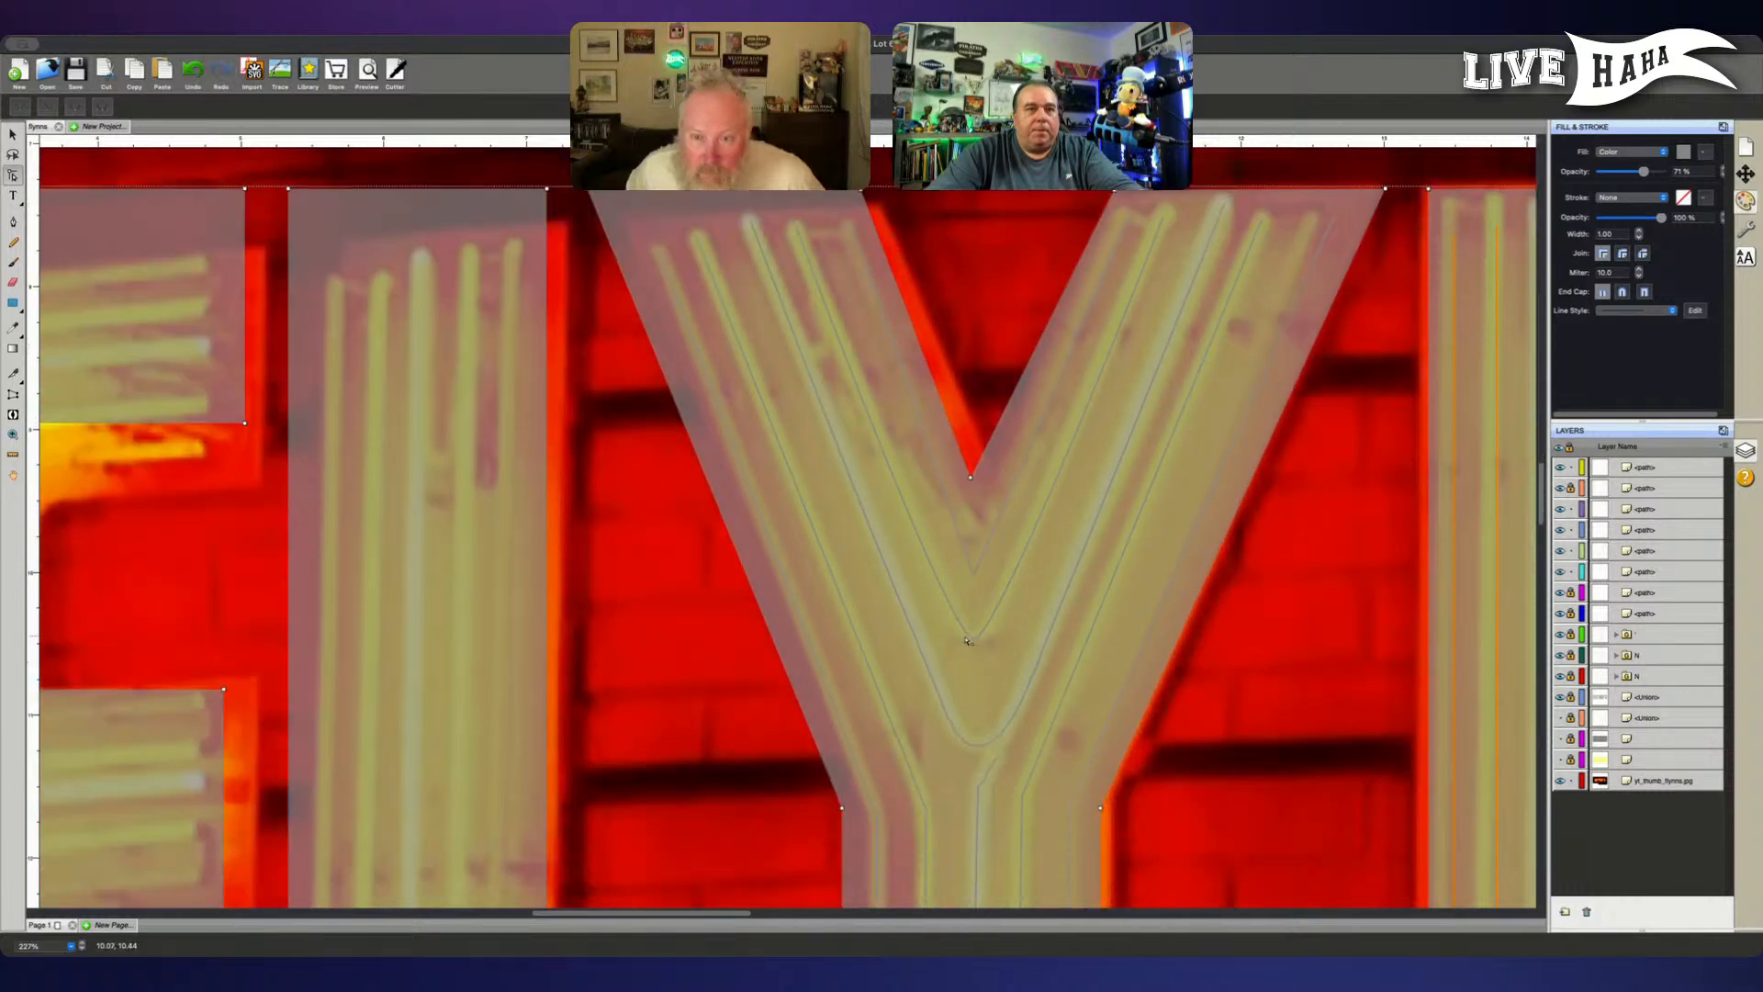
{"action": "left_click", "coordinate": [976, 644]}
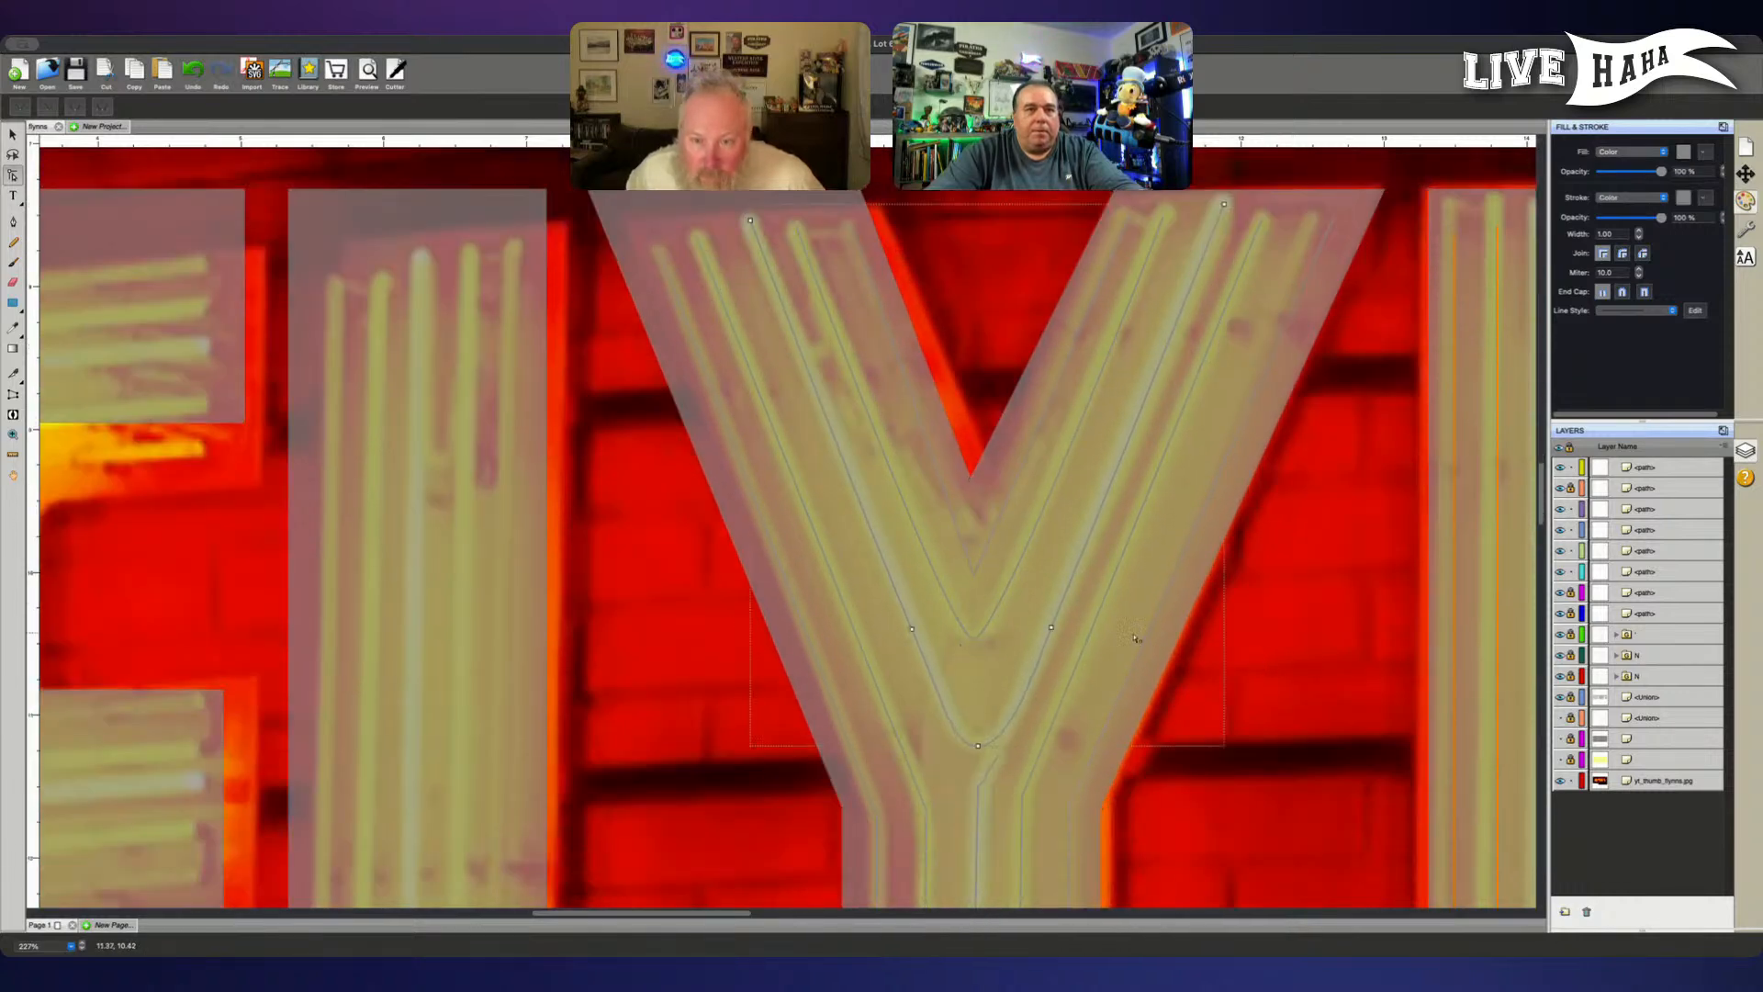
{"action": "left_click", "coordinate": [1646, 467]}
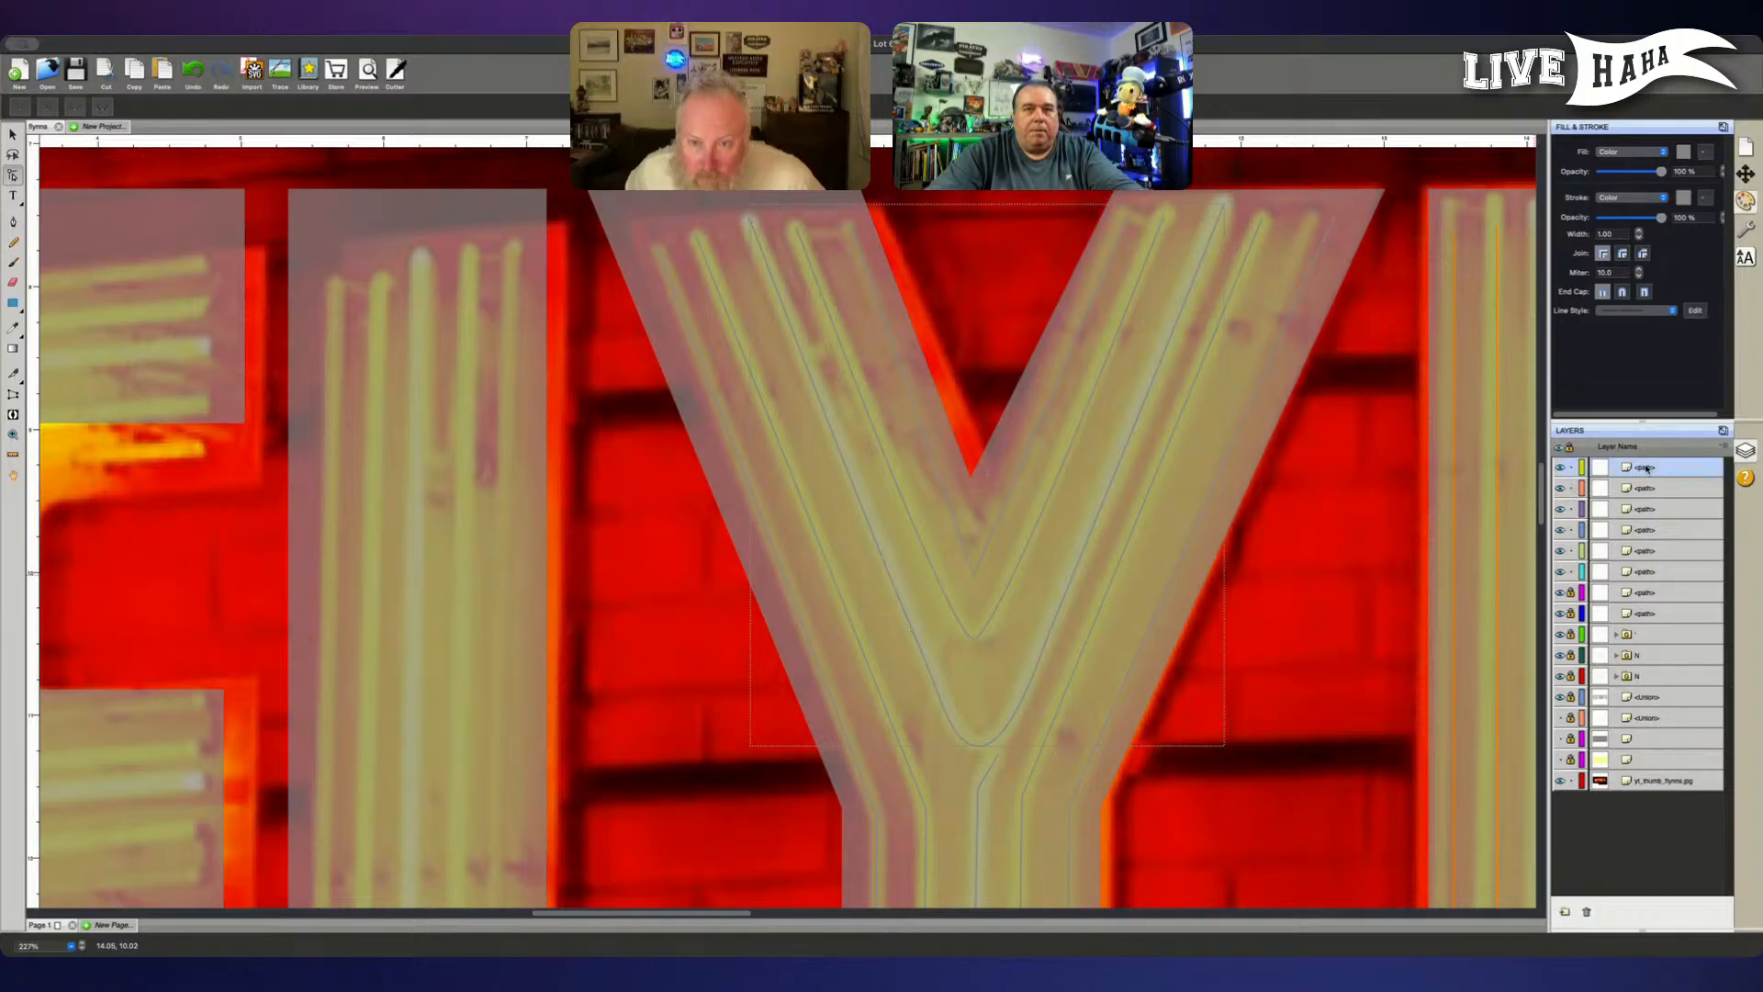
{"action": "left_click", "coordinate": [1558, 469]}
{"action": "left_click", "coordinate": [1558, 469]}
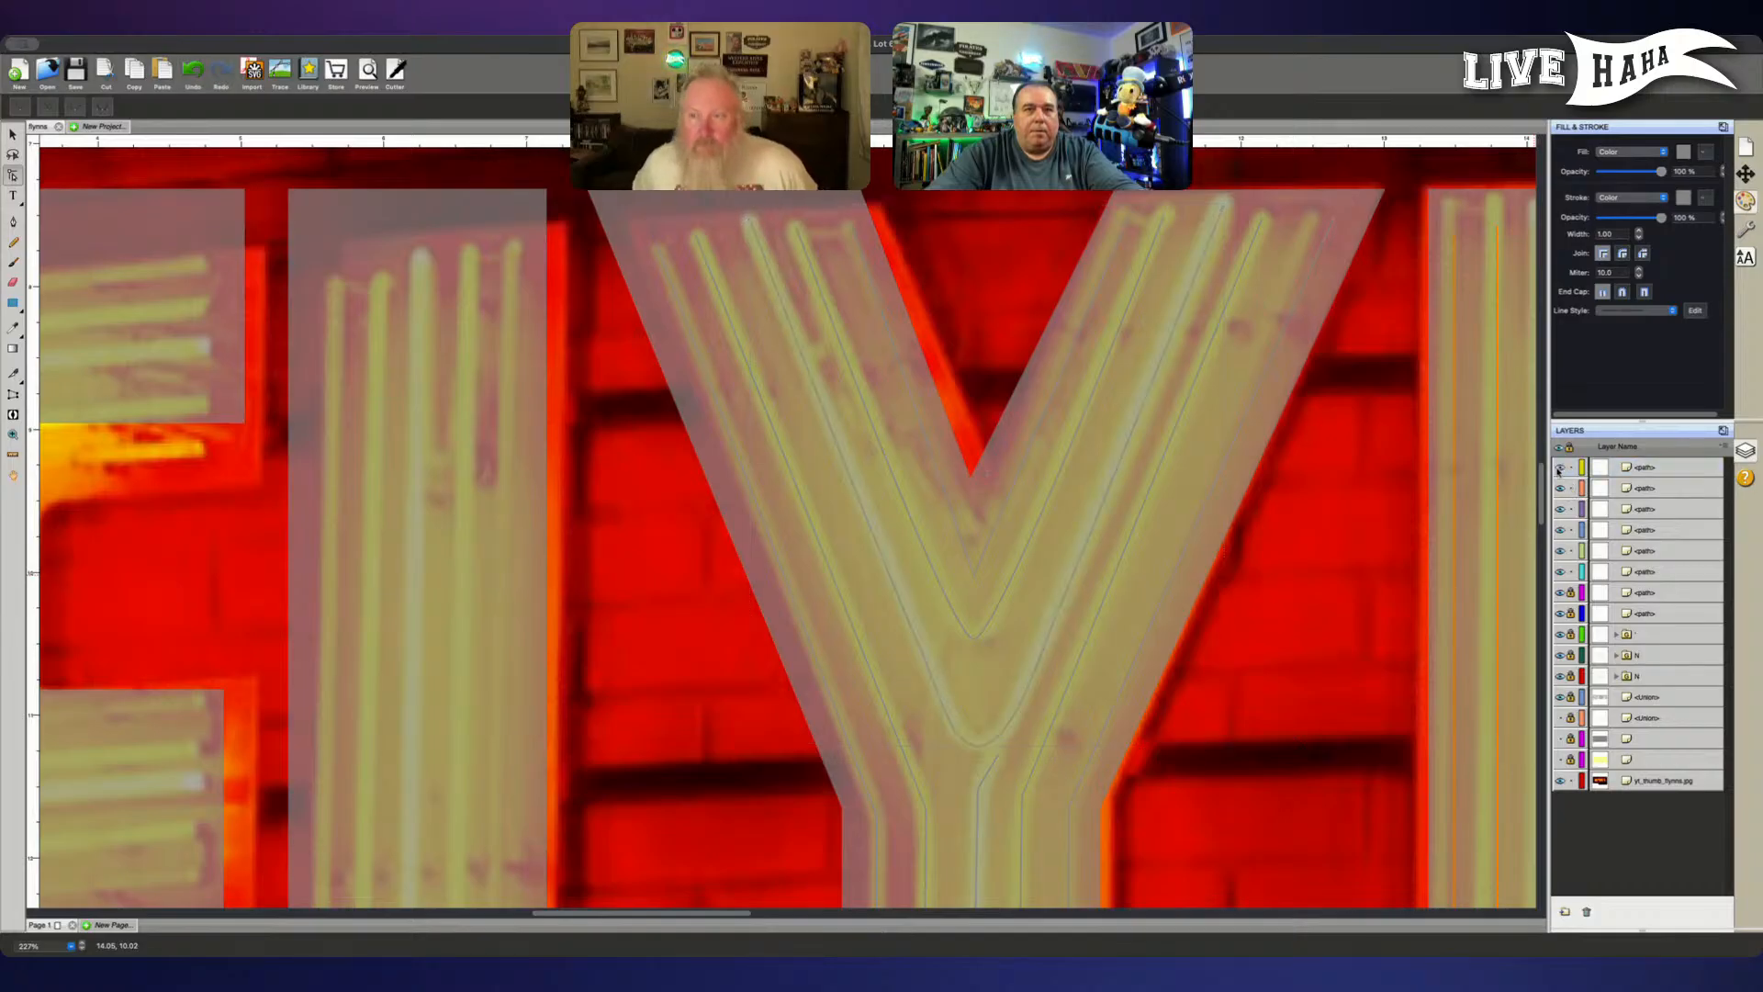
{"action": "left_click", "coordinate": [1640, 486]}
{"action": "left_click_drag", "start_coordinate": [1644, 466], "coordinate": [1643, 468]}
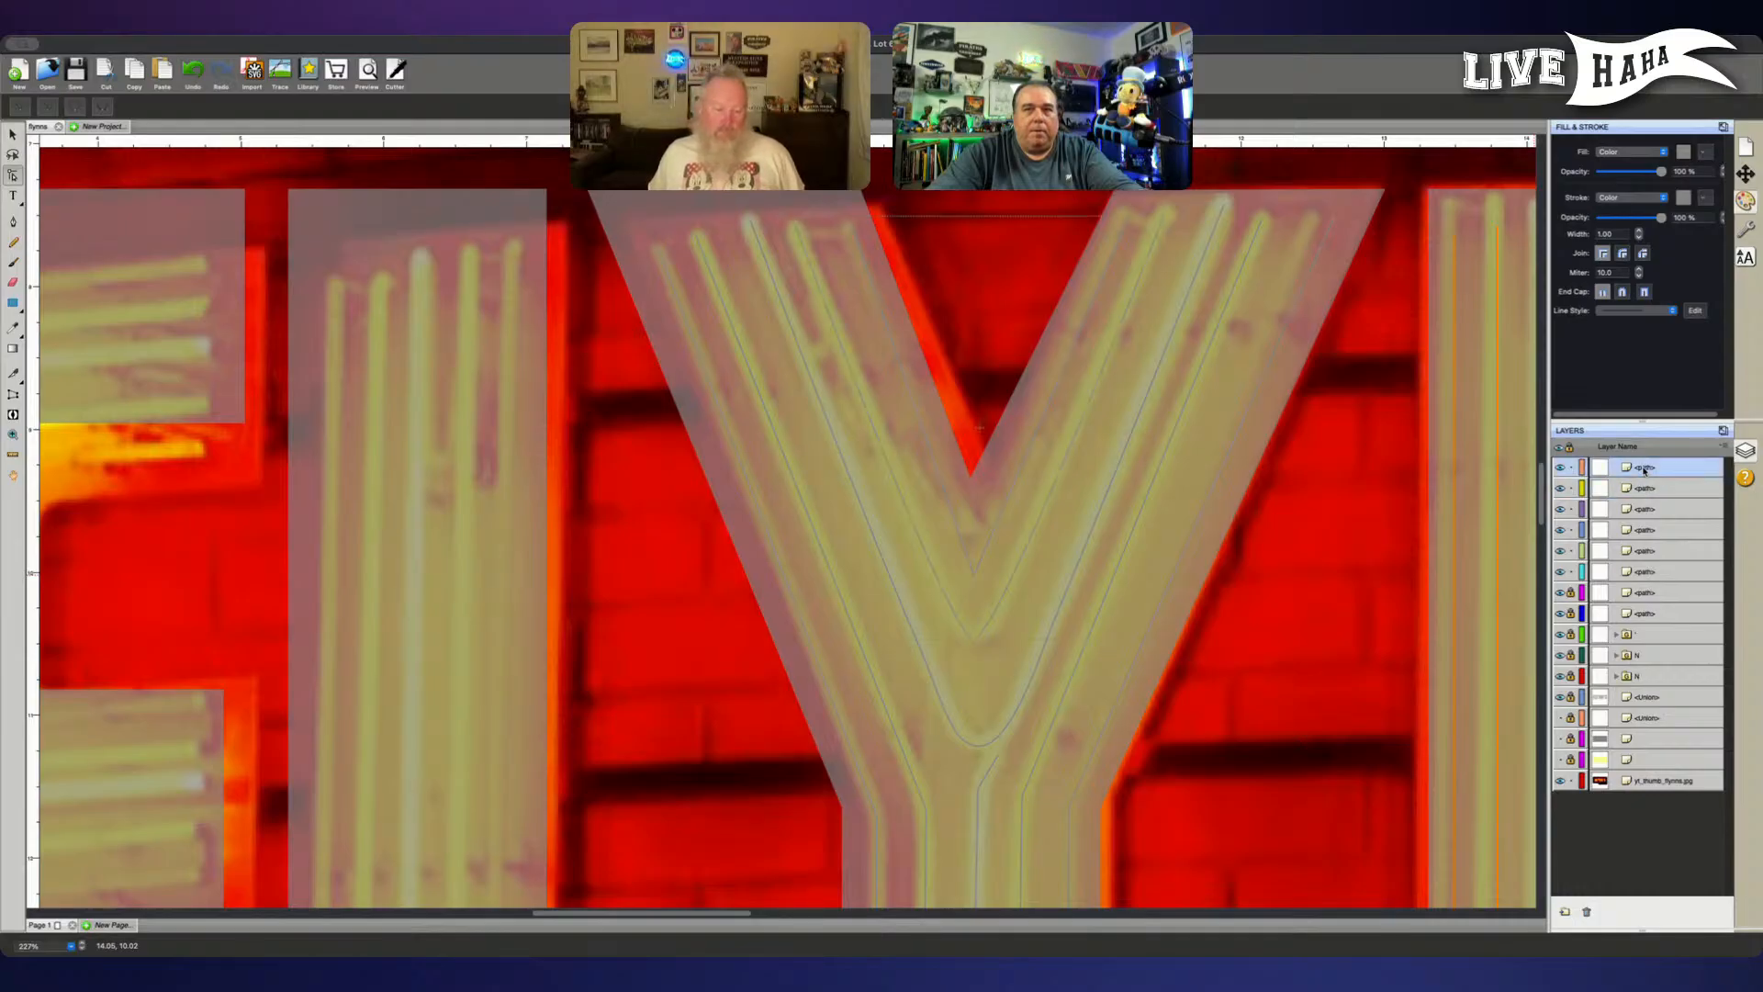
{"action": "left_click", "coordinate": [1571, 487]}
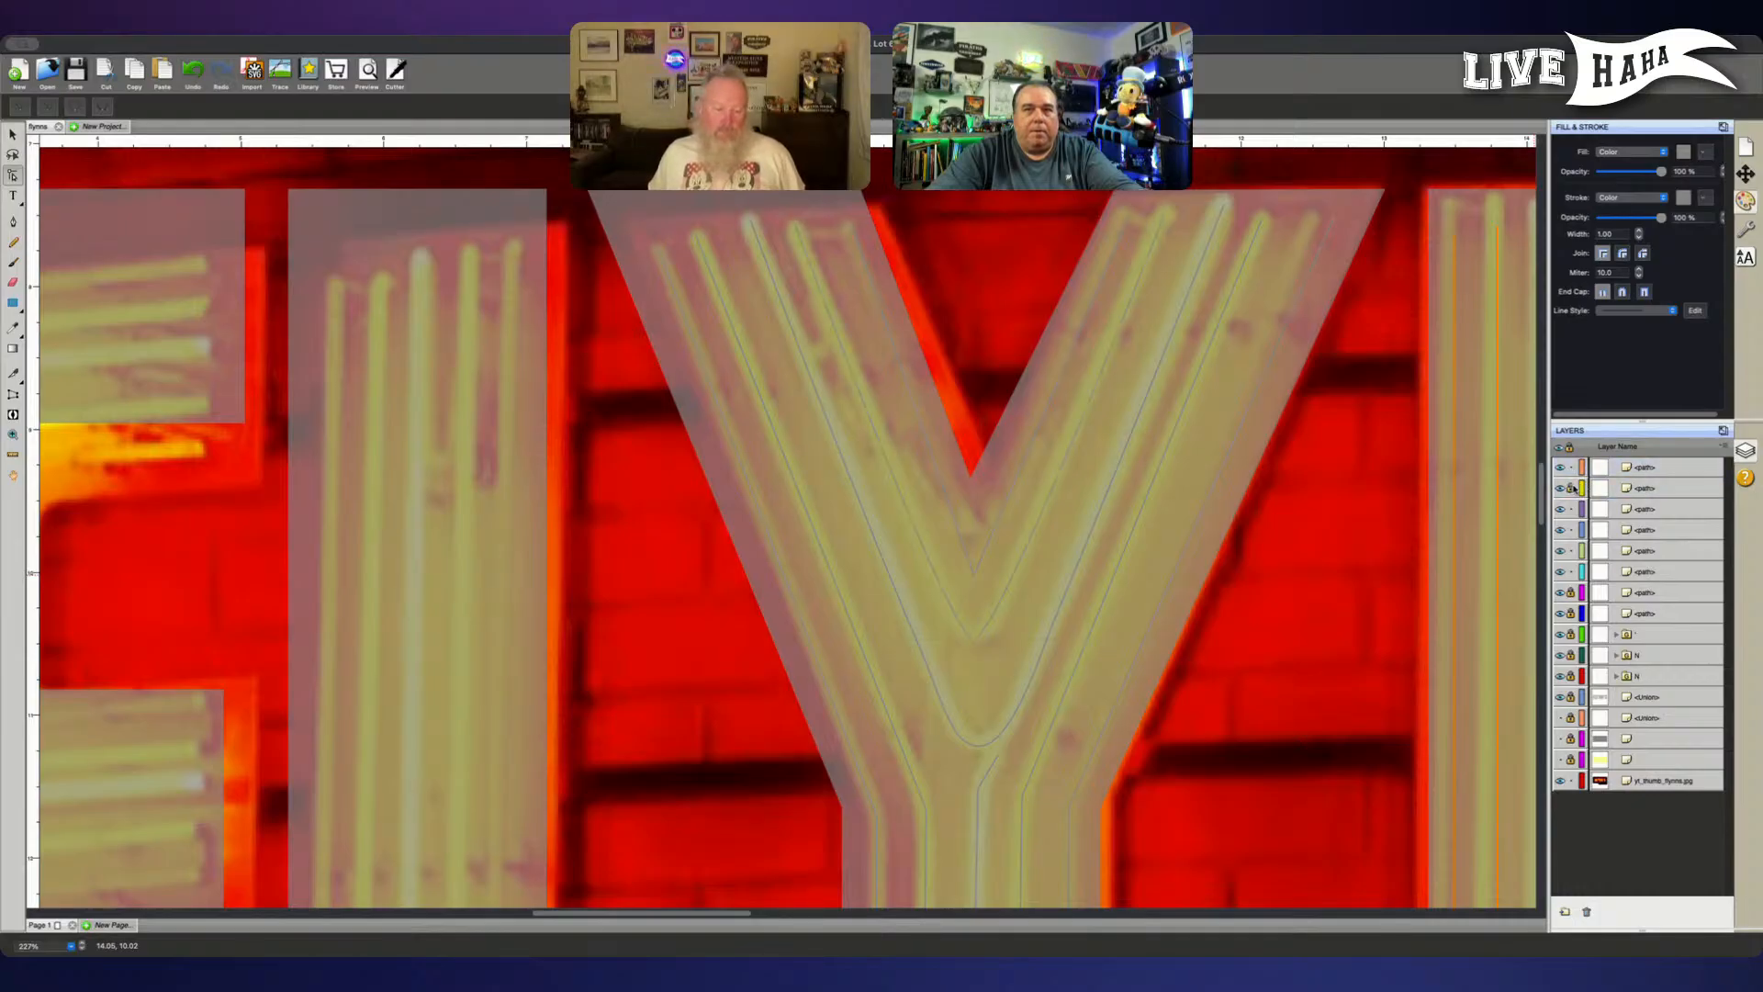
- Round the inner V path's bottom point with horizontal handles and add a point on each arm above the bend
{"action": "left_click", "coordinate": [975, 642]}
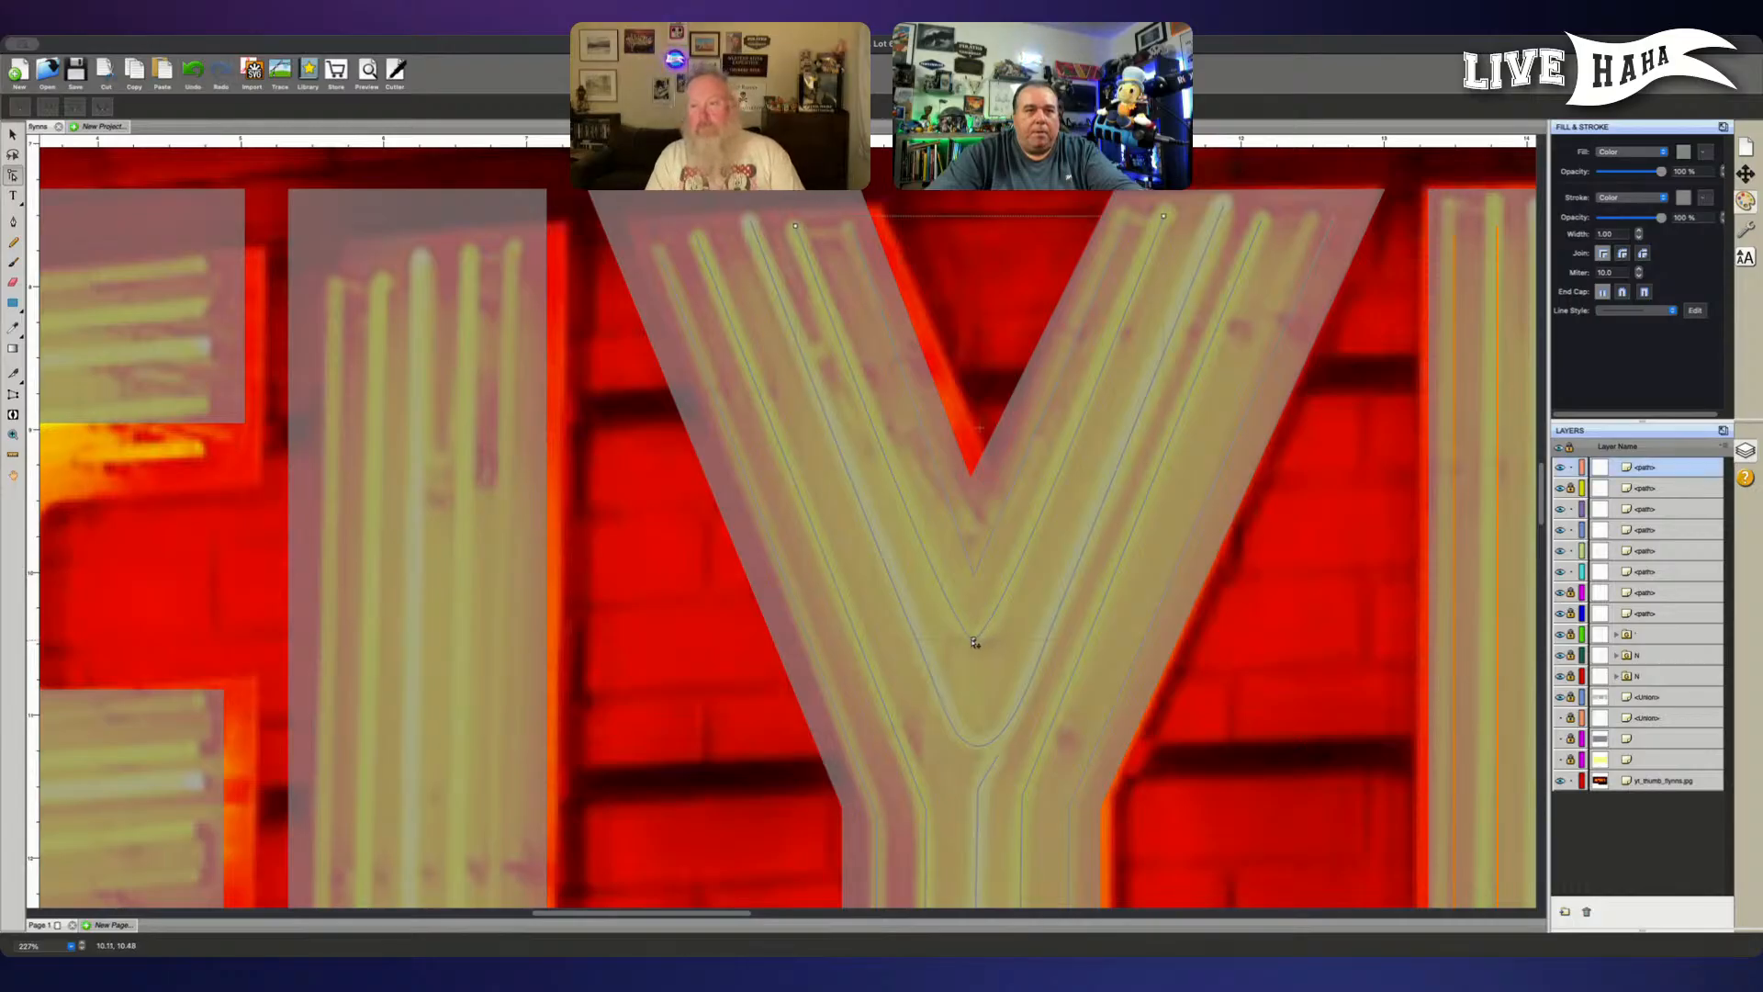
{"action": "left_click_drag", "start_coordinate": [1001, 641], "coordinate": [923, 641]}
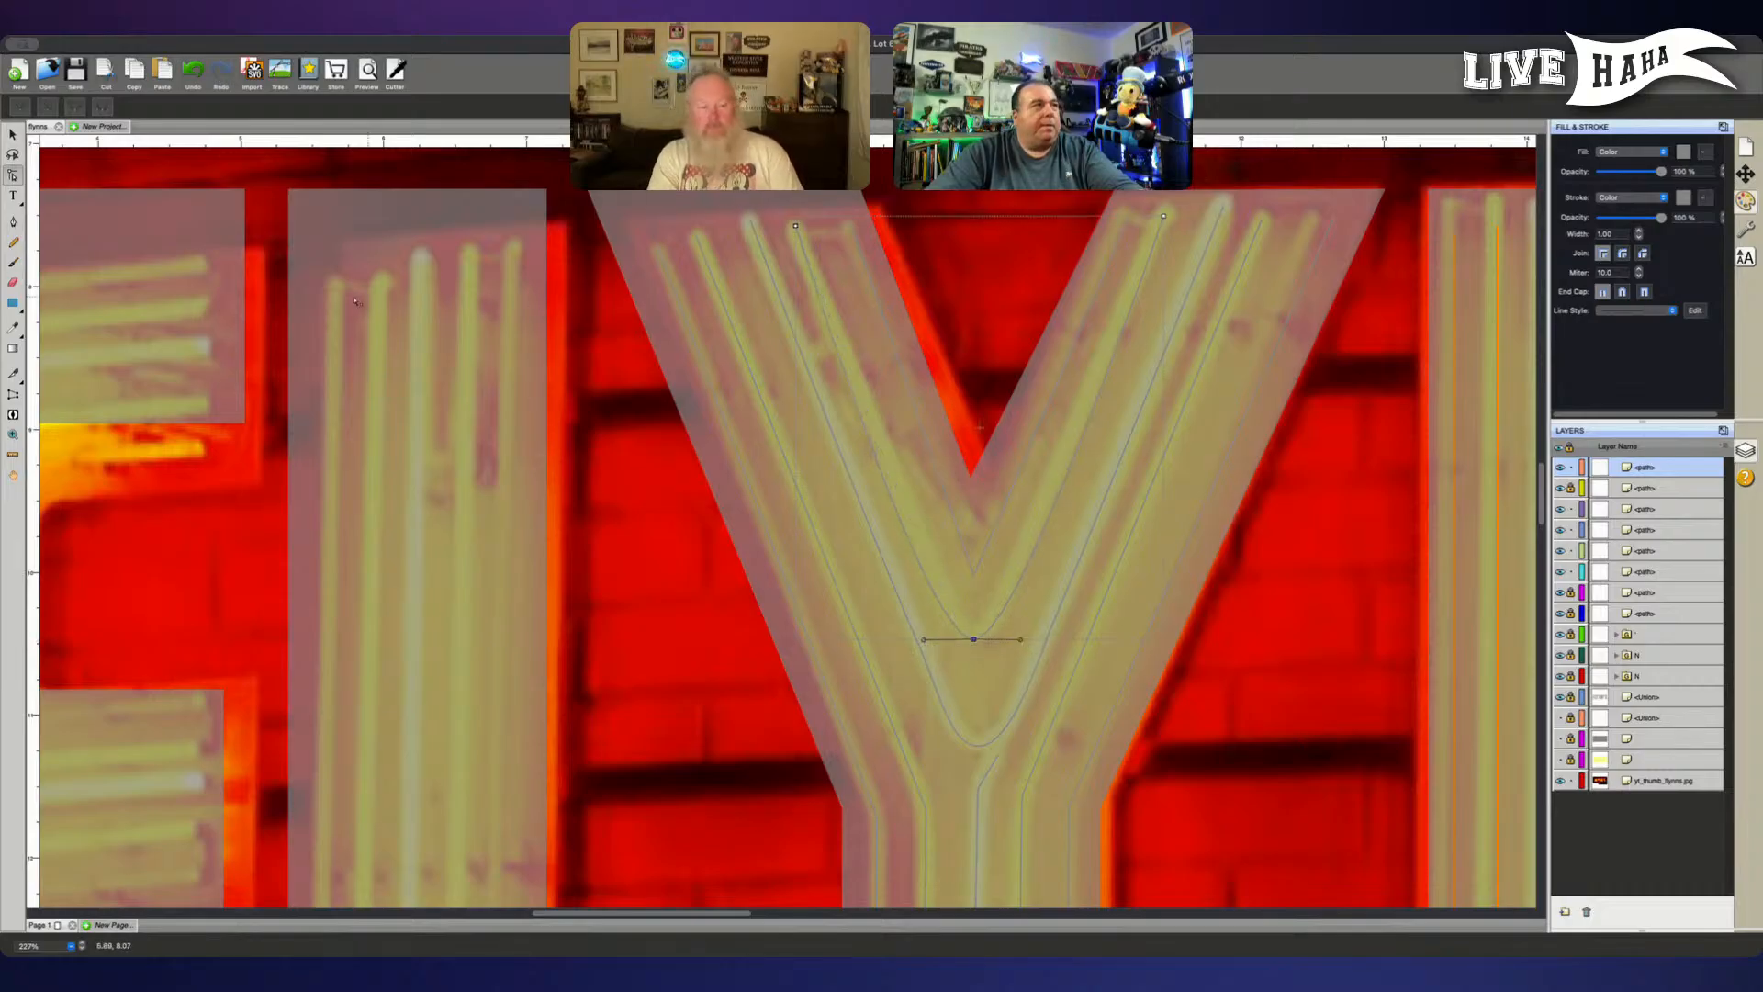
{"action": "left_click", "coordinate": [13, 221]}
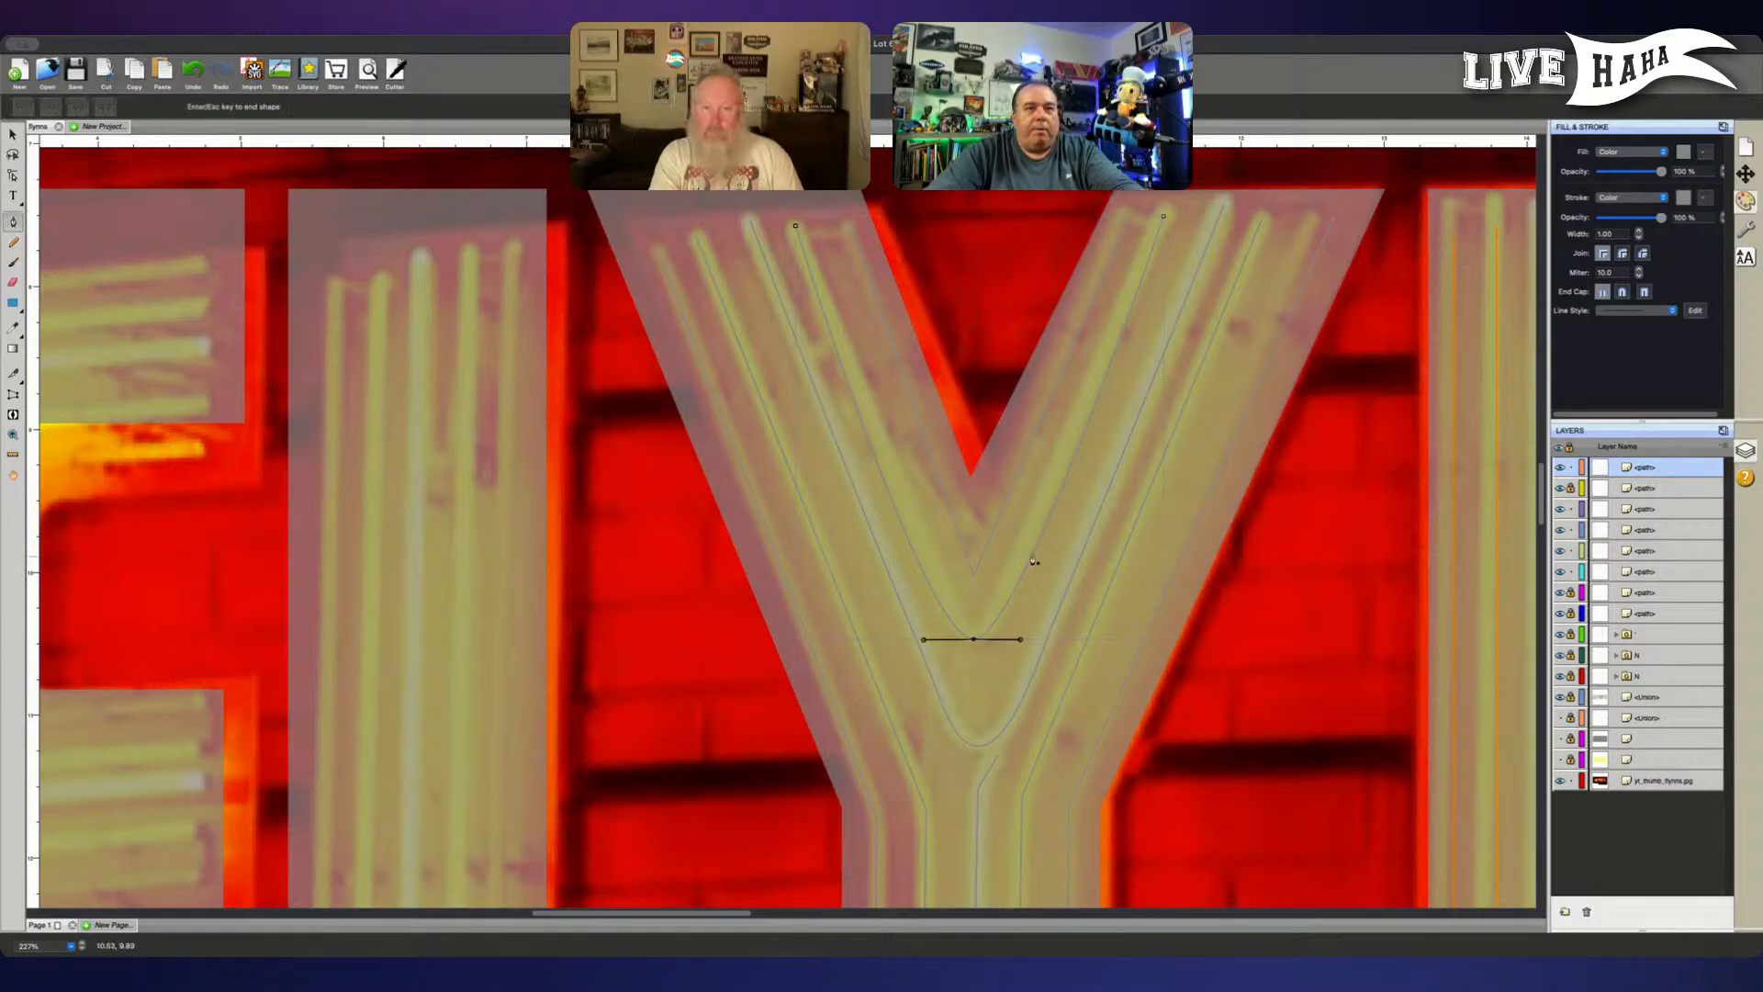
{"action": "key", "text": "Escape"}
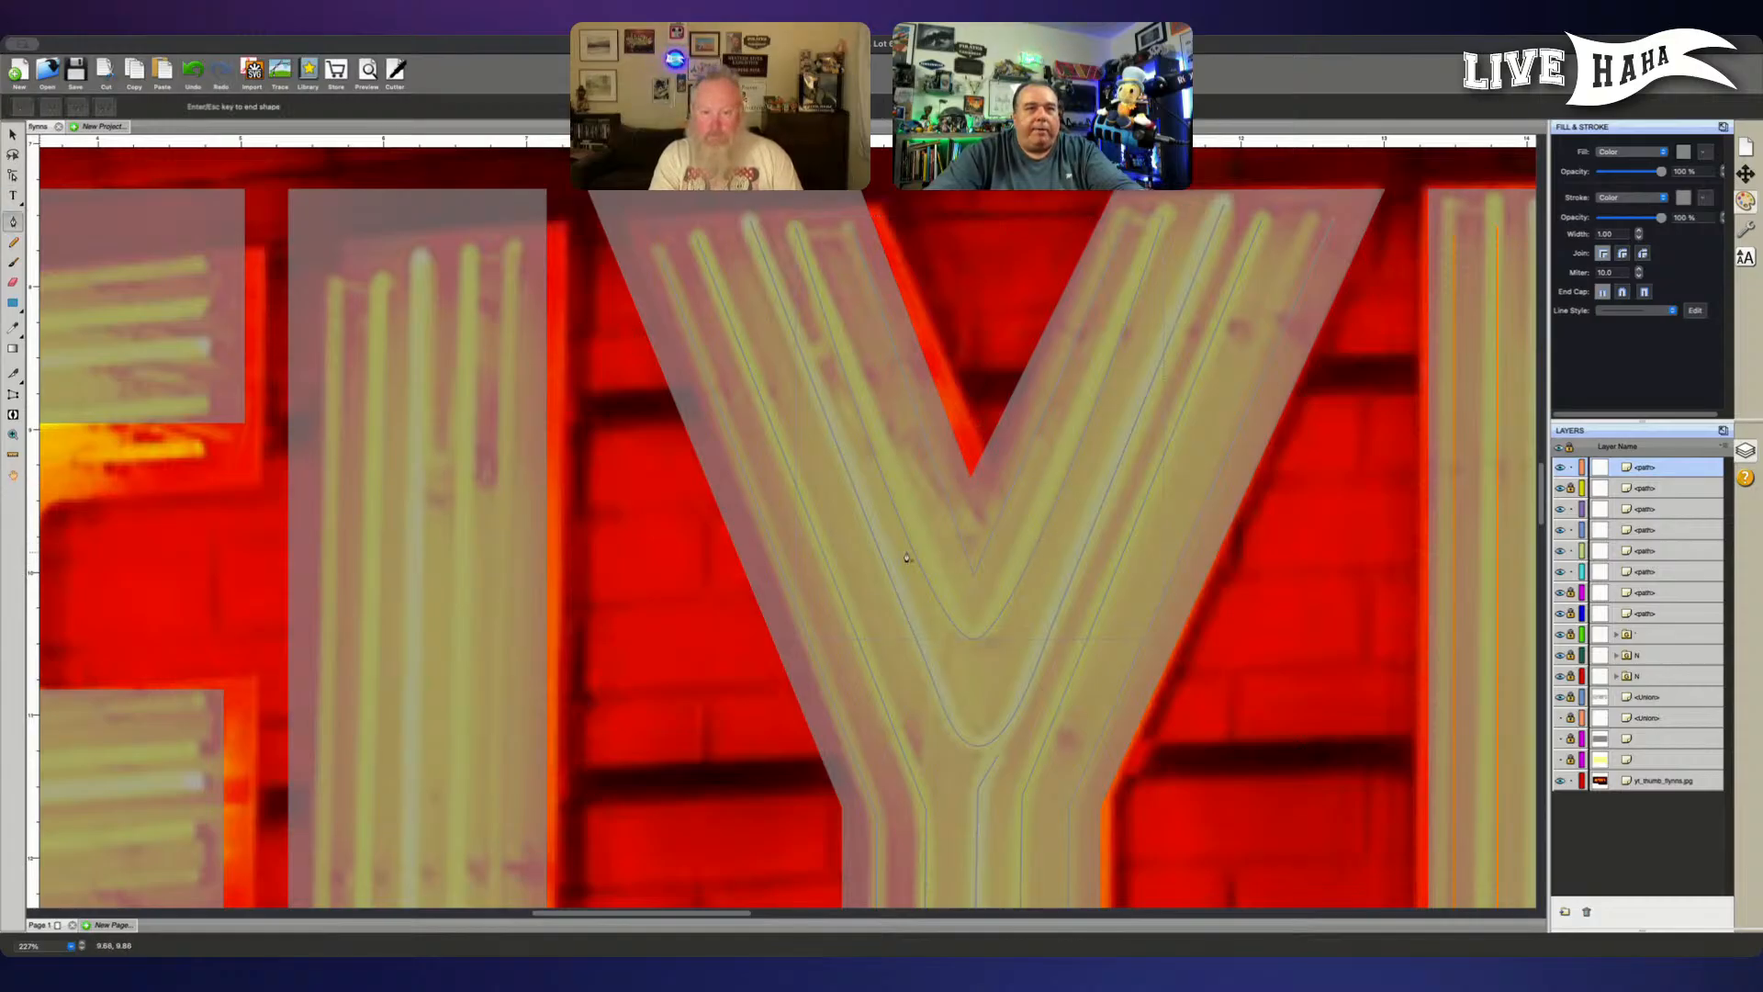
{"action": "key", "text": "Escape"}
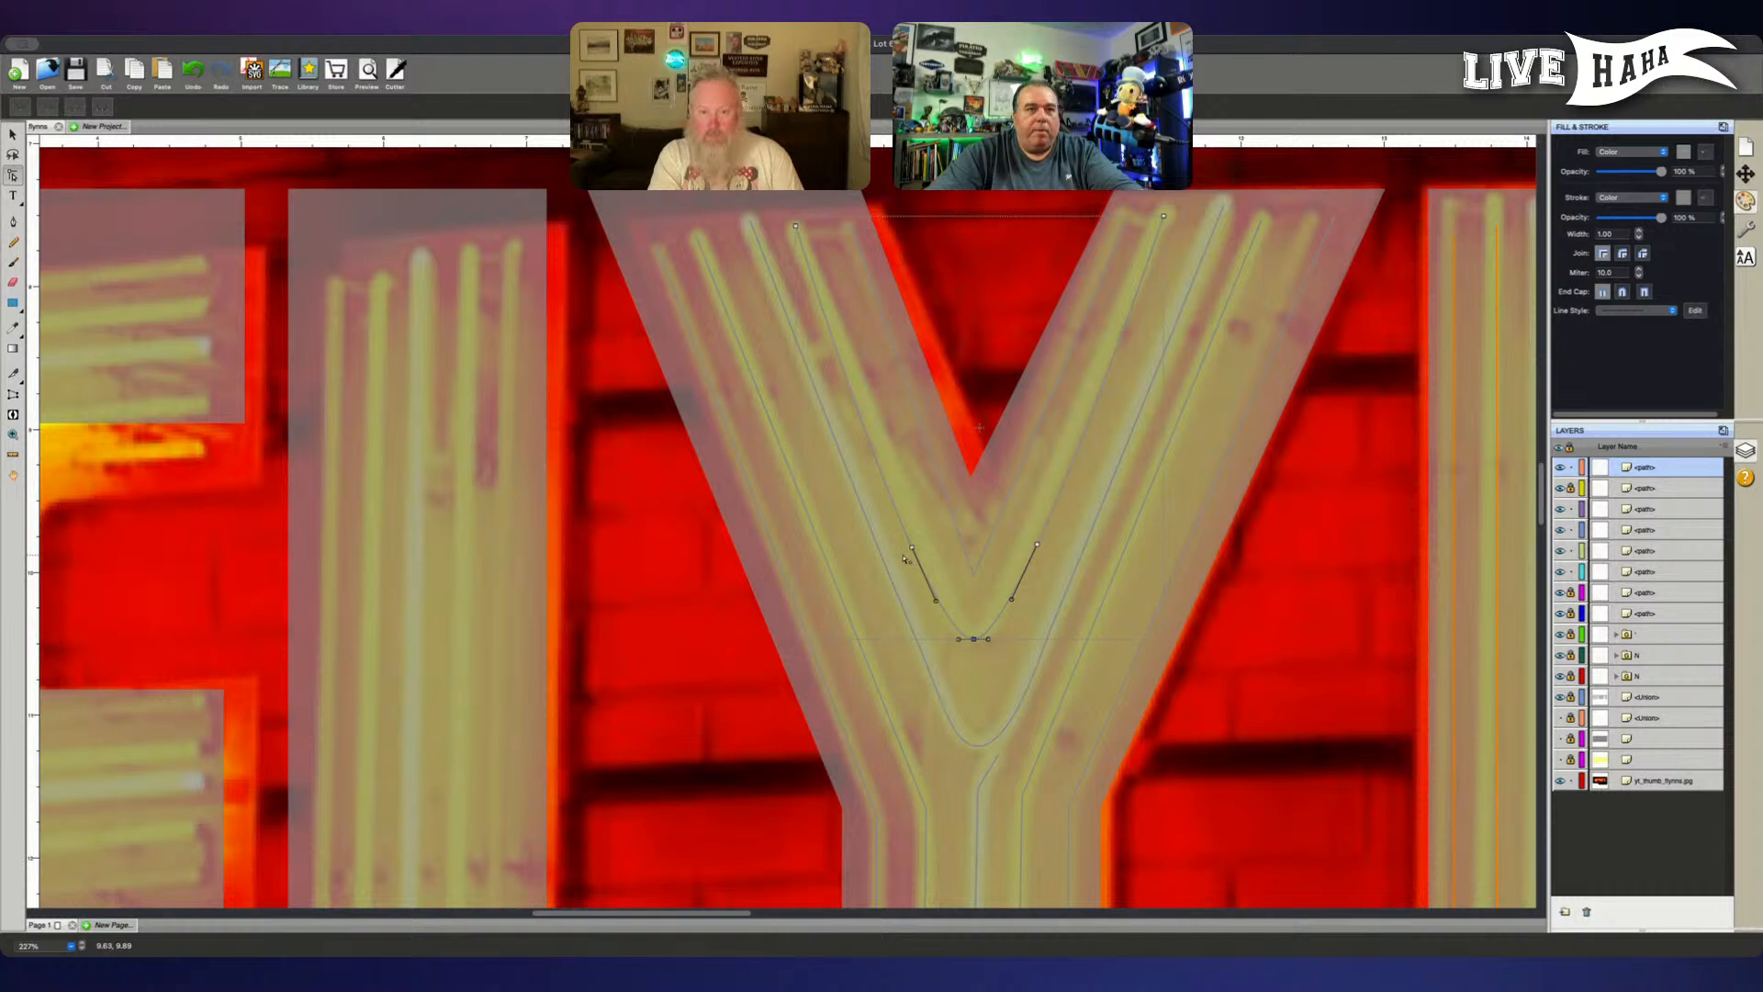
- Nudge the inner V path's added left-arm point right and its added right-arm point left onto the tube
{"action": "left_click_drag", "start_coordinate": [902, 549], "coordinate": [921, 545]}
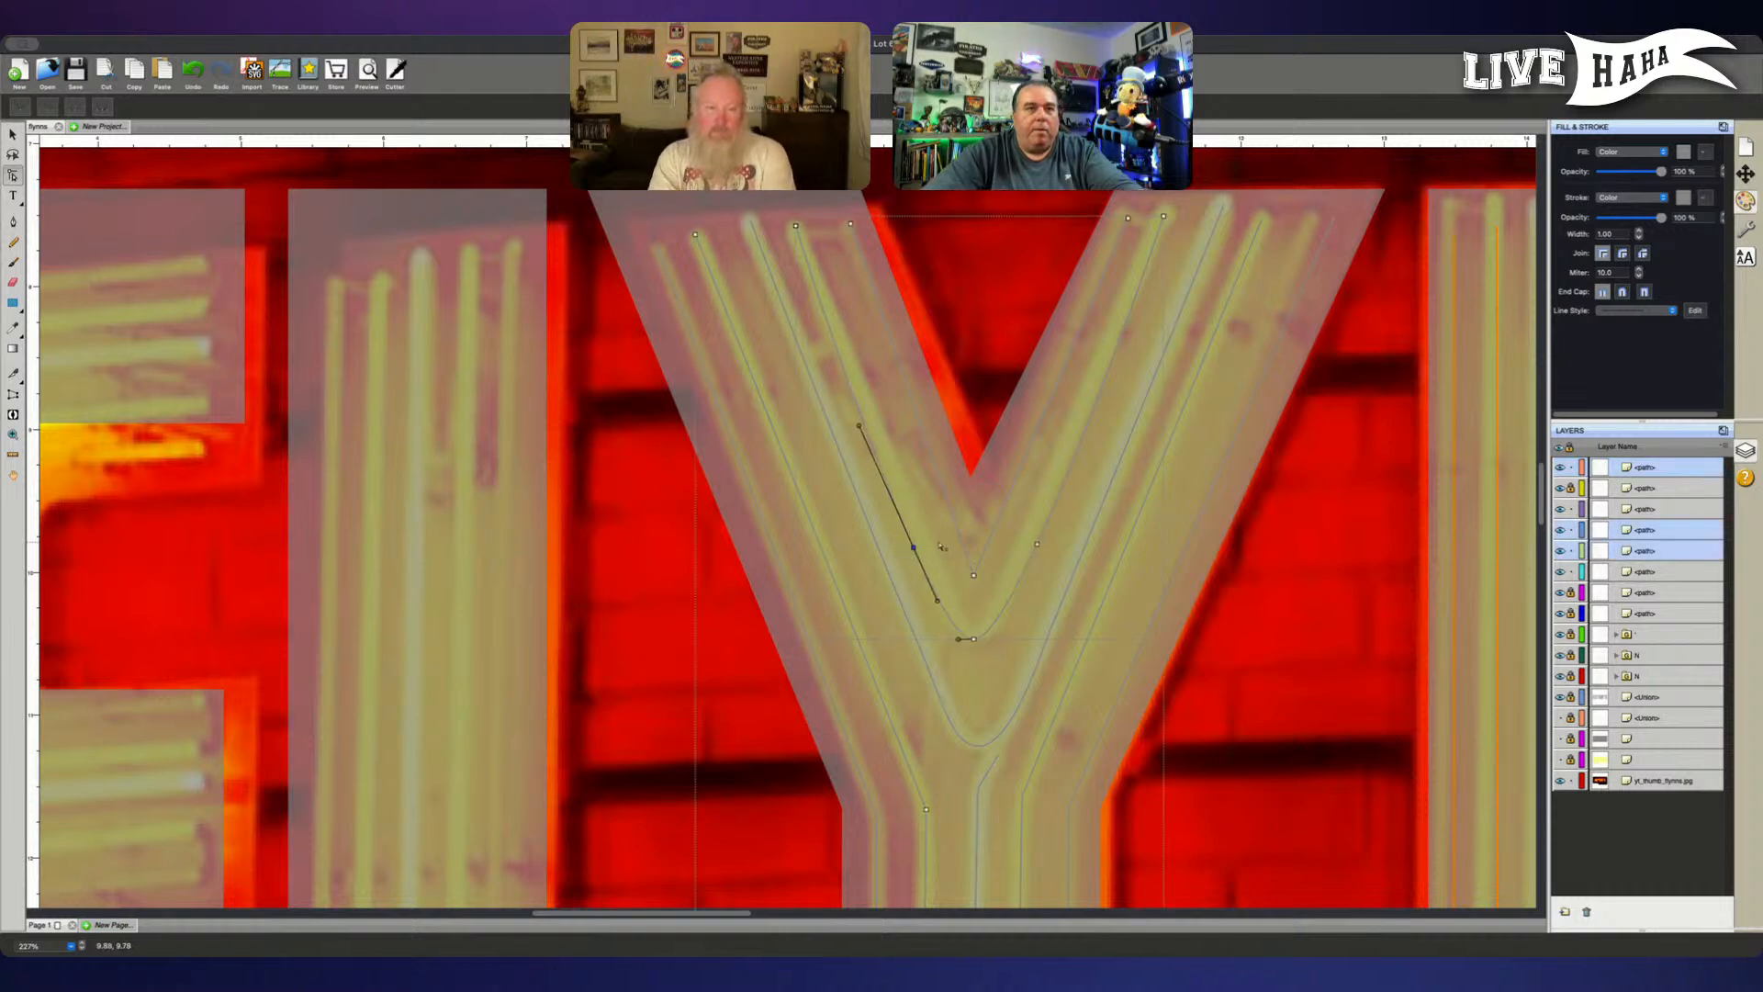
{"action": "key", "text": "Right"}
{"action": "key", "text": "Right"}
{"action": "key", "text": "Right"}
{"action": "key", "text": "Right"}
{"action": "key", "text": "Right"}
{"action": "key", "text": "Right"}
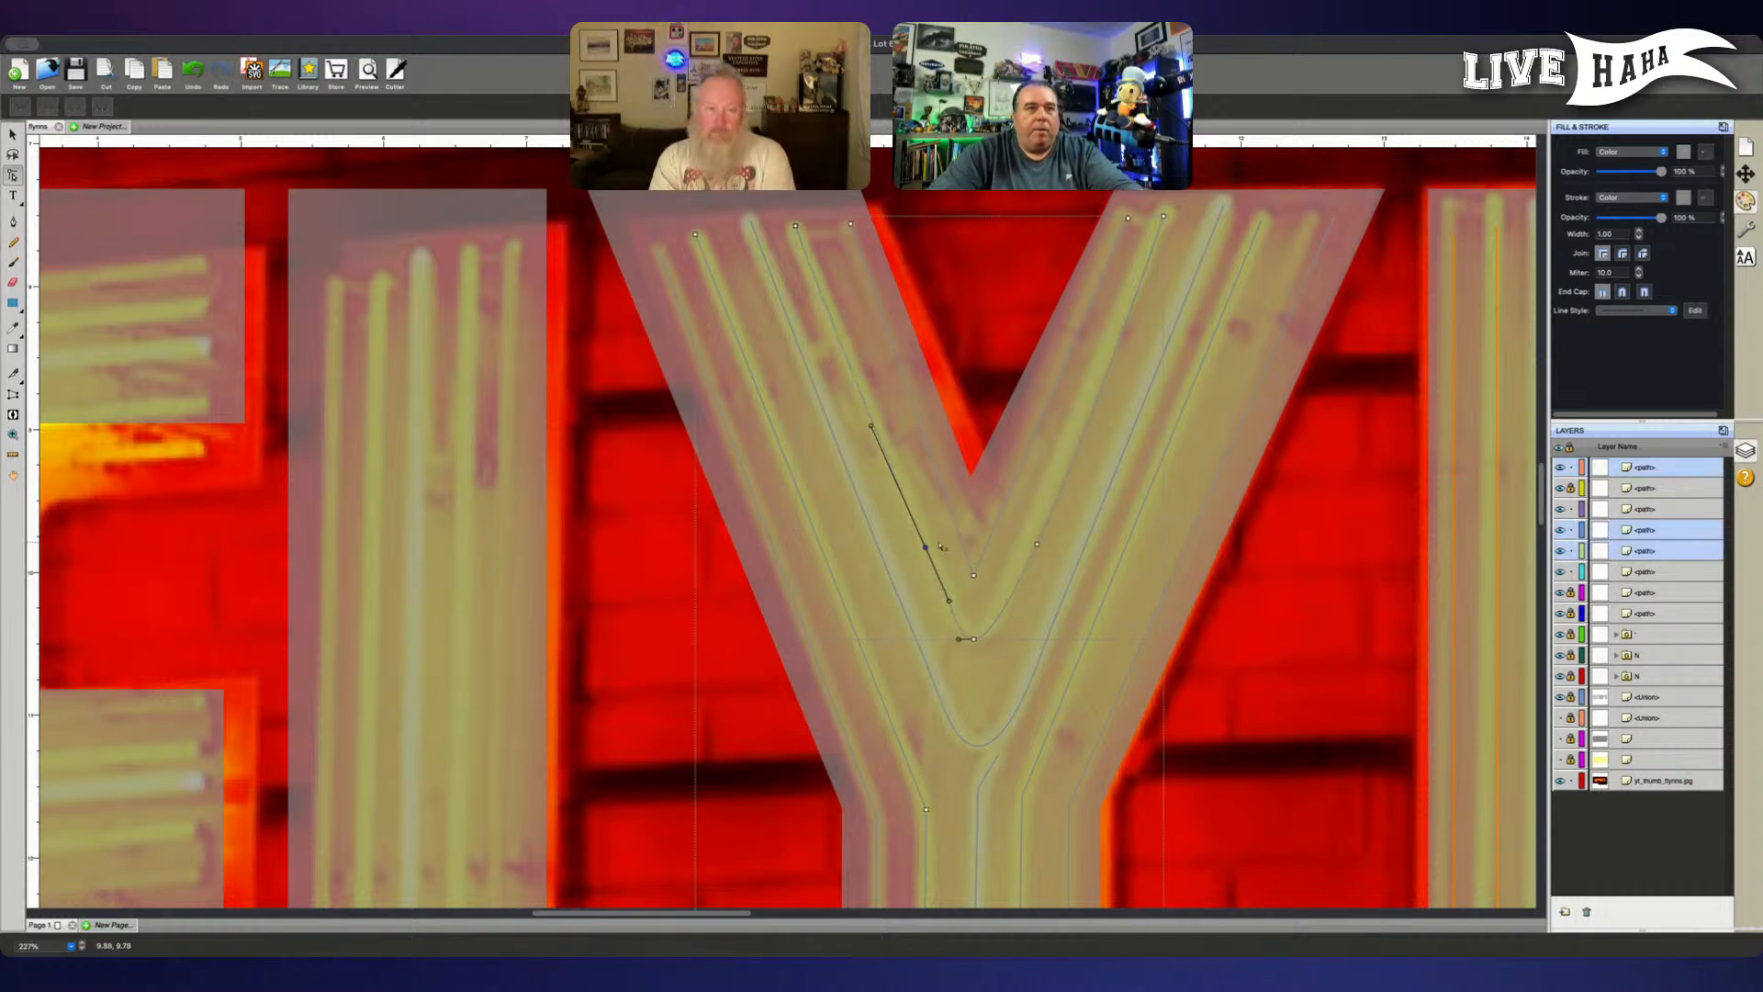
{"action": "left_click", "coordinate": [1037, 545]}
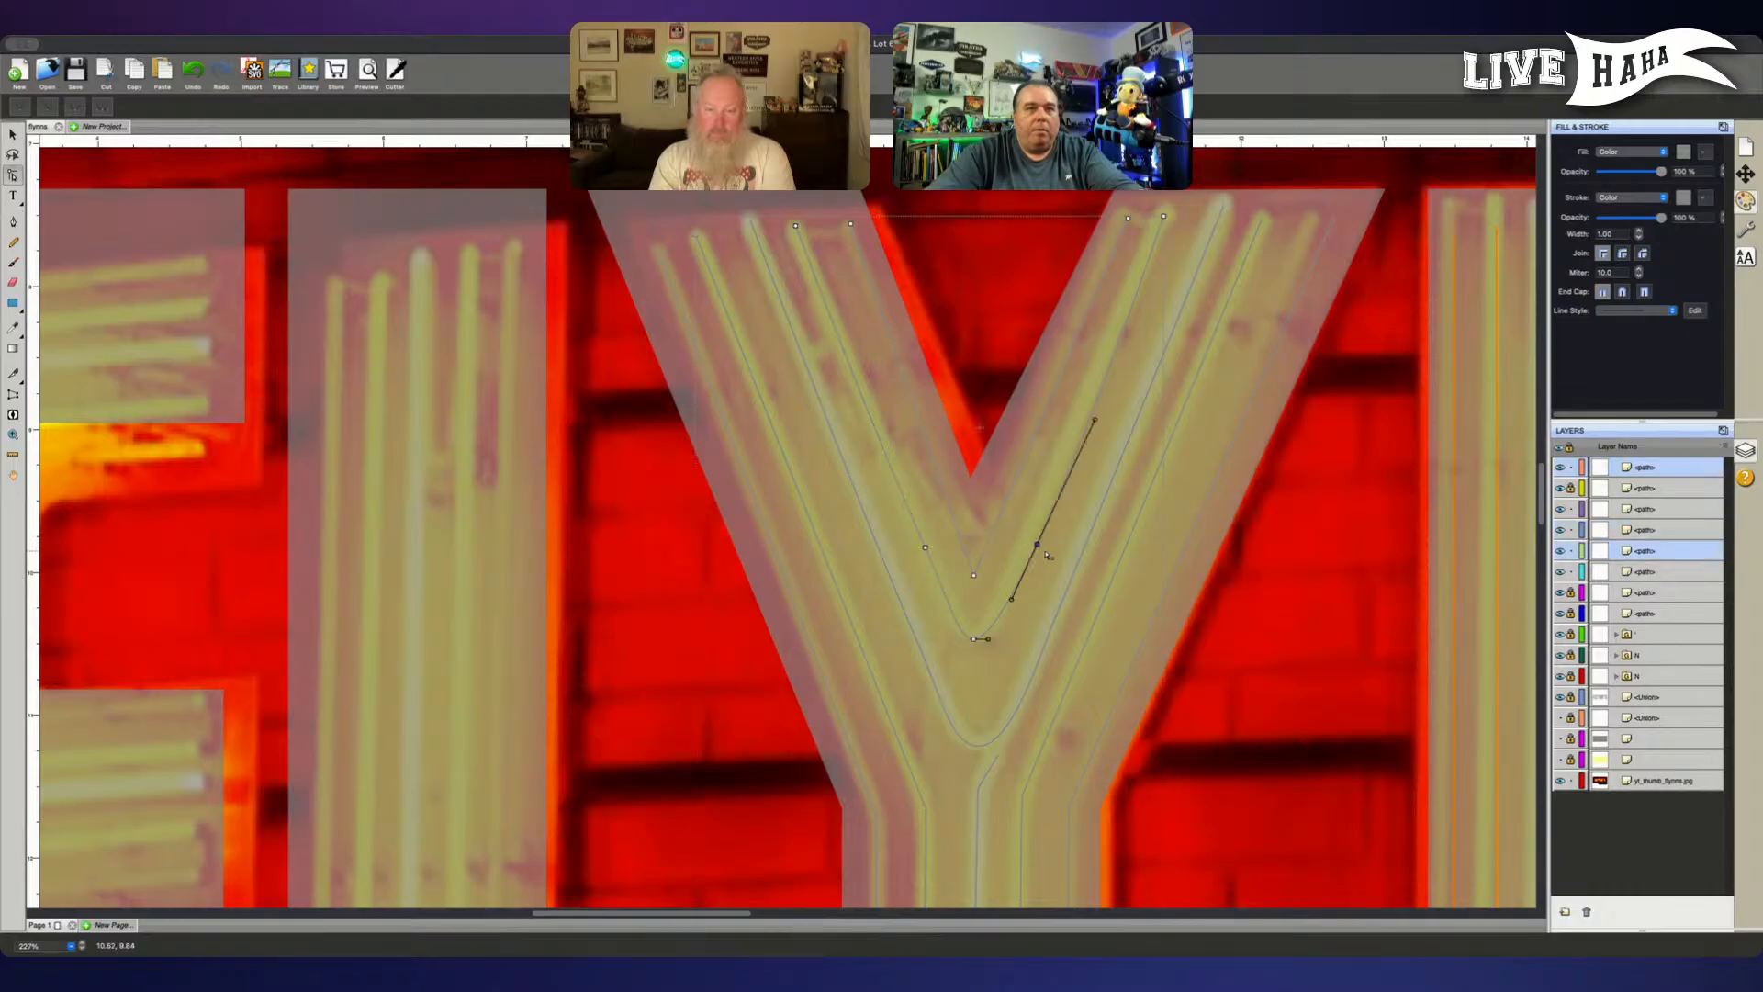
{"action": "key", "text": "Left"}
{"action": "key", "text": "Left"}
{"action": "key", "text": "Left"}
{"action": "key", "text": "Left"}
{"action": "key", "text": "Left"}
{"action": "key", "text": "Left"}
{"action": "key", "text": "Left"}
{"action": "key", "text": "Left"}
{"action": "key", "text": "Left"}
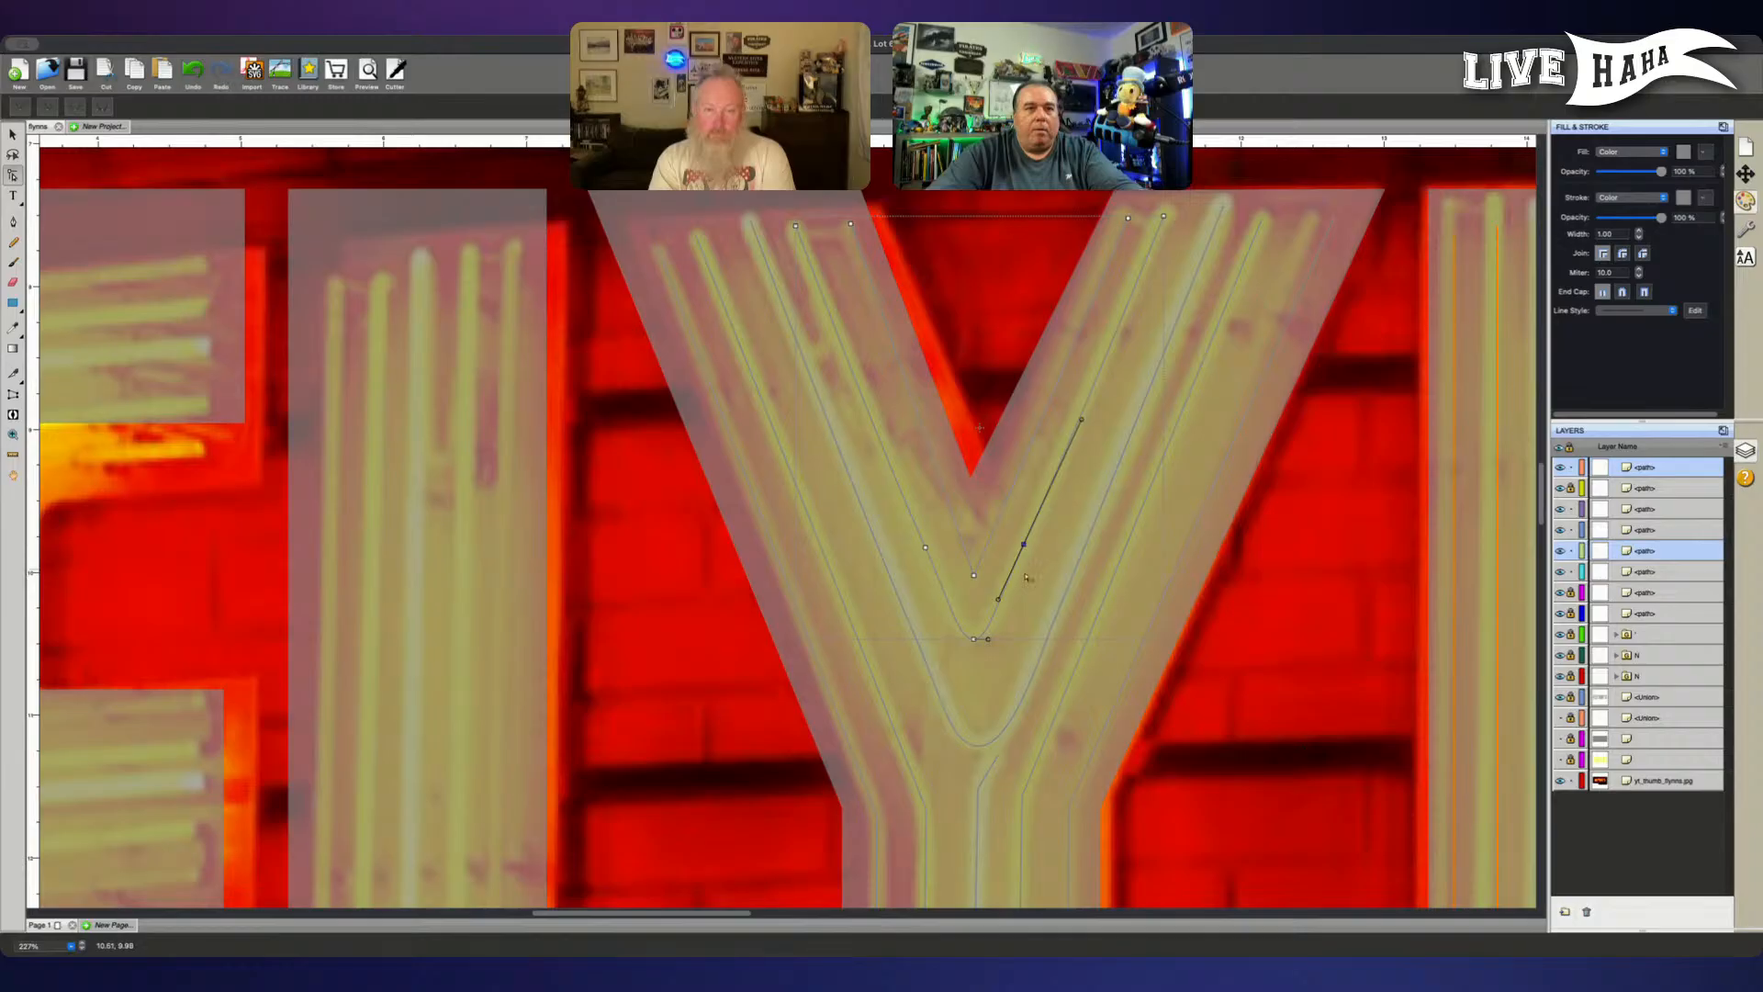
- Align the handles of the inner V path's right-arm point and the left-arm point's upper handle with the tube
{"action": "left_click_drag", "start_coordinate": [997, 602], "coordinate": [999, 602]}
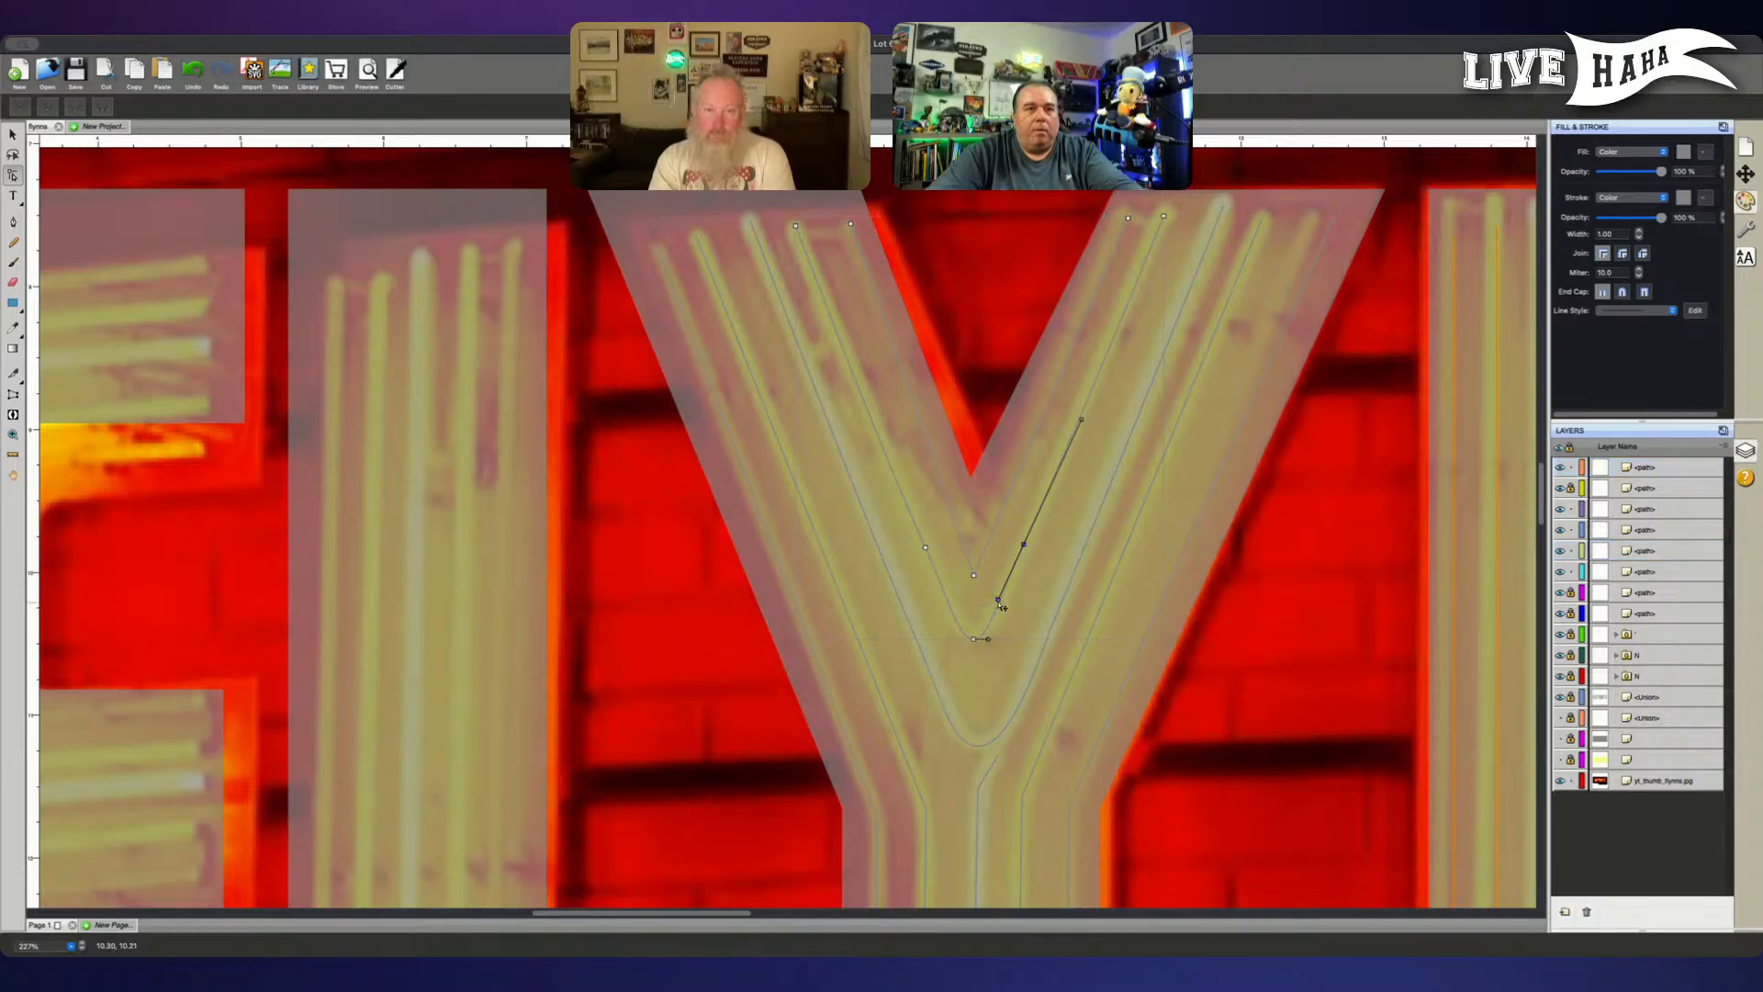
{"action": "left_click", "coordinate": [1001, 606]}
{"action": "left_click", "coordinate": [1026, 547]}
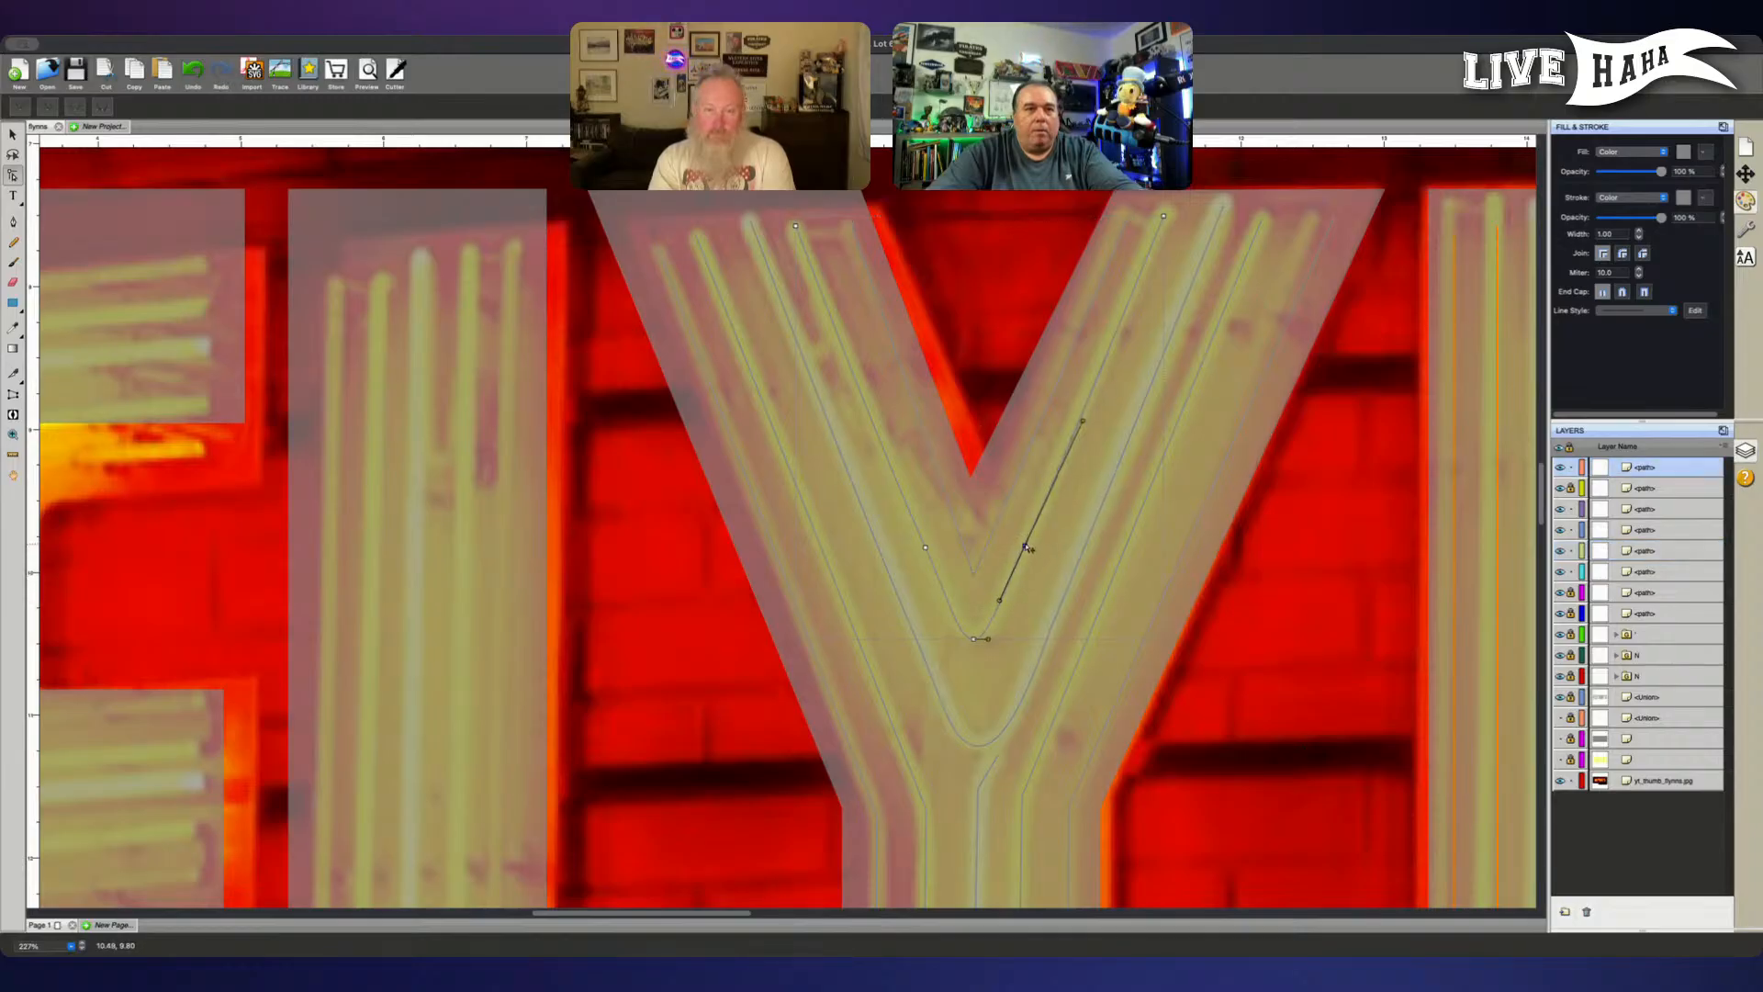
{"action": "left_click_drag", "start_coordinate": [1084, 421], "coordinate": [1083, 419]}
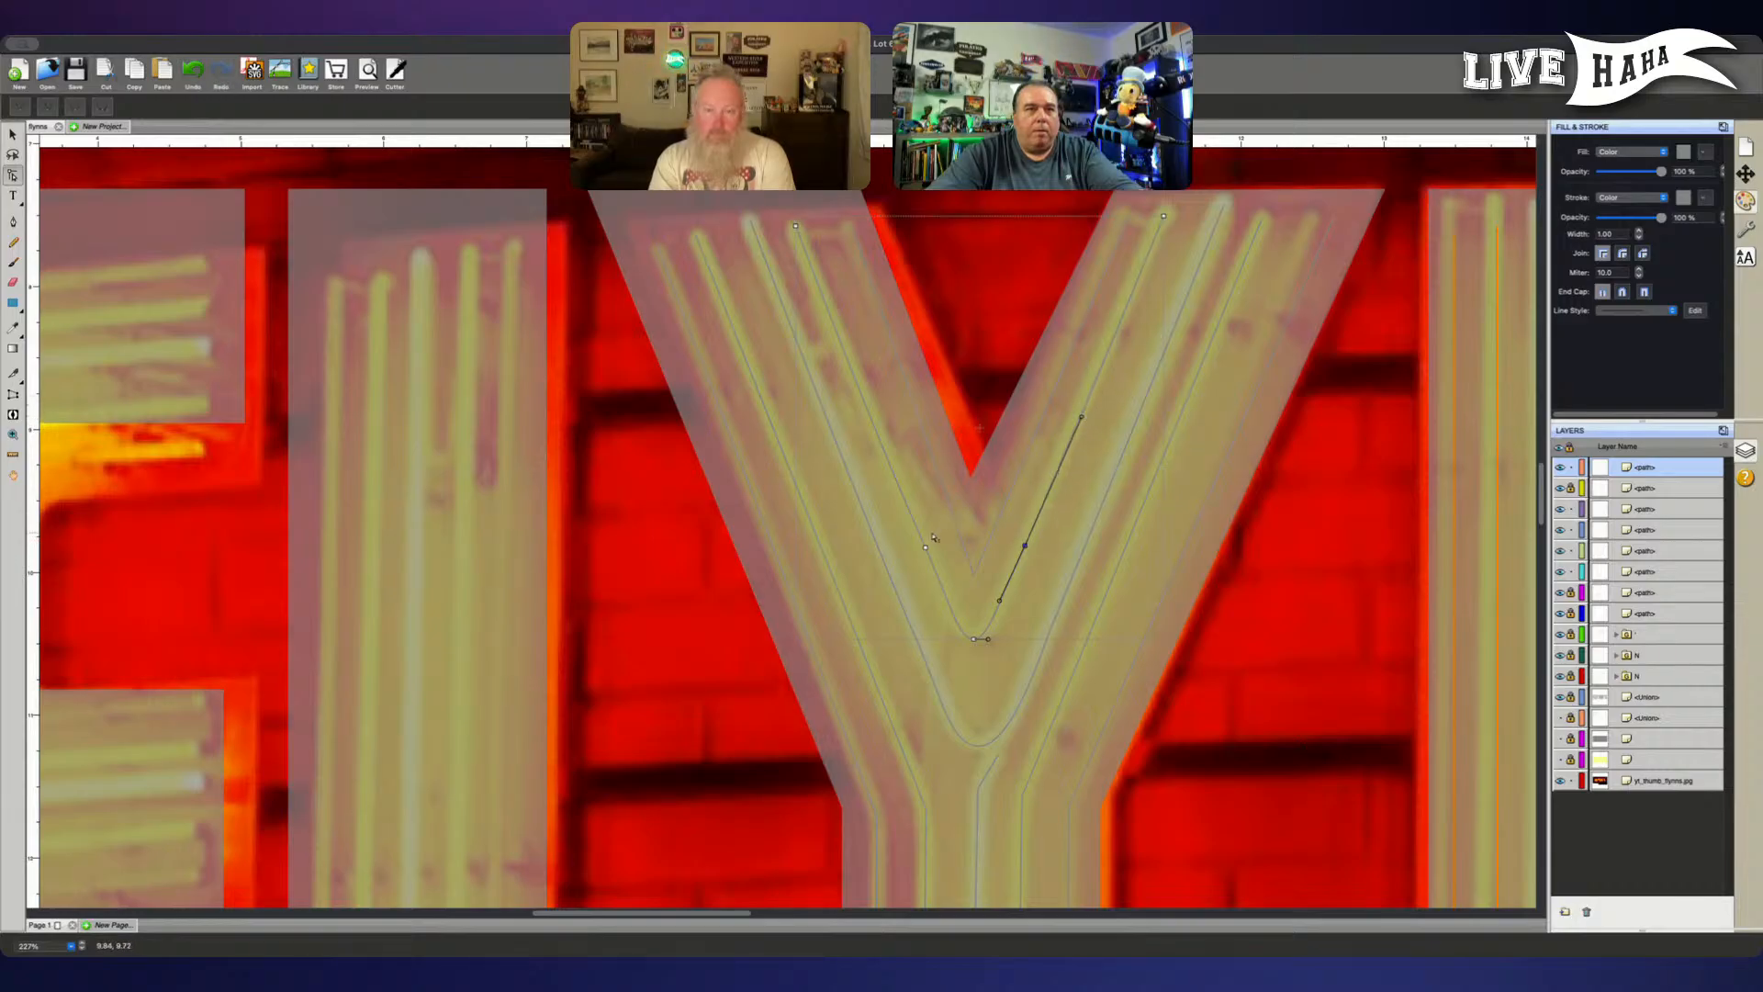
{"action": "left_click", "coordinate": [925, 550]}
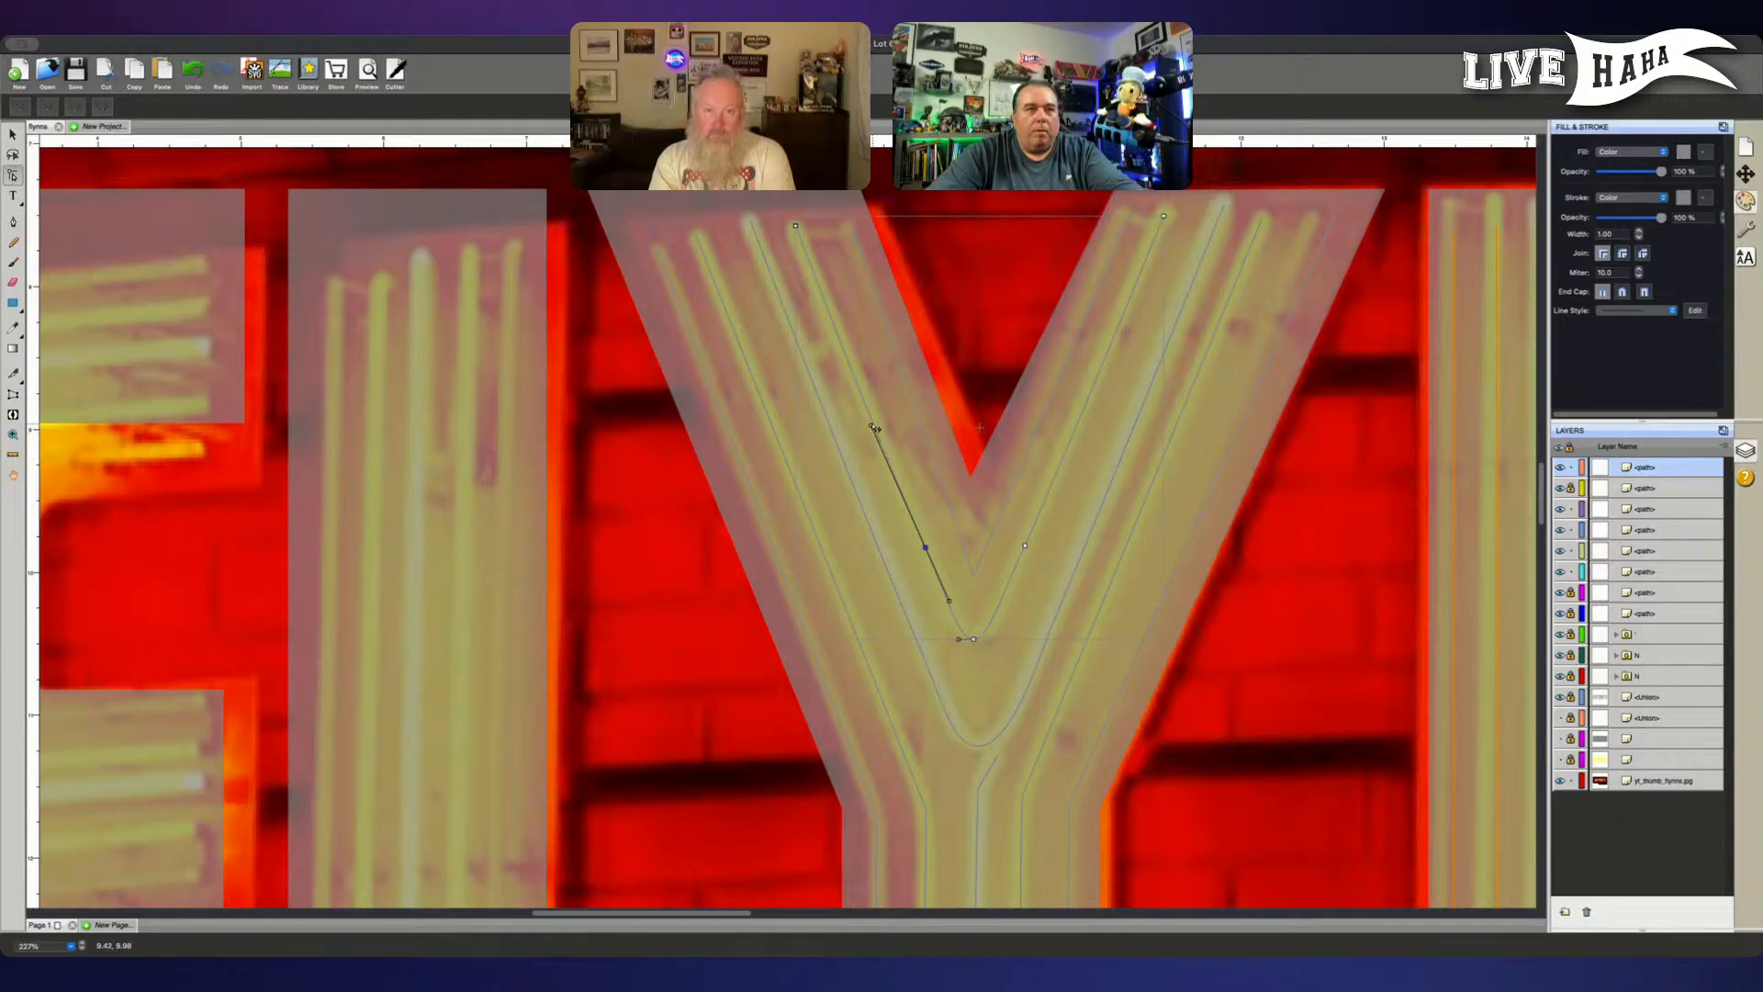
{"action": "left_click_drag", "start_coordinate": [875, 429], "coordinate": [876, 429]}
{"action": "left_click", "coordinate": [1357, 588]}
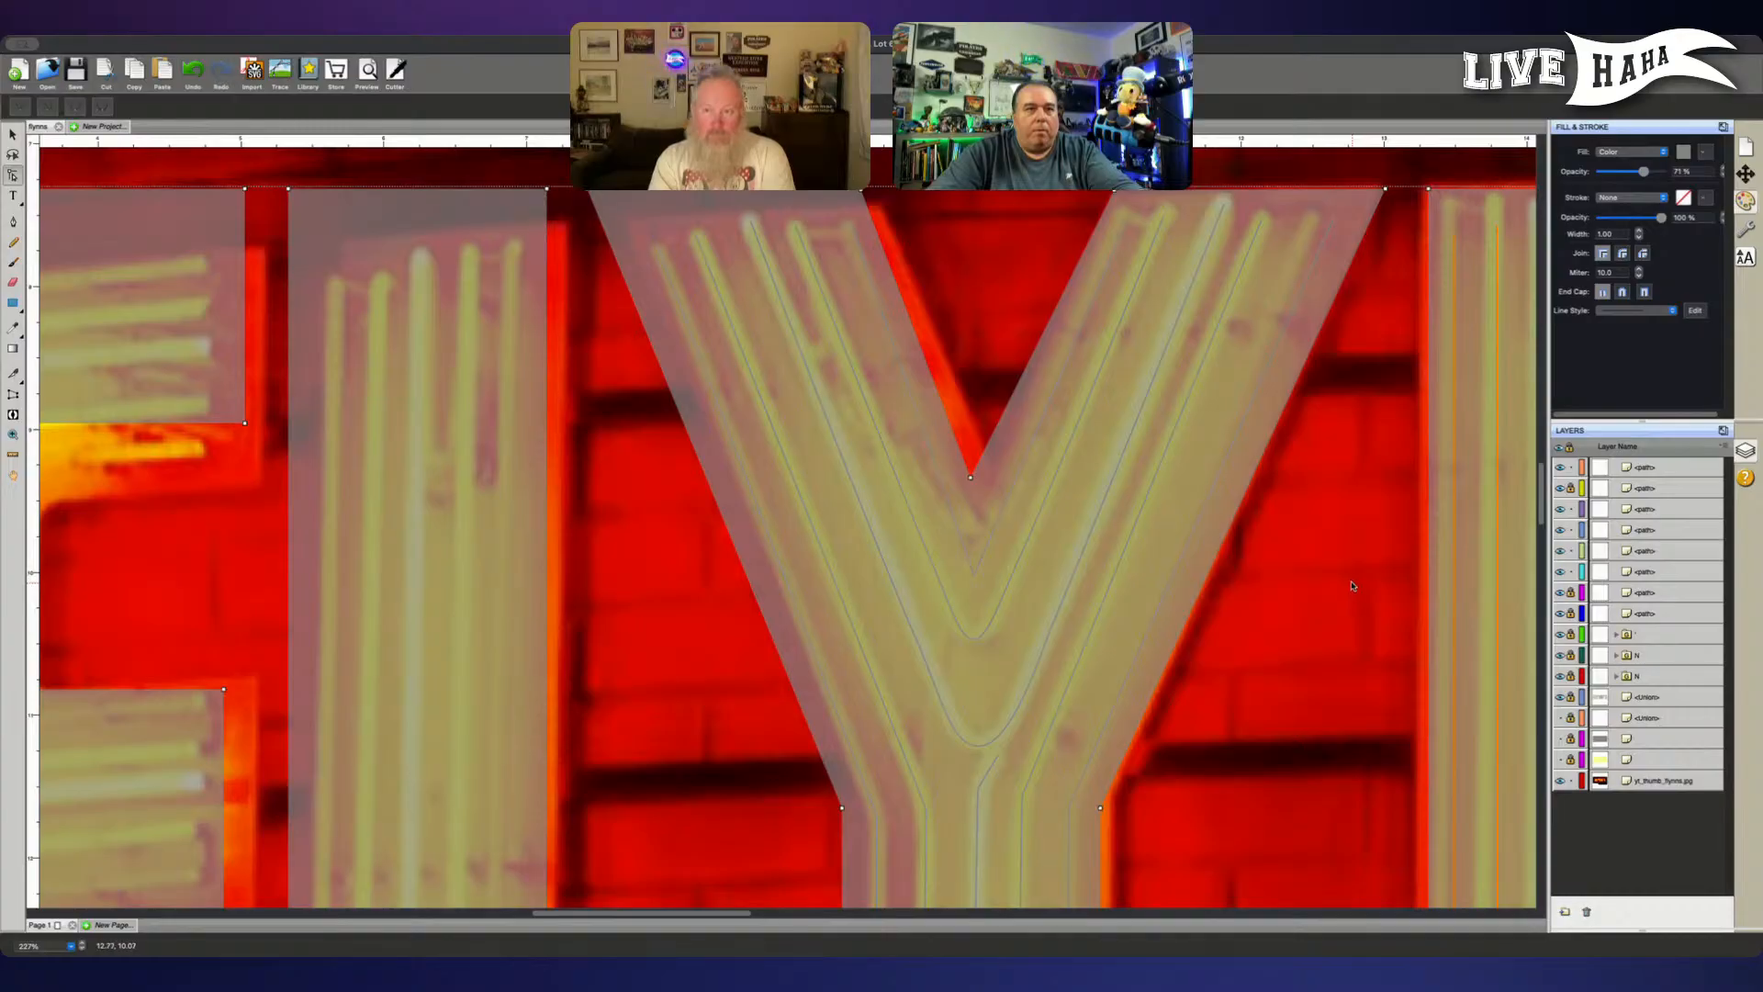
- Unlock the outer V path and the two lowest of the Y's path layers
{"action": "scroll", "coordinate": [1346, 585], "scroll_direction": "down", "scroll_amount": 3}
{"action": "scroll", "coordinate": [1346, 584], "scroll_direction": "down", "scroll_amount": 5}
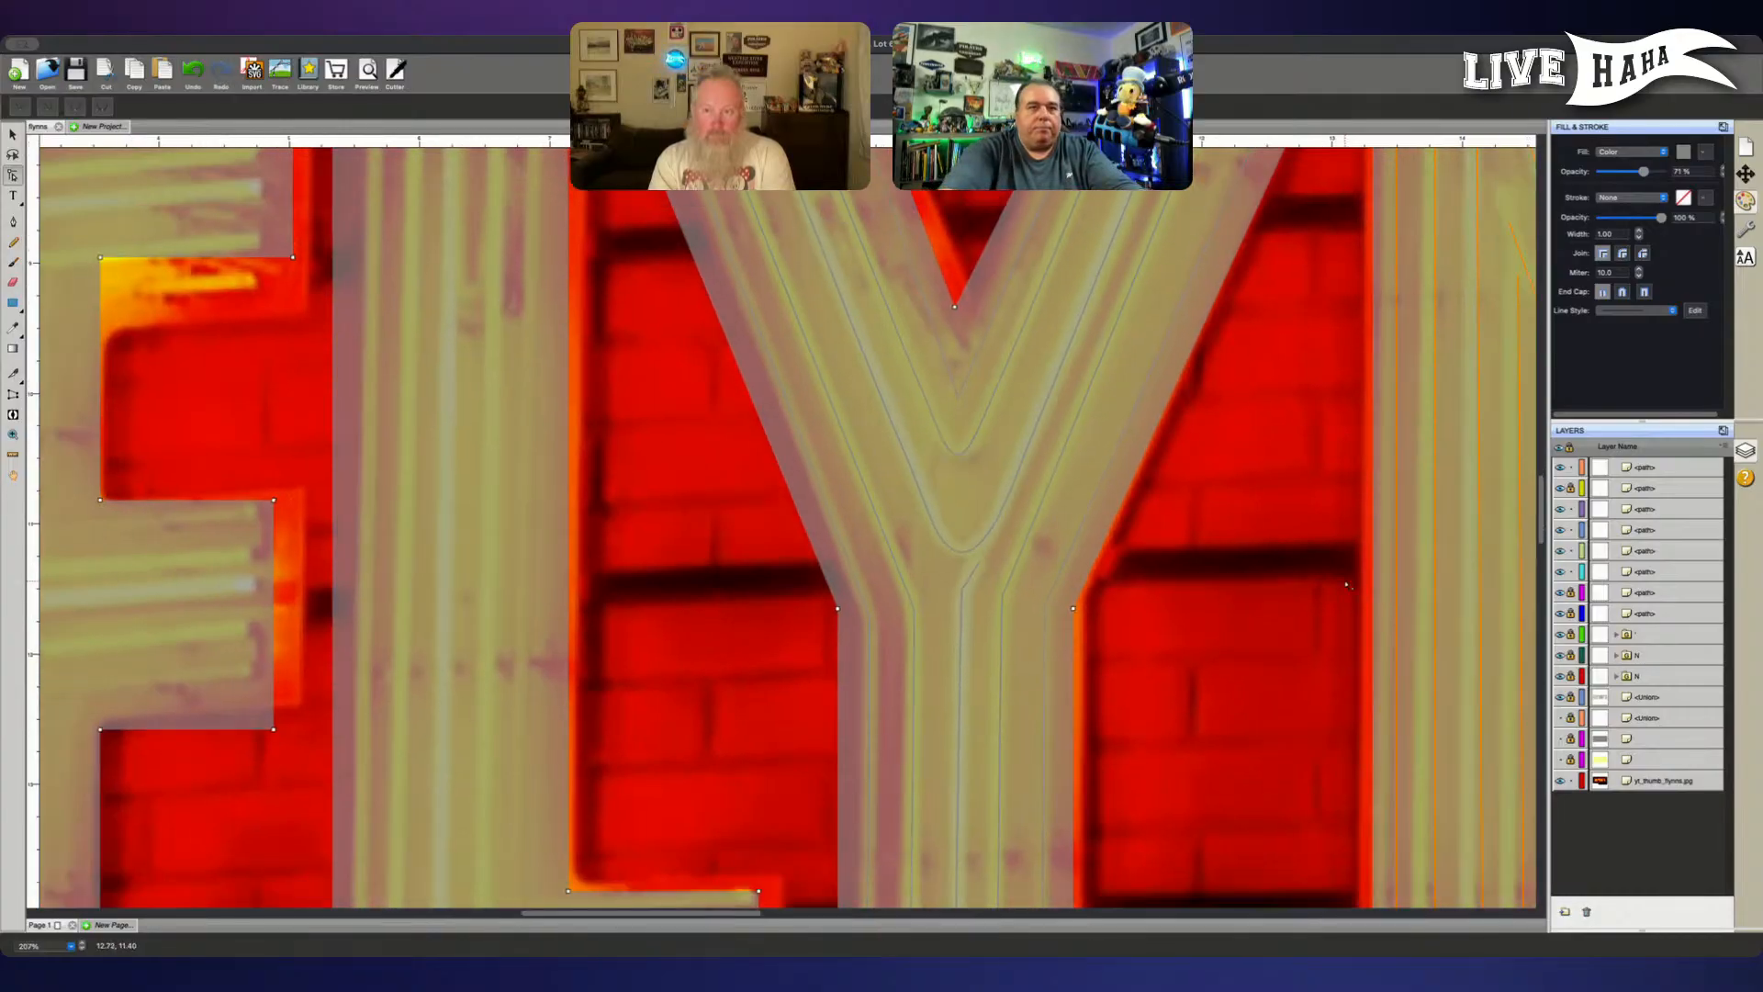
{"action": "scroll", "coordinate": [1346, 585], "scroll_direction": "down", "scroll_amount": 2}
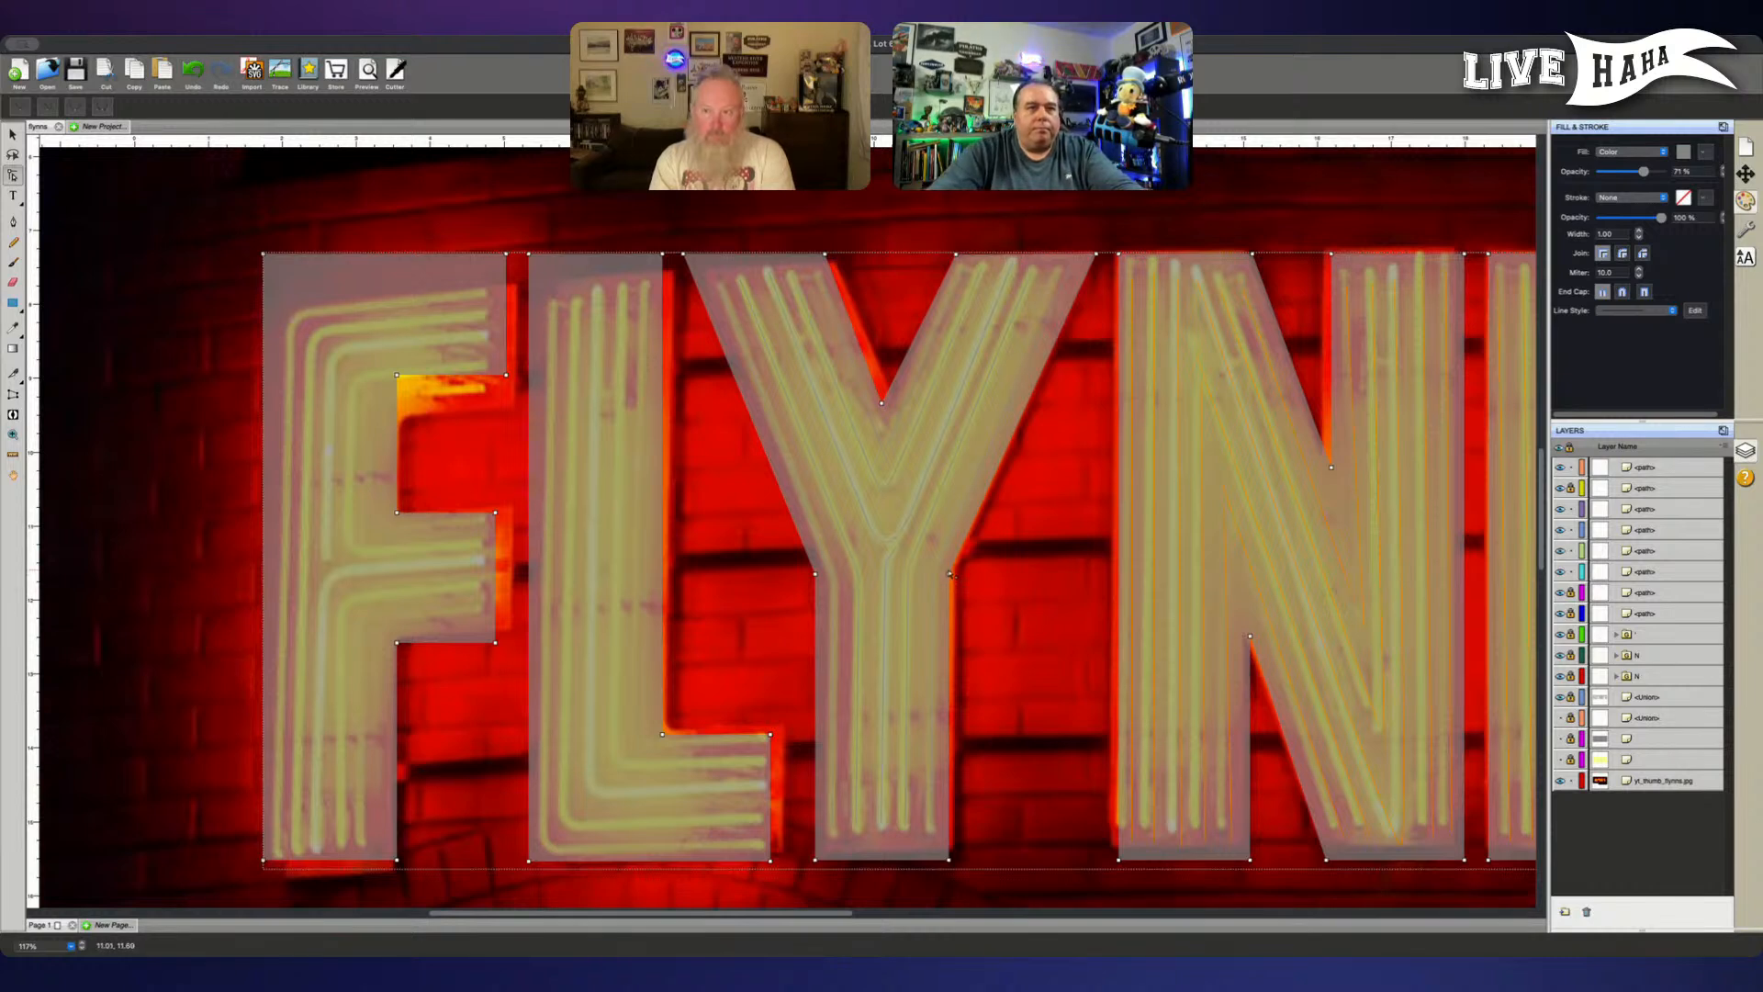
{"action": "scroll", "coordinate": [950, 574], "scroll_direction": "up", "scroll_amount": 1}
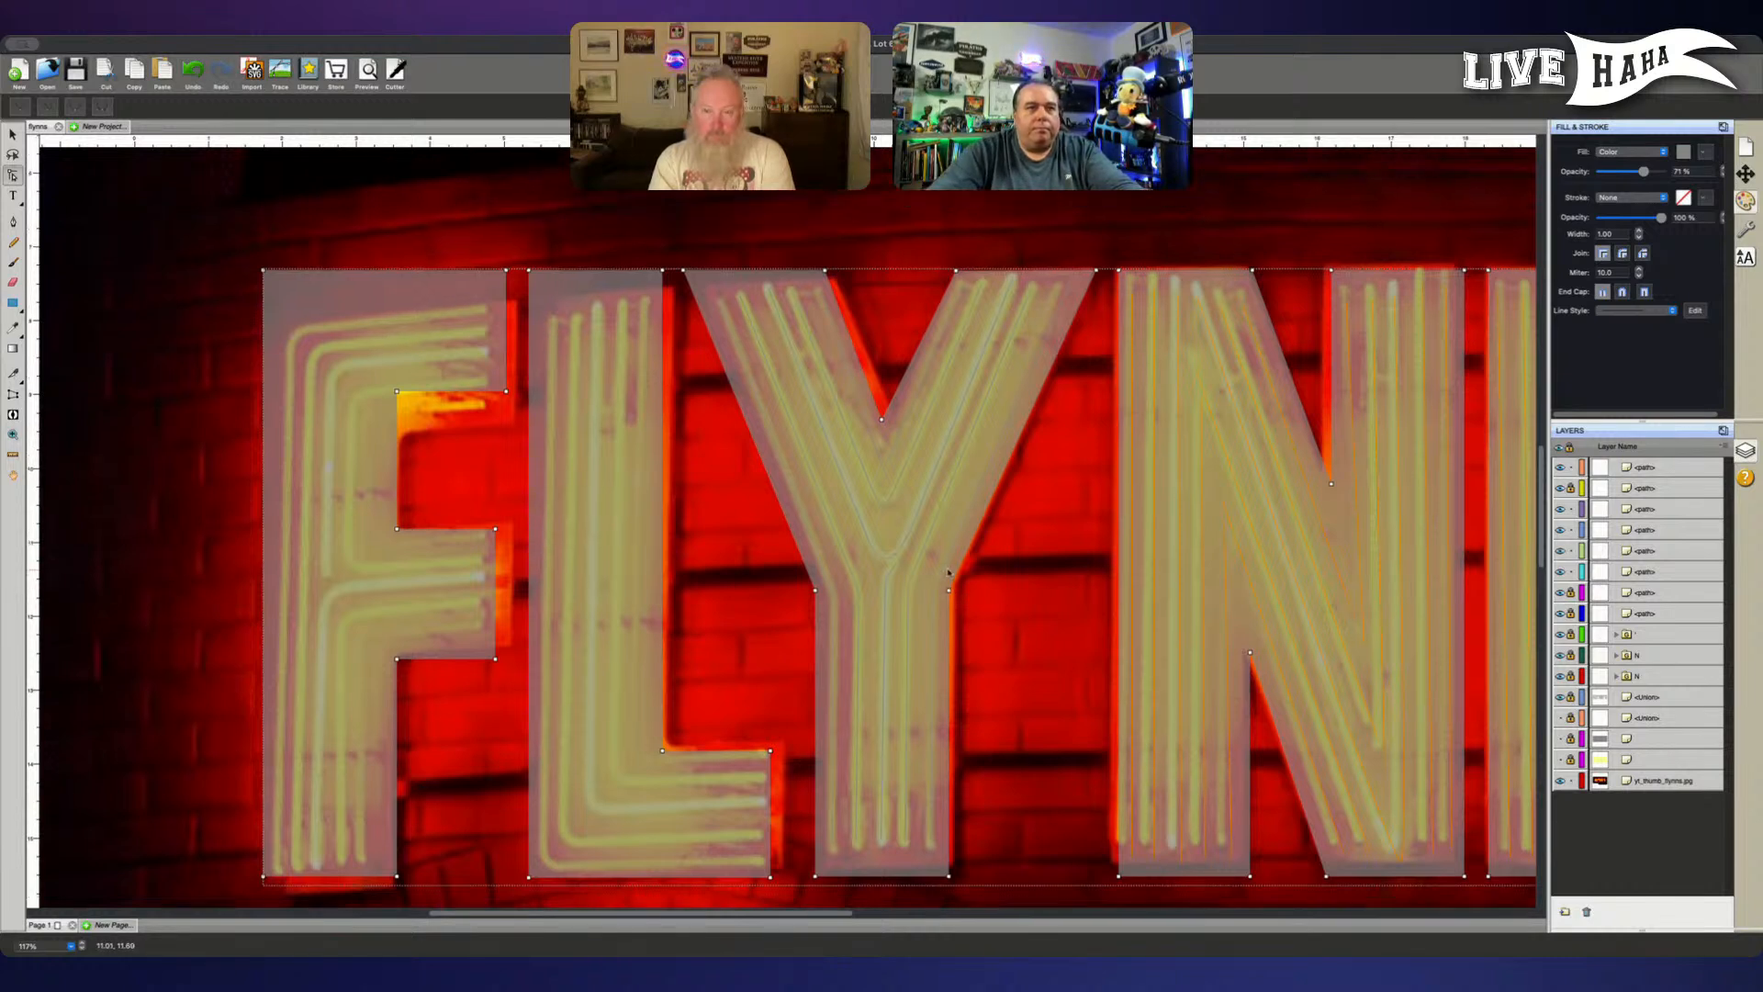
{"action": "left_click", "coordinate": [833, 621]}
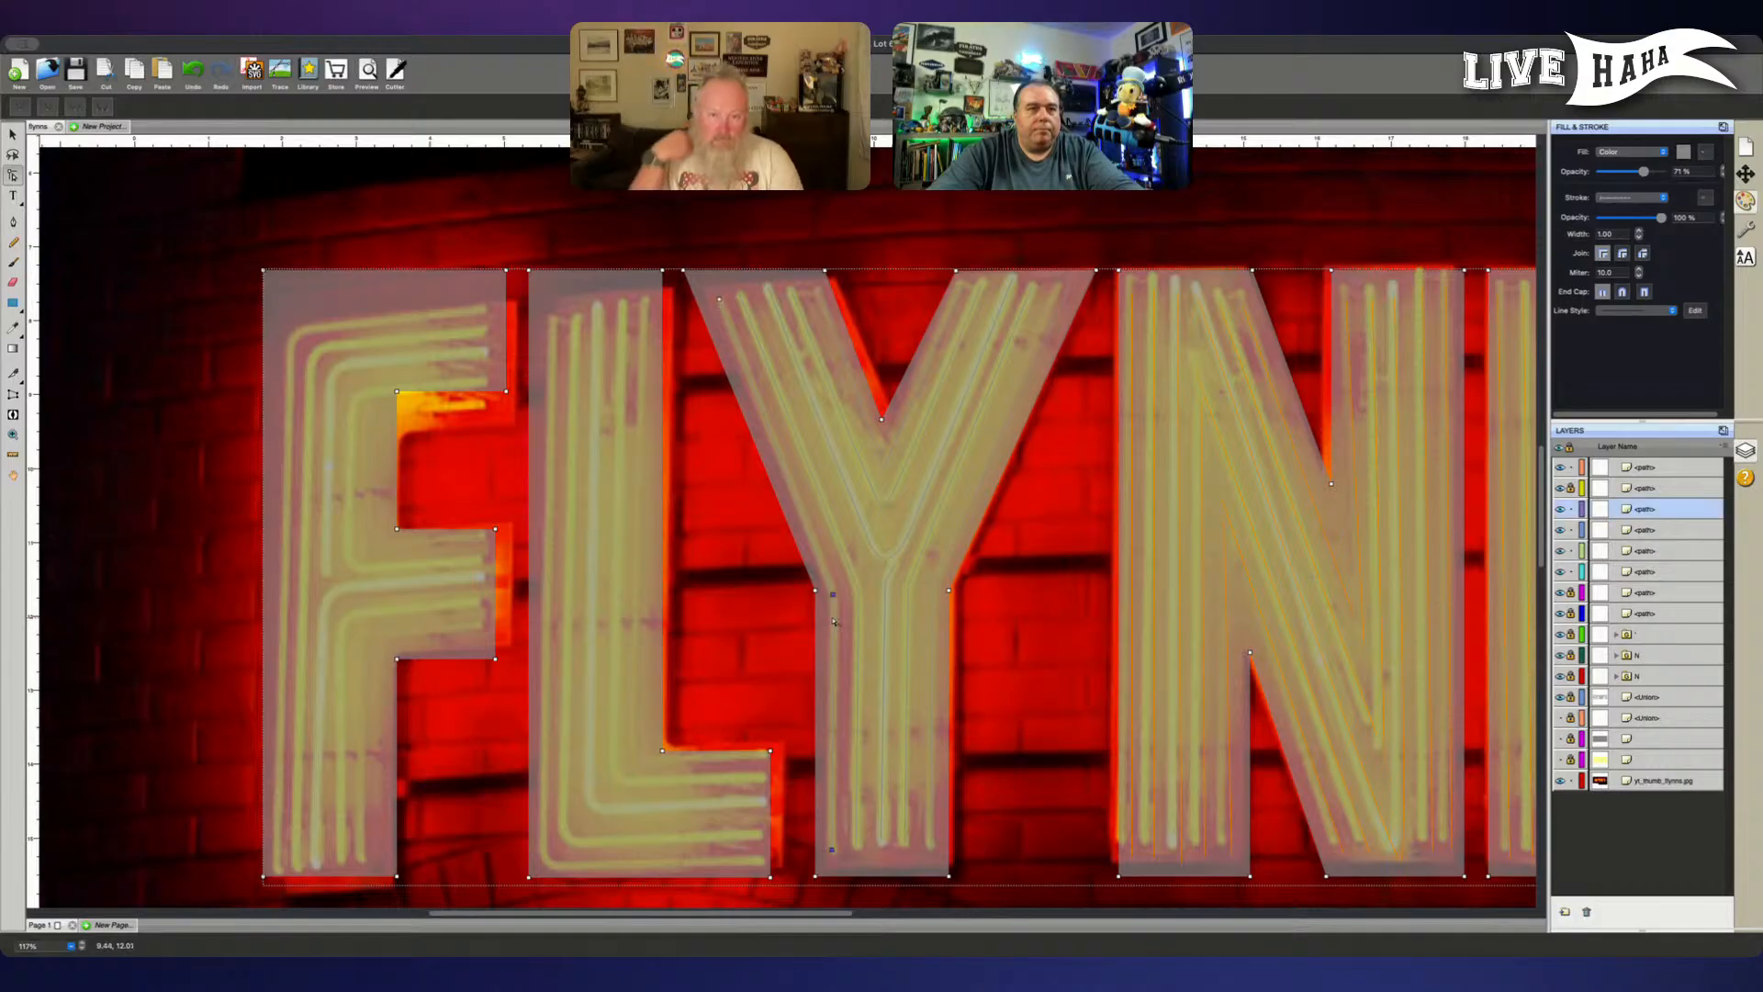
{"action": "left_click", "coordinate": [1570, 487]}
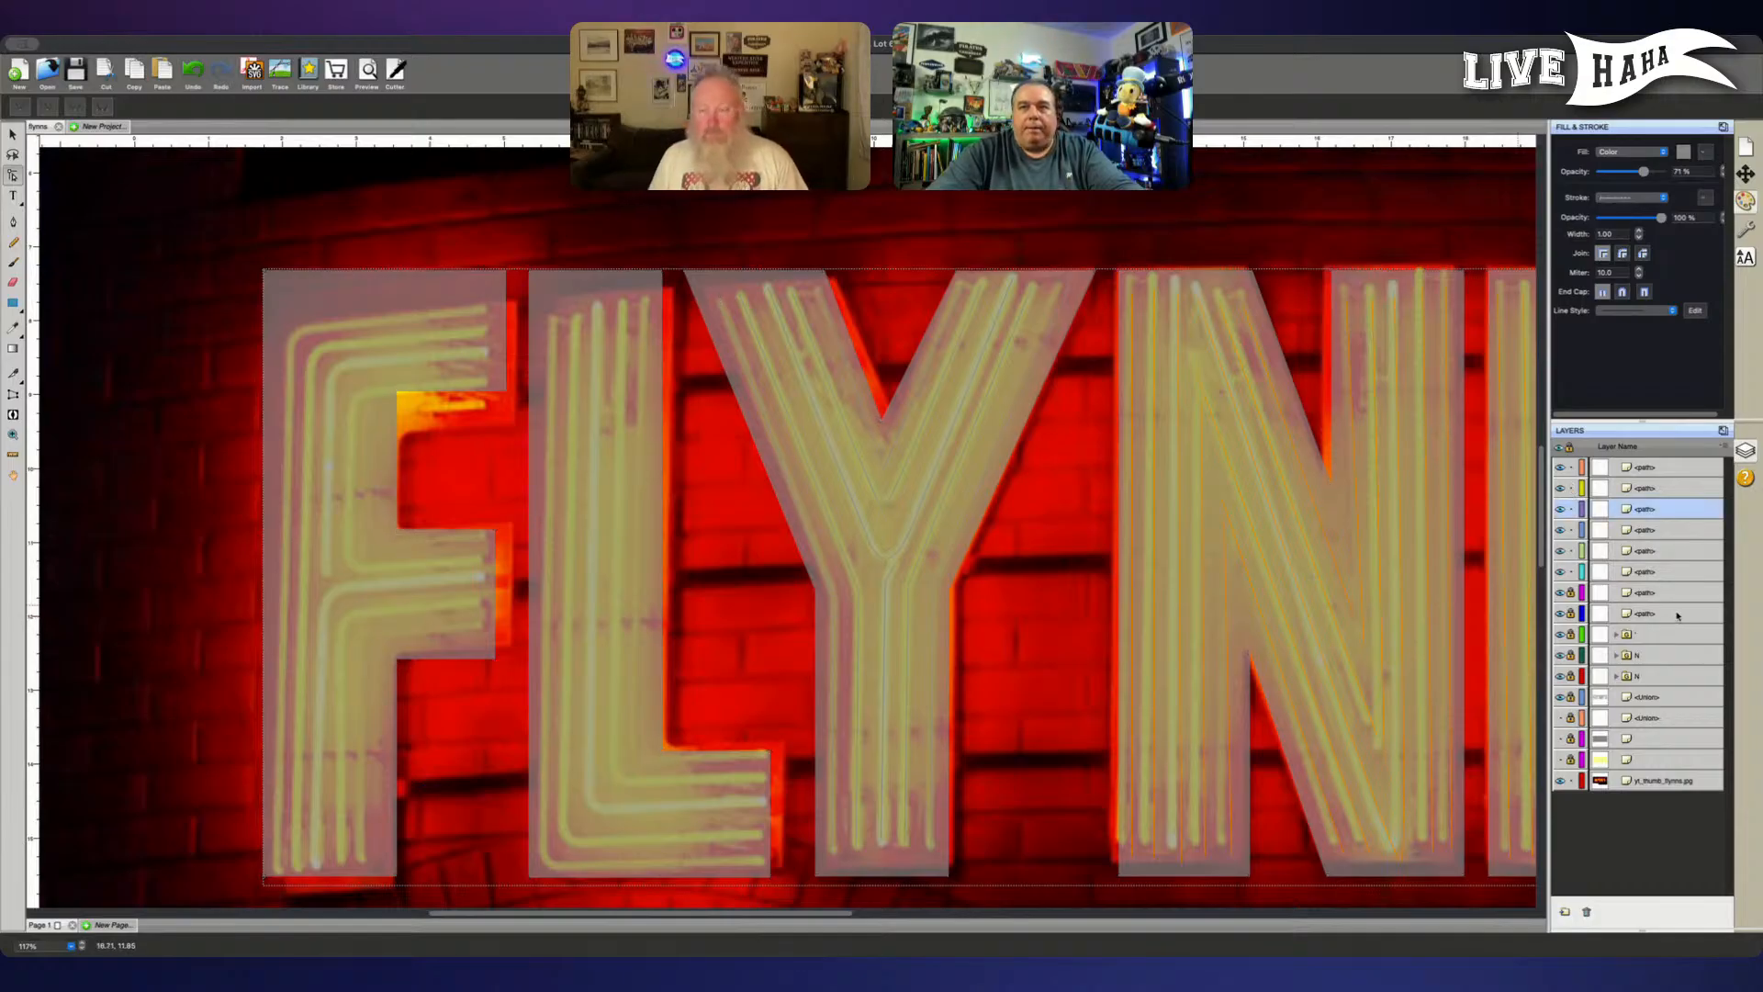
{"action": "left_click", "coordinate": [1572, 593]}
{"action": "left_click", "coordinate": [1569, 613]}
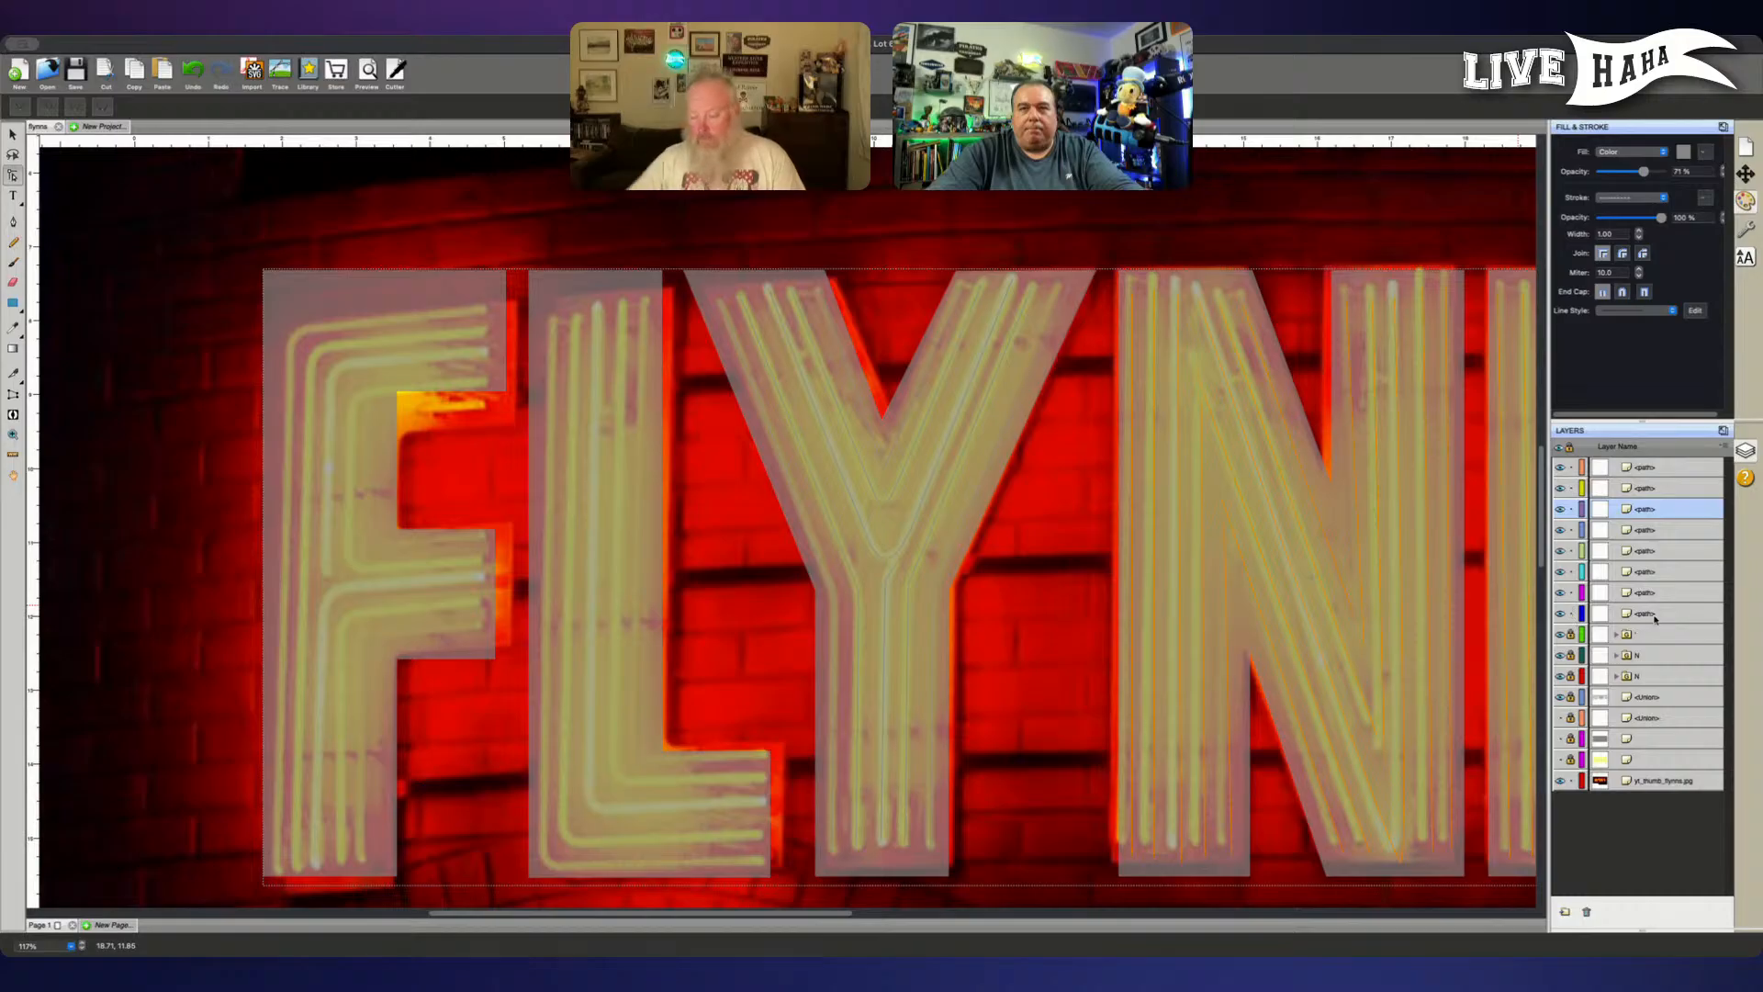
- Group all eight of the Y's tube paths and name the group Y
{"action": "left_click", "coordinate": [1630, 615]}
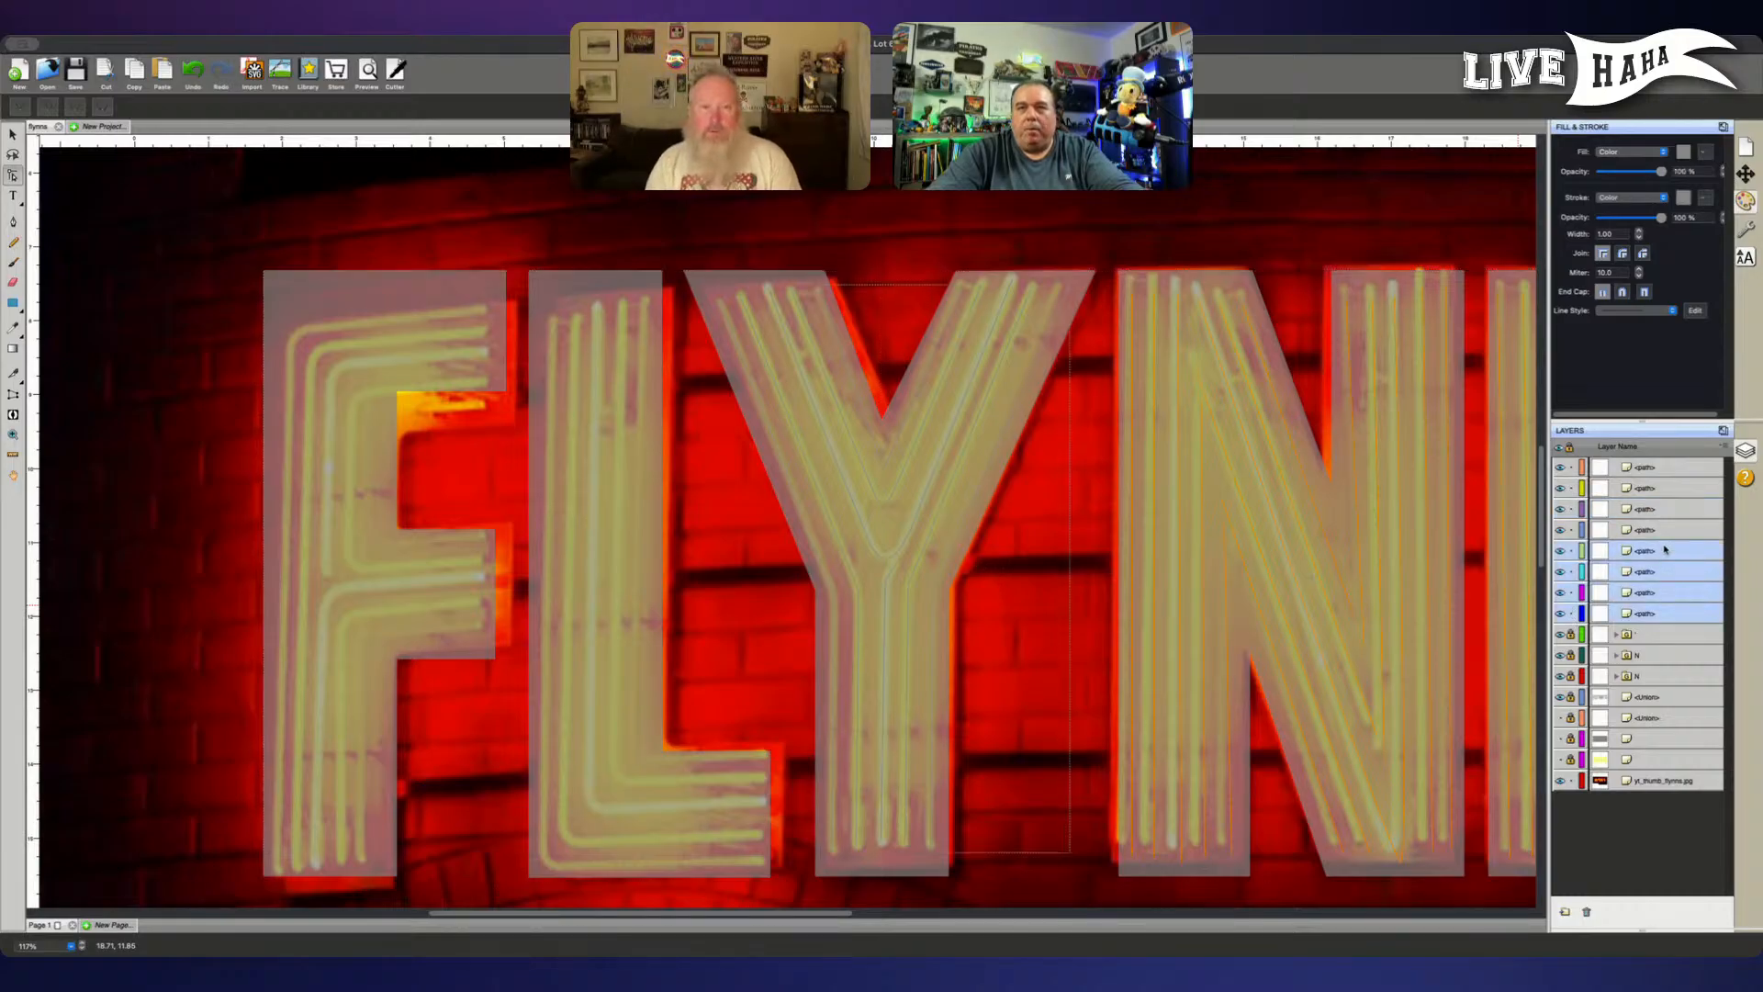
{"action": "left_click", "coordinate": [1669, 507], "text": "shift"}
{"action": "left_click", "coordinate": [1671, 467], "text": "shift"}
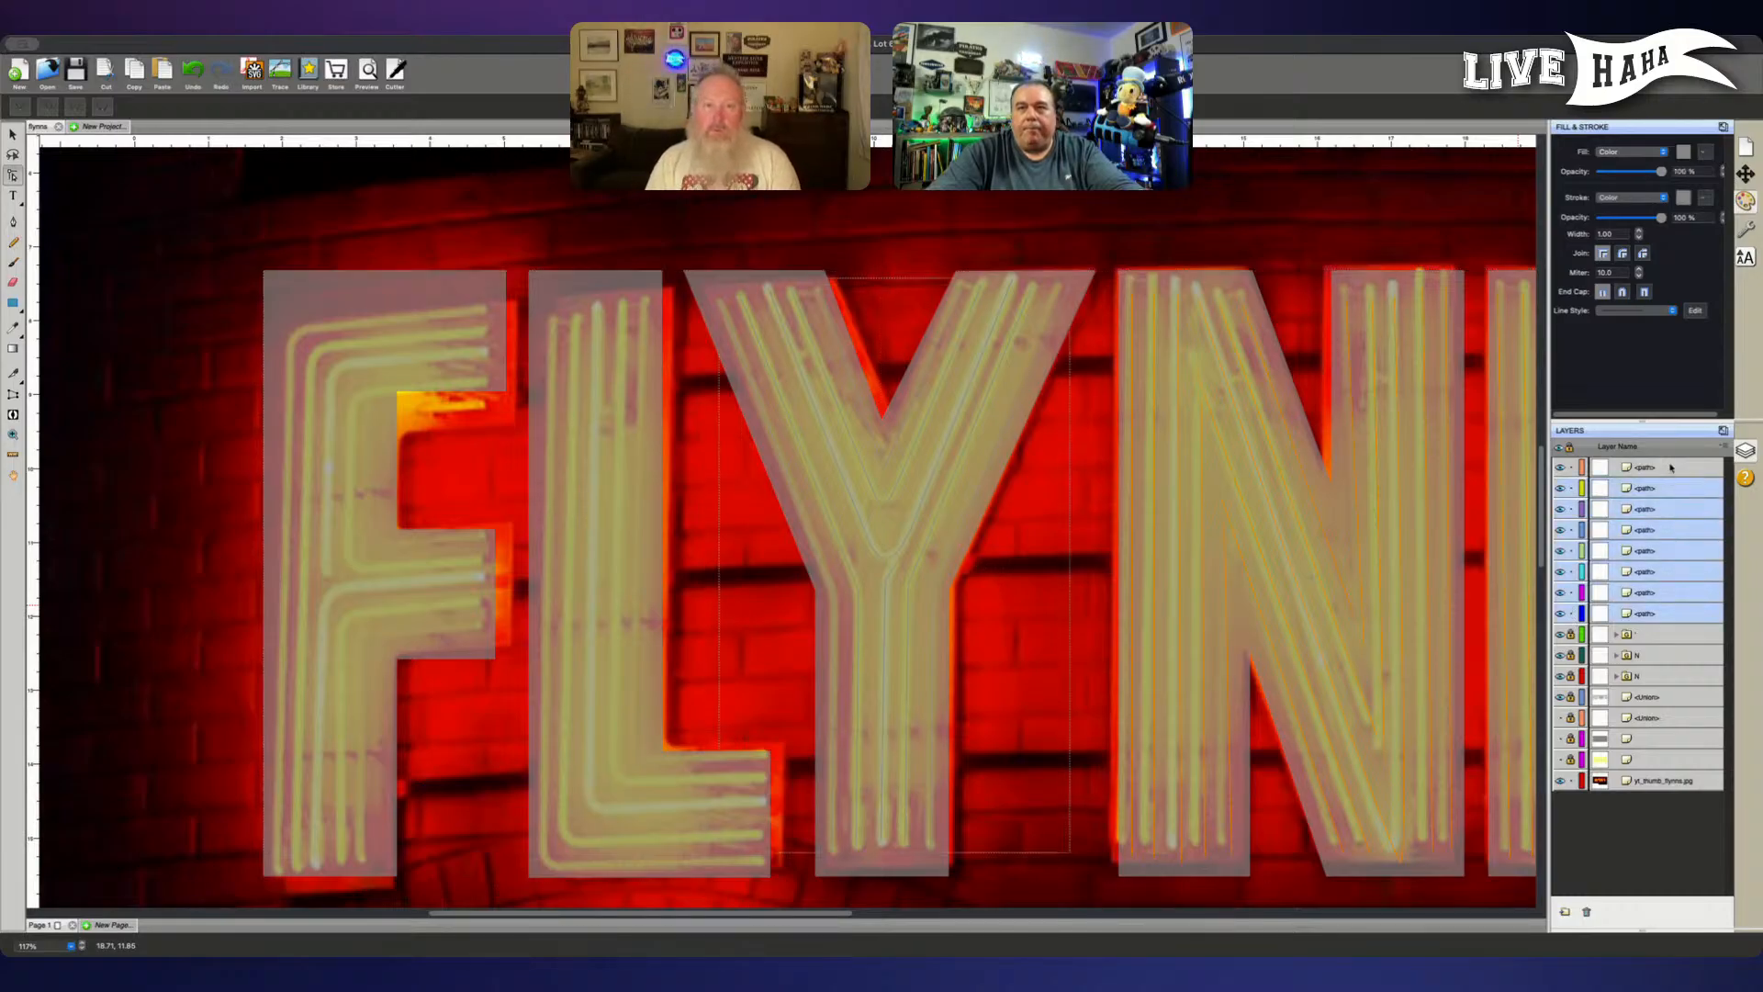
{"action": "key", "text": "ctrl+g"}
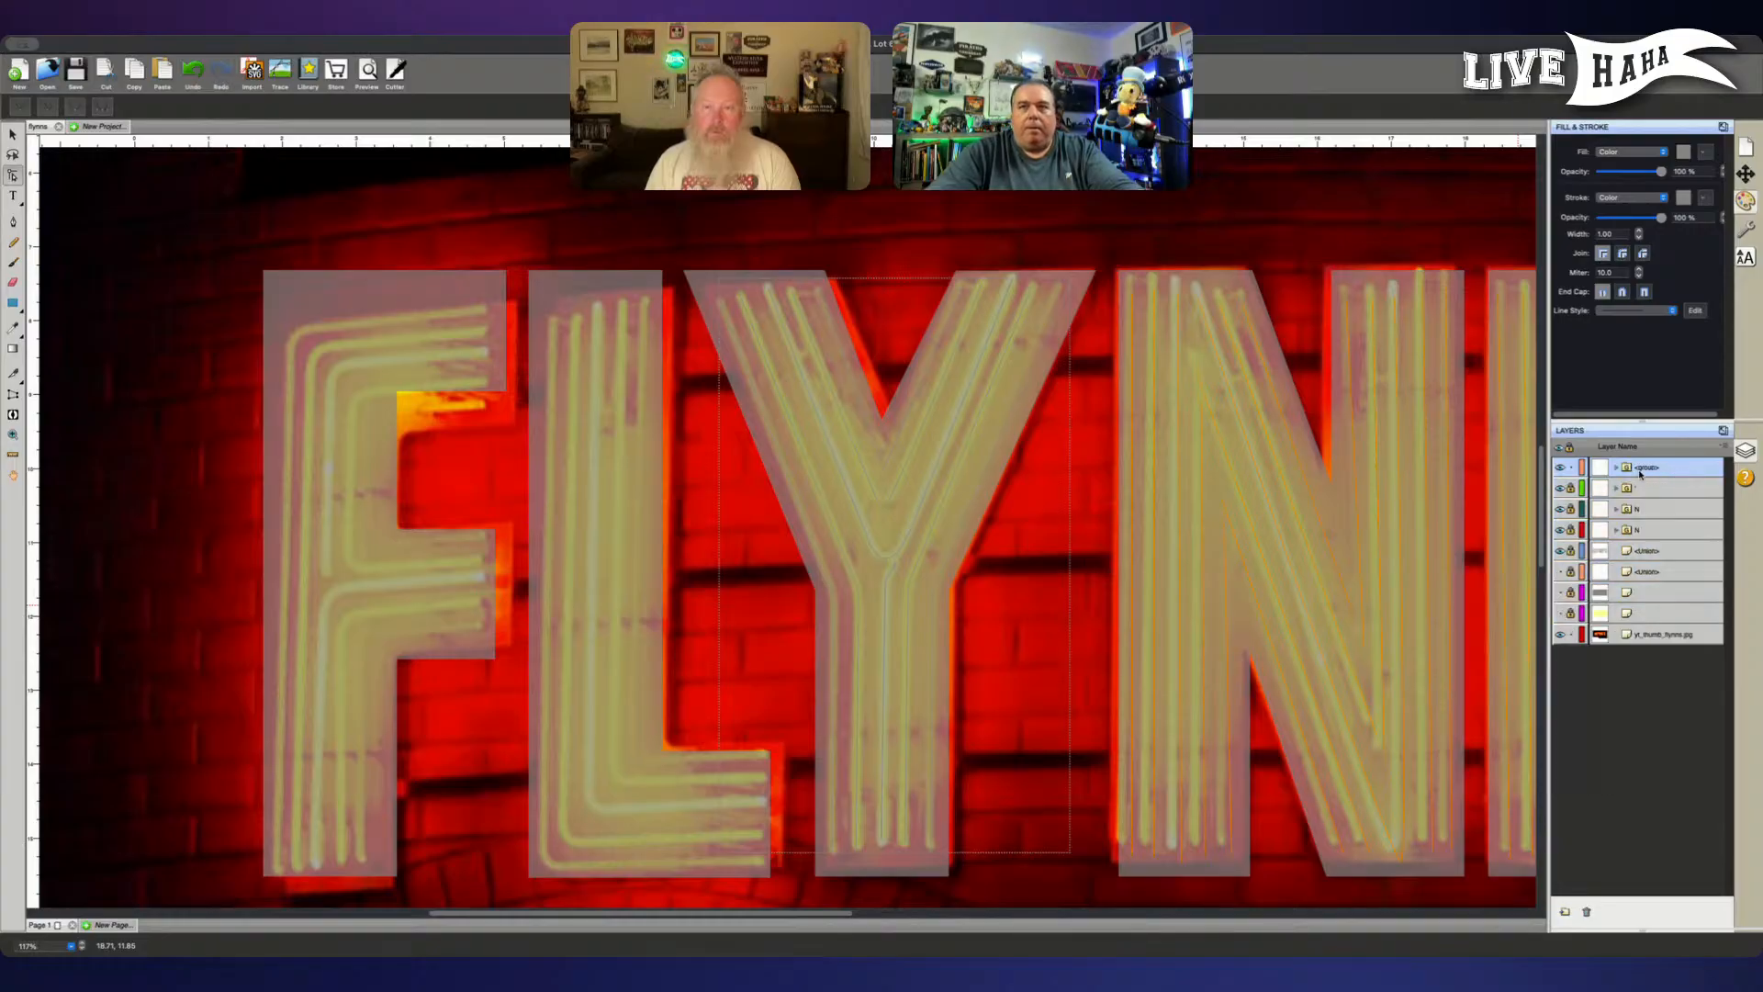
{"action": "type", "text": "Y"}
{"action": "key", "text": "Return"}
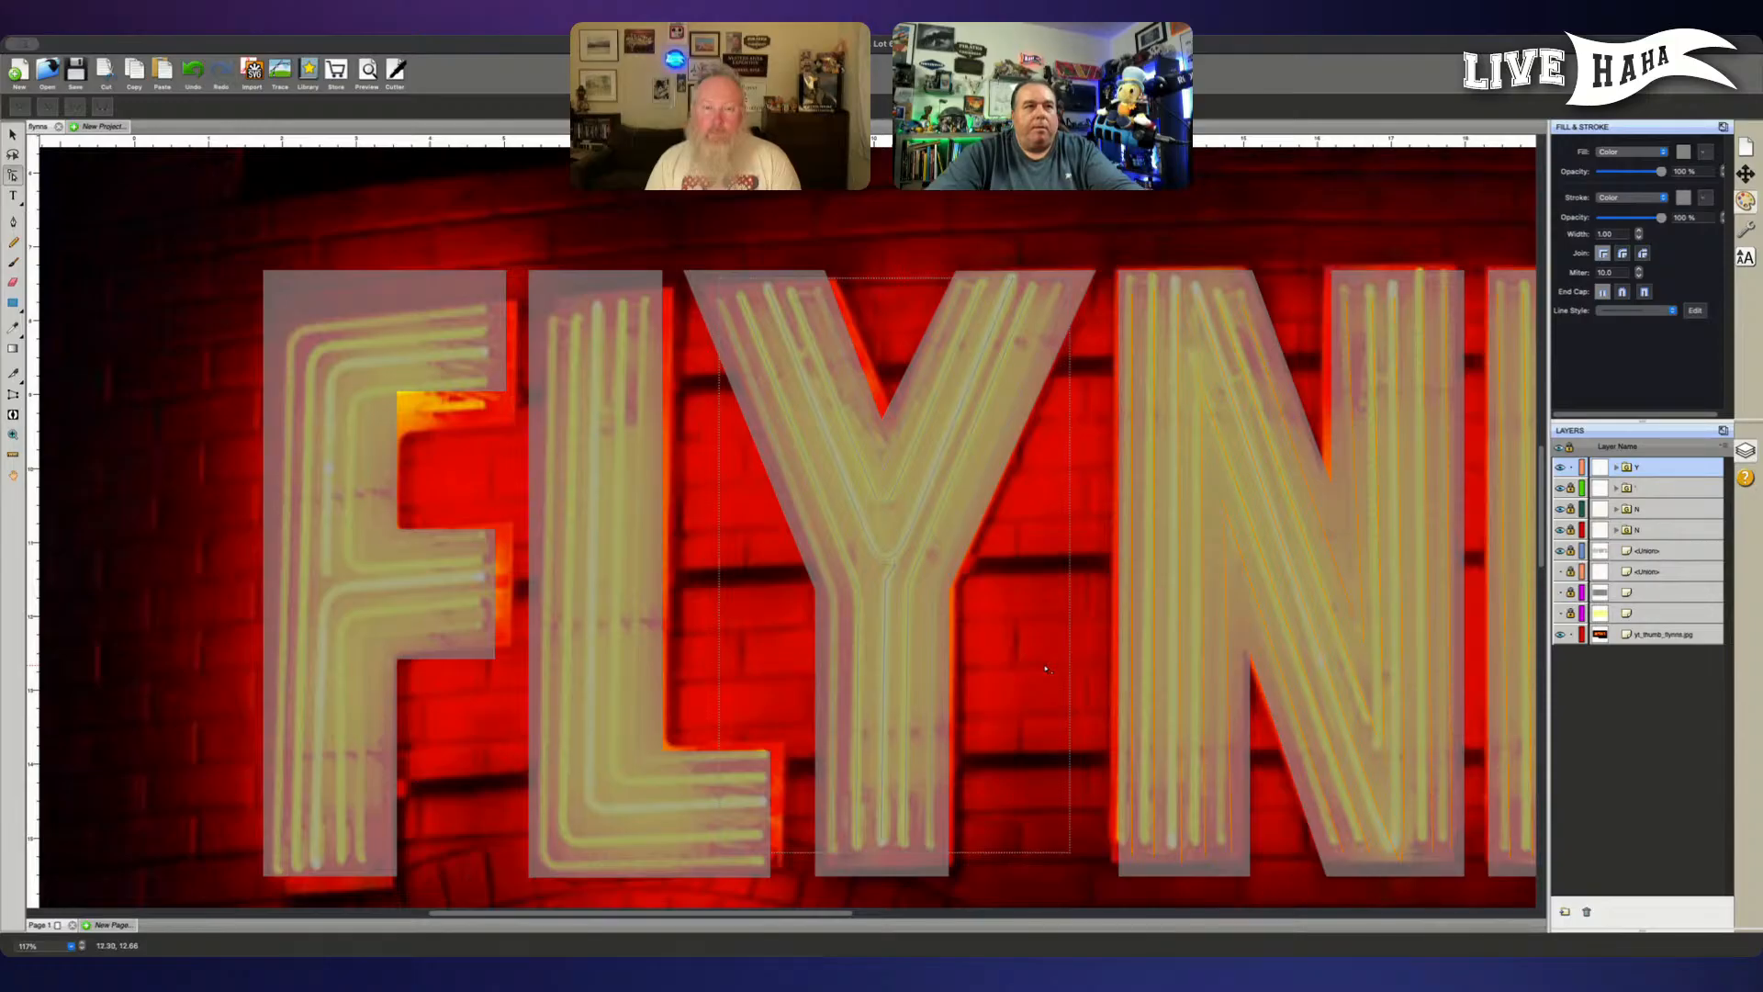
{"action": "left_click", "coordinate": [1665, 635]}
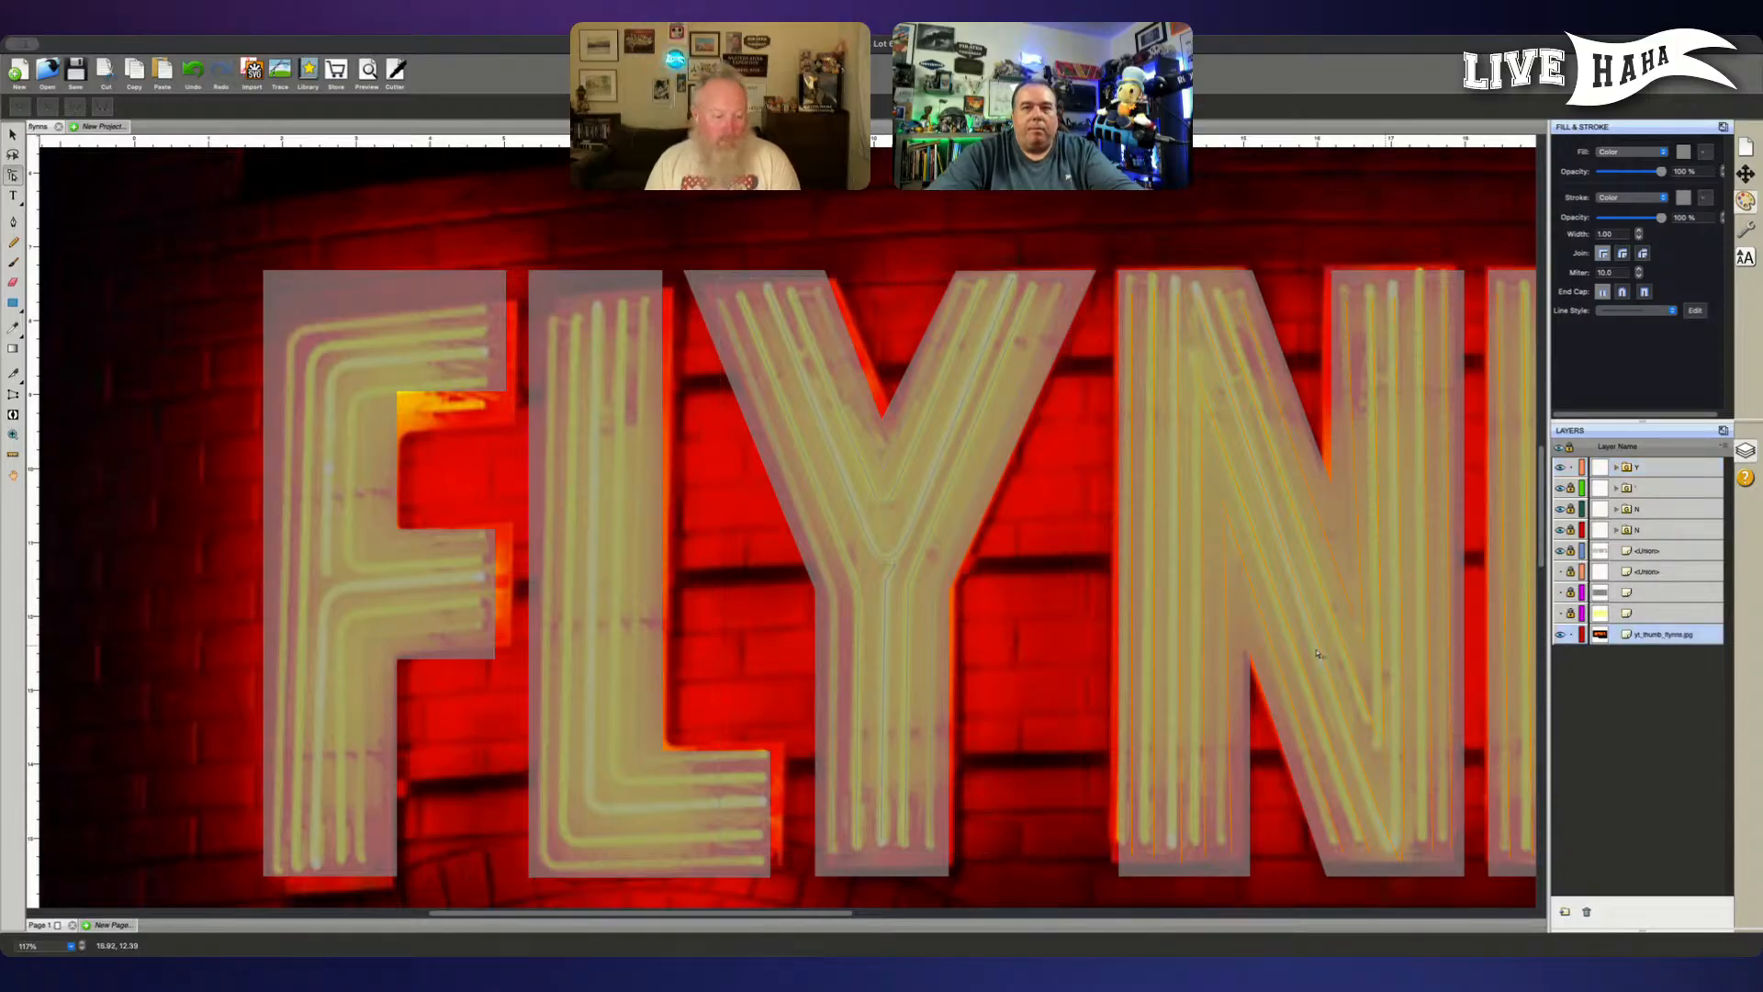
{"action": "left_click", "coordinate": [765, 656]}
{"action": "left_click", "coordinate": [760, 653]}
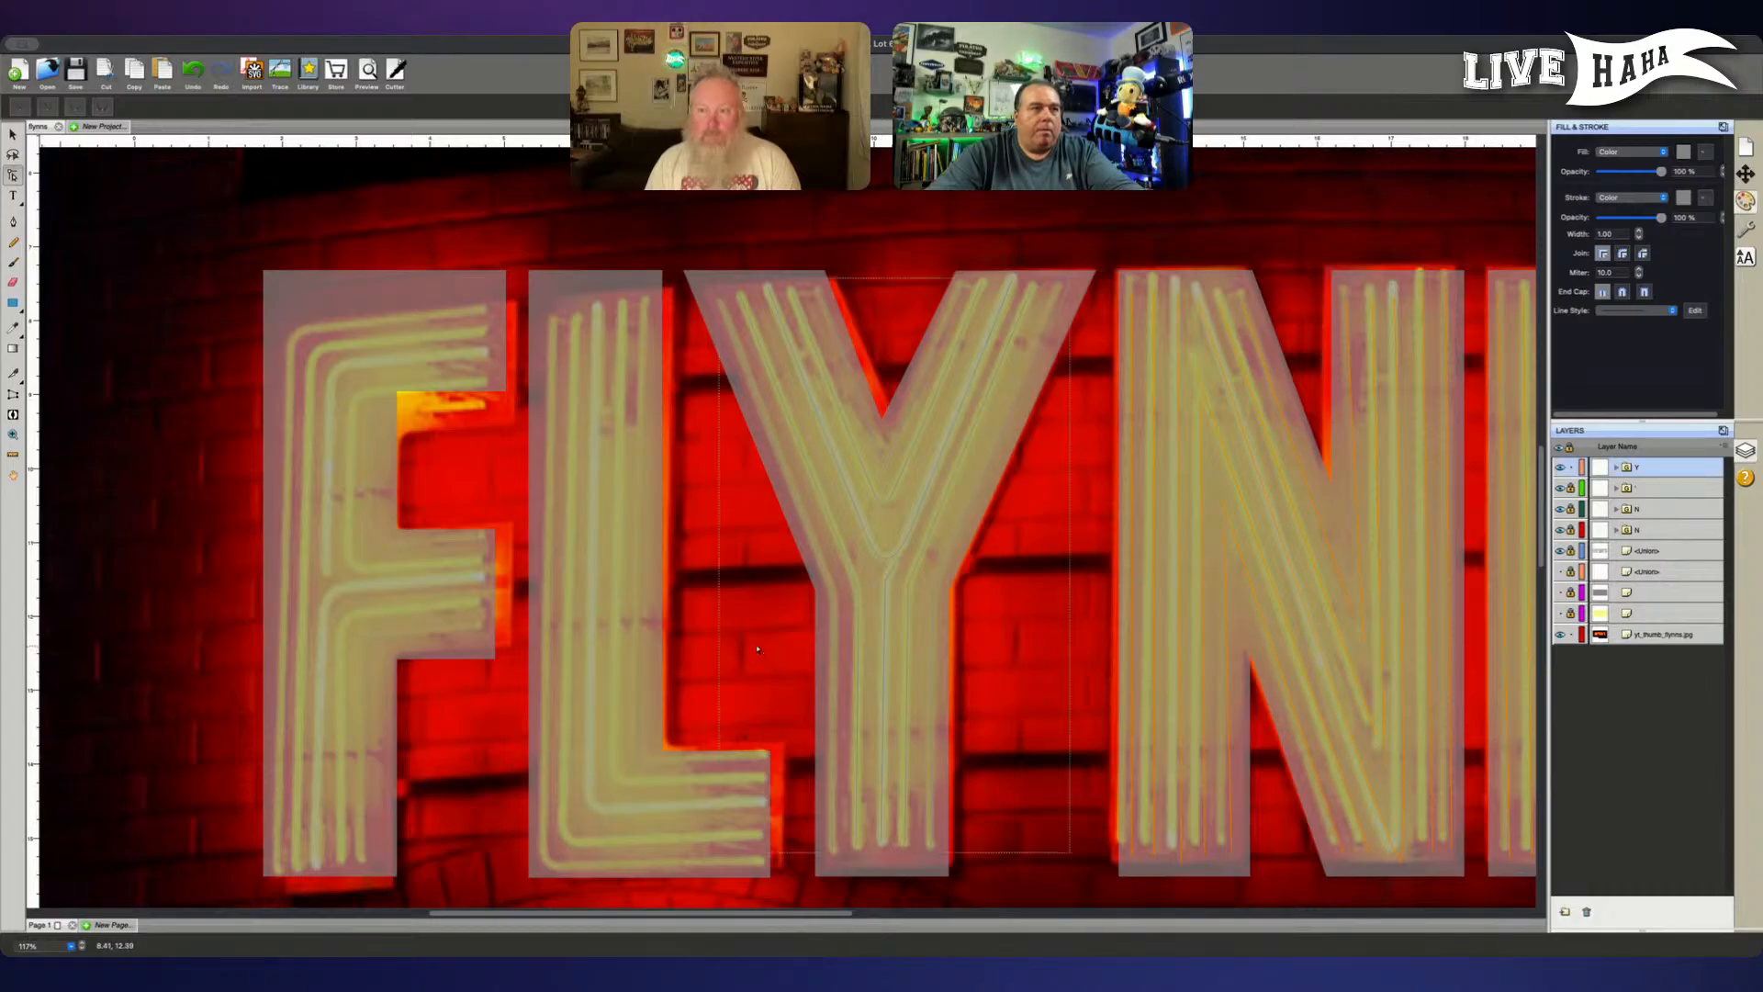
- Lock the Y group's layer
{"action": "left_click", "coordinate": [758, 649]}
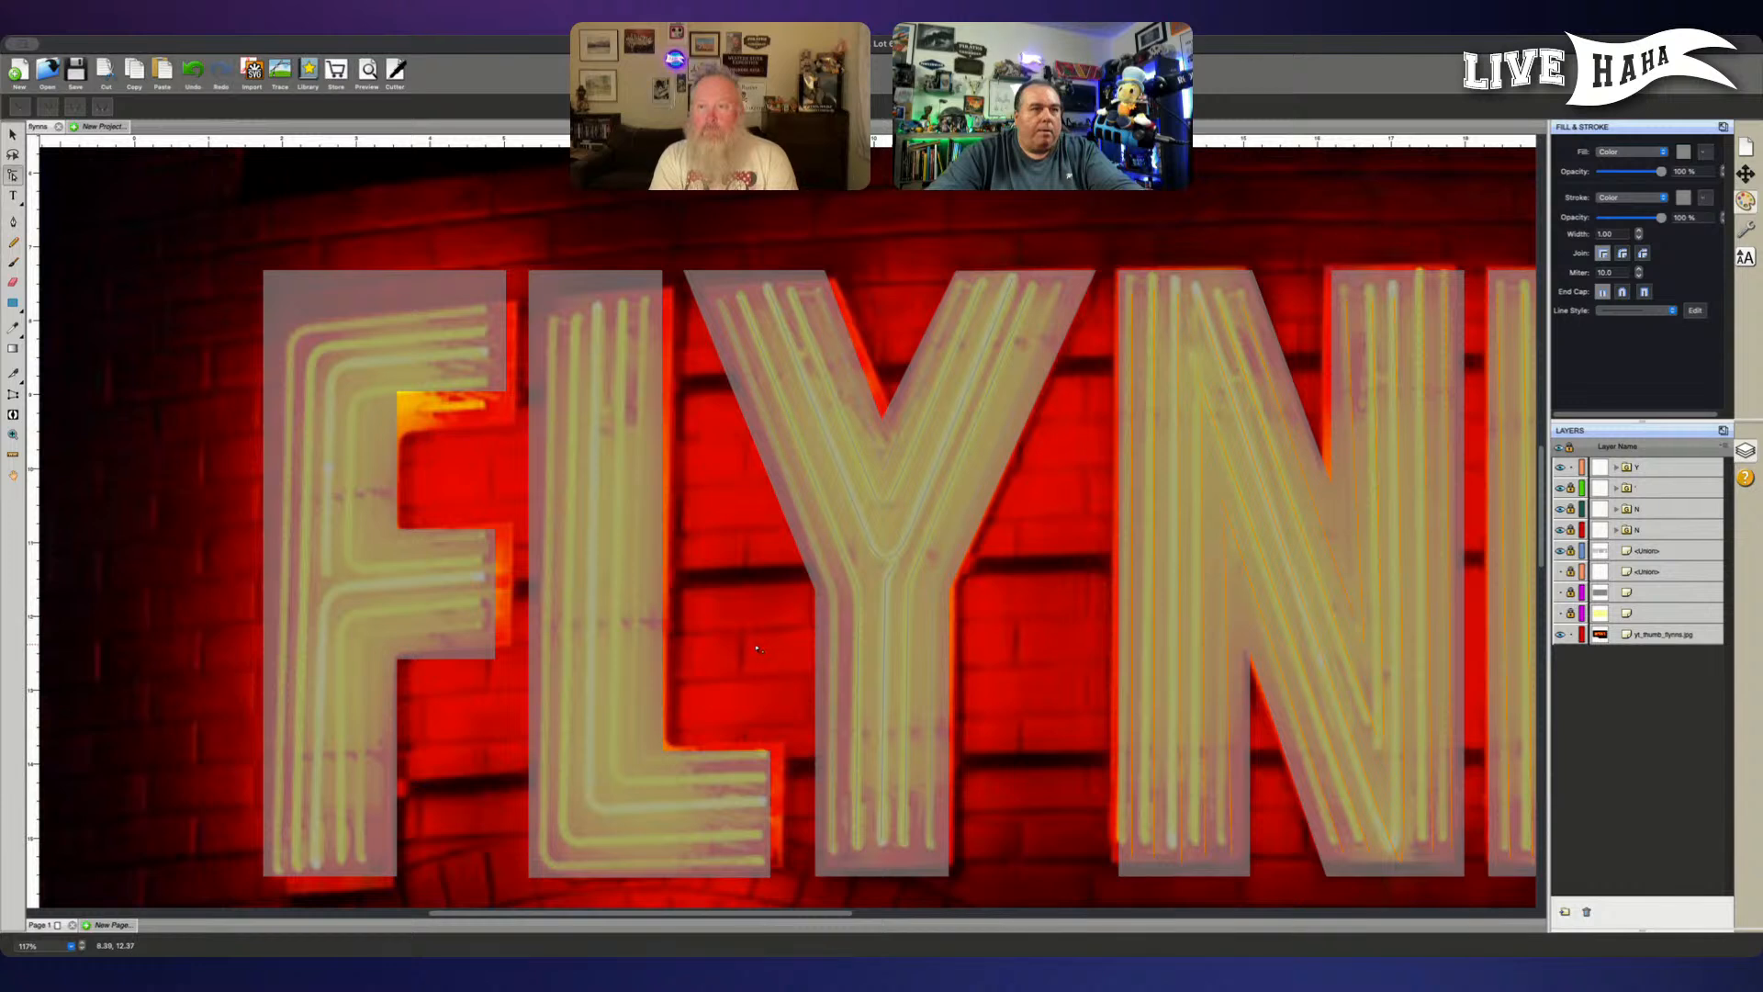
{"action": "left_click", "coordinate": [754, 650]}
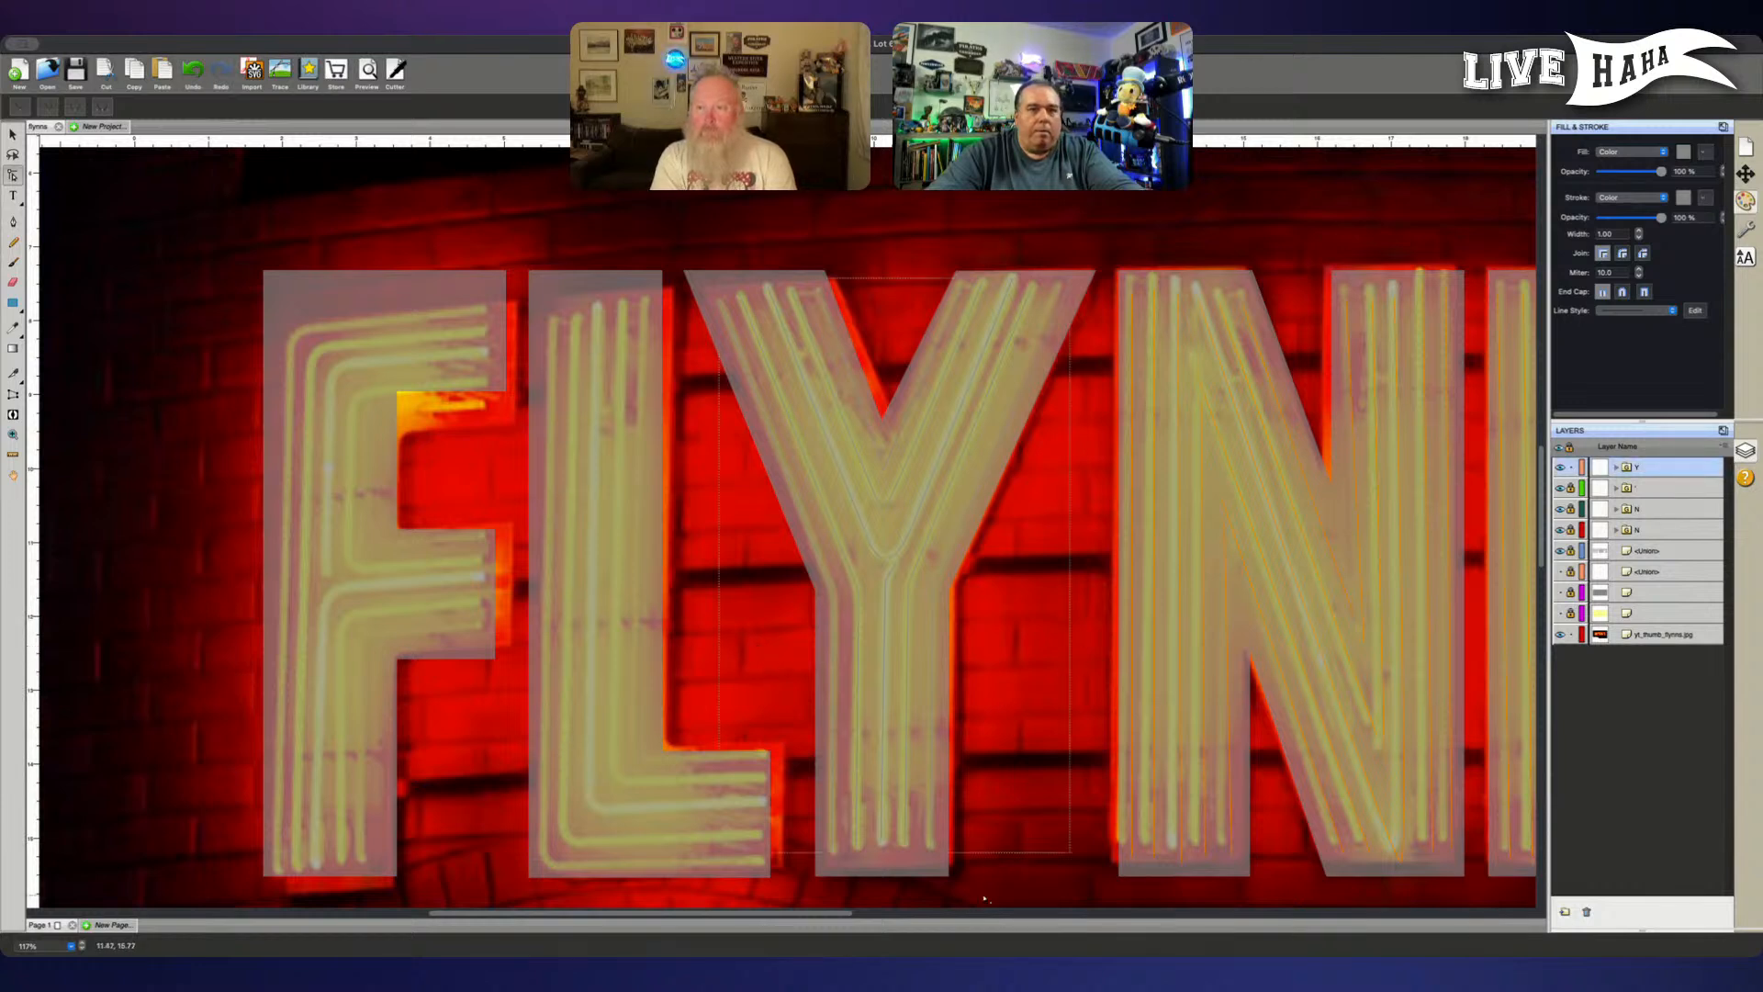
{"action": "left_click", "coordinate": [1571, 468]}
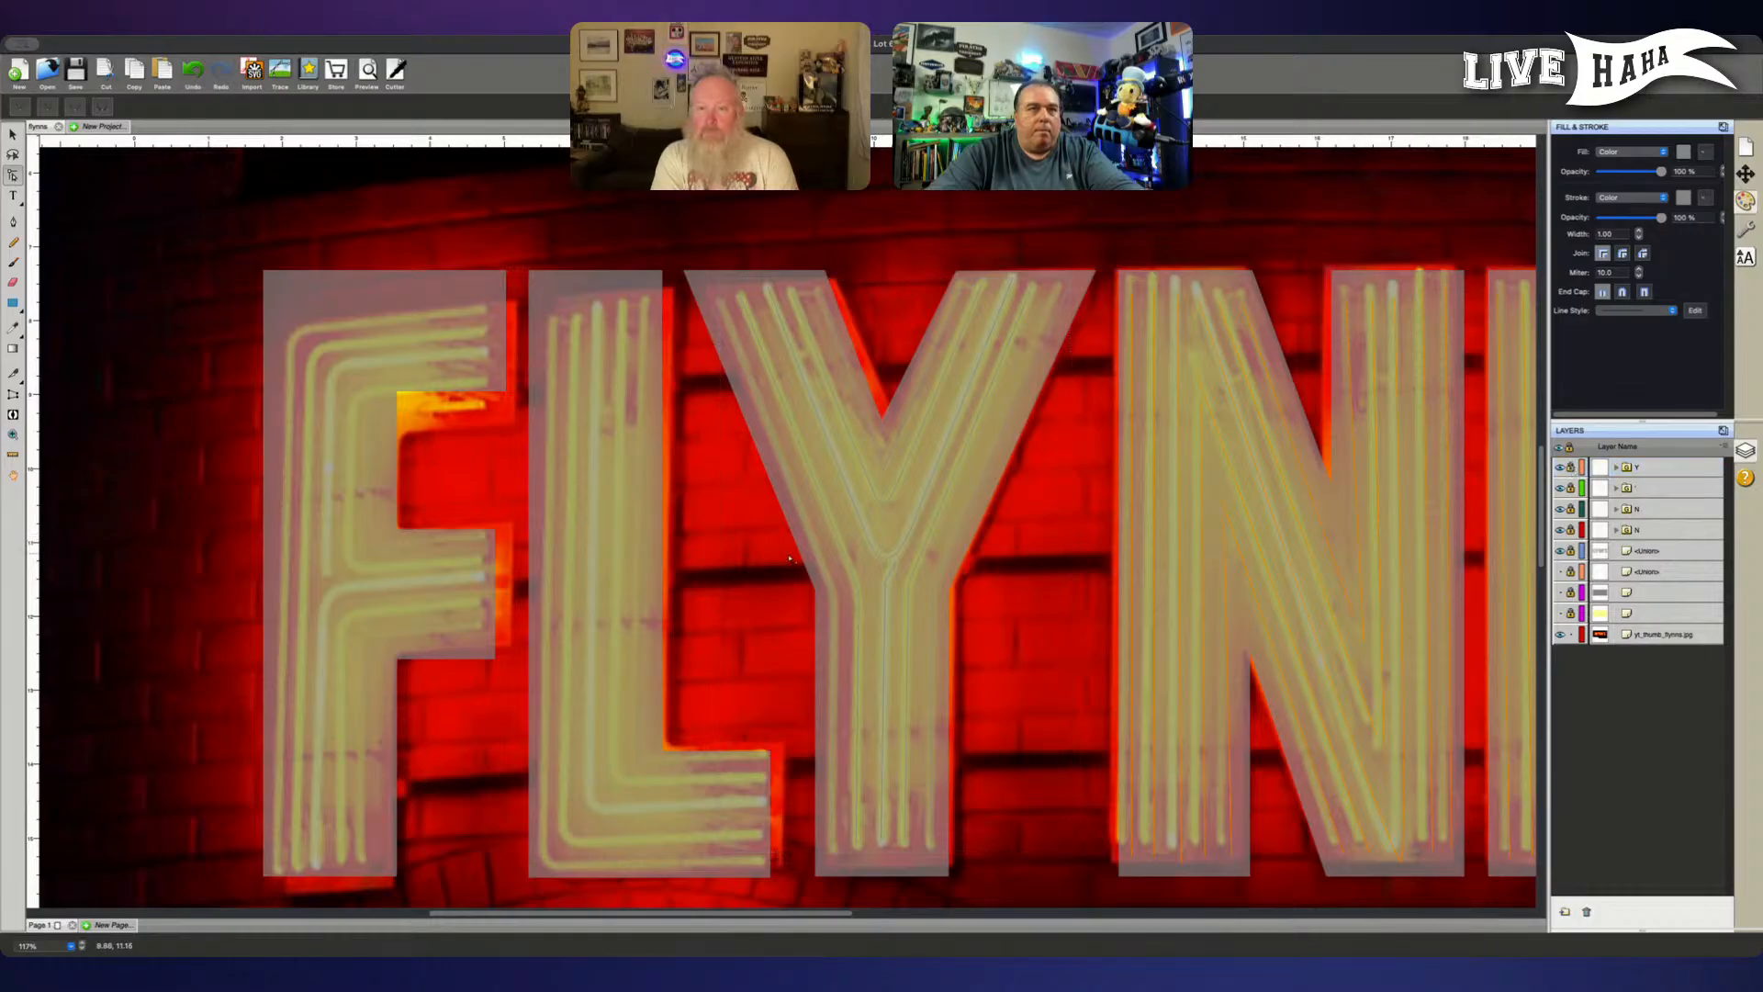
- Nudge the background sign photo slightly left so its L tubes sit better within the letter outline
{"action": "left_click", "coordinate": [751, 565]}
{"action": "key", "text": "v"}
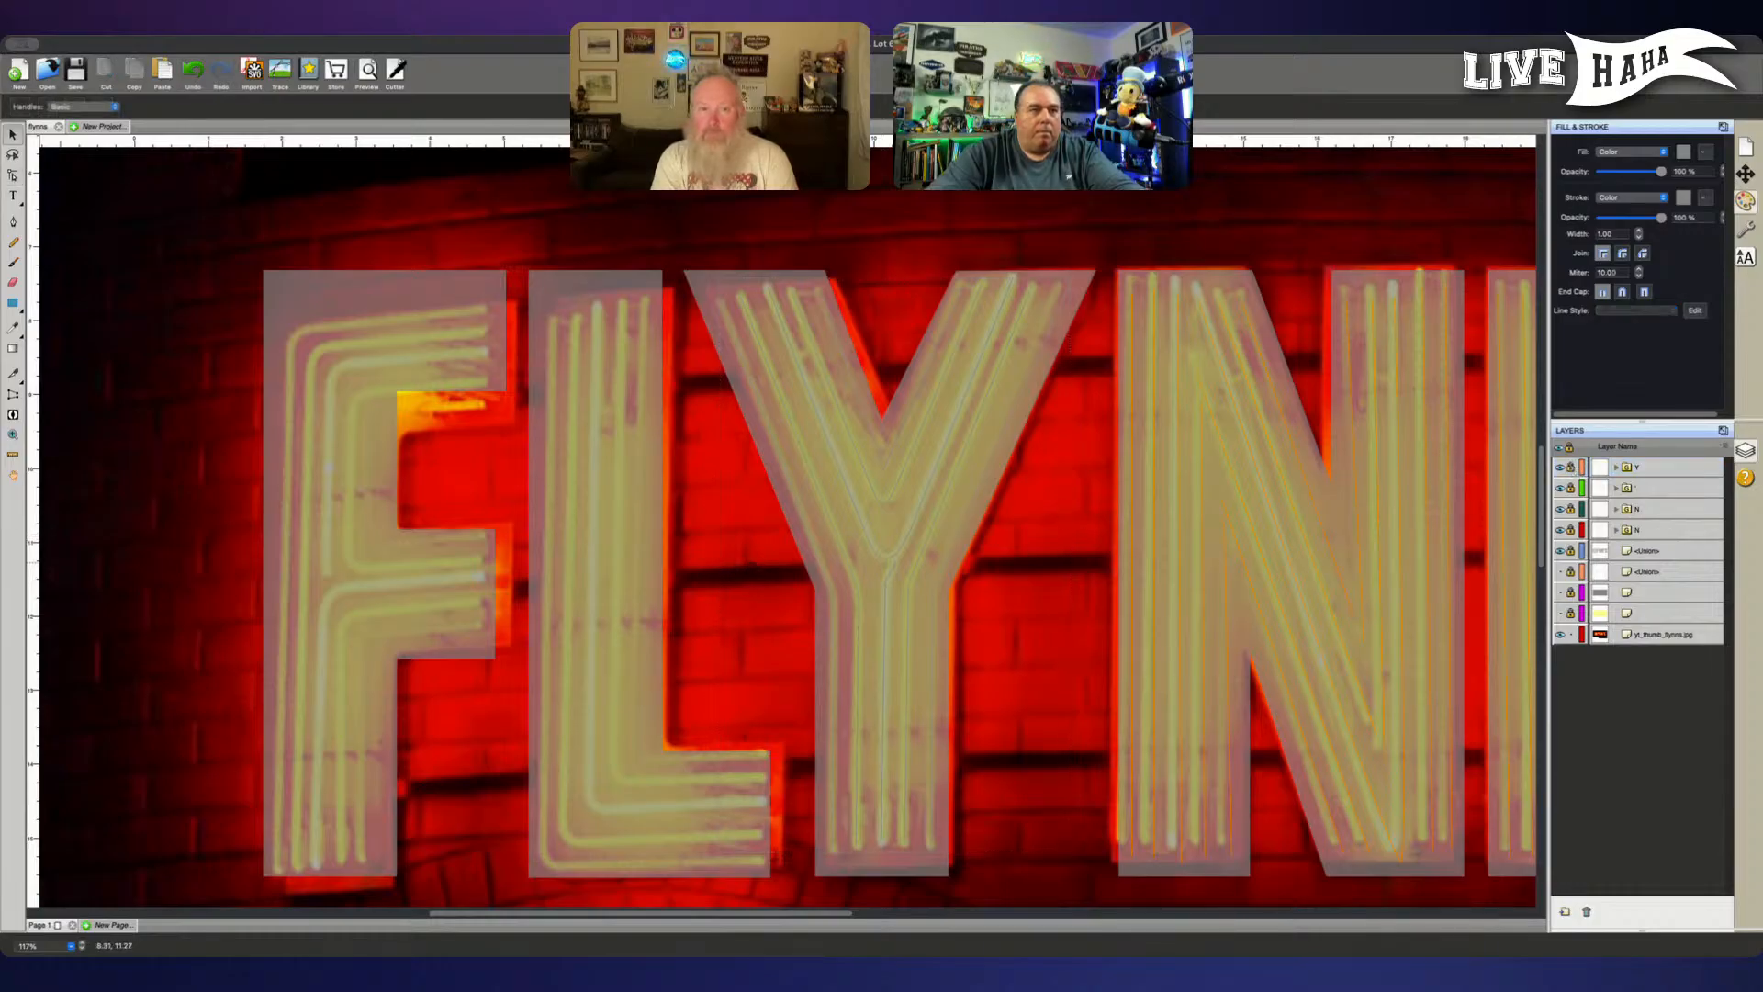
{"action": "left_click_drag", "start_coordinate": [751, 564], "coordinate": [746, 562]}
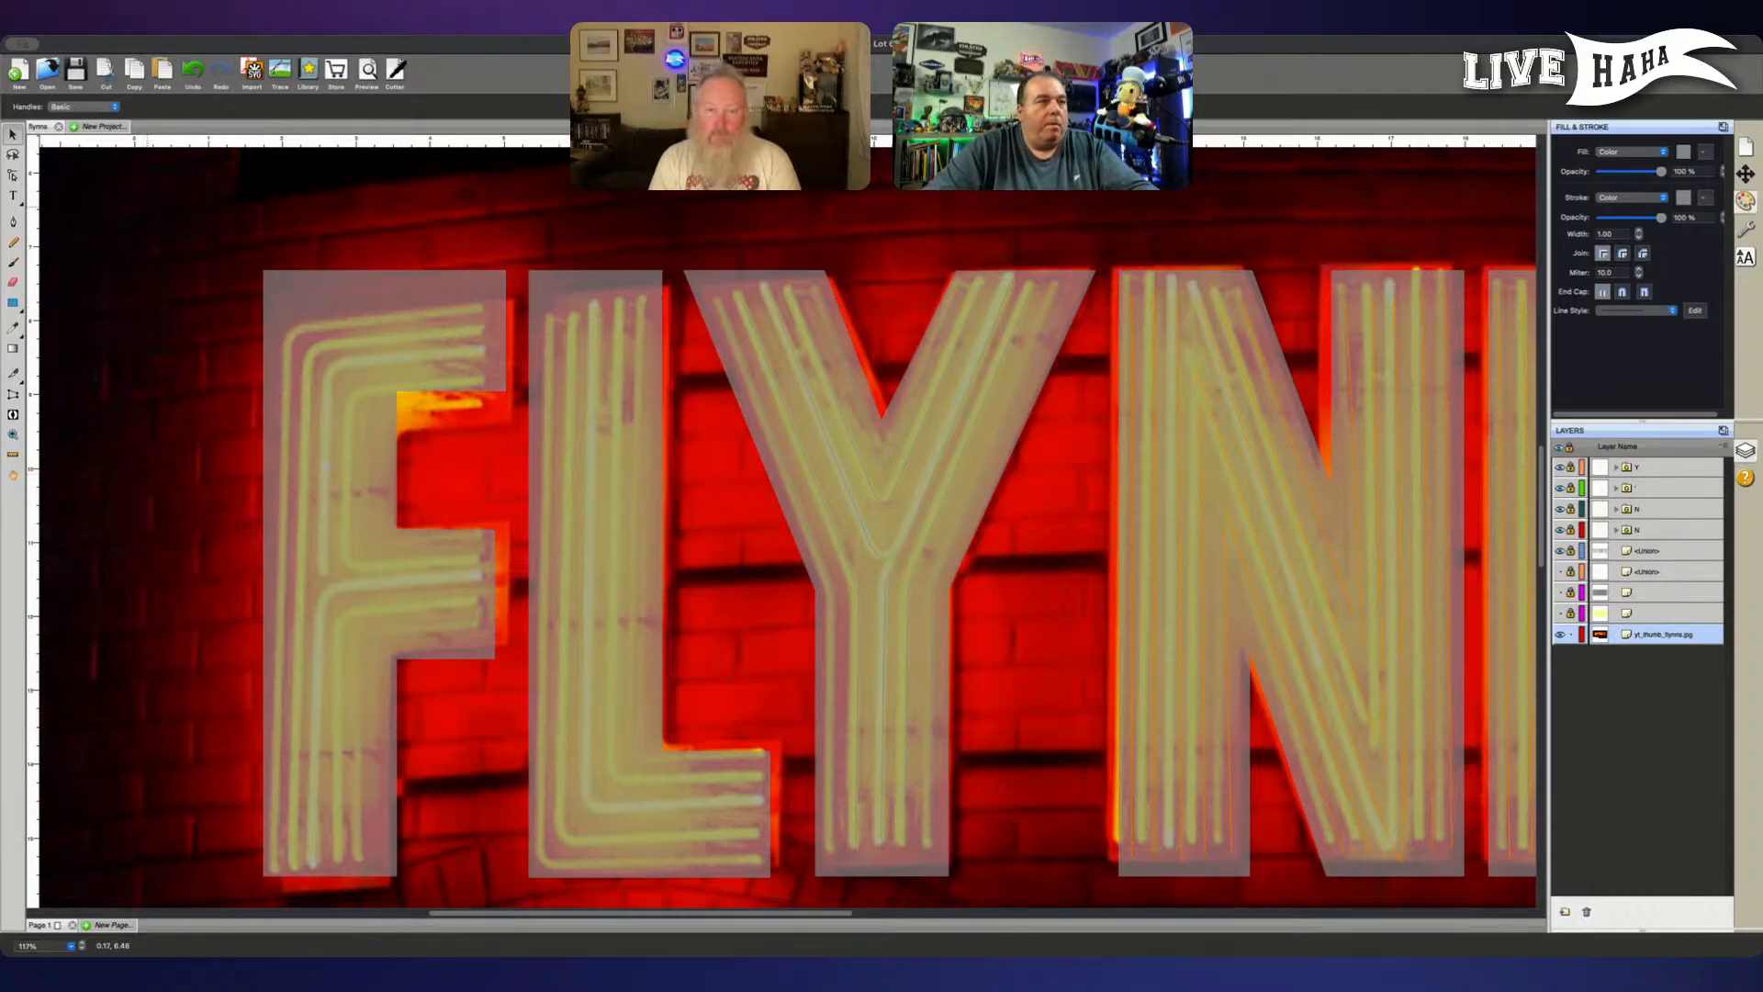
- Trace the L's two outermost neon tubes as separate L-shaped pen paths, starting from the foot's right end
{"action": "left_click", "coordinate": [13, 222]}
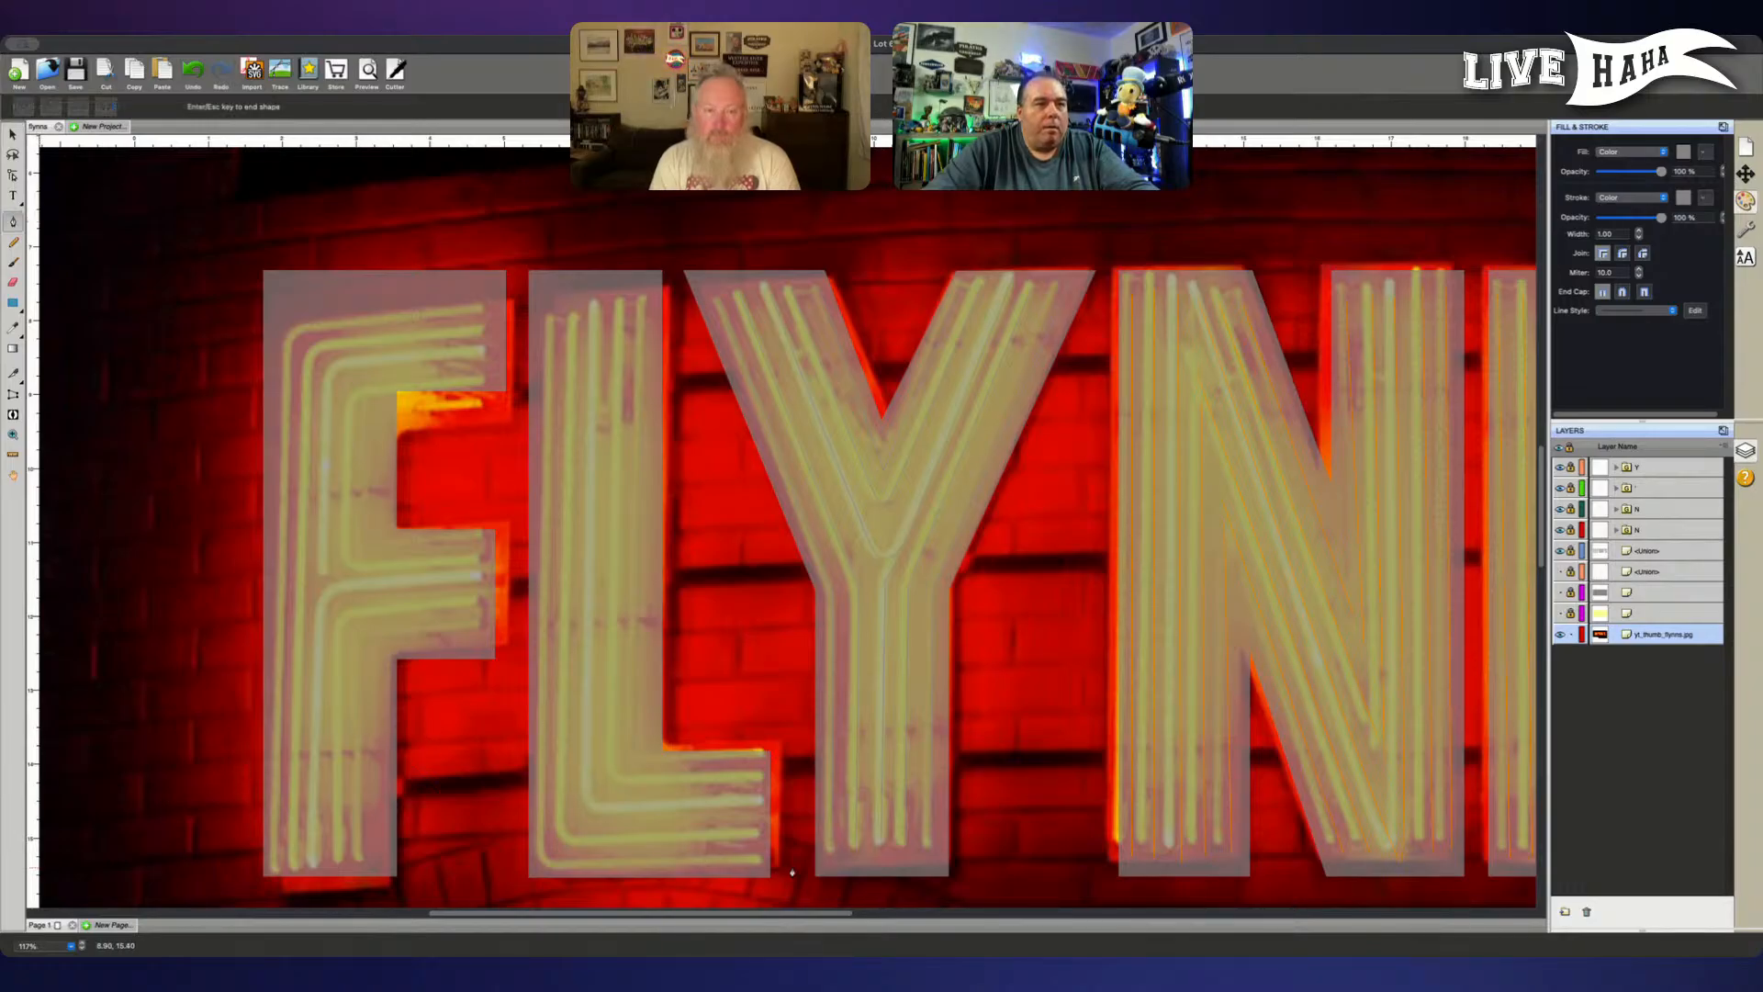
{"action": "left_click", "coordinate": [756, 869]}
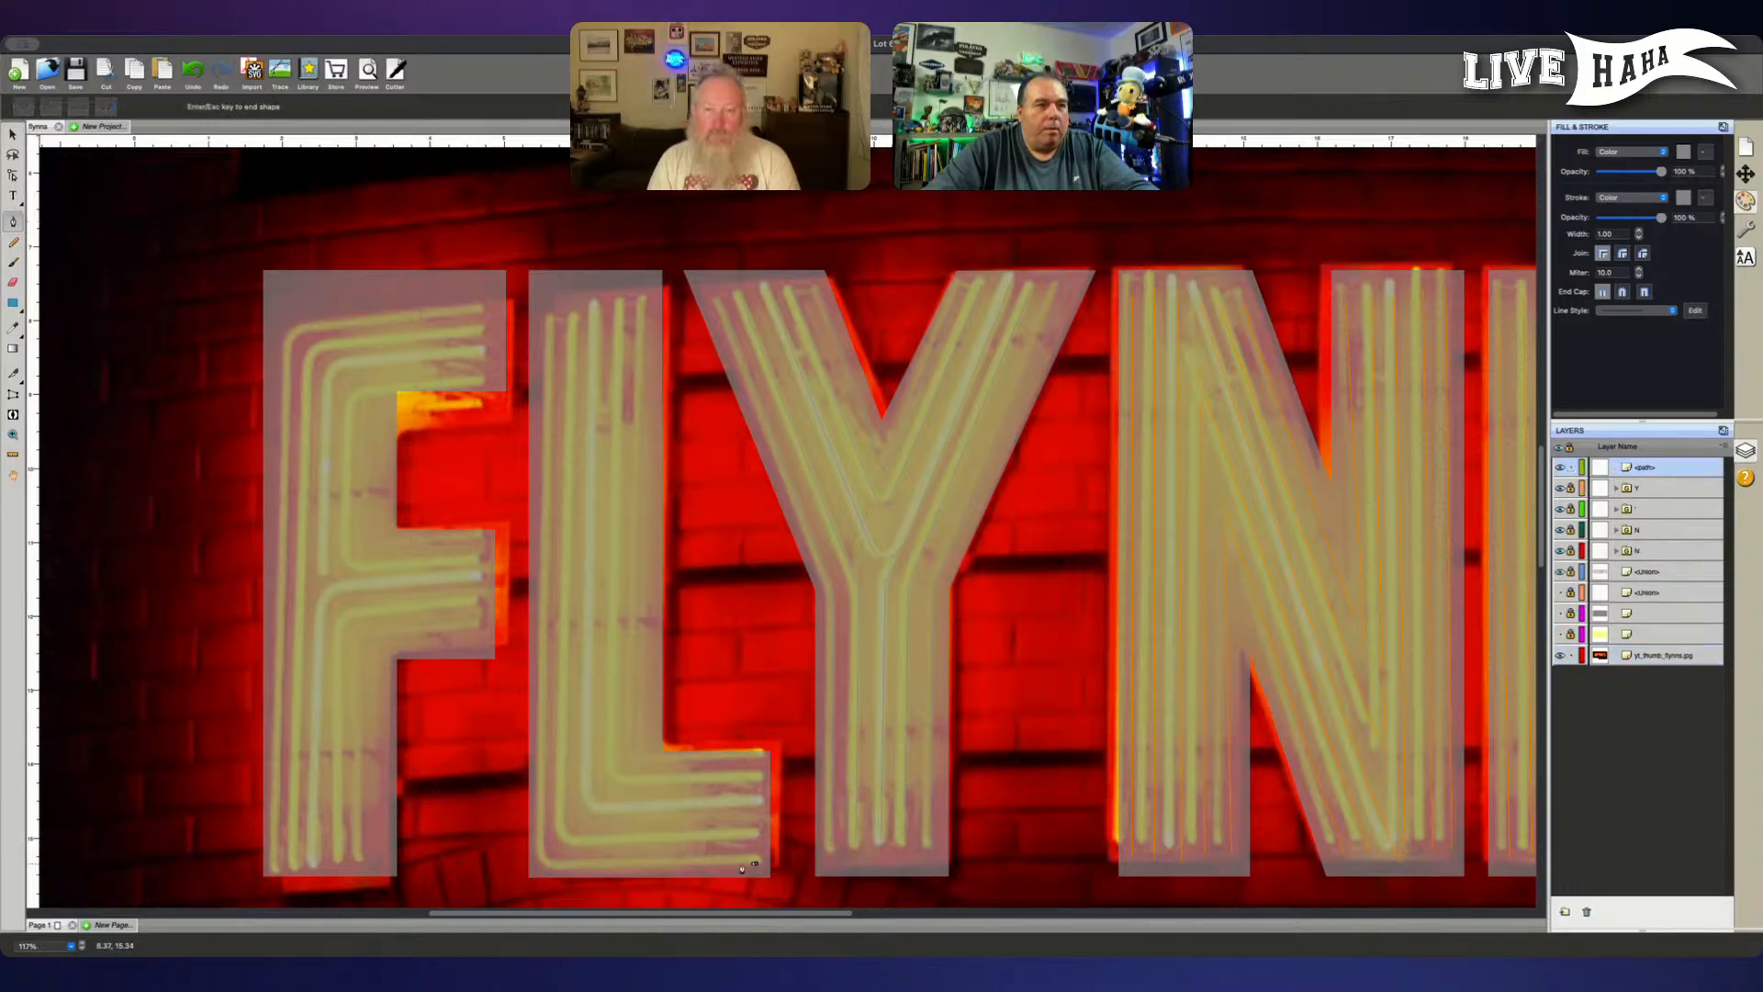
{"action": "left_click", "coordinate": [540, 864]}
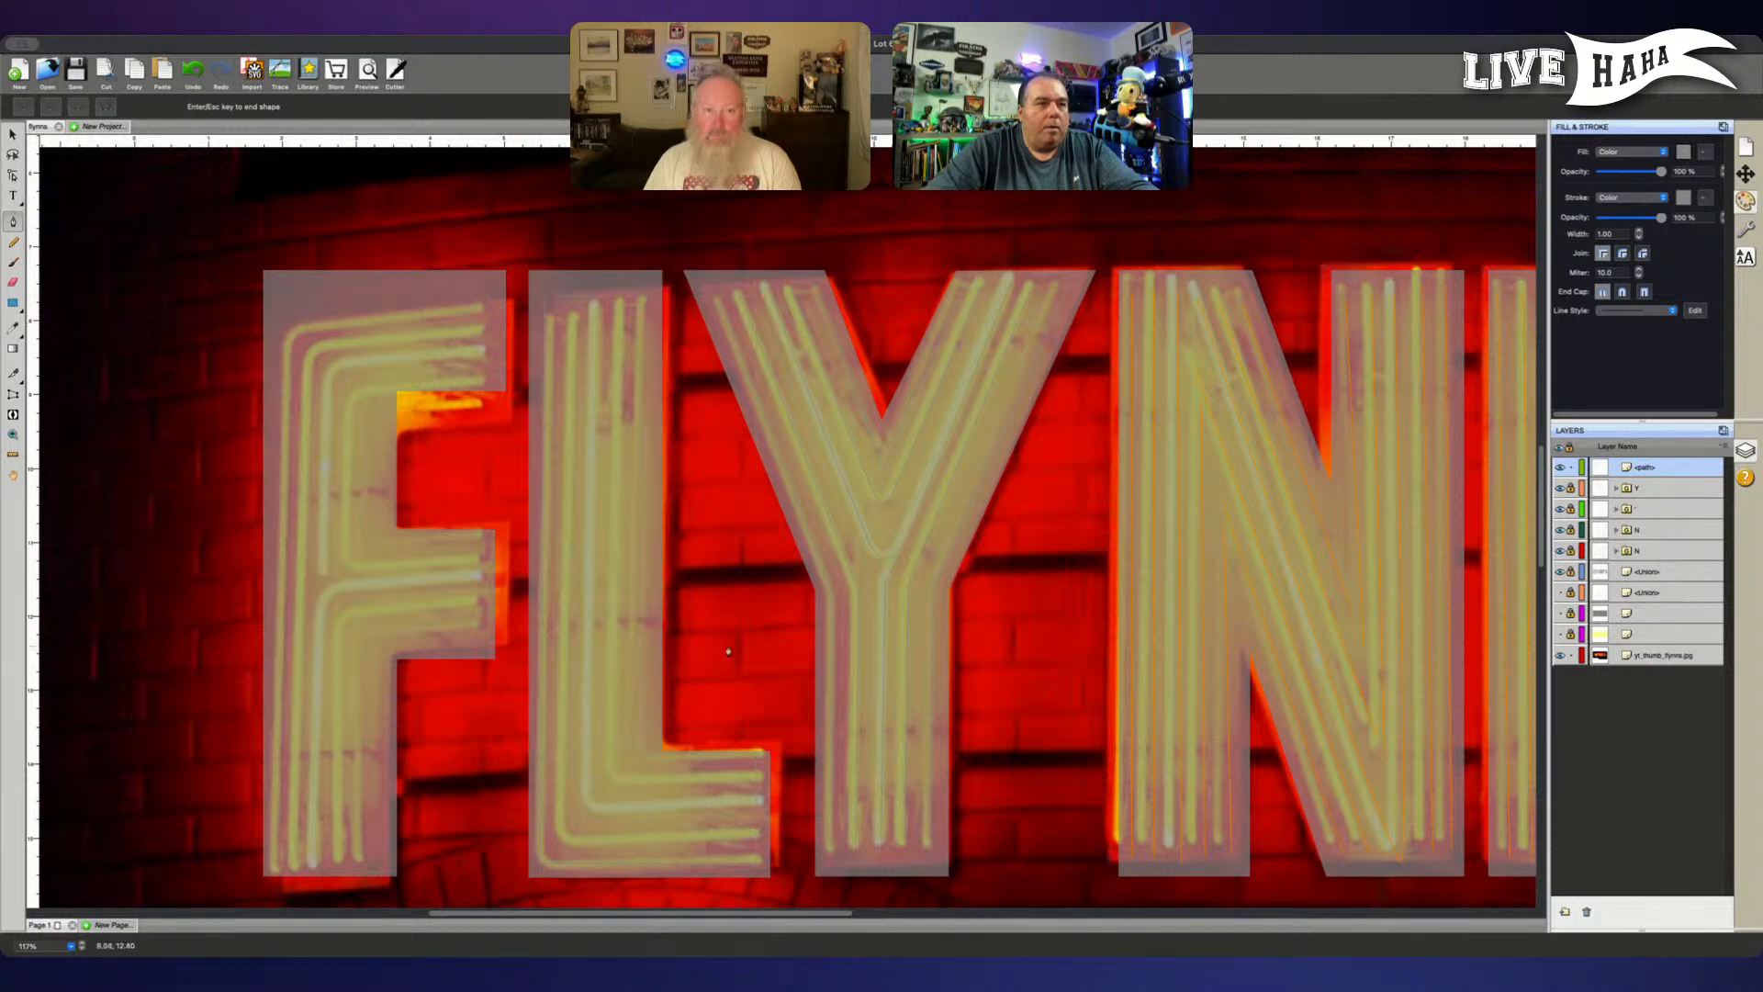
{"action": "left_click", "coordinate": [753, 839]}
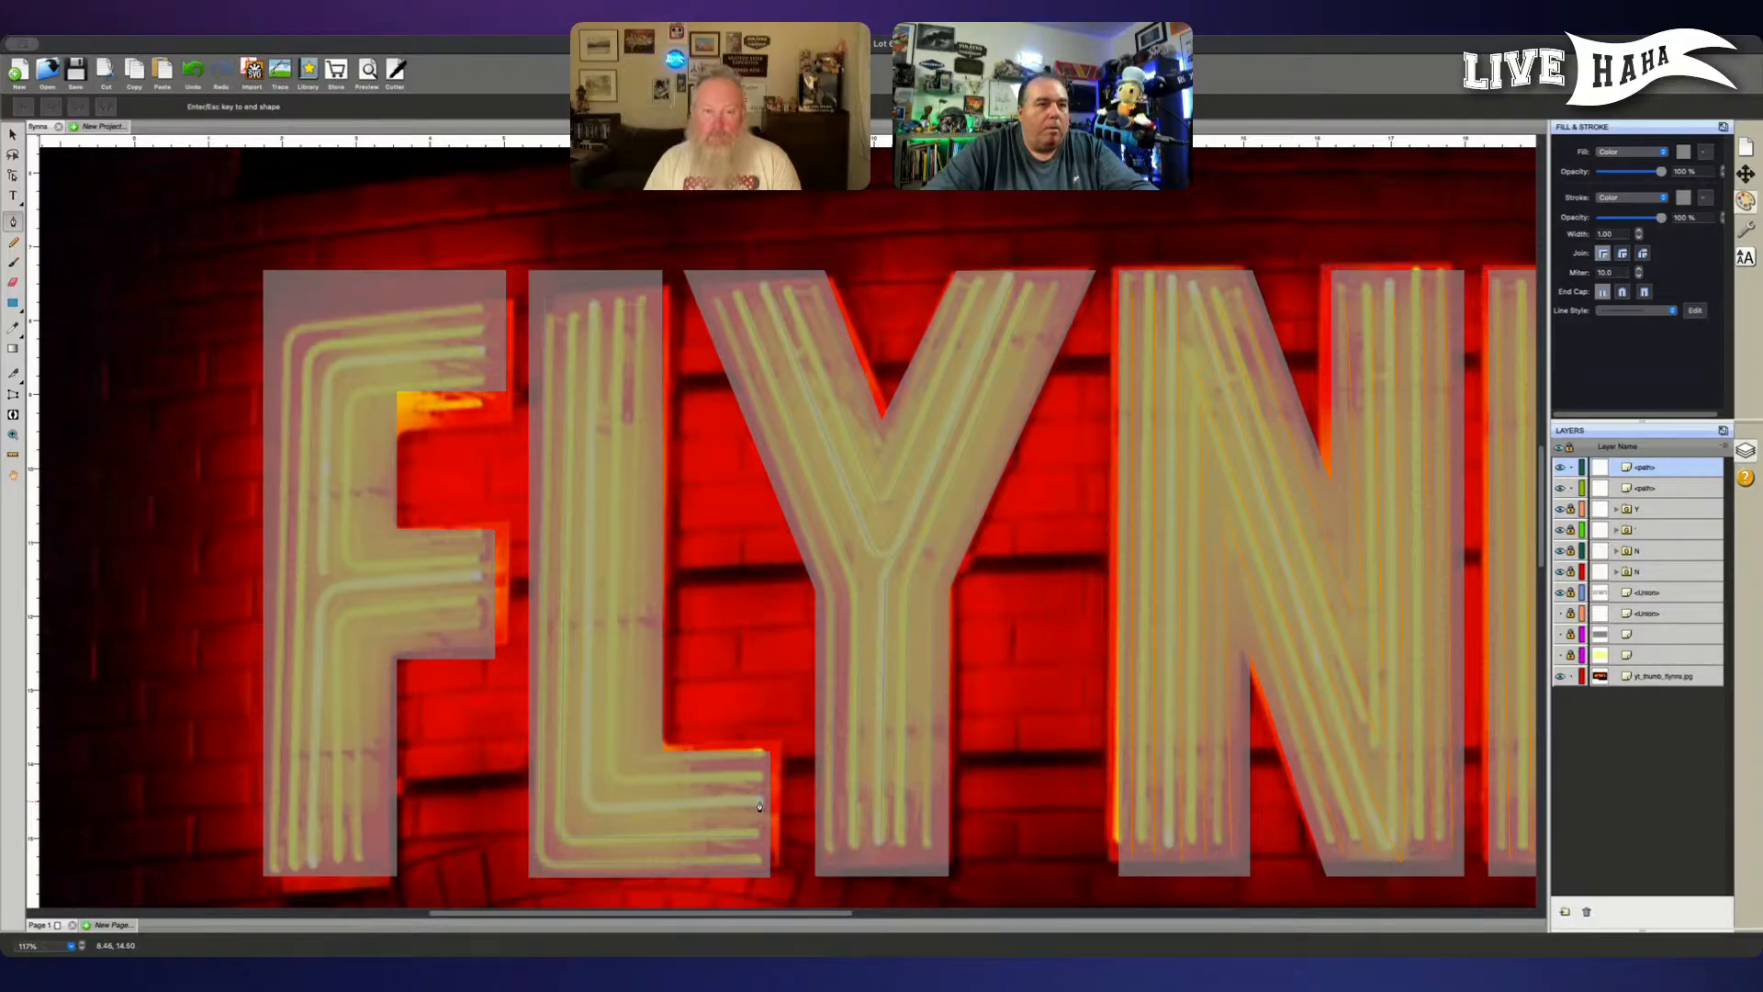
- Trace the L's third and fourth neon tubes as separate pen paths from the foot's end around the corner to the stem's top
{"action": "left_click", "coordinate": [760, 808]}
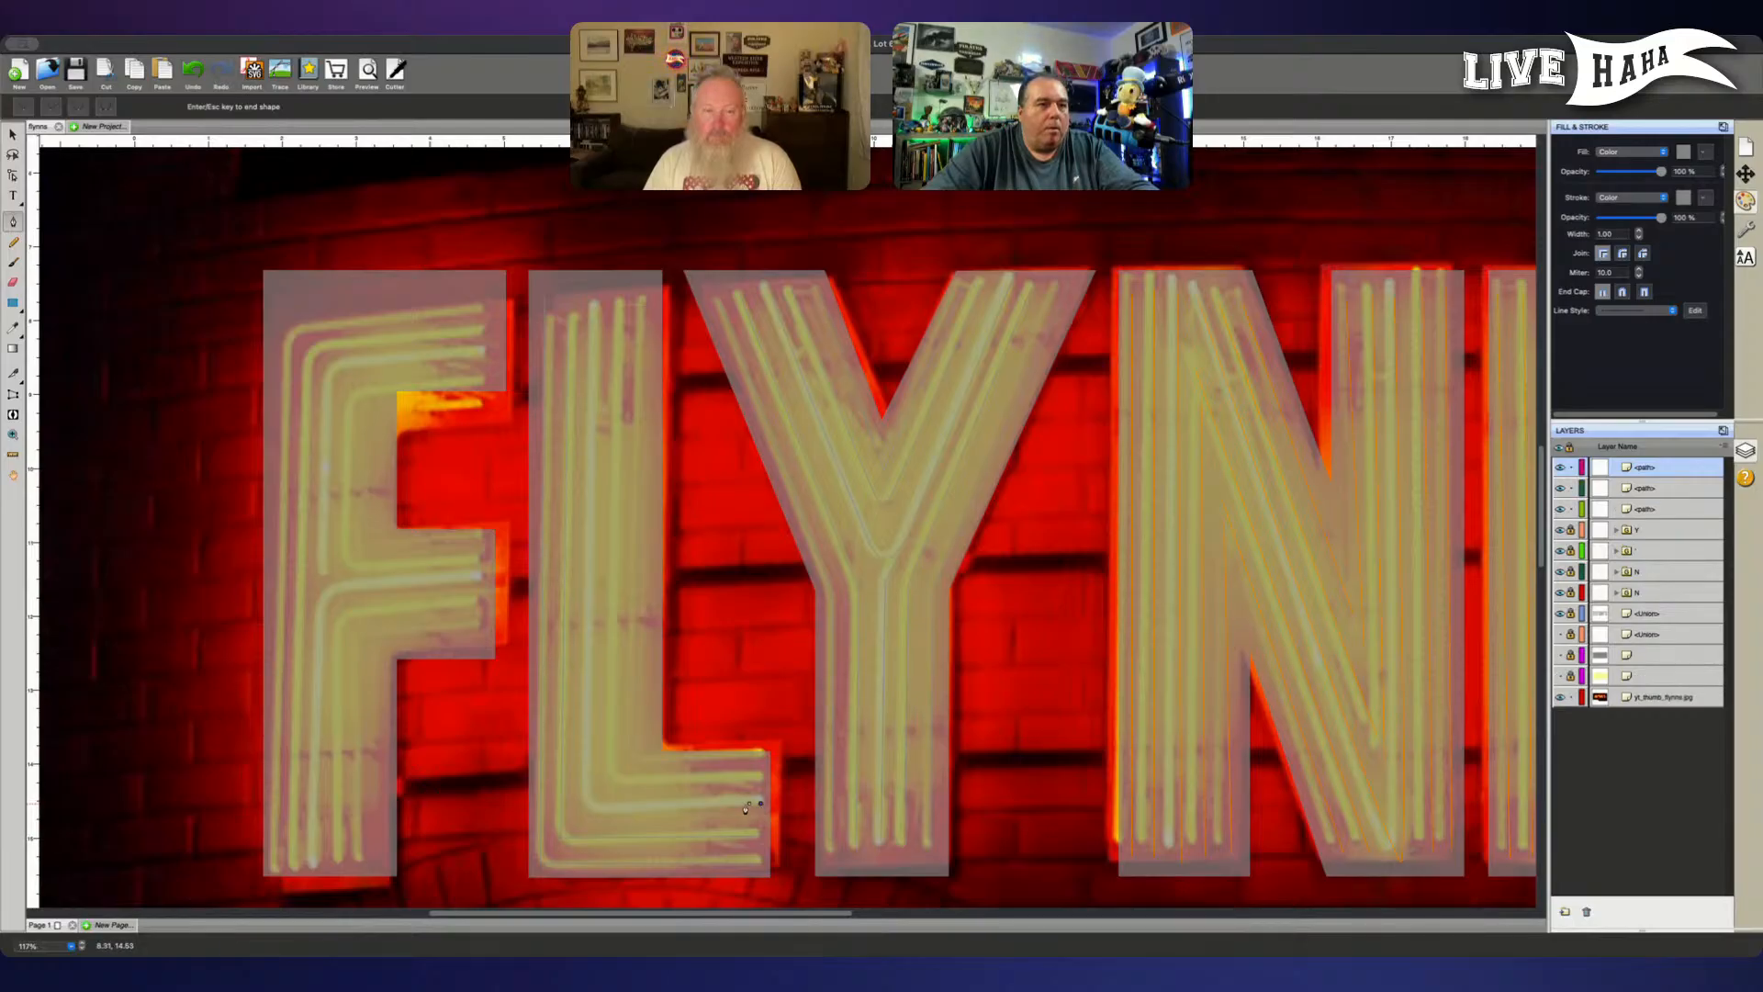
{"action": "left_click", "coordinate": [586, 806]}
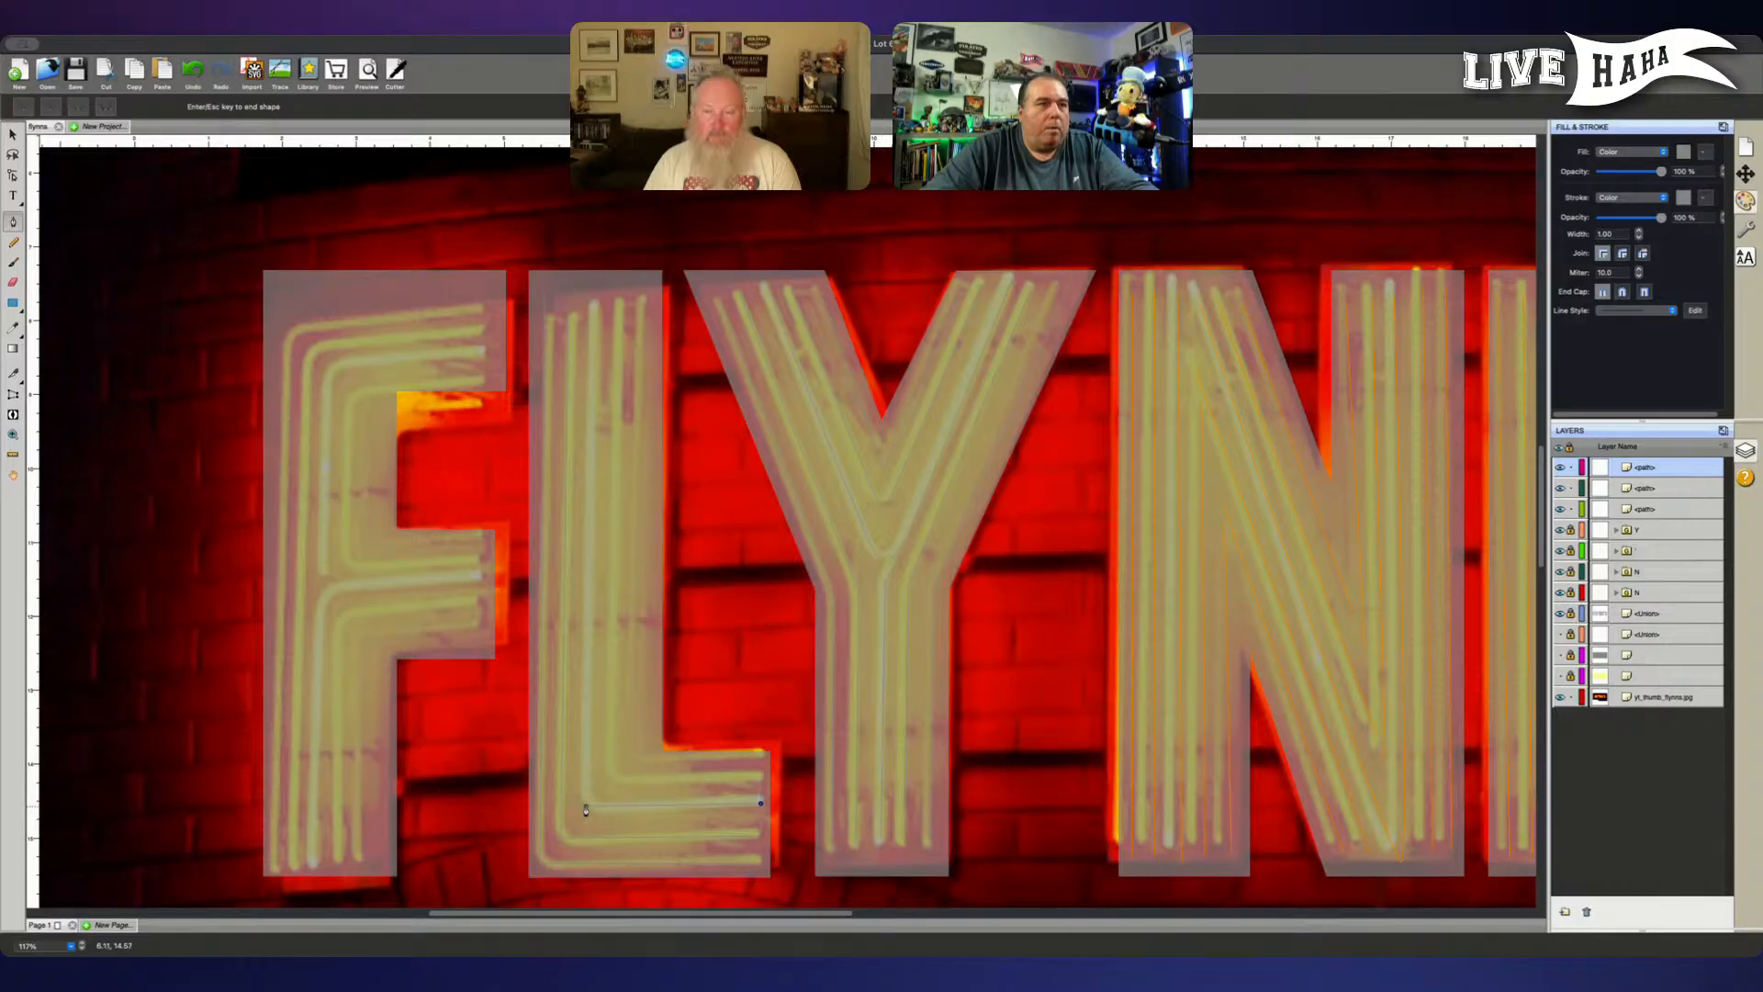
{"action": "left_click", "coordinate": [593, 294]}
{"action": "key", "text": "Escape"}
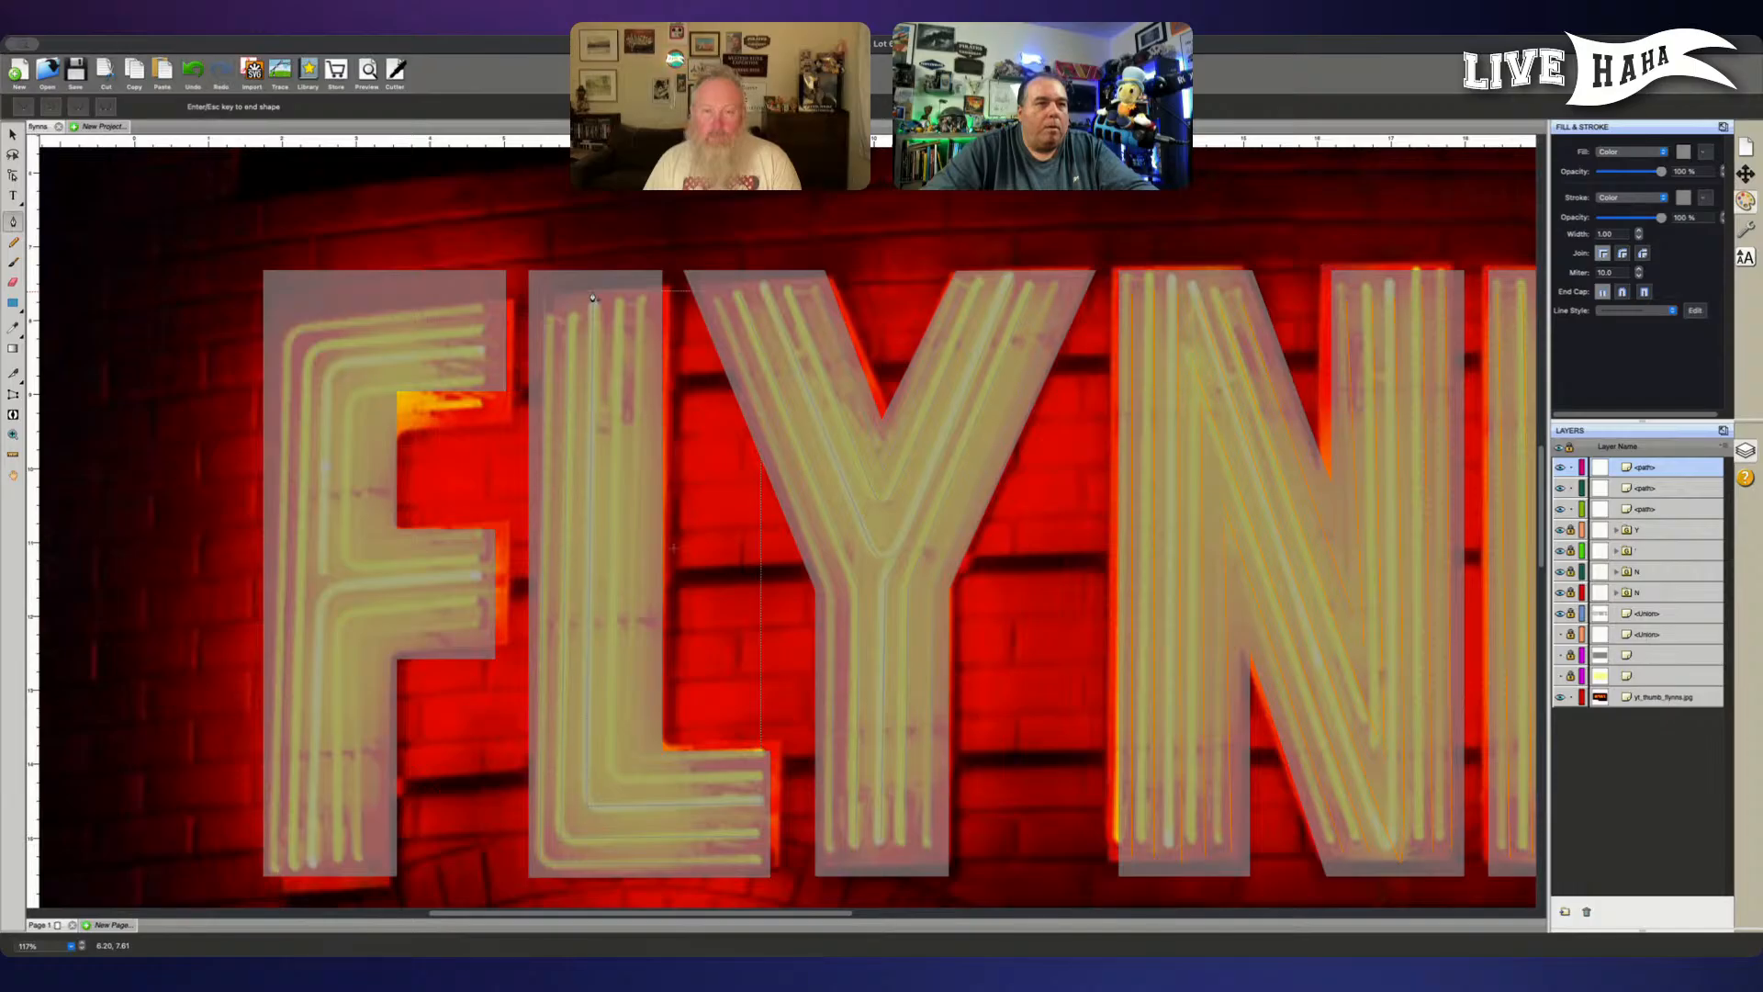
{"action": "left_click", "coordinate": [754, 777]}
{"action": "left_click", "coordinate": [610, 780]}
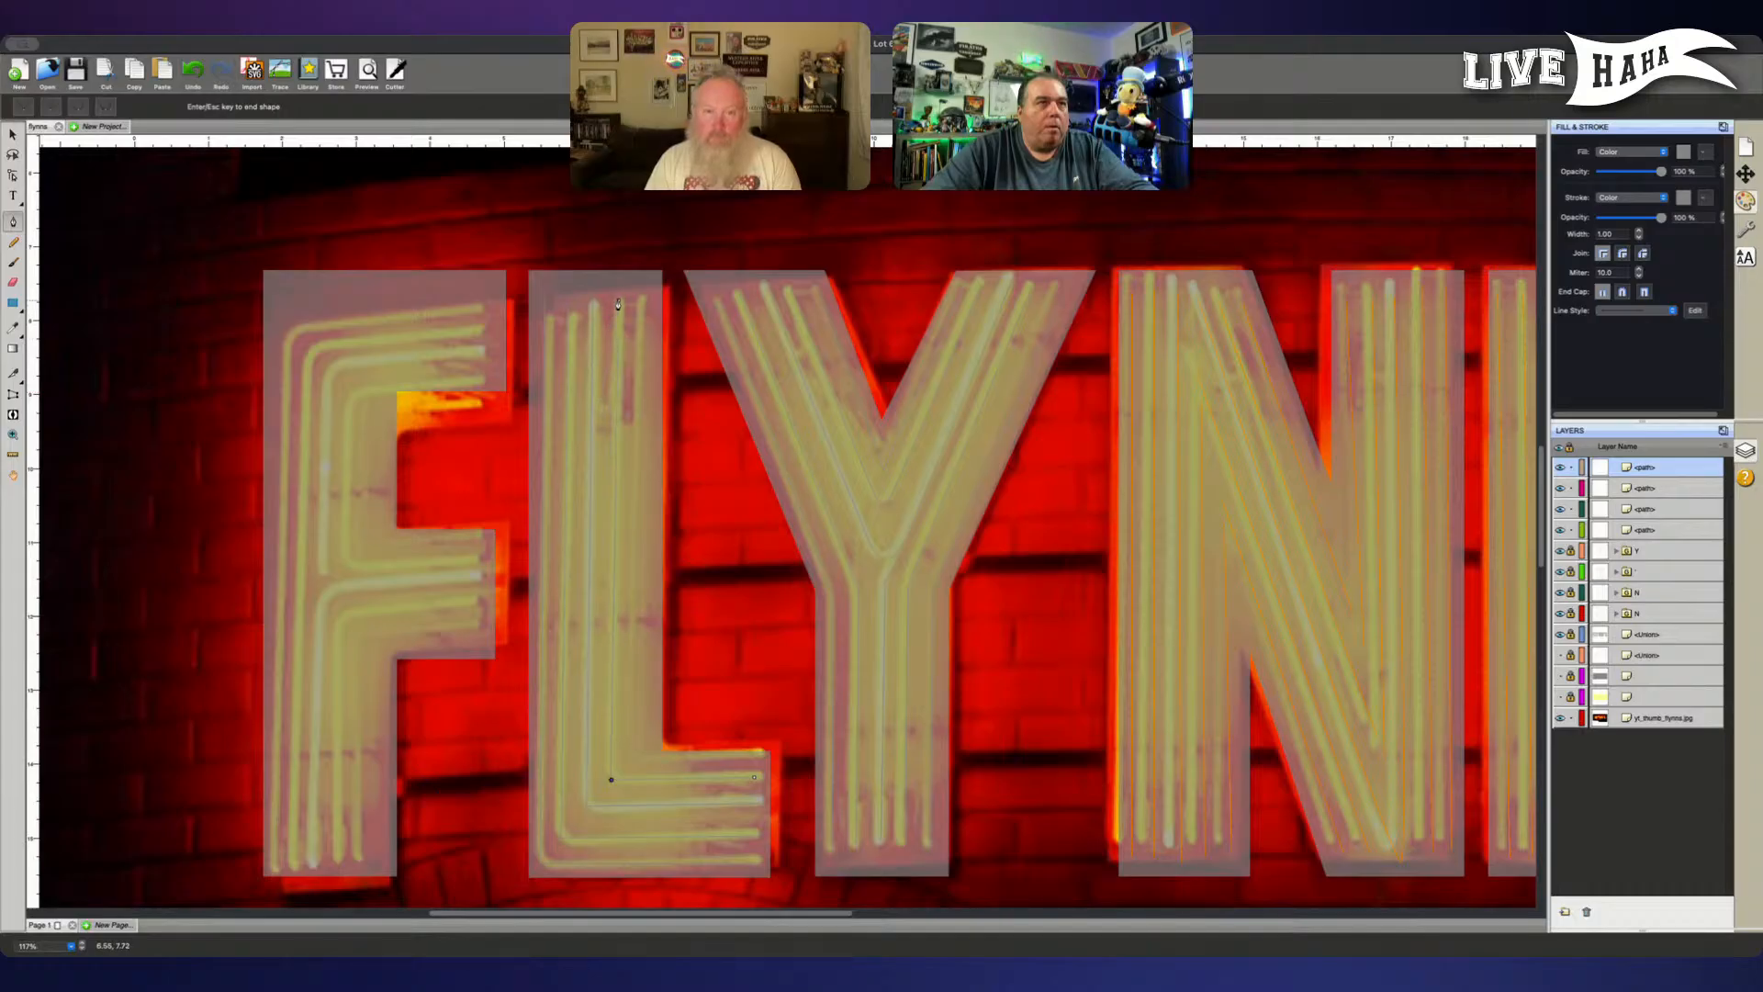
{"action": "key", "text": "Escape"}
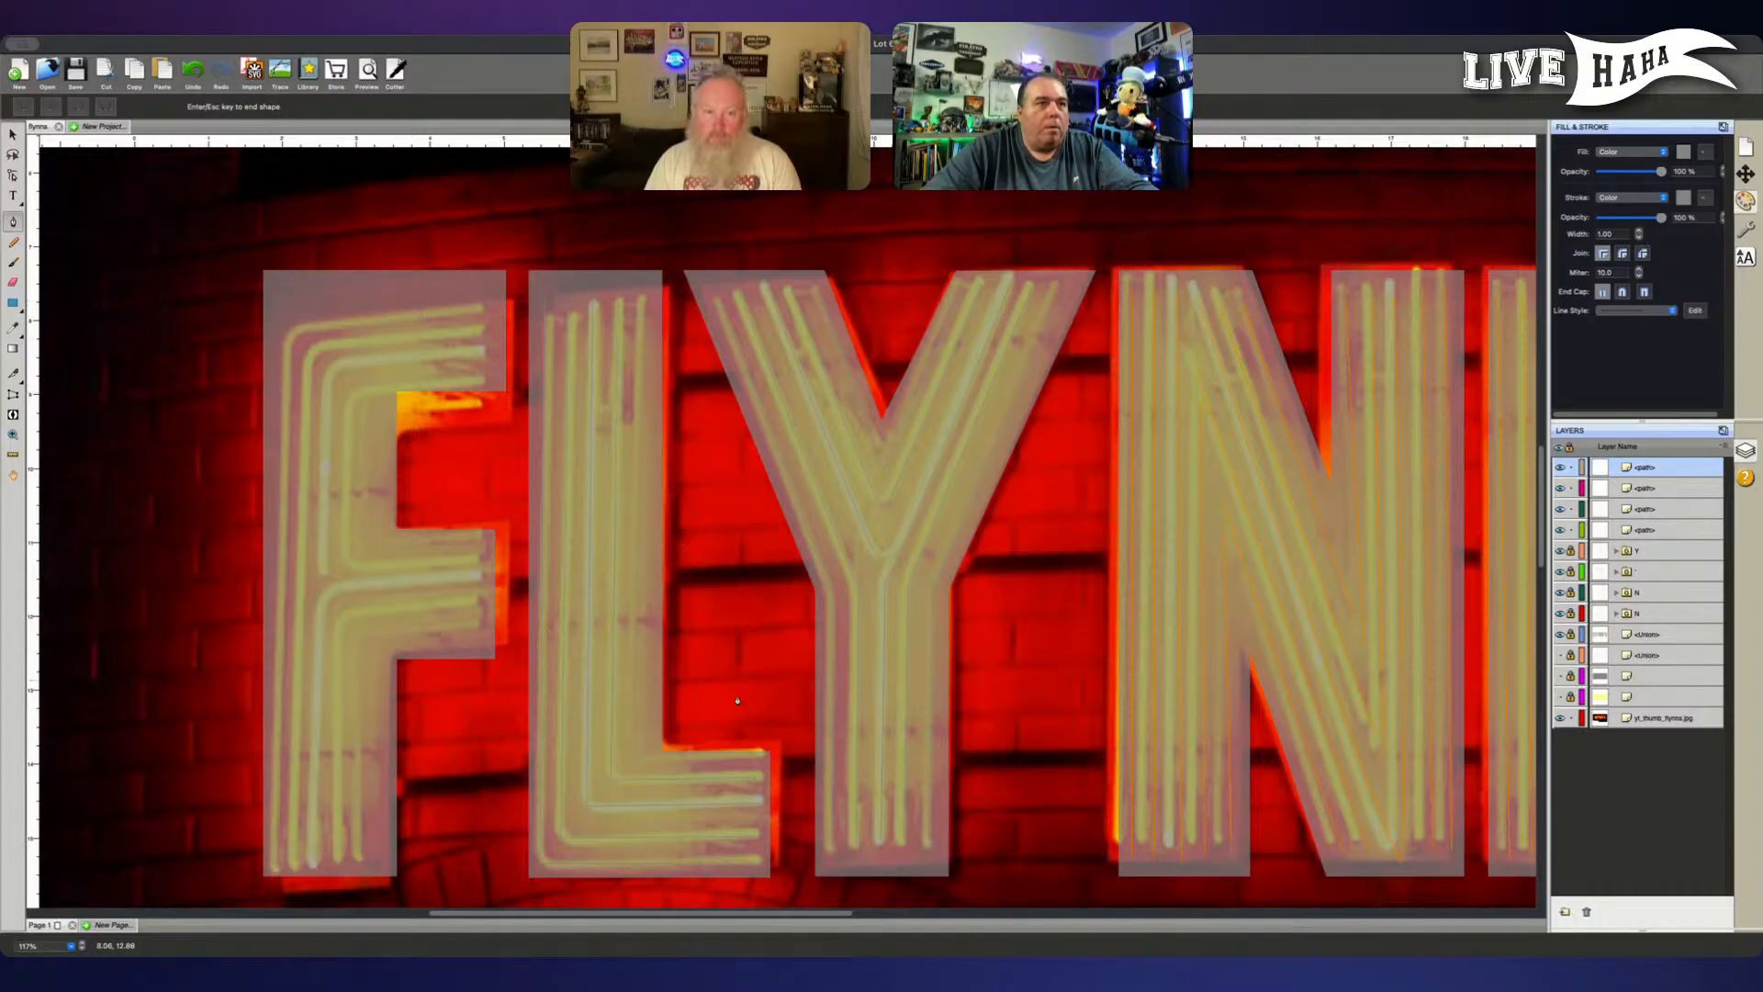
- Trace the L's innermost neon tube with the pen from the foot's end through the corner to the stem's top
{"action": "left_click", "coordinate": [759, 763]}
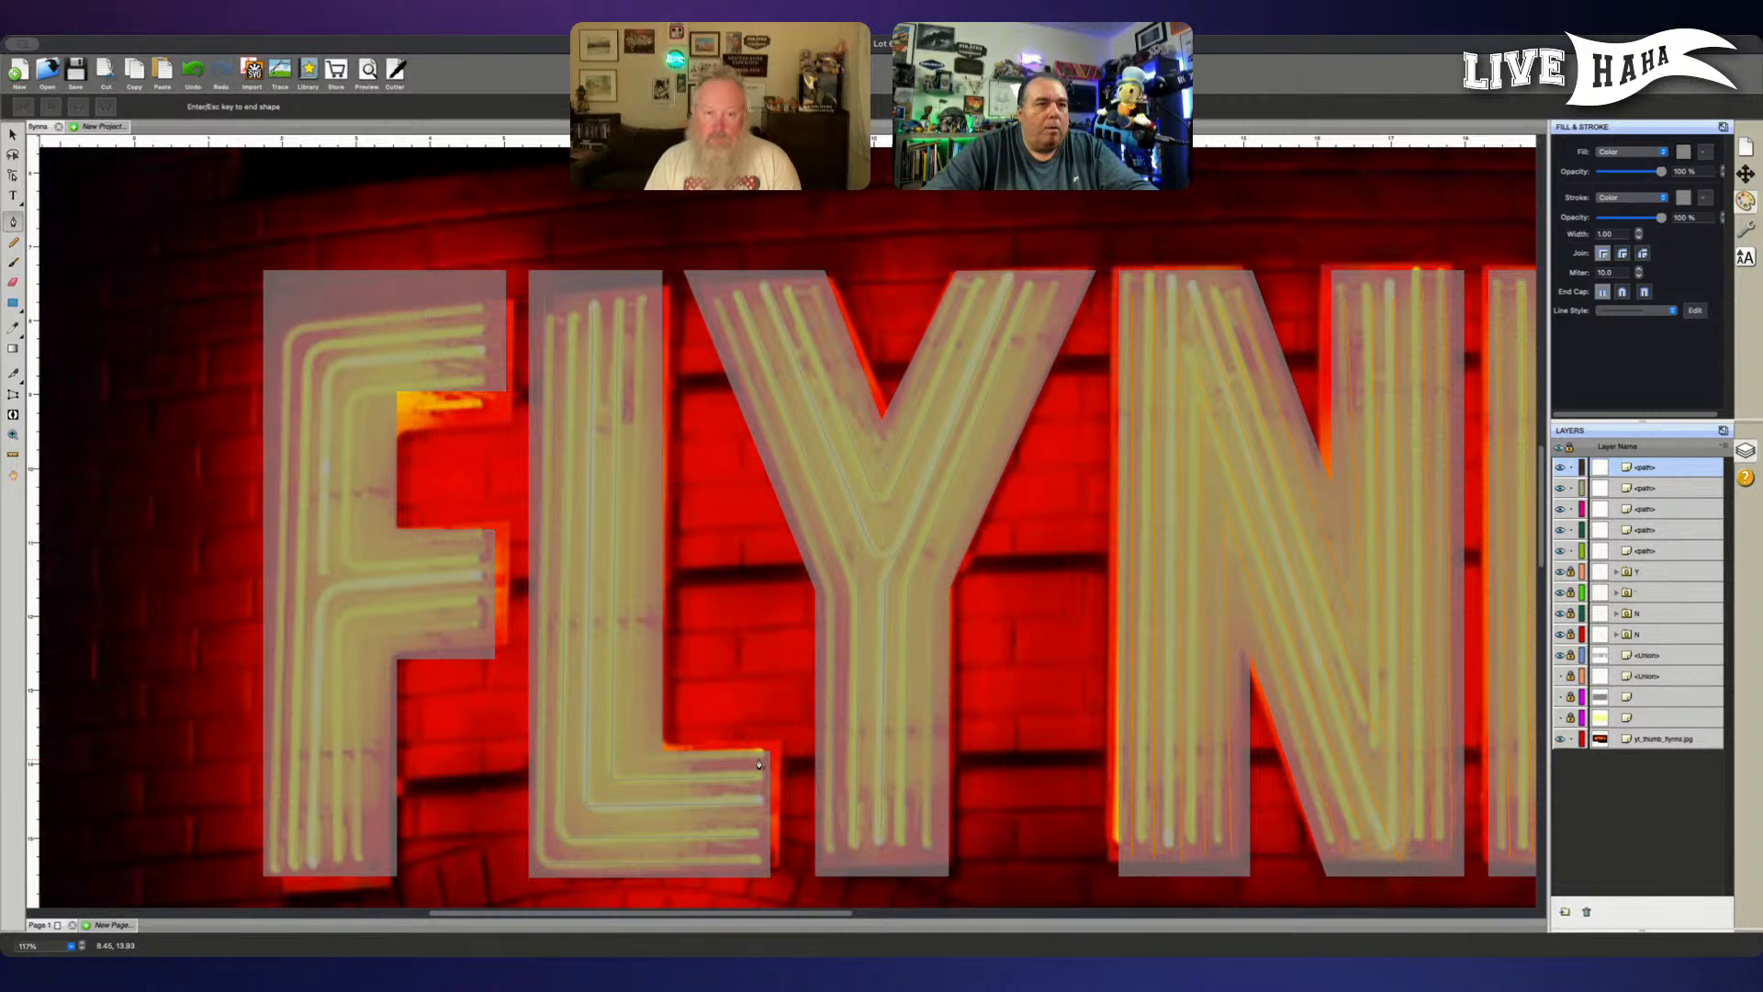
{"action": "left_click", "coordinate": [636, 761]}
{"action": "left_click", "coordinate": [641, 291]}
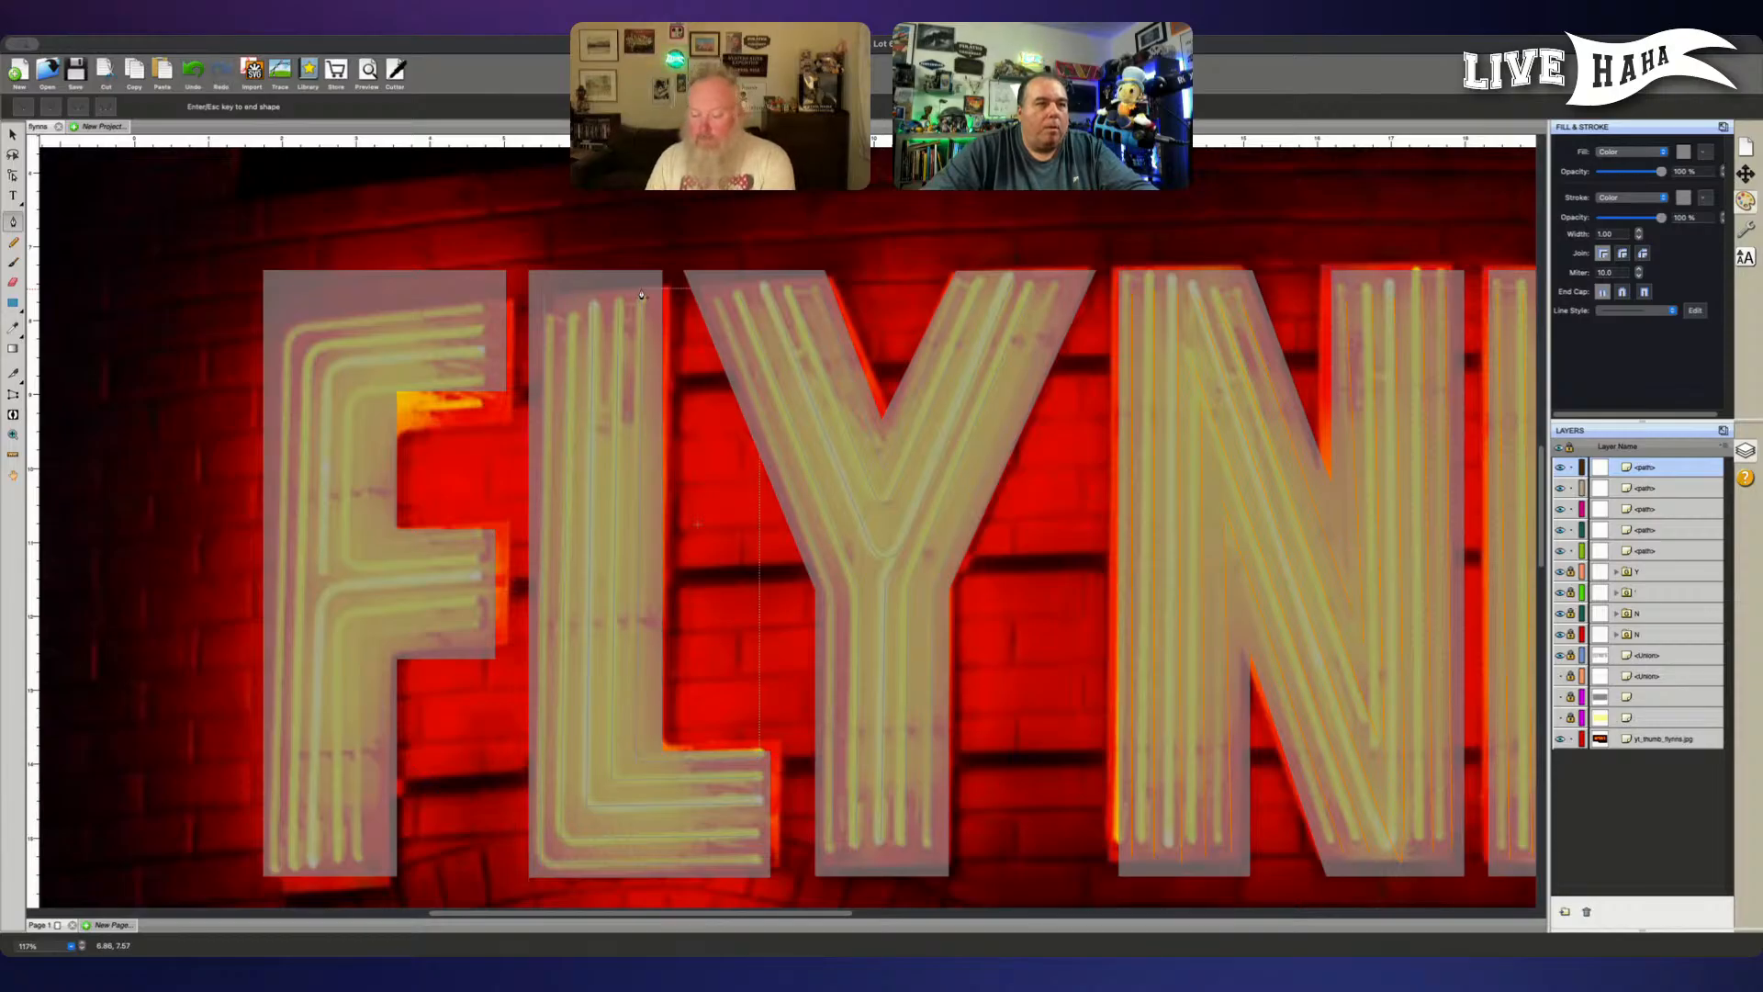
{"action": "key", "text": "Return"}
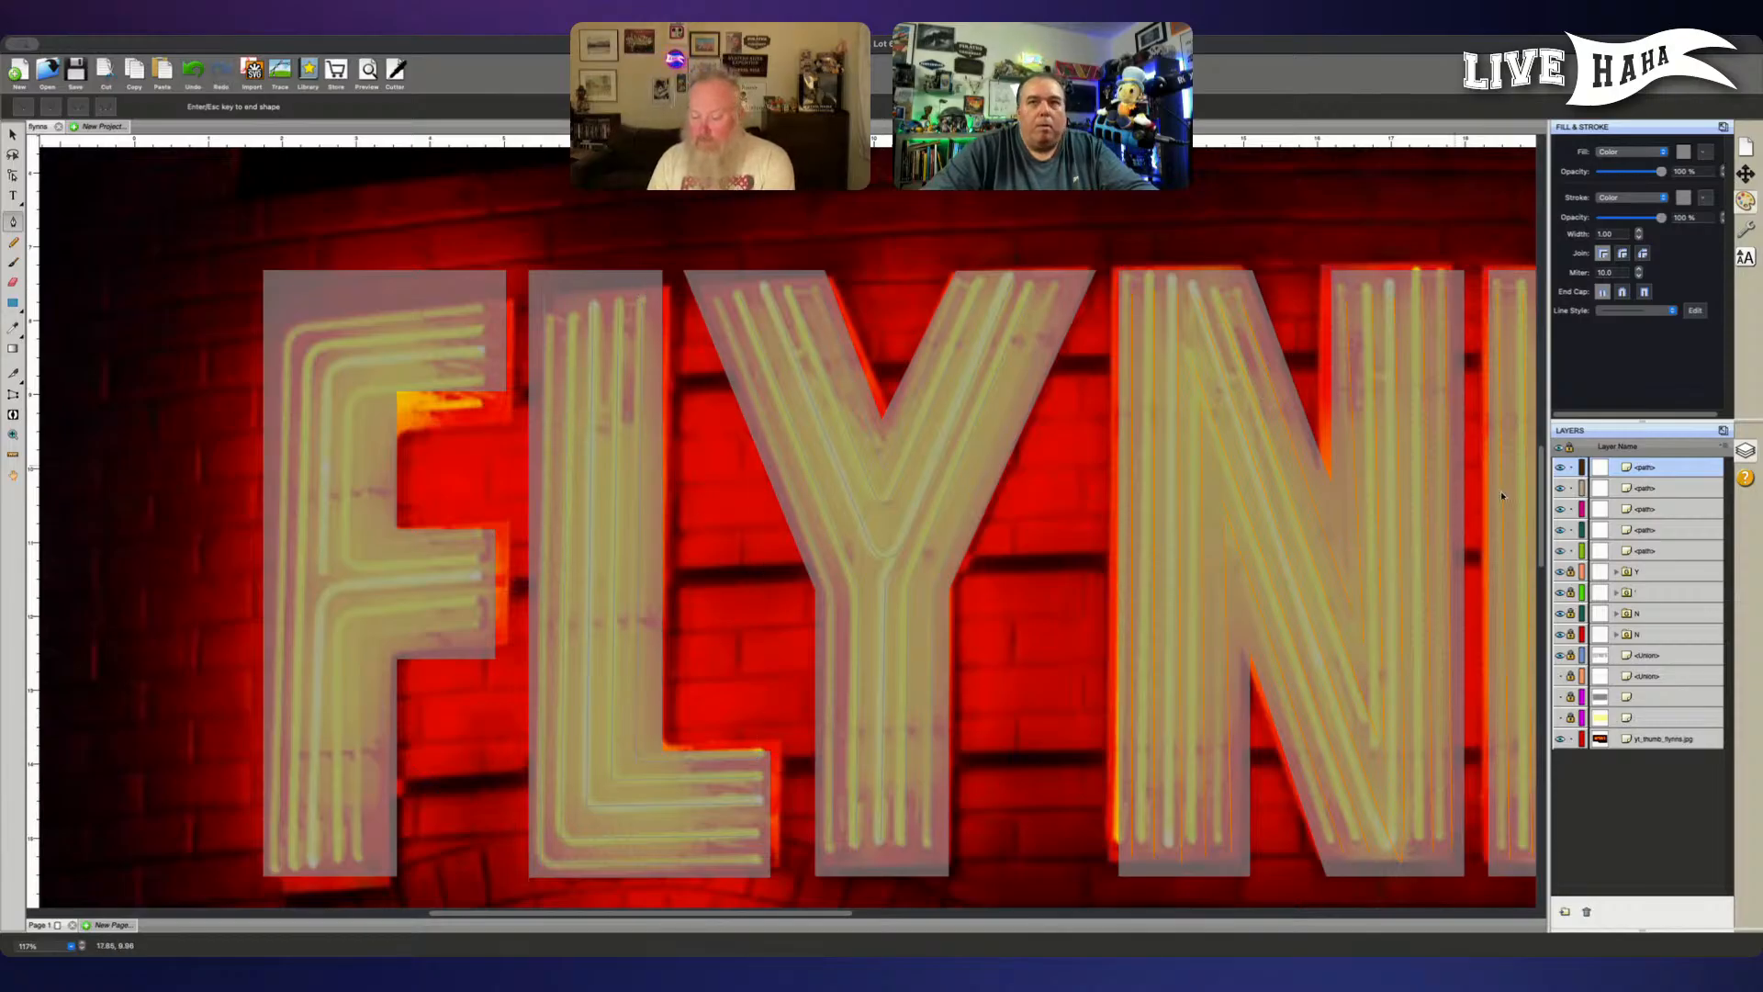
- Select all five L tube paths together and shift them slightly down onto the photo's tubes
{"action": "left_click", "coordinate": [1653, 549]}
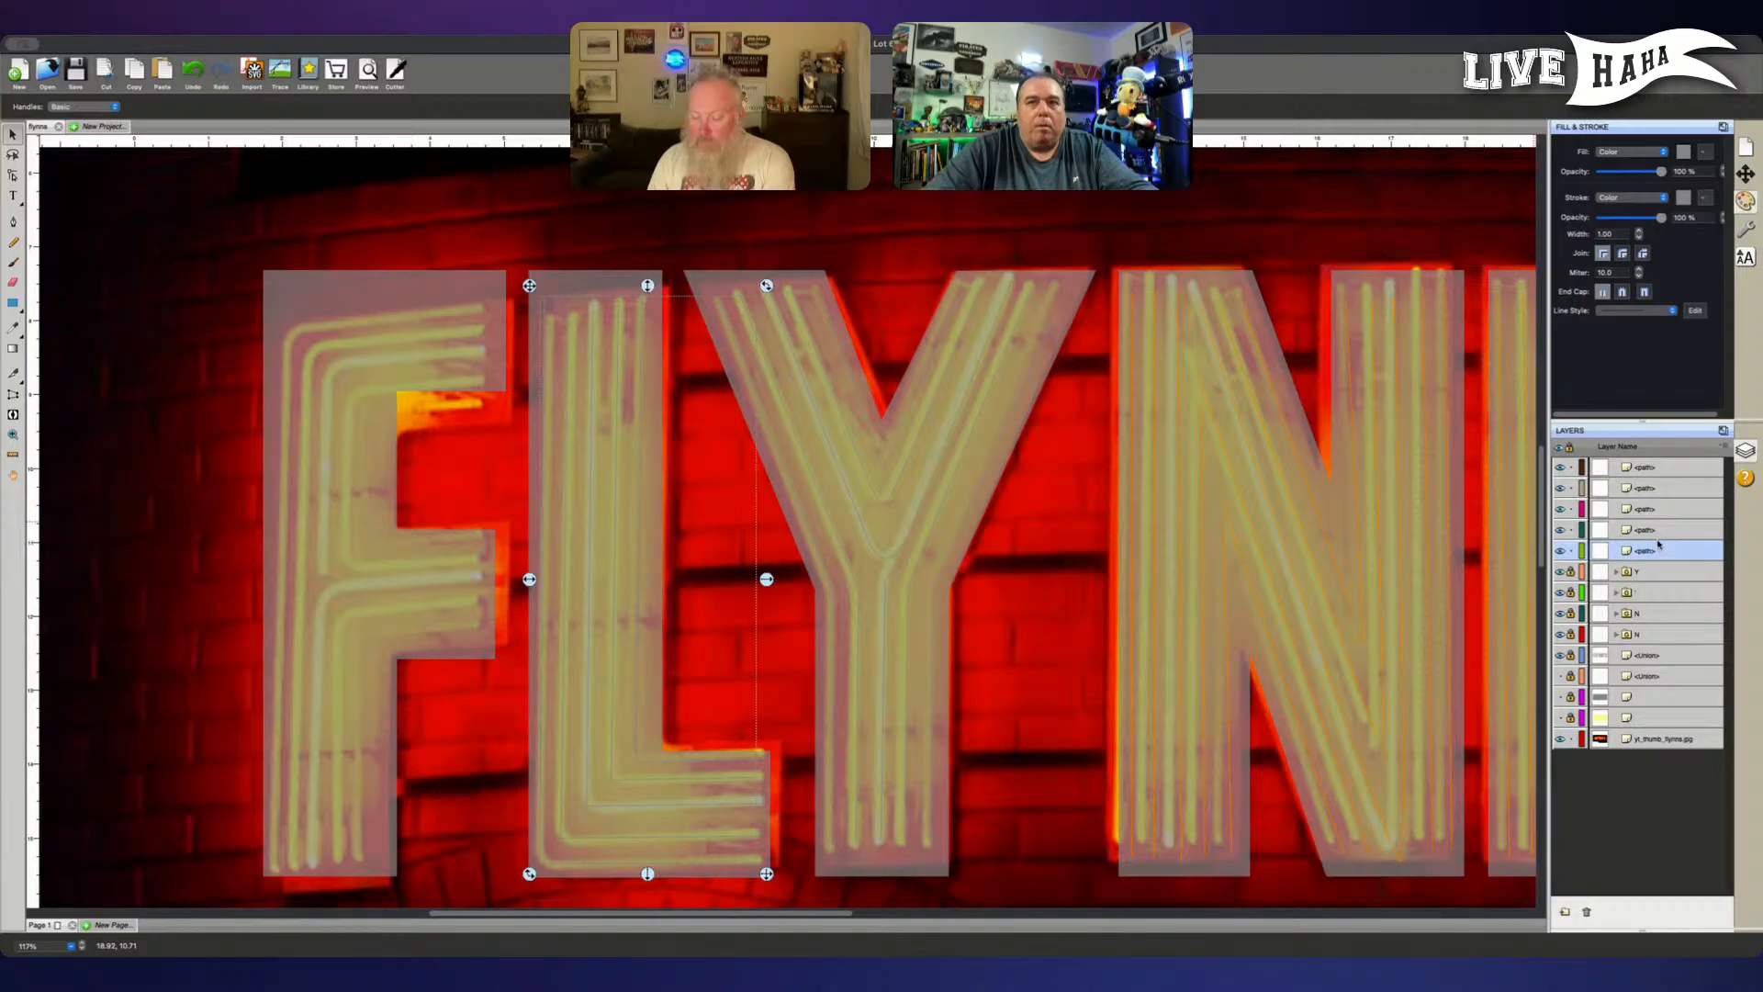
{"action": "left_click", "coordinate": [1659, 529], "text": "shift"}
{"action": "left_click", "coordinate": [1666, 469], "text": "shift"}
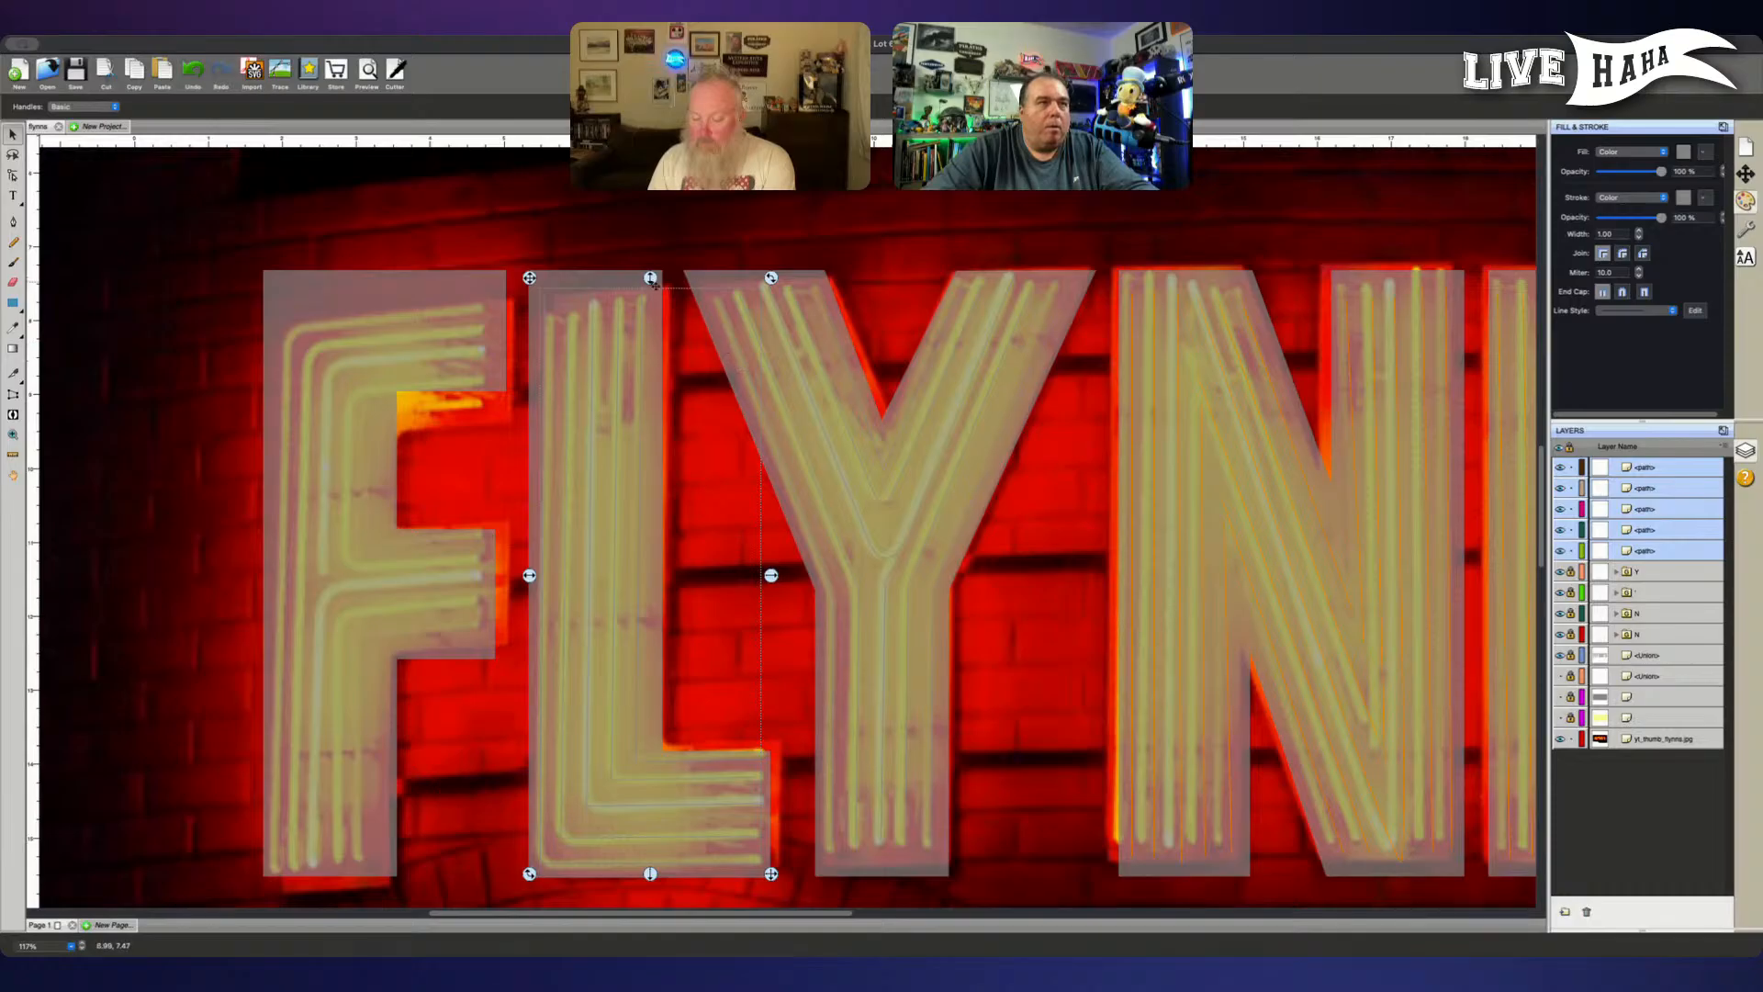
{"action": "left_click_drag", "start_coordinate": [653, 286], "coordinate": [653, 290]}
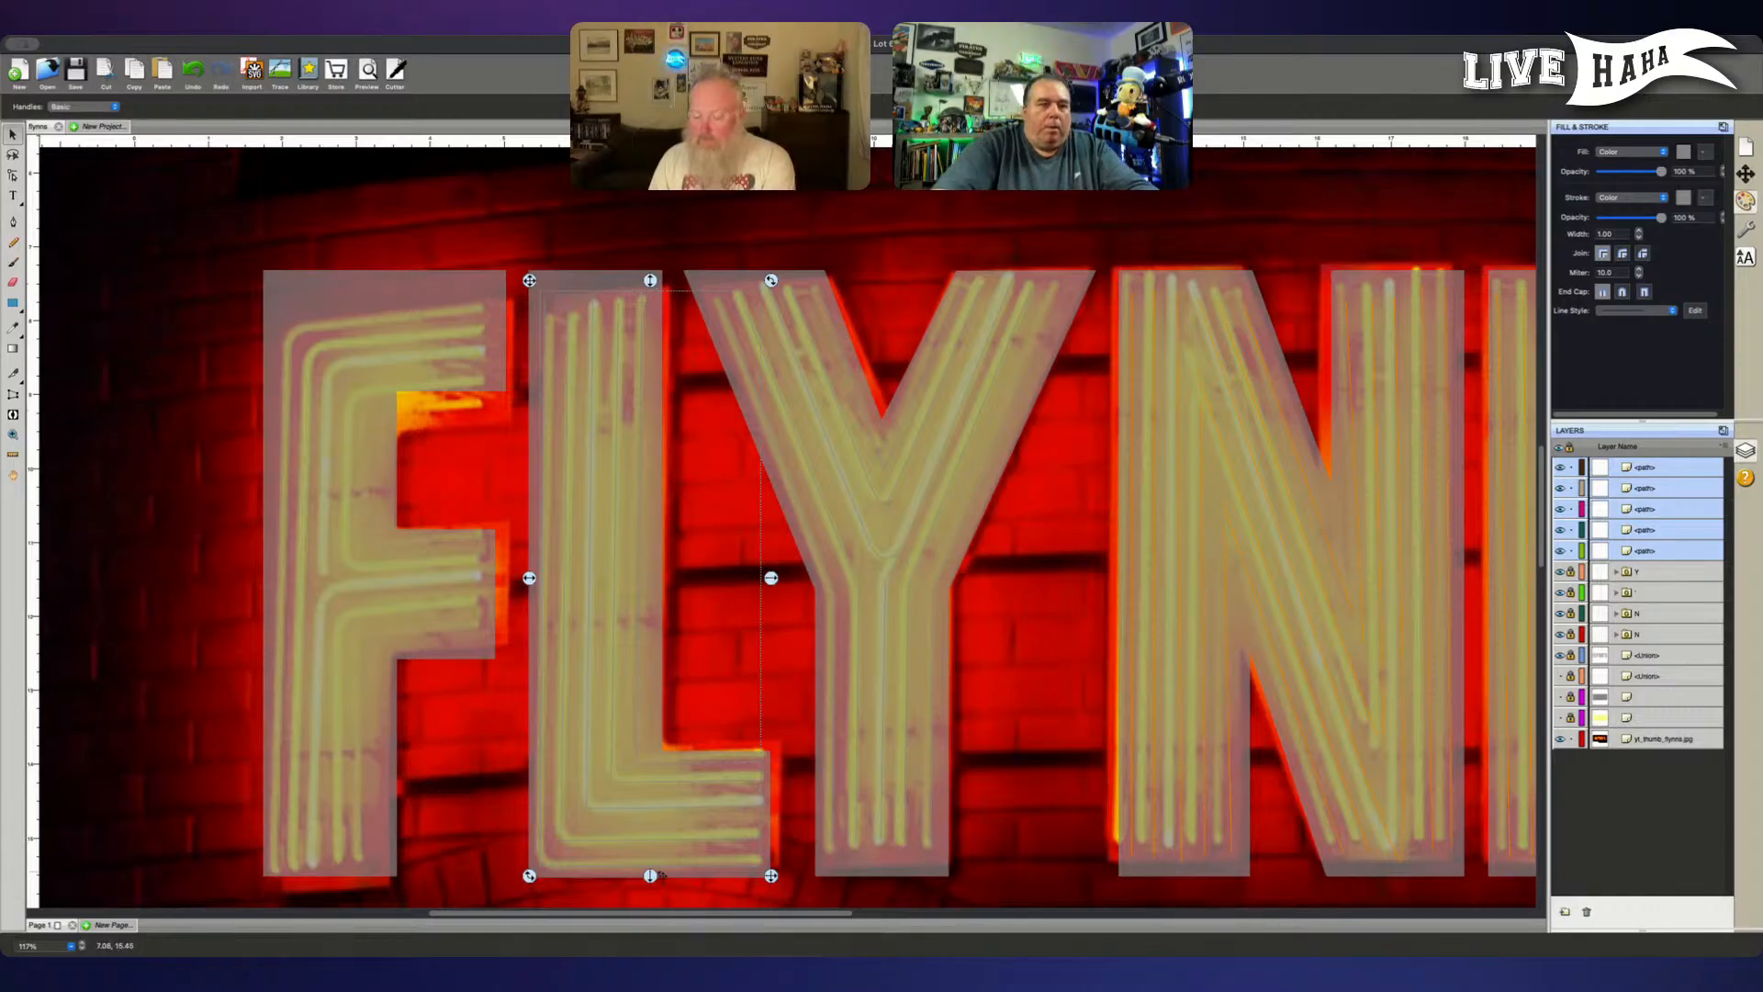
- Select the lower-left corner point of the L's outermost path for point editing
{"action": "key", "text": "super+equal"}
{"action": "key", "text": "super+equal"}
{"action": "key", "text": "super+equal"}
{"action": "key", "text": "super+equal"}
{"action": "key", "text": "super+equal"}
{"action": "key", "text": "space"}
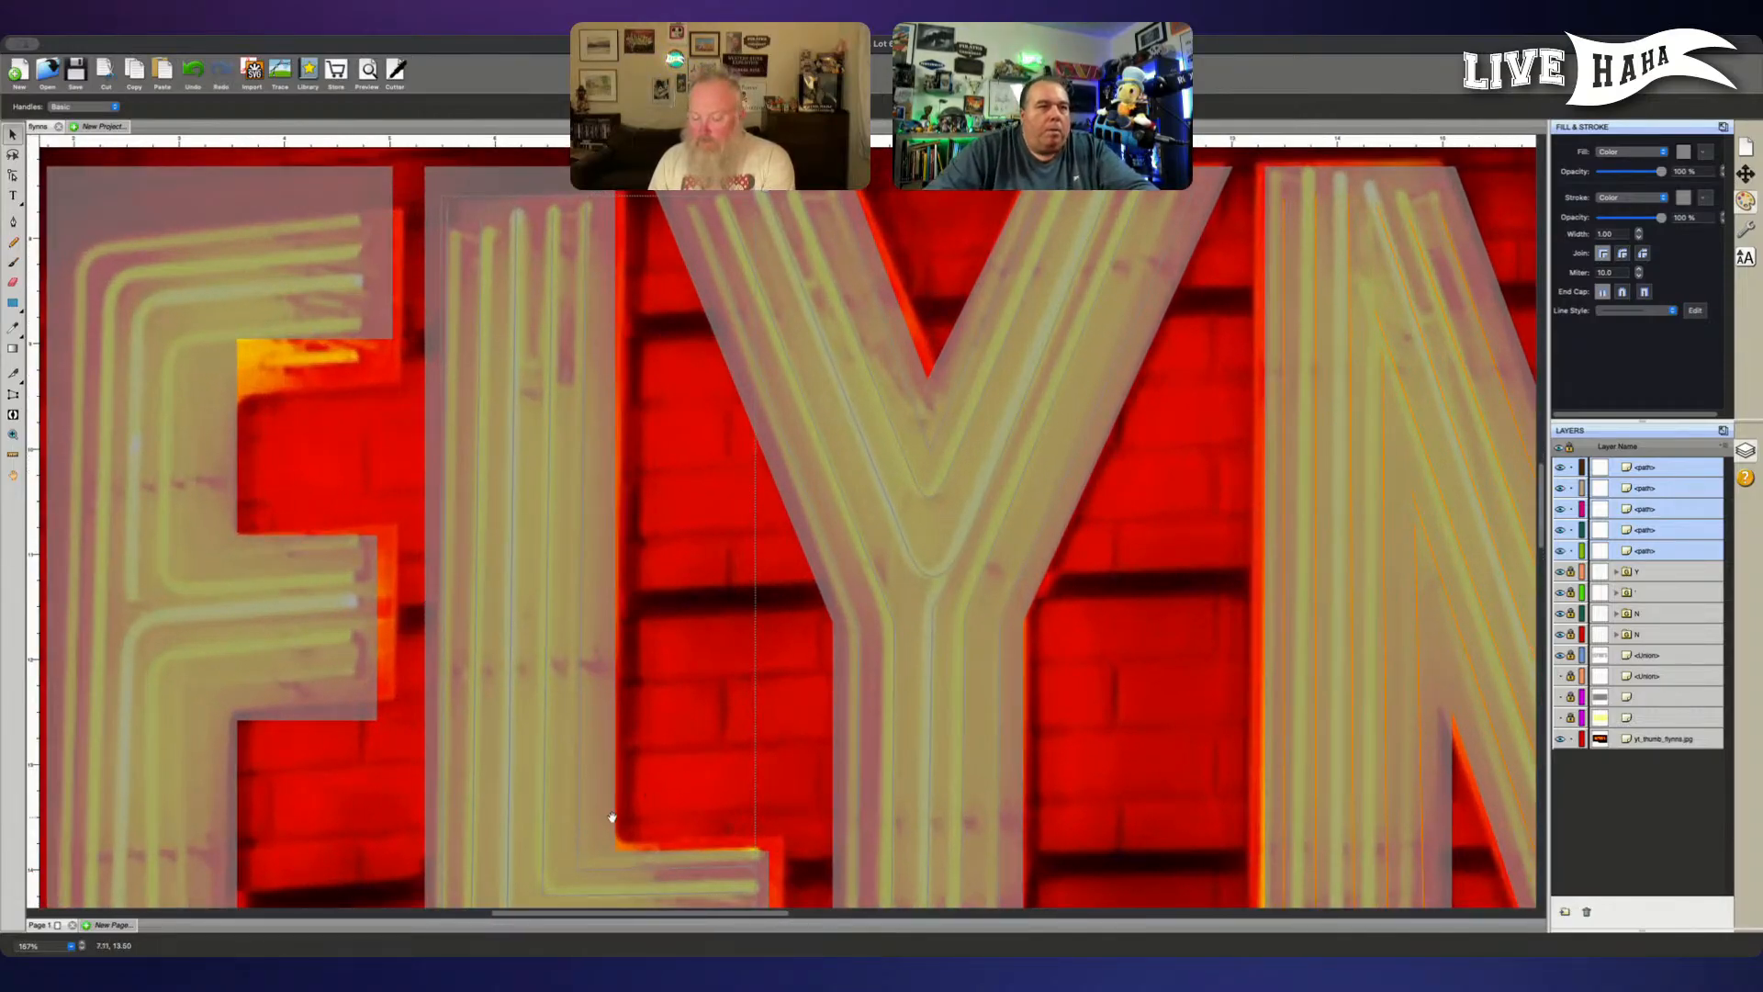
{"action": "left_click_drag", "start_coordinate": [611, 816], "coordinate": [846, 609]}
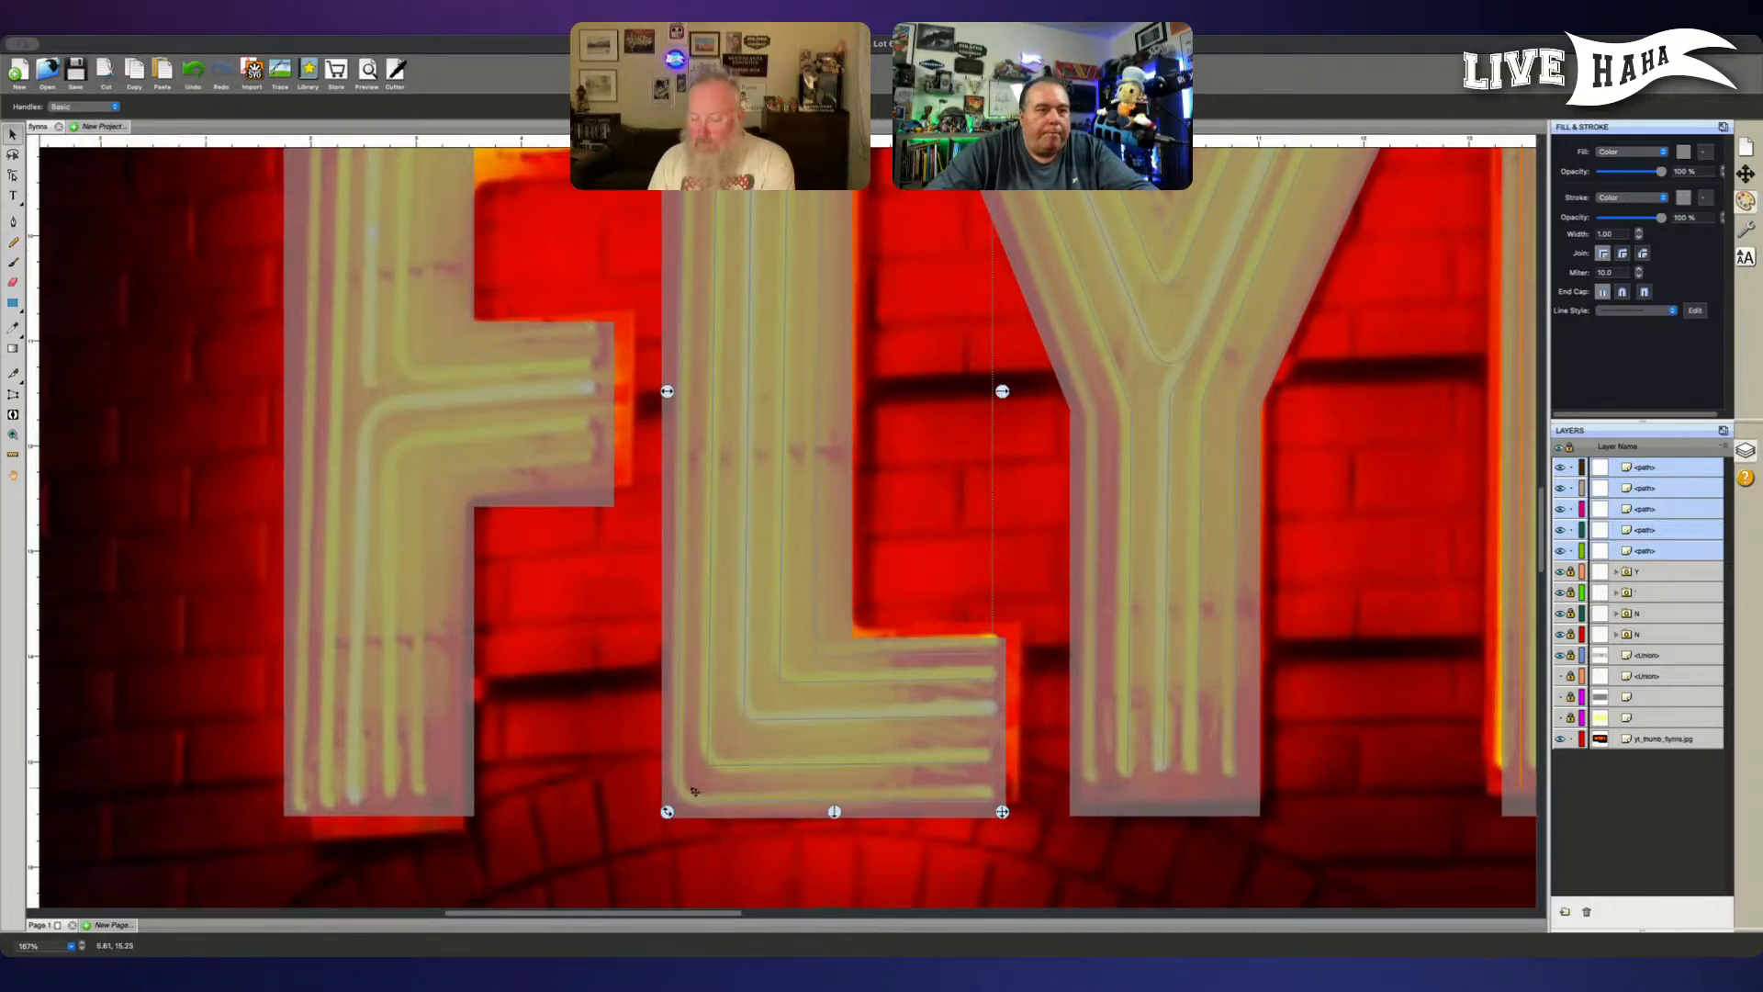
{"action": "left_click", "coordinate": [703, 841]}
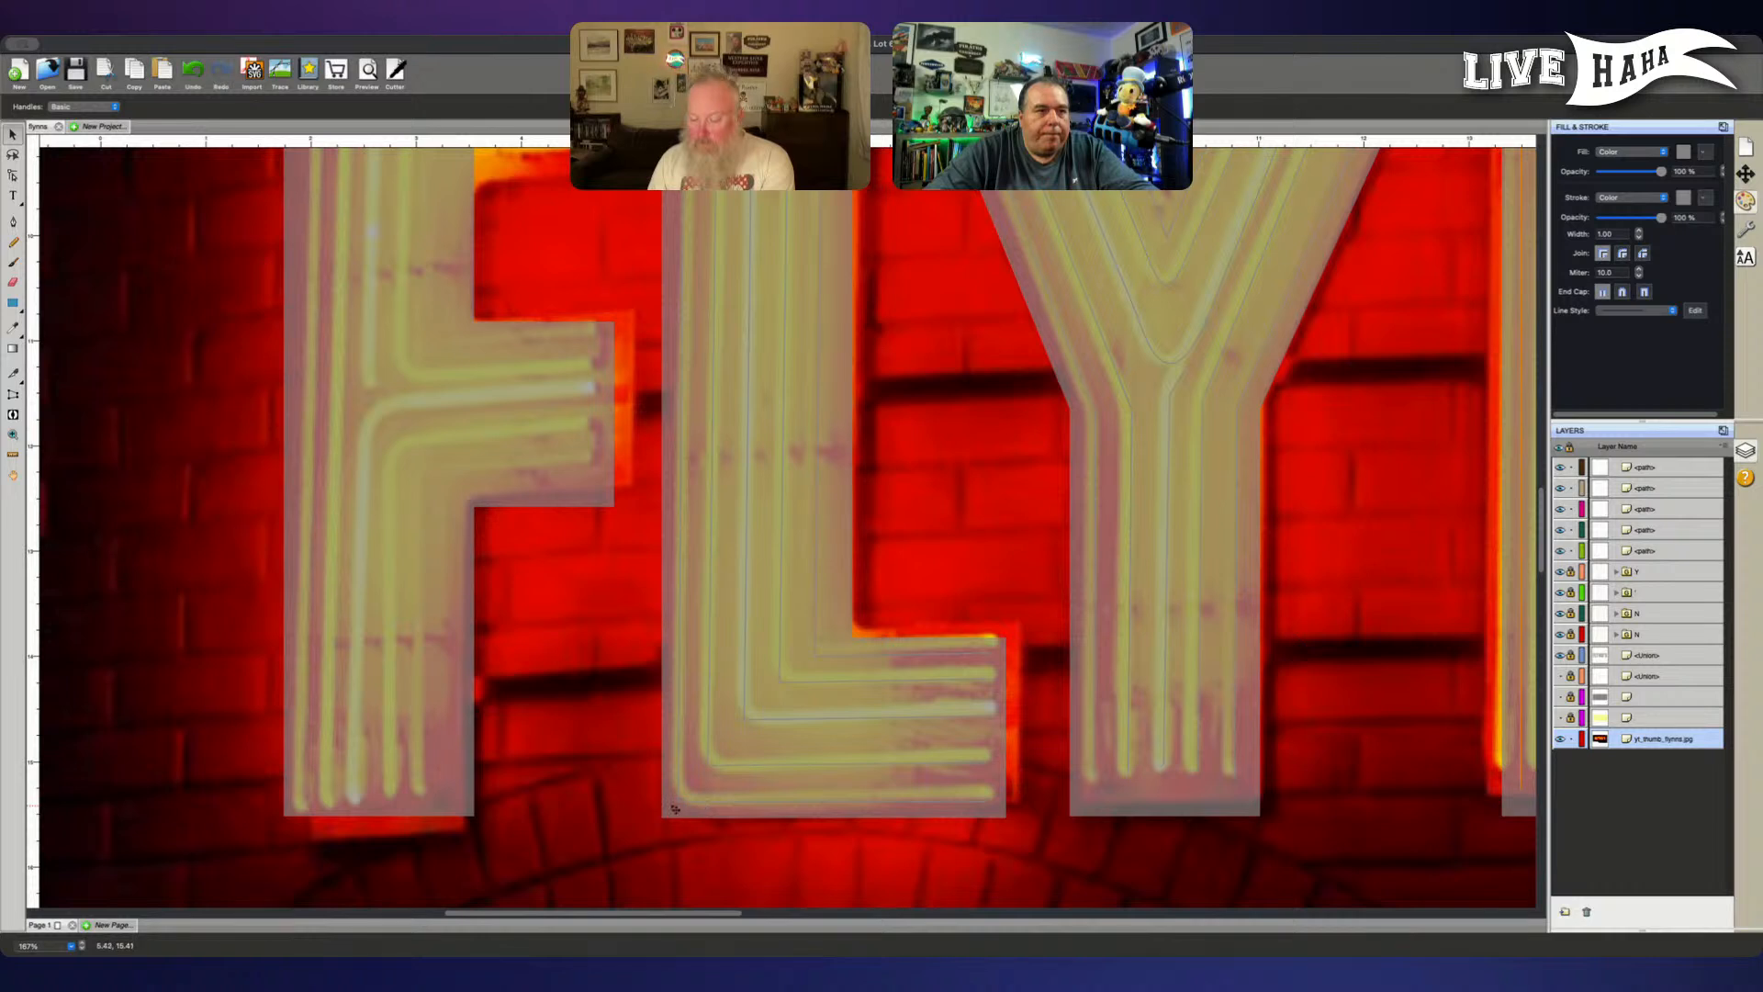
{"action": "left_click", "coordinate": [1672, 551]}
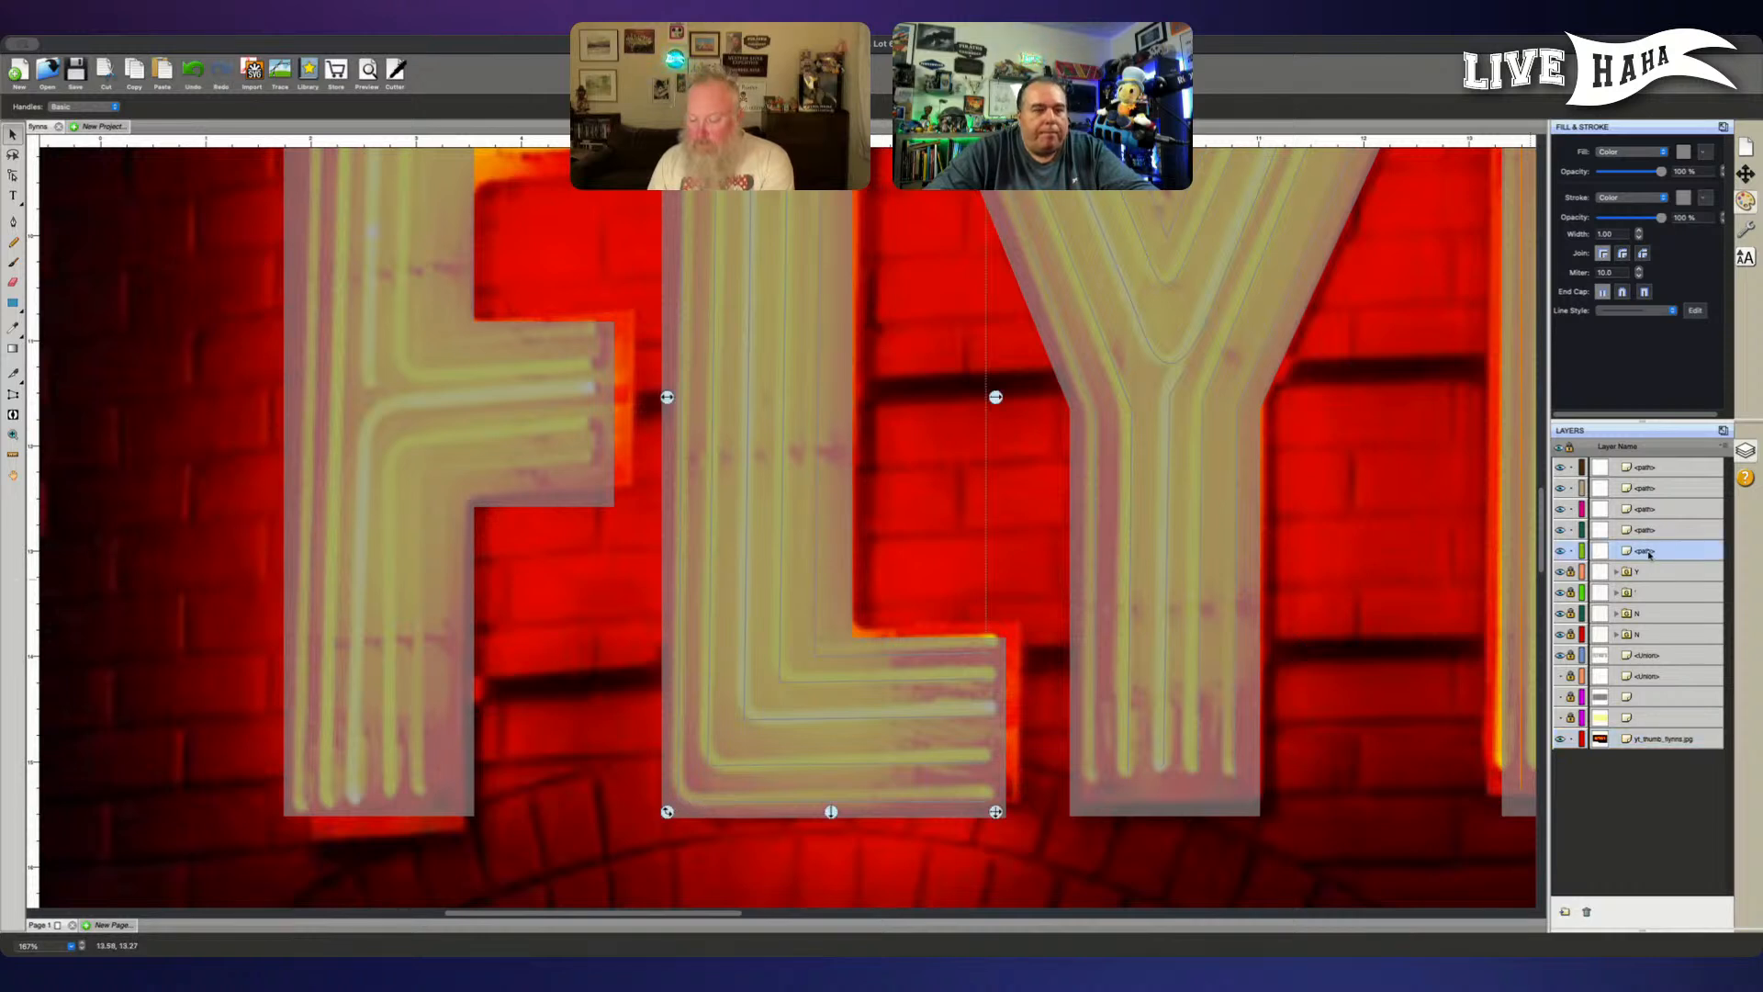
{"action": "key", "text": "a"}
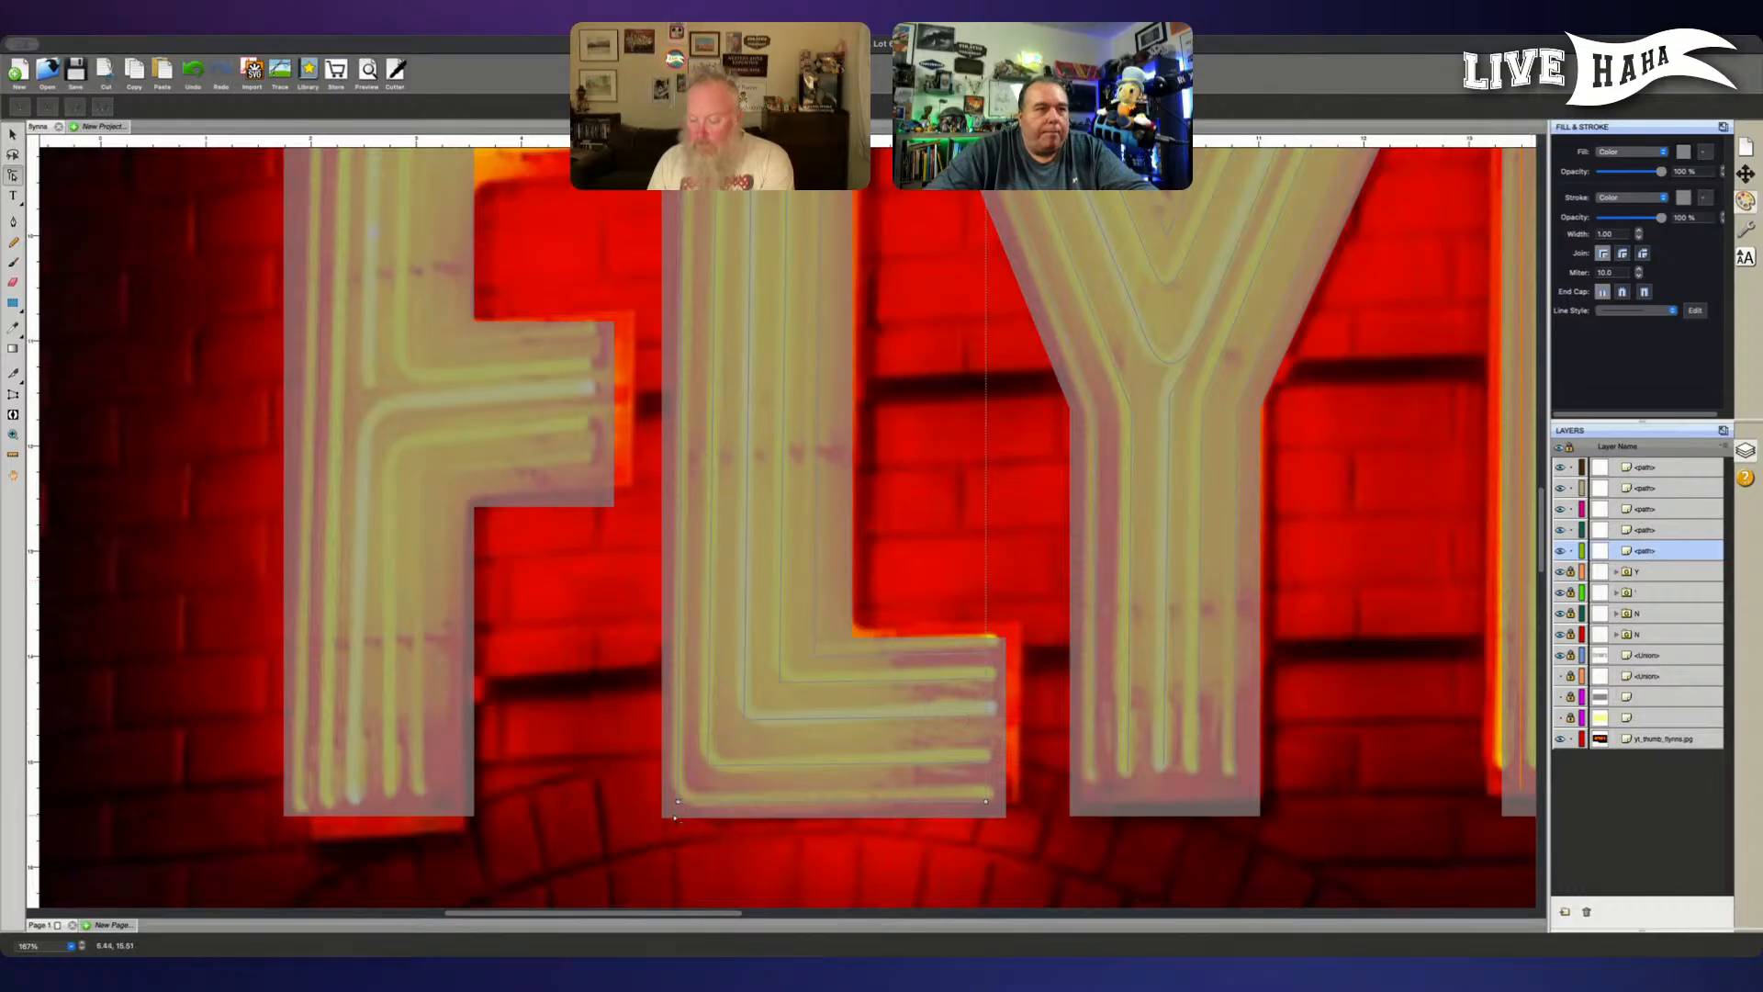
{"action": "left_click", "coordinate": [678, 802]}
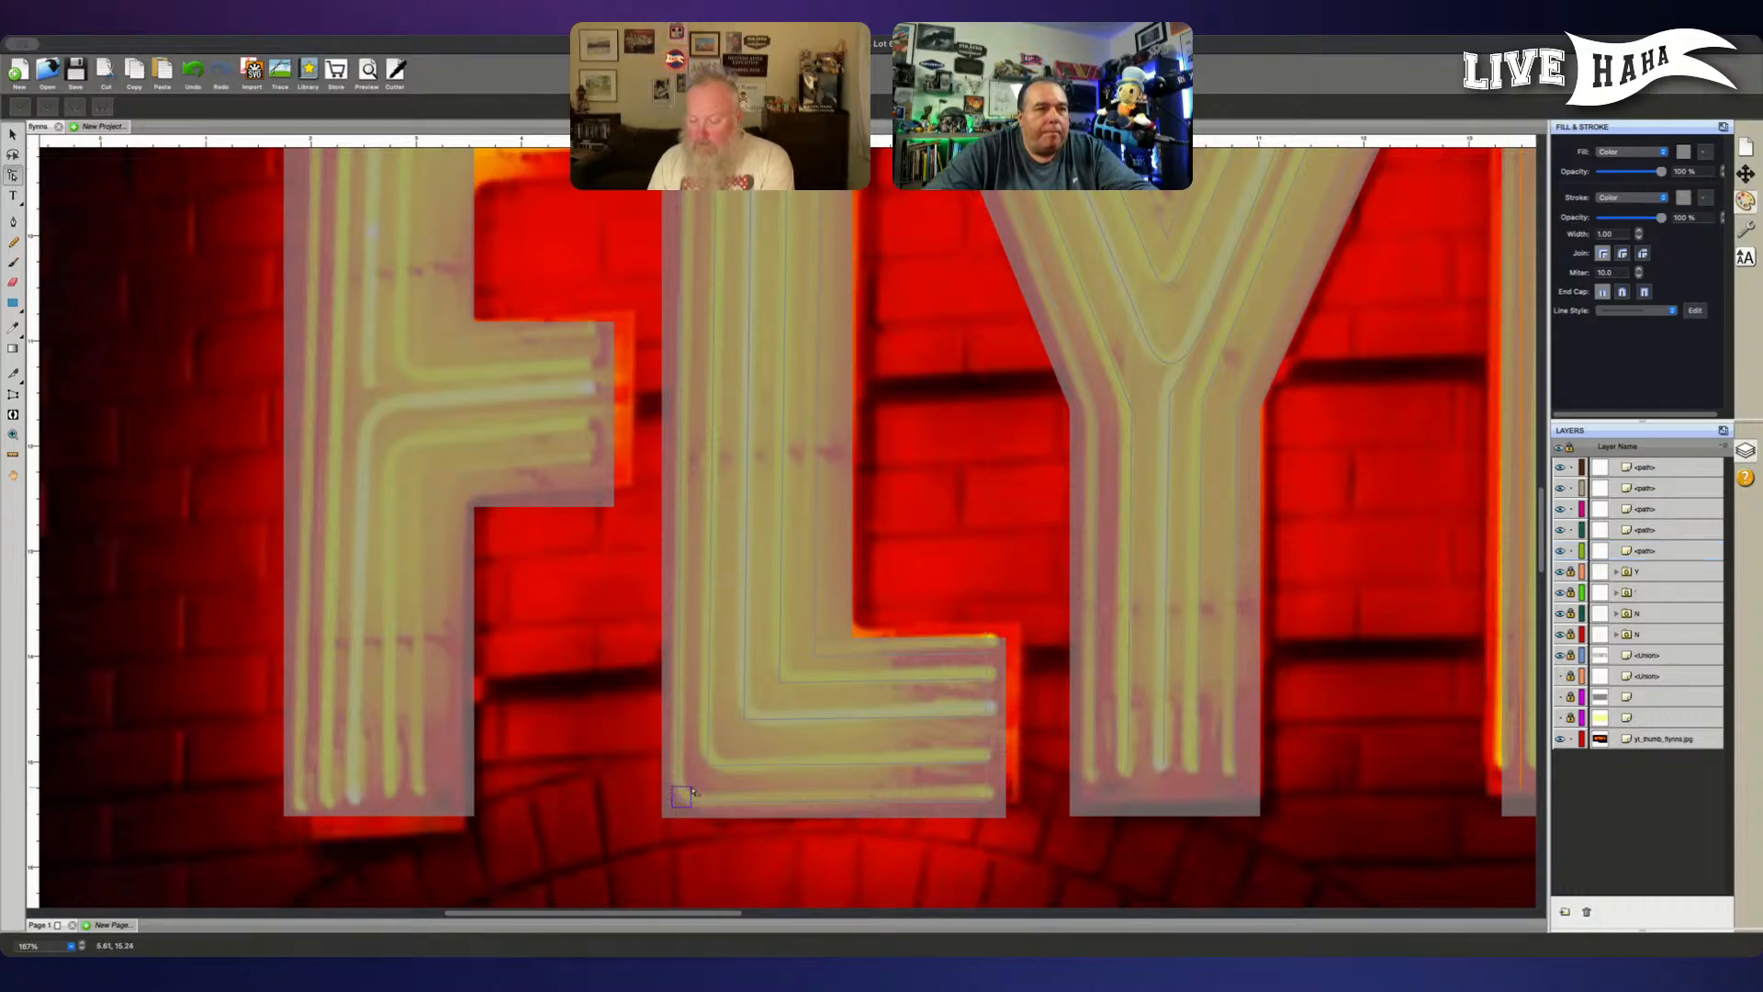
{"action": "left_click", "coordinate": [684, 797]}
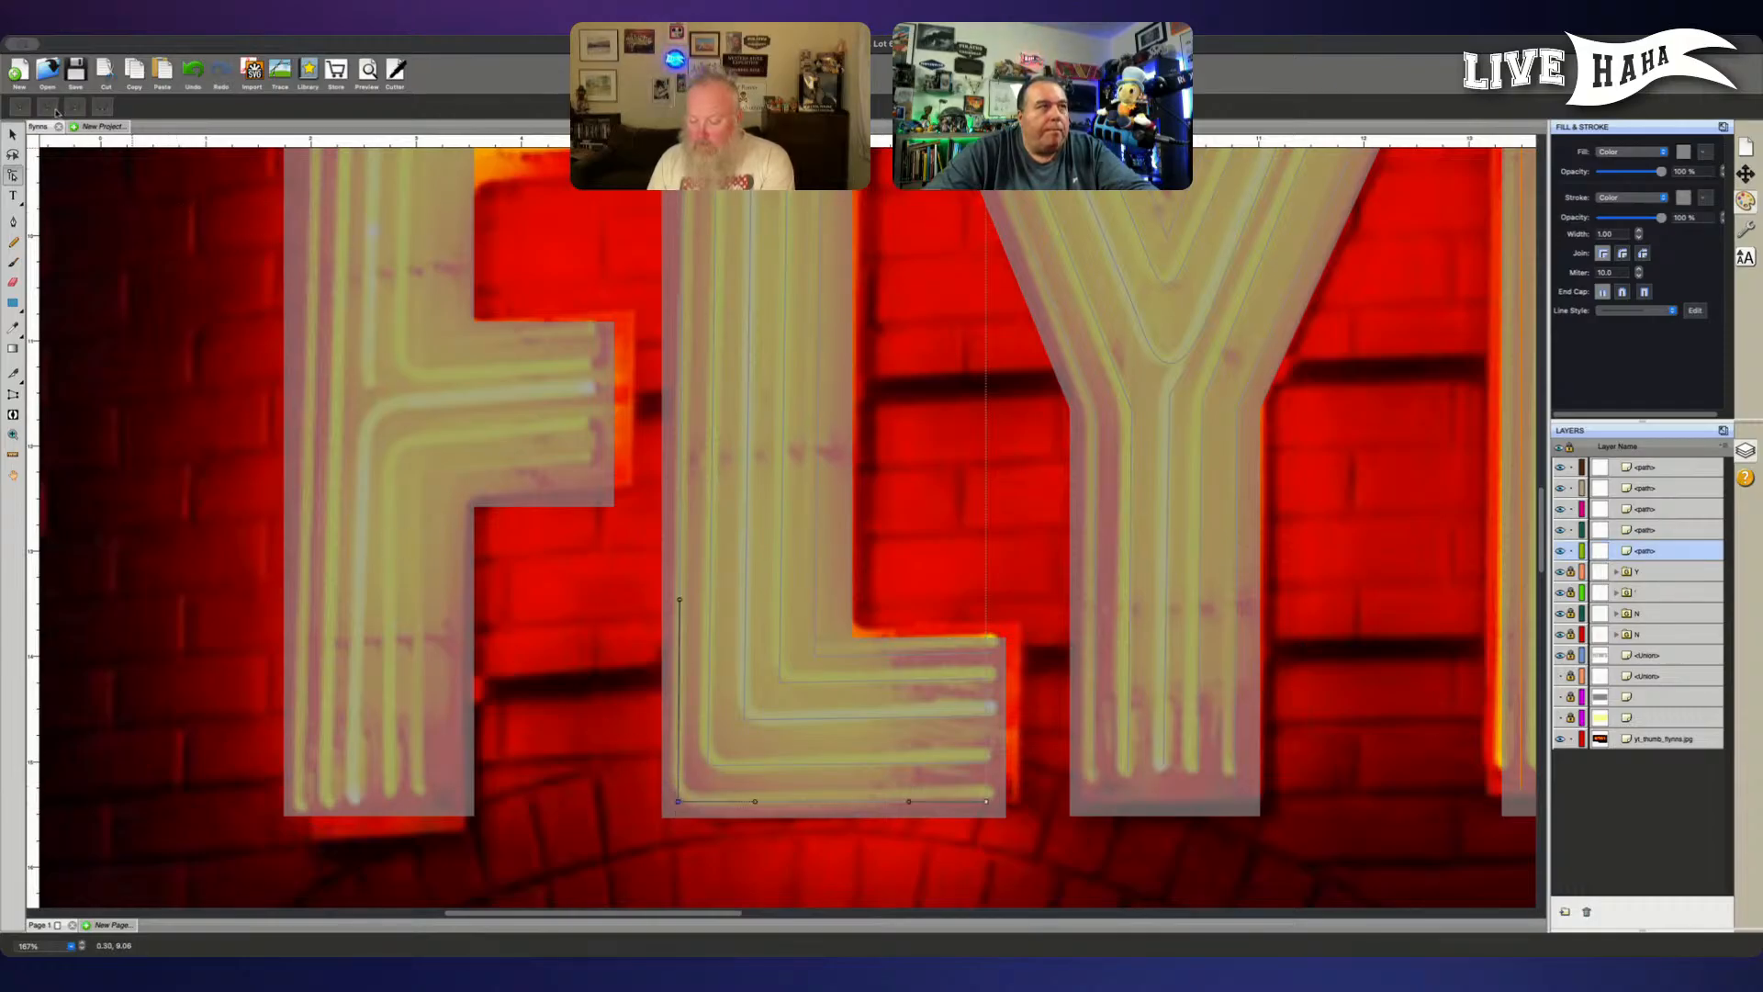
- Make the corner point of the L's outermost path smooth, undoing the first point conversion
{"action": "left_click", "coordinate": [56, 111]}
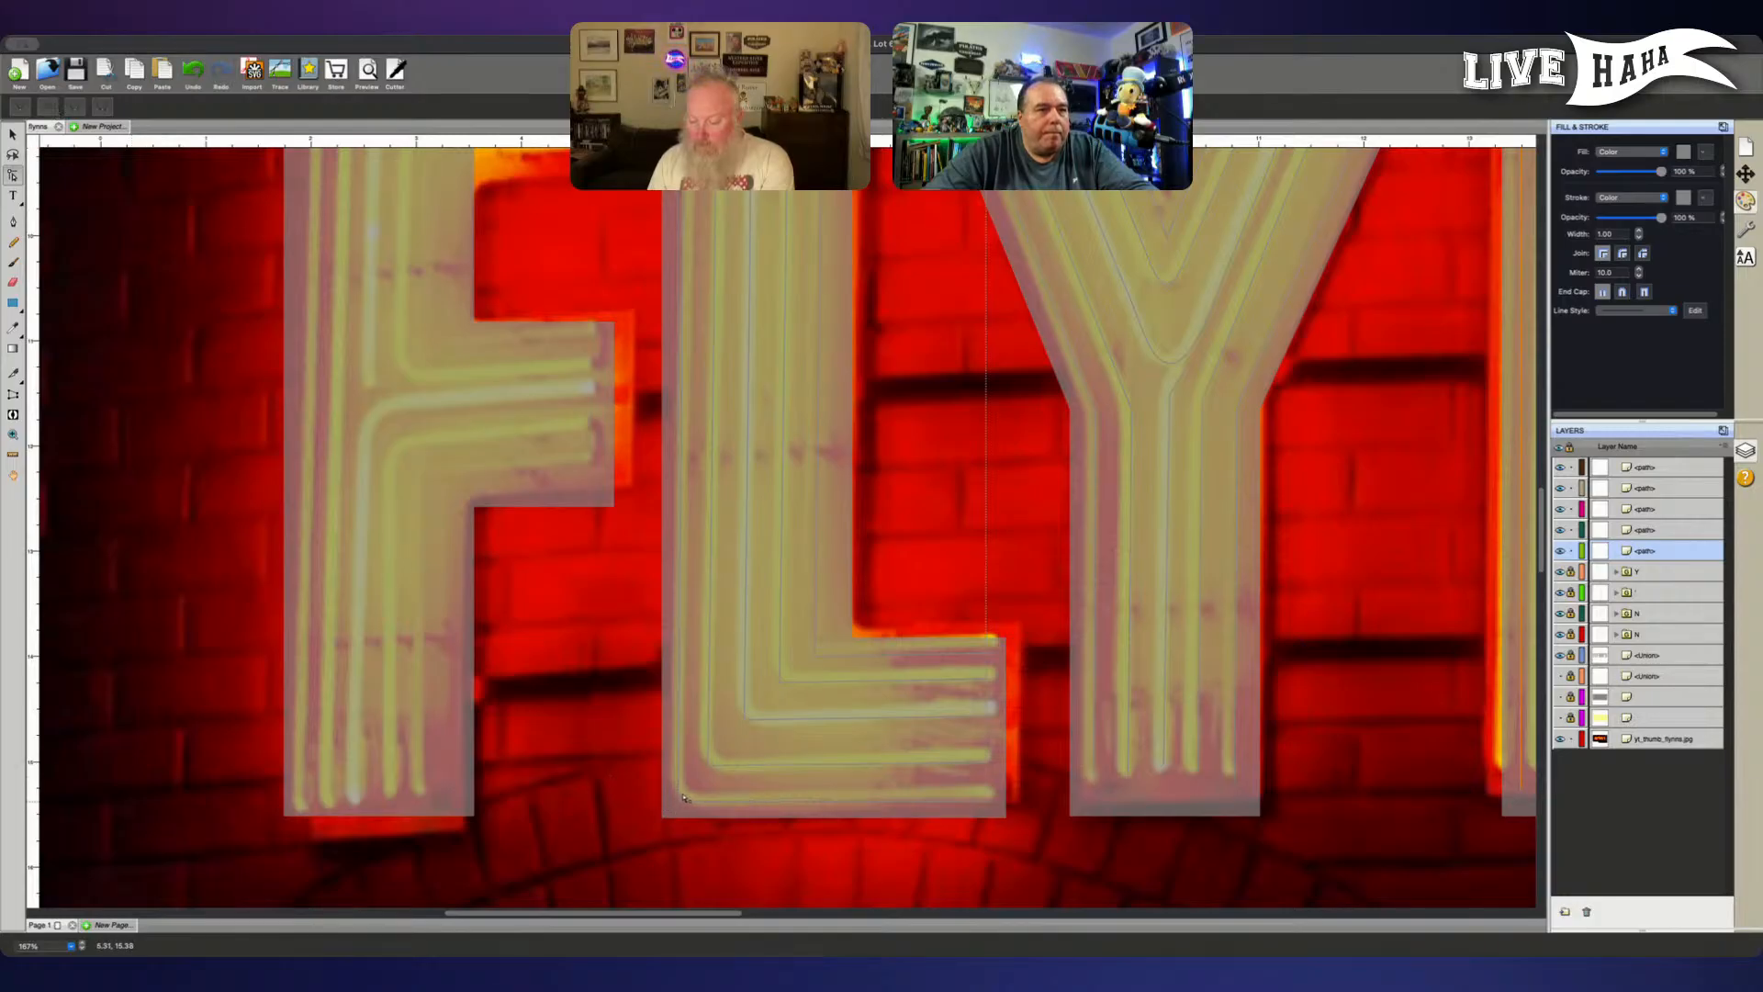
{"action": "key", "text": "super+z"}
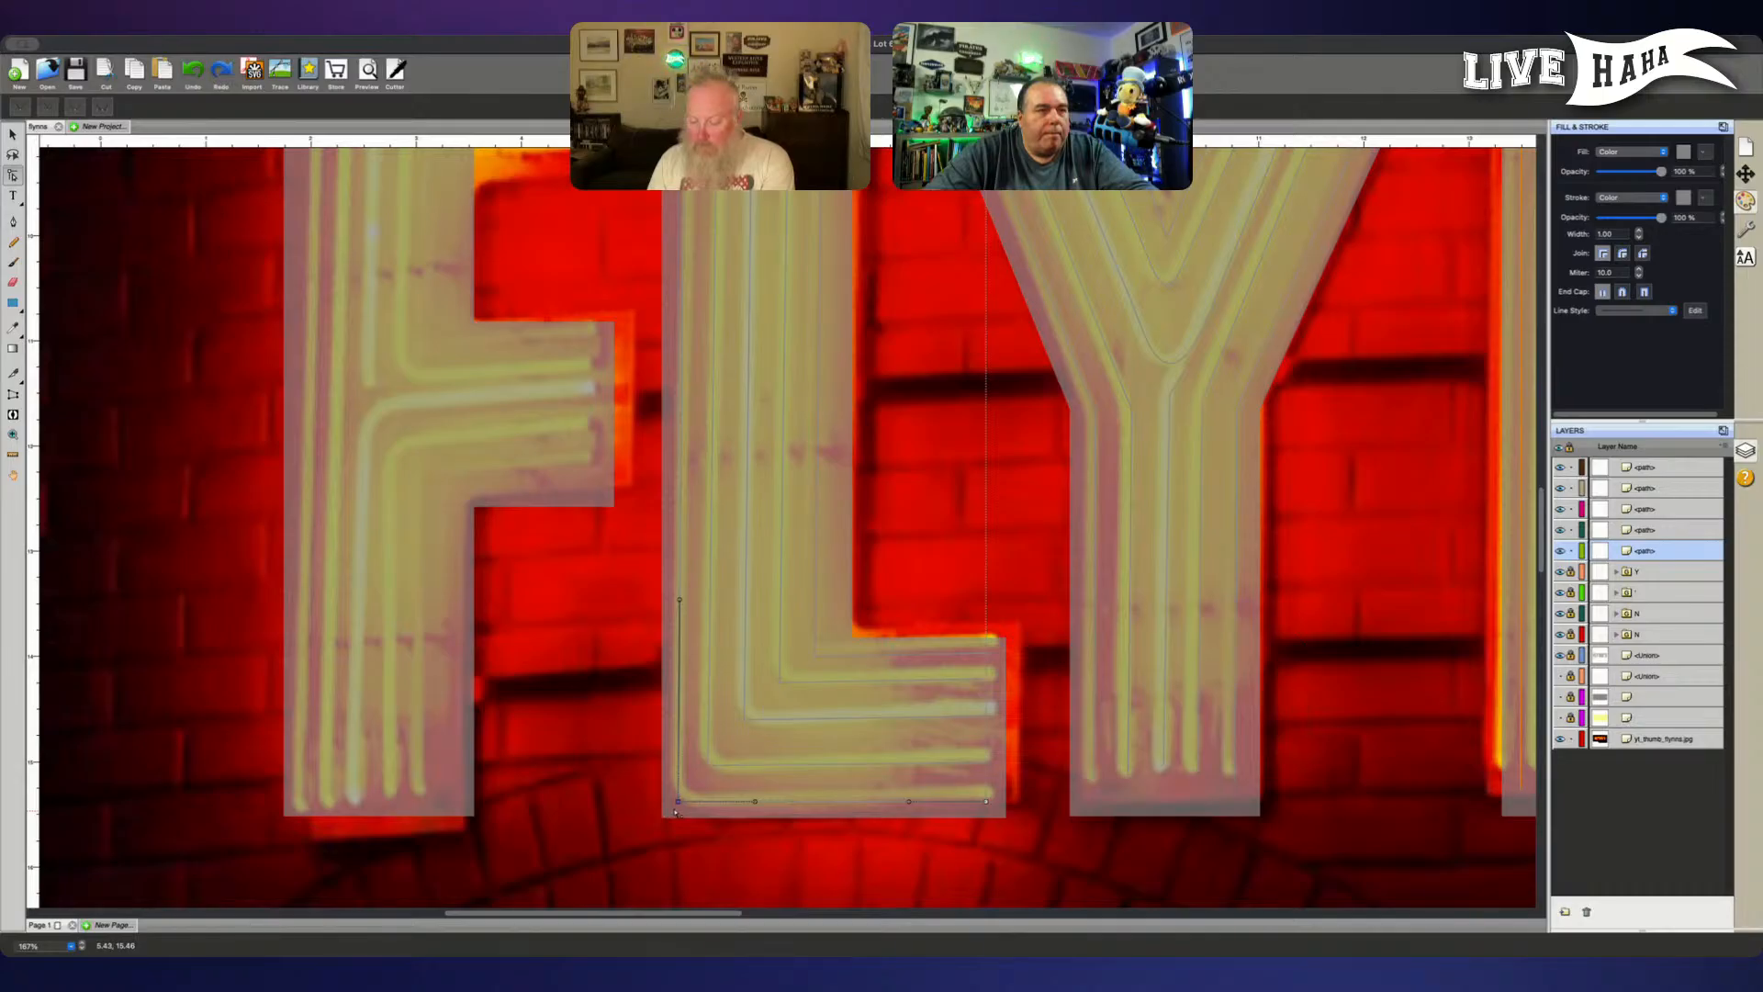
{"action": "key", "text": "super+z"}
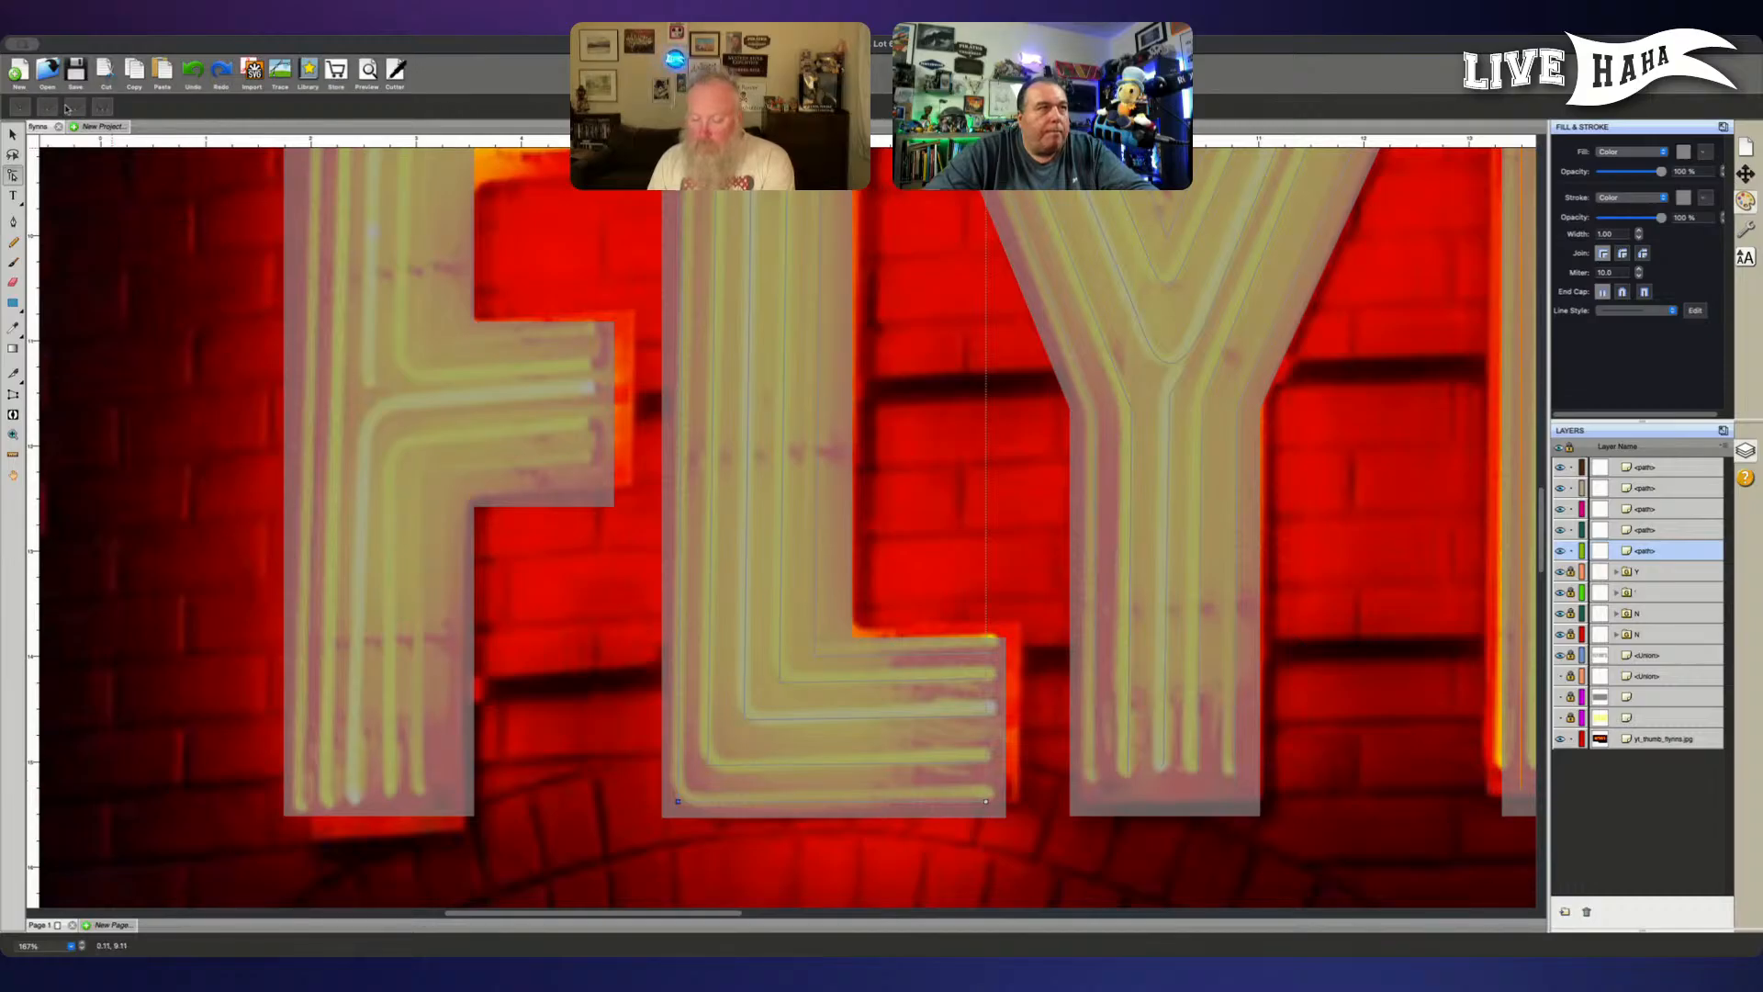
{"action": "key", "text": "super+shift+z"}
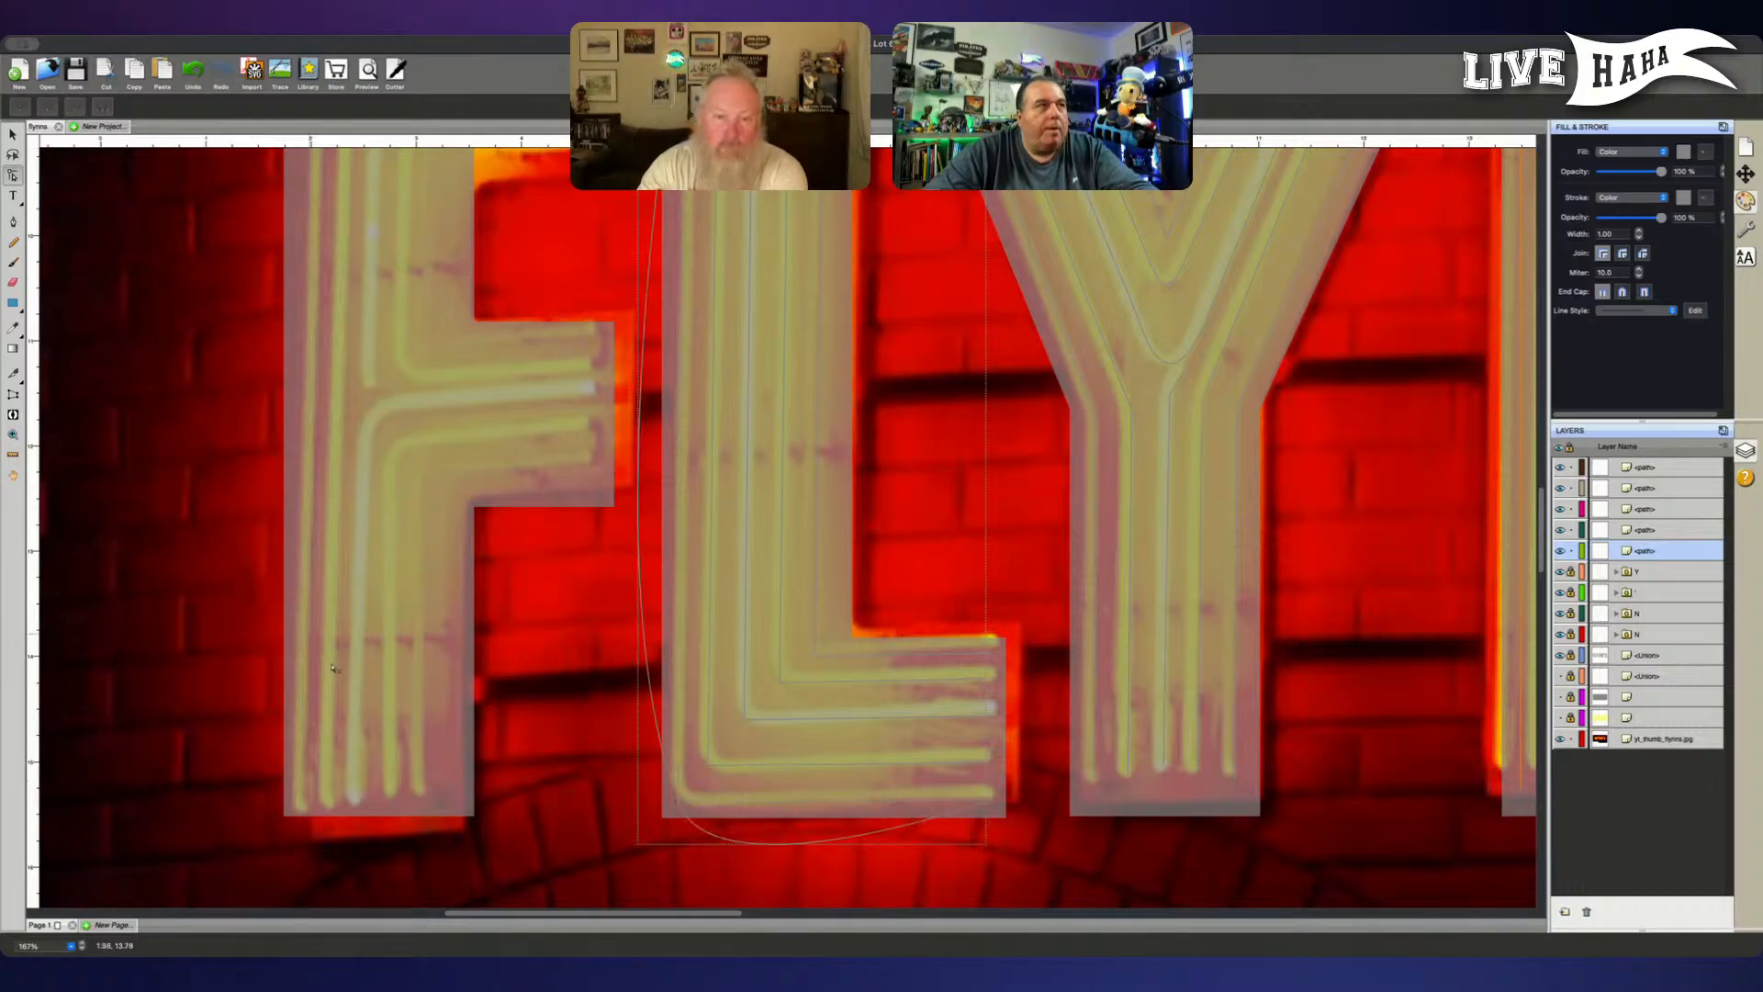
- Shorten the lower curve handle of the outermost L path's corner point so it ends close to the corner
{"action": "left_click", "coordinate": [689, 815]}
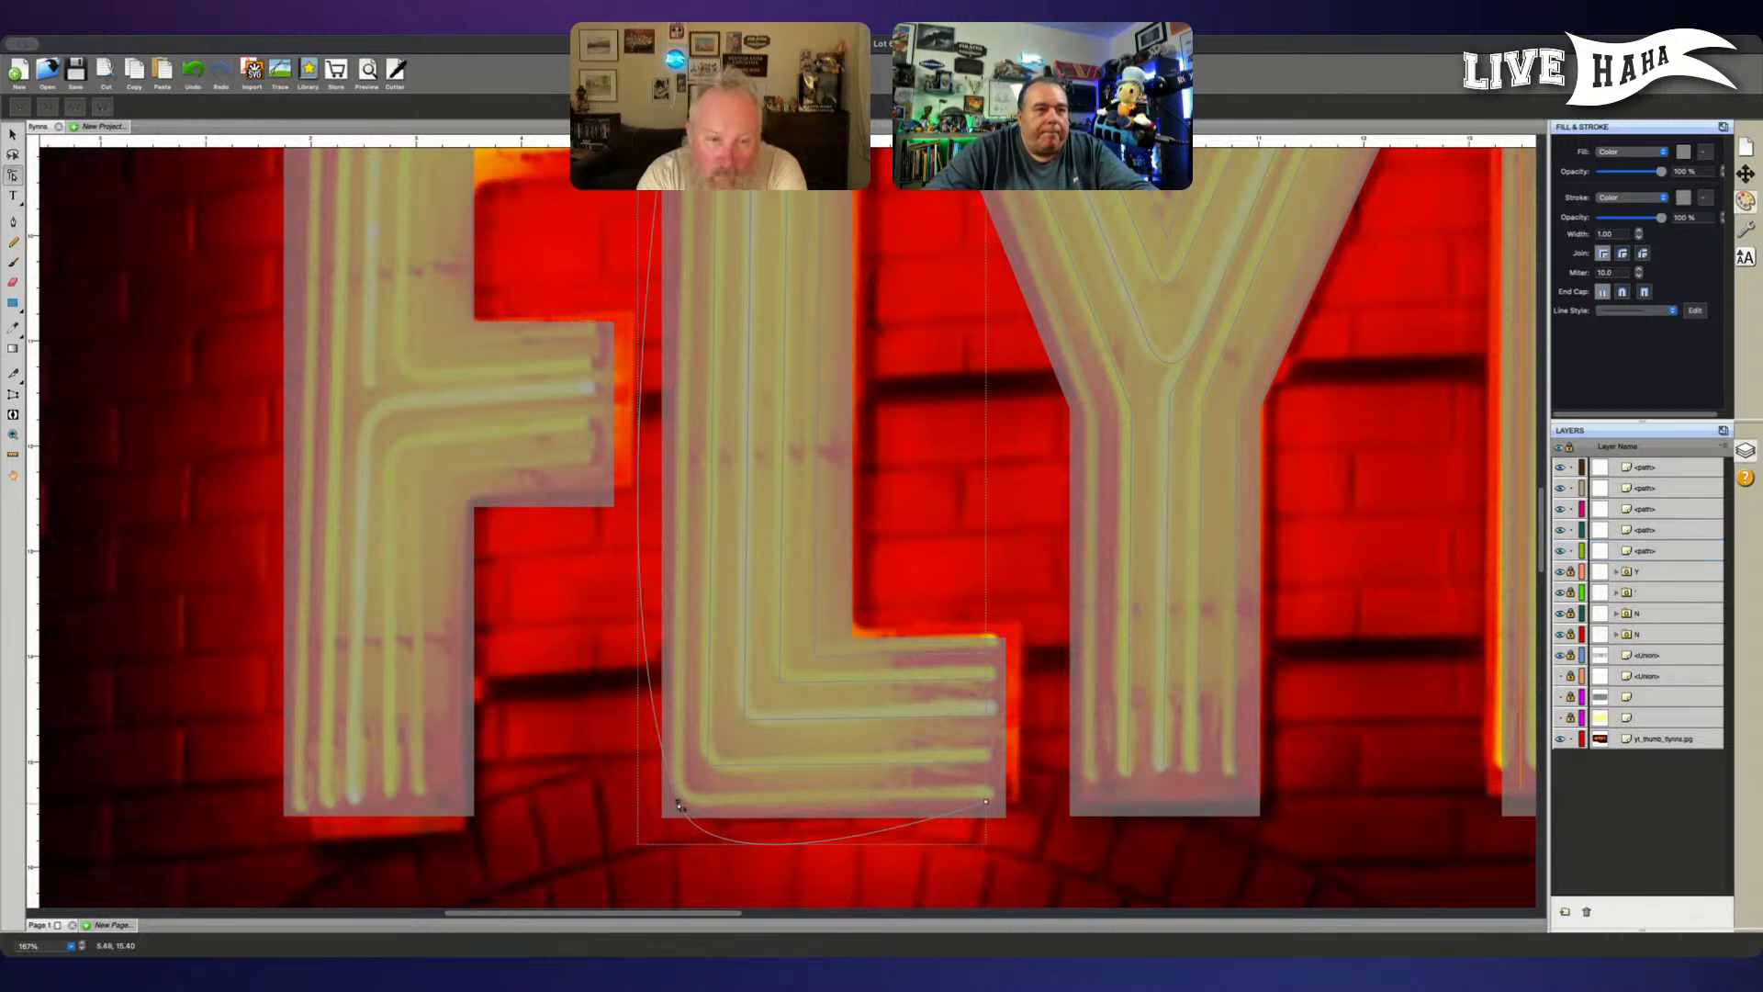
{"action": "left_click", "coordinate": [679, 805]}
{"action": "scroll", "coordinate": [717, 897], "scroll_direction": "down", "scroll_amount": 1}
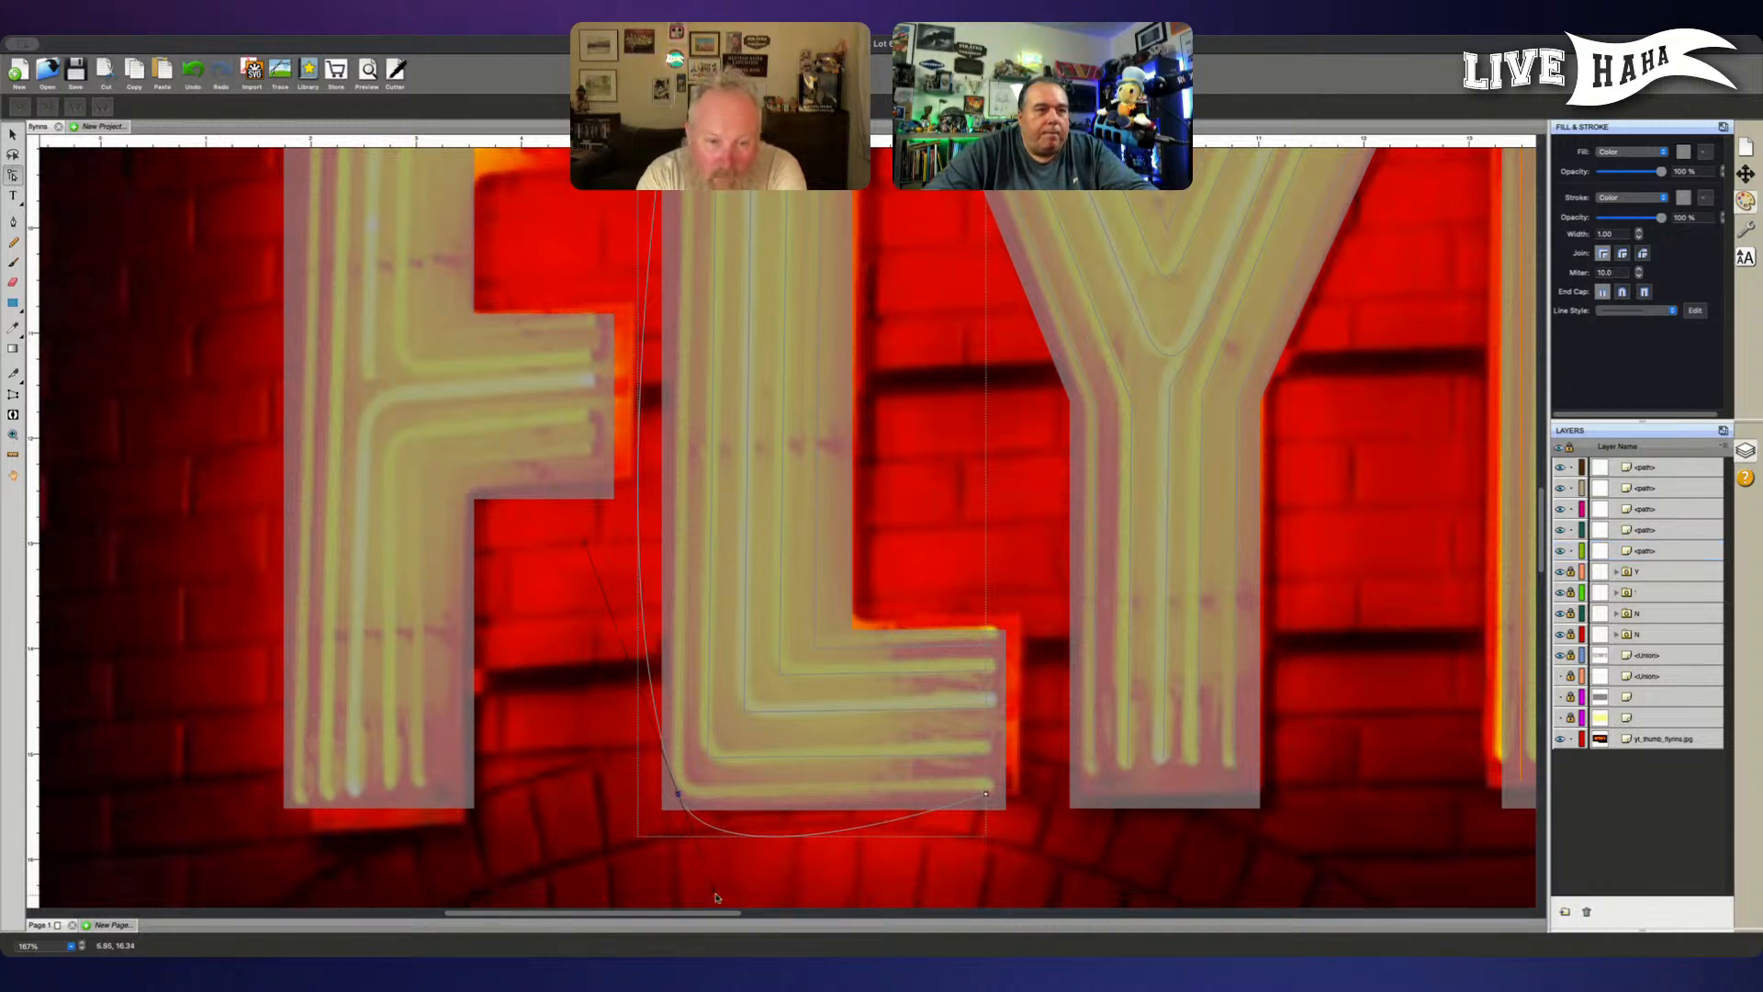
{"action": "left_click", "coordinate": [718, 898]}
{"action": "left_click", "coordinate": [679, 795]}
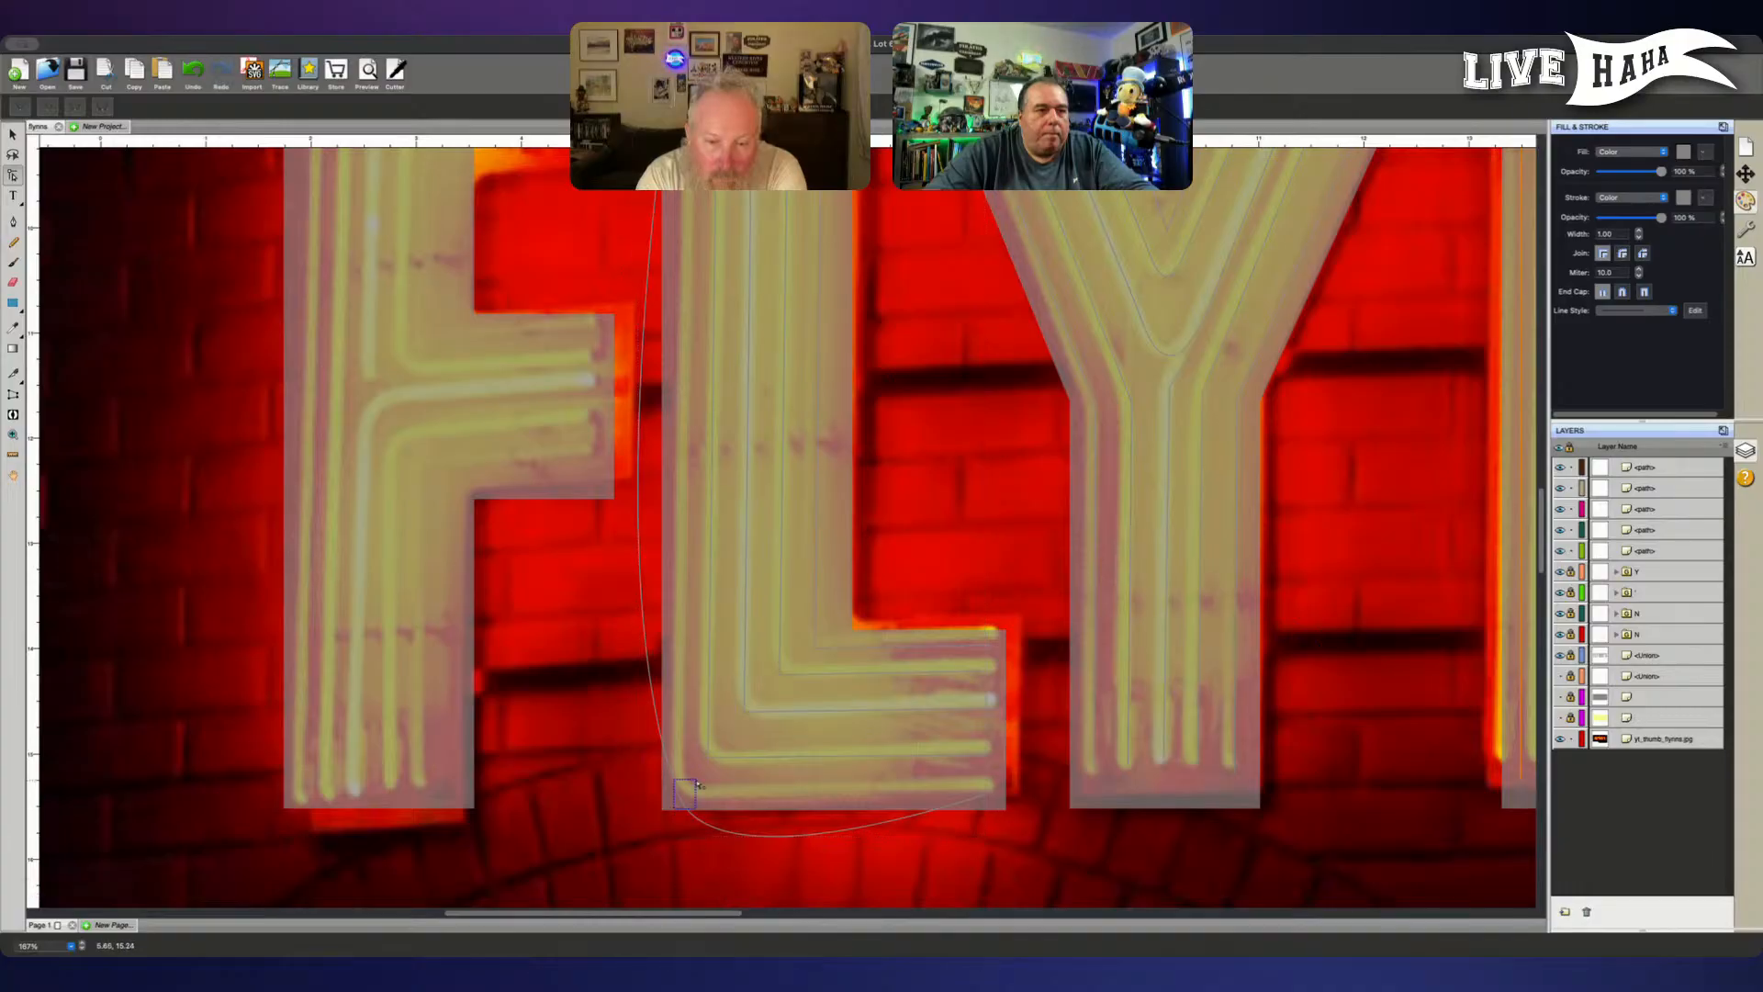
{"action": "left_click_drag", "start_coordinate": [714, 893], "coordinate": [685, 808]}
- Shorten the upper curve handle of the outermost L path's corner point to form a tight rounded bend along the tube
{"action": "left_click", "coordinate": [545, 561]}
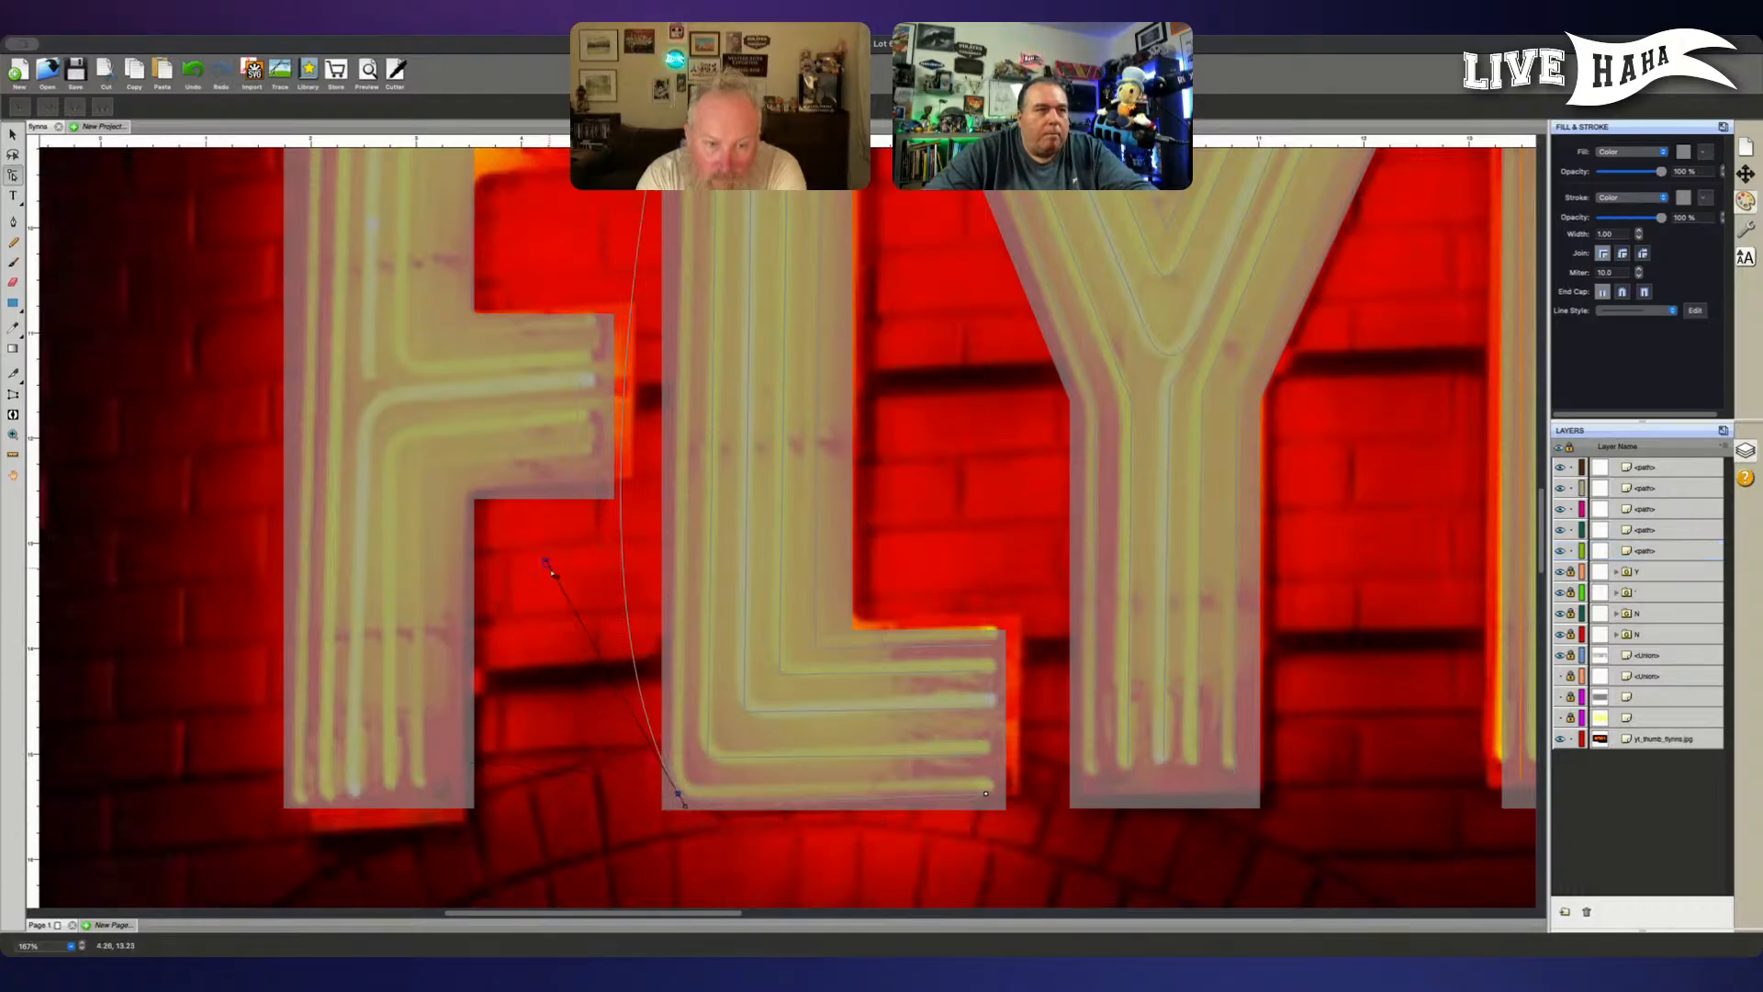
{"action": "left_click", "coordinate": [646, 820]}
{"action": "left_click", "coordinate": [692, 786]}
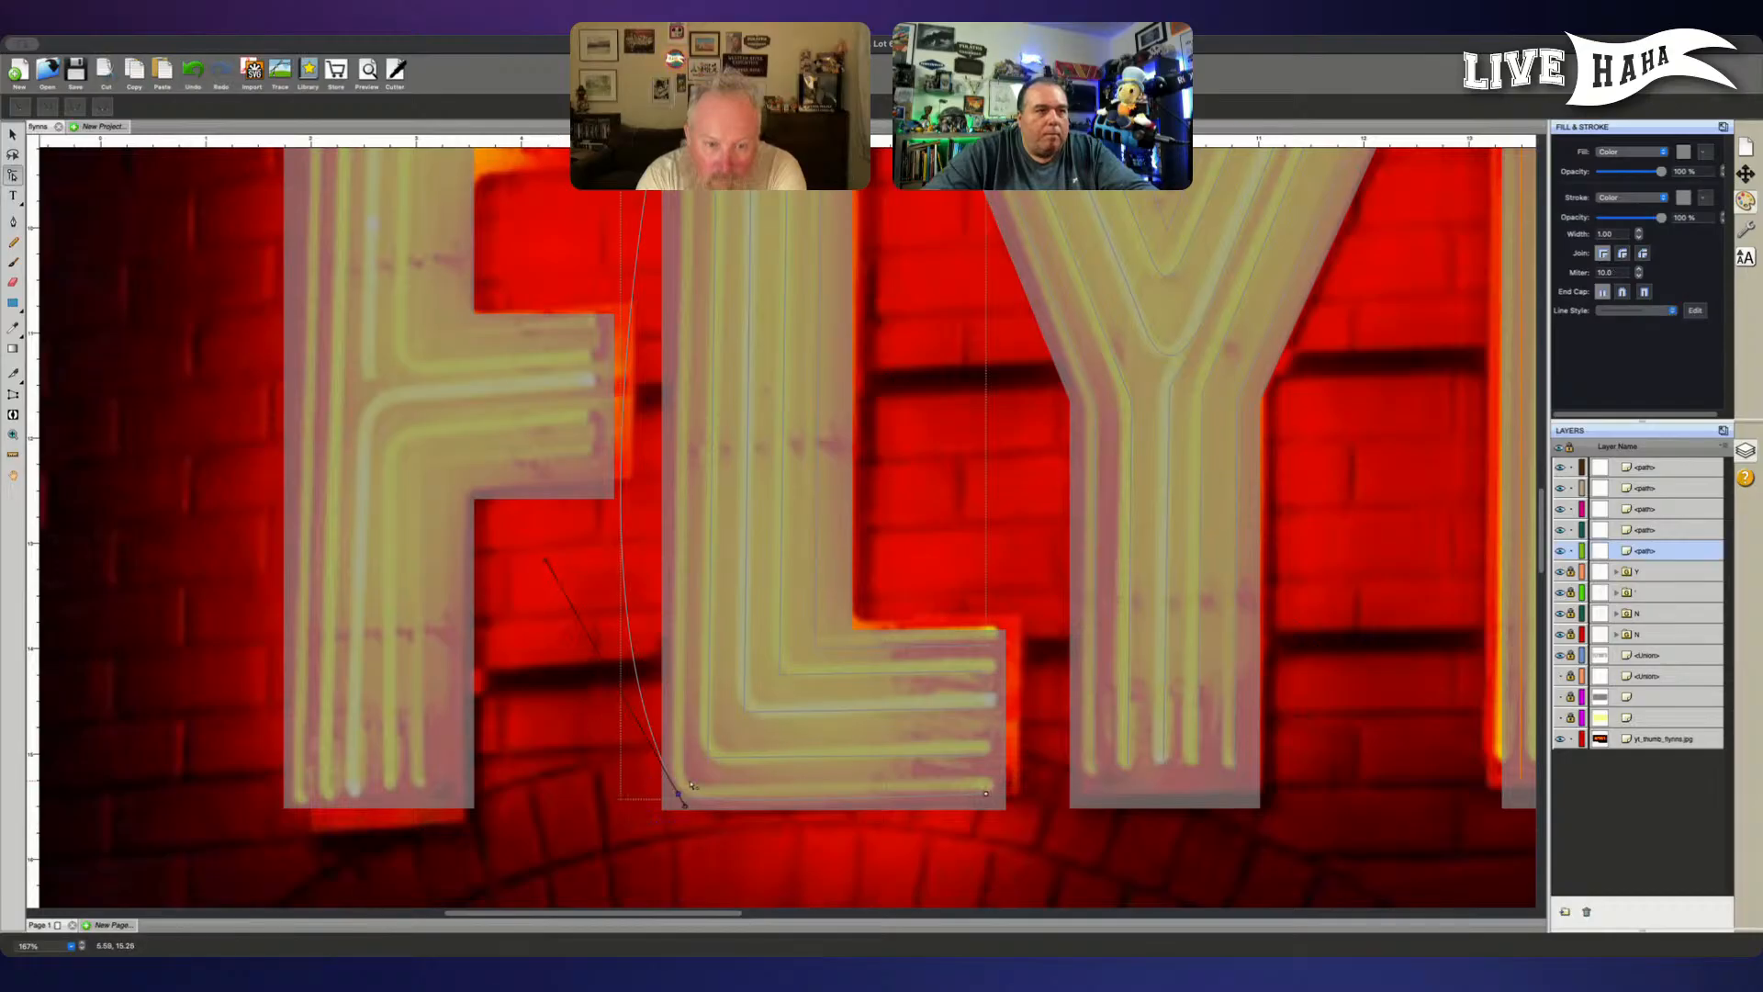
{"action": "left_click_drag", "start_coordinate": [546, 561], "coordinate": [676, 791]}
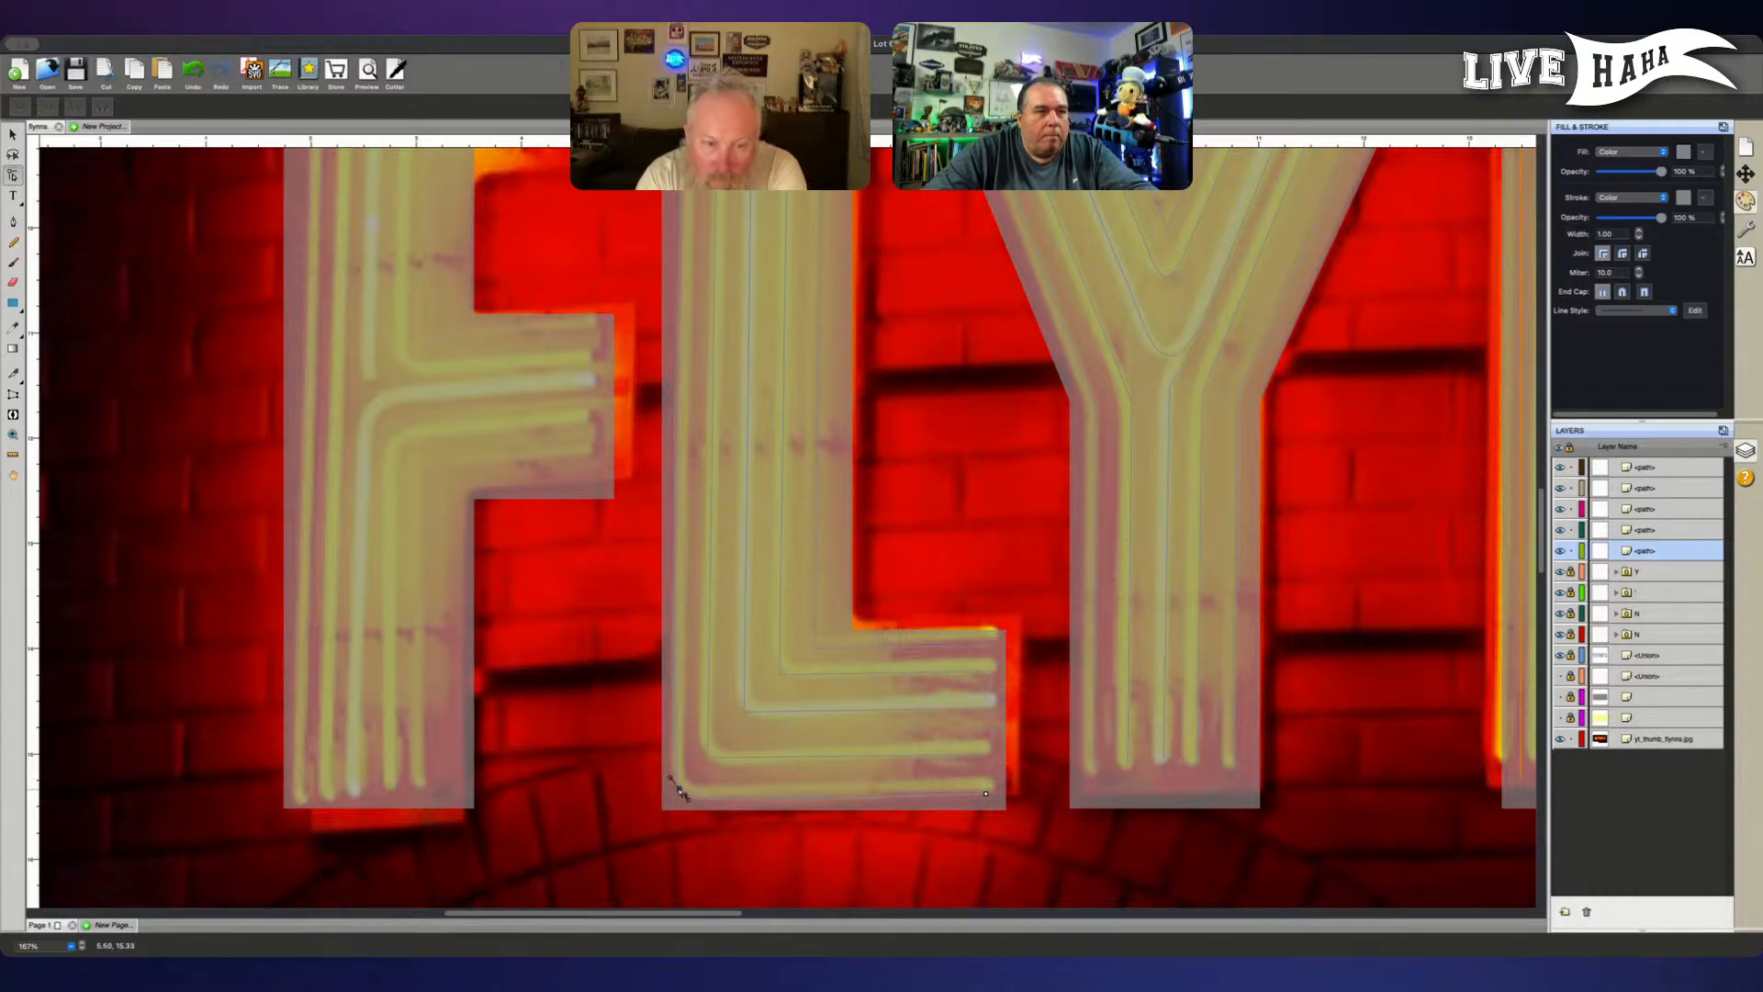
{"action": "left_click", "coordinate": [833, 829]}
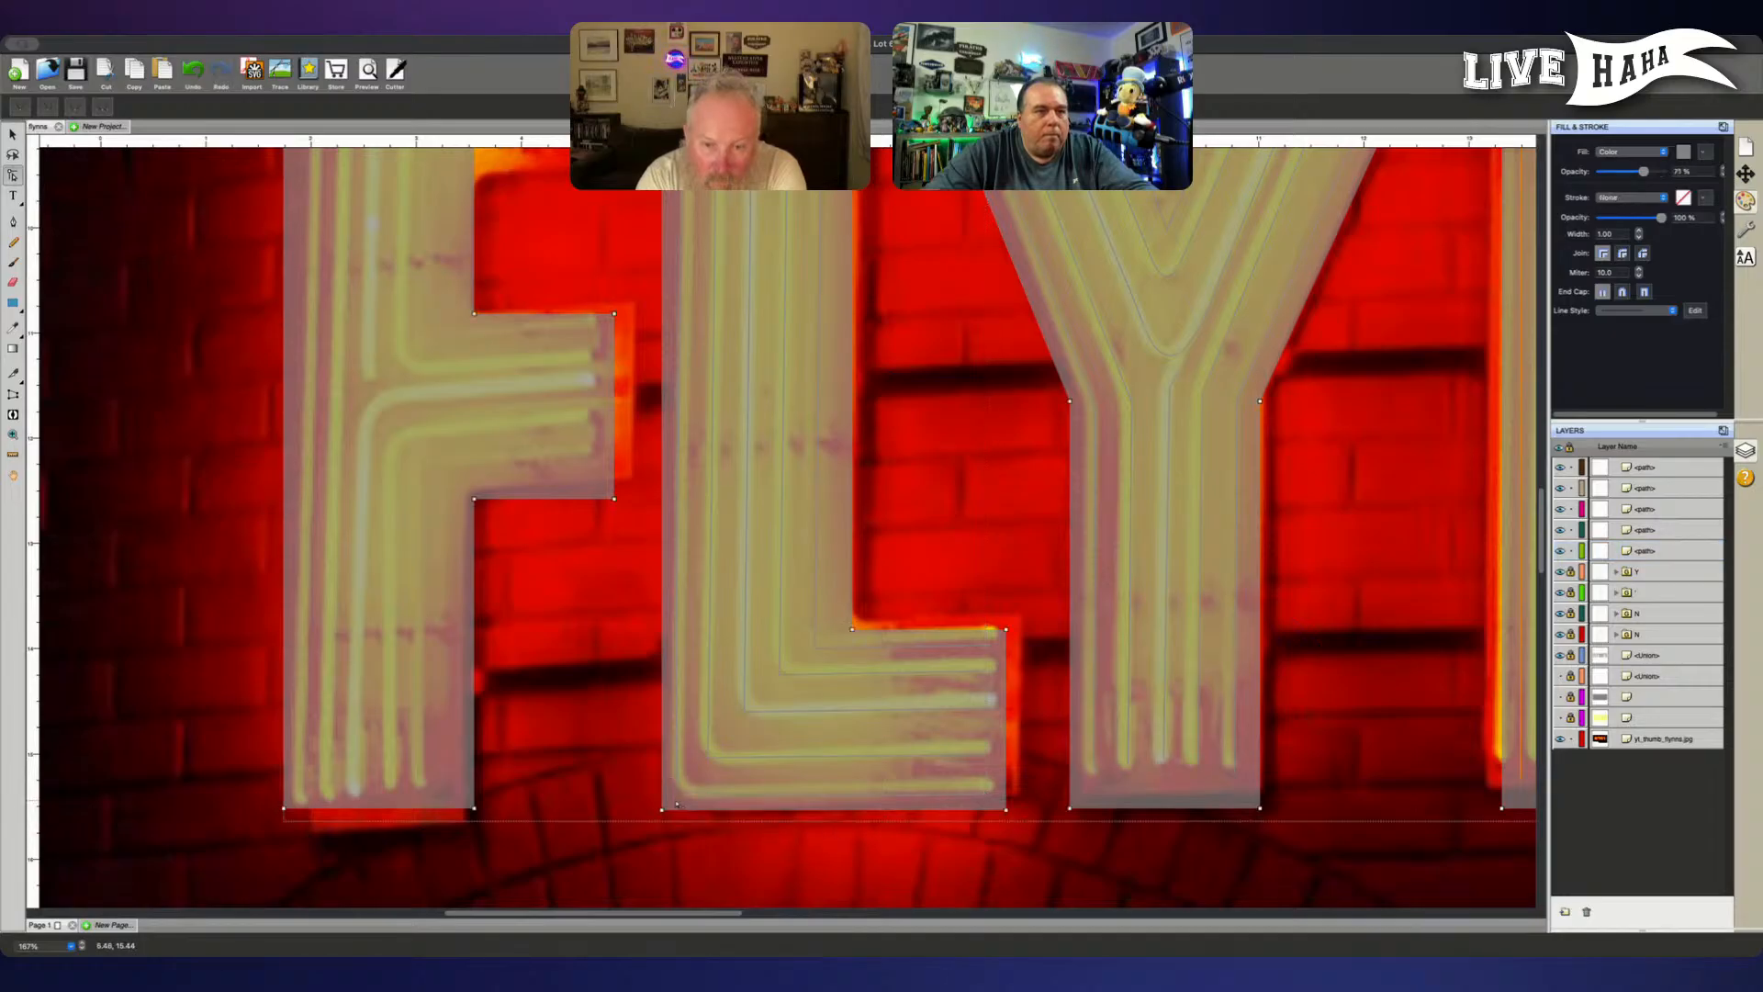
- Select the corner point of the L's second path from the outside and make it smooth
{"action": "left_click", "coordinate": [707, 768]}
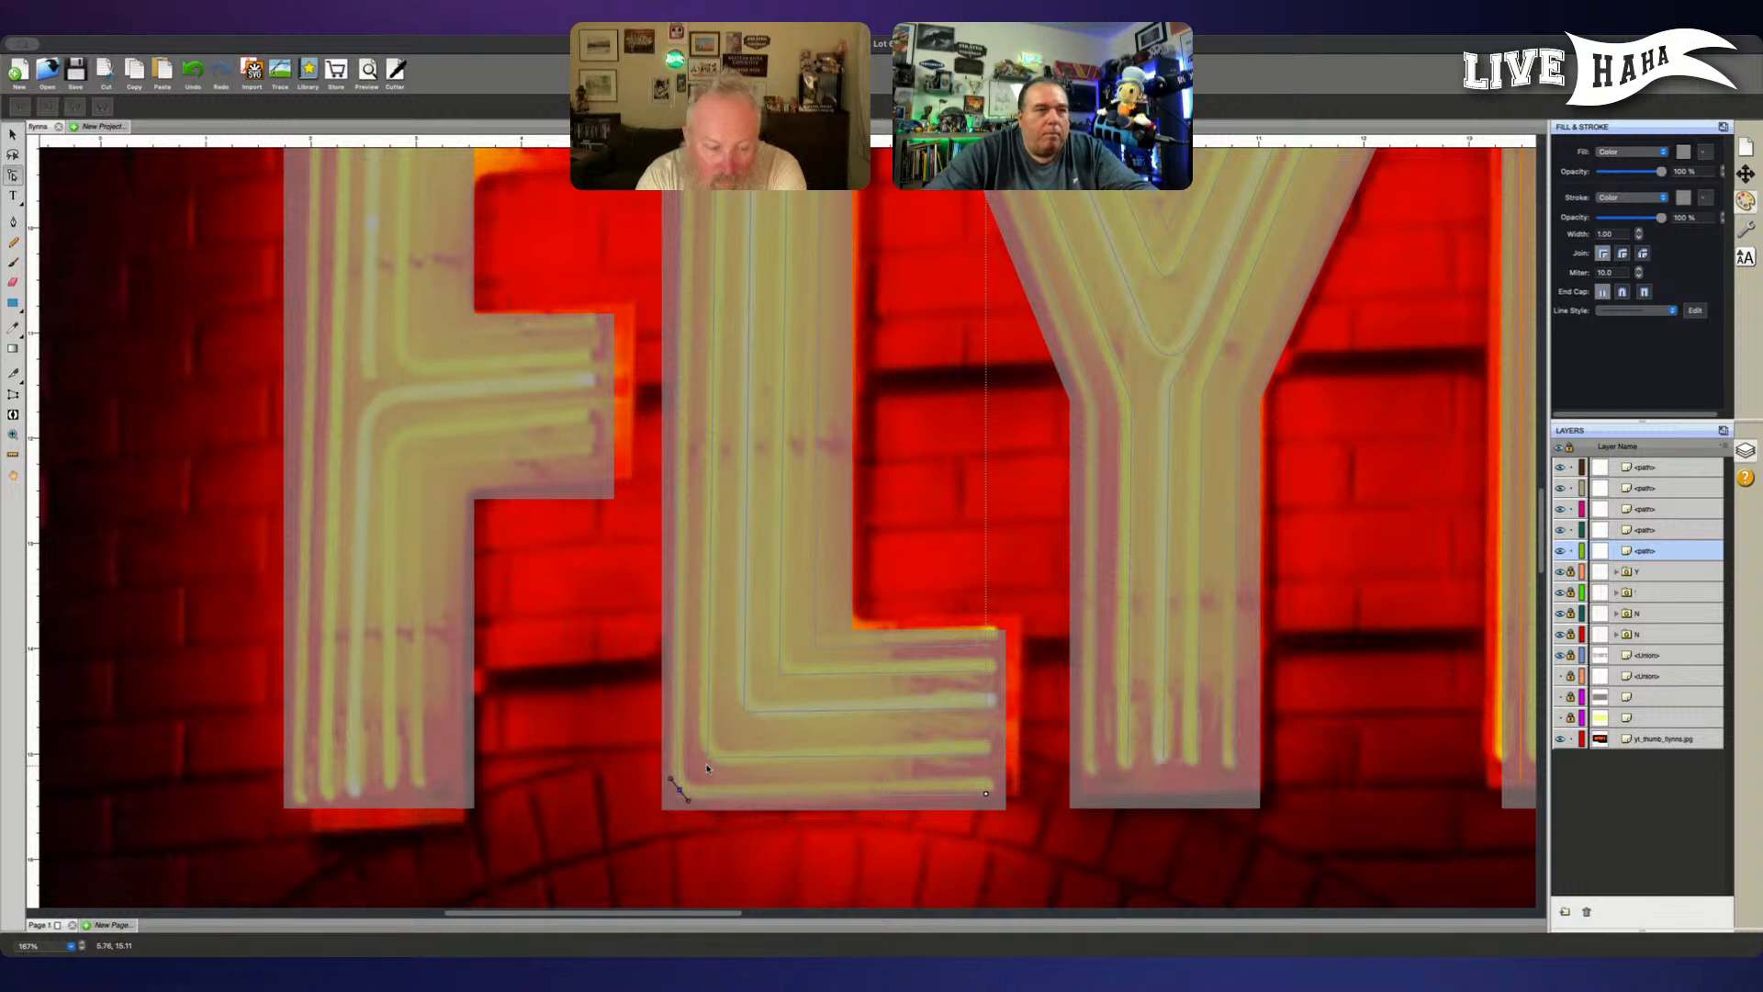
{"action": "left_click", "coordinate": [707, 767]}
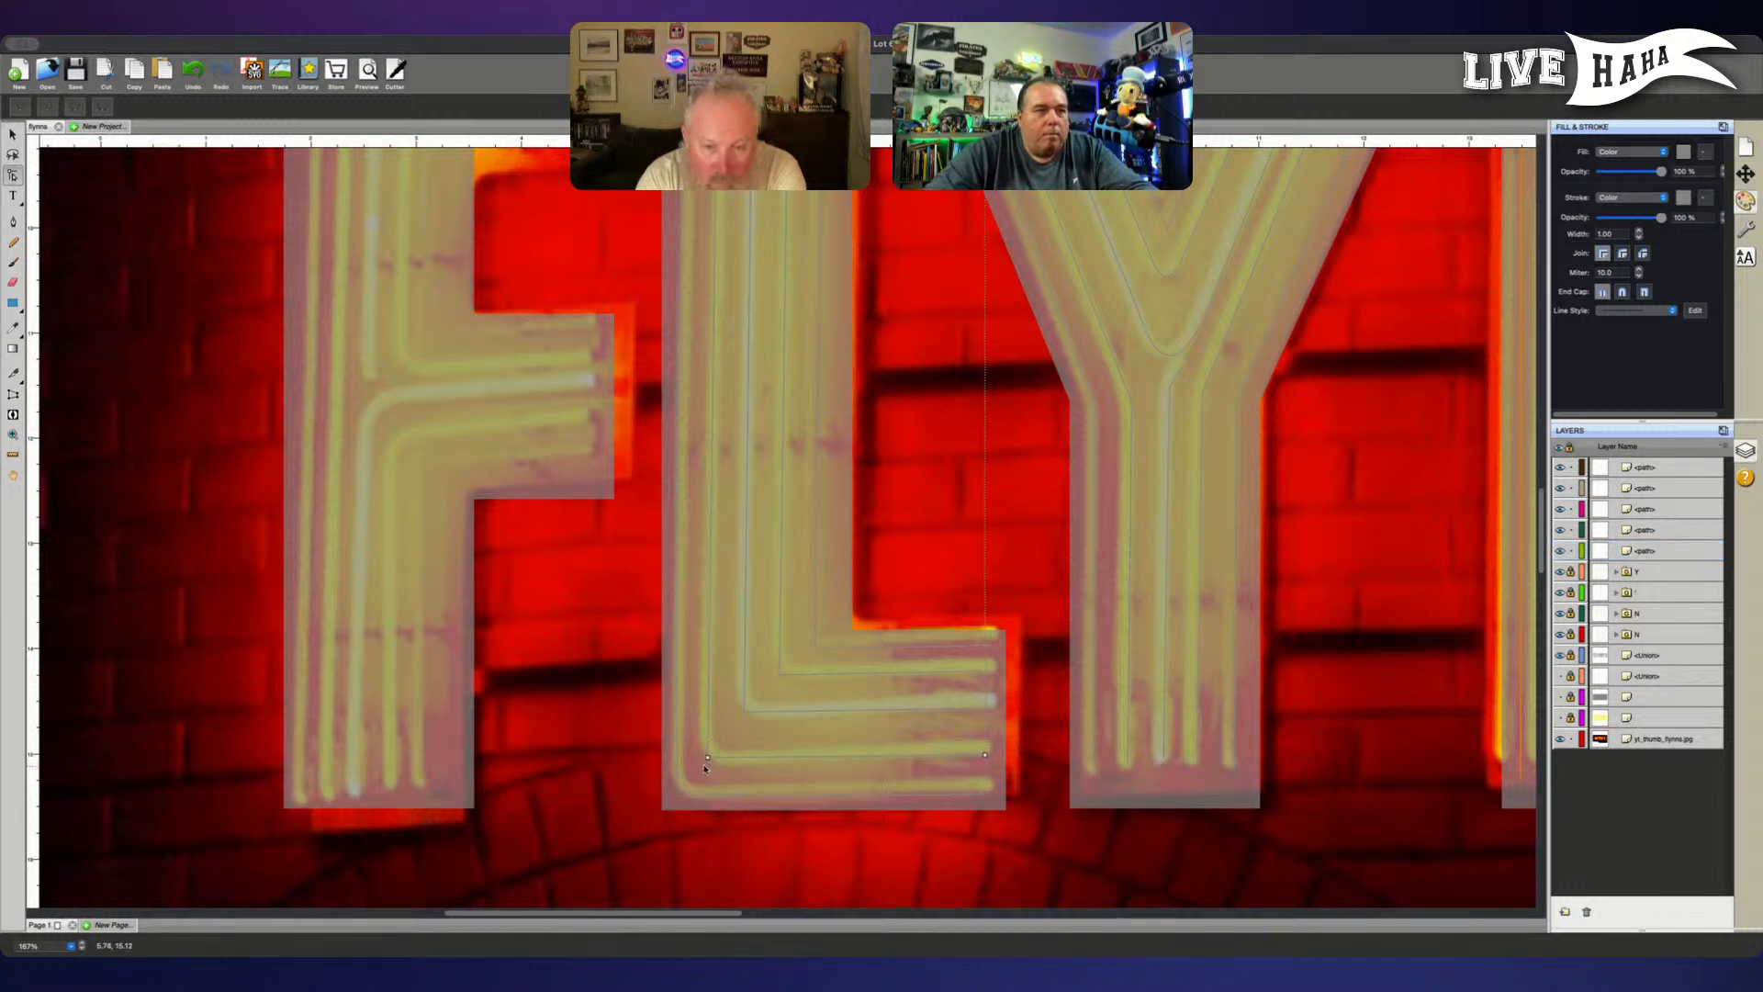
{"action": "left_click", "coordinate": [714, 756], "text": "shift"}
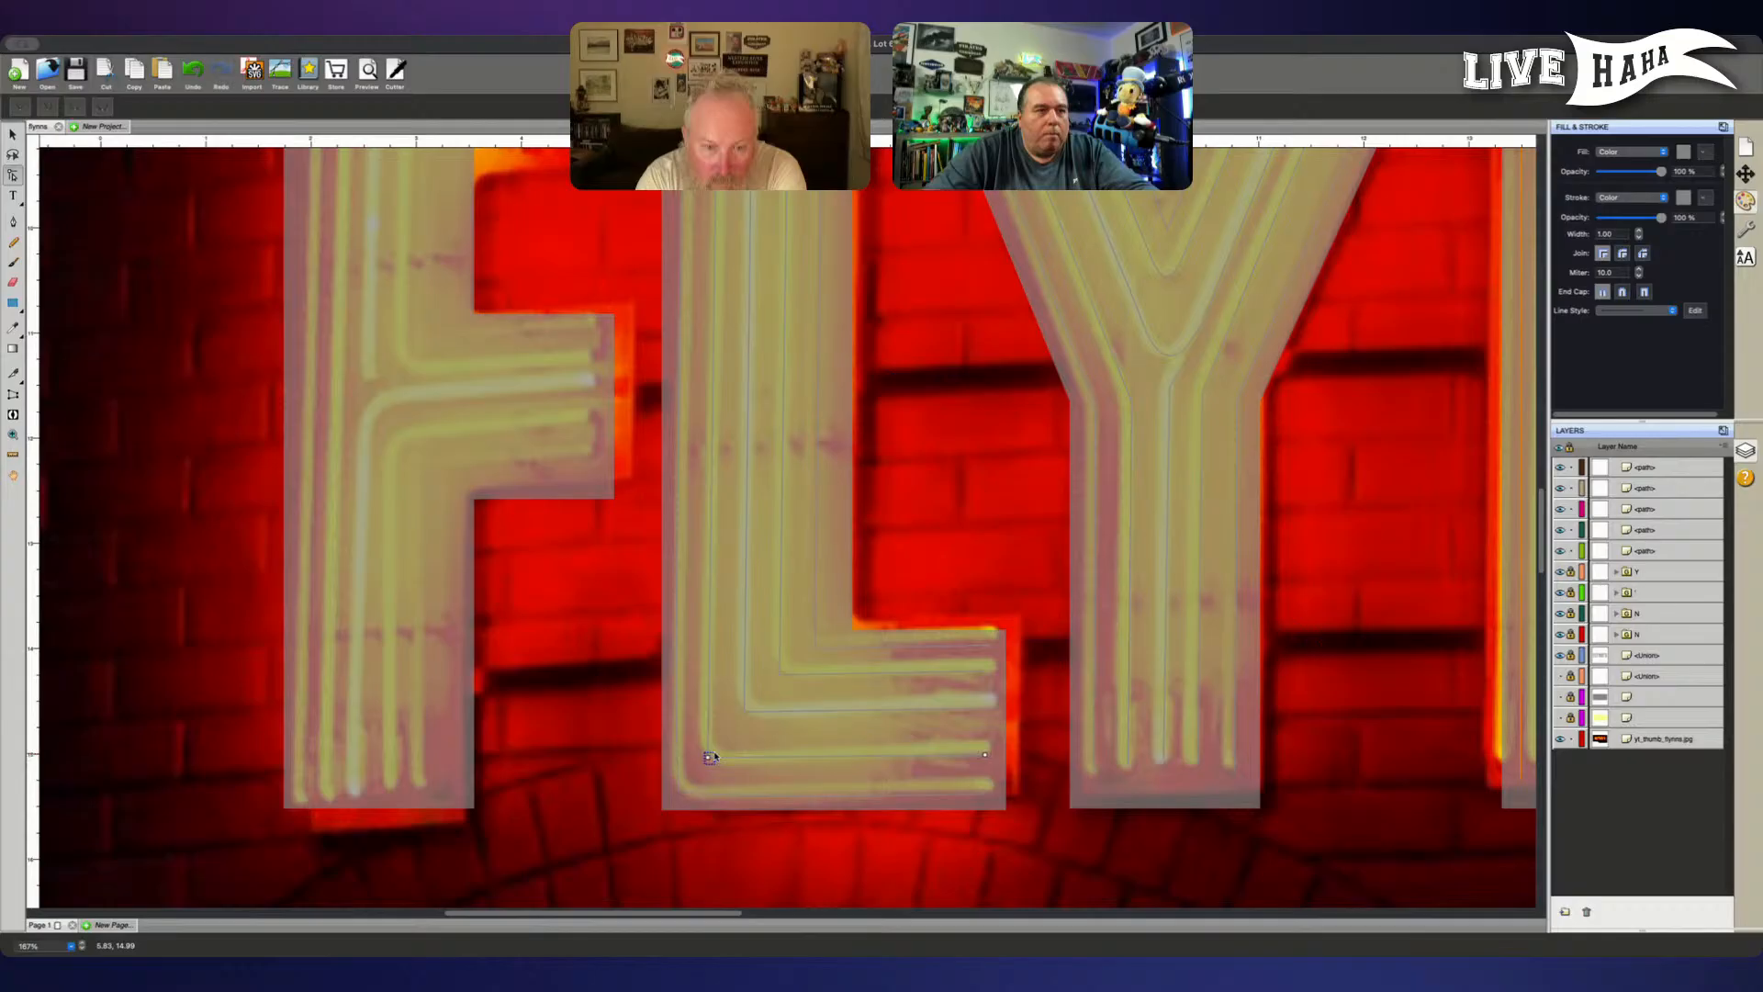
{"action": "left_click", "coordinate": [75, 108]}
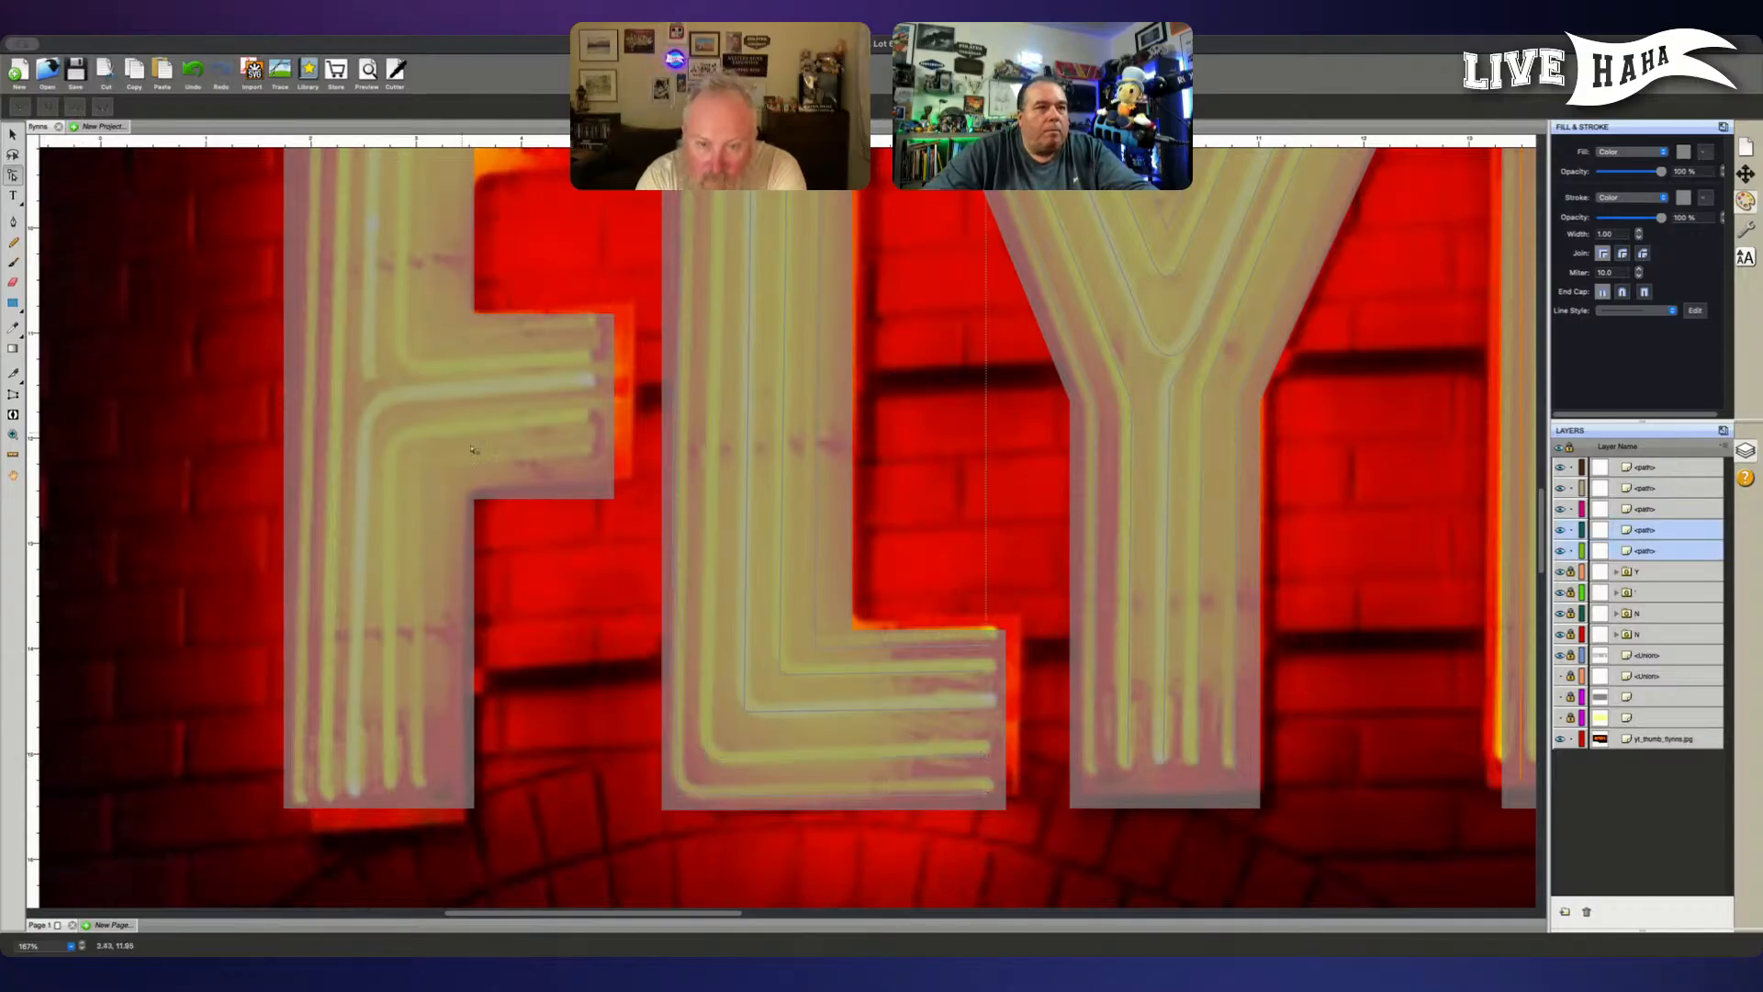
{"action": "left_click", "coordinate": [705, 774]}
{"action": "left_click", "coordinate": [702, 789], "text": "shift"}
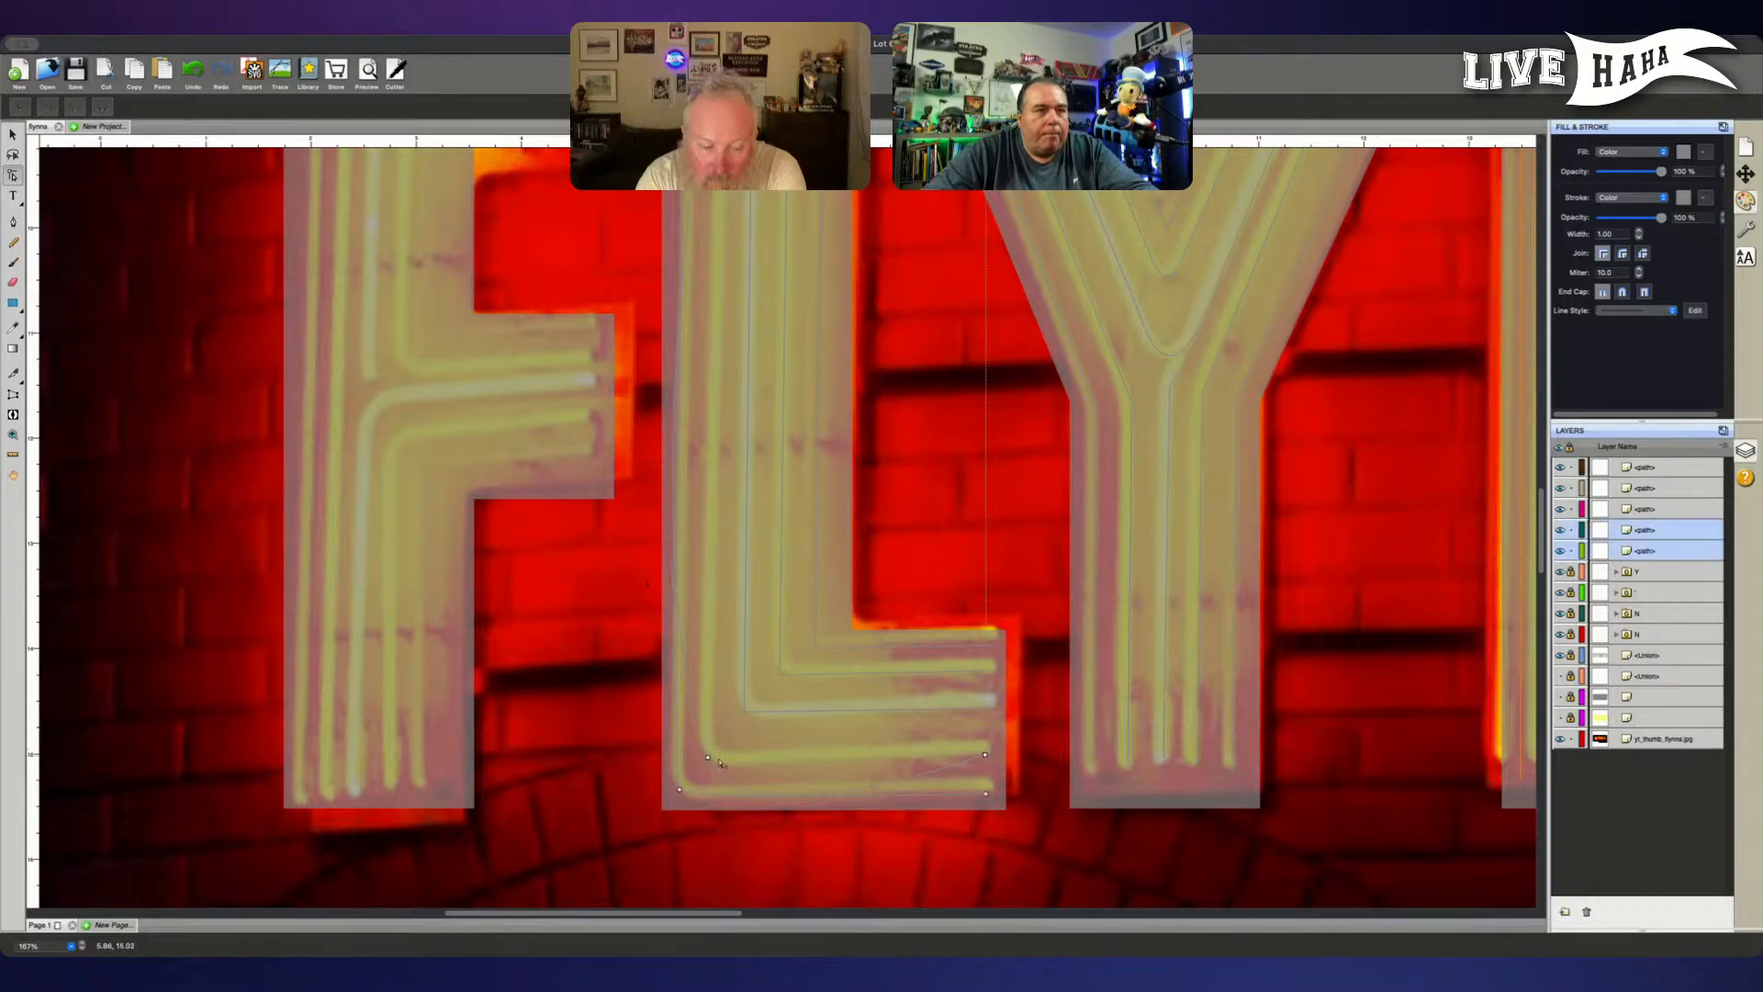
- Shorten both curve handles of the second L path's corner point and nudge the point onto the tube's bend
{"action": "left_click", "coordinate": [706, 758]}
{"action": "left_click_drag", "start_coordinate": [739, 847], "coordinate": [721, 776]}
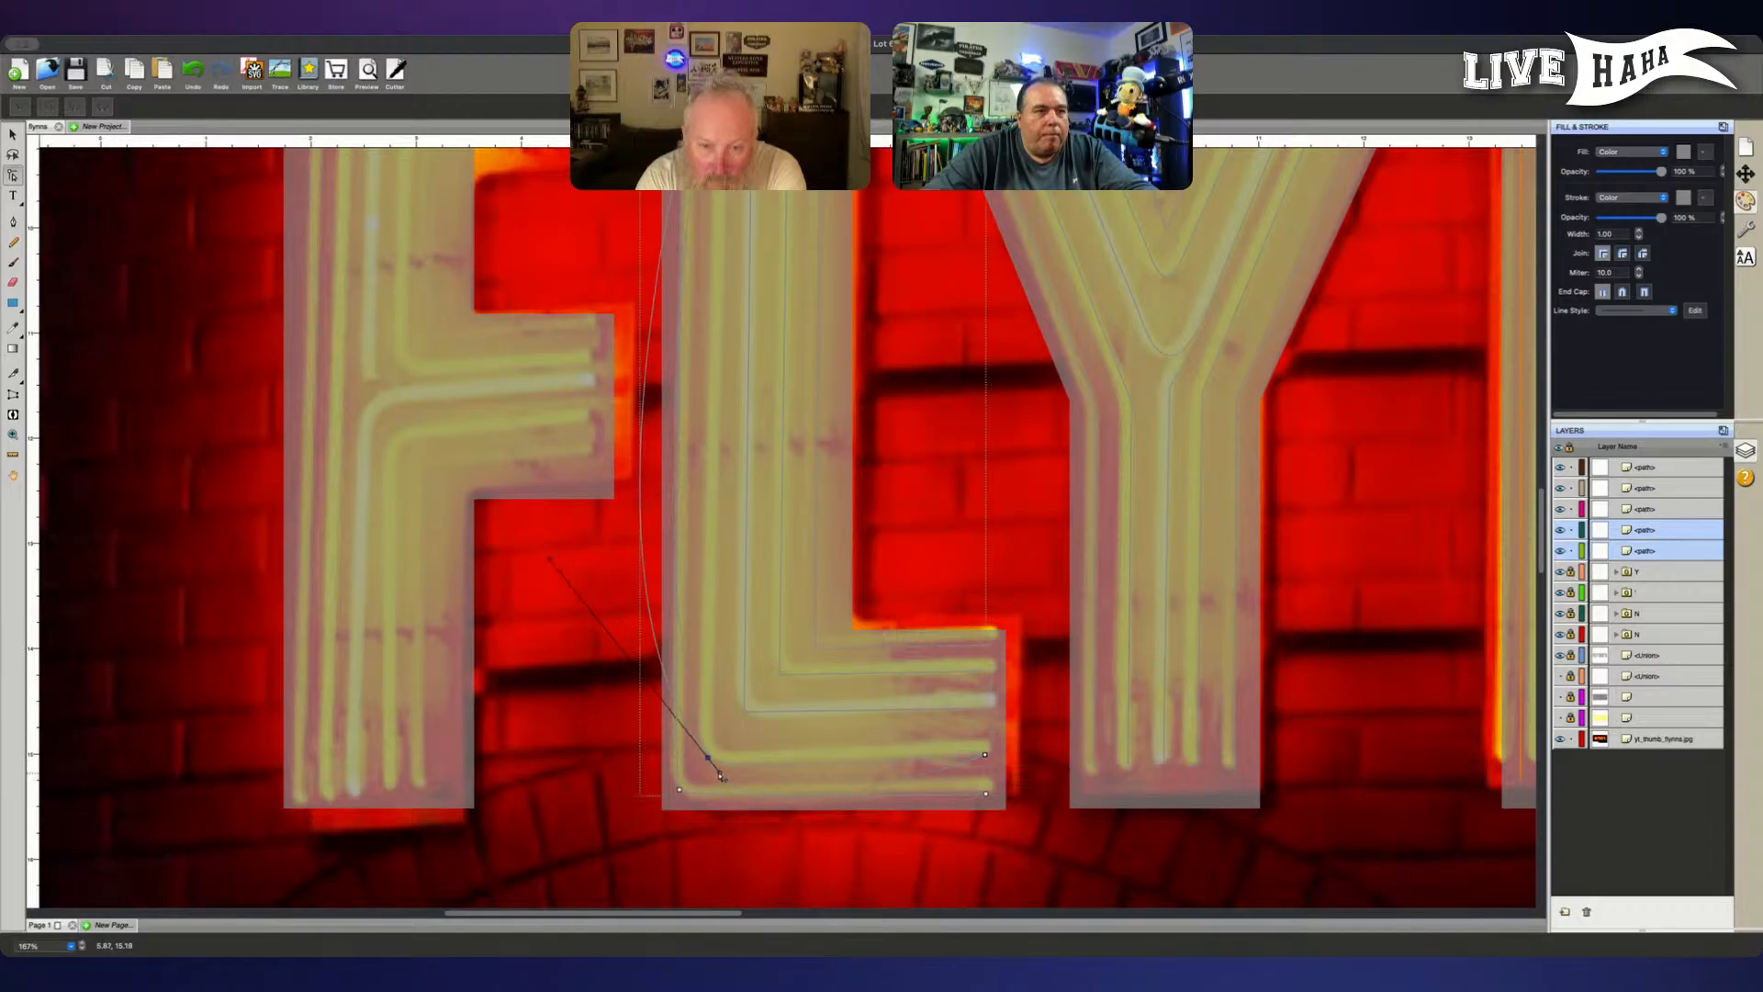
{"action": "left_click_drag", "start_coordinate": [550, 562], "coordinate": [720, 770]}
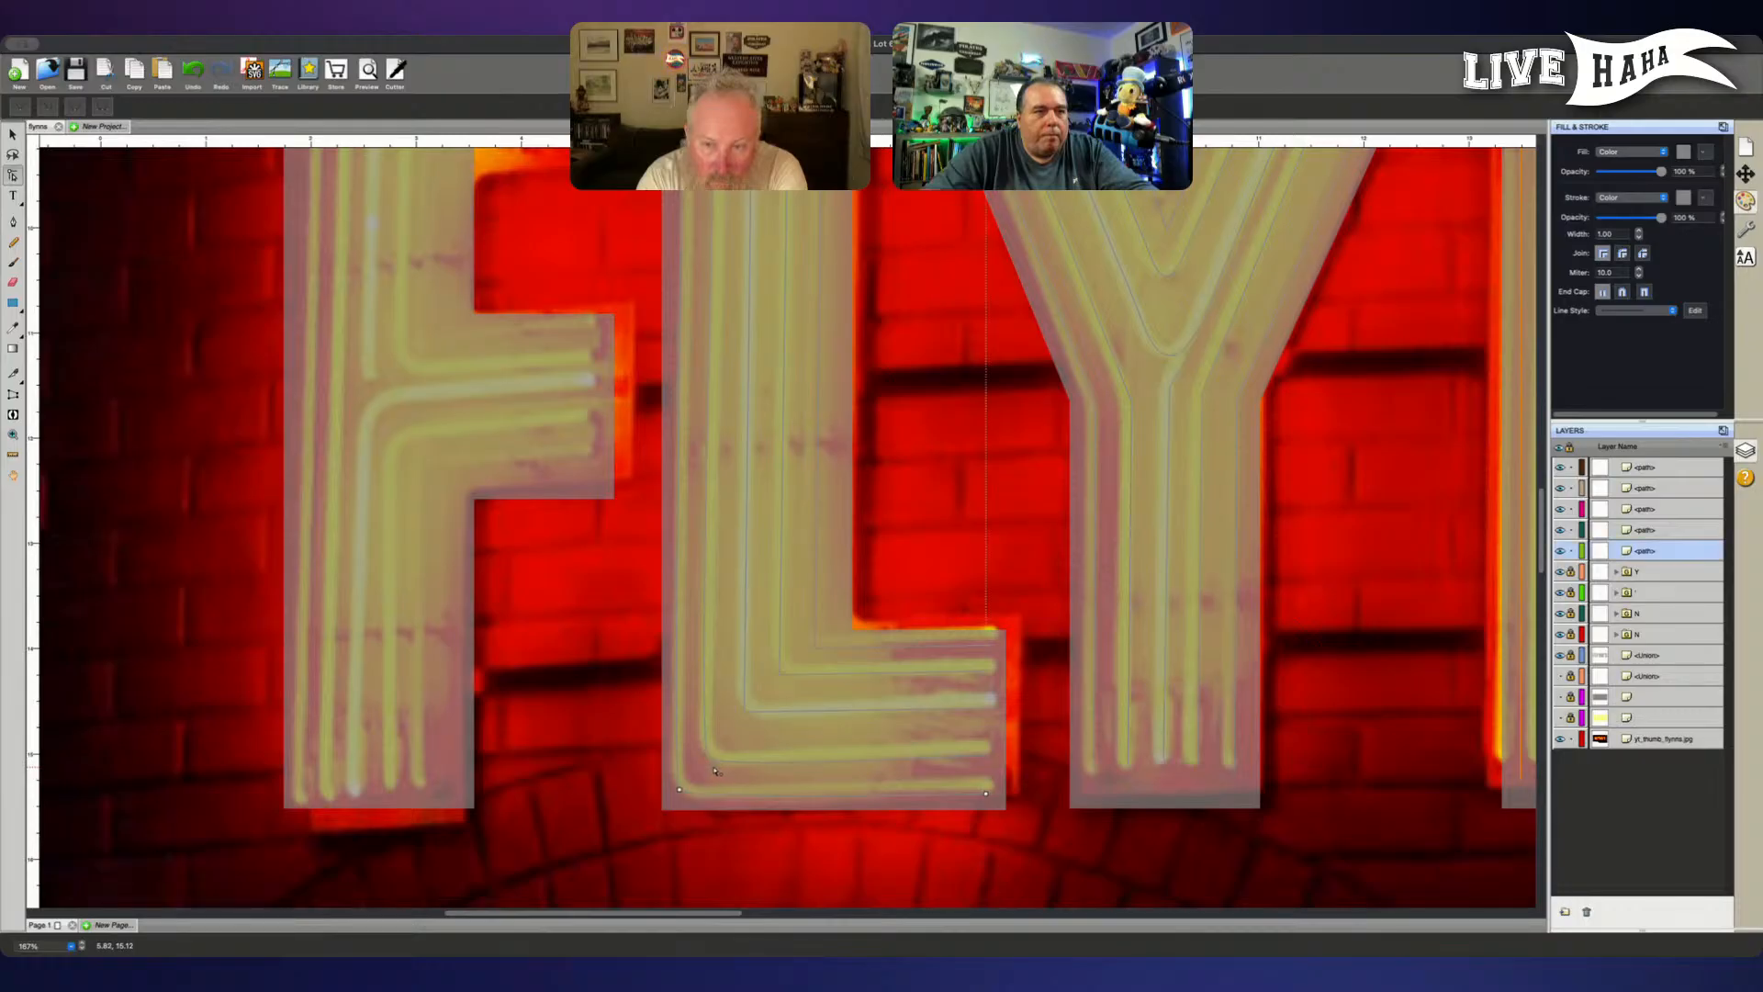
{"action": "left_click", "coordinate": [716, 785]}
{"action": "left_click", "coordinate": [708, 774]}
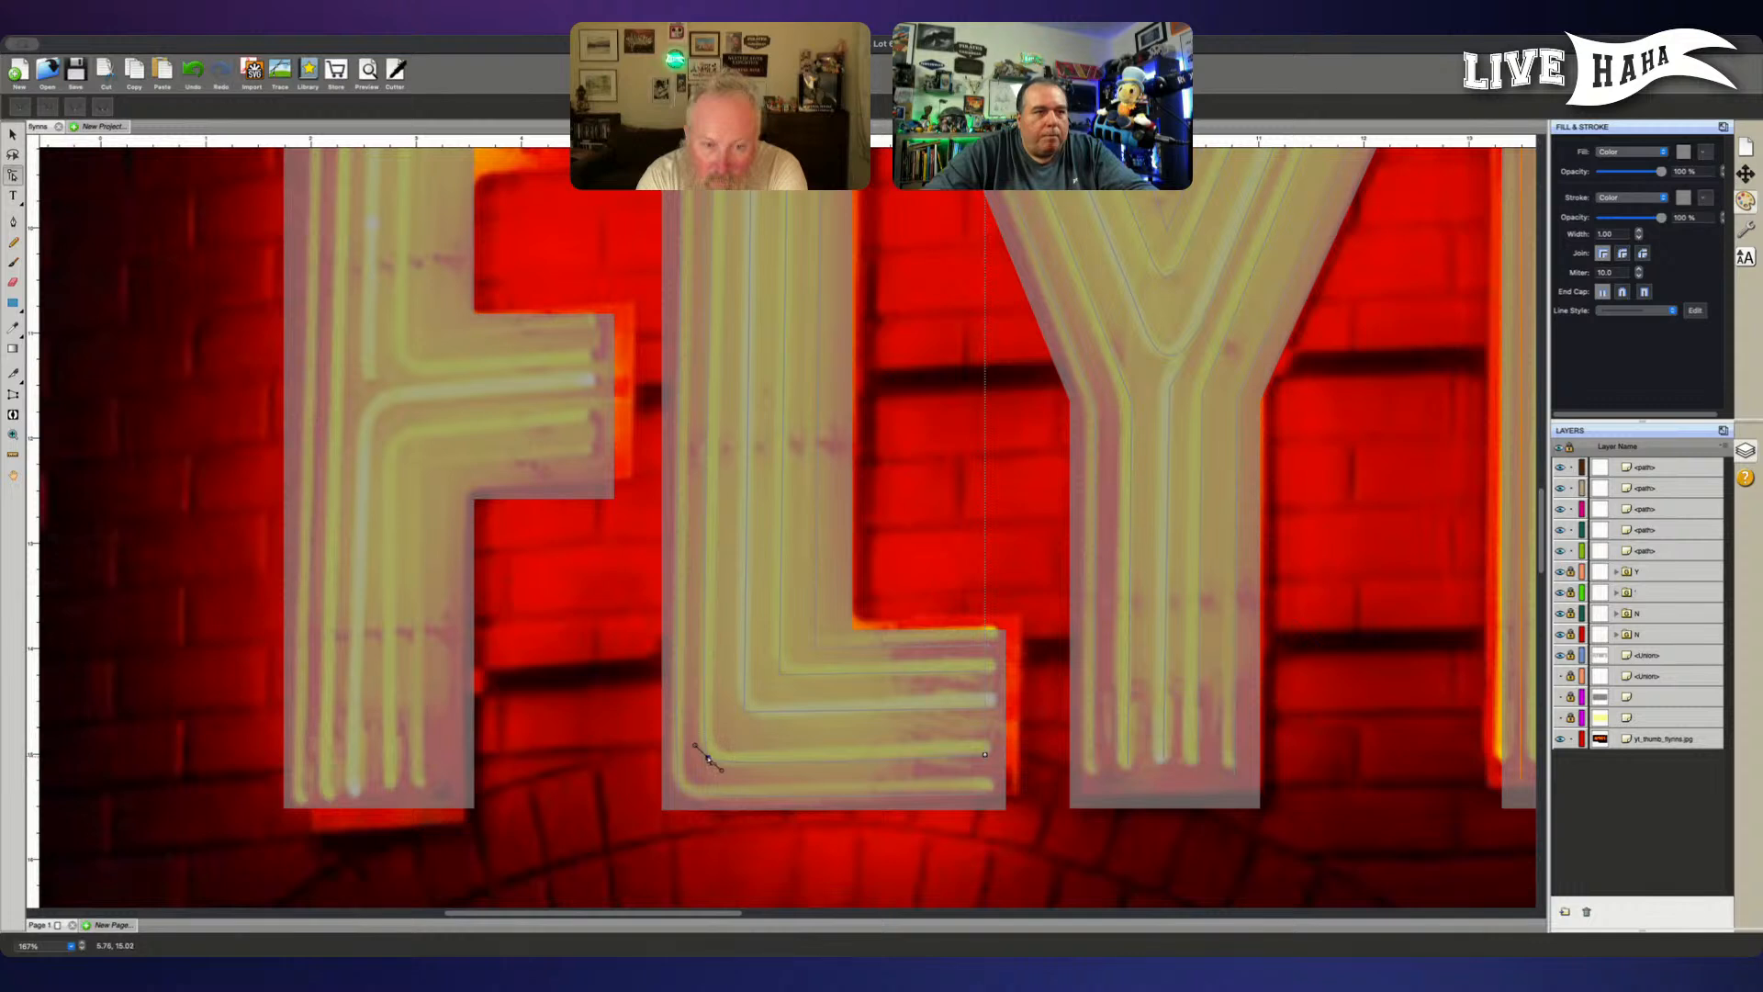
{"action": "left_click_drag", "start_coordinate": [708, 758], "coordinate": [706, 758]}
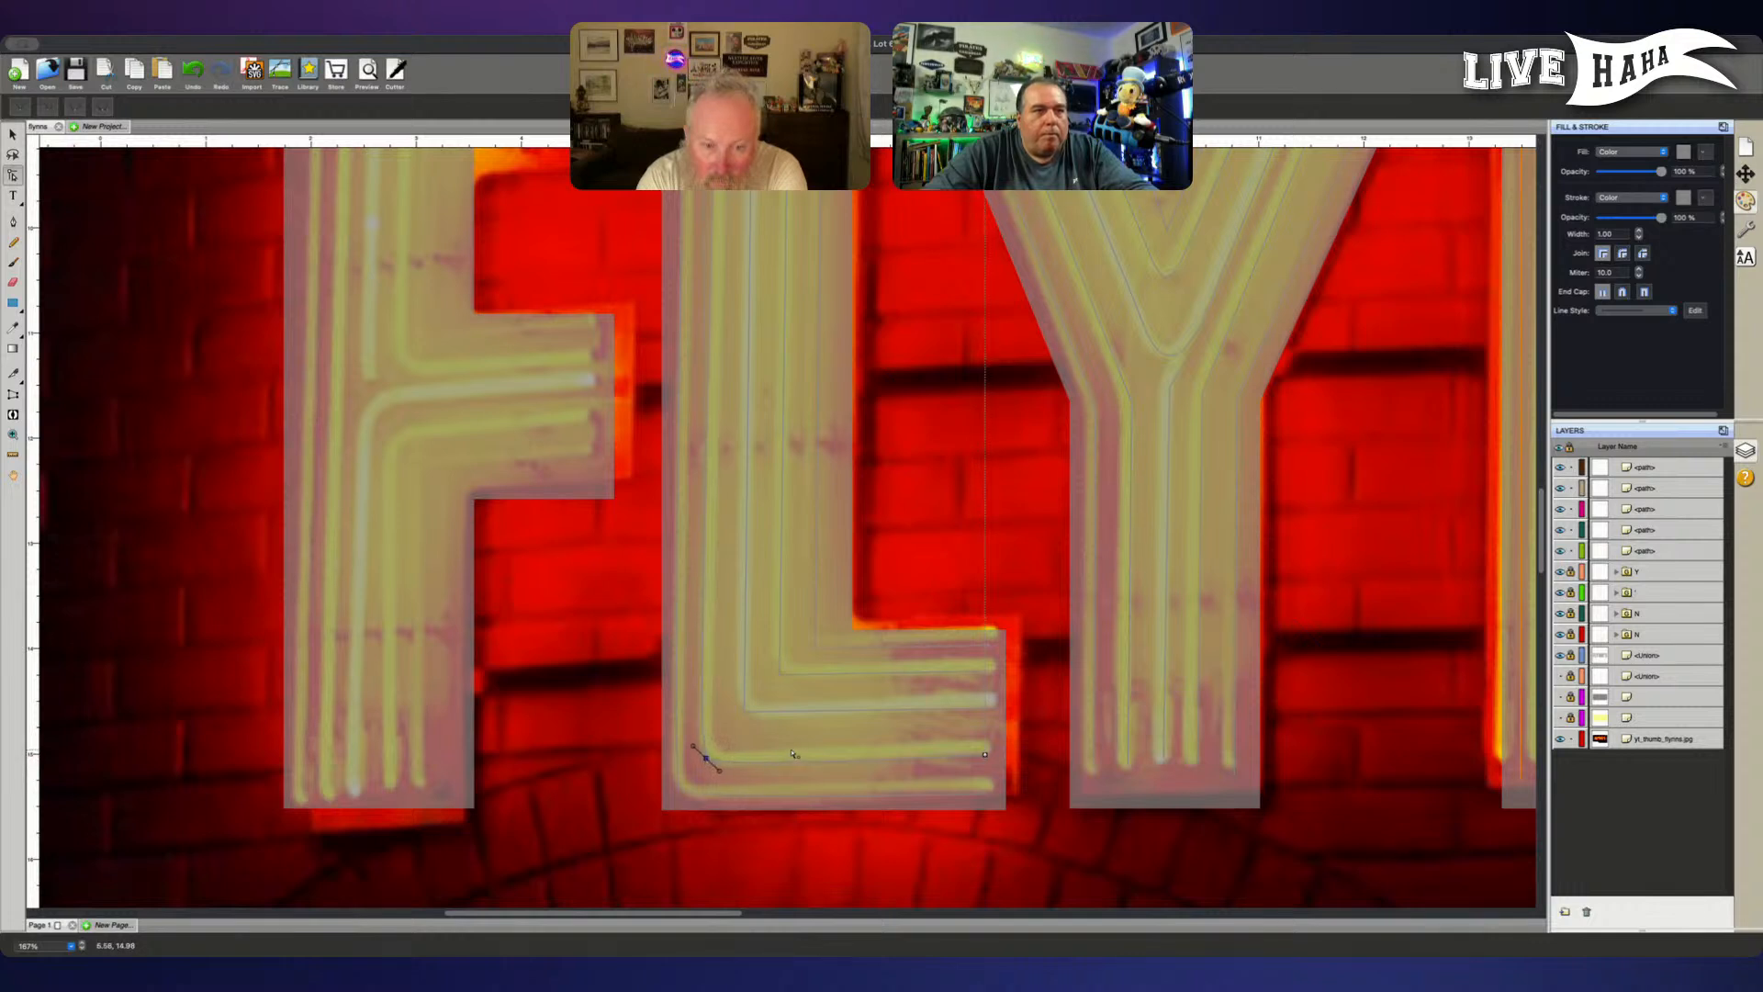
- Select the corner point of the L's middle path and make it smooth
{"action": "left_click", "coordinate": [745, 713]}
{"action": "left_click", "coordinate": [745, 711]}
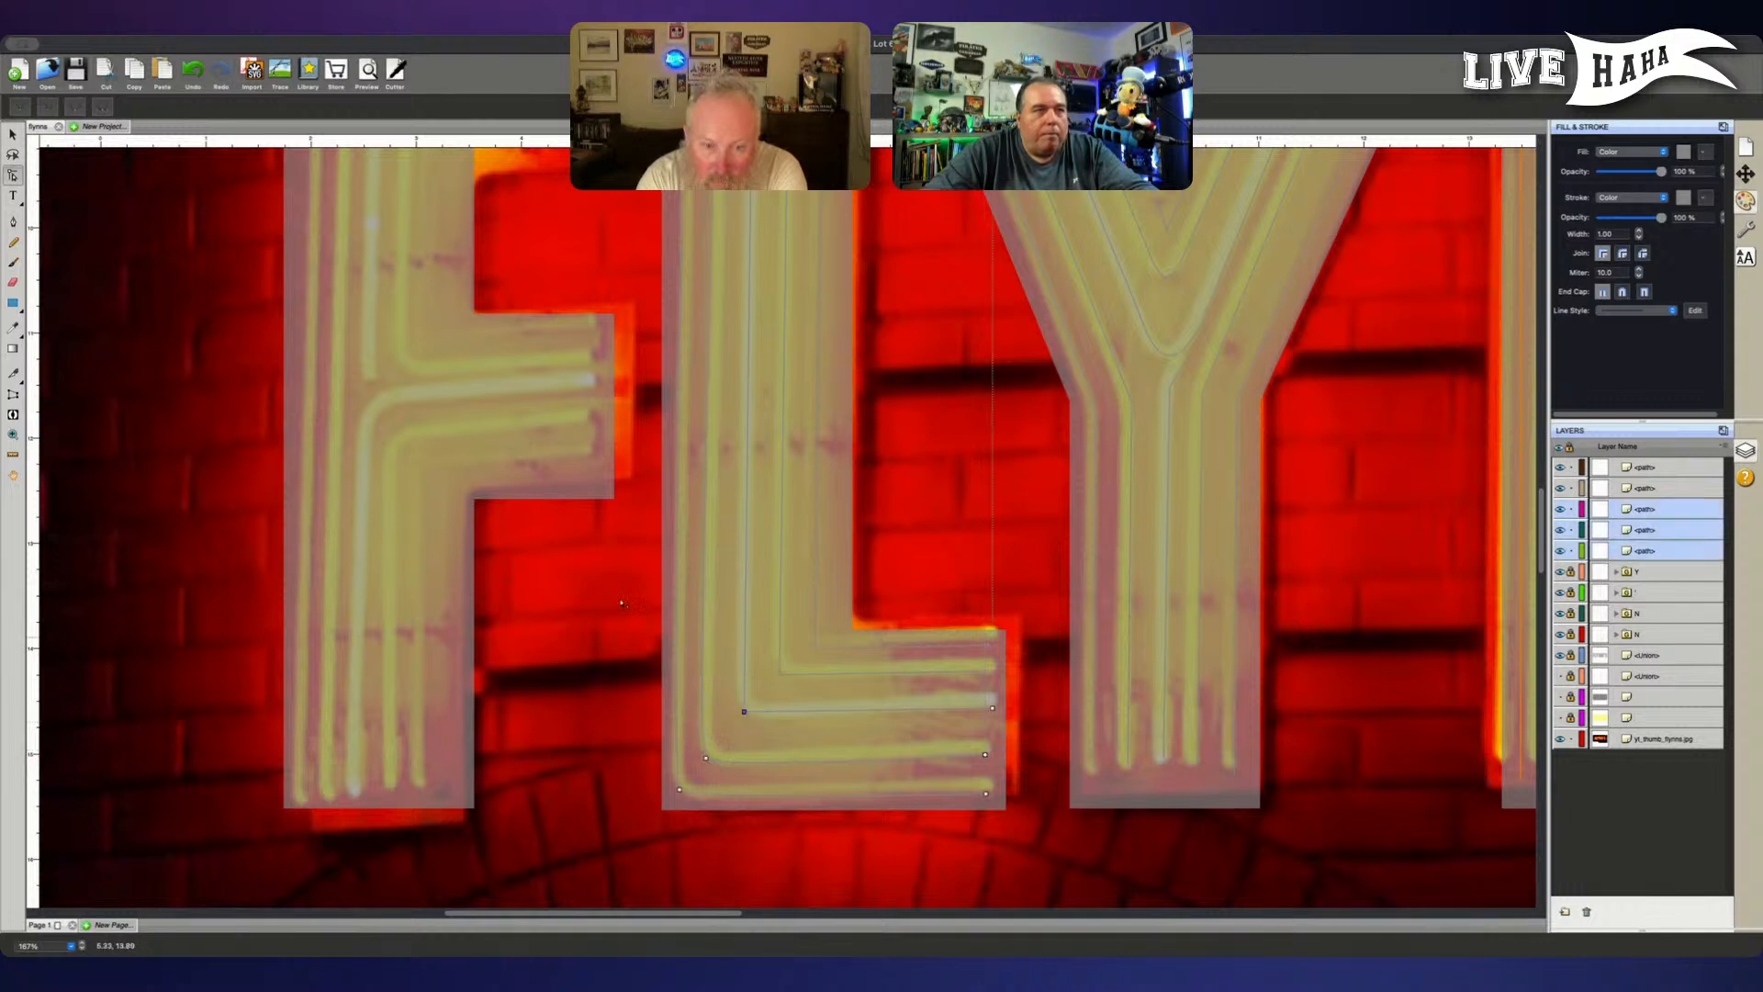
{"action": "left_click", "coordinate": [77, 110]}
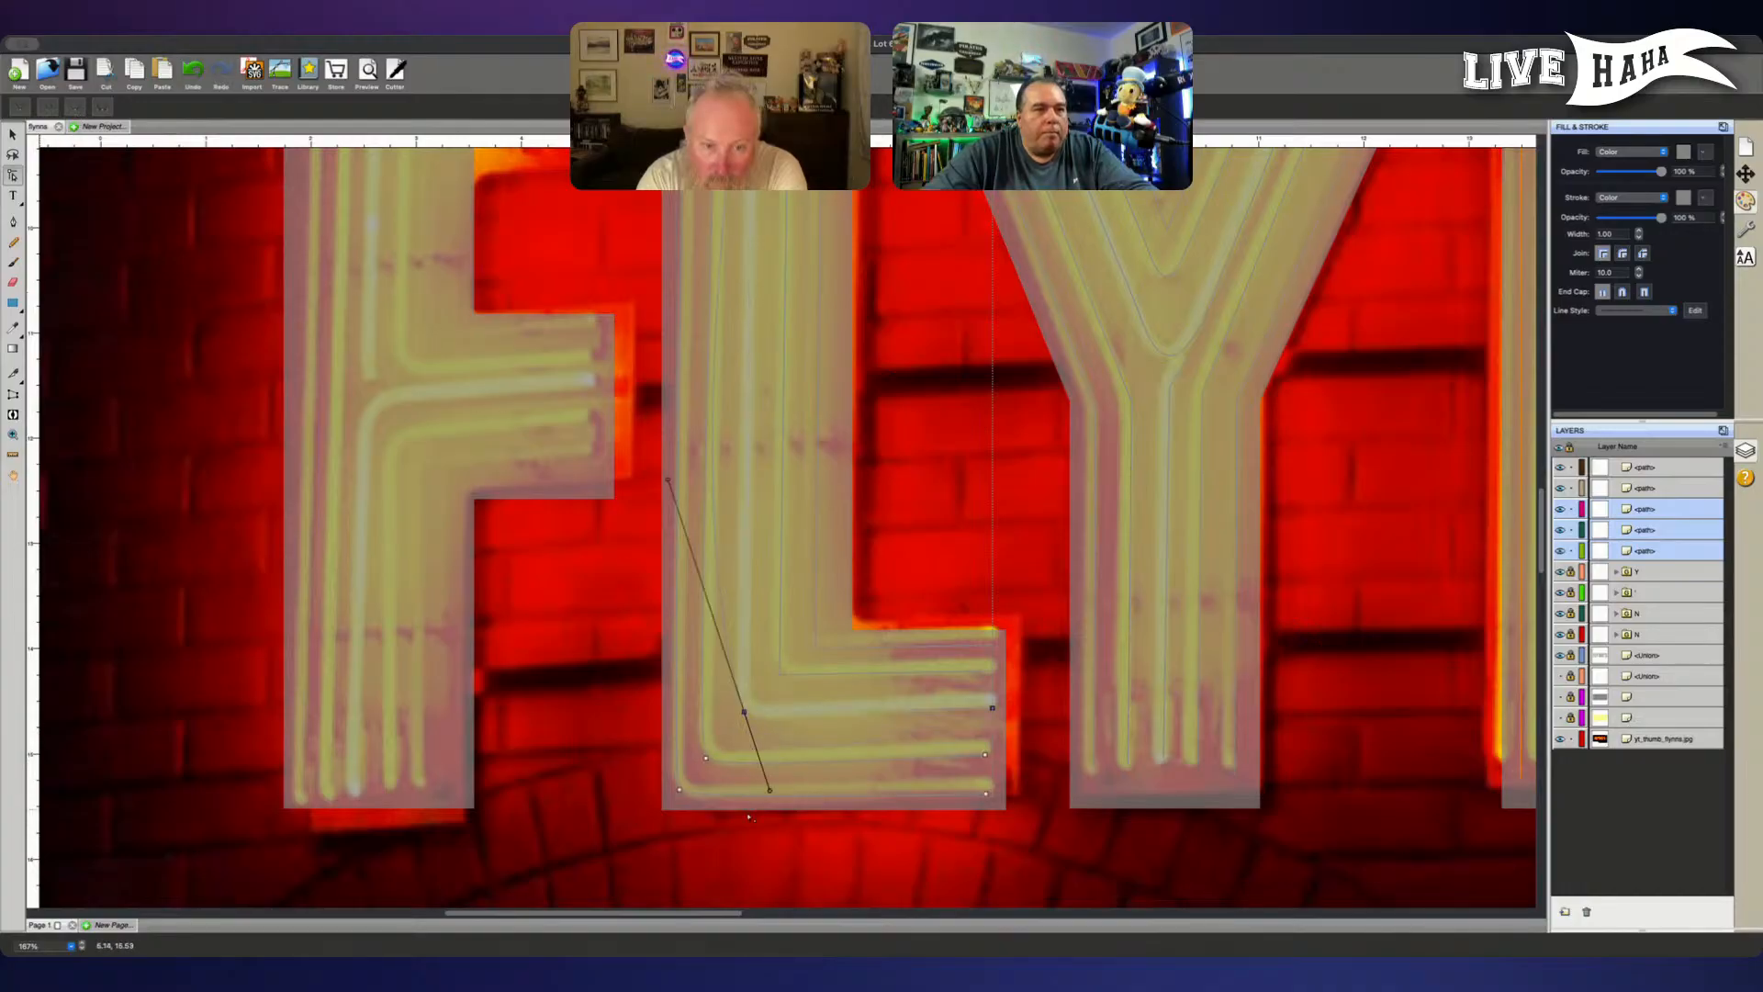
- Try to move the lower curve handle of the middle L path's corner point
{"action": "left_click", "coordinate": [771, 792]}
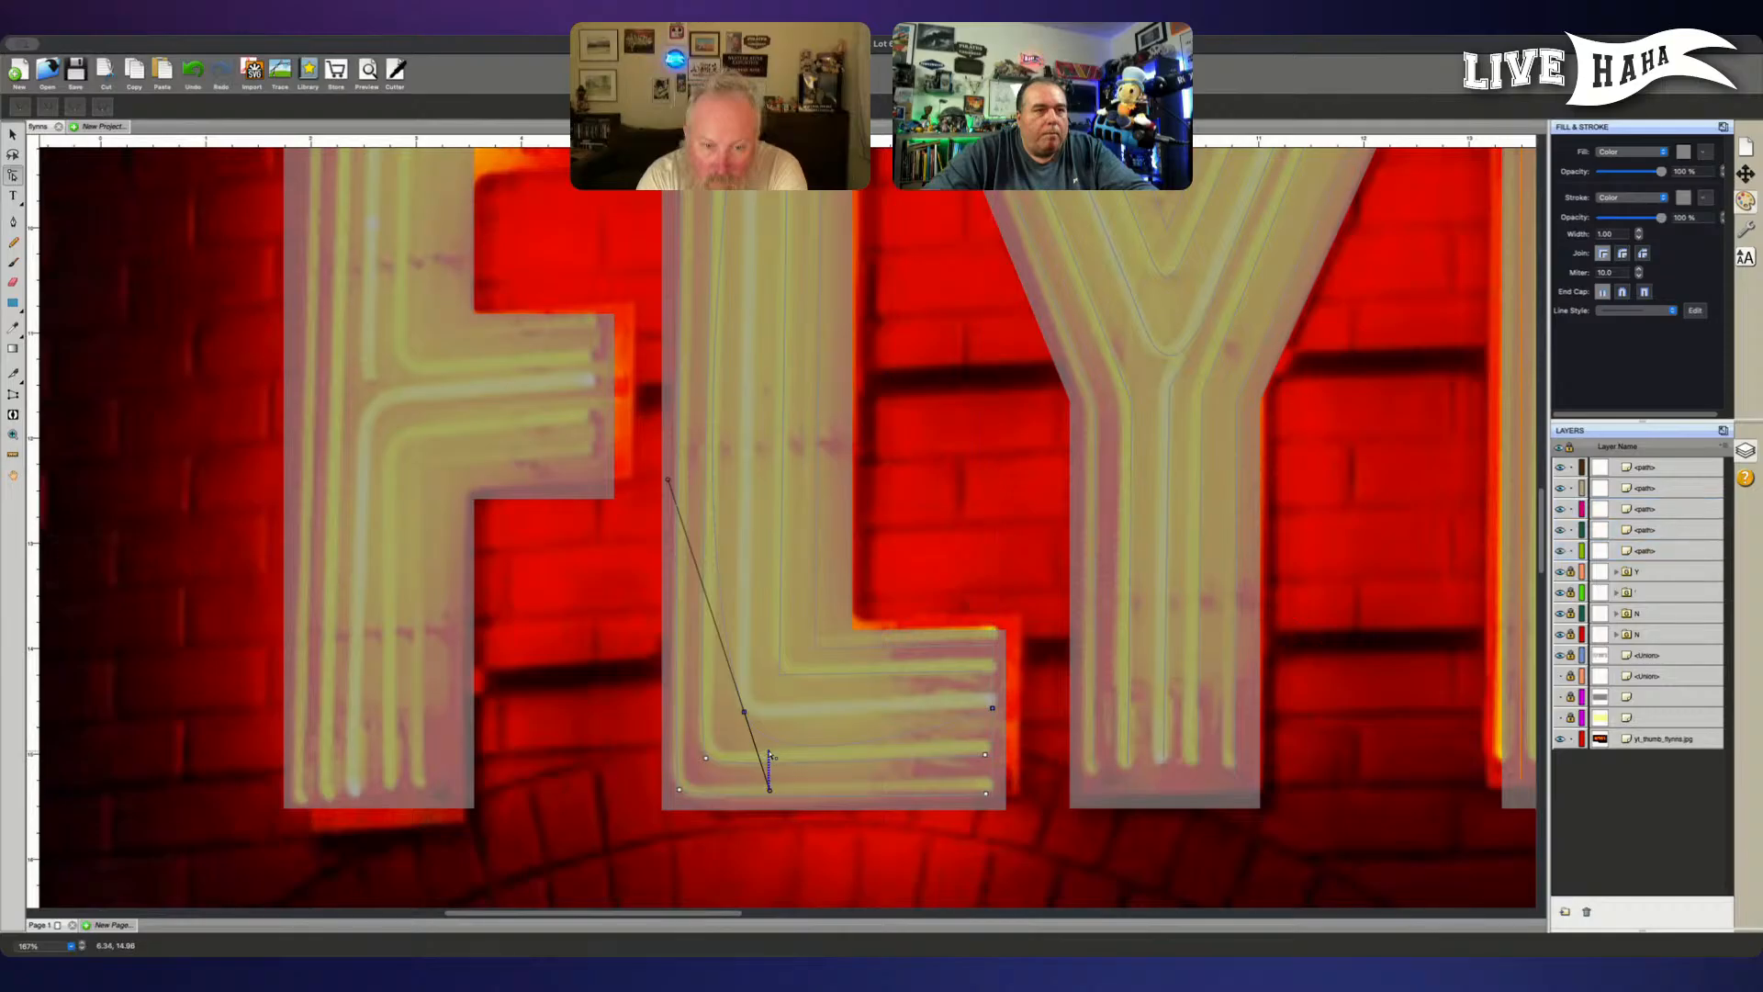
{"action": "left_click", "coordinate": [744, 714], "text": "shift"}
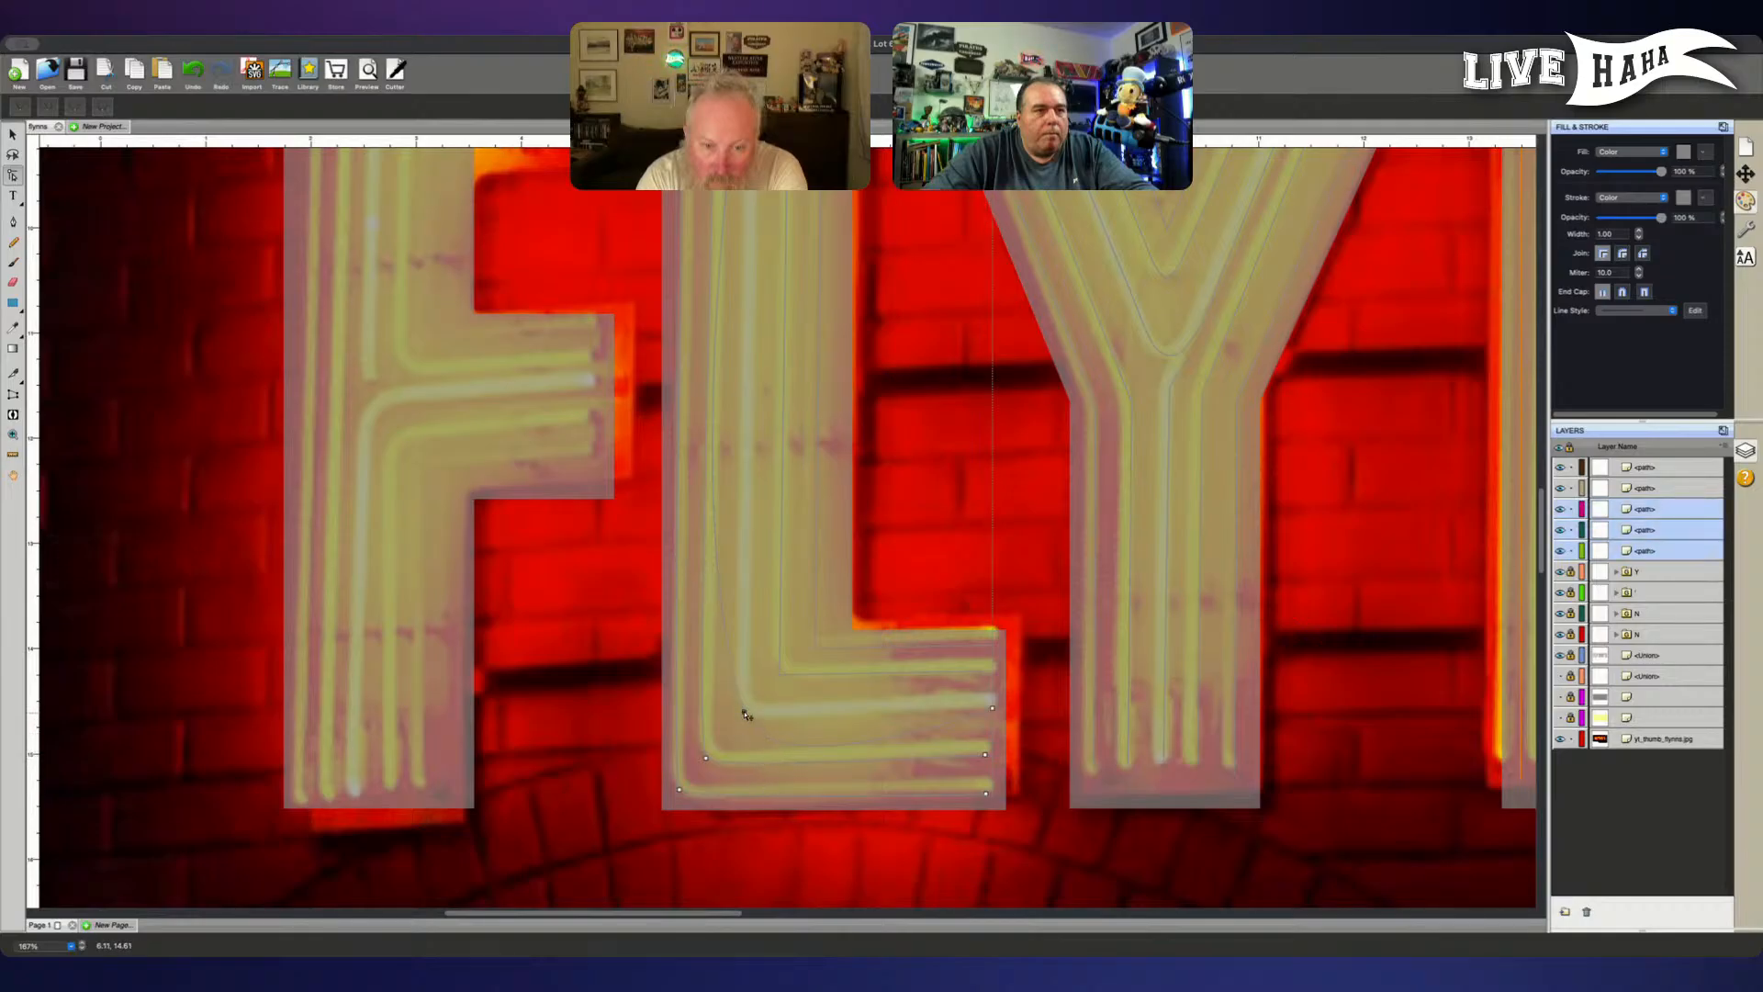
{"action": "left_click", "coordinate": [754, 750]}
{"action": "left_click", "coordinate": [741, 714]}
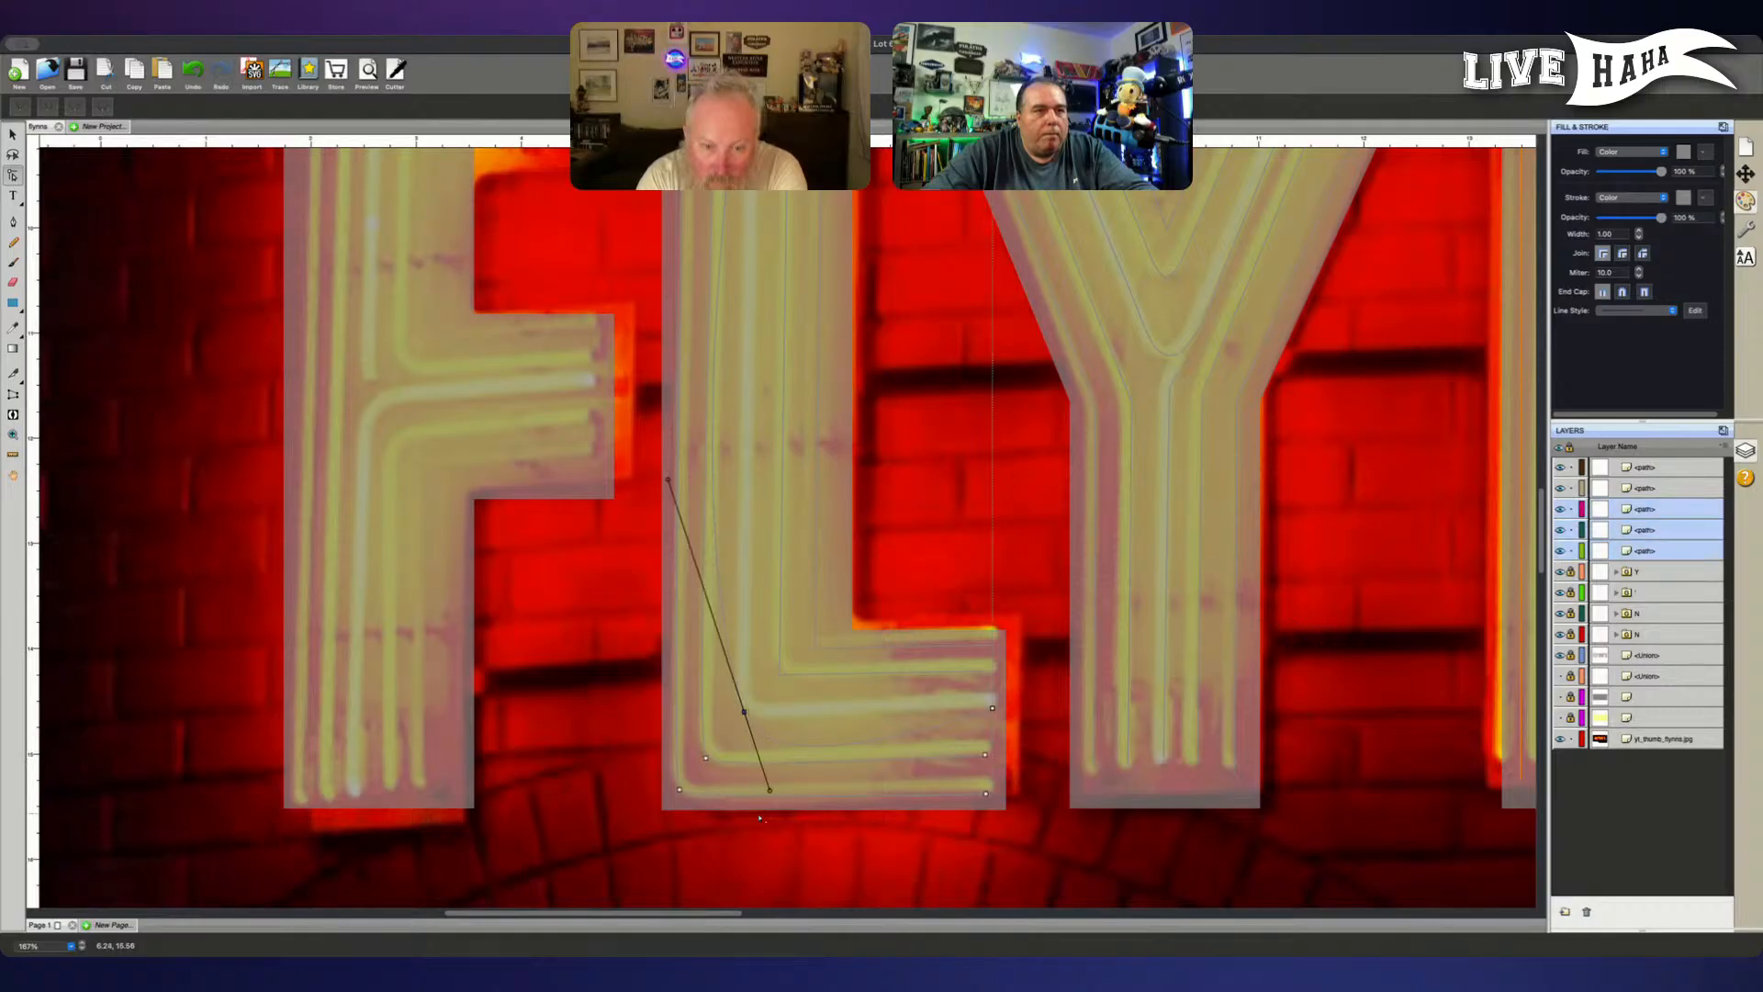
{"action": "left_click", "coordinate": [771, 794]}
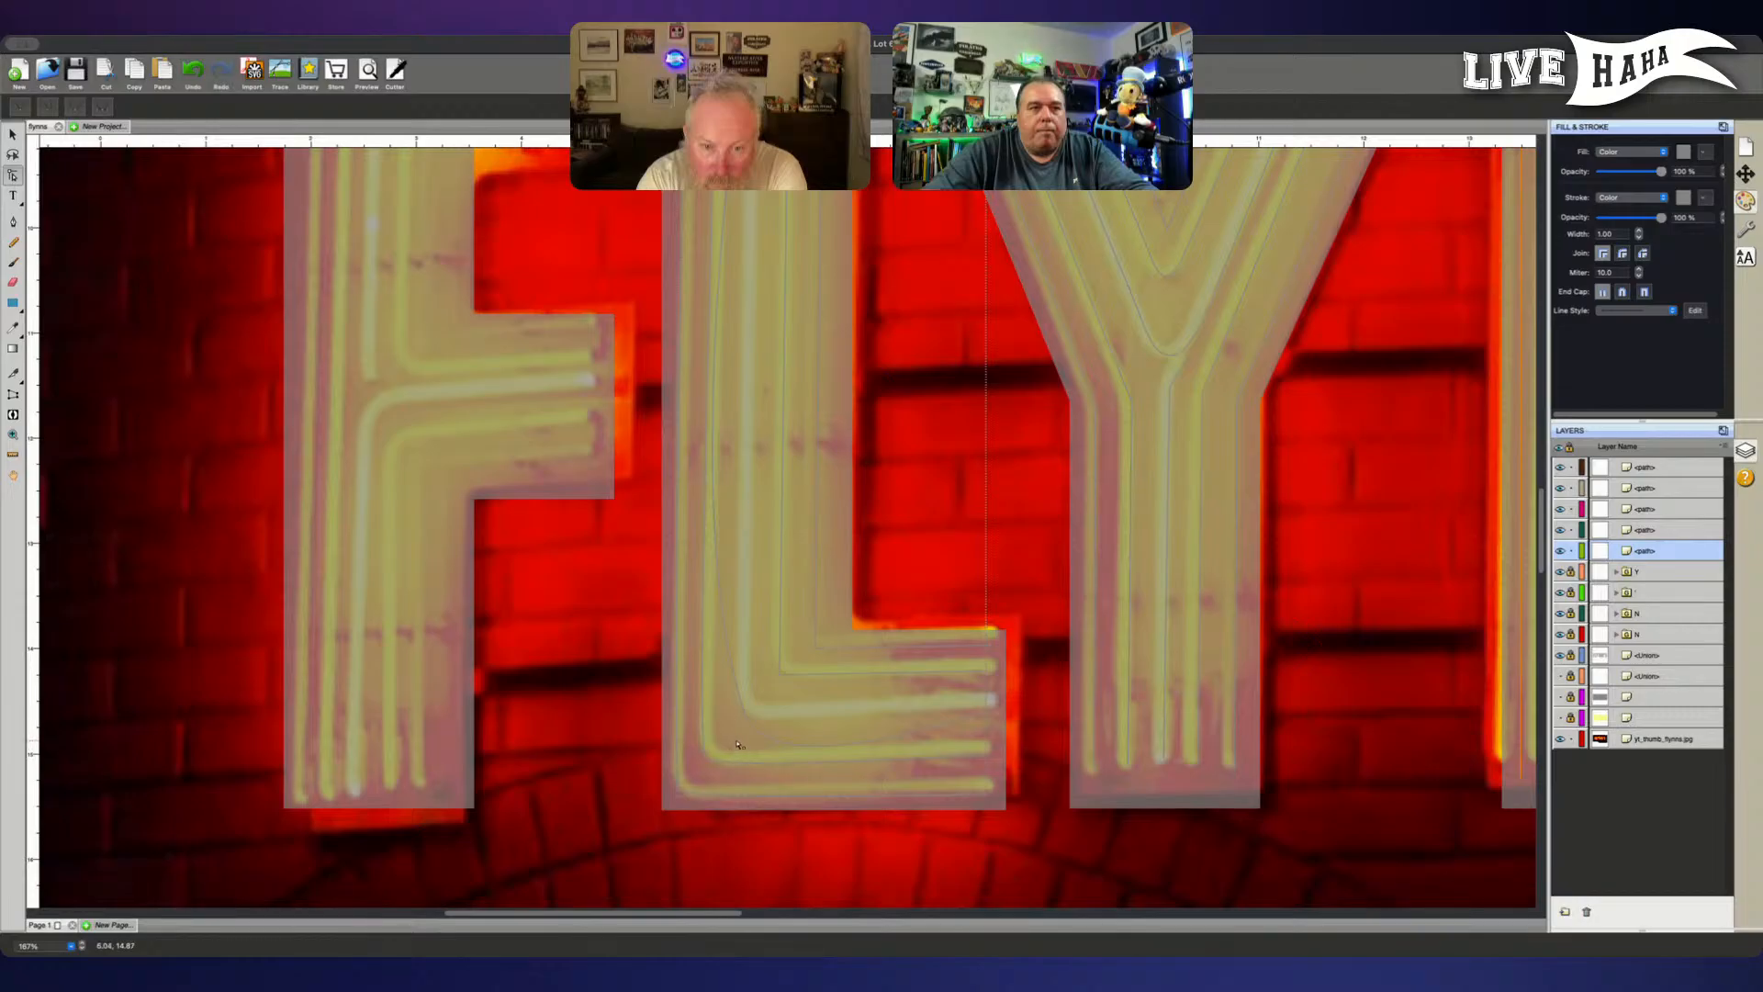
{"action": "left_click", "coordinate": [773, 721]}
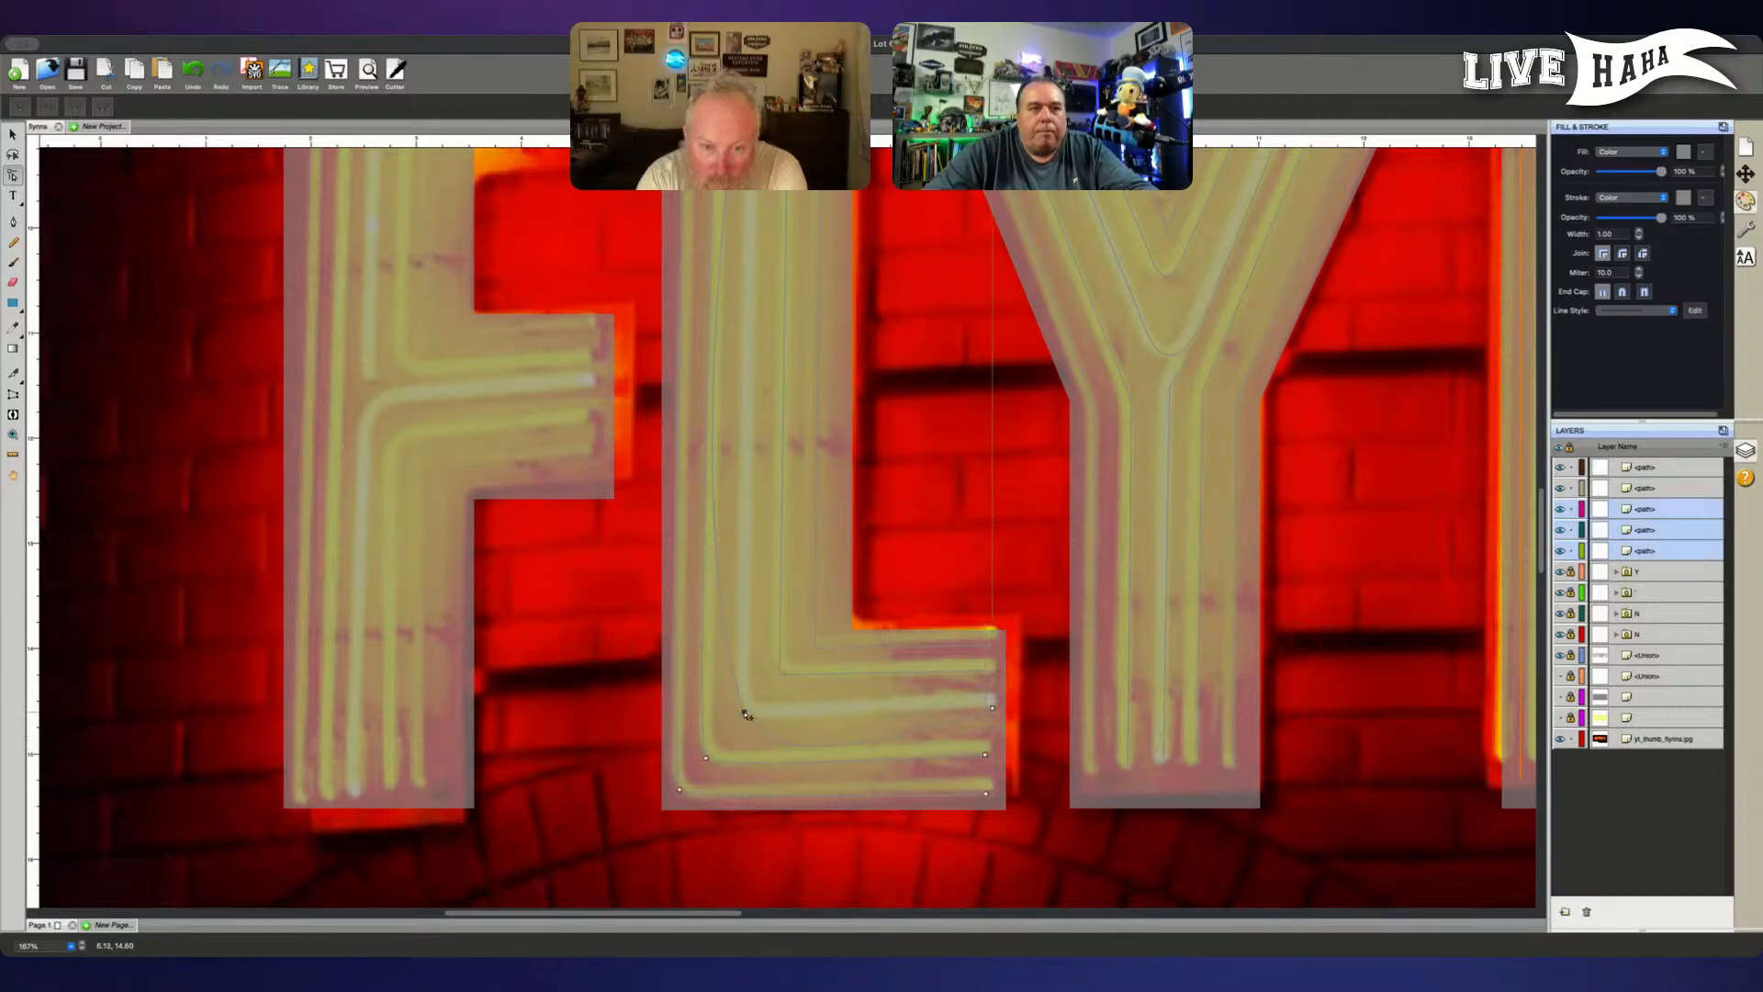
{"action": "left_click", "coordinate": [743, 713]}
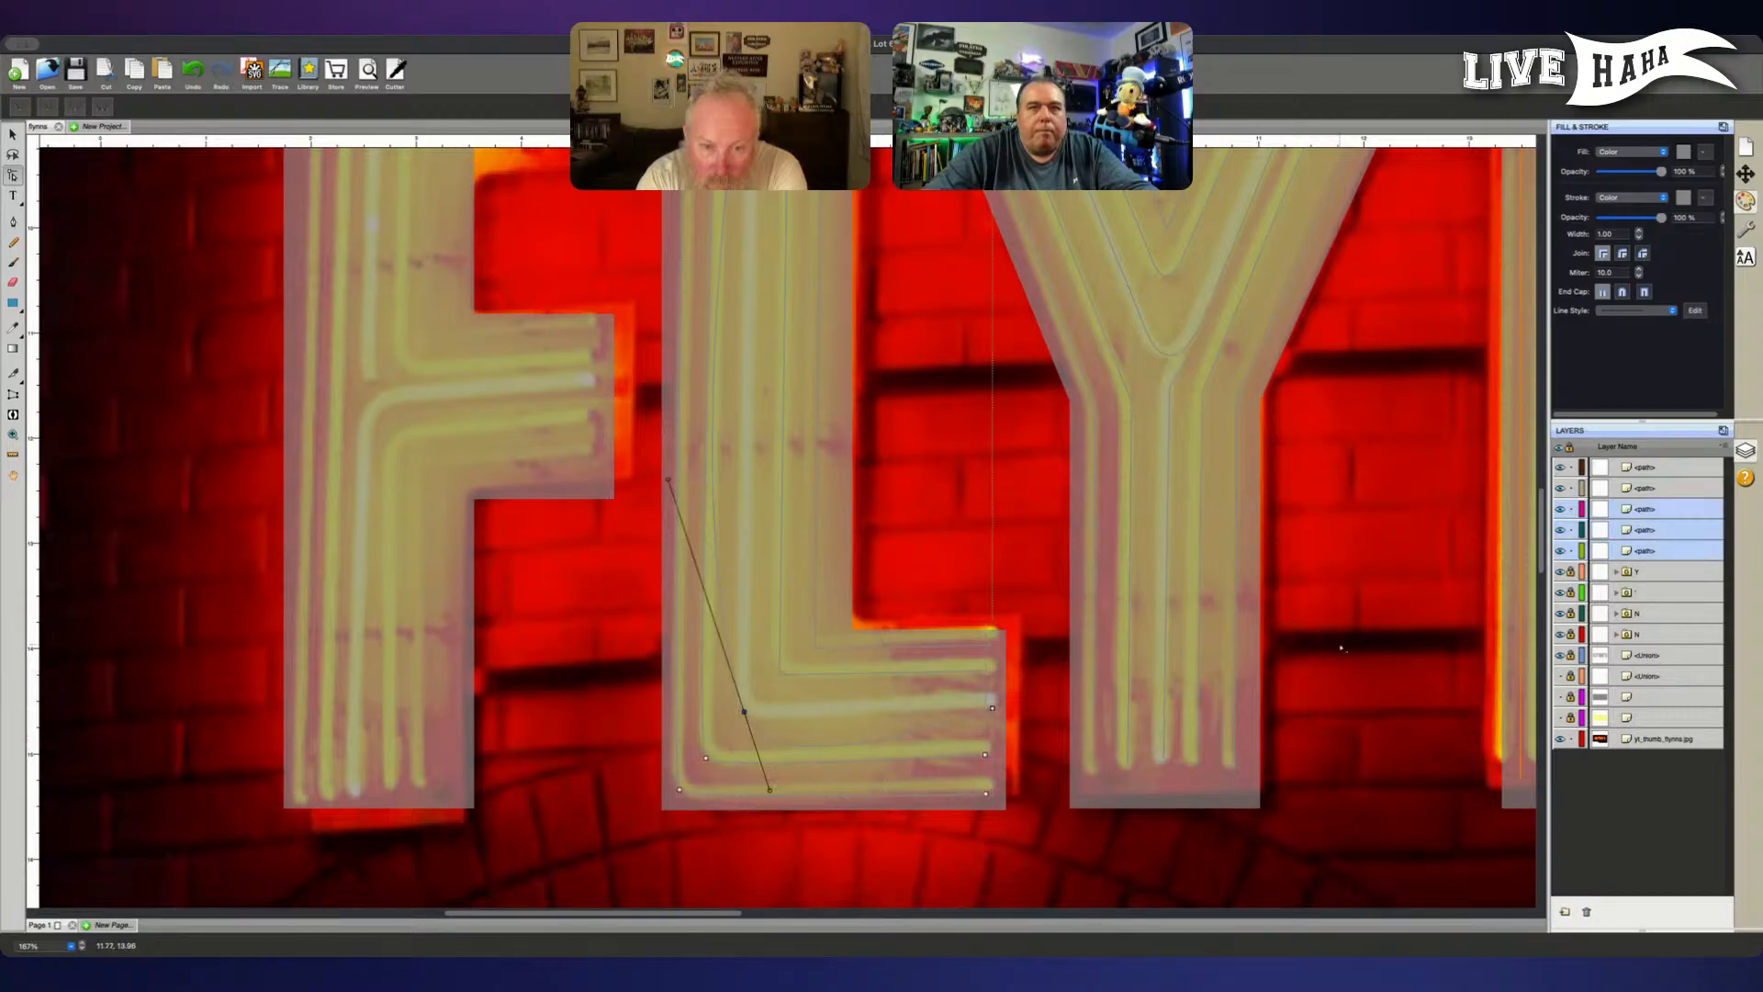
- Lock the L's two outermost paths, move the middle path to the top of the layer order and select its corner point
{"action": "left_click", "coordinate": [1570, 551]}
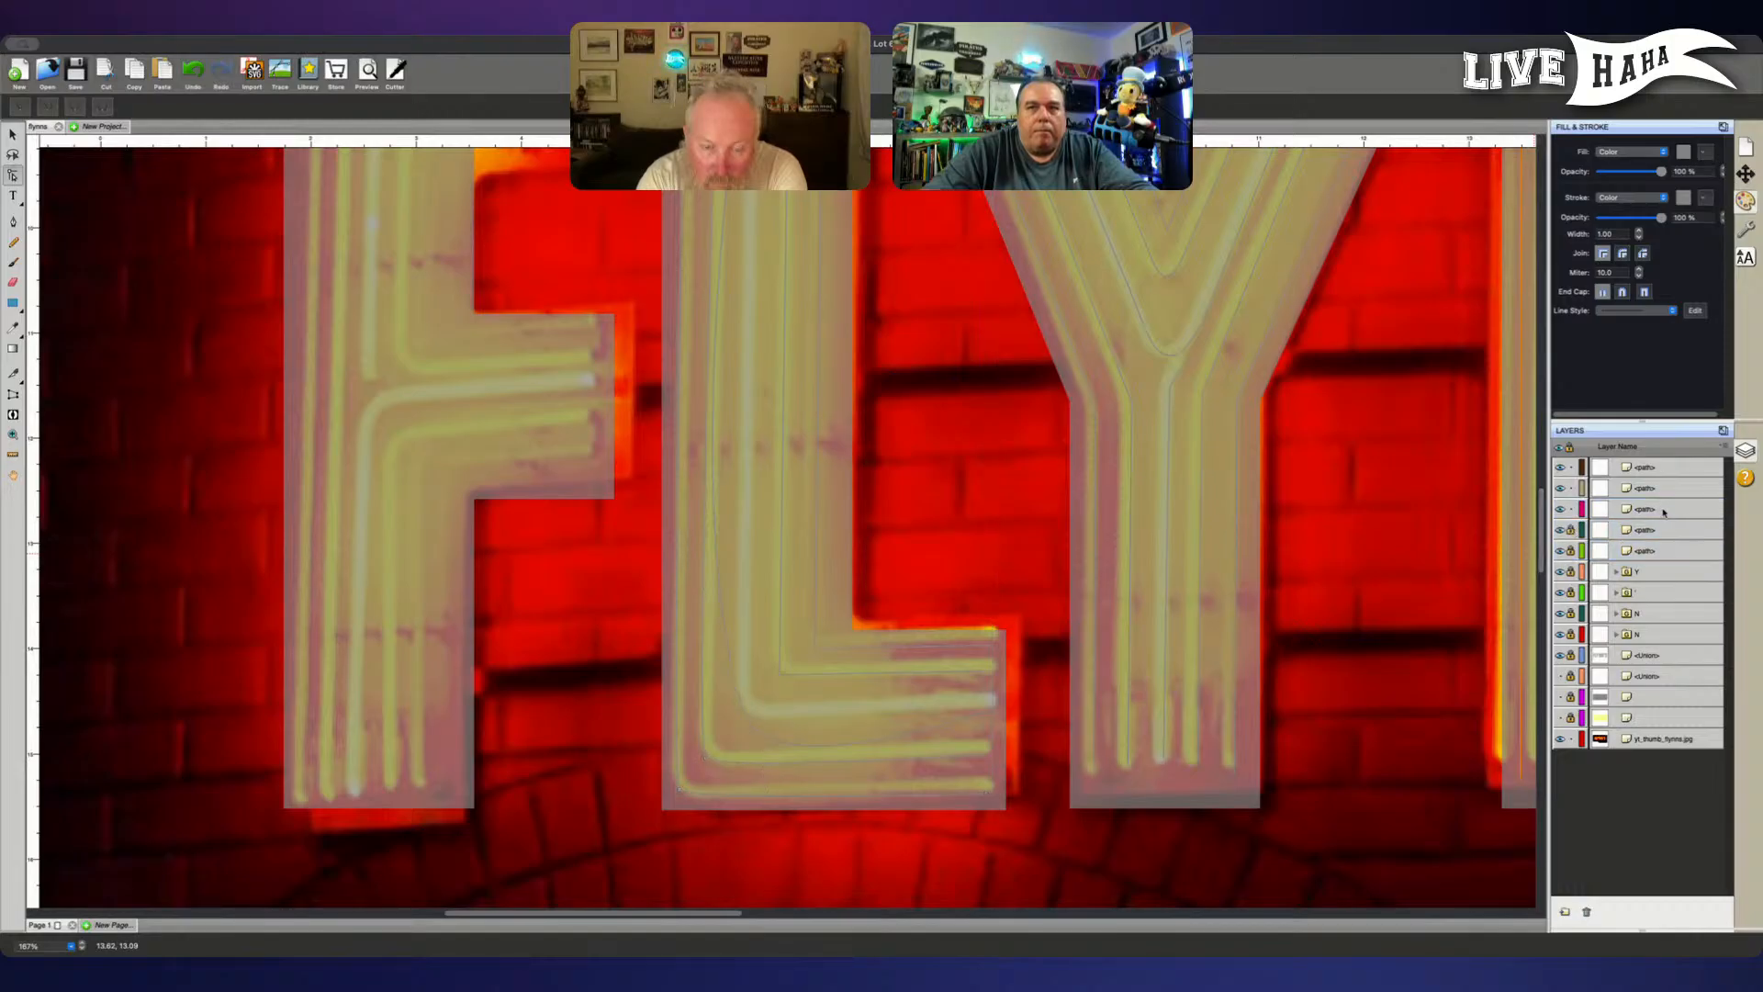
{"action": "left_click_drag", "start_coordinate": [1665, 512], "coordinate": [1662, 470]}
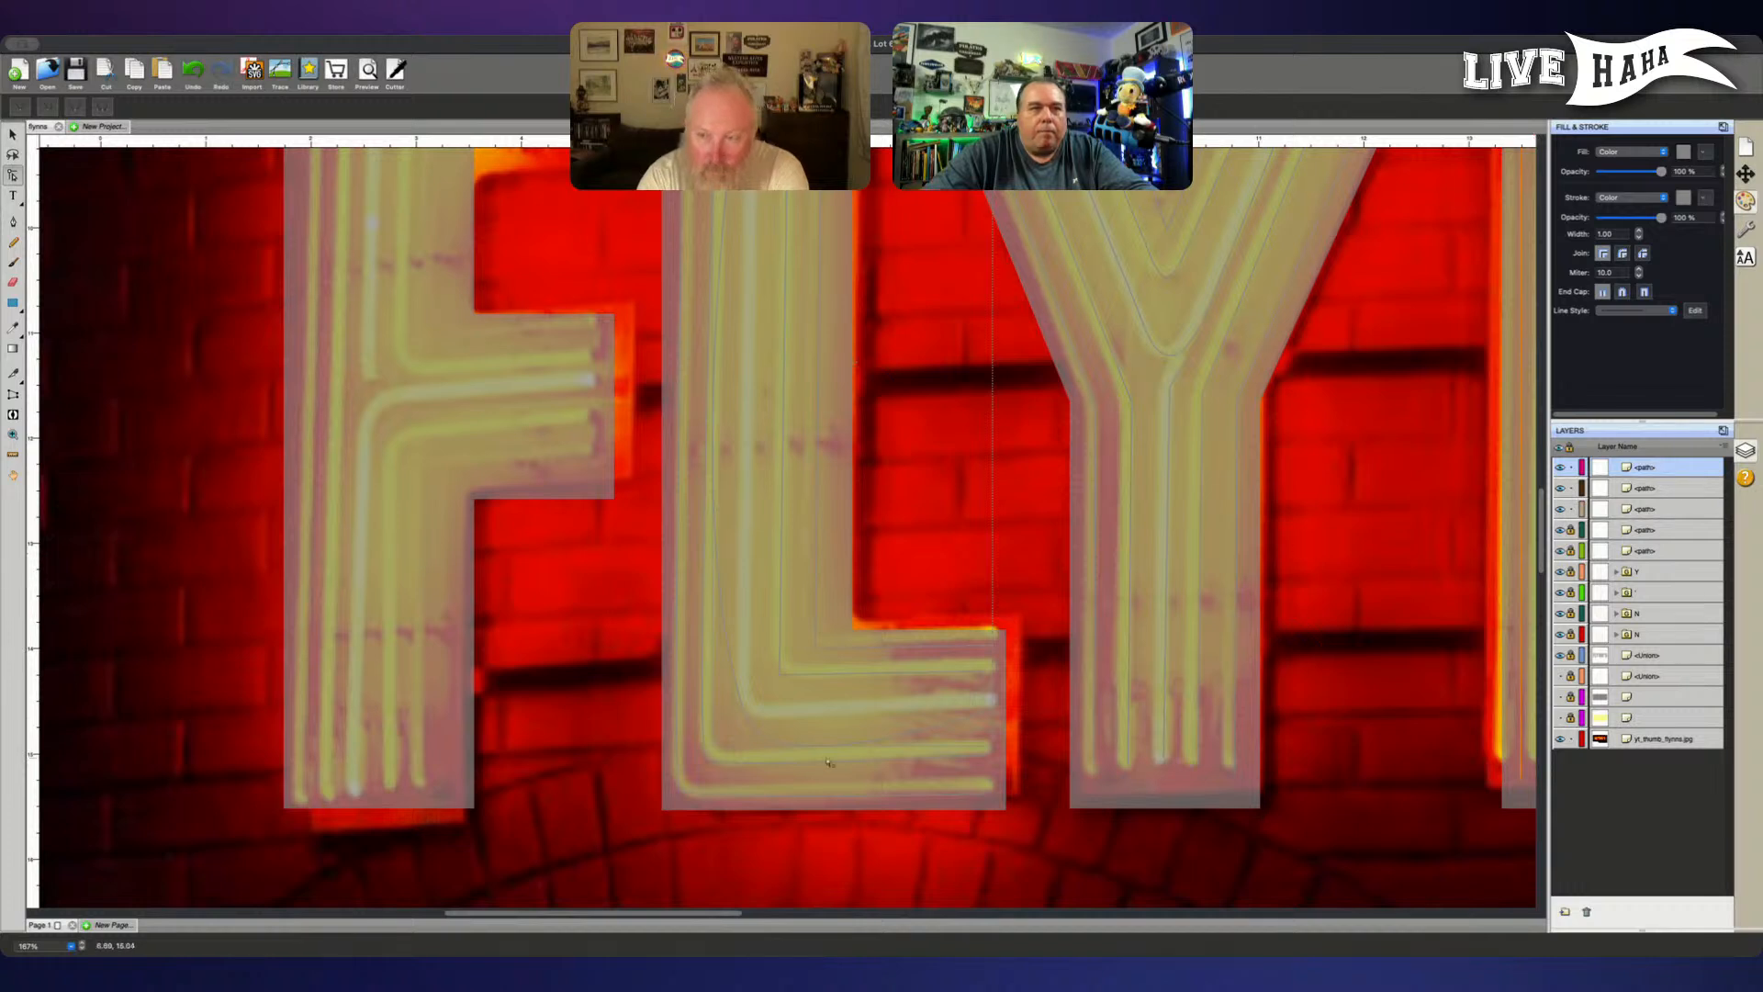
{"action": "left_click", "coordinate": [746, 713]}
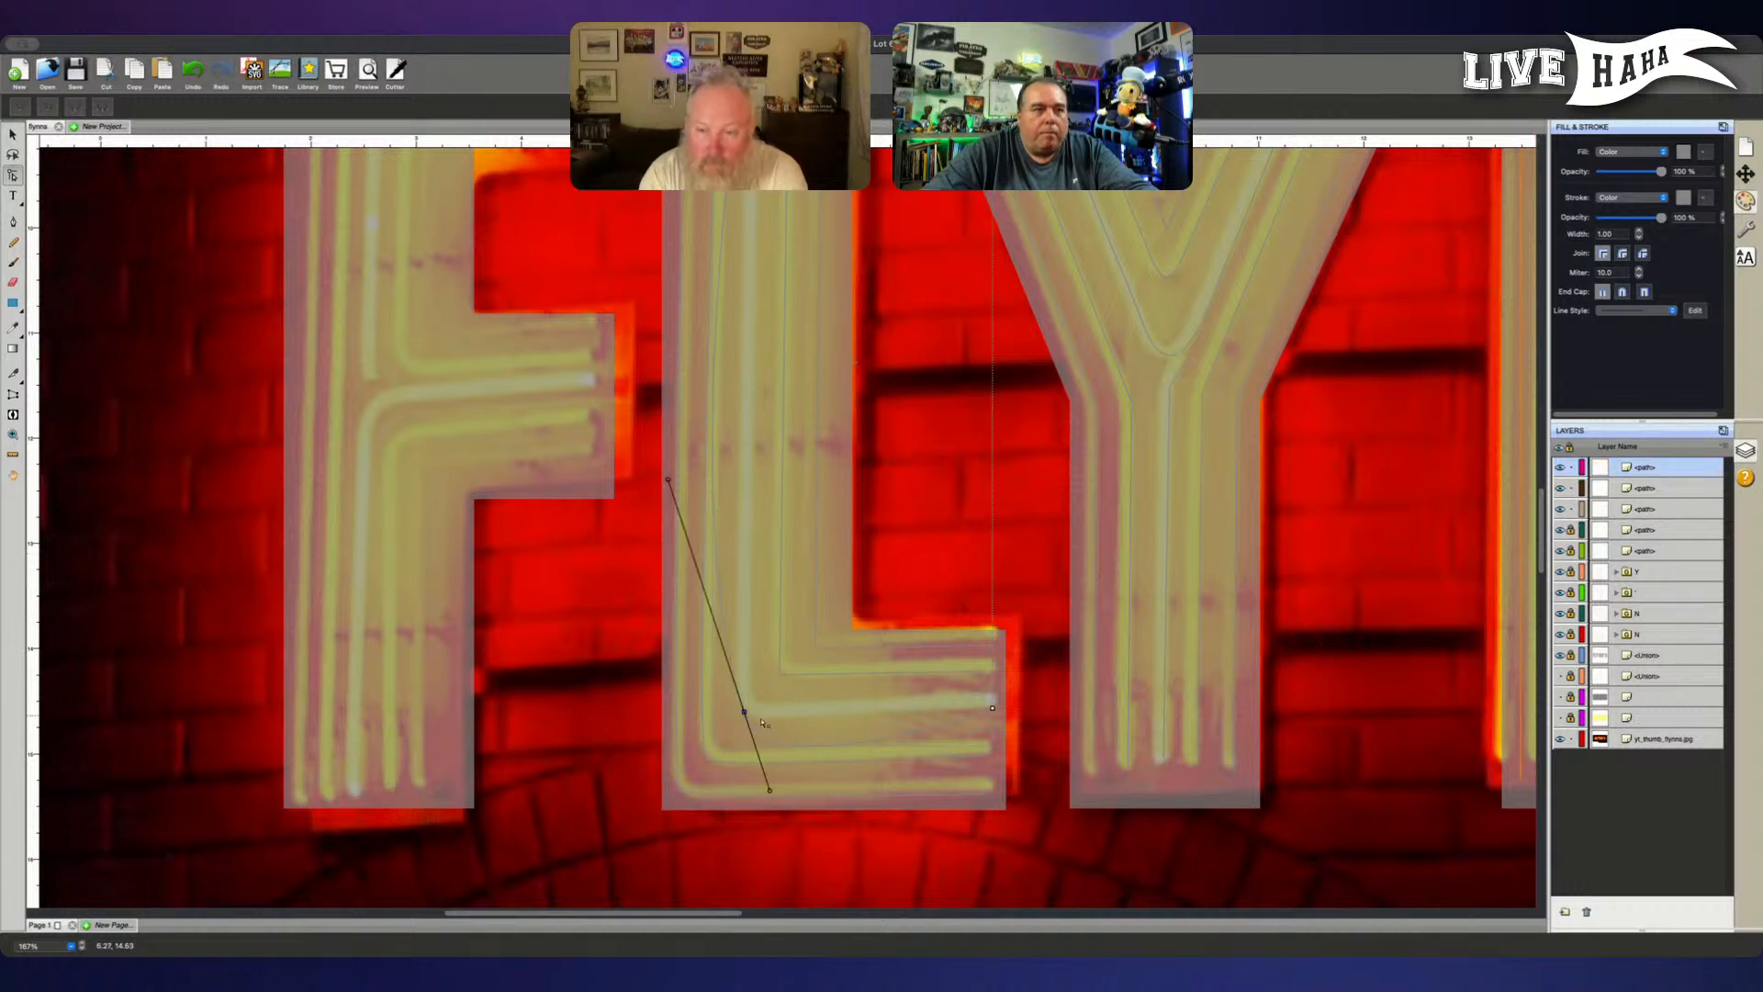
- Shorten both curve handles of the middle L path's corner point to form a tight bend following the tube
{"action": "left_click_drag", "start_coordinate": [769, 791], "coordinate": [761, 726]}
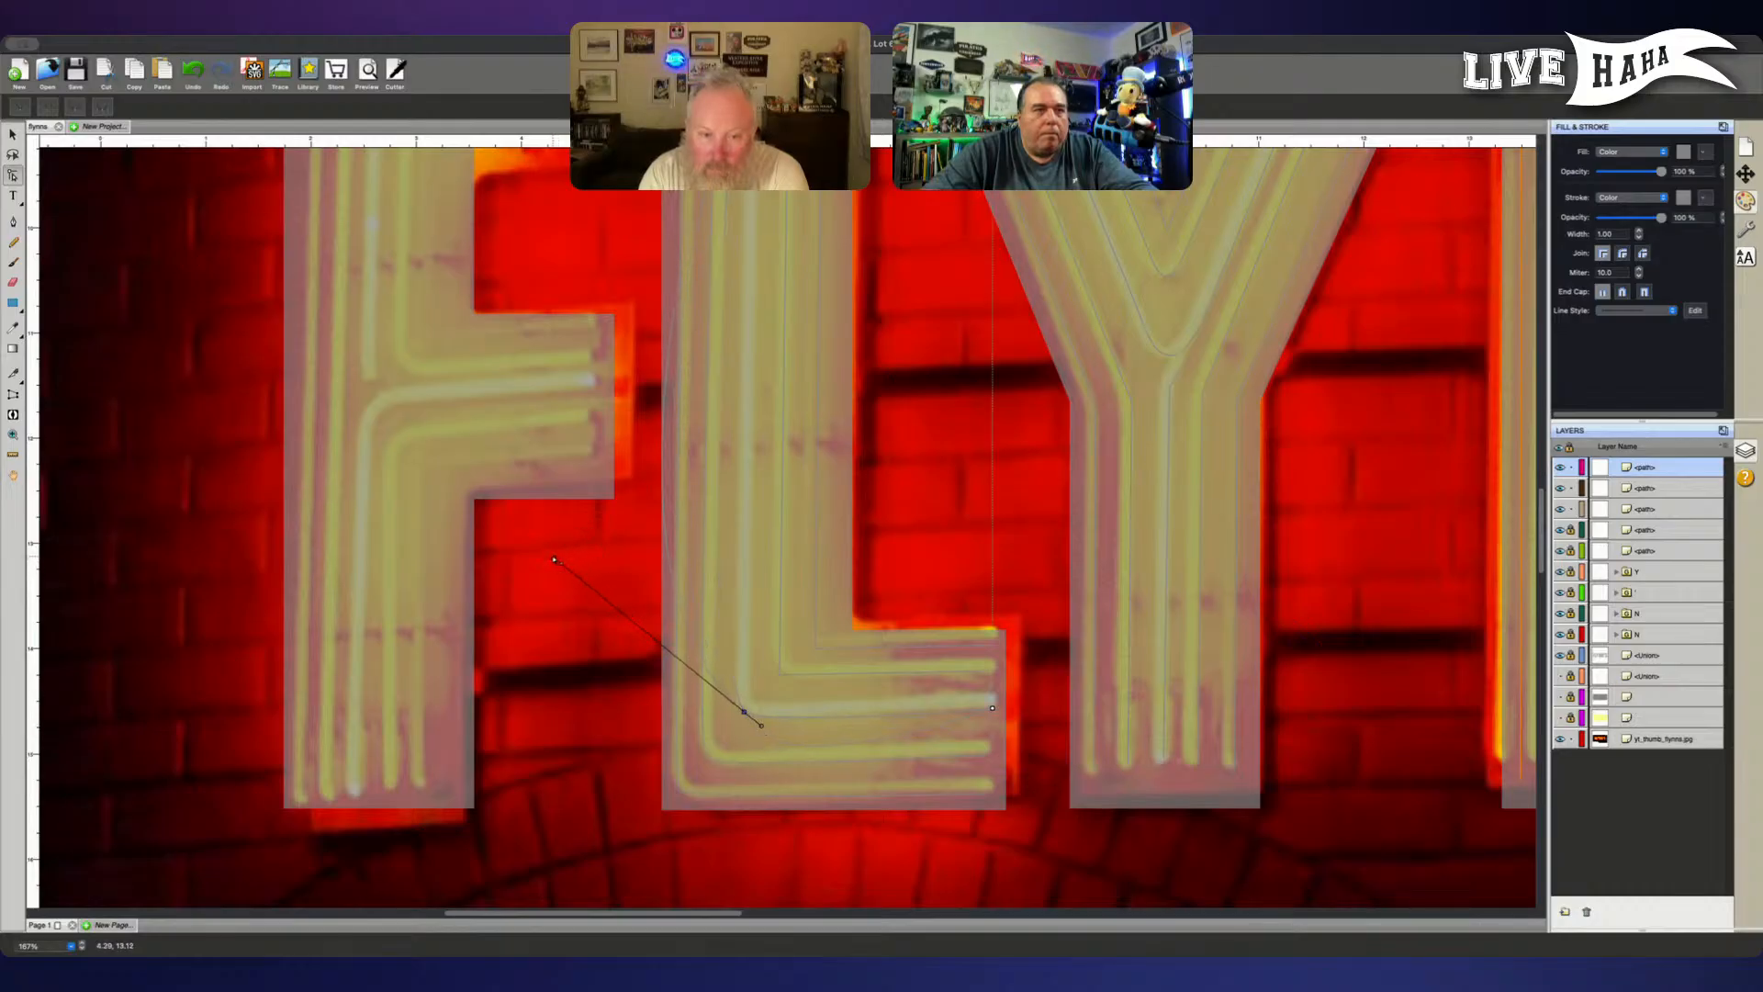
{"action": "left_click", "coordinate": [700, 721]}
{"action": "left_click", "coordinate": [745, 712]}
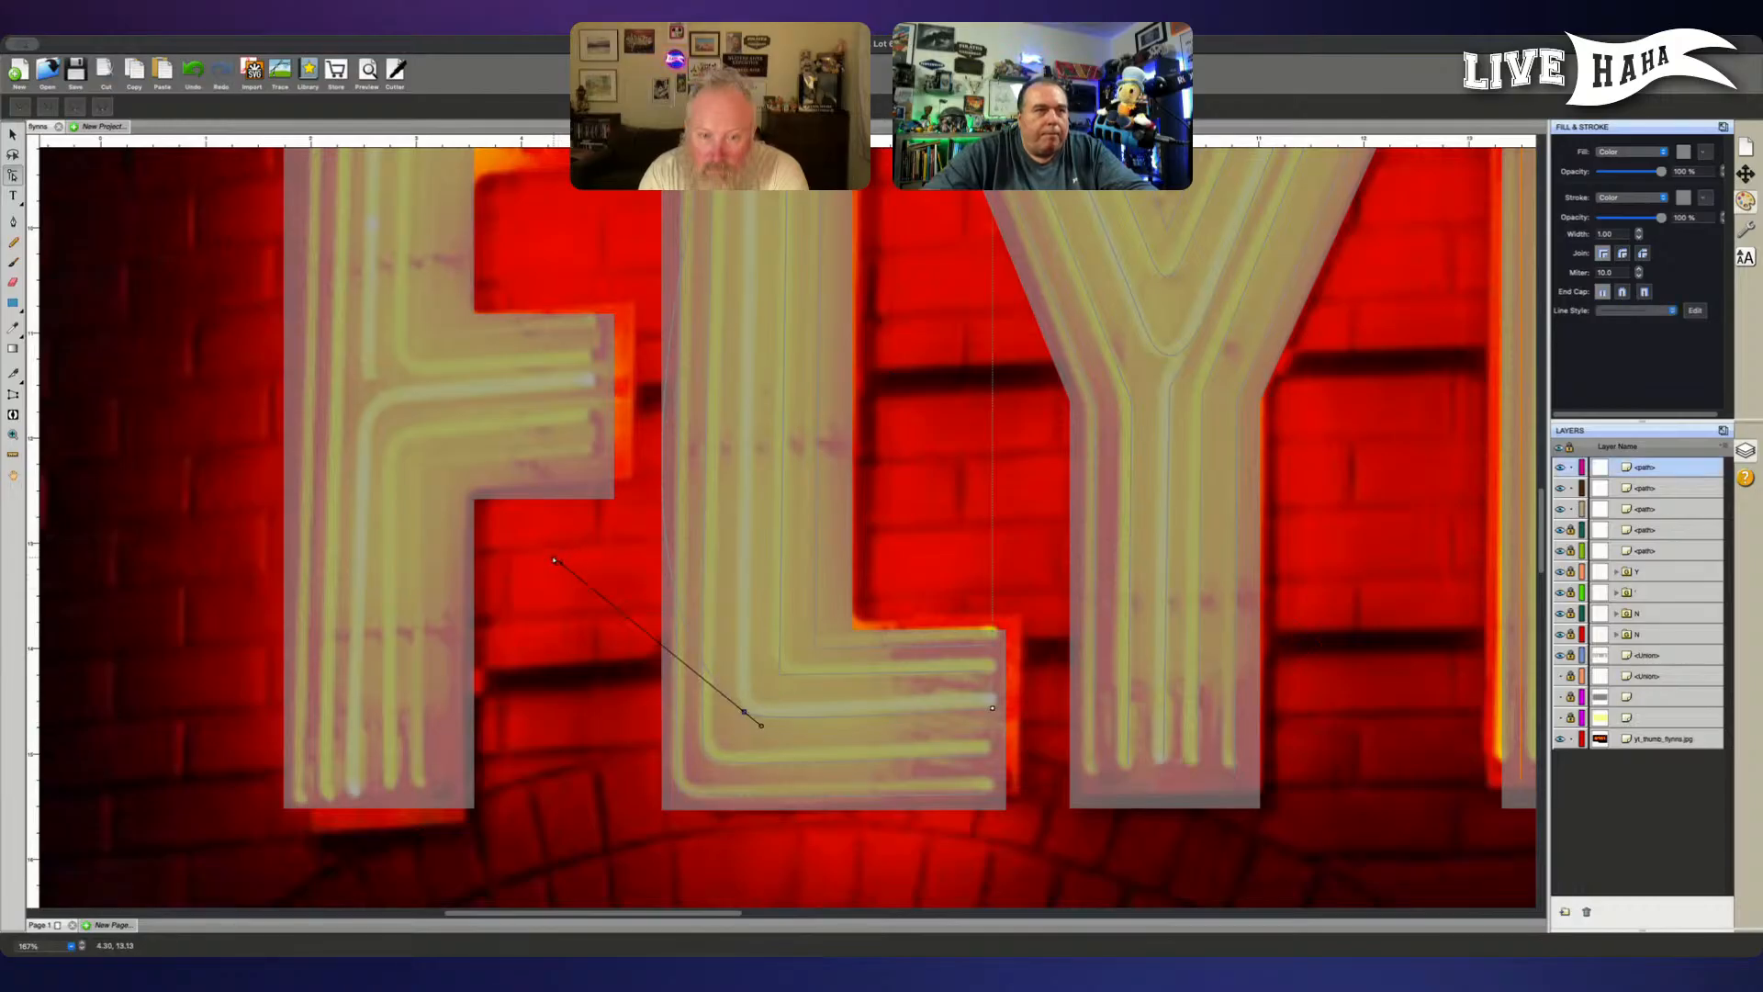
{"action": "left_click_drag", "start_coordinate": [554, 559], "coordinate": [724, 697]}
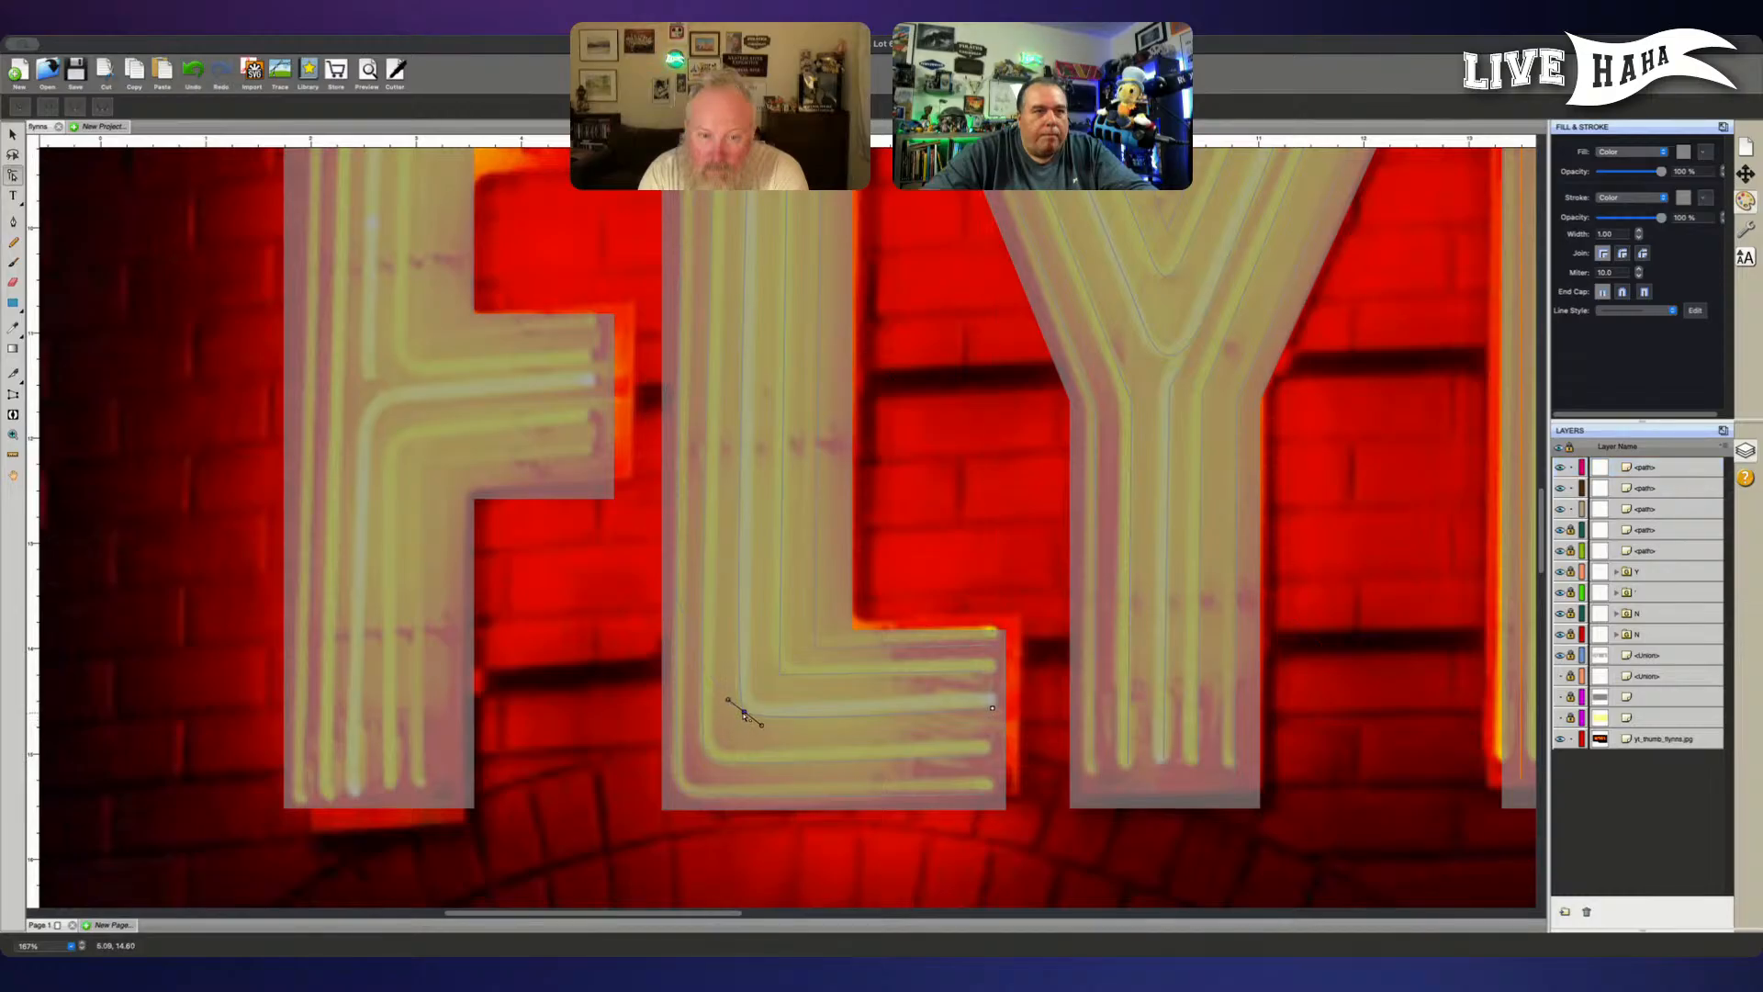
{"action": "left_click", "coordinate": [743, 716]}
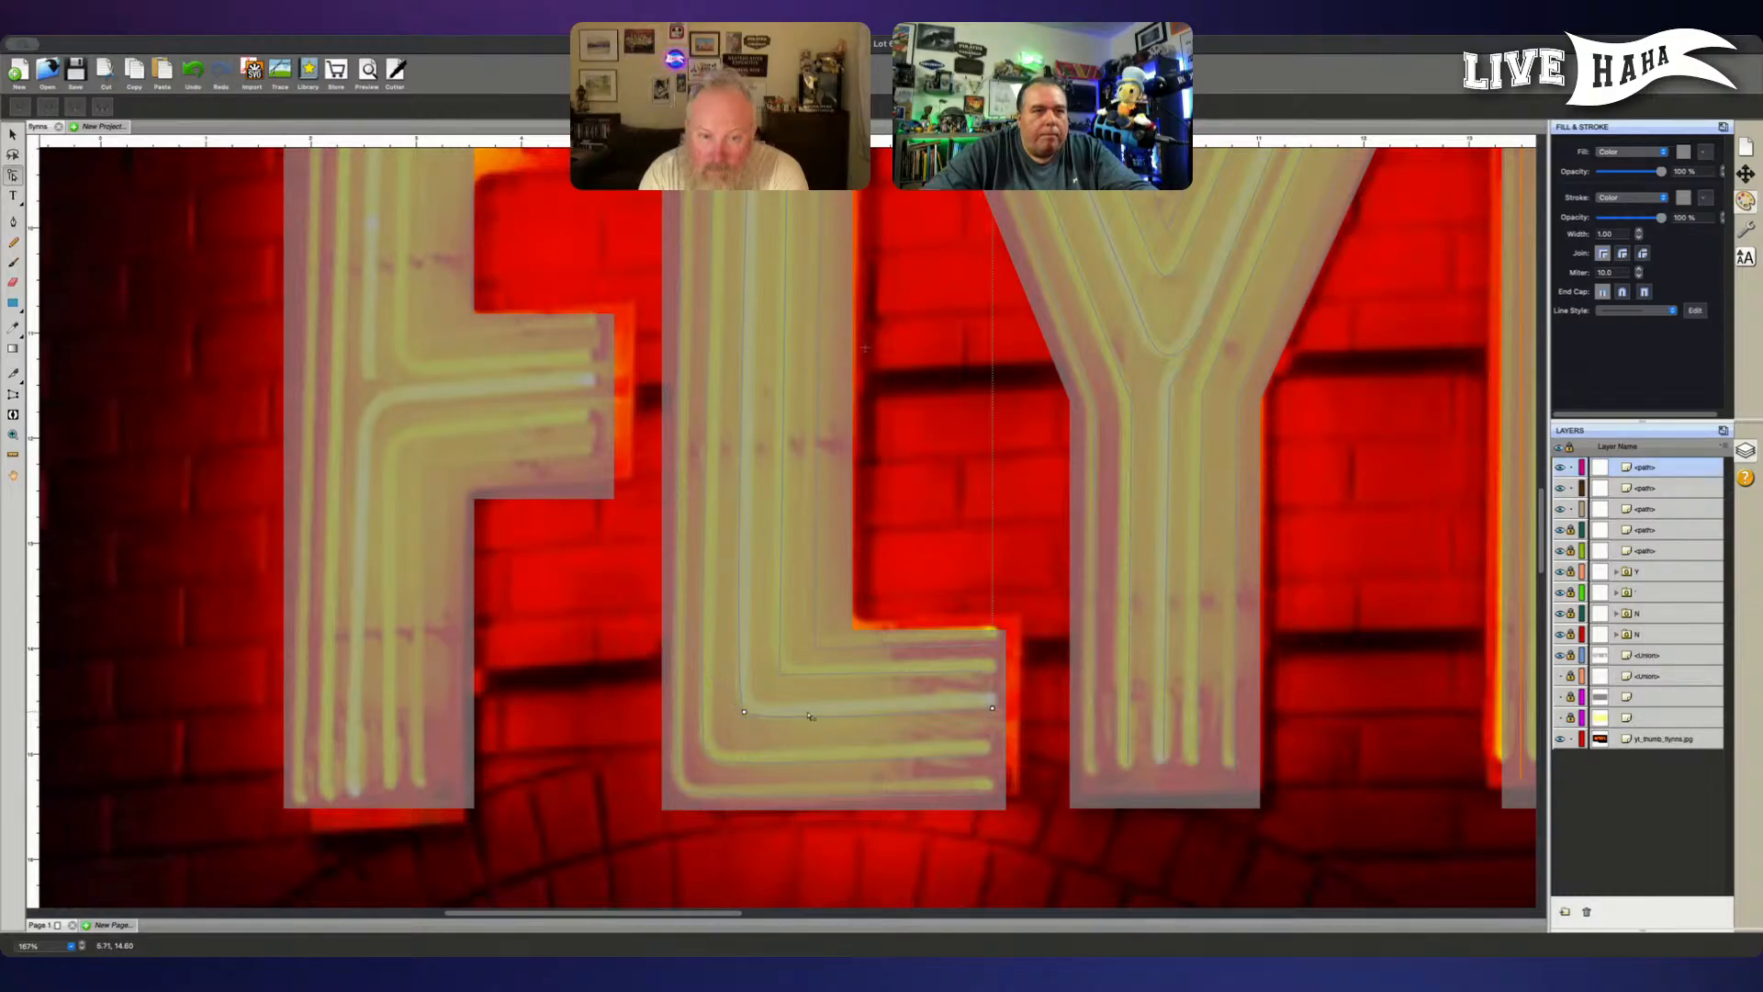
- Make the corner point of the L's fourth path from the outside smooth and shorten both its handles to a tight bend
{"action": "left_click", "coordinate": [779, 674], "text": "shift"}
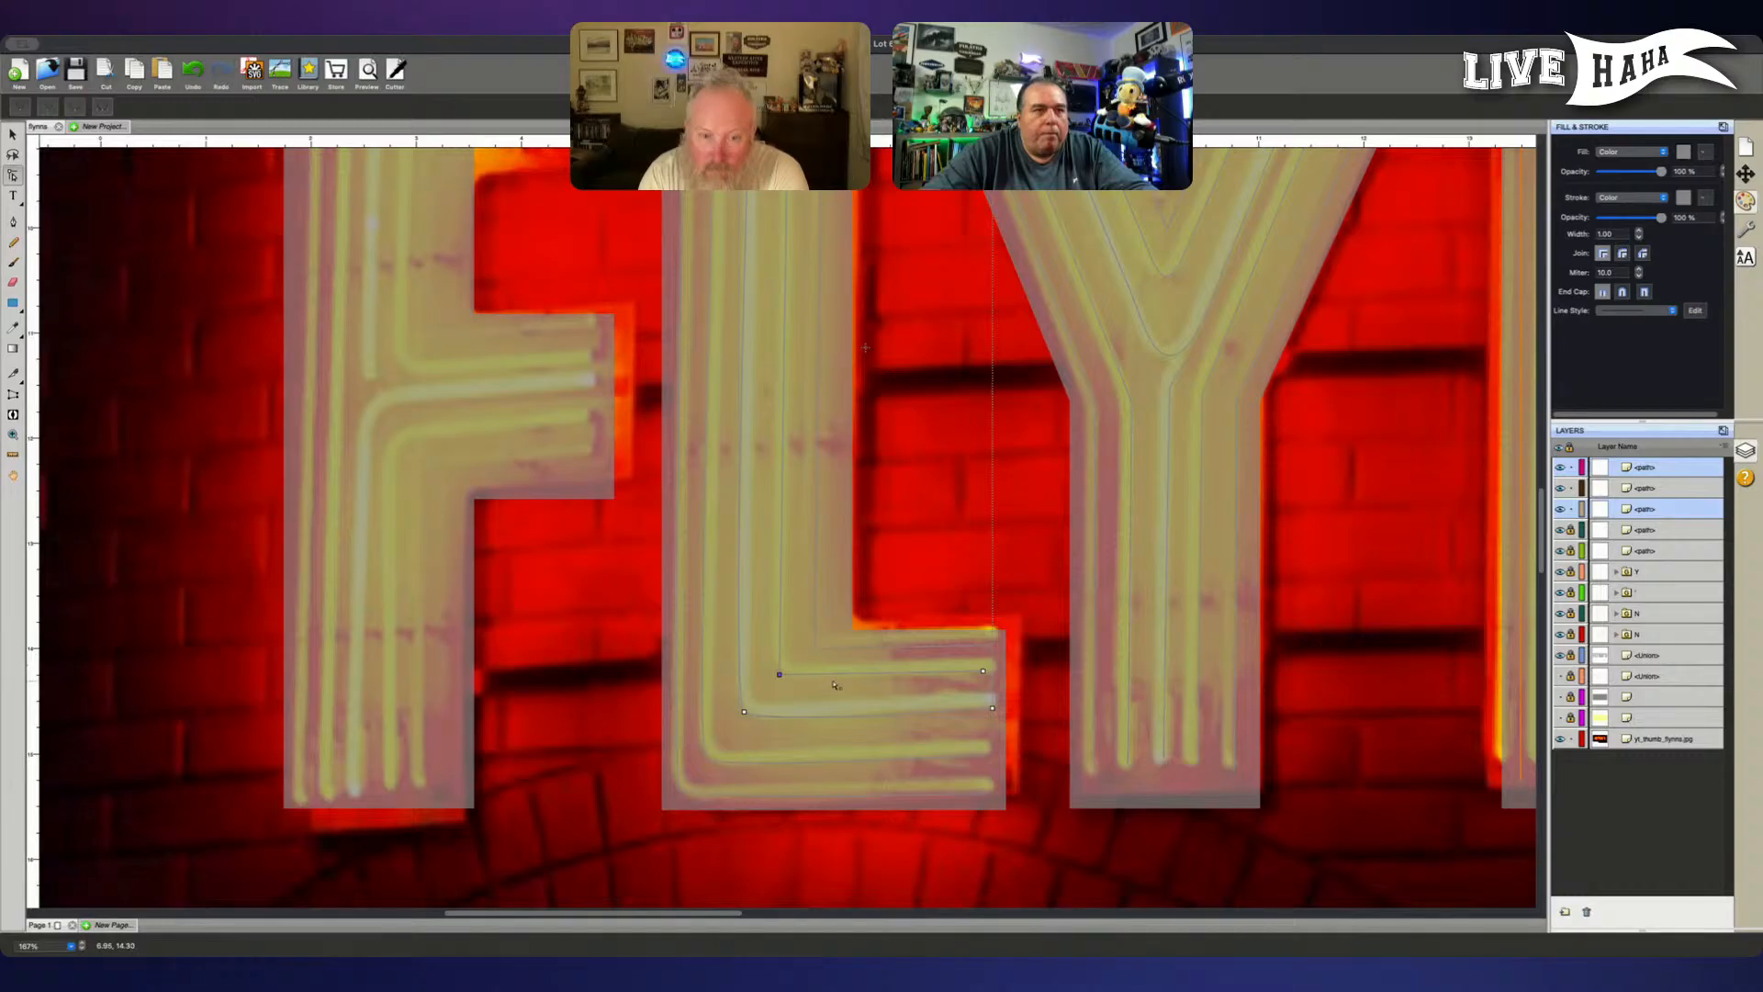
{"action": "left_click", "coordinate": [74, 108]}
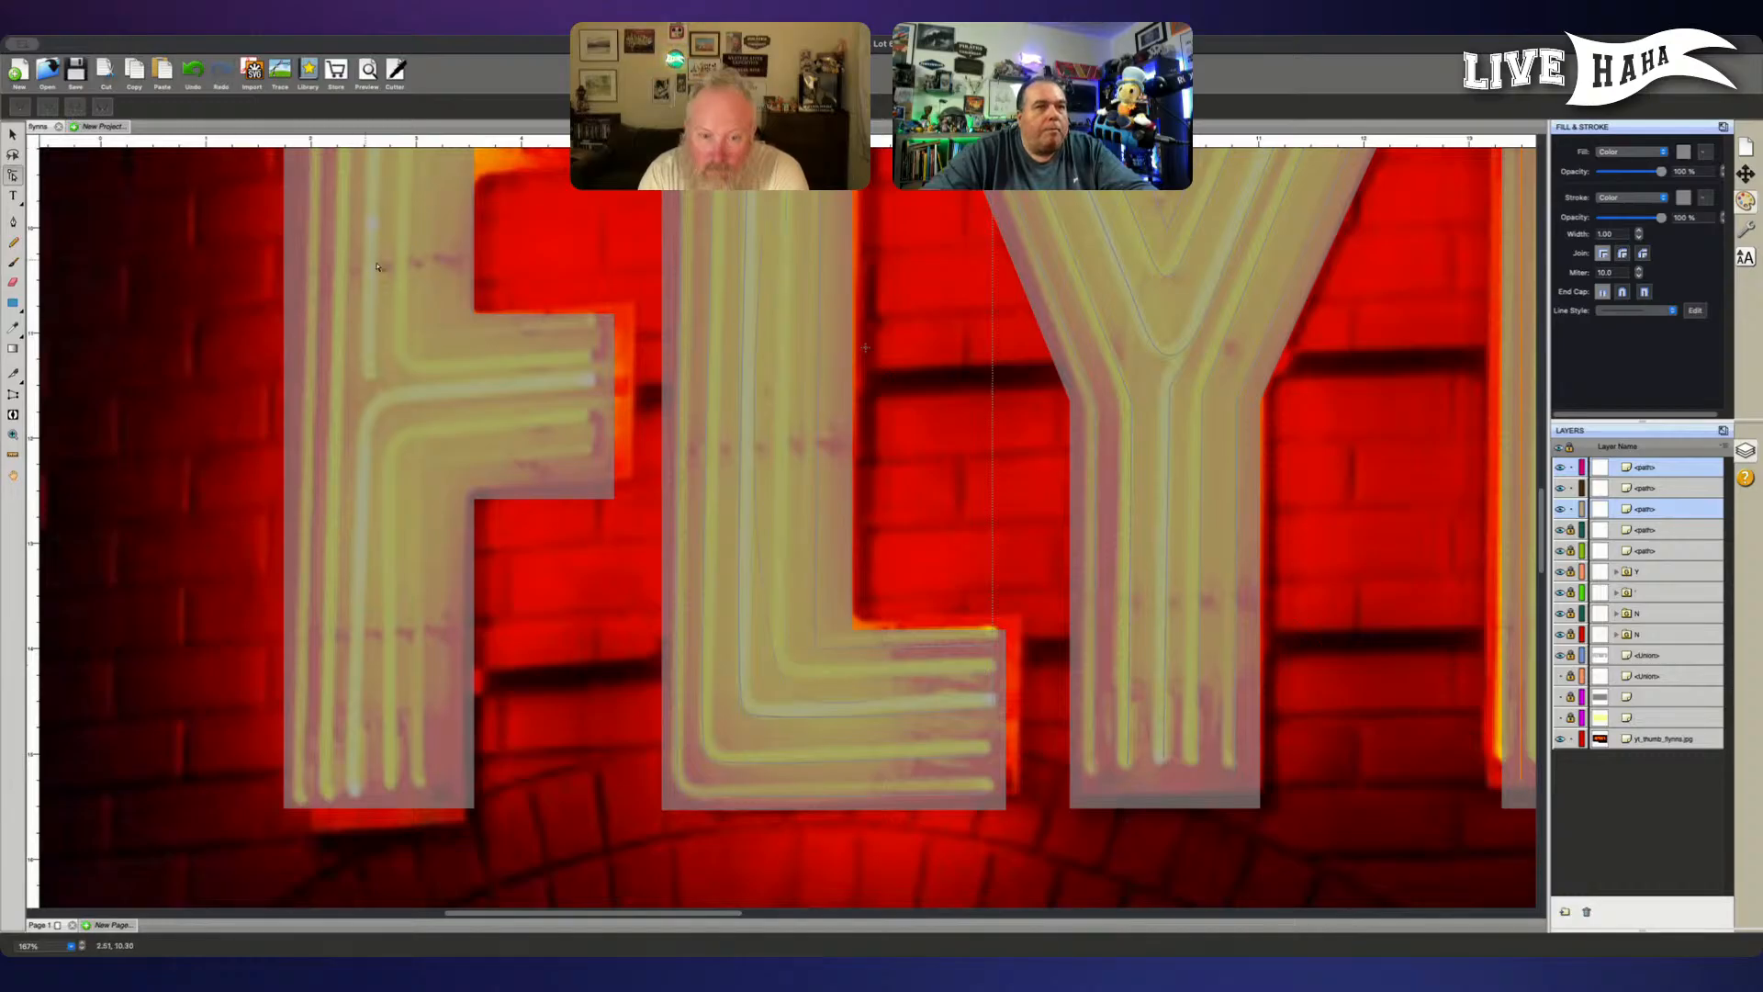
{"action": "left_click", "coordinate": [792, 704]}
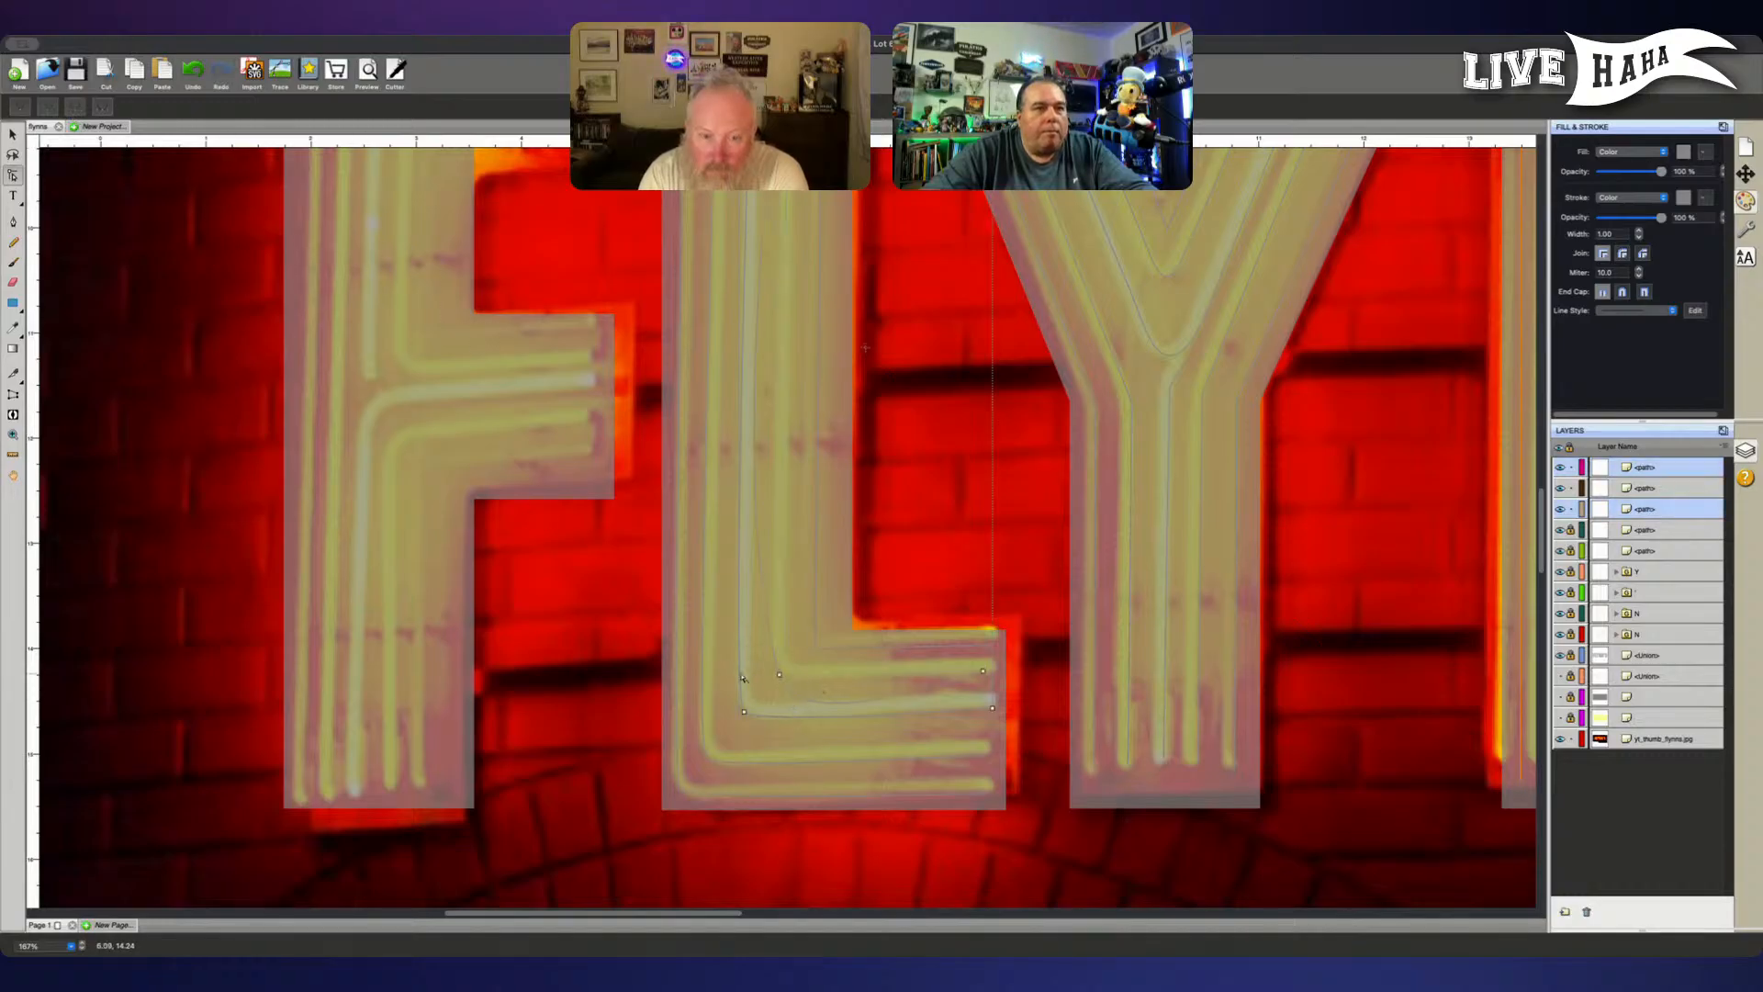
{"action": "mouse_move", "coordinate": [780, 677]}
{"action": "left_mouse_down"}
{"action": "mouse_move", "coordinate": [796, 733]}
{"action": "mouse_move", "coordinate": [790, 686]}
{"action": "left_mouse_up"}
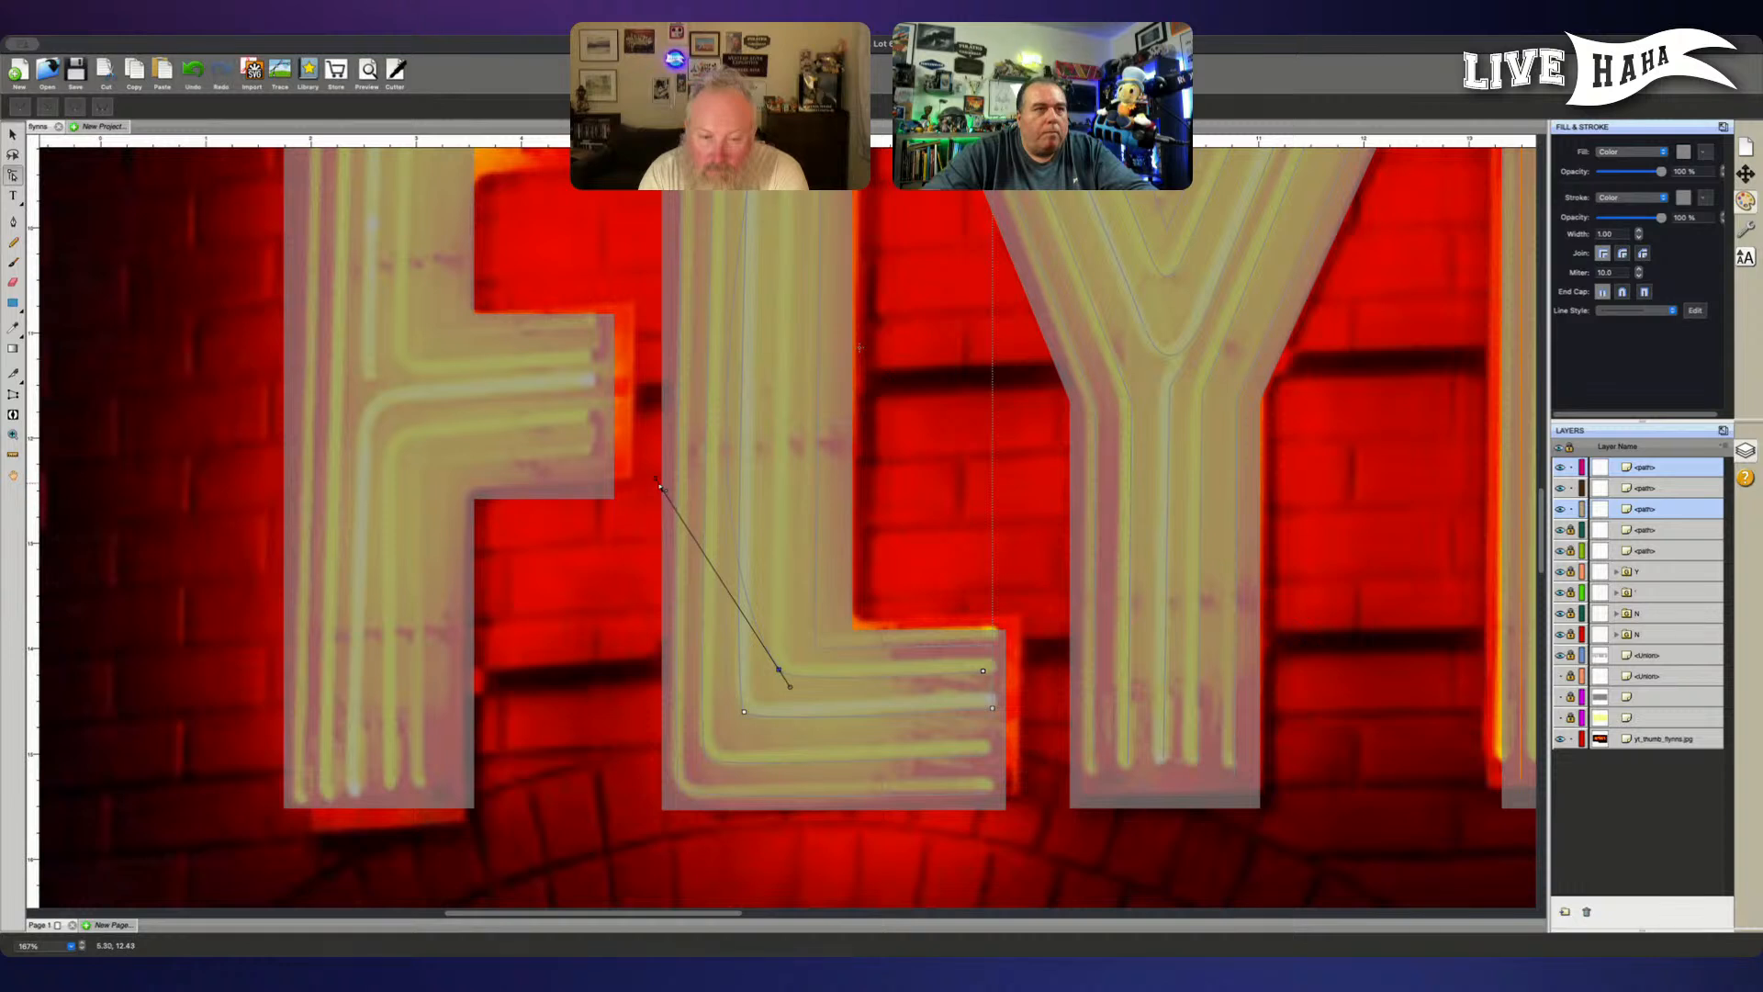
{"action": "left_click_drag", "start_coordinate": [656, 479], "coordinate": [771, 666]}
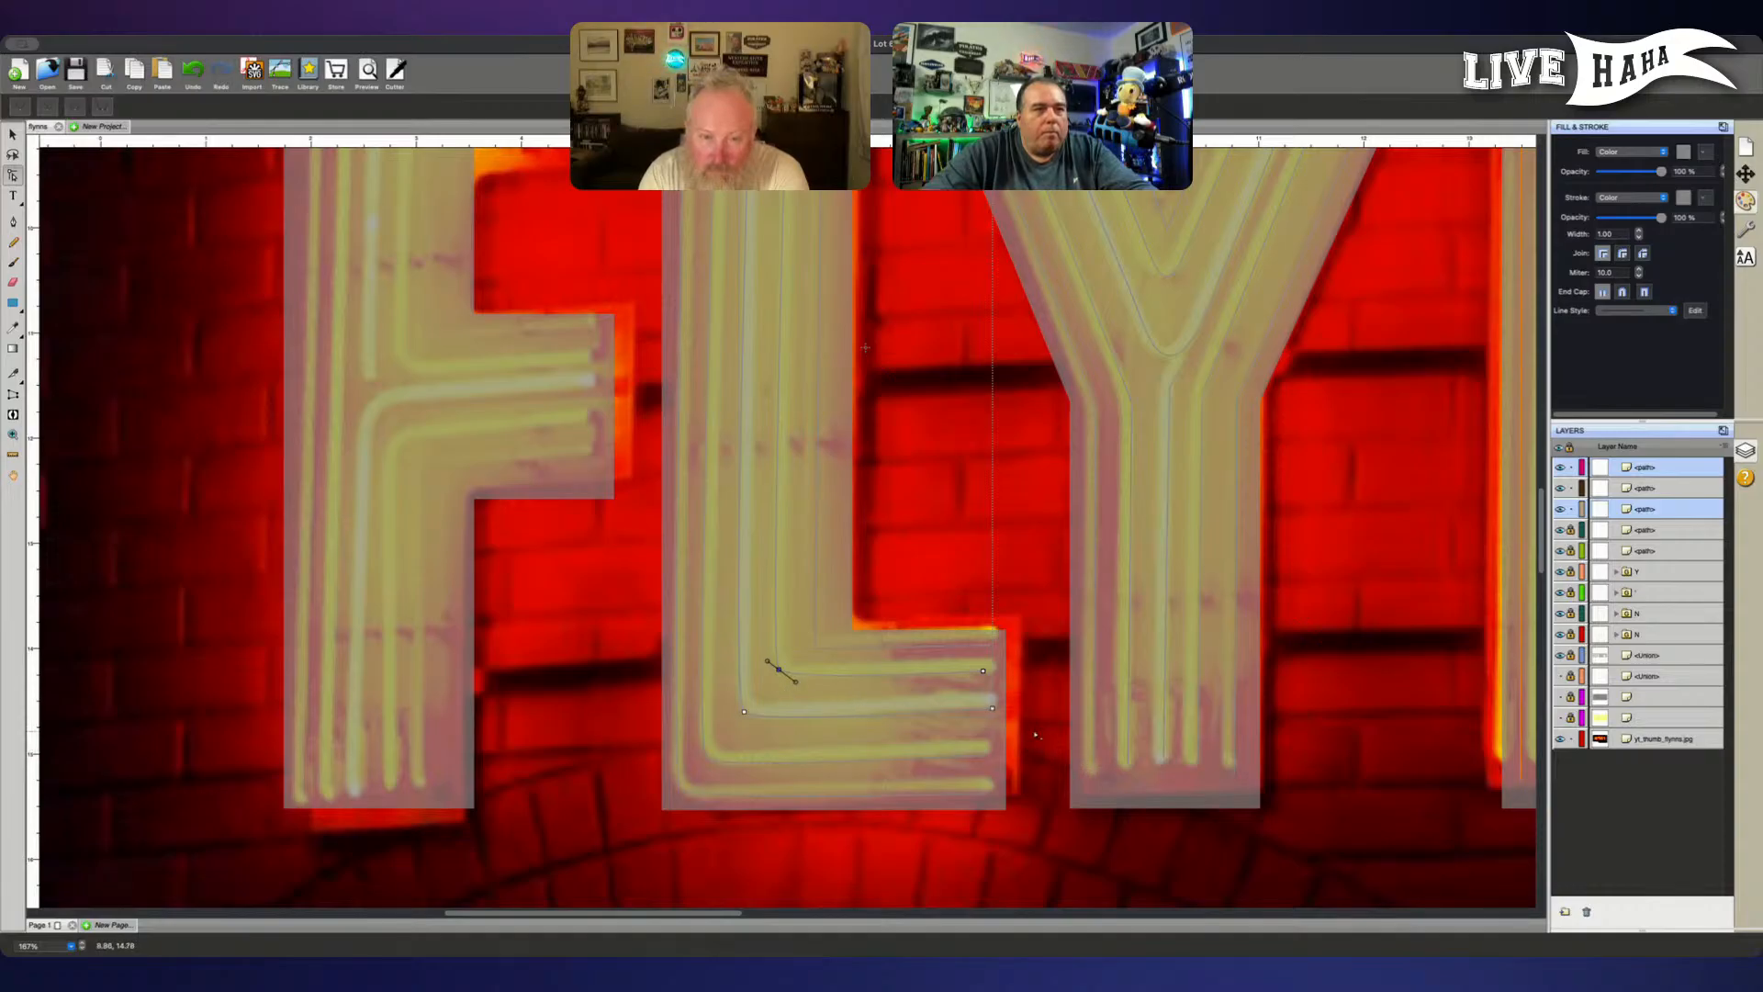
- Make the corner point of the innermost L path smooth and try to move its lower curve handle
{"action": "left_click", "coordinate": [822, 649]}
{"action": "left_click", "coordinate": [815, 648]}
{"action": "left_click", "coordinate": [821, 666]}
{"action": "left_click", "coordinate": [818, 657]}
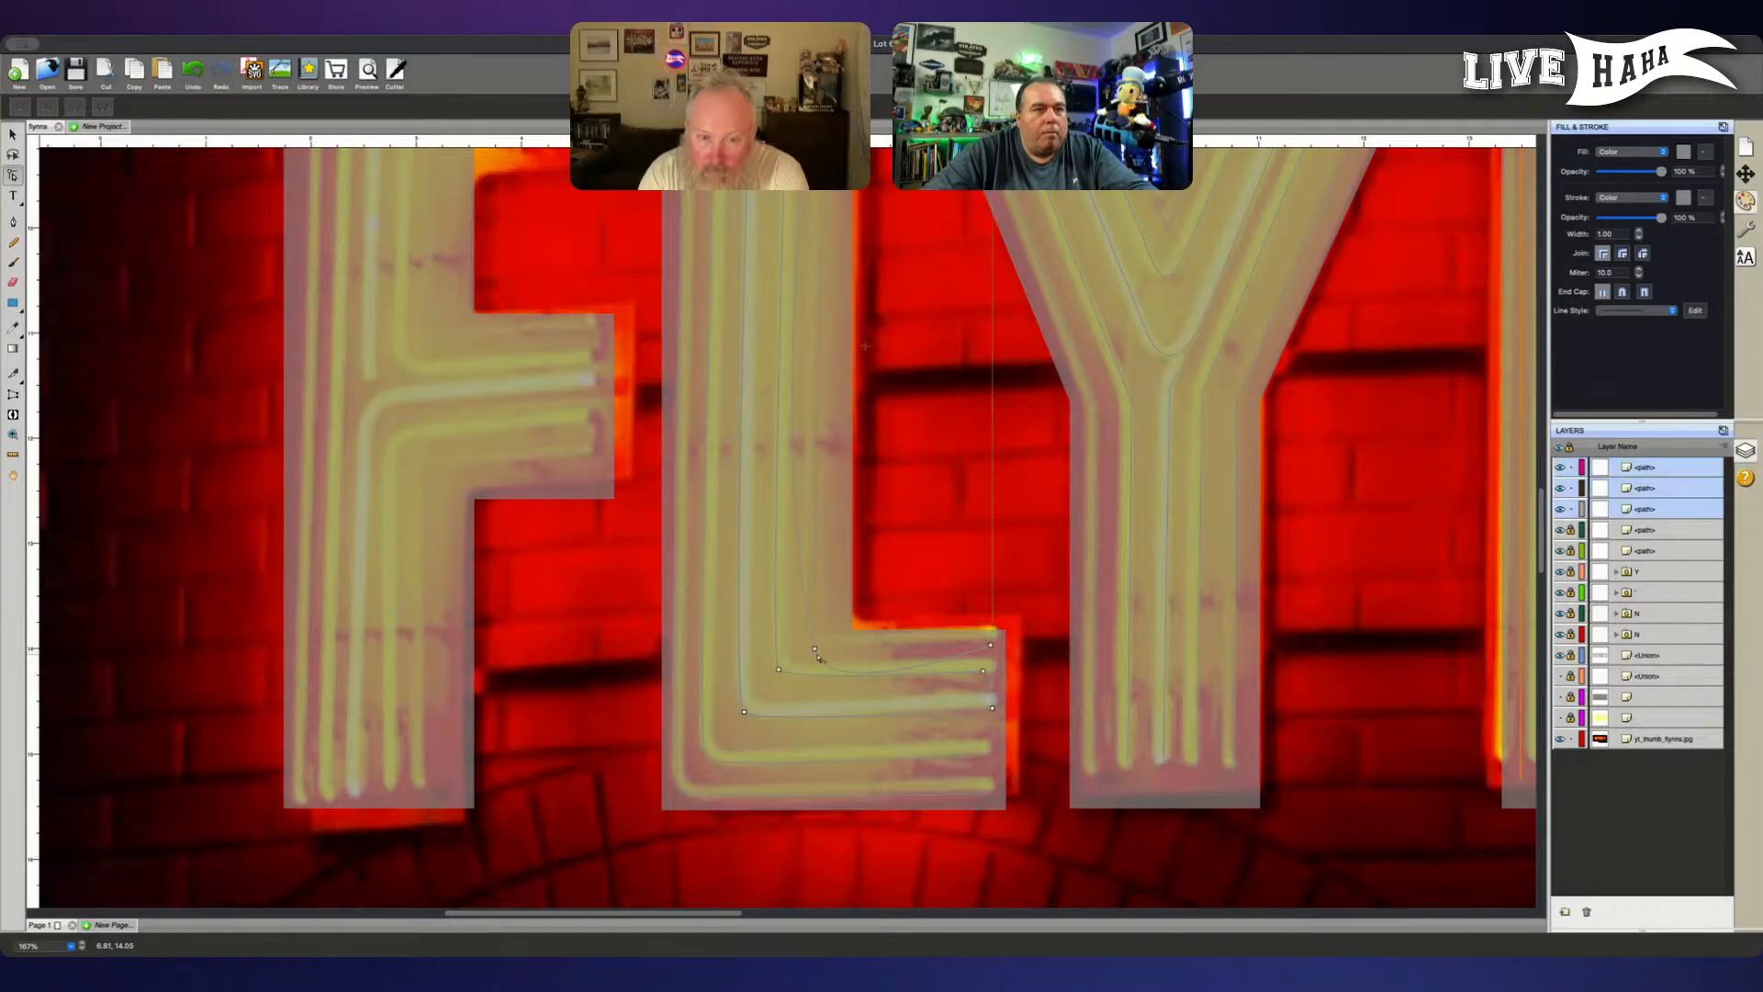
{"action": "left_click", "coordinate": [816, 648]}
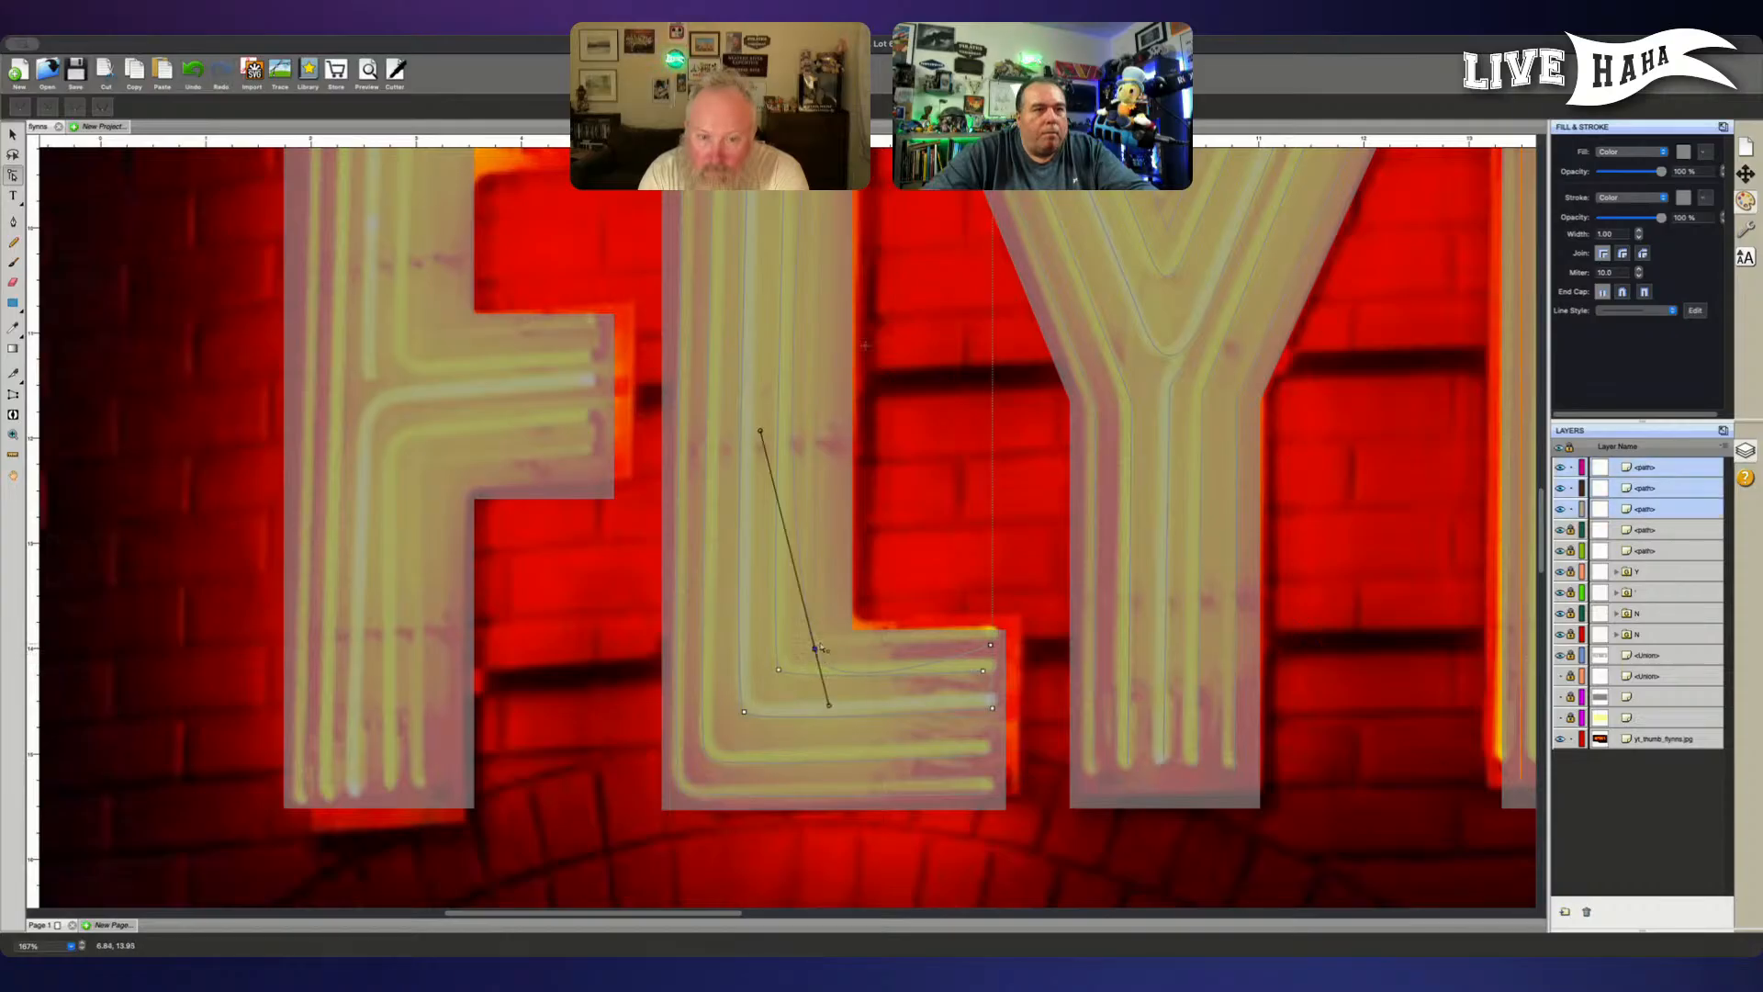
{"action": "left_click", "coordinate": [831, 707]}
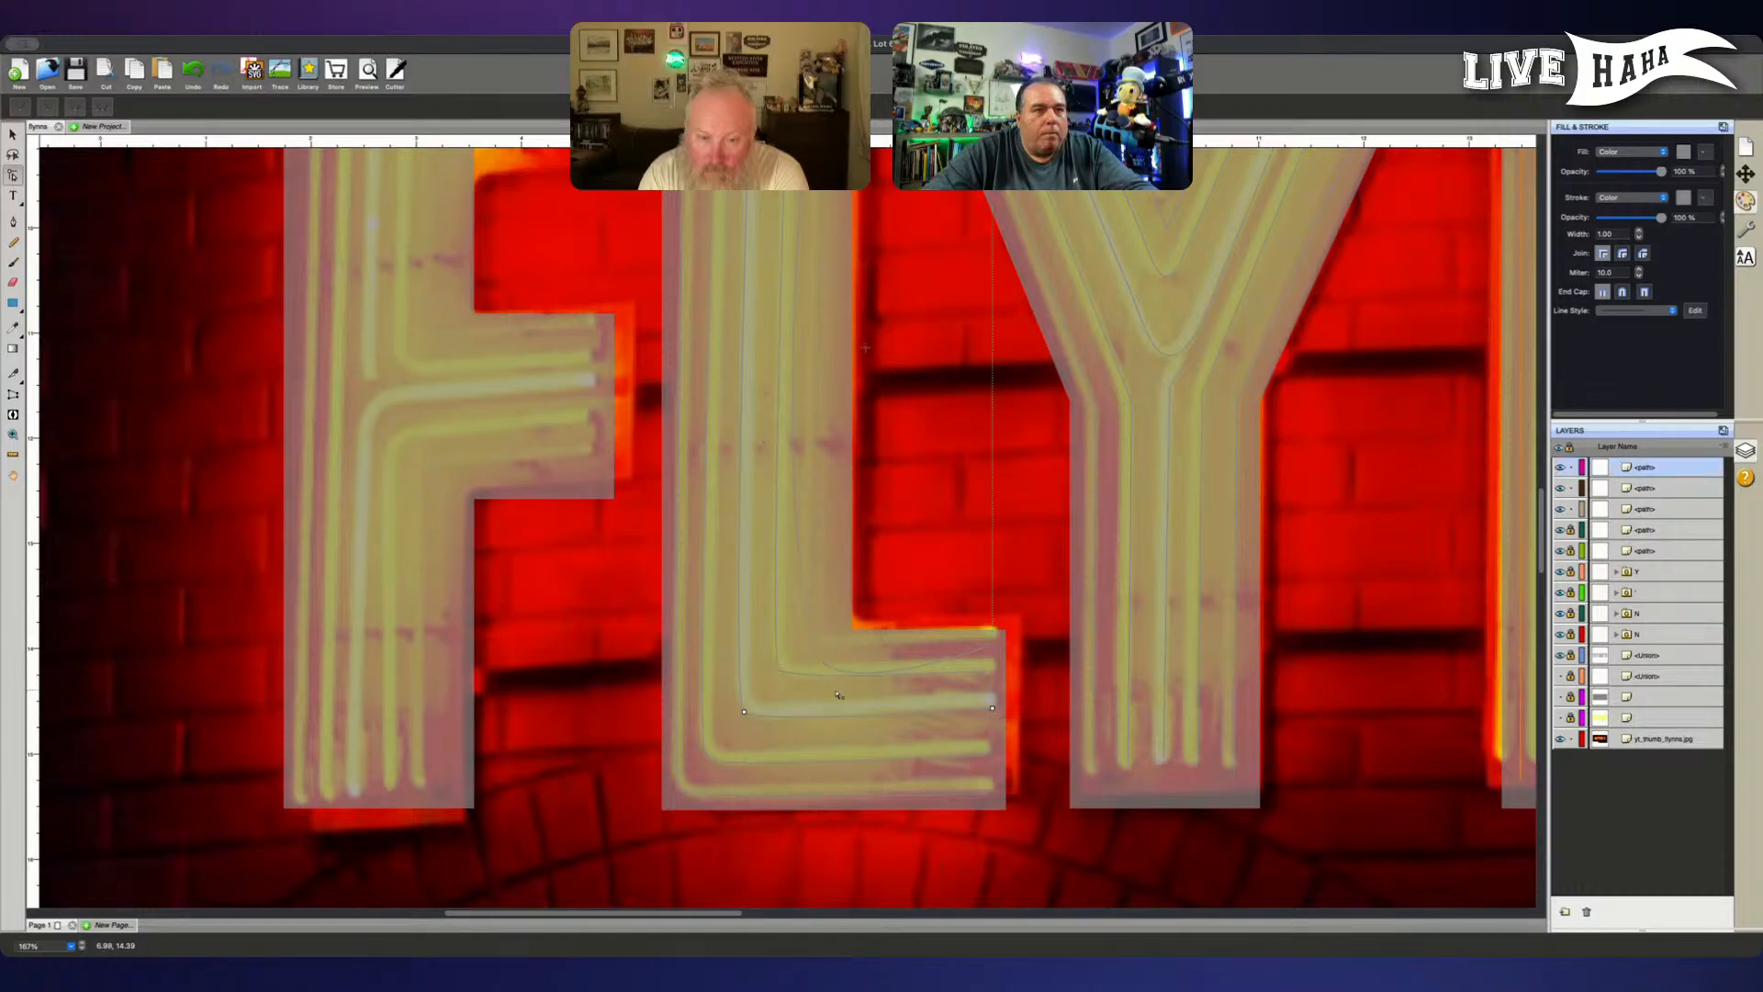
{"action": "left_click", "coordinate": [815, 650]}
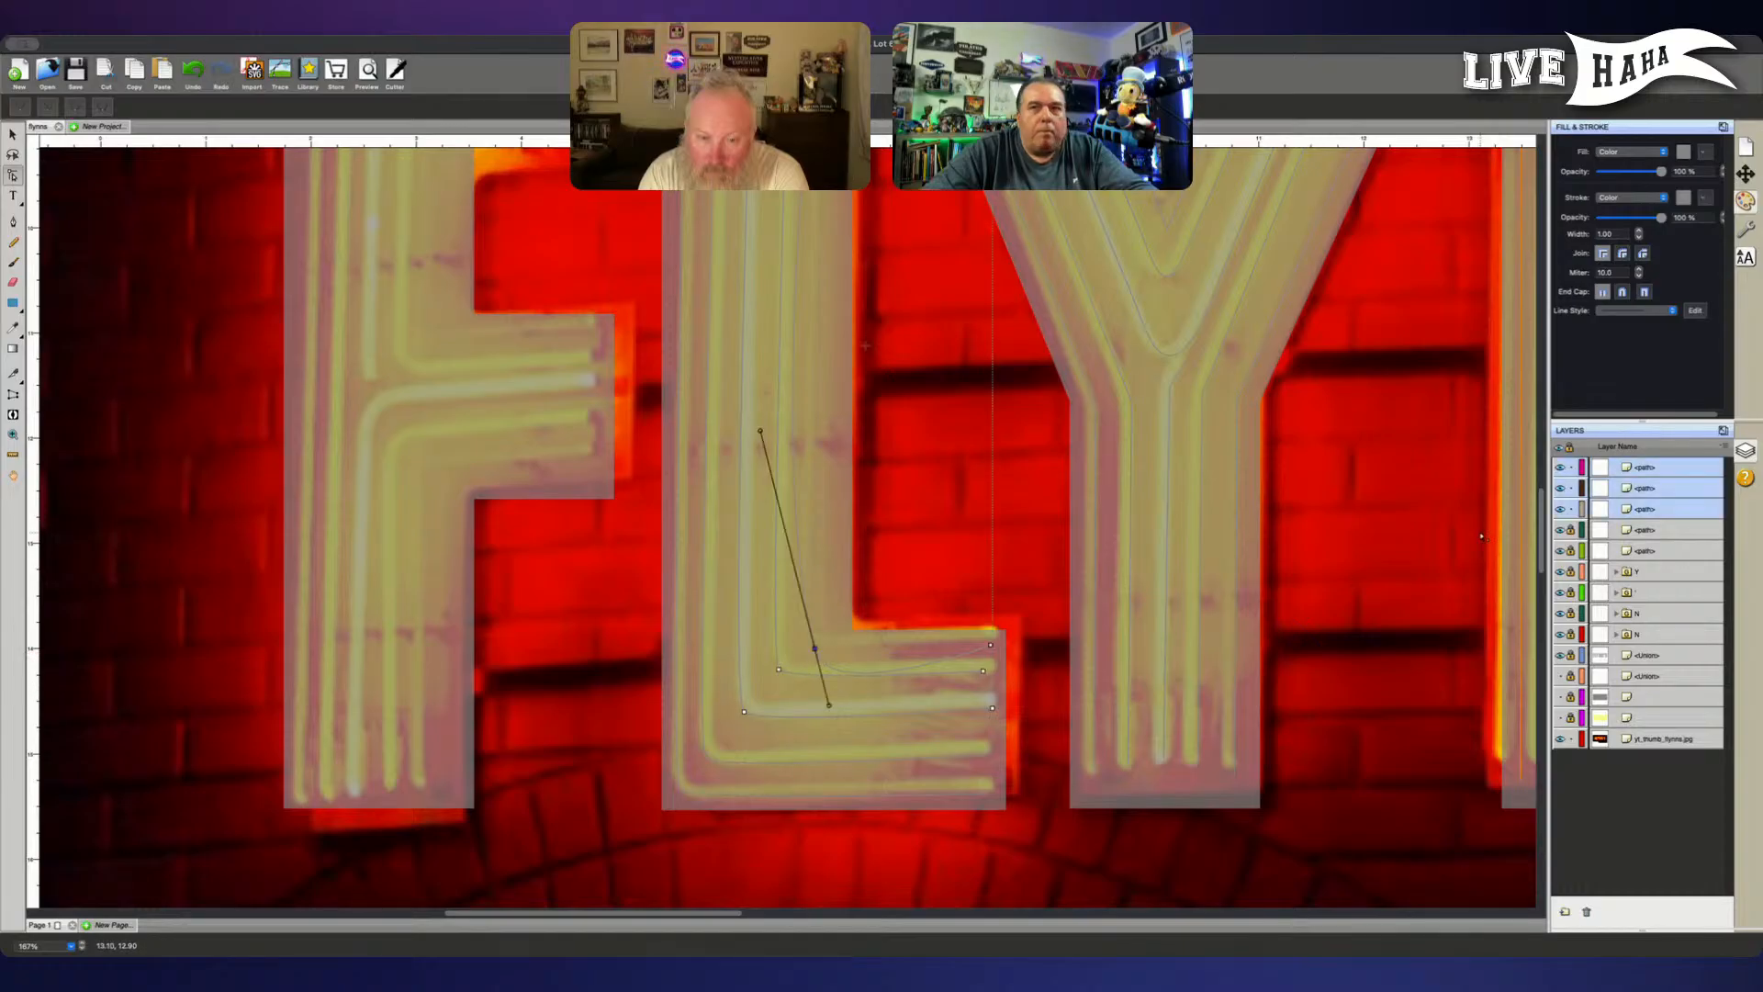
- Identify the innermost L path among the three unlocked path layers and move it to the top of the layer order
{"action": "left_click", "coordinate": [1666, 490]}
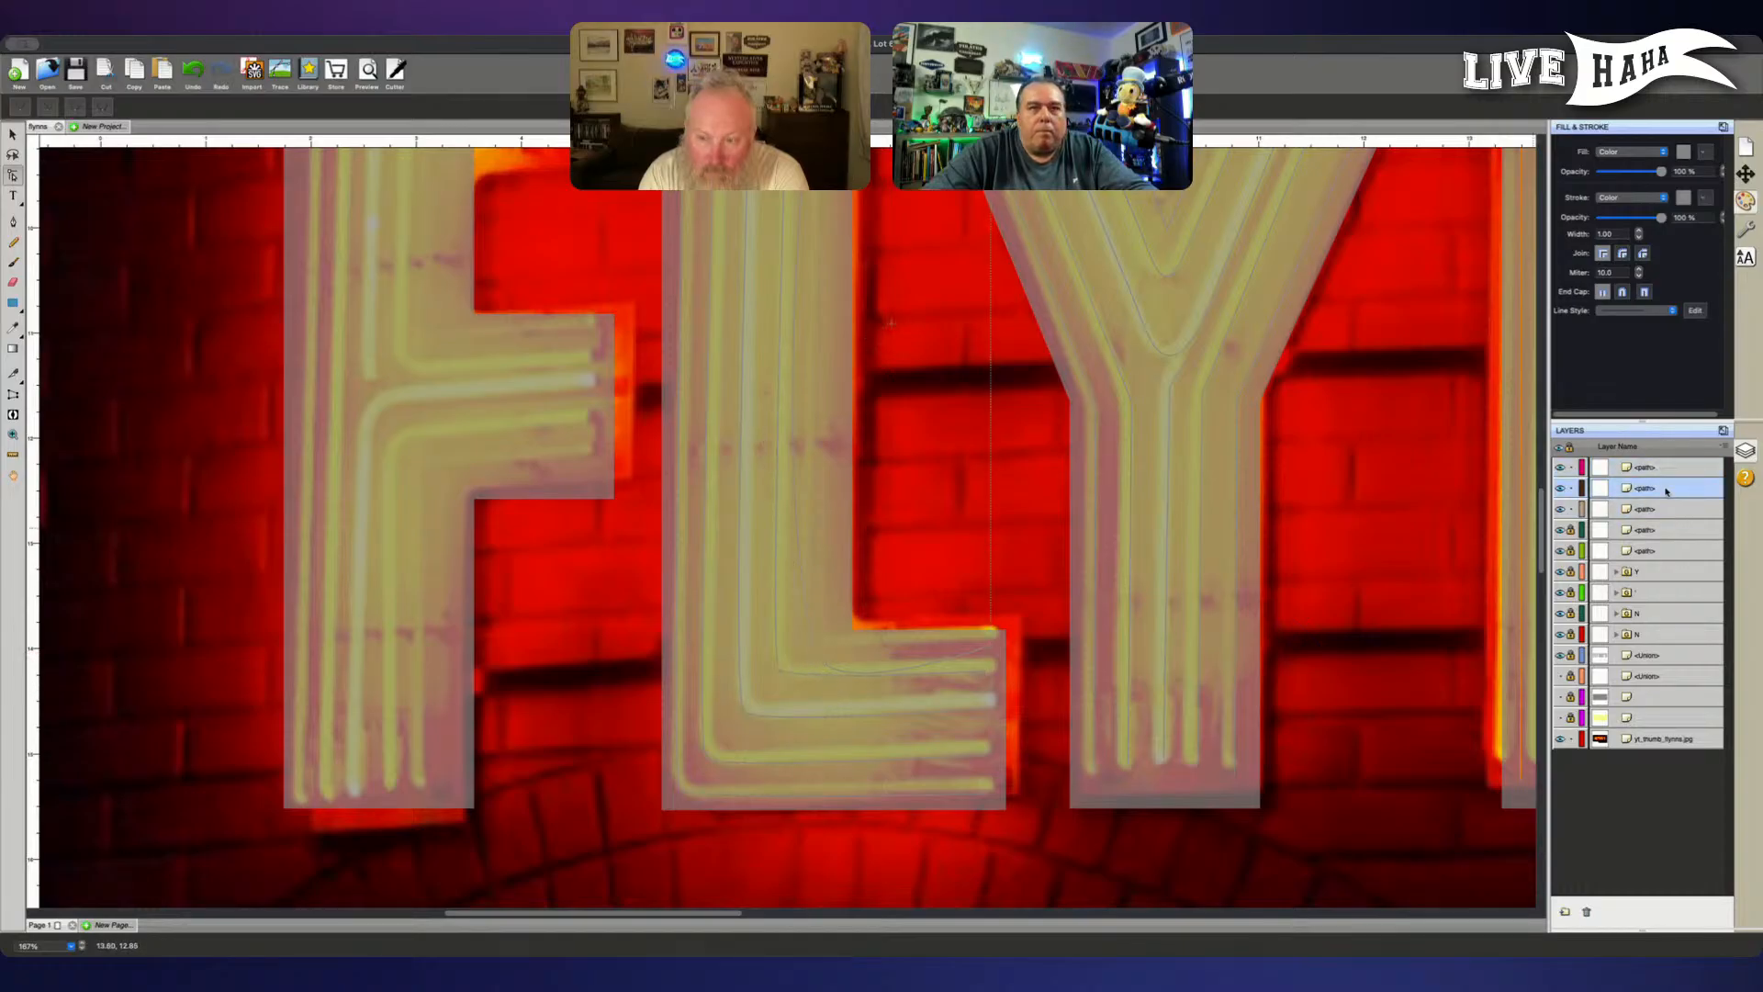
{"action": "left_click", "coordinate": [1665, 509]}
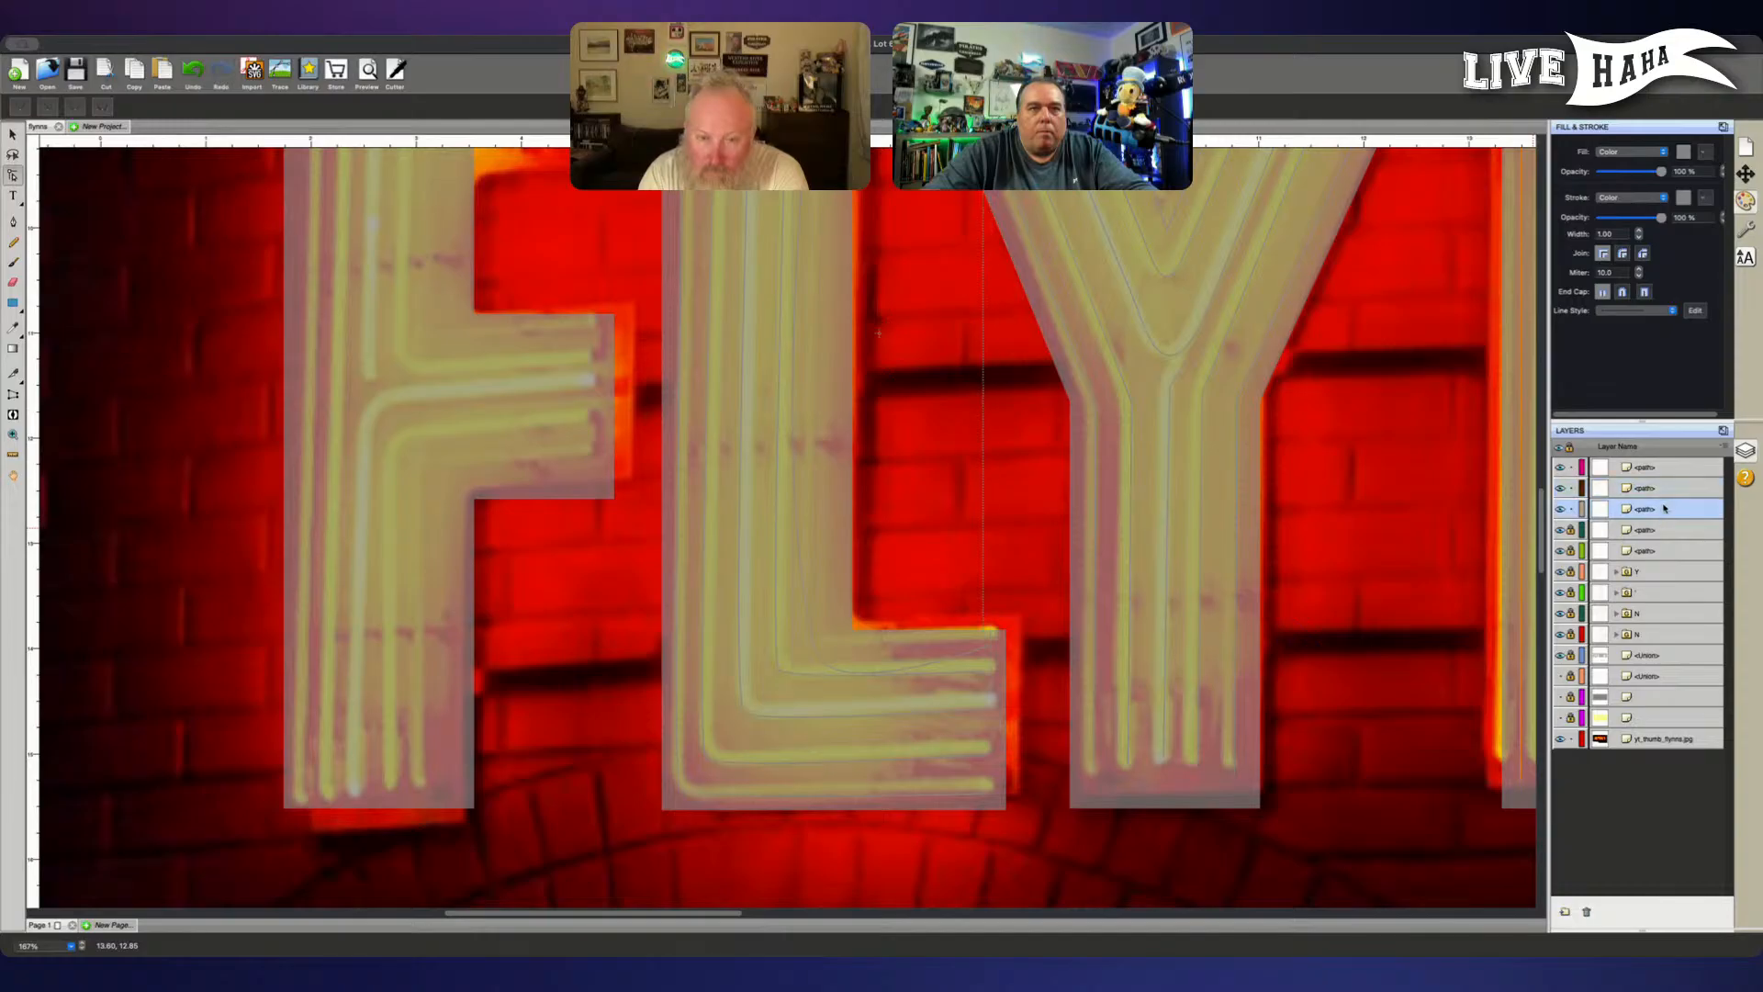
{"action": "left_click", "coordinate": [1659, 495]}
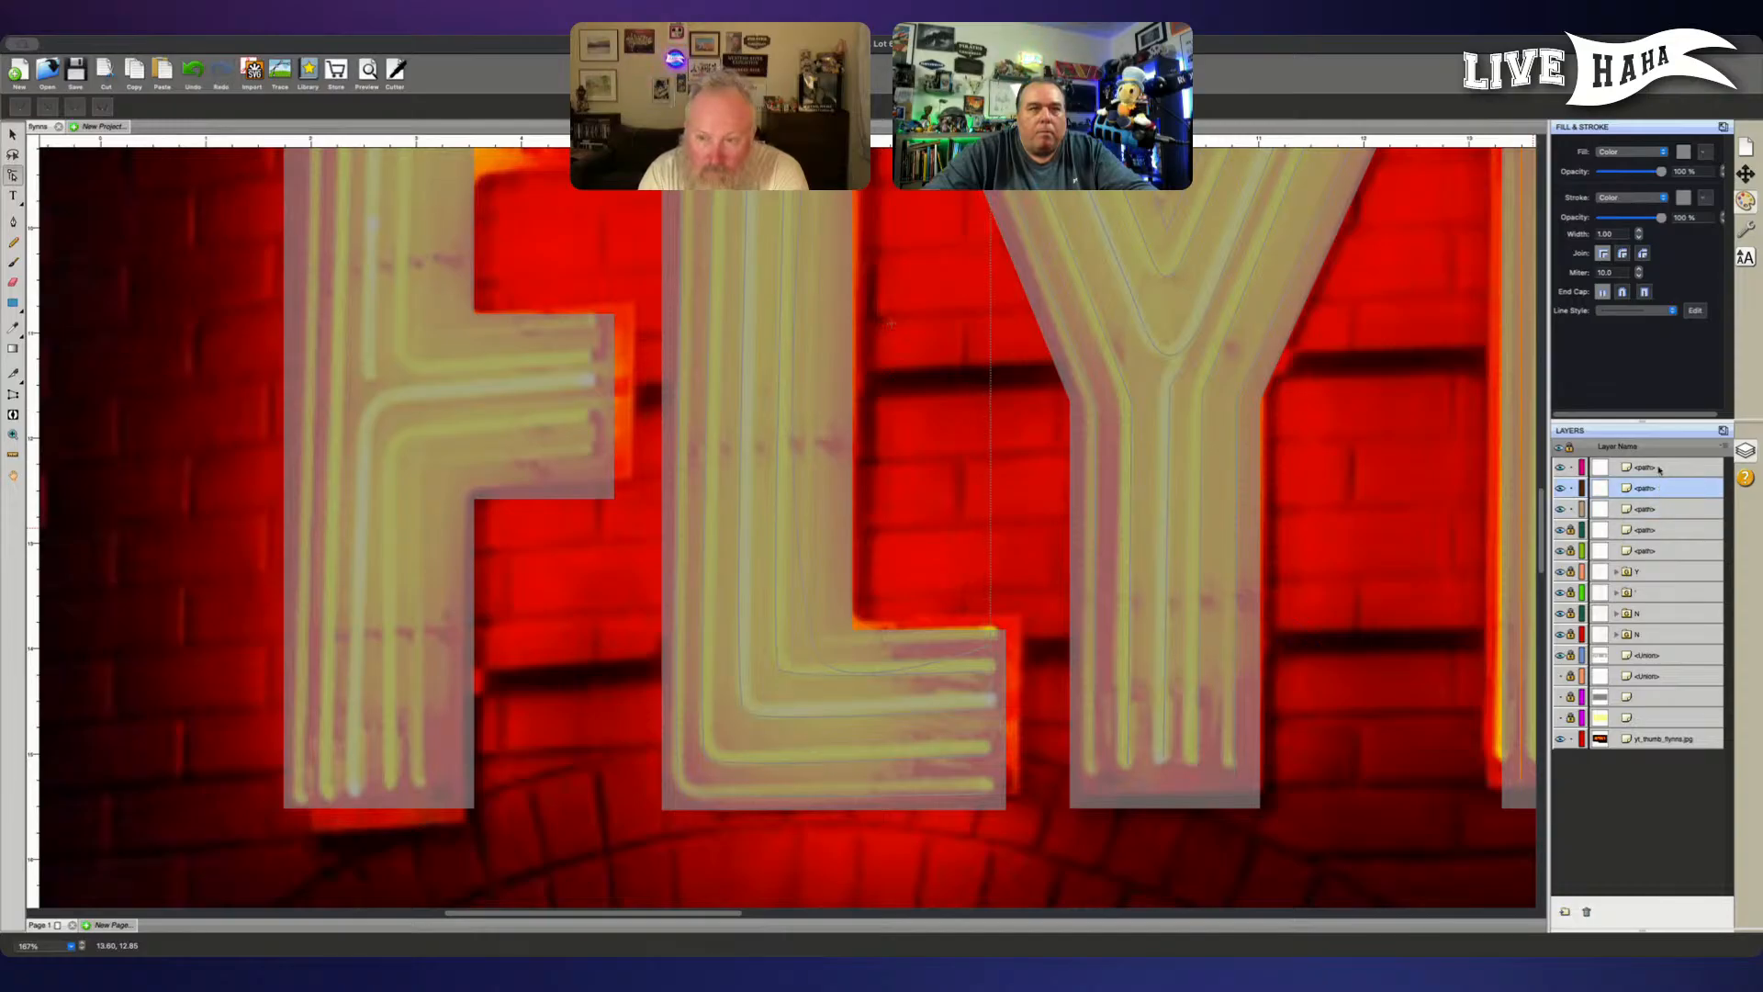
{"action": "left_click", "coordinate": [1659, 470]}
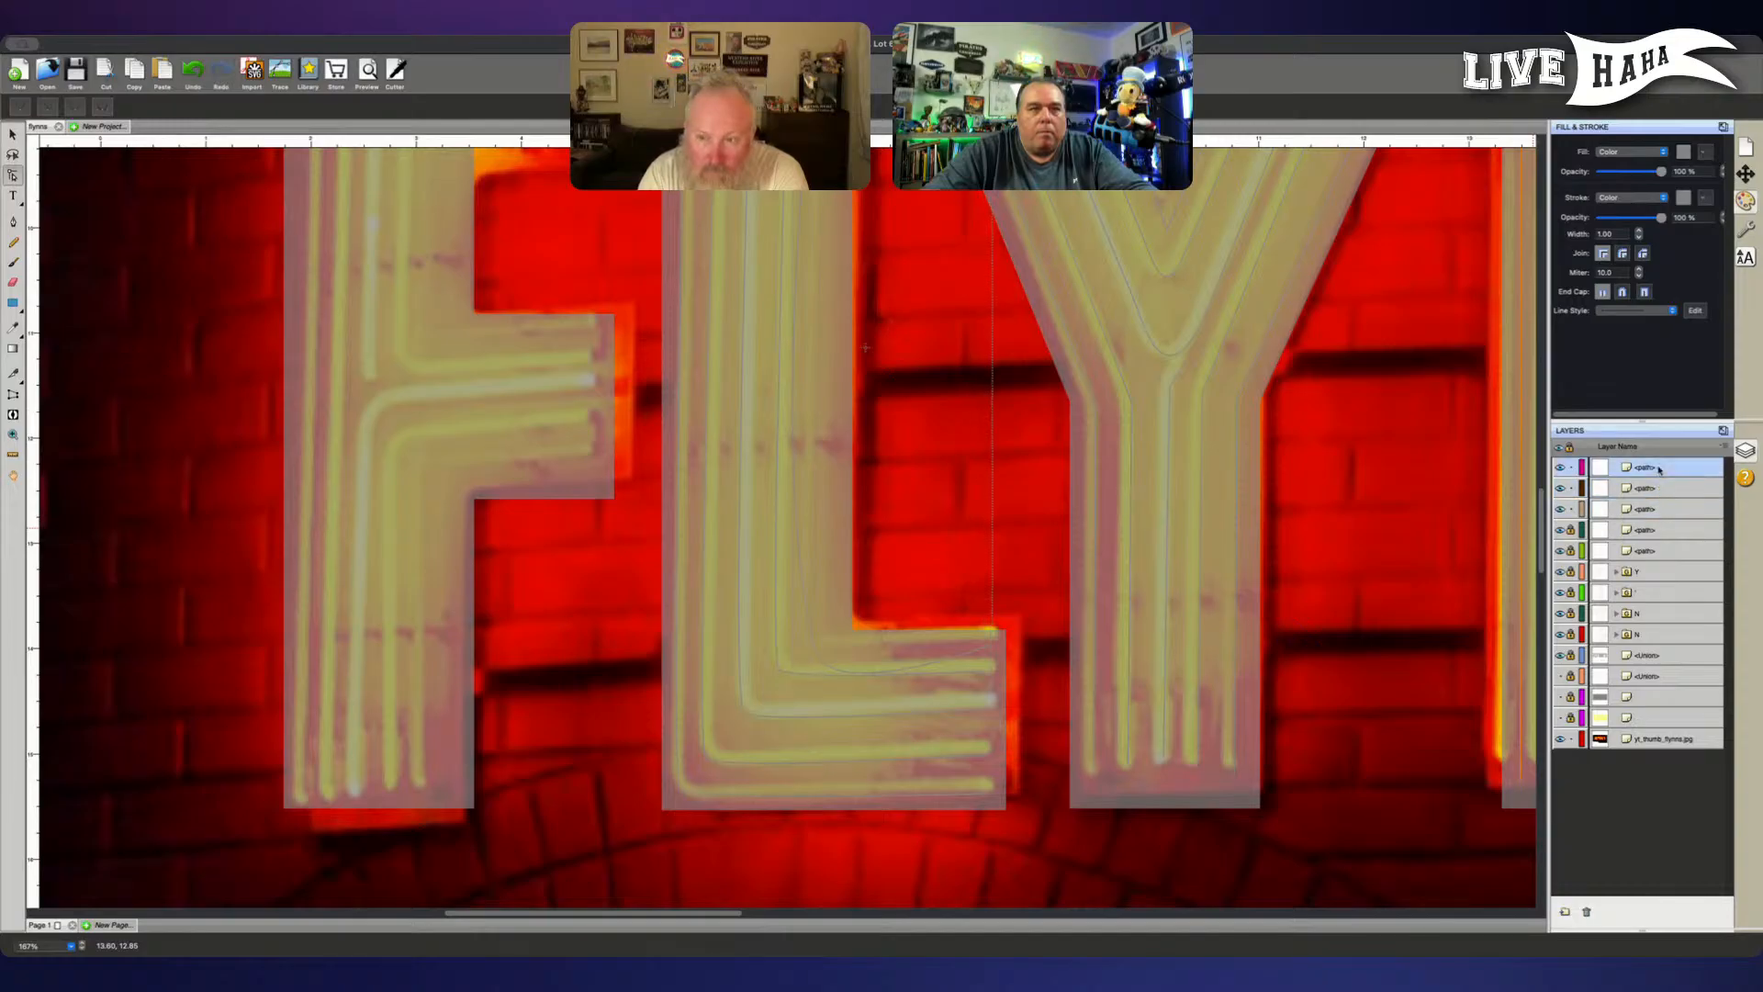
{"action": "left_click", "coordinate": [1559, 468]}
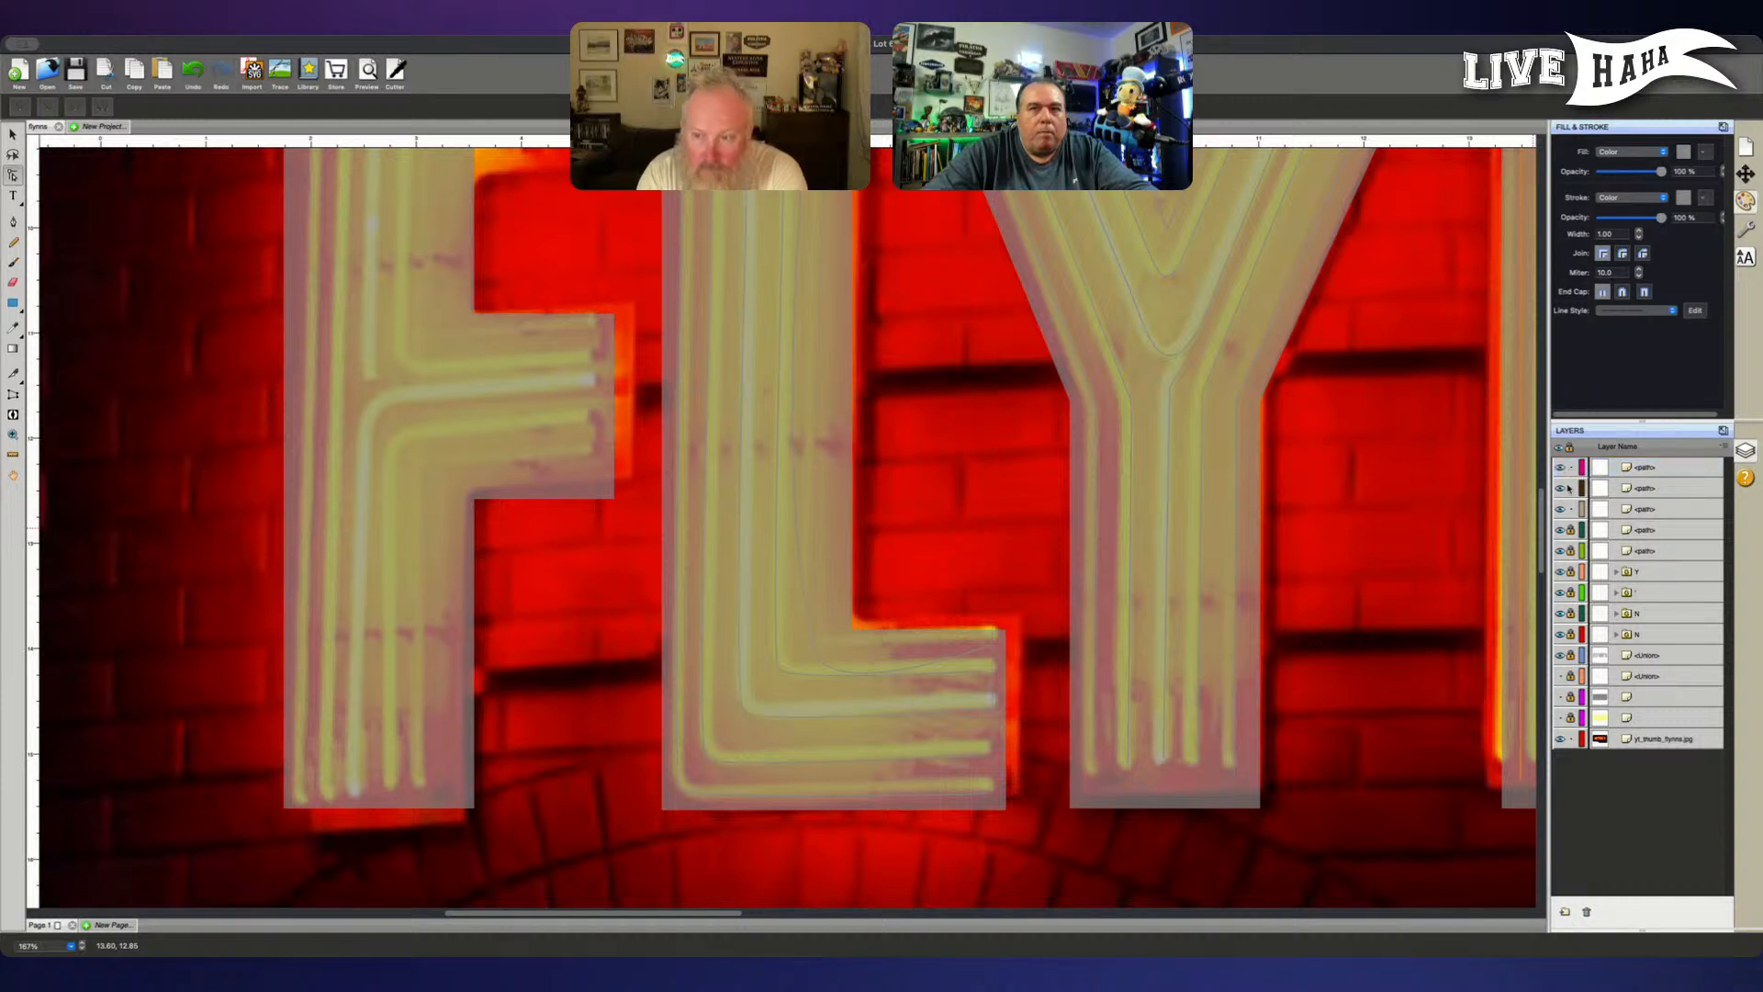
{"action": "left_click", "coordinate": [1660, 493]}
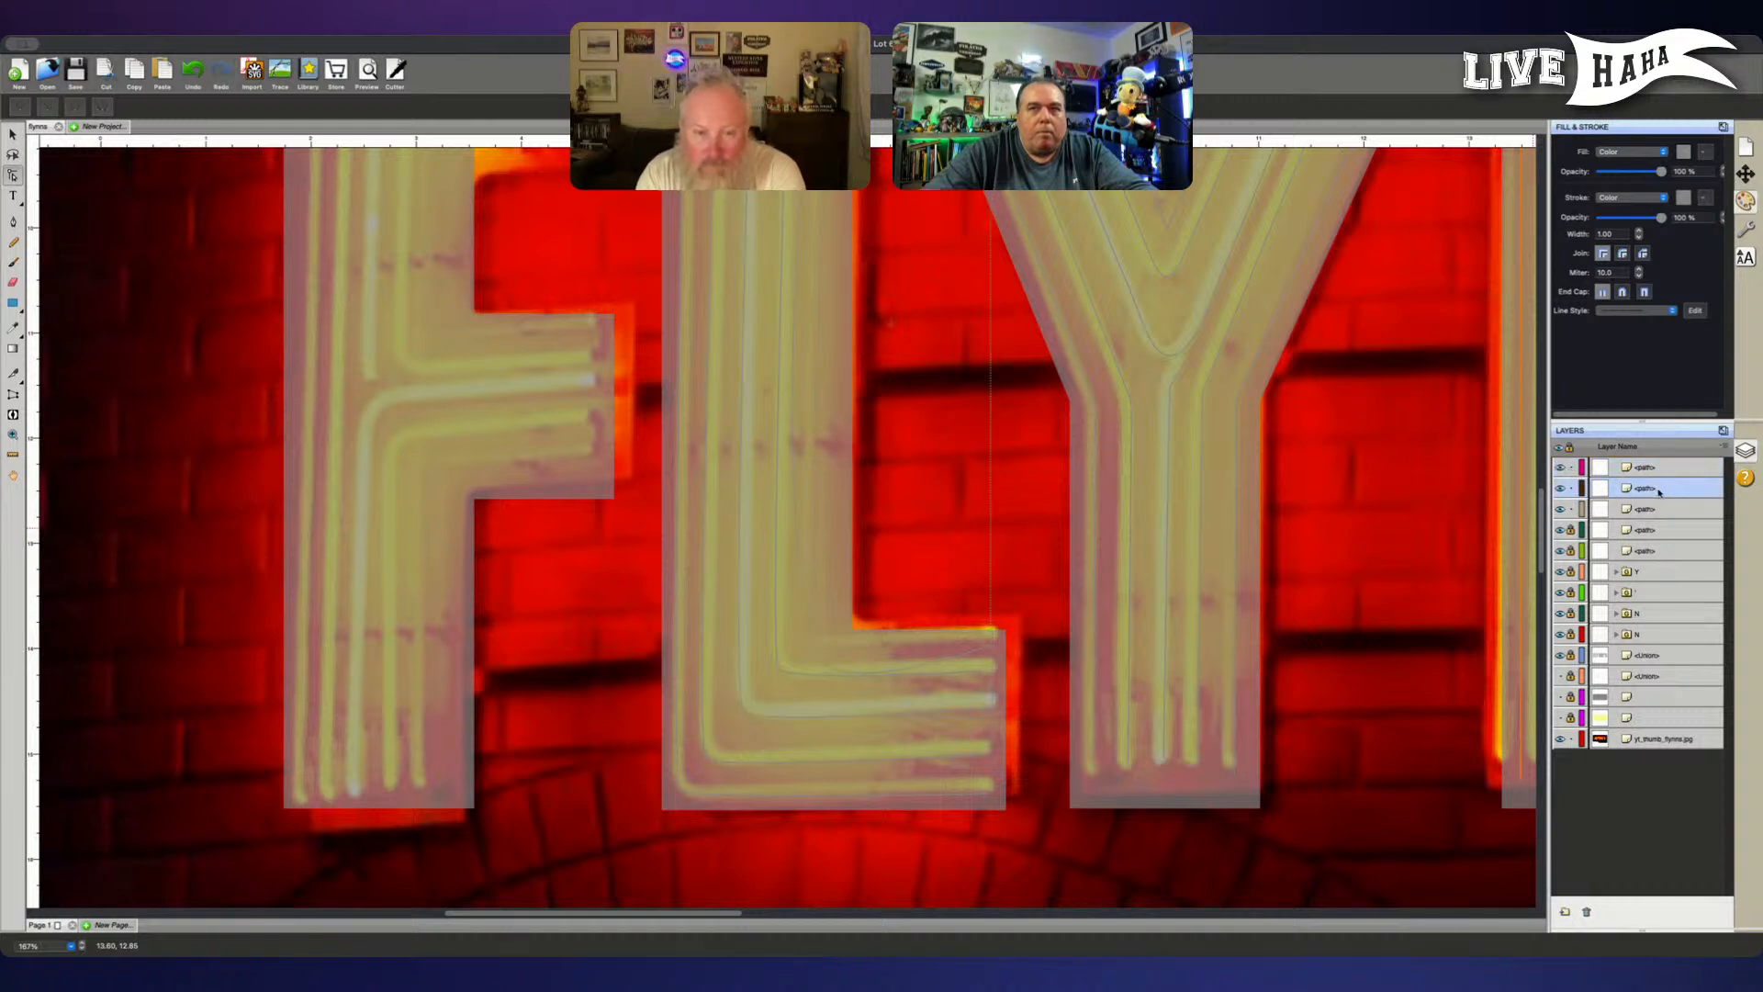
{"action": "left_click_drag", "start_coordinate": [1658, 492], "coordinate": [1650, 467]}
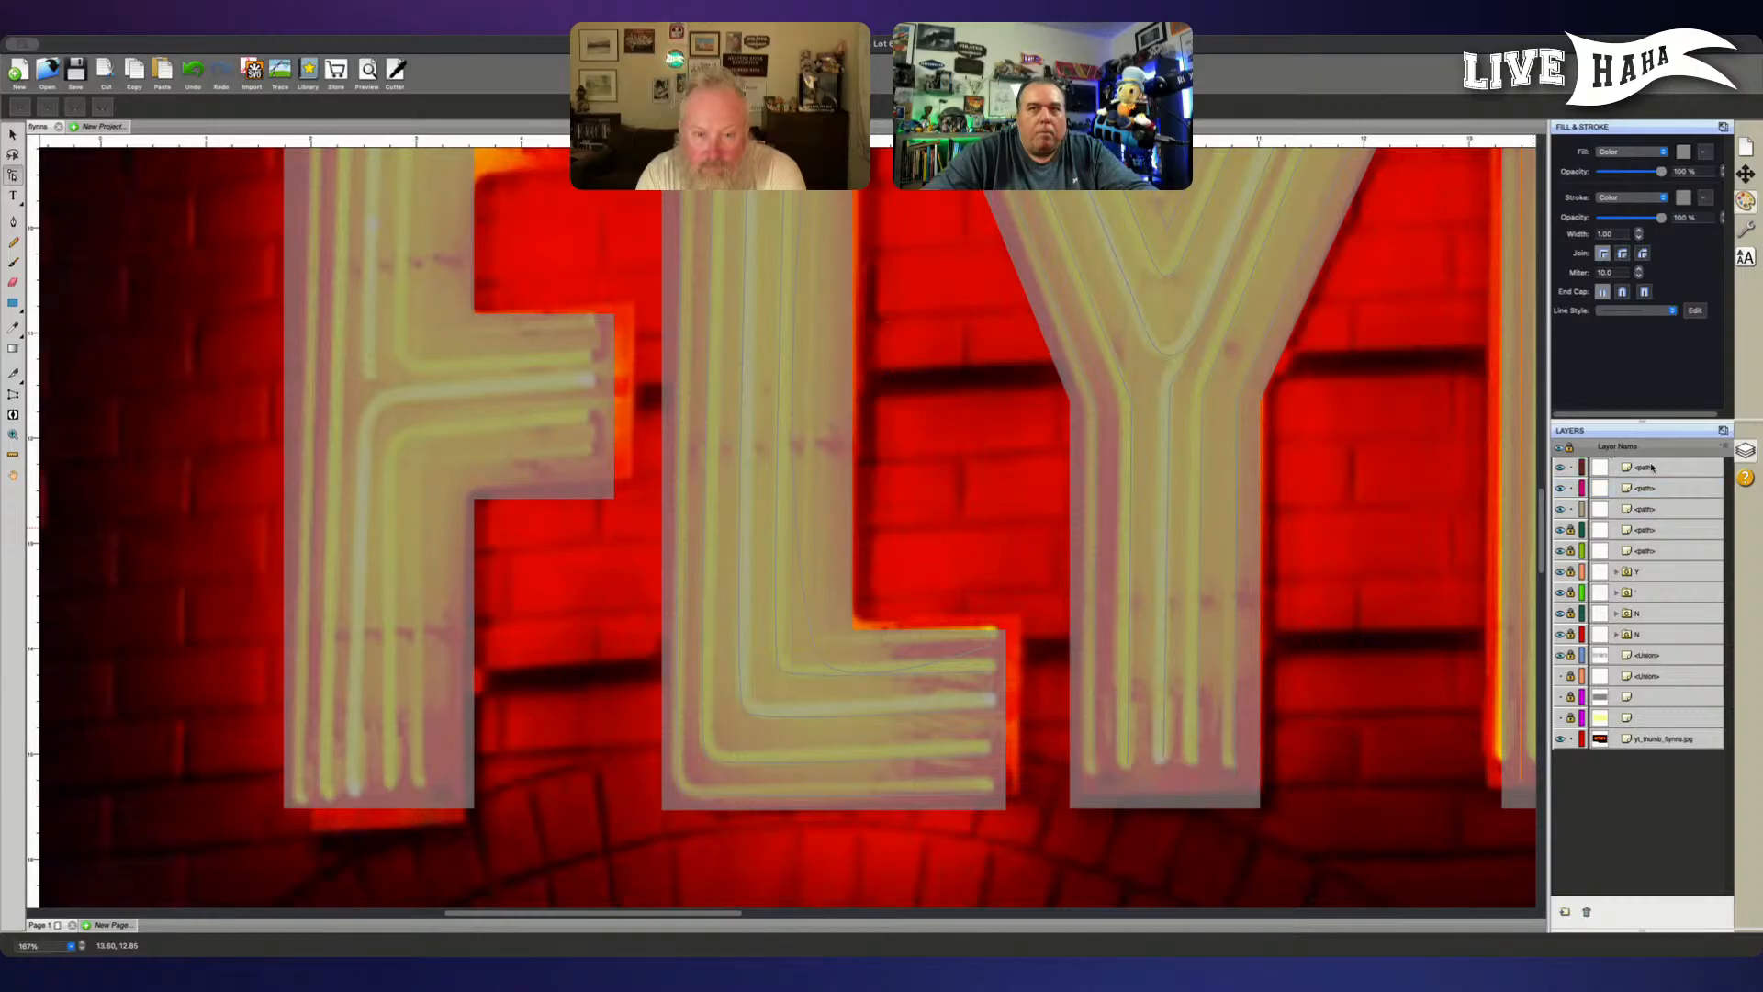
- Try to move the innermost L path's lower curve handle, and lock the other two unlocked L paths
{"action": "left_click", "coordinate": [814, 649]}
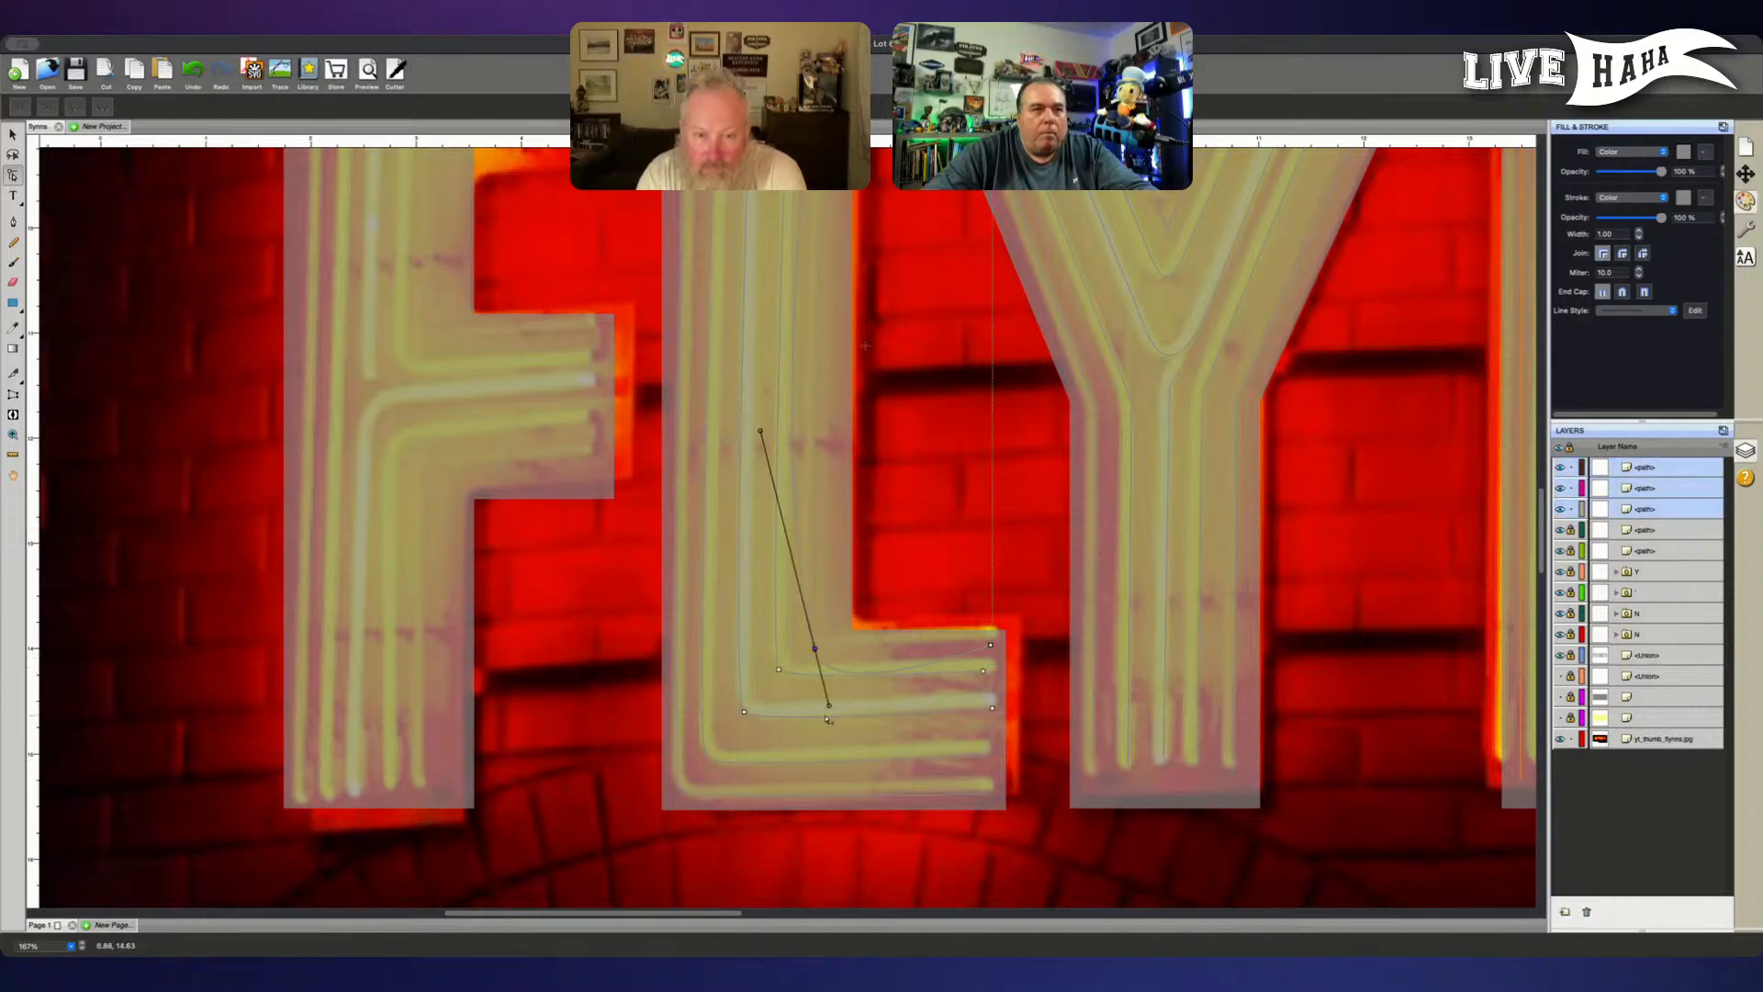
{"action": "left_click_drag", "start_coordinate": [831, 712], "coordinate": [826, 642]}
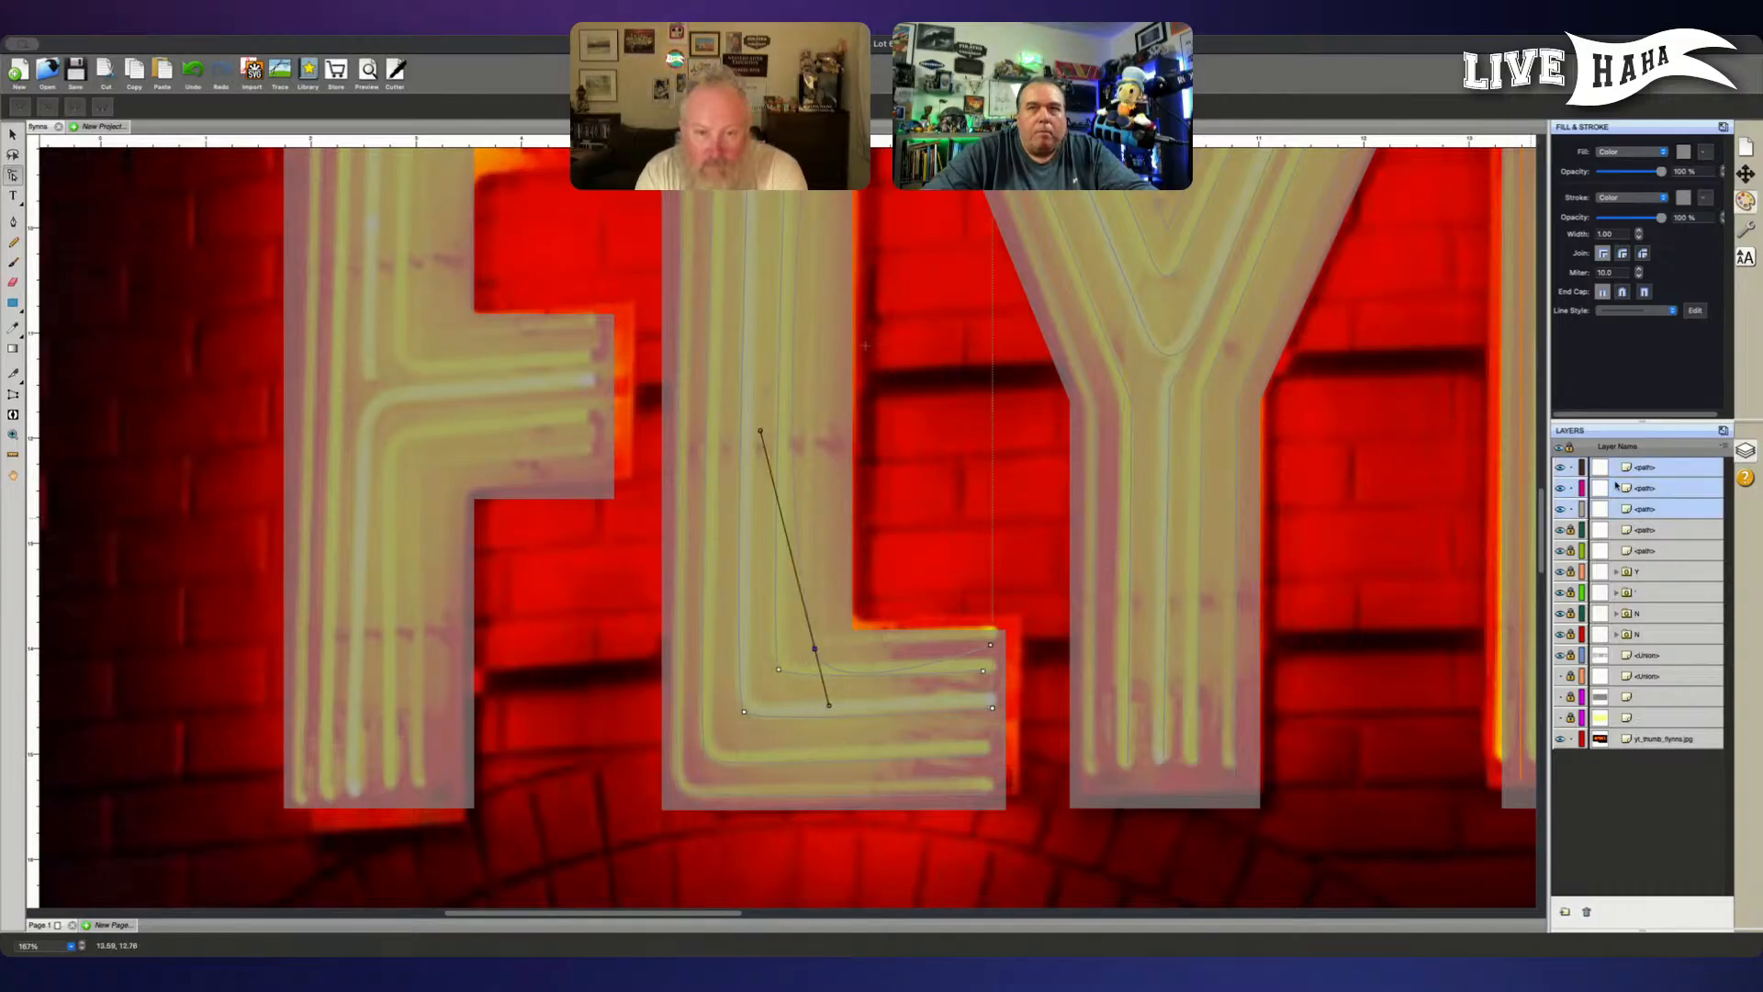
{"action": "left_click", "coordinate": [1570, 490]}
{"action": "left_click", "coordinate": [1570, 510]}
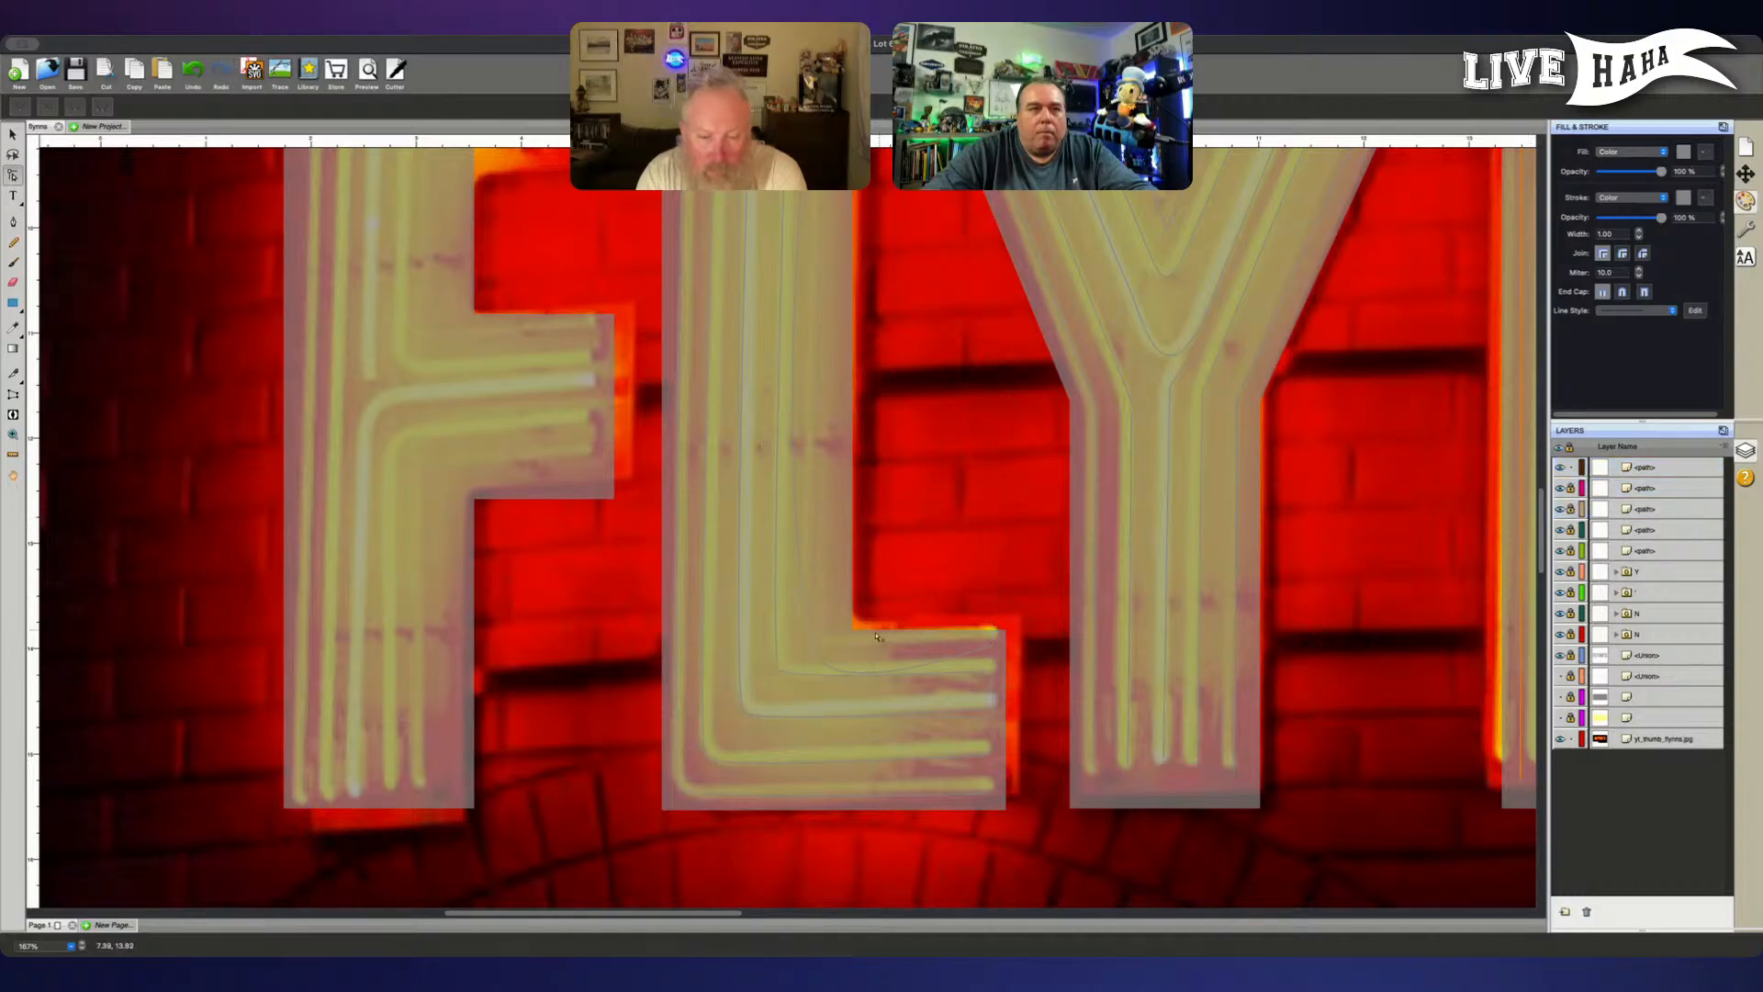
- Shorten both curve handles of the innermost L path's corner point to form a tight bend following the tube
{"action": "left_click", "coordinate": [827, 650]}
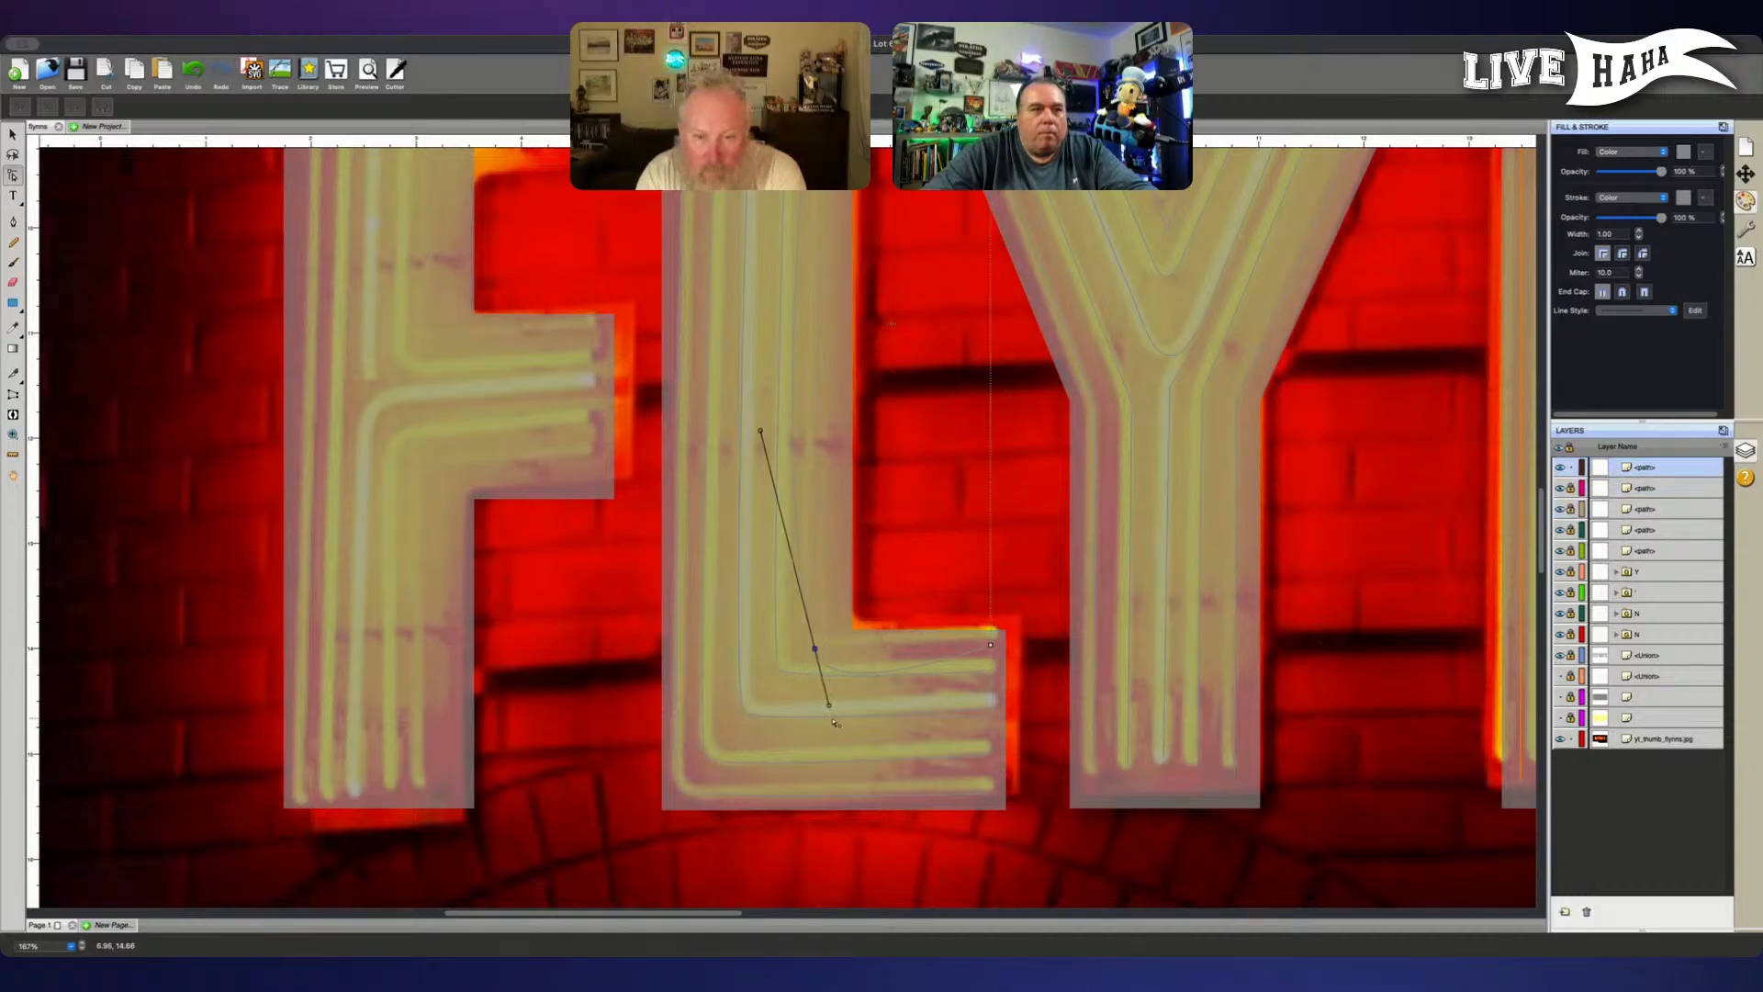
{"action": "left_click_drag", "start_coordinate": [829, 705], "coordinate": [829, 660]}
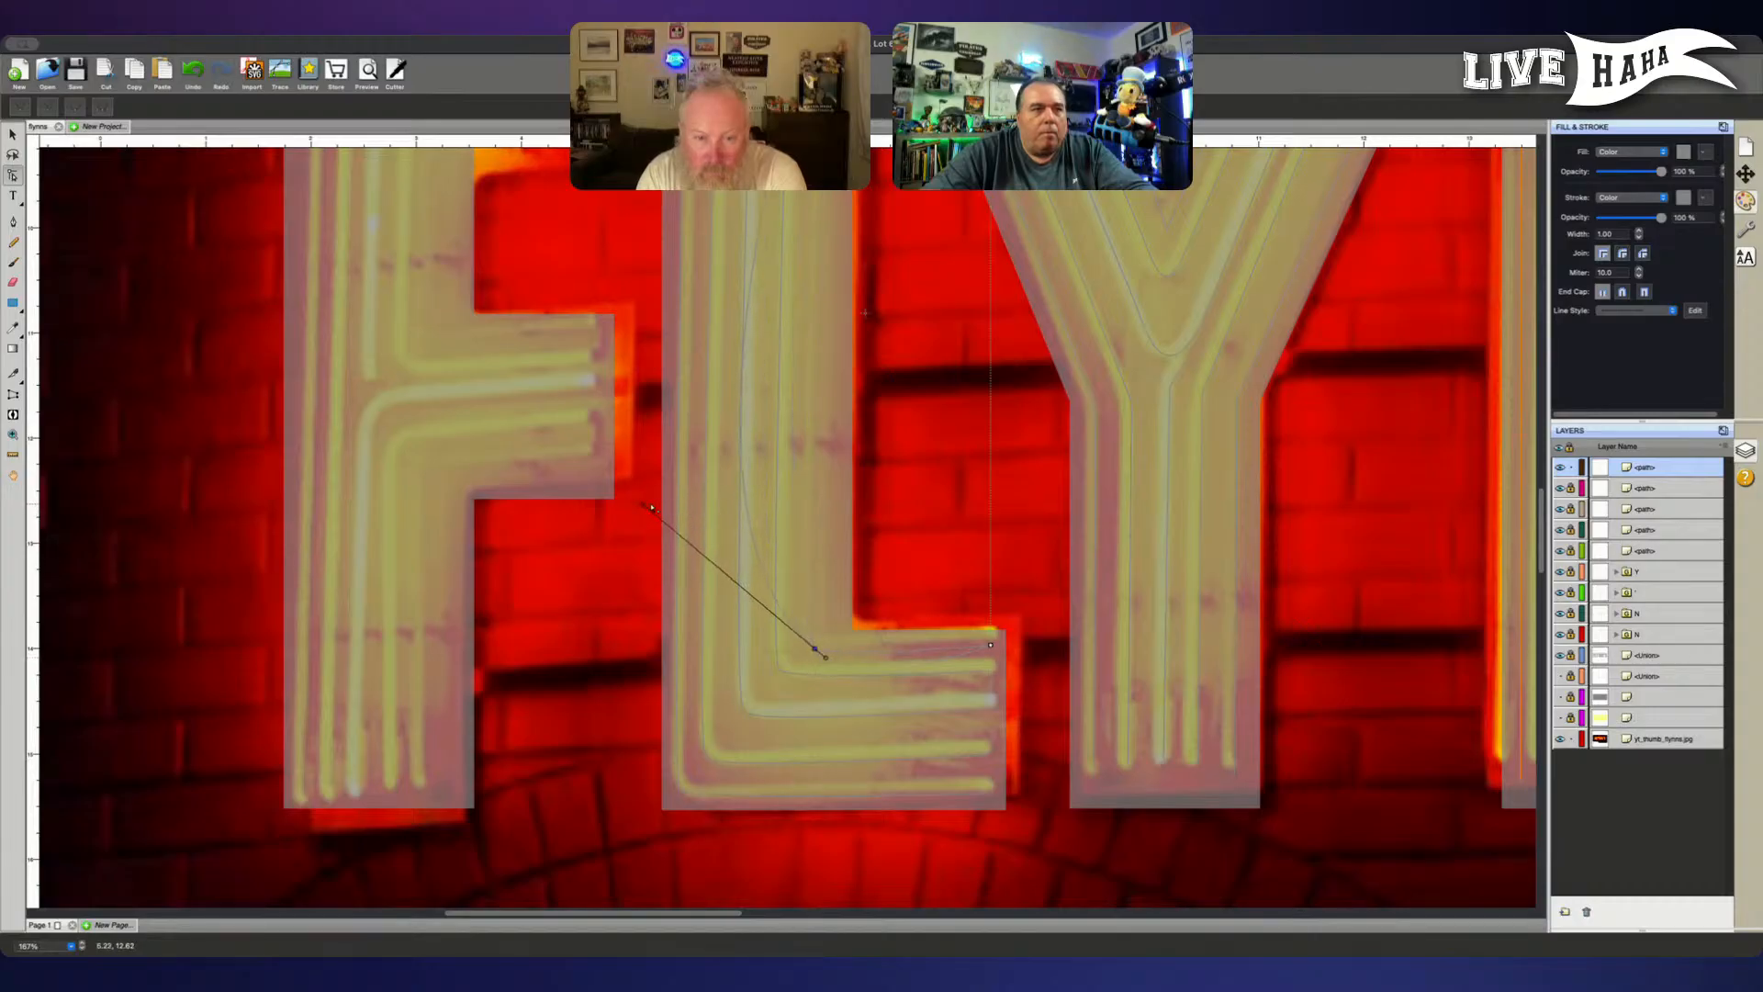
{"action": "left_click_drag", "start_coordinate": [642, 505], "coordinate": [798, 636]}
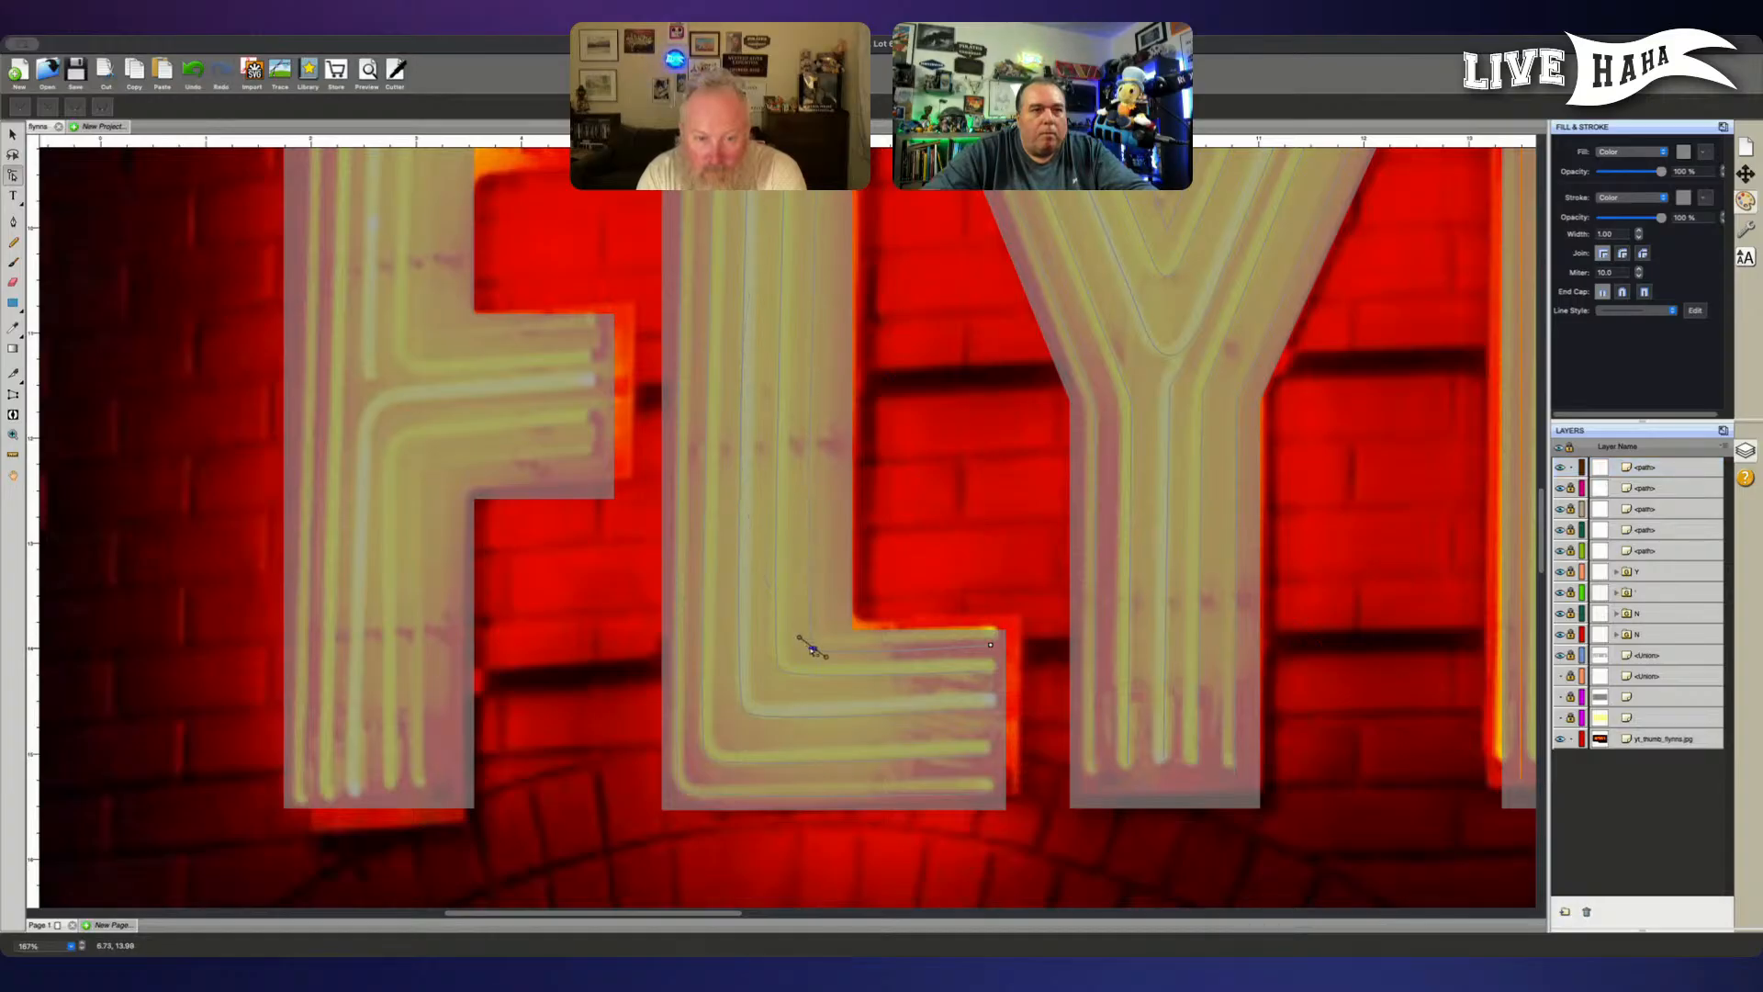
{"action": "left_click", "coordinate": [812, 650]}
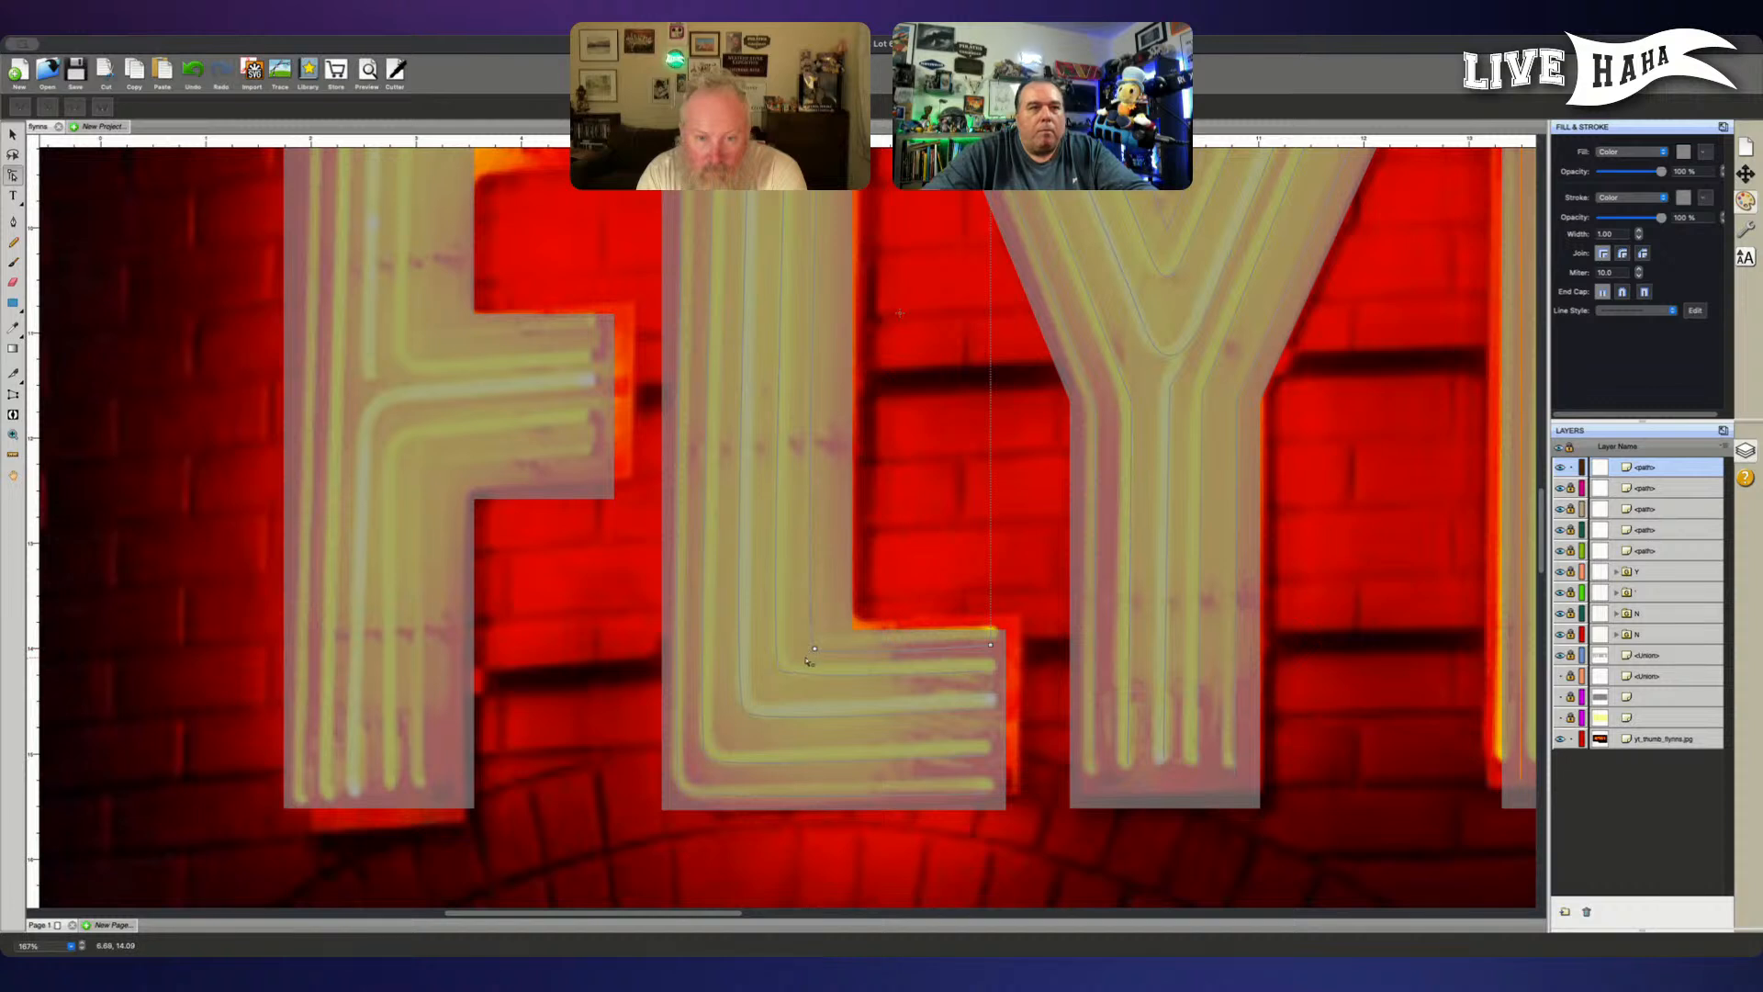
{"action": "left_click", "coordinate": [813, 649]}
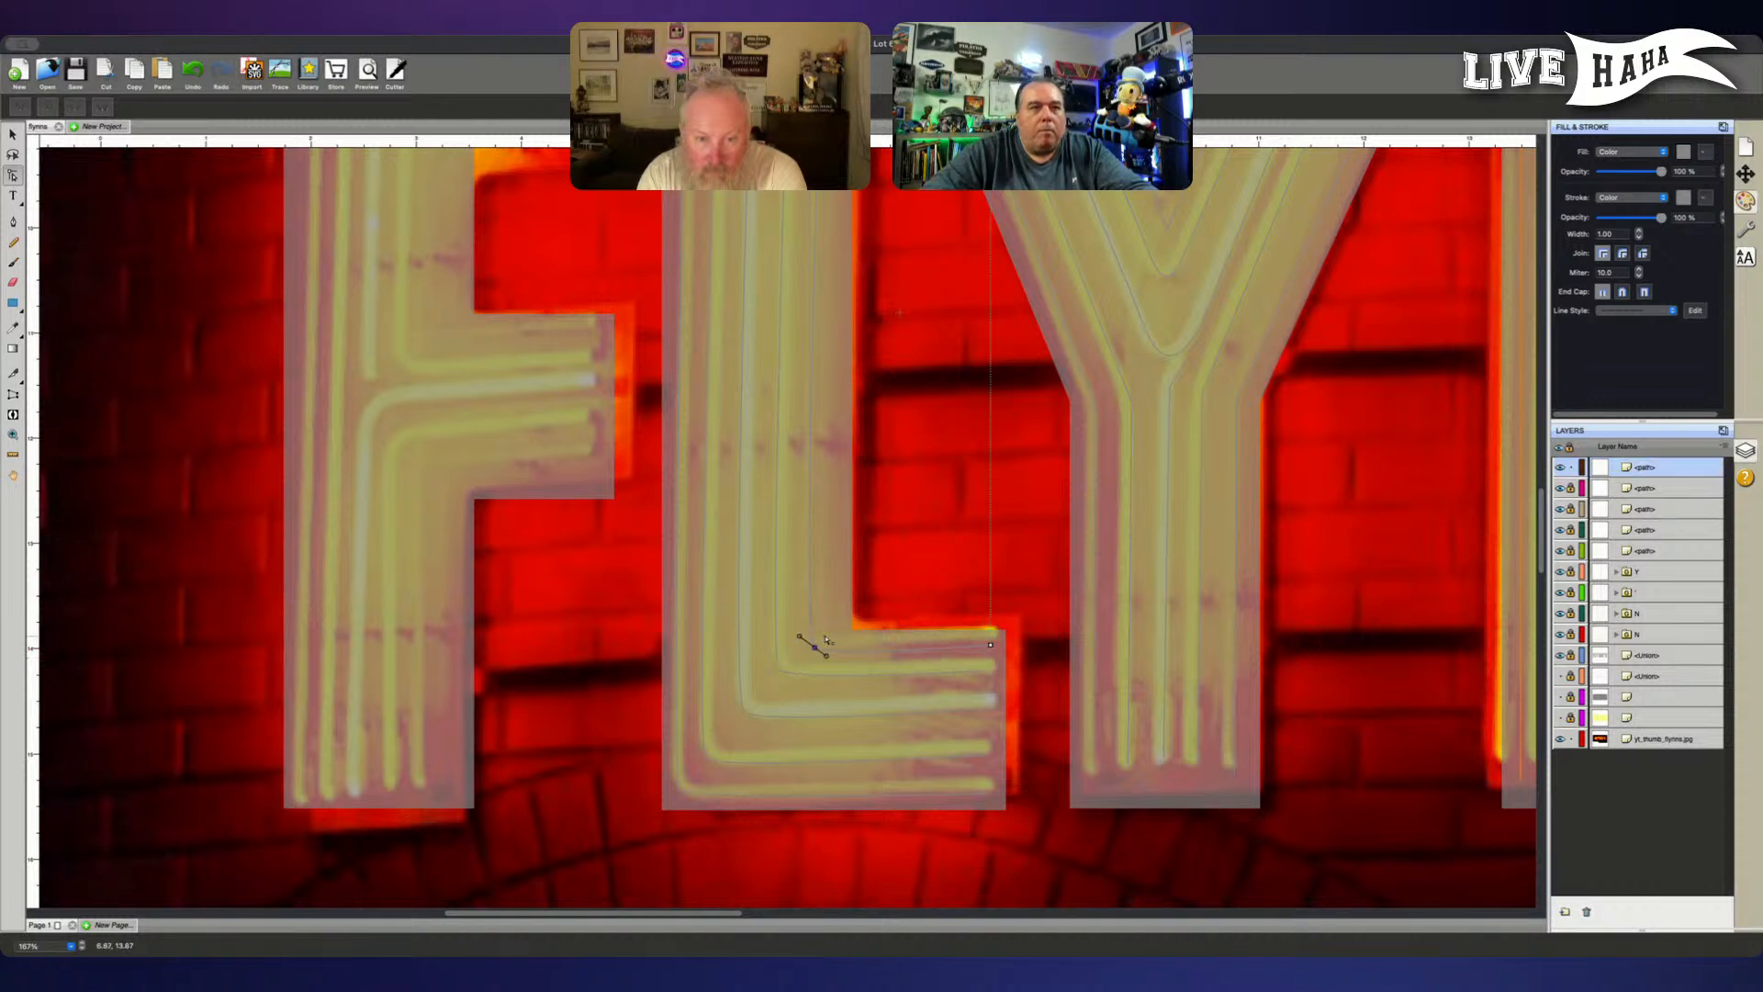
- Unlock the four locked paths of the letter L
{"action": "left_click", "coordinate": [1571, 492]}
{"action": "left_click", "coordinate": [1571, 512]}
{"action": "left_click", "coordinate": [1571, 533]}
{"action": "left_click", "coordinate": [1572, 553]}
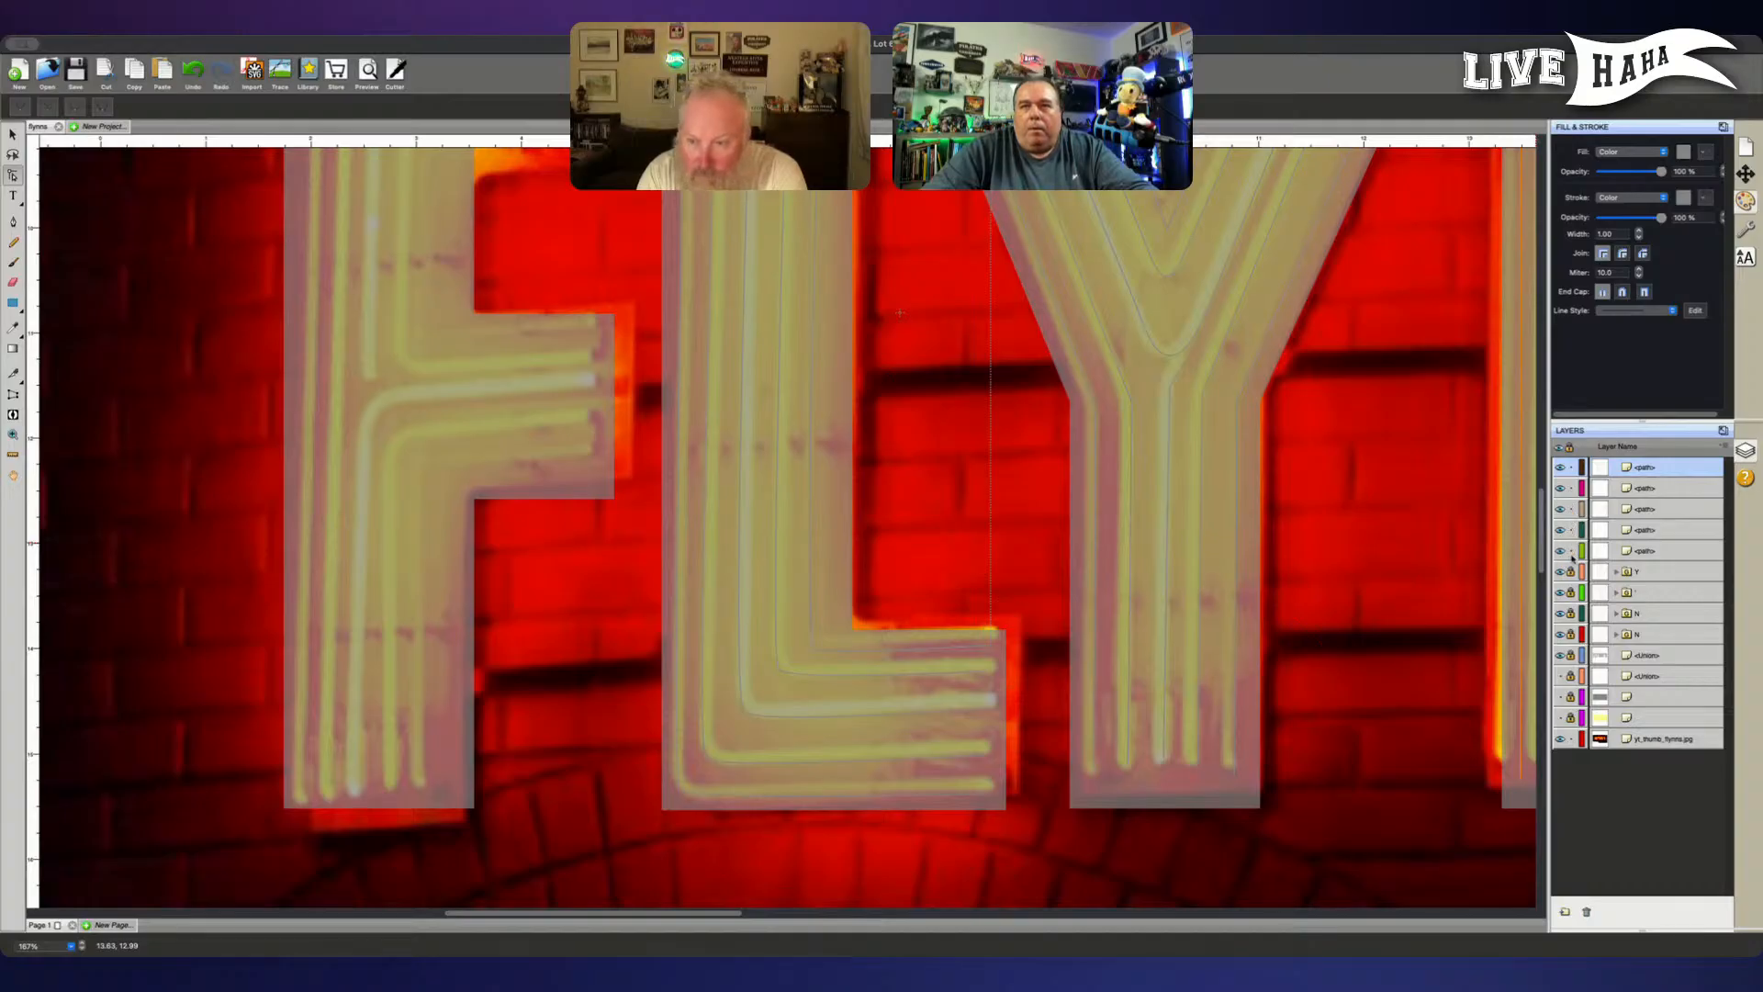
- Group all five paths of the letter L and name the group "L"
{"action": "left_click", "coordinate": [1682, 554]}
{"action": "left_click", "coordinate": [1668, 504], "text": "shift"}
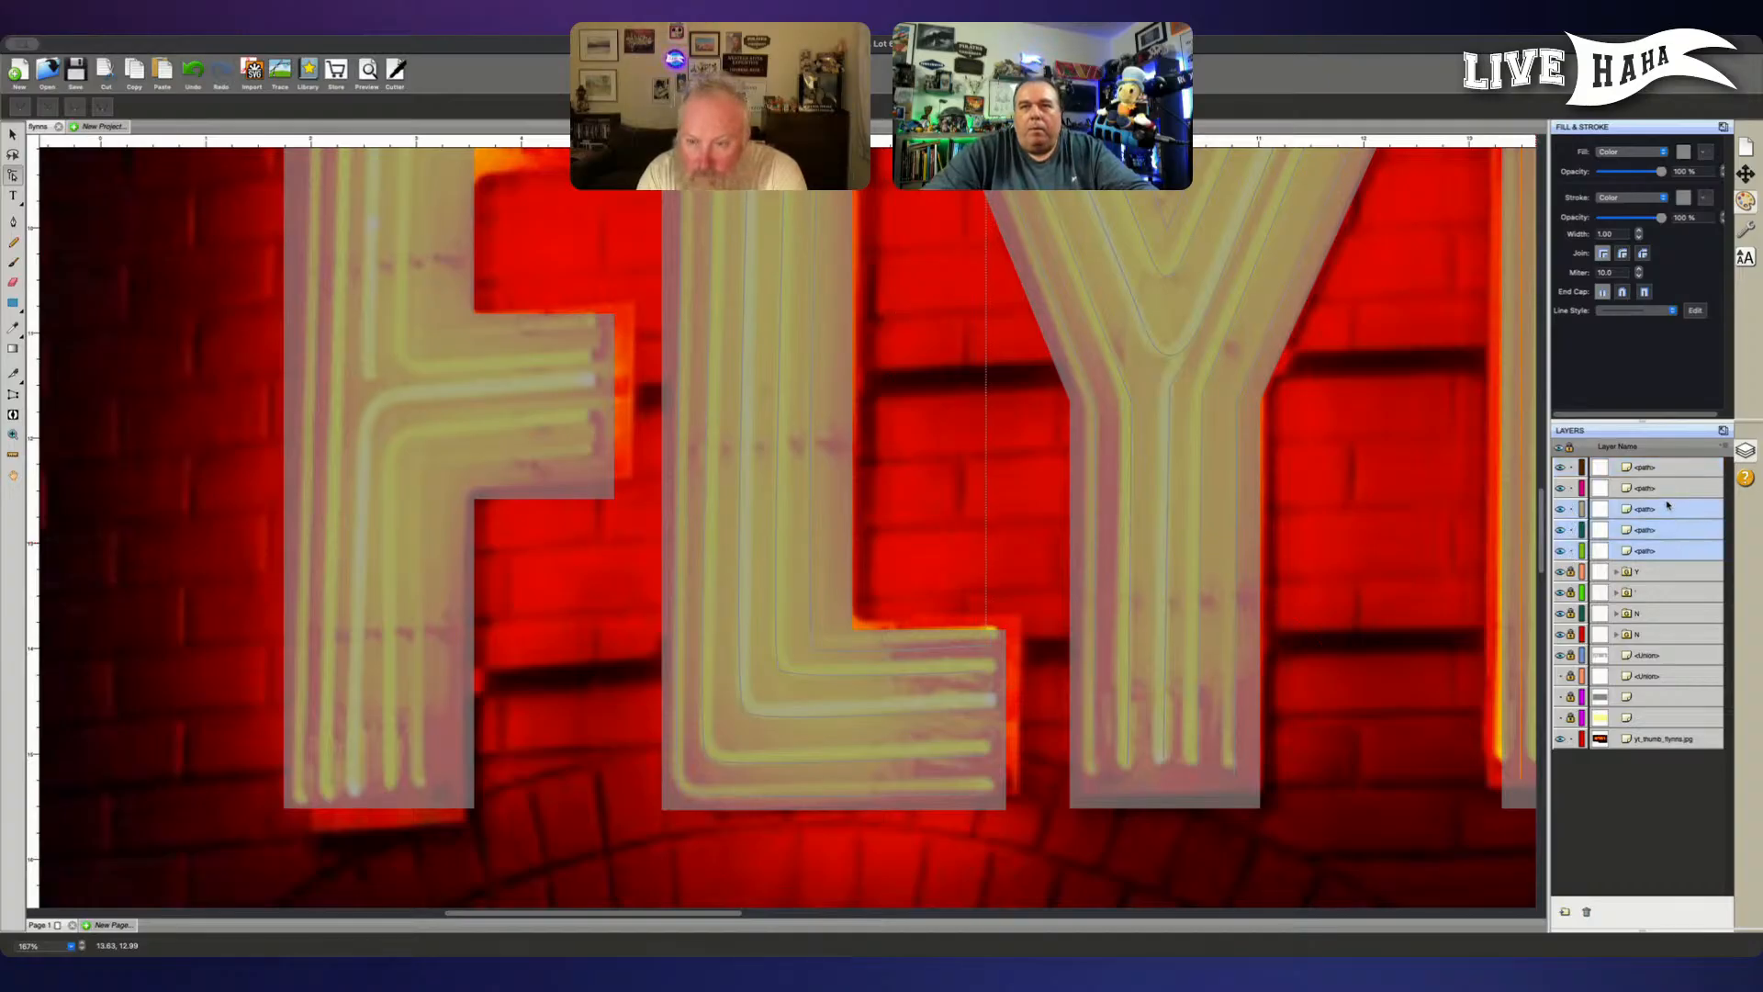
{"action": "left_click", "coordinate": [1666, 489], "text": "shift"}
{"action": "left_click", "coordinate": [1664, 468], "text": "shift"}
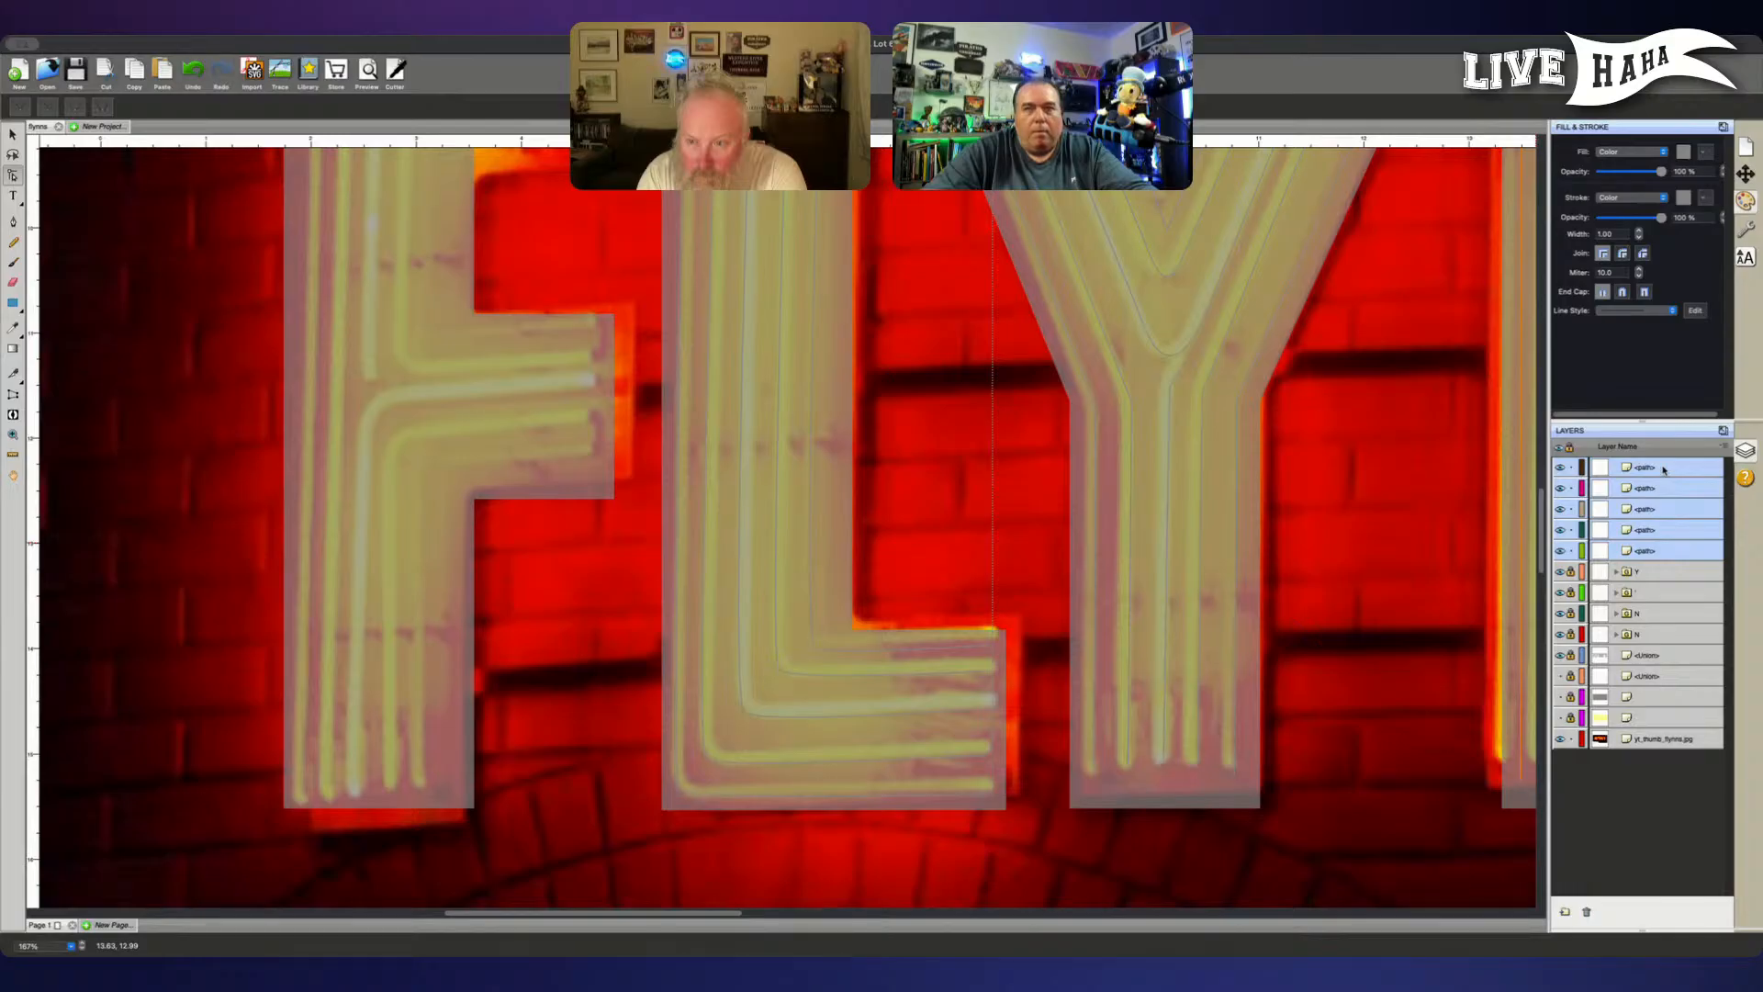
{"action": "key", "text": "super+g"}
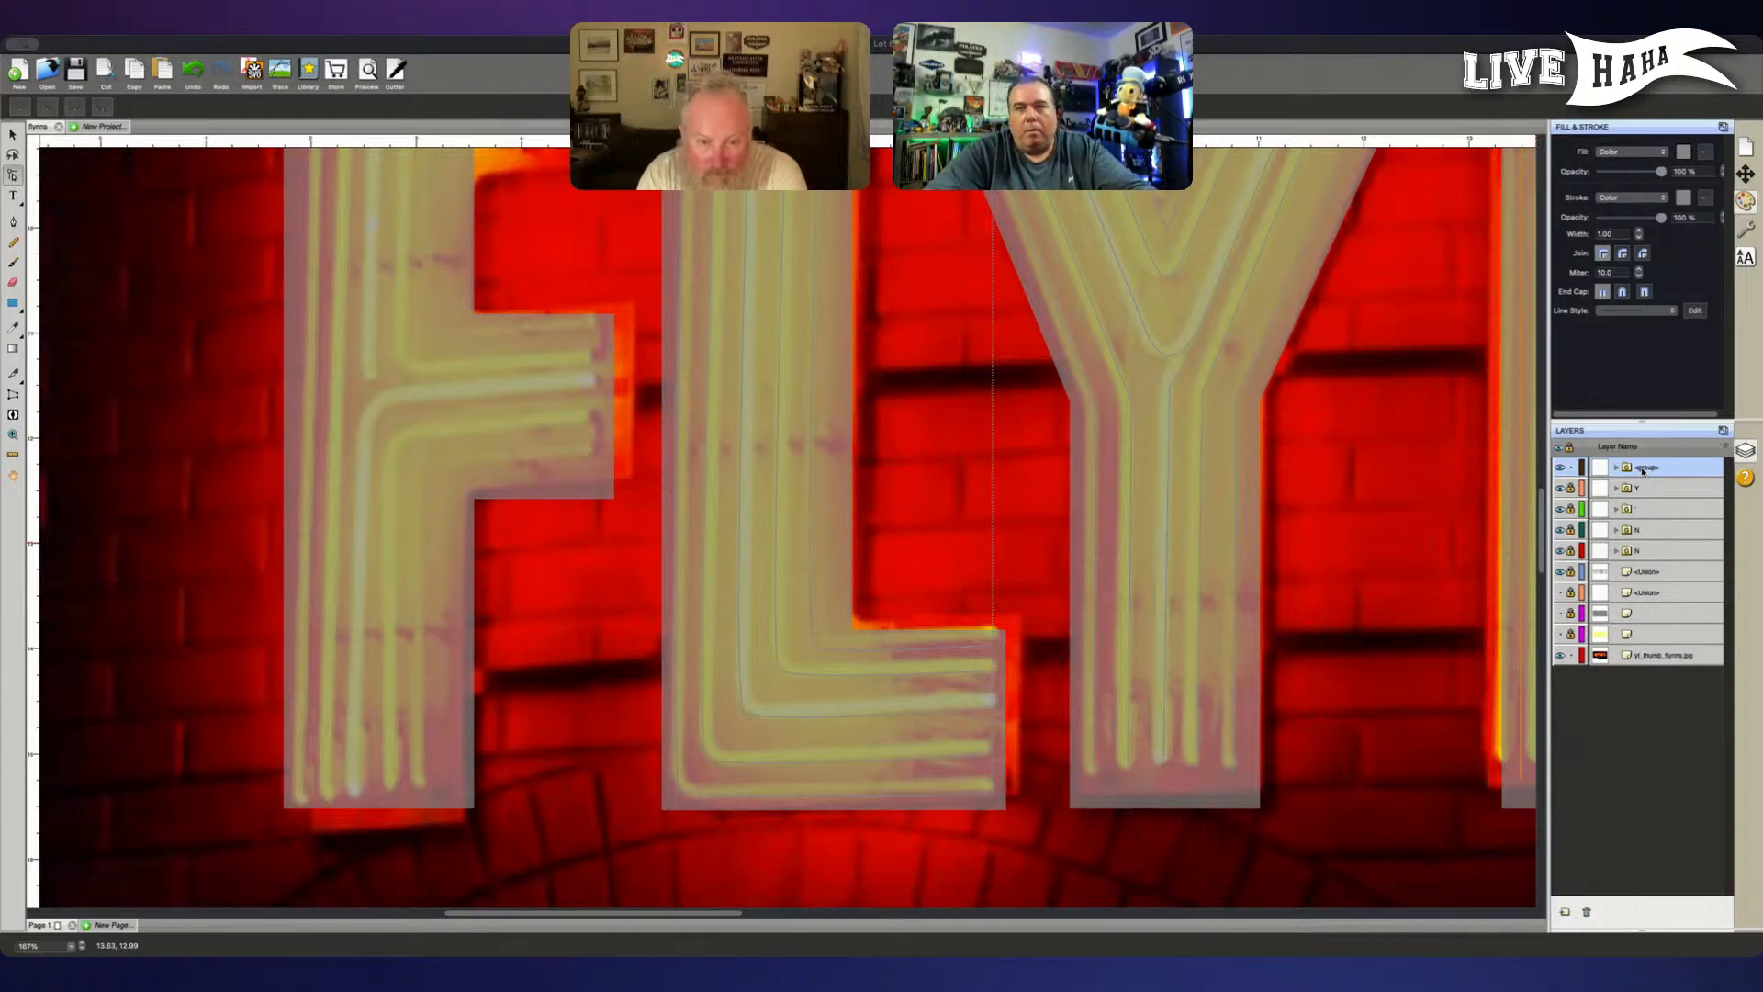
{"action": "type", "text": "L"}
{"action": "key", "text": "Return"}
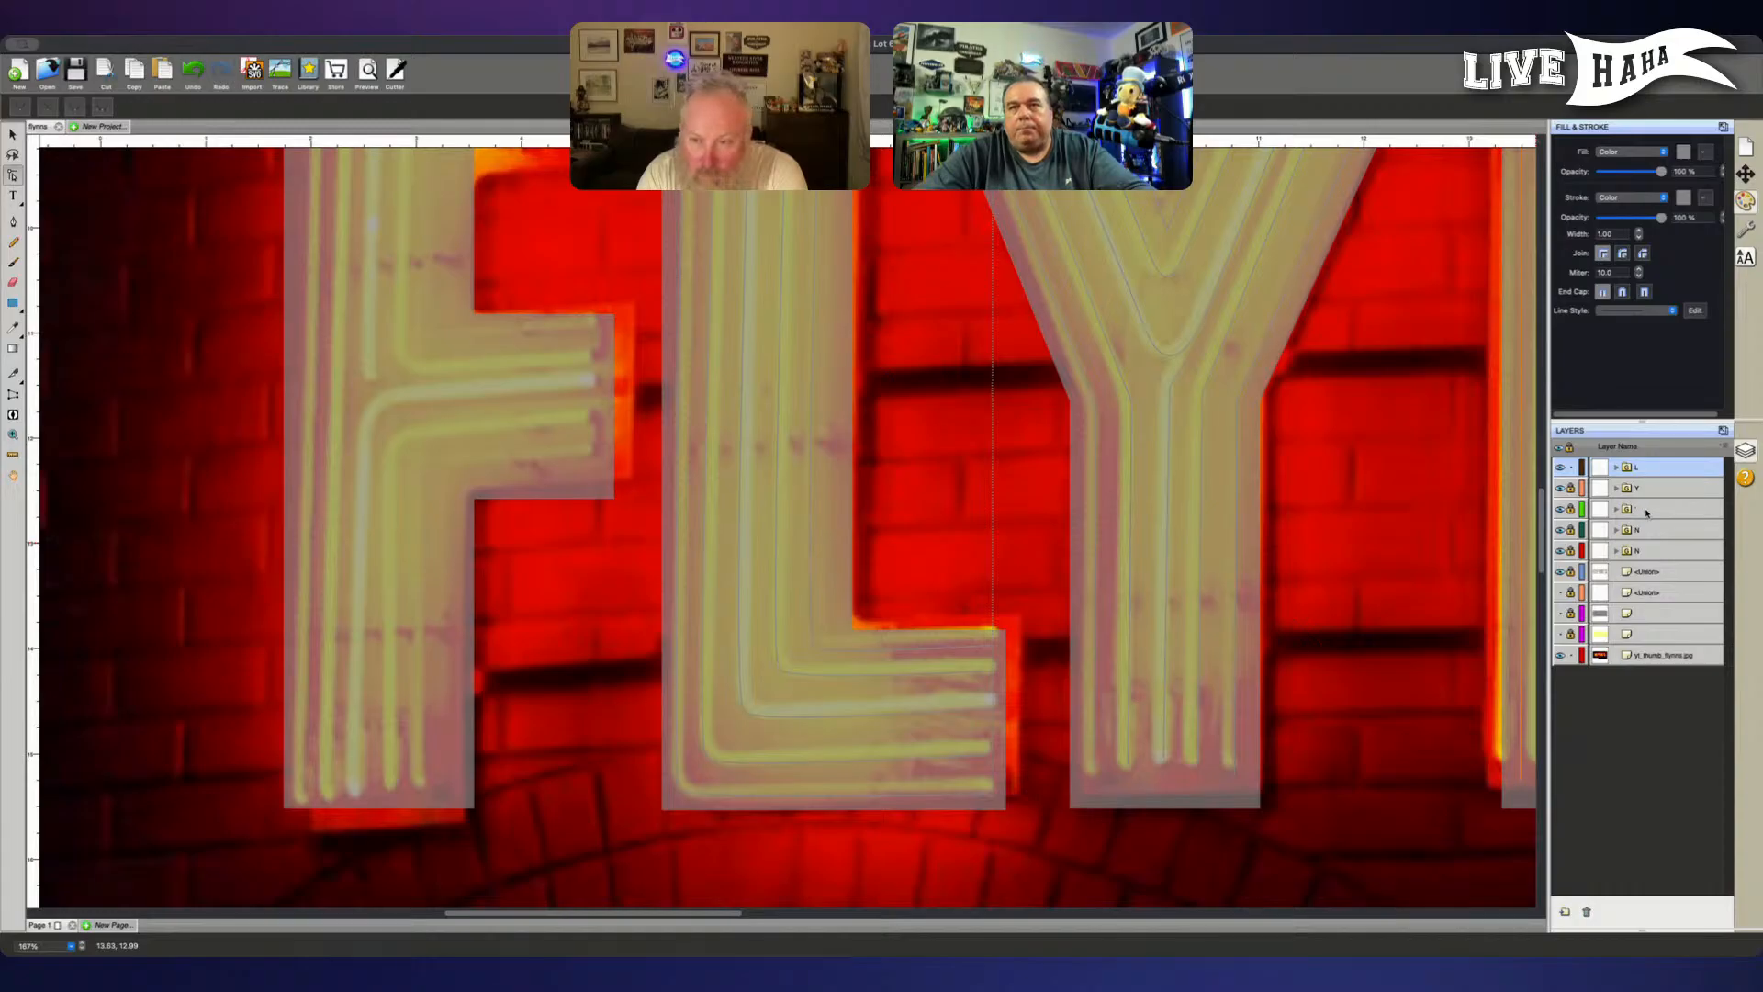
- Unlock the apostrophe and N groups, reorder them so both N groups sit above the apostrophe, and lock all three again
{"action": "left_click", "coordinate": [1570, 509]}
{"action": "left_click", "coordinate": [1570, 530]}
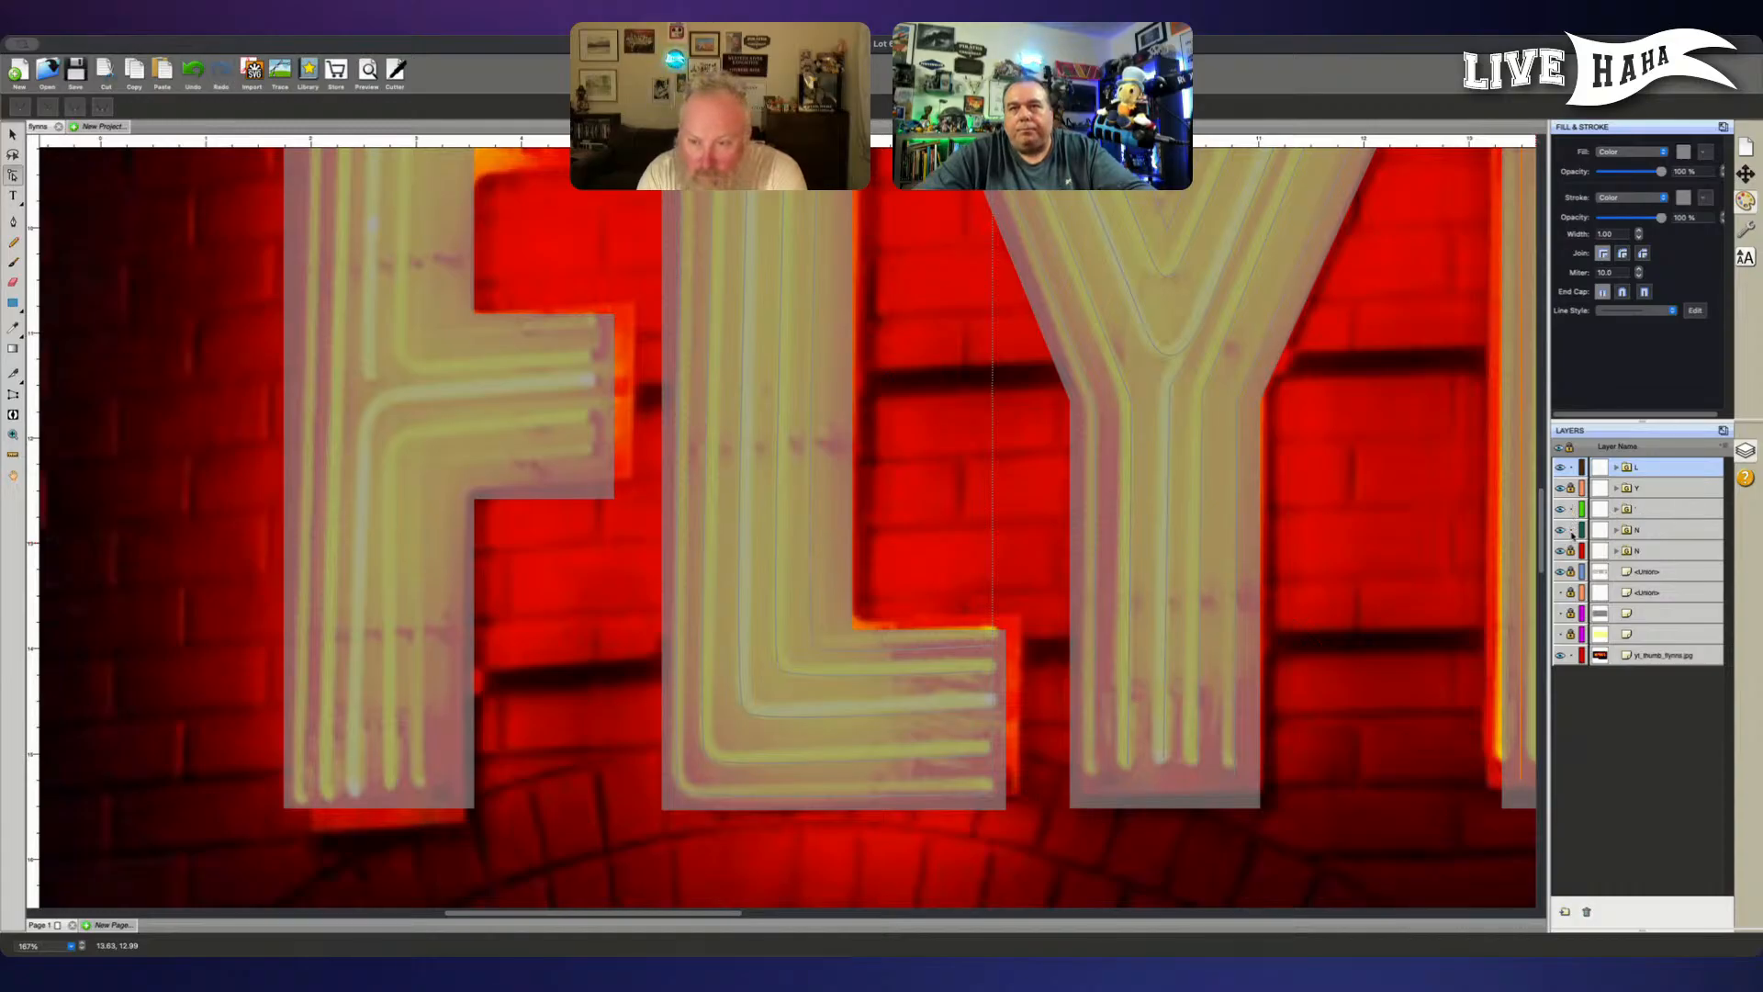
{"action": "left_click_drag", "start_coordinate": [1648, 553], "coordinate": [1621, 526]}
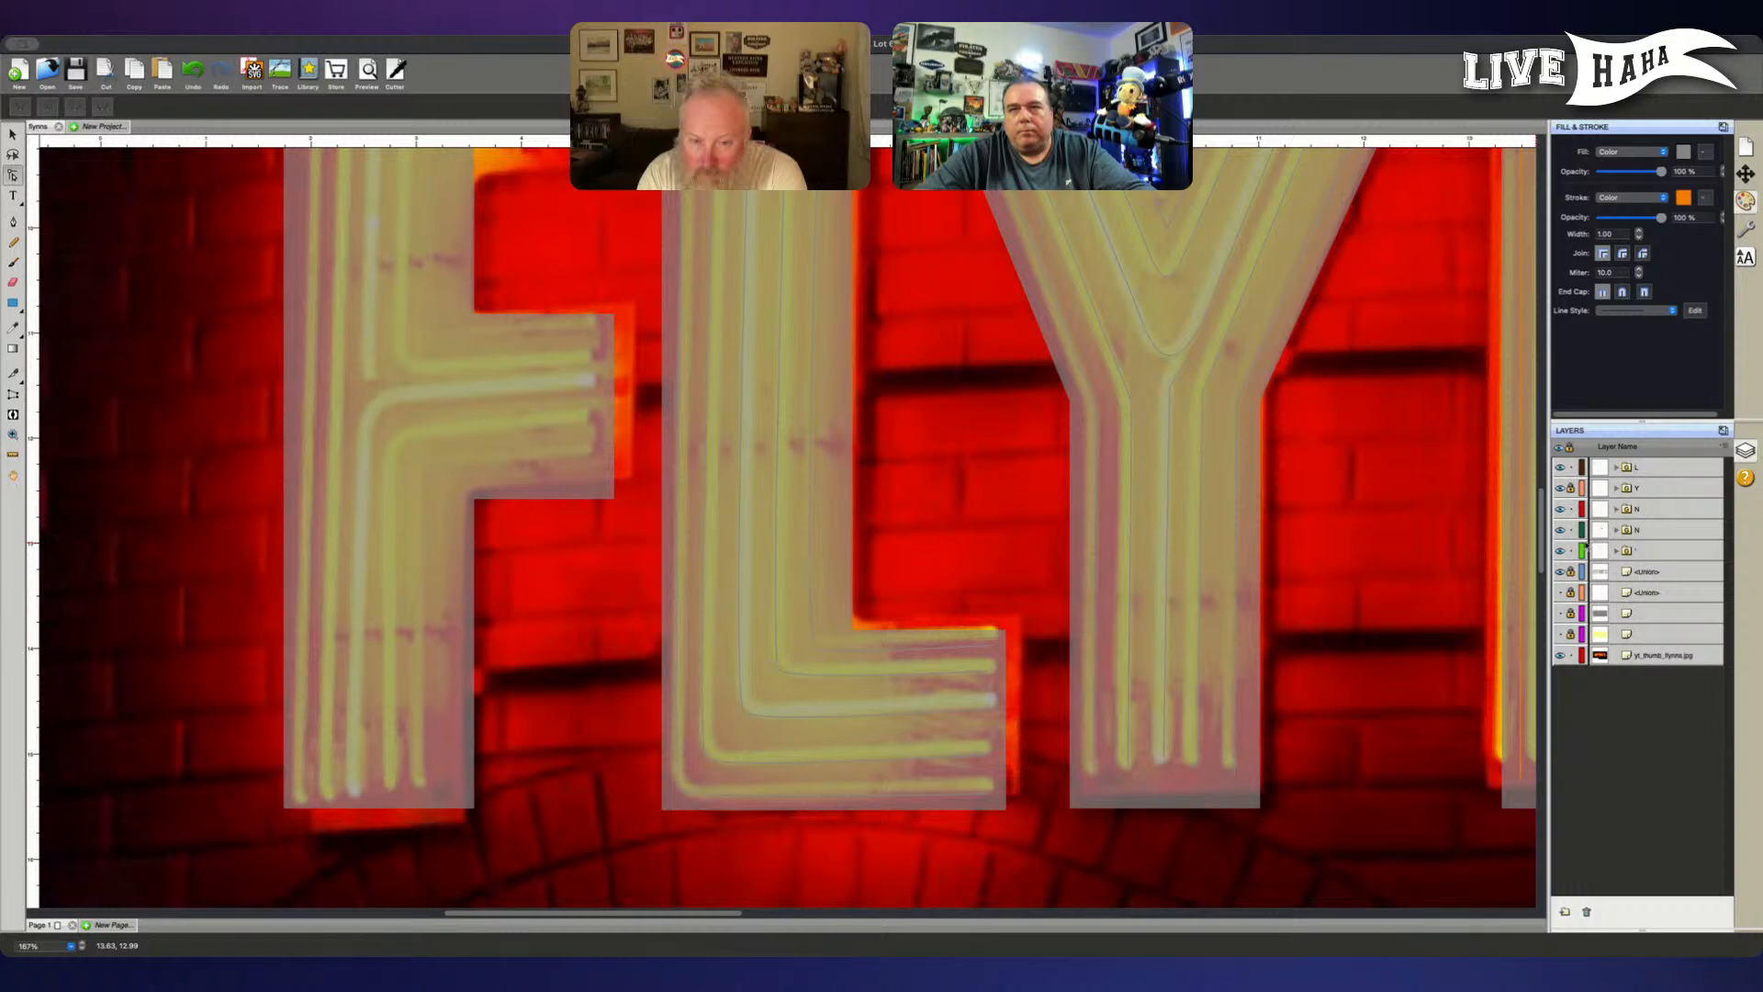
{"action": "left_click", "coordinate": [1570, 550]}
{"action": "left_click", "coordinate": [1570, 530]}
{"action": "left_click", "coordinate": [1570, 509]}
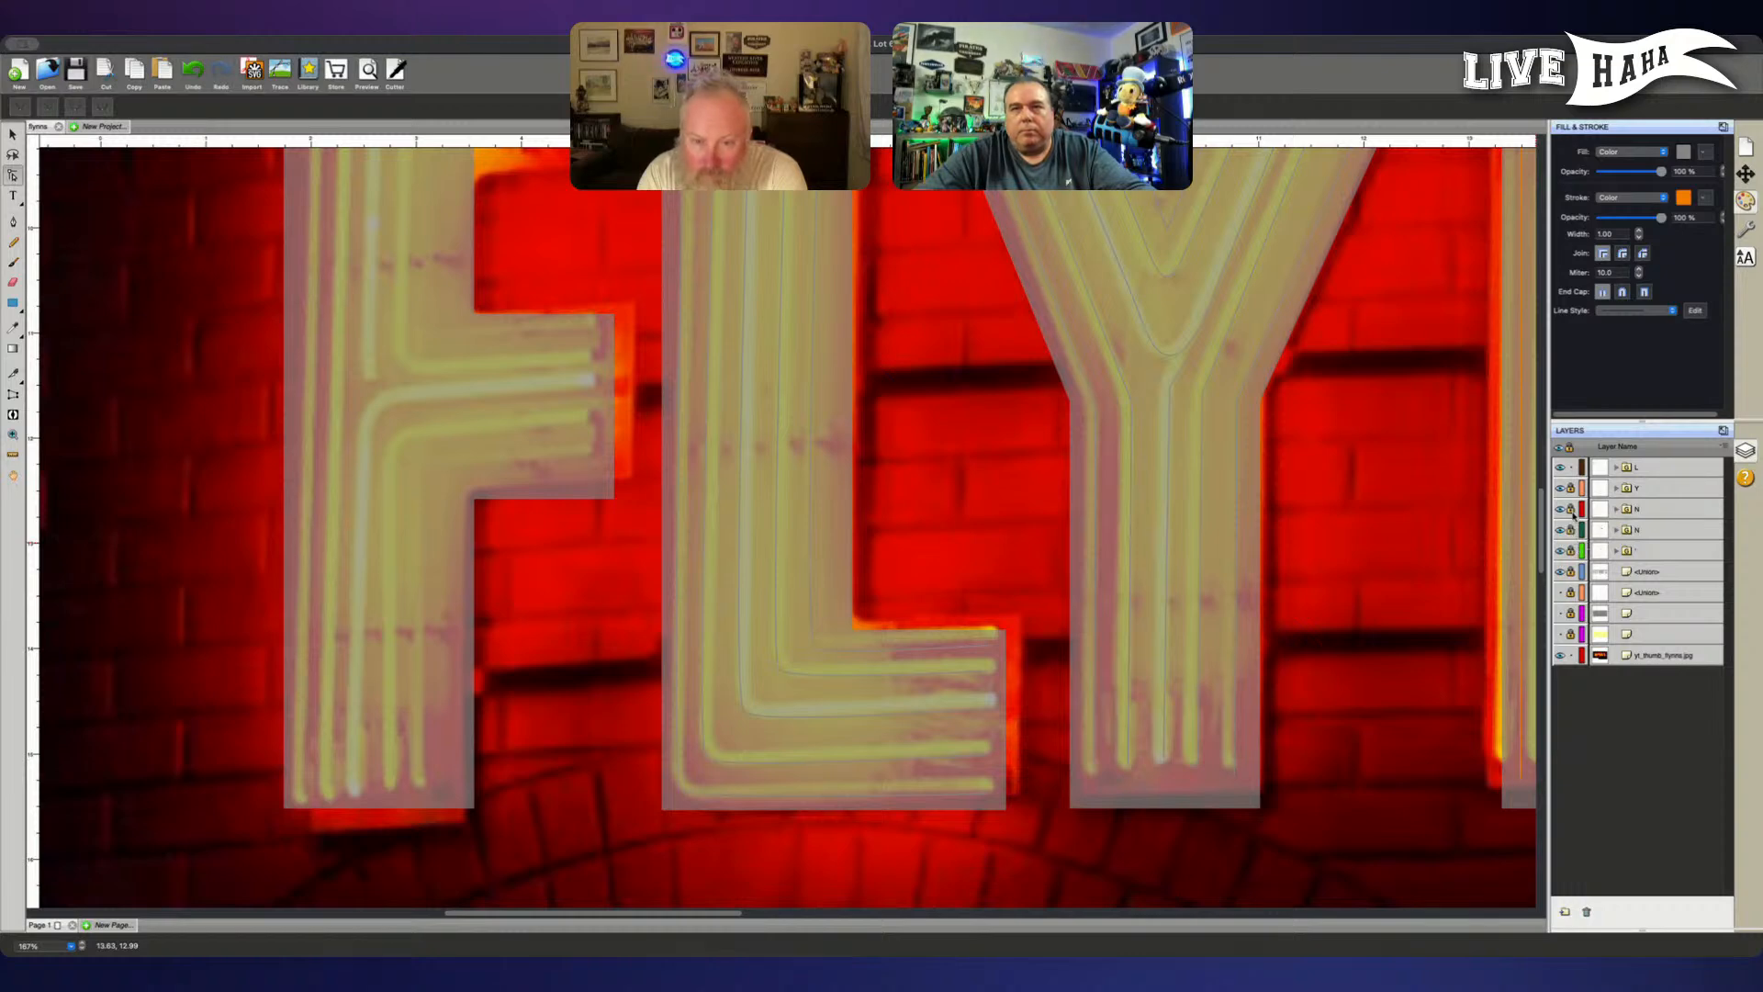
- Narrow the reference image from its left edge to about 37.05 inches wide and shift it slightly left and up
{"action": "scroll", "coordinate": [943, 466], "scroll_direction": "down", "scroll_amount": 3}
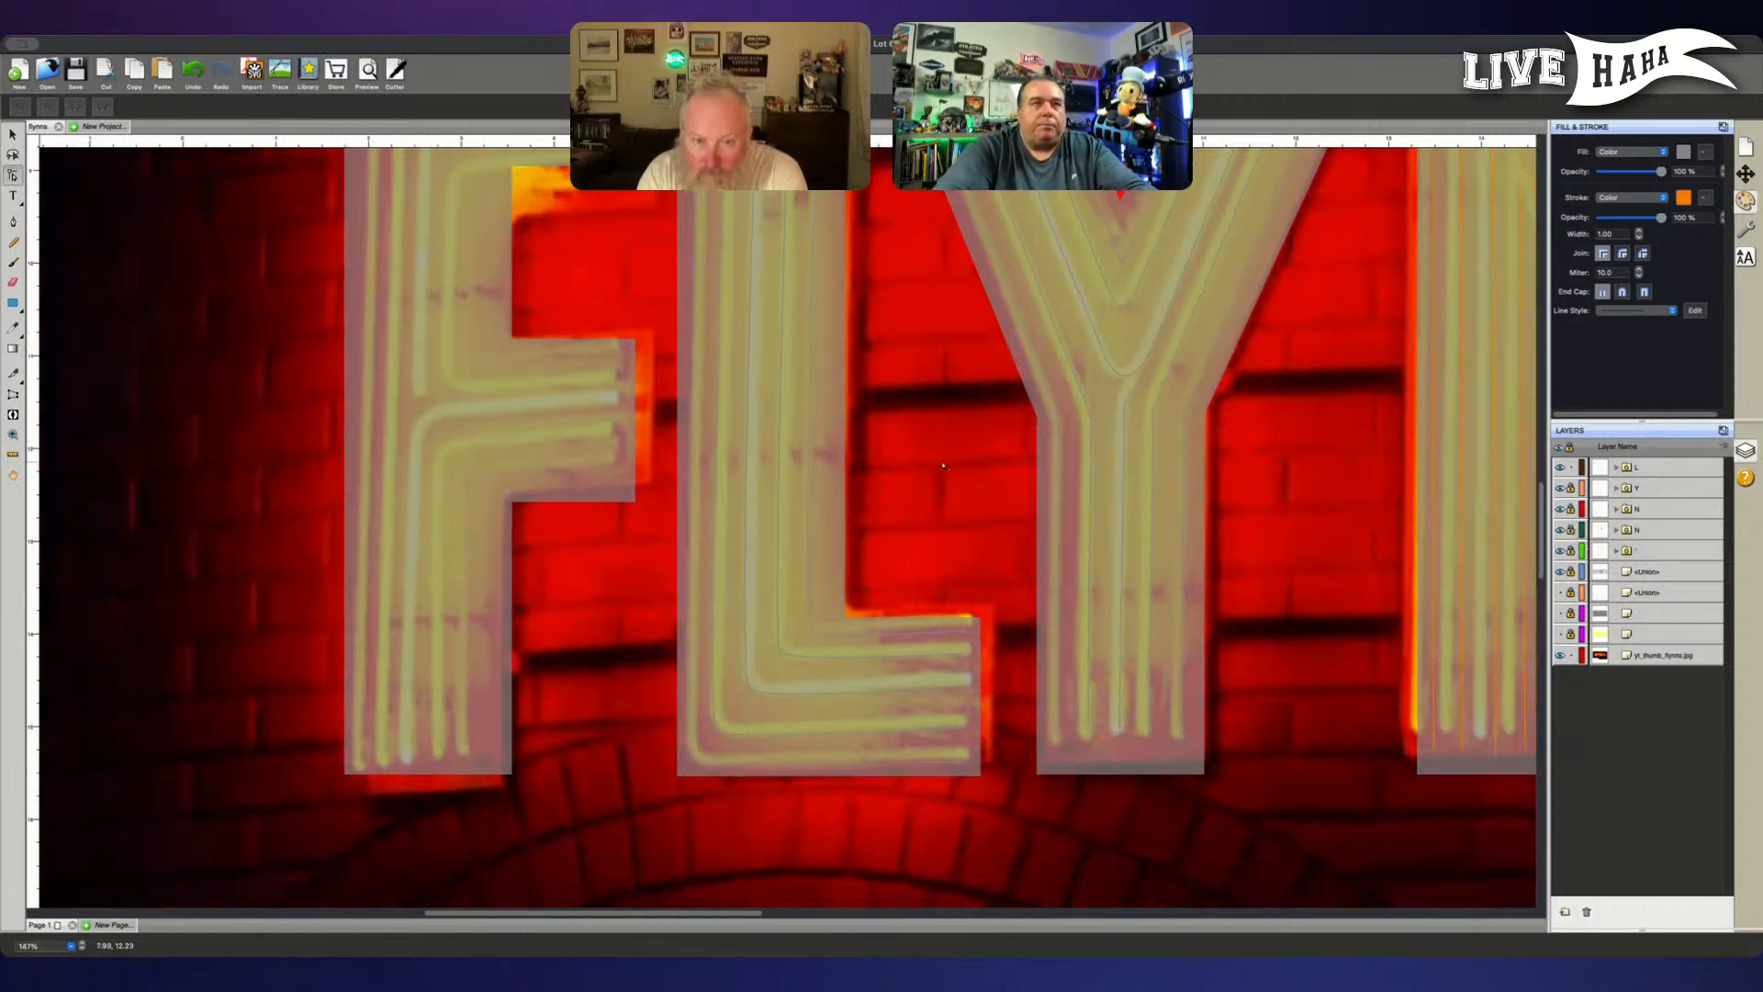
{"action": "scroll", "coordinate": [943, 466], "scroll_direction": "down", "scroll_amount": 2}
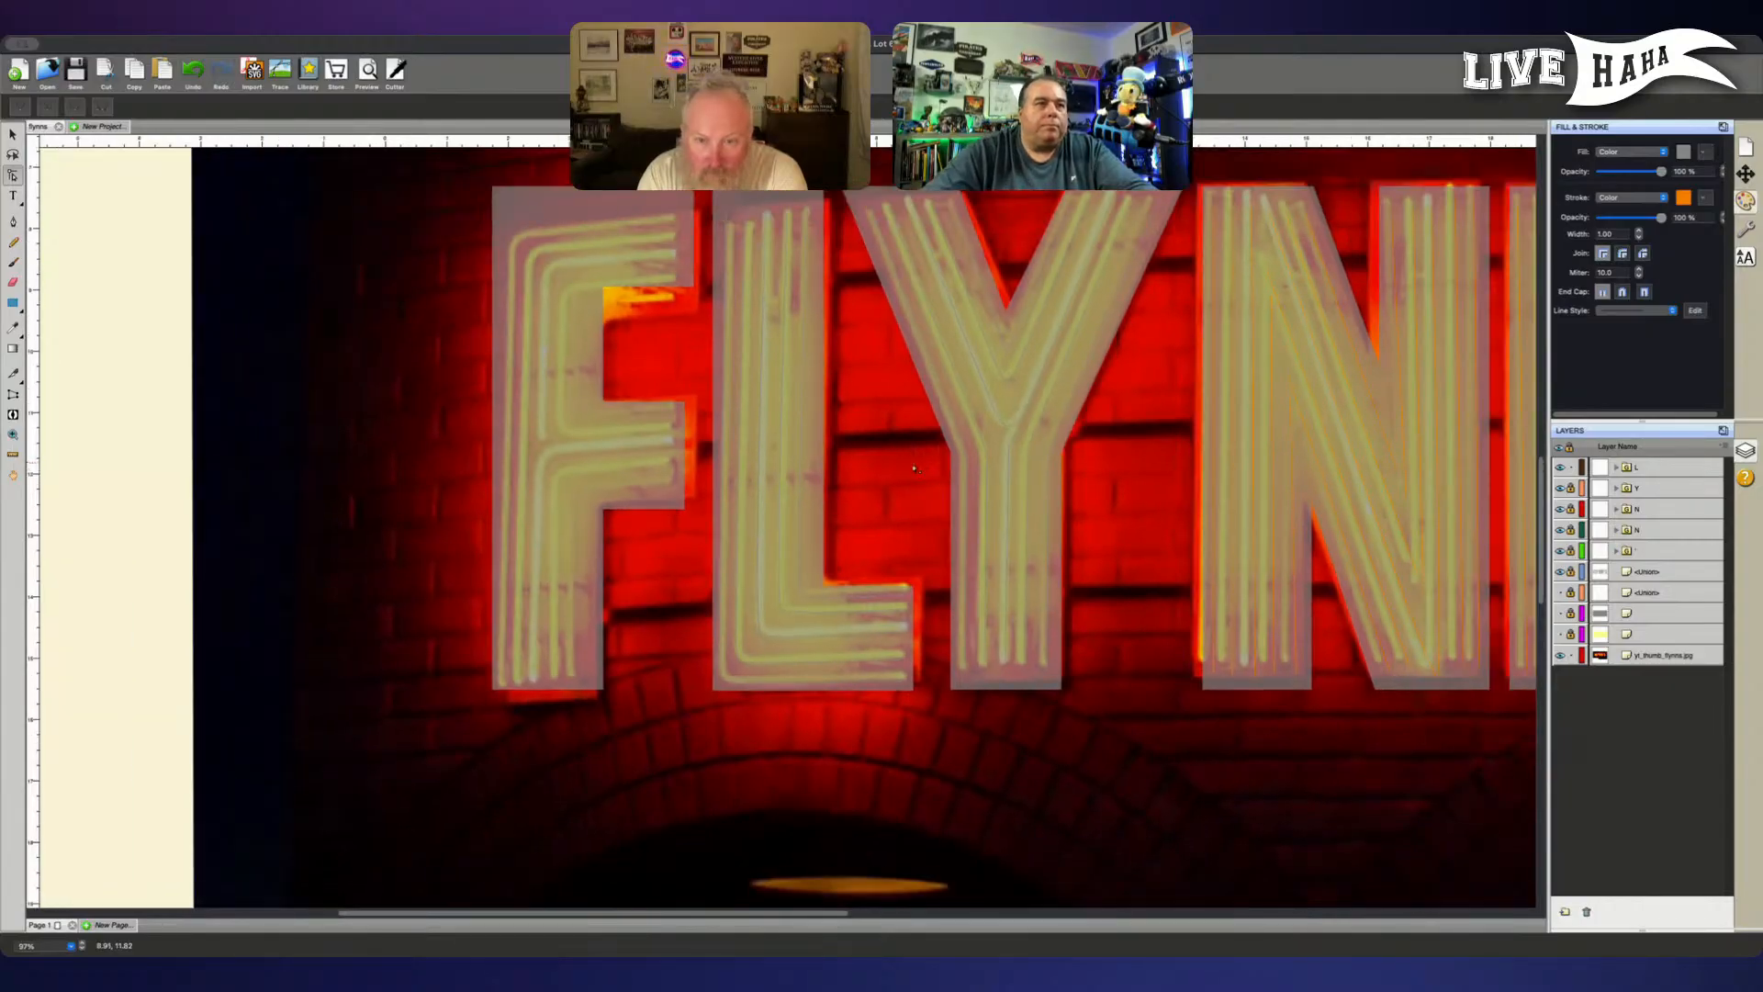
{"action": "scroll", "coordinate": [705, 534], "scroll_direction": "down", "scroll_amount": 1}
{"action": "scroll", "coordinate": [705, 535], "scroll_direction": "up", "scroll_amount": 1}
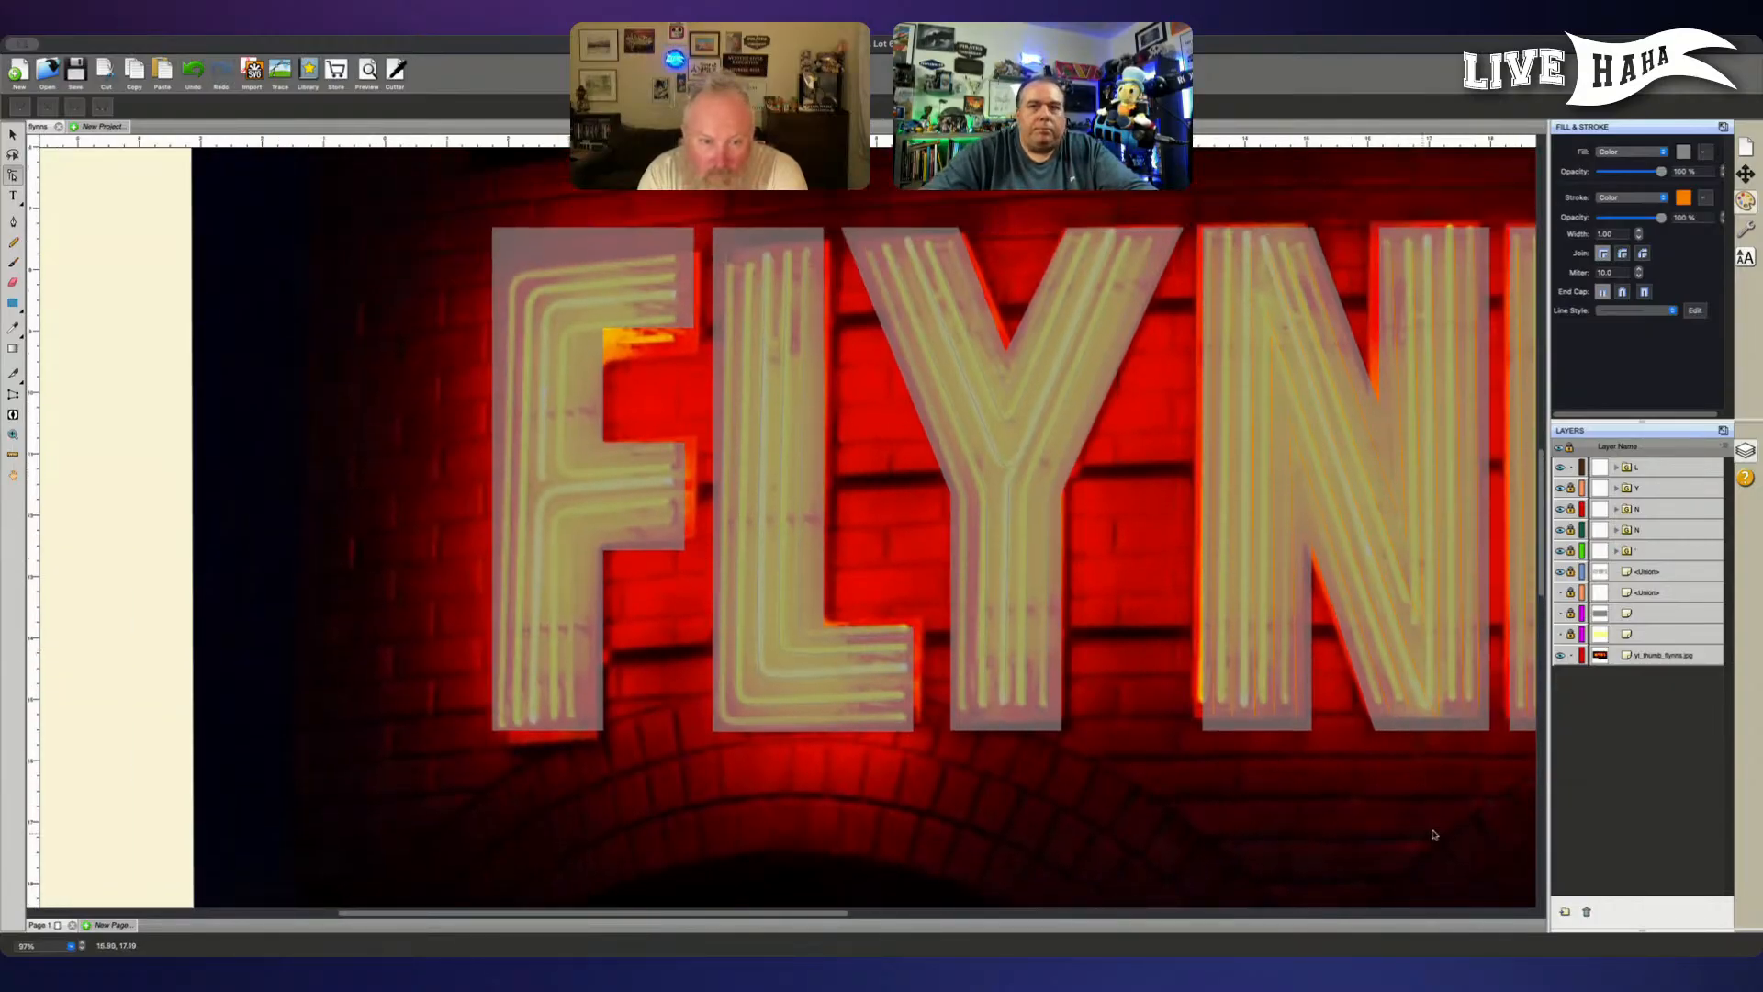
{"action": "left_click", "coordinate": [1586, 657]}
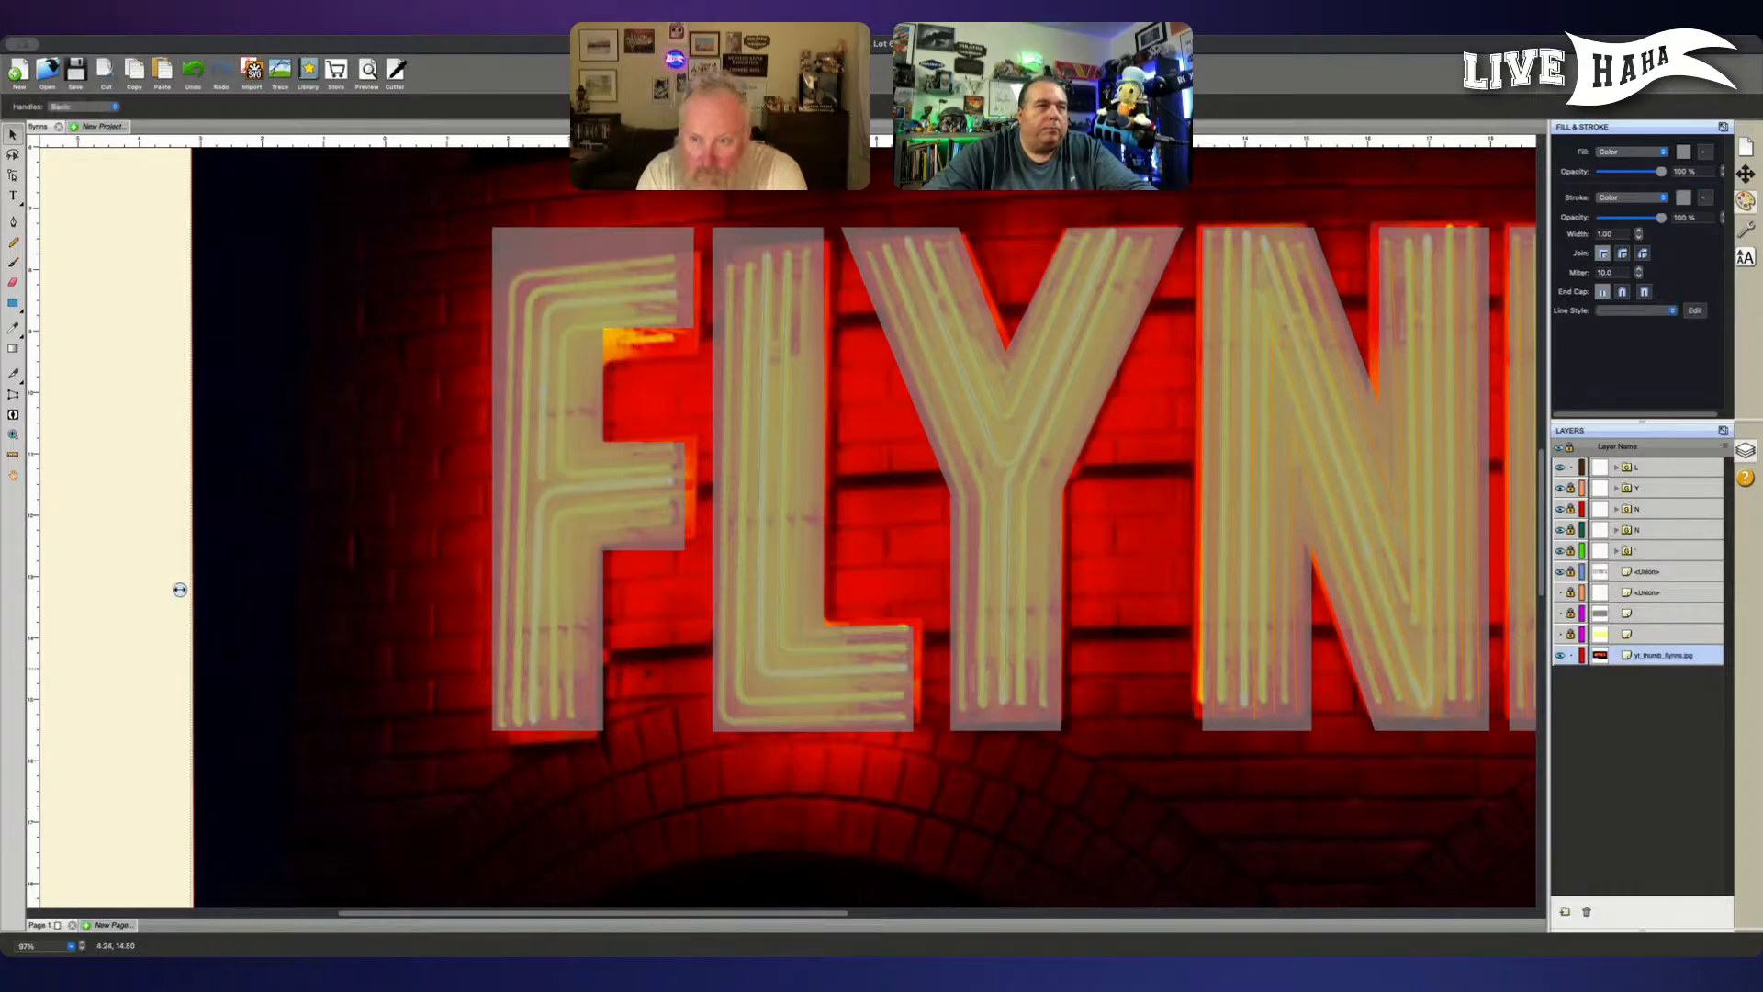
{"action": "left_click_drag", "start_coordinate": [179, 590], "coordinate": [187, 586]}
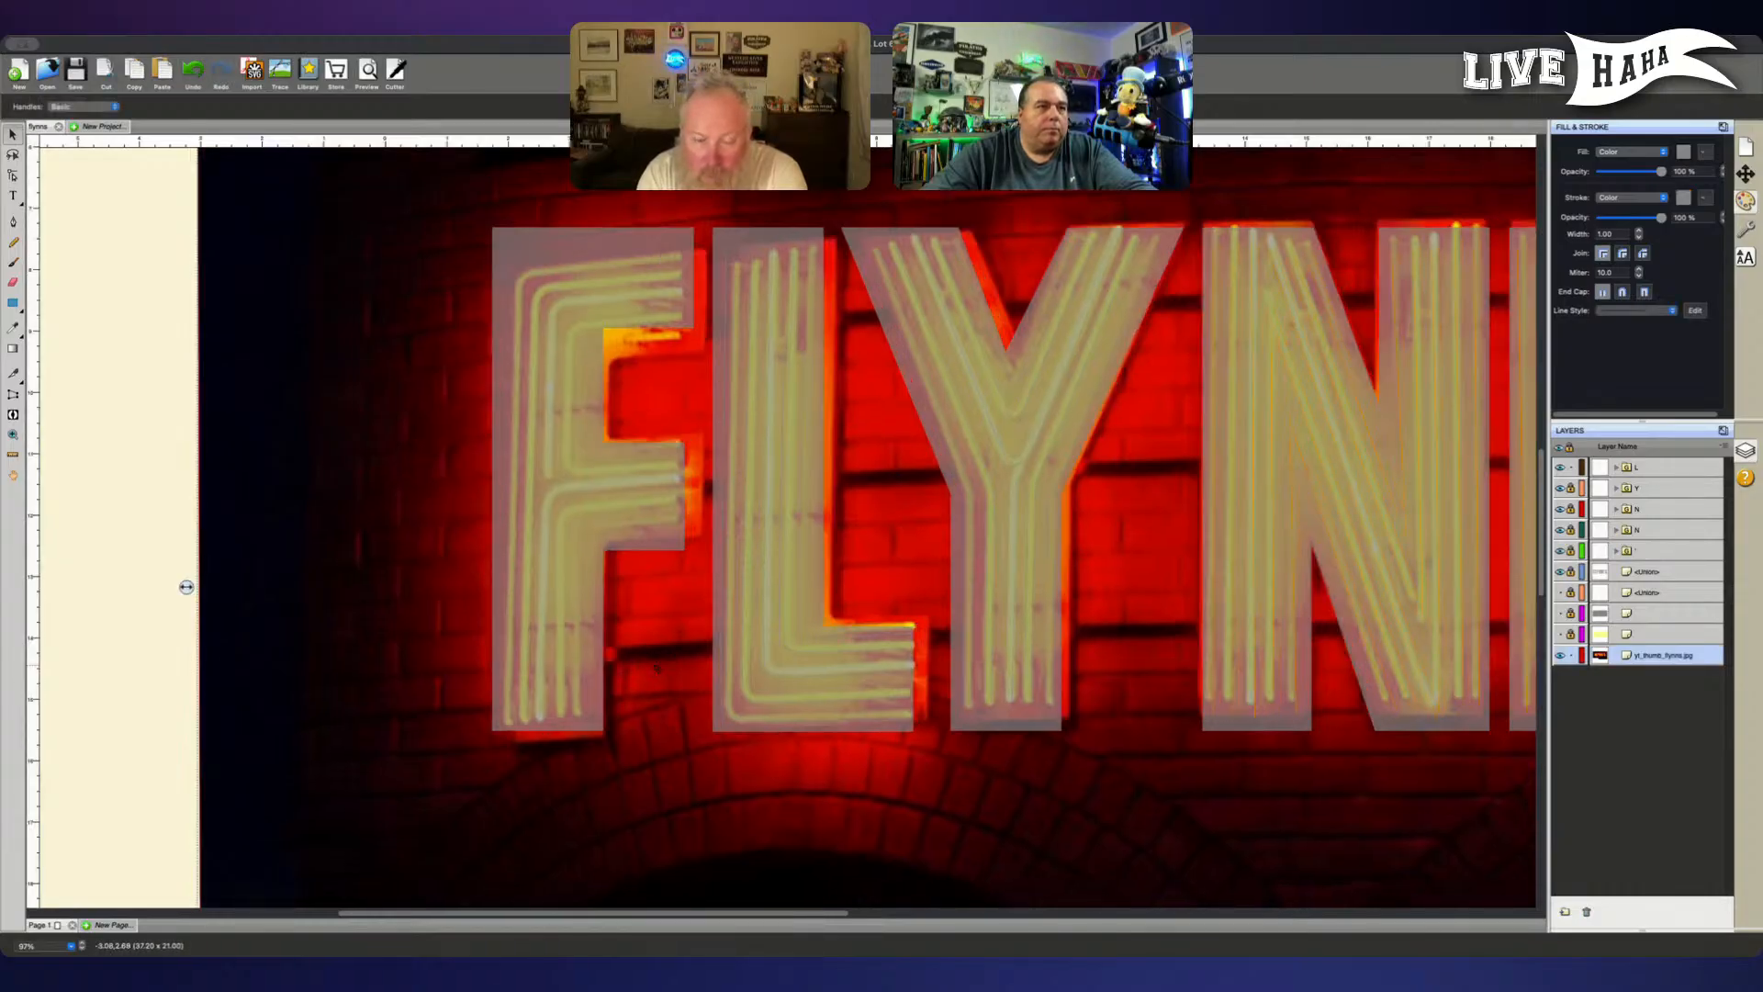
{"action": "left_click_drag", "start_coordinate": [657, 669], "coordinate": [650, 663]}
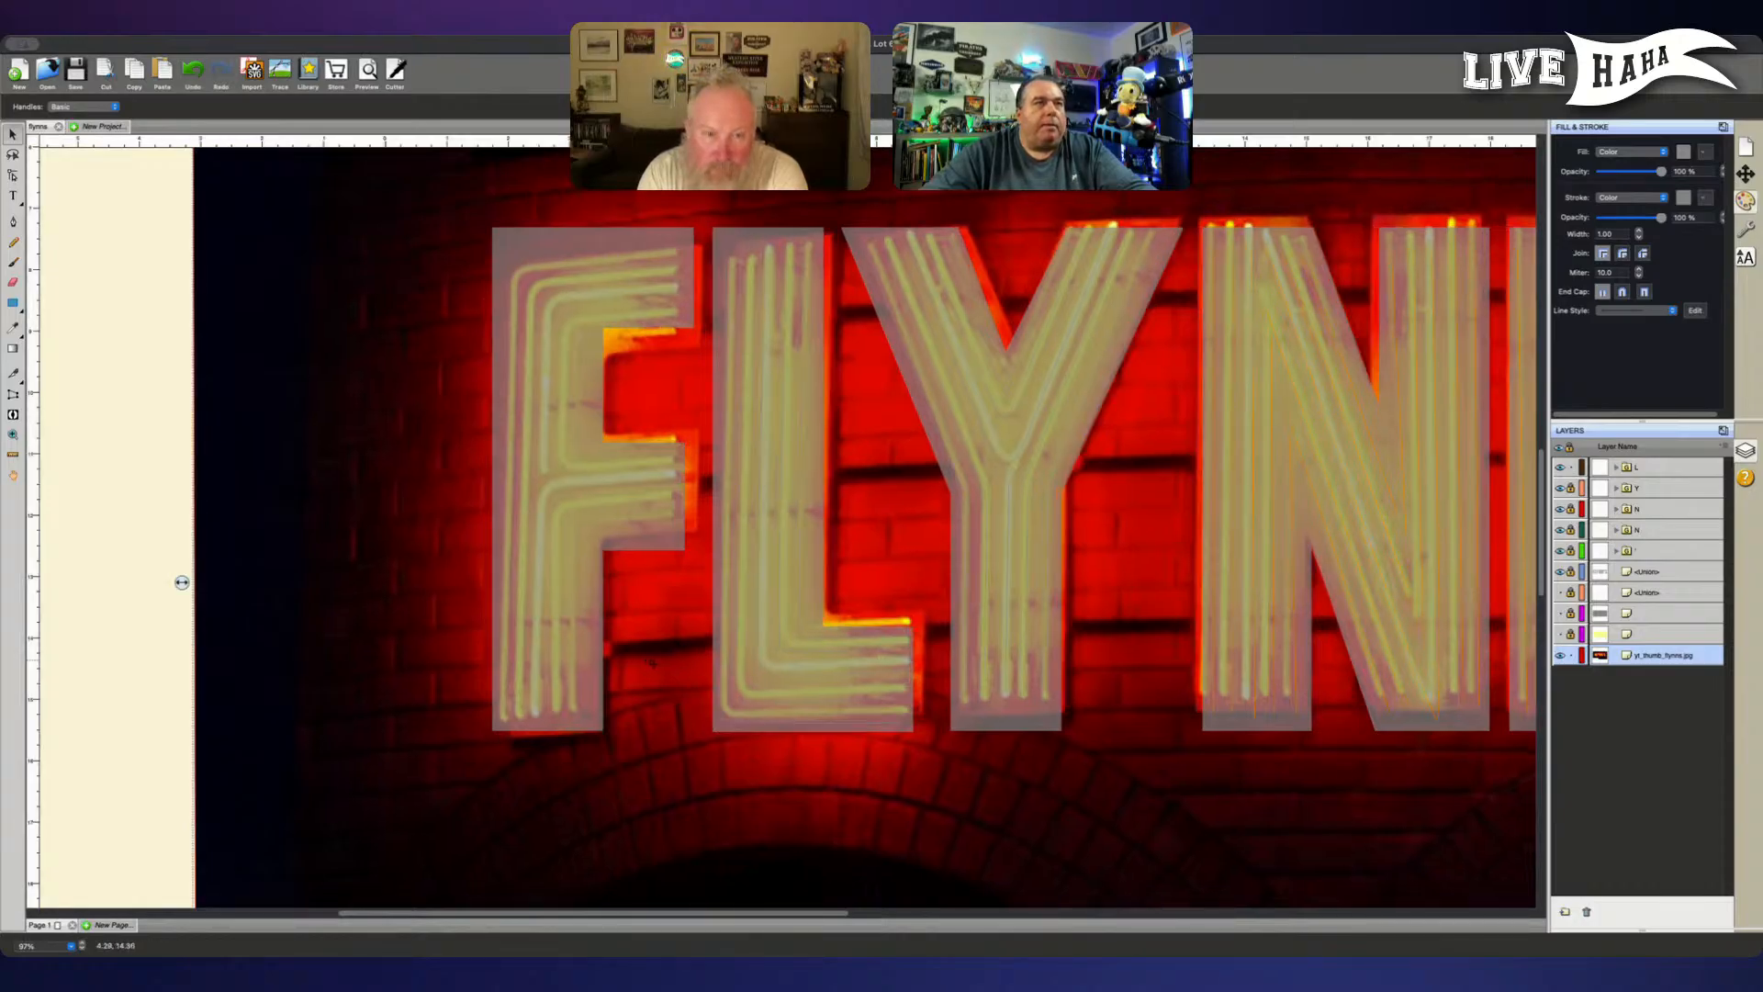
- Examine how the reference image lines up with the letter outlines, across the whole sign and close up on F, L and Y
{"action": "key", "text": "super+minus"}
{"action": "key", "text": "super+minus"}
{"action": "key", "text": "super+minus"}
{"action": "key", "text": "super+minus"}
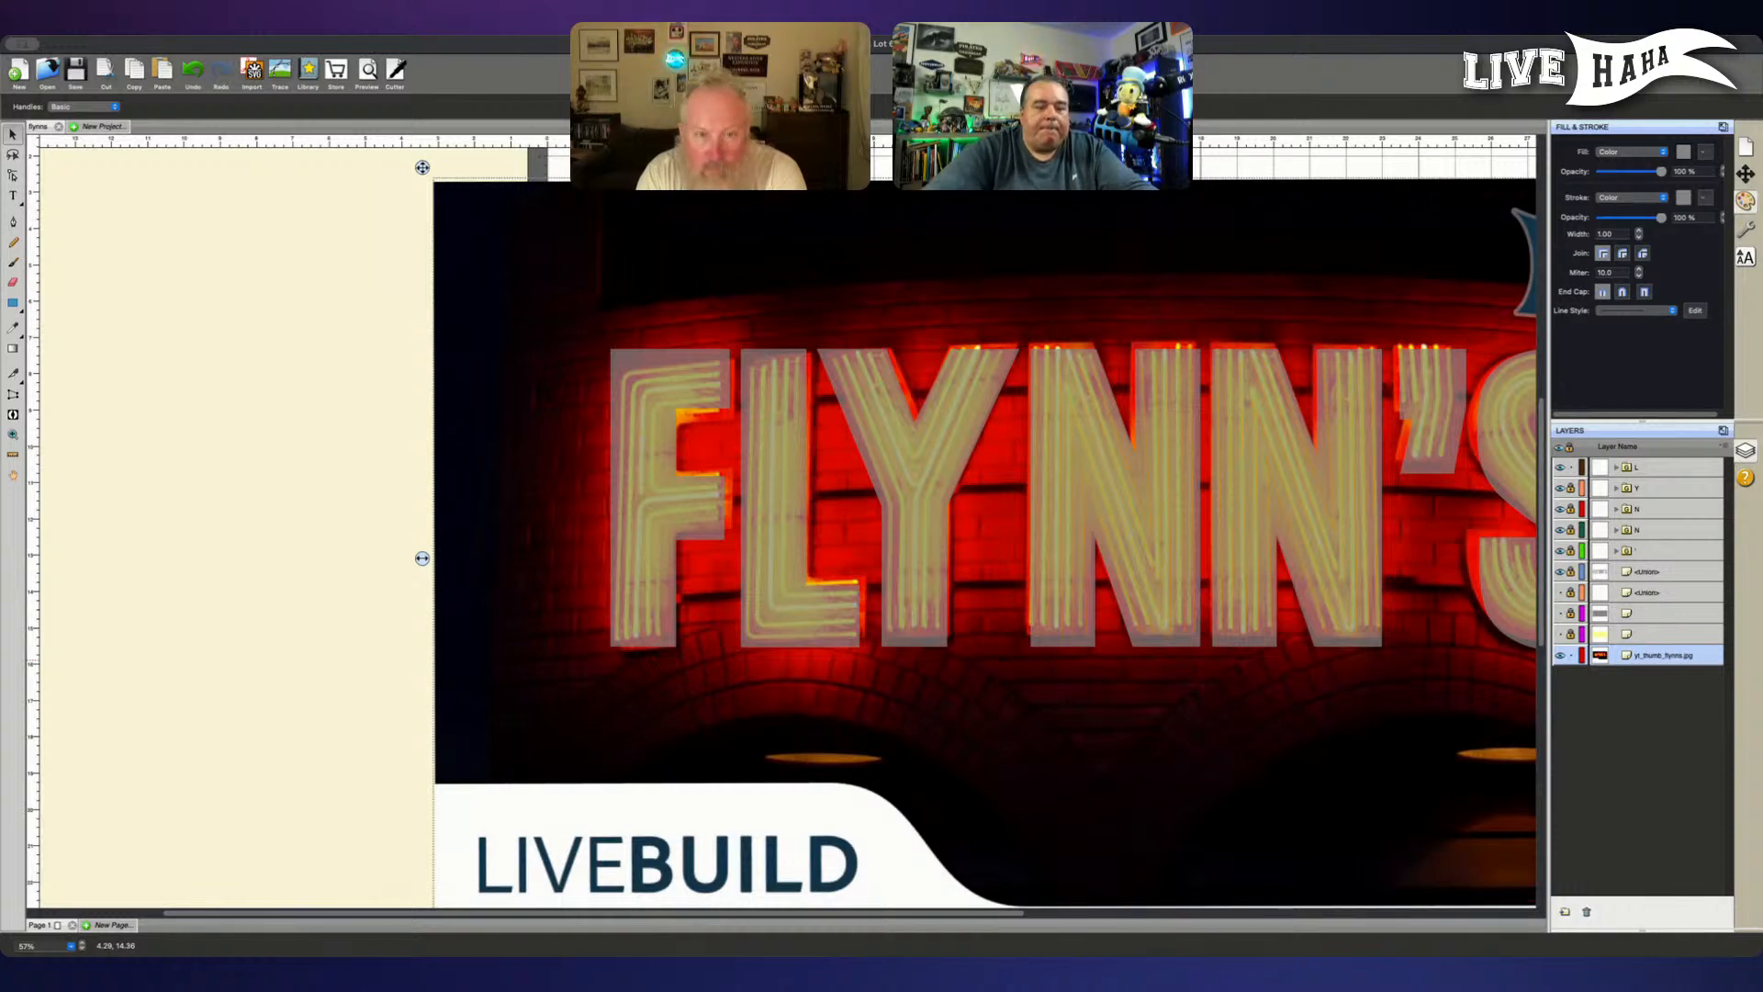
{"action": "key", "text": "super+equal"}
{"action": "key", "text": "super+equal"}
{"action": "key", "text": "super+equal"}
{"action": "key", "text": "super+equal"}
{"action": "key", "text": "super+equal"}
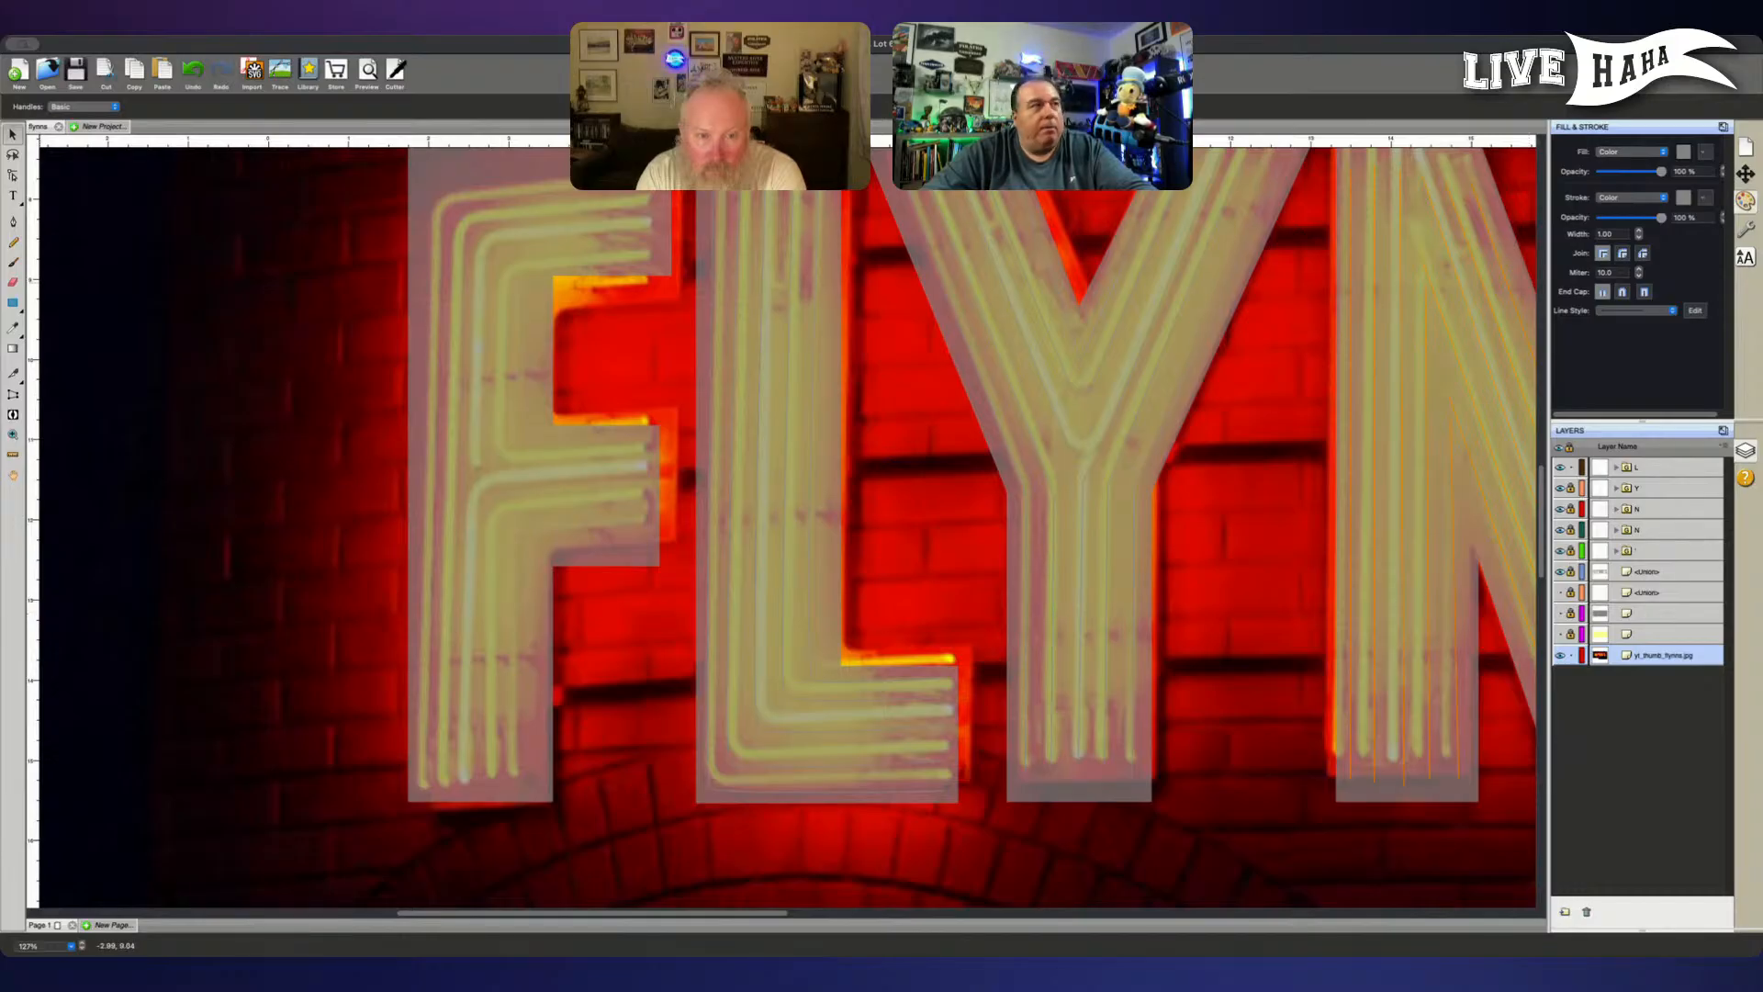
{"action": "left_click", "coordinate": [14, 224]}
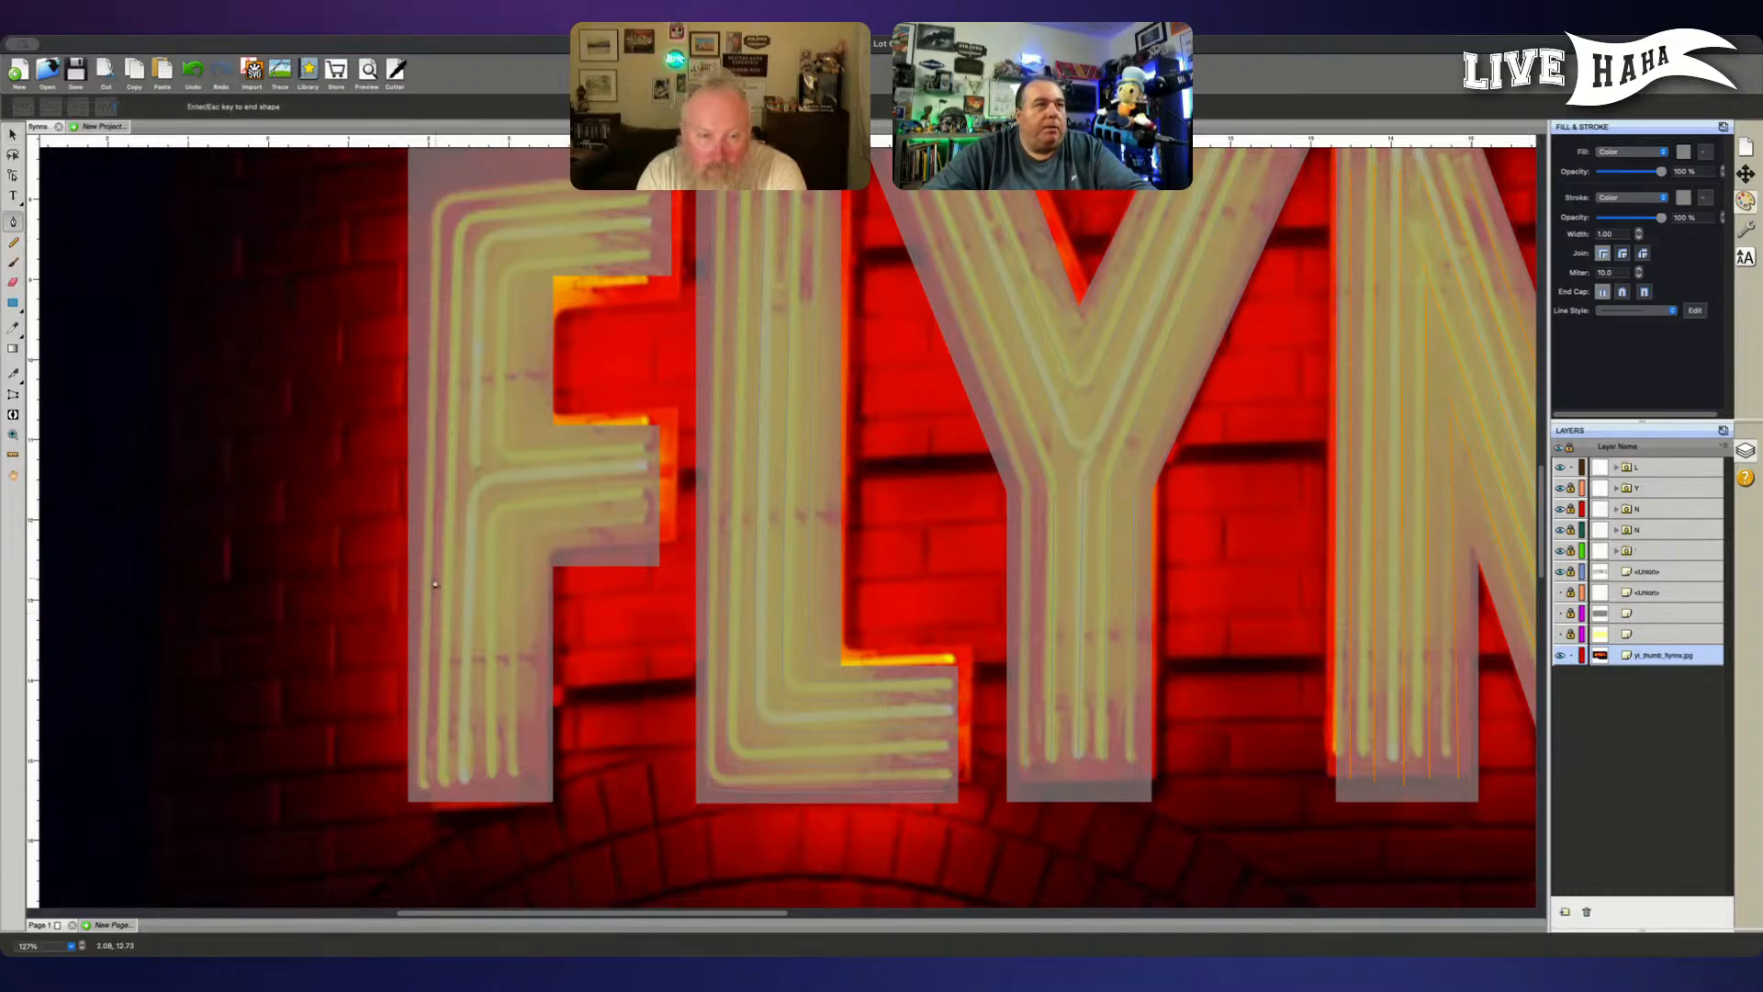
{"action": "left_click", "coordinate": [528, 785]}
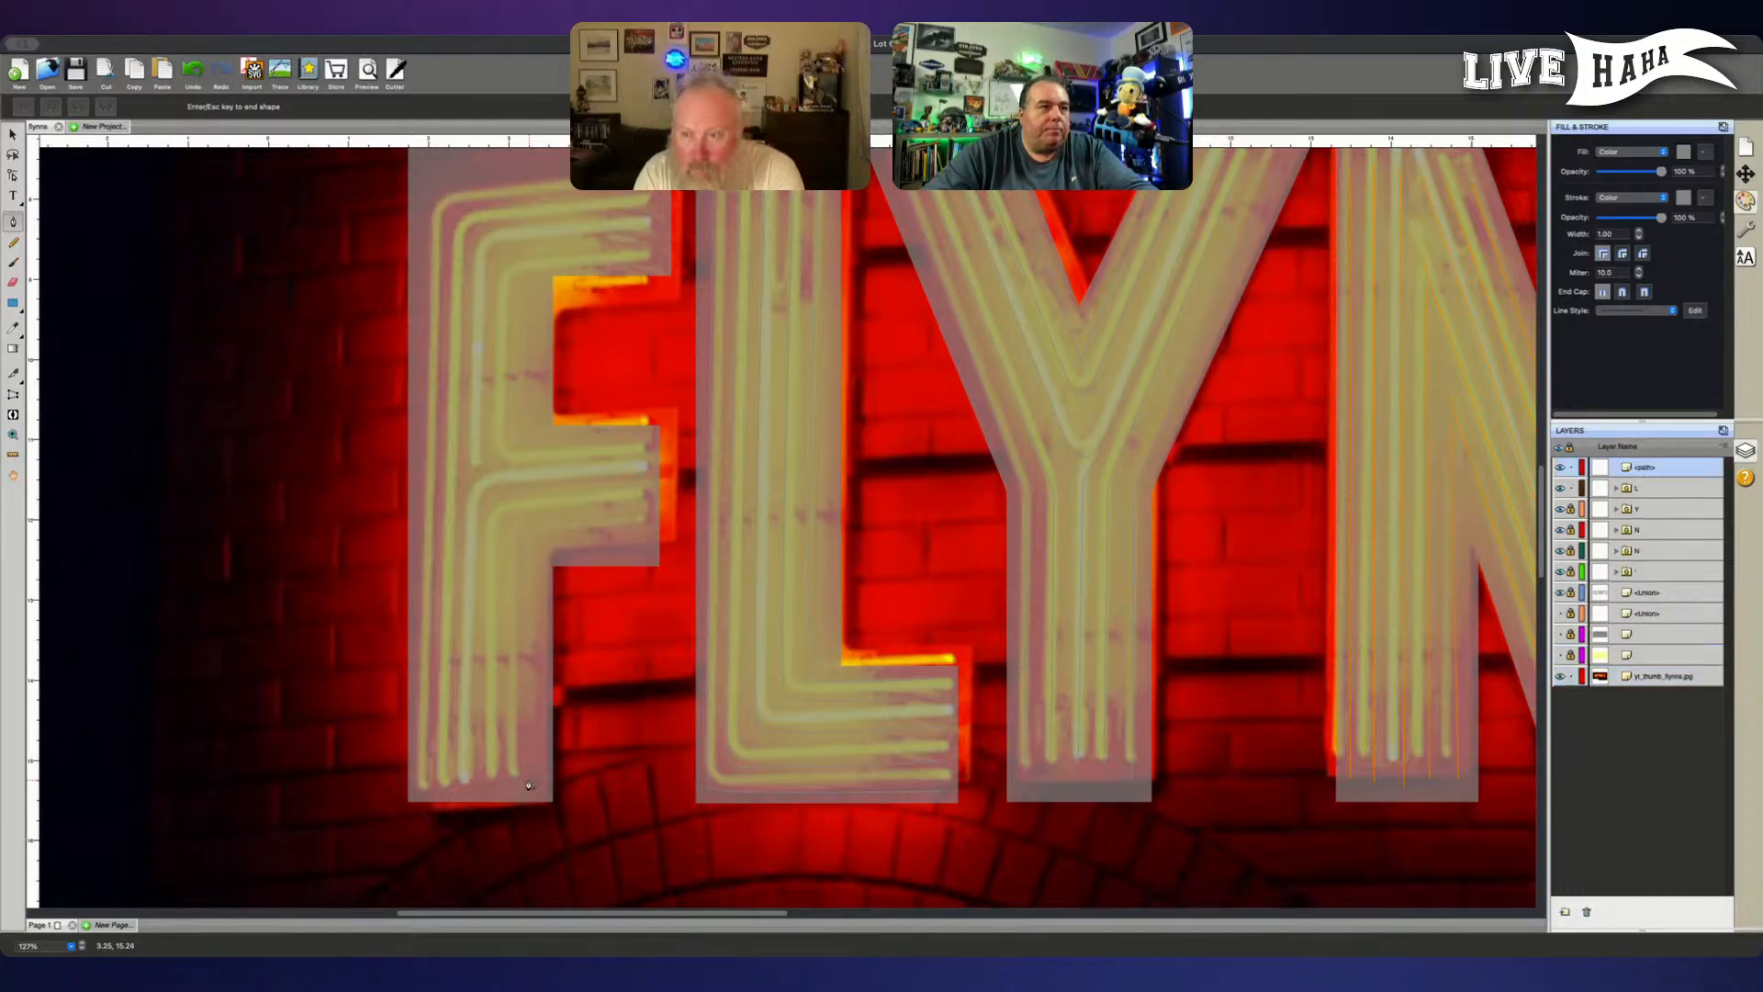
{"action": "key", "text": "super+z"}
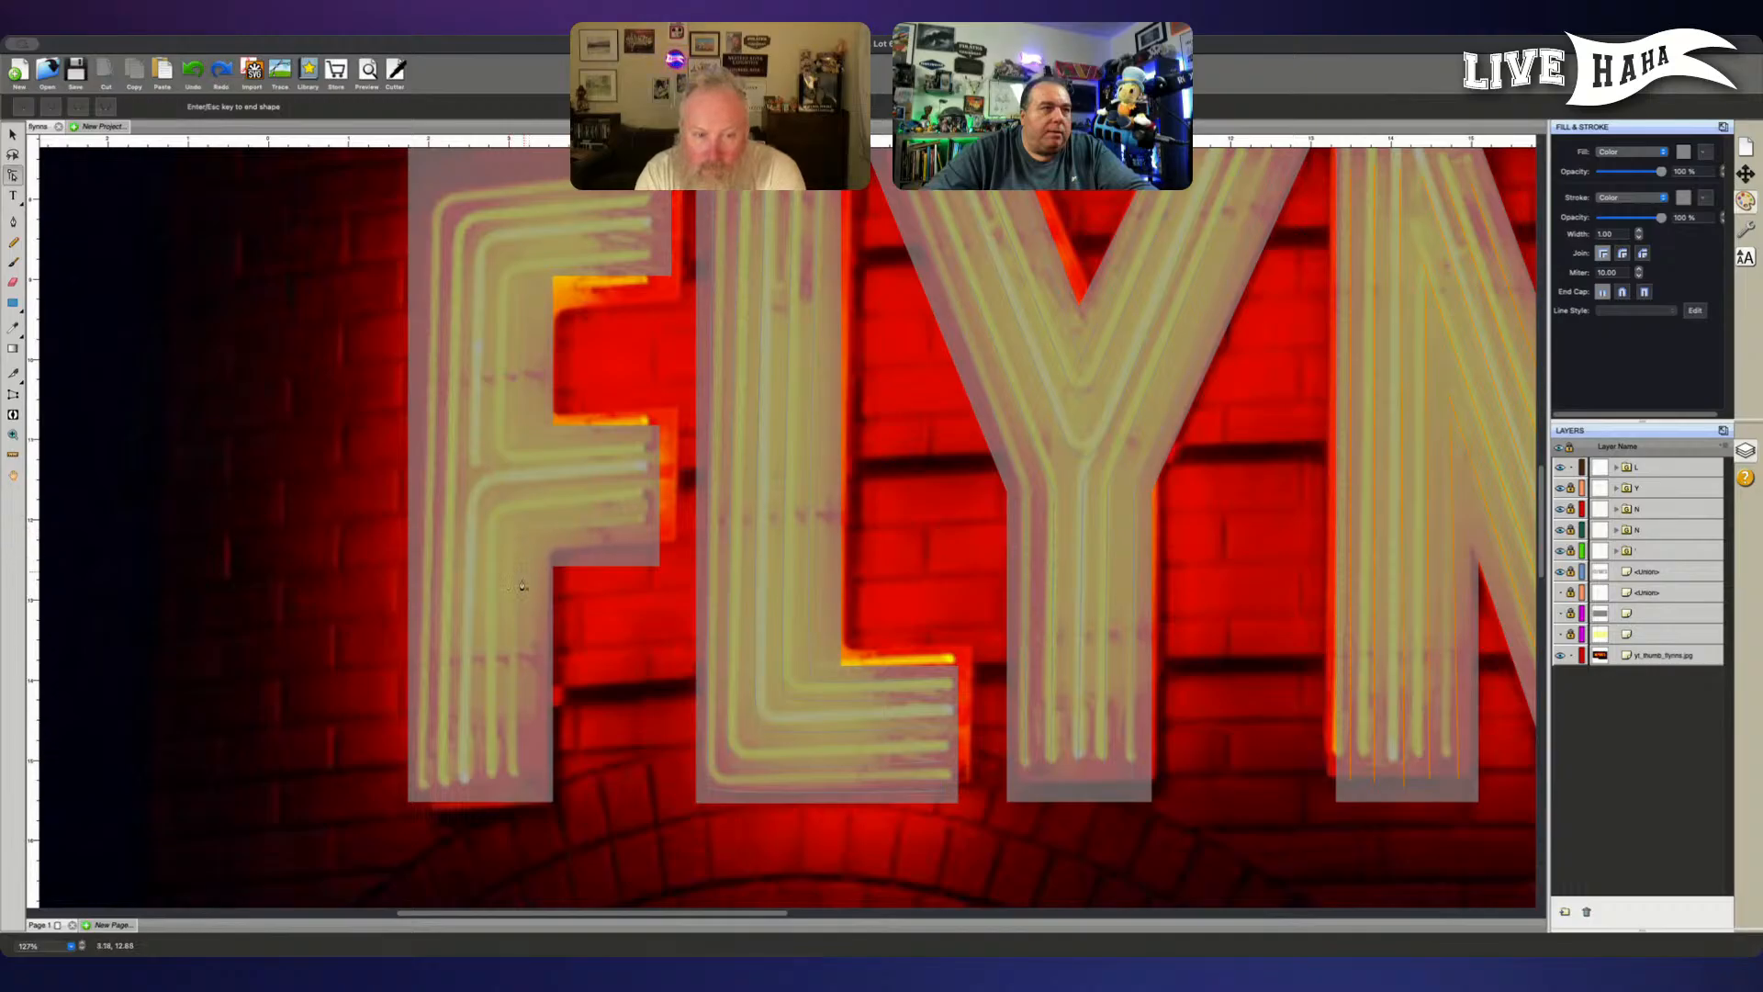
- Trace the F's rightmost lower tube as a path from the stem foot up around a curved corner to the lower arm's end
{"action": "left_click", "coordinate": [531, 773]}
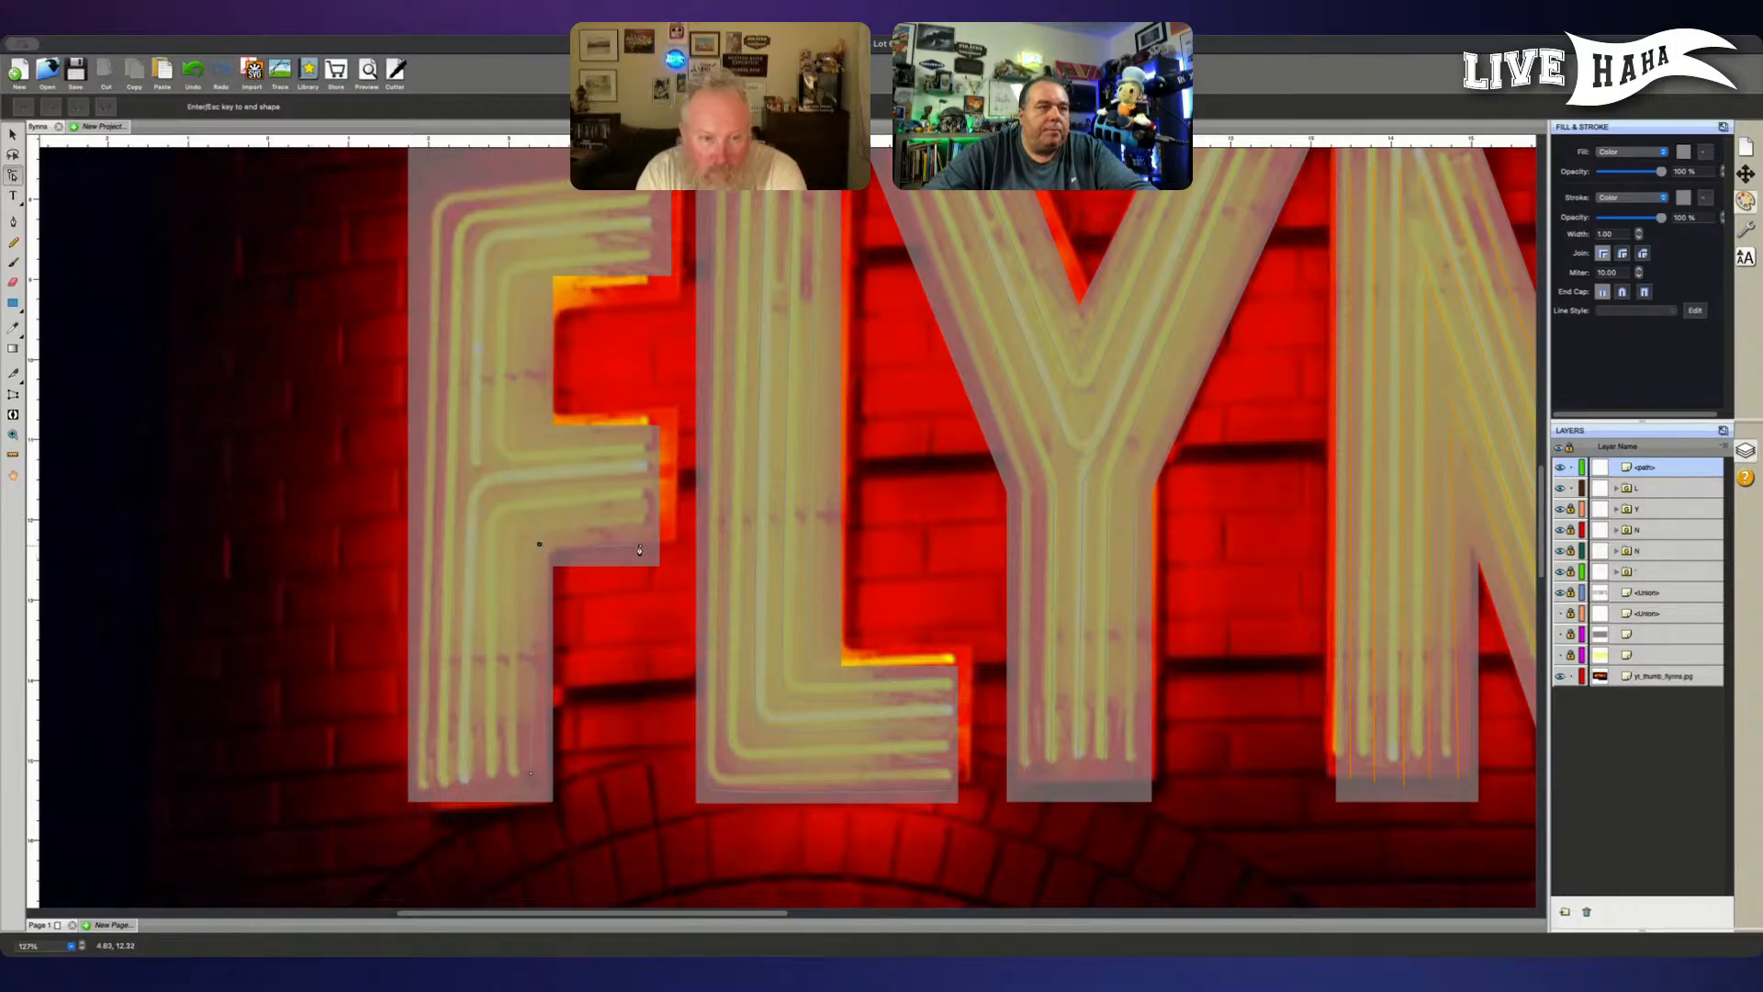
{"action": "key", "text": "super+z"}
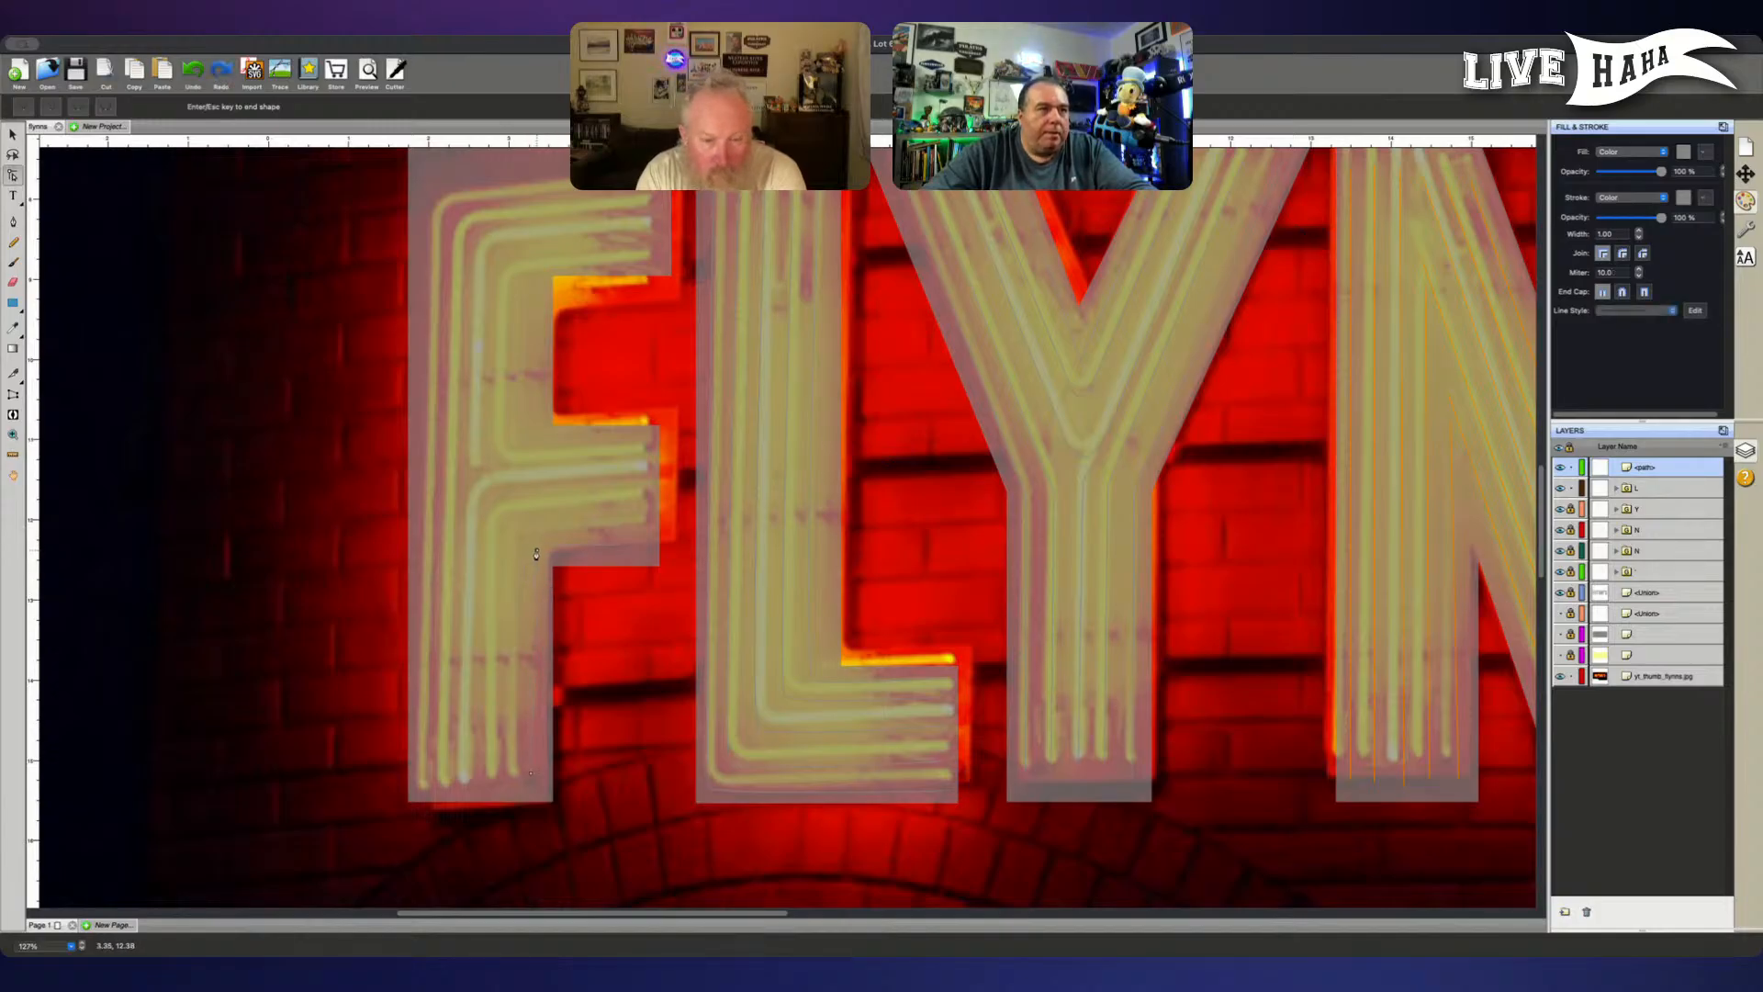
{"action": "mouse_move", "coordinate": [537, 549]}
{"action": "left_mouse_down"}
{"action": "mouse_move", "coordinate": [565, 539]}
{"action": "mouse_move", "coordinate": [544, 529]}
{"action": "mouse_move", "coordinate": [592, 530]}
{"action": "mouse_move", "coordinate": [549, 540]}
{"action": "left_mouse_up"}
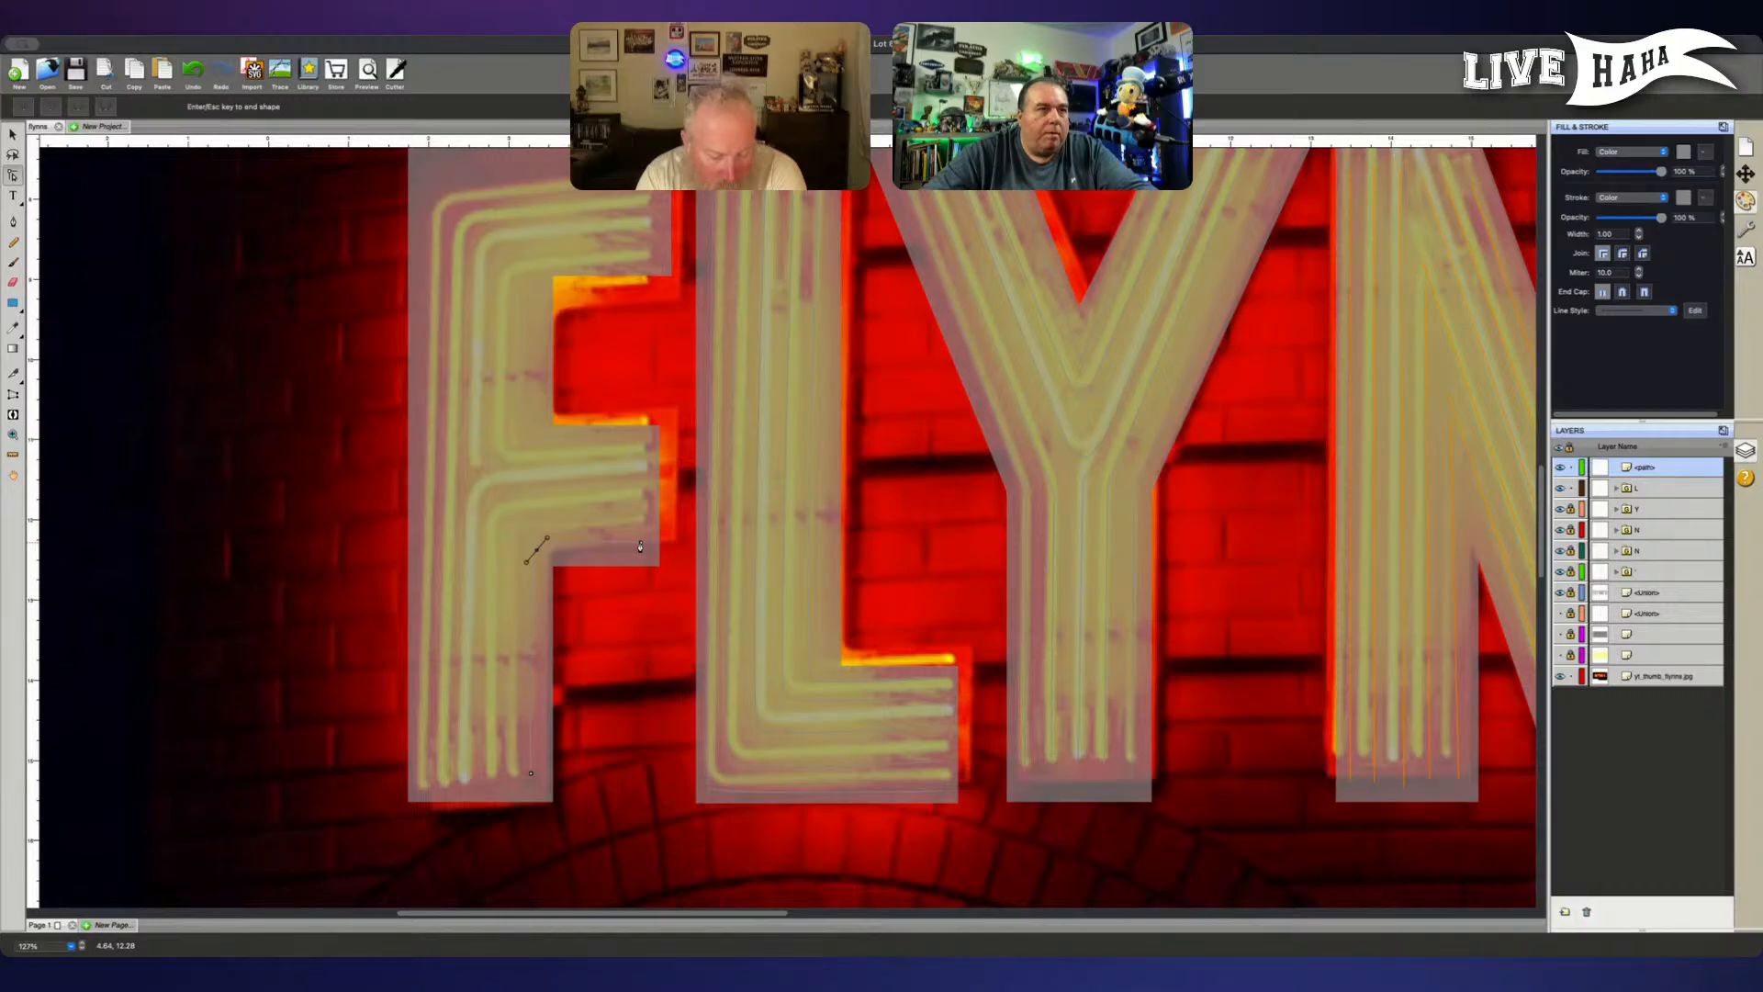
{"action": "key", "text": "Return"}
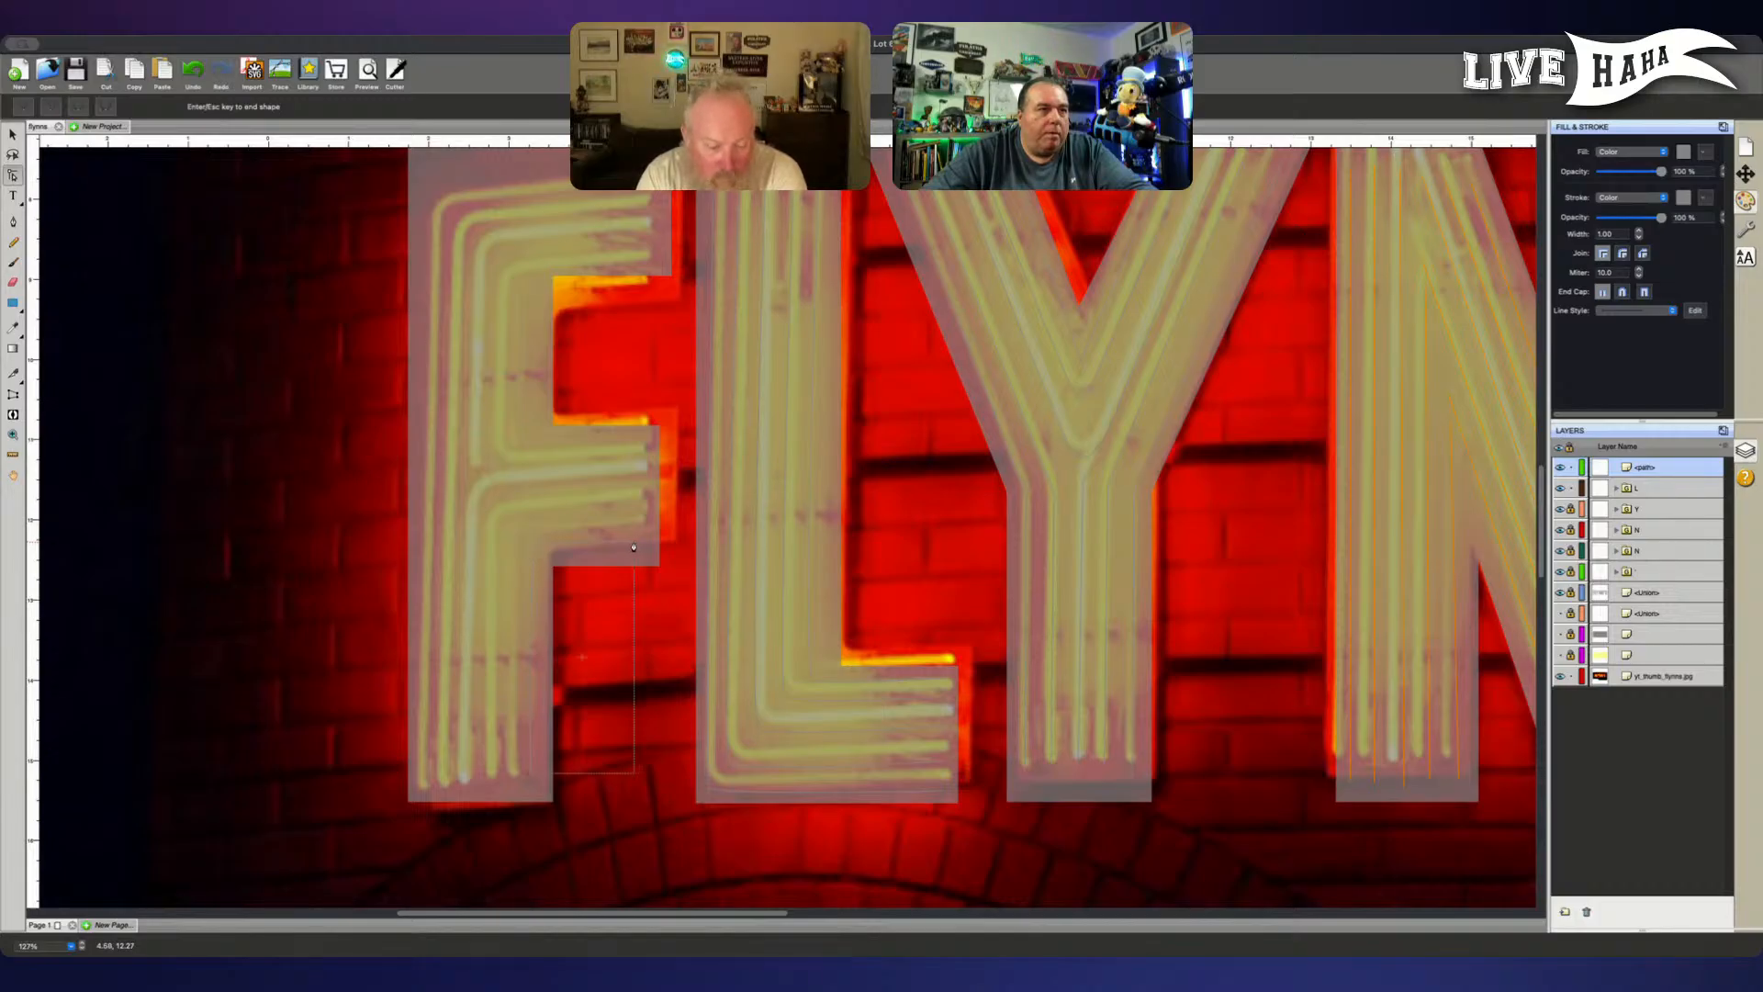
- Trace the F's second lower tube from the stem foot into the lower arm, and nudge its corner and end points slightly down
{"action": "left_click", "coordinate": [500, 779]}
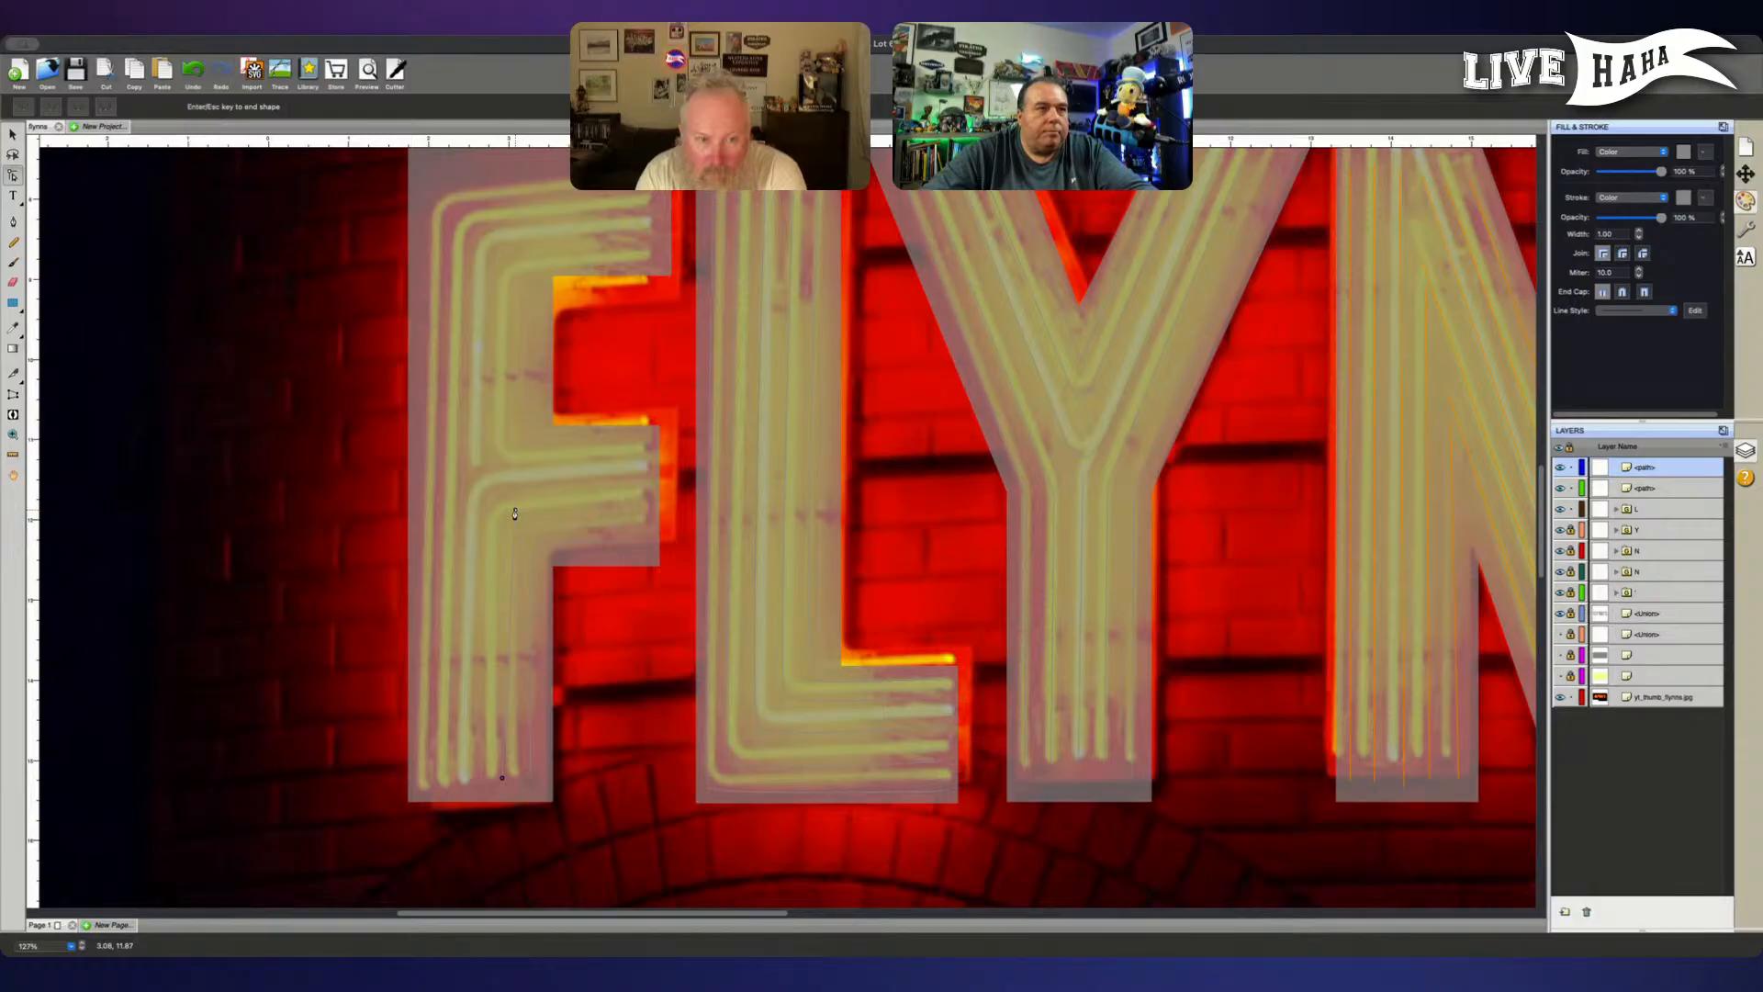
{"action": "left_click_drag", "start_coordinate": [514, 512], "coordinate": [524, 503]}
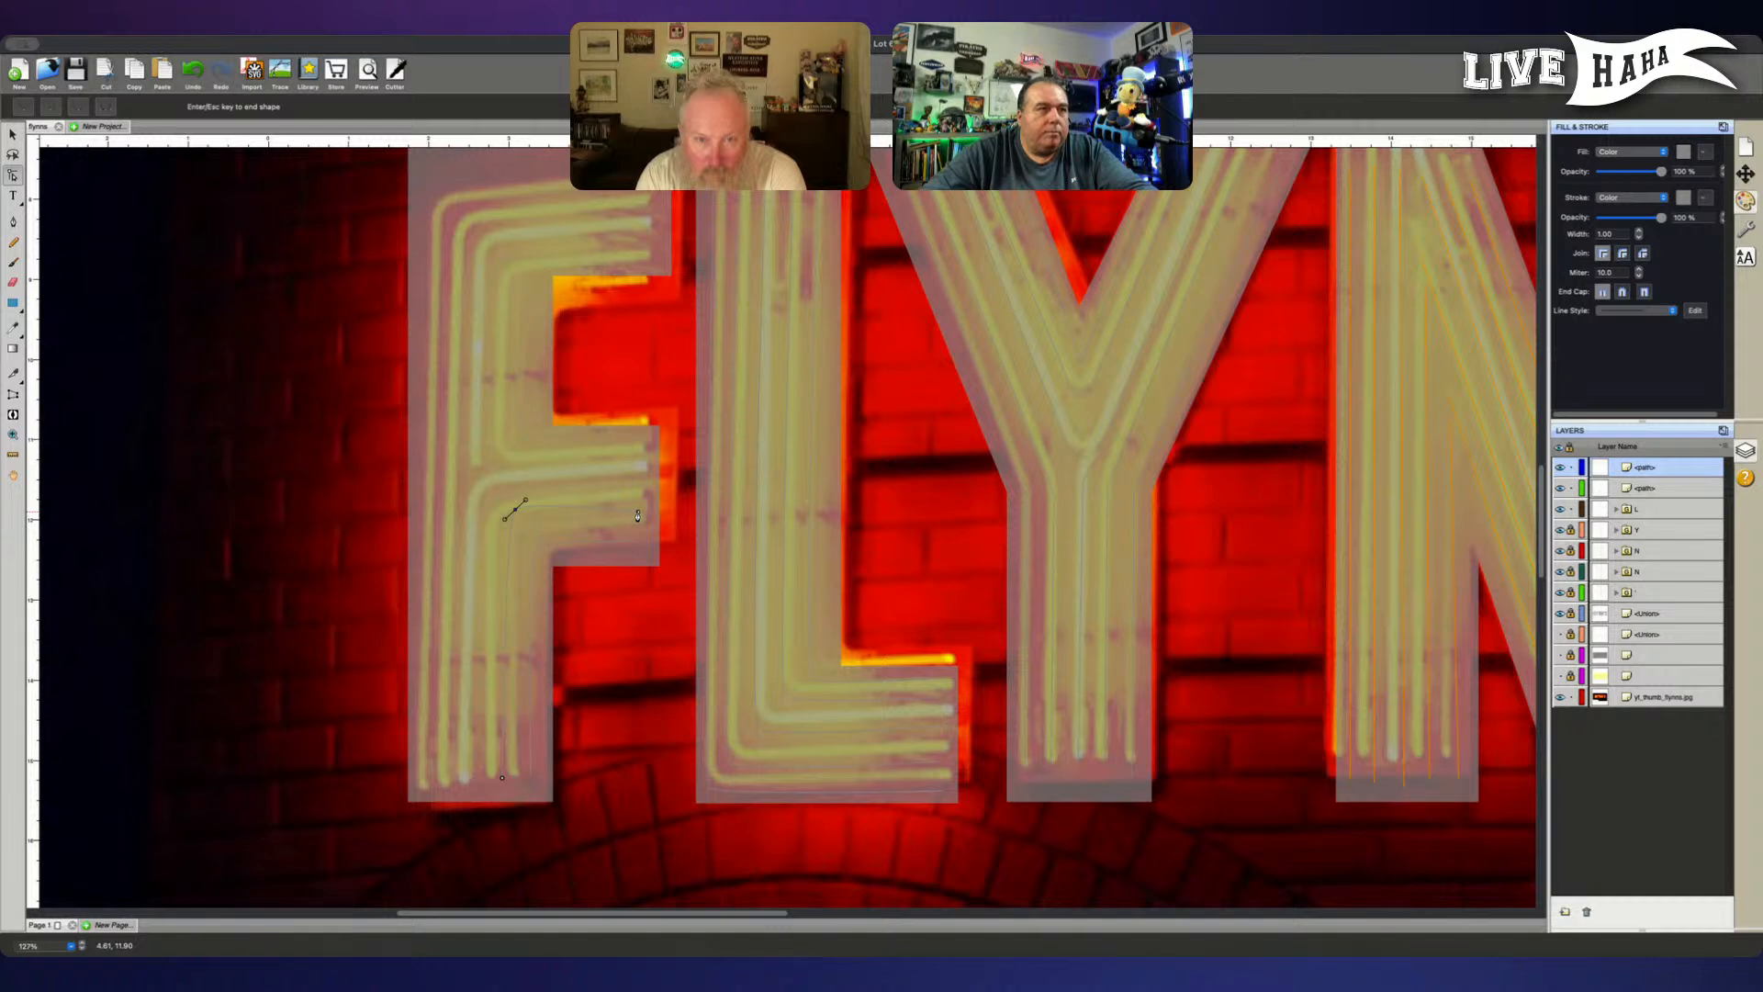
{"action": "left_click_drag", "start_coordinate": [488, 487], "coordinate": [653, 527]}
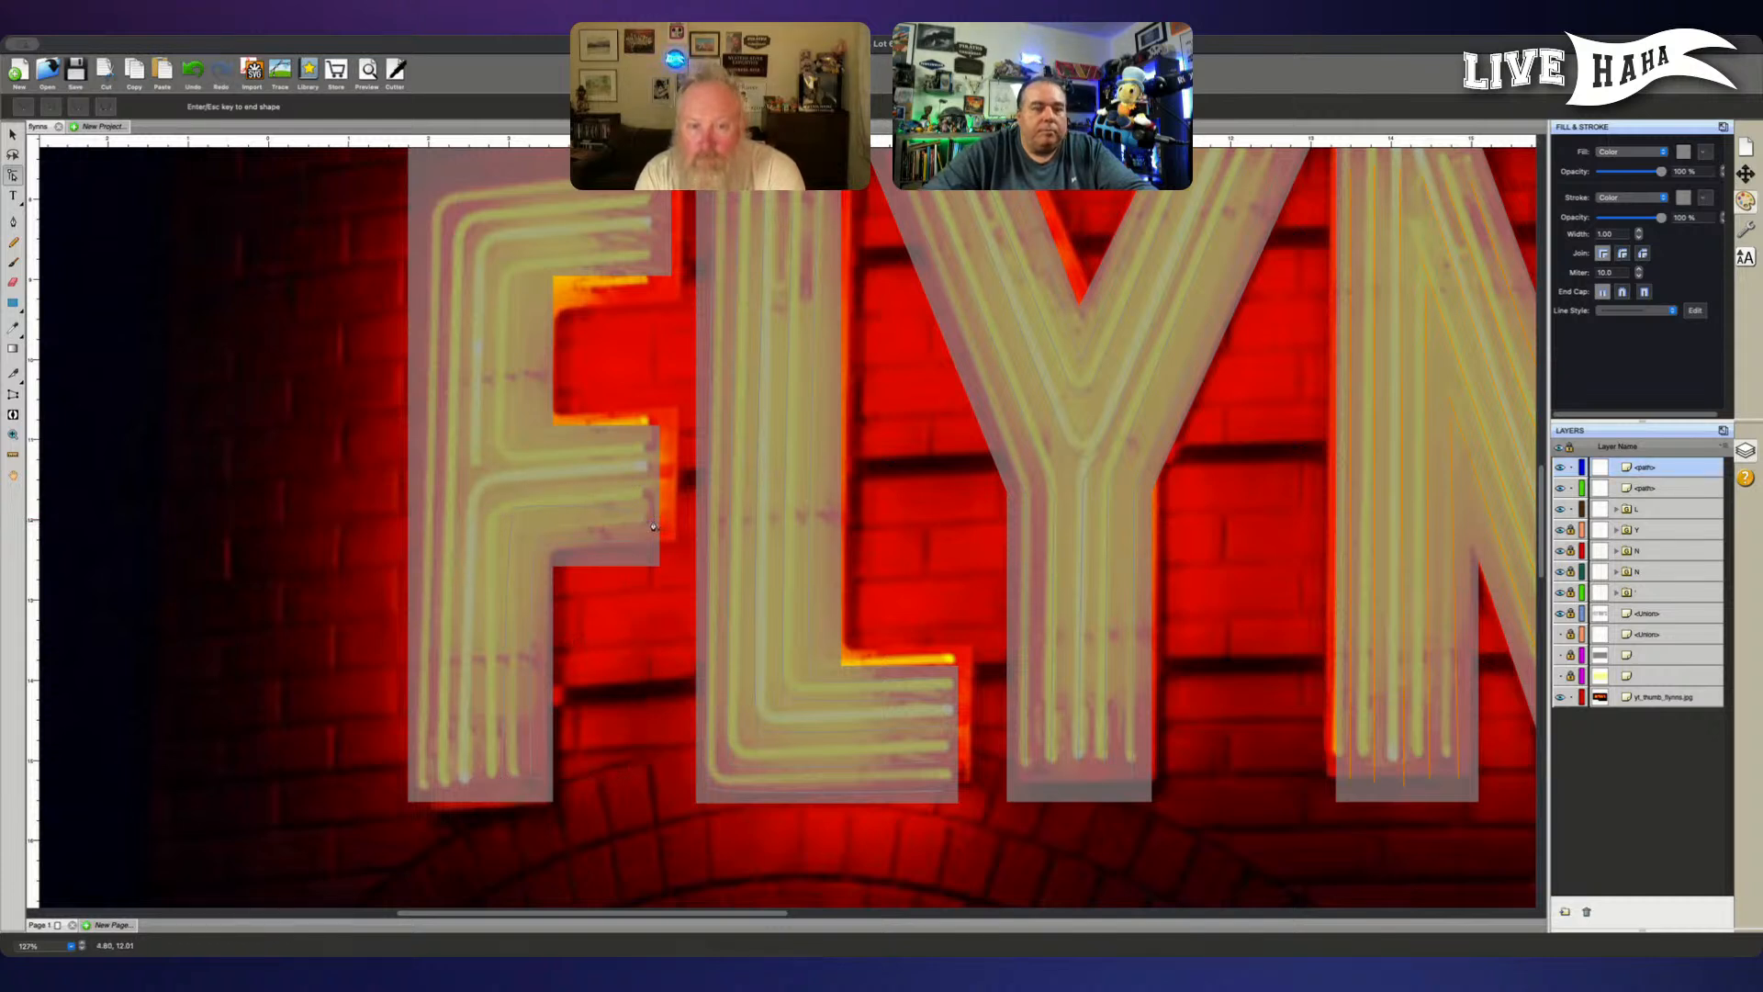
{"action": "left_click_drag", "start_coordinate": [503, 476], "coordinate": [661, 527]}
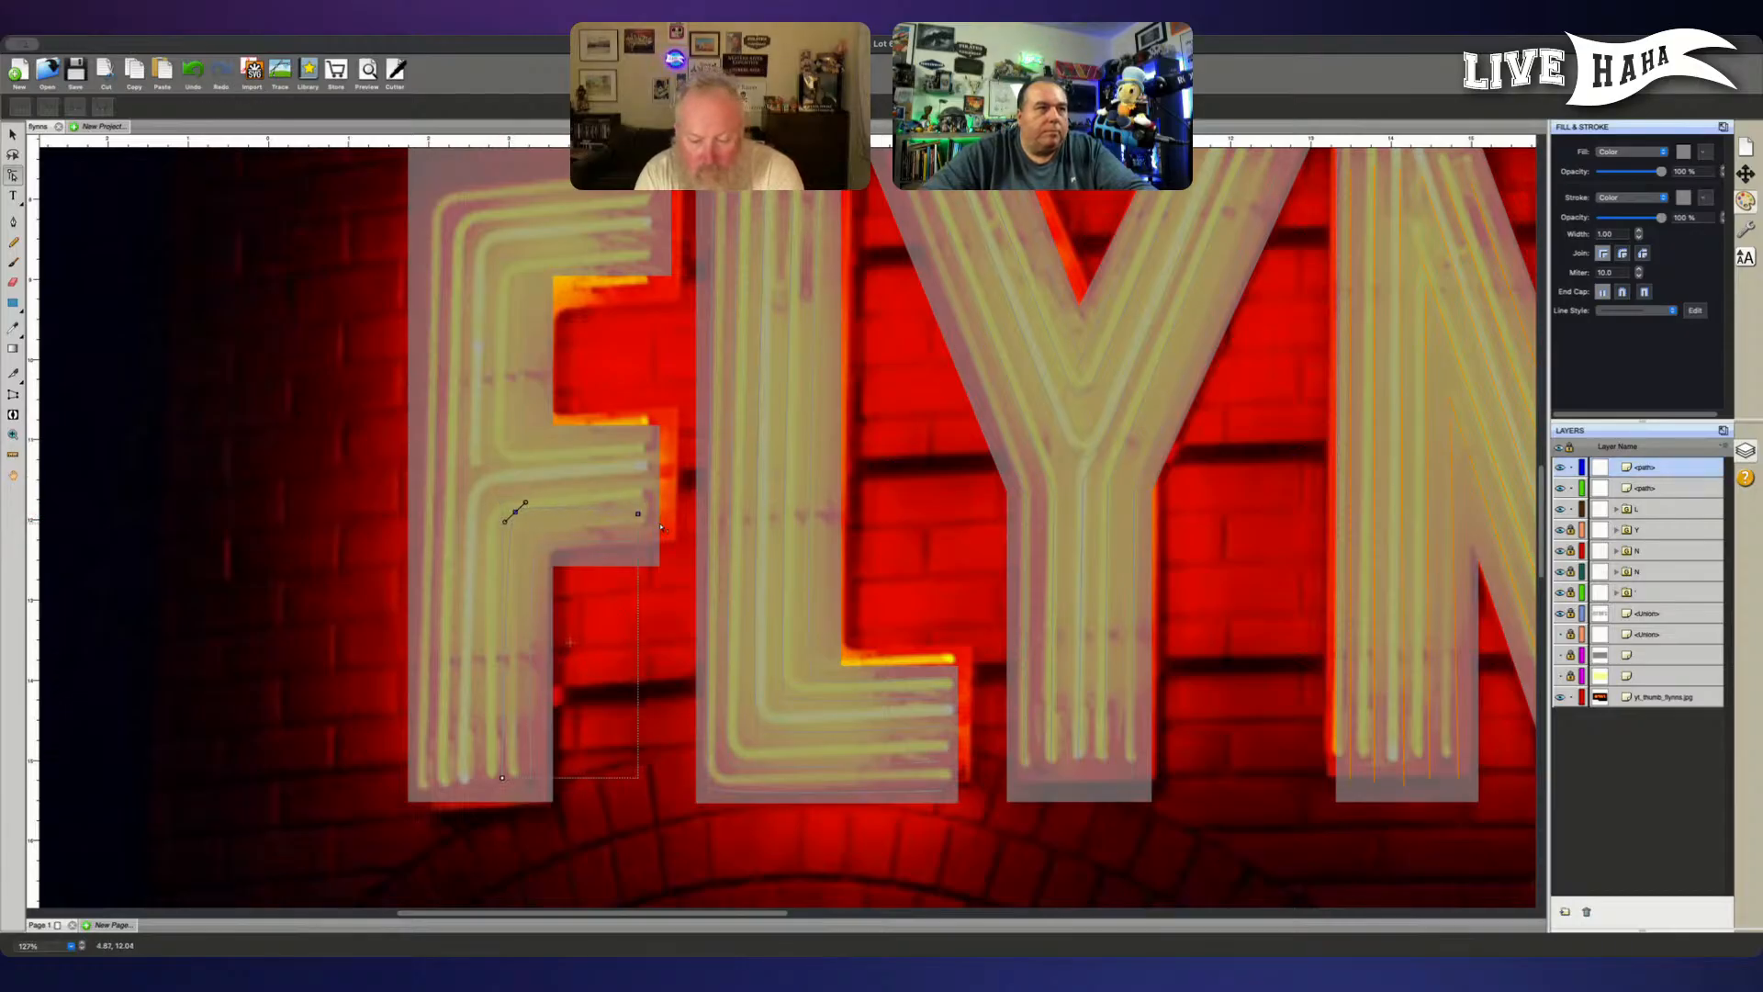
{"action": "key", "text": "Down"}
{"action": "key", "text": "Down"}
{"action": "key", "text": "Down"}
{"action": "key", "text": "Down"}
{"action": "key", "text": "Down"}
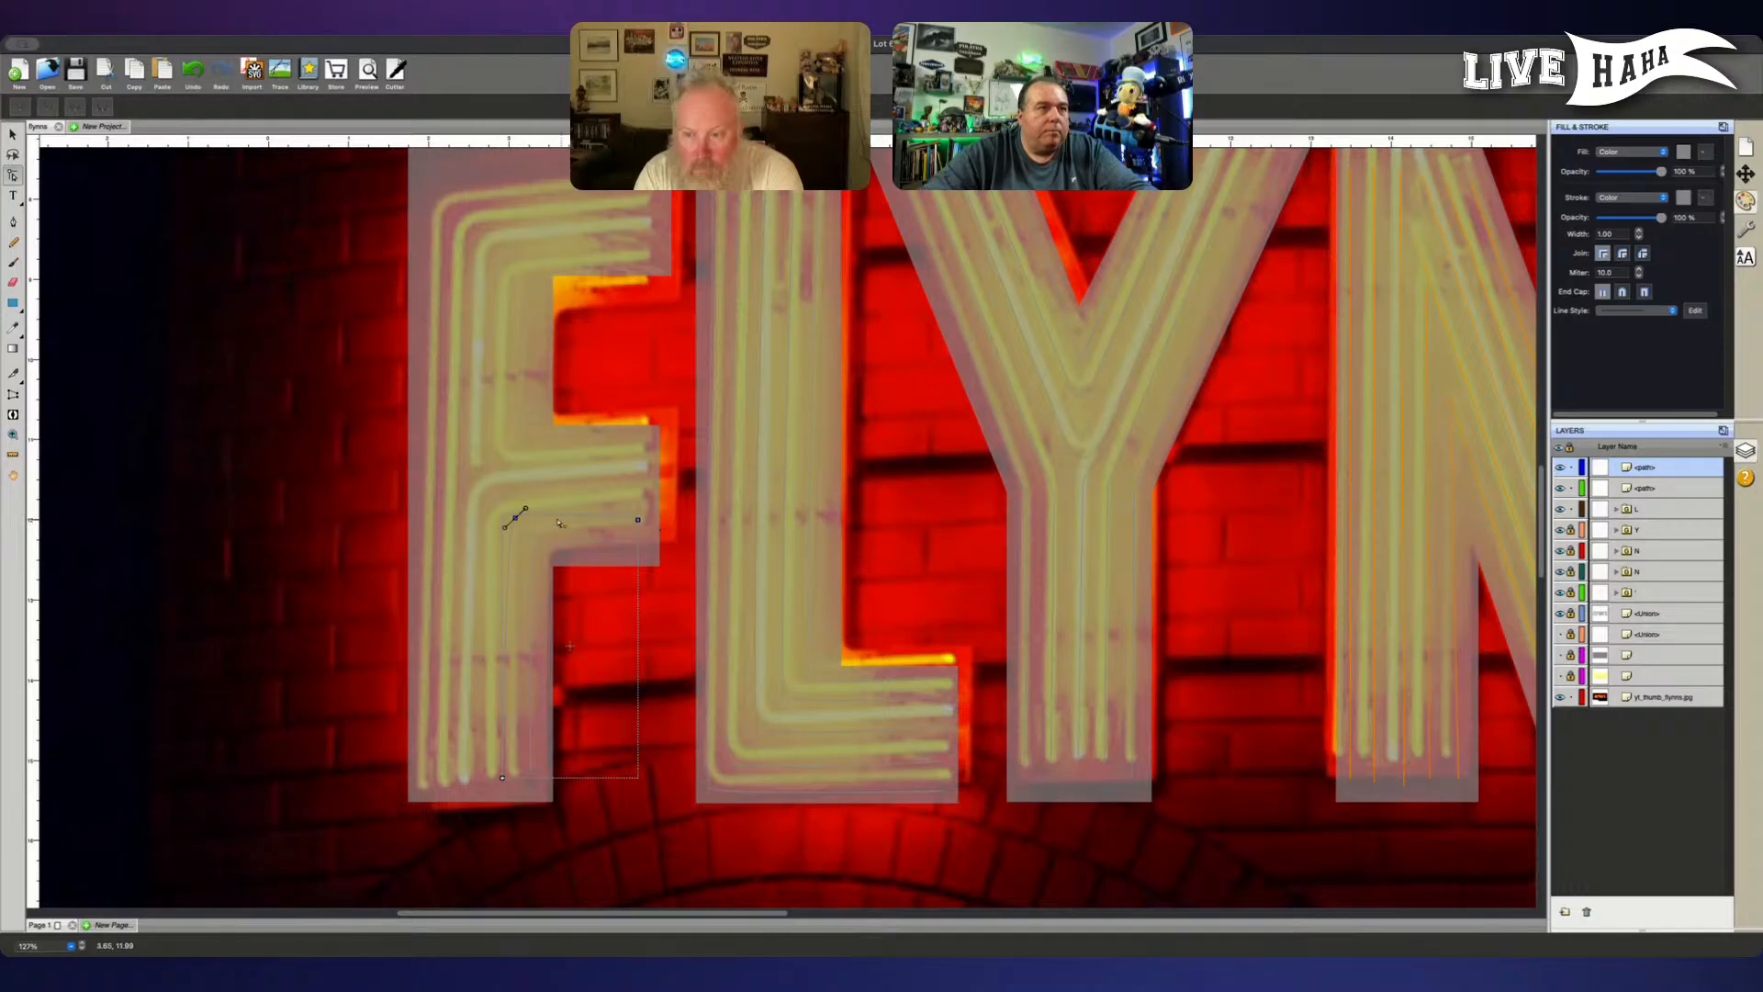
{"action": "left_click_drag", "start_coordinate": [492, 490], "coordinate": [537, 527]}
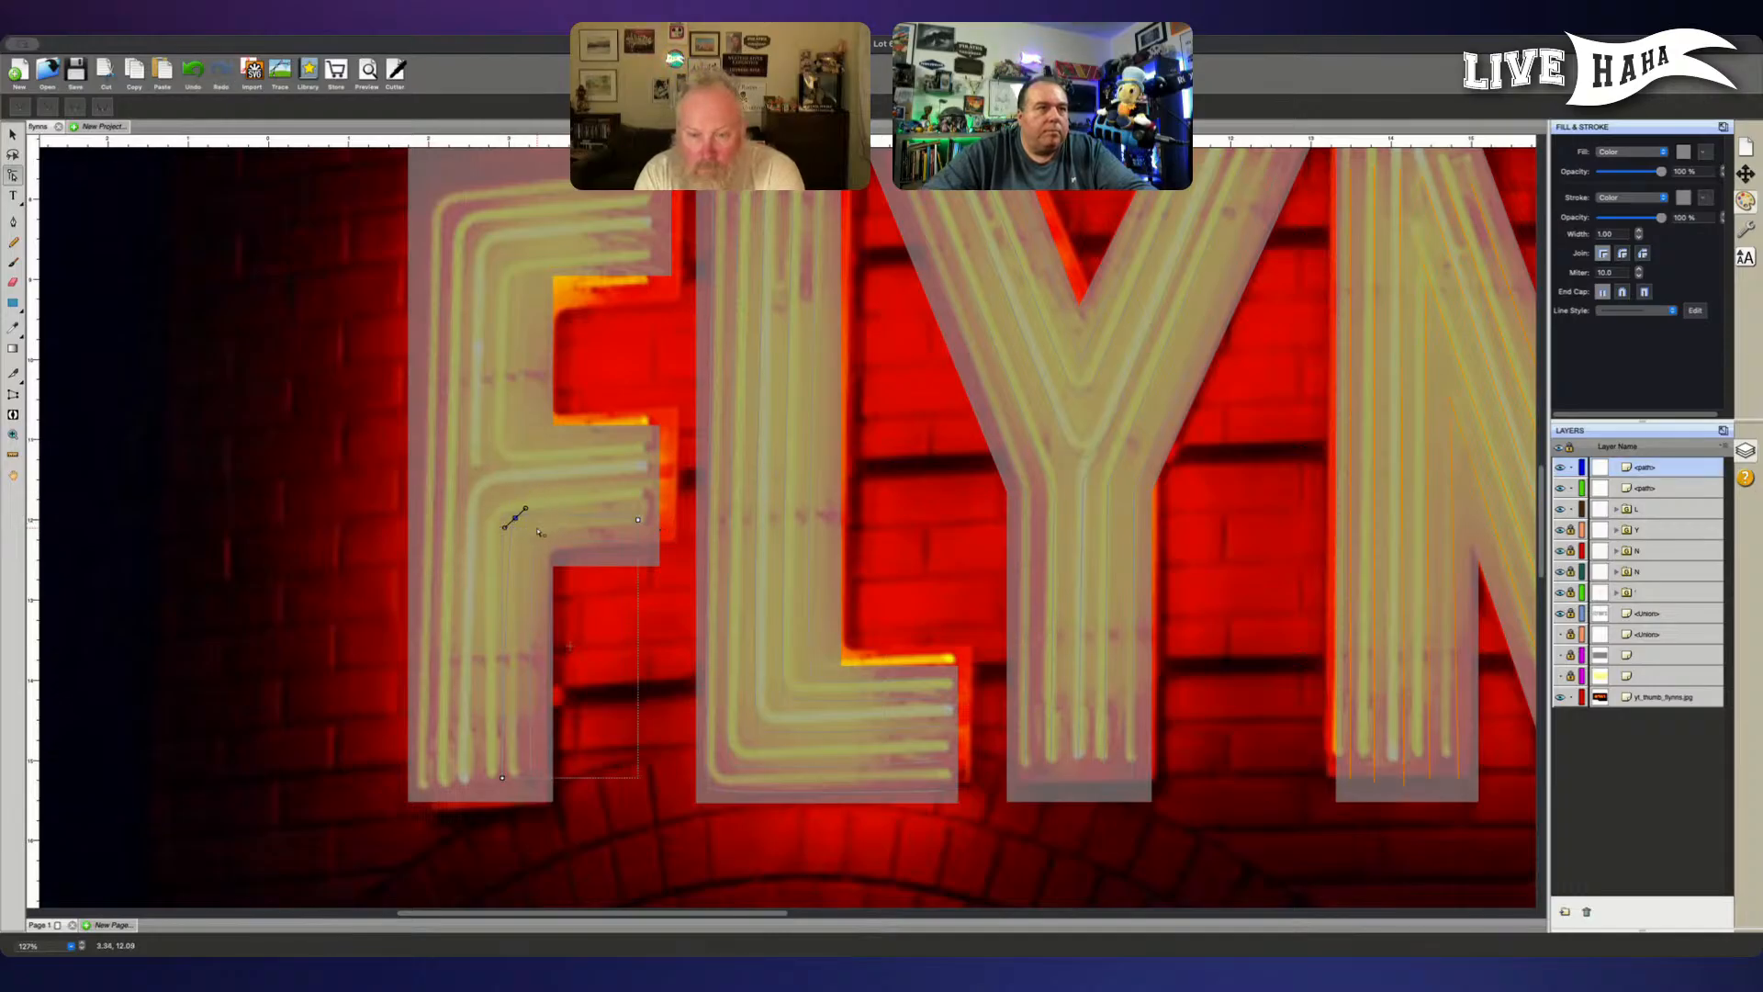
{"action": "key", "text": "Down"}
{"action": "key", "text": "Down"}
{"action": "key", "text": "Down"}
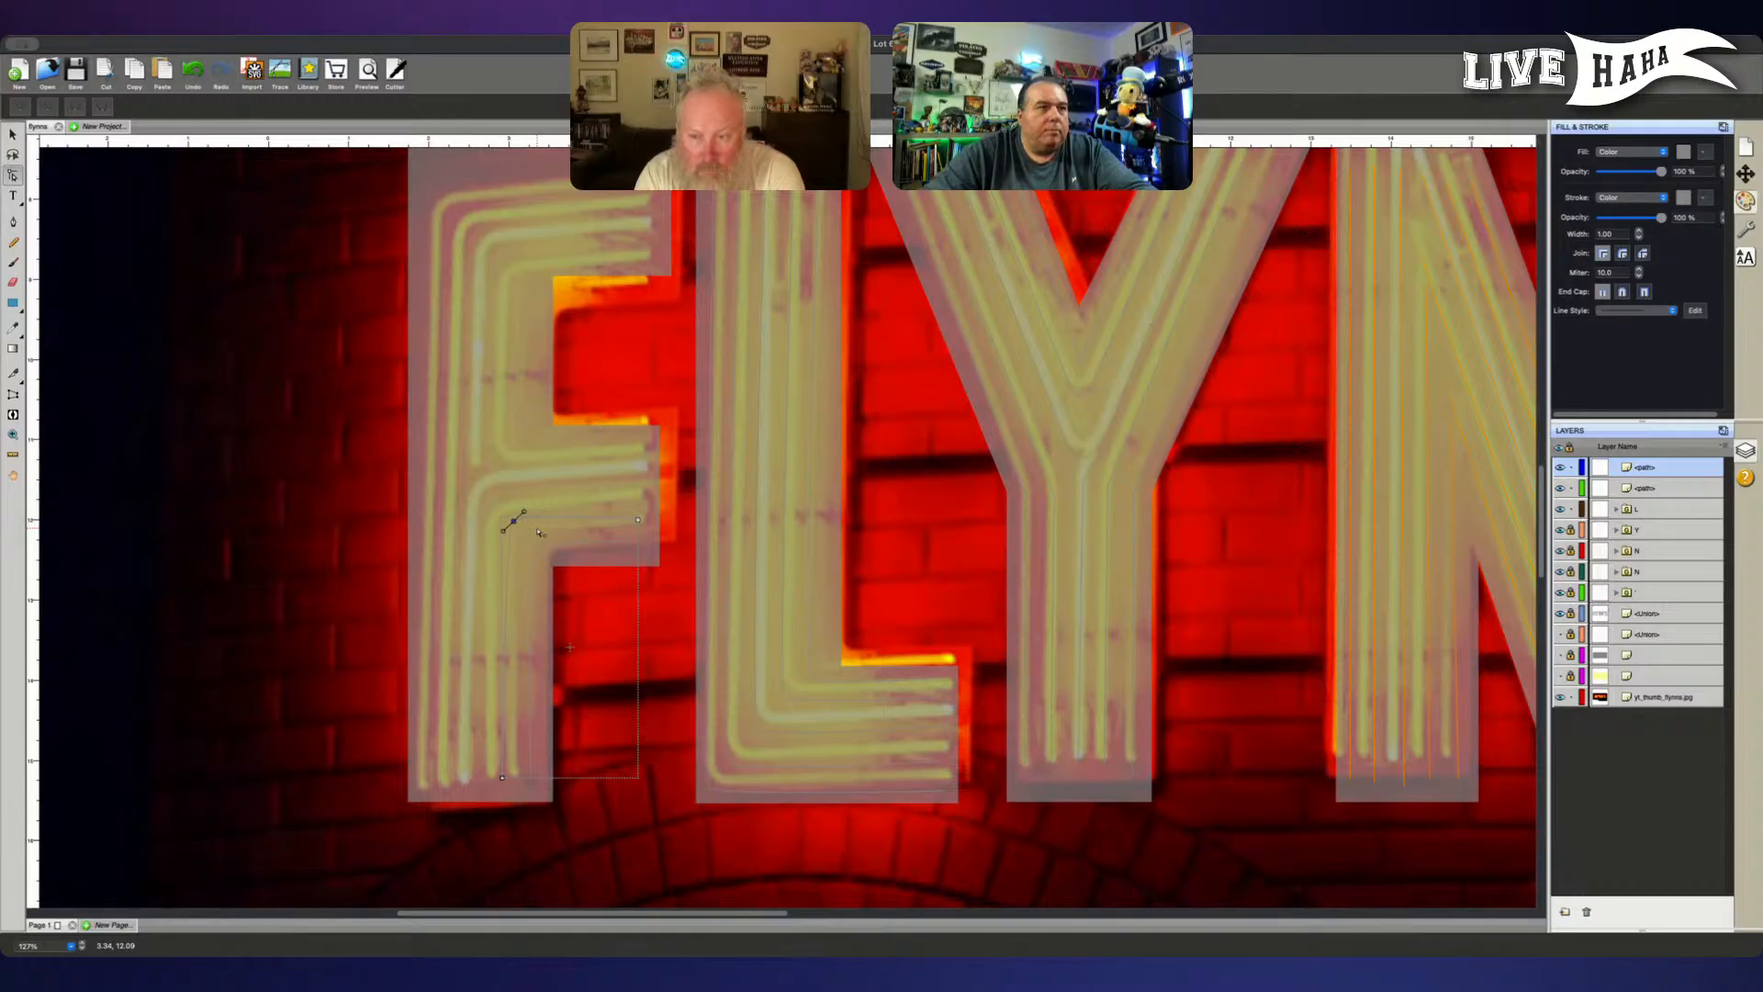
- Trace the F's third lower tube with the Pen tool, from the middle of the stem foot around a curved corner into the lower arm
{"action": "left_click", "coordinate": [13, 223]}
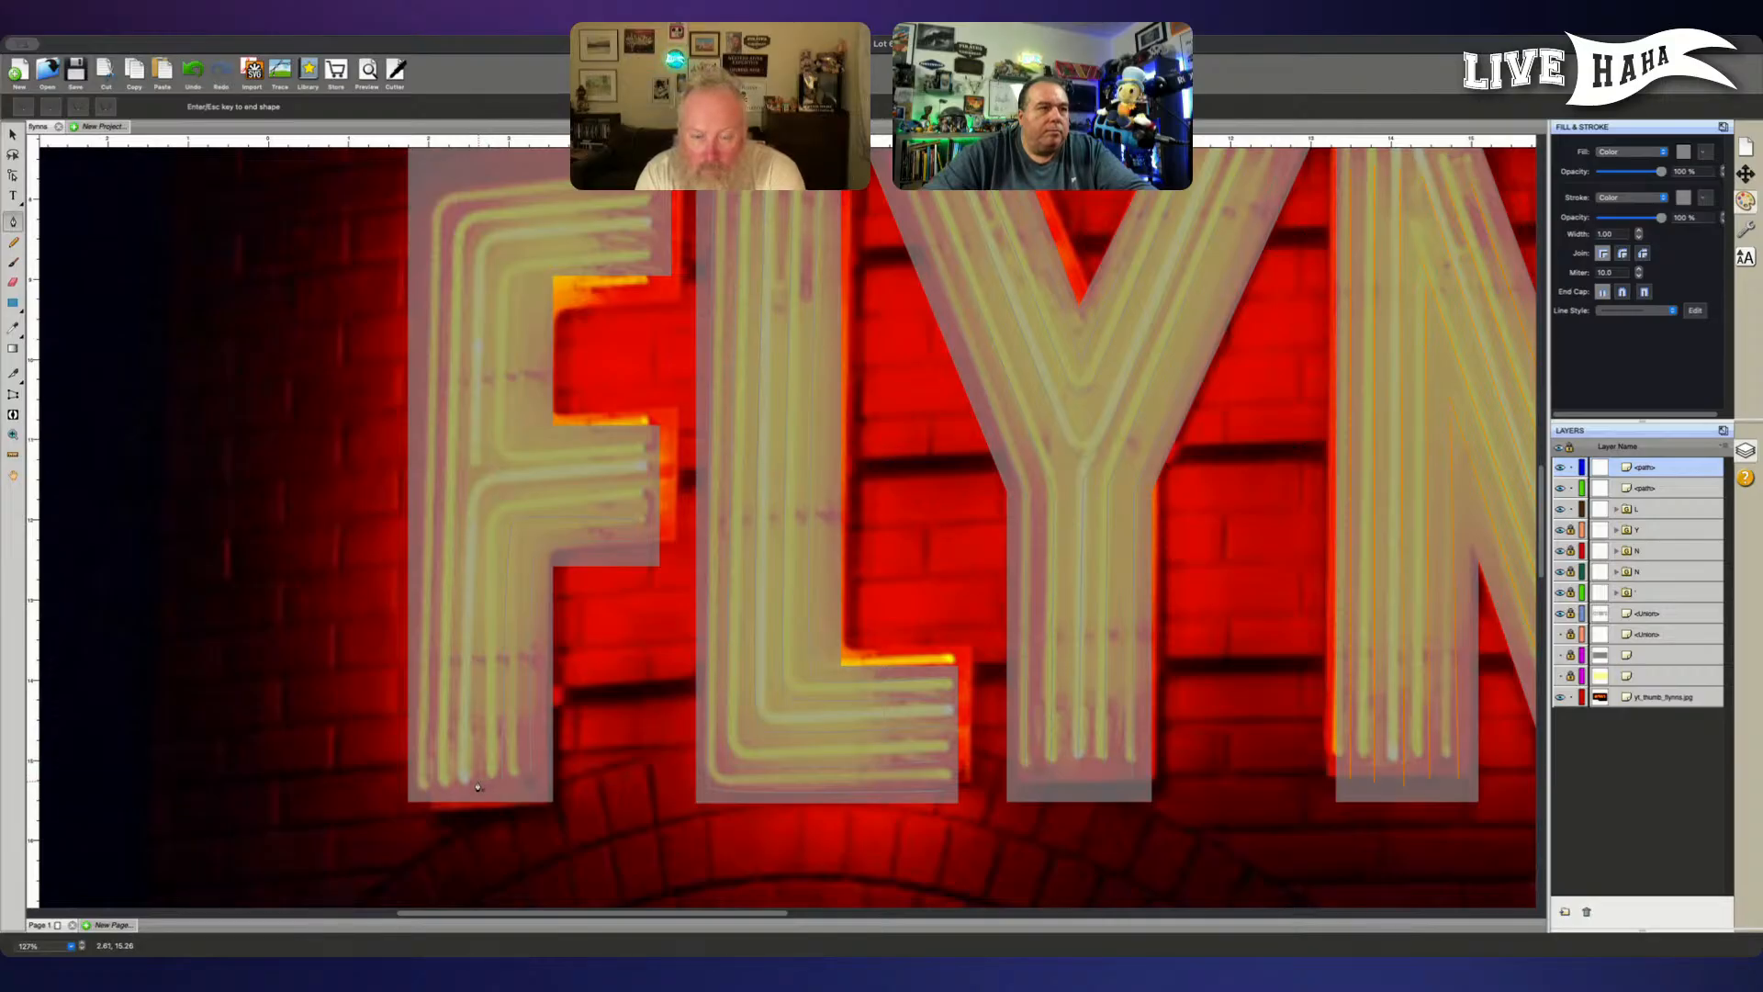
{"action": "left_click", "coordinate": [478, 787]}
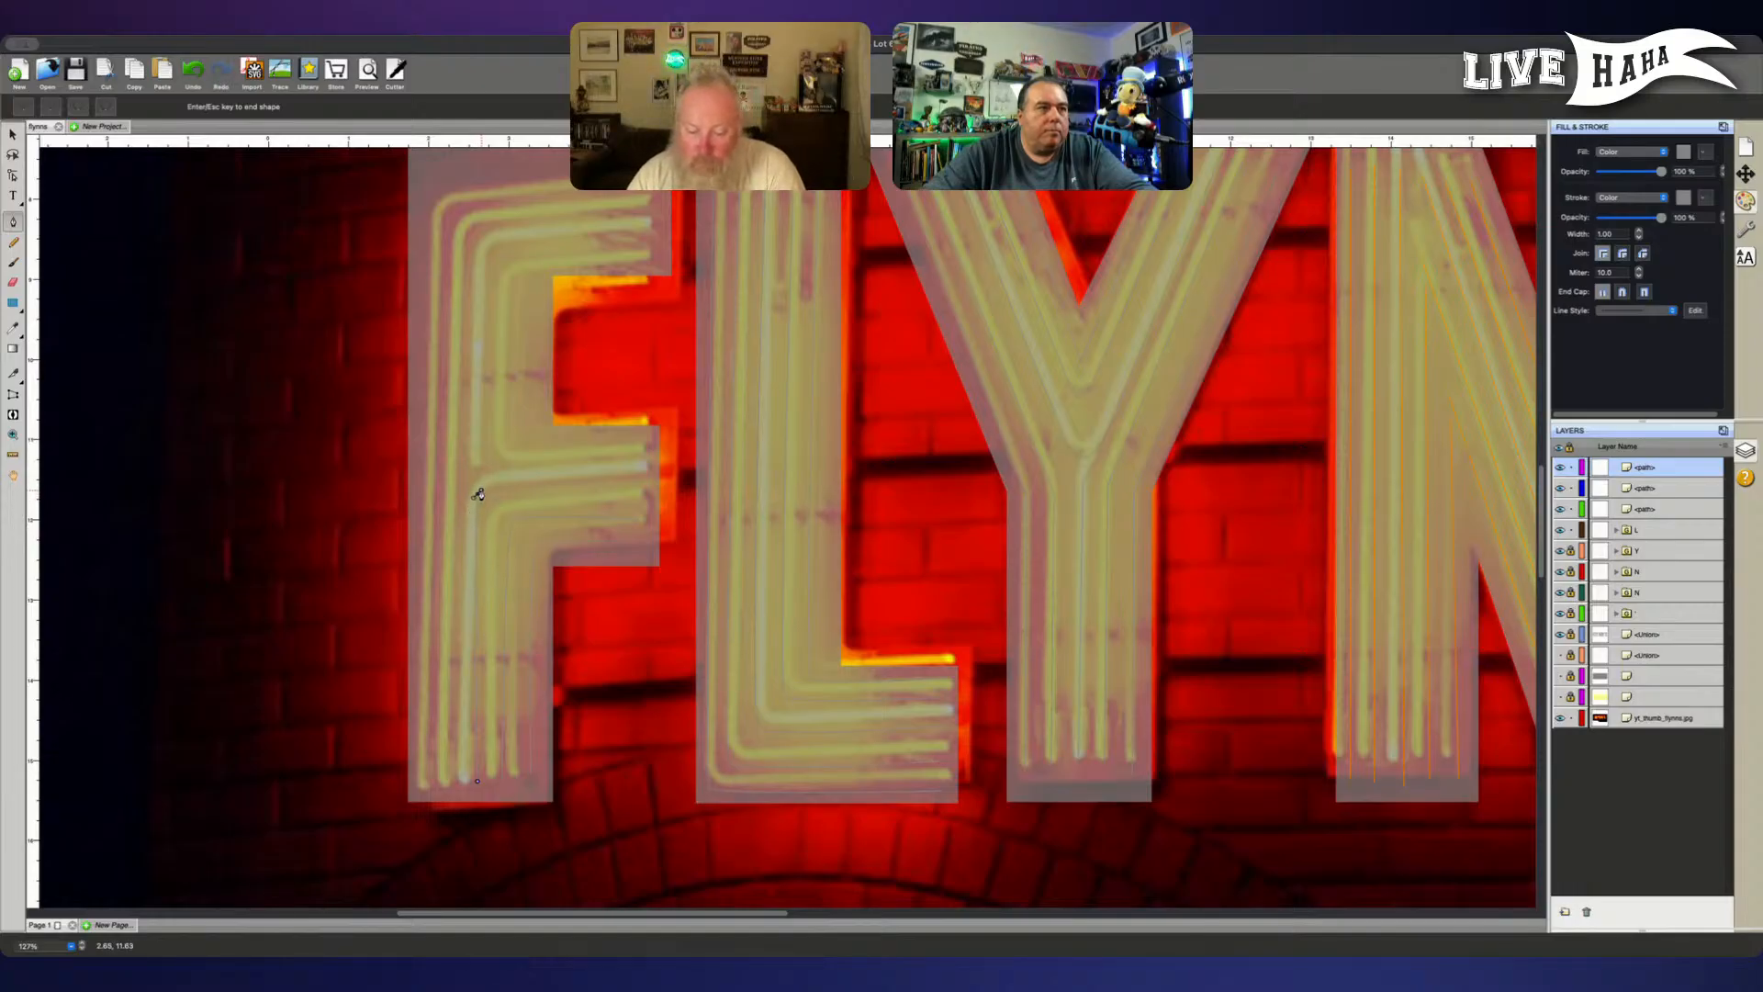
{"action": "left_click_drag", "start_coordinate": [478, 494], "coordinate": [486, 481]}
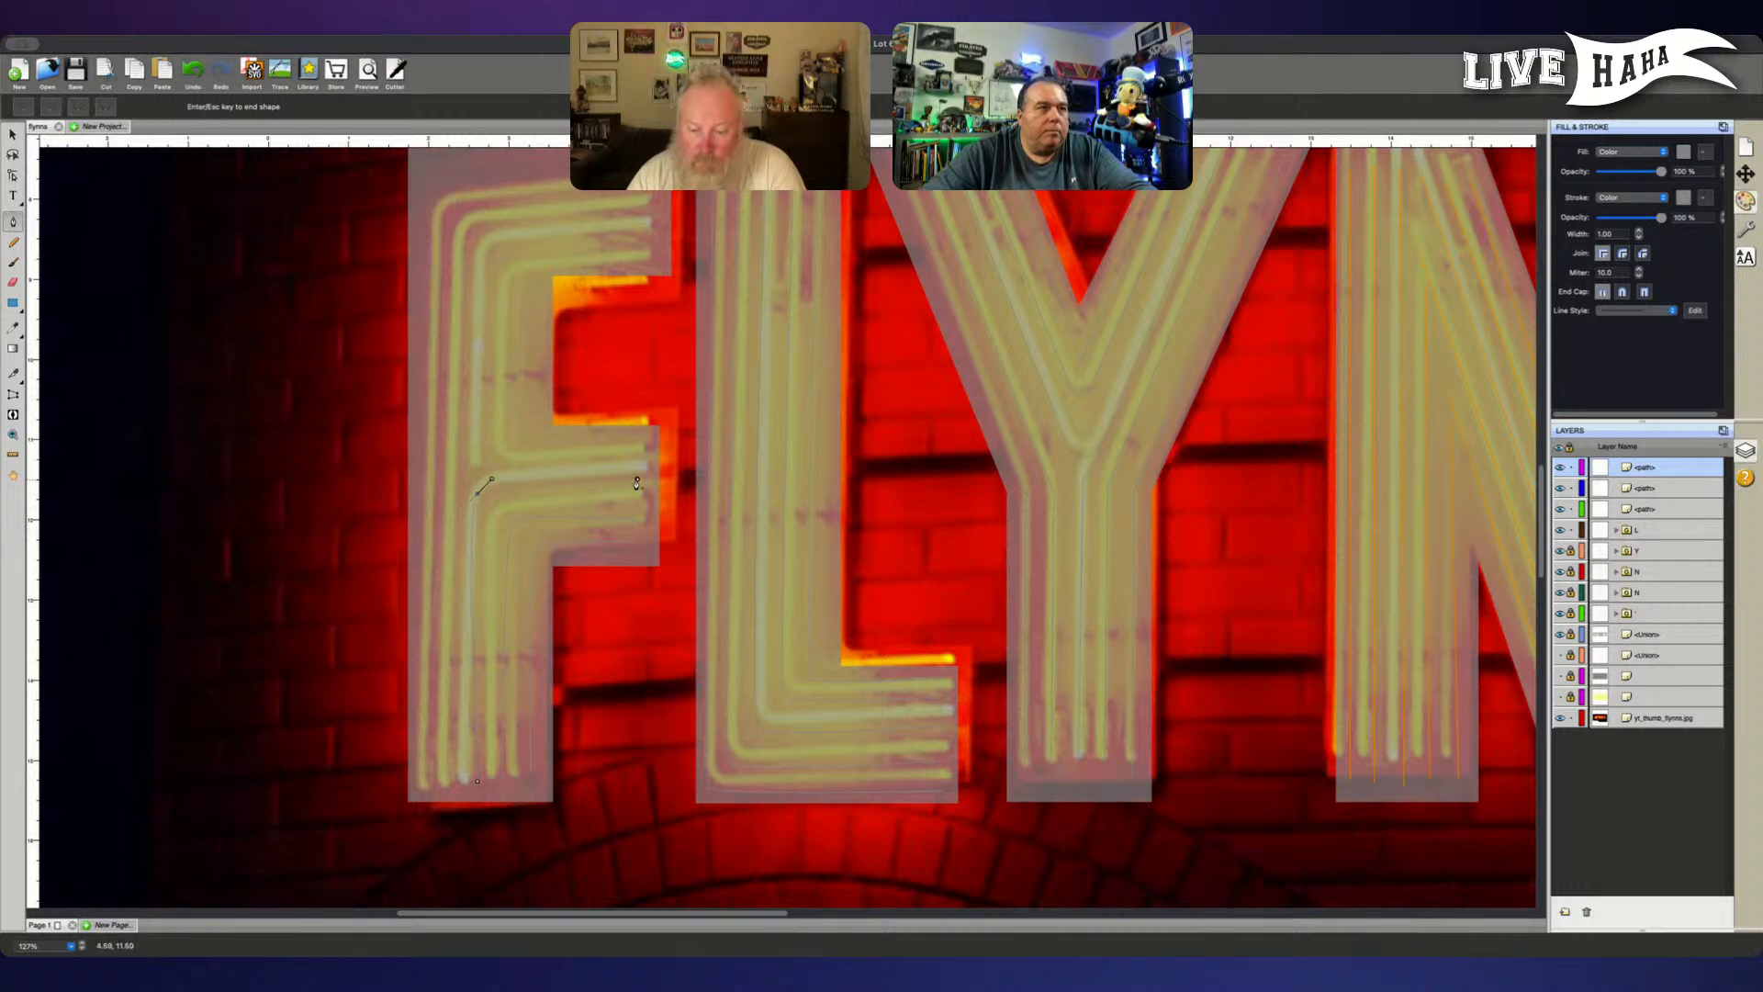
{"action": "key", "text": "Escape"}
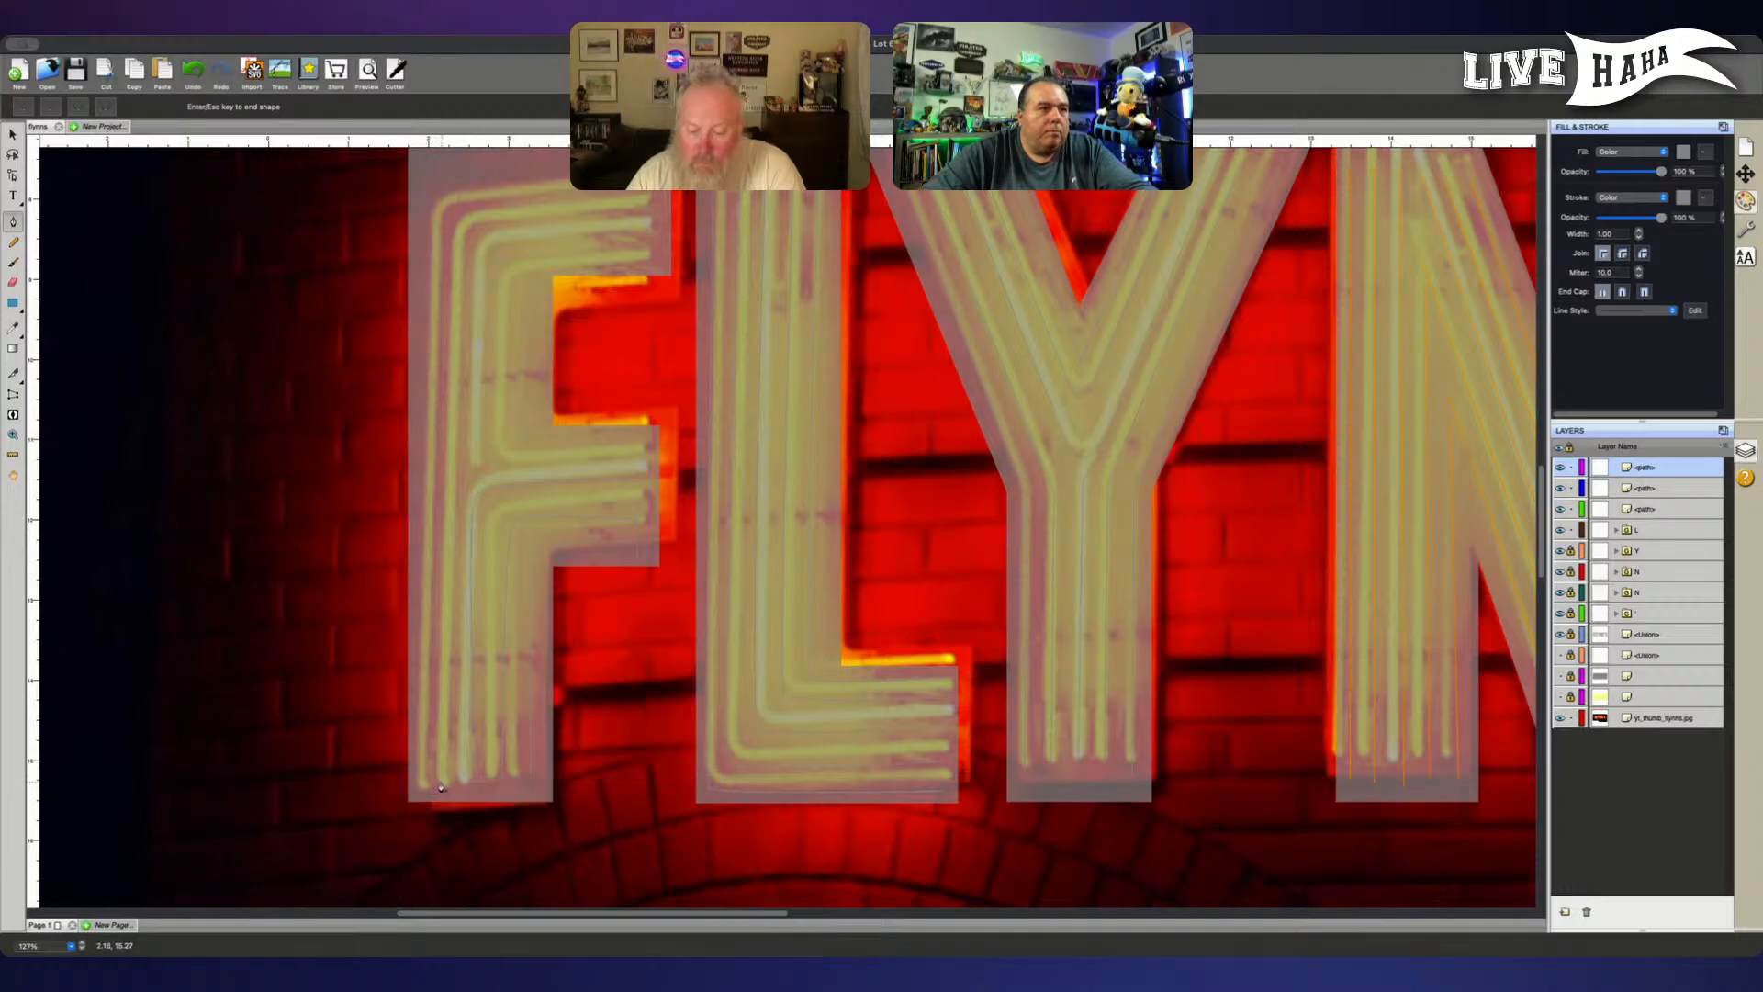
- Trace the F's second tube from the outer edge, running up the full stem and around a curved corner along the top arm
{"action": "left_click", "coordinate": [442, 786]}
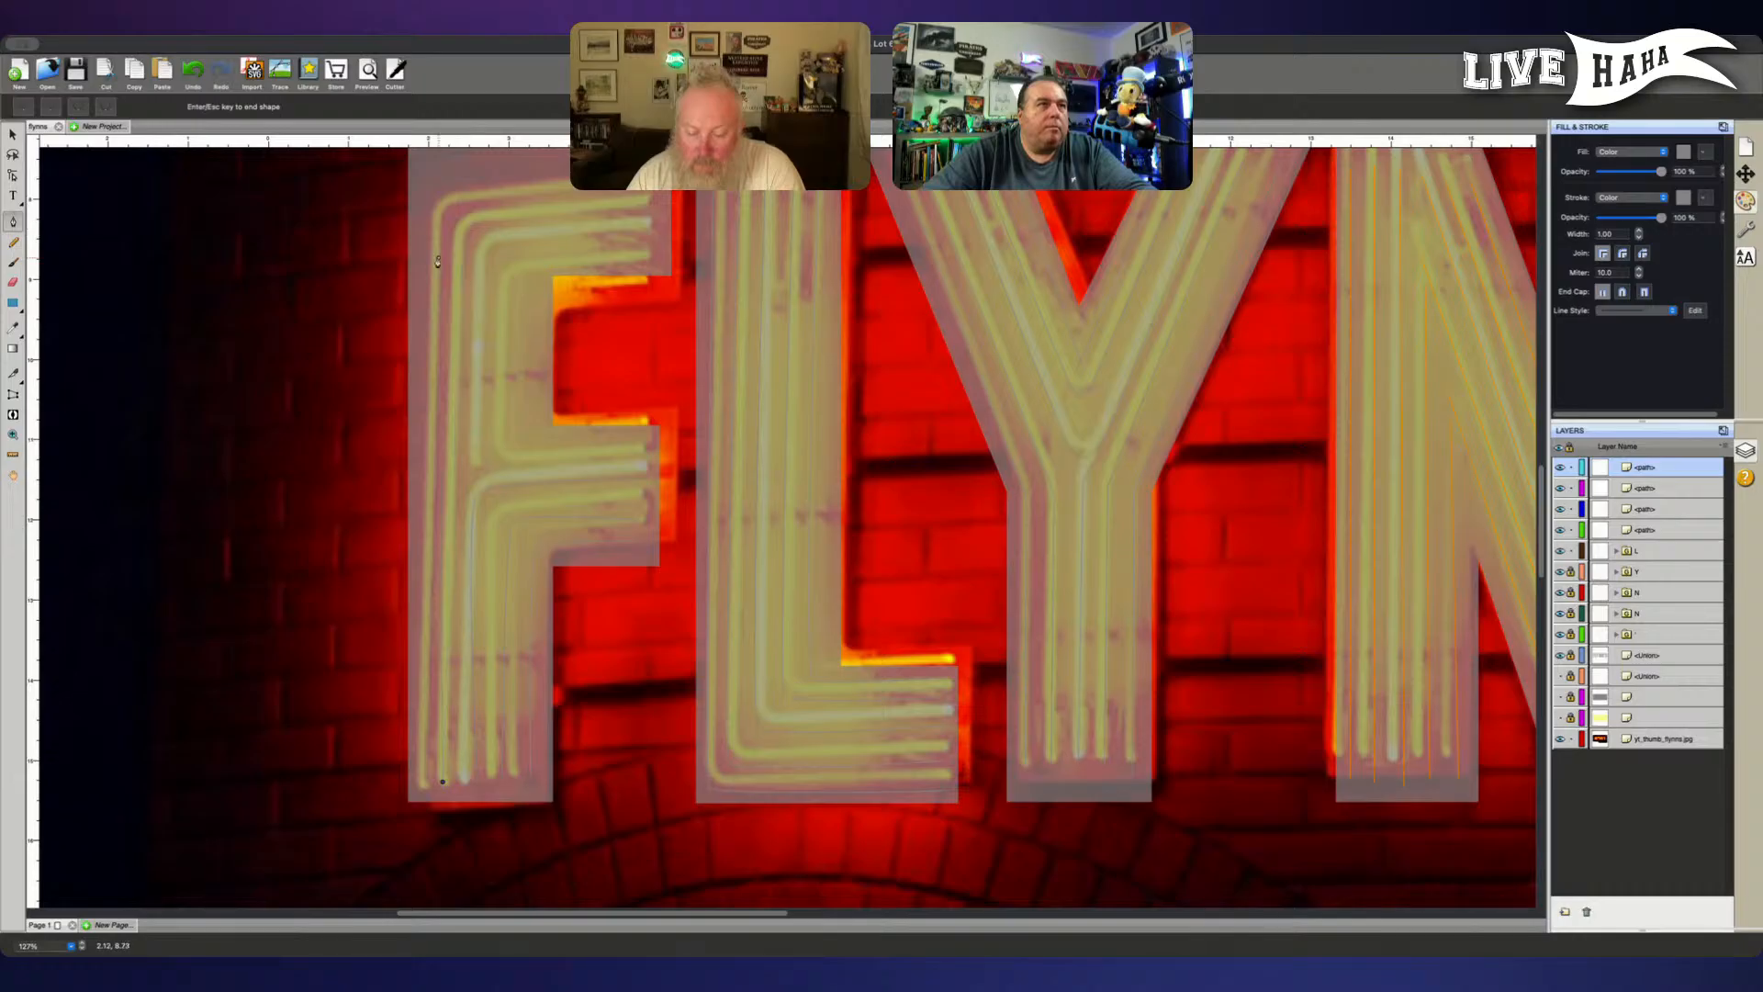
{"action": "scroll", "coordinate": [482, 255], "scroll_direction": "up", "scroll_amount": 2}
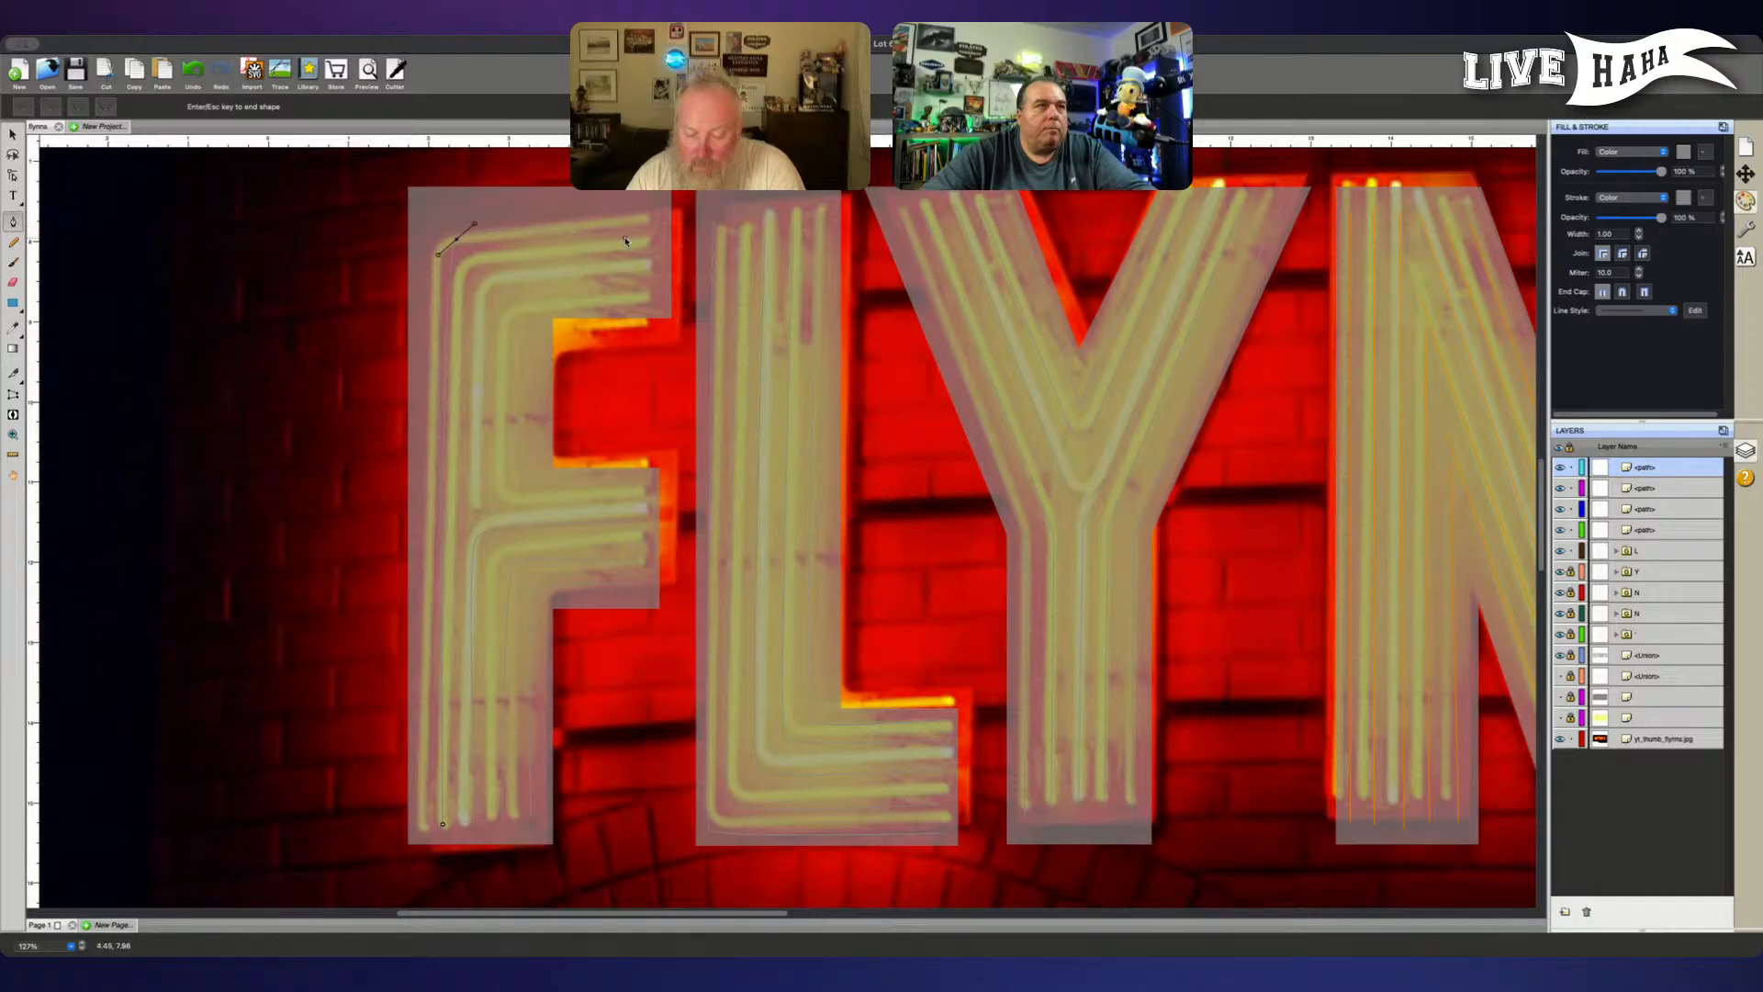
{"action": "key", "text": "Escape"}
- Trace the F's outermost tube from the stem foot to a curved corner at the top of the letter and along the top arm
{"action": "left_click", "coordinate": [423, 830]}
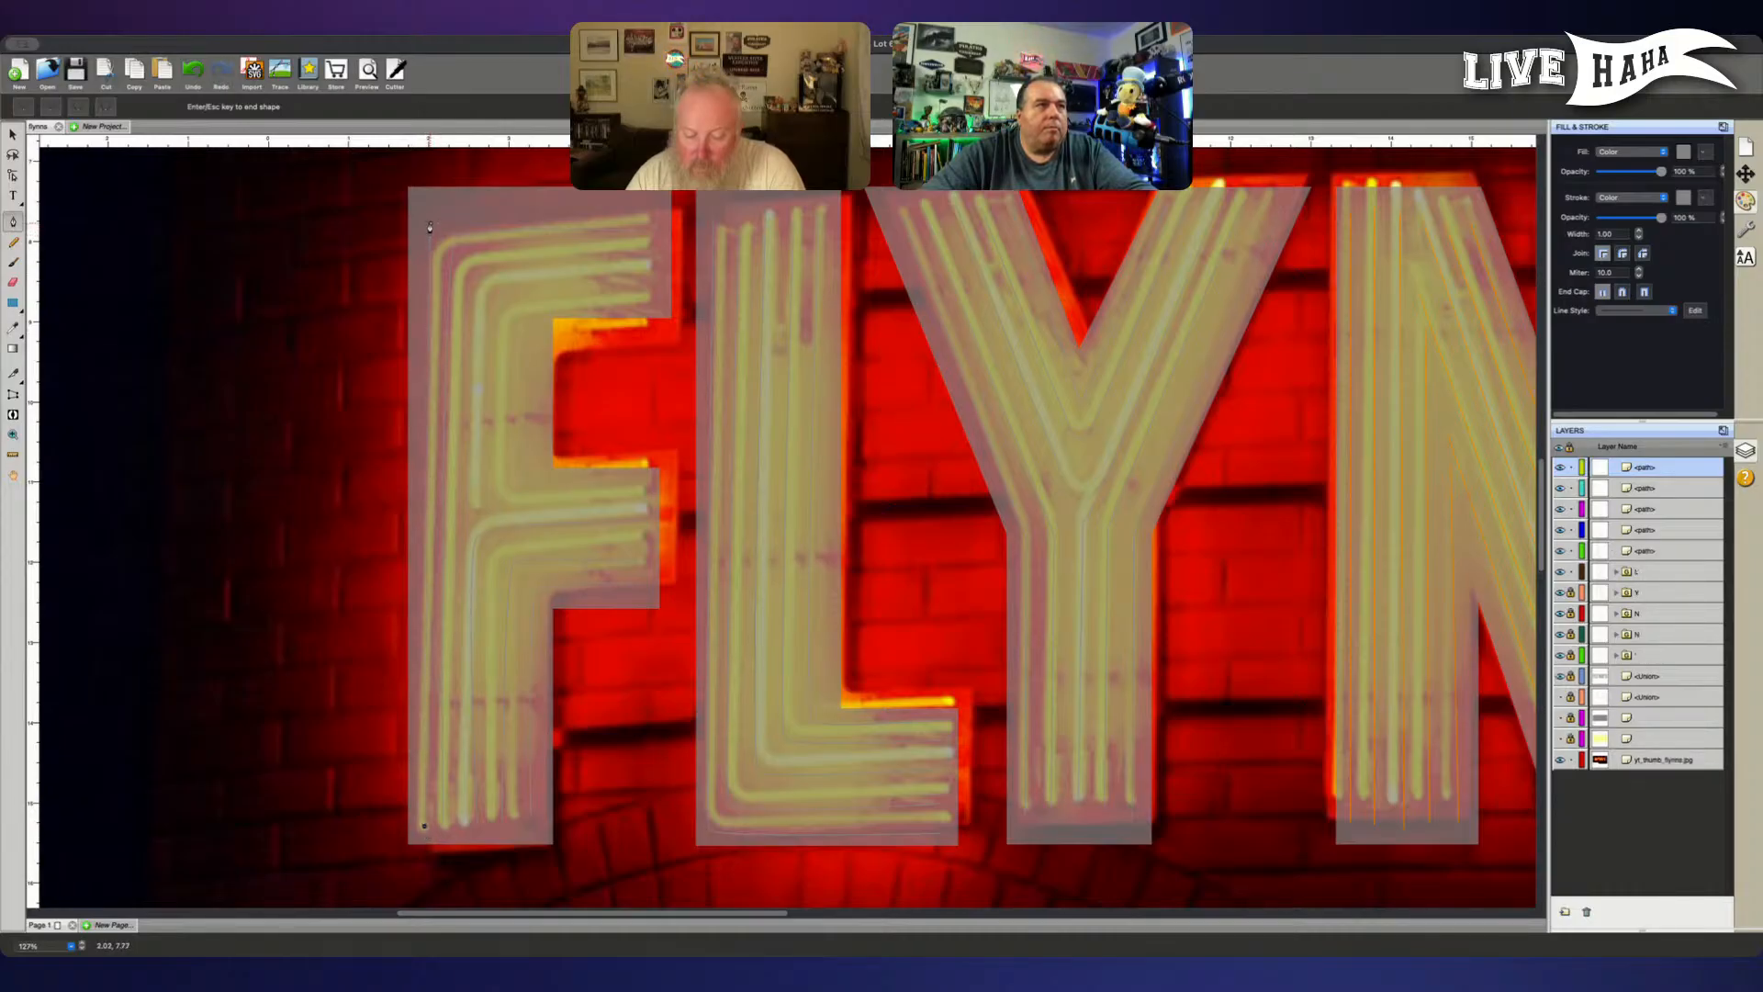
{"action": "left_click_drag", "start_coordinate": [431, 217], "coordinate": [442, 206]}
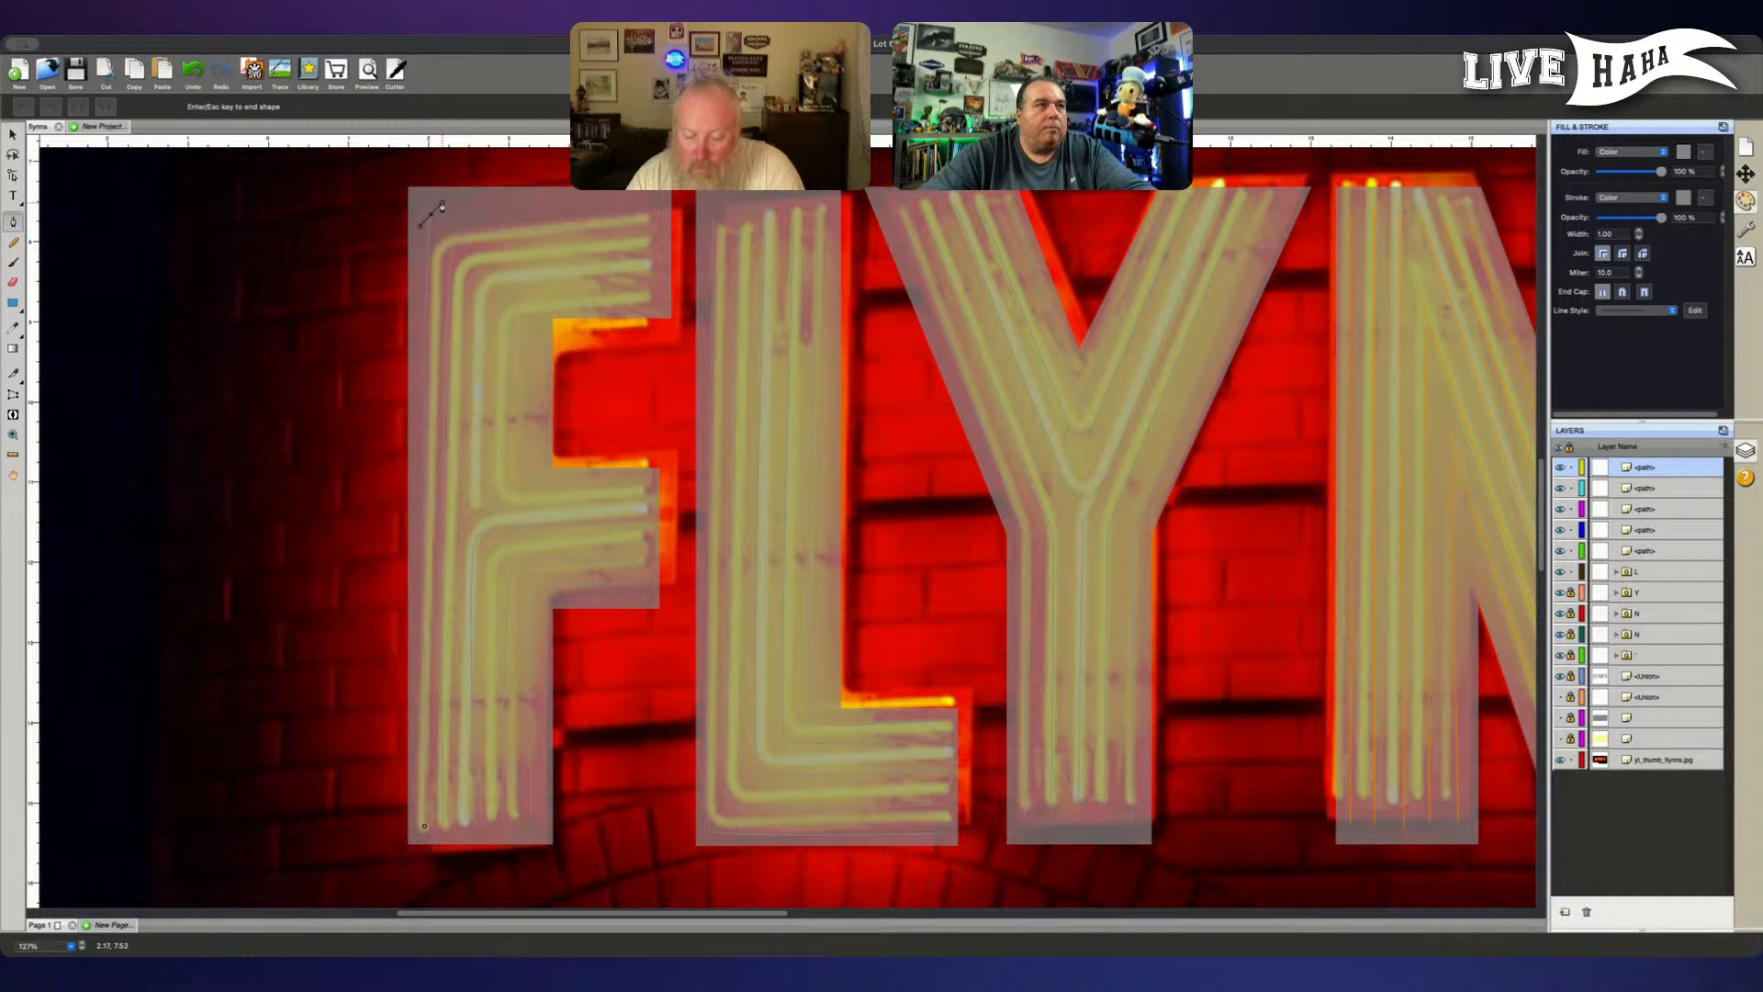
{"action": "left_click", "coordinate": [643, 210]}
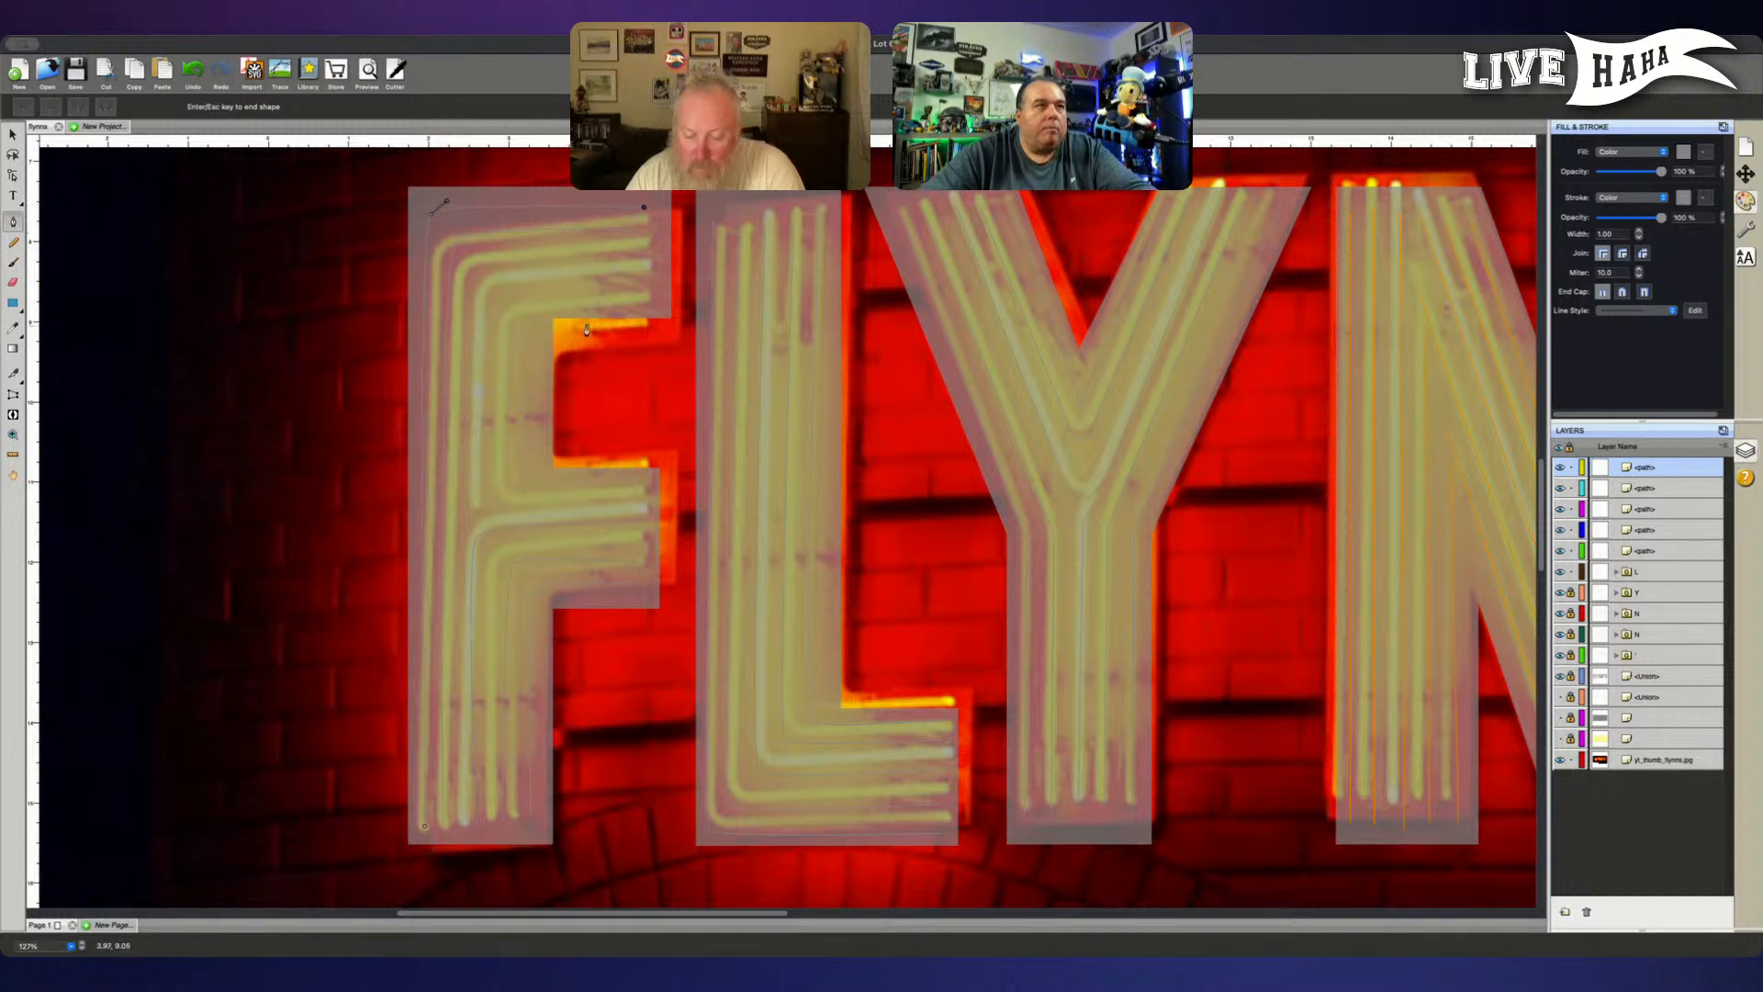
{"action": "key", "text": "Return"}
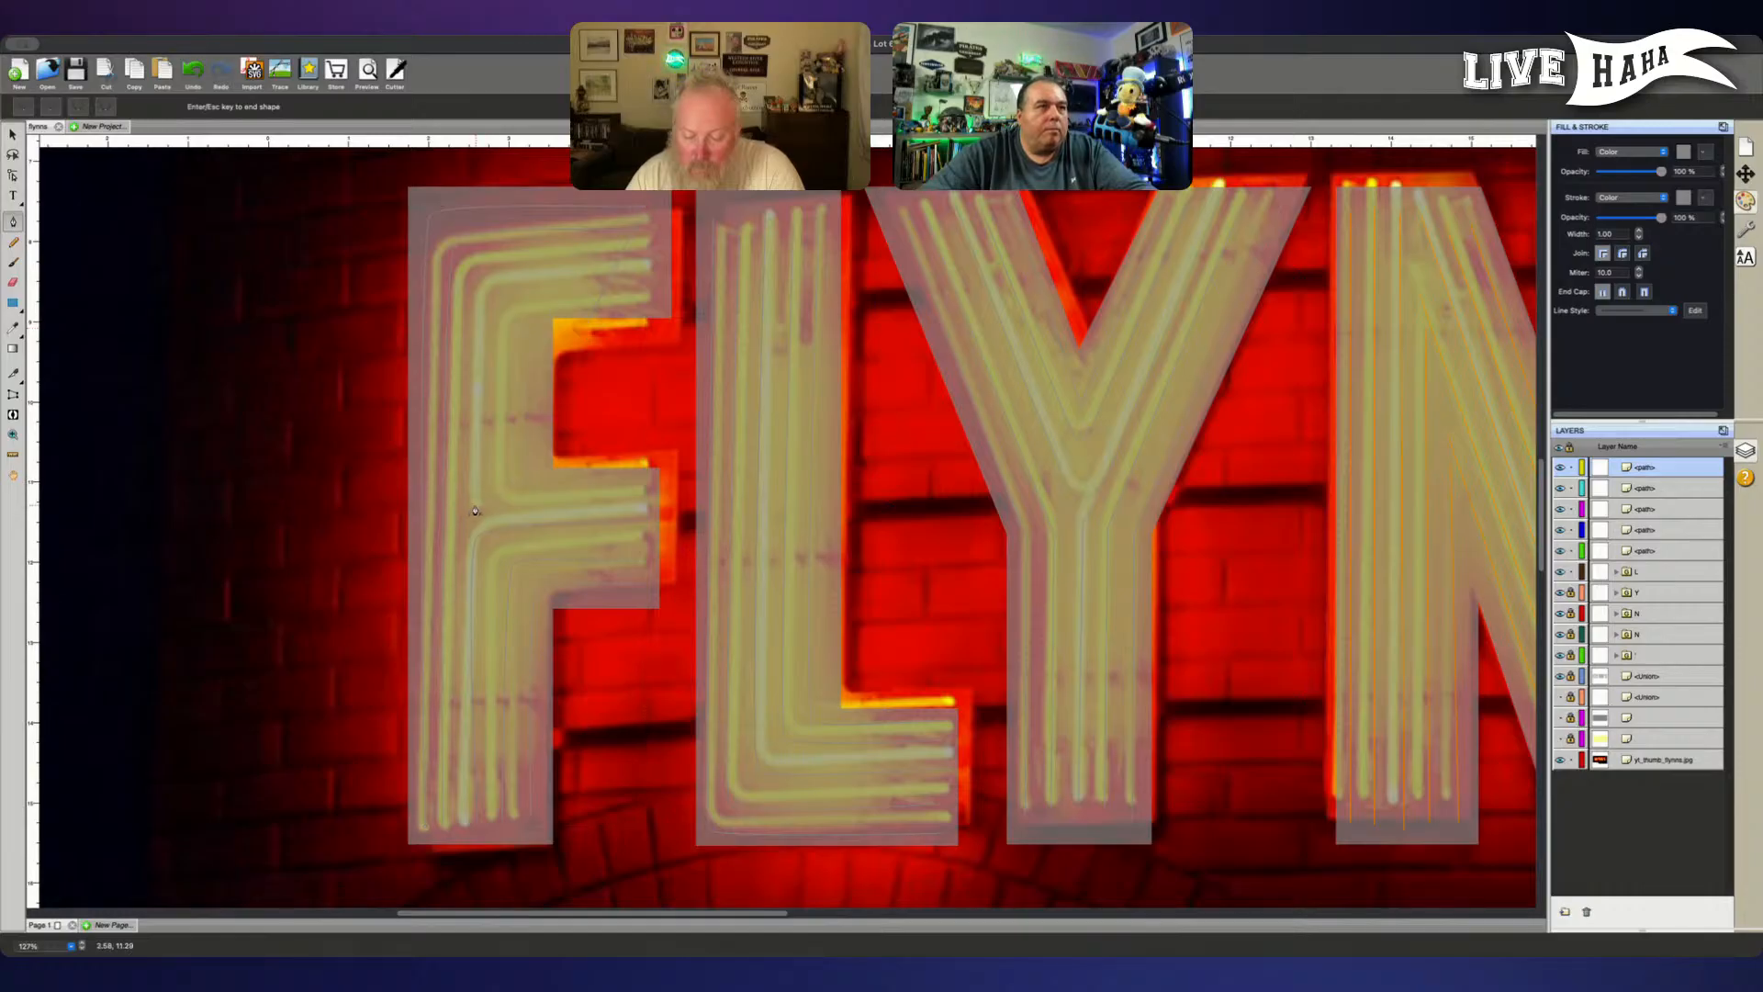
- Trace the F's short tube from mid-stem up into the top arm, and check the paths against the photo with the letter outlines hidden
{"action": "left_click", "coordinate": [475, 505]}
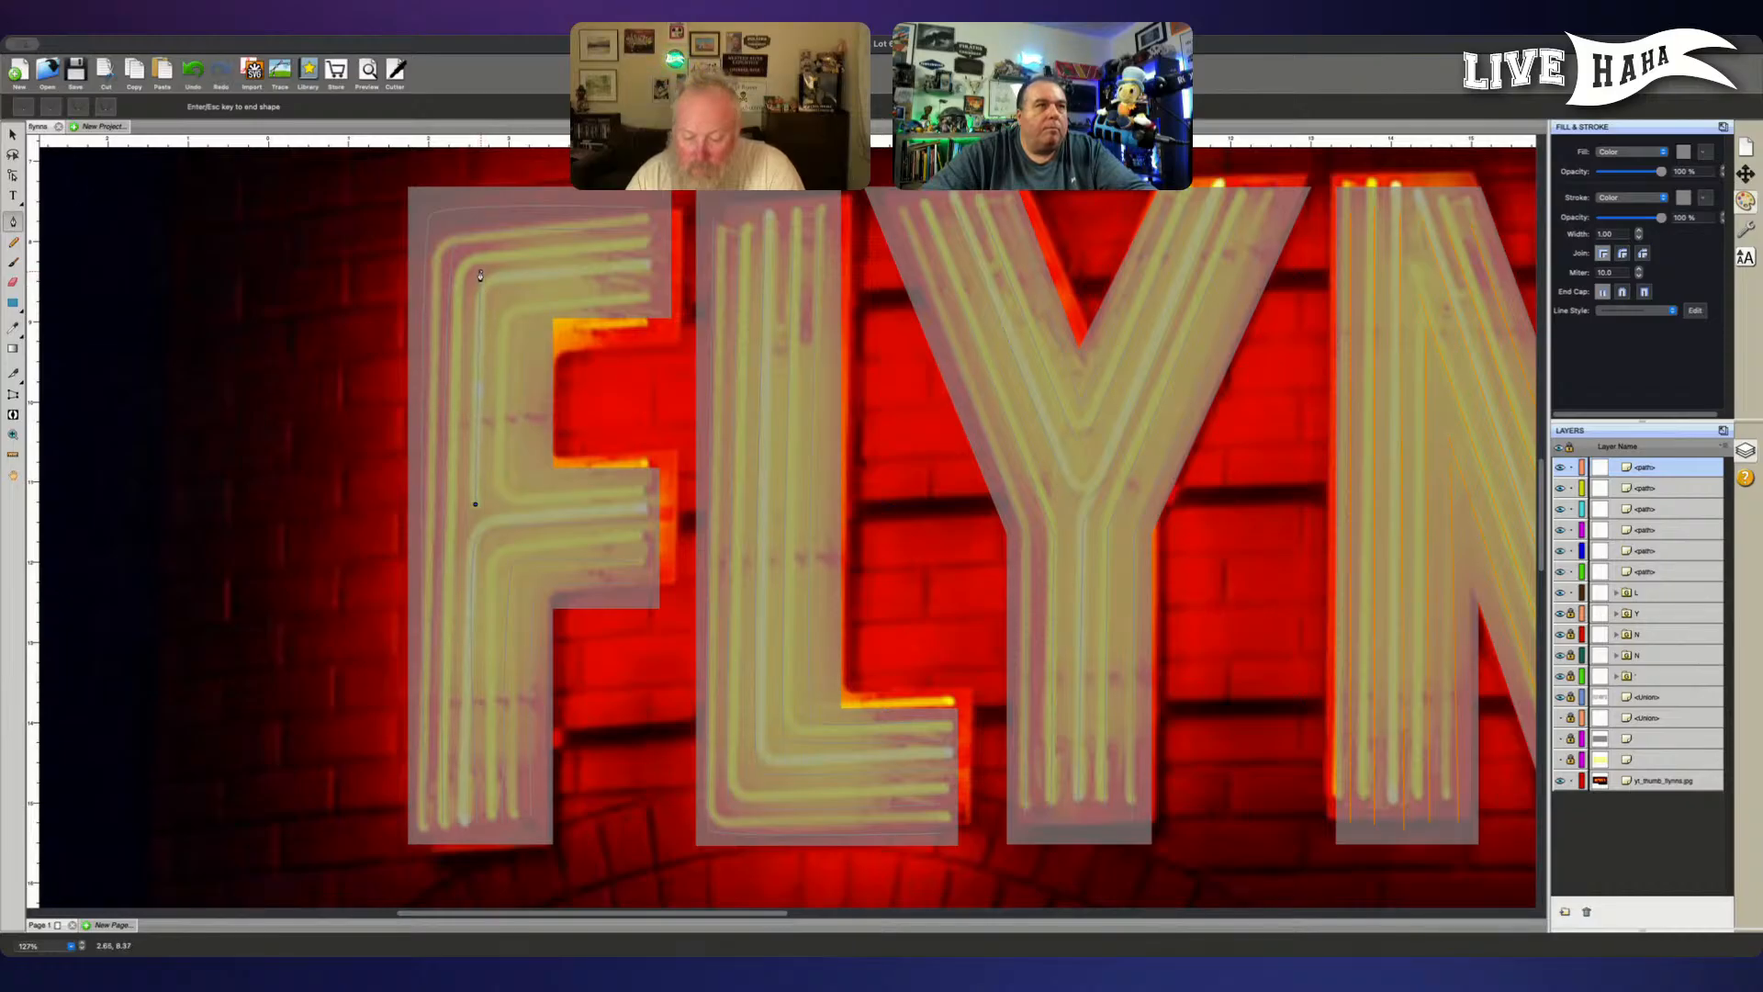
{"action": "left_click_drag", "start_coordinate": [480, 276], "coordinate": [489, 265]}
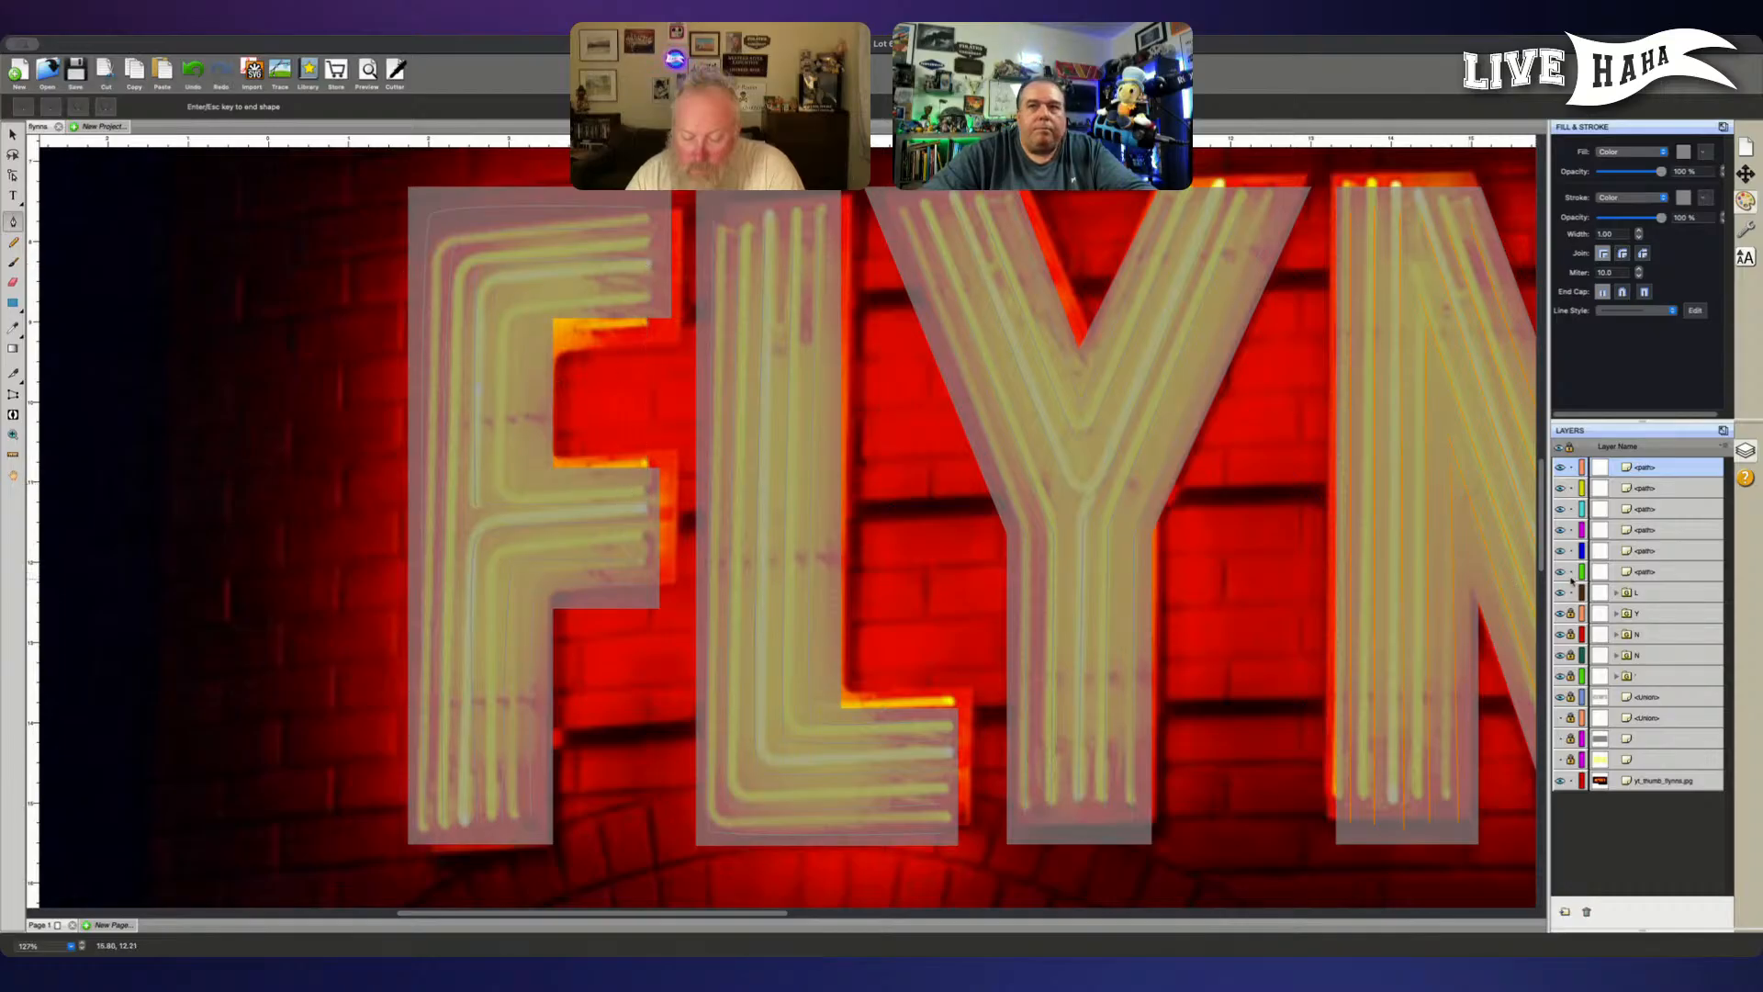
{"action": "left_click", "coordinate": [1560, 716]}
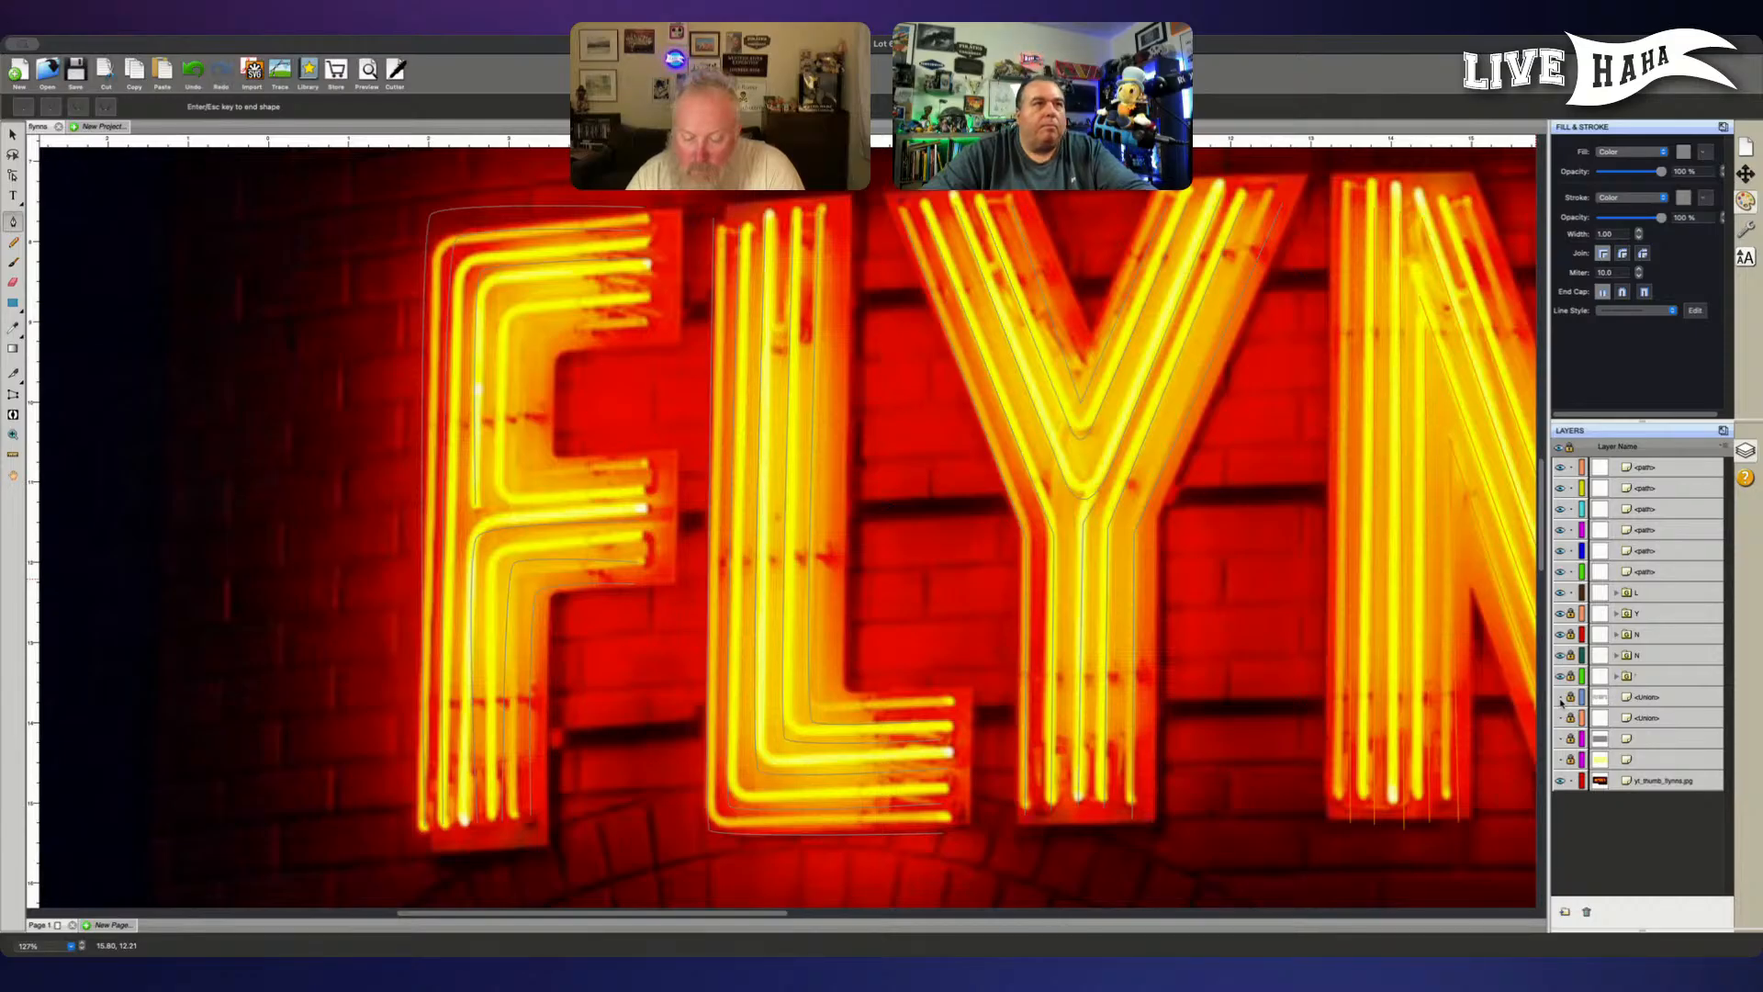
{"action": "left_click", "coordinate": [1560, 697]}
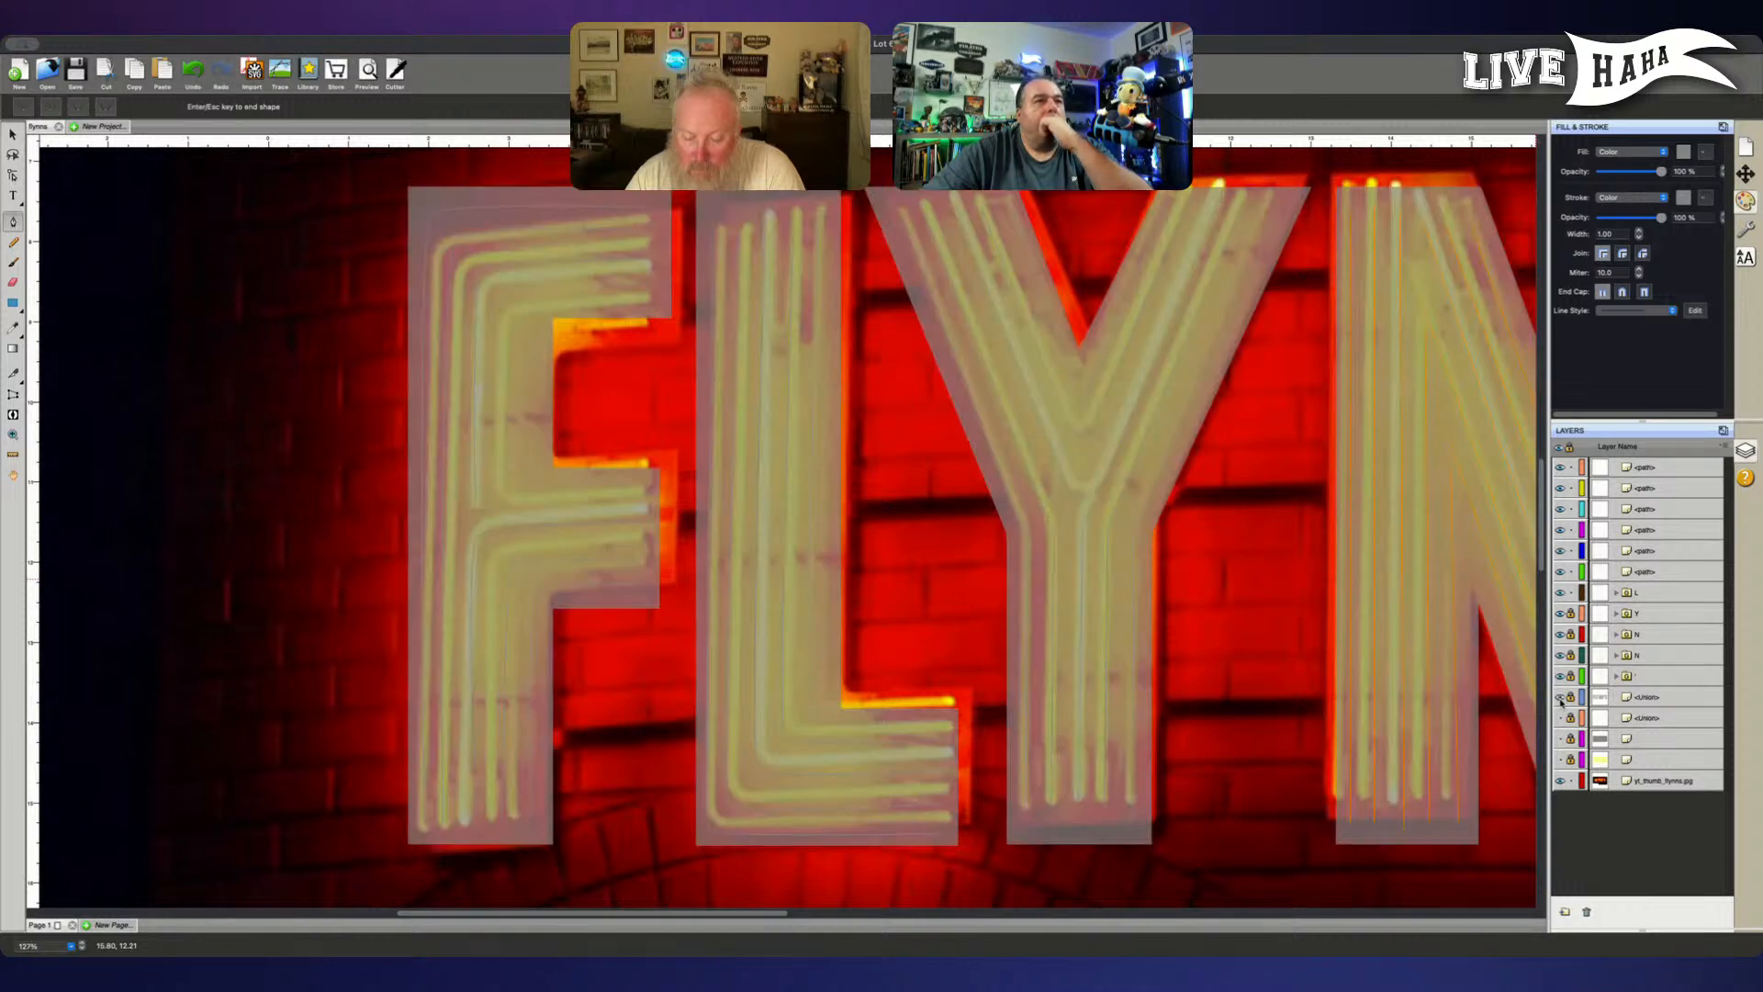
{"action": "left_click", "coordinate": [1560, 697]}
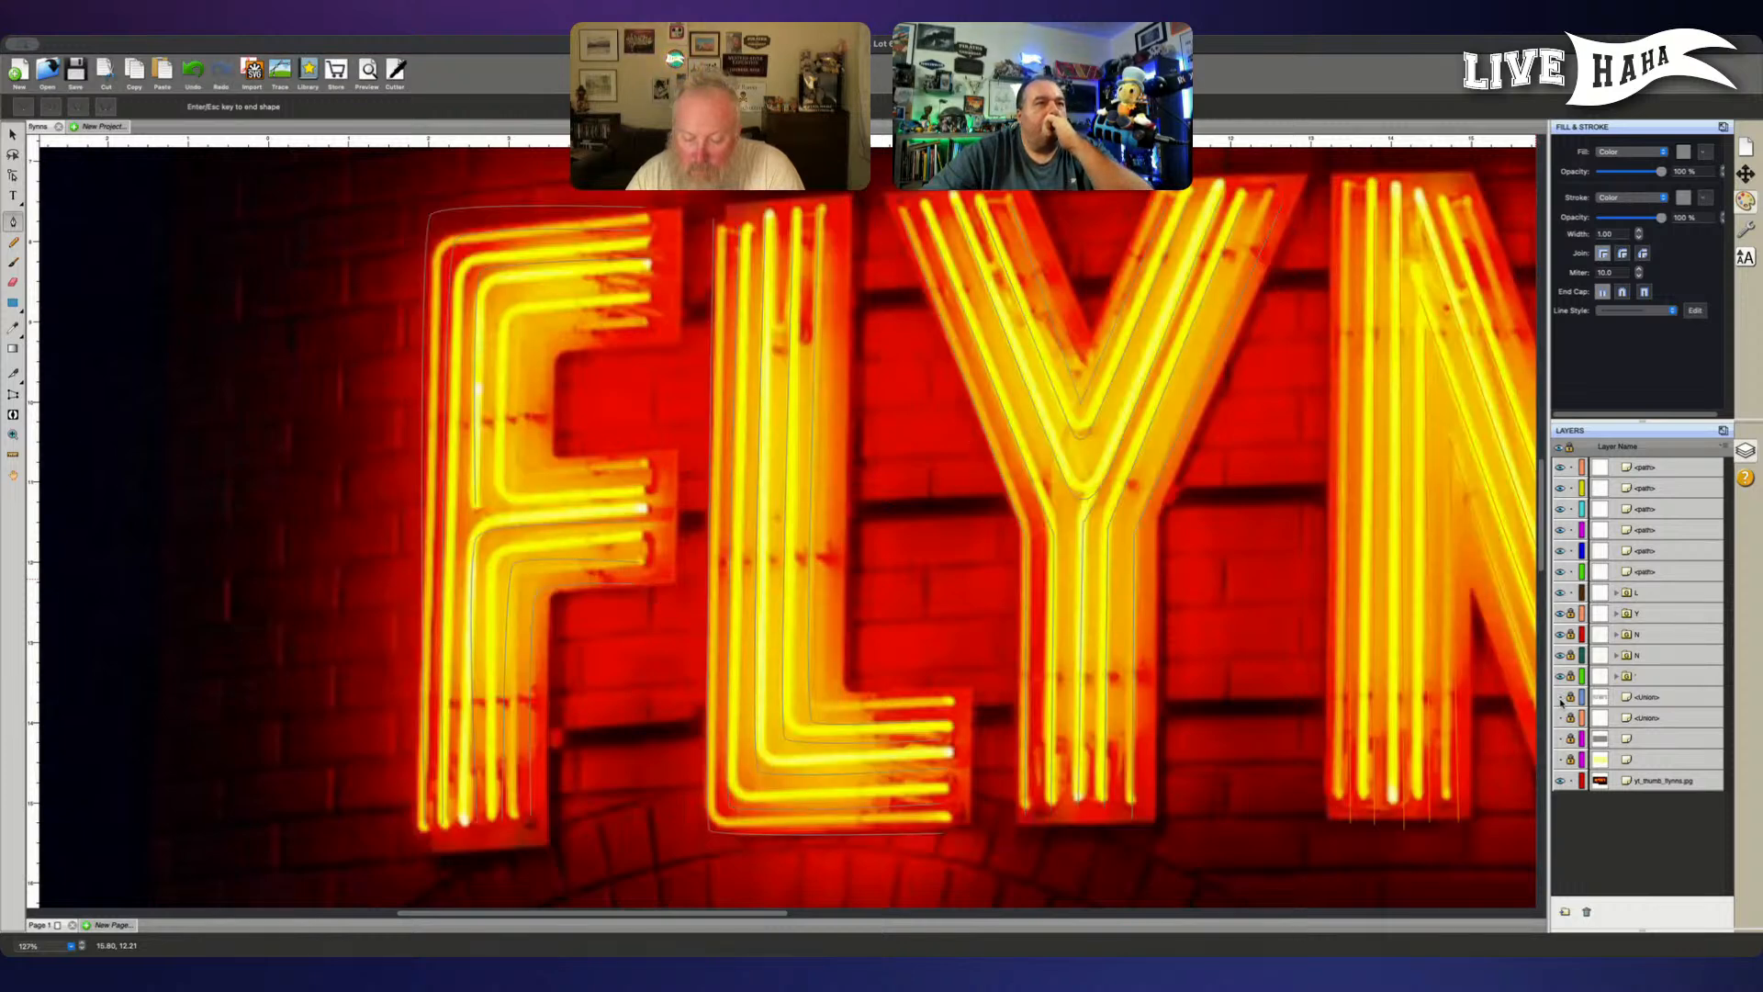
{"action": "left_click", "coordinate": [1560, 697]}
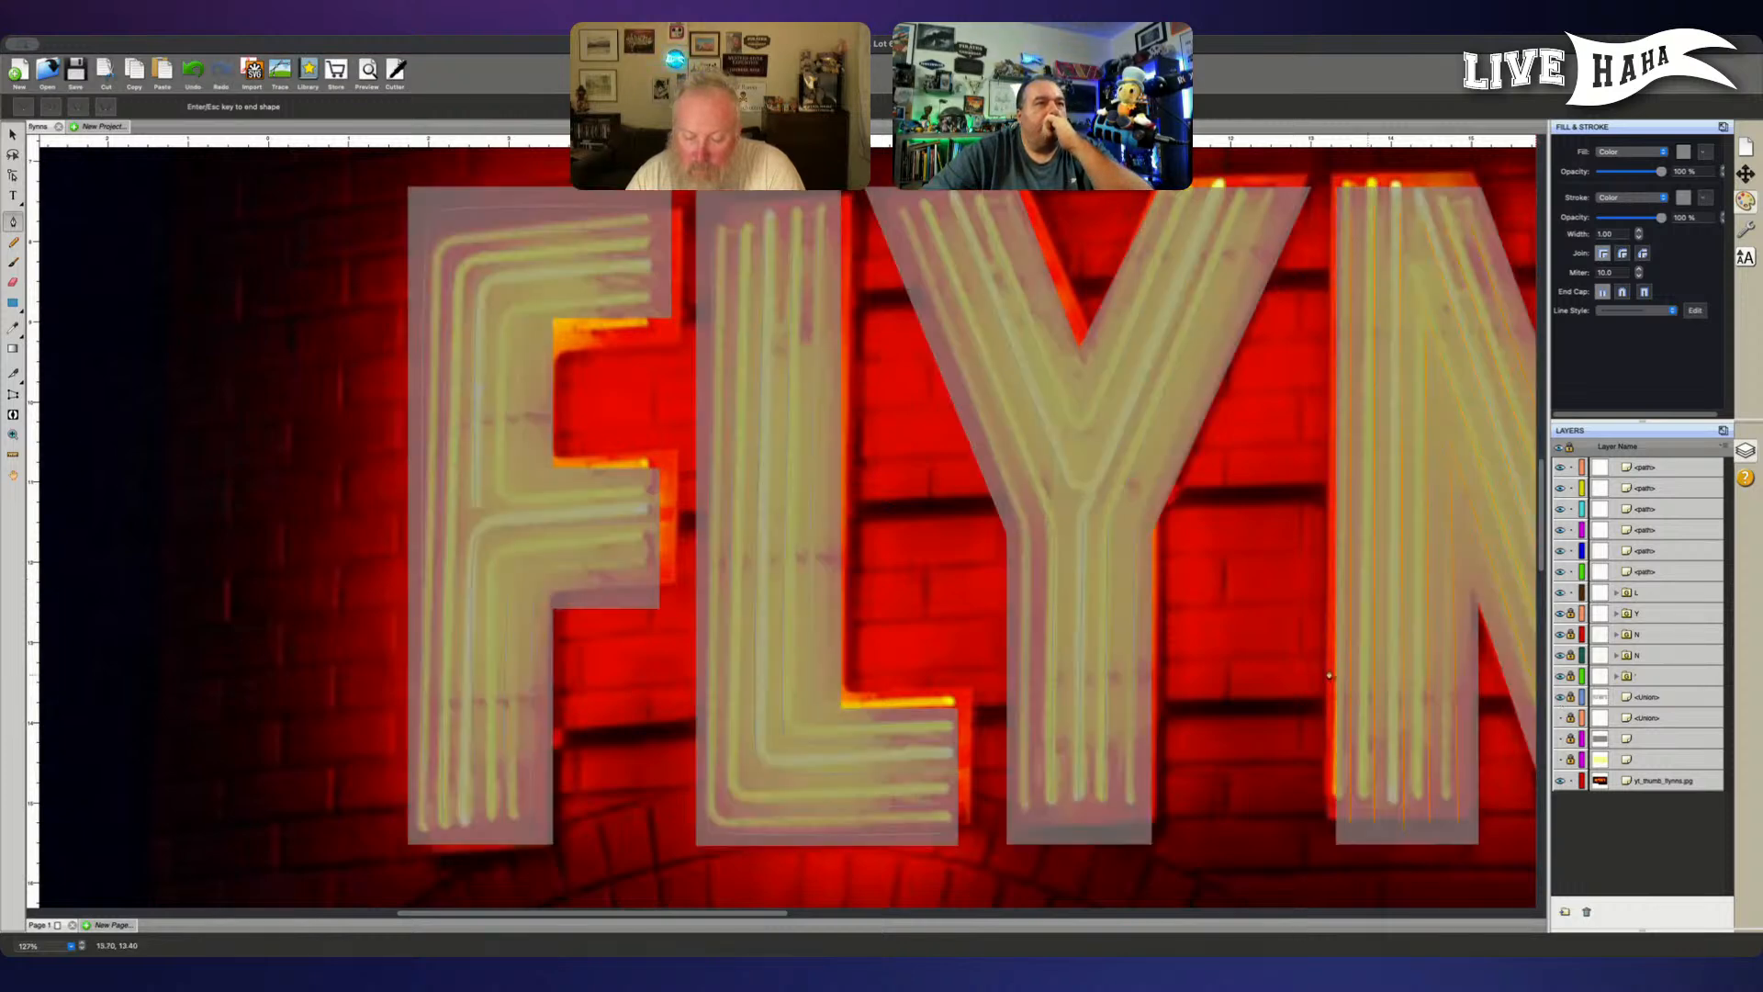
- Trace the F's outer C-shaped tube from the middle arm's end around two curved corners to the top arm's end
{"action": "left_click", "coordinate": [641, 496]}
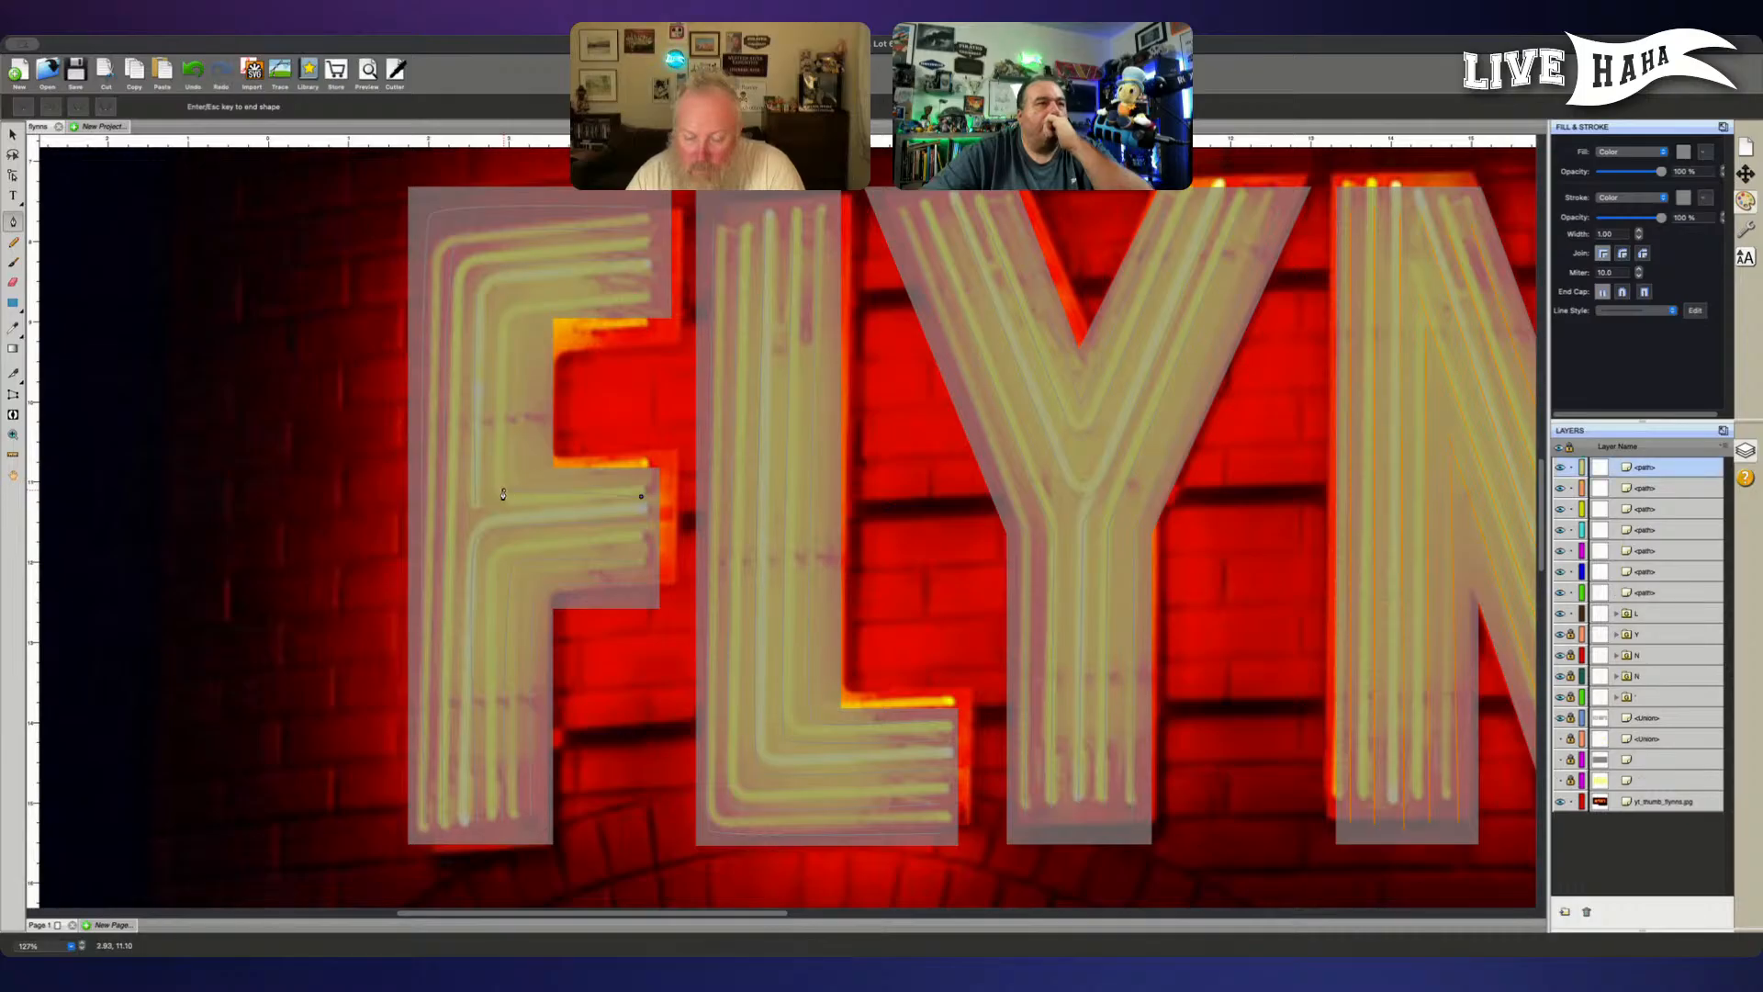
{"action": "left_click_drag", "start_coordinate": [500, 495], "coordinate": [493, 487]}
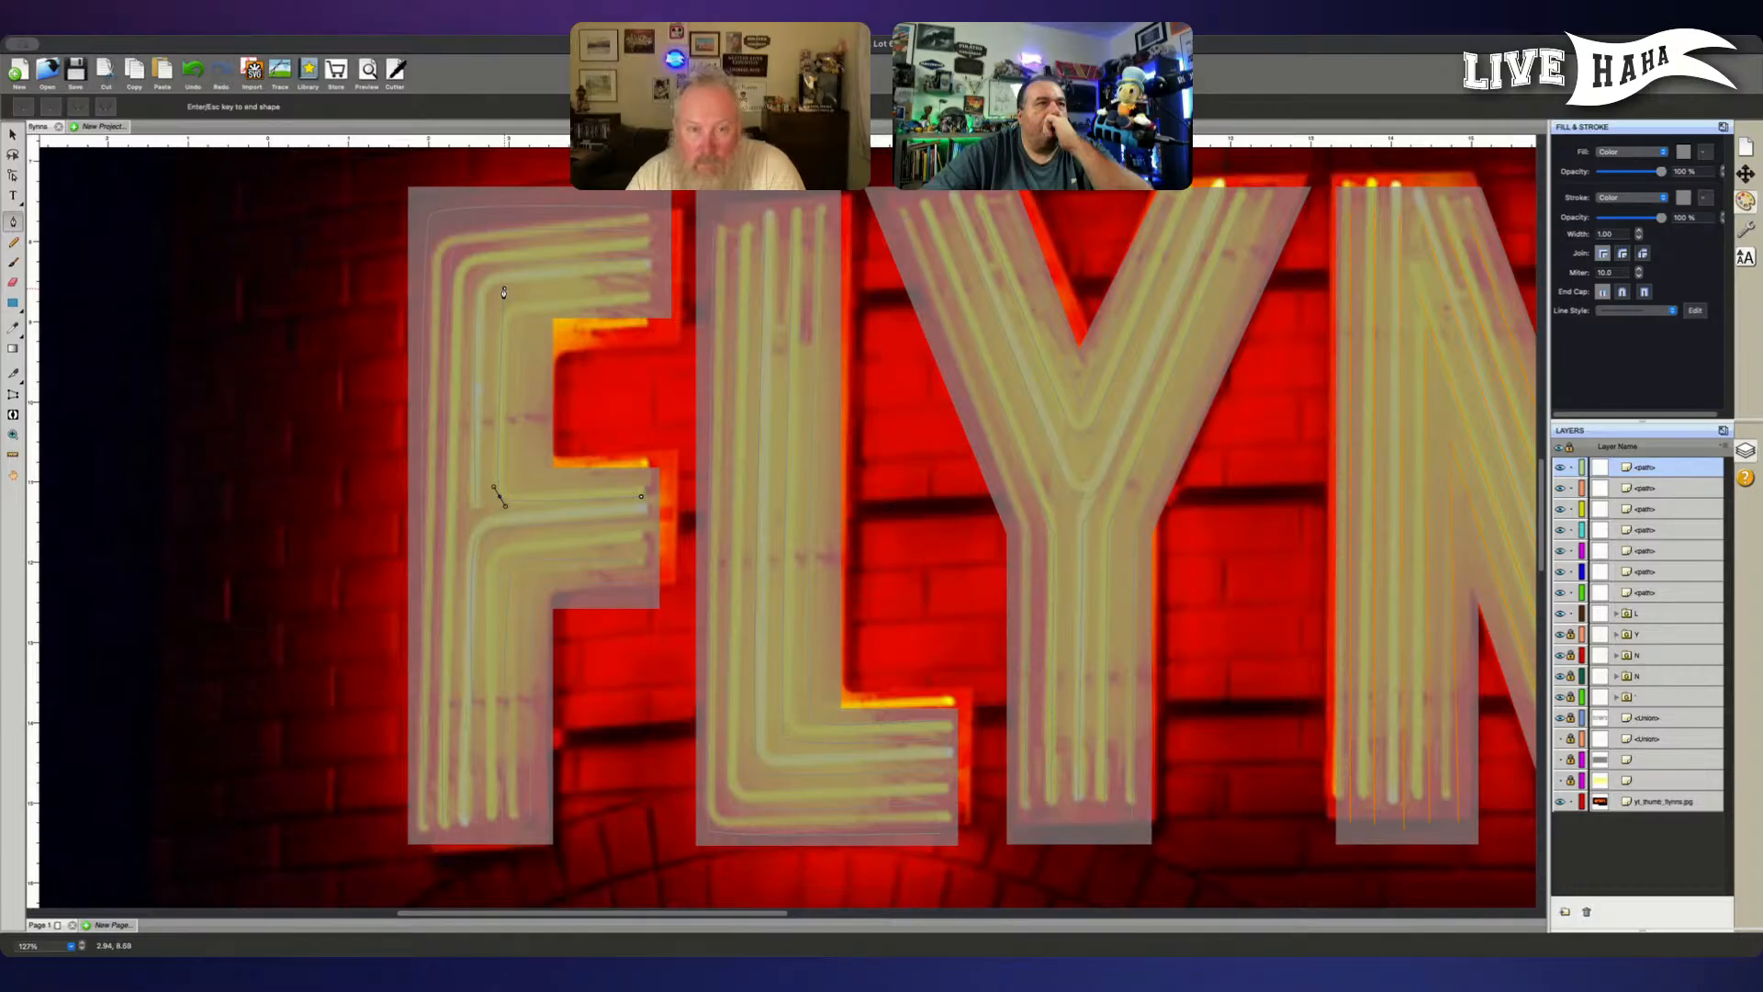
{"action": "left_click_drag", "start_coordinate": [504, 292], "coordinate": [516, 284]}
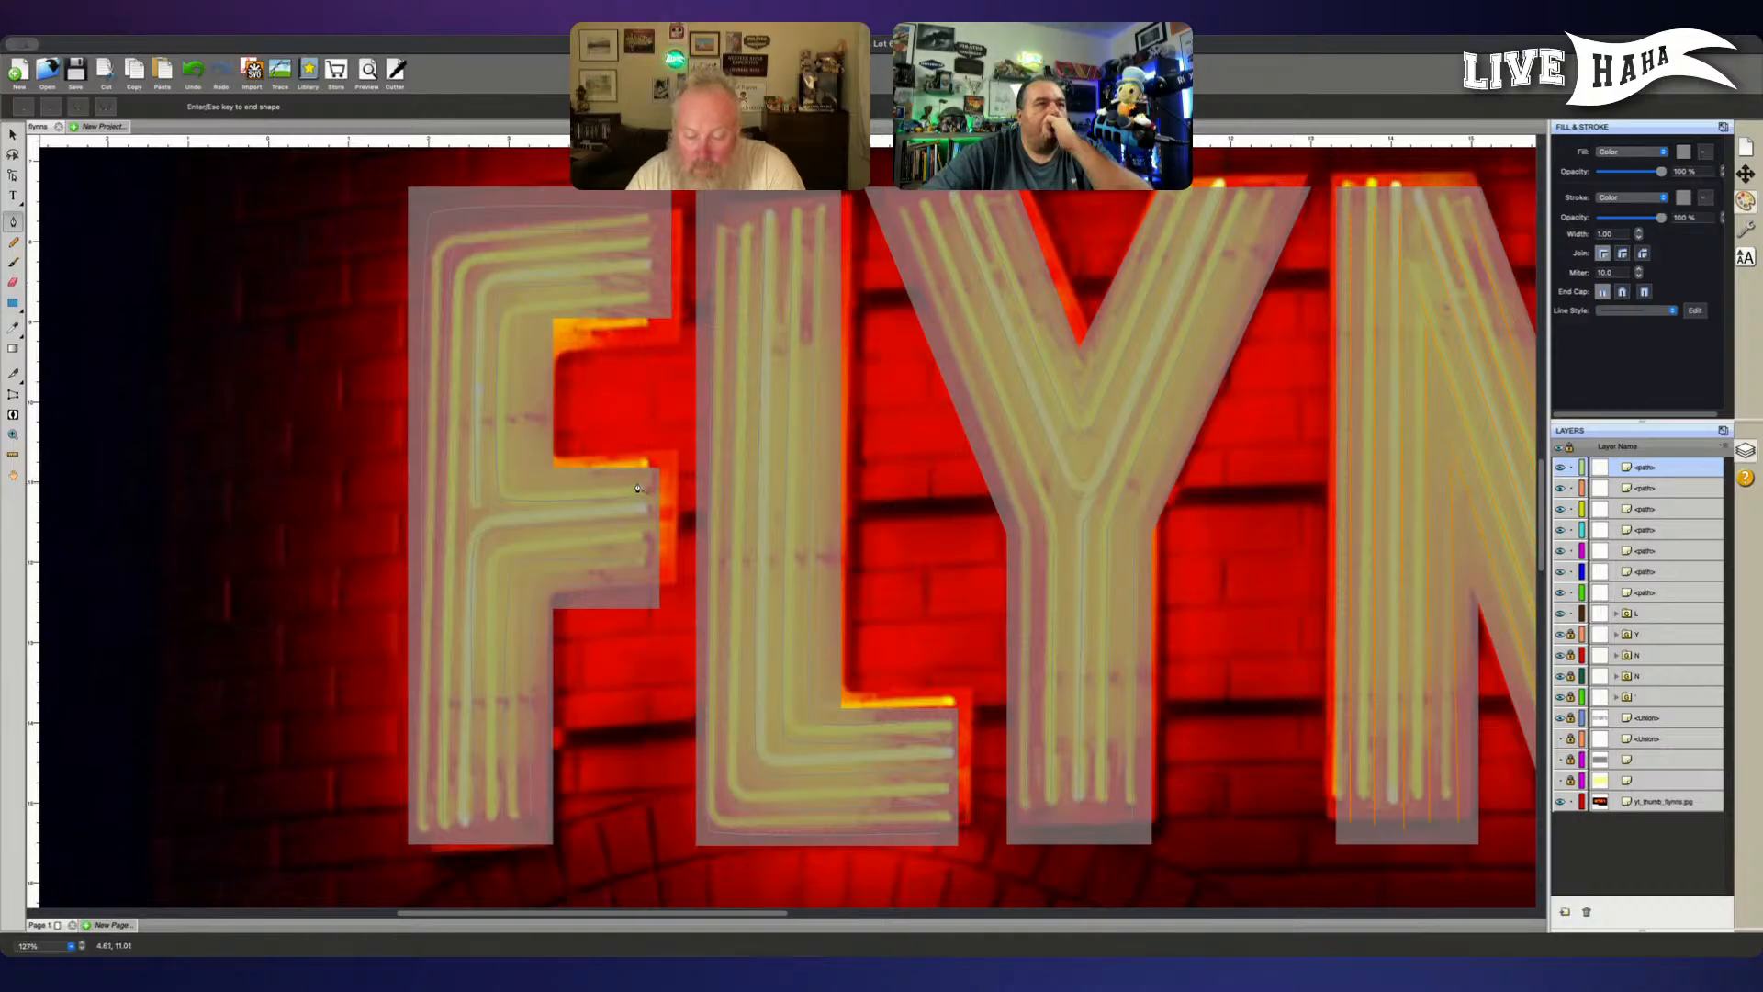
- Trace the F's inner C-shaped tube inside the previous one, joining the middle and top arms through two curved corners
{"action": "left_click", "coordinate": [640, 477]}
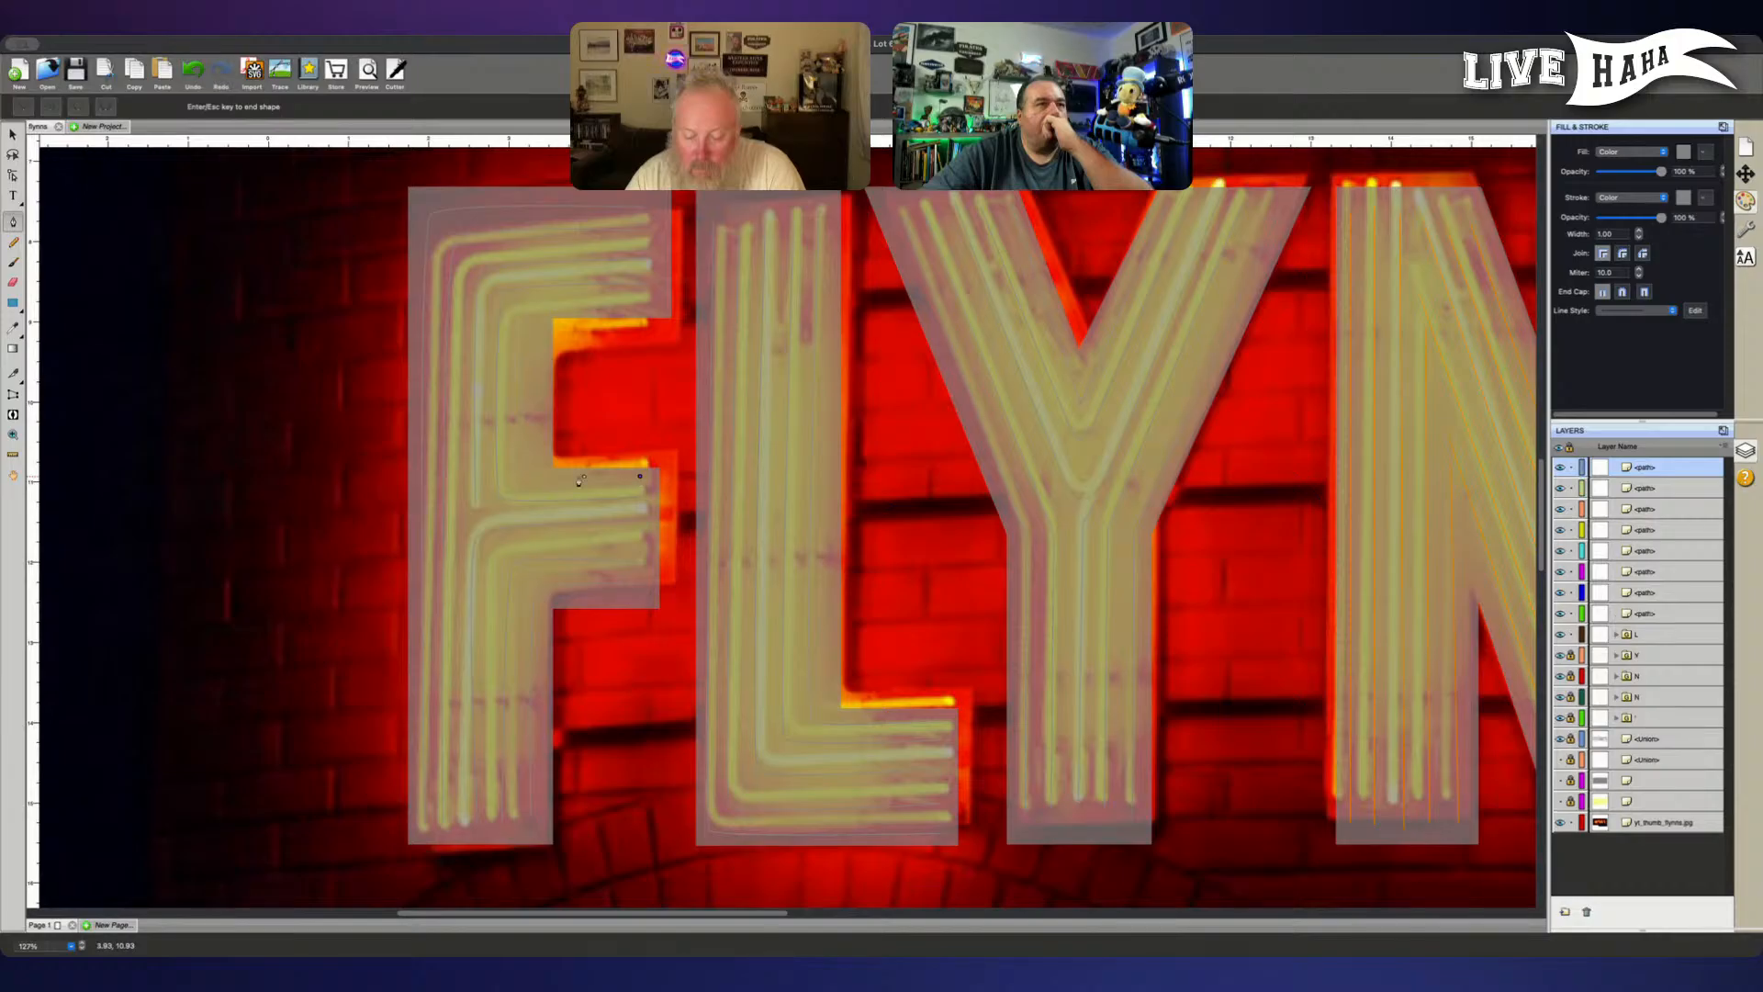
{"action": "left_click_drag", "start_coordinate": [529, 476], "coordinate": [520, 469]}
{"action": "left_click_drag", "start_coordinate": [526, 309], "coordinate": [532, 303]}
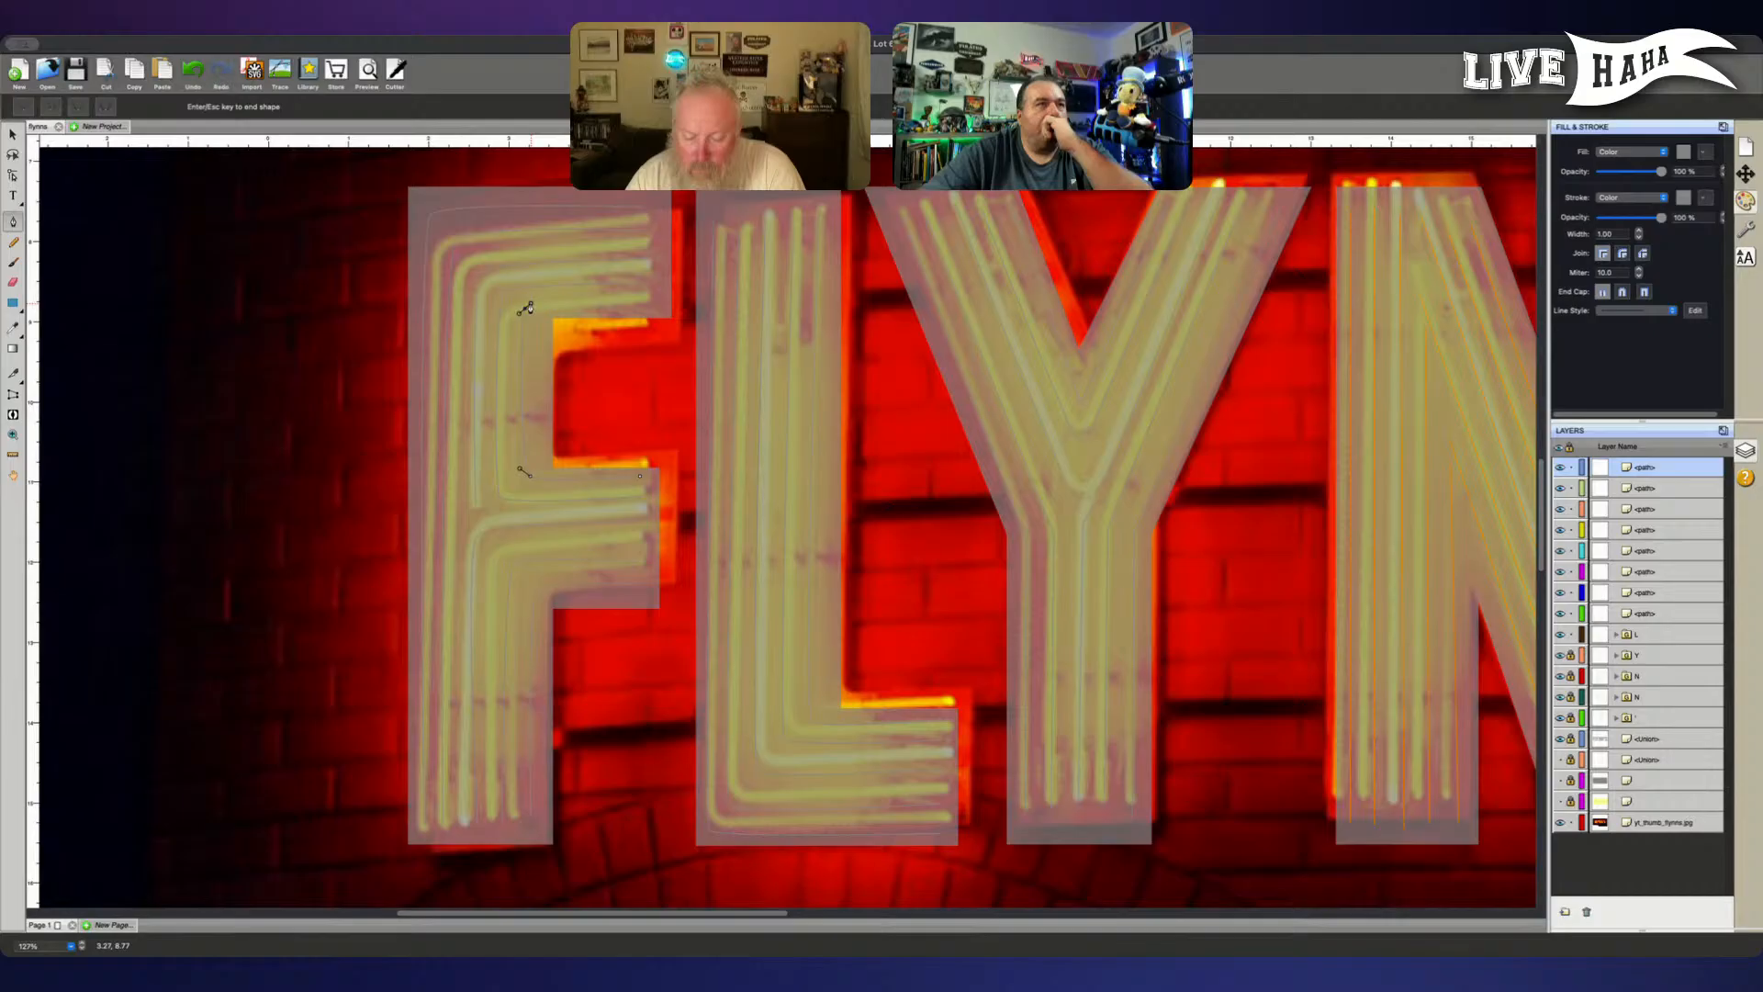
{"action": "left_click", "coordinate": [640, 306]}
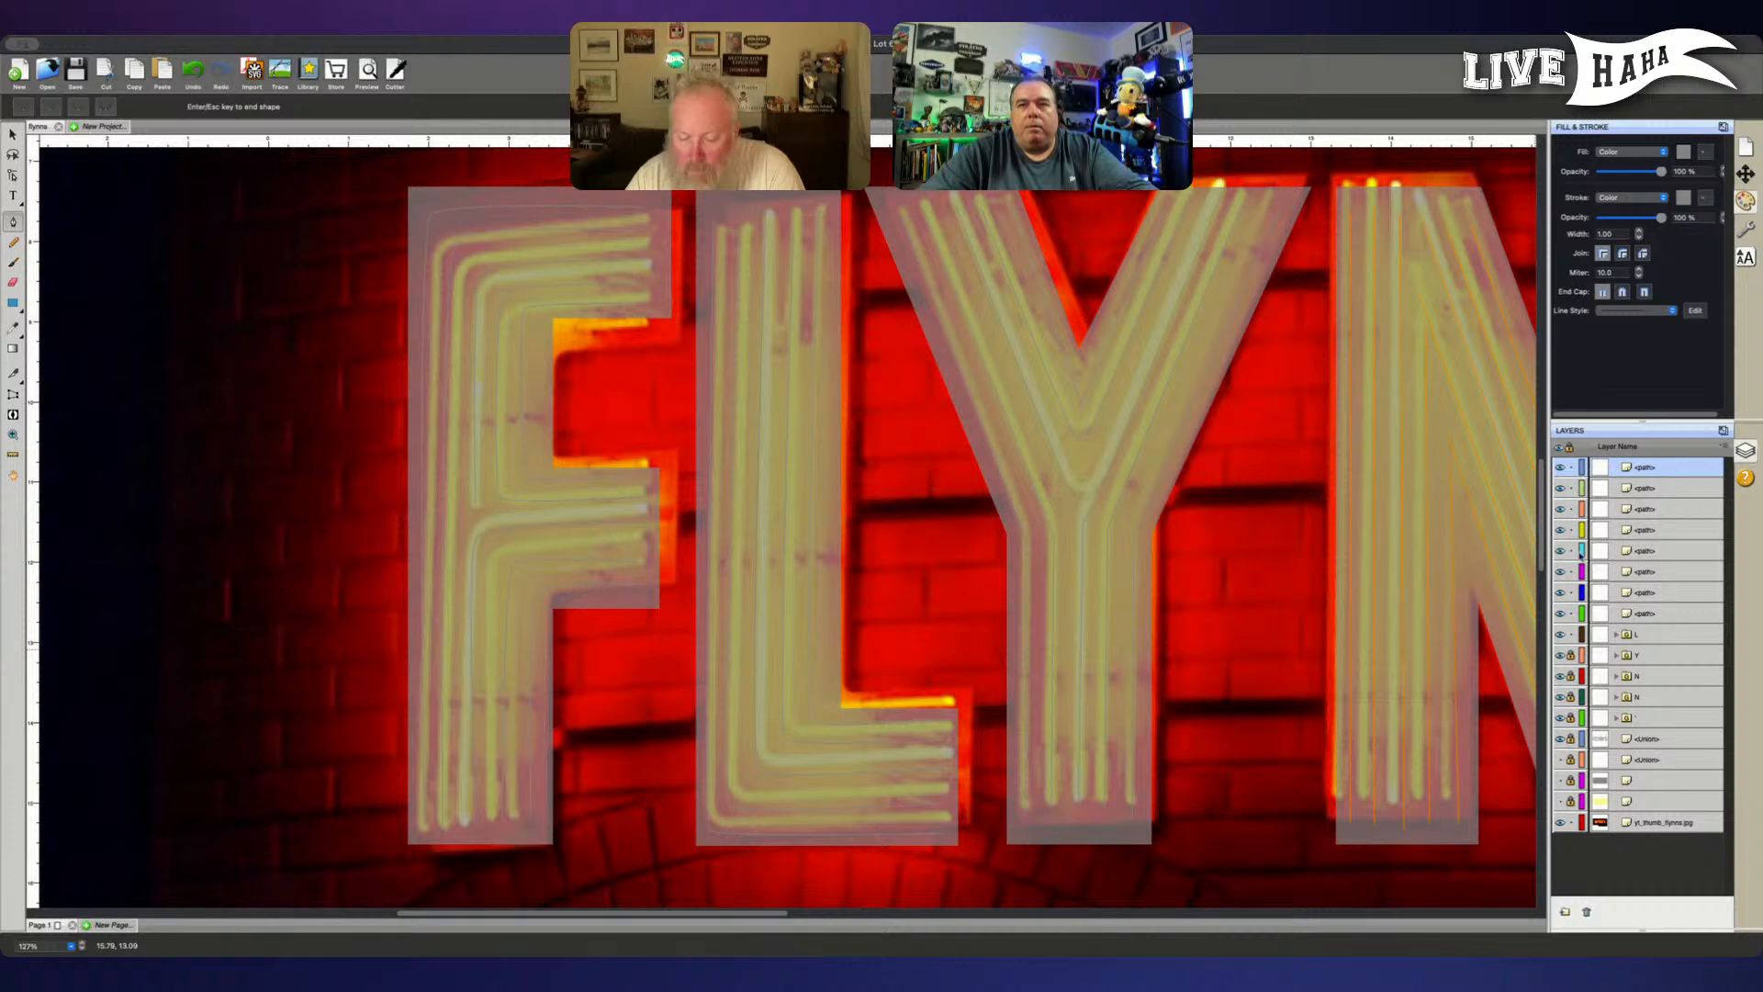
- Hide the letter outlines, select all eight of the F's tube paths, and set their stroke color to orange
{"action": "left_click", "coordinate": [1559, 739]}
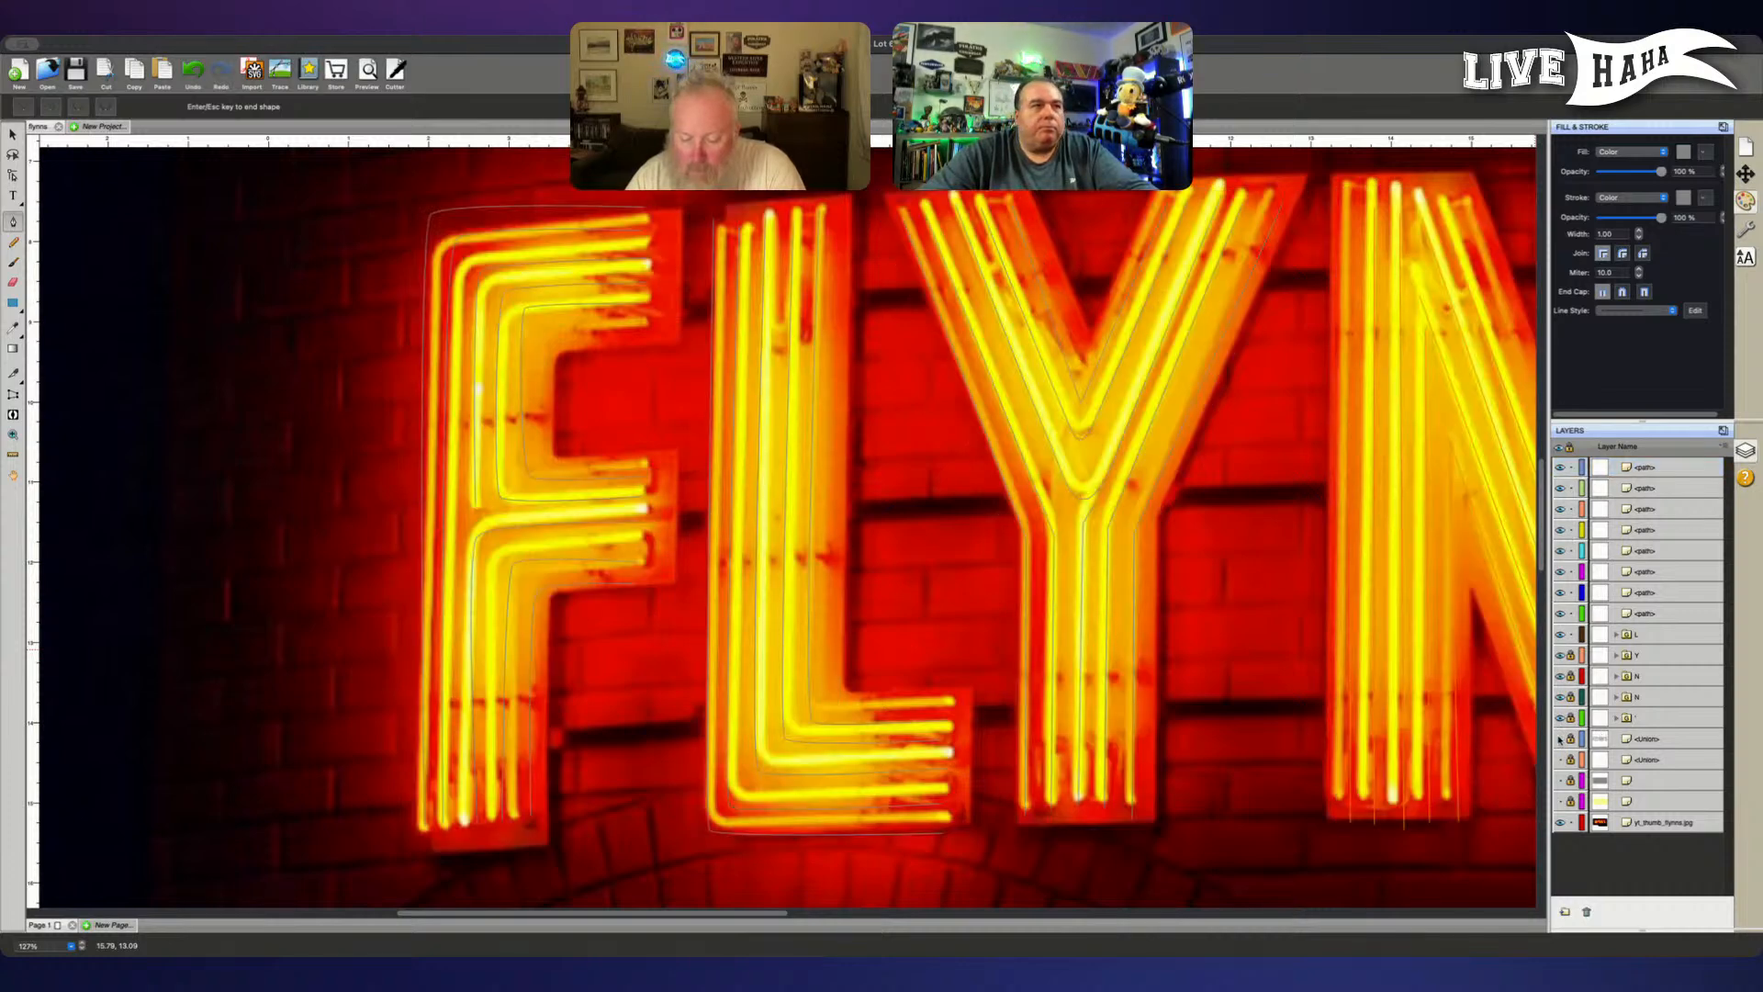
{"action": "key", "text": "Escape"}
{"action": "left_click", "coordinate": [1670, 611]}
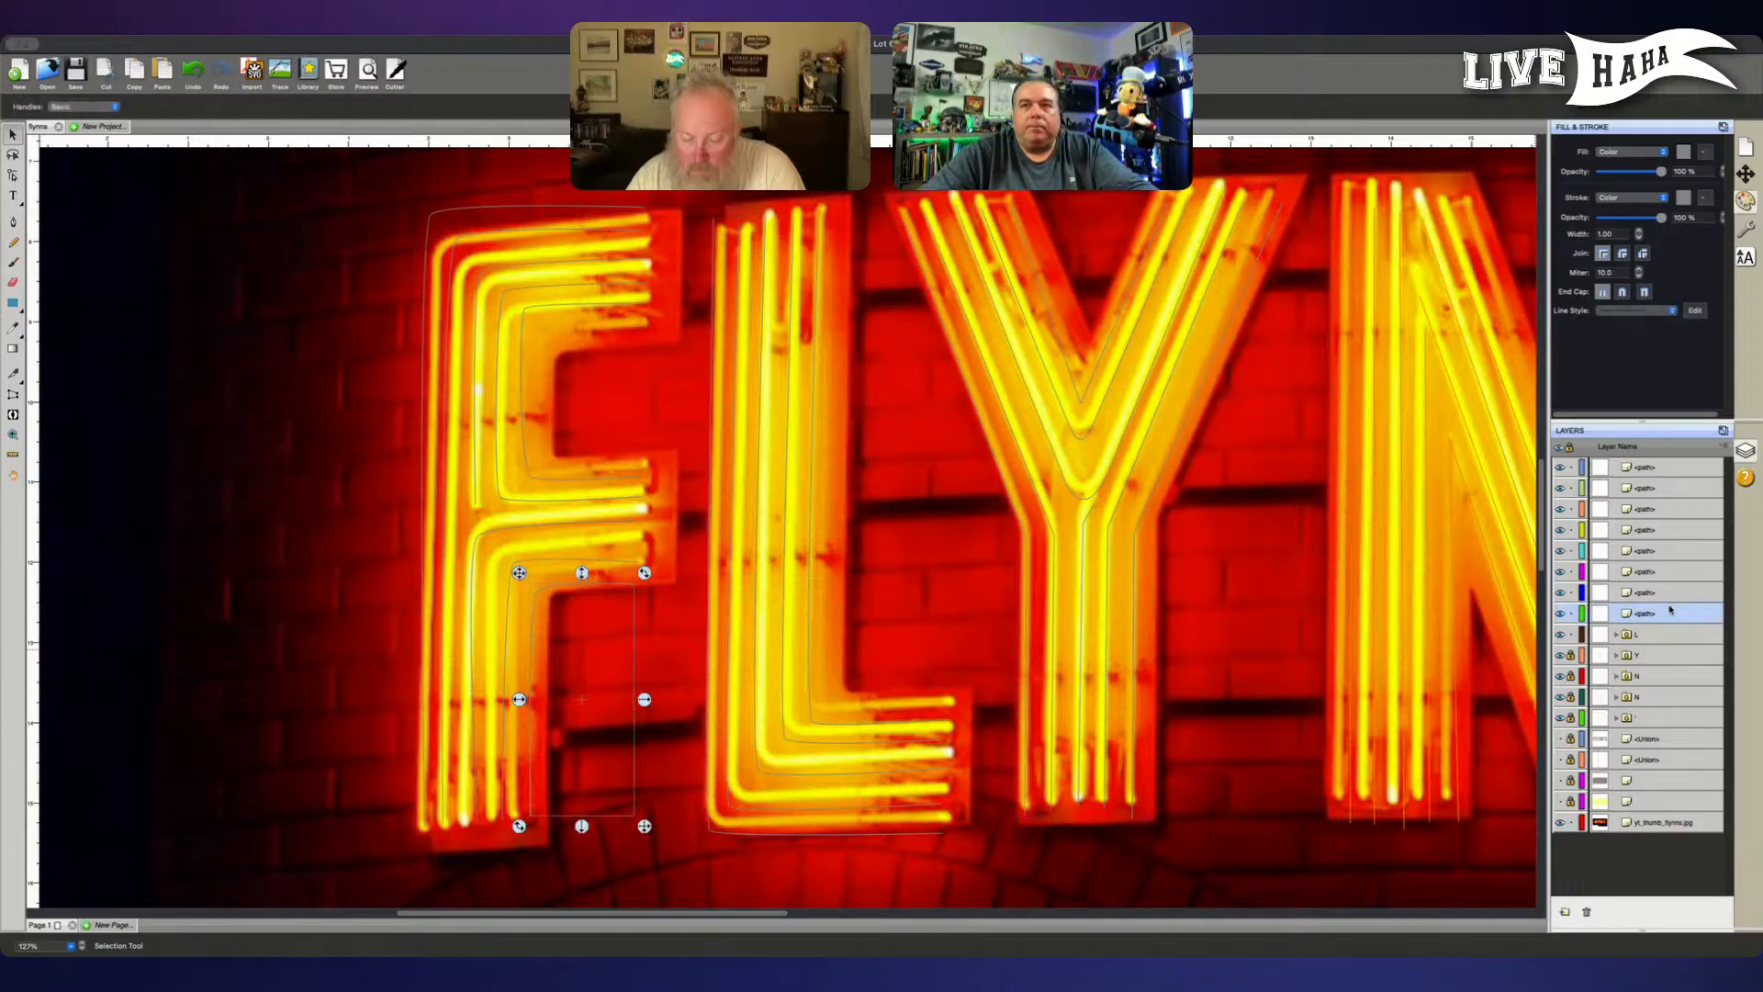
{"action": "left_click", "coordinate": [1670, 592], "text": "super"}
{"action": "left_click", "coordinate": [1669, 571], "text": "super"}
{"action": "left_click", "coordinate": [1671, 551], "text": "super"}
{"action": "left_click", "coordinate": [1675, 513], "text": "super"}
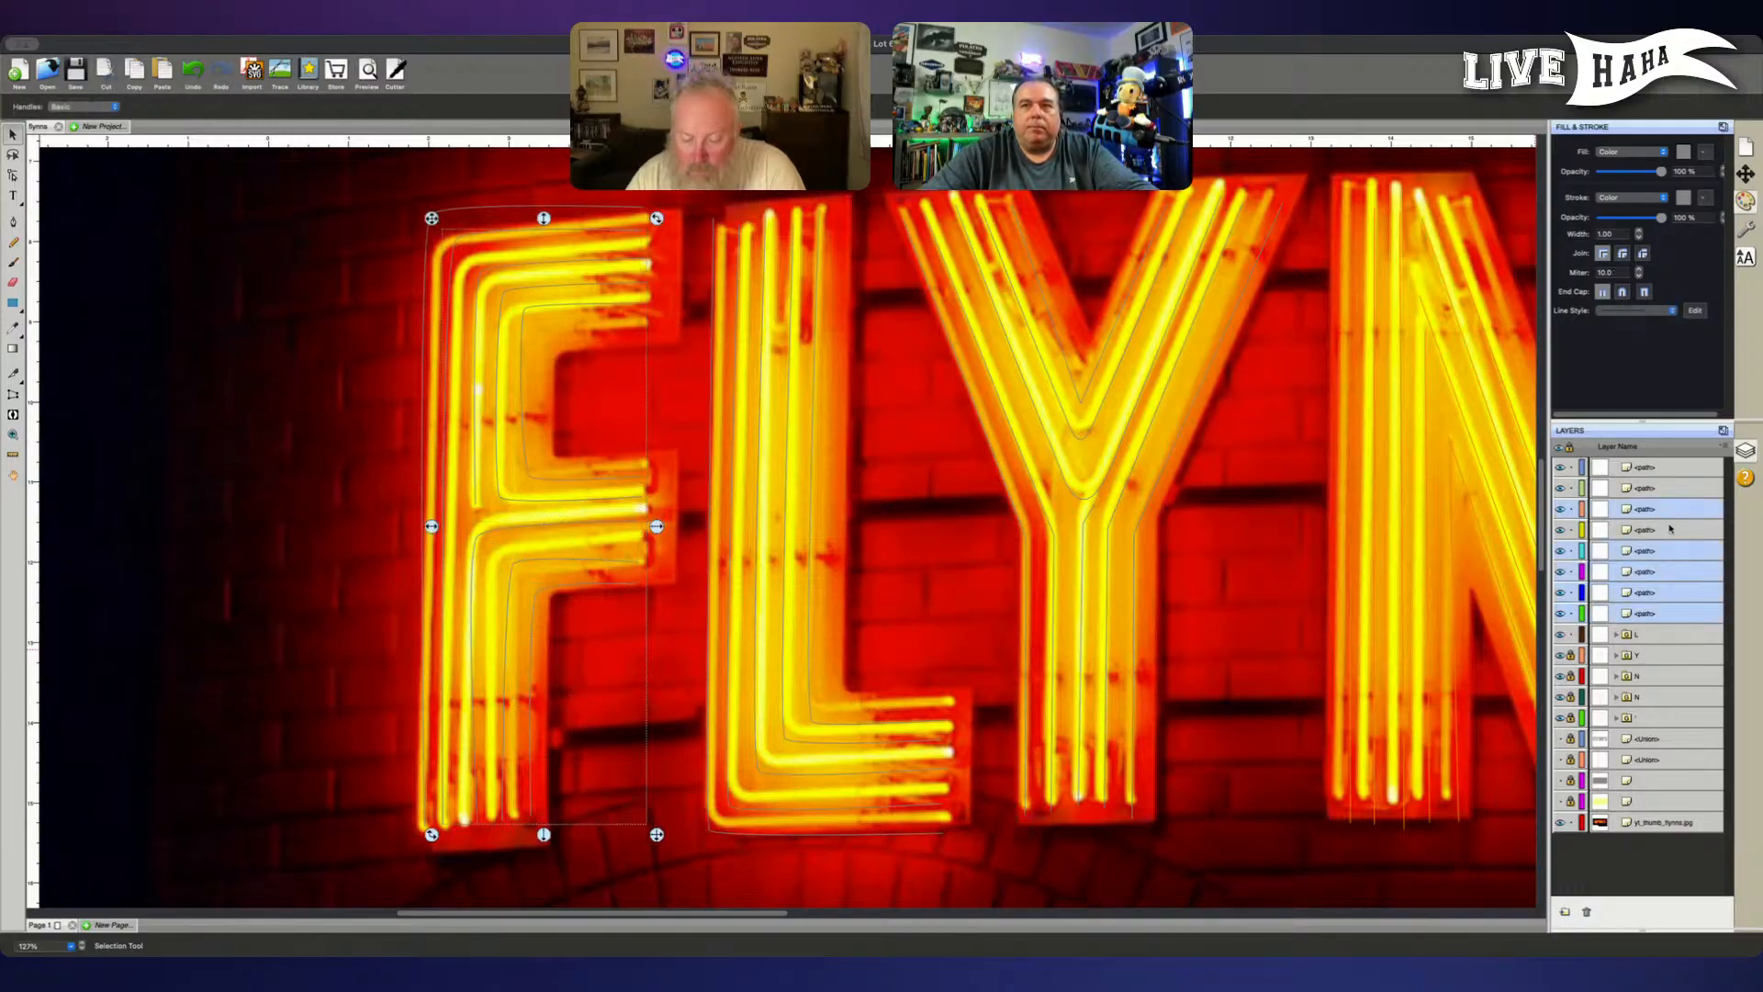
{"action": "left_click", "coordinate": [1670, 528], "text": "super"}
{"action": "left_click", "coordinate": [1681, 489], "text": "super"}
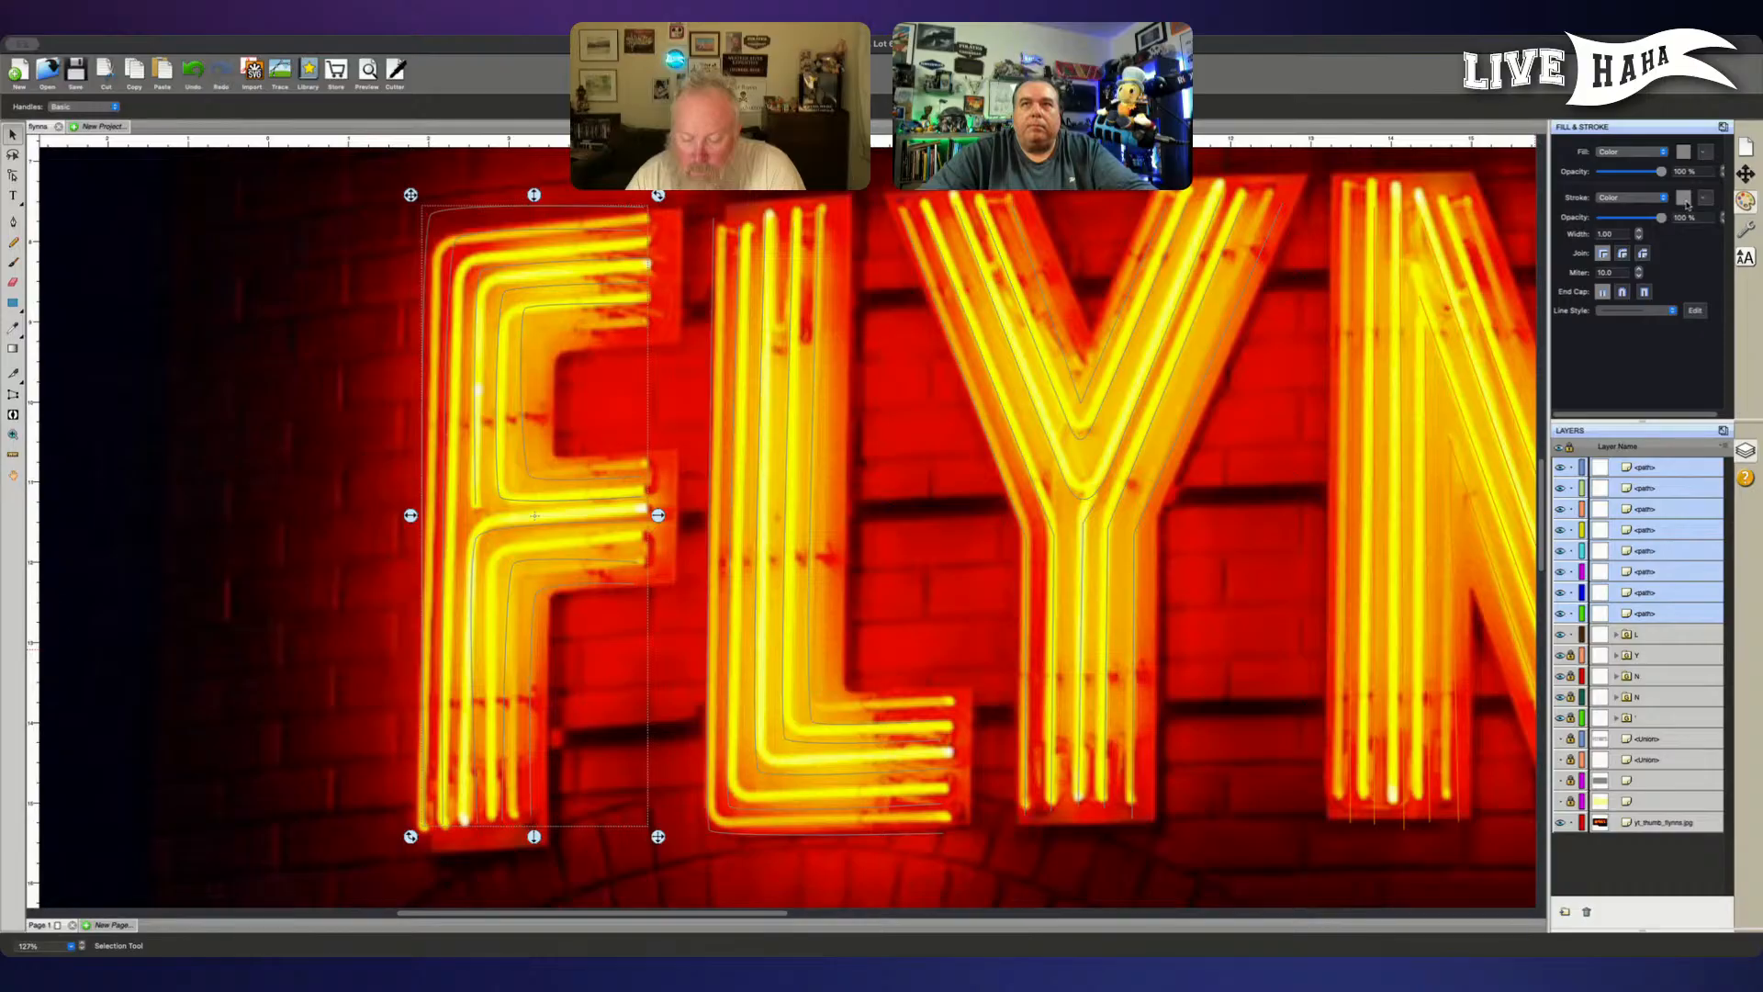
{"action": "left_click", "coordinate": [865, 410]}
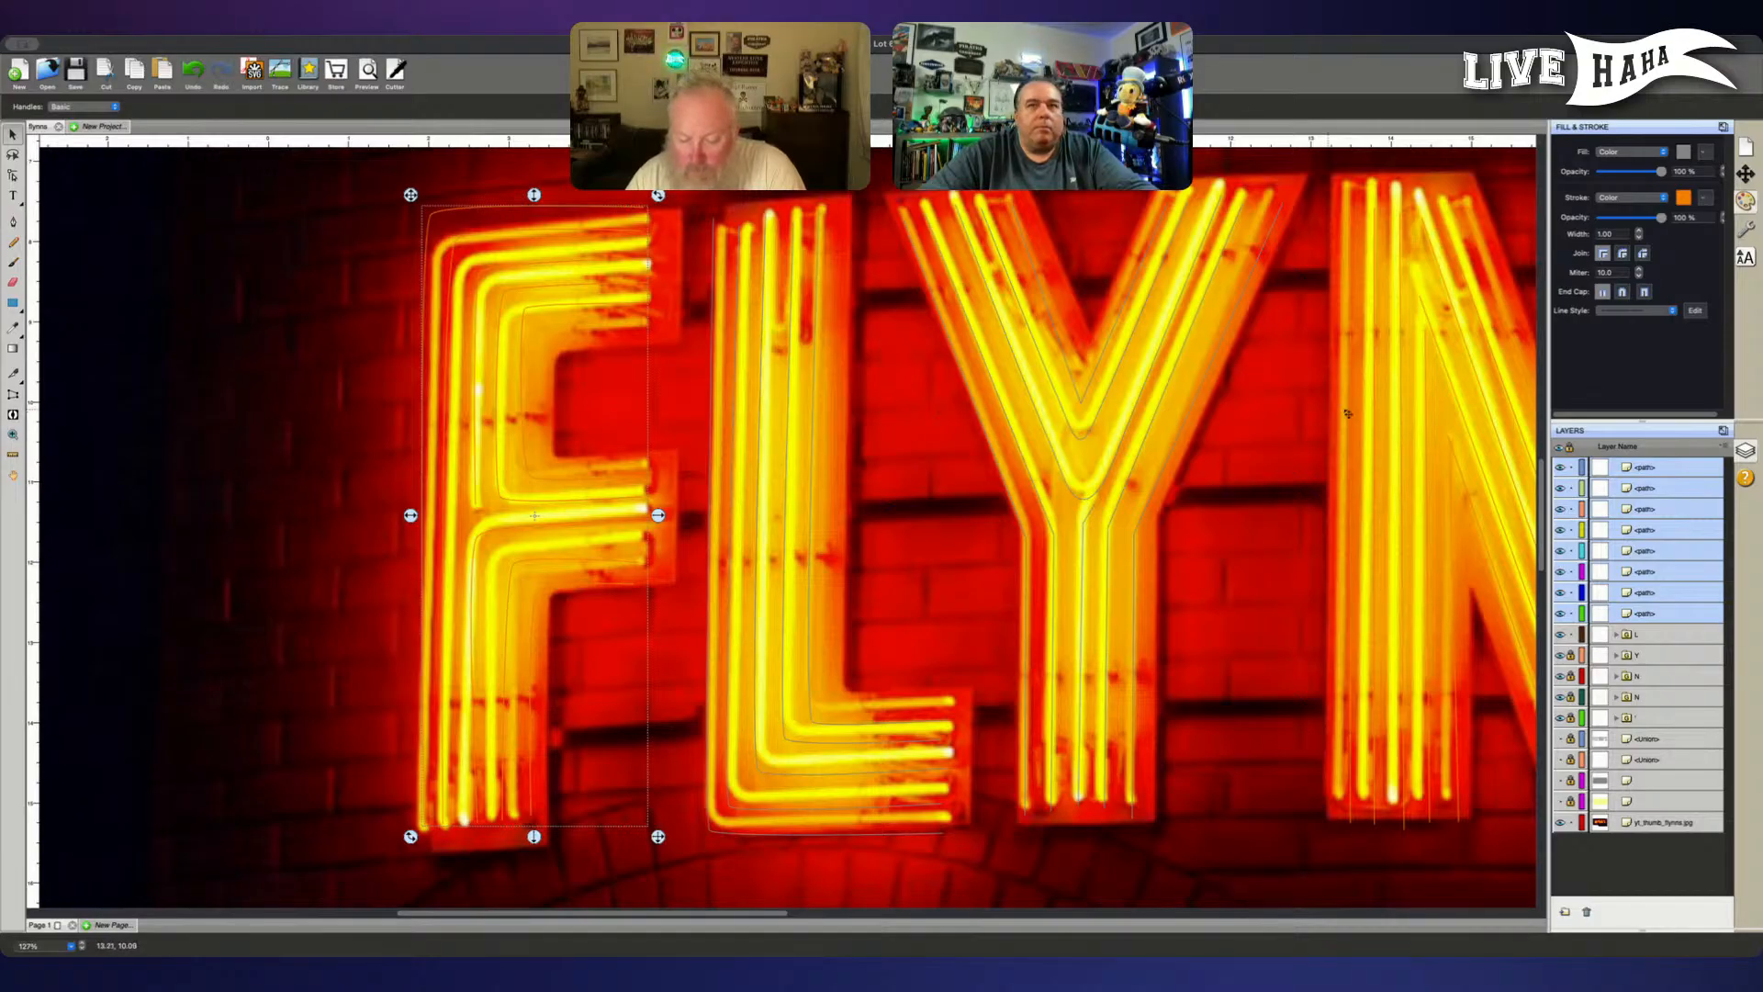
- Group the selected tube paths and name the group F
{"action": "key", "text": "ctrl+g"}
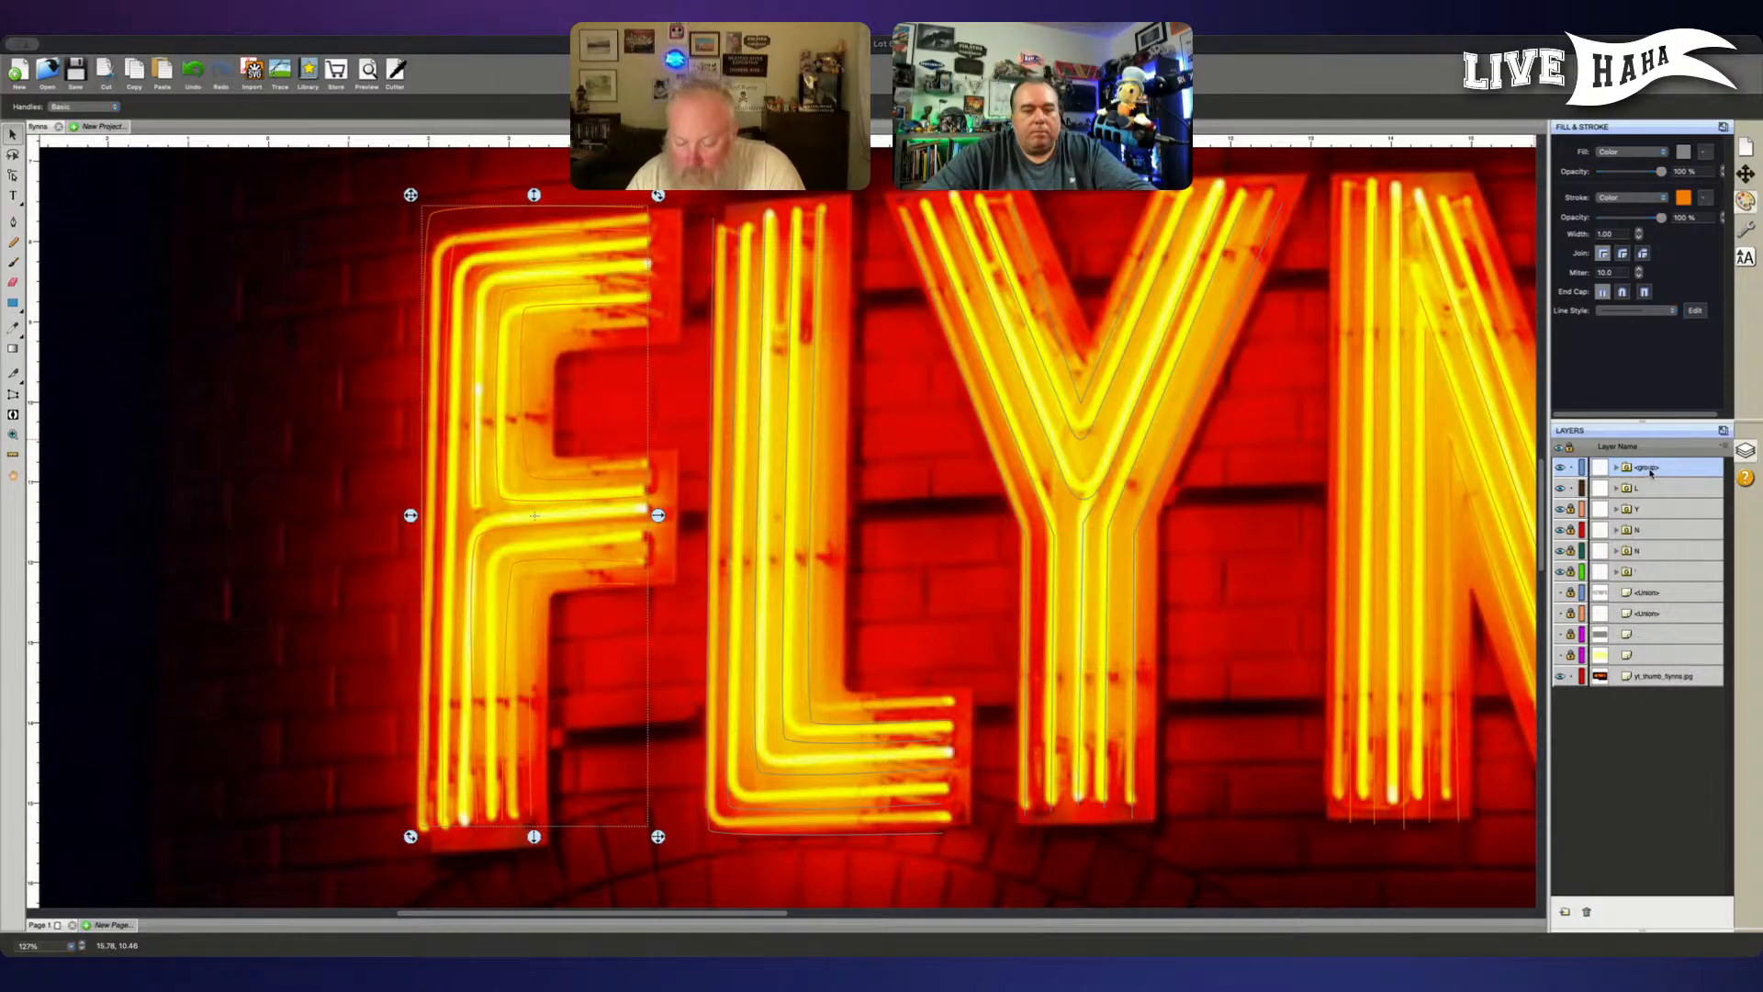
{"action": "type", "text": "F"}
{"action": "key", "text": "Return"}
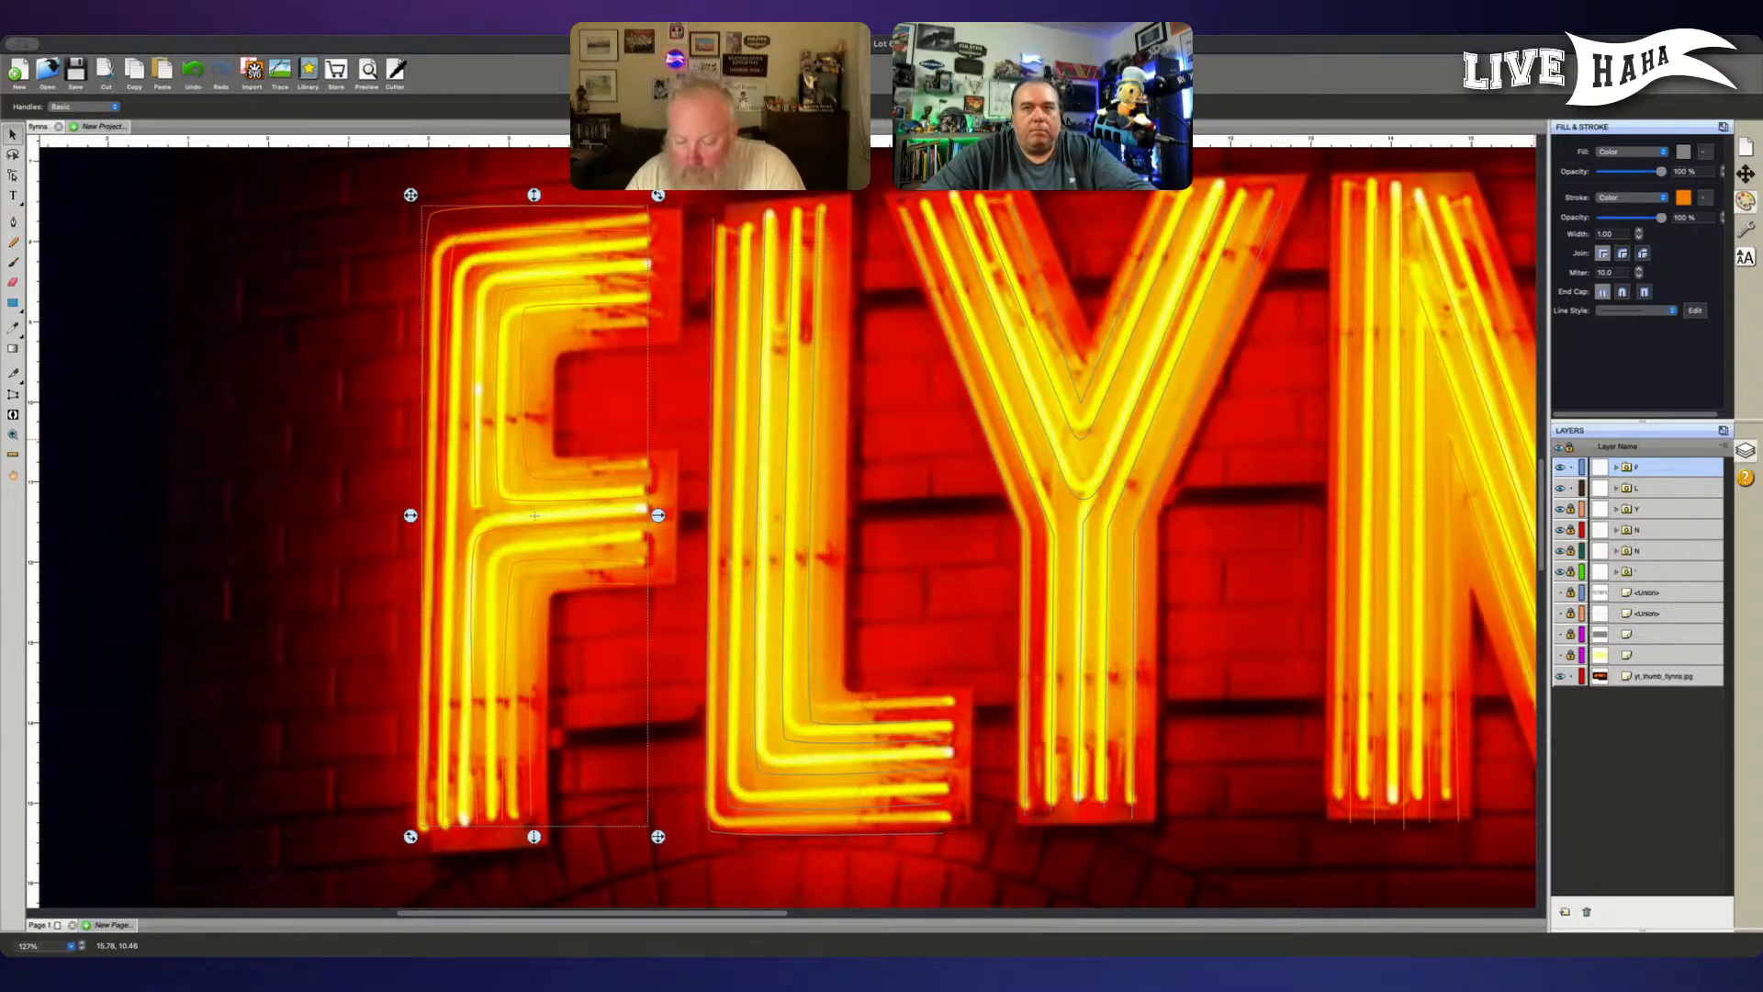
- Set the L group's stroke to orange, then unlock the Y group and give it the same orange stroke
{"action": "left_click", "coordinate": [1660, 487]}
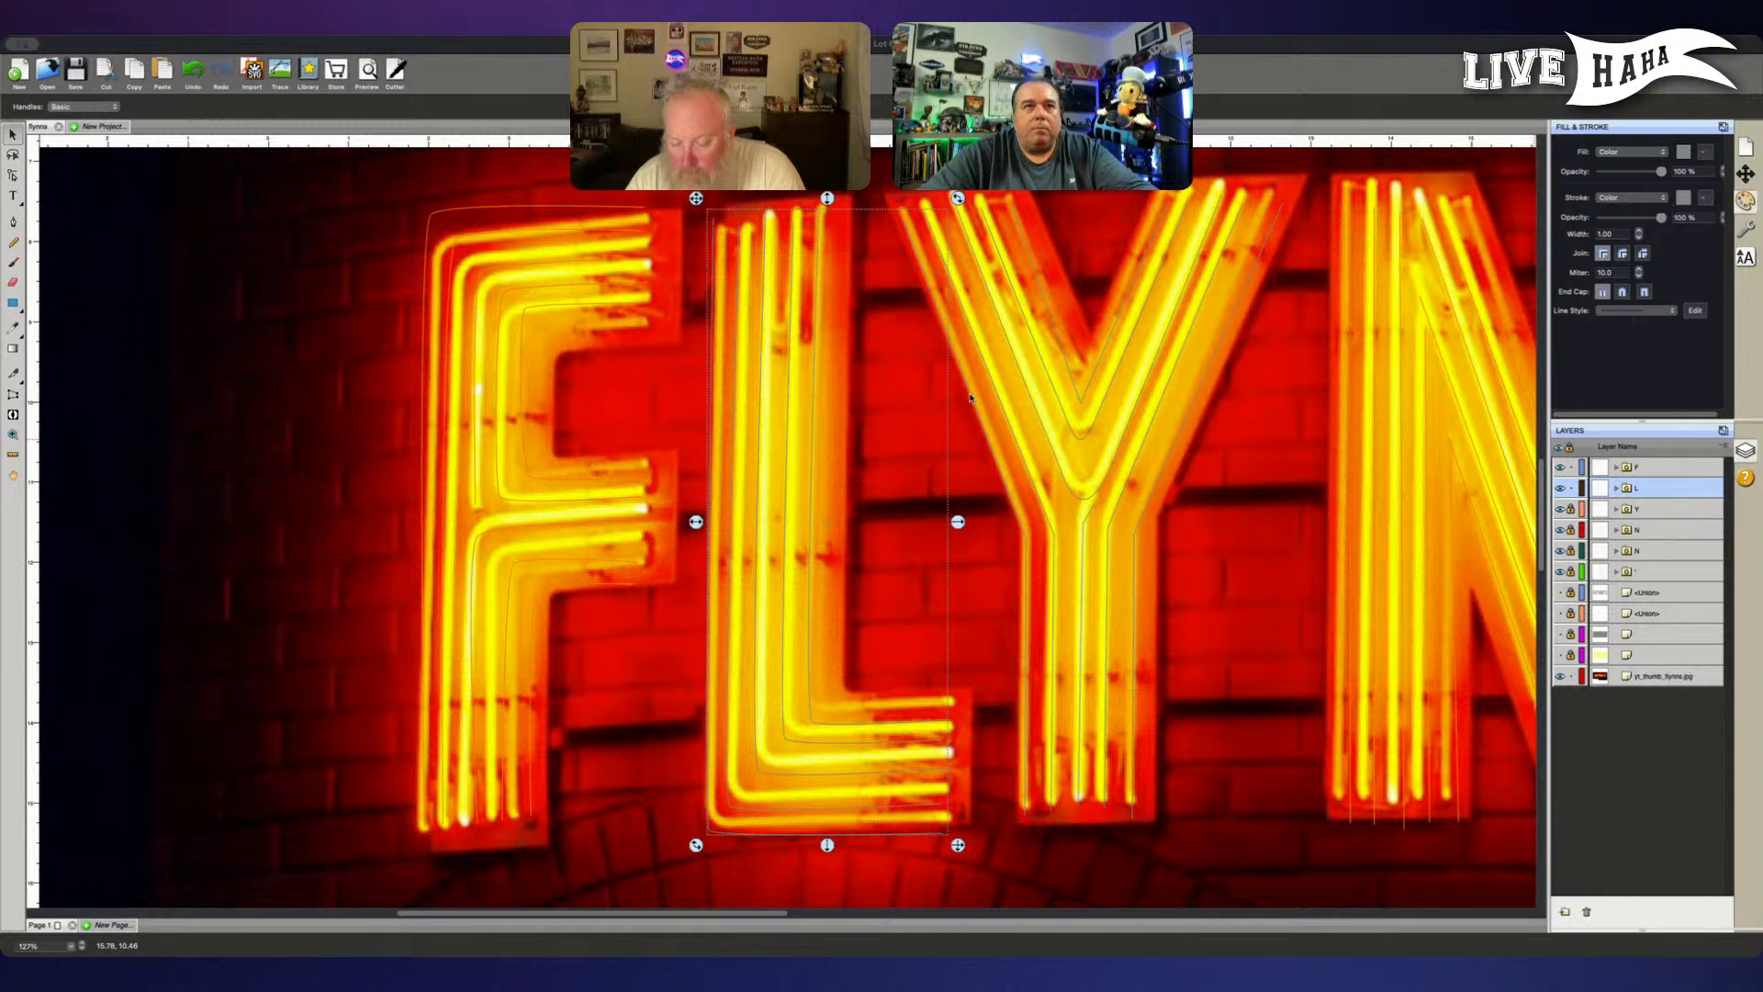
{"action": "left_click", "coordinate": [871, 402]}
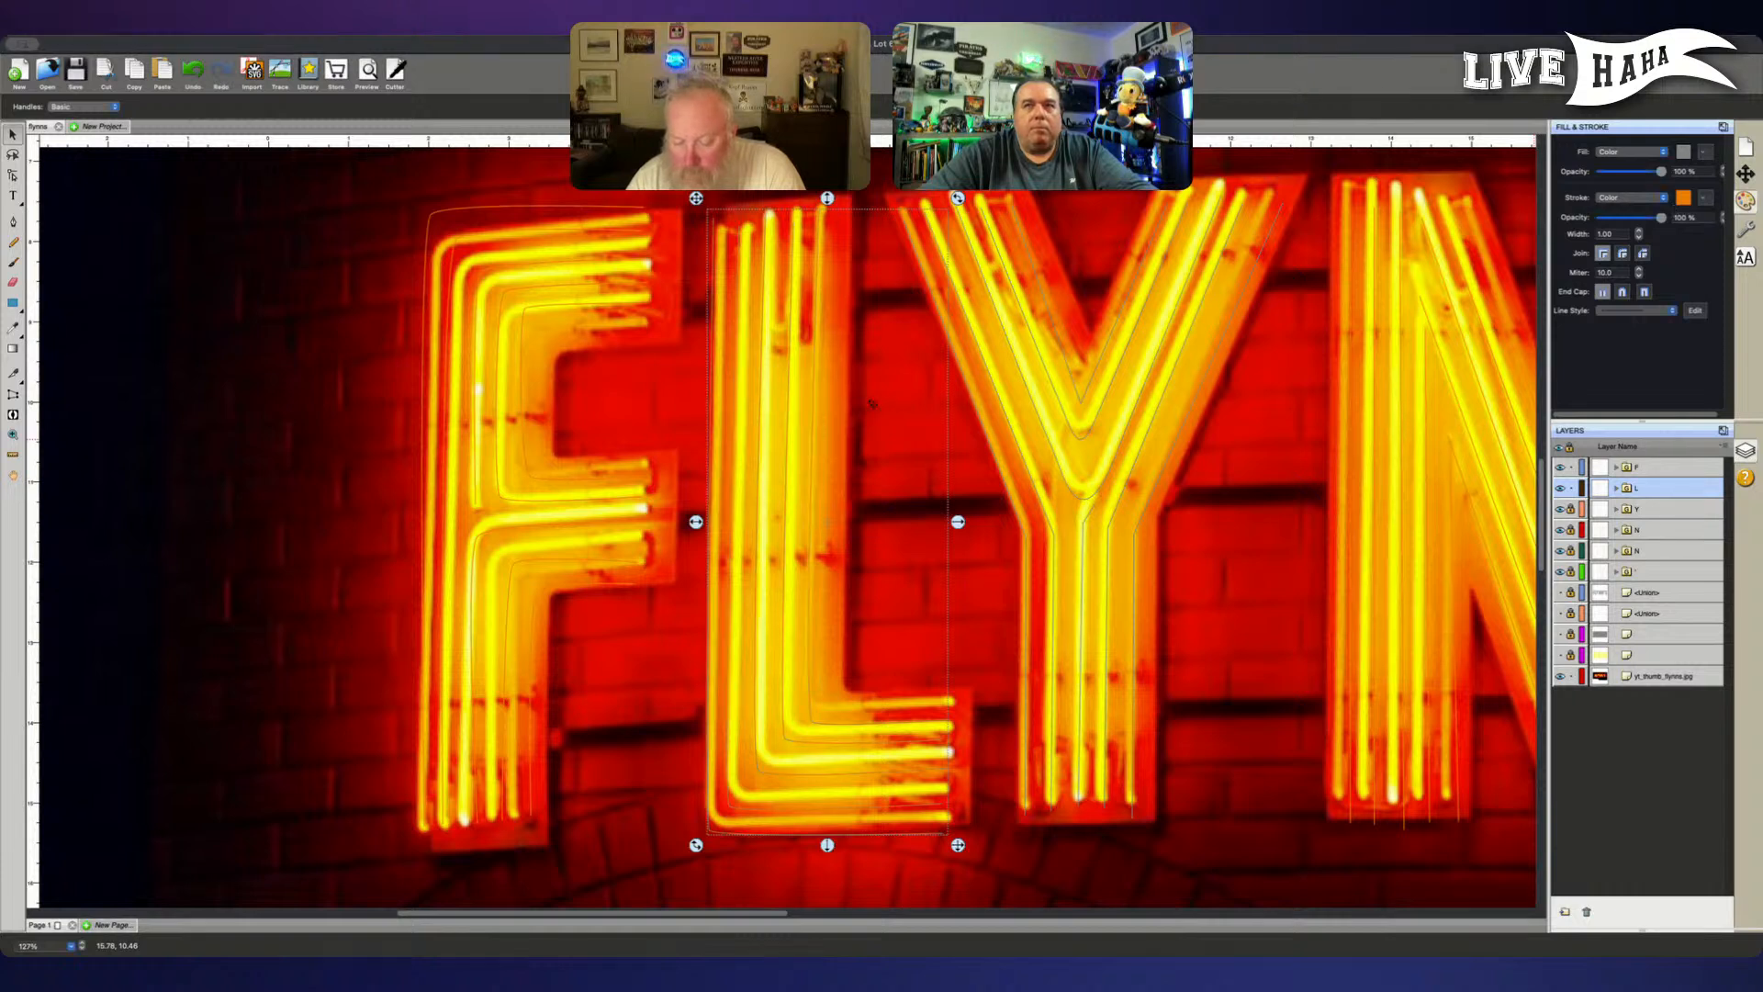
{"action": "left_click", "coordinate": [1561, 508]}
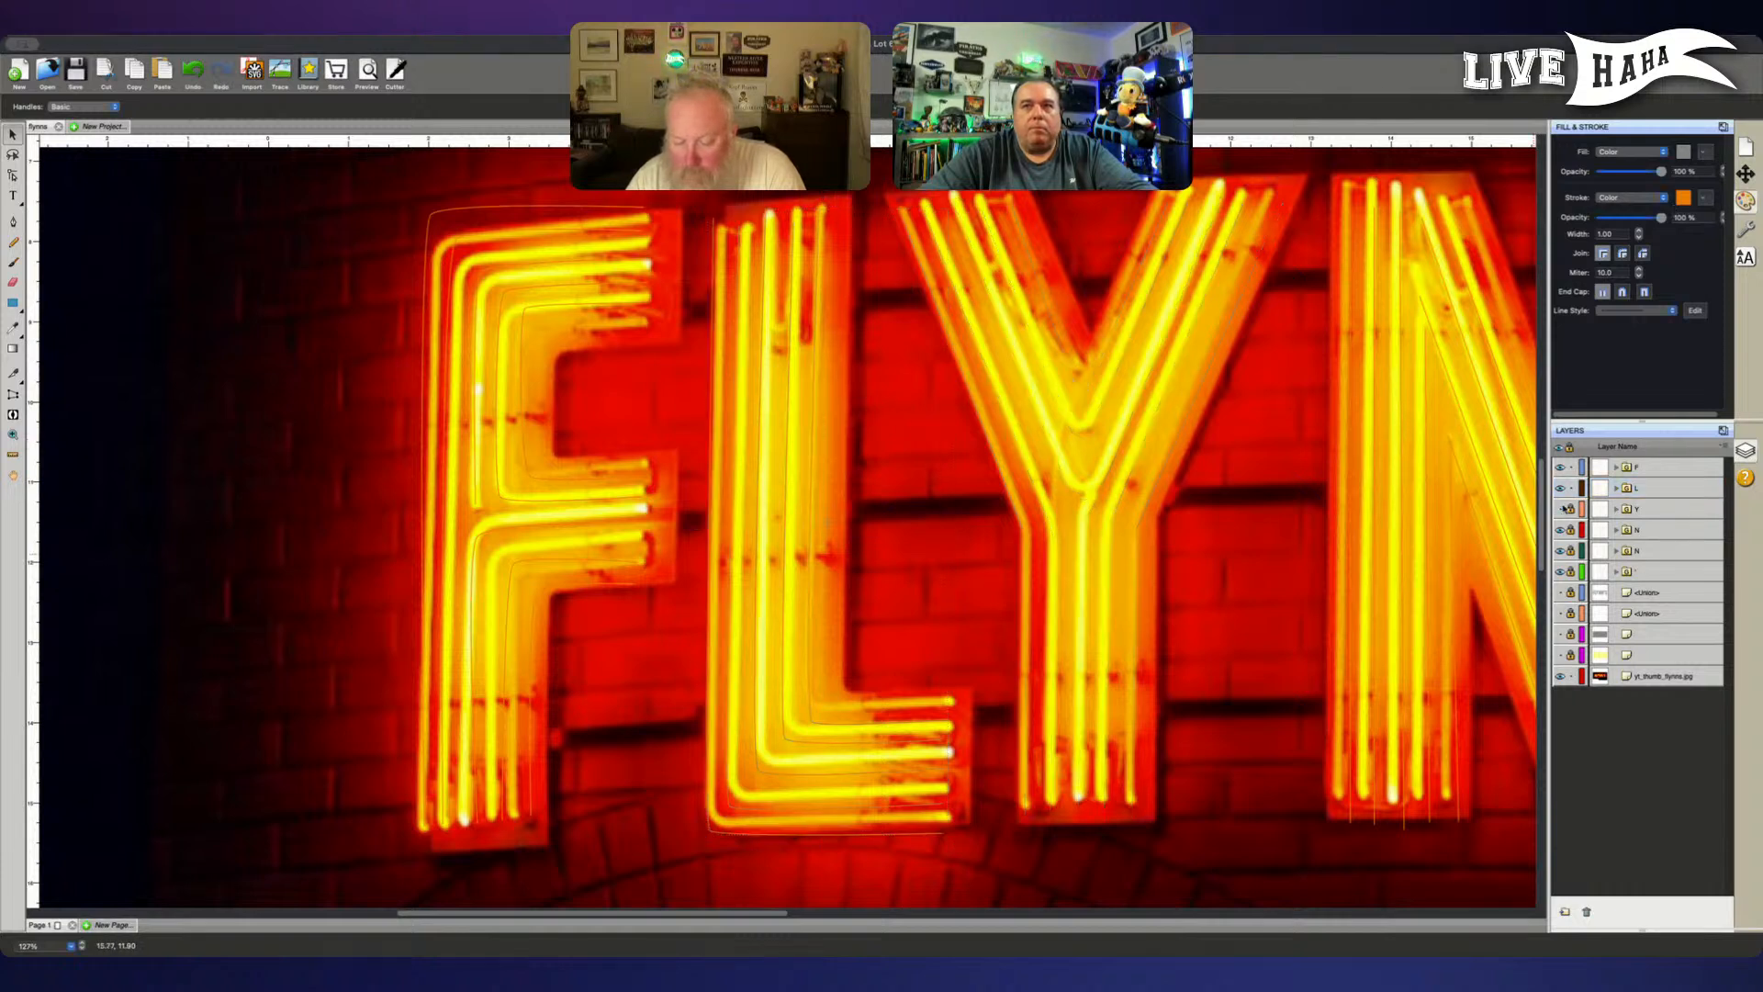
{"action": "left_click", "coordinate": [1561, 508]}
{"action": "left_click", "coordinate": [1570, 509]}
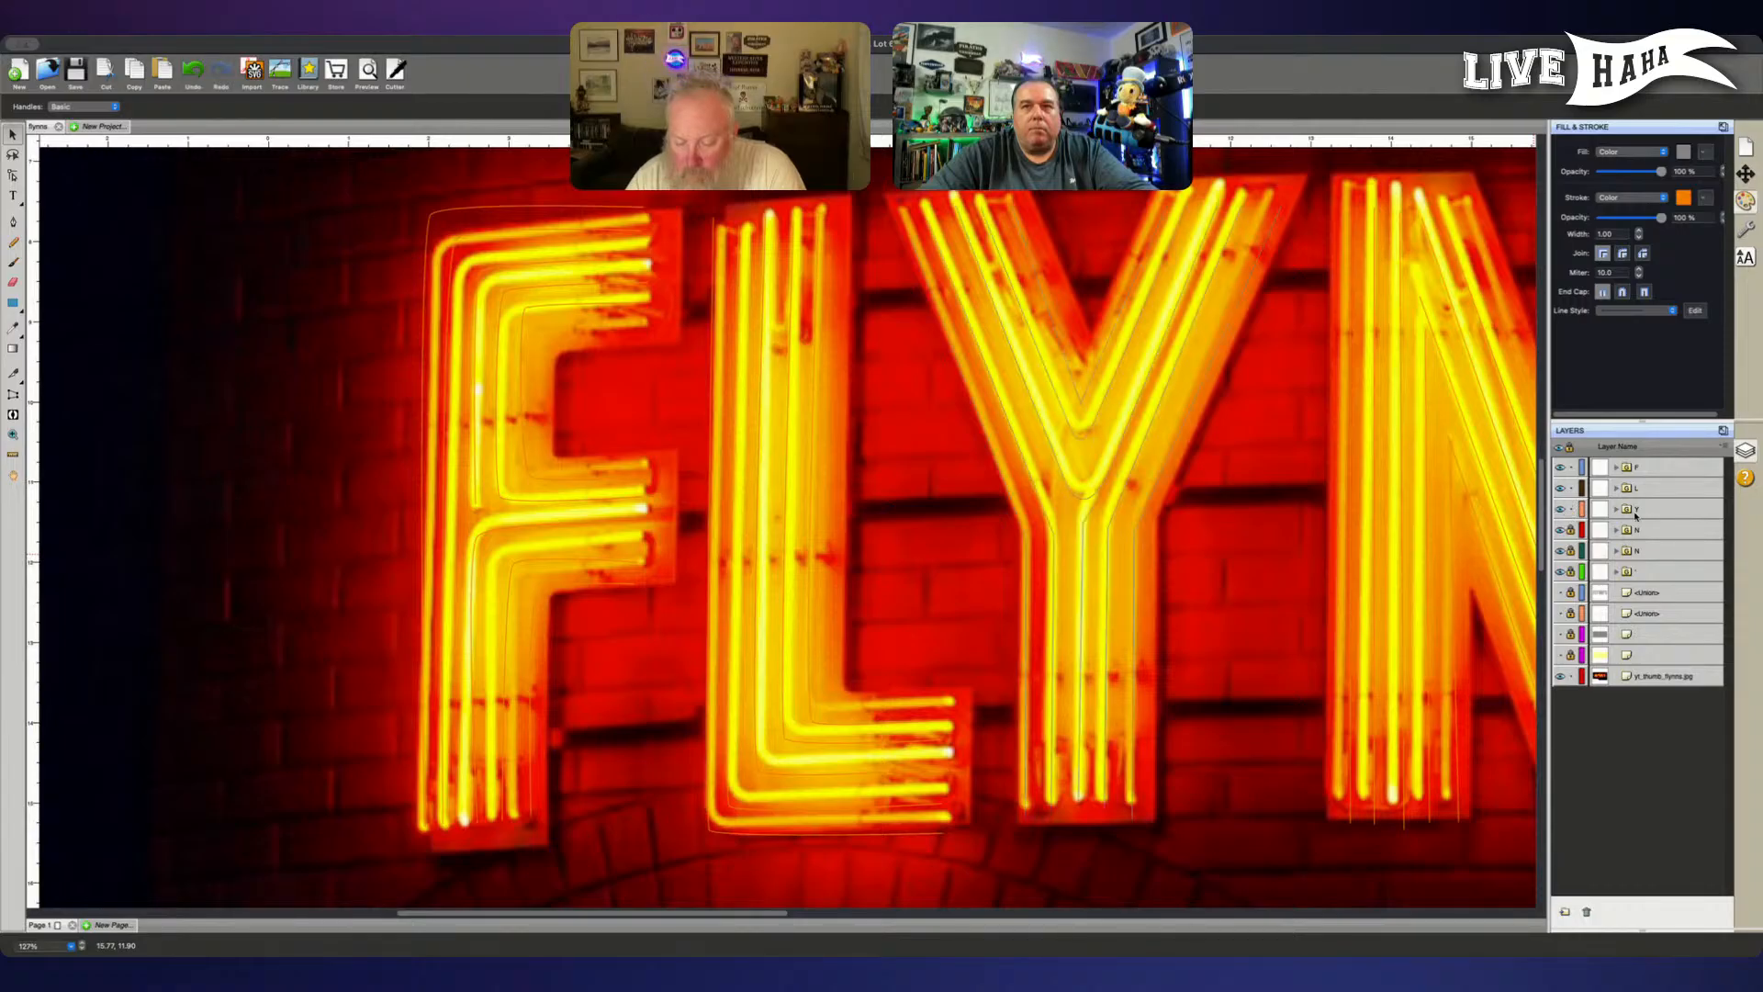
{"action": "left_click", "coordinate": [1662, 509]}
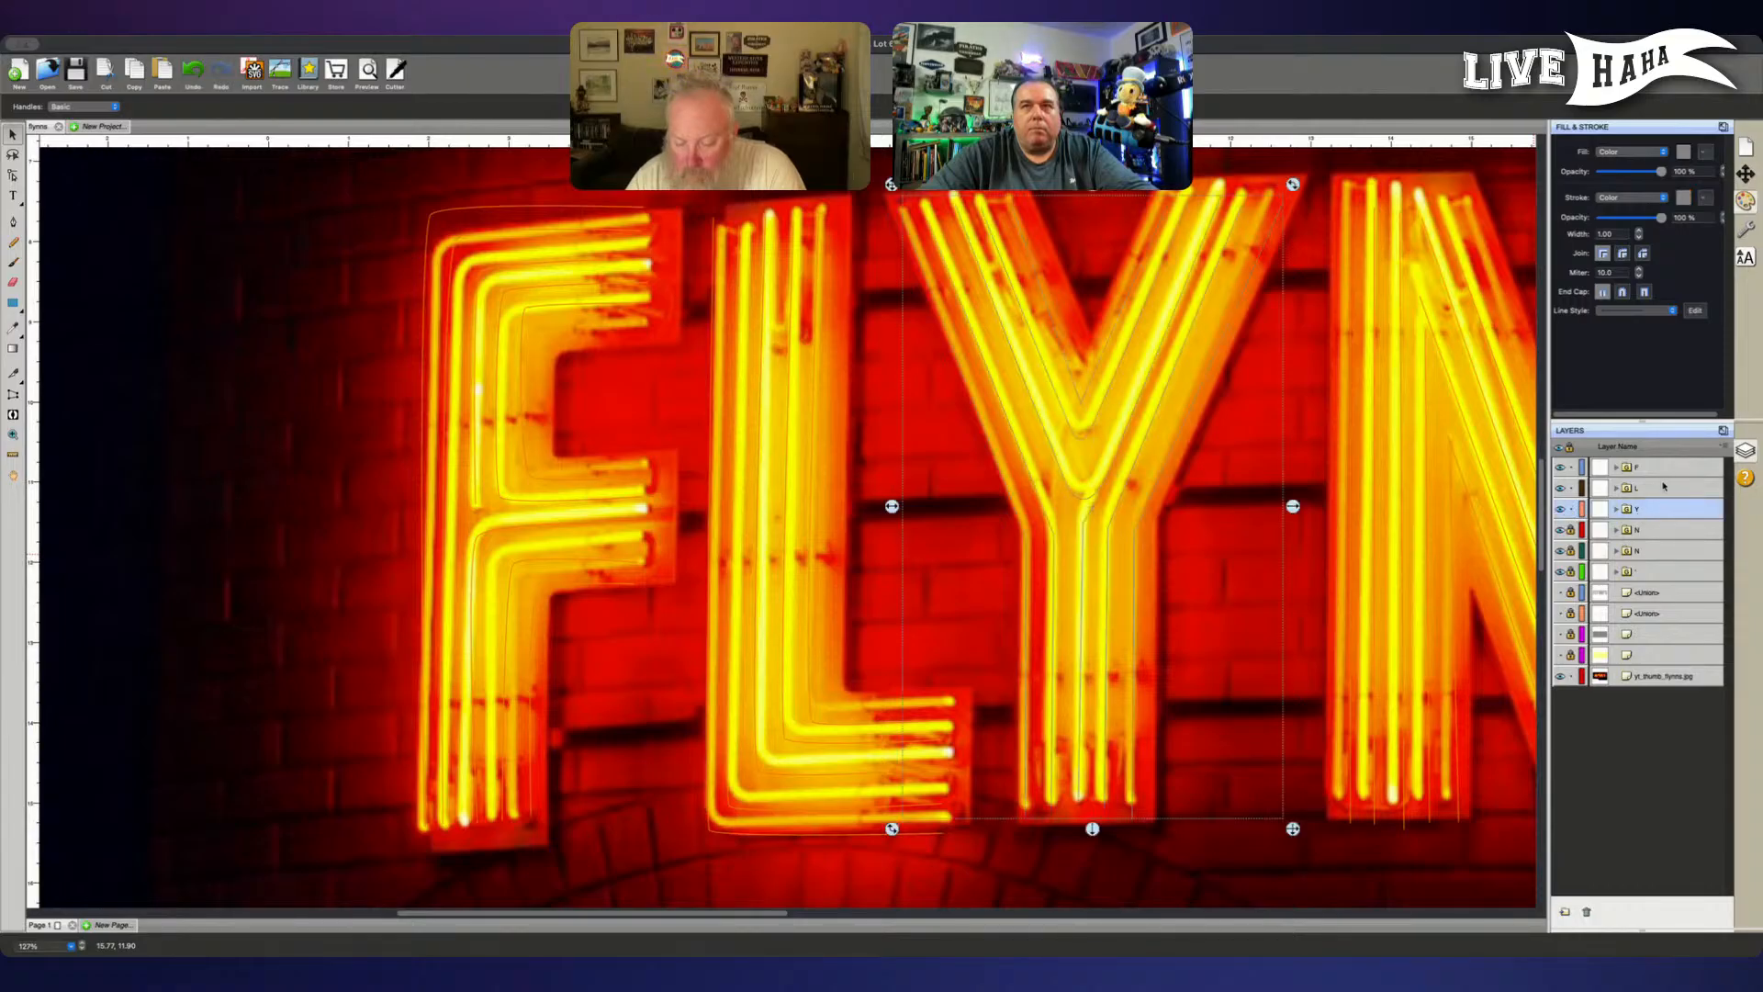
{"action": "left_click", "coordinate": [866, 412]}
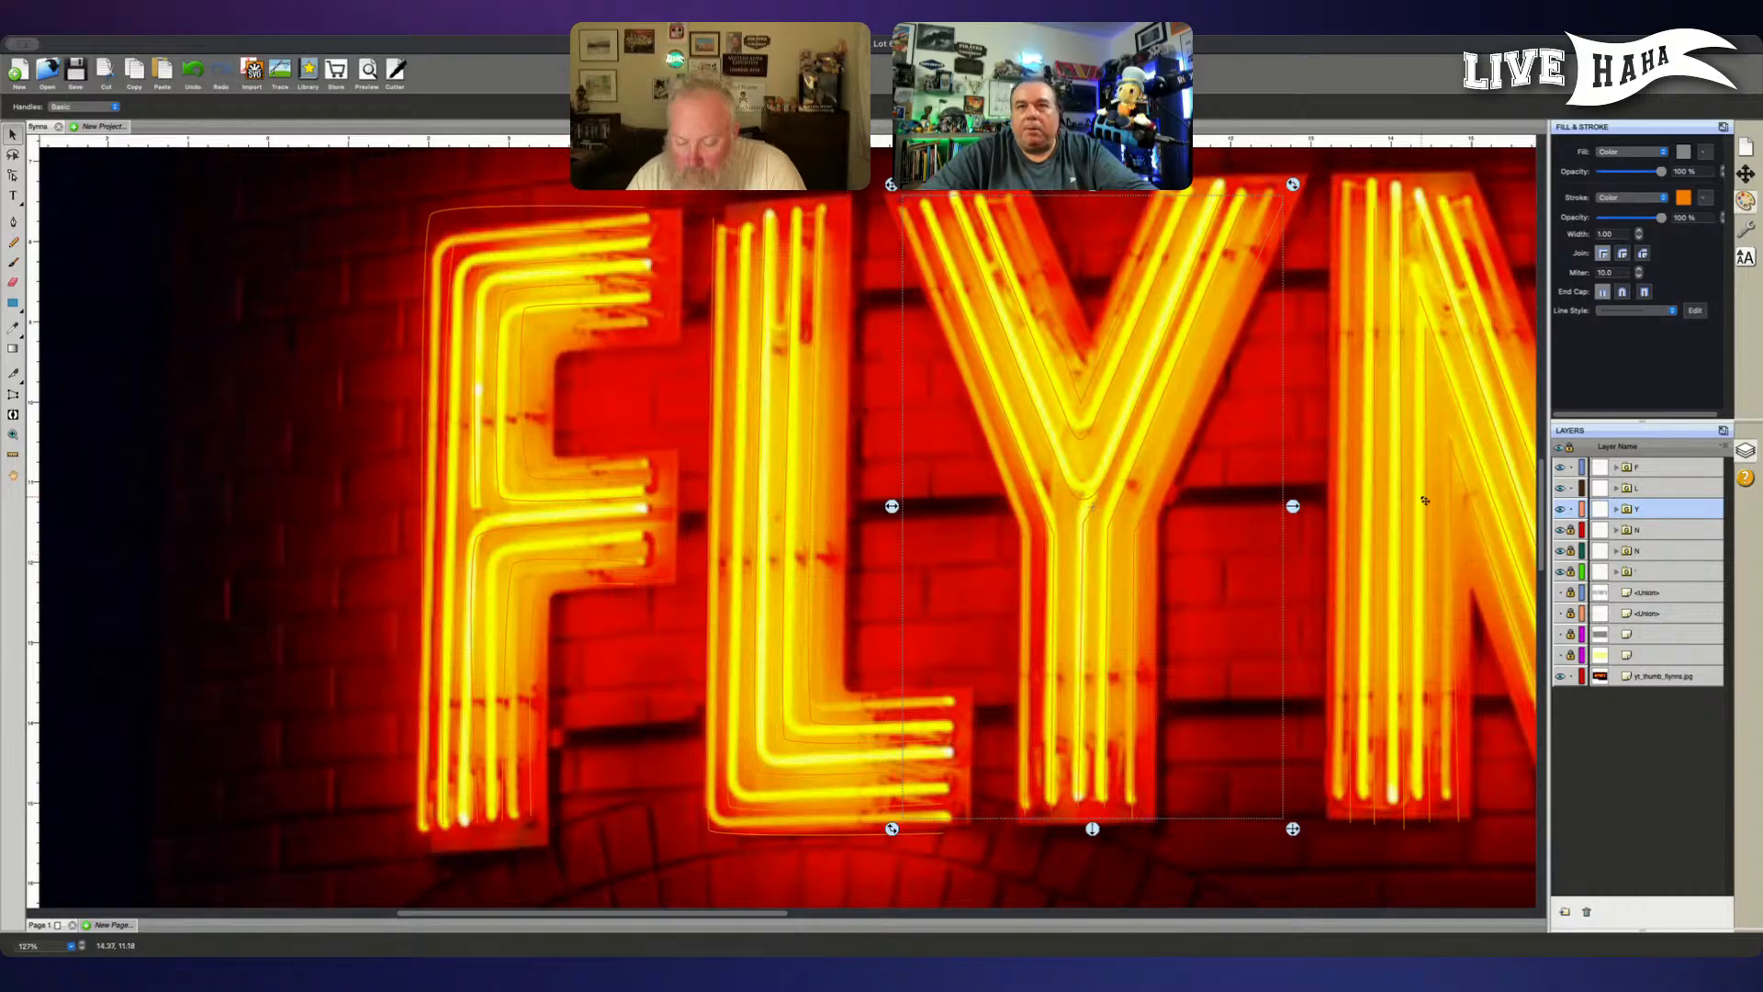
- Lock the Y, L and F groups
{"action": "left_click", "coordinate": [1570, 509]}
{"action": "left_click", "coordinate": [1570, 489]}
{"action": "left_click", "coordinate": [1570, 468]}
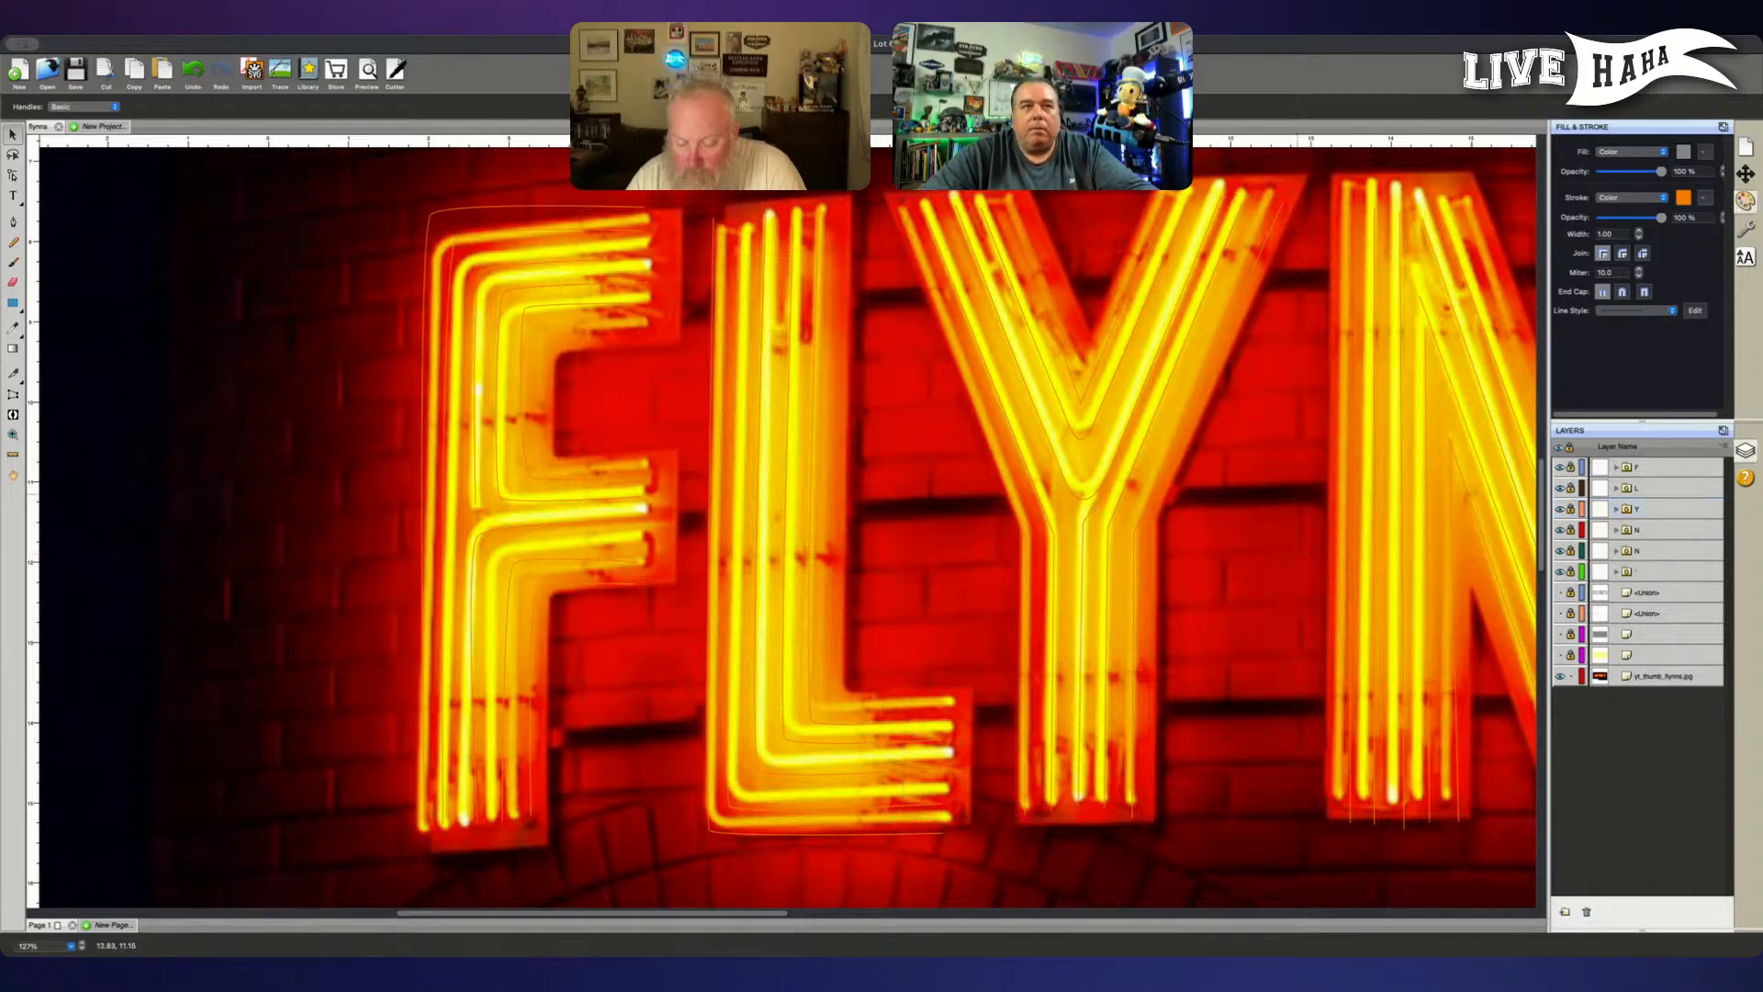
- Show the letter outlines again and shift the sign photo slightly right so its S sits inside the S outline
{"action": "scroll", "coordinate": [1297, 494], "scroll_direction": "right", "scroll_amount": 1}
{"action": "left_click", "coordinate": [1560, 593]}
{"action": "scroll", "coordinate": [1364, 558], "scroll_direction": "right", "scroll_amount": 6}
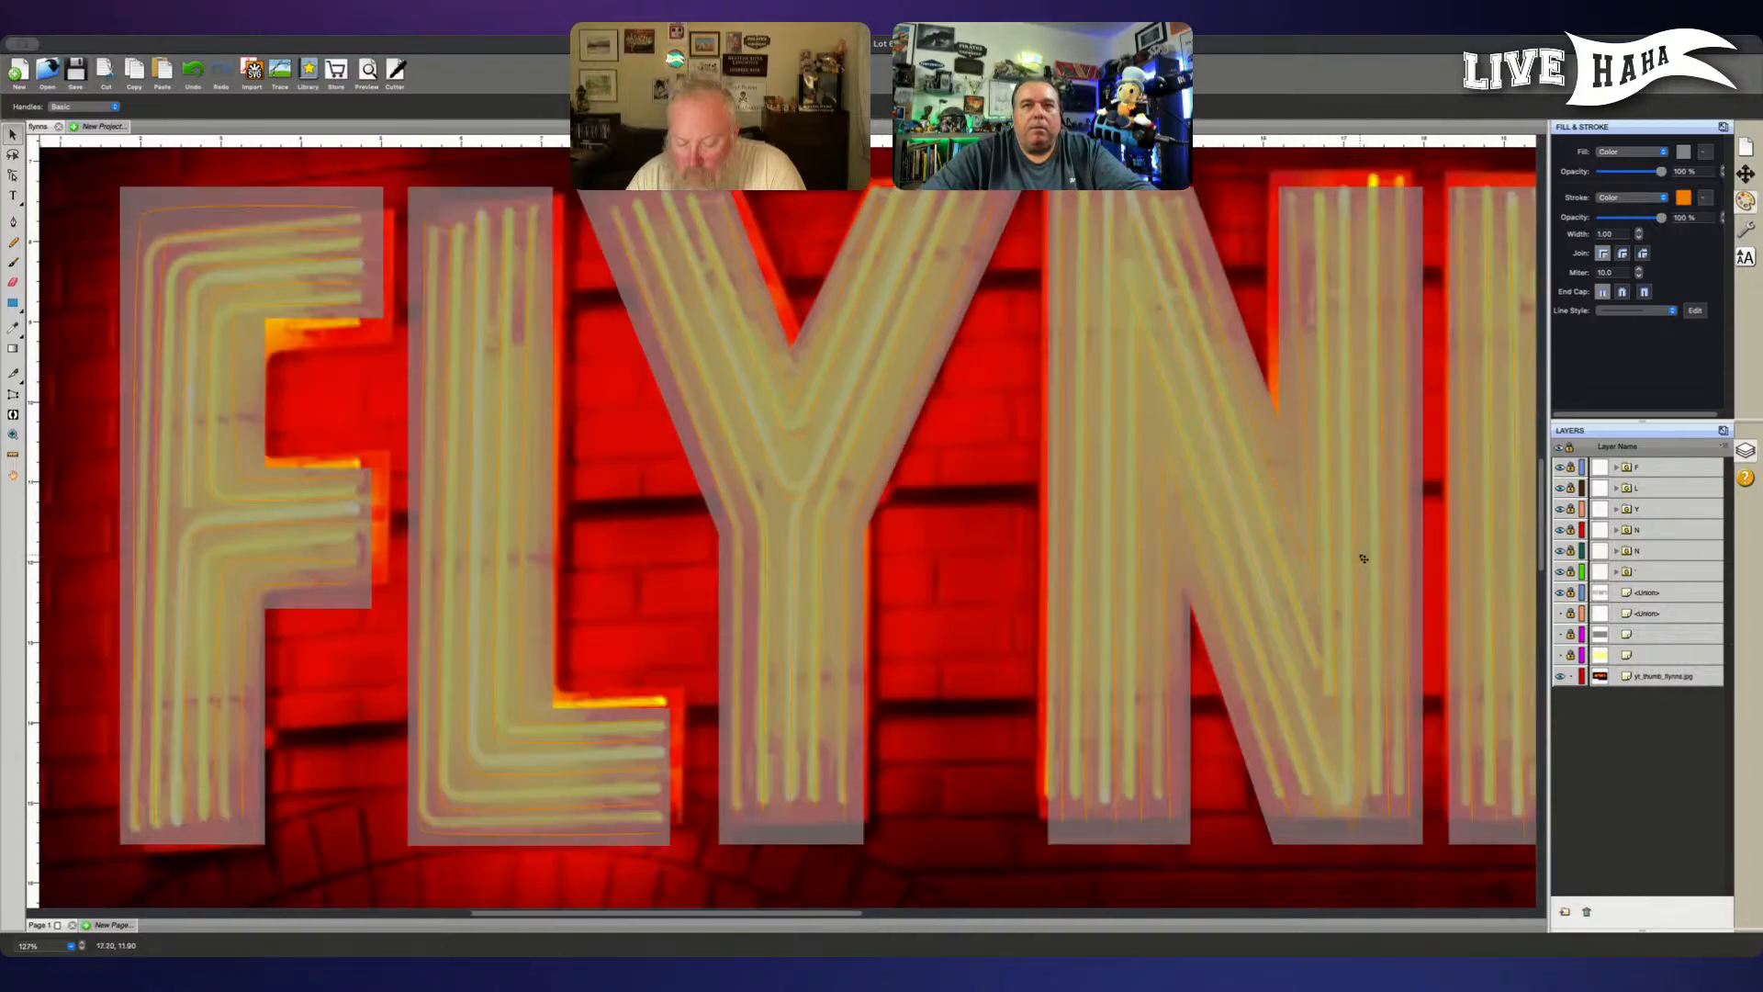
{"action": "scroll", "coordinate": [1363, 558], "scroll_direction": "right", "scroll_amount": 15}
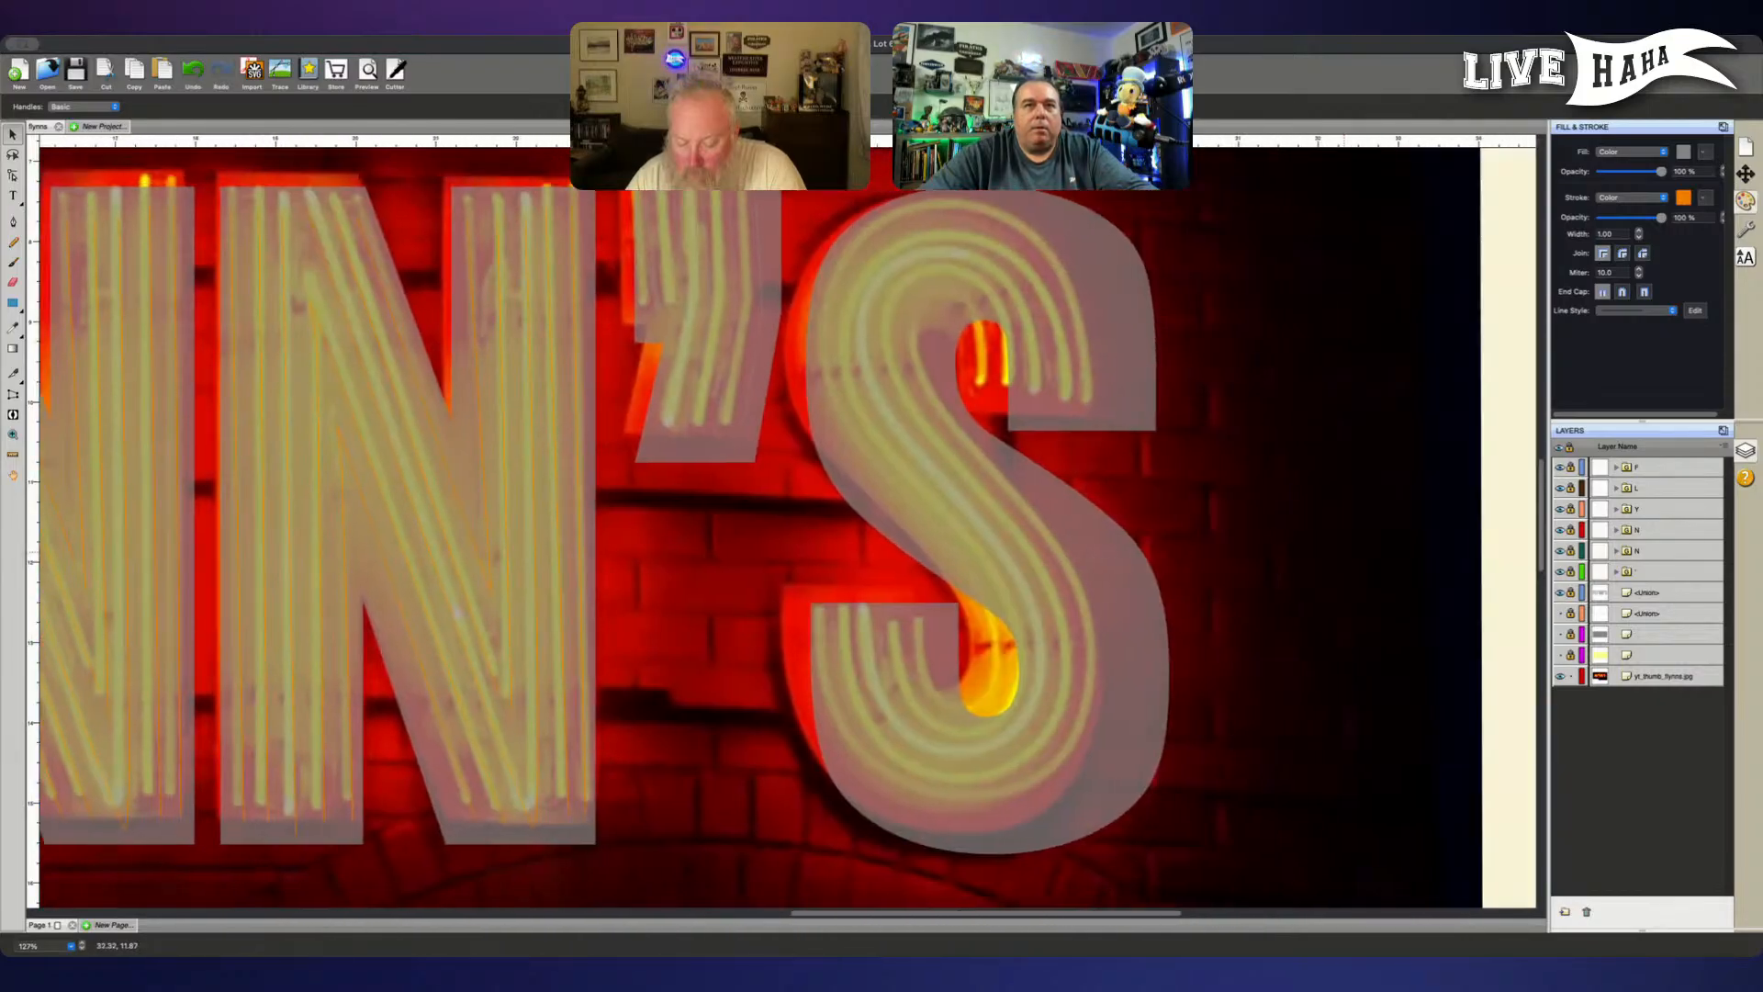
{"action": "left_click", "coordinate": [1272, 585]}
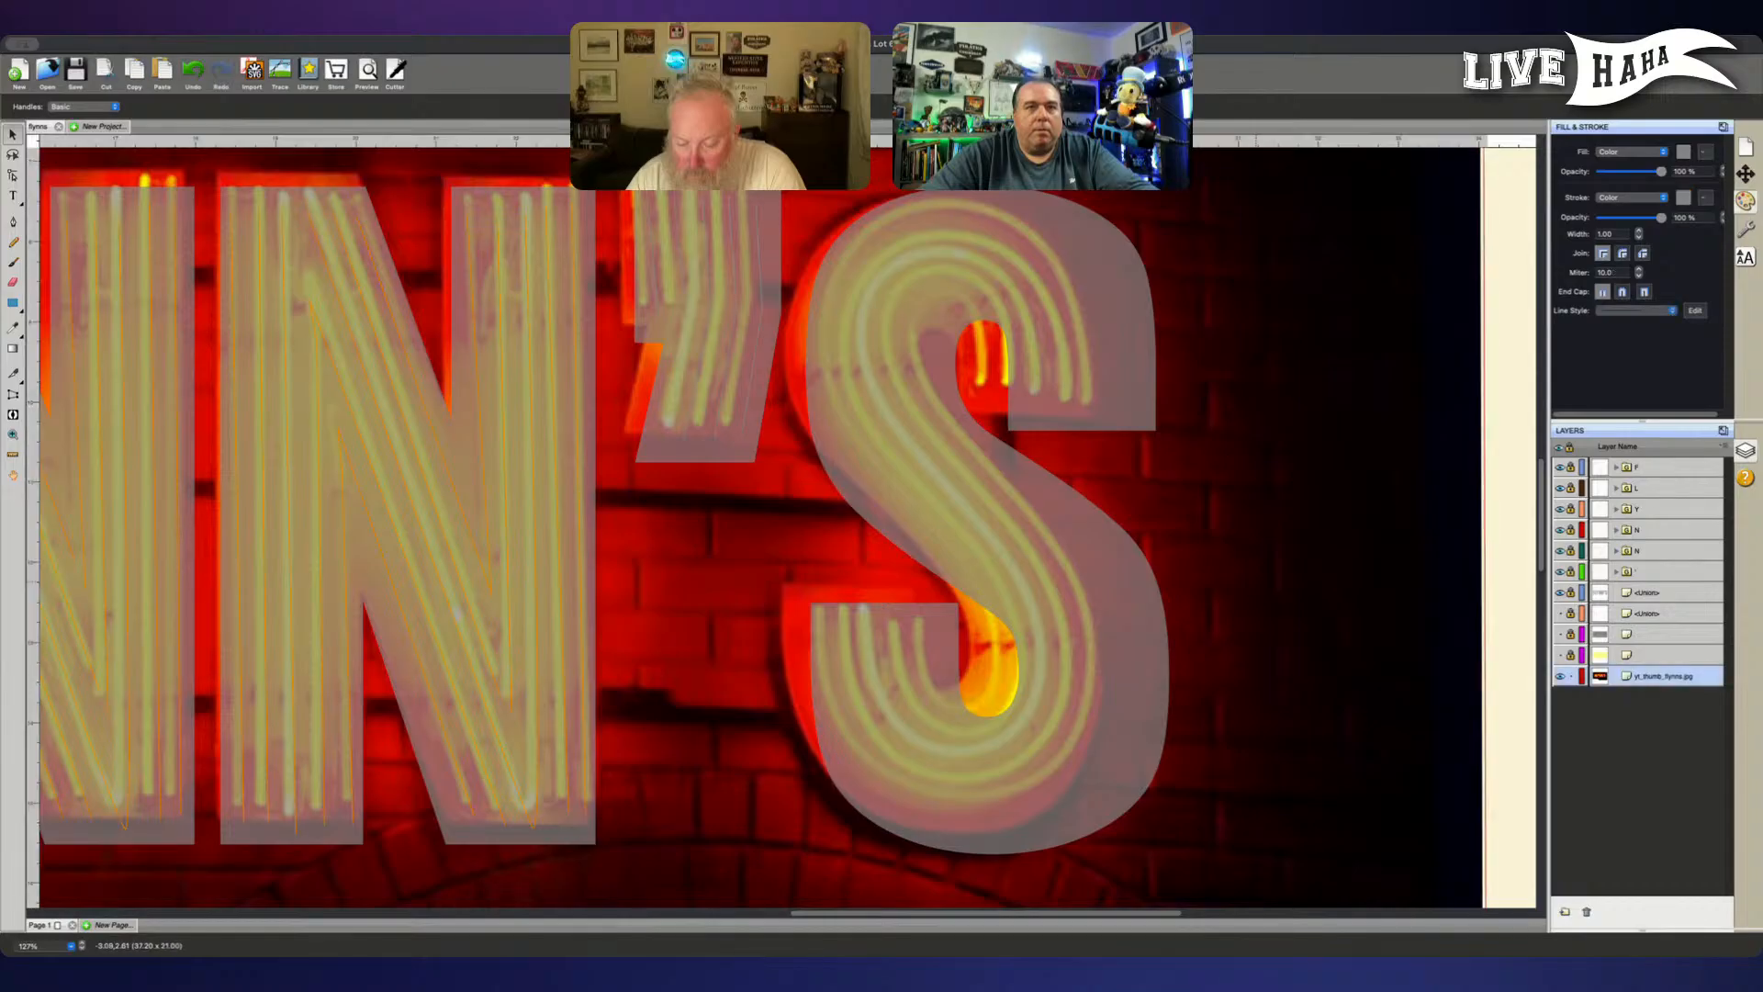
{"action": "left_click_drag", "start_coordinate": [1254, 582], "coordinate": [1289, 589]}
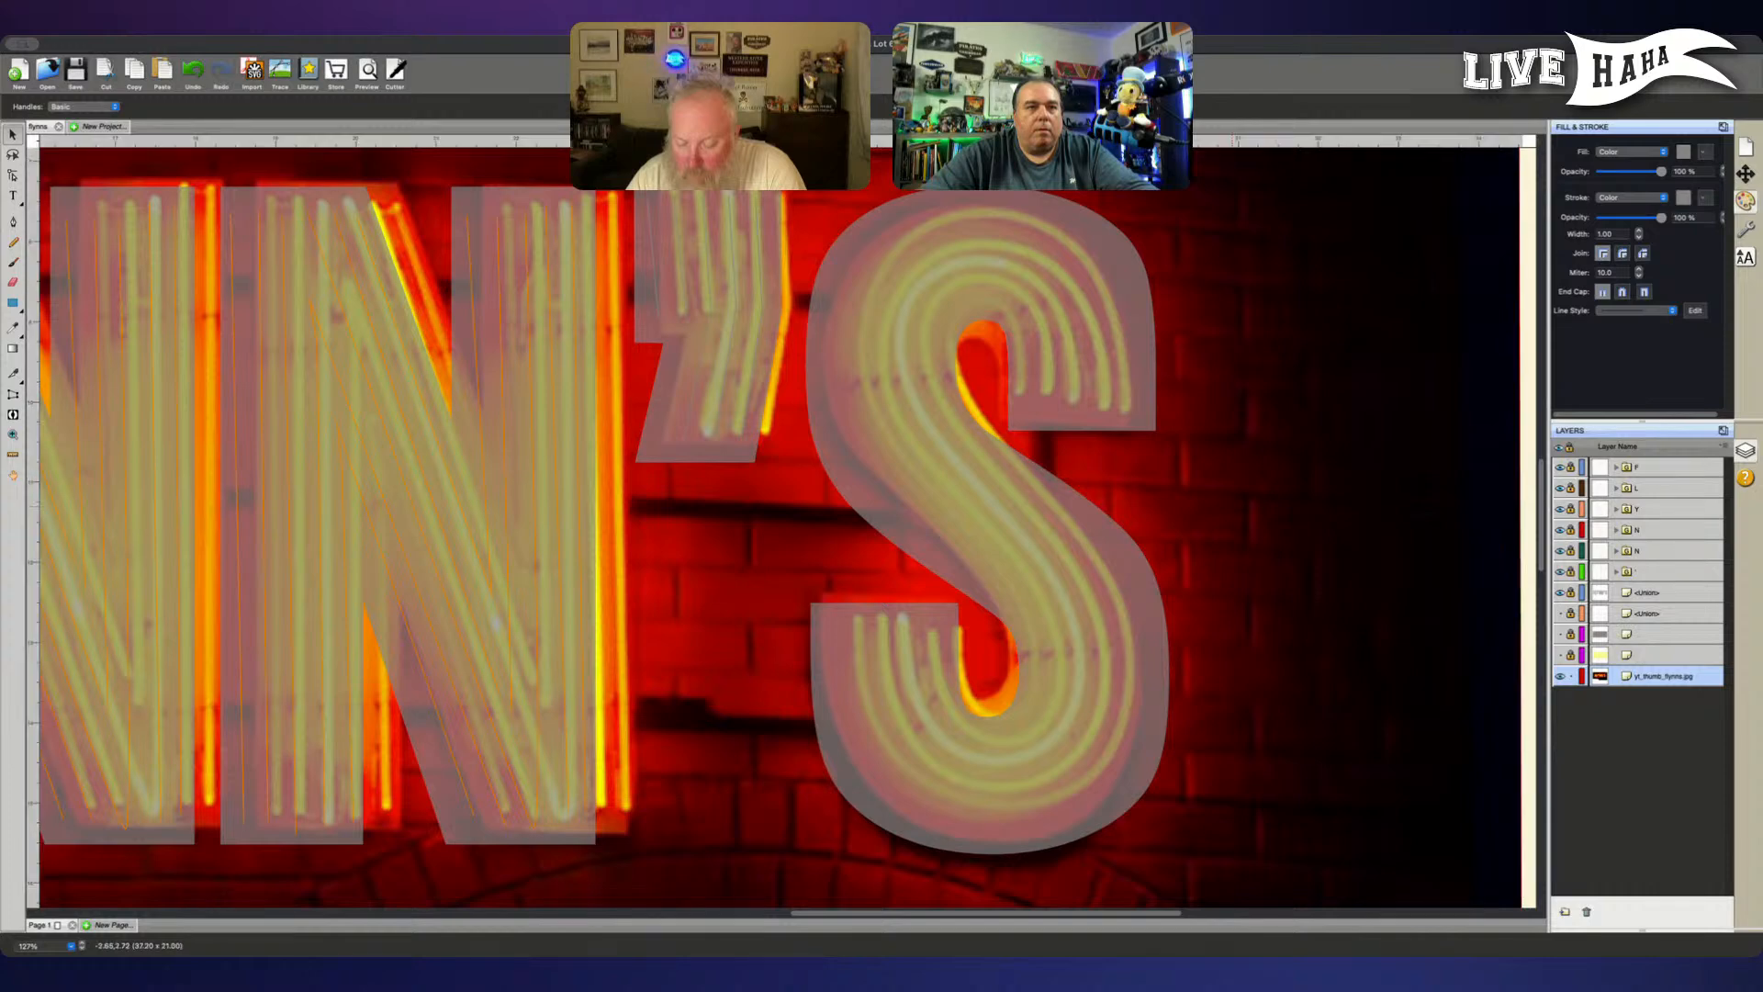
{"action": "scroll", "coordinate": [1529, 660], "scroll_direction": "down", "scroll_amount": 2}
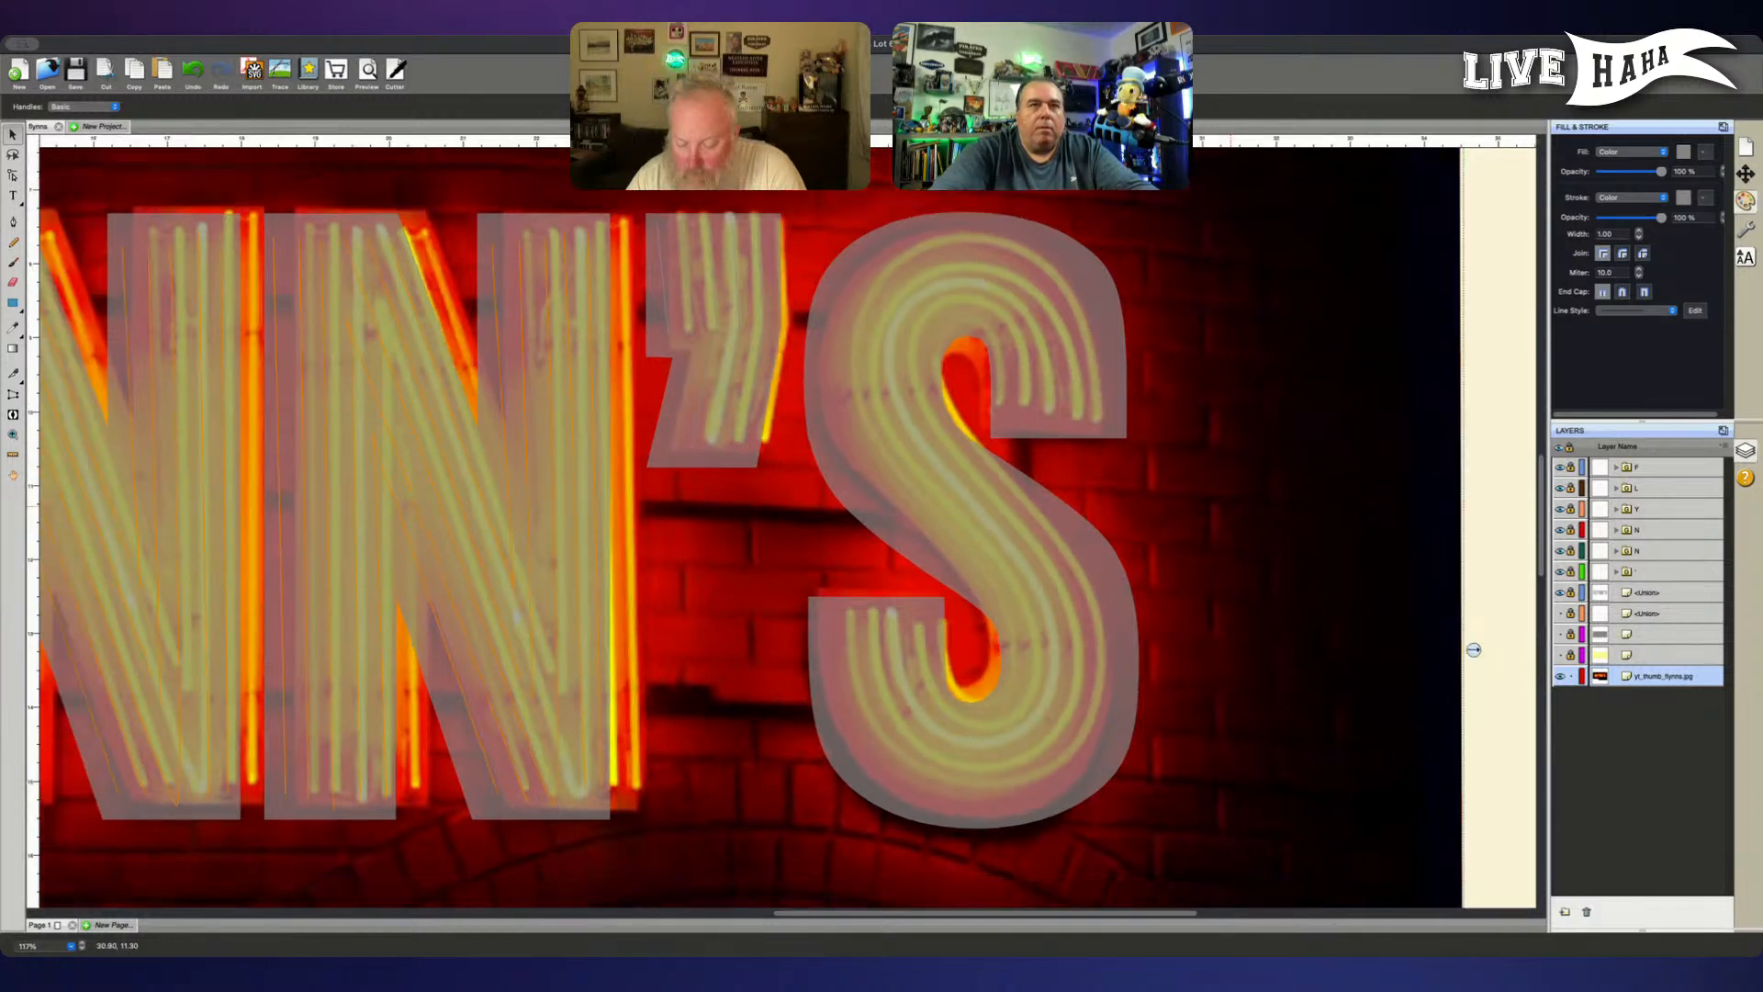
{"action": "scroll", "coordinate": [1254, 513], "scroll_direction": "up", "scroll_amount": 1}
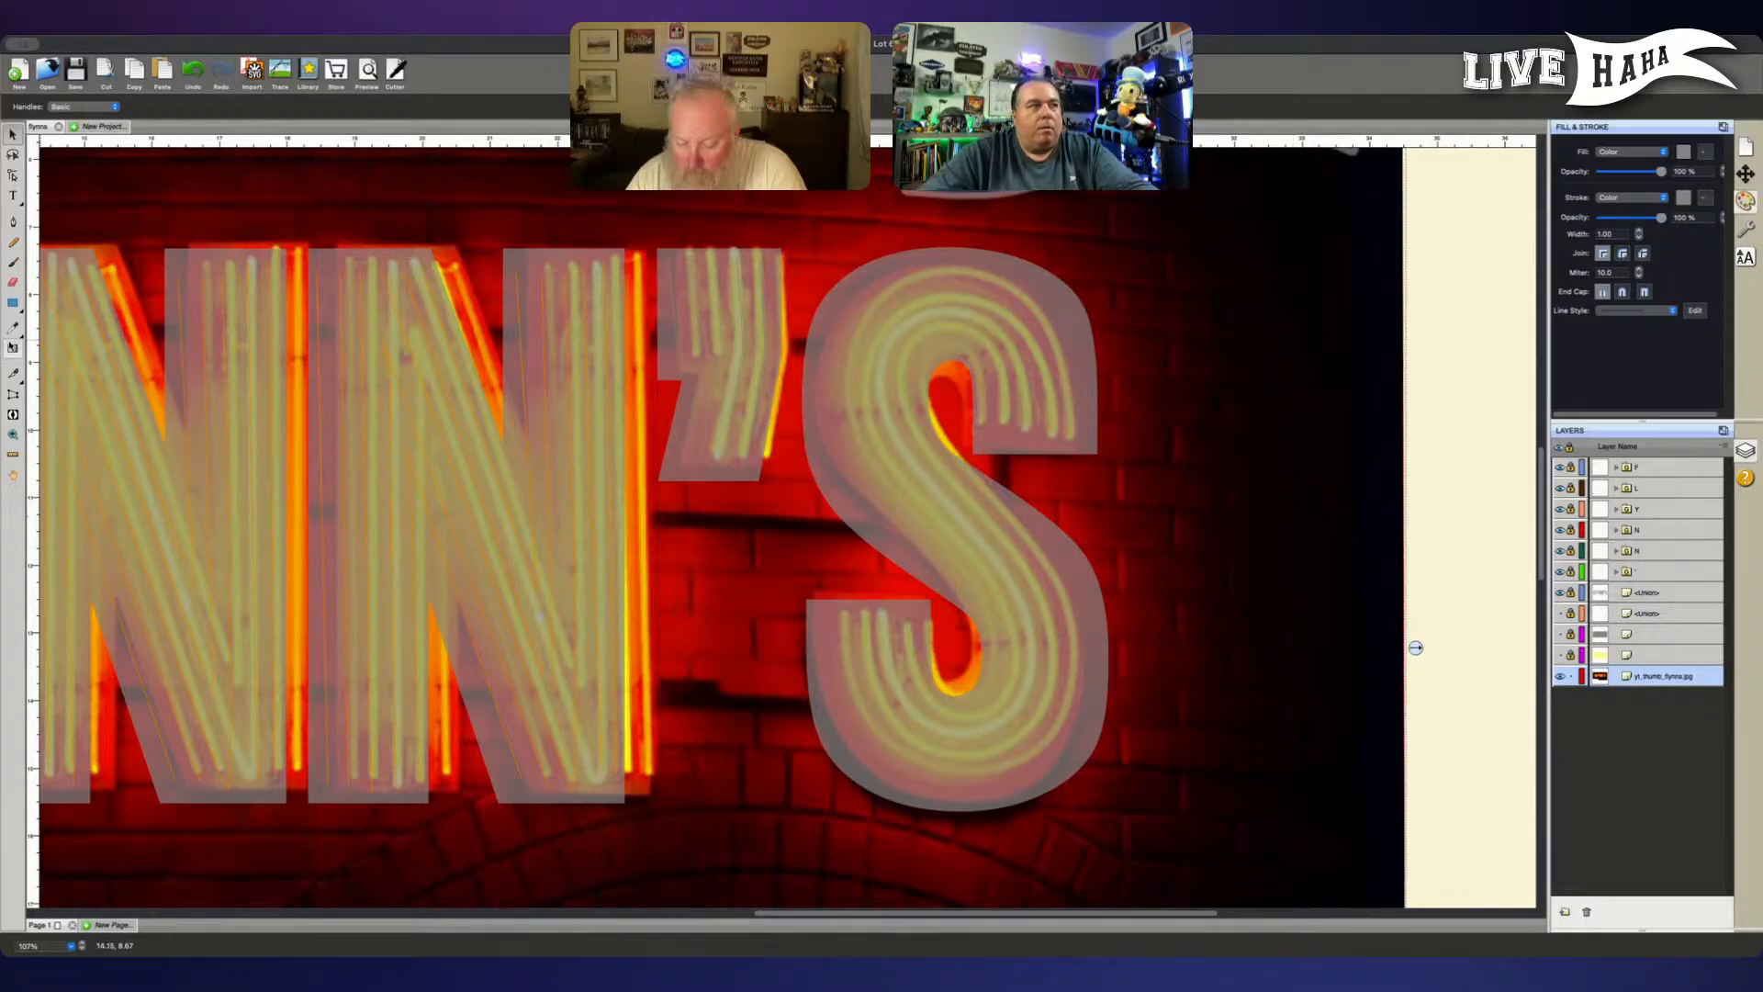
- Trace the S's outer-left tube as an orange-stroked curved path from the upper terminal over the crown, down the diagonal and around the lower hook
{"action": "left_click", "coordinate": [13, 221]}
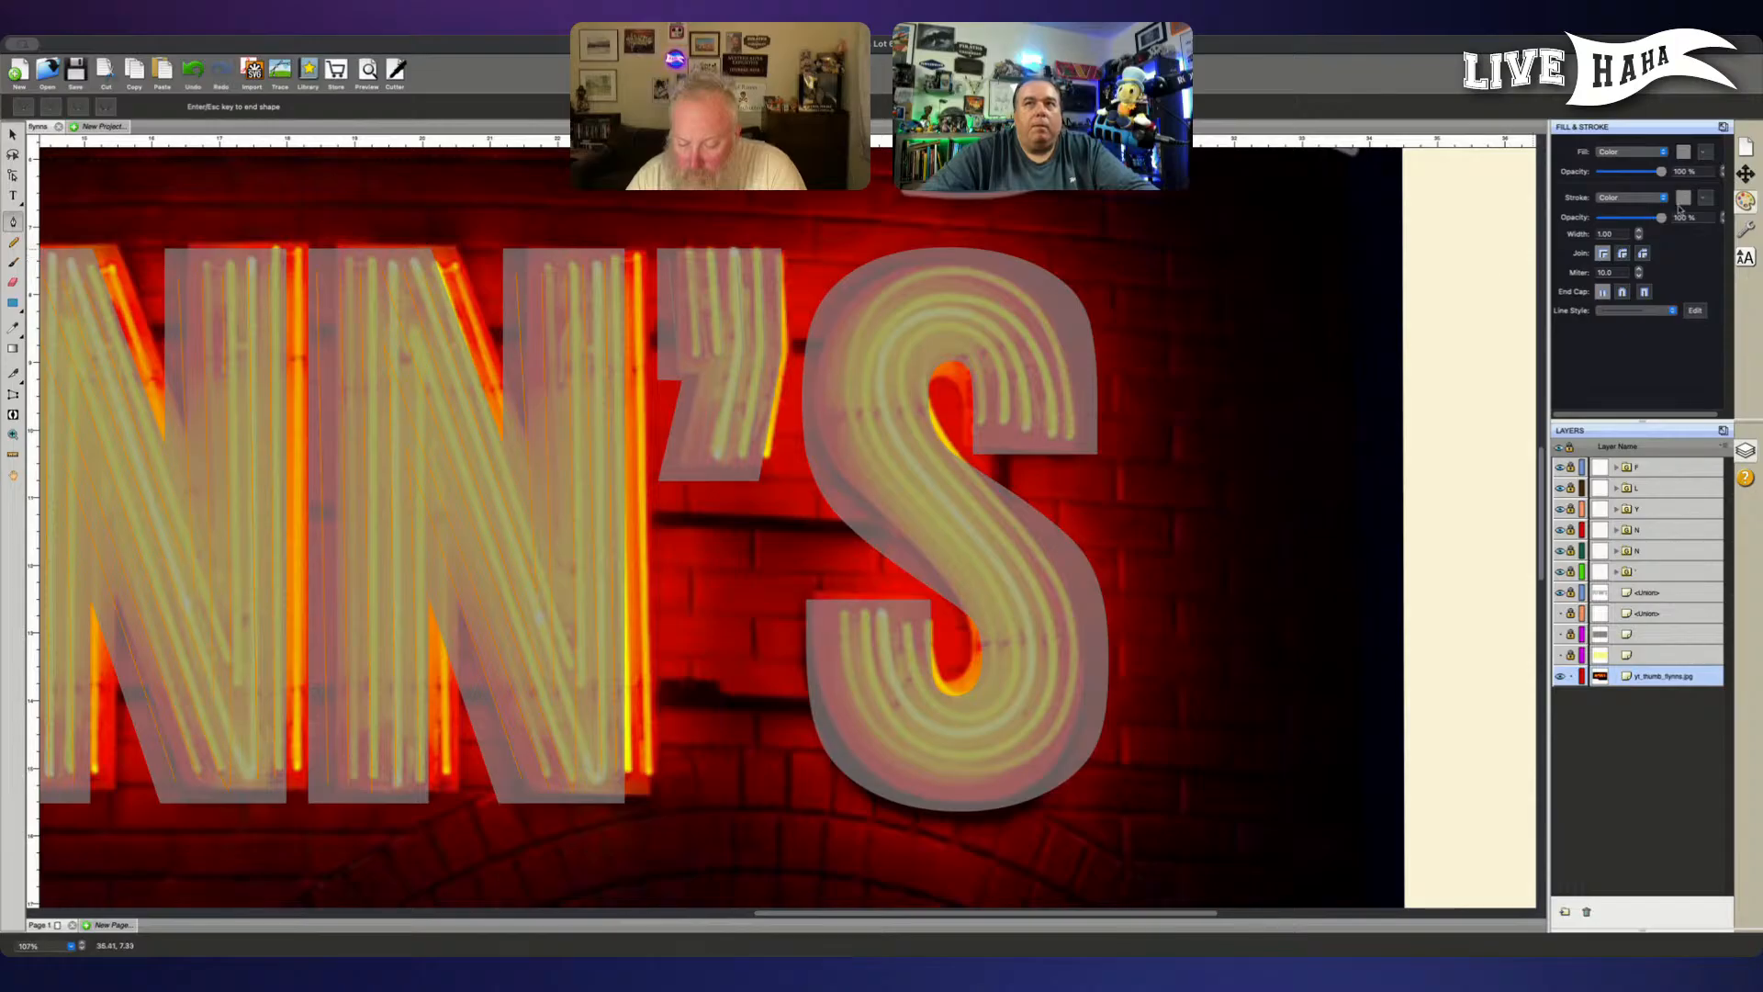
{"action": "left_click", "coordinate": [871, 403]}
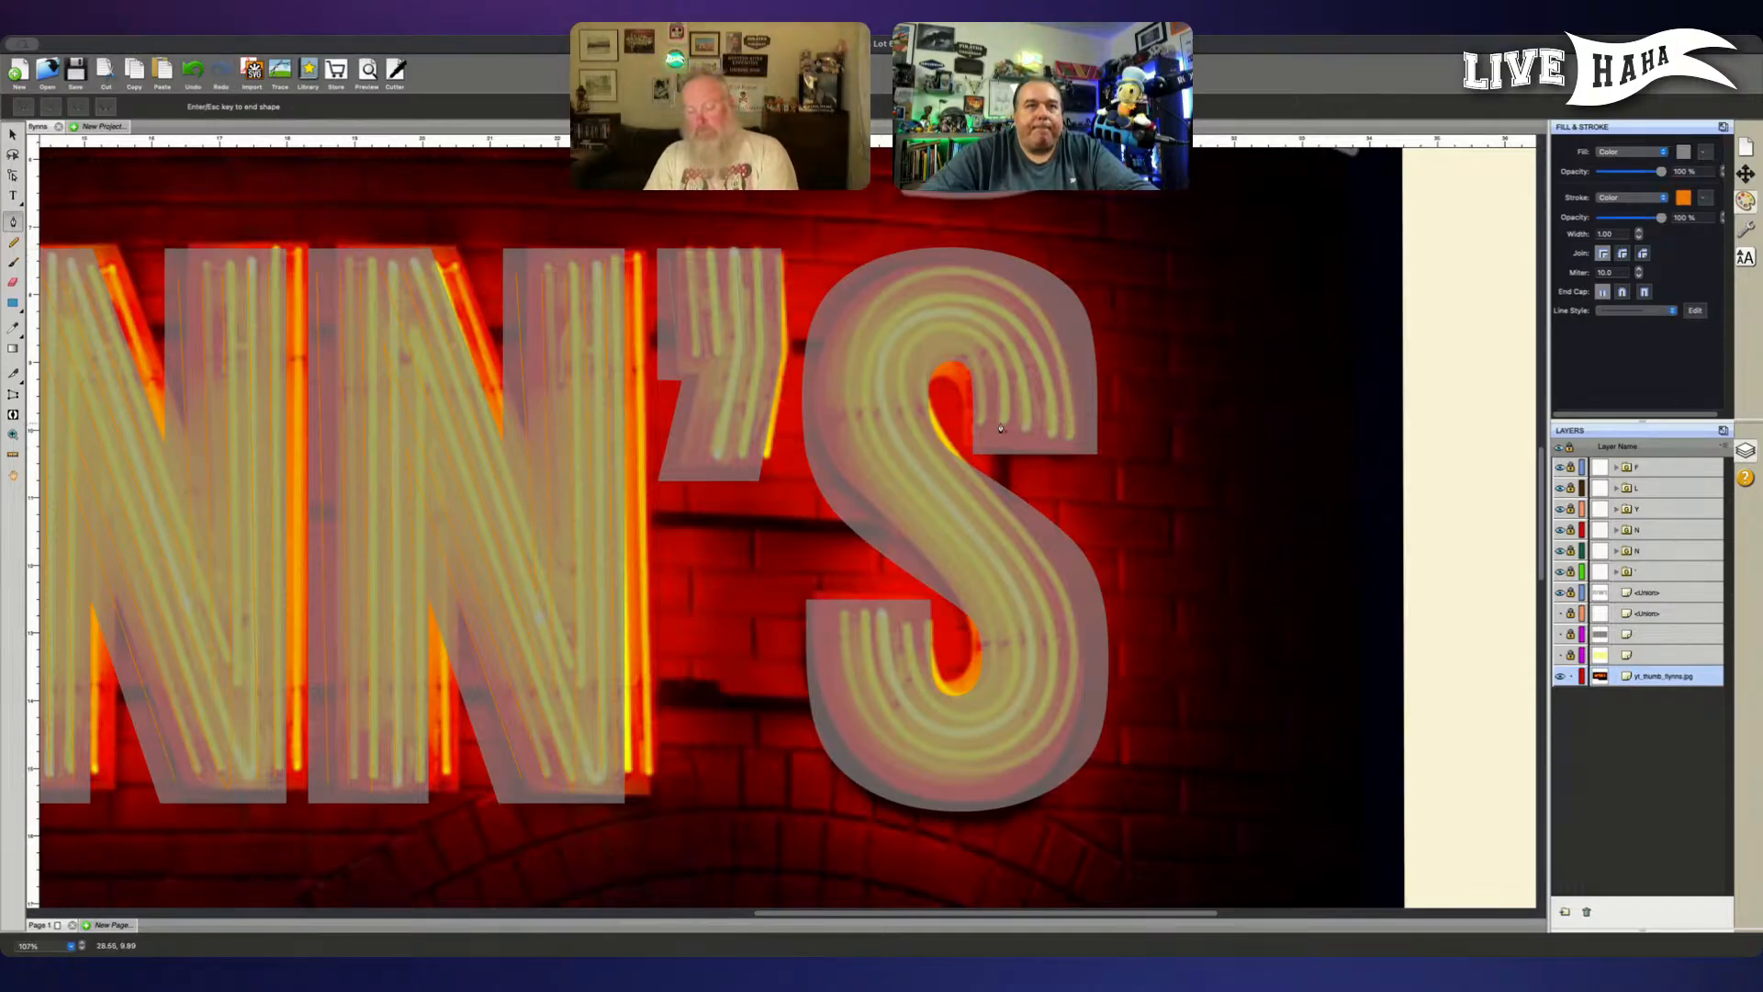
{"action": "left_click", "coordinate": [1083, 433]}
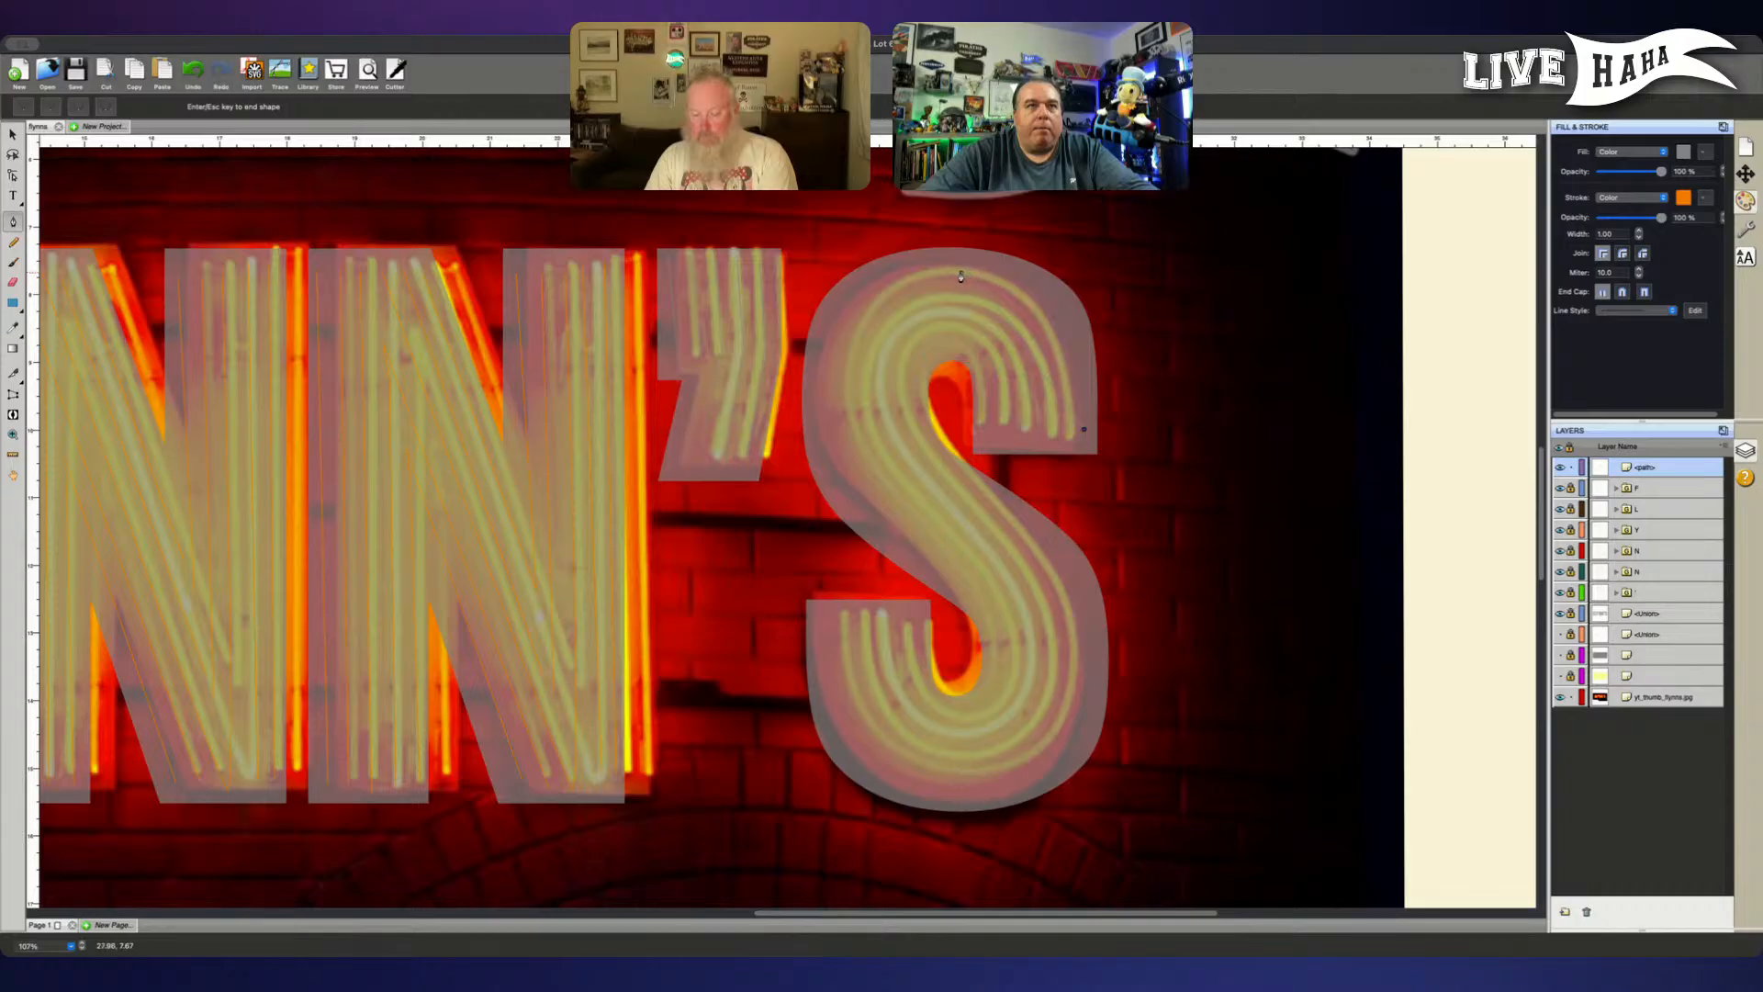
{"action": "left_click_drag", "start_coordinate": [955, 273], "coordinate": [829, 278]}
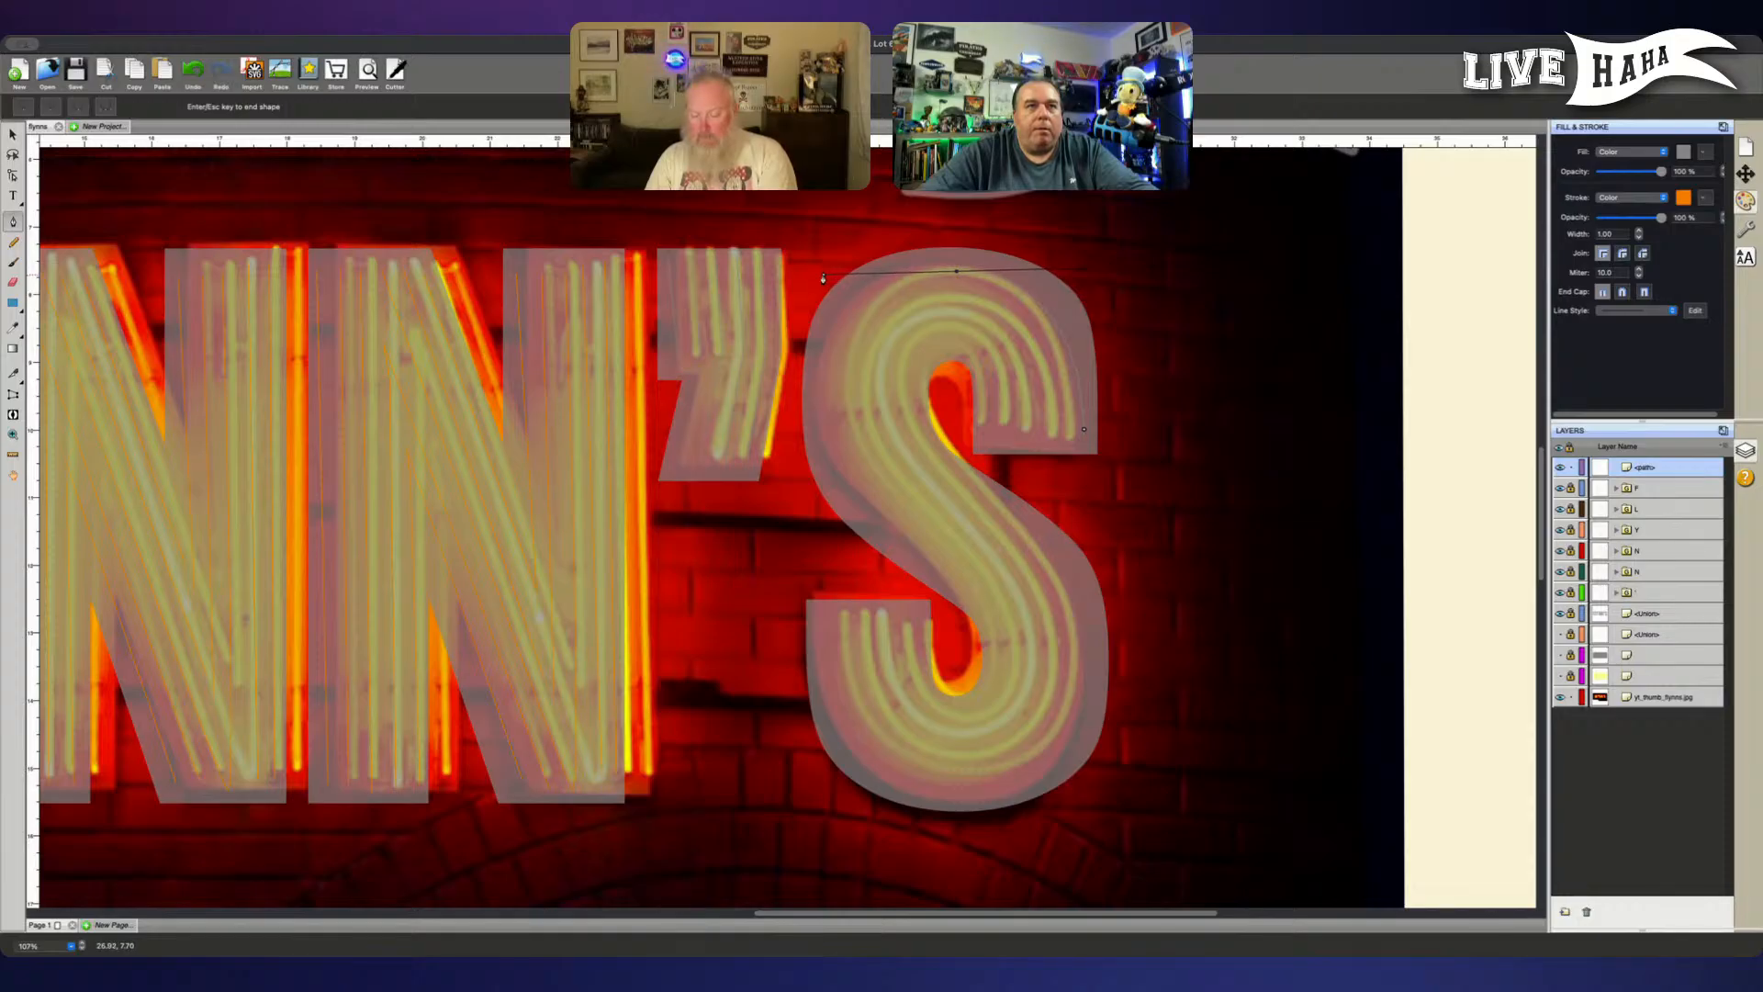
{"action": "left_click_drag", "start_coordinate": [822, 278], "coordinate": [824, 275]}
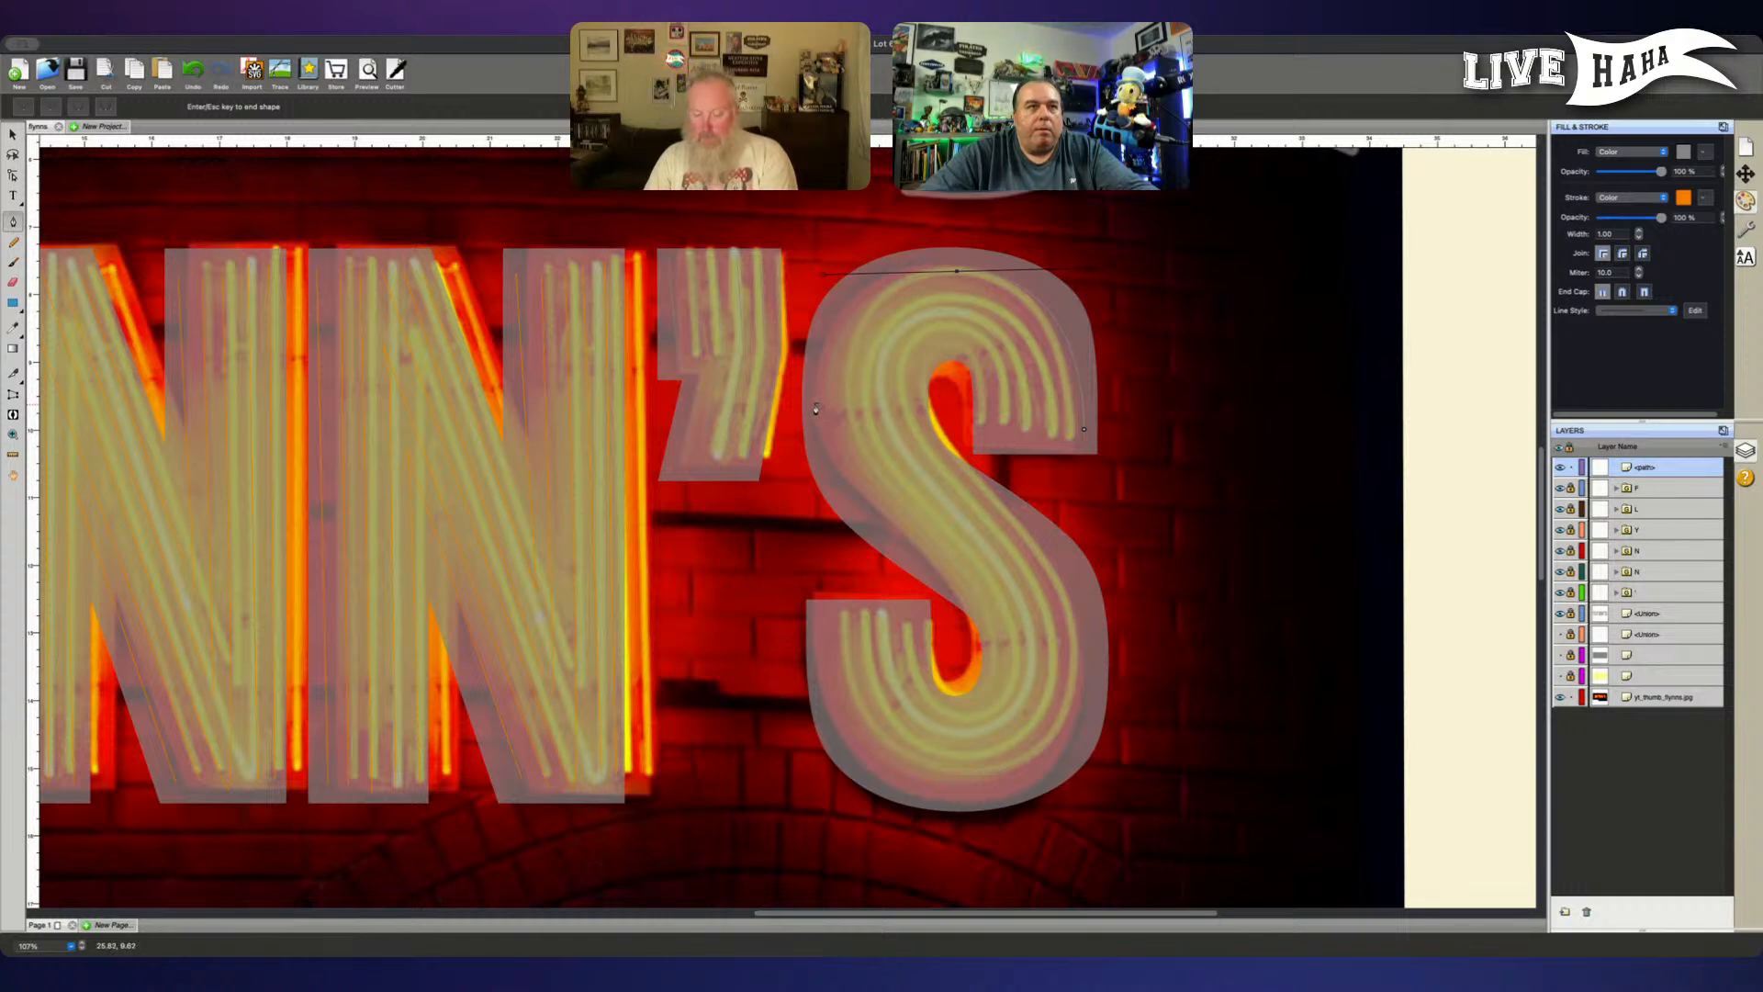
{"action": "left_click_drag", "start_coordinate": [815, 404], "coordinate": [816, 451]}
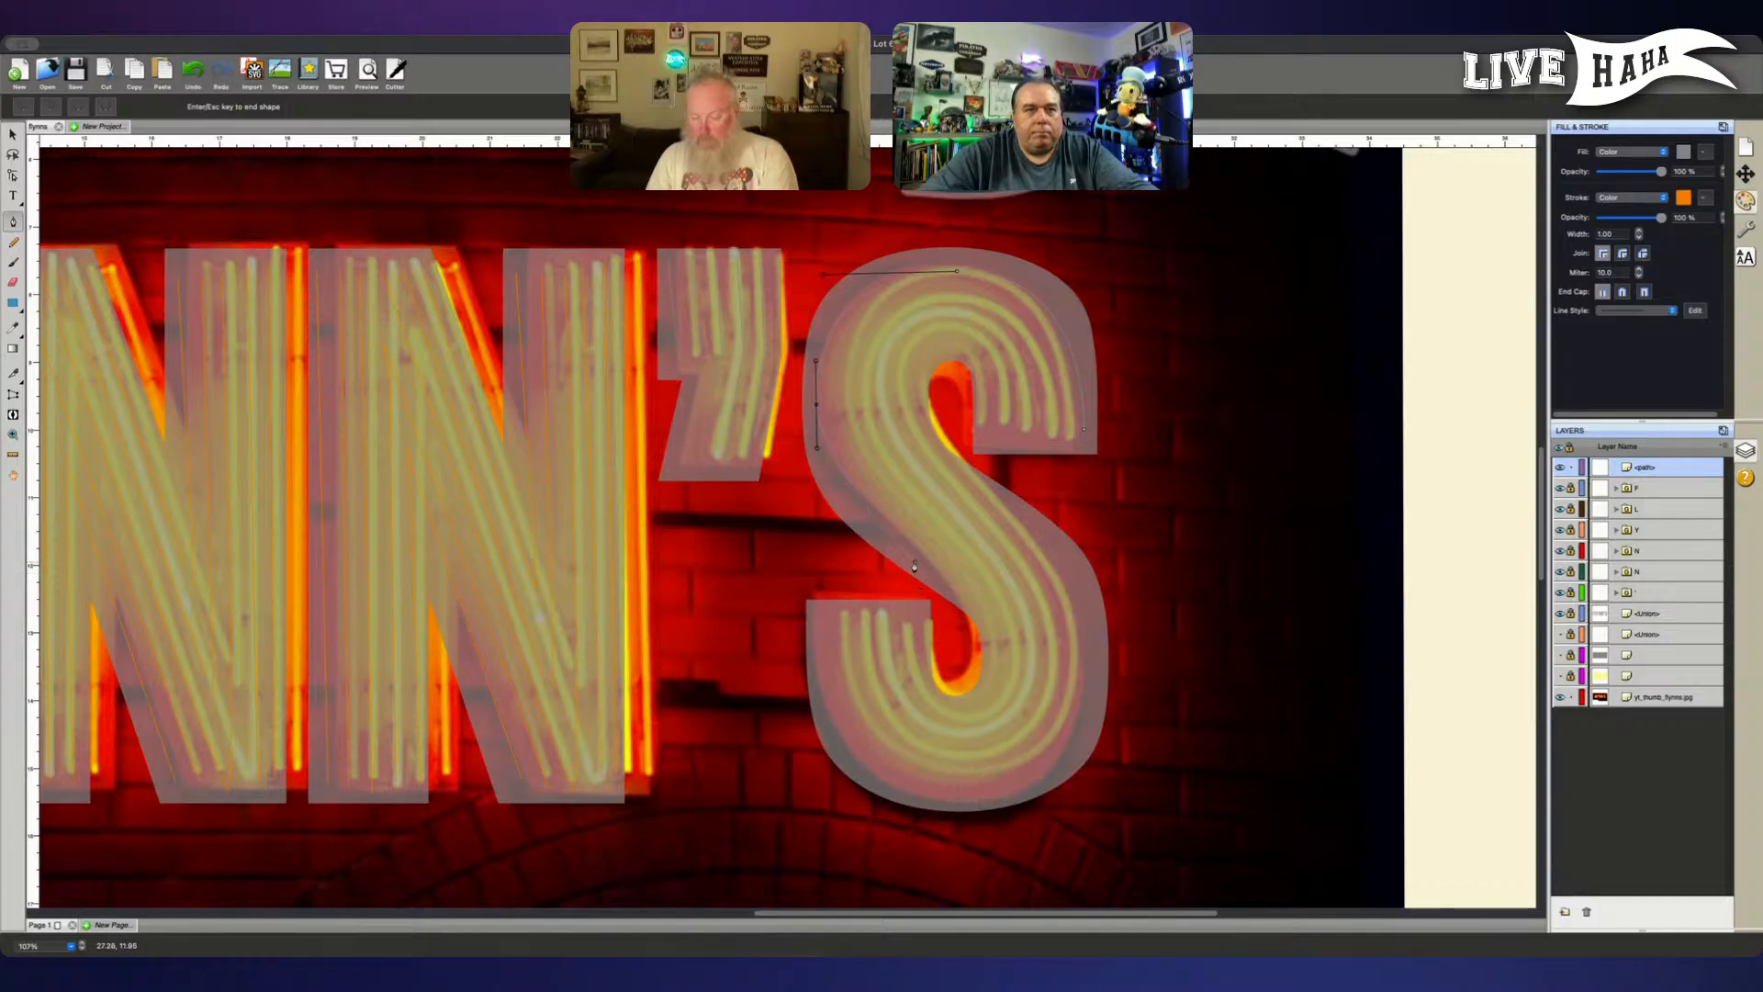
{"action": "left_click_drag", "start_coordinate": [926, 563], "coordinate": [997, 607]}
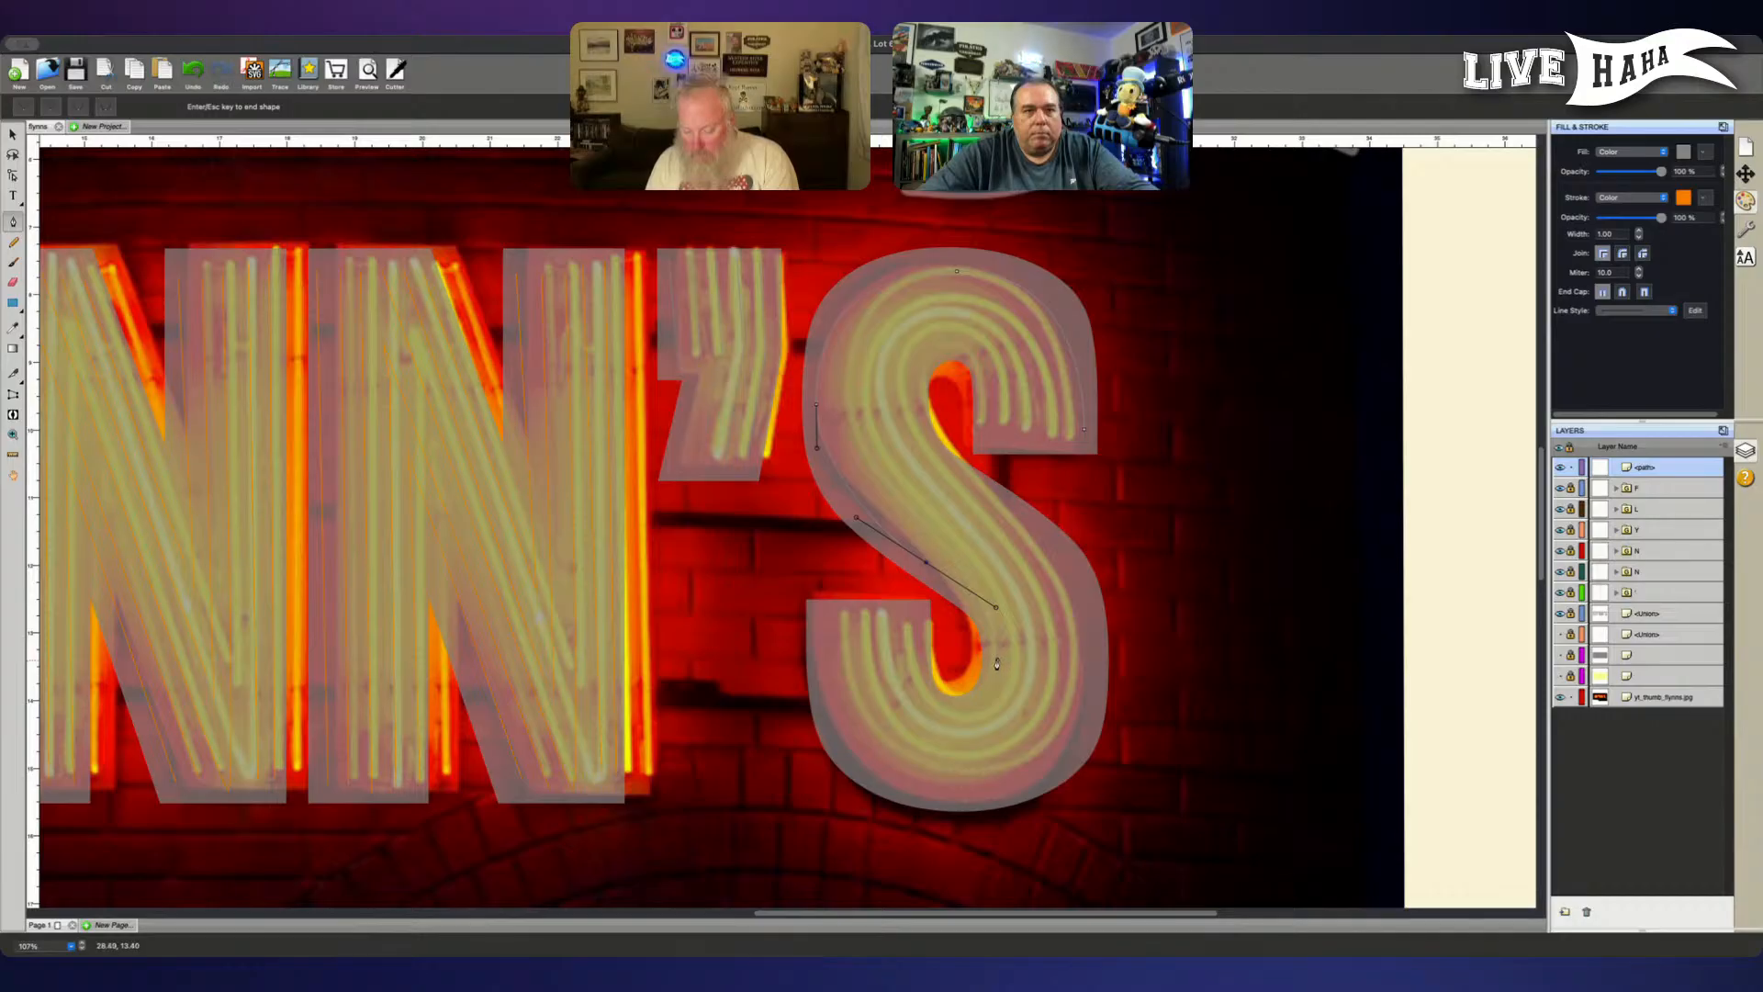
{"action": "left_click_drag", "start_coordinate": [998, 662], "coordinate": [935, 719]}
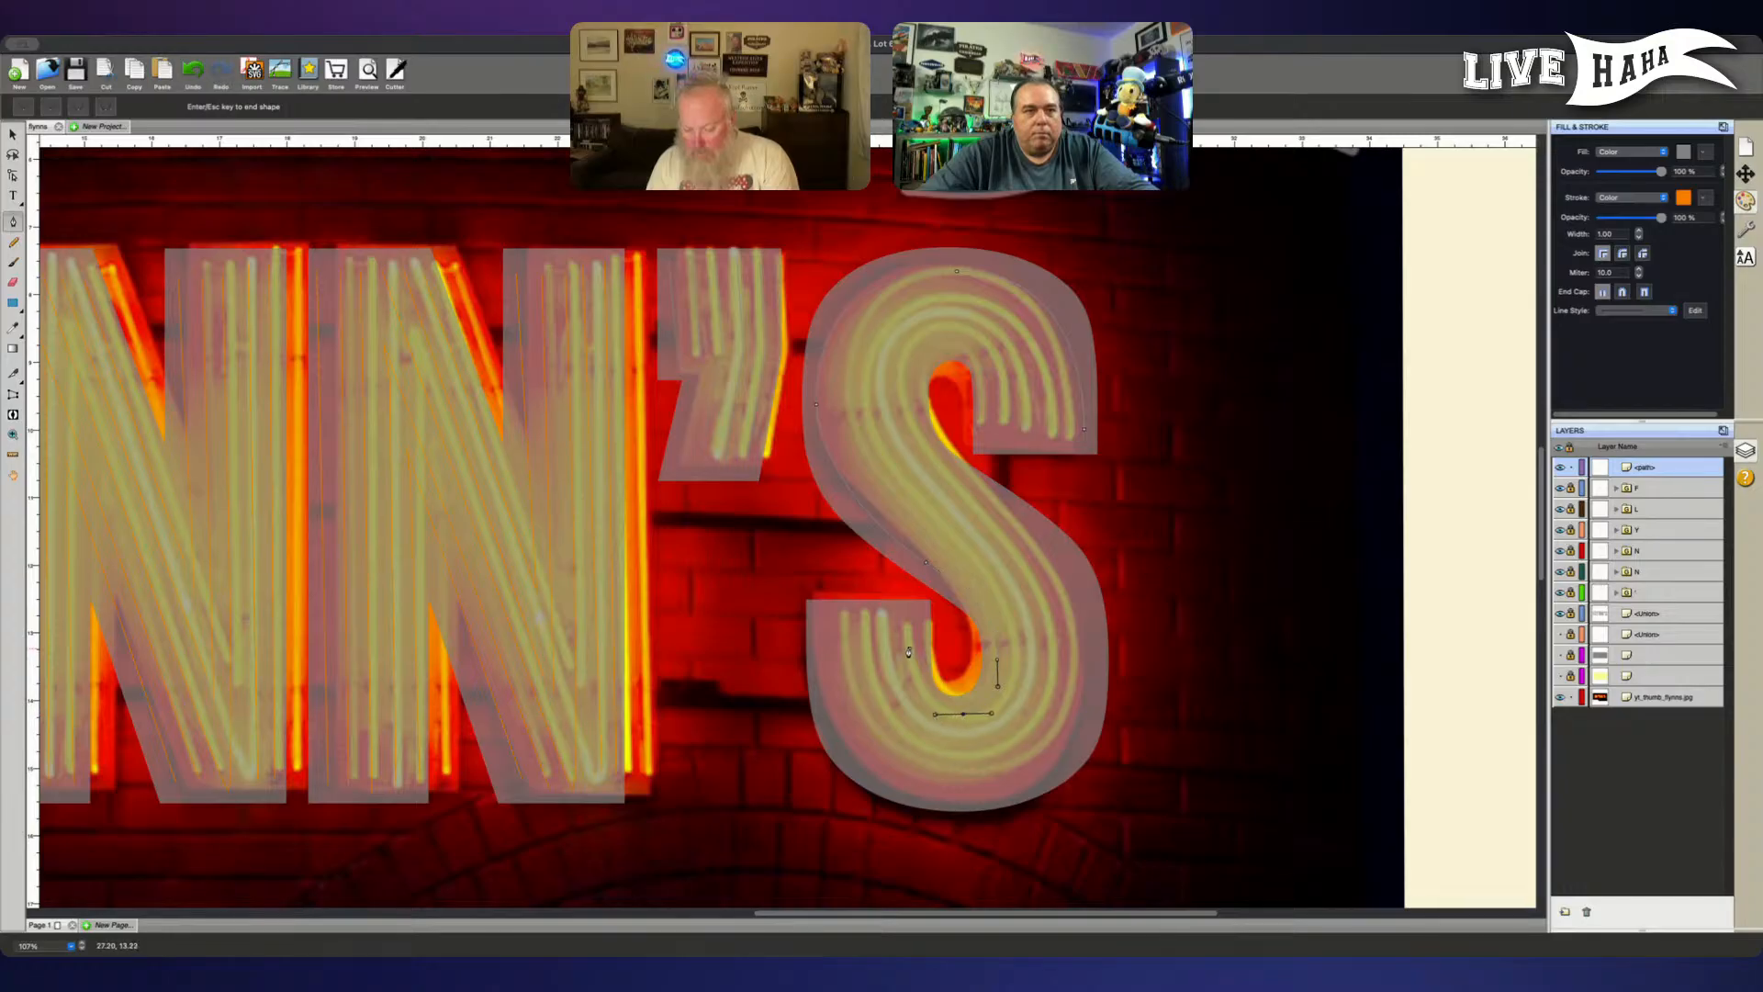
{"action": "left_click_drag", "start_coordinate": [905, 643], "coordinate": [907, 585]}
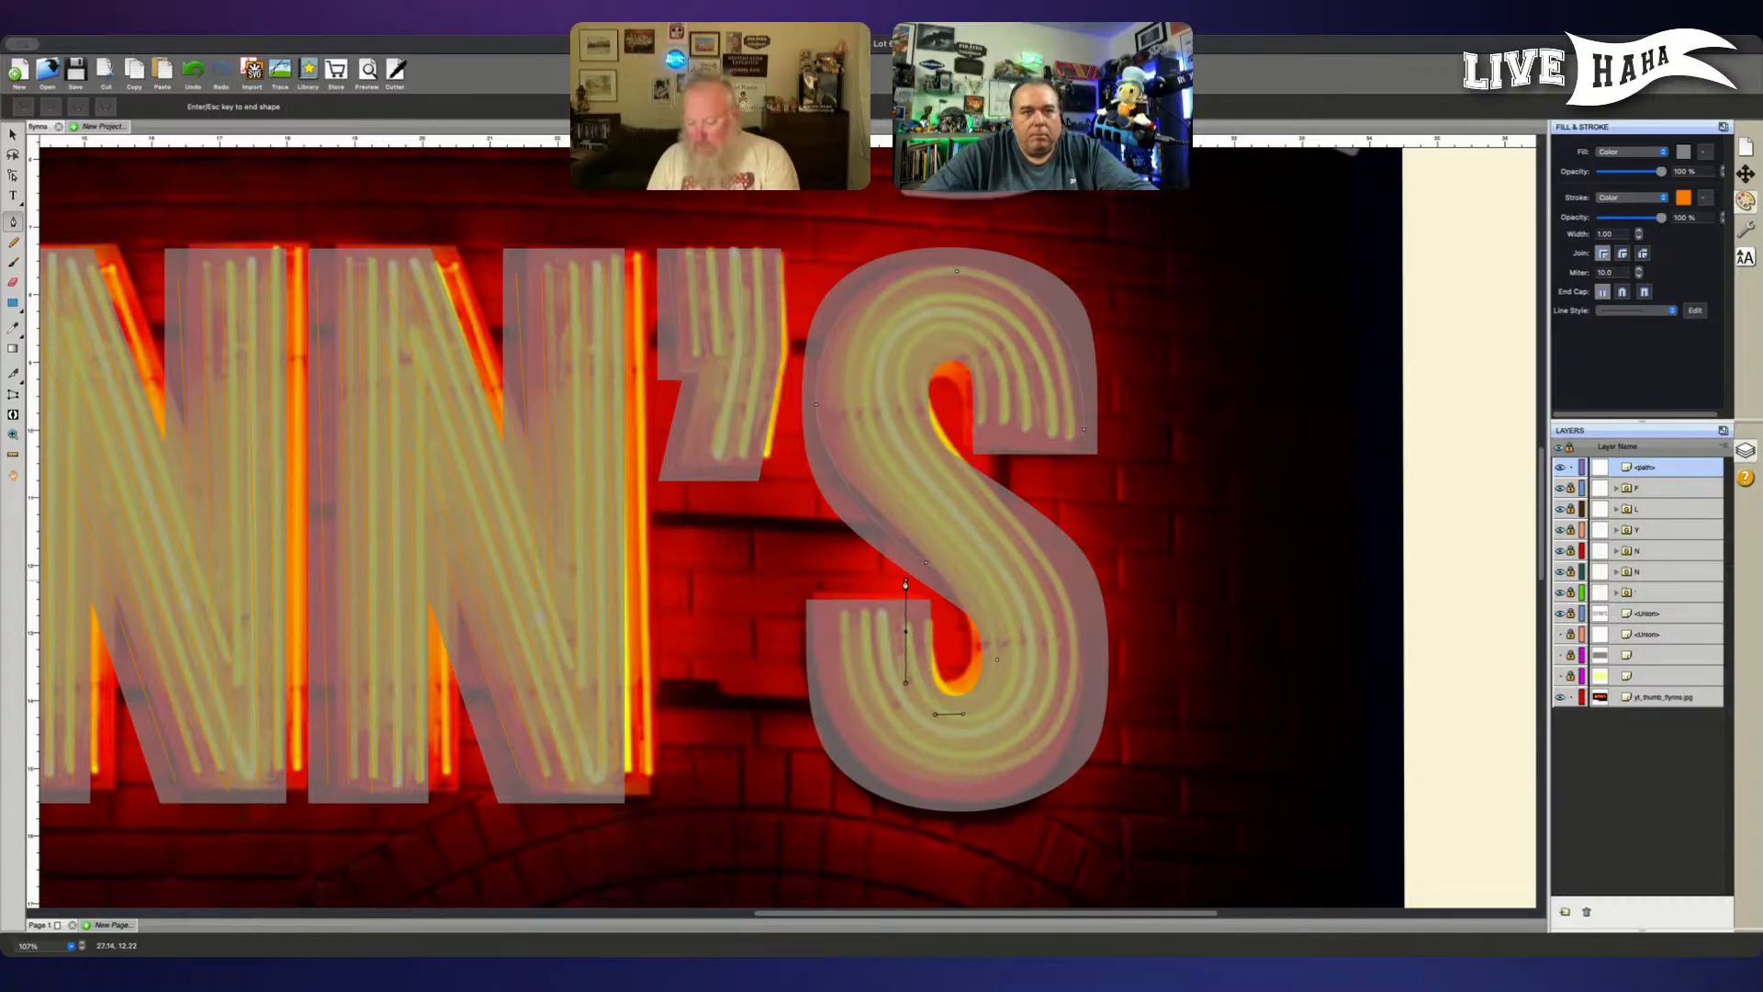
{"action": "key", "text": "Return"}
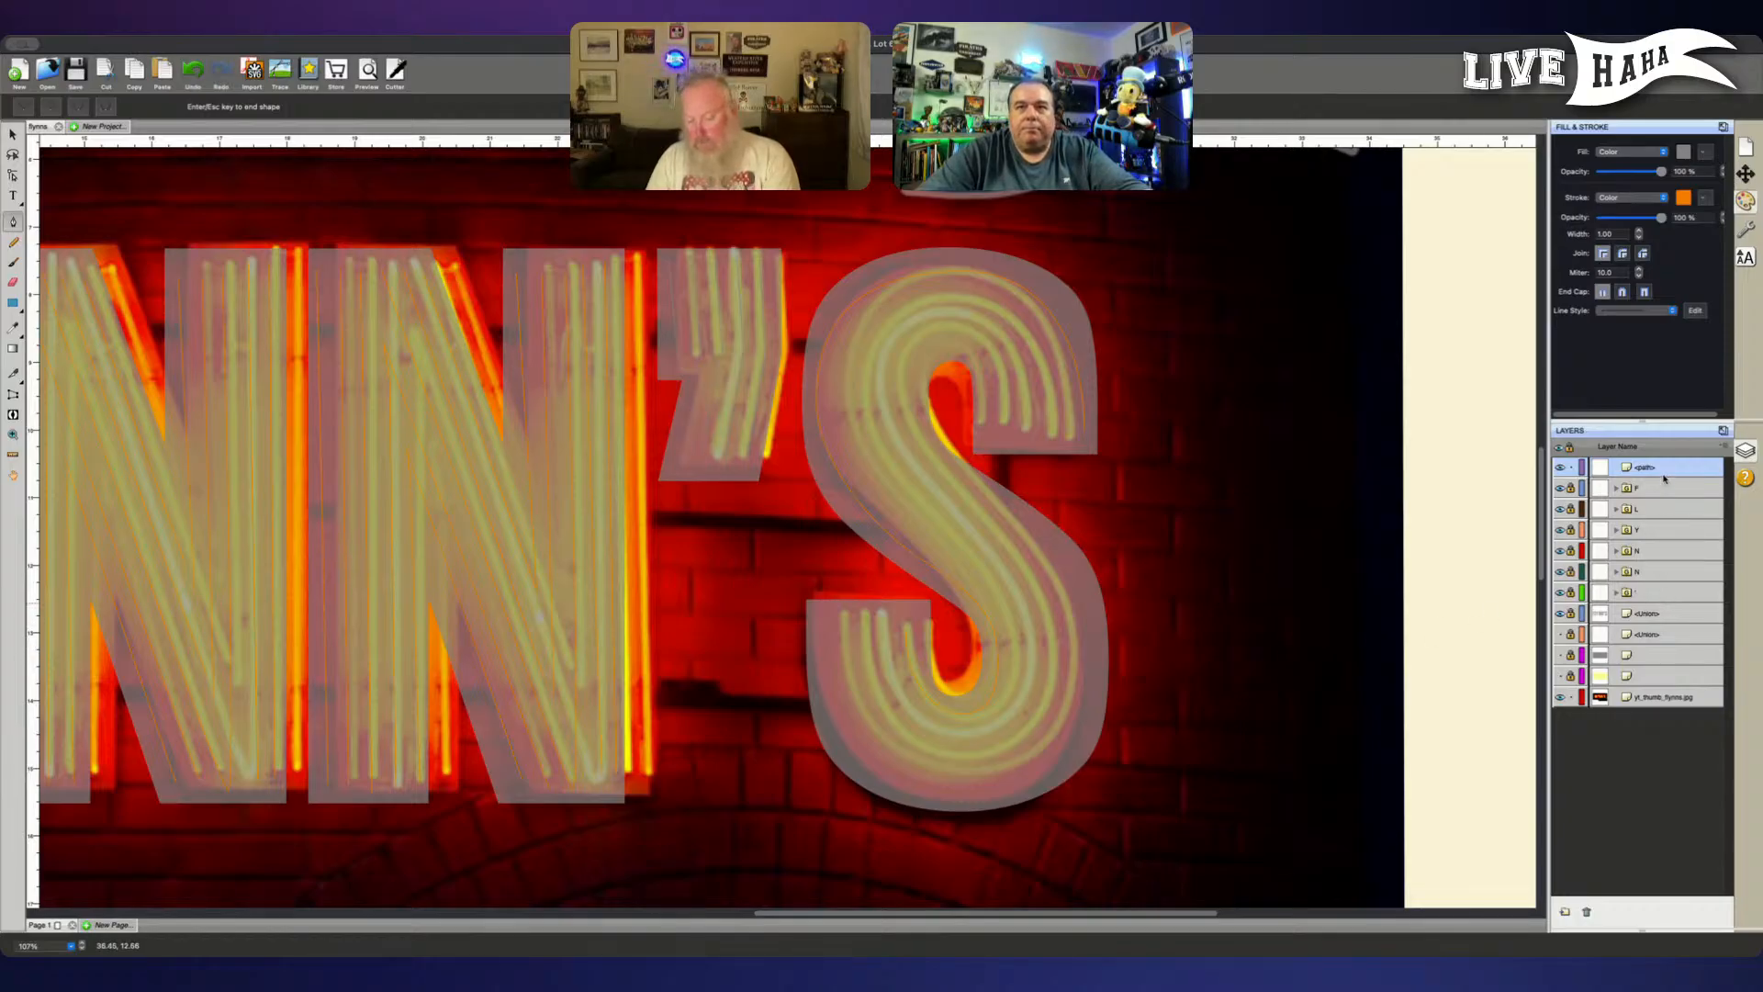
- Finish the S's outer tube path and move its crown node slightly up to follow the top of the S
{"action": "key", "text": "Escape"}
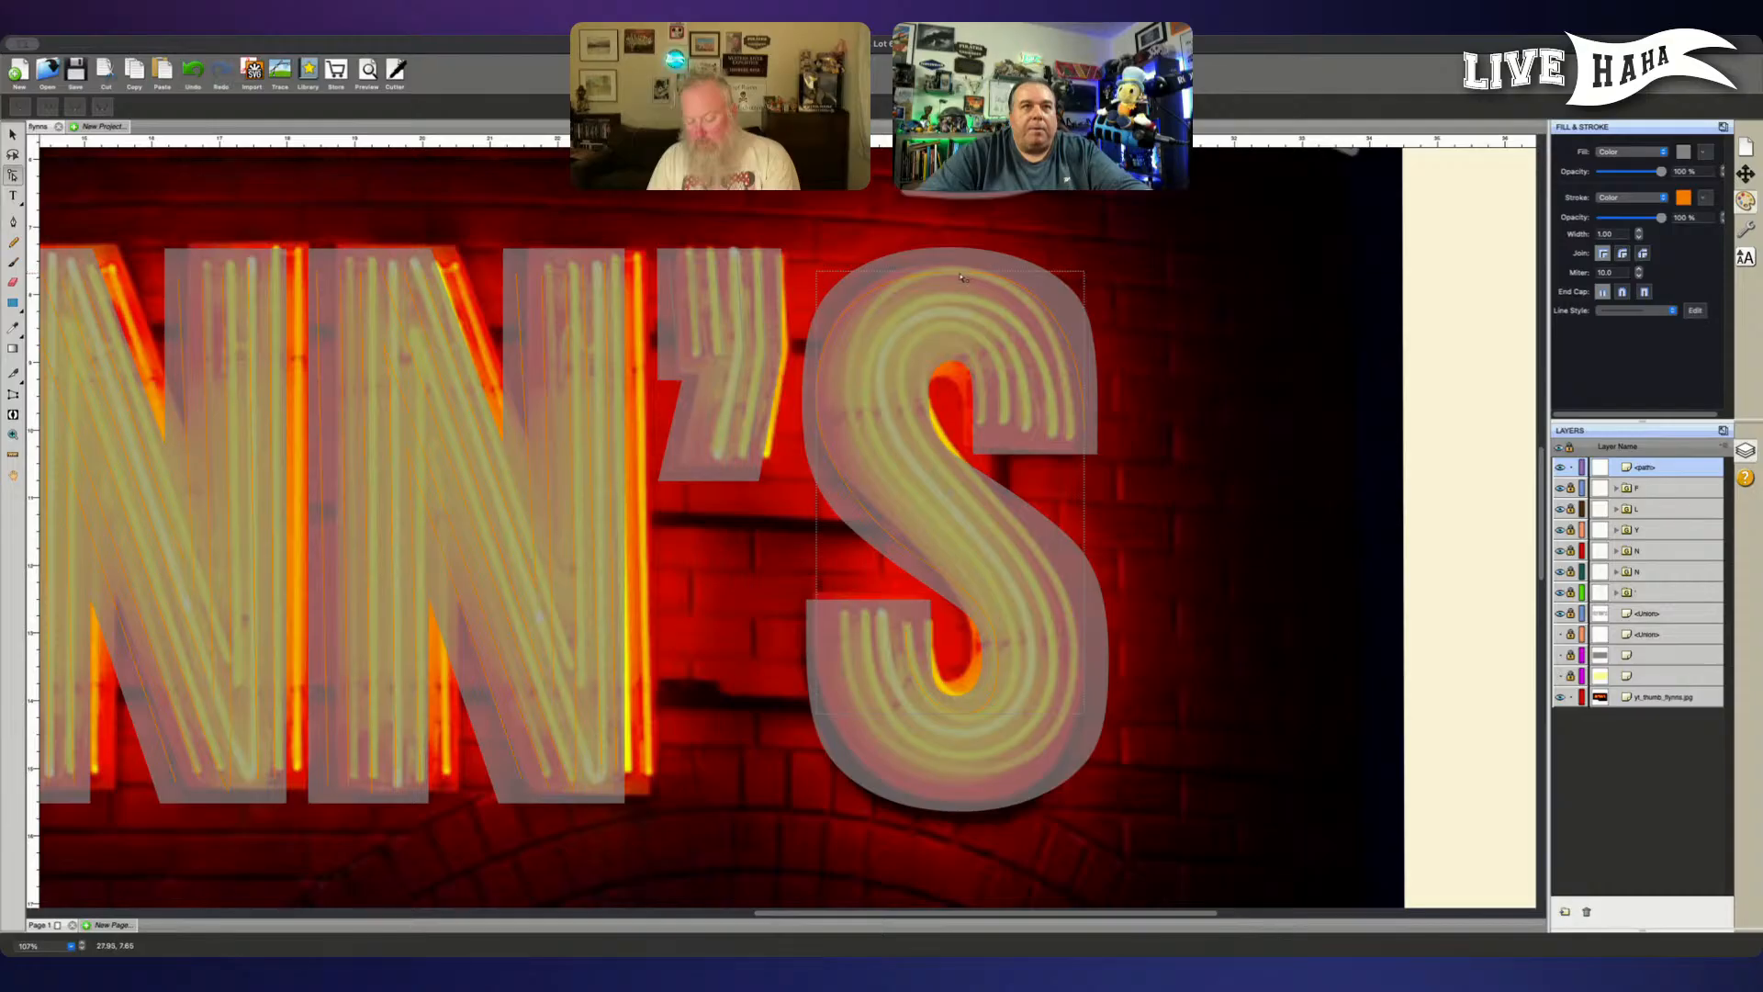
{"action": "left_click", "coordinate": [952, 281]}
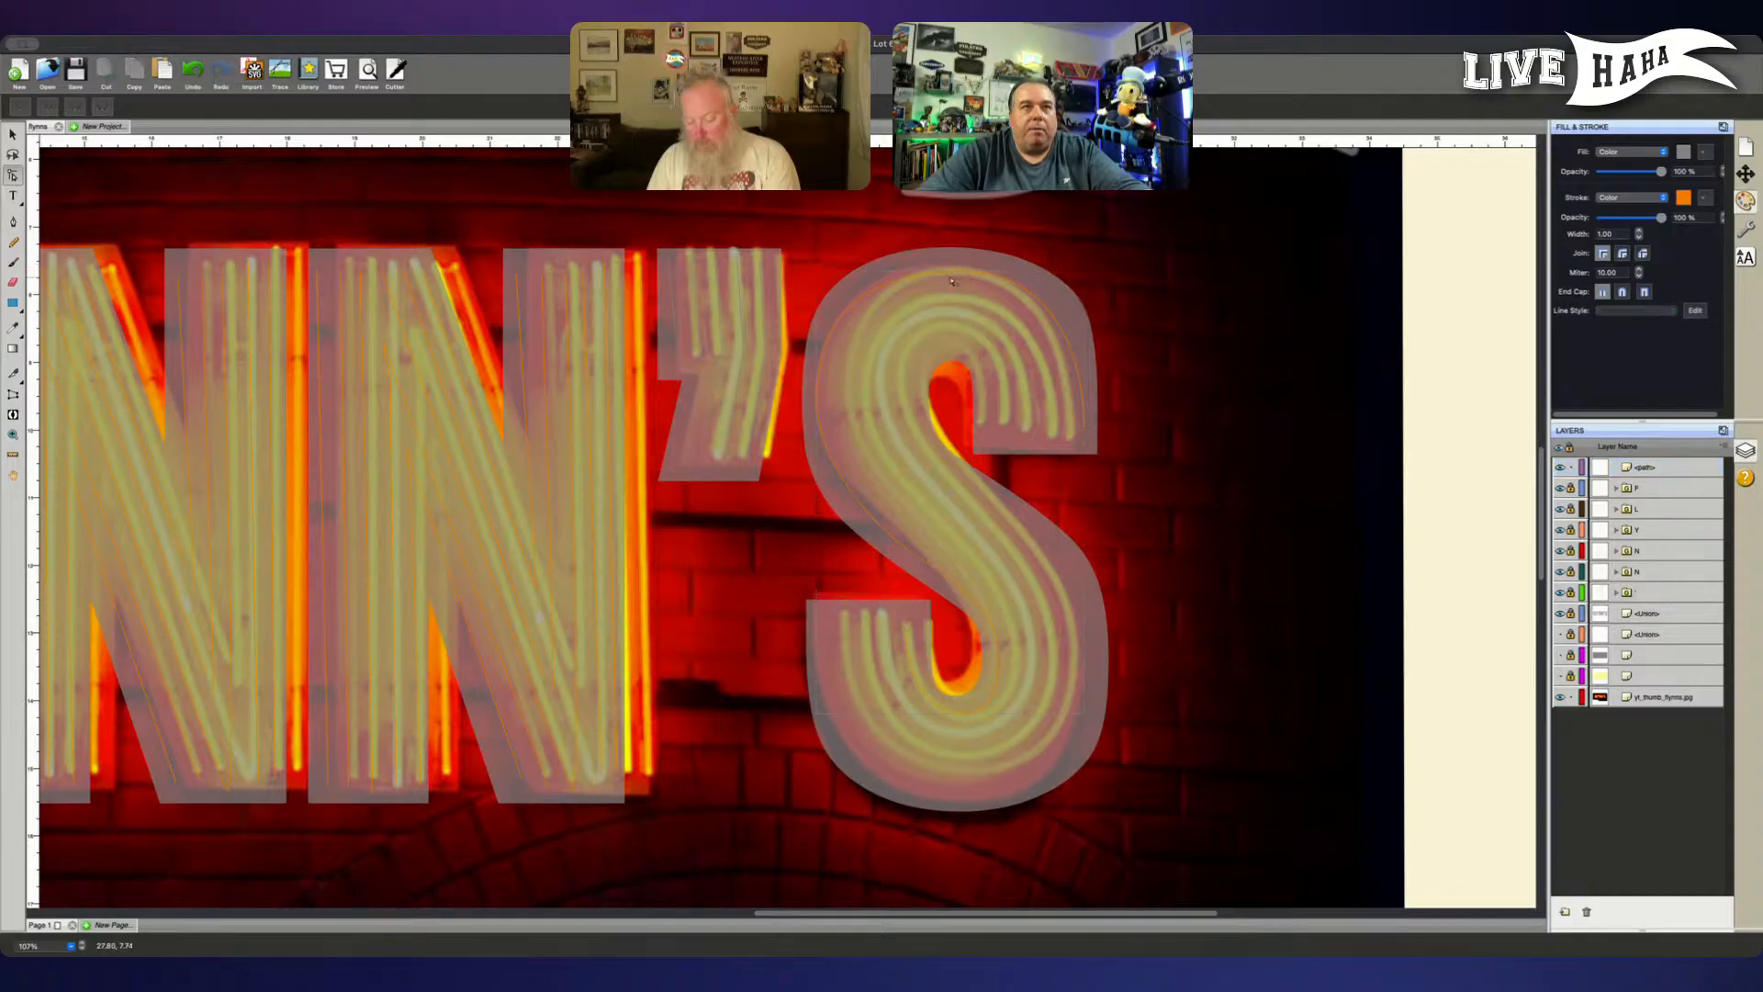
{"action": "left_click", "coordinate": [961, 264]}
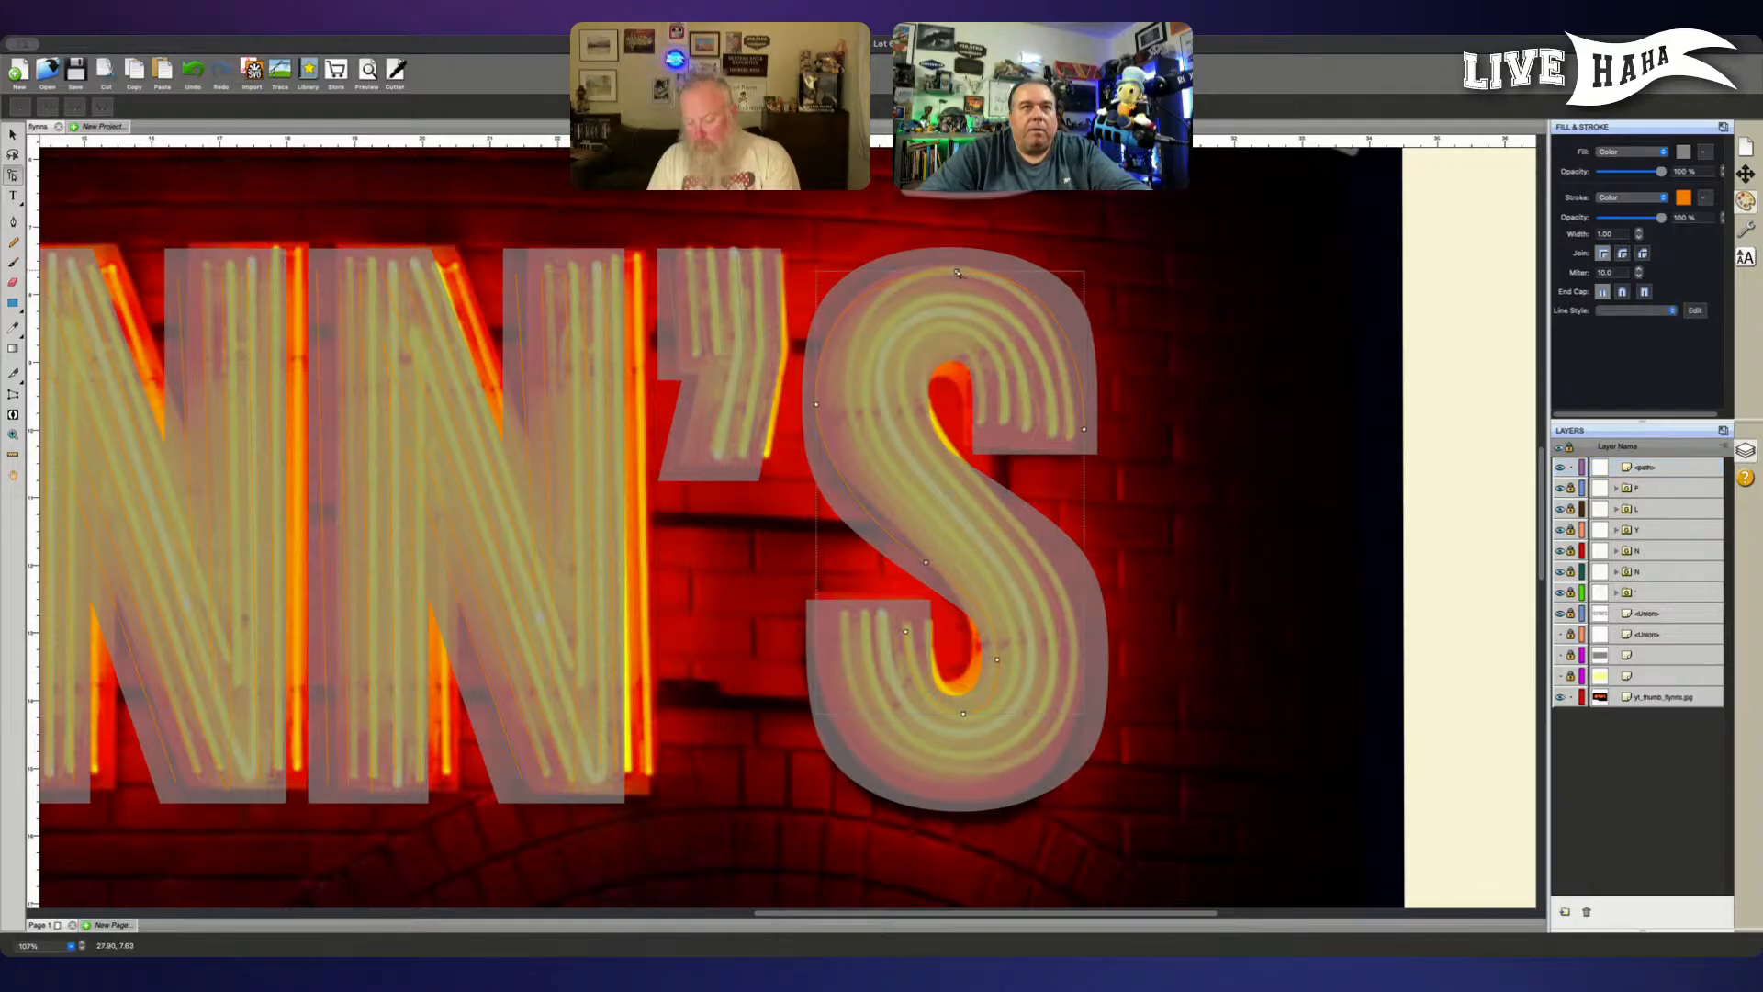
{"action": "left_click_drag", "start_coordinate": [954, 280], "coordinate": [969, 265]}
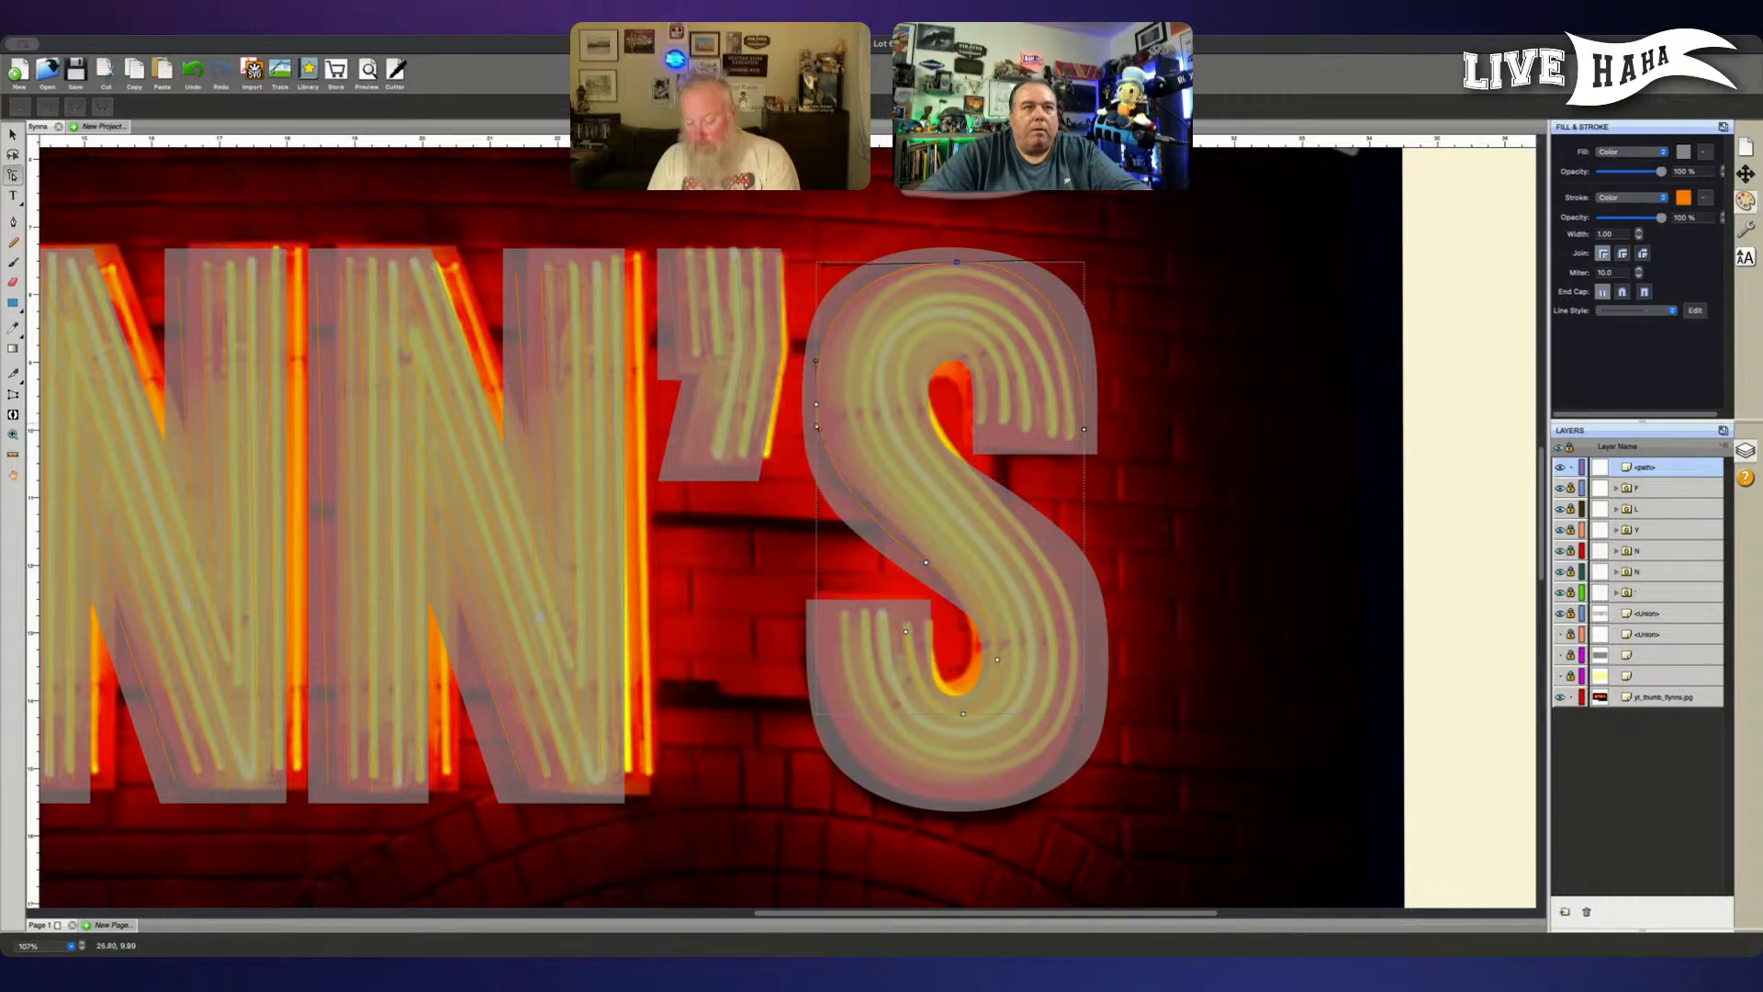
- Nudge the outer-left node of the S path slightly down and lengthen its curve handles to smooth the upper bowl
{"action": "left_click", "coordinate": [817, 404]}
{"action": "mouse_move", "coordinate": [816, 449]}
{"action": "left_mouse_down"}
{"action": "mouse_move", "coordinate": [821, 474]}
{"action": "mouse_move", "coordinate": [817, 456]}
{"action": "left_mouse_up"}
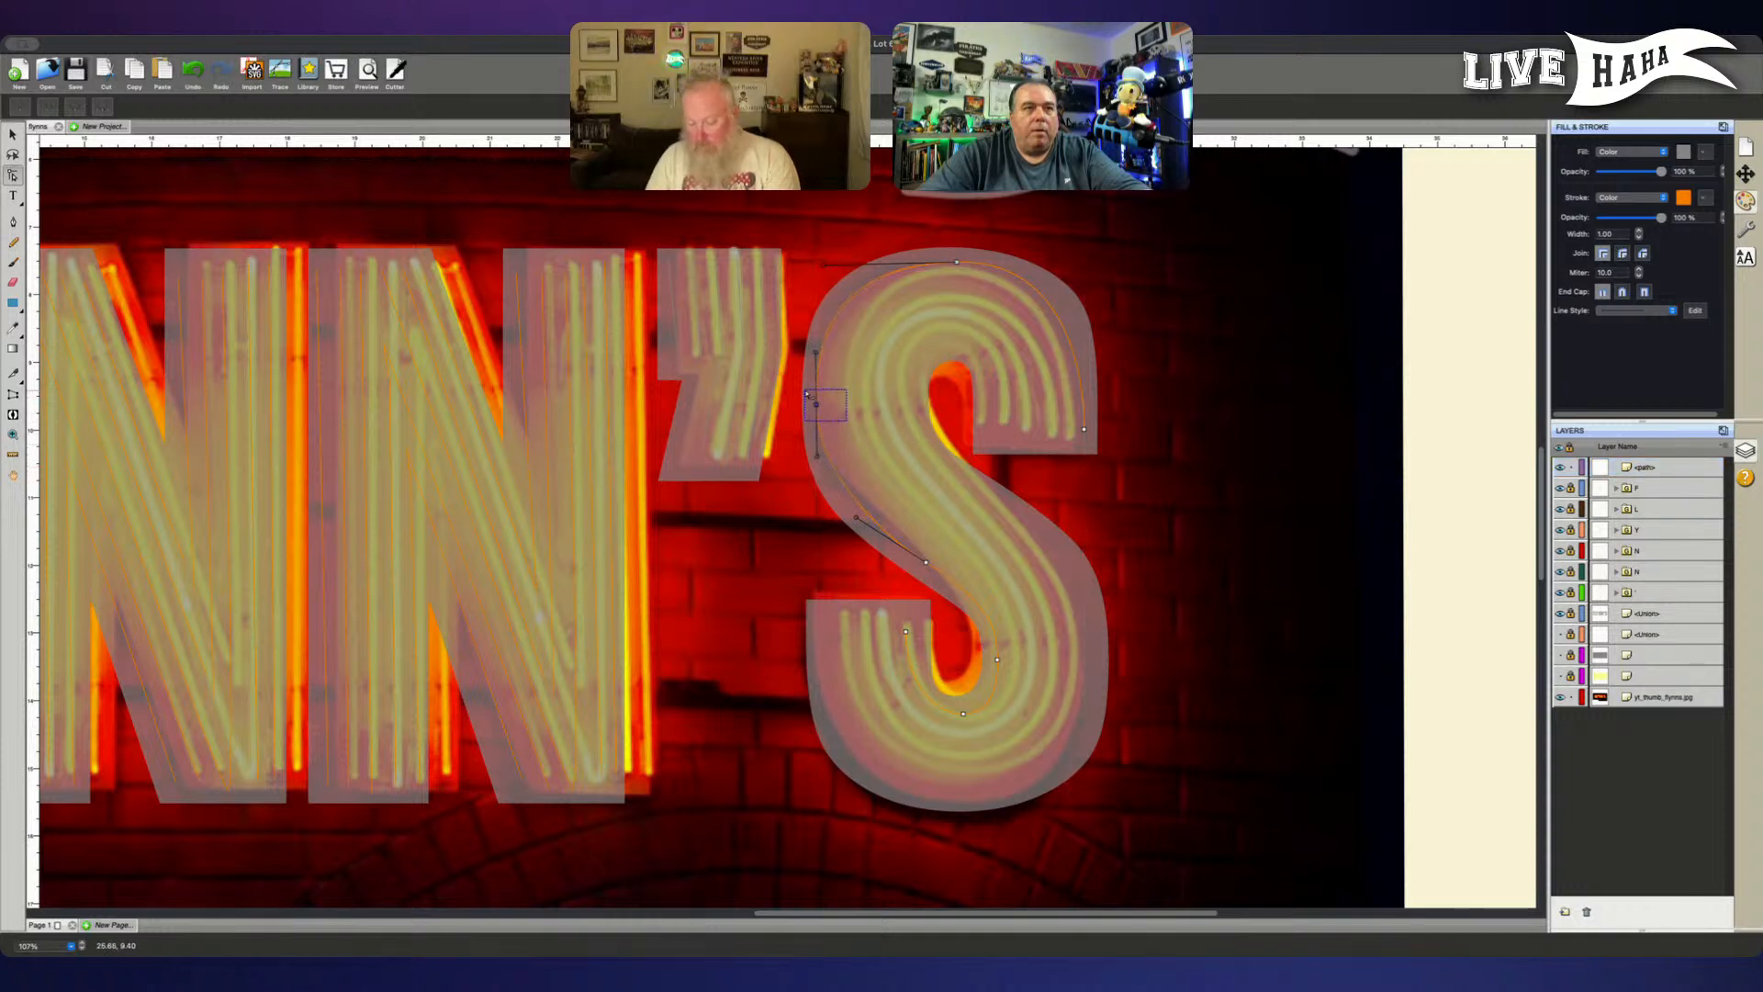
{"action": "key", "text": "Down"}
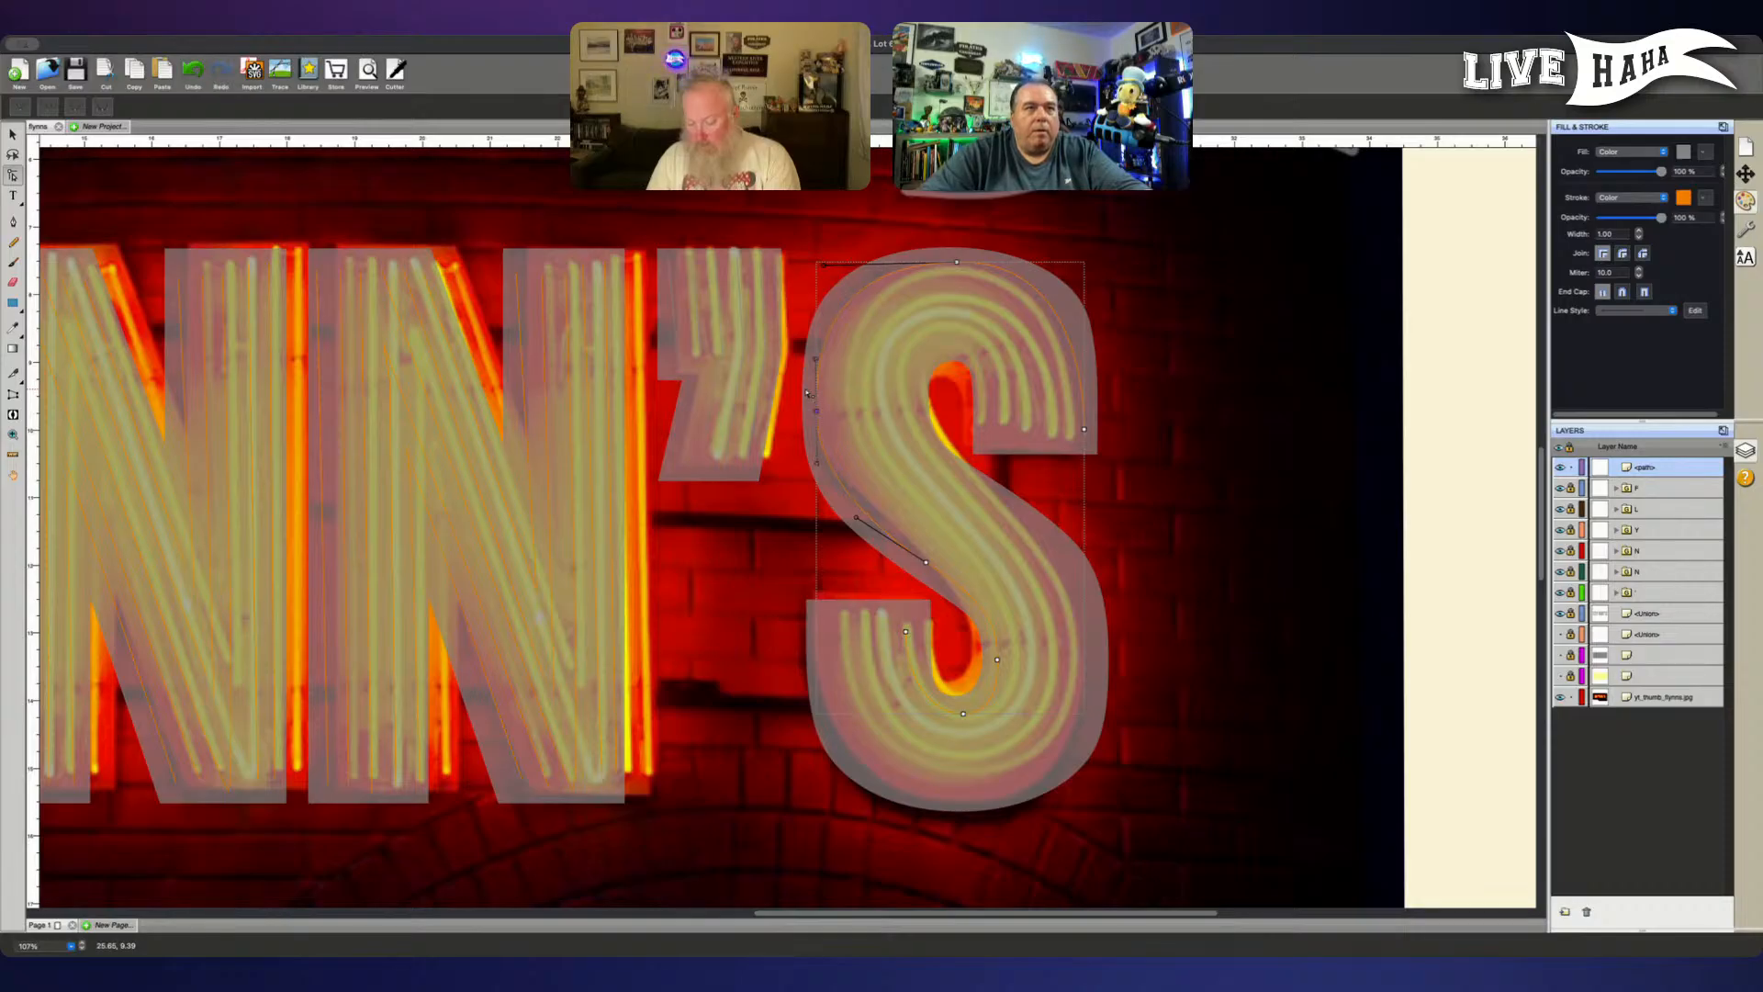
{"action": "left_click_drag", "start_coordinate": [820, 470], "coordinate": [818, 475]}
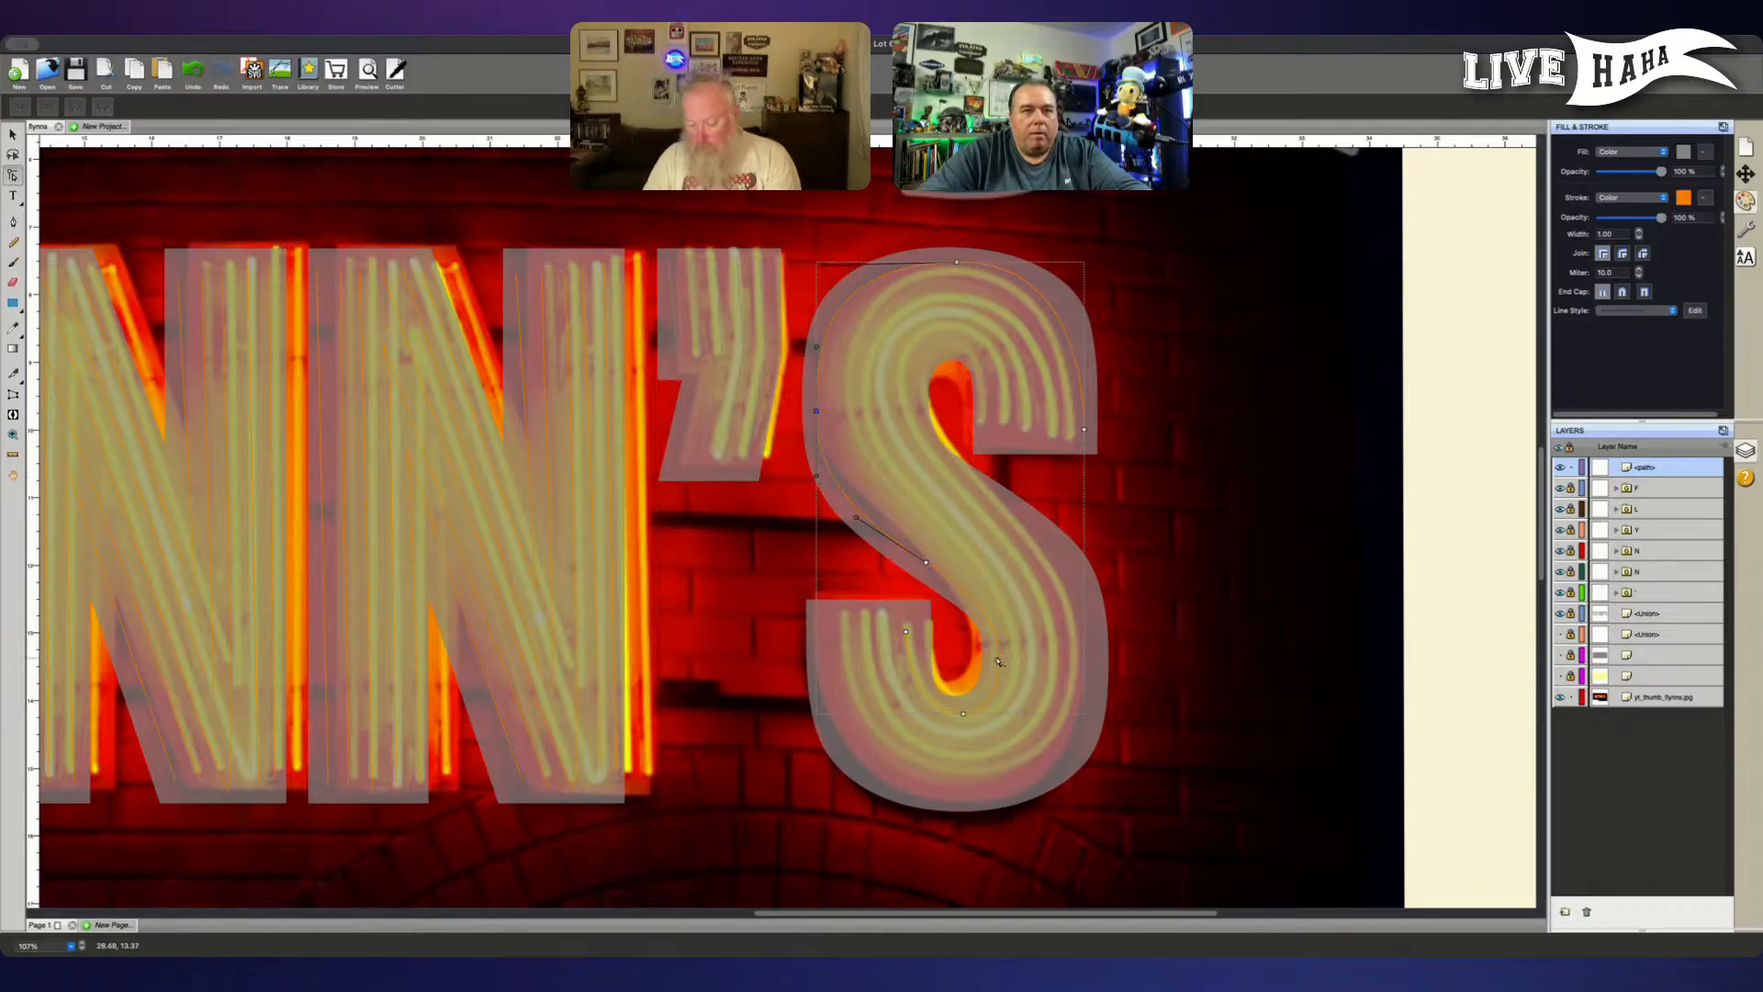
{"action": "left_click", "coordinate": [964, 715]}
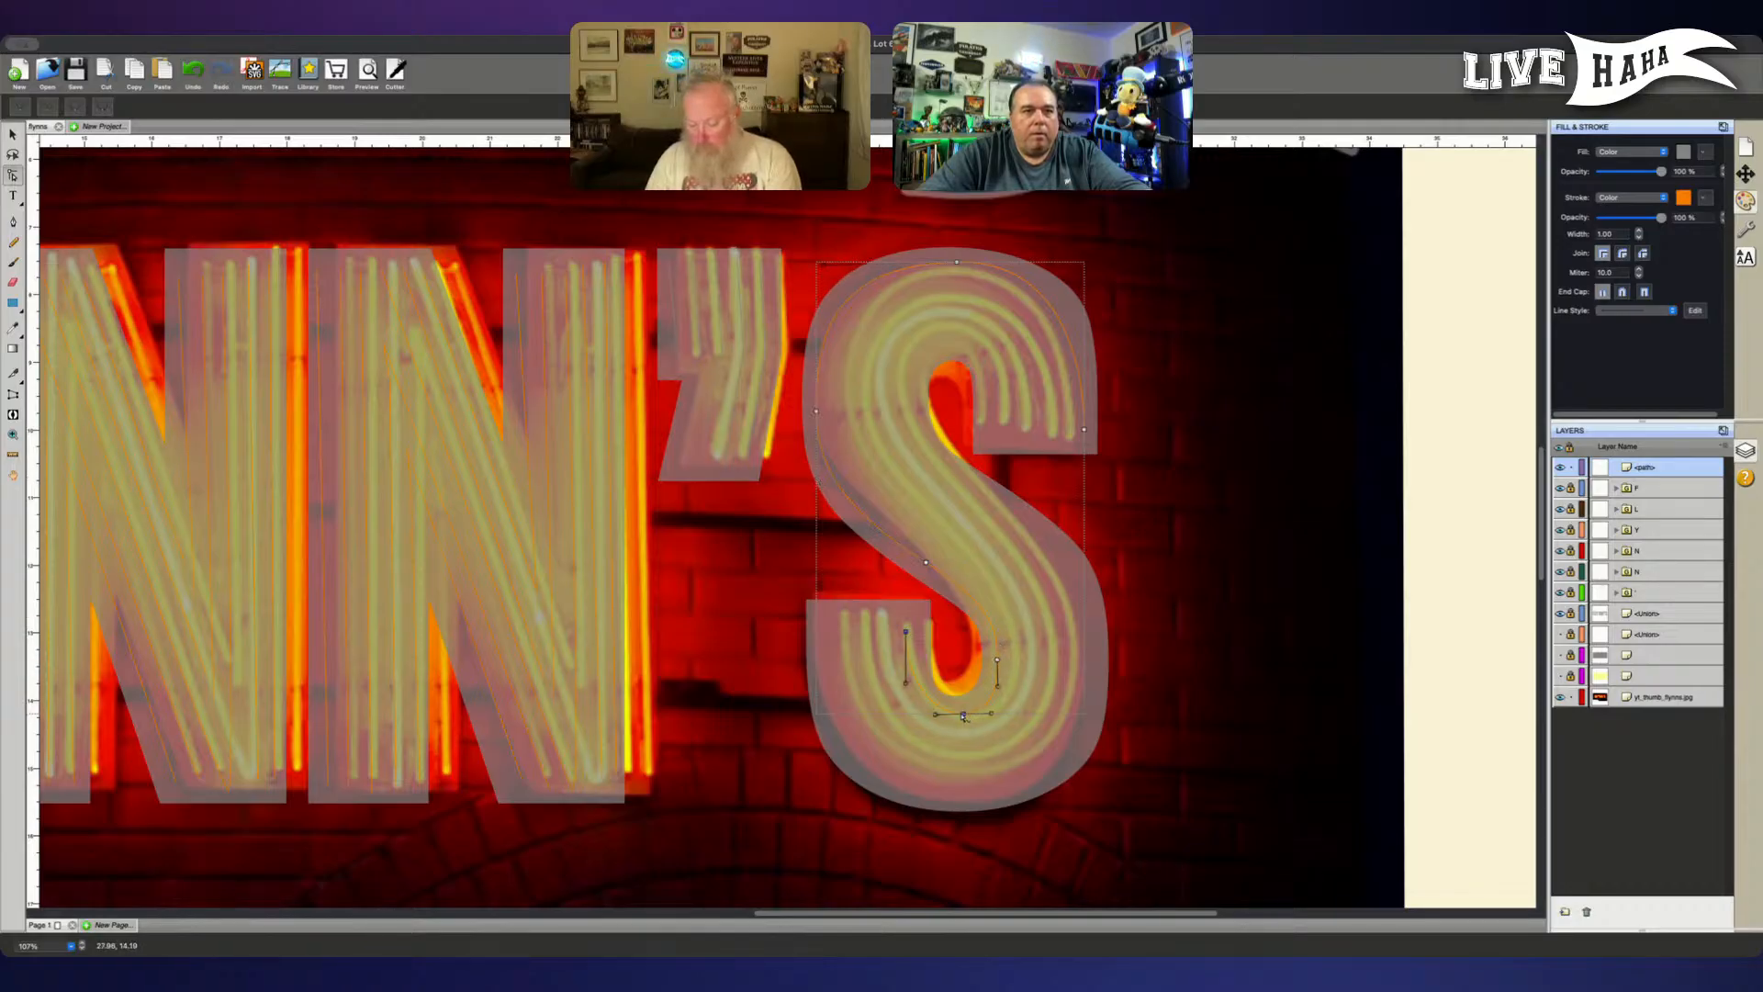
{"action": "left_click_drag", "start_coordinate": [935, 715], "coordinate": [898, 707]}
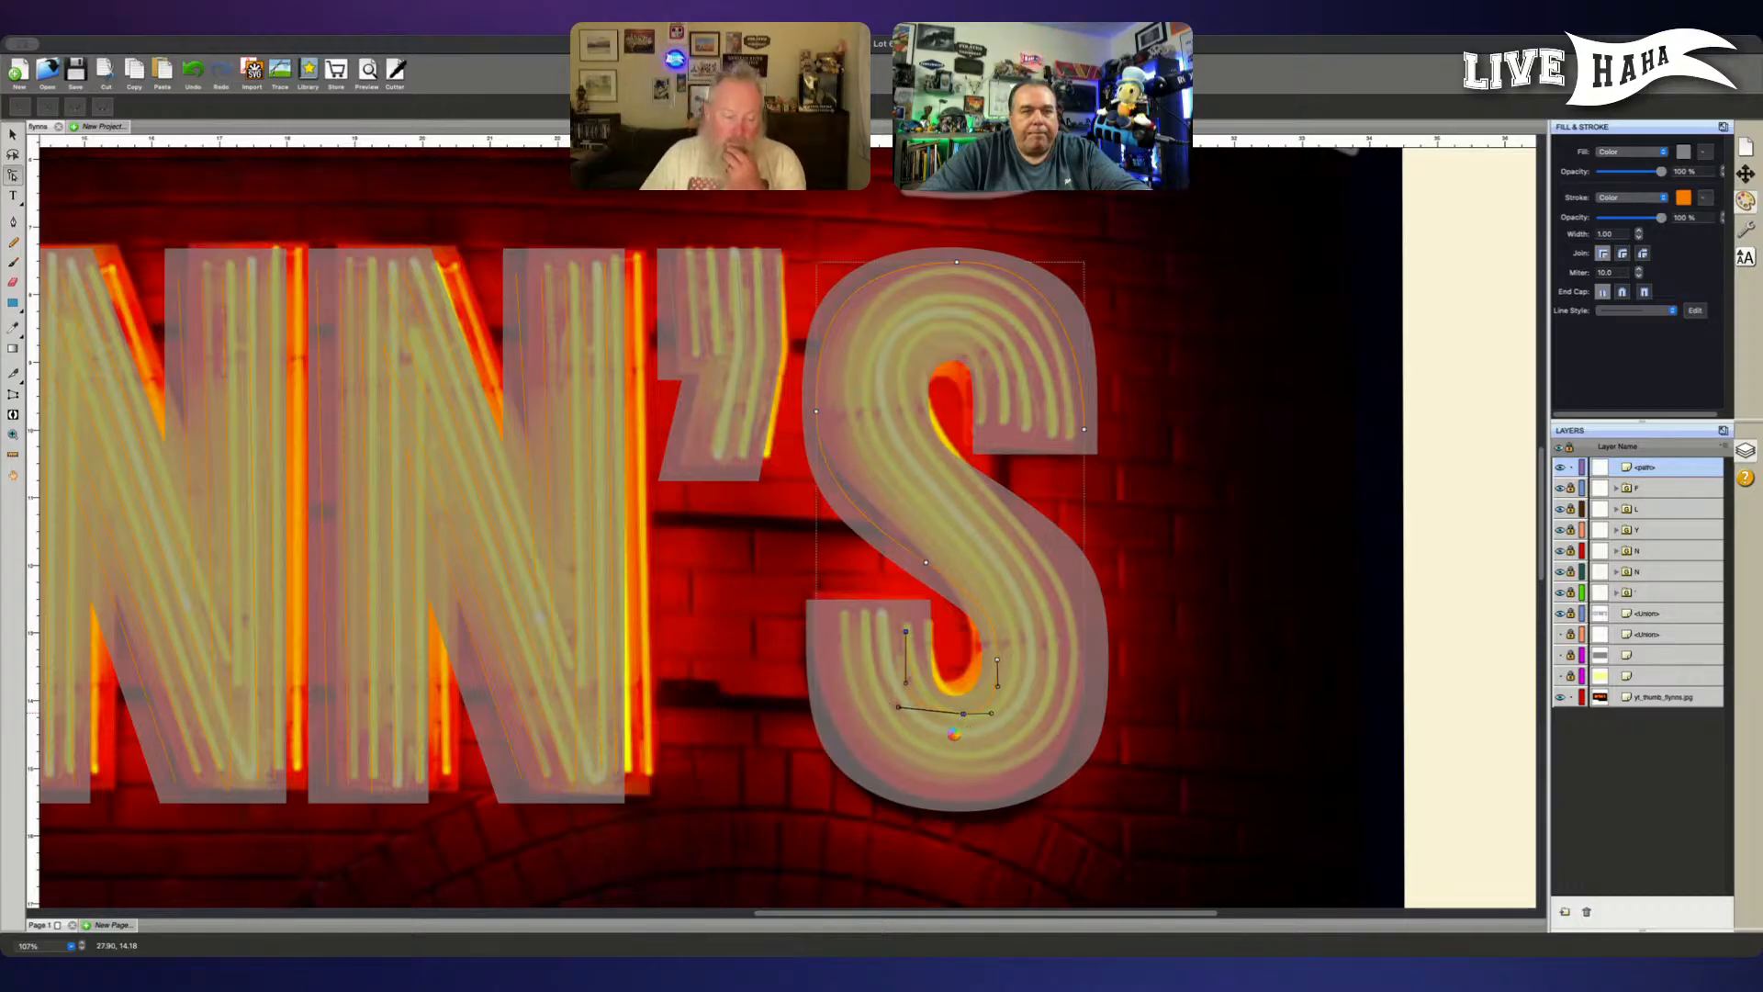
{"action": "key", "text": "super+z"}
- Nudge the bottom node of the S path's lower hook slightly left
{"action": "left_click", "coordinate": [963, 713]}
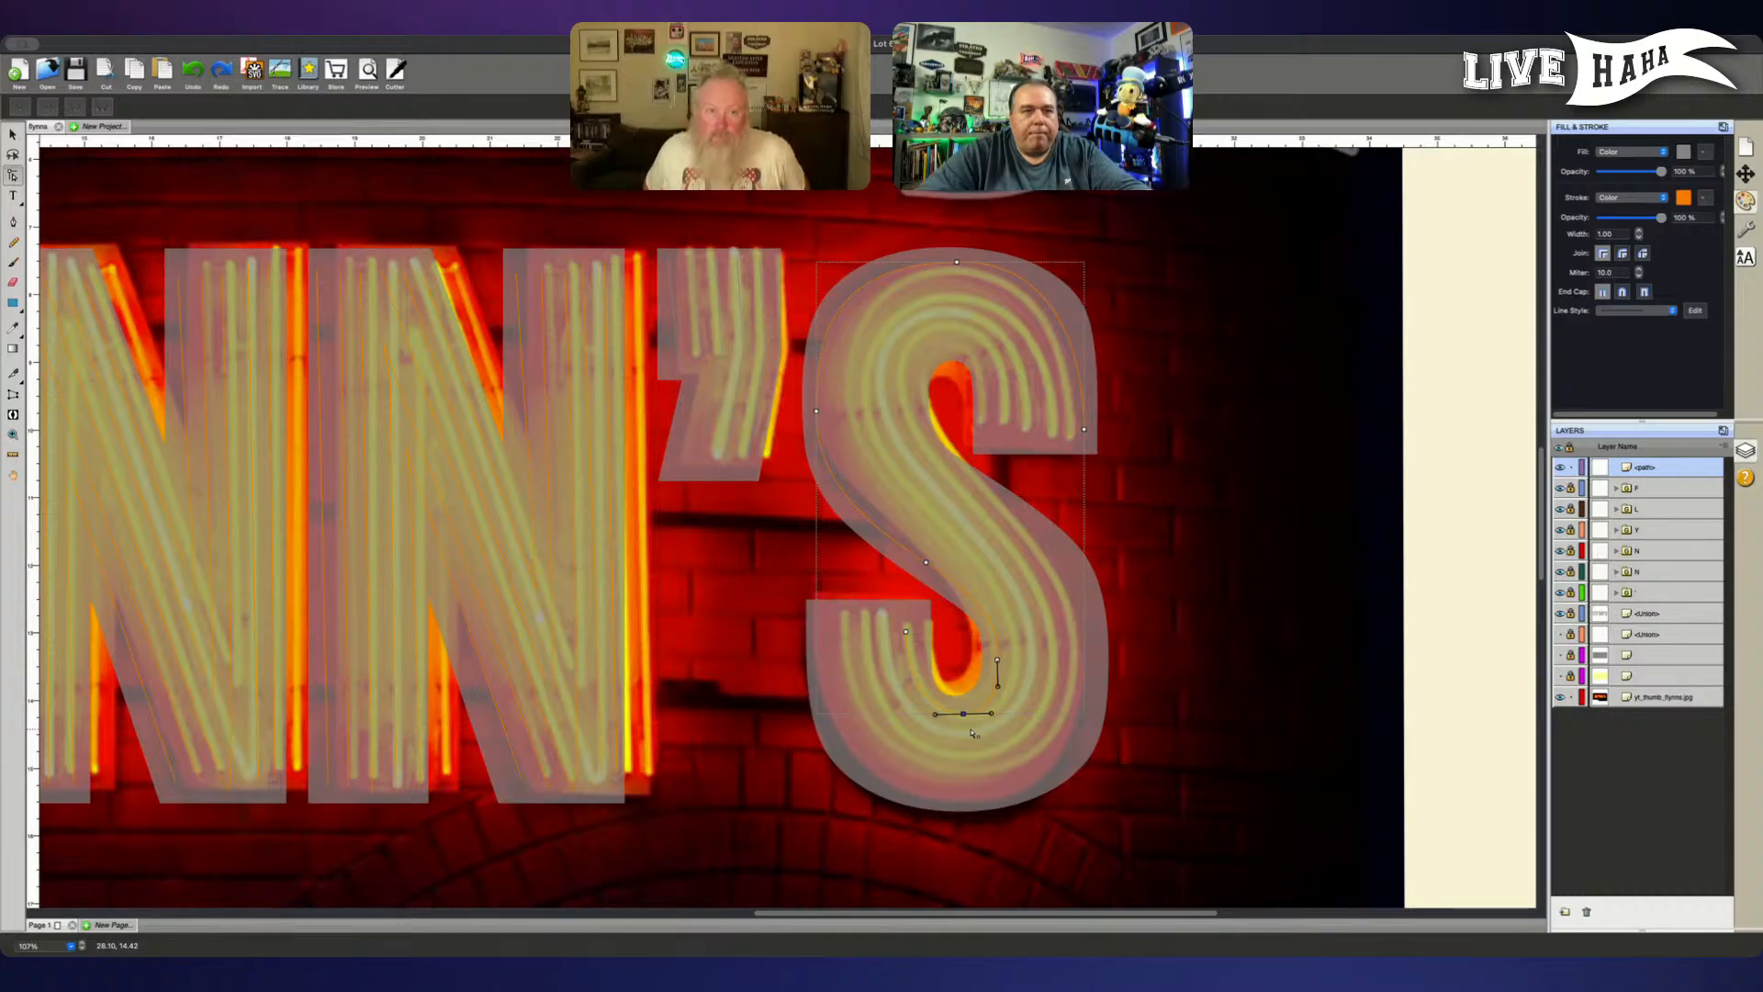
{"action": "key", "text": "Left"}
{"action": "key", "text": "Left"}
{"action": "key", "text": "Left"}
{"action": "key", "text": "Left"}
{"action": "key", "text": "Left"}
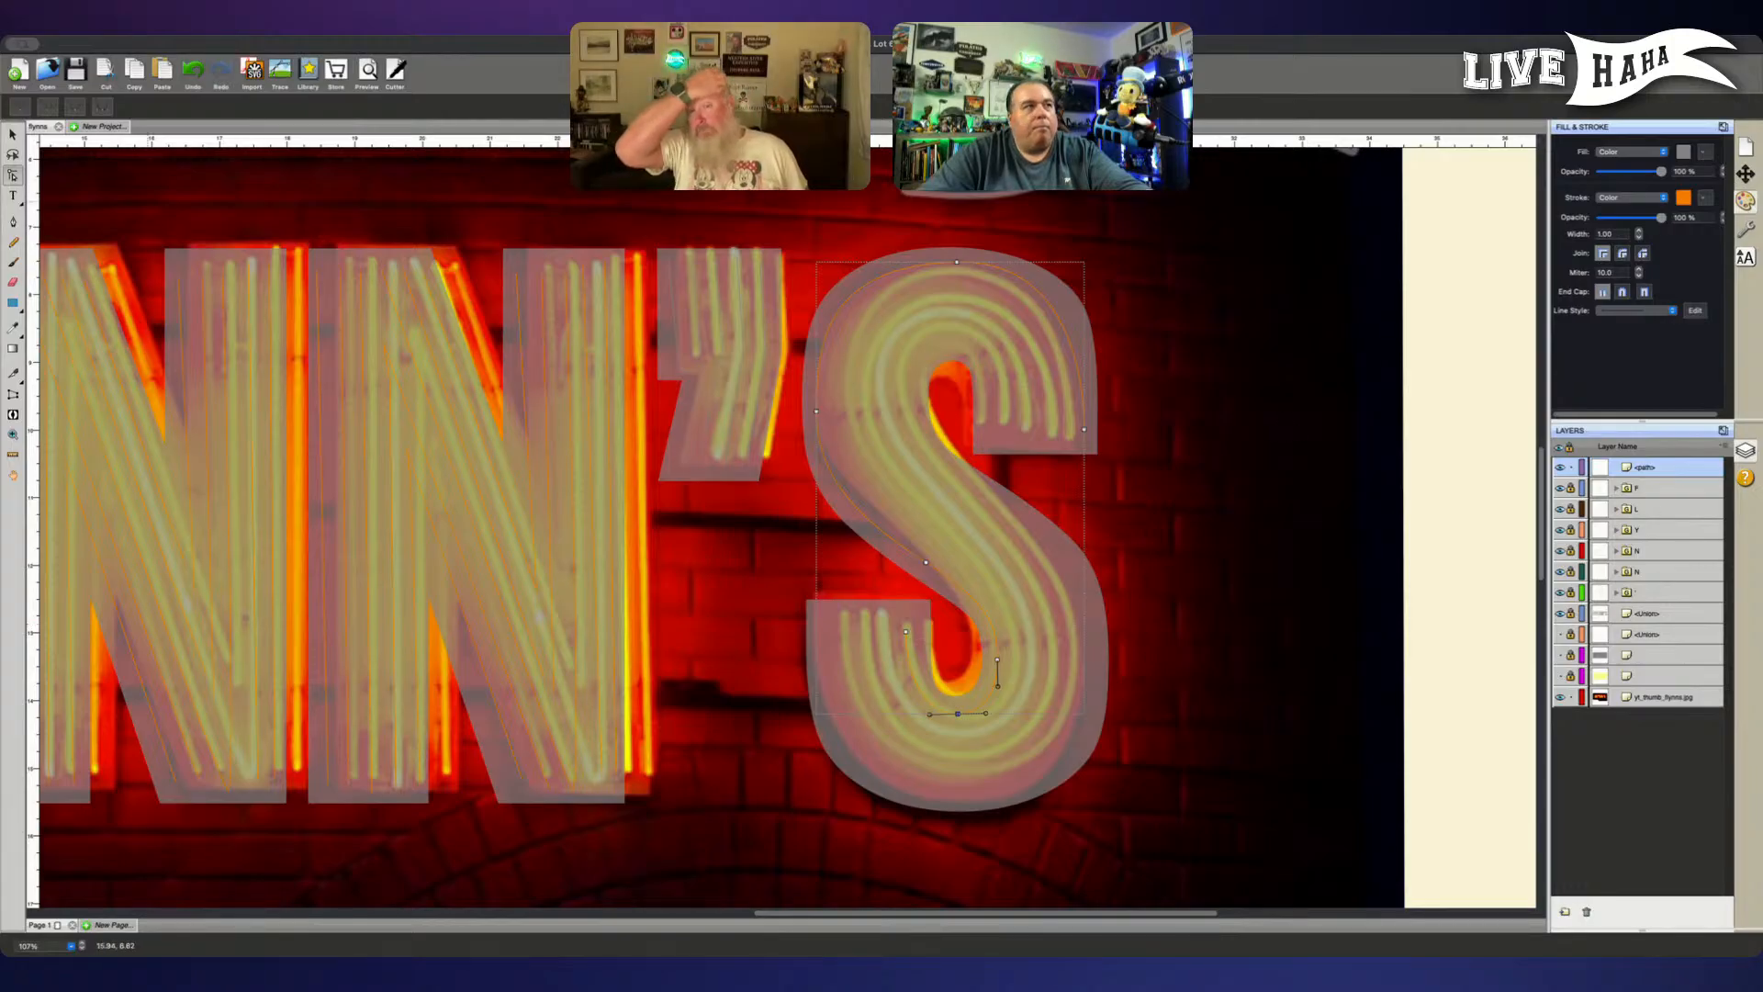
- Trace the S's second tube just inside the first, curving from the upper terminal over the crown and down the upper bowl's outer-left side
{"action": "left_click", "coordinate": [13, 221]}
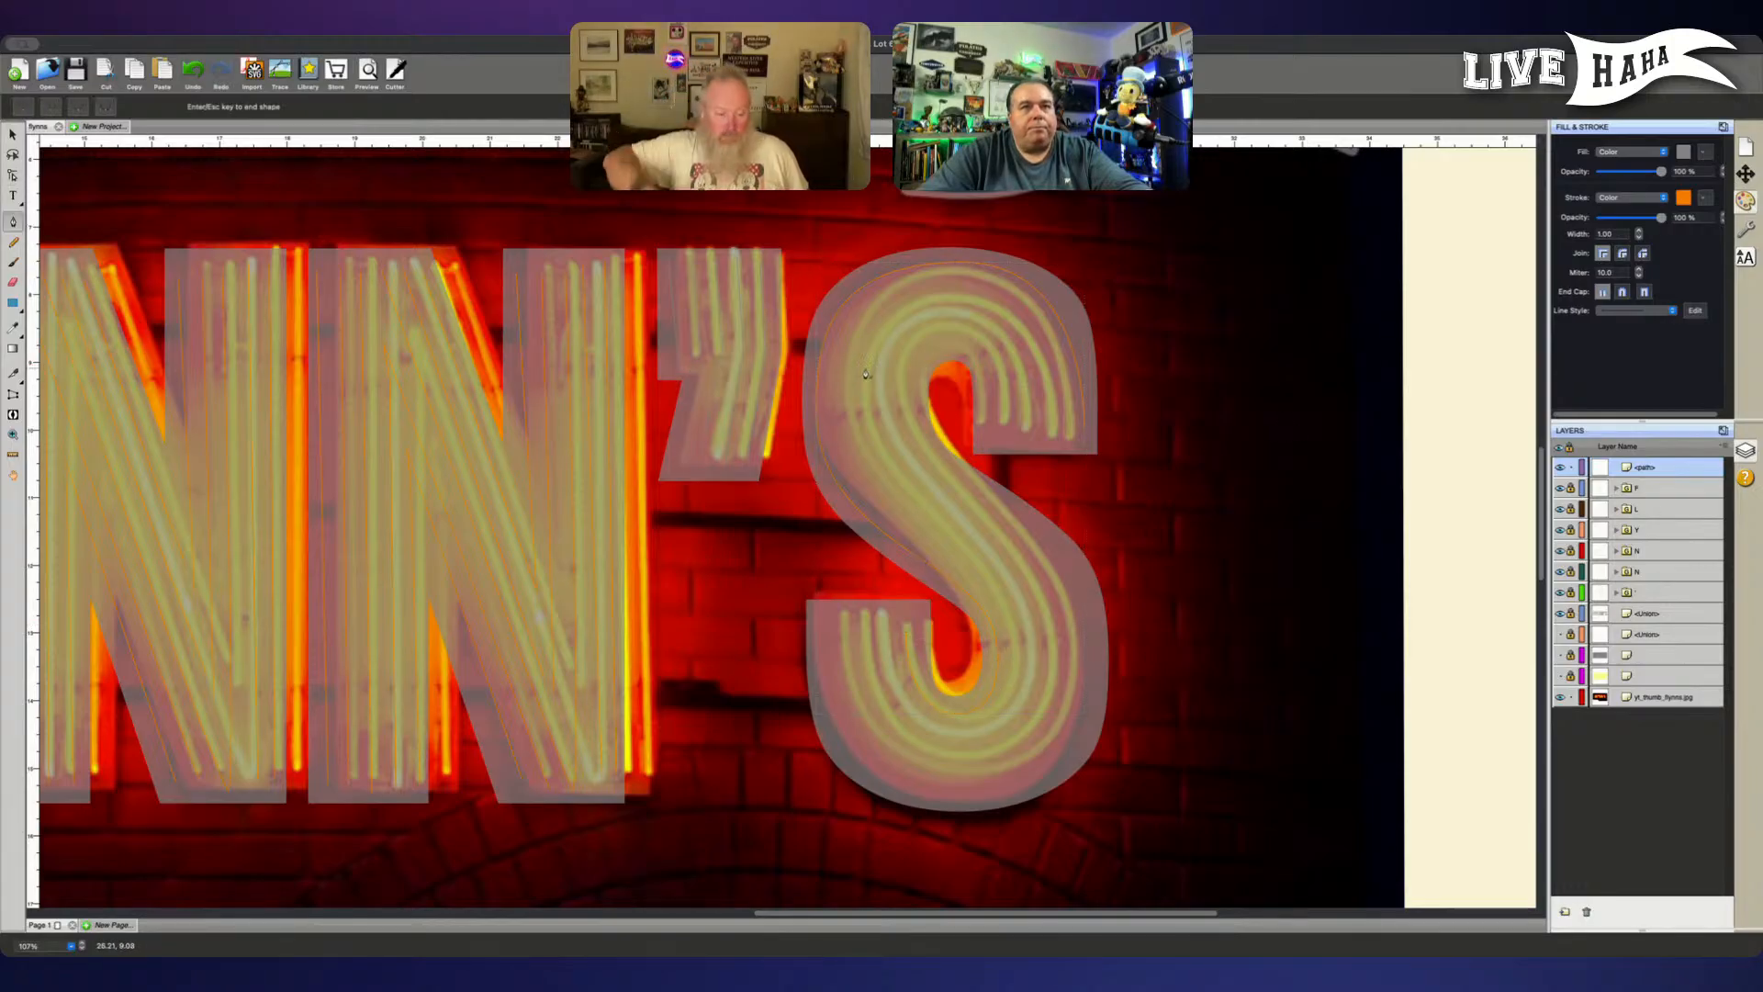
{"action": "left_click", "coordinate": [1061, 428]}
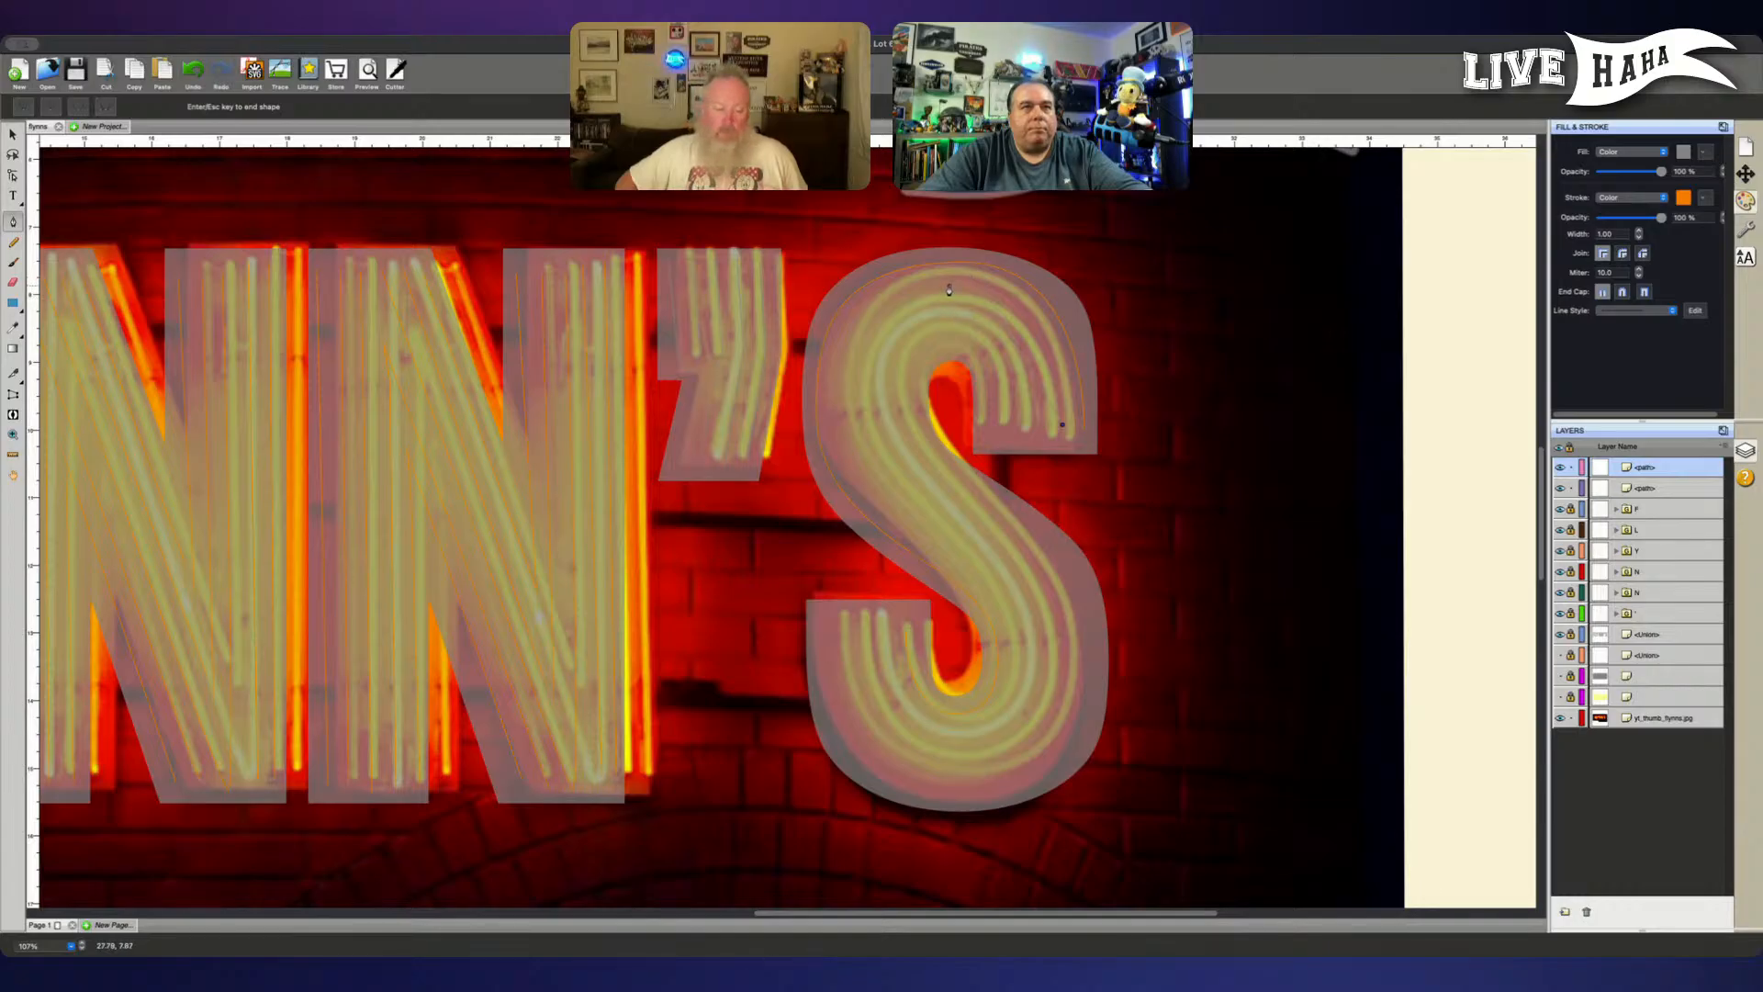
{"action": "left_click_drag", "start_coordinate": [951, 292], "coordinate": [862, 292]}
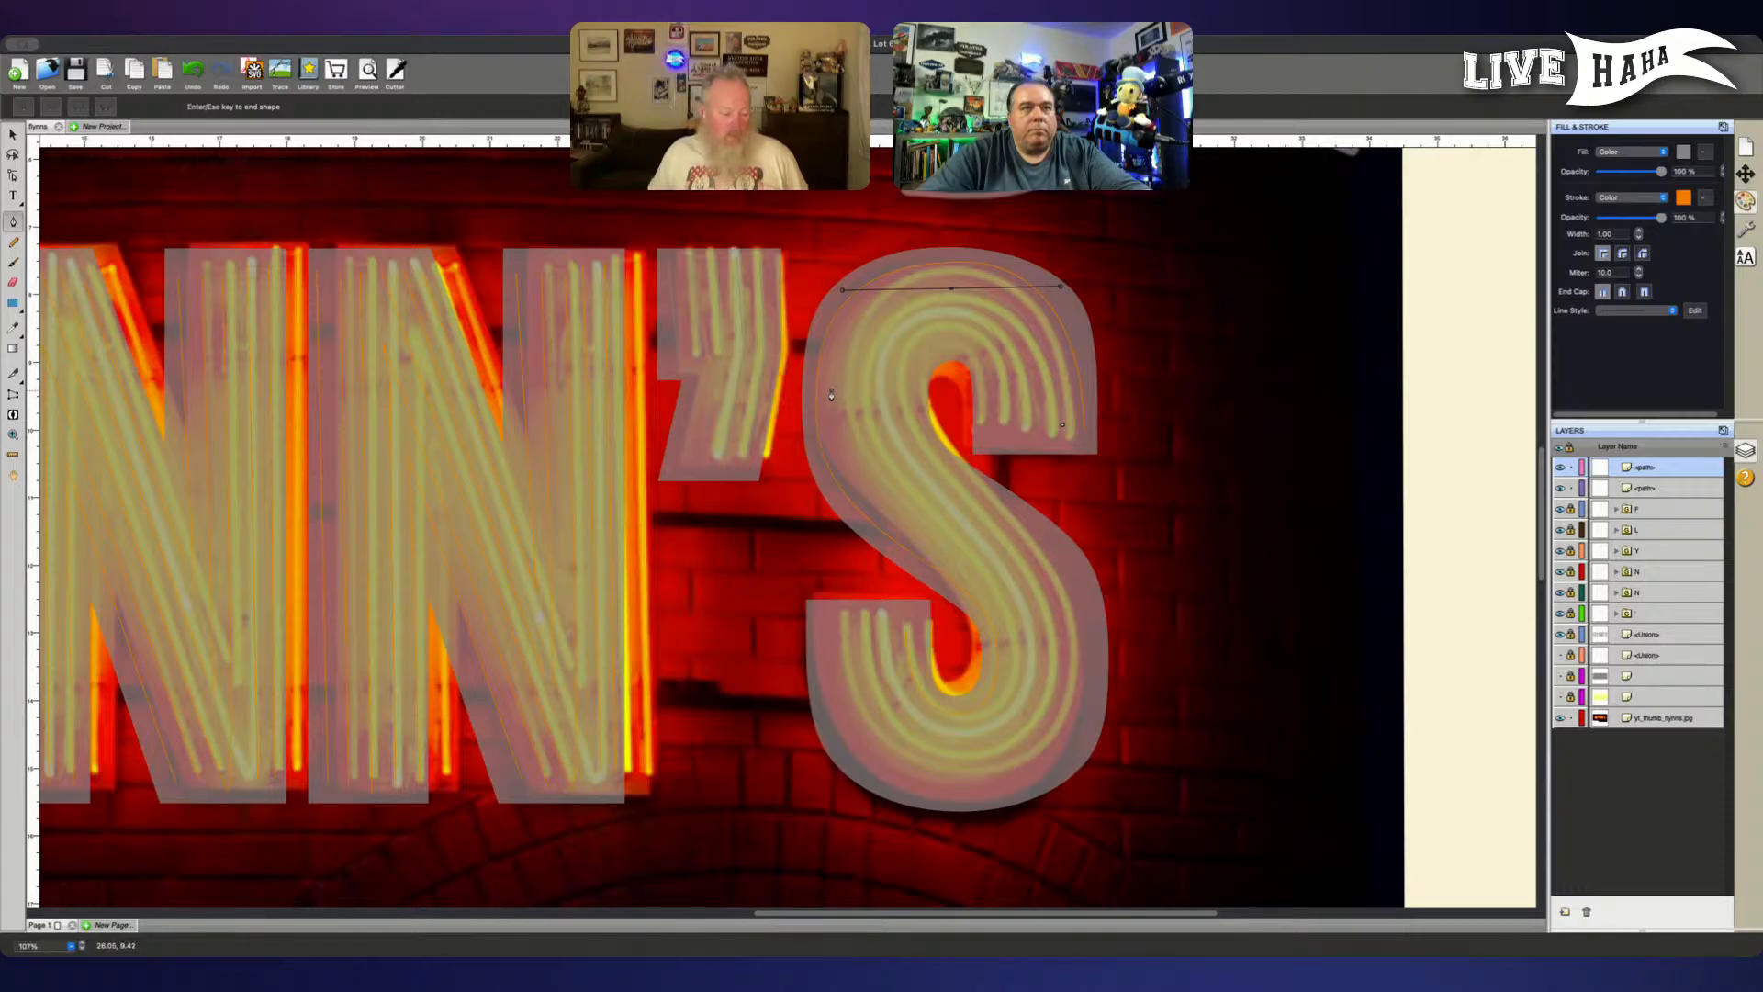
{"action": "left_click_drag", "start_coordinate": [829, 393], "coordinate": [832, 447]}
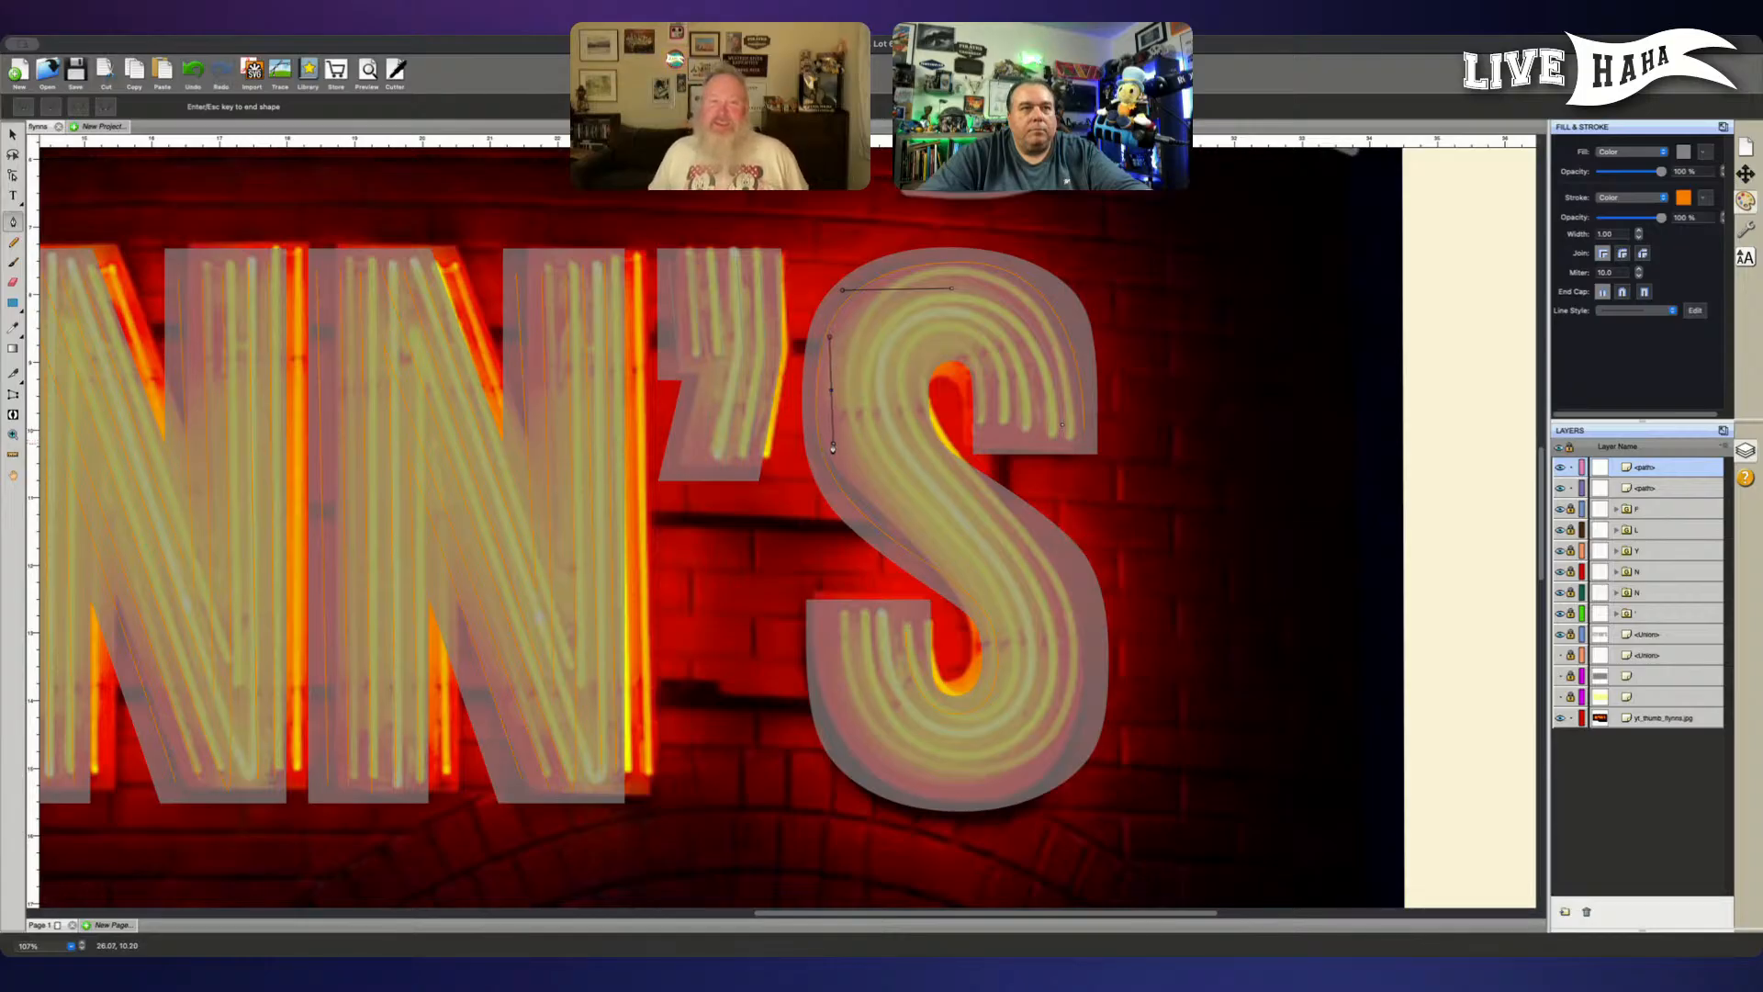
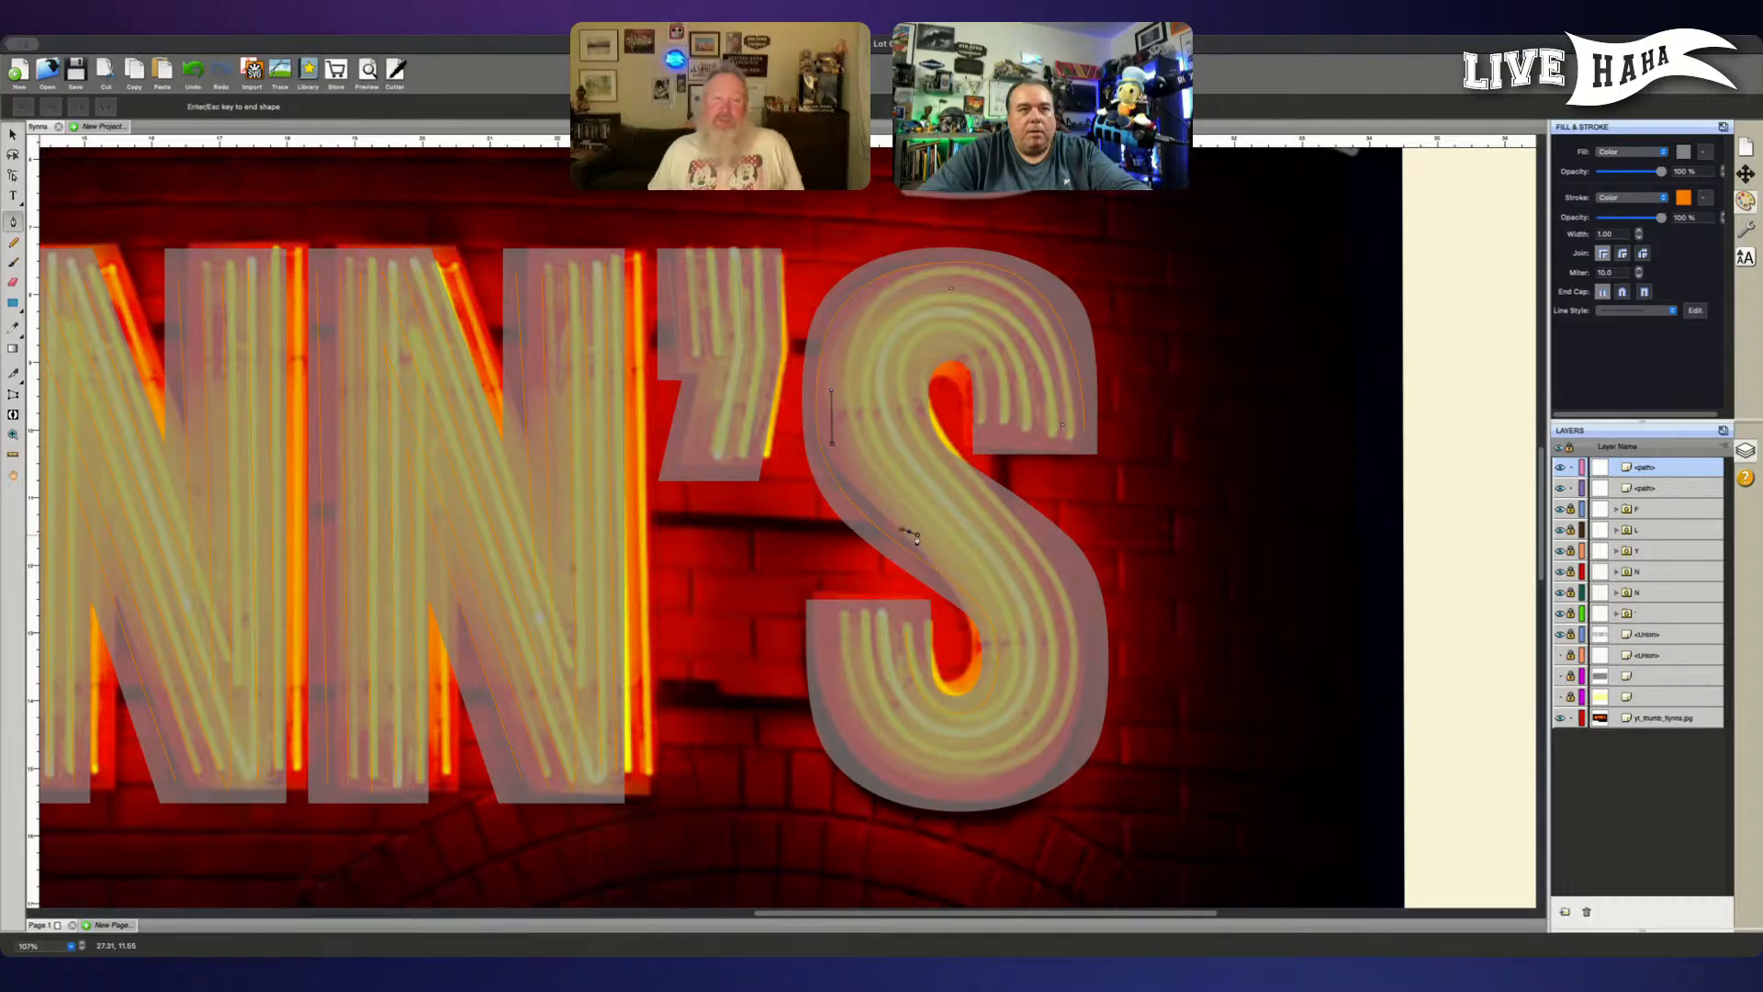
- Continue the S's second tube down the diagonal spine, around the lower bowl and up to the lower terminal, and finish the path
{"action": "left_click_drag", "start_coordinate": [908, 534], "coordinate": [942, 561]}
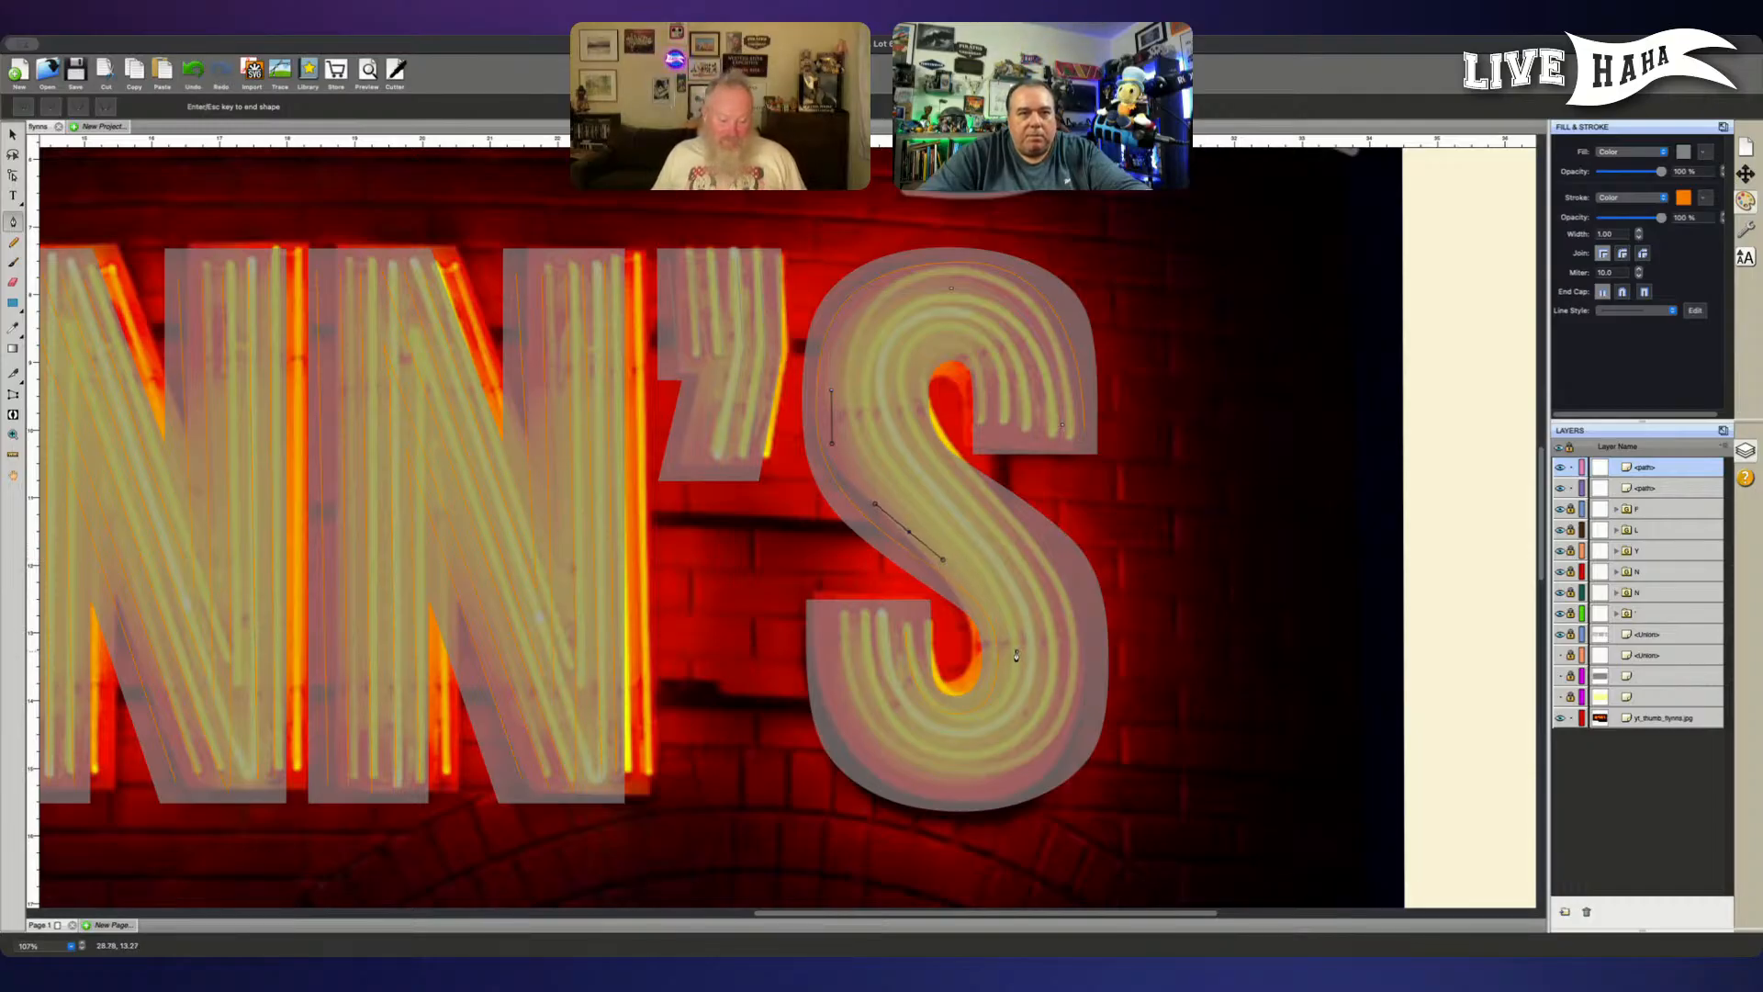
{"action": "left_click_drag", "start_coordinate": [1016, 661], "coordinate": [929, 742]}
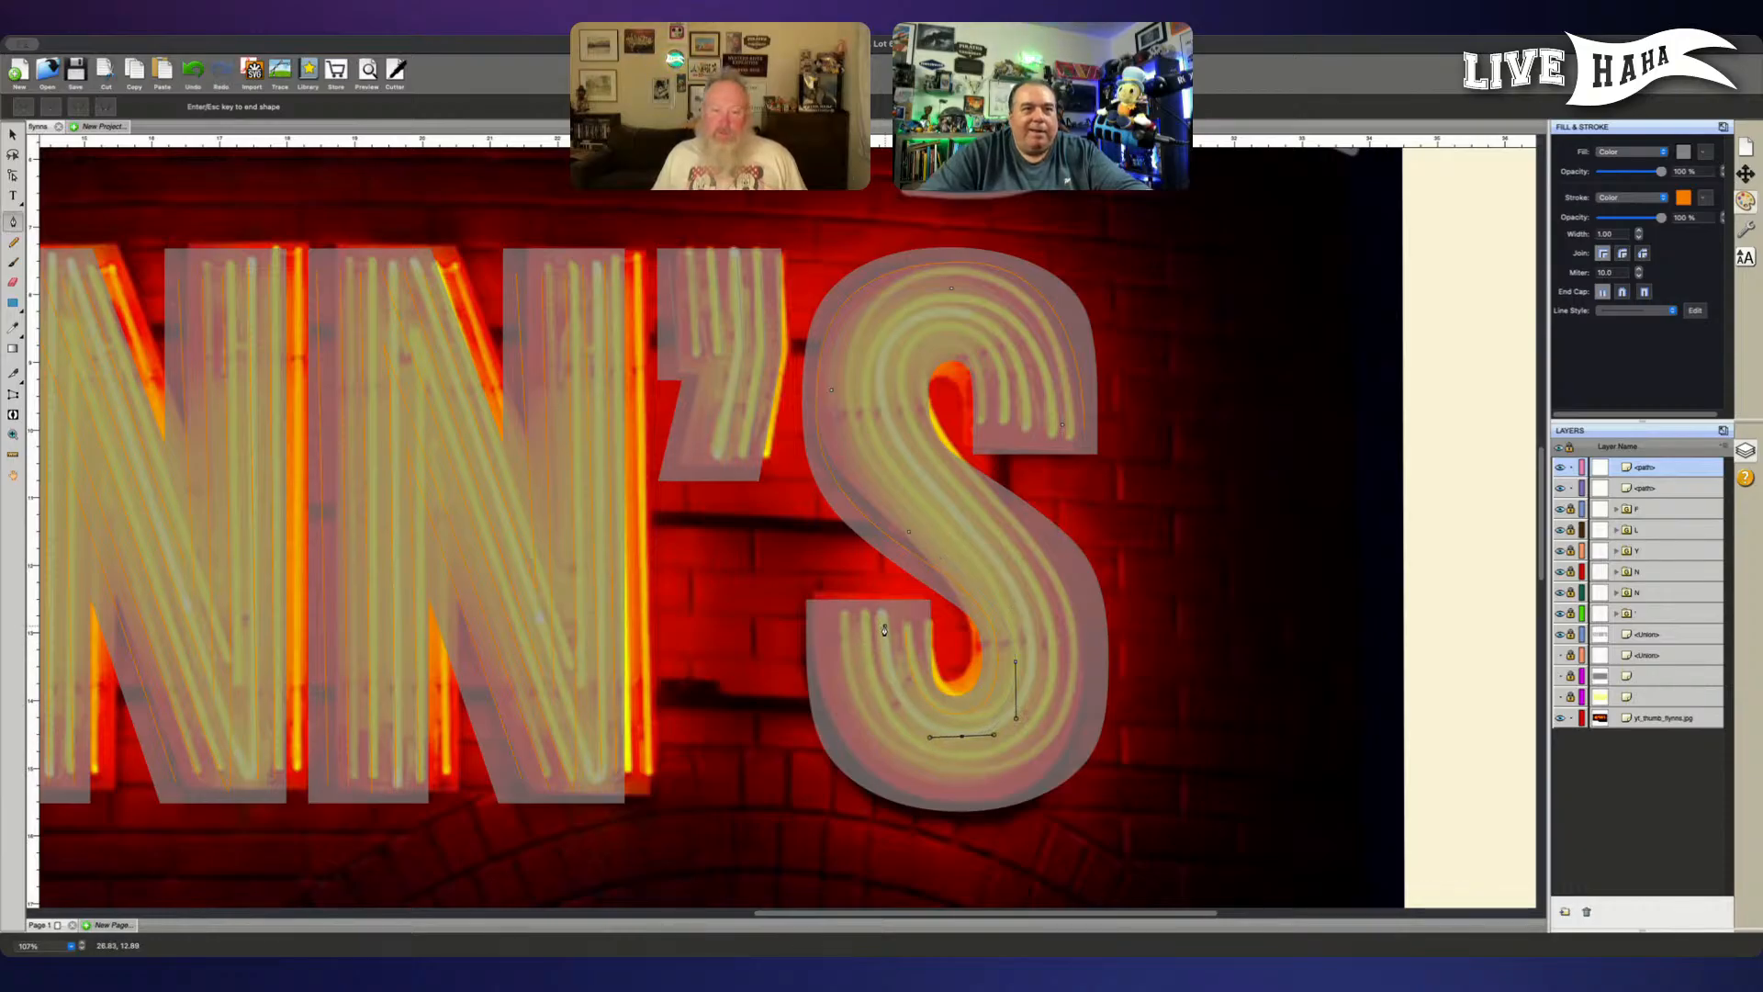
{"action": "left_click_drag", "start_coordinate": [882, 631], "coordinate": [879, 558]}
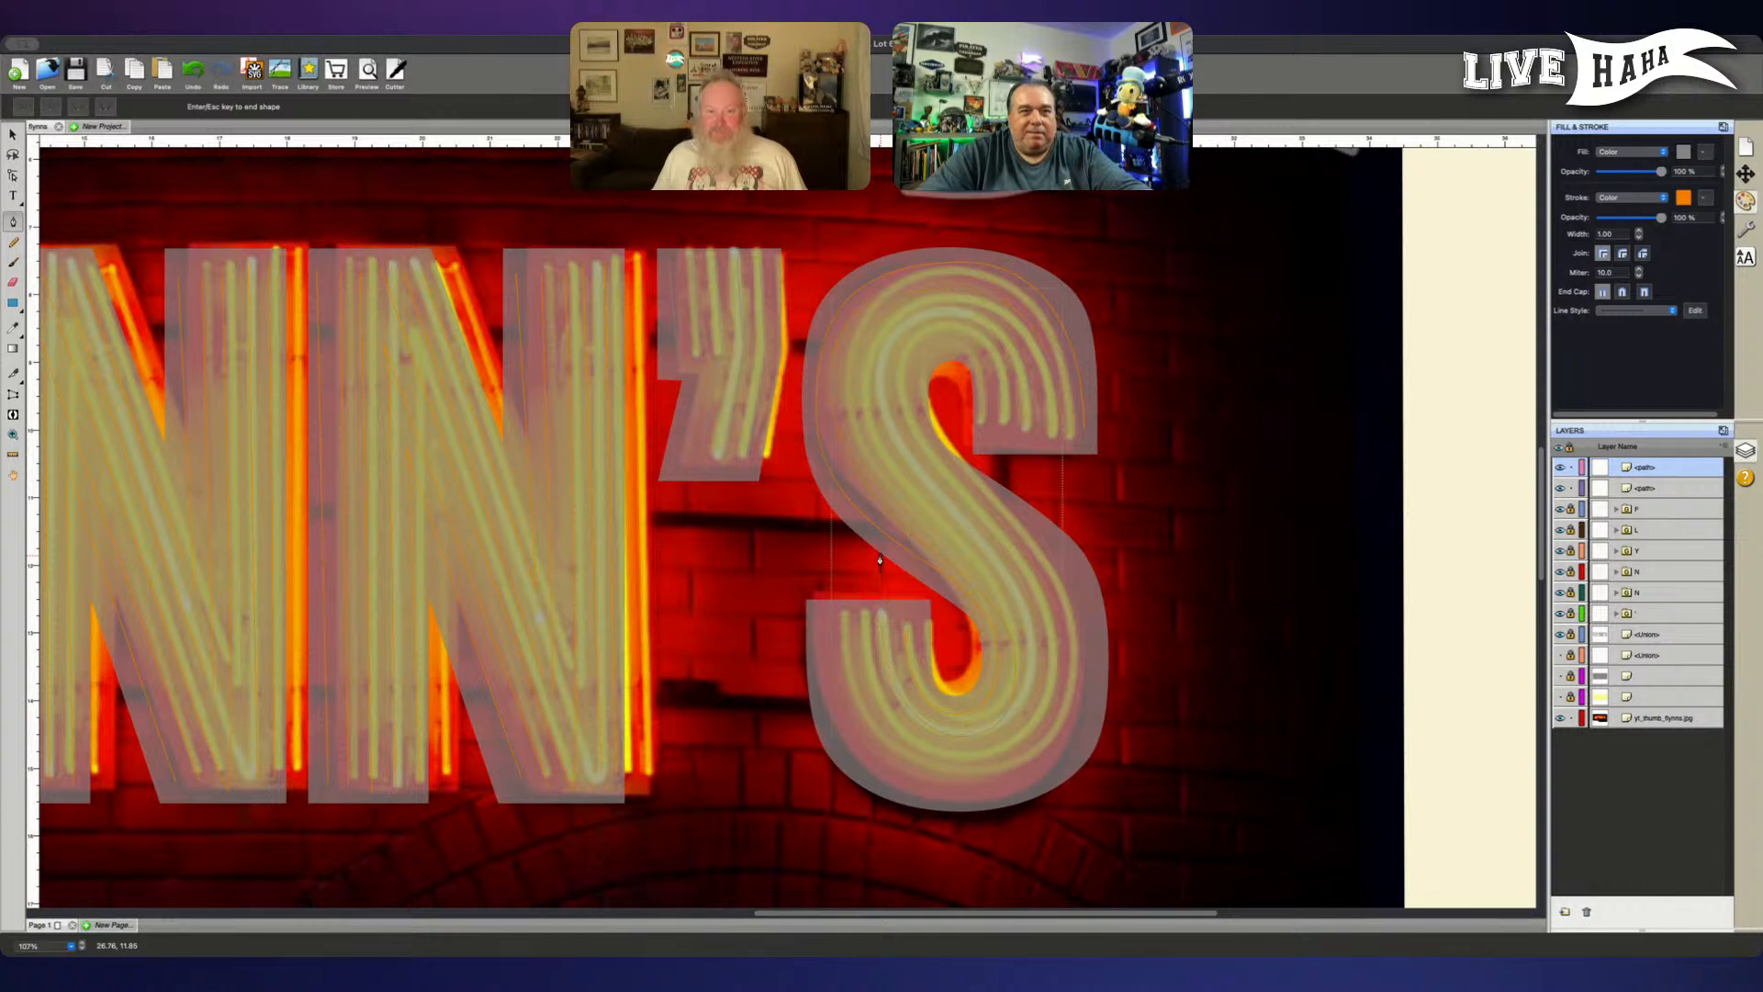
{"action": "key", "text": "Return"}
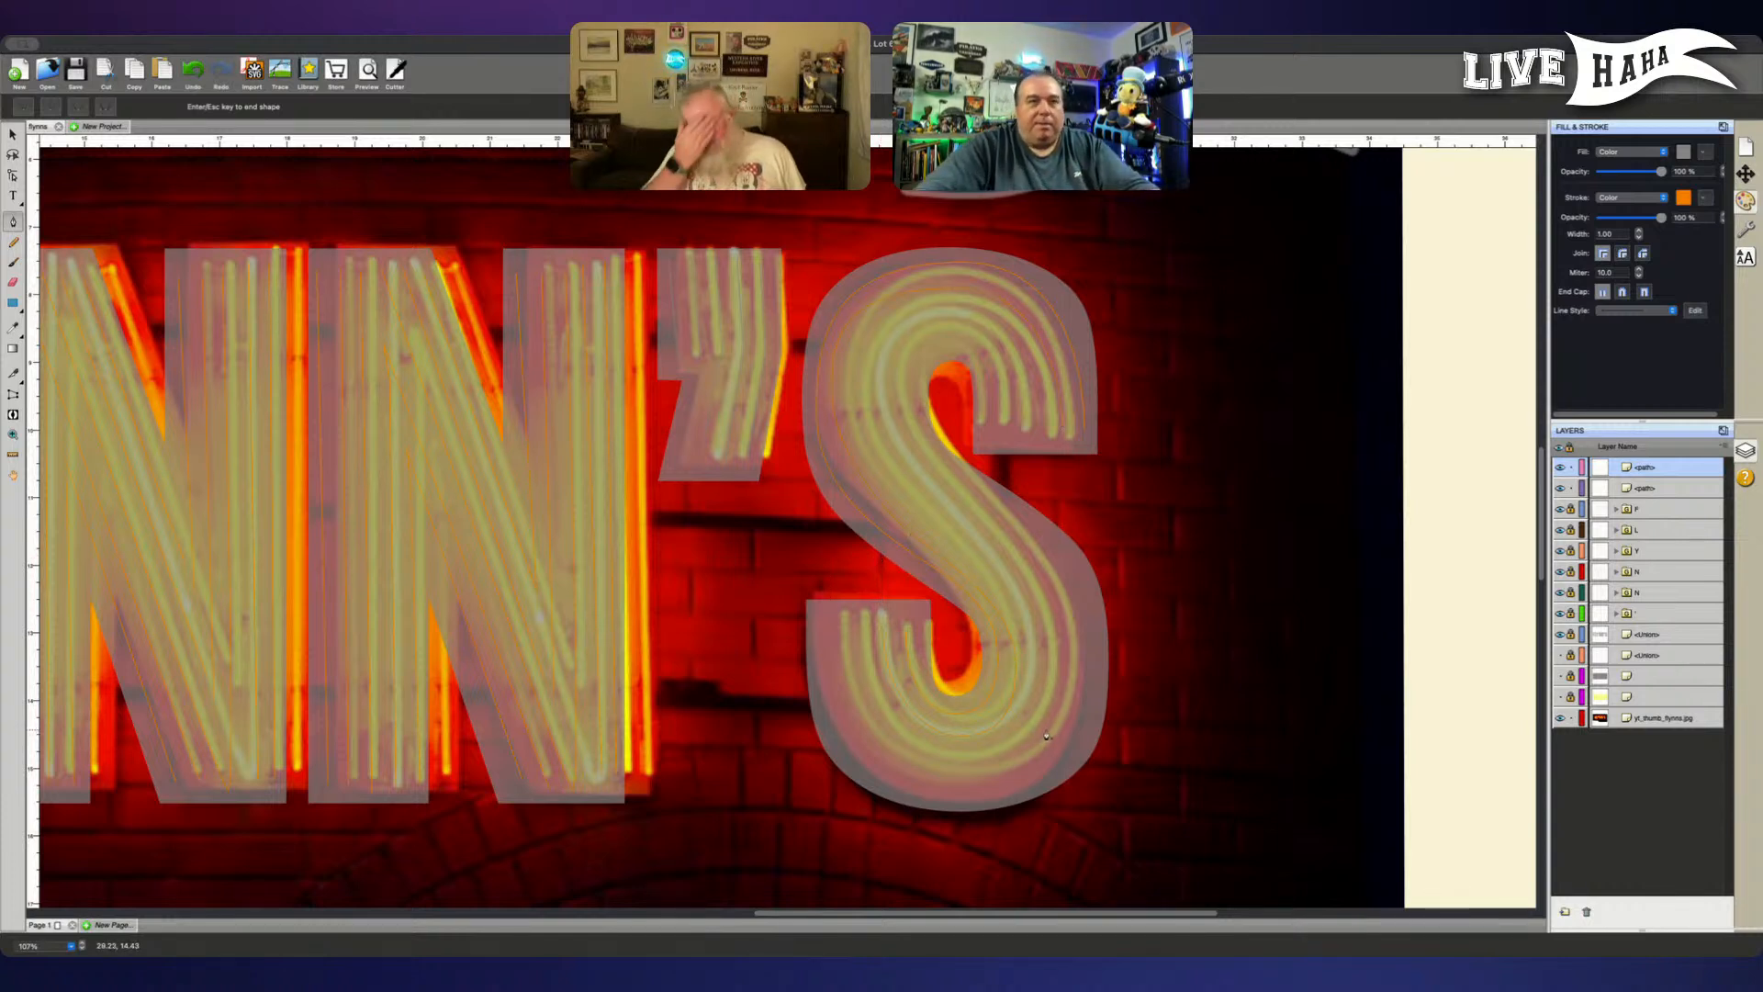
- Trace the S's third tube from the upper terminal over the crown, down the spine, around the lower bowl and up to the lower terminal
{"action": "scroll", "coordinate": [1046, 736], "scroll_direction": "up", "scroll_amount": 2}
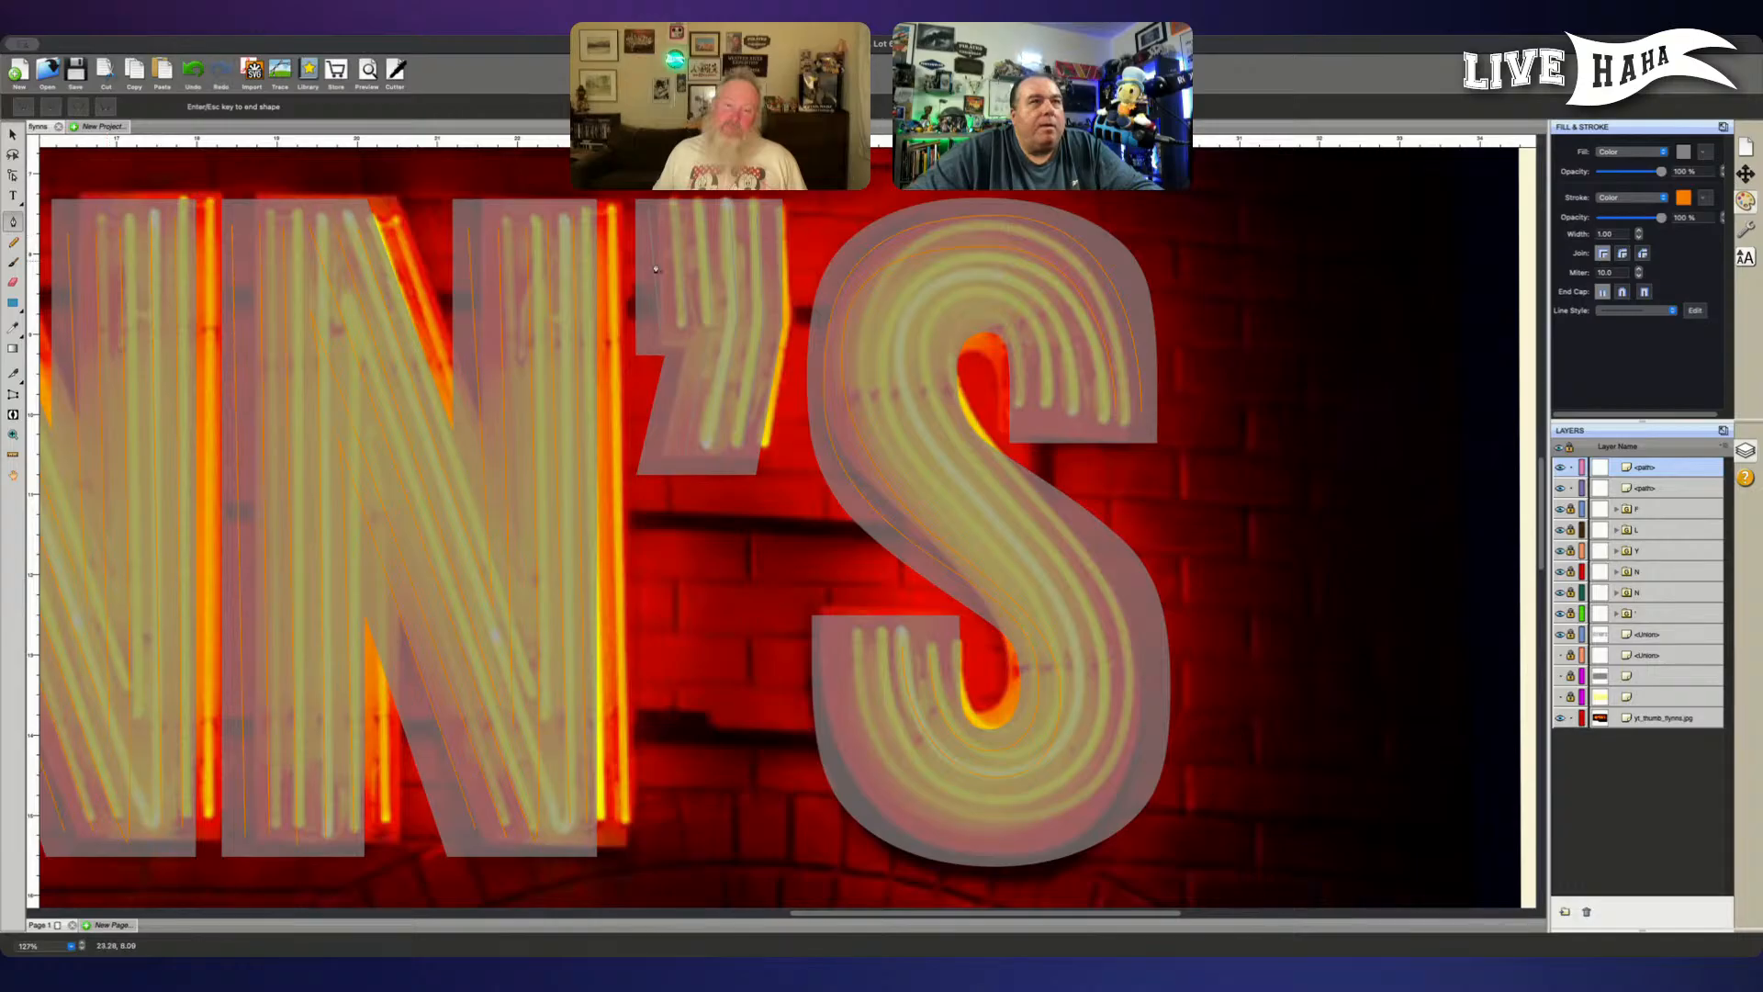
{"action": "left_click", "coordinate": [1081, 412]}
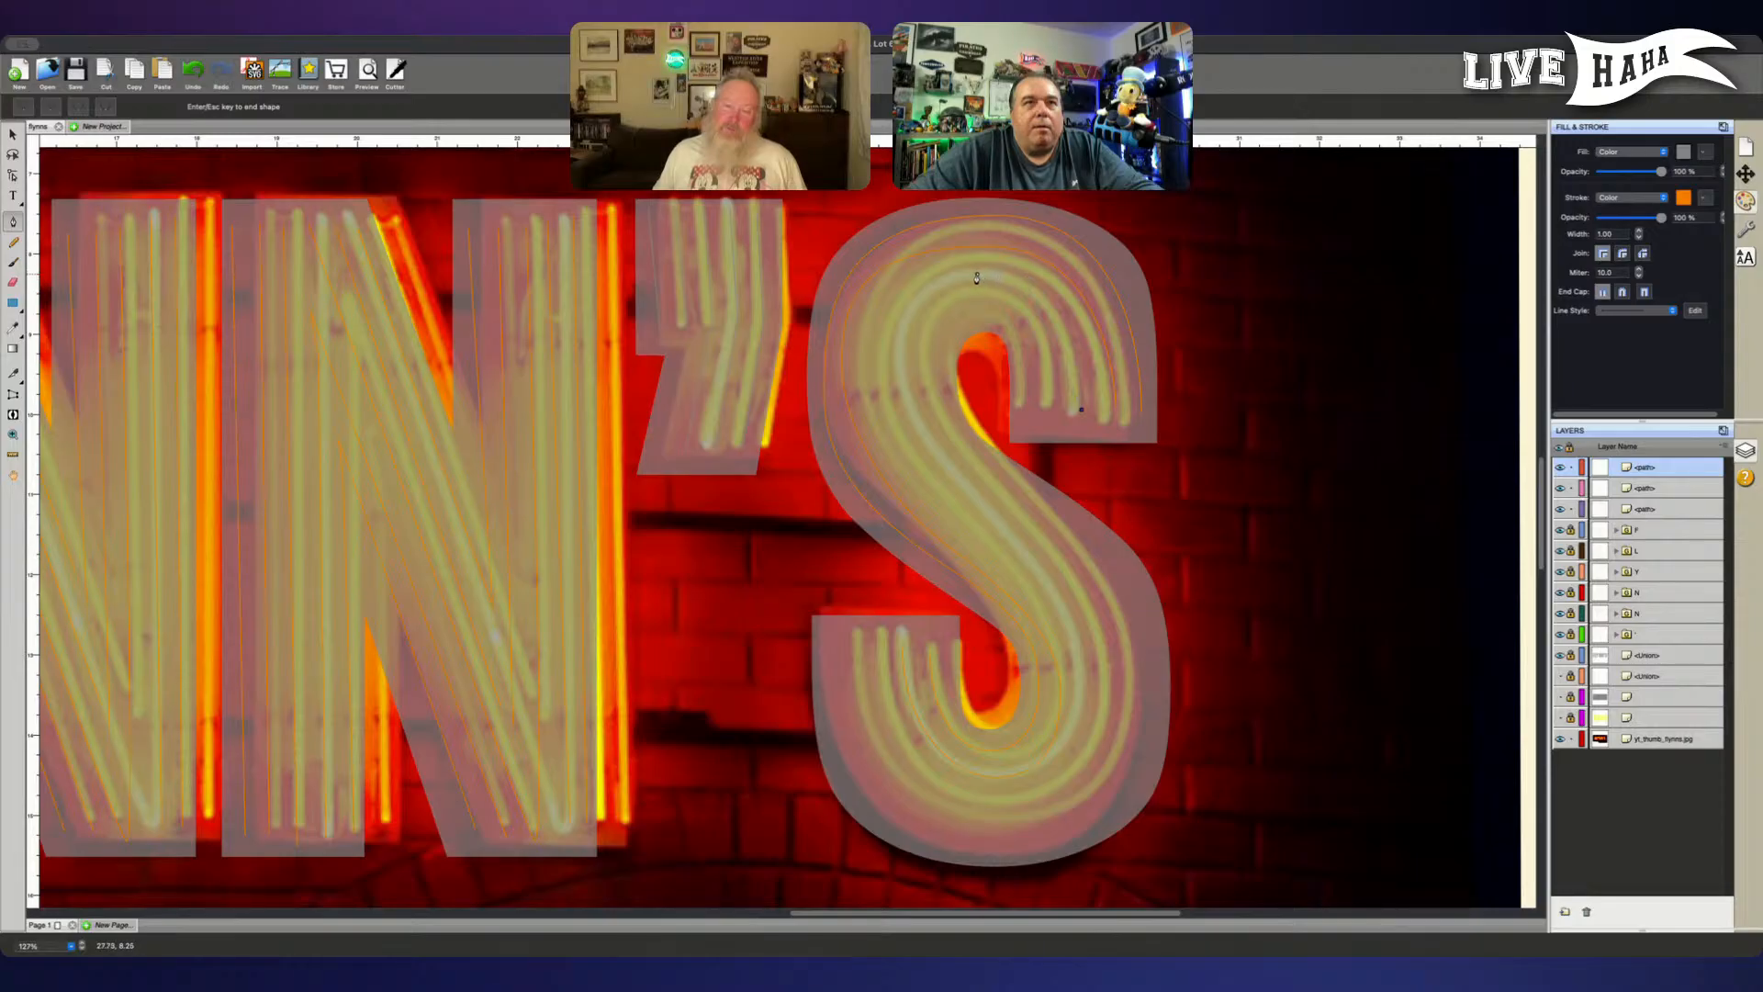
{"action": "left_click_drag", "start_coordinate": [976, 277], "coordinate": [855, 283]}
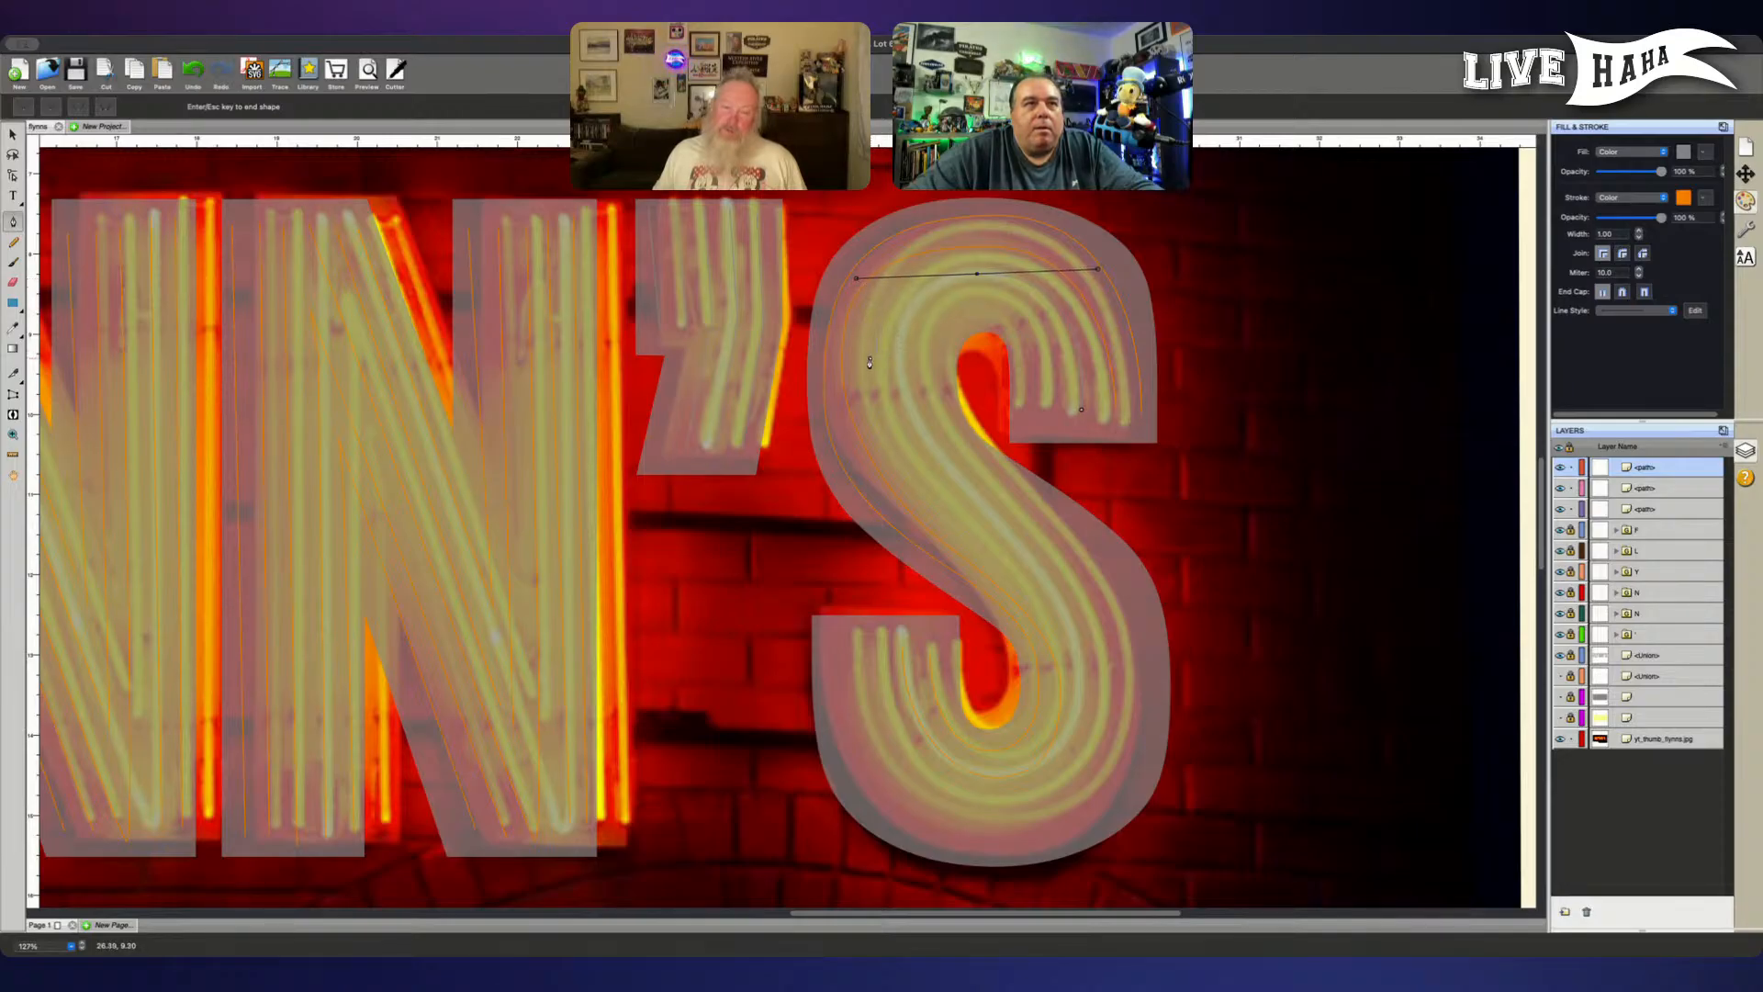
{"action": "left_click_drag", "start_coordinate": [868, 366], "coordinate": [868, 390]}
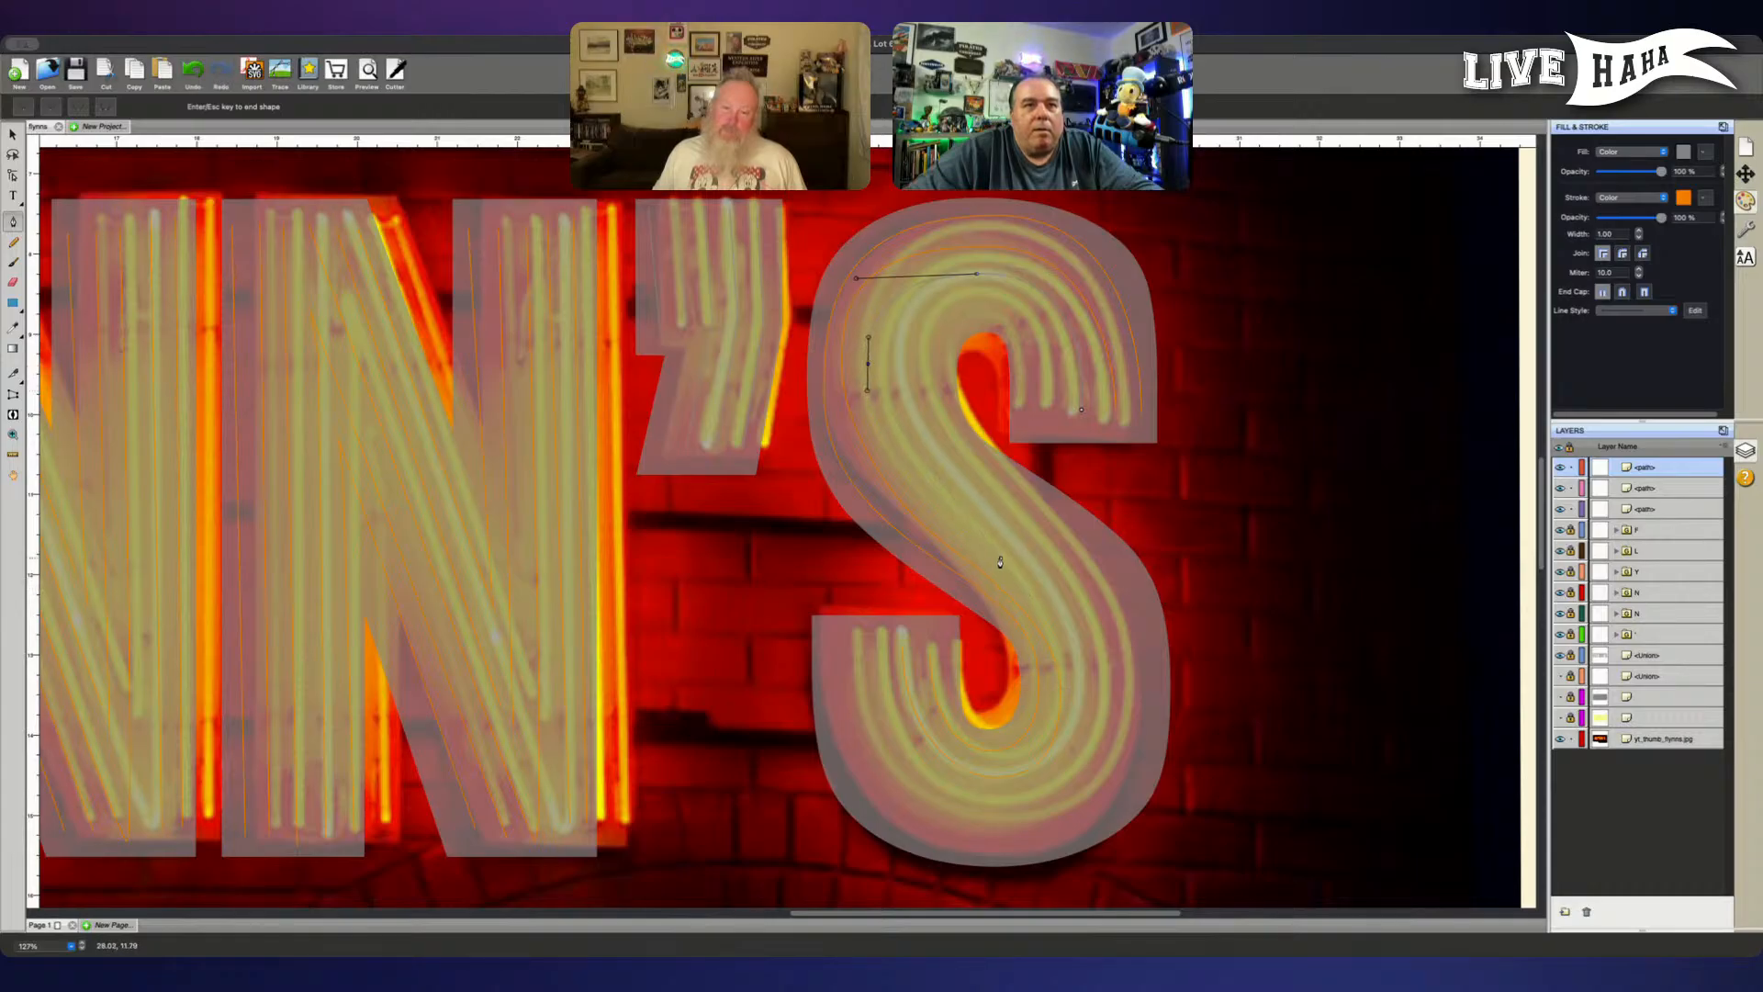
{"action": "left_click_drag", "start_coordinate": [991, 549], "coordinate": [1075, 606]}
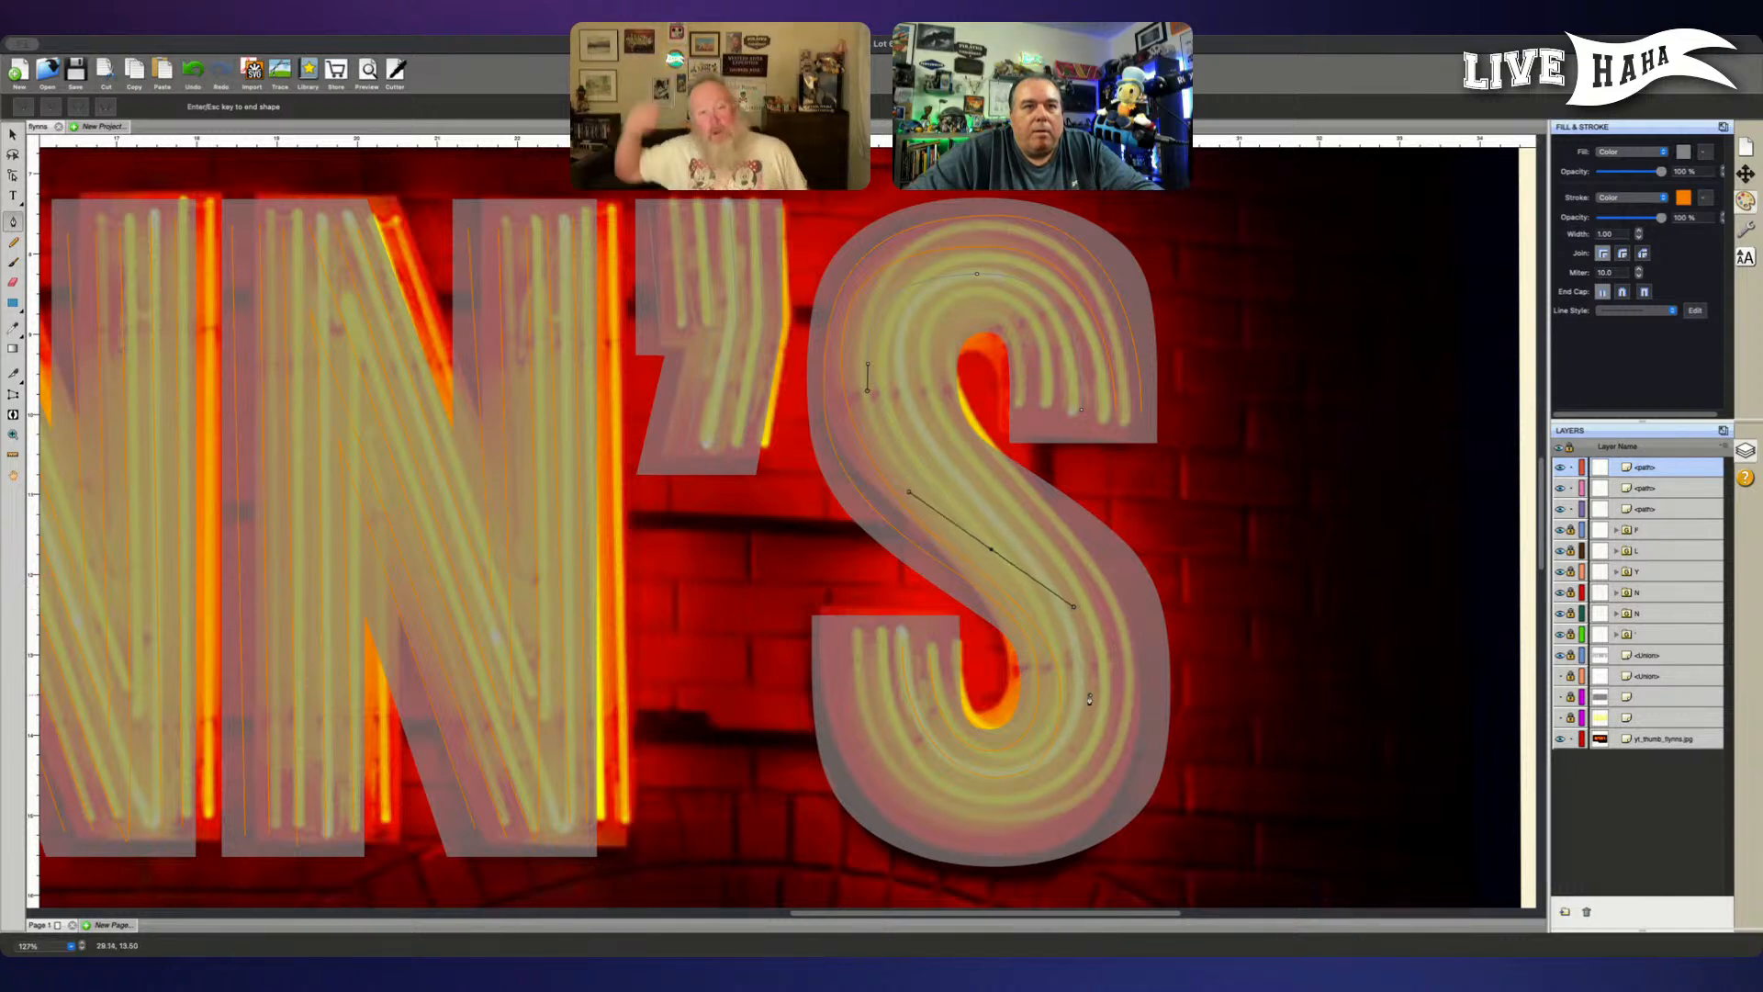
{"action": "left_click_drag", "start_coordinate": [1092, 692], "coordinate": [1093, 734]}
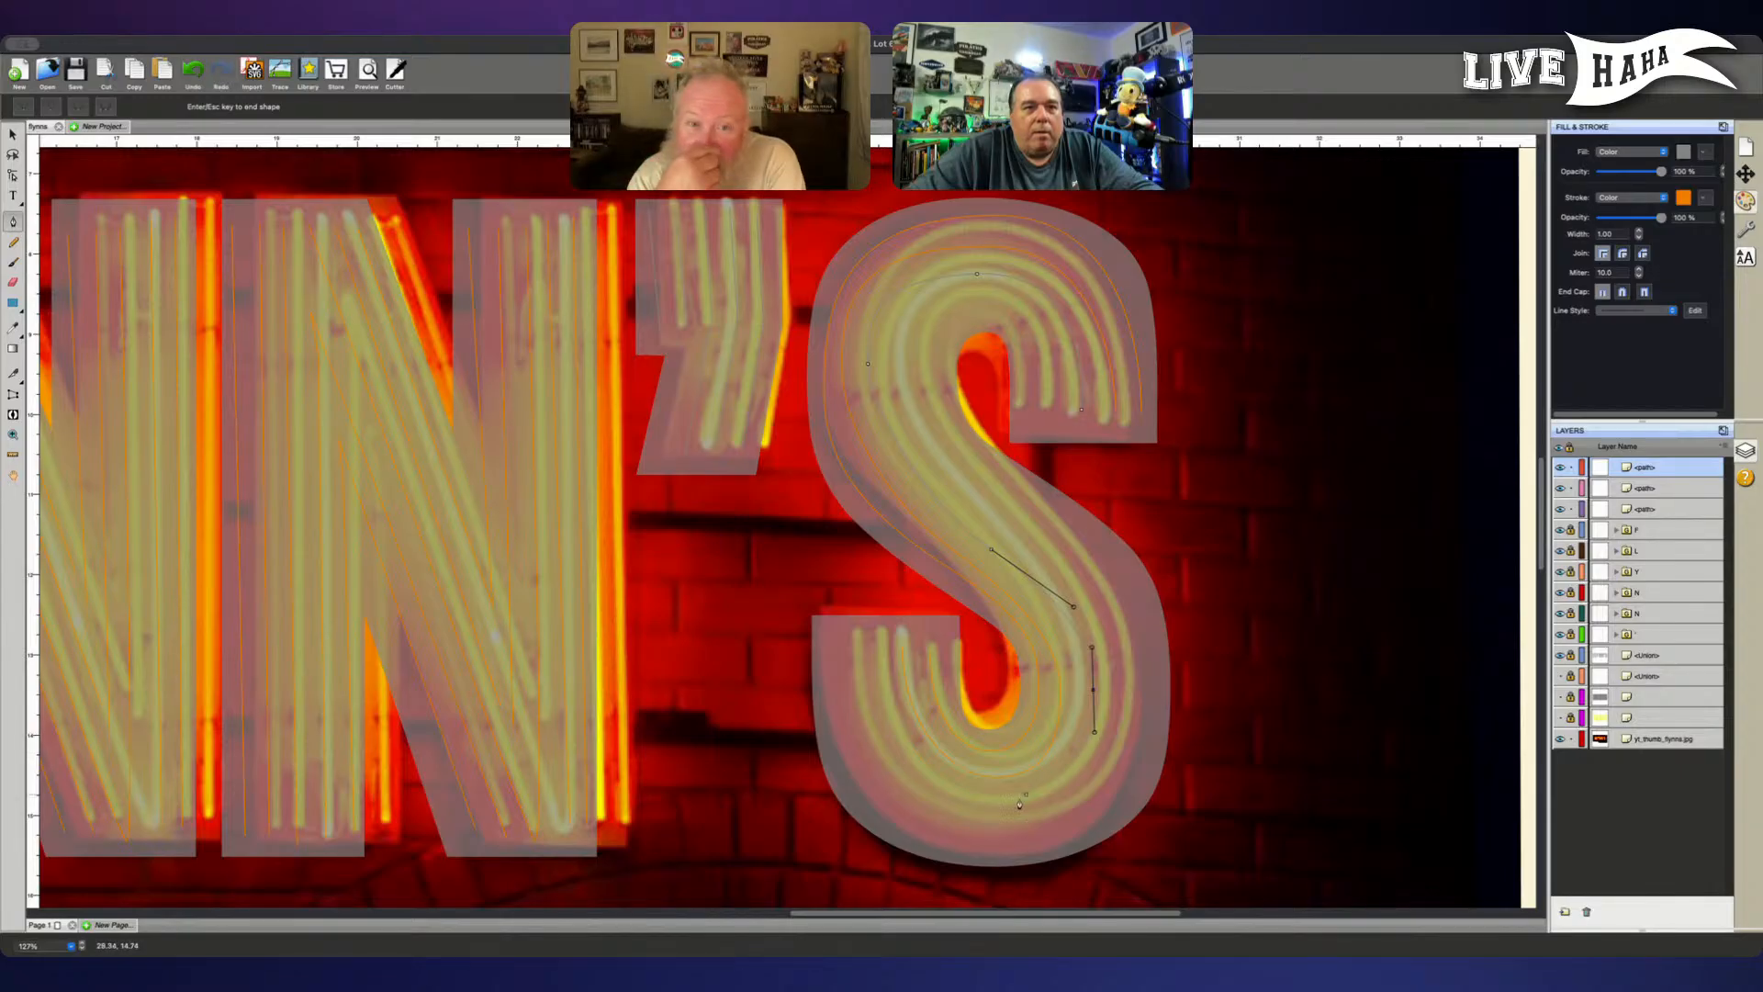
{"action": "left_click_drag", "start_coordinate": [1001, 805], "coordinate": [928, 809]}
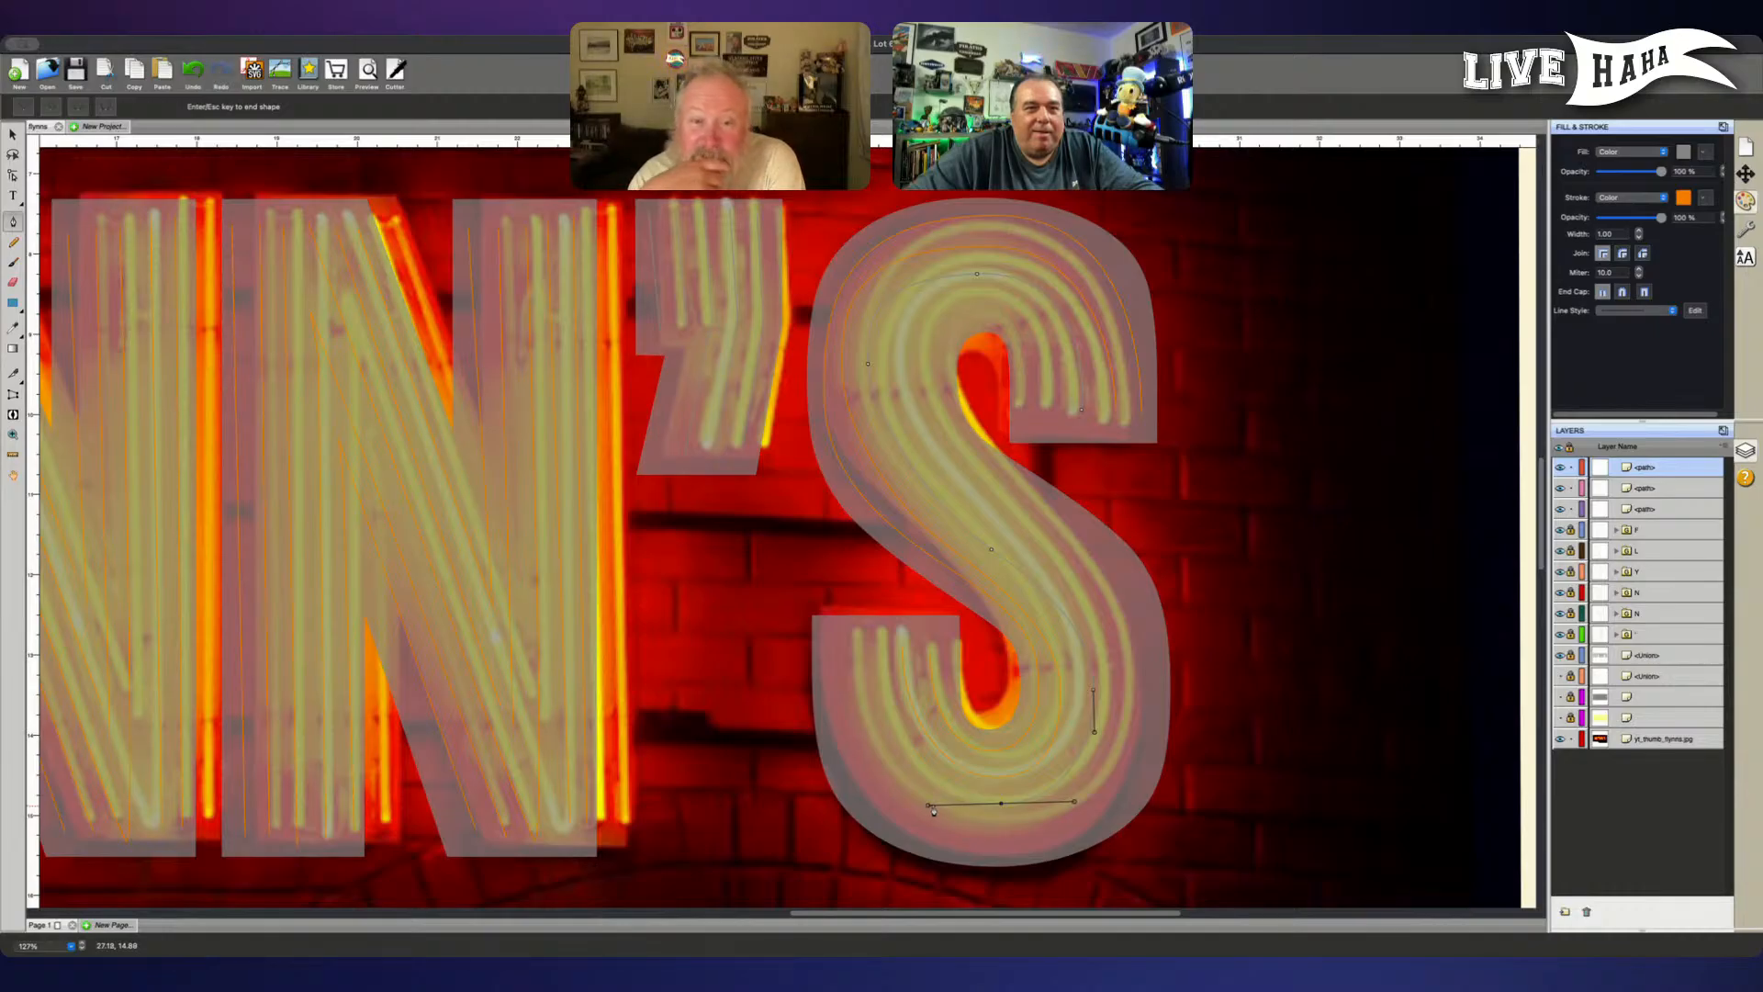
{"action": "left_click", "coordinate": [1001, 802]}
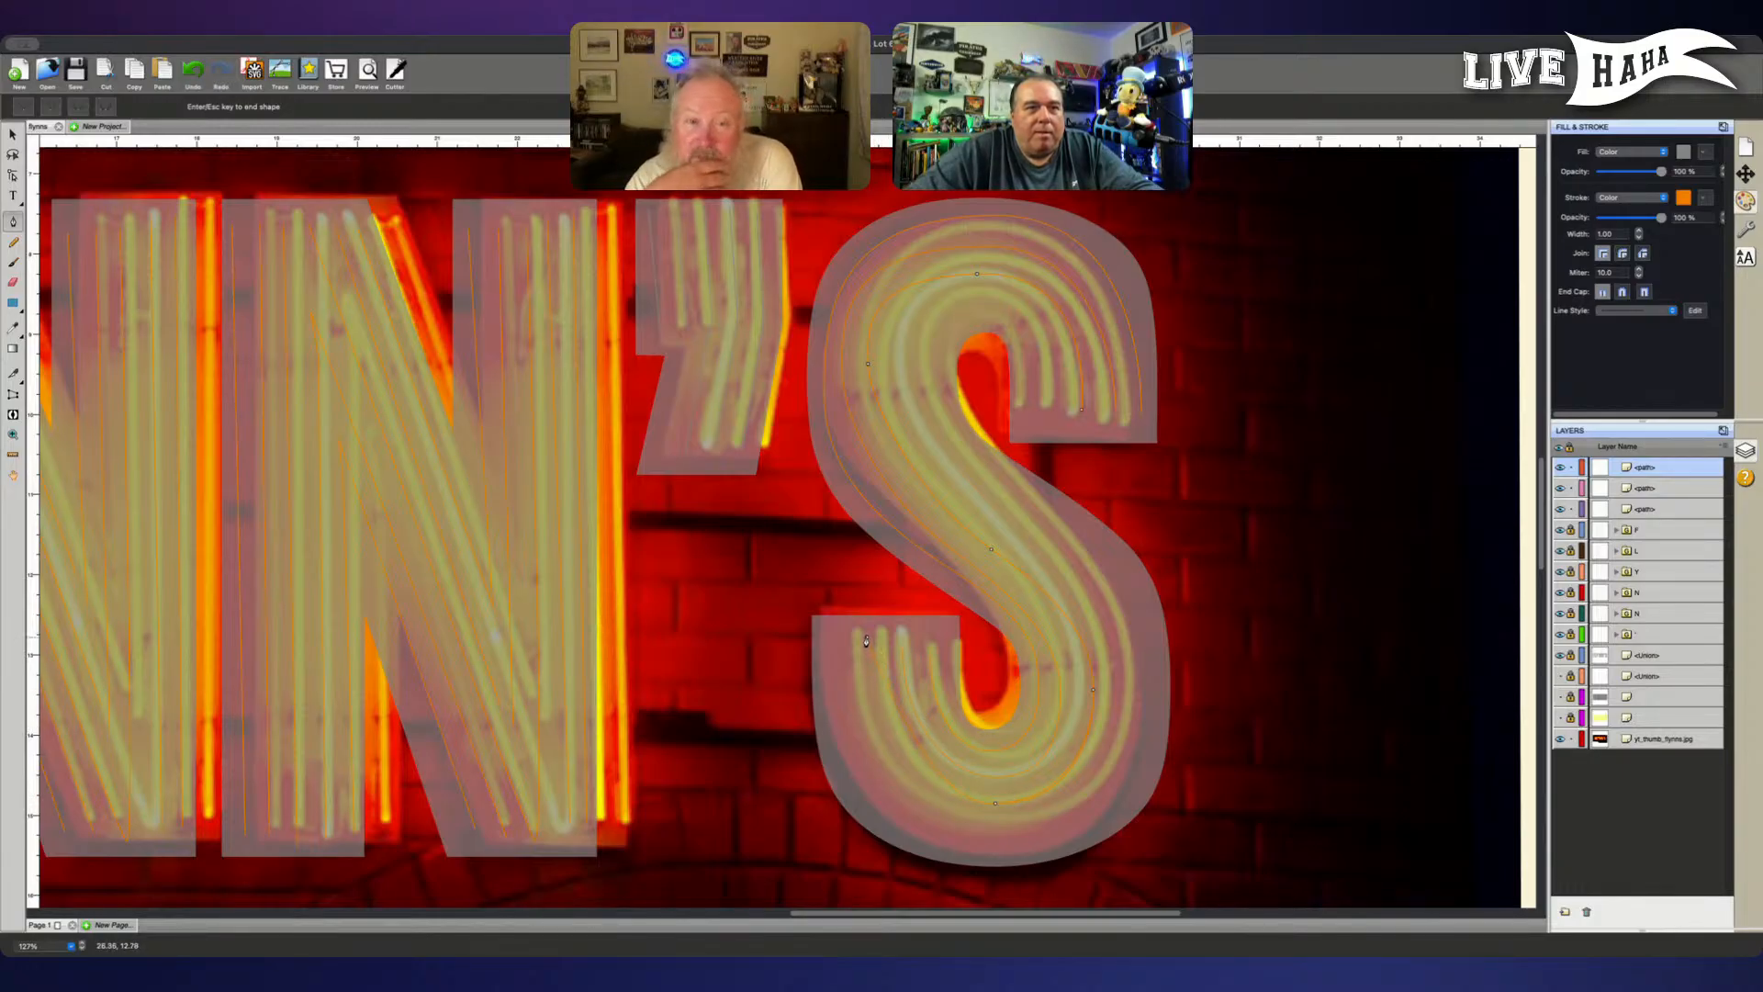
{"action": "left_click_drag", "start_coordinate": [866, 640], "coordinate": [862, 573]}
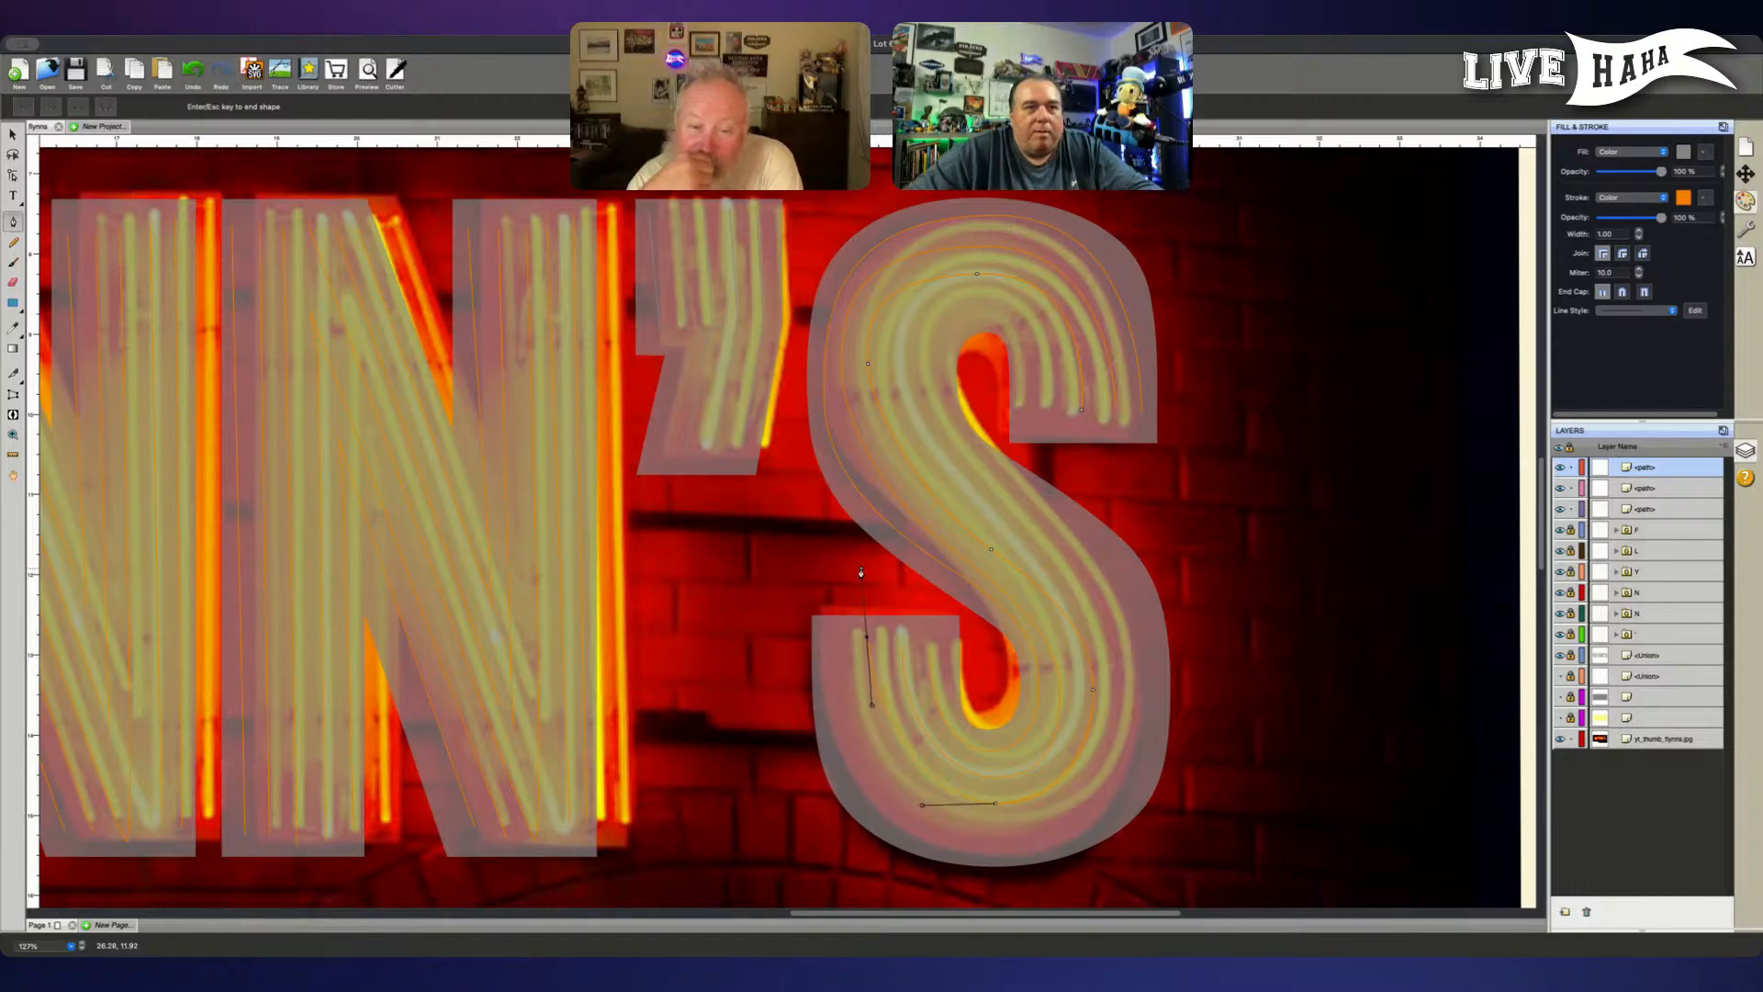
{"action": "key", "text": "Escape"}
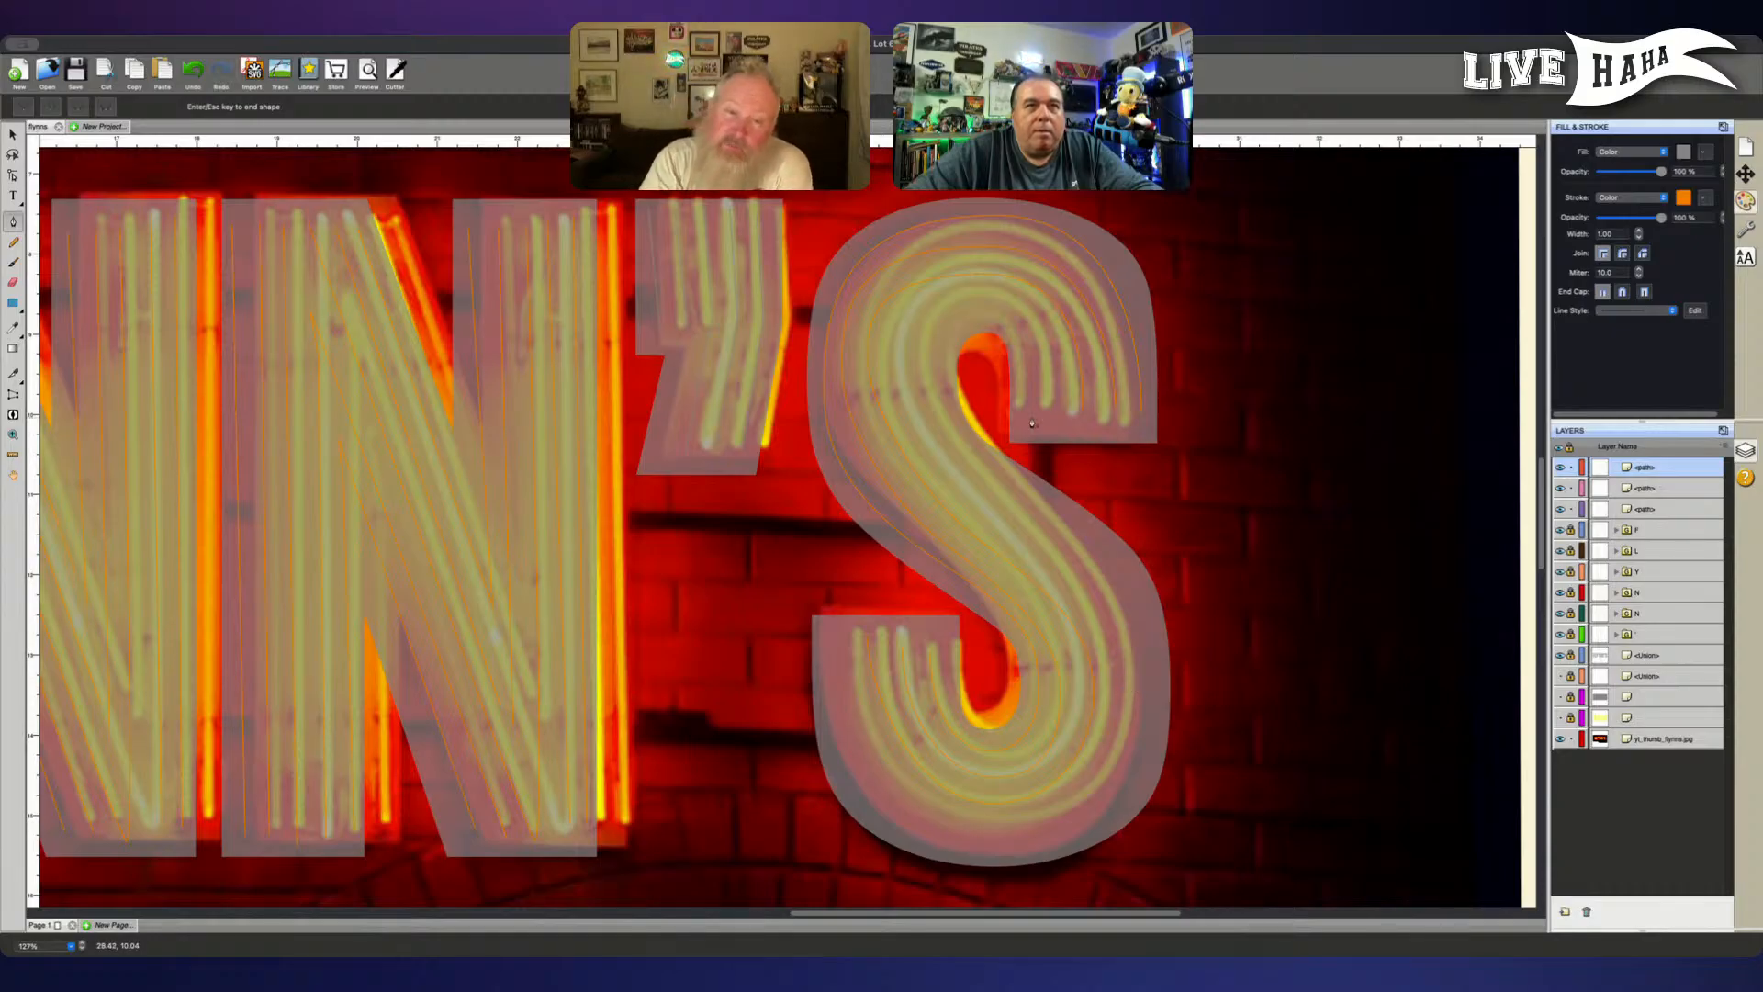
- Hide the gray lettering to compare the traced S tubes with the neon photo, and show it again
{"action": "left_click", "coordinate": [1142, 416]}
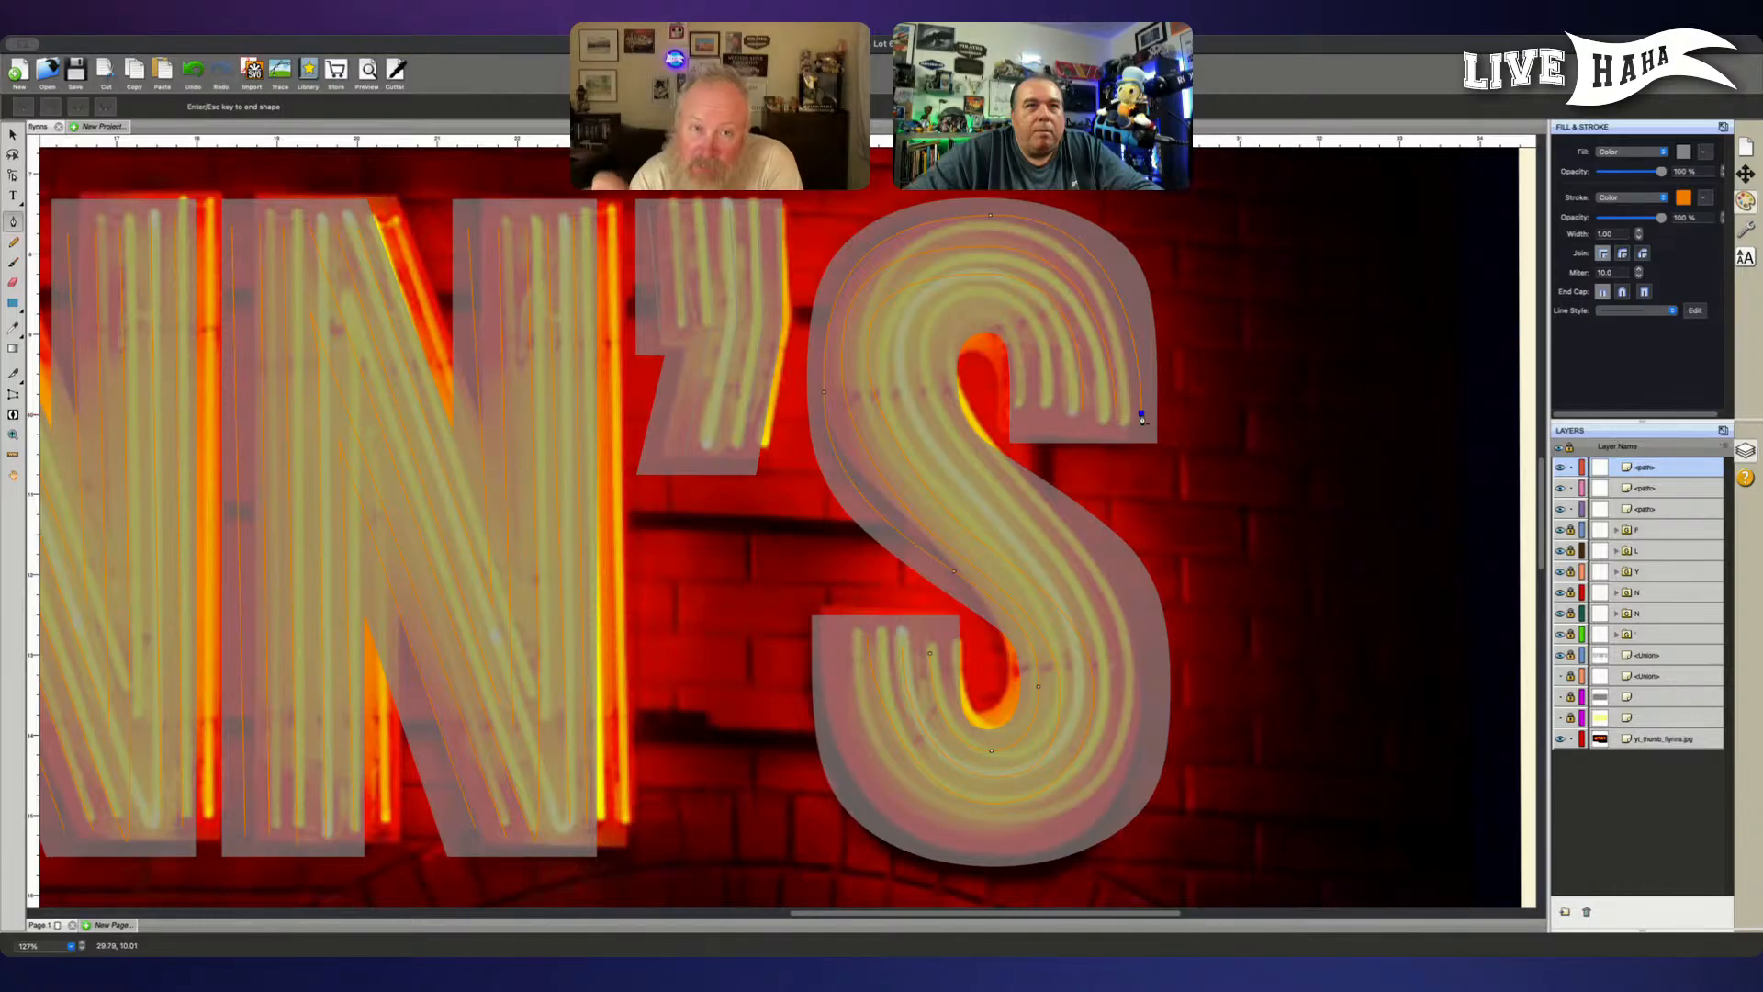
{"action": "key", "text": "Return"}
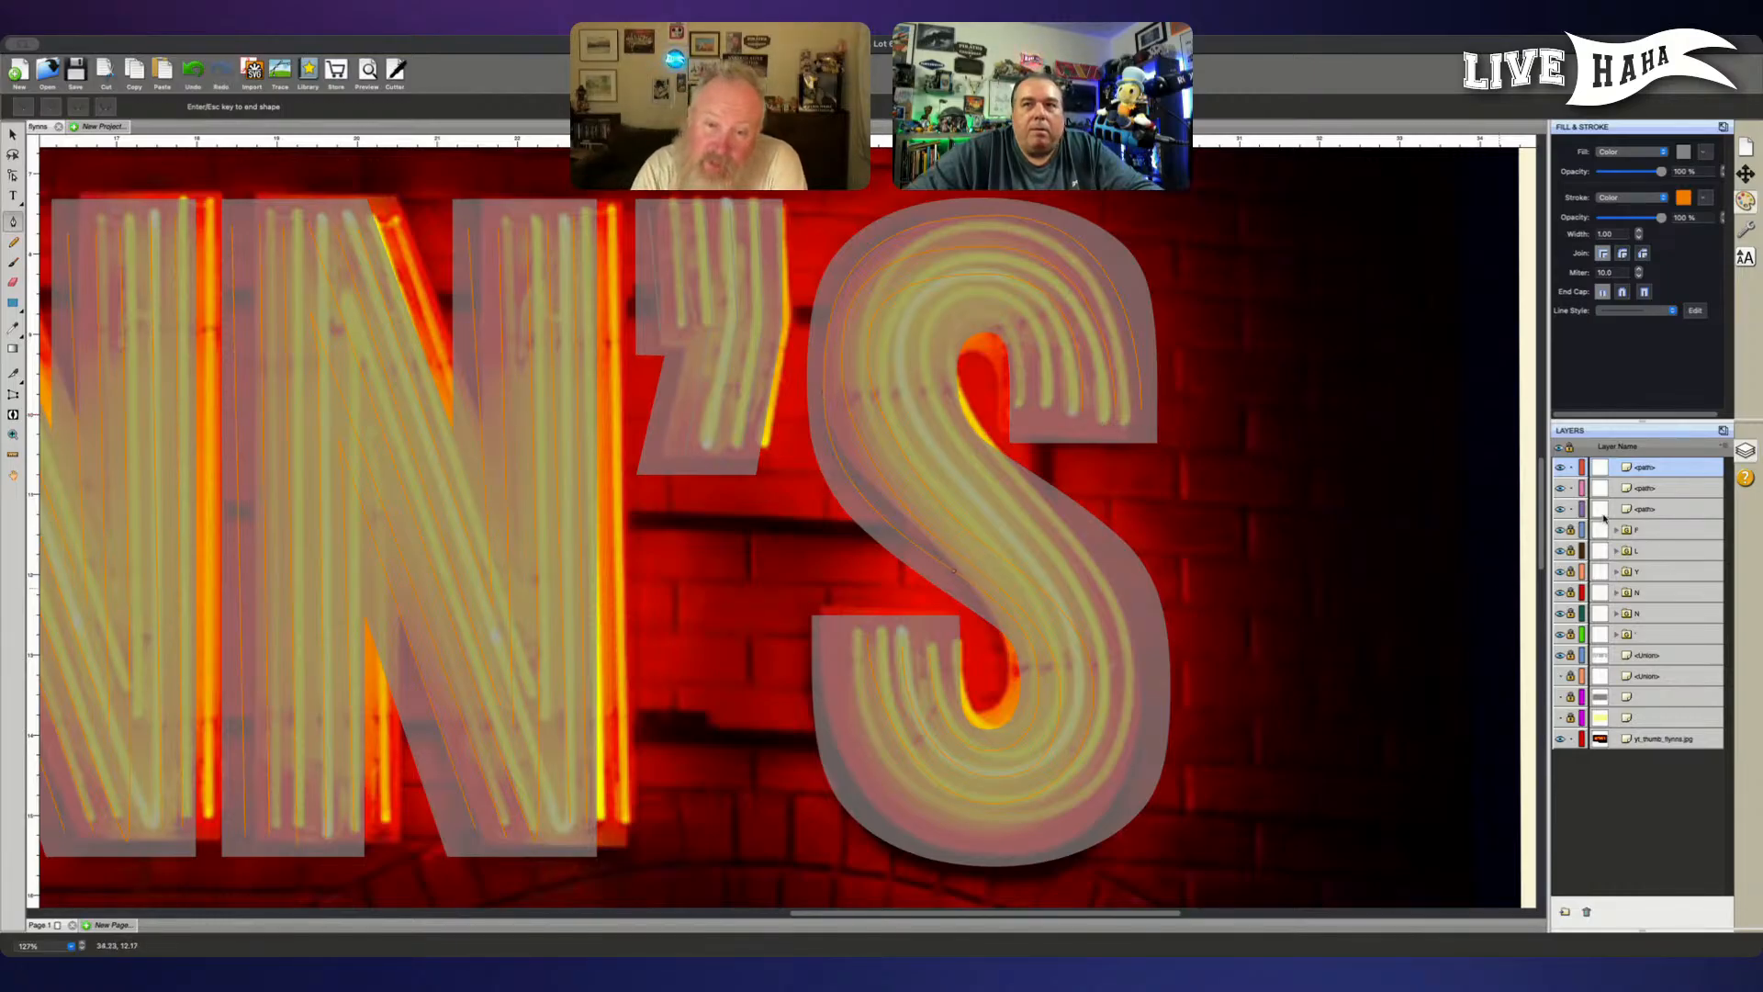
{"action": "left_click", "coordinate": [1558, 656]}
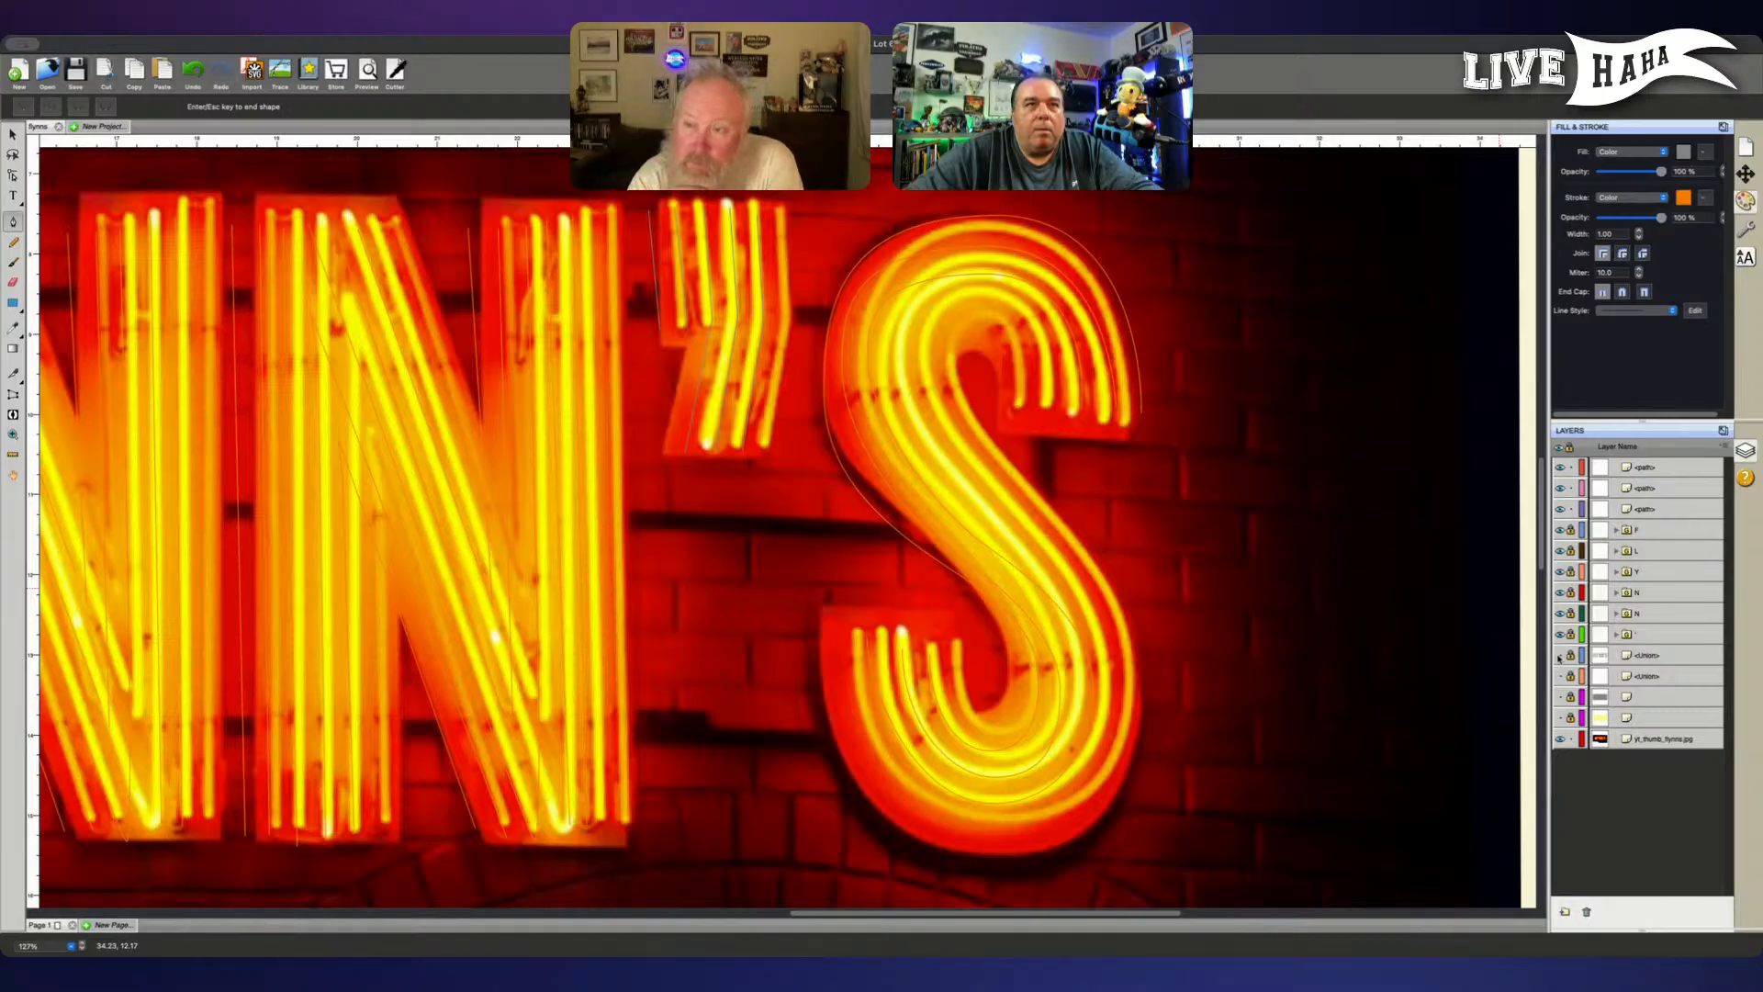
{"action": "left_click", "coordinate": [1558, 655]}
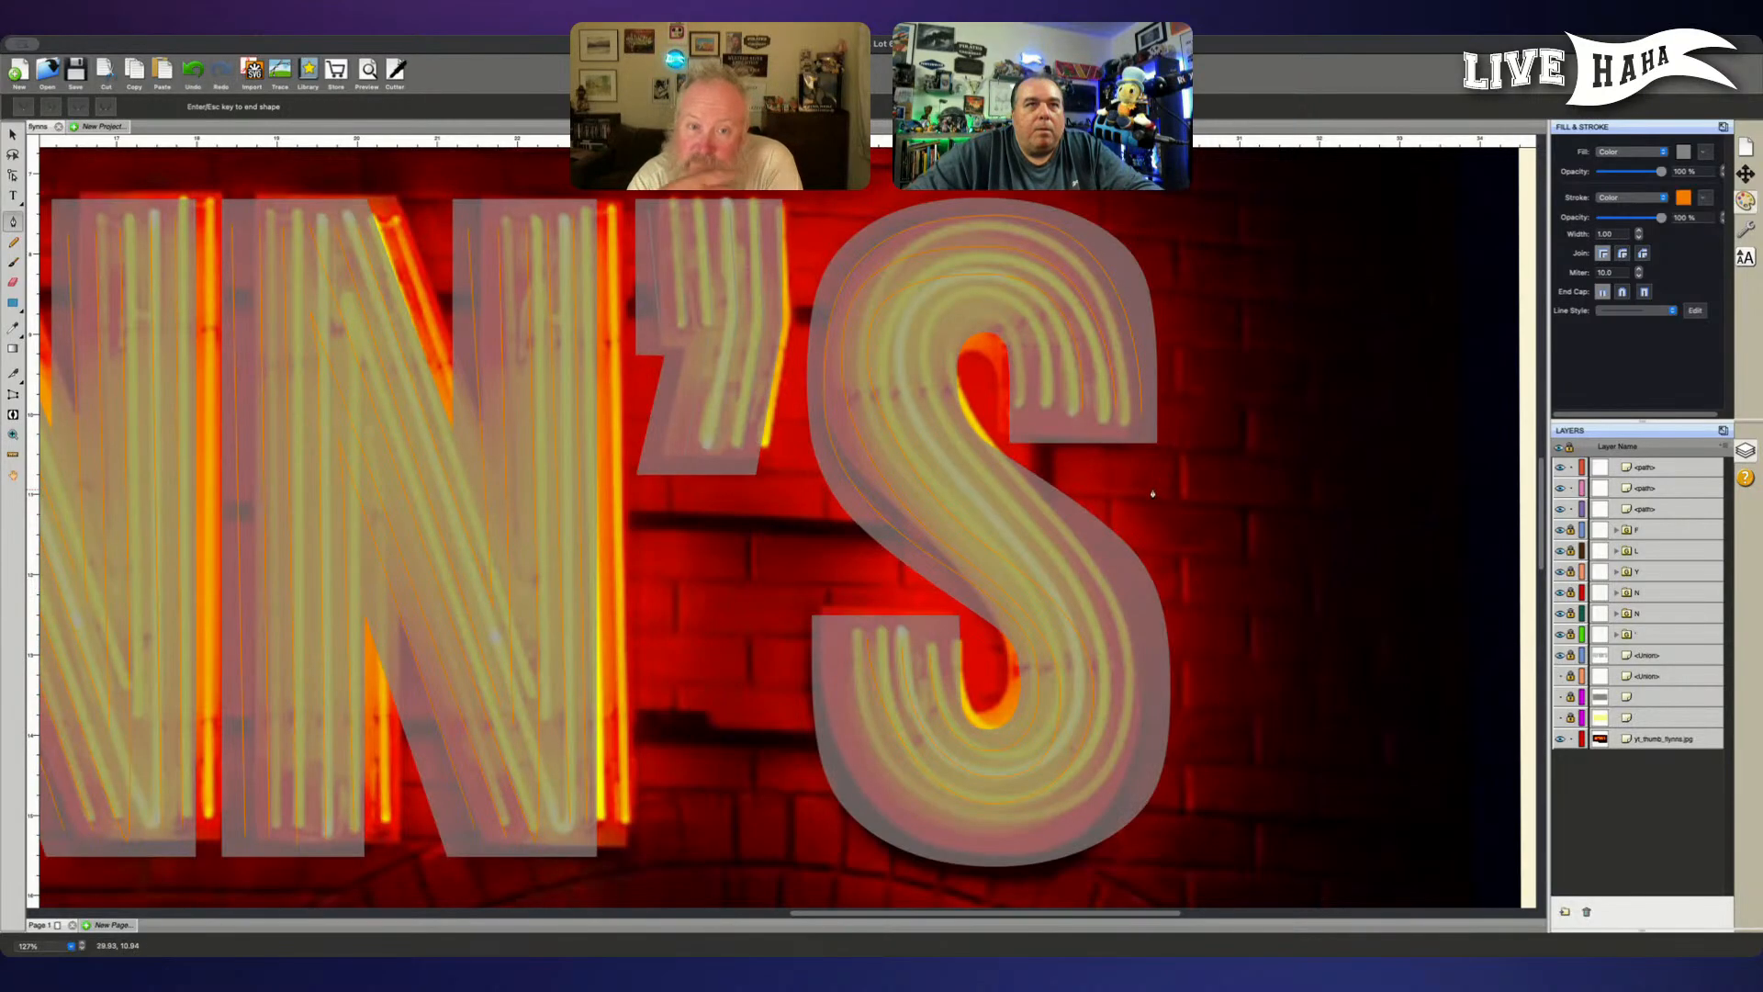
- Trace the S's fourth tube just beside the third, from the upper terminal through the spine and around the lower bowl to the lower terminal
{"action": "left_click", "coordinate": [1057, 406]}
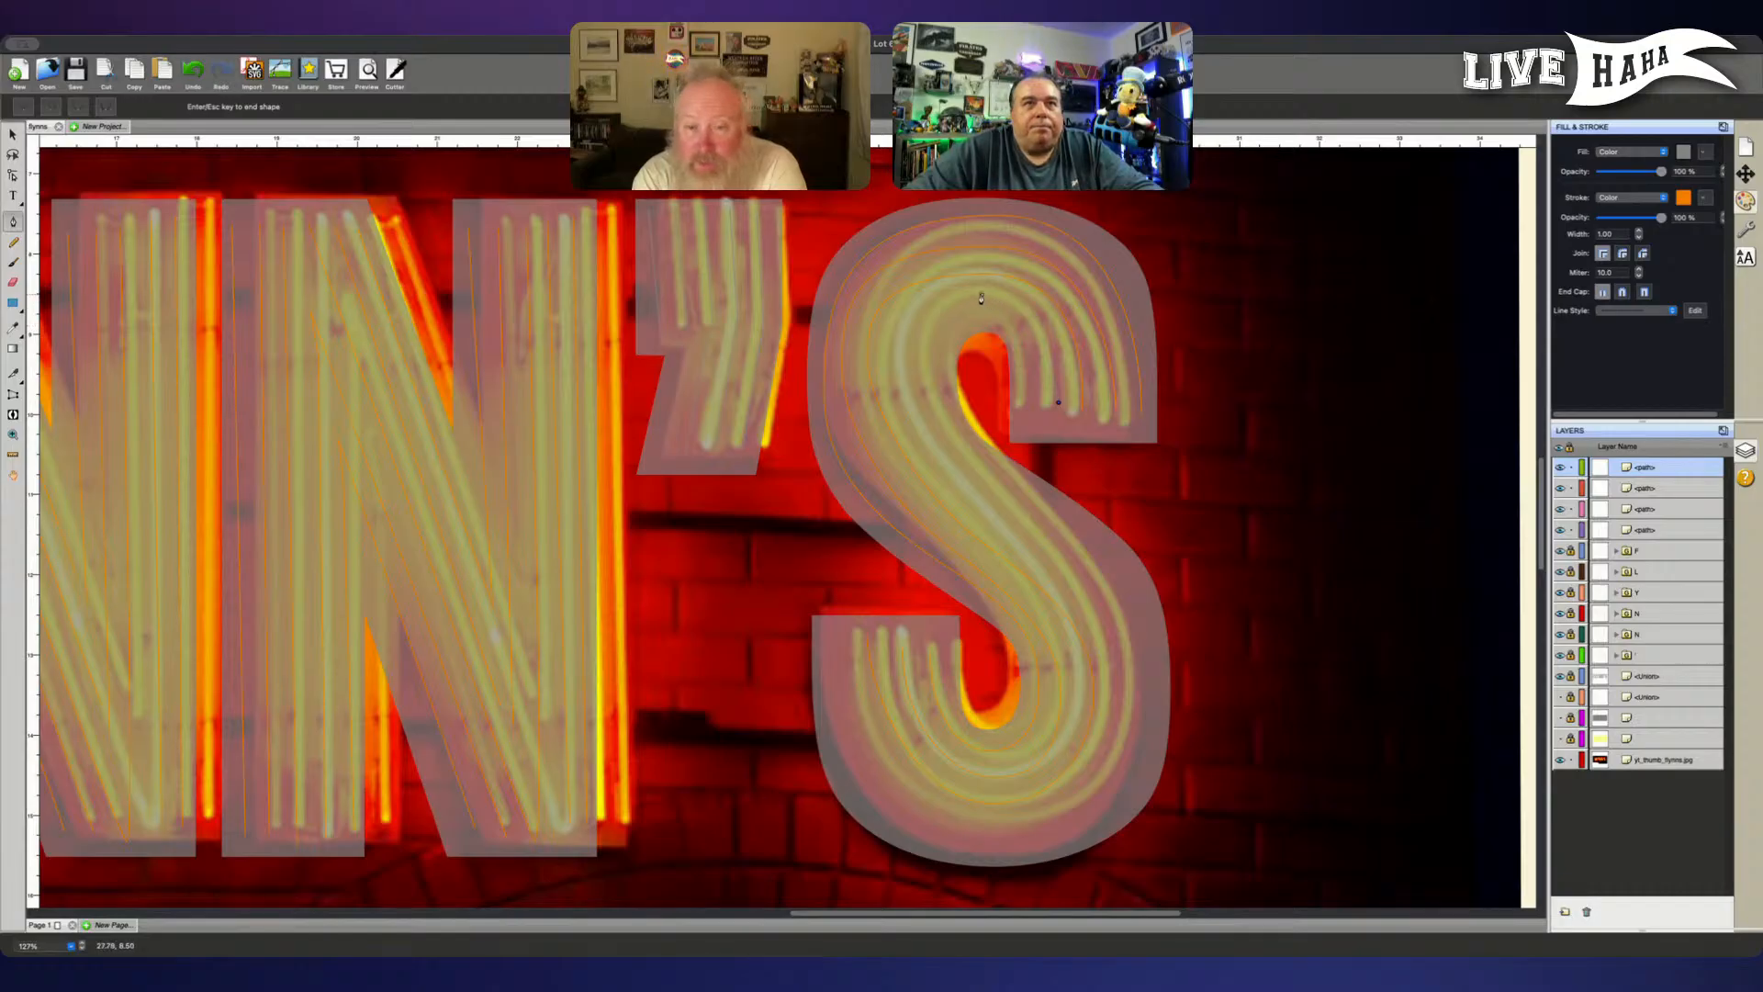
{"action": "left_click_drag", "start_coordinate": [982, 297], "coordinate": [916, 301]}
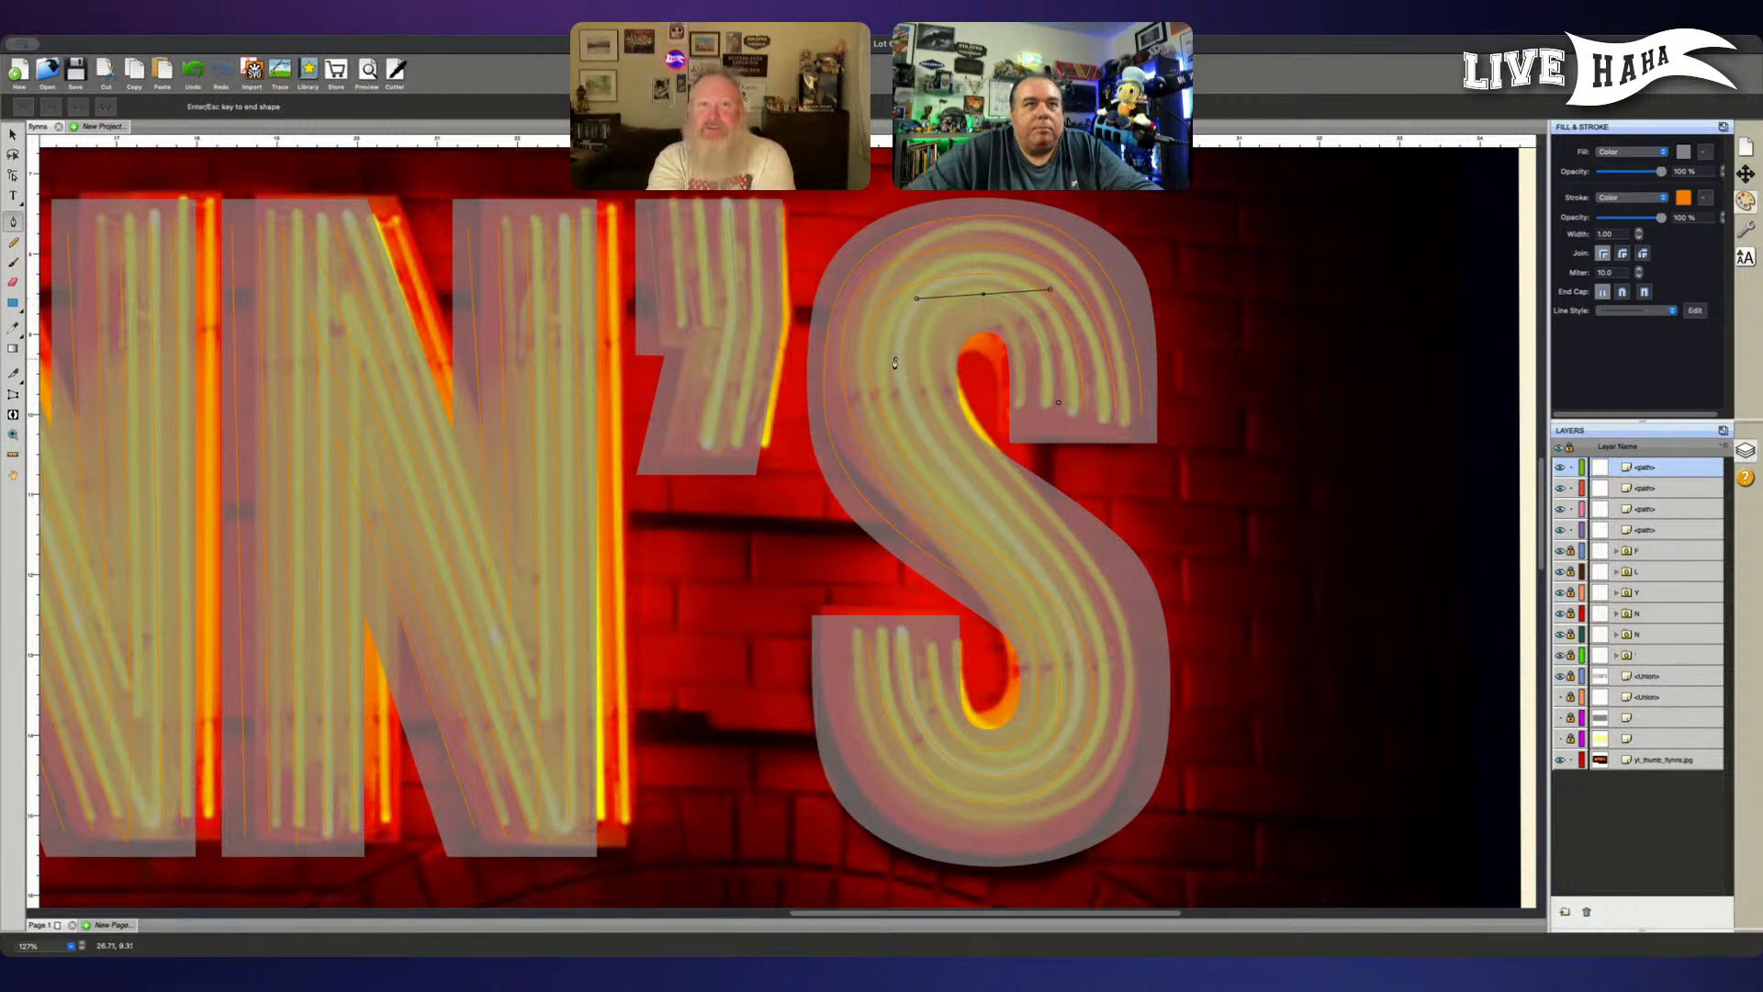
{"action": "left_click_drag", "start_coordinate": [899, 364], "coordinate": [899, 405]}
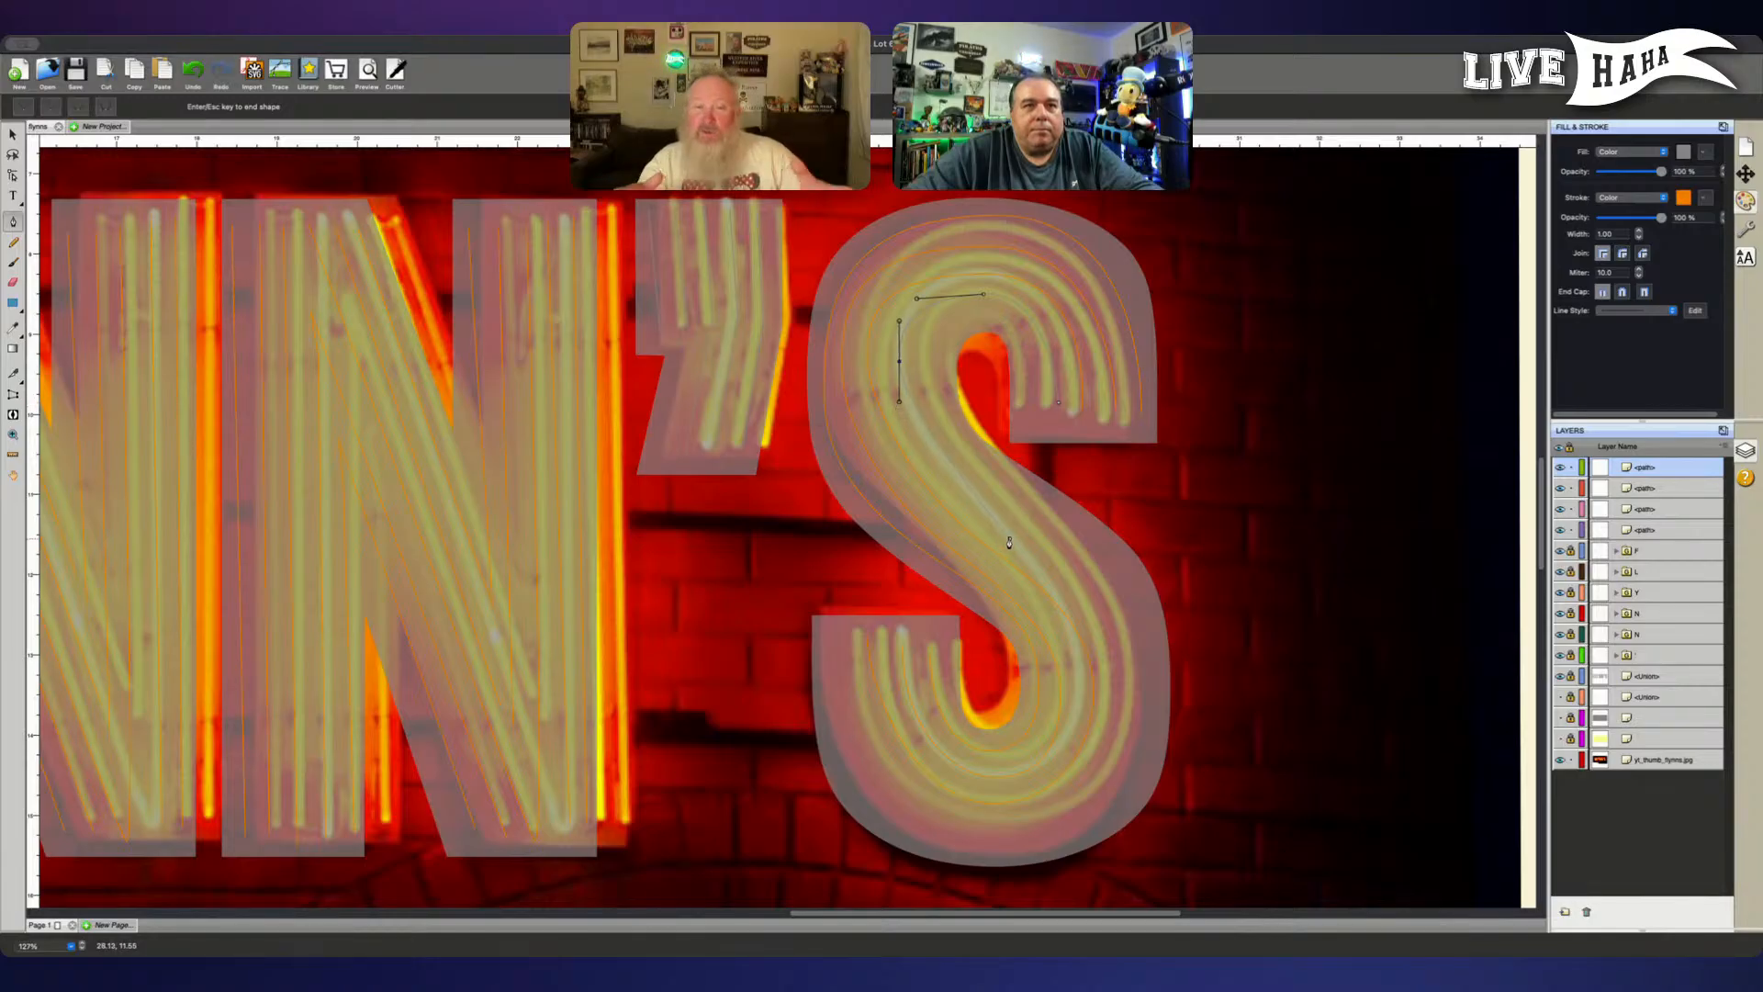
{"action": "left_click_drag", "start_coordinate": [1016, 532], "coordinate": [1070, 563]}
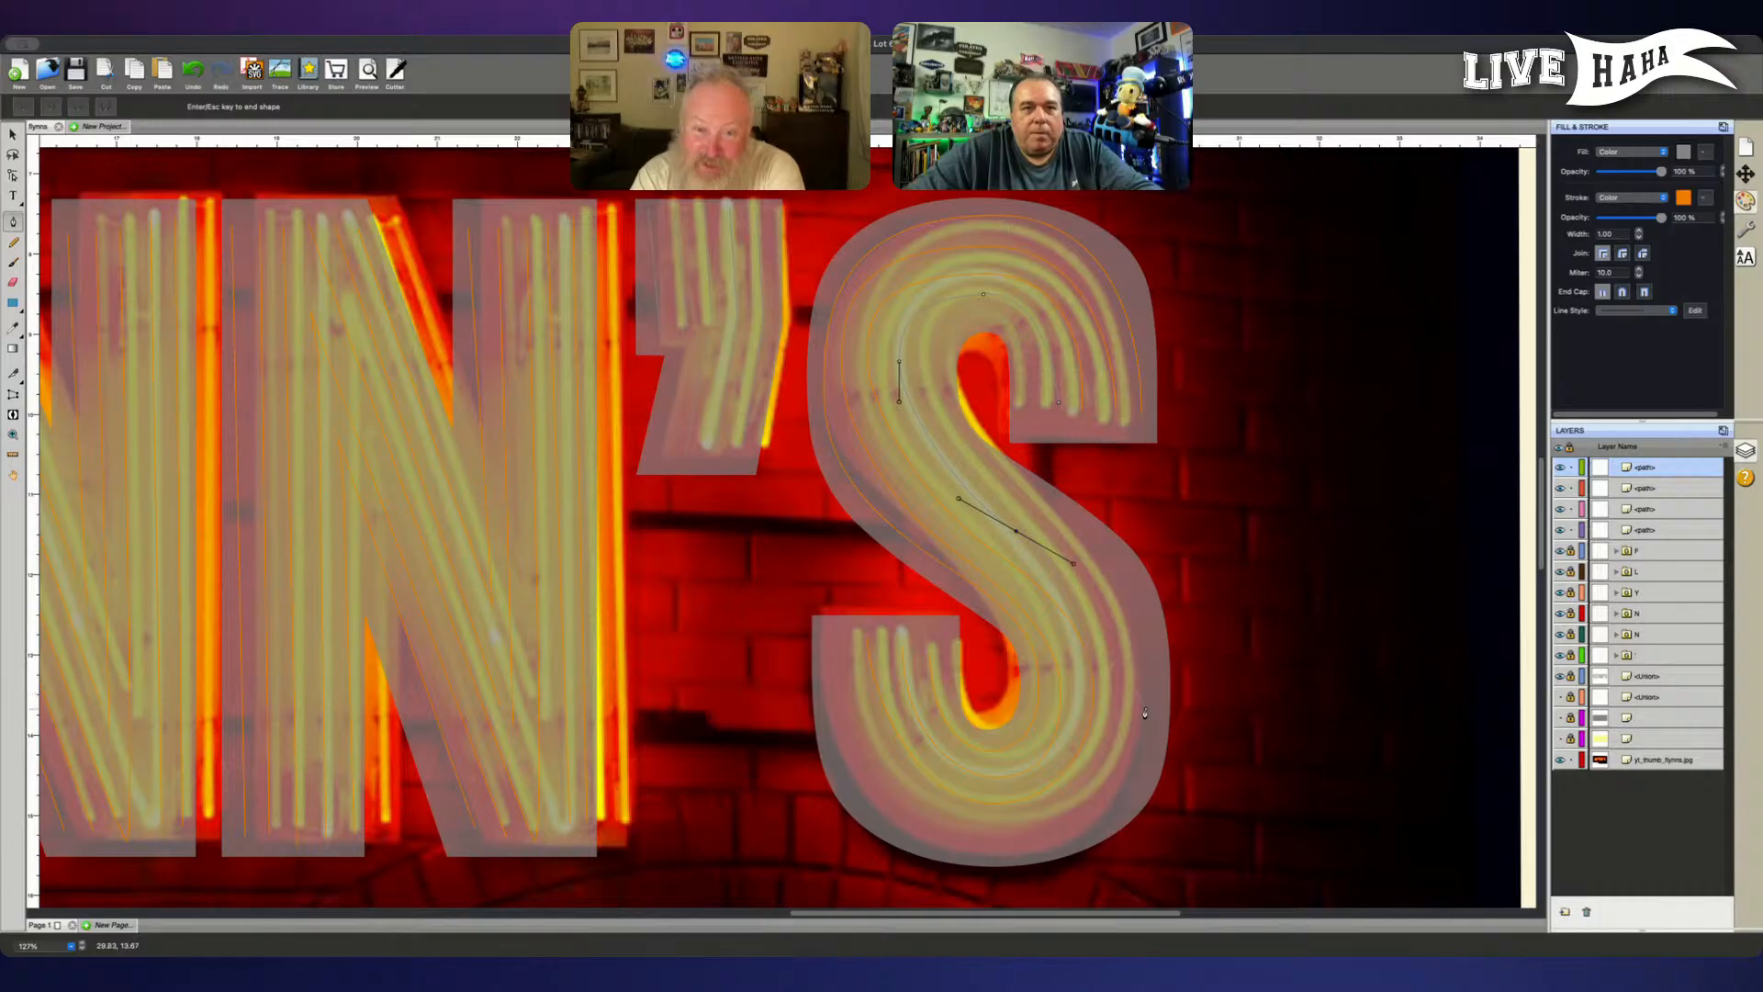
{"action": "left_click_drag", "start_coordinate": [1126, 703], "coordinate": [1124, 769]}
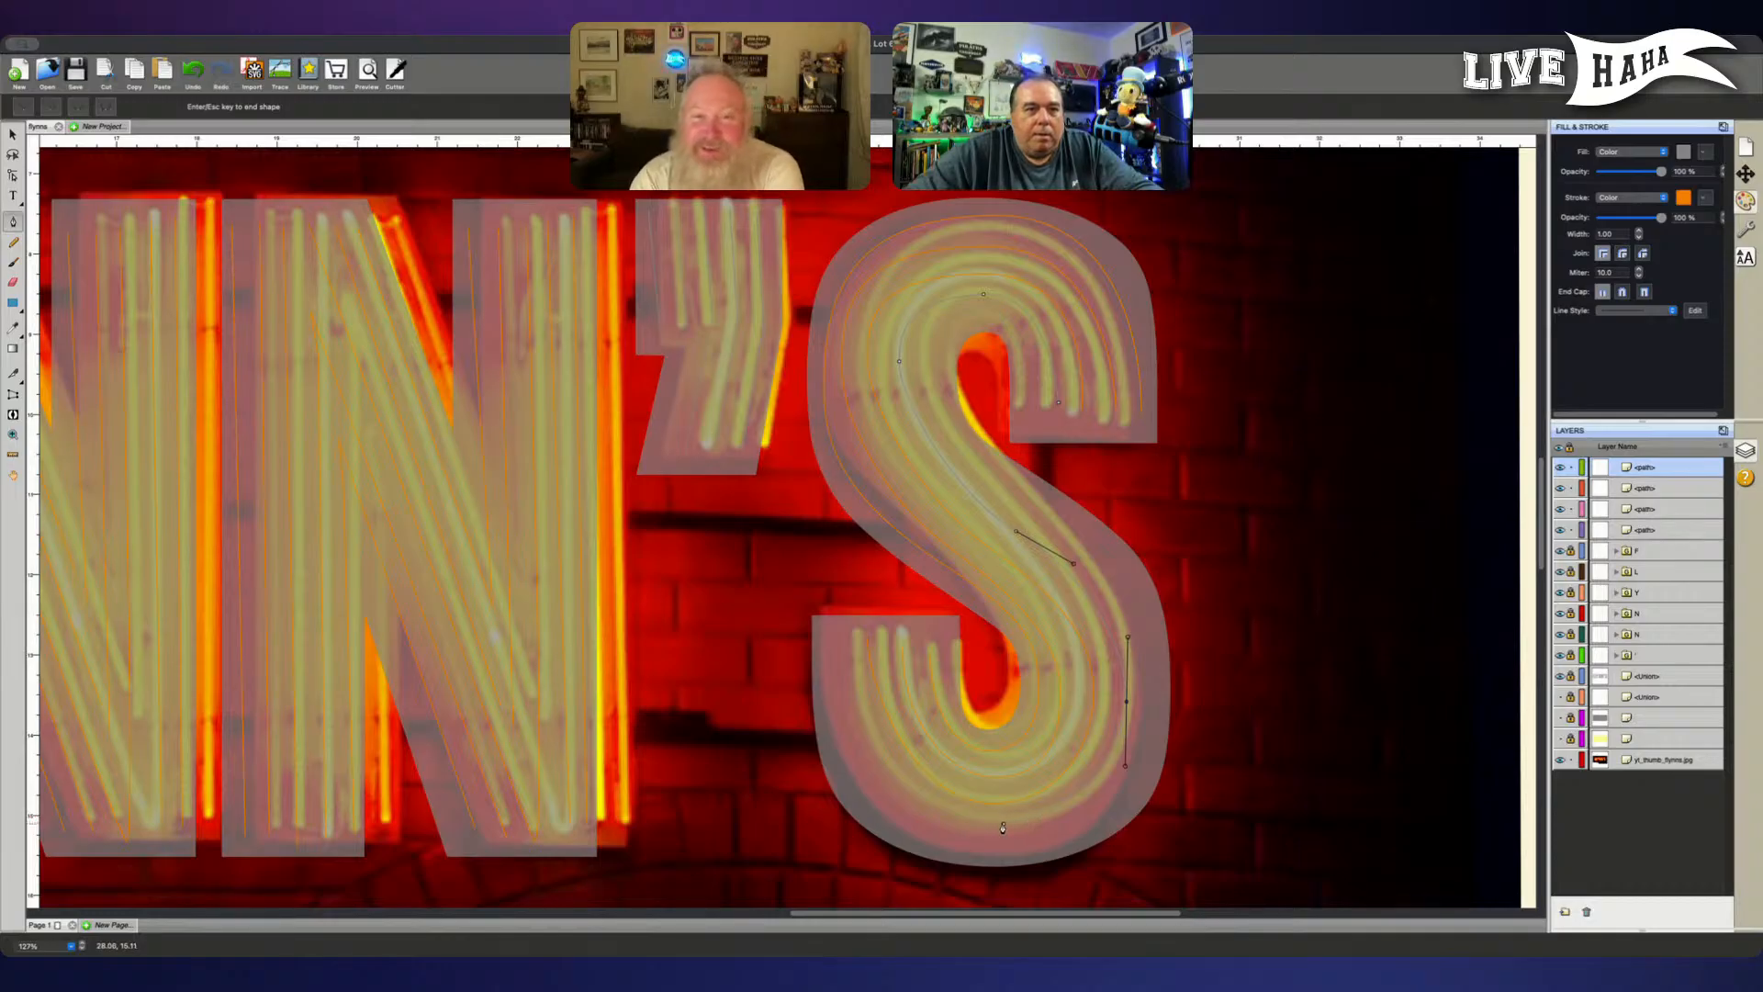
{"action": "left_click_drag", "start_coordinate": [1002, 826], "coordinate": [916, 827]}
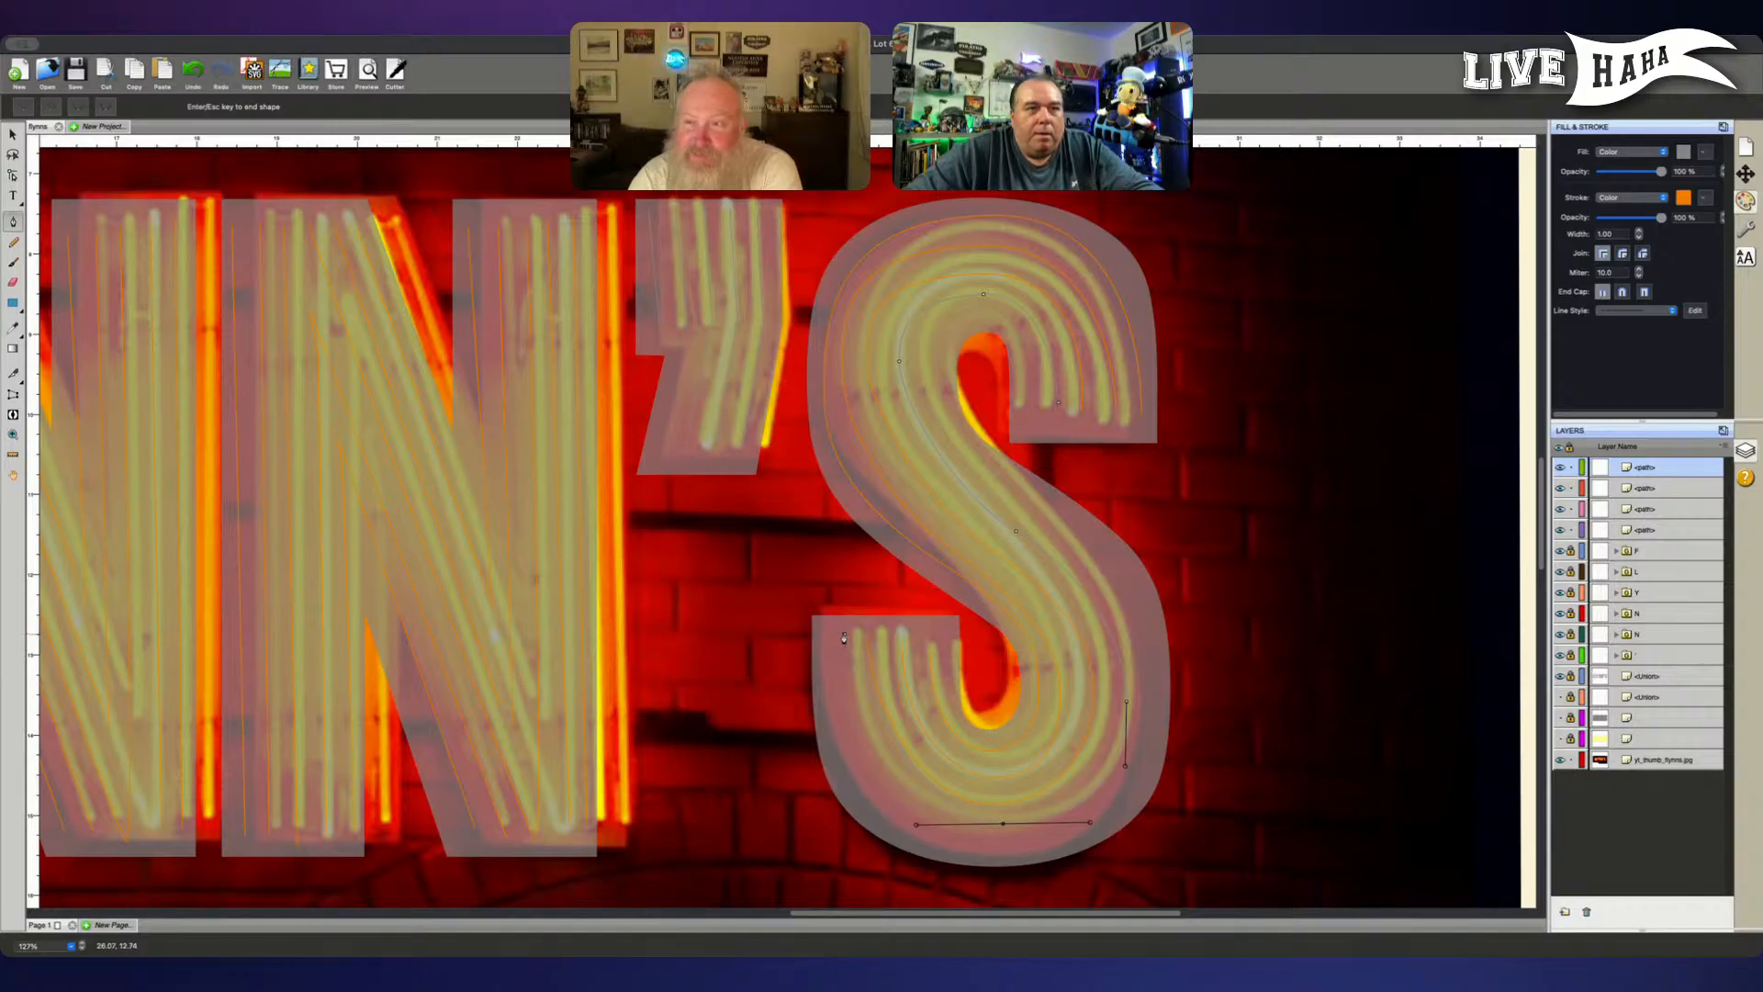
{"action": "left_click_drag", "start_coordinate": [845, 635], "coordinate": [835, 541]}
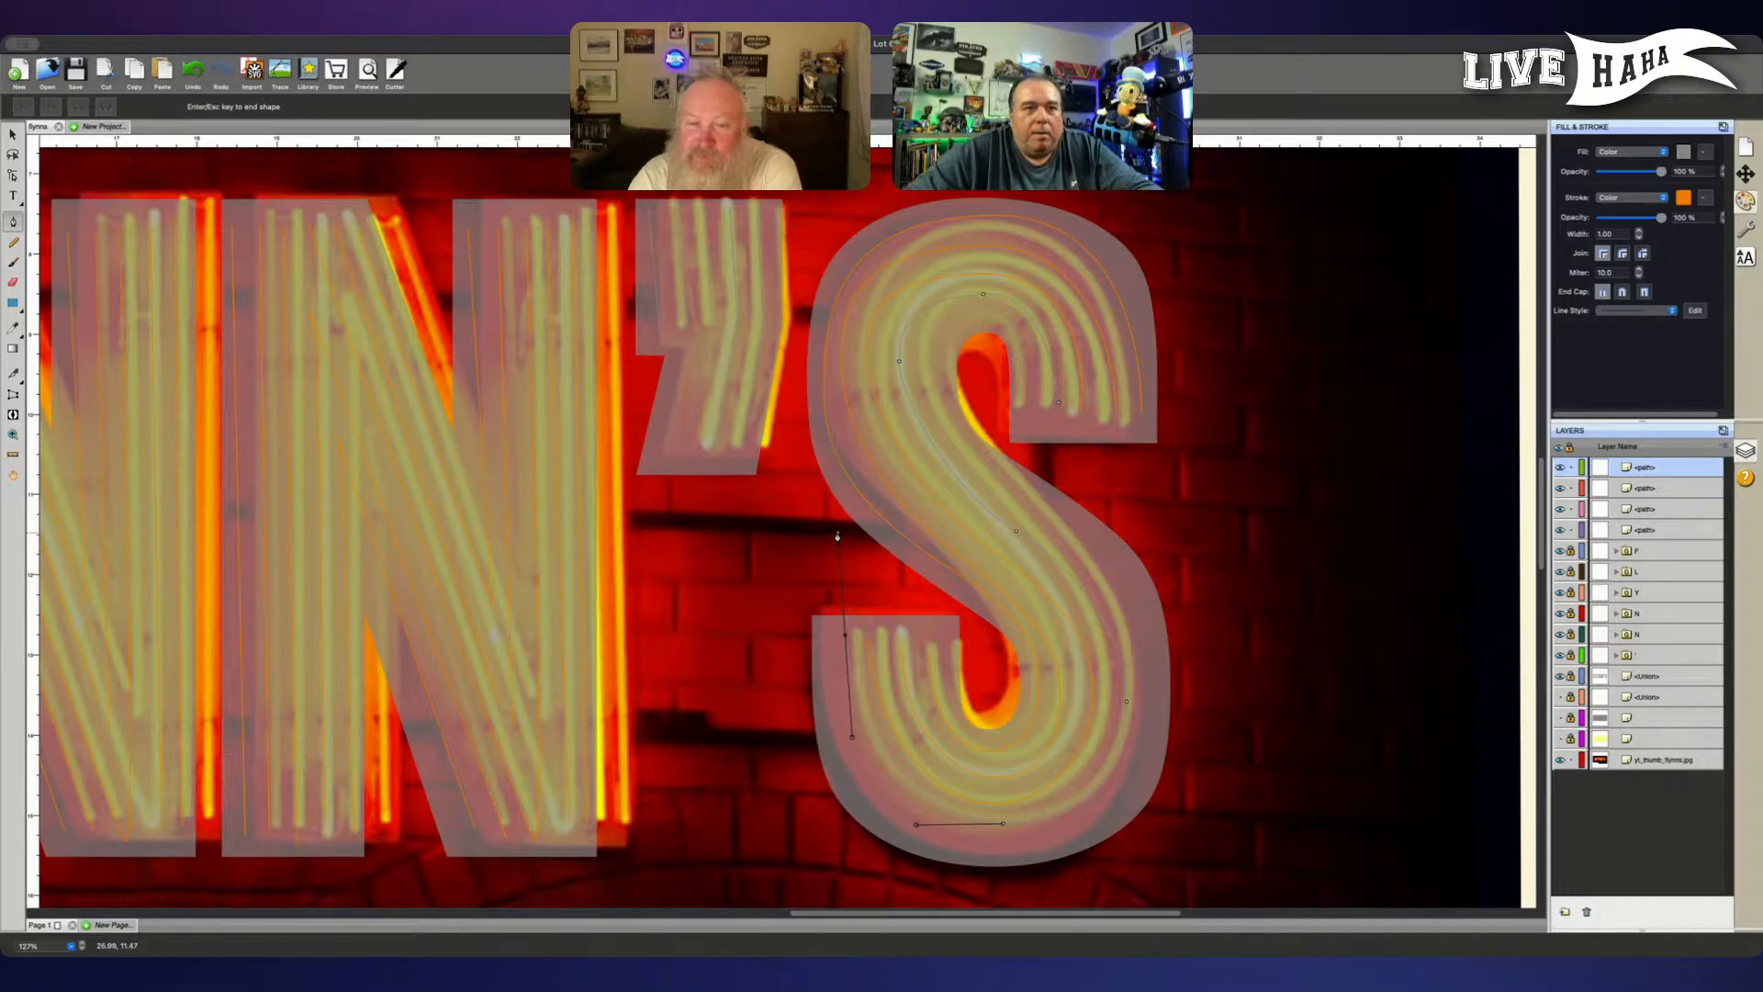
{"action": "key", "text": "Return"}
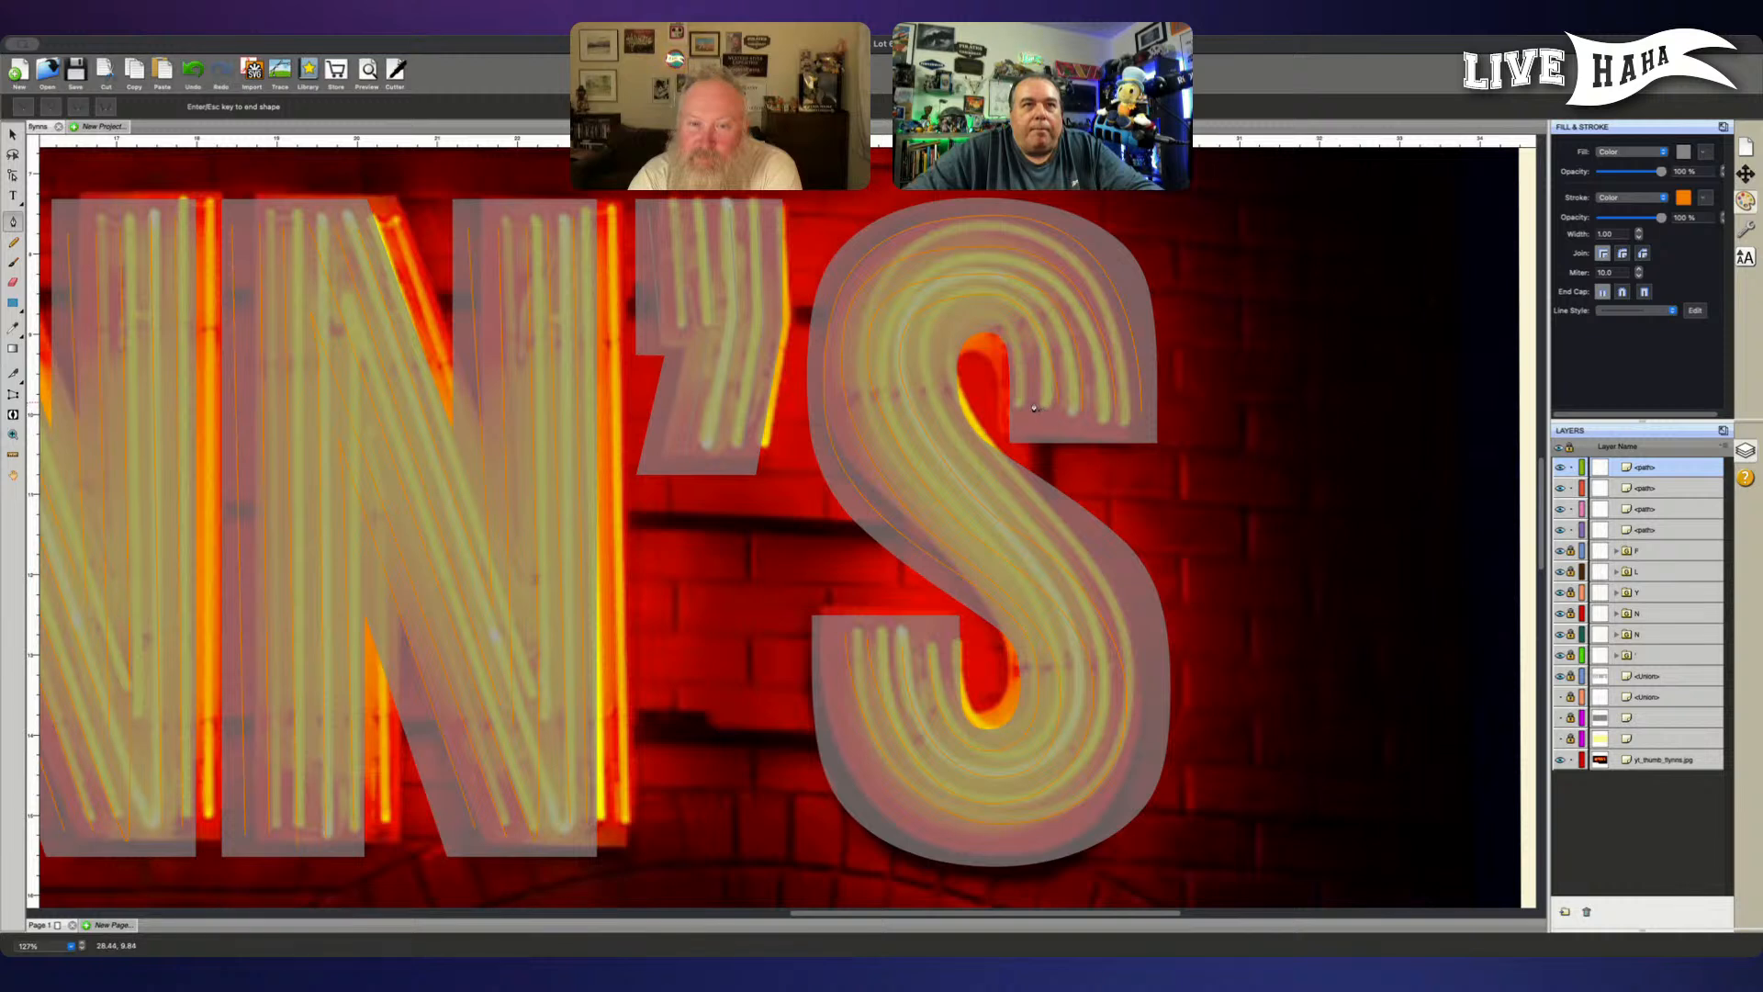
- Trace the S's fifth tube from the upper terminal's inner edge, through the spine and around the lower bowl's outer edge to the lower terminal
{"action": "left_click_drag", "start_coordinate": [1035, 405], "coordinate": [1036, 374]}
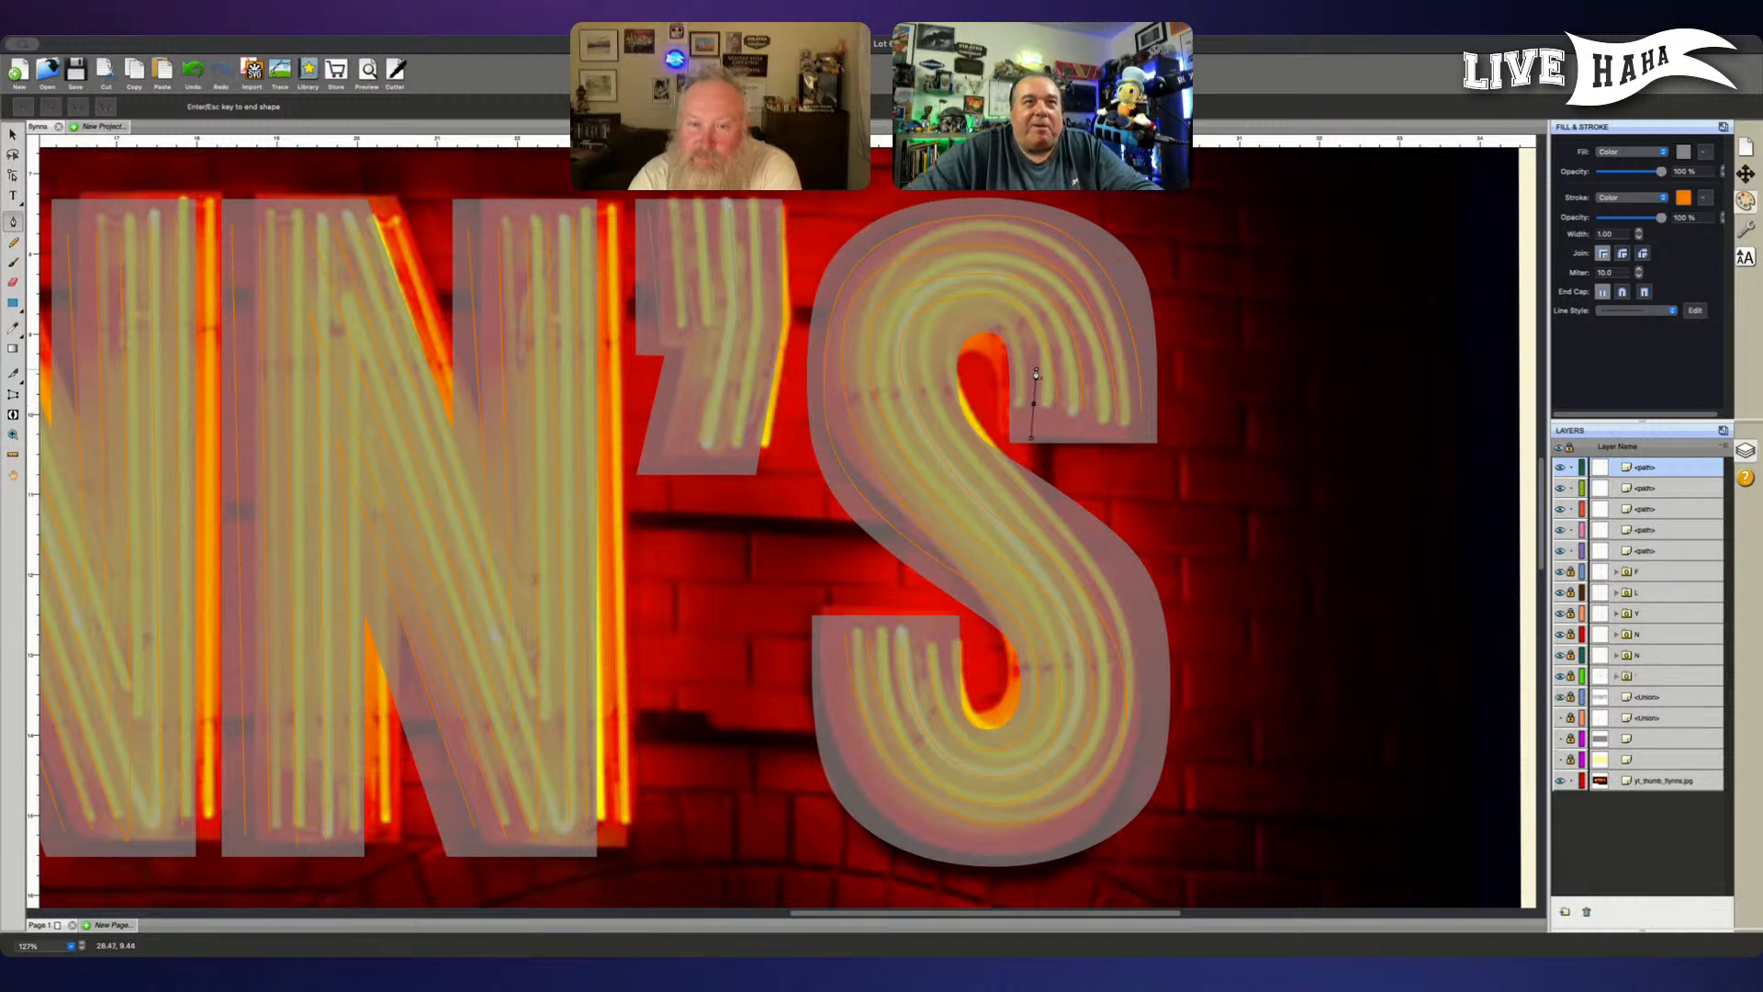
{"action": "key", "text": "ctrl+z"}
{"action": "left_click", "coordinate": [1033, 405]}
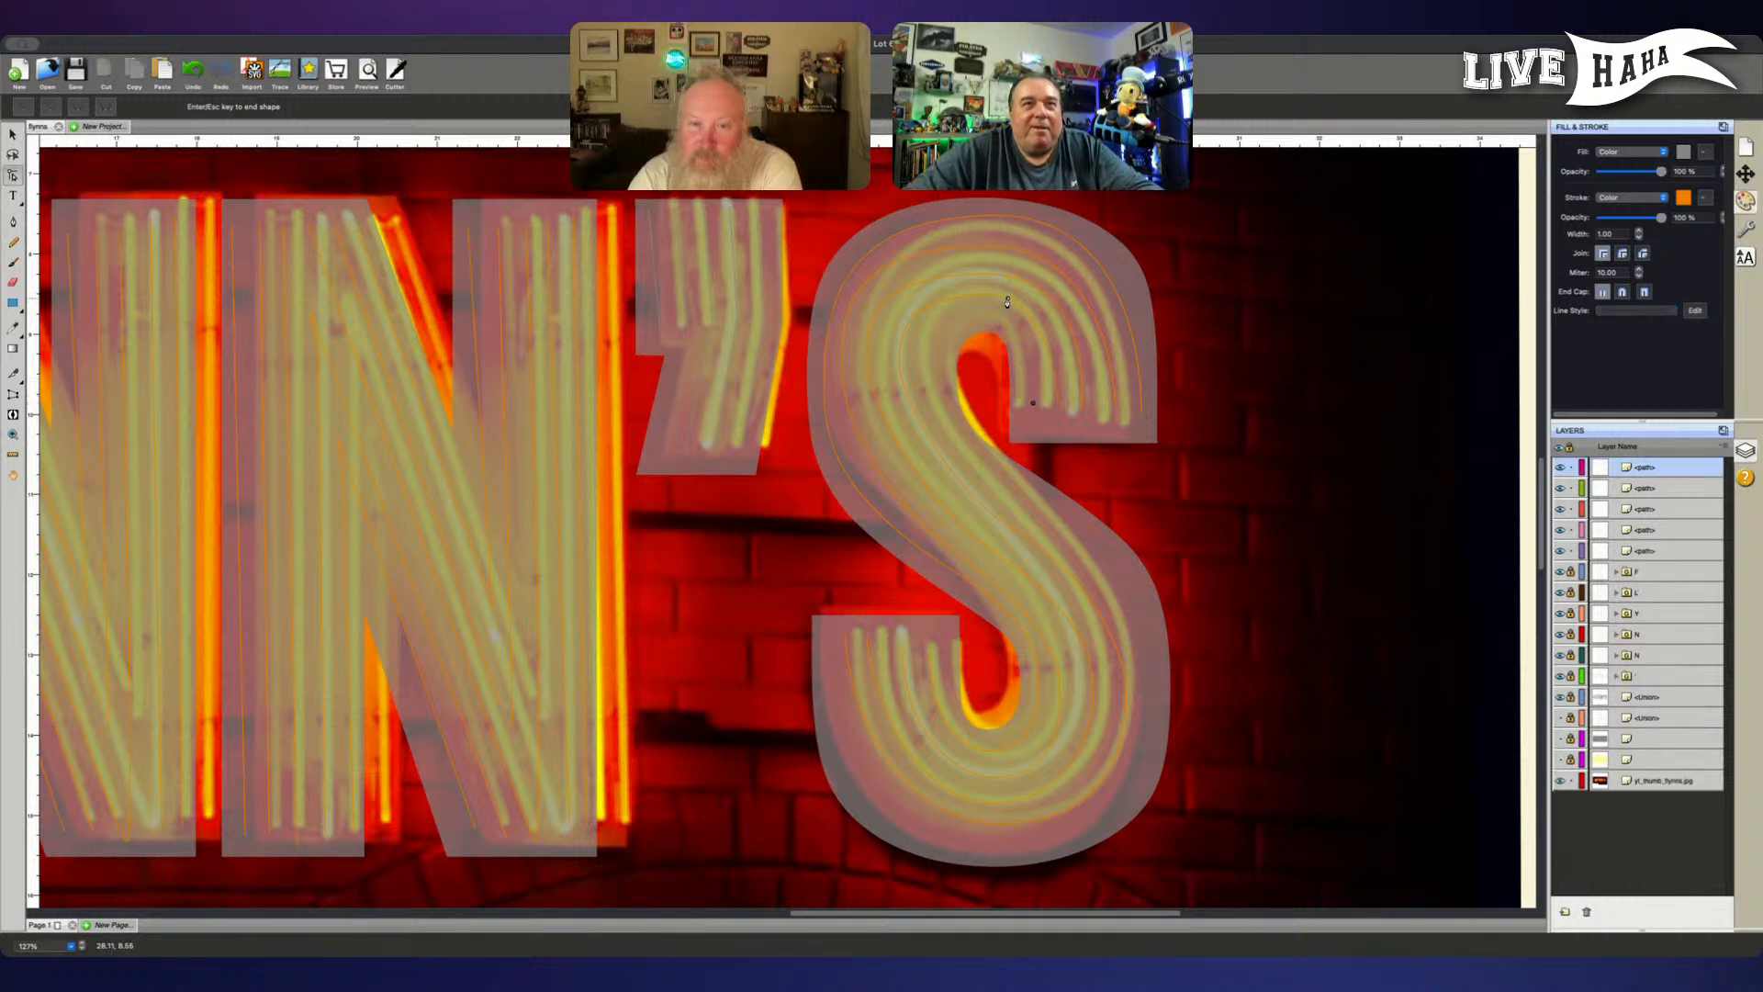
{"action": "left_click_drag", "start_coordinate": [983, 316], "coordinate": [928, 392]}
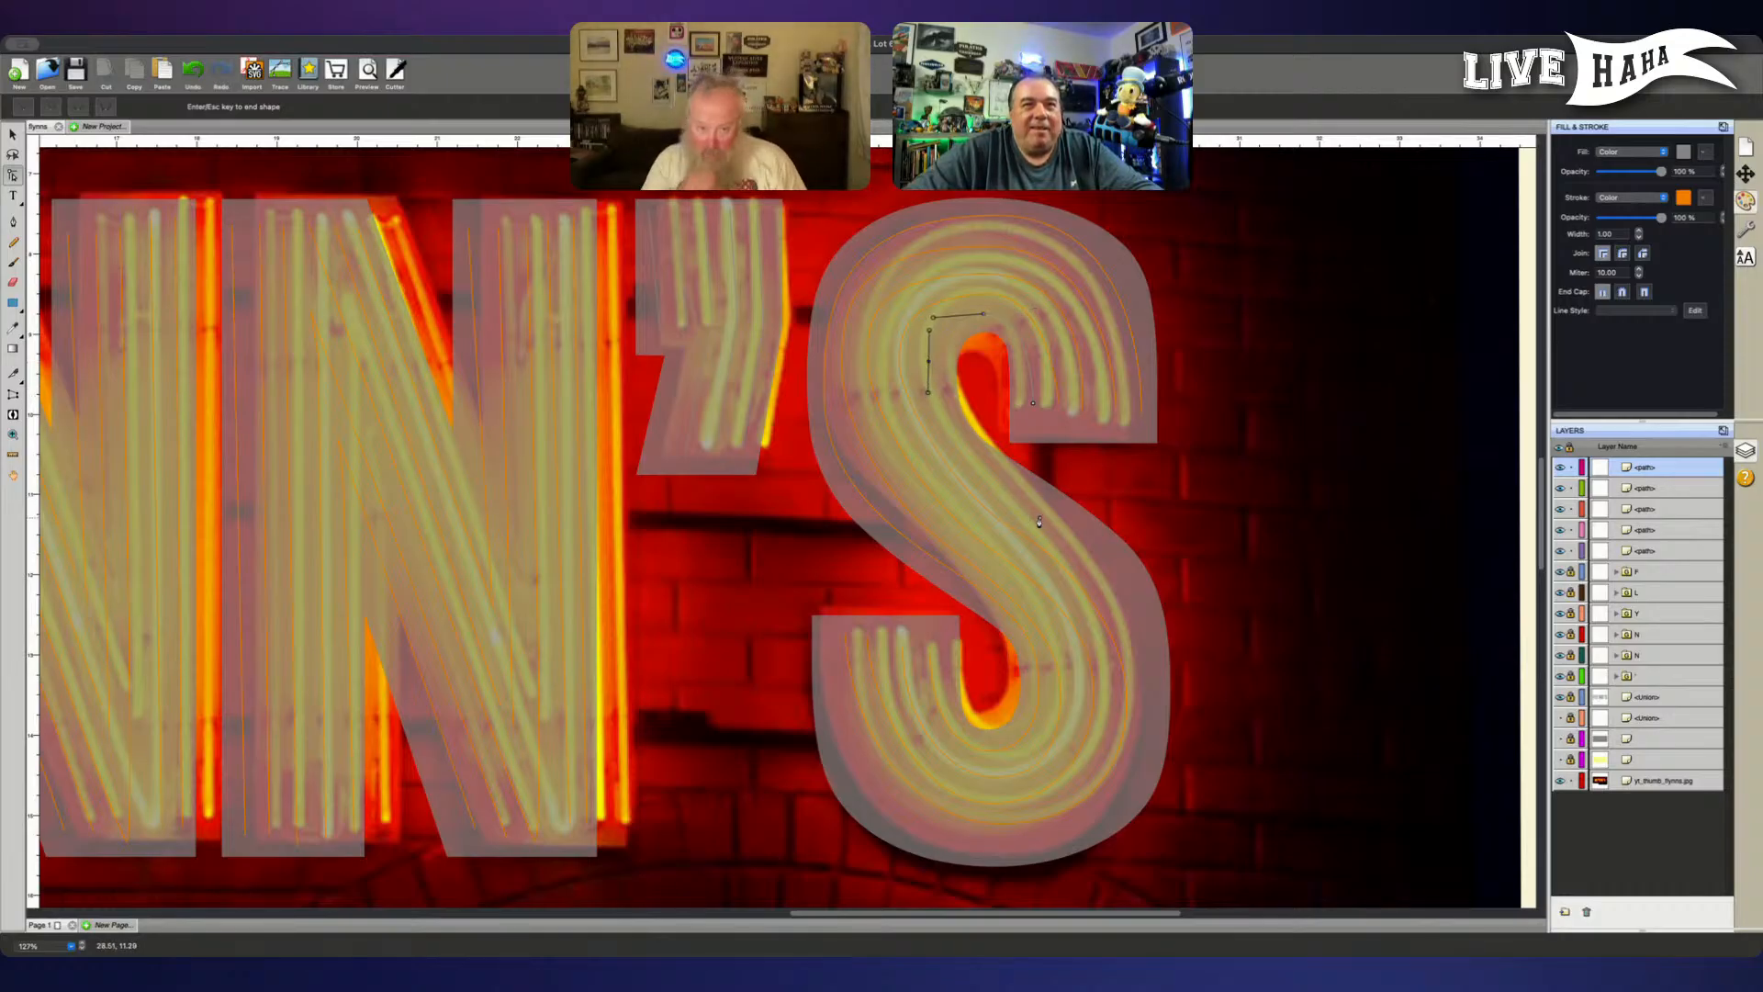
{"action": "left_click_drag", "start_coordinate": [1040, 520], "coordinate": [1096, 559]}
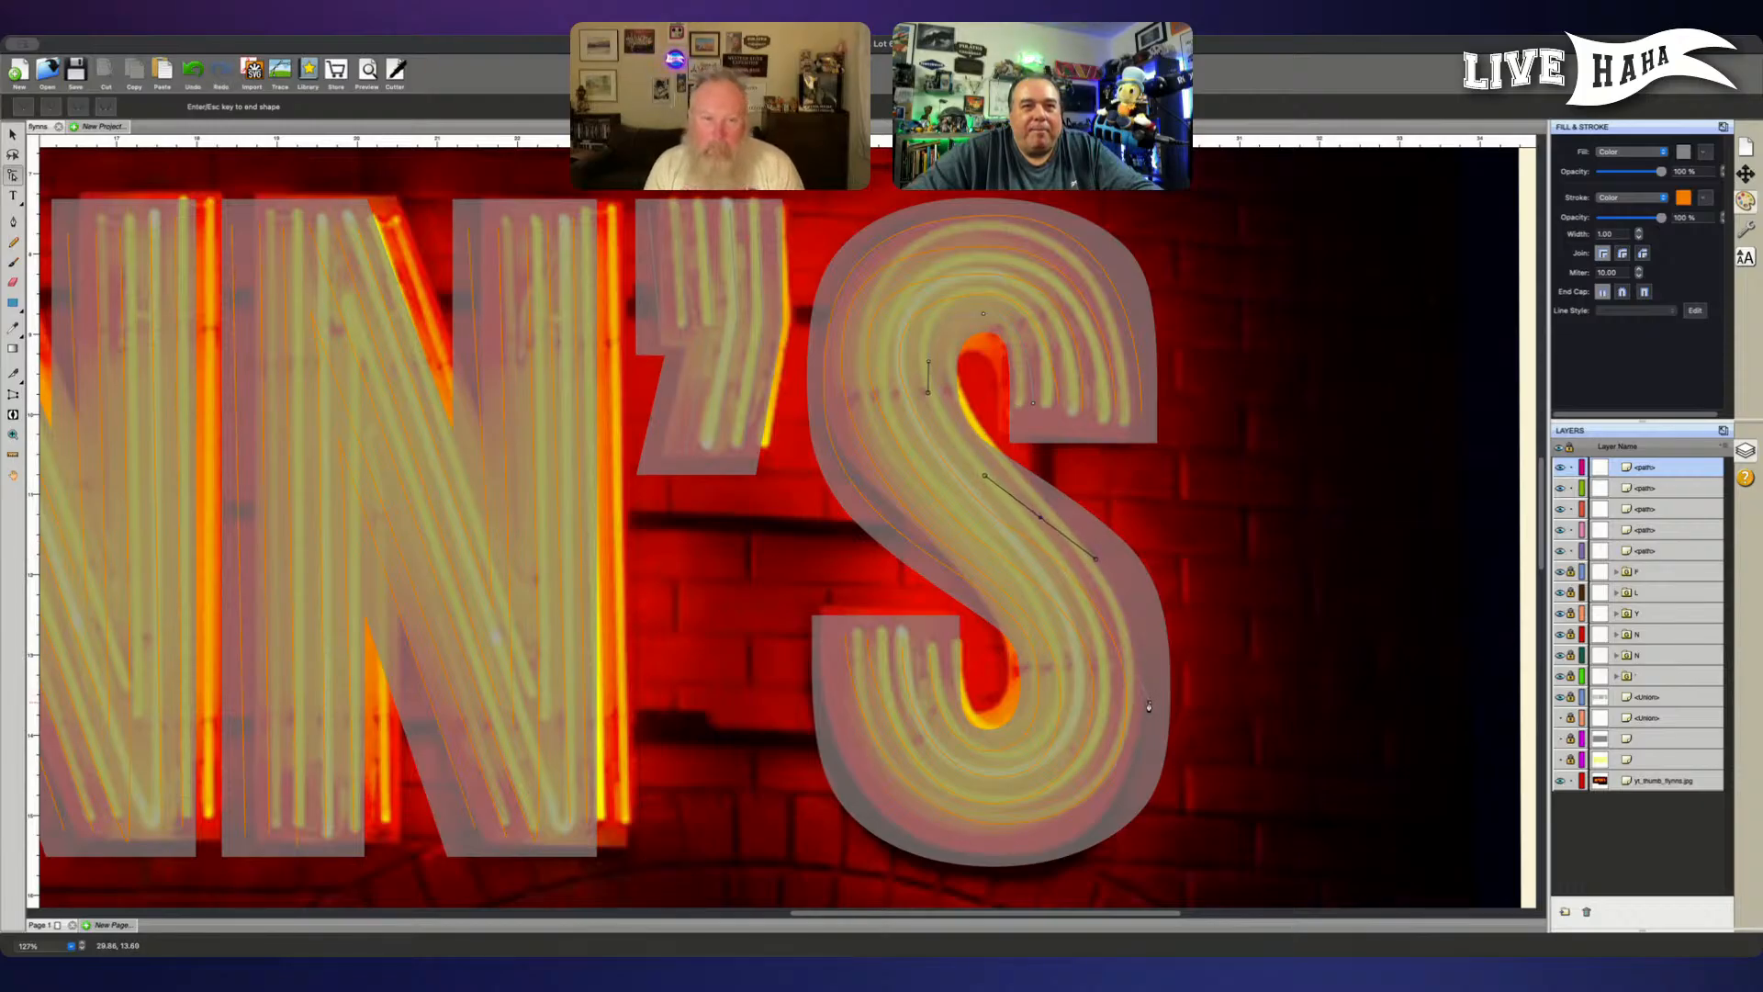
{"action": "left_click_drag", "start_coordinate": [1149, 703], "coordinate": [1148, 769]}
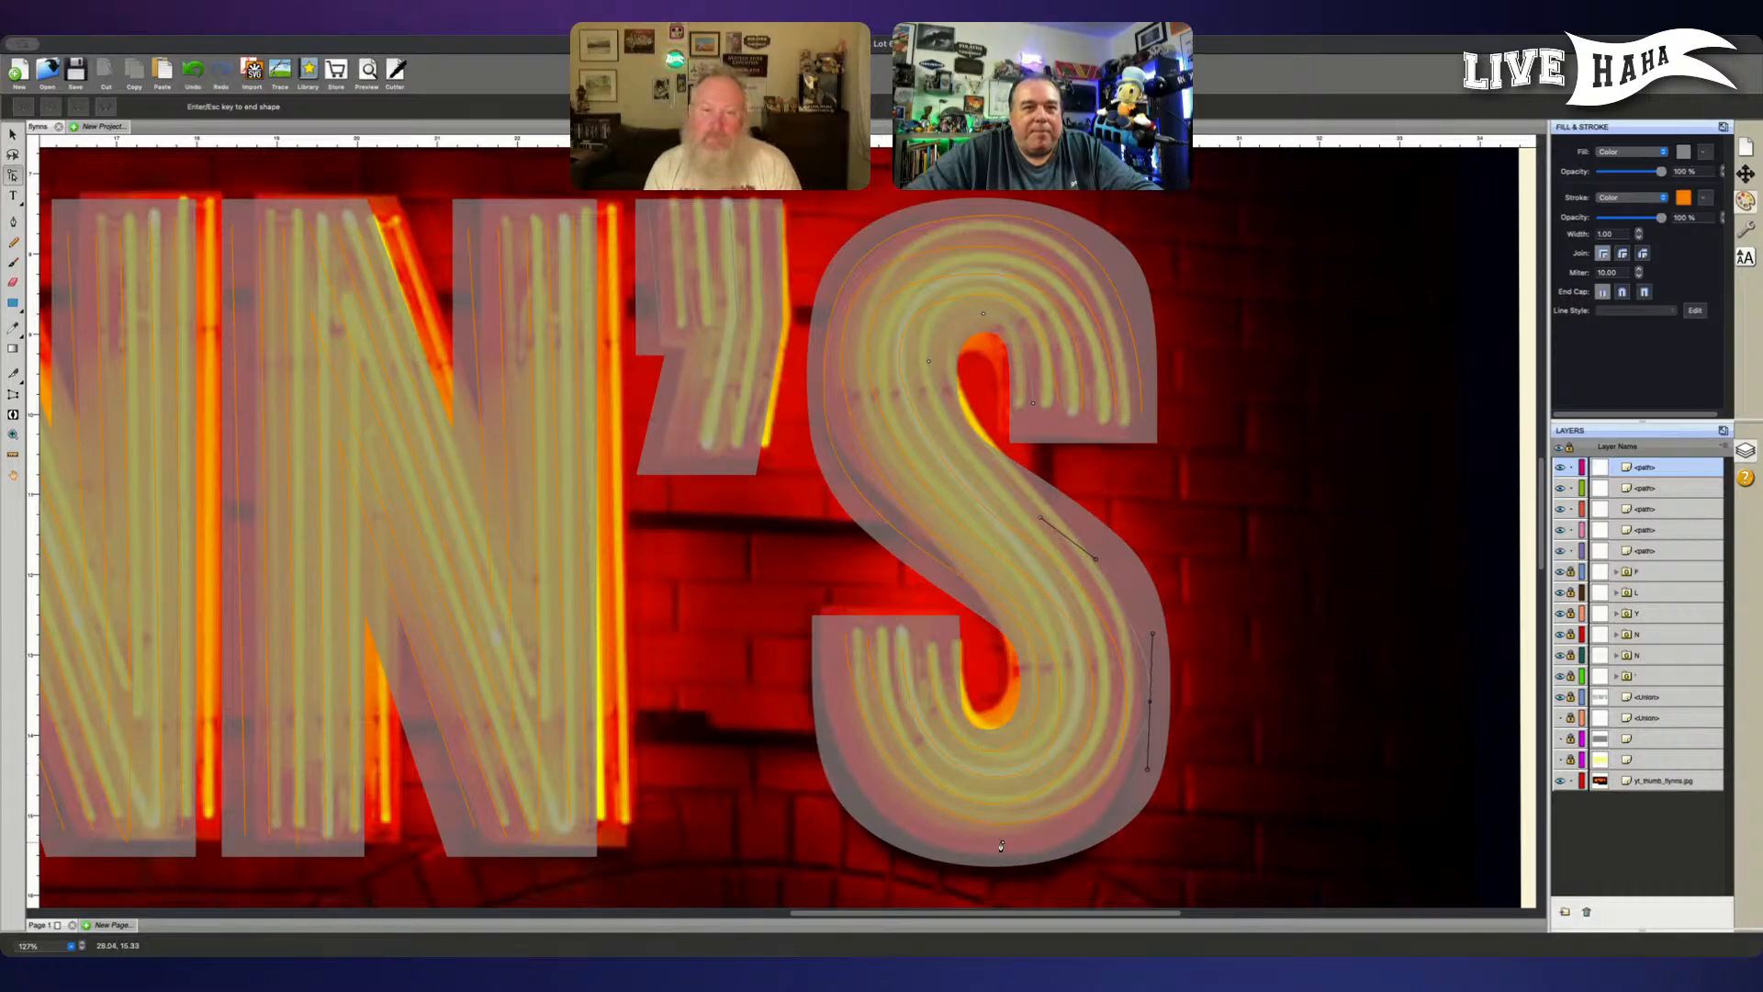
{"action": "left_click_drag", "start_coordinate": [1002, 841], "coordinate": [931, 843]}
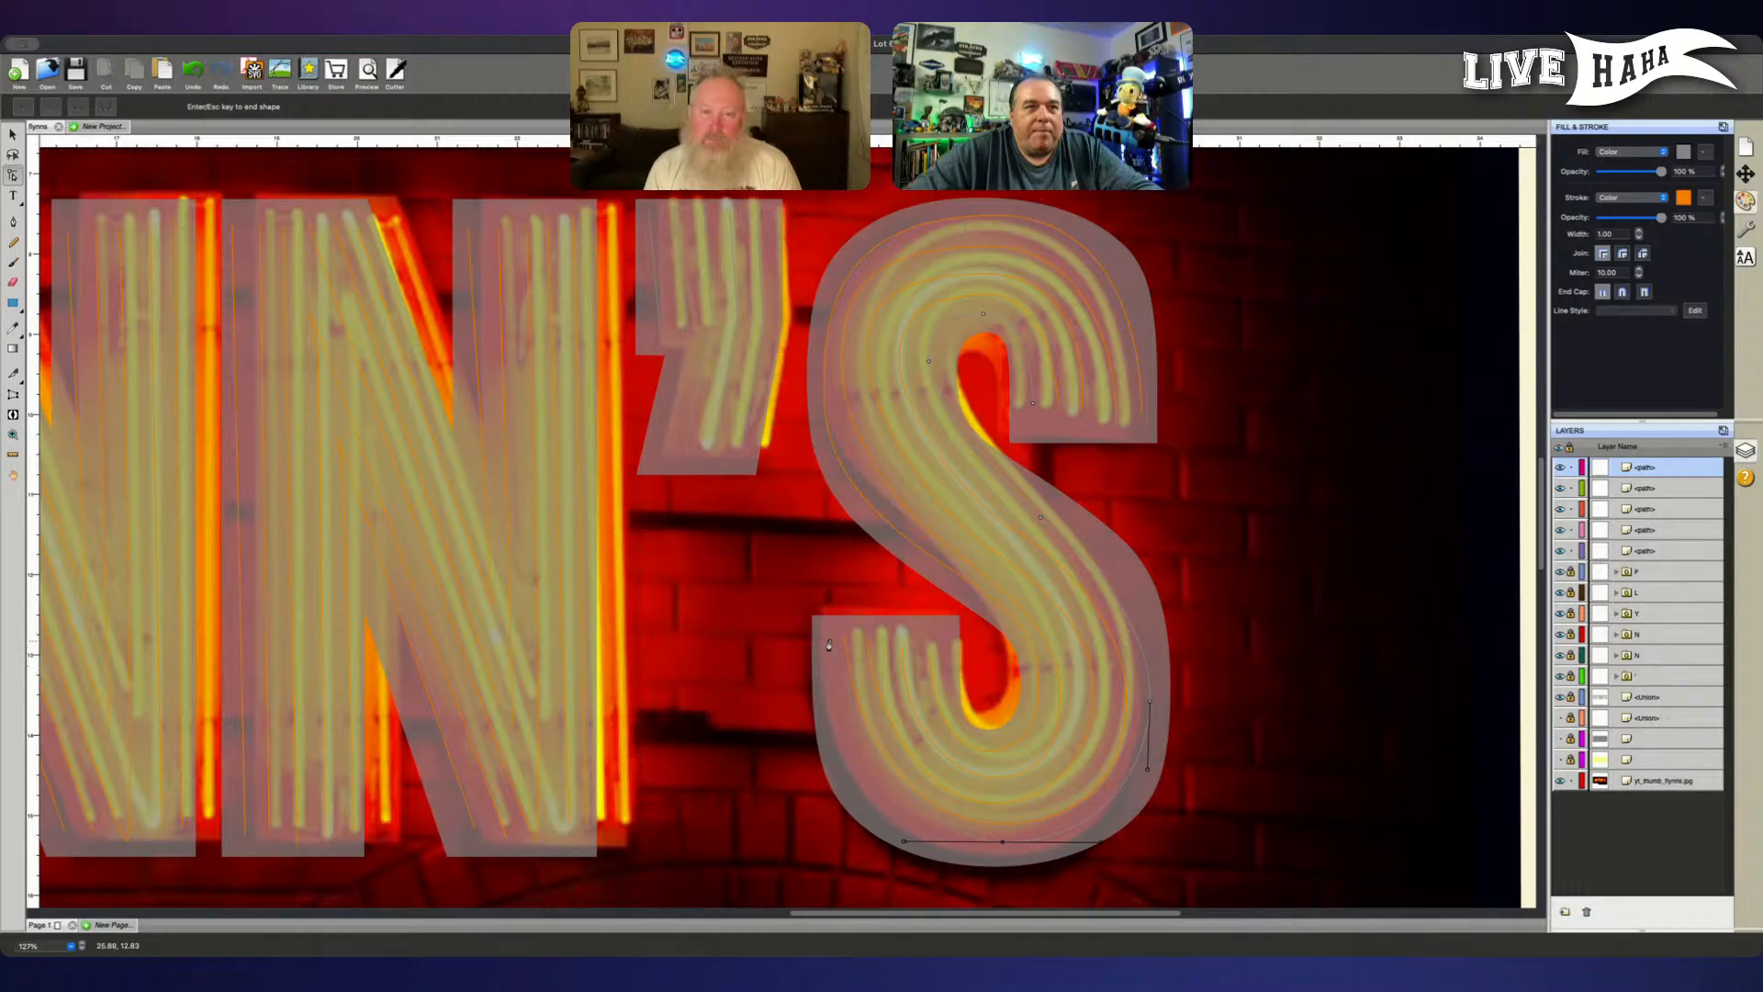
{"action": "left_click_drag", "start_coordinate": [830, 641], "coordinate": [826, 526]}
{"action": "key", "text": "Return"}
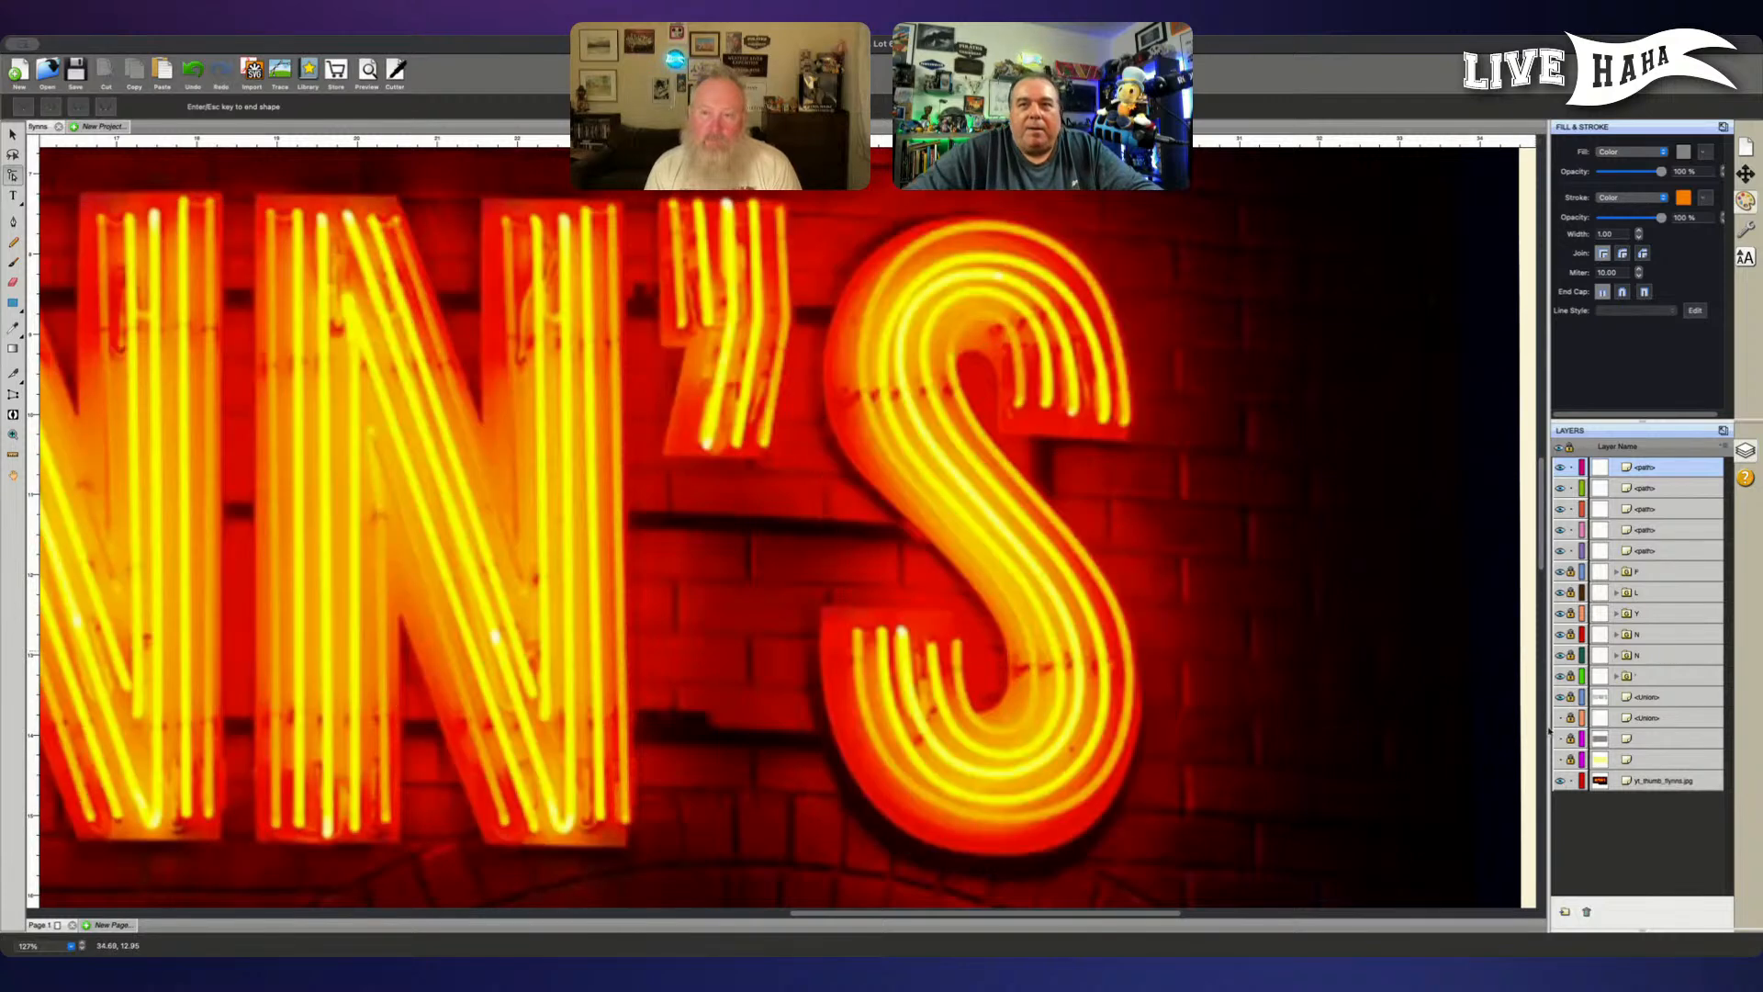
- Hide the neon photo and lock the S's first four tube paths, leaving only the fifth editable
{"action": "left_click", "coordinate": [1558, 780]}
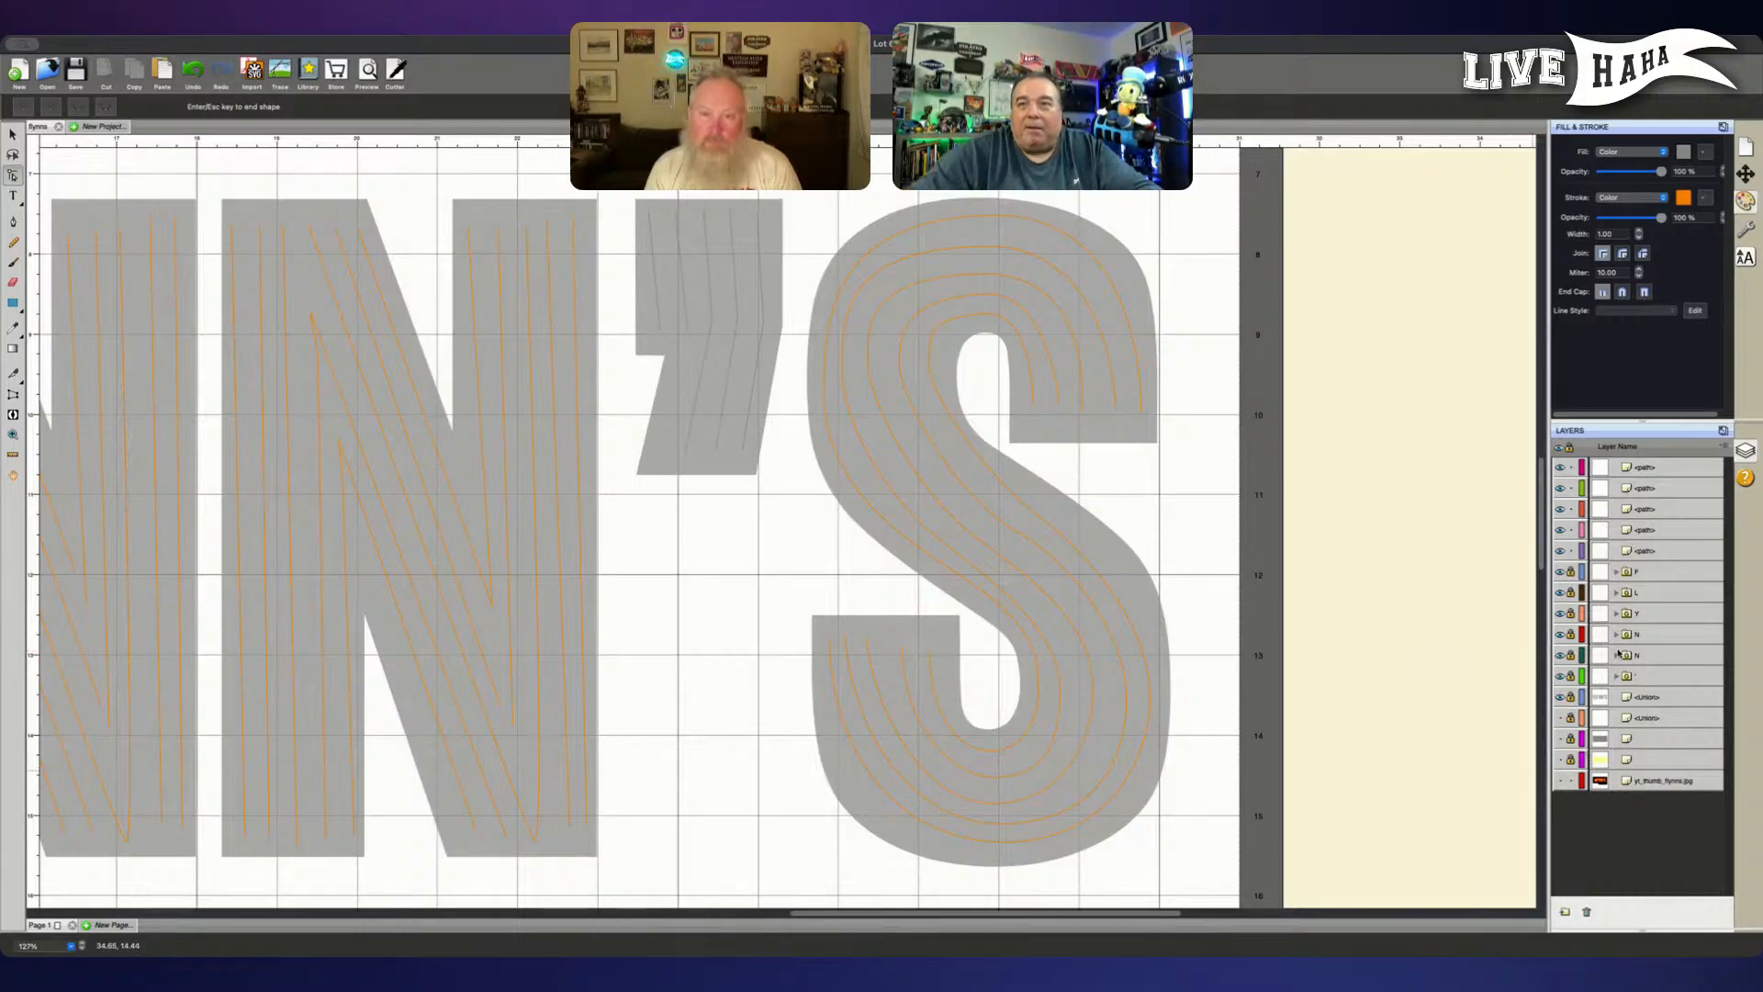
{"action": "left_click", "coordinate": [1656, 552]}
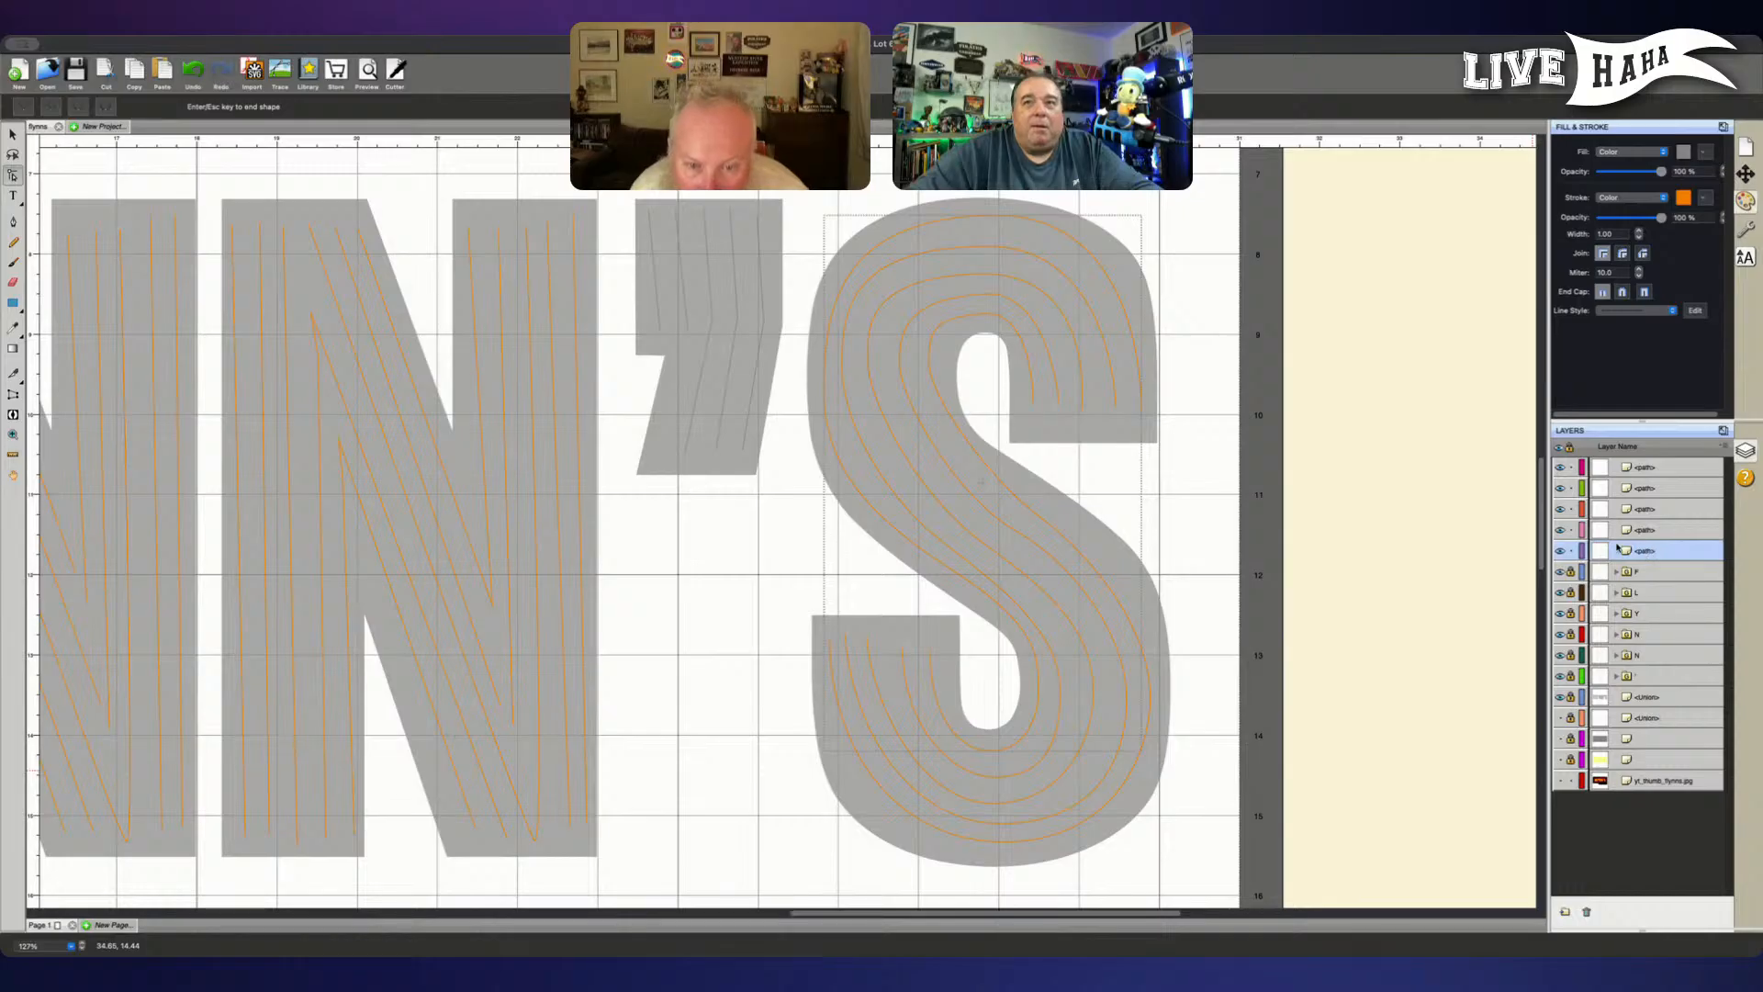
{"action": "left_click", "coordinate": [1570, 551]}
{"action": "left_click", "coordinate": [1570, 508]}
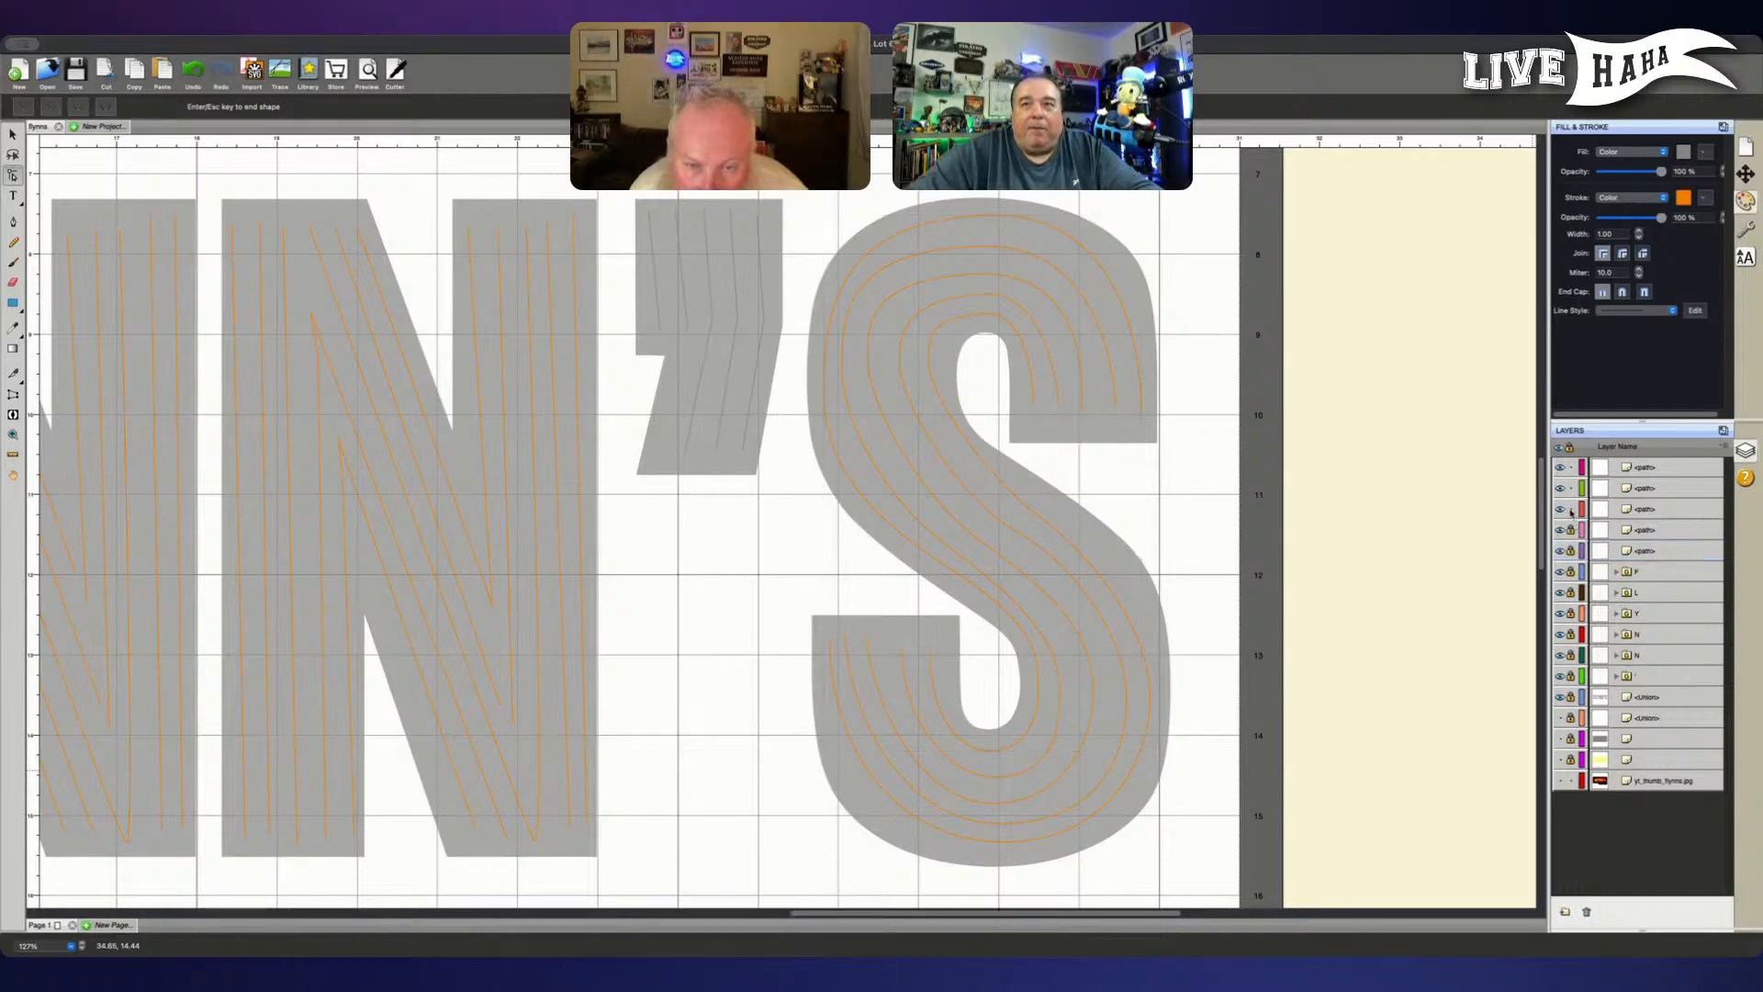
{"action": "left_click", "coordinate": [1570, 487]}
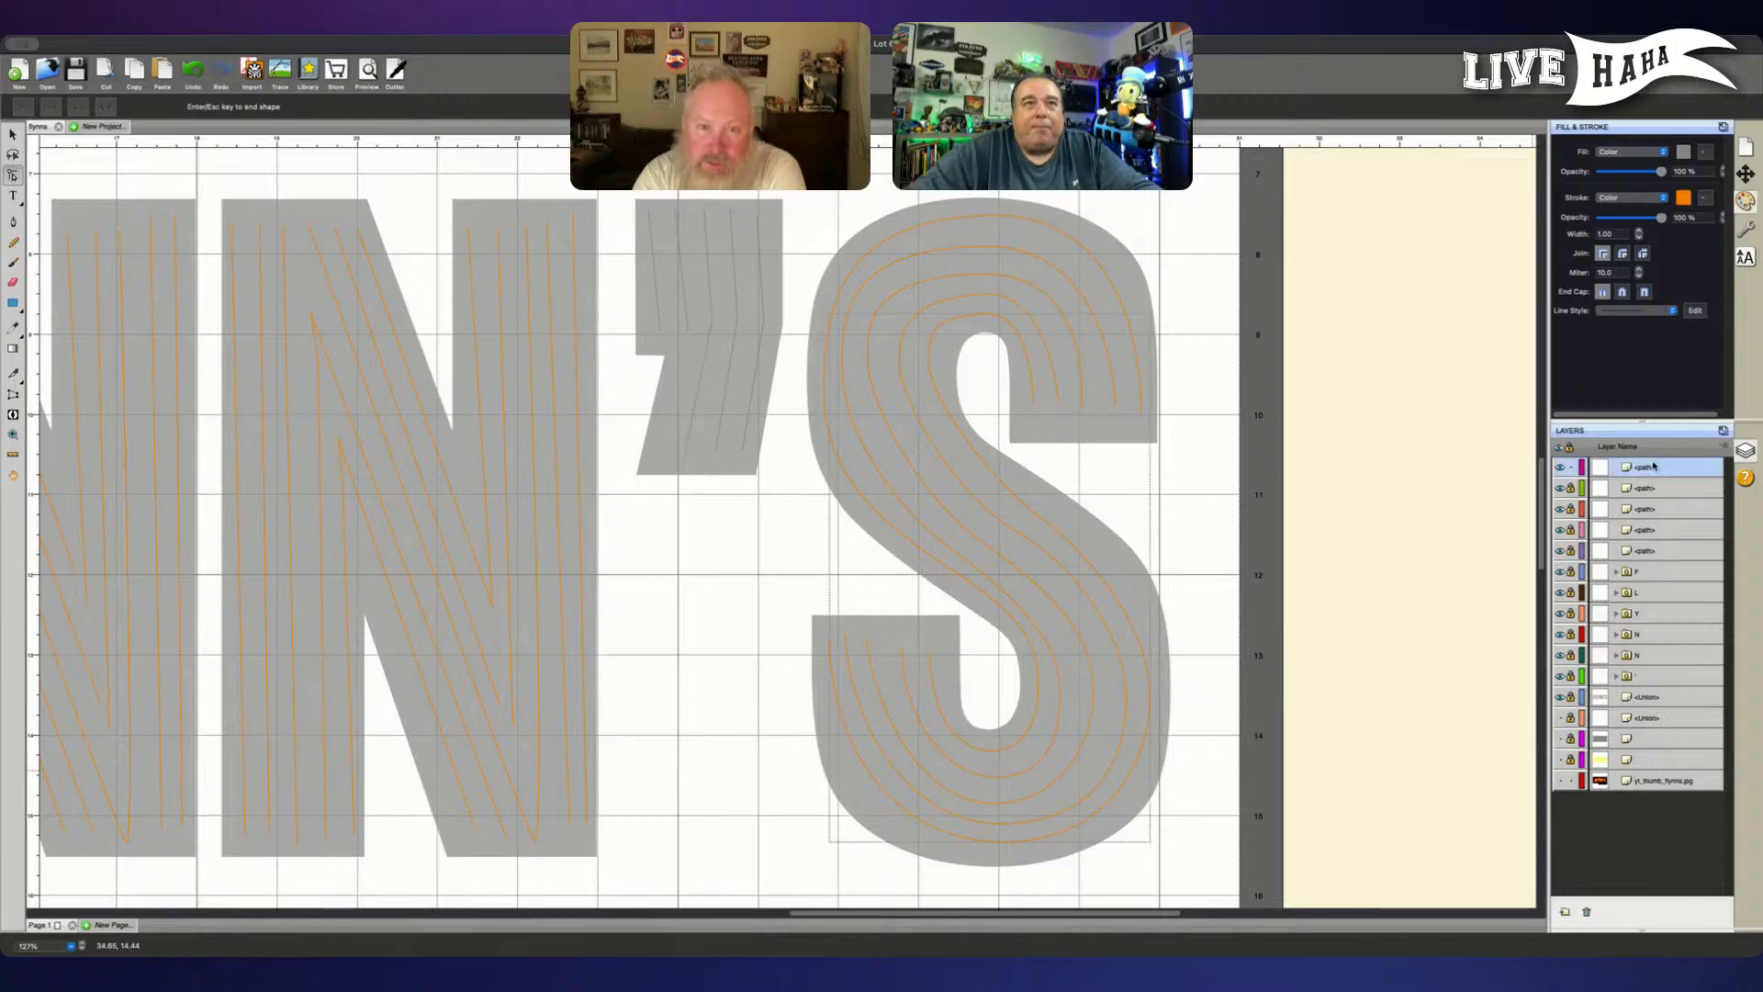
- Smooth the S's fifth tube around the crown by levelling the crown node's handles, lowering the left-bend node and lengthening its lower handle
{"action": "left_click", "coordinate": [1646, 467]}
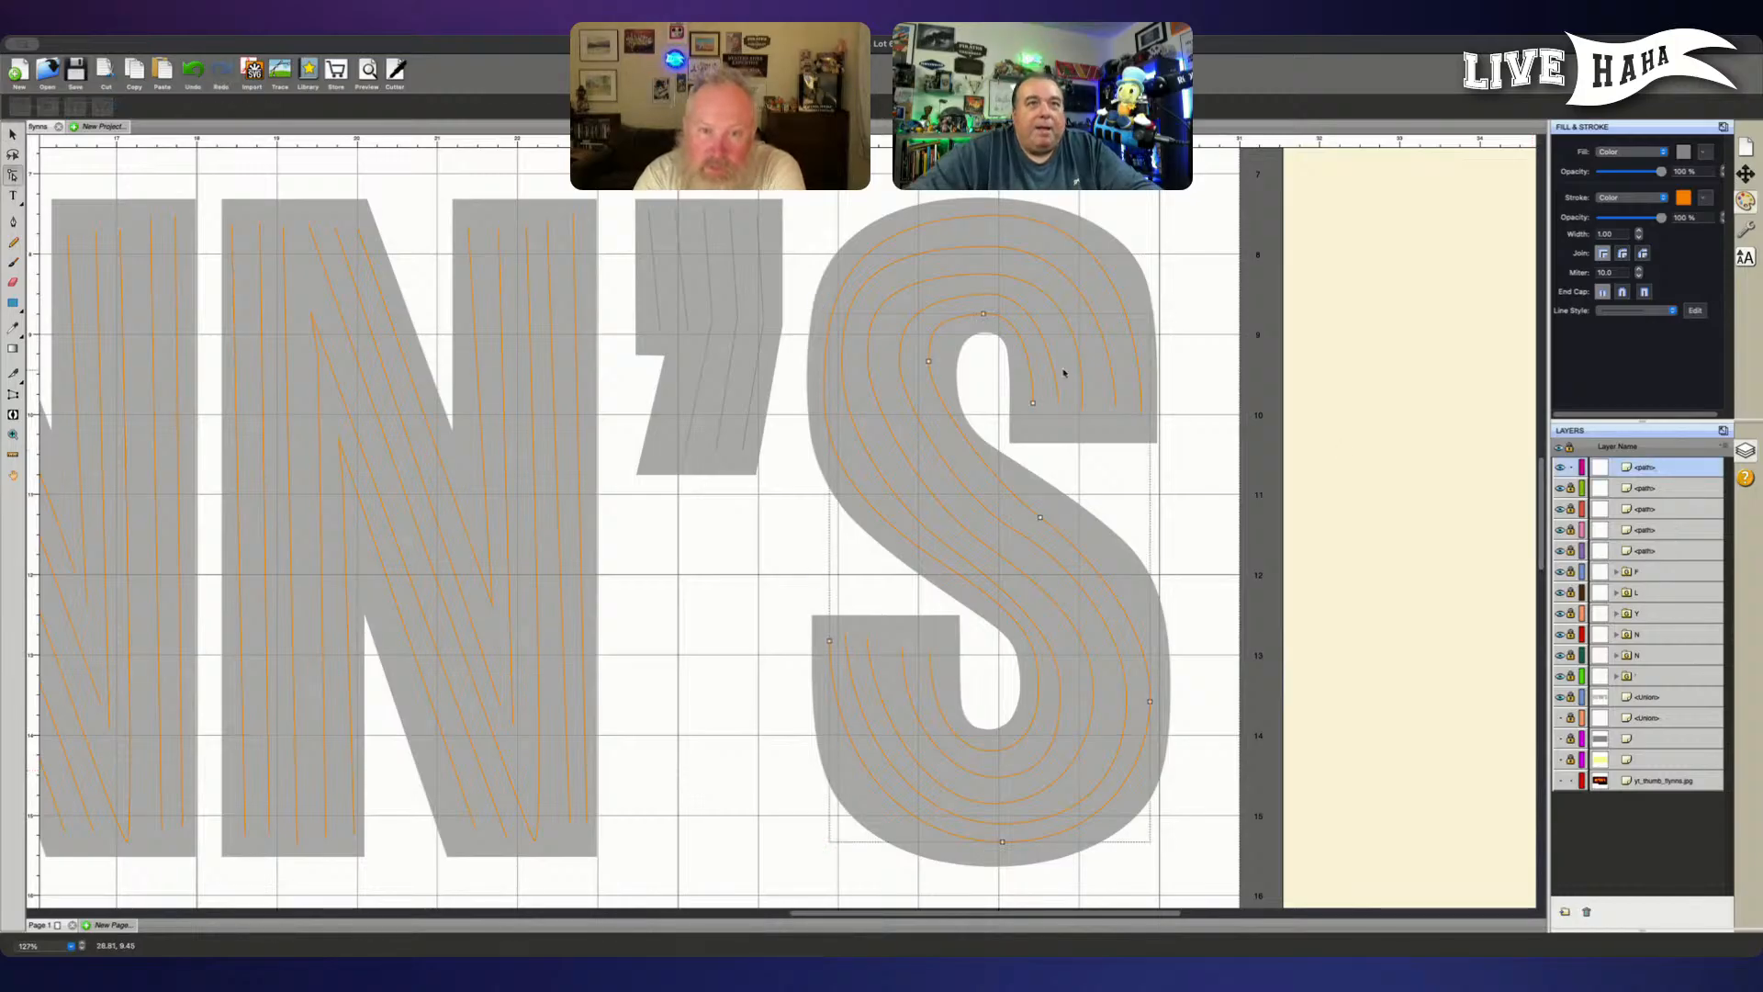
{"action": "left_click", "coordinate": [983, 314]}
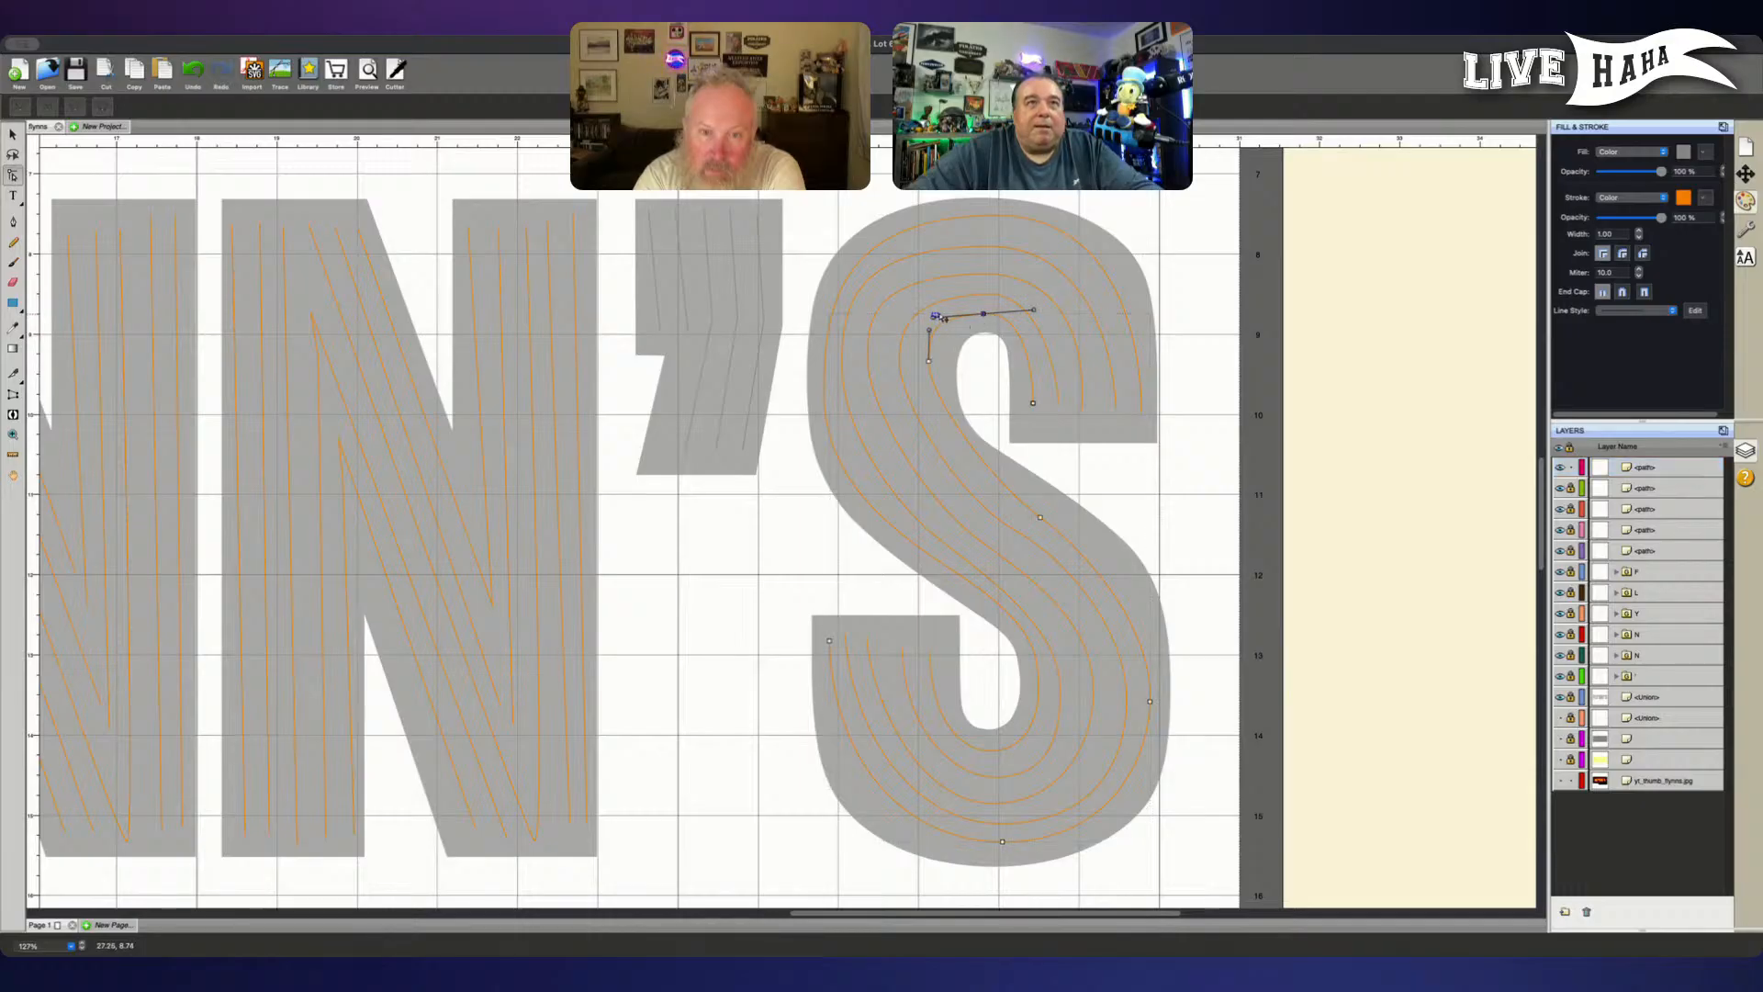
{"action": "left_click", "coordinate": [939, 321]}
{"action": "left_click", "coordinate": [982, 312]}
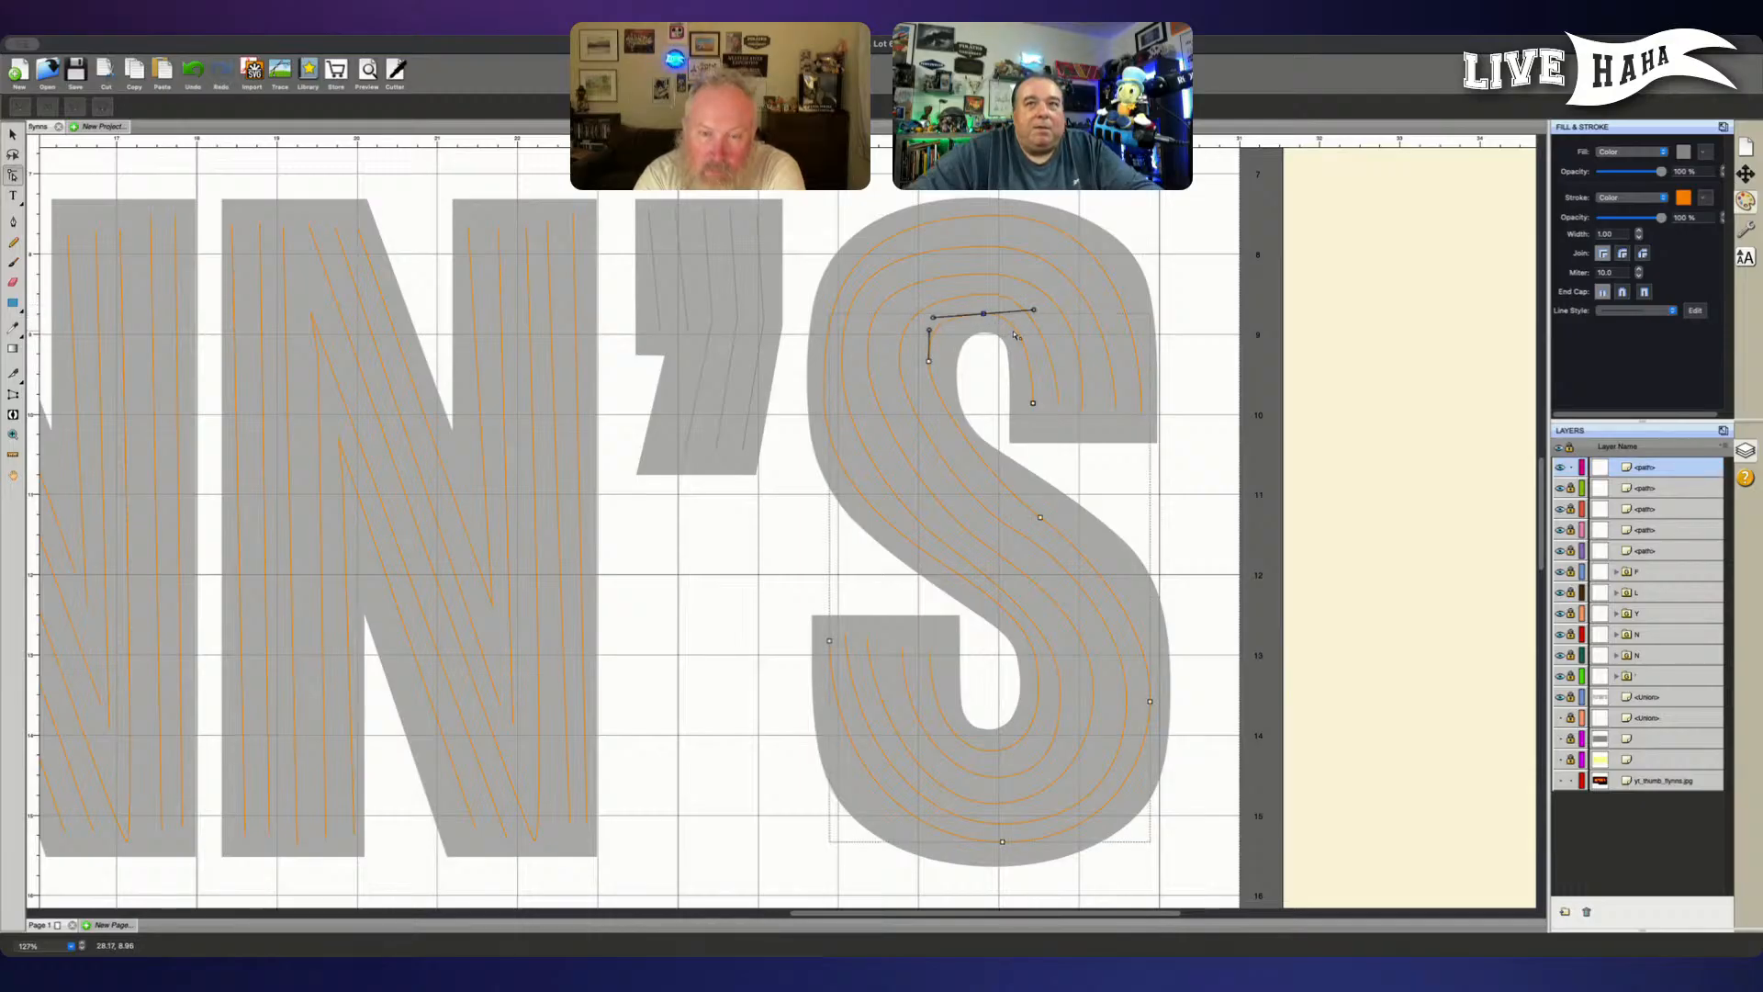
{"action": "left_click_drag", "start_coordinate": [932, 317], "coordinate": [1039, 319]}
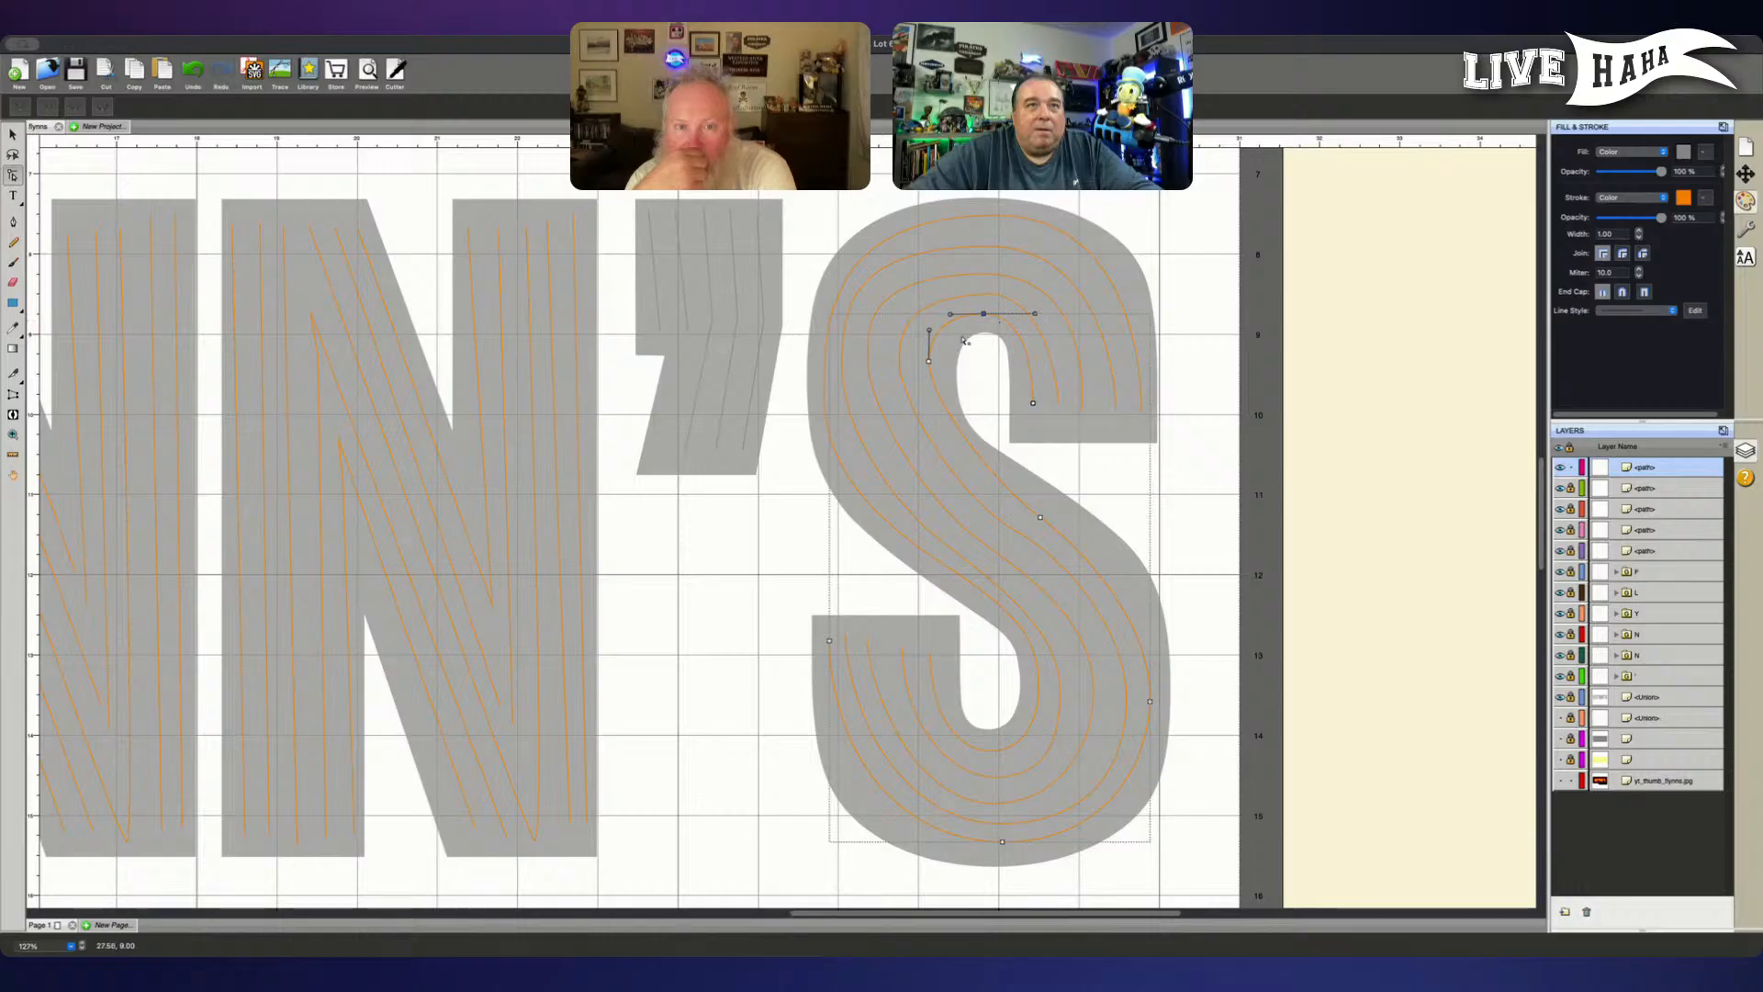
{"action": "mouse_move", "coordinate": [931, 365]}
{"action": "left_mouse_down"}
{"action": "mouse_move", "coordinate": [934, 383]}
{"action": "mouse_move", "coordinate": [935, 335]}
{"action": "left_mouse_up"}
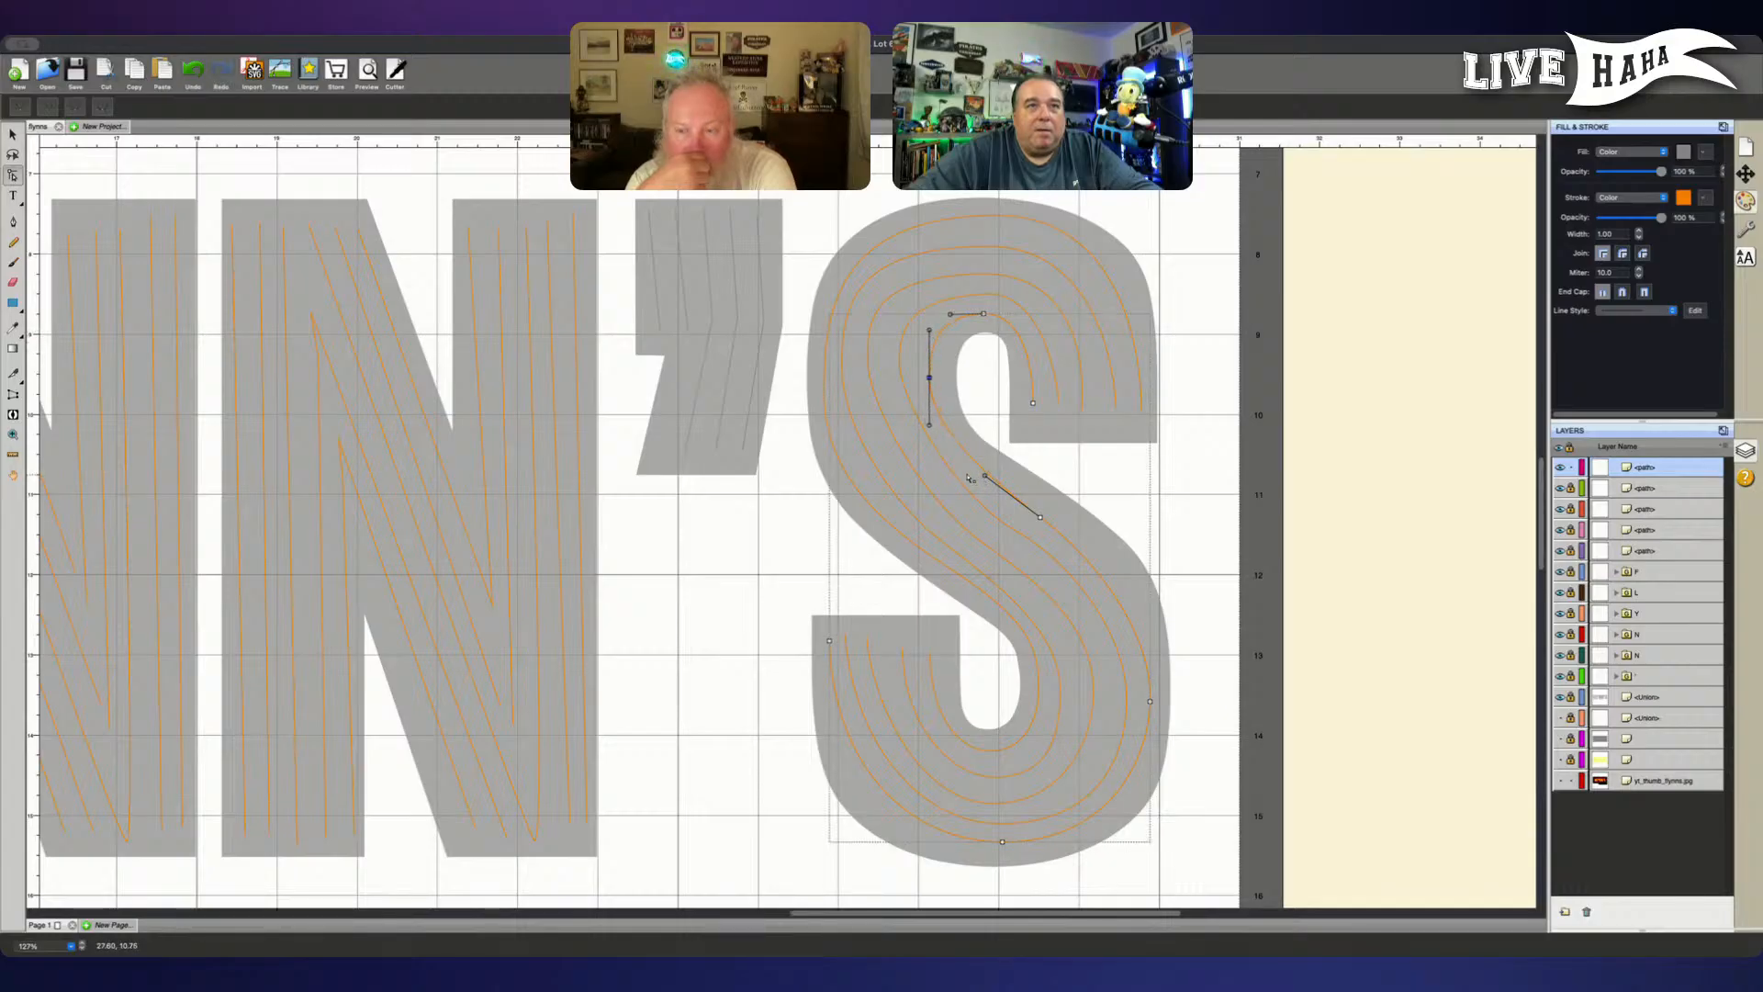
{"action": "left_click_drag", "start_coordinate": [929, 424], "coordinate": [934, 445]}
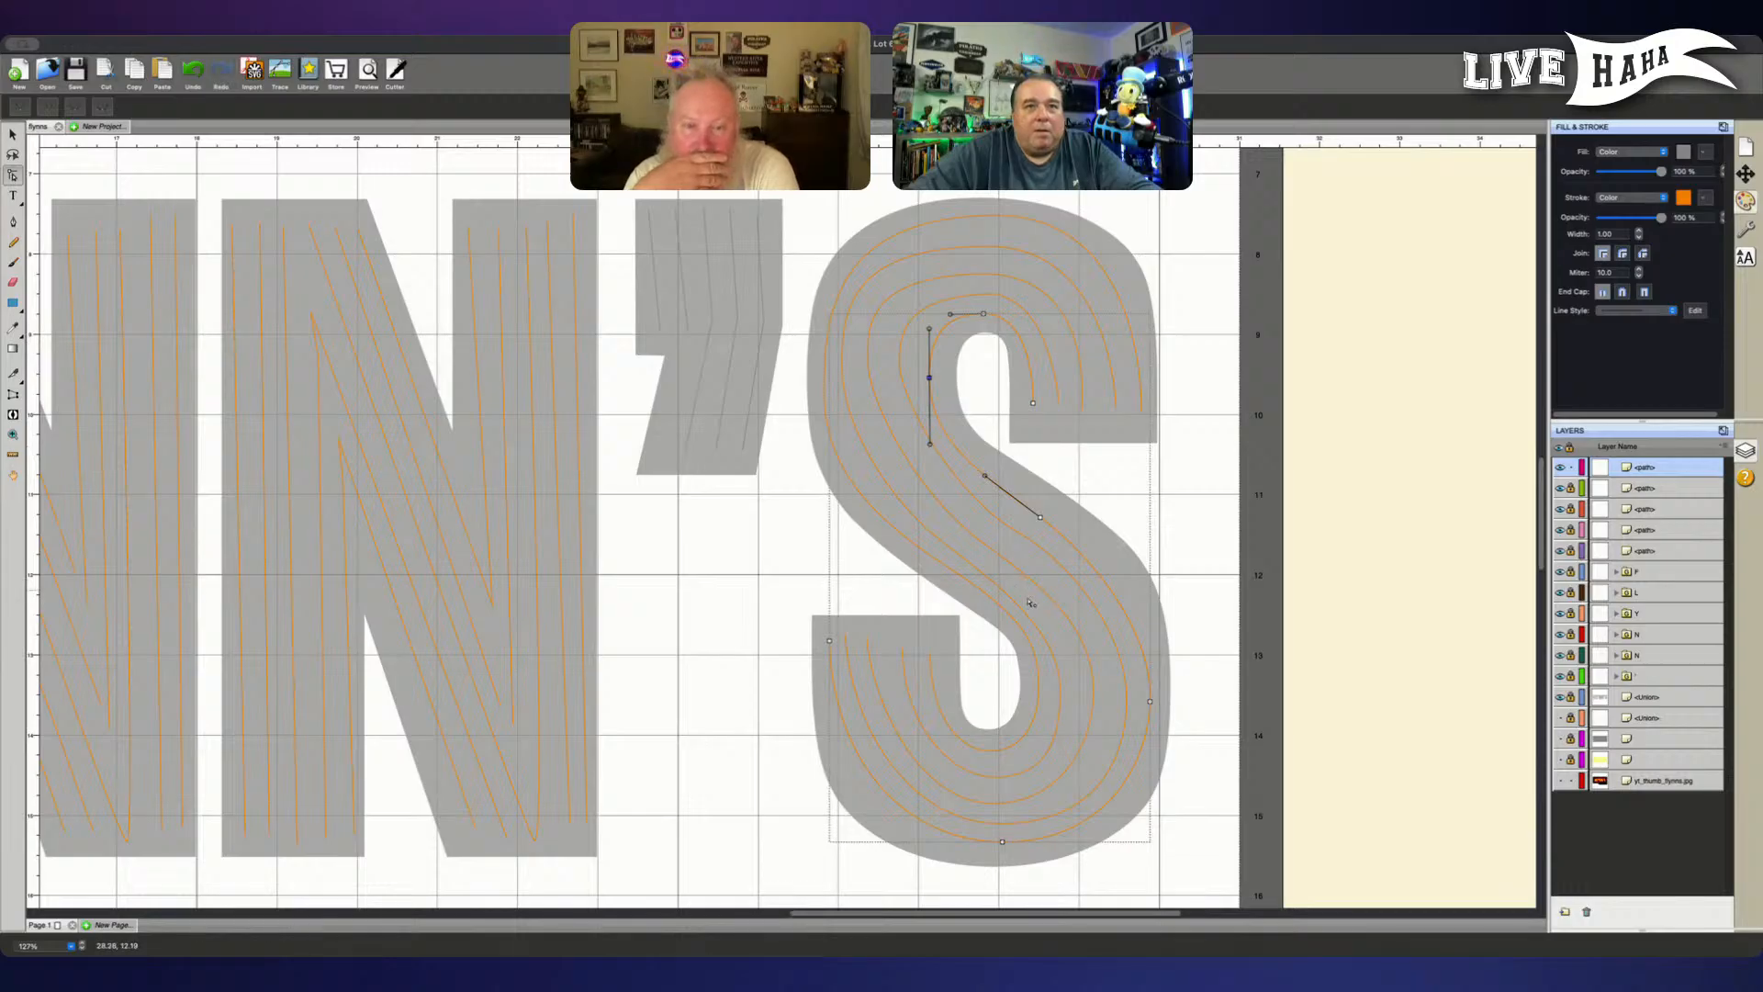
- Reshape the fifth tube's lower bowl by making the outer node's handles vertical, shifting the bottom node and adjusting the lower terminal's handle
{"action": "left_click", "coordinate": [1149, 702]}
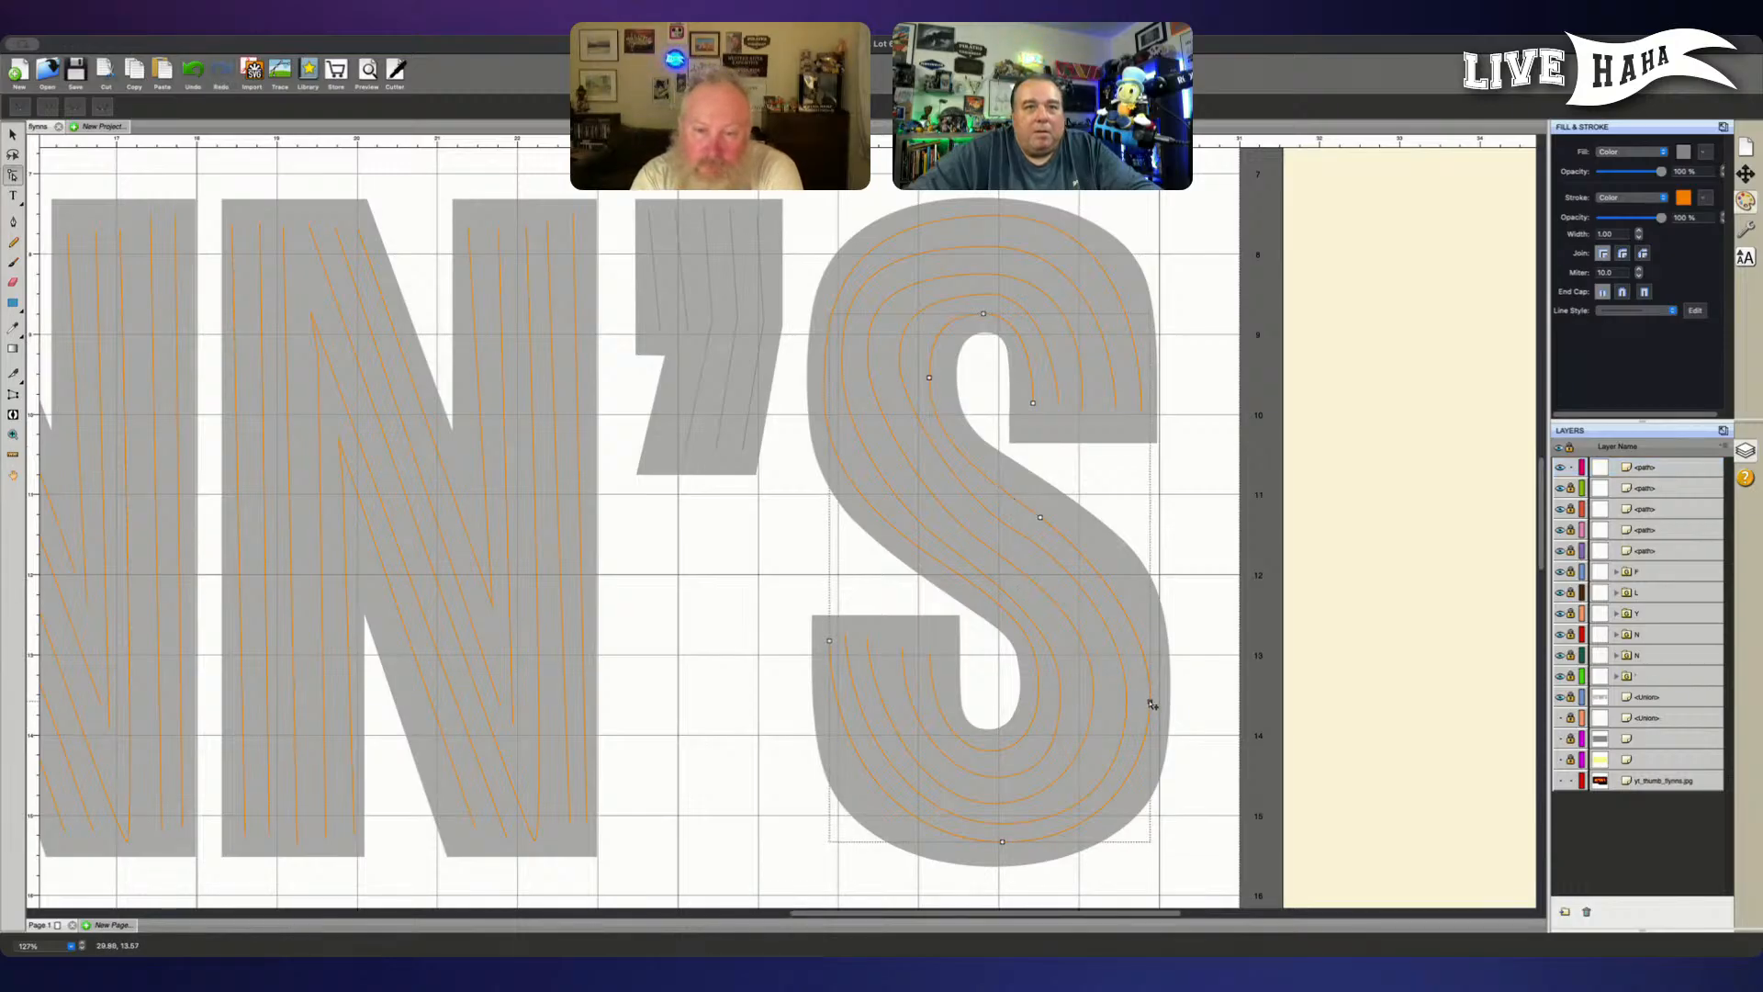
{"action": "left_click", "coordinate": [1149, 701]}
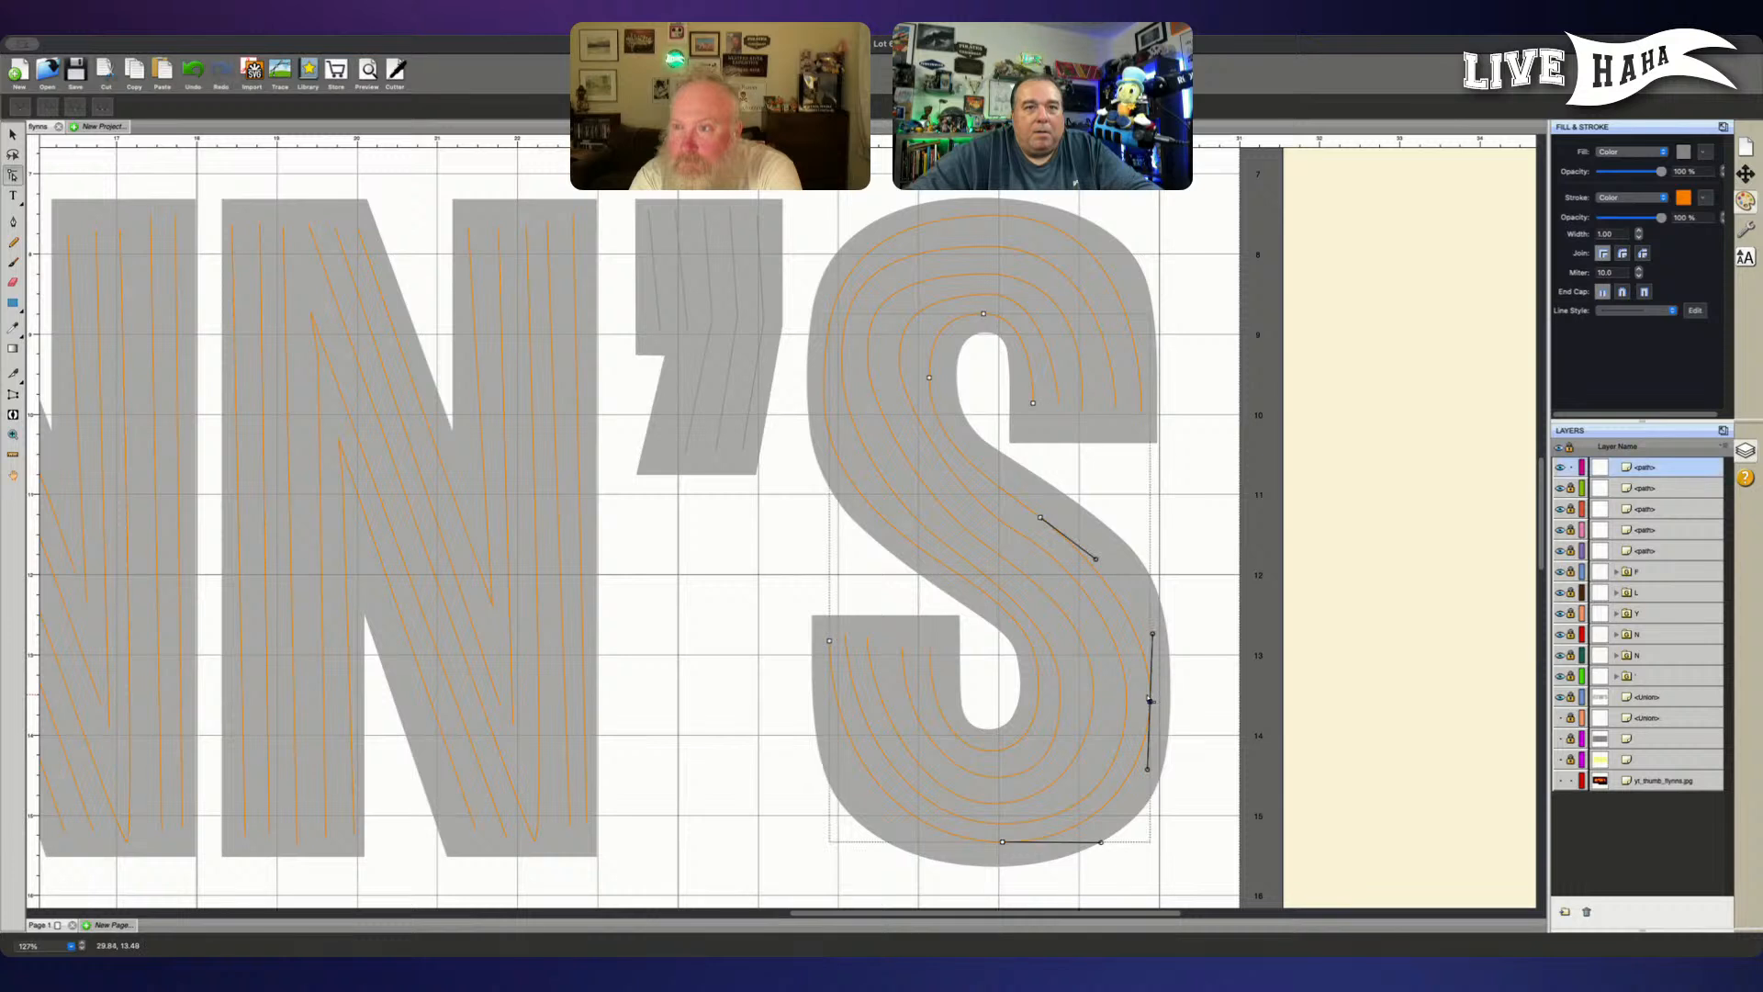
{"action": "left_click_drag", "start_coordinate": [1148, 771], "coordinate": [1151, 791]}
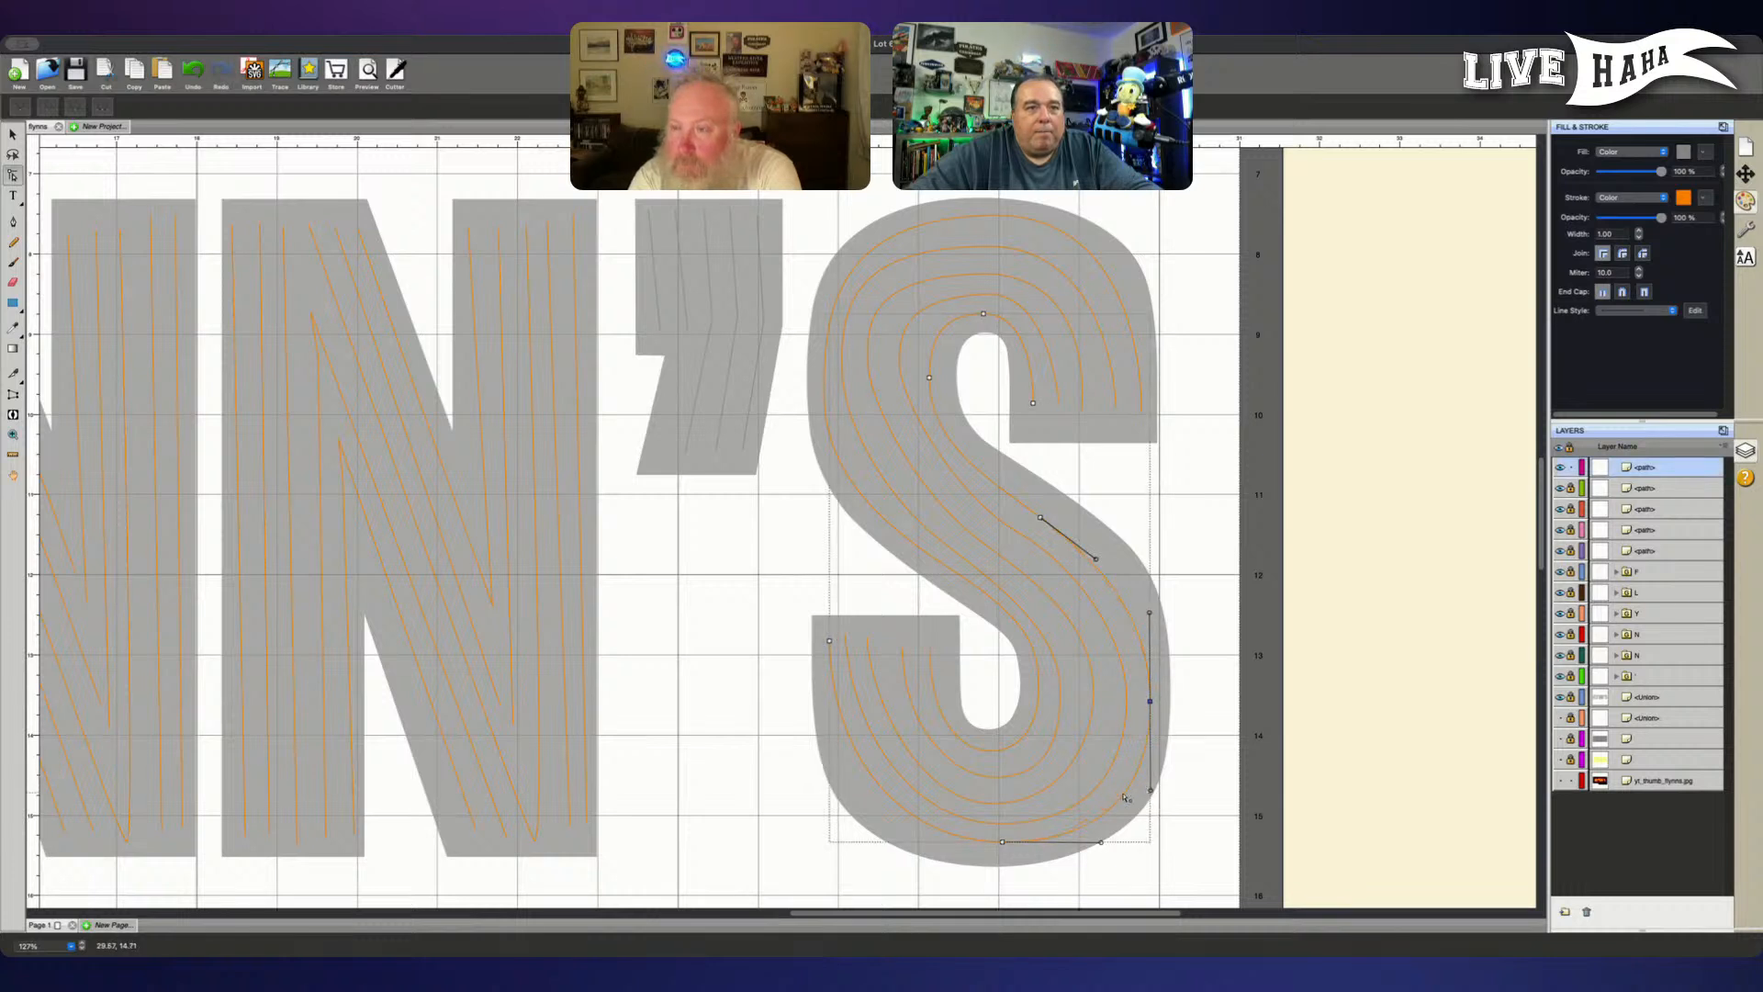
{"action": "left_click", "coordinate": [1002, 842]}
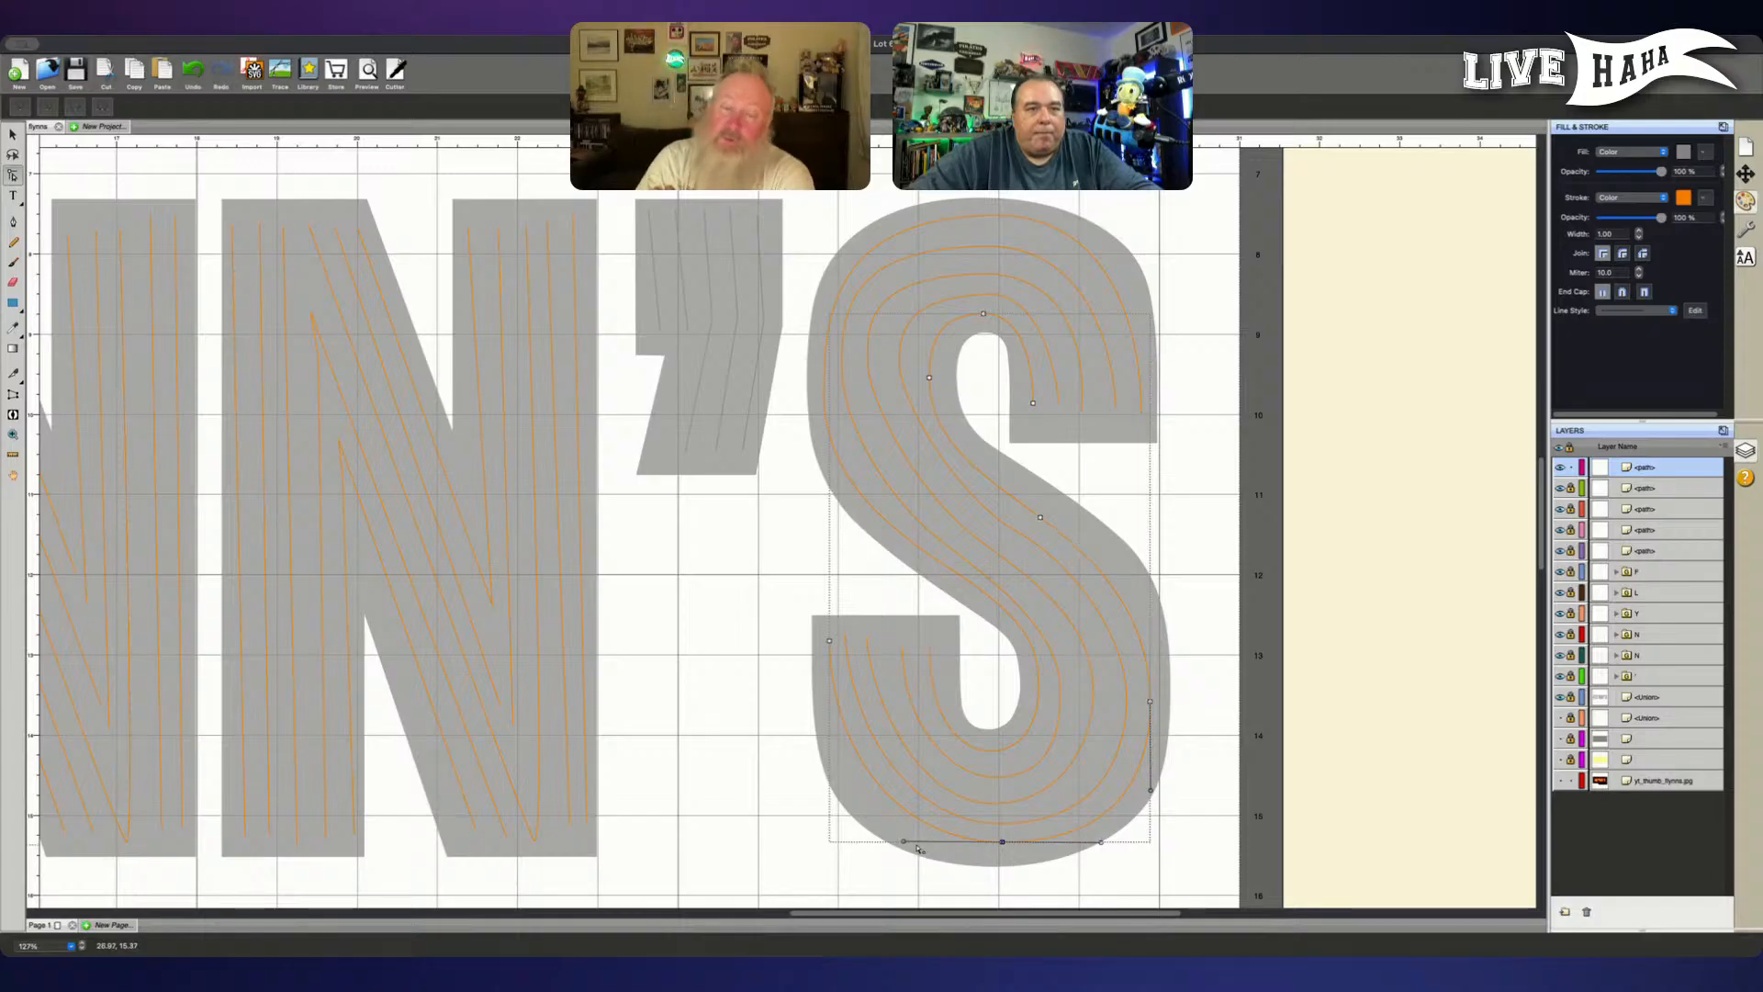
{"action": "left_click_drag", "start_coordinate": [905, 842], "coordinate": [892, 850]}
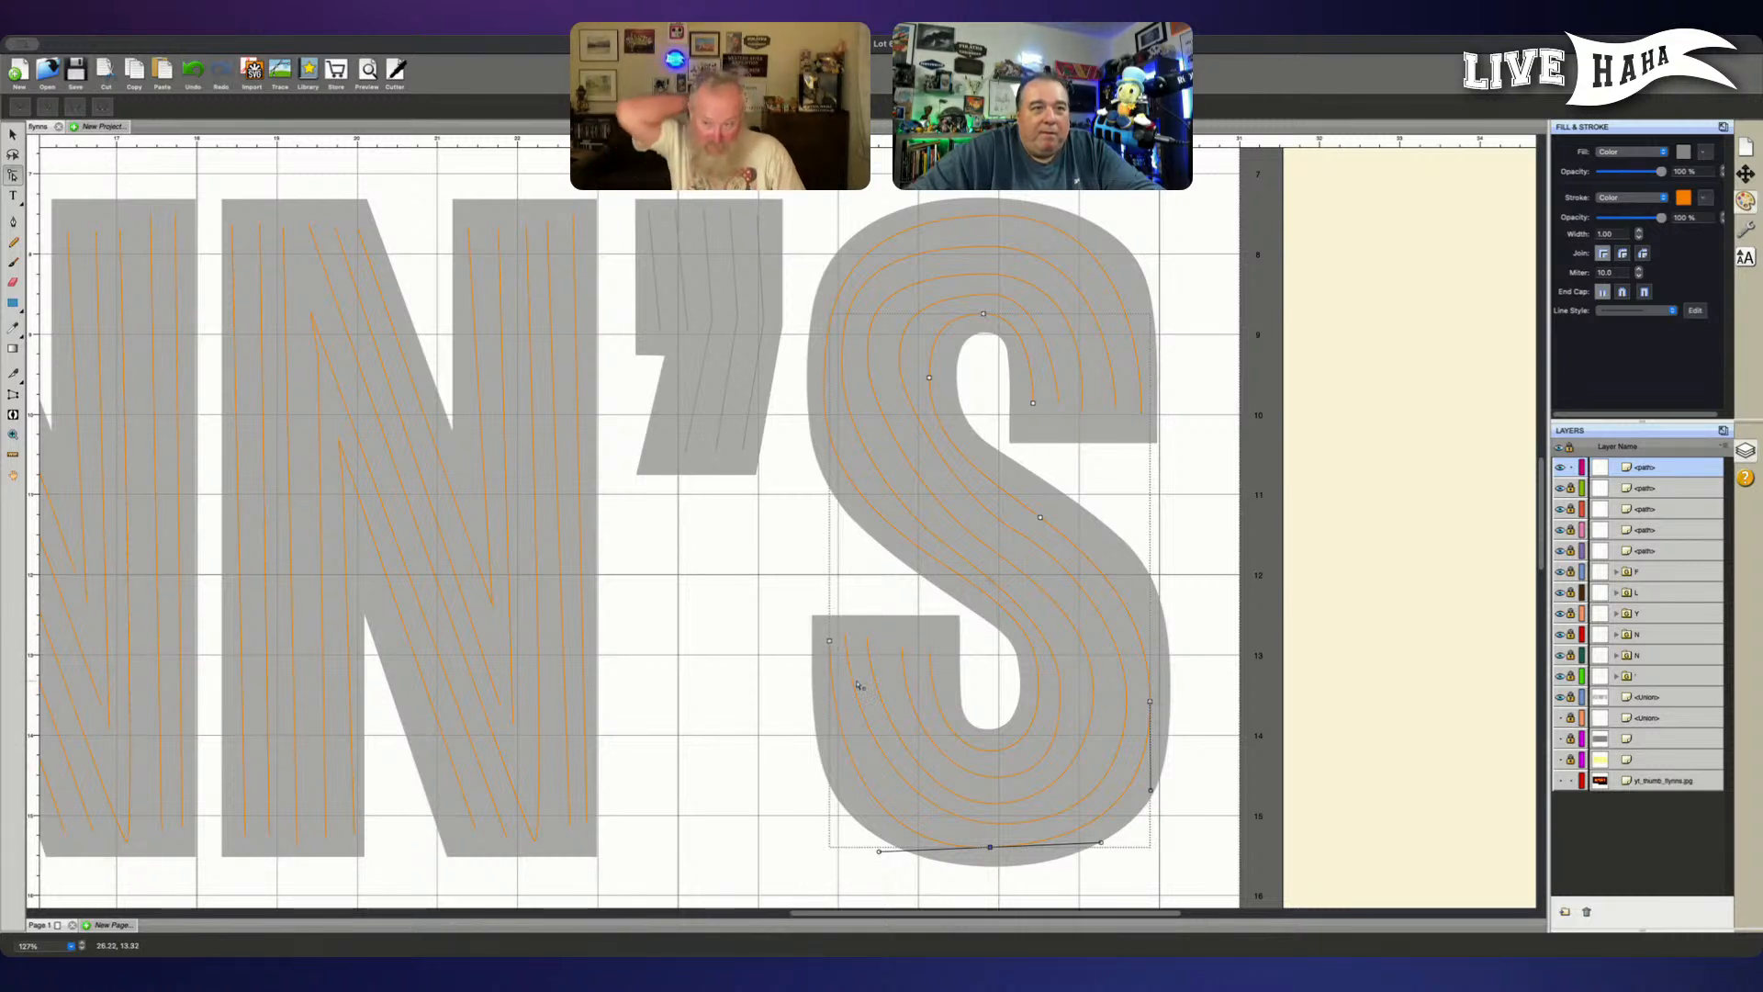
{"action": "left_click", "coordinate": [829, 642]}
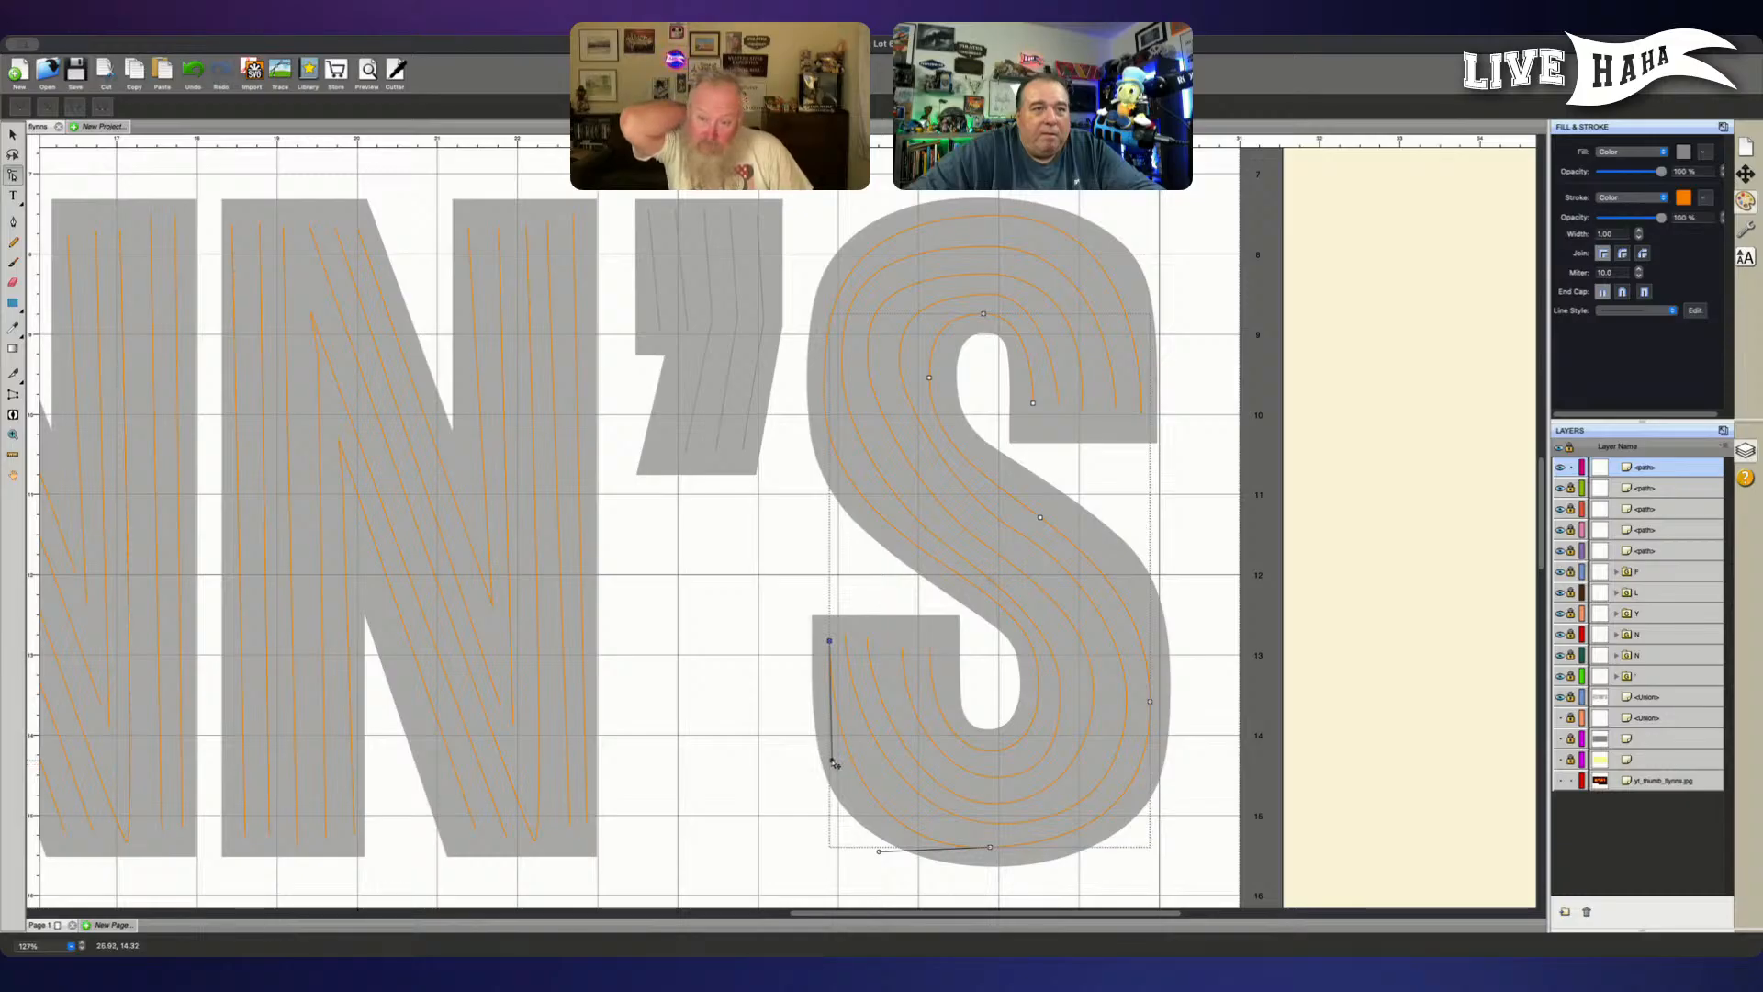
{"action": "left_click_drag", "start_coordinate": [834, 764], "coordinate": [830, 775]}
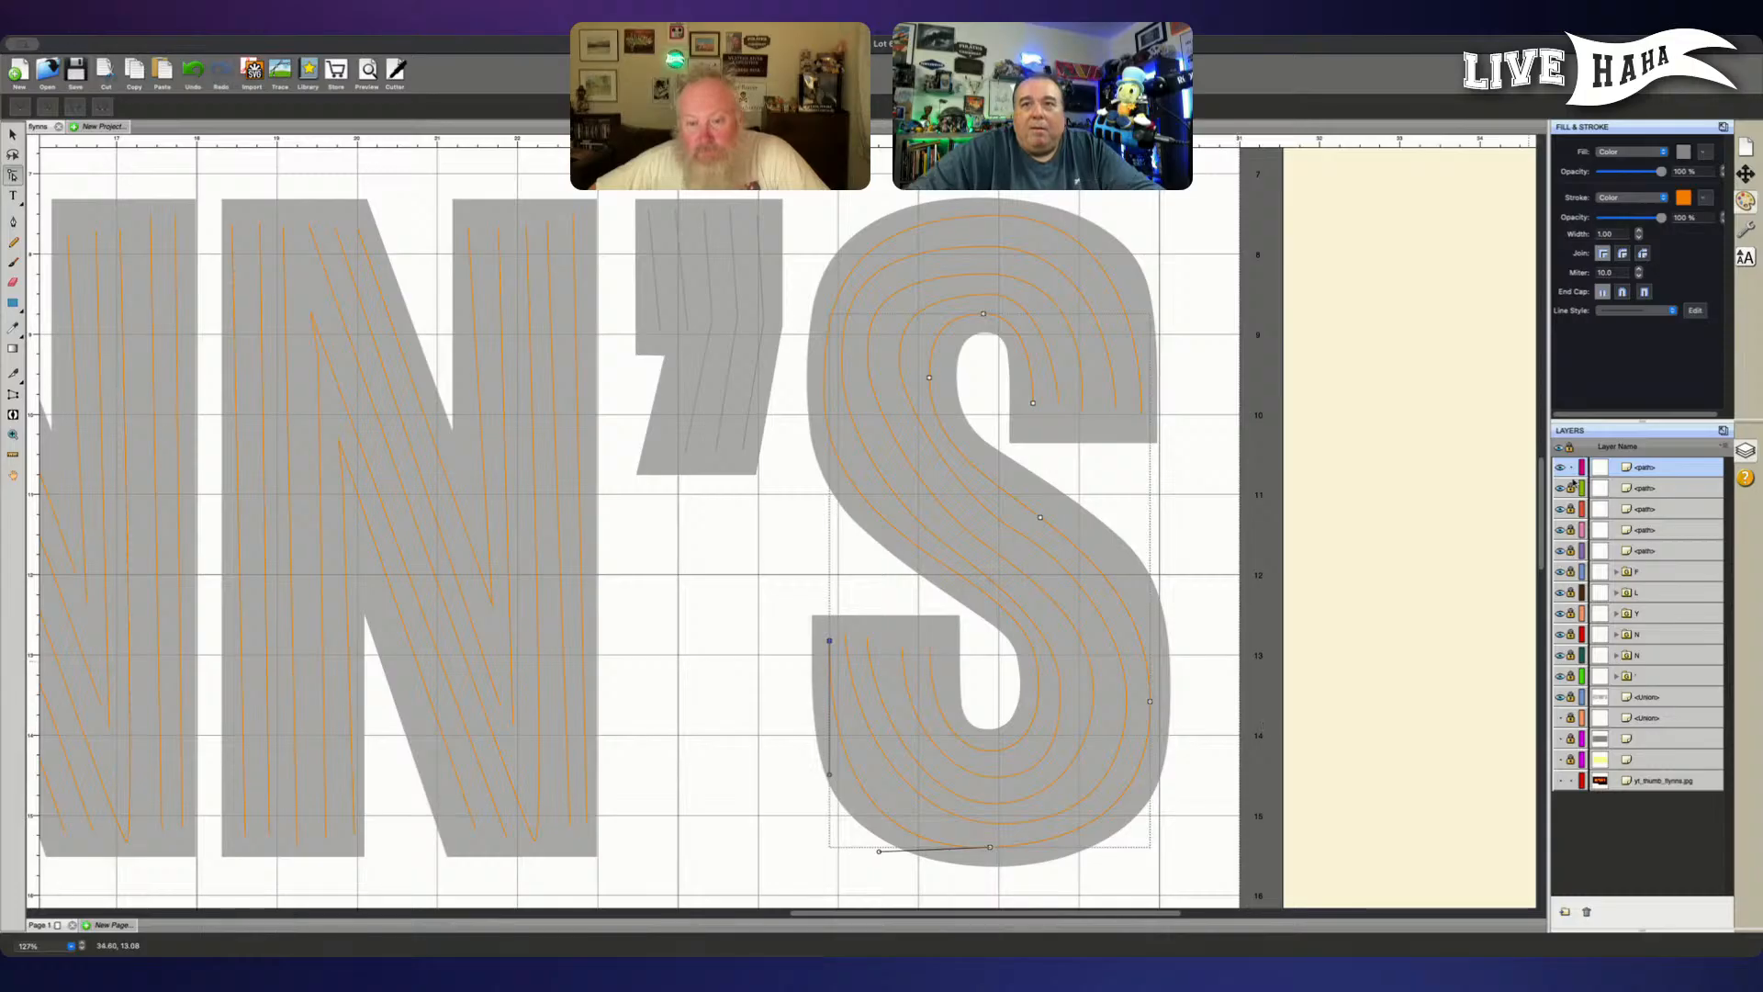
- Lock the S's fifth tube path, unlock the fourth and move it to the top of the layer stack
{"action": "left_click", "coordinate": [1571, 468]}
{"action": "left_click", "coordinate": [1571, 488]}
{"action": "left_click", "coordinate": [1654, 490]}
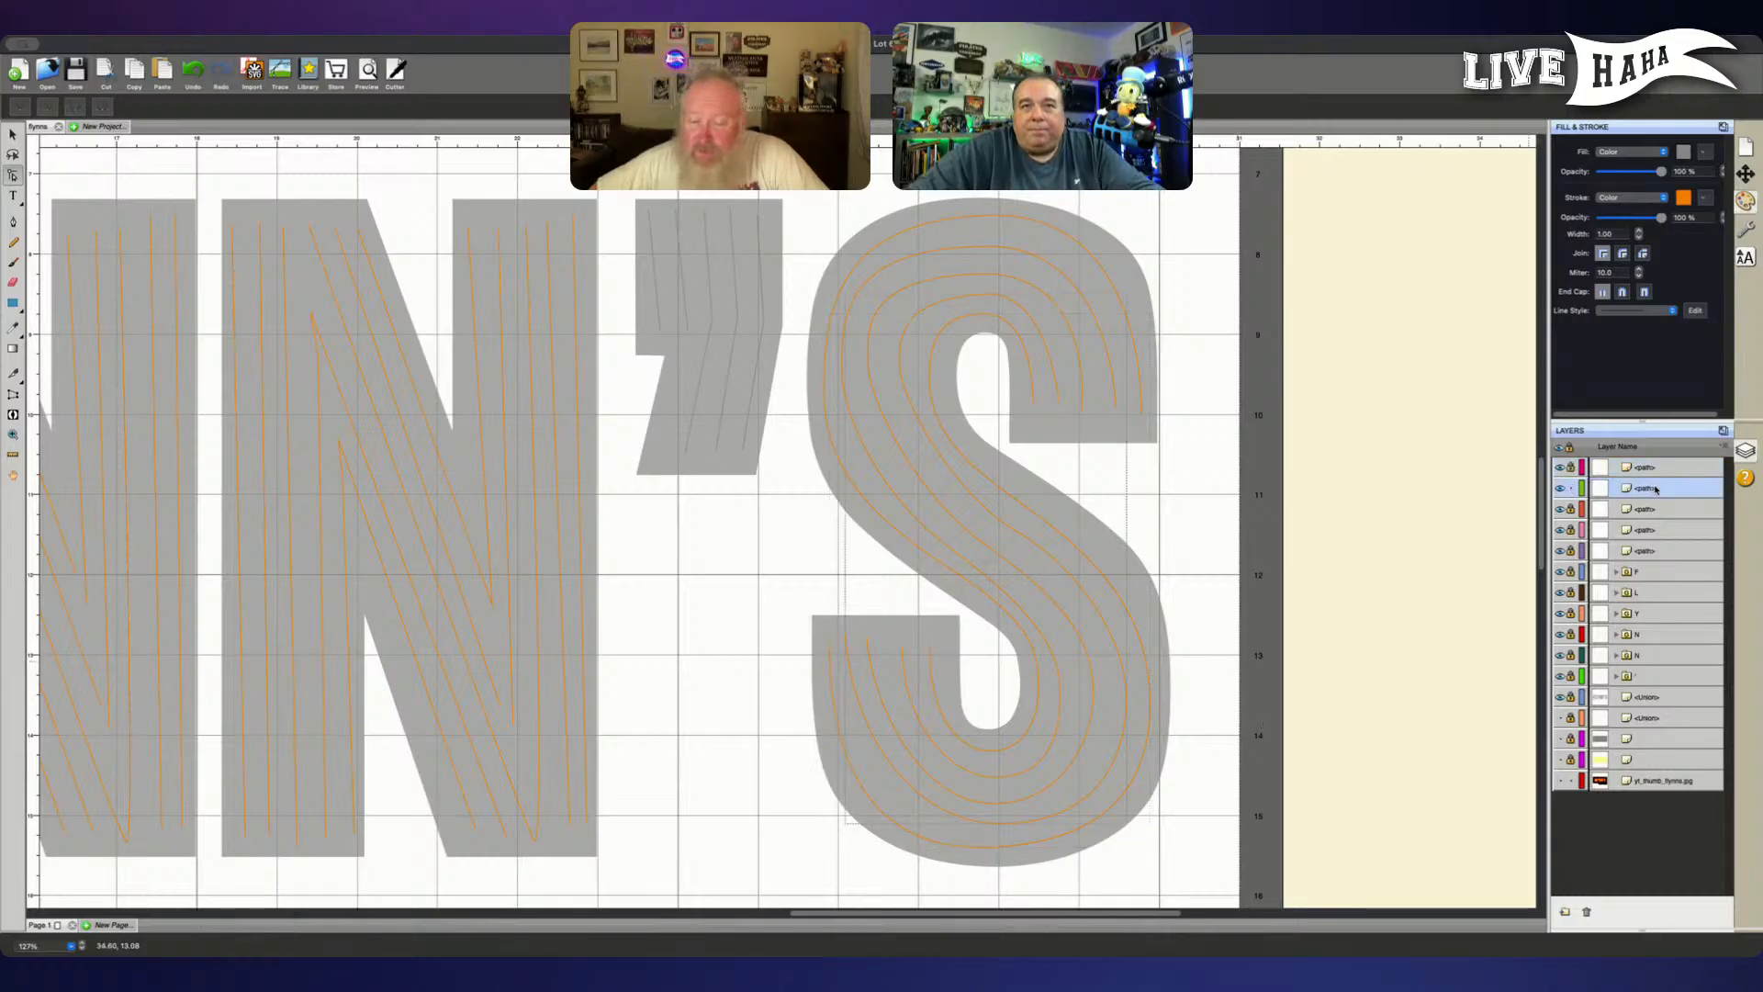
{"action": "left_click_drag", "start_coordinate": [1659, 468], "coordinate": [1659, 465]}
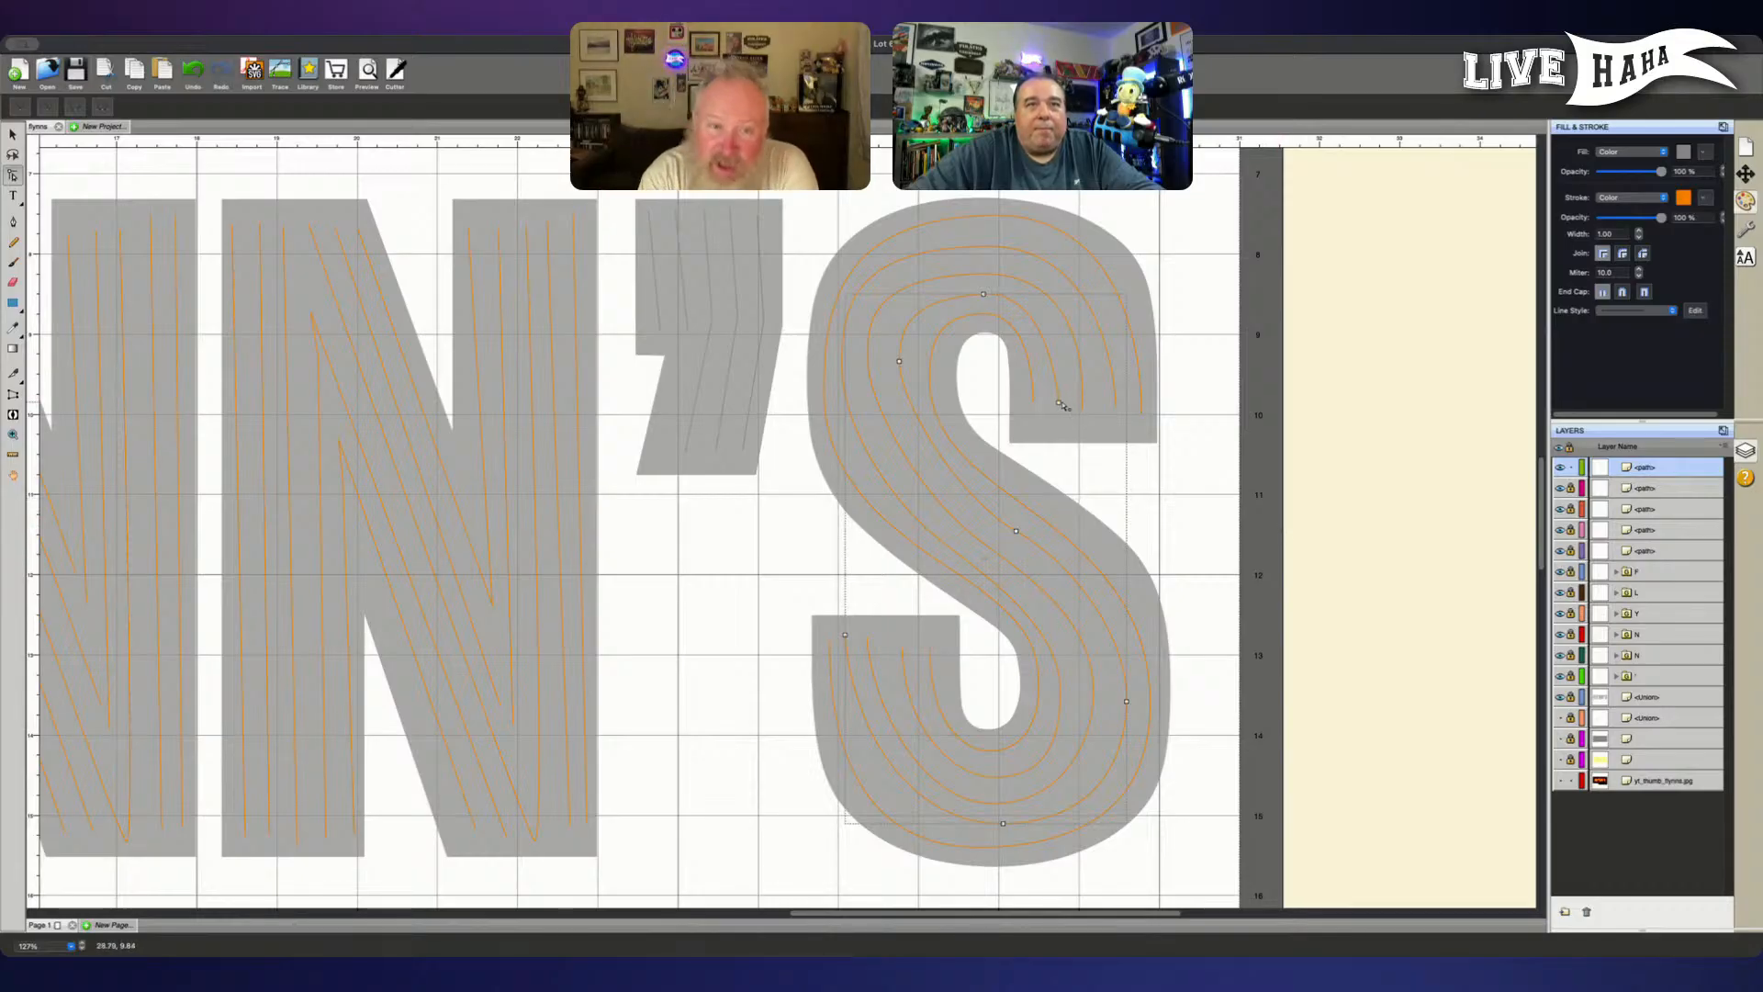
- Smooth the S's fourth tube over the crown by levelling the crown node's outer handle and shortening its inner one
{"action": "left_click", "coordinate": [1060, 405]}
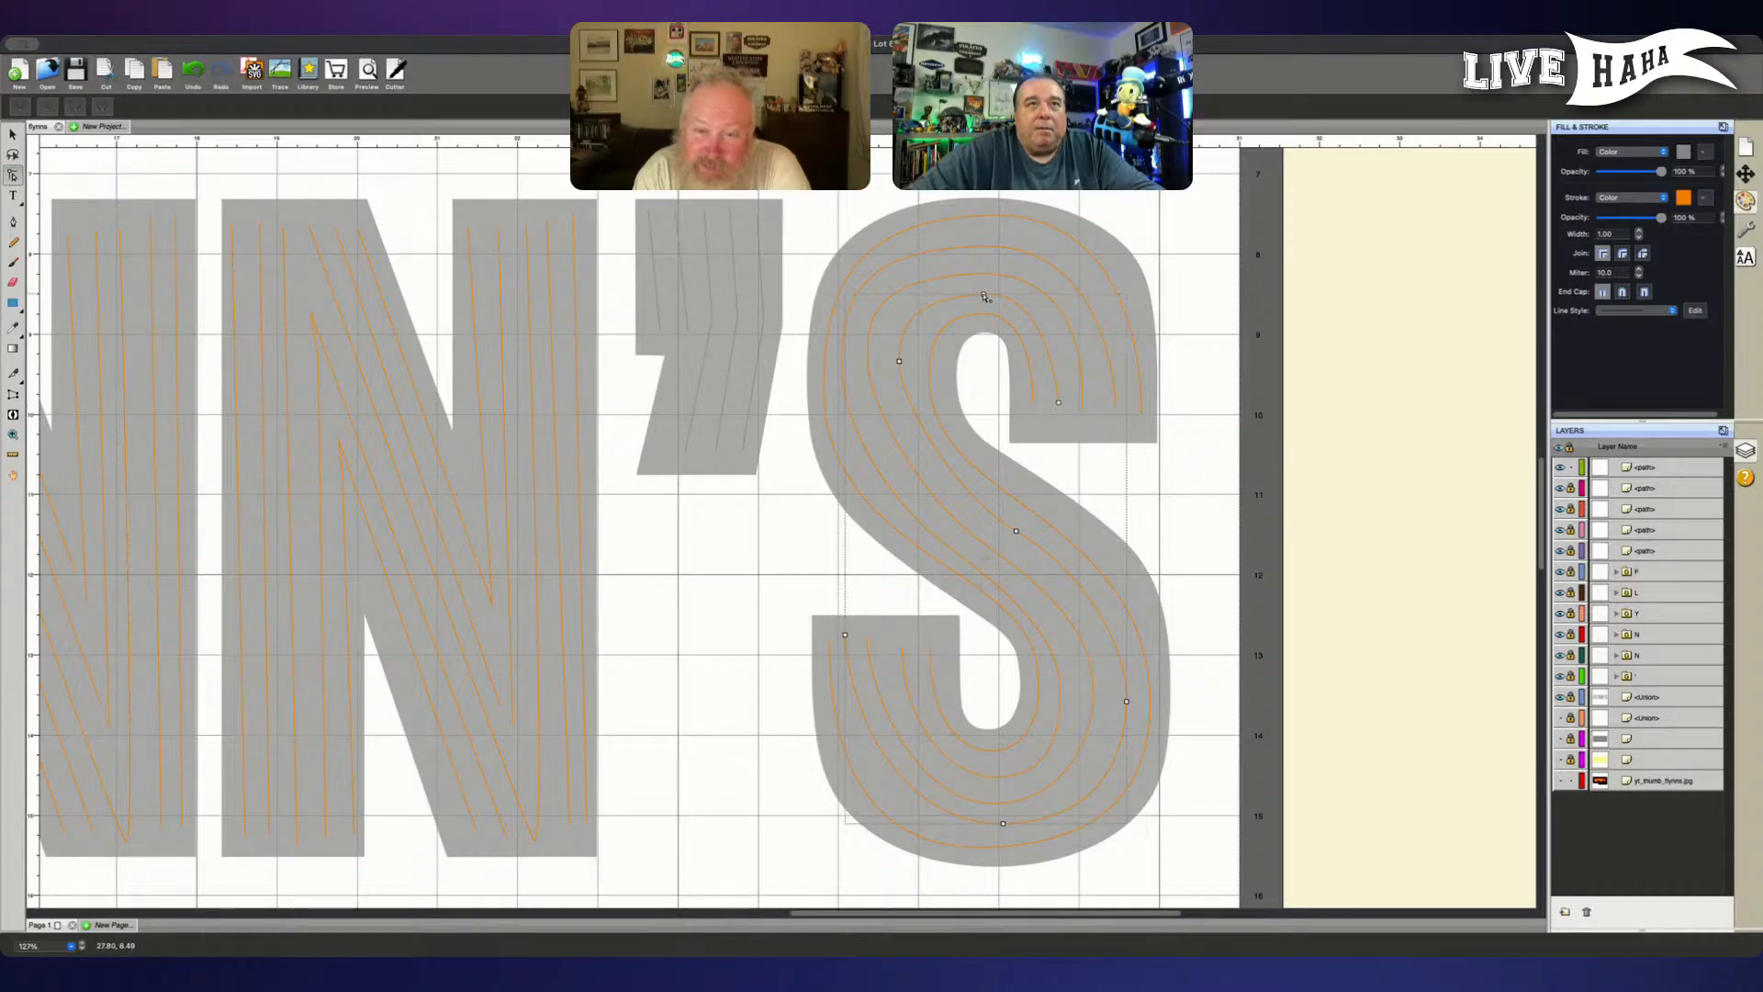
{"action": "left_click", "coordinate": [983, 295]}
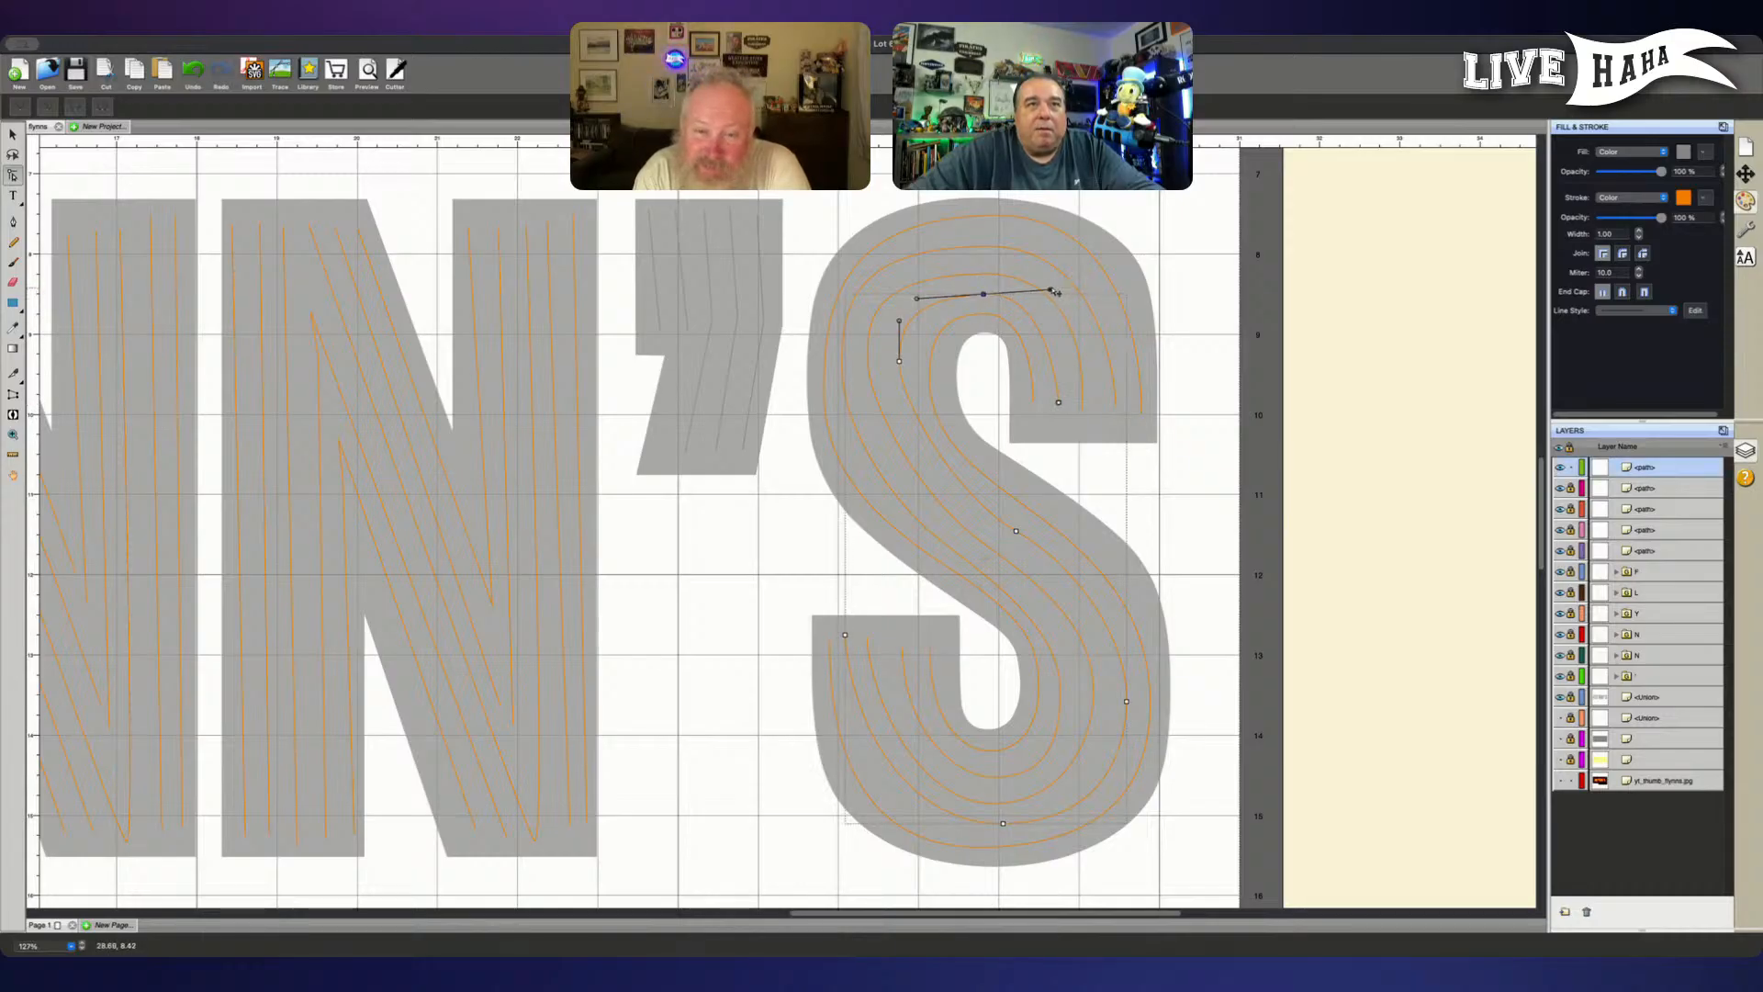
{"action": "left_click", "coordinate": [1006, 303]}
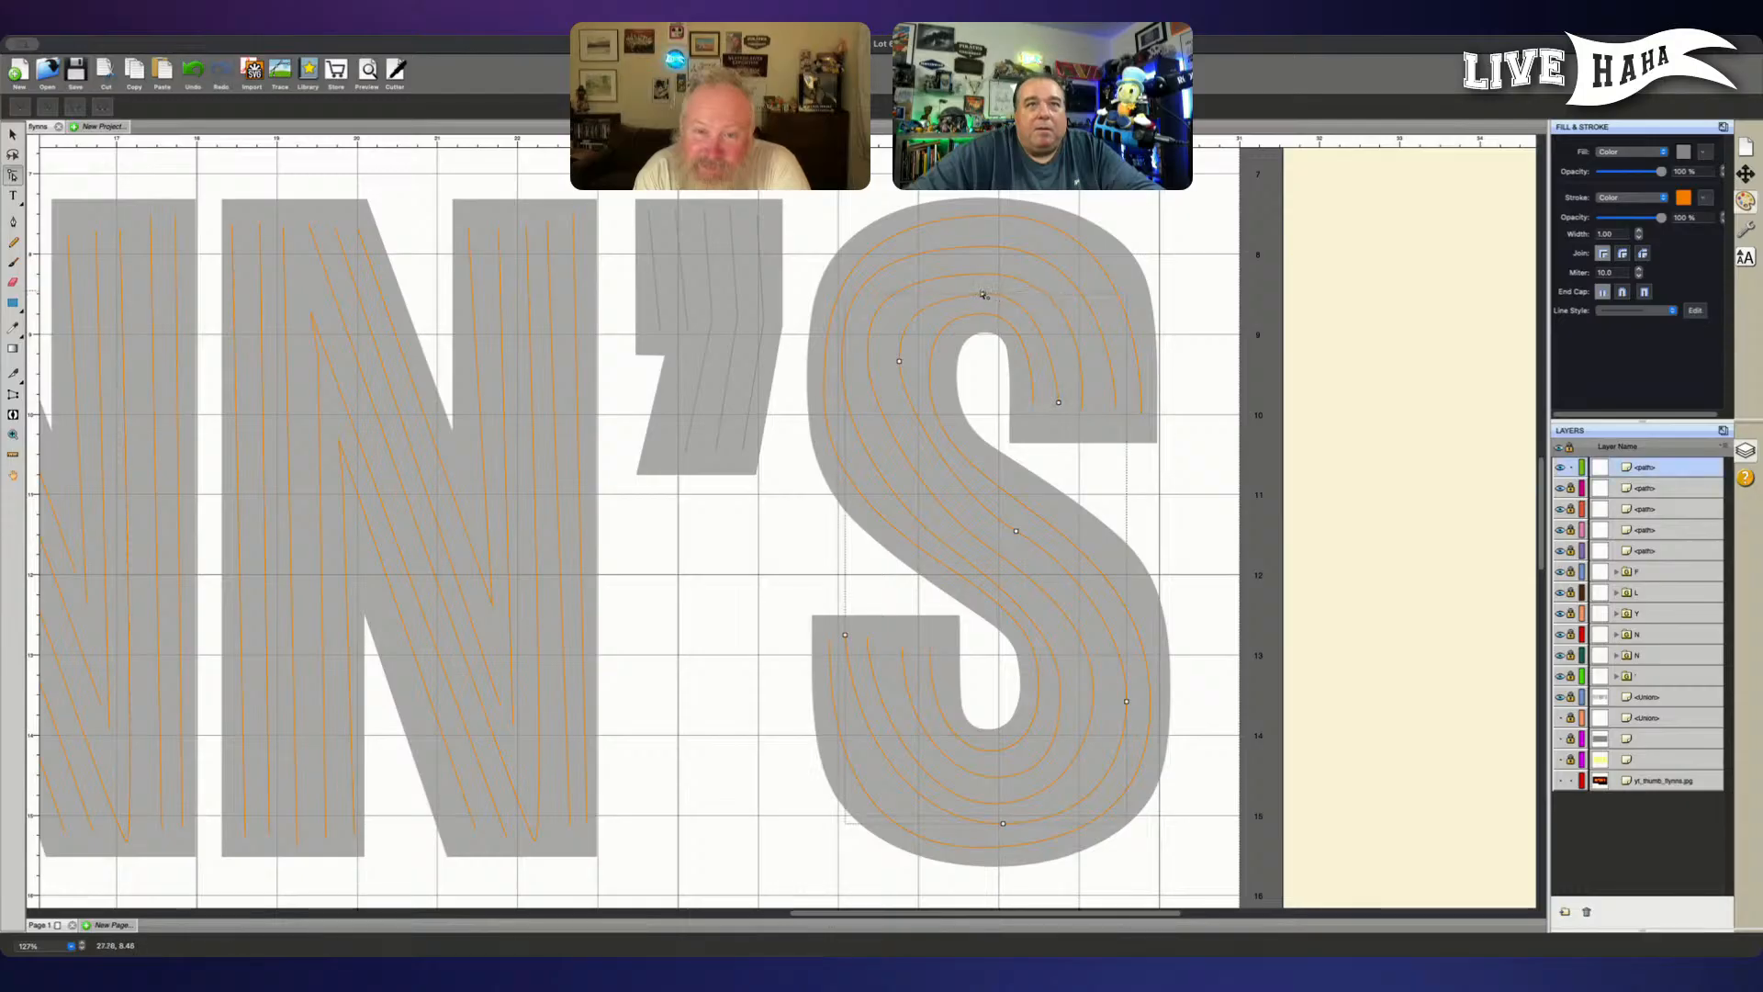
{"action": "left_click", "coordinate": [983, 295]}
{"action": "left_click_drag", "start_coordinate": [1053, 295], "coordinate": [1060, 296]}
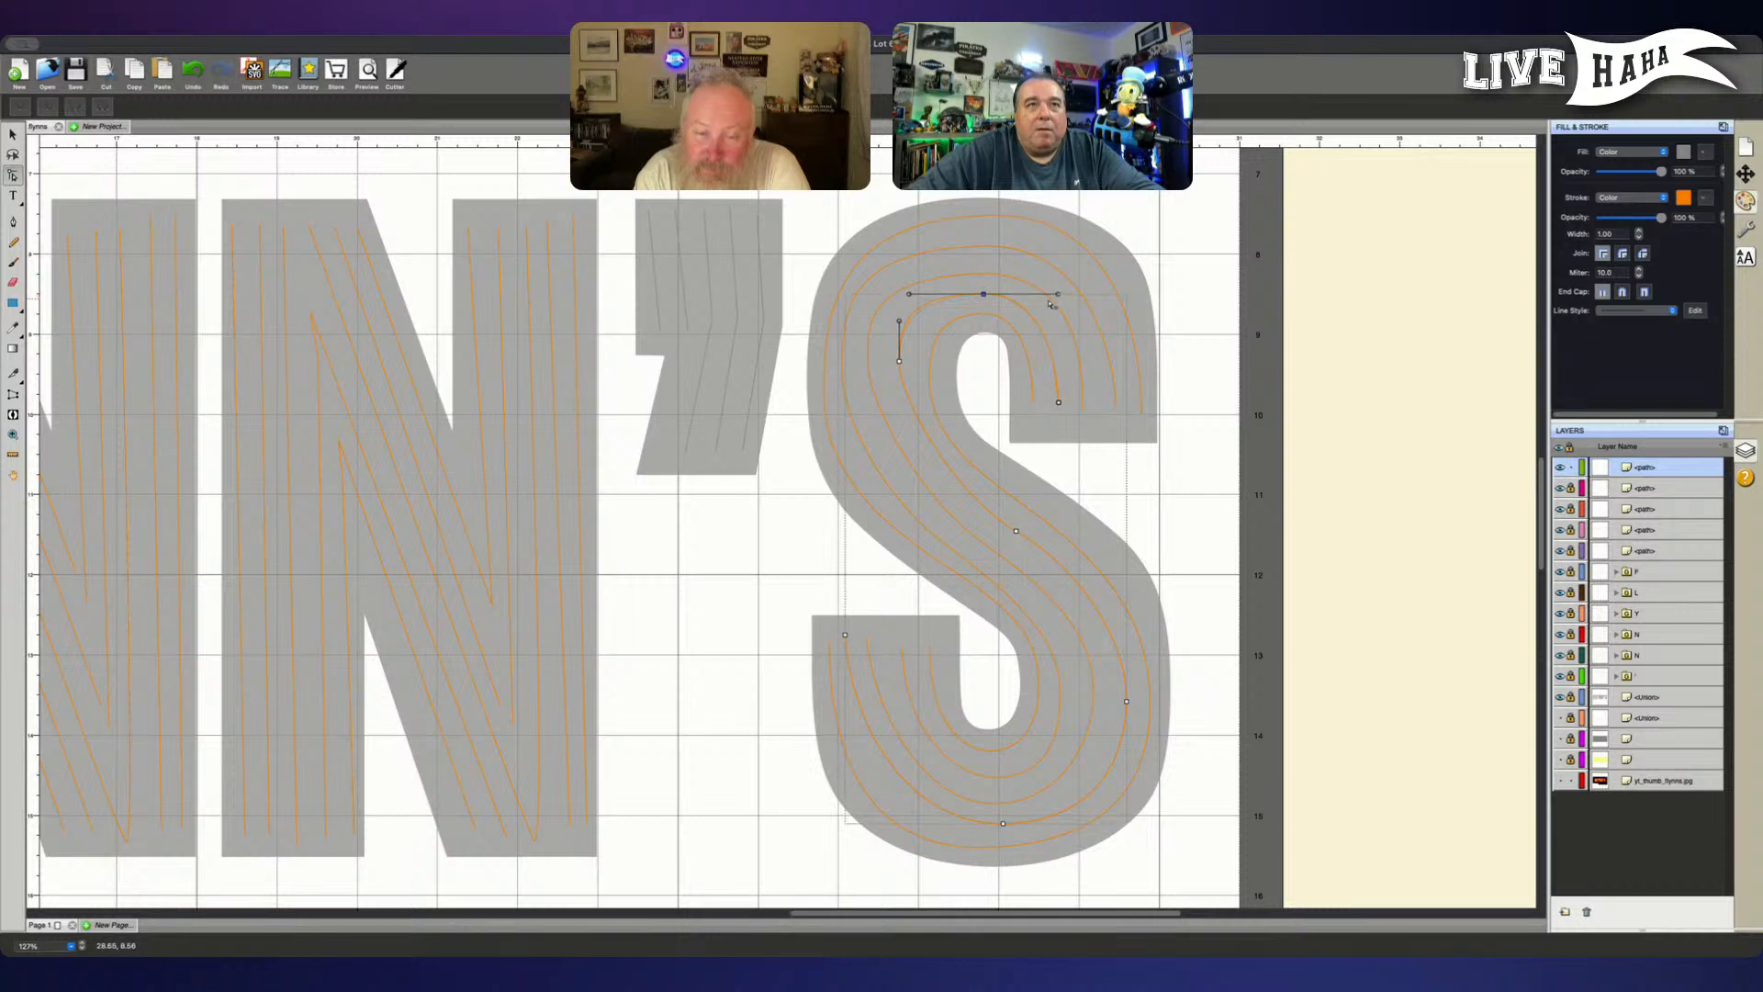
{"action": "left_click", "coordinate": [916, 298]}
{"action": "left_click", "coordinate": [981, 296]}
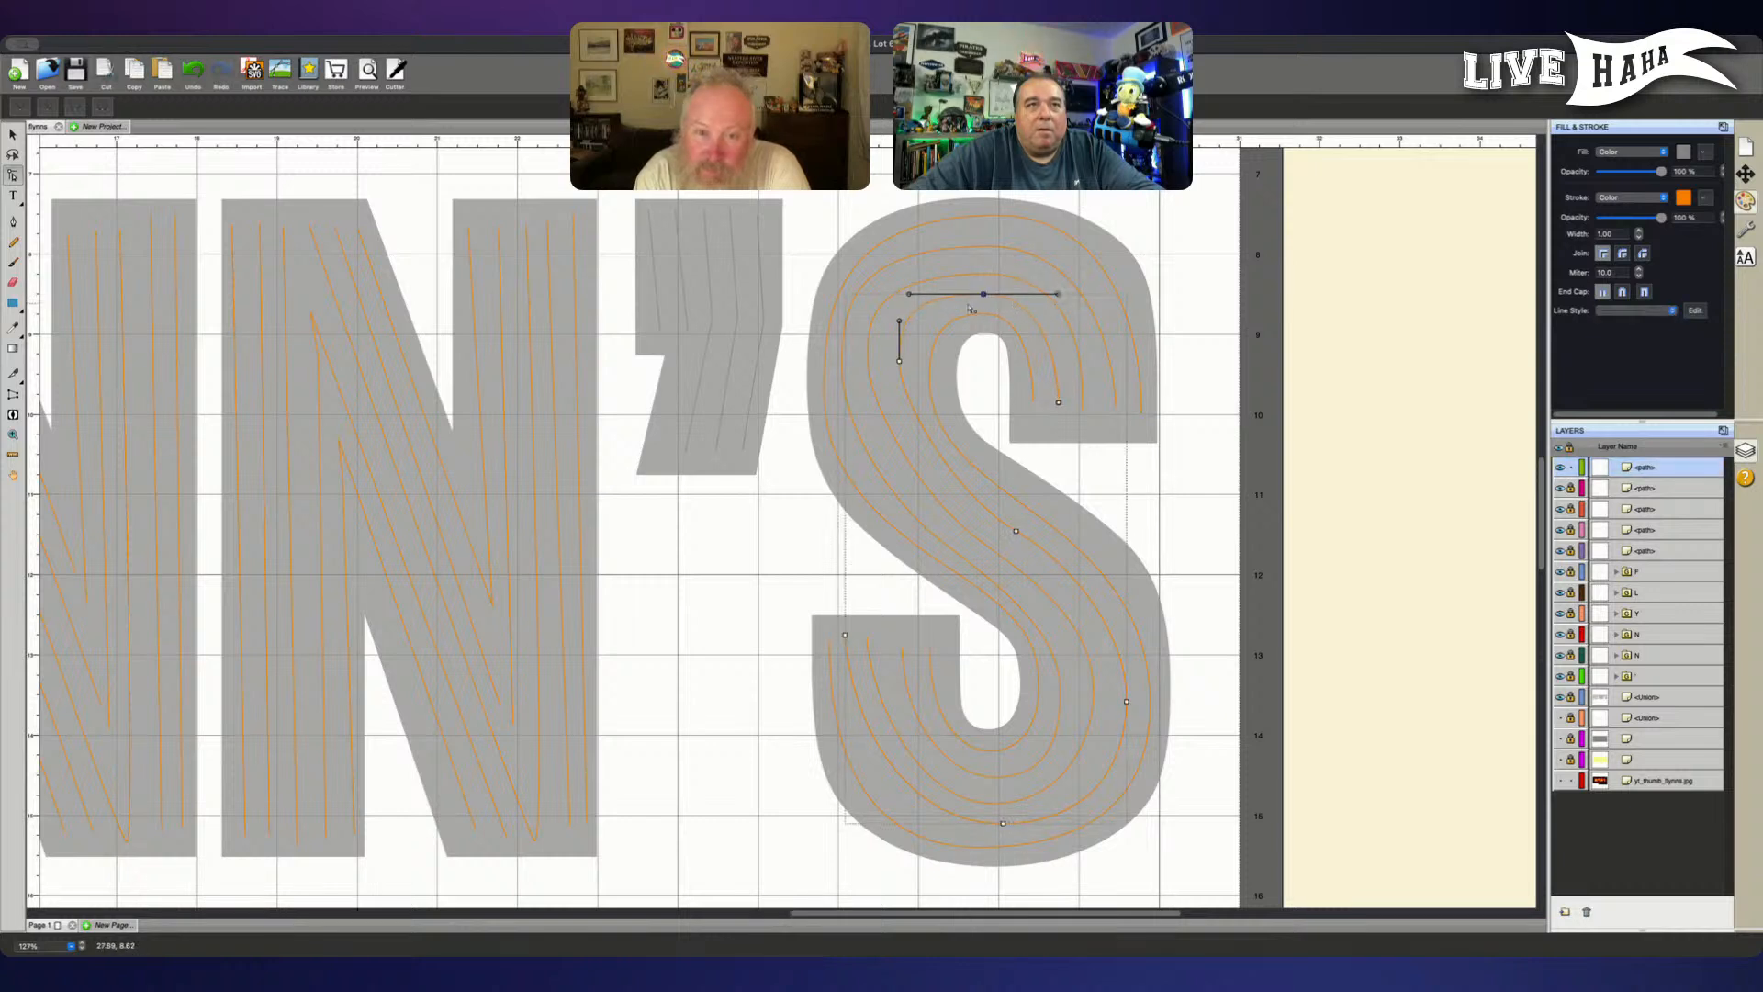
{"action": "left_click_drag", "start_coordinate": [908, 300], "coordinate": [931, 302]}
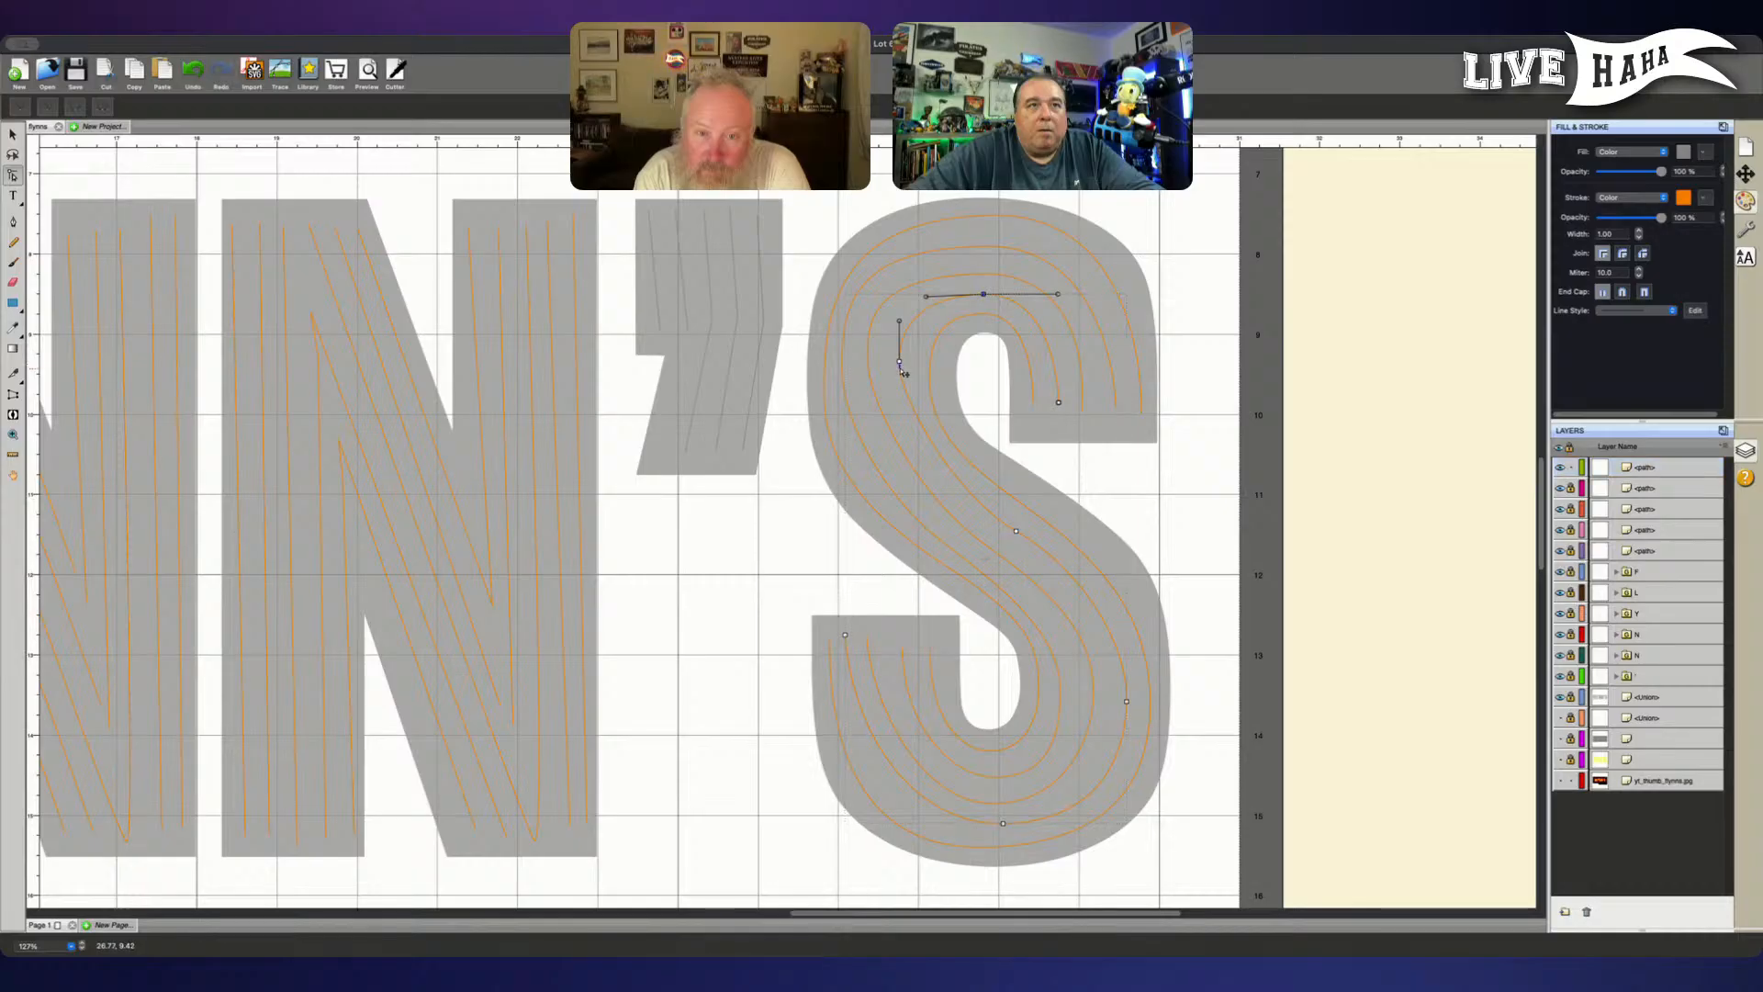
- Nudge the fourth tube's left-bend node below the crown down and slightly outward, and lengthen its lower handle toward the spine
{"action": "left_click", "coordinate": [900, 364]}
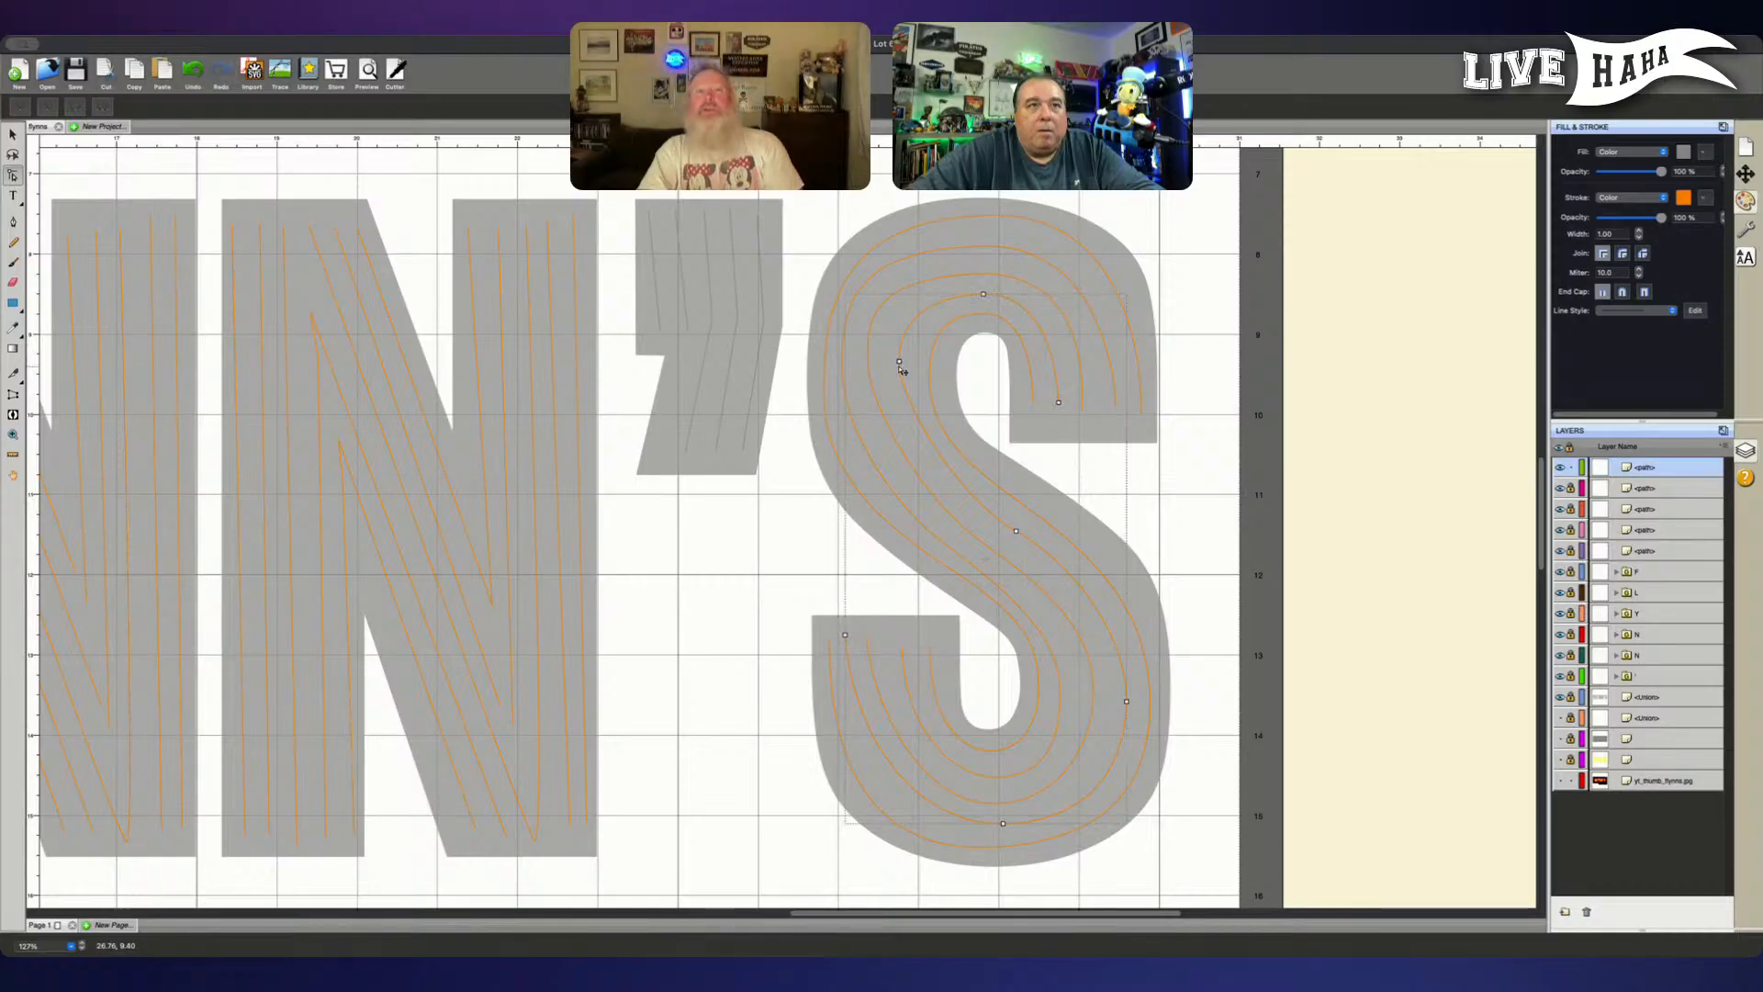
{"action": "left_click", "coordinate": [900, 361]}
{"action": "key", "text": "Right"}
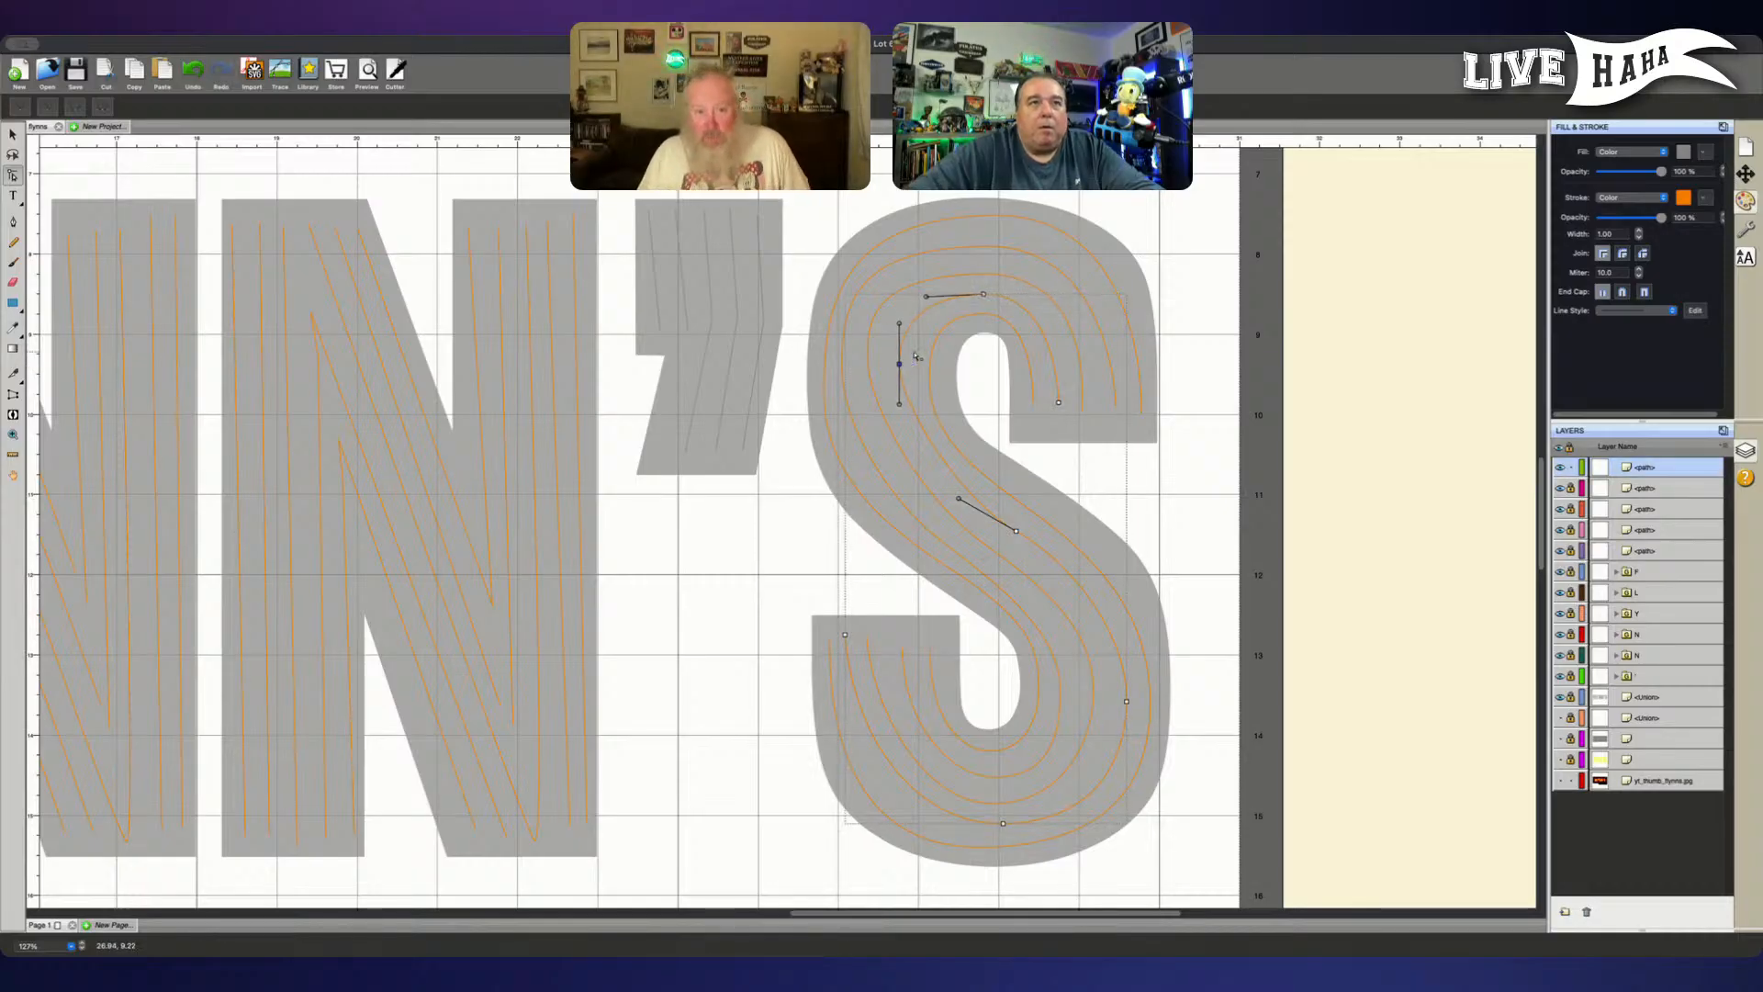
{"action": "key", "text": "Down"}
{"action": "key", "text": "Down"}
{"action": "key", "text": "Down"}
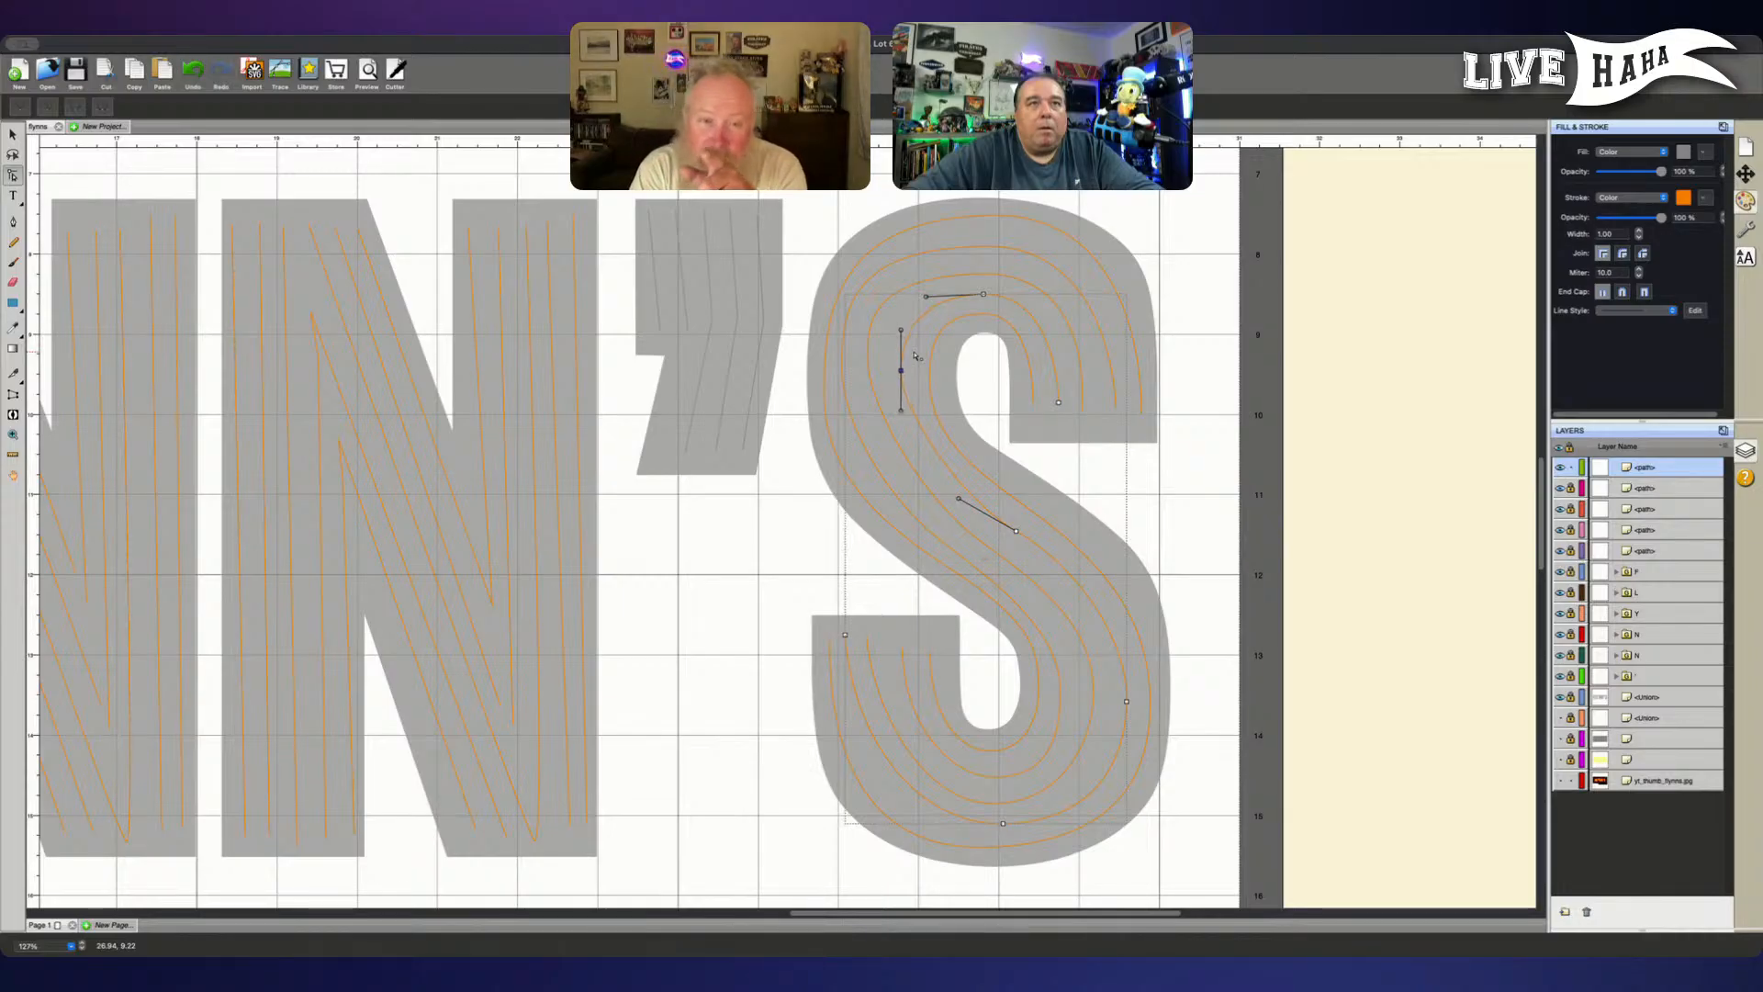
{"action": "key", "text": "Left"}
{"action": "key", "text": "Left"}
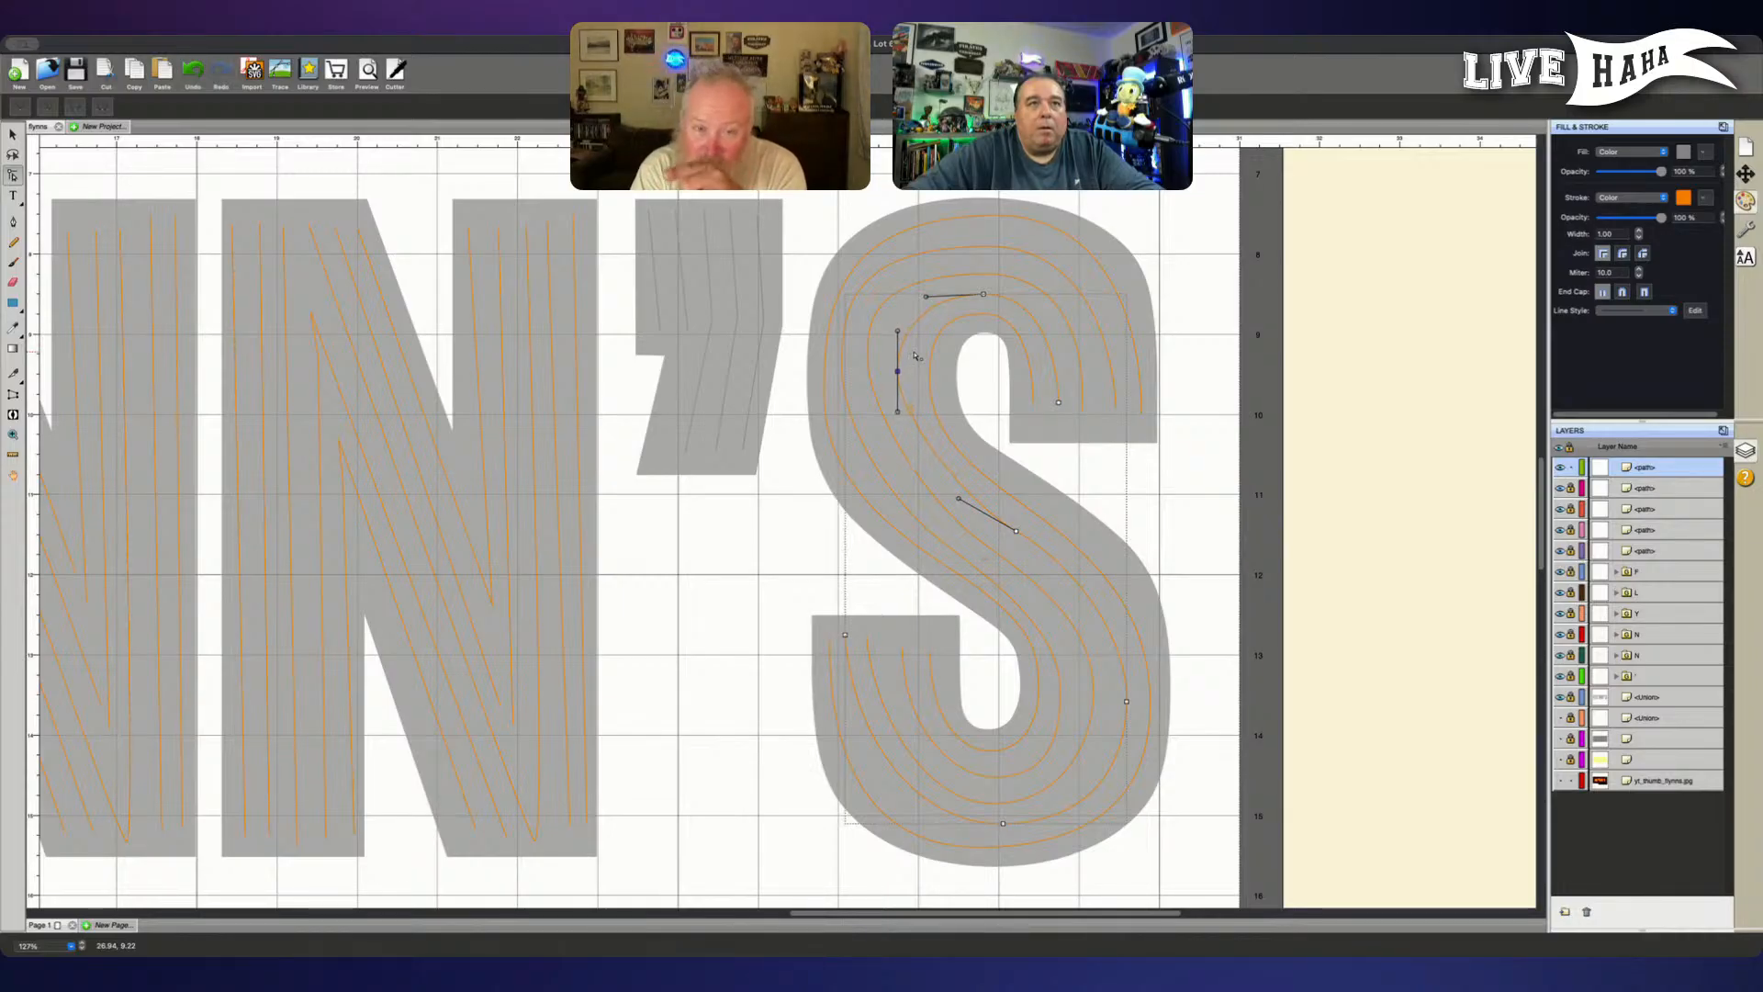
{"action": "left_click_drag", "start_coordinate": [897, 412], "coordinate": [898, 439]}
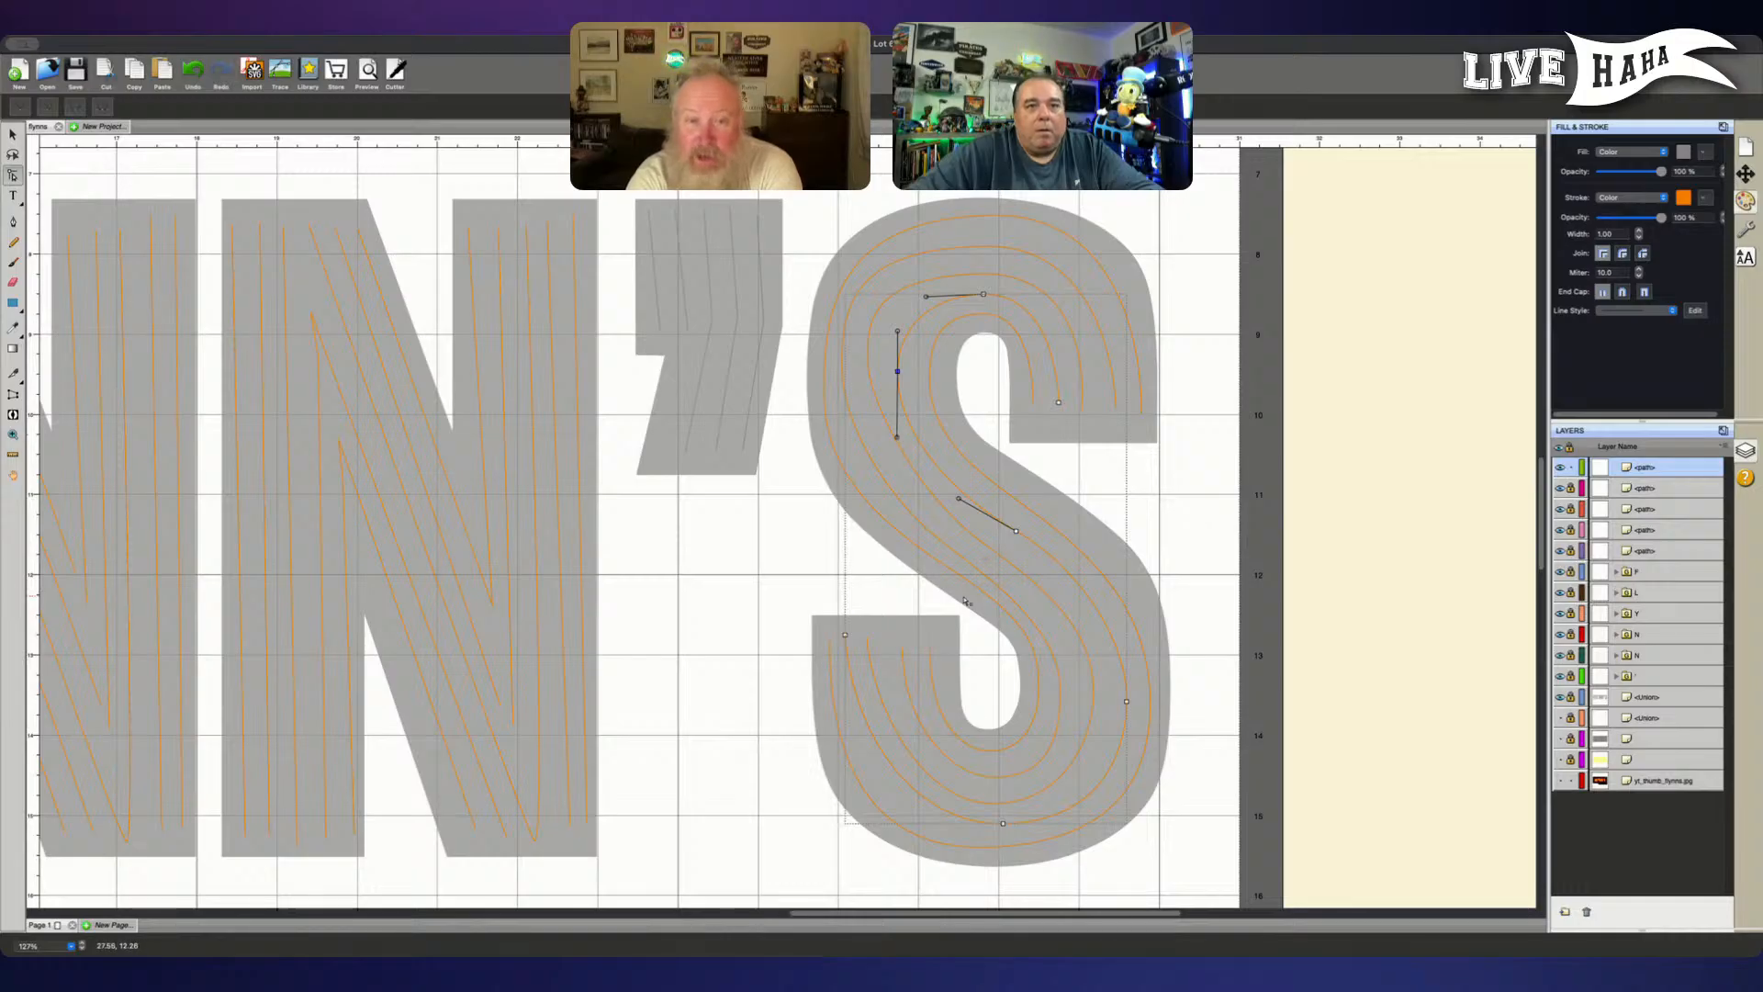
- Reshape the fourth tube's lower bowl by shifting the bottom node outward, extending its handle and moving the lower terminal node slightly inward
{"action": "left_click", "coordinate": [1003, 826]}
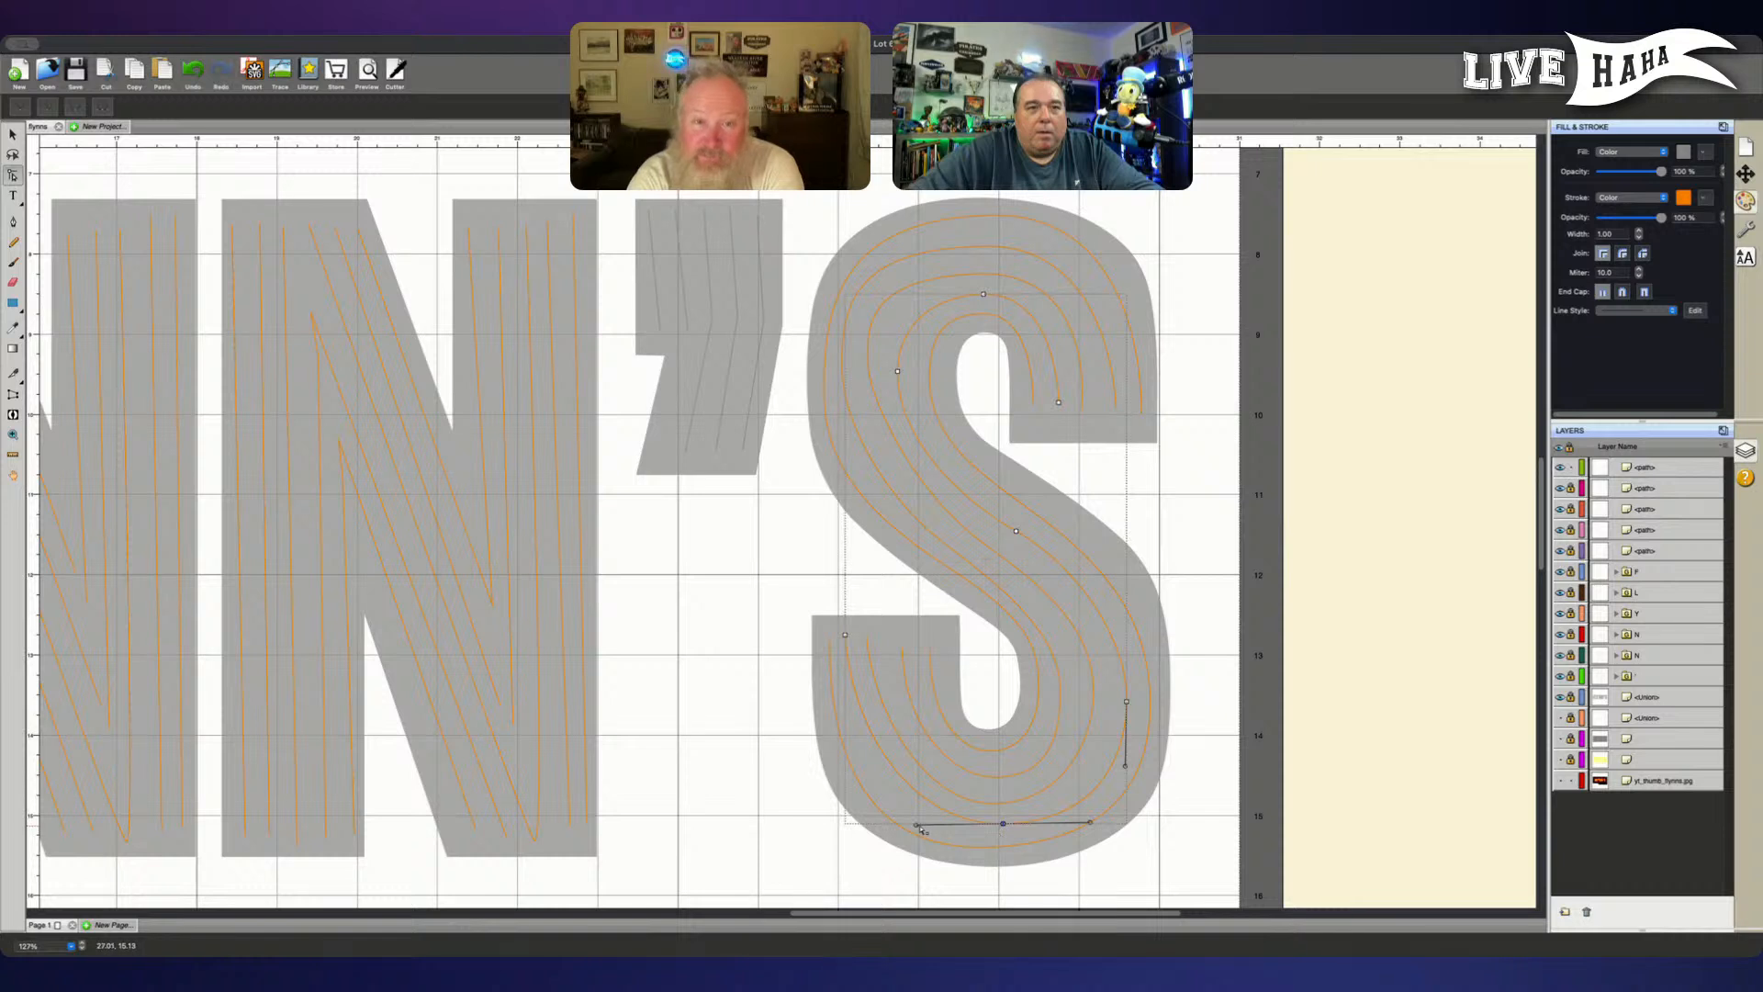
{"action": "left_click_drag", "start_coordinate": [919, 829], "coordinate": [903, 831]}
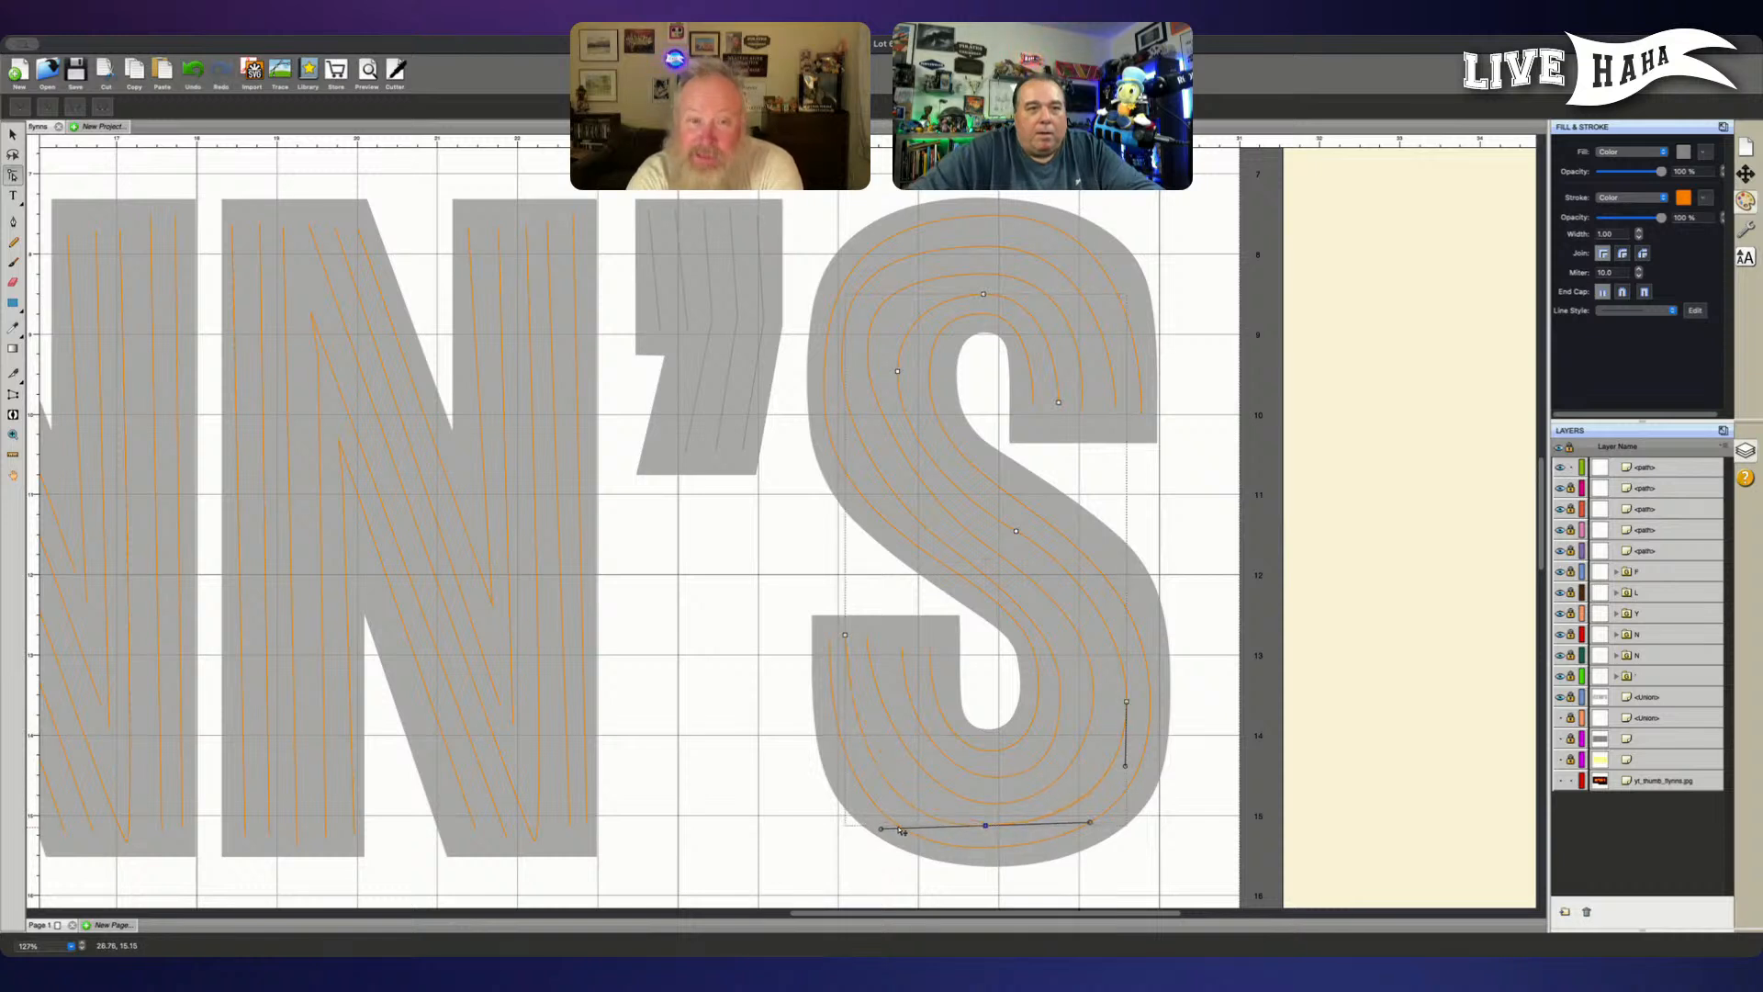
{"action": "left_click", "coordinate": [907, 776]}
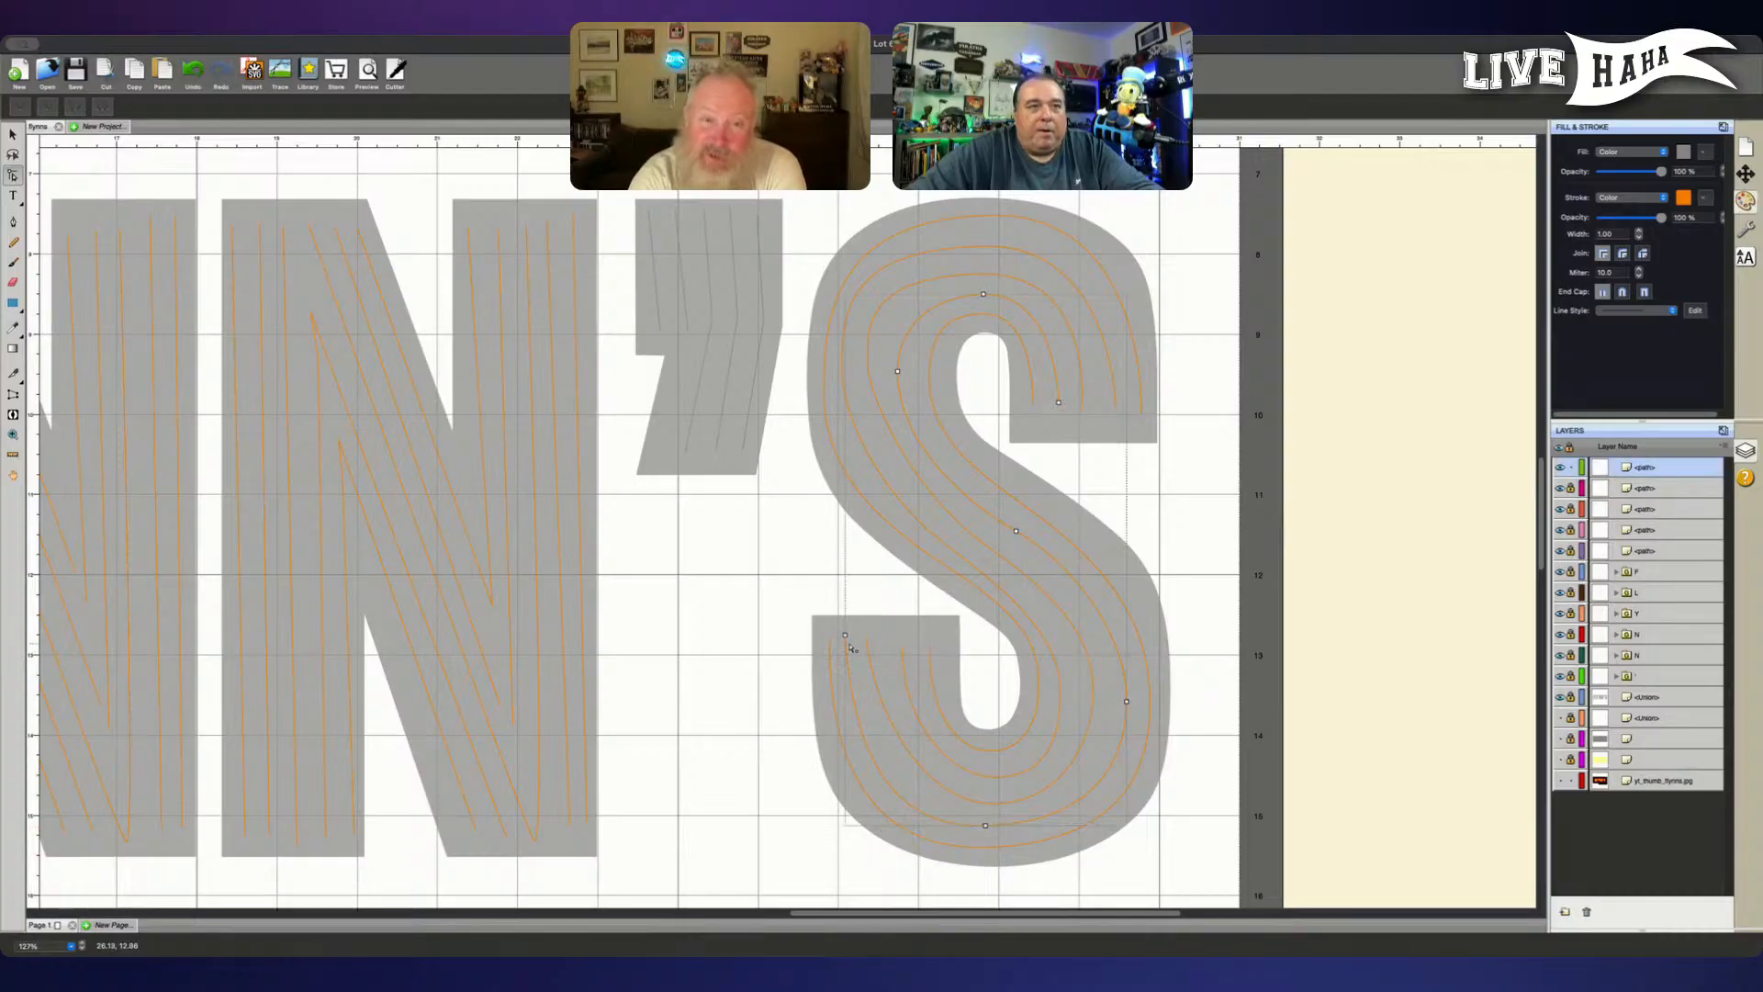
{"action": "left_click_drag", "start_coordinate": [840, 629], "coordinate": [859, 650]}
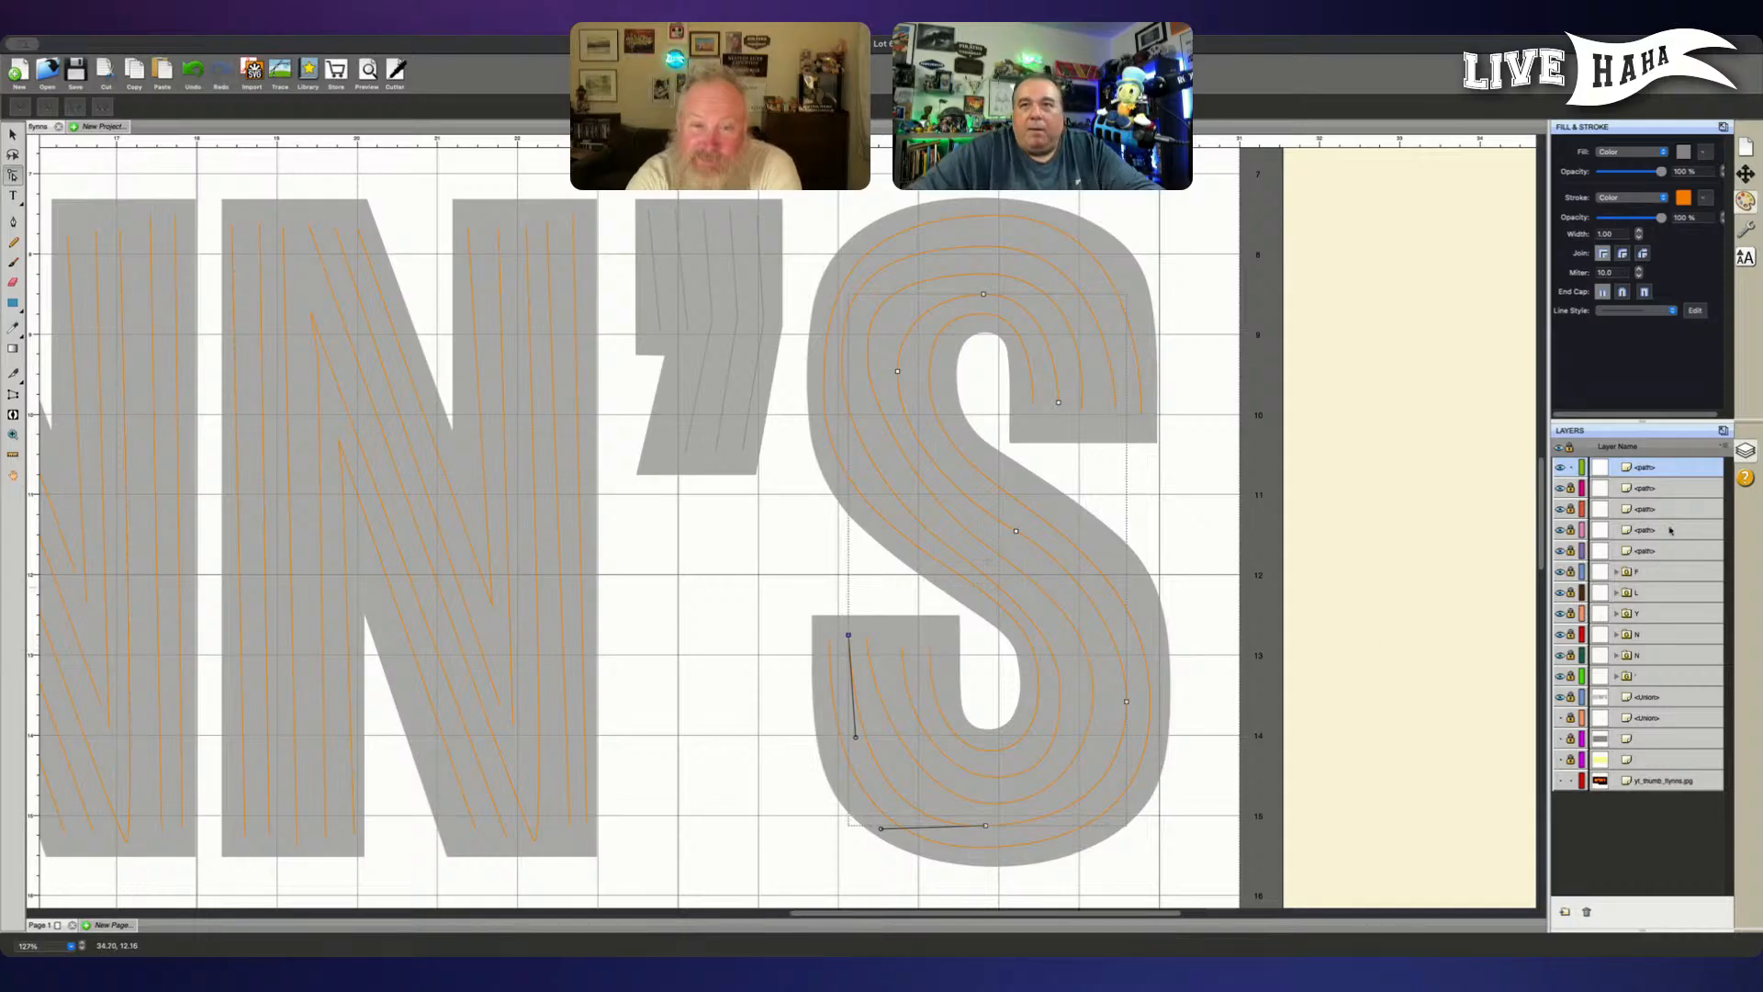
- Lock the S's fourth tube path, unlock the third and move it to the top of the layer stack
{"action": "left_click", "coordinate": [1572, 490]}
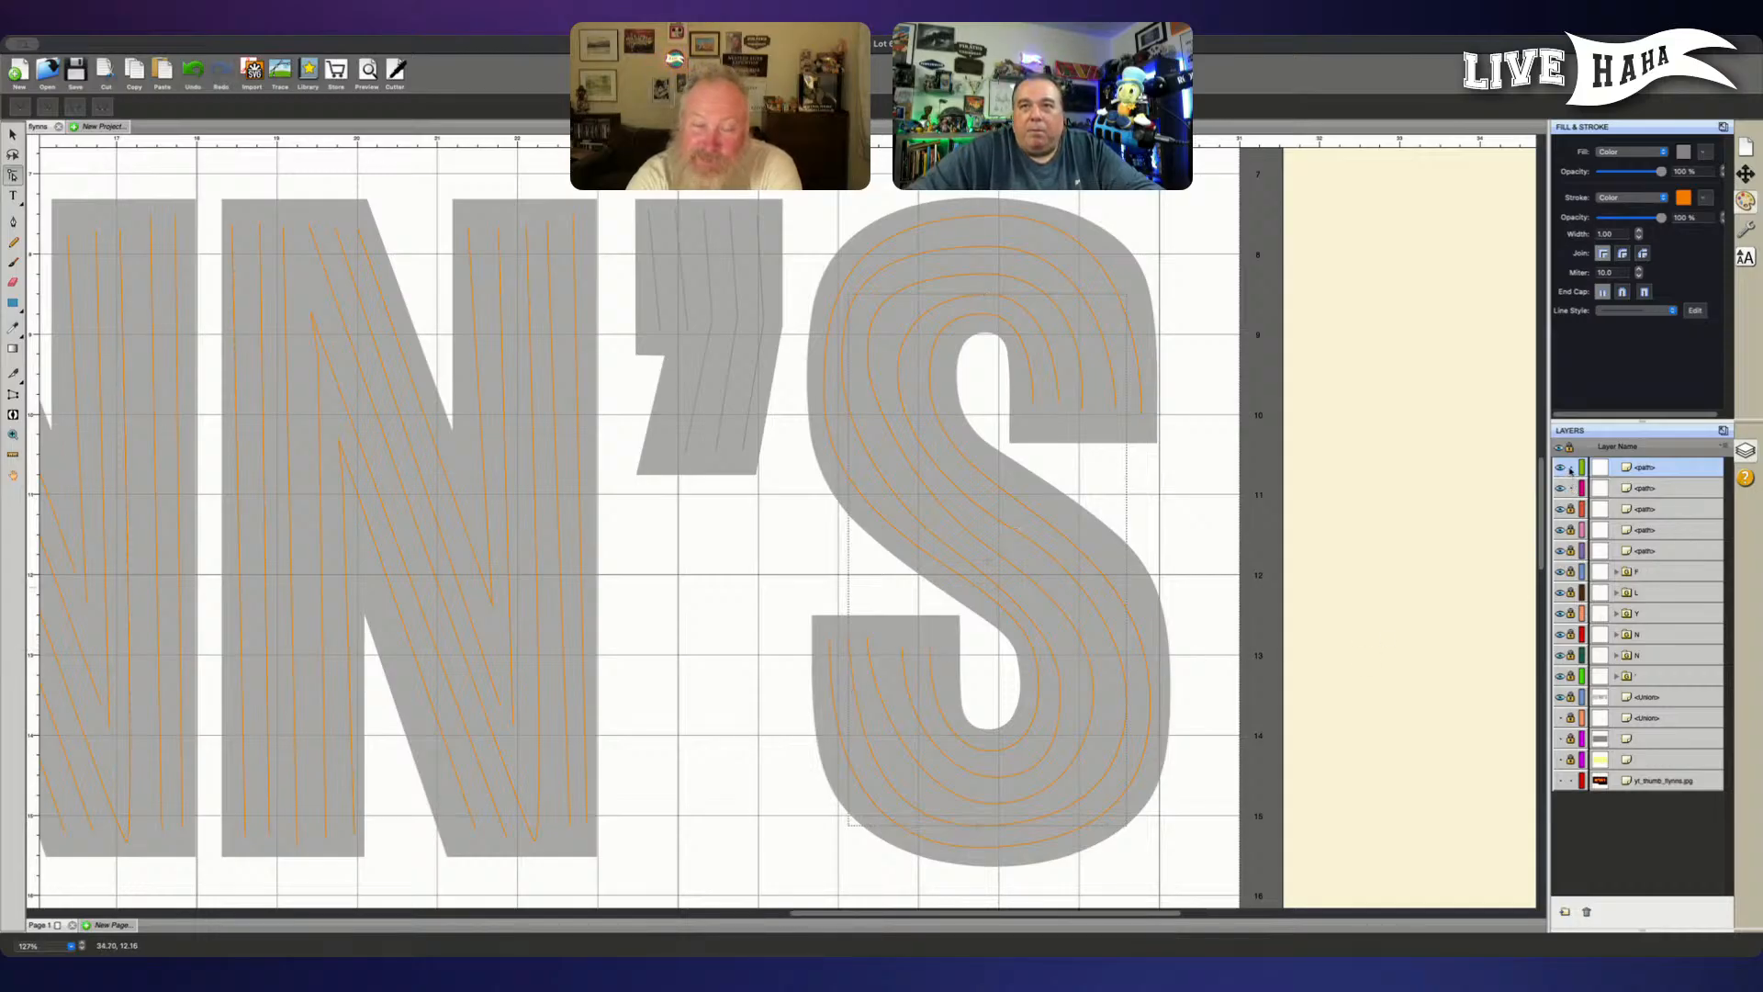
{"action": "left_click", "coordinate": [1571, 468]}
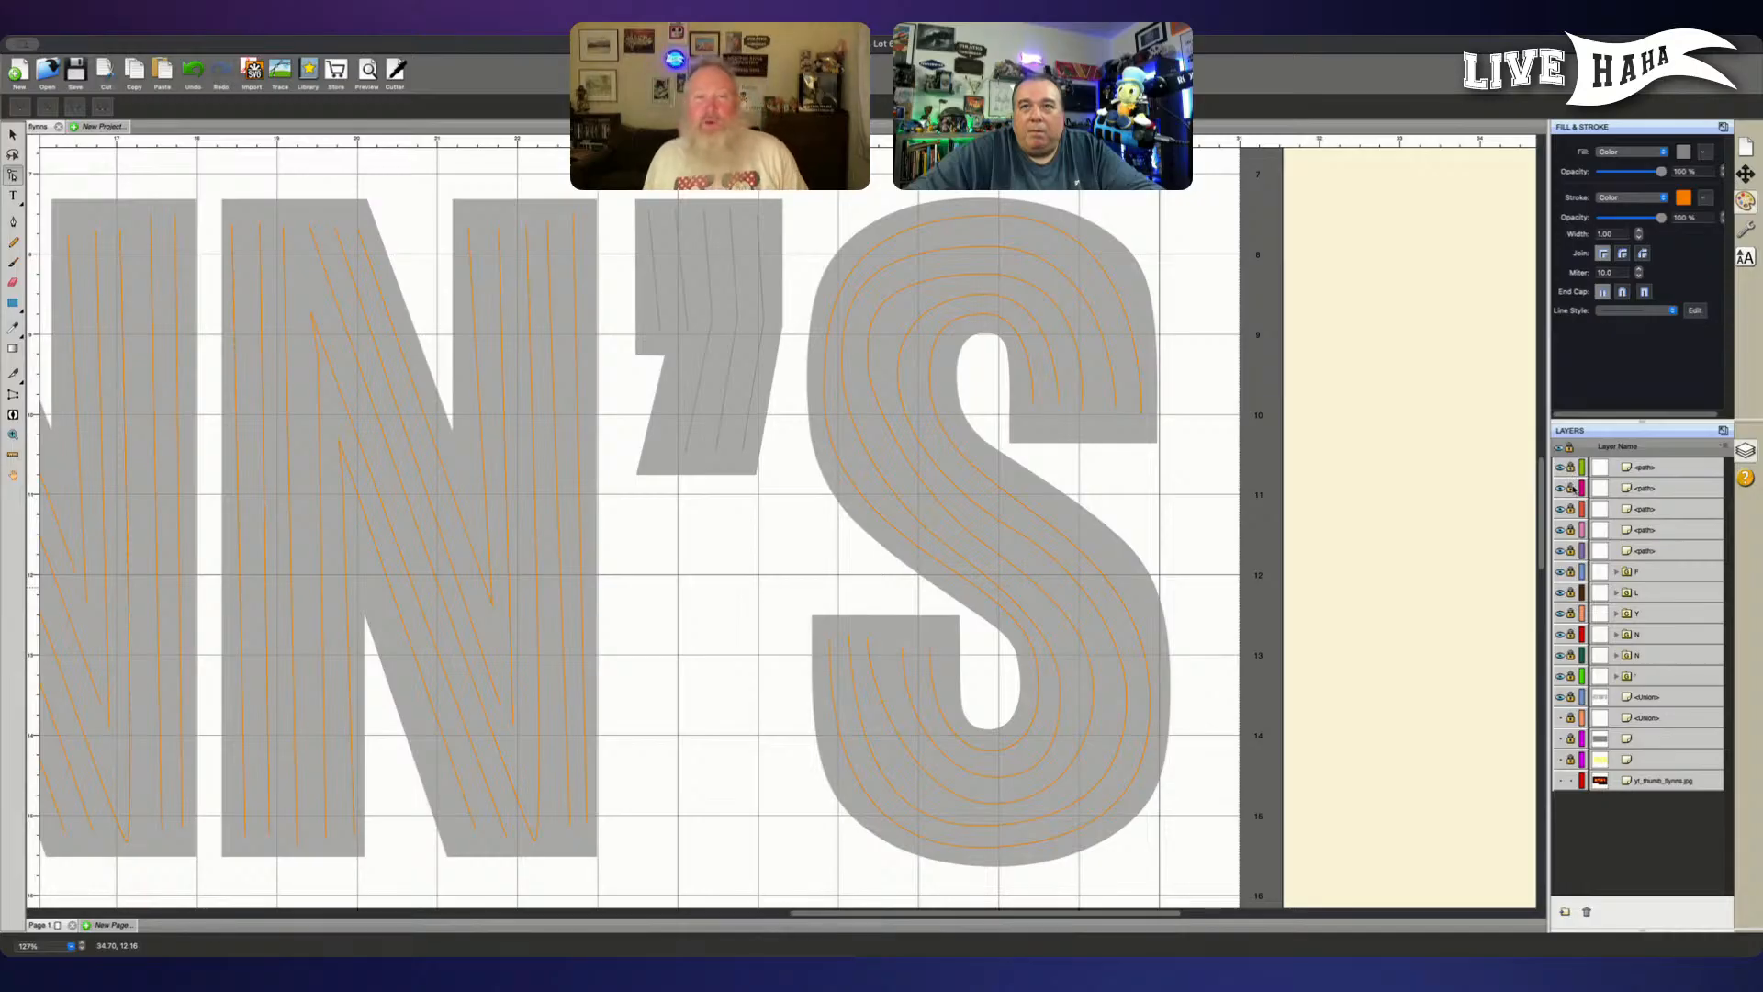
{"action": "left_click", "coordinate": [1664, 489]}
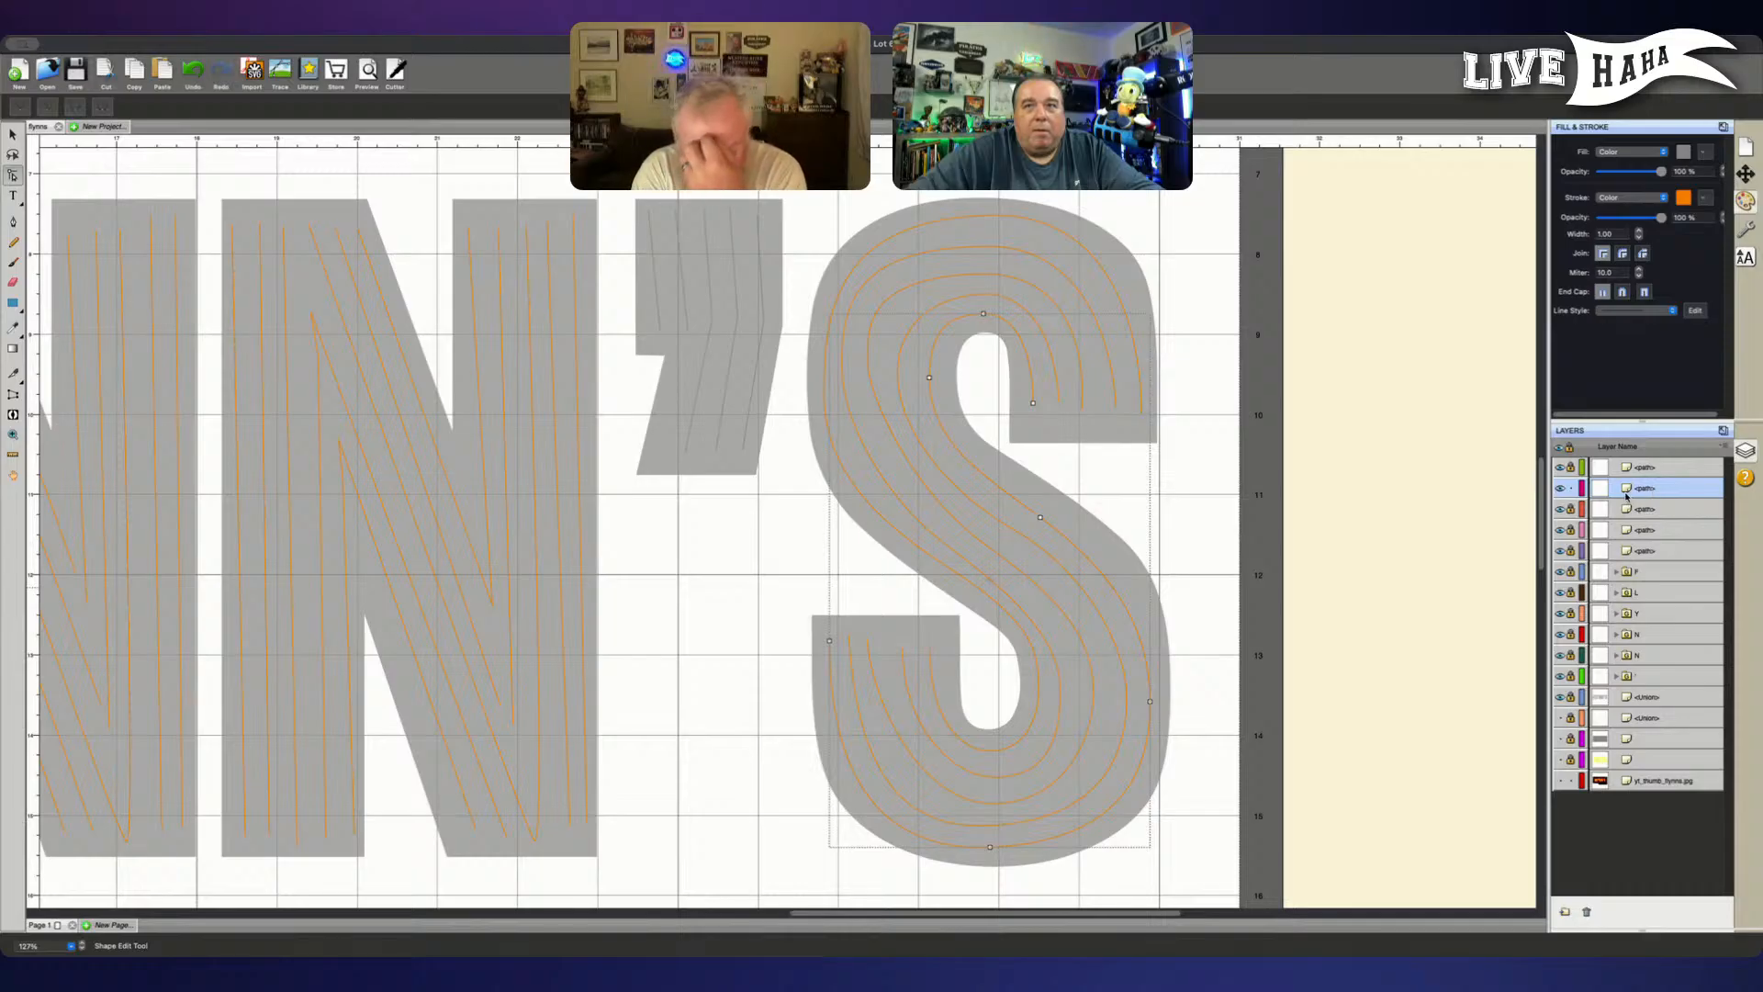
{"action": "left_click", "coordinate": [1571, 509]}
{"action": "left_click", "coordinate": [1650, 510]}
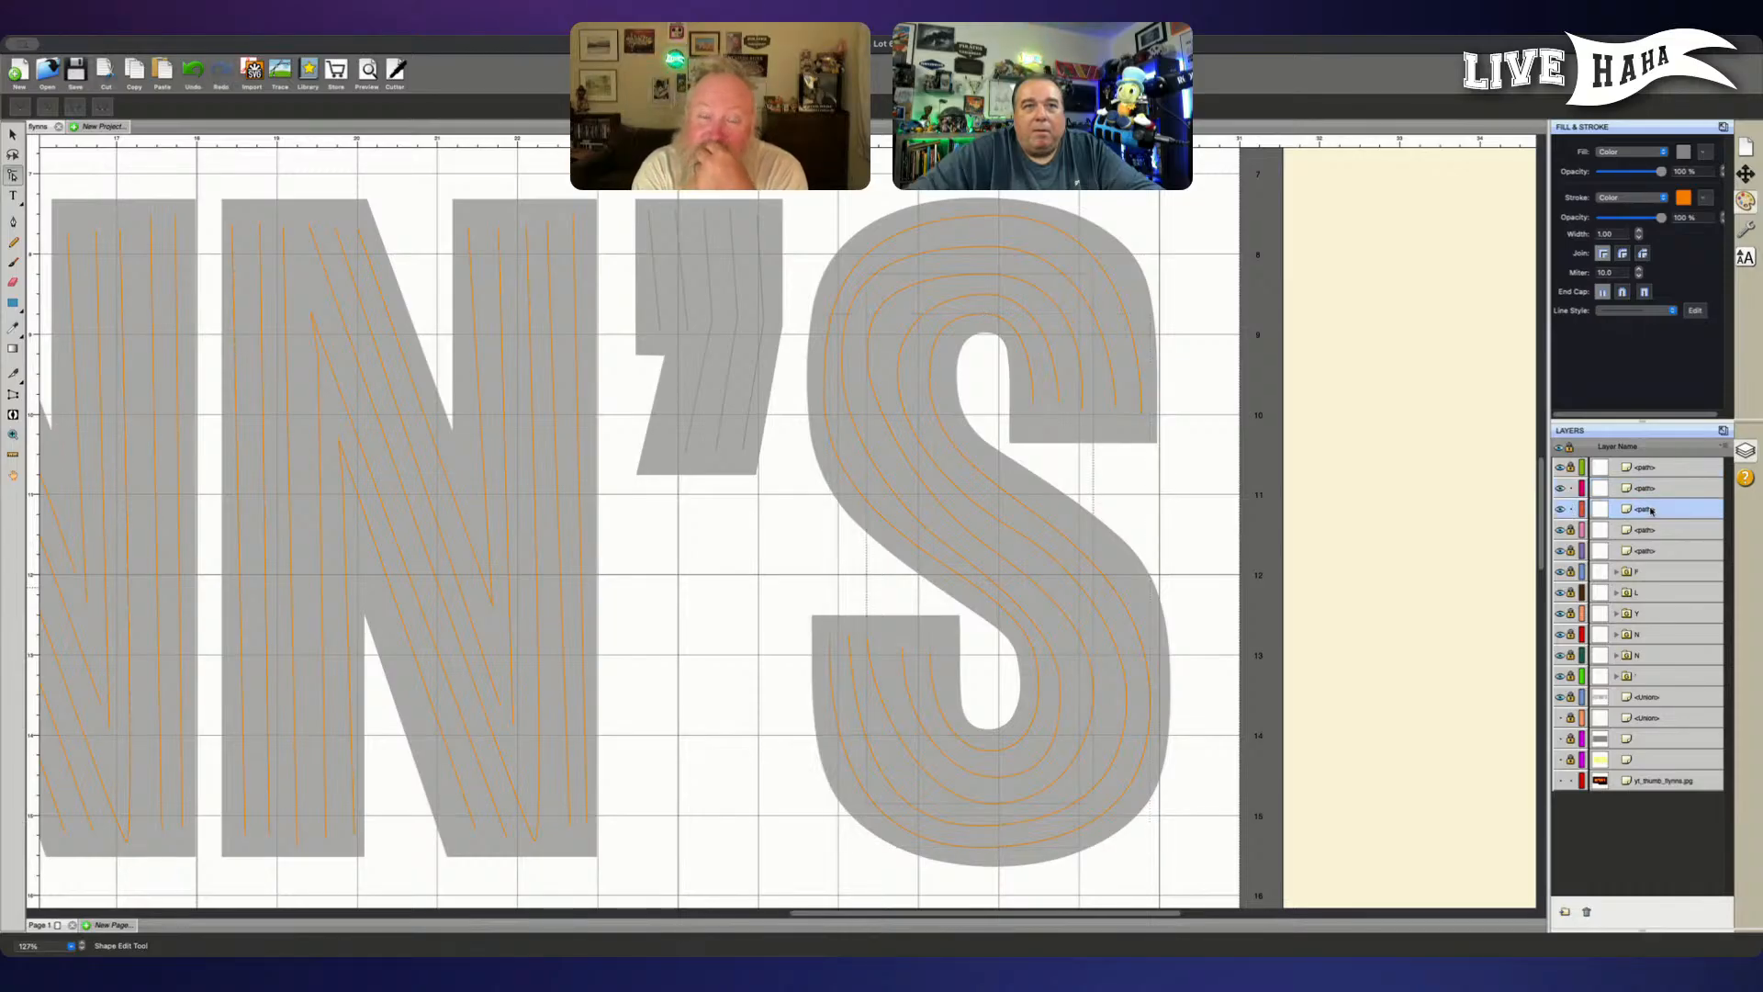
{"action": "left_click", "coordinate": [1573, 489]}
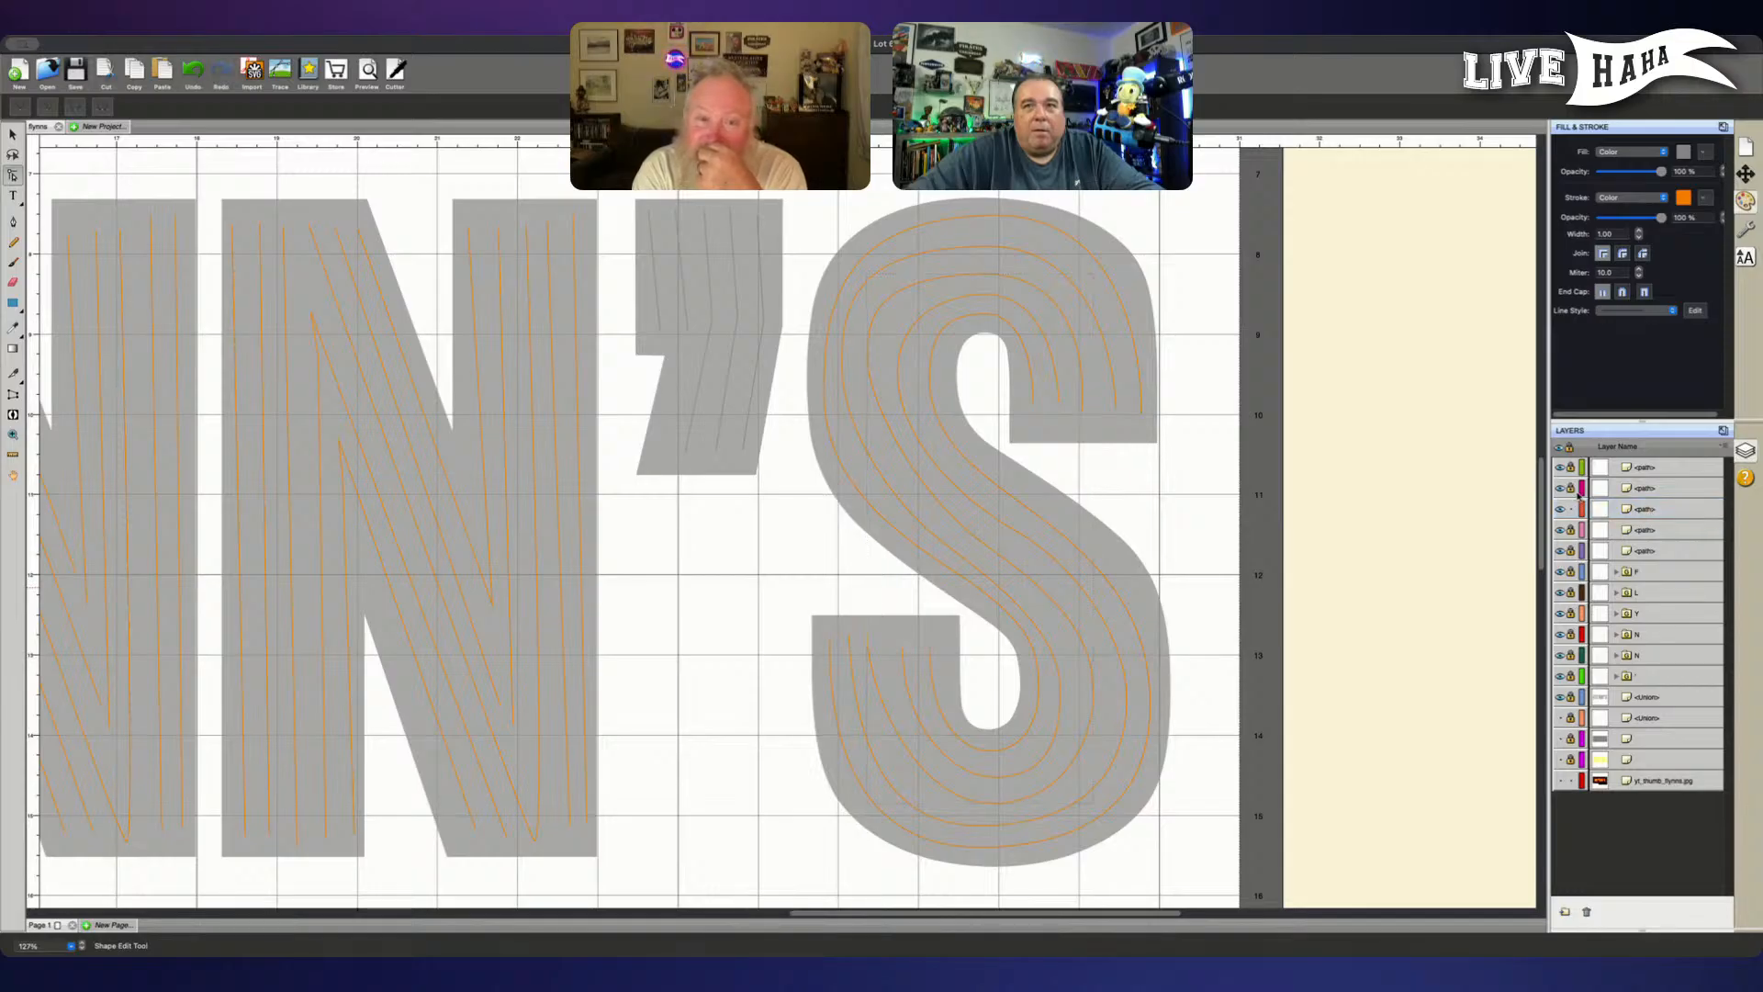
{"action": "left_click_drag", "start_coordinate": [1643, 507], "coordinate": [1653, 468]}
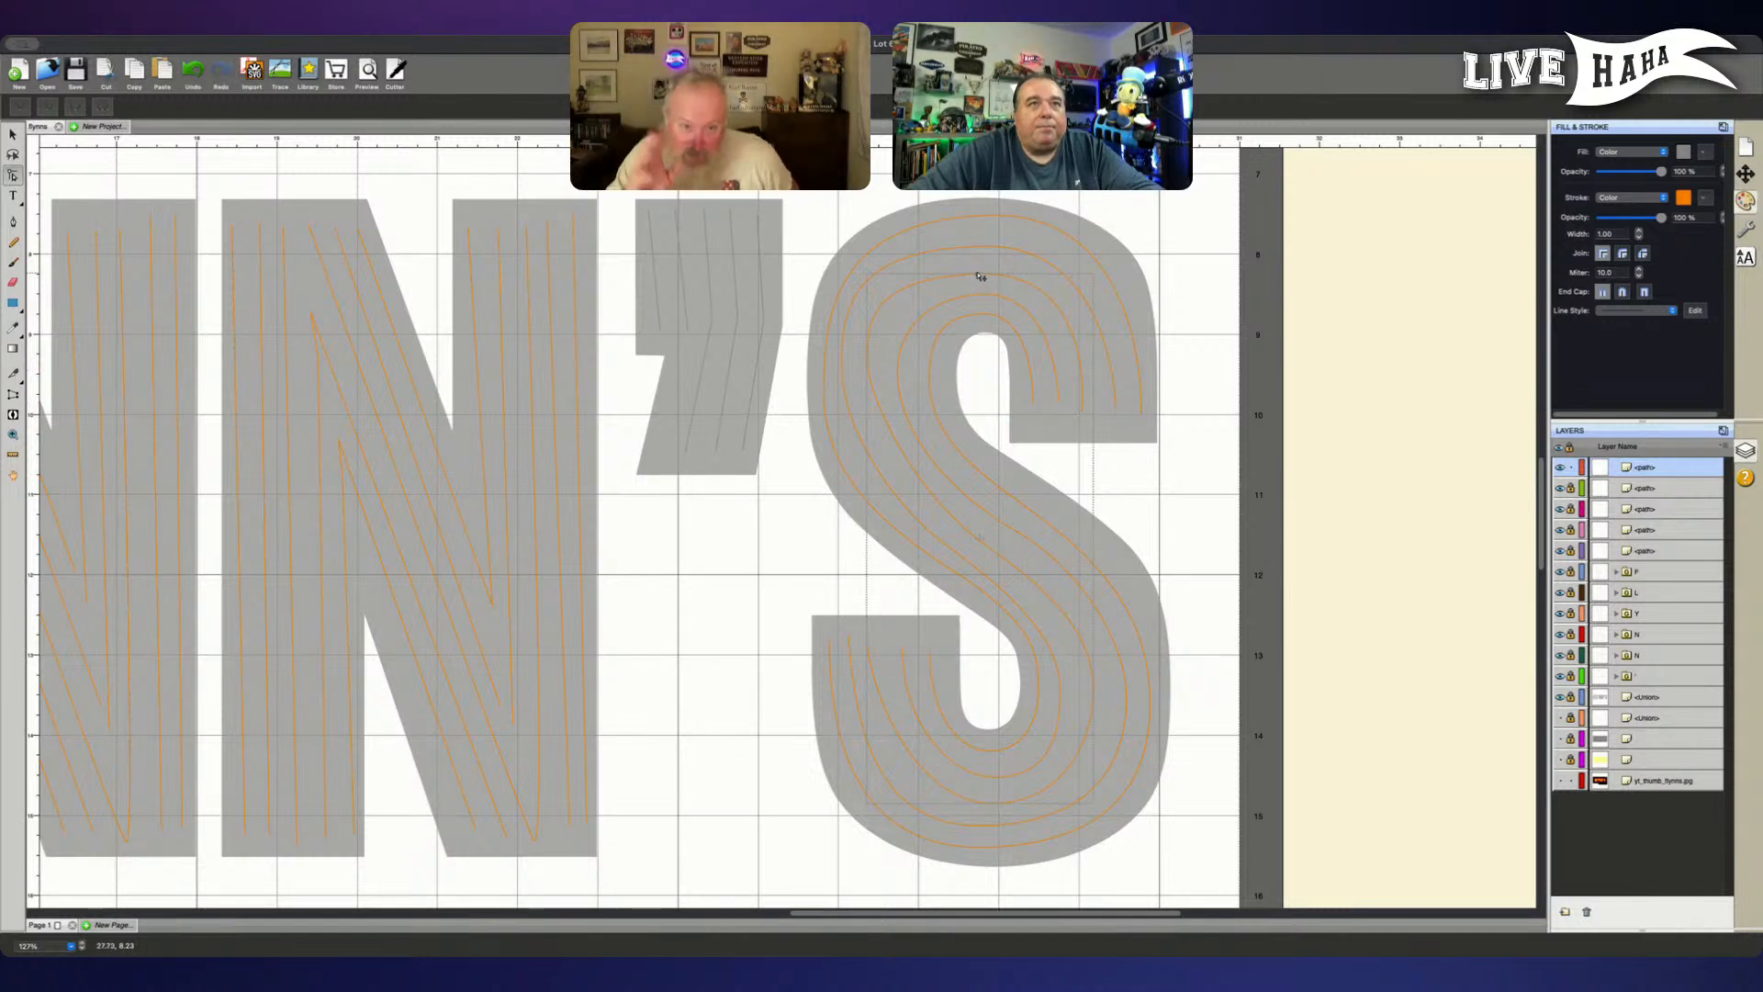
- Smooth the S's third tube over the crown by raising the crown node slightly, levelling its handles and shortening them
{"action": "left_click", "coordinate": [976, 274]}
{"action": "left_click", "coordinate": [976, 273]}
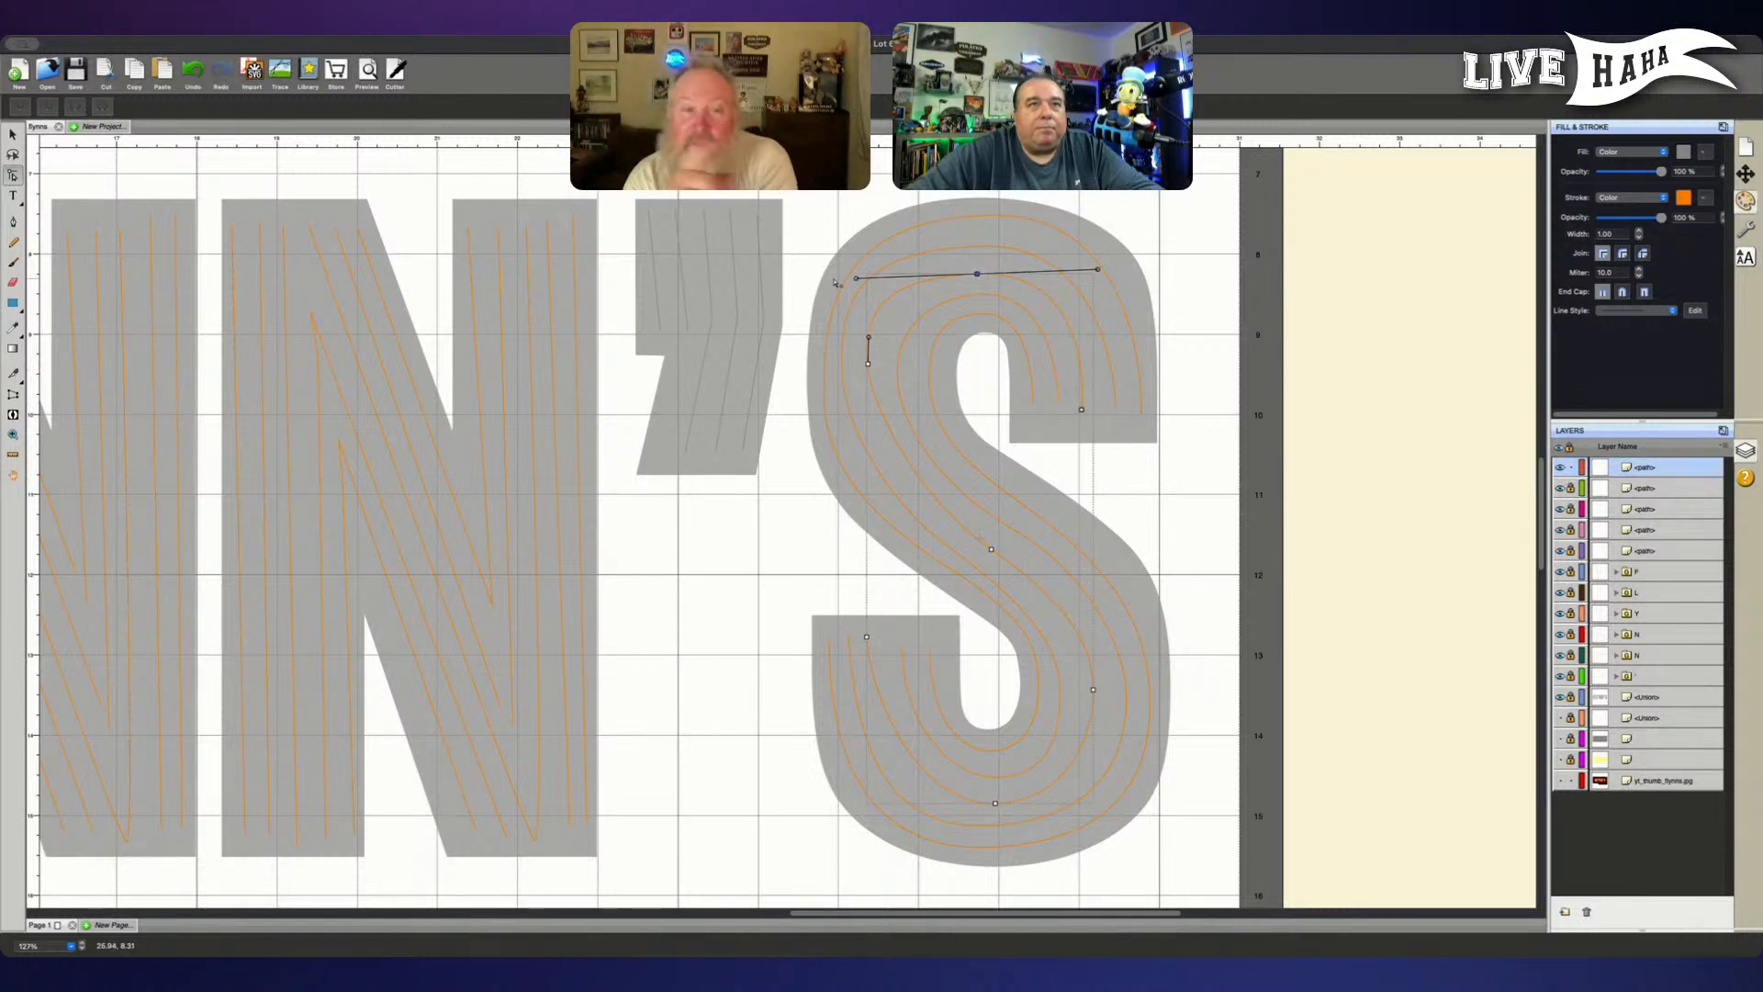
{"action": "left_click_drag", "start_coordinate": [860, 282], "coordinate": [870, 275]}
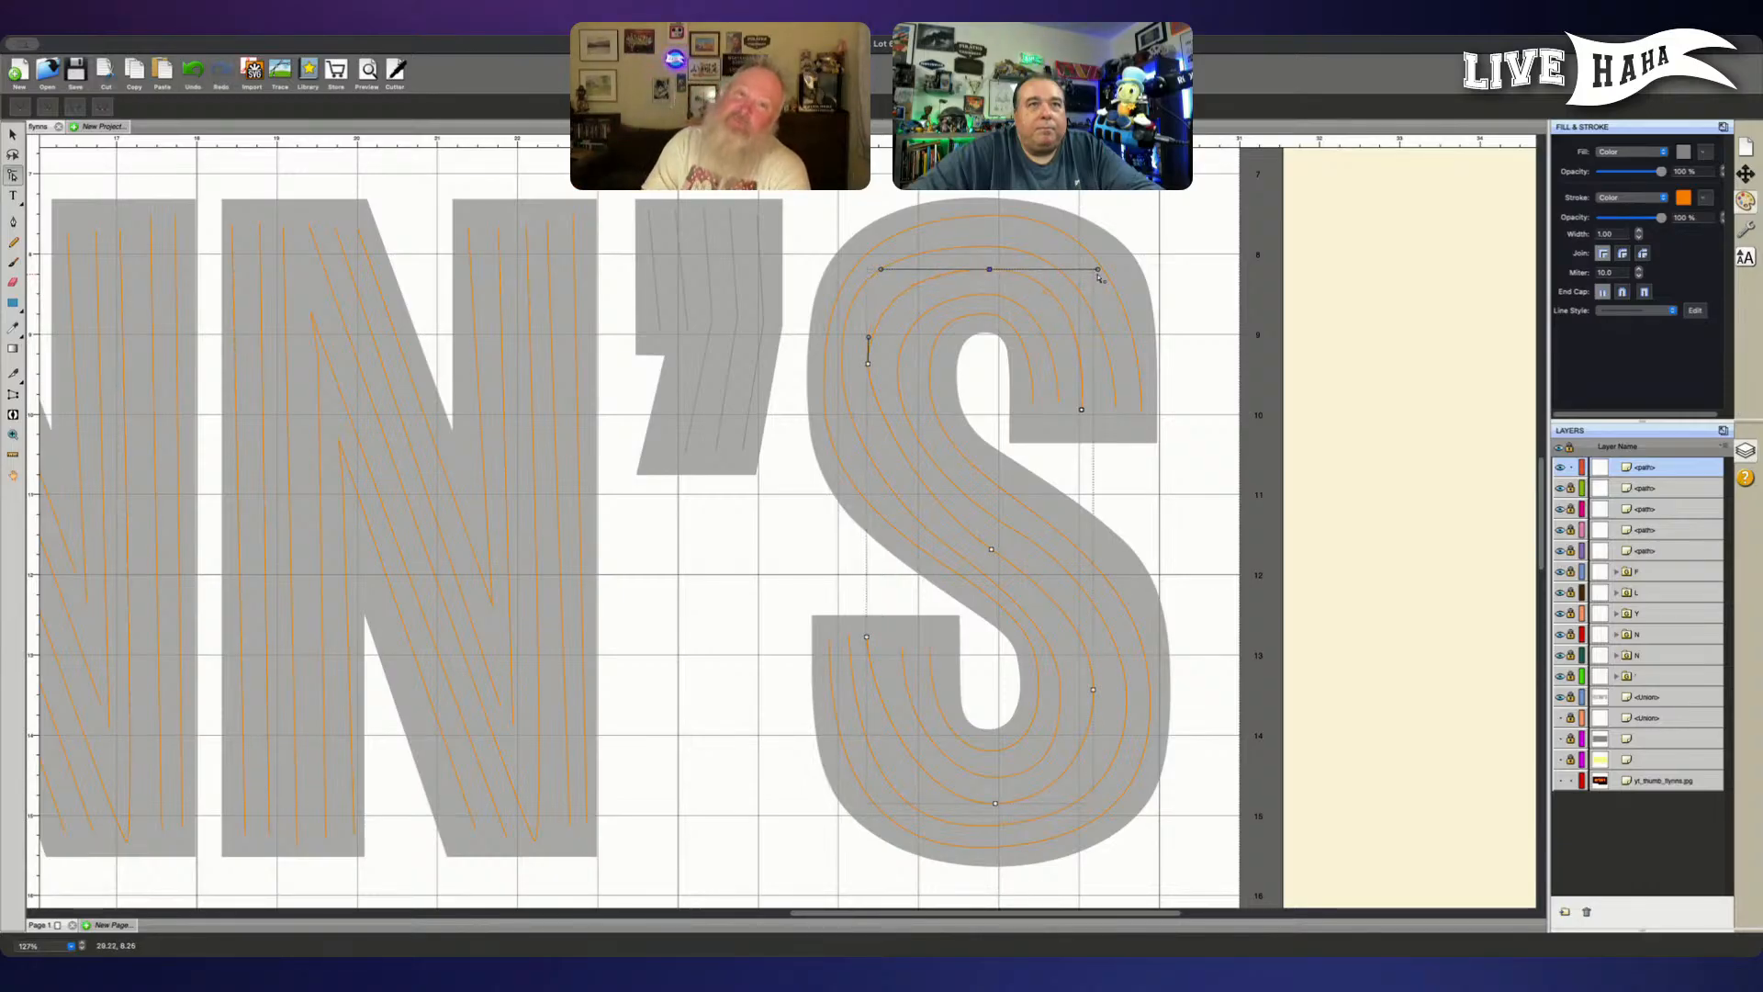
{"action": "left_click_drag", "start_coordinate": [1098, 271], "coordinate": [1093, 270]}
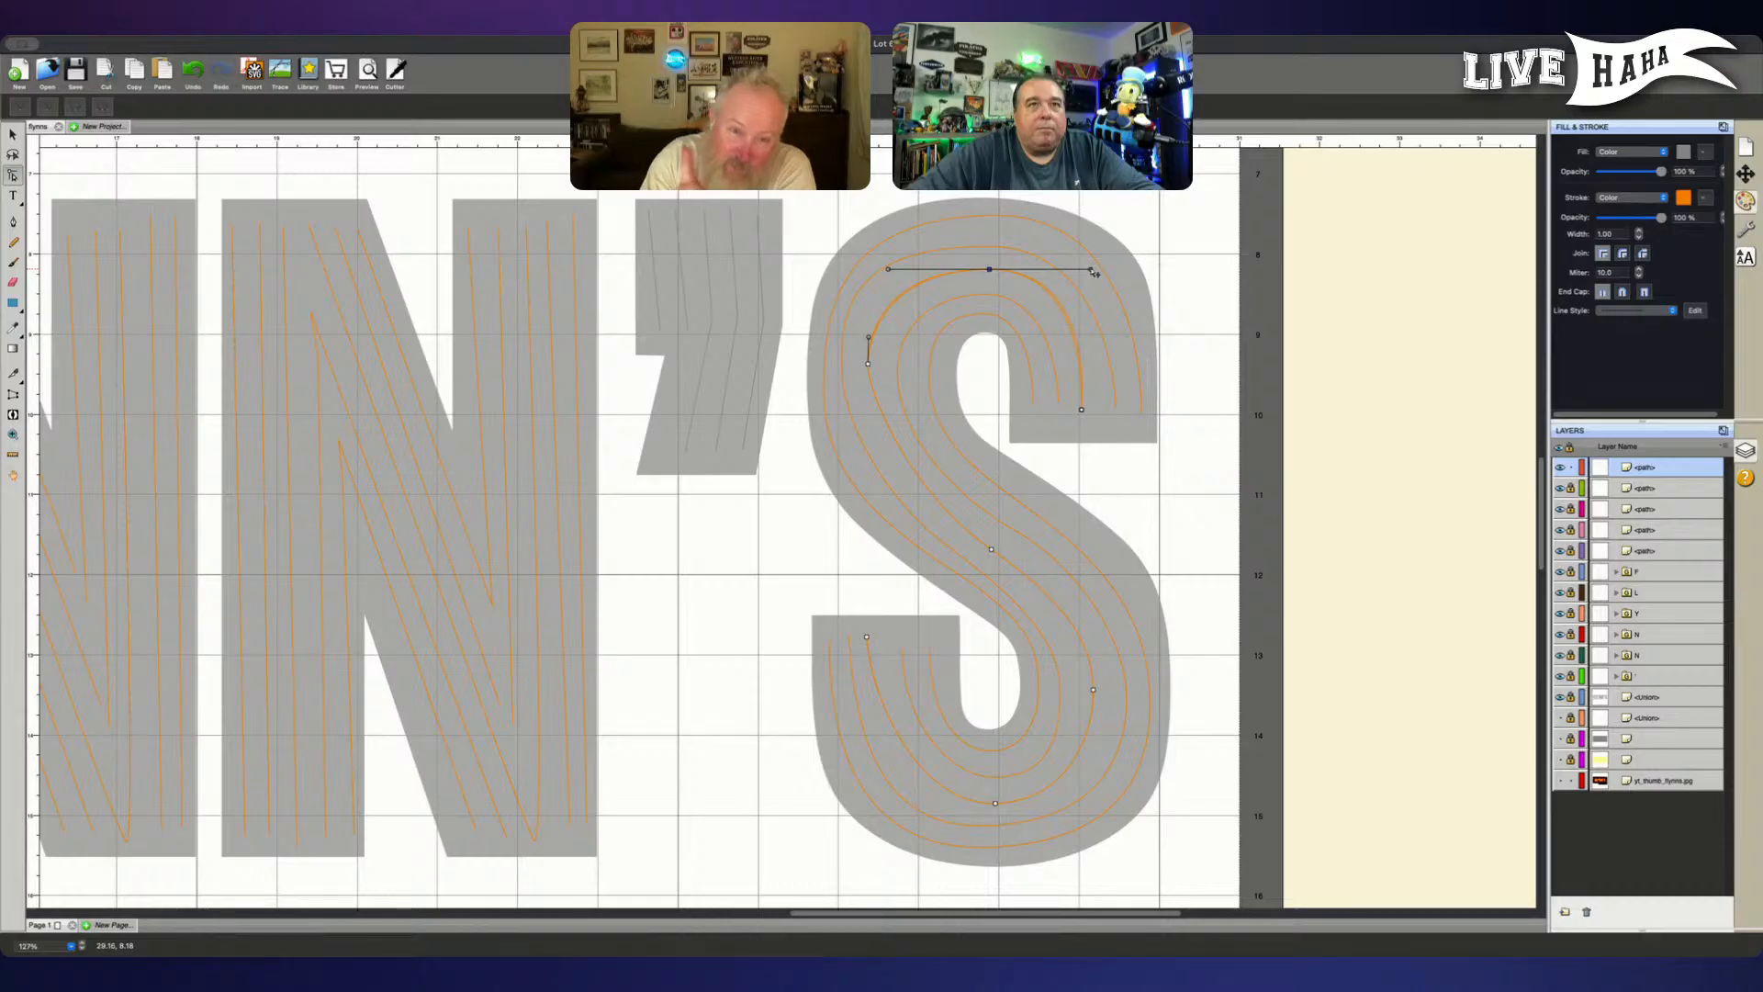
- Shift the third tube's left-bend node below the crown slightly down and inward, and lengthen its handles along a vertical line
{"action": "left_click", "coordinate": [872, 371]}
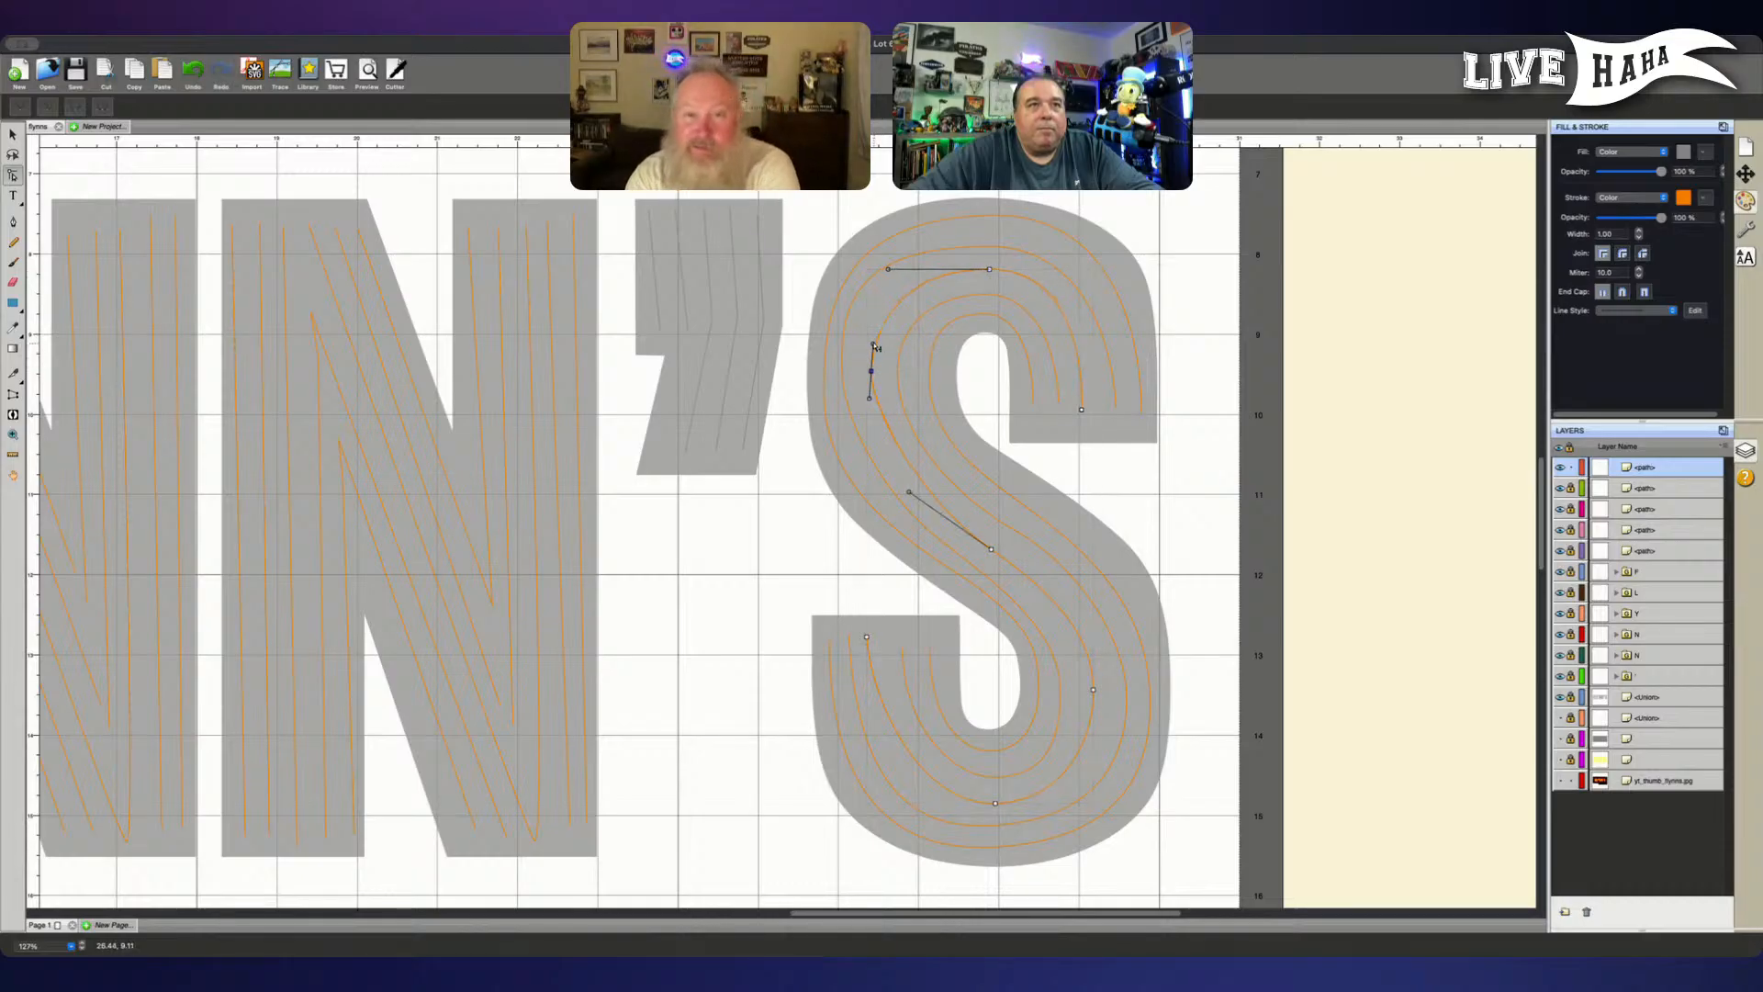
{"action": "left_click_drag", "start_coordinate": [872, 345], "coordinate": [874, 336]}
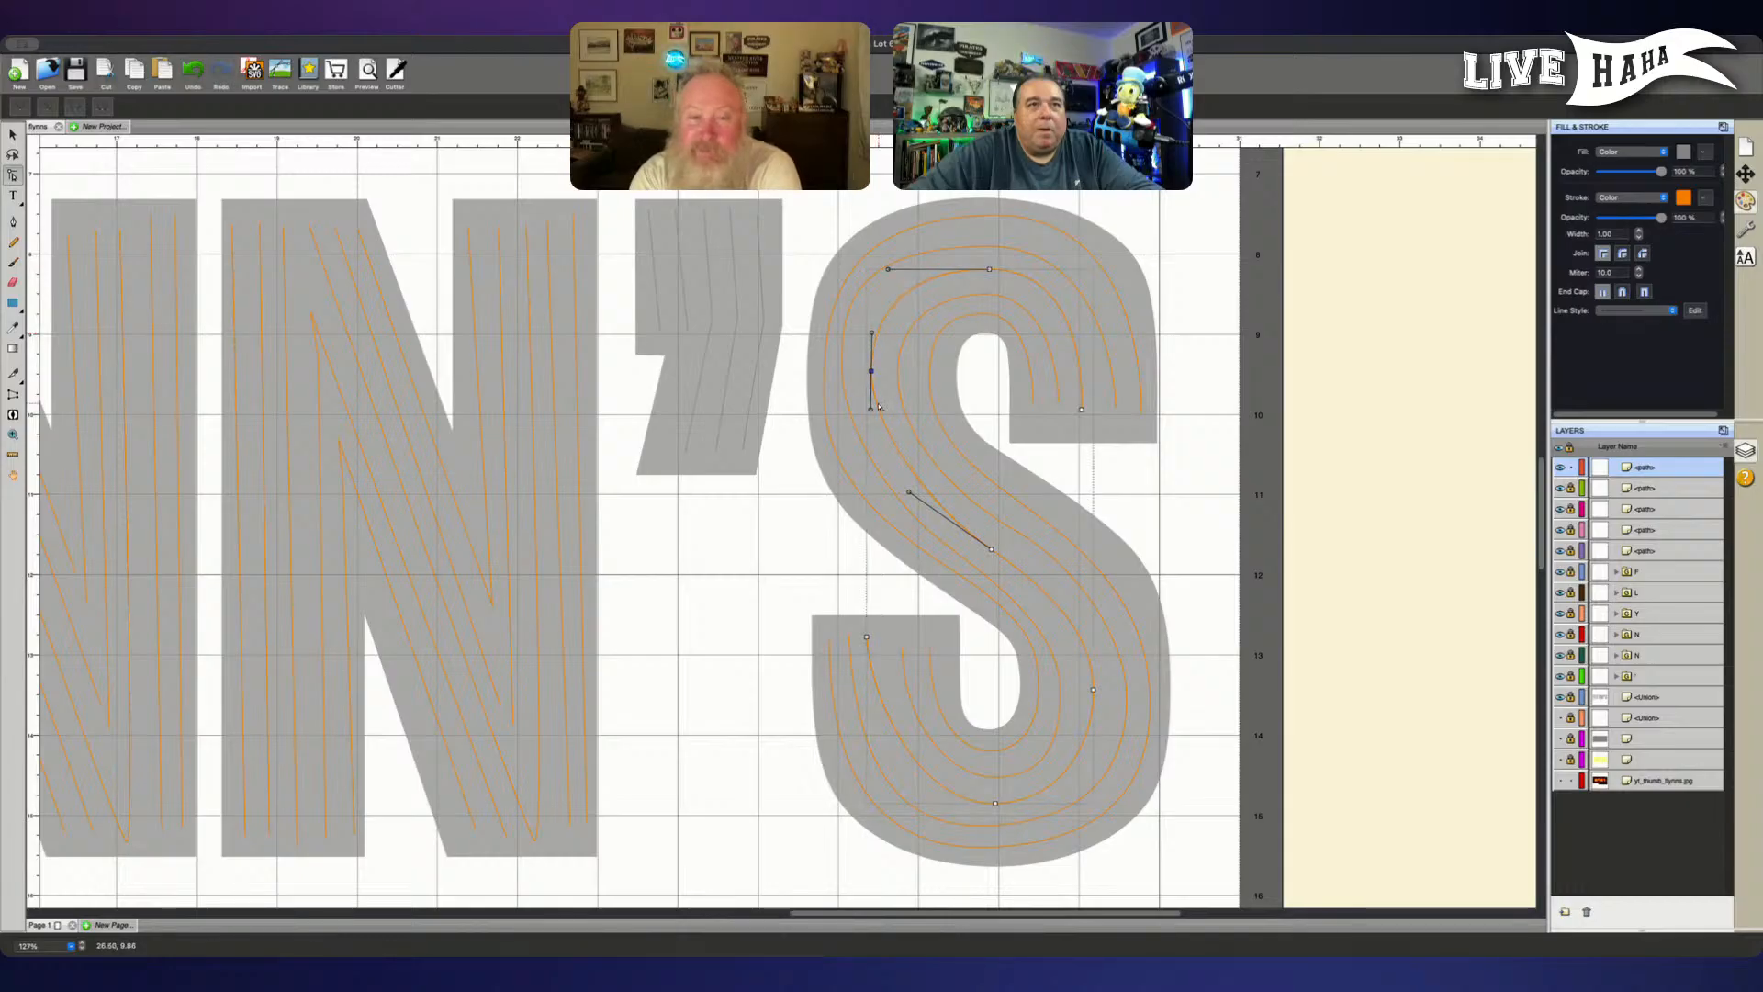
{"action": "left_click", "coordinate": [876, 394]}
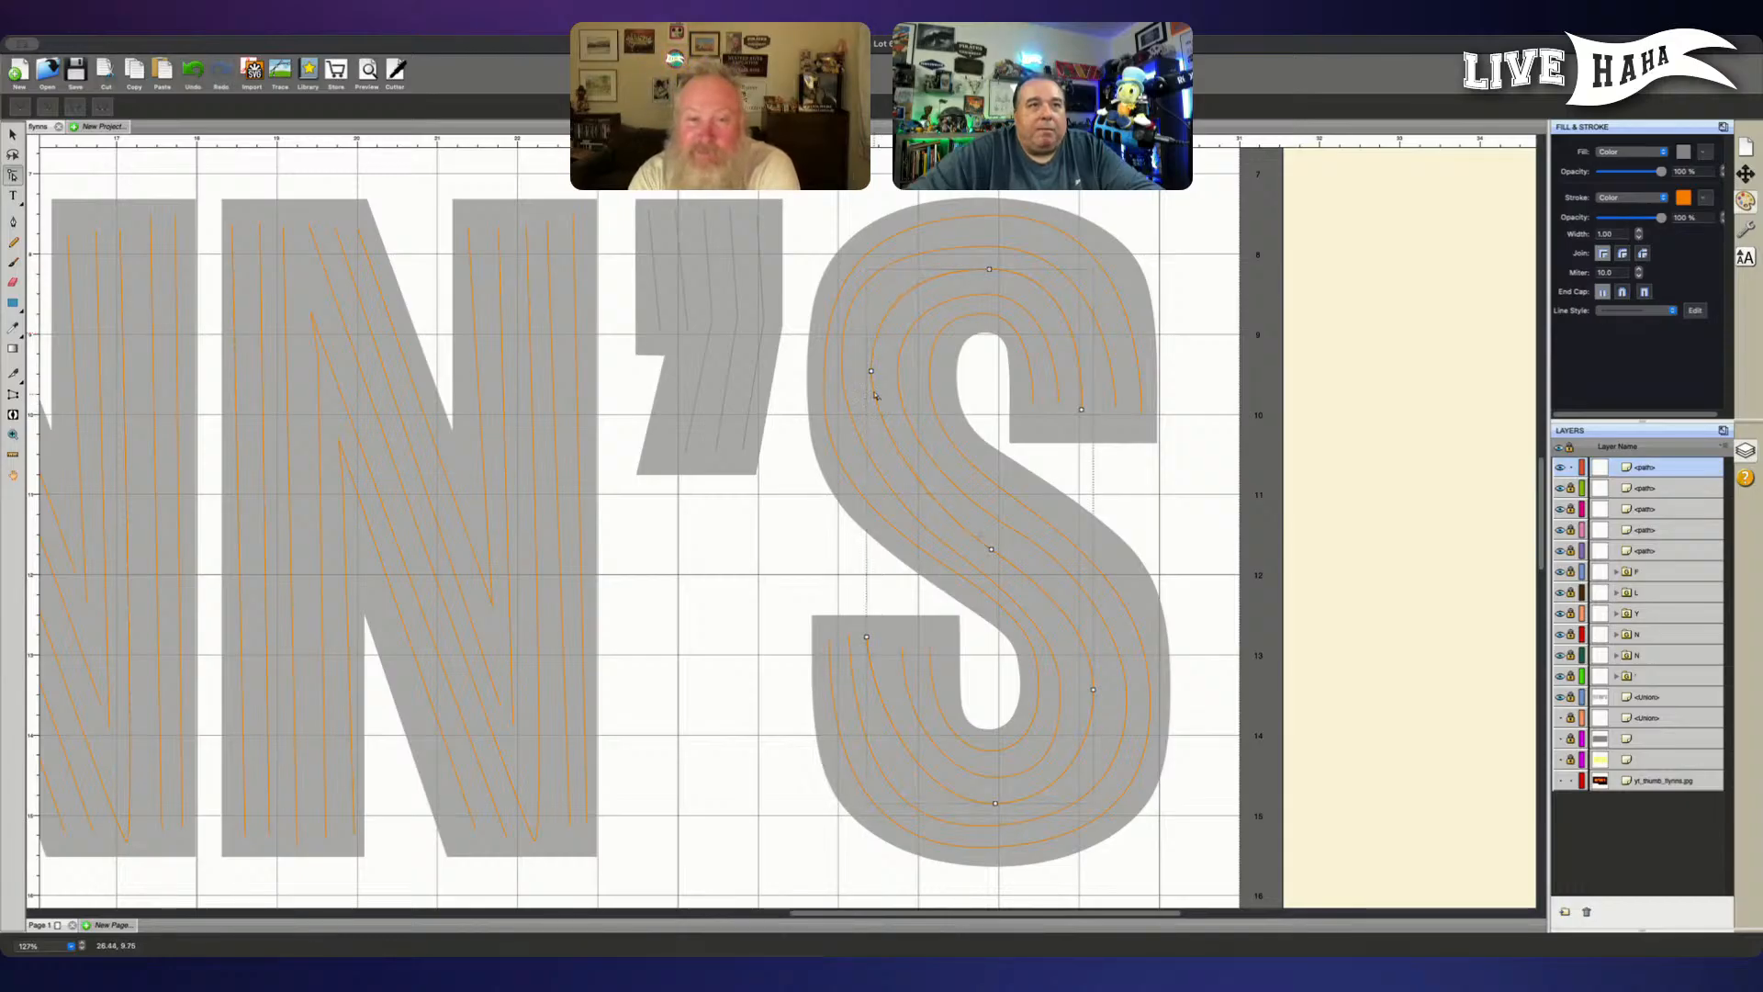
{"action": "left_click", "coordinate": [871, 372]}
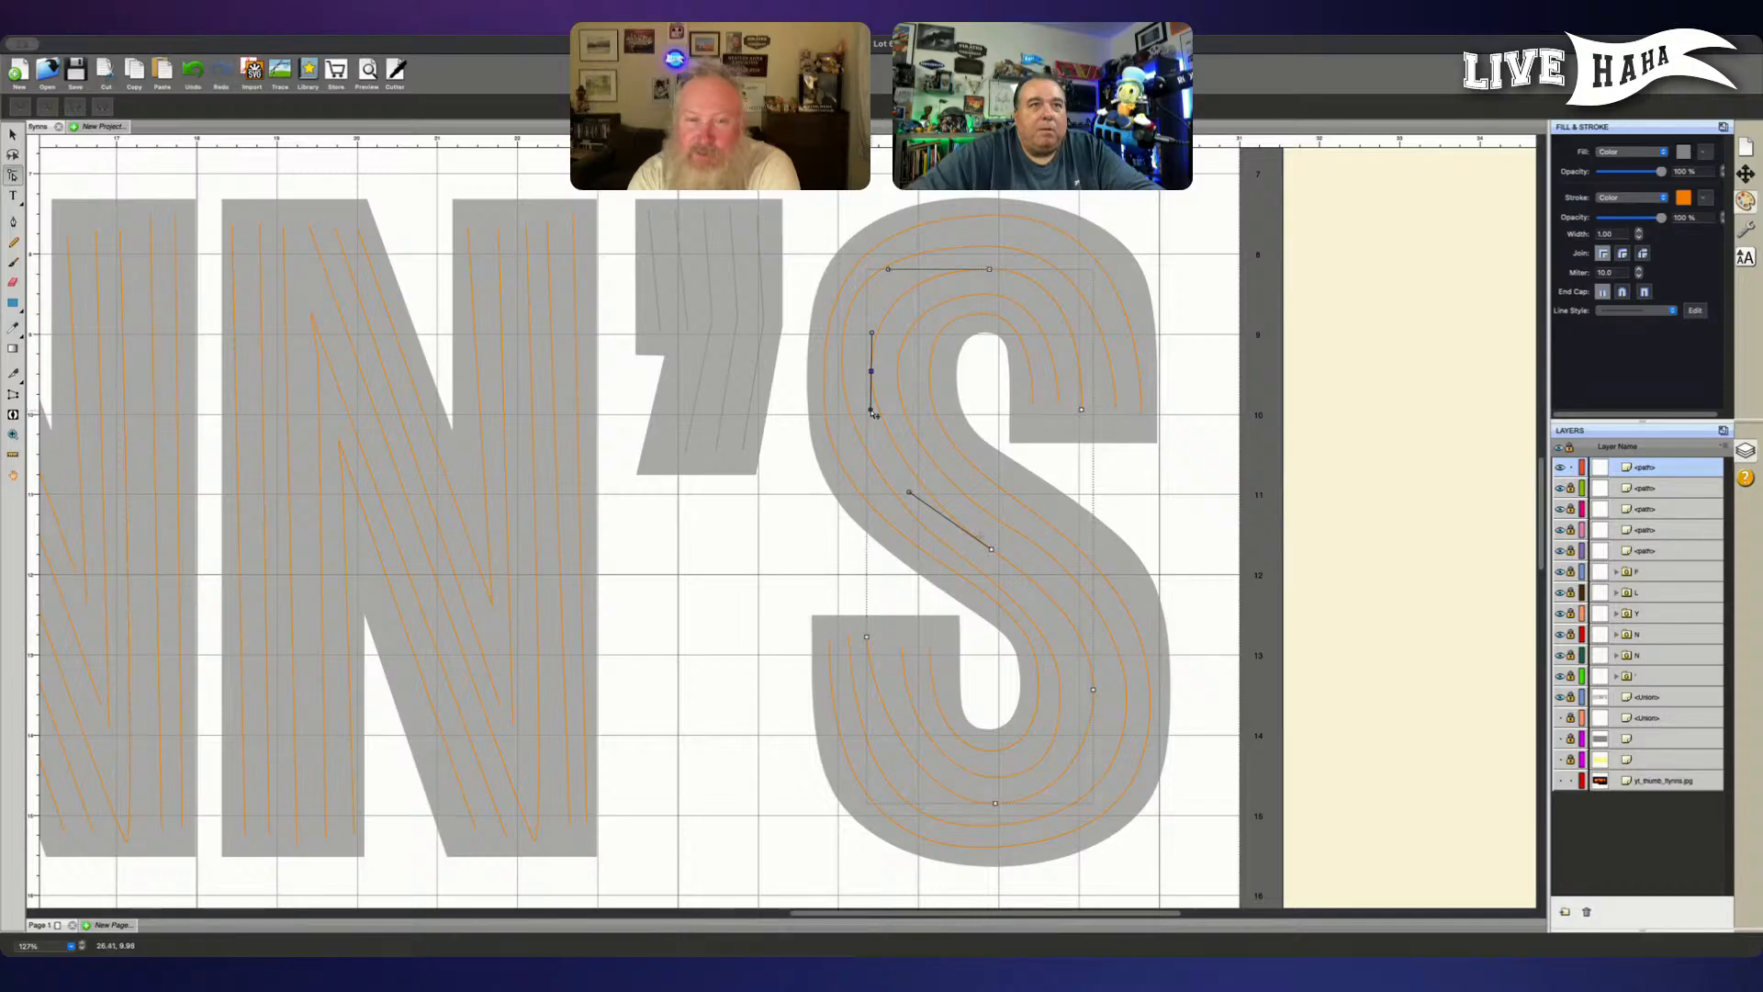
{"action": "left_click_drag", "start_coordinate": [874, 413], "coordinate": [875, 424]}
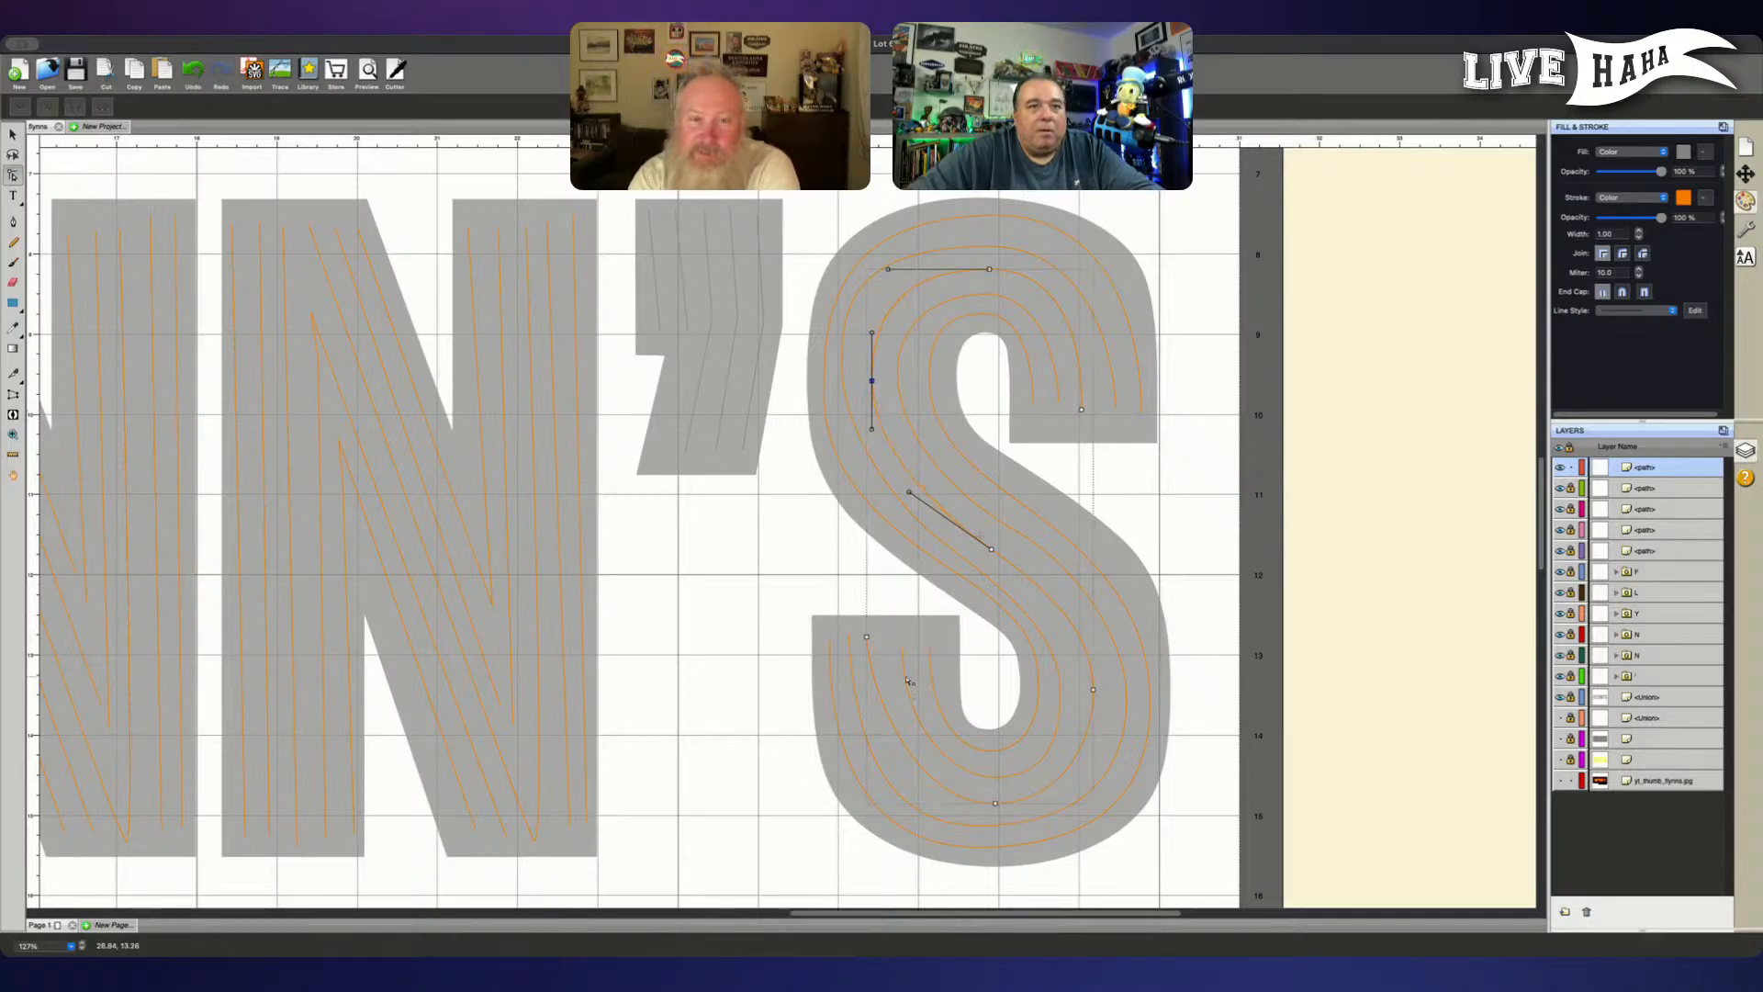
- Reshape the third tube's lower bowl by moving the terminal node inward with a vertical handle, extending the bottom handle and nudging the right-bend node outward
{"action": "left_click_drag", "start_coordinate": [868, 637], "coordinate": [875, 730]}
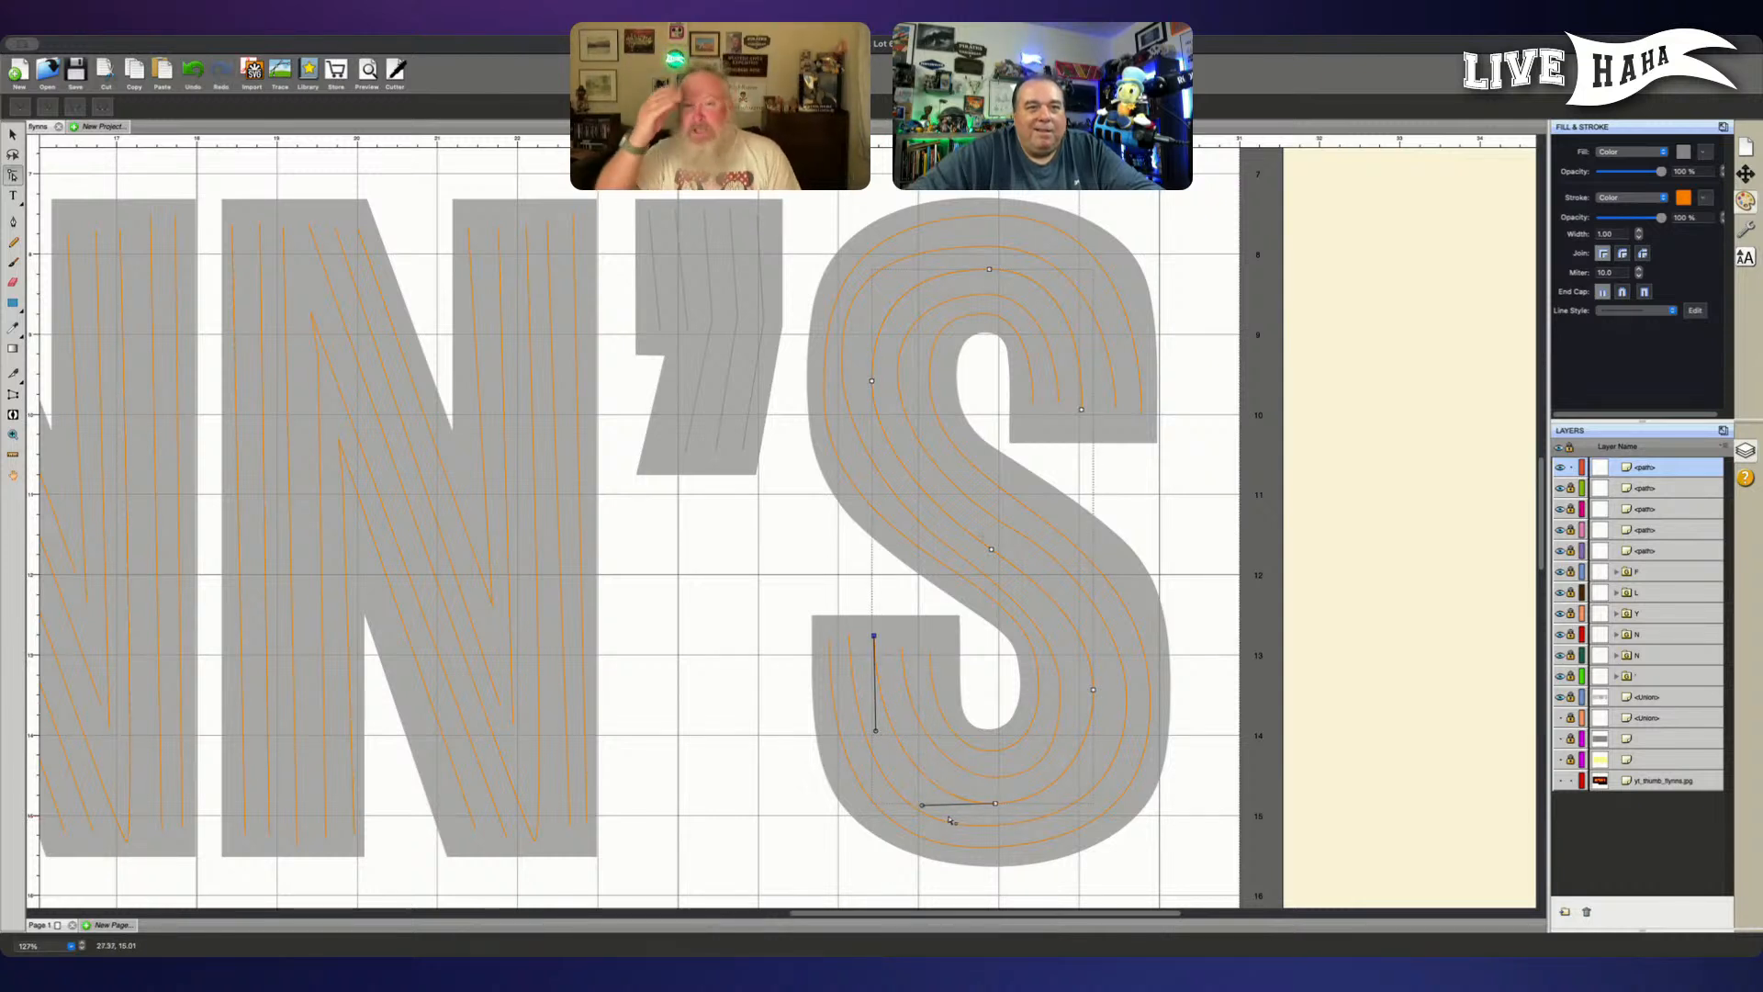
{"action": "left_click_drag", "start_coordinate": [922, 805], "coordinate": [916, 807]}
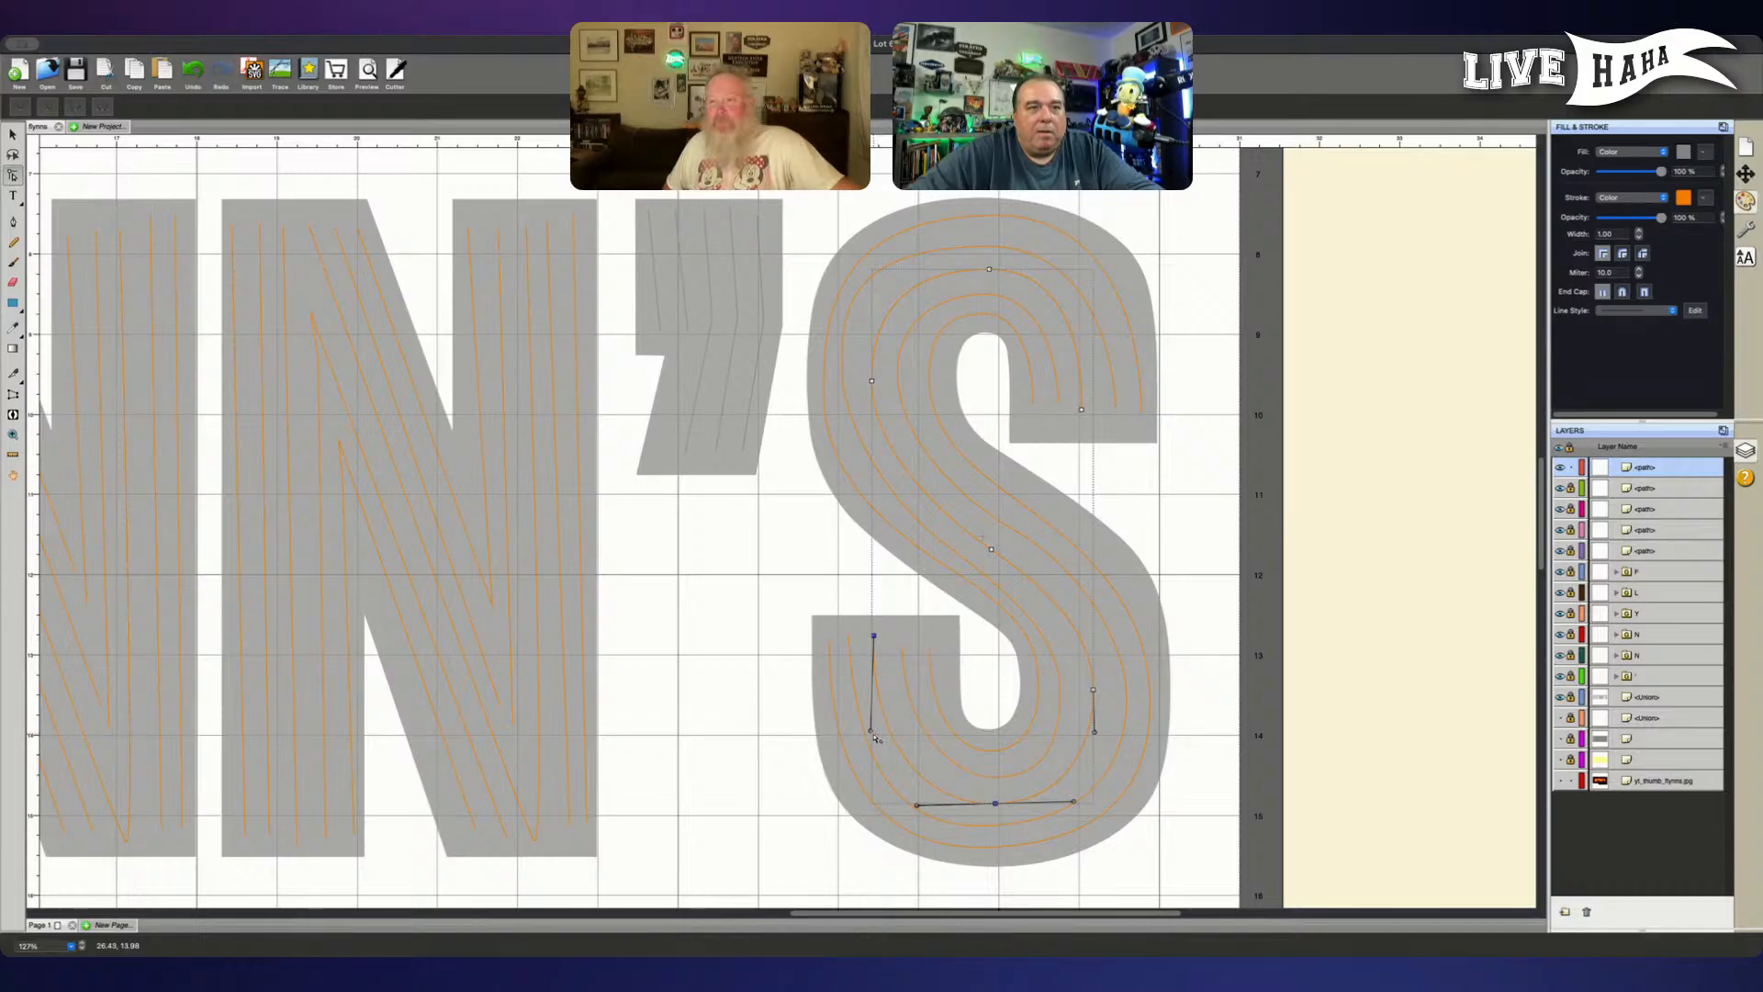
{"action": "left_click", "coordinate": [891, 603]}
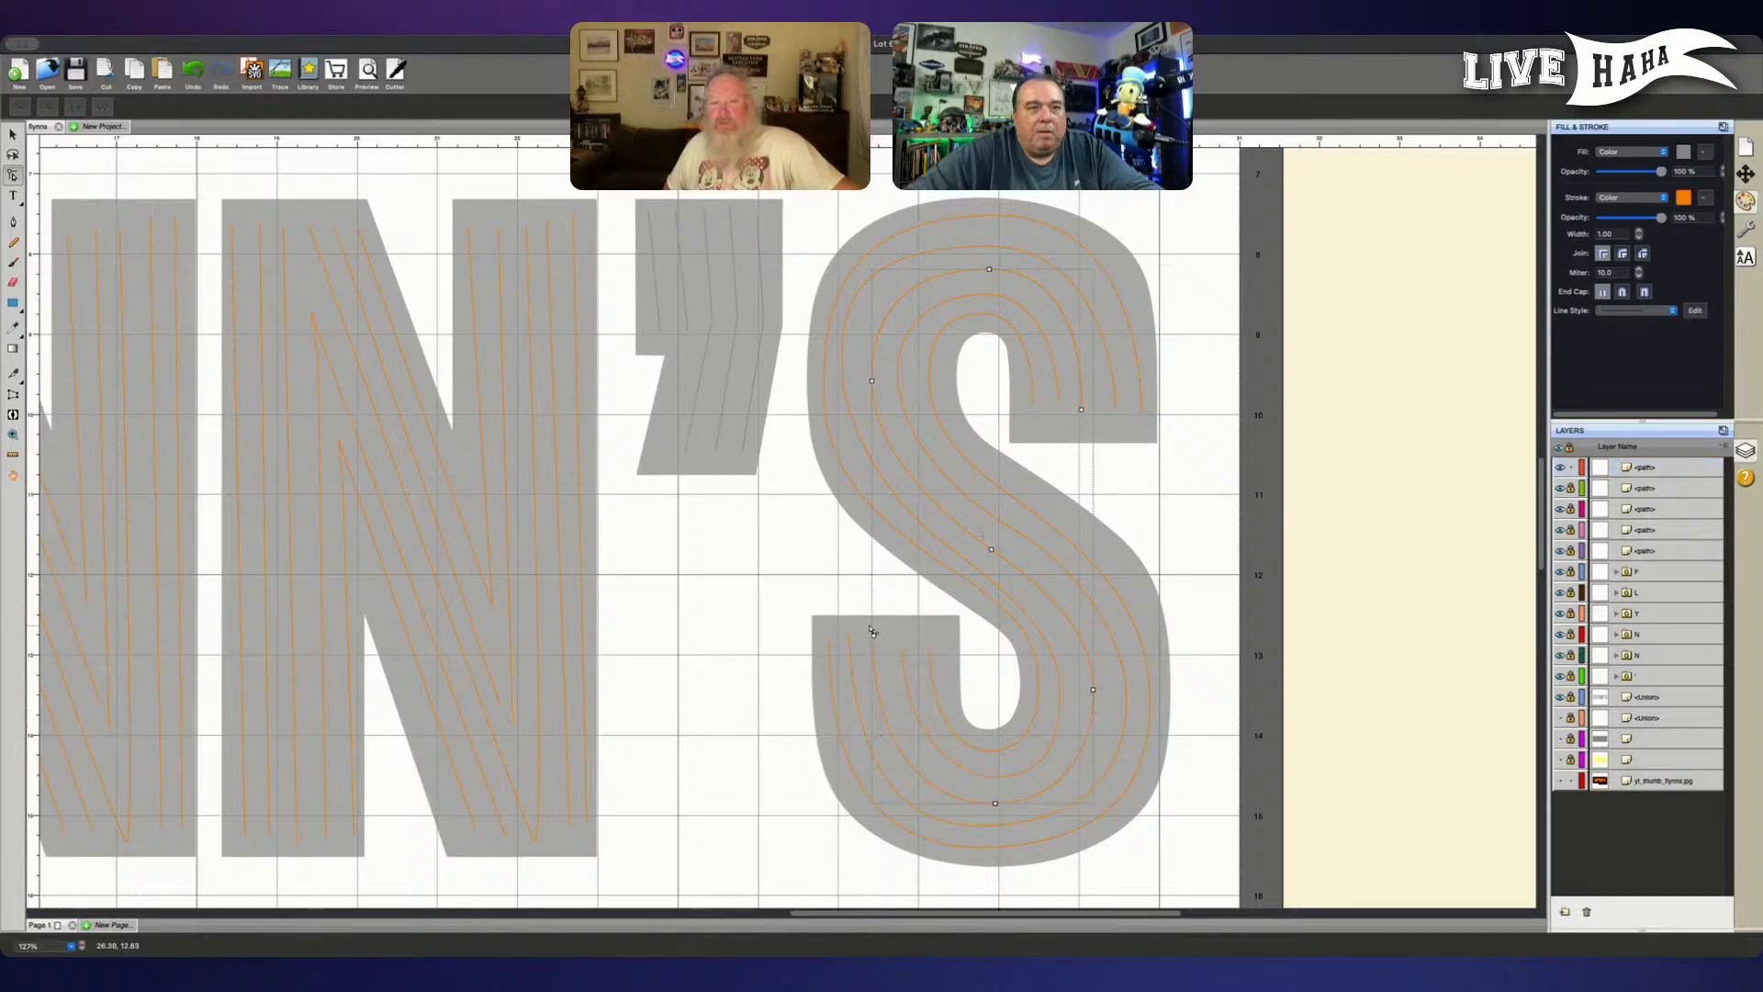
{"action": "left_click", "coordinate": [873, 634]}
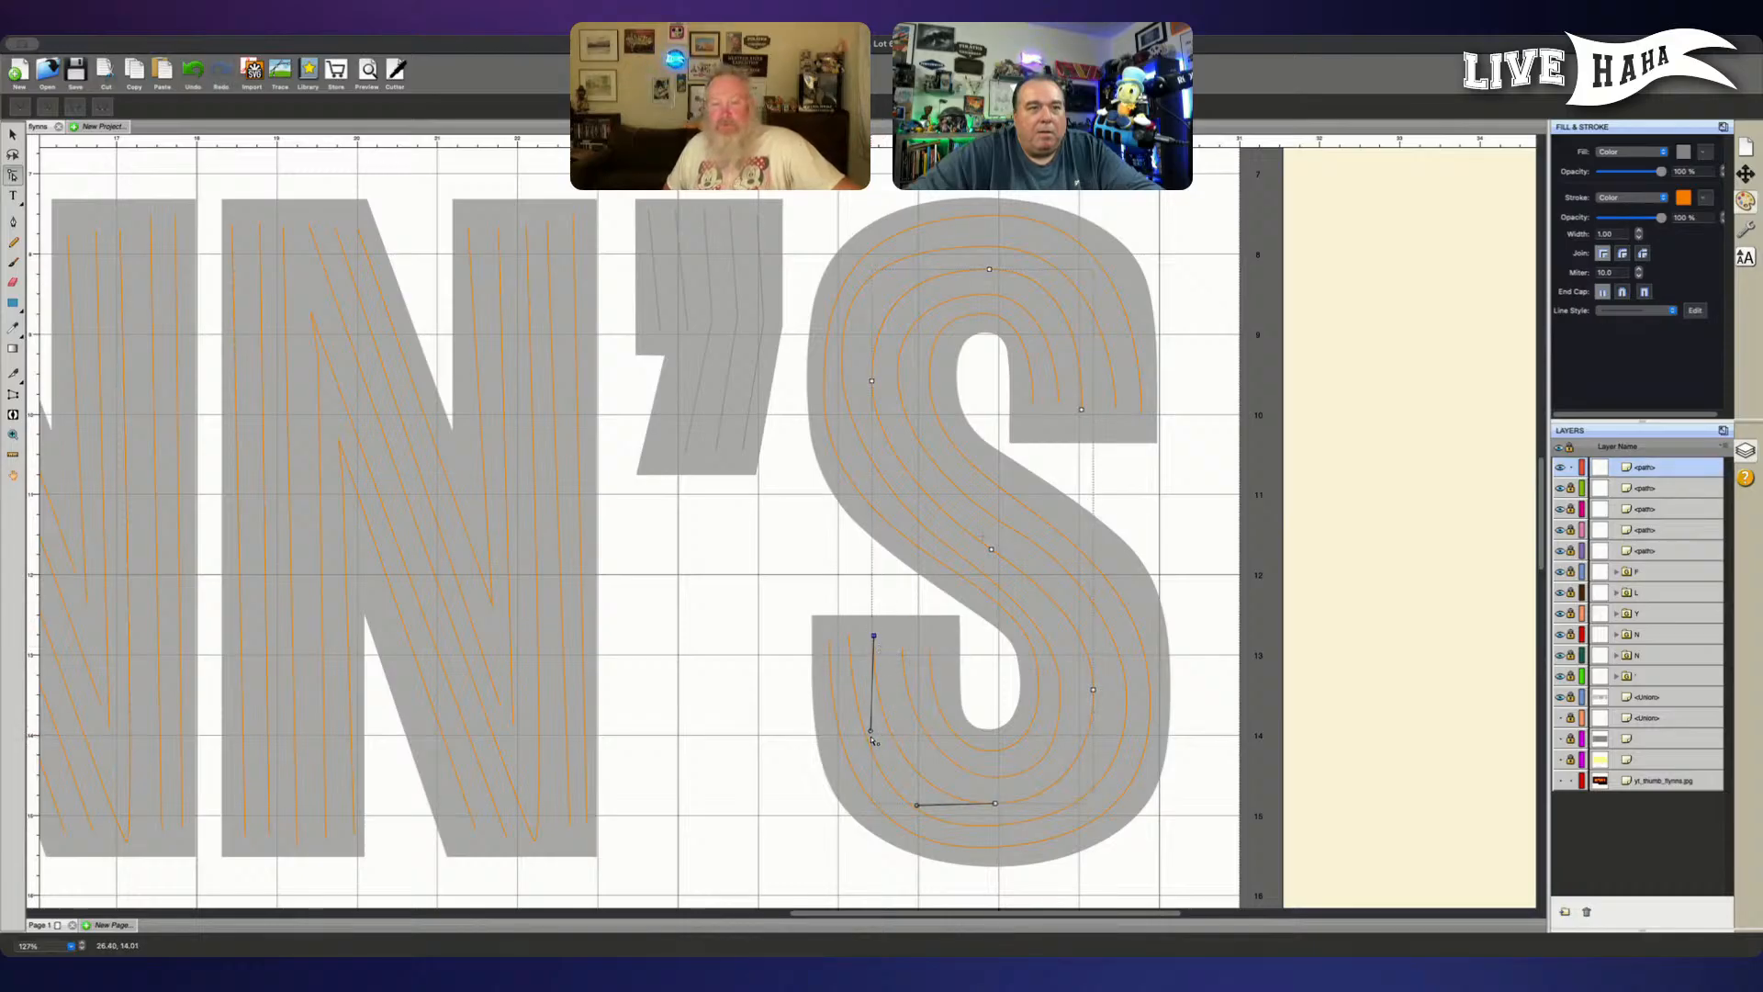
{"action": "left_click_drag", "start_coordinate": [871, 730], "coordinate": [874, 732]}
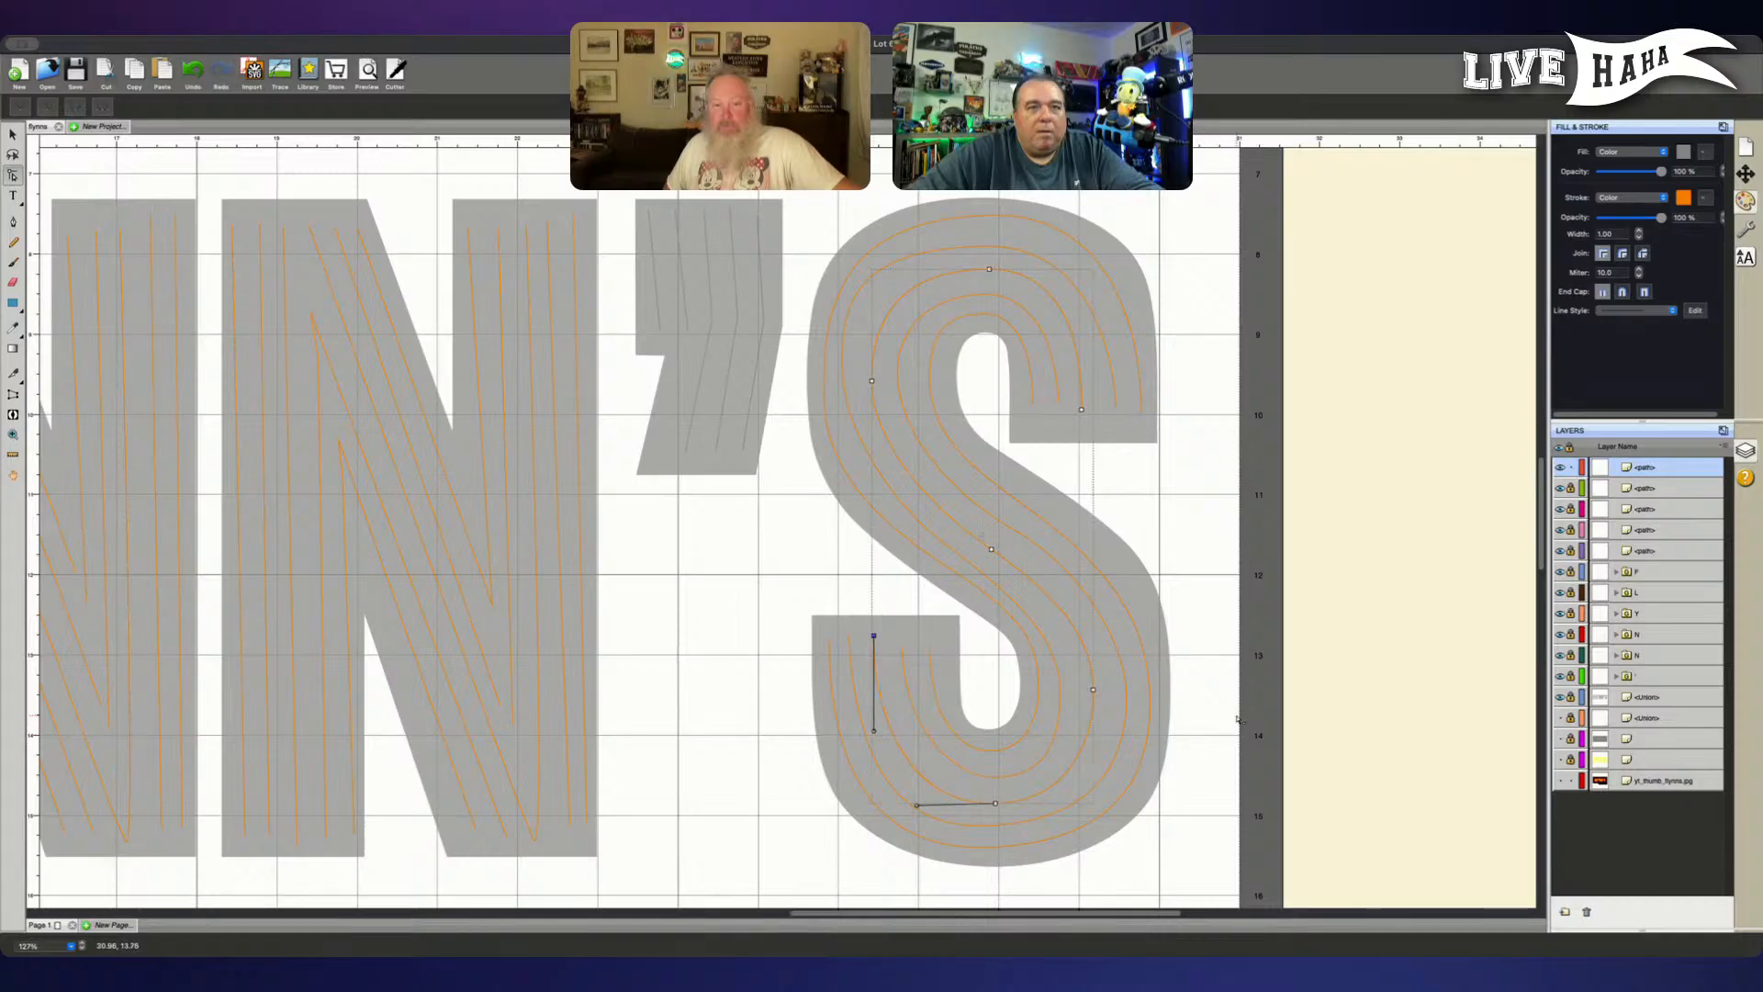
{"action": "left_click", "coordinate": [1094, 690]}
{"action": "left_click_drag", "start_coordinate": [1095, 690], "coordinate": [1098, 692]}
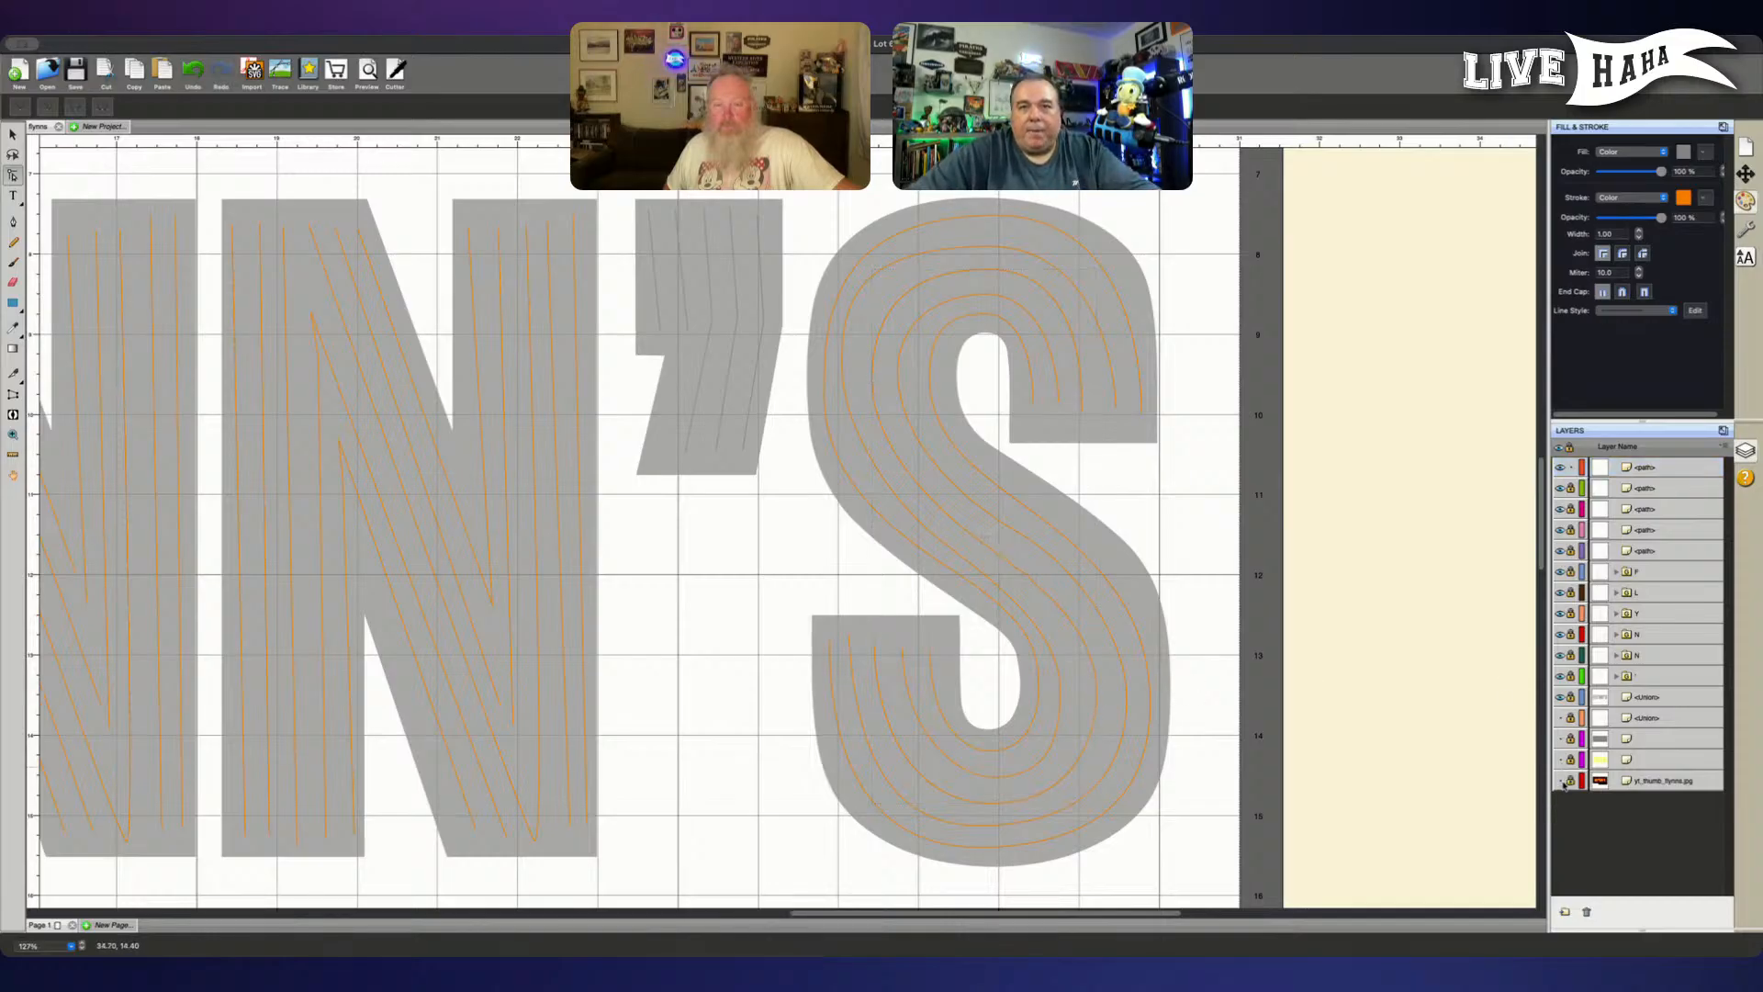
- Show the neon reference photo and the yellow mat, and move the photo right until its S sits beside the traced S
{"action": "left_click", "coordinate": [1561, 781]}
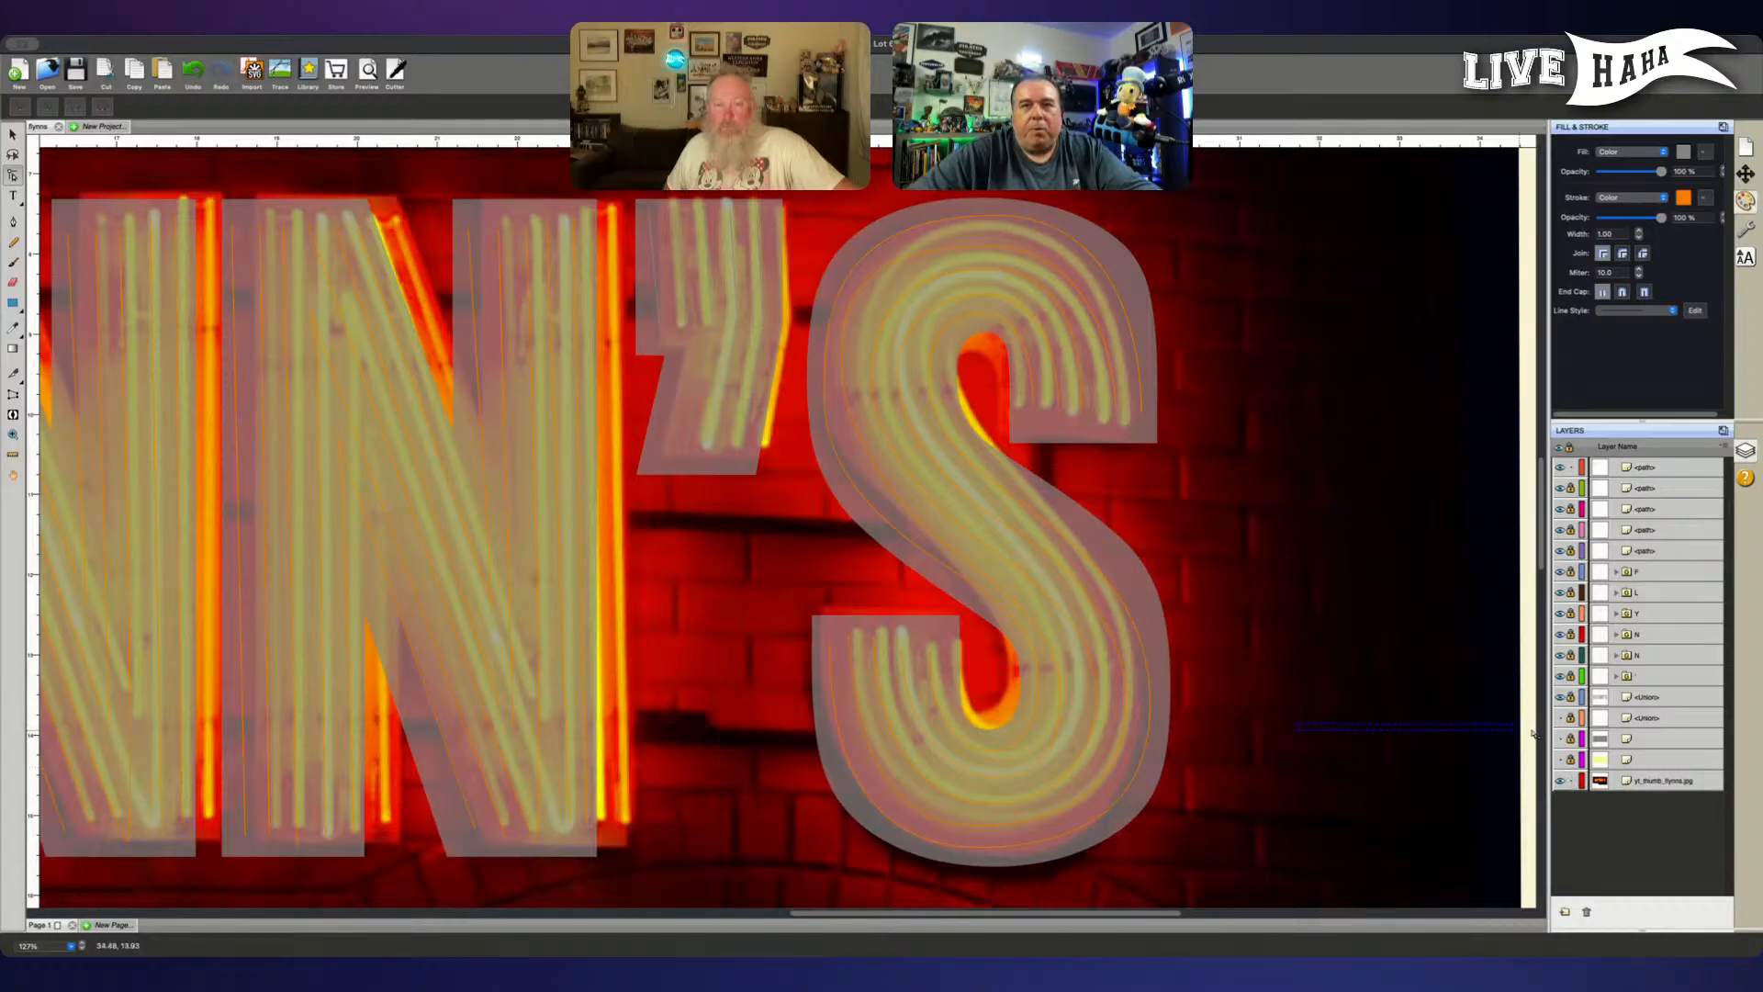
{"action": "left_click", "coordinate": [1300, 725]}
{"action": "left_click_drag", "start_coordinate": [1257, 705], "coordinate": [1340, 714]}
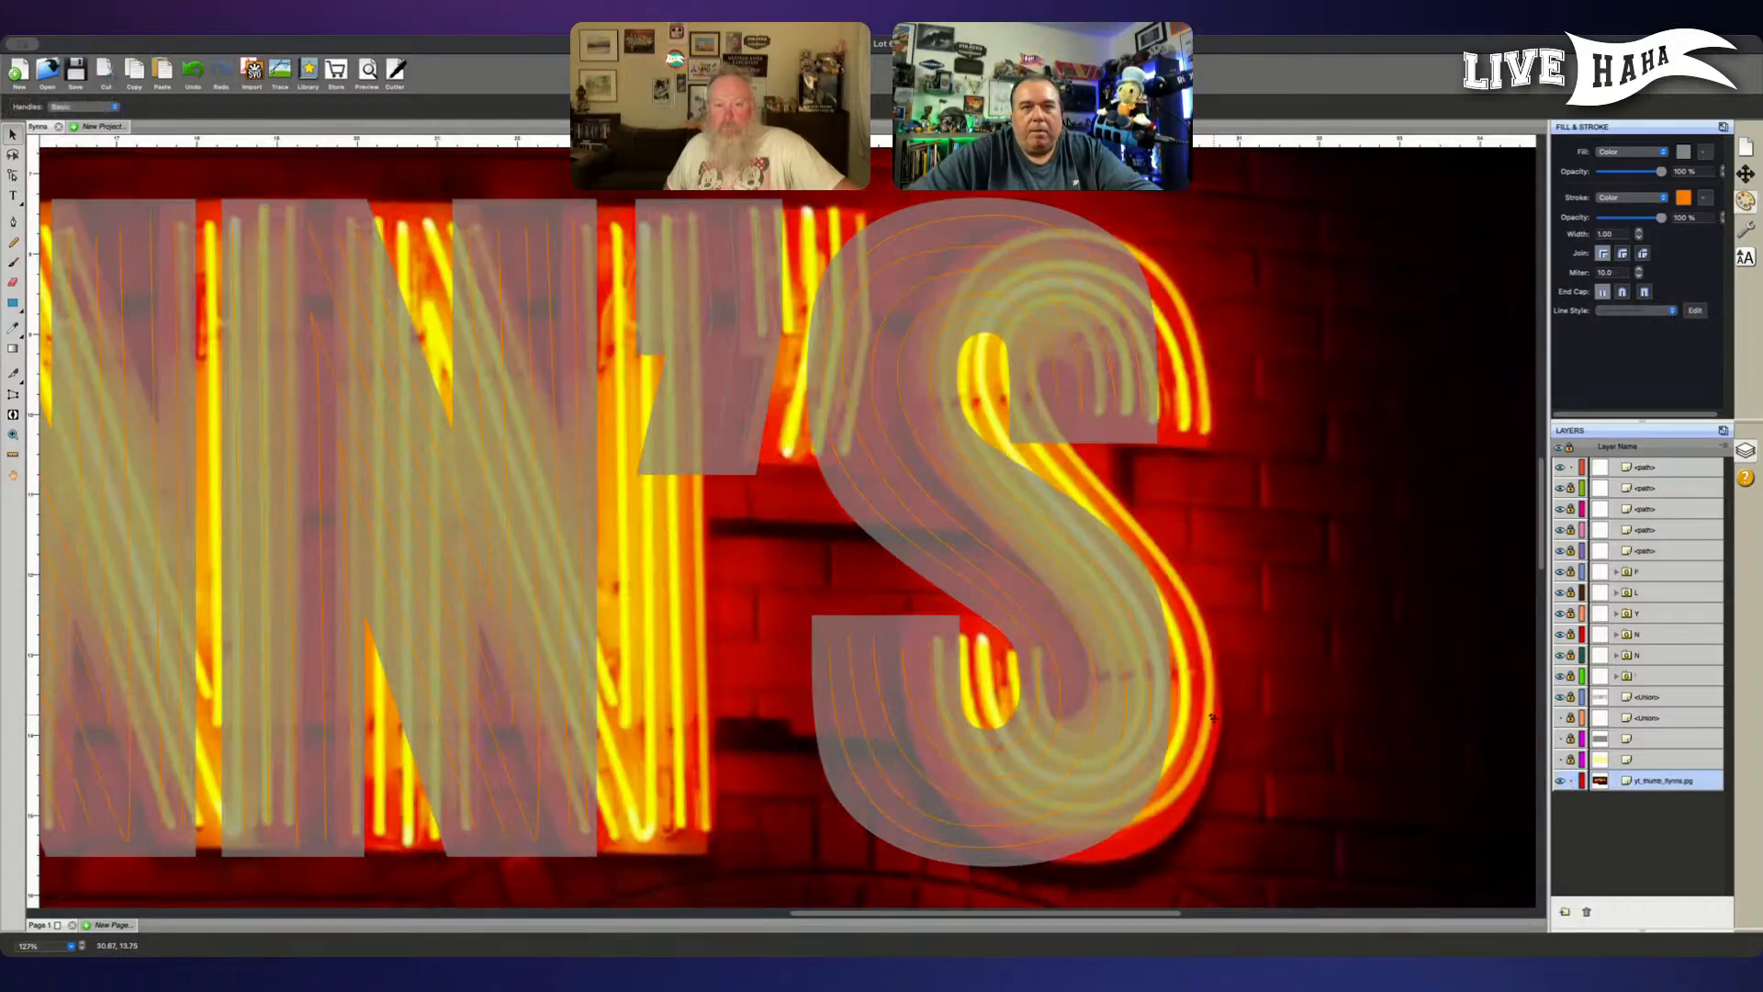
{"action": "left_click_drag", "start_coordinate": [1090, 712], "coordinate": [1375, 690]}
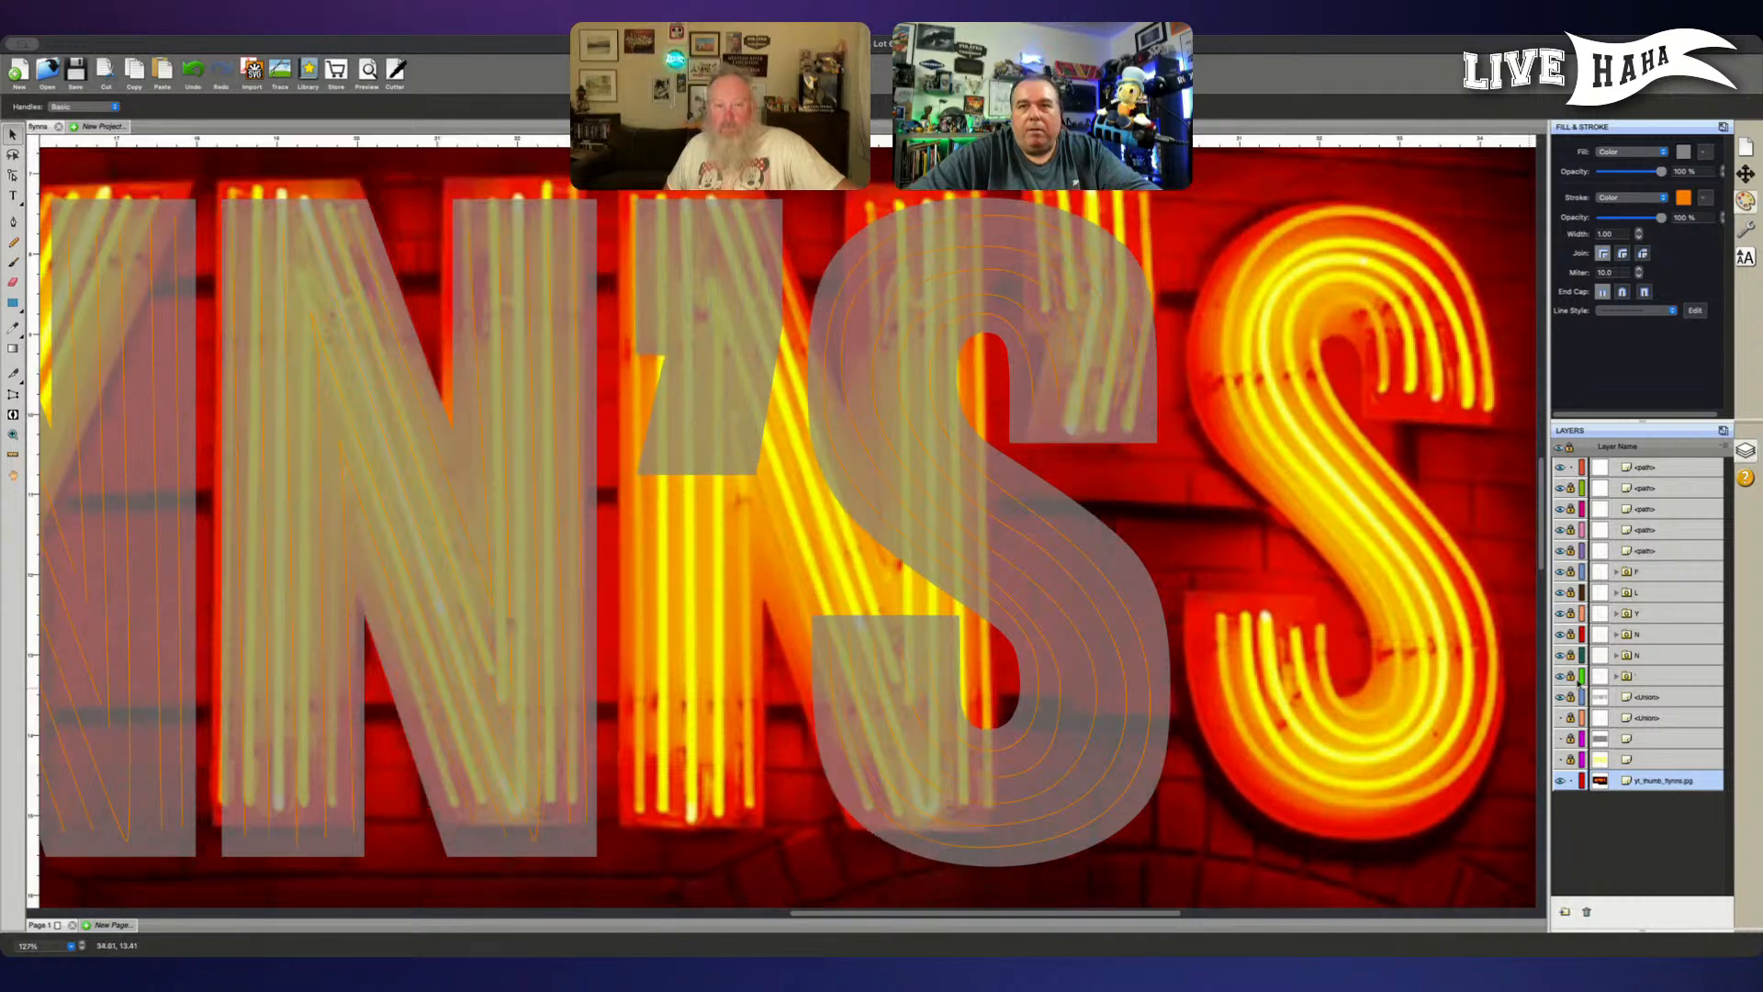
{"action": "left_click", "coordinate": [1560, 758]}
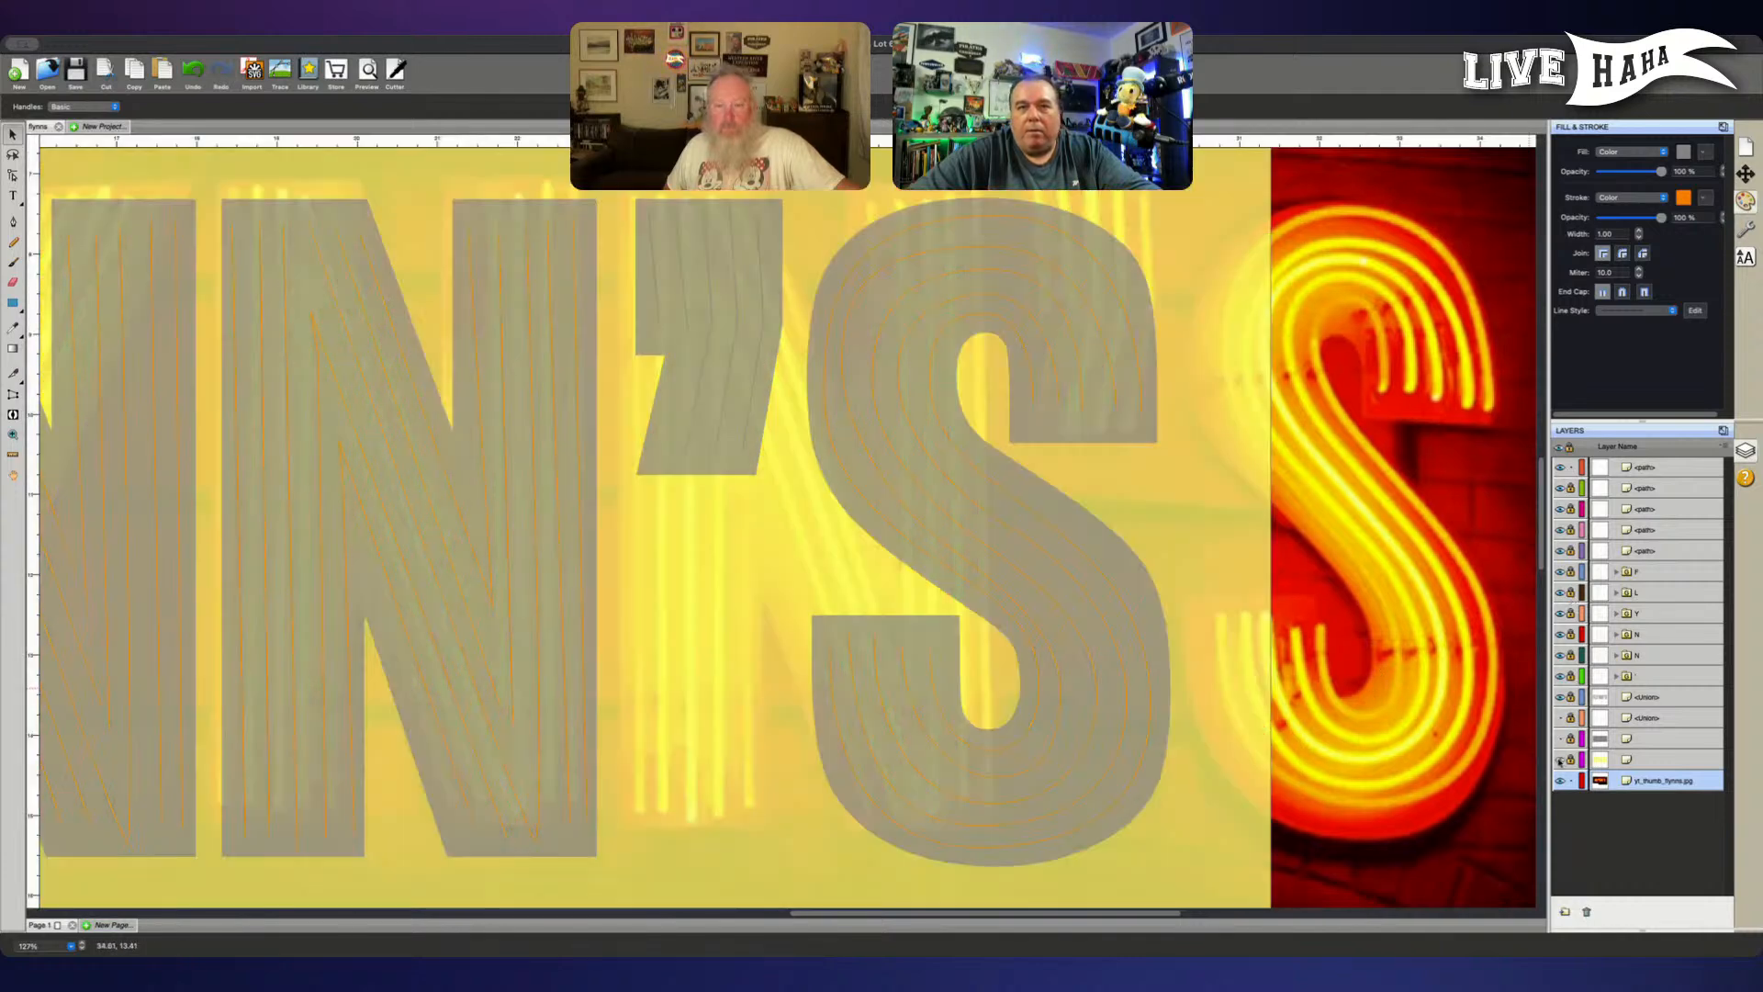
{"action": "left_click_drag", "start_coordinate": [1370, 763], "coordinate": [1412, 763]}
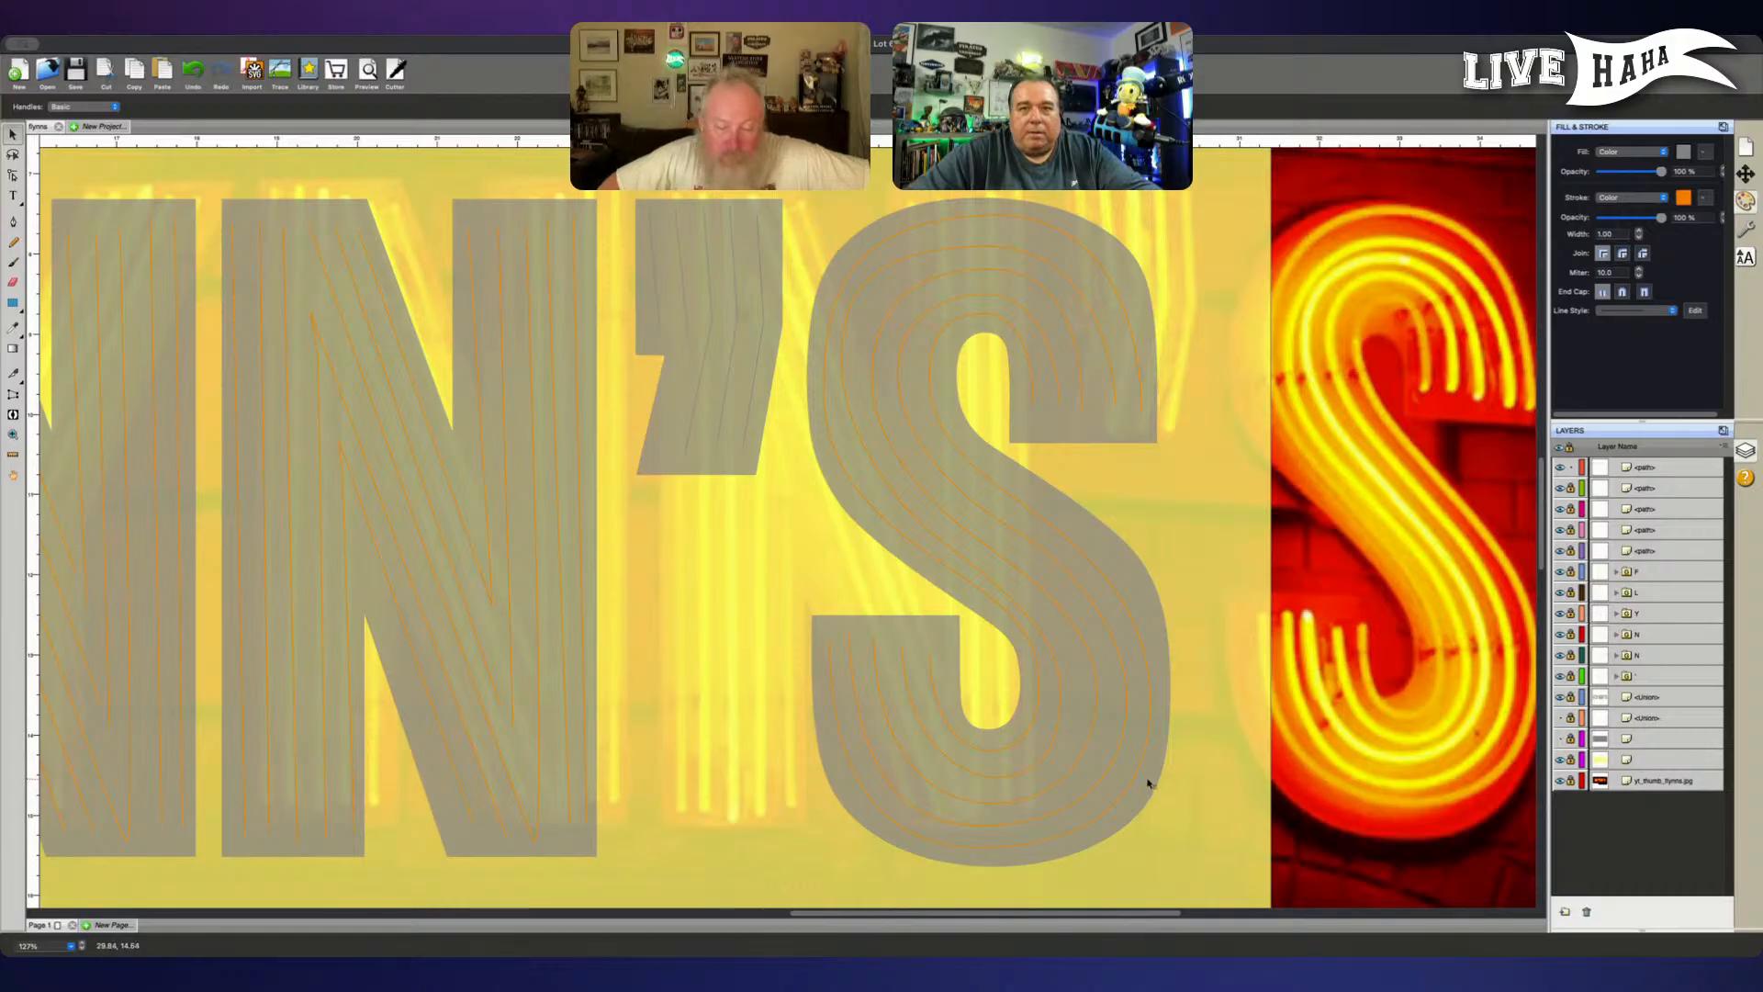
- Unlock all five of the S's tube paths for node editing
{"action": "left_click", "coordinate": [1110, 775]}
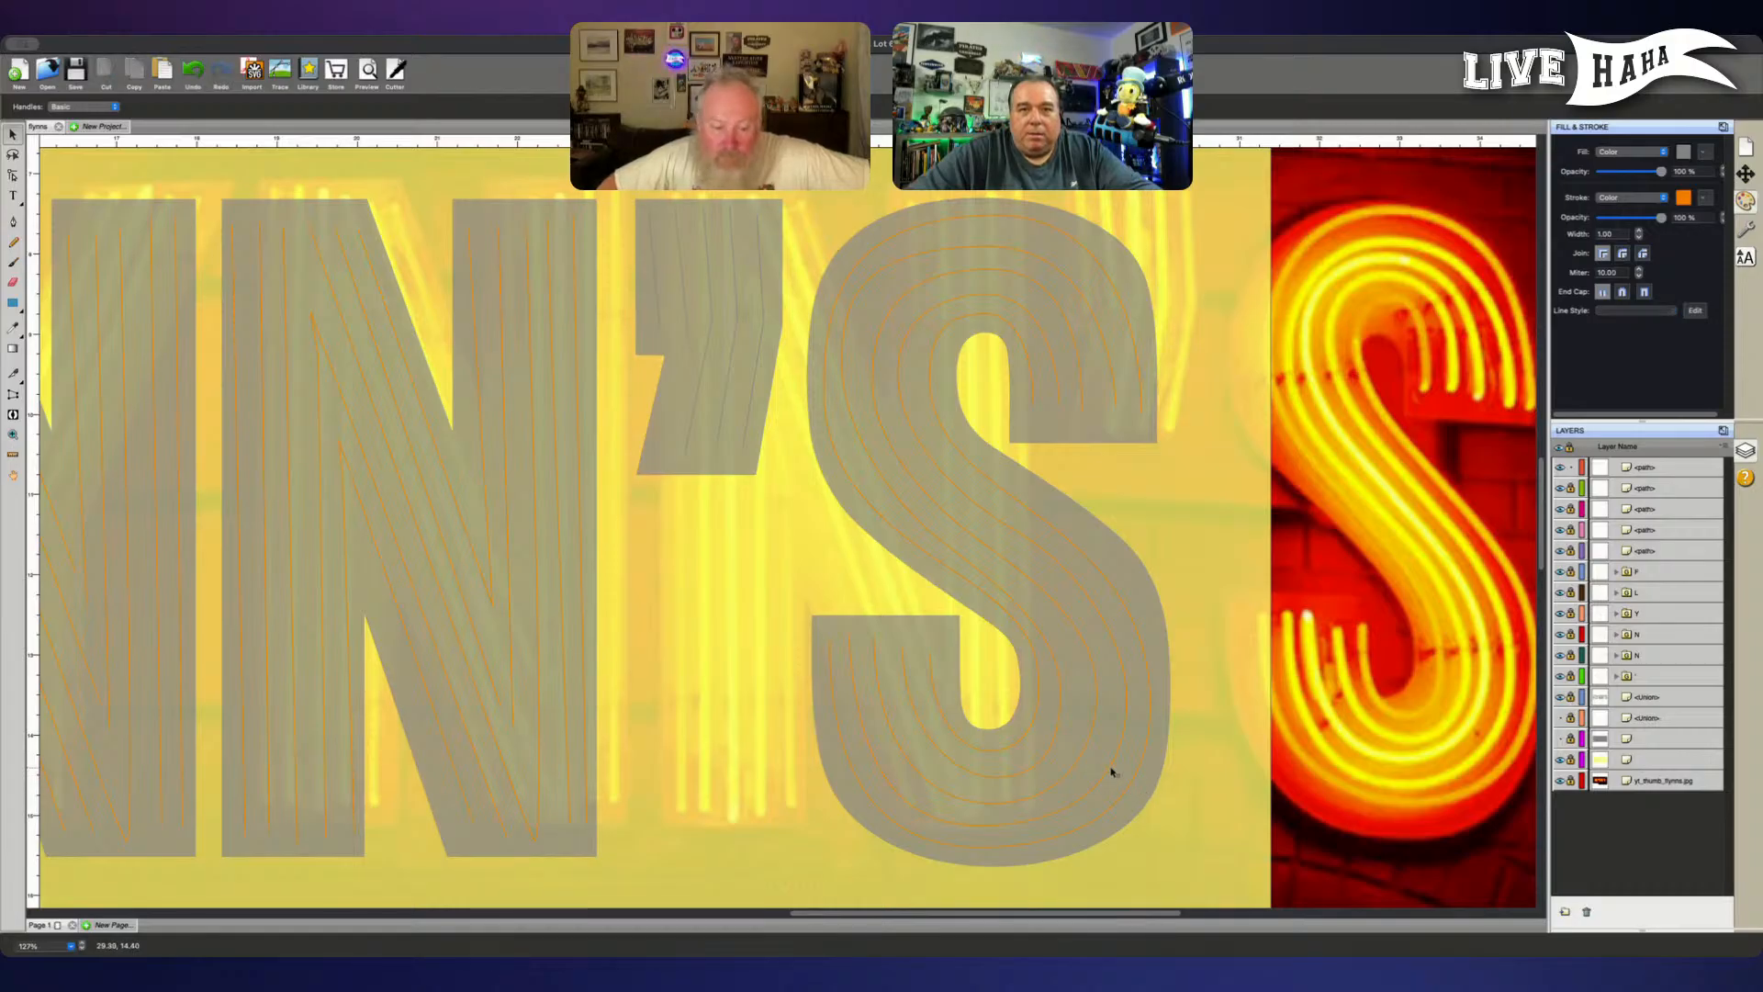
{"action": "left_click", "coordinate": [1570, 488]}
{"action": "left_click", "coordinate": [1570, 508]}
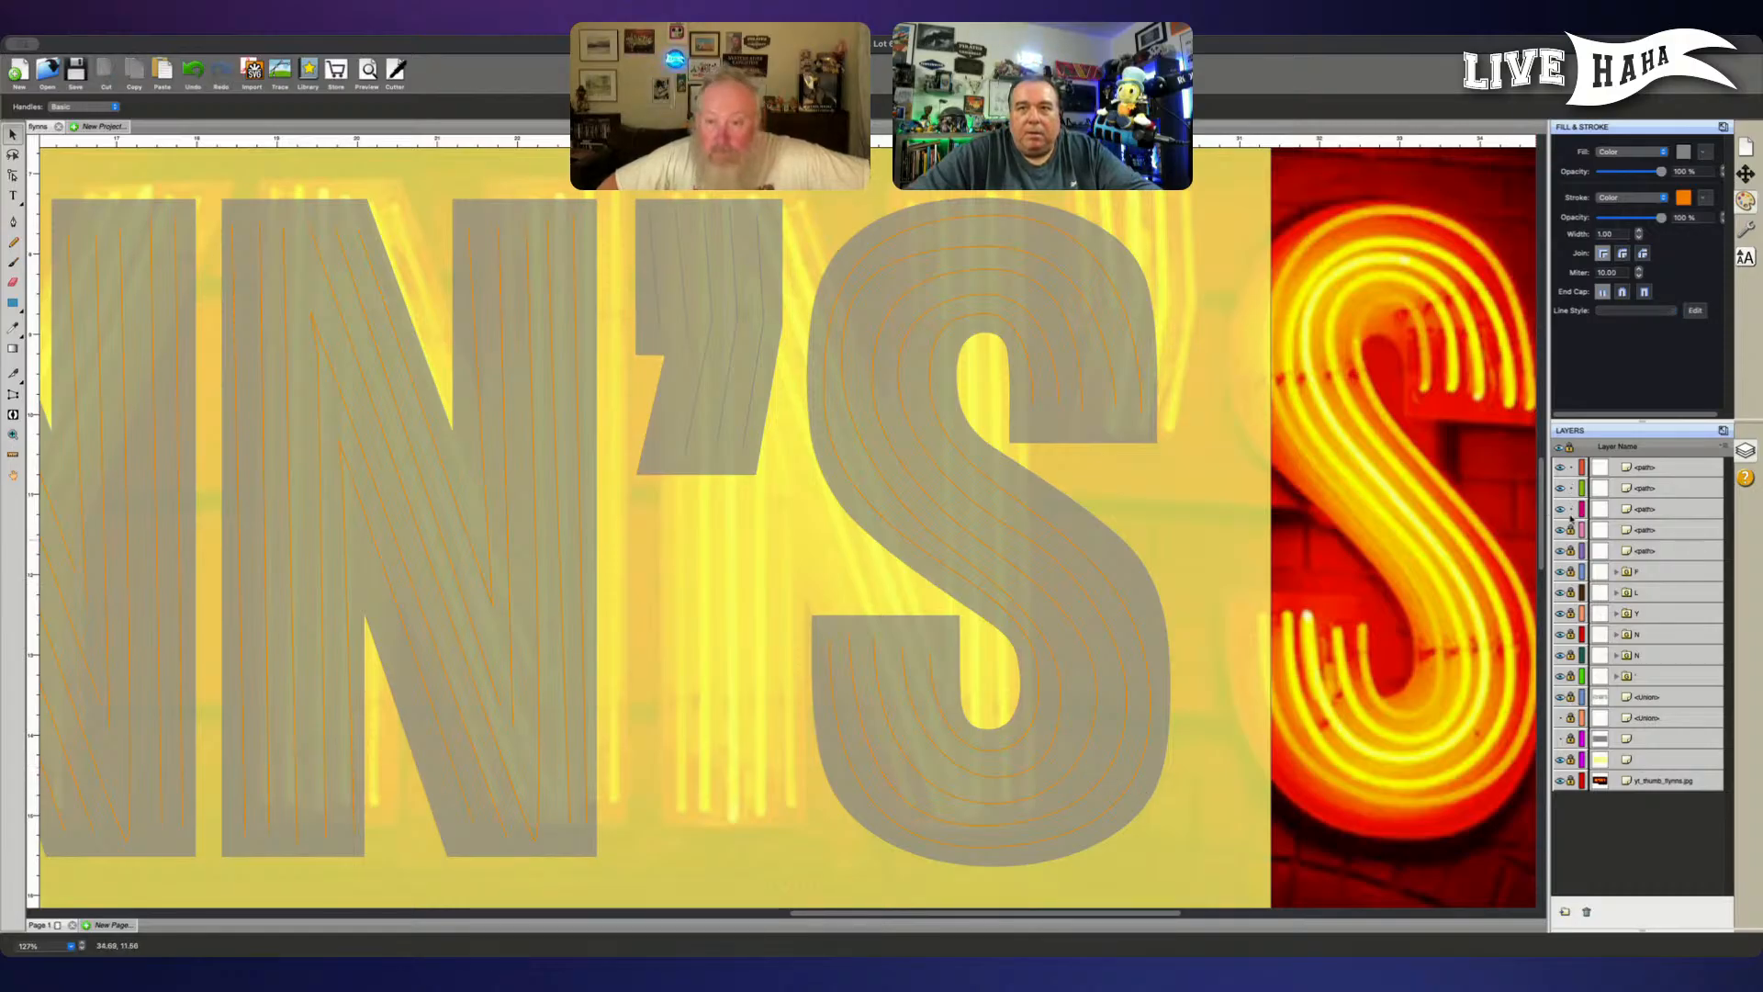
{"action": "left_click", "coordinate": [1570, 550]}
{"action": "left_click", "coordinate": [1653, 553]}
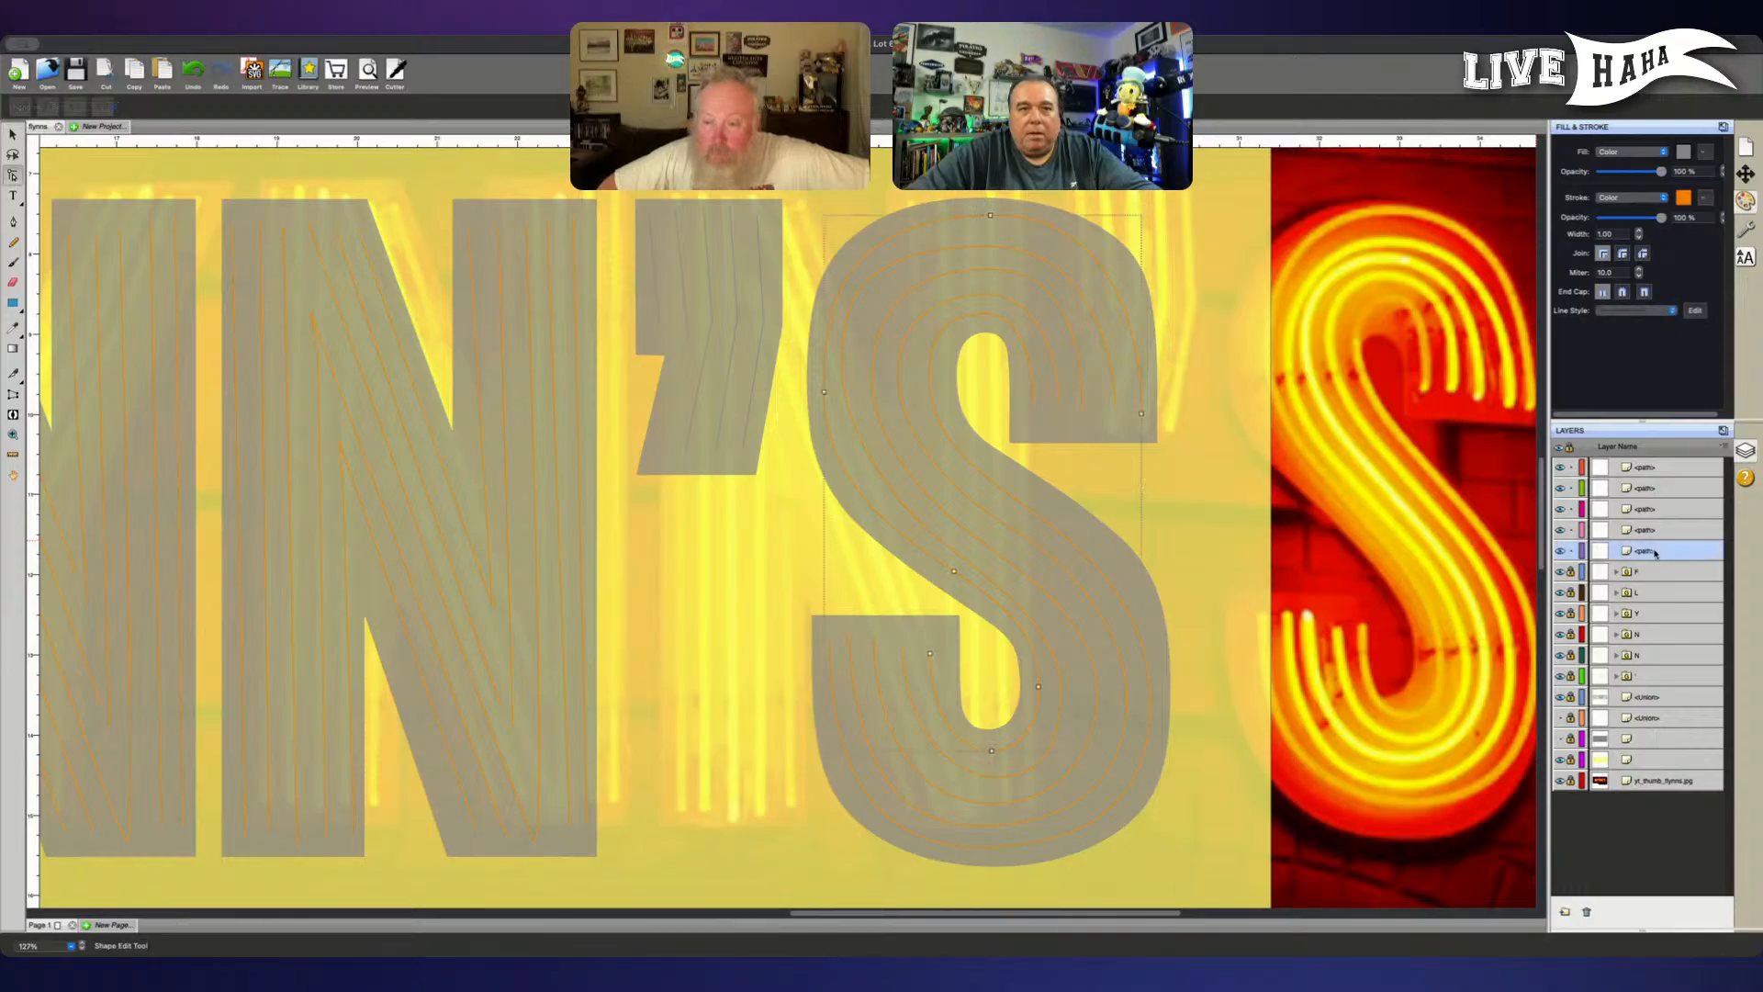
- Nudge the right-bend node of the S's fourth tube in the lower bowl slightly inward to even out the tube spacing
{"action": "left_click", "coordinate": [1671, 473]}
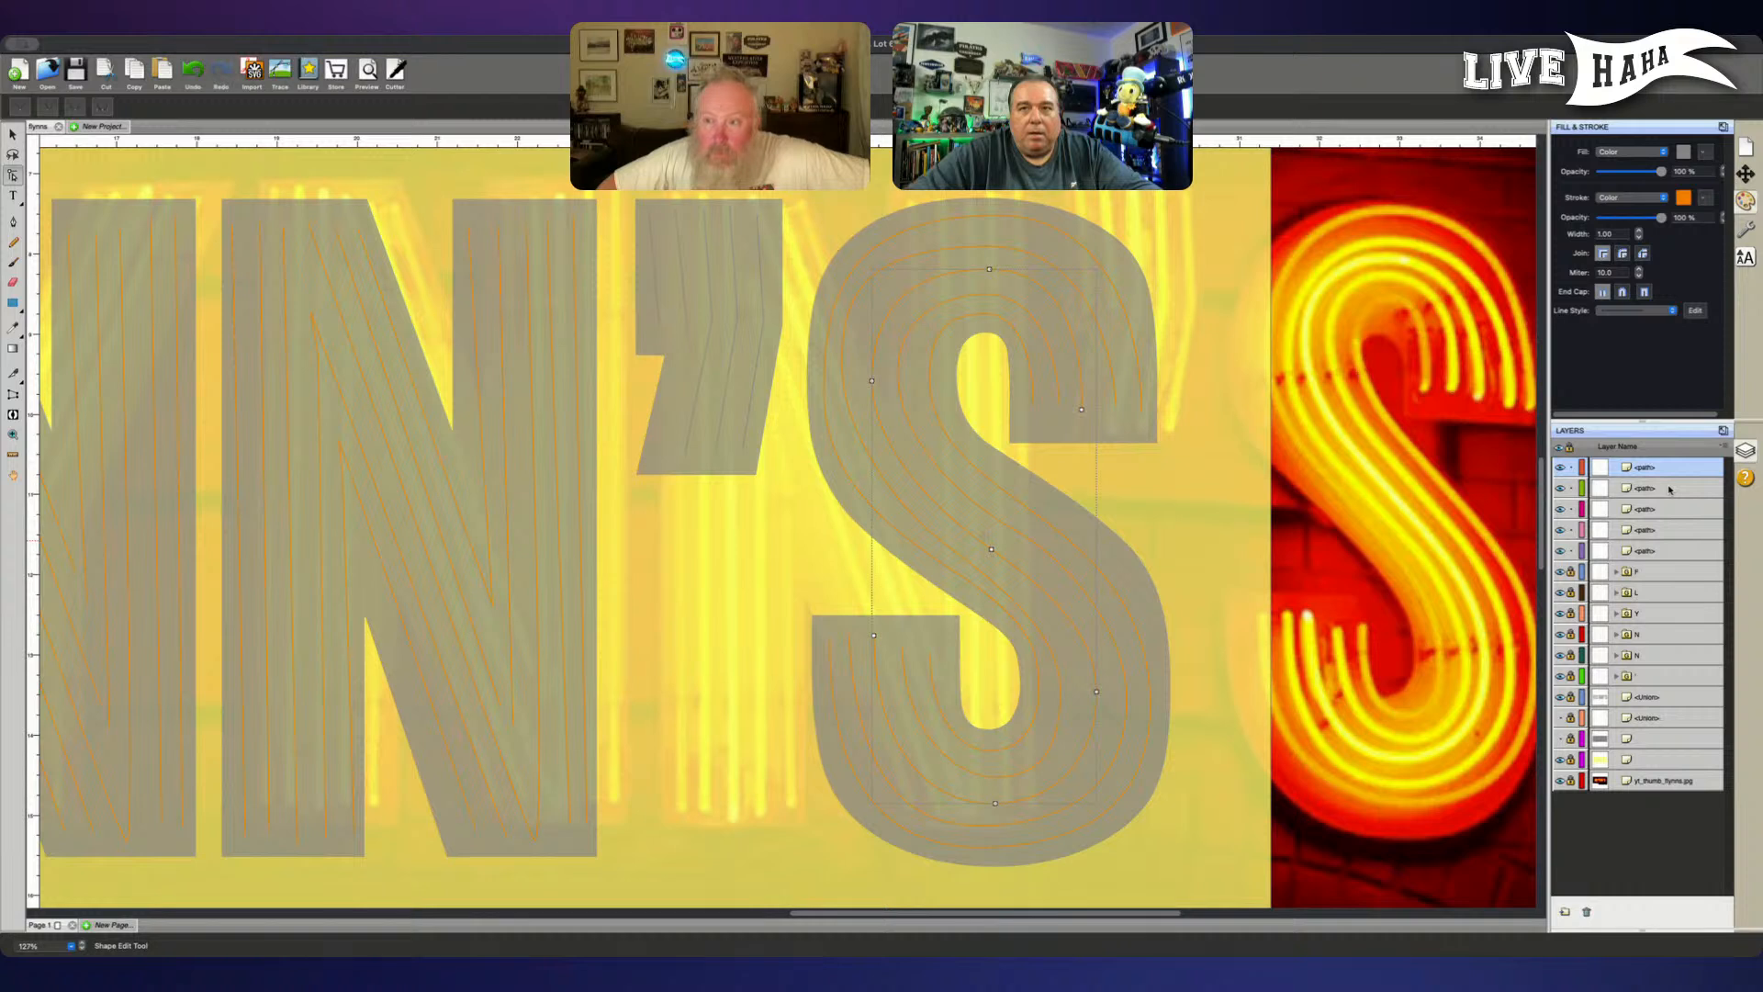
{"action": "left_click", "coordinate": [1669, 490]}
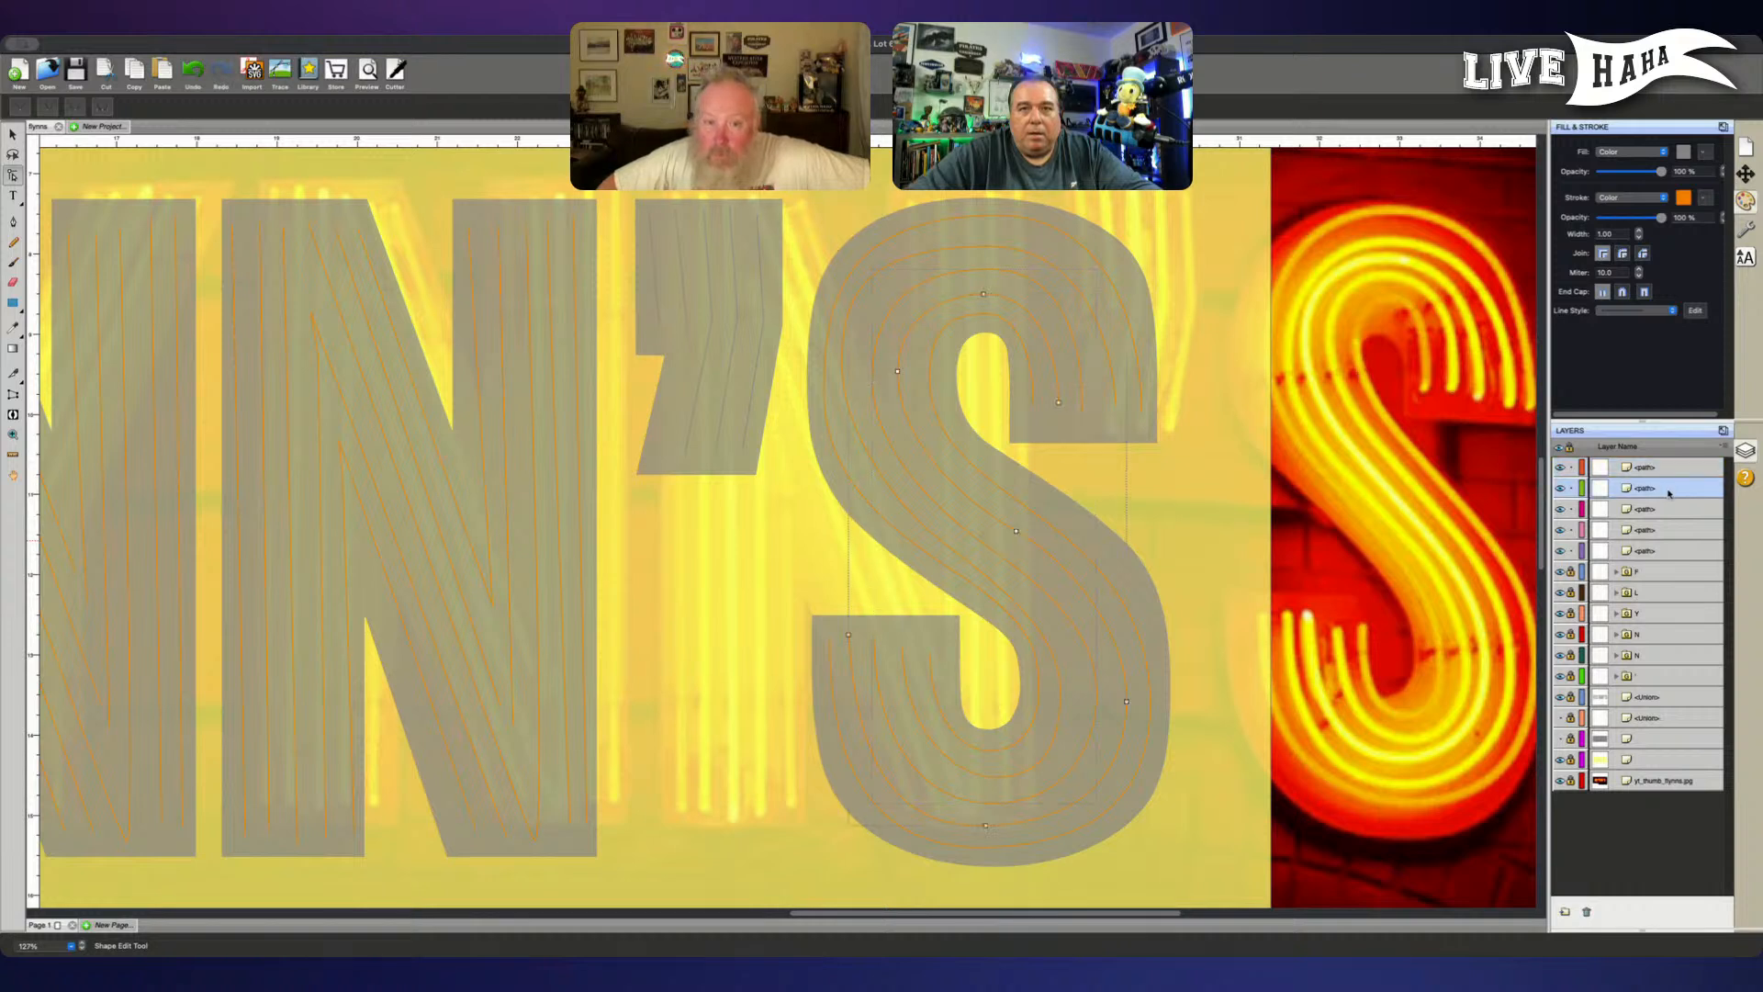
{"action": "left_click", "coordinate": [1127, 703]}
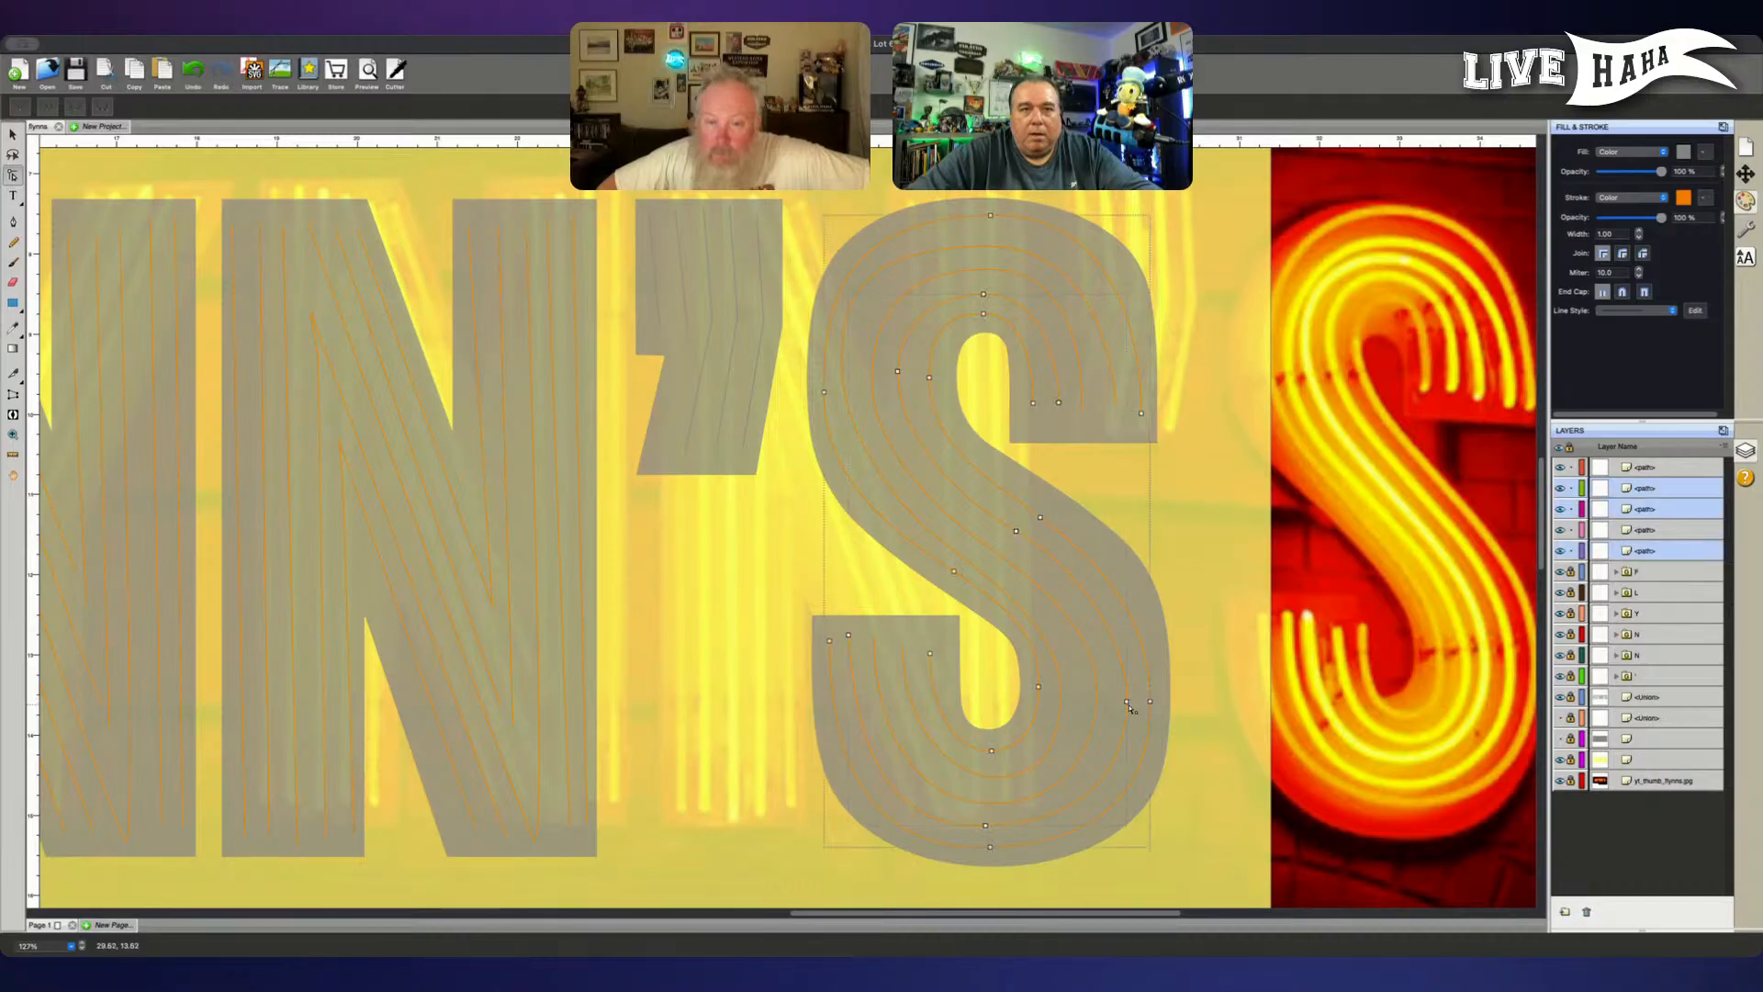
{"action": "left_click", "coordinate": [1126, 704]}
{"action": "key", "text": "Left"}
{"action": "key", "text": "Left"}
{"action": "key", "text": "Left"}
{"action": "key", "text": "Left"}
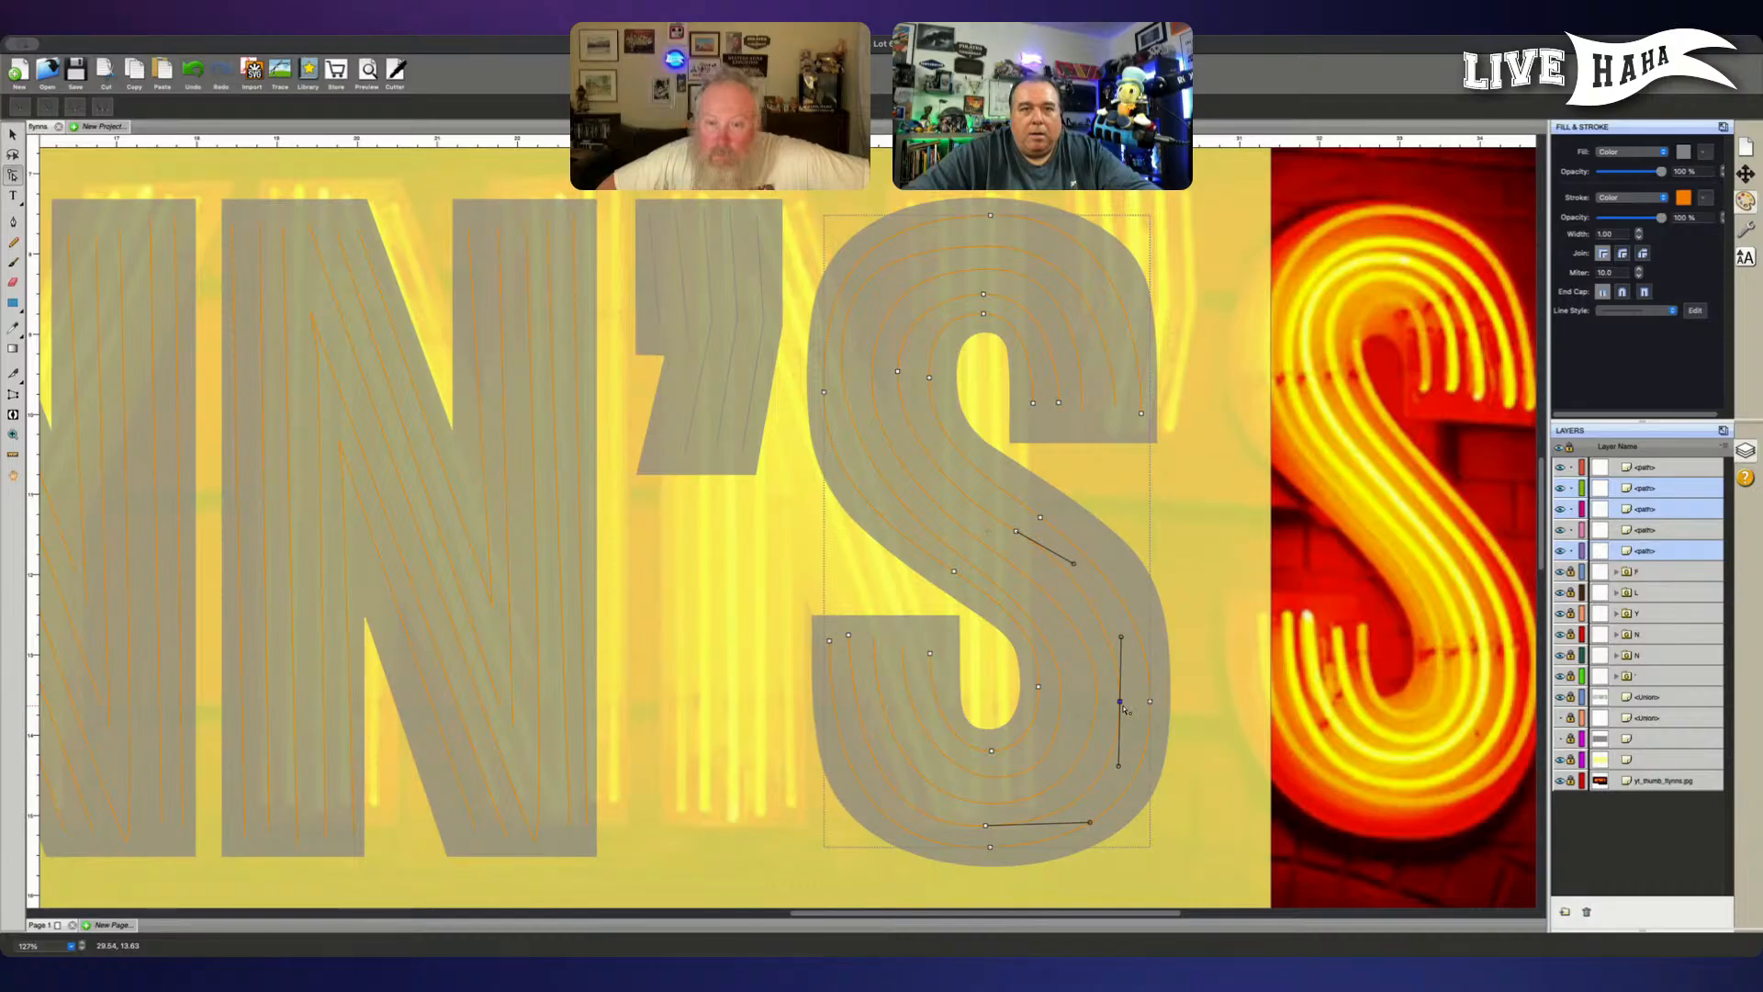
{"action": "key", "text": "Left"}
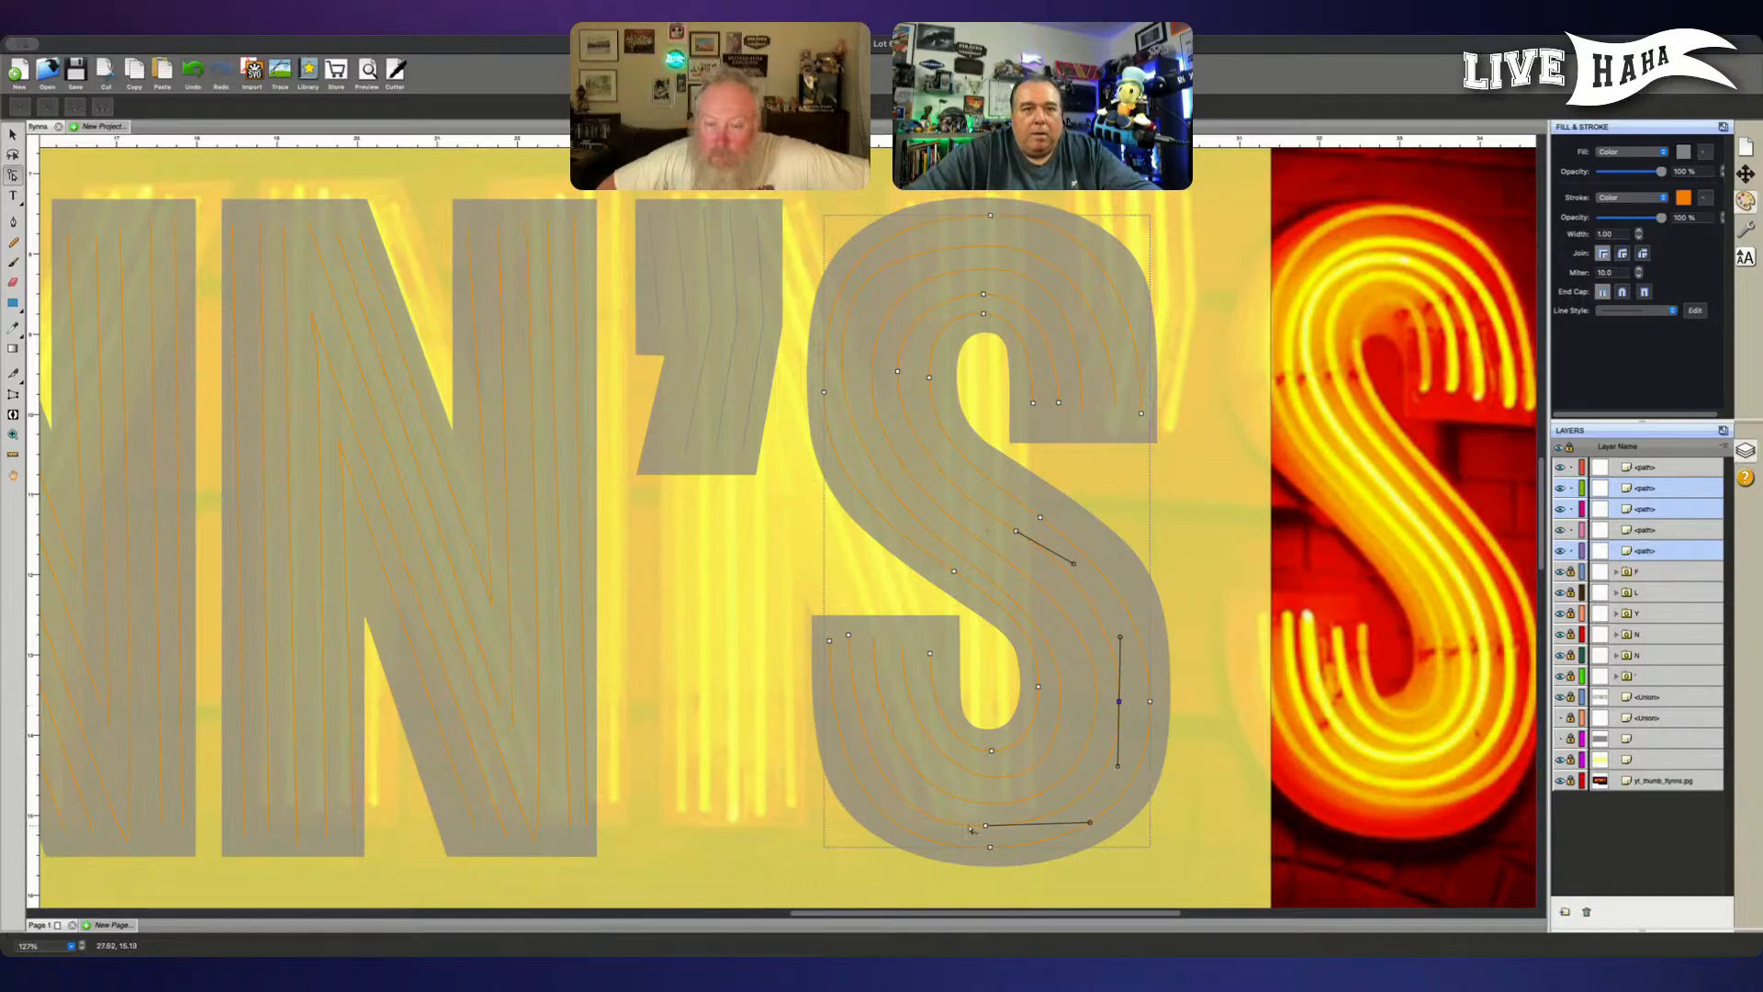
- Nudge the fourth tube's bottom node in the lower bowl downward in small increments
{"action": "left_click", "coordinate": [986, 827]}
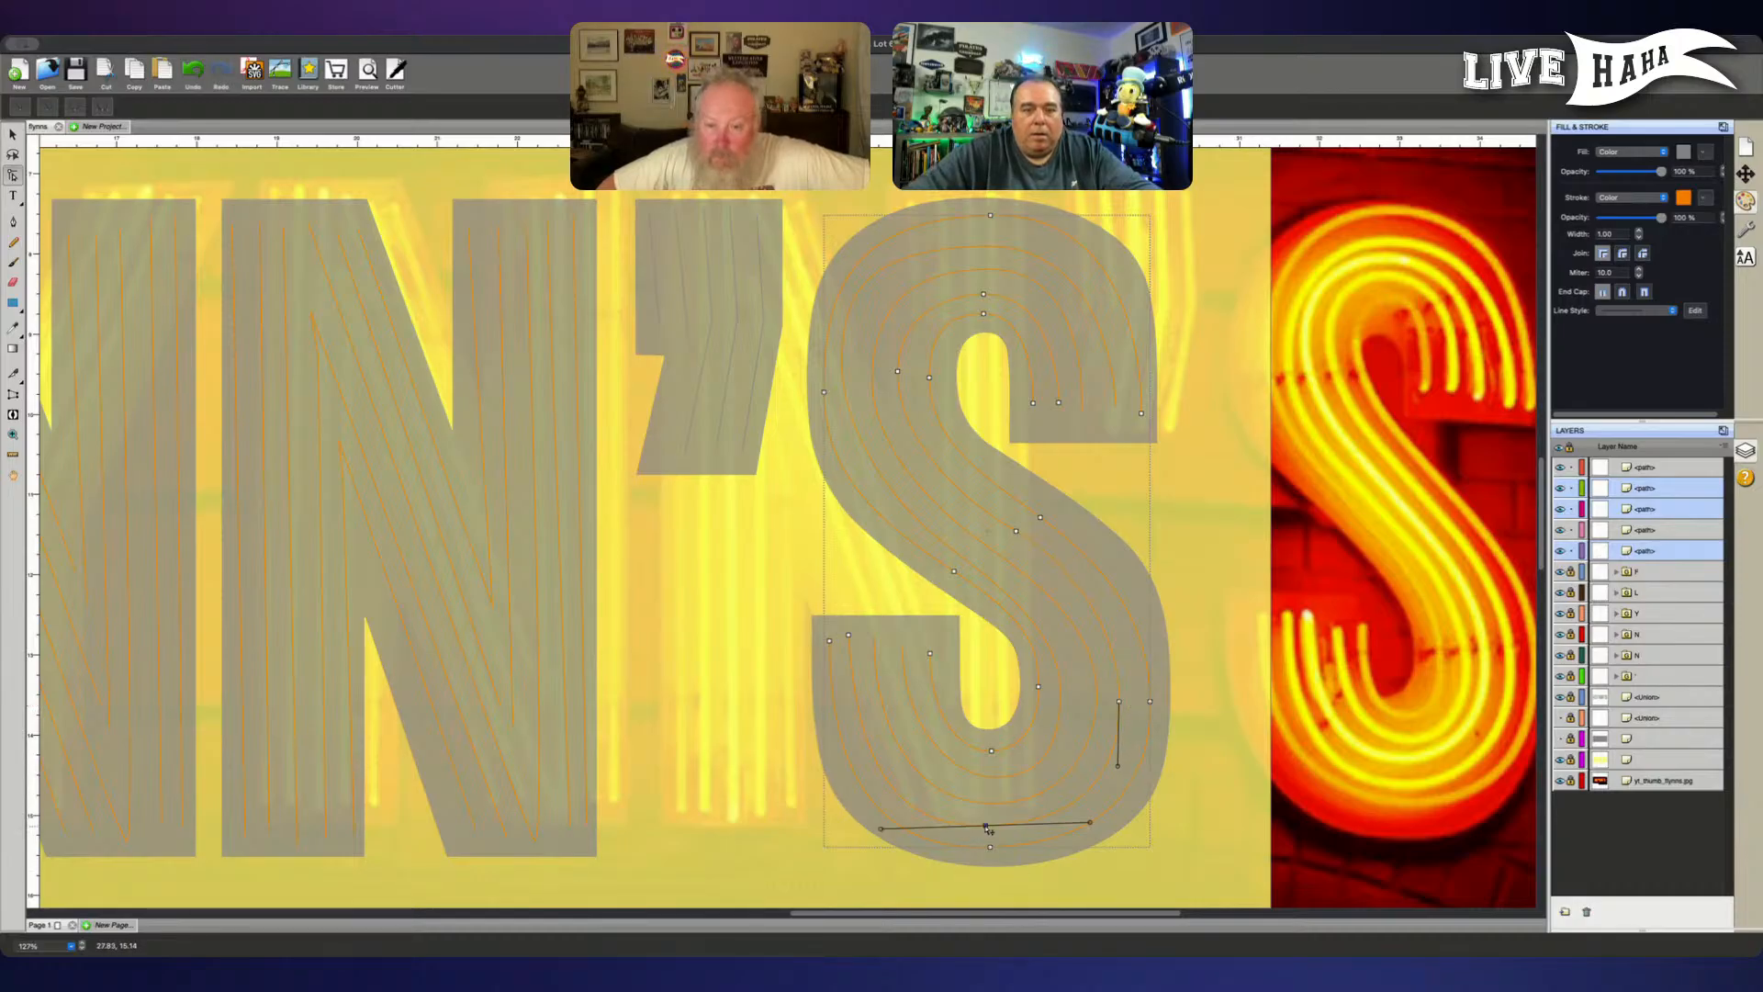
{"action": "key", "text": "Down"}
{"action": "key", "text": "Down"}
{"action": "key", "text": "Down"}
{"action": "key", "text": "Down"}
{"action": "key", "text": "Down"}
{"action": "key", "text": "Down"}
{"action": "key", "text": "Down"}
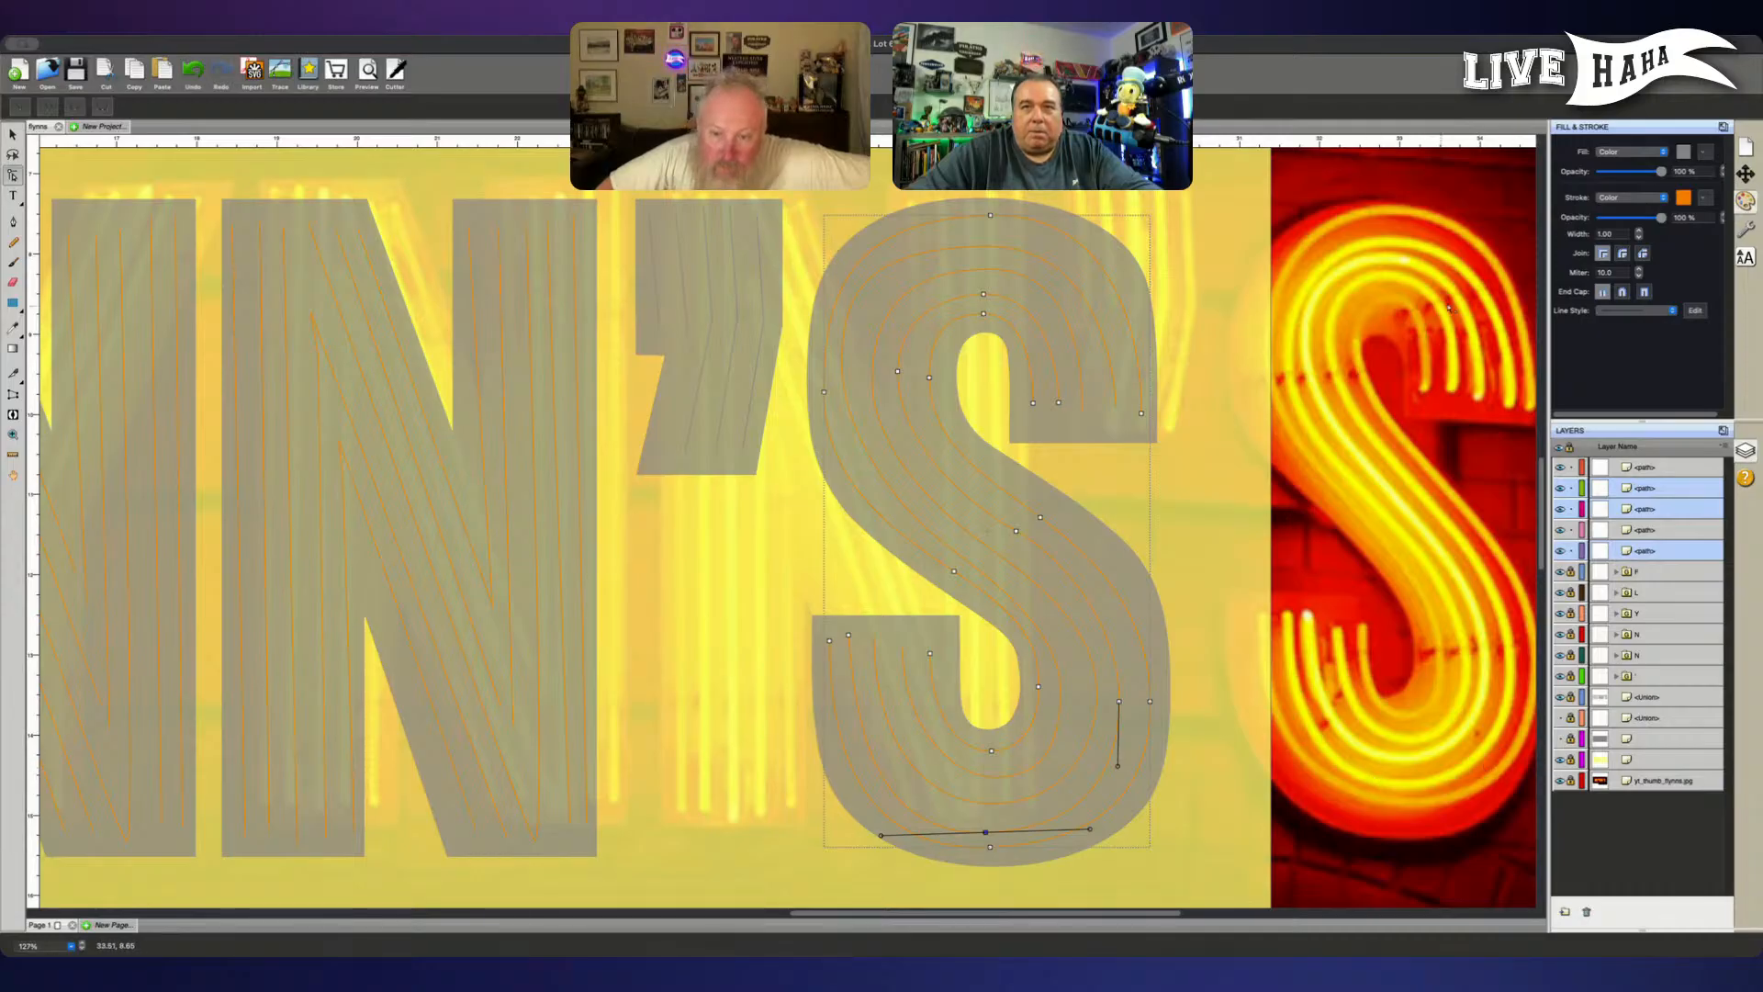
- Nudge the fourth tube's end node at the S's lower-left terminal slightly right and adjust its curve handle
{"action": "left_click", "coordinate": [849, 633], "text": "shift"}
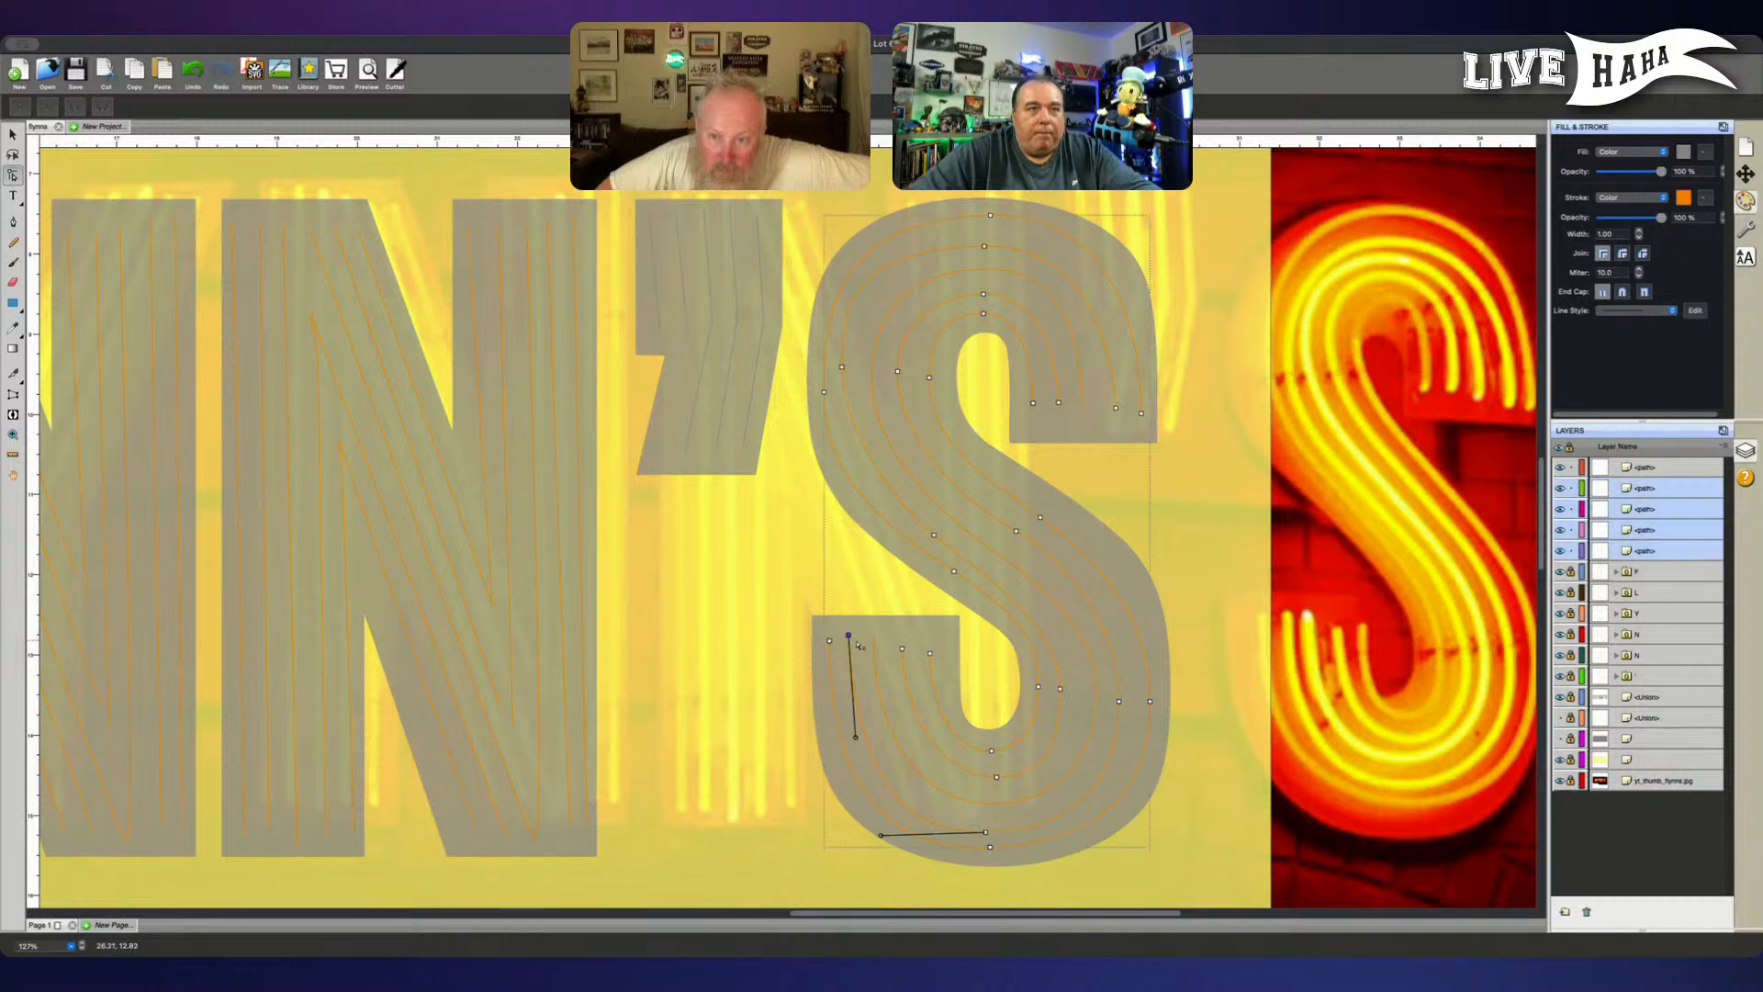
{"action": "left_click_drag", "start_coordinate": [858, 648], "coordinate": [863, 654]}
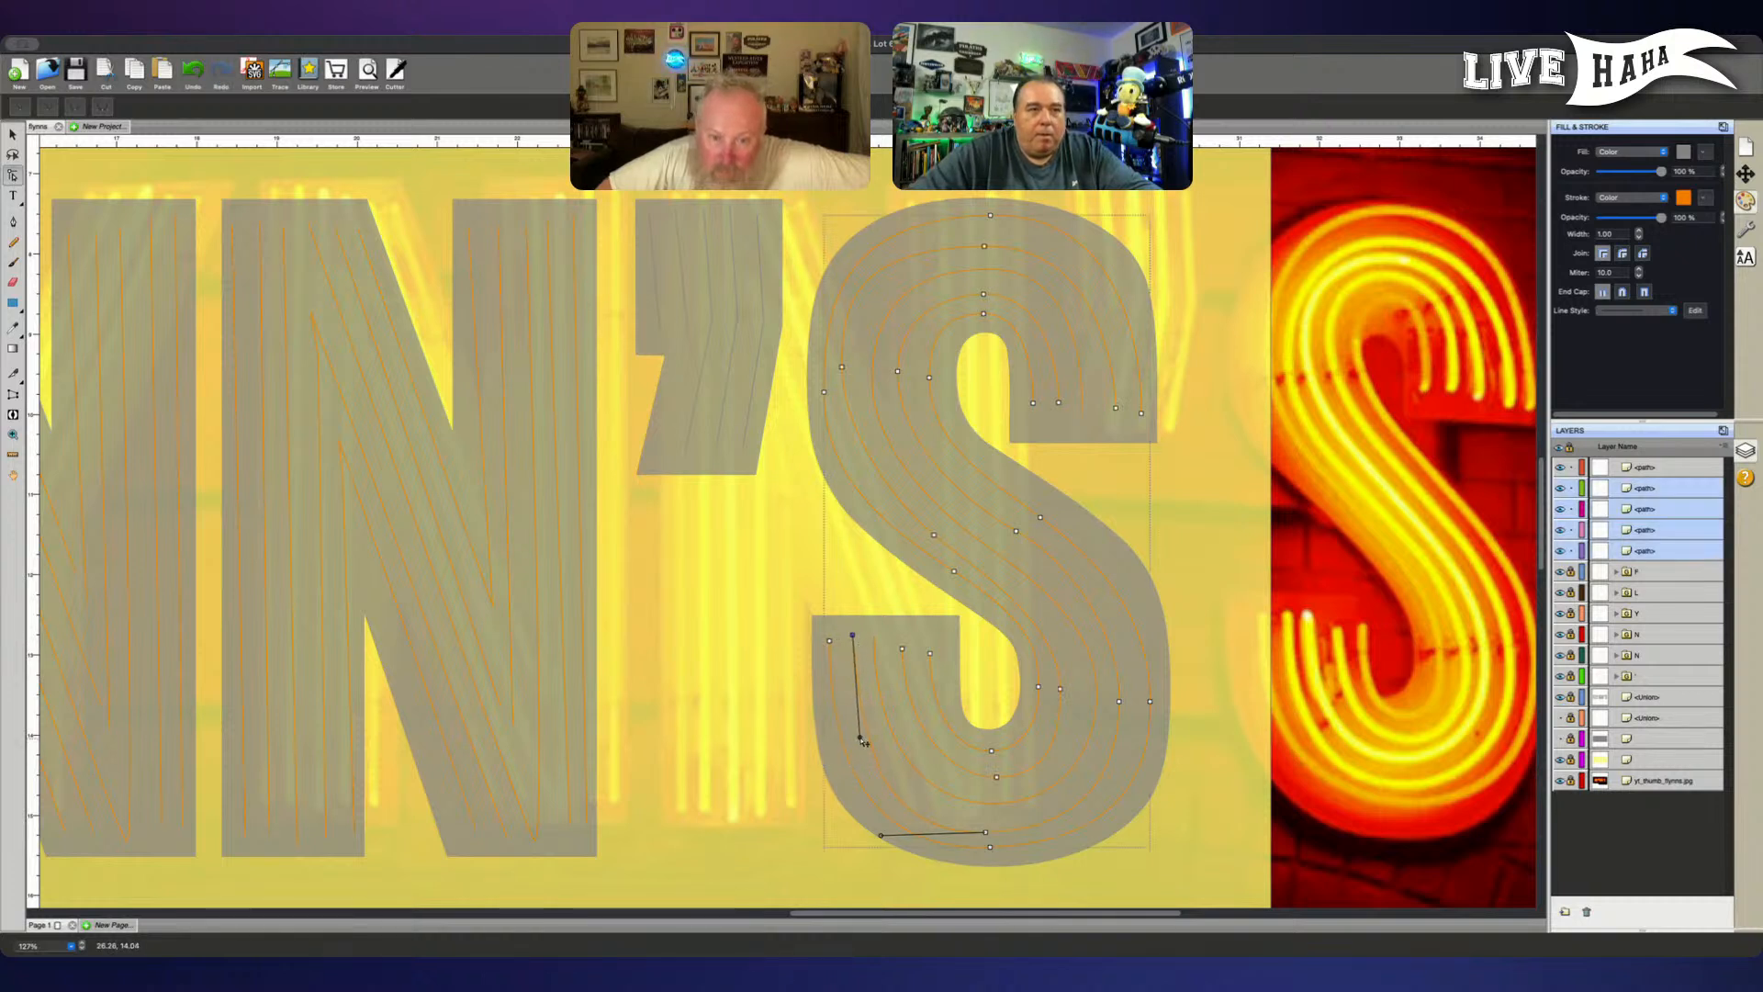
{"action": "left_click_drag", "start_coordinate": [864, 743], "coordinate": [855, 725]}
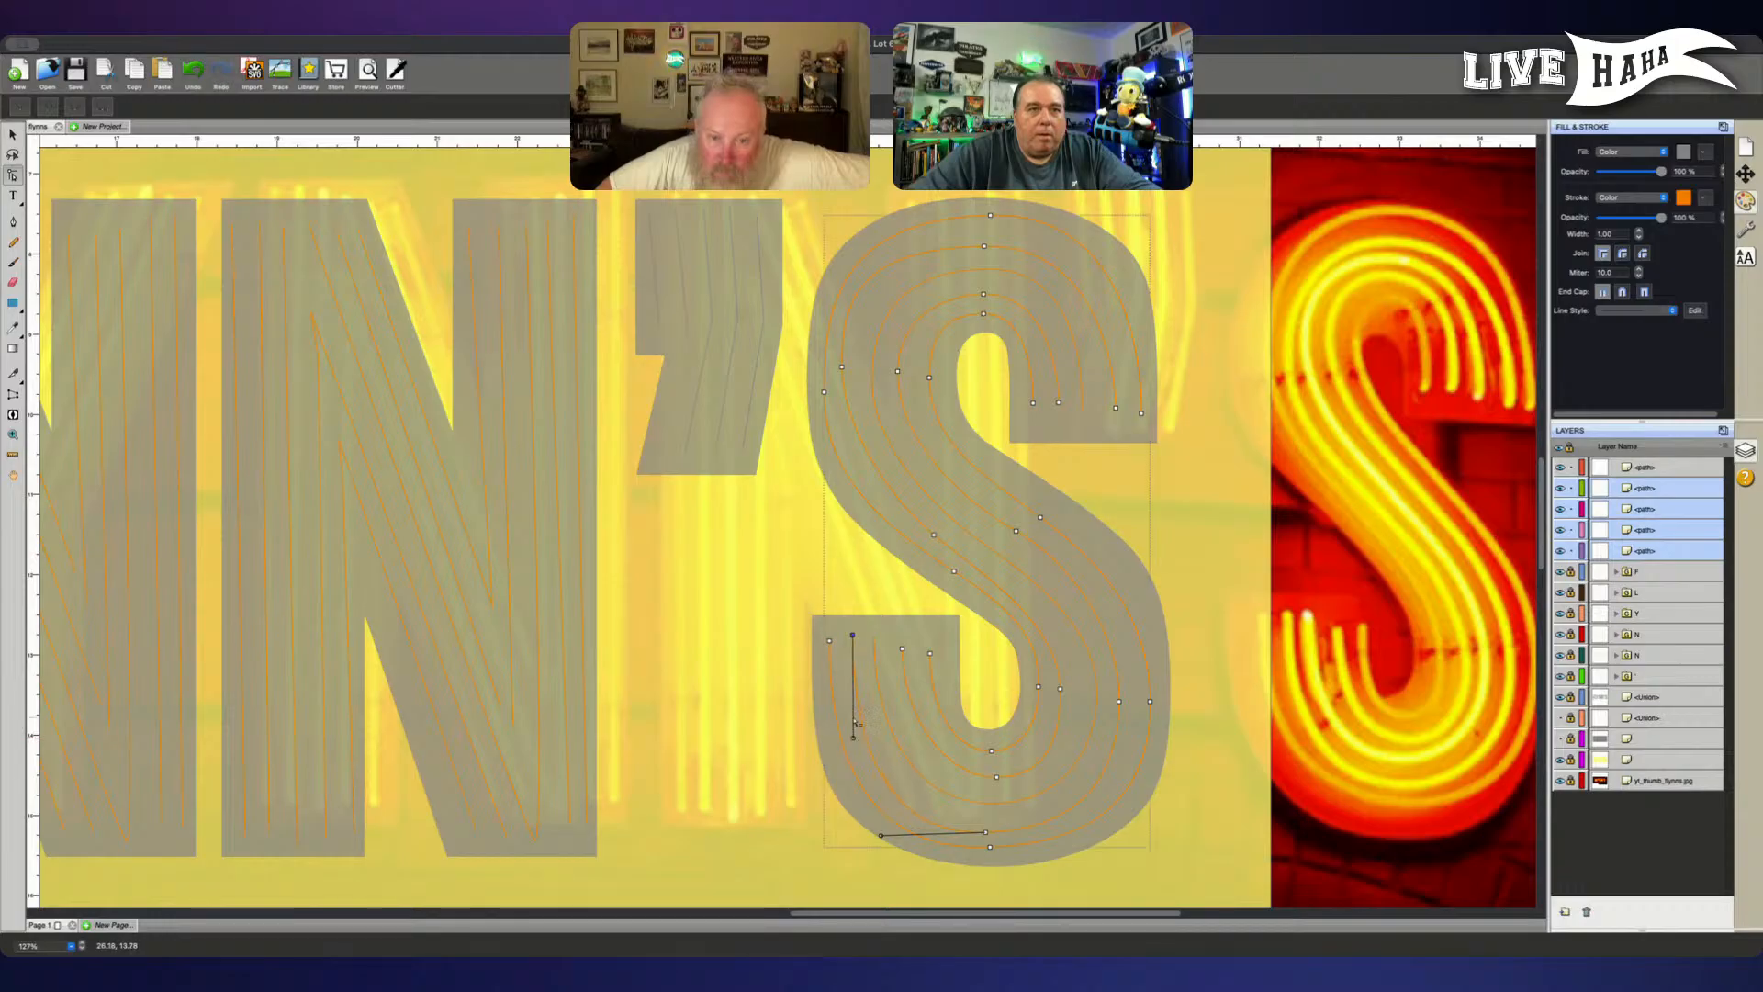
{"action": "left_click", "coordinate": [829, 640]}
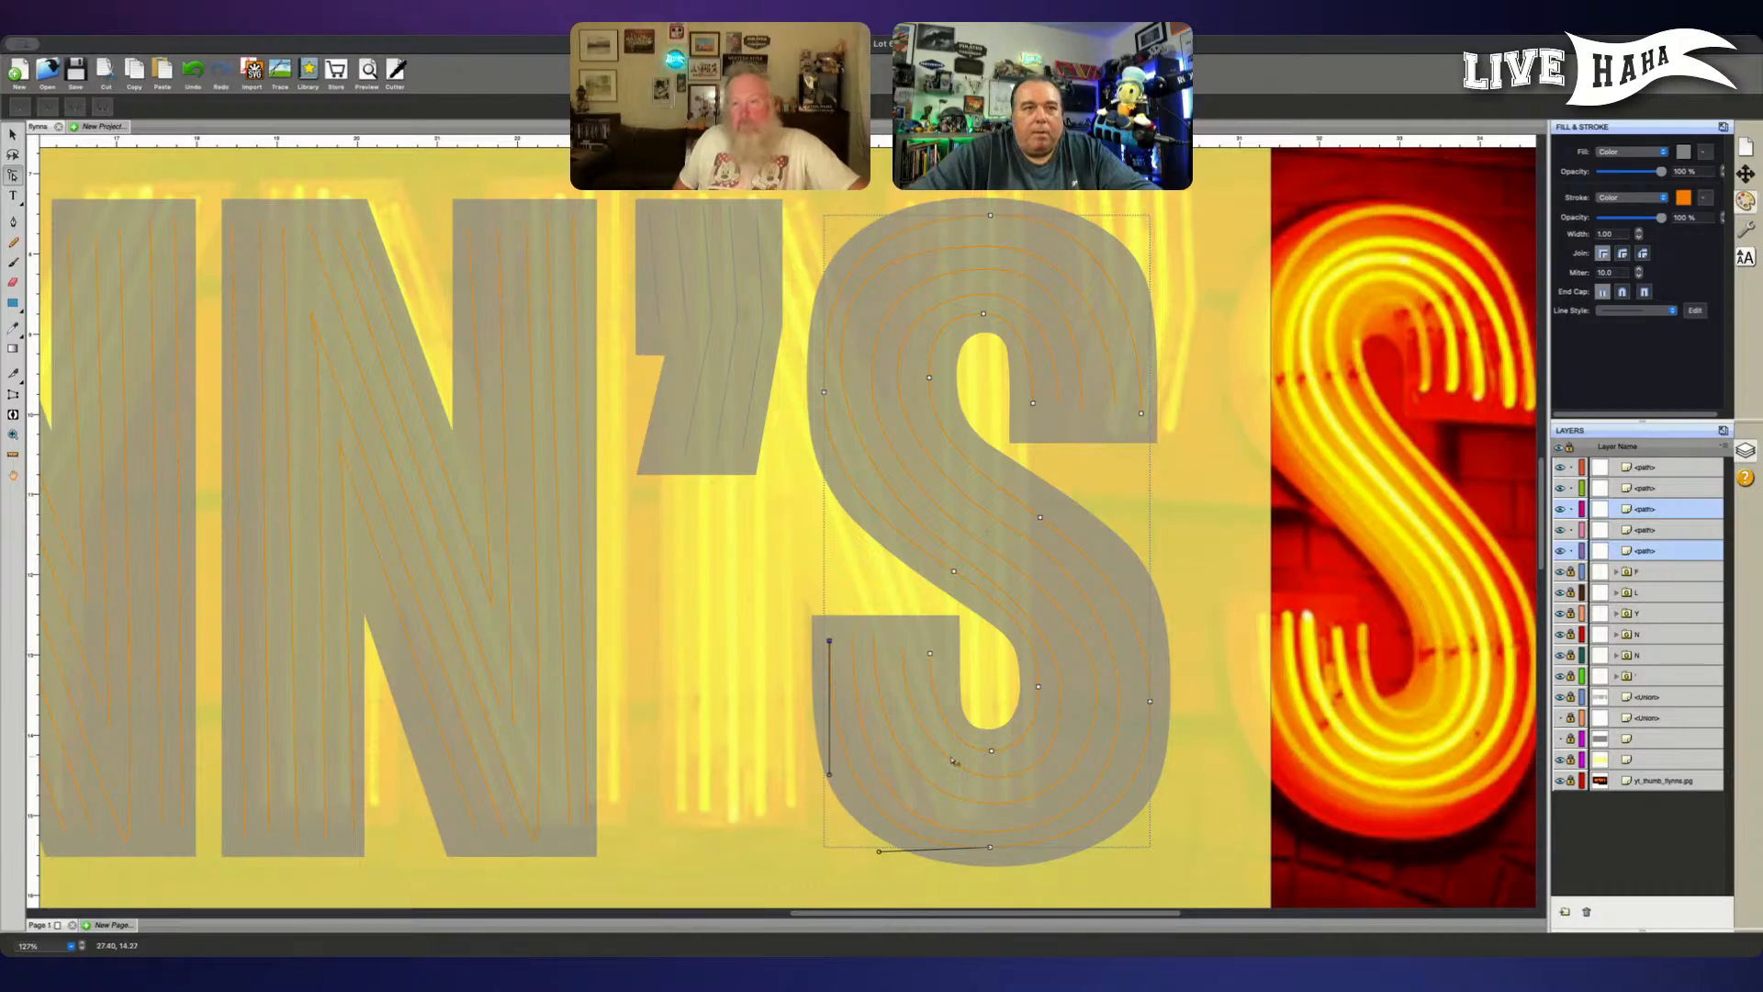
- Isolate the S's middle tube path and nudge its right-bend node in the lower bowl slightly left
{"action": "left_click", "coordinate": [1657, 531]}
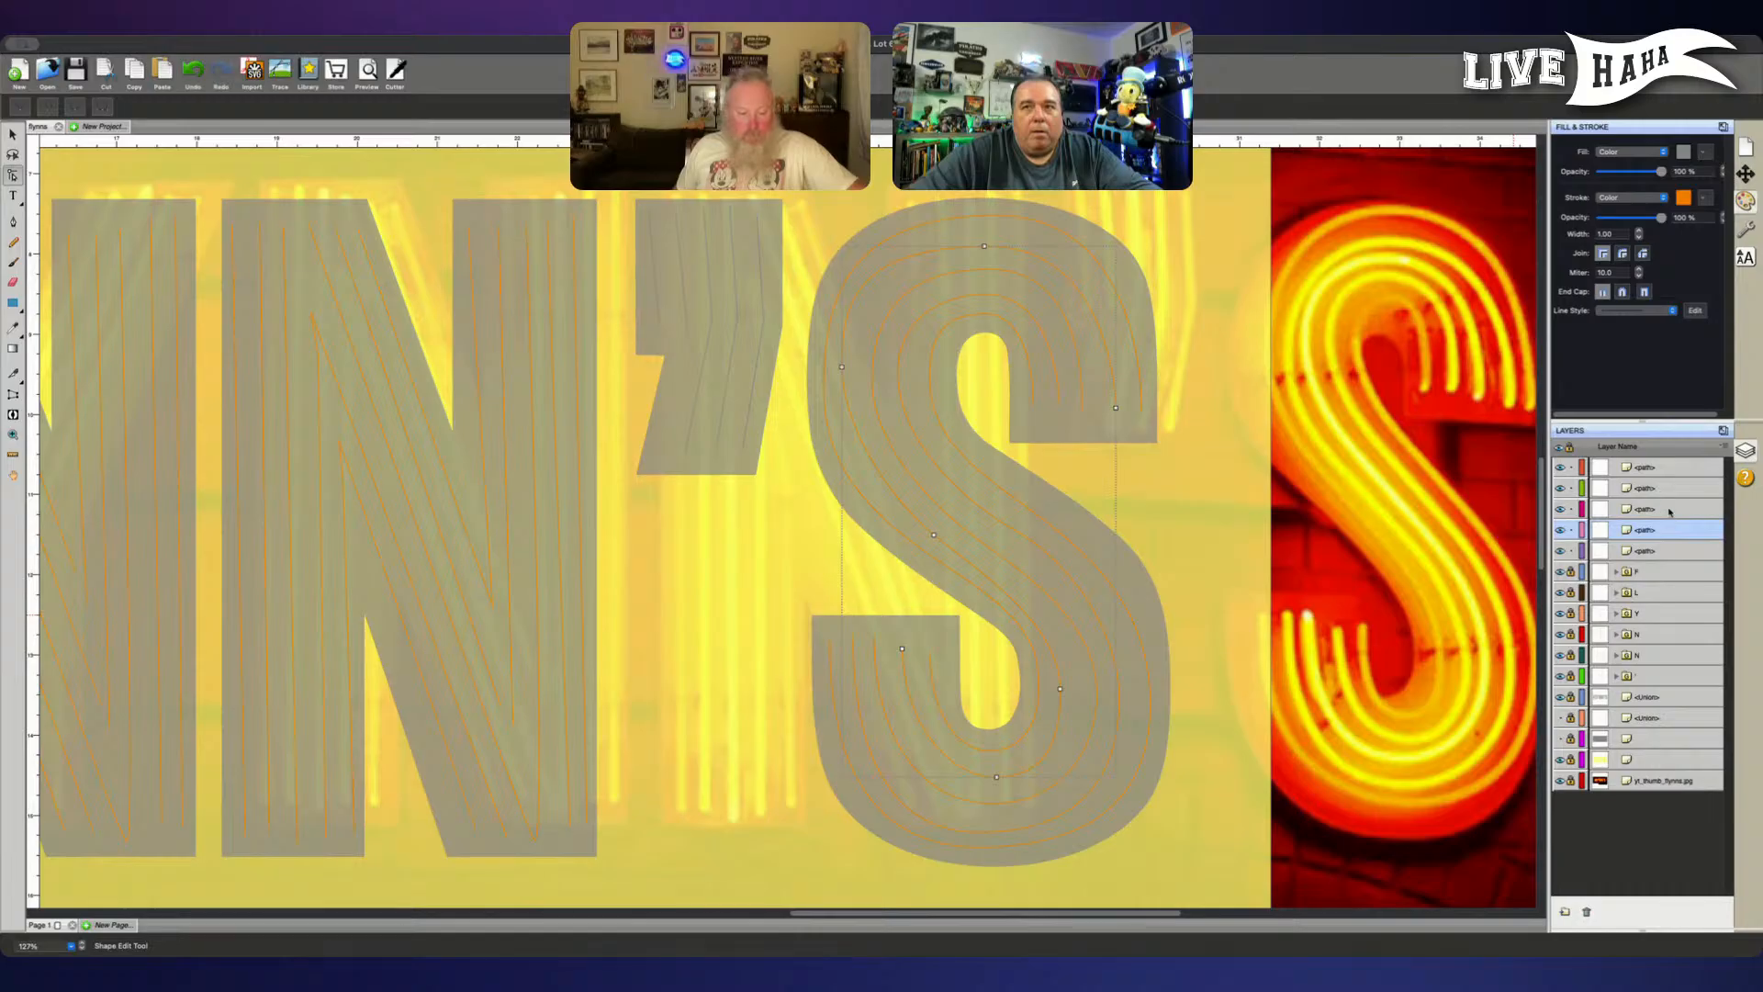
{"action": "left_click", "coordinate": [1669, 511]}
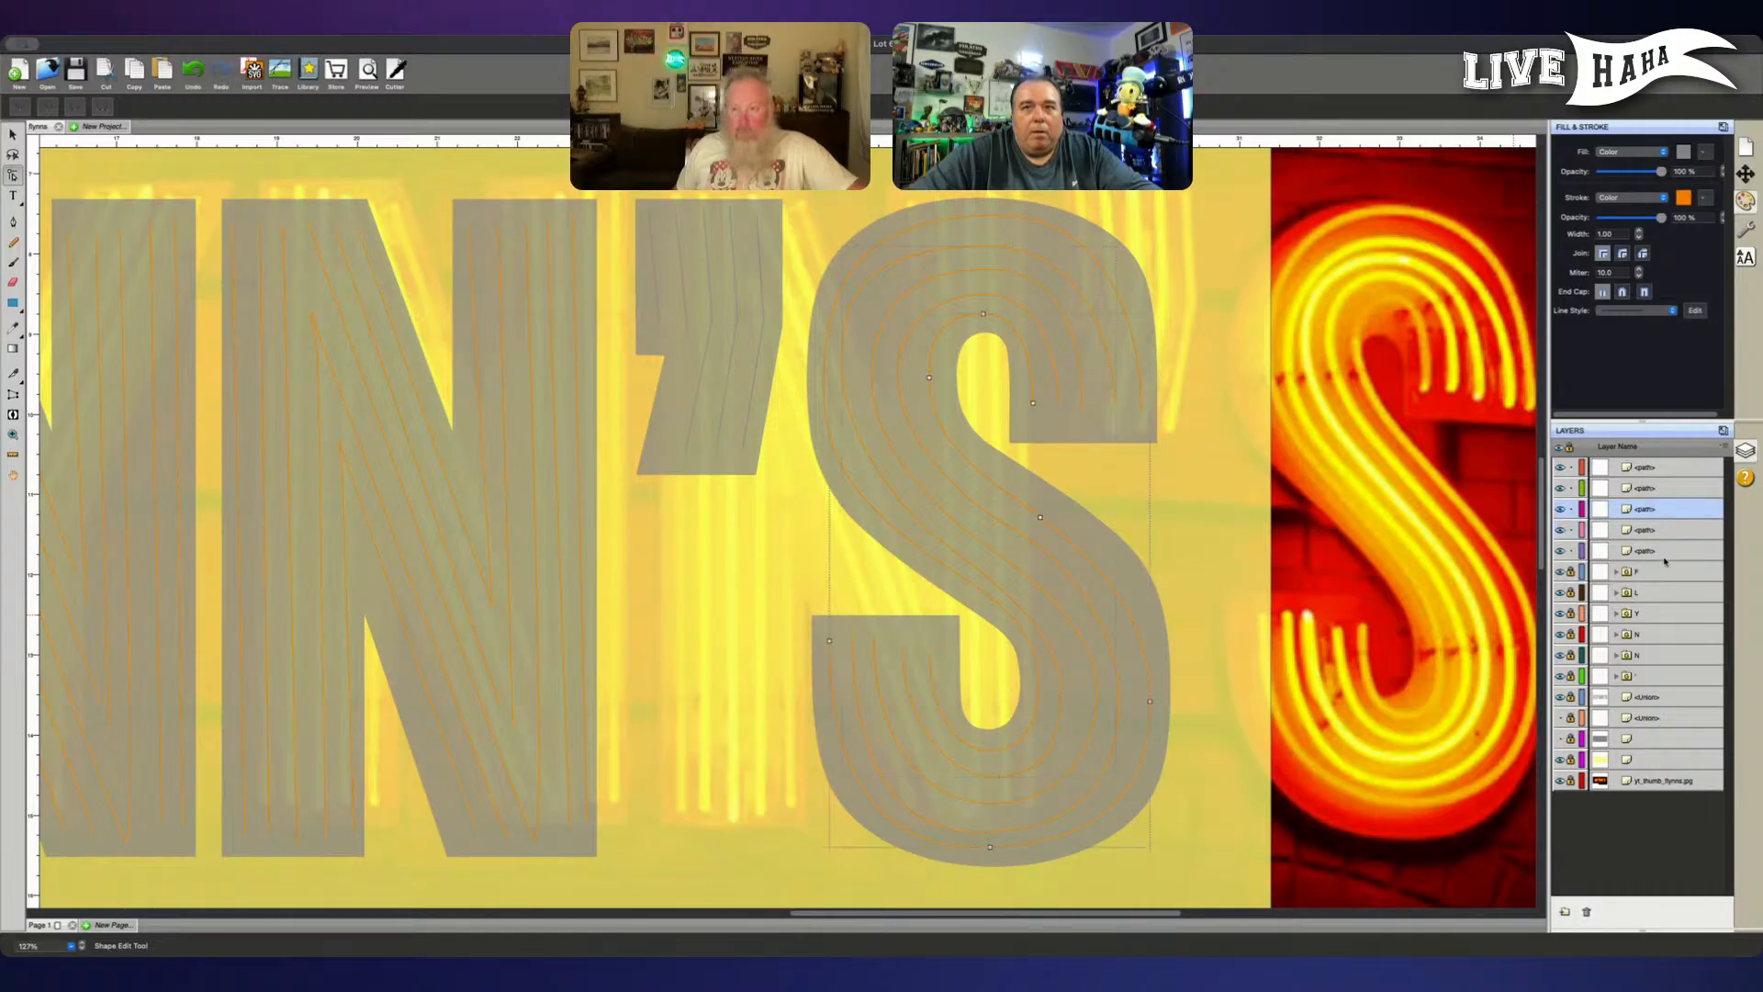
{"action": "left_click", "coordinate": [1665, 550]}
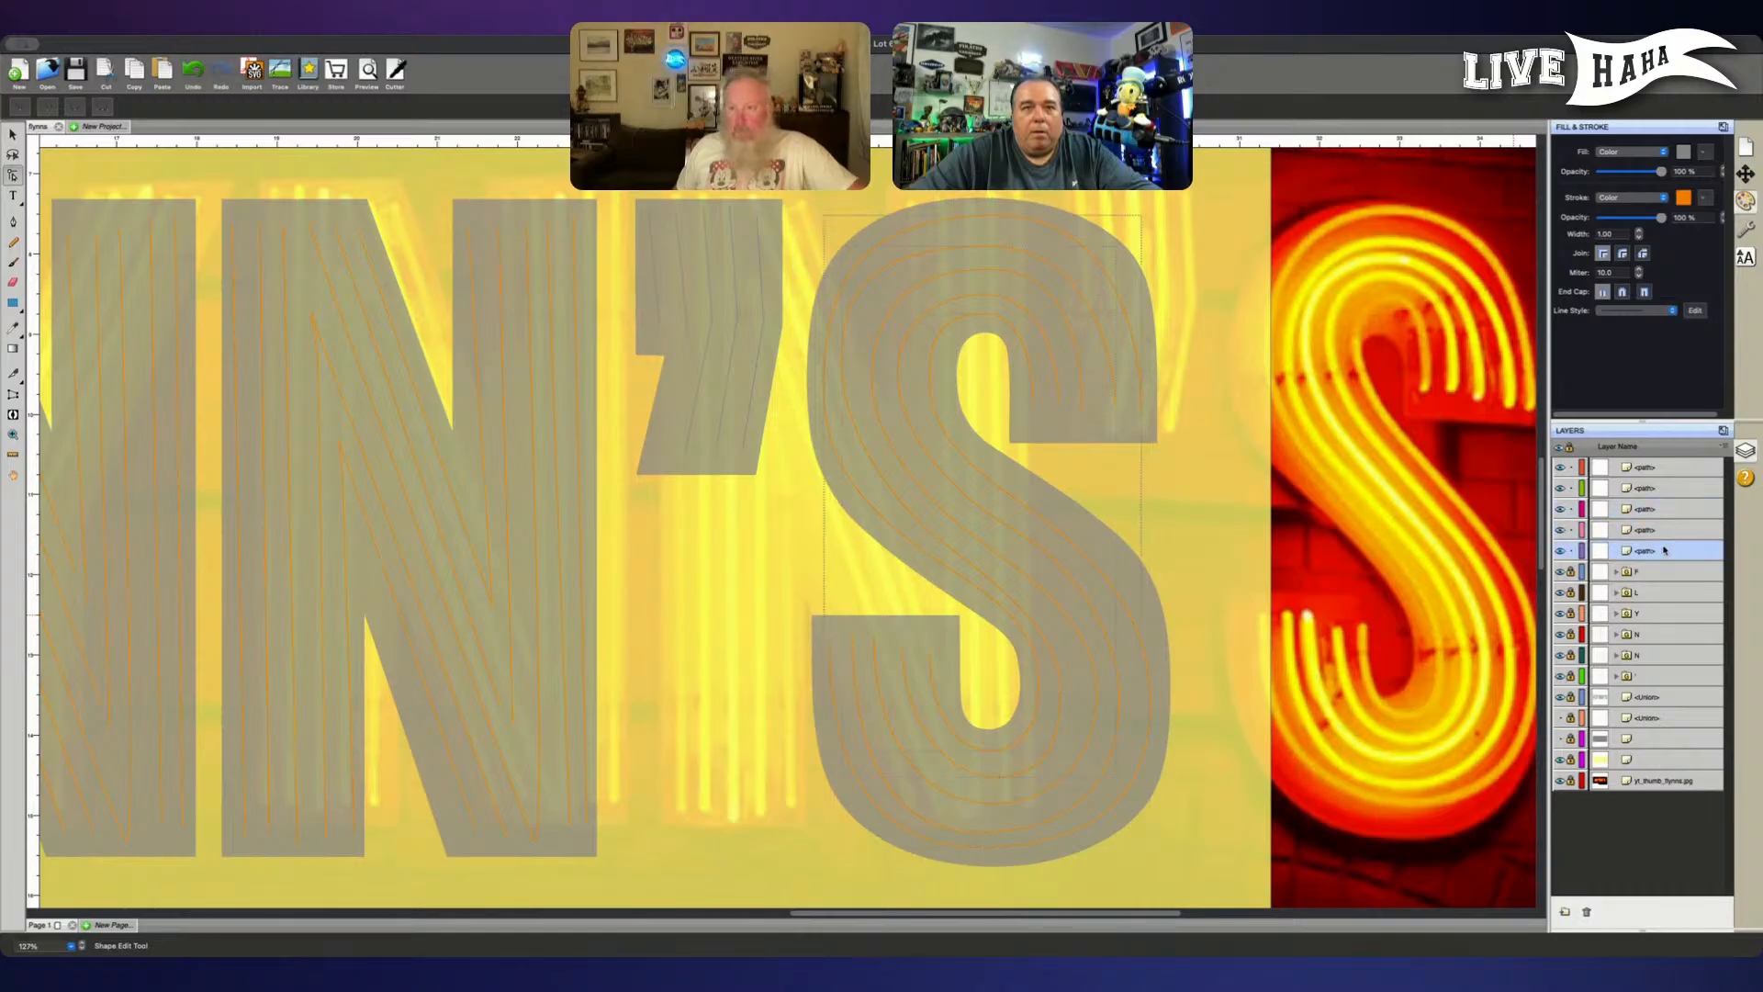
{"action": "left_click", "coordinate": [1666, 465]}
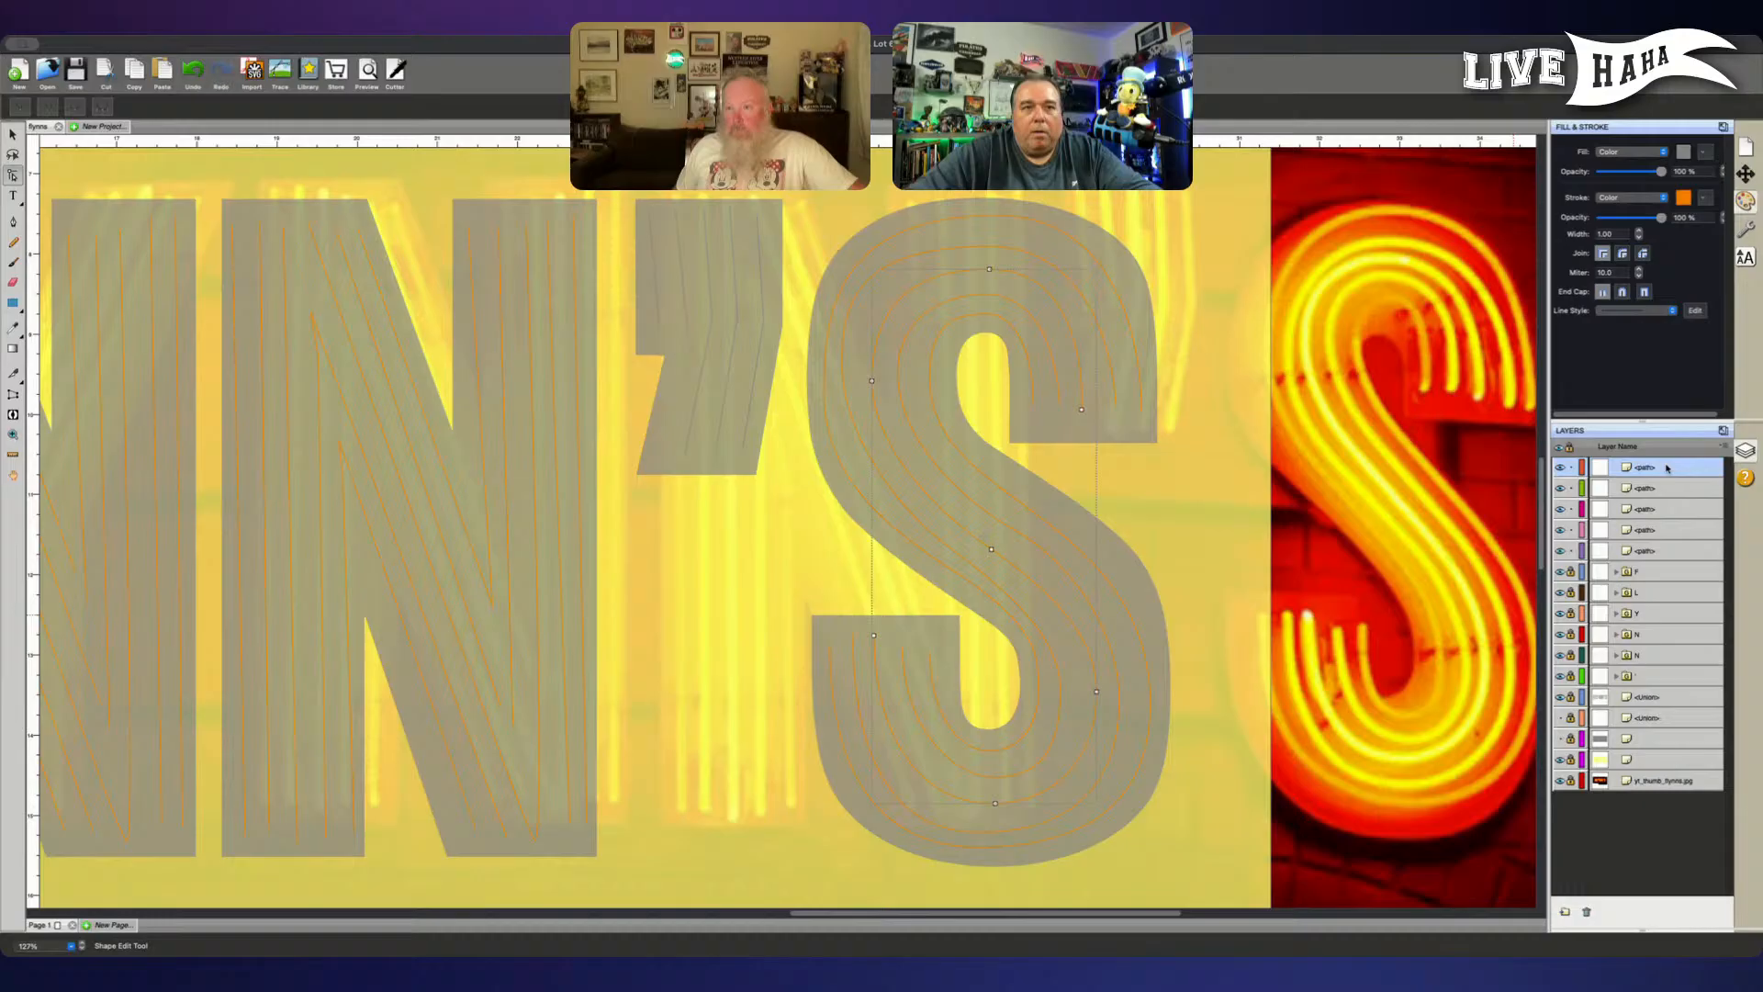
{"action": "left_click", "coordinate": [998, 806]}
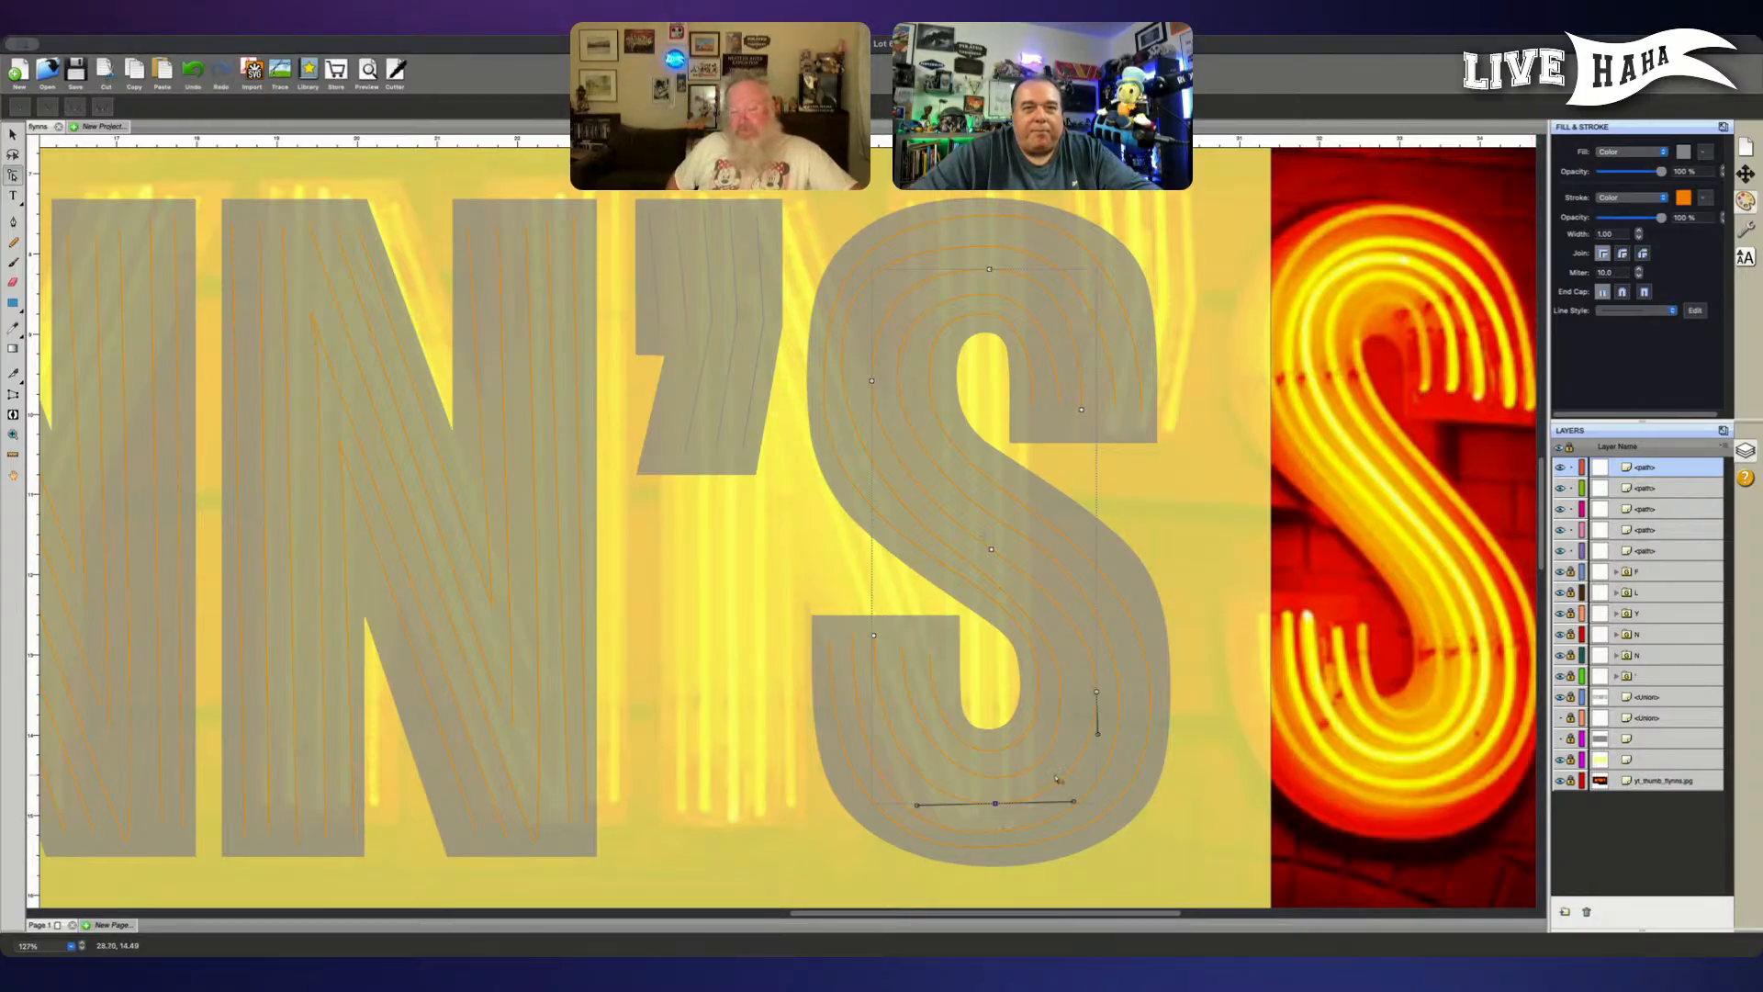
{"action": "left_click", "coordinate": [1146, 707]}
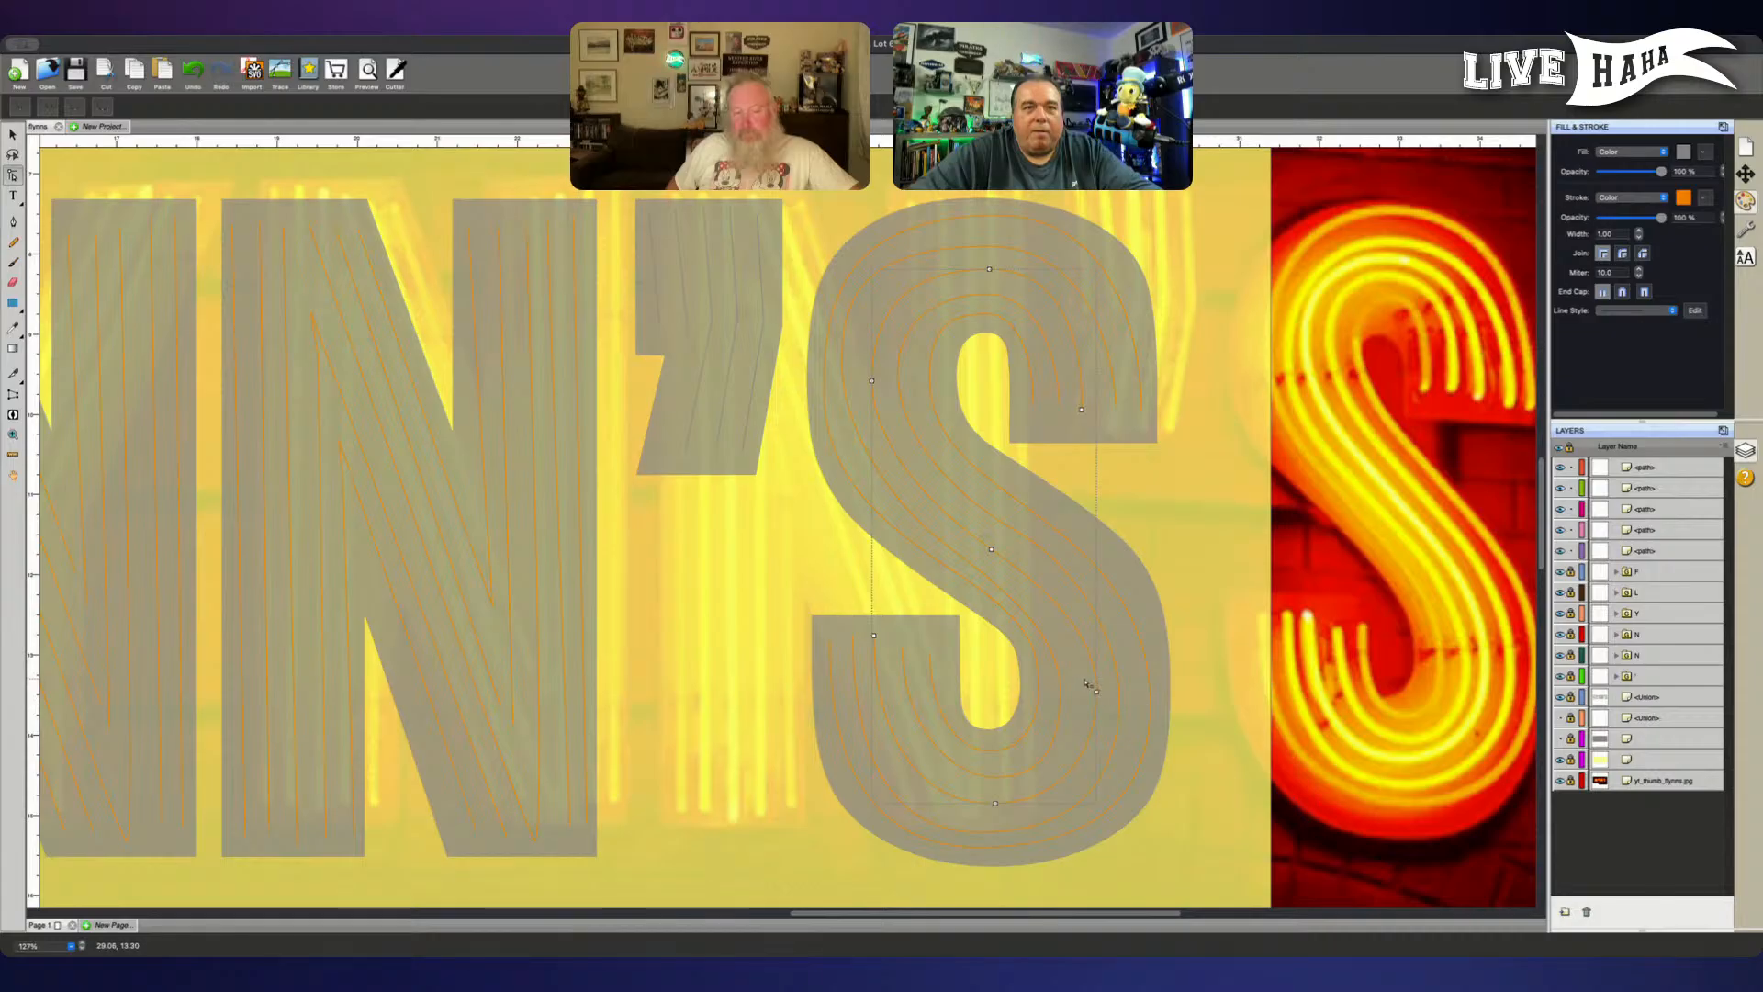
{"action": "left_click_drag", "start_coordinate": [1087, 684], "coordinate": [1102, 702]}
{"action": "key", "text": "Left"}
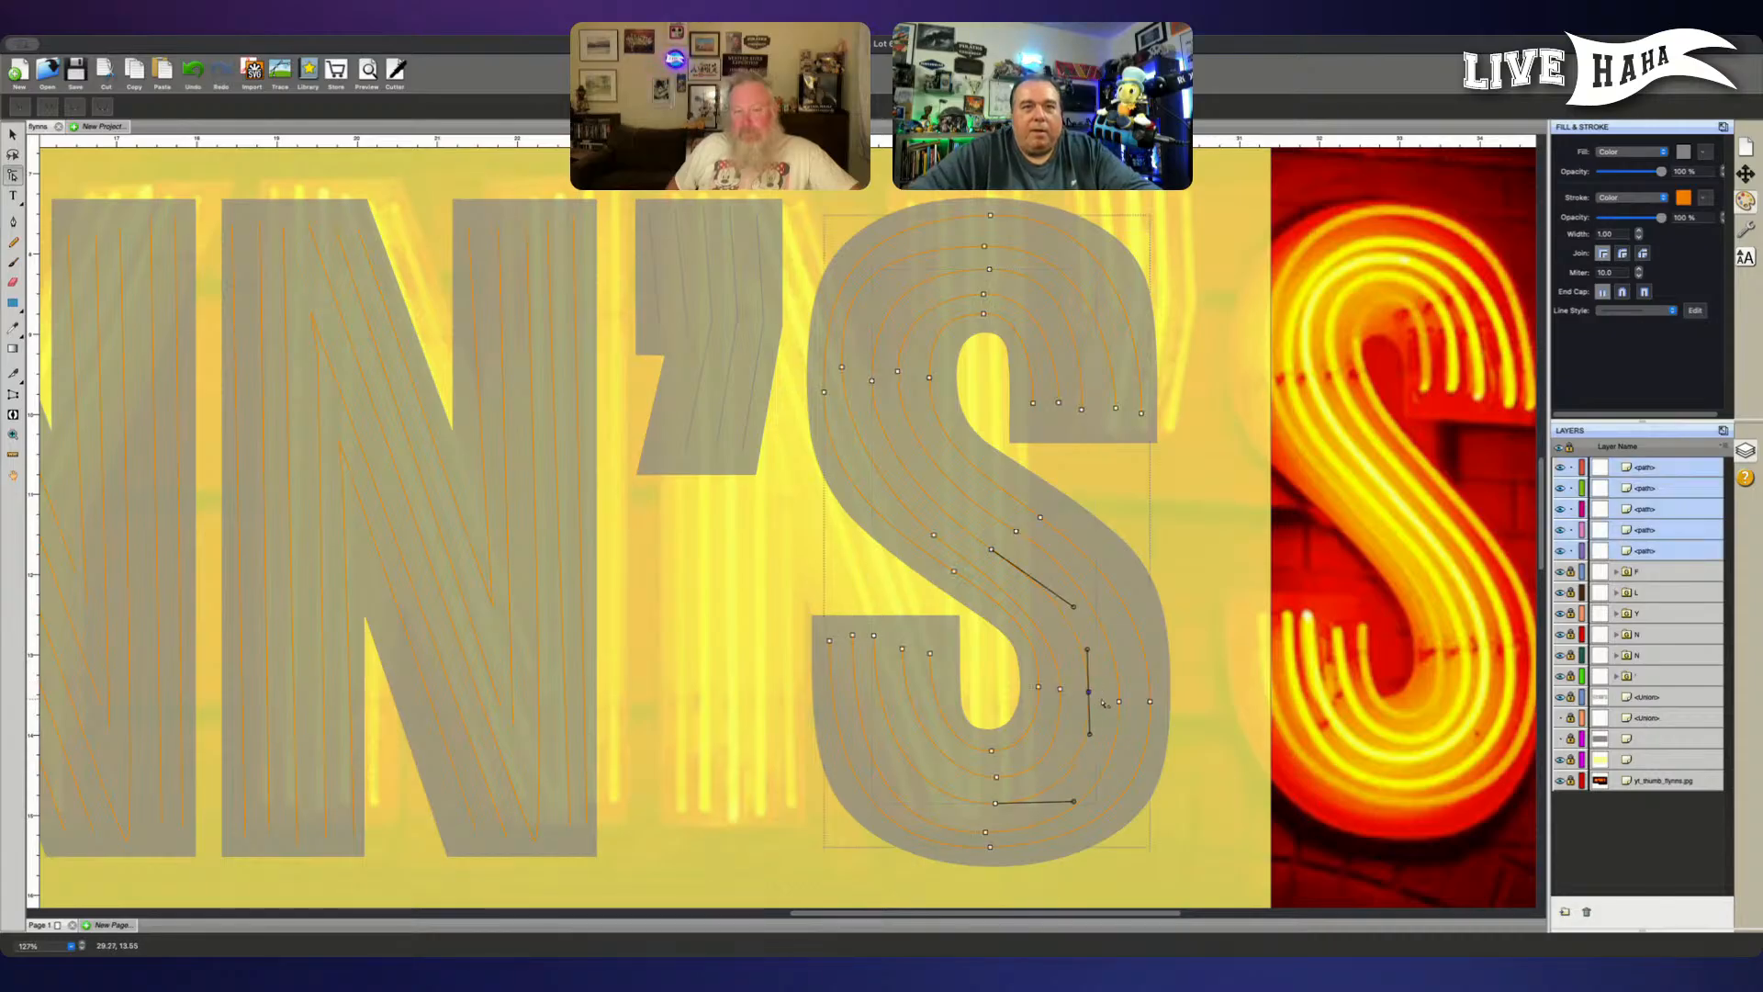
{"action": "key", "text": "Left"}
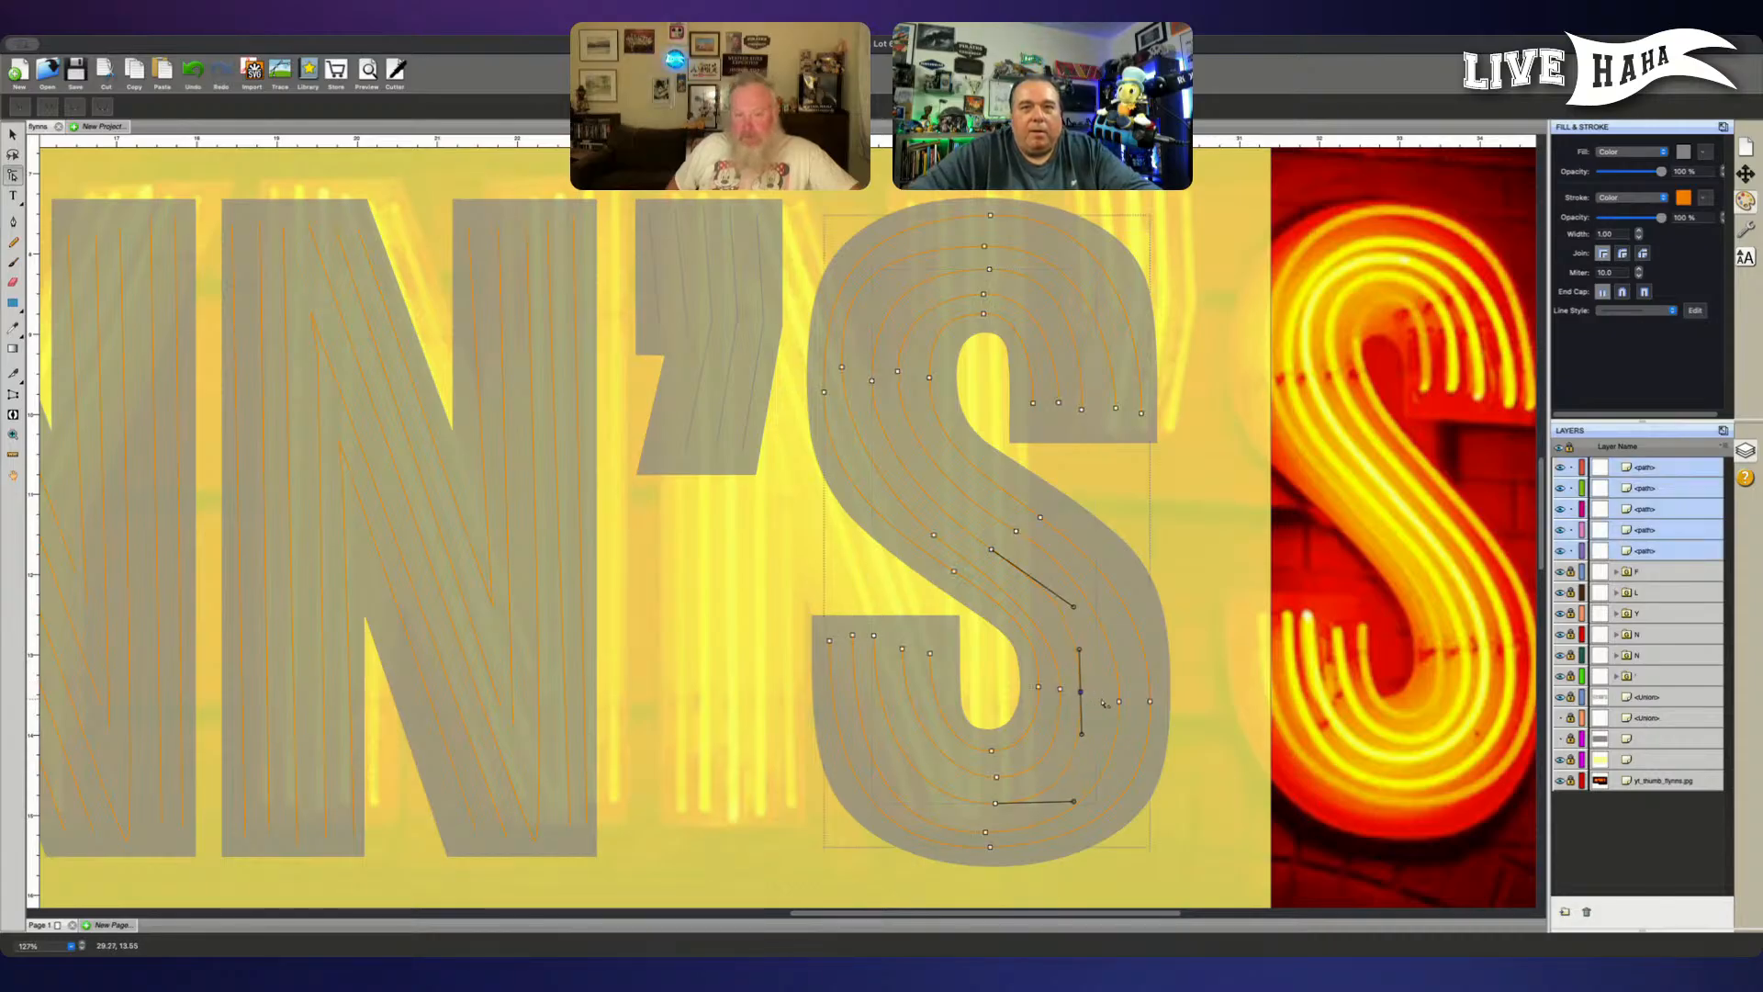
{"action": "key", "text": "Right"}
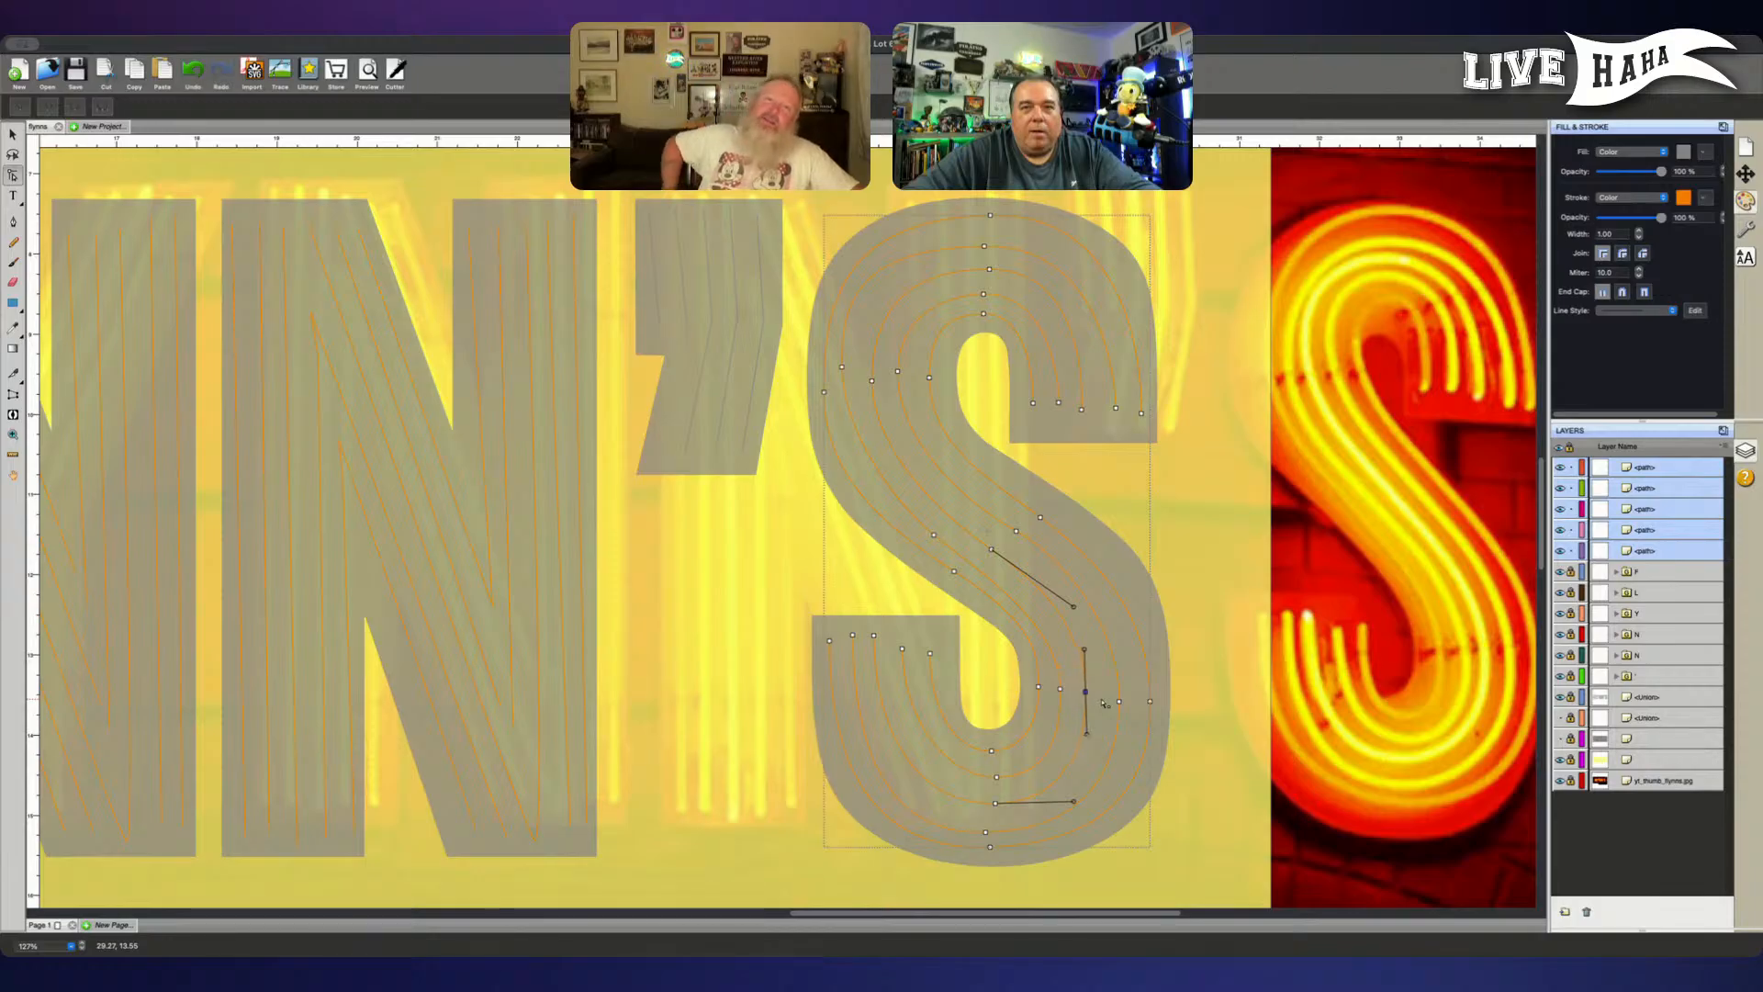
{"action": "key", "text": "Right"}
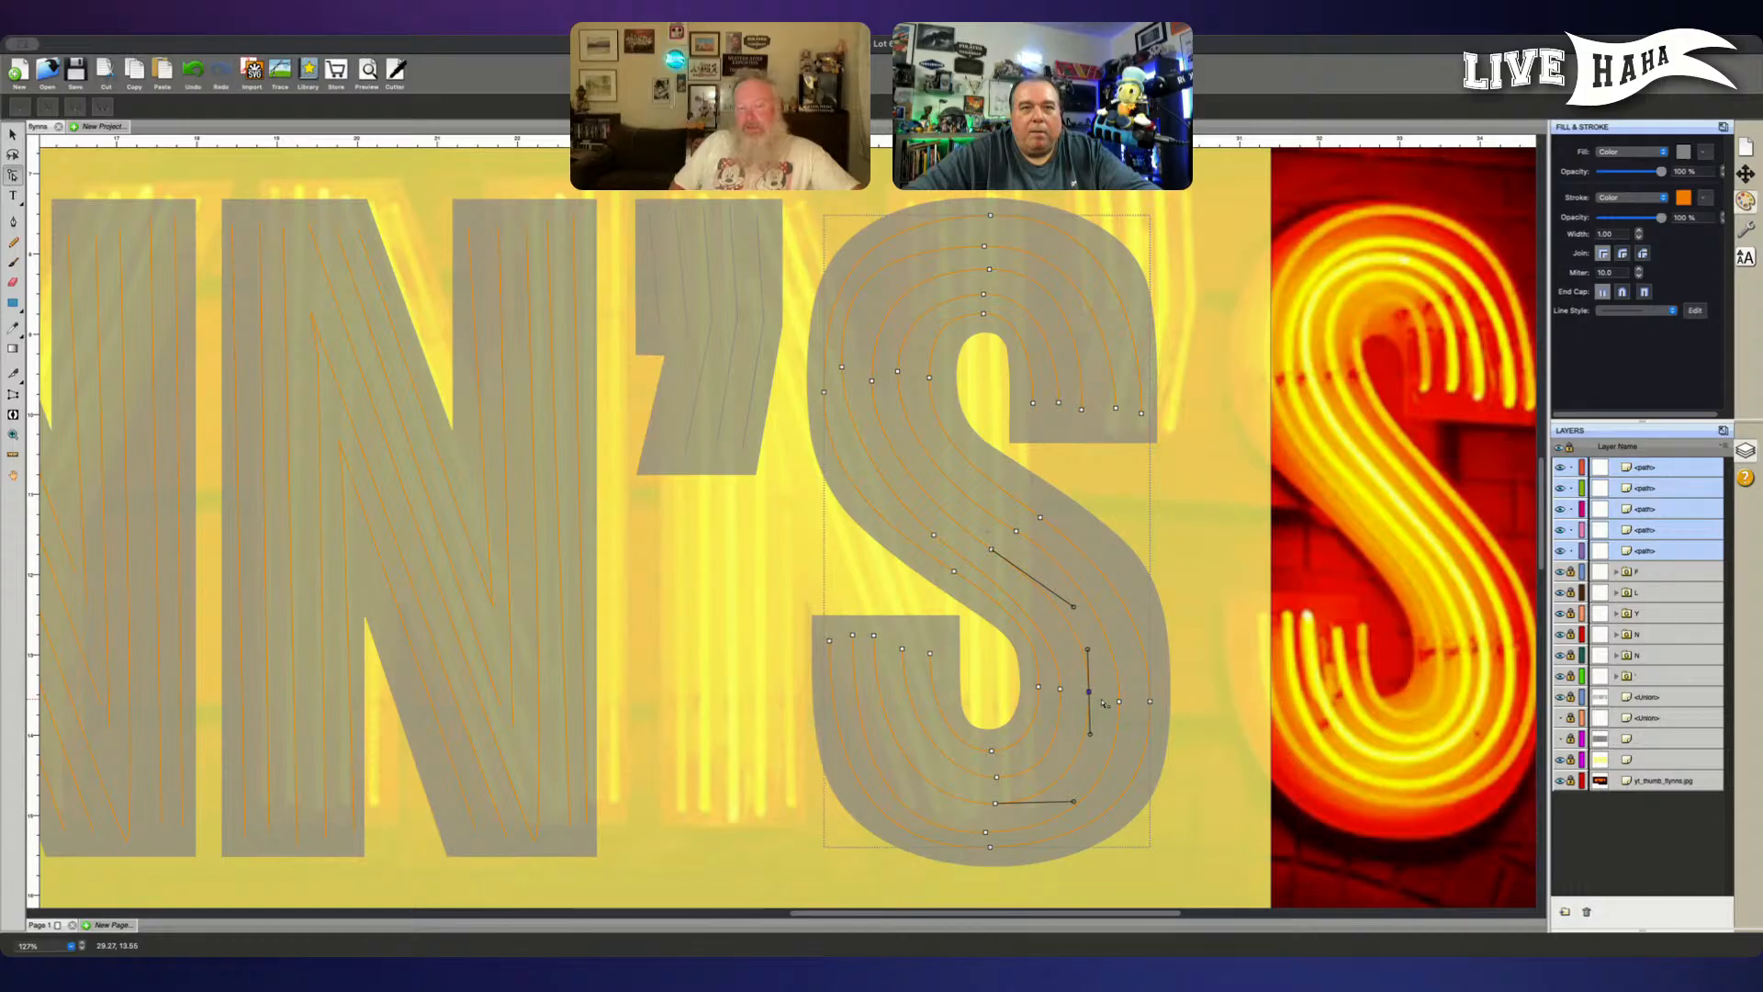
{"action": "key", "text": "Right"}
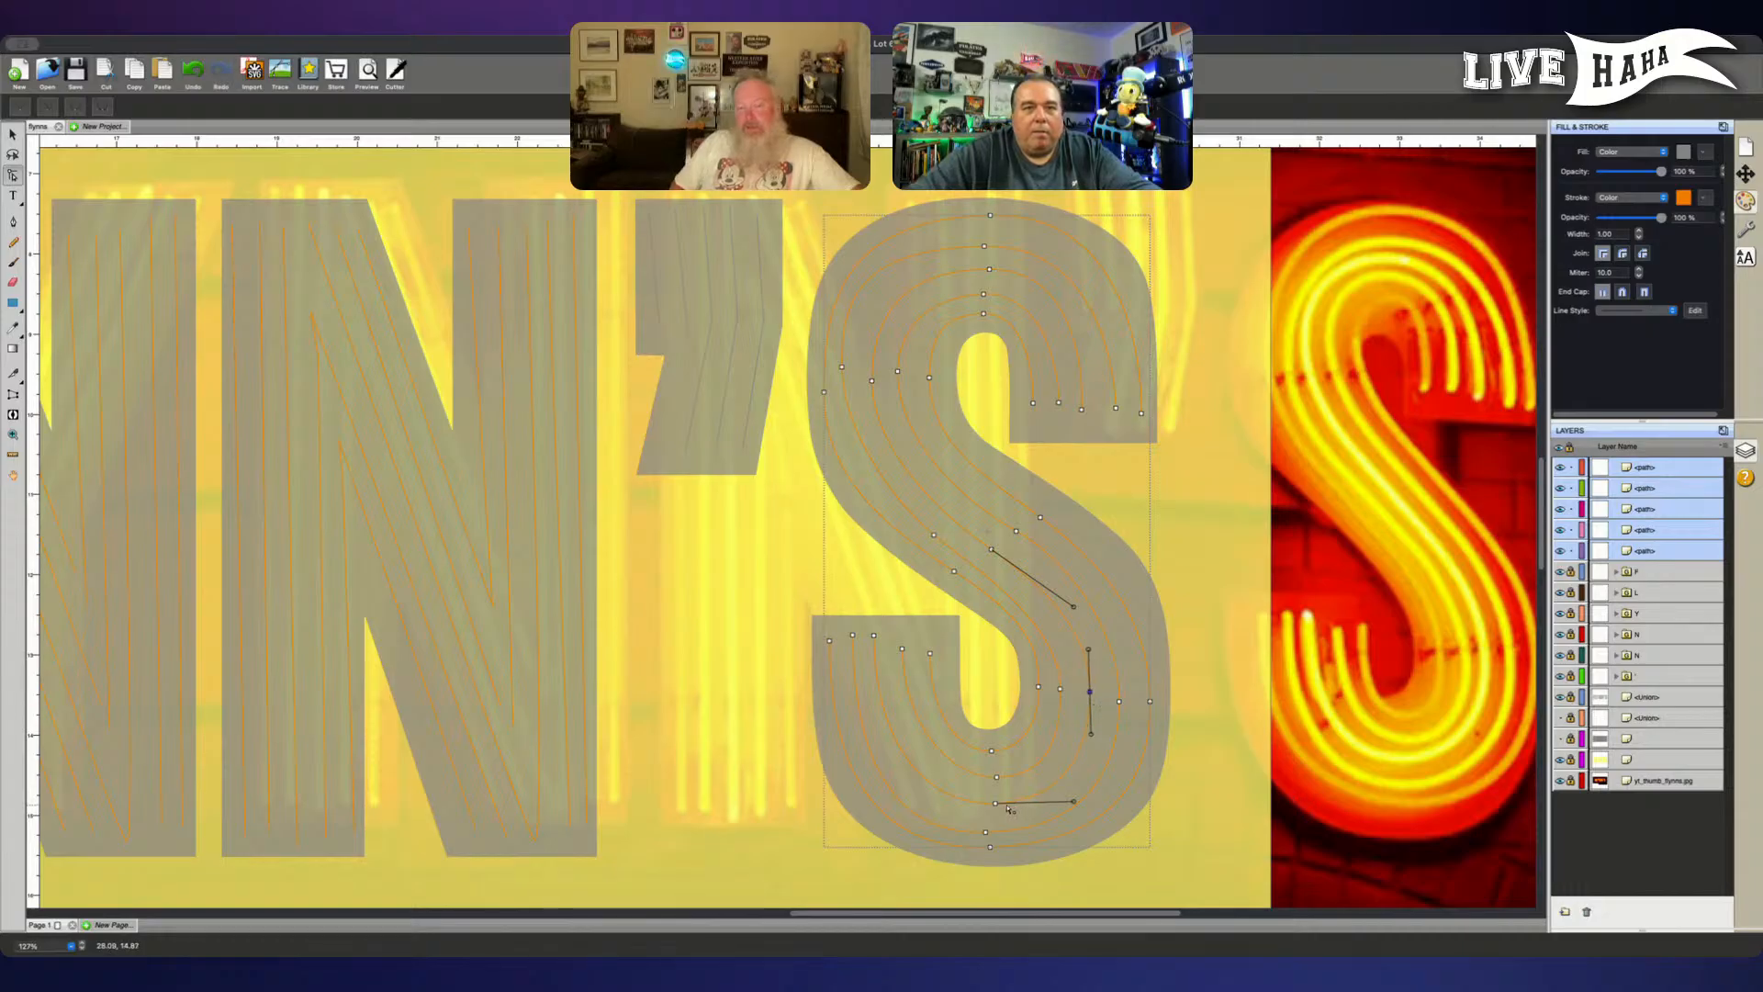
- Nudge the middle tube's end node at the lower-left terminal right and lengthen its handle downward
{"action": "left_click", "coordinate": [873, 634]}
{"action": "key", "text": "Right"}
{"action": "key", "text": "Right"}
{"action": "key", "text": "Right"}
{"action": "key", "text": "Right"}
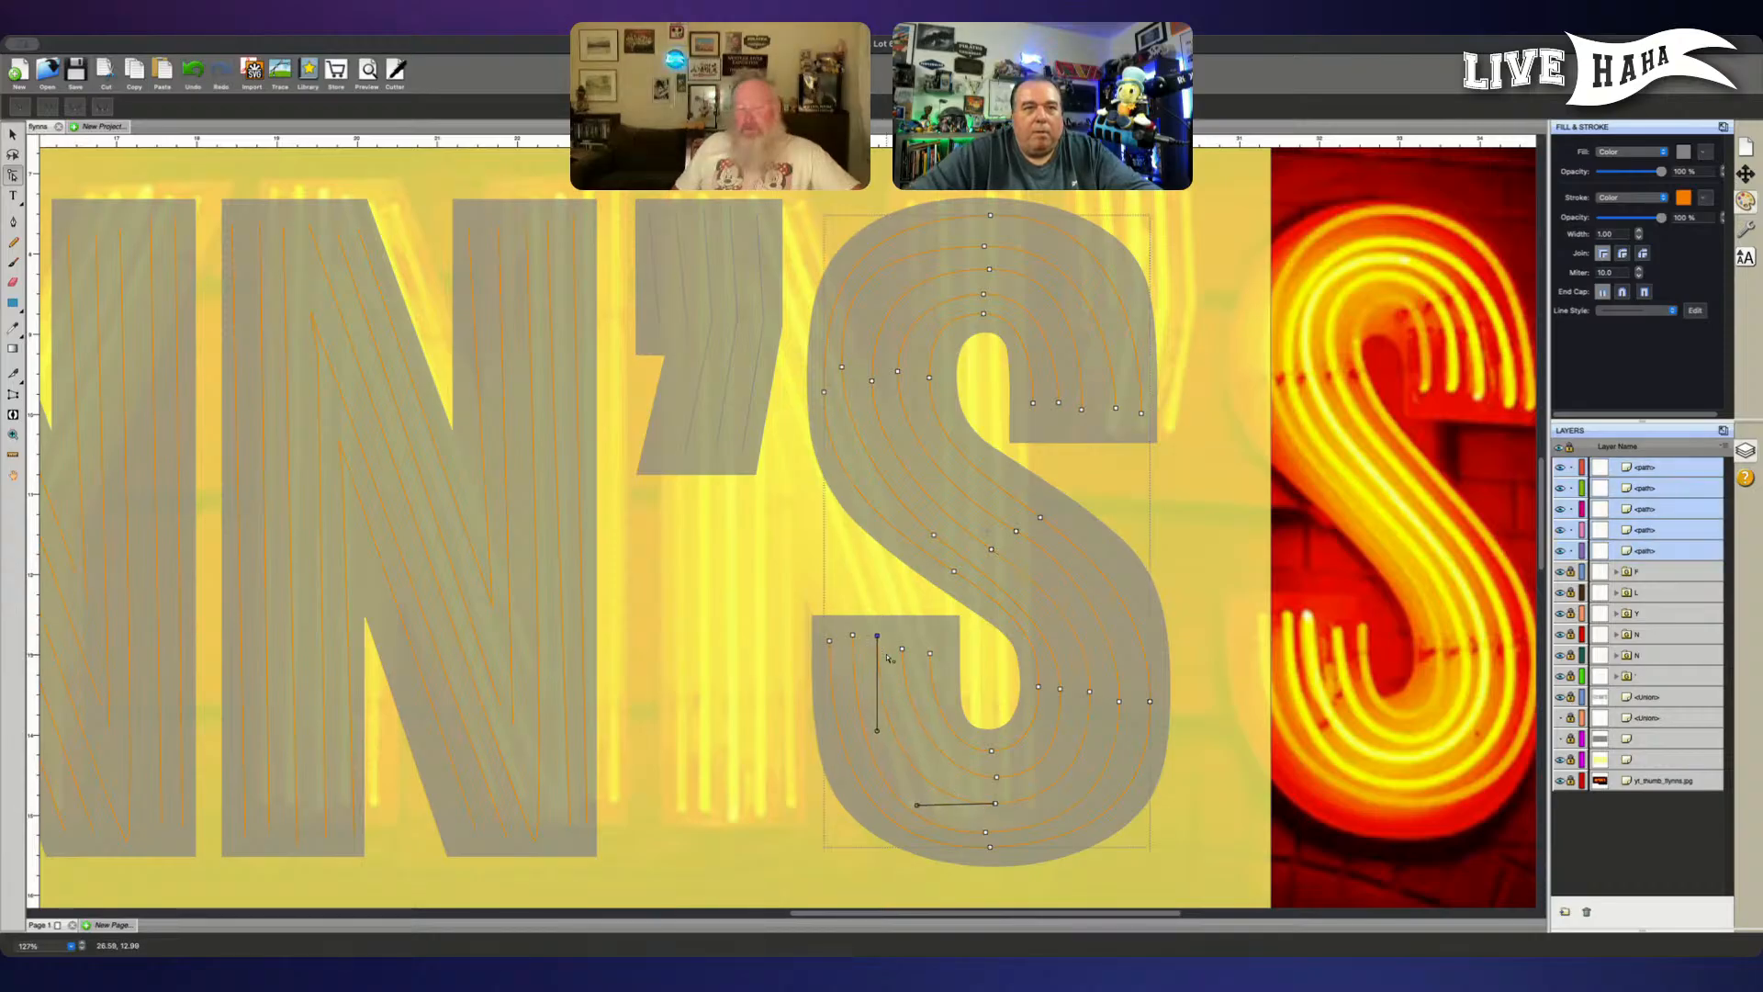
{"action": "left_click", "coordinate": [884, 743]}
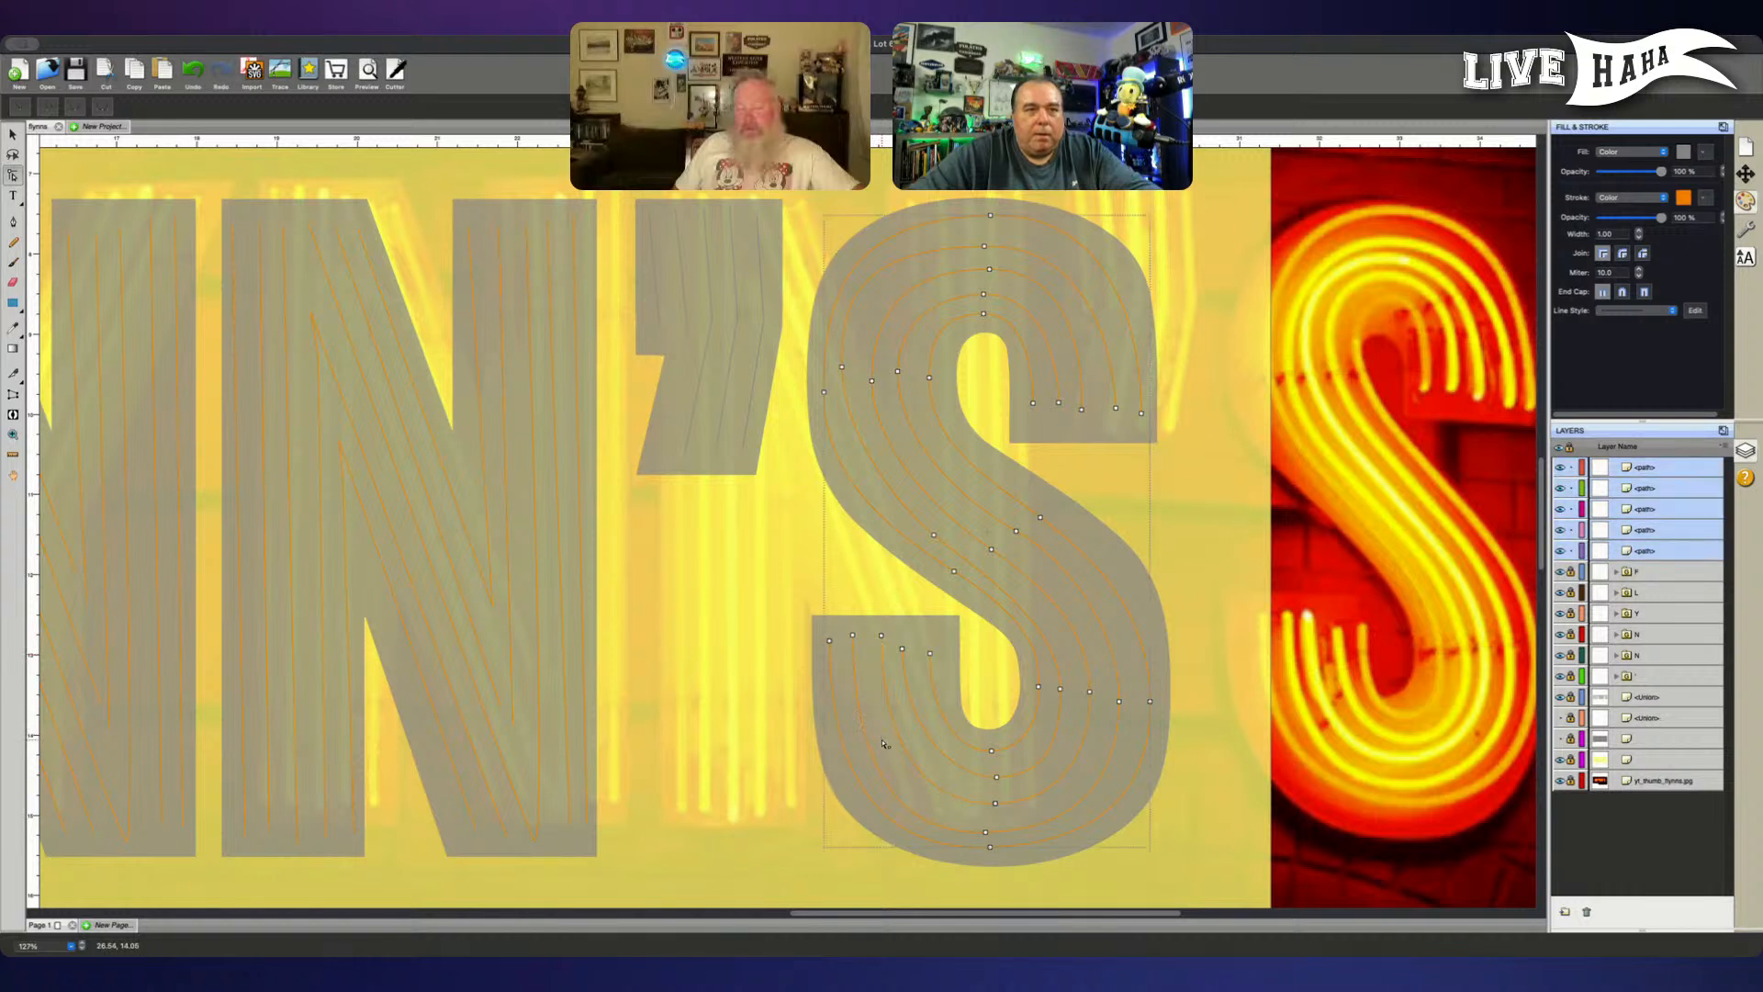
{"action": "left_click", "coordinate": [883, 634]}
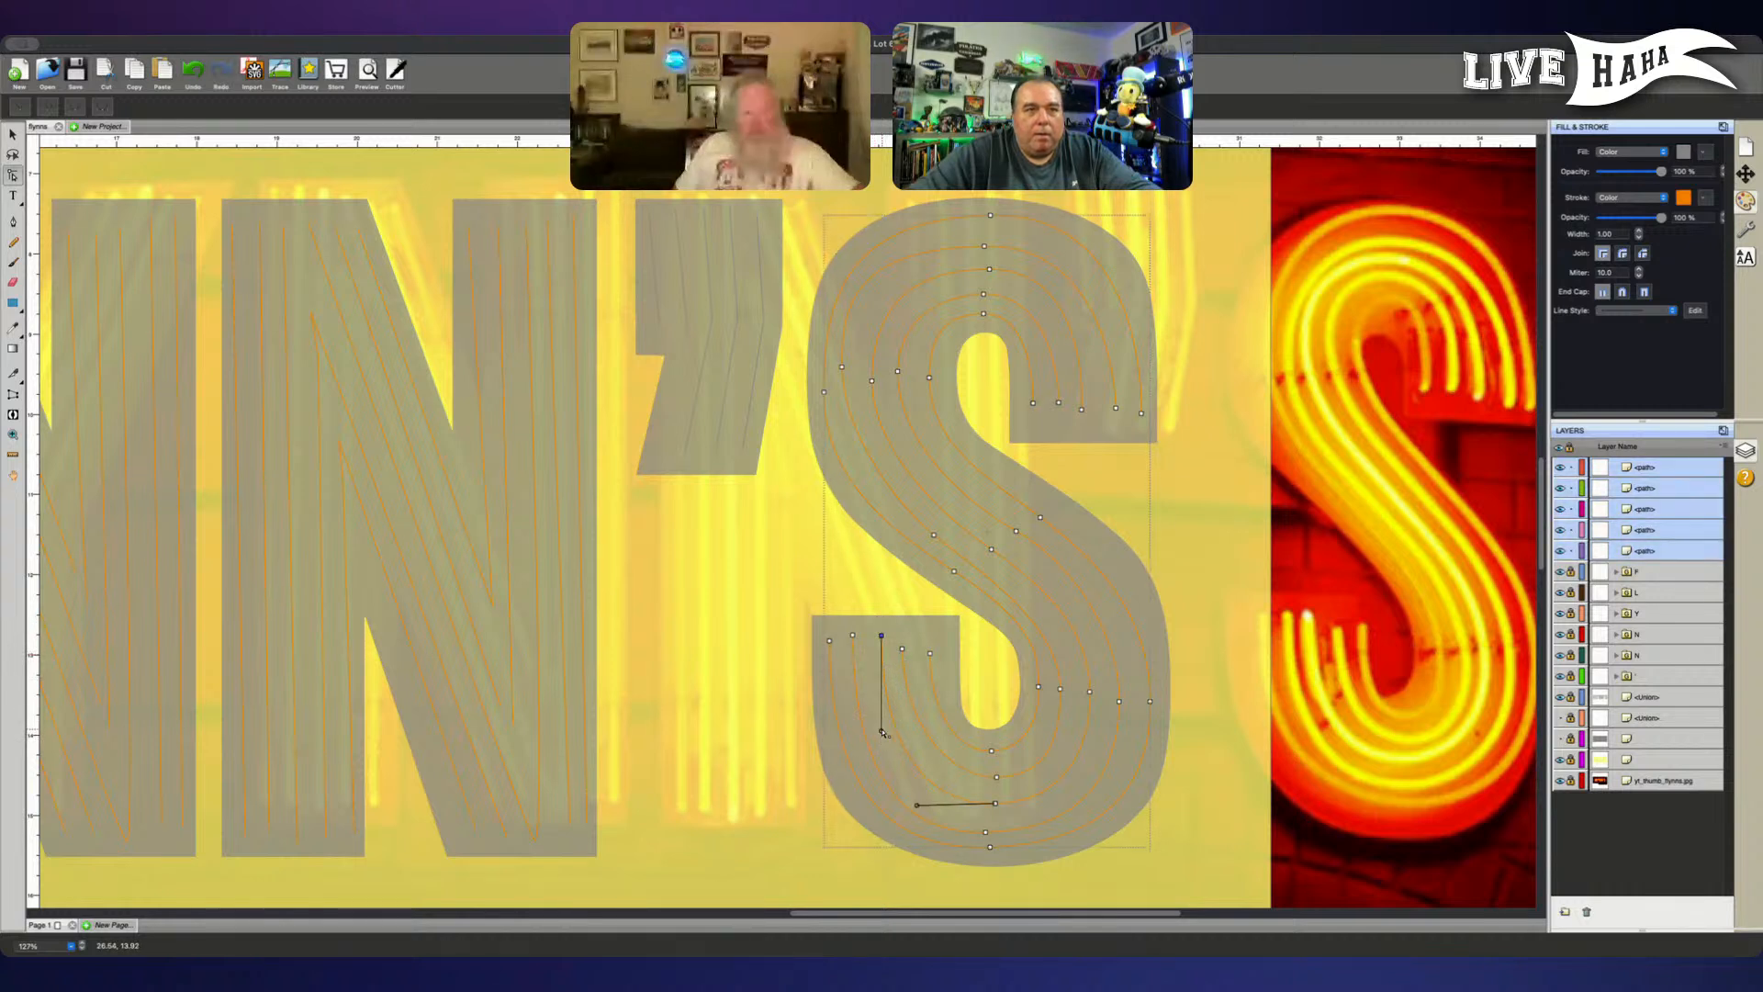
{"action": "left_click_drag", "start_coordinate": [882, 731], "coordinate": [879, 745]}
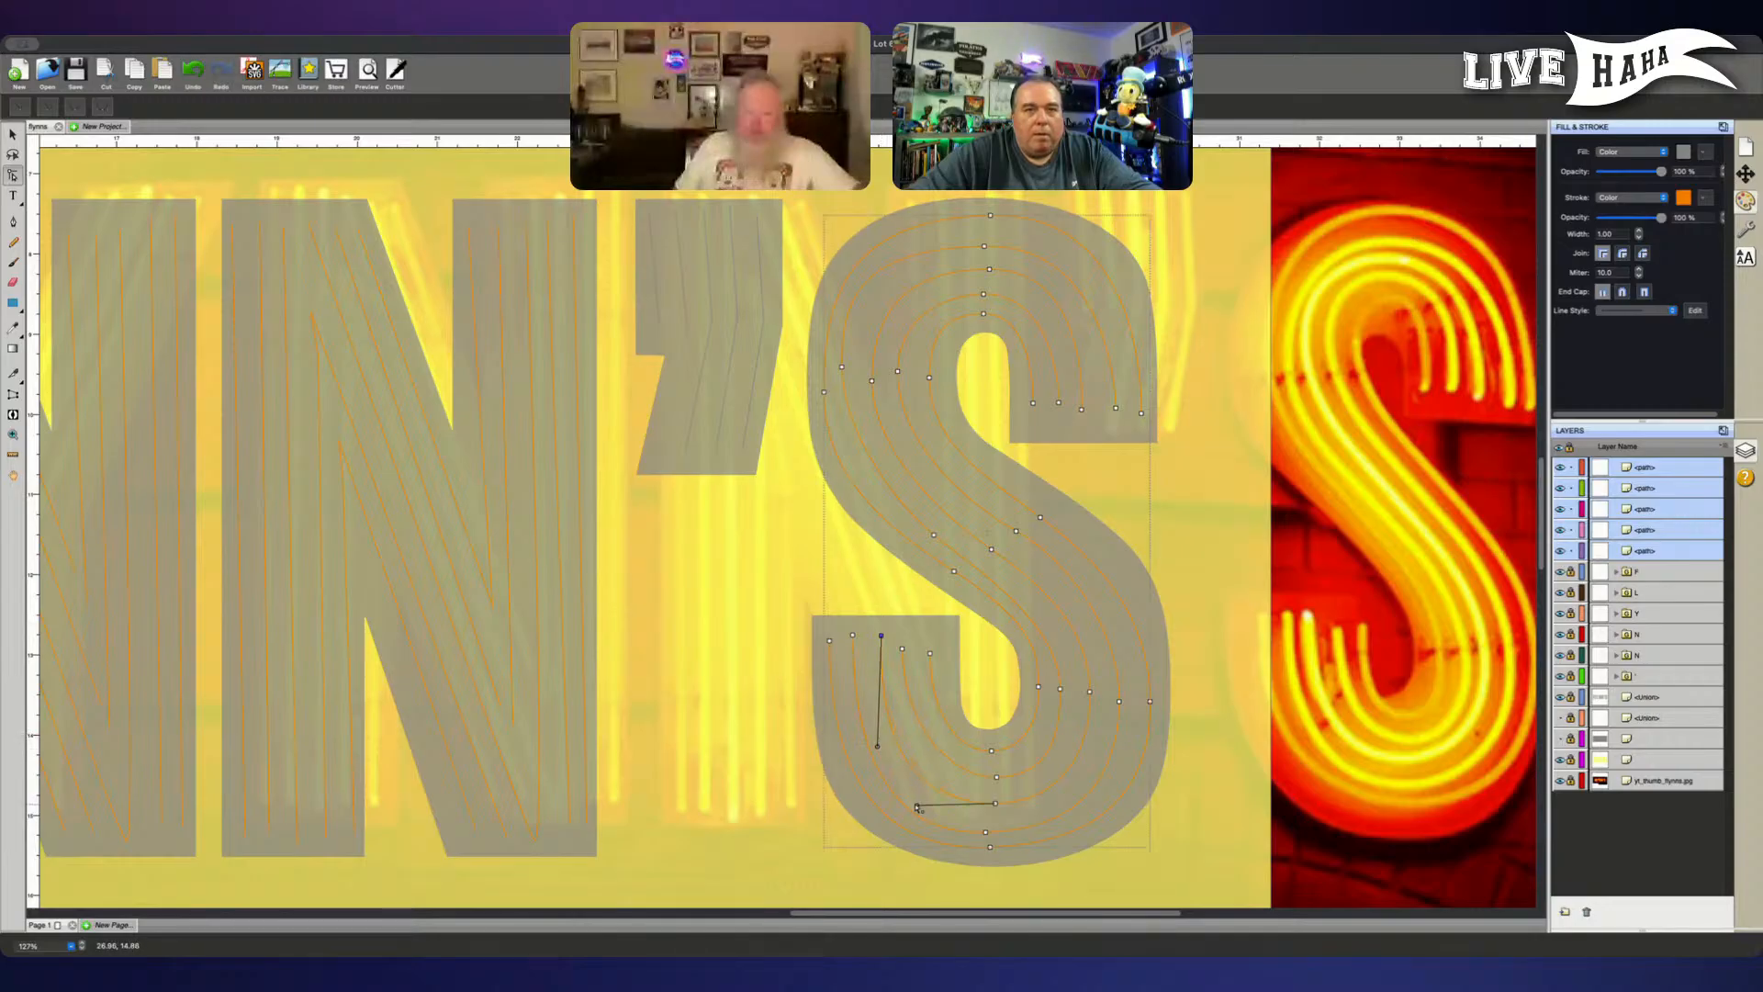
- Try to lengthen the left curve handle of the middle tube's bottom node in the lower bowl
{"action": "left_click_drag", "start_coordinate": [918, 806], "coordinate": [912, 804]}
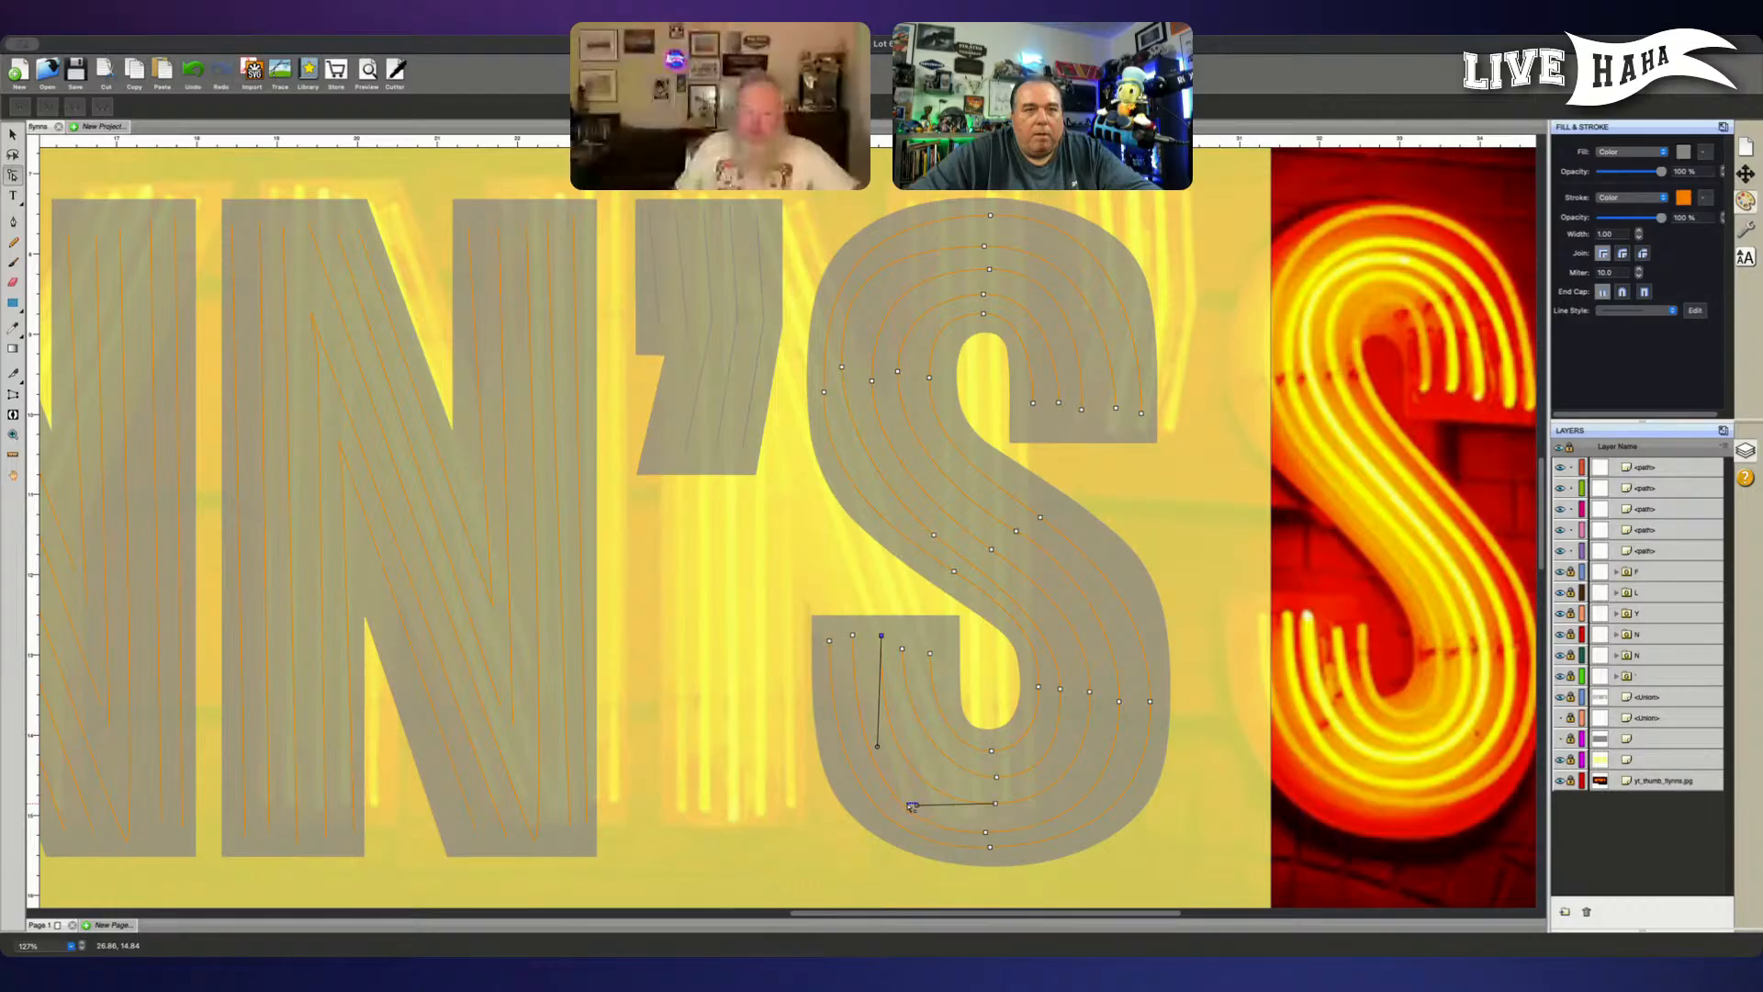
{"action": "left_click", "coordinate": [995, 804]}
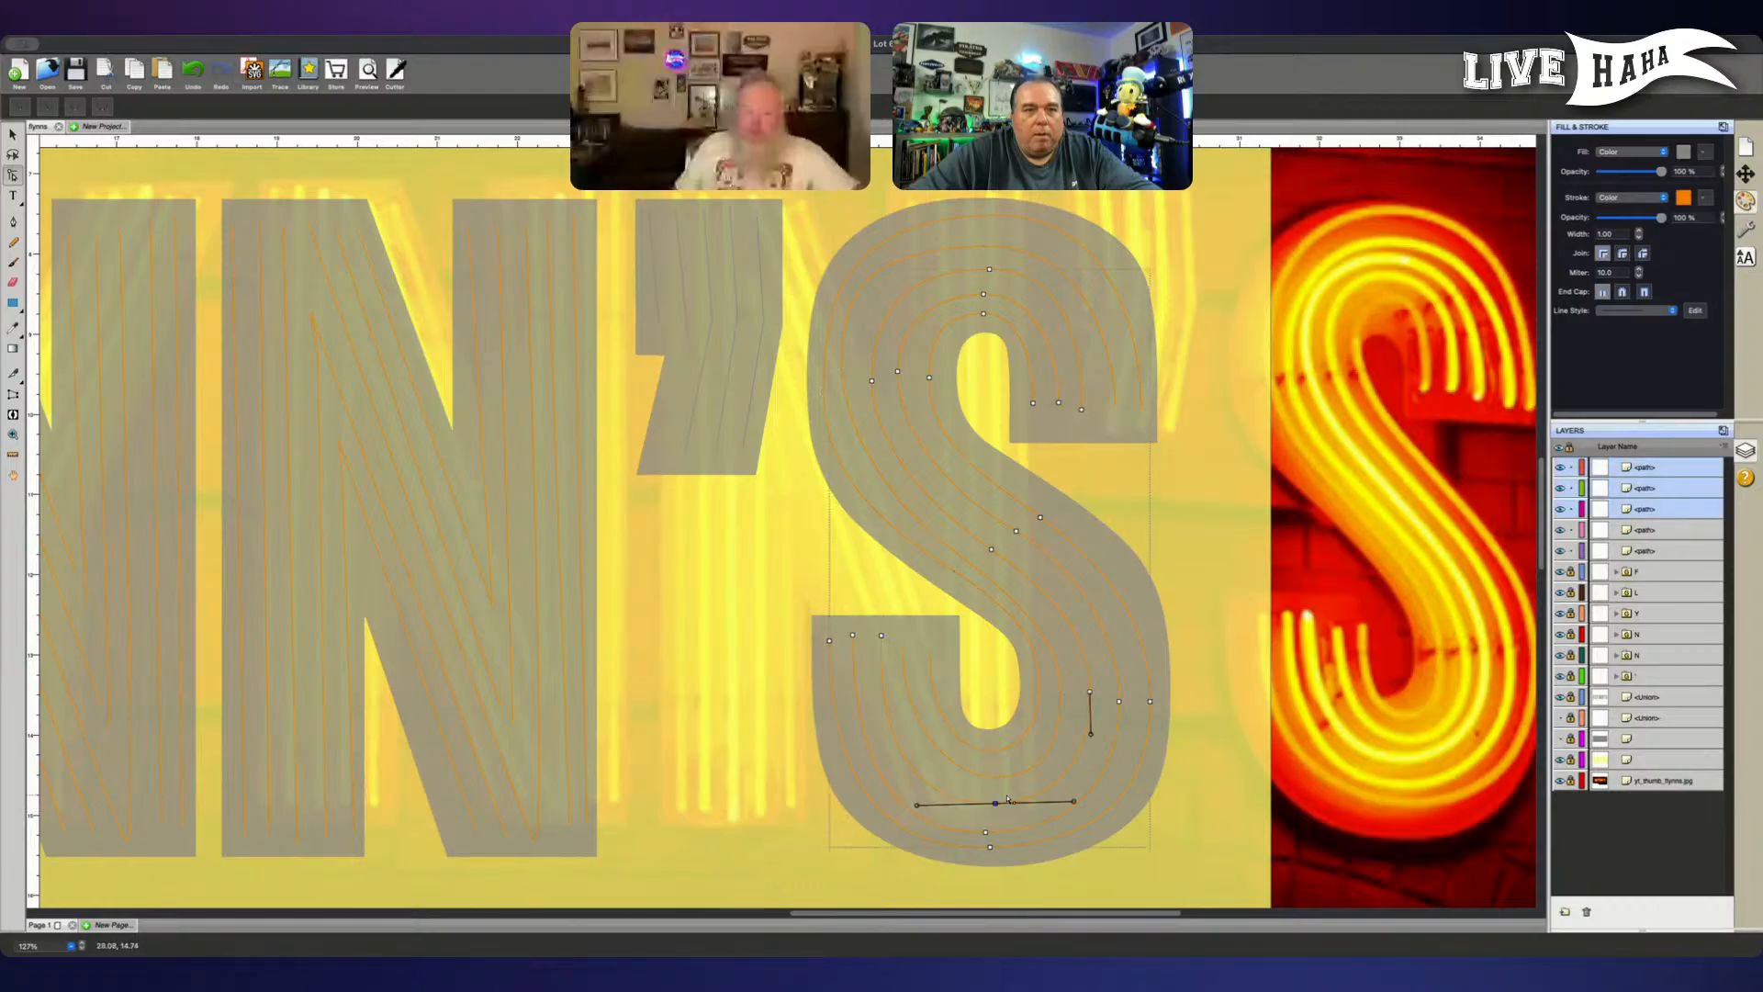
{"action": "left_click_drag", "start_coordinate": [918, 807], "coordinate": [917, 807]}
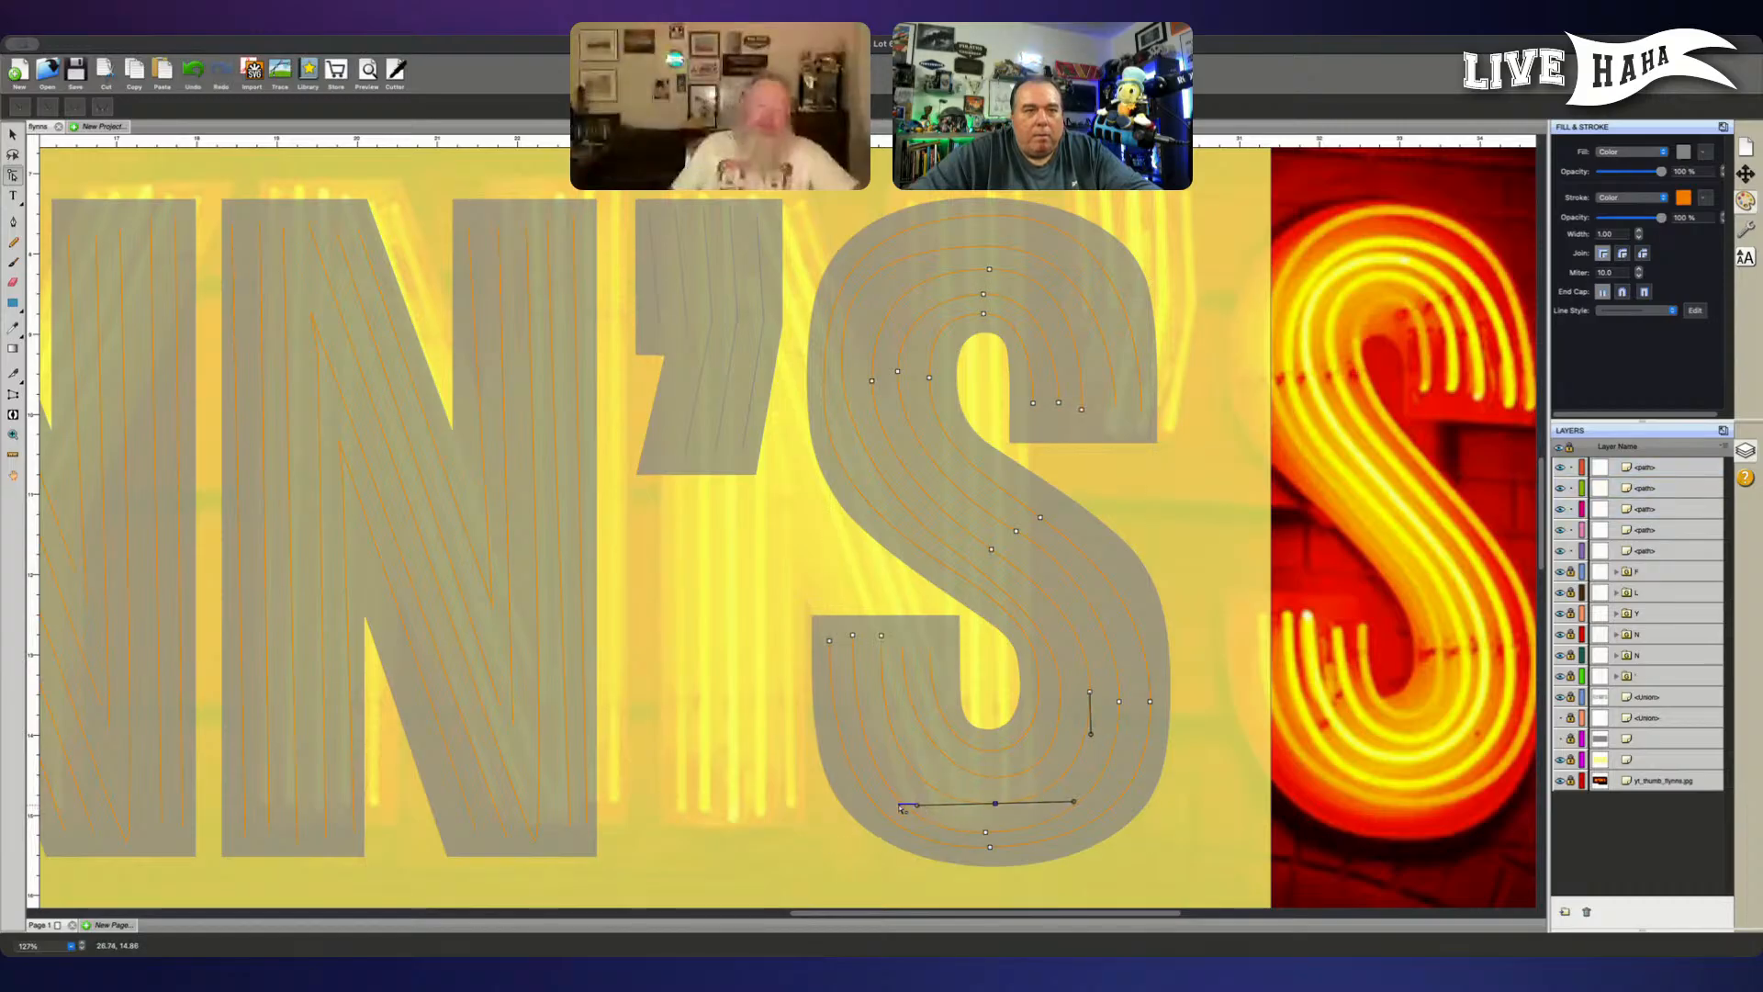
{"action": "left_click", "coordinate": [937, 808]}
{"action": "left_click", "coordinate": [995, 804]}
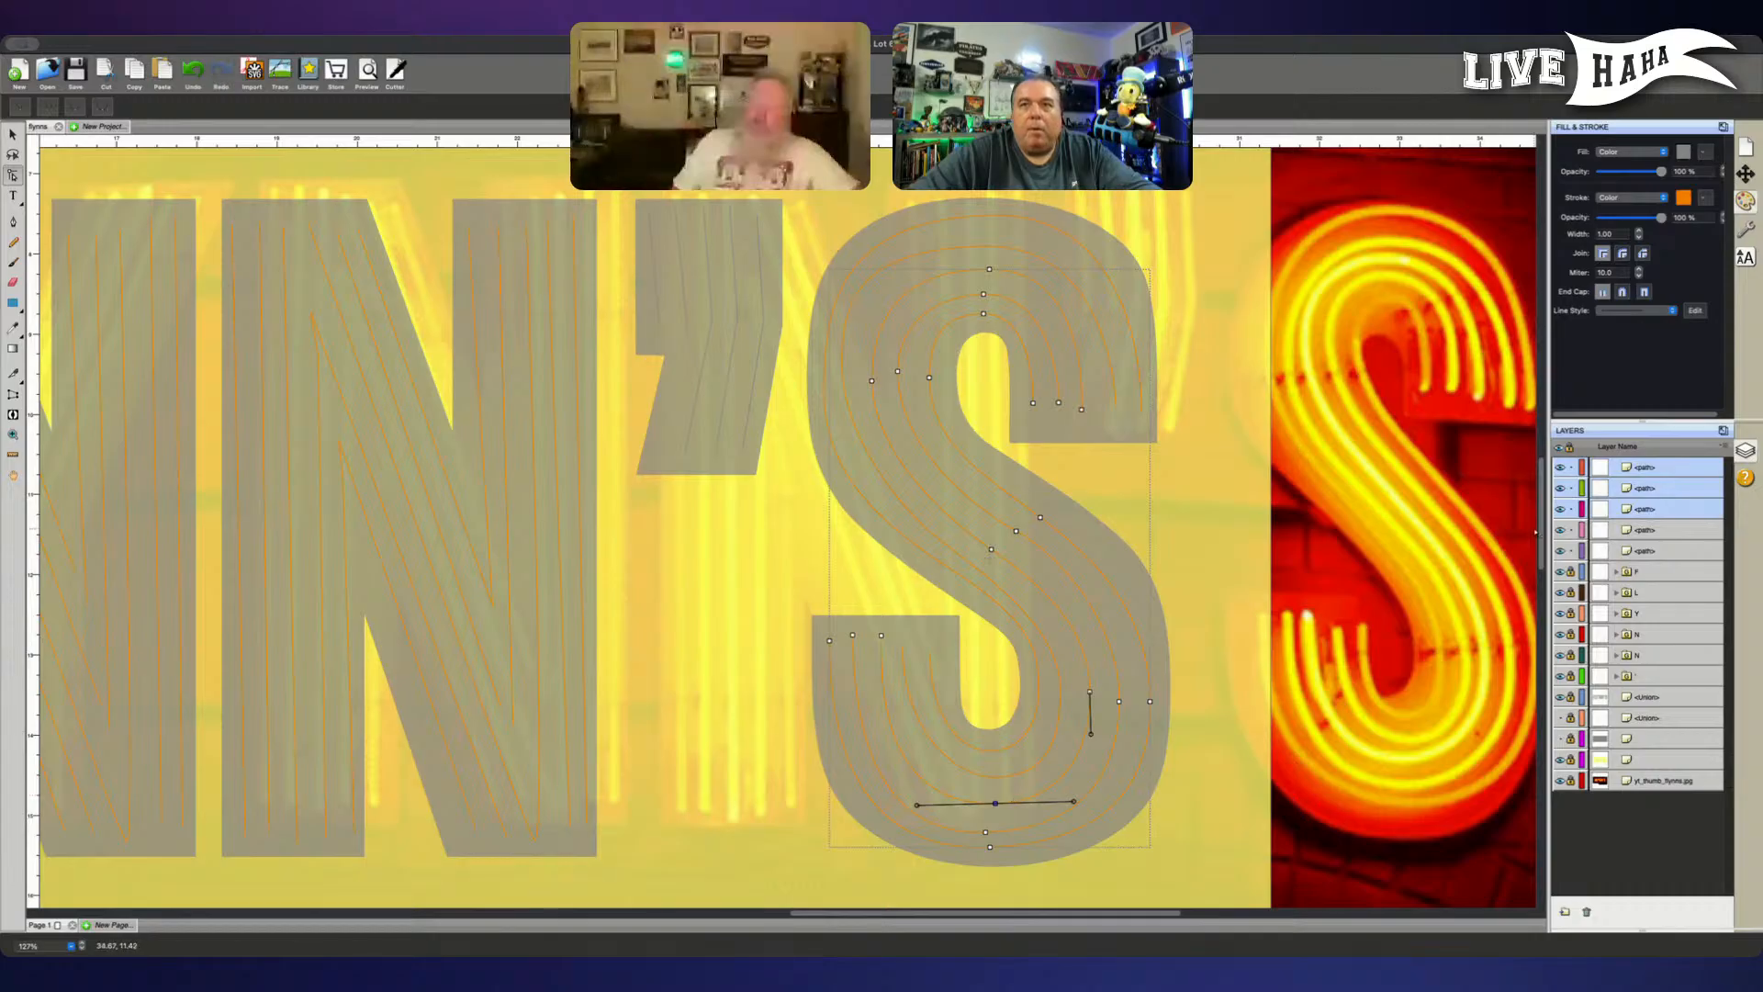
- Lock the second, third and fourth path layers in the stack, keeping the S's middle tube editable
{"action": "left_click", "coordinate": [1658, 506]}
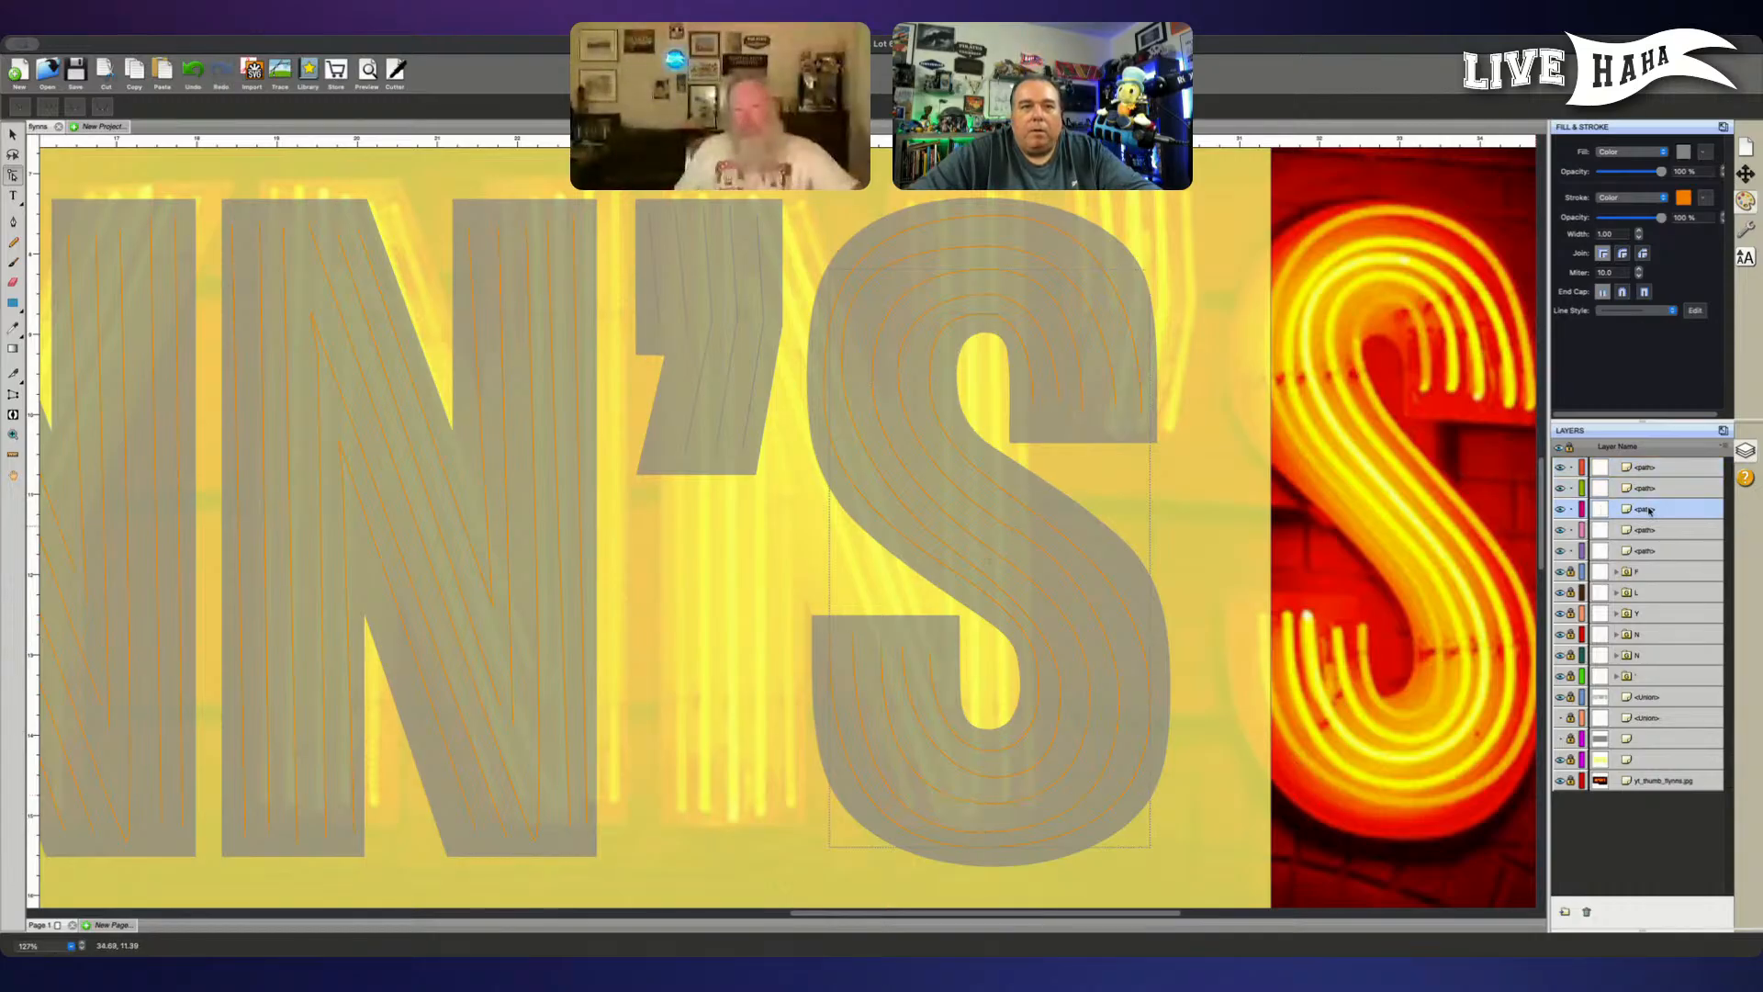
{"action": "left_click", "coordinate": [1660, 489]}
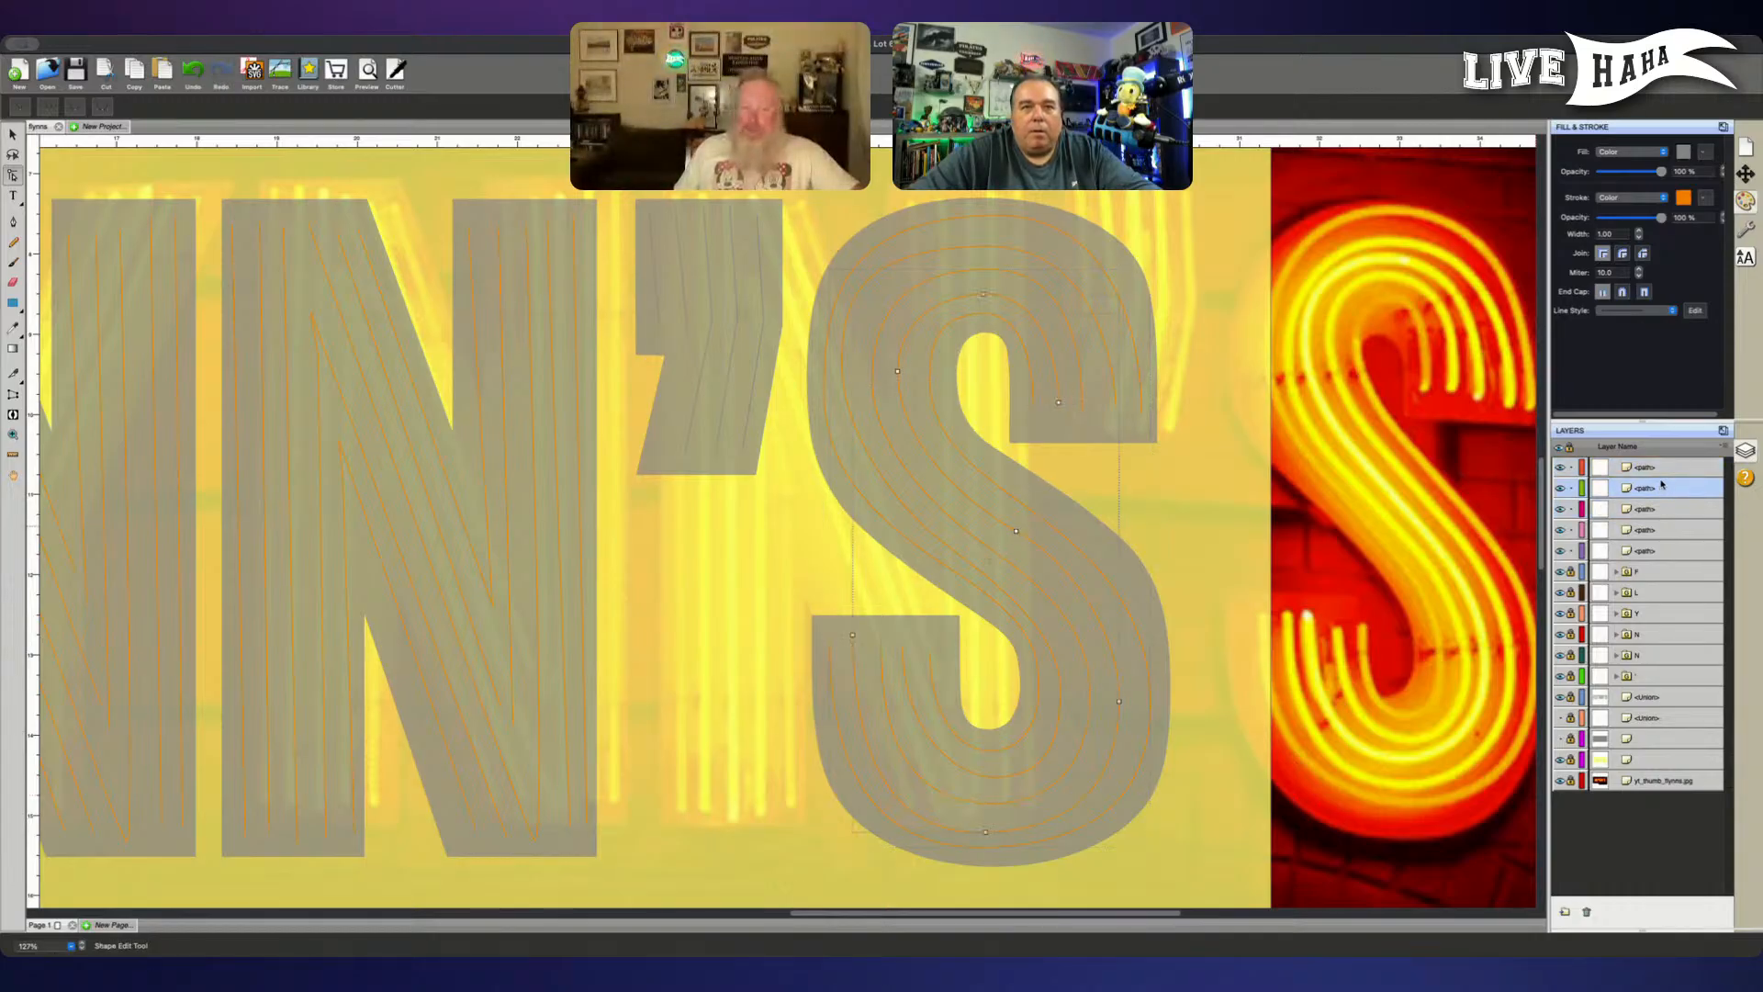
{"action": "left_click", "coordinate": [1663, 467]}
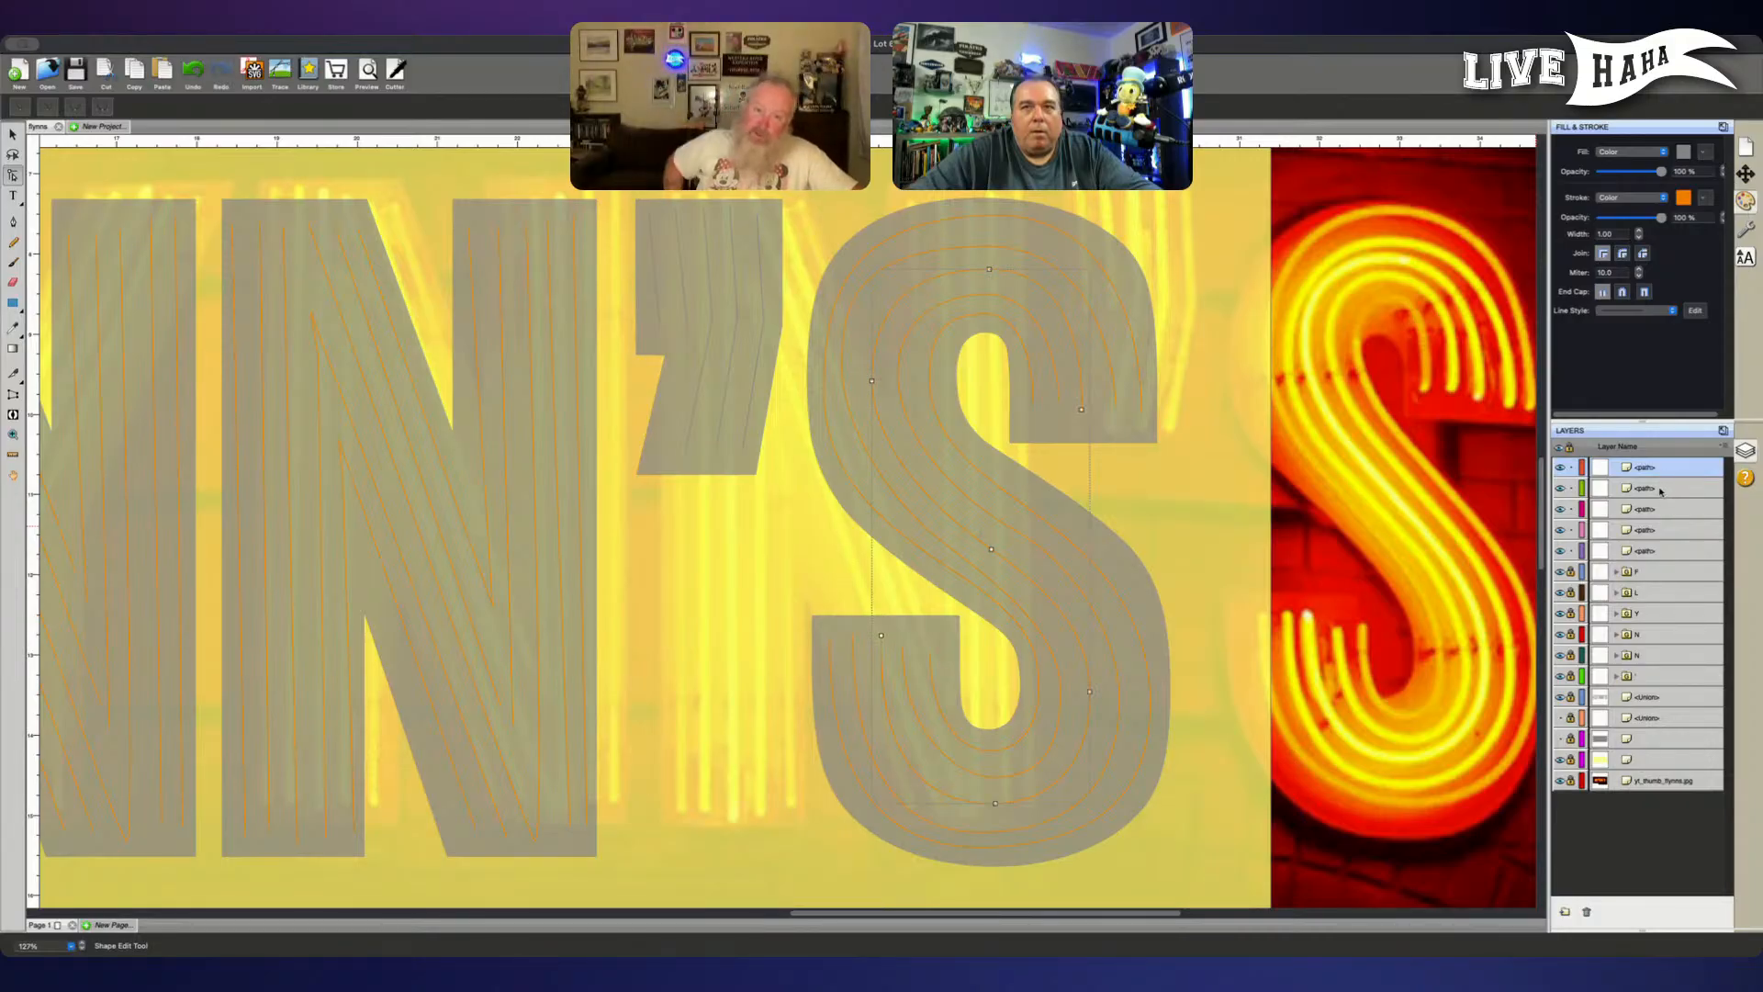
{"action": "left_click", "coordinate": [1571, 488]}
{"action": "left_click", "coordinate": [1571, 509]}
{"action": "left_click", "coordinate": [1571, 529]}
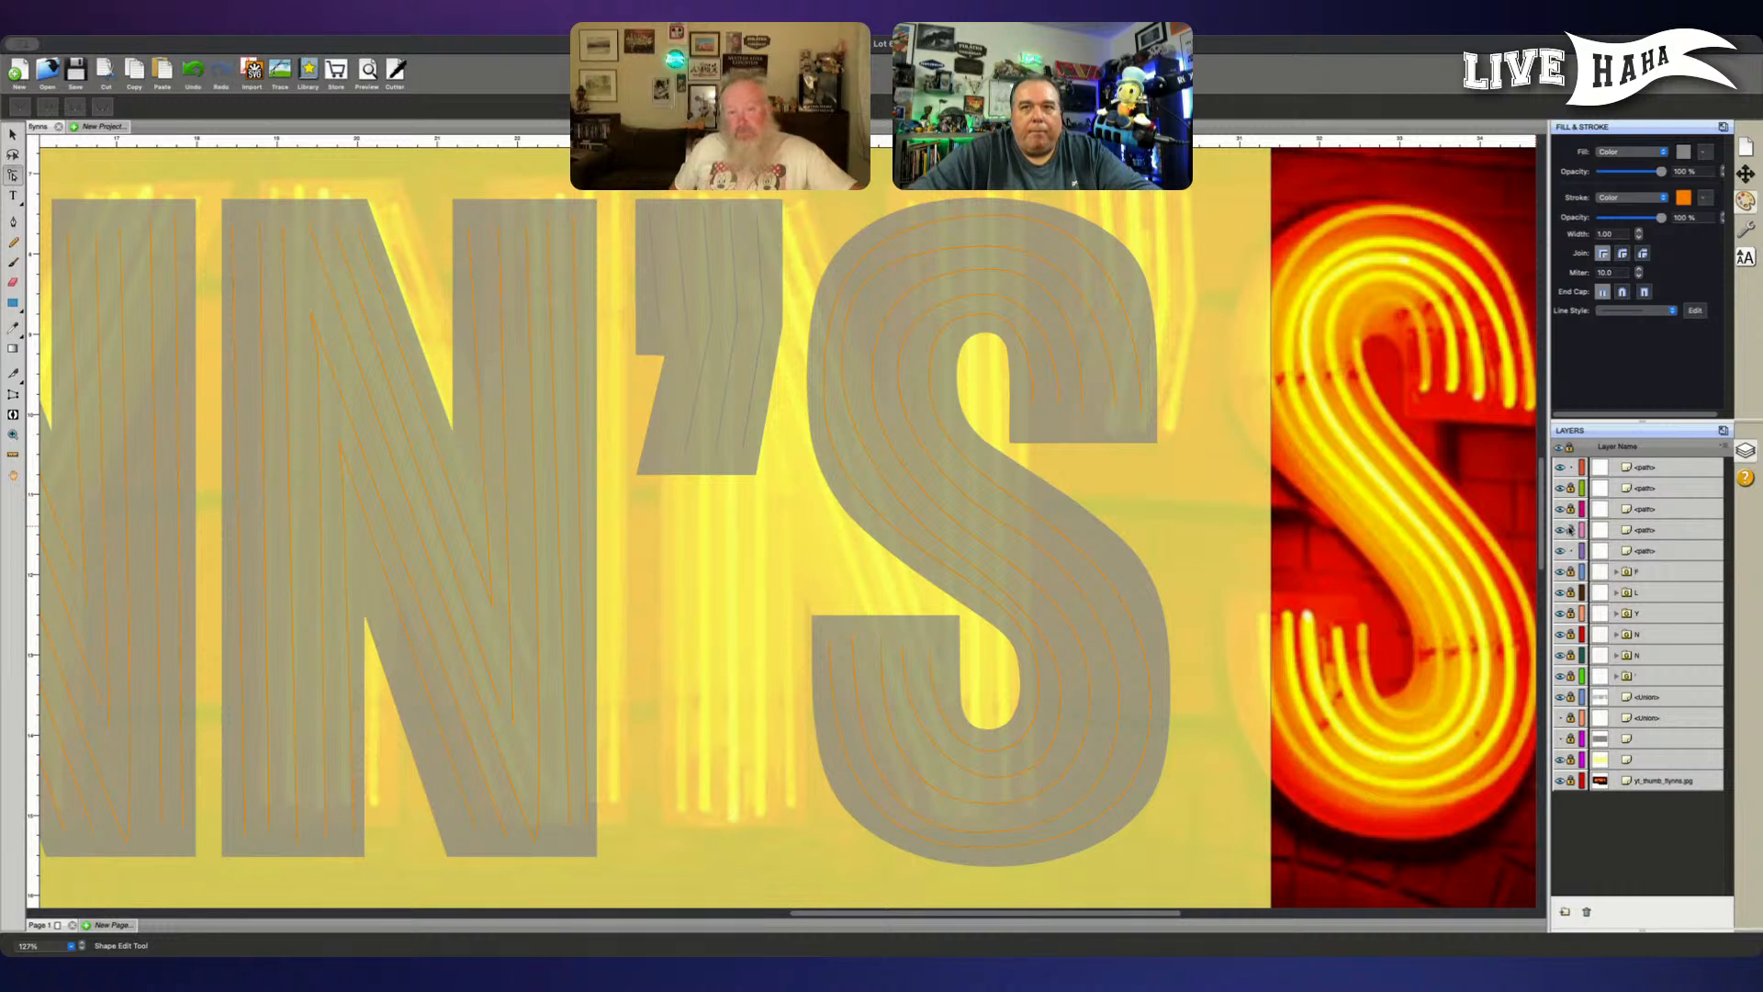
- Shift the middle tube's bottom node slightly left and down, and extend its left handle outward
{"action": "left_click", "coordinate": [994, 803]}
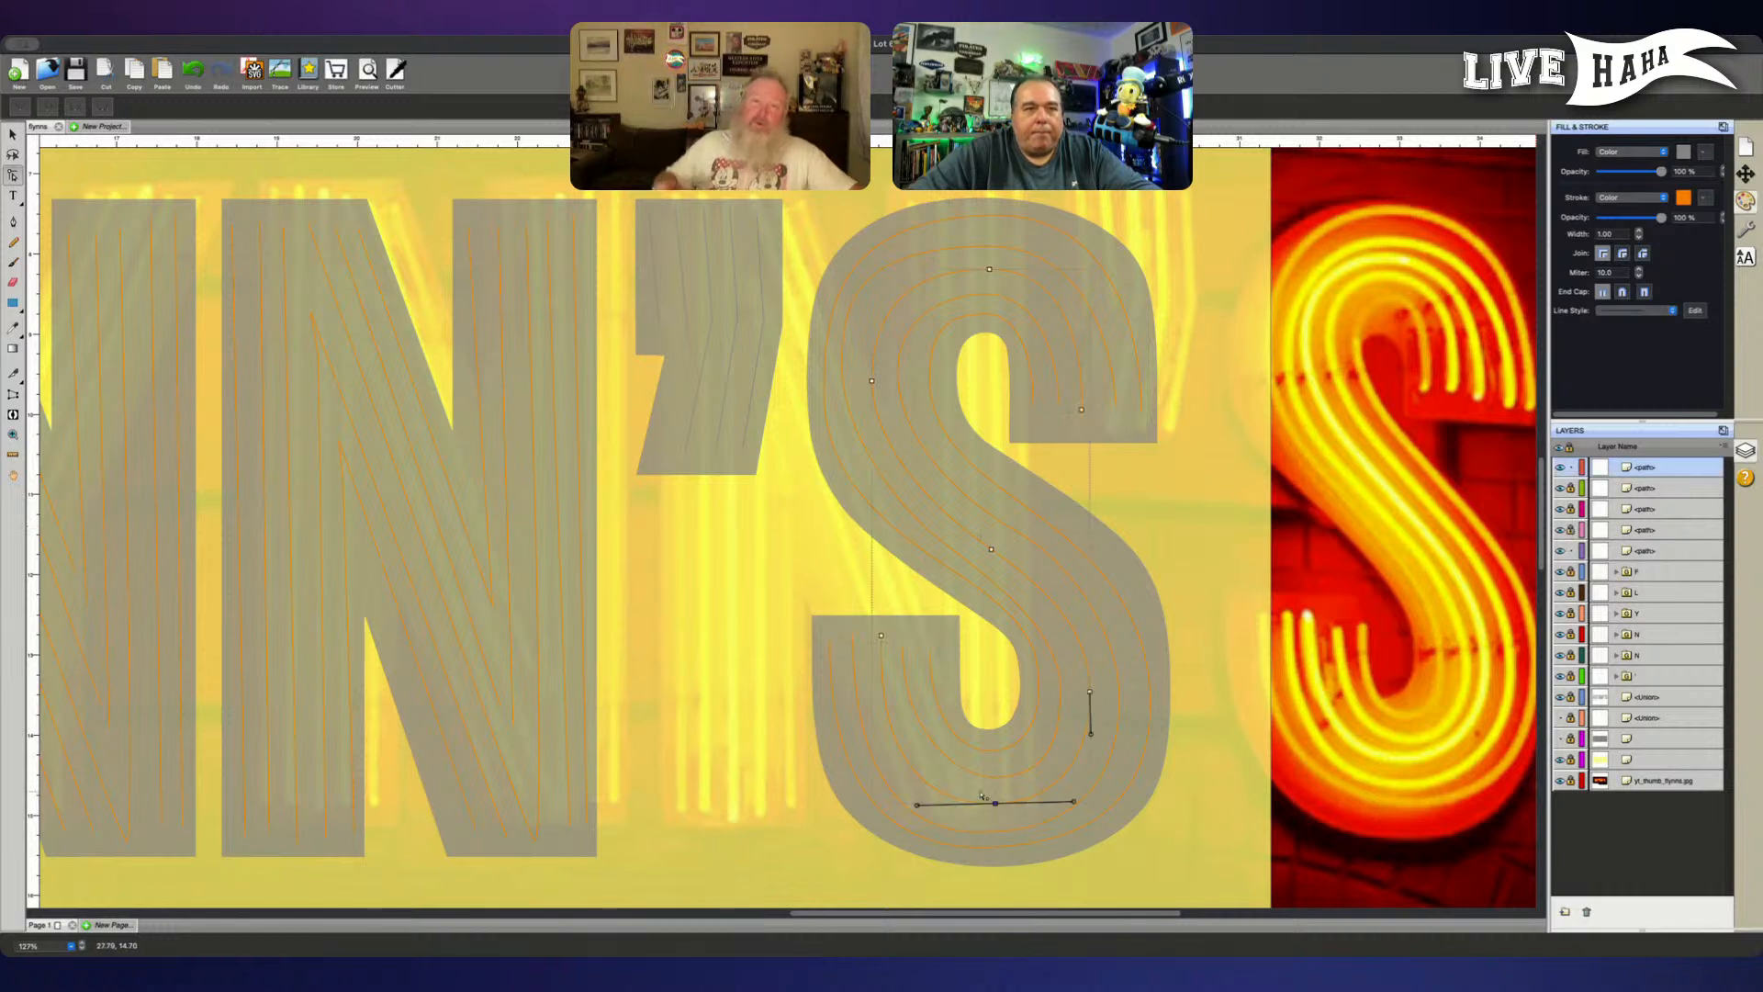
{"action": "left_click_drag", "start_coordinate": [915, 812], "coordinate": [913, 808]}
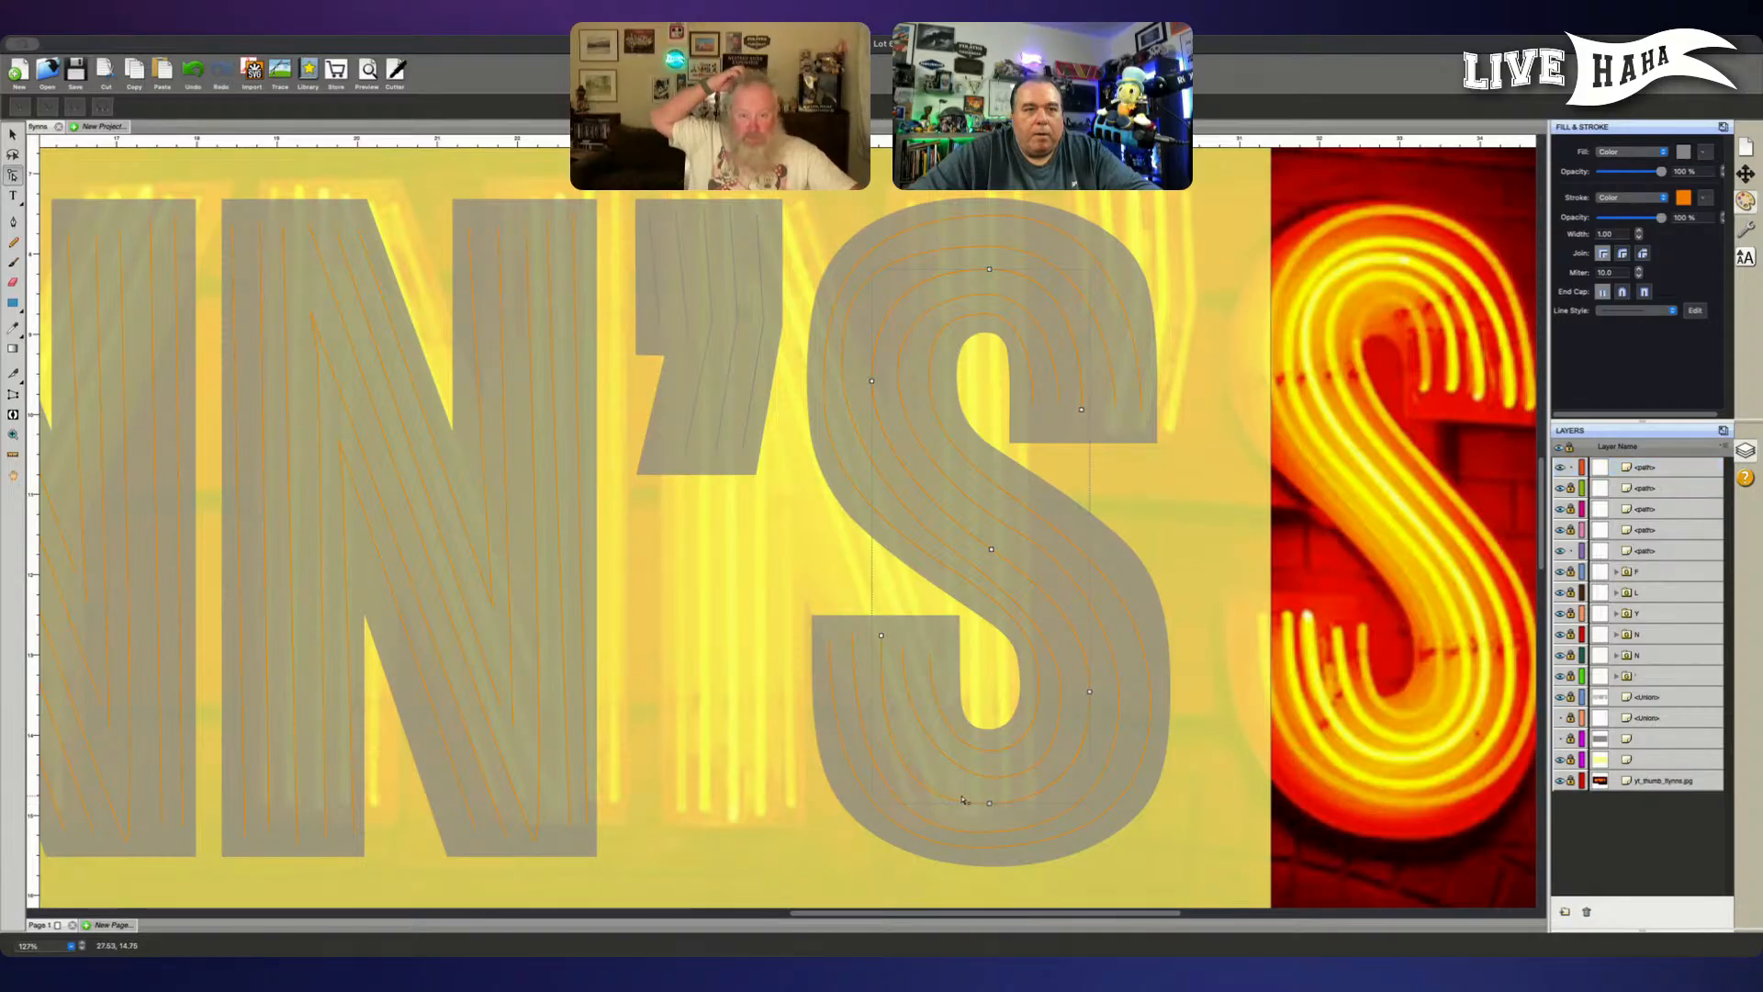
{"action": "left_click", "coordinate": [989, 806]}
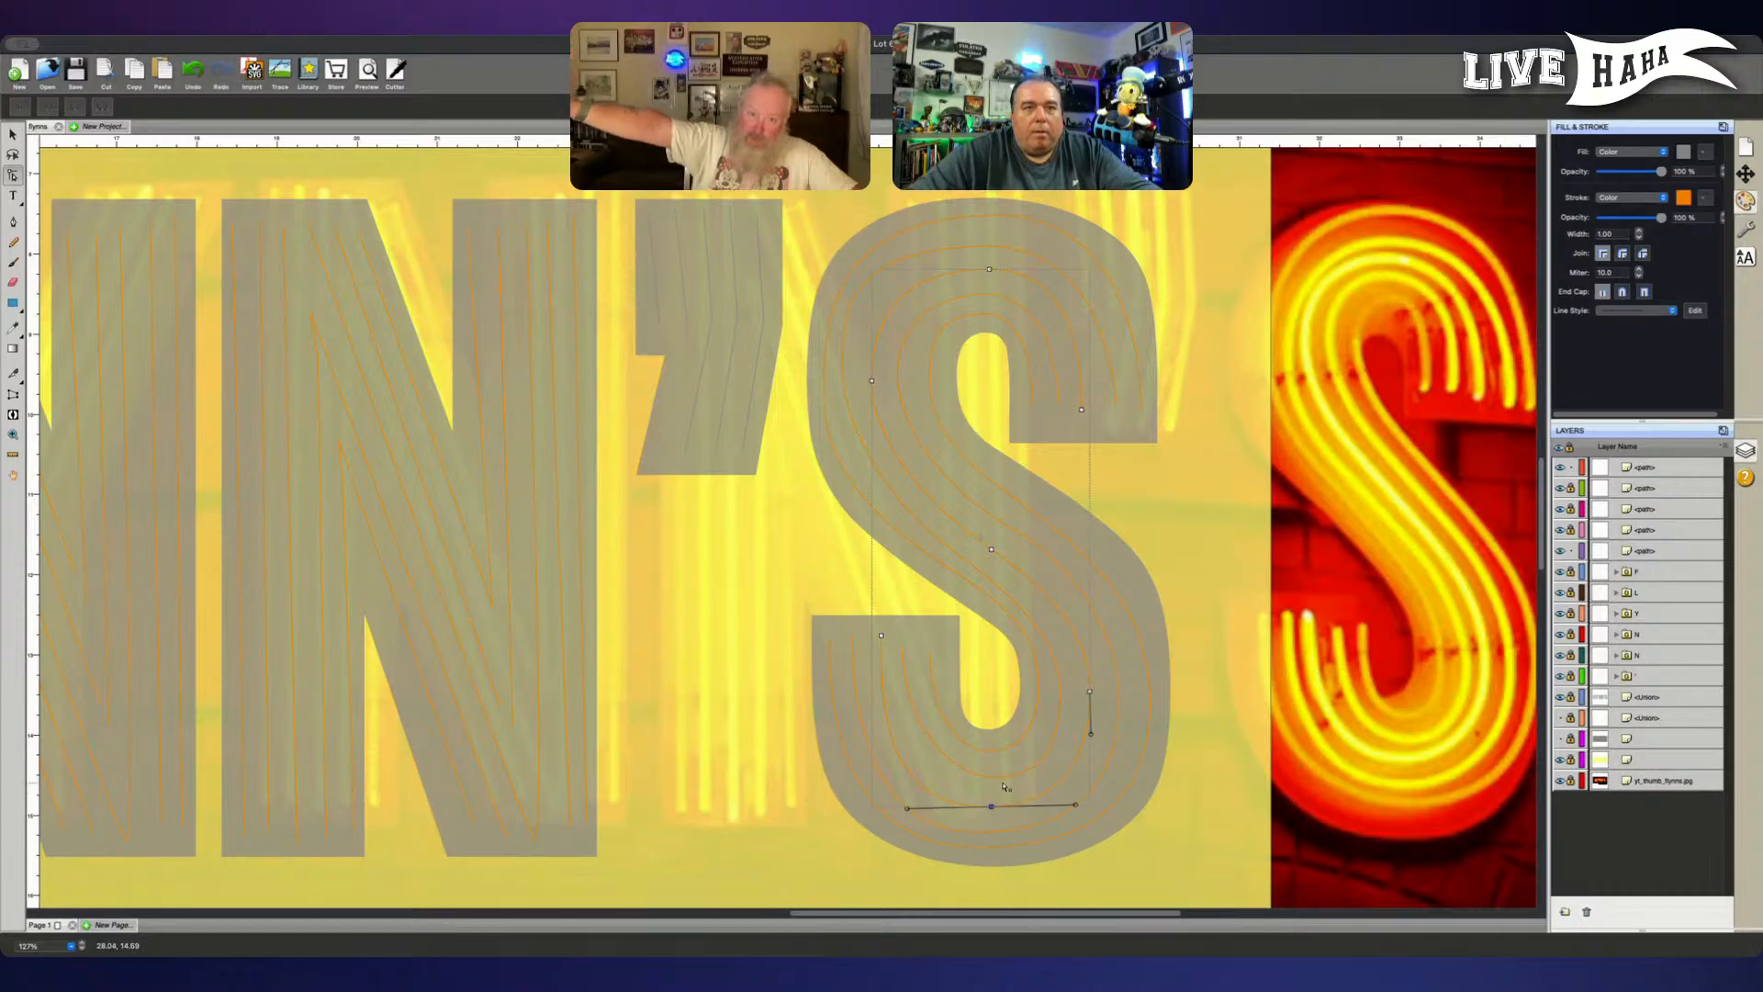
{"action": "left_click", "coordinate": [994, 780]}
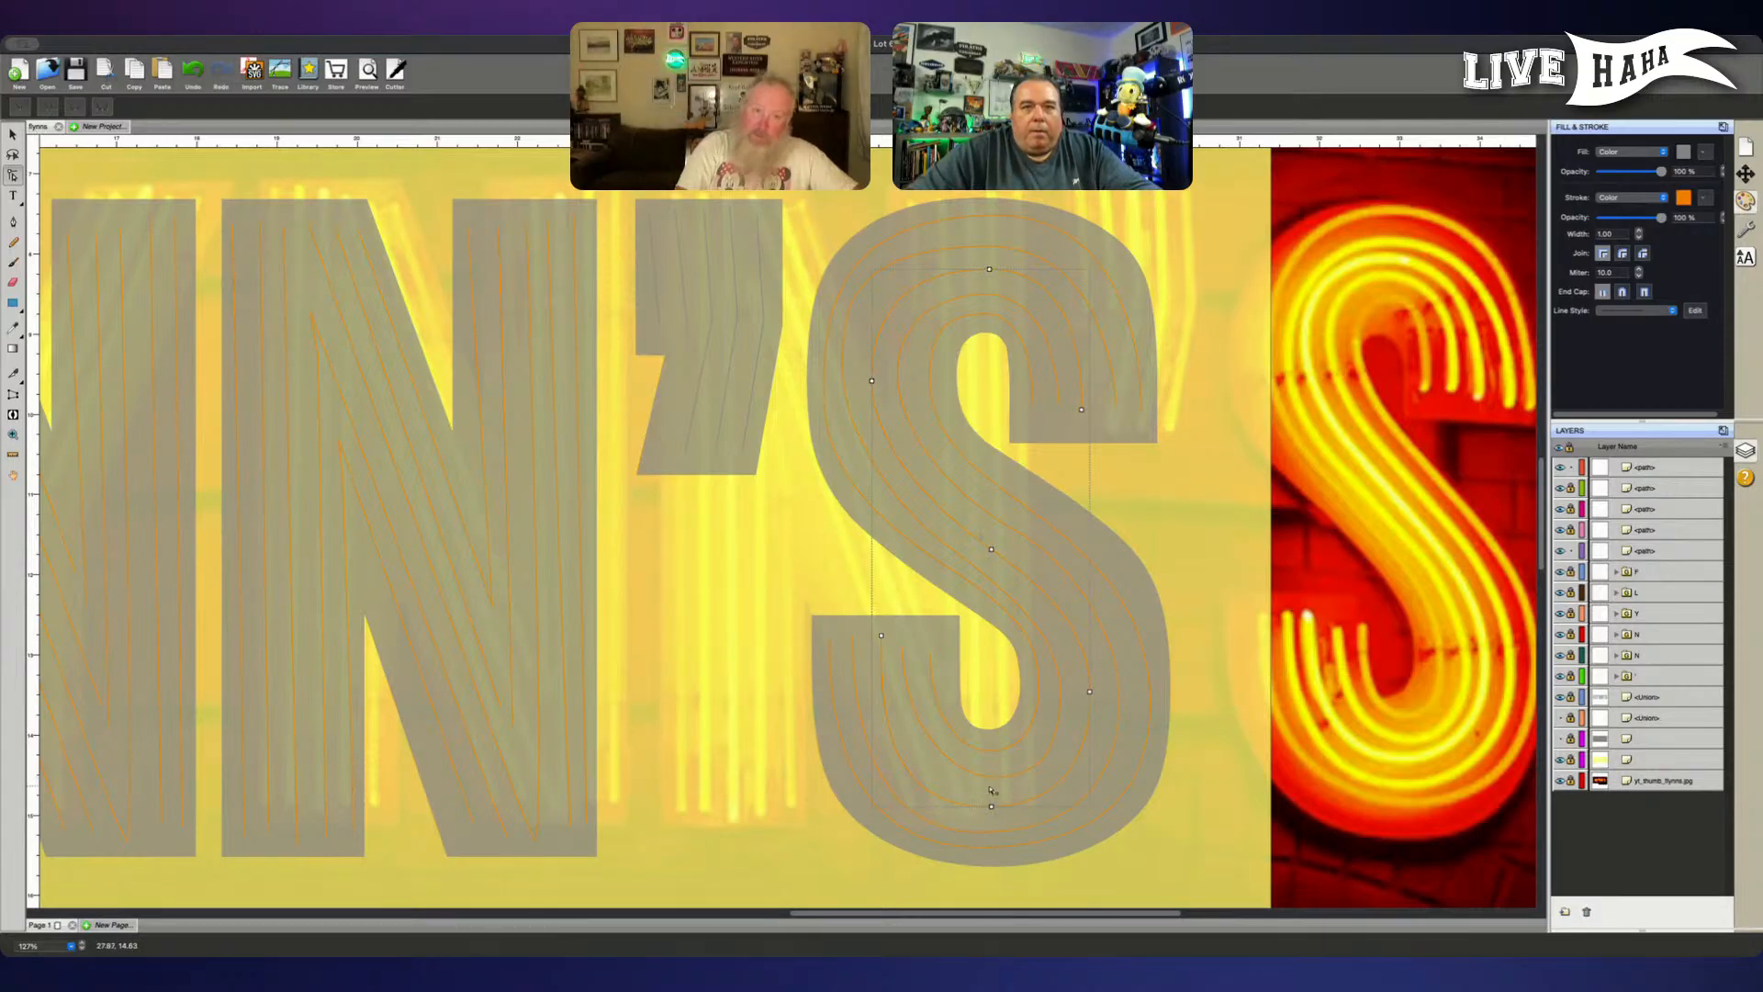
- Unlock the S's locked tube paths and select the second tube from the inside of the lower bowl
{"action": "left_click", "coordinate": [1571, 490]}
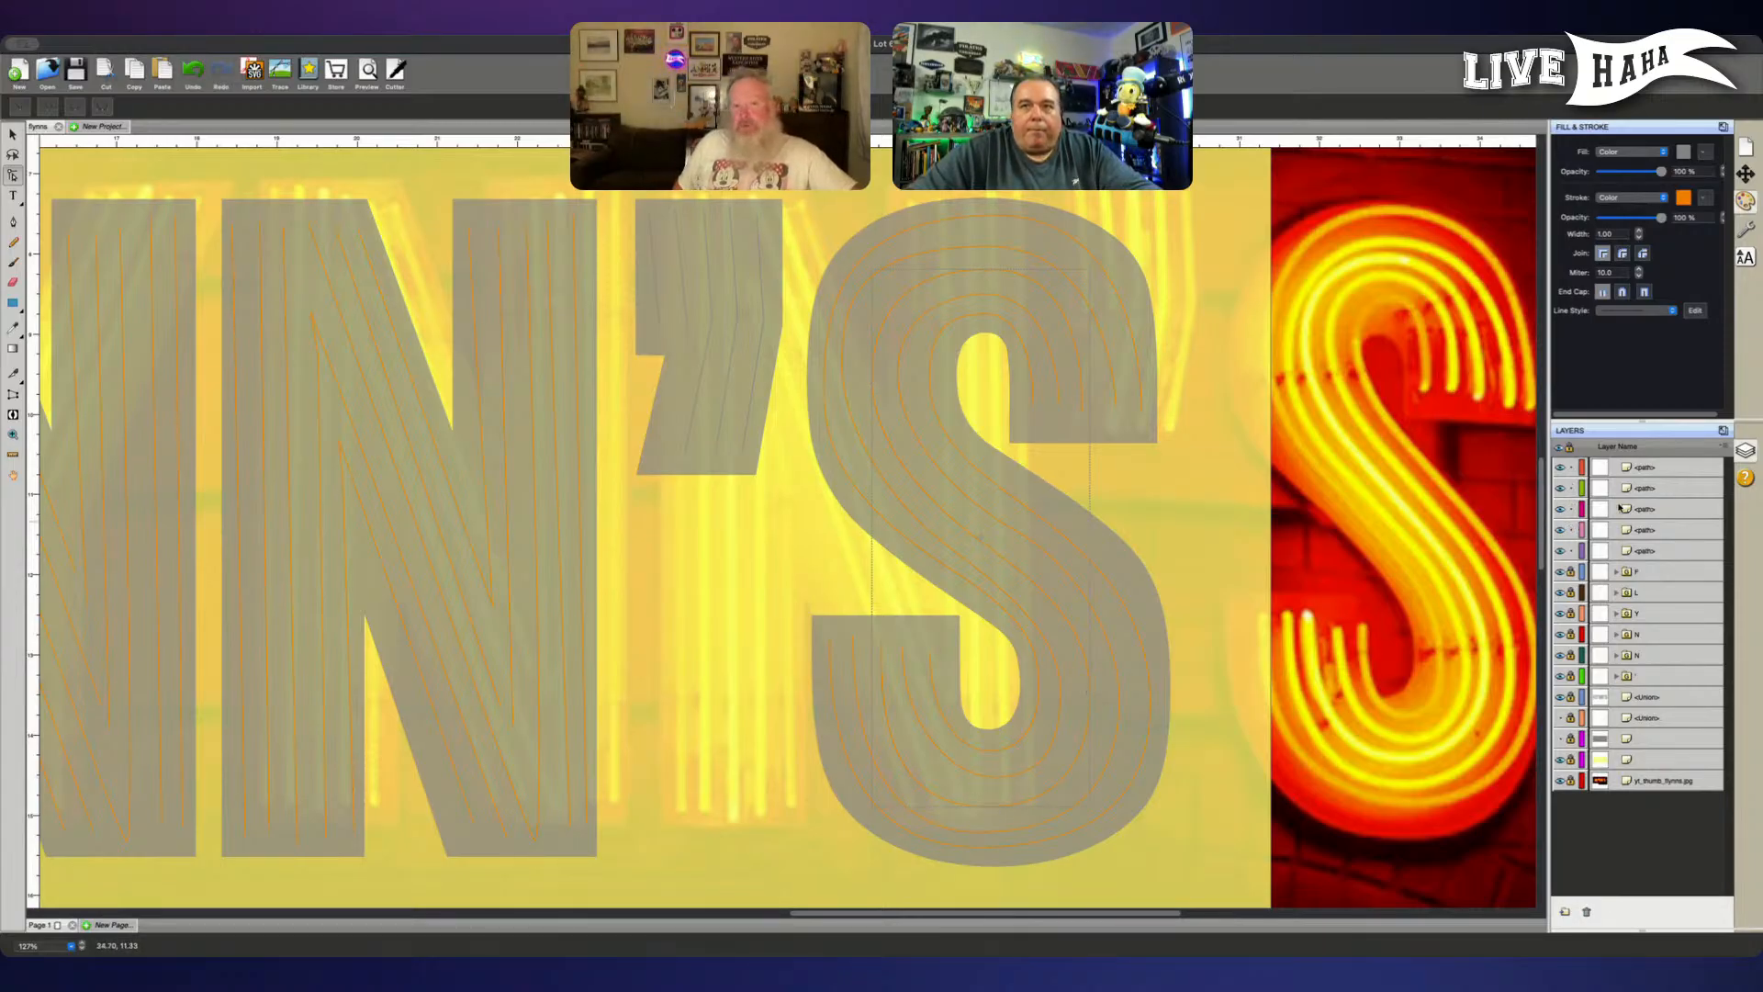
{"action": "left_click", "coordinate": [1652, 511]}
{"action": "left_click", "coordinate": [1660, 472]}
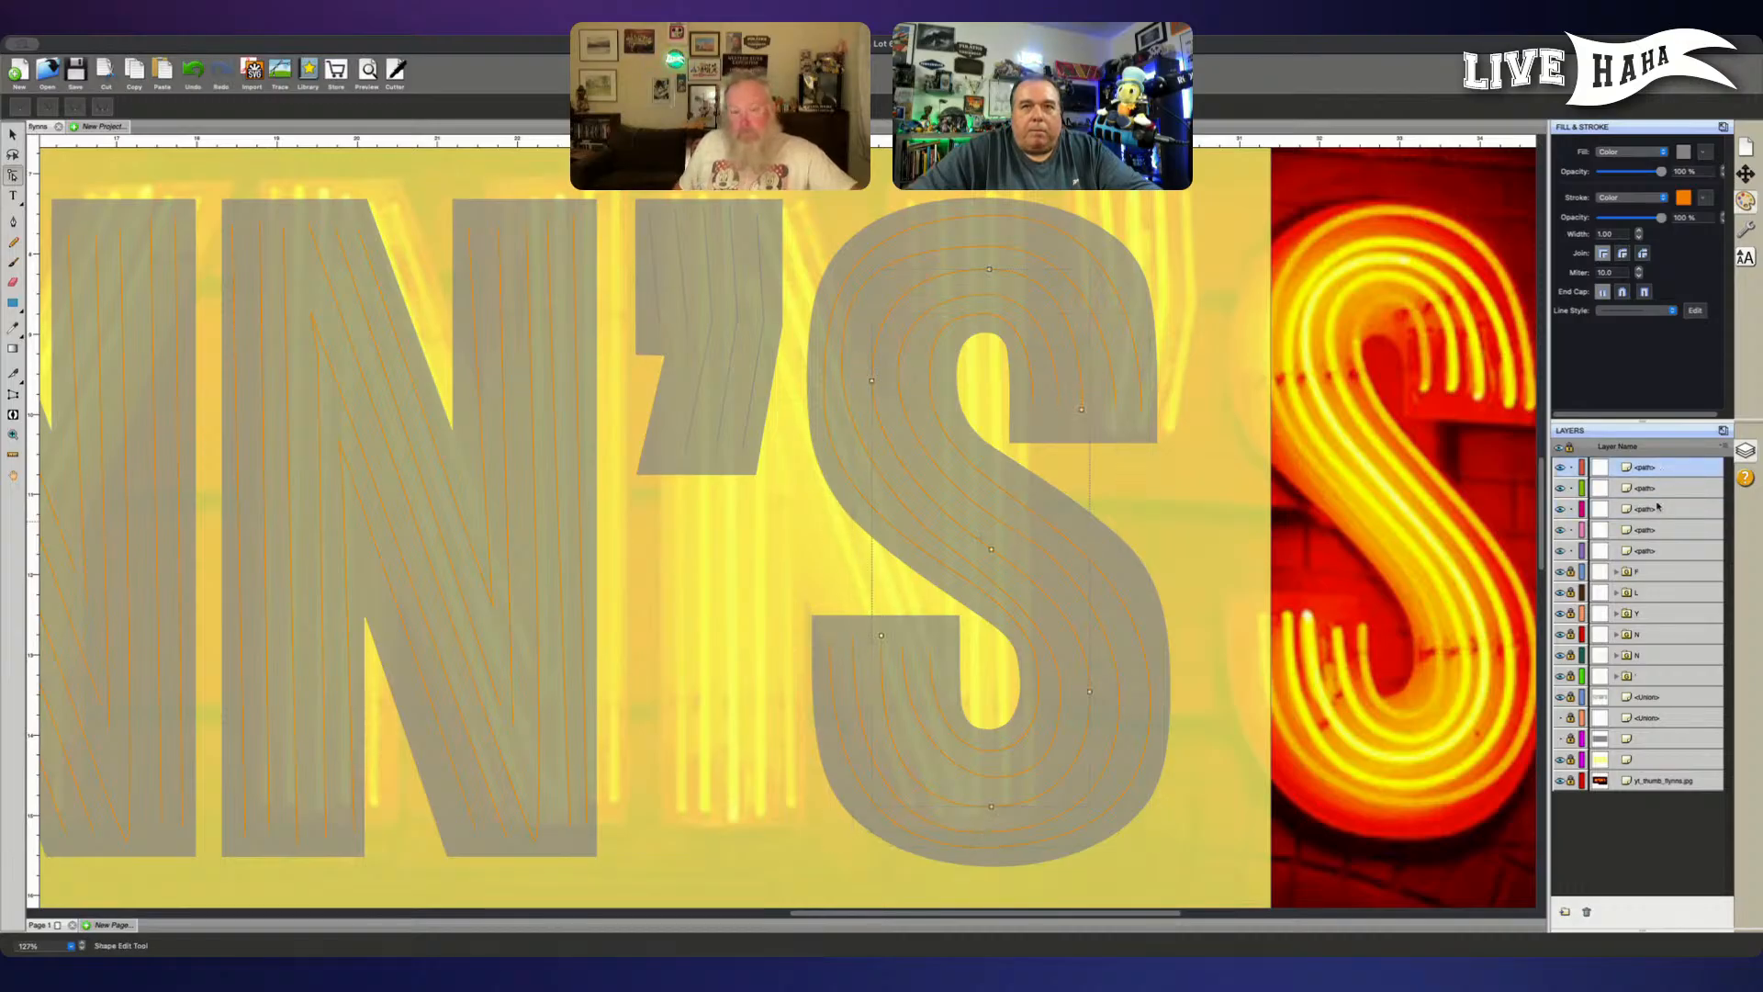
{"action": "left_click", "coordinate": [1657, 550]}
{"action": "left_click", "coordinate": [1653, 533]}
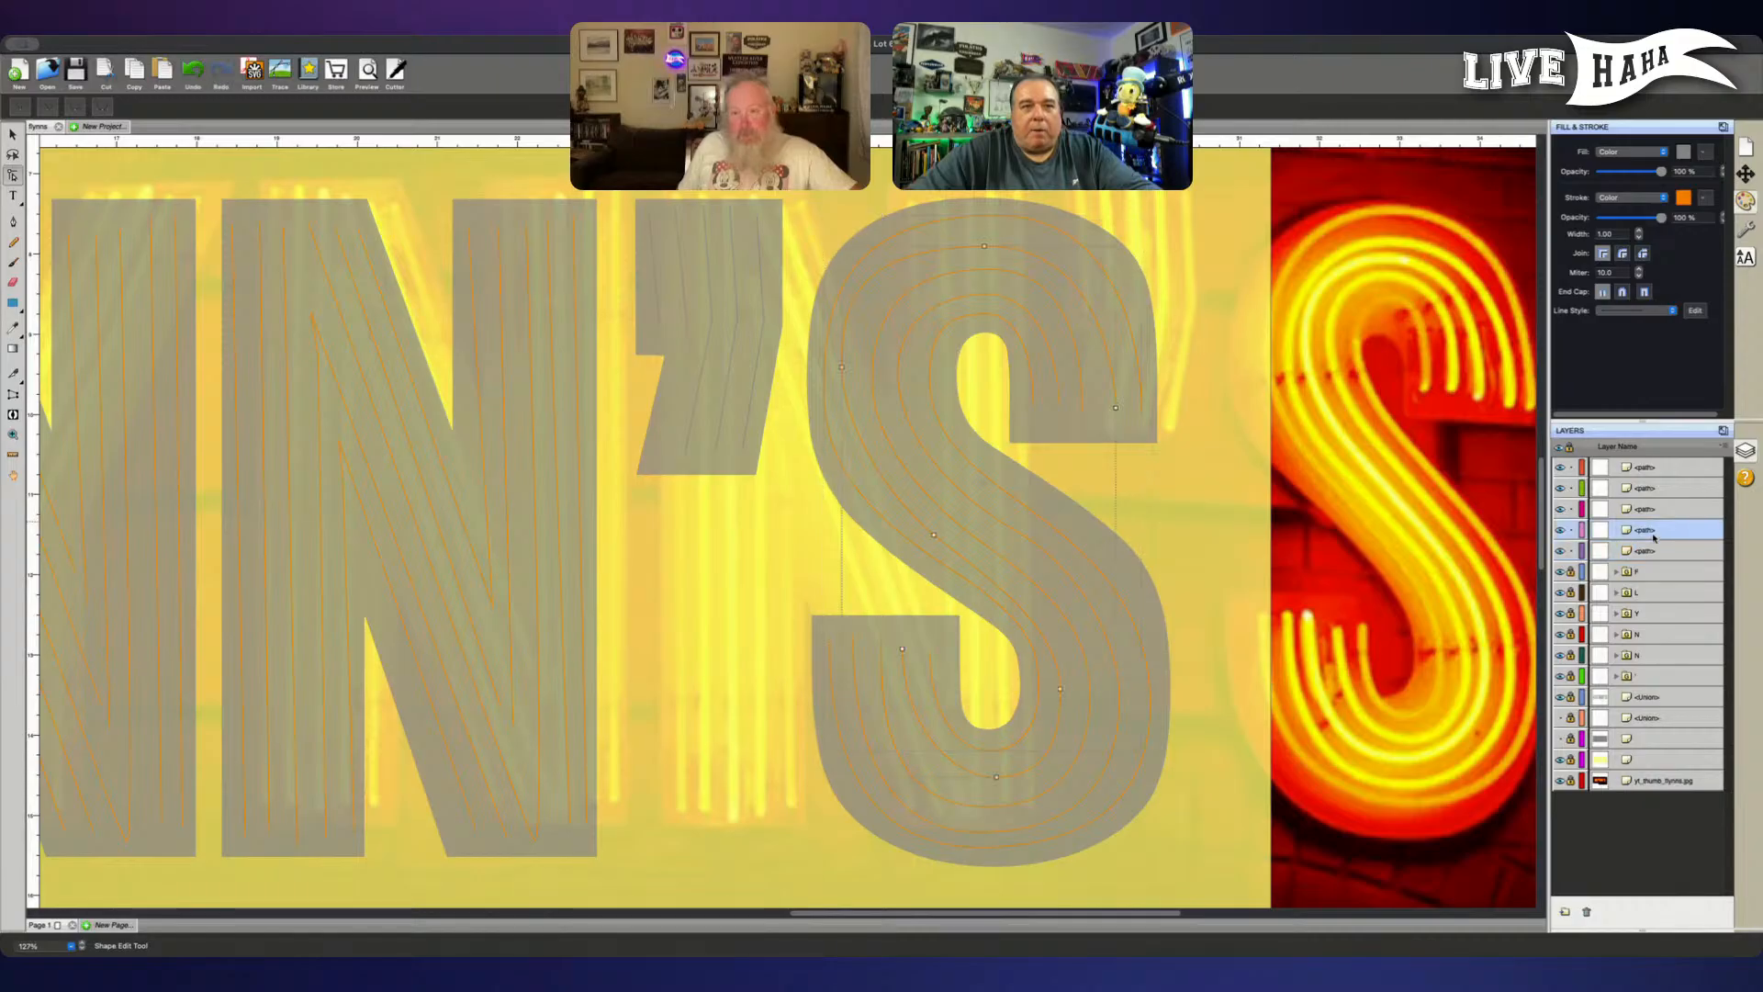
- Nudge the second tube's bottom node down and left, and move its right-bend node slightly right
{"action": "left_click", "coordinate": [993, 785]}
{"action": "mouse_move", "coordinate": [983, 785]}
{"action": "left_mouse_down"}
{"action": "mouse_move", "coordinate": [1027, 768]}
{"action": "mouse_move", "coordinate": [1000, 783]}
{"action": "left_mouse_up"}
{"action": "key", "text": "Down"}
{"action": "key", "text": "Left"}
{"action": "key", "text": "Left"}
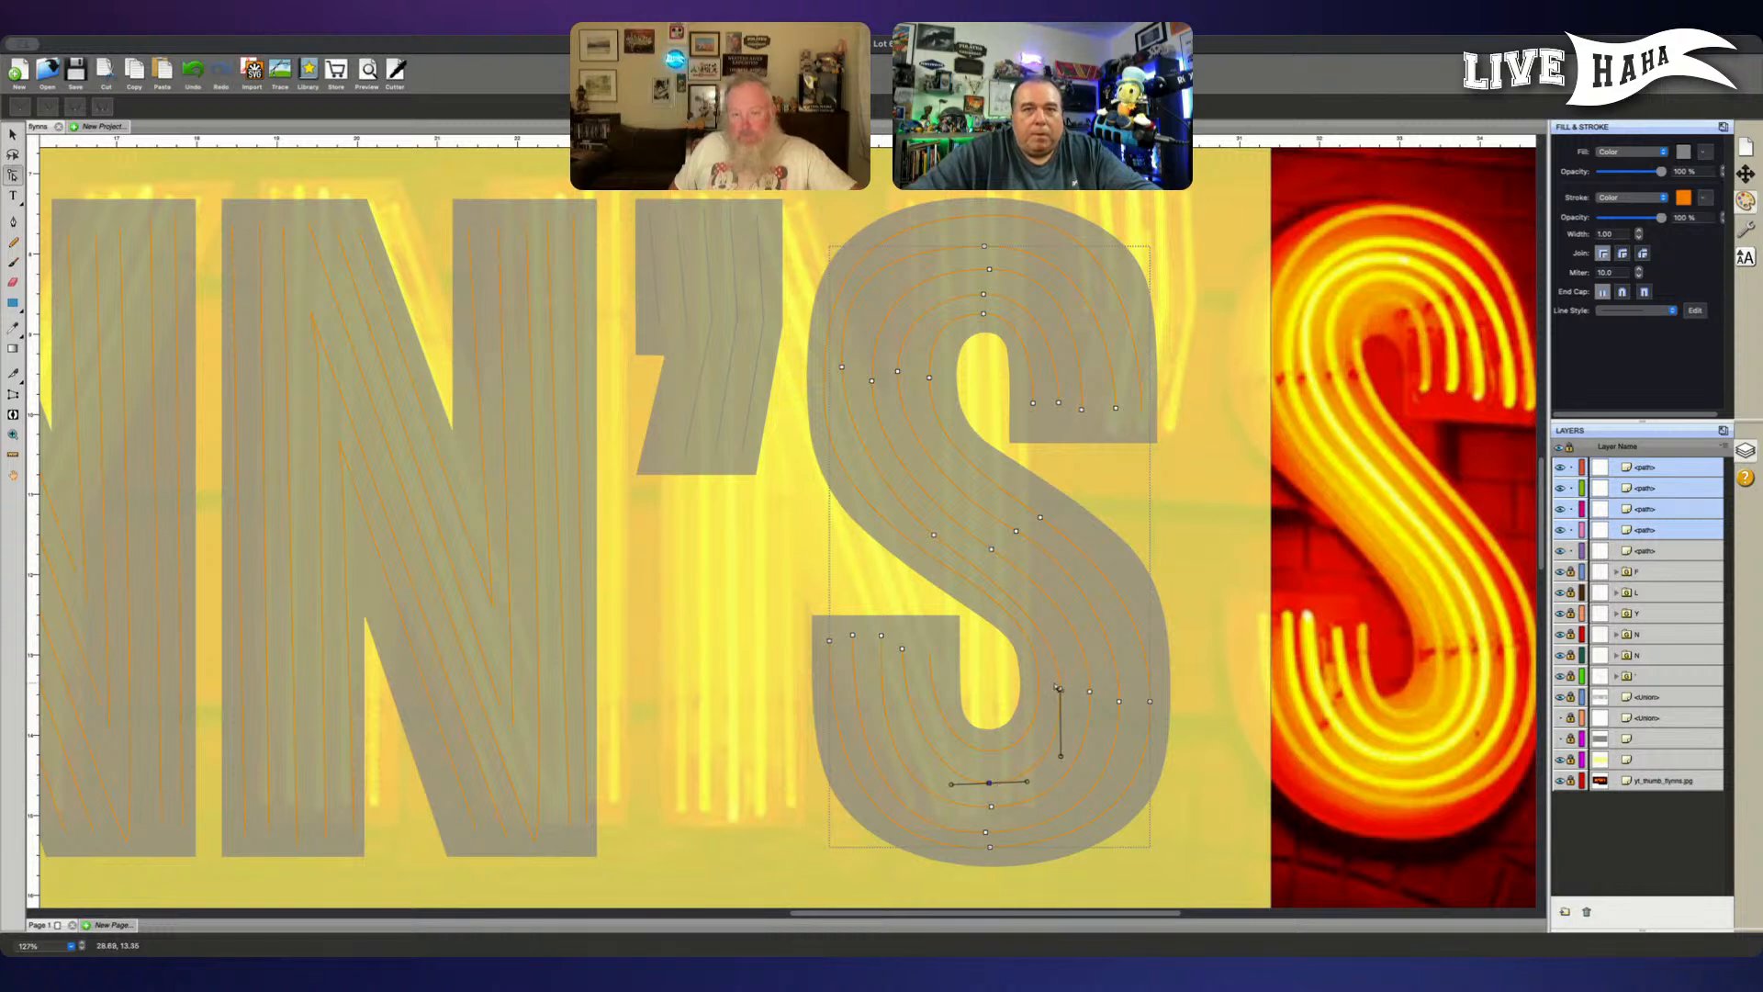
{"action": "left_click_drag", "start_coordinate": [1052, 680], "coordinate": [1071, 701]}
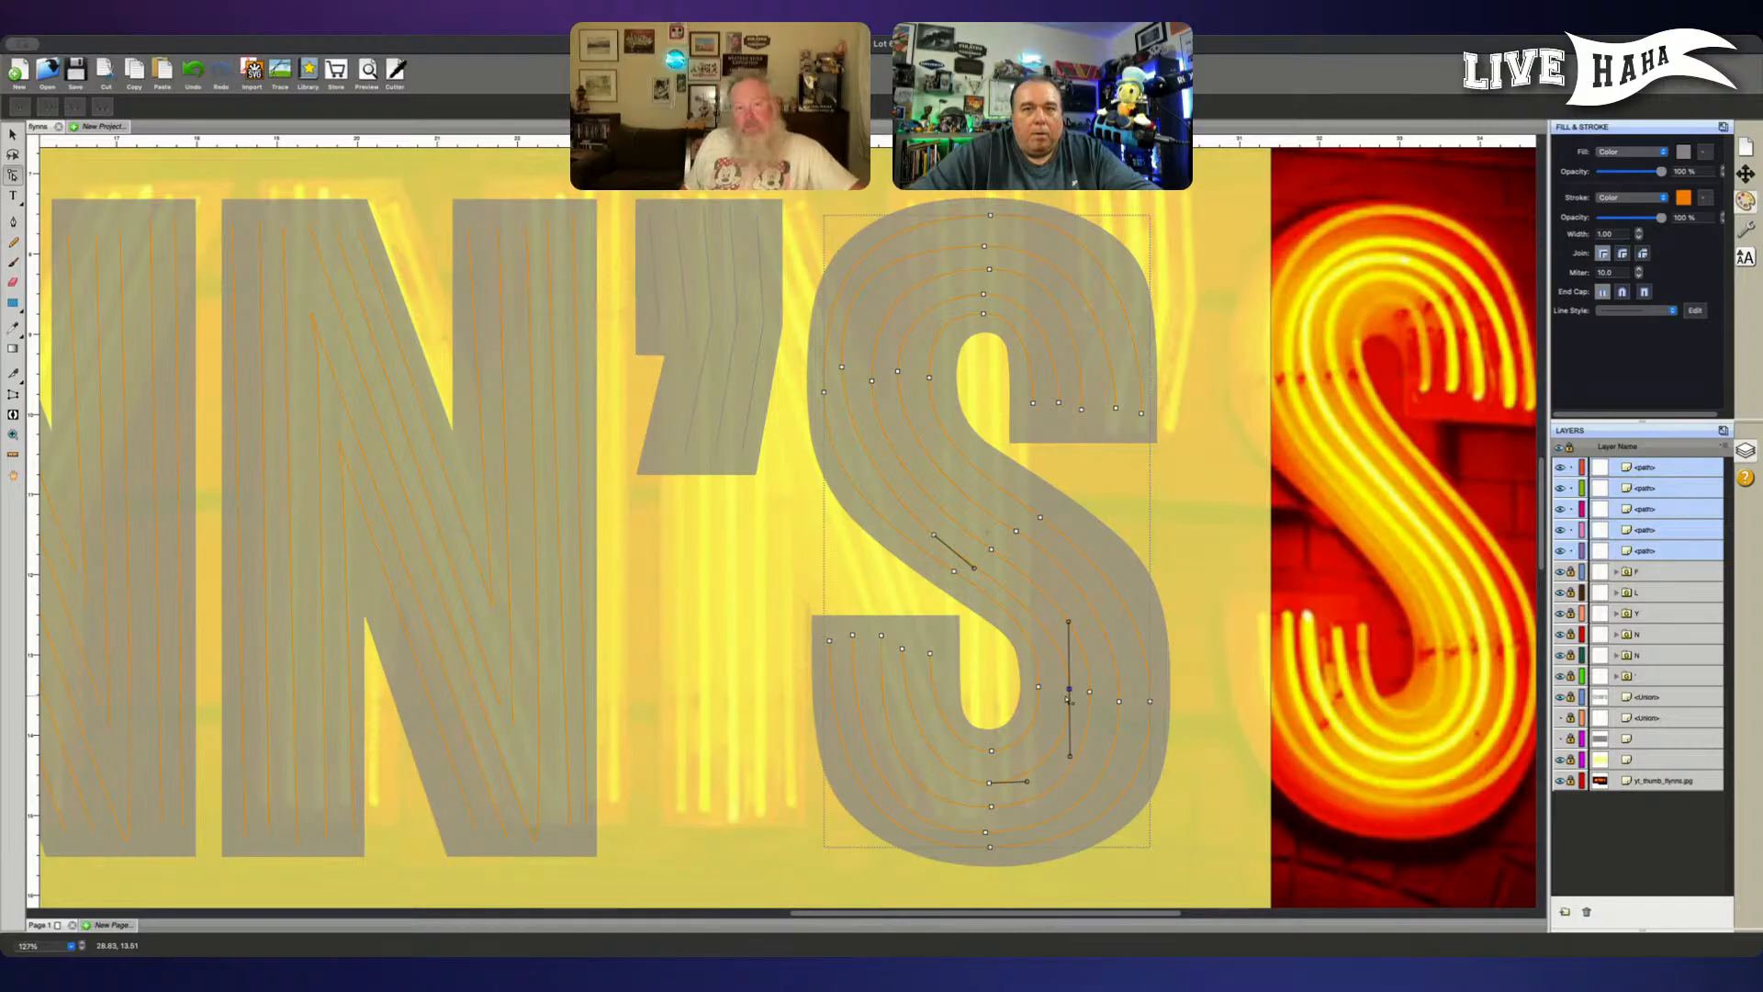
- Nudge the second tube's bottom node slightly down in the S's lower bowl
{"action": "left_click", "coordinate": [990, 782]}
{"action": "key", "text": "Down"}
{"action": "key", "text": "Down"}
{"action": "key", "text": "Down"}
{"action": "key", "text": "Down"}
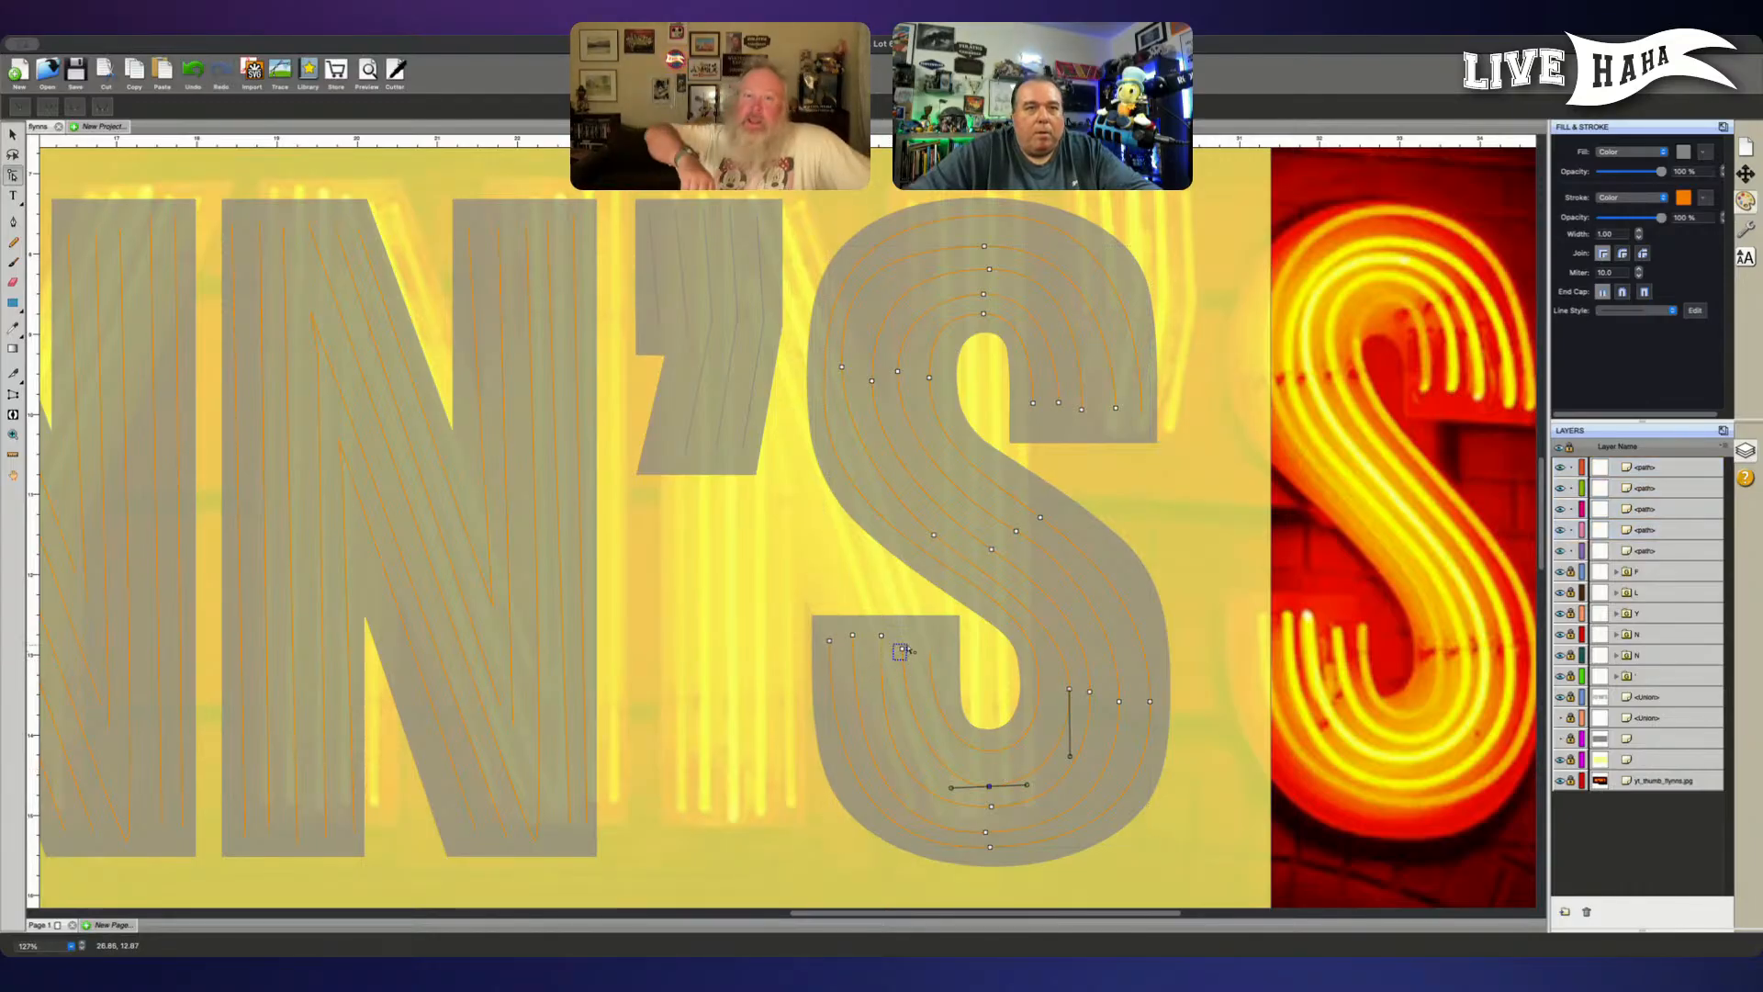
- Nudge the second tube's open end node at the lower bowl's left side slightly right and down
{"action": "left_click", "coordinate": [903, 648]}
{"action": "key", "text": "Right"}
{"action": "key", "text": "Right"}
{"action": "key", "text": "Right"}
{"action": "key", "text": "Right"}
{"action": "key", "text": "Down"}
{"action": "key", "text": "Down"}
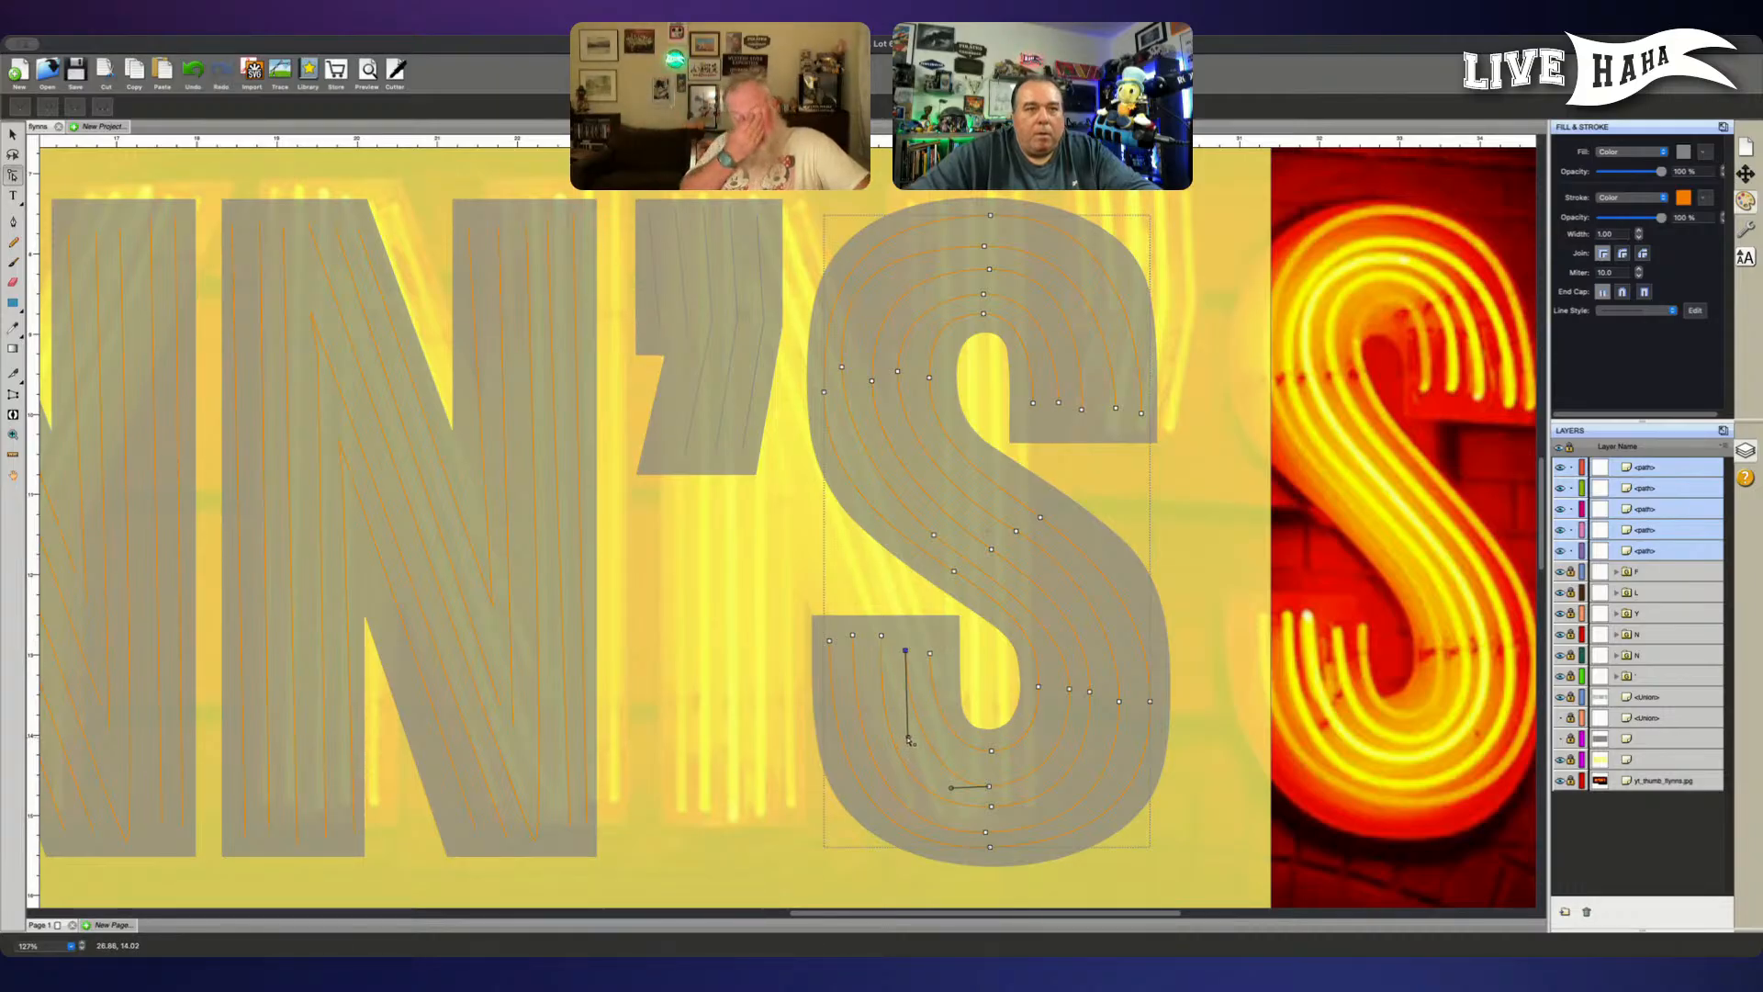
{"action": "left_click_drag", "start_coordinate": [910, 740], "coordinate": [903, 653]}
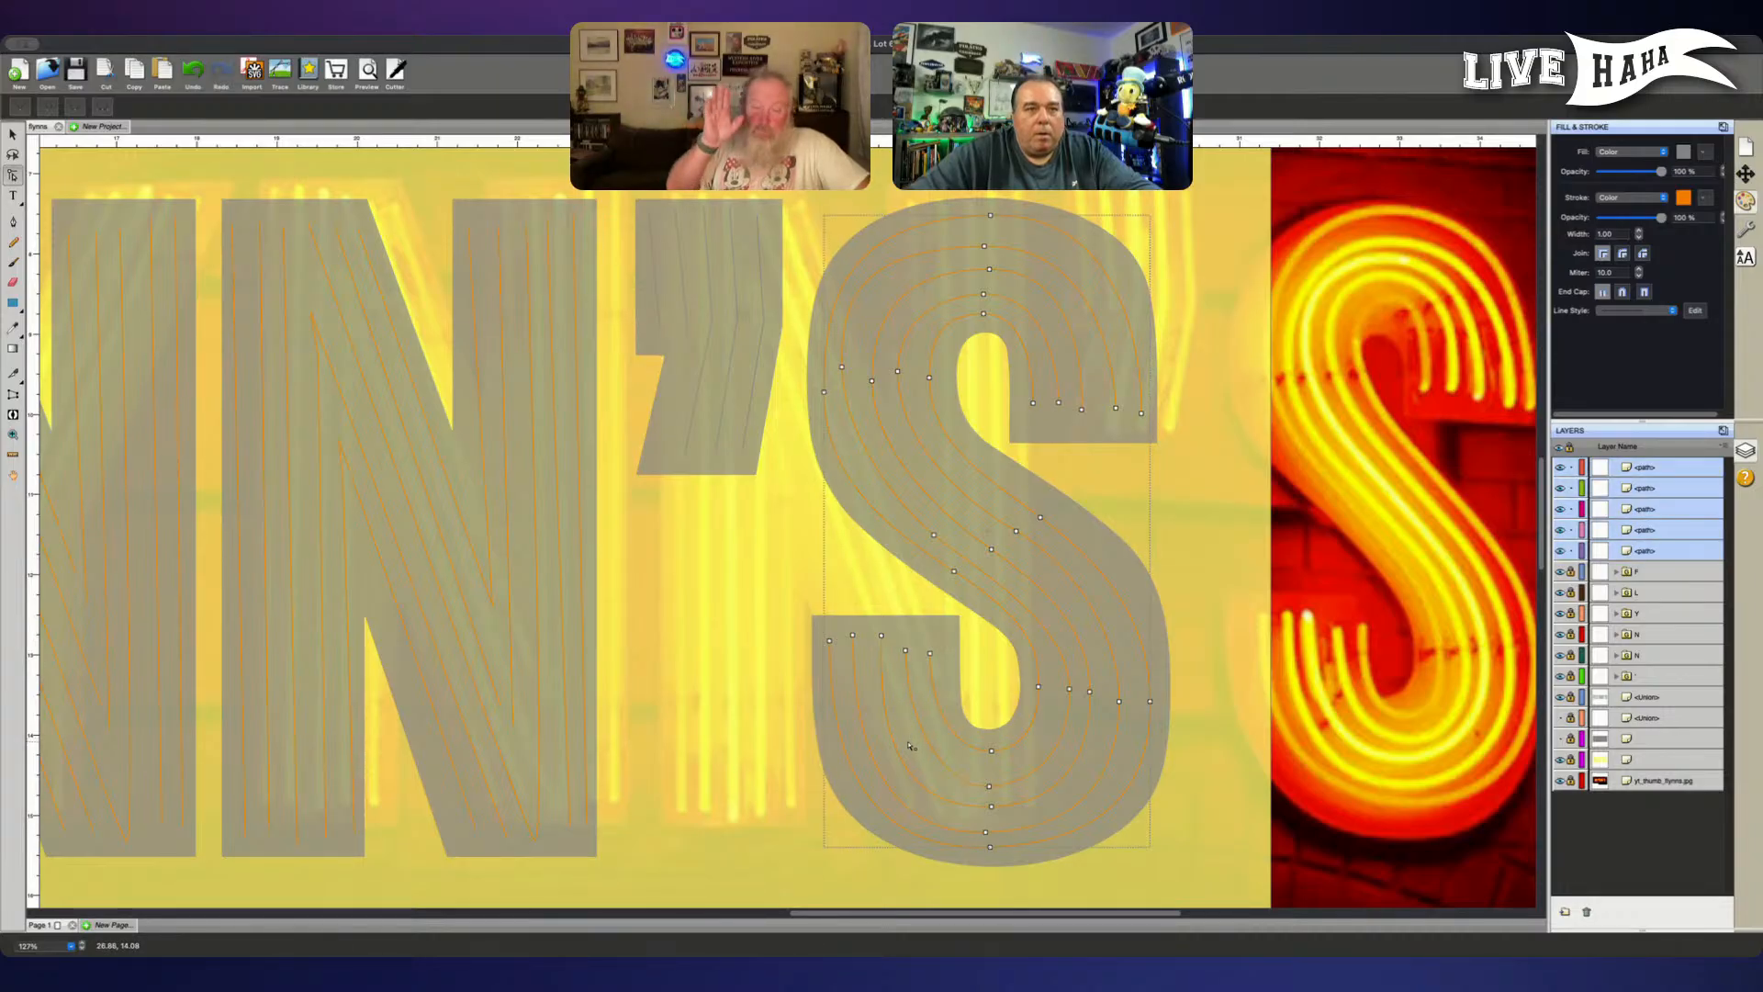
{"action": "left_click", "coordinate": [904, 651]}
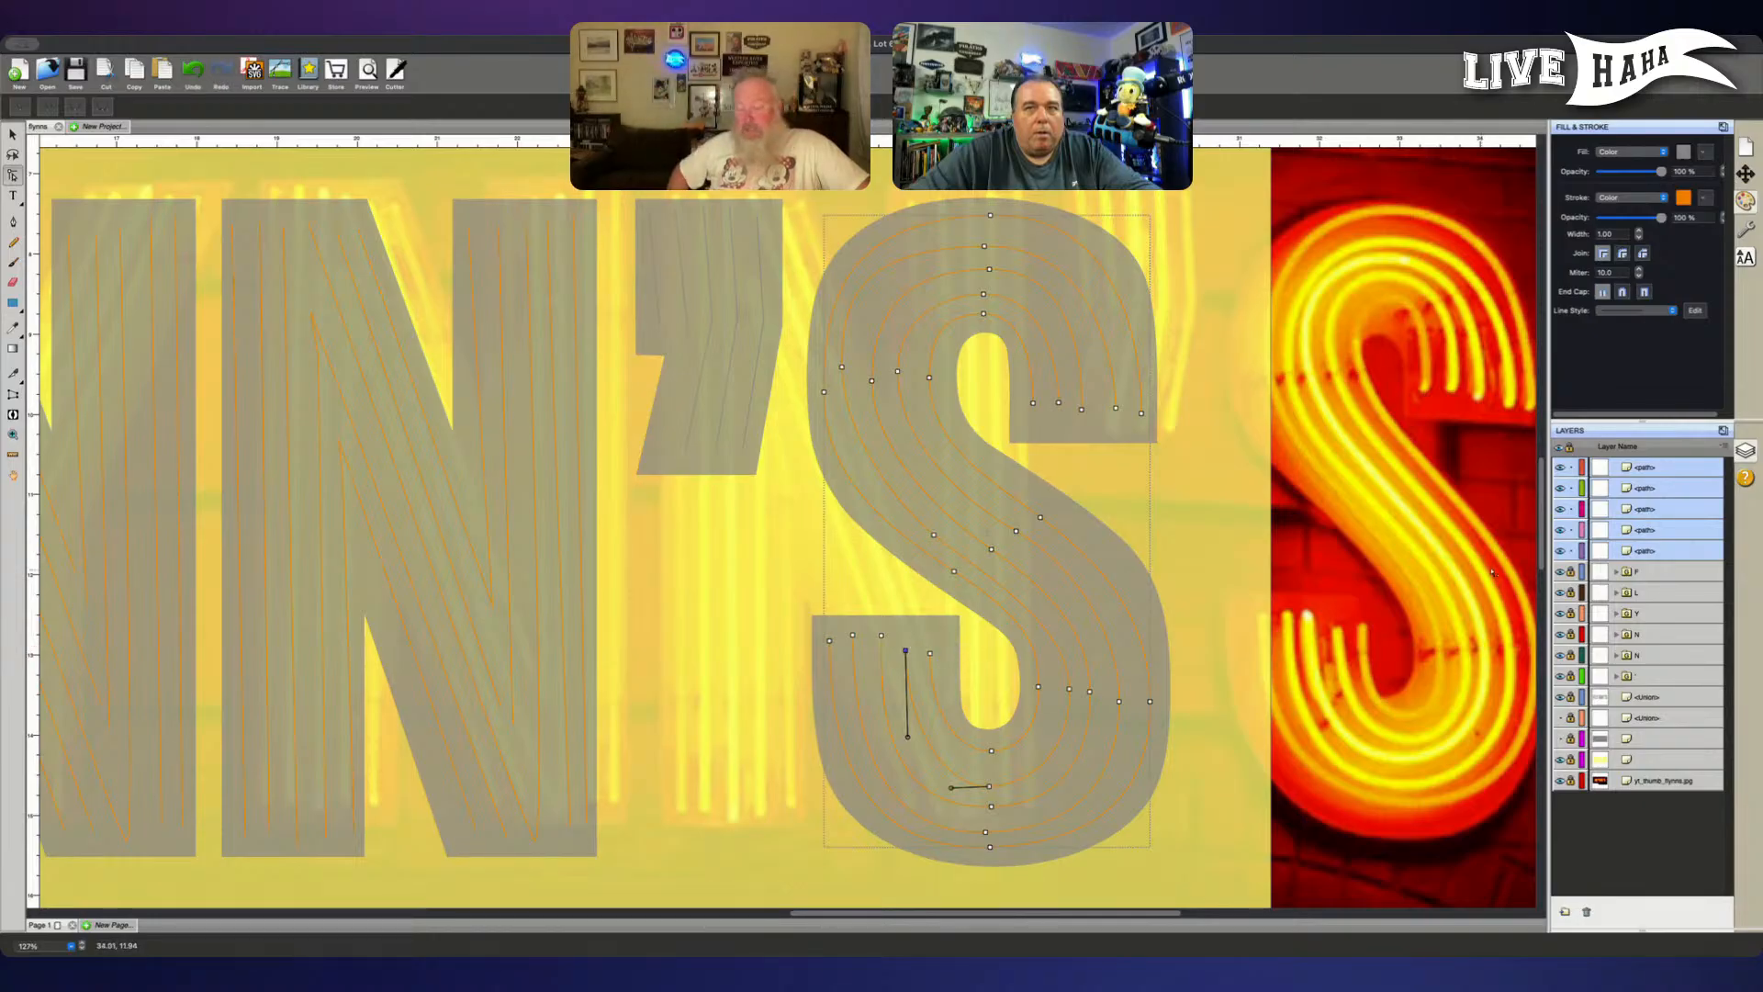
- Bring the second tube's path to the top of the layer stack and lock the S's other four paths
{"action": "left_click", "coordinate": [1676, 552]}
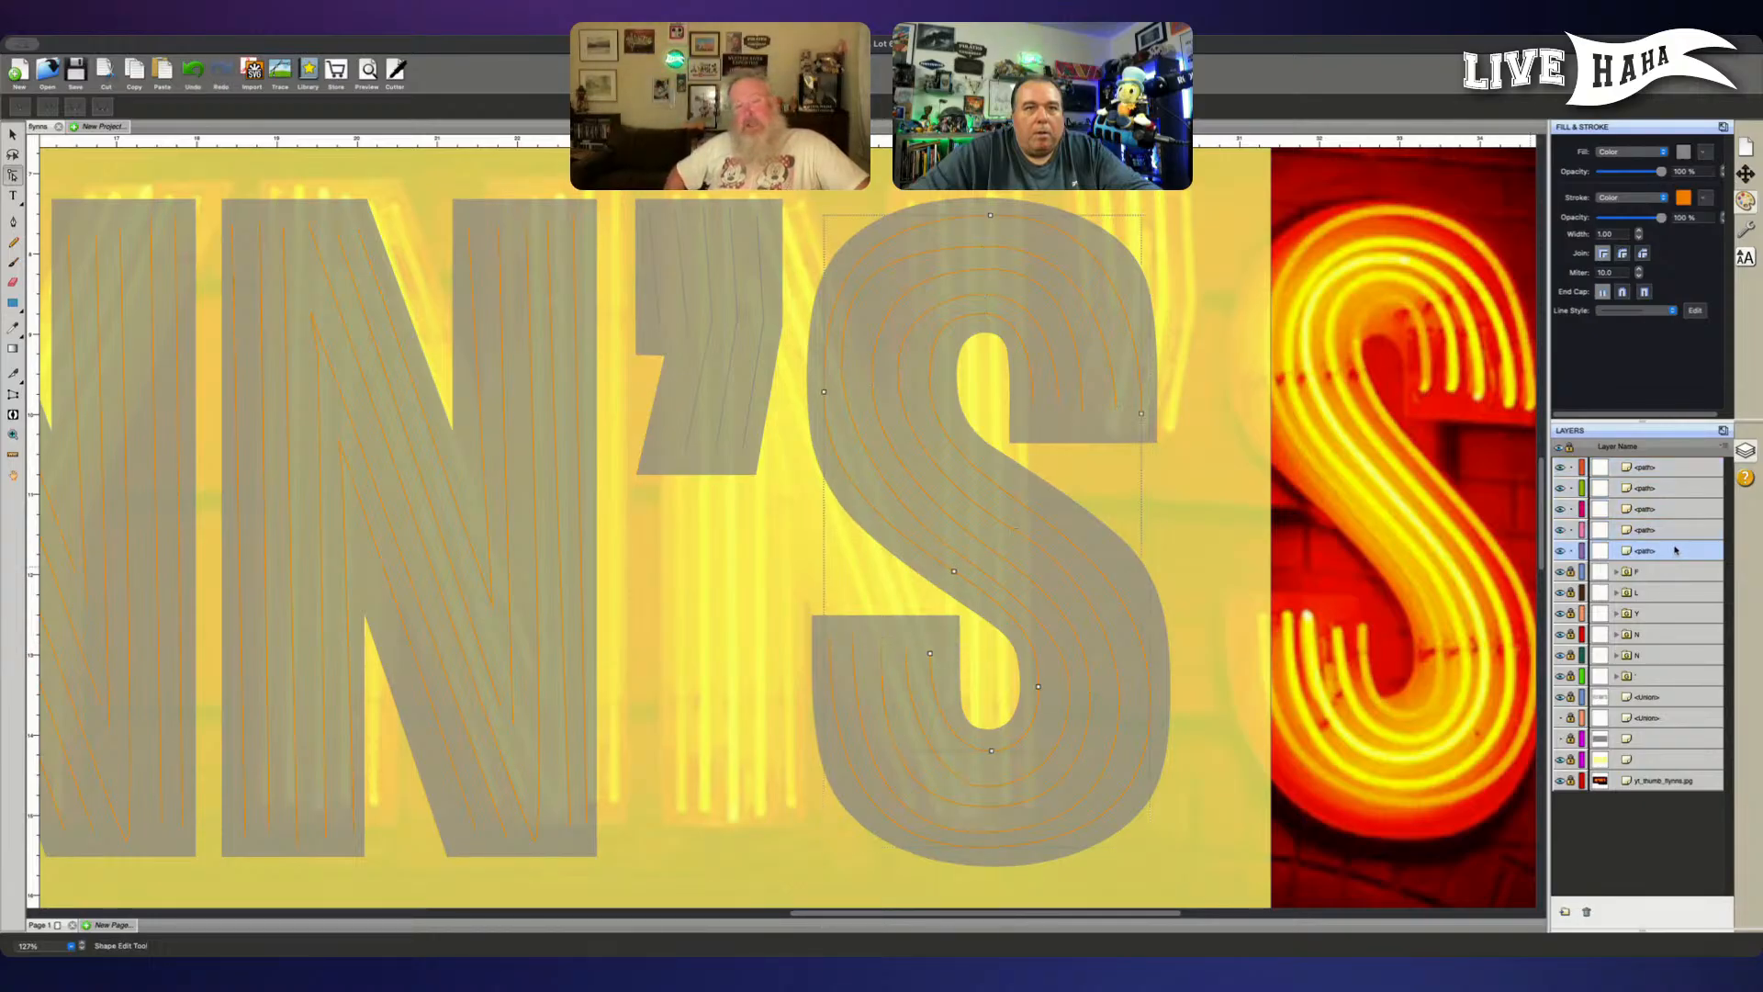
{"action": "left_click", "coordinate": [1672, 531]}
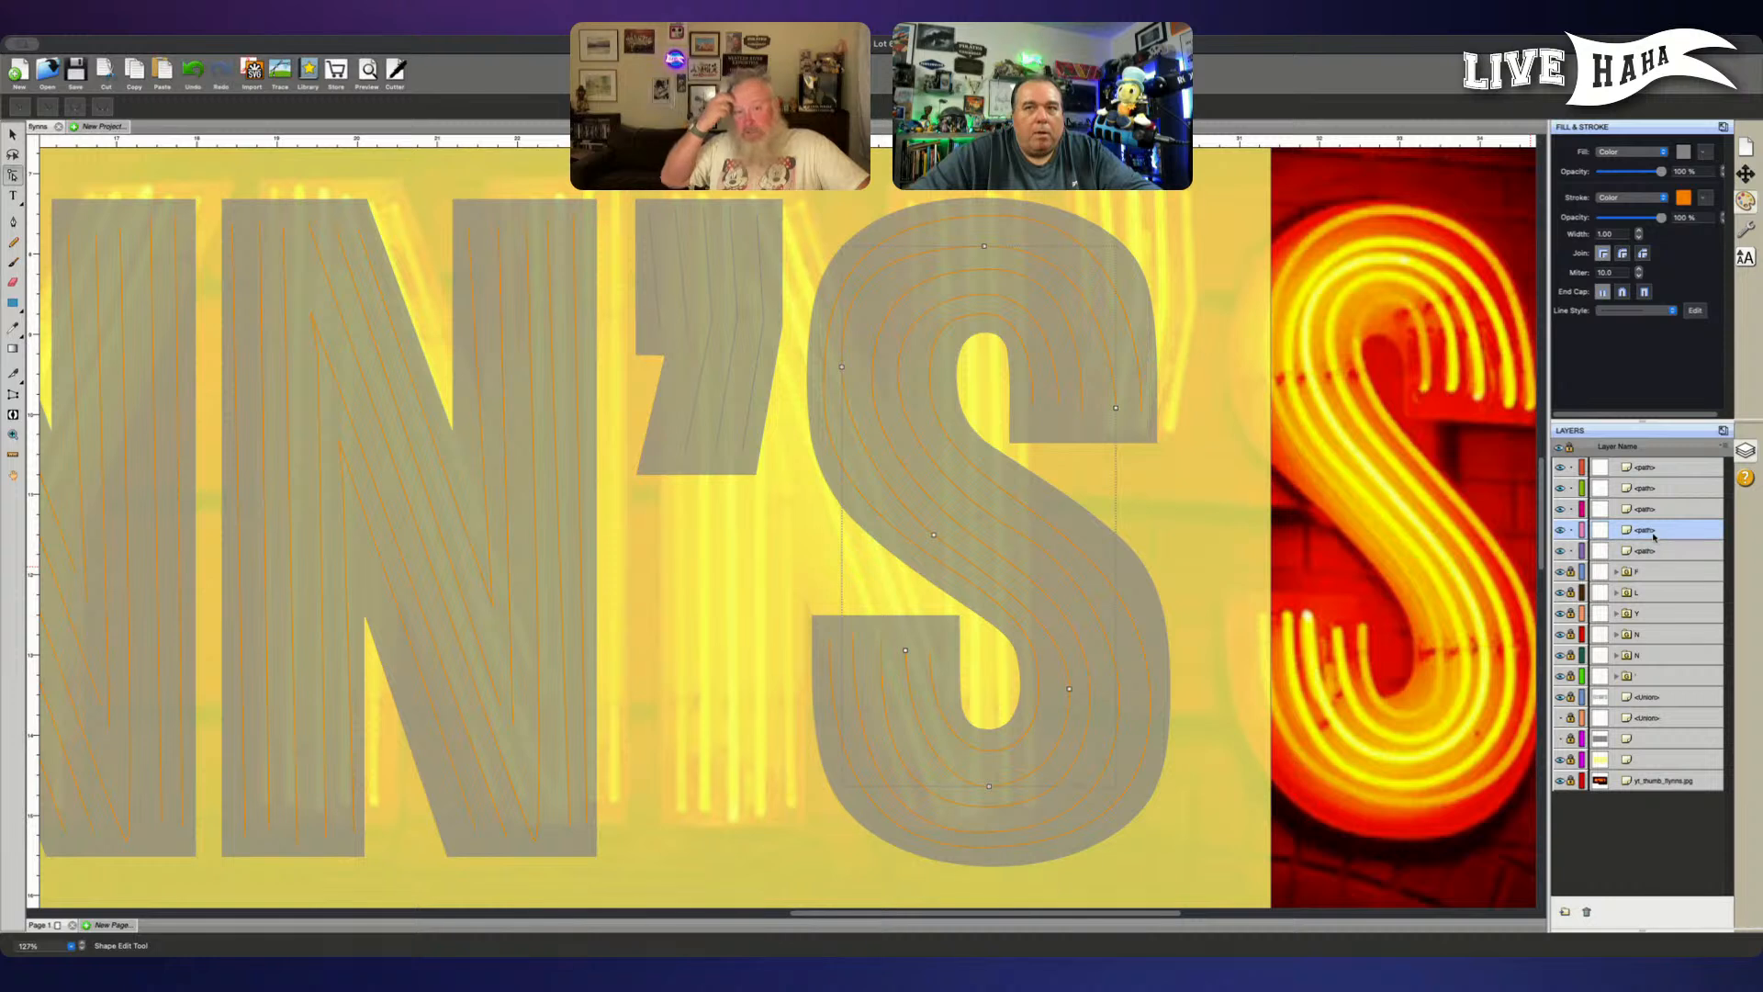
{"action": "left_click_drag", "start_coordinate": [1628, 537], "coordinate": [1639, 477]}
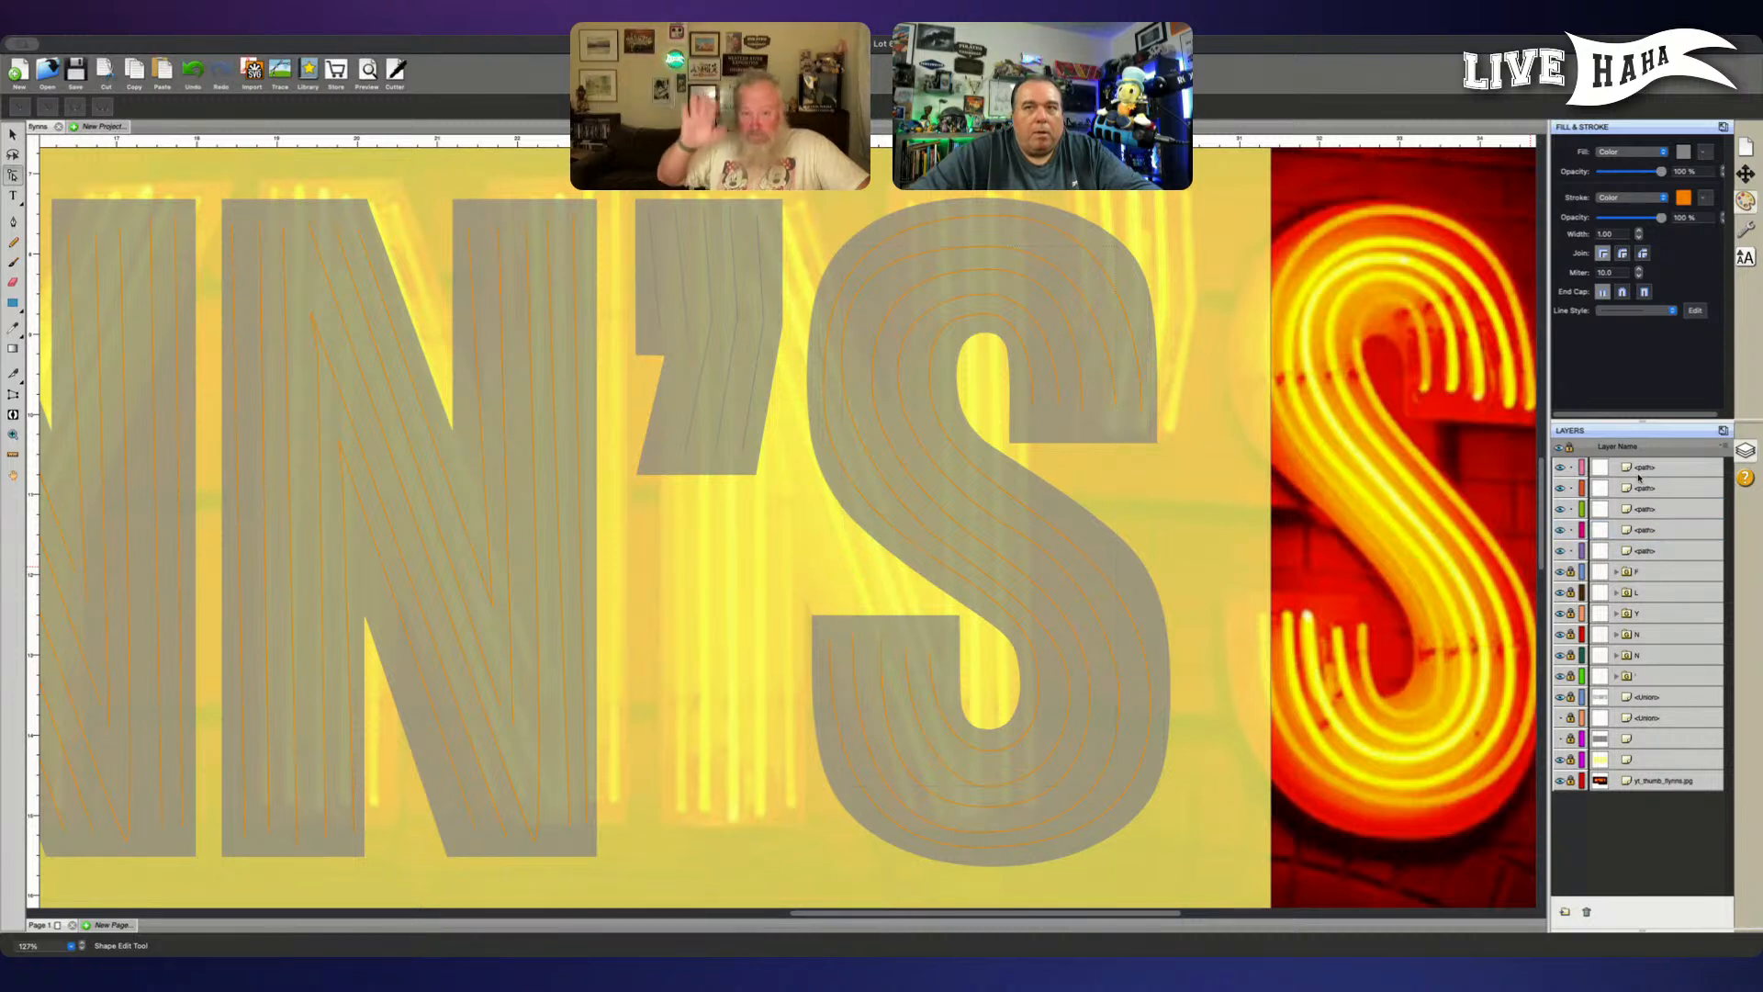
{"action": "left_click", "coordinate": [1571, 511]}
{"action": "left_click", "coordinate": [1610, 471]}
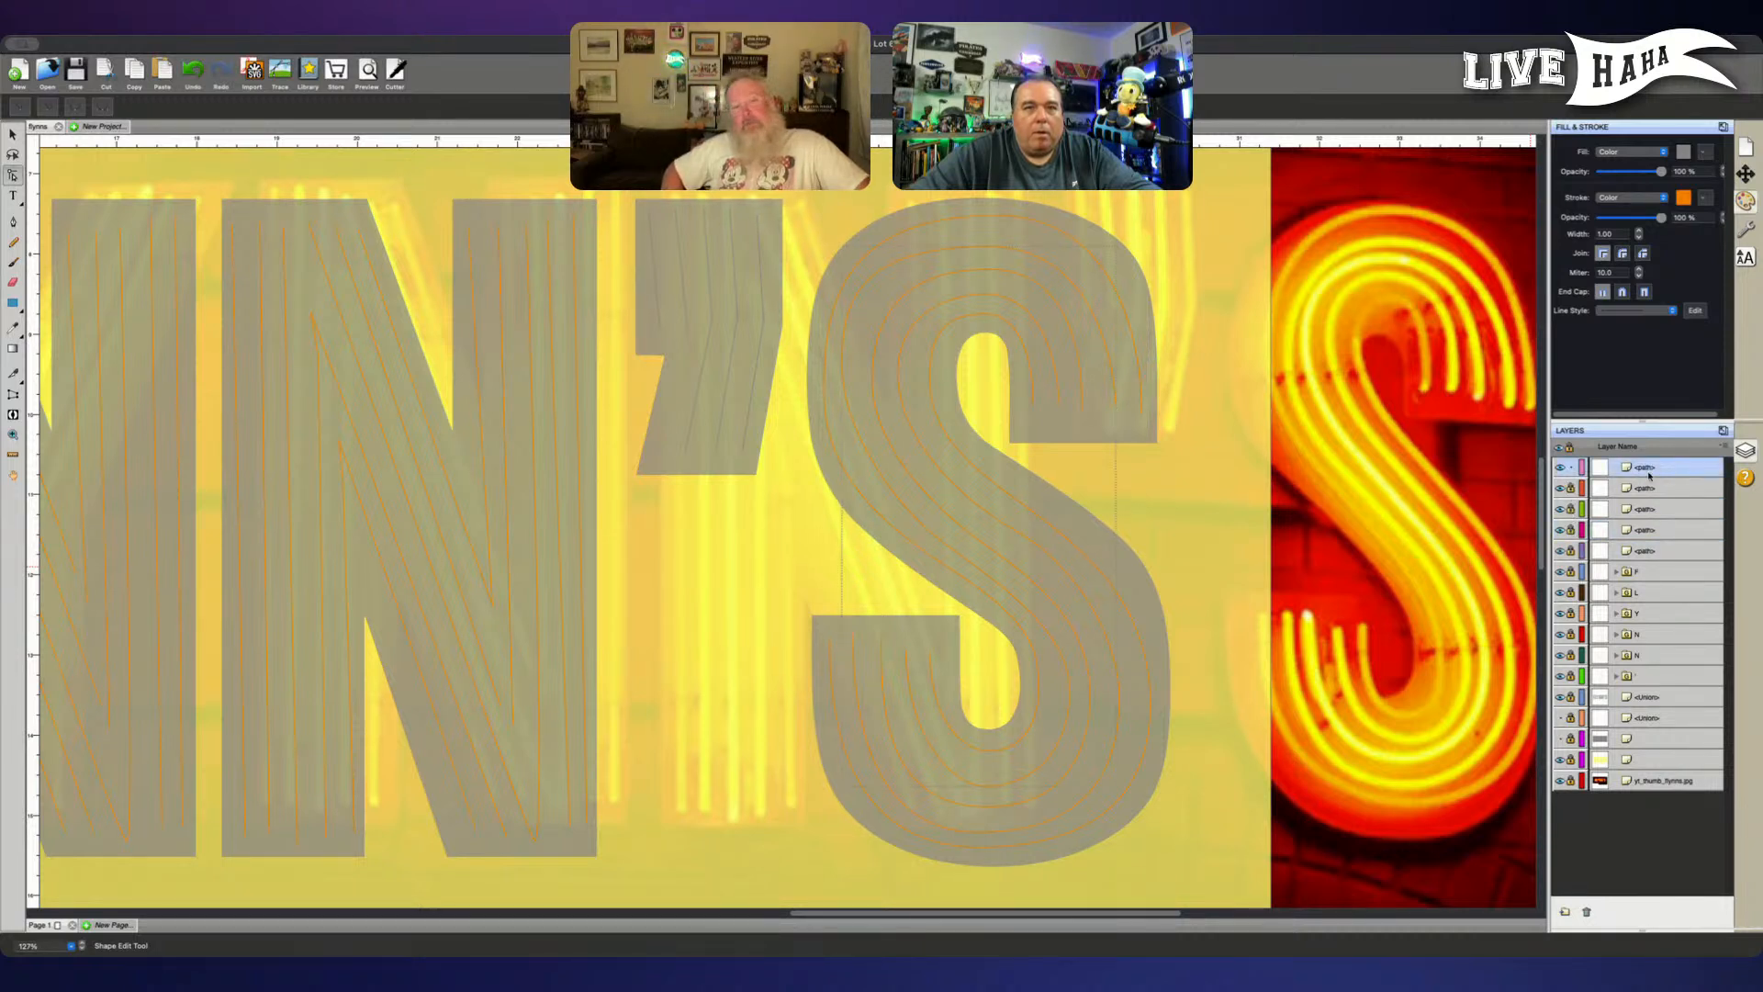
- Extend the second tube's lower end-node handle downward, and nudge that node slightly right and down
{"action": "left_click", "coordinate": [906, 653]}
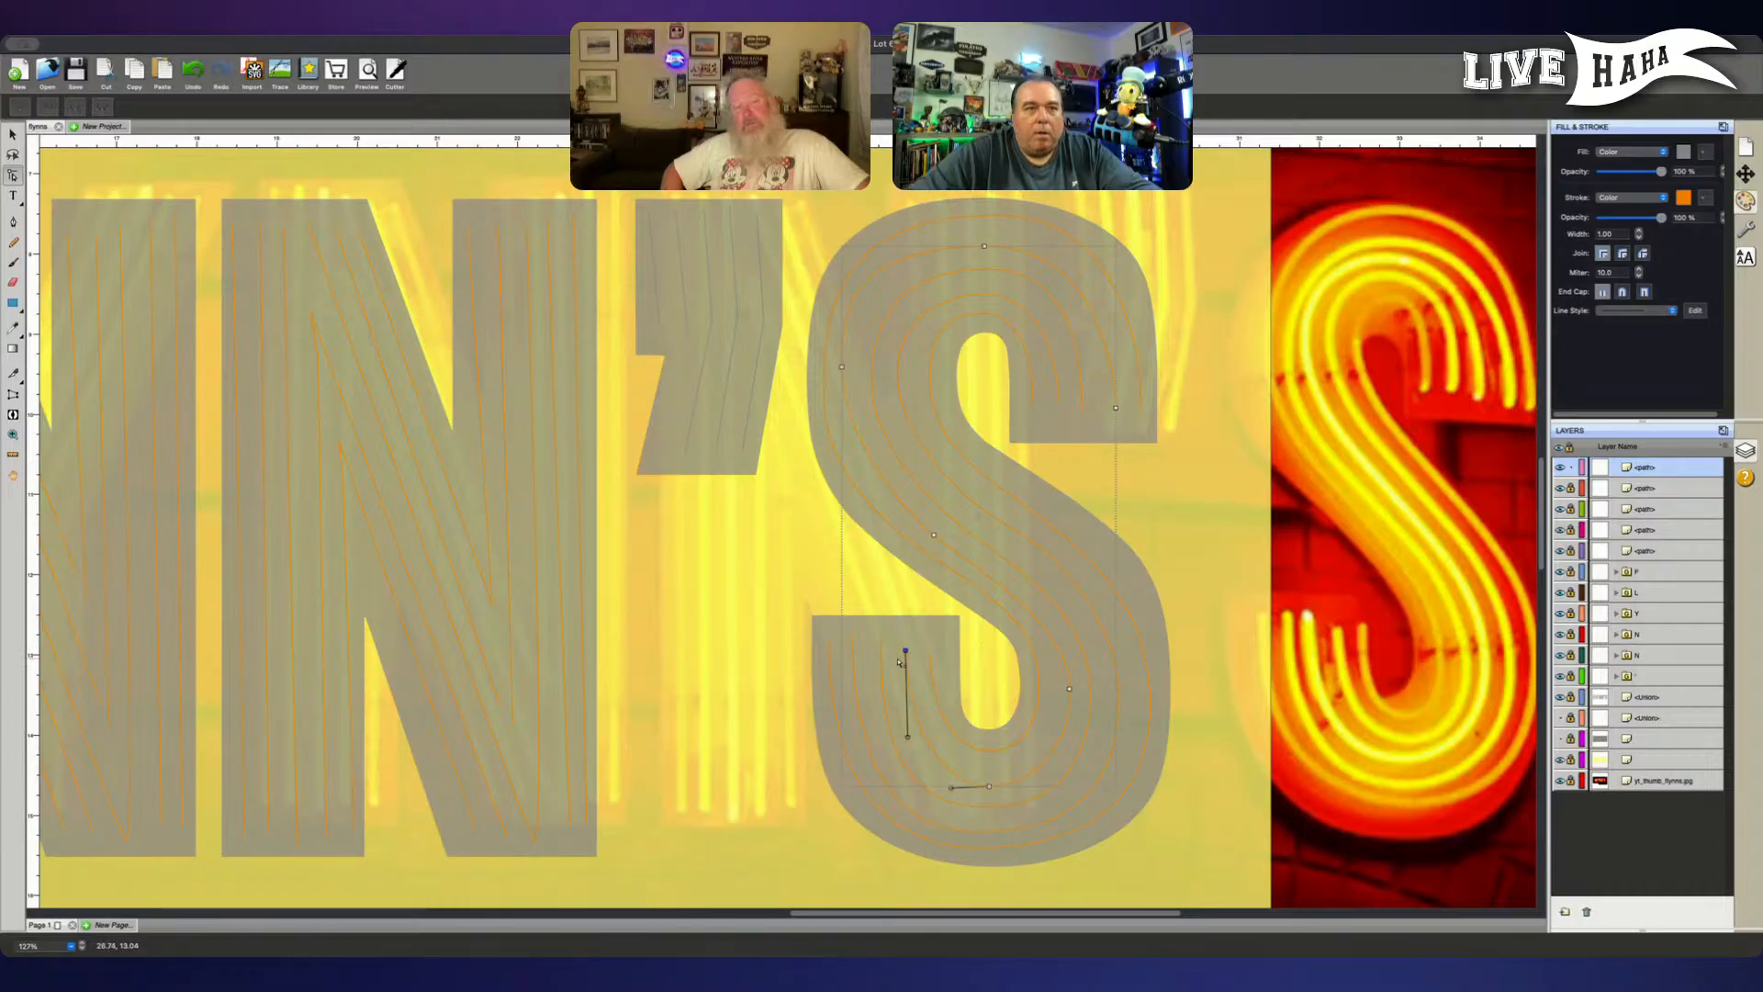
{"action": "left_click_drag", "start_coordinate": [908, 738], "coordinate": [907, 761]}
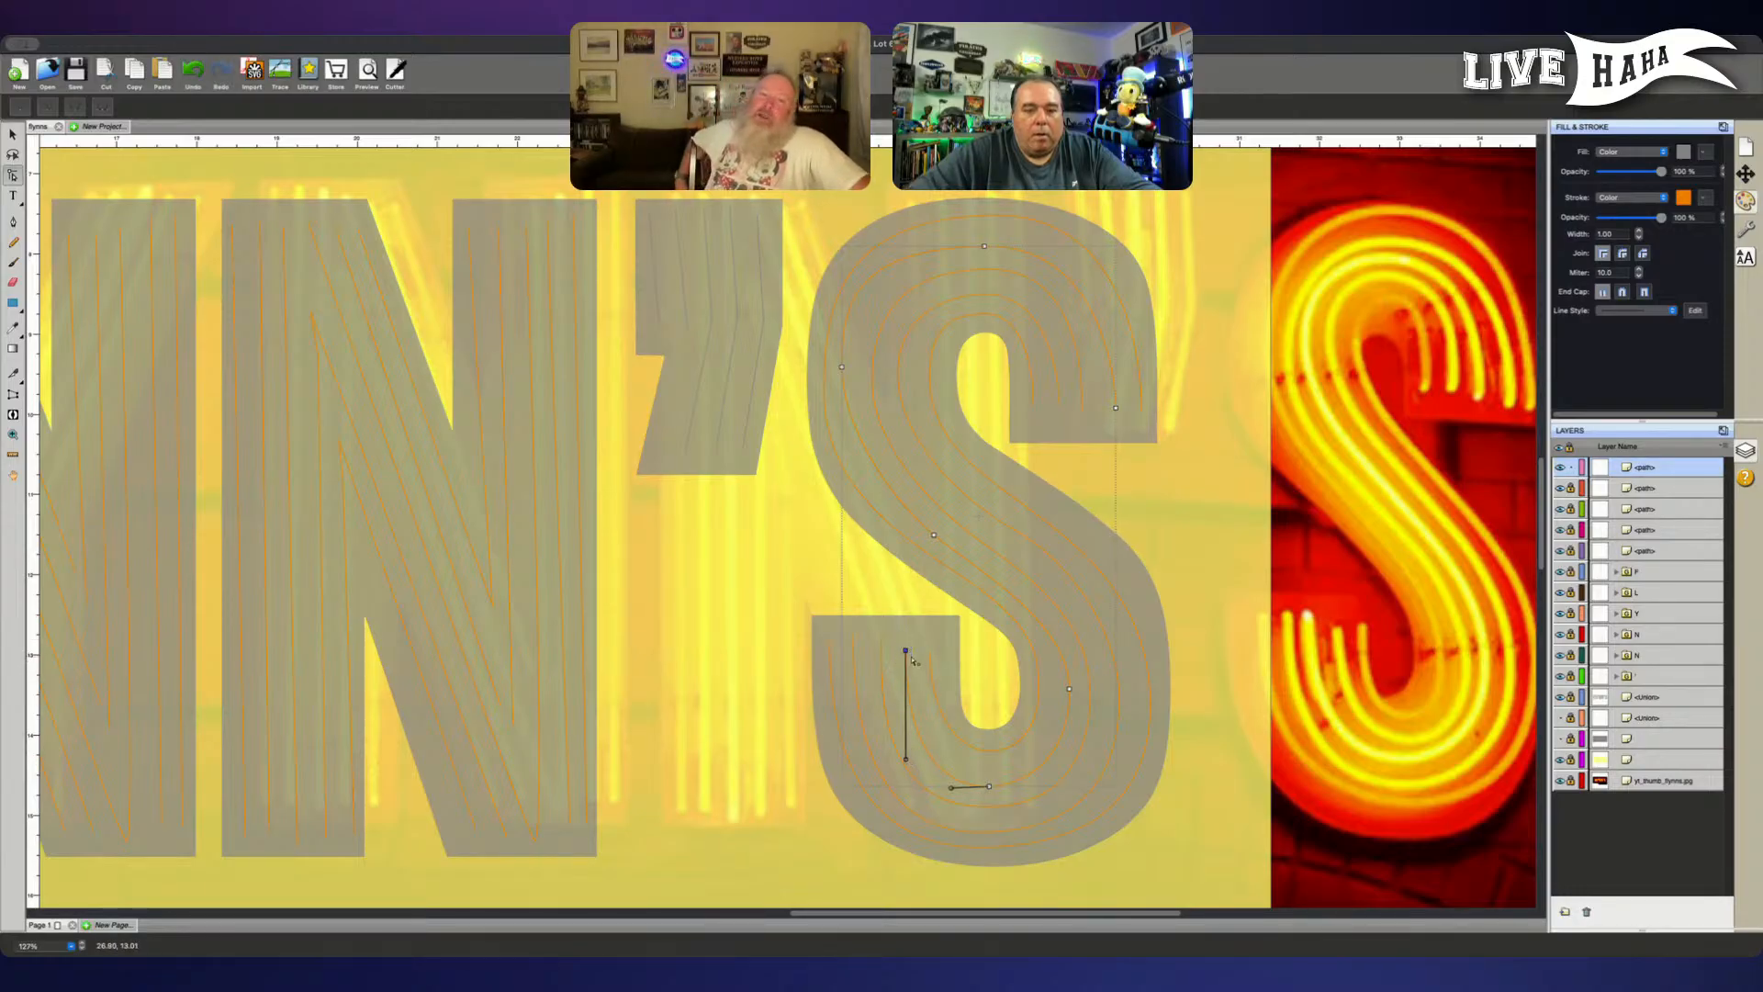
{"action": "key", "text": "Right"}
{"action": "key", "text": "Down"}
{"action": "key", "text": "Down"}
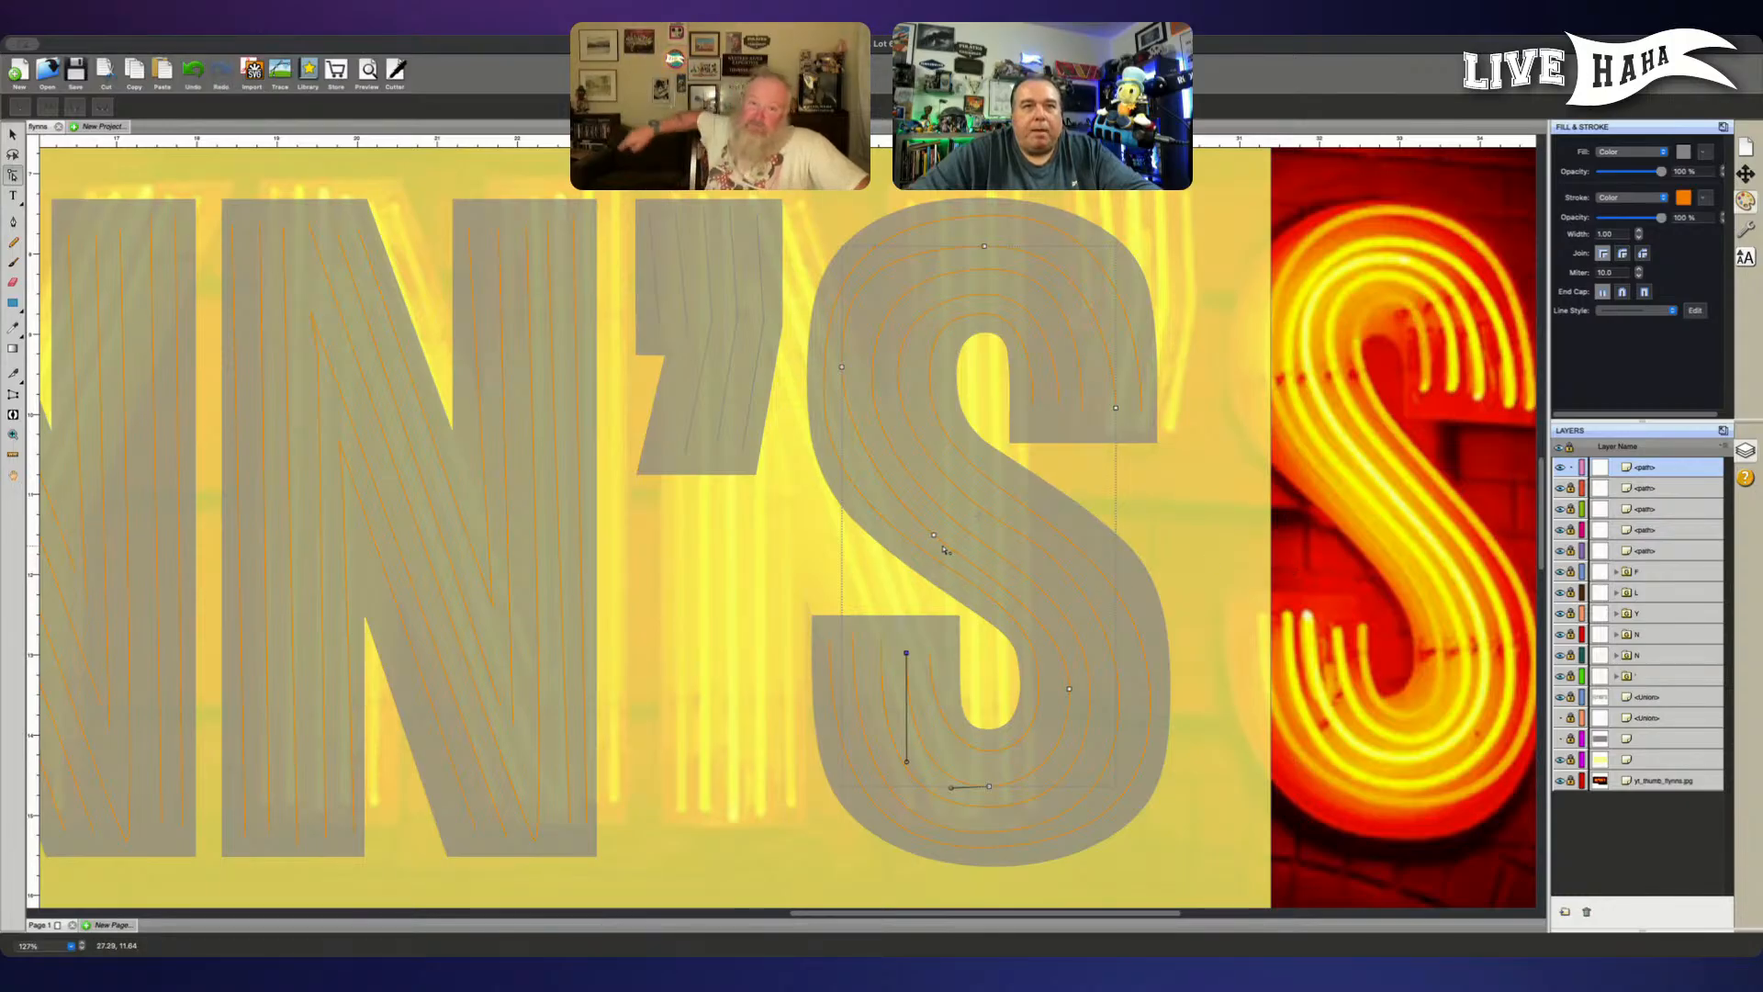
- Lengthen the second tube's right-bend handles, and shift its diagonal node slightly up and its upper-left bend node right and down
{"action": "left_click", "coordinate": [1069, 687]}
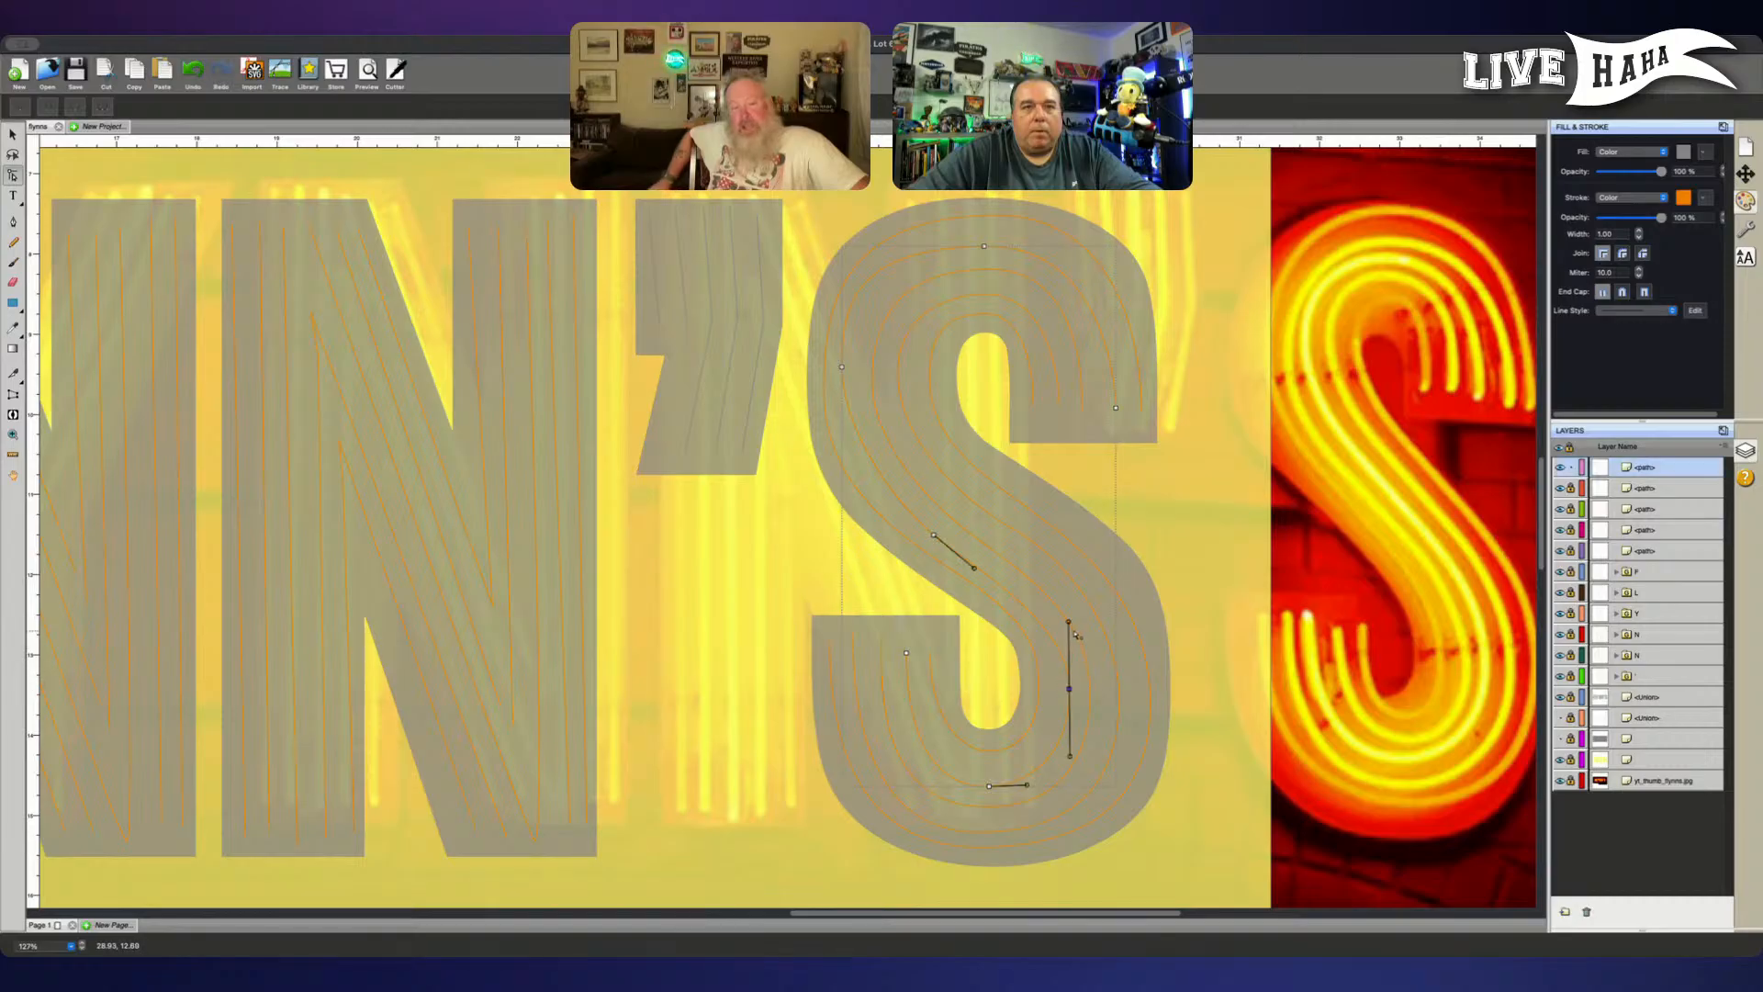
{"action": "left_click_drag", "start_coordinate": [1070, 622], "coordinate": [1071, 615]}
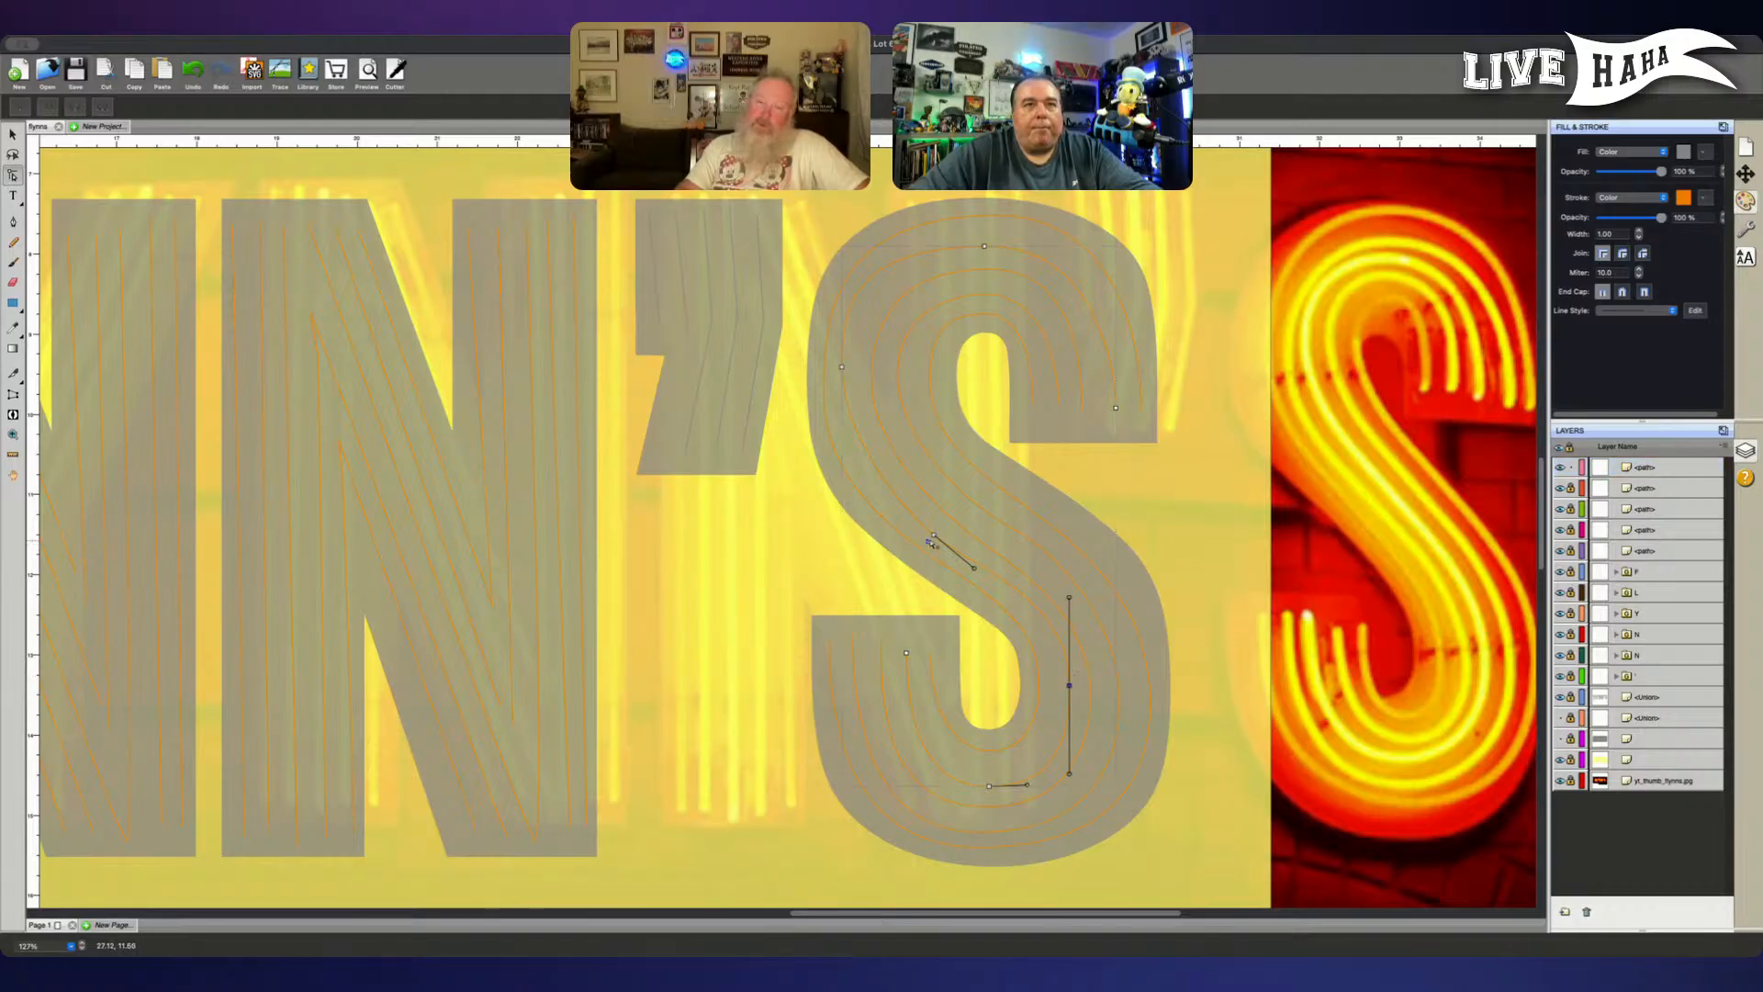
{"action": "left_click", "coordinate": [934, 534]}
{"action": "left_click", "coordinate": [934, 533]}
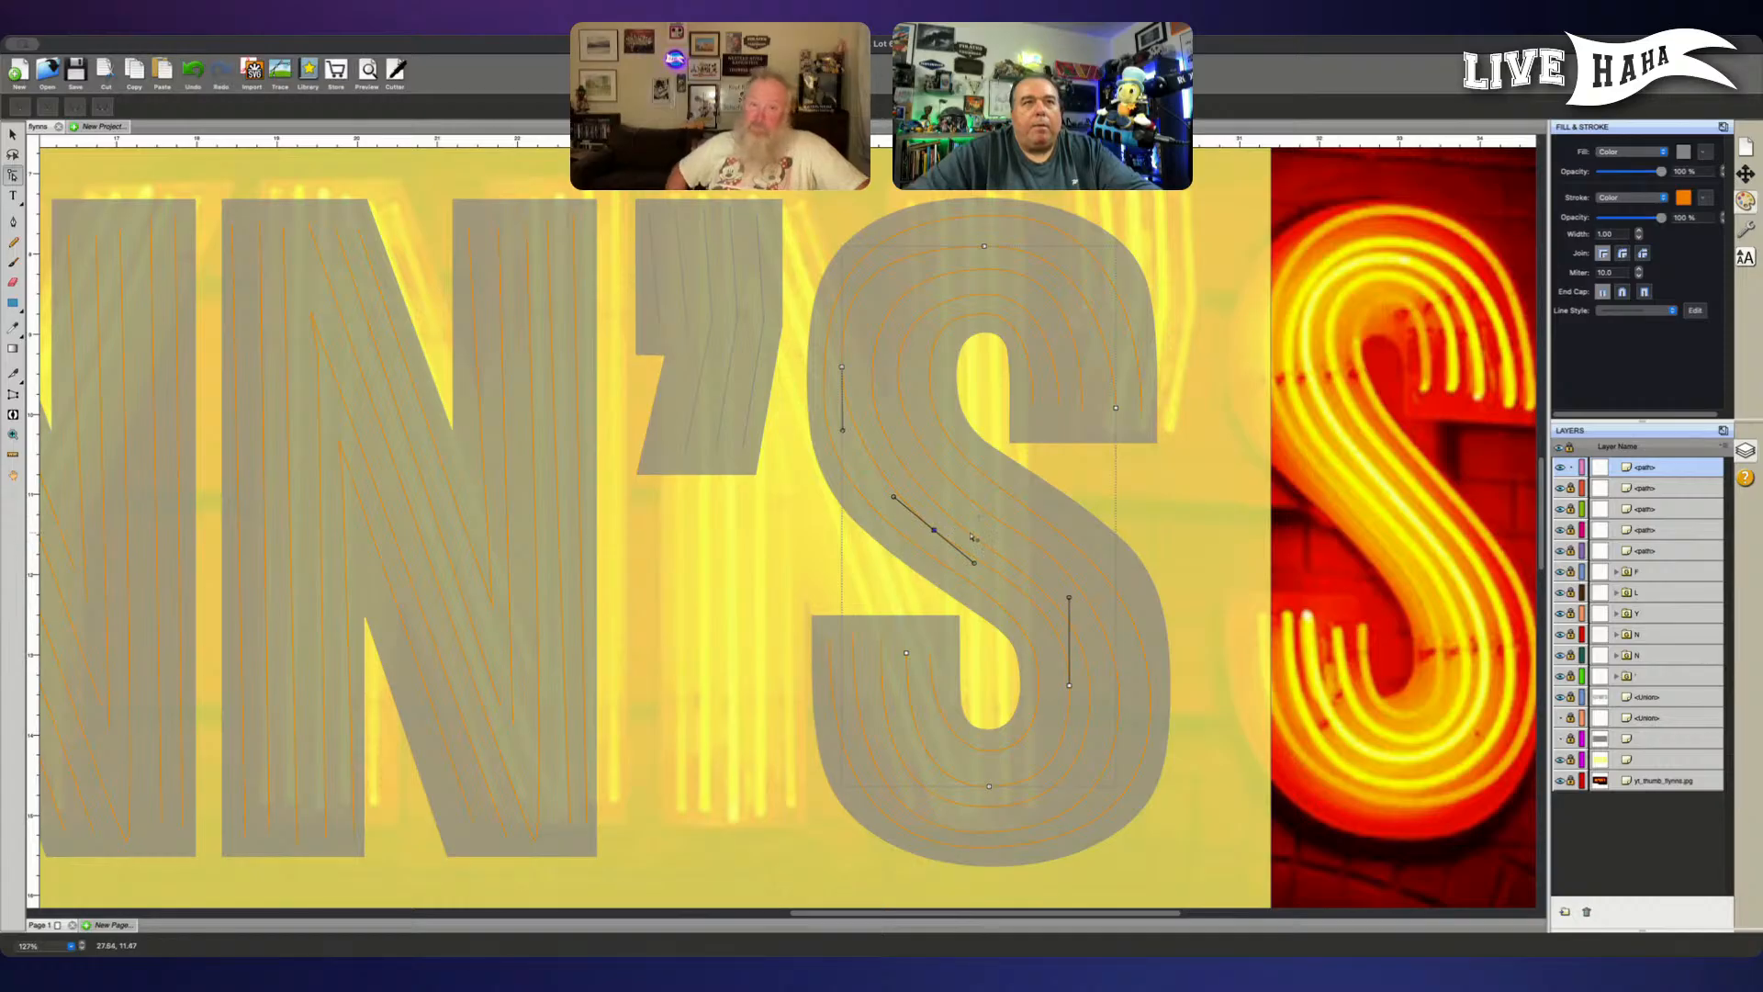
{"action": "left_click", "coordinate": [841, 368]}
{"action": "left_click_drag", "start_coordinate": [843, 368], "coordinate": [849, 371]}
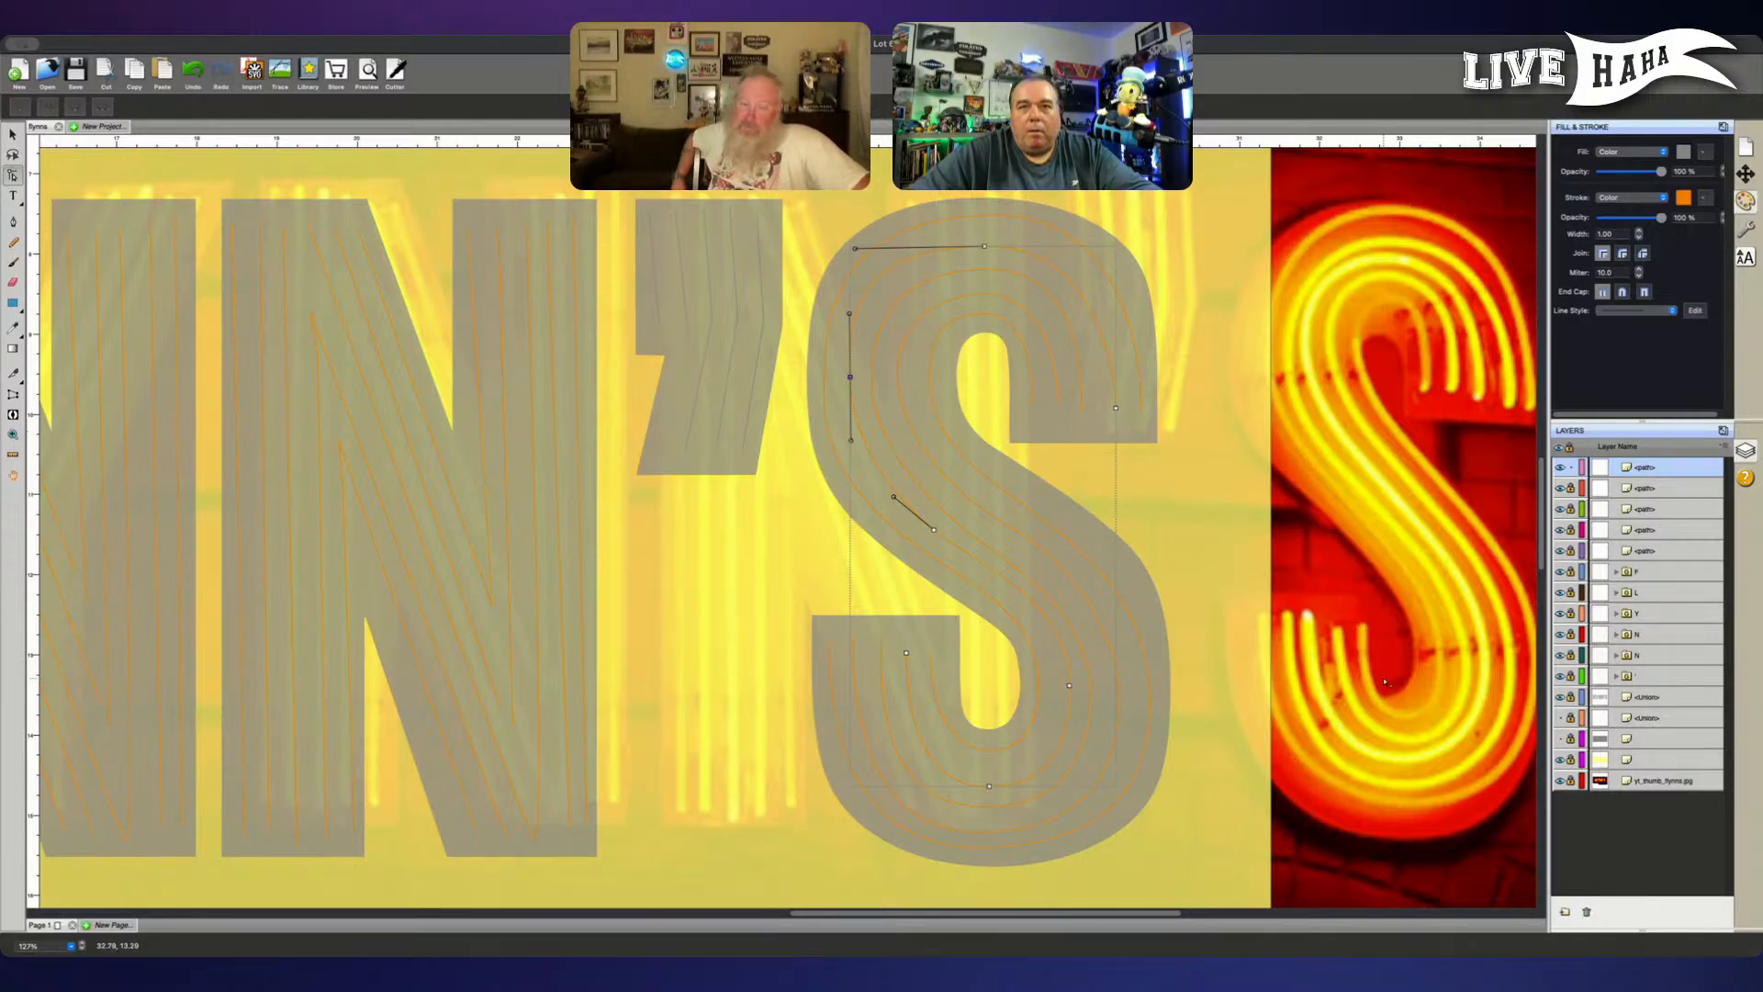
- Unlock the S's four locked tube paths and select the innermost tube of the lower bowl
{"action": "left_click", "coordinate": [1571, 487]}
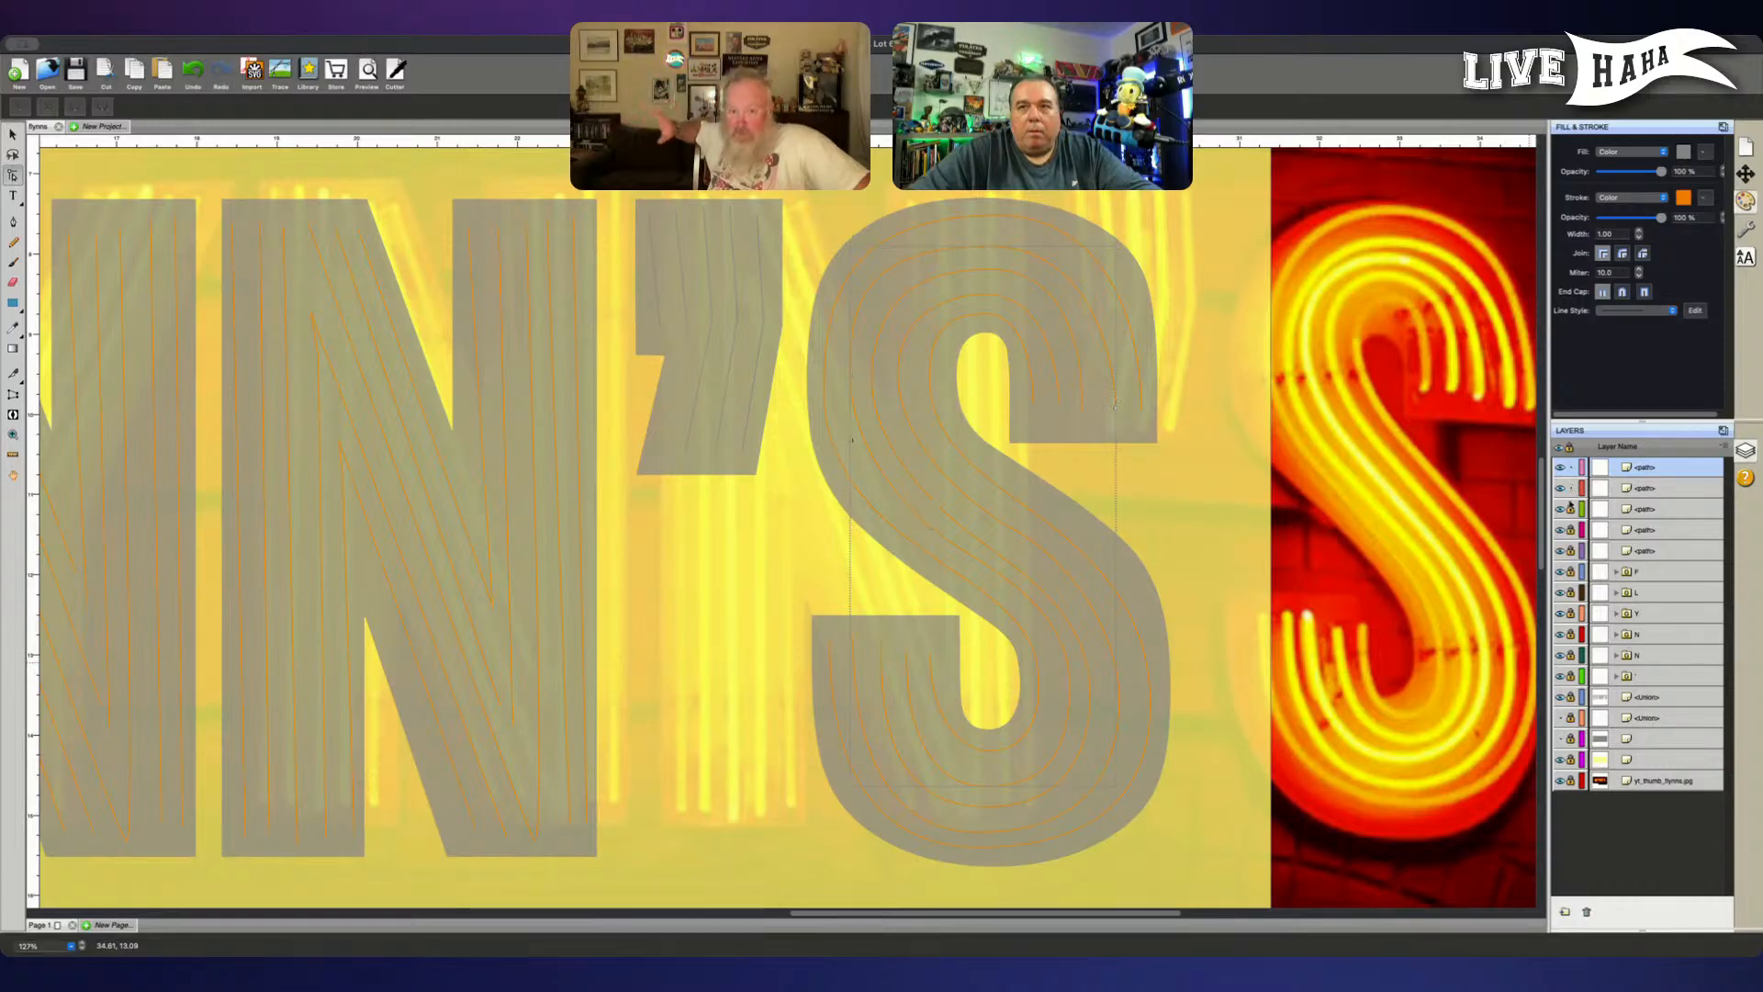
{"action": "left_click", "coordinate": [1569, 508]}
{"action": "left_click", "coordinate": [1570, 530]}
{"action": "left_click", "coordinate": [1570, 551]}
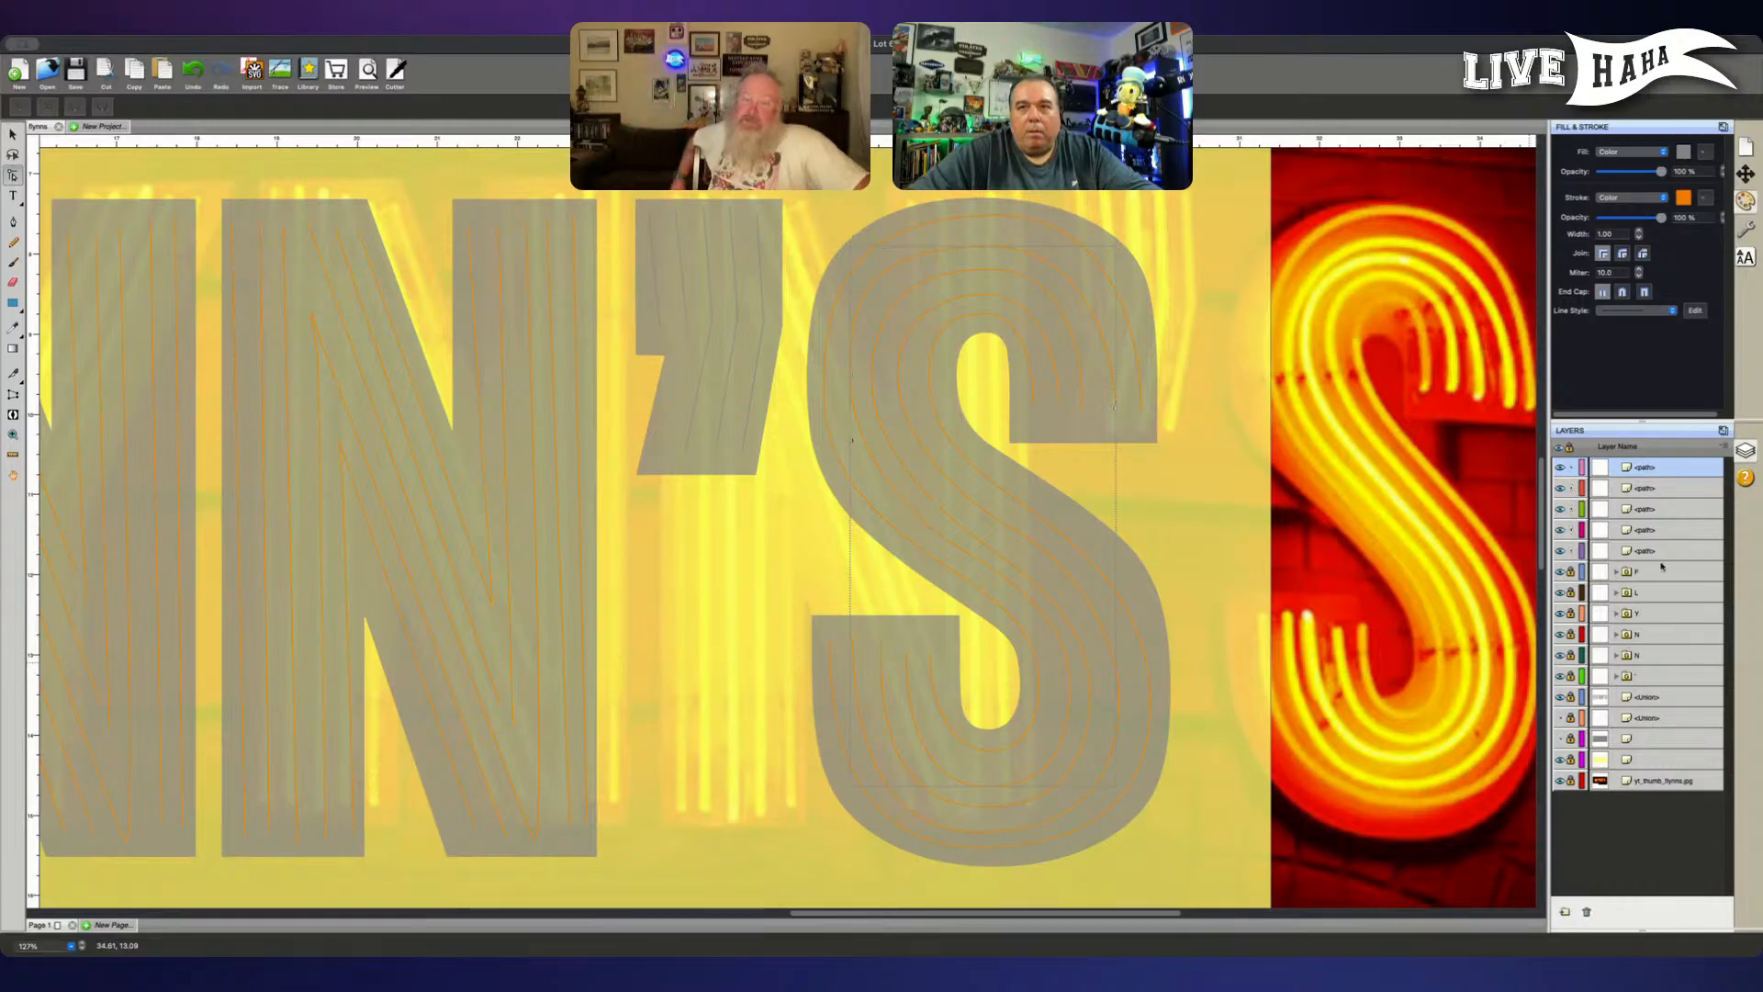
{"action": "left_click", "coordinate": [1667, 550]}
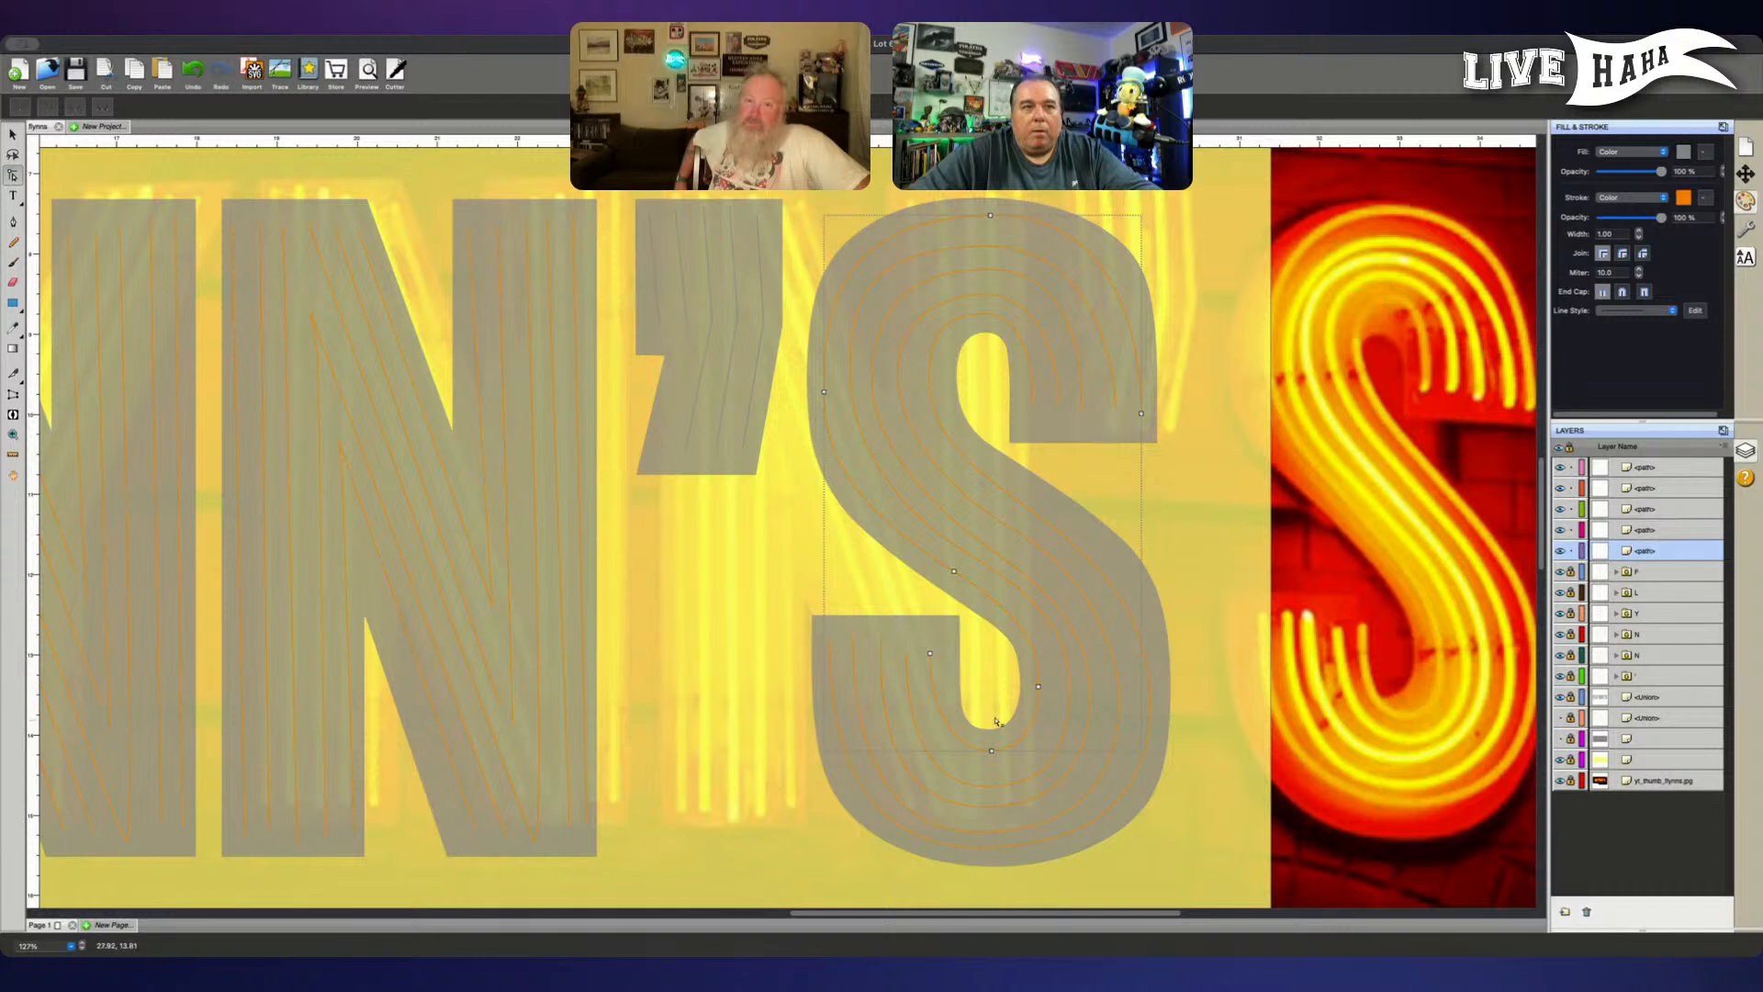
{"action": "left_click", "coordinate": [986, 765]}
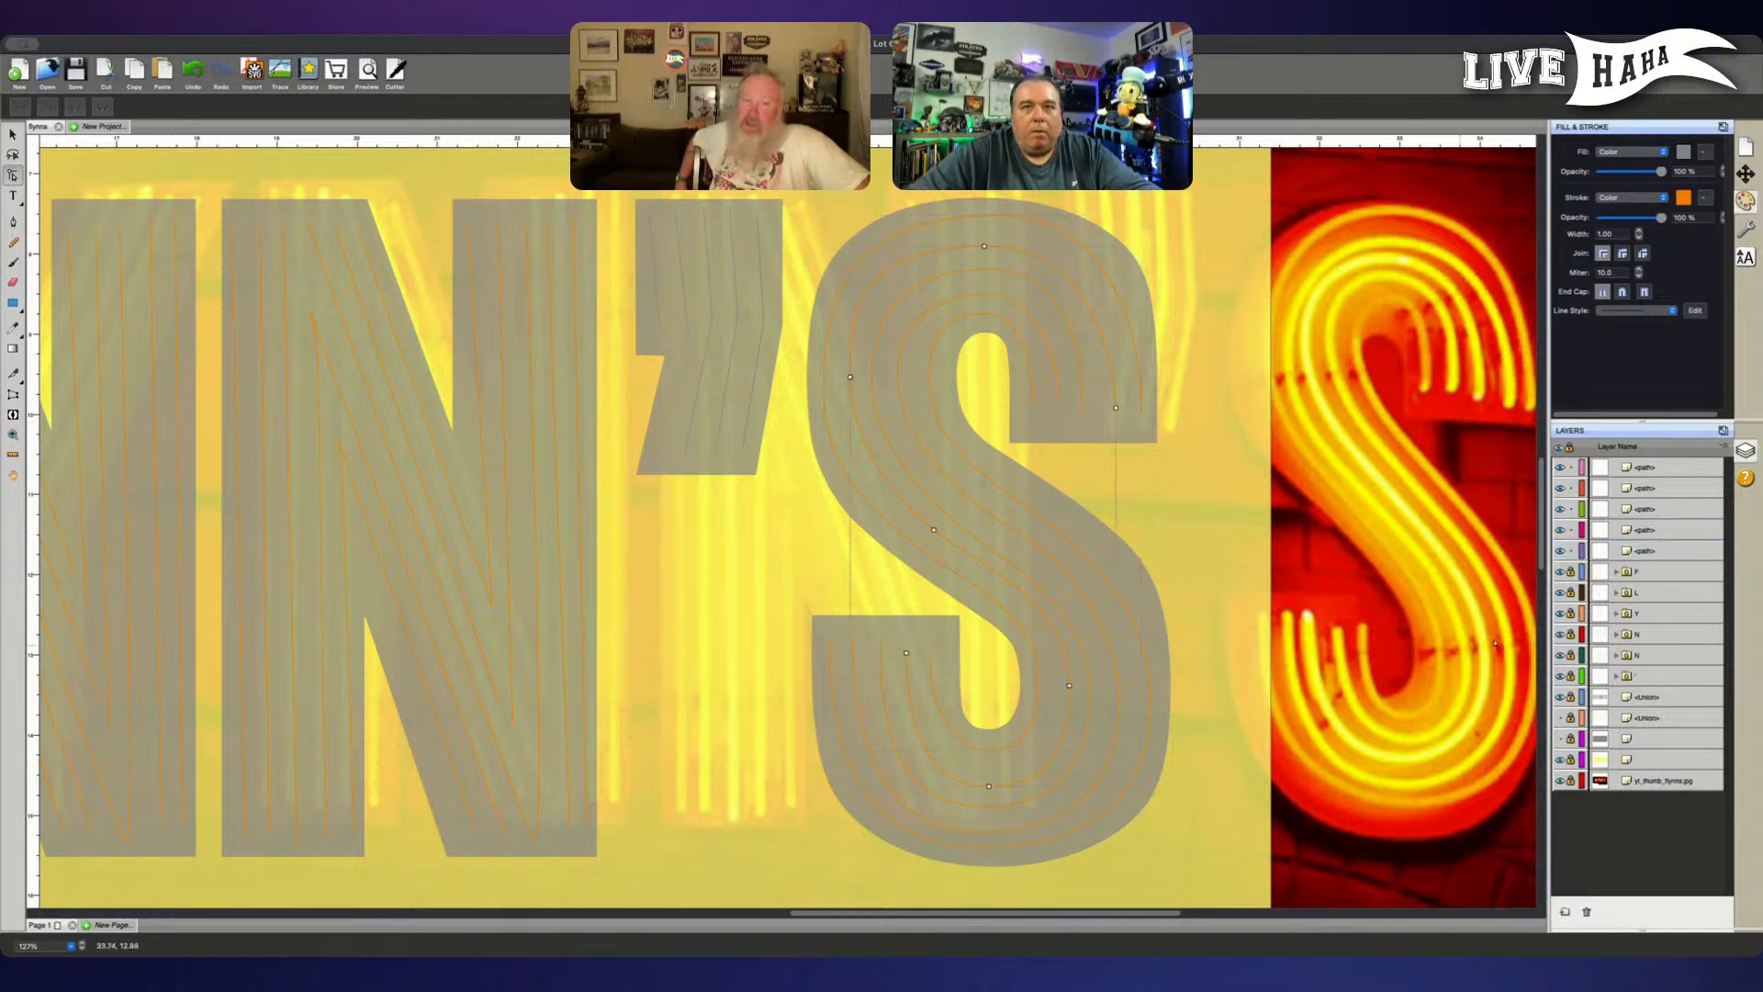
{"action": "left_click", "coordinate": [1642, 551]}
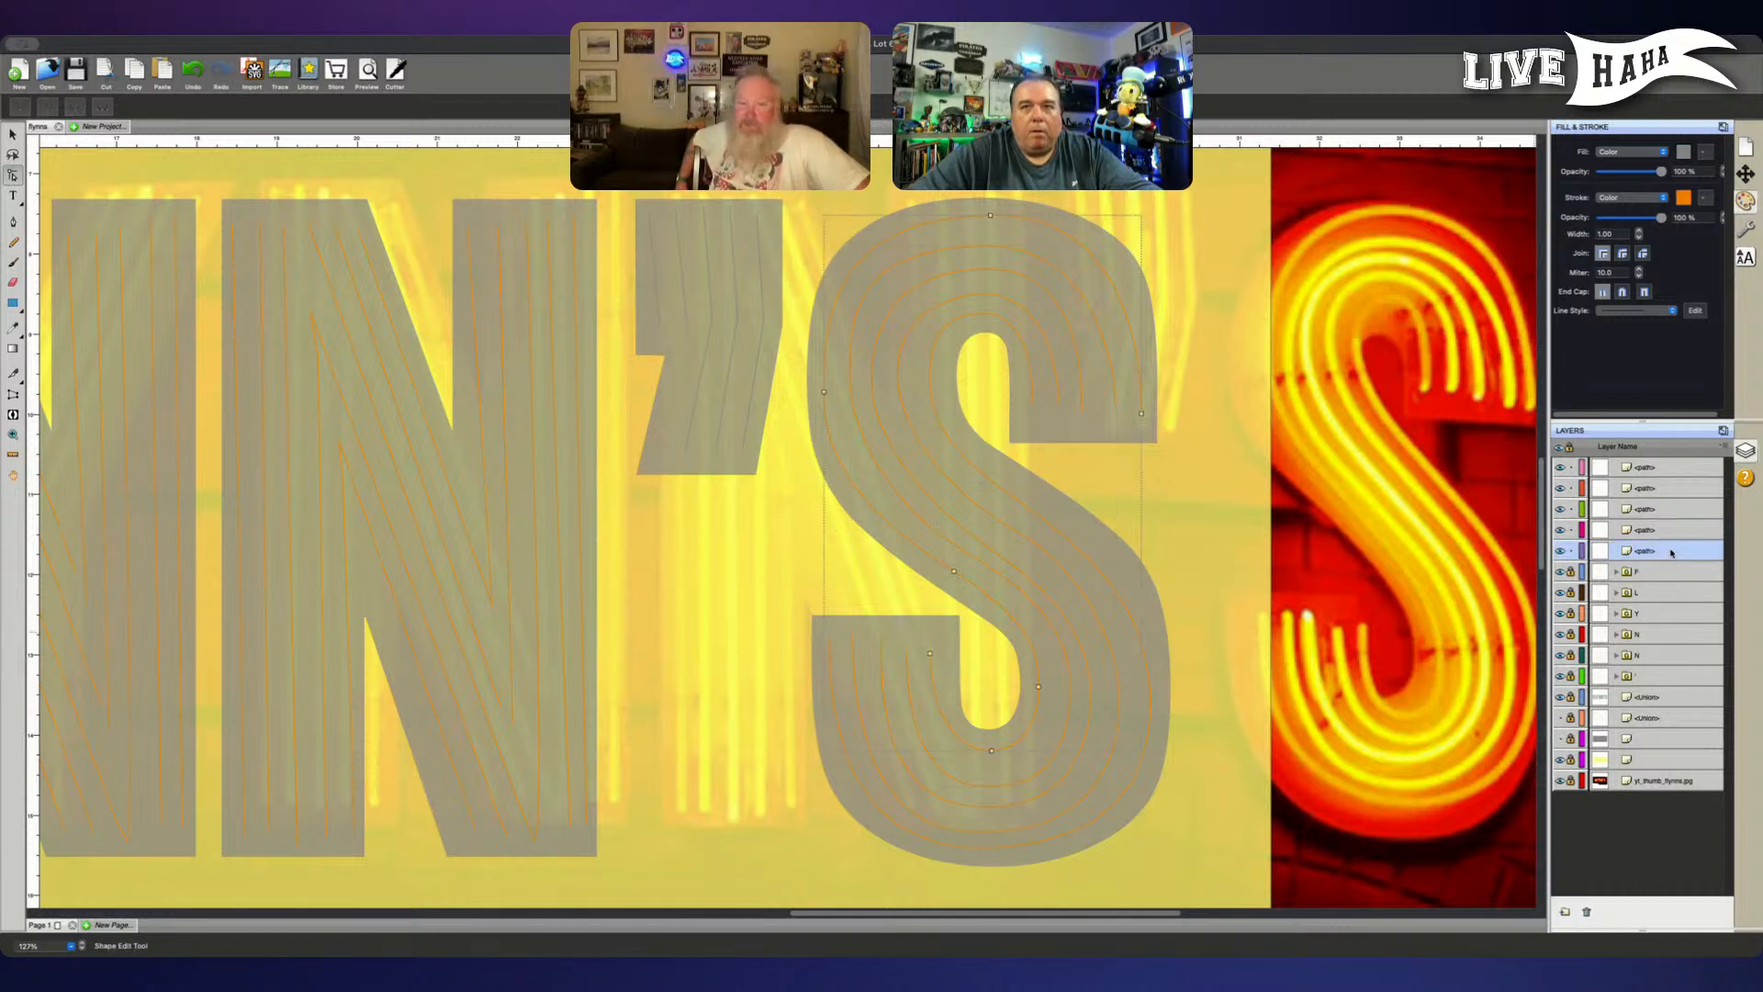
- Bring the innermost lower-bowl tube to the top of the layer stack and lock the S's other four paths
{"action": "left_click_drag", "start_coordinate": [1661, 466], "coordinate": [1658, 468]}
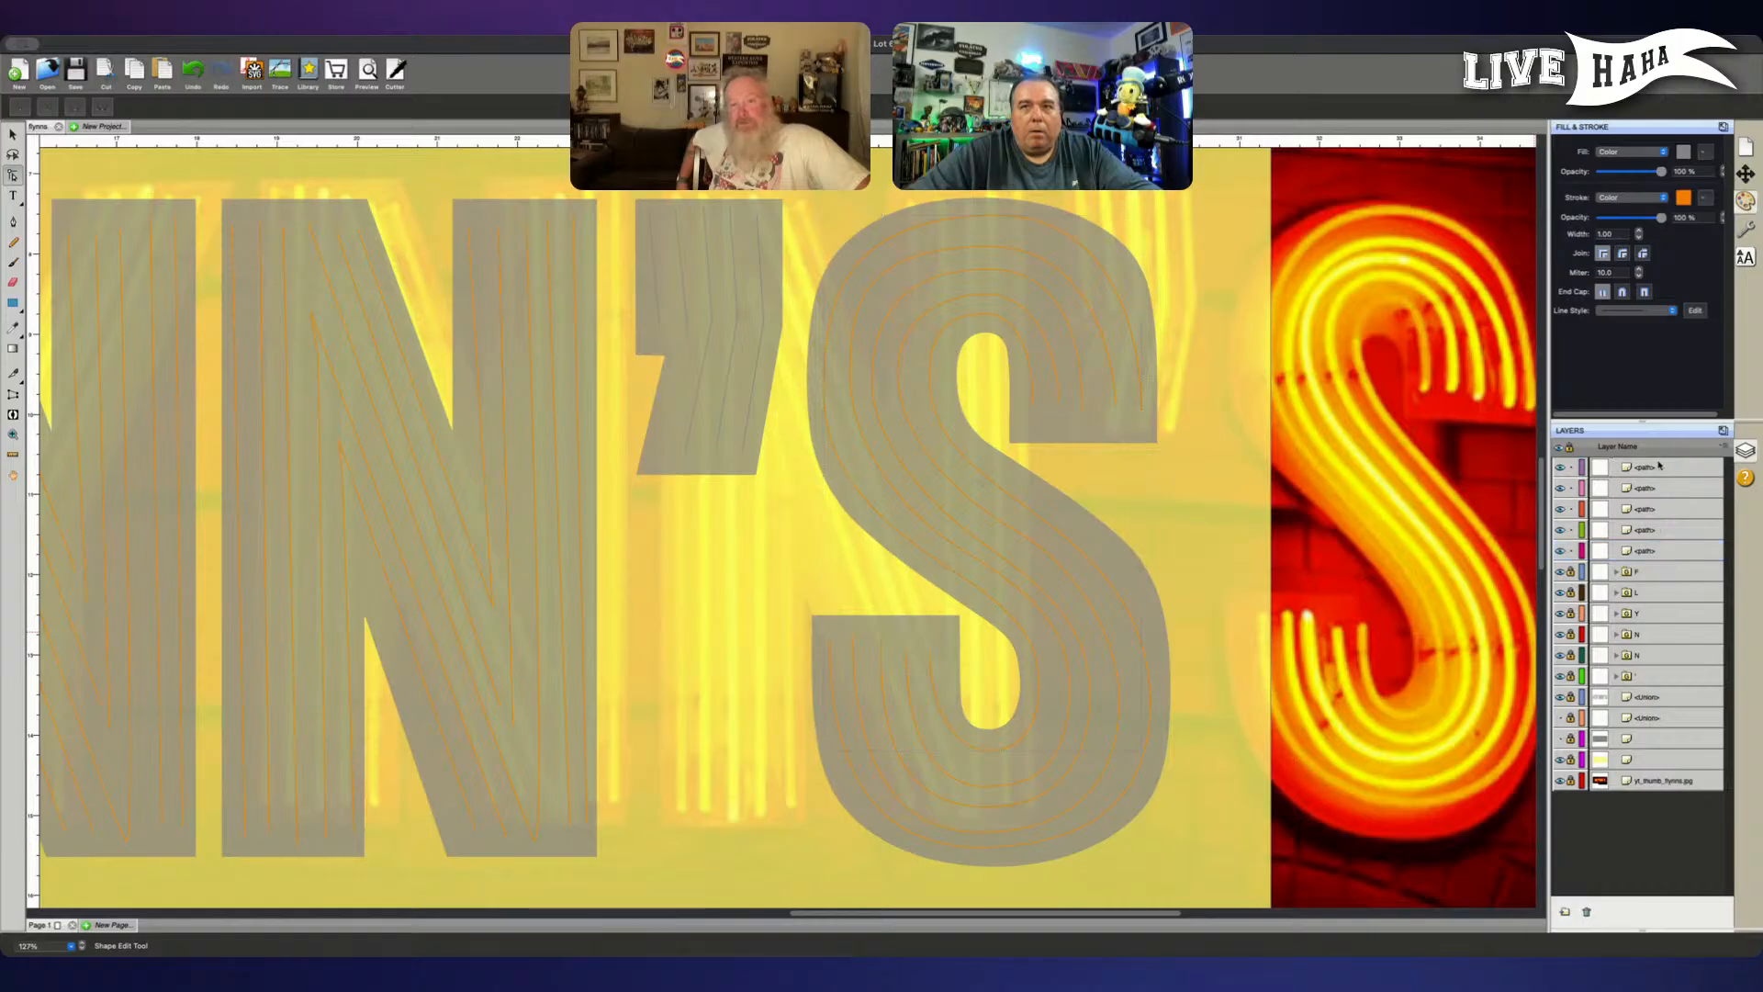
{"action": "left_click", "coordinate": [1570, 487]}
{"action": "left_click", "coordinate": [1569, 508]}
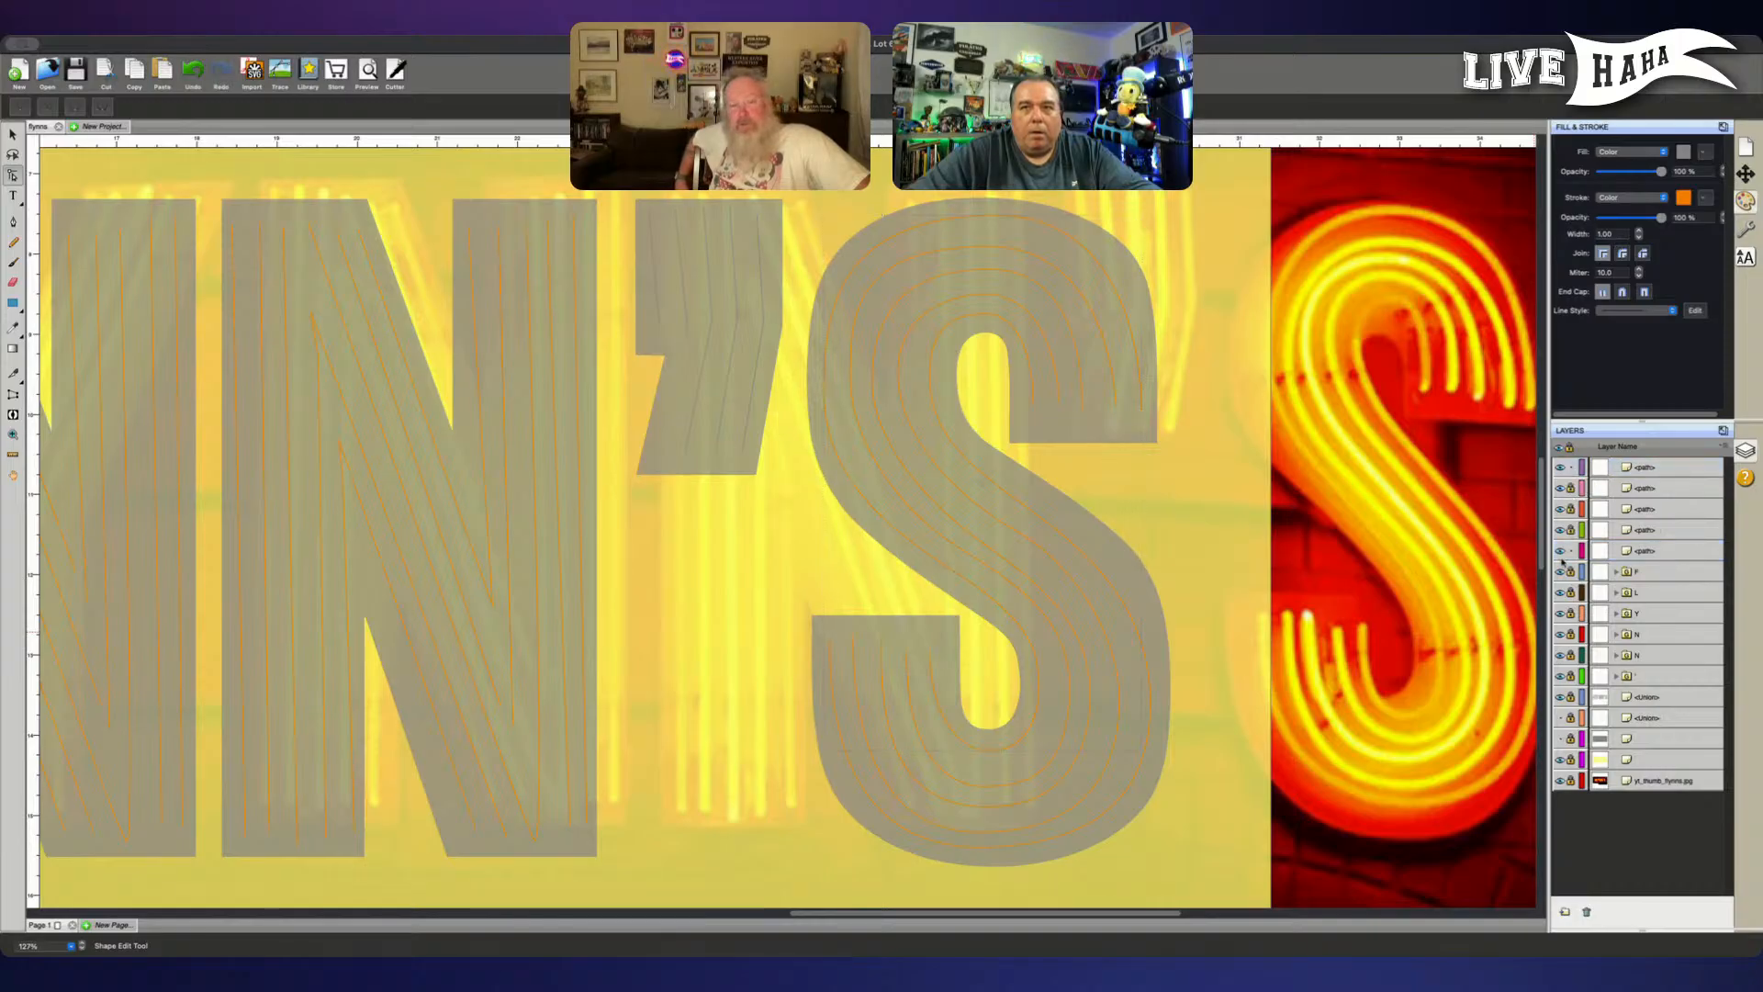
{"action": "left_click", "coordinate": [1570, 550]}
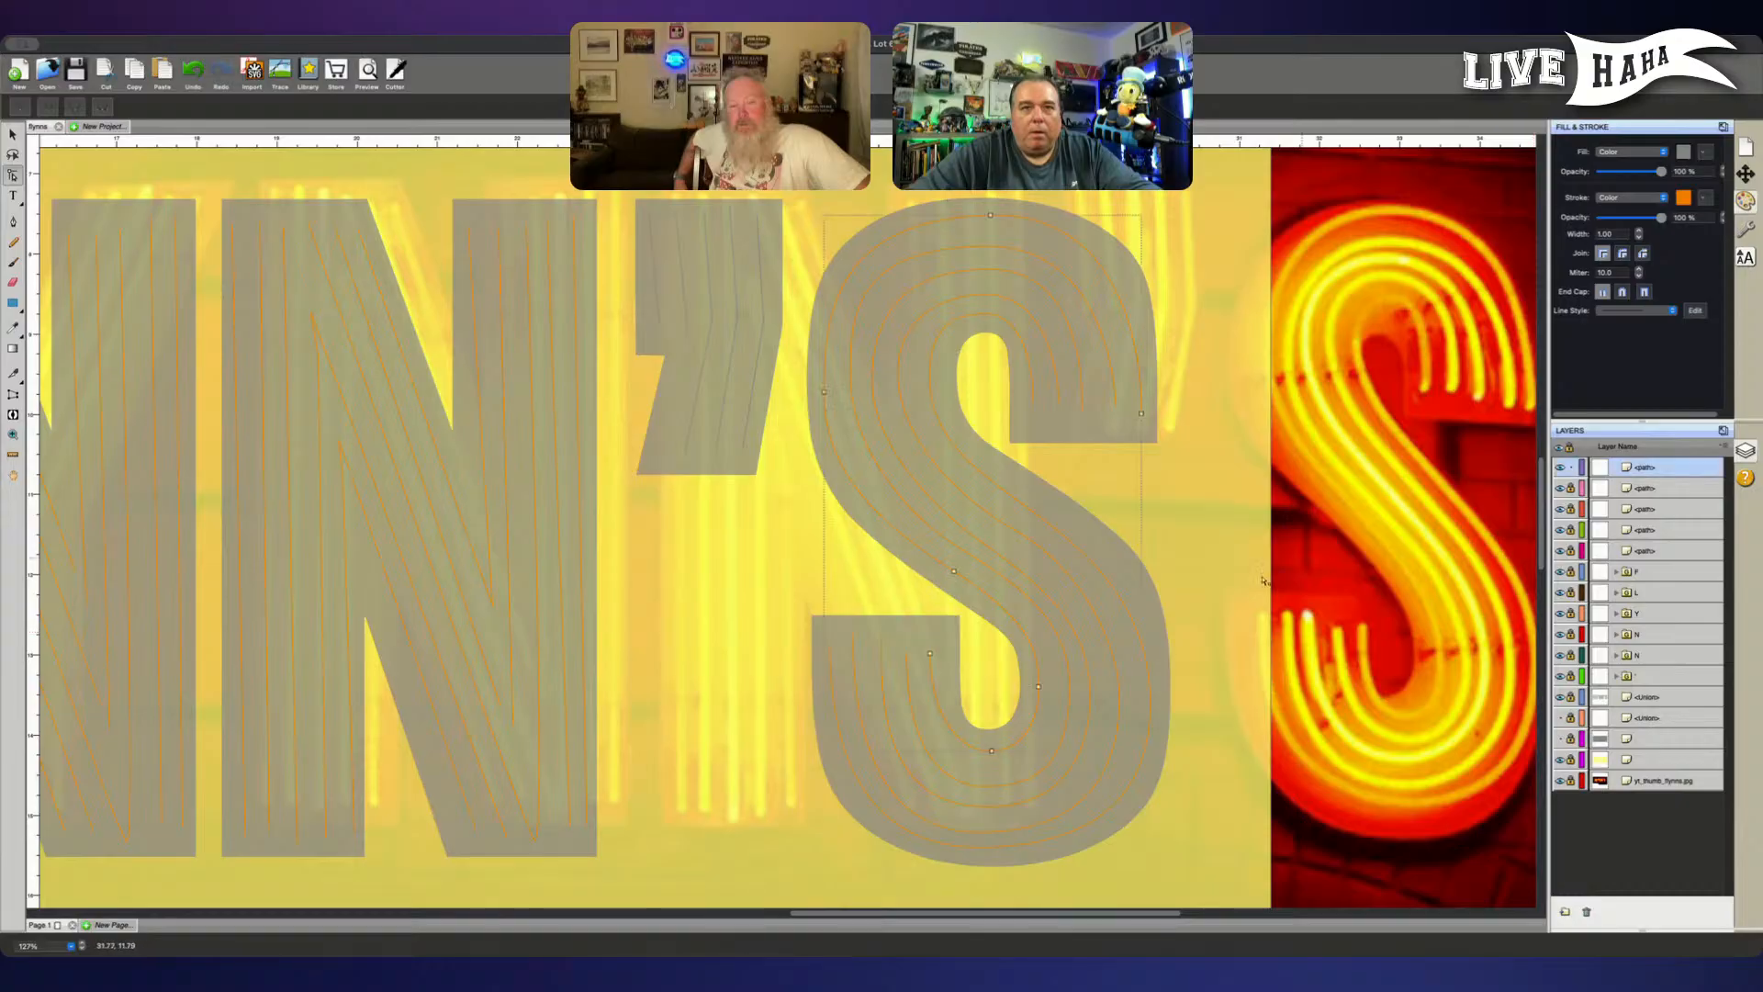
- Lower the innermost tube's bottom node slightly, and extend its left end node's handle downward
{"action": "left_click", "coordinate": [992, 752]}
{"action": "left_click_drag", "start_coordinate": [998, 755], "coordinate": [999, 758]}
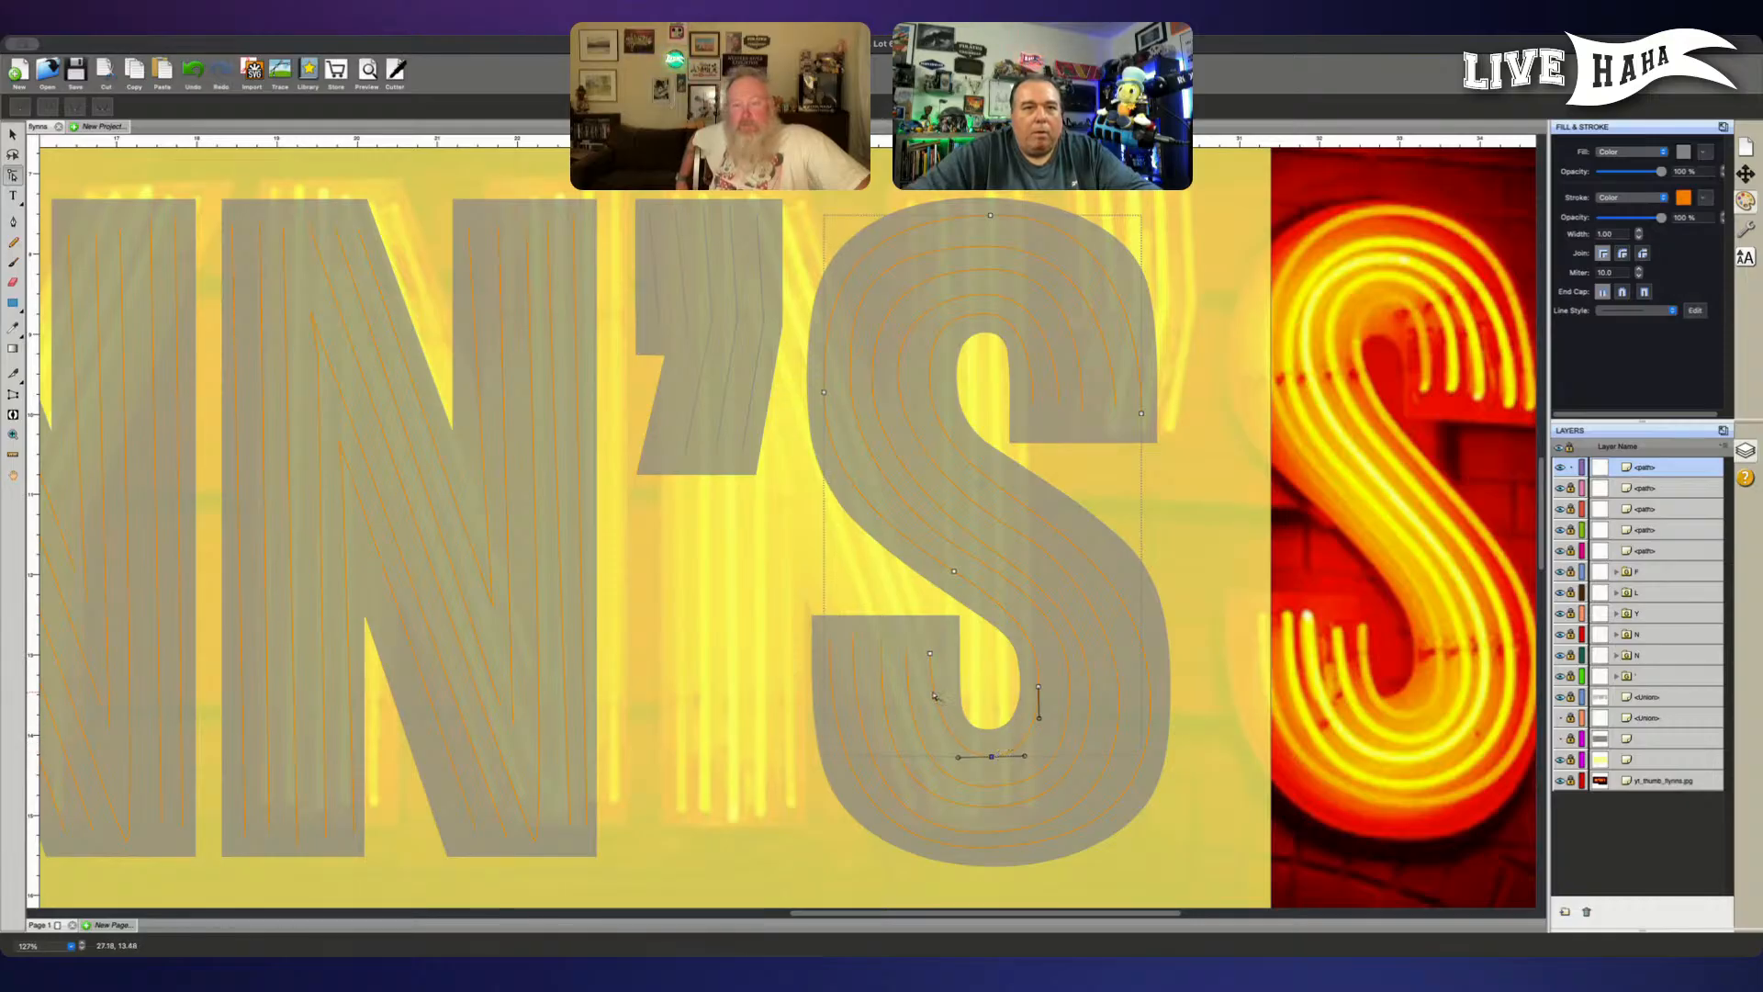
{"action": "left_click", "coordinate": [930, 653]}
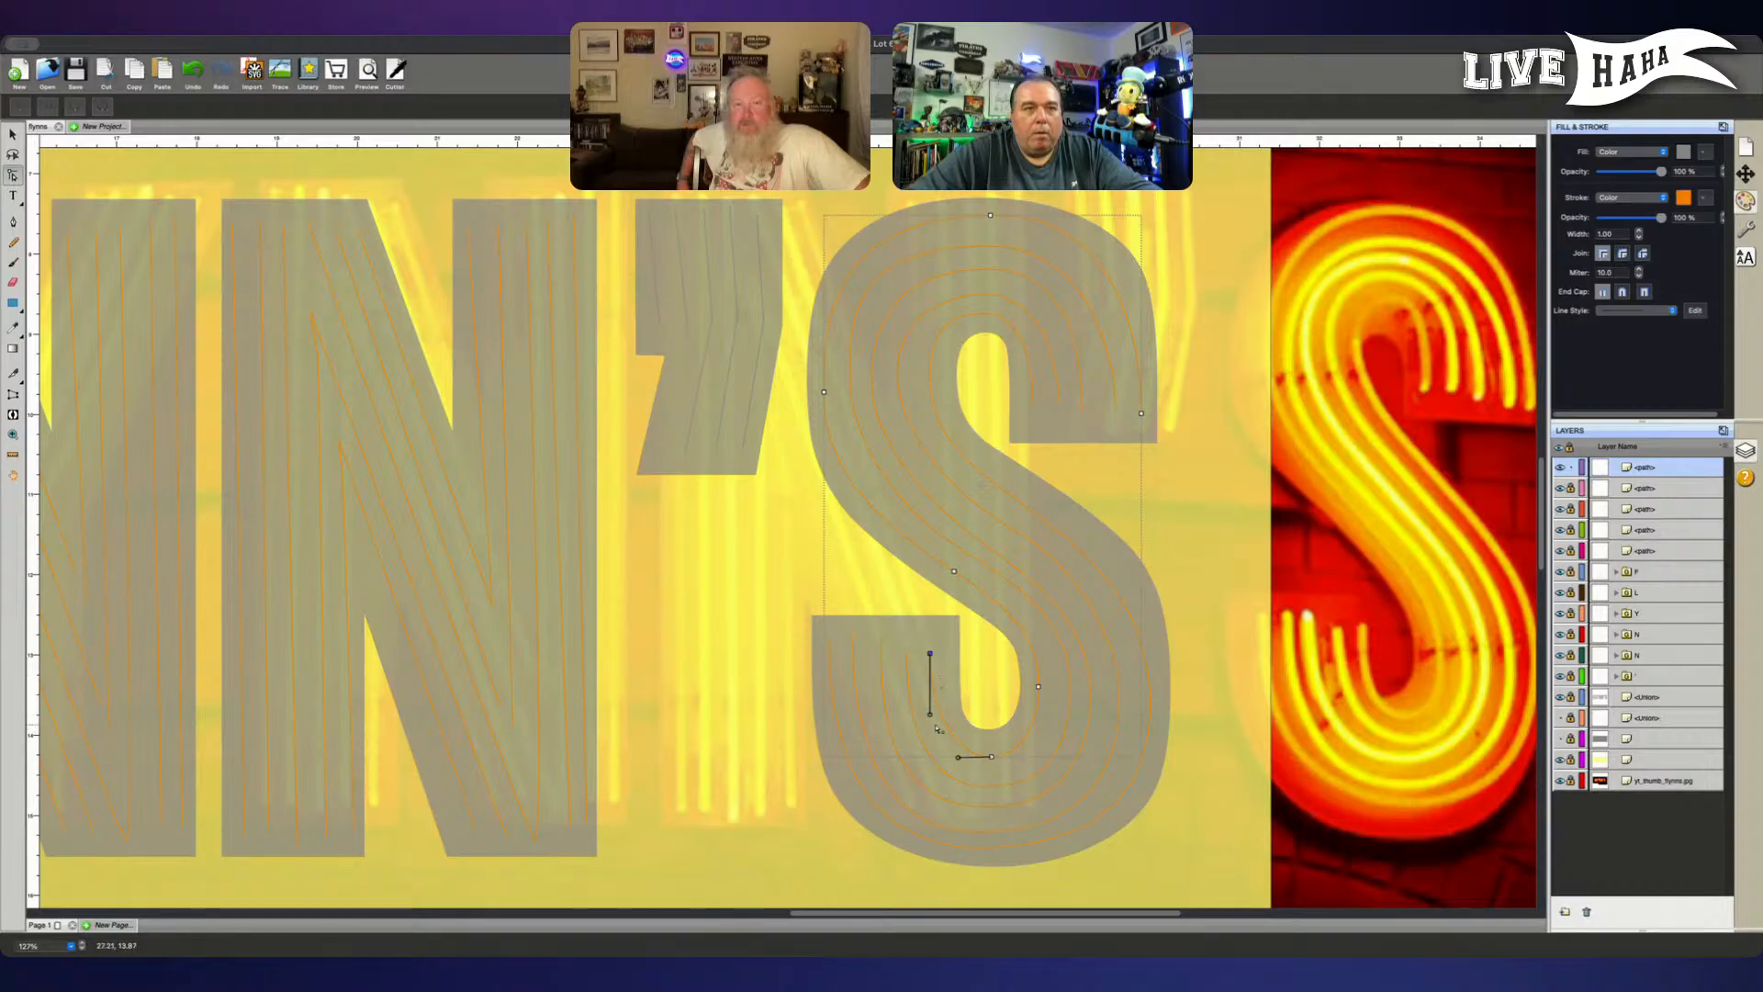
{"action": "left_click_drag", "start_coordinate": [930, 713], "coordinate": [930, 728]}
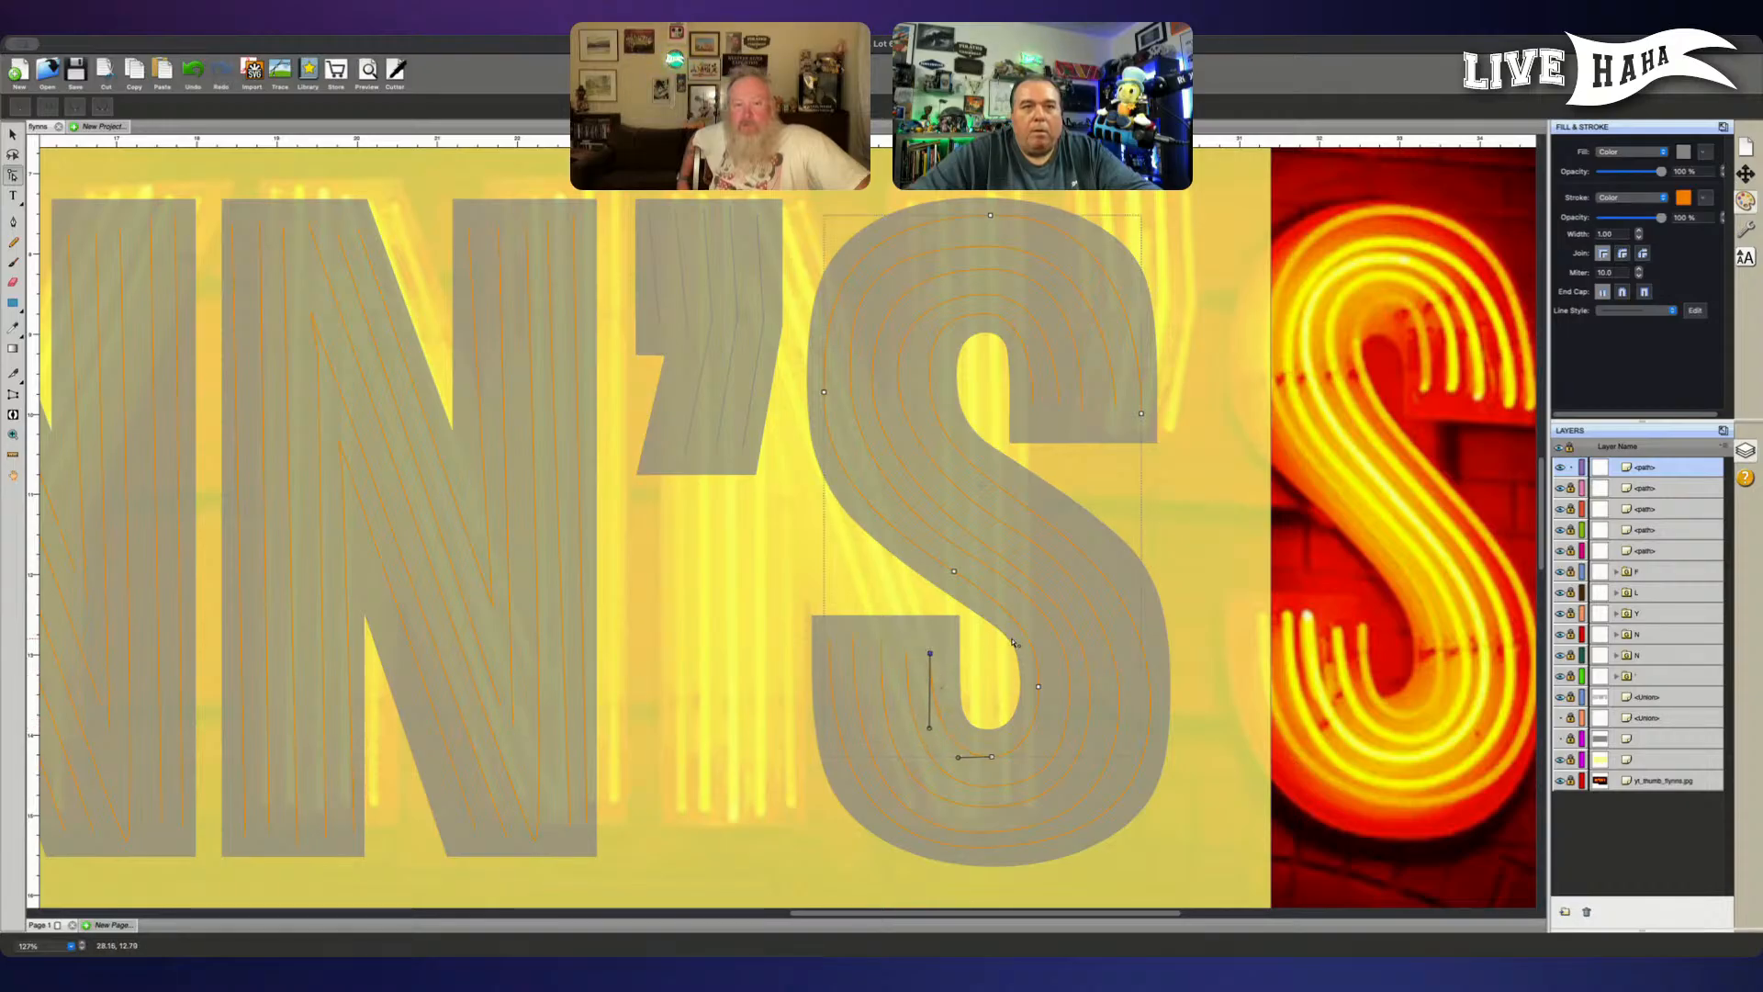
- Nudge the innermost tube's right-bend node in the lower bowl slightly right and up
{"action": "left_click", "coordinate": [1050, 684]}
{"action": "key", "text": "Right"}
{"action": "key", "text": "Right"}
{"action": "key", "text": "Right"}
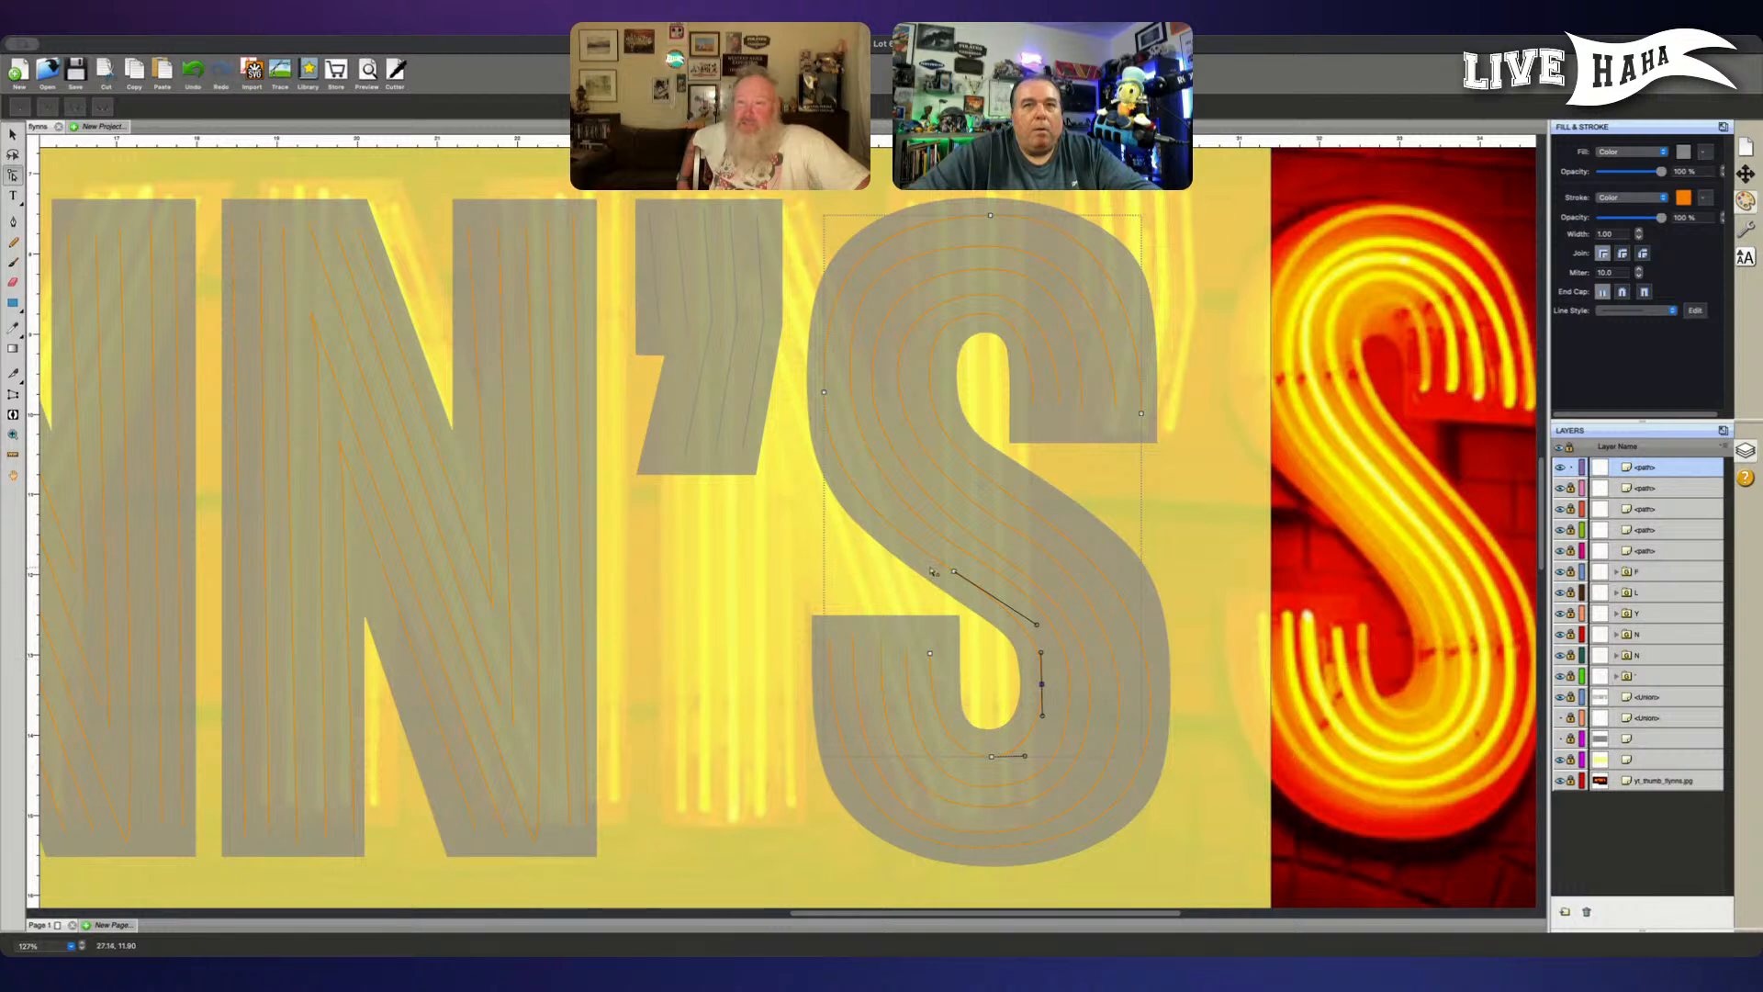
- Nudge the same tube's upper-left bend node slightly right and up, then clear the node selection
{"action": "left_click", "coordinate": [825, 391]}
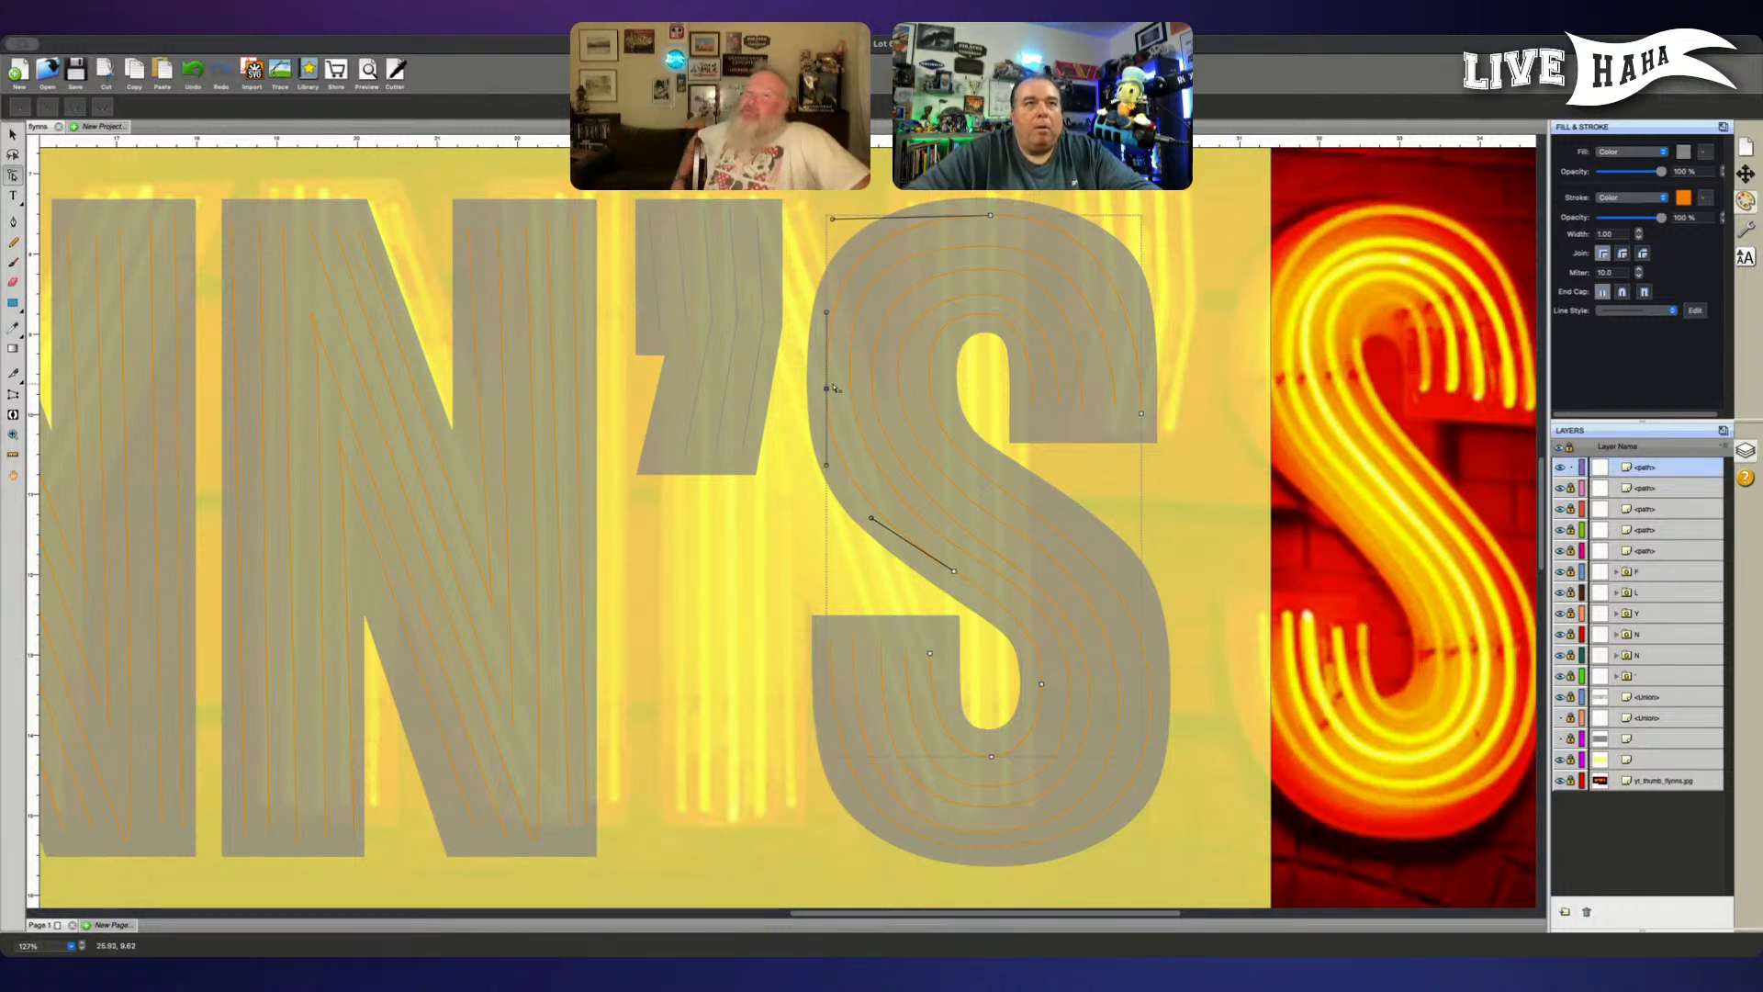
{"action": "key", "text": "Right"}
{"action": "key", "text": "Right"}
{"action": "key", "text": "Up"}
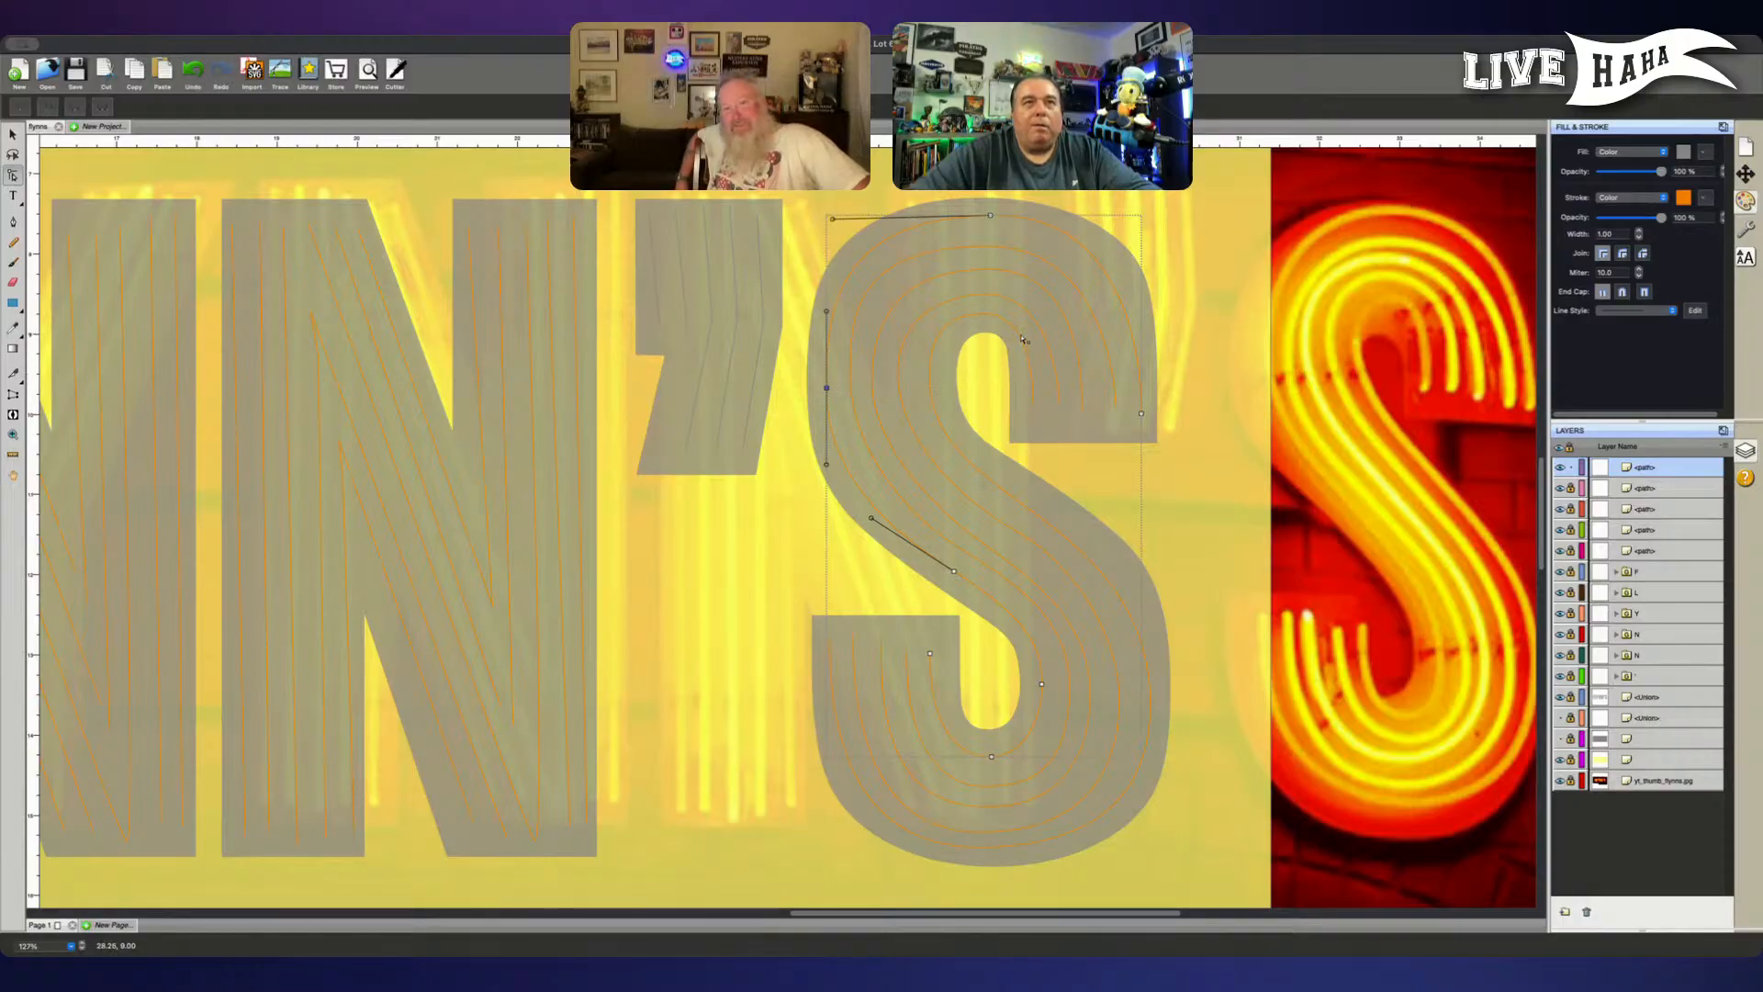
{"action": "left_click", "coordinate": [1104, 421]}
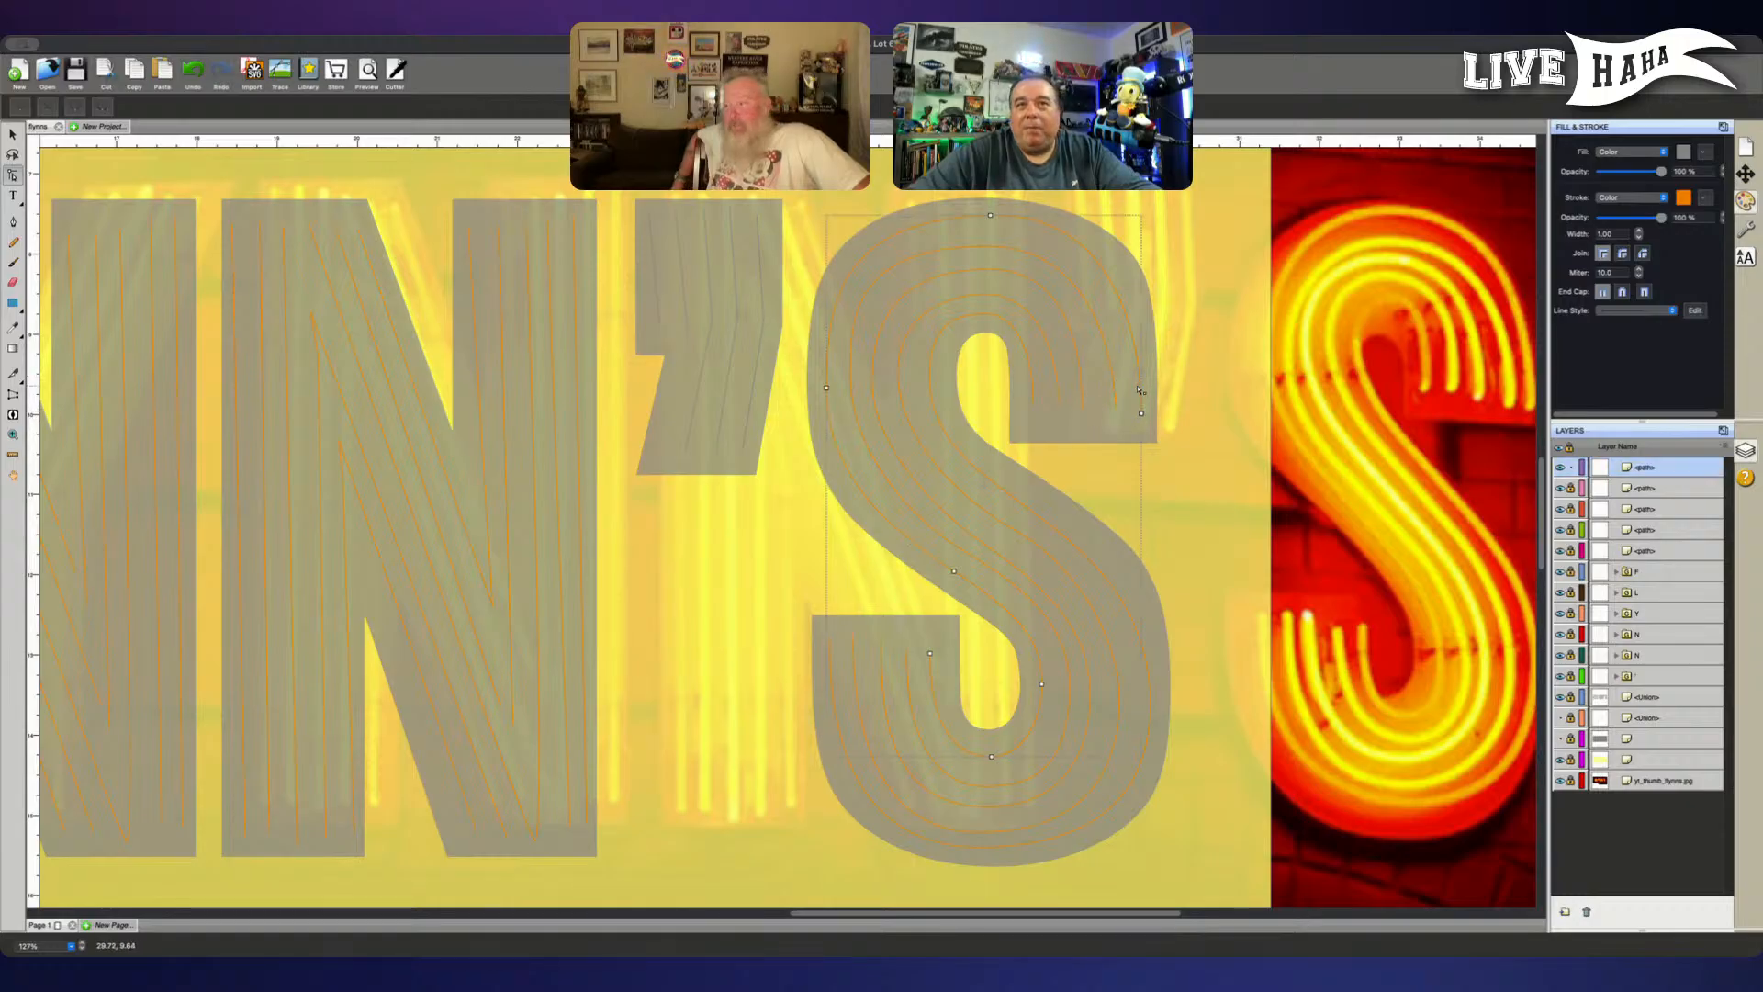
- Unlock the S's locked tube paths and select the second tube from the inside of the lower bowl
{"action": "left_click", "coordinate": [1571, 509]}
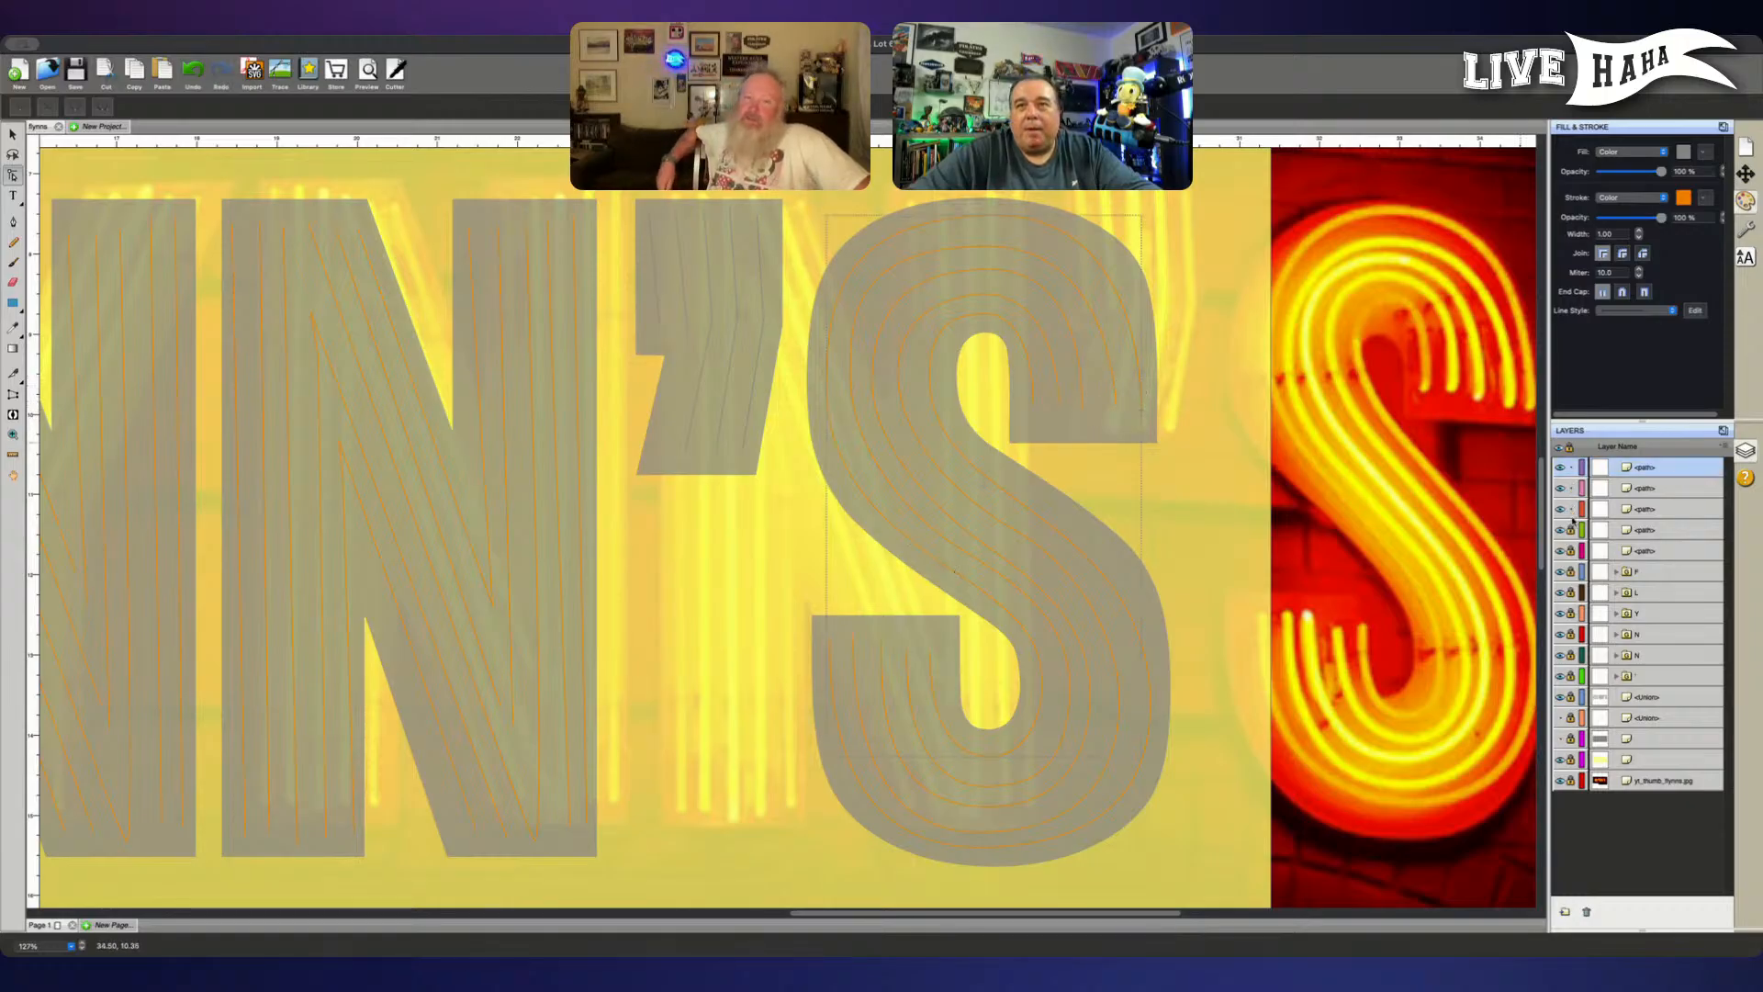
{"action": "left_click", "coordinate": [1571, 549]}
{"action": "left_click", "coordinate": [1644, 550]}
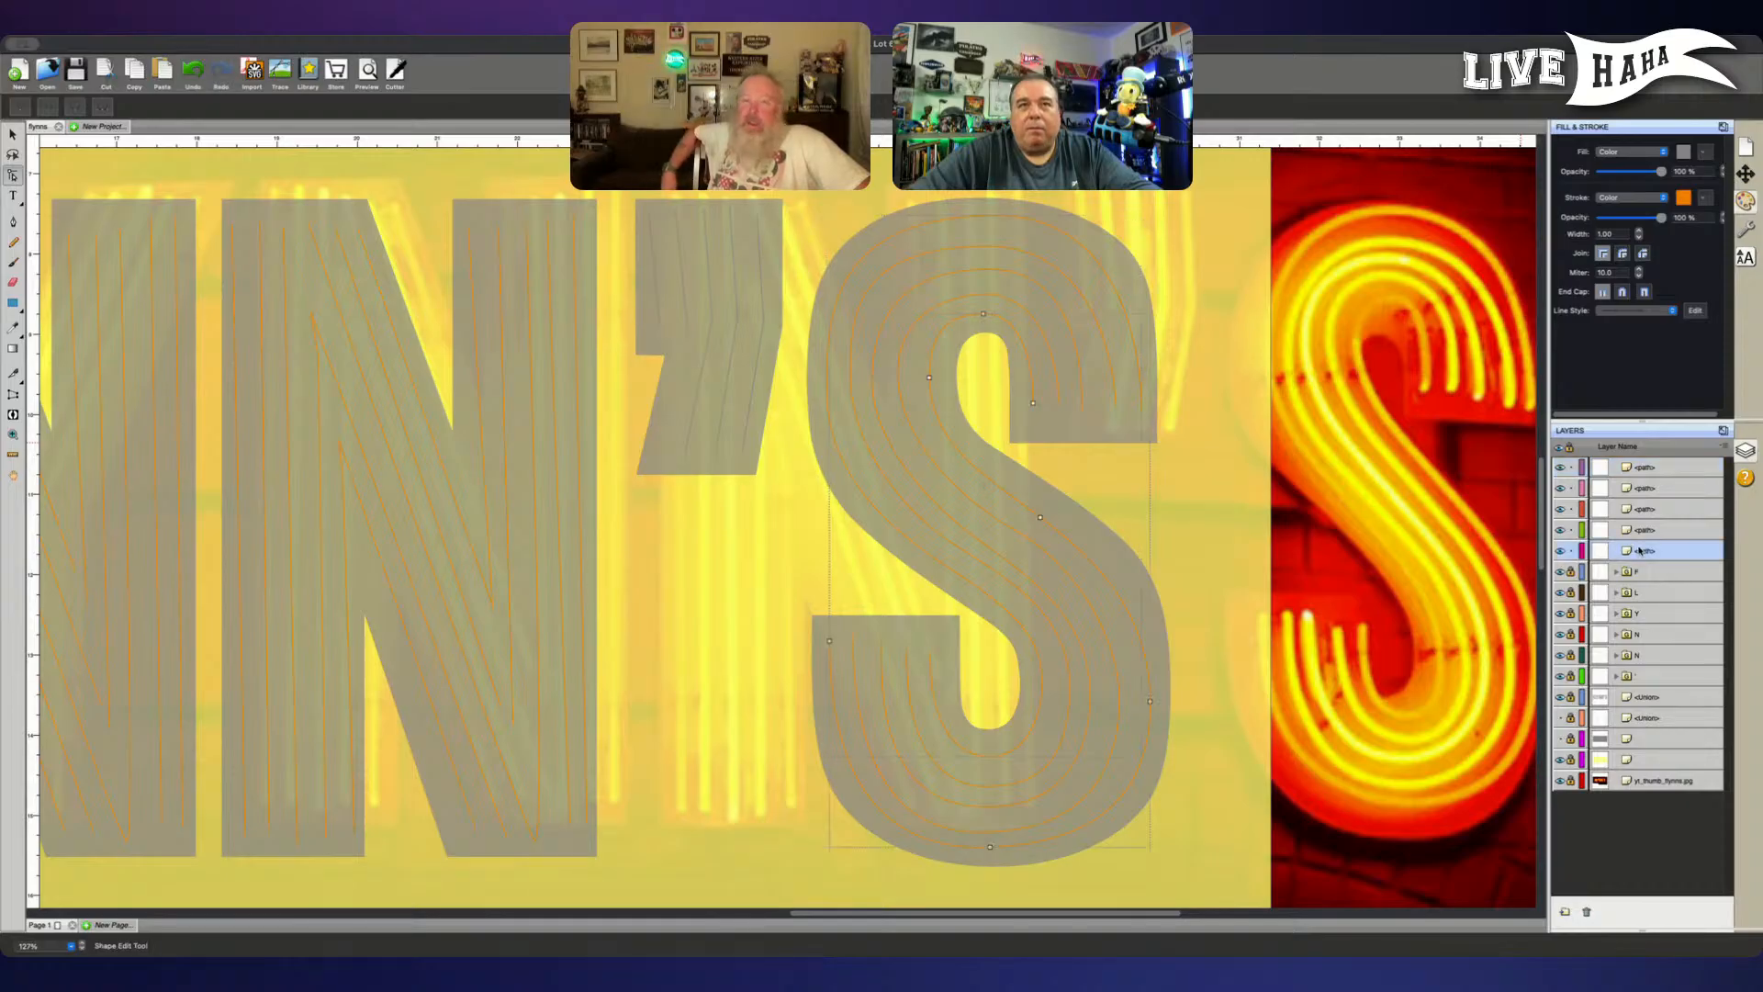
{"action": "left_click", "coordinate": [1662, 492]}
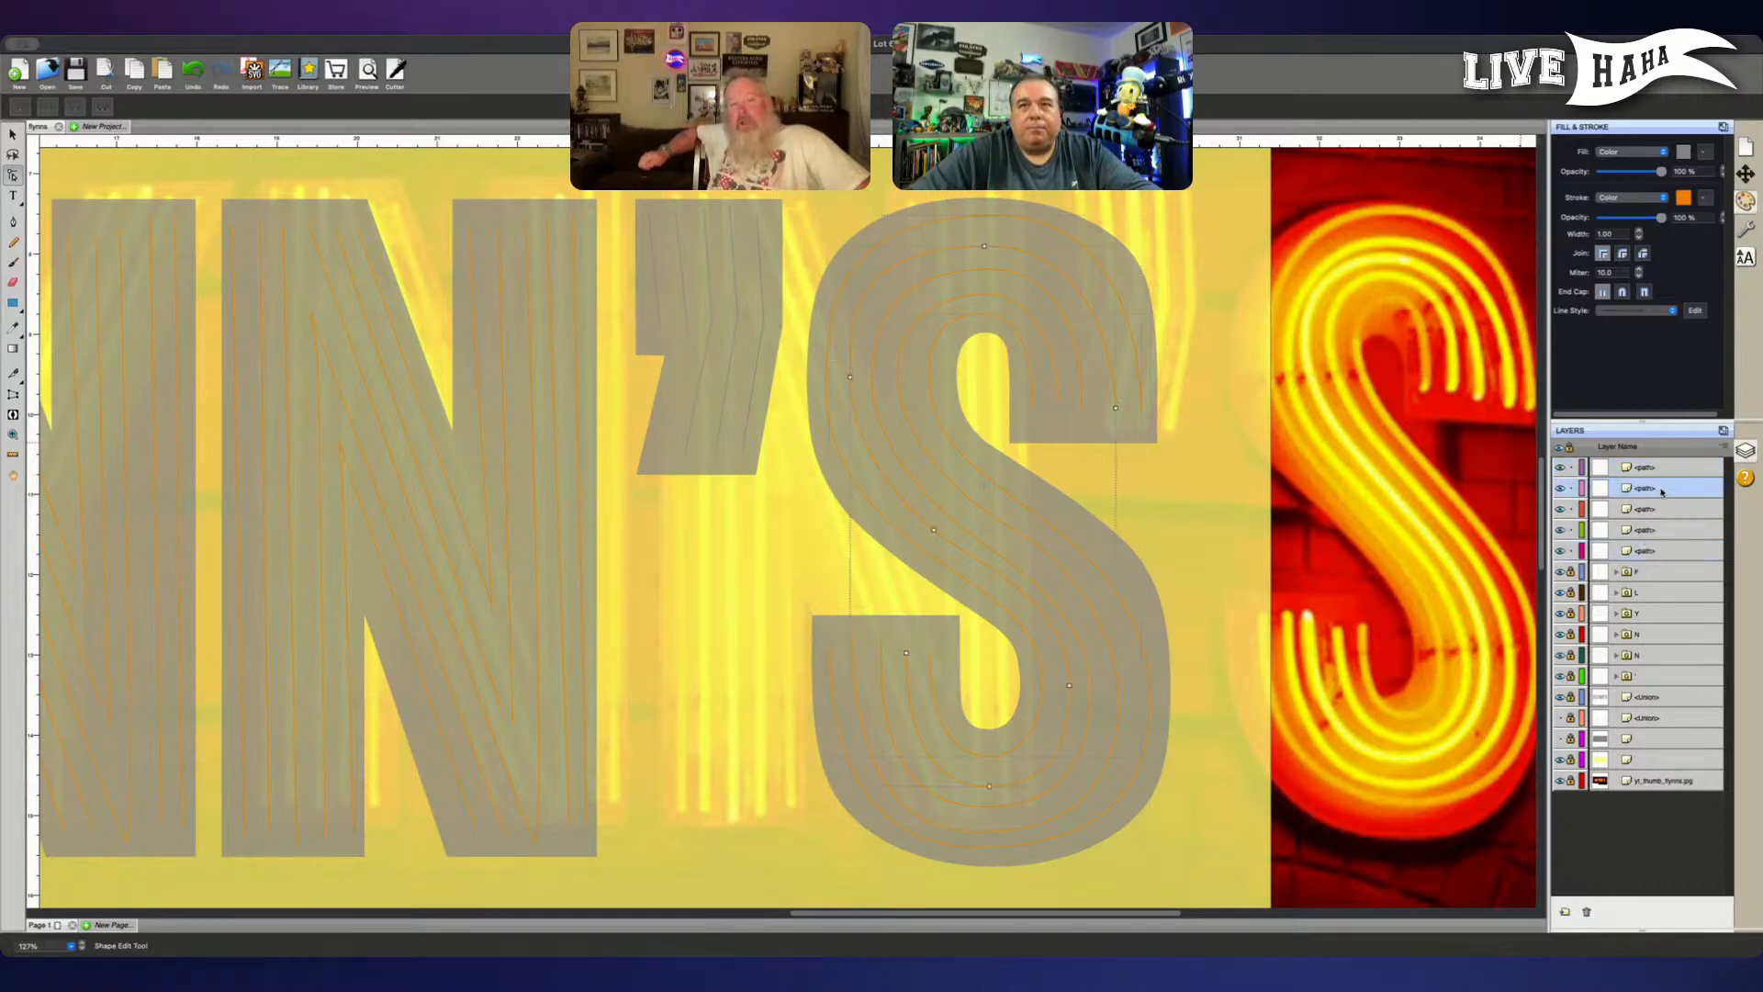
- Isolate the selected second tube at the top of the layer stack with the S's other paths locked, and nudge its top node slightly right
{"action": "left_click_drag", "start_coordinate": [1670, 468], "coordinate": [1668, 465]}
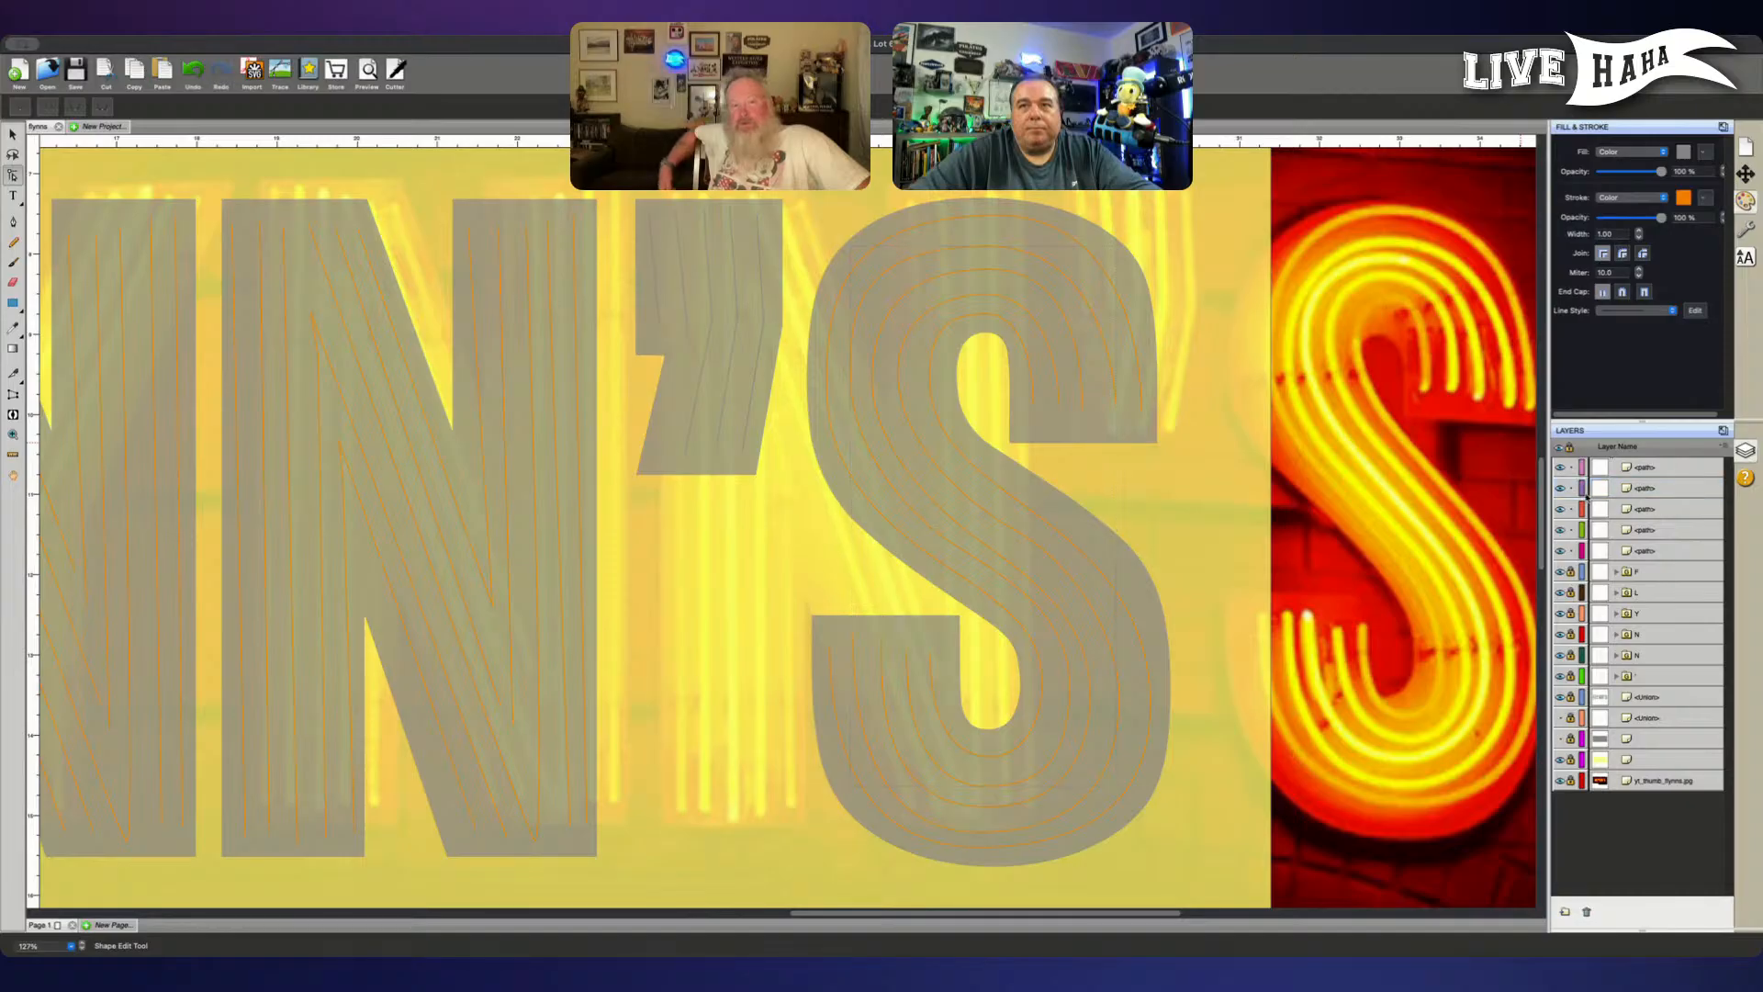
{"action": "left_click", "coordinate": [1570, 487]}
{"action": "left_click", "coordinate": [1570, 509]}
{"action": "left_click", "coordinate": [1570, 530]}
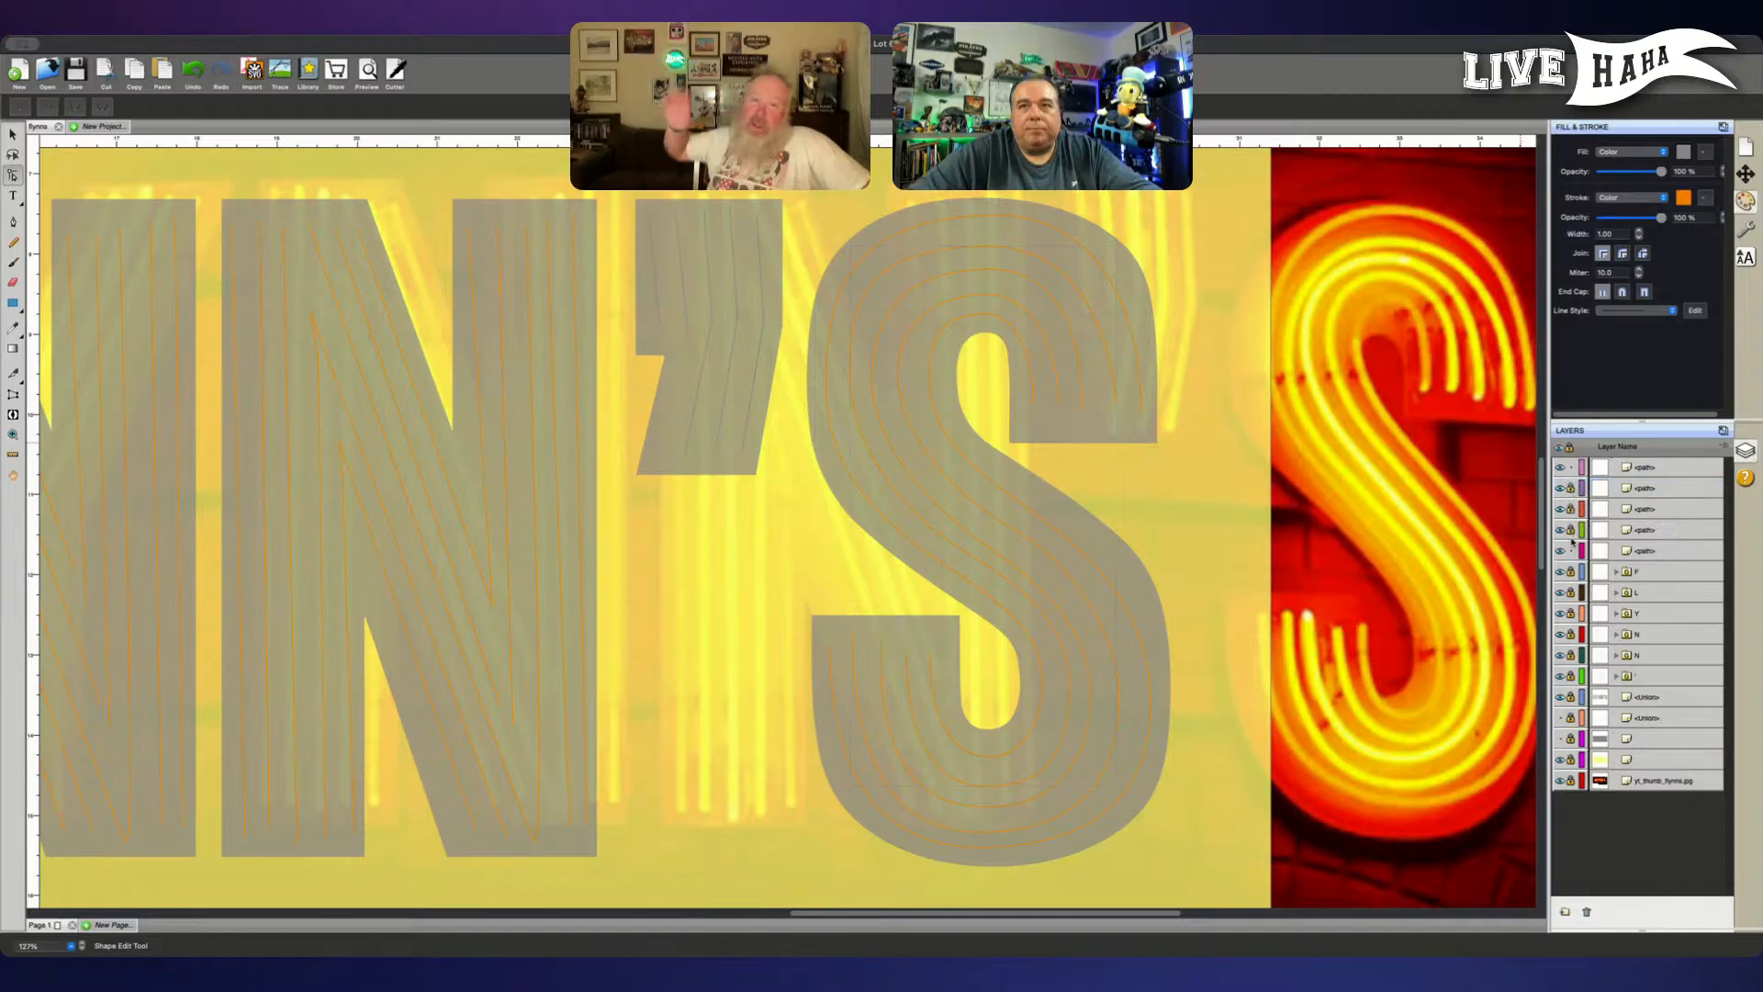
{"action": "left_click", "coordinate": [1570, 550]}
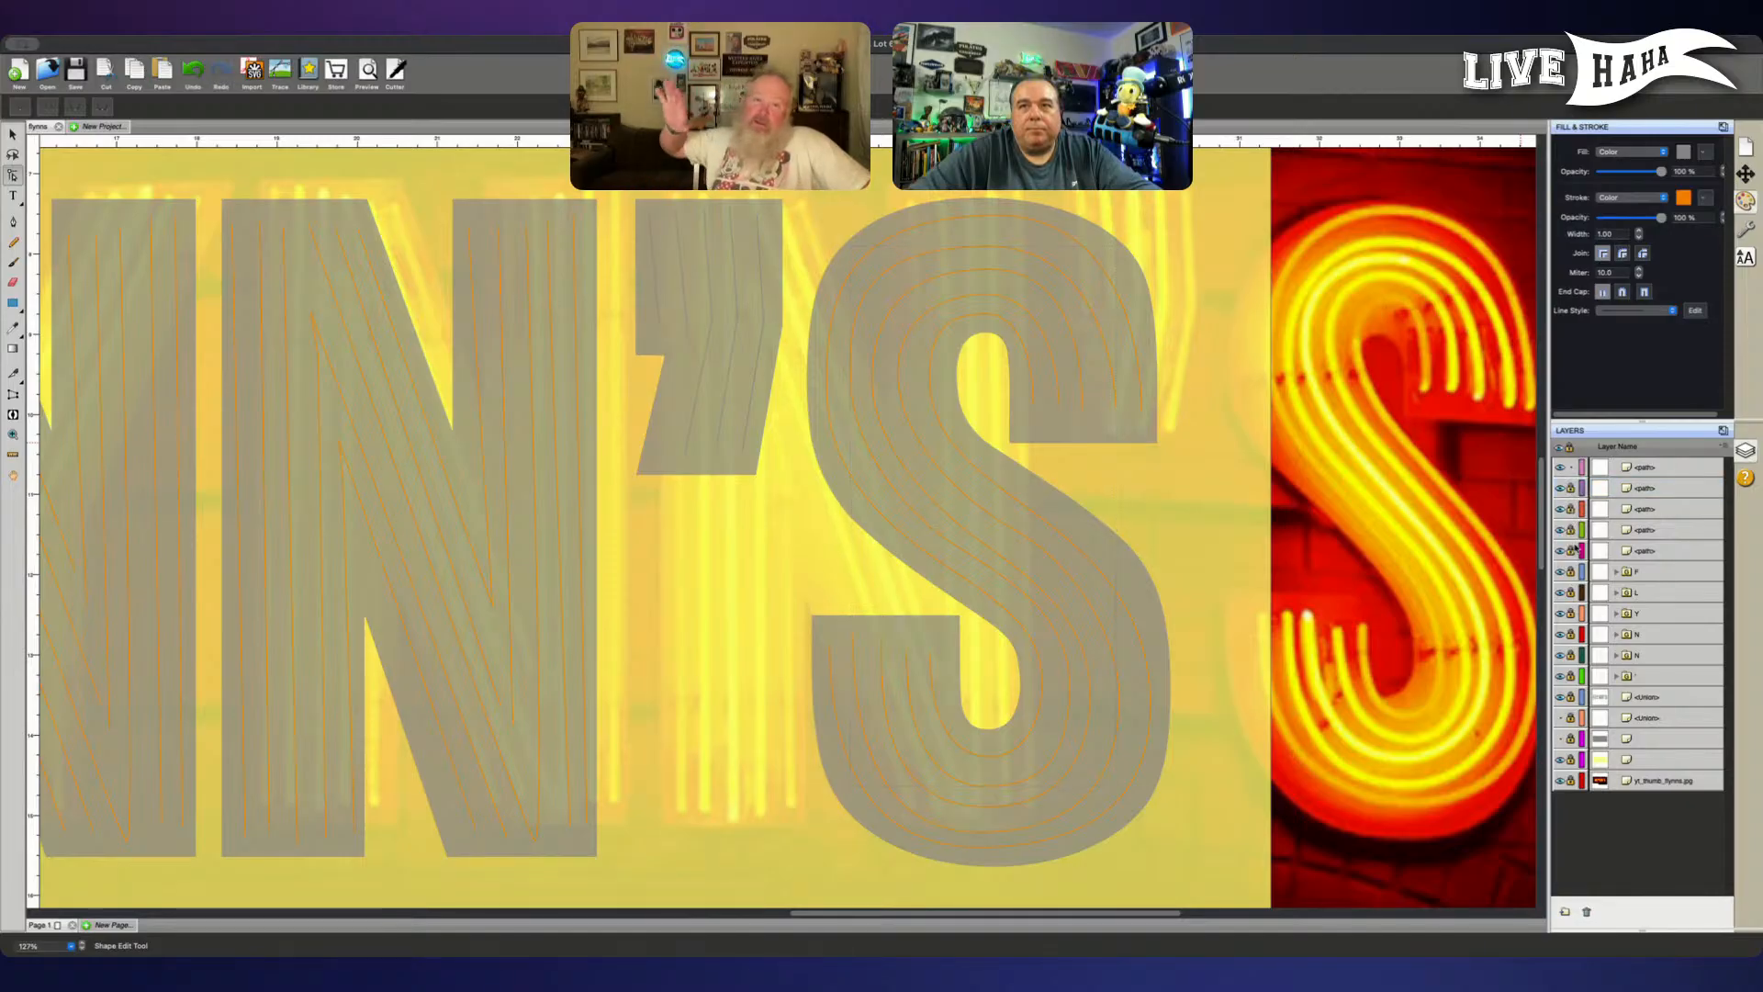
{"action": "left_click", "coordinate": [1113, 400]}
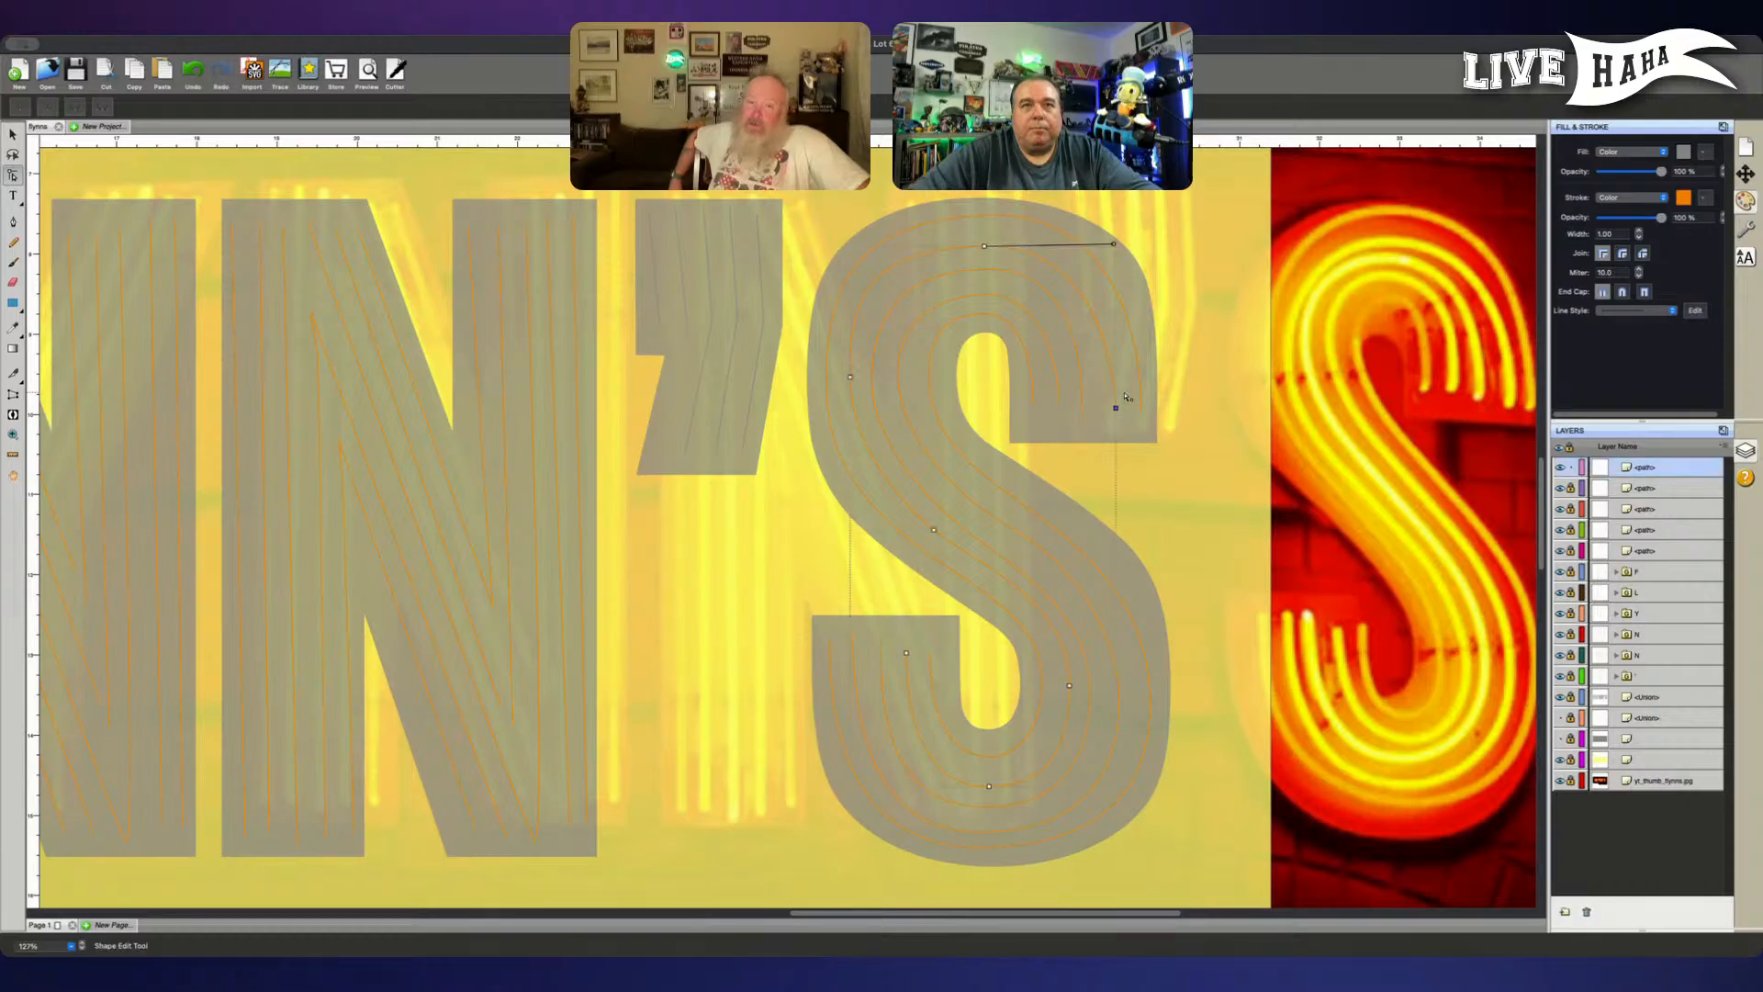
{"action": "left_click", "coordinate": [984, 247]}
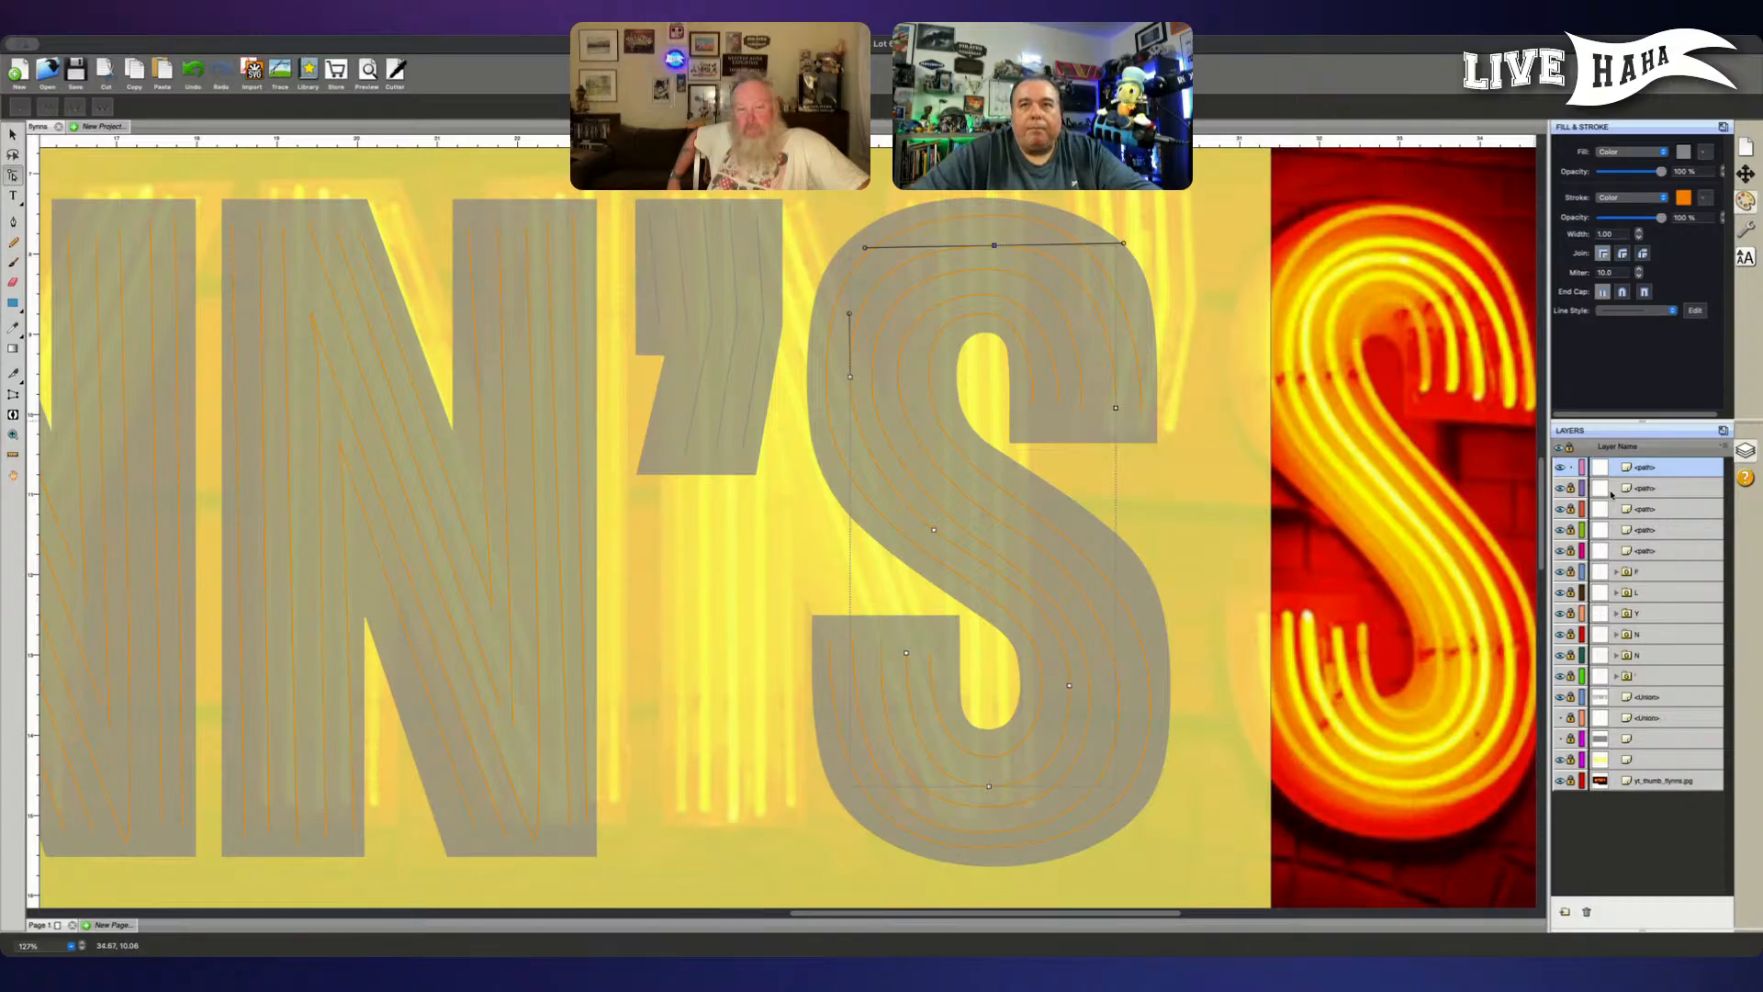
- Move the S's middle tube path to the top of the layer stack and lock the three tube paths directly below it
{"action": "left_click", "coordinate": [1571, 487]}
{"action": "left_click", "coordinate": [1644, 488]}
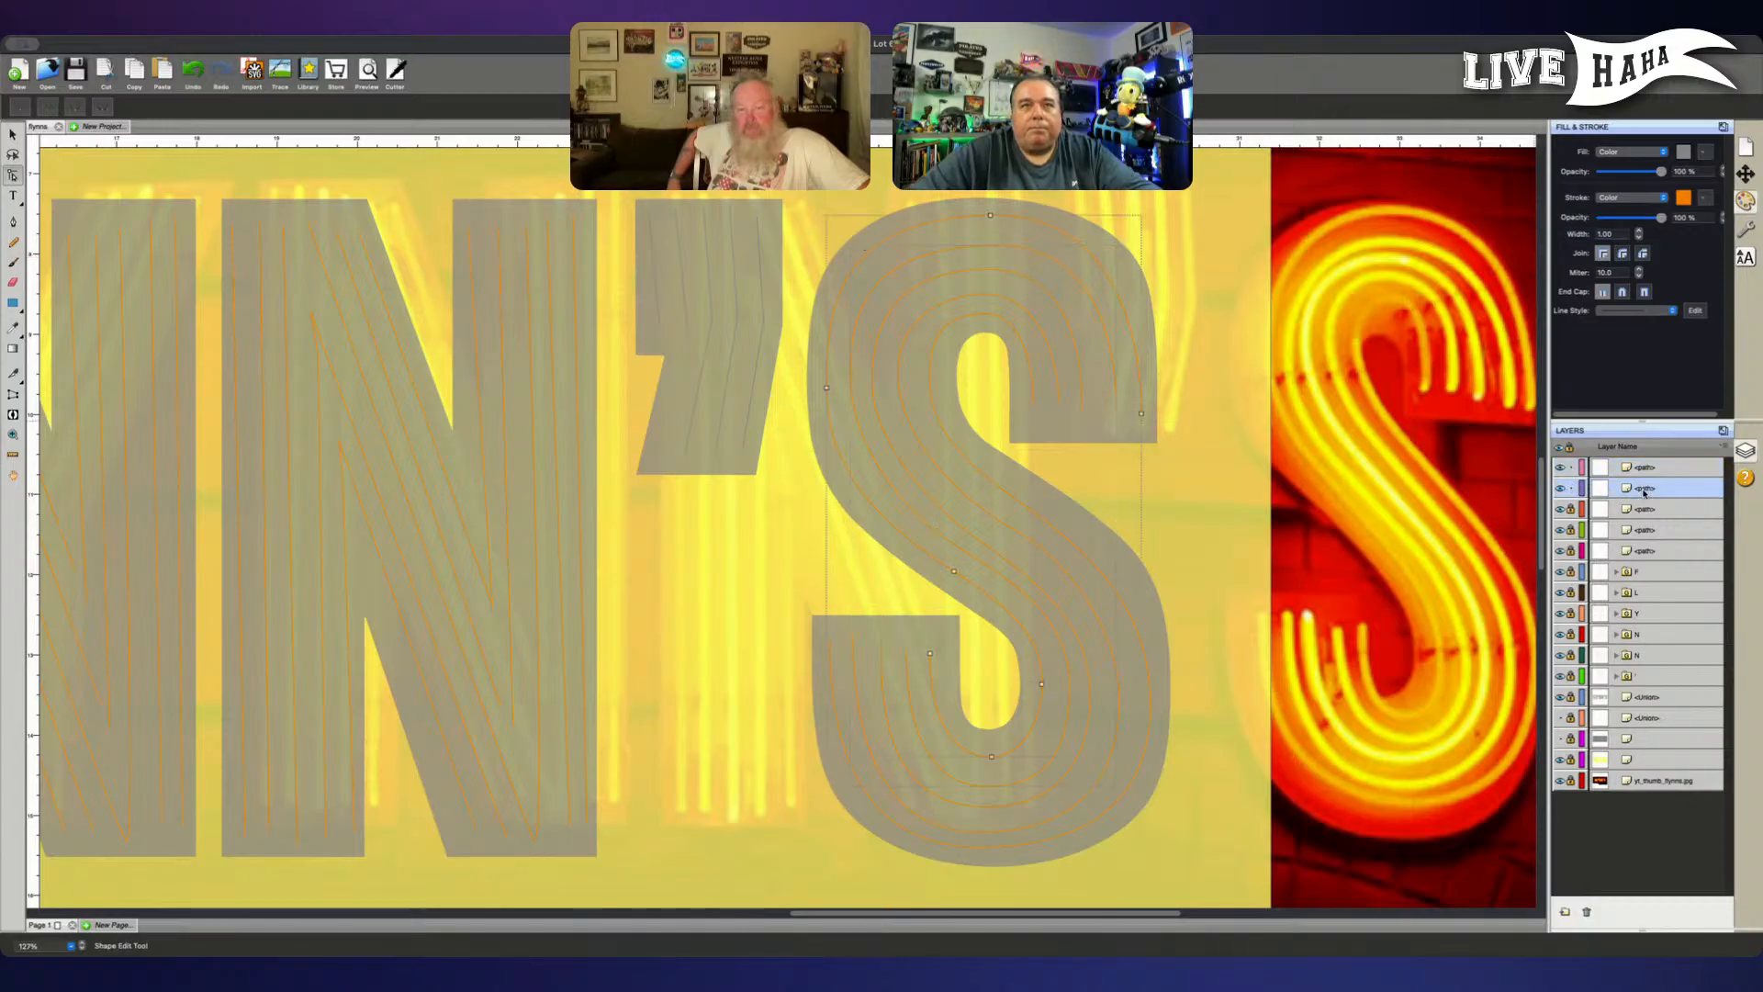
{"action": "left_click", "coordinate": [1571, 509]}
{"action": "left_click", "coordinate": [1571, 550]}
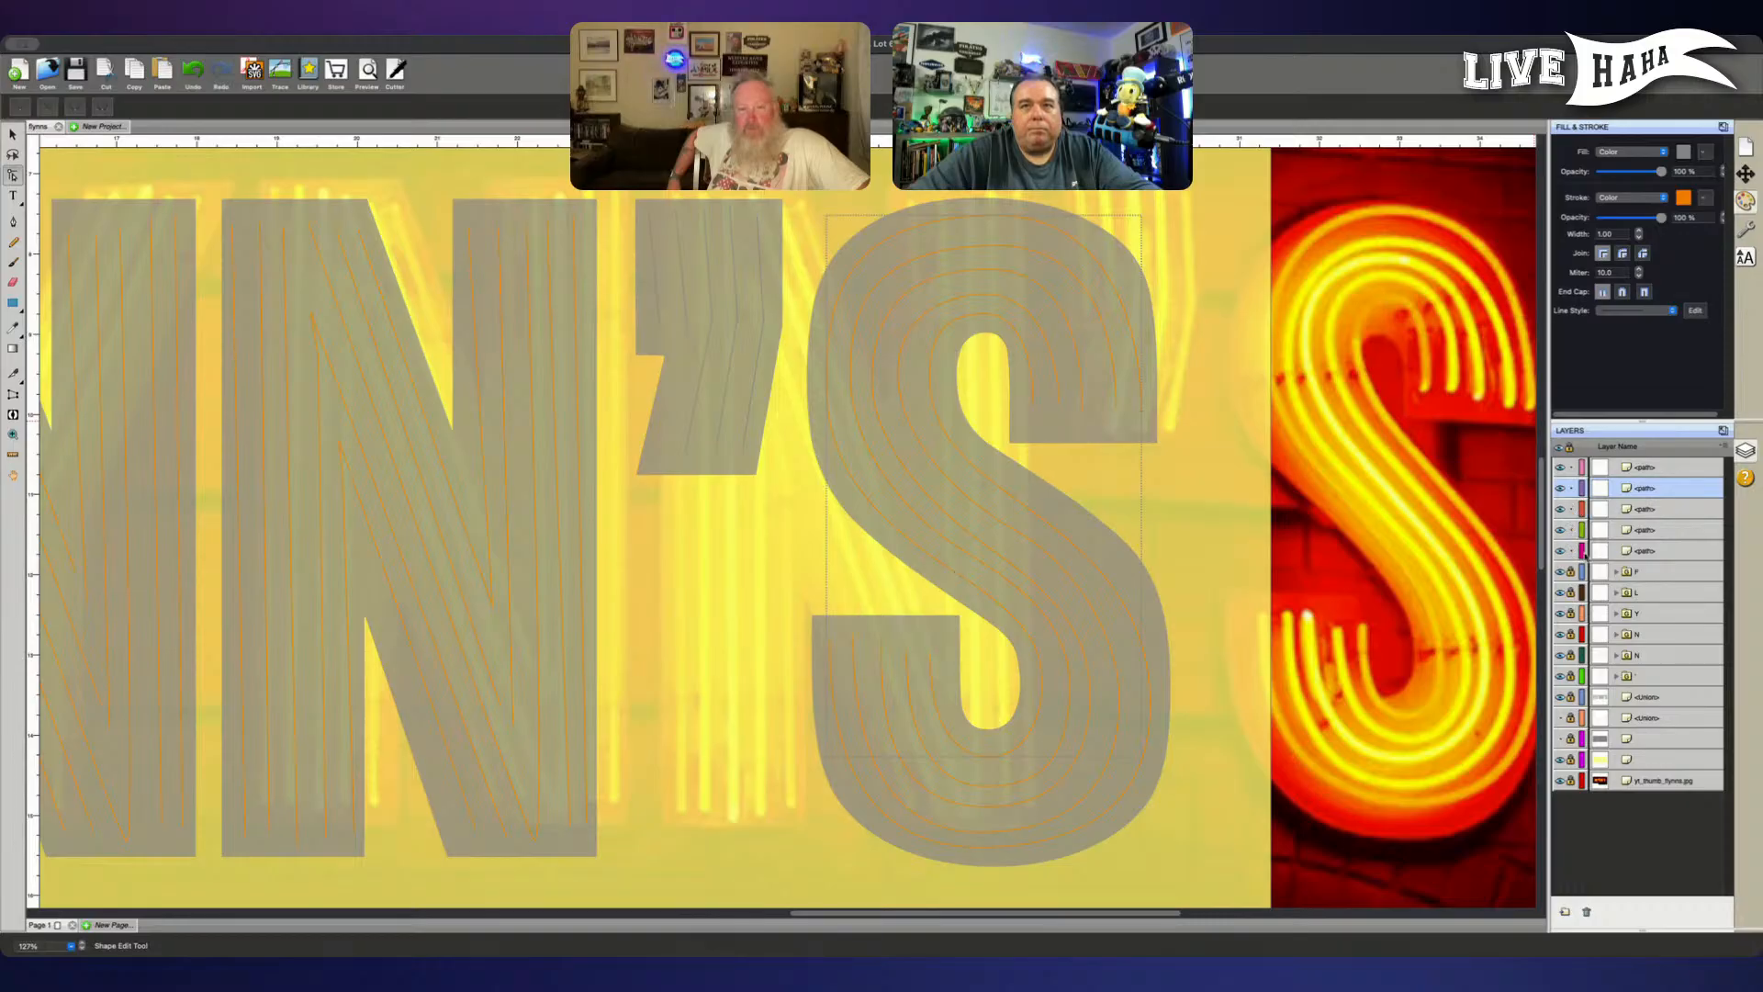
{"action": "left_click", "coordinate": [1657, 510]}
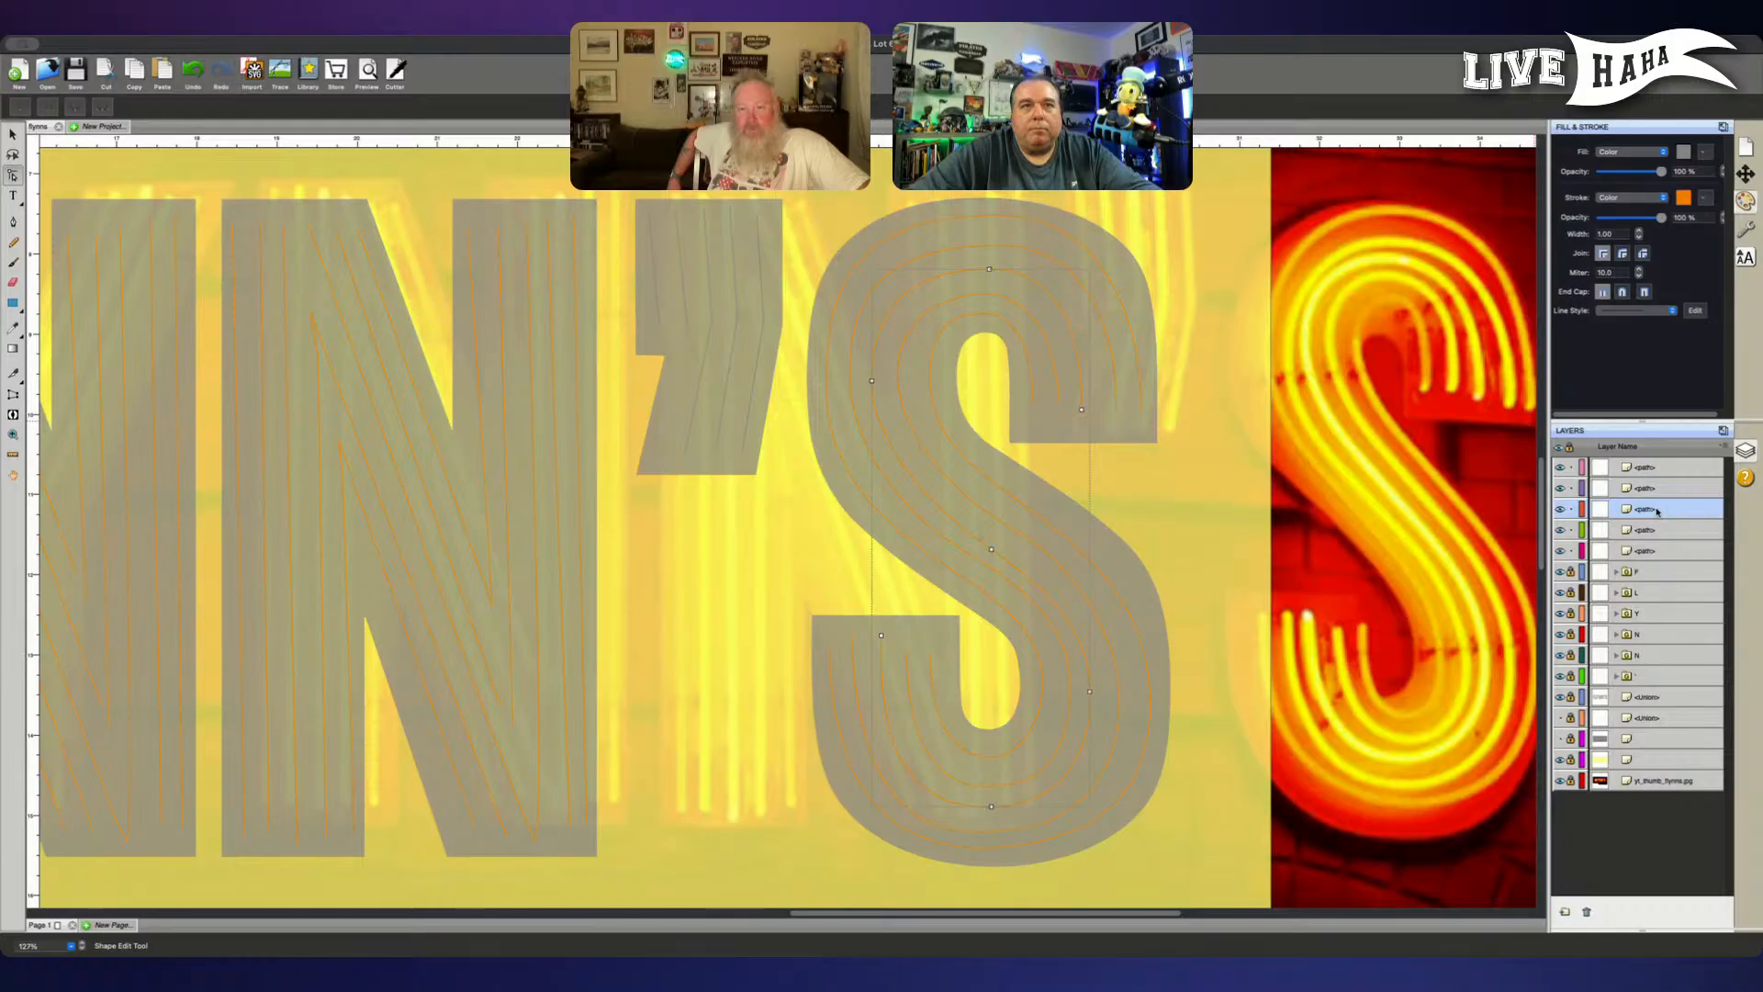
{"action": "left_click_drag", "start_coordinate": [1657, 511], "coordinate": [1591, 478]}
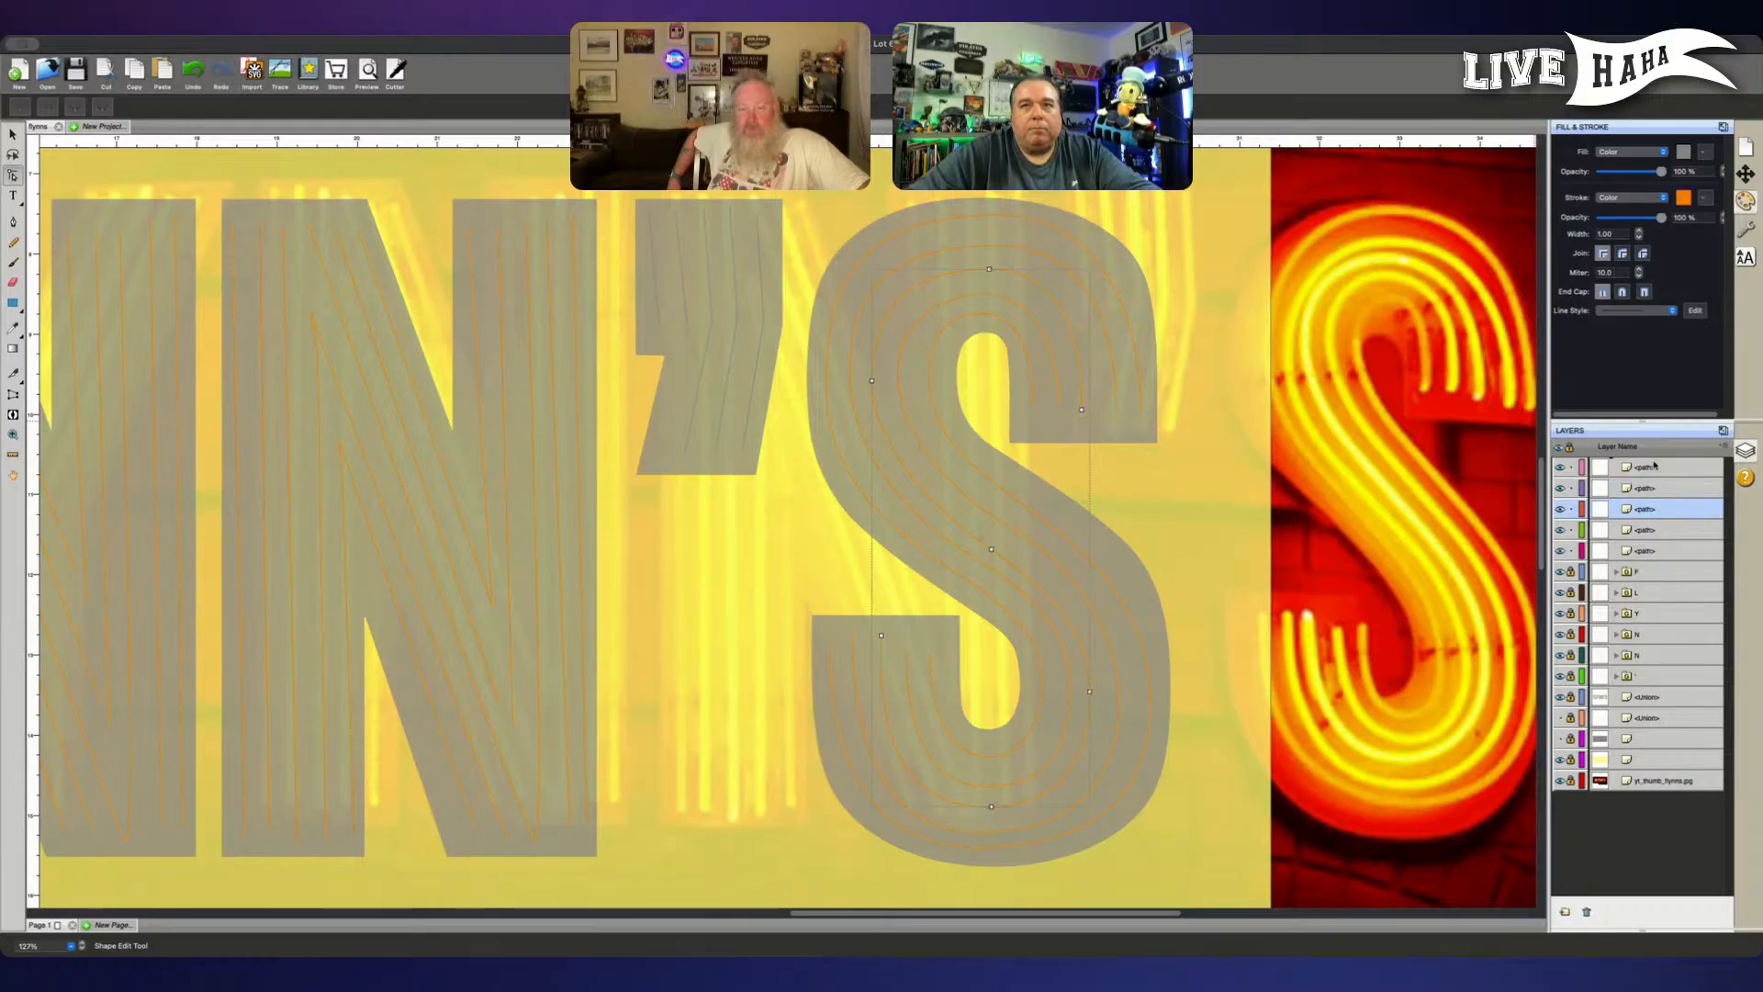
{"action": "left_click", "coordinate": [1571, 488]}
{"action": "left_click", "coordinate": [1571, 509]}
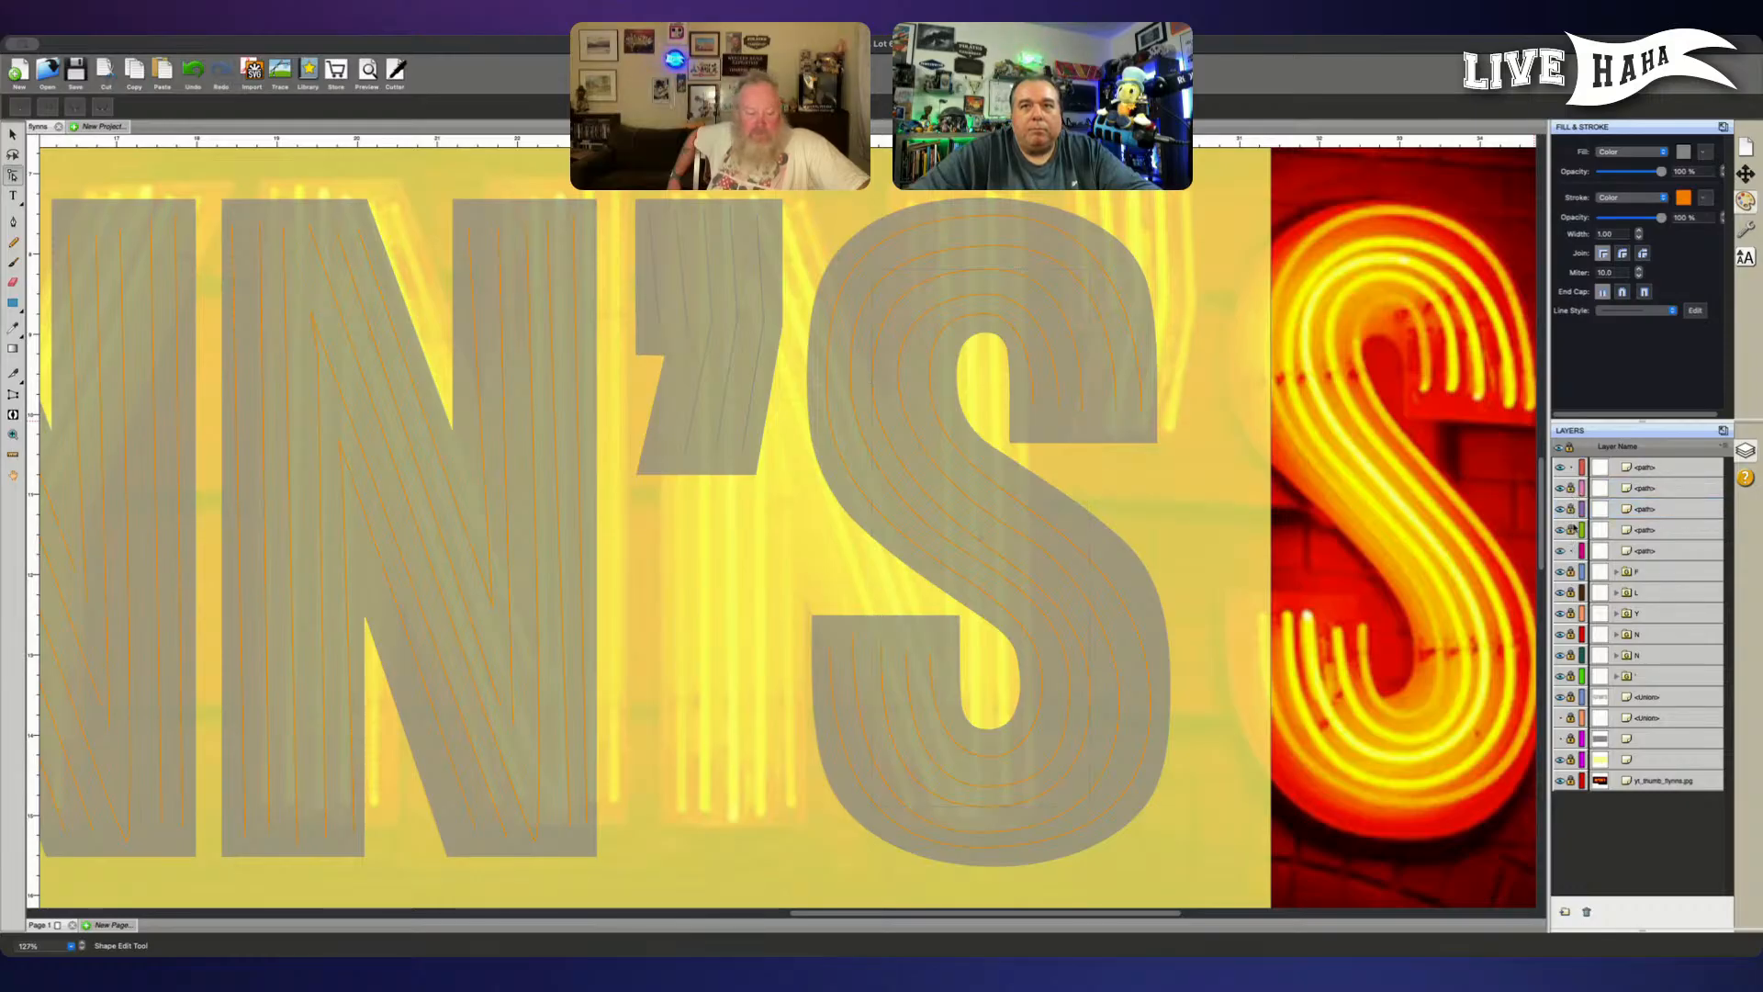
- Nudge the middle tube's top node in the S's upper bowl up and slightly right
{"action": "left_click", "coordinate": [1088, 401]}
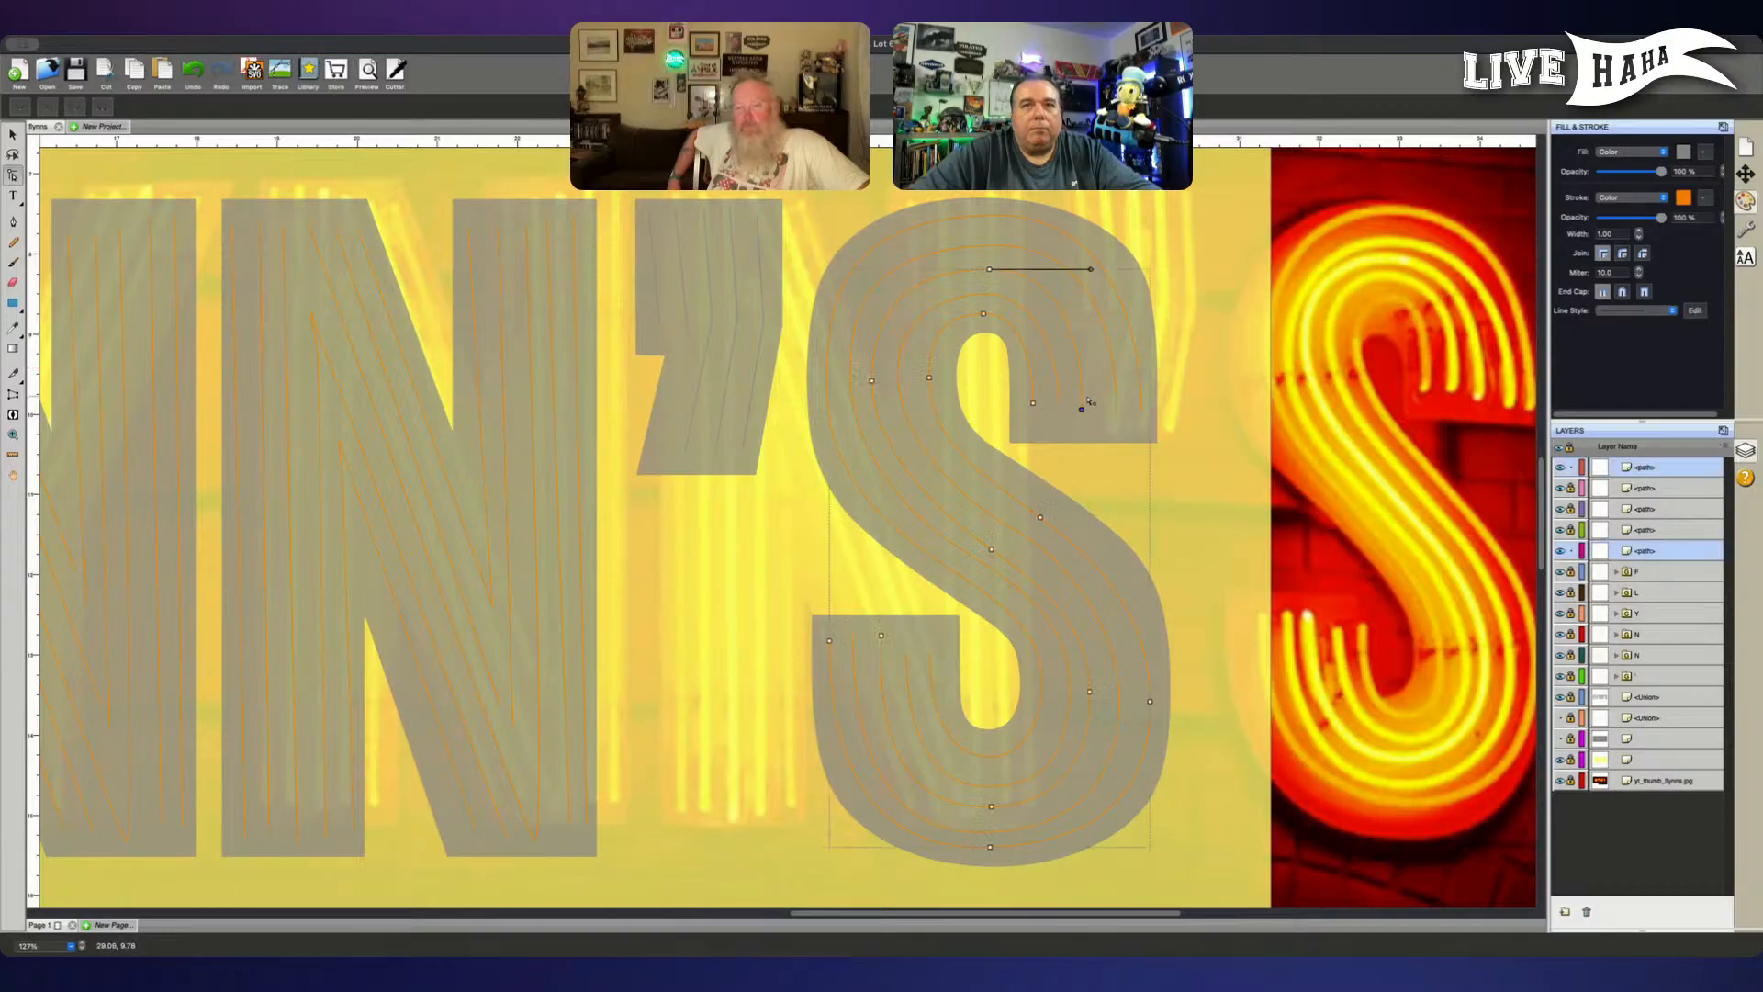
{"action": "left_click", "coordinate": [990, 268]}
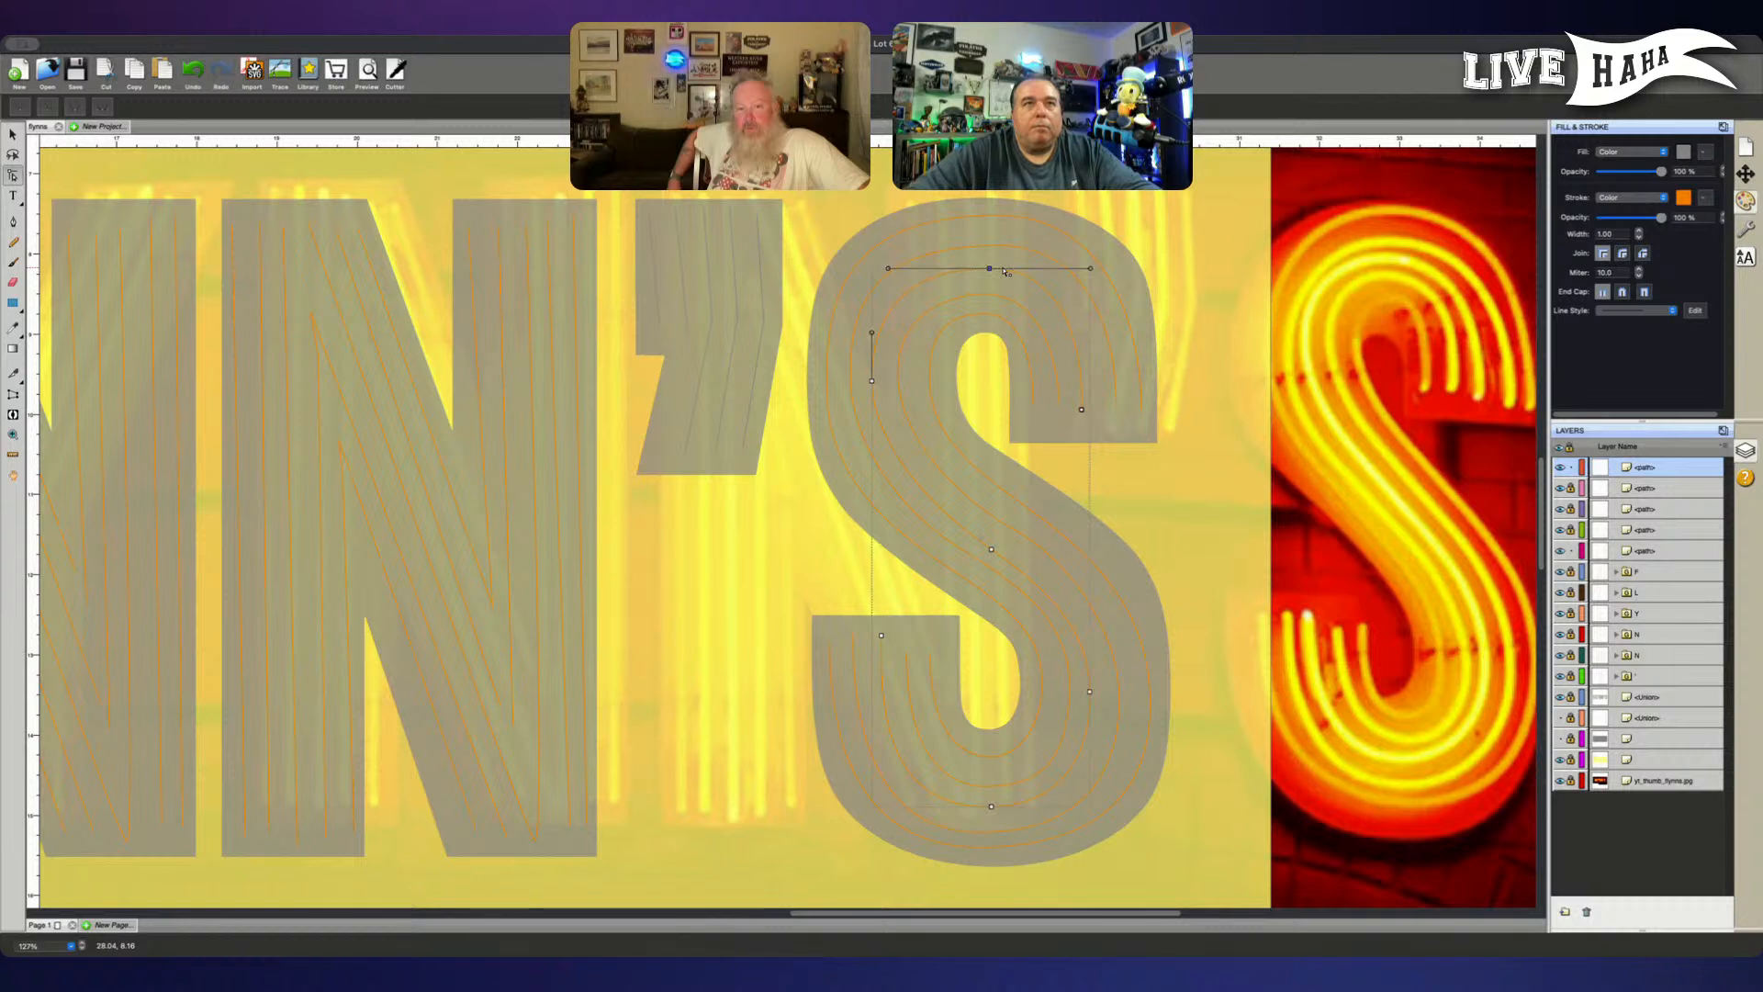
{"action": "key", "text": "Up"}
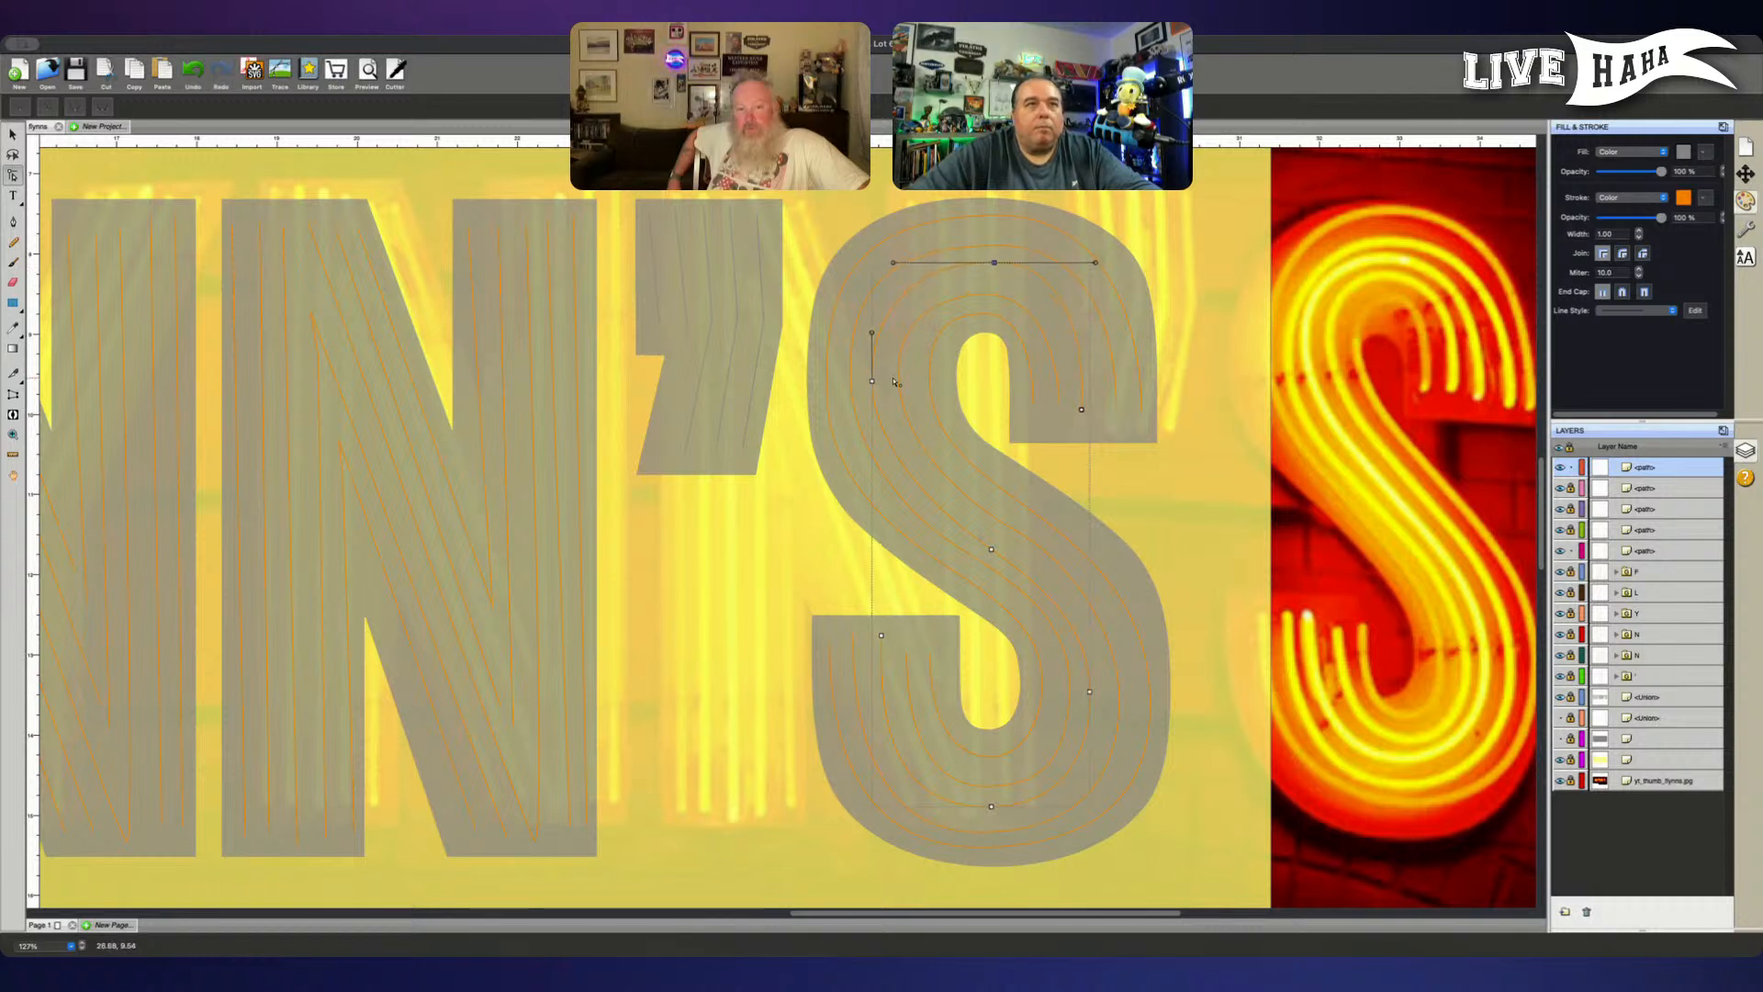
- Nudge the middle tube's upper-left bend node slightly up, lock the remaining S tube path, and lengthen that node's vertical handles
{"action": "left_click", "coordinate": [871, 379]}
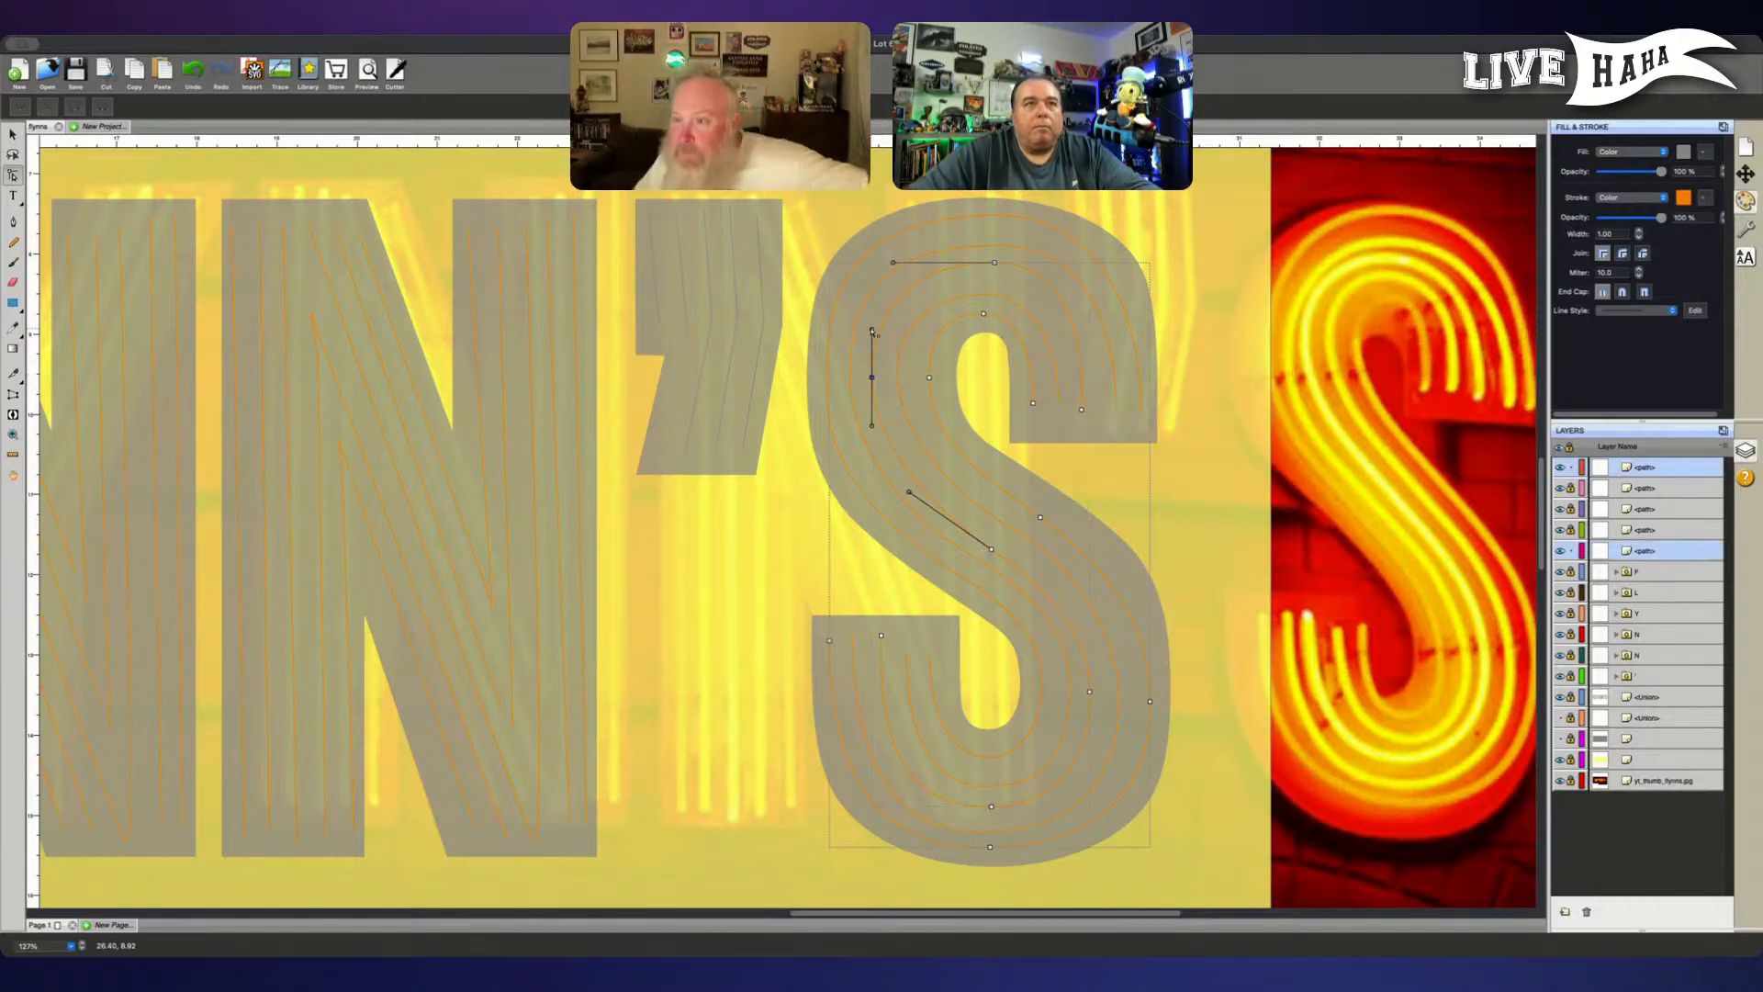
{"action": "left_click", "coordinate": [867, 386]}
{"action": "left_click_drag", "start_coordinate": [862, 389], "coordinate": [887, 357]}
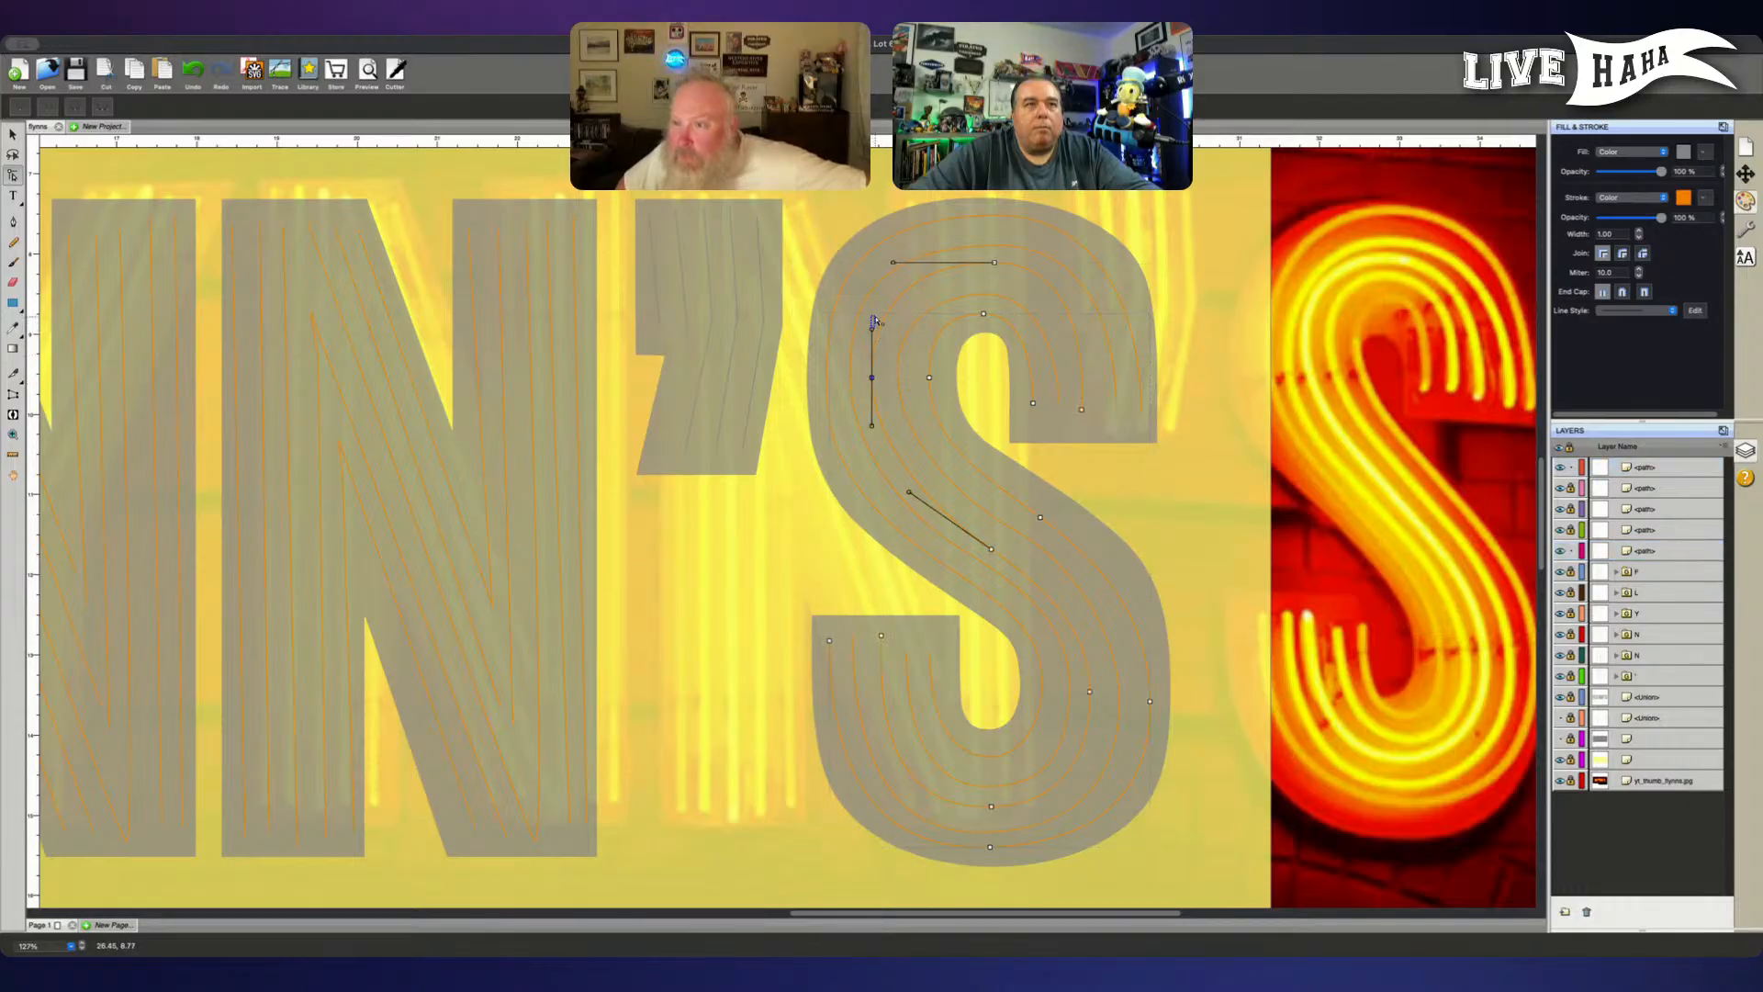
{"action": "left_click", "coordinate": [868, 388]}
{"action": "left_click_drag", "start_coordinate": [868, 389], "coordinate": [905, 355]}
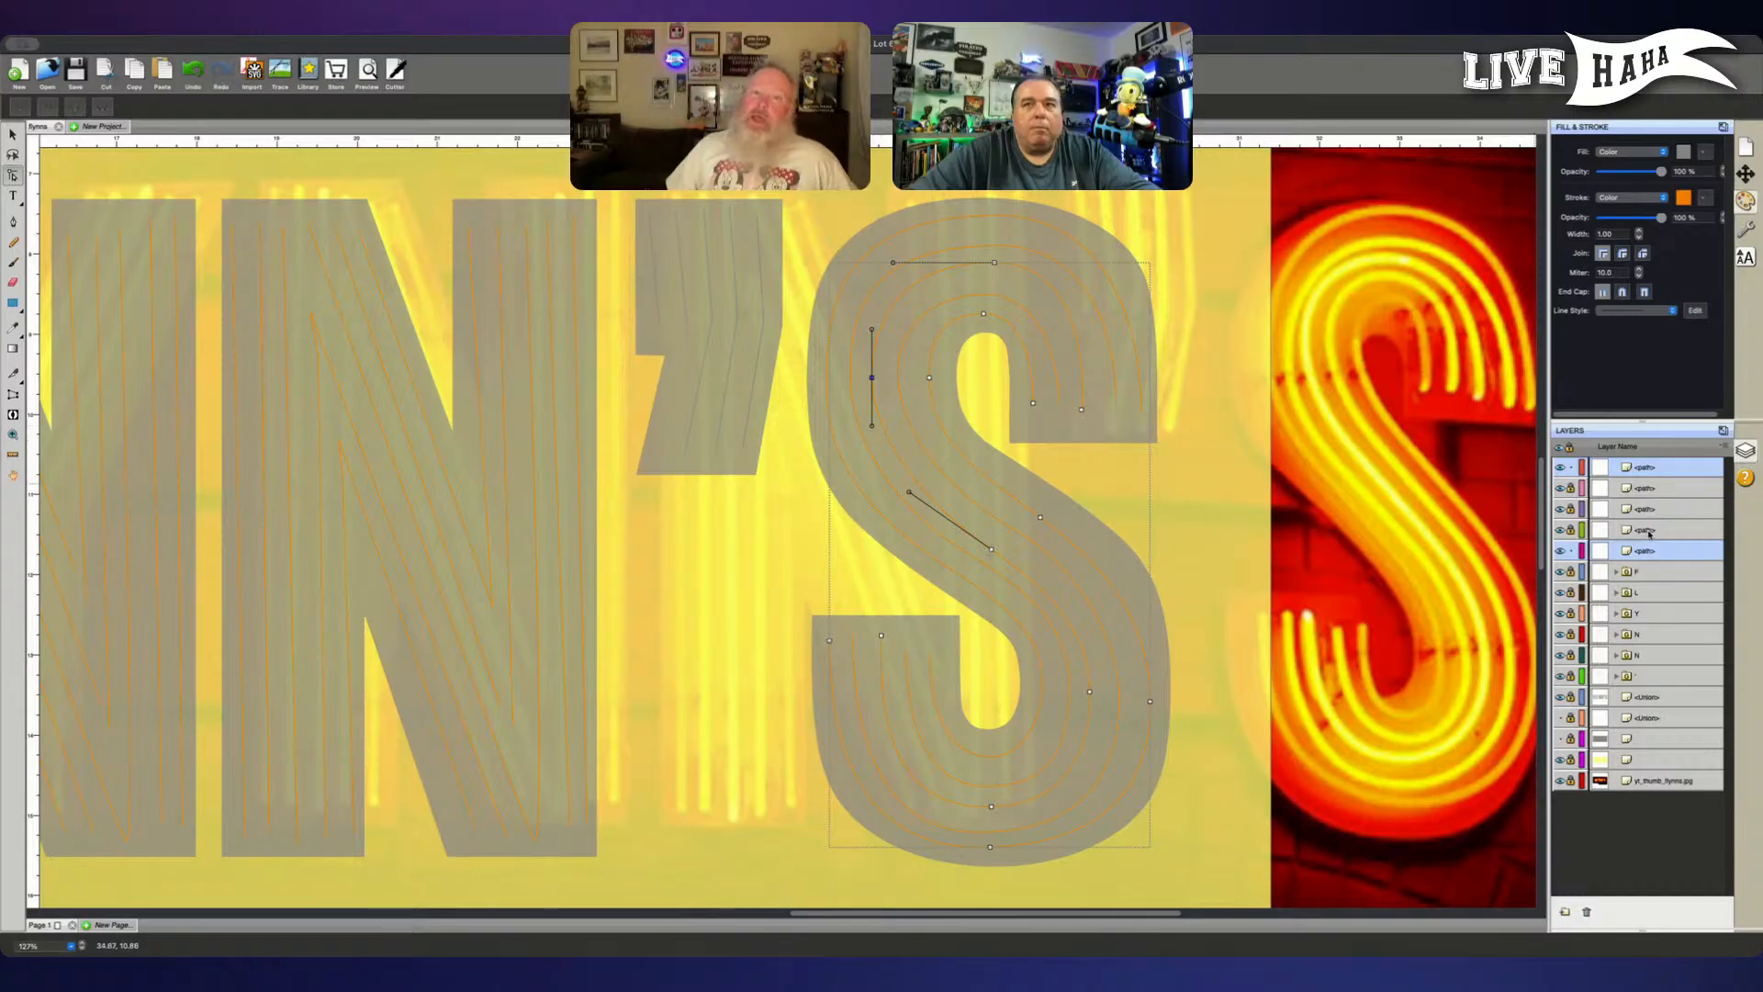
{"action": "left_click", "coordinate": [1569, 553]}
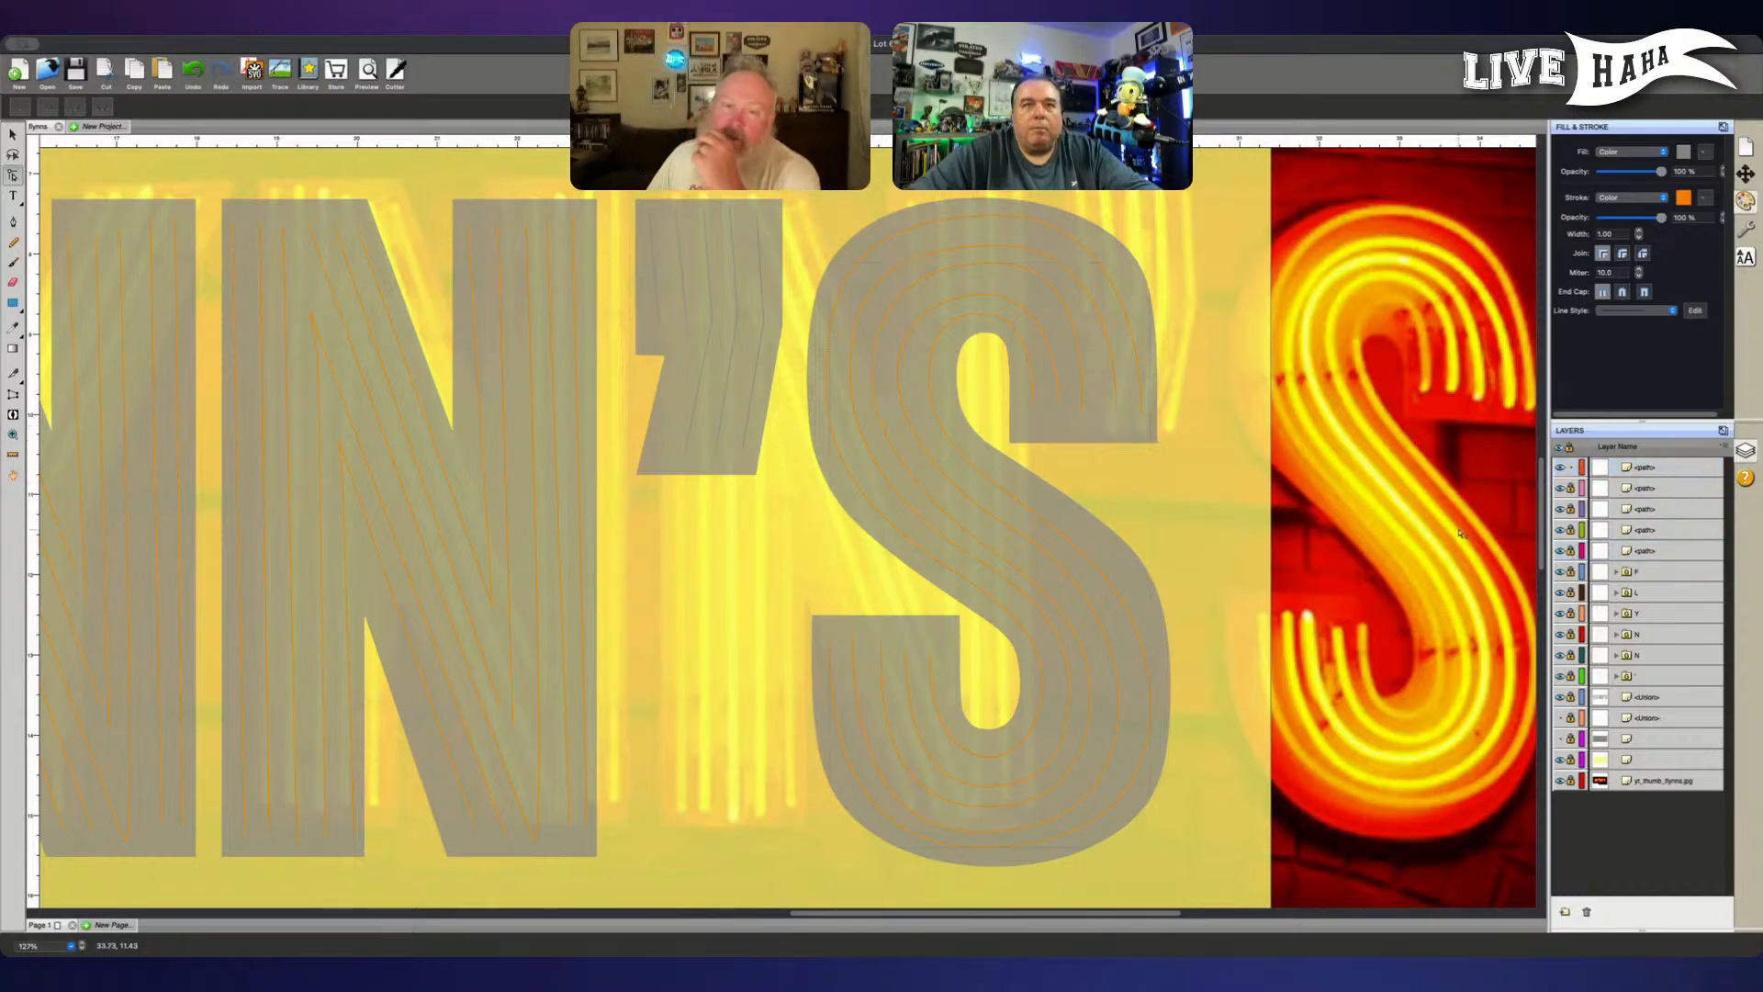
{"action": "left_click_drag", "start_coordinate": [864, 391], "coordinate": [873, 314]}
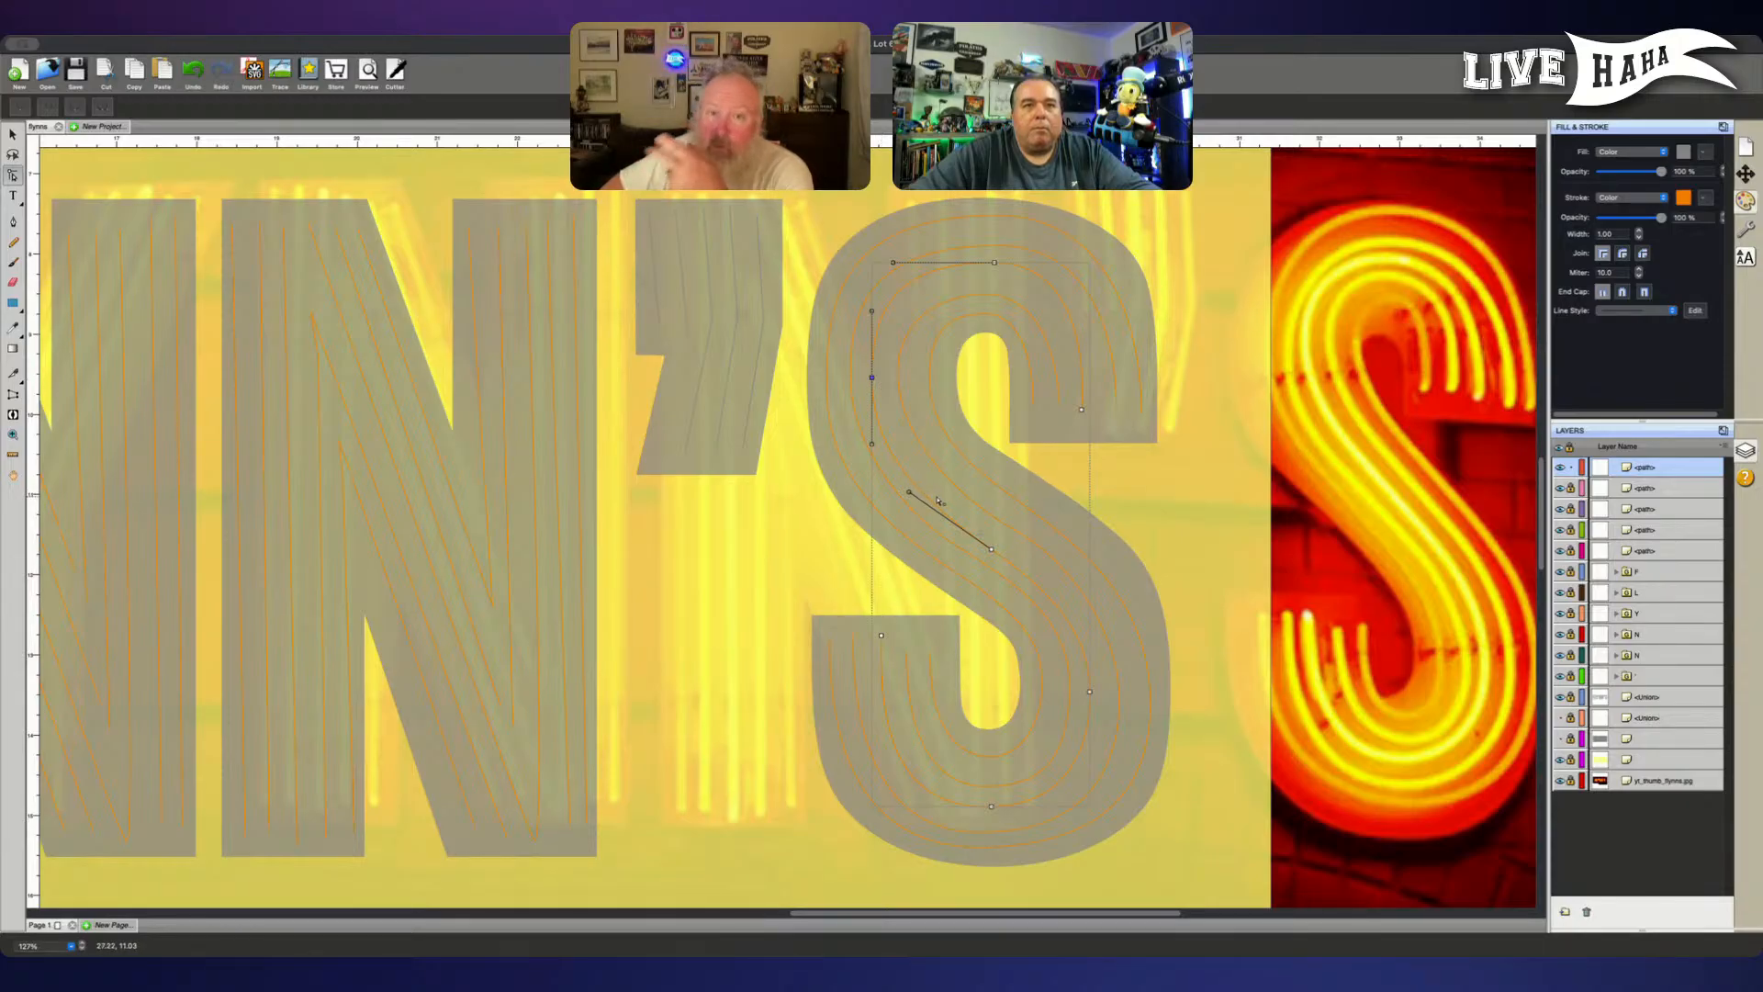
- Nudge the middle tube's right-bend node in the S's lower bowl slightly right
{"action": "left_click", "coordinate": [1089, 691]}
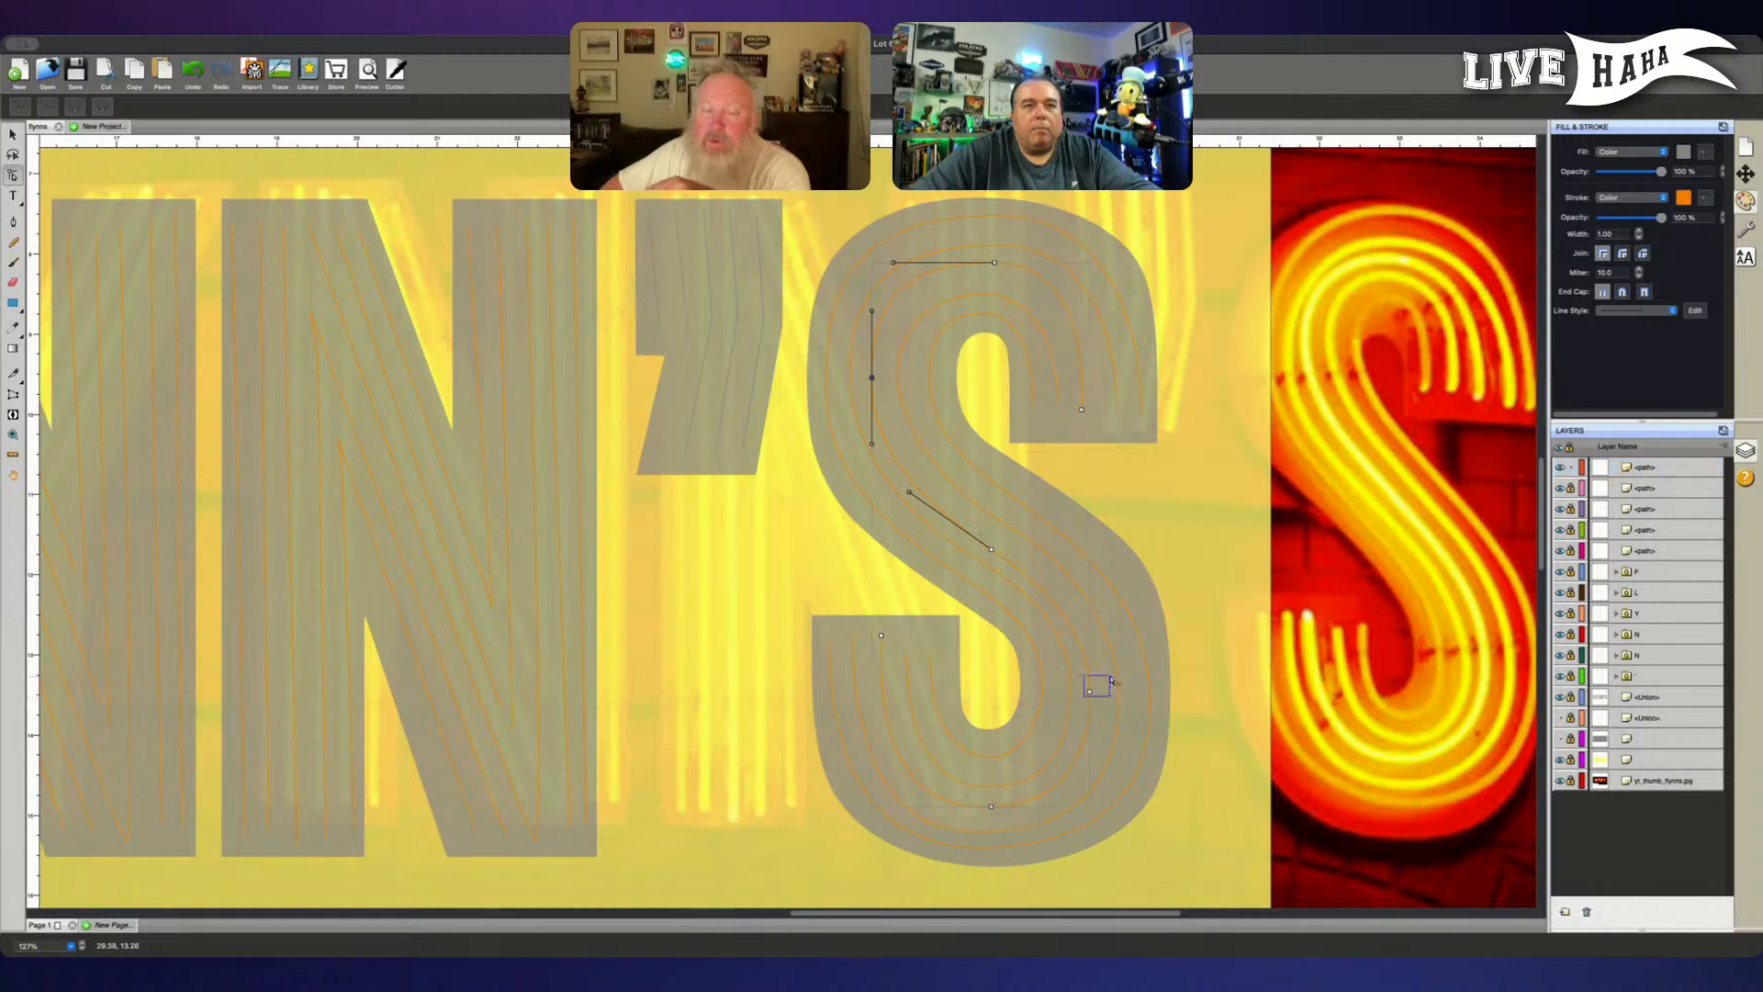
{"action": "key", "text": "Right"}
{"action": "key", "text": "Right"}
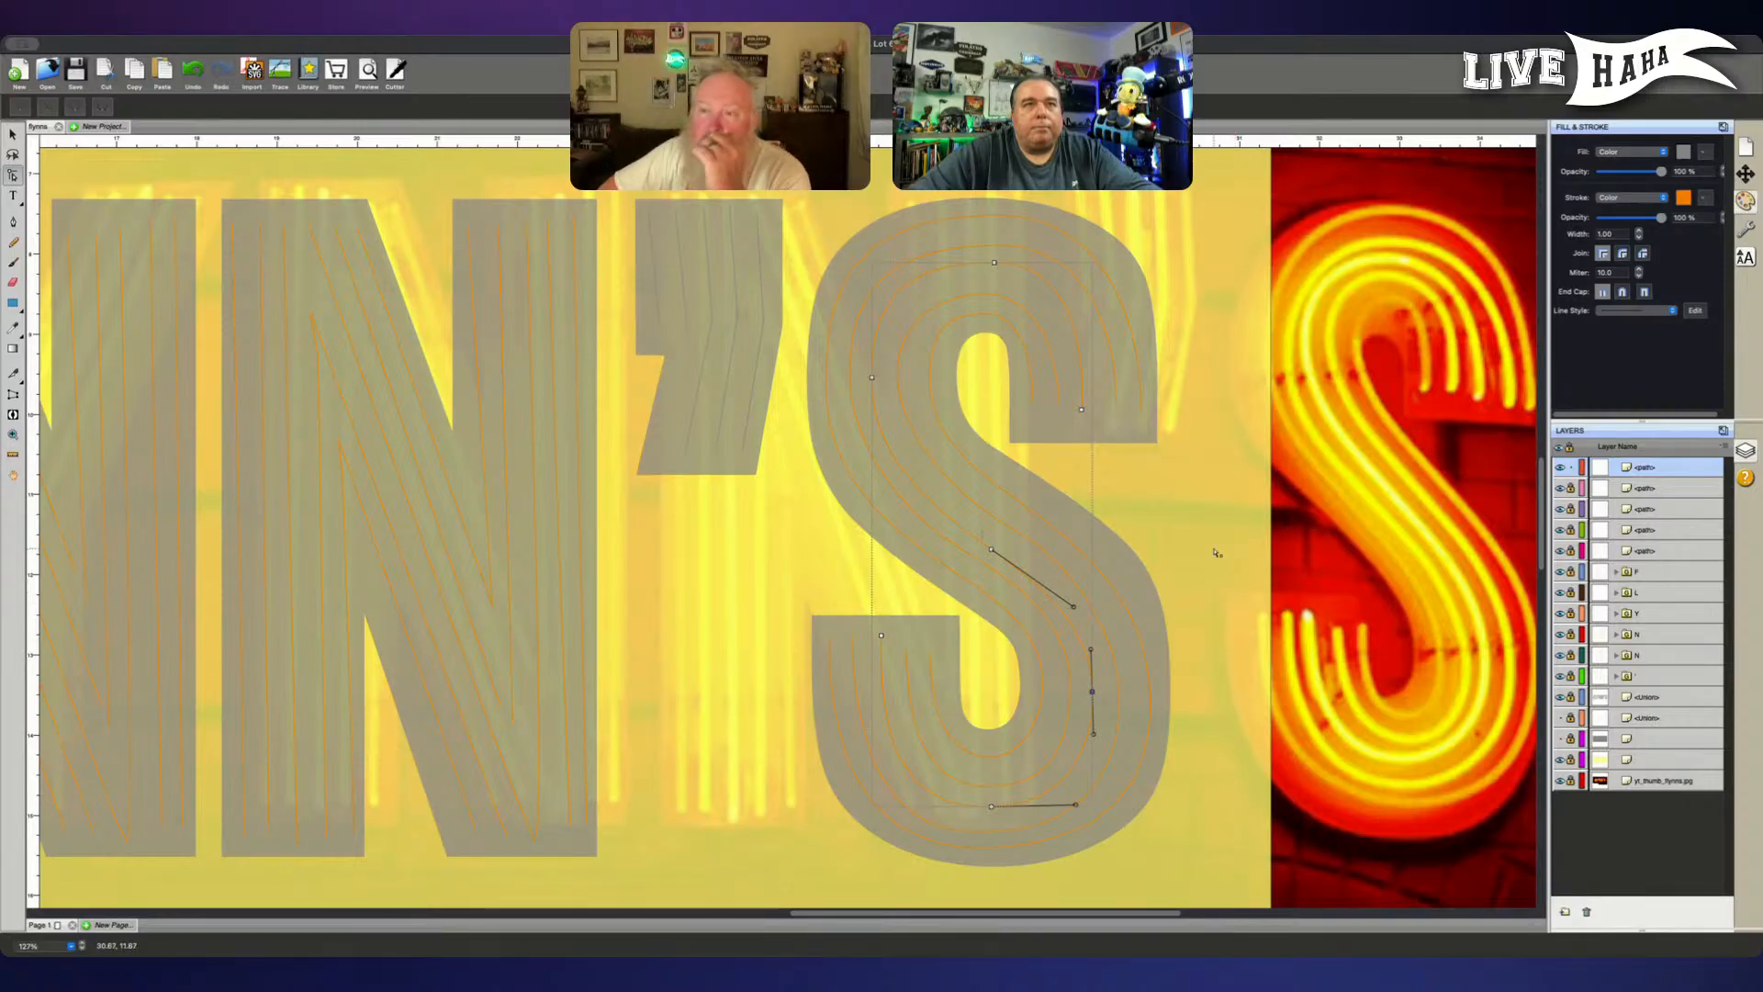
- Move the fourth tube from the inside of the lower bowl to the top of the layer stack and lock the three paths below it
{"action": "left_click", "coordinate": [1571, 489]}
{"action": "left_click", "coordinate": [1571, 509]}
{"action": "left_click", "coordinate": [1570, 530]}
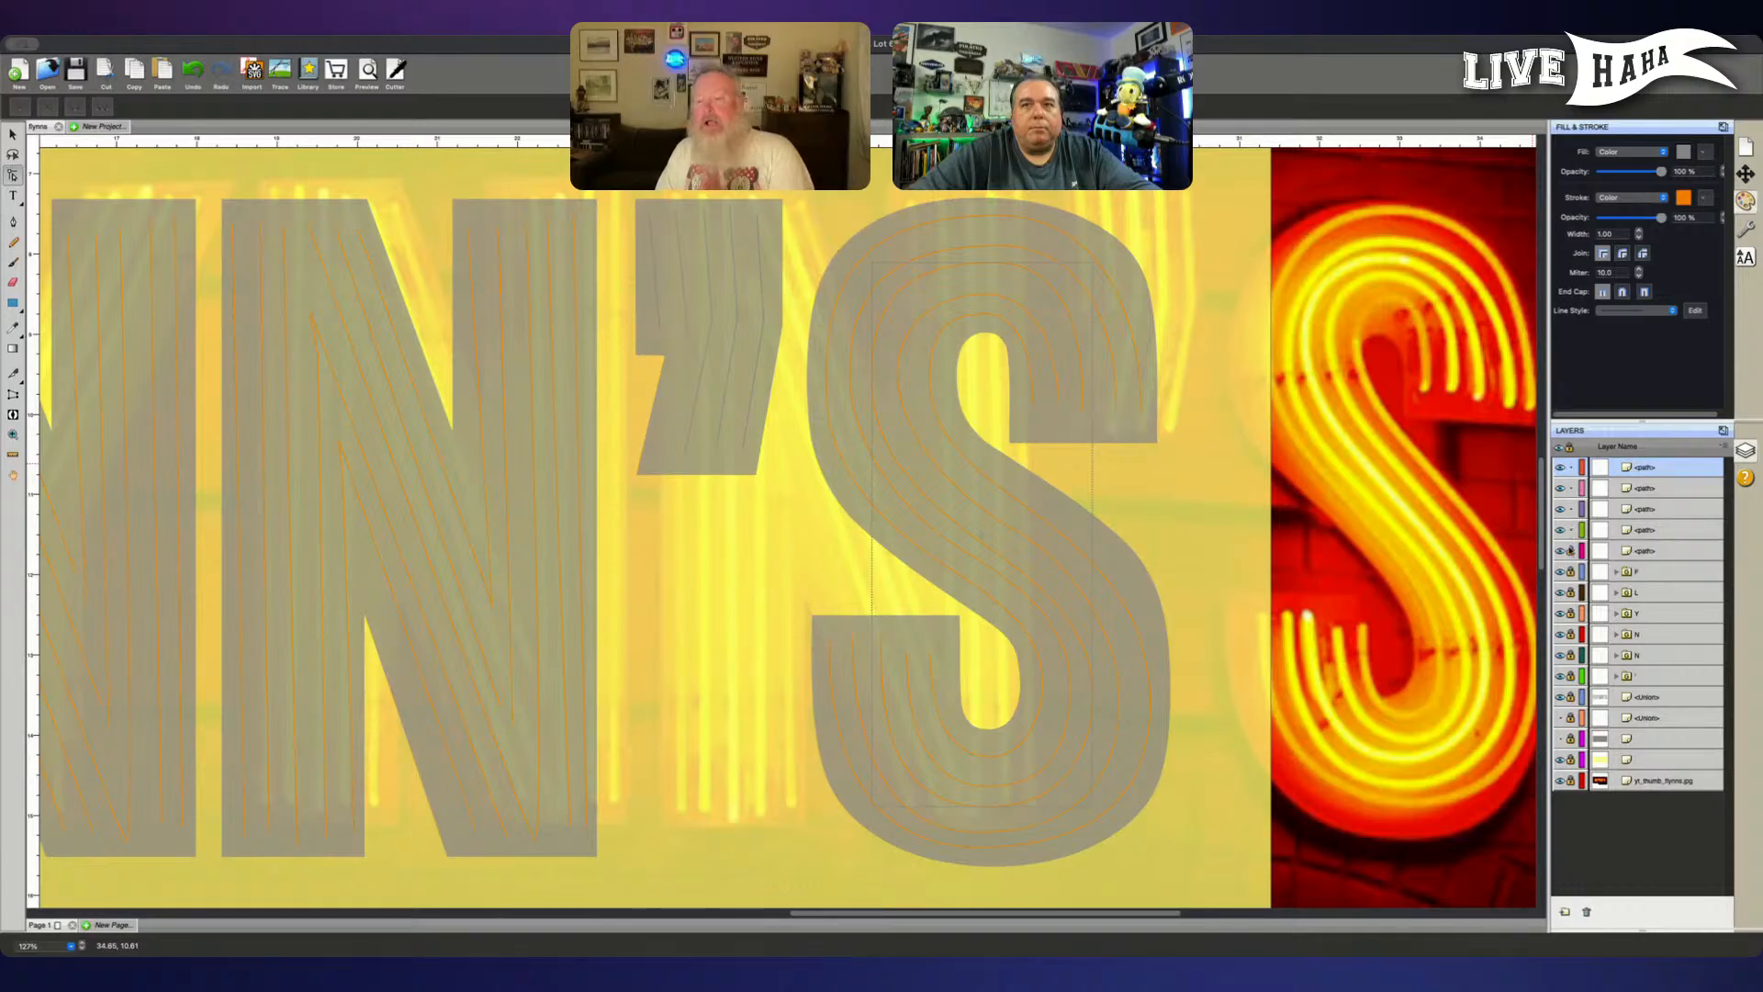
{"action": "left_click", "coordinate": [1653, 488]}
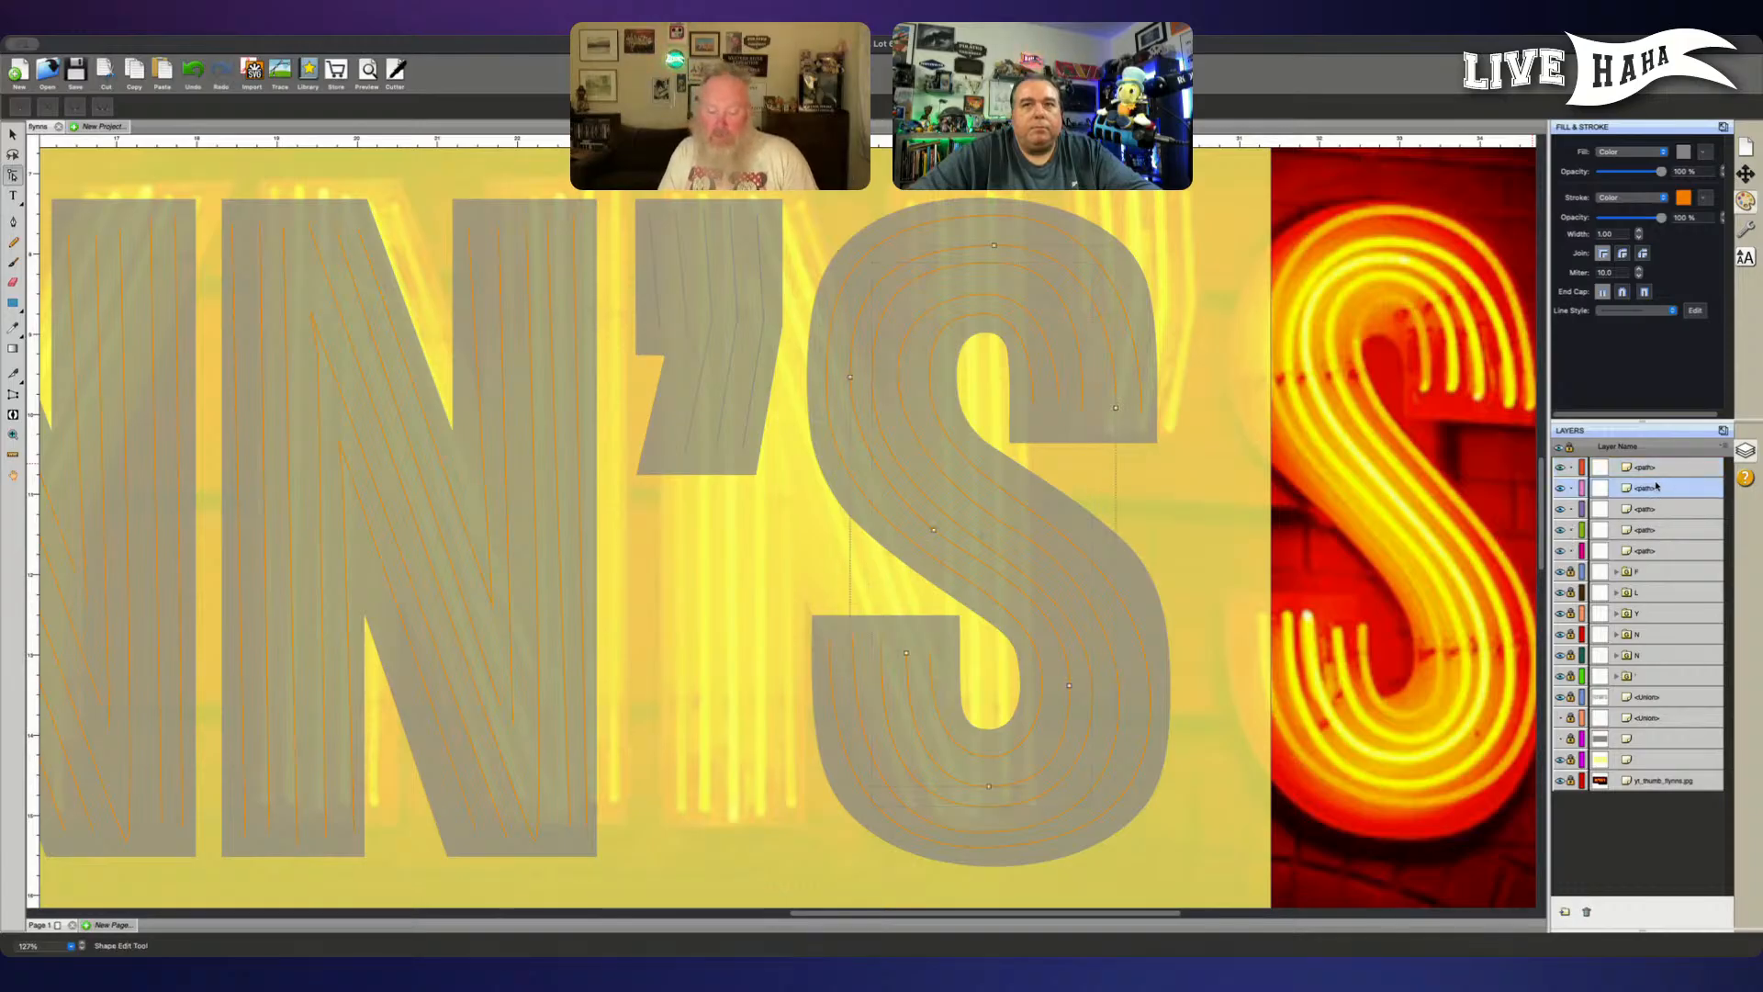
{"action": "left_click", "coordinate": [1657, 509]}
{"action": "left_click", "coordinate": [1659, 532]}
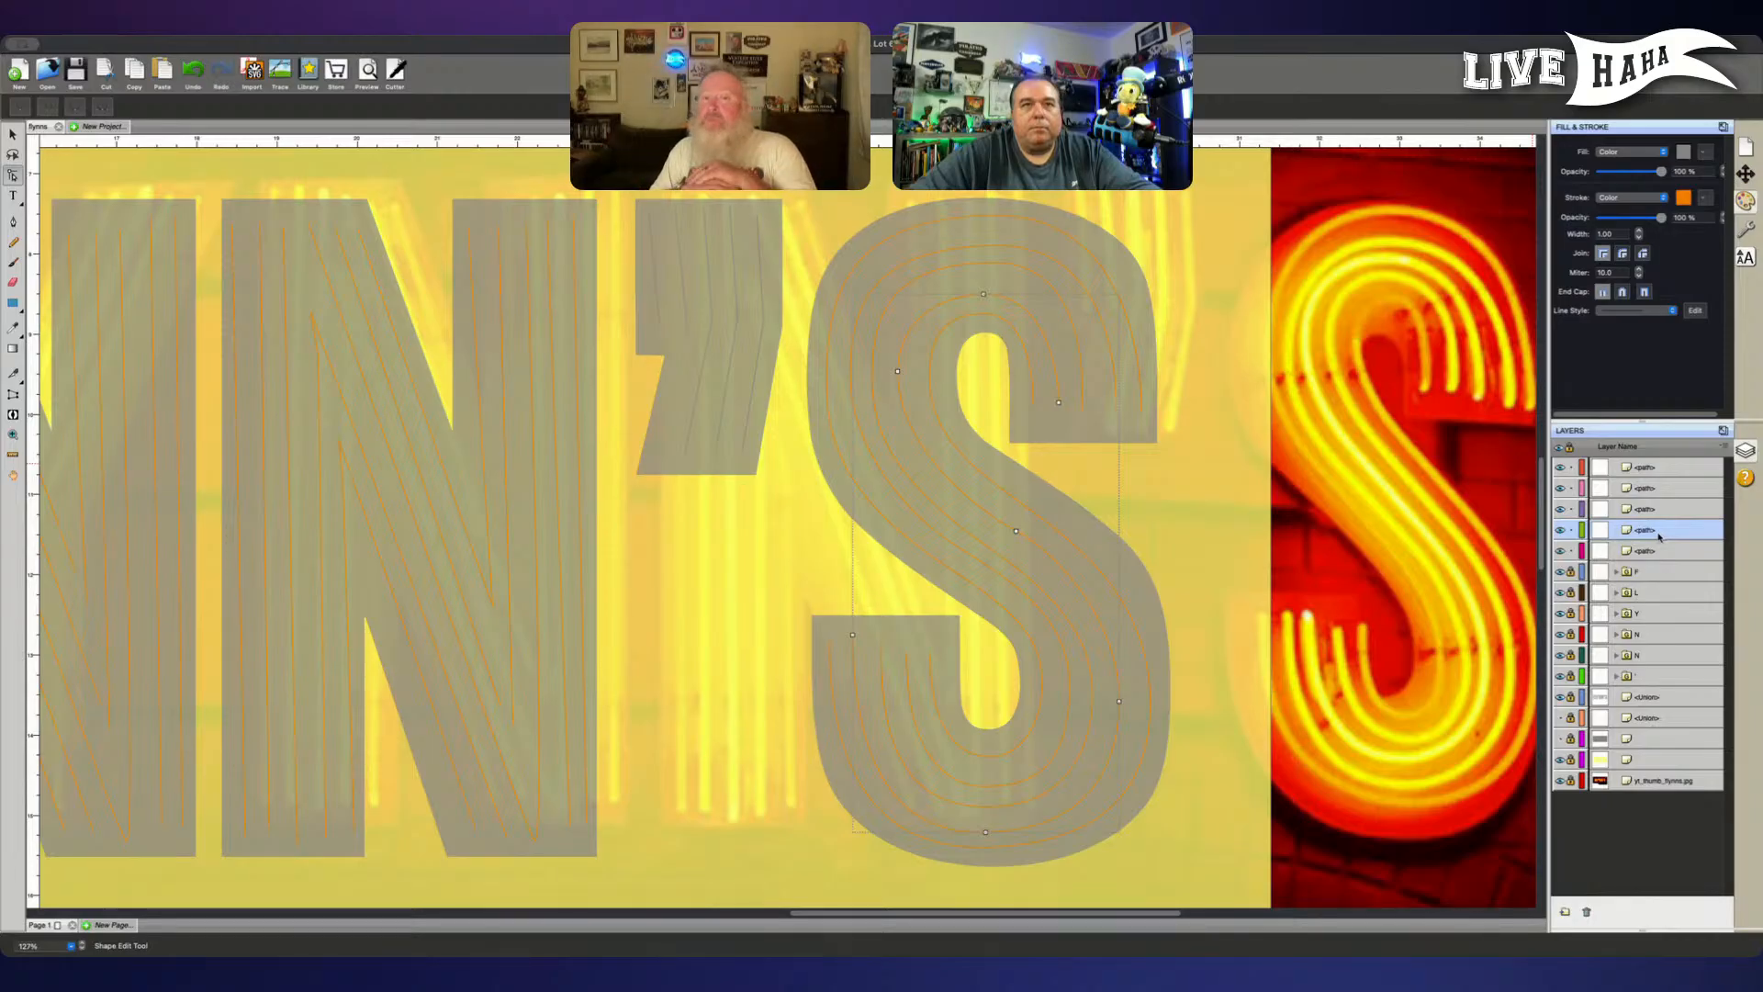
{"action": "left_click_drag", "start_coordinate": [1660, 537], "coordinate": [1648, 468]}
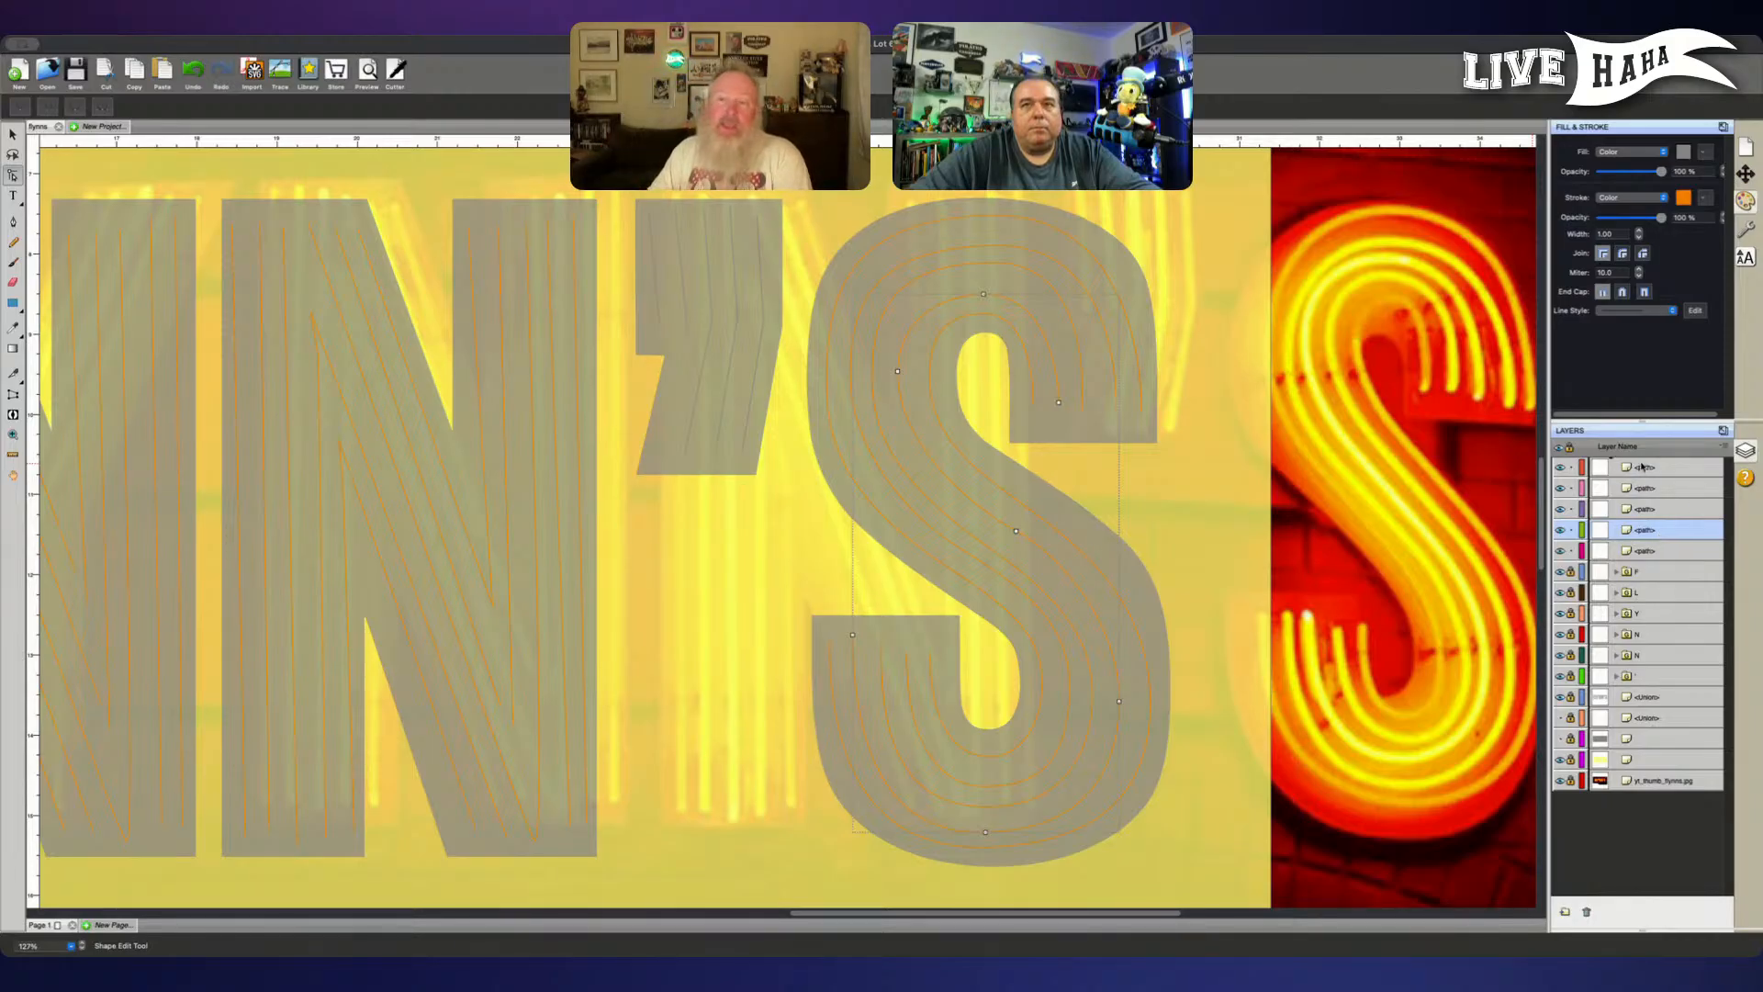
{"action": "left_click", "coordinate": [1571, 487]}
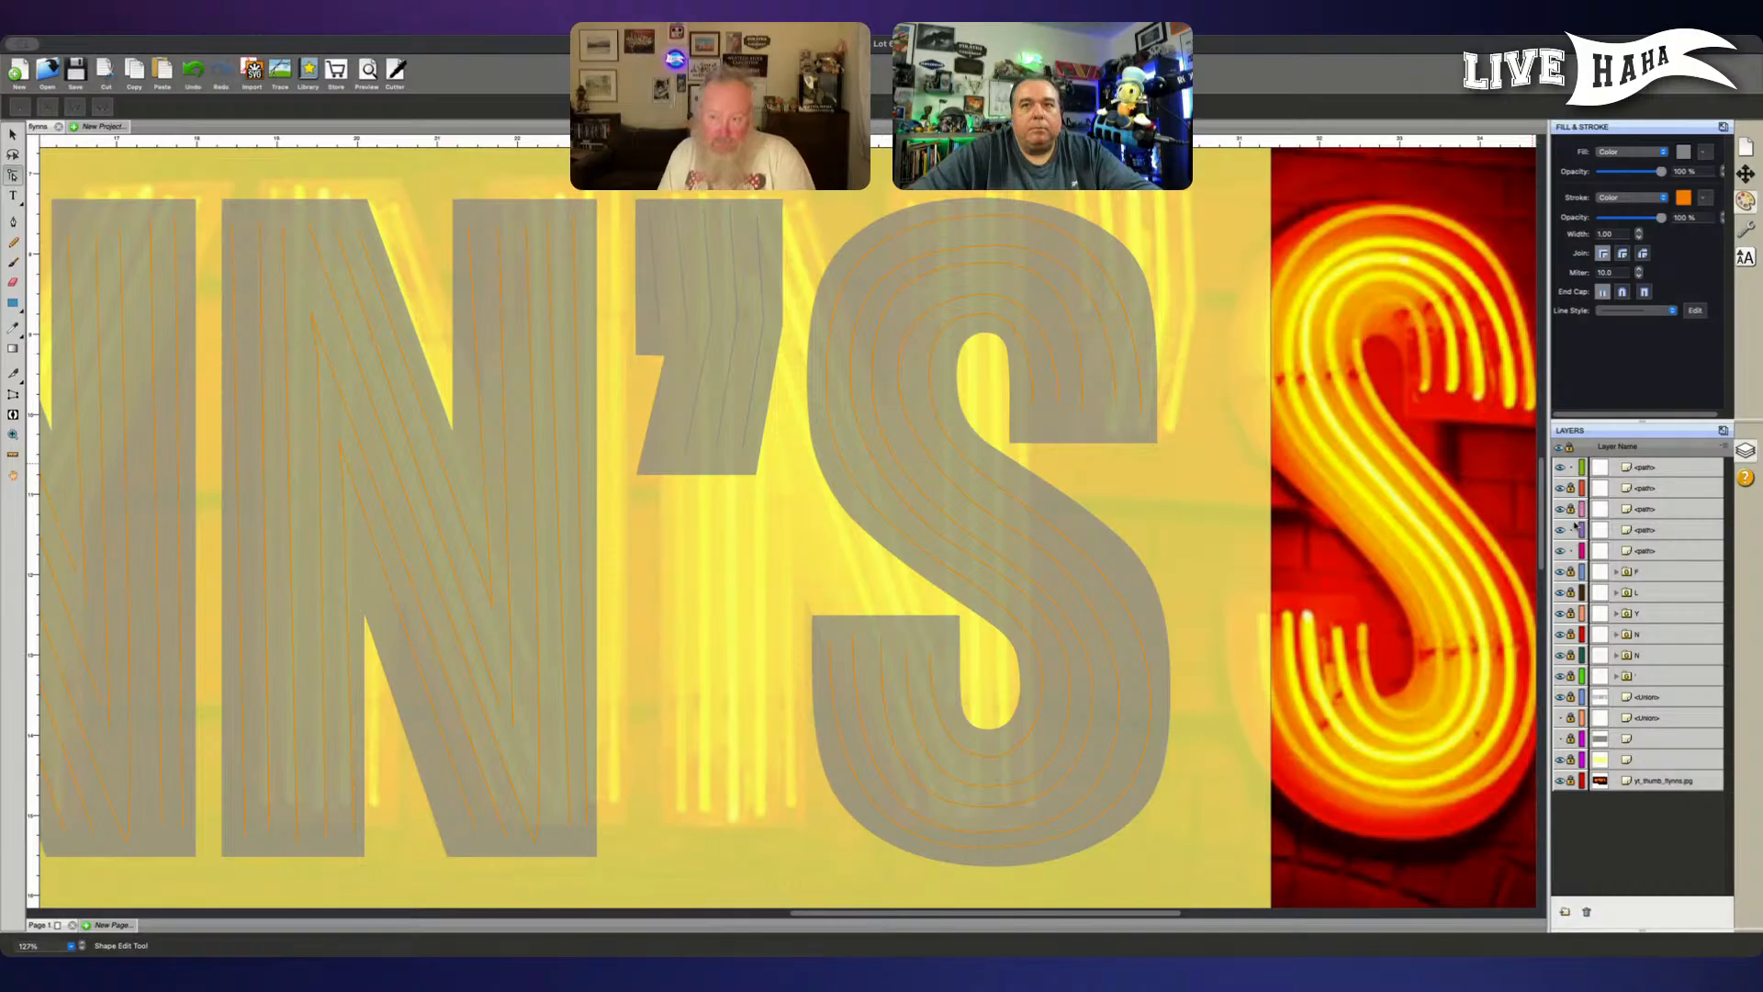
{"action": "left_click", "coordinate": [1570, 529]}
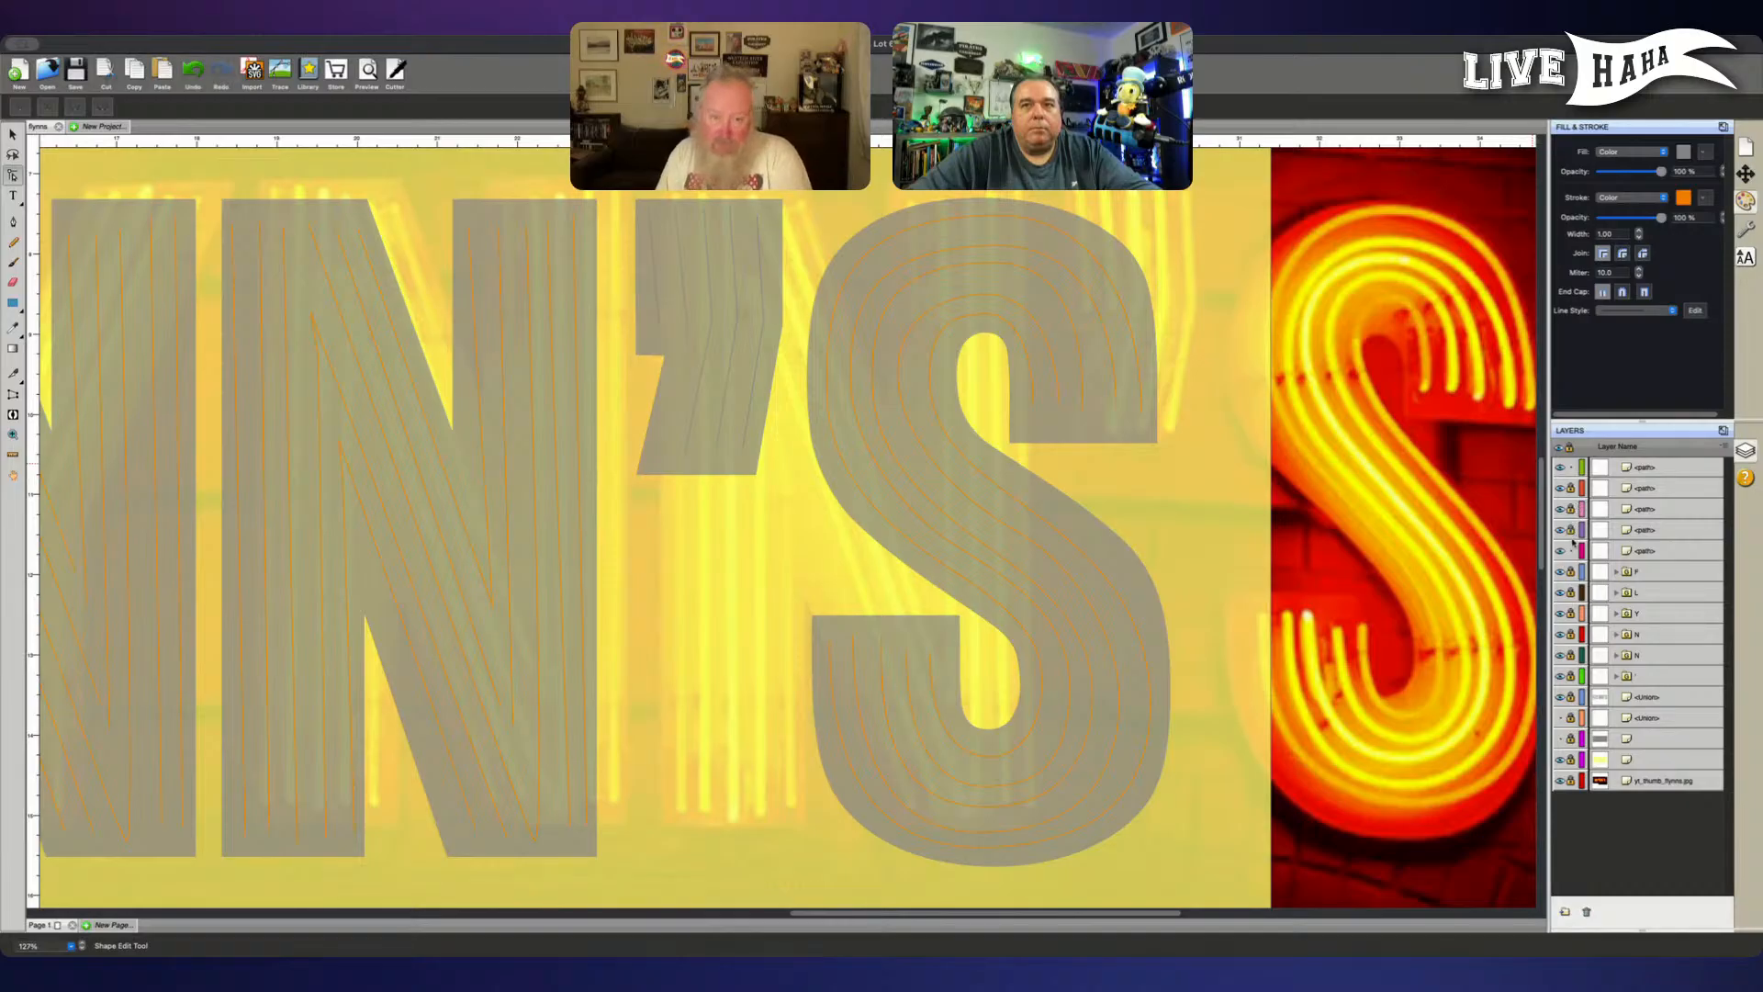
- Nudge the fourth tube's top node in the S's upper bowl up and slightly right
{"action": "left_click", "coordinate": [1644, 467]}
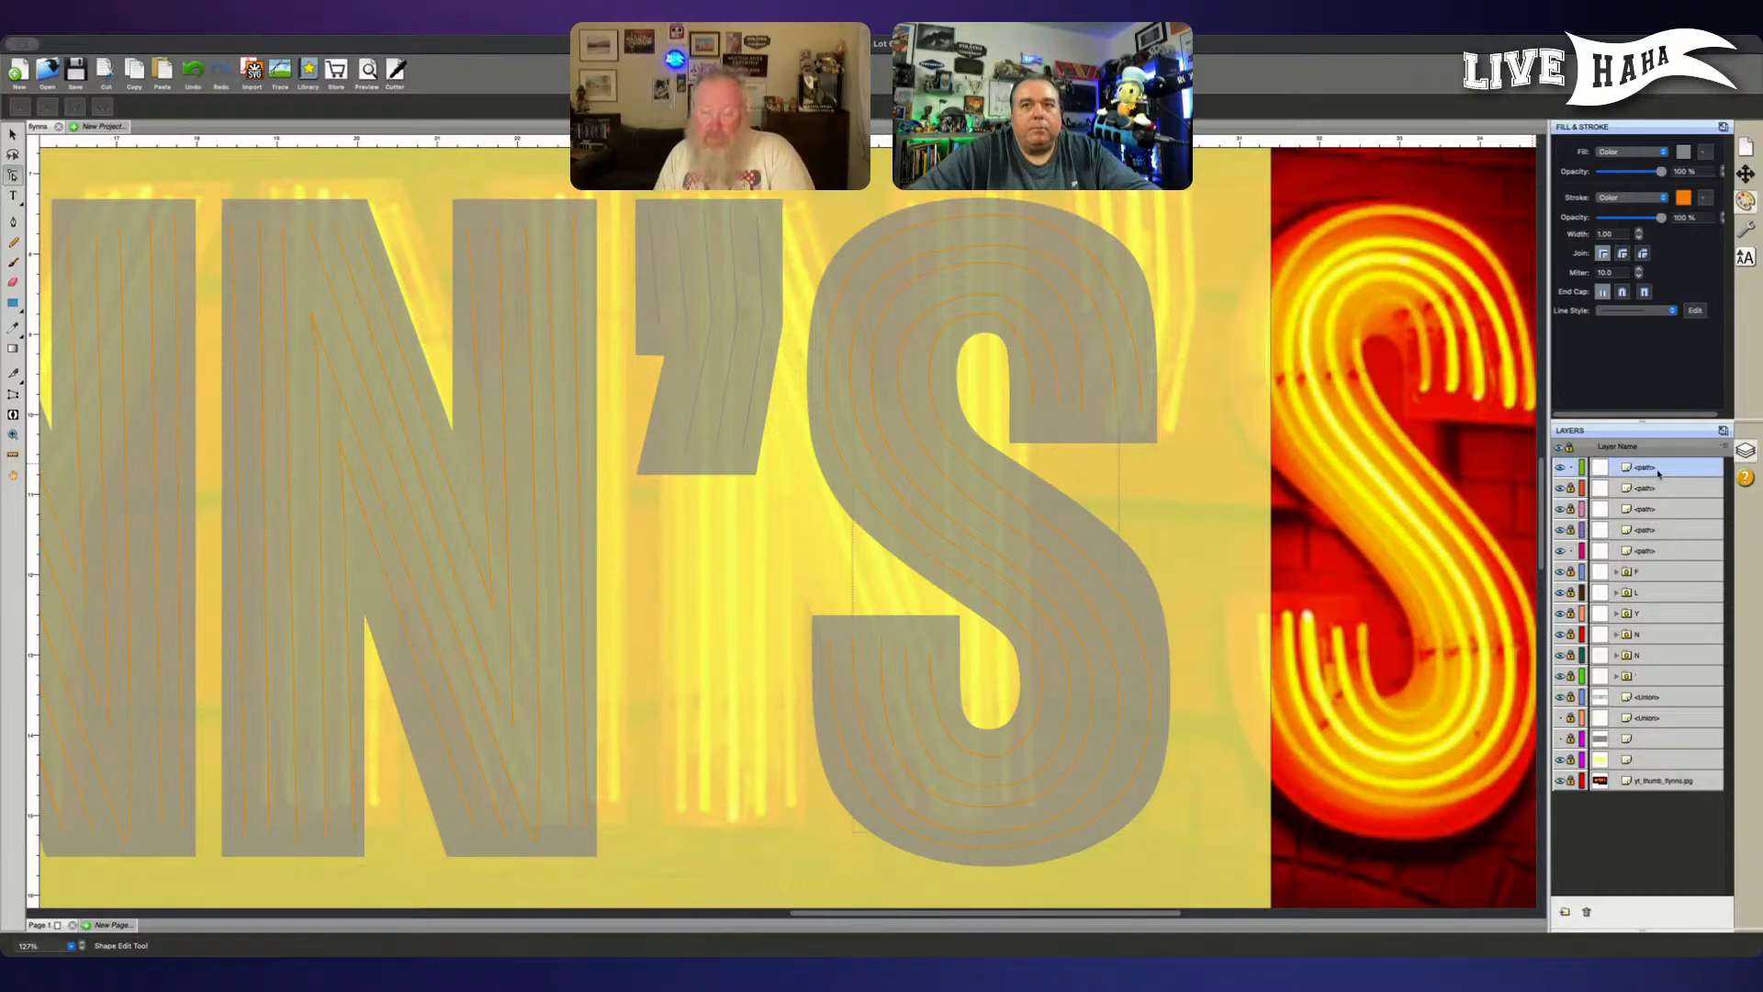
{"action": "left_click", "coordinate": [982, 293]}
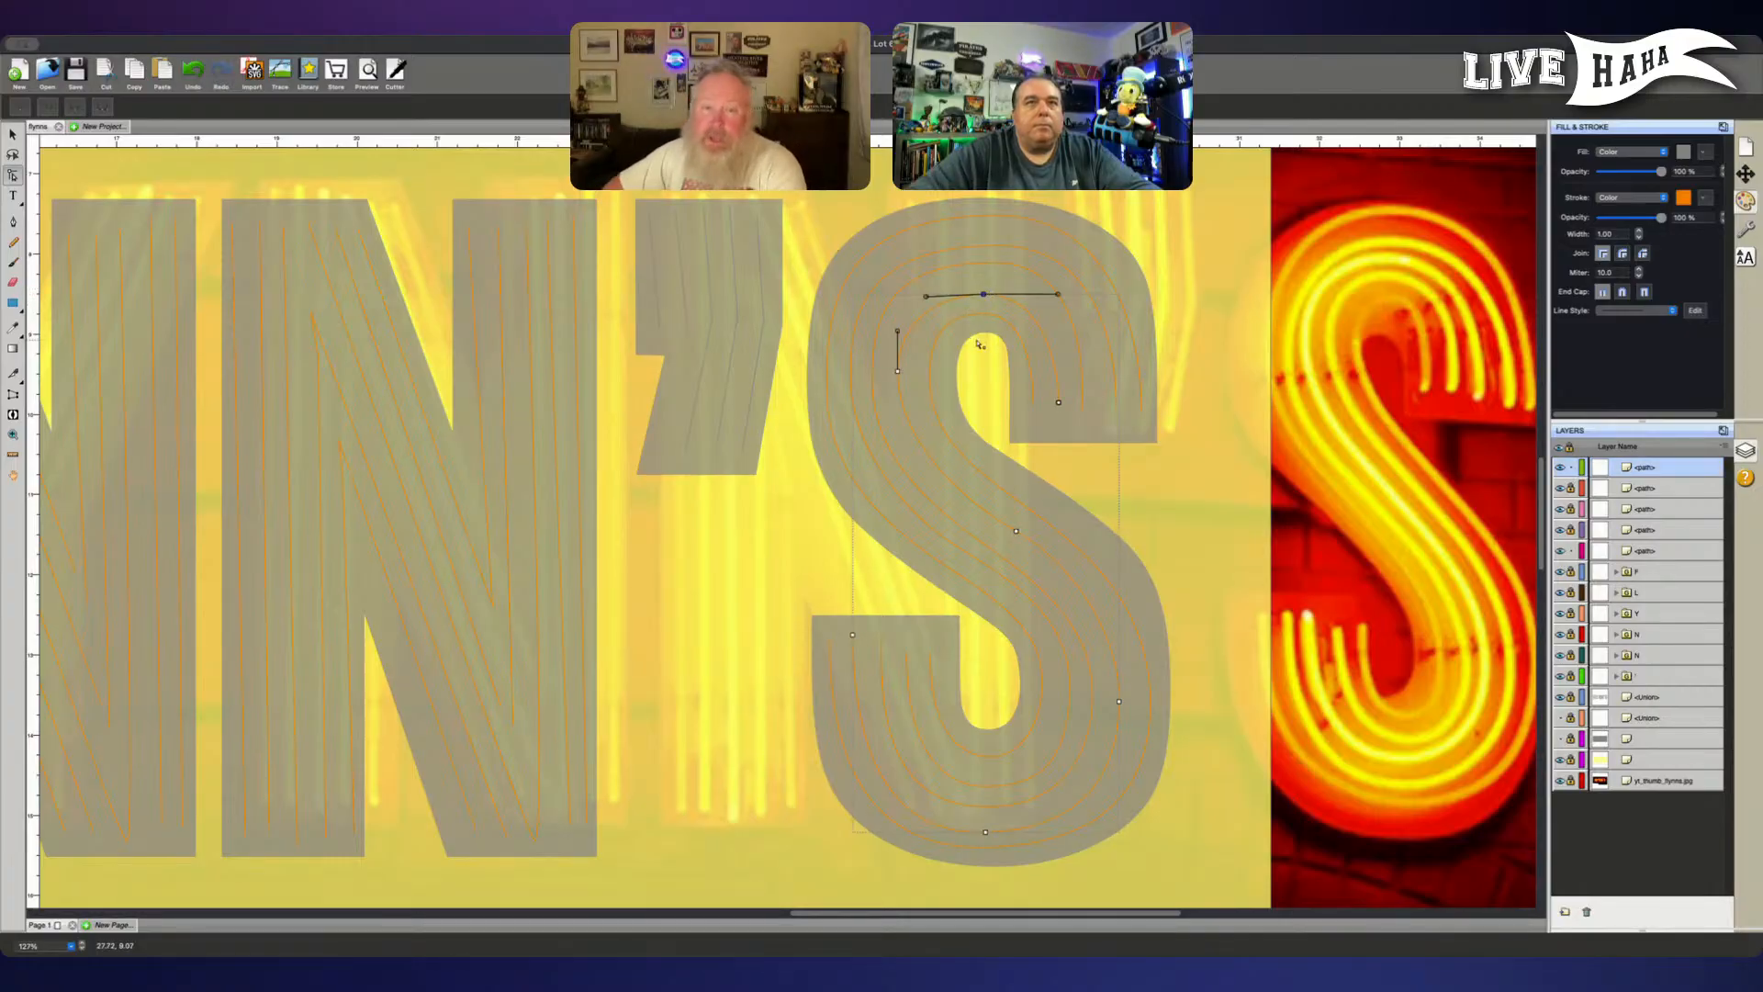
{"action": "key", "text": "Up"}
{"action": "key", "text": "Up"}
{"action": "key", "text": "Up"}
{"action": "key", "text": "Up"}
{"action": "key", "text": "Up"}
{"action": "key", "text": "Up"}
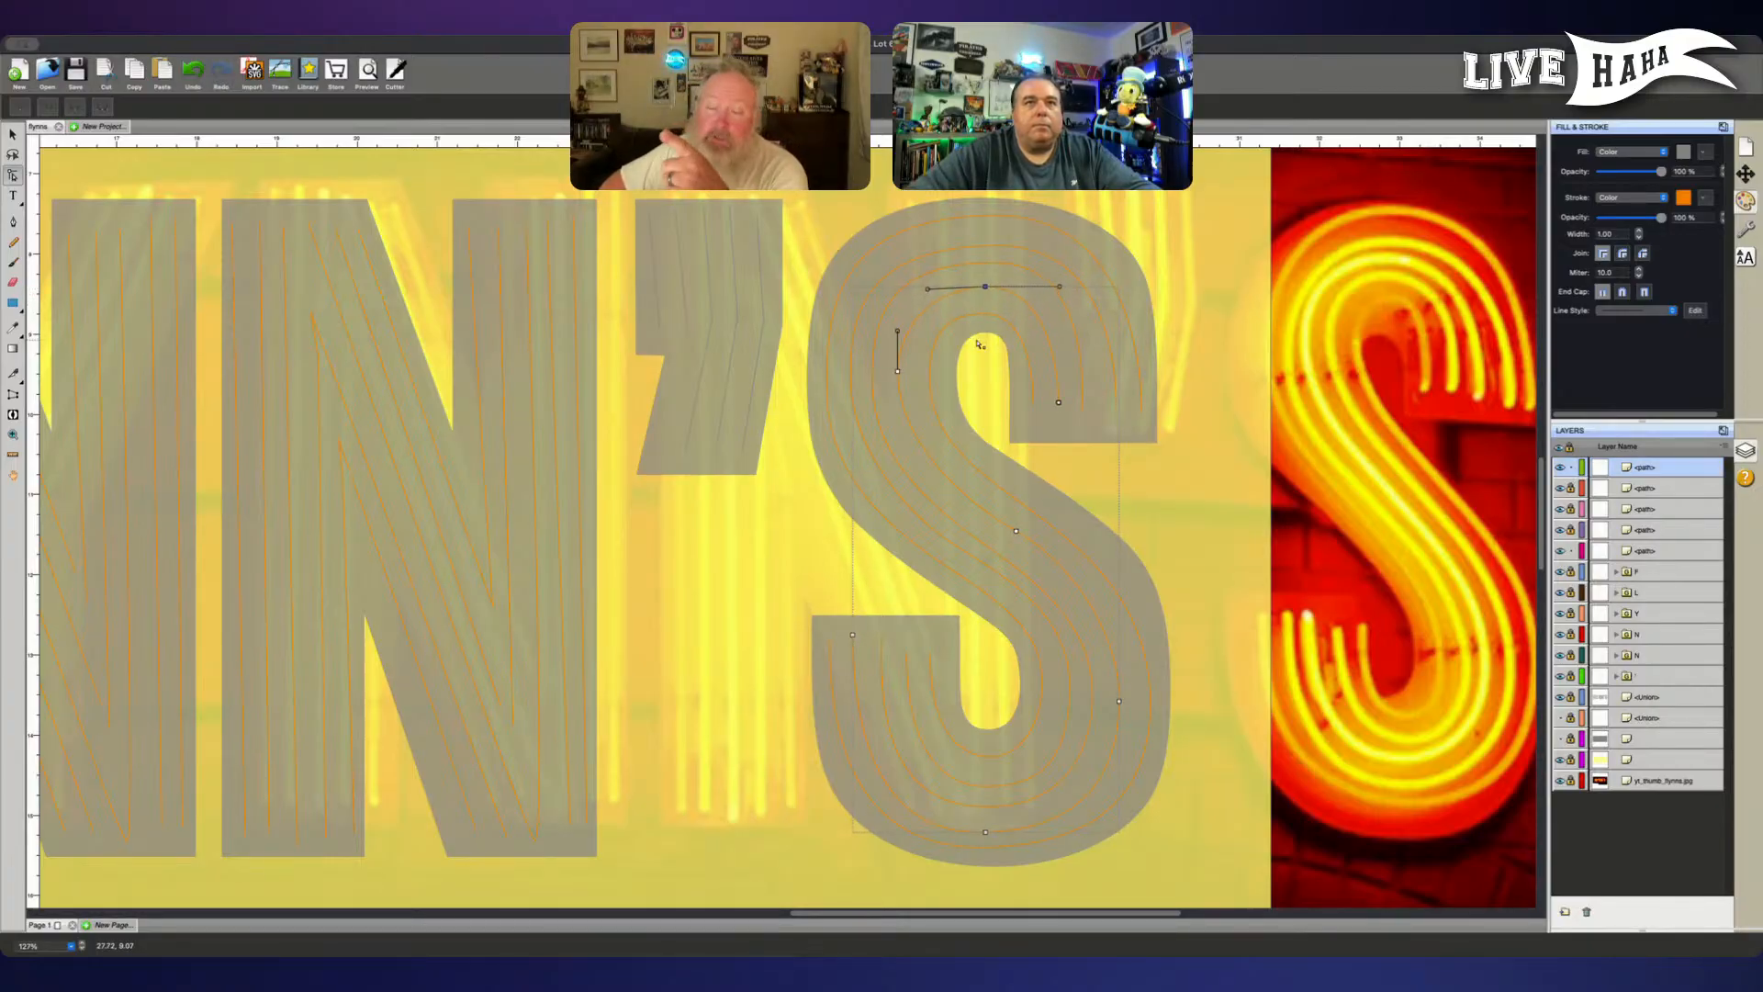
{"action": "key", "text": "Right"}
{"action": "key", "text": "Right"}
{"action": "key", "text": "Up"}
{"action": "key", "text": "Up"}
{"action": "key", "text": "Up"}
{"action": "key", "text": "Up"}
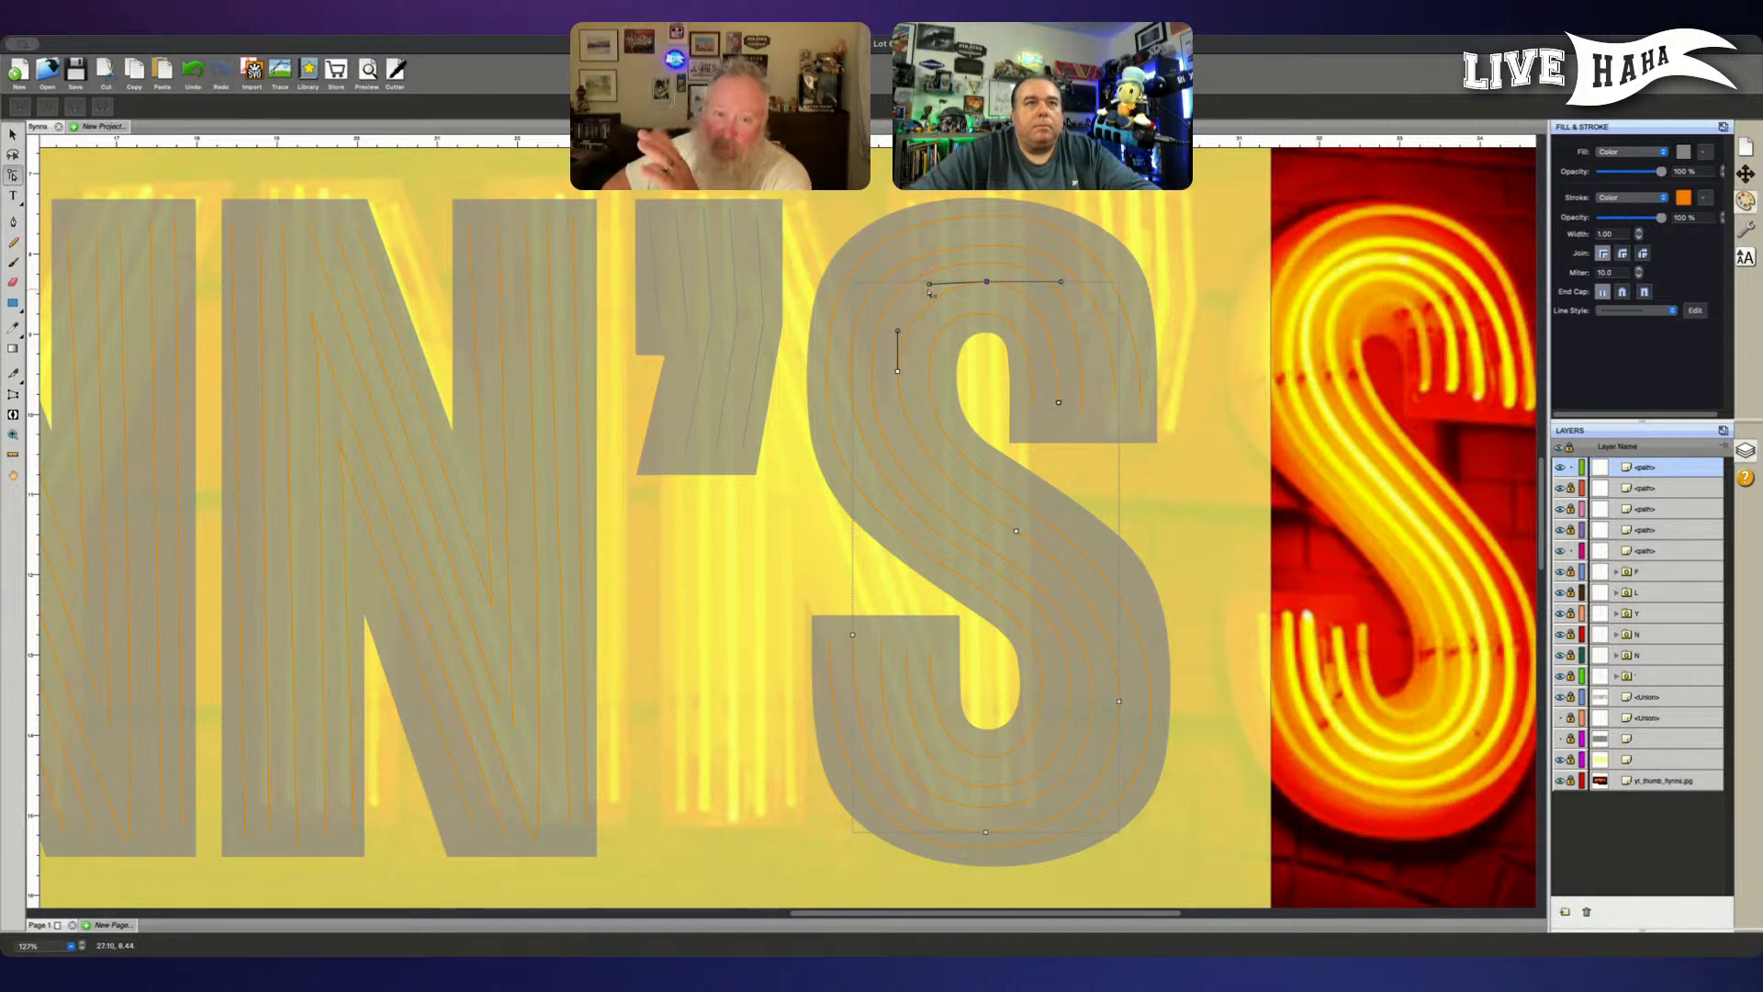
- Extend the upper handle of the fourth tube's upper-left bend node upward, and nudge its node on the S's diagonal slightly left
{"action": "left_click_drag", "start_coordinate": [930, 285], "coordinate": [920, 287]}
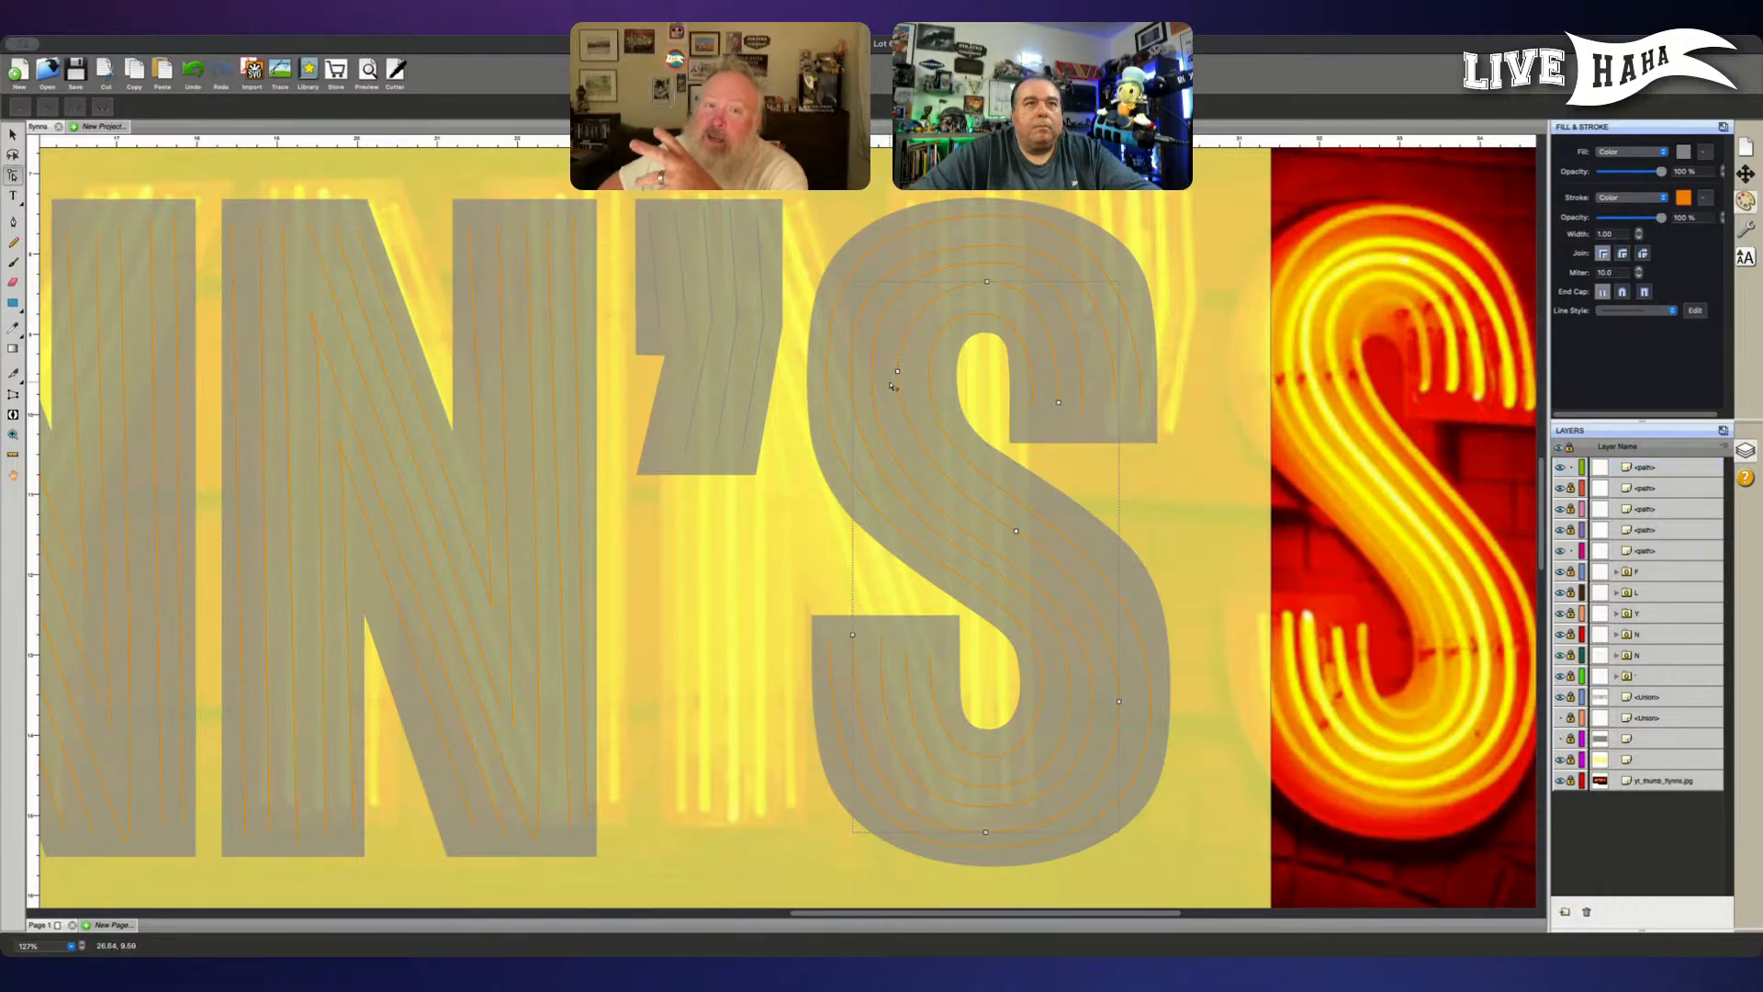
{"action": "left_click", "coordinate": [897, 370]}
{"action": "left_click_drag", "start_coordinate": [899, 336], "coordinate": [897, 311]}
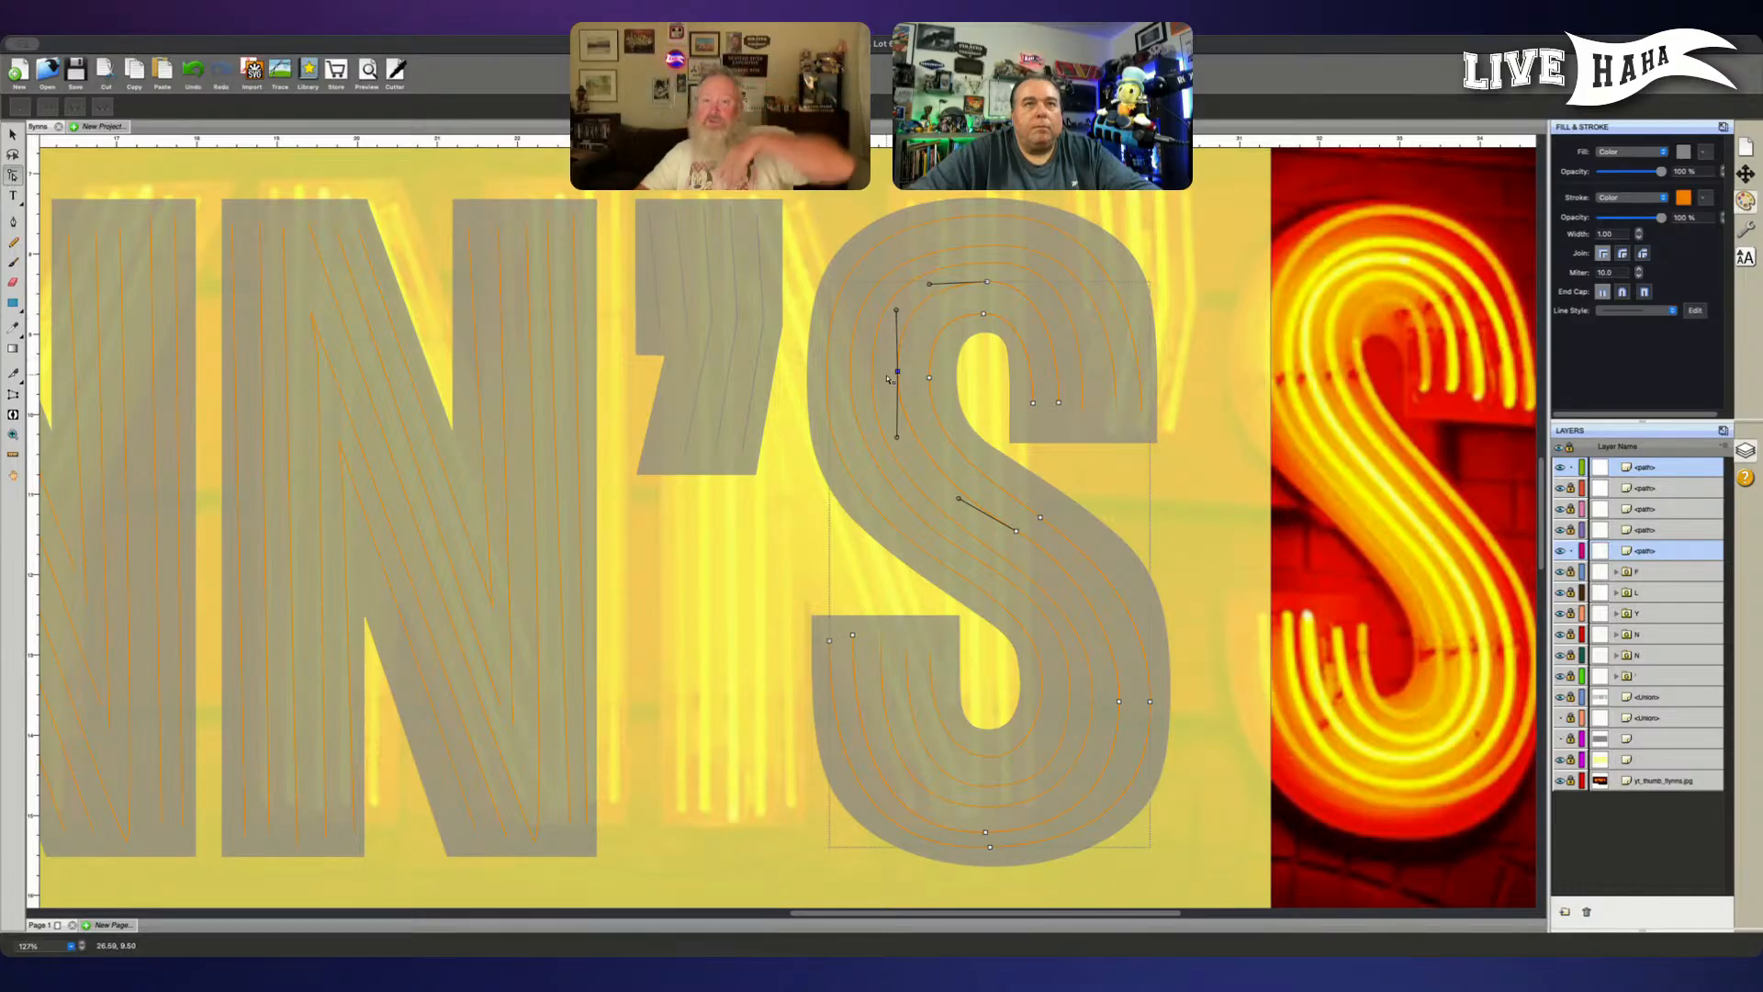
{"action": "left_click", "coordinate": [1016, 531]}
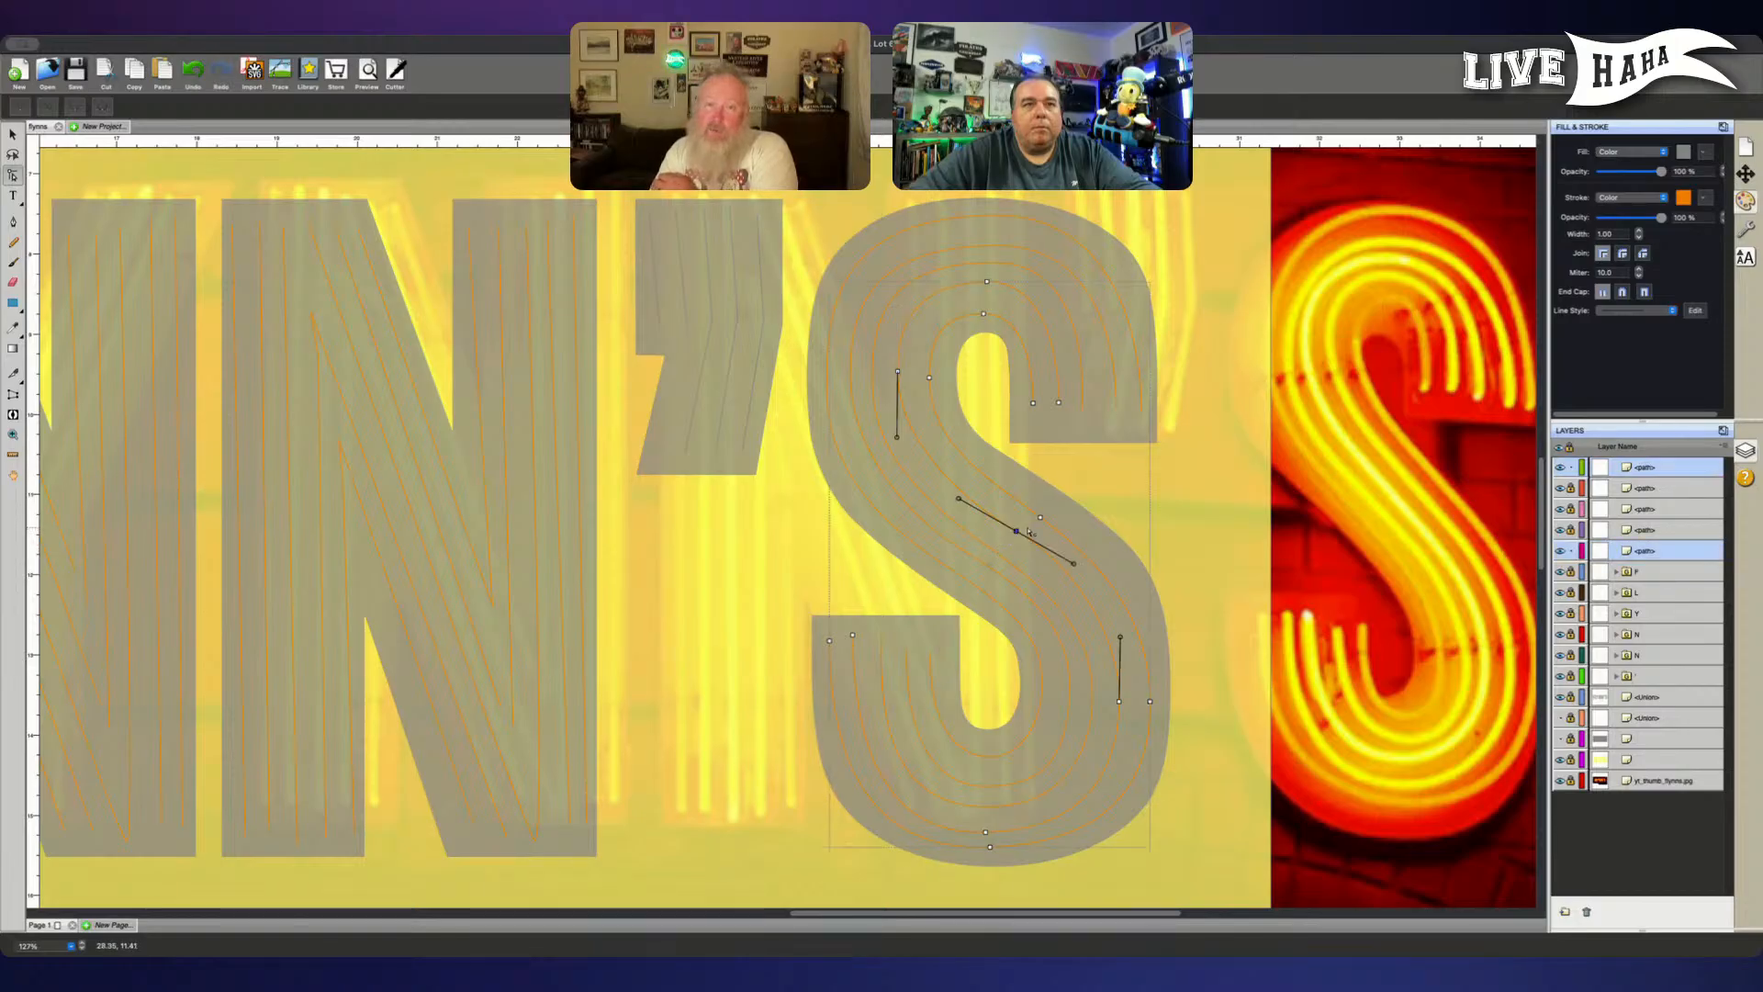
{"action": "key", "text": "Left"}
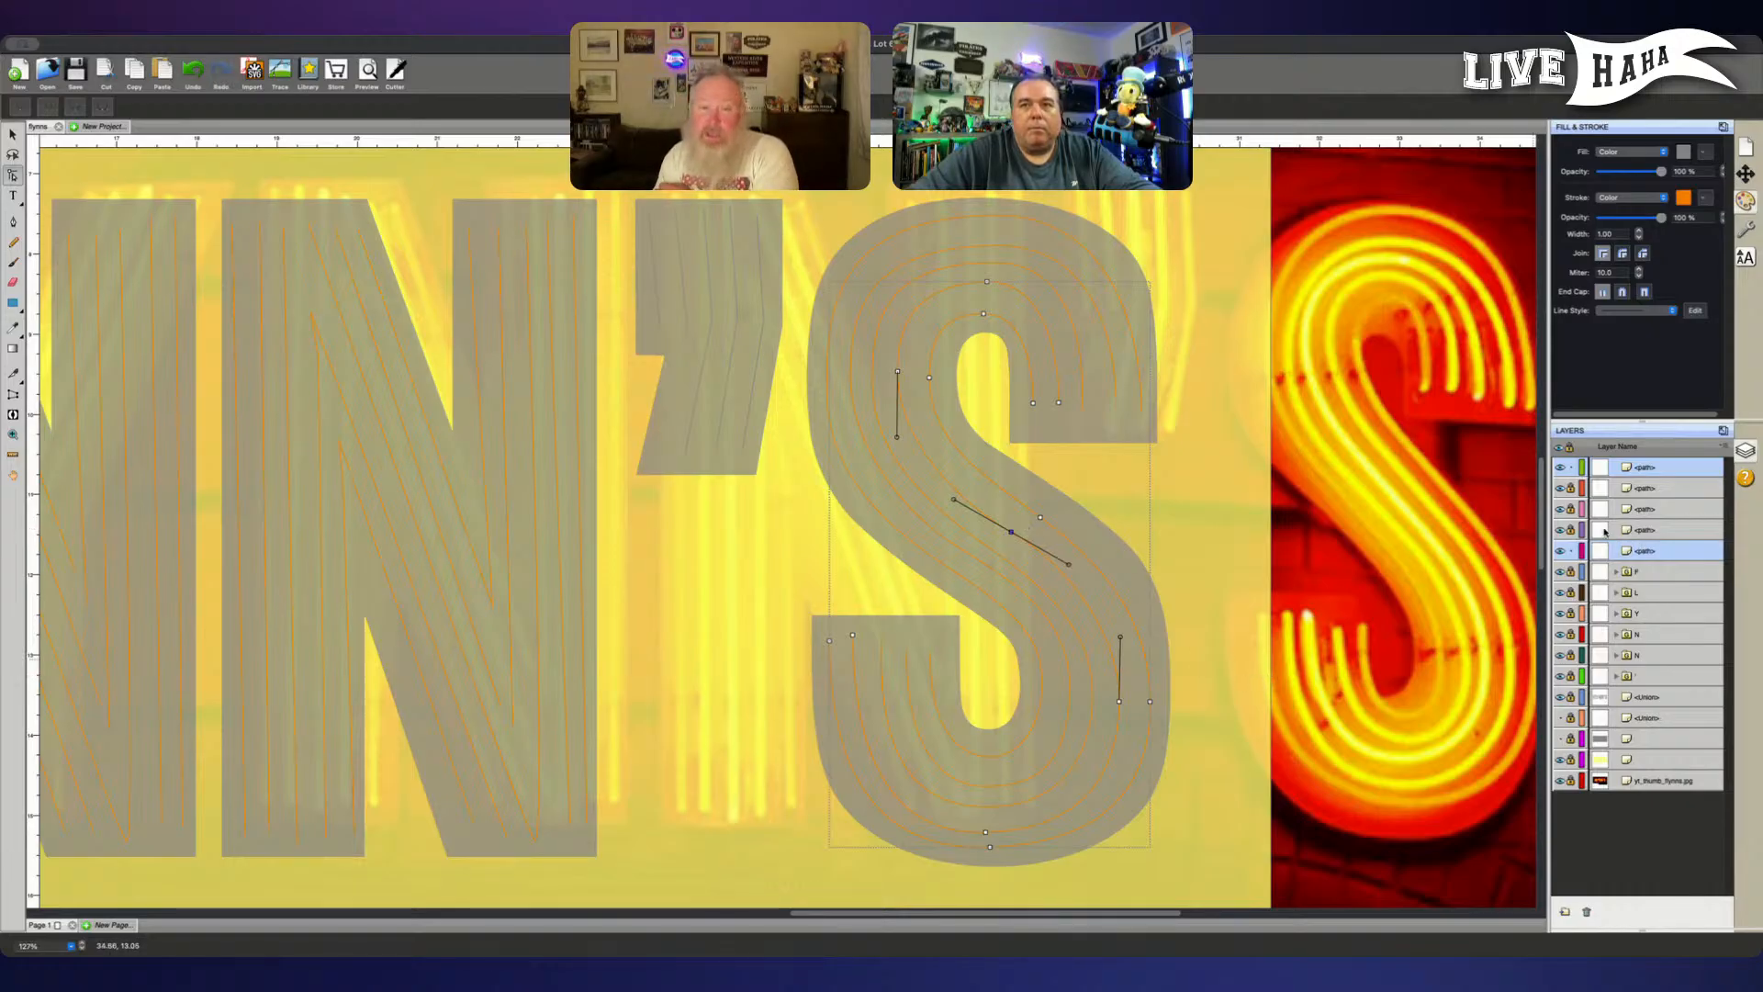
- Unlock the S's locked tube paths and select the middle tube's path
{"action": "left_click", "coordinate": [1571, 530]}
{"action": "left_click", "coordinate": [1571, 511]}
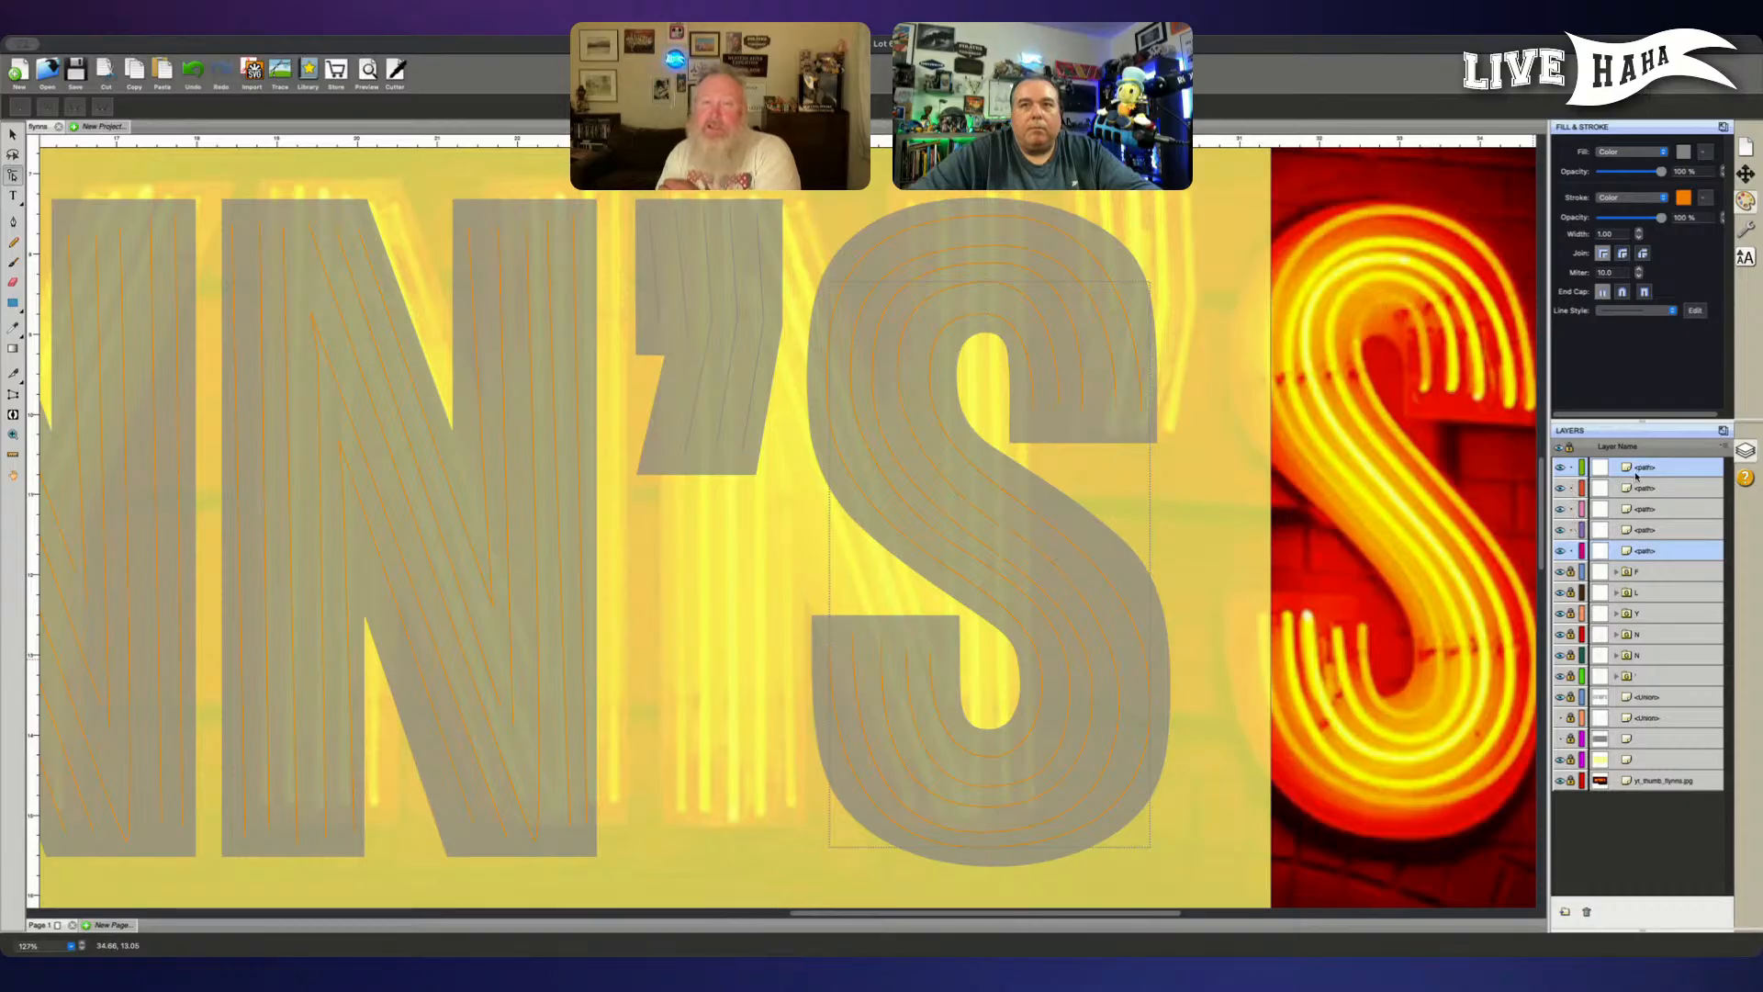
{"action": "left_click", "coordinate": [1666, 490]}
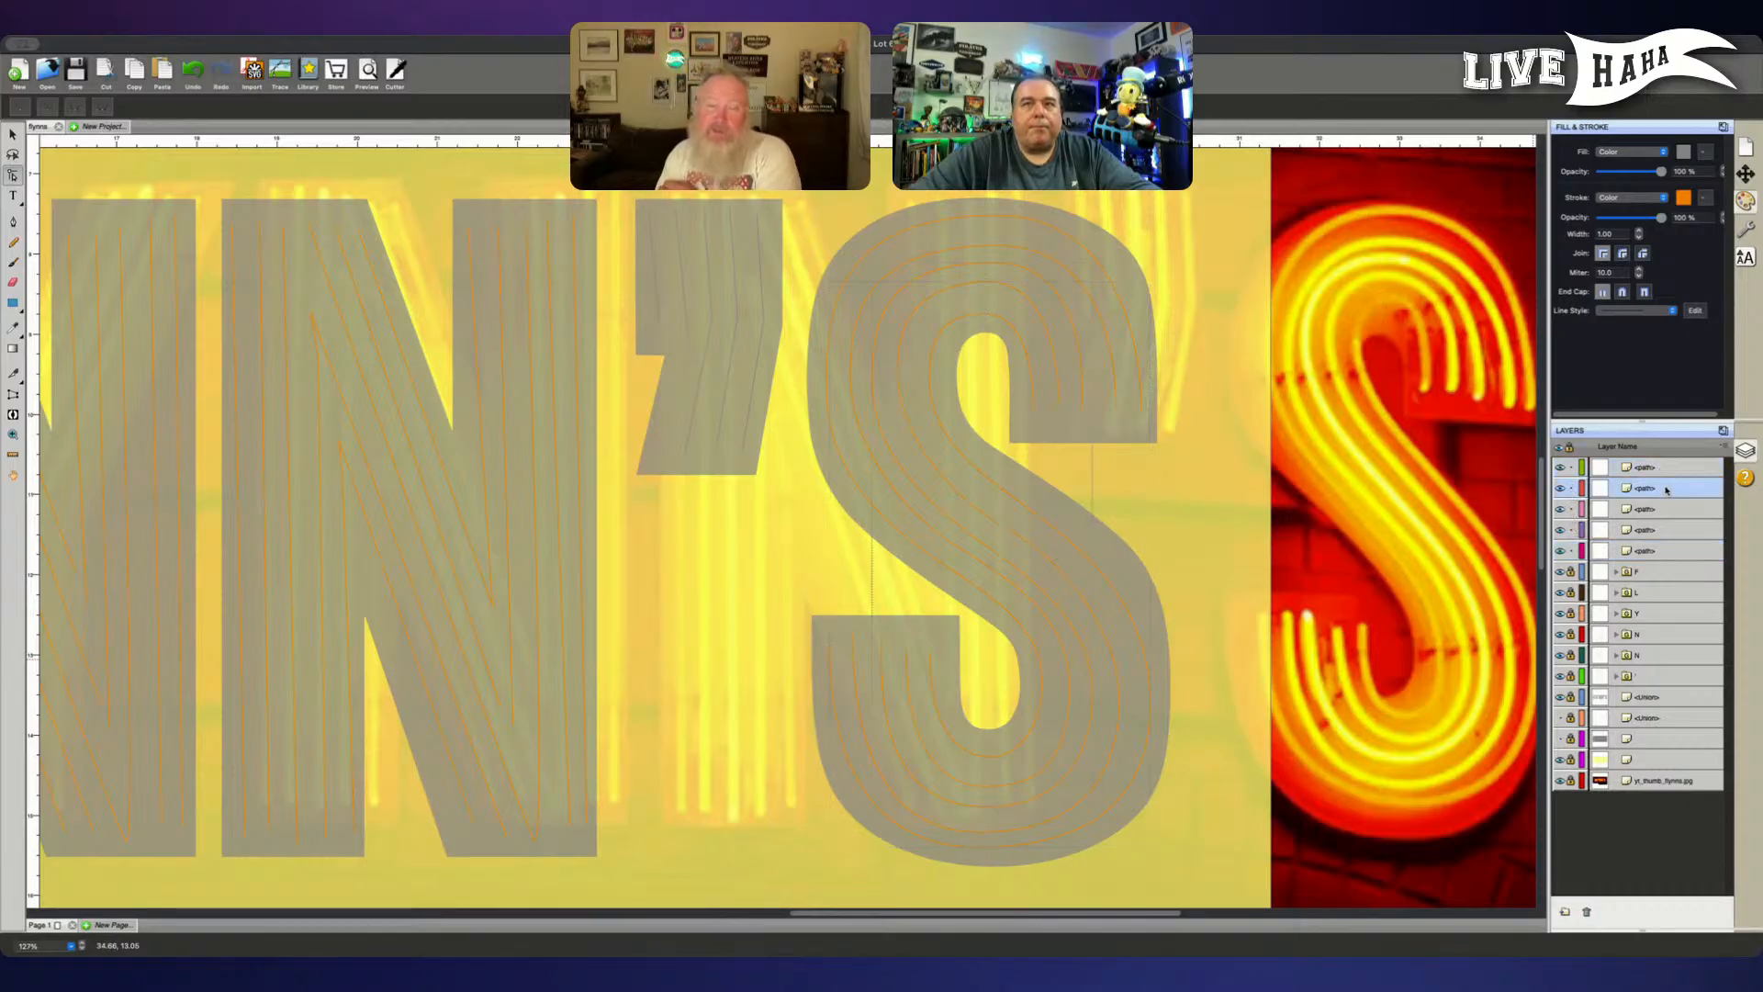
- Move the innermost upper-bowl tube path of the S to the top of the layer stack and lock the four paths below it
{"action": "left_click", "coordinate": [1653, 509]}
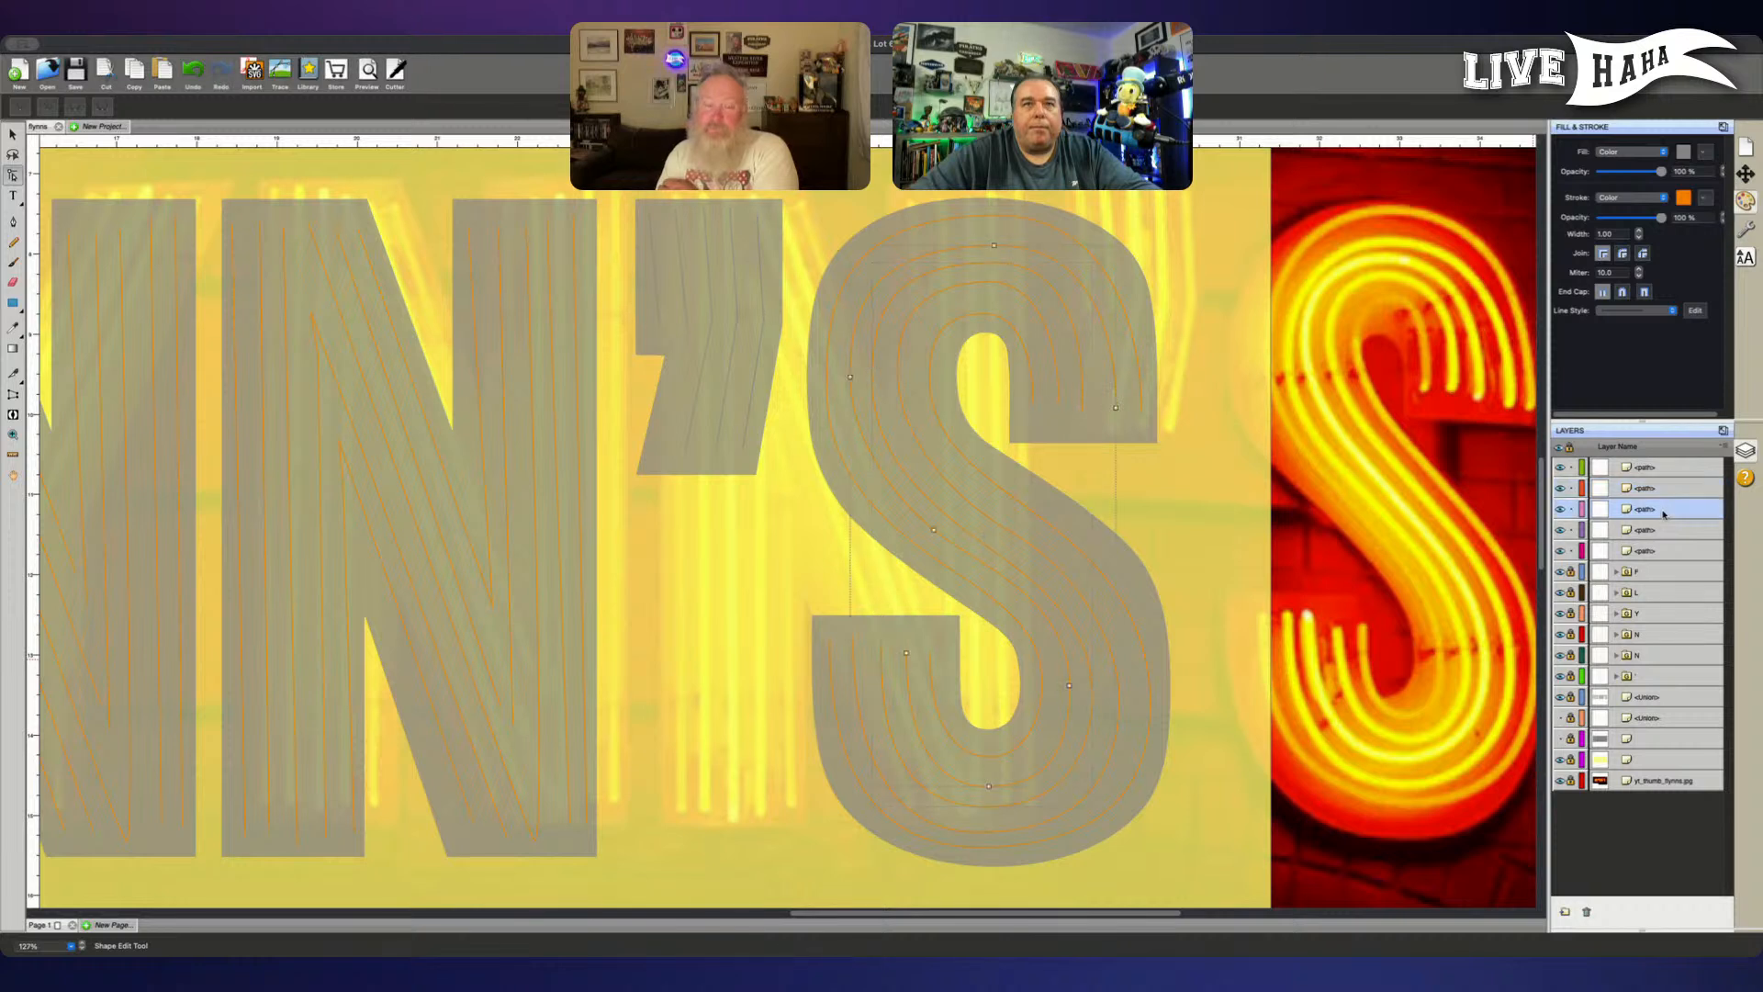
{"action": "left_click", "coordinate": [1666, 468]}
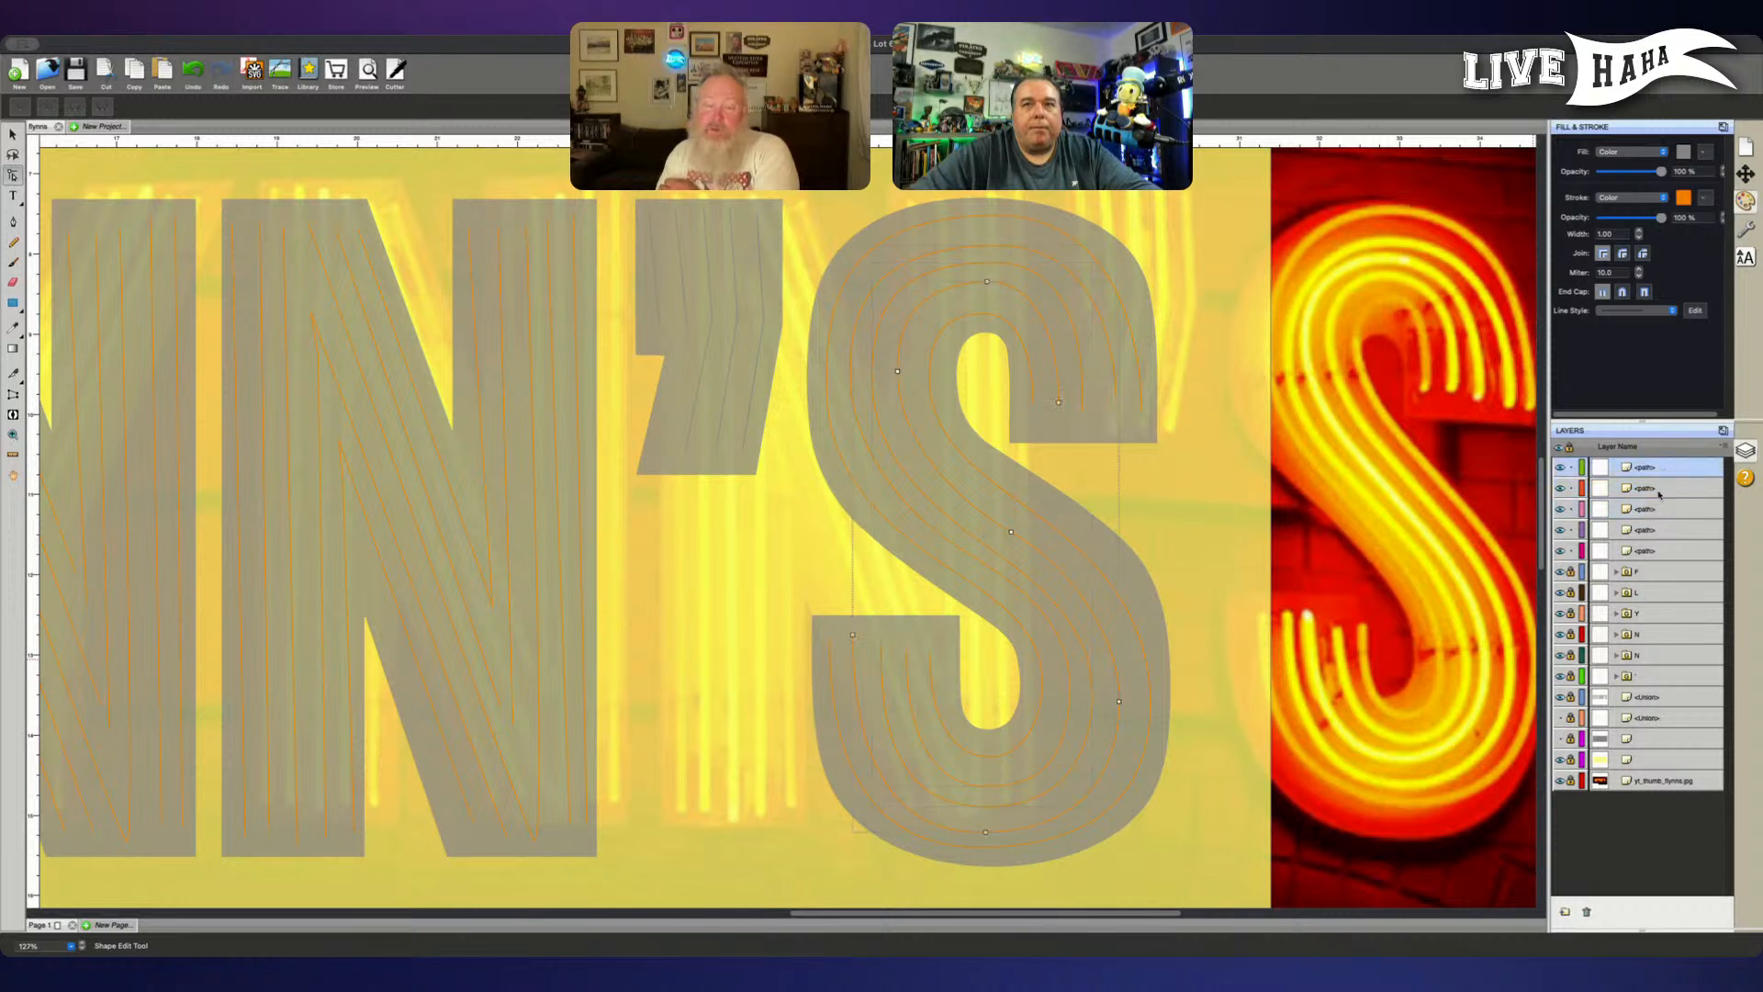
{"action": "left_click", "coordinate": [1656, 549]}
{"action": "left_click_drag", "start_coordinate": [1658, 553], "coordinate": [1648, 470]}
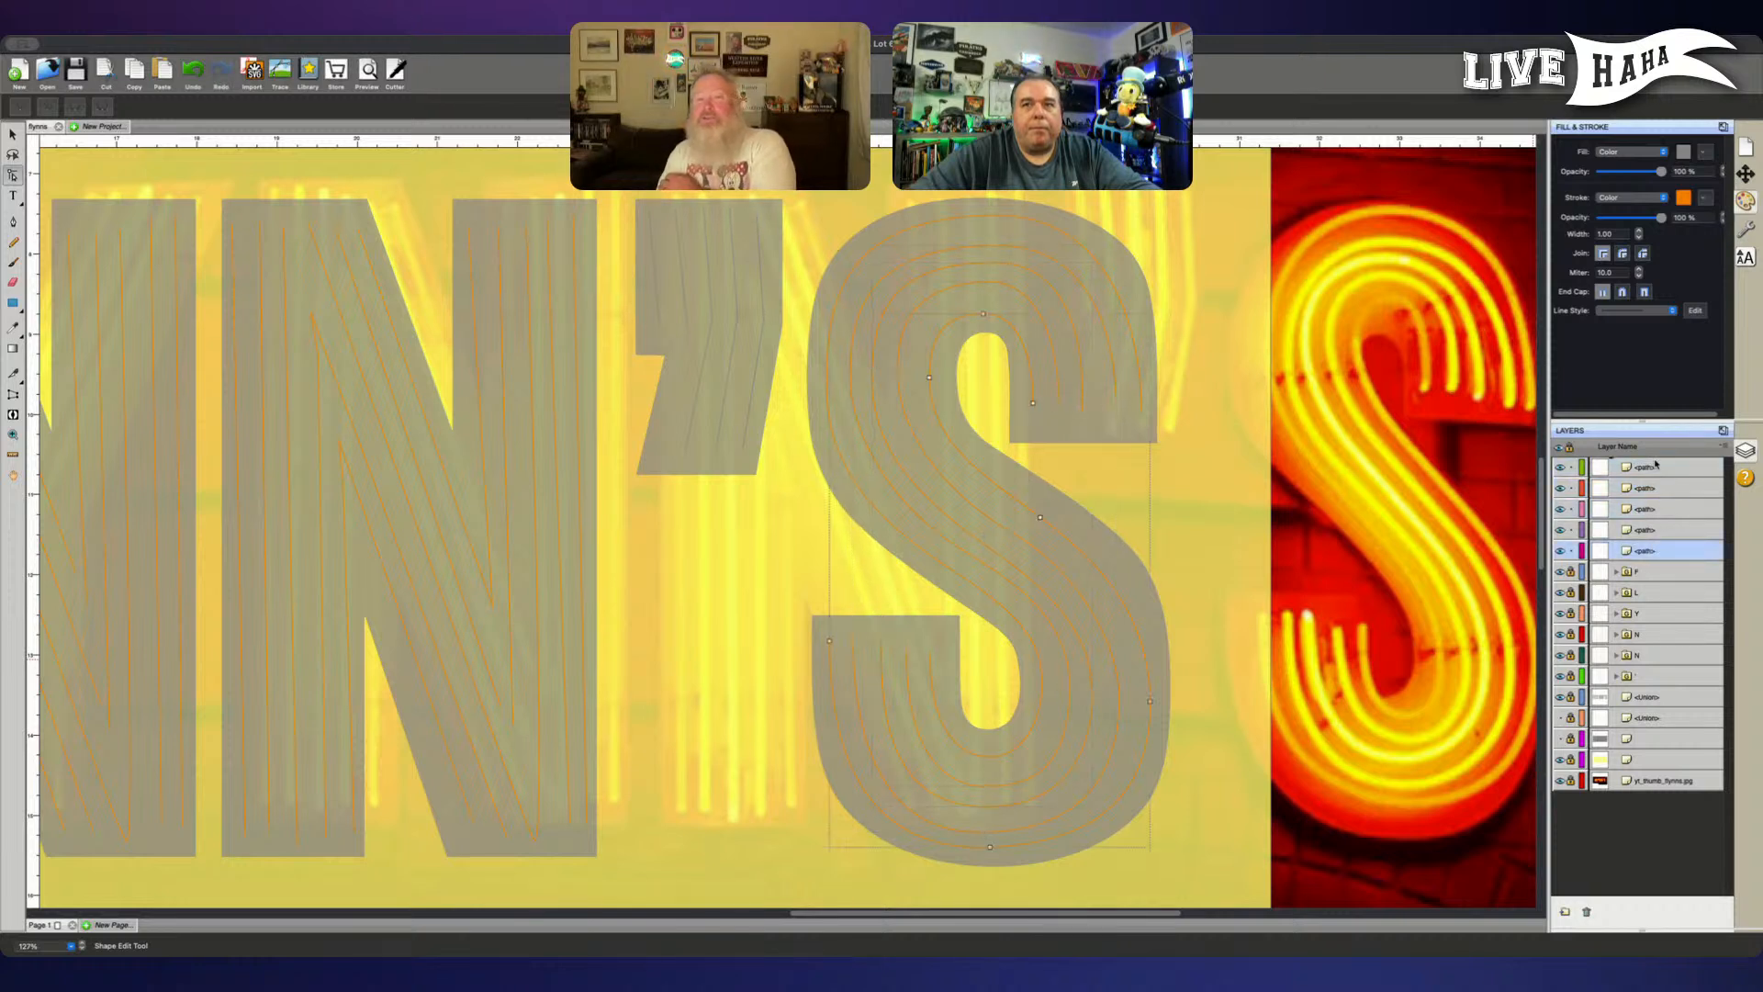
{"action": "left_click", "coordinate": [1571, 529]}
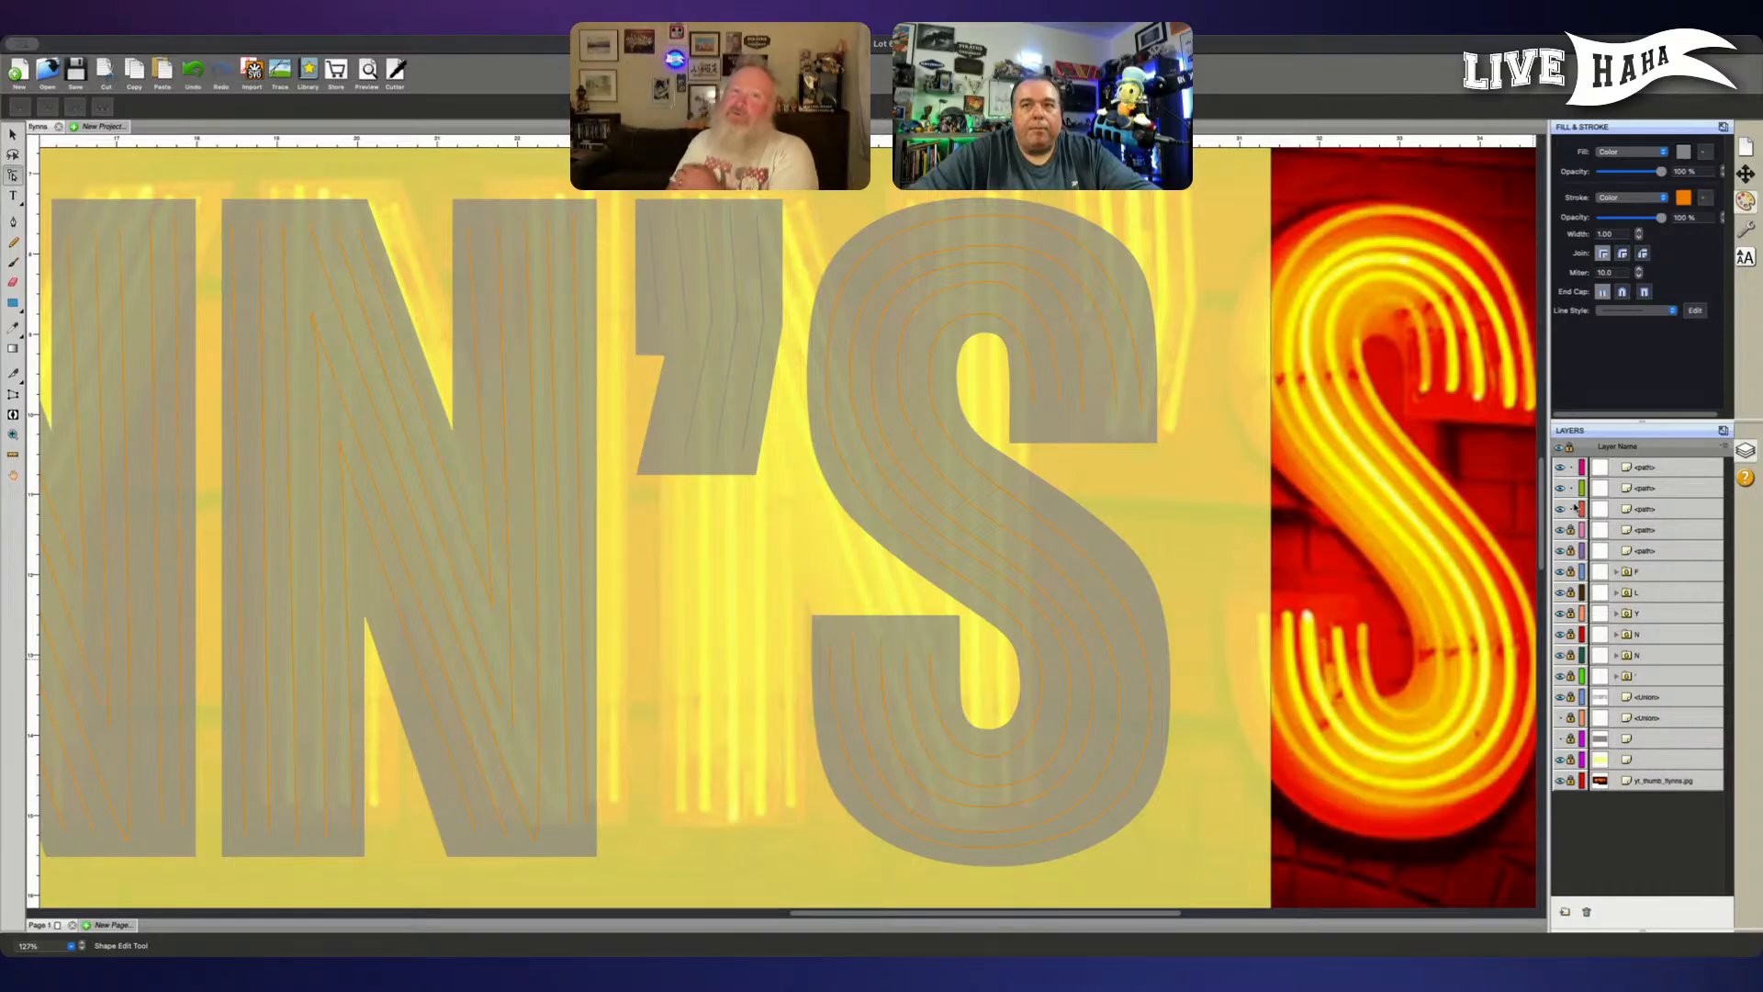
{"action": "left_click", "coordinate": [1570, 508]}
{"action": "left_click", "coordinate": [1571, 488]}
{"action": "left_click", "coordinate": [1645, 467]}
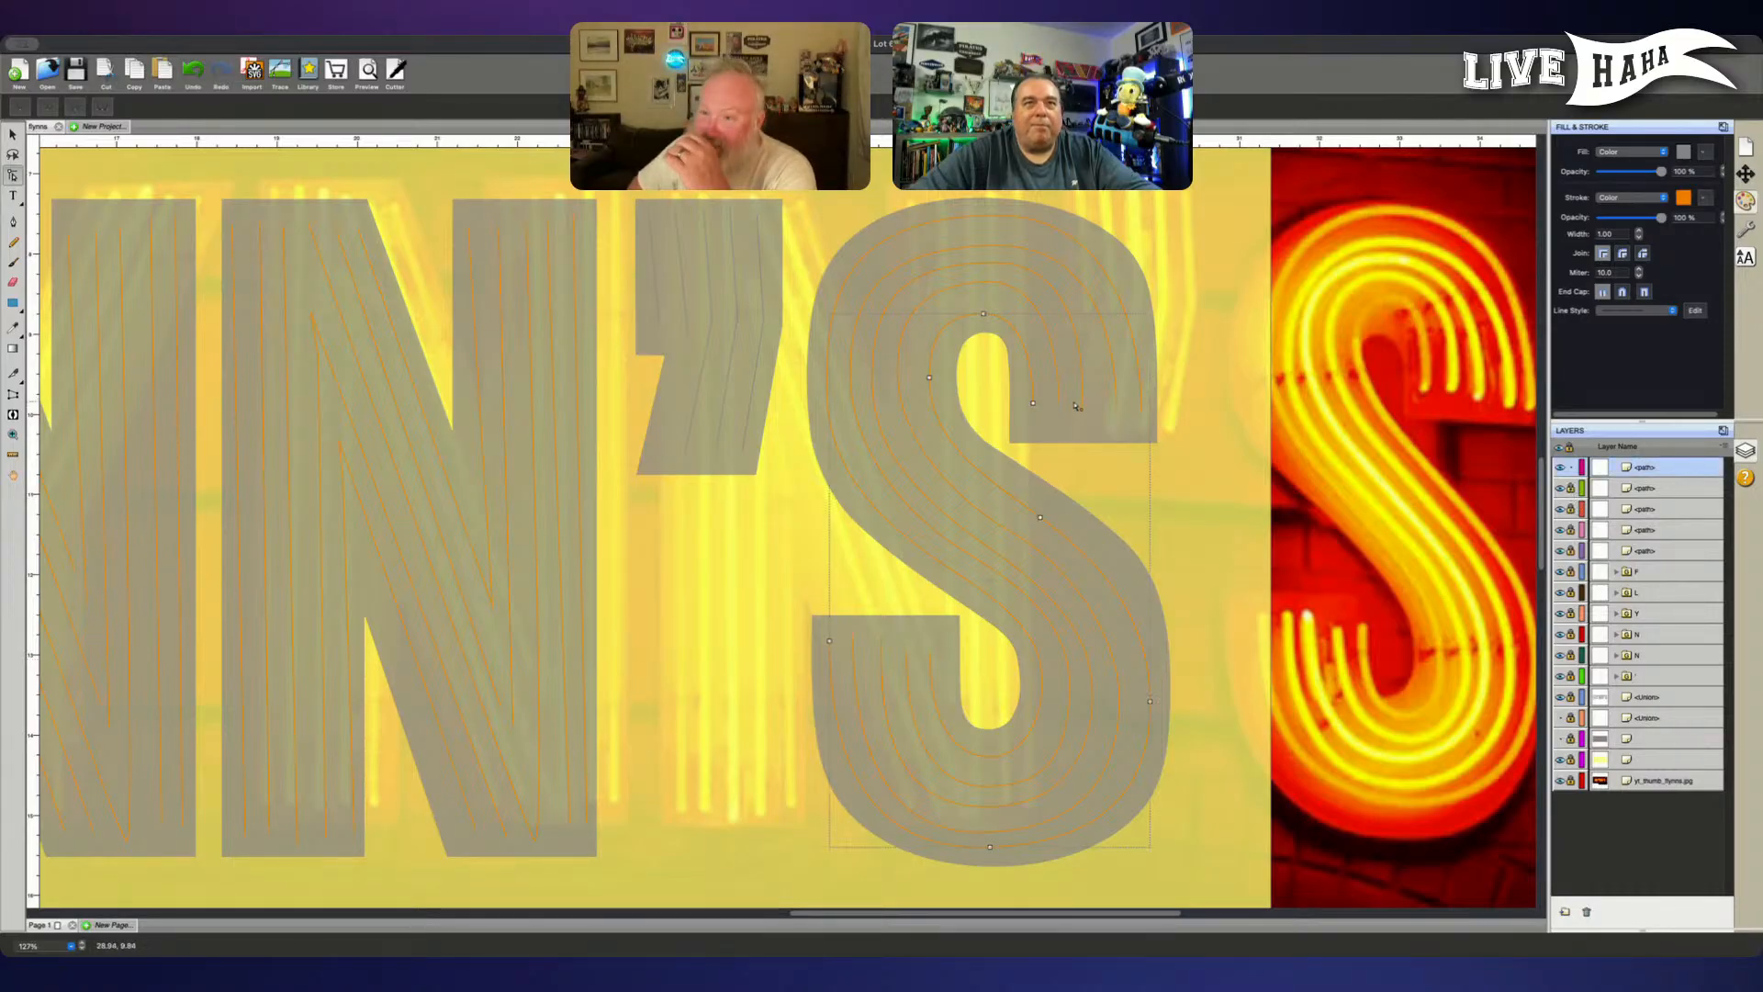
- Nudge the top node of the S's innermost upper-bowl tube up and slightly right
{"action": "left_click_drag", "start_coordinate": [975, 328], "coordinate": [1006, 303]}
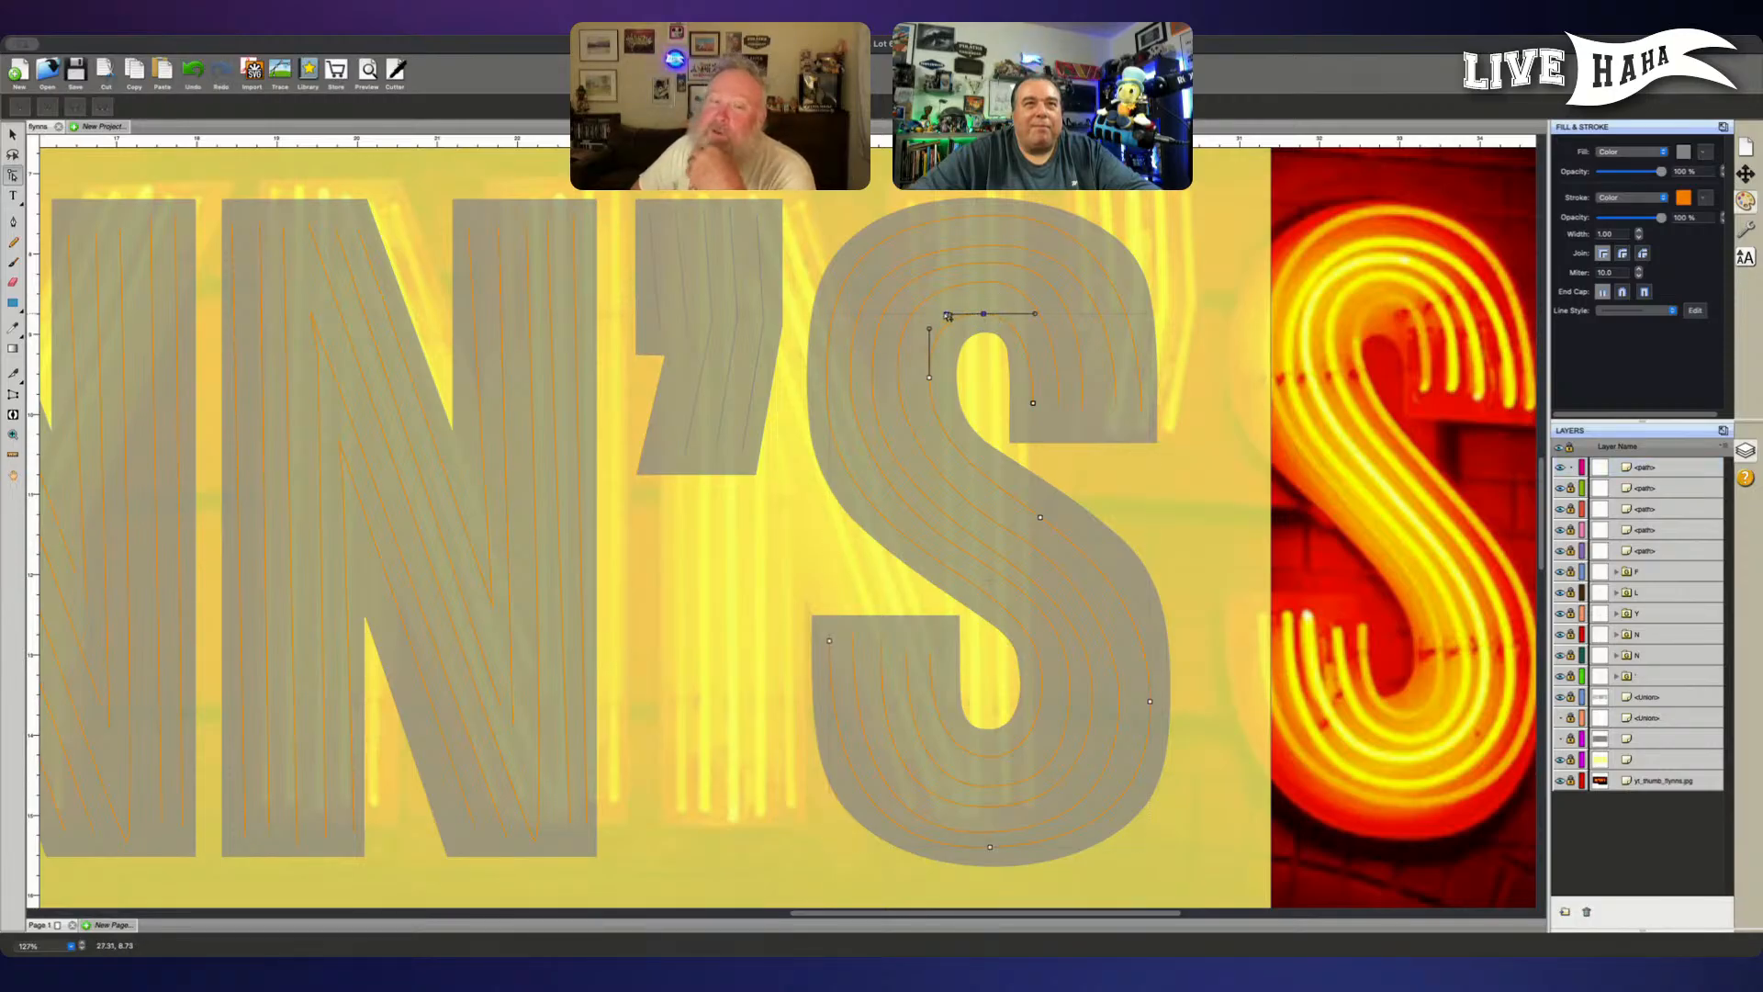
{"action": "left_click_drag", "start_coordinate": [973, 328], "coordinate": [999, 306]}
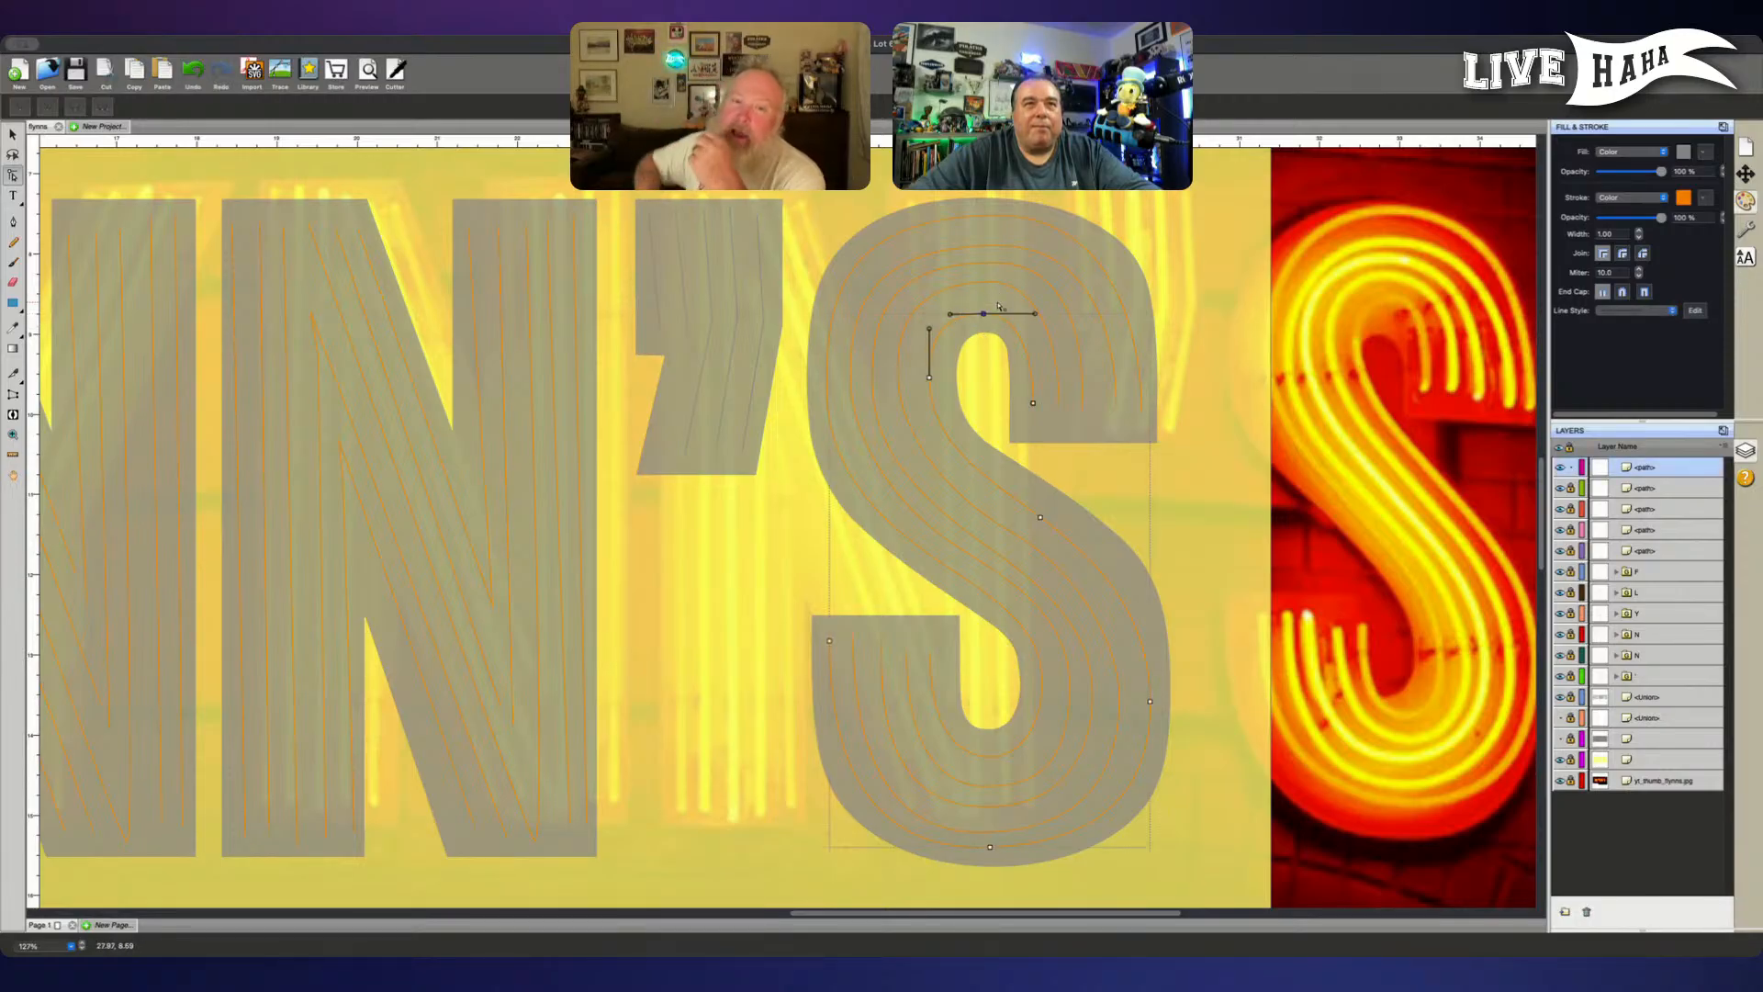
{"action": "key", "text": "Up"}
{"action": "key", "text": "Up"}
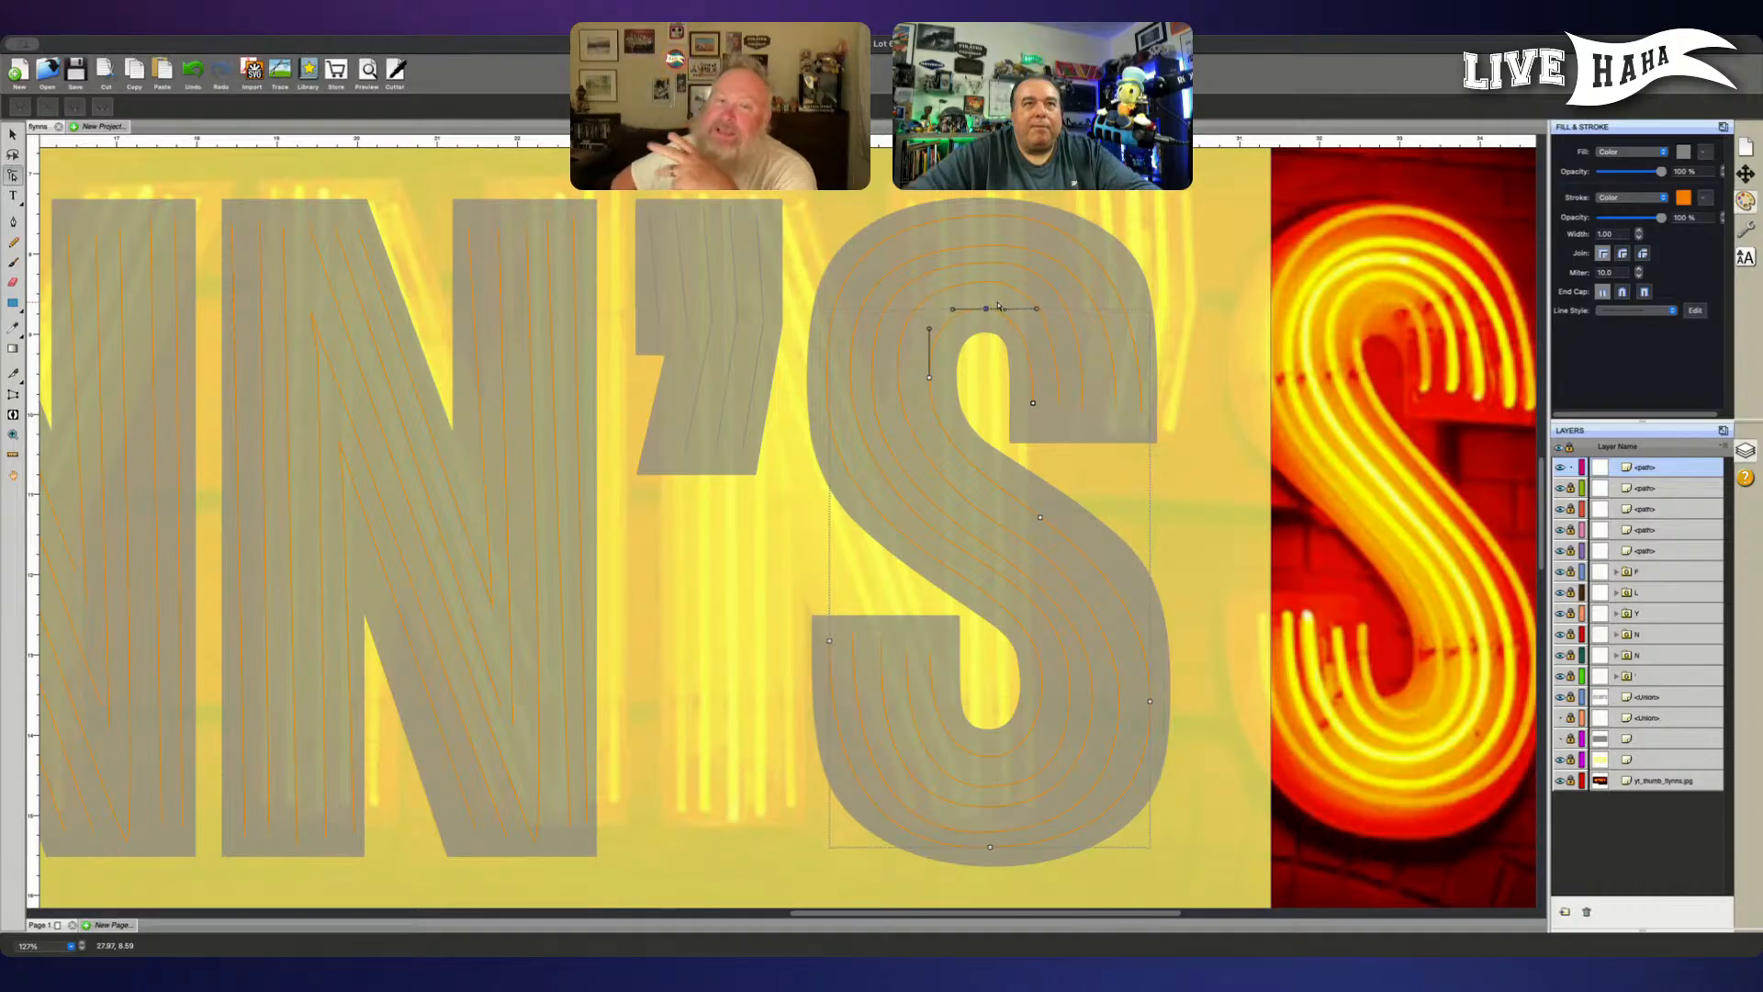
- Nudge the same tube's left bend node slightly left and its node on the S's diagonal slightly right and down
{"action": "left_click", "coordinate": [928, 374]}
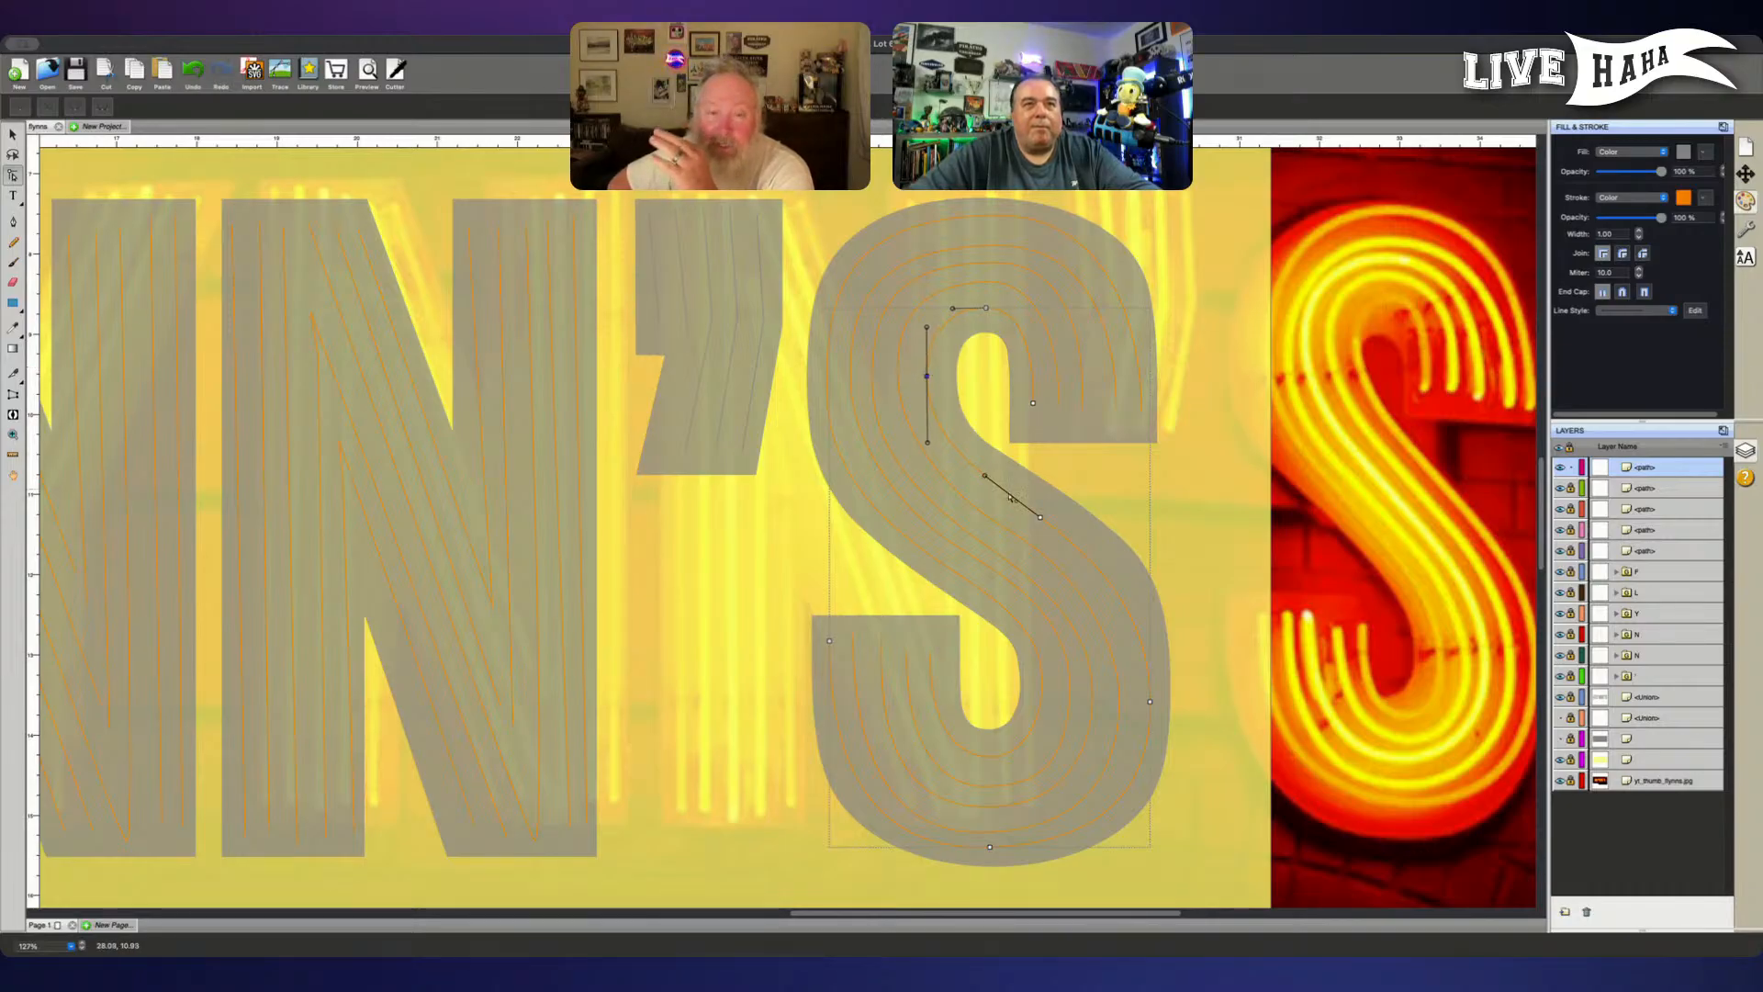
{"action": "left_click", "coordinate": [1041, 517]}
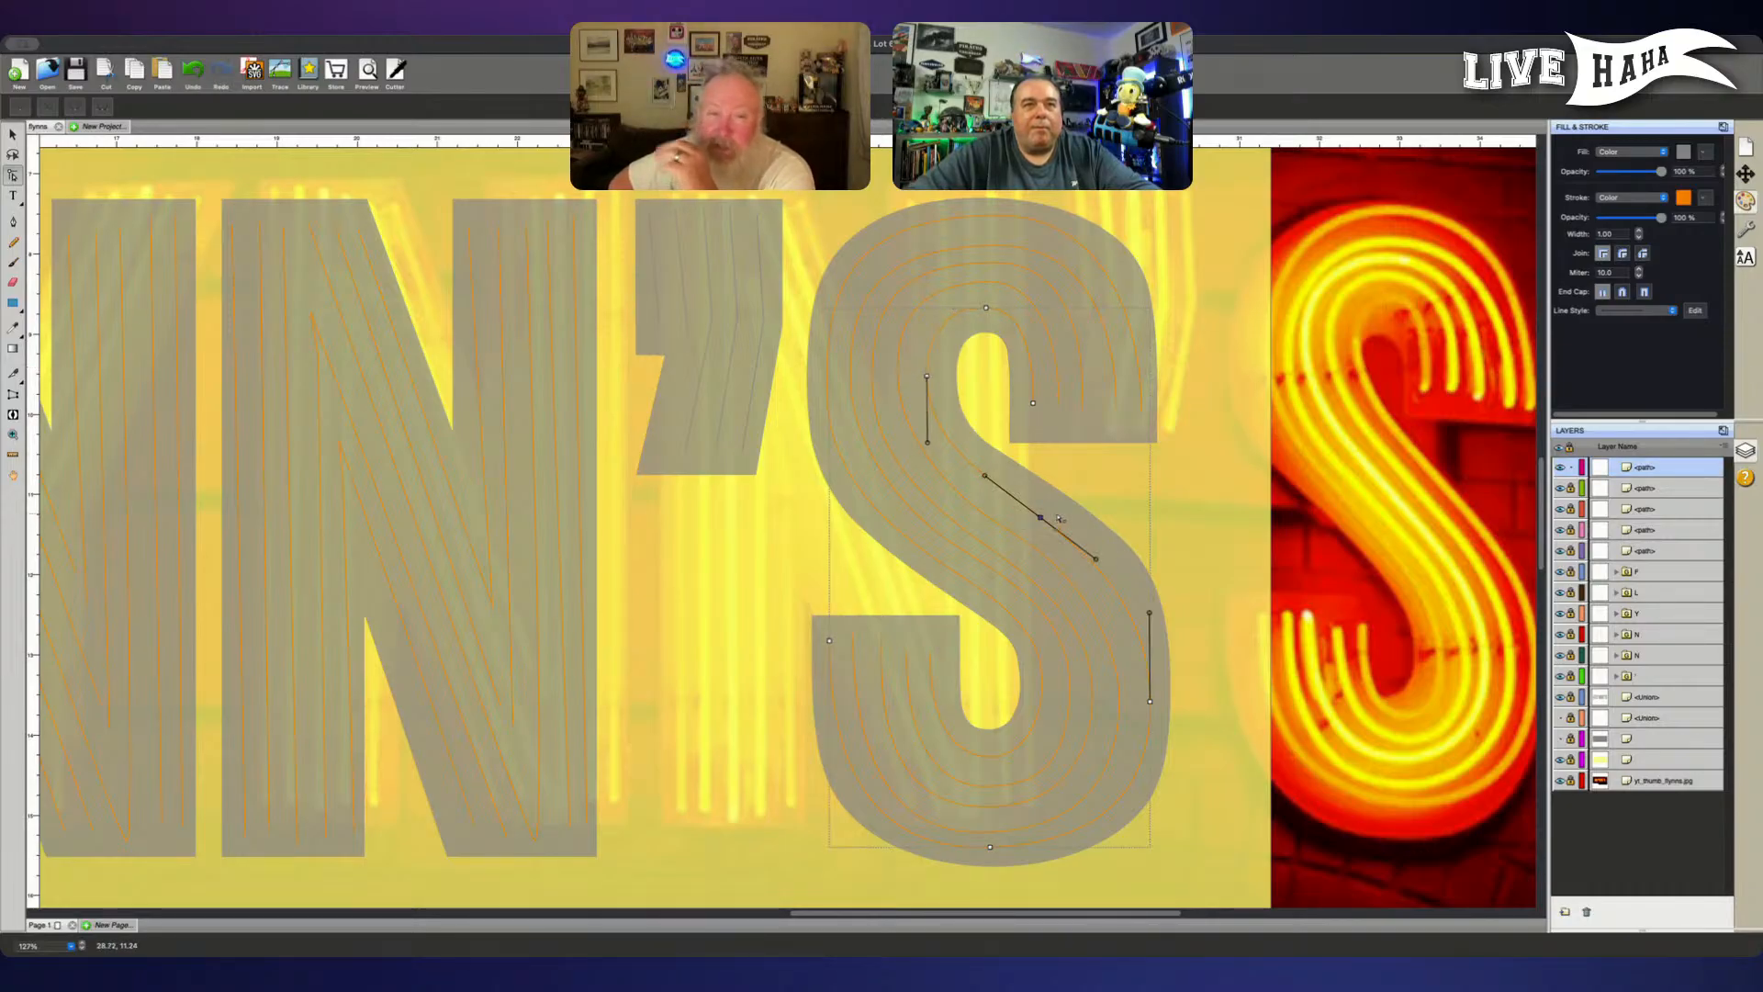
{"action": "key", "text": "Right"}
{"action": "key", "text": "Right"}
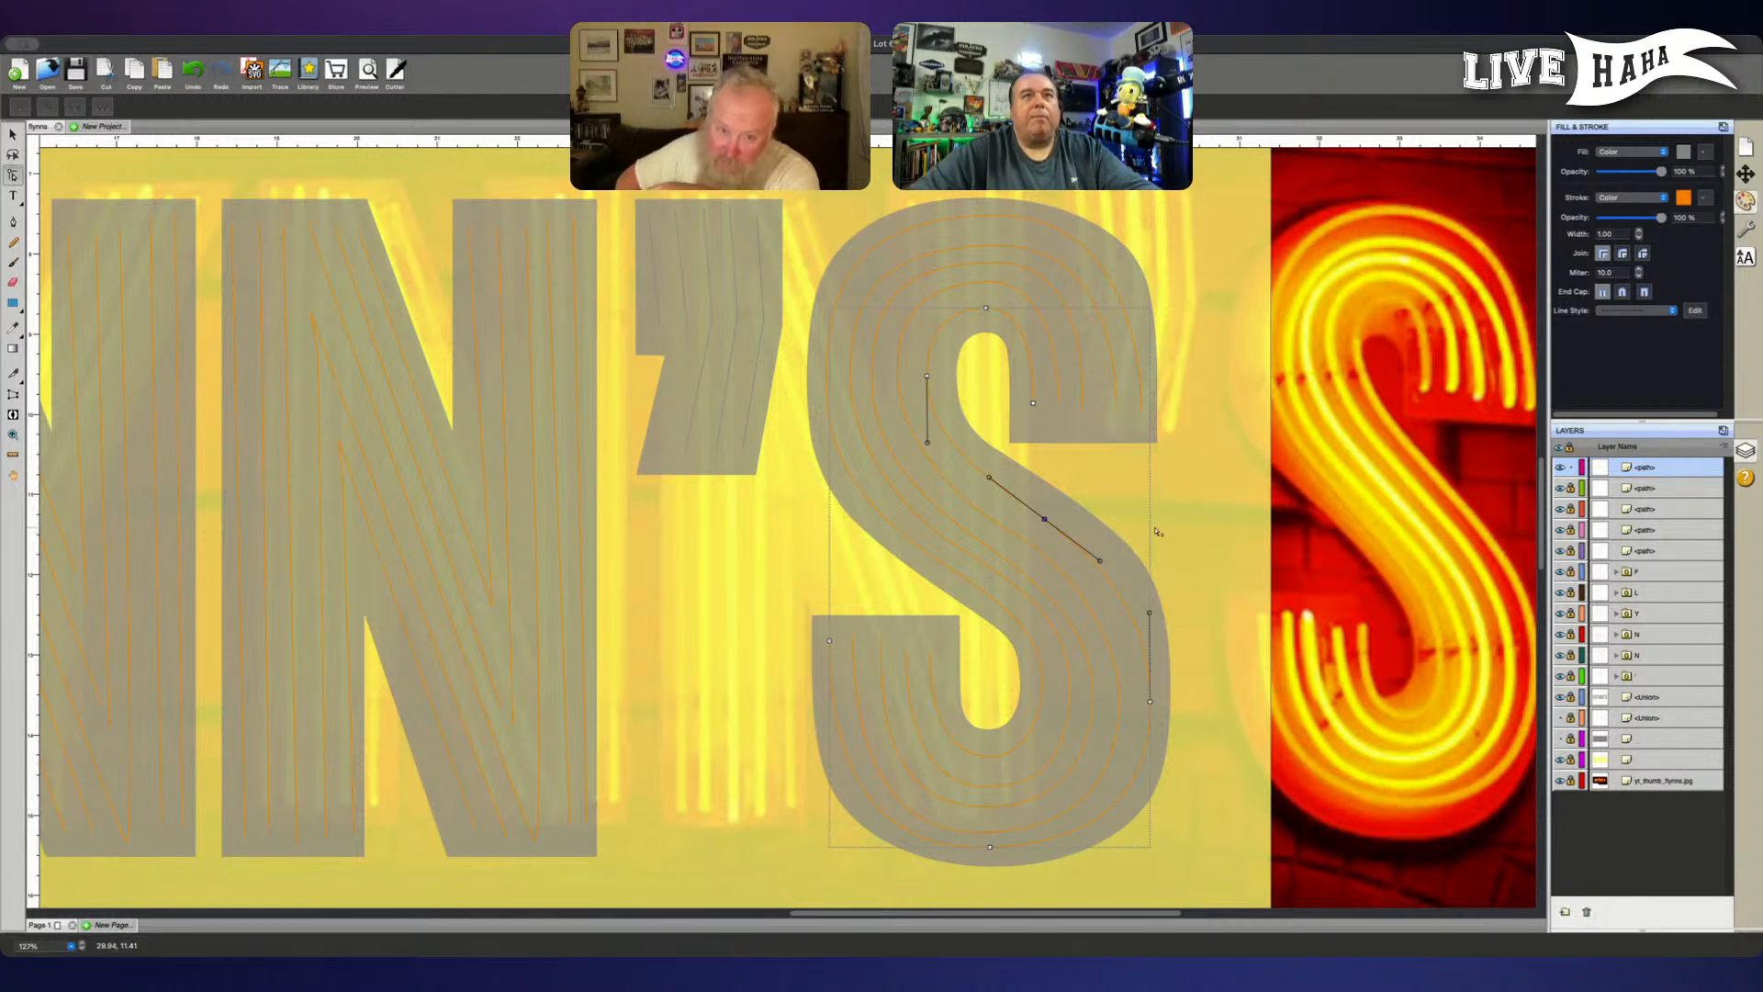
- Unlock the S's other tube paths, level the handles of the outermost upper-bowl tube's top node, and nudge that node slightly down
{"action": "left_click", "coordinate": [1571, 489]}
{"action": "left_click", "coordinate": [1571, 510]}
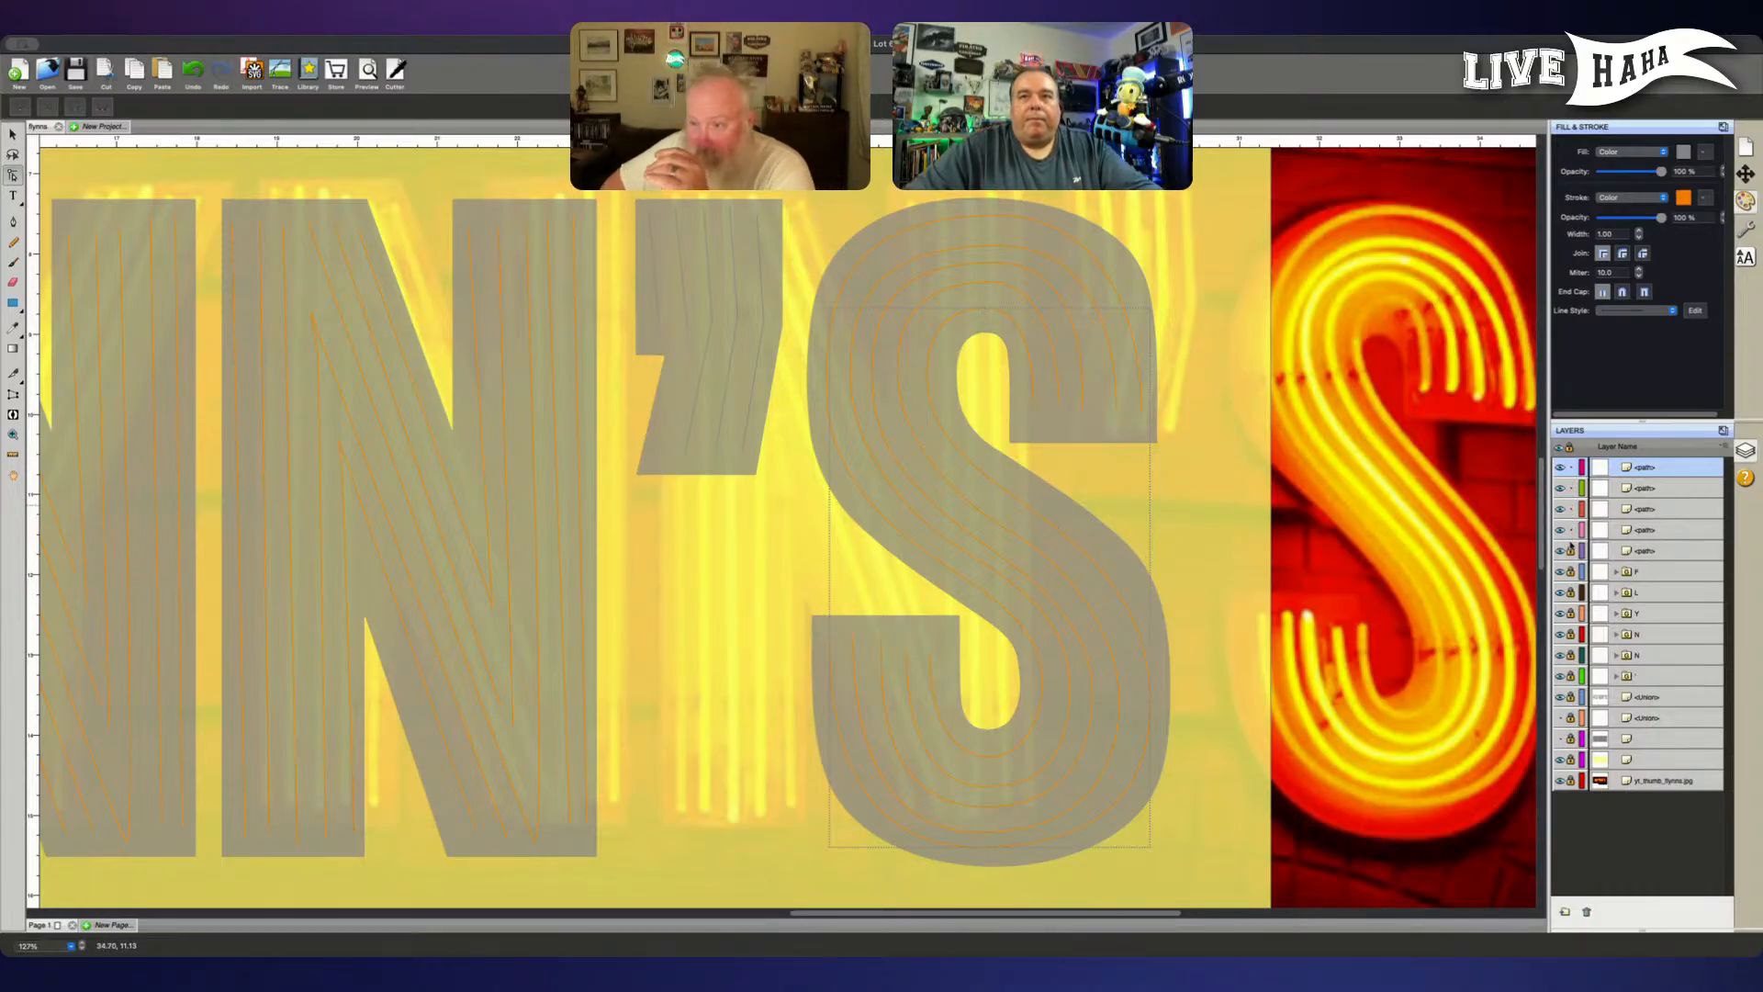
{"action": "left_click_drag", "start_coordinate": [960, 192], "coordinate": [1011, 234]}
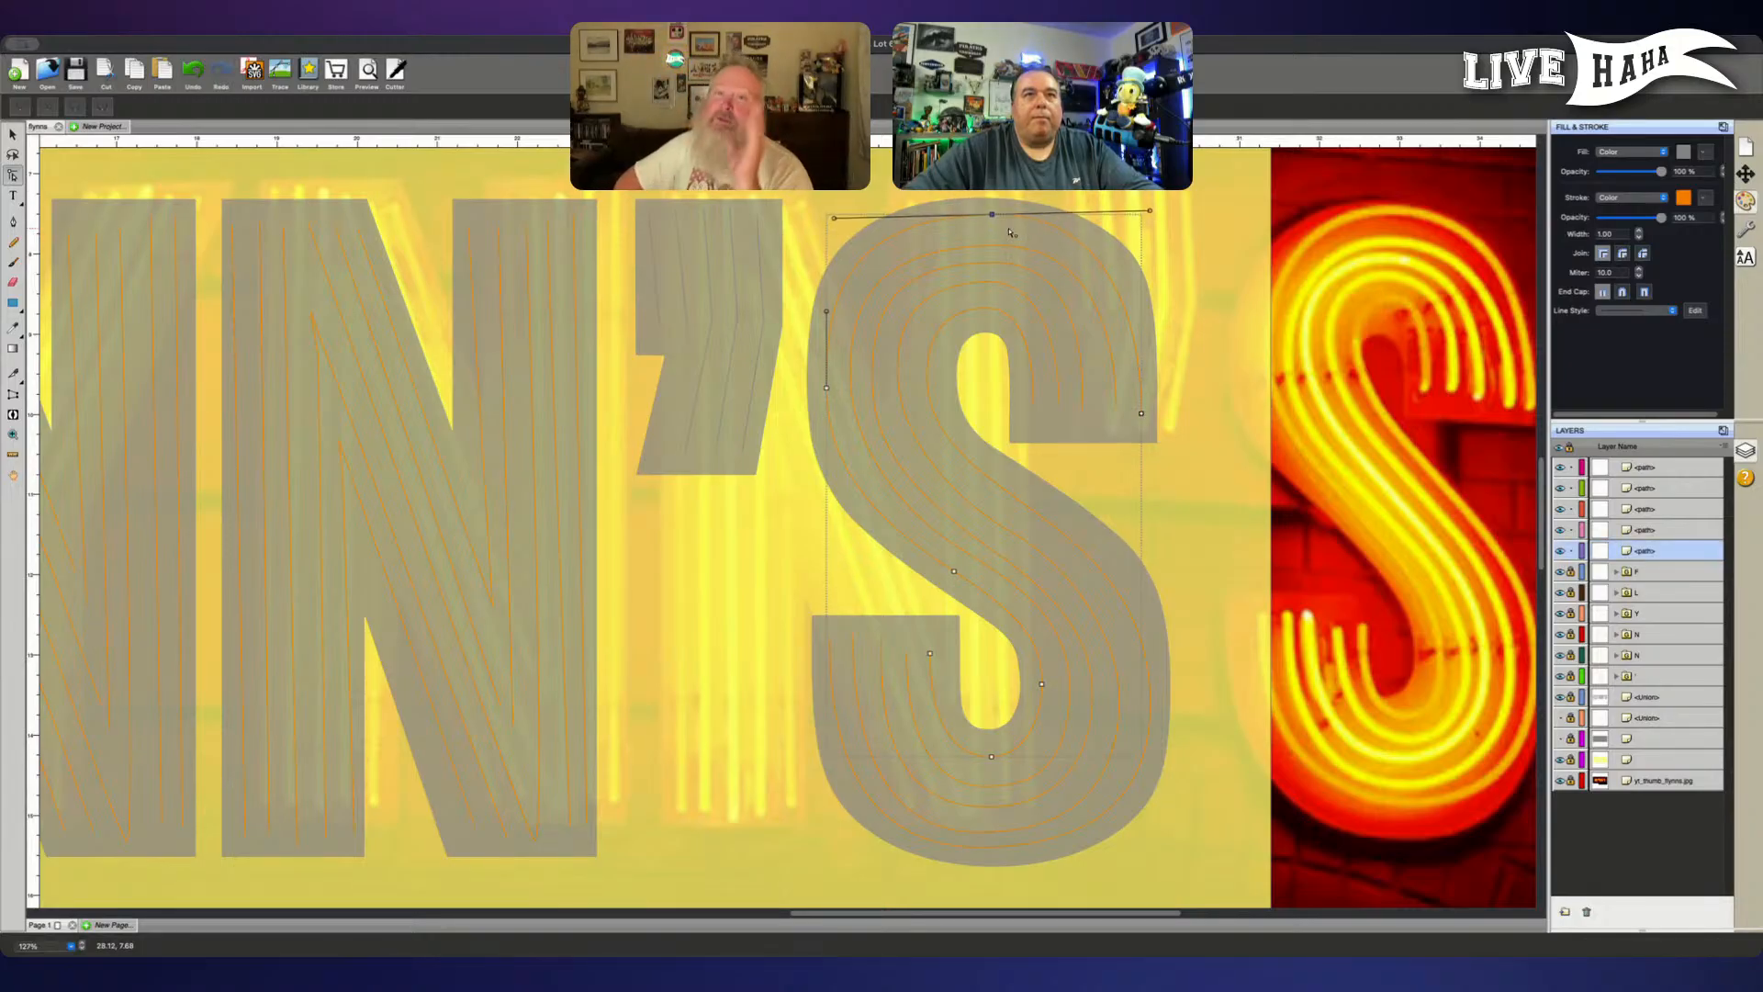
{"action": "left_click_drag", "start_coordinate": [1150, 210], "coordinate": [1143, 214]}
{"action": "key", "text": "Down"}
{"action": "key", "text": "Down"}
{"action": "key", "text": "Down"}
{"action": "key", "text": "Down"}
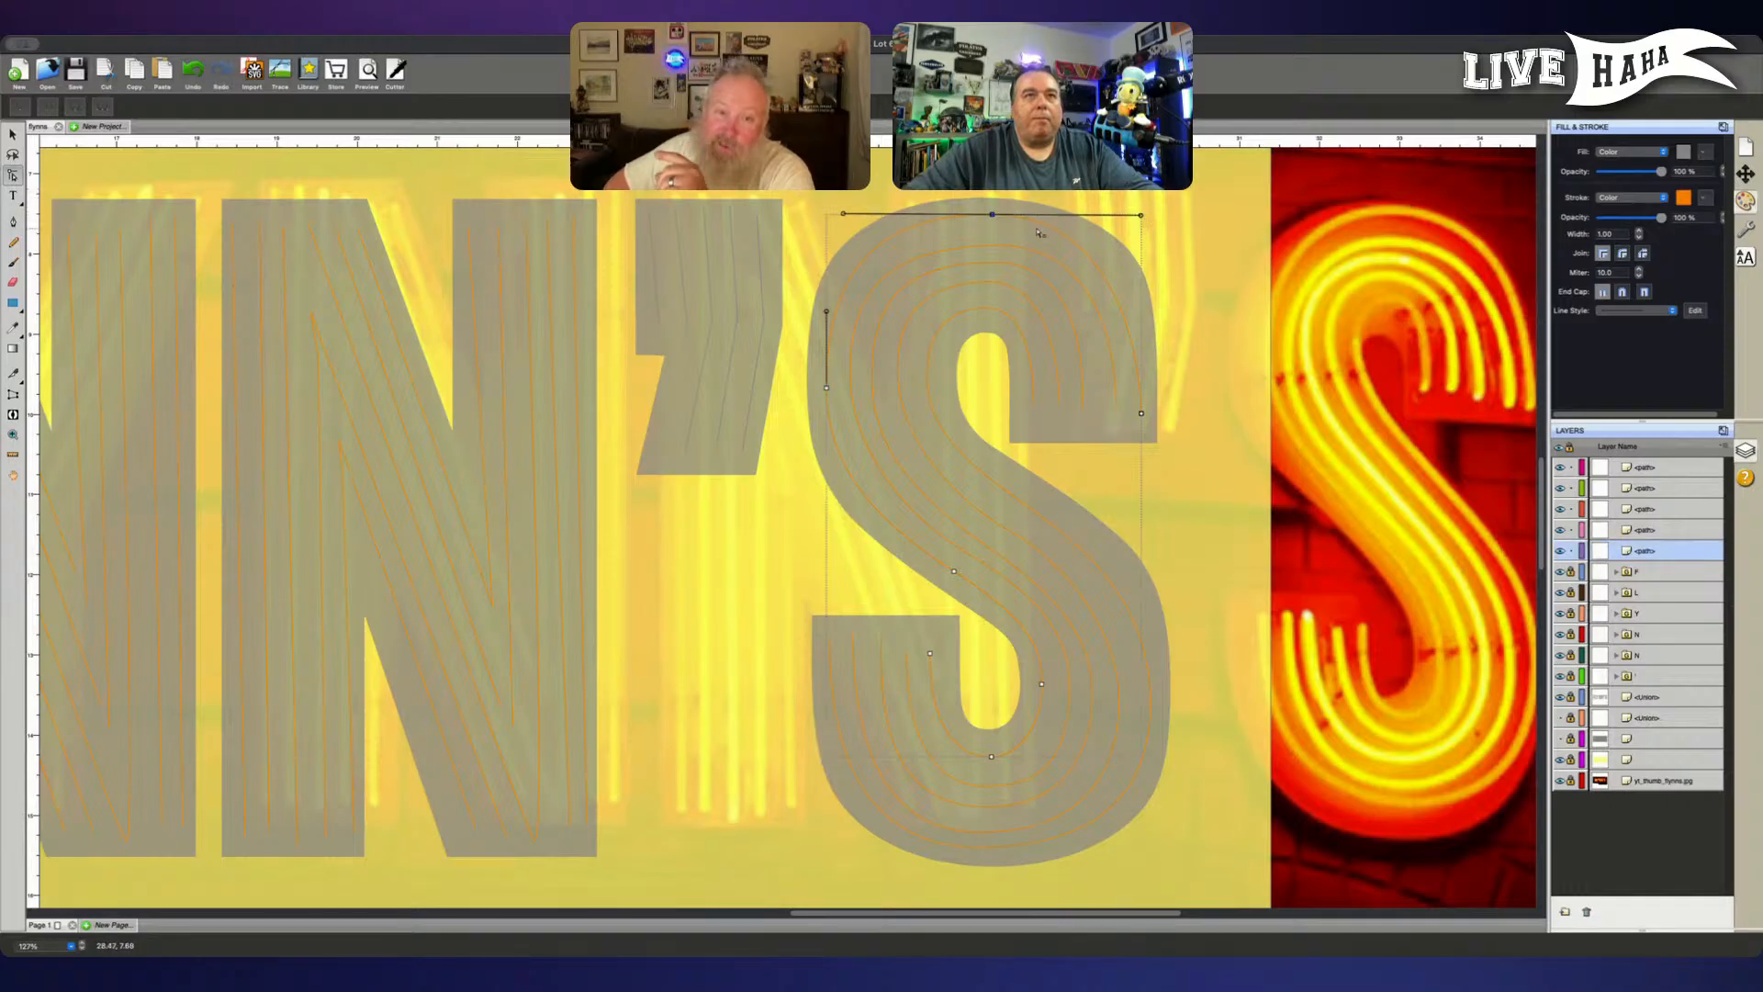
{"action": "key", "text": "Down"}
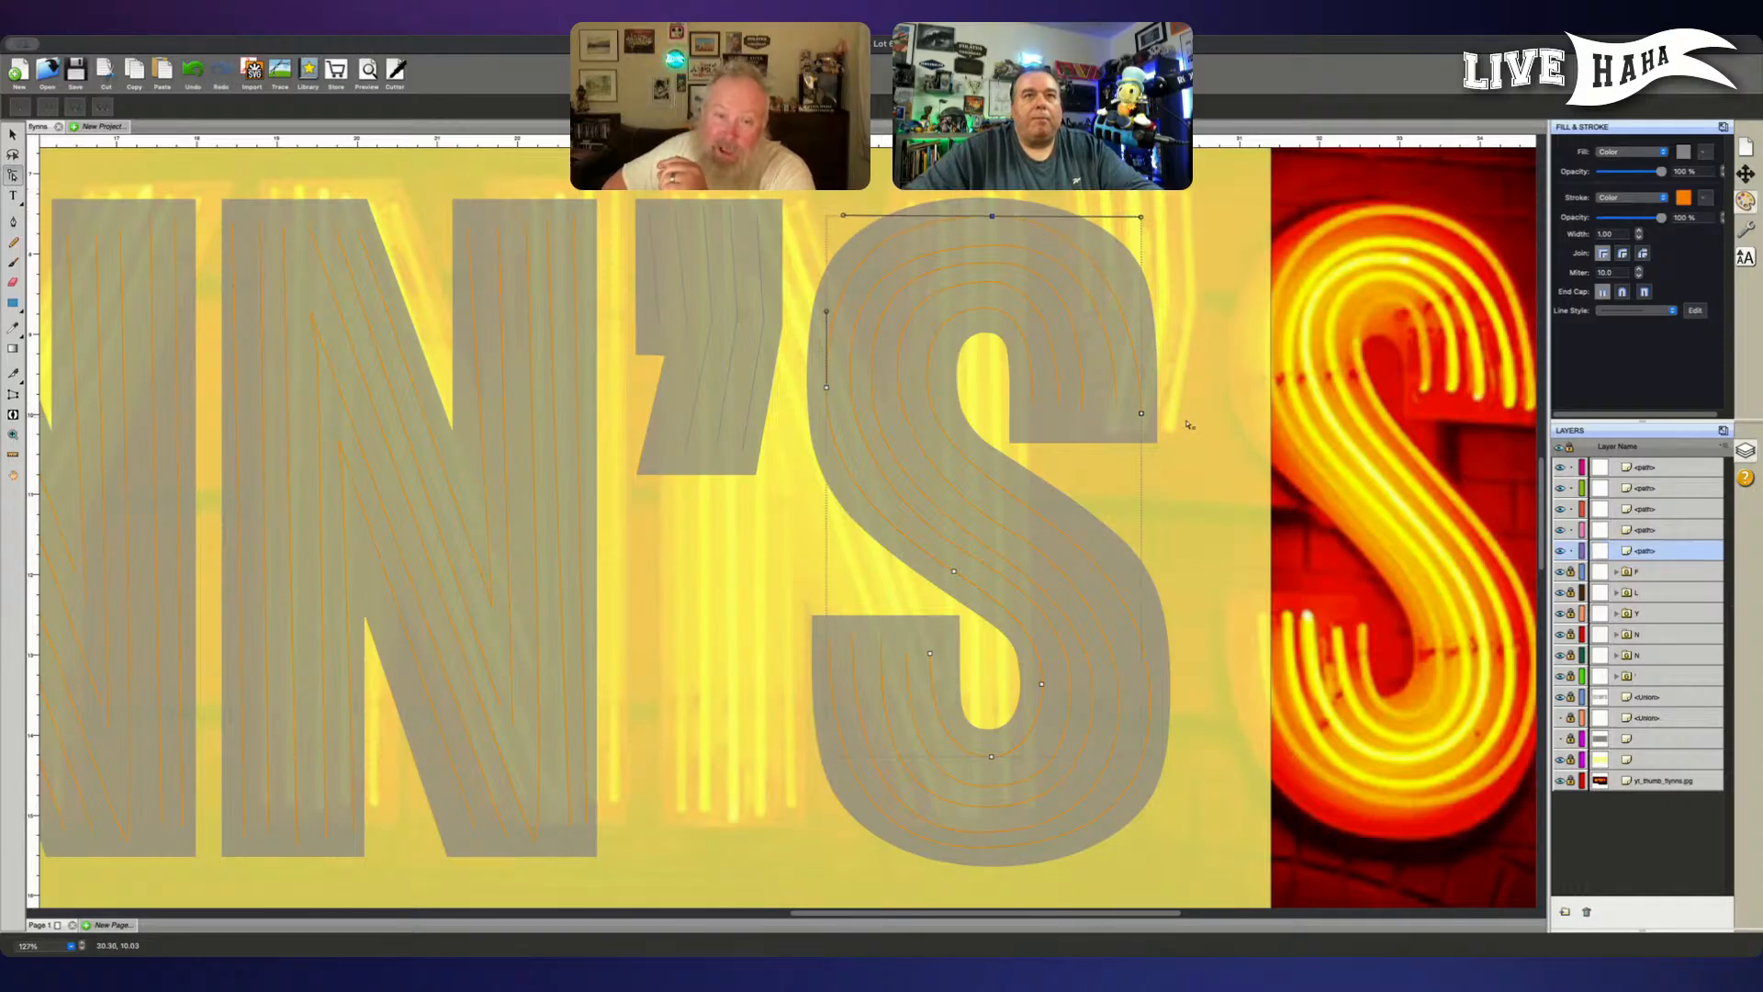
- Reselect the innermost upper-bowl tube's path and lock the other four tube paths of the S
{"action": "left_click", "coordinate": [1664, 471]}
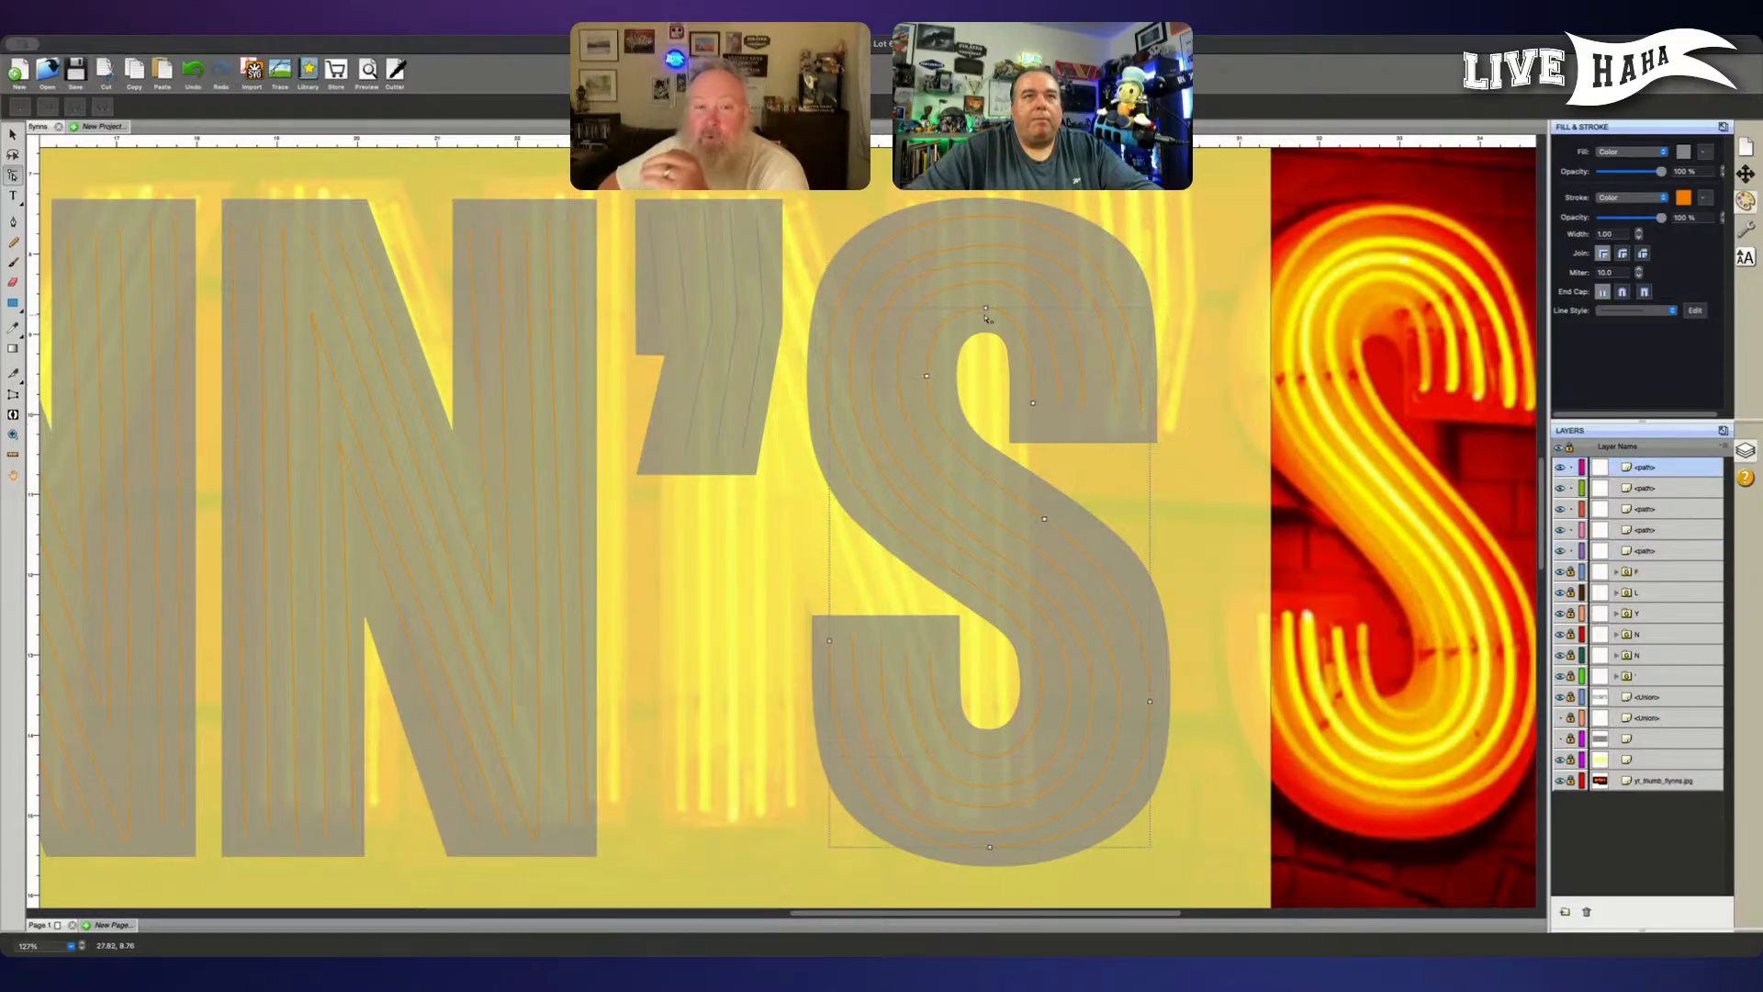
{"action": "left_click_drag", "start_coordinate": [977, 297], "coordinate": [993, 319]}
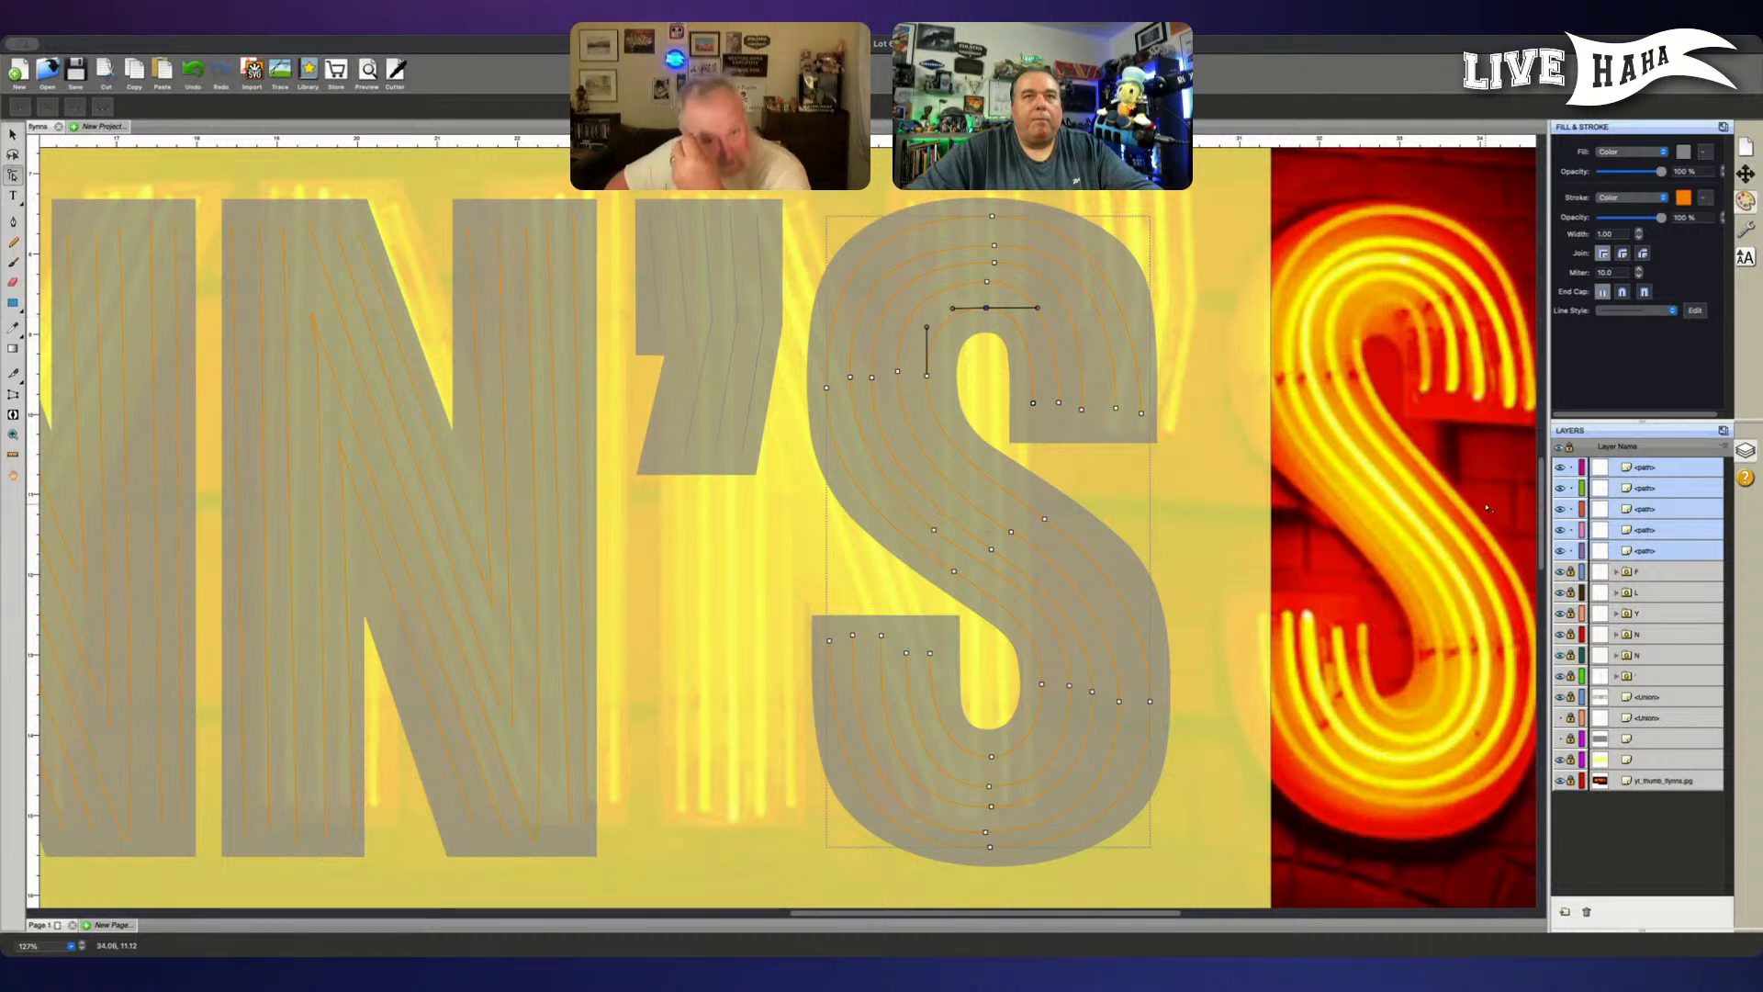
{"action": "left_click", "coordinate": [986, 310]}
{"action": "left_click", "coordinate": [986, 310]}
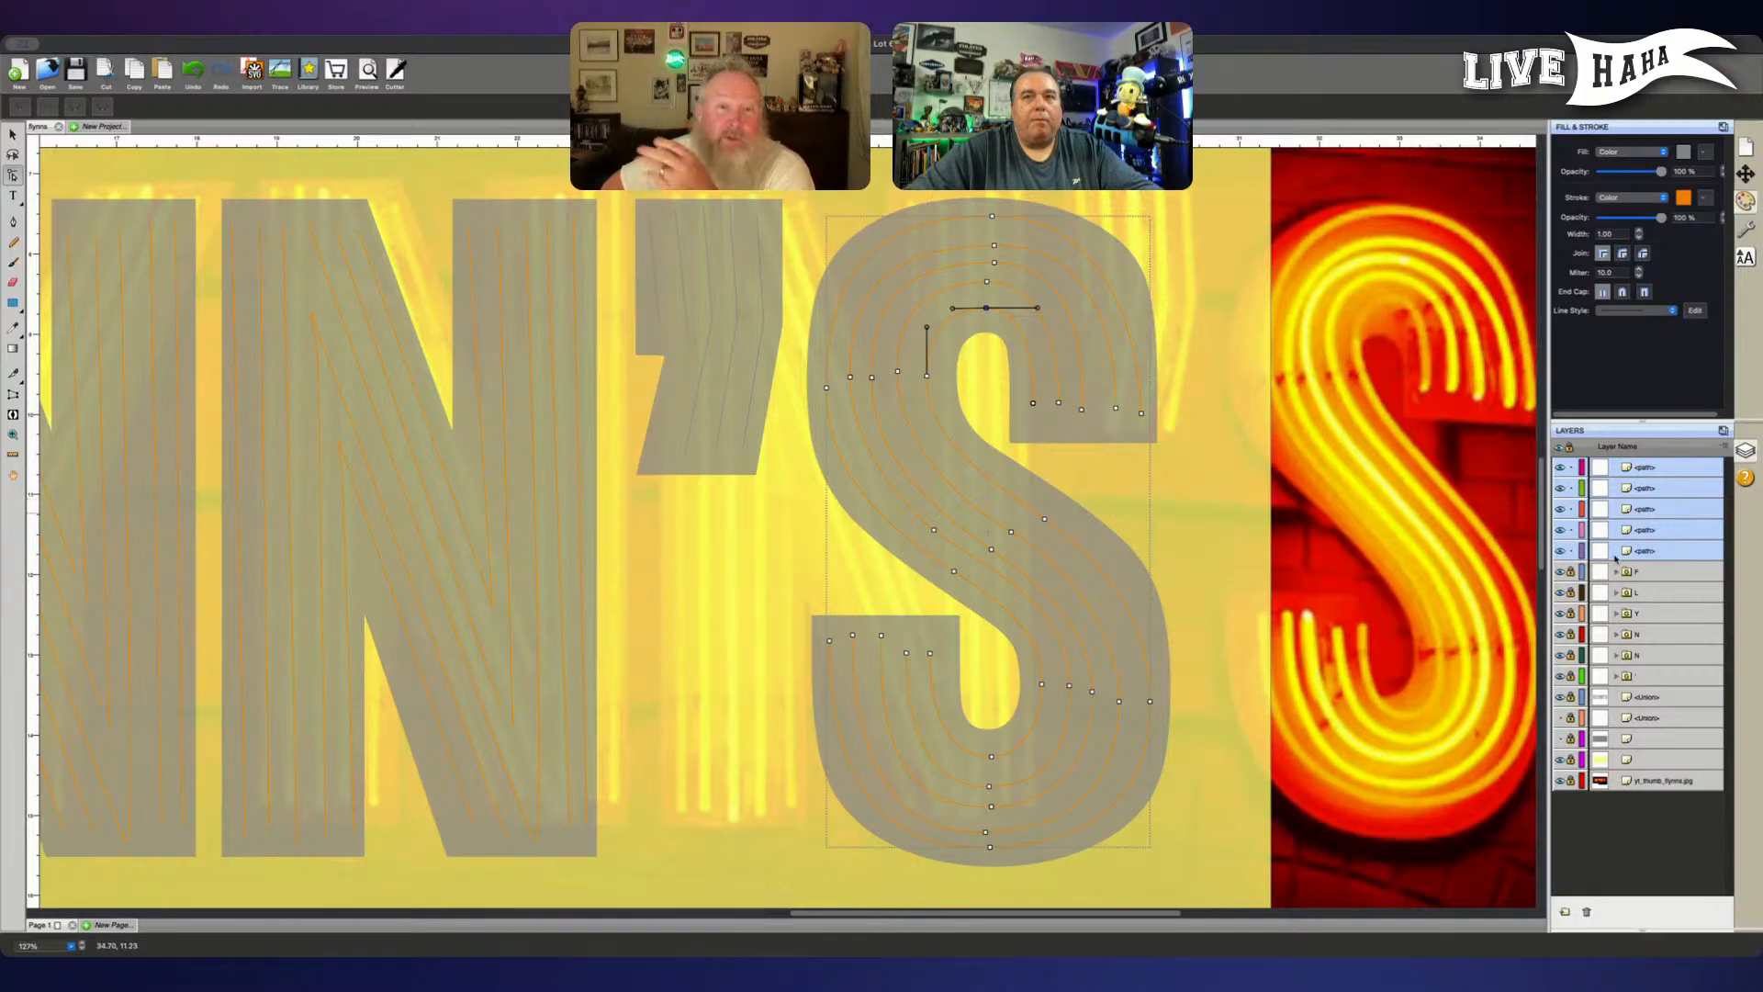
{"action": "left_click", "coordinate": [1645, 551]}
{"action": "left_click", "coordinate": [1653, 468]}
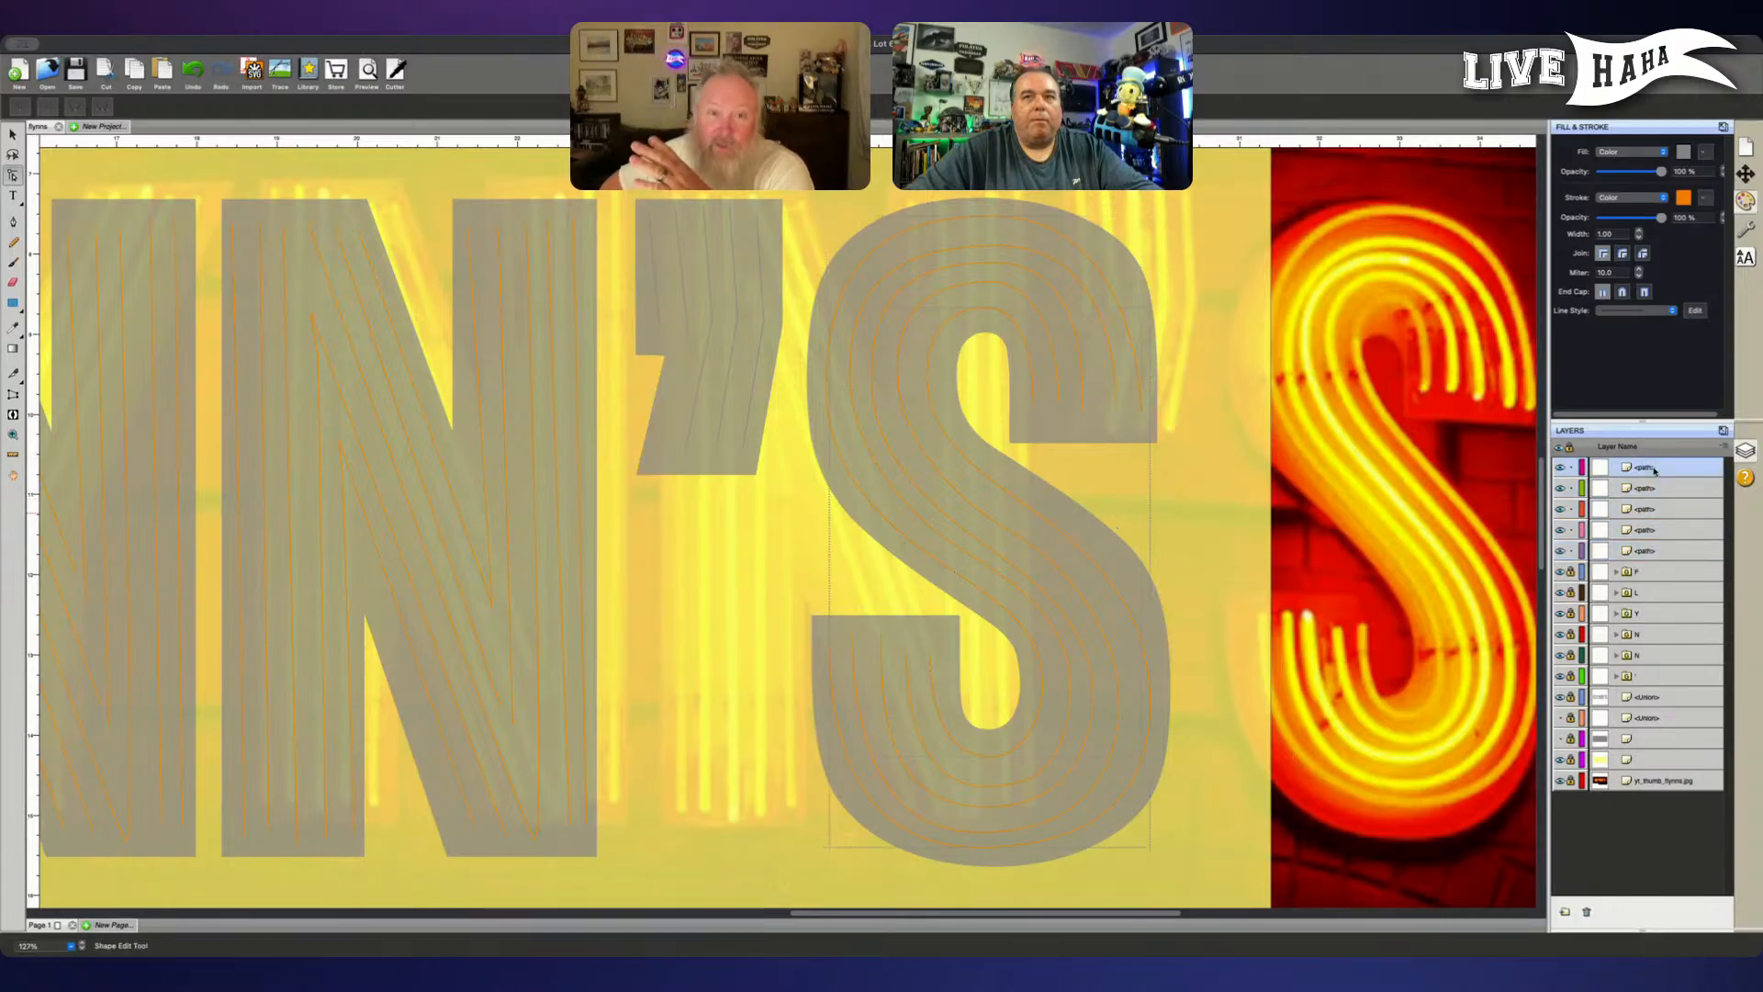
{"action": "left_click", "coordinate": [1571, 551]}
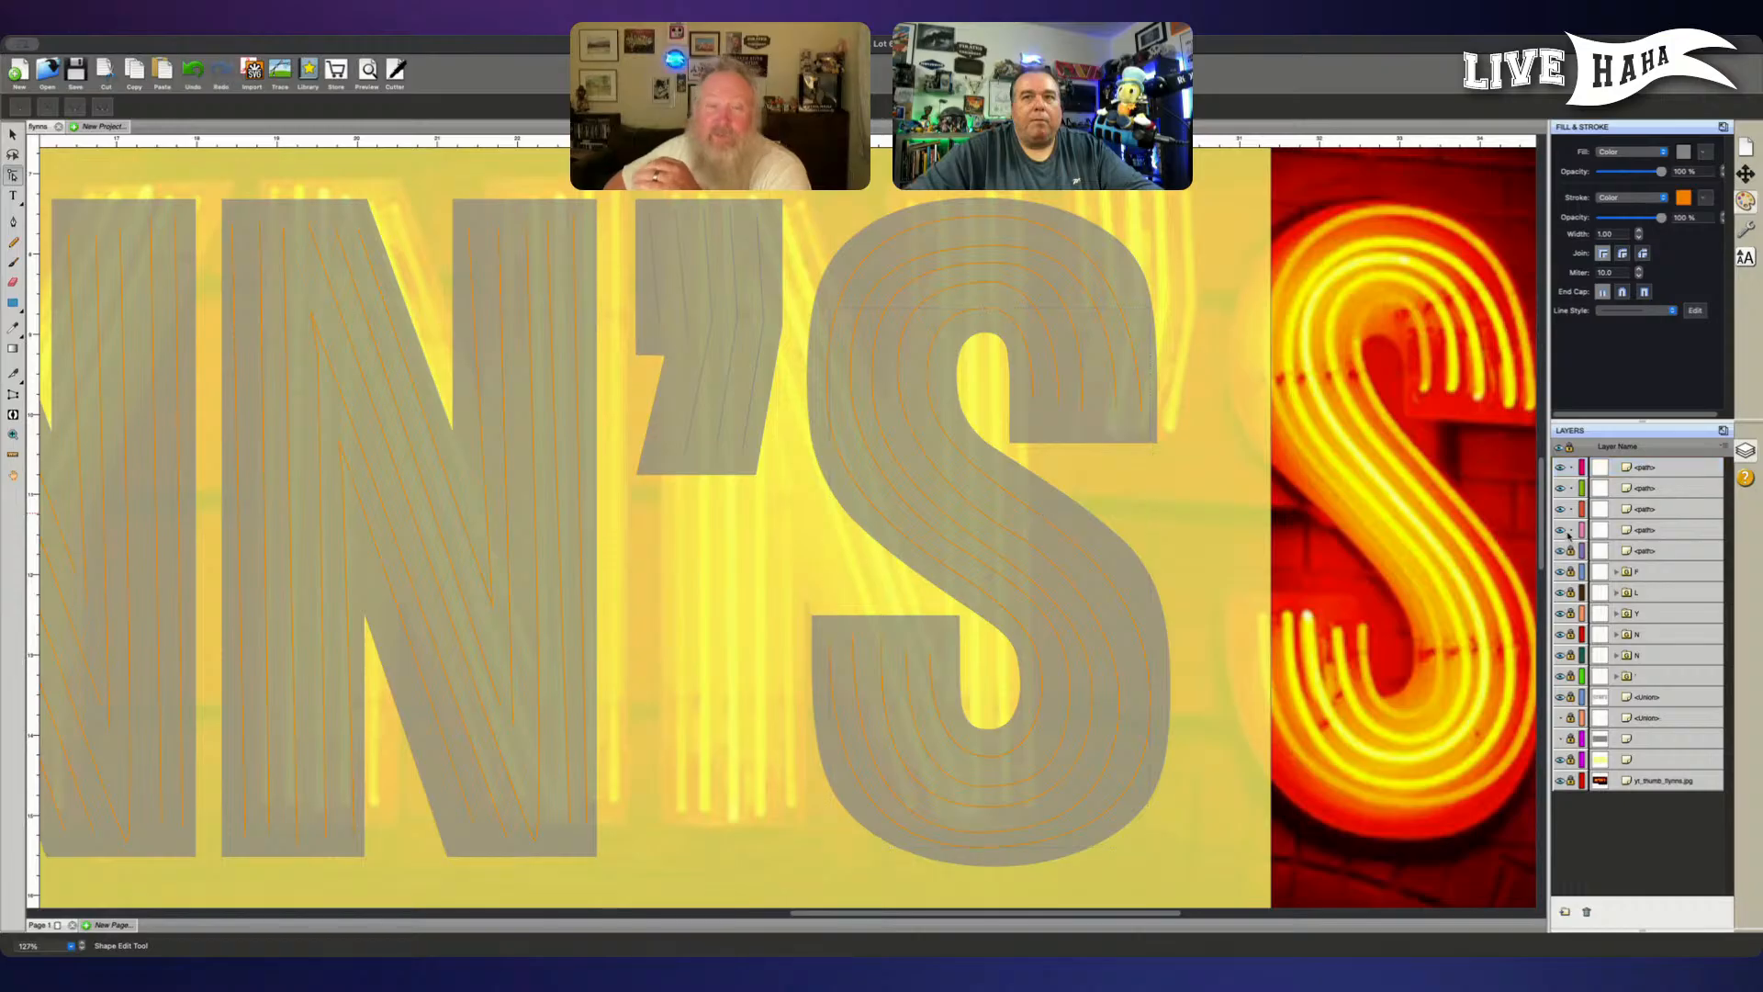
{"action": "left_click", "coordinate": [1571, 530]}
{"action": "left_click", "coordinate": [1571, 510]}
{"action": "left_click", "coordinate": [1571, 488]}
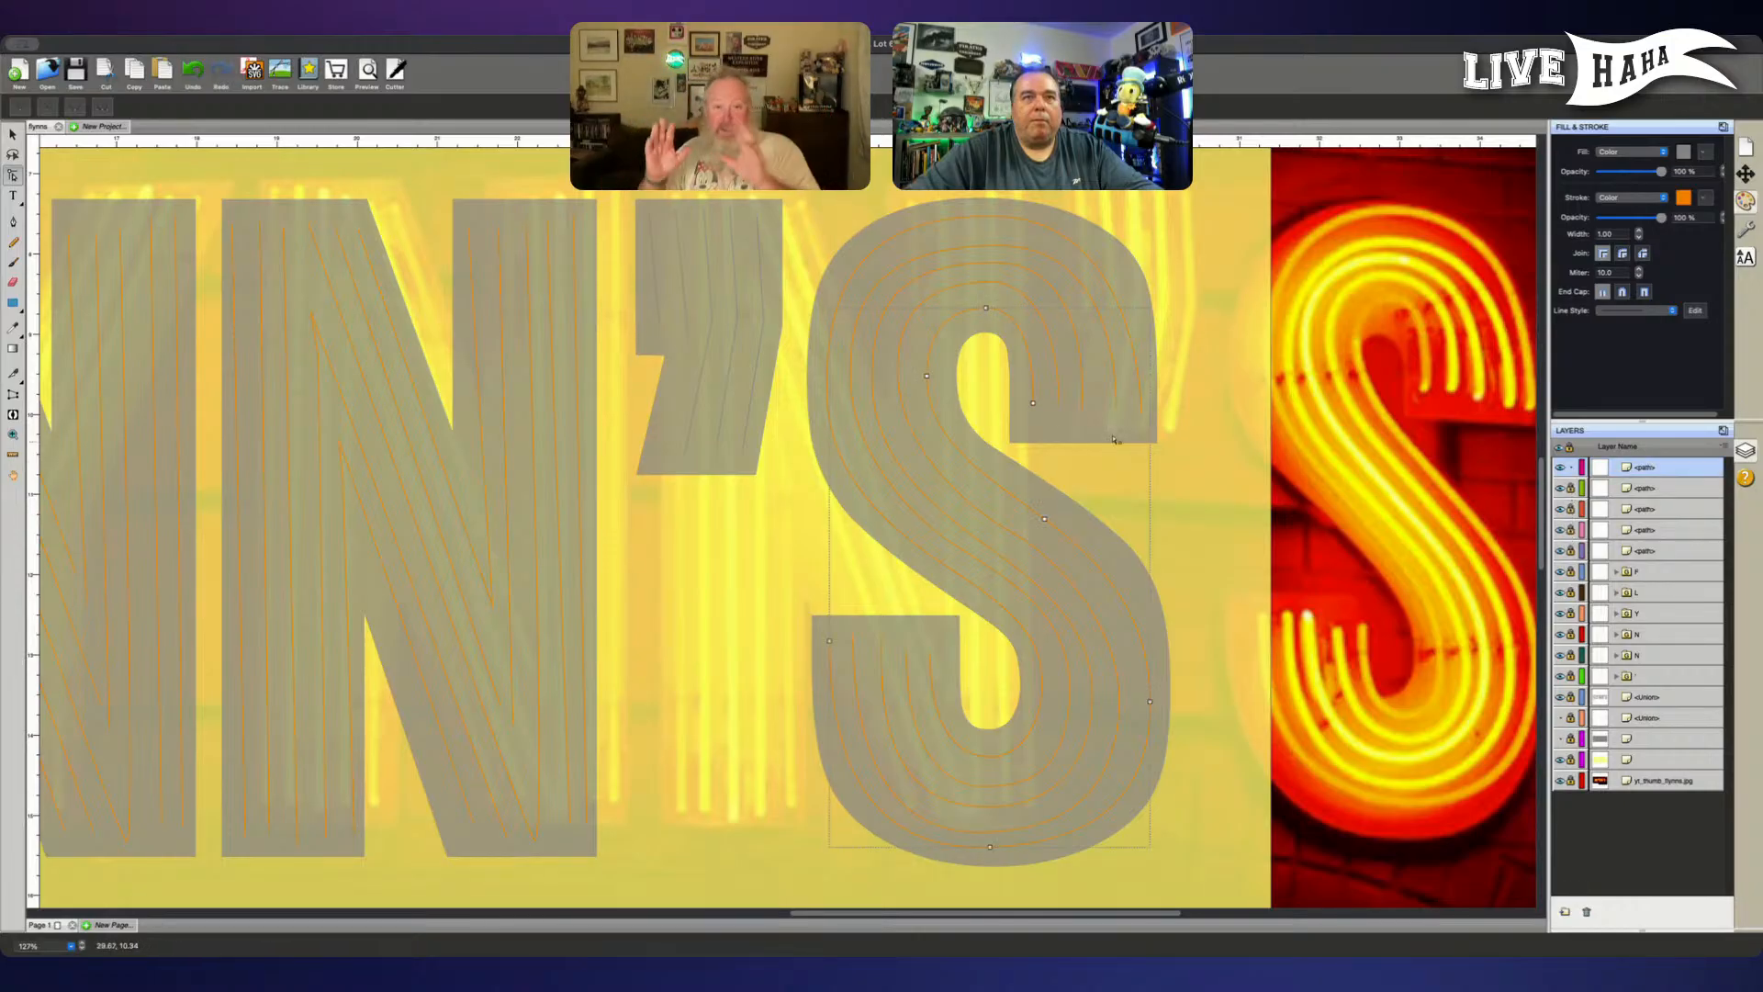
- Nudge the innermost tube's top node slightly right and extend the upper handle of its left bend node upward
{"action": "left_click", "coordinate": [986, 310]}
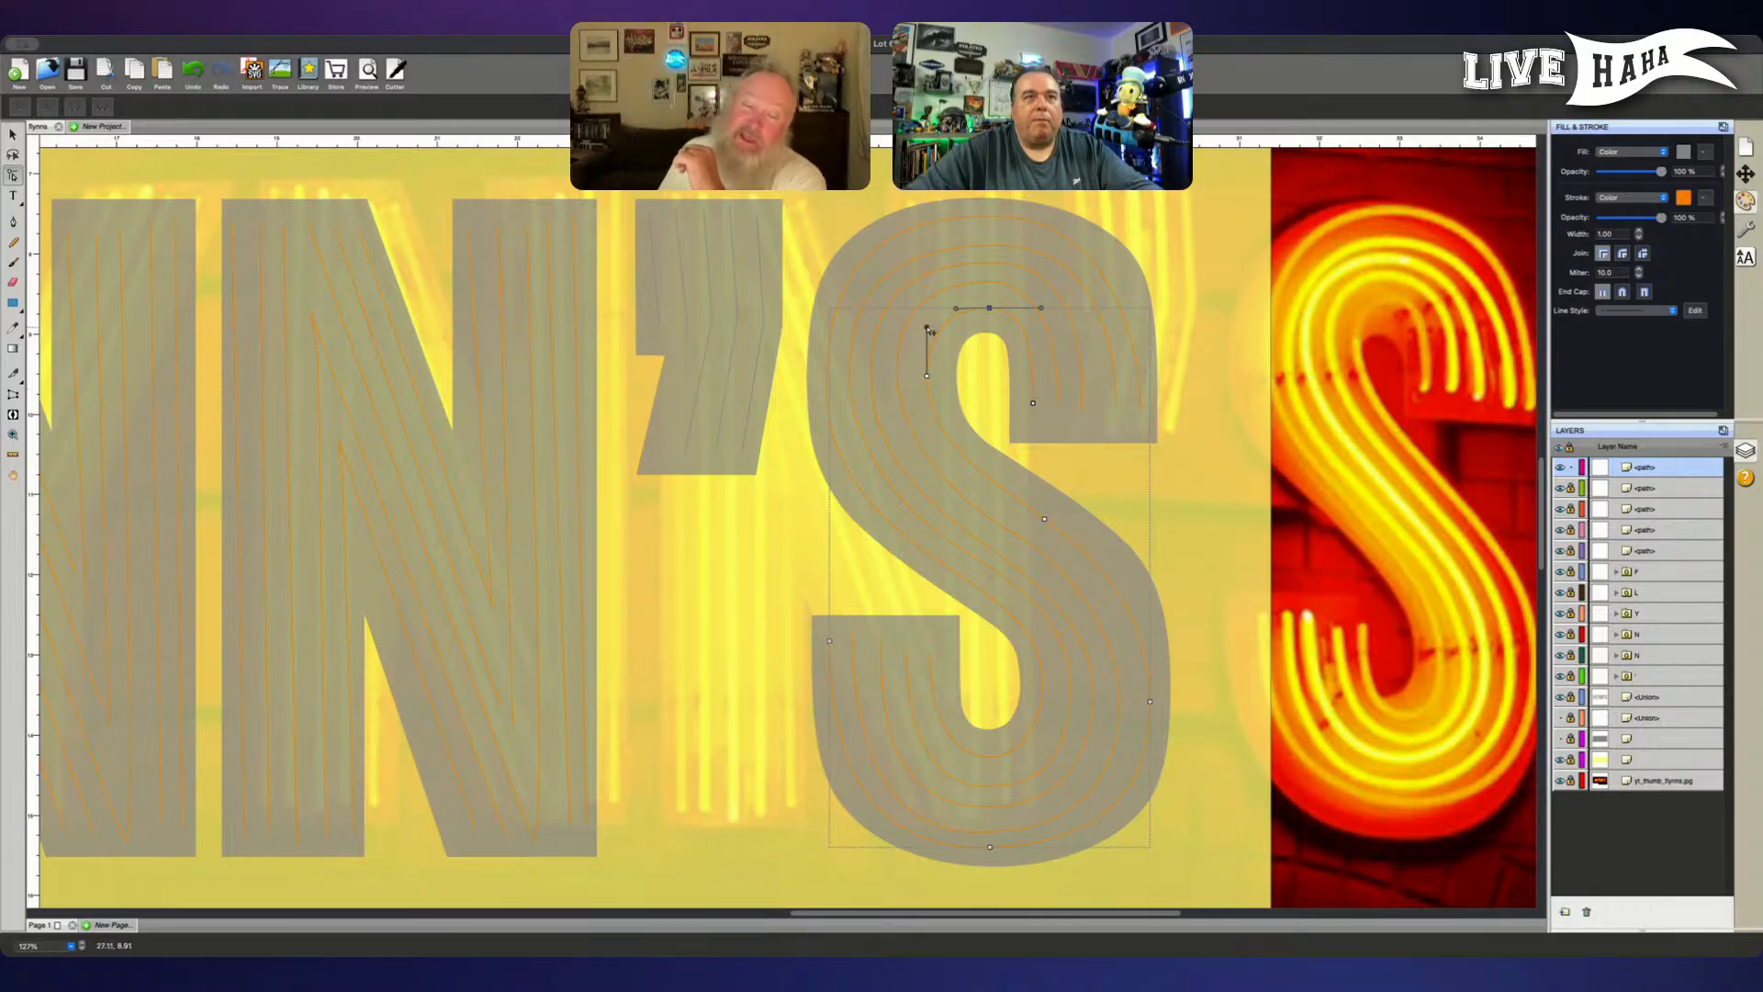
{"action": "left_click_drag", "start_coordinate": [926, 327], "coordinate": [927, 315]}
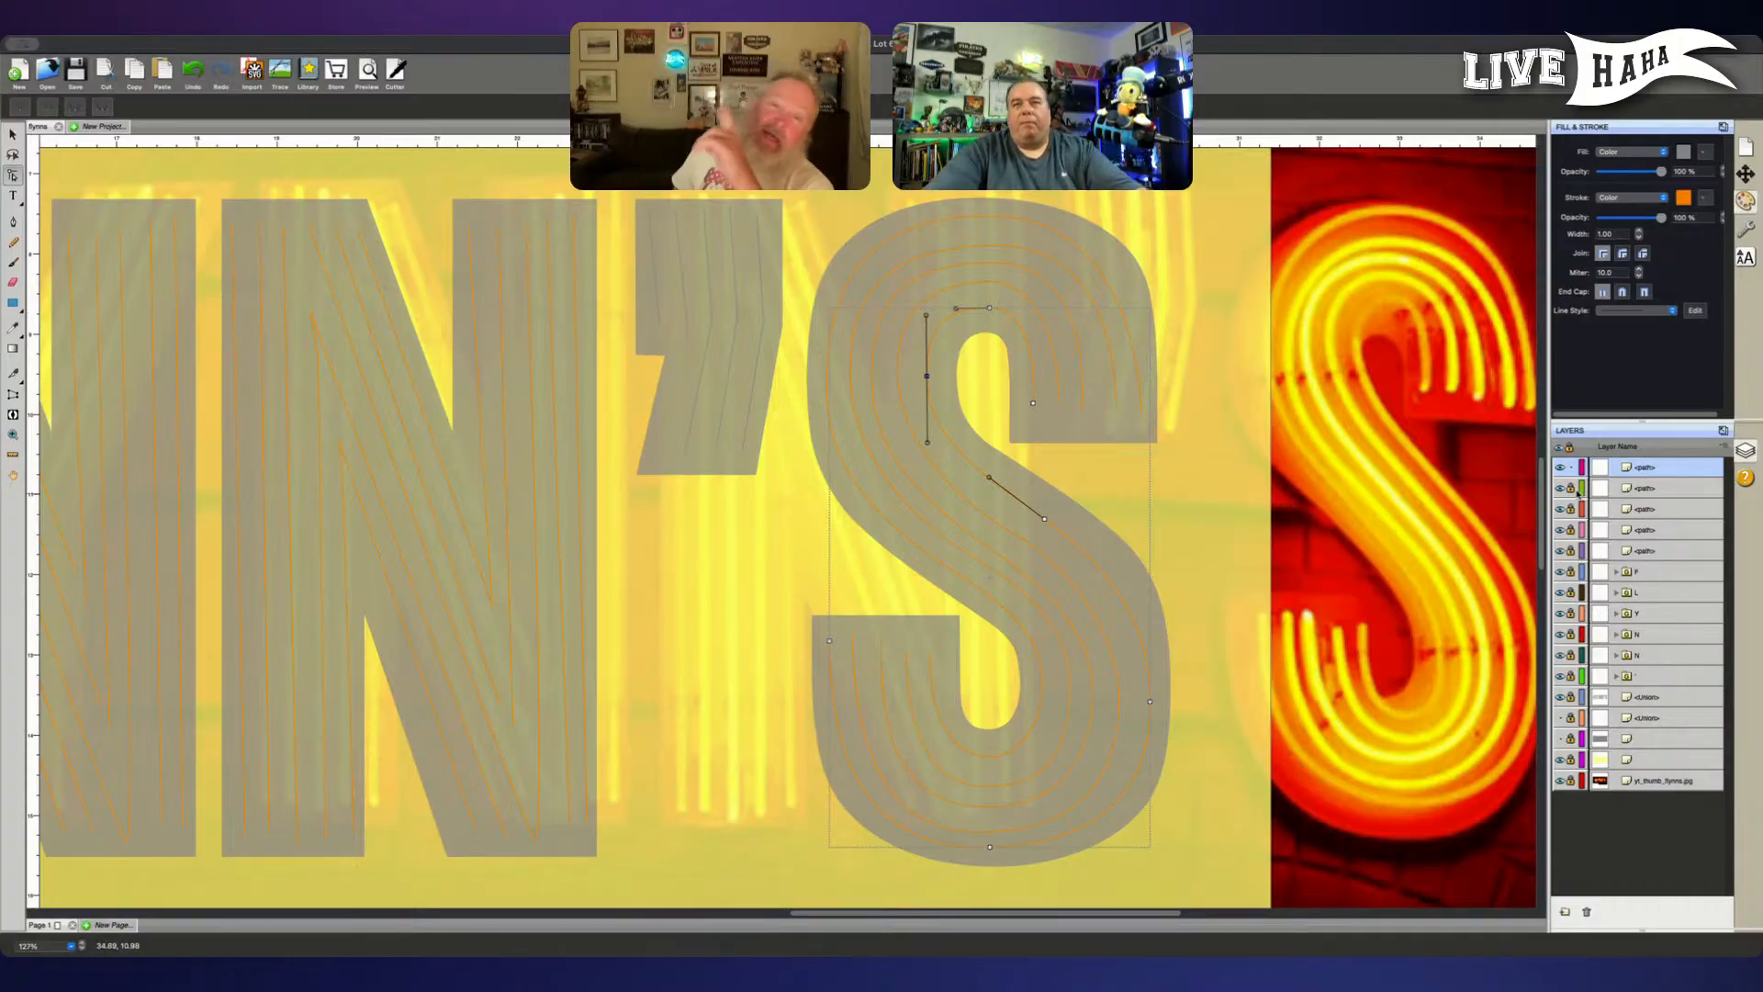
- Unlock the S's four locked tube paths and group all five tube paths together
{"action": "left_click", "coordinate": [1570, 488]}
{"action": "left_click", "coordinate": [1571, 510]}
{"action": "left_click", "coordinate": [1571, 529]}
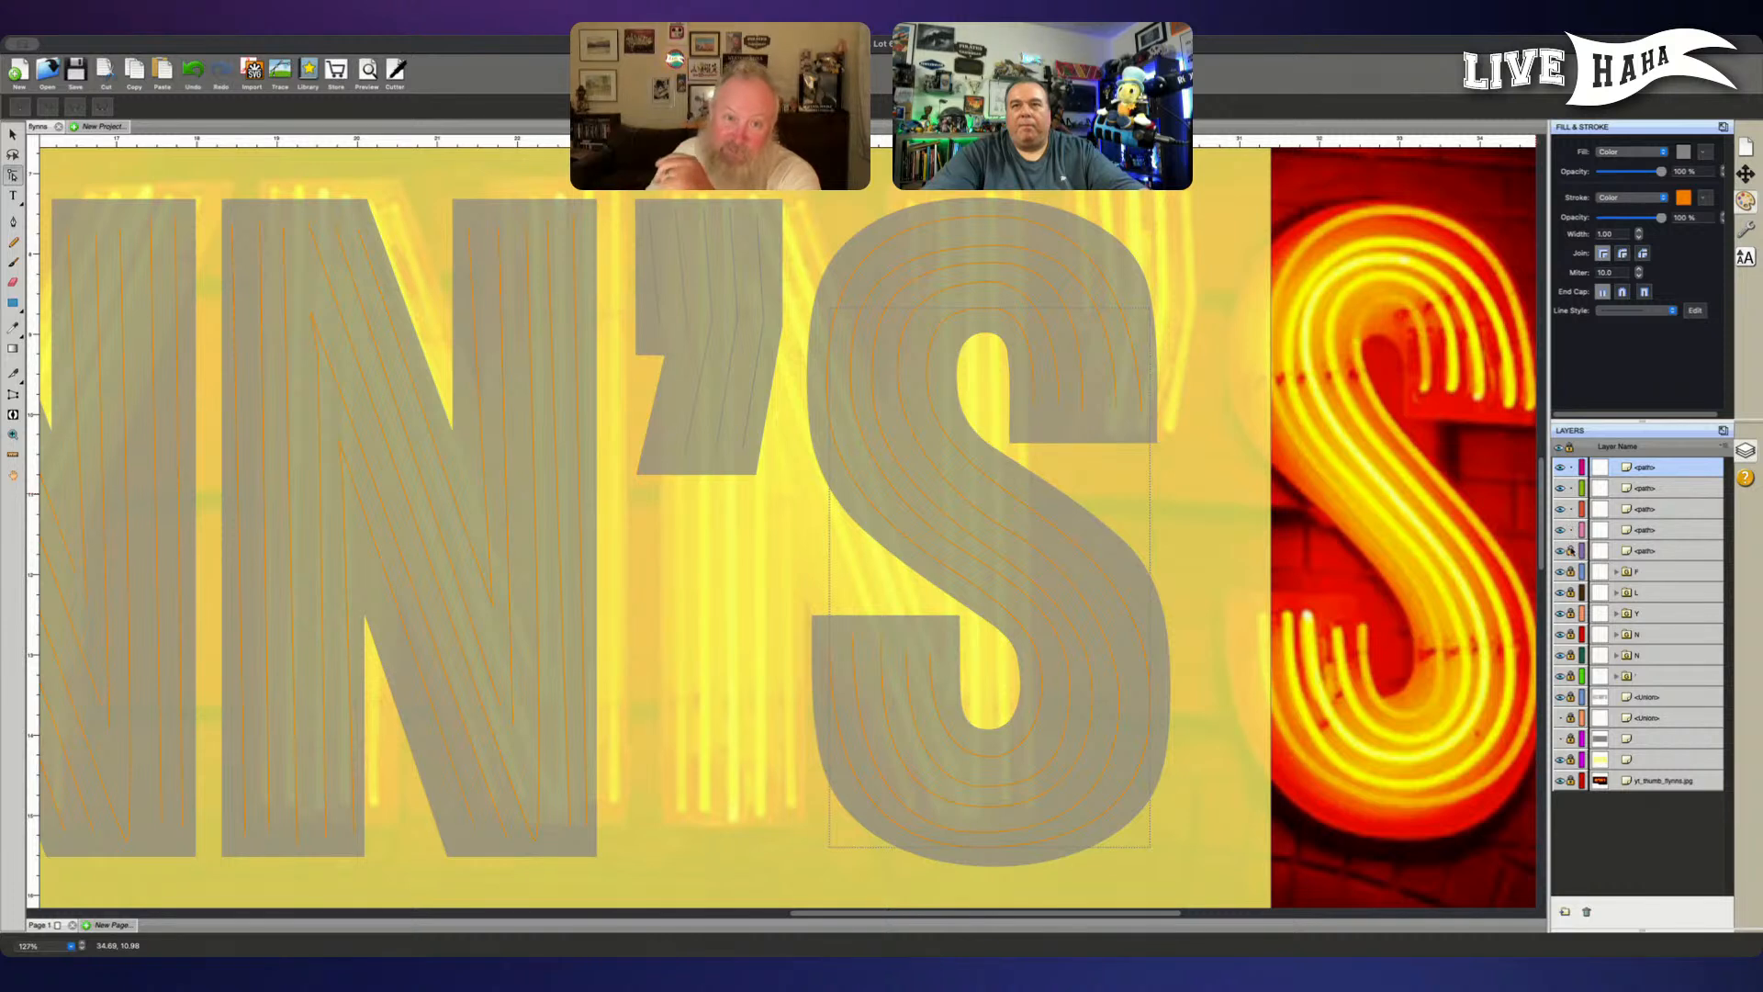
{"action": "left_click", "coordinate": [1649, 551], "text": "shift"}
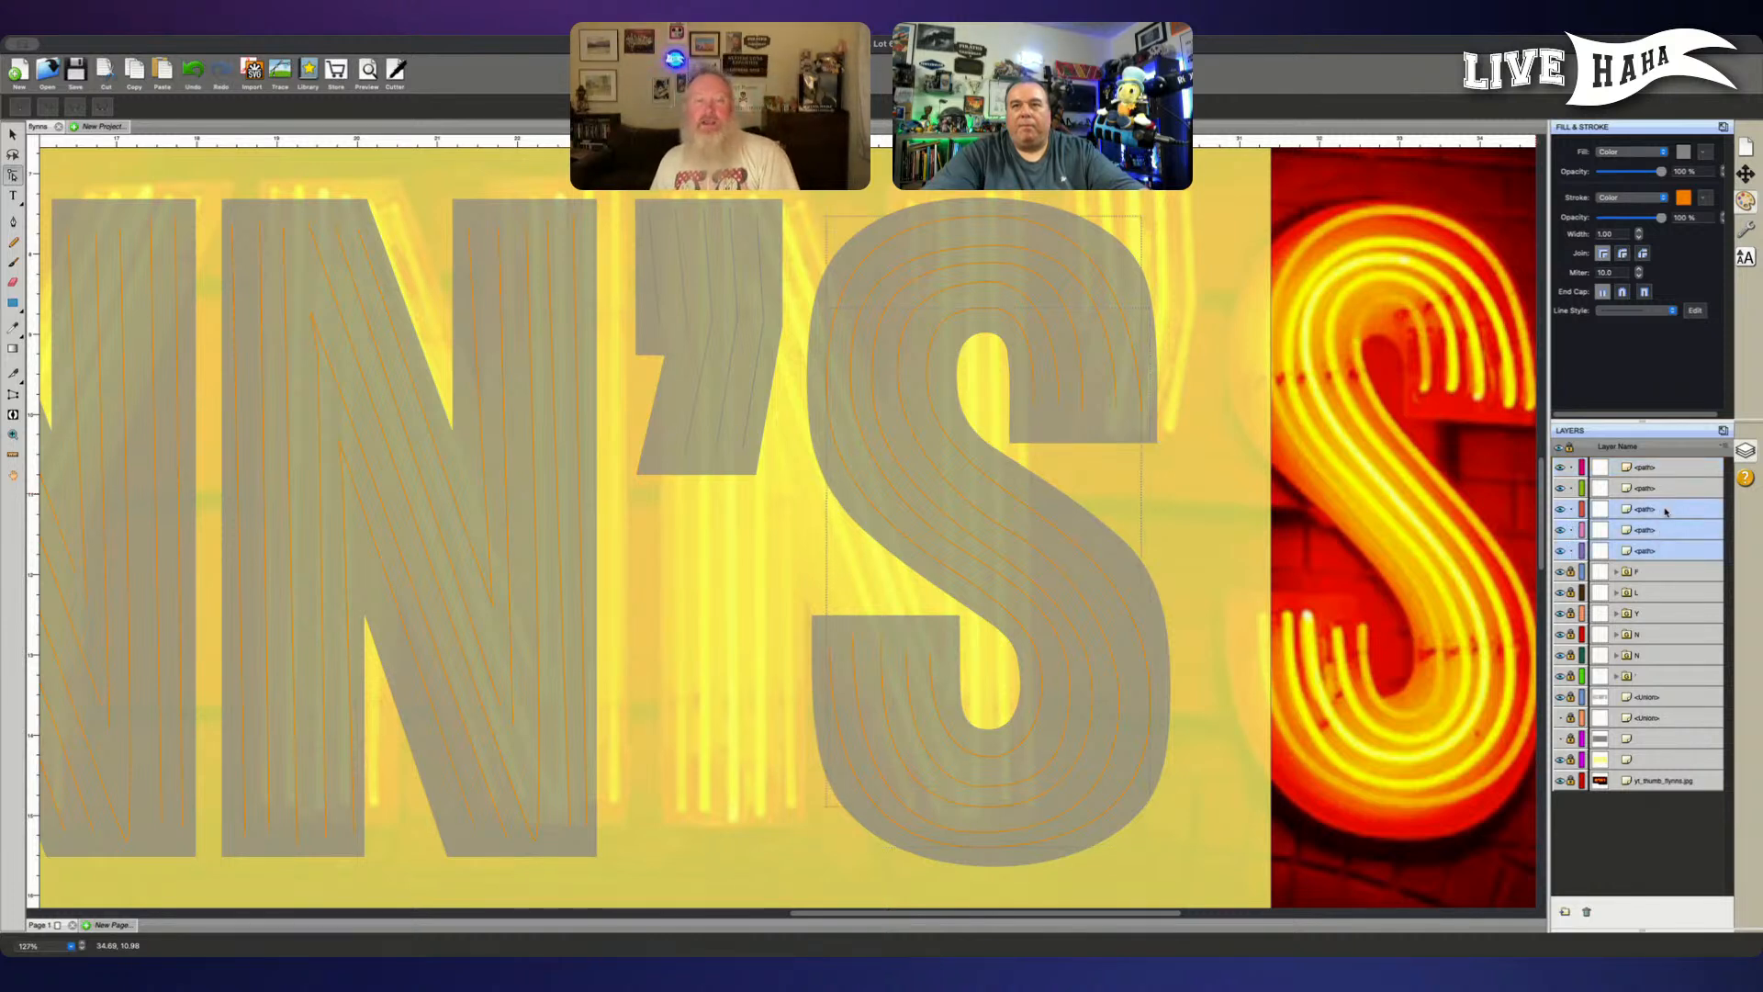
{"action": "key", "text": "ctrl+g"}
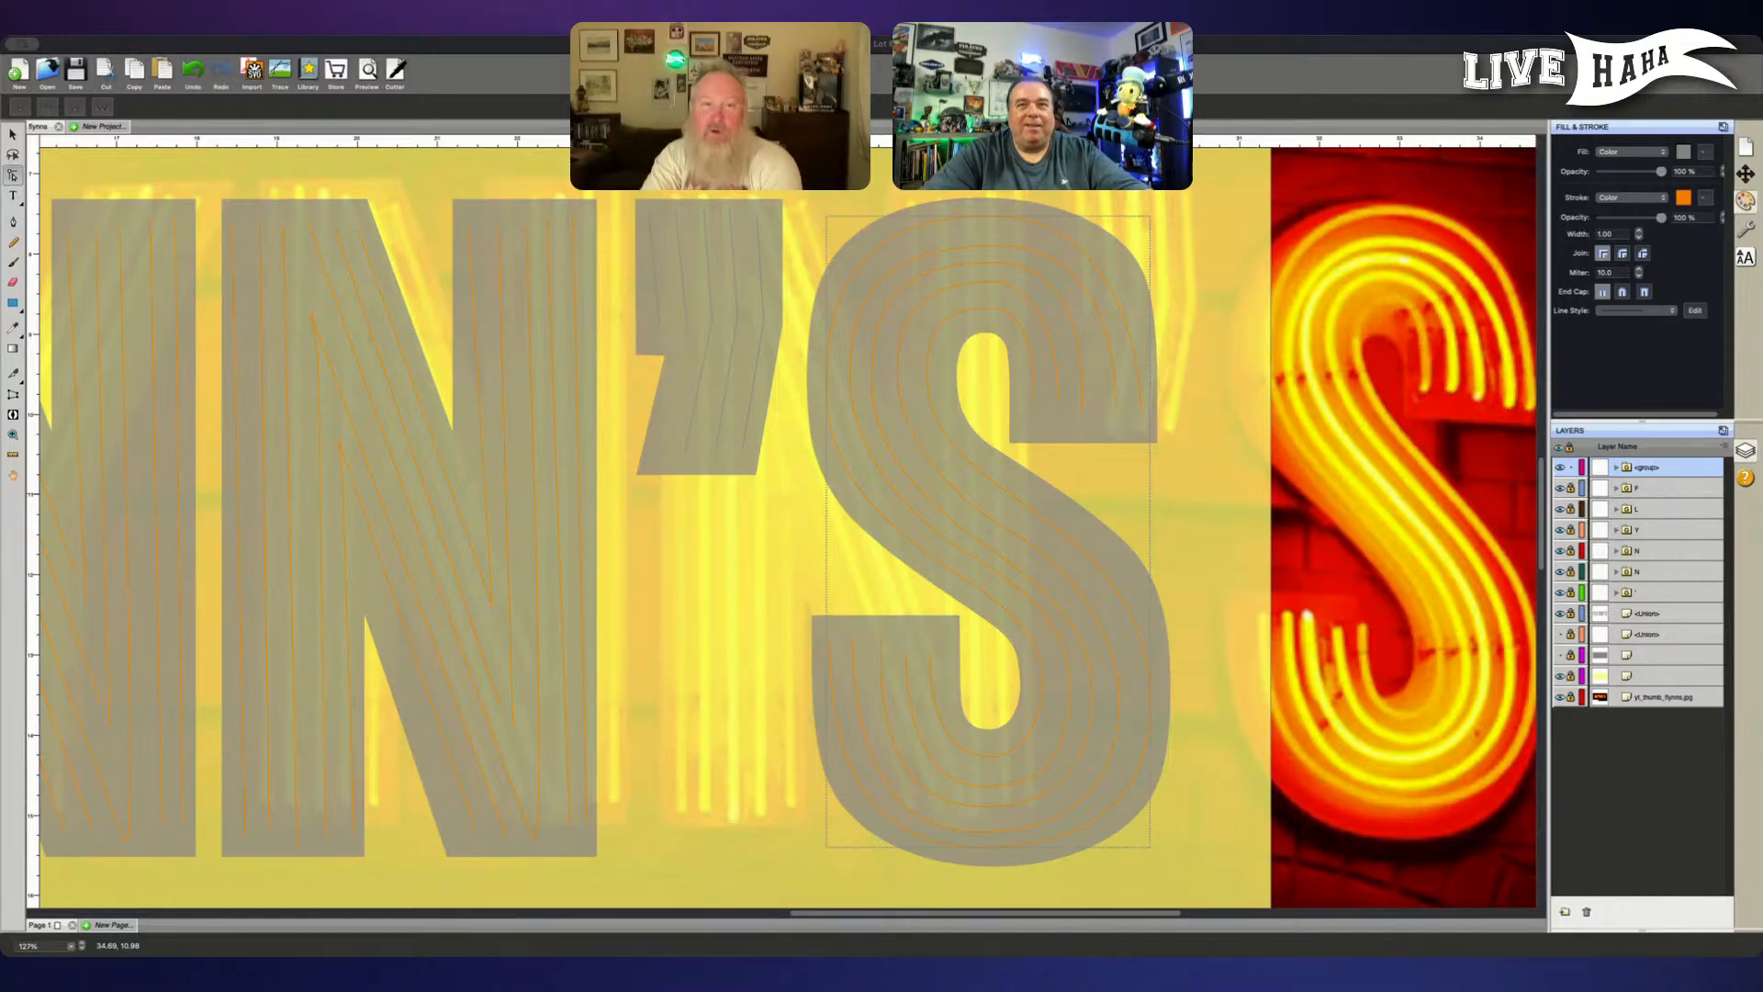
- Name the new group S, place it directly below the apostrophe group in the layer stack, and lock it
{"action": "type", "text": "S"}
{"action": "key", "text": "Return"}
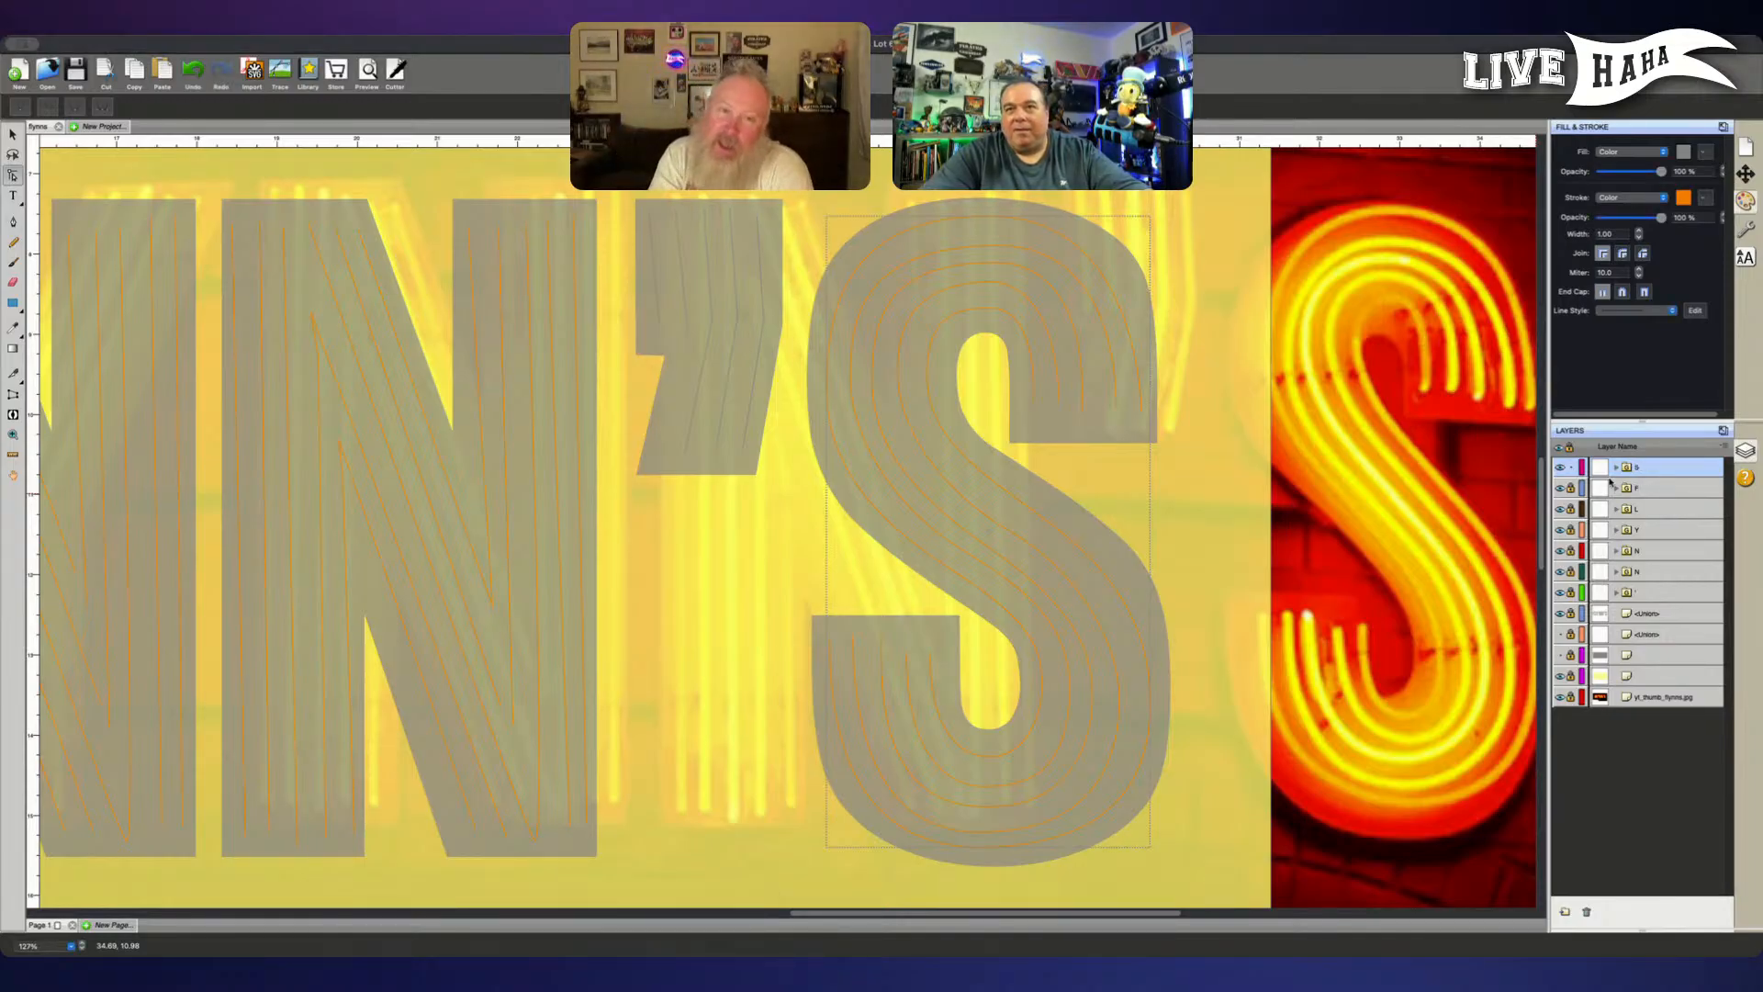
{"action": "left_click_drag", "start_coordinate": [1683, 468], "coordinate": [1623, 602]}
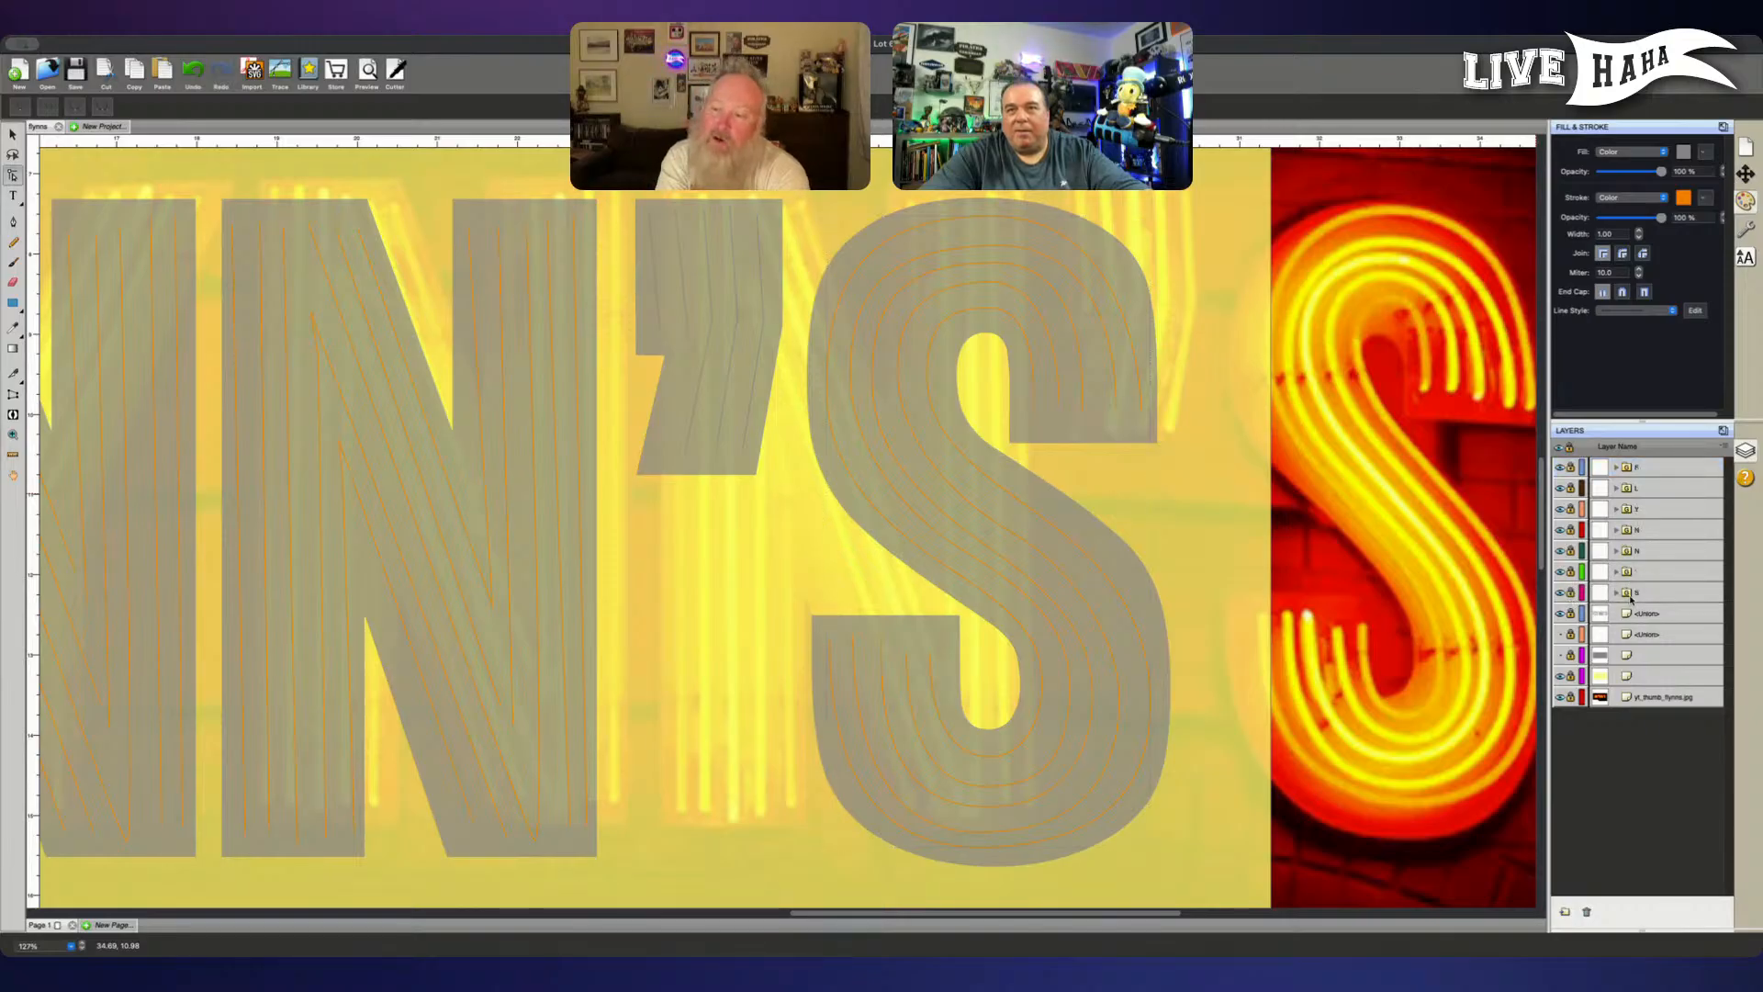
- Hide the neon sign reference photo behind the whole FLYNN'S lettering
{"action": "key", "text": "super+minus"}
{"action": "key", "text": "super+minus"}
{"action": "key", "text": "super+minus"}
{"action": "key", "text": "super+minus"}
{"action": "key", "text": "super+minus"}
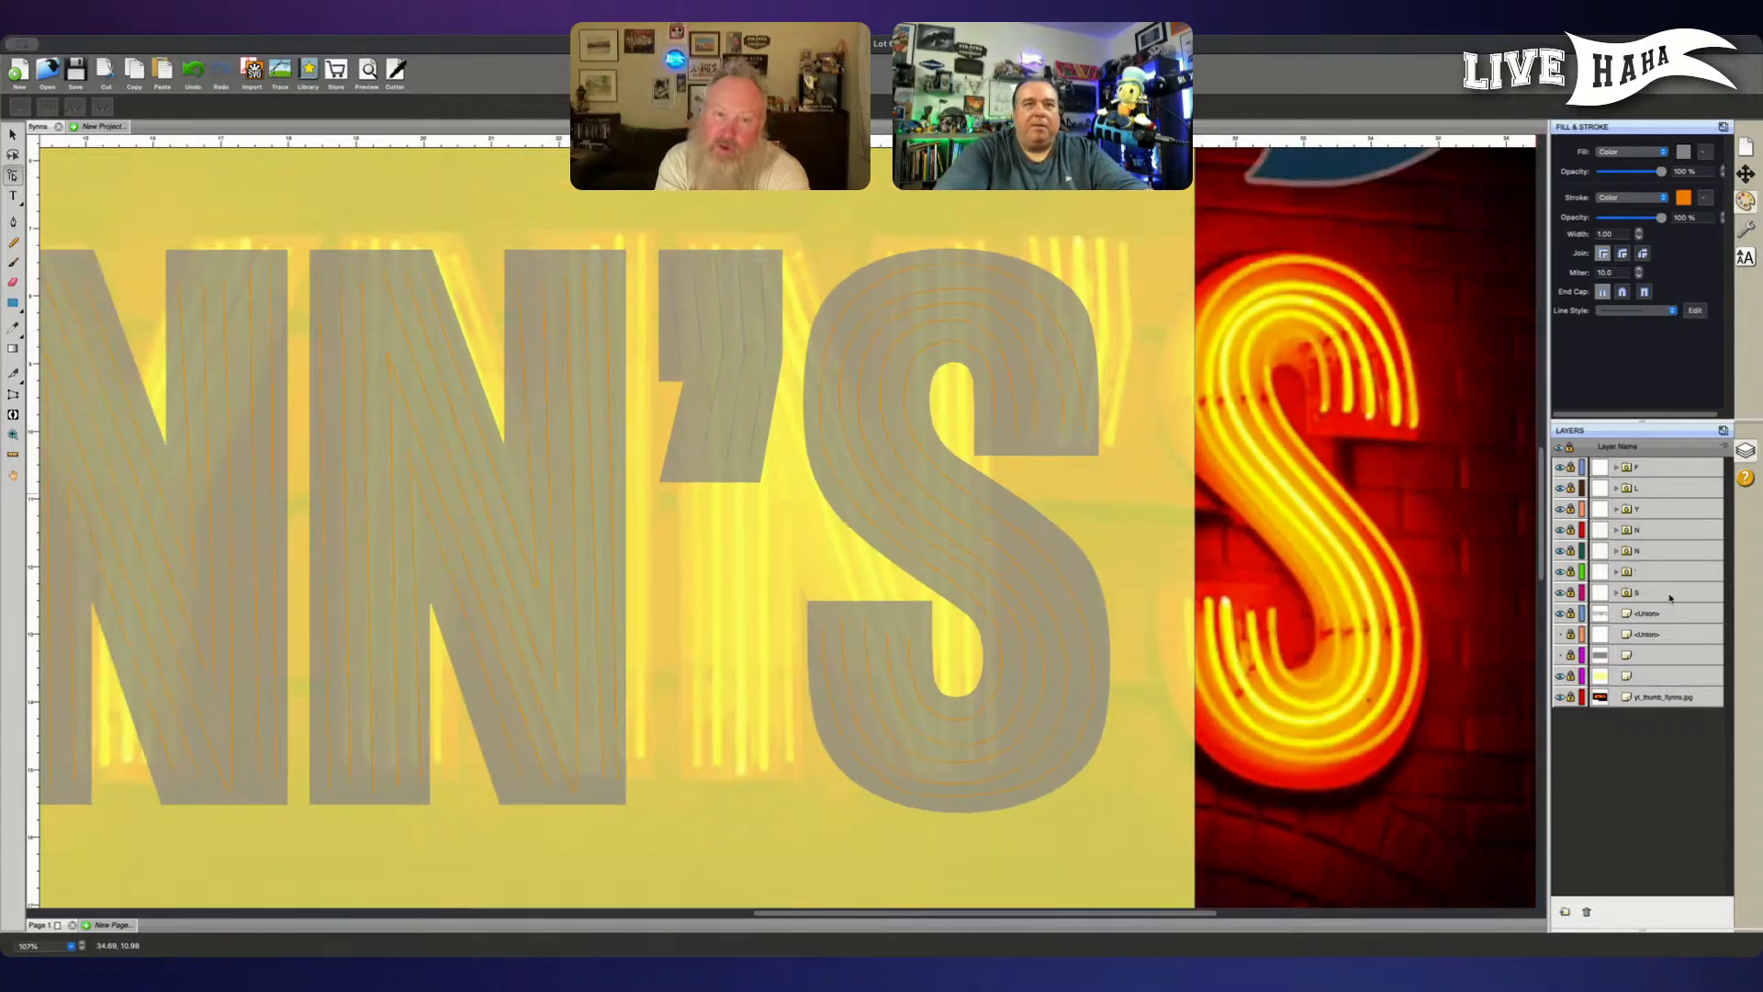
{"action": "key", "text": "super+minus"}
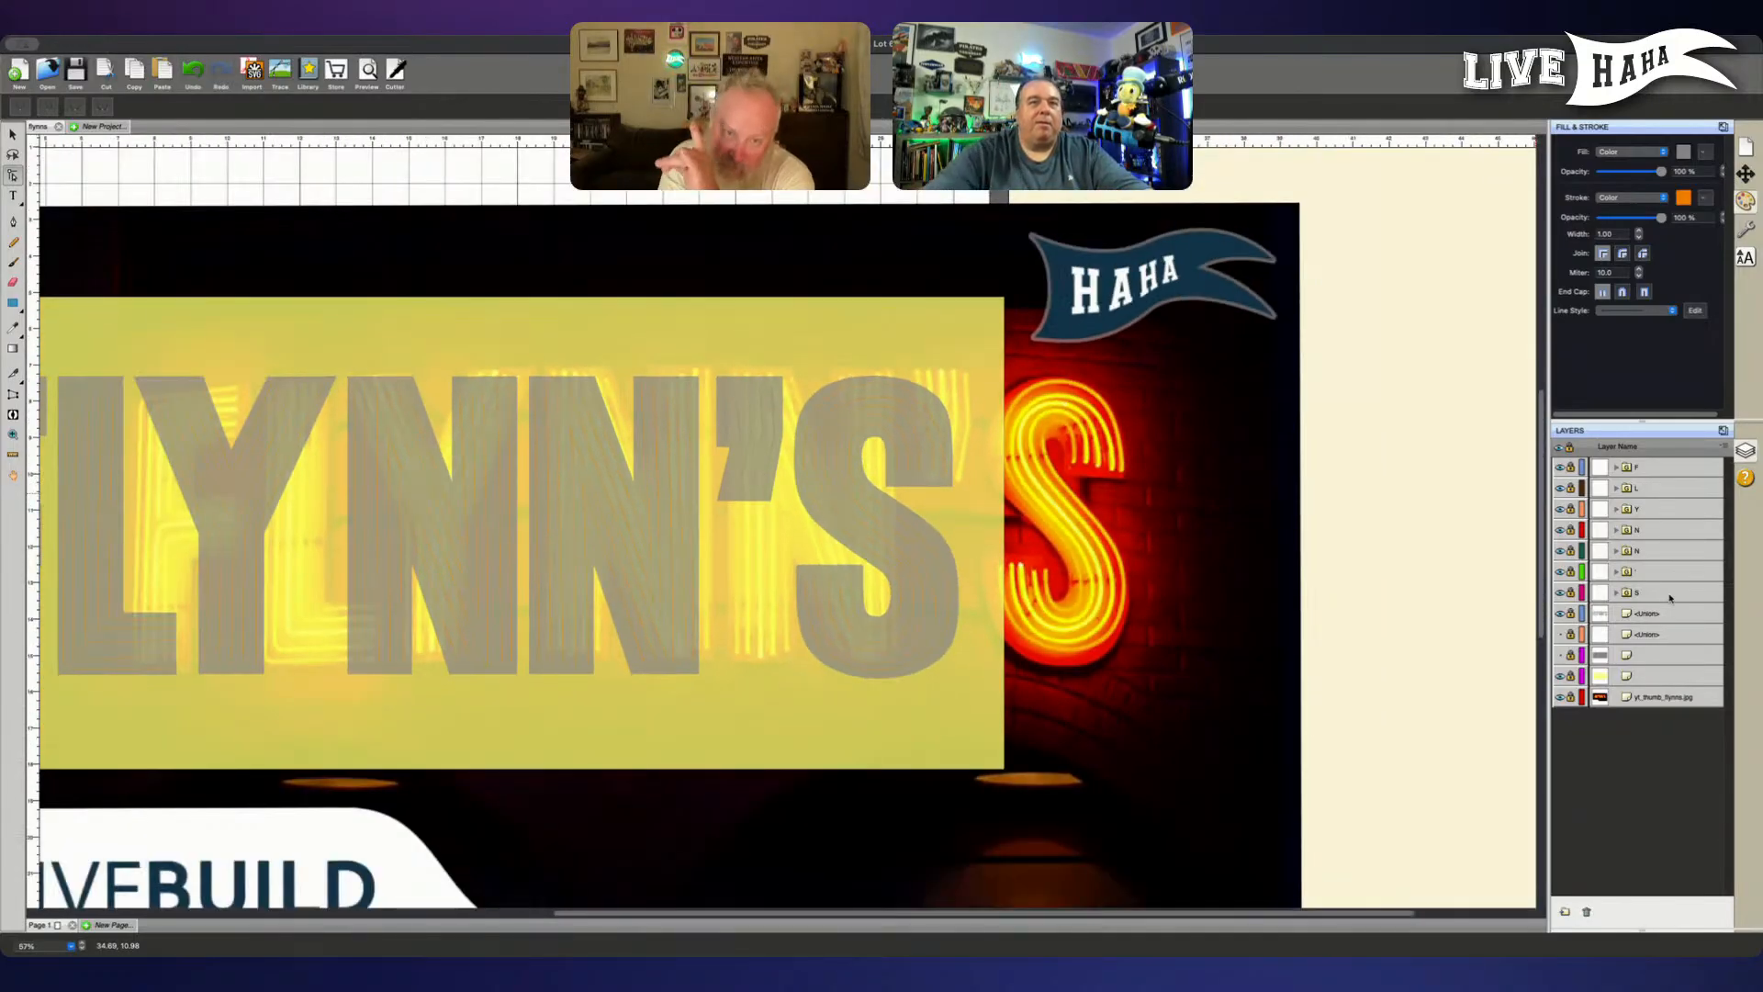
{"action": "left_click_drag", "start_coordinate": [926, 732], "coordinate": [1142, 680]}
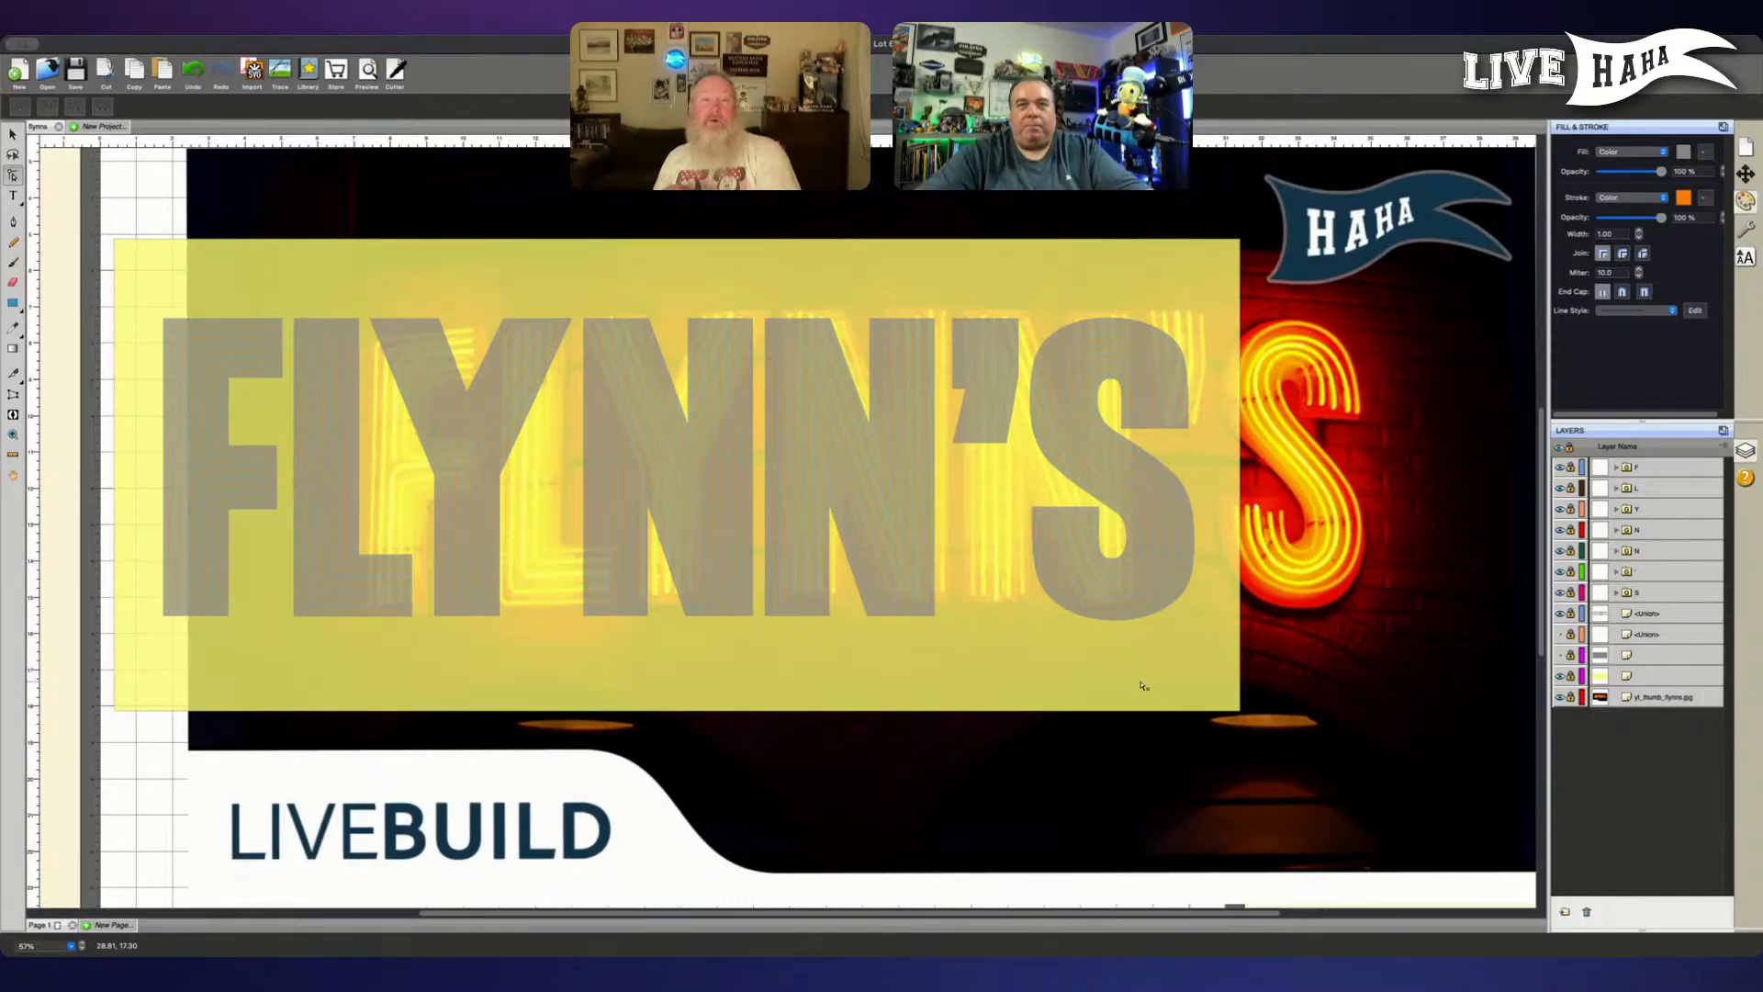
{"action": "left_click", "coordinate": [1559, 698]}
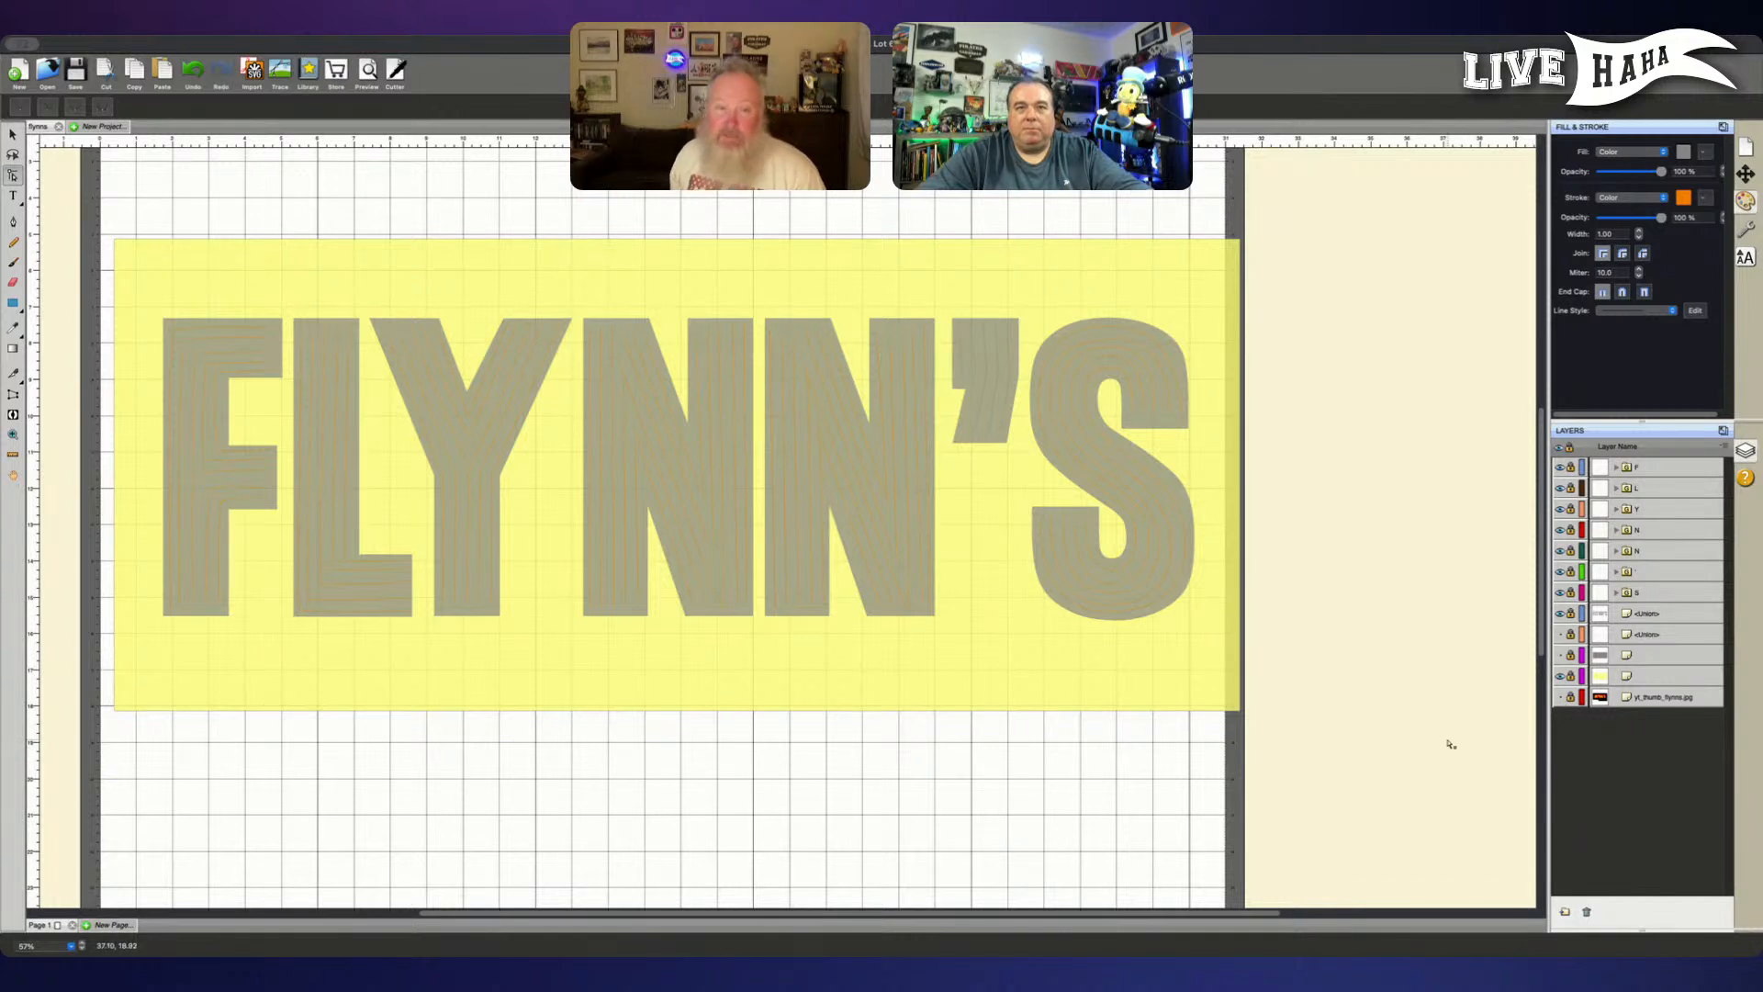
{"action": "key", "text": "super+minus"}
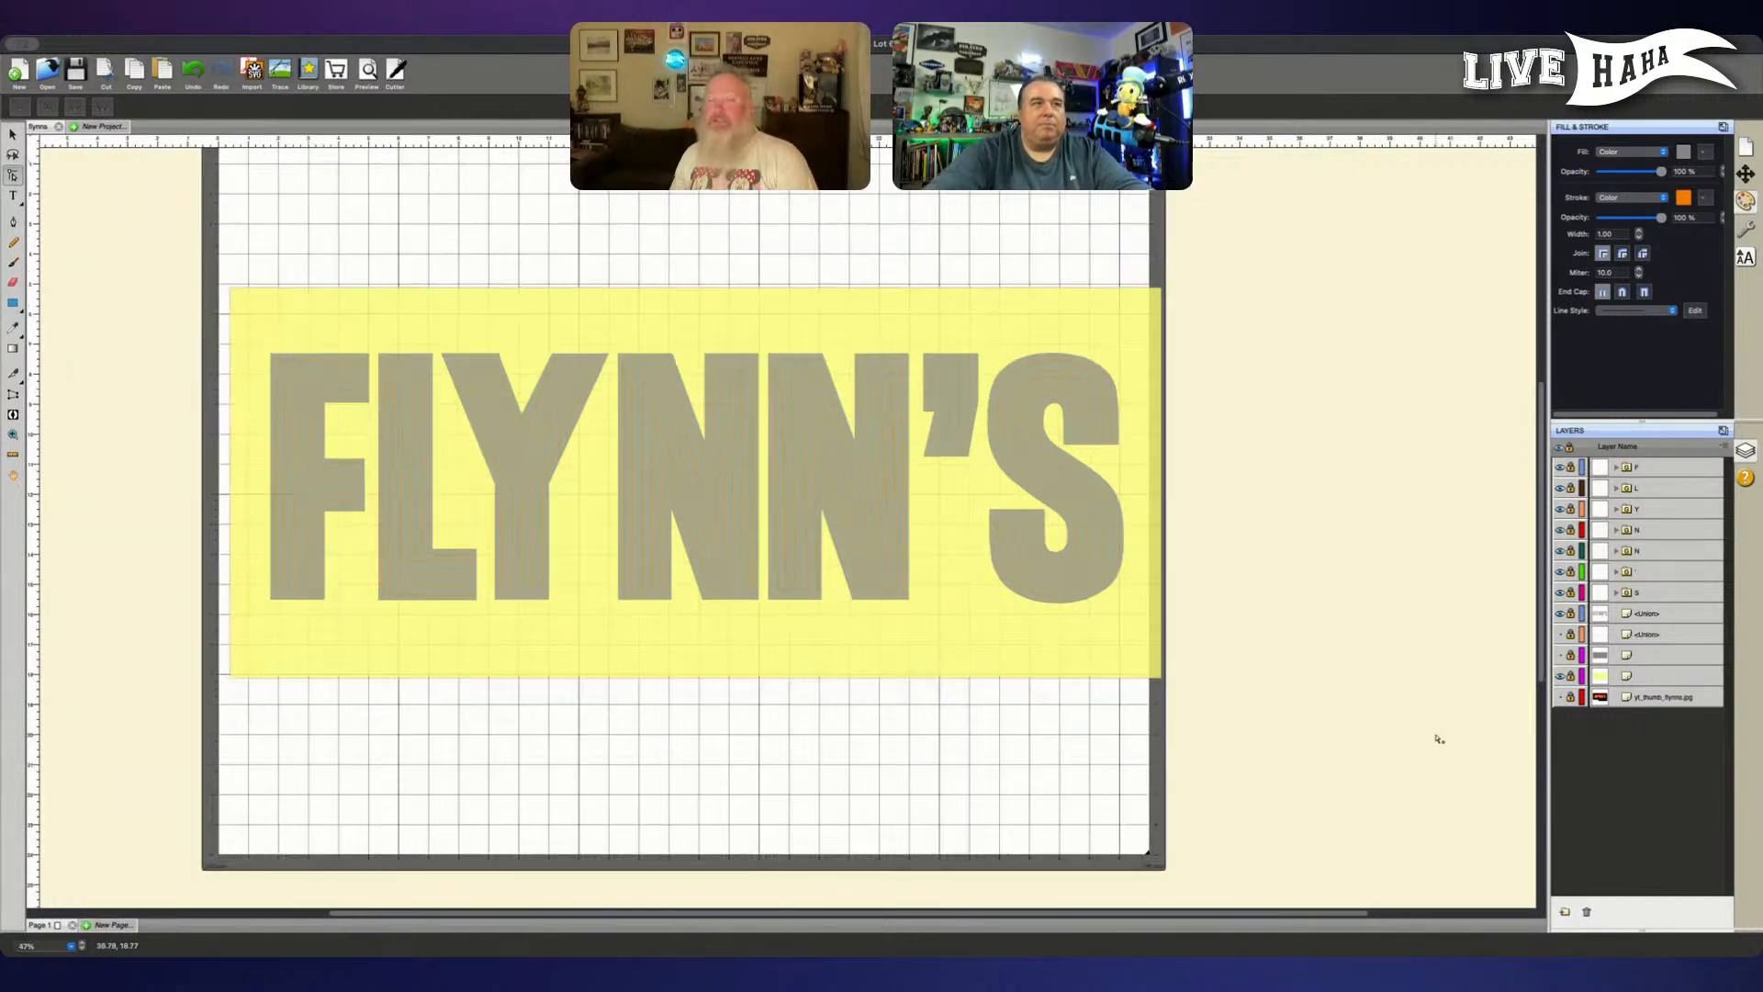
- Unlock the seven letter groups and the FLYNN'S lettering layer beneath them
{"action": "key", "text": "v"}
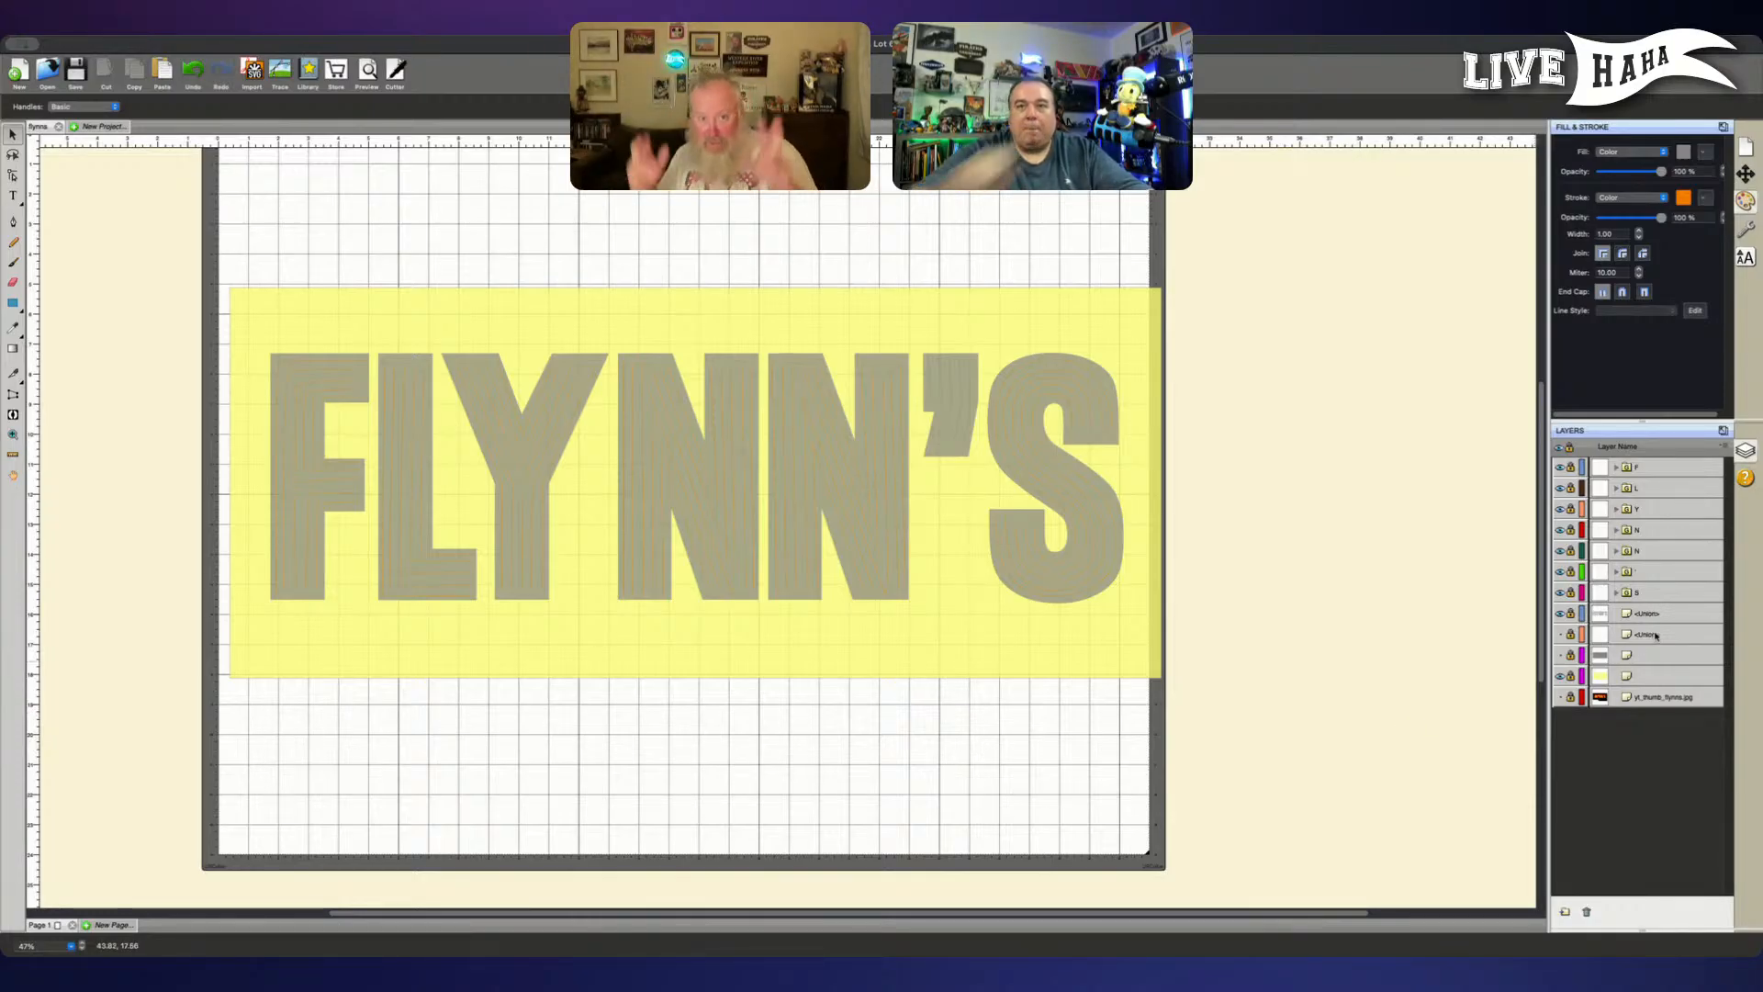
{"action": "left_click", "coordinate": [1571, 613]}
{"action": "left_click", "coordinate": [1571, 571]}
{"action": "left_click", "coordinate": [1571, 551]}
{"action": "left_click", "coordinate": [1571, 530]}
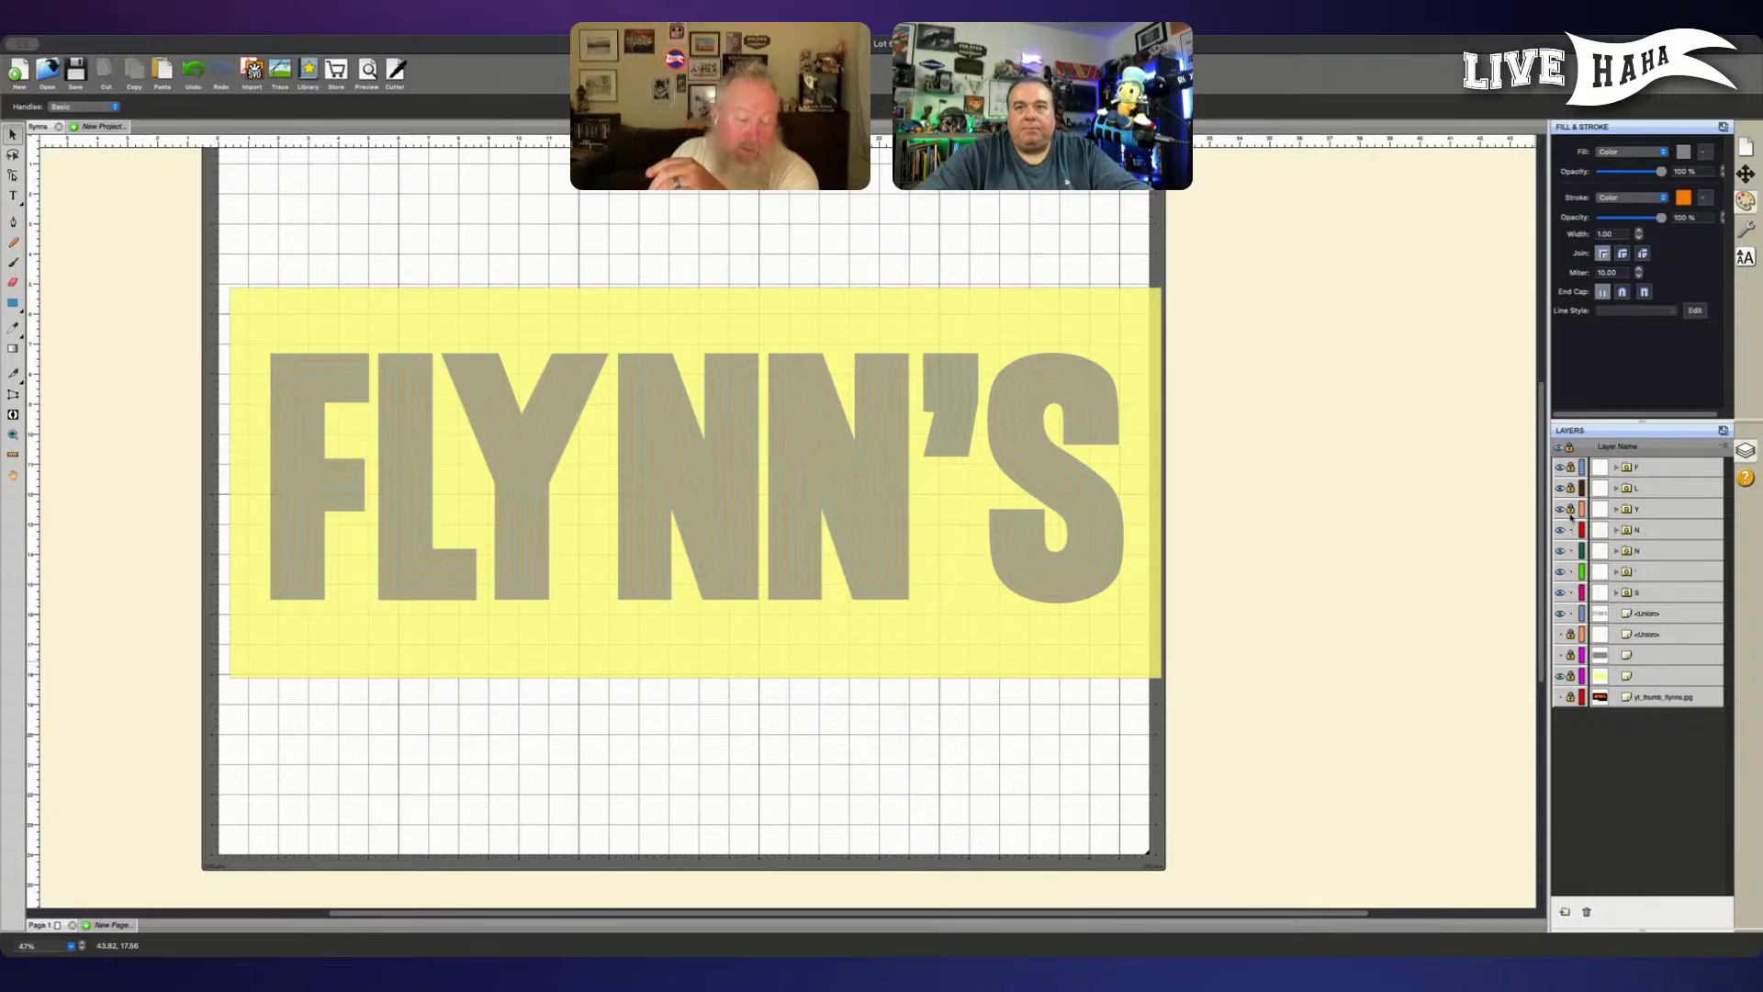
{"action": "left_click", "coordinate": [1571, 467]}
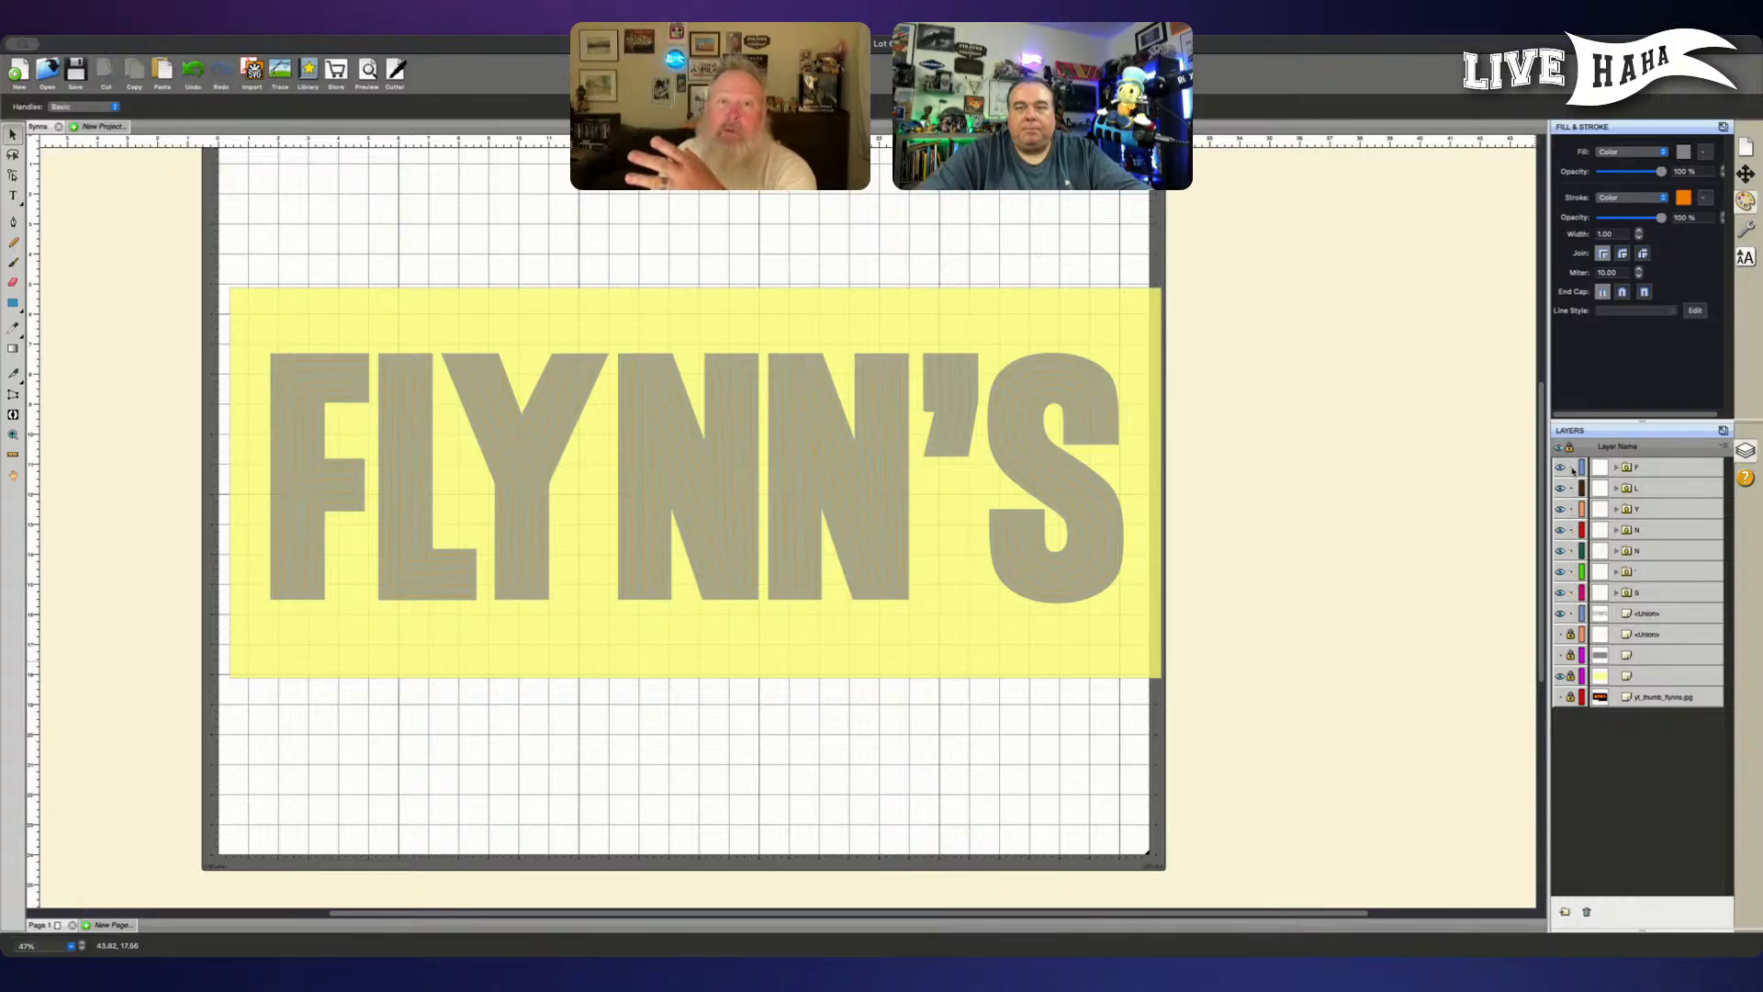
{"action": "left_click", "coordinate": [1653, 615]}
{"action": "left_click", "coordinate": [1660, 585], "text": "shift"}
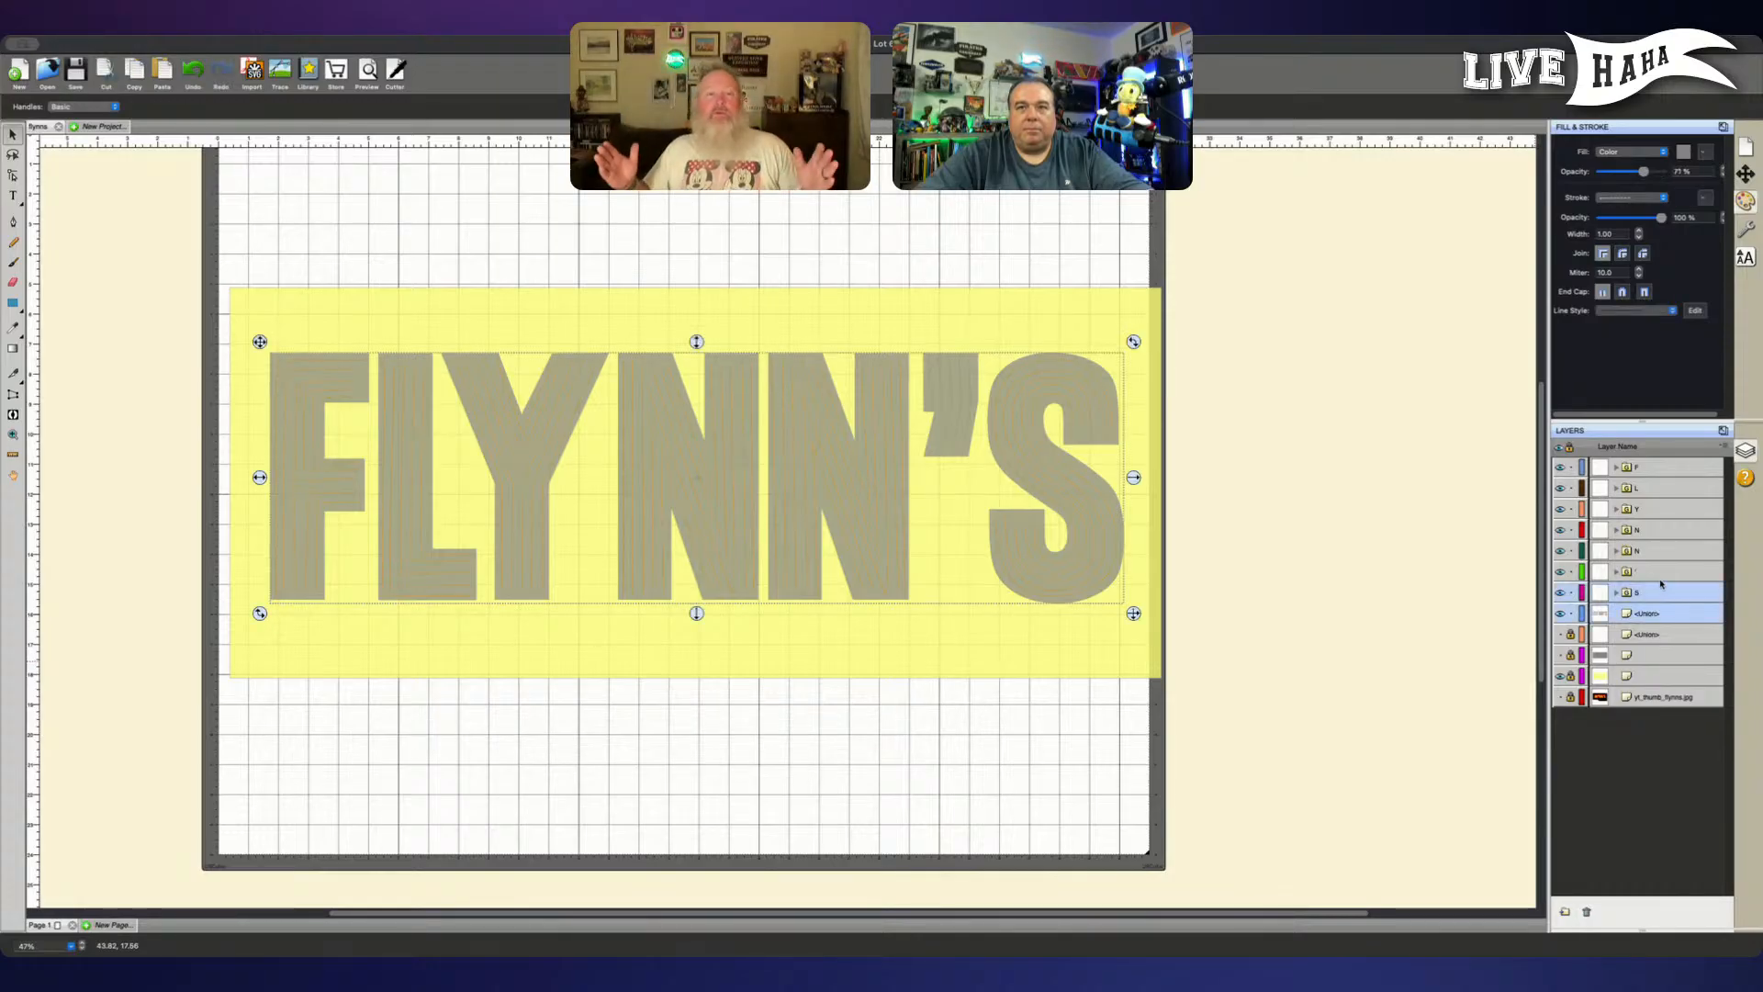
{"action": "left_click", "coordinate": [1657, 533], "text": "shift"}
{"action": "left_click", "coordinate": [1660, 509], "text": "shift"}
{"action": "left_click", "coordinate": [1668, 488], "text": "shift"}
{"action": "left_click", "coordinate": [1672, 468], "text": "shift"}
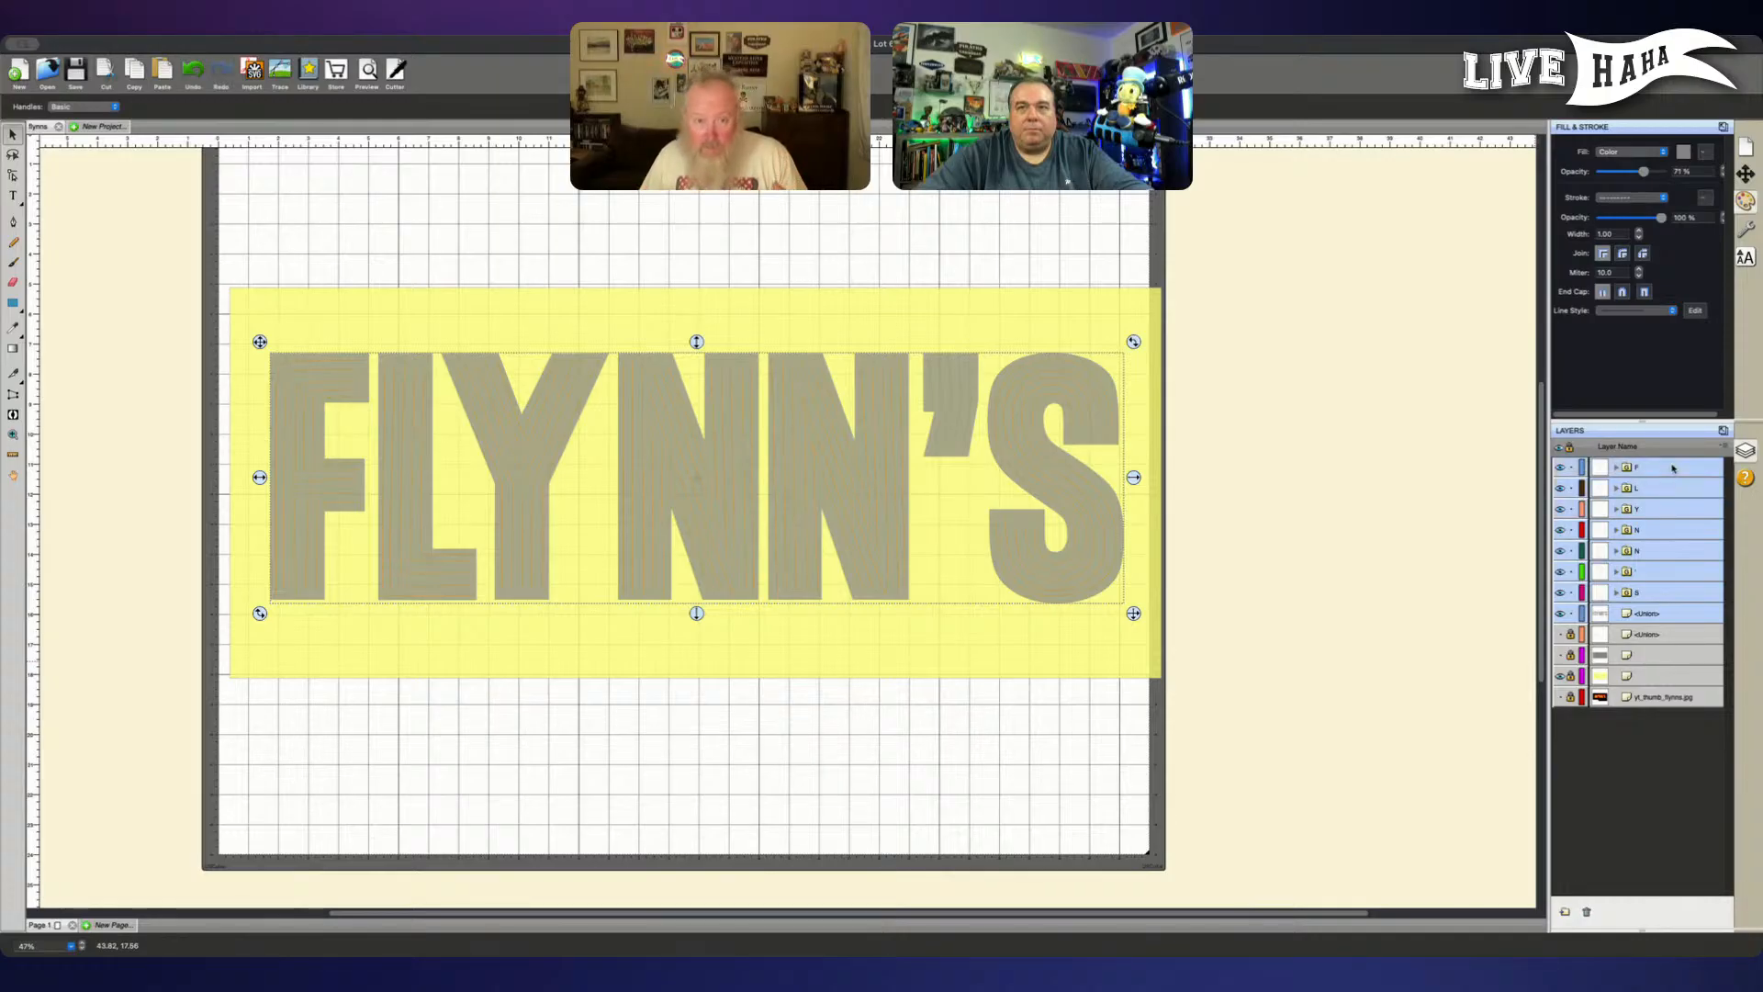
{"action": "left_click", "coordinate": [1440, 509]}
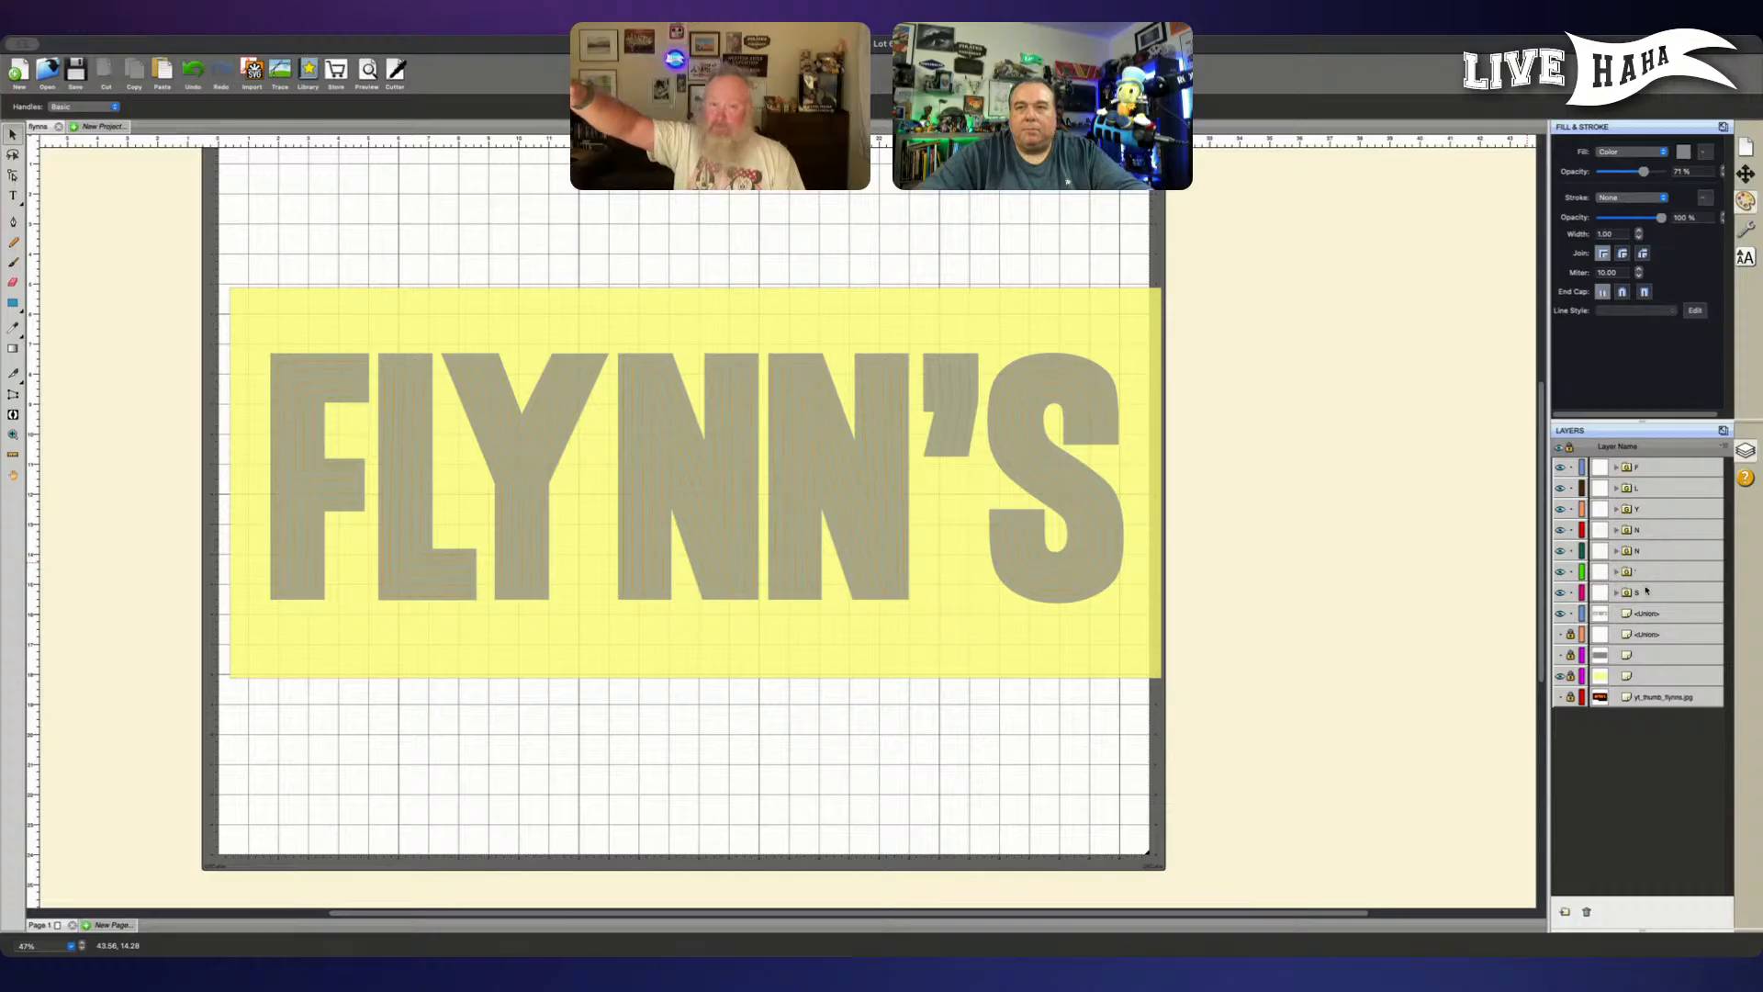
- Show and unlock the brick pattern layer below the FLYNN'S lettering
{"action": "left_click", "coordinate": [1663, 613]}
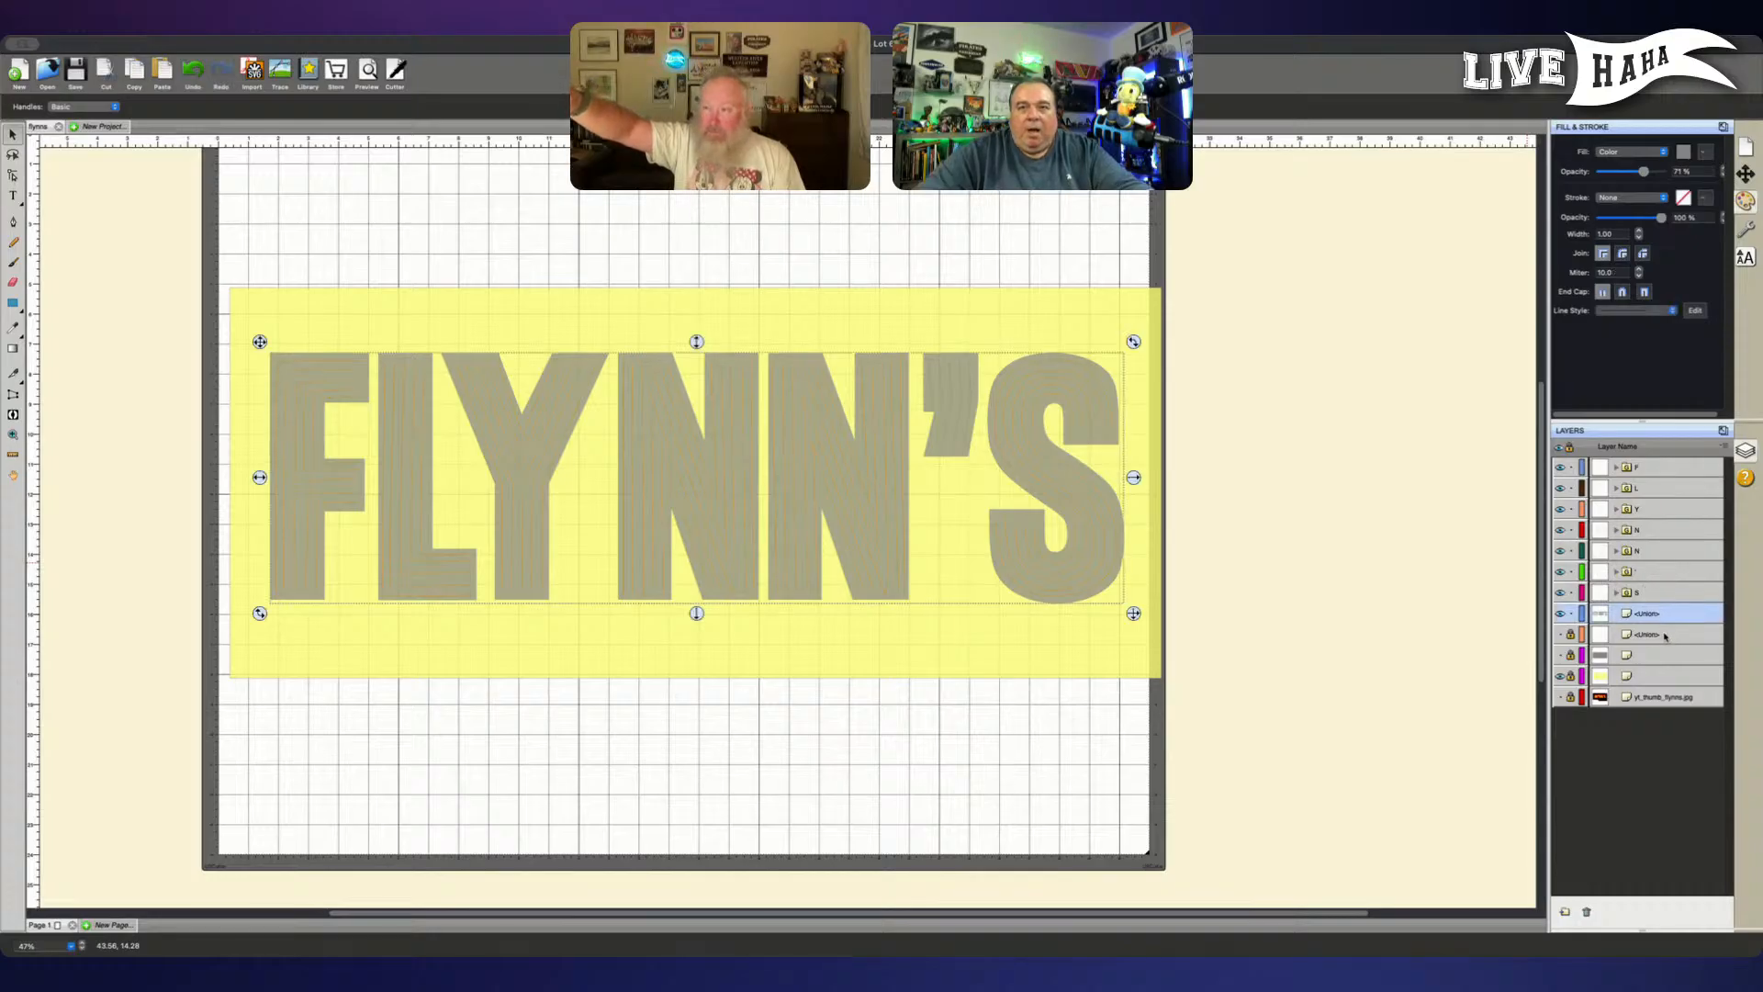
{"action": "left_click", "coordinate": [1638, 636]}
{"action": "left_click", "coordinate": [1559, 634]}
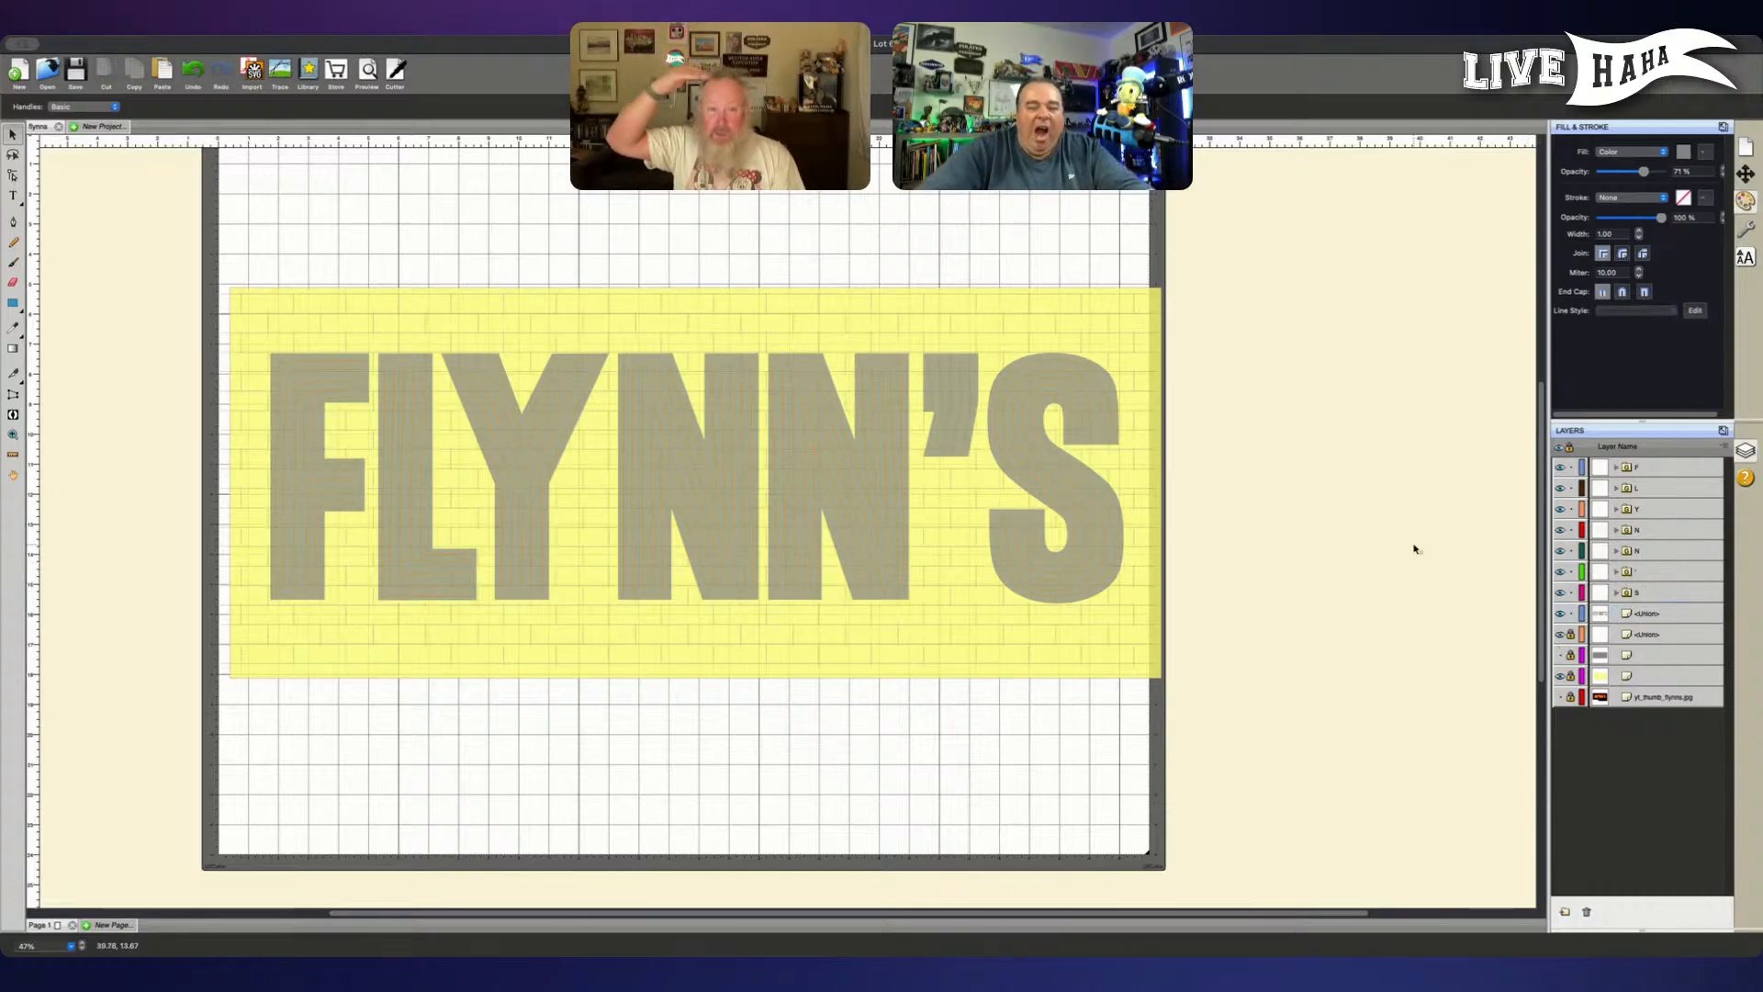
{"action": "key", "text": "super+plus"}
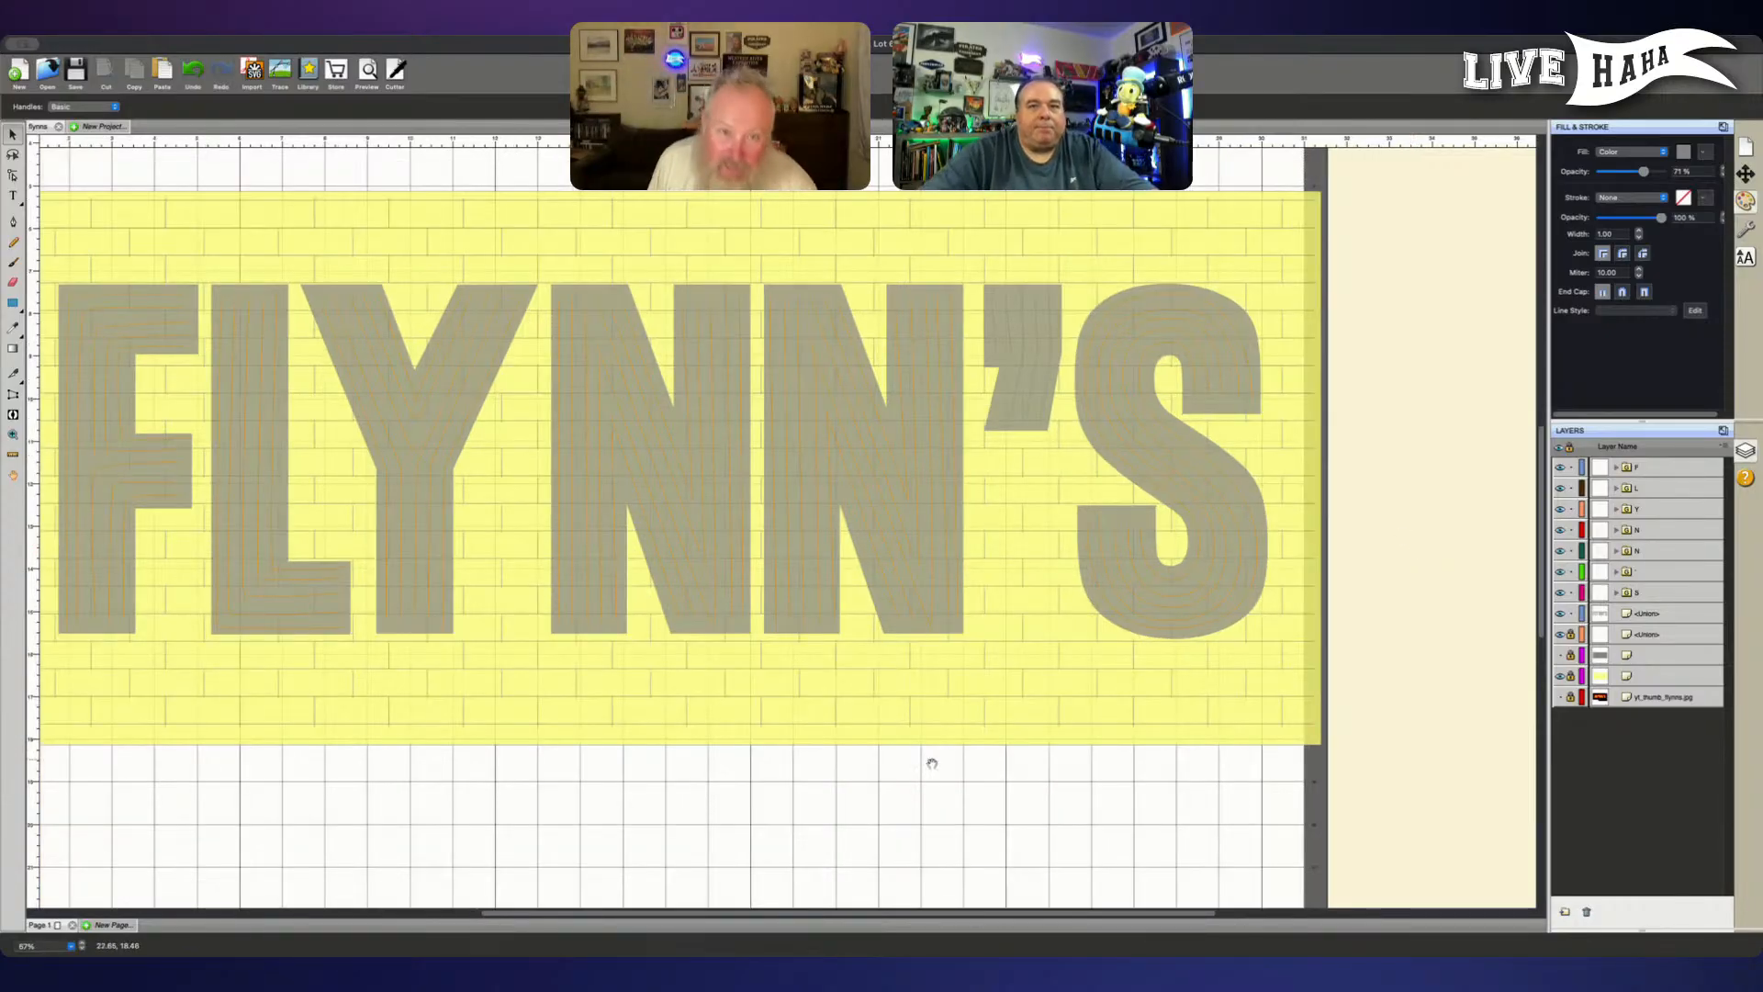
{"action": "key", "text": "super+plus"}
{"action": "left_click_drag", "start_coordinate": [936, 793], "coordinate": [944, 782]}
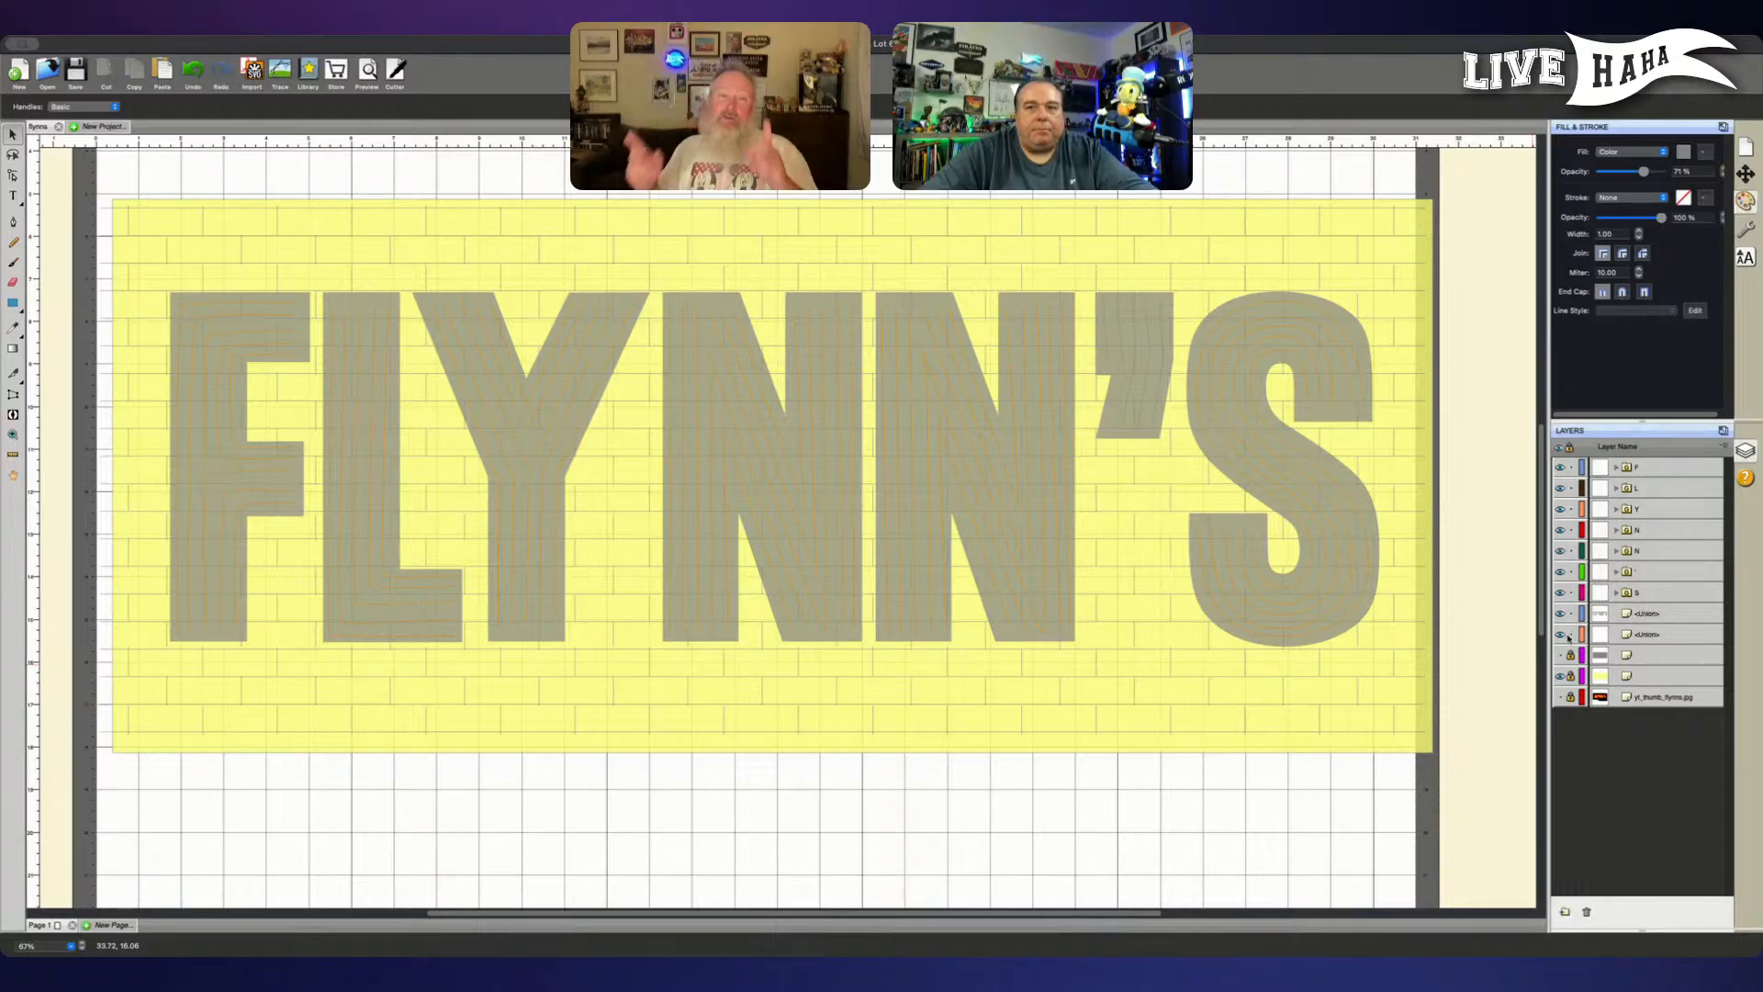
- Nudge the brick pattern slightly right and up to line it up with the yellow background rectangle
{"action": "left_click", "coordinate": [1631, 634]}
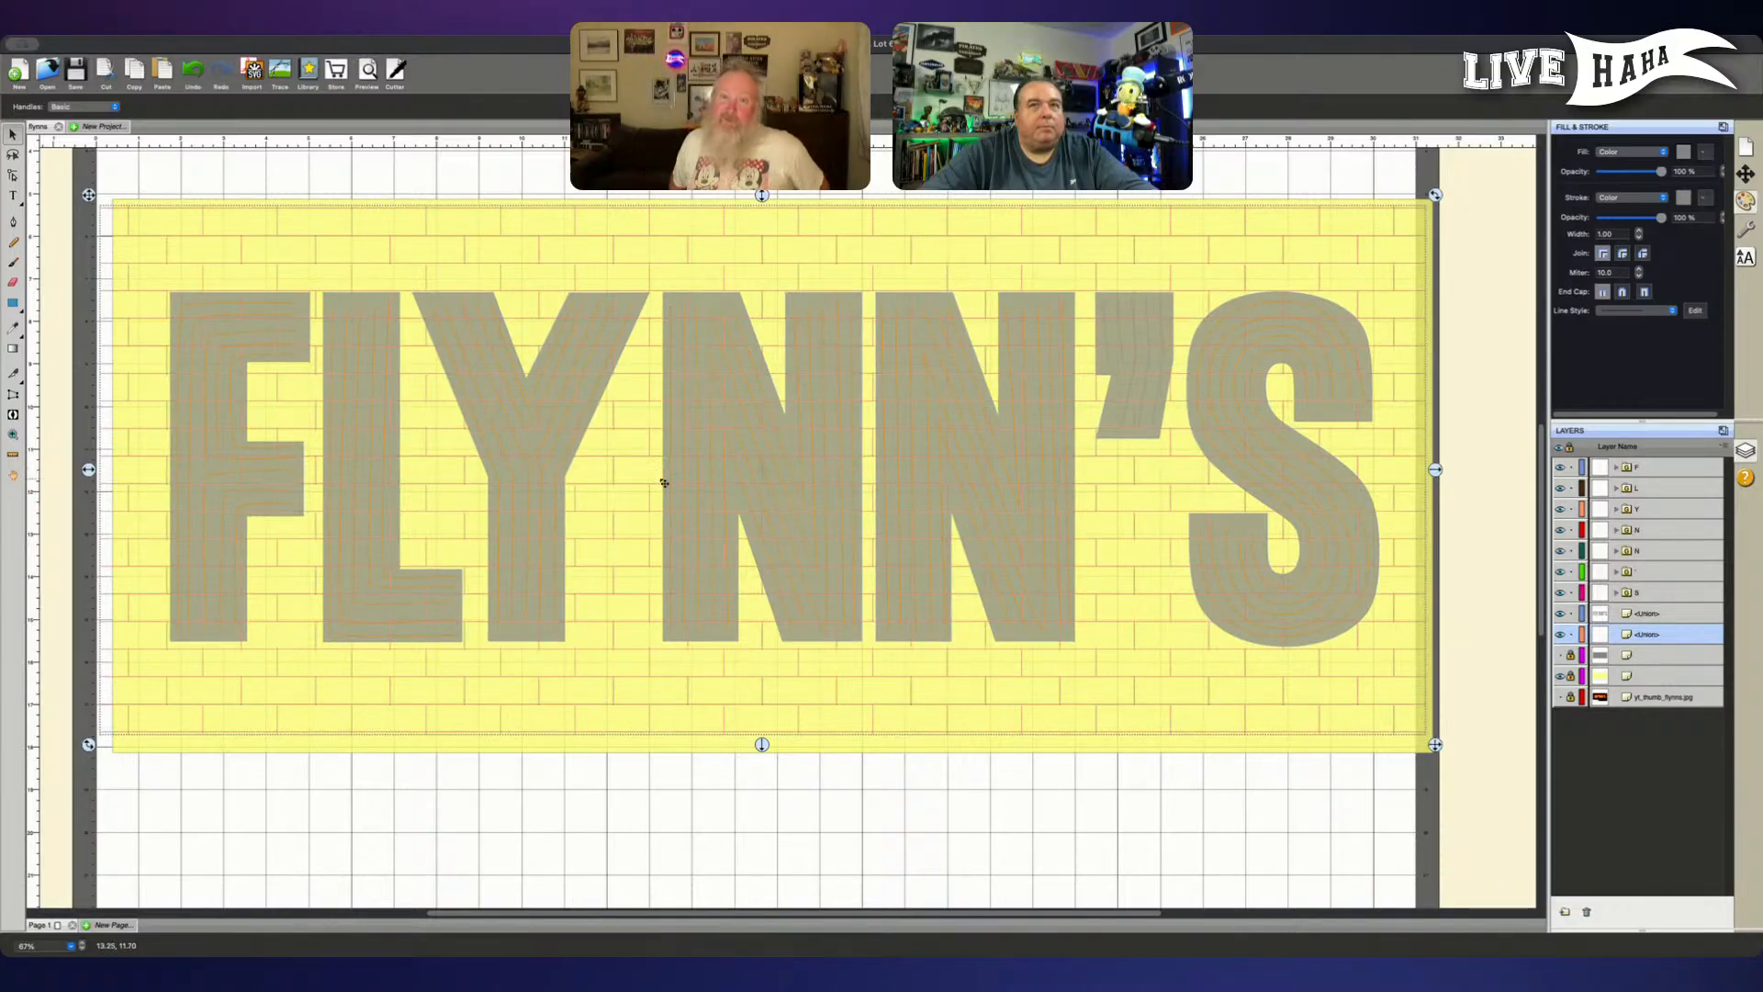
{"action": "left_click", "coordinate": [96, 474]}
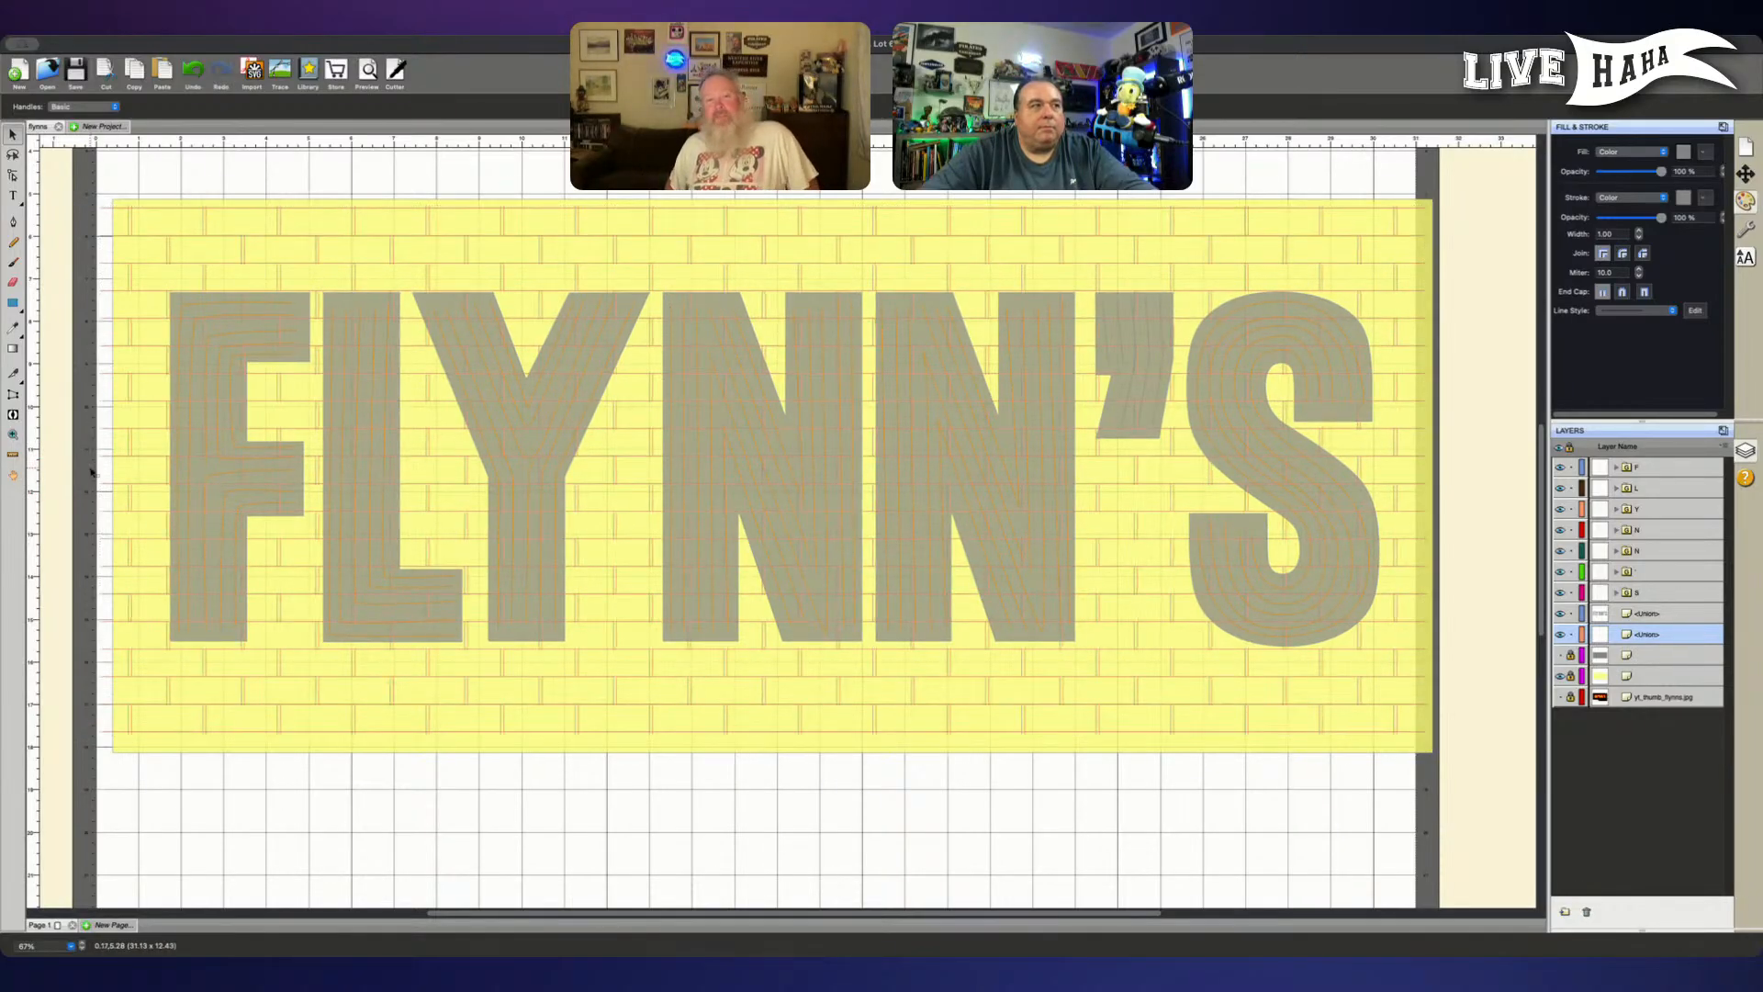
{"action": "left_click", "coordinate": [96, 472]}
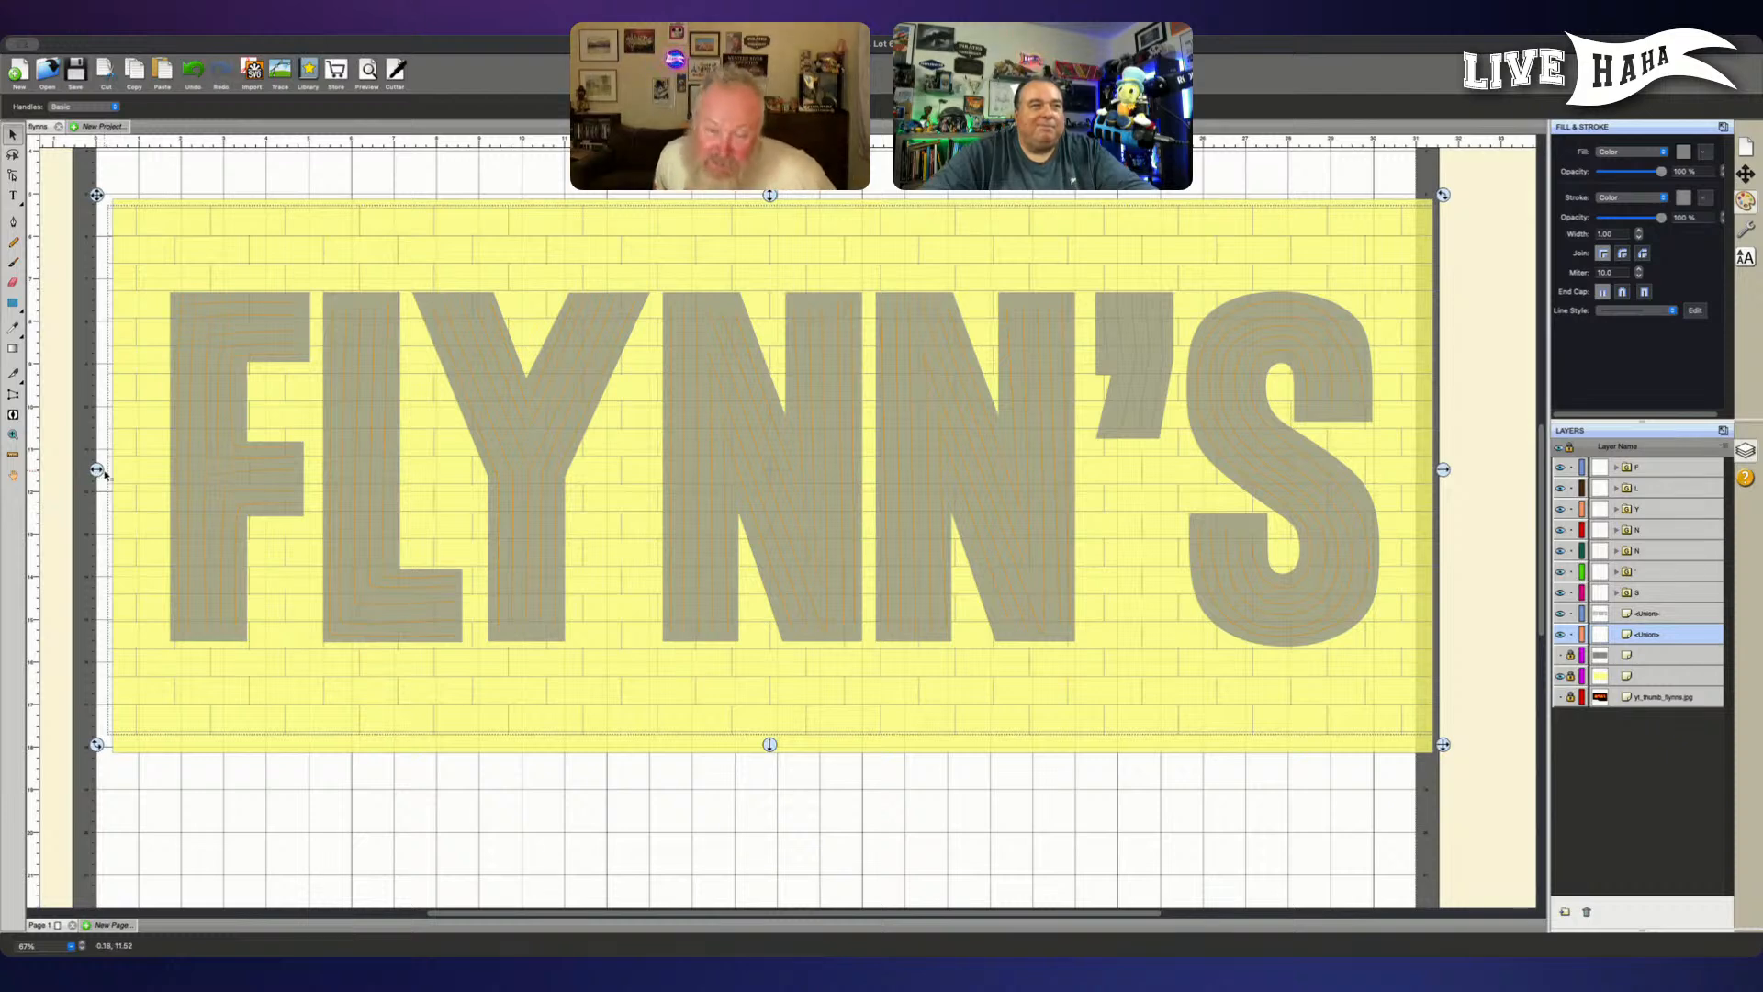
{"action": "mouse_move", "coordinate": [770, 196]}
{"action": "left_mouse_down"}
{"action": "mouse_move", "coordinate": [770, 238]}
{"action": "mouse_move", "coordinate": [770, 199]}
{"action": "left_mouse_up"}
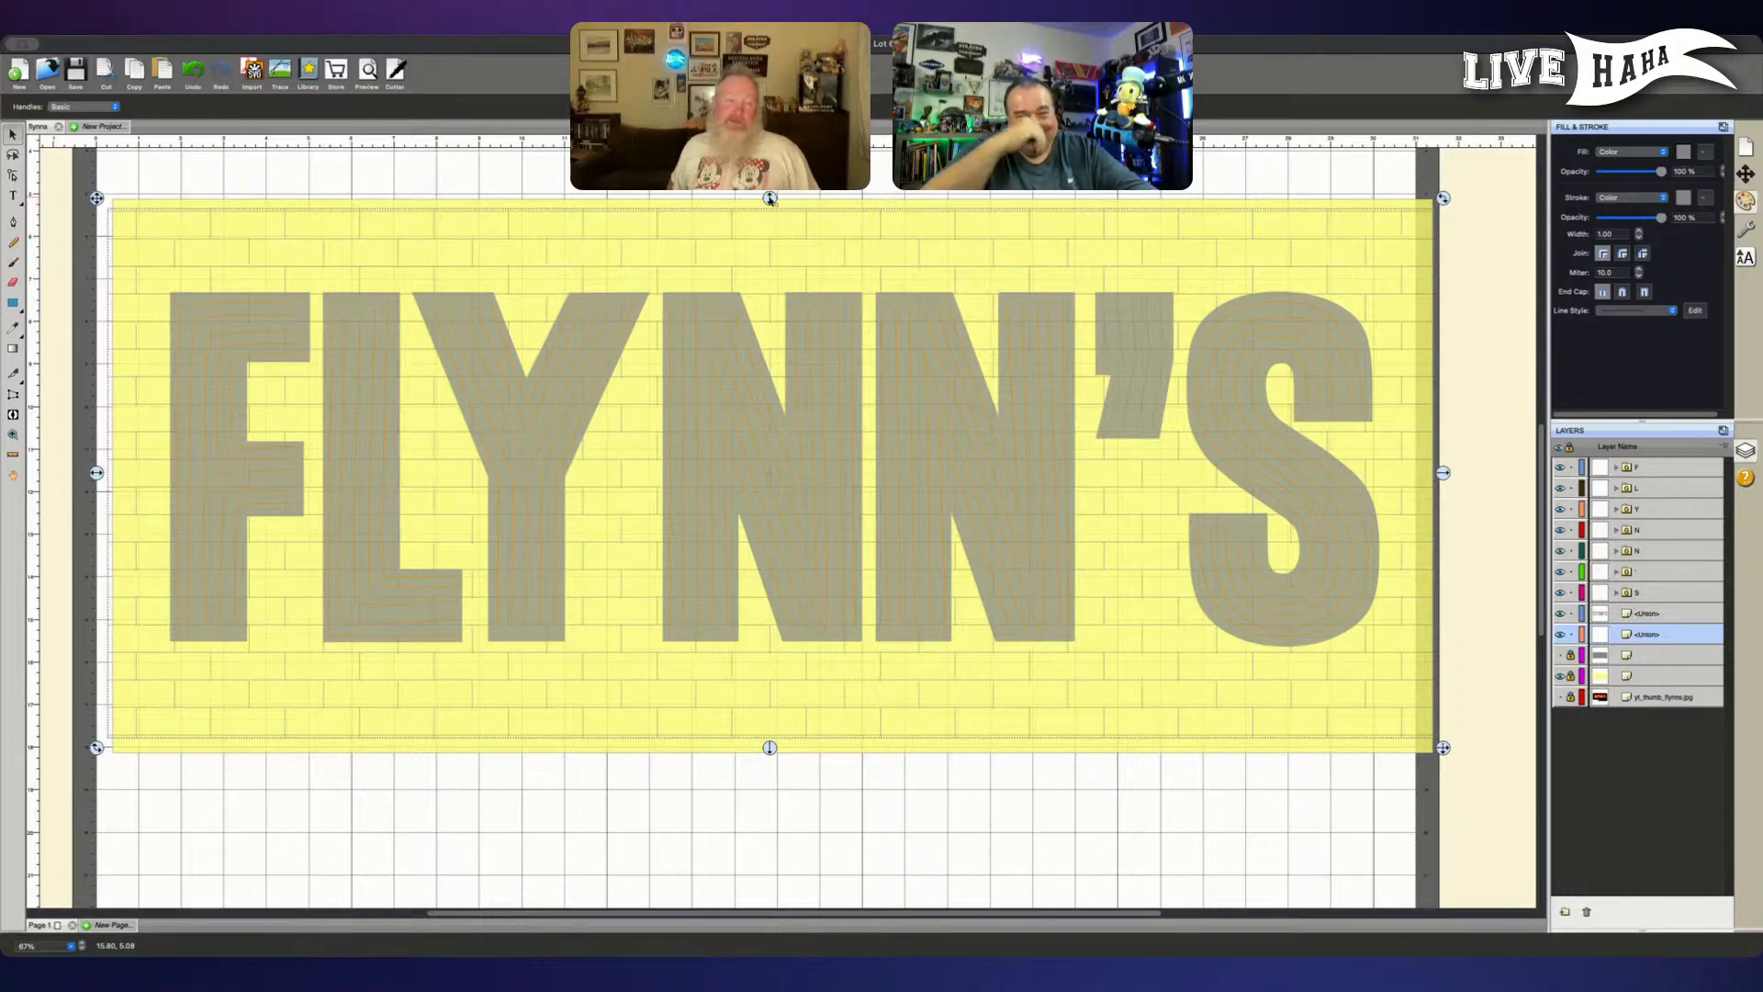
{"action": "left_click_drag", "start_coordinate": [769, 198], "coordinate": [776, 191]}
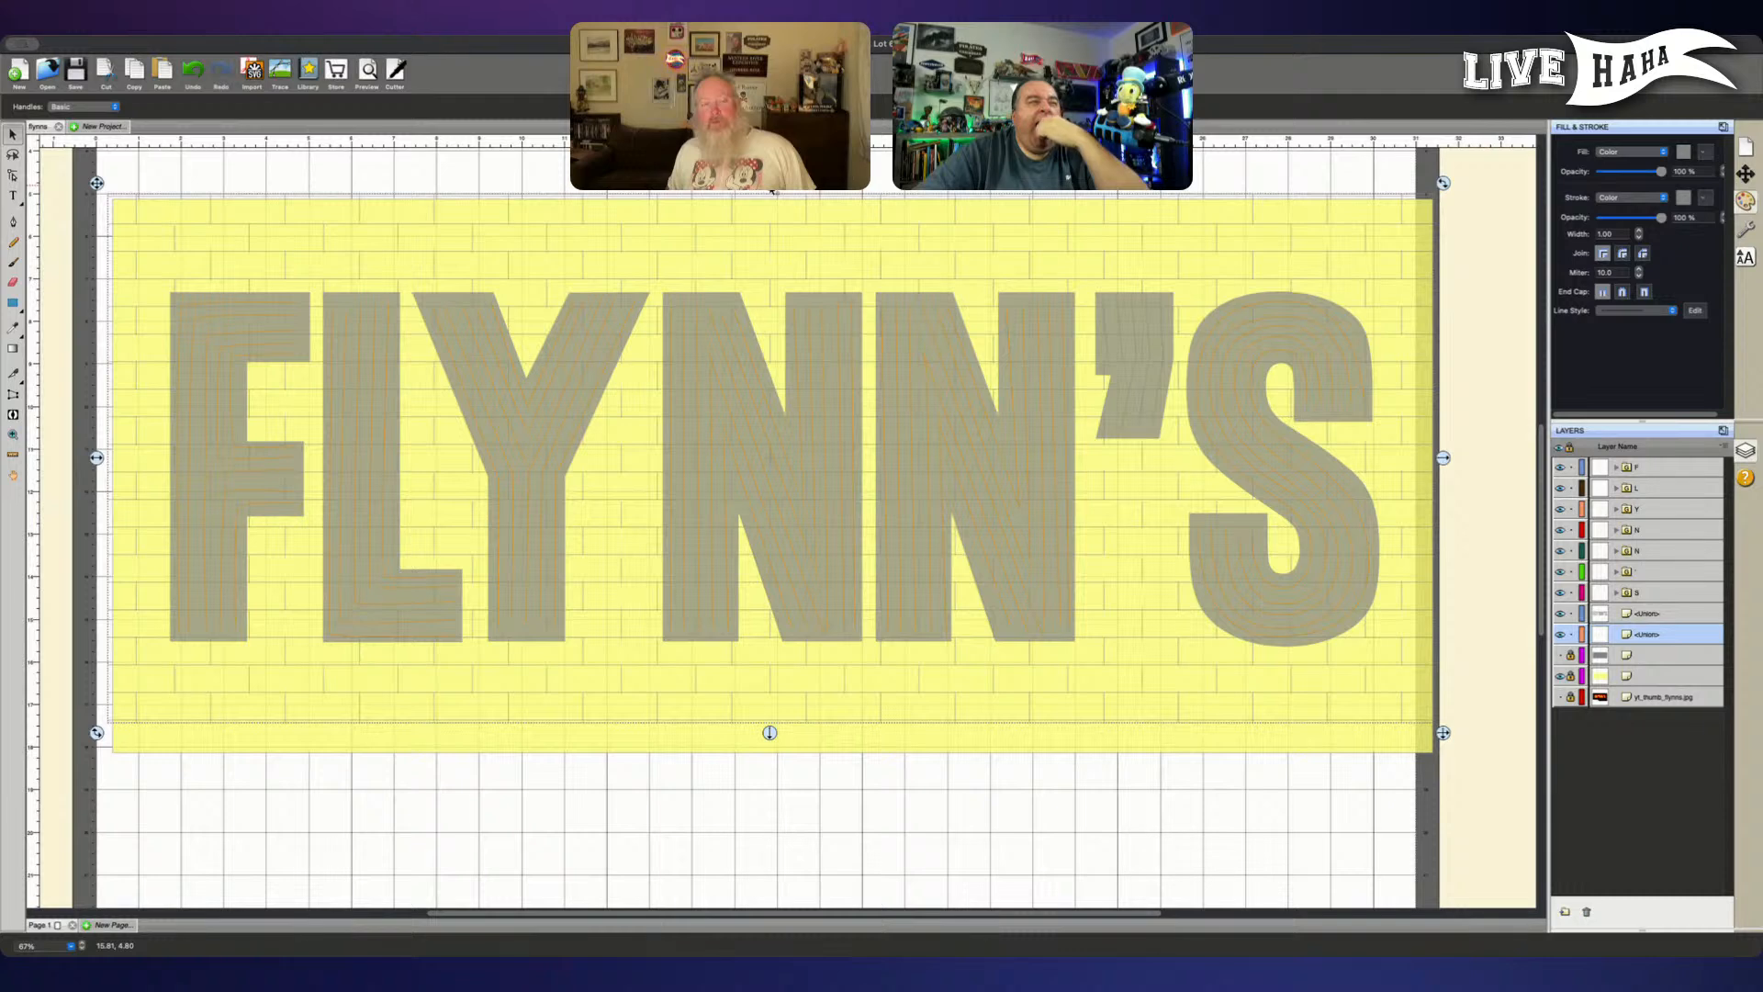
{"action": "left_click_drag", "start_coordinate": [771, 190], "coordinate": [773, 191]}
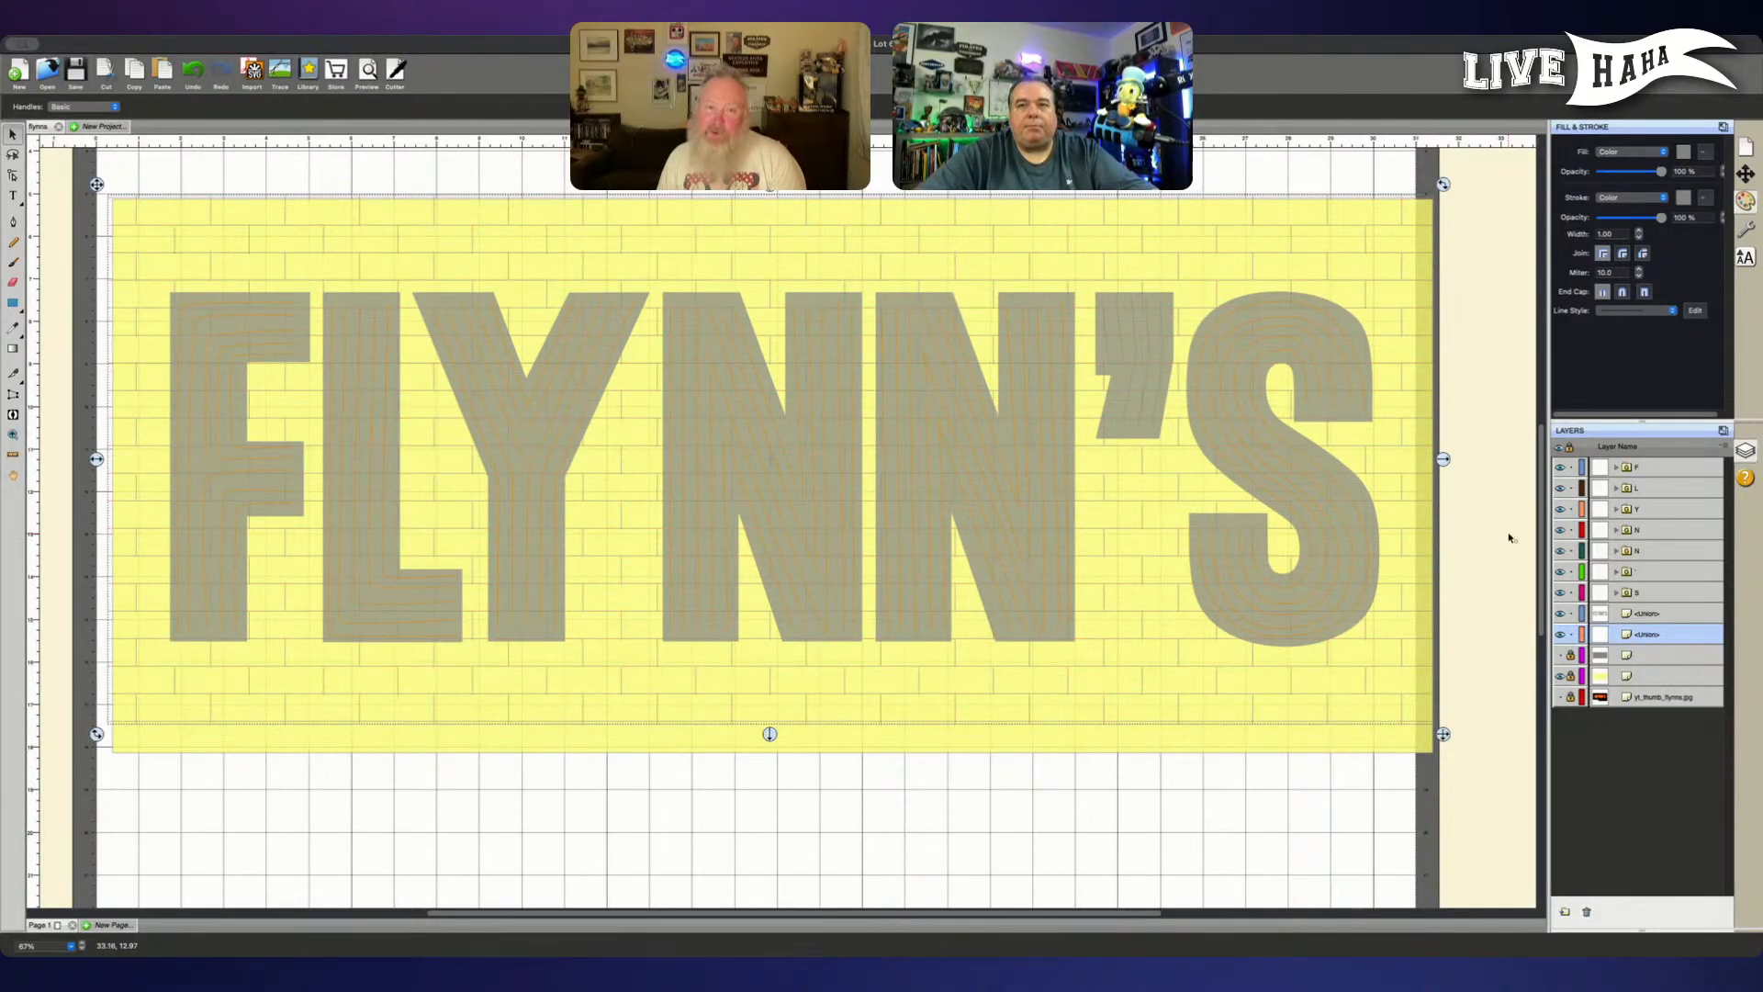
- Unlock the grey and yellow rectangles, show the grey one, and move it right and down to cover the yellow one
{"action": "left_click", "coordinate": [1571, 655]}
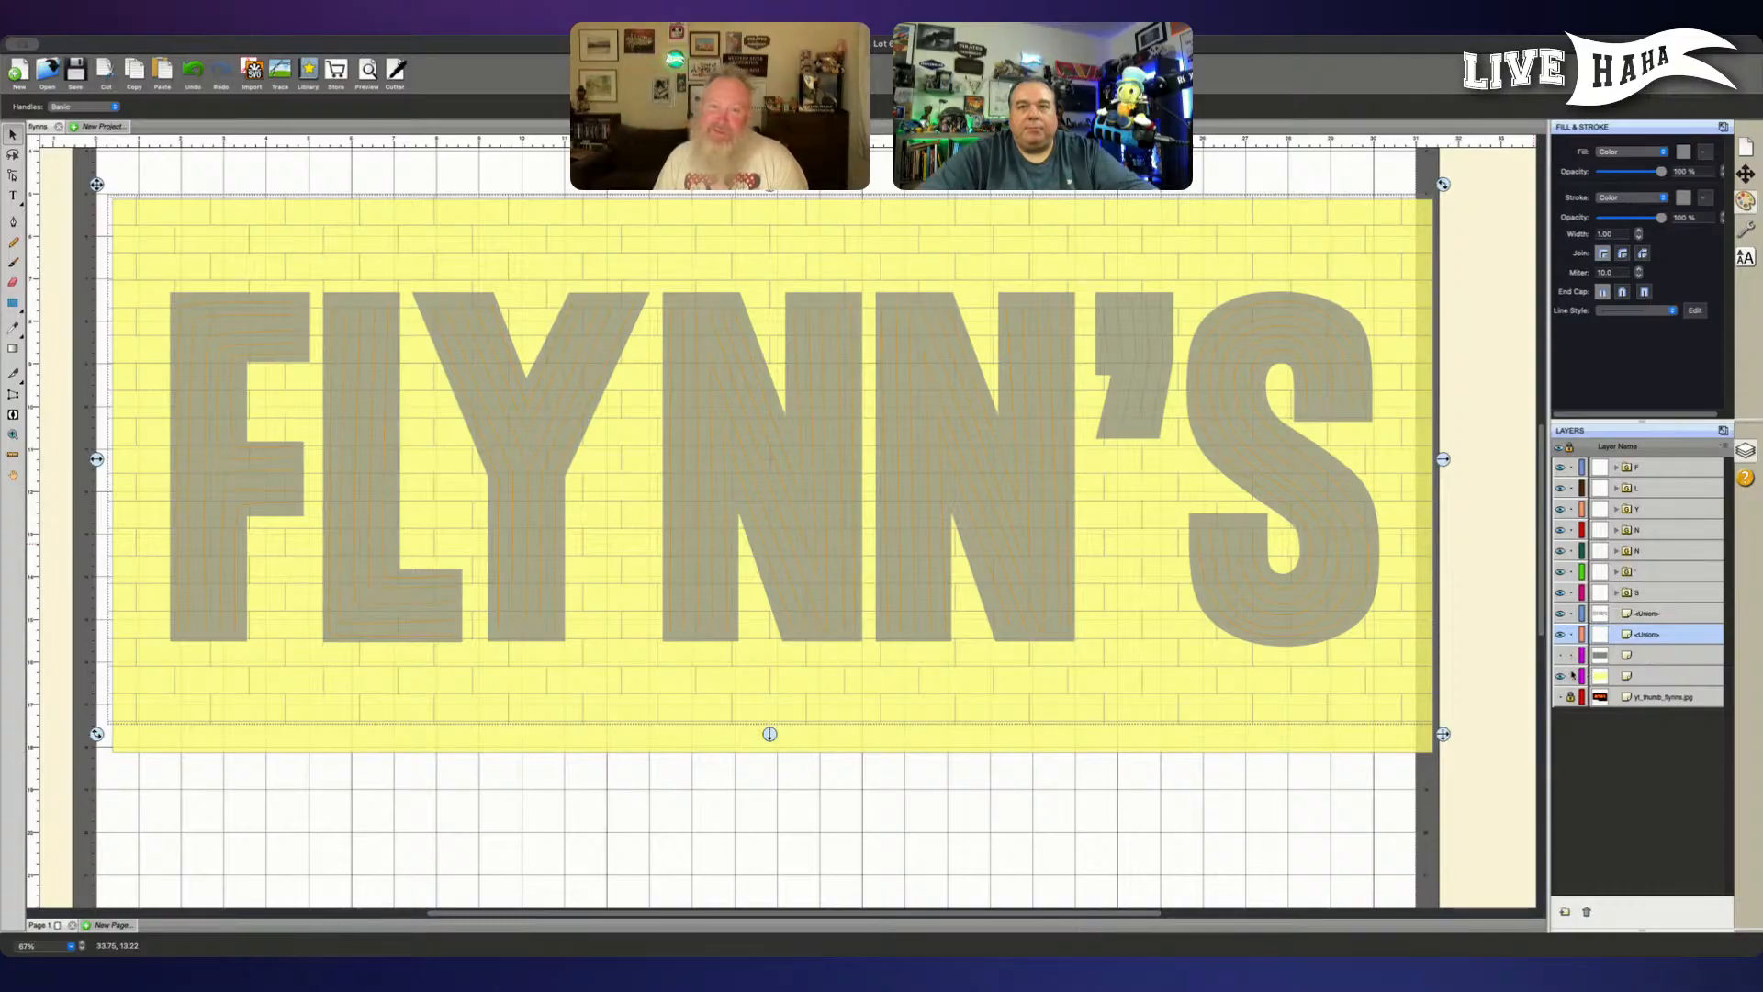
{"action": "left_click", "coordinate": [1558, 655]}
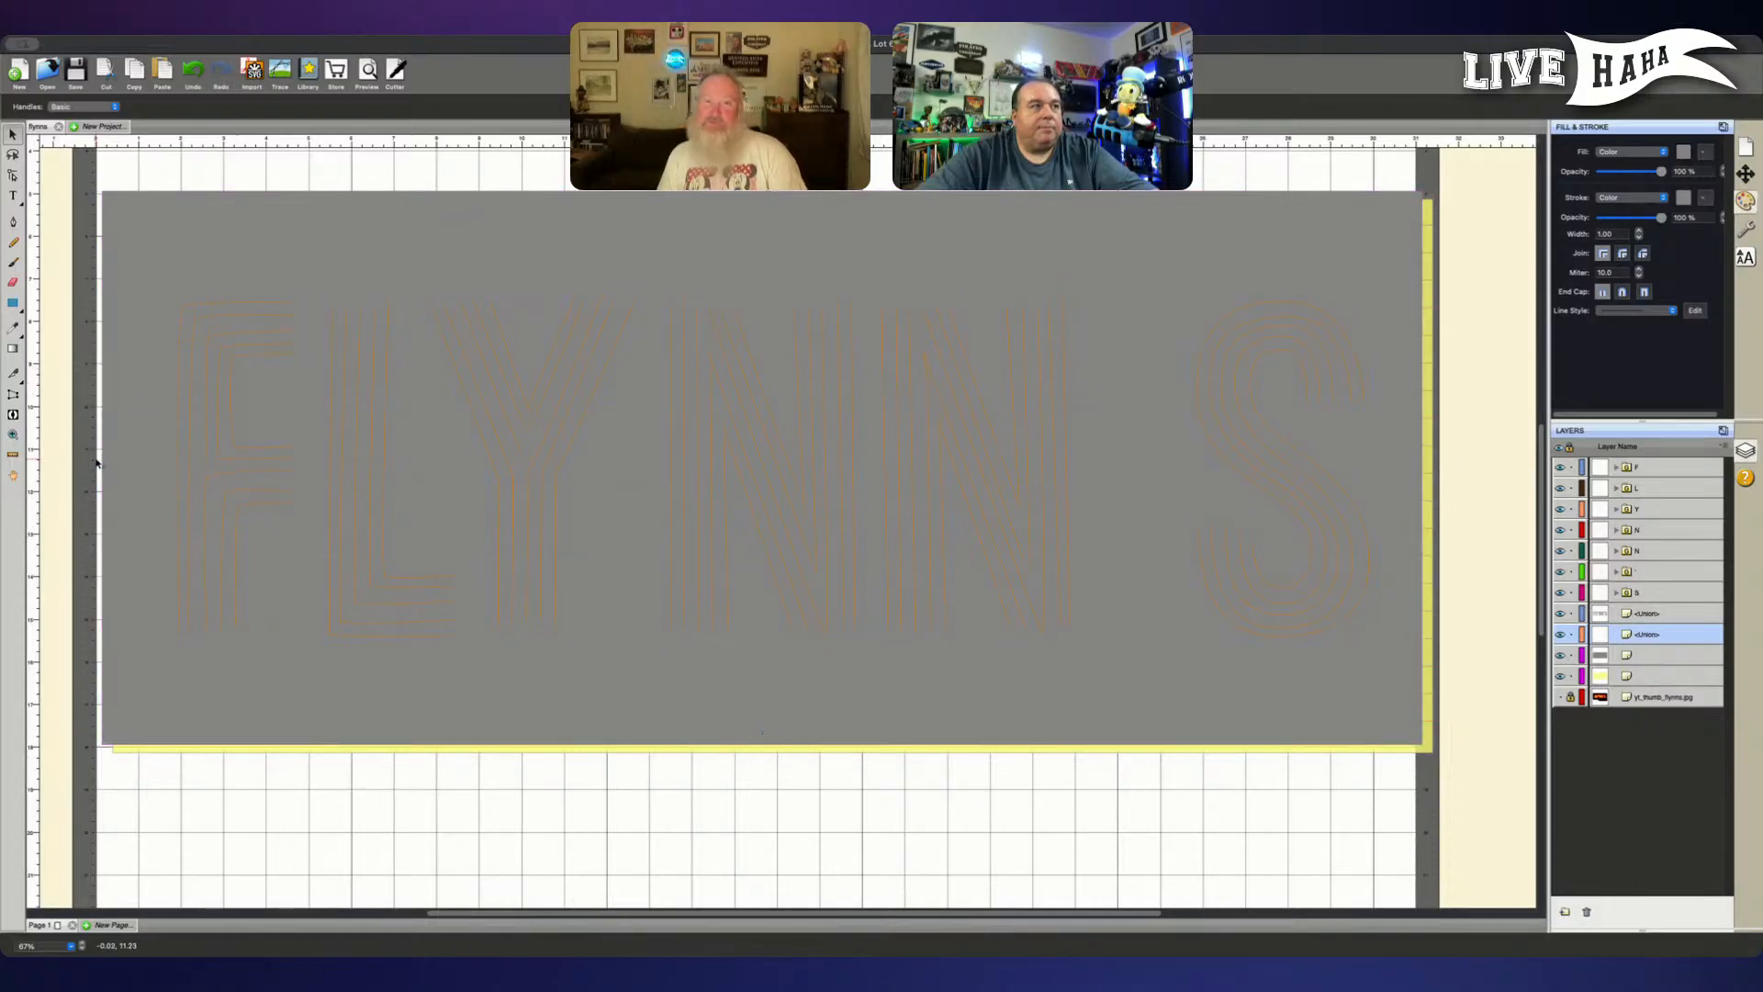
{"action": "left_click", "coordinate": [102, 463]}
{"action": "key", "text": "super+z"}
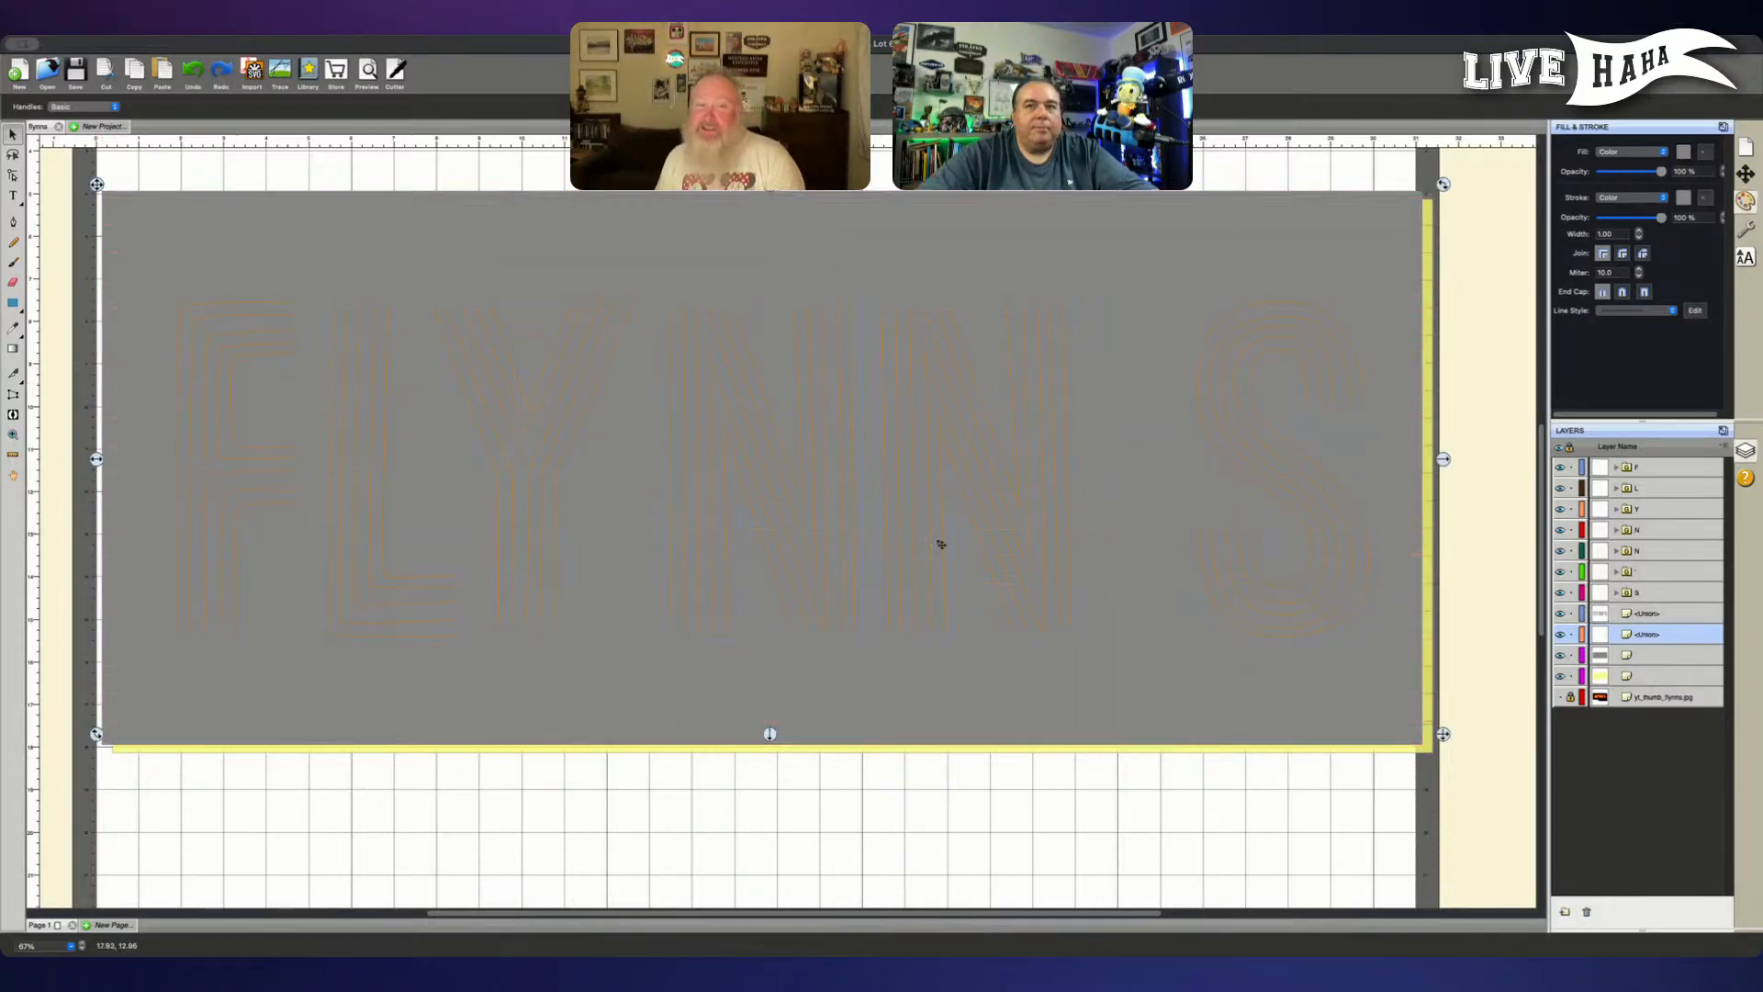
{"action": "left_click", "coordinate": [1640, 655]}
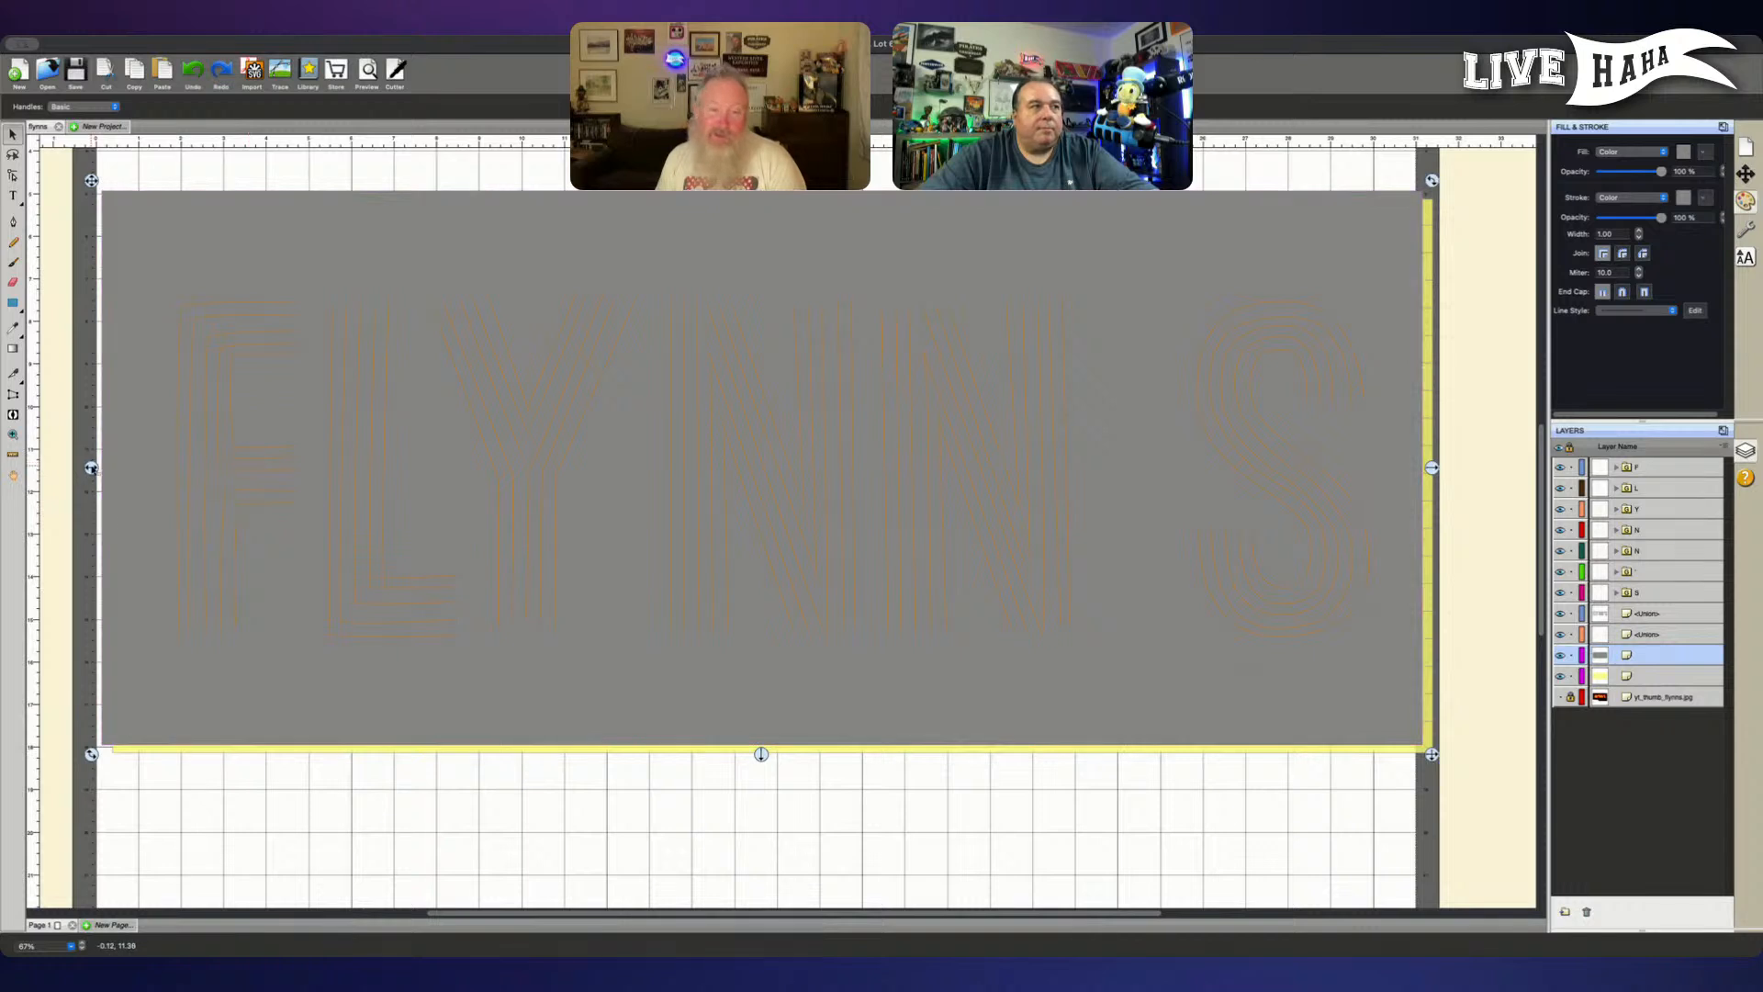
{"action": "left_click_drag", "start_coordinate": [92, 469], "coordinate": [104, 469]}
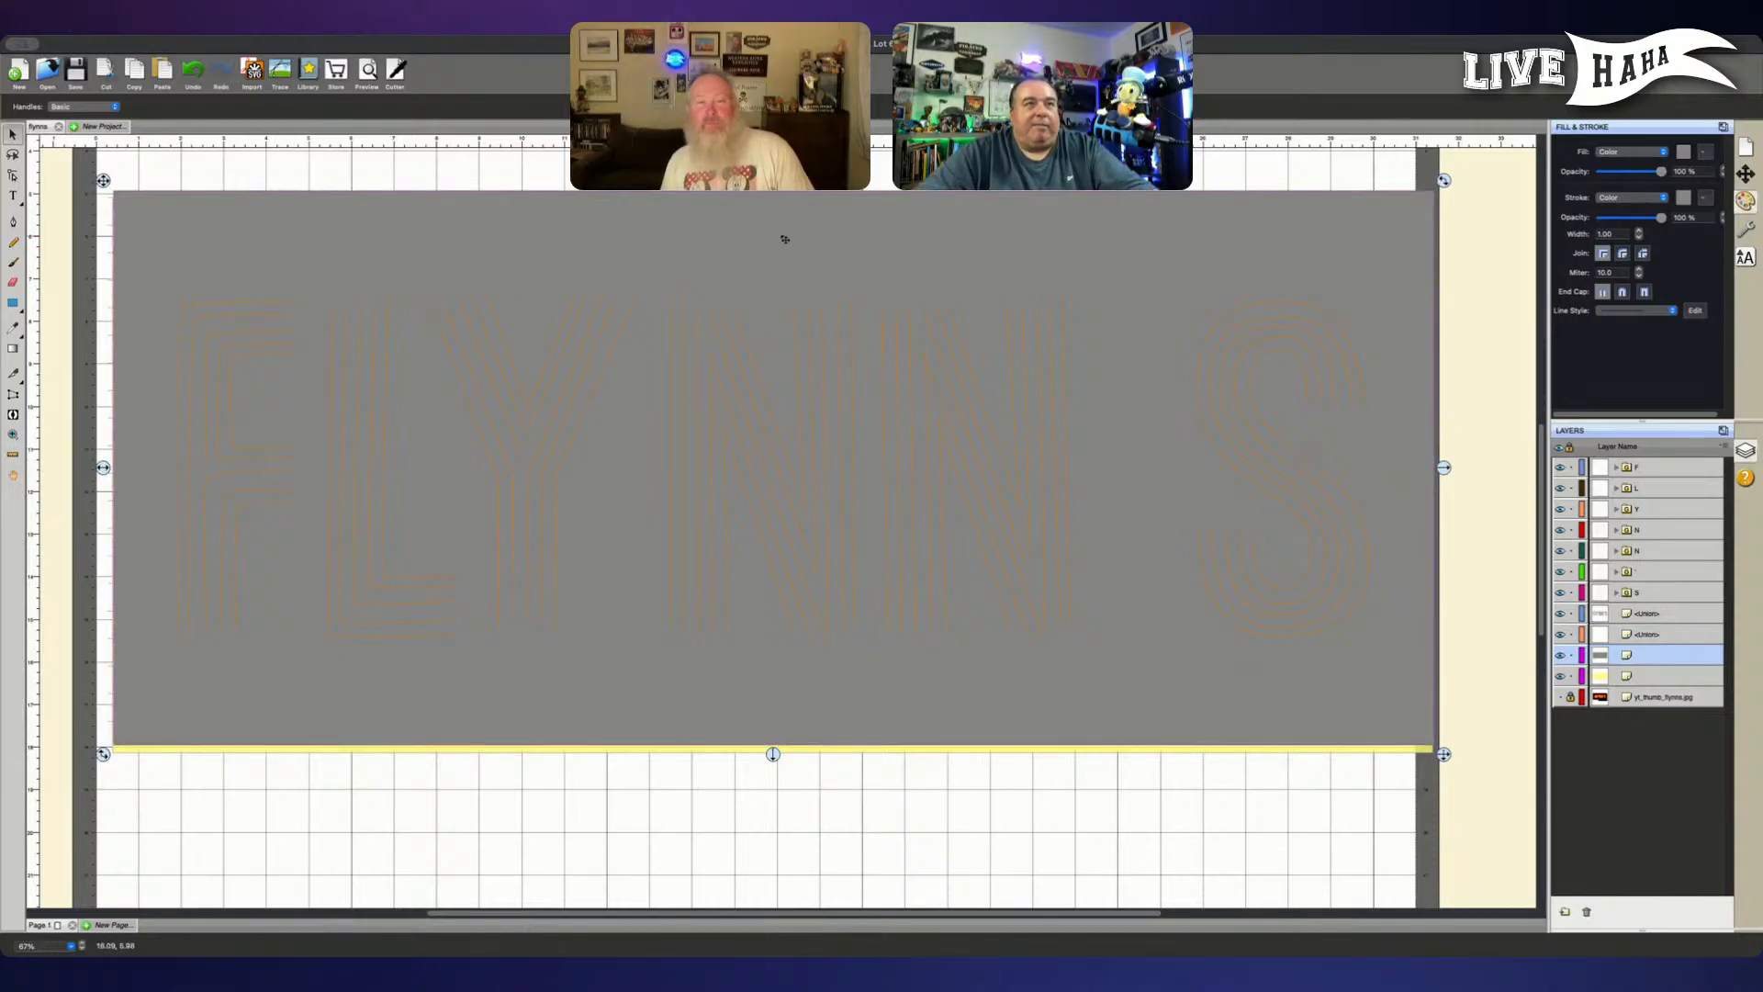
{"action": "left_click_drag", "start_coordinate": [773, 179], "coordinate": [773, 192]}
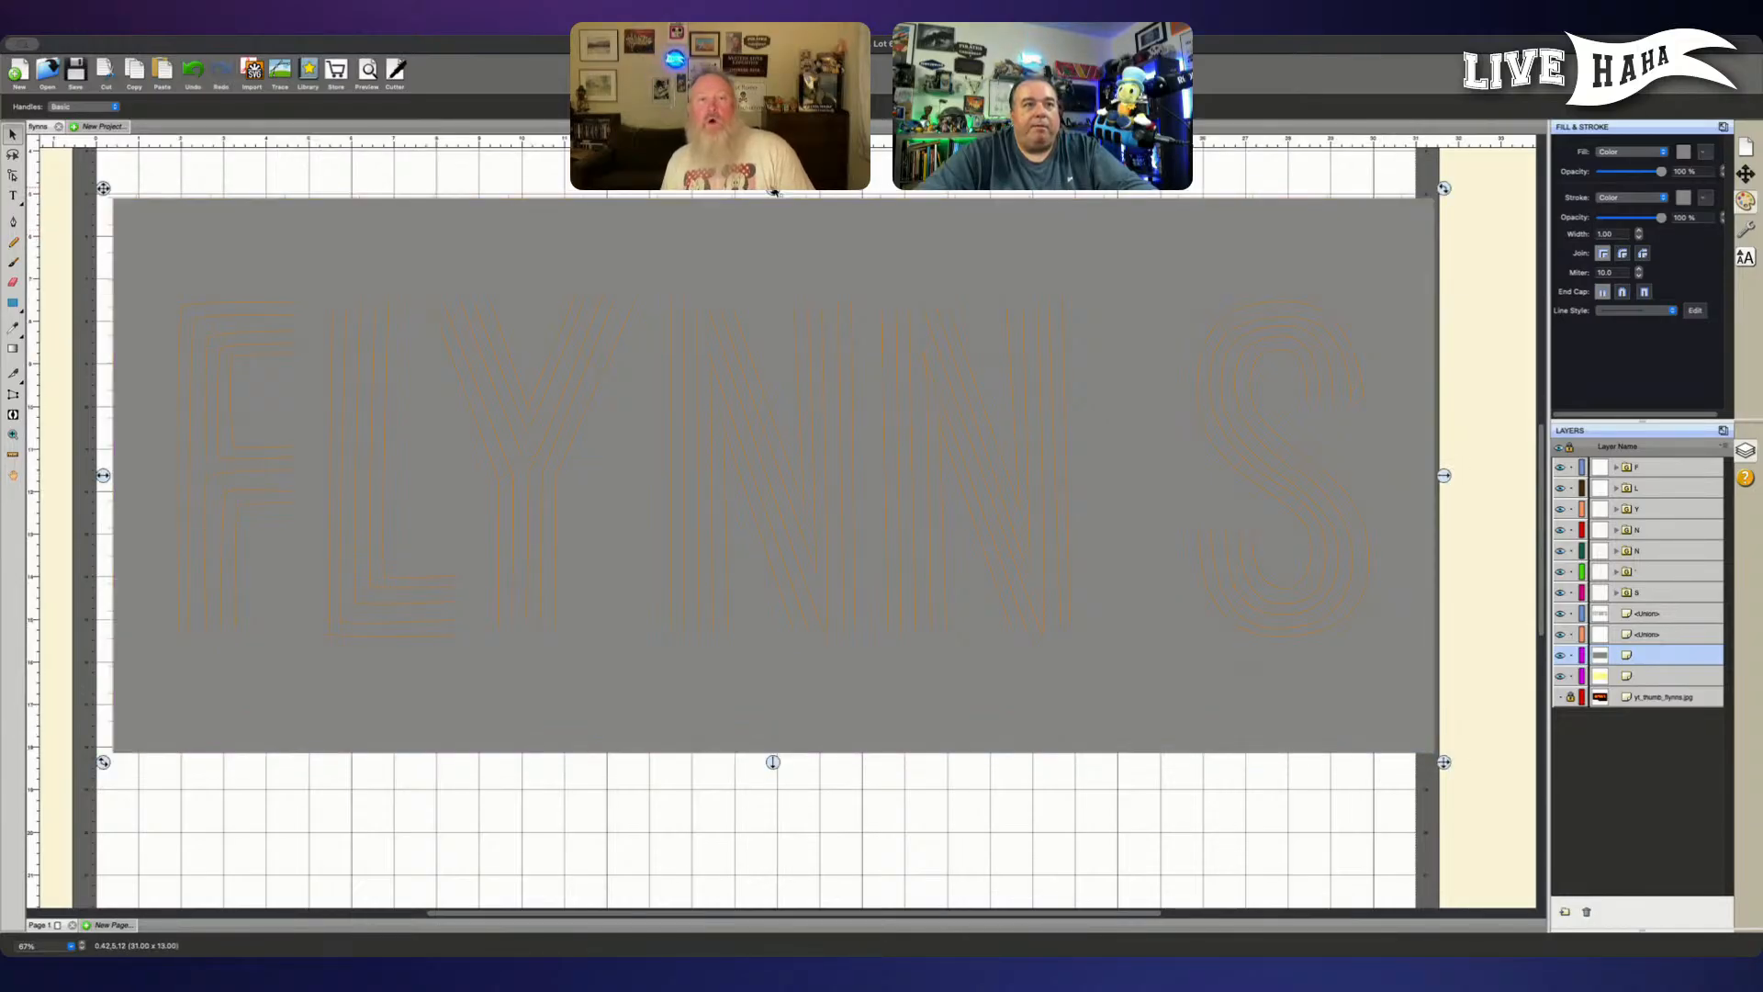
- Select all layers except the reference photo and move them left together to the mat's left edge
{"action": "left_click", "coordinate": [1689, 677]}
{"action": "left_click", "coordinate": [1669, 654], "text": "shift"}
{"action": "left_click", "coordinate": [1669, 635], "text": "shift"}
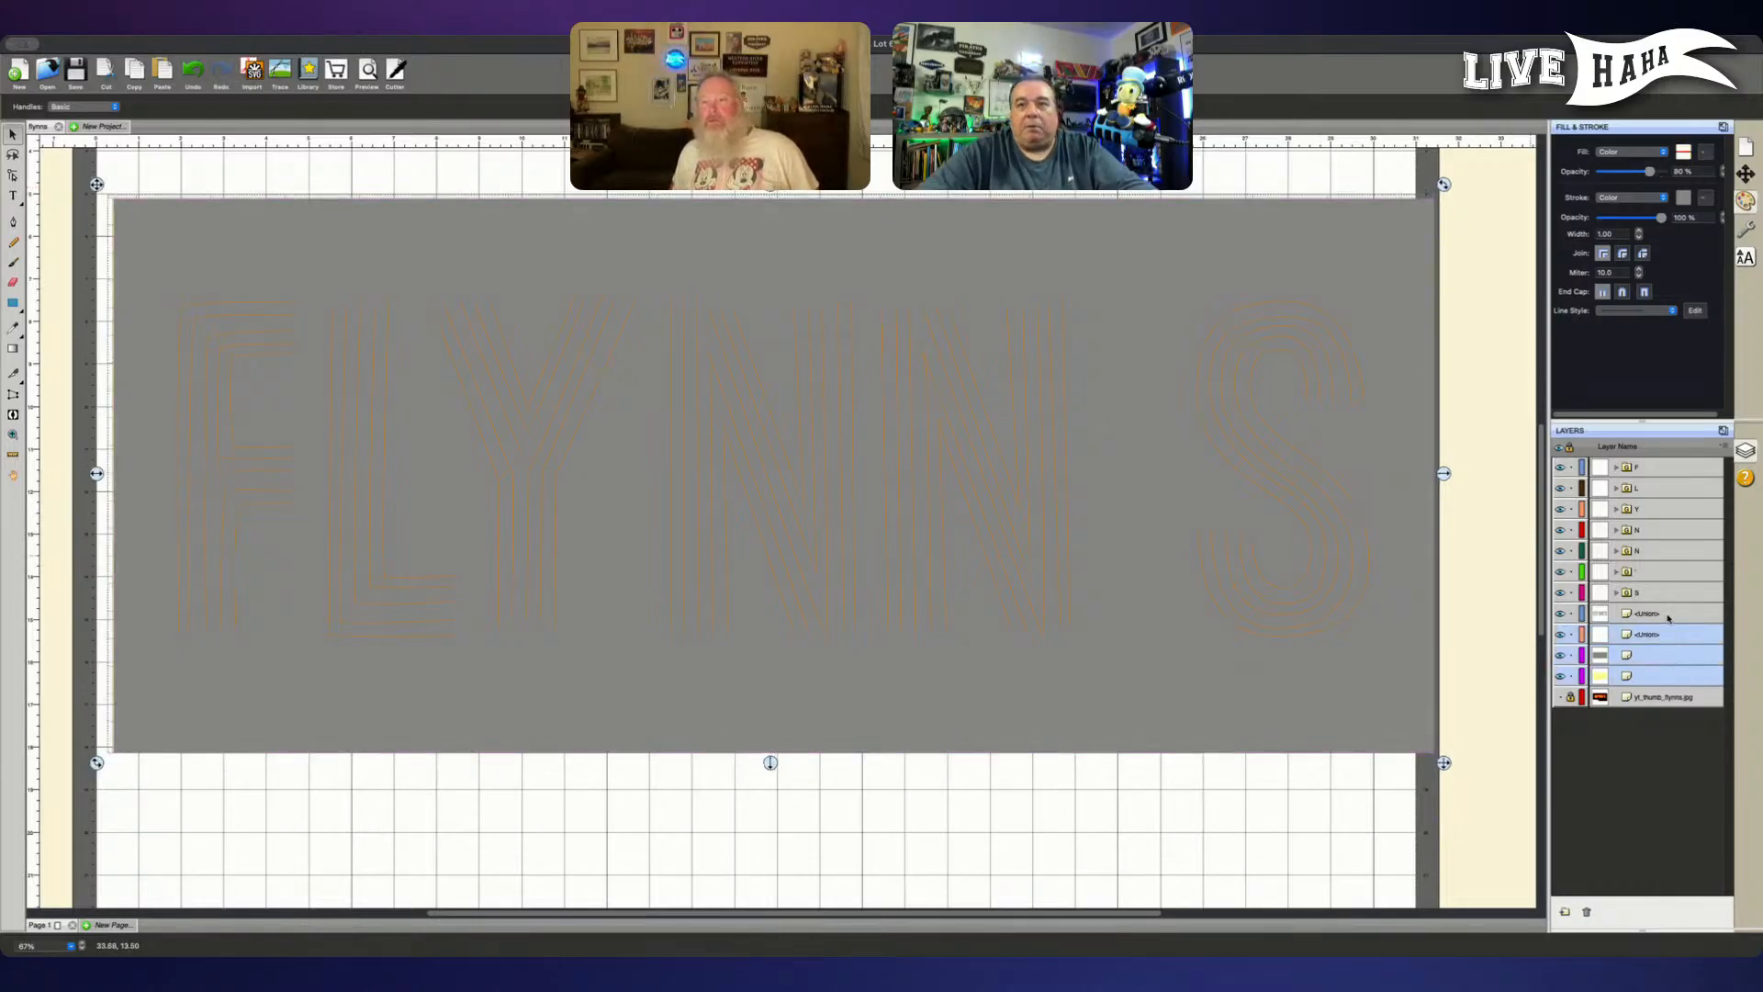
{"action": "left_click", "coordinate": [1669, 614], "text": "shift"}
{"action": "left_click", "coordinate": [1669, 592], "text": "shift"}
{"action": "left_click", "coordinate": [1669, 572], "text": "shift"}
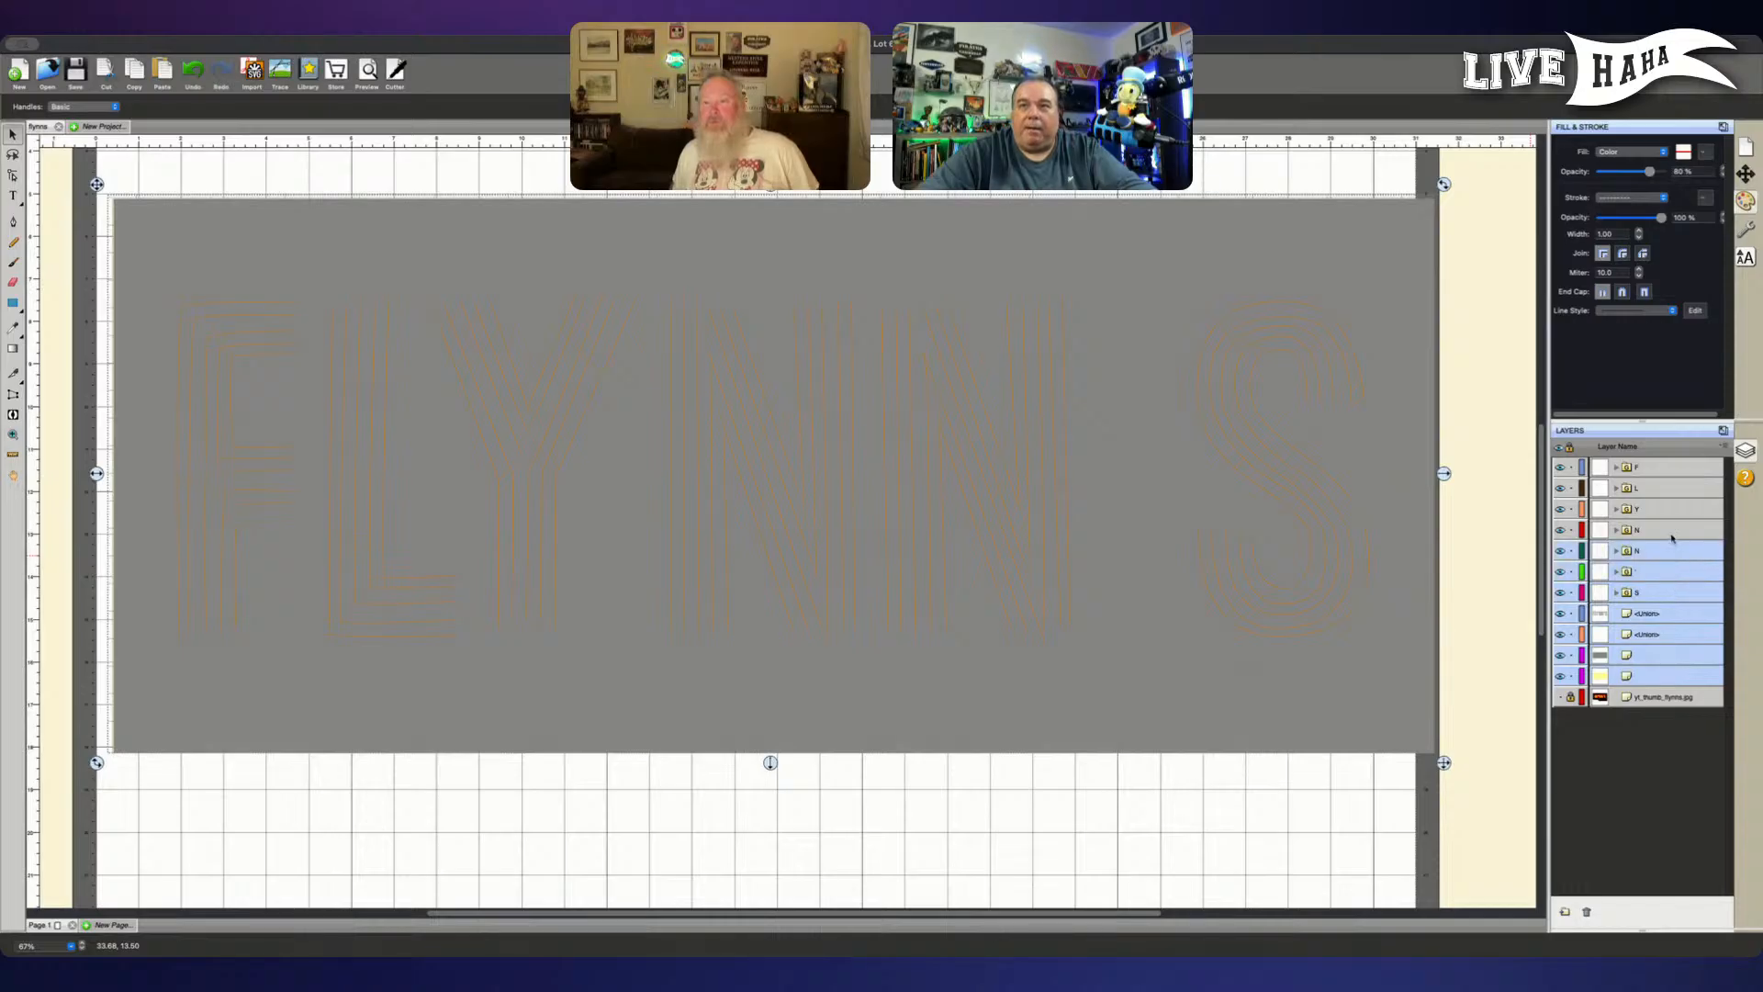
{"action": "left_click", "coordinate": [1670, 532], "text": "shift"}
{"action": "left_click", "coordinate": [1668, 511], "text": "shift"}
{"action": "left_click", "coordinate": [1666, 494], "text": "shift"}
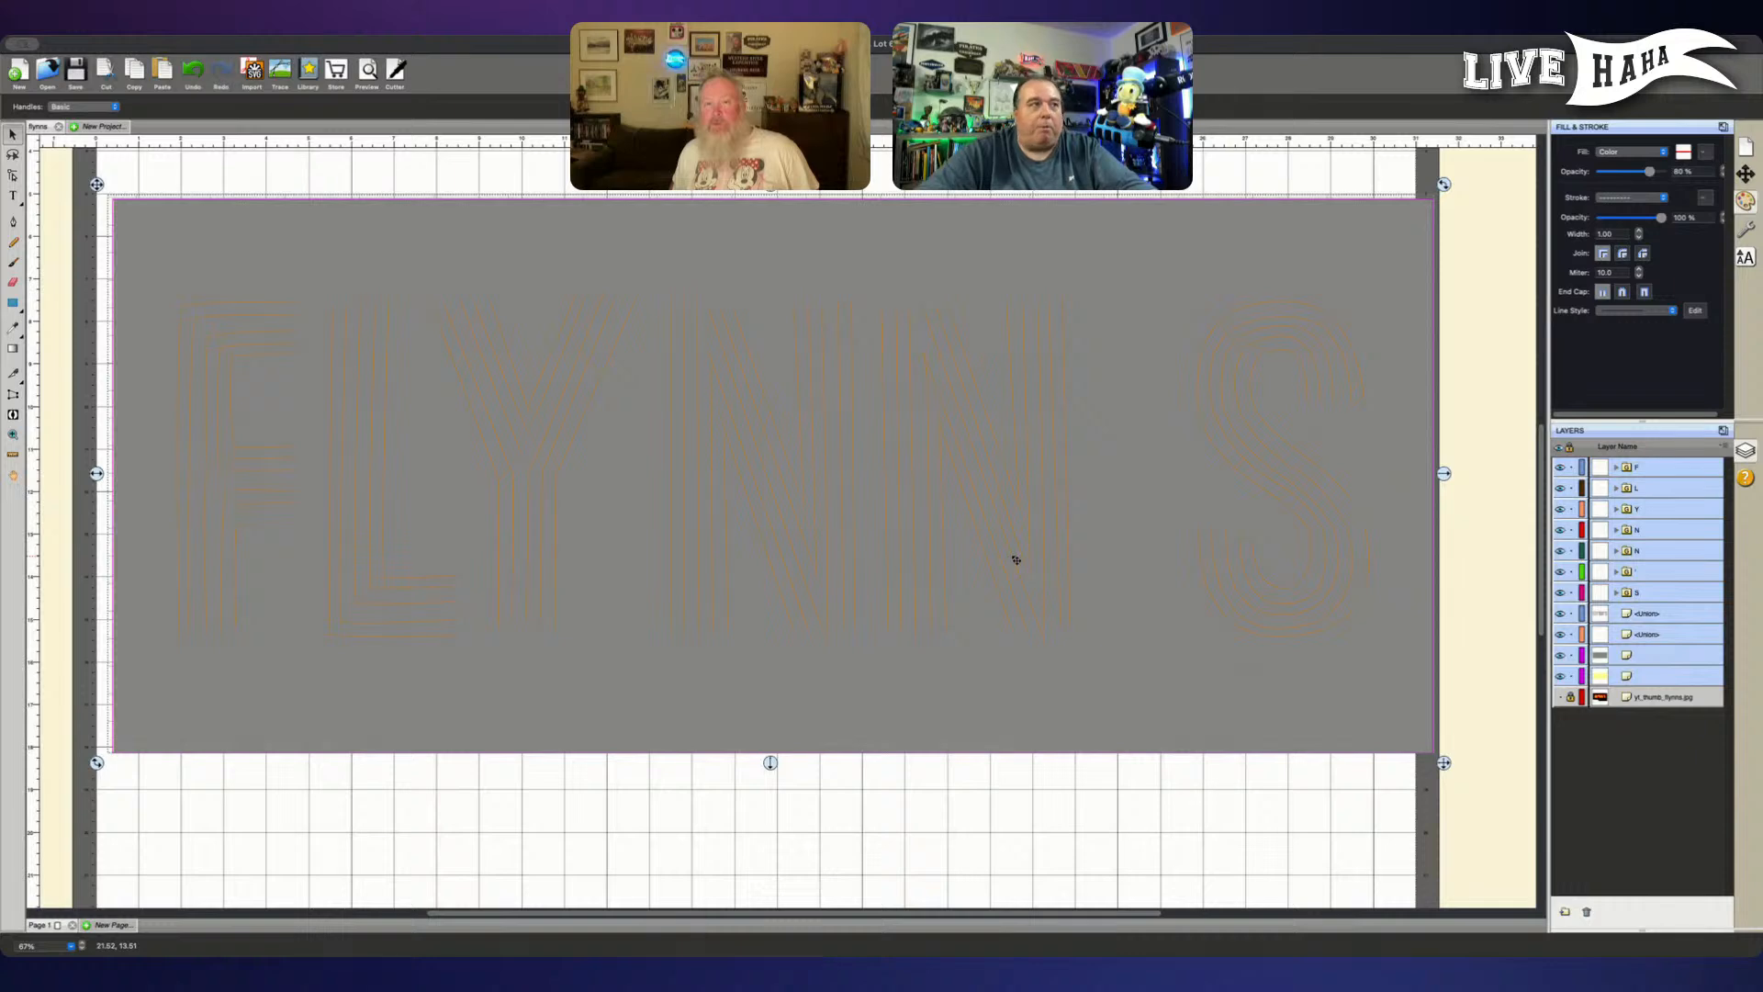
{"action": "left_click_drag", "start_coordinate": [94, 474], "coordinate": [80, 474]}
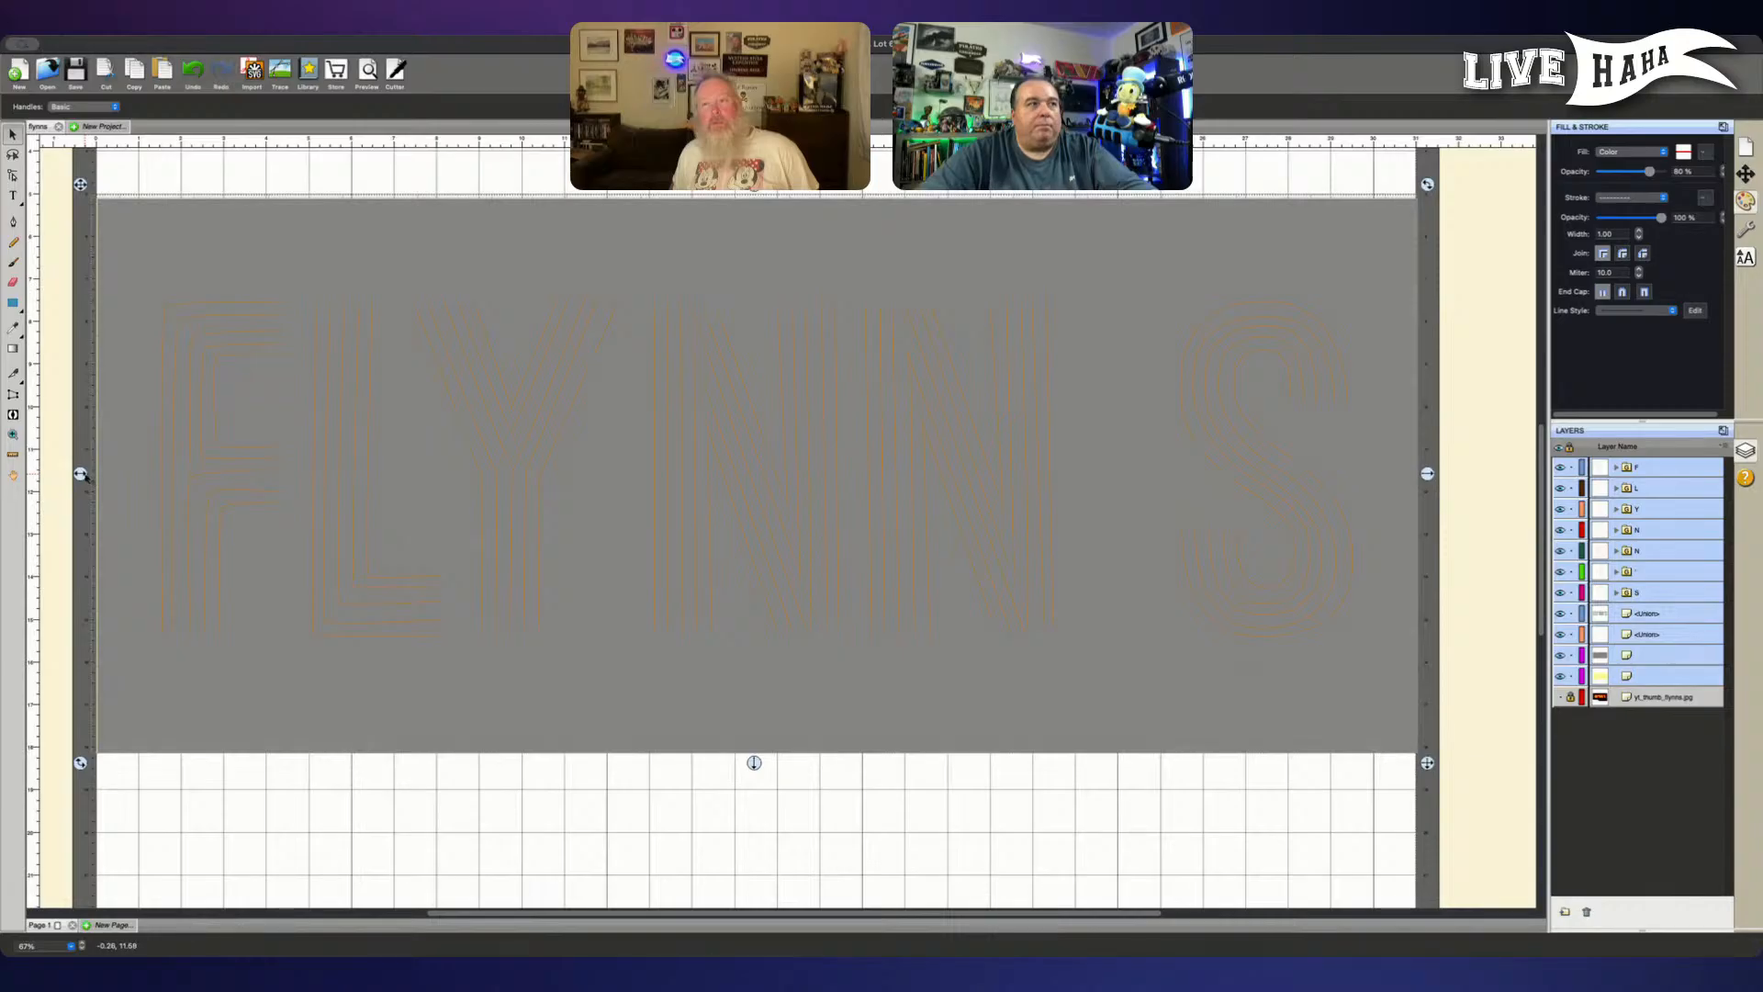
{"action": "left_click", "coordinate": [1498, 597]}
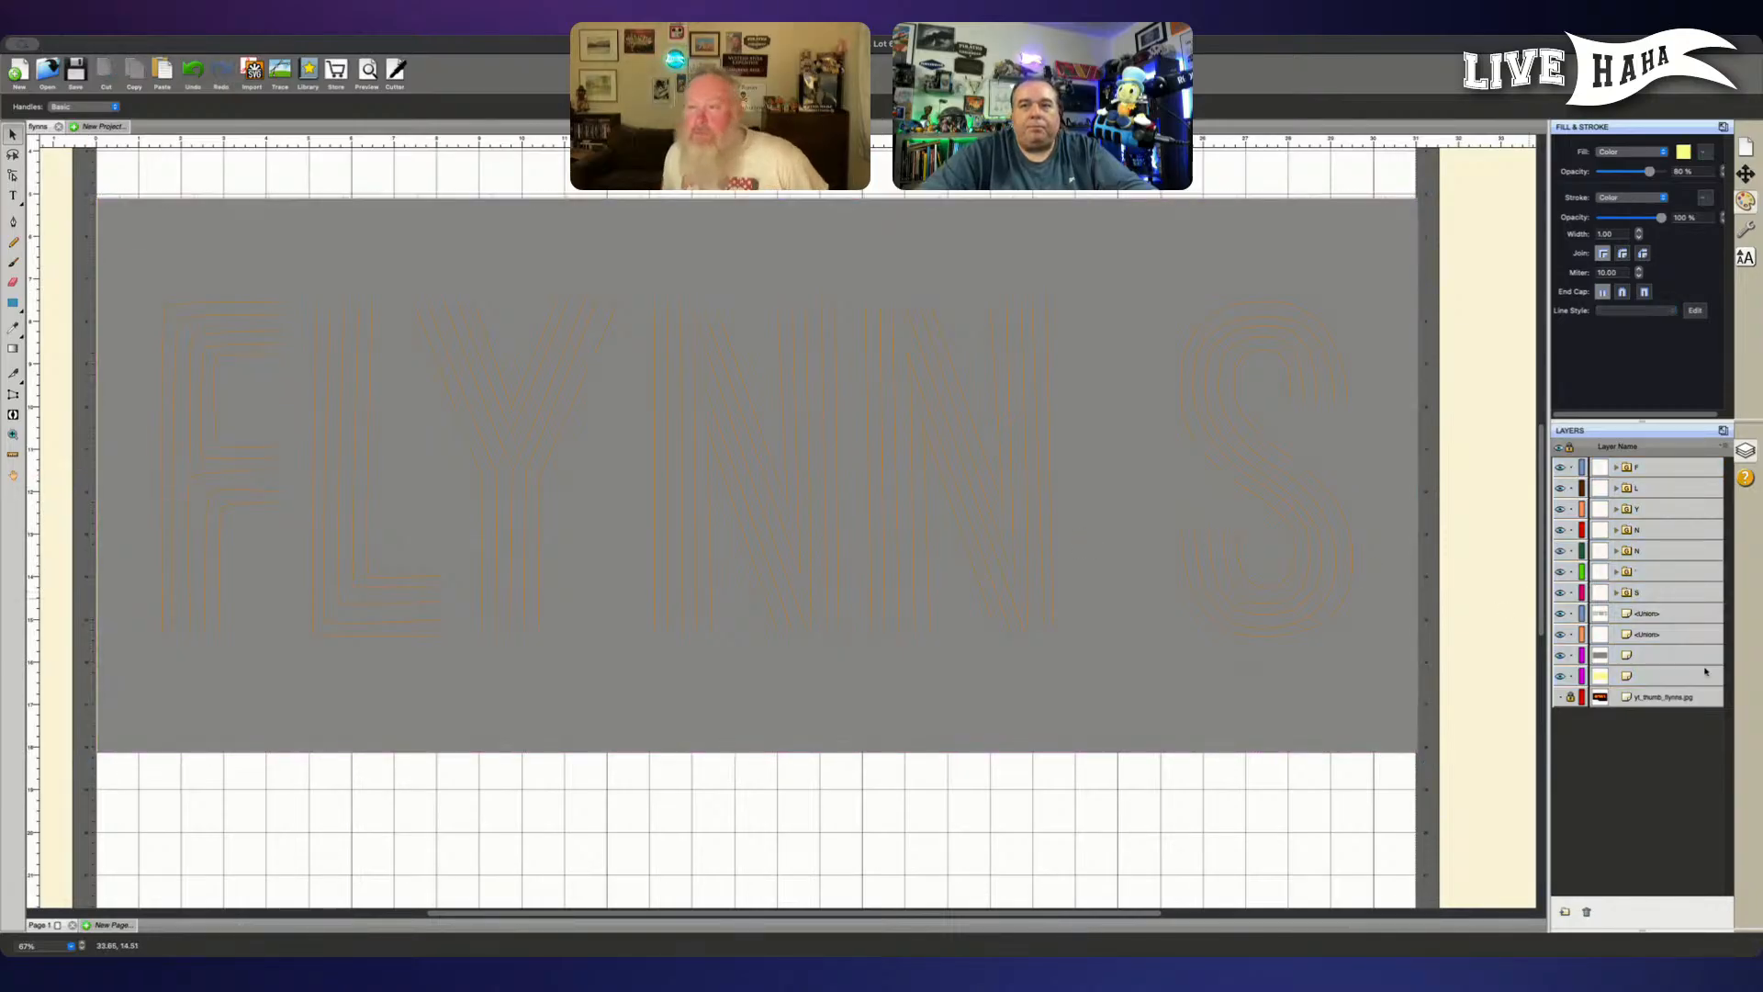
- Center-align the grey and yellow rectangles horizontally relative to the selection, and hide the grey rectangle
{"action": "left_click", "coordinate": [1659, 674]}
{"action": "left_click", "coordinate": [1651, 660], "text": "shift"}
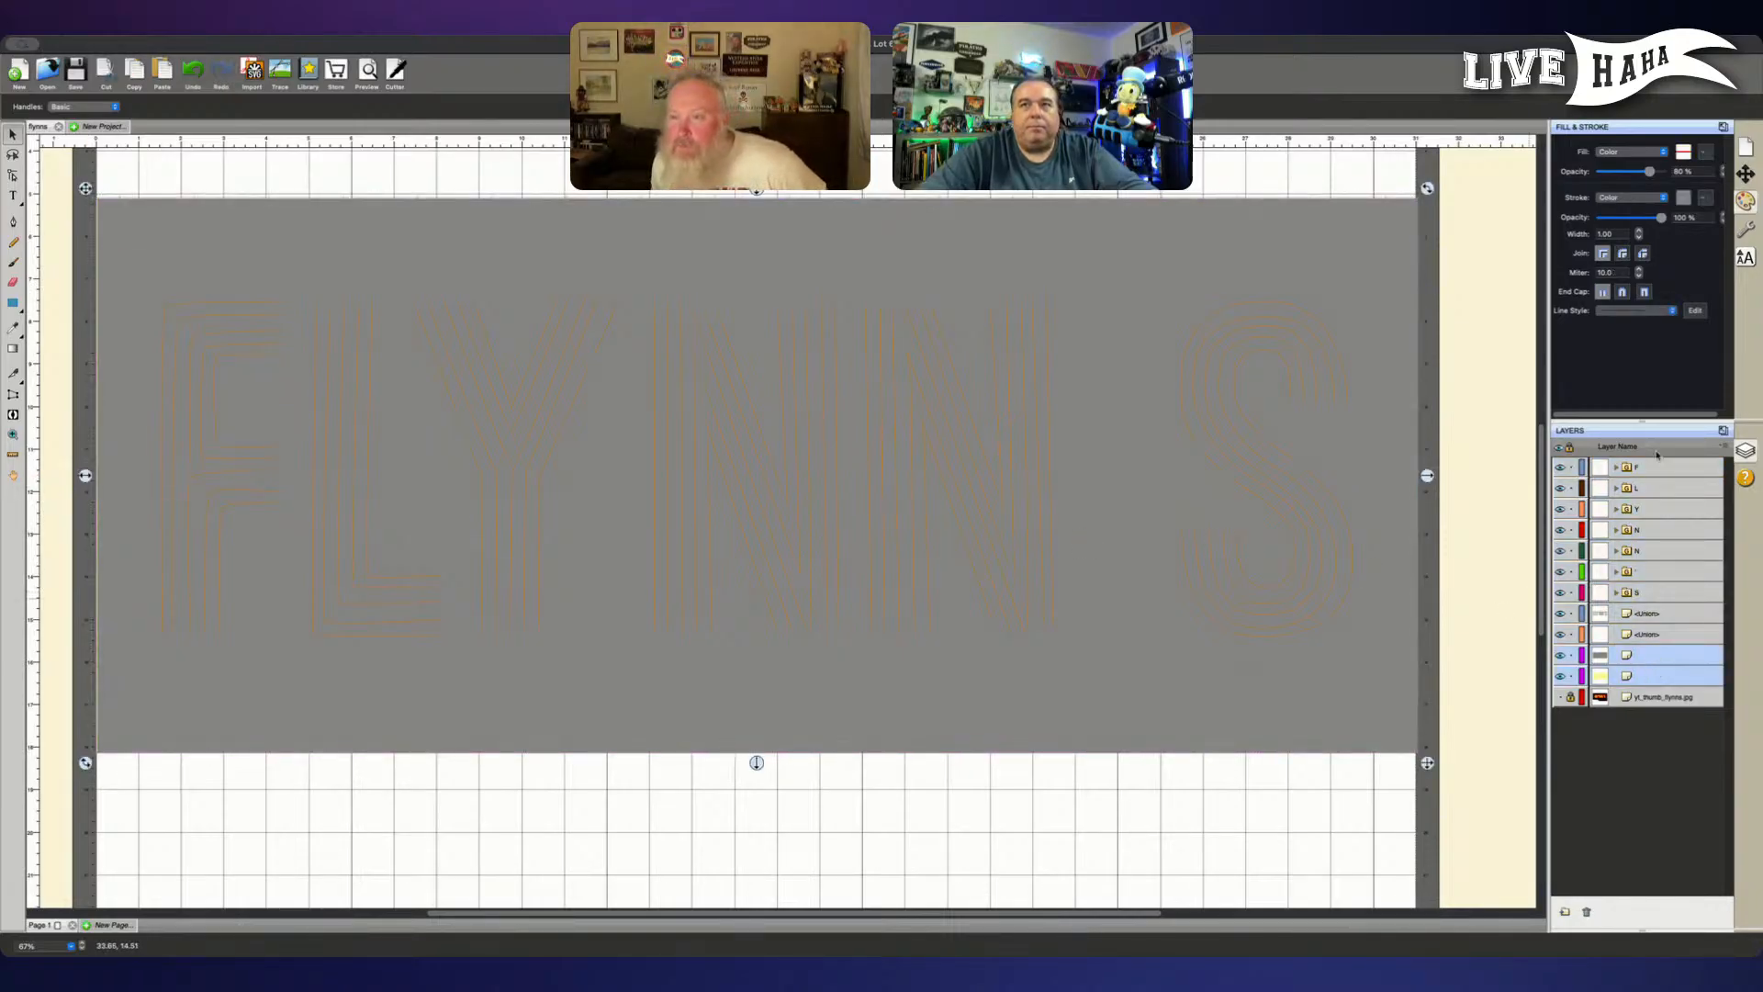
{"action": "left_click", "coordinate": [1745, 177]}
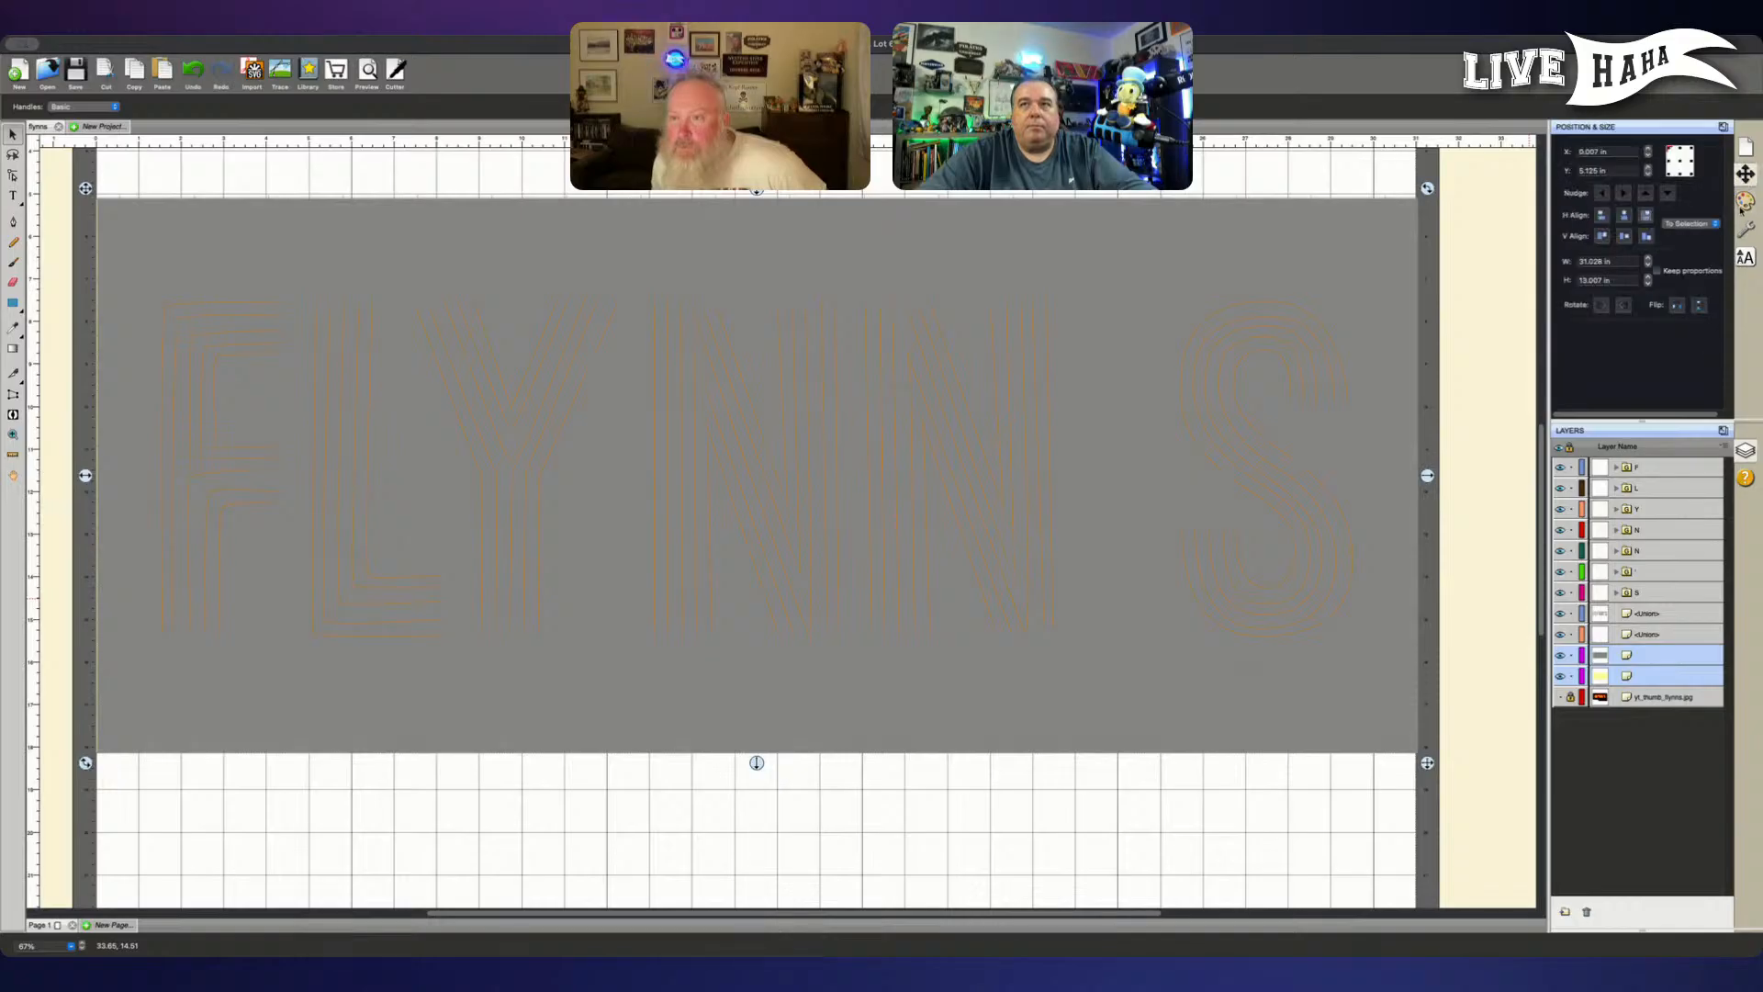
{"action": "left_click", "coordinate": [1713, 228]}
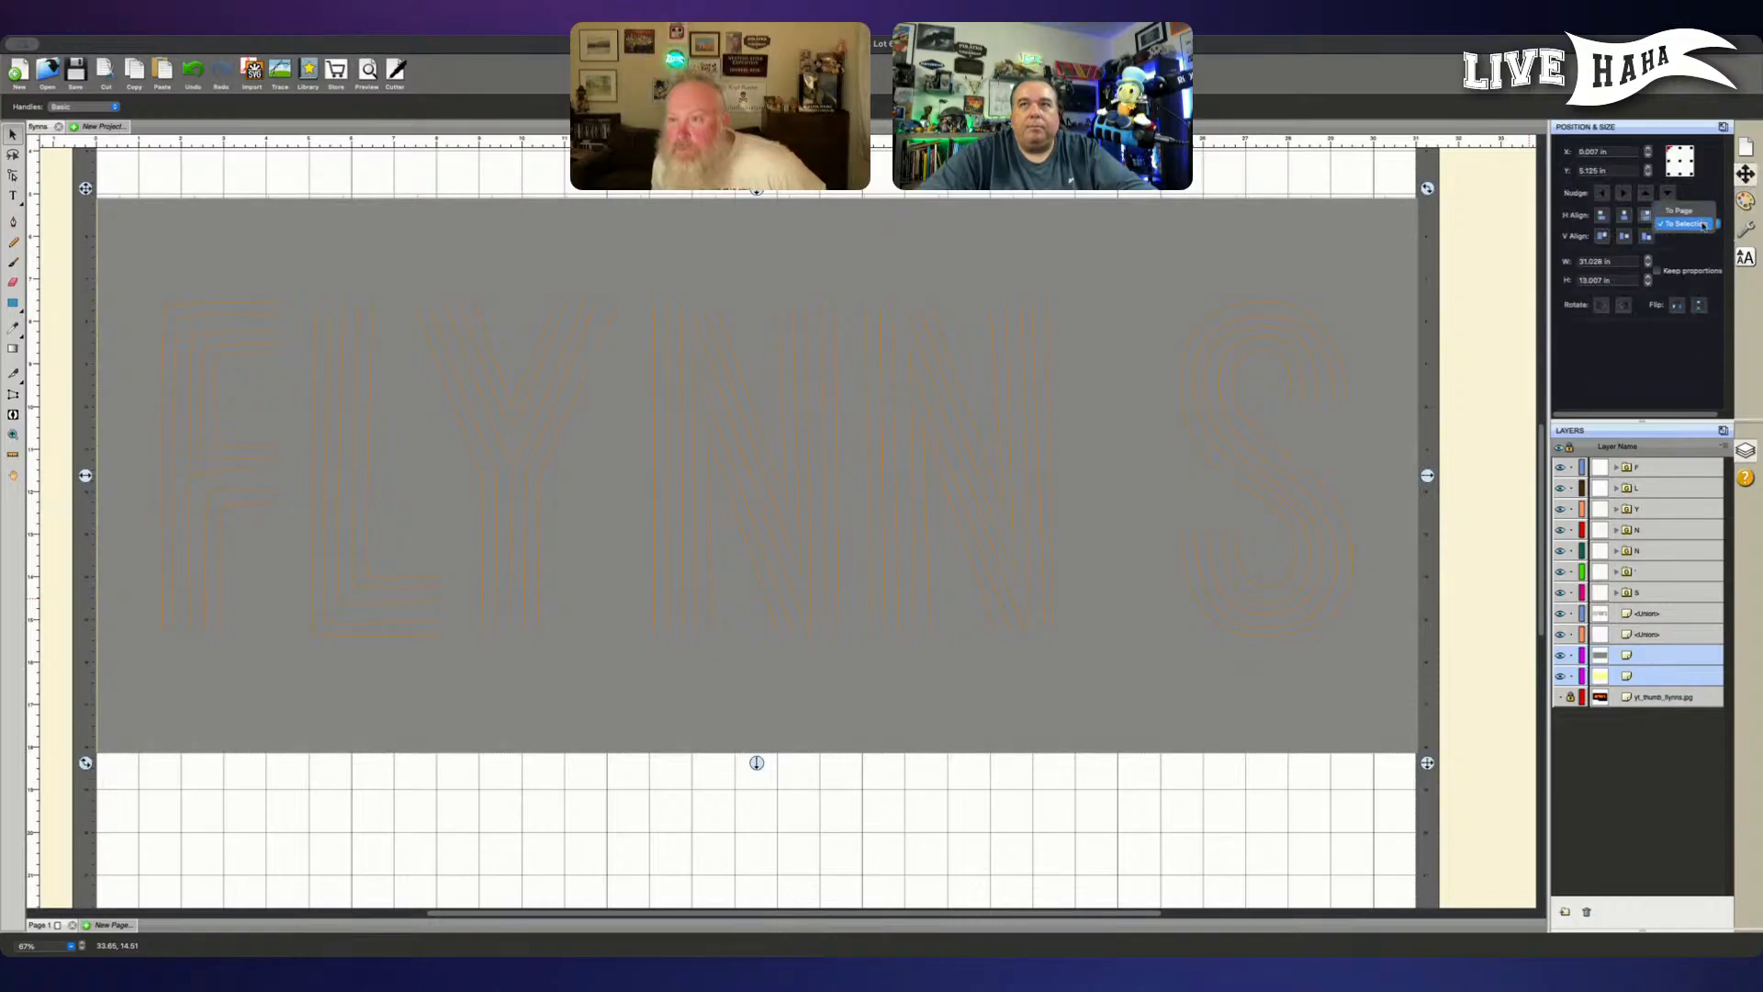
{"action": "left_click", "coordinate": [1703, 225]}
{"action": "left_click", "coordinate": [1623, 215]}
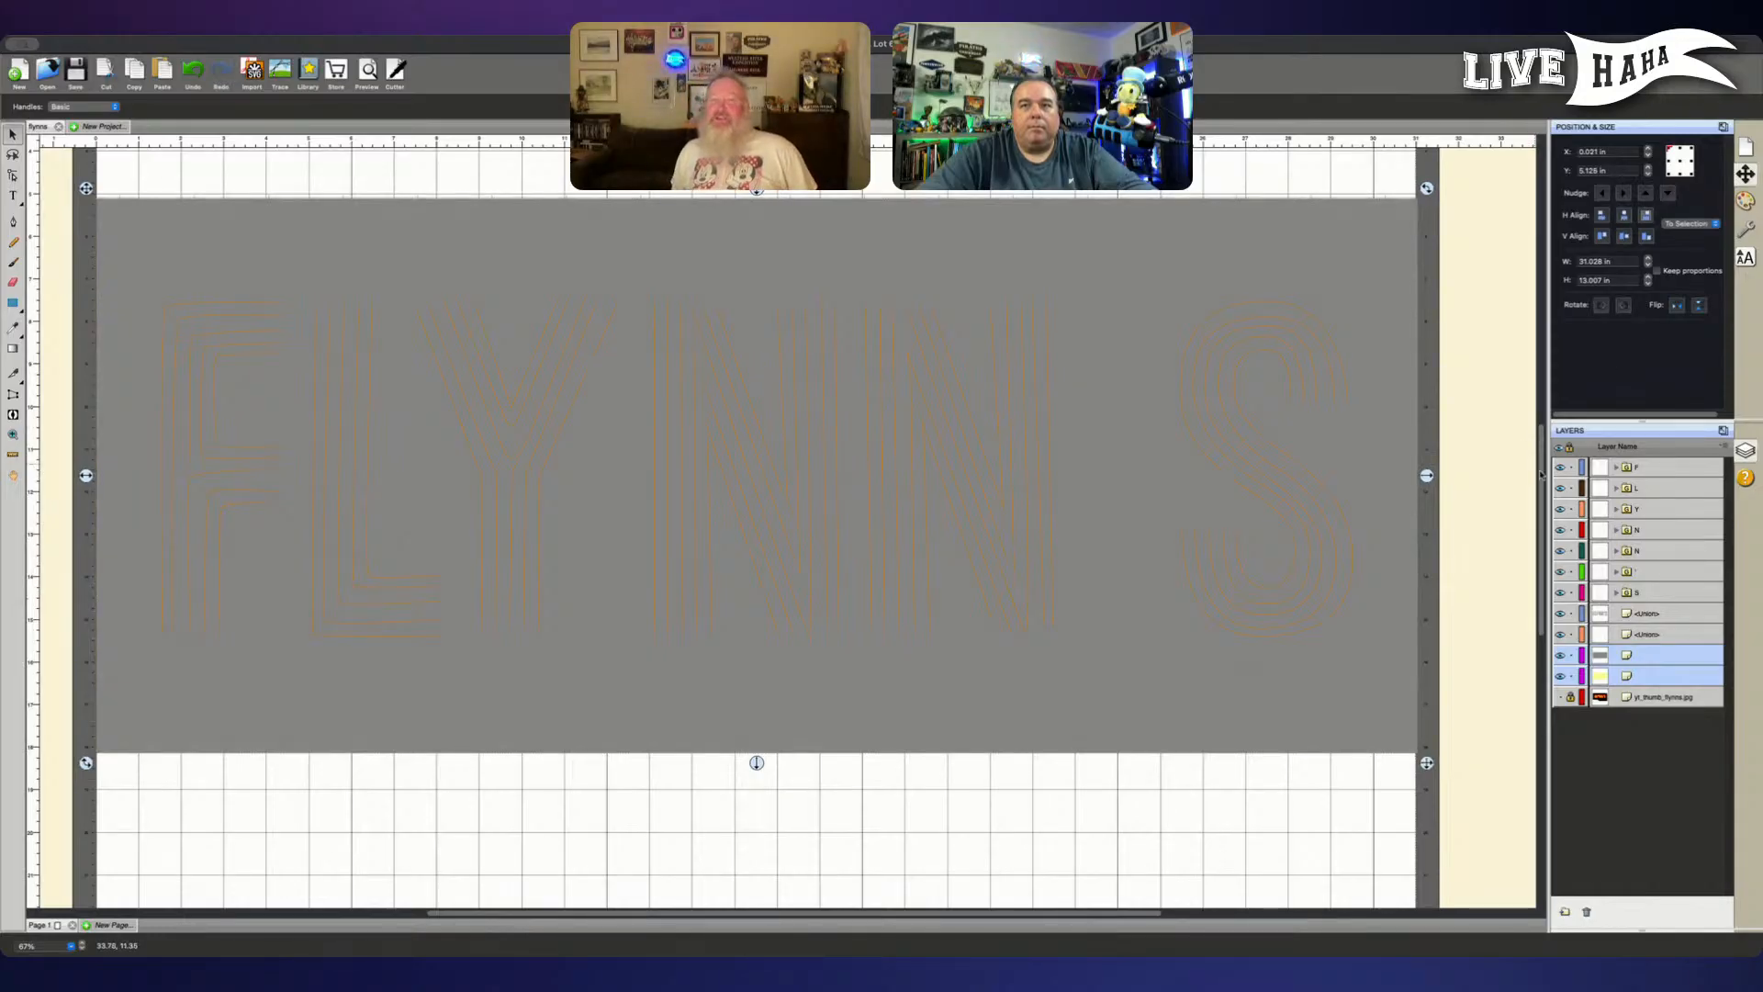
{"action": "left_click", "coordinate": [1506, 521]}
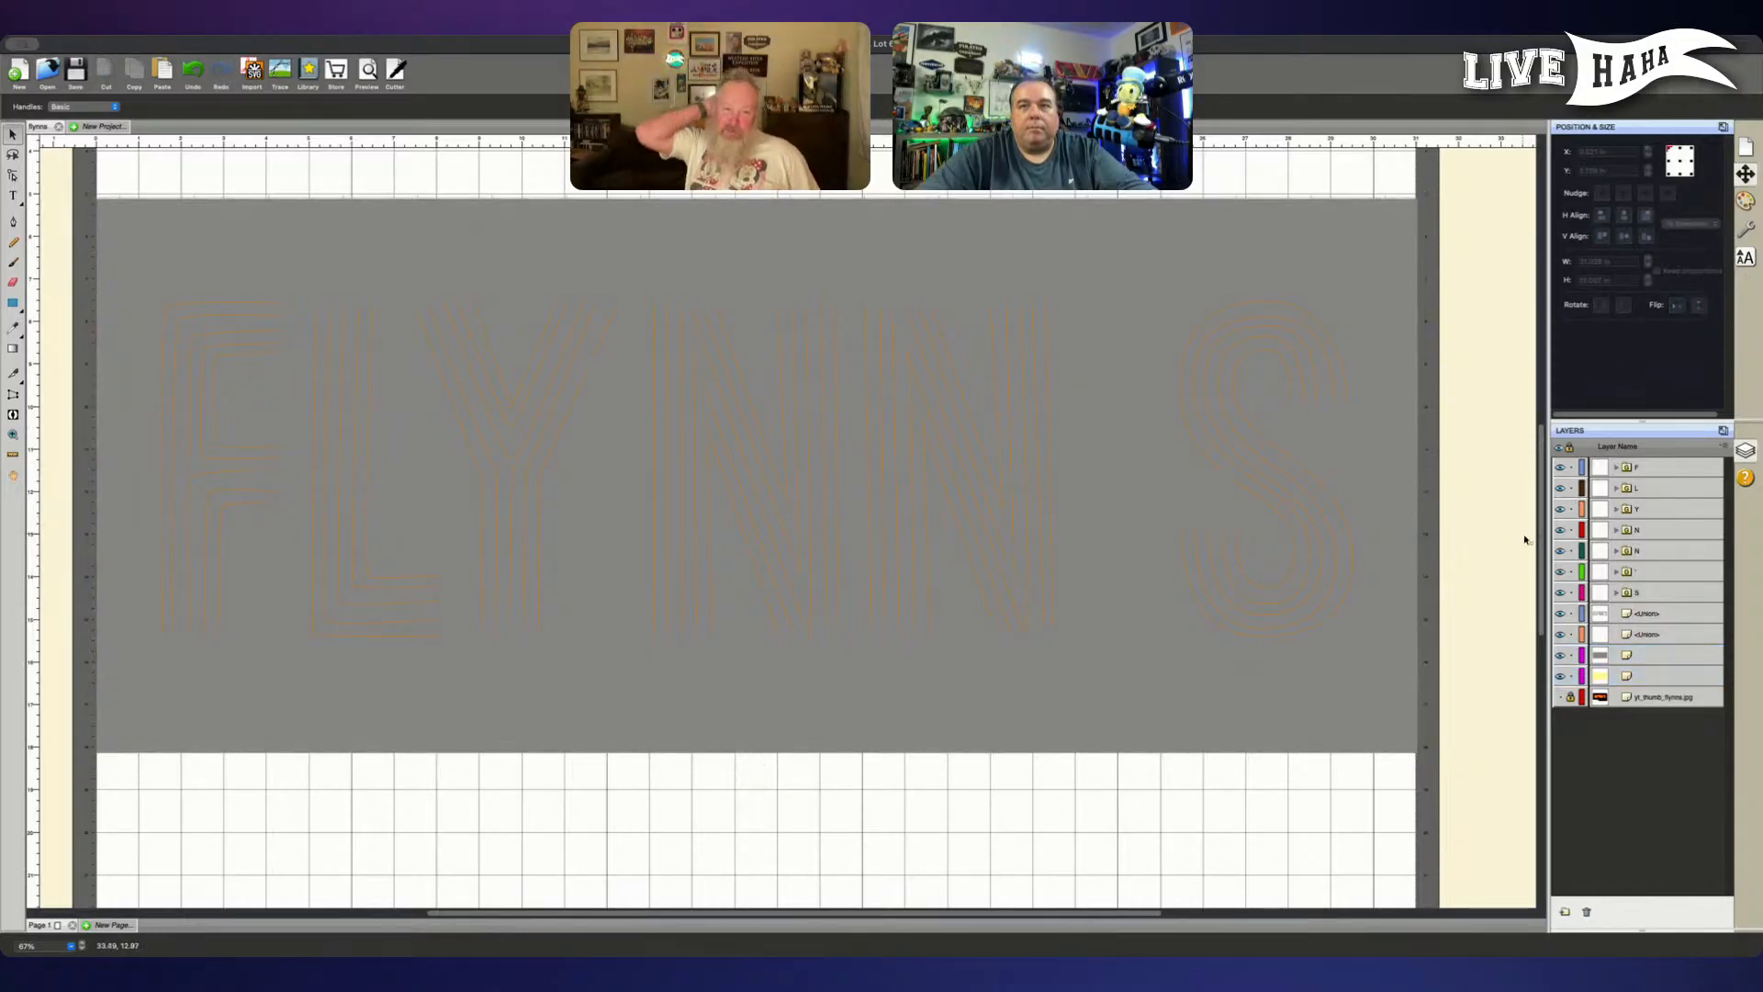
{"action": "left_click", "coordinate": [1559, 655]}
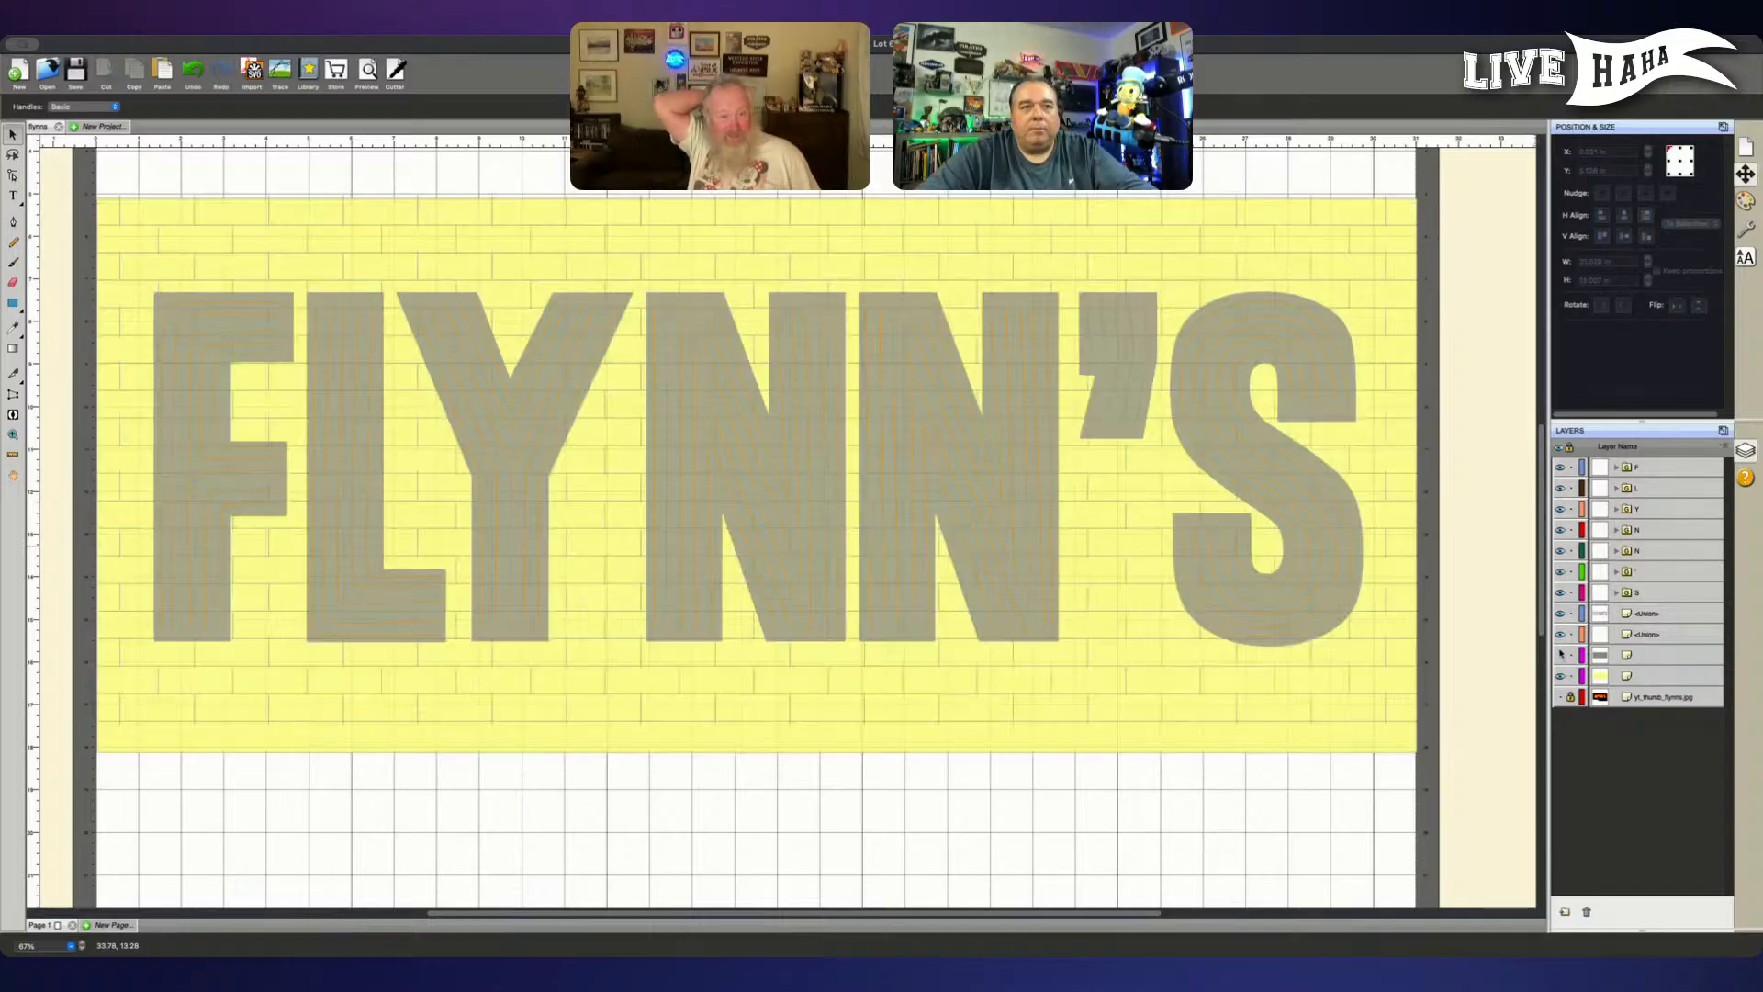
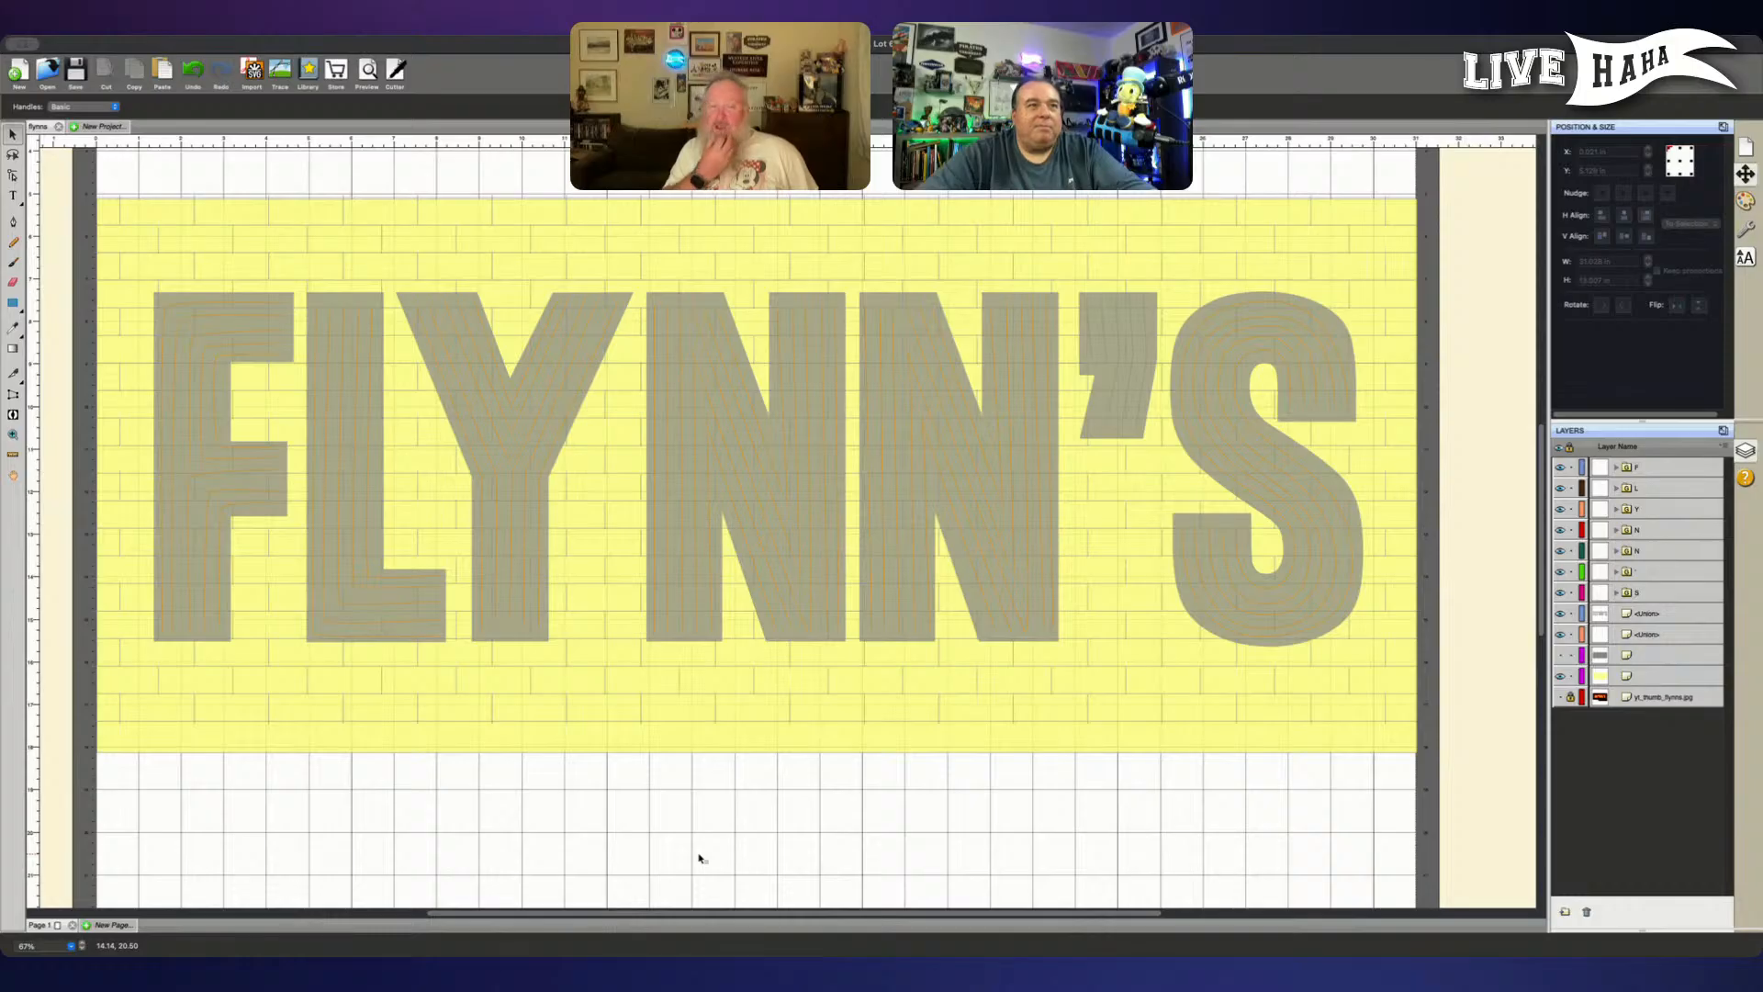
- Scale the line group inside the second N down slightly, to about 4.35 in wide, keeping proportions
{"action": "key", "text": "super+plus"}
{"action": "key", "text": "super+plus"}
{"action": "key", "text": "super+plus"}
{"action": "key", "text": "super+plus"}
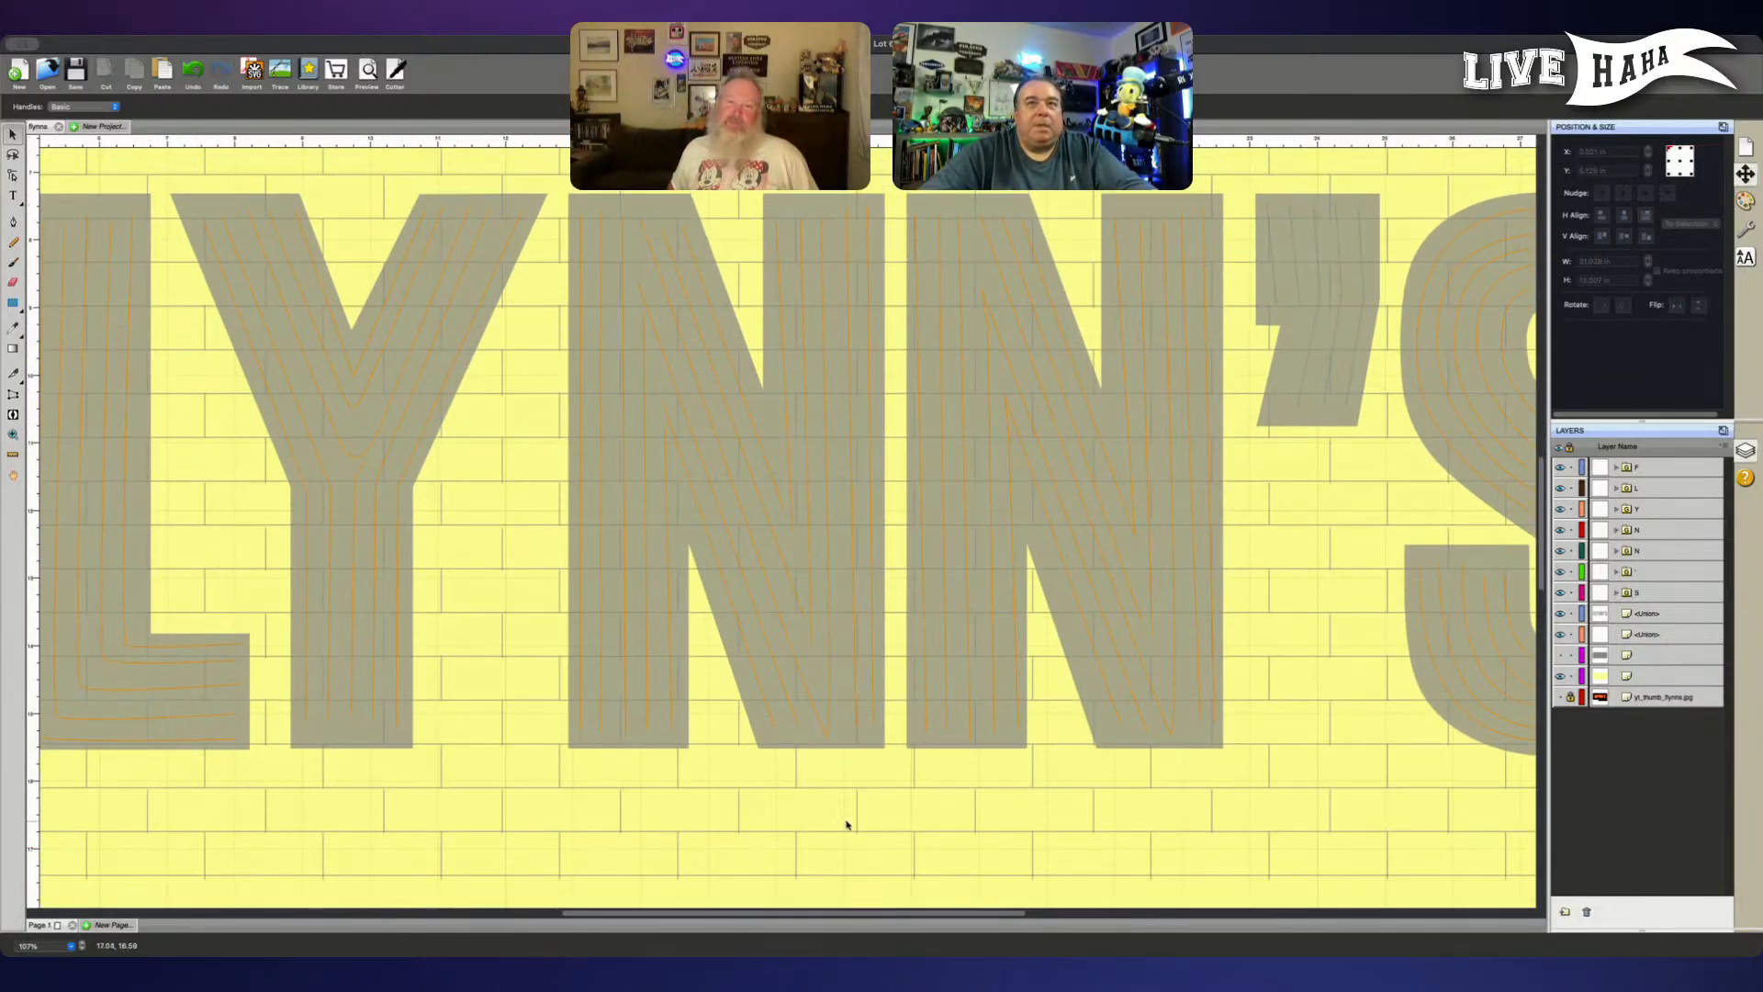
{"action": "left_click_drag", "start_coordinate": [719, 803], "coordinate": [625, 807]}
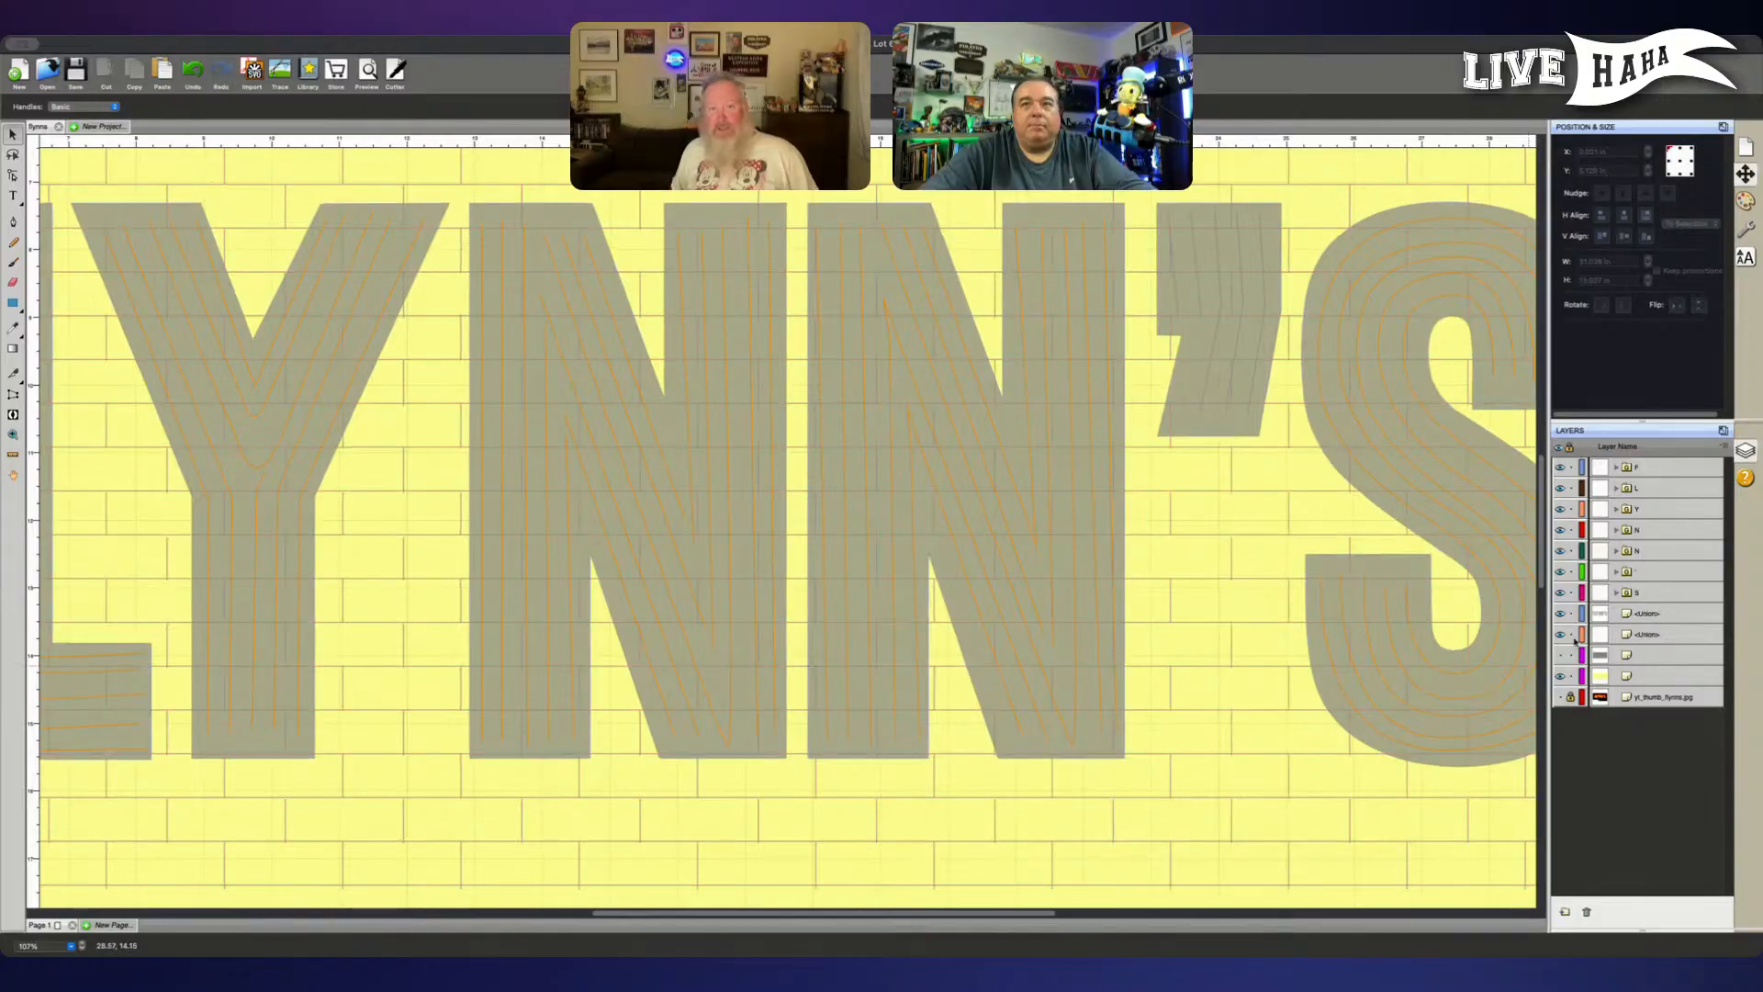
{"action": "left_click", "coordinate": [1669, 549]}
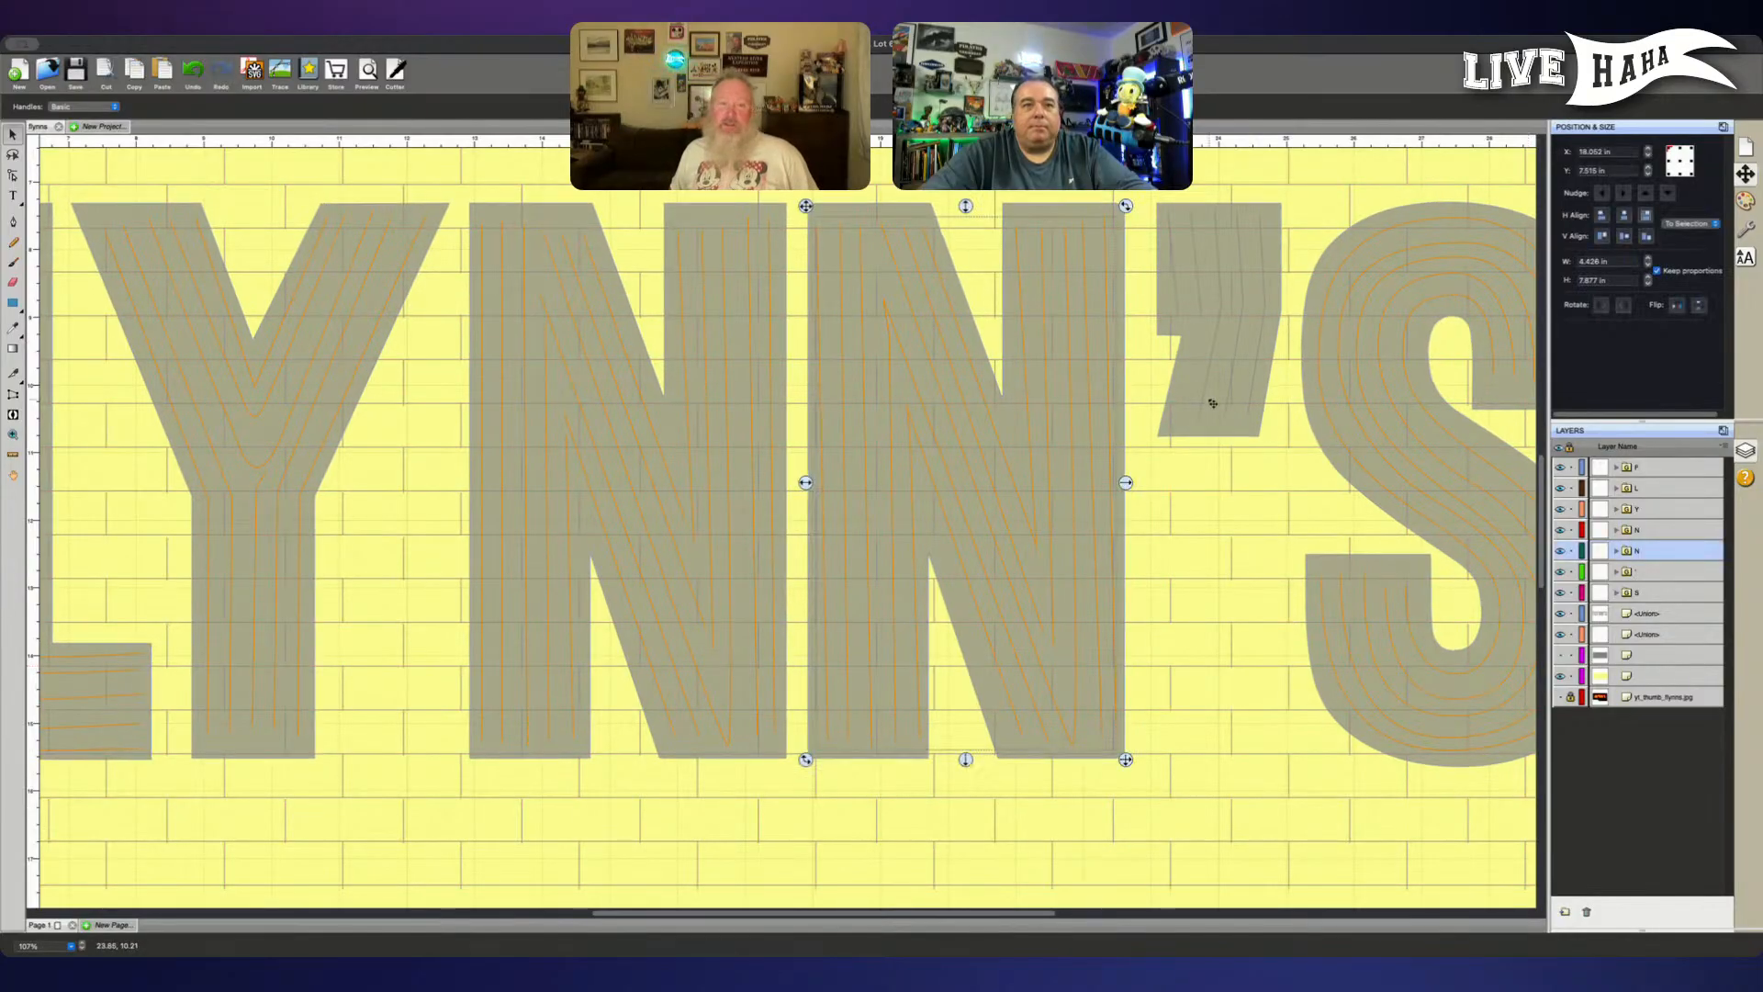
{"action": "left_click_drag", "start_coordinate": [1126, 215], "coordinate": [1126, 210]}
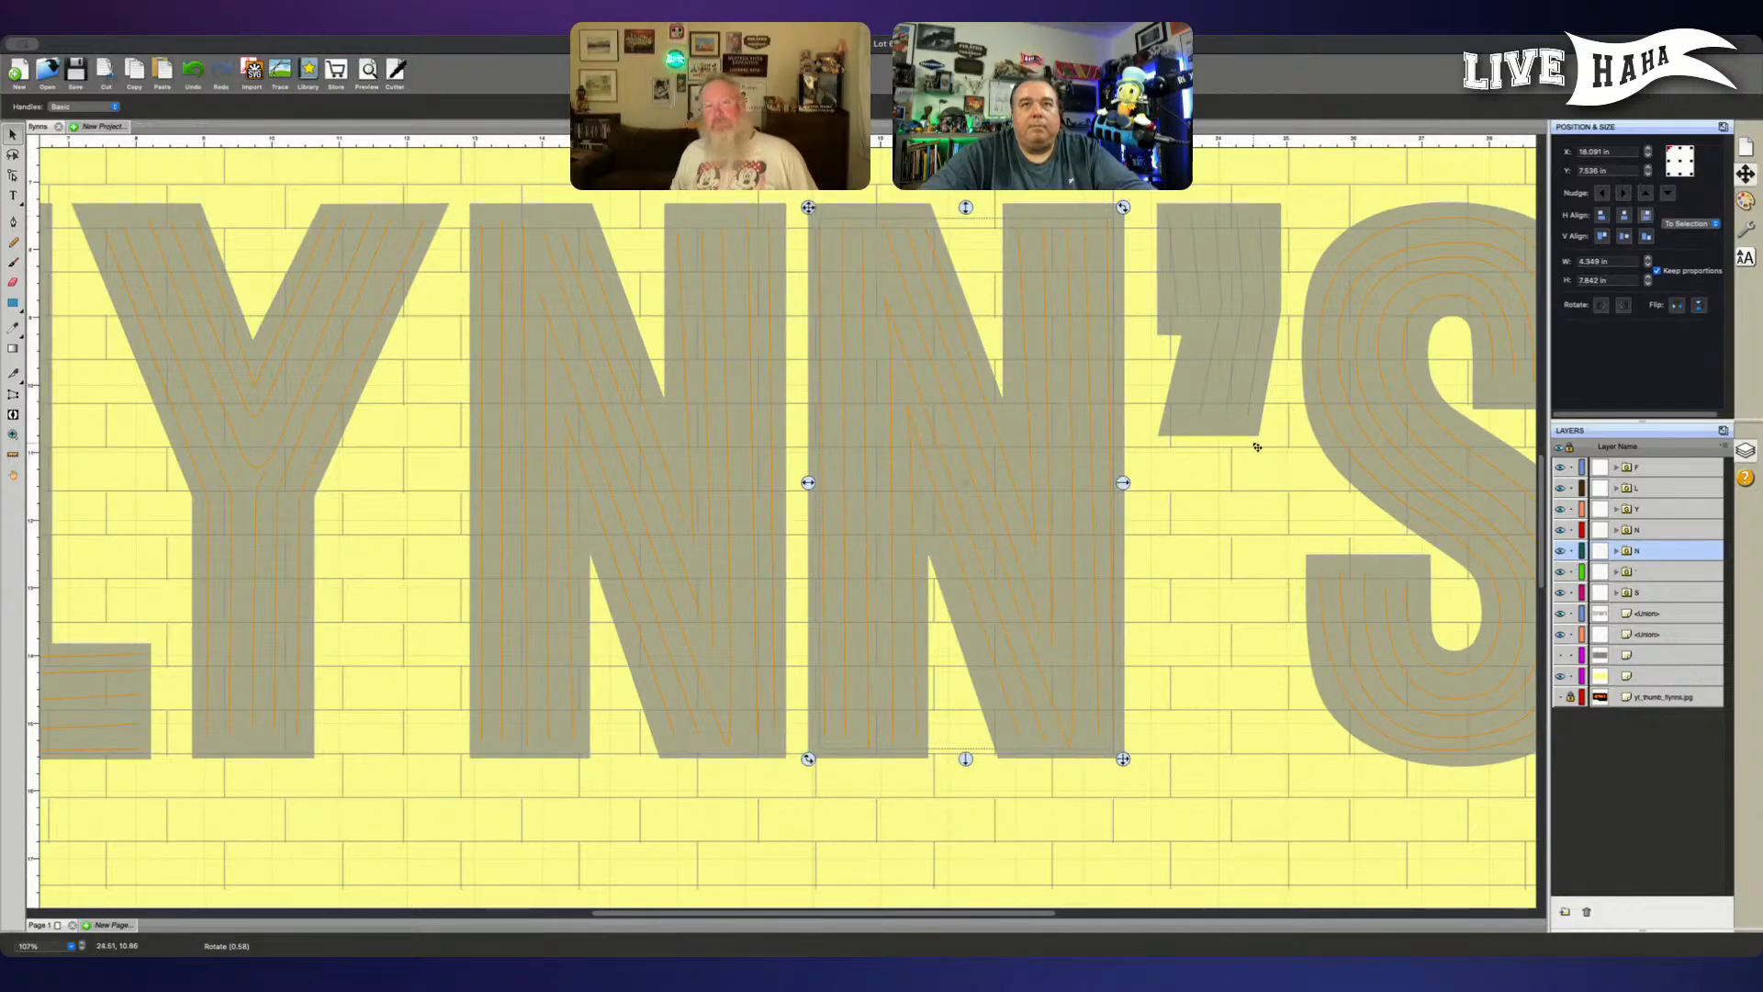
- Shrink the apostrophe's line group to about 1.41 in wide and place it at about X 23.246 in
{"action": "left_click", "coordinate": [1661, 576]}
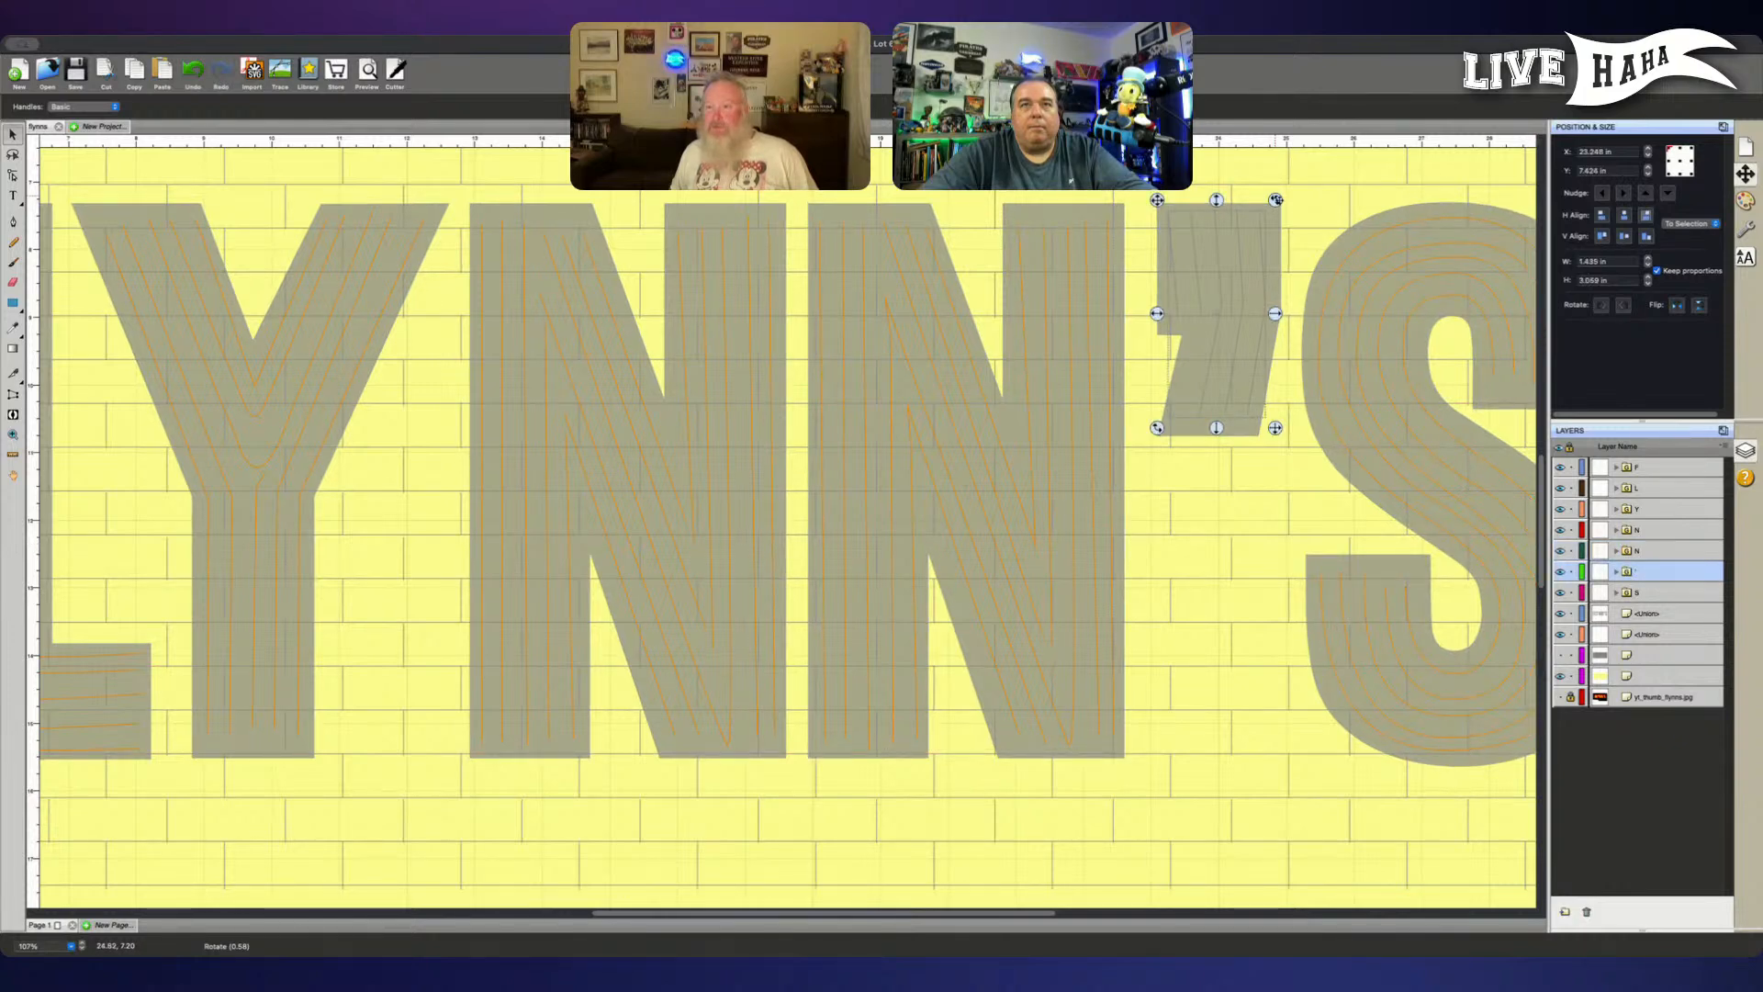
{"action": "left_click_drag", "start_coordinate": [1276, 200], "coordinate": [1277, 200]}
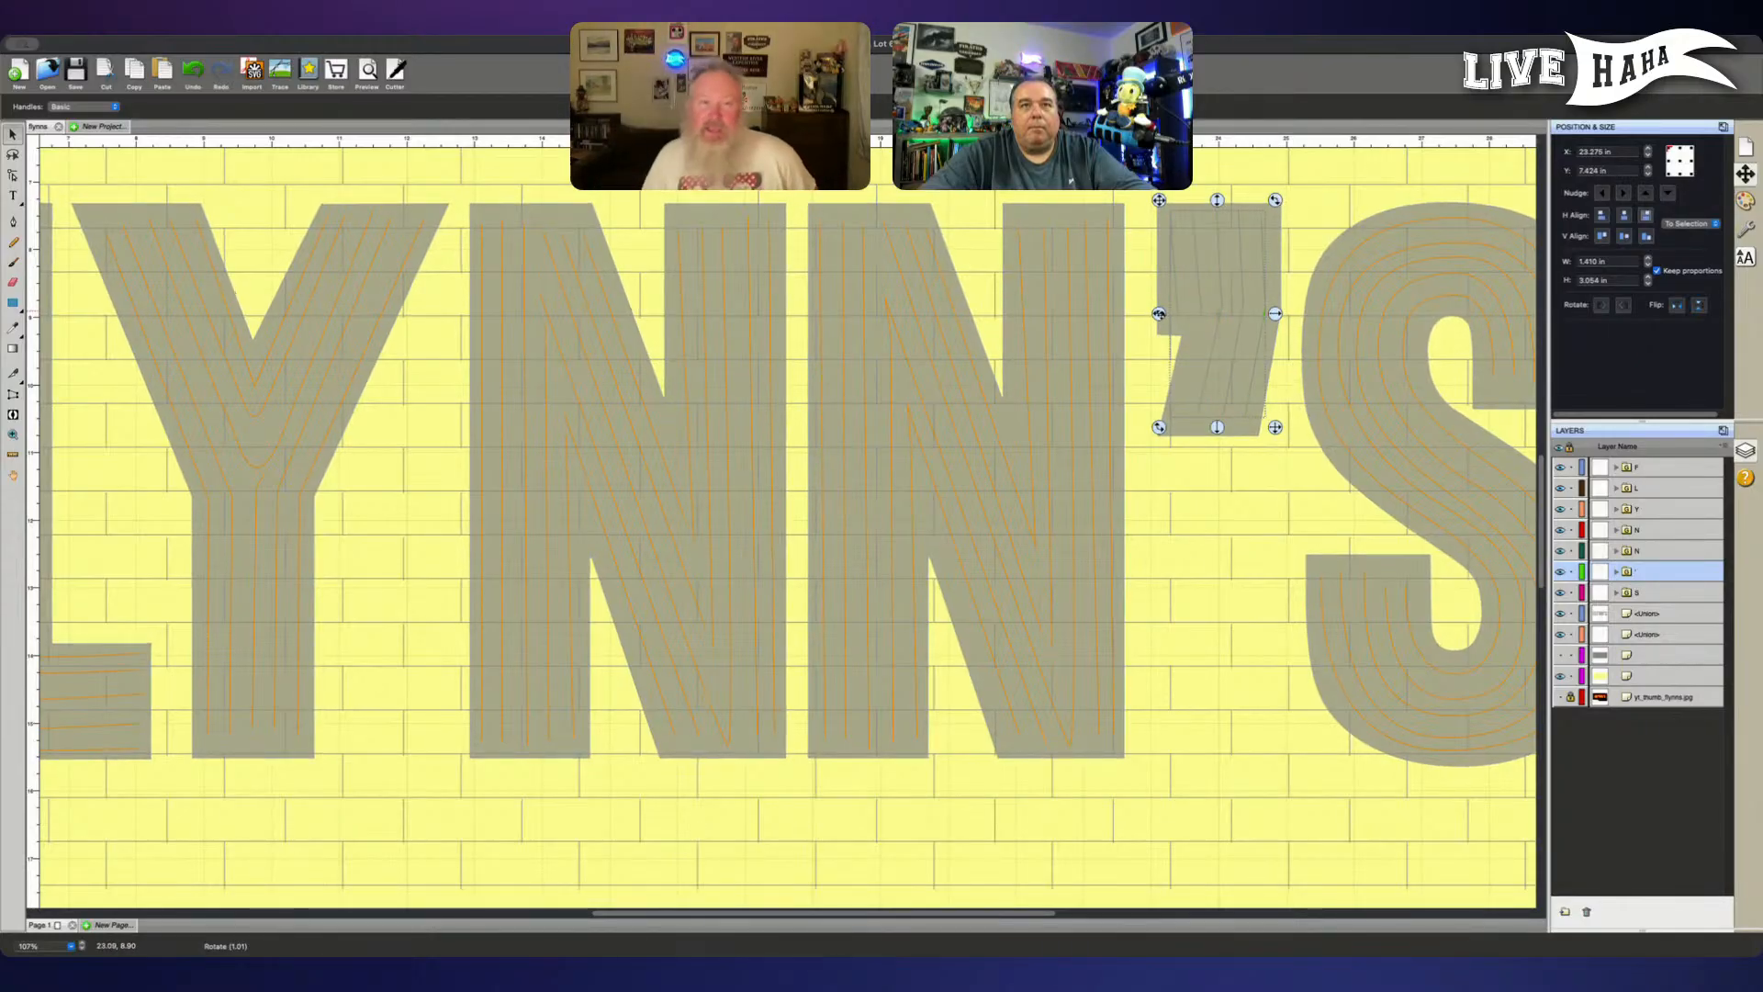
{"action": "left_click_drag", "start_coordinate": [1160, 314], "coordinate": [1157, 314]}
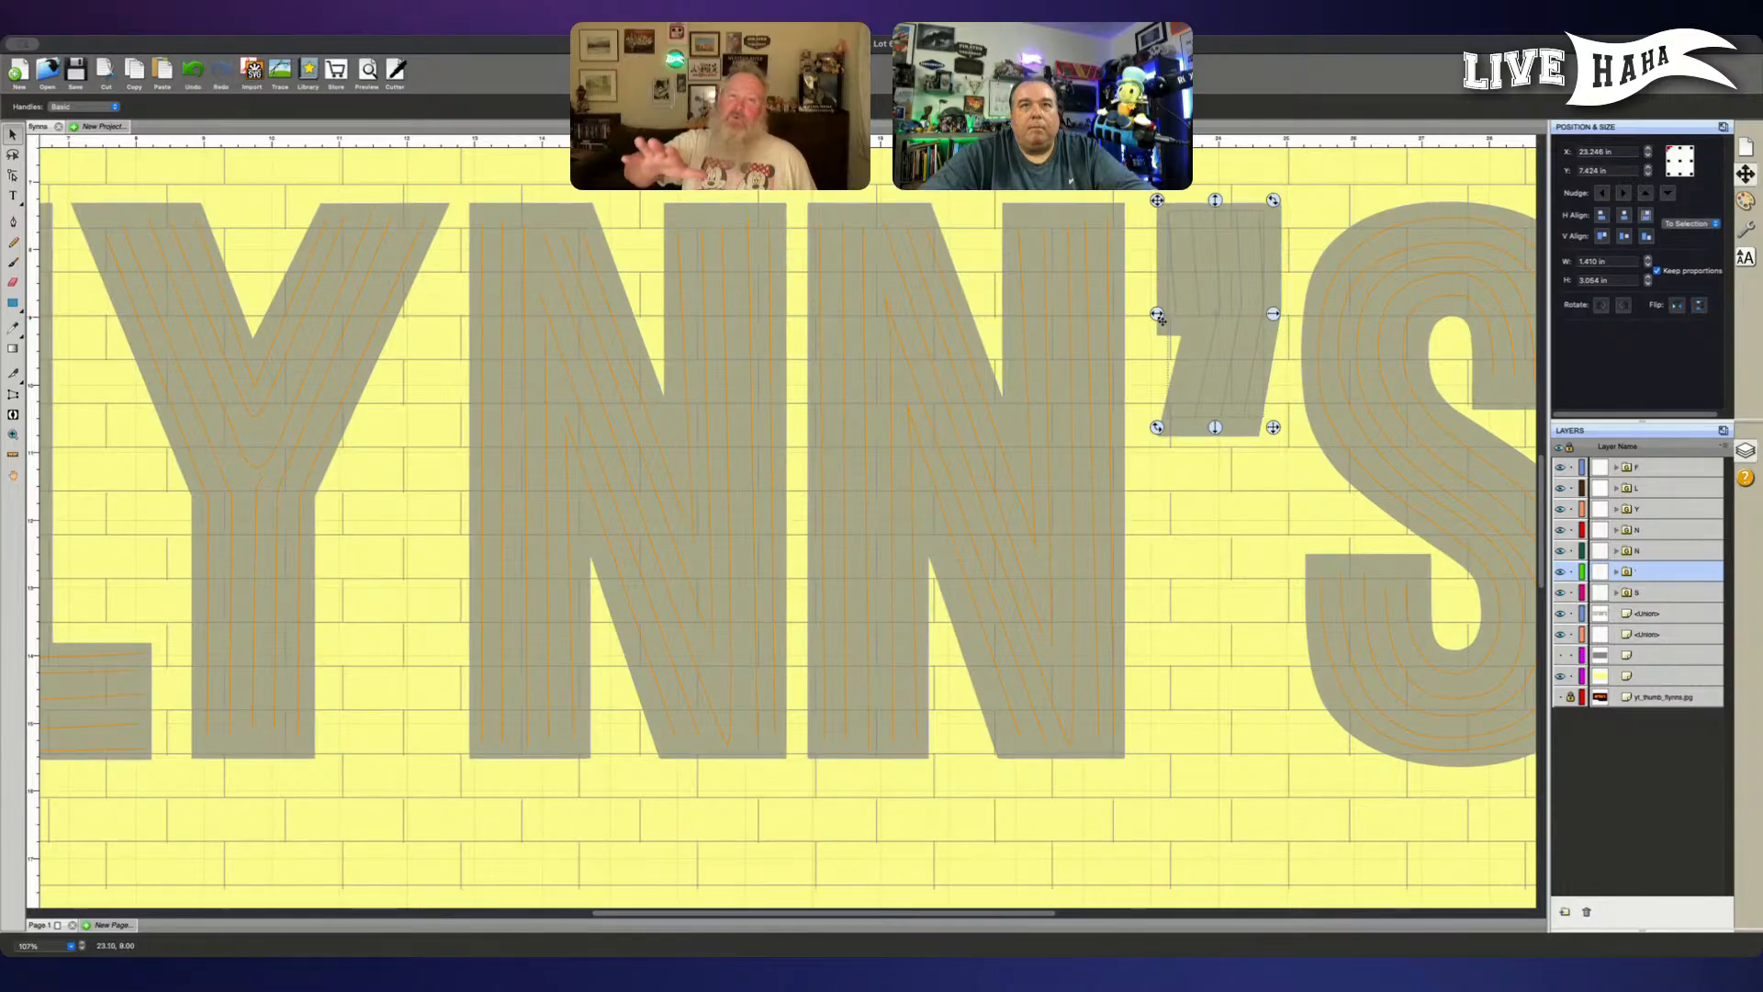
- Shrink the second N's line group a little more, to about 4.316 in wide
{"action": "scroll", "coordinate": [1159, 318], "scroll_direction": "left", "scroll_amount": 3}
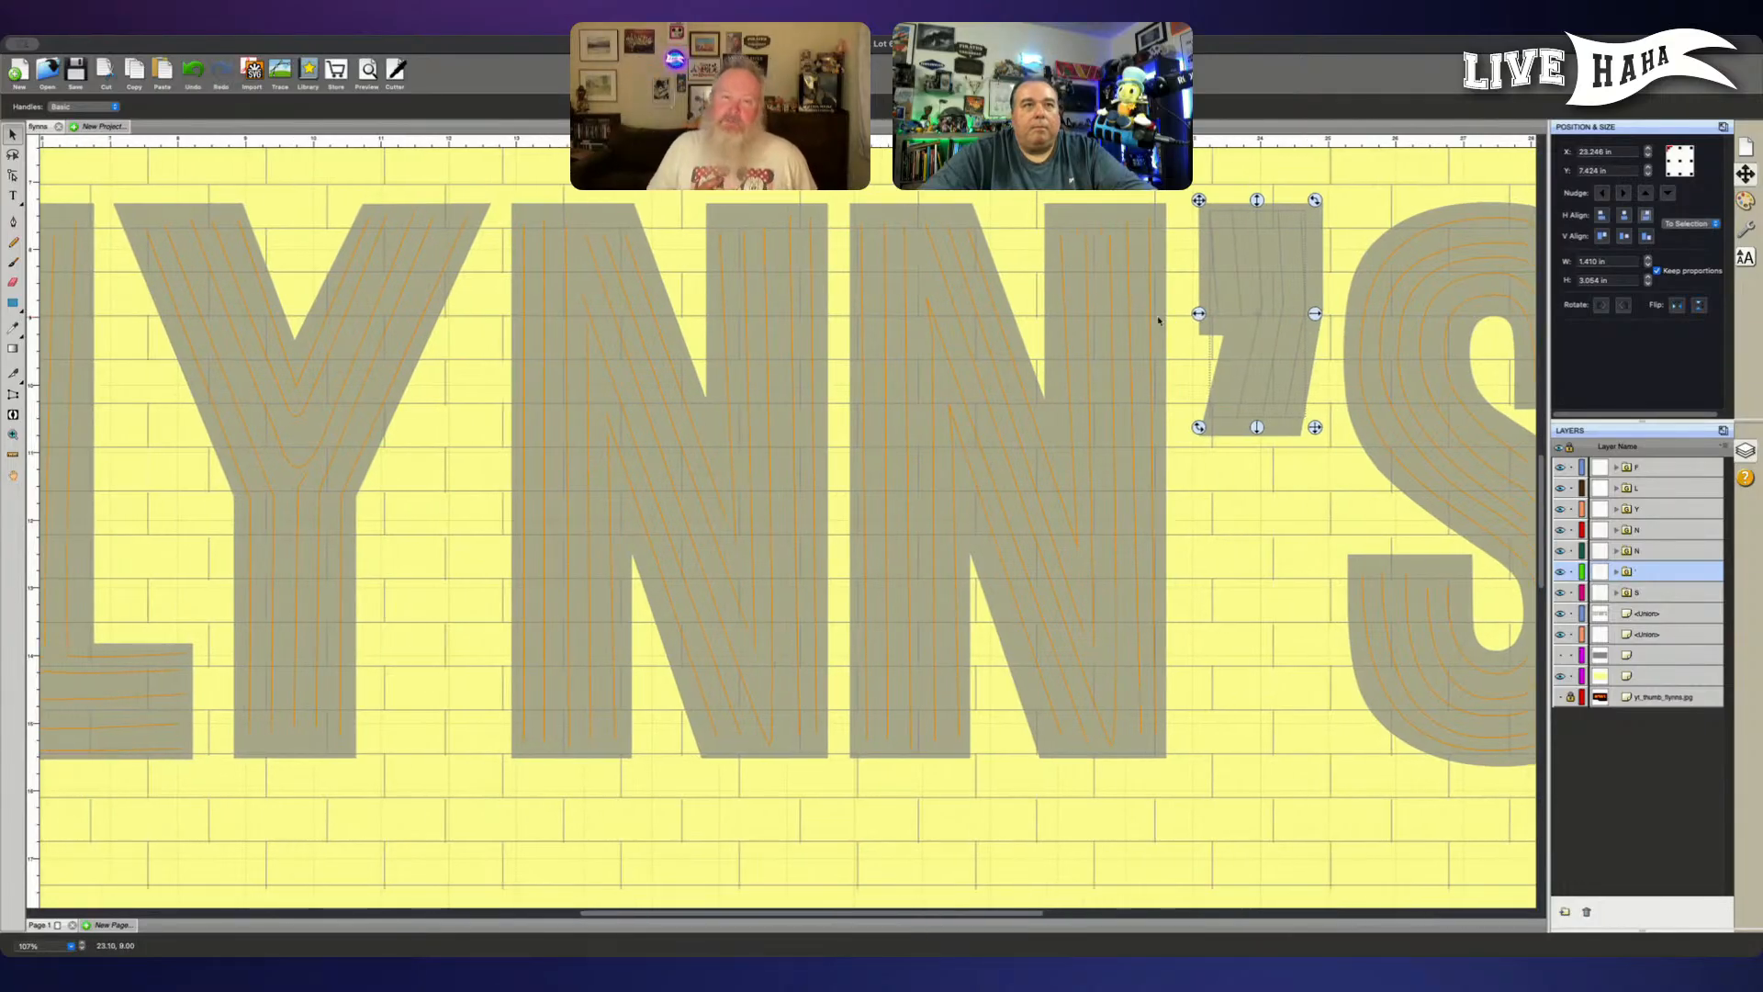
{"action": "left_click", "coordinate": [1656, 553]}
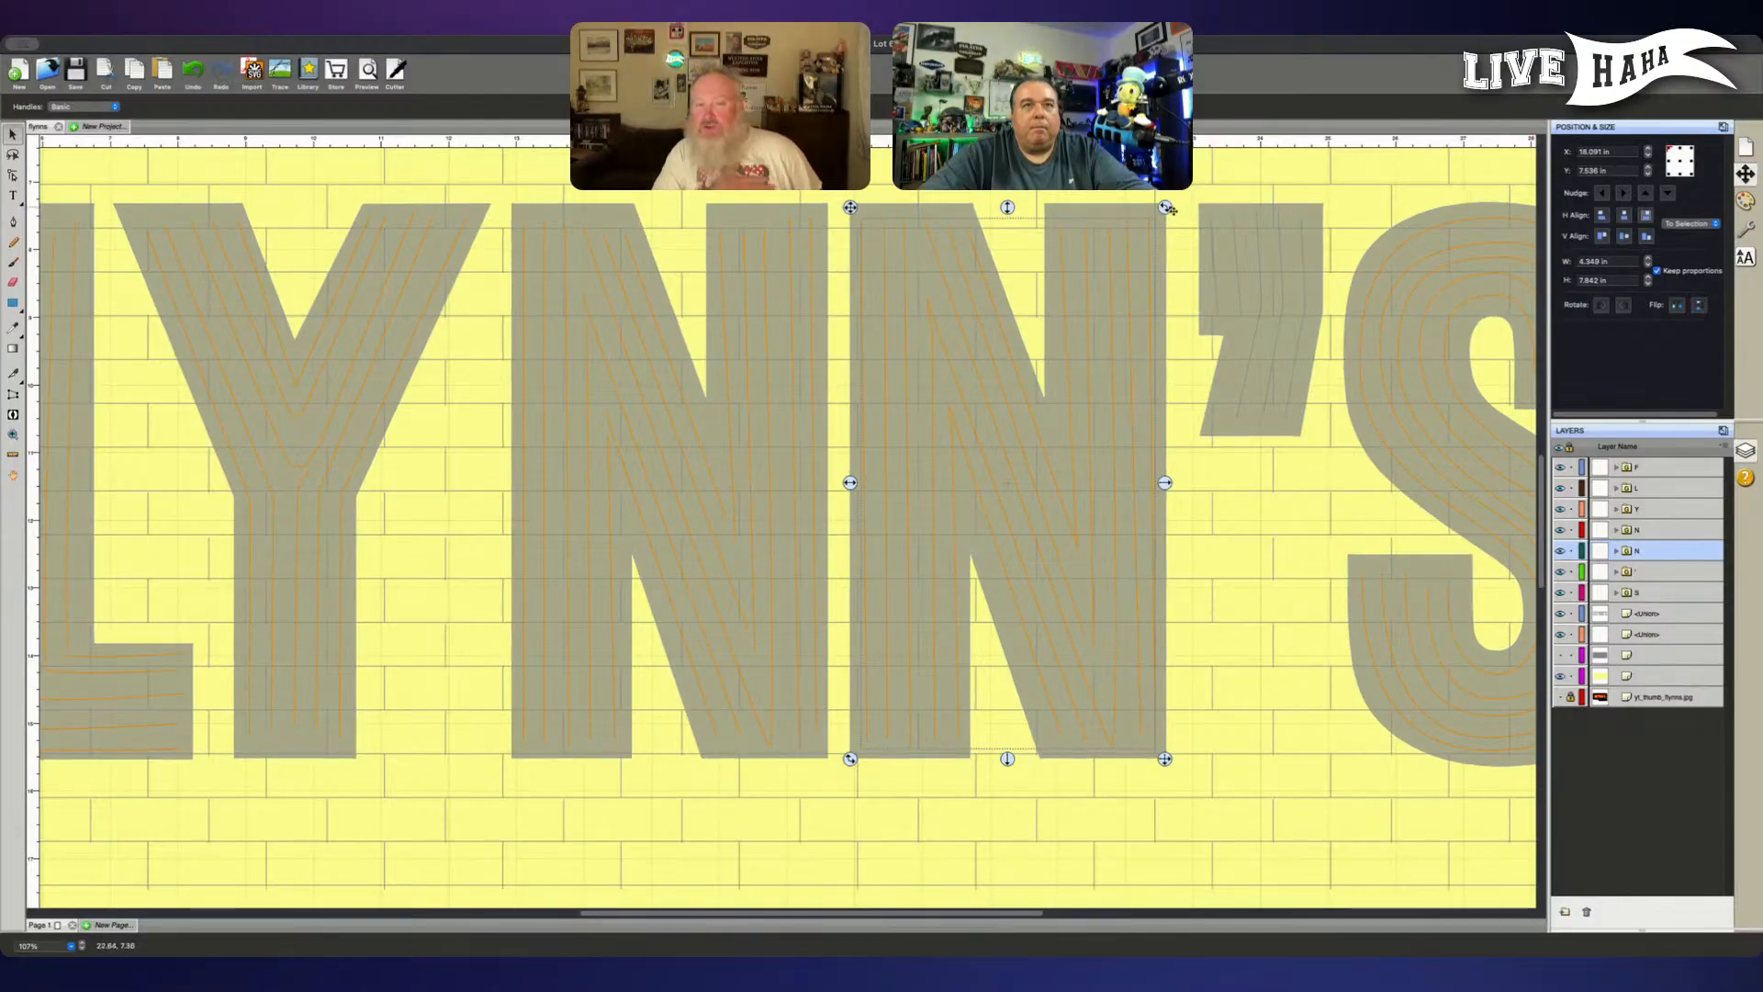
{"action": "left_click_drag", "start_coordinate": [1165, 208], "coordinate": [1173, 212]}
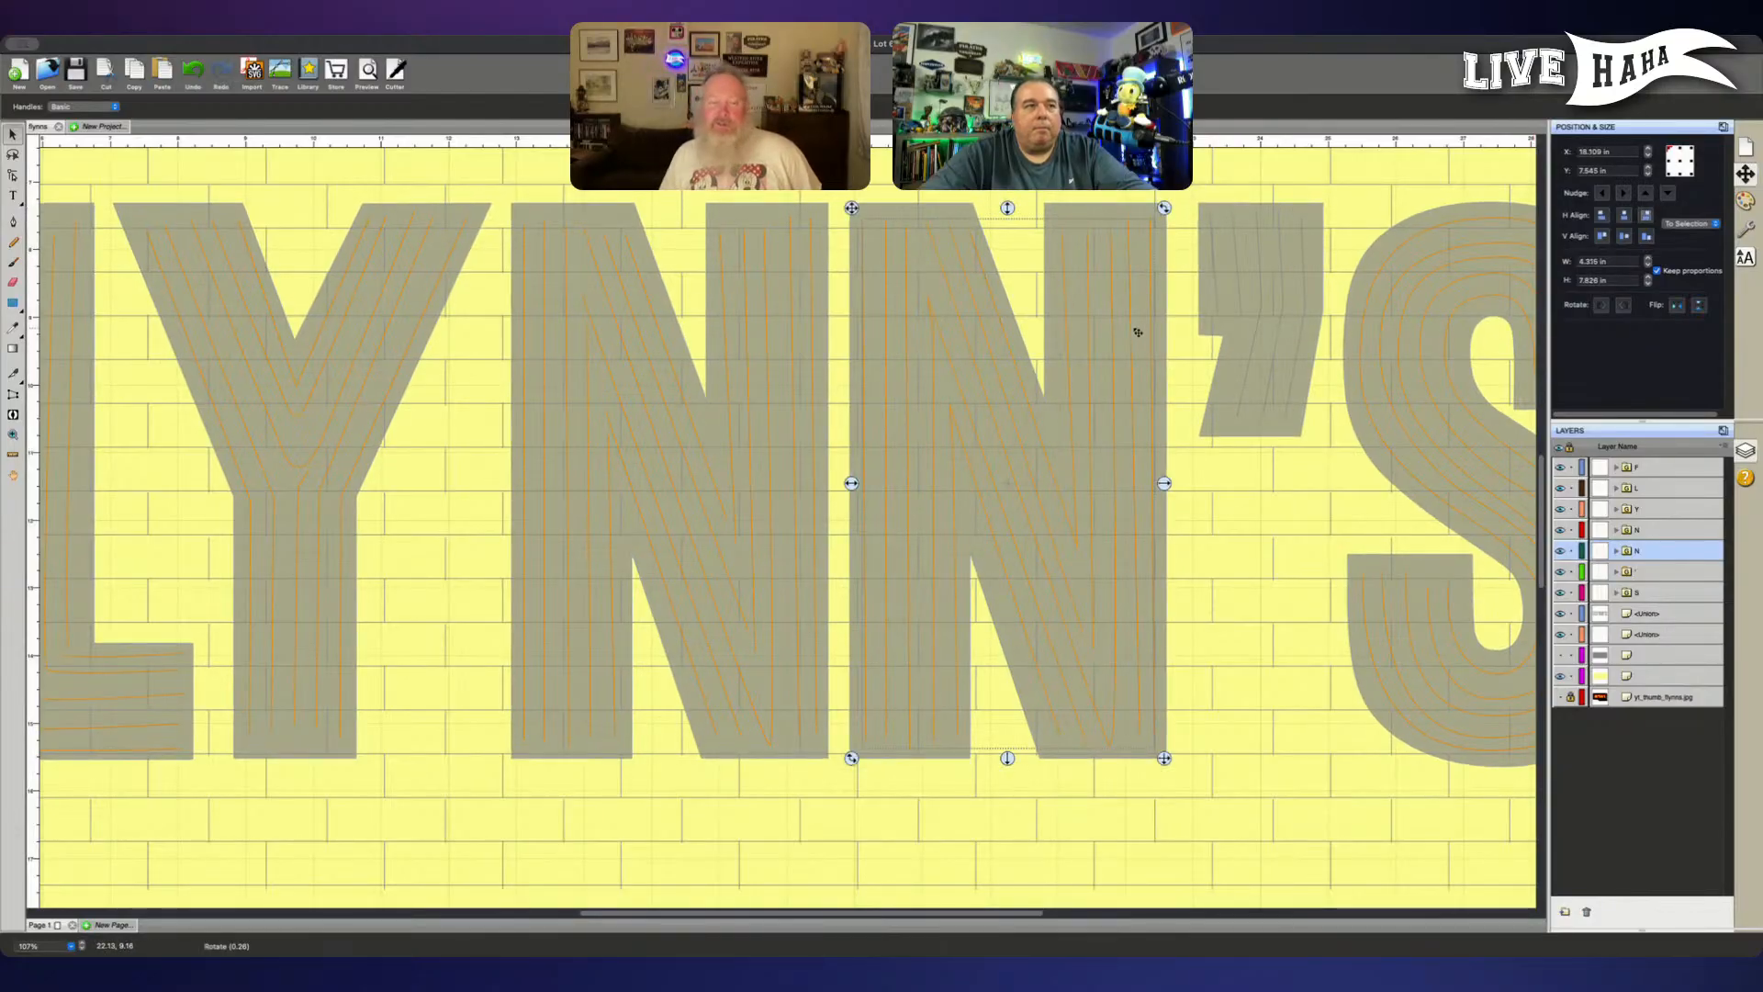
- Lock every layer except the L letter's line group so only its paths can be edited
{"action": "scroll", "coordinate": [1136, 330], "scroll_direction": "left", "scroll_amount": 3}
{"action": "scroll", "coordinate": [1134, 332], "scroll_direction": "left", "scroll_amount": 6}
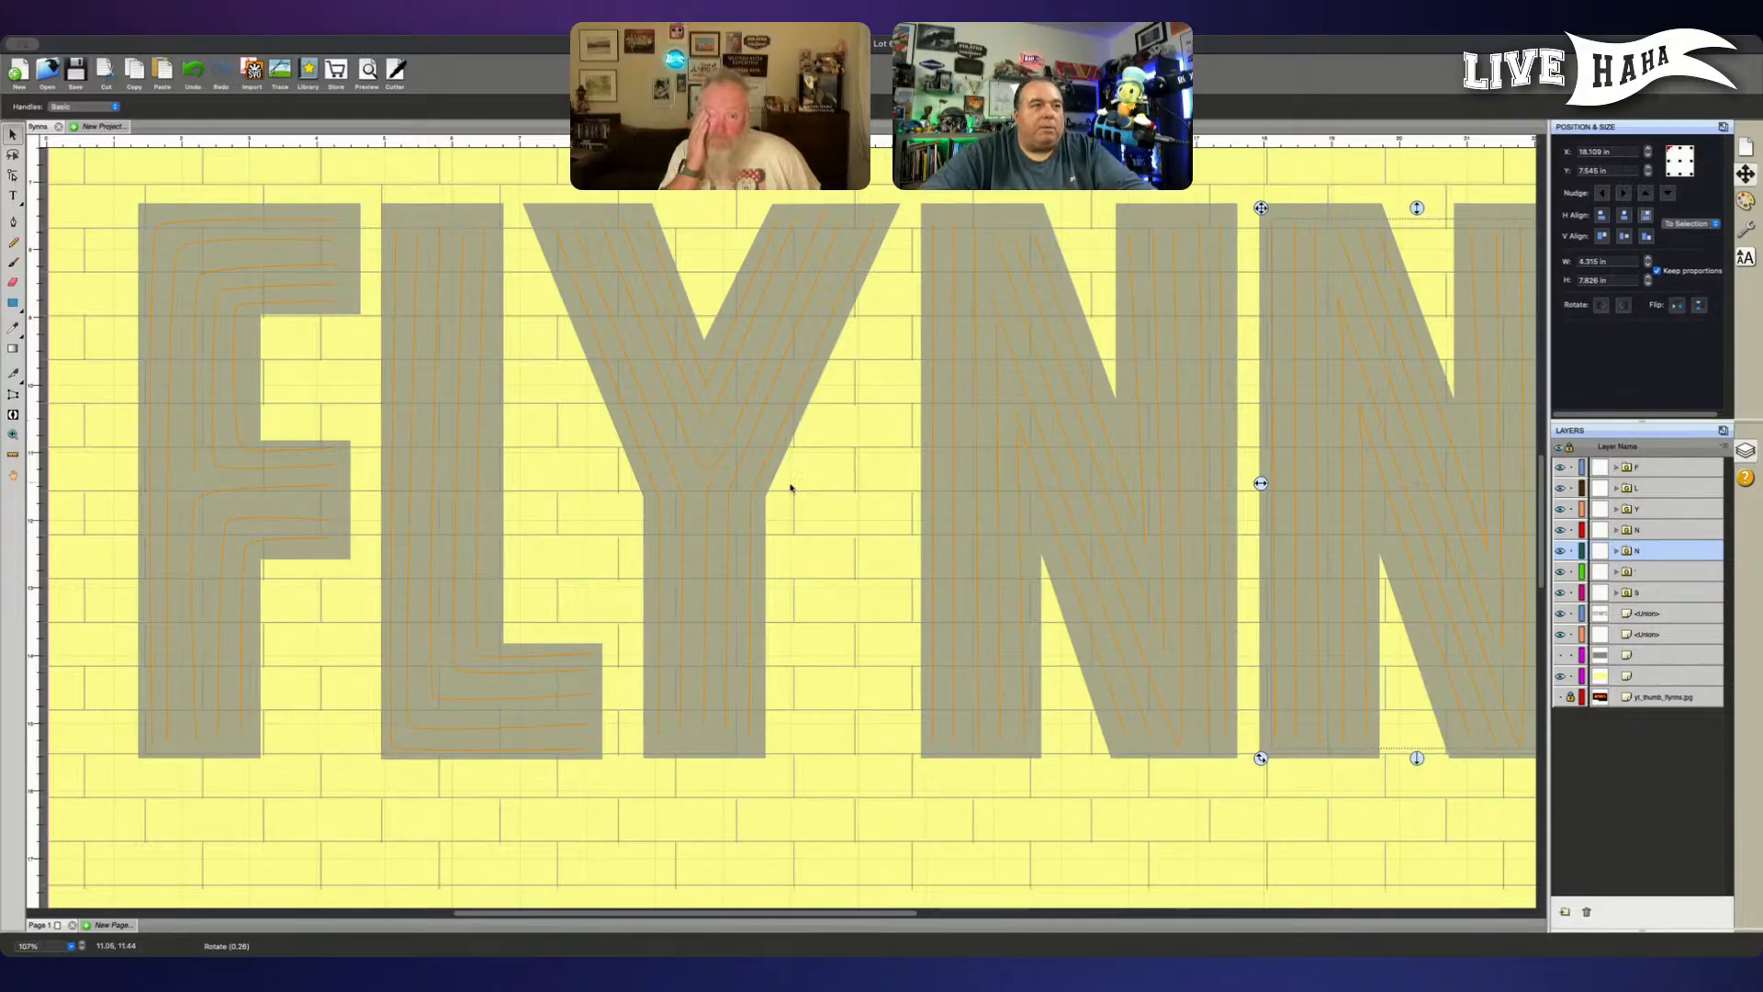
{"action": "scroll", "coordinate": [703, 608], "scroll_direction": "left", "scroll_amount": 1}
{"action": "scroll", "coordinate": [707, 612], "scroll_direction": "left", "scroll_amount": 3}
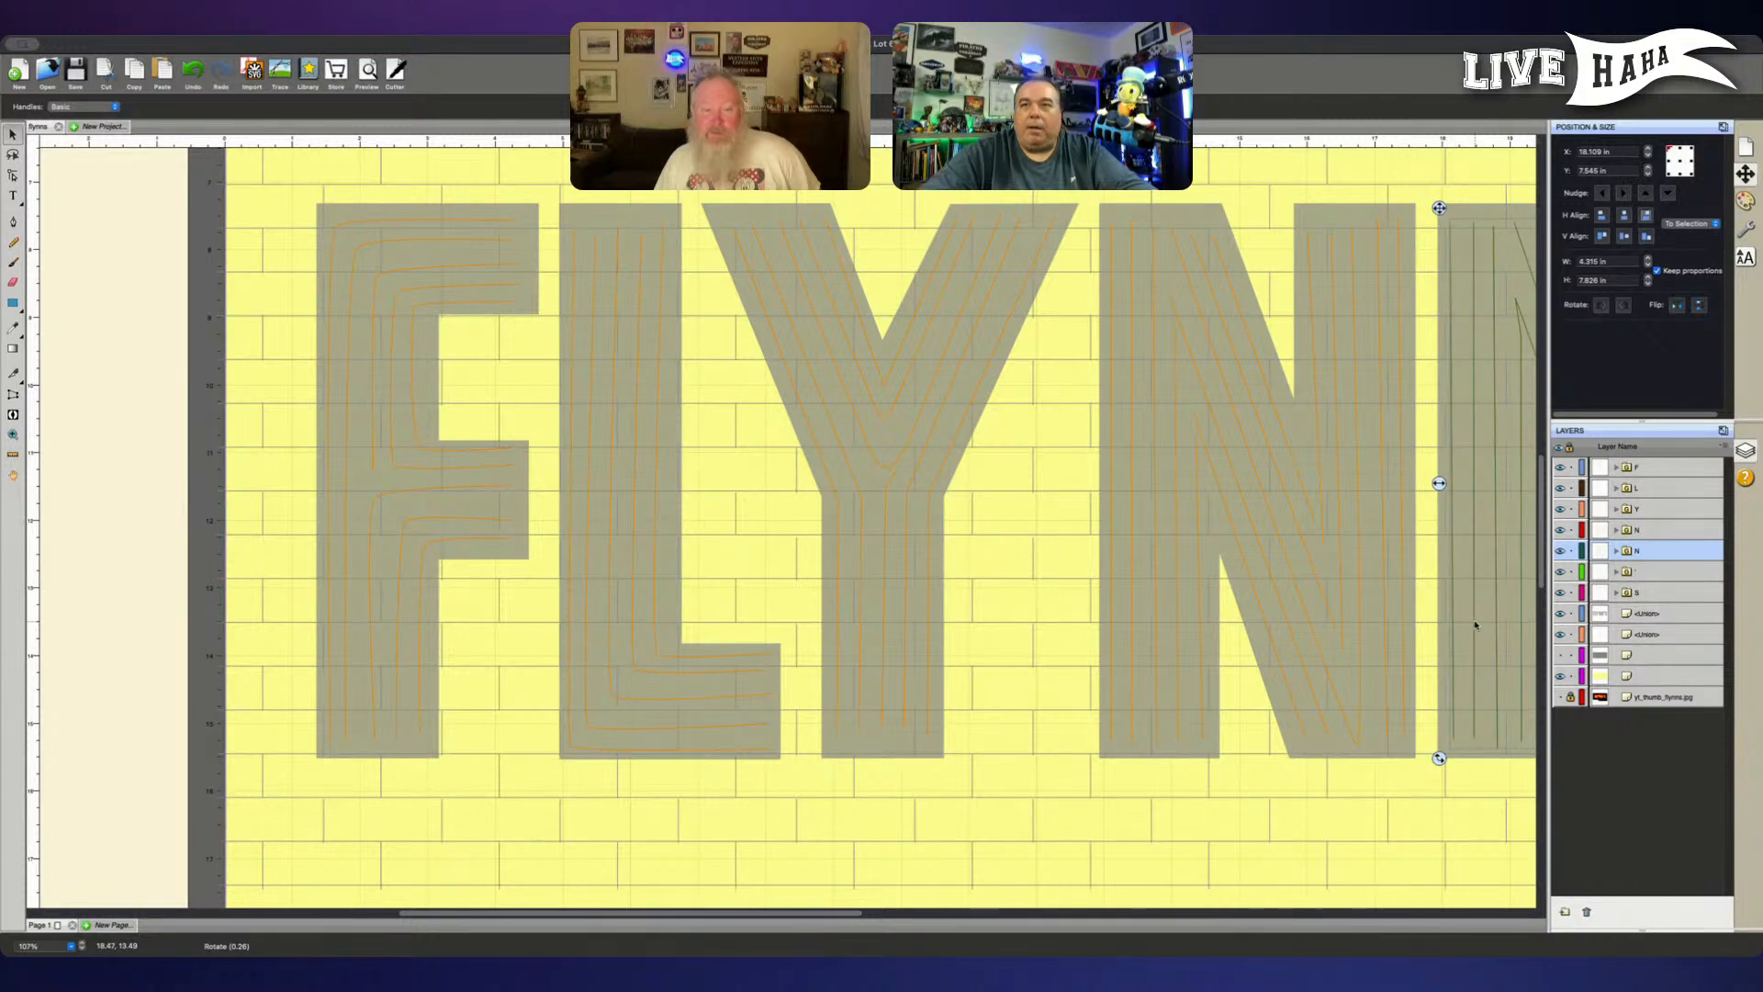
{"action": "left_click", "coordinate": [1657, 488]}
{"action": "key", "text": "super+equal"}
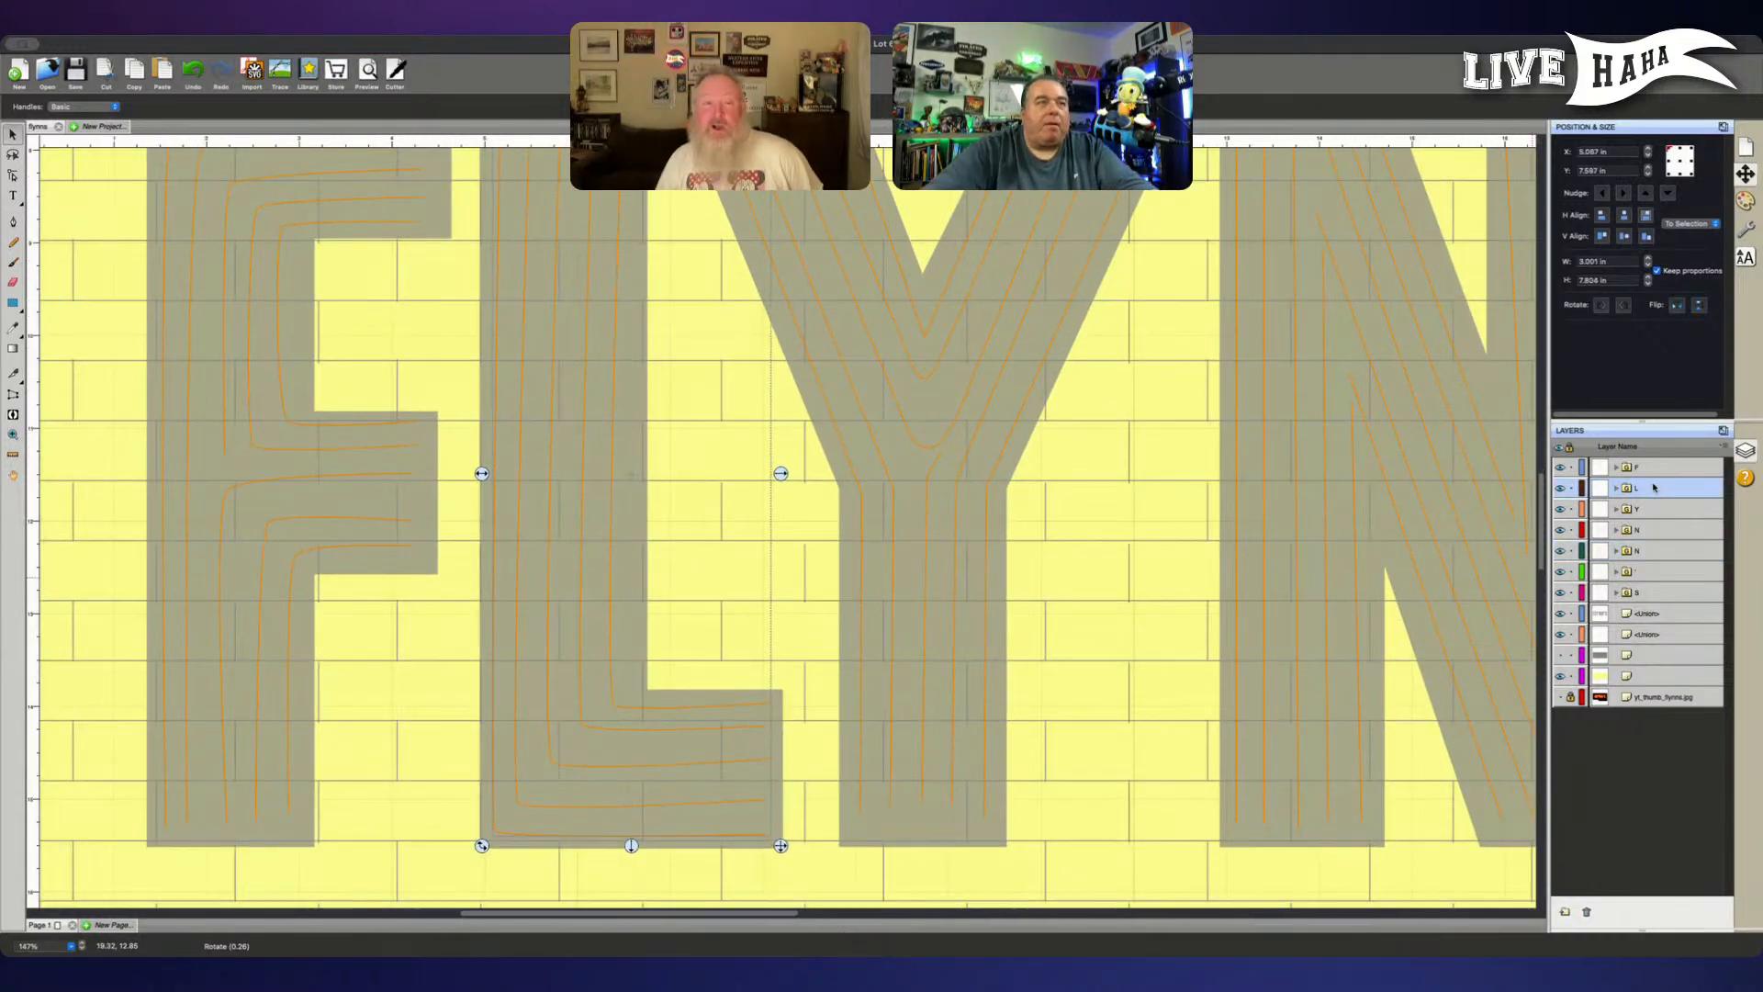
{"action": "left_click_drag", "start_coordinate": [740, 610], "coordinate": [840, 654]}
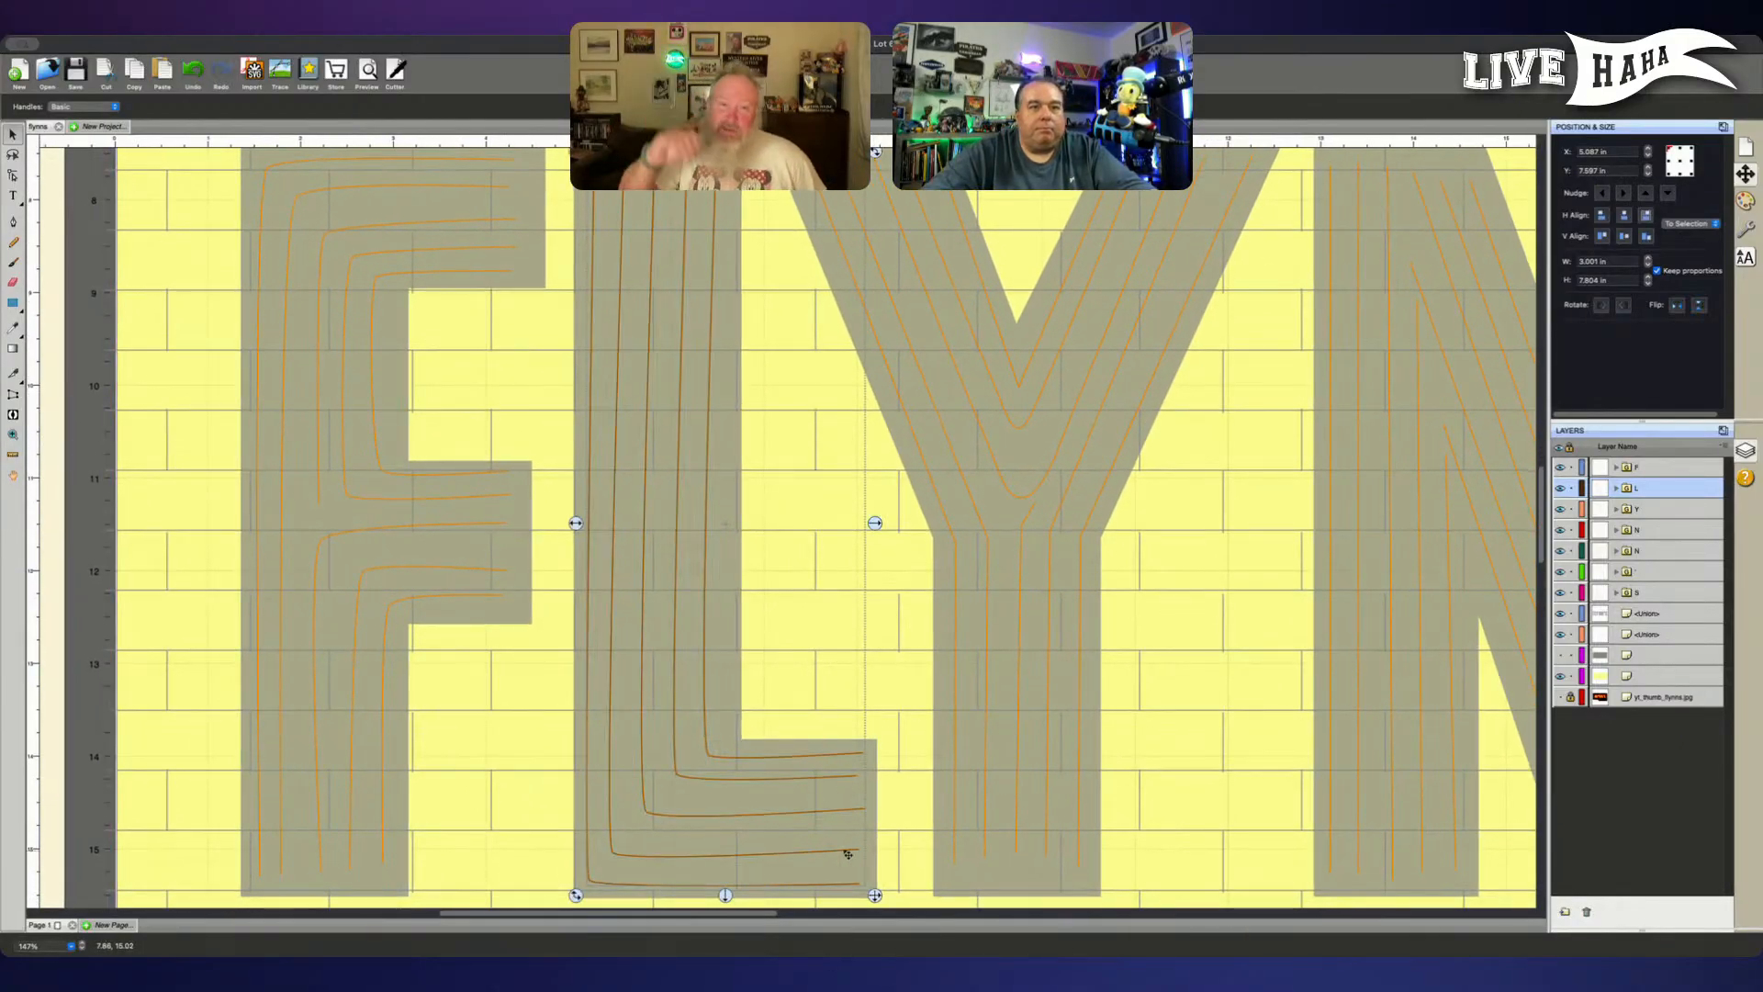
{"action": "left_click", "coordinate": [1570, 676]}
{"action": "left_click", "coordinate": [1570, 633]}
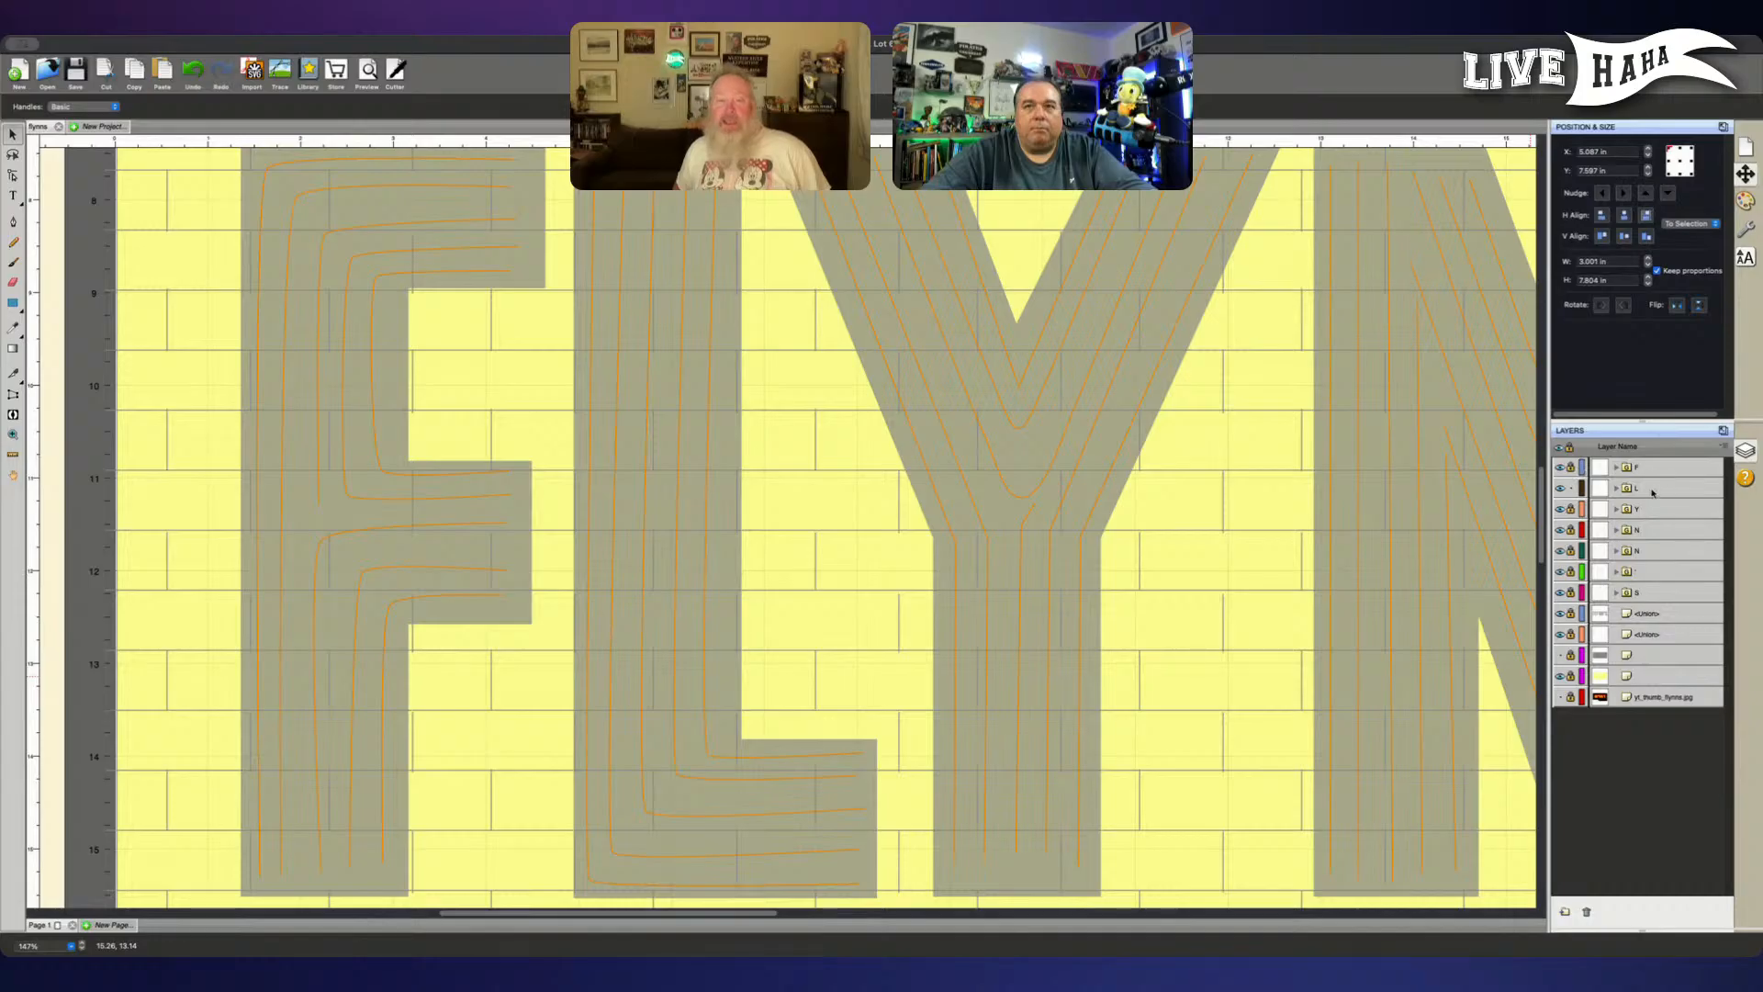
- Expand the L group and lower the end node of its second innermost line slightly to level the foot
{"action": "left_click", "coordinate": [1616, 487]}
{"action": "left_click", "coordinate": [1660, 550]}
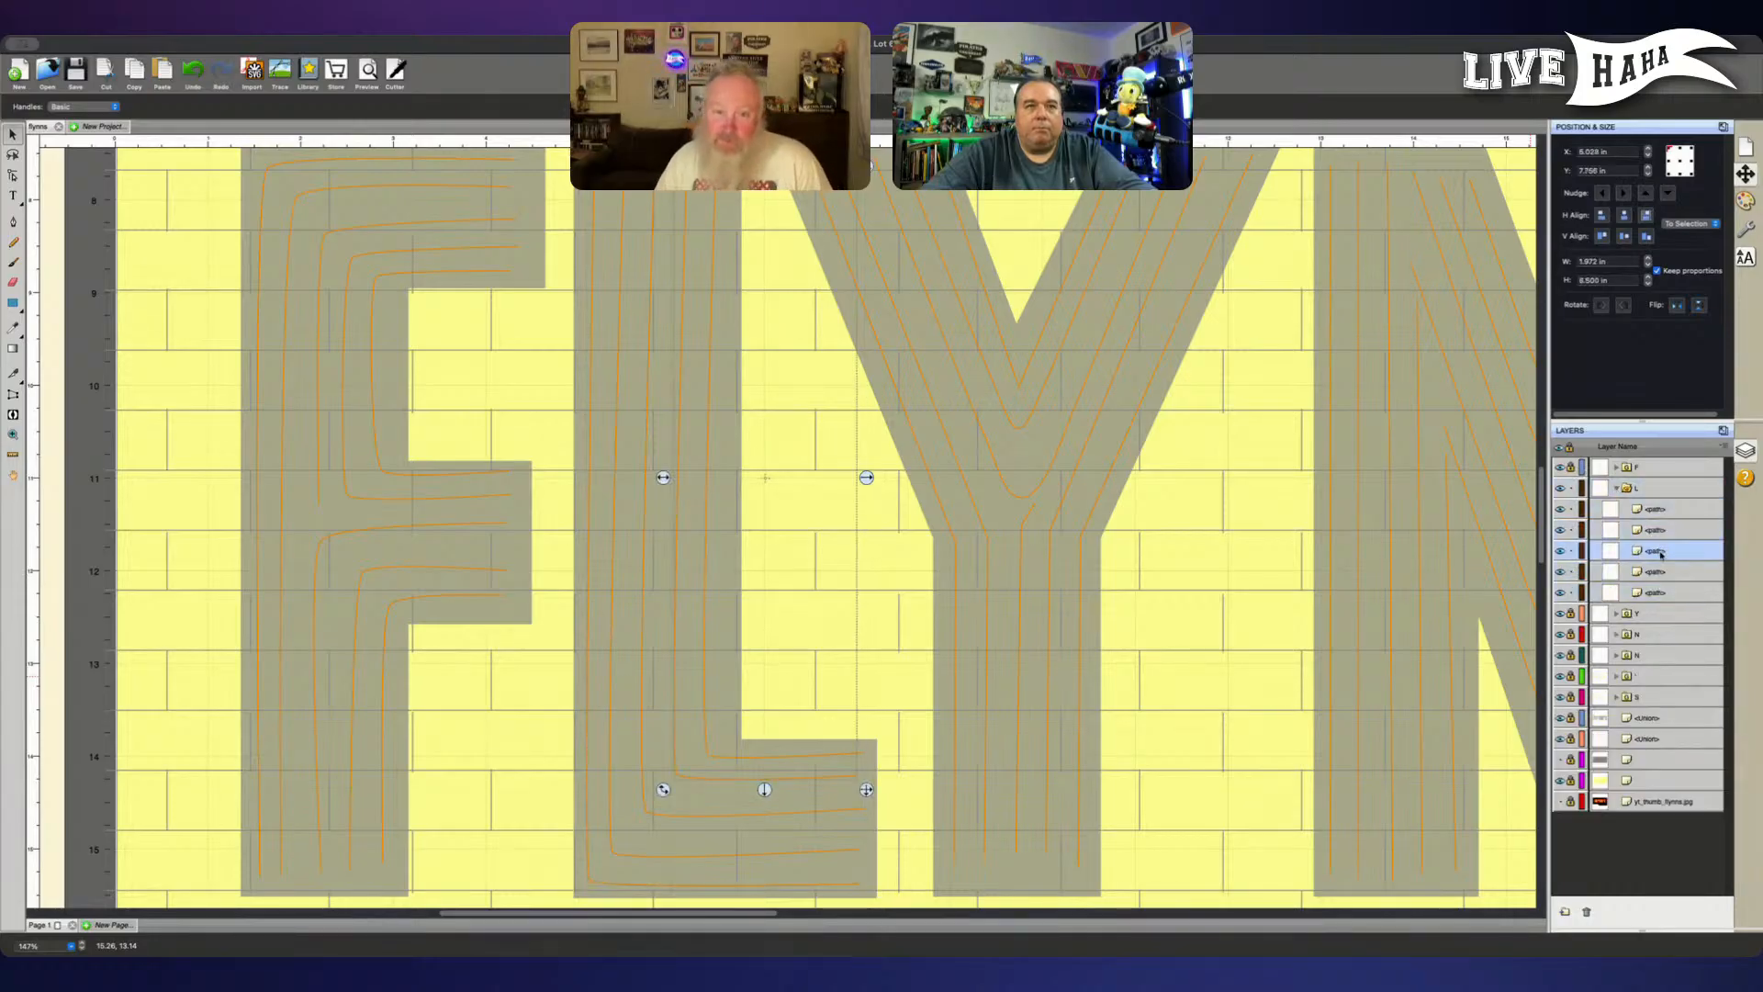
{"action": "key", "text": "a"}
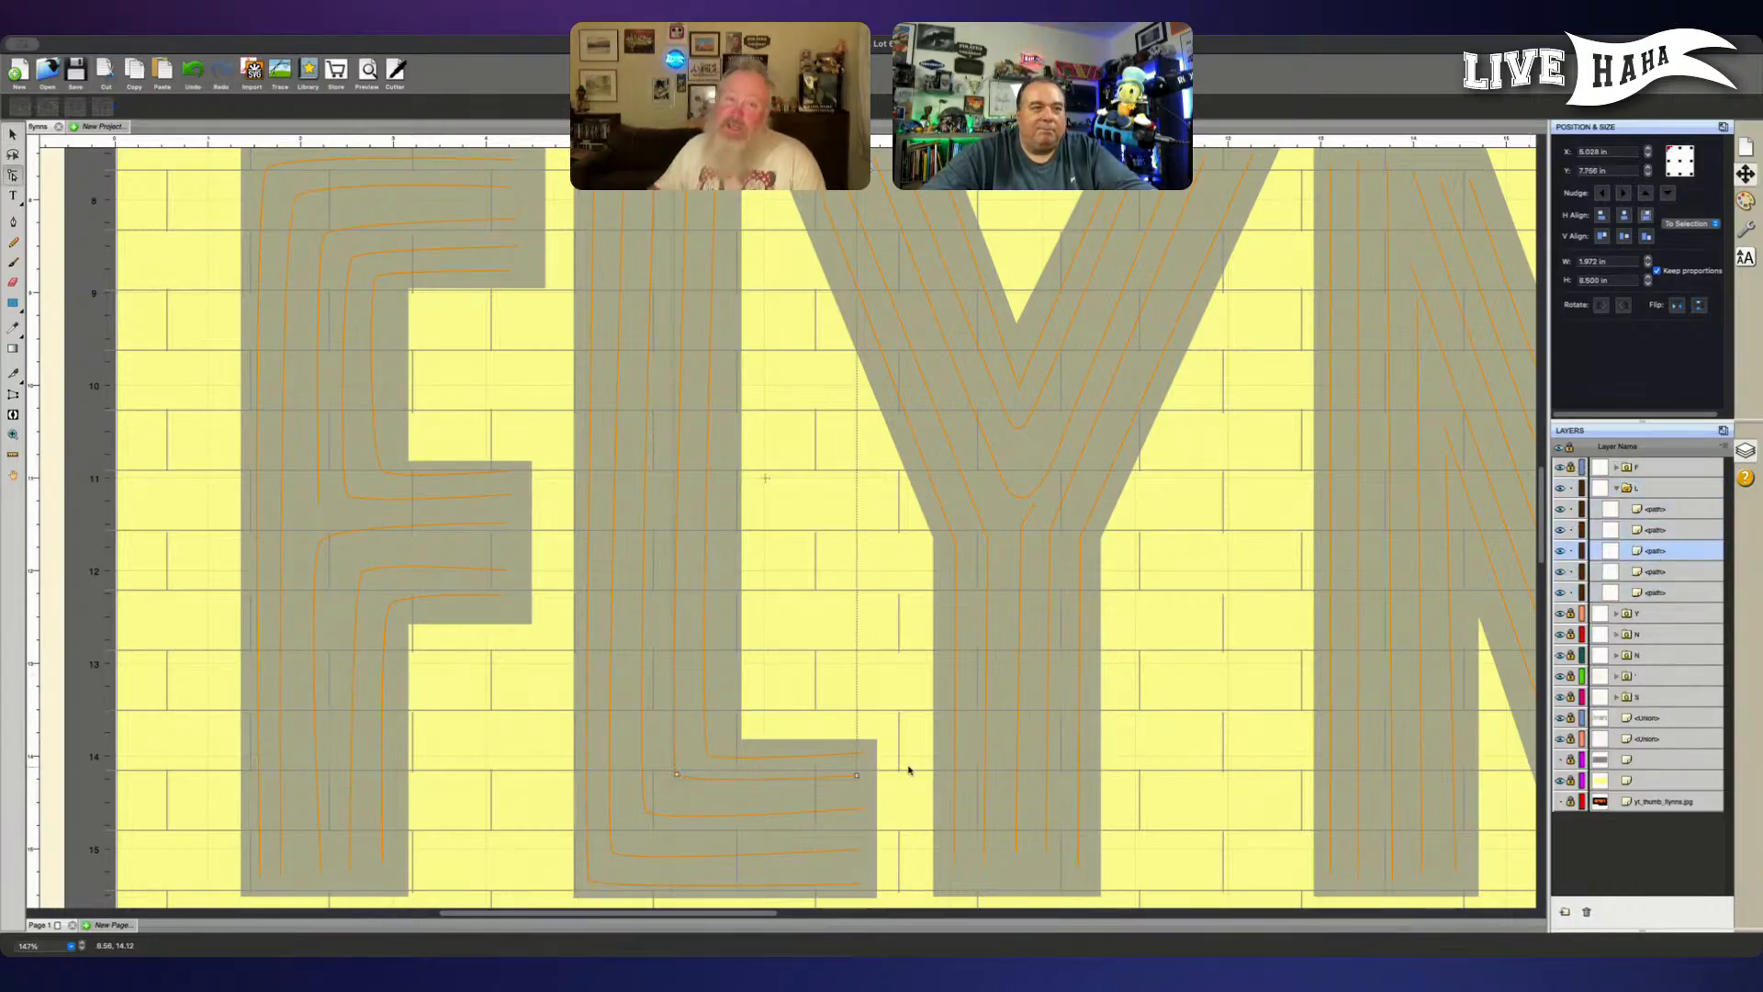
{"action": "left_click", "coordinate": [858, 777]}
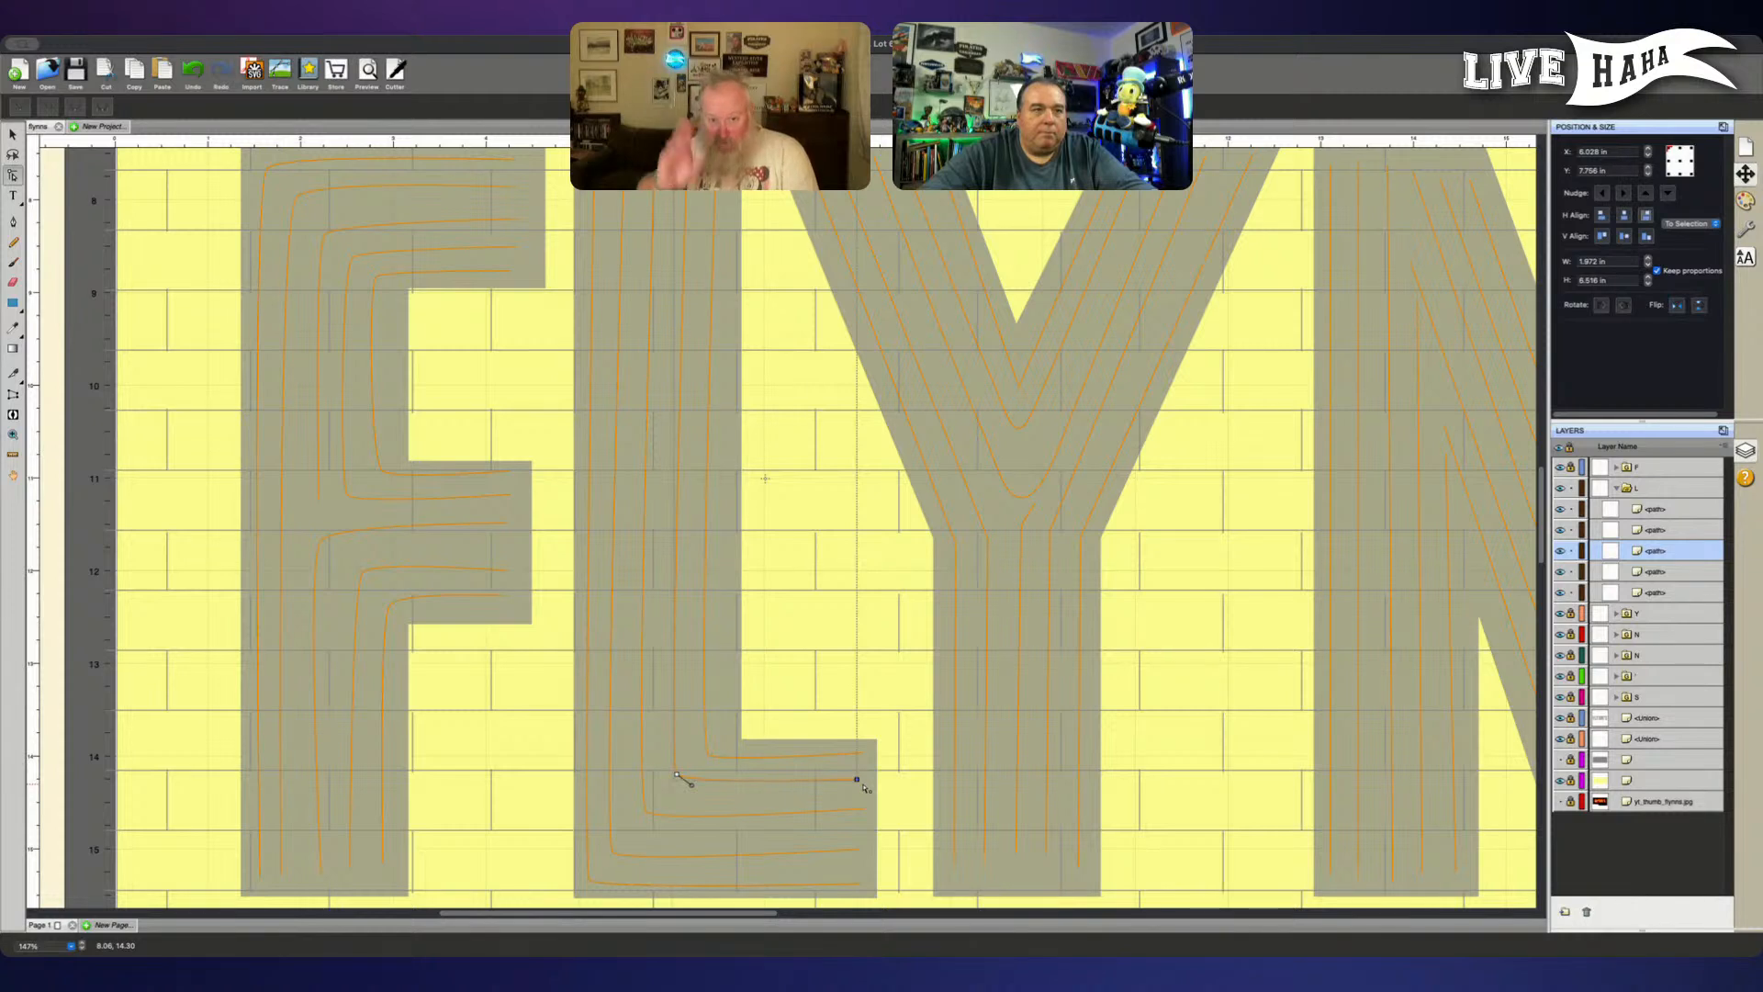
{"action": "left_click", "coordinate": [670, 787]}
{"action": "left_click", "coordinate": [686, 776]}
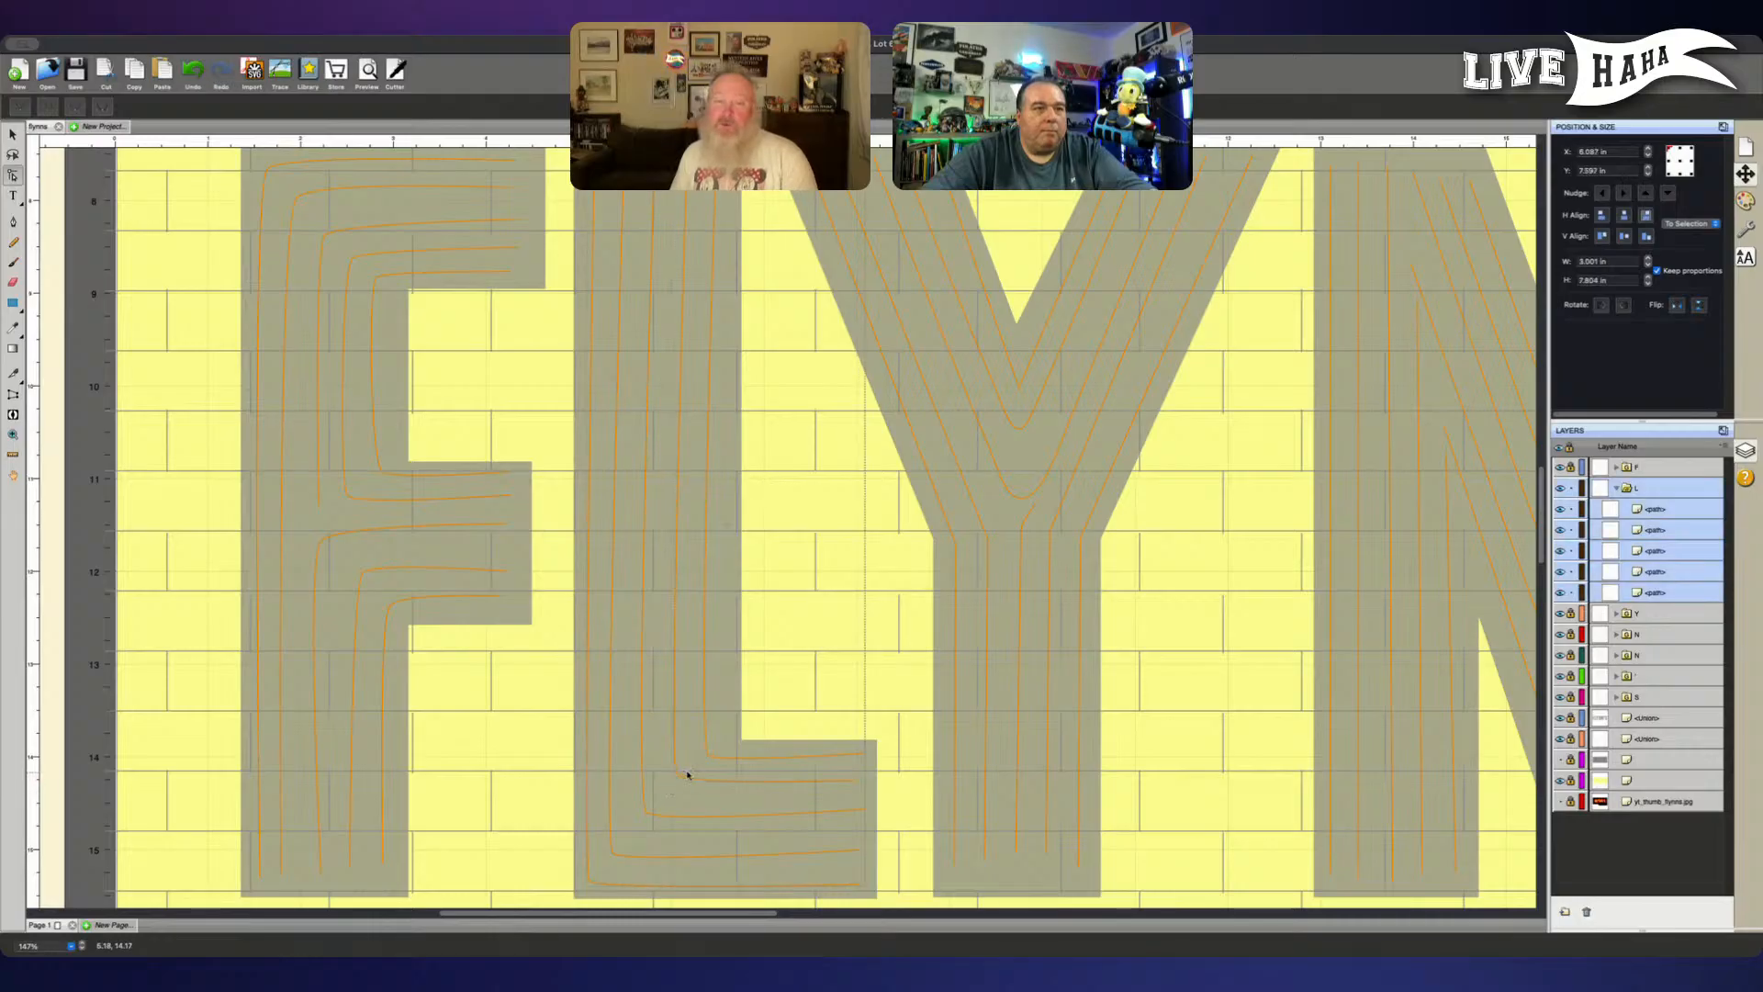
- Move the innermost line's path to the top of the L group and lock the group's other four paths
{"action": "left_click", "coordinate": [1685, 508]}
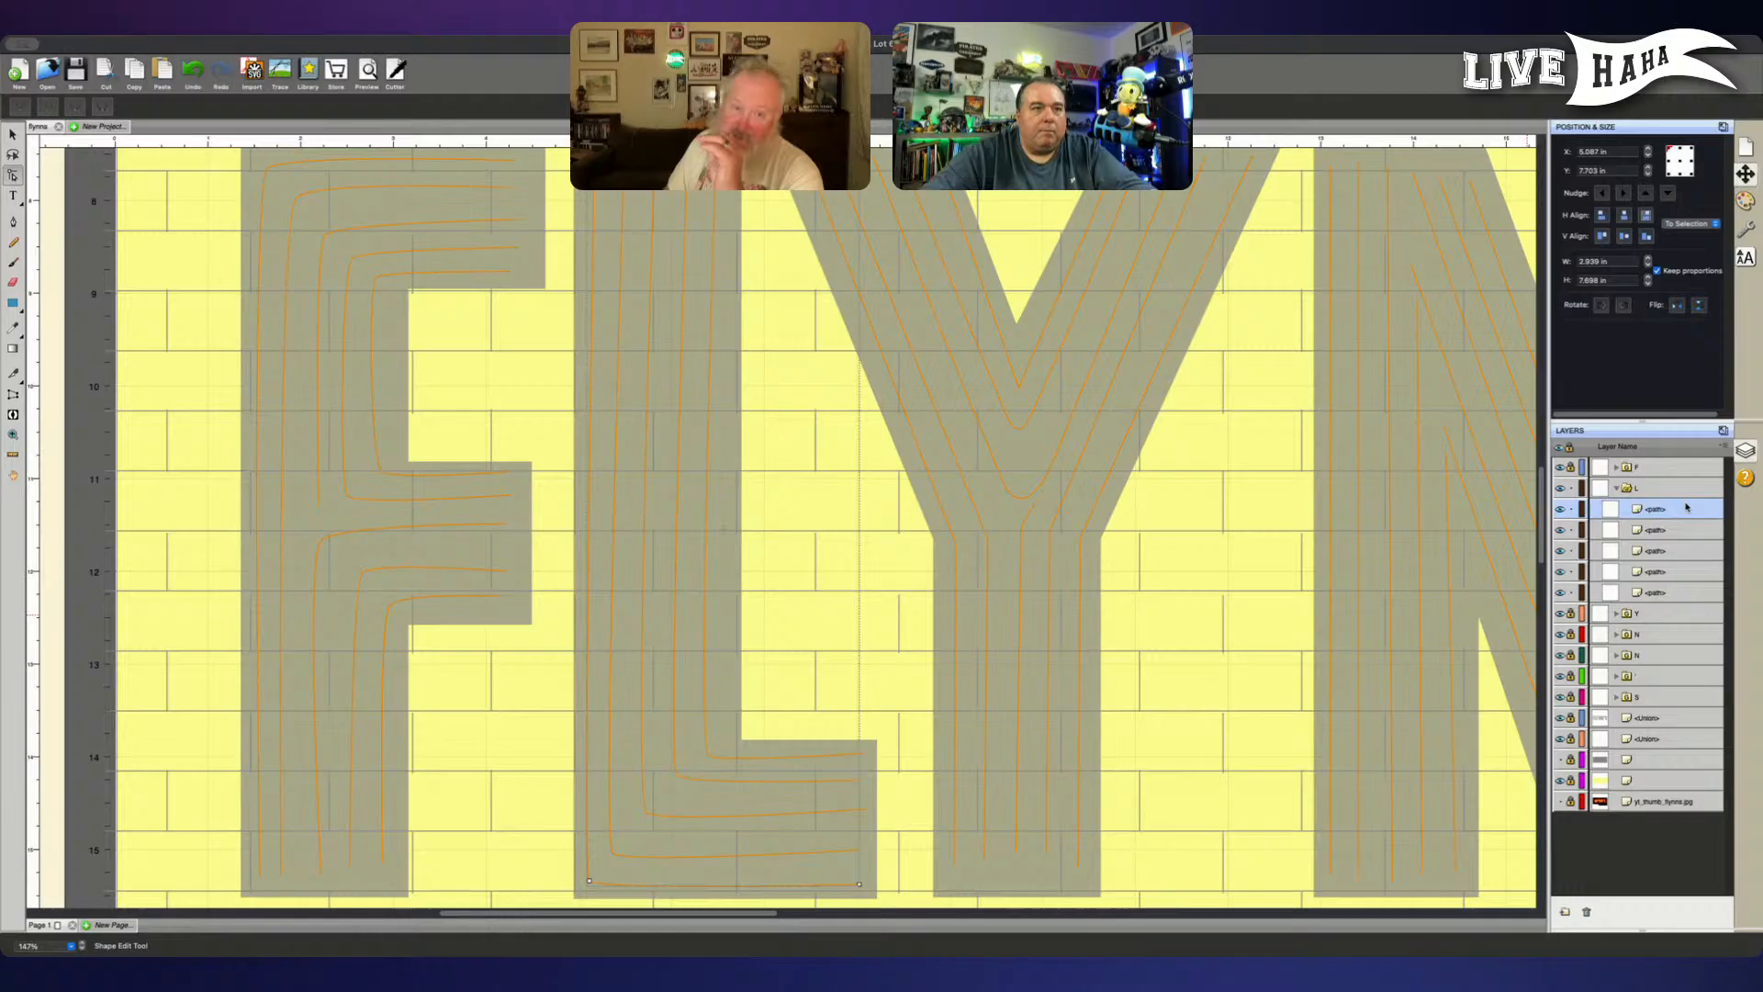
{"action": "left_click", "coordinate": [1664, 593]}
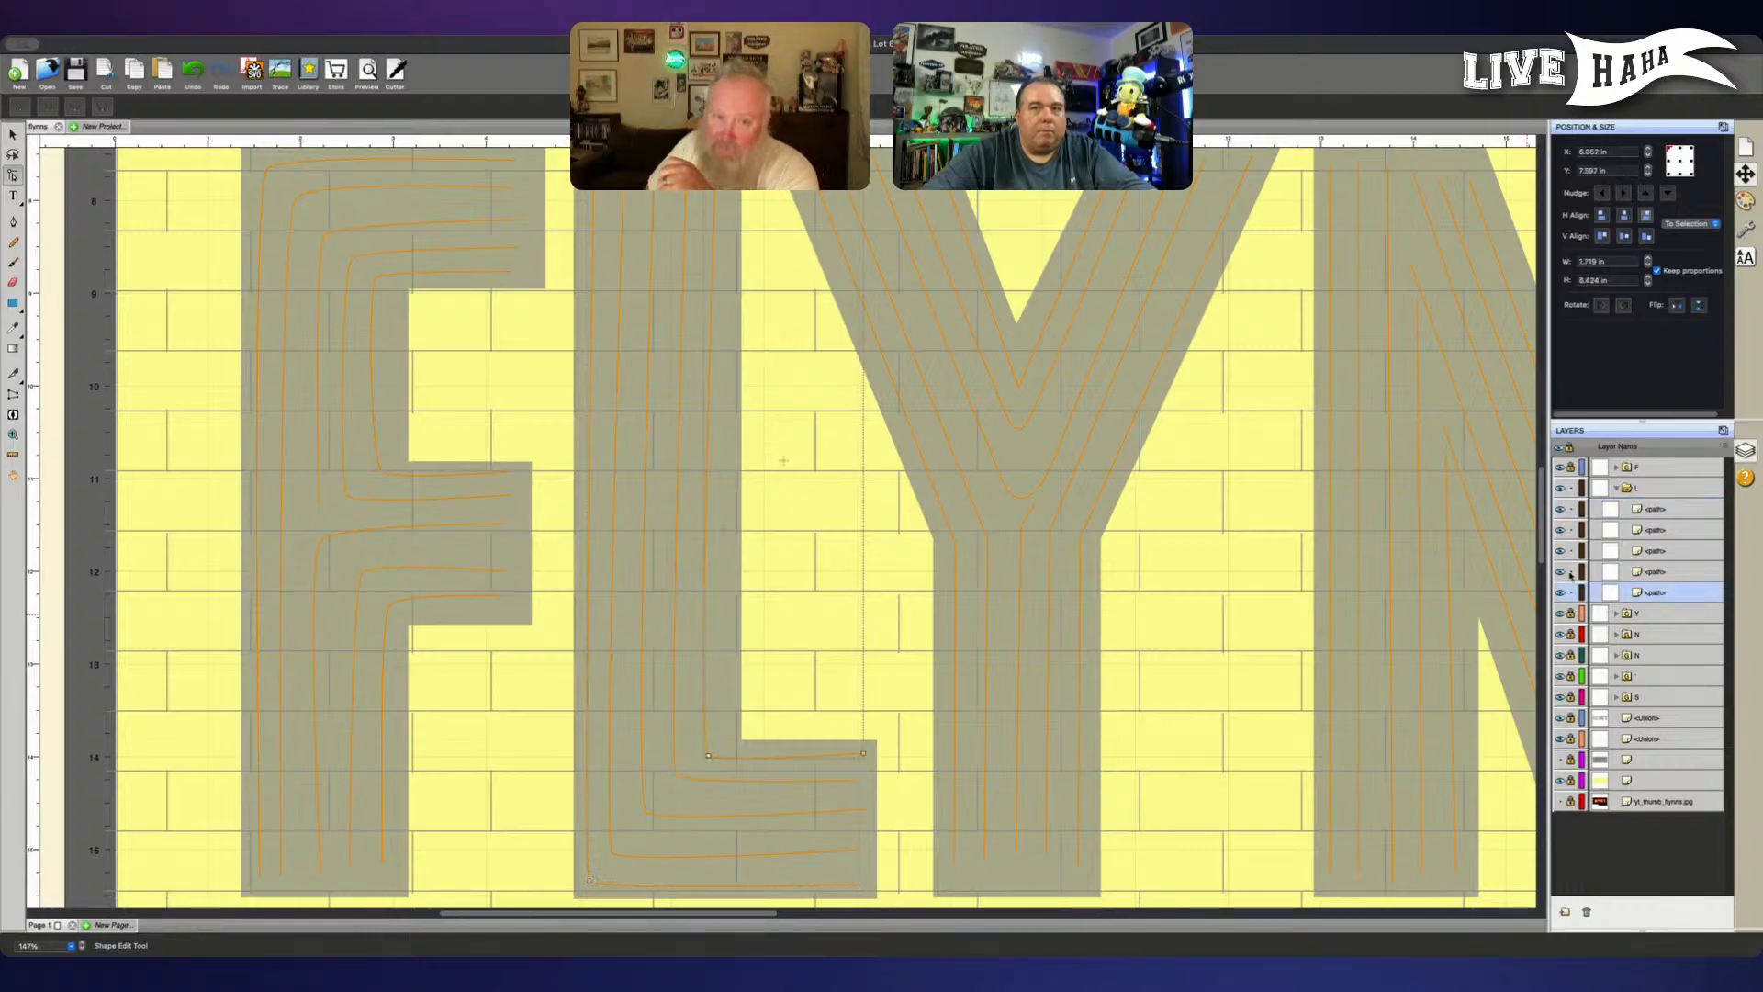
{"action": "left_click_drag", "start_coordinate": [1639, 592], "coordinate": [1638, 505]}
{"action": "left_click_drag", "start_coordinate": [1573, 595], "coordinate": [1576, 530]}
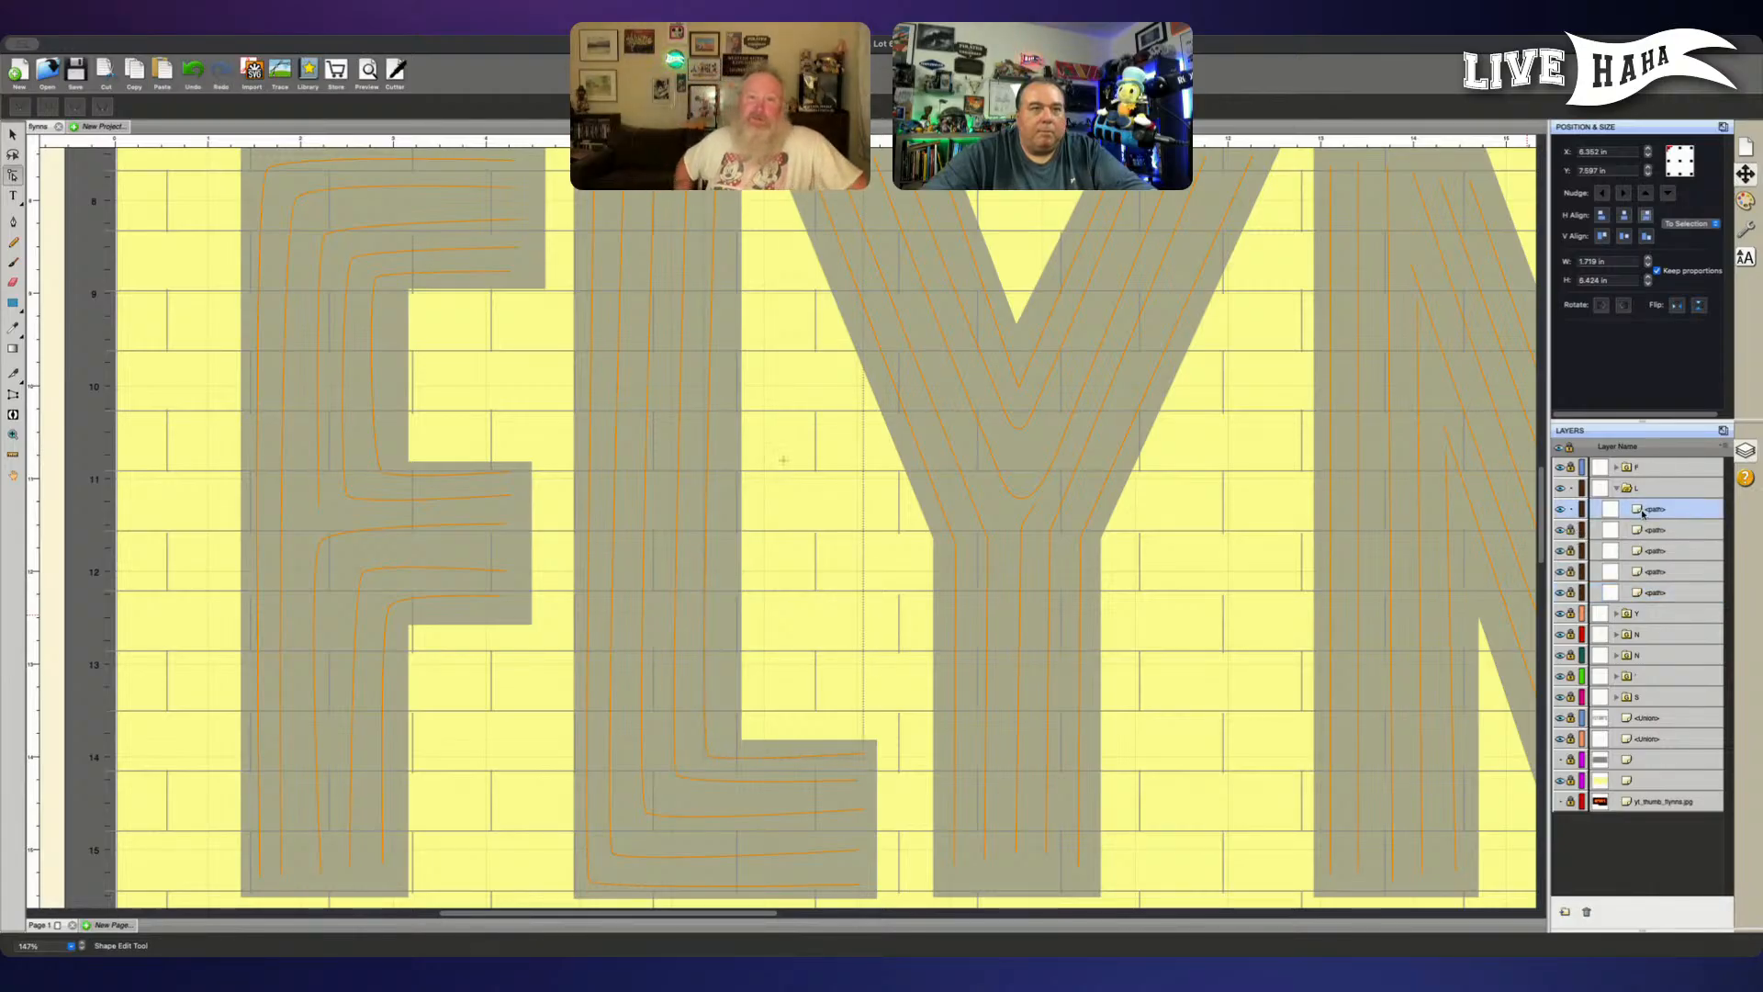
- Lower the end node of the L's innermost line slightly so its foot runs level
{"action": "left_click_drag", "start_coordinate": [705, 758], "coordinate": [720, 750]}
{"action": "left_click_drag", "start_coordinate": [842, 762], "coordinate": [875, 751]}
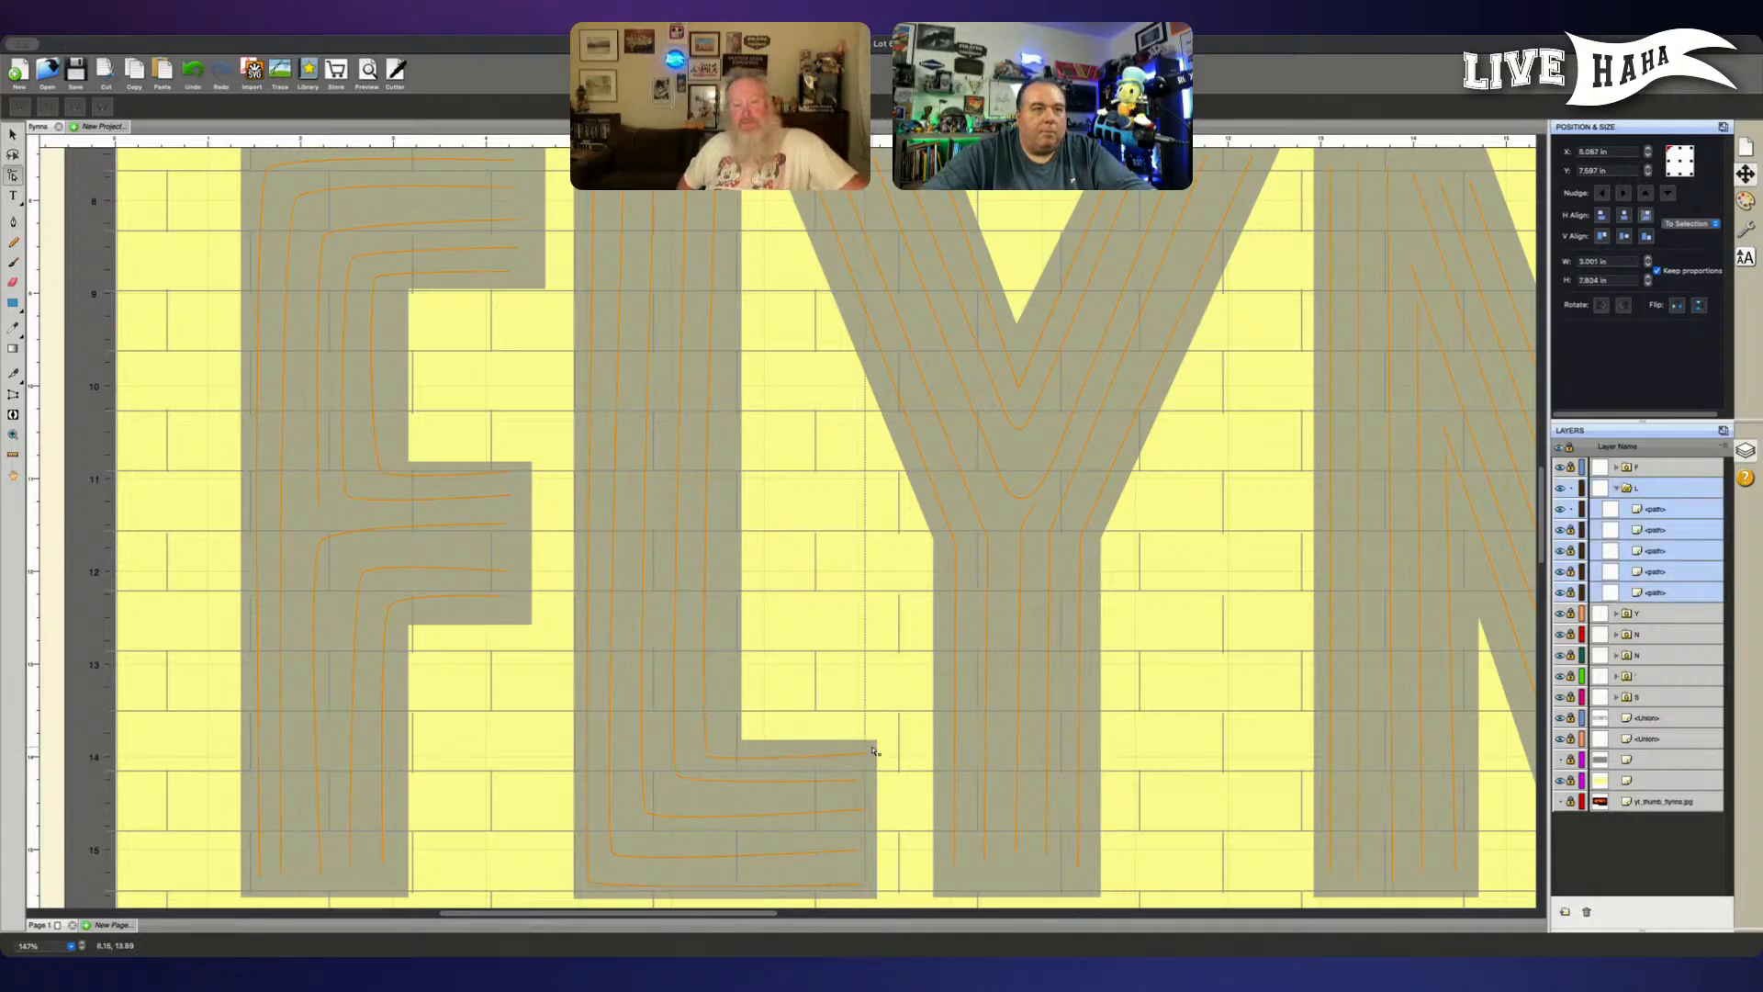
{"action": "left_click", "coordinate": [1663, 507]}
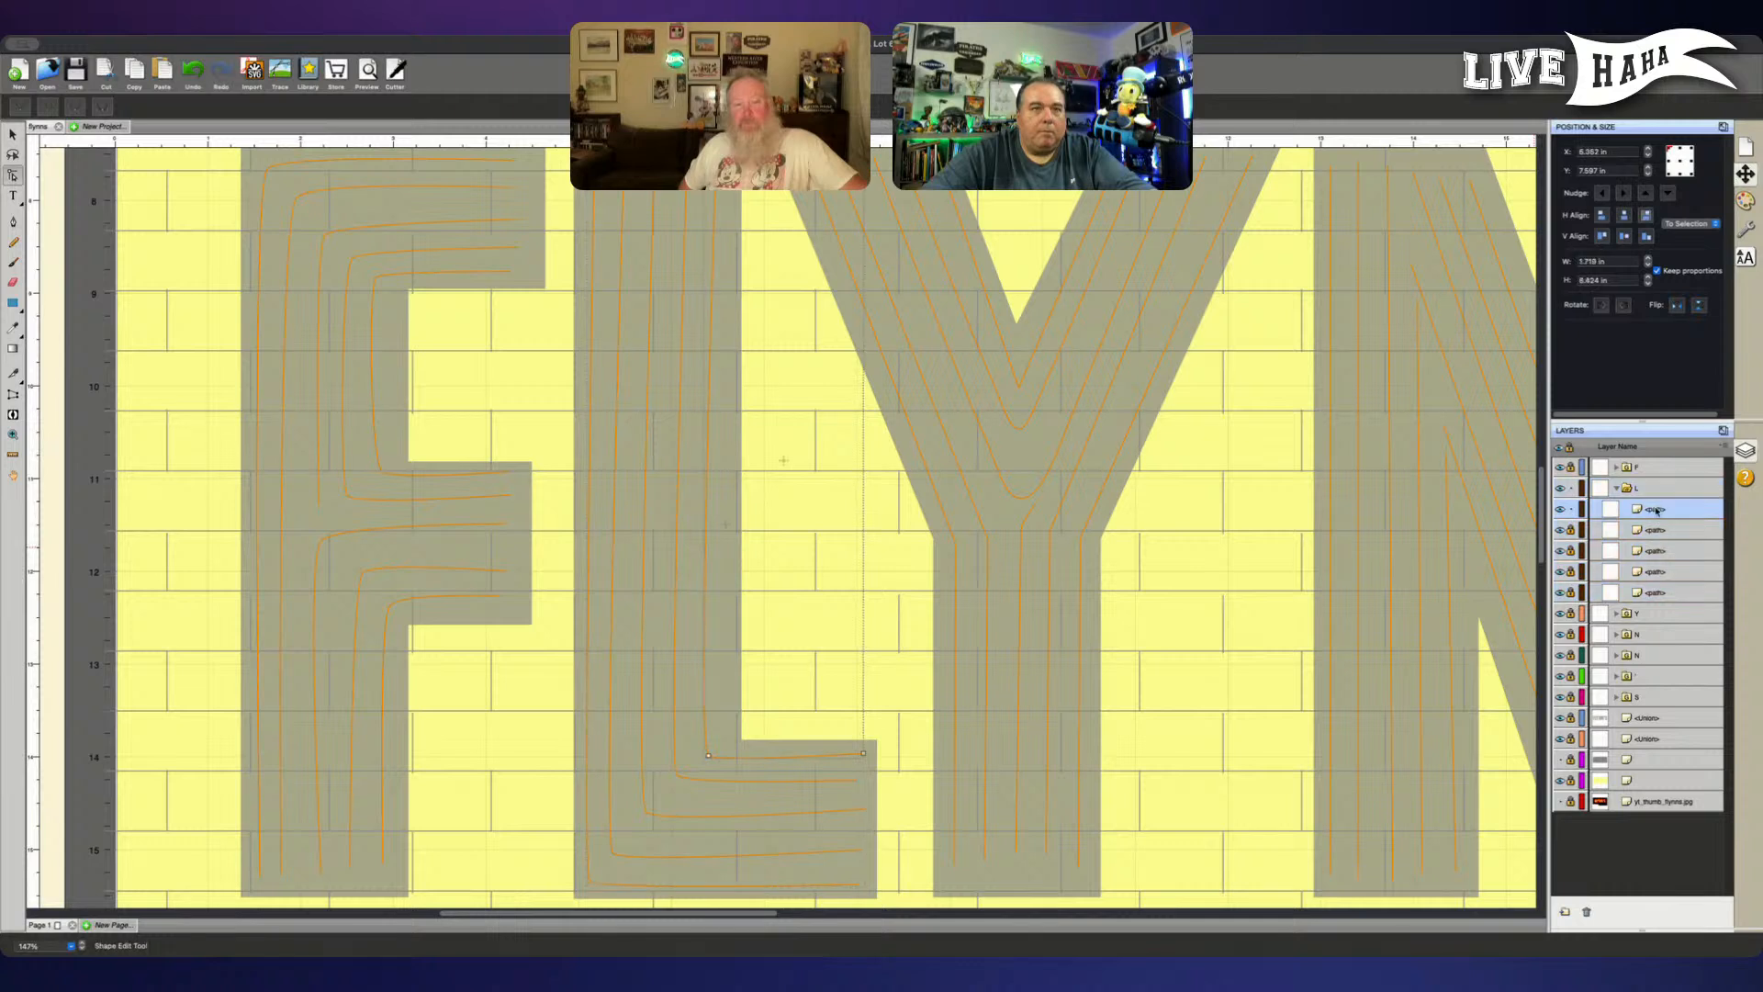
{"action": "left_click", "coordinate": [866, 757]}
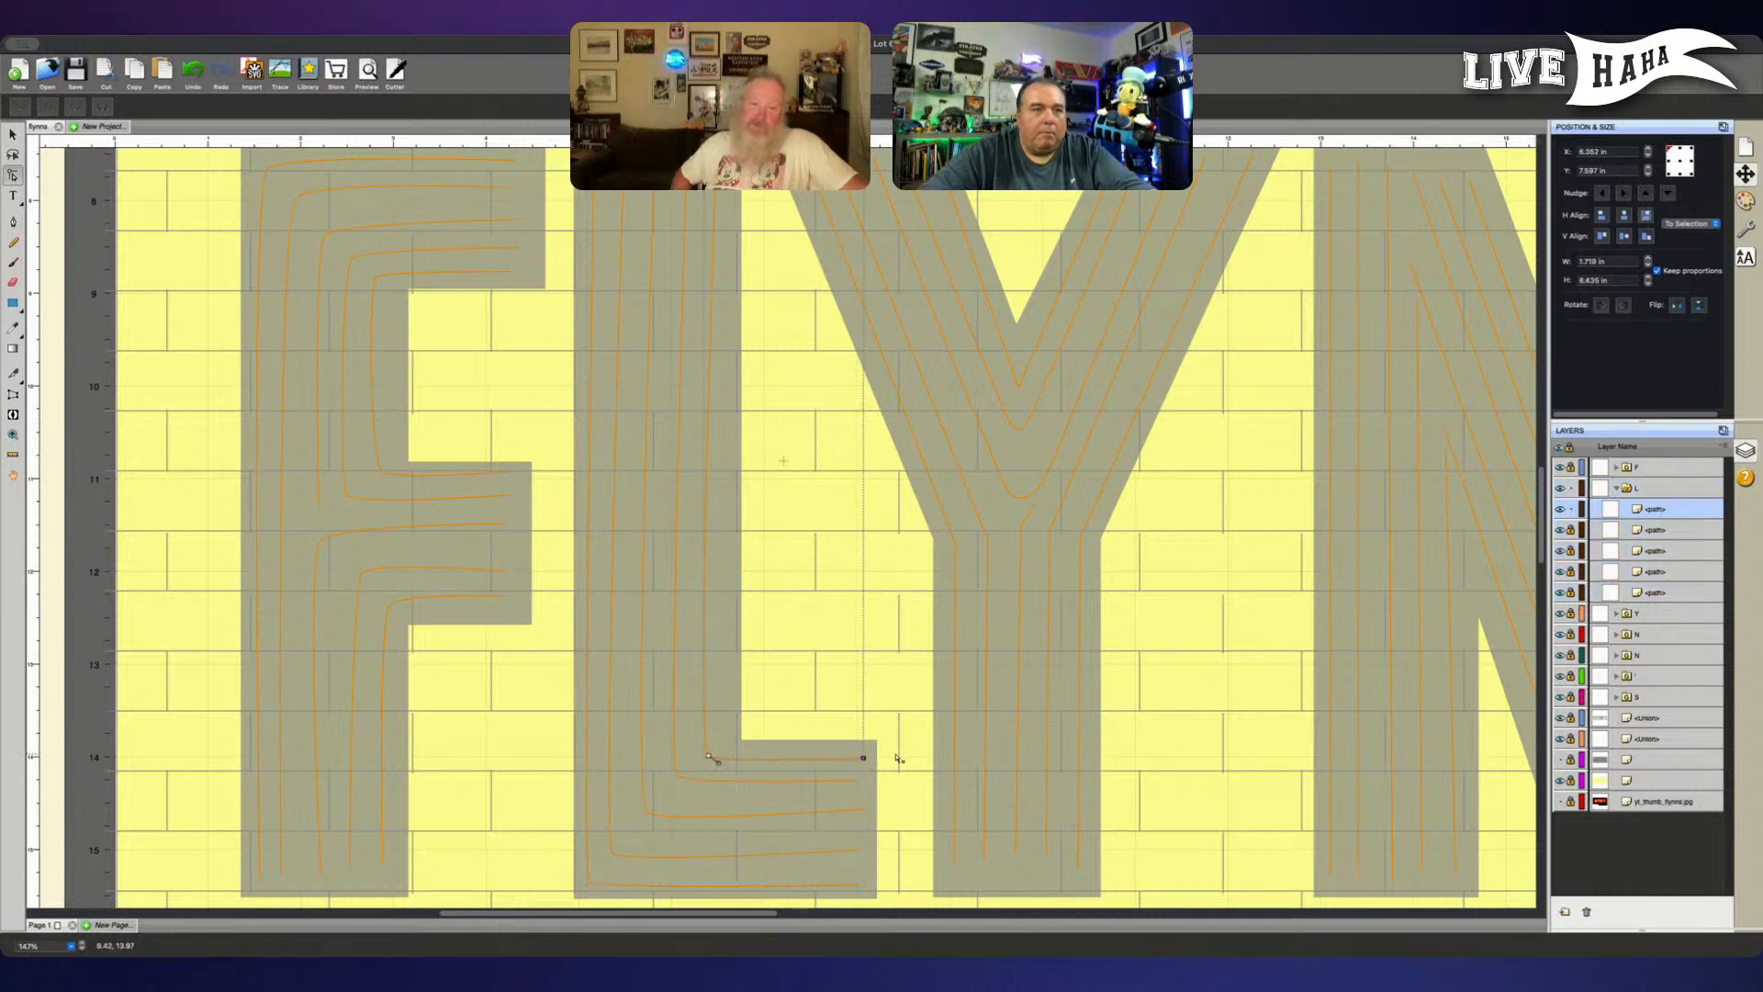
- Nudge the corner node of the L's innermost line slightly to the right
{"action": "scroll", "coordinate": [897, 758], "scroll_direction": "up", "scroll_amount": 1}
{"action": "scroll", "coordinate": [898, 758], "scroll_direction": "up", "scroll_amount": 1}
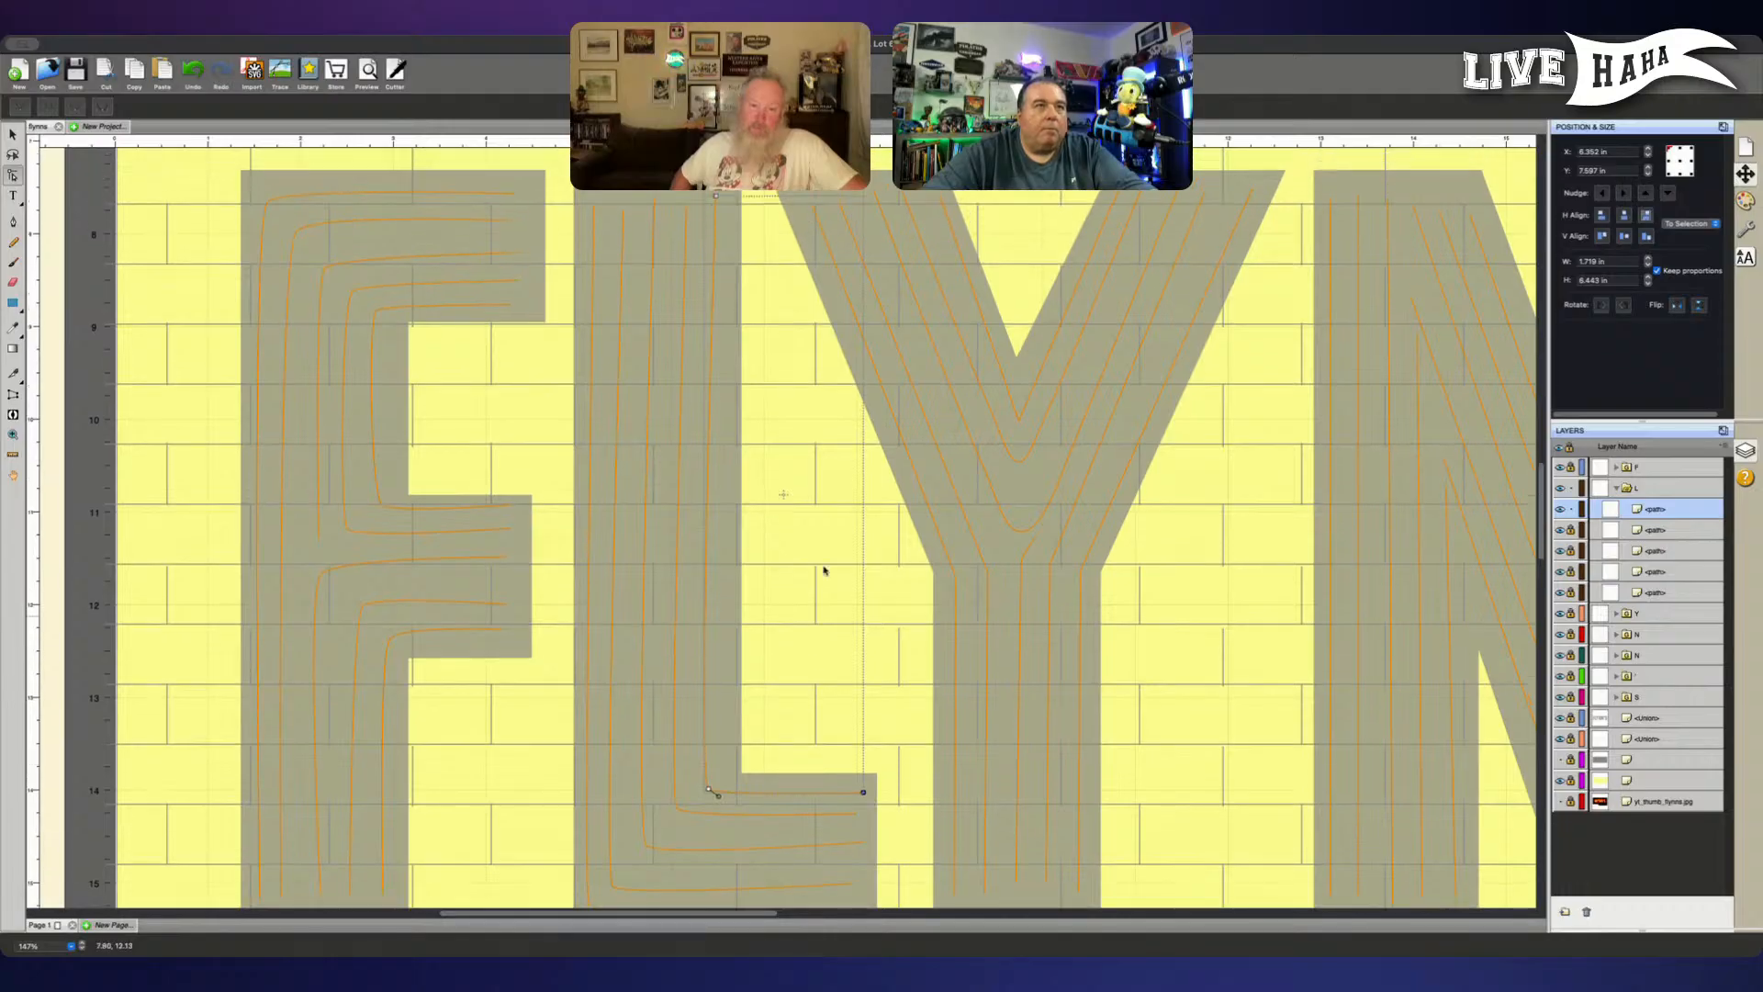
{"action": "left_click", "coordinate": [710, 790]}
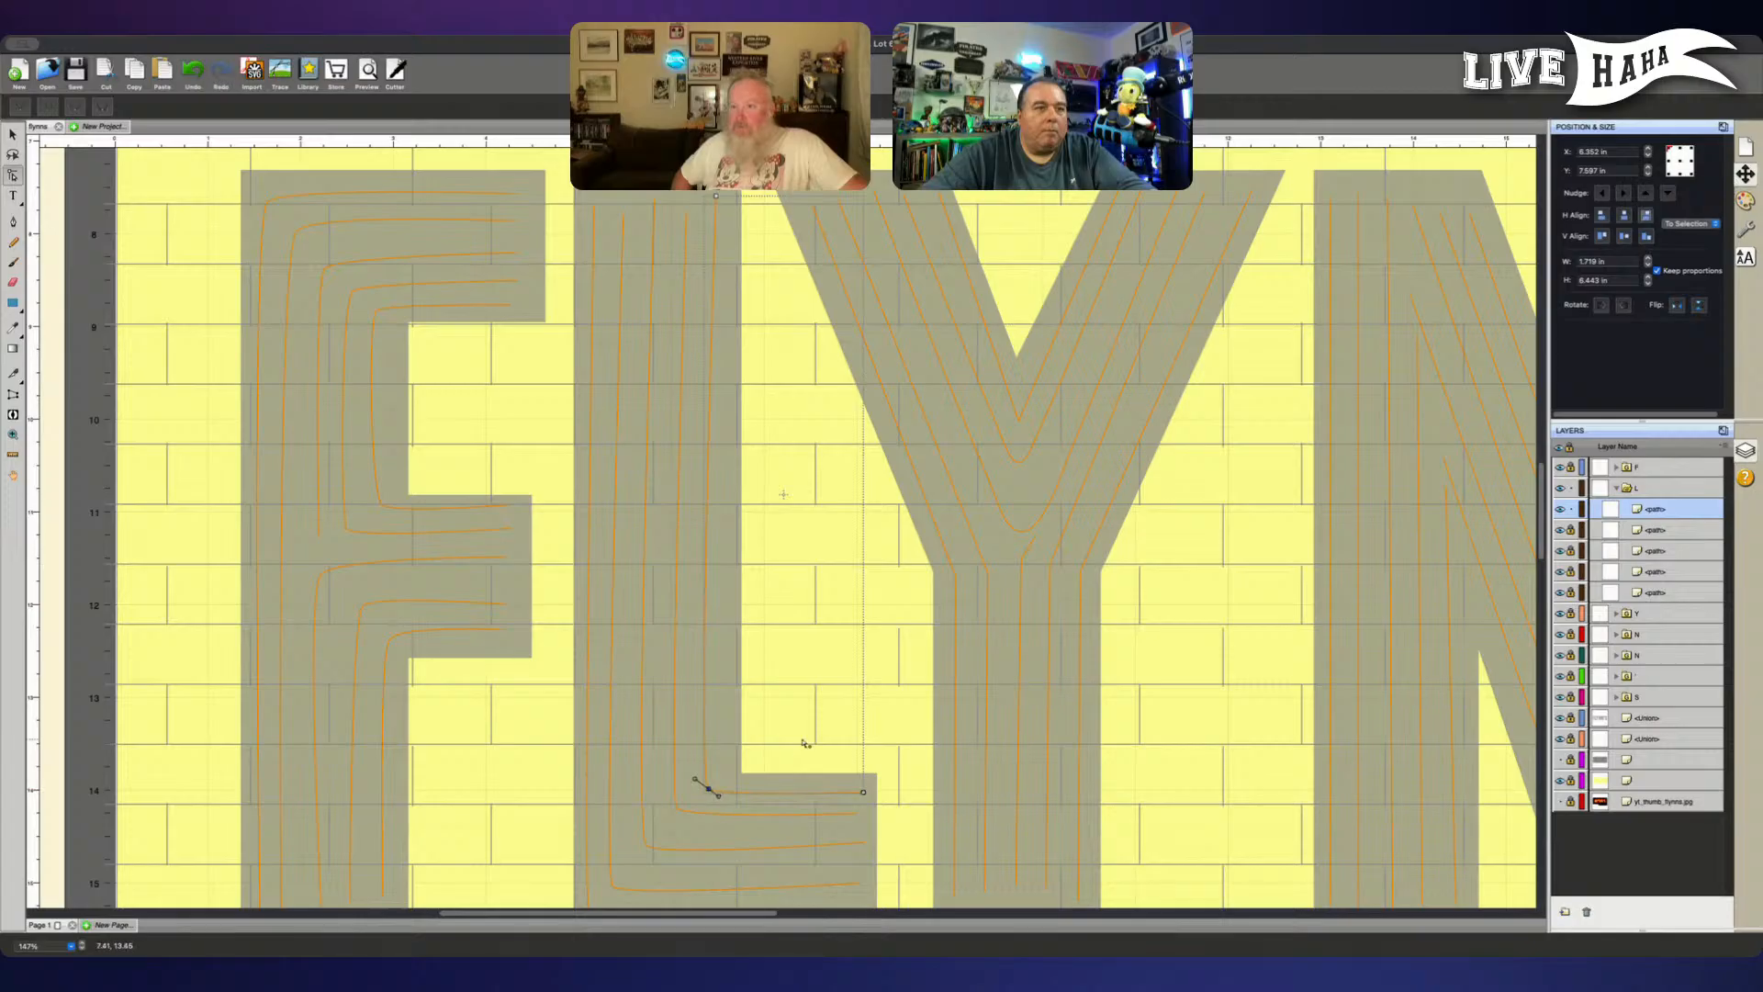
{"action": "key", "text": "Right"}
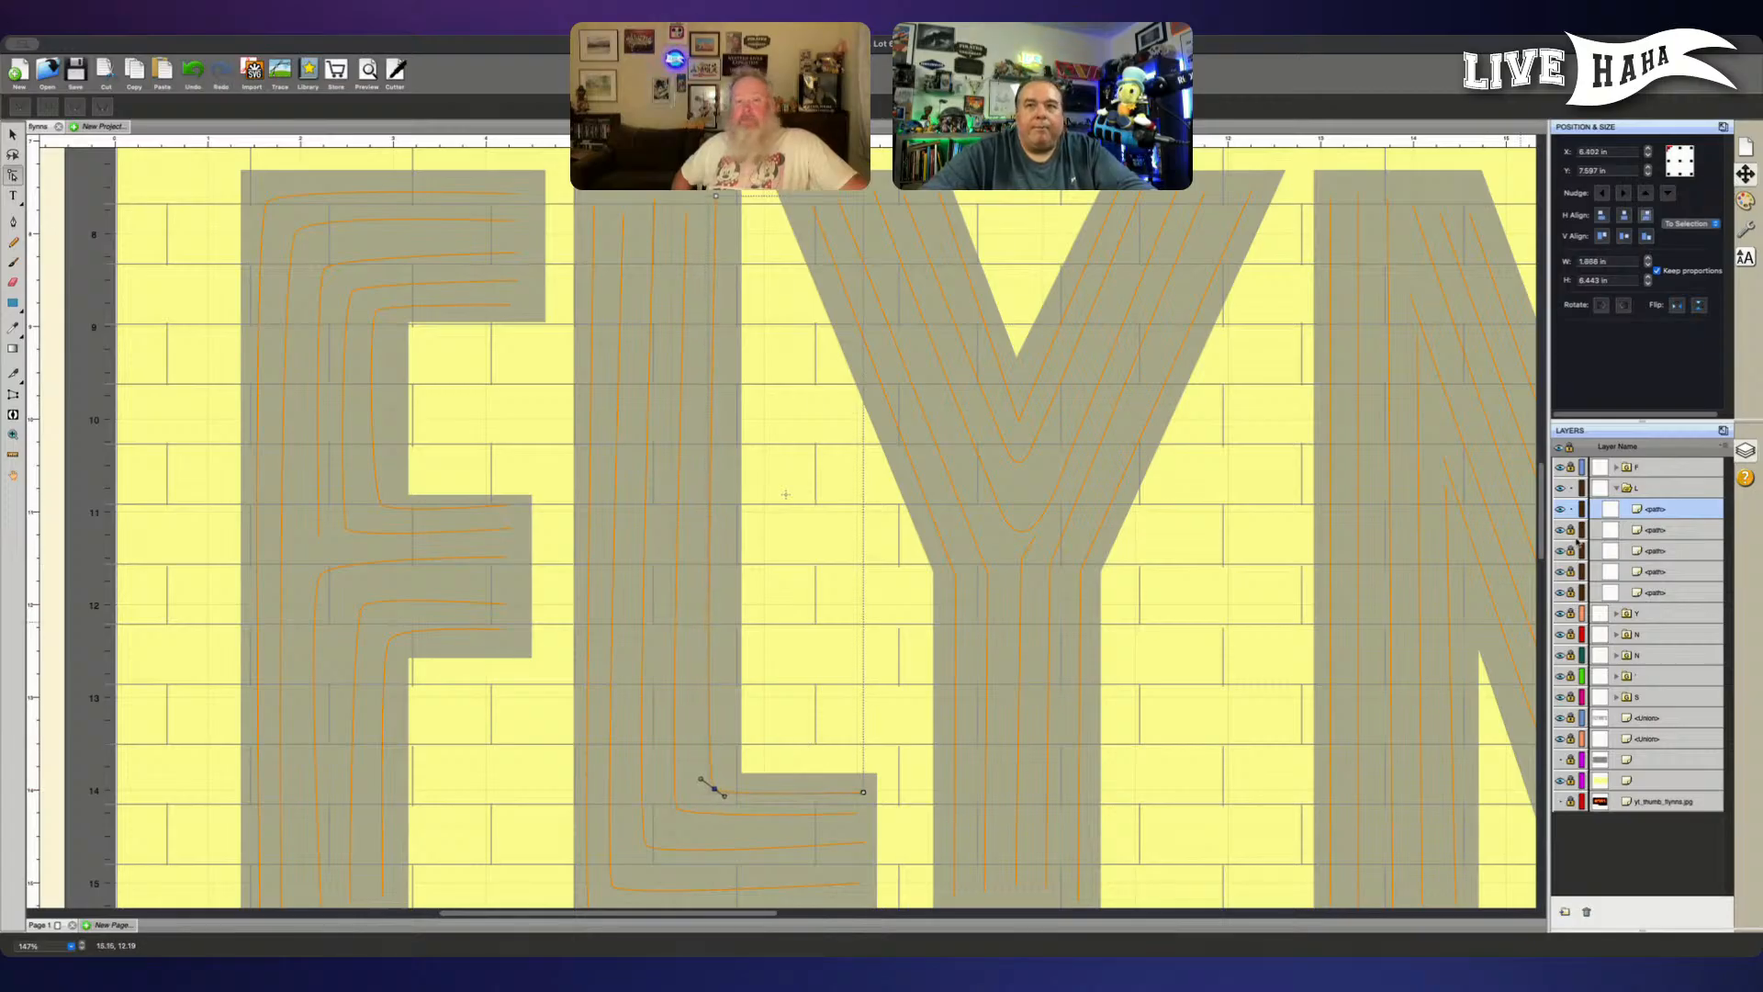
- Unlock the L's paths, move the second innermost line to the top of the group, and lock the other four
{"action": "left_click", "coordinate": [1571, 530]}
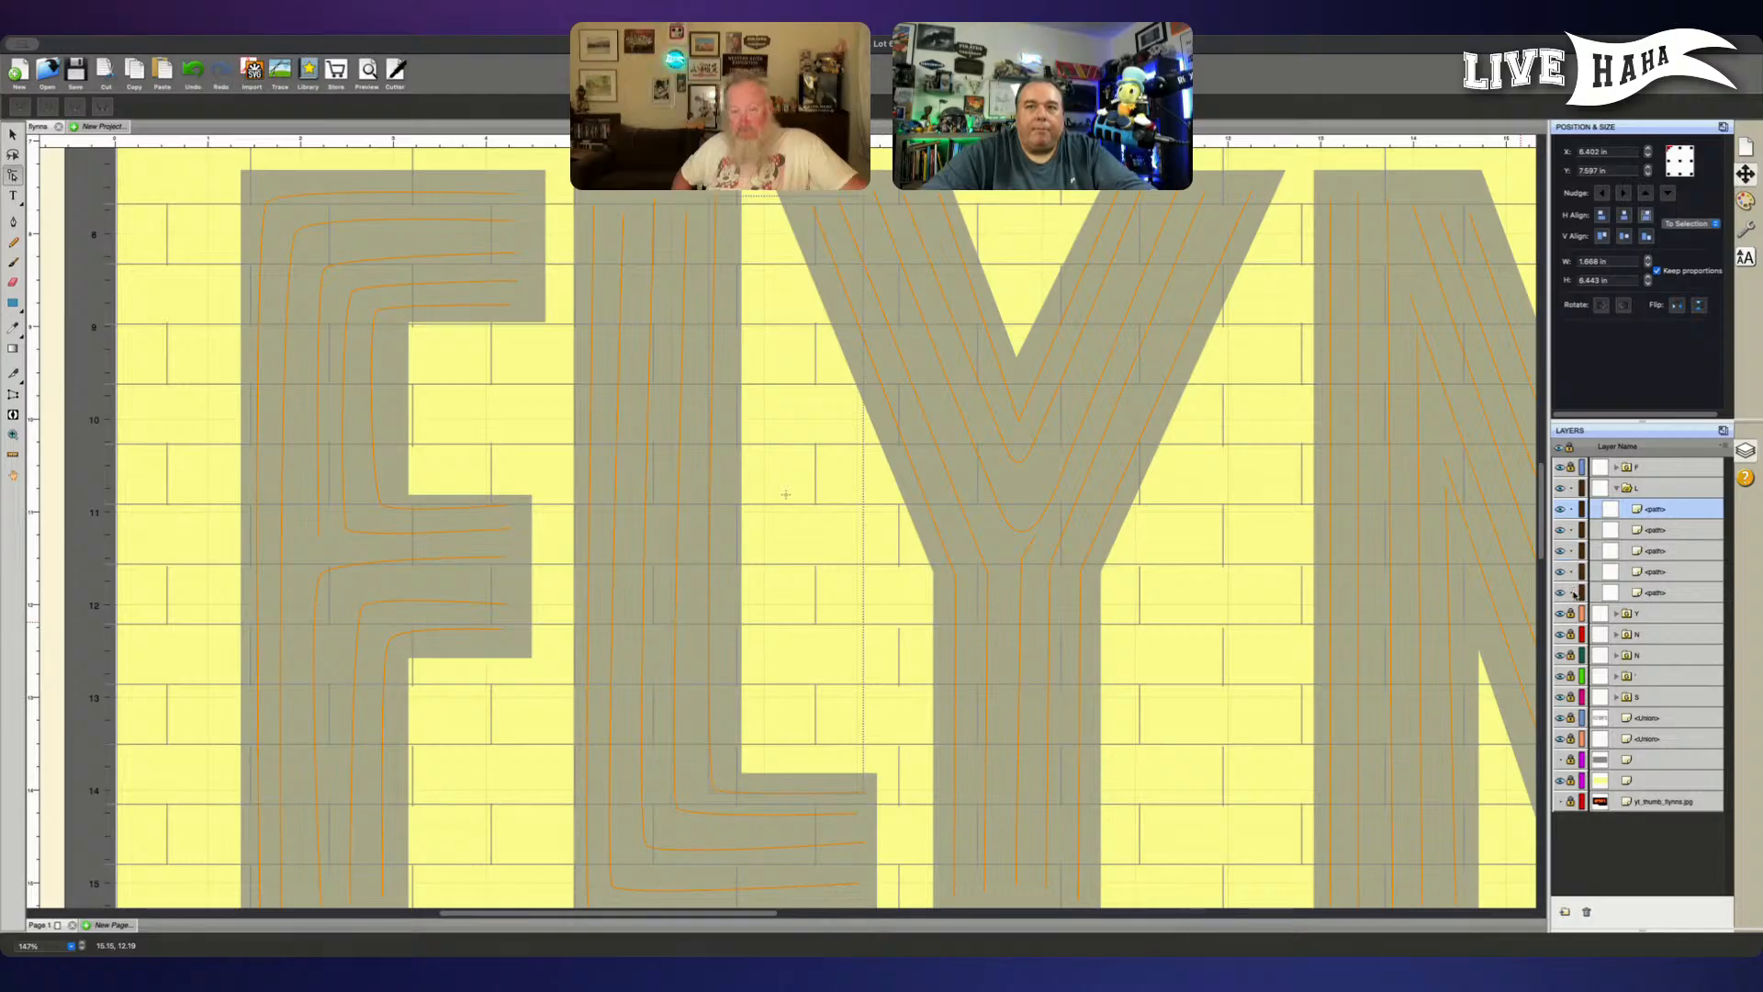
{"action": "left_click", "coordinate": [1669, 529]}
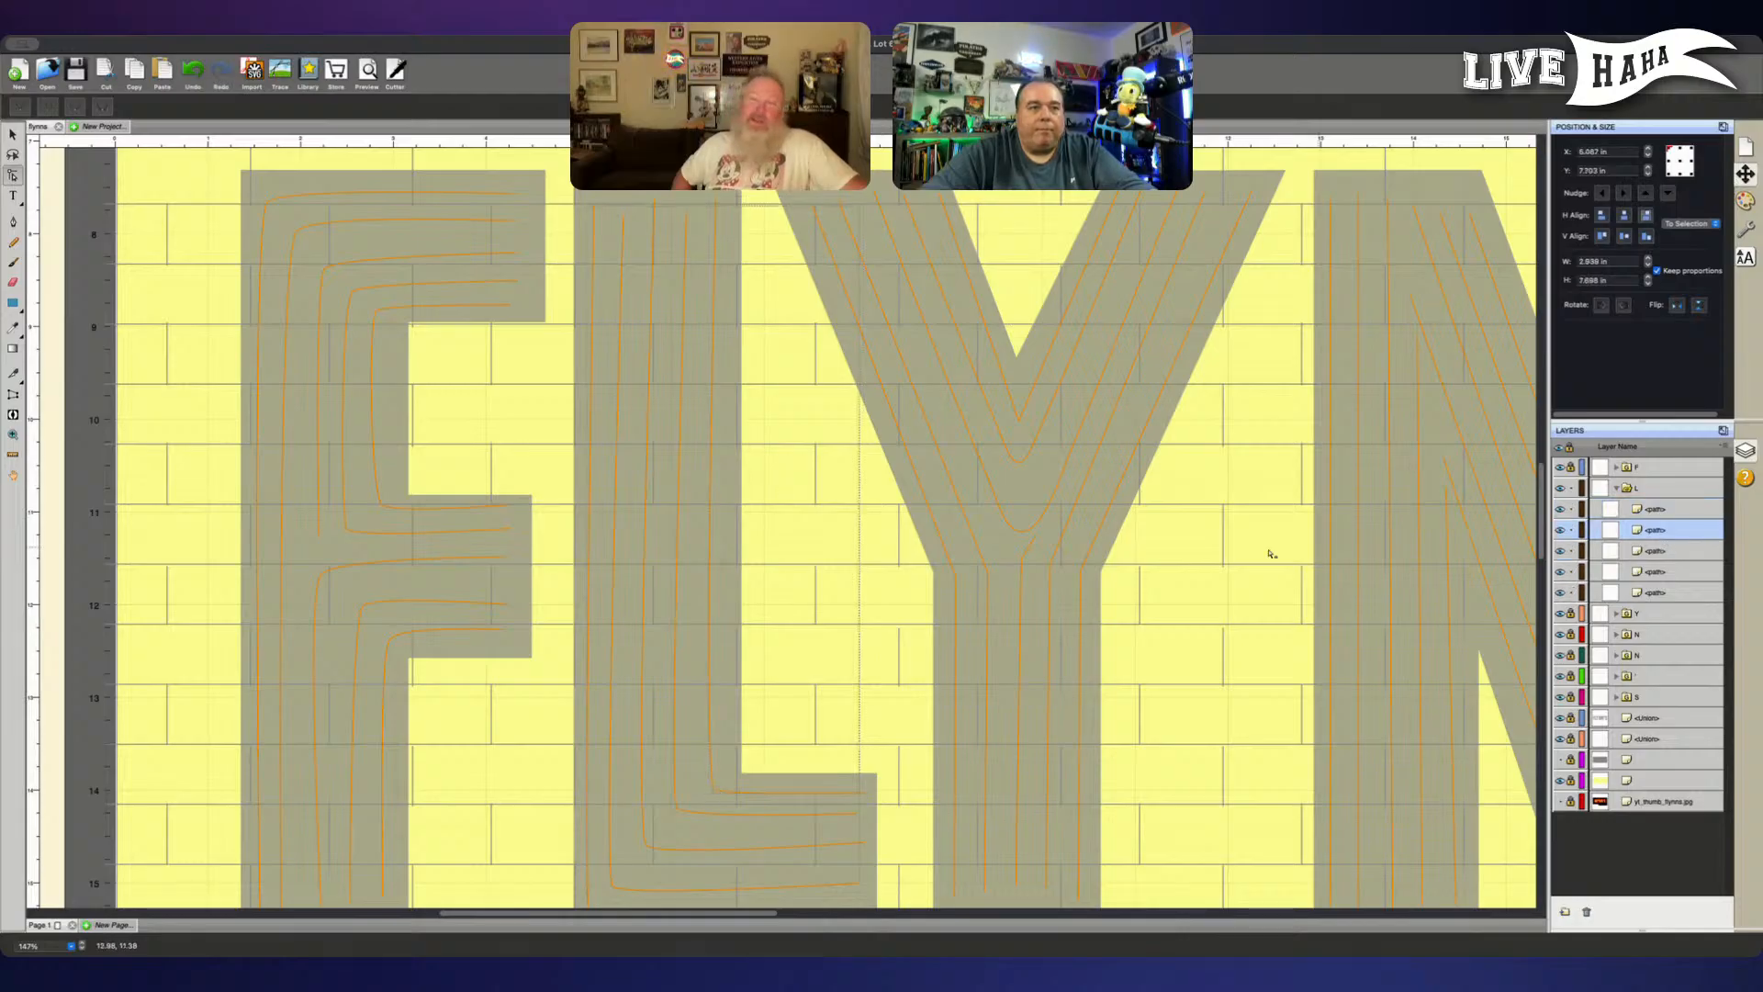
{"action": "scroll", "coordinate": [1236, 554], "scroll_direction": "down", "scroll_amount": 2}
{"action": "left_click", "coordinate": [1662, 593]}
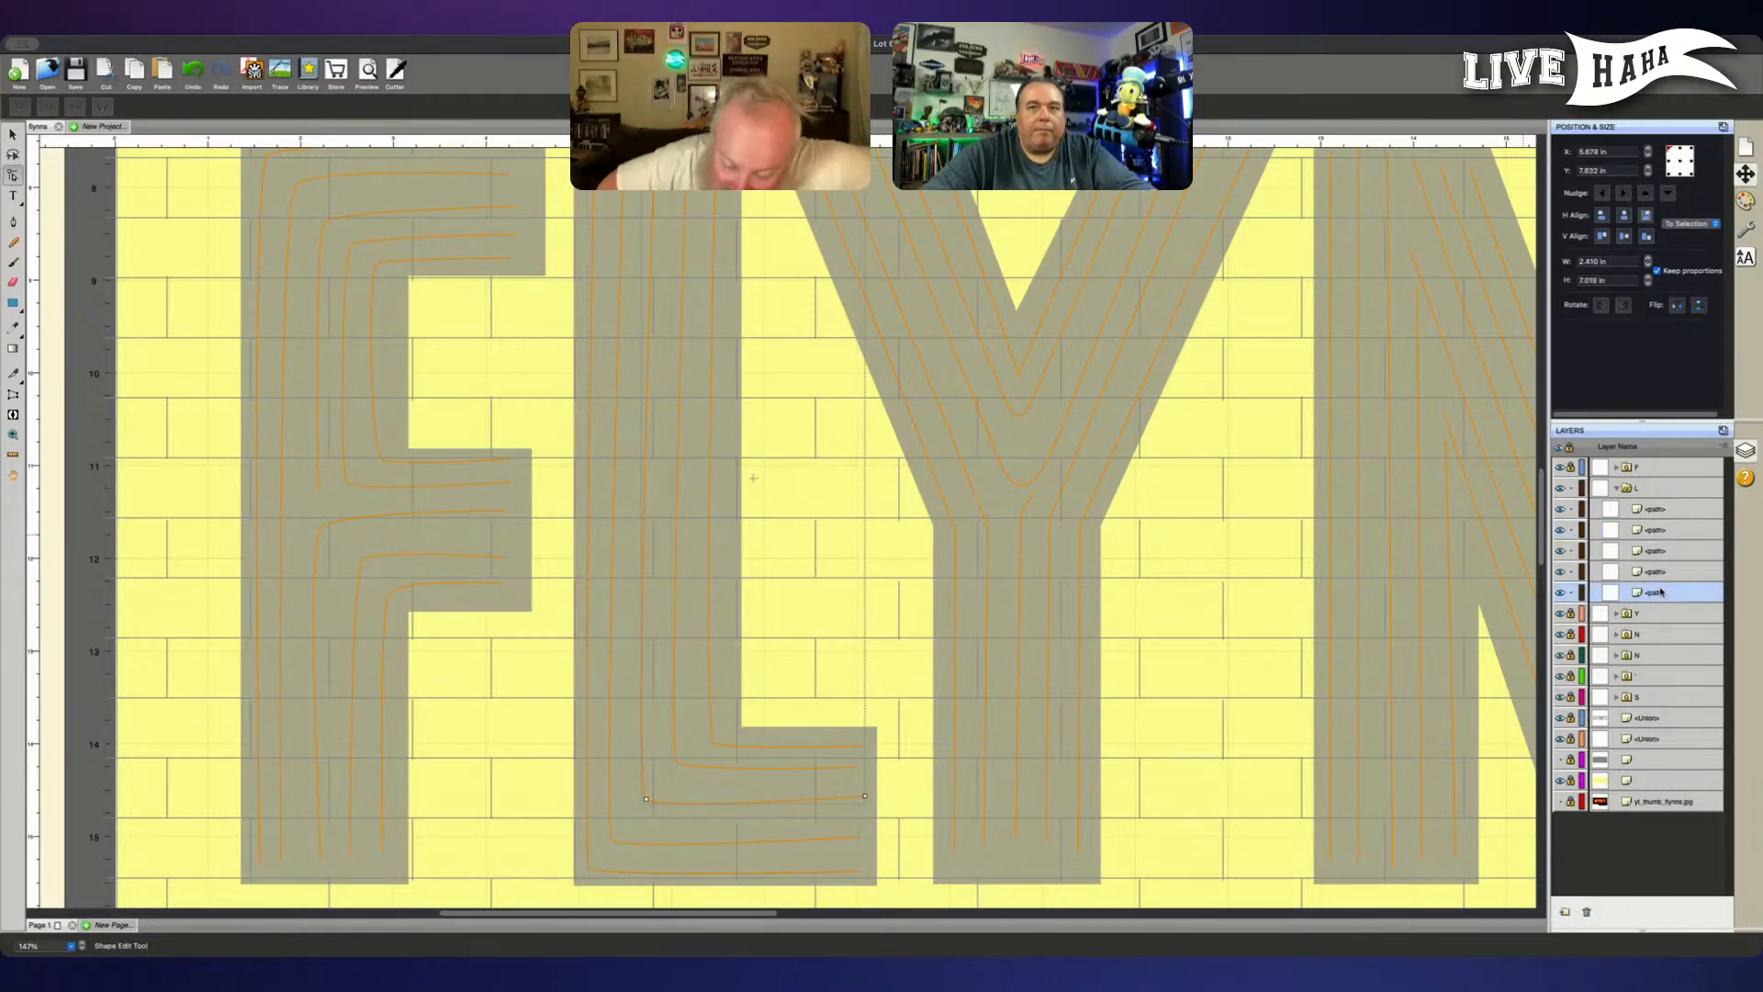
{"action": "left_click", "coordinate": [1660, 572]}
{"action": "left_click_drag", "start_coordinate": [1660, 572], "coordinate": [1649, 507]}
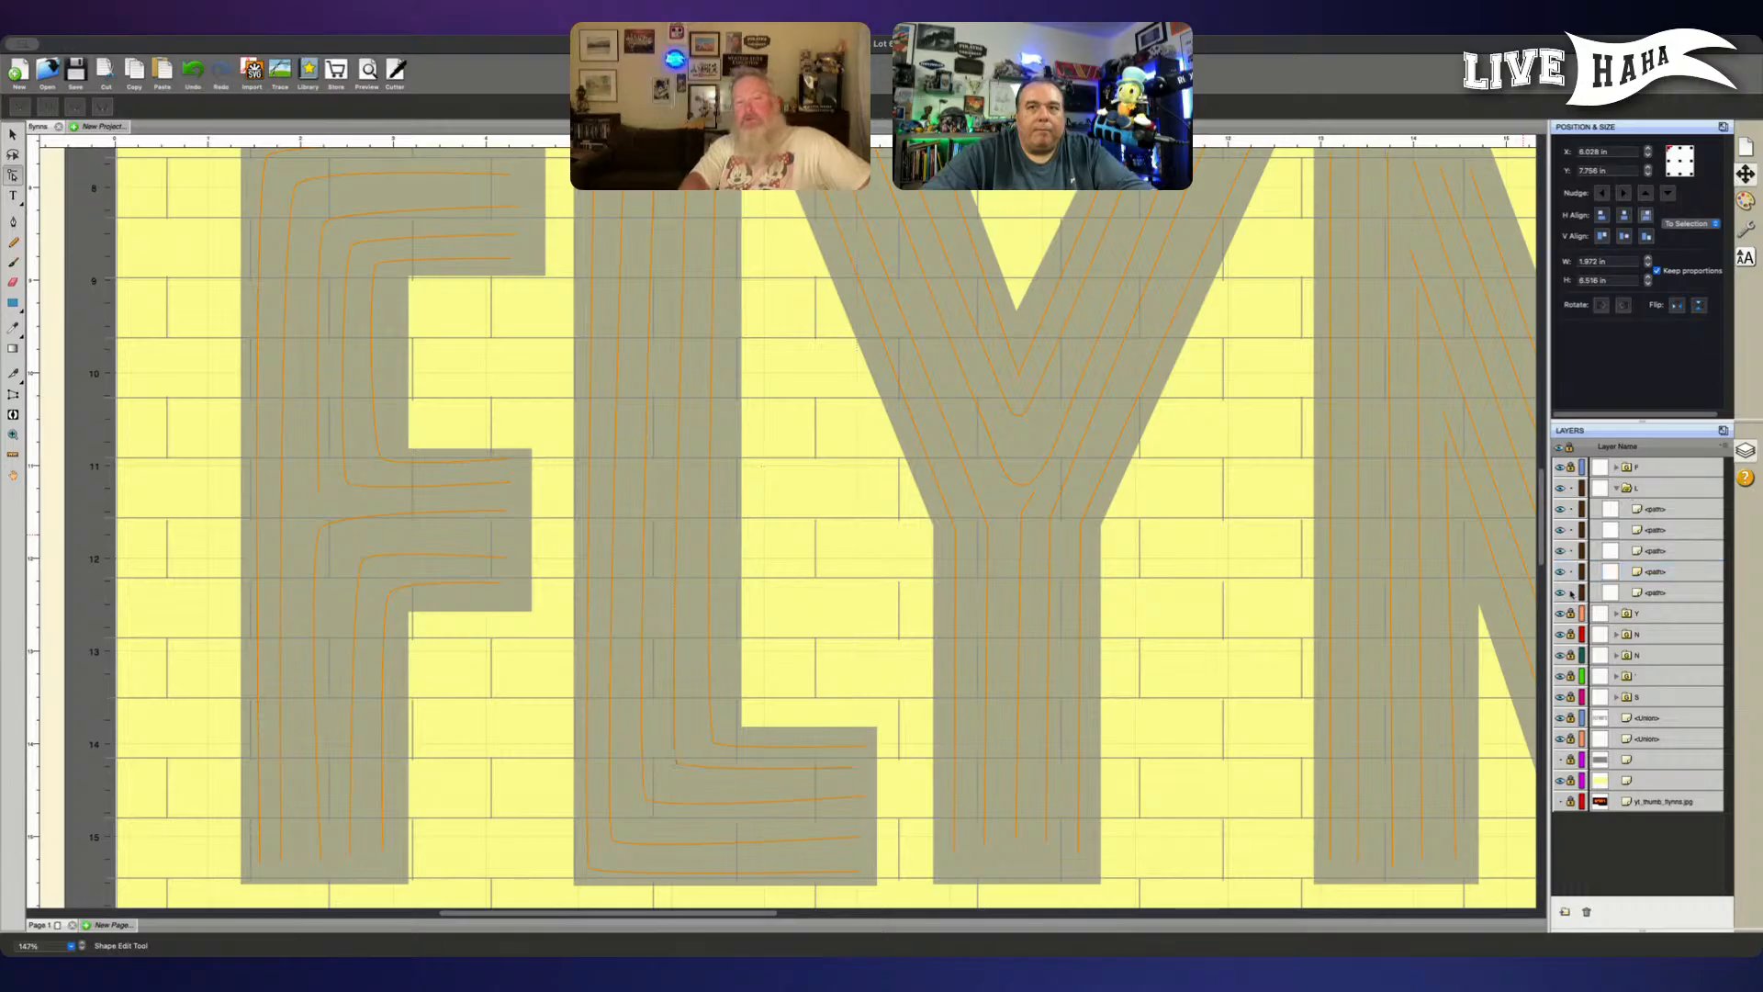
{"action": "left_click_drag", "start_coordinate": [1571, 593], "coordinate": [1571, 554]}
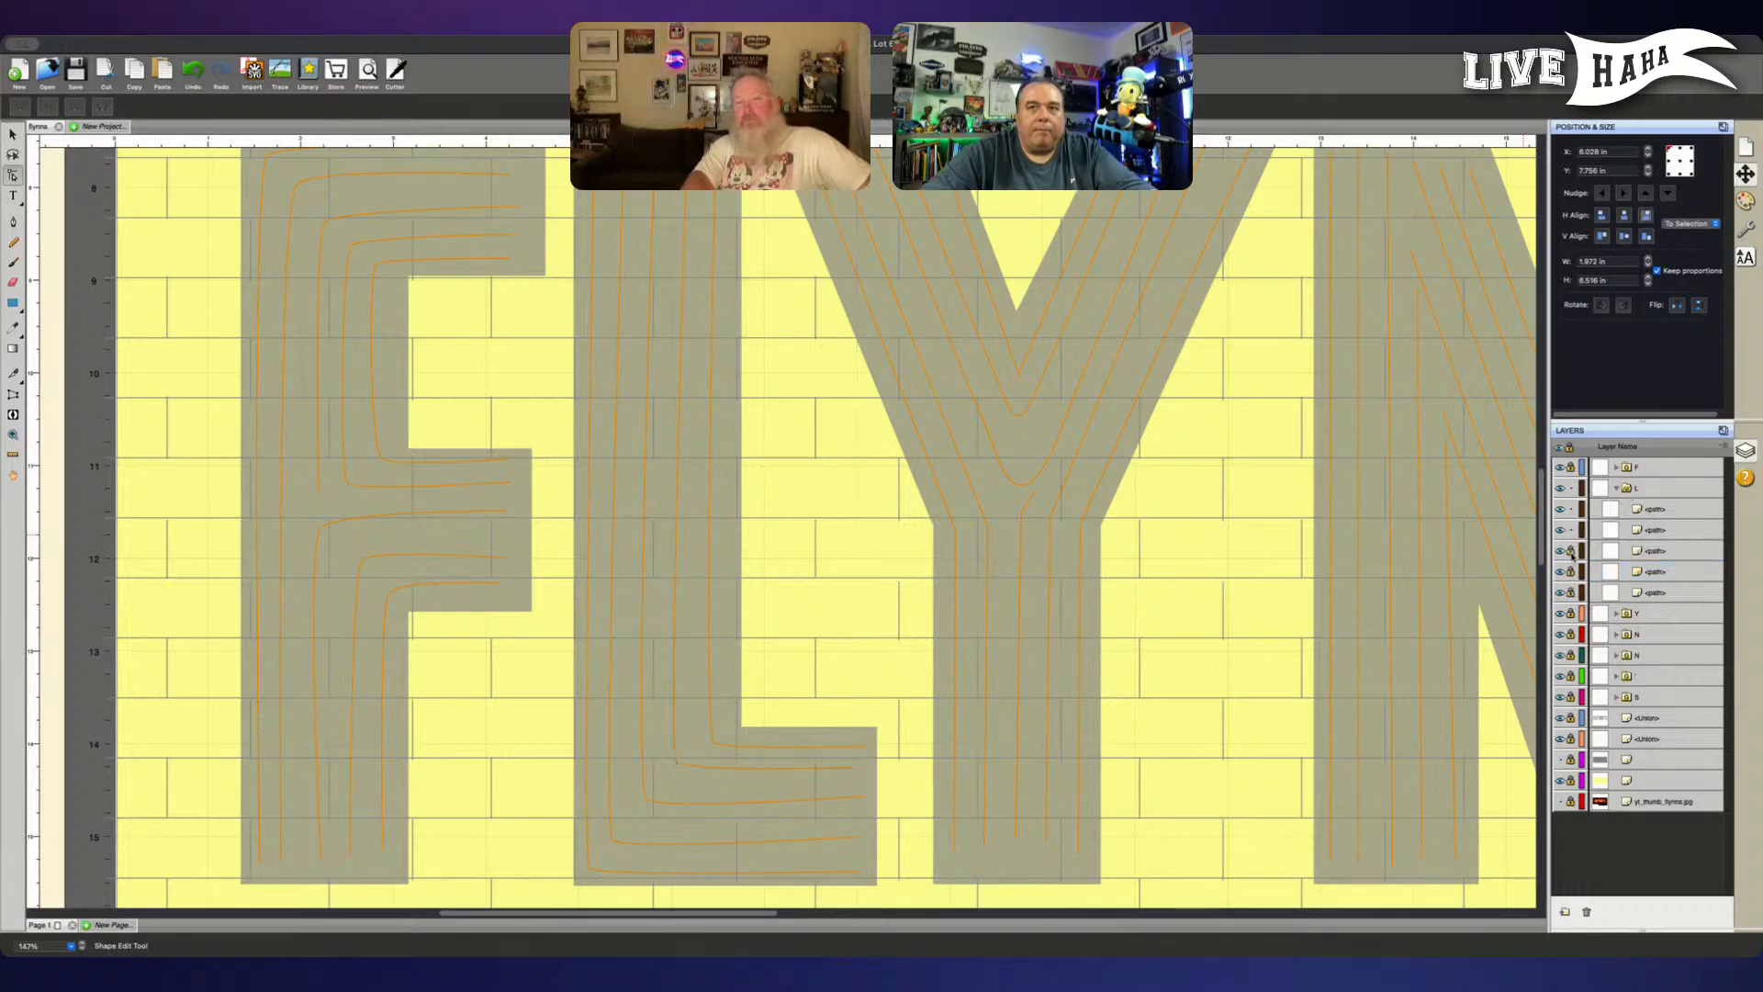
- Nudge the corner node of the L's second innermost line slightly right and down
{"action": "left_click", "coordinate": [1658, 507]}
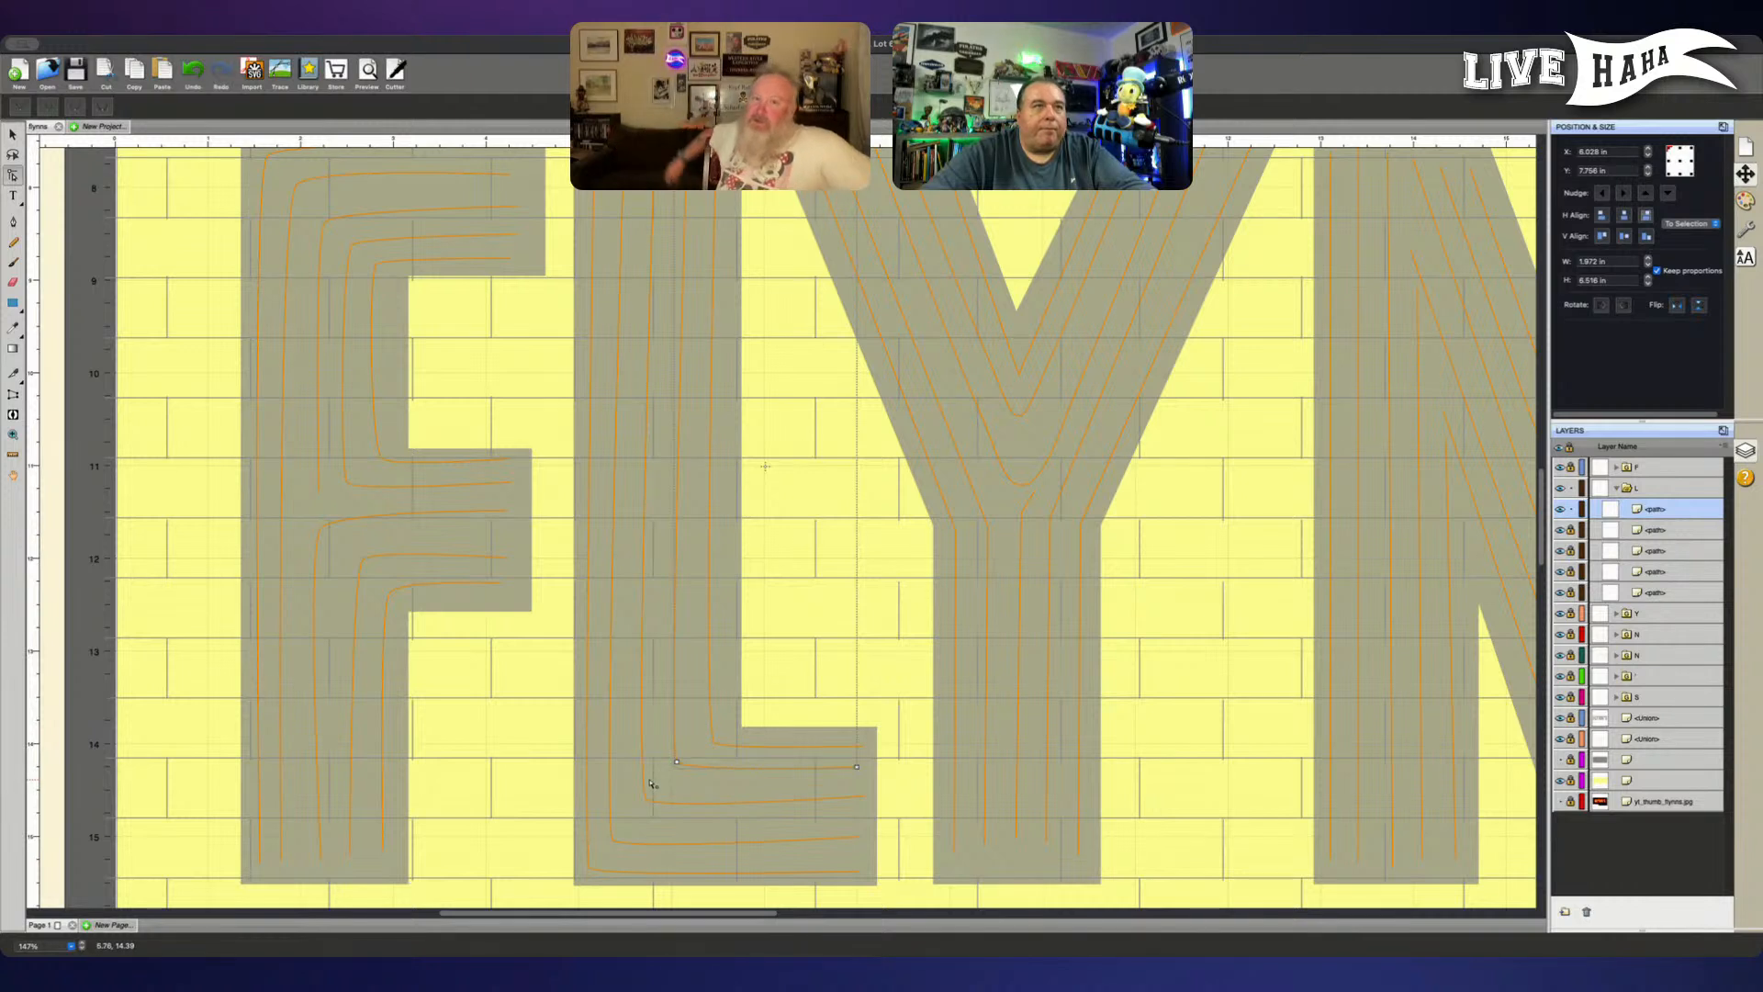
{"action": "left_click", "coordinate": [679, 764]}
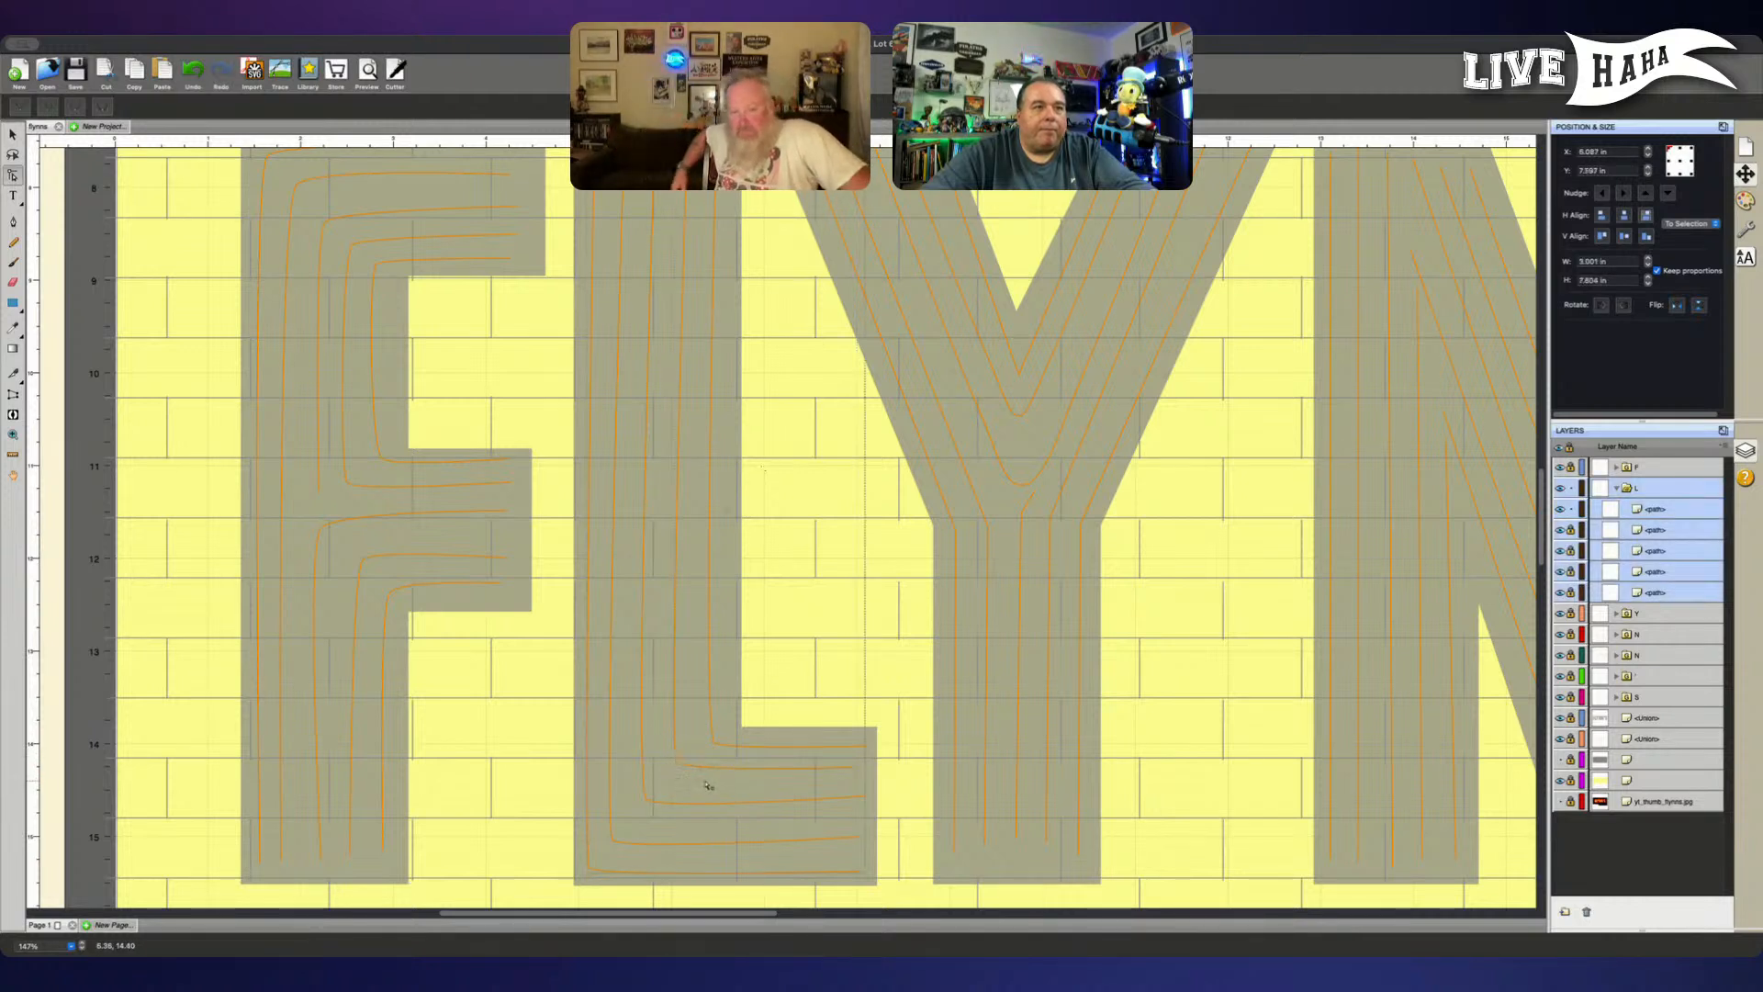
{"action": "left_click", "coordinate": [1672, 503]}
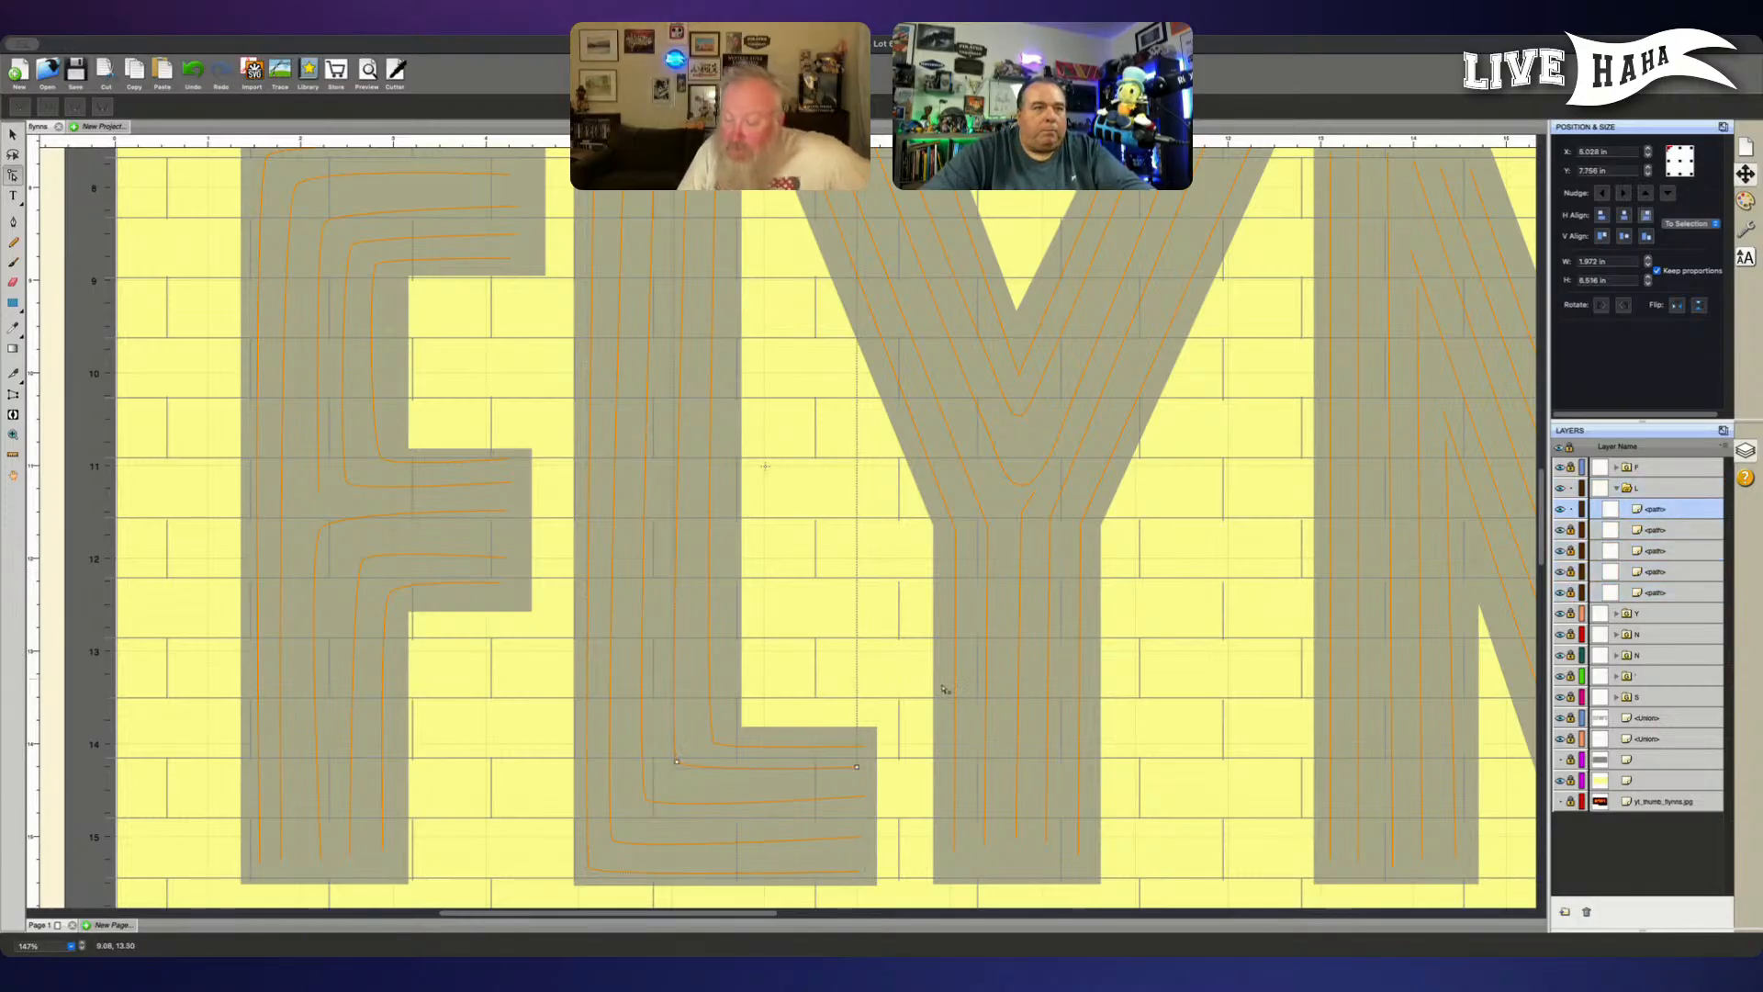
{"action": "left_click", "coordinate": [679, 763]}
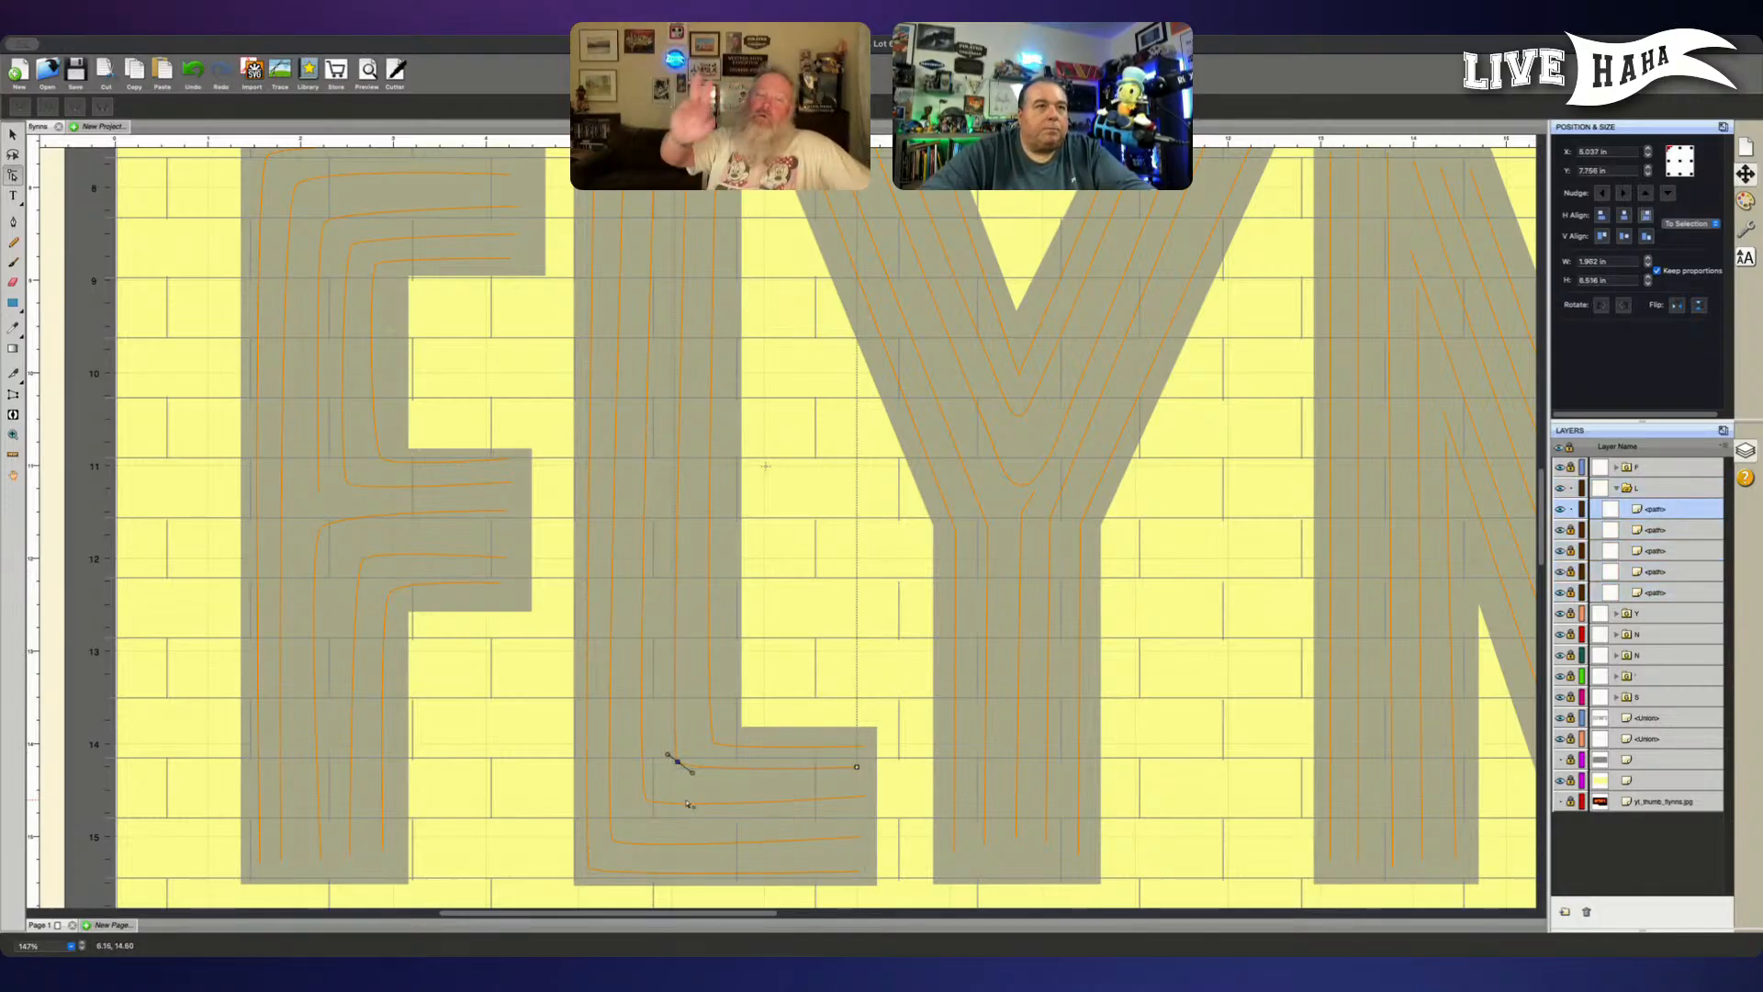
{"action": "key", "text": "Down"}
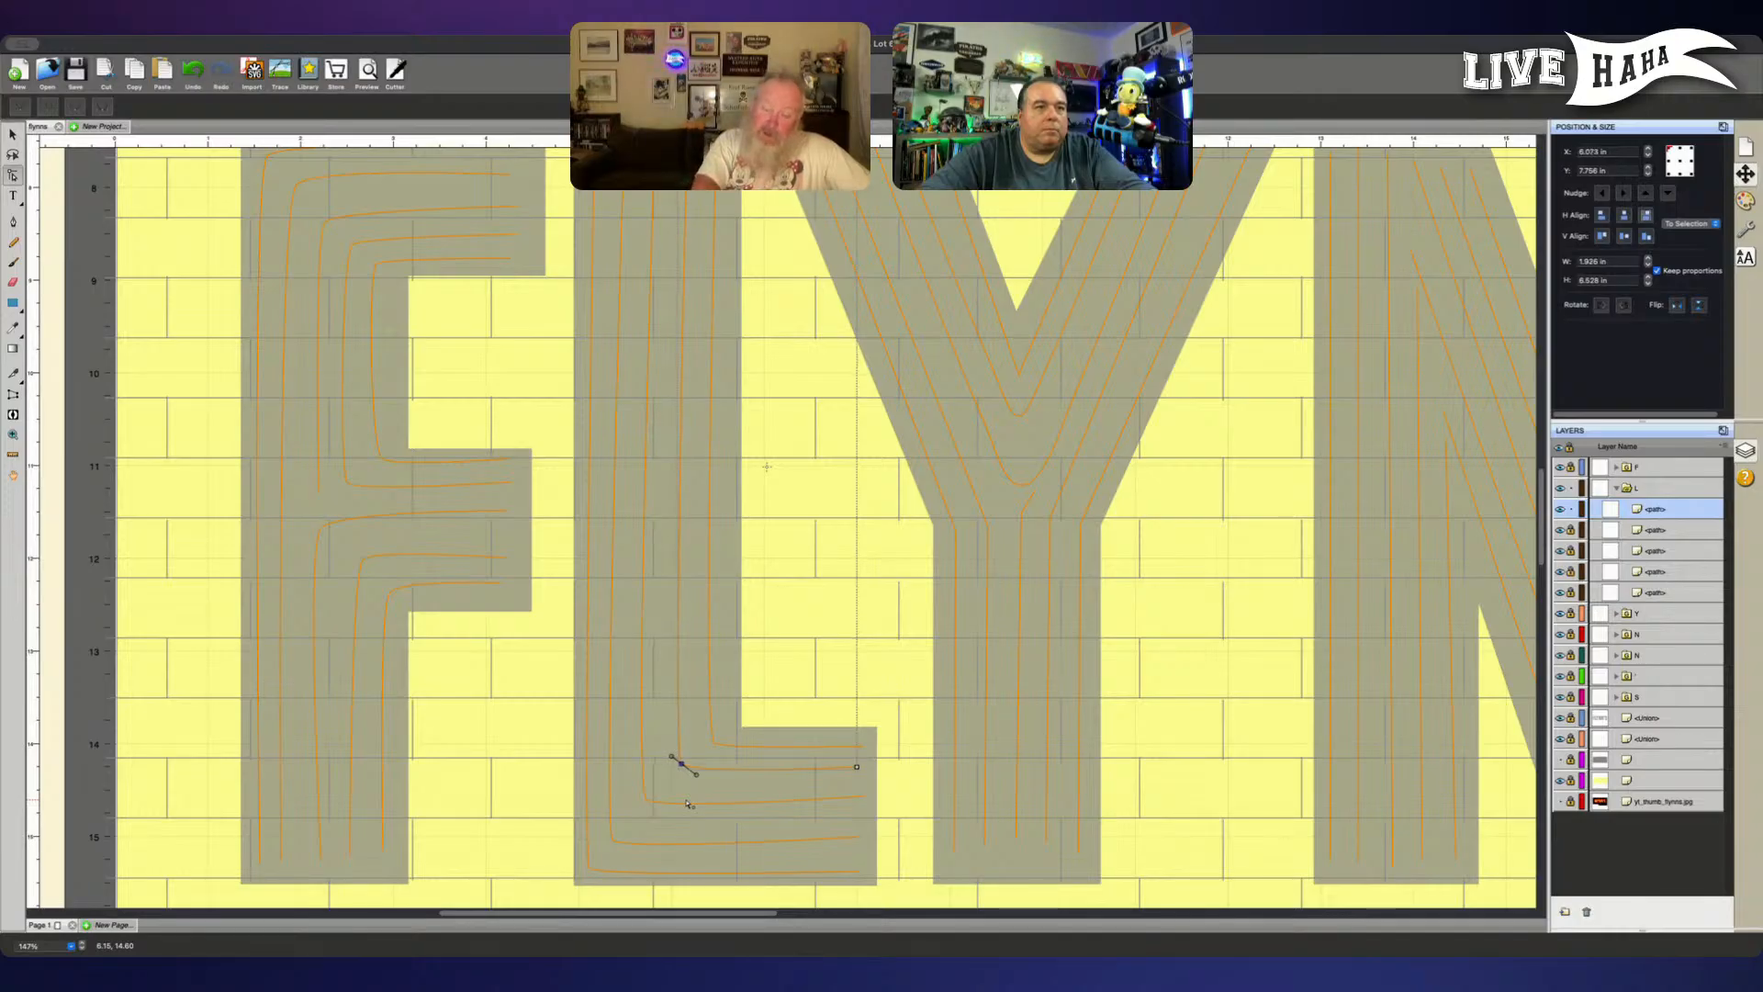
- Unlock the L's paths, move the middle line to the top of the group, and lock the other four
{"action": "left_click", "coordinate": [1570, 529]}
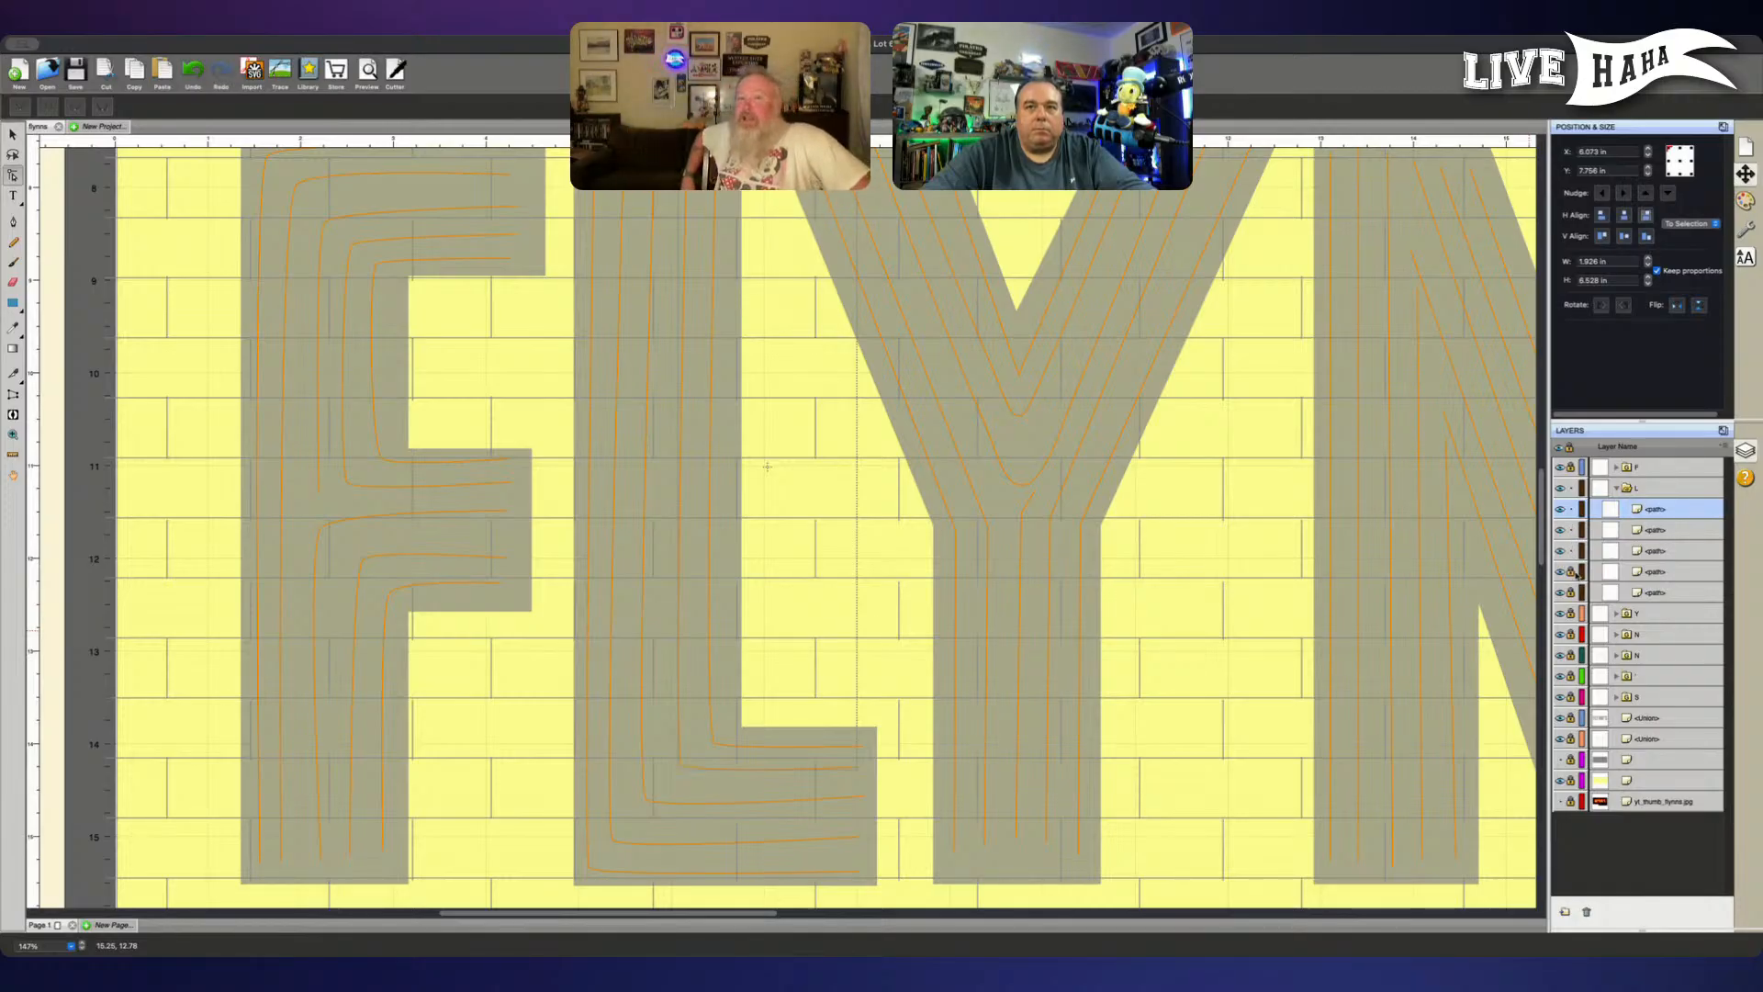
{"action": "left_click", "coordinate": [1570, 571]}
{"action": "left_click", "coordinate": [1658, 593]}
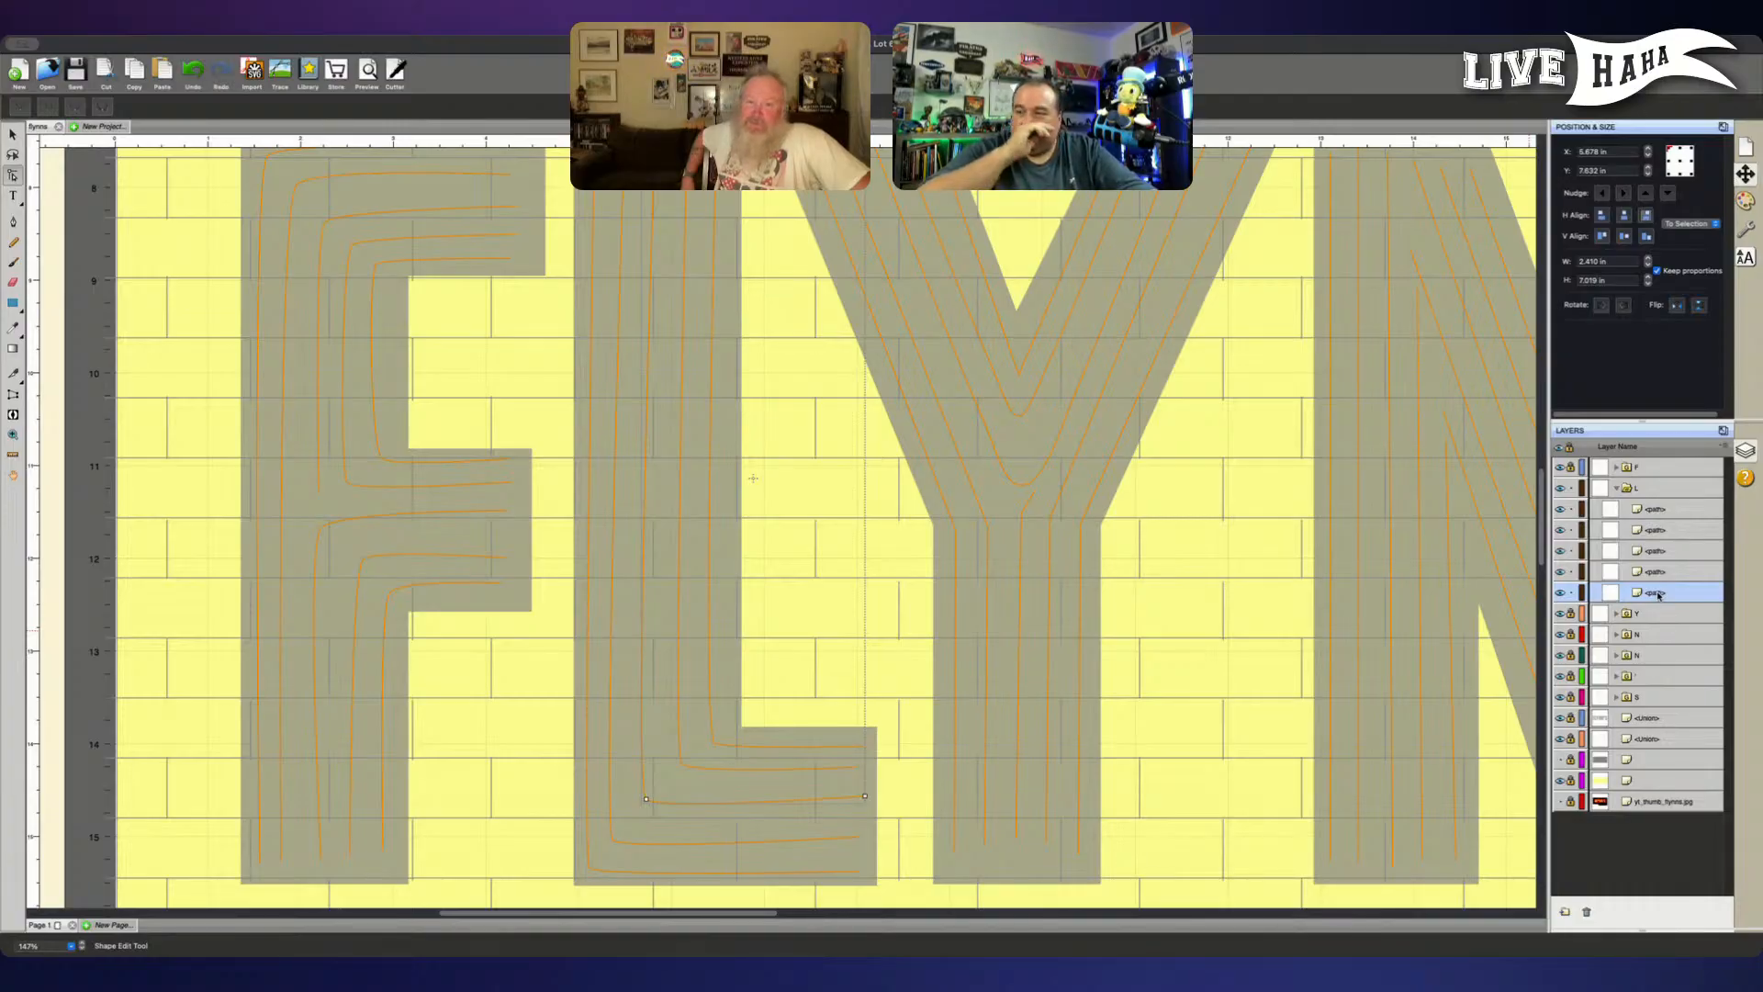
{"action": "left_click_drag", "start_coordinate": [1659, 594], "coordinate": [1660, 508]}
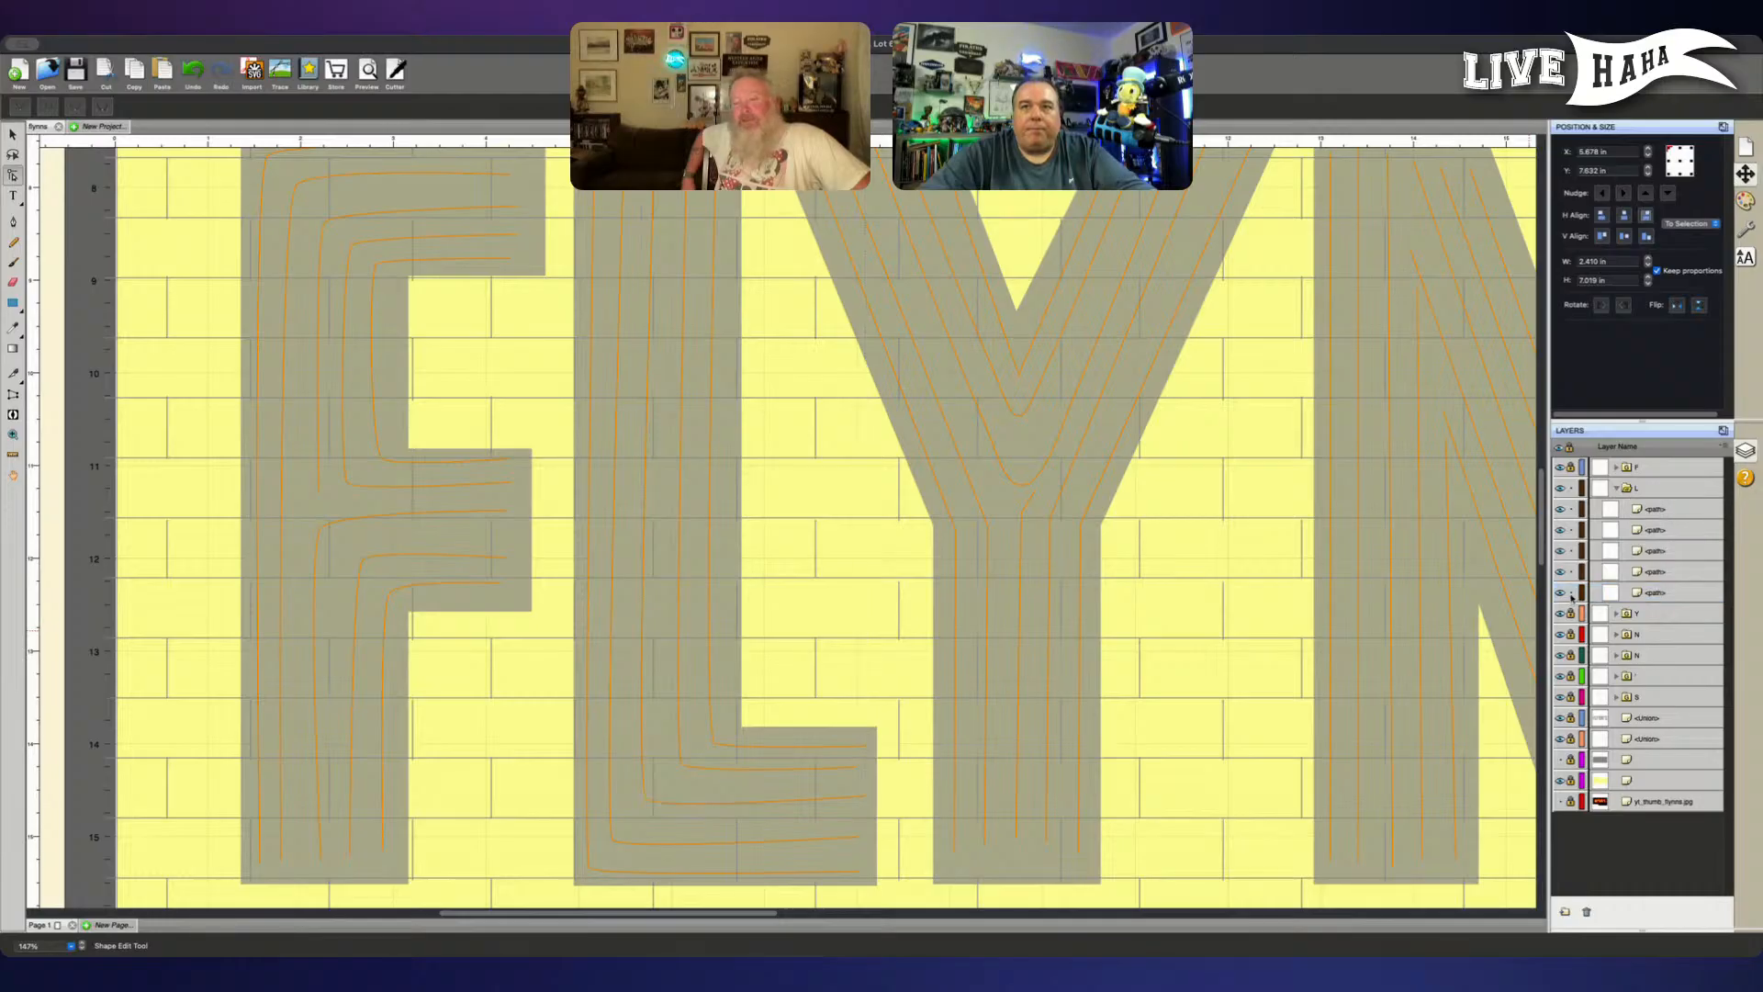
{"action": "left_click_drag", "start_coordinate": [1572, 595], "coordinate": [1572, 529]}
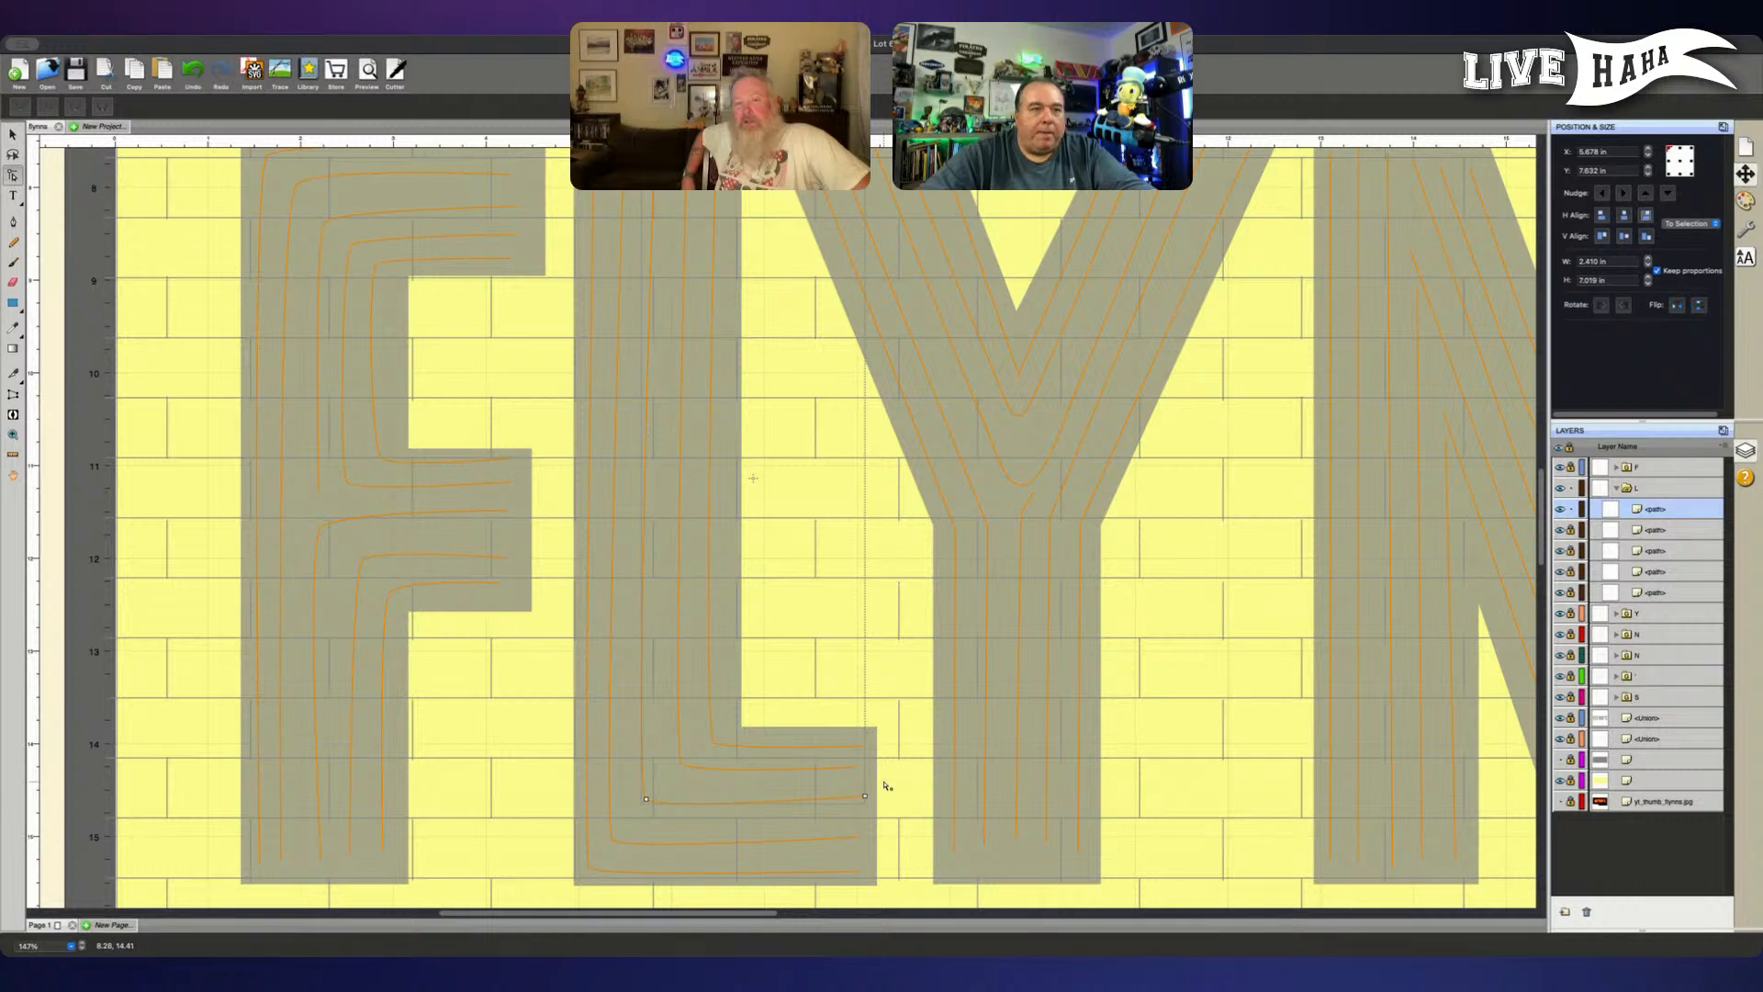
- Lower the end node of the L's middle line slightly so its foot runs level
{"action": "mouse_move", "coordinate": [883, 781]}
{"action": "left_mouse_down"}
{"action": "mouse_move", "coordinate": [860, 797]}
{"action": "mouse_move", "coordinate": [873, 806]}
{"action": "left_mouse_up"}
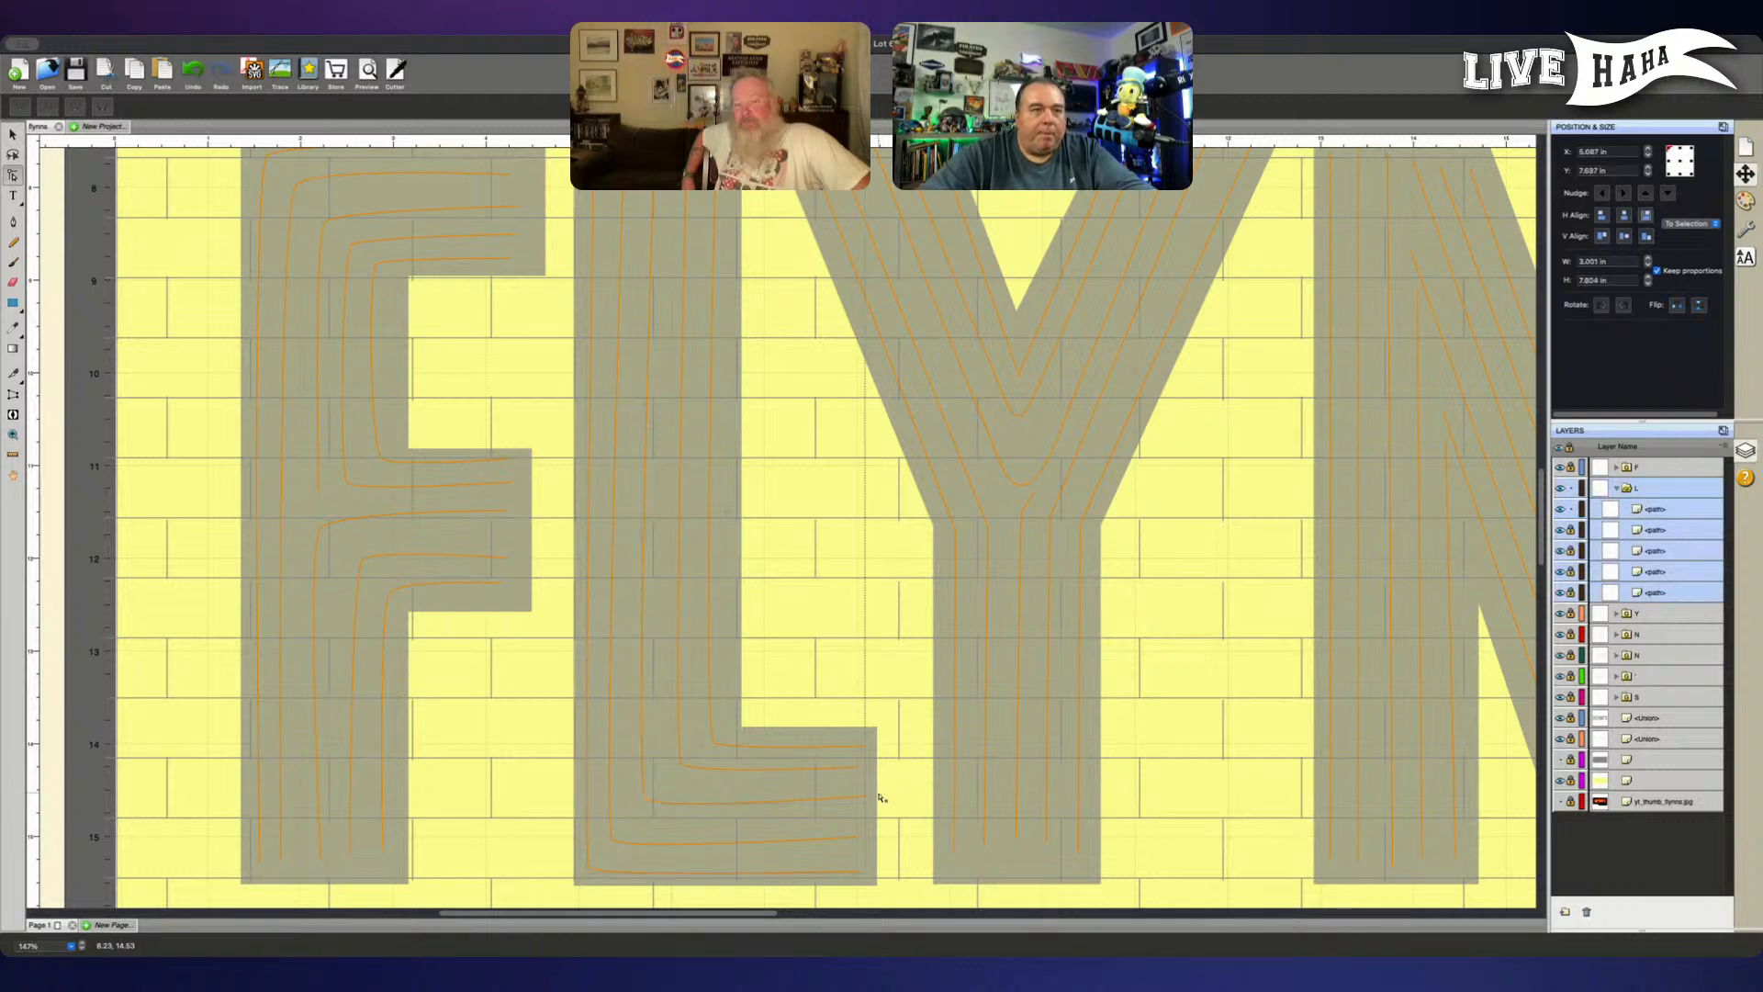
{"action": "left_click", "coordinate": [1668, 503]}
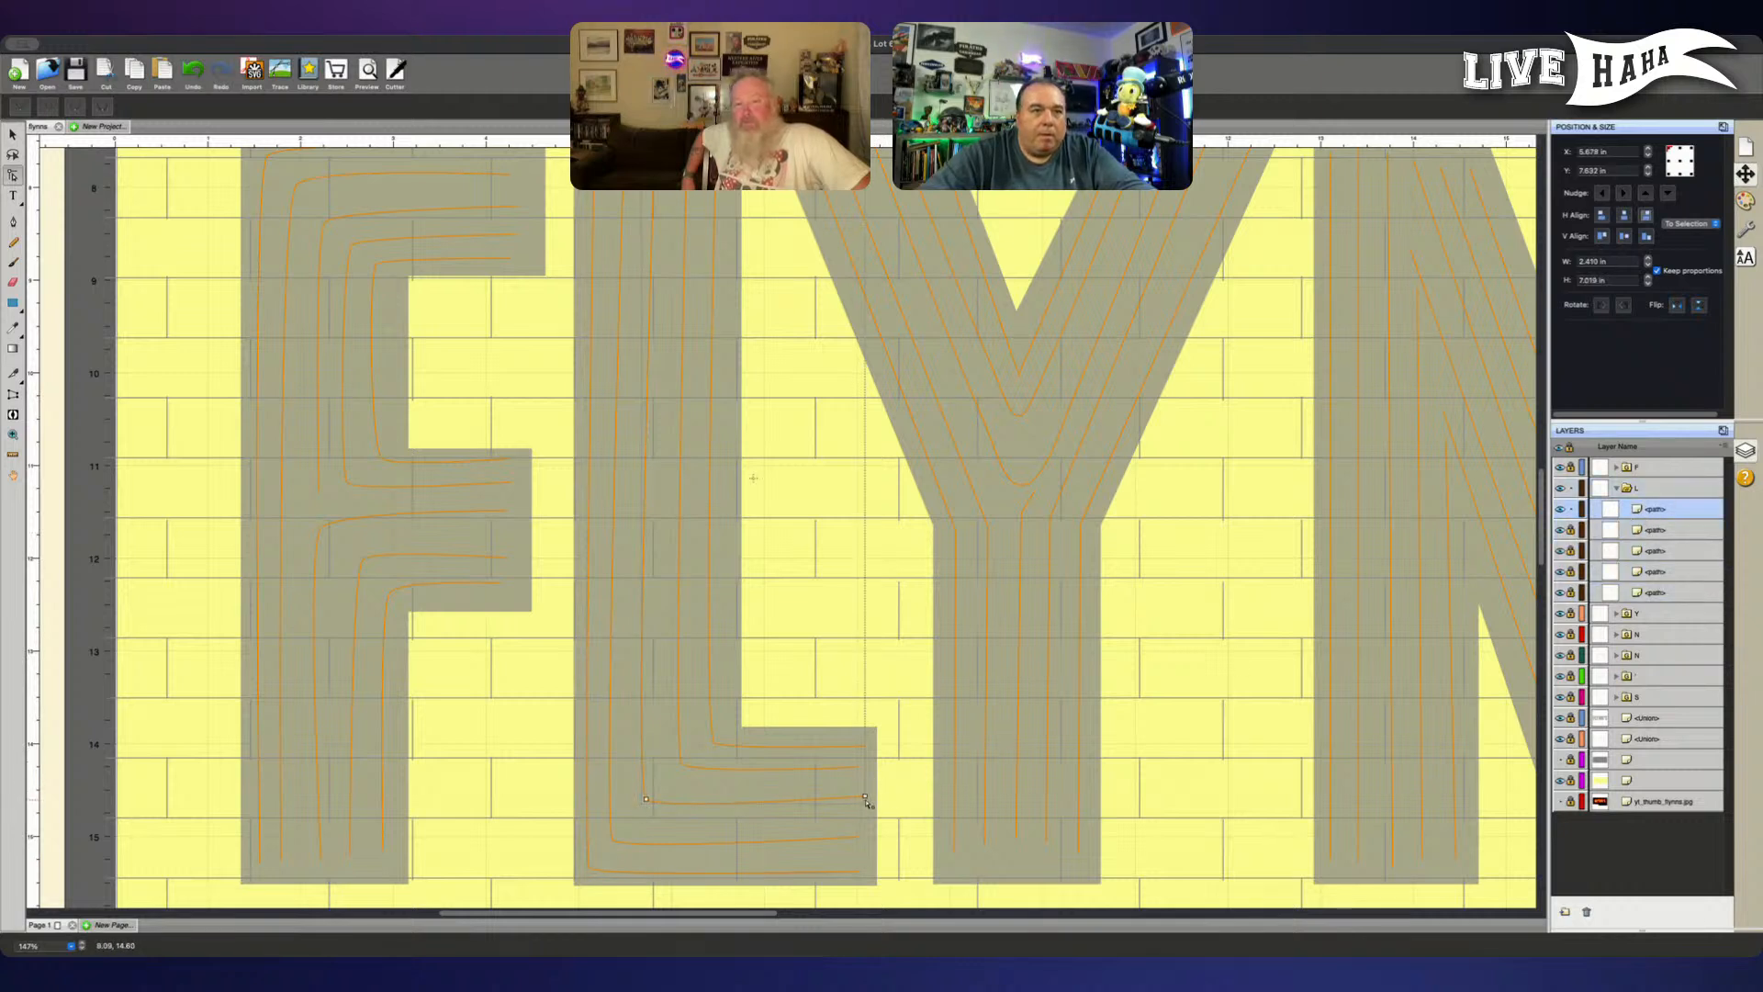
{"action": "left_click_drag", "start_coordinate": [864, 798], "coordinate": [864, 797]}
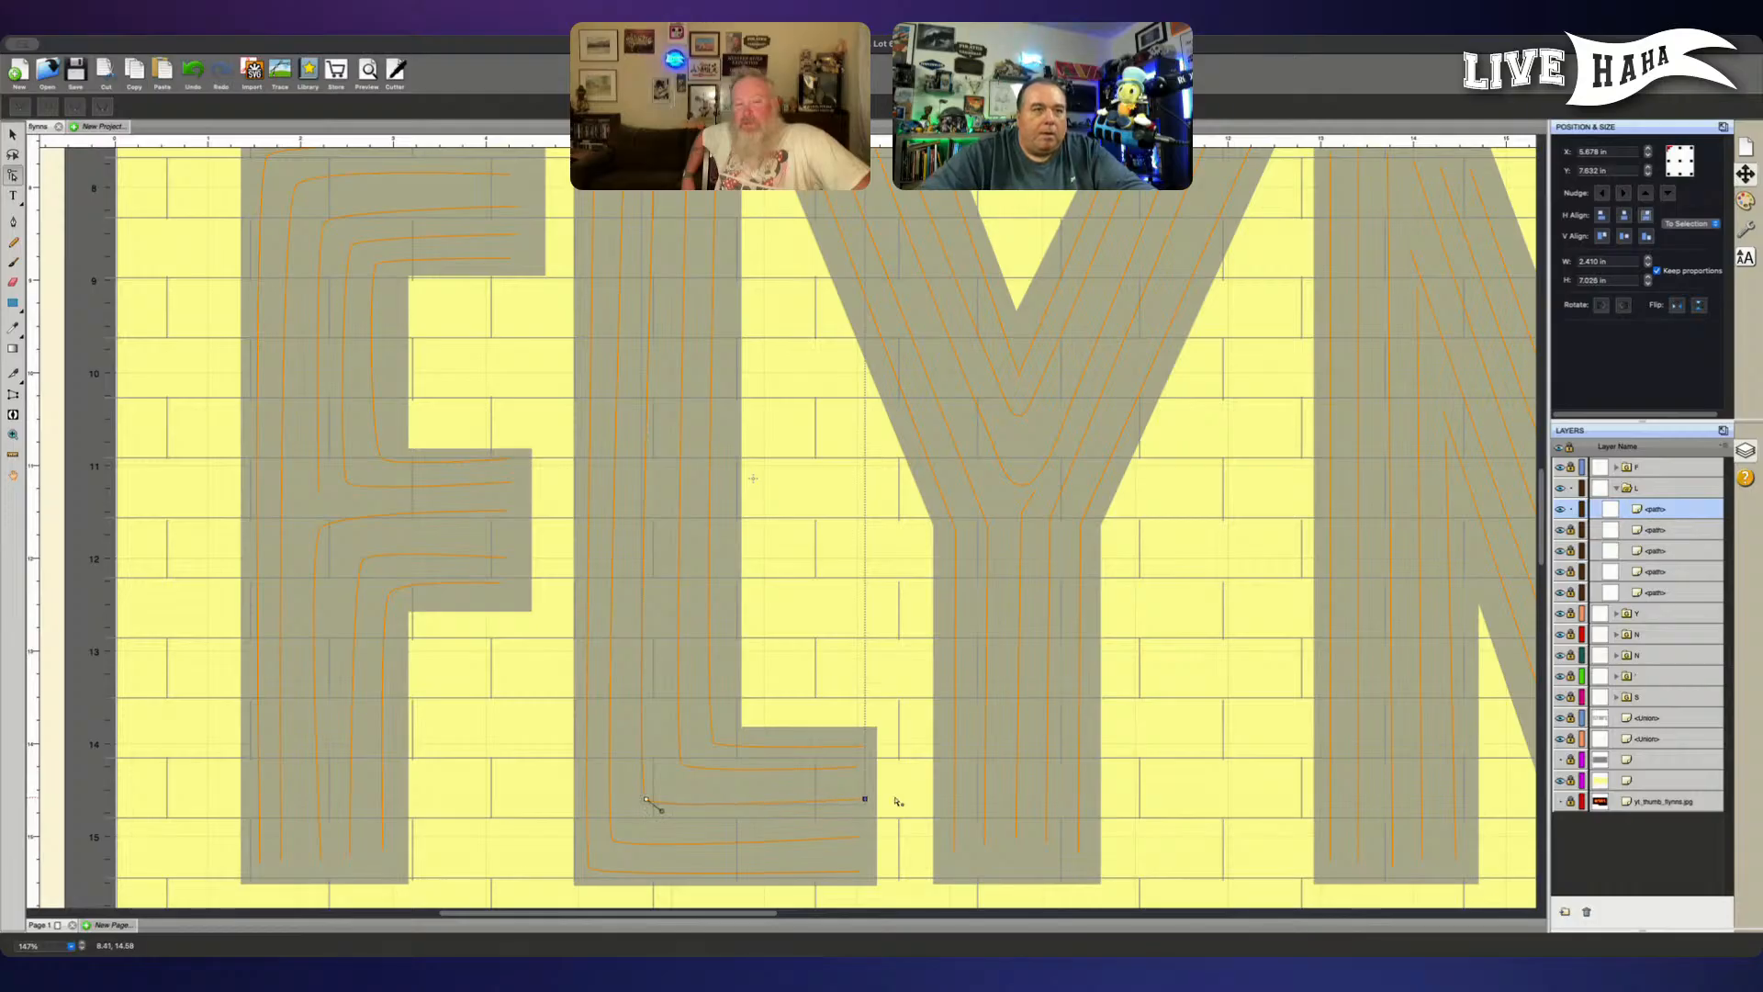
{"action": "key", "text": "Left"}
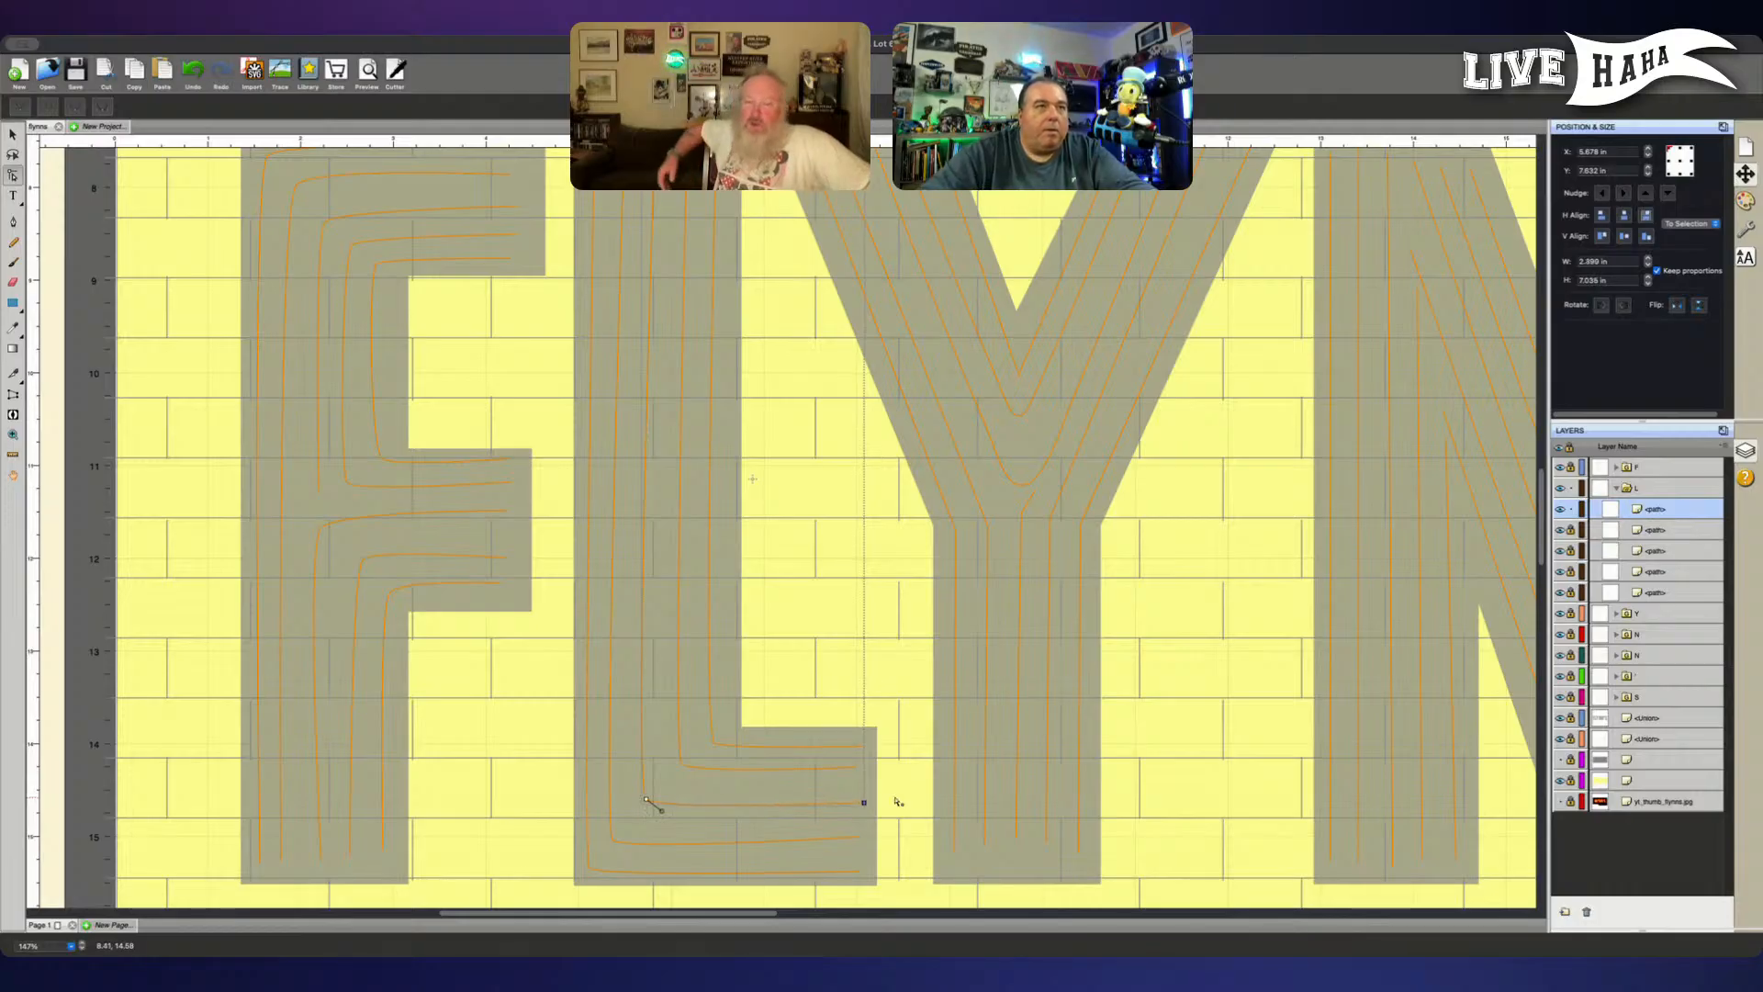
- Nudge the corner node of the L's middle line slightly to the right
{"action": "left_click", "coordinate": [647, 801]}
{"action": "key", "text": "Right"}
{"action": "key", "text": "Right"}
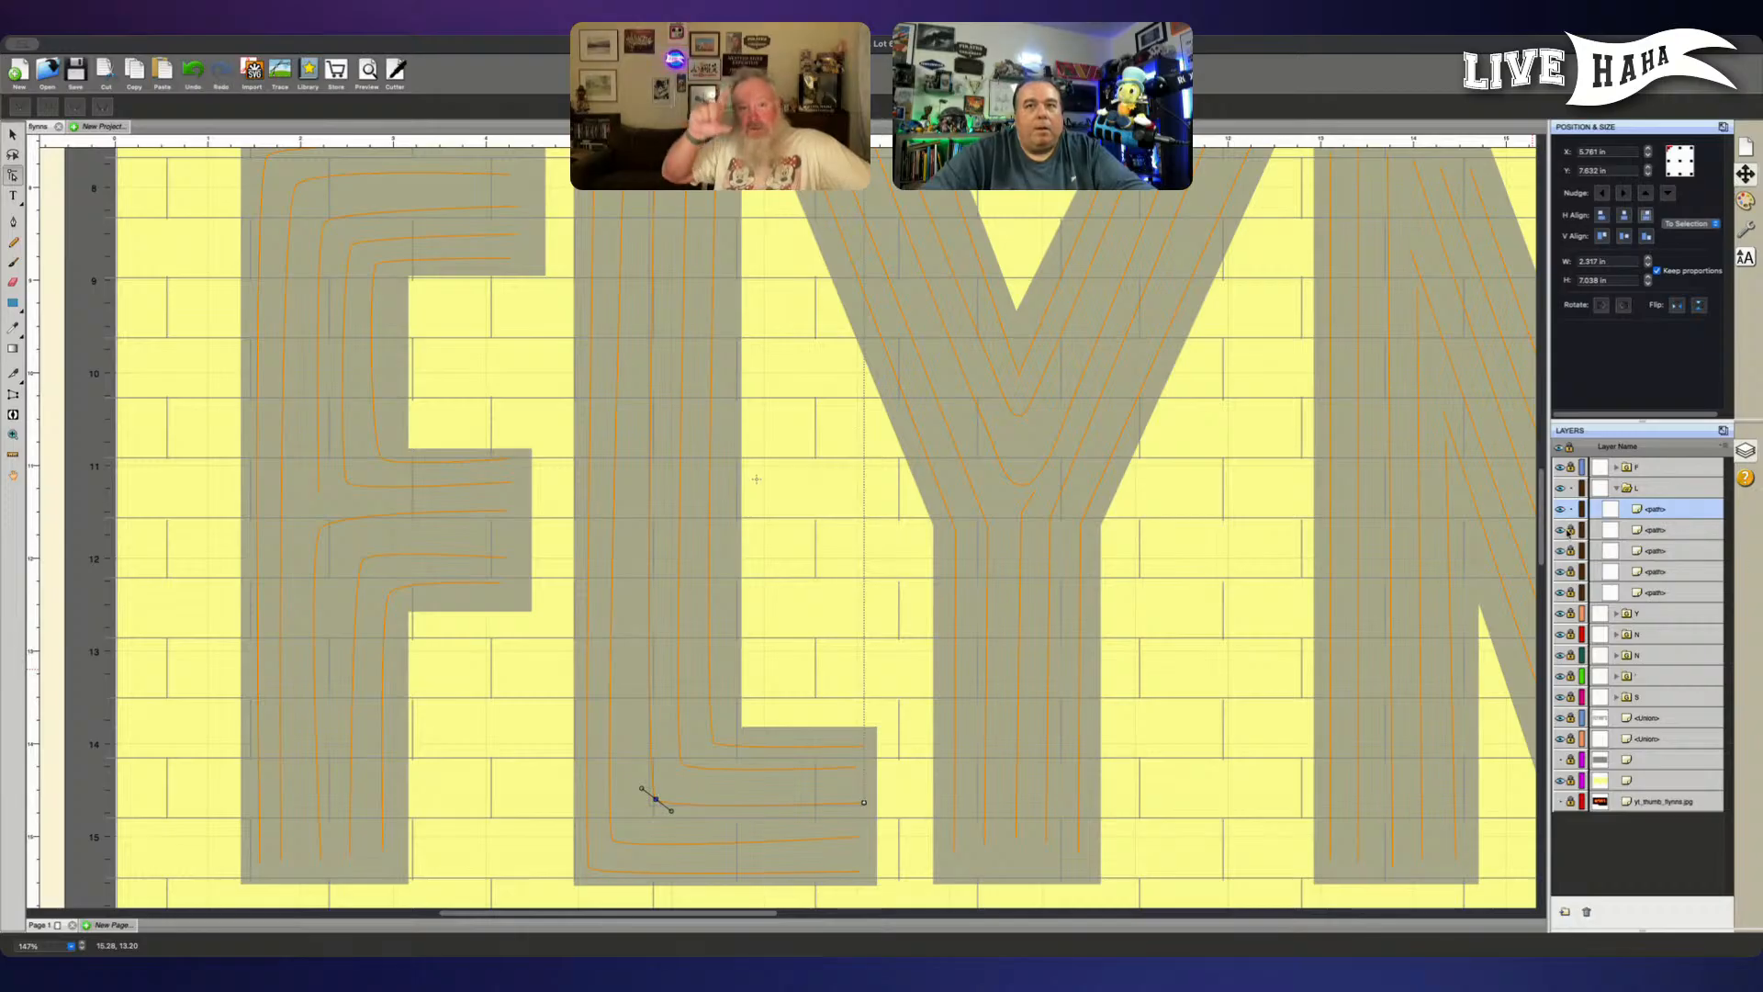
- Unlock the L's paths, move the second outermost line to the top of the group, and lock the other four
{"action": "left_click", "coordinate": [1570, 530]}
{"action": "left_click", "coordinate": [1570, 571]}
{"action": "left_click", "coordinate": [1570, 592]}
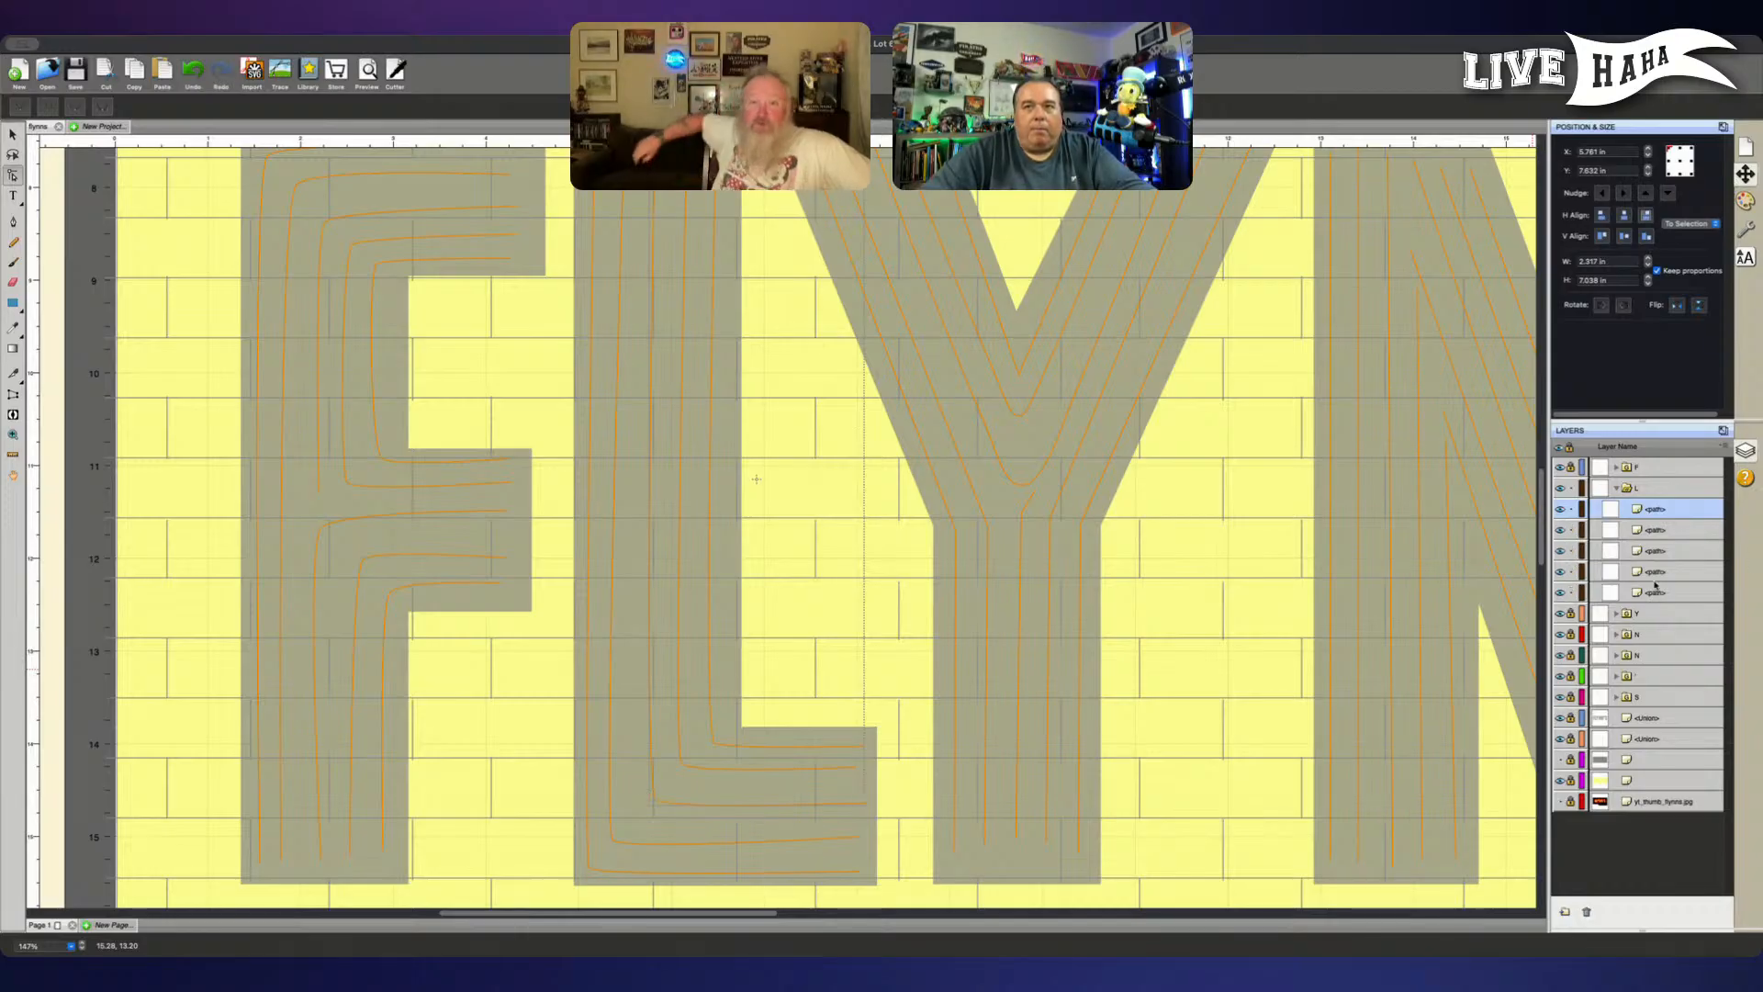
{"action": "left_click", "coordinate": [1662, 551]}
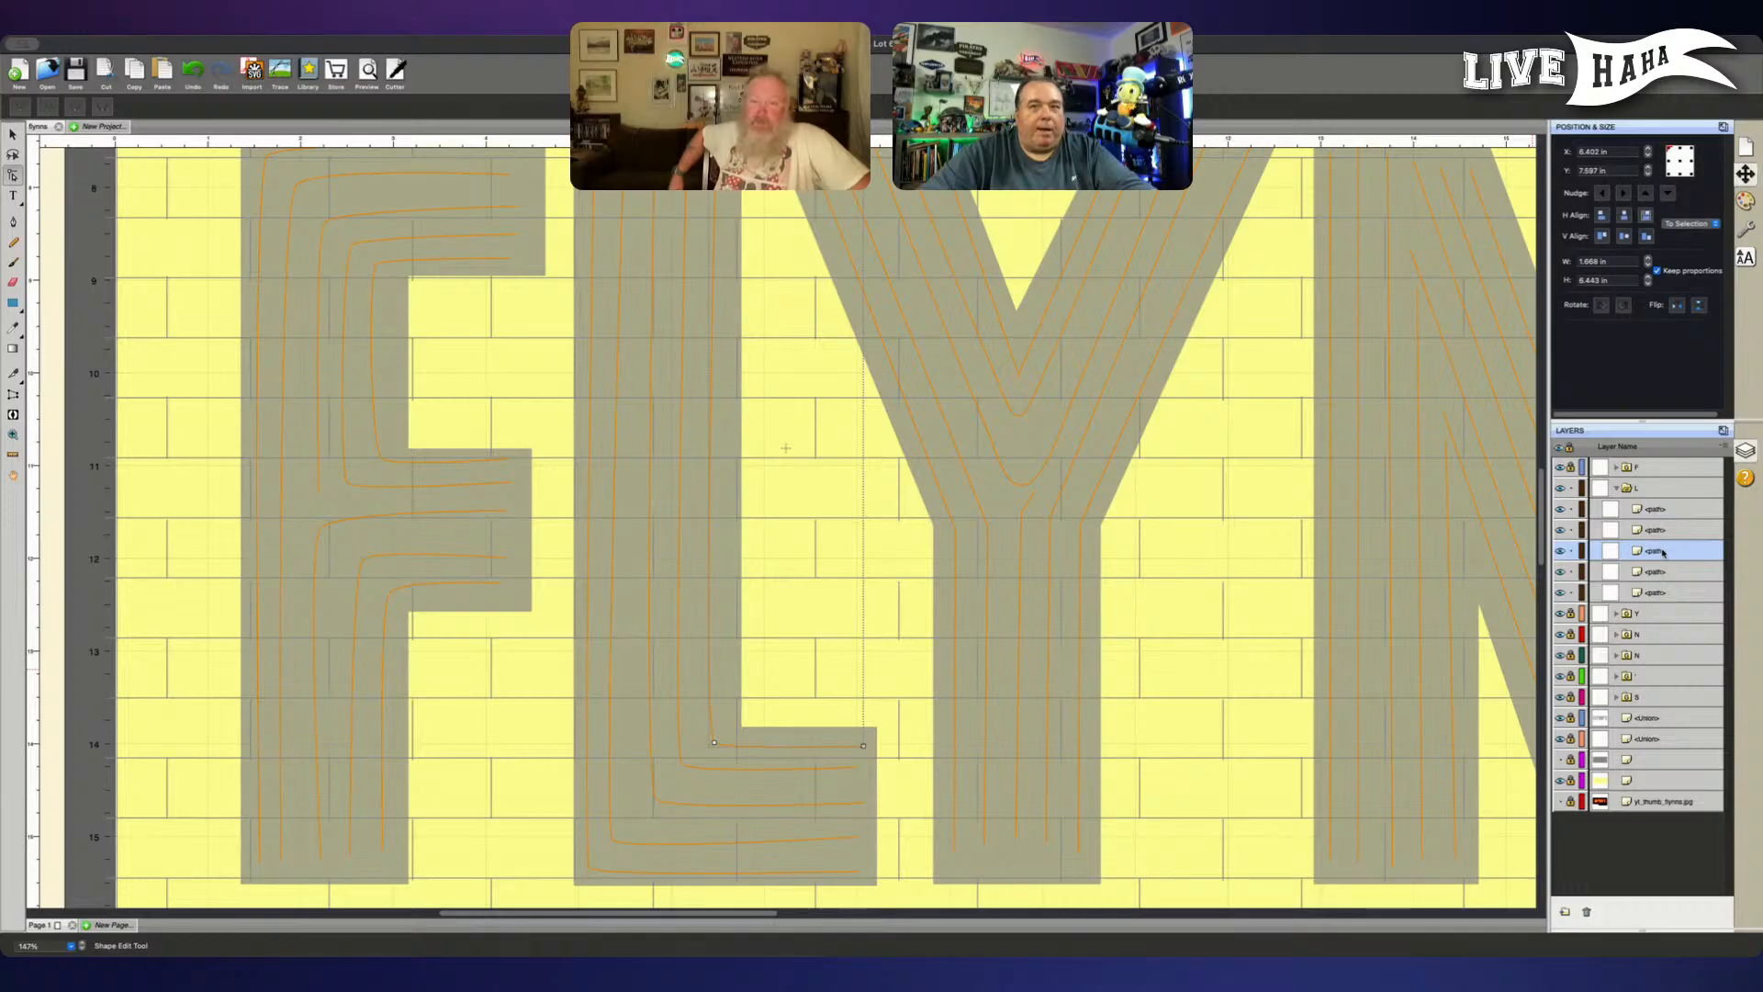
{"action": "left_click", "coordinate": [1667, 571]}
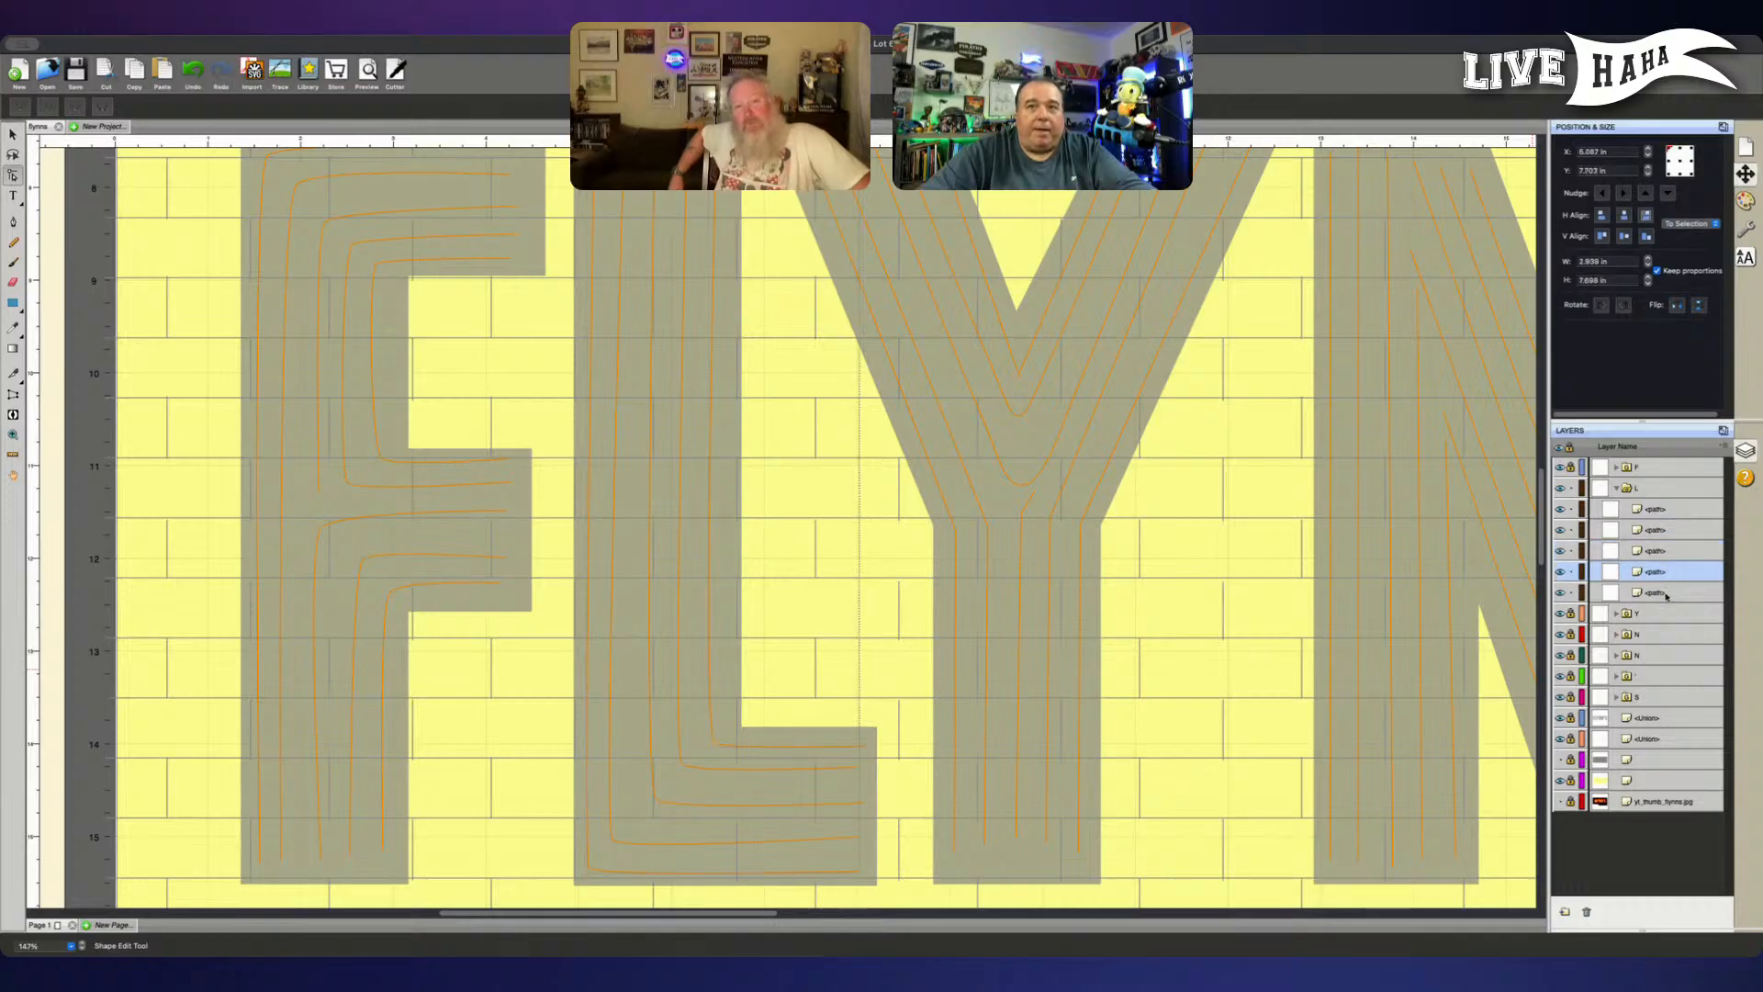
{"action": "left_click", "coordinate": [1666, 593]}
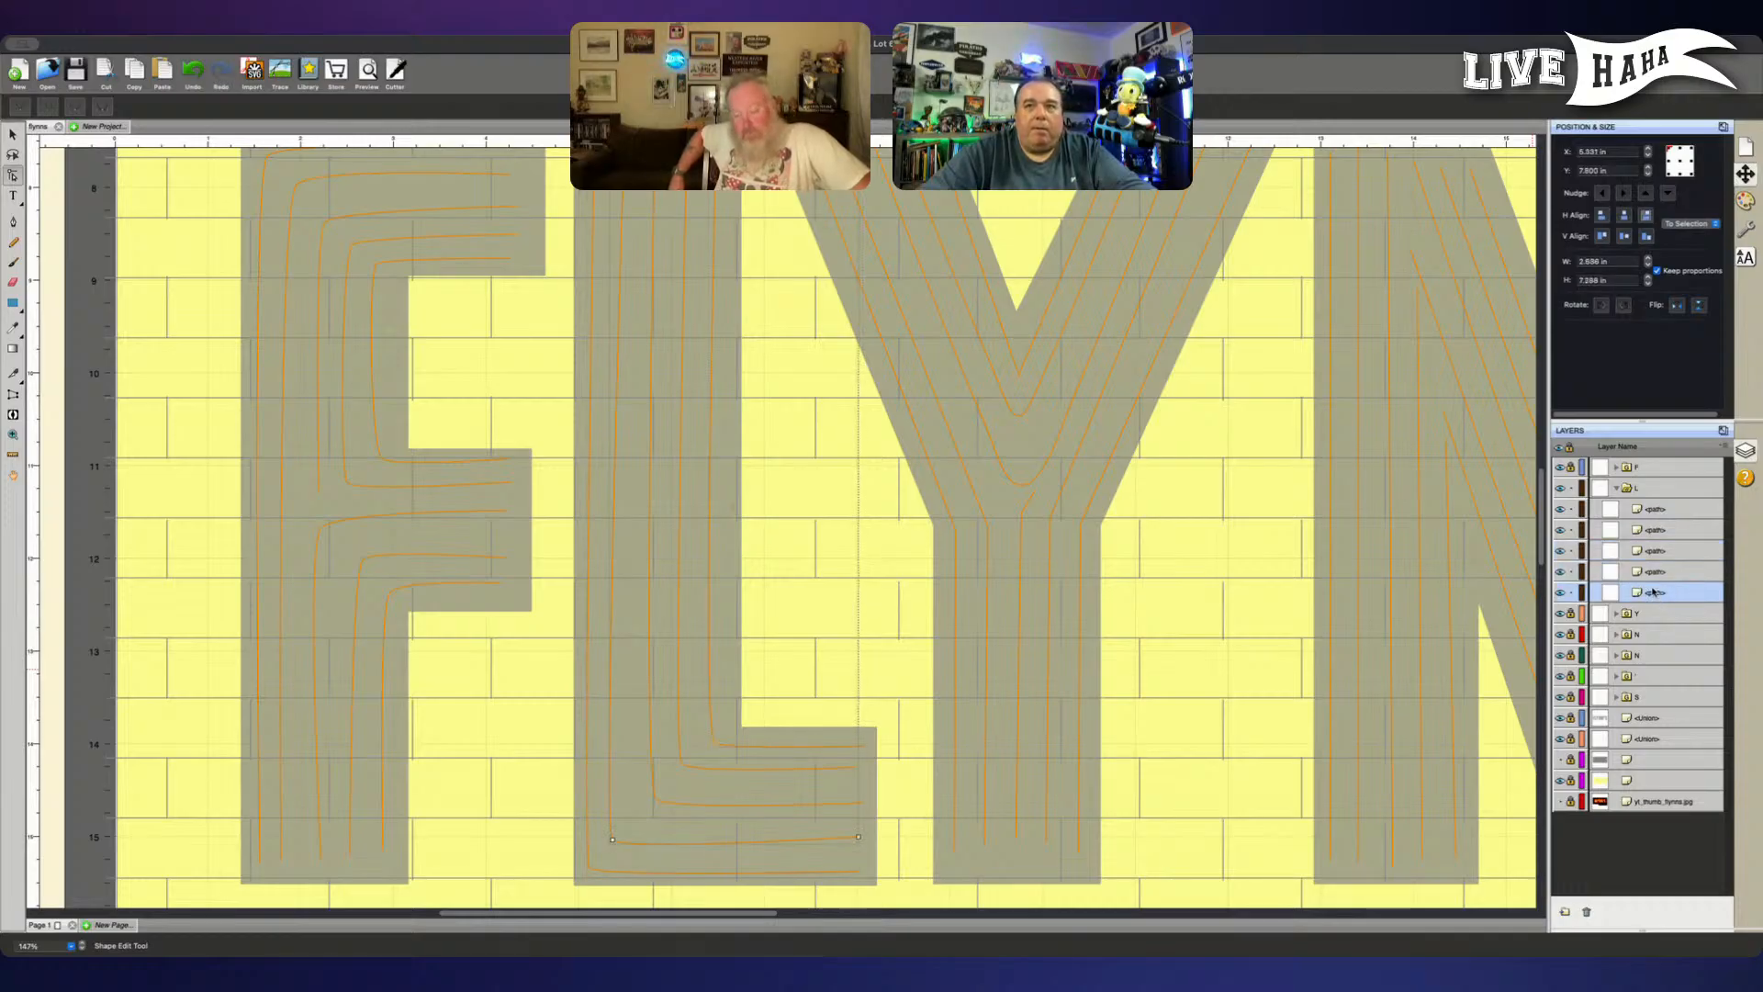
{"action": "left_click_drag", "start_coordinate": [1671, 598], "coordinate": [1645, 508]}
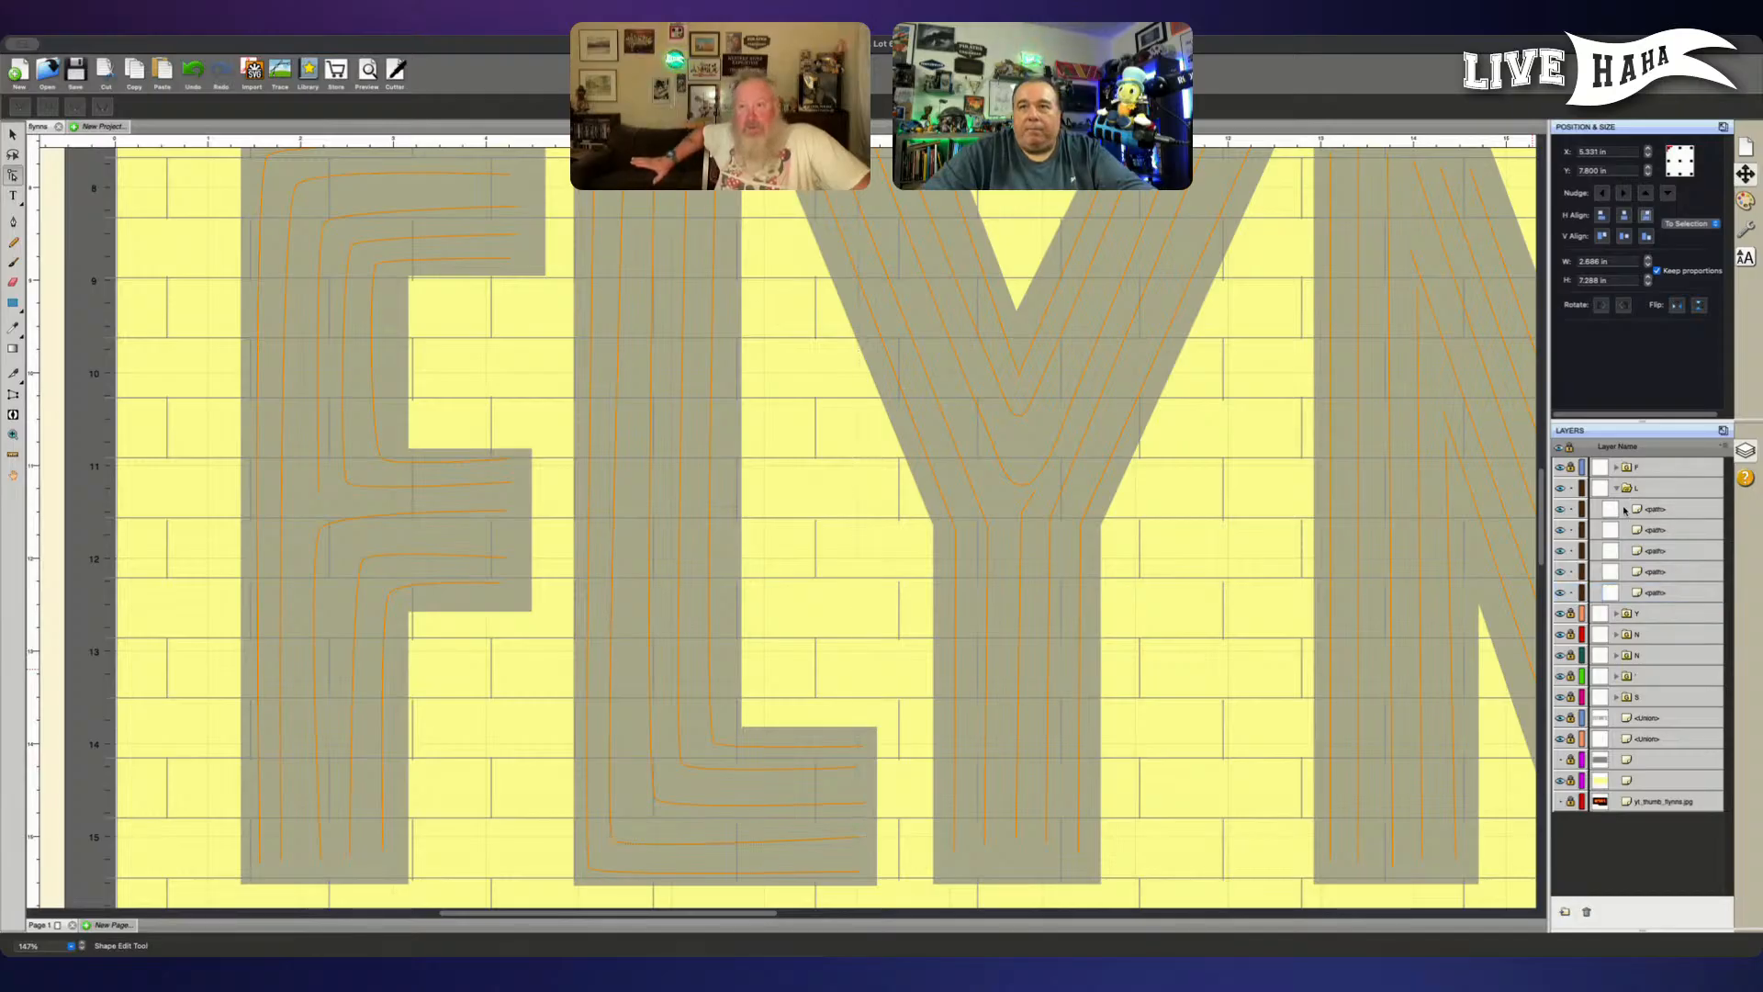
{"action": "left_click", "coordinate": [1571, 572]}
{"action": "left_click", "coordinate": [1571, 551]}
{"action": "left_click", "coordinate": [1570, 530]}
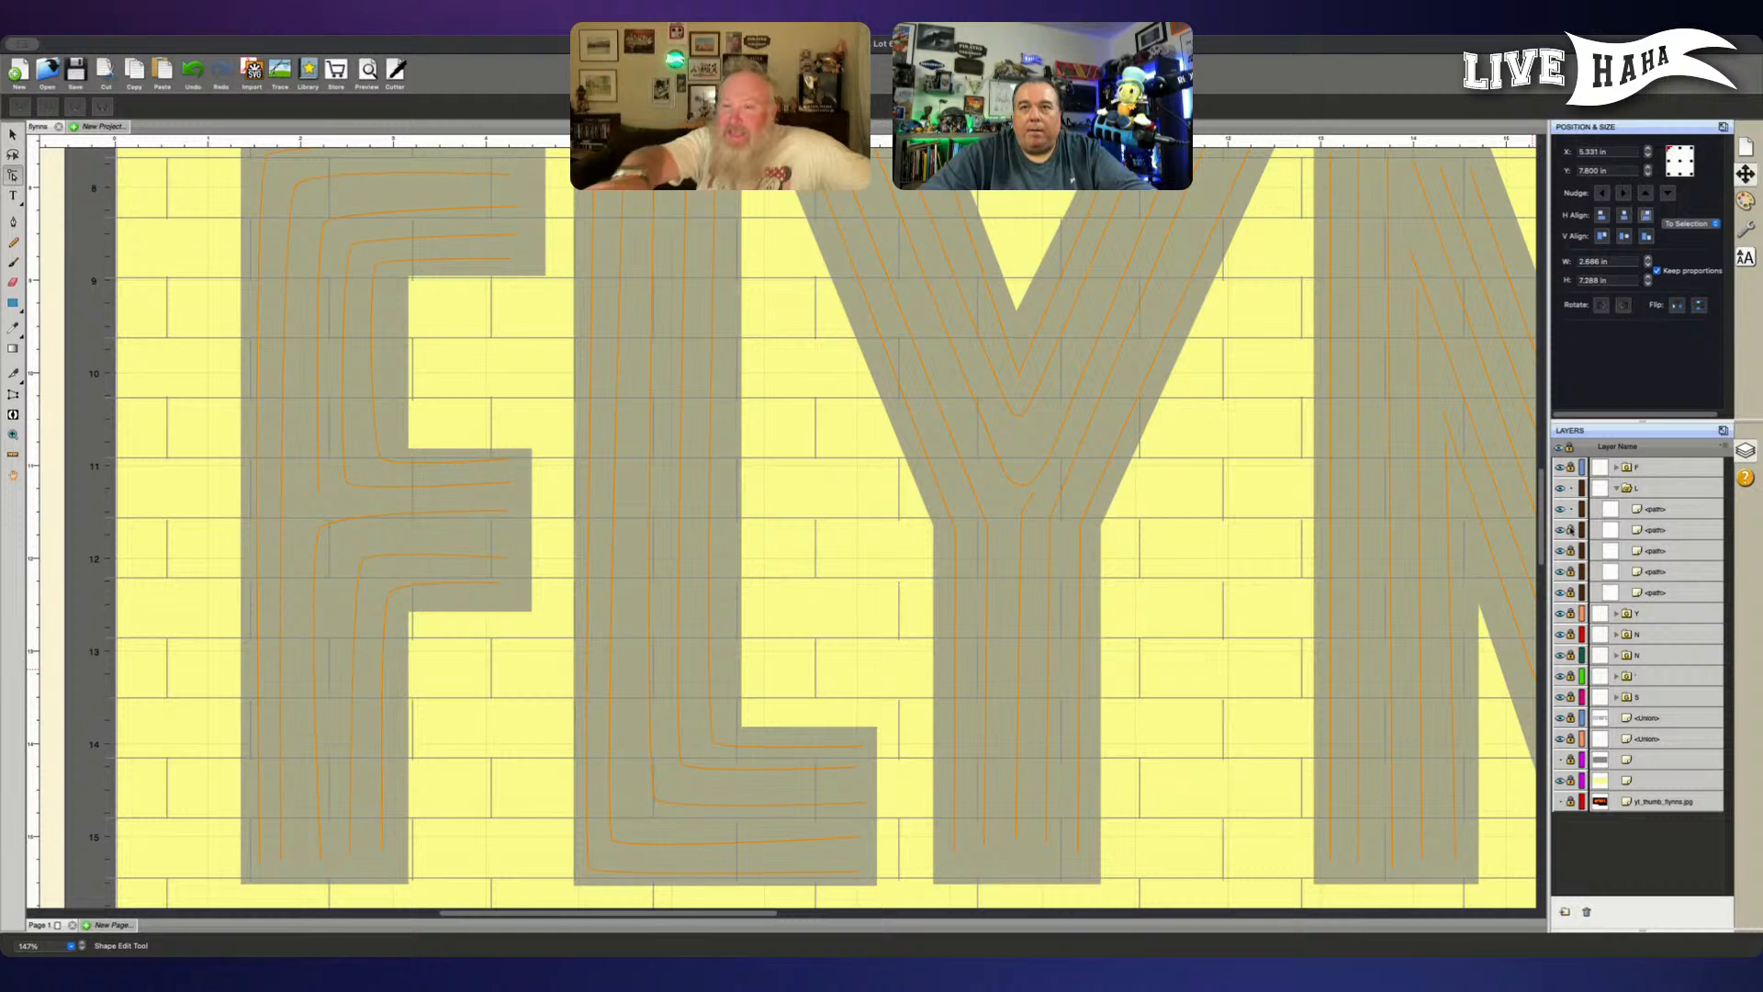
- Lower the end node of the L's second outermost line slightly and nudge its corner node to the right
{"action": "left_click", "coordinate": [1656, 508]}
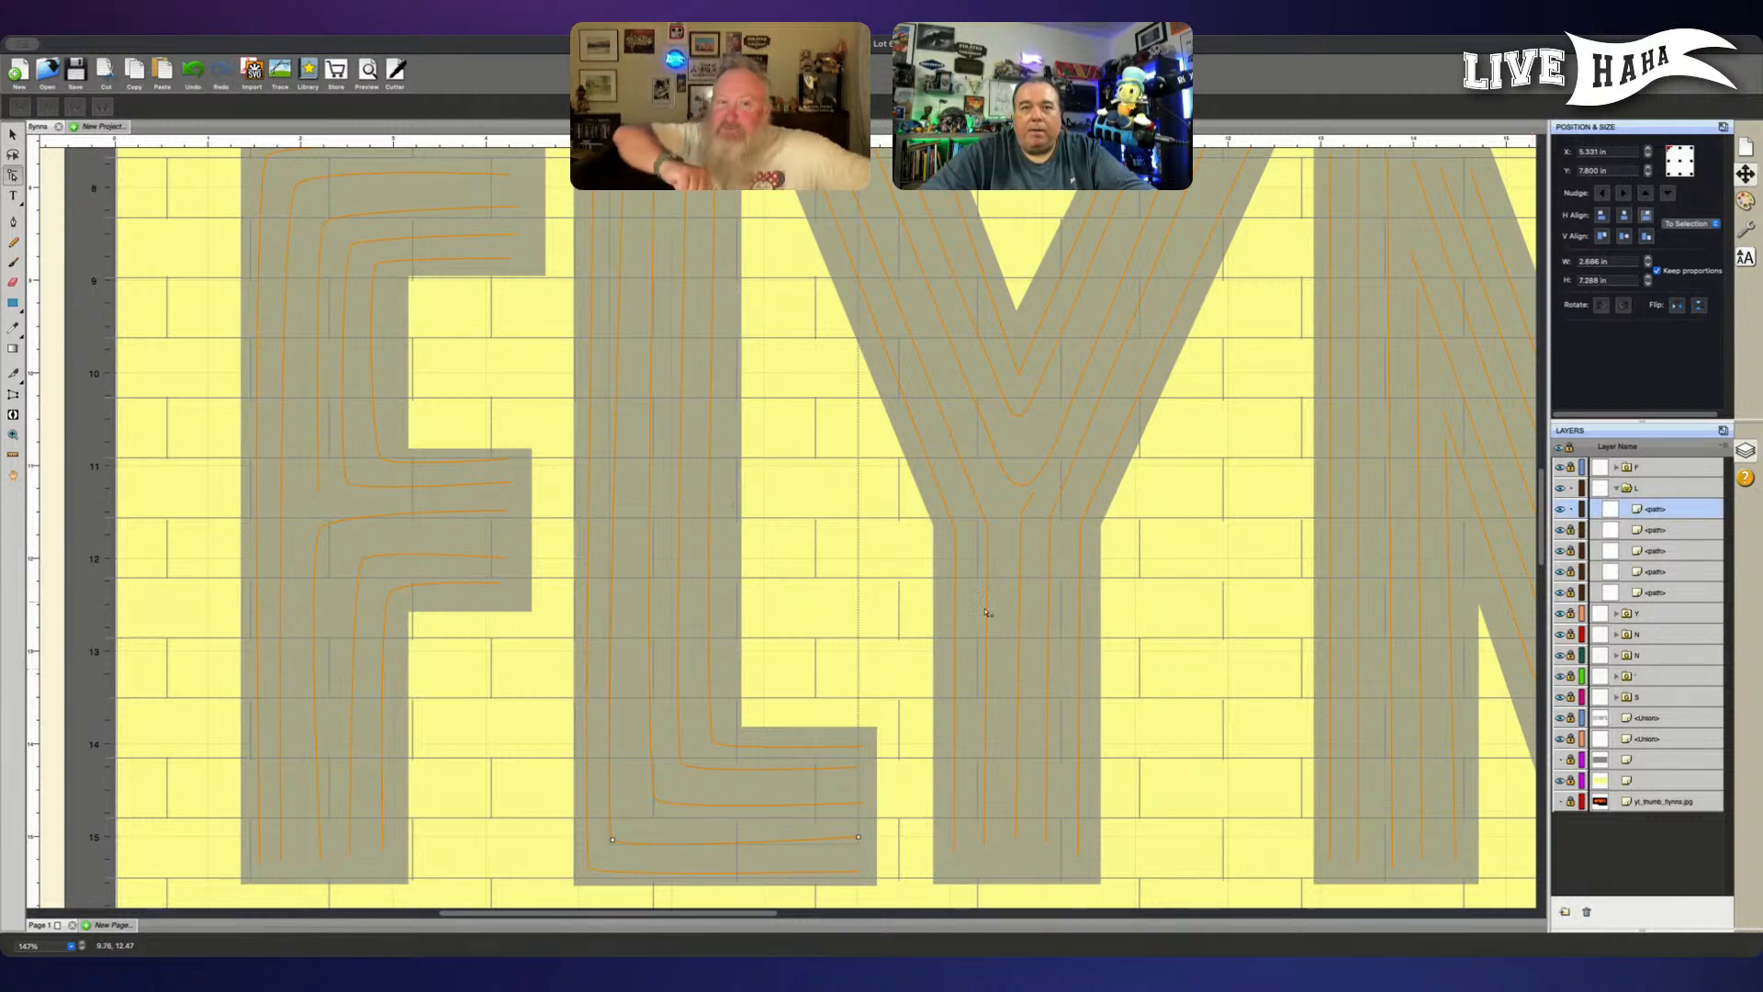
{"action": "left_click", "coordinate": [860, 837]}
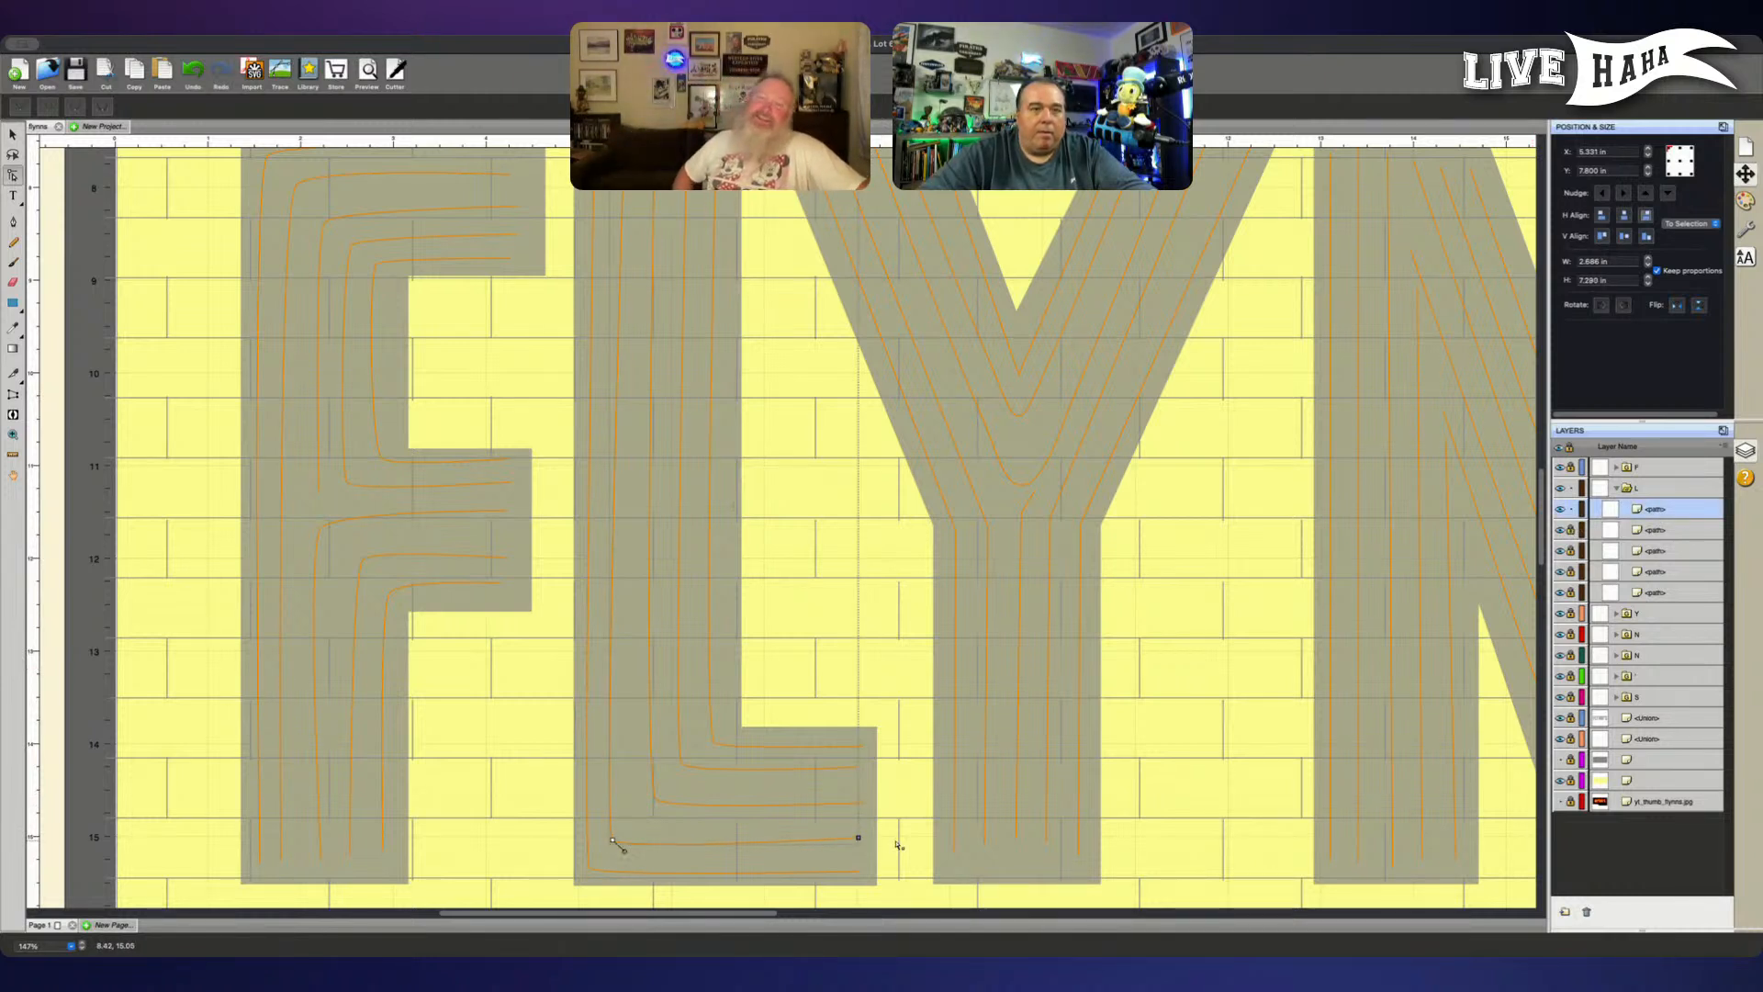
{"action": "left_click", "coordinate": [614, 840]}
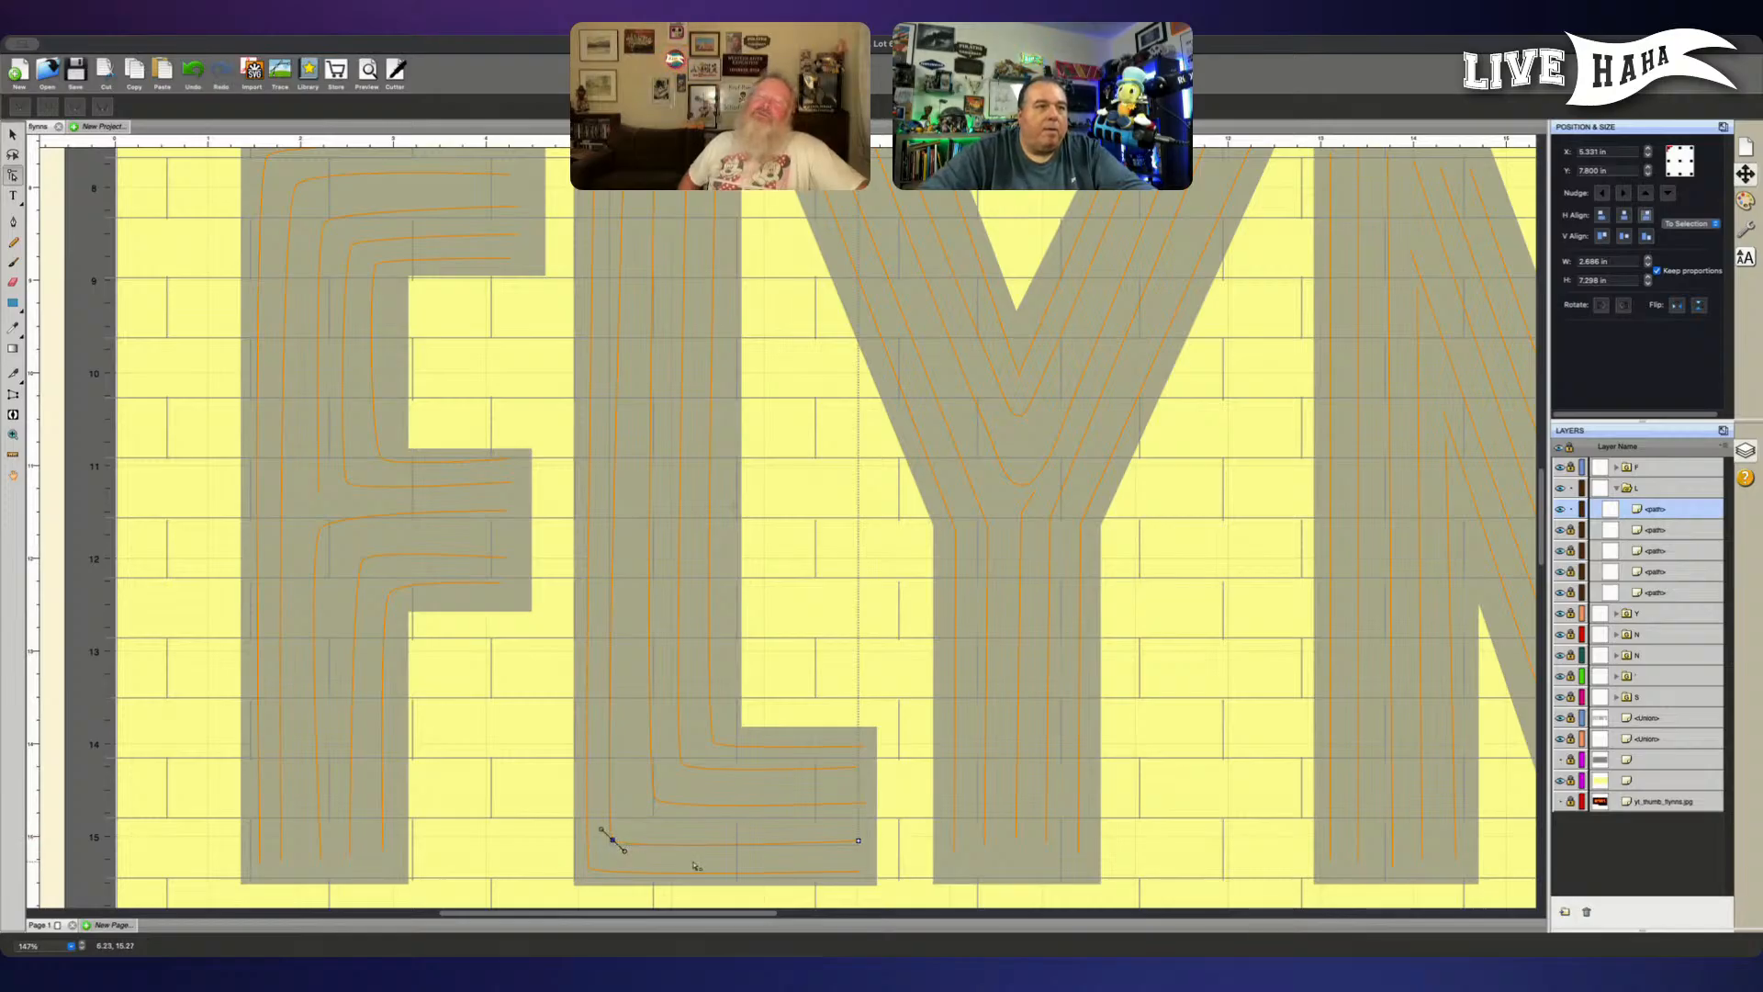
{"action": "key", "text": "Right"}
{"action": "key", "text": "Right"}
{"action": "key", "text": "Right"}
{"action": "key", "text": "Right"}
{"action": "key", "text": "Right"}
{"action": "key", "text": "Right"}
{"action": "key", "text": "Right"}
{"action": "key", "text": "Right"}
{"action": "key", "text": "Right"}
{"action": "key", "text": "Right"}
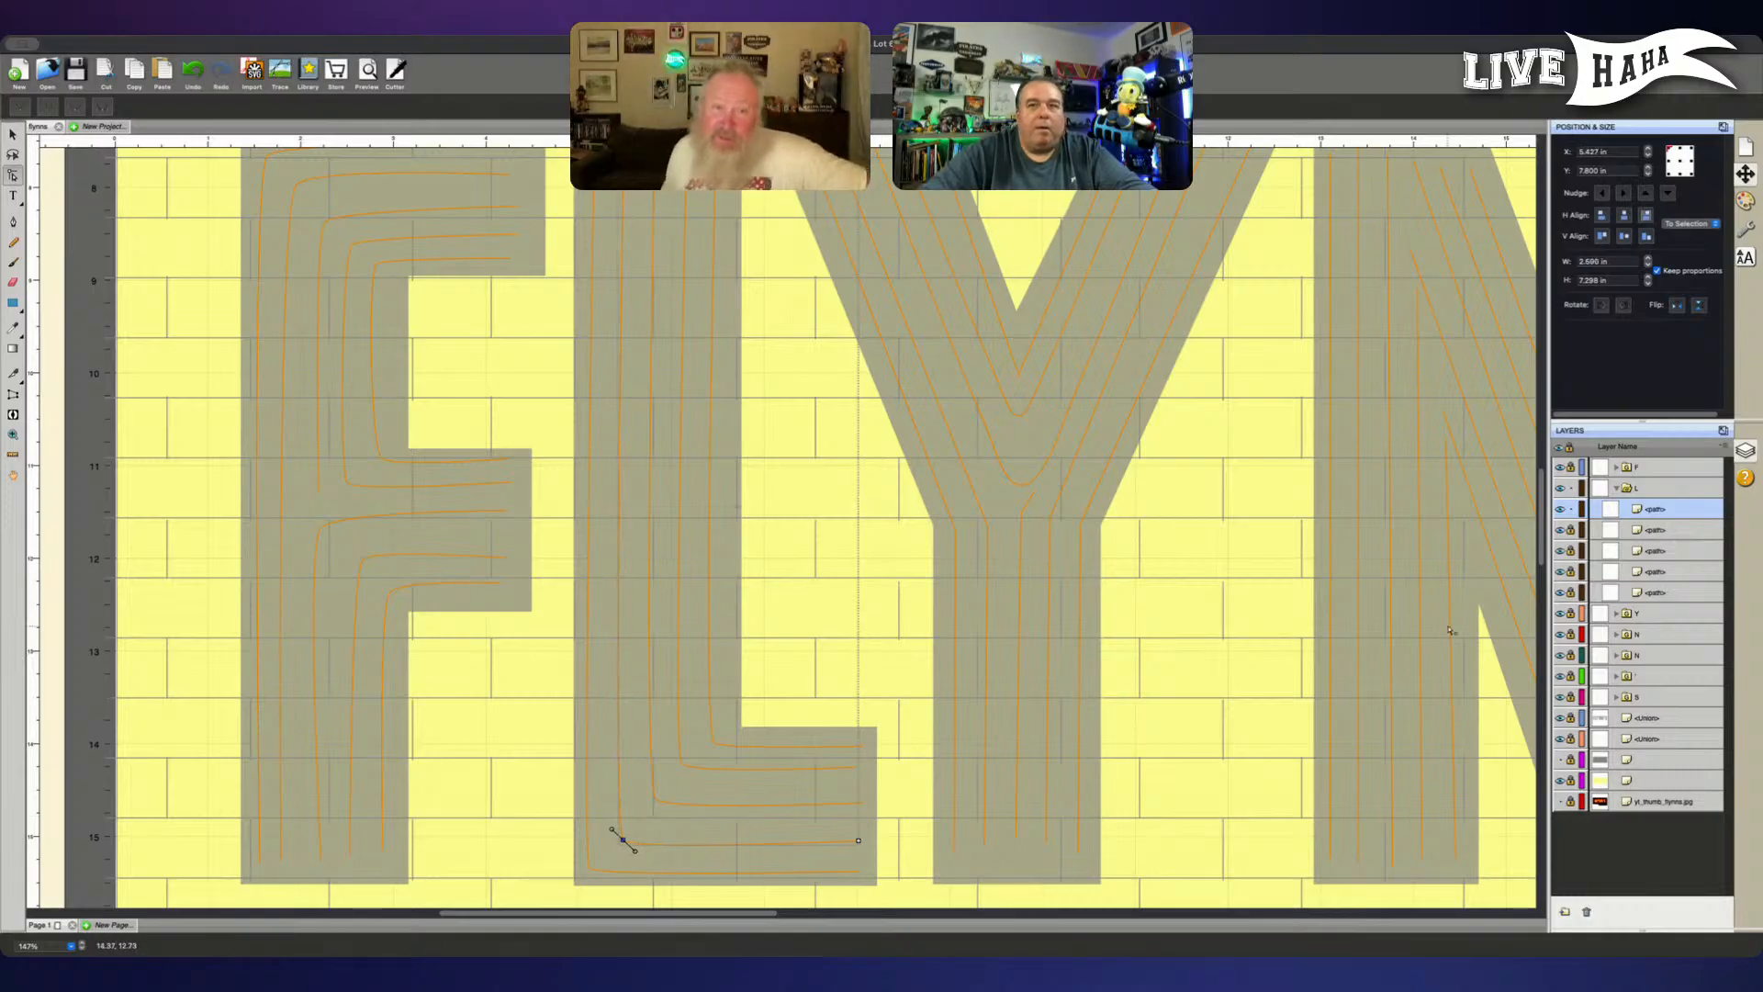
- Unlock the L's paths, move the outermost line to the top of the group, and lock the other four
{"action": "left_click", "coordinate": [1570, 531]}
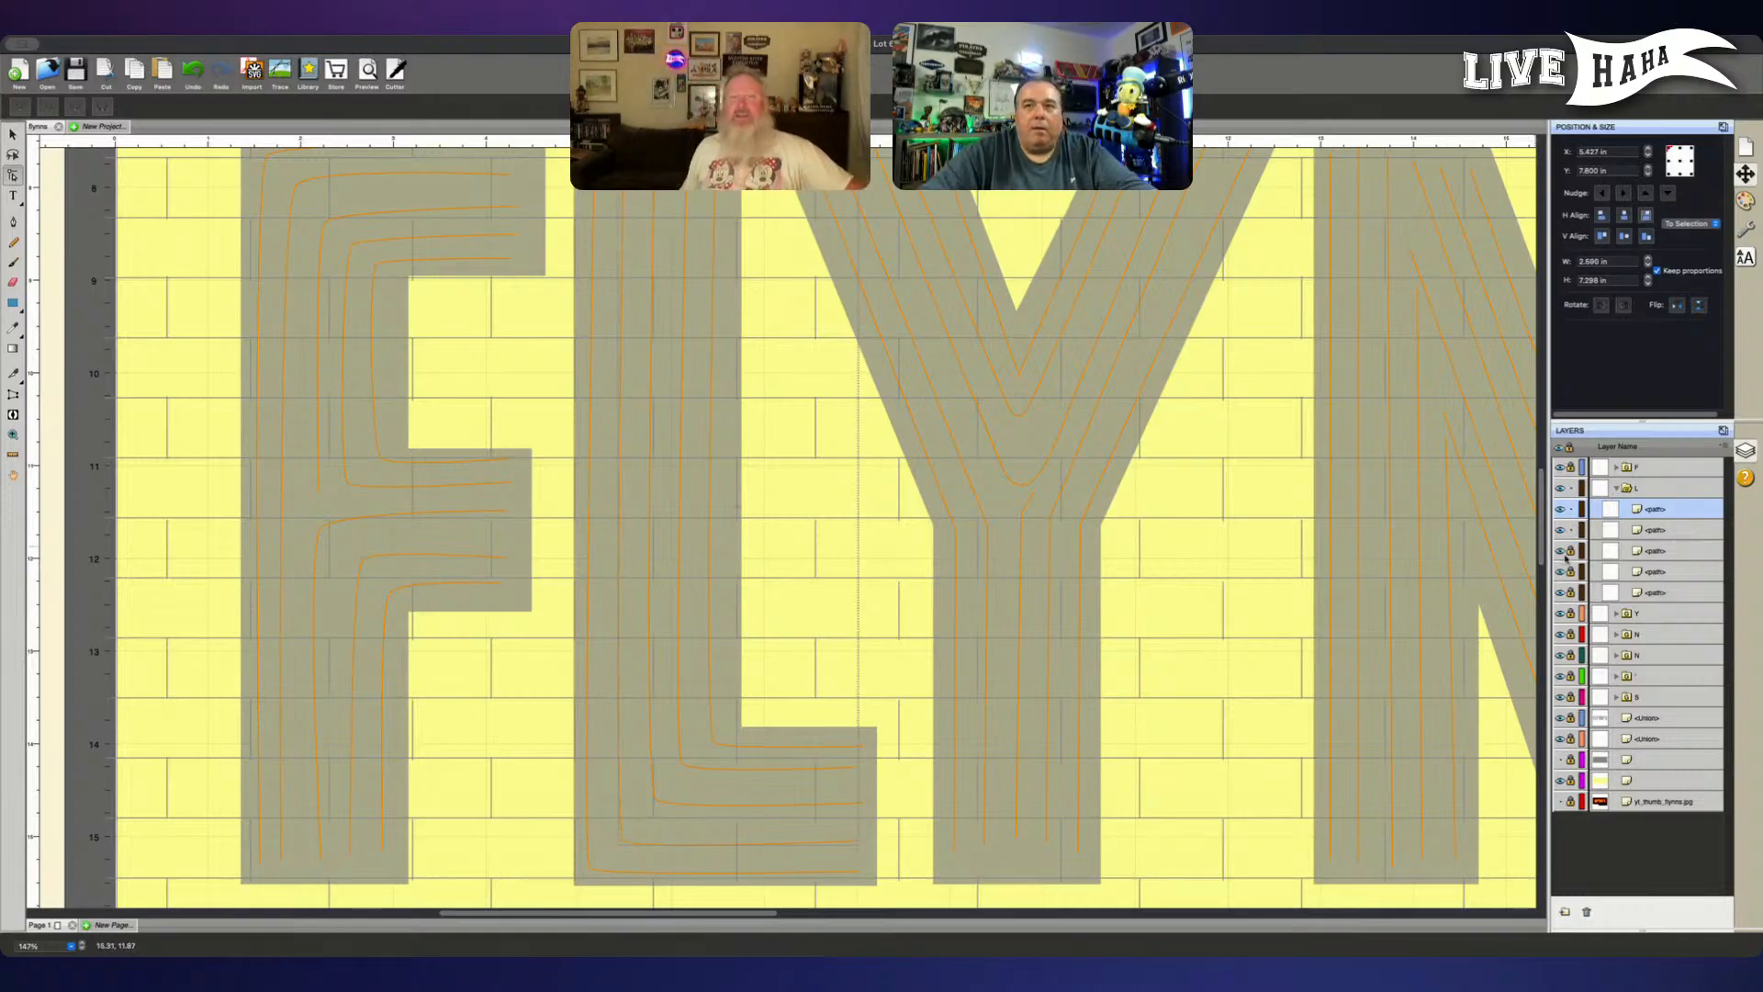
{"action": "left_click", "coordinate": [1570, 592]}
{"action": "left_click", "coordinate": [1658, 593]}
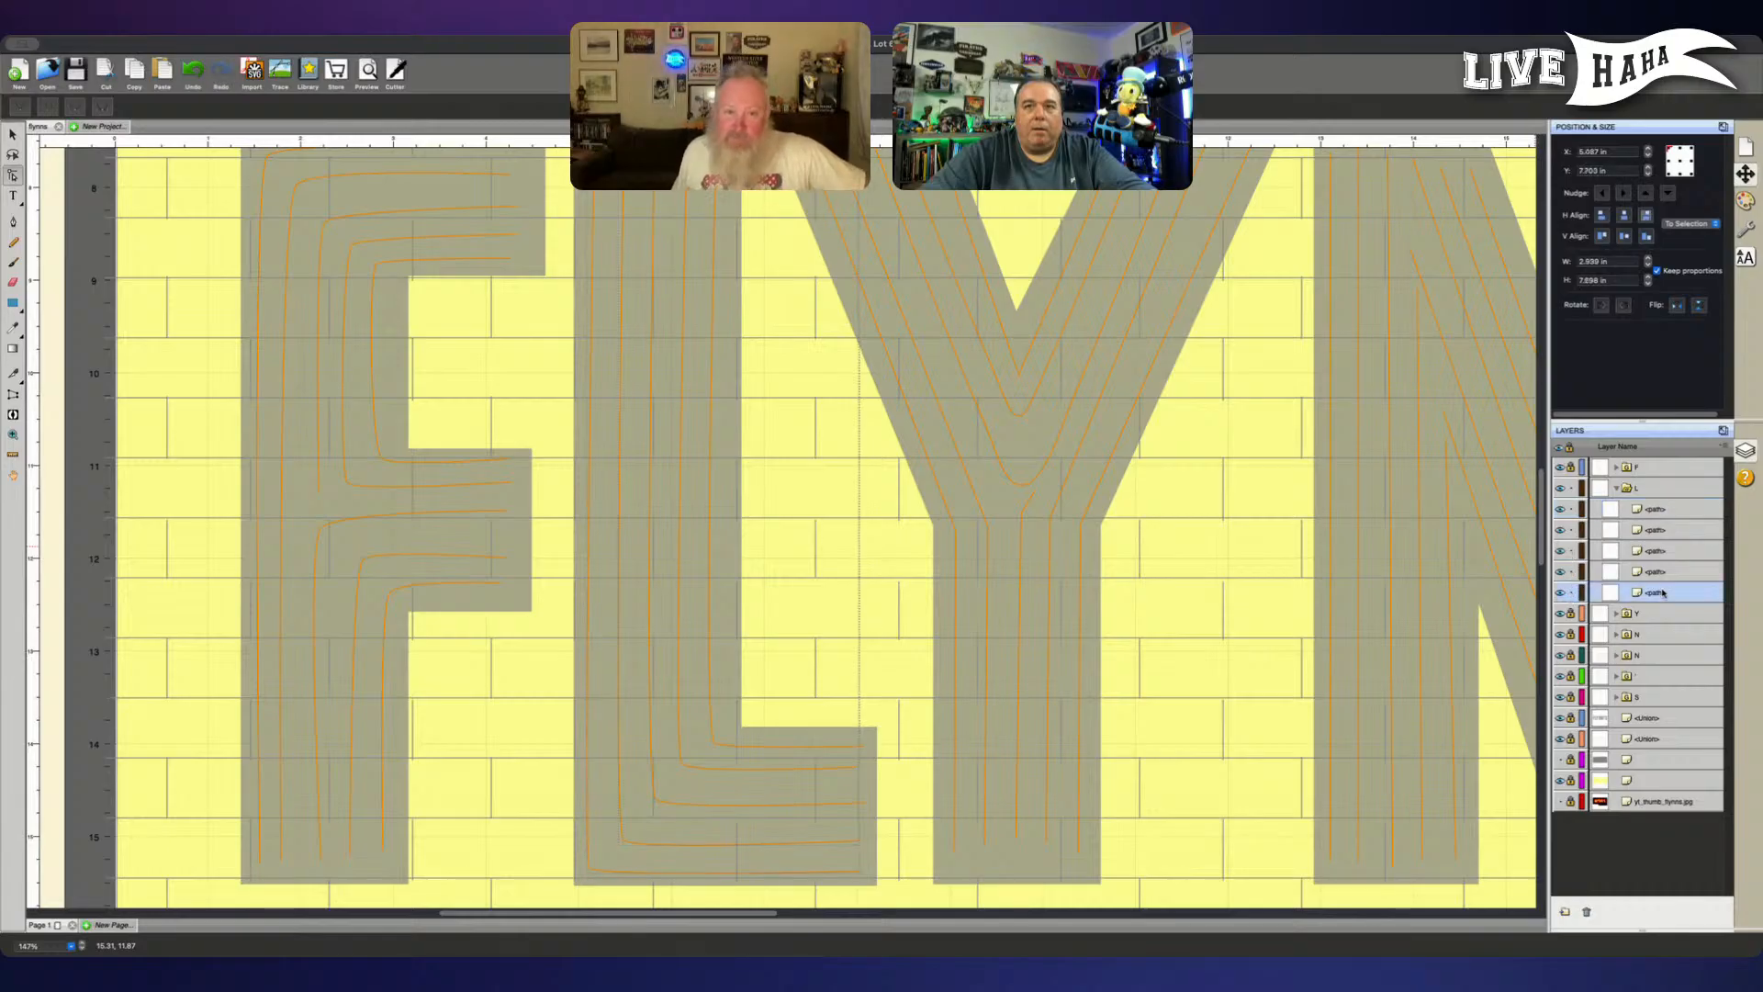
{"action": "left_click_drag", "start_coordinate": [1666, 595], "coordinate": [1655, 510]}
{"action": "left_click", "coordinate": [1571, 571]}
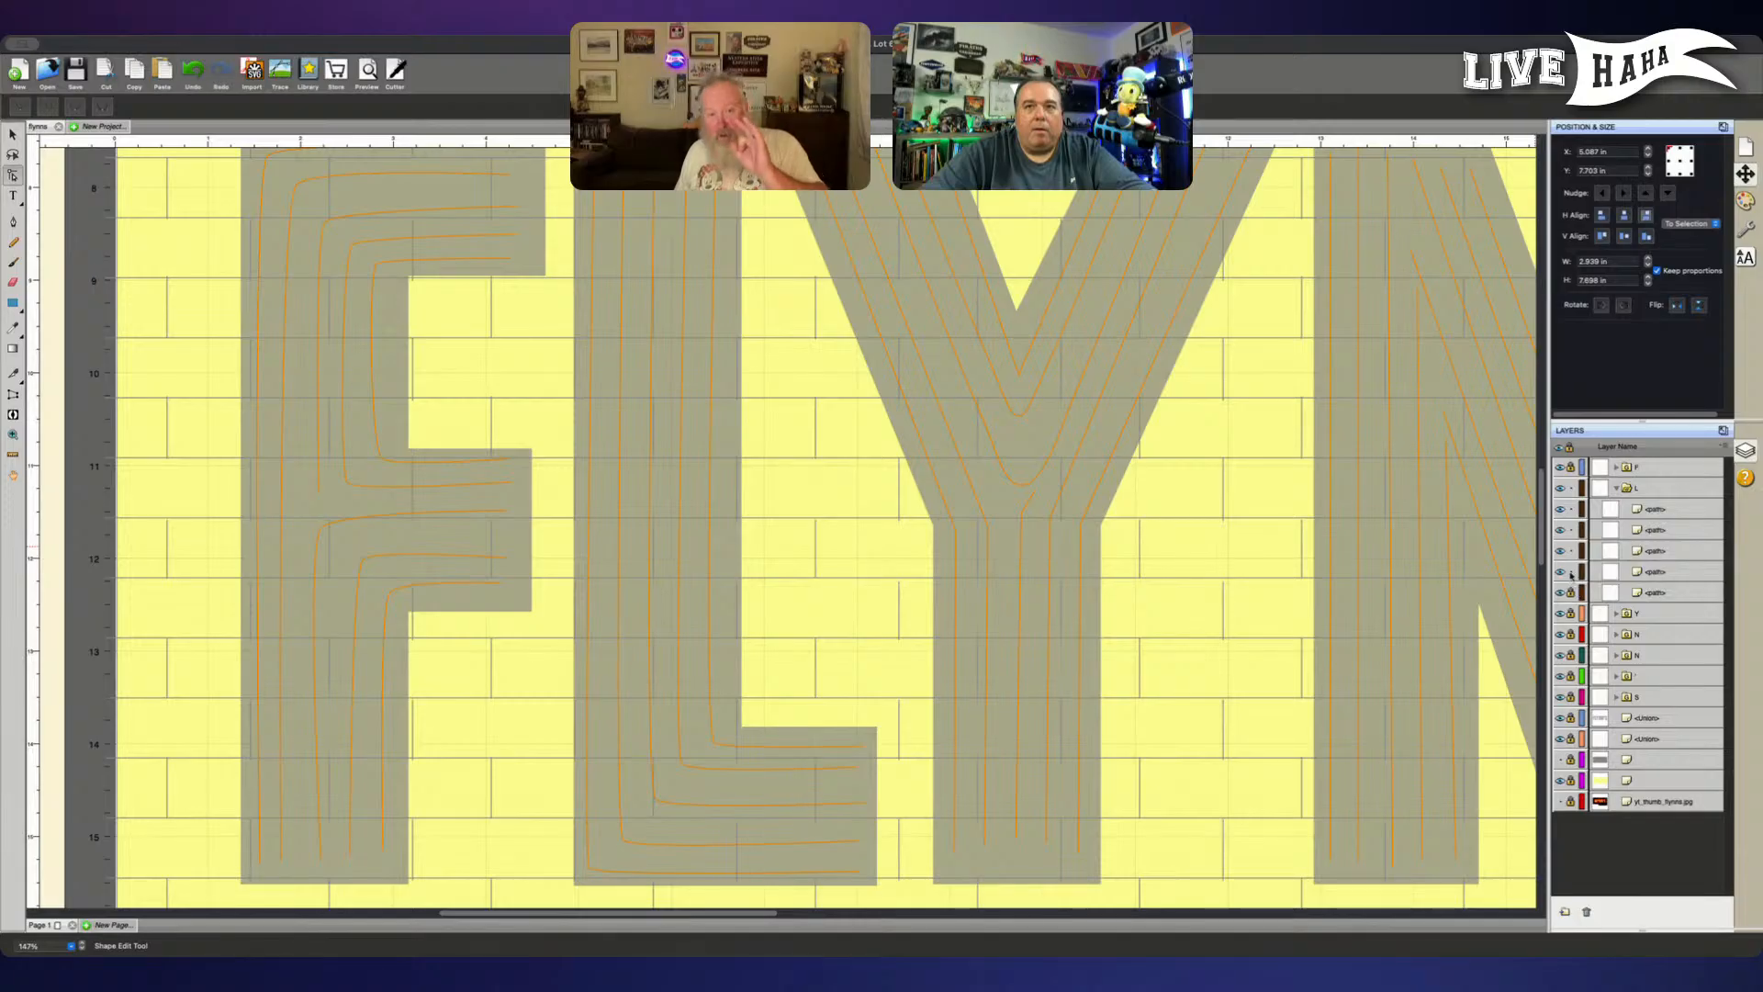
{"action": "left_click", "coordinate": [1571, 551]}
- Raise the end node of the L's outermost line slightly and nudge its corner node to the right
{"action": "left_click", "coordinate": [1639, 515]}
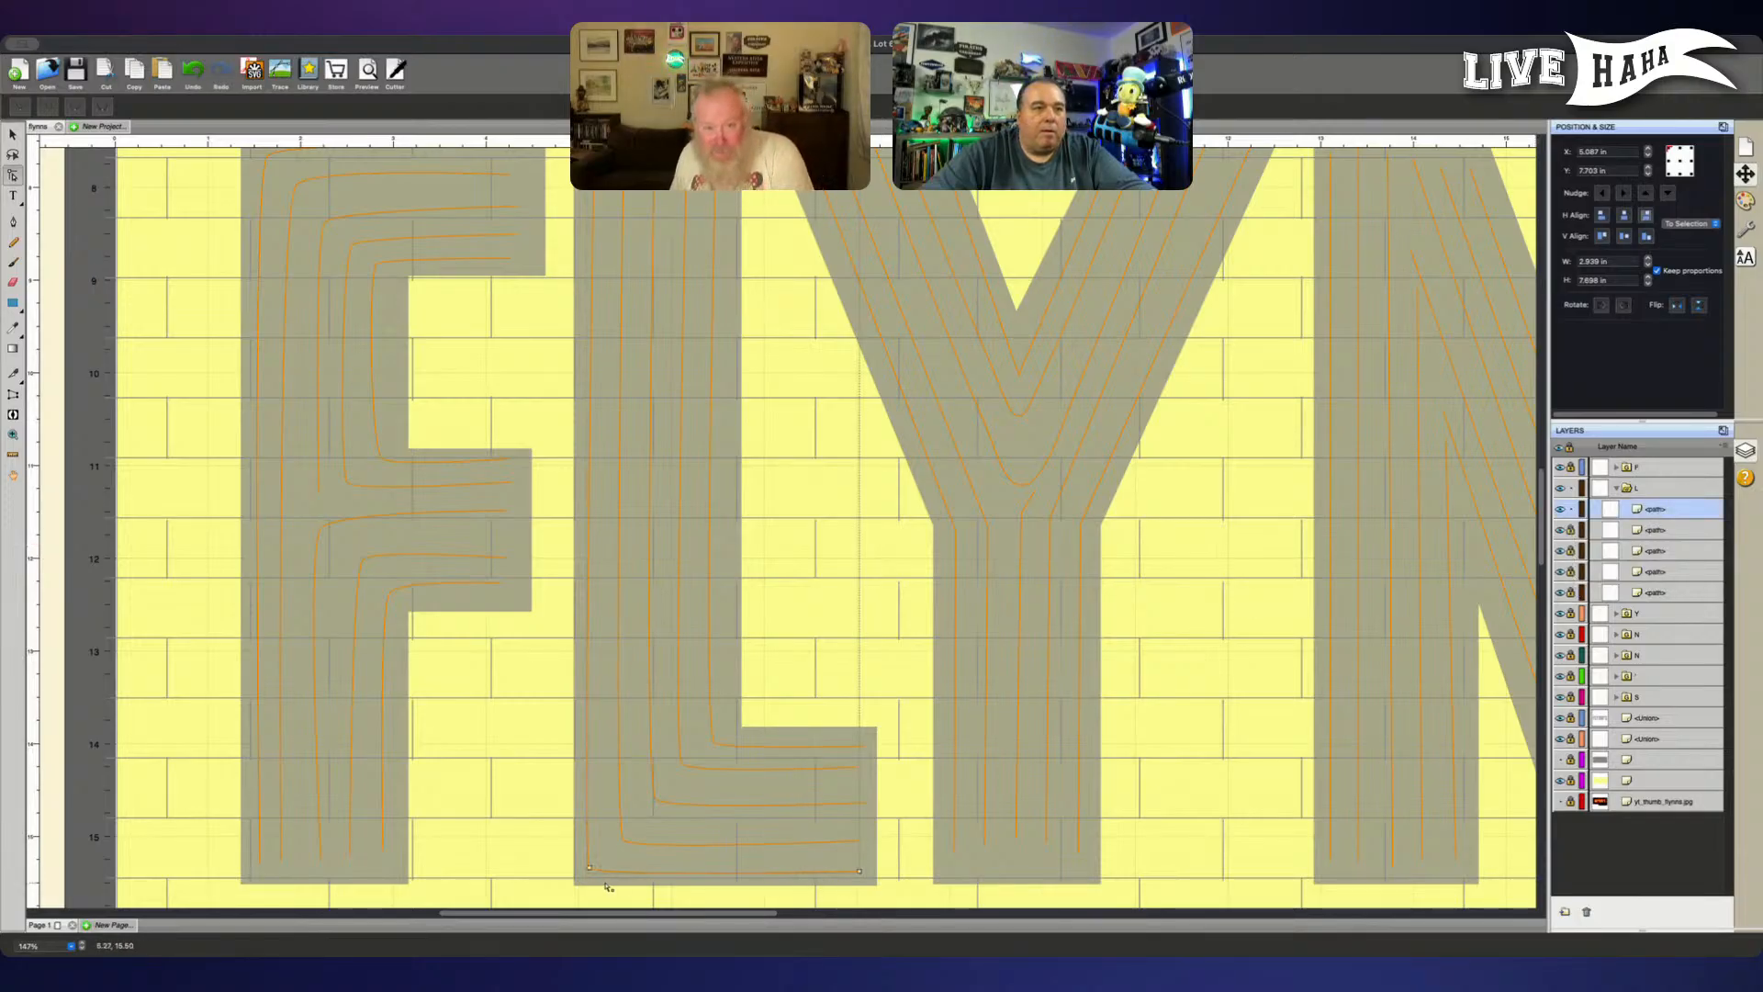
{"action": "left_click_drag", "start_coordinate": [860, 873], "coordinate": [864, 873]}
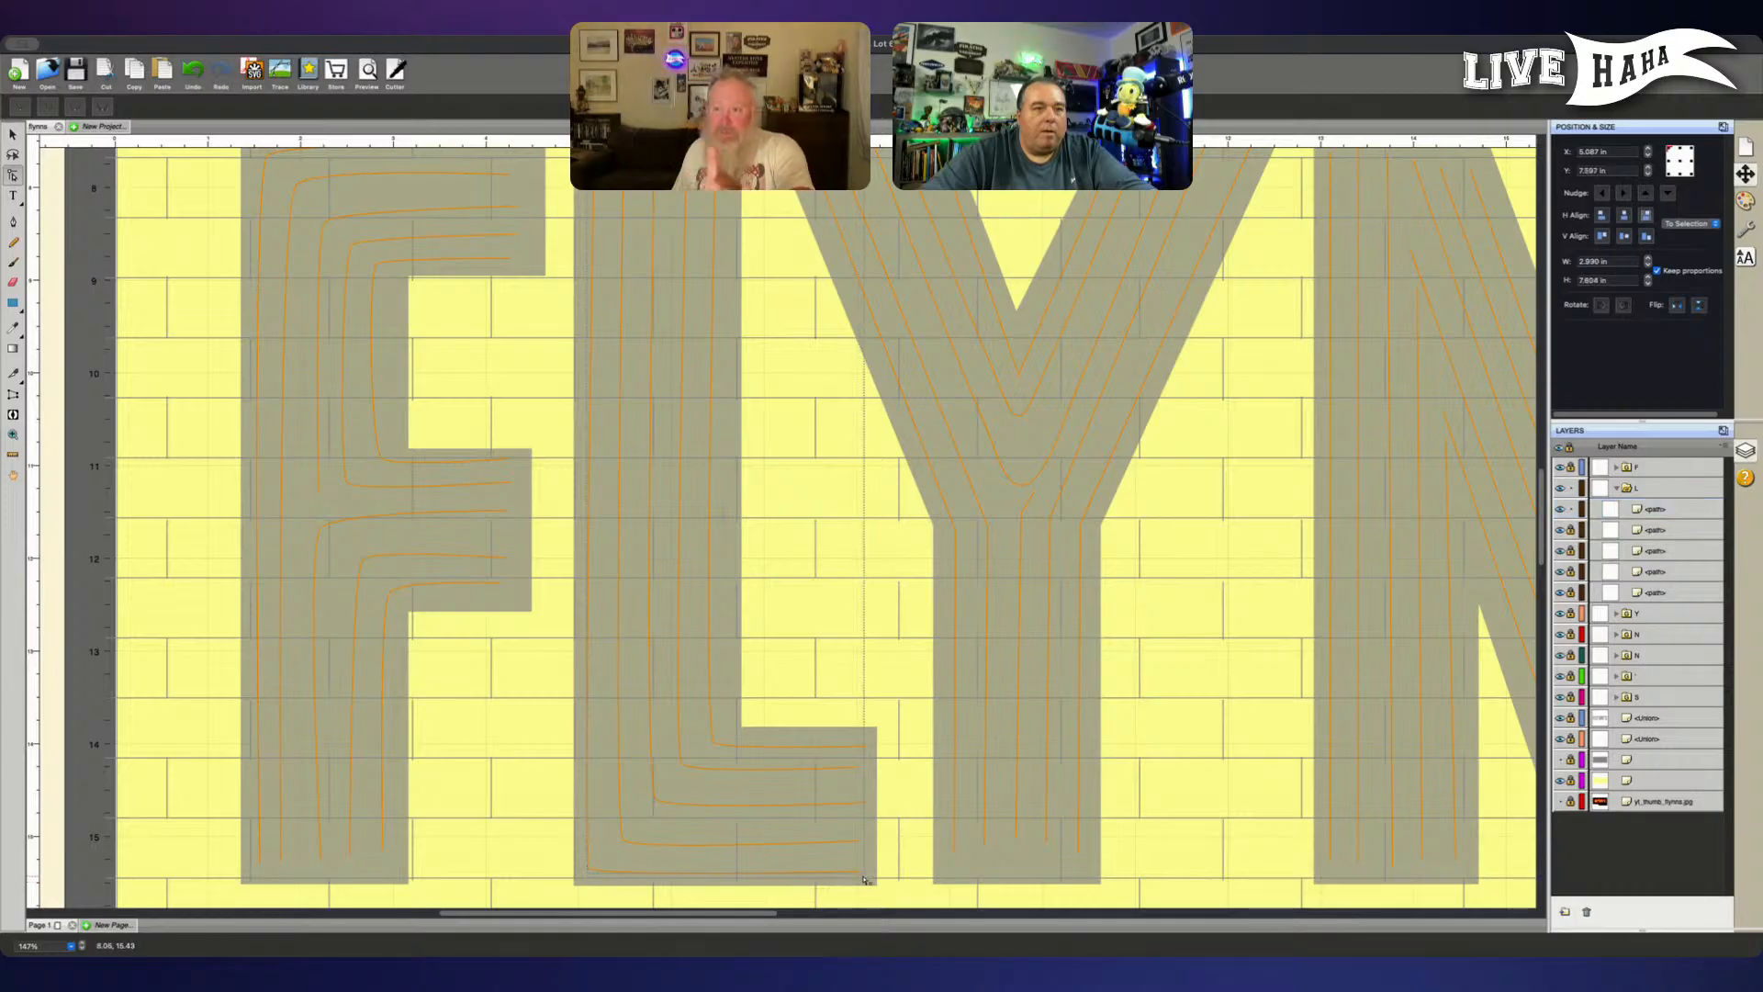
{"action": "key", "text": "ctrl+z"}
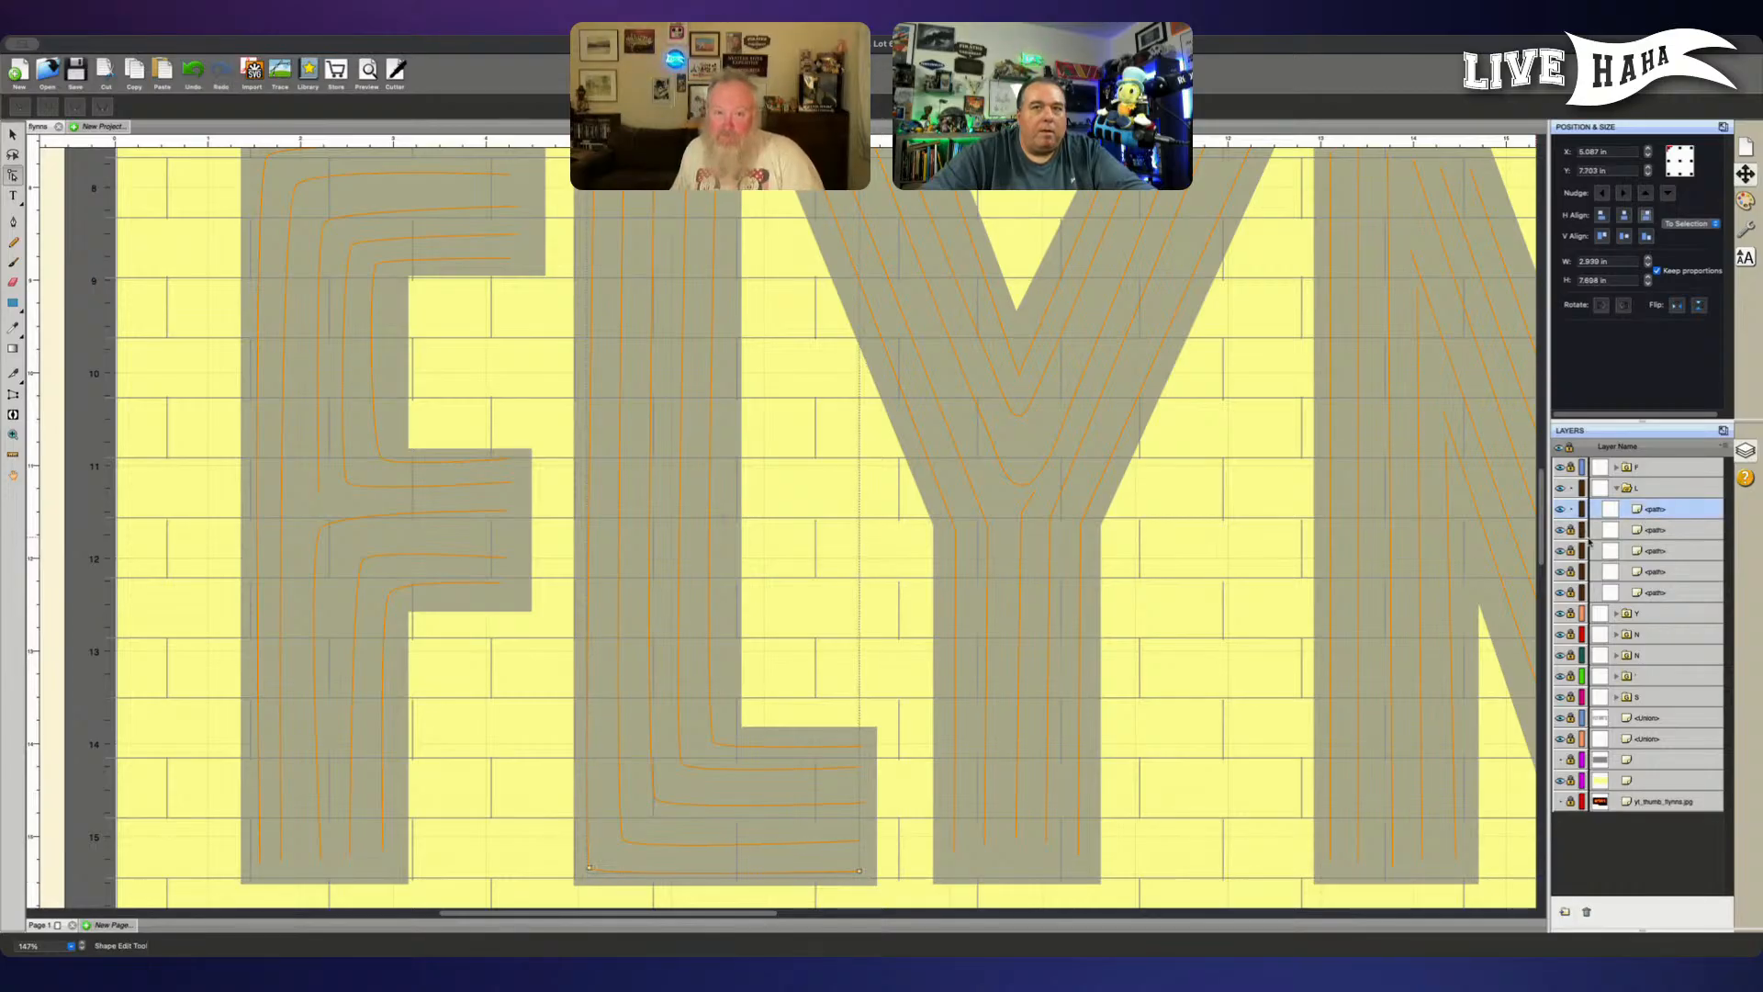
{"action": "left_click", "coordinate": [863, 873]}
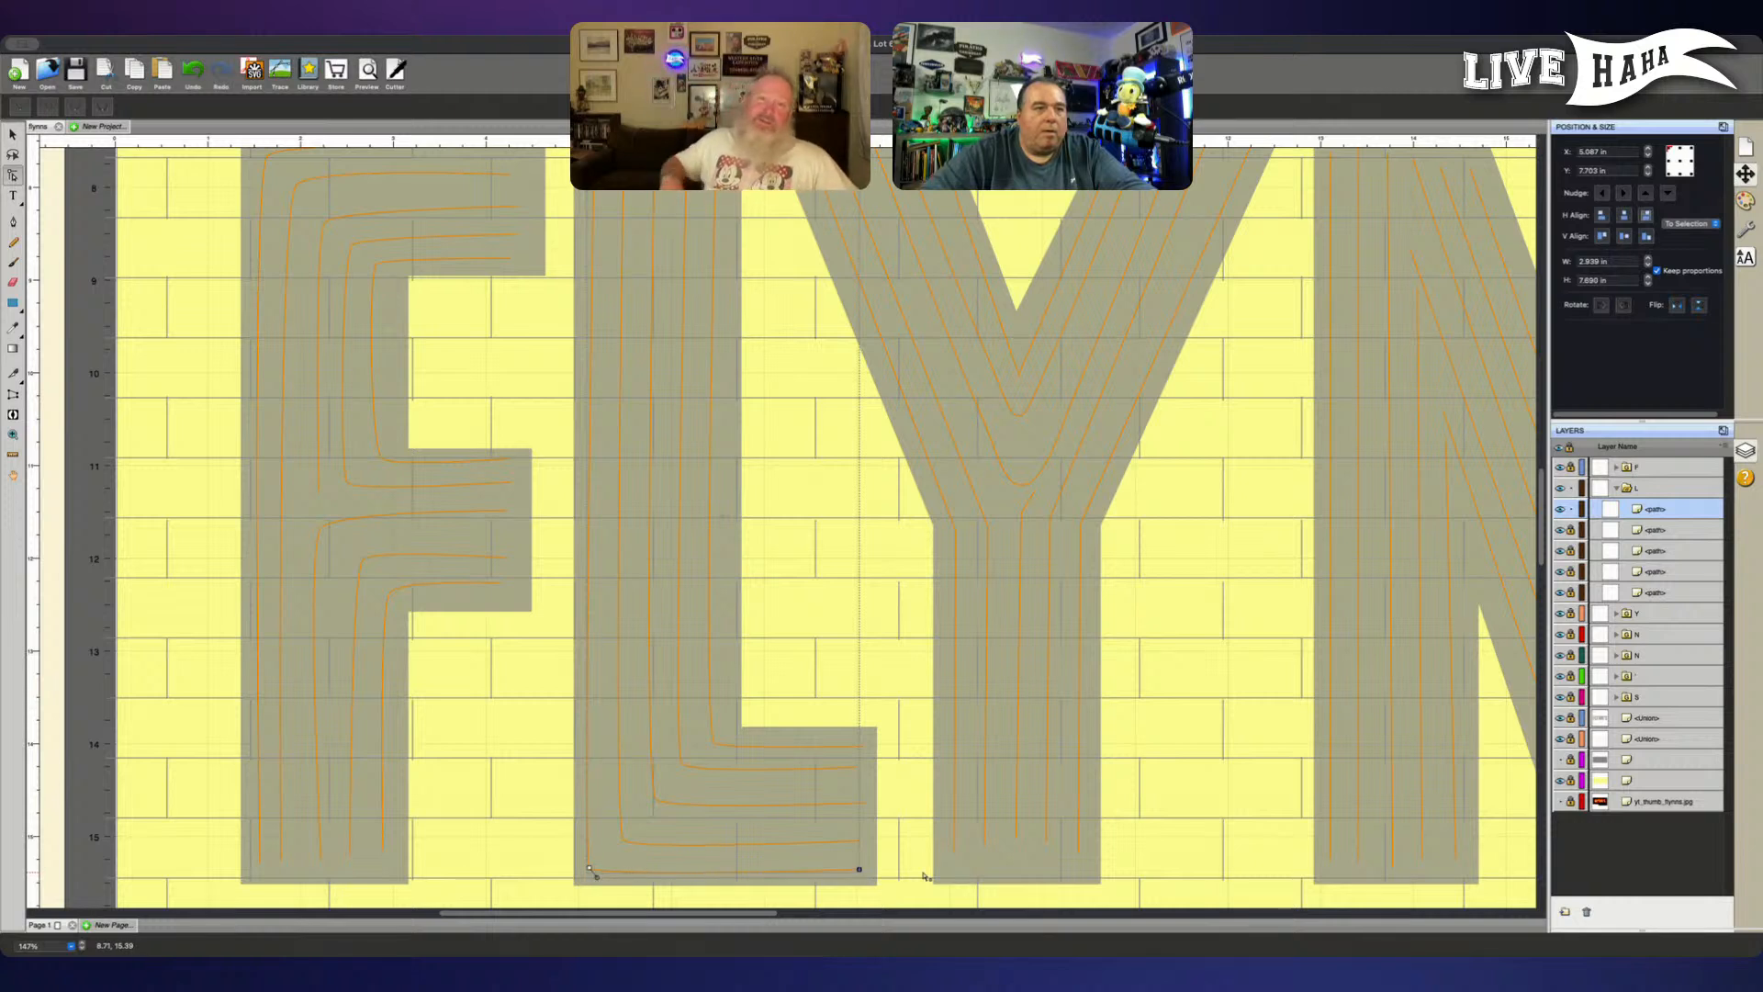
{"action": "left_click", "coordinate": [590, 868]}
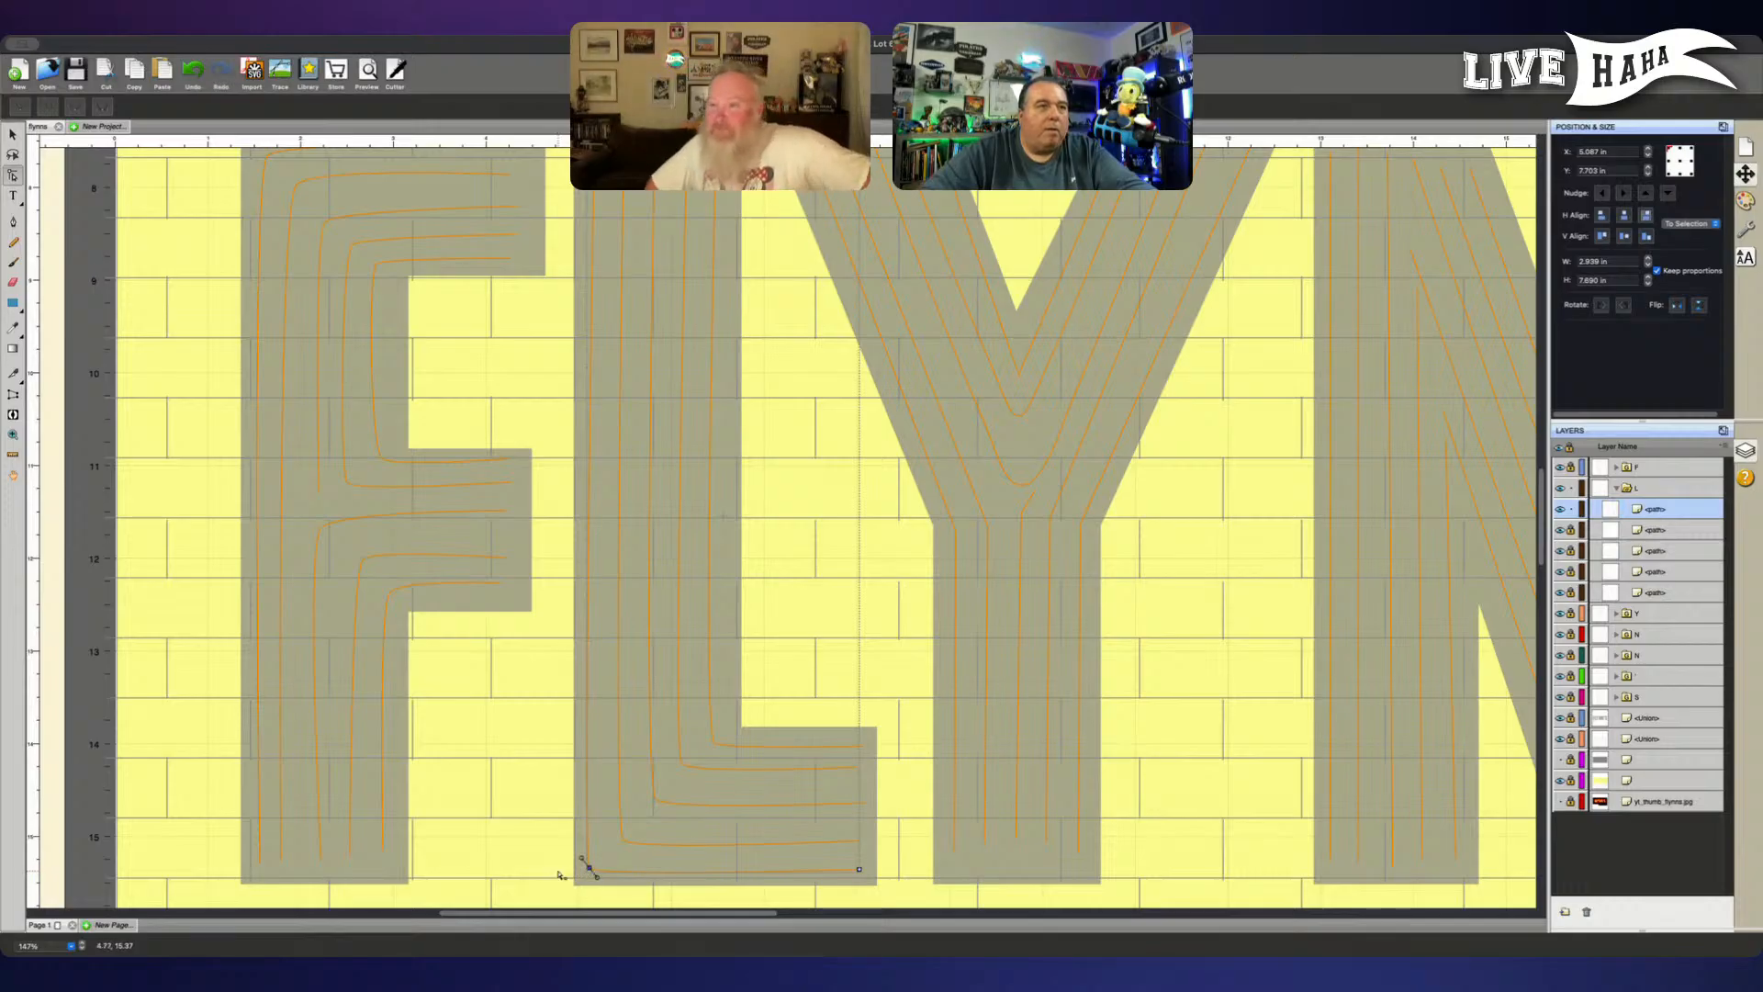
{"action": "key", "text": "Right"}
{"action": "key", "text": "Right"}
{"action": "key", "text": "Right"}
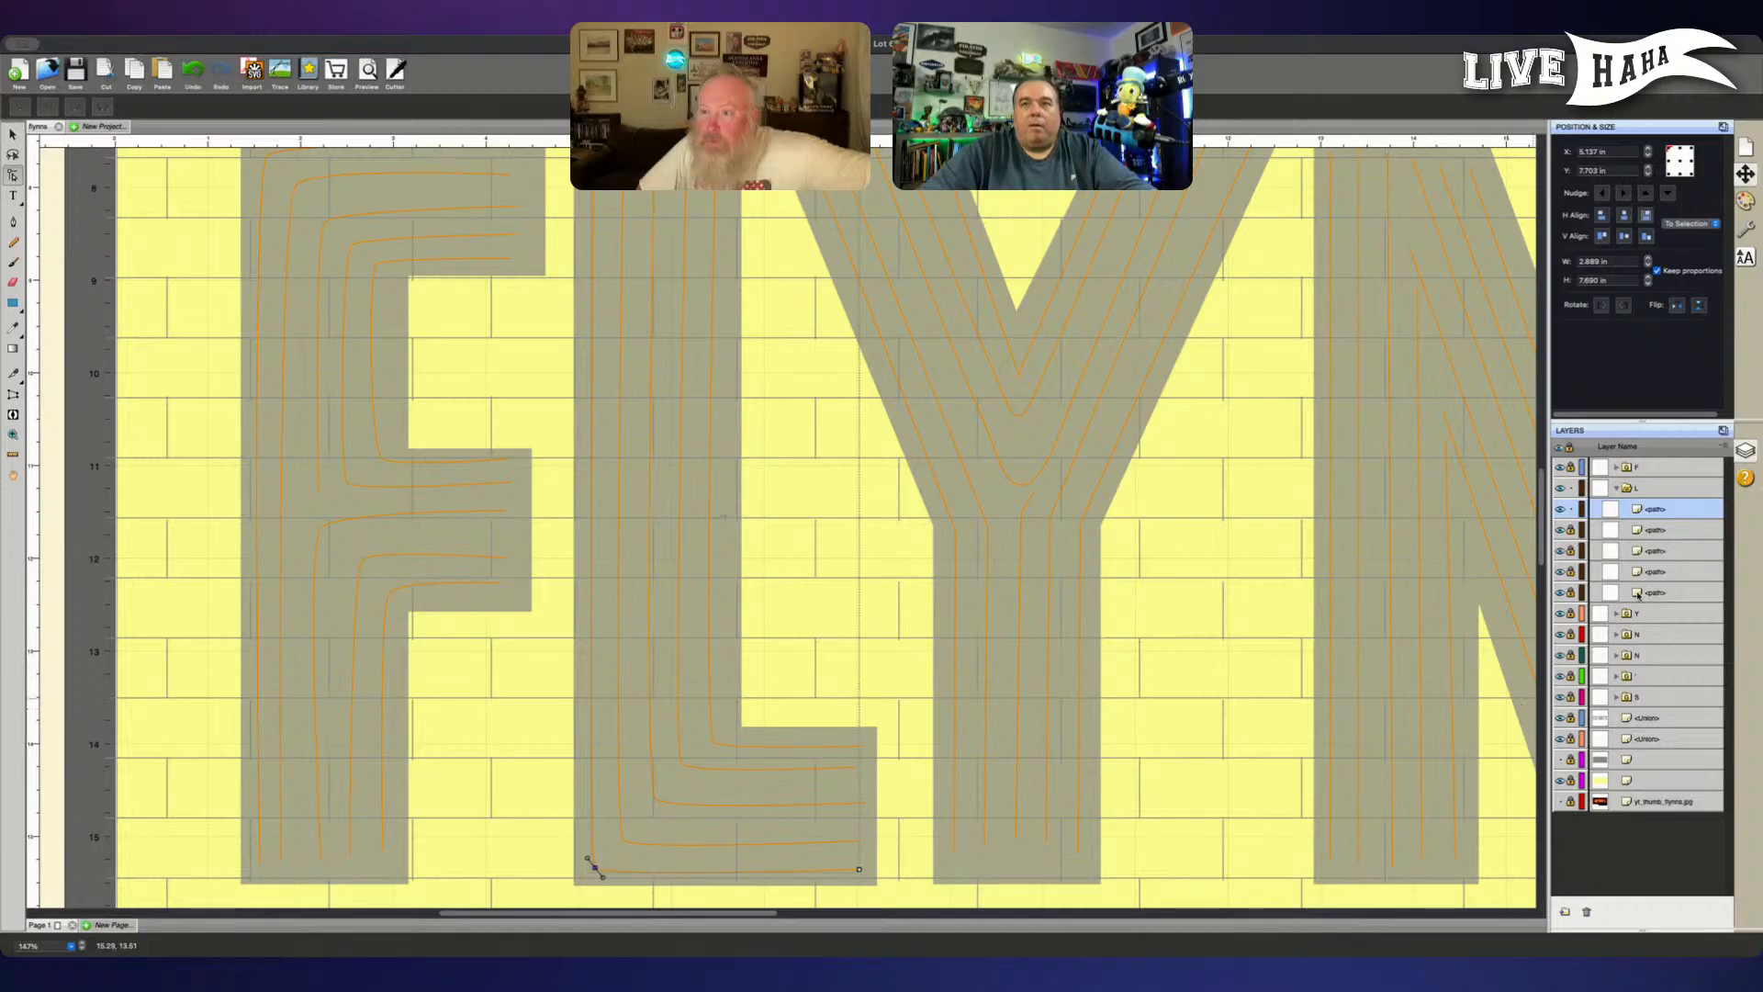
- Unlock the four locked paths in the L group
{"action": "left_click", "coordinate": [1571, 530]}
{"action": "left_click", "coordinate": [1570, 551]}
{"action": "left_click", "coordinate": [1571, 571]}
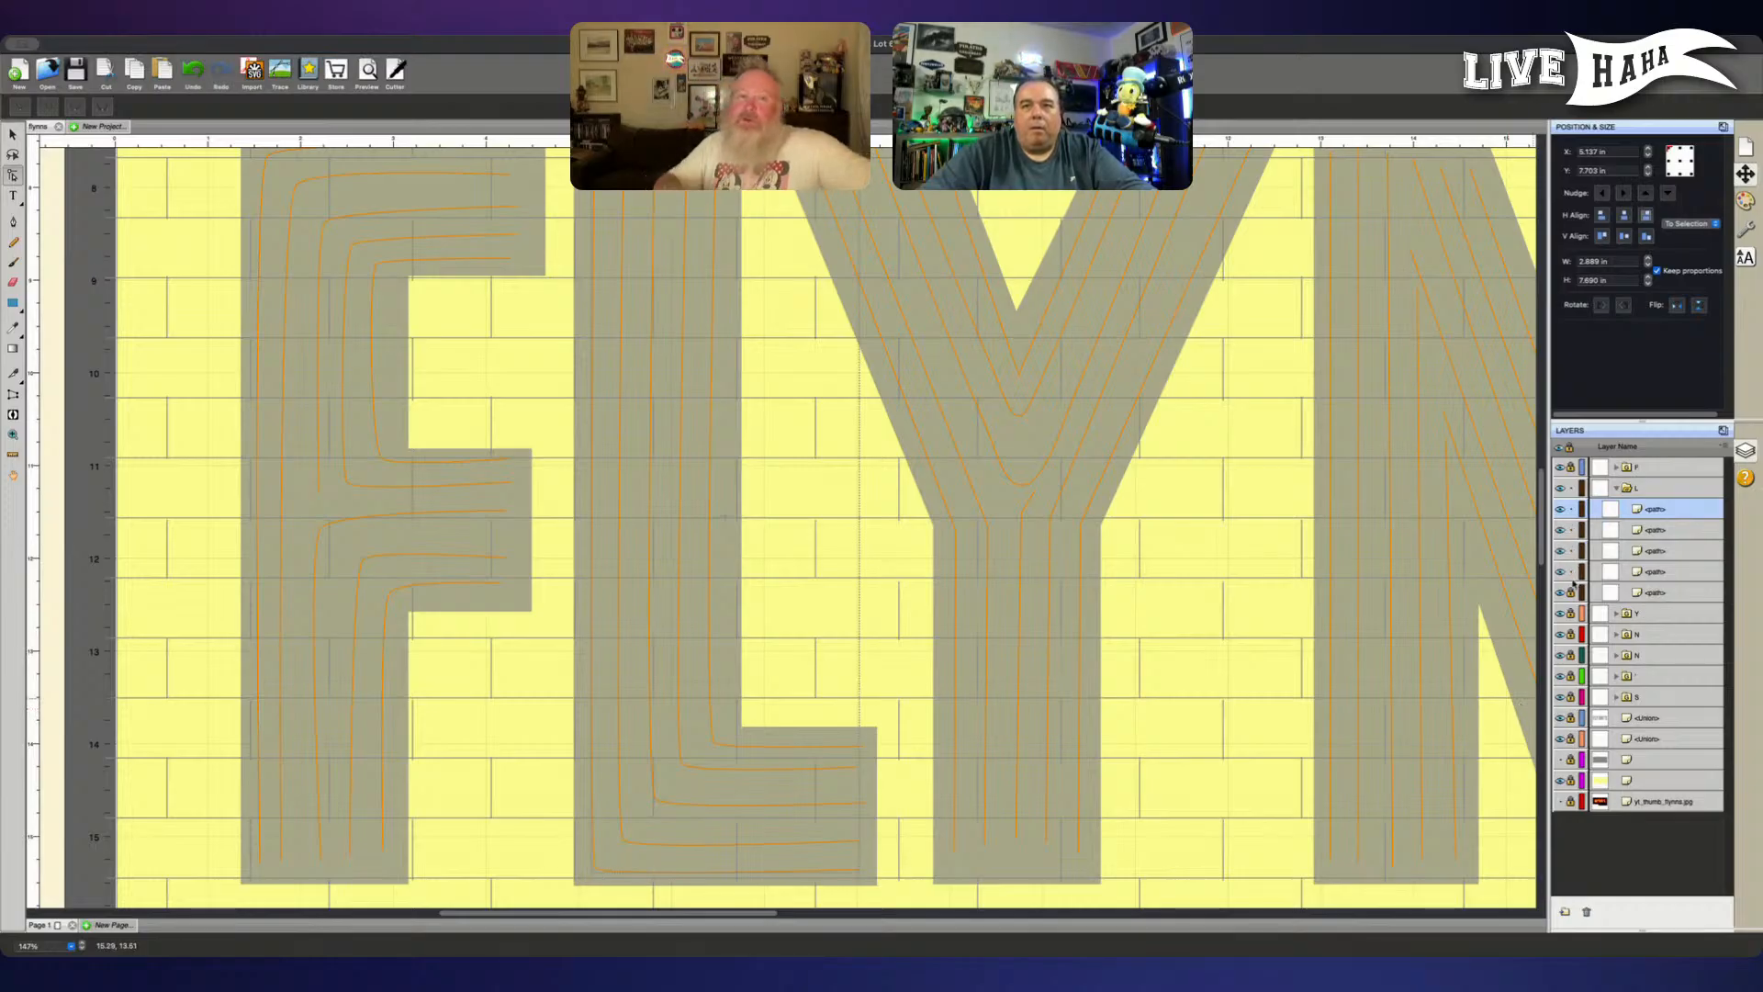
{"action": "left_click", "coordinate": [1571, 592]}
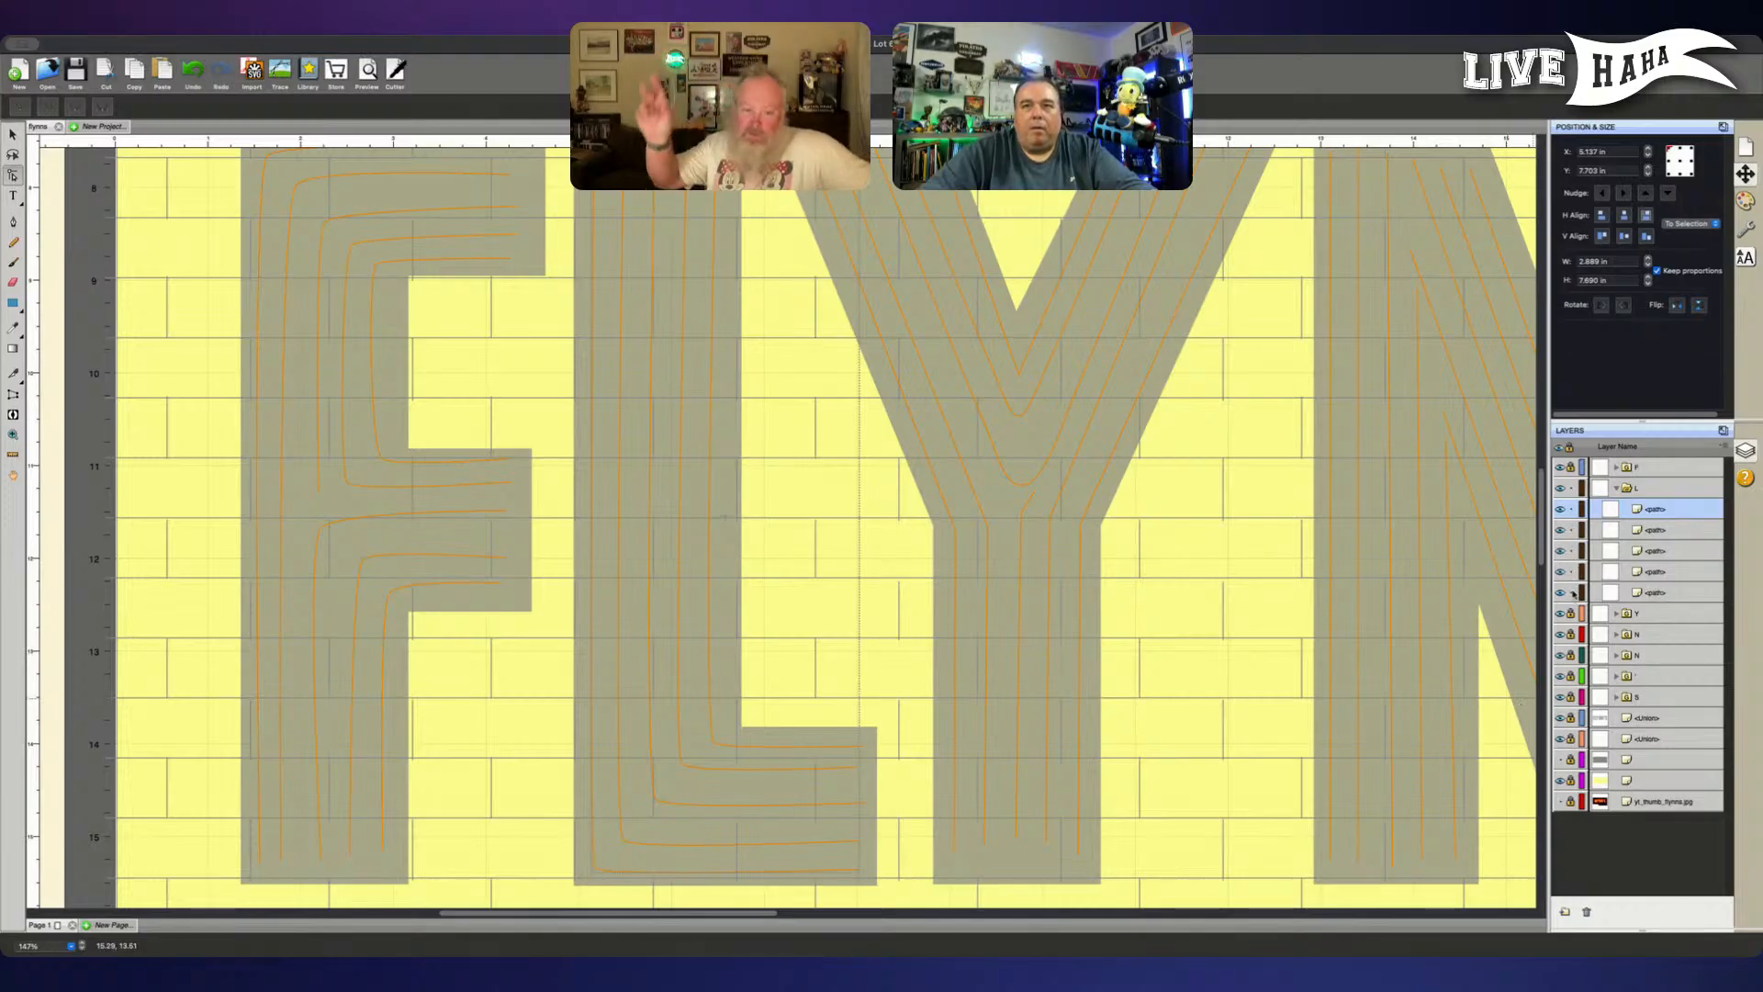
- Collapse and lock the L group, and unlock and expand the F group
{"action": "left_click", "coordinate": [1615, 488]}
{"action": "left_click", "coordinate": [1571, 488]}
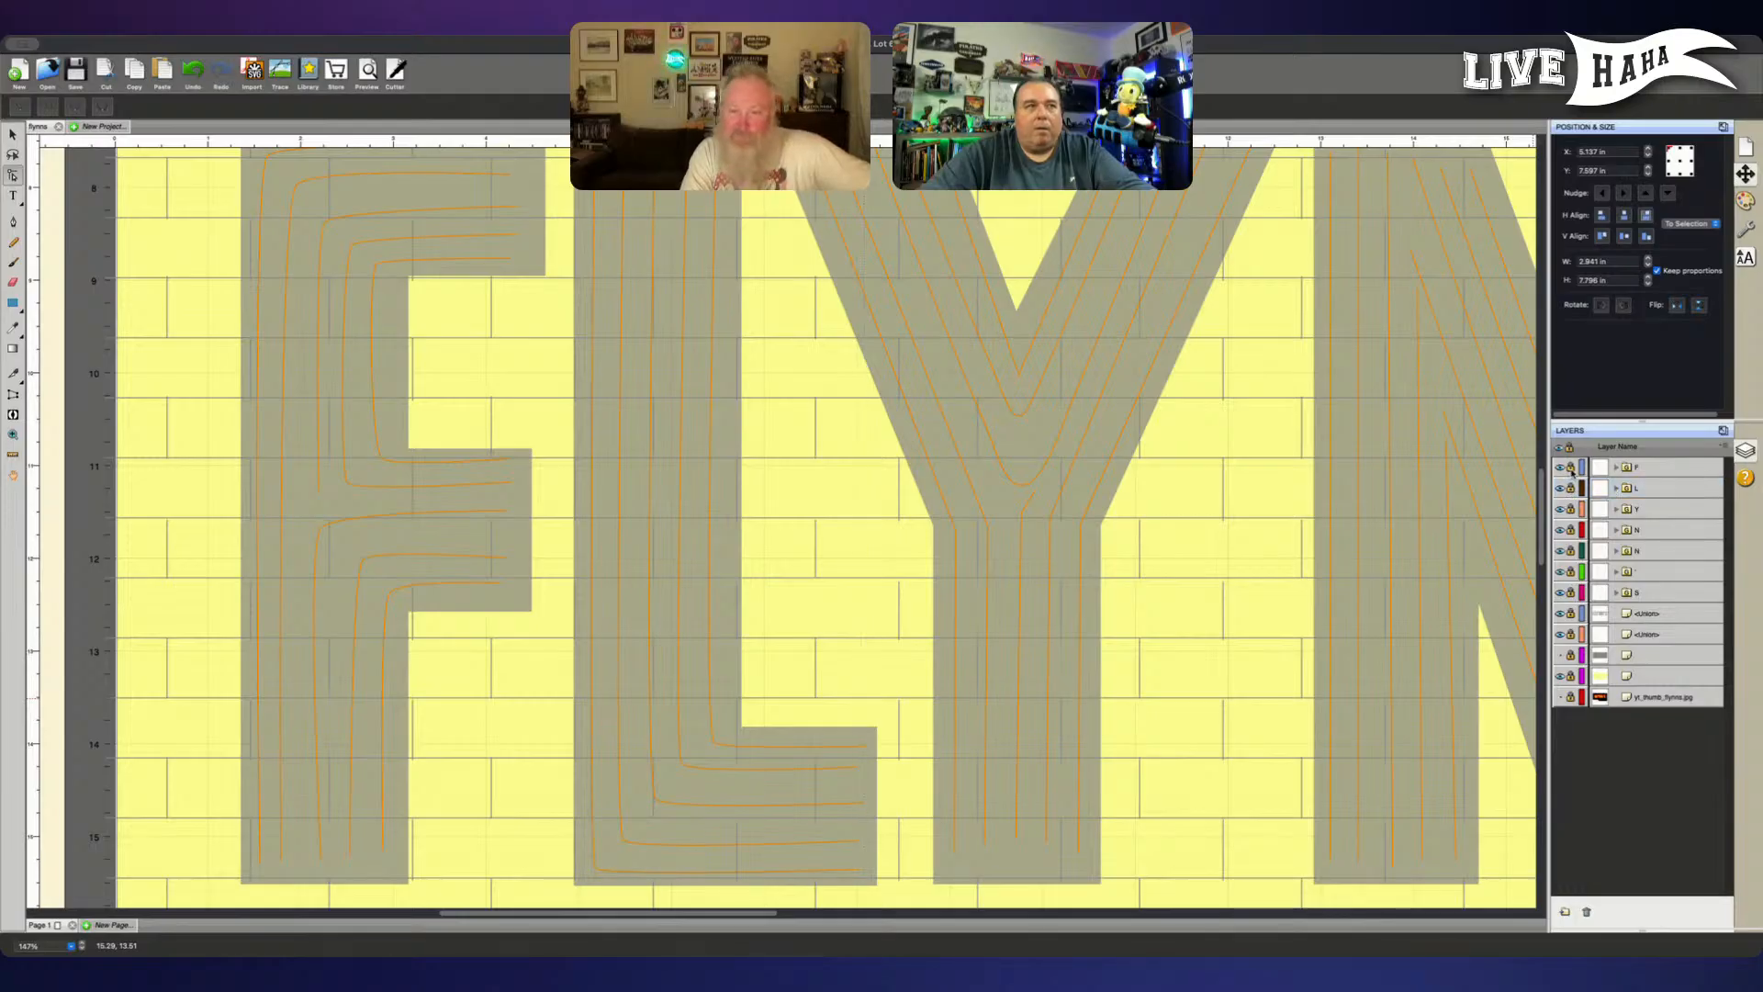
{"action": "left_click", "coordinate": [1570, 467]}
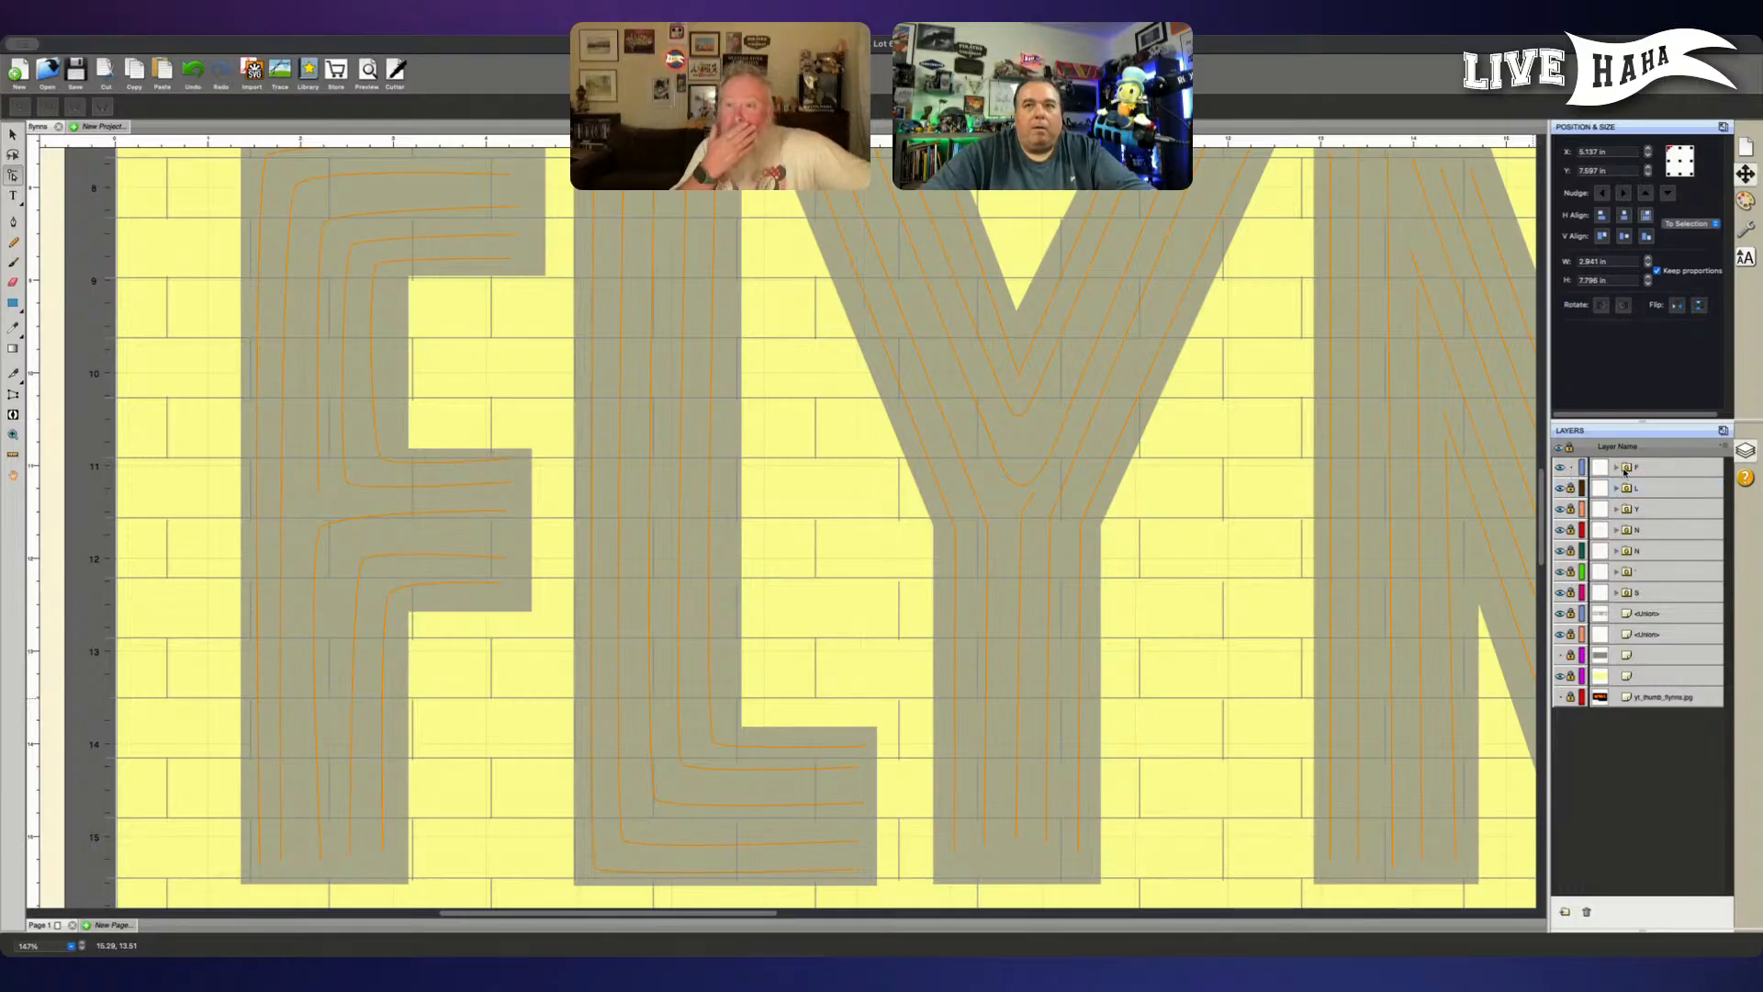
{"action": "left_click", "coordinate": [1616, 469]}
- Select the lowest line of the F's middle arm and lock the other six paths in the group
{"action": "left_click", "coordinate": [1669, 489]}
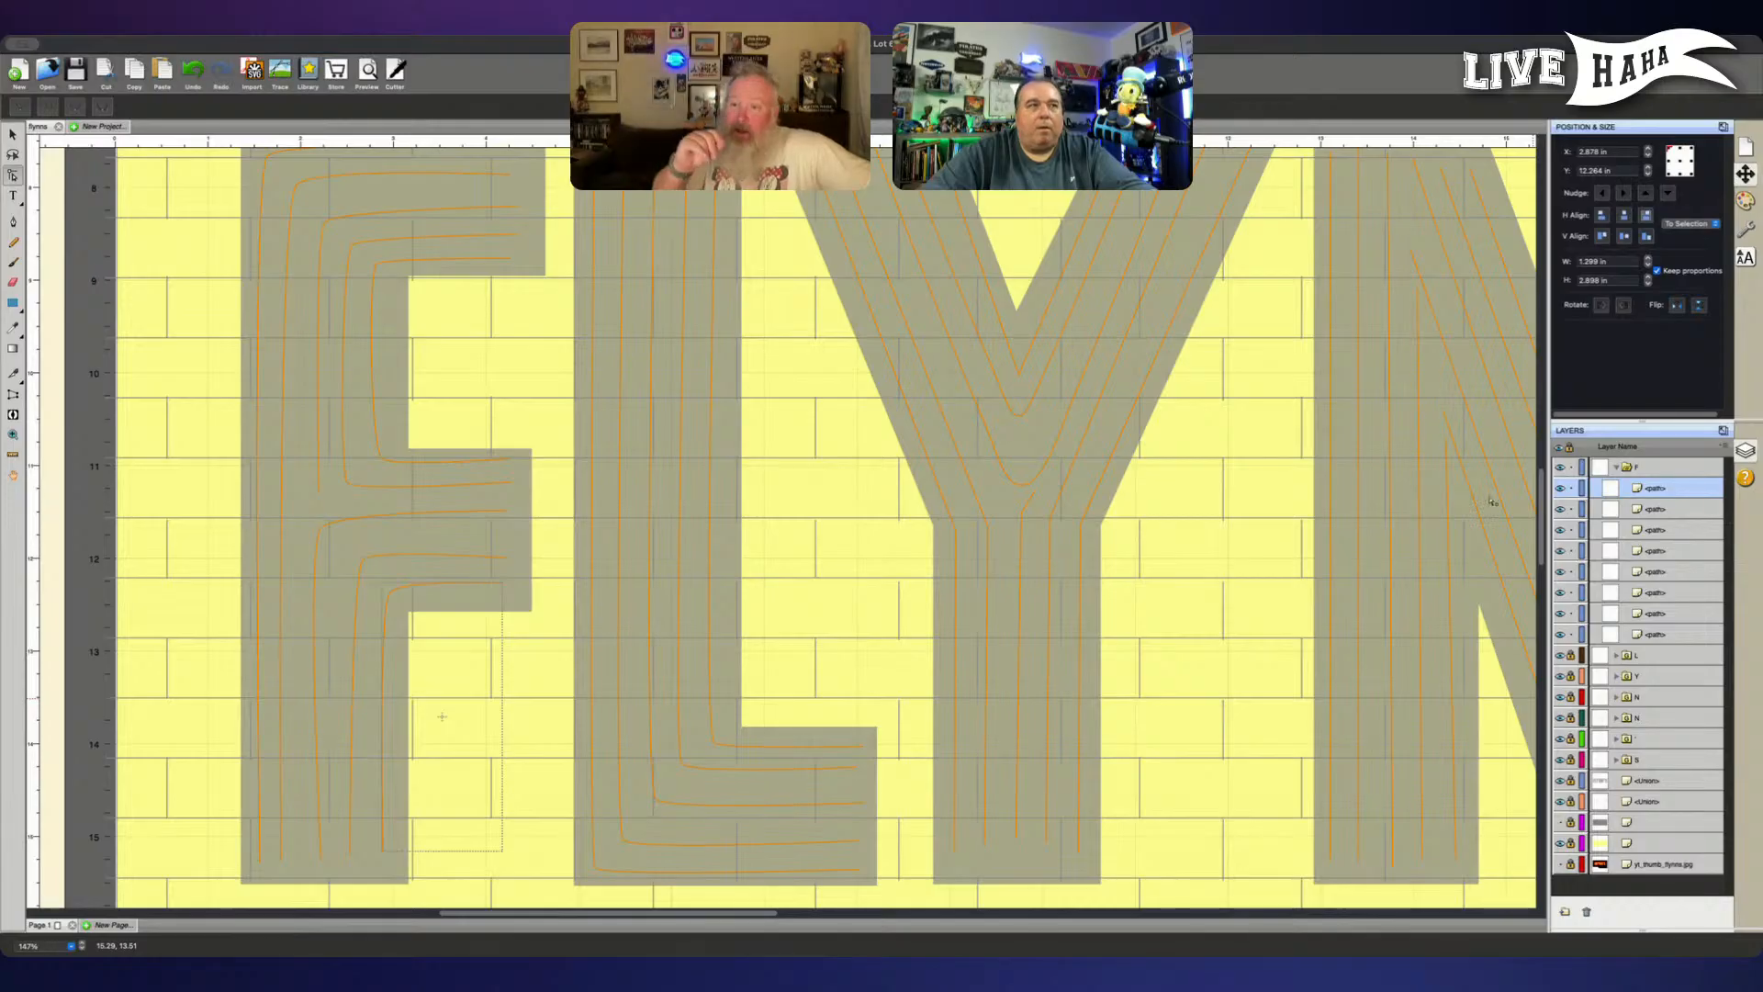
{"action": "left_click_drag", "start_coordinate": [858, 500], "coordinate": [1033, 514]}
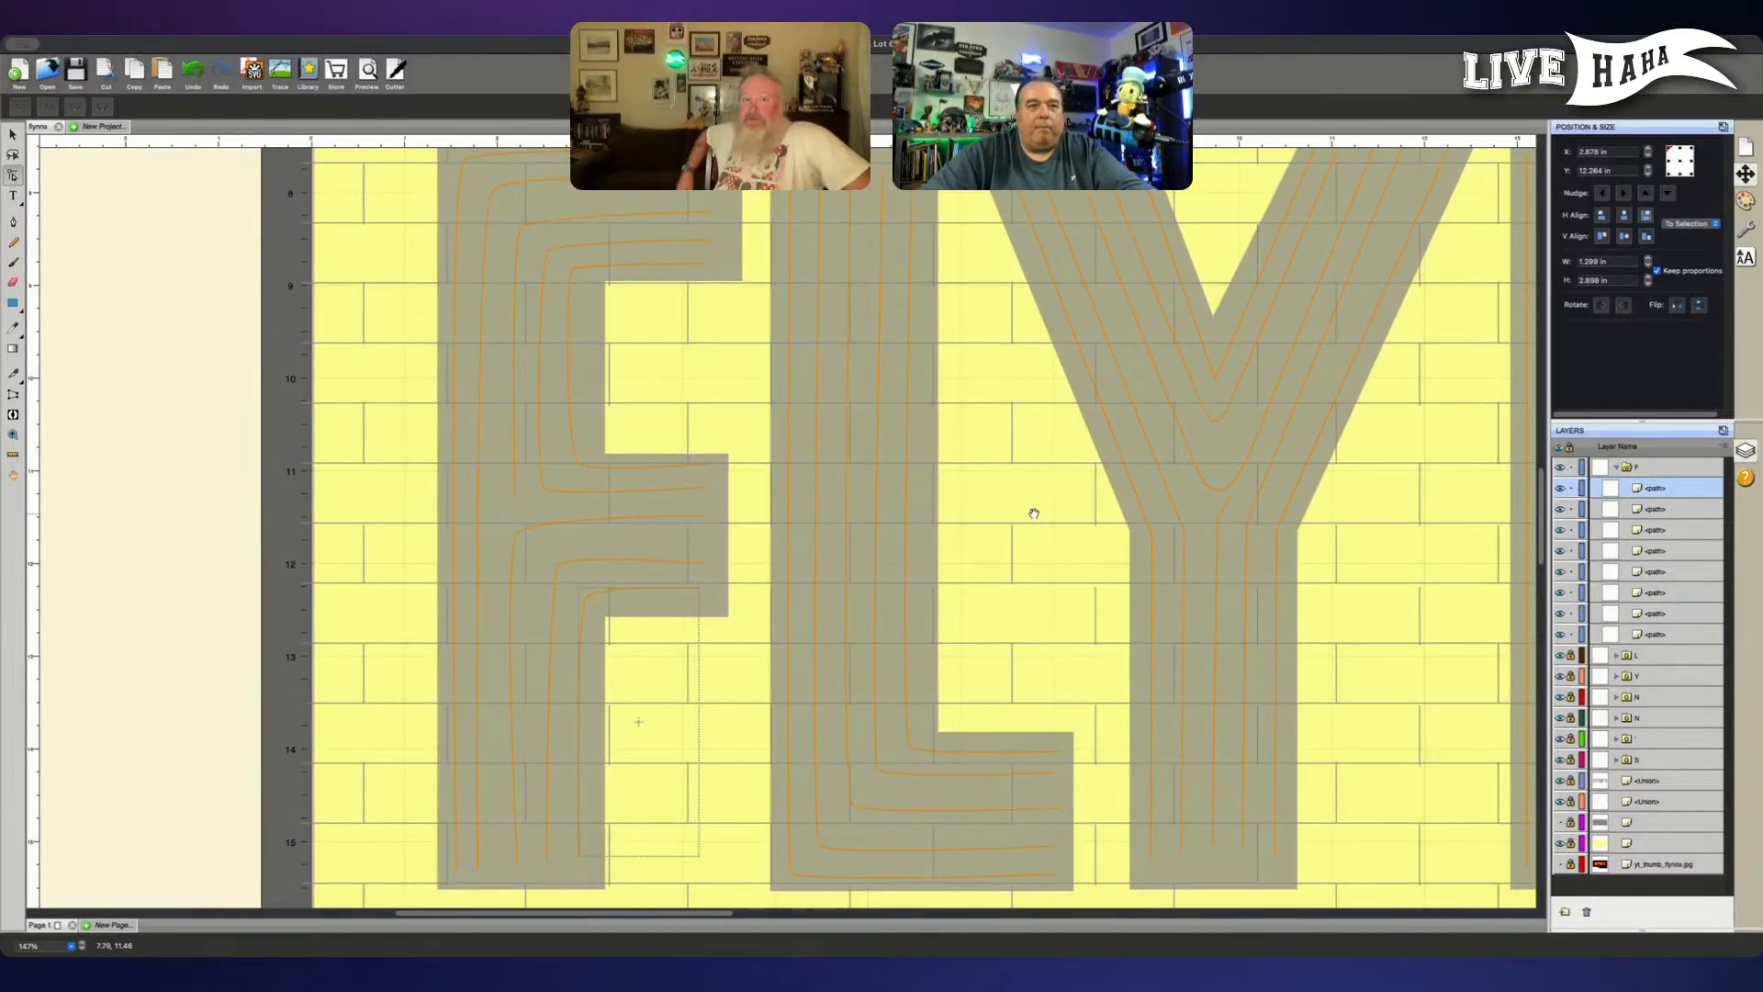
{"action": "left_click", "coordinate": [1035, 516]}
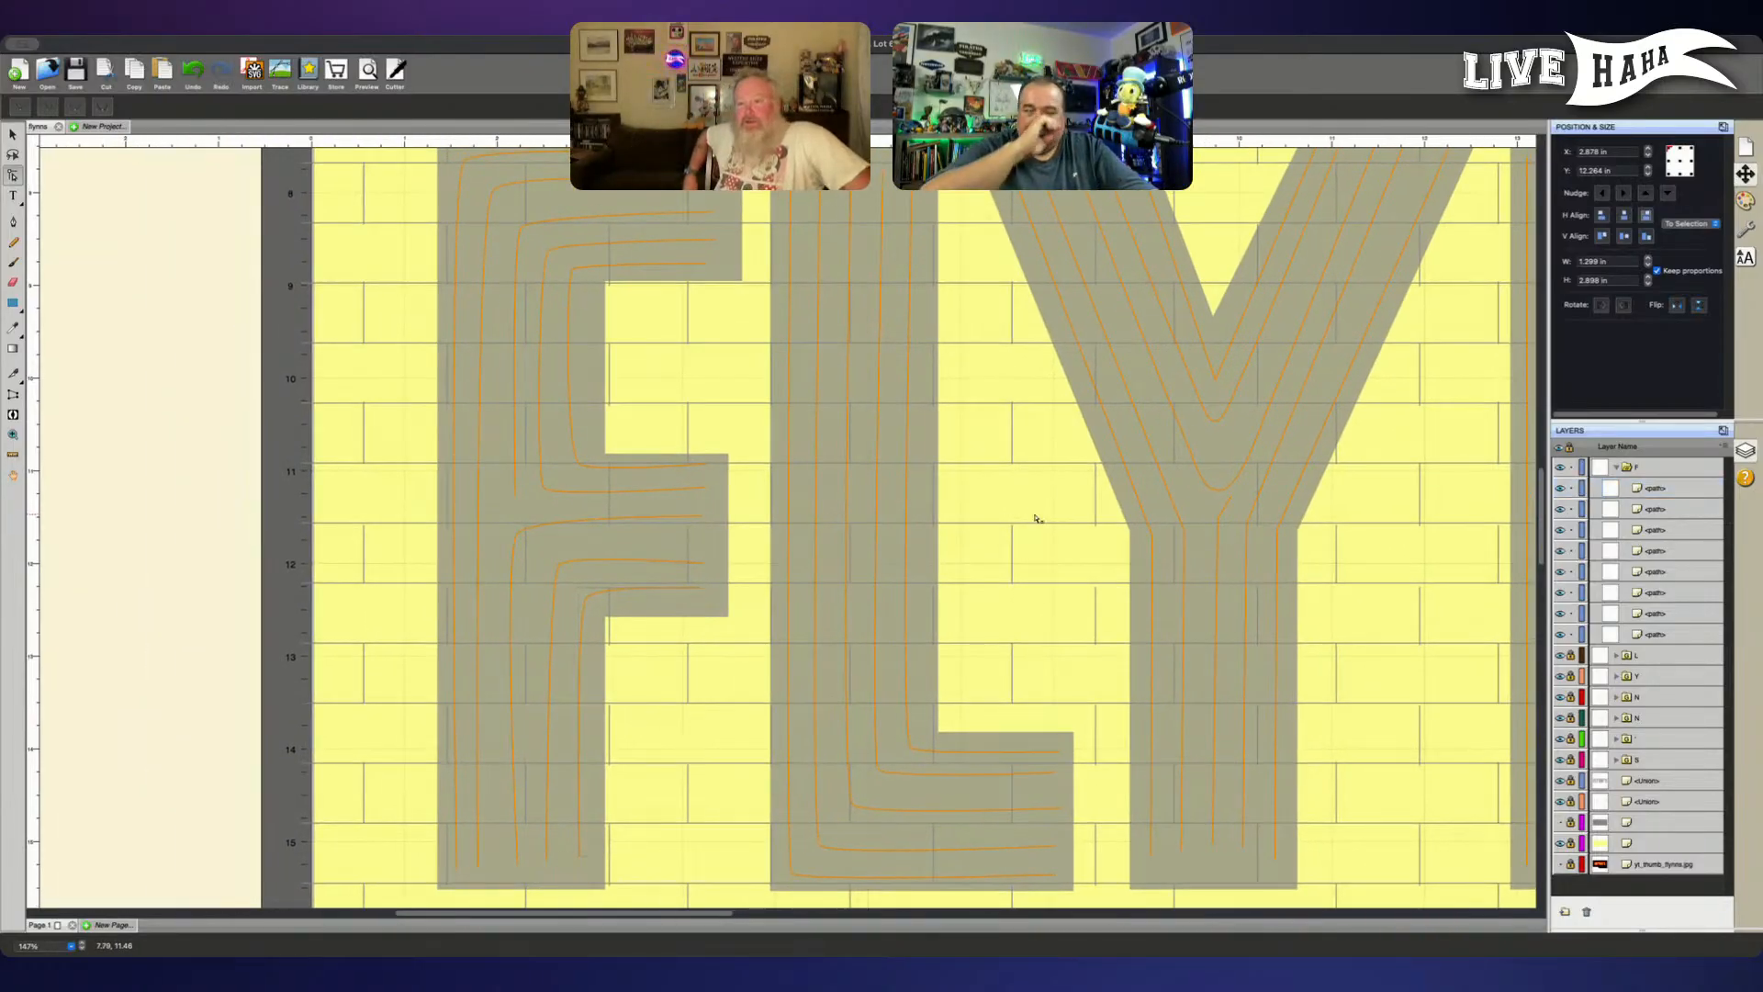
{"action": "left_click_drag", "start_coordinate": [995, 480], "coordinate": [1009, 500]}
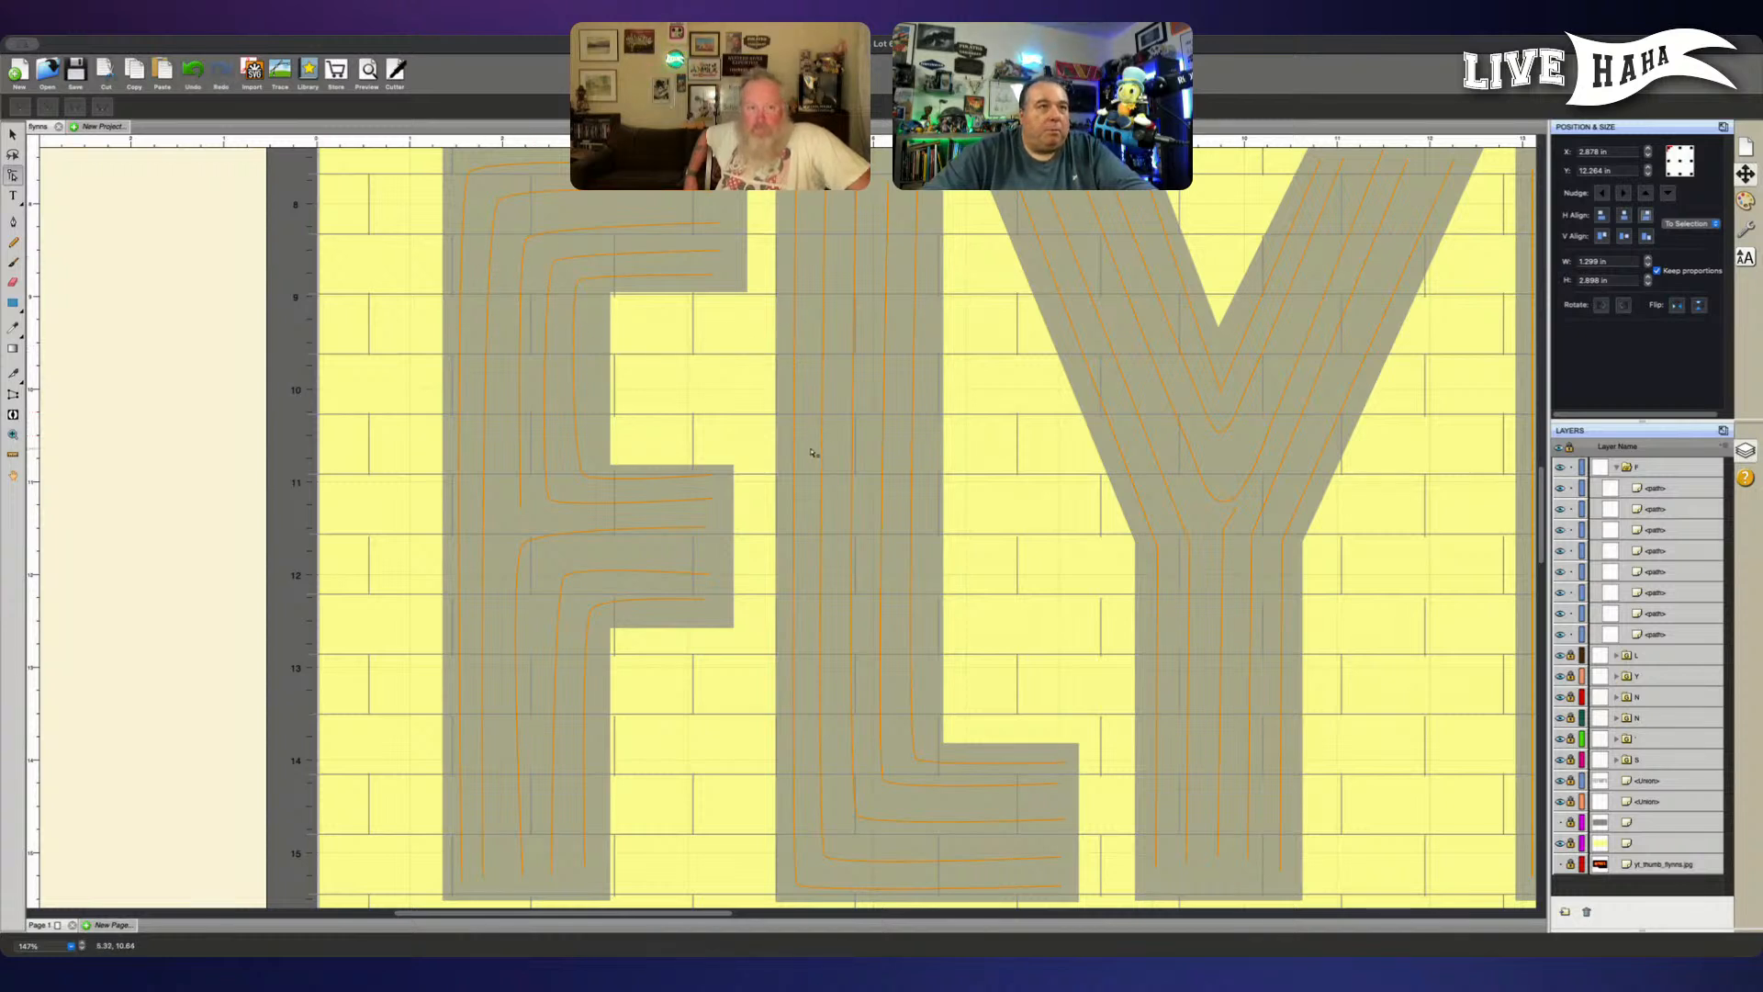
{"action": "left_click", "coordinate": [1663, 489]}
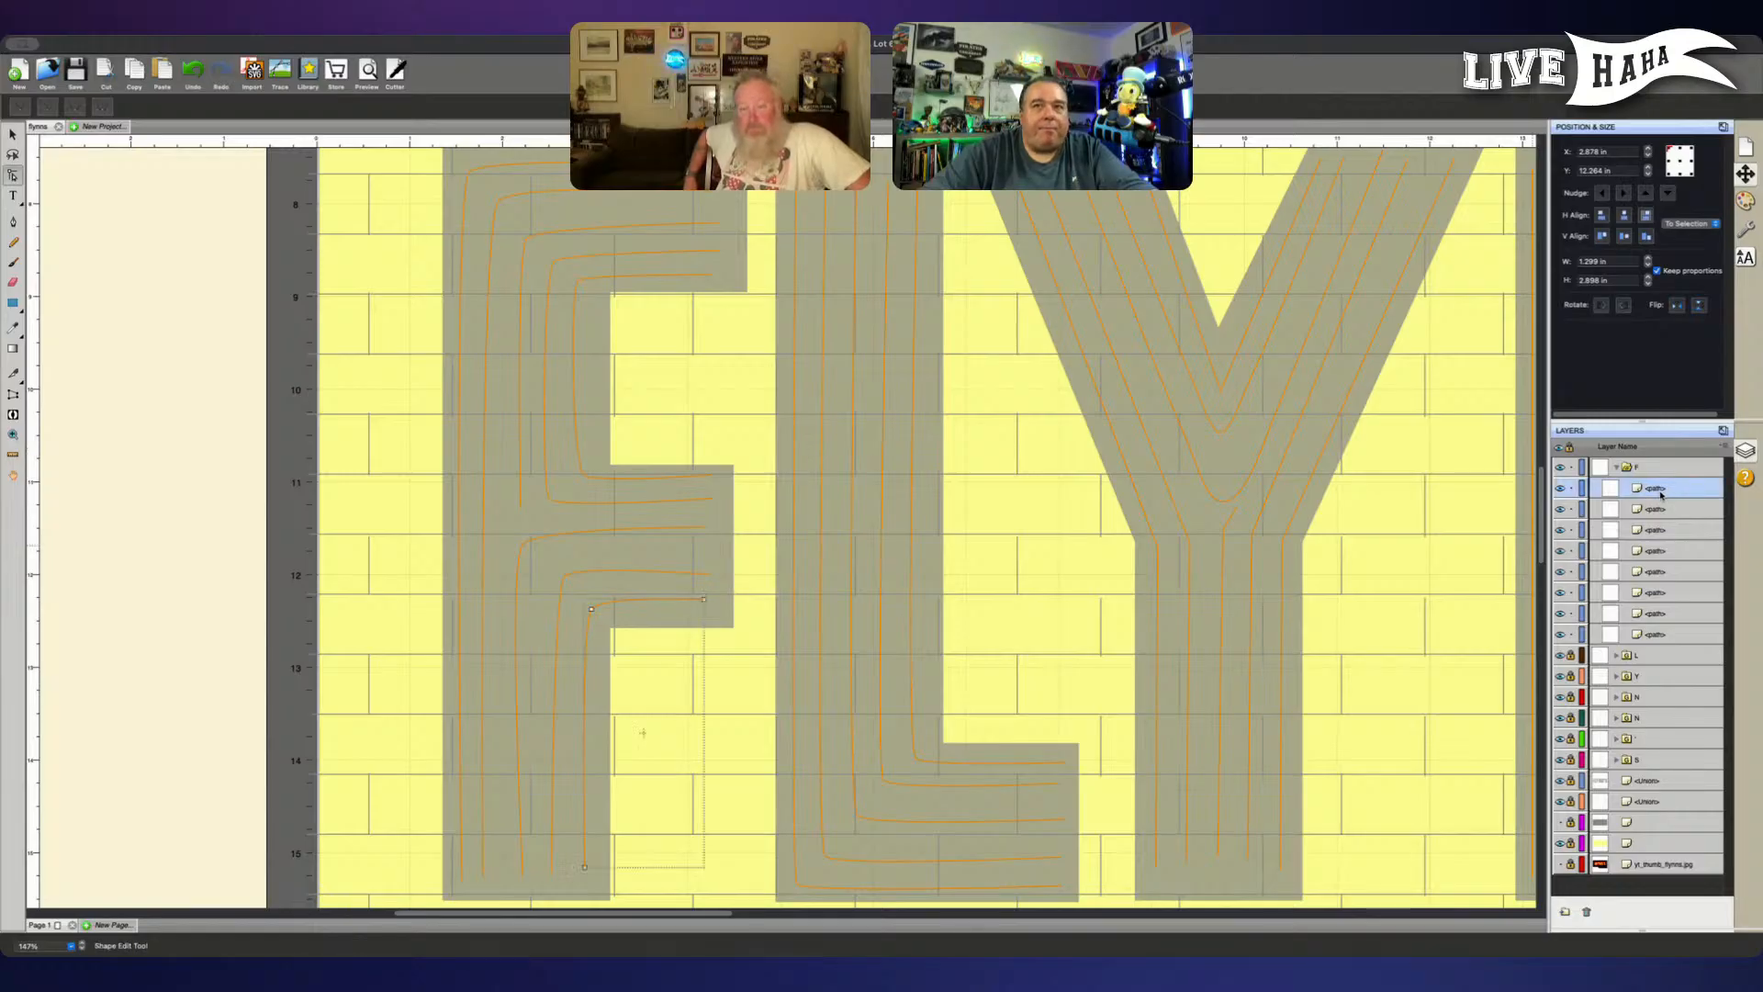
{"action": "left_click_drag", "start_coordinate": [1568, 635], "coordinate": [1573, 503]}
{"action": "left_click", "coordinate": [1664, 489]}
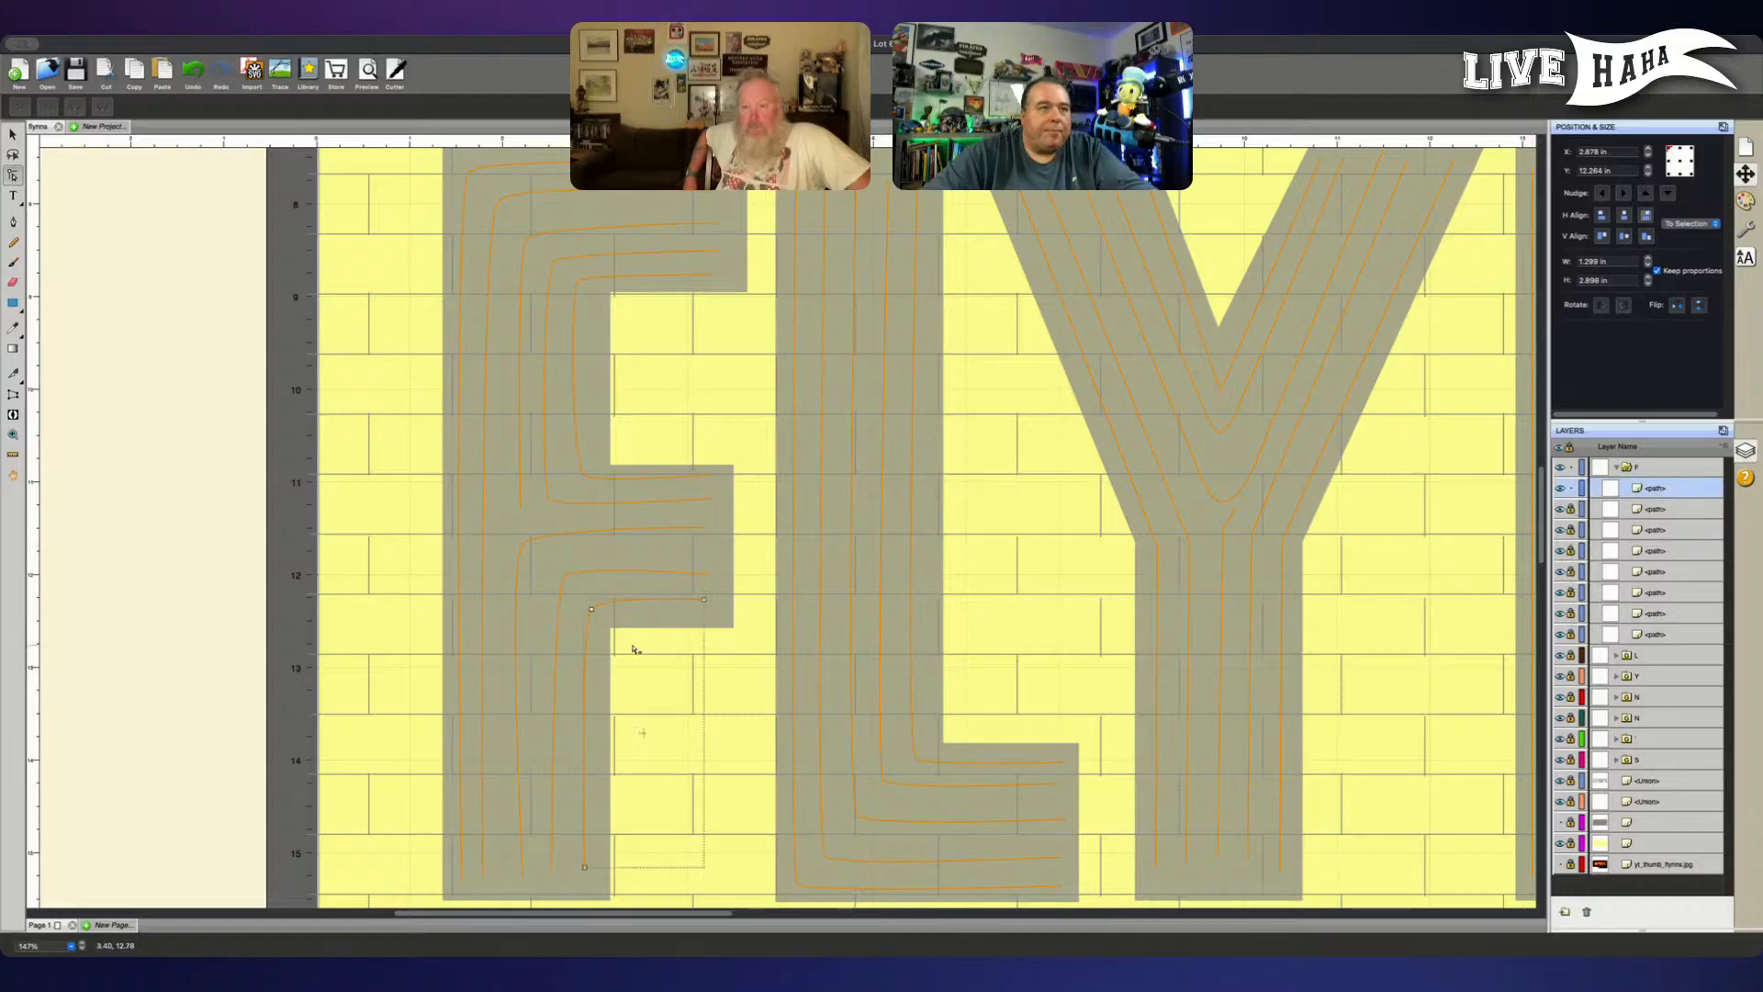
- Lower the end node of the lowest line in the F's middle arm slightly
{"action": "left_click", "coordinate": [709, 611]}
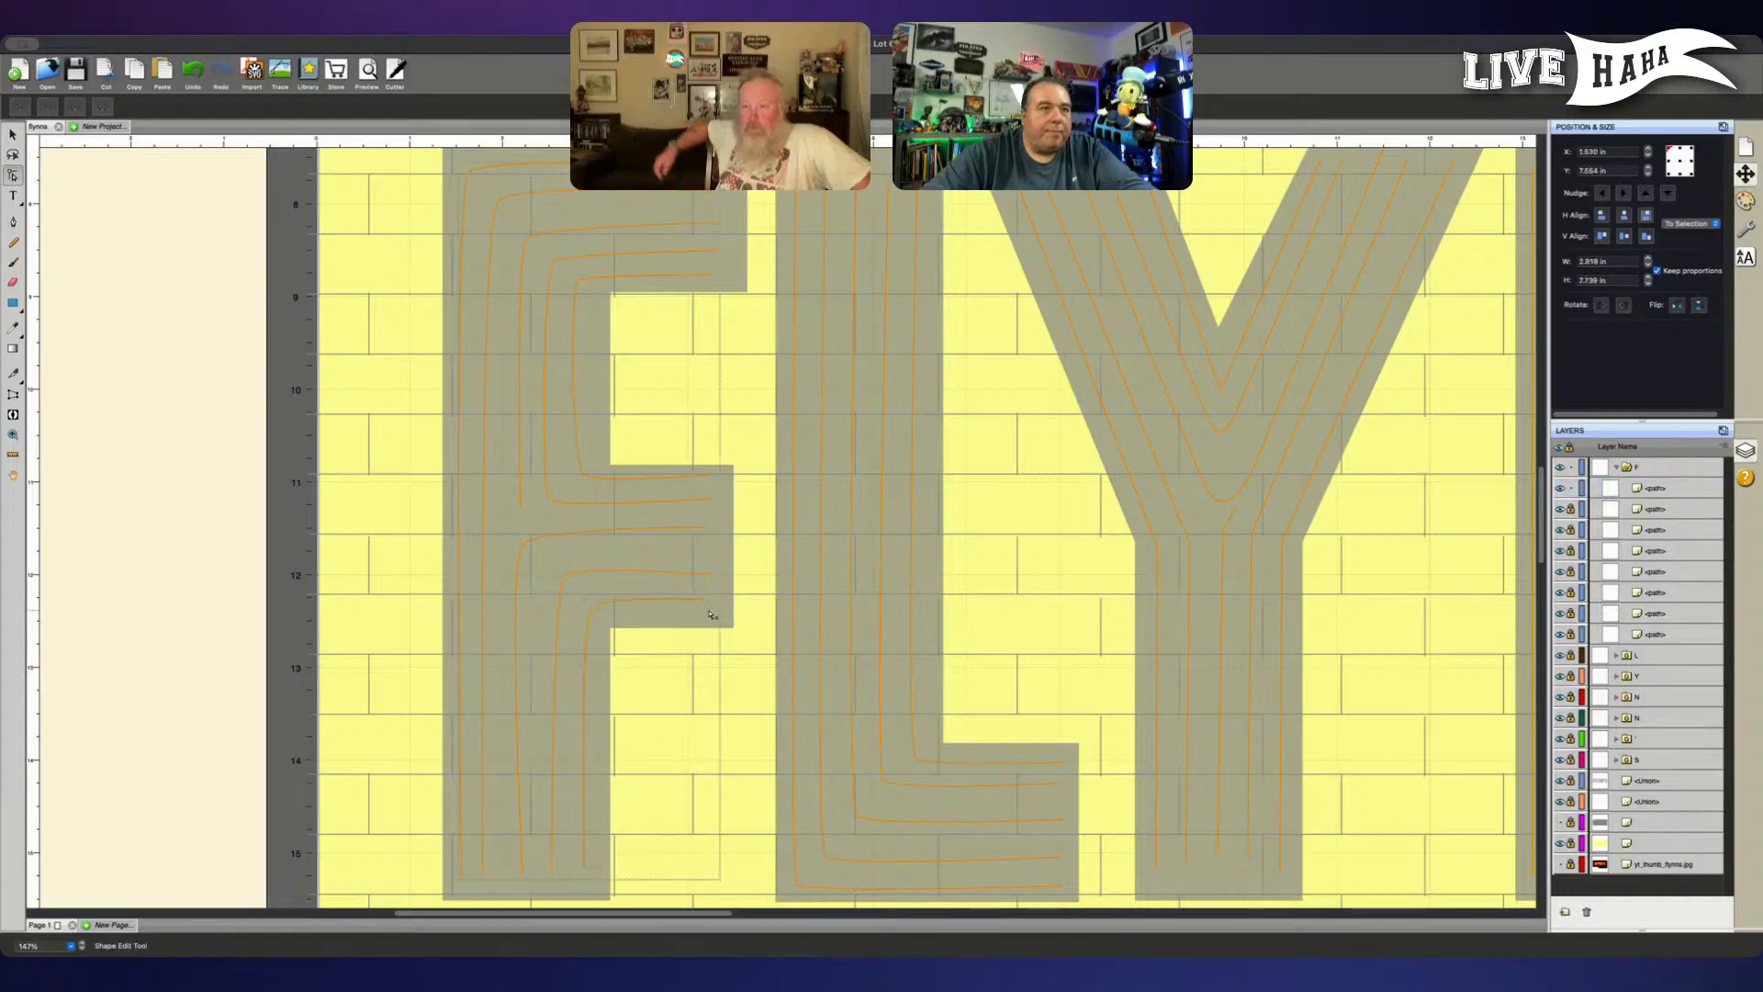
{"action": "left_click", "coordinate": [710, 620]}
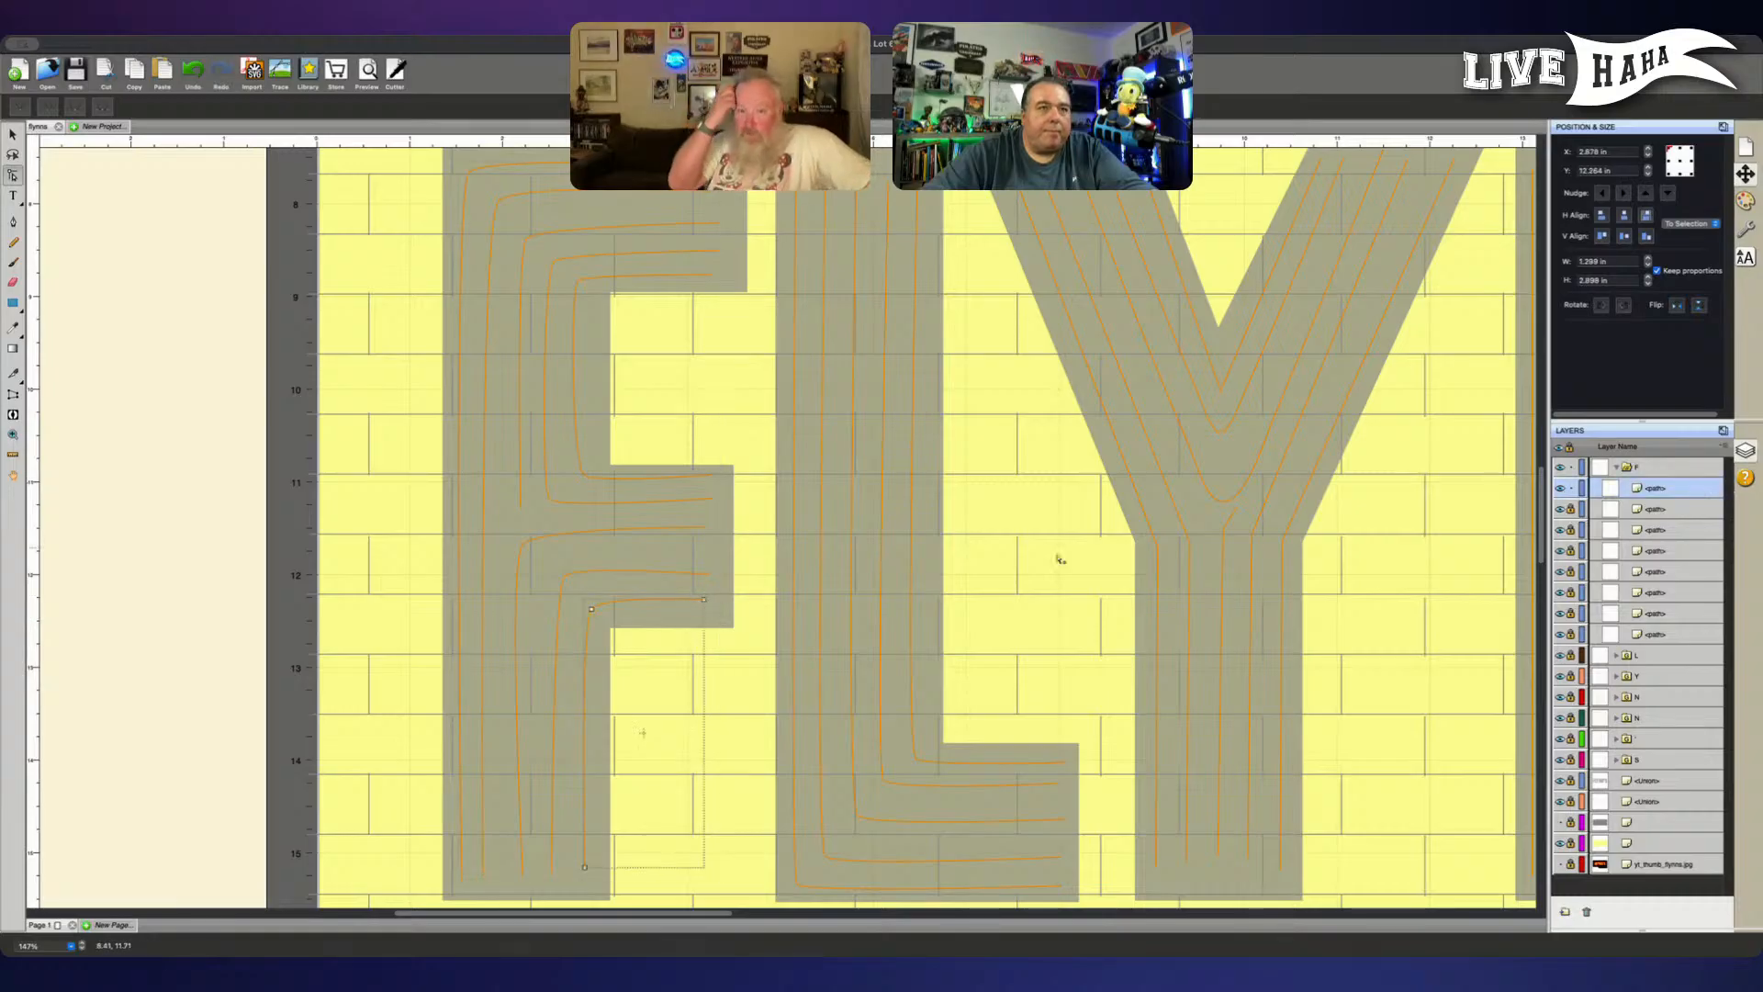
{"action": "left_click", "coordinate": [721, 620]}
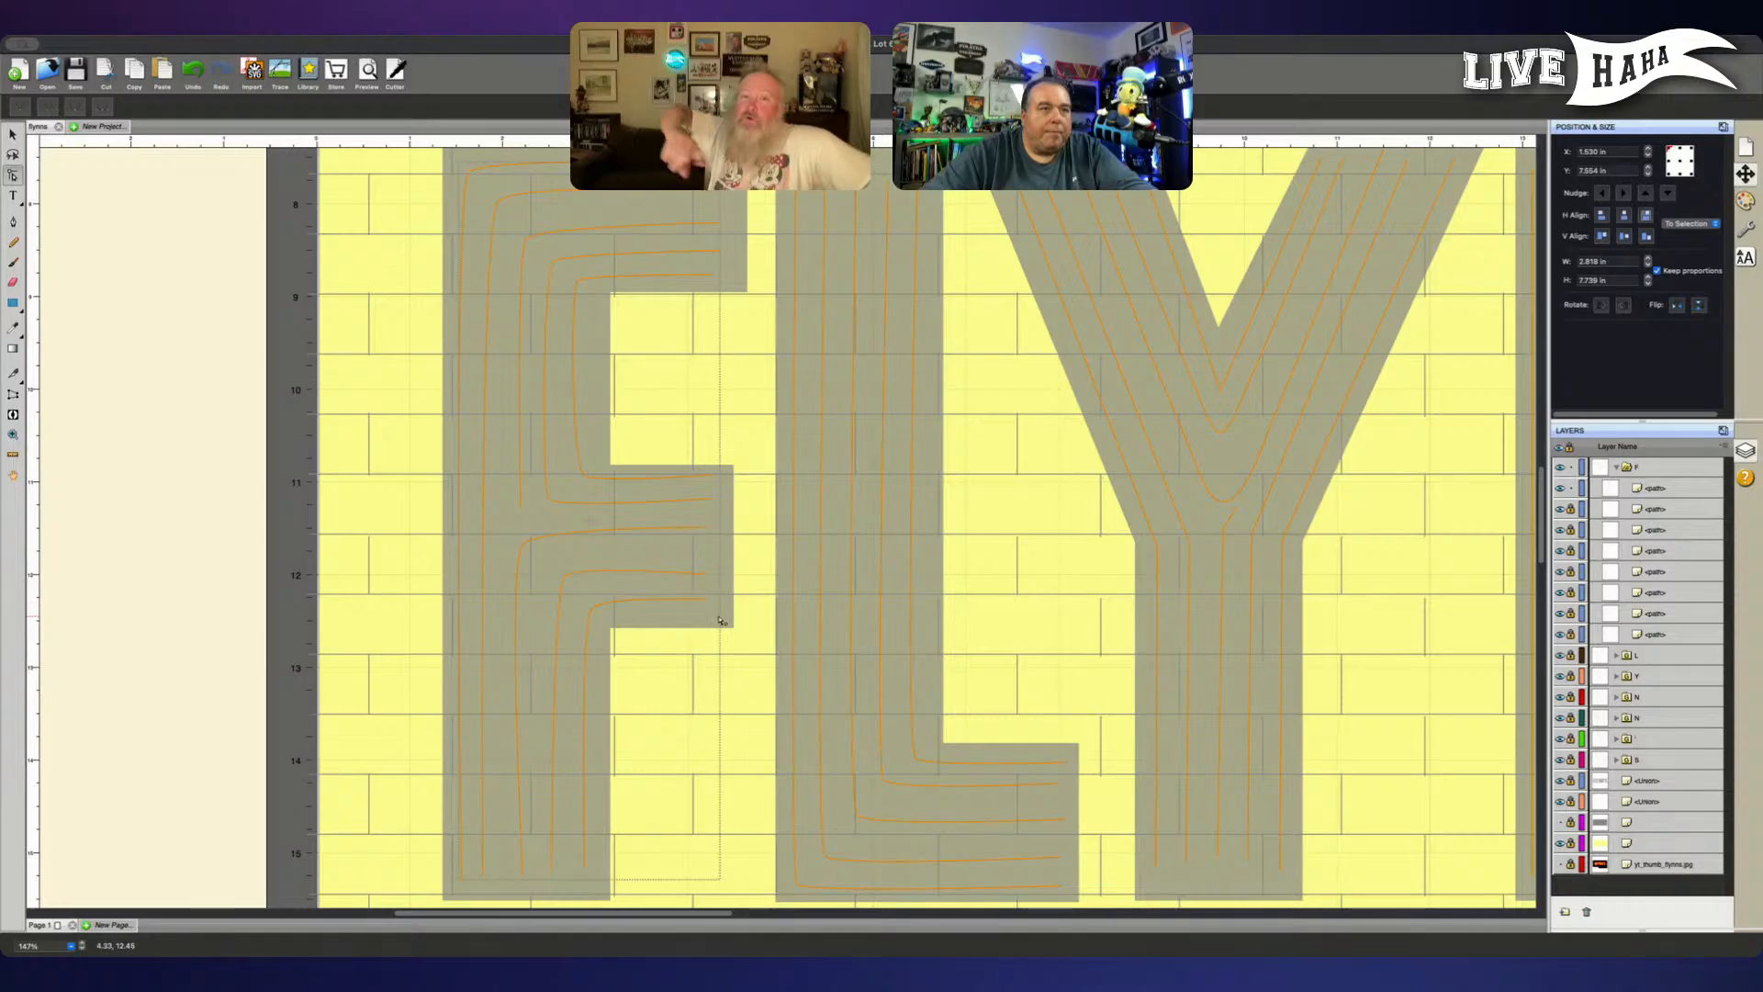
{"action": "left_click", "coordinate": [708, 609]}
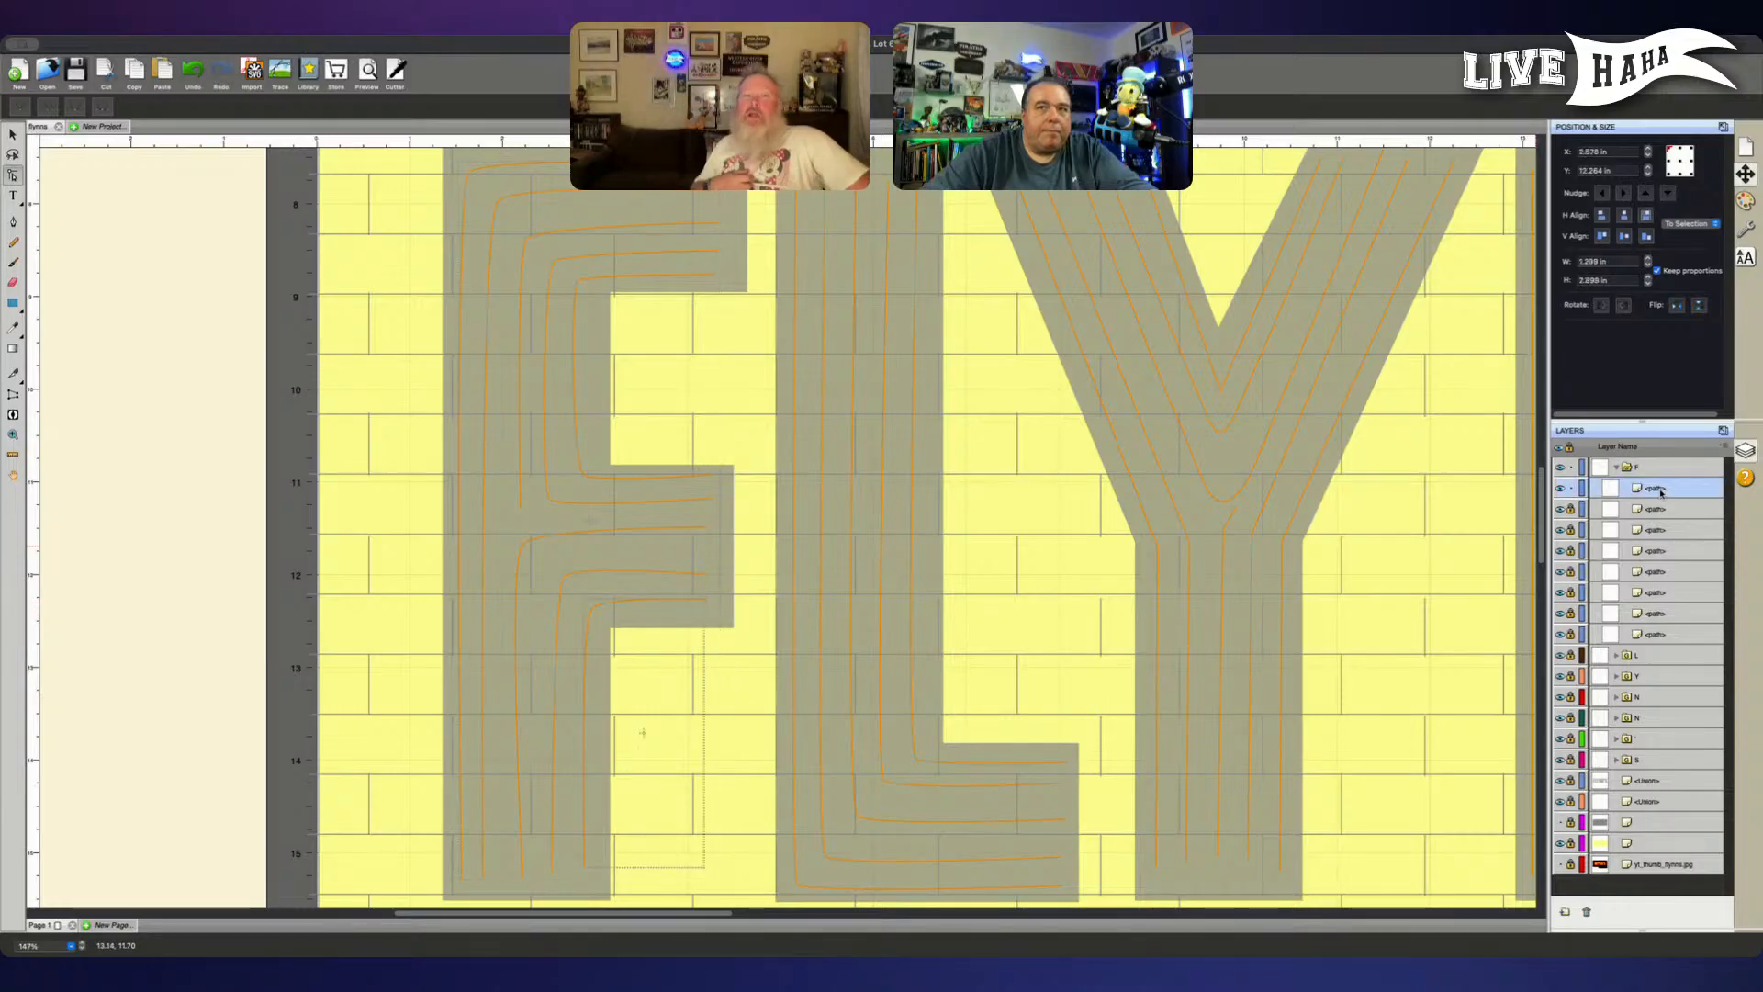
{"action": "left_click", "coordinate": [704, 600]}
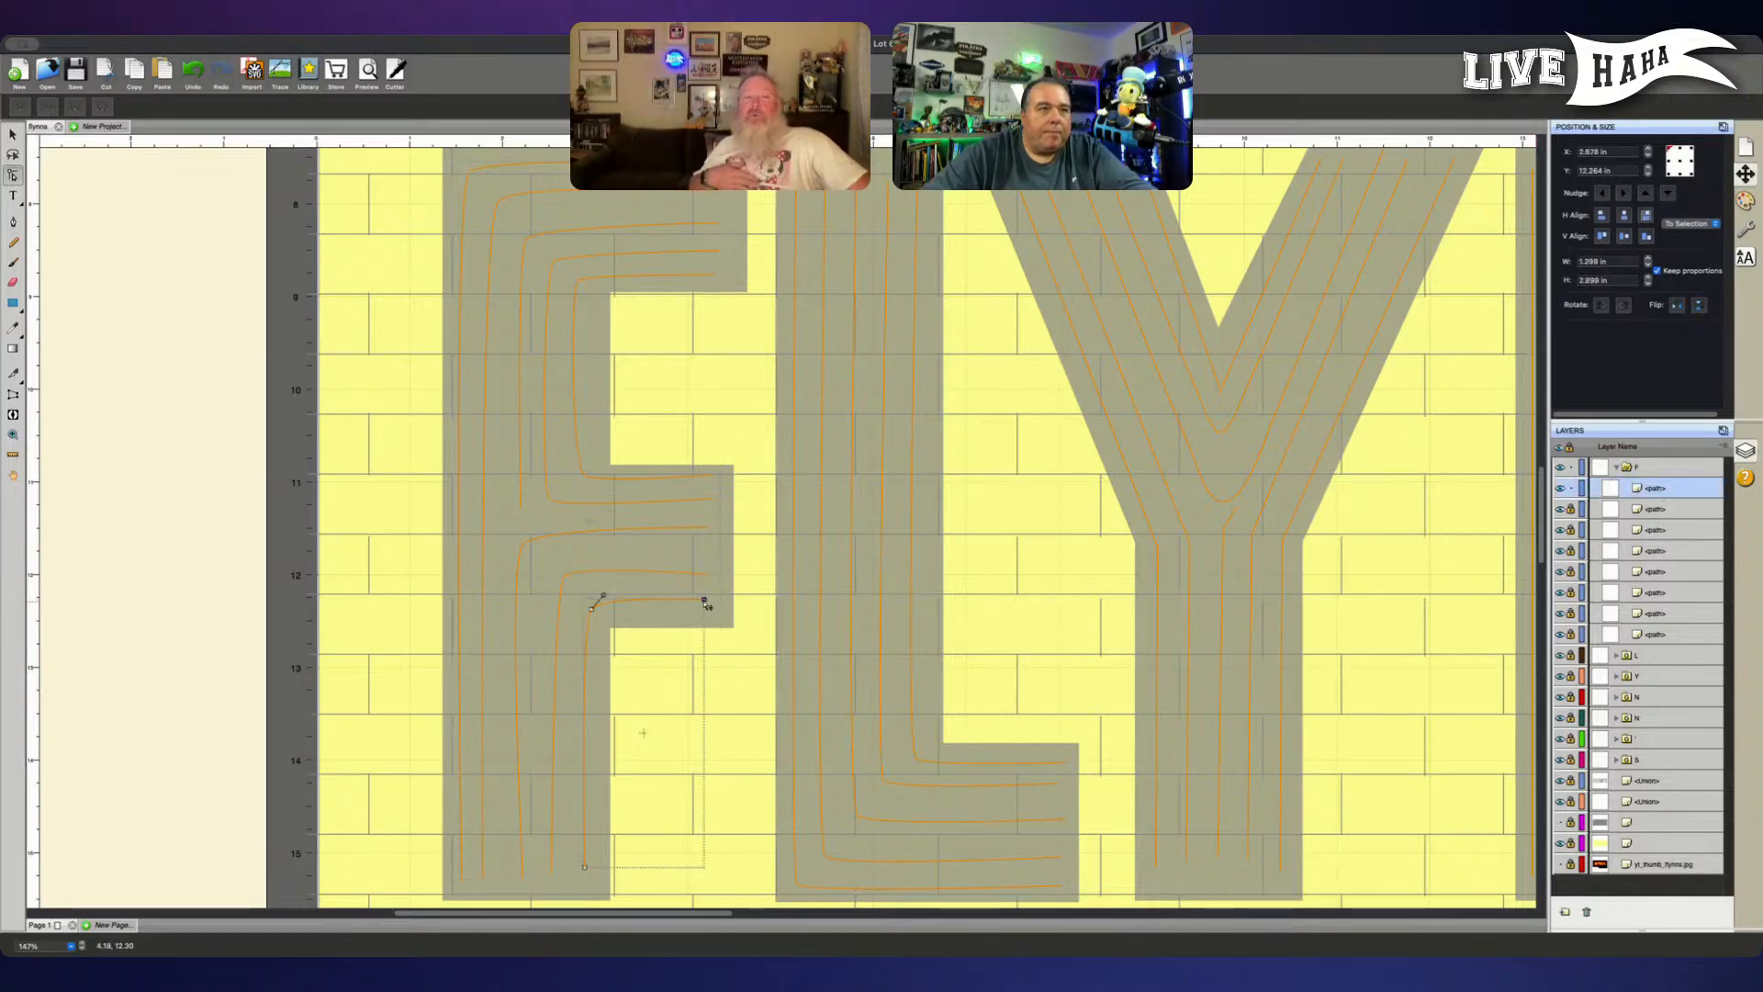
{"action": "key", "text": "Down"}
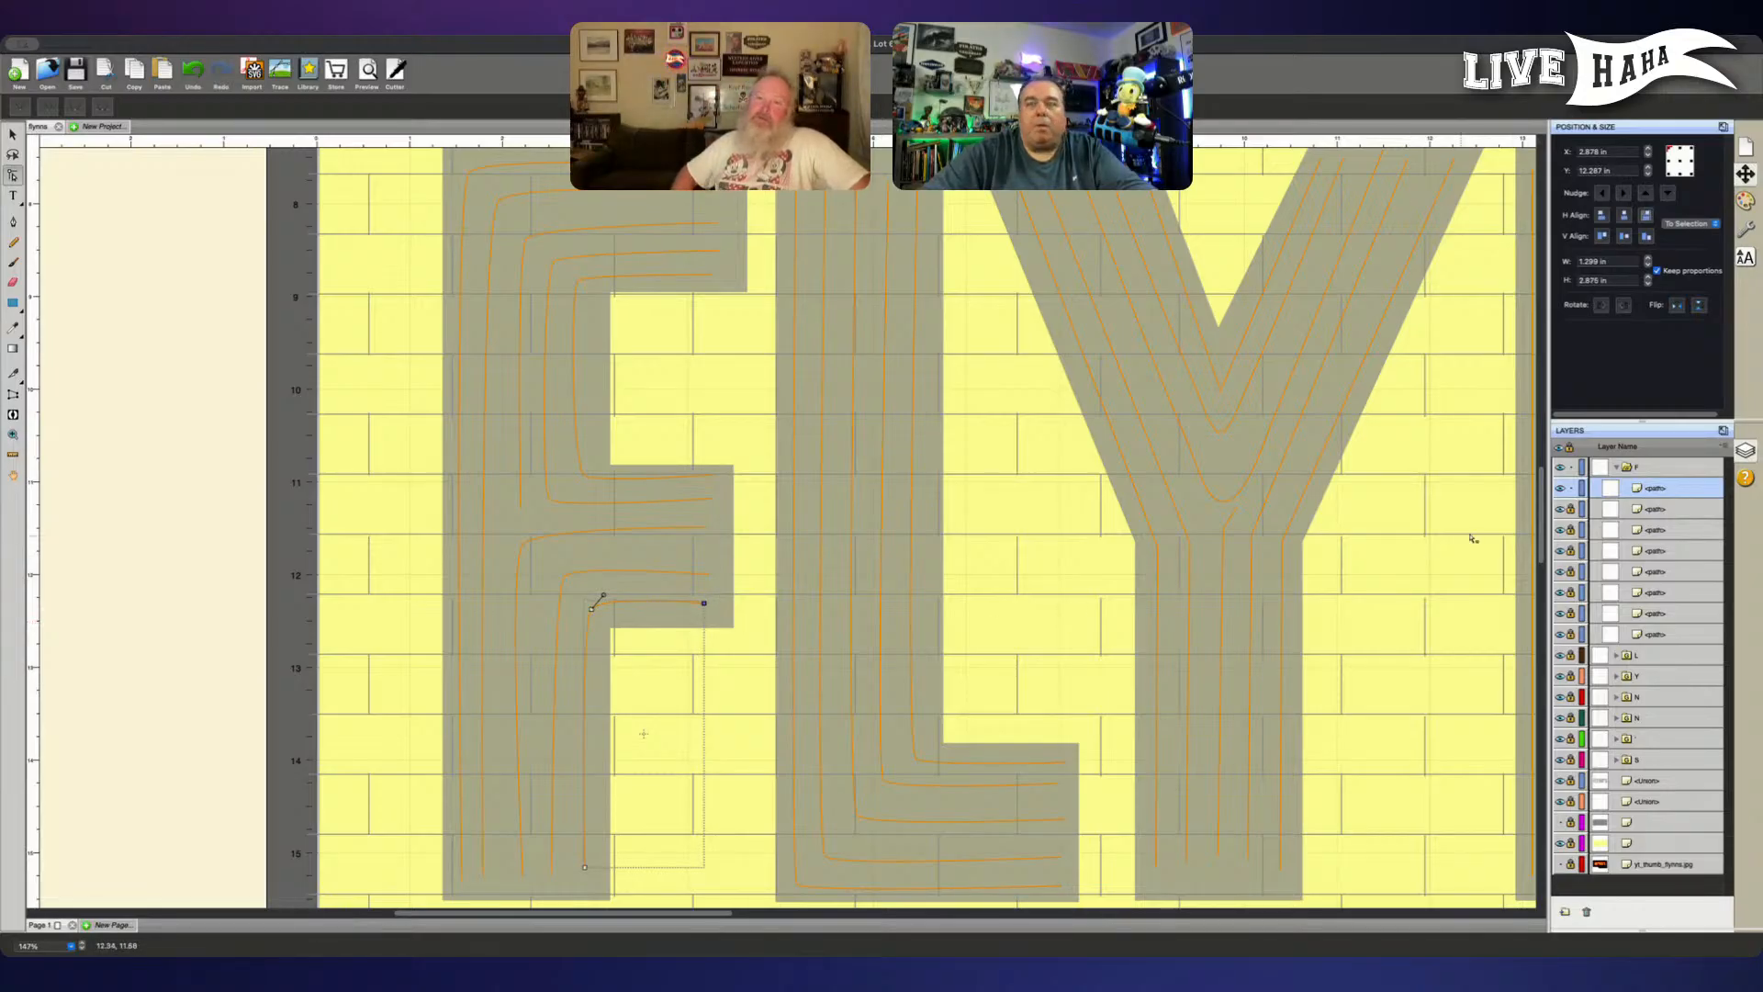
- Unlock the F's paths, move the middle arm's second lowest line to the top of the group, and lock the other six
{"action": "left_click_drag", "start_coordinate": [1570, 534], "coordinate": [1571, 634]}
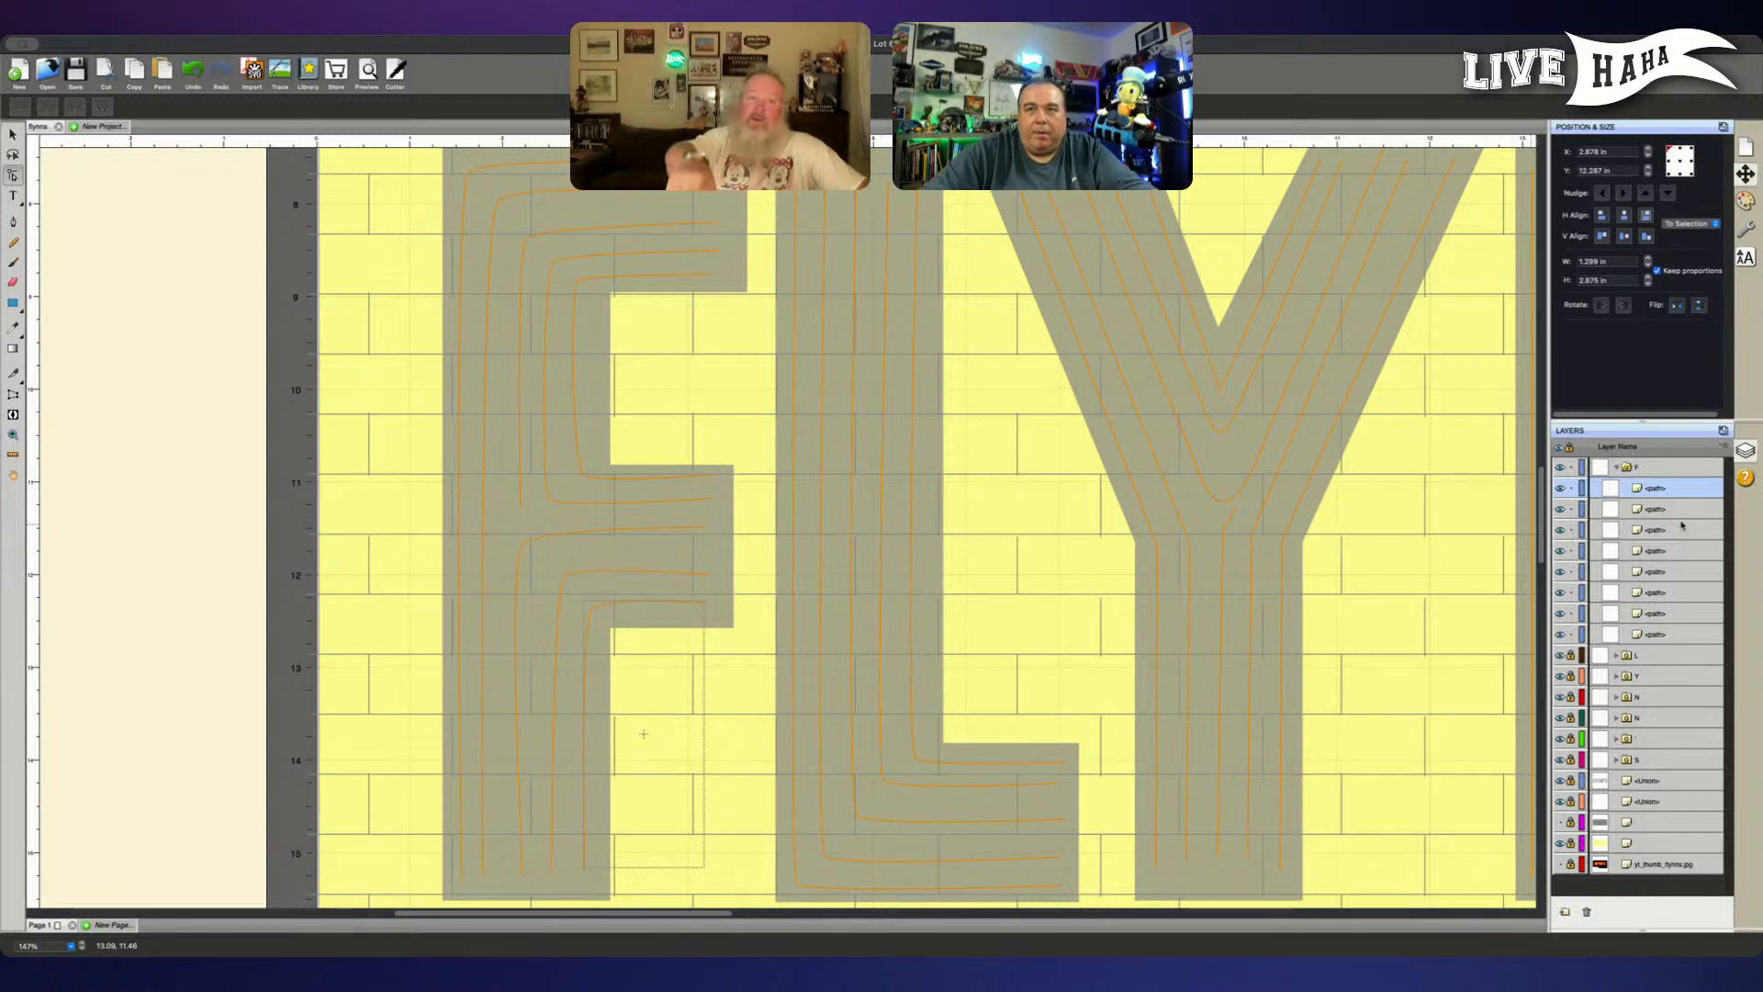
{"action": "left_click", "coordinate": [1653, 510]}
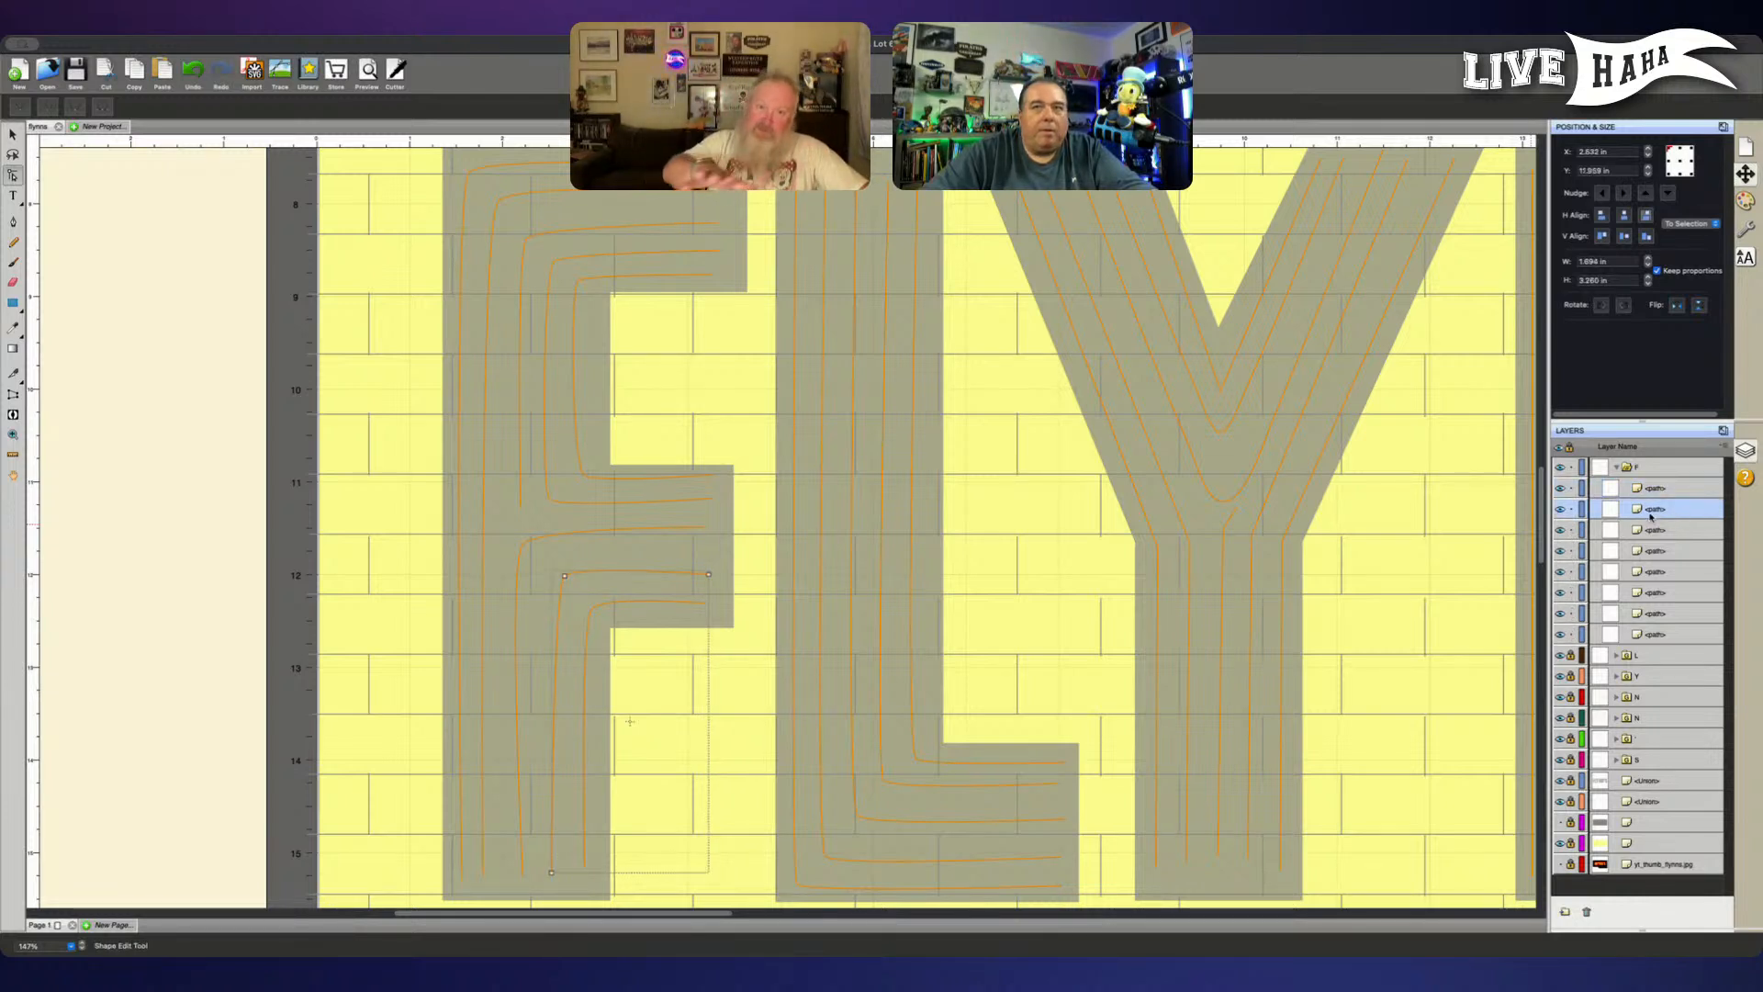
{"action": "left_click_drag", "start_coordinate": [1646, 509], "coordinate": [1646, 481]}
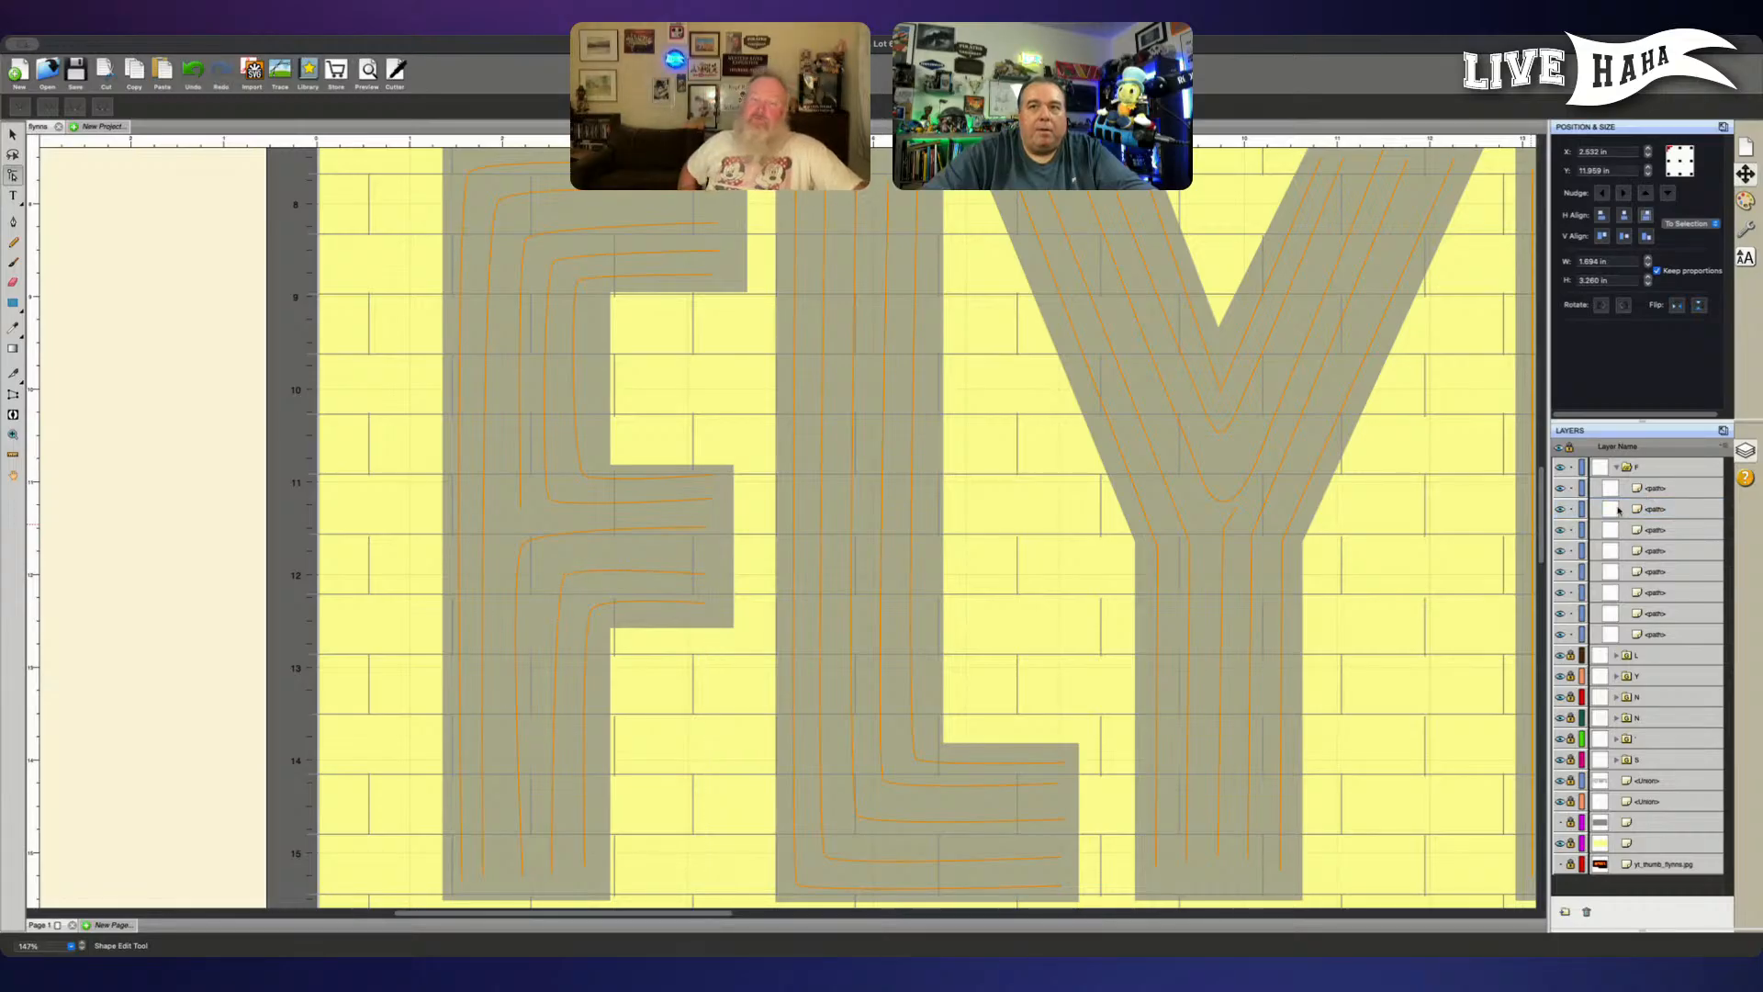
{"action": "left_click_drag", "start_coordinate": [1568, 634], "coordinate": [1572, 509]}
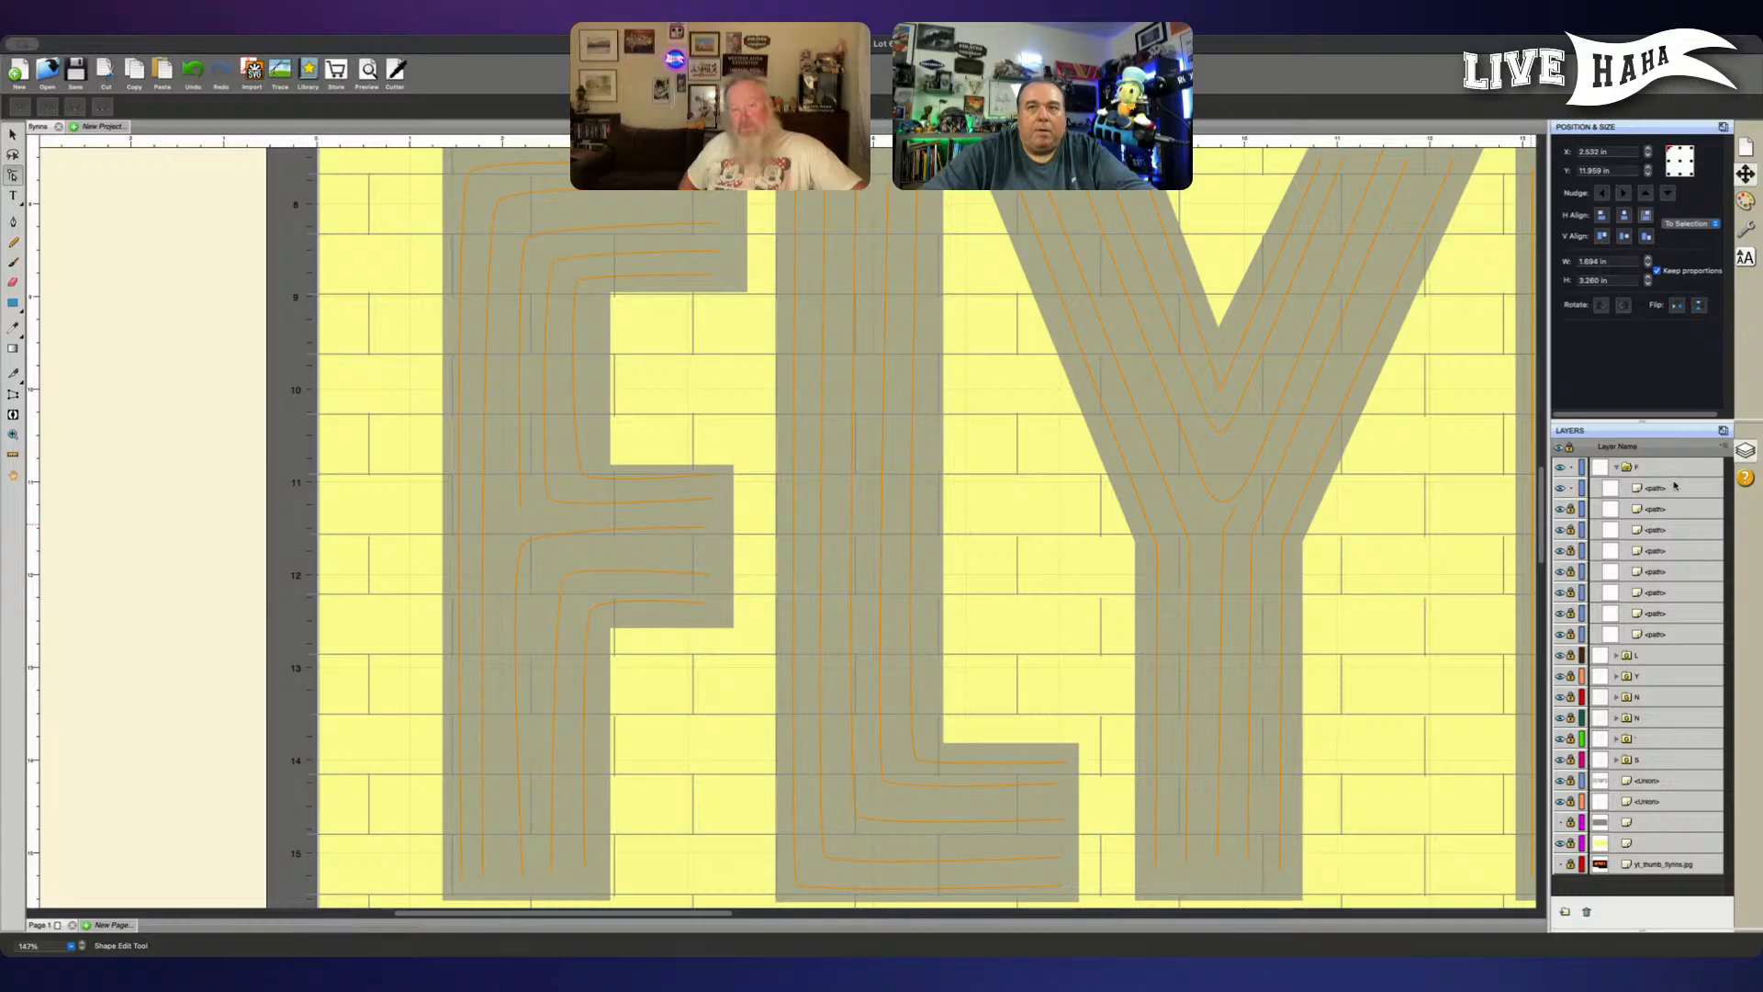
- Raise the end node of the F middle arm's second lowest line slightly and nudge its bottom stem node to the right
{"action": "left_click", "coordinate": [1674, 486]}
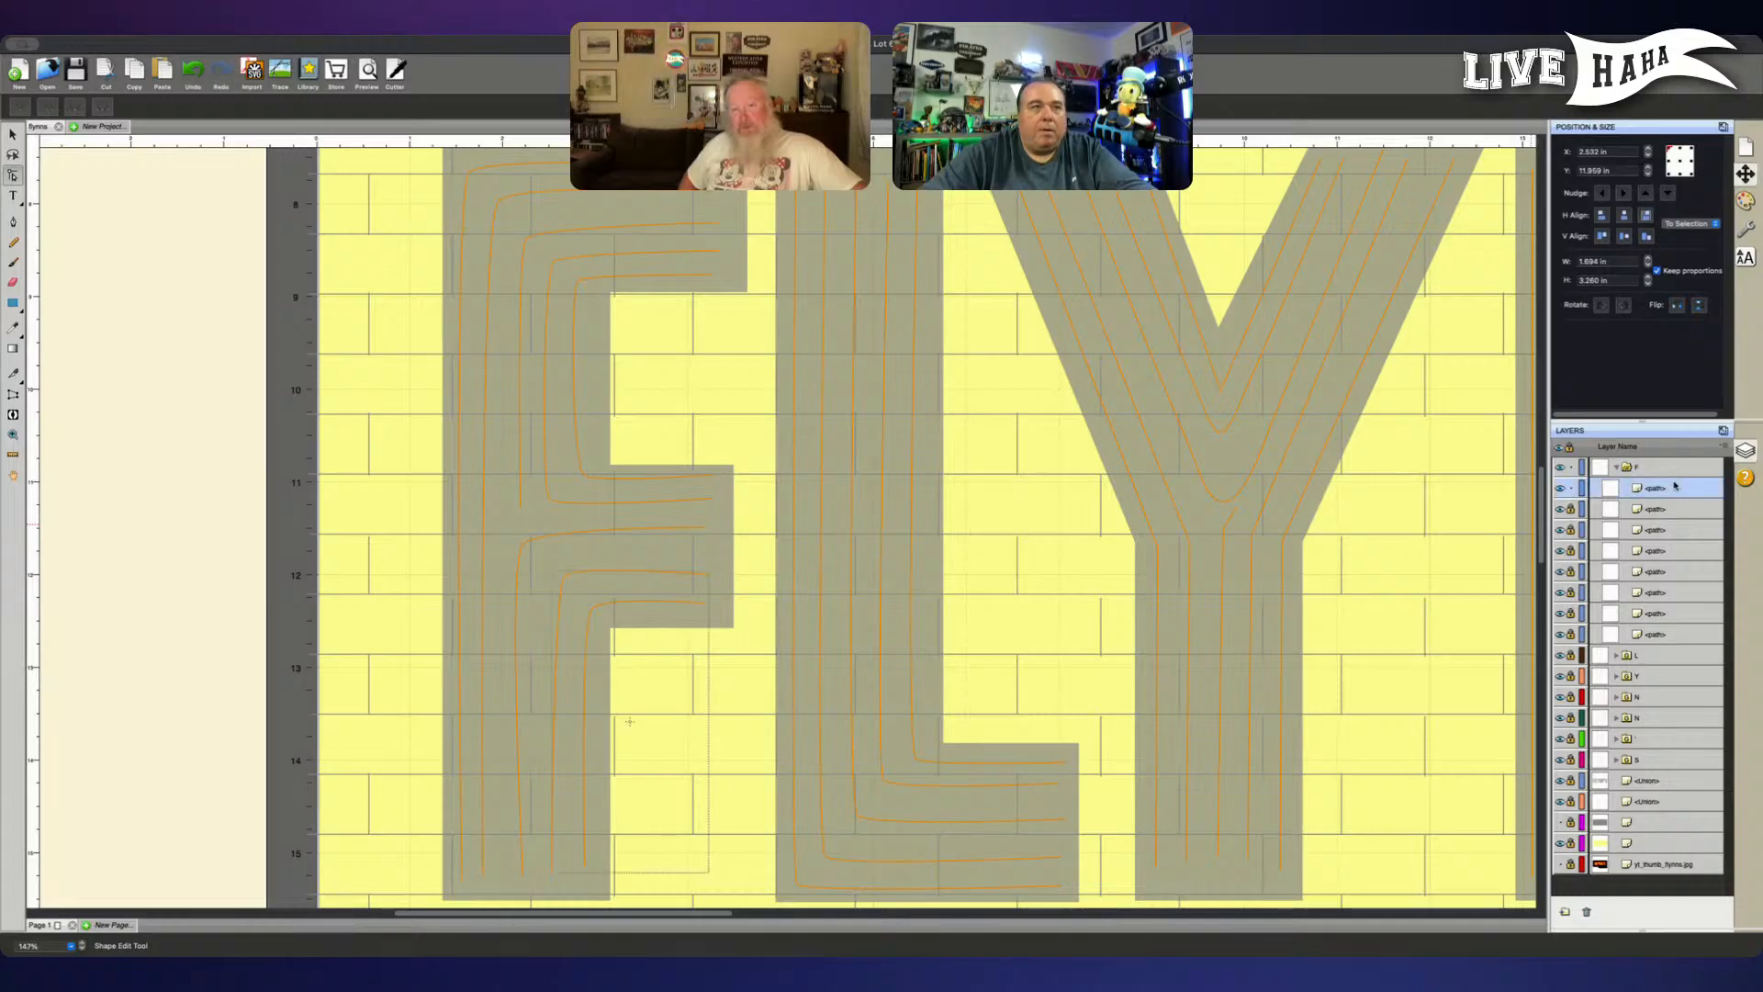
{"action": "left_click", "coordinate": [709, 578]}
{"action": "left_click", "coordinate": [710, 578]}
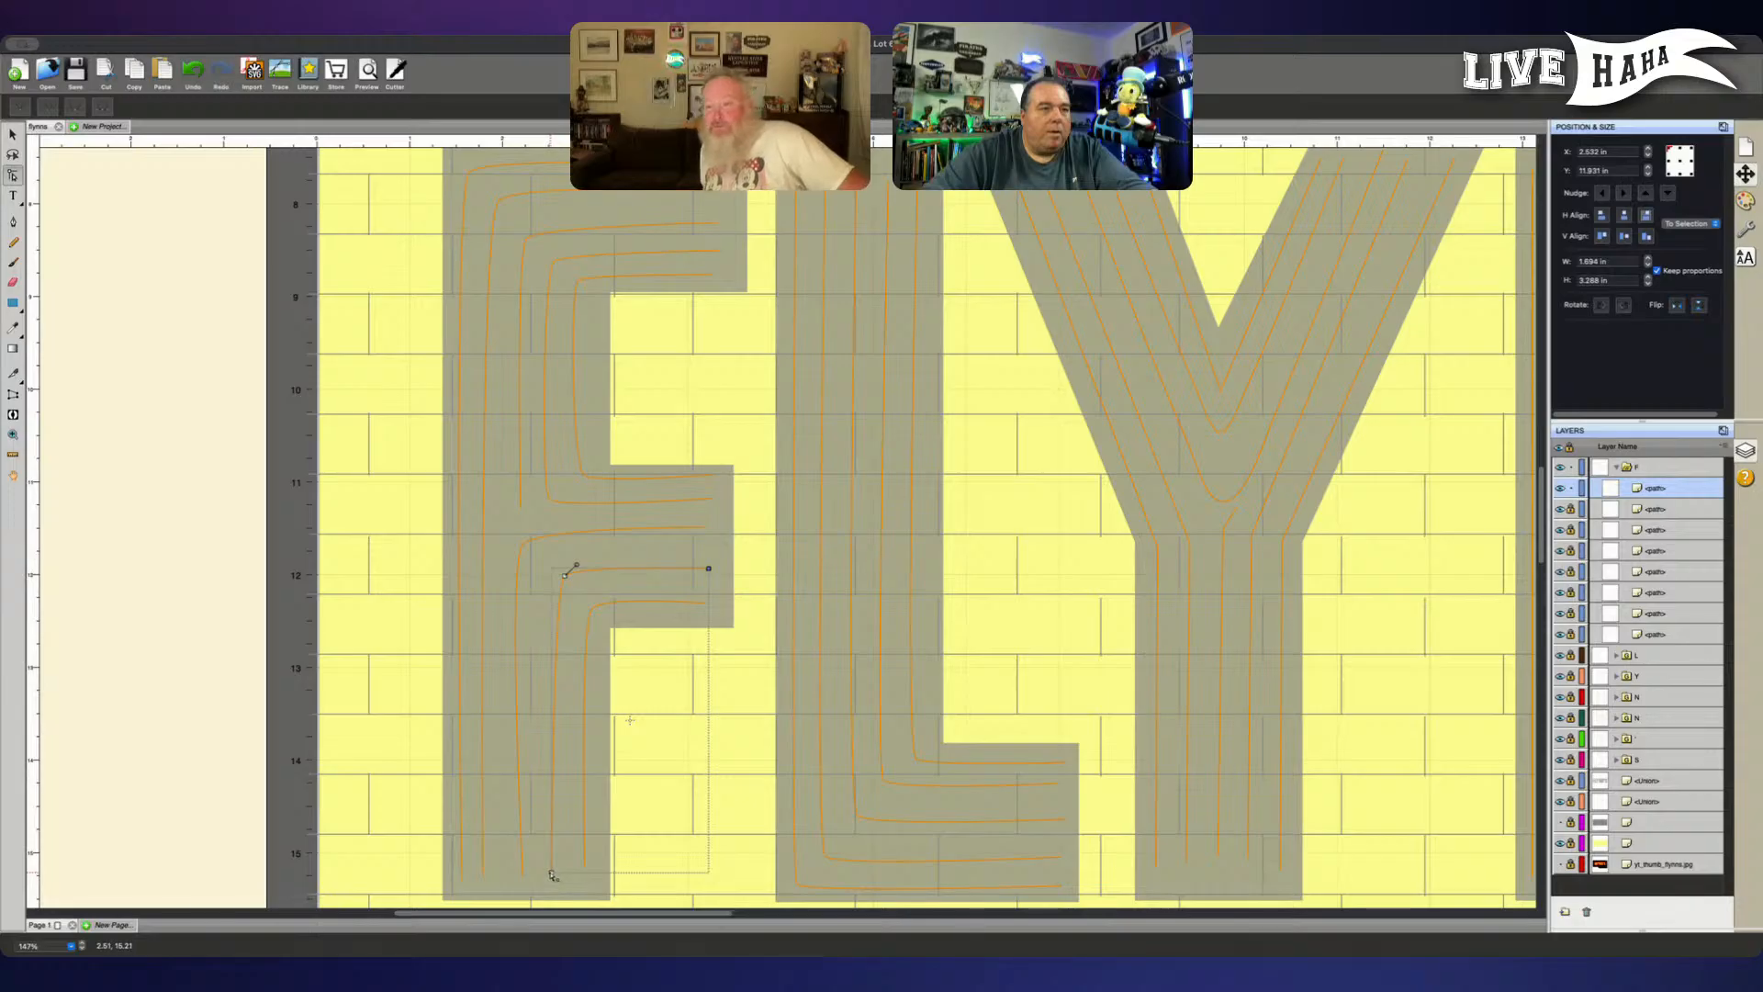
{"action": "left_click", "coordinate": [1667, 510]}
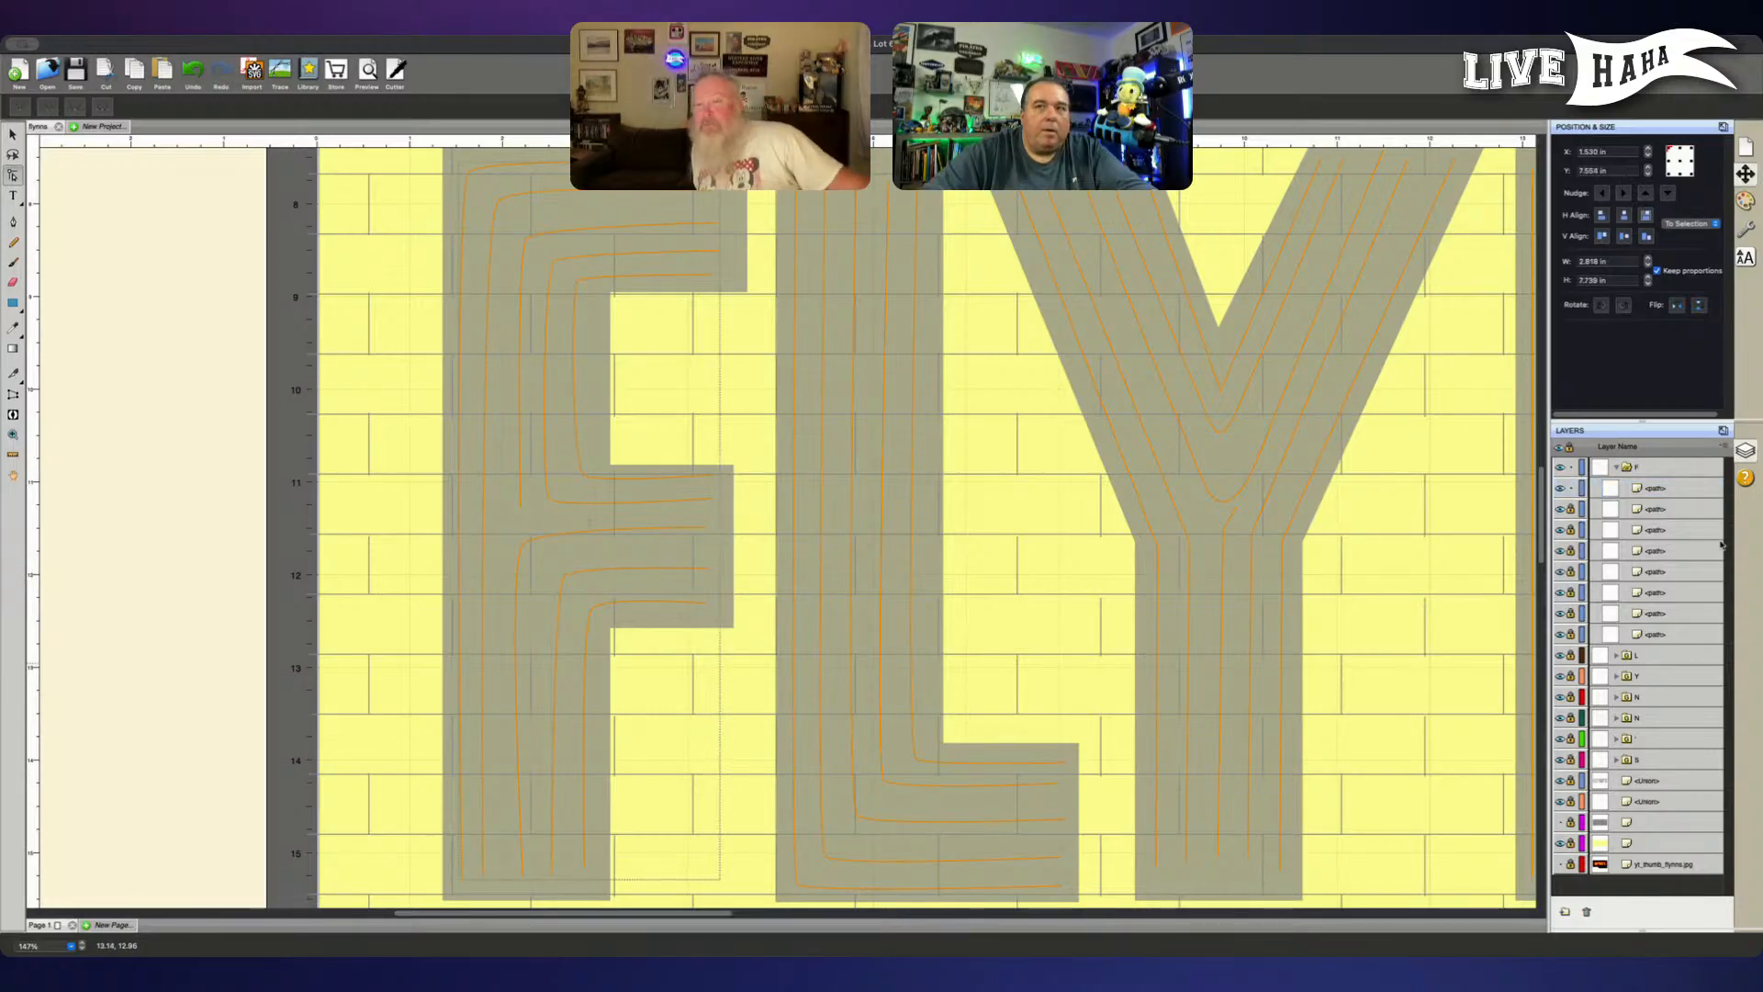
{"action": "left_click", "coordinate": [1660, 490]}
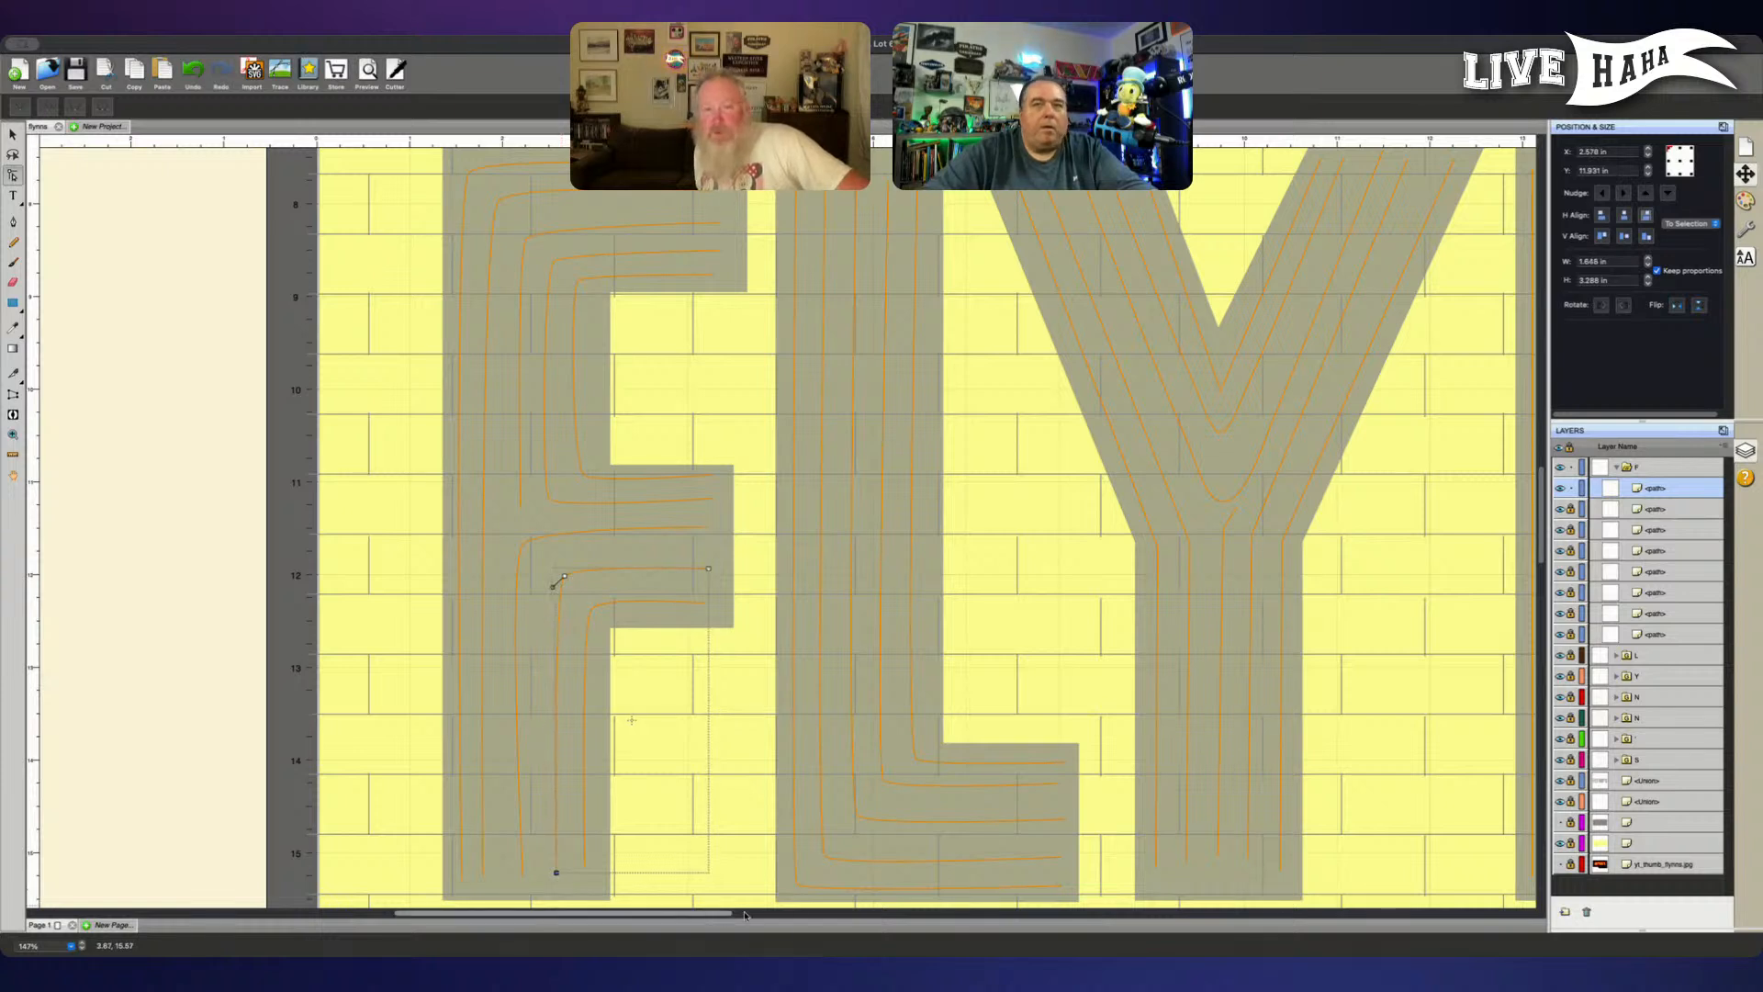
- Unlock the locked paths in the F group
{"action": "left_click", "coordinate": [1666, 511]}
{"action": "left_click", "coordinate": [1671, 530]}
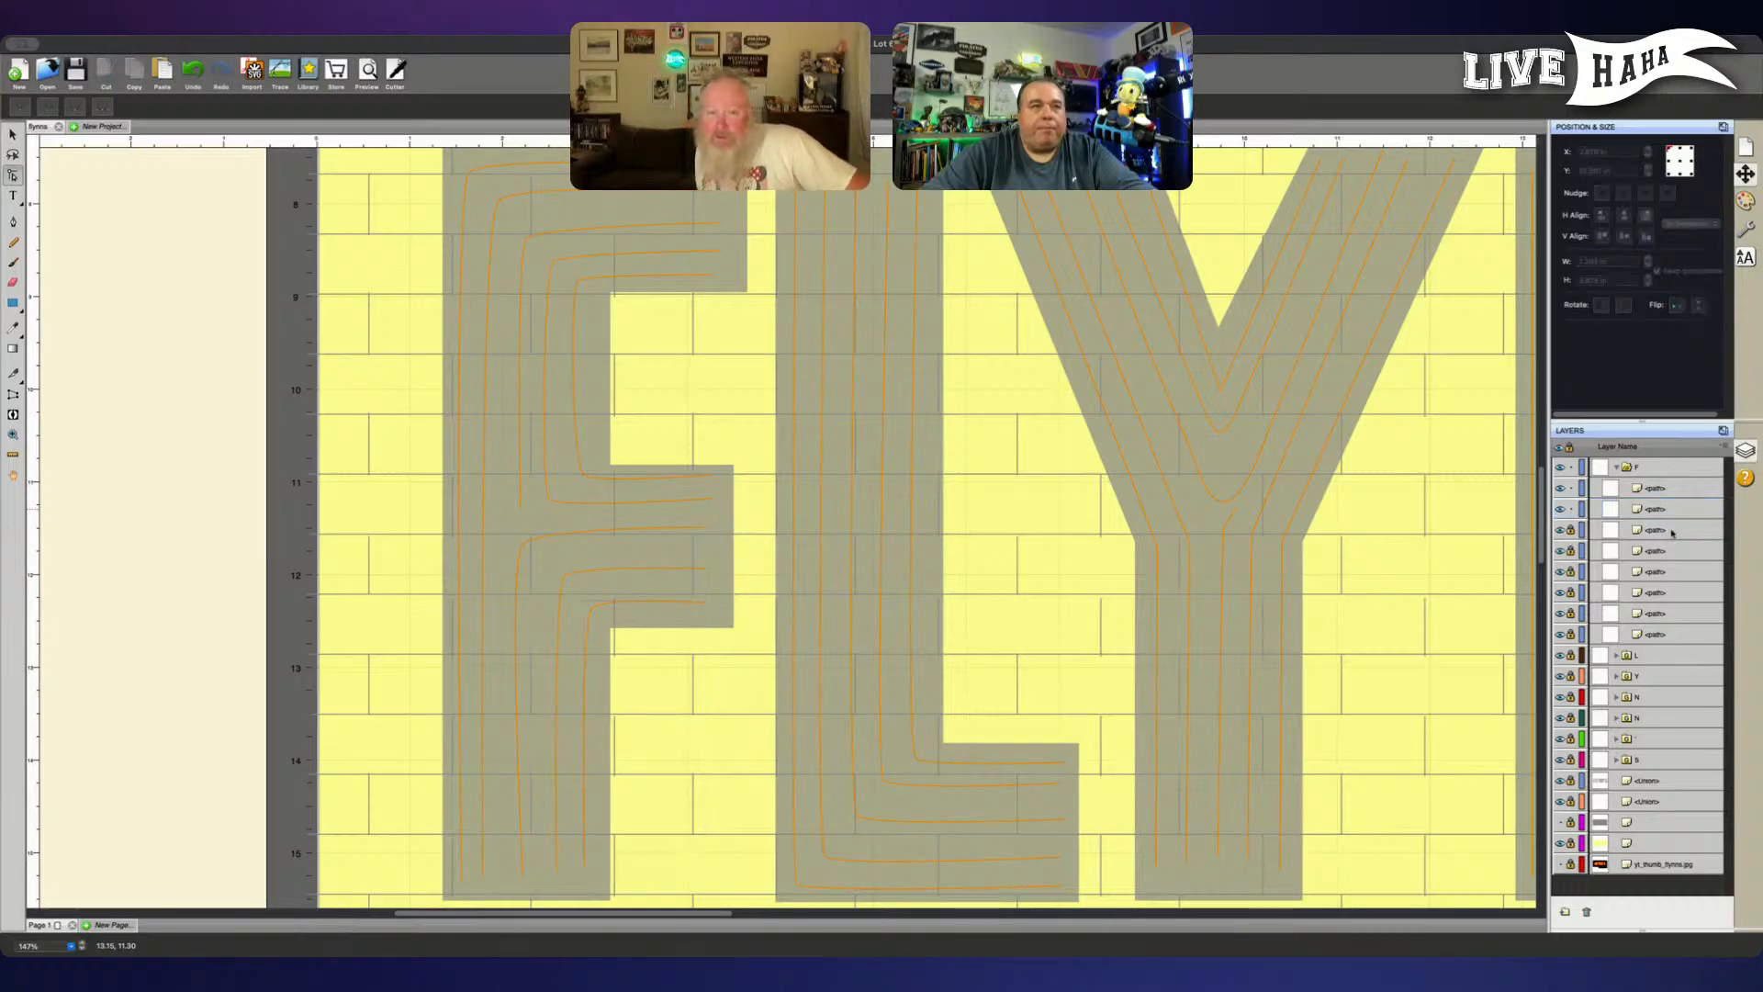
{"action": "left_click", "coordinate": [1571, 530]}
{"action": "left_click", "coordinate": [1571, 551]}
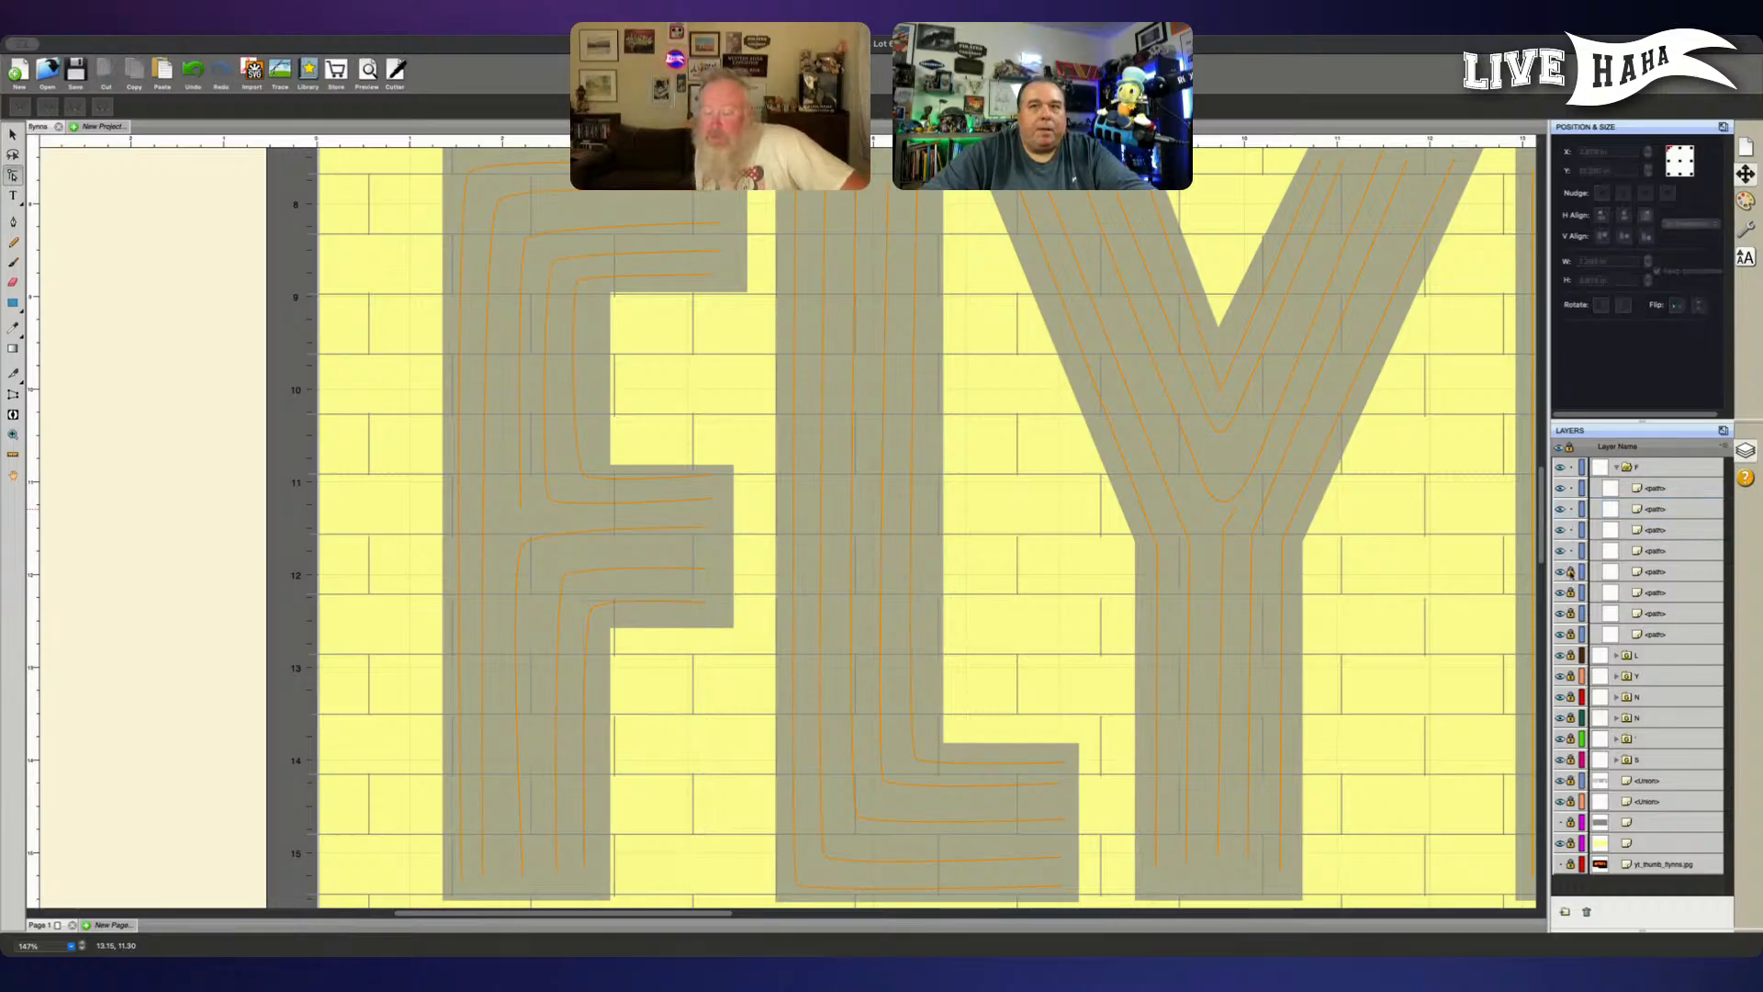
{"action": "left_click", "coordinate": [1571, 572]}
{"action": "left_click", "coordinate": [1571, 593]}
{"action": "left_click", "coordinate": [1570, 613]}
{"action": "left_click", "coordinate": [1571, 634]}
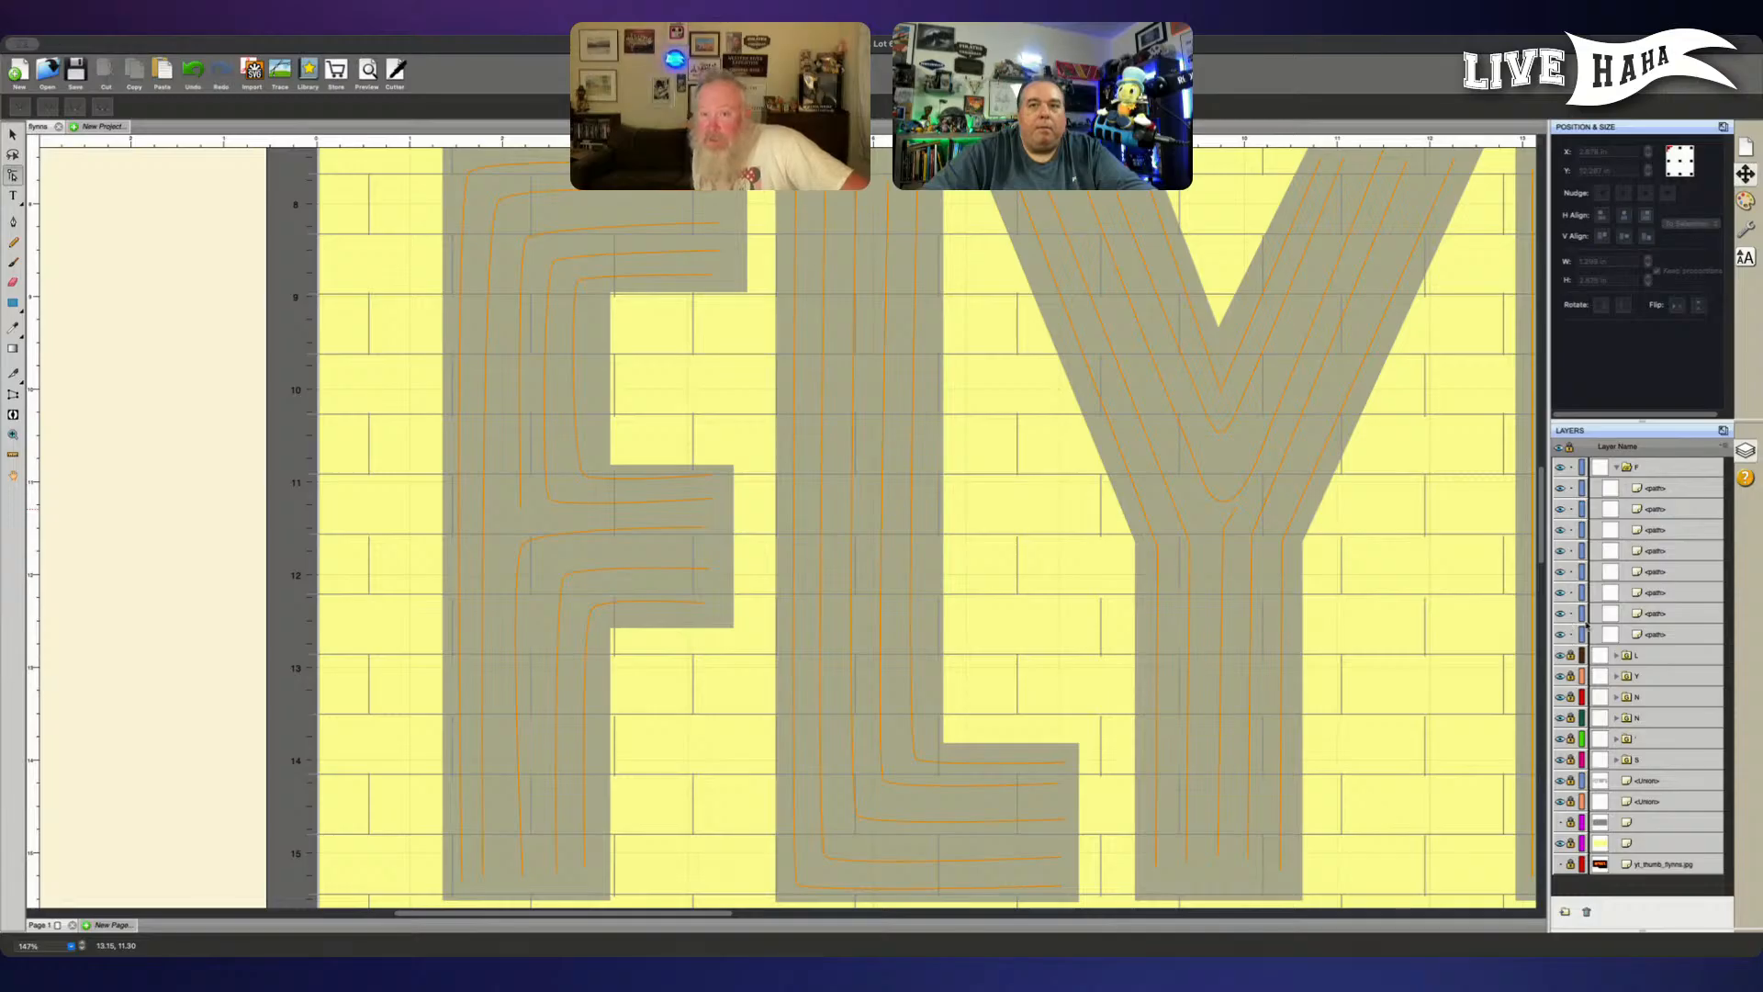
- Move the F middle arm's third lowest line to the top of the group and lock the other six paths
{"action": "left_click", "coordinate": [1658, 531]}
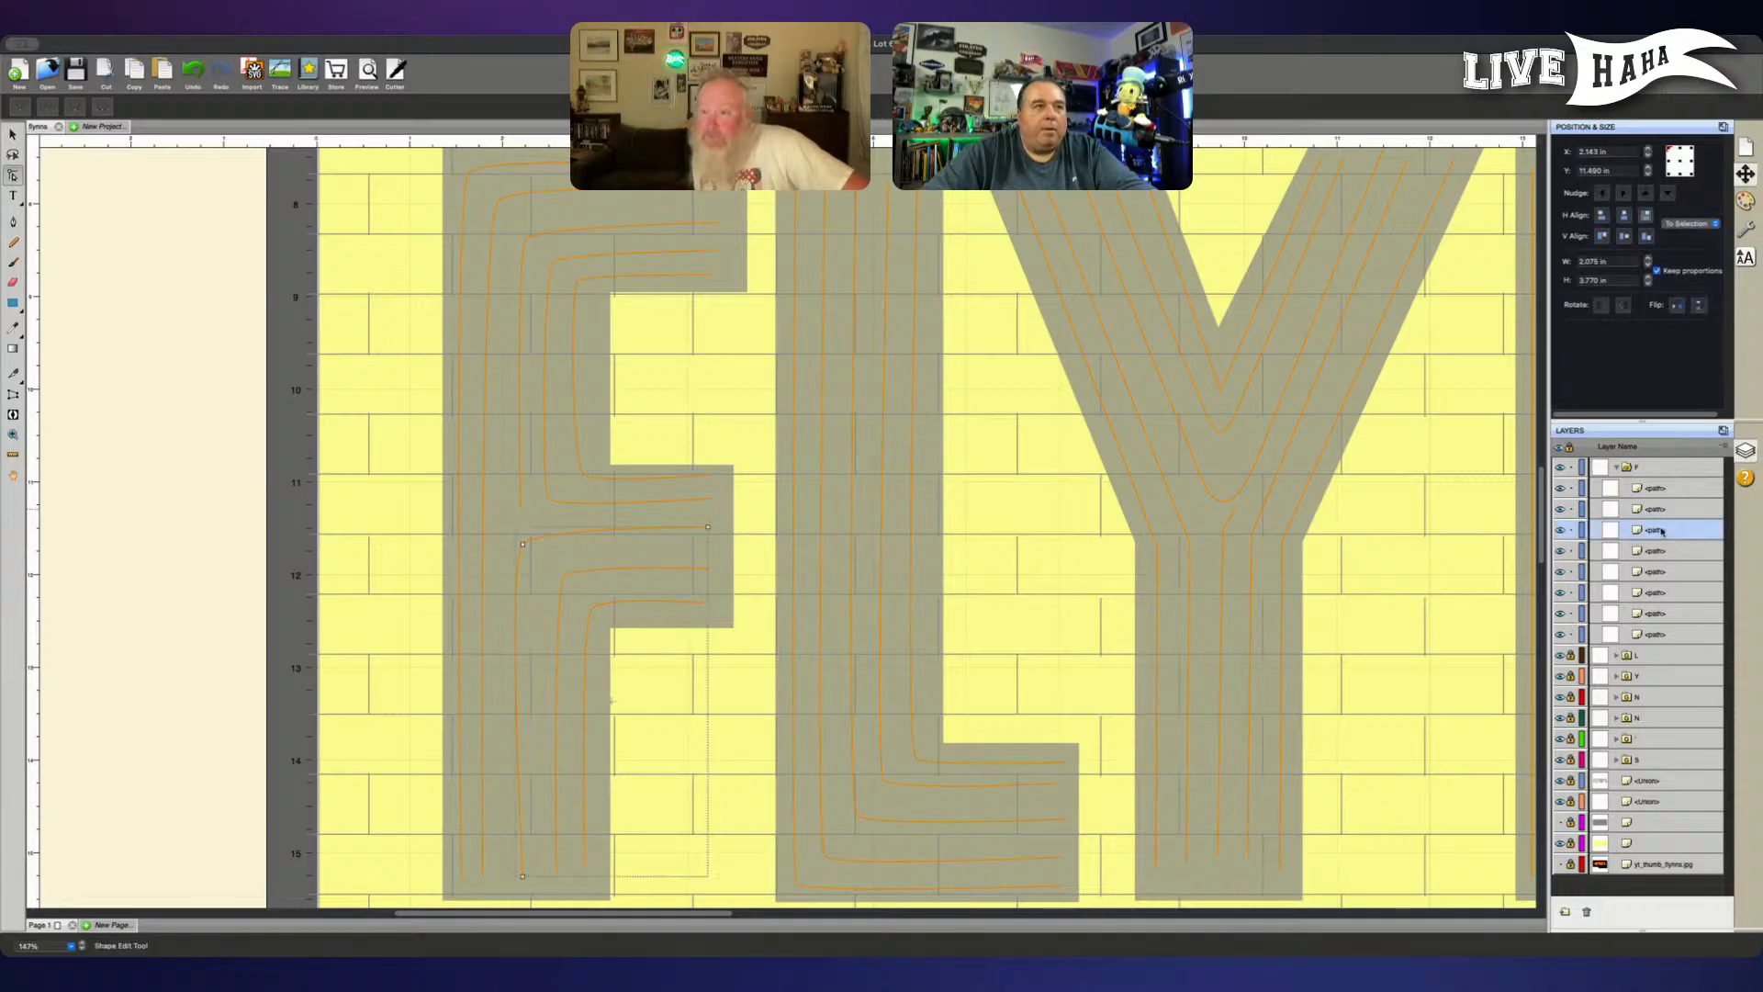
{"action": "left_click_drag", "start_coordinate": [1661, 530], "coordinate": [1647, 485]}
{"action": "left_click", "coordinate": [1570, 634]}
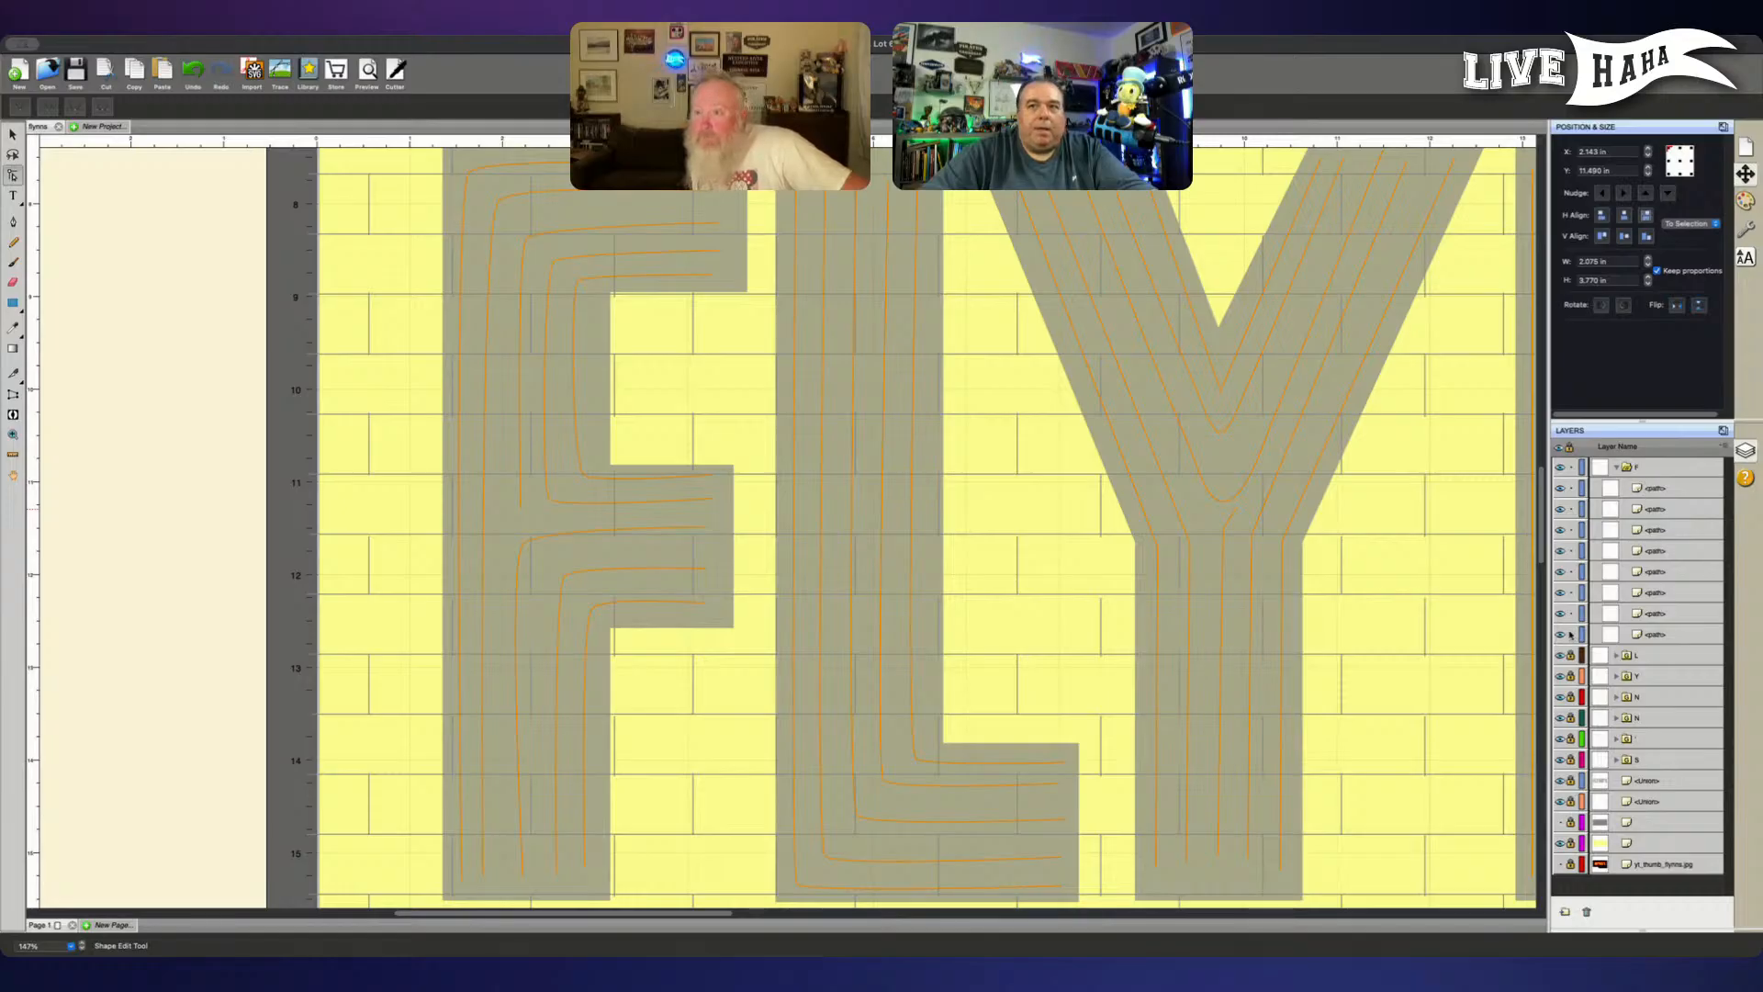
{"action": "left_click", "coordinate": [1571, 613]}
{"action": "left_click", "coordinate": [1570, 592]}
{"action": "left_click", "coordinate": [1570, 571]}
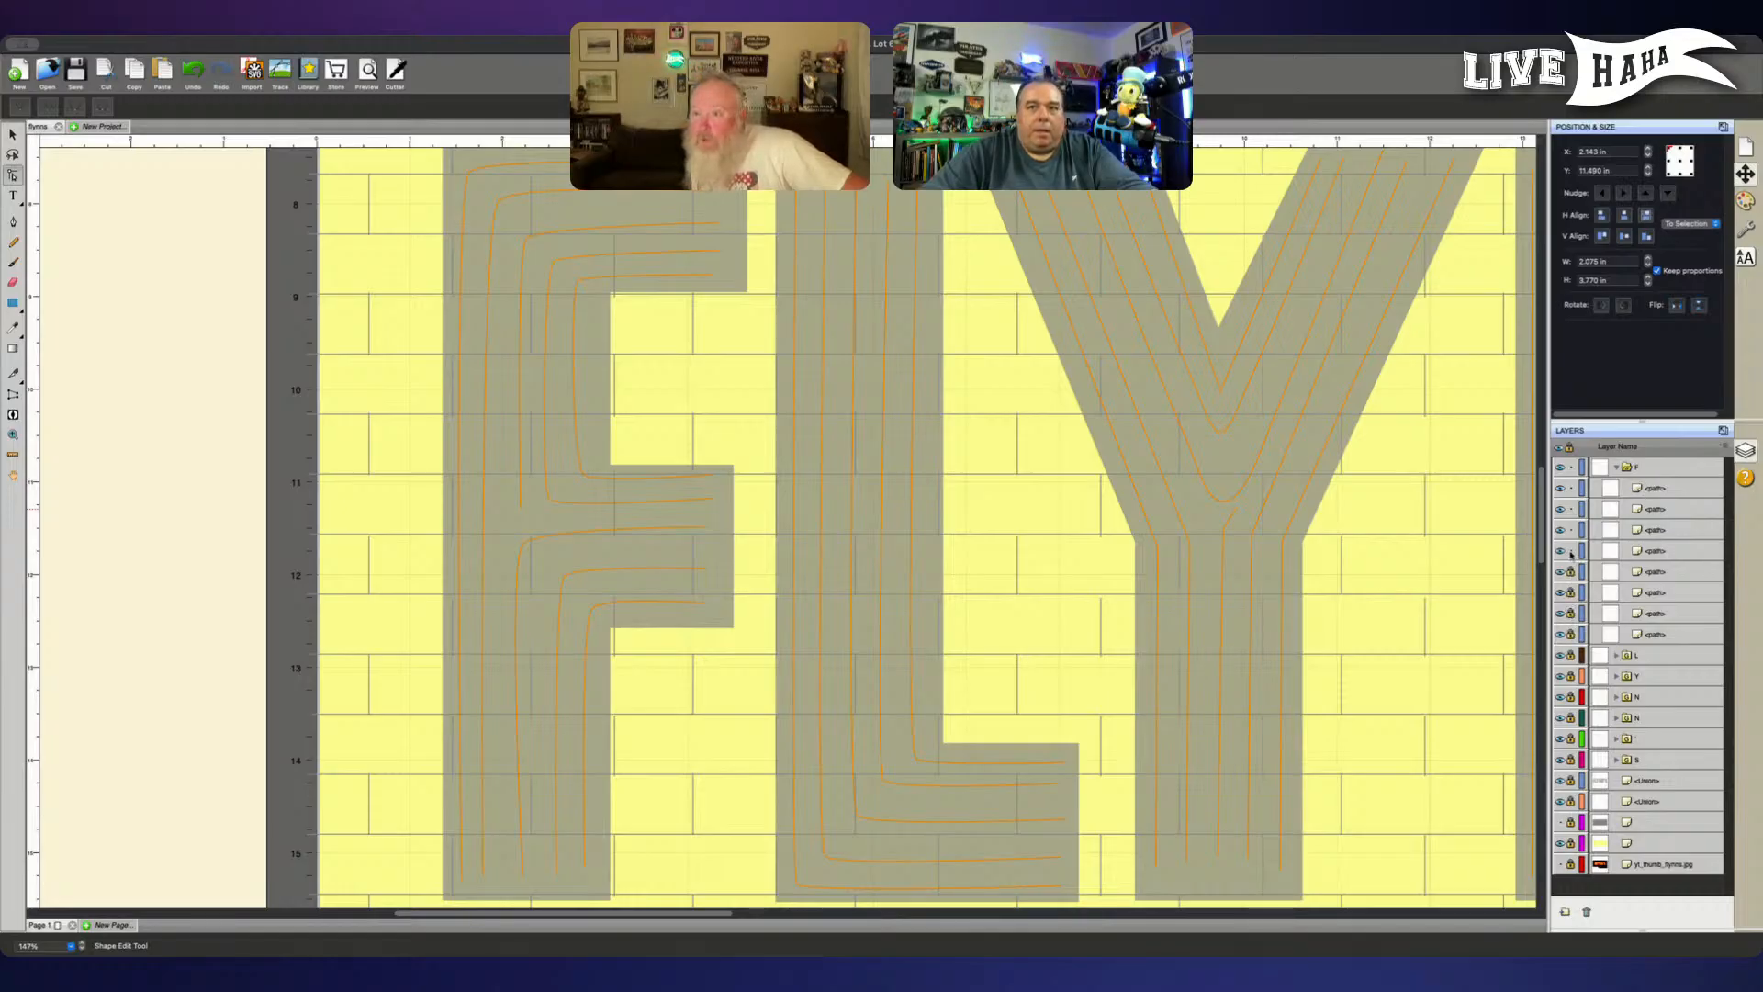
{"action": "left_click", "coordinate": [1570, 551]}
{"action": "left_click", "coordinate": [1570, 530]}
{"action": "left_click", "coordinate": [1570, 509]}
- Lower the end node of the F middle arm's third lowest line slightly so its horizontal run sits level
{"action": "left_click", "coordinate": [565, 523]}
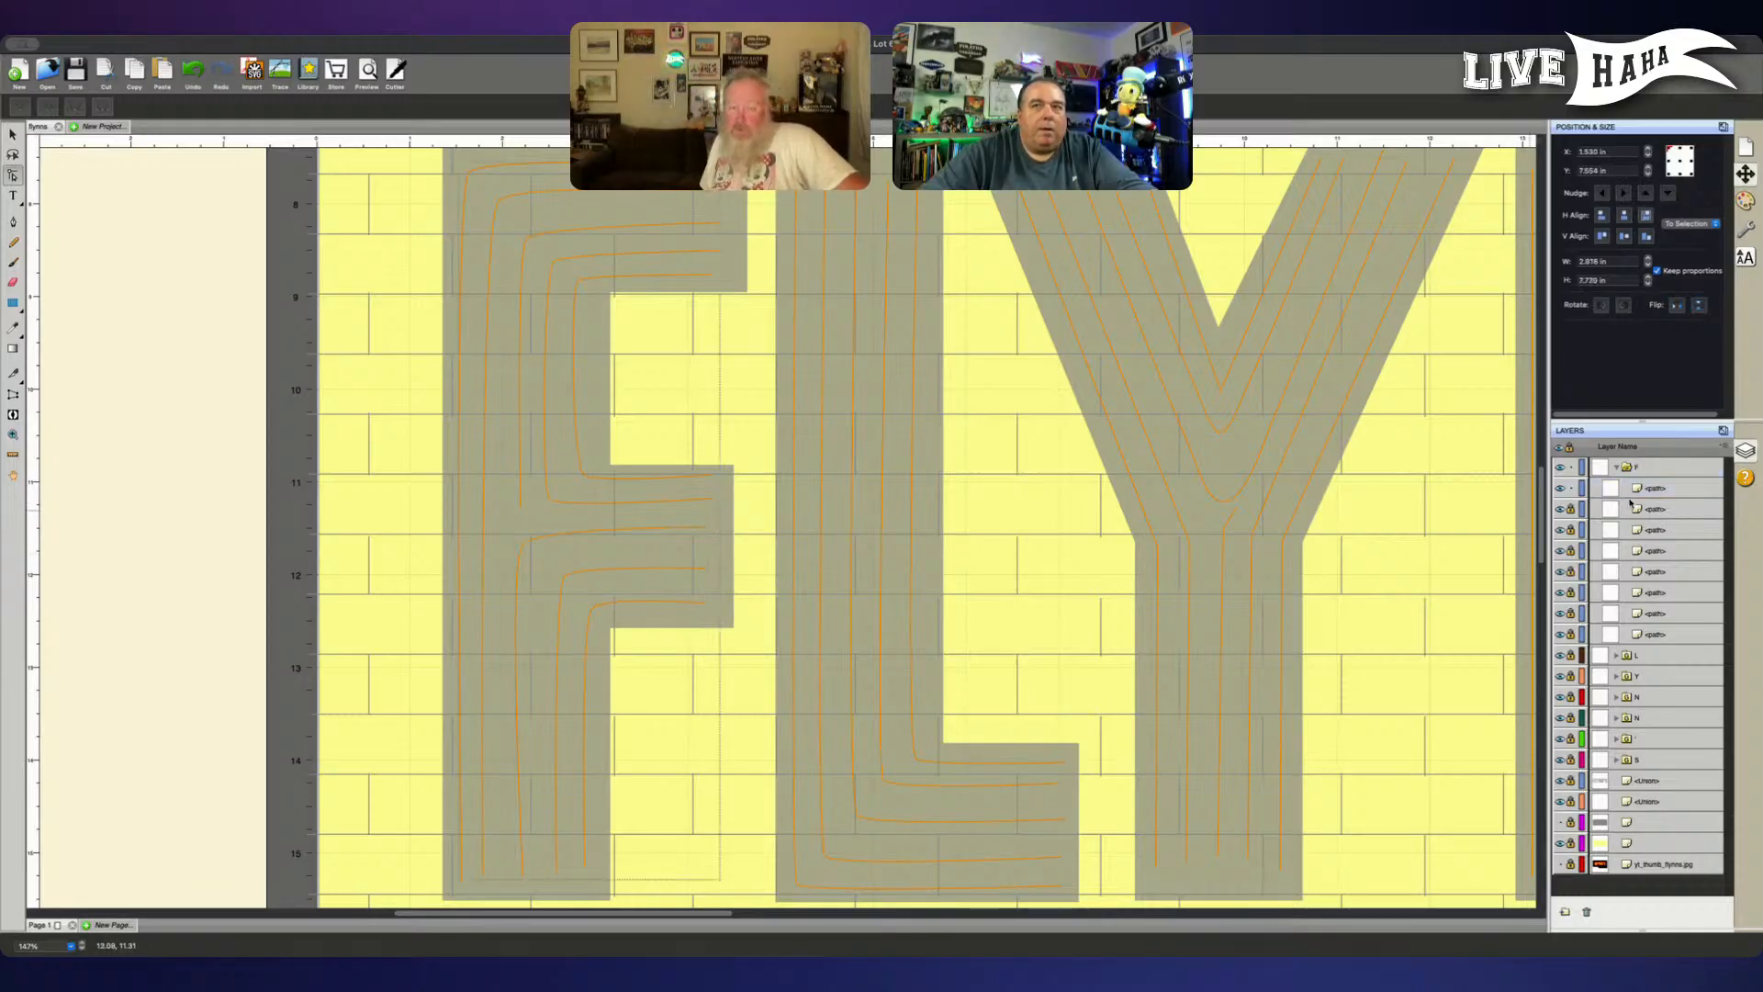
{"action": "left_click", "coordinate": [1656, 490]}
{"action": "left_click", "coordinate": [710, 530]}
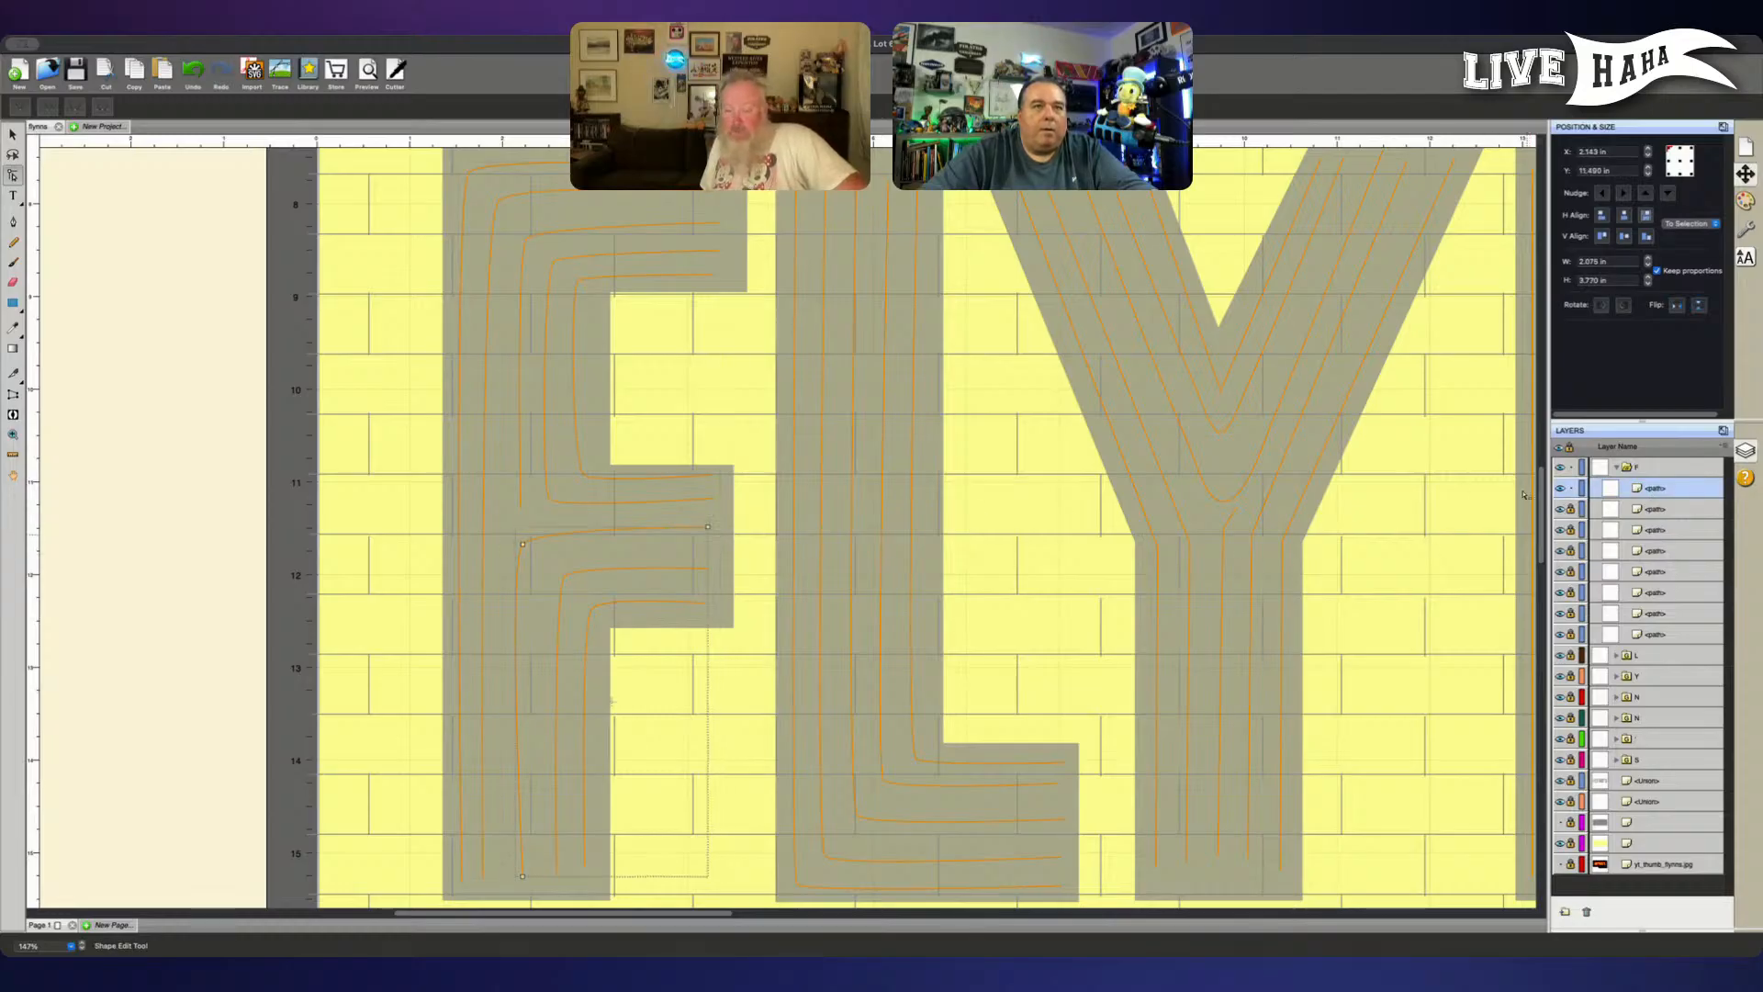
{"action": "left_click", "coordinate": [717, 538]}
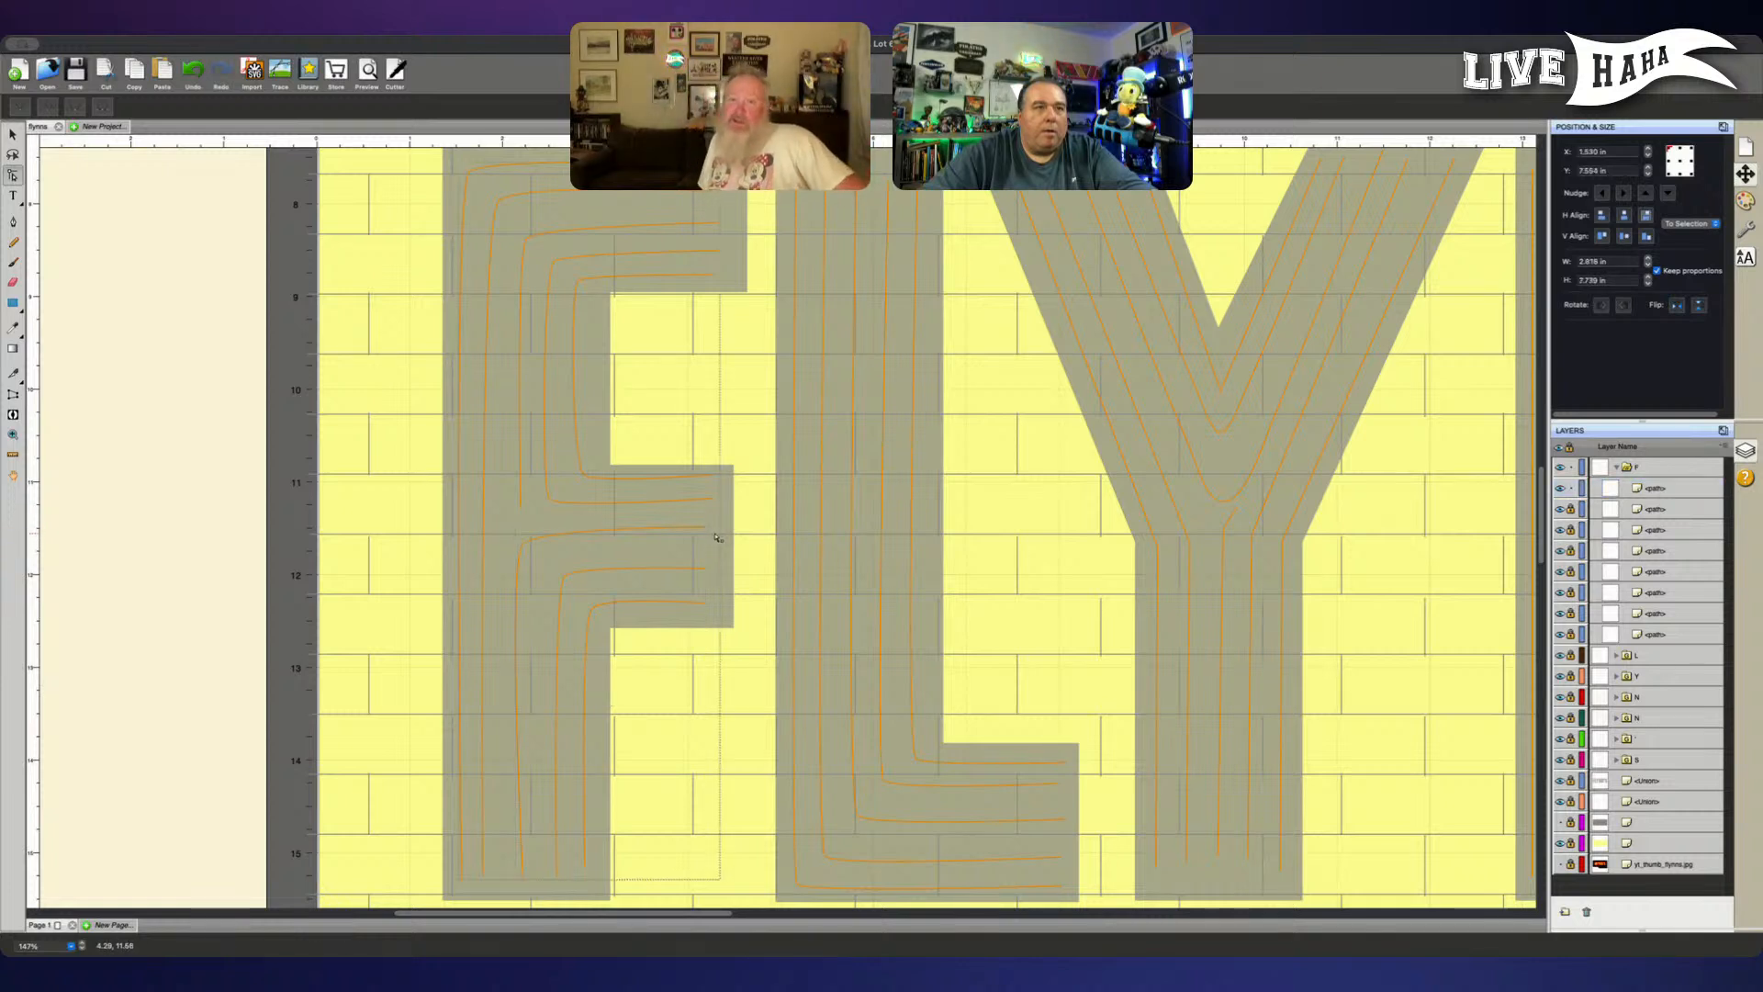
{"action": "left_click", "coordinate": [1644, 494]}
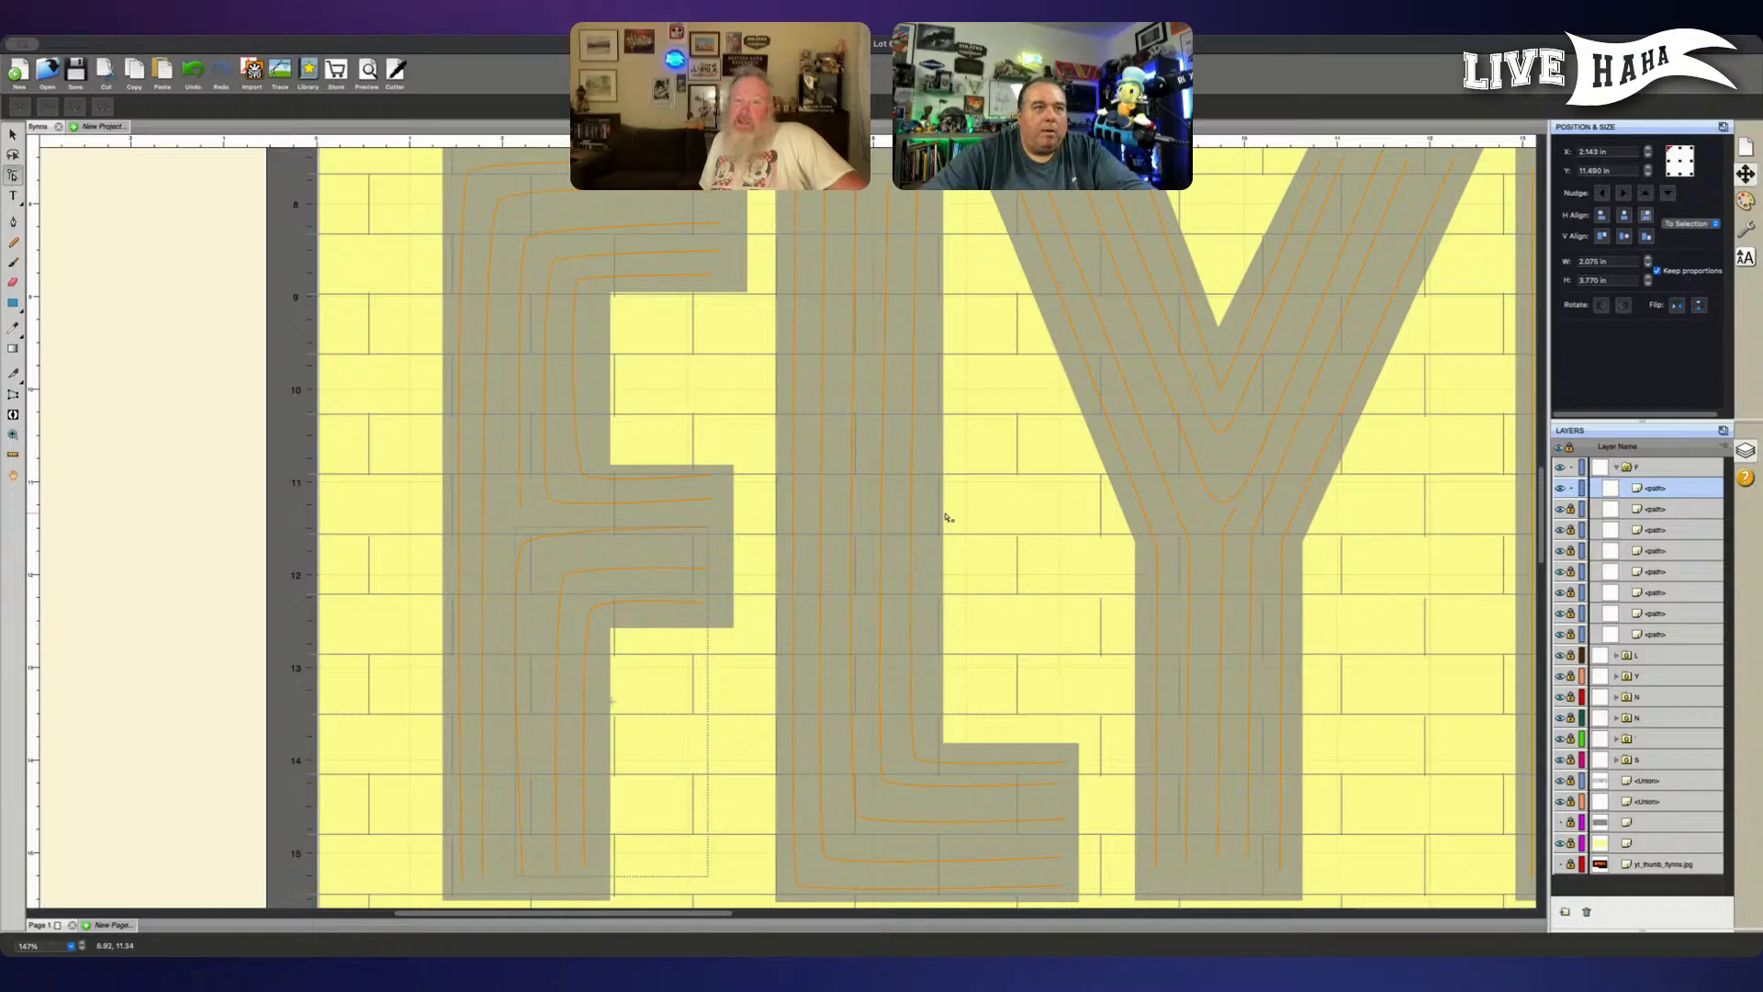
{"action": "left_click", "coordinate": [708, 529]}
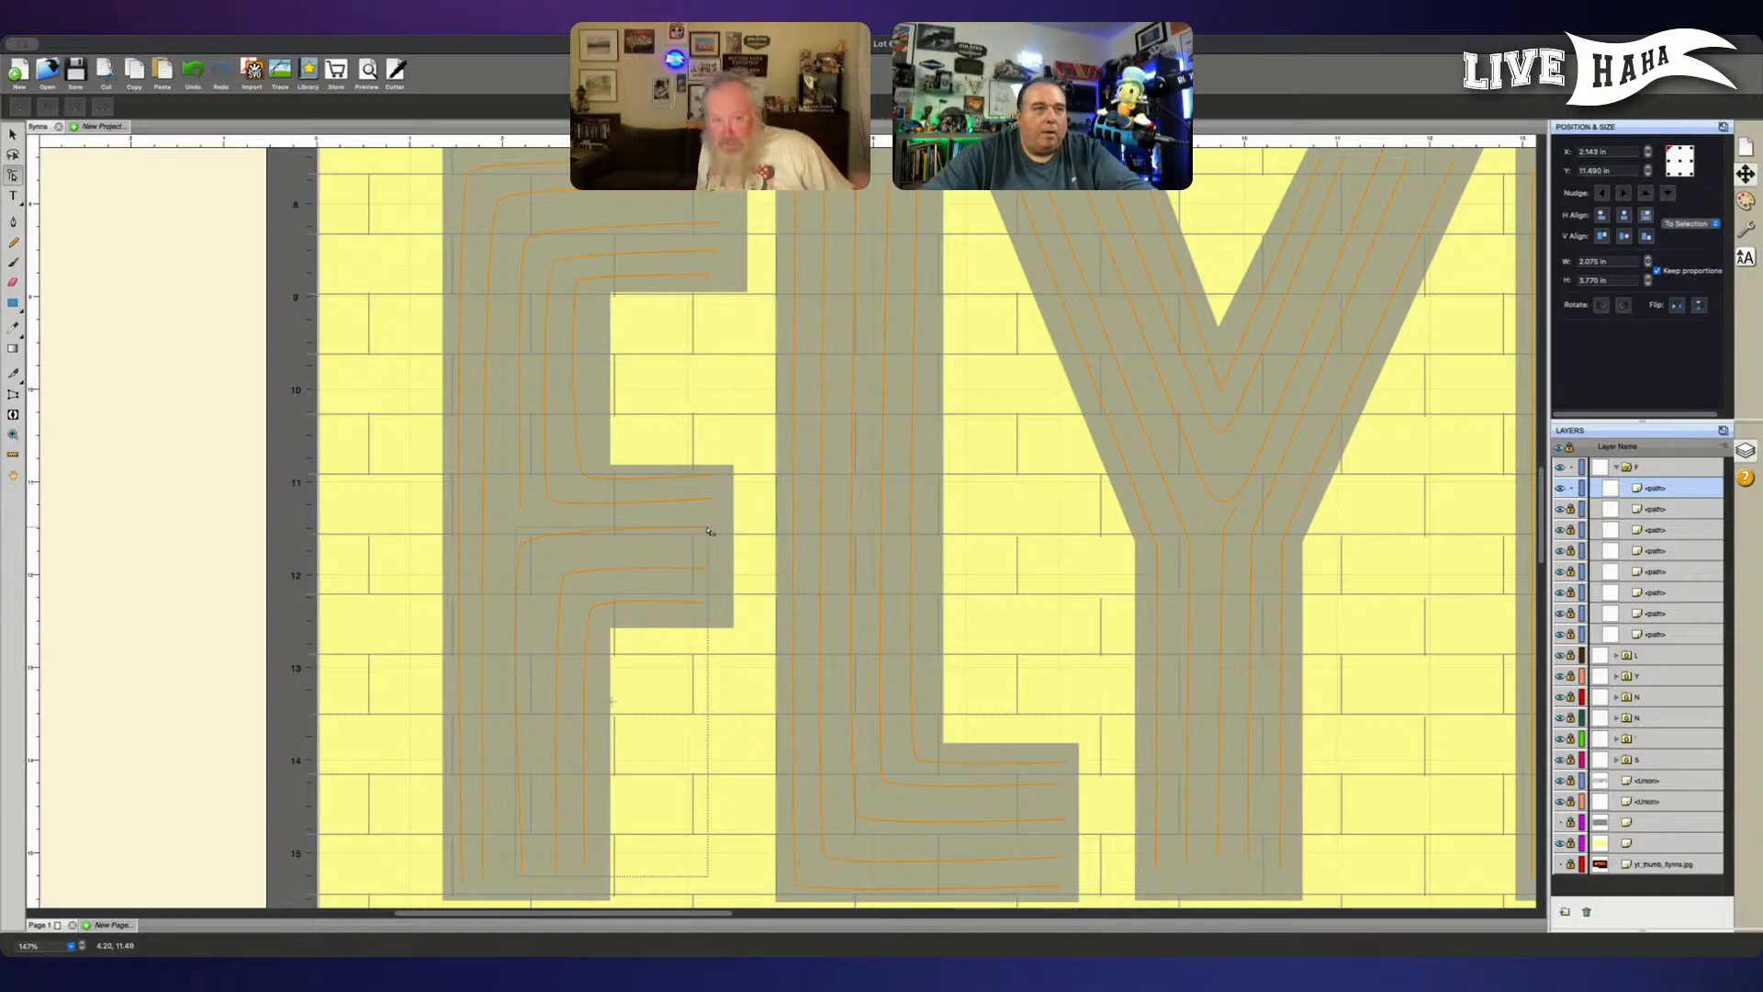
{"action": "left_click", "coordinate": [708, 530]}
{"action": "left_click", "coordinate": [1572, 492]}
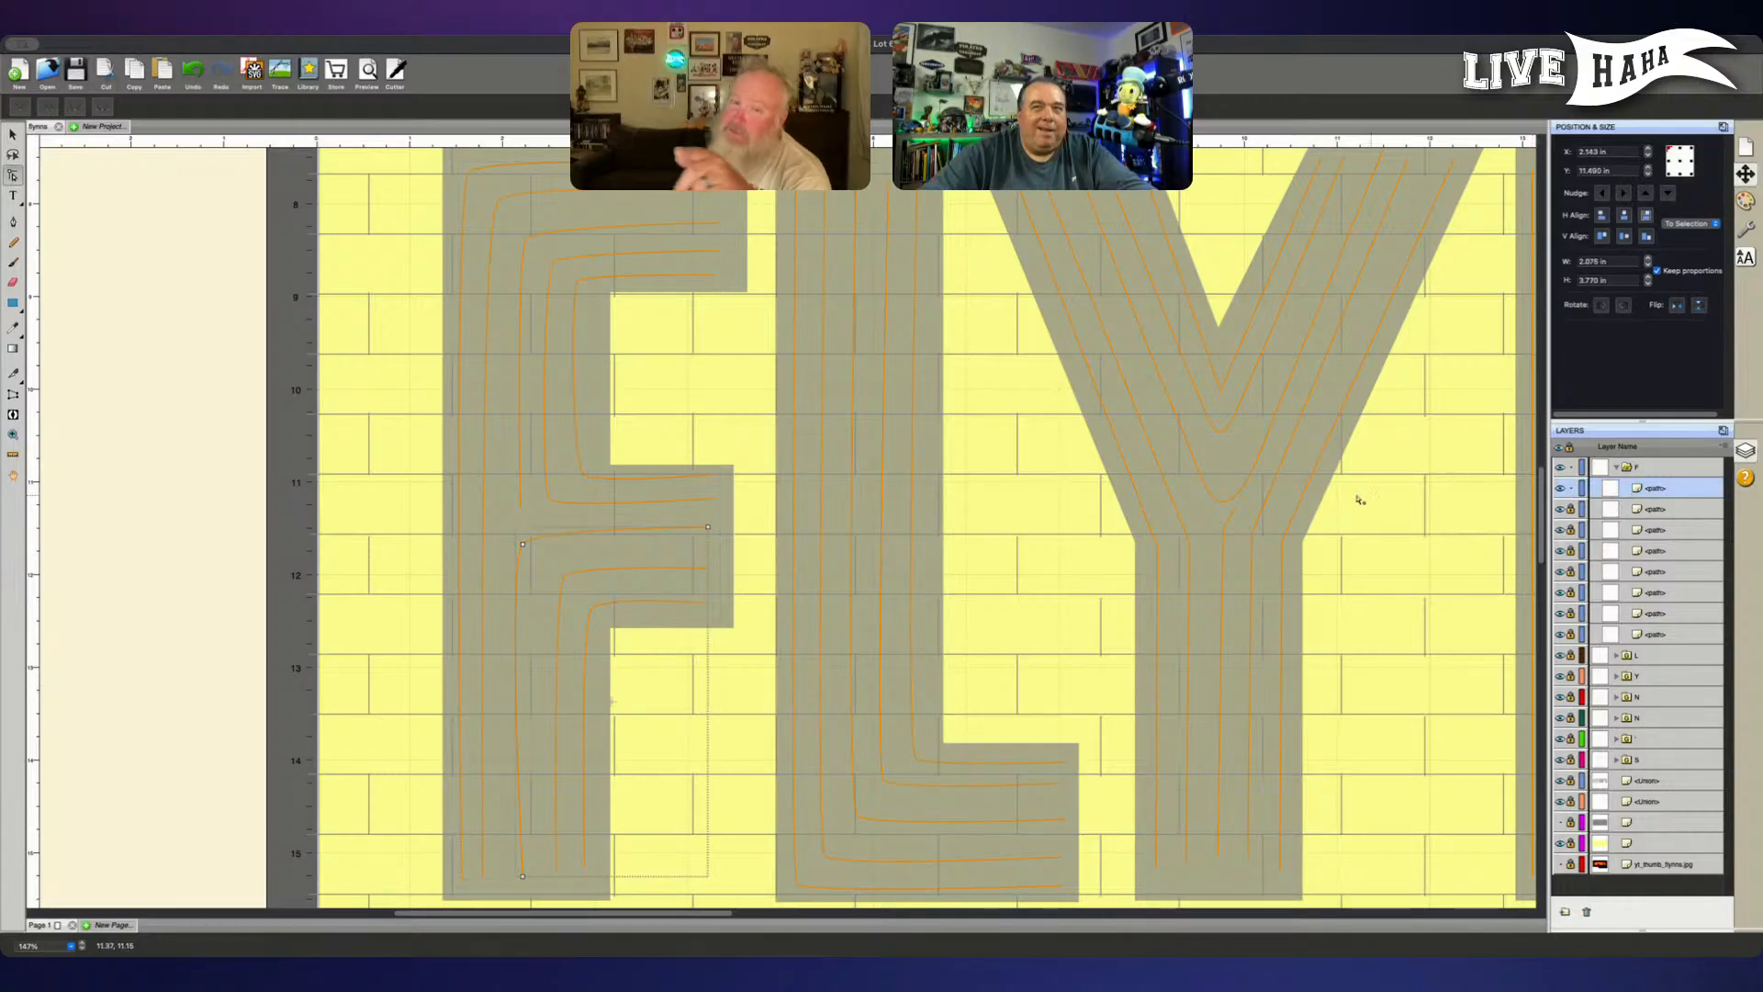
{"action": "left_click", "coordinate": [709, 530]}
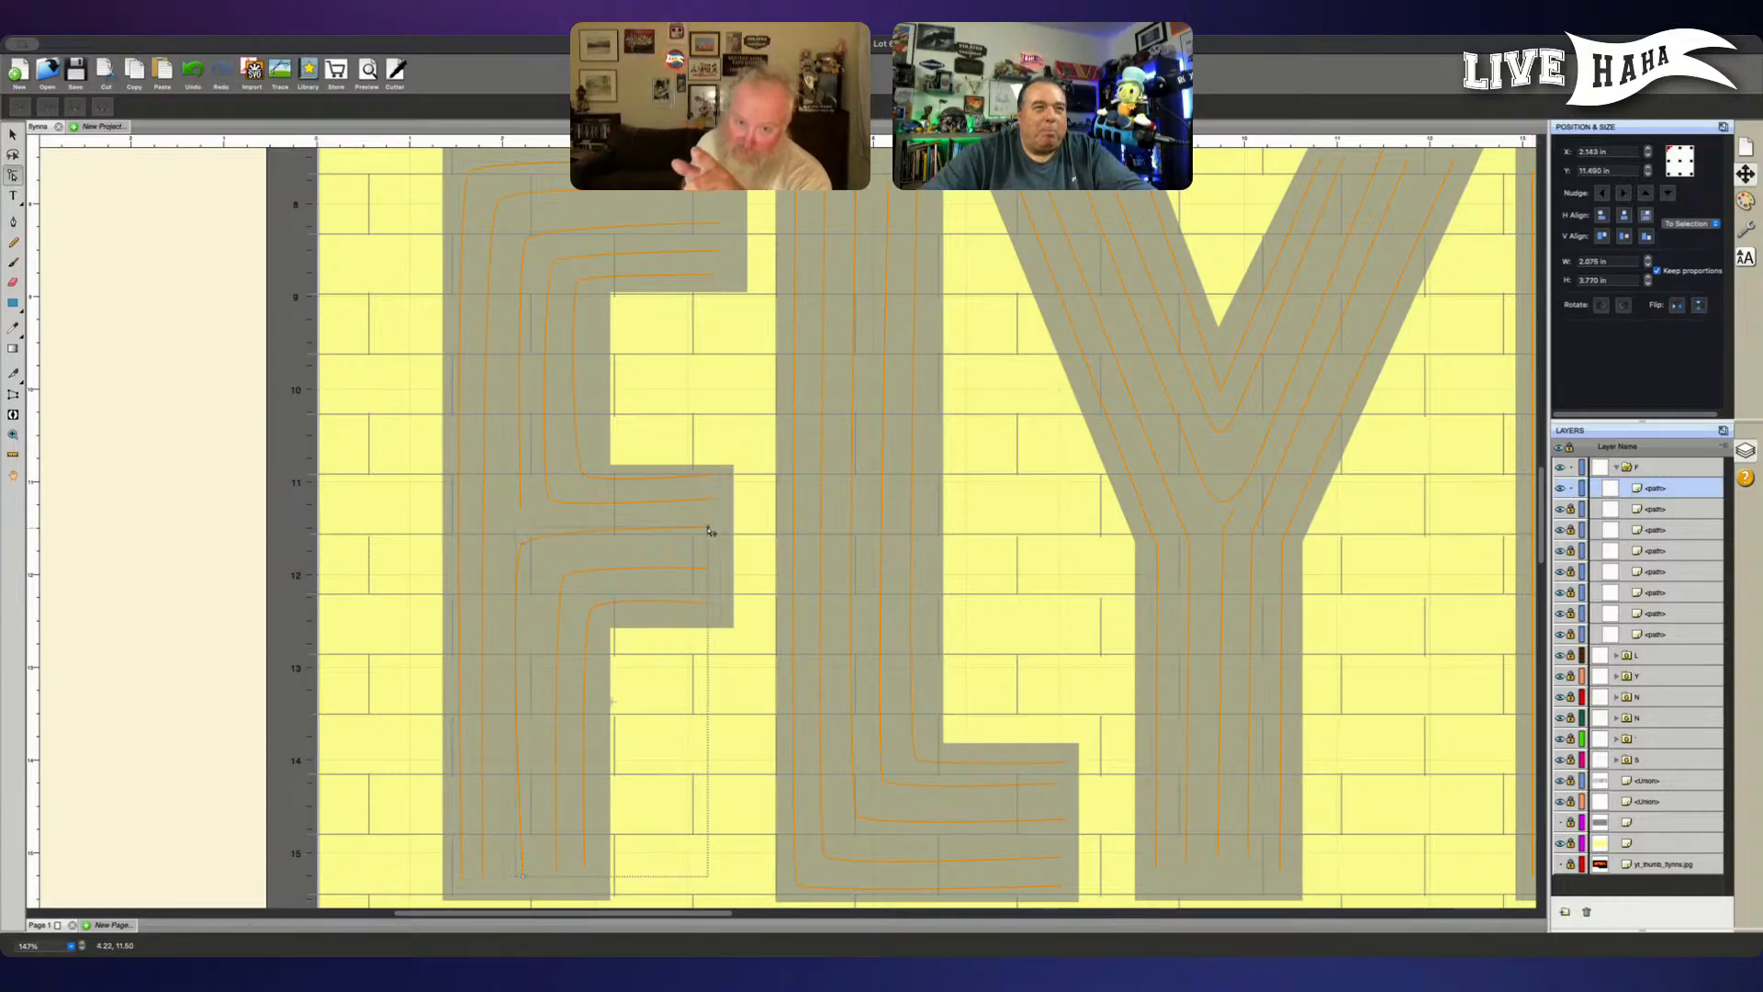
{"action": "key", "text": "Down"}
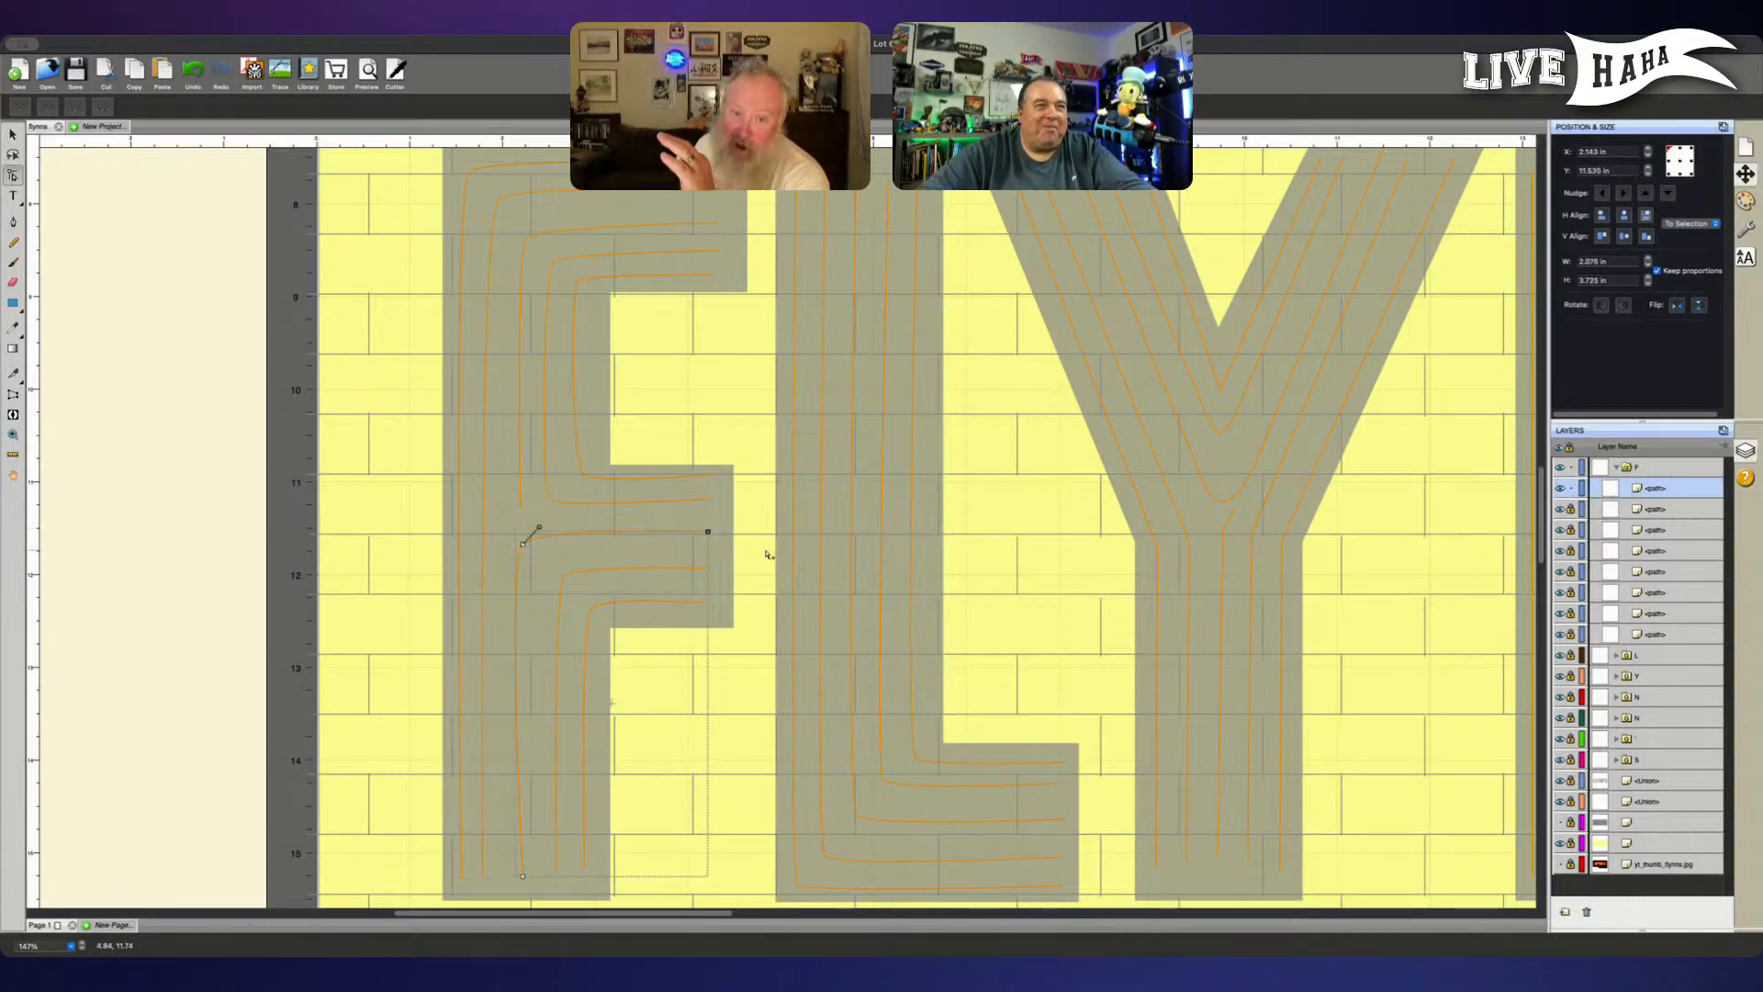
- Nudge the corner node of the F middle arm's third lowest line slightly to the right and up
{"action": "scroll", "coordinate": [577, 619], "scroll_direction": "down", "scroll_amount": 1}
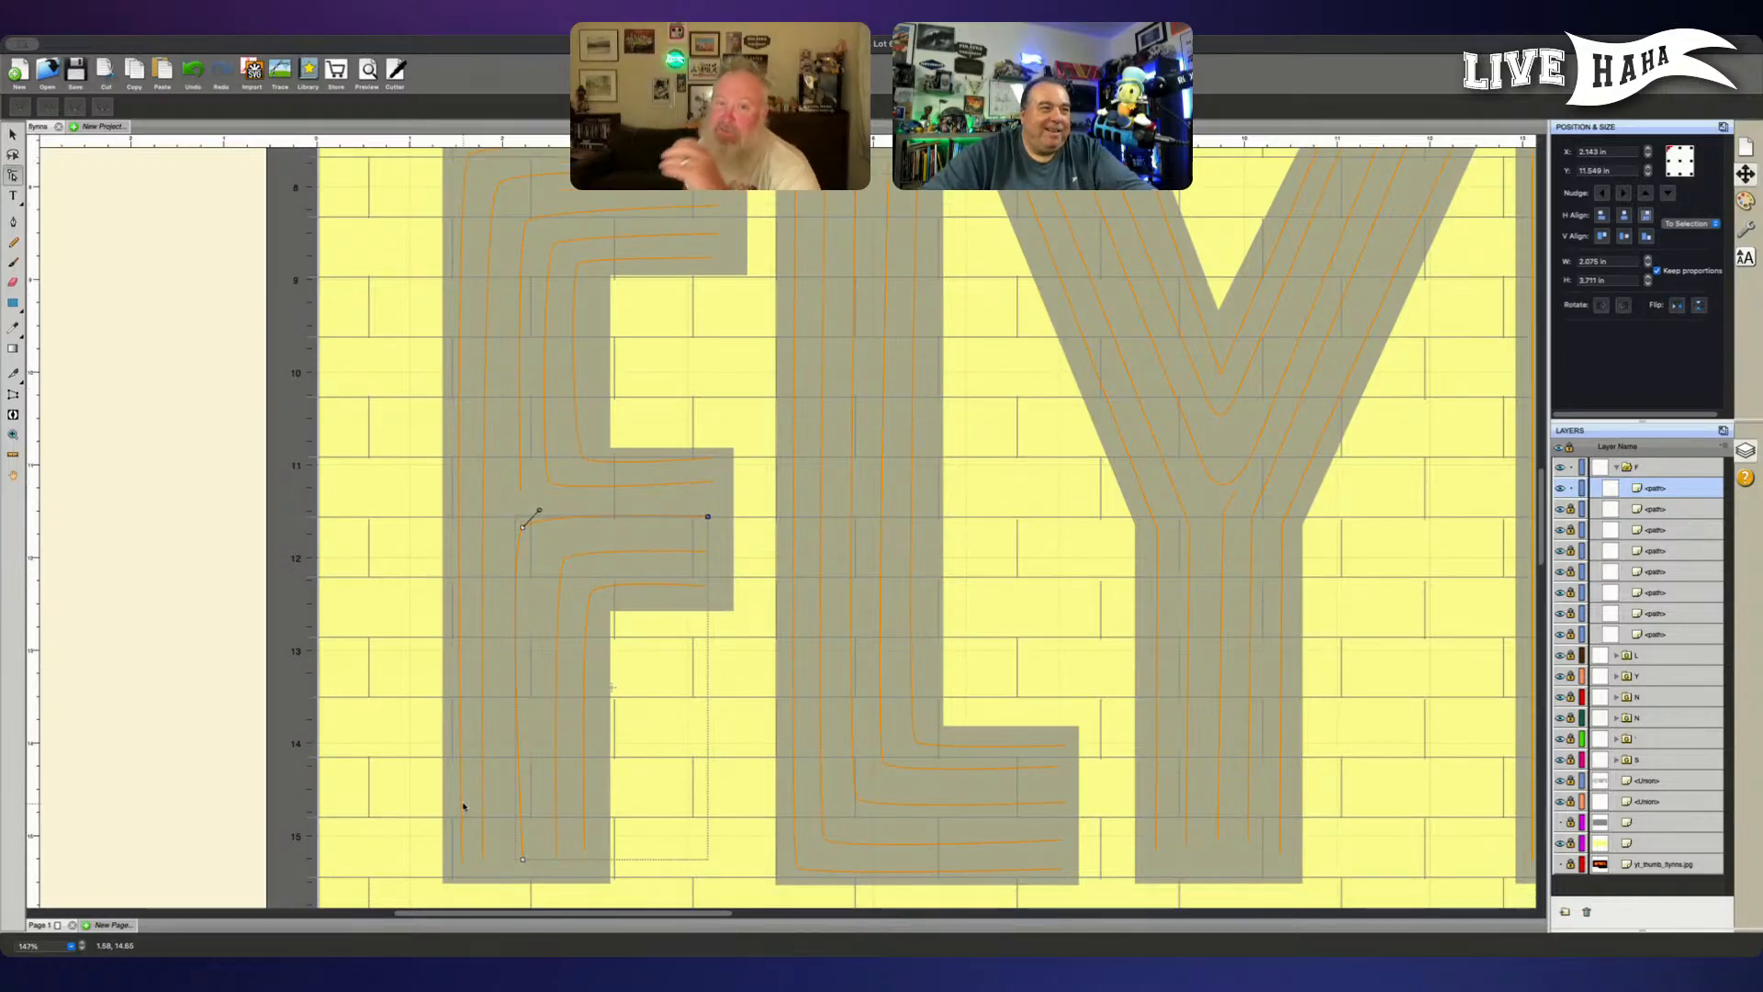
{"action": "left_click", "coordinate": [522, 527]}
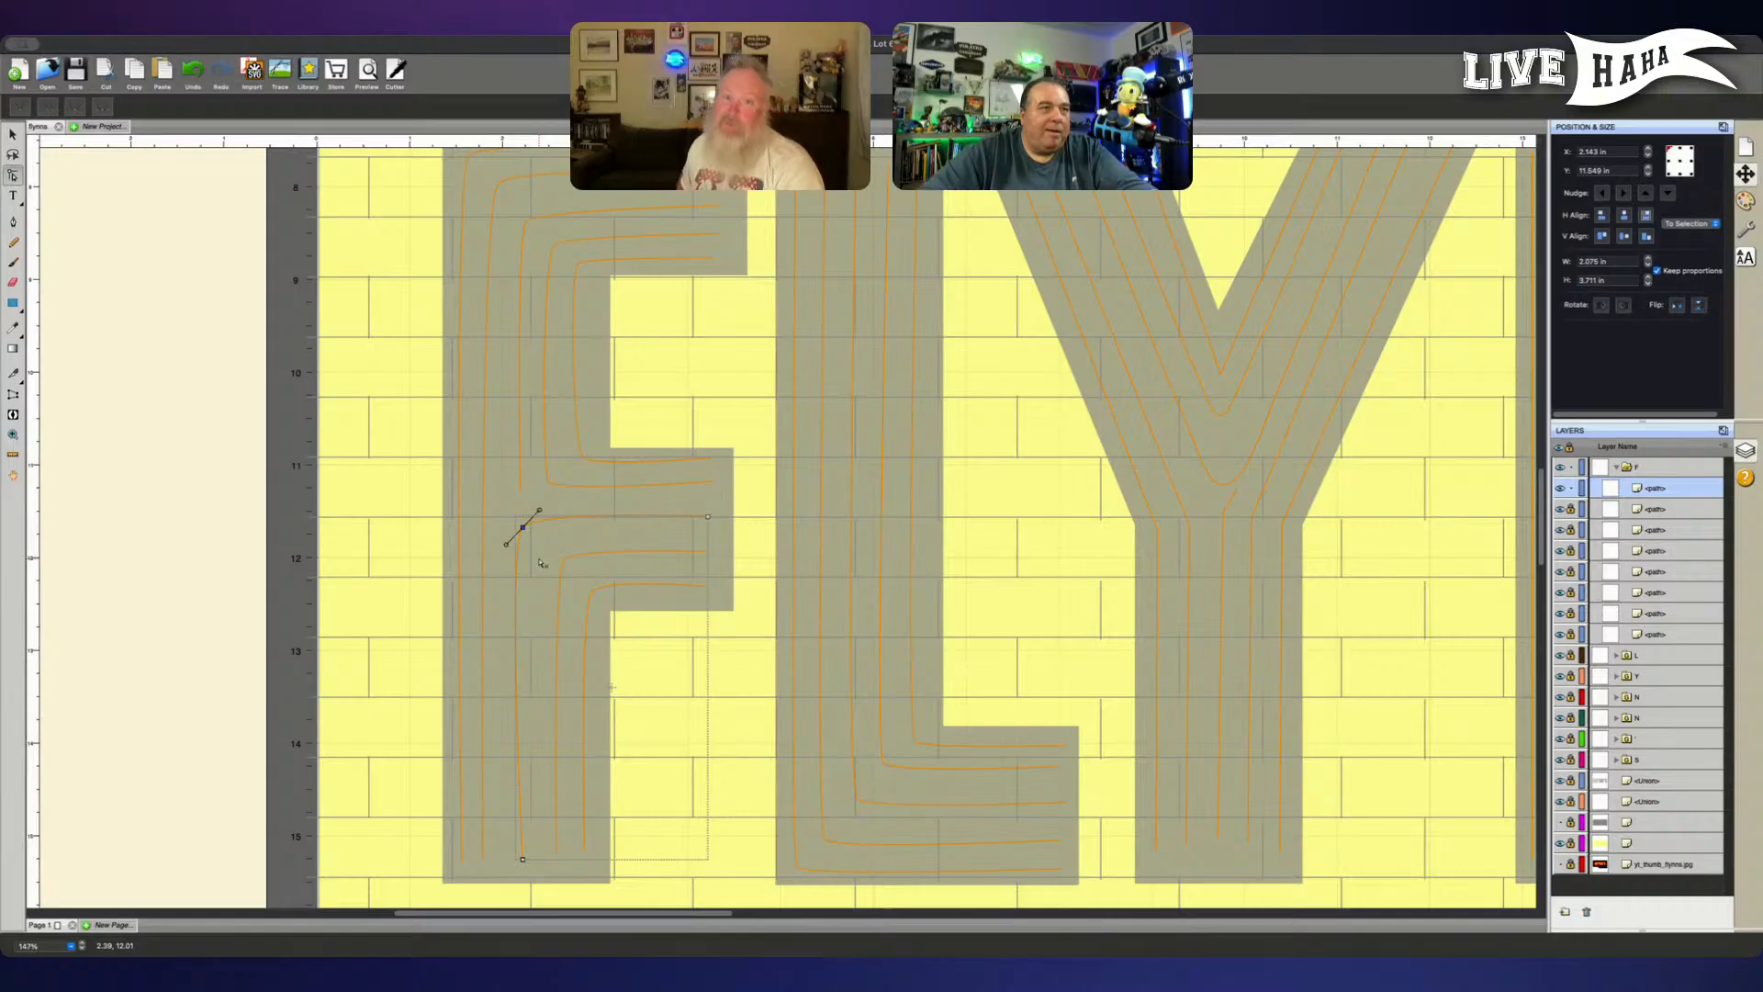
{"action": "key", "text": "Right"}
{"action": "key", "text": "Right"}
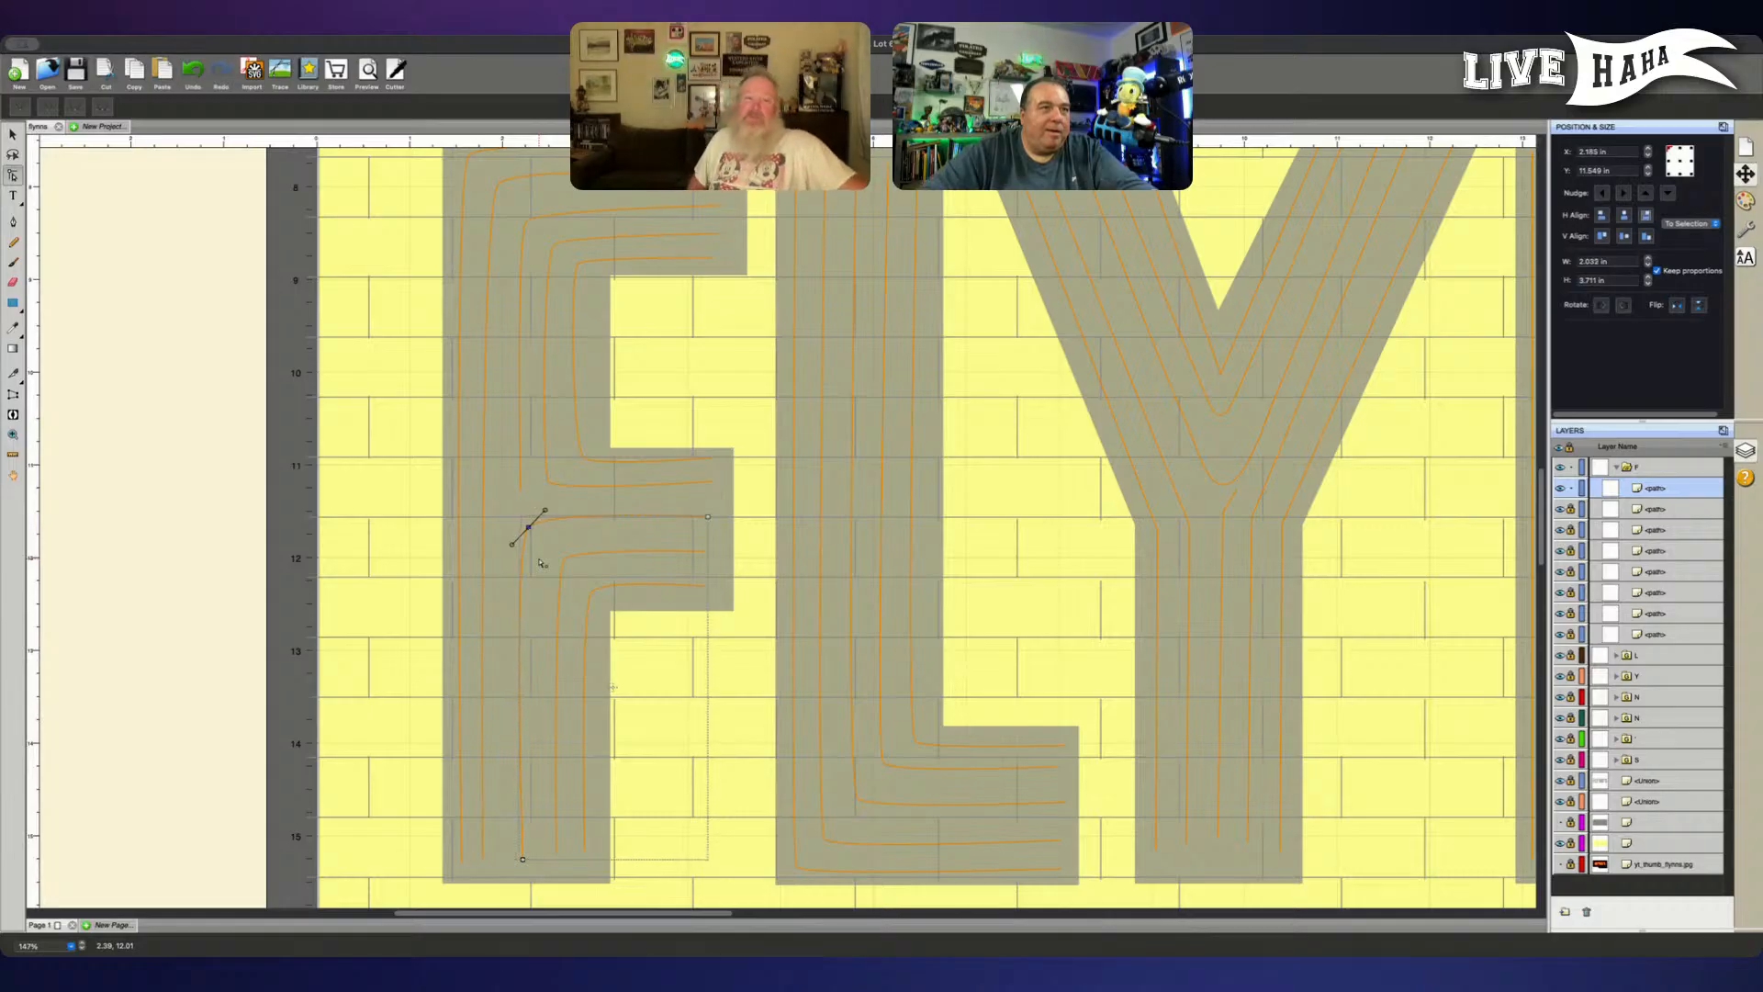
{"action": "key", "text": "Up"}
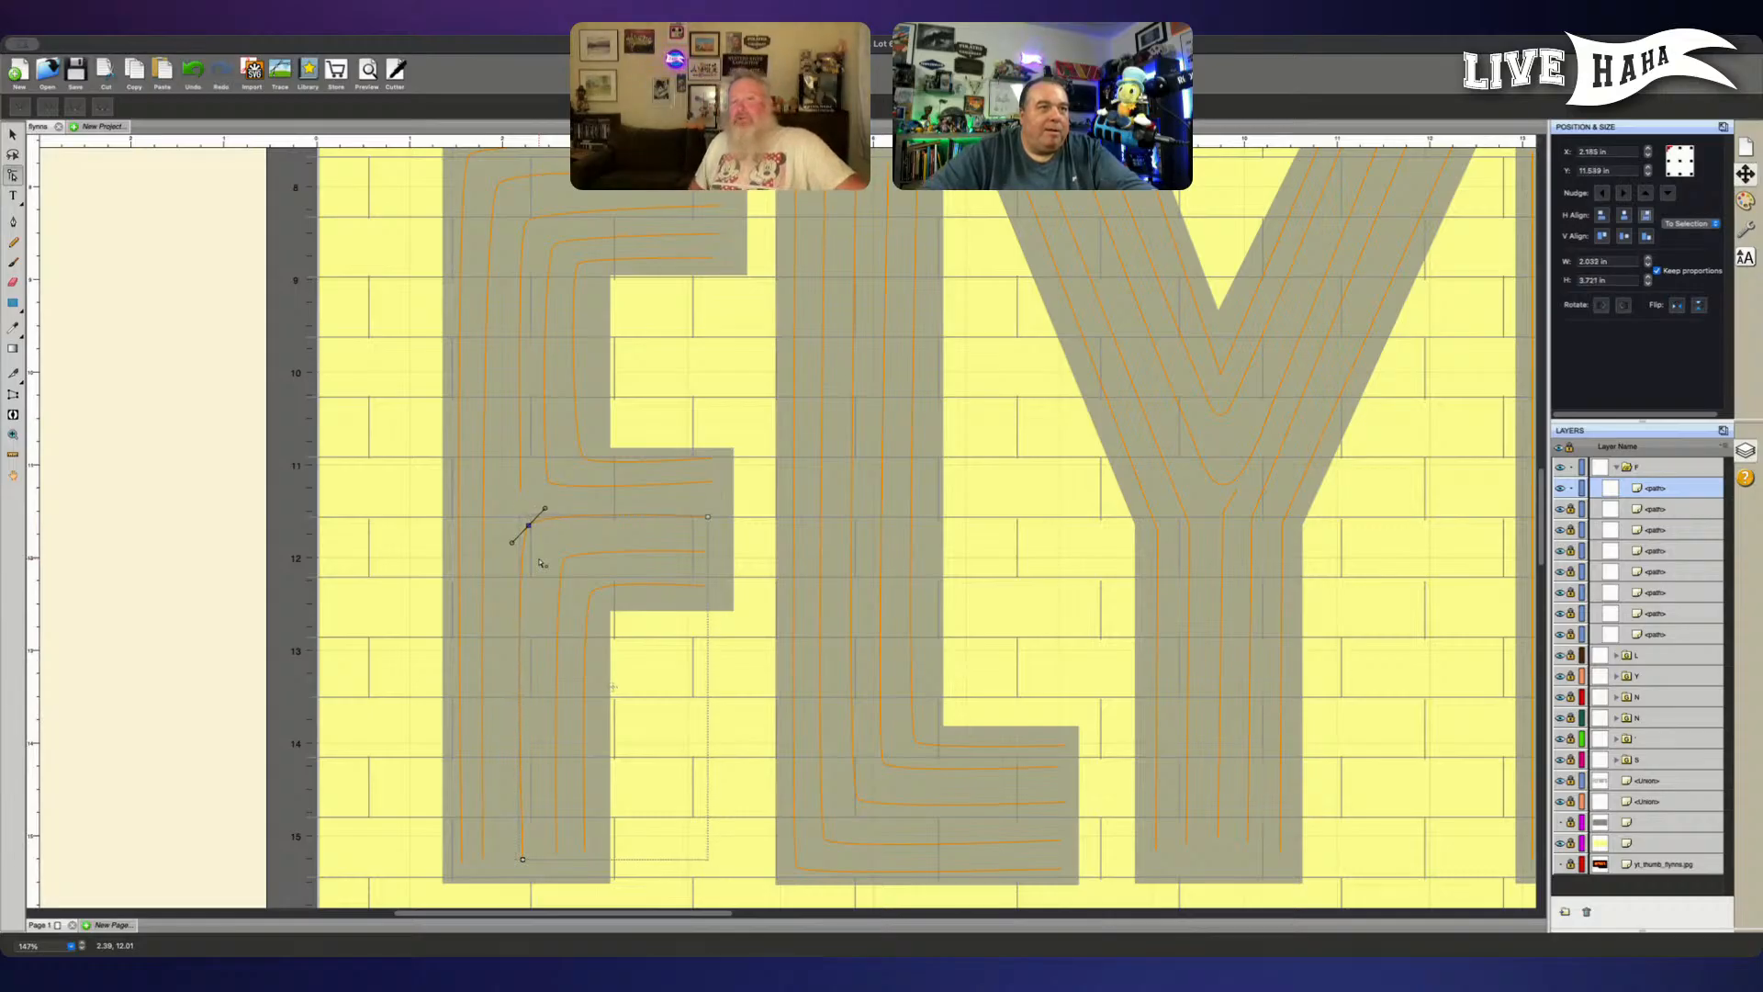
{"action": "key", "text": "Left"}
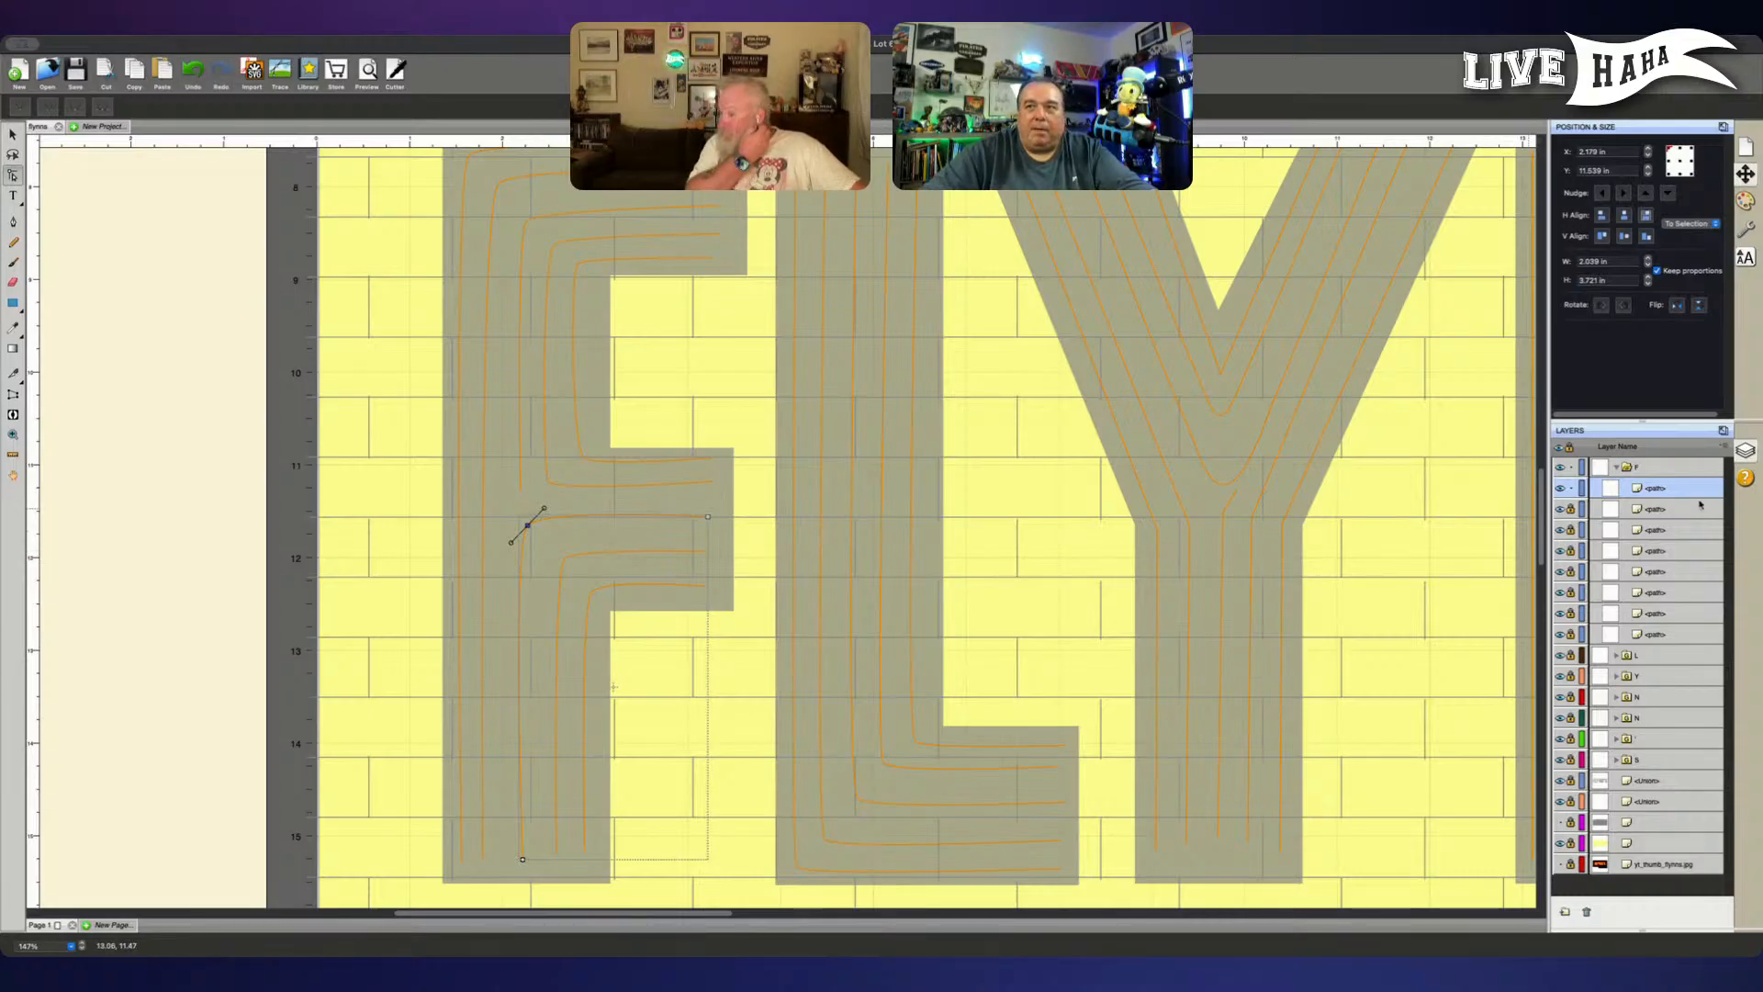
- Unlock the seven locked paths in the F group
{"action": "left_click", "coordinate": [1569, 509]}
{"action": "left_click", "coordinate": [1570, 530]}
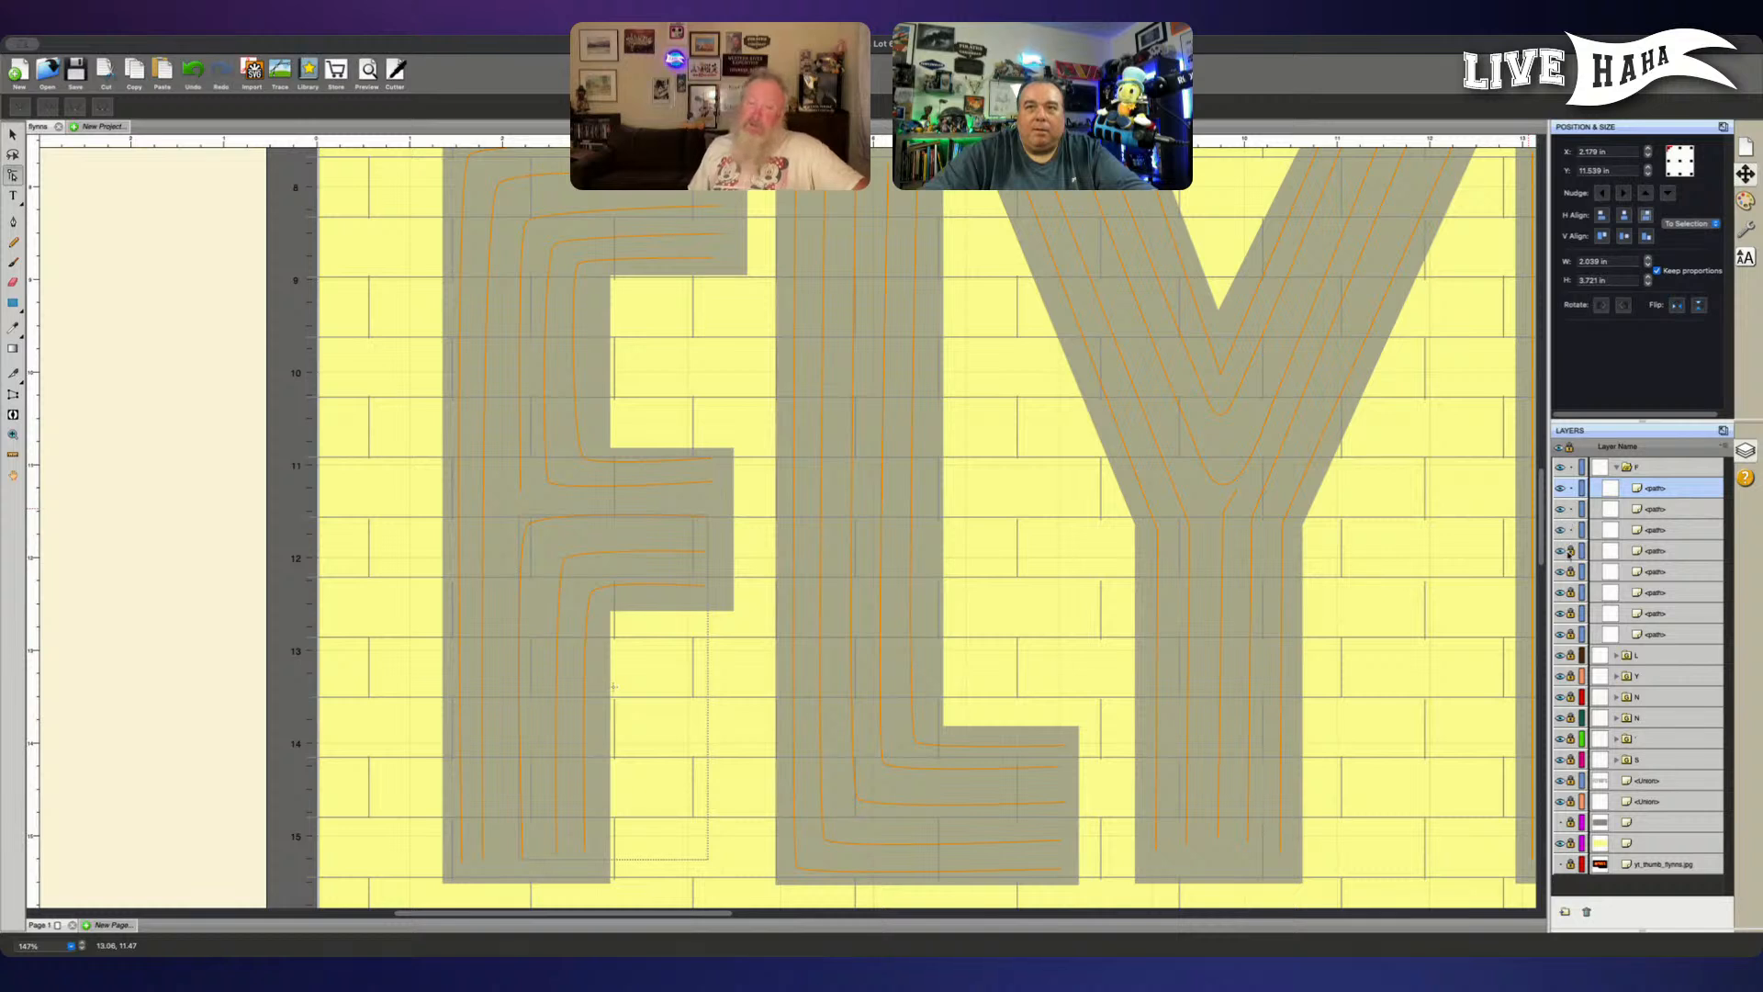
{"action": "left_click", "coordinate": [1570, 550]}
{"action": "left_click", "coordinate": [1570, 571]}
{"action": "left_click", "coordinate": [1570, 592]}
{"action": "left_click", "coordinate": [1570, 613]}
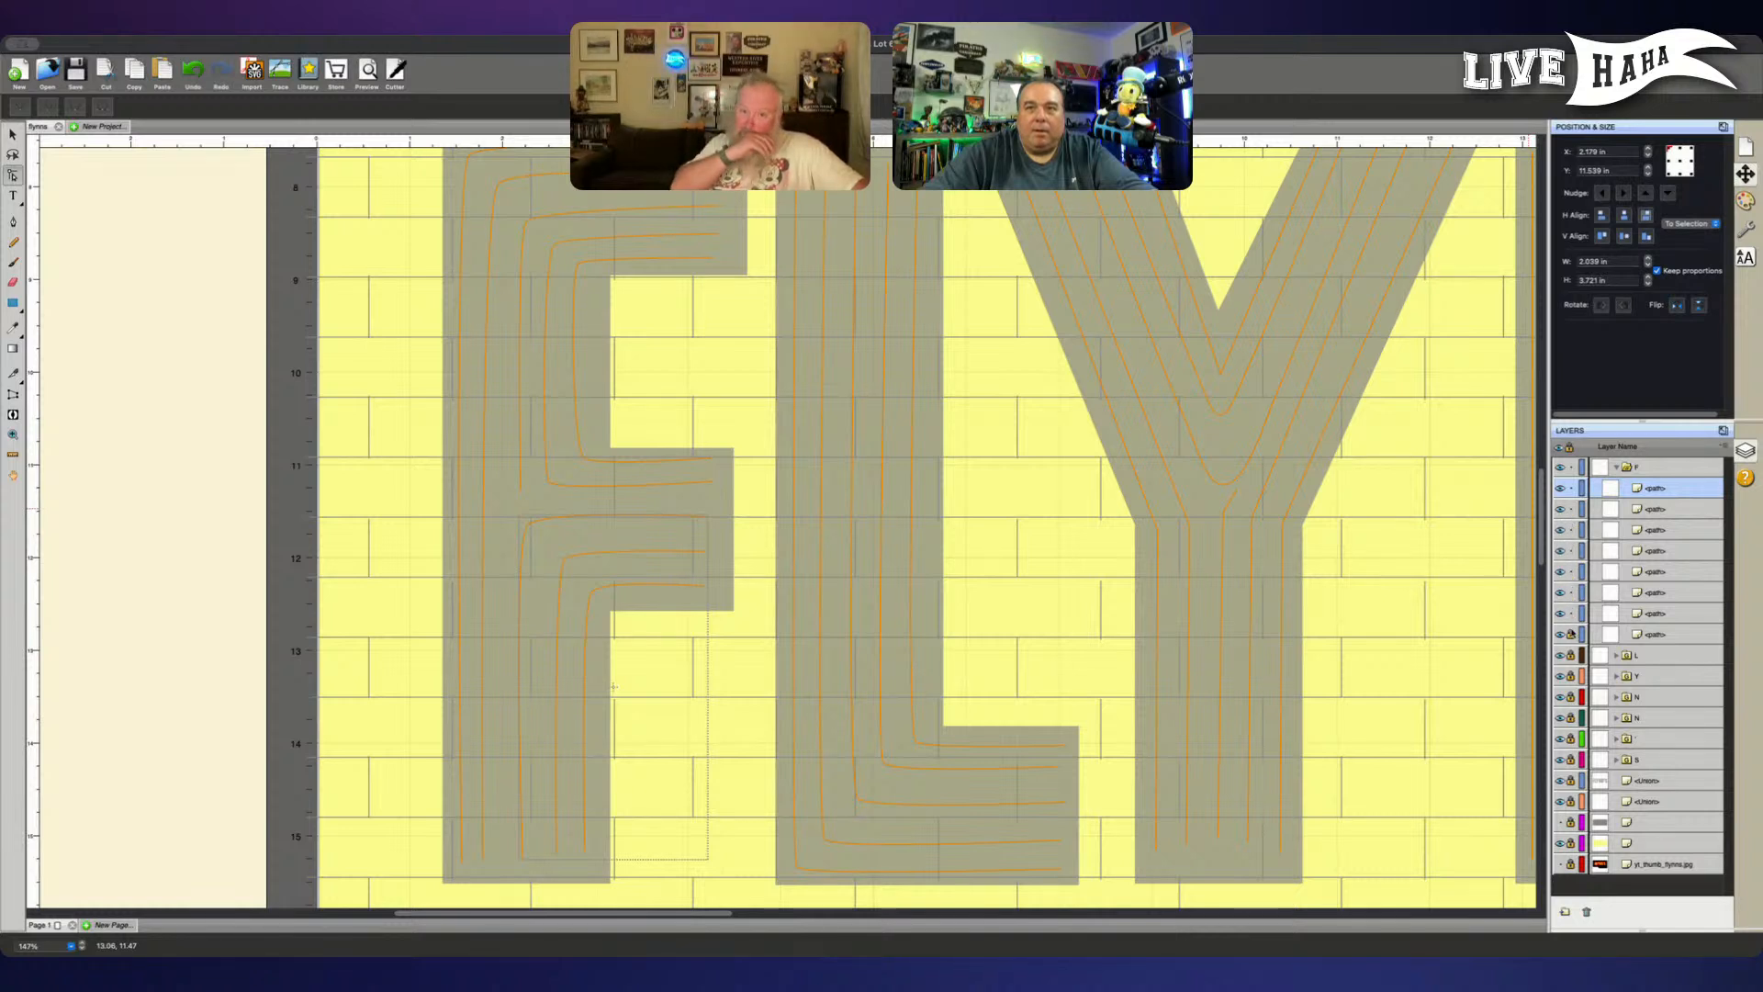
{"action": "left_click", "coordinate": [1570, 634]}
- Go through the F group's paths one by one to identify which line each belongs to
{"action": "left_click", "coordinate": [1657, 531]}
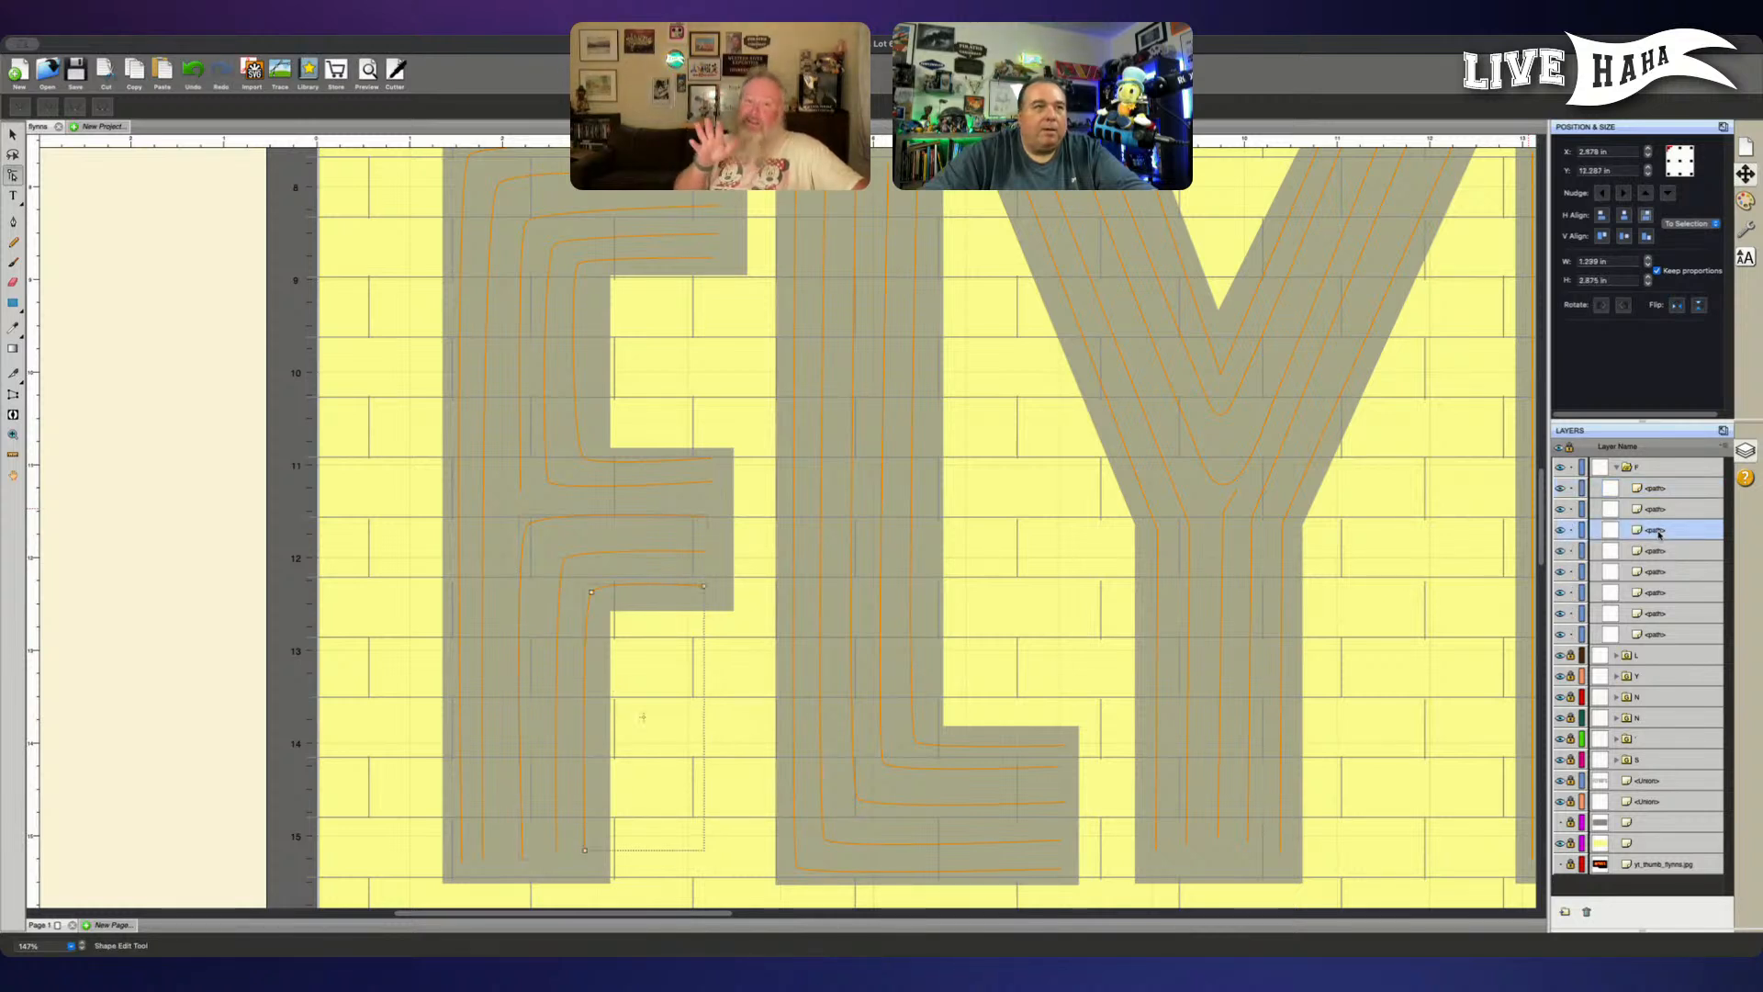
{"action": "left_click", "coordinate": [1657, 553]}
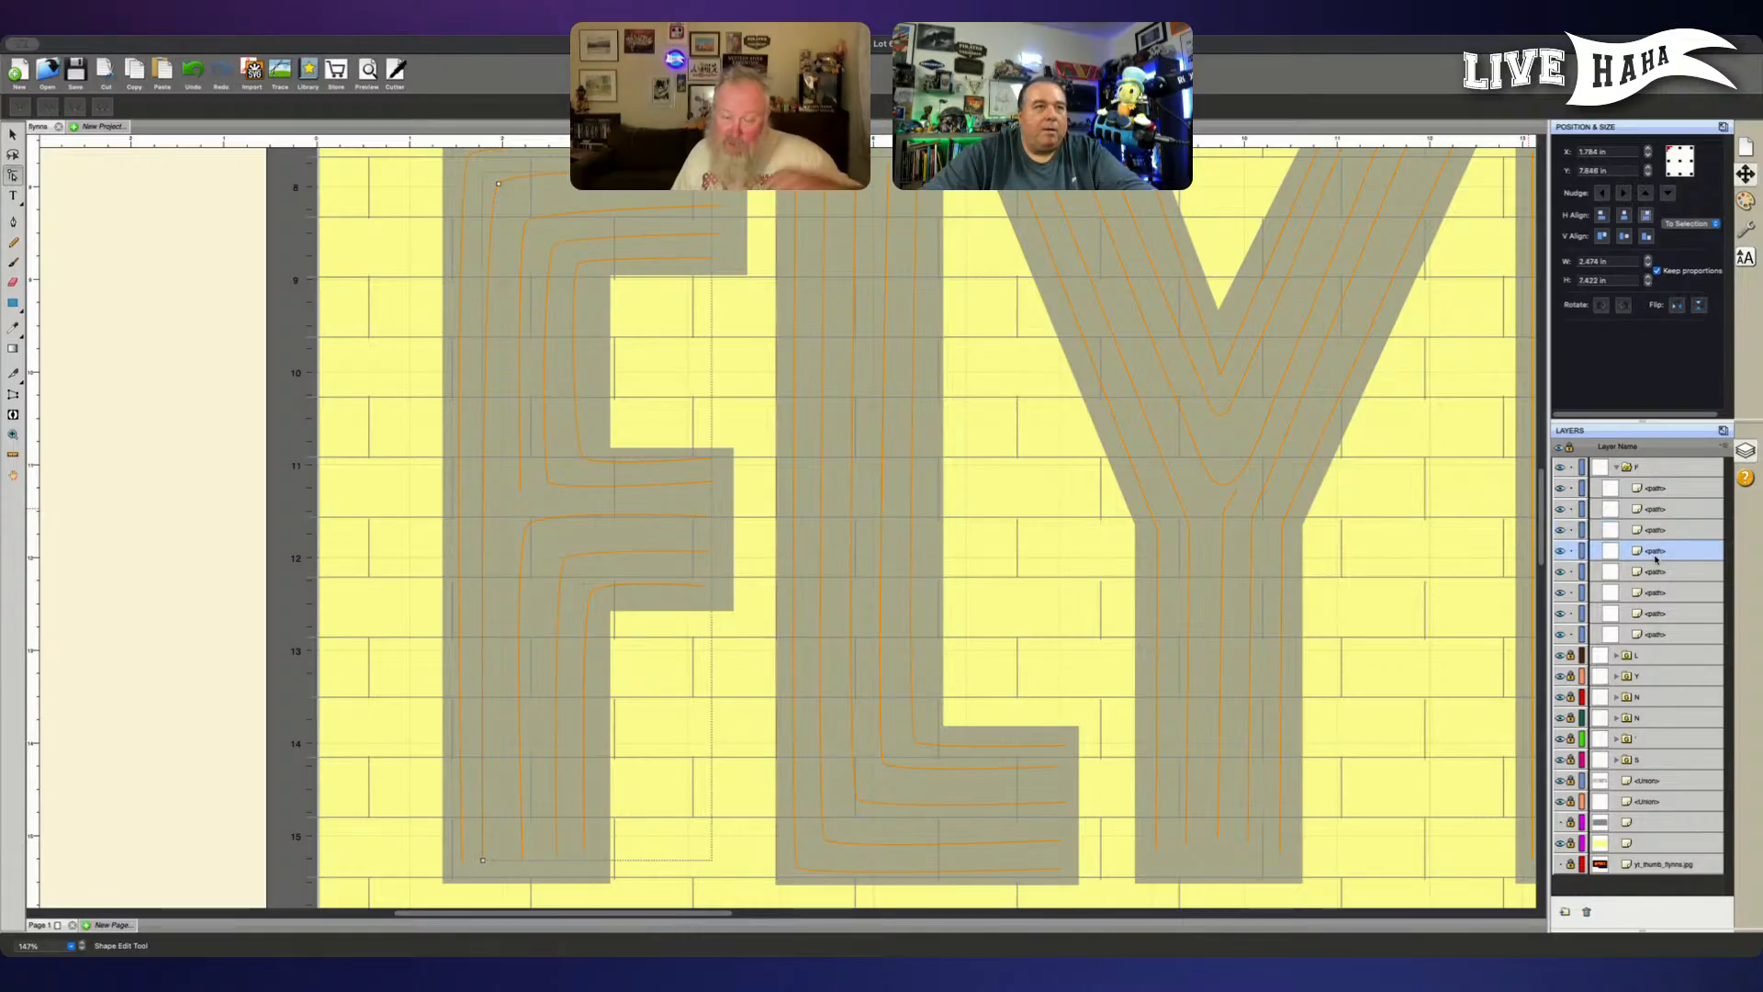
{"action": "left_click", "coordinate": [1657, 571]}
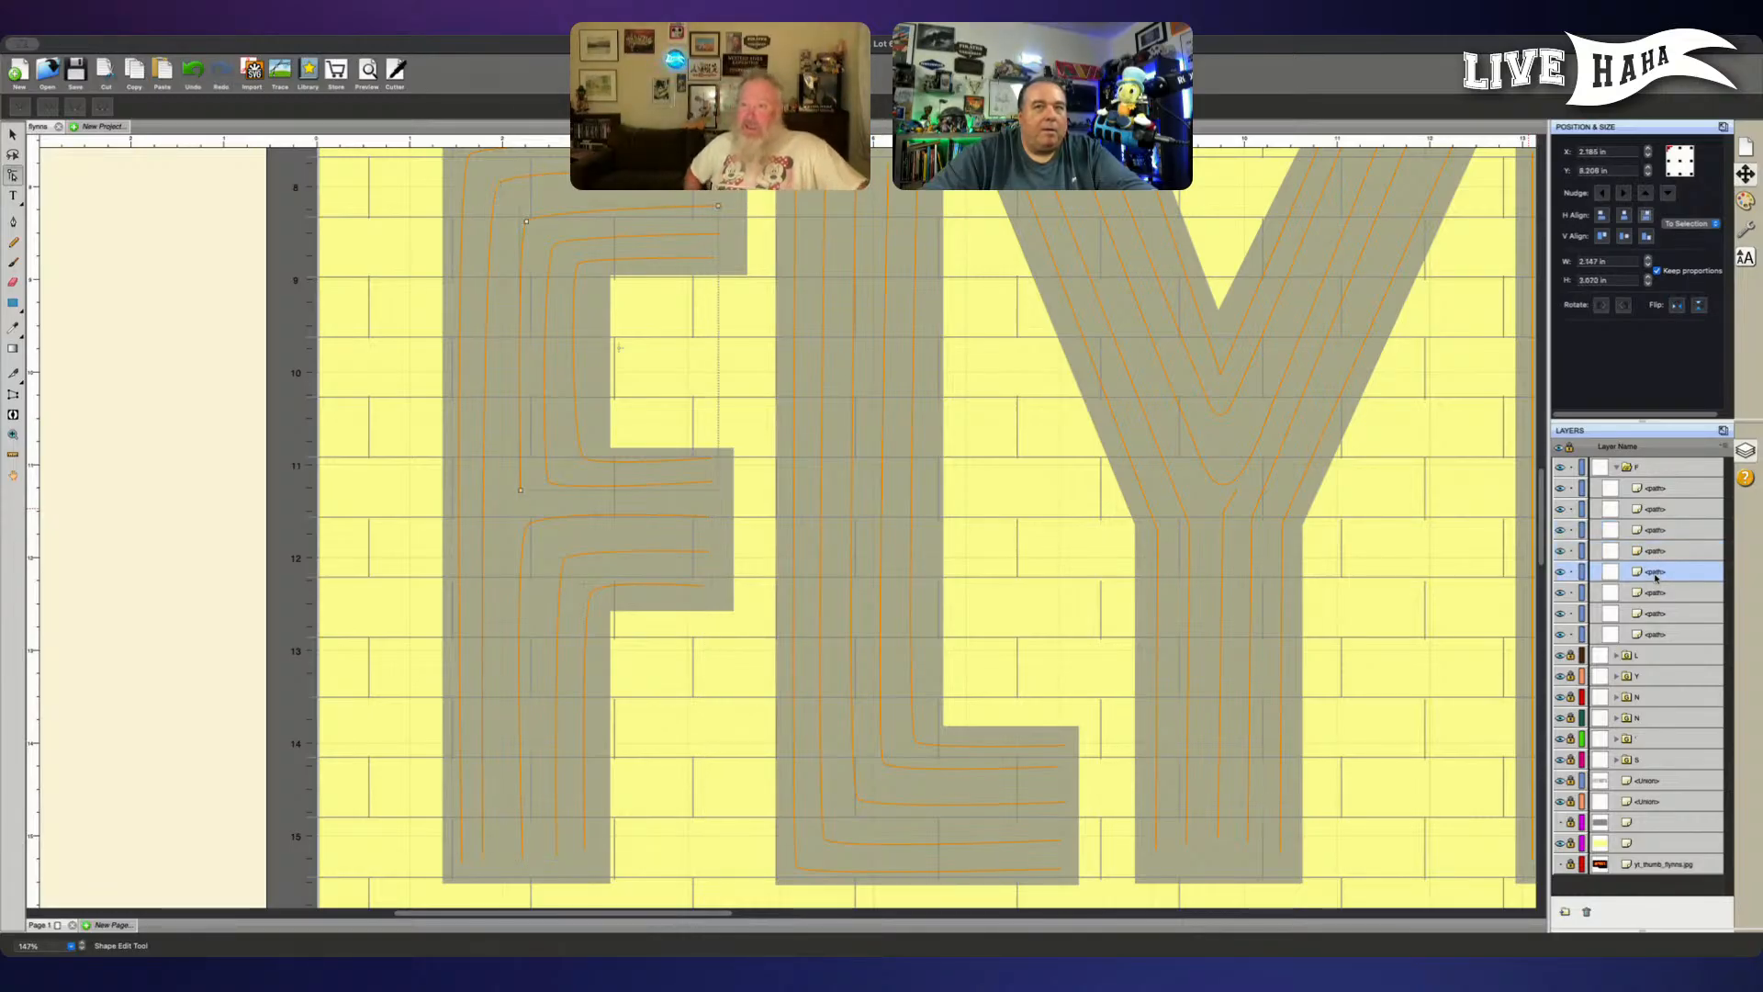
{"action": "left_click", "coordinate": [1658, 593]}
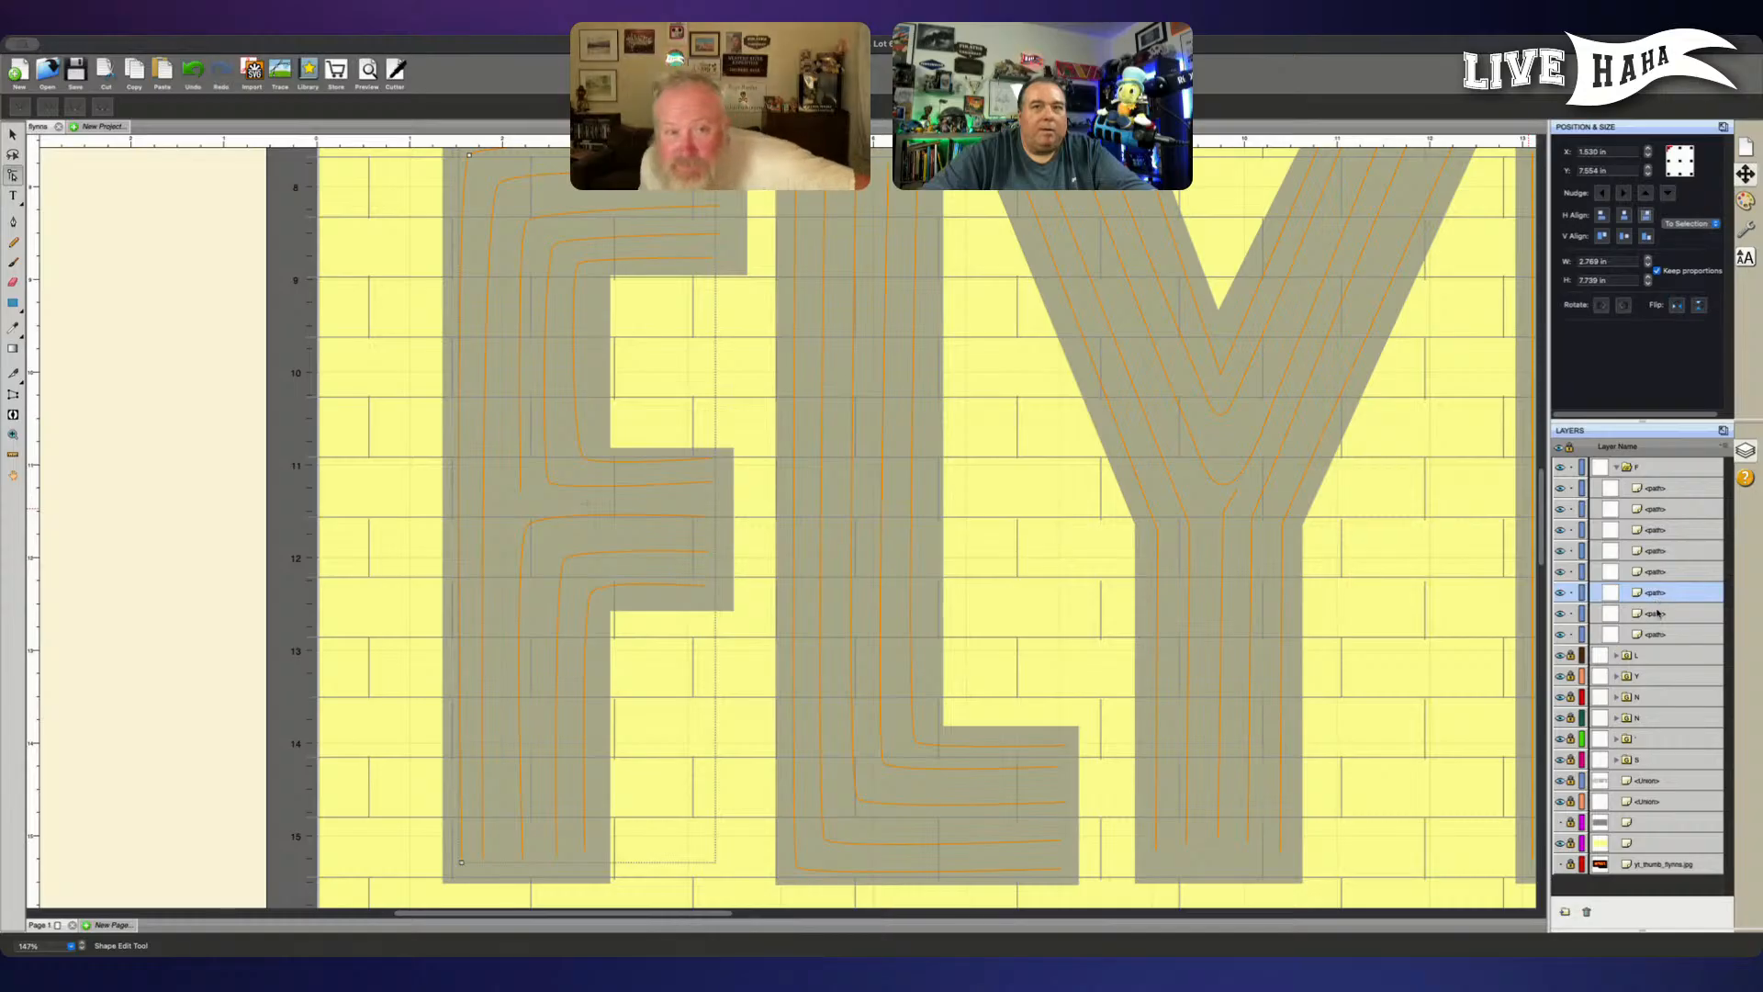
{"action": "left_click", "coordinate": [1658, 613]}
{"action": "left_click", "coordinate": [1659, 633]}
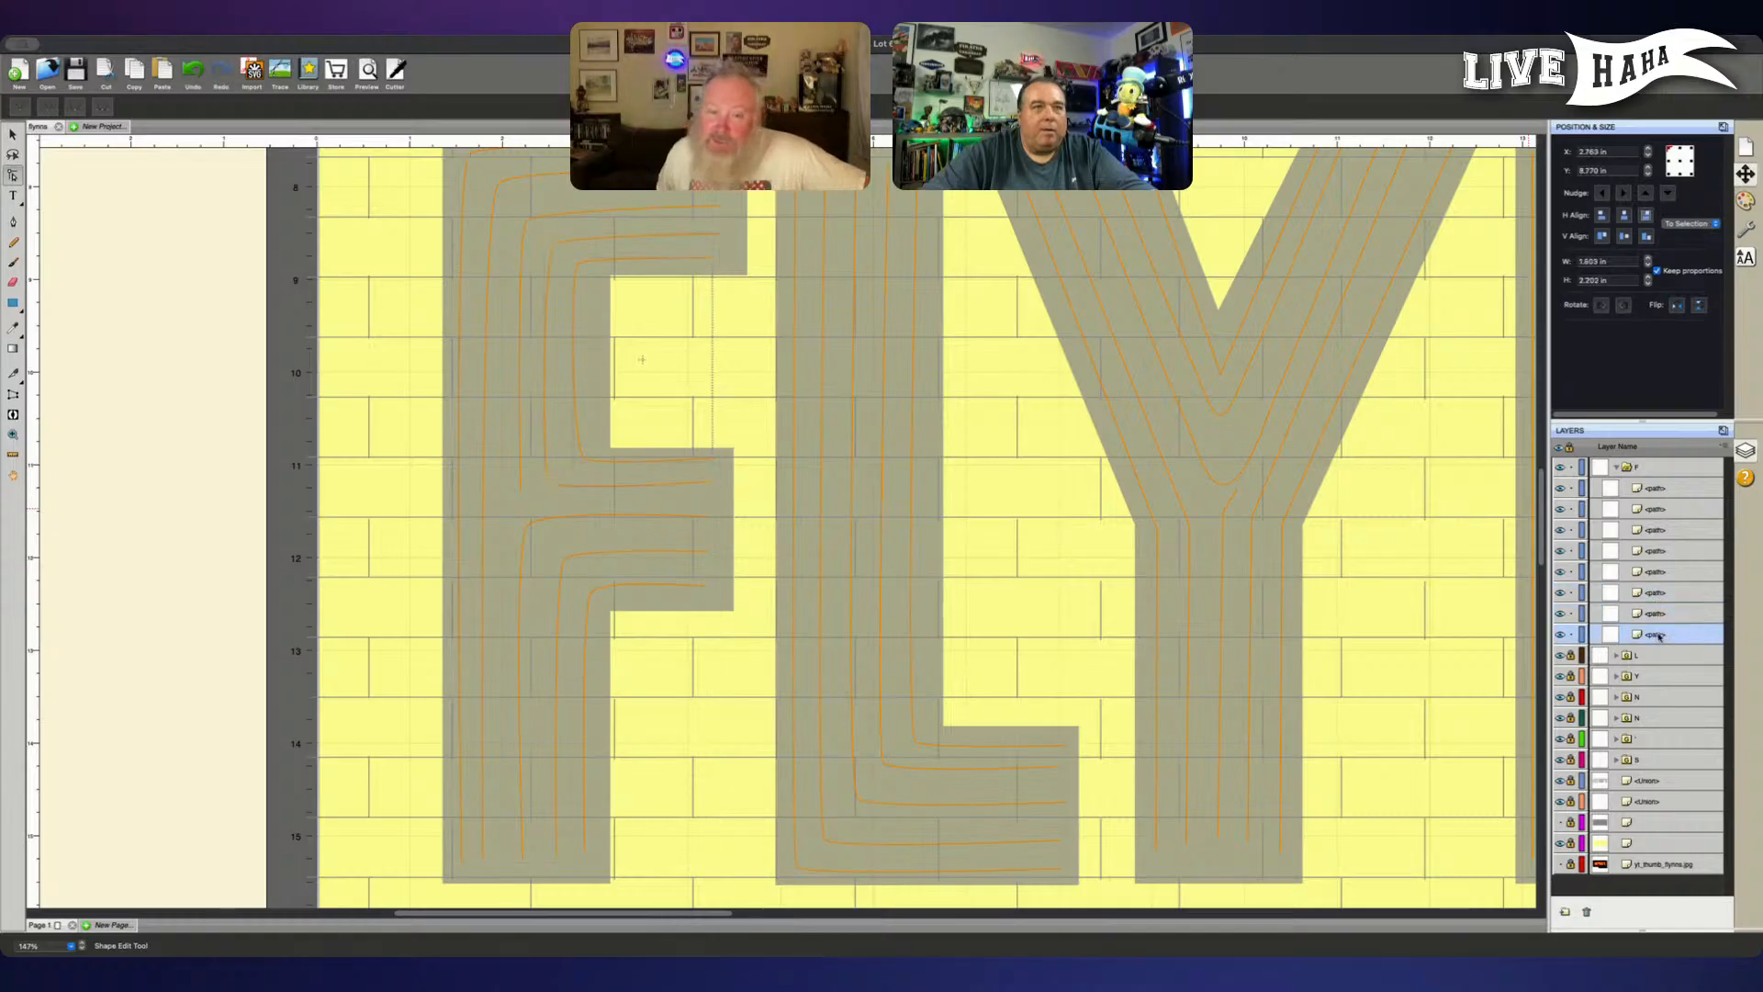
{"action": "left_click", "coordinate": [1659, 489]}
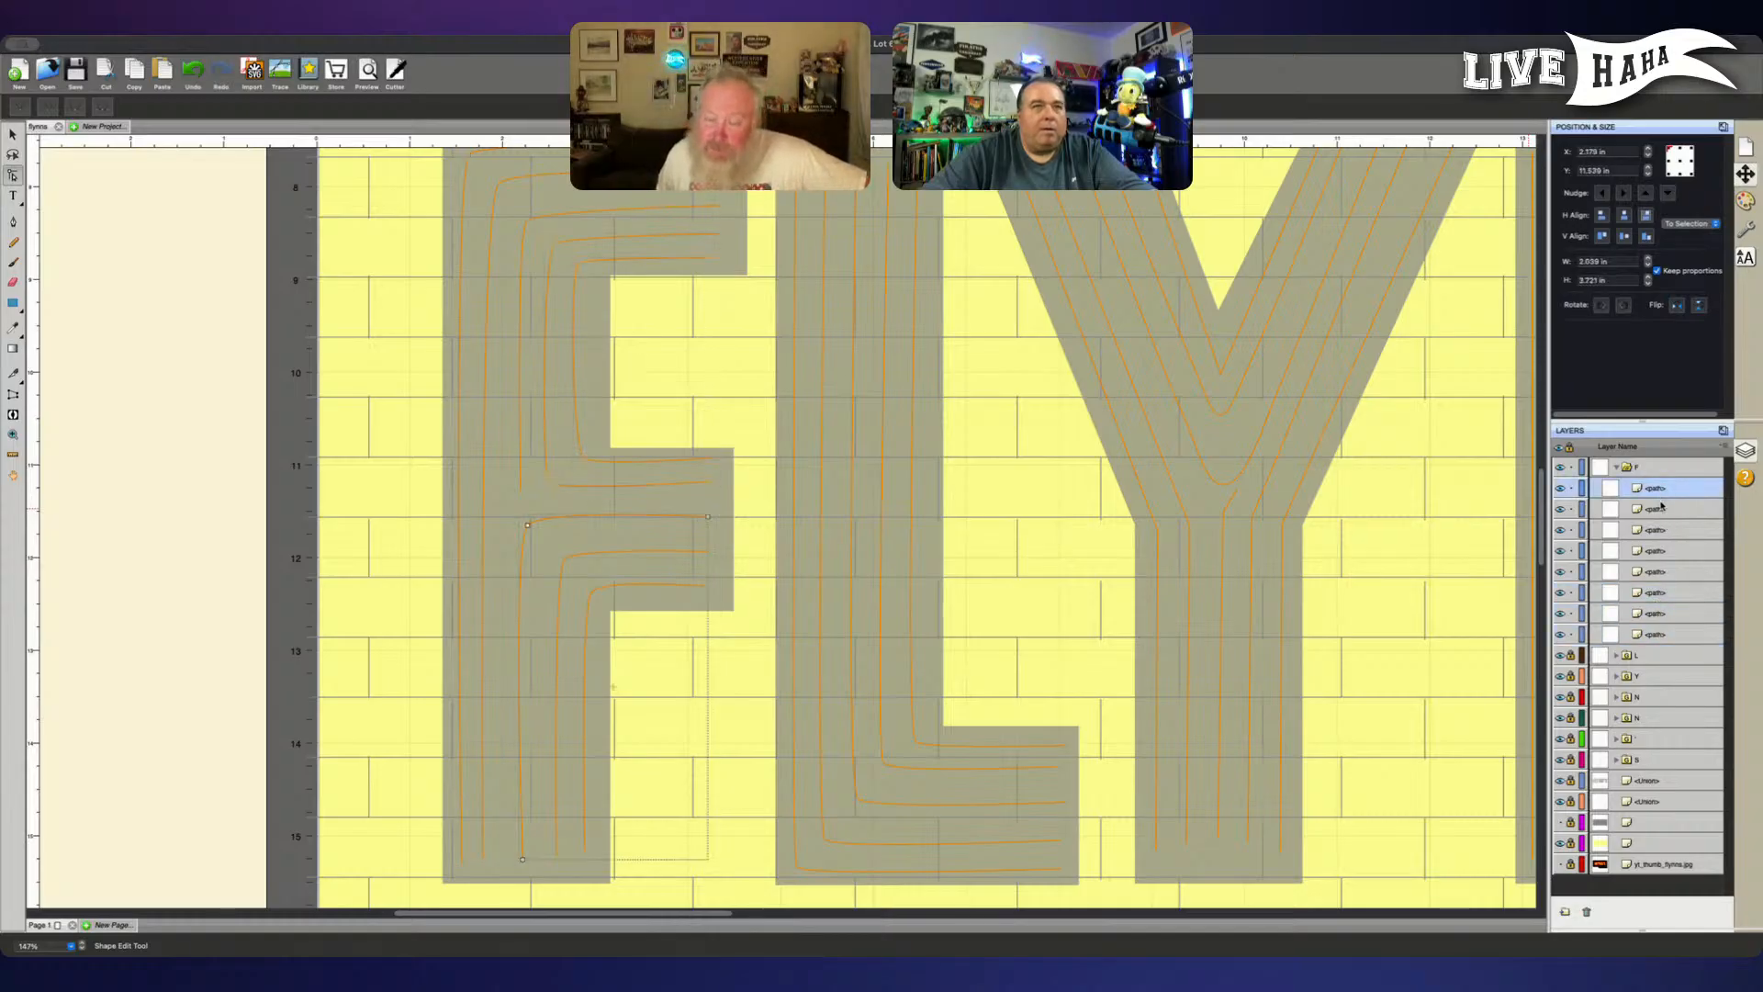
{"action": "left_click", "coordinate": [1661, 510]}
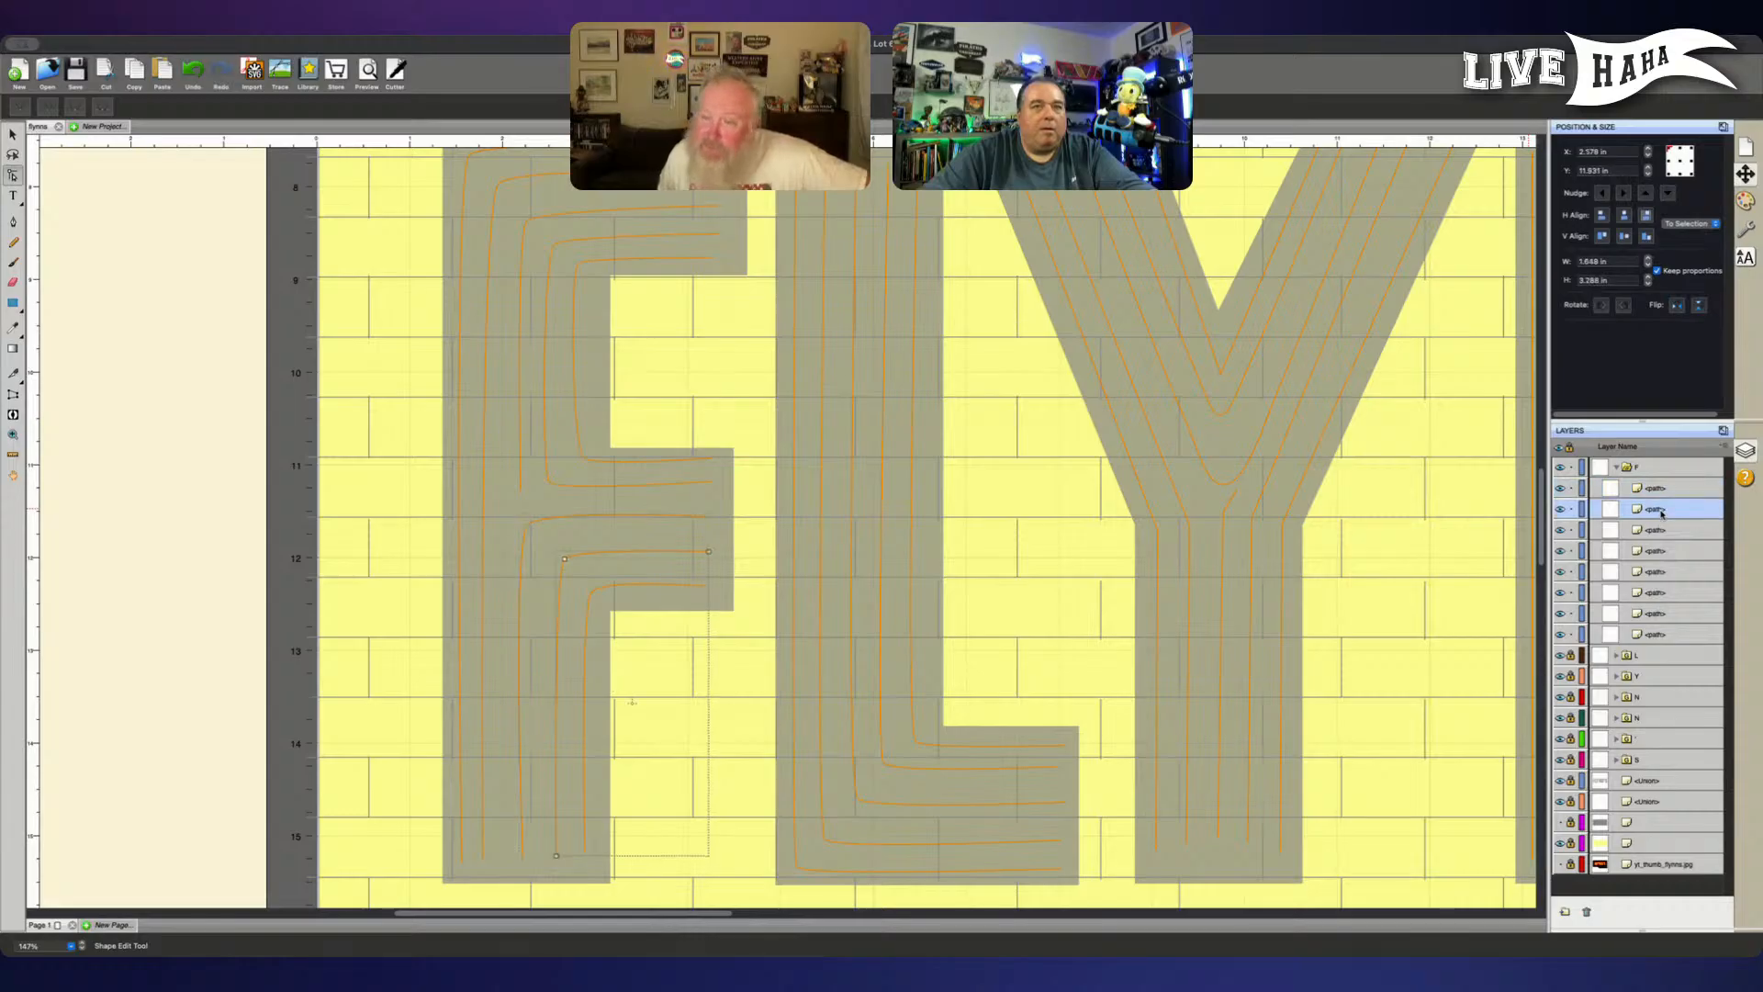
{"action": "left_click", "coordinate": [1663, 530]}
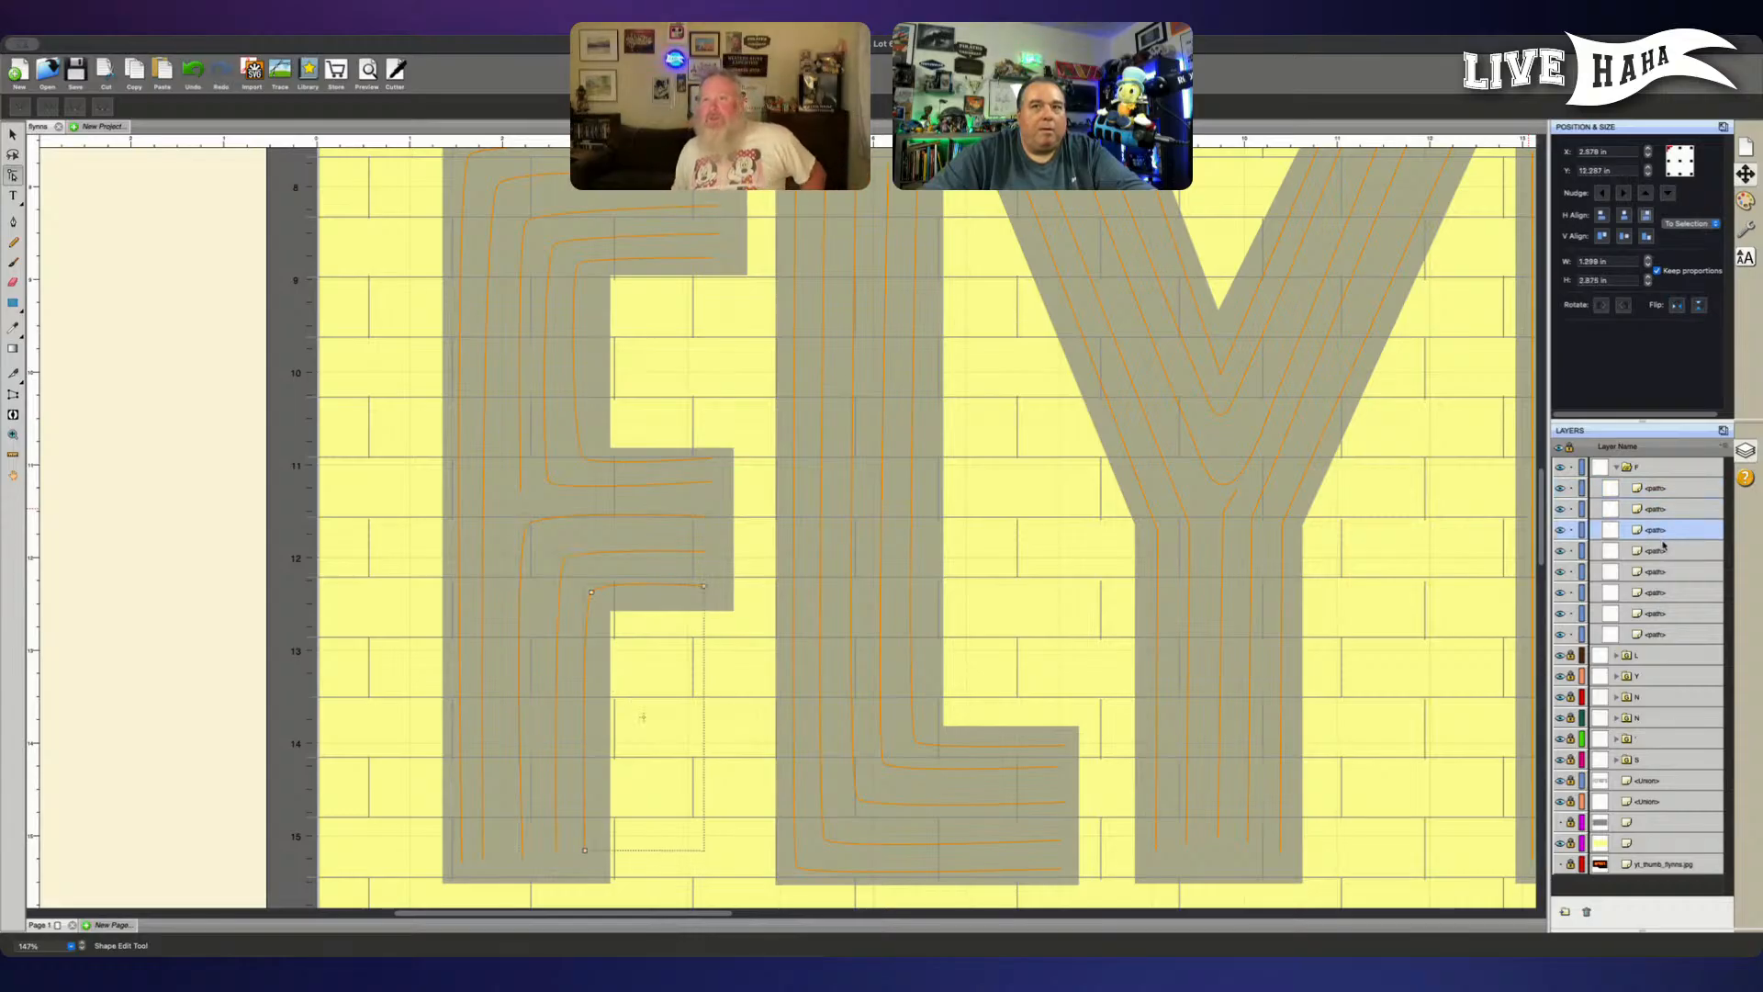
{"action": "left_click", "coordinate": [1665, 550]}
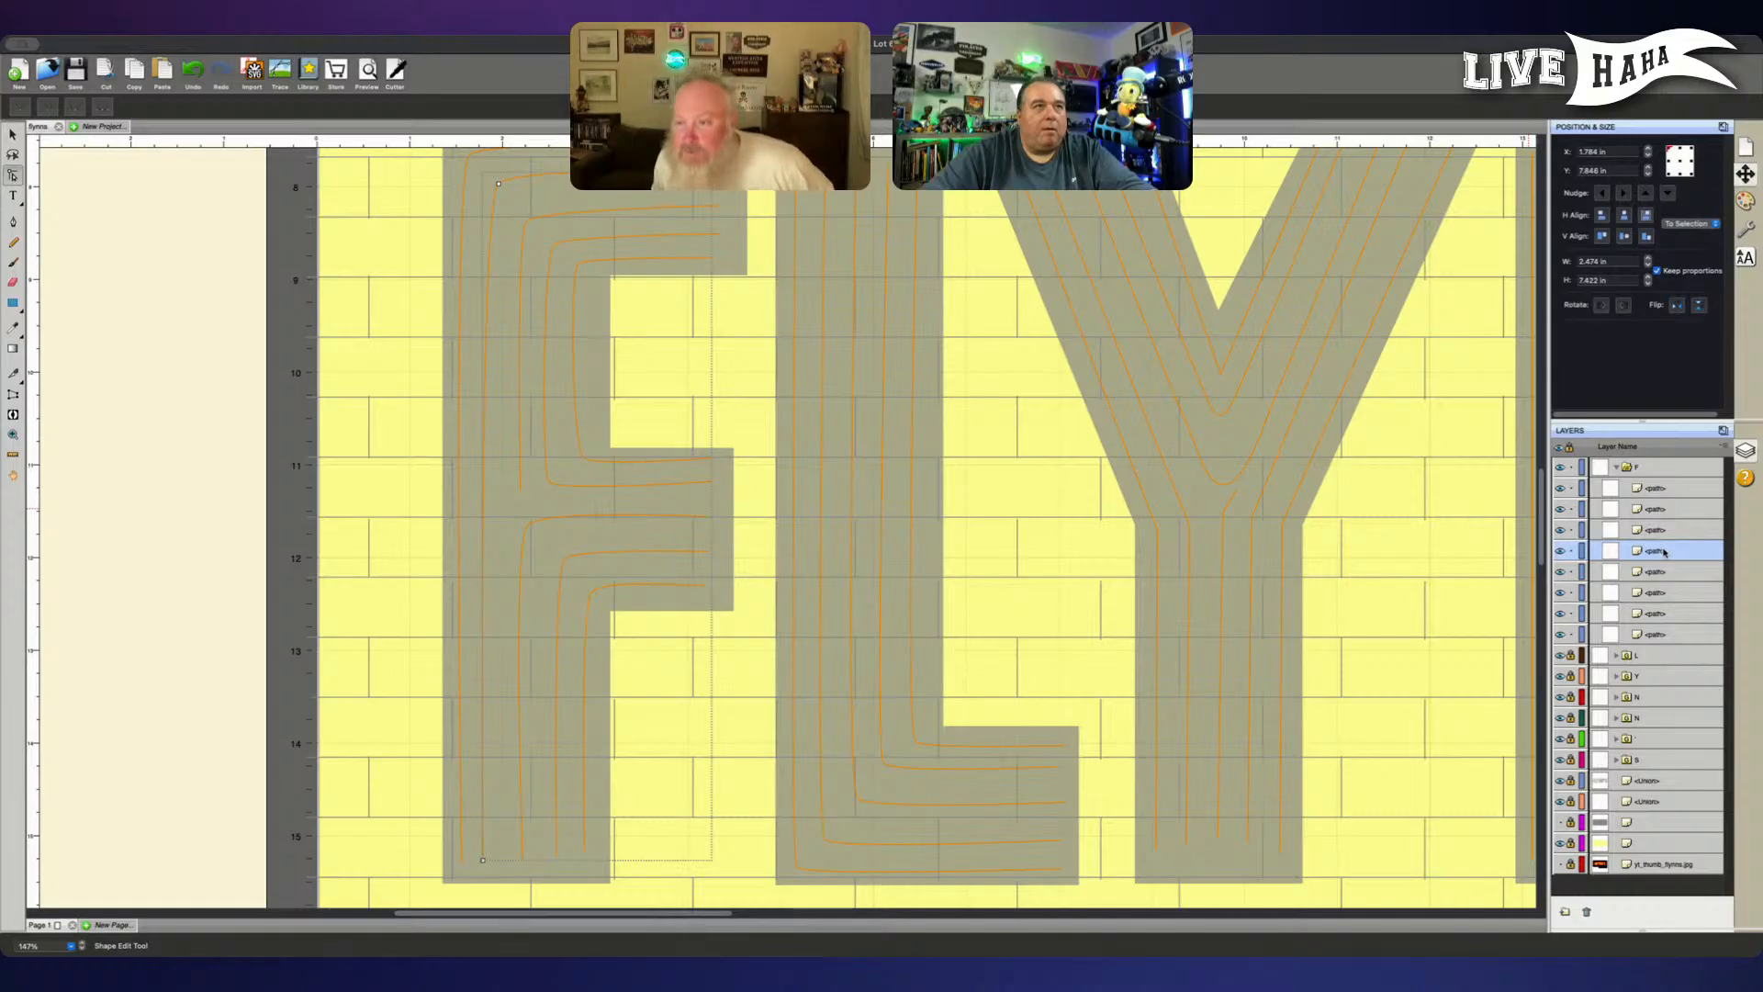
- Move the F's second outermost line to the top of the group and lock the other seven paths
{"action": "left_click_drag", "start_coordinate": [1657, 552], "coordinate": [1653, 481]}
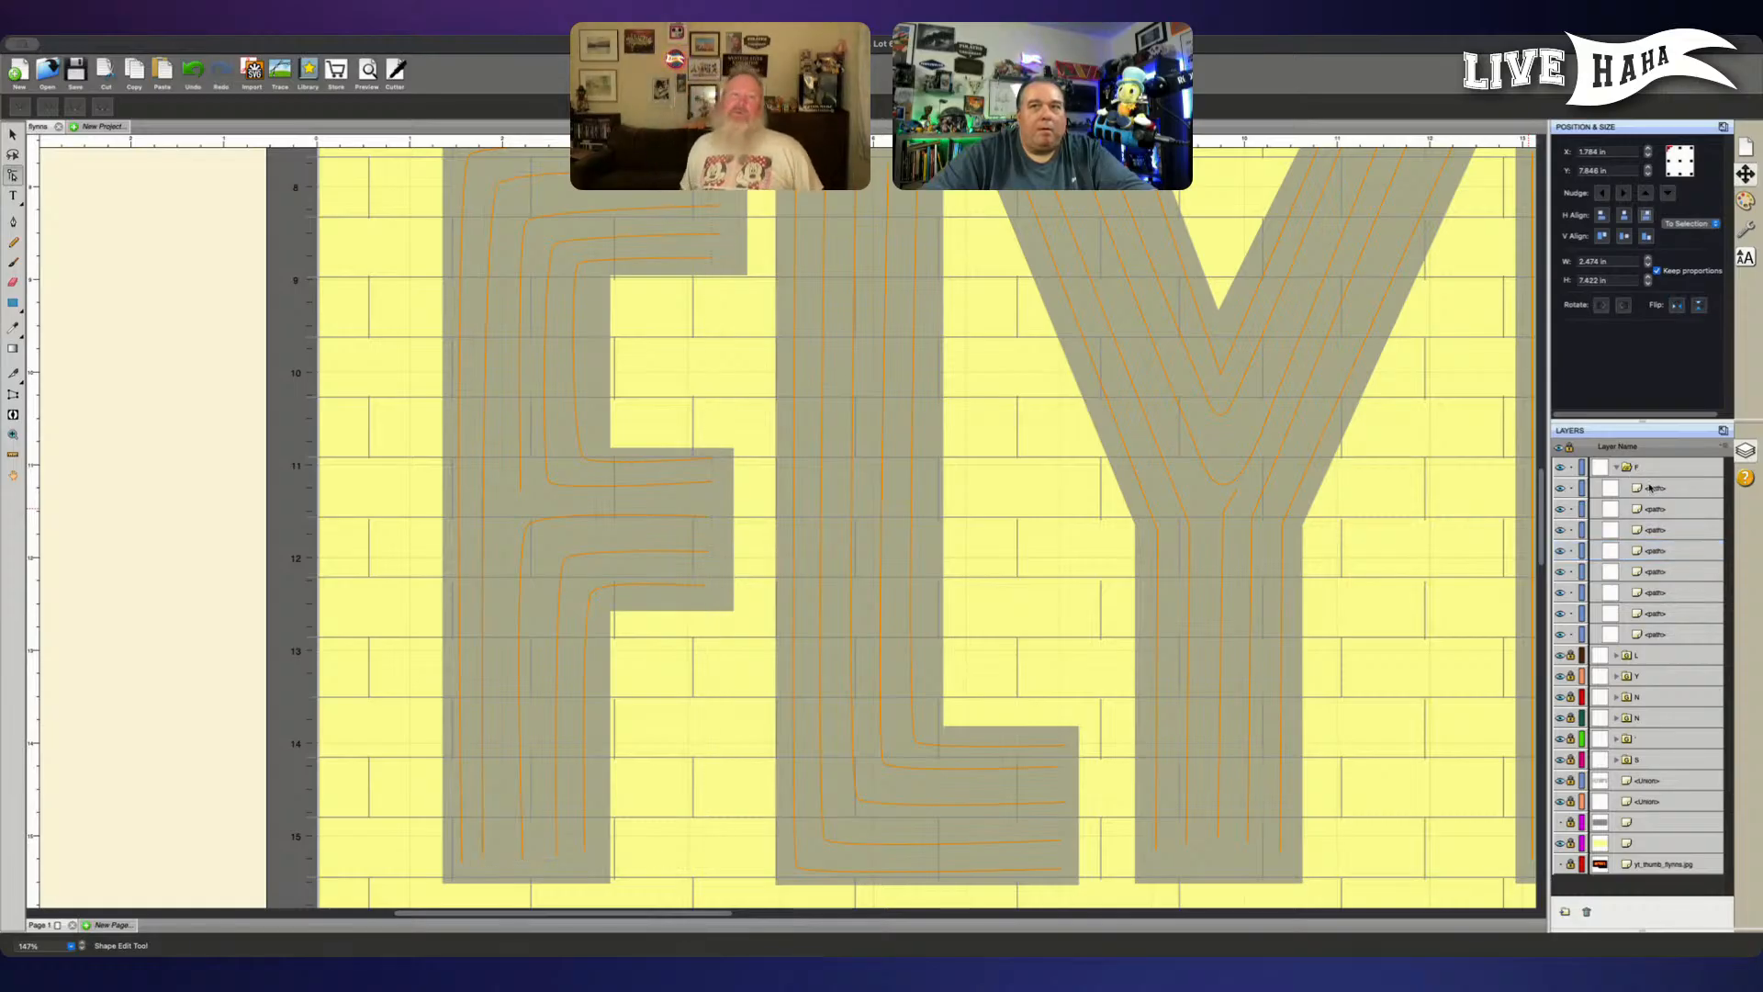
{"action": "left_click", "coordinate": [1570, 634]}
{"action": "left_click_drag", "start_coordinate": [1571, 621], "coordinate": [1570, 512]}
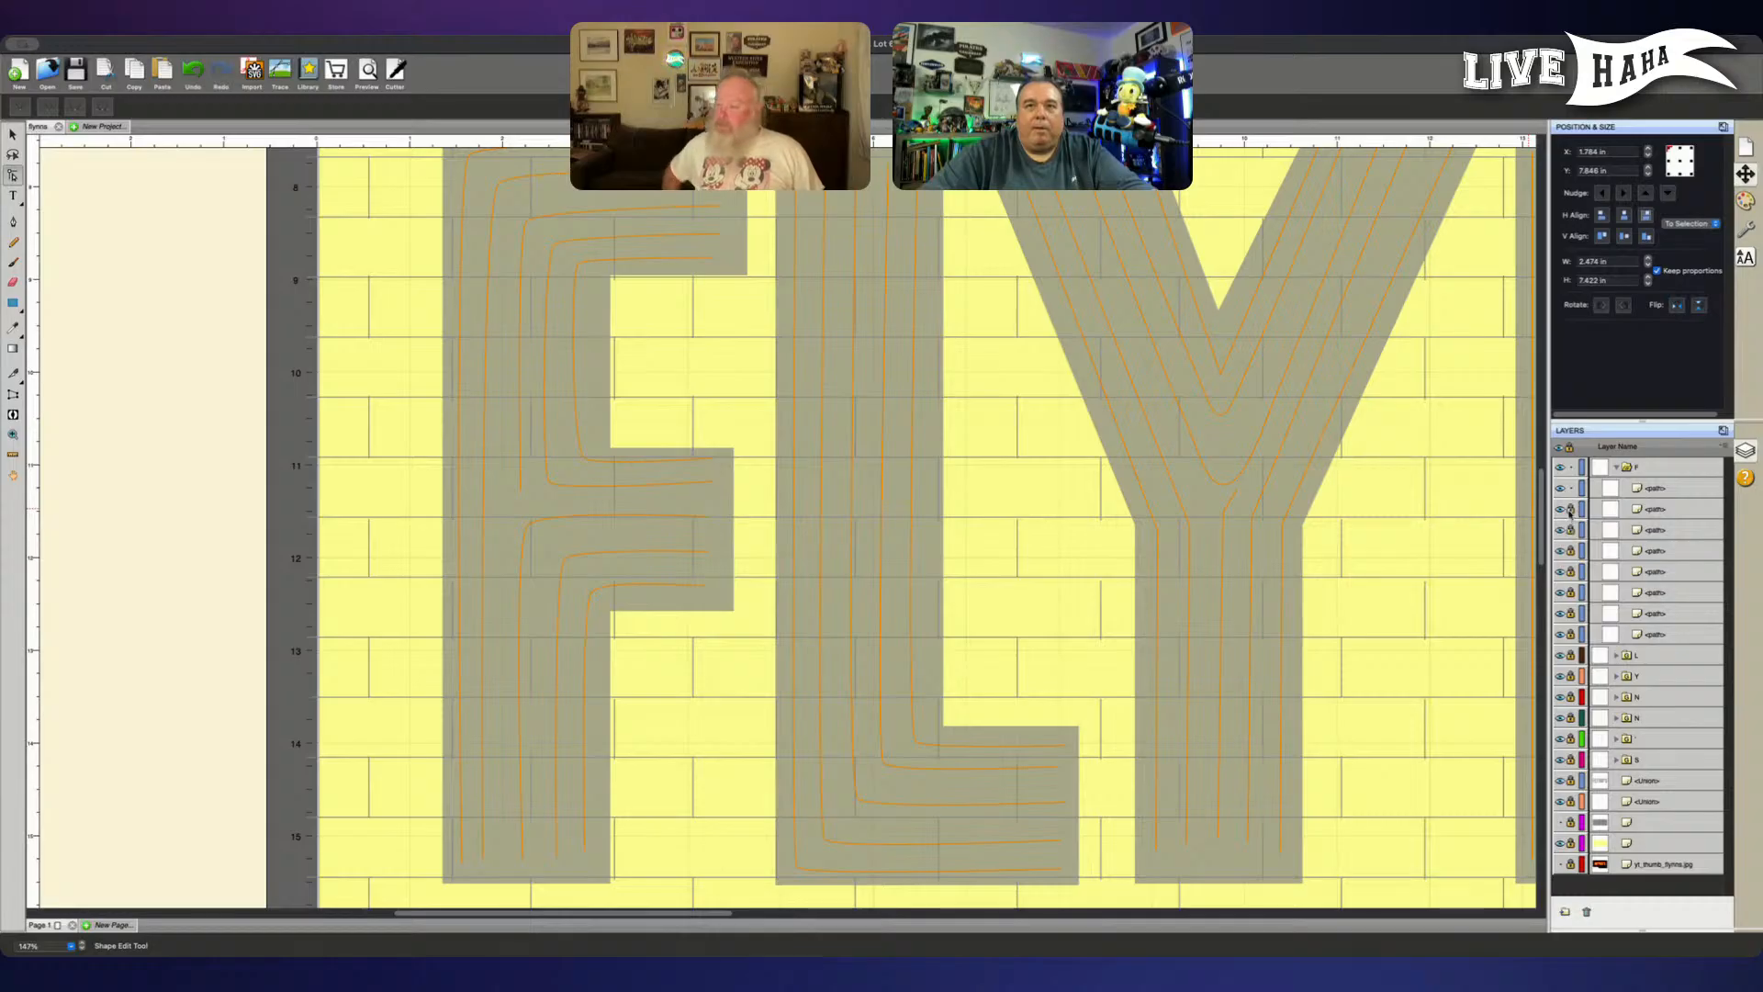
- Nudge the upper corner node of the F's second outermost line slightly to the right and up
{"action": "left_click", "coordinate": [1616, 494]}
{"action": "scroll", "coordinate": [649, 425], "scroll_direction": "up", "scroll_amount": 1}
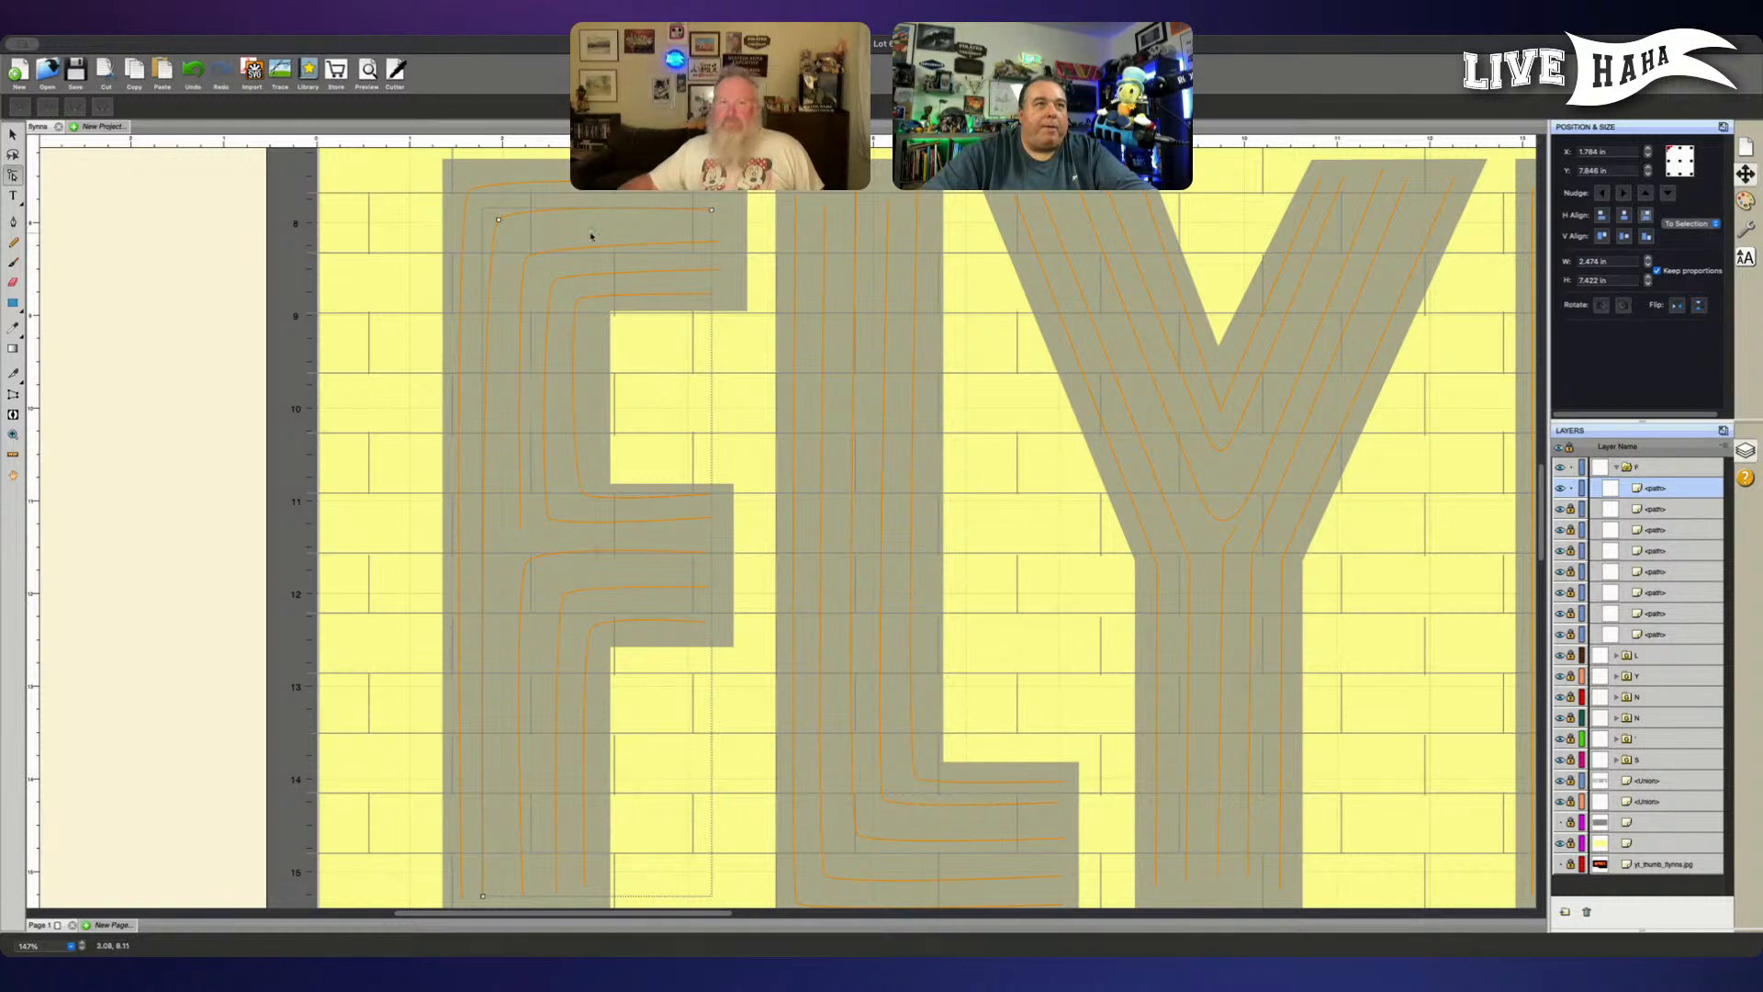
{"action": "left_click", "coordinate": [499, 221]}
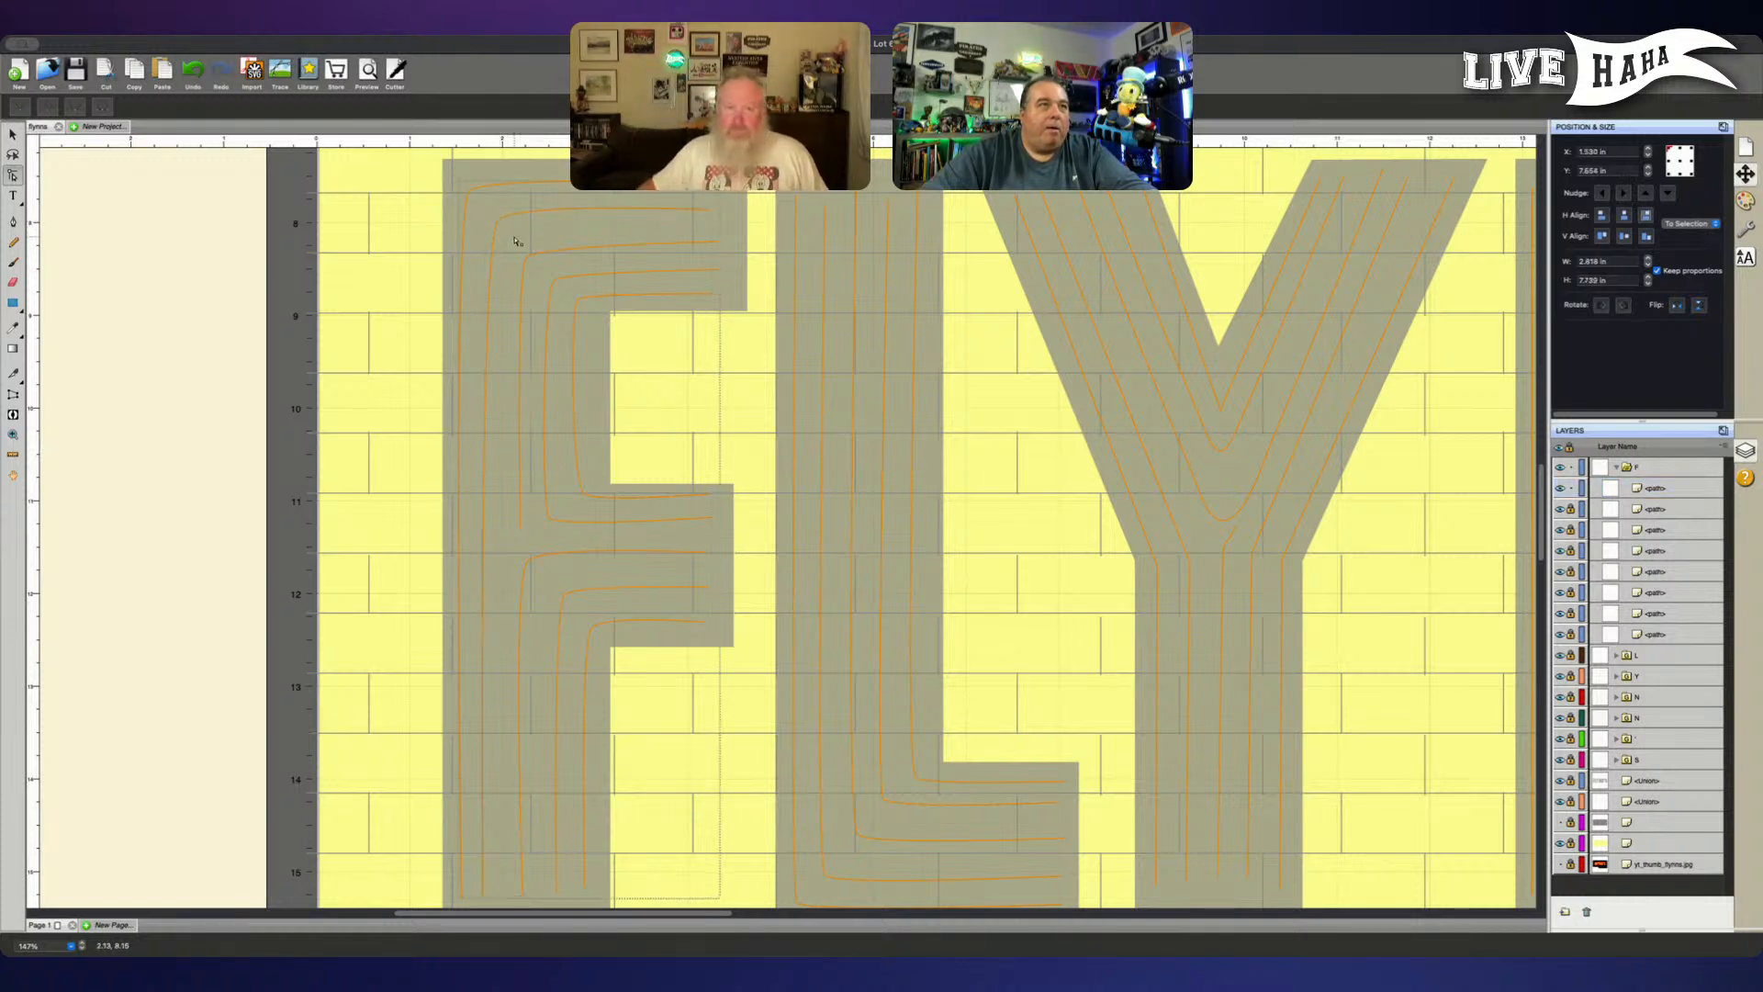
{"action": "left_click", "coordinate": [1696, 491]}
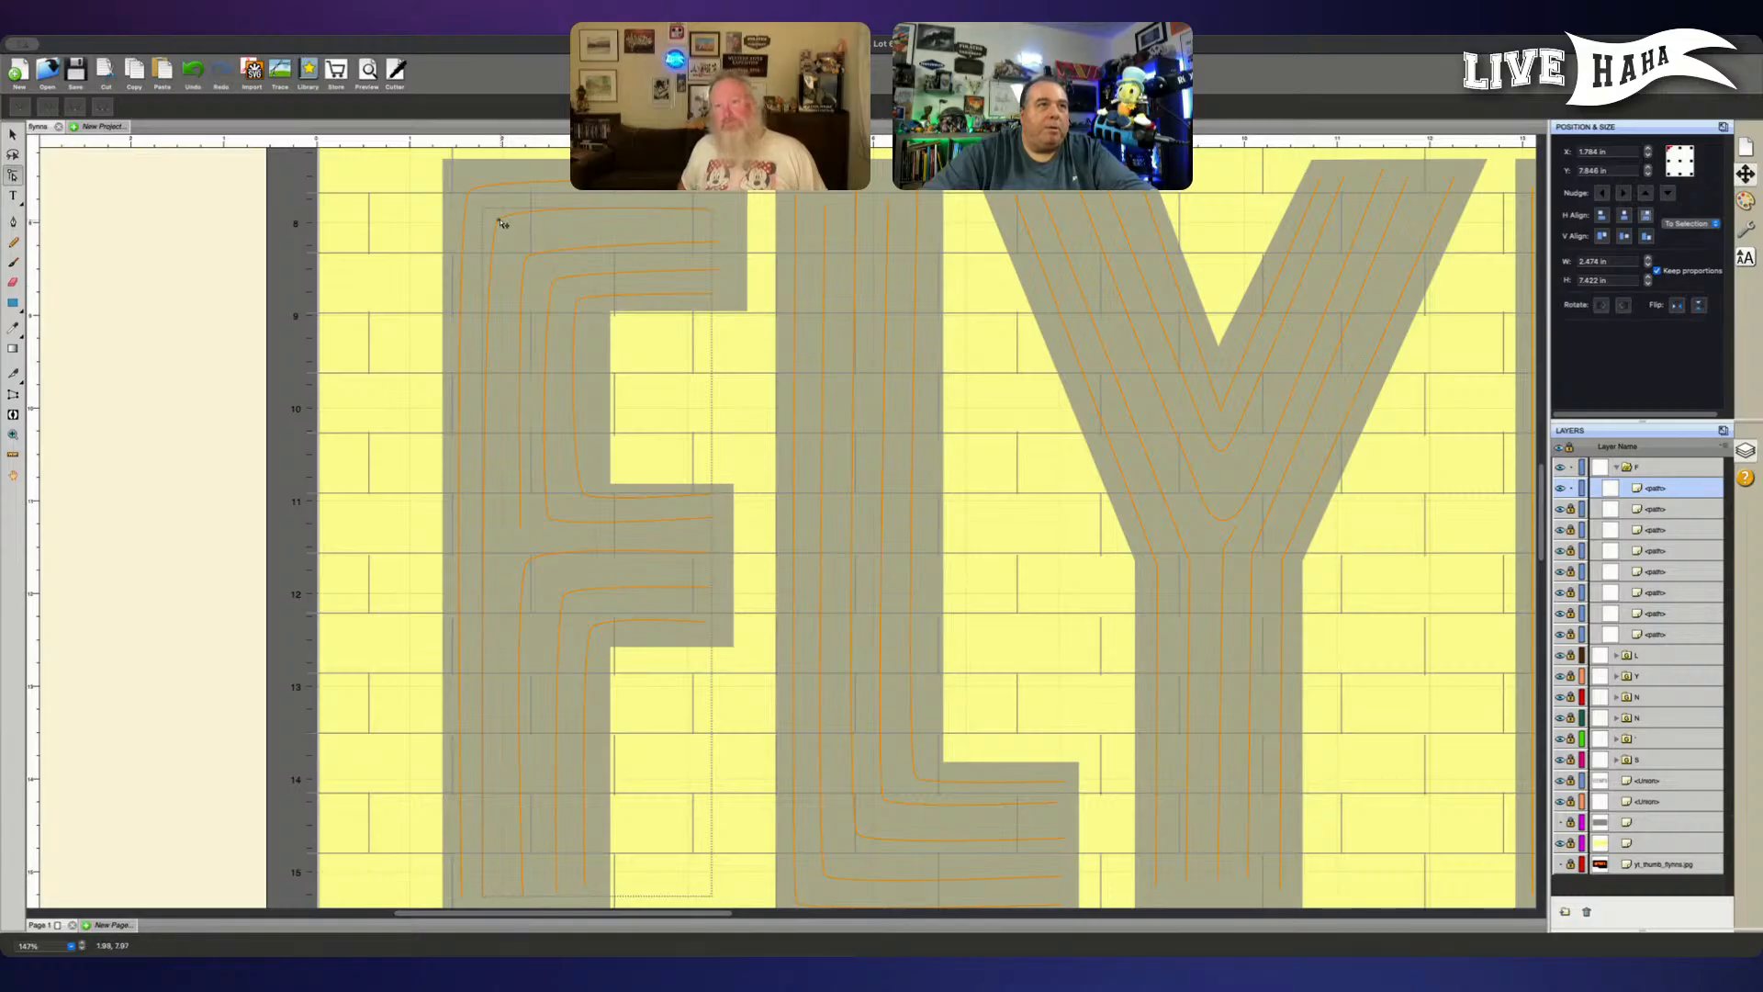
{"action": "left_click", "coordinate": [500, 221]}
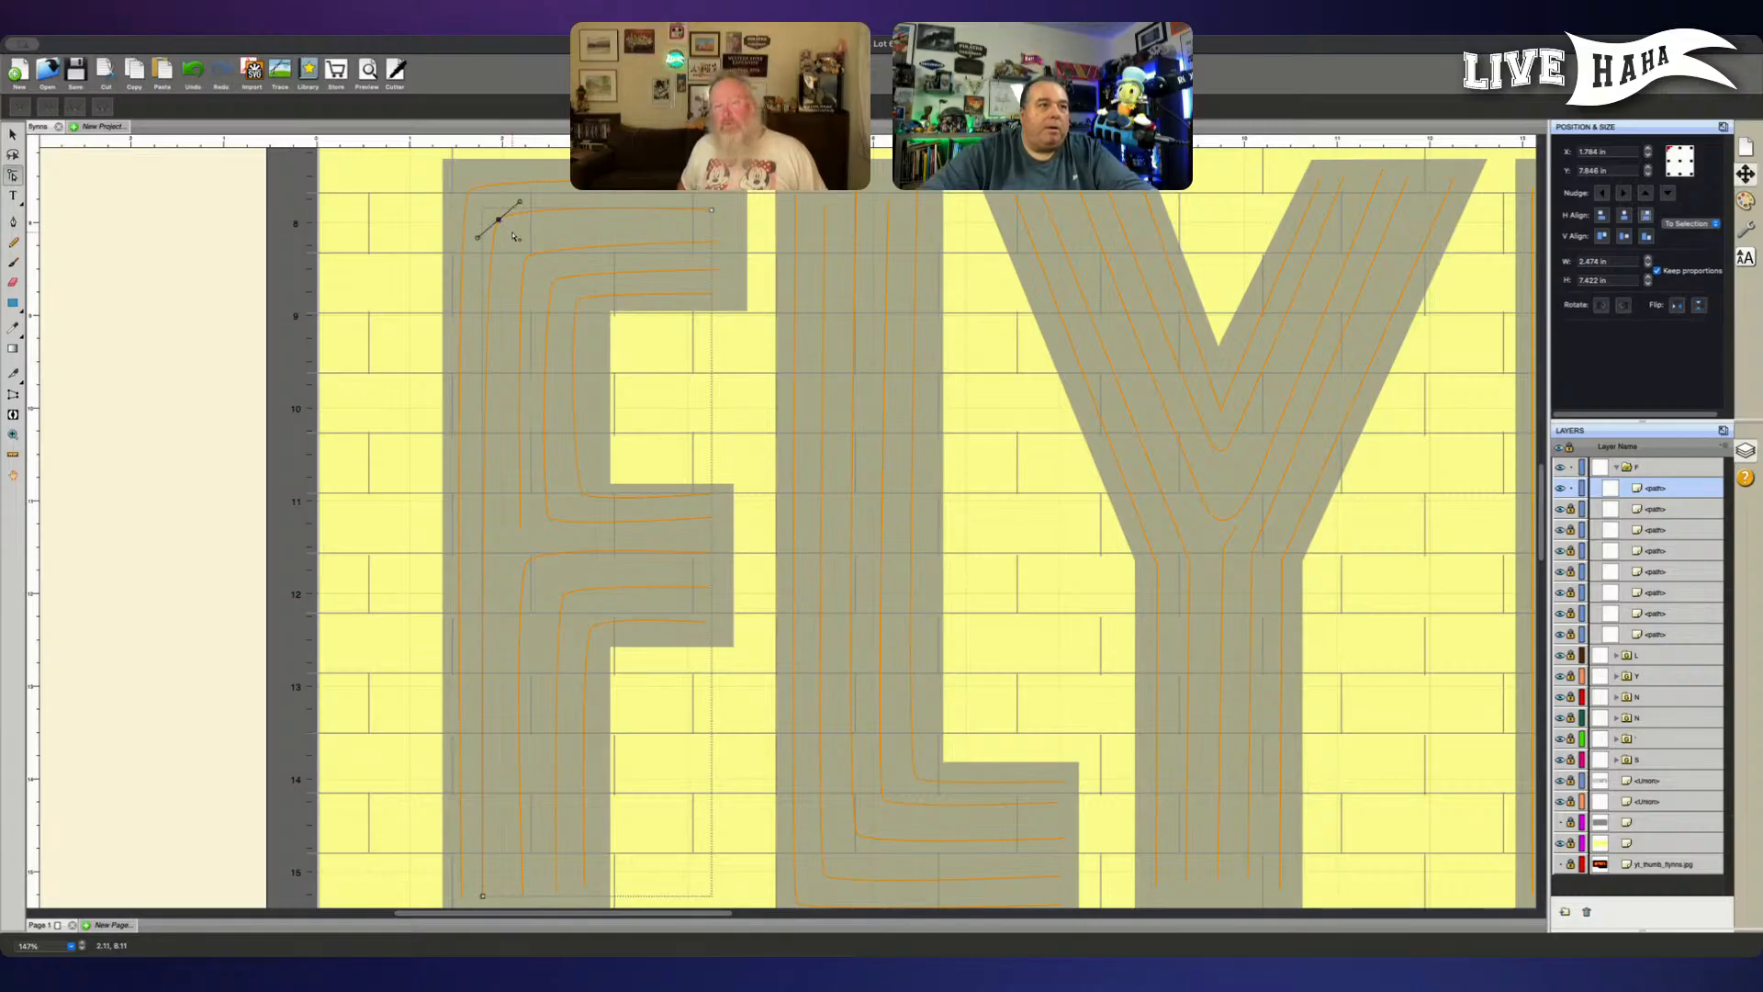
{"action": "key", "text": "Left"}
{"action": "key", "text": "Left"}
{"action": "key", "text": "Left"}
{"action": "key", "text": "Left"}
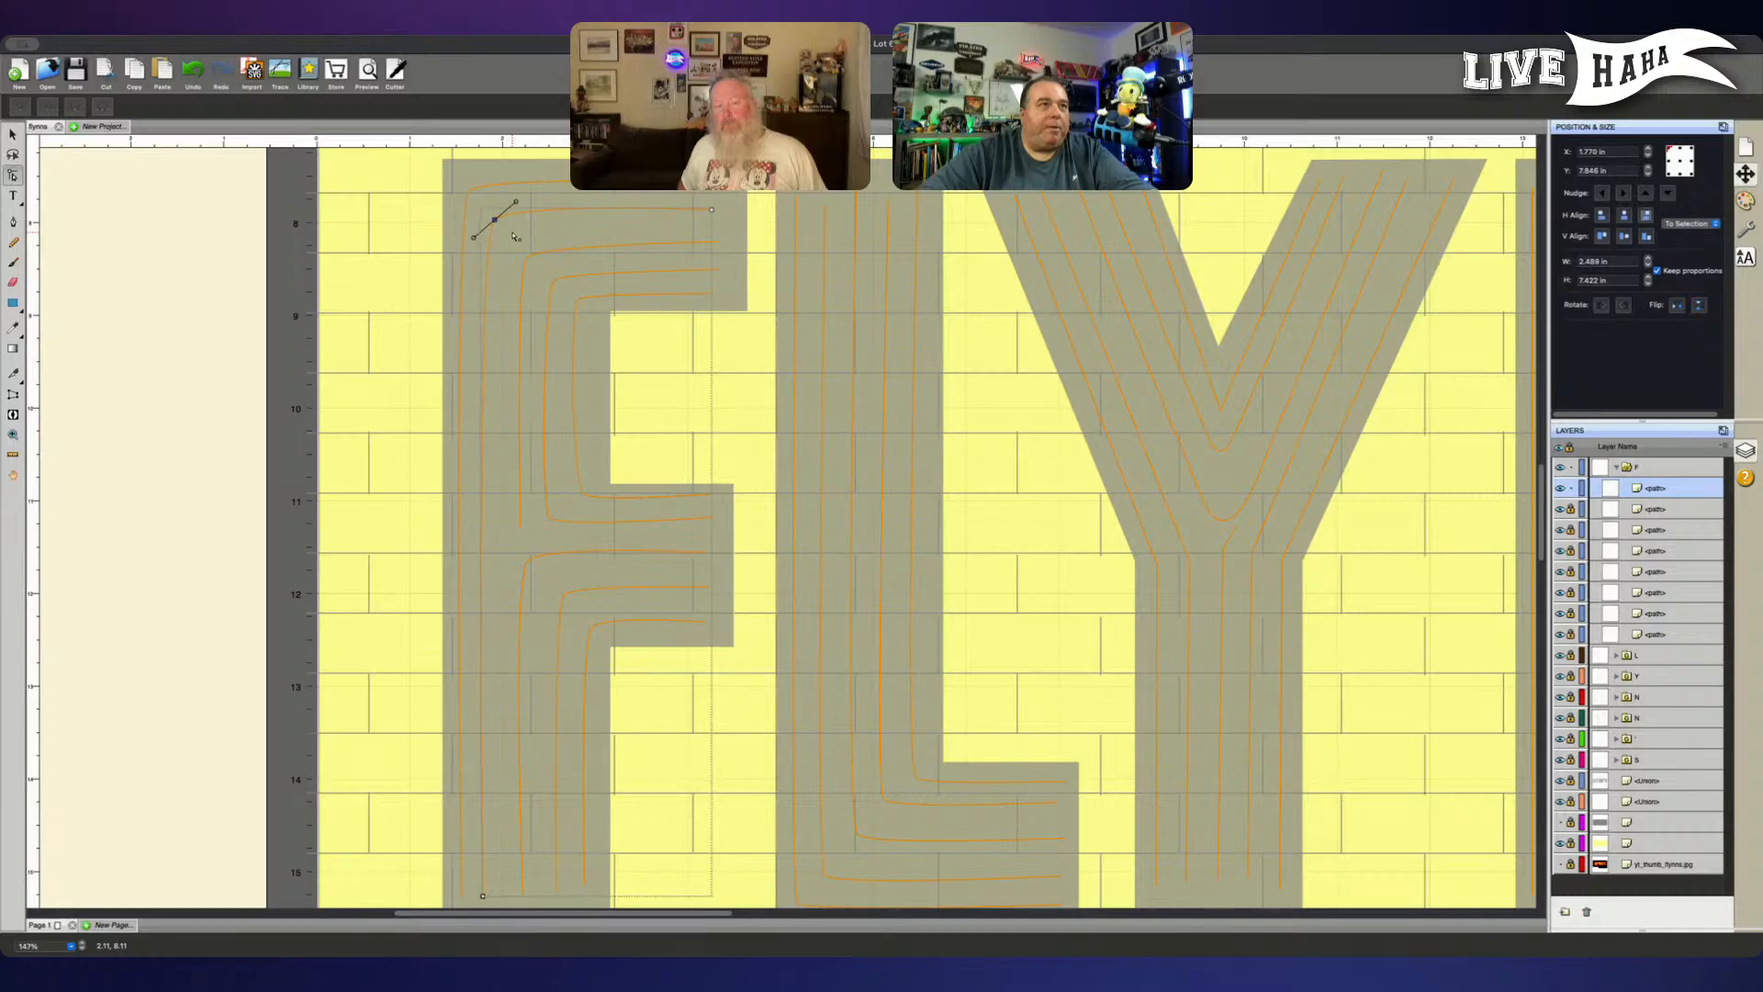
{"action": "key", "text": "Right"}
{"action": "key", "text": "Right"}
{"action": "key", "text": "Right"}
{"action": "key", "text": "Right"}
{"action": "key", "text": "Right"}
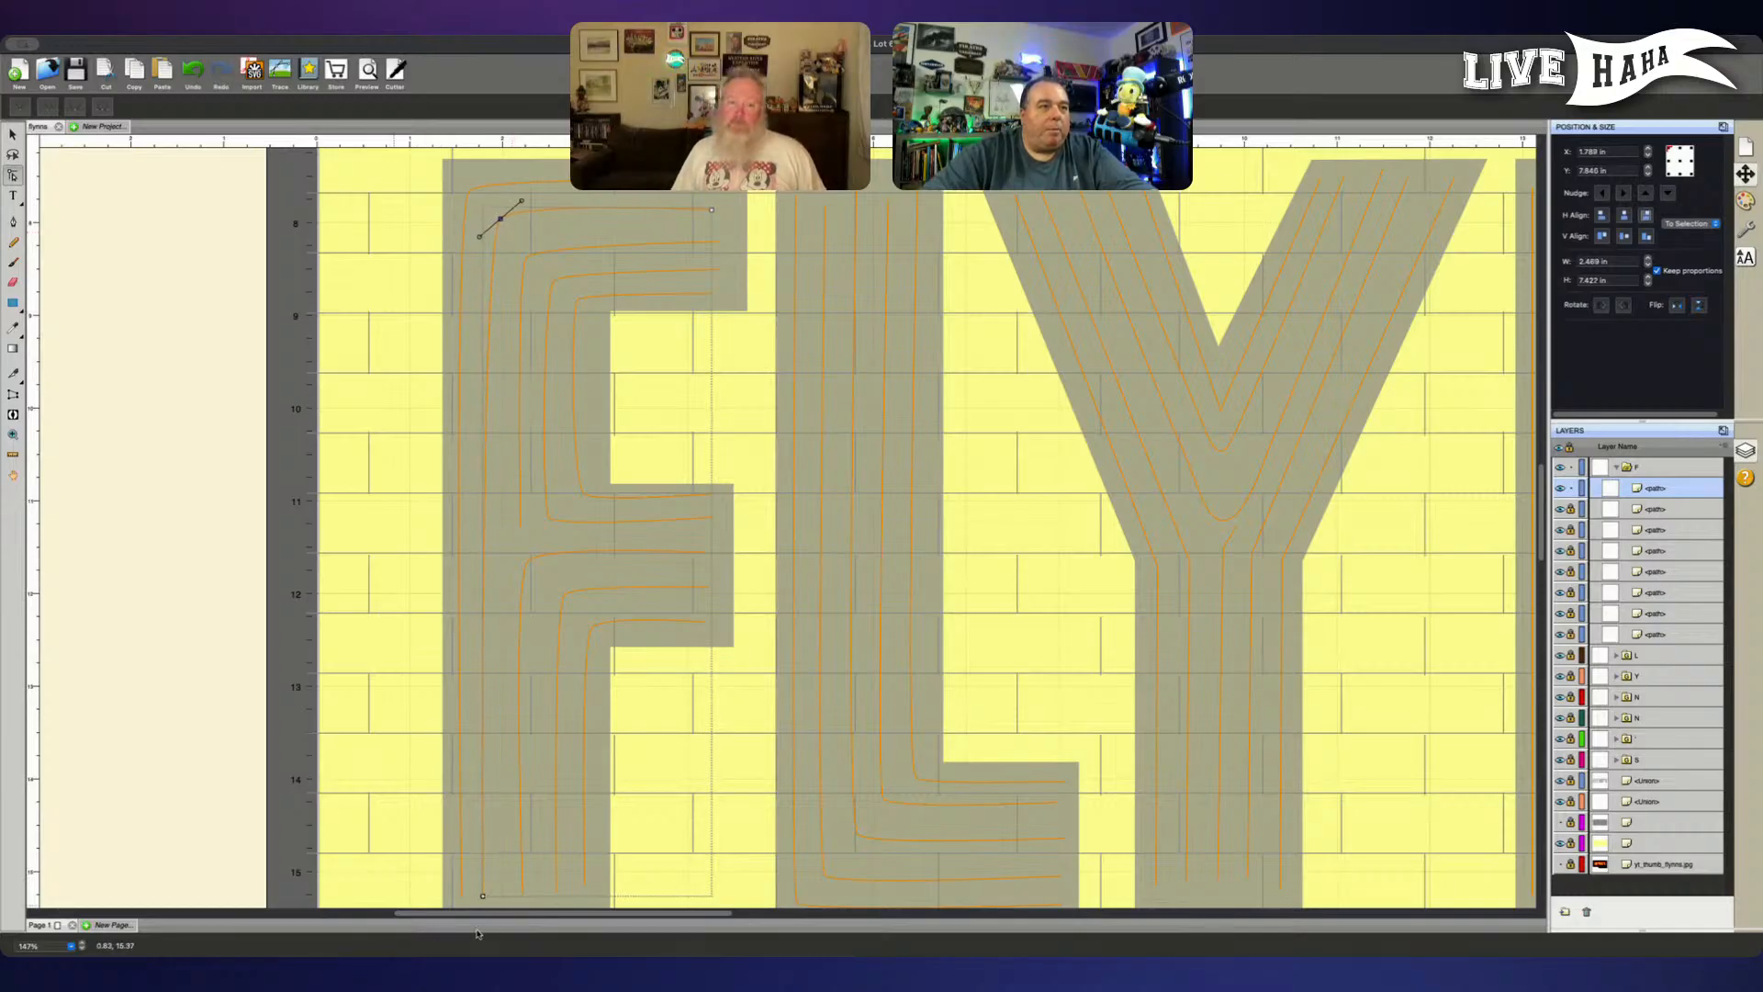
- Nudge the bottom end node of the F's second outermost line slightly to the right
{"action": "left_click", "coordinate": [483, 899]}
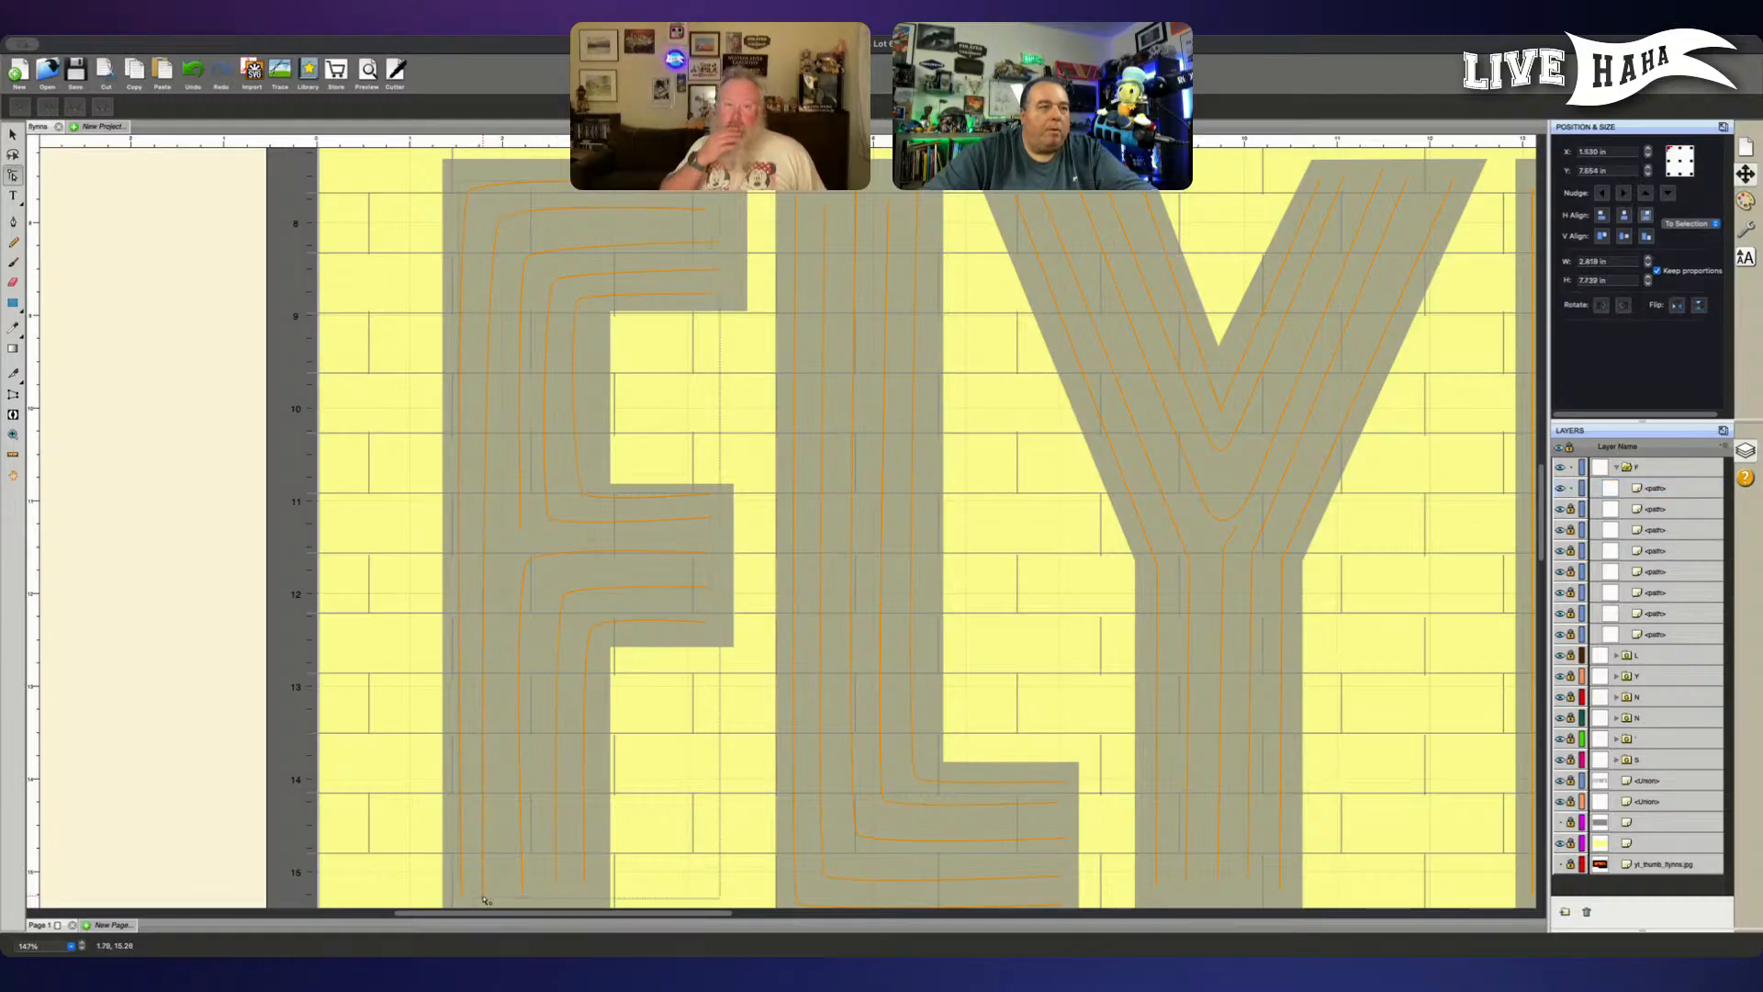
{"action": "scroll", "coordinate": [483, 899], "scroll_direction": "down", "scroll_amount": 1}
{"action": "left_click_drag", "start_coordinate": [480, 889], "coordinate": [497, 873]}
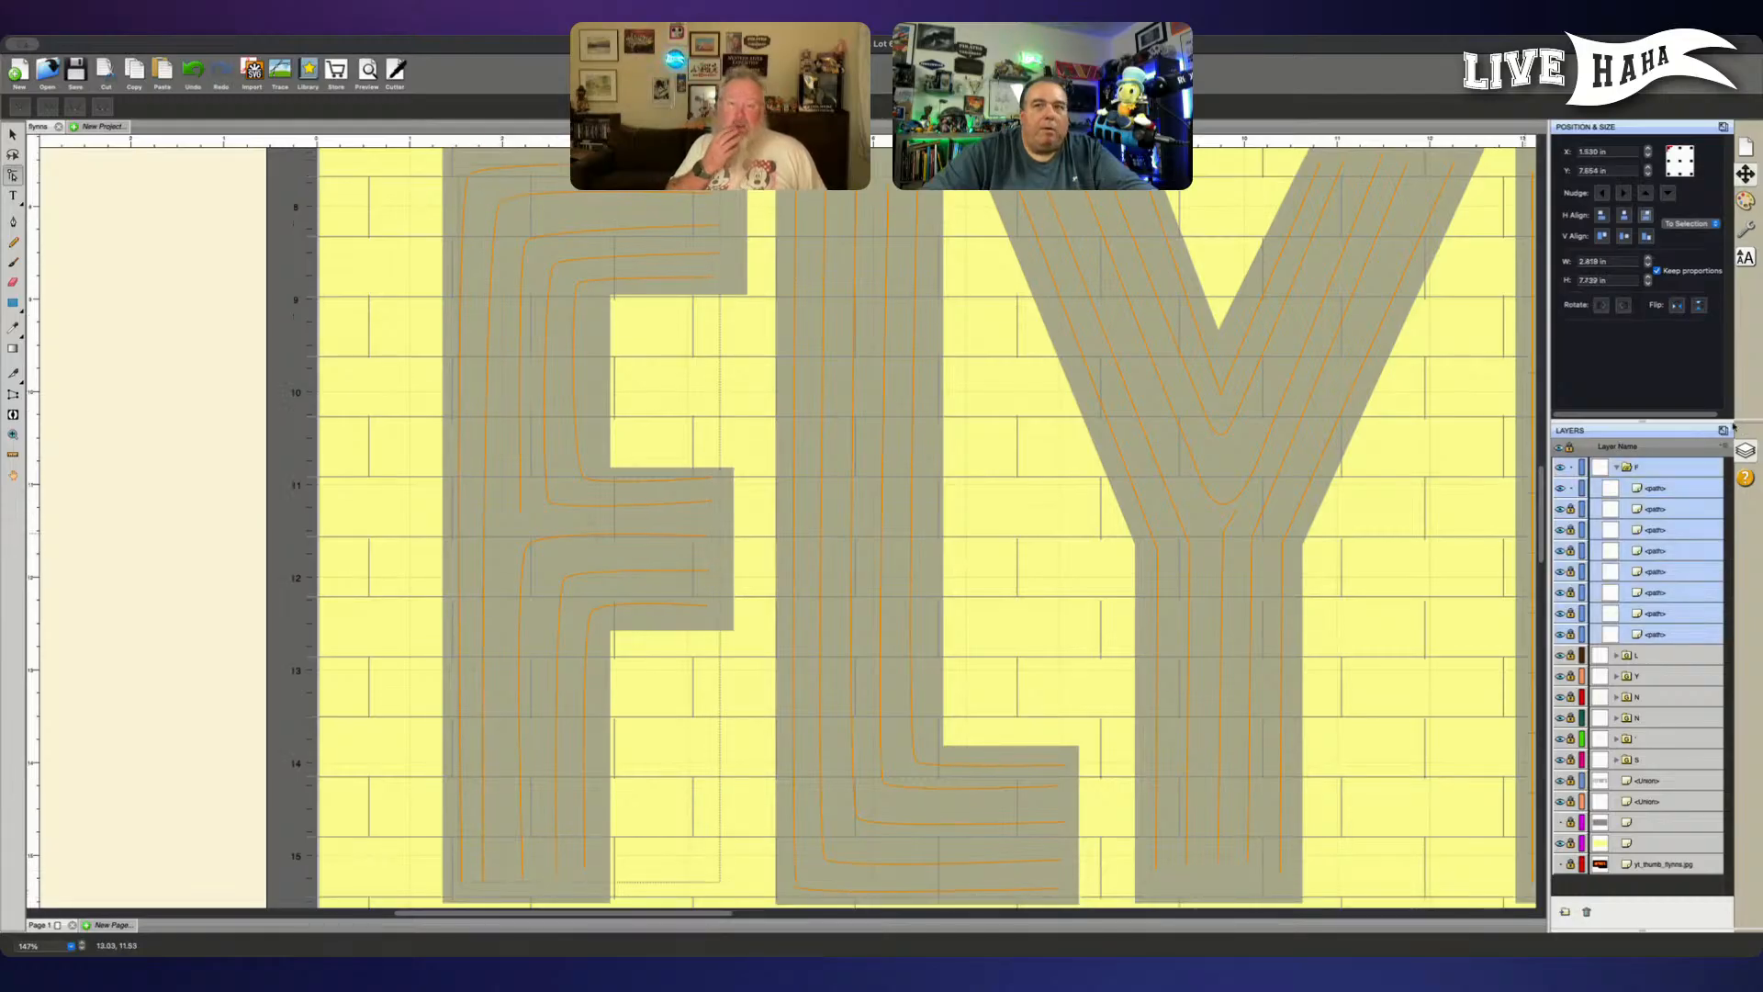
{"action": "left_click", "coordinate": [1680, 488]}
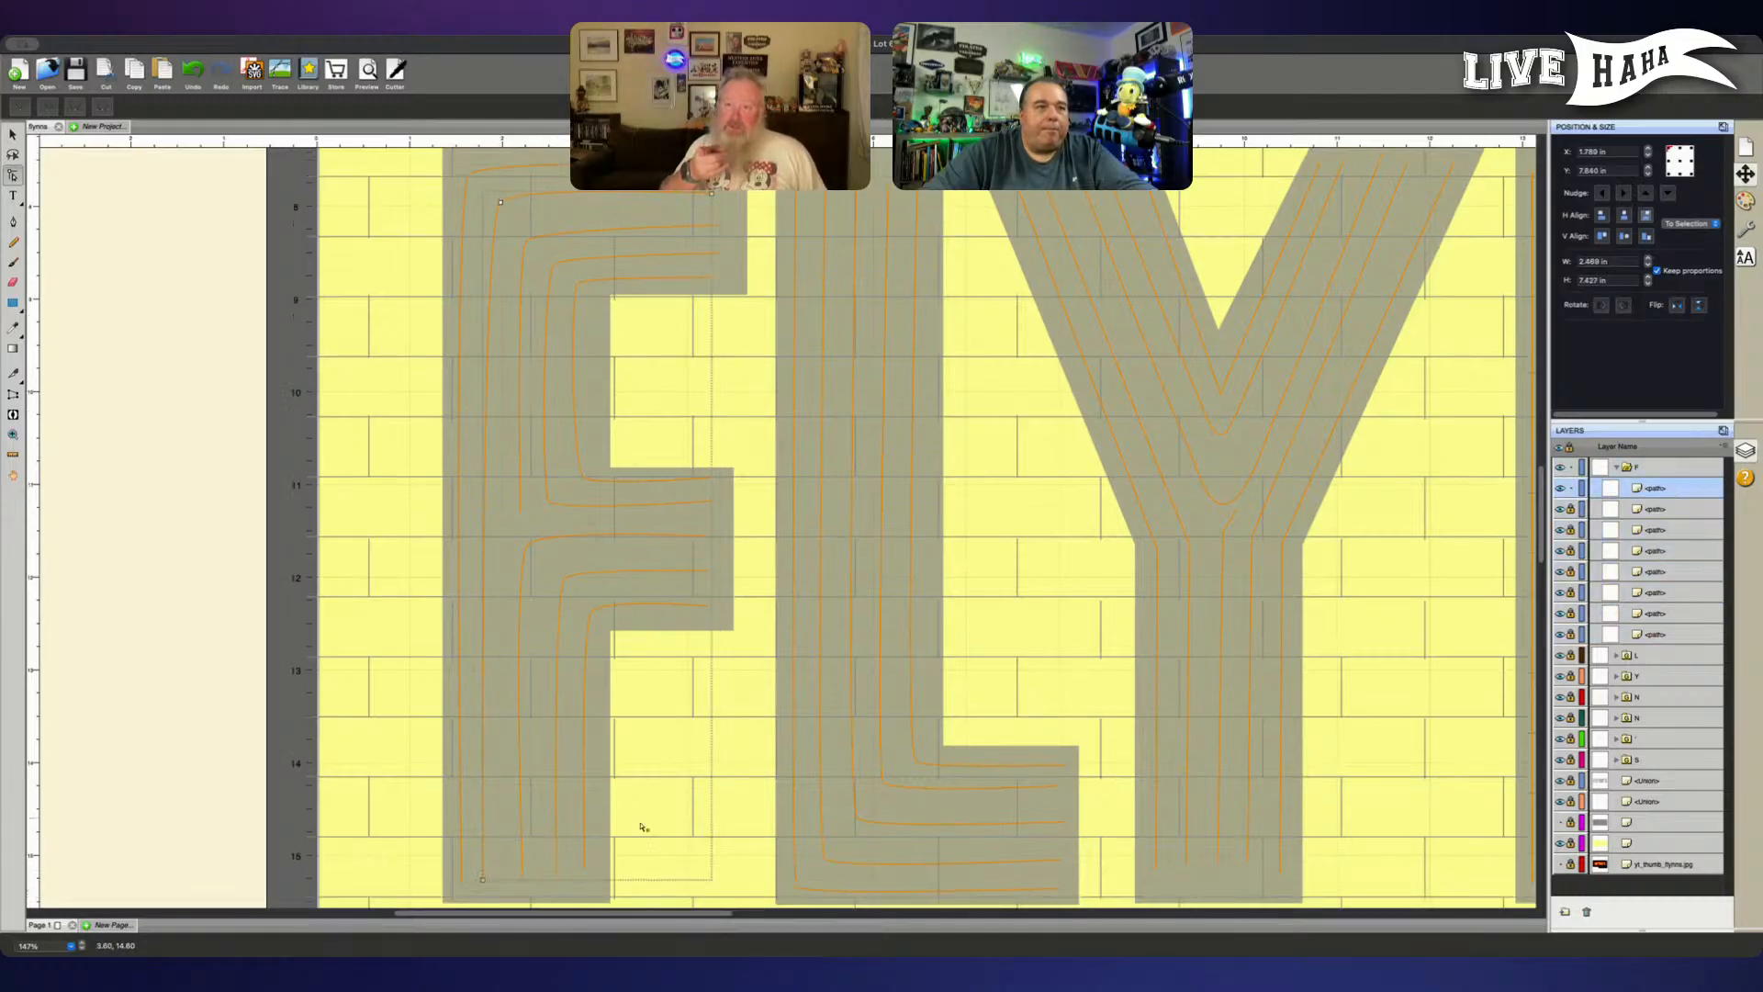
{"action": "left_click", "coordinate": [484, 882]}
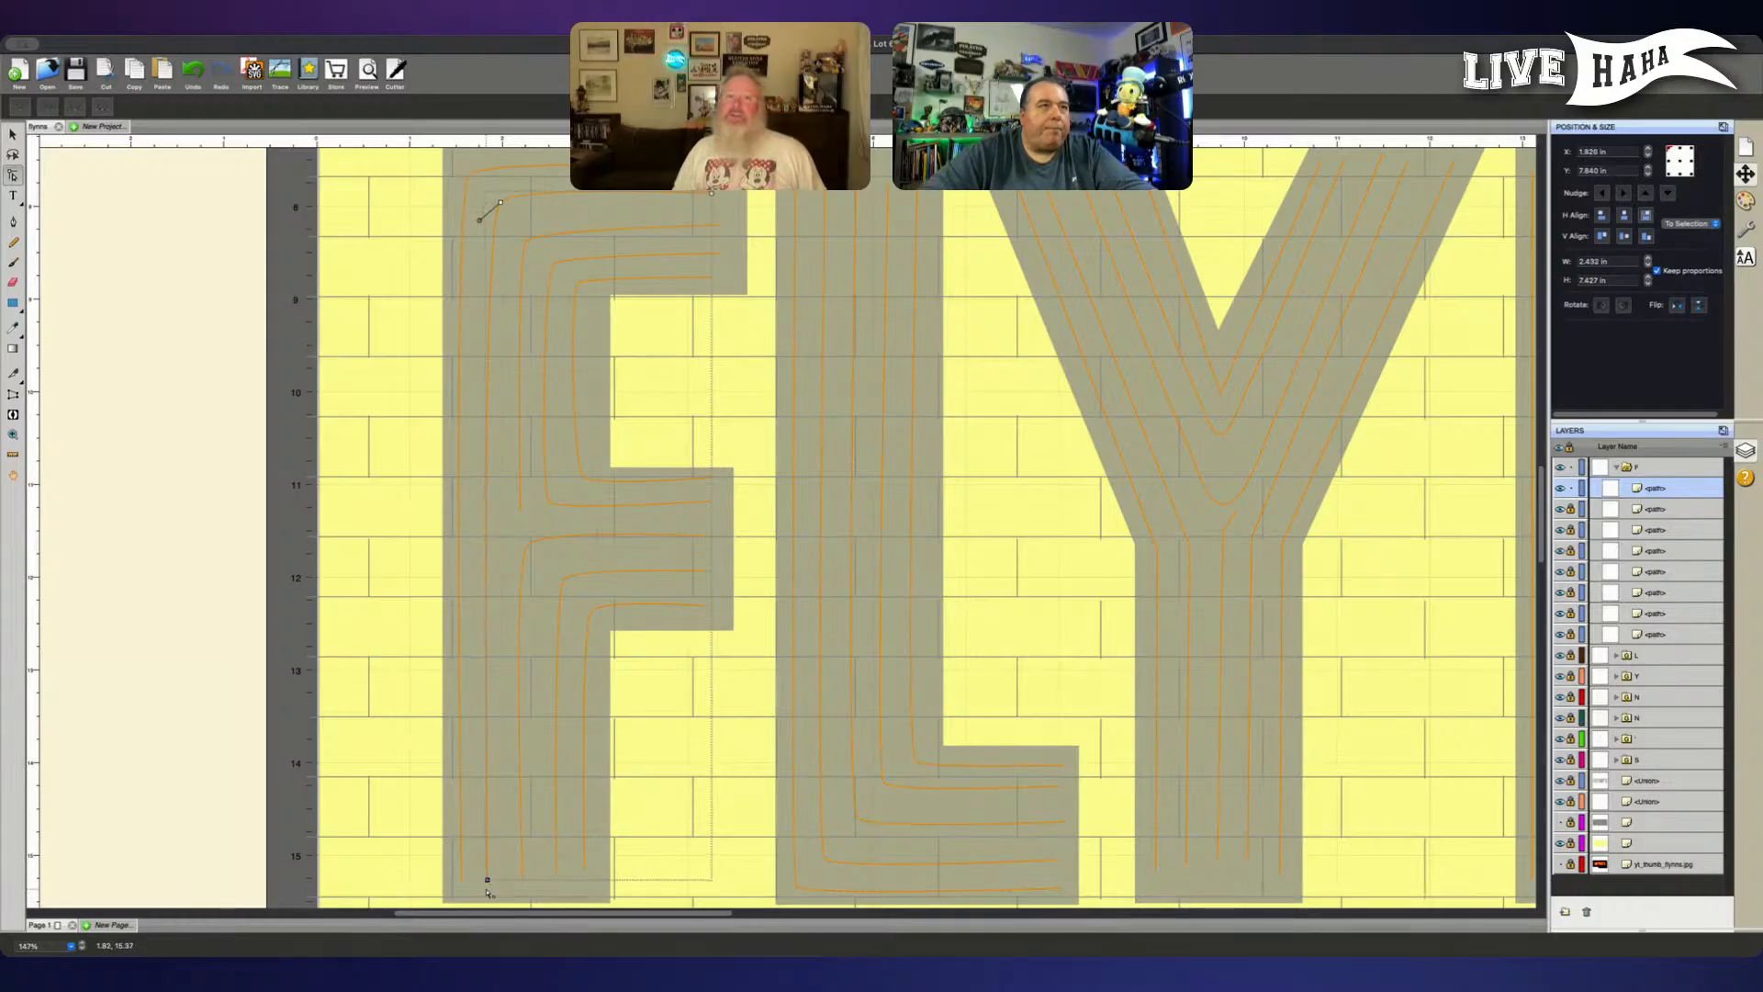
{"action": "key", "text": "Right"}
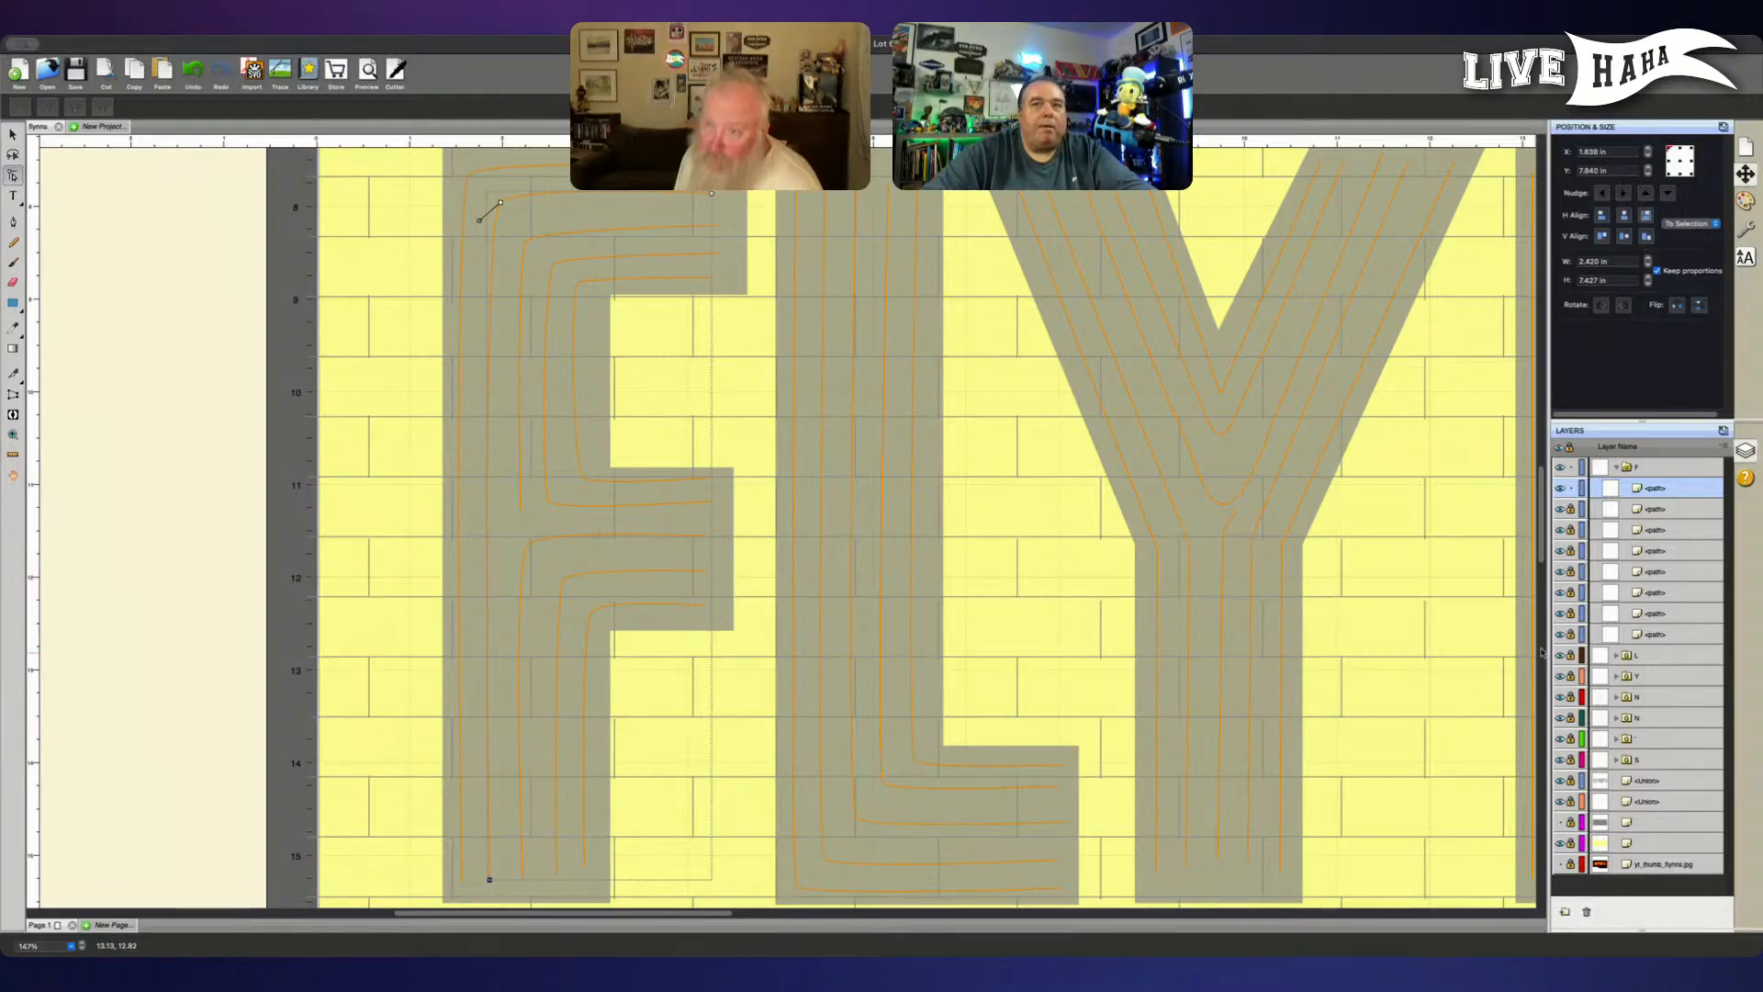
- Unlock the F group's seven locked paths so that all eight are editable
{"action": "left_click", "coordinate": [1570, 509]}
{"action": "left_click", "coordinate": [1570, 530]}
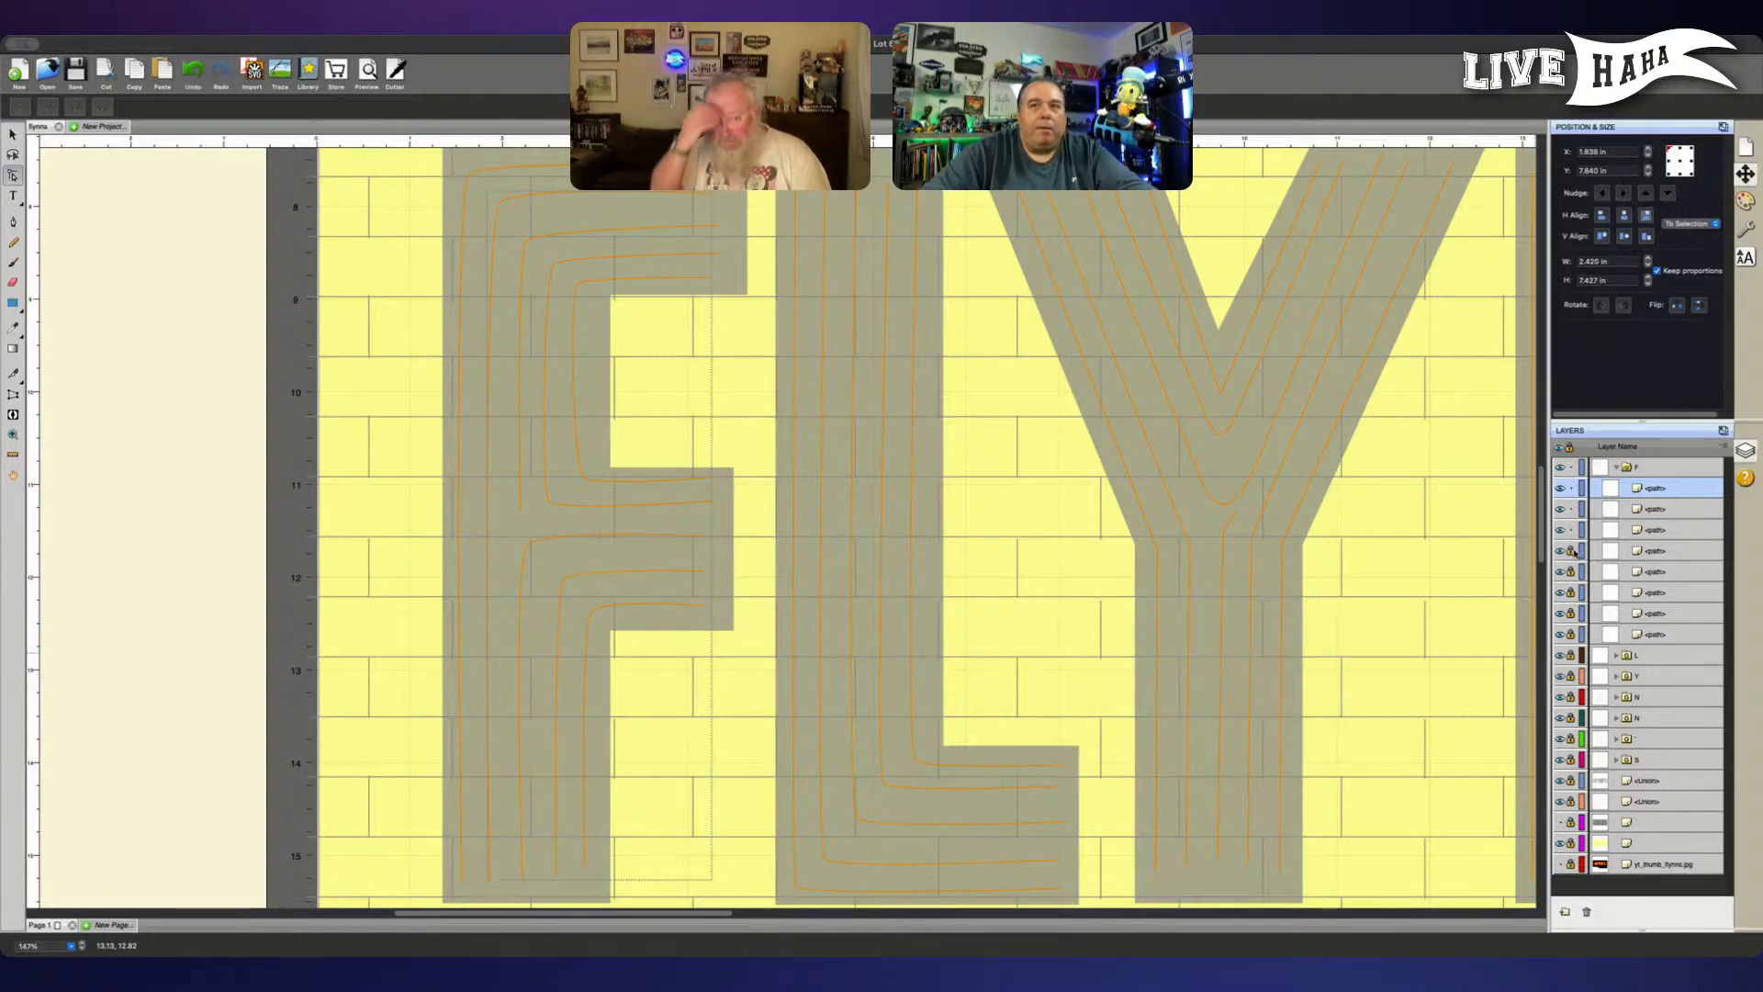
{"action": "left_click", "coordinate": [1570, 551]}
{"action": "left_click", "coordinate": [1570, 571]}
{"action": "left_click", "coordinate": [1569, 592]}
{"action": "left_click", "coordinate": [1570, 614]}
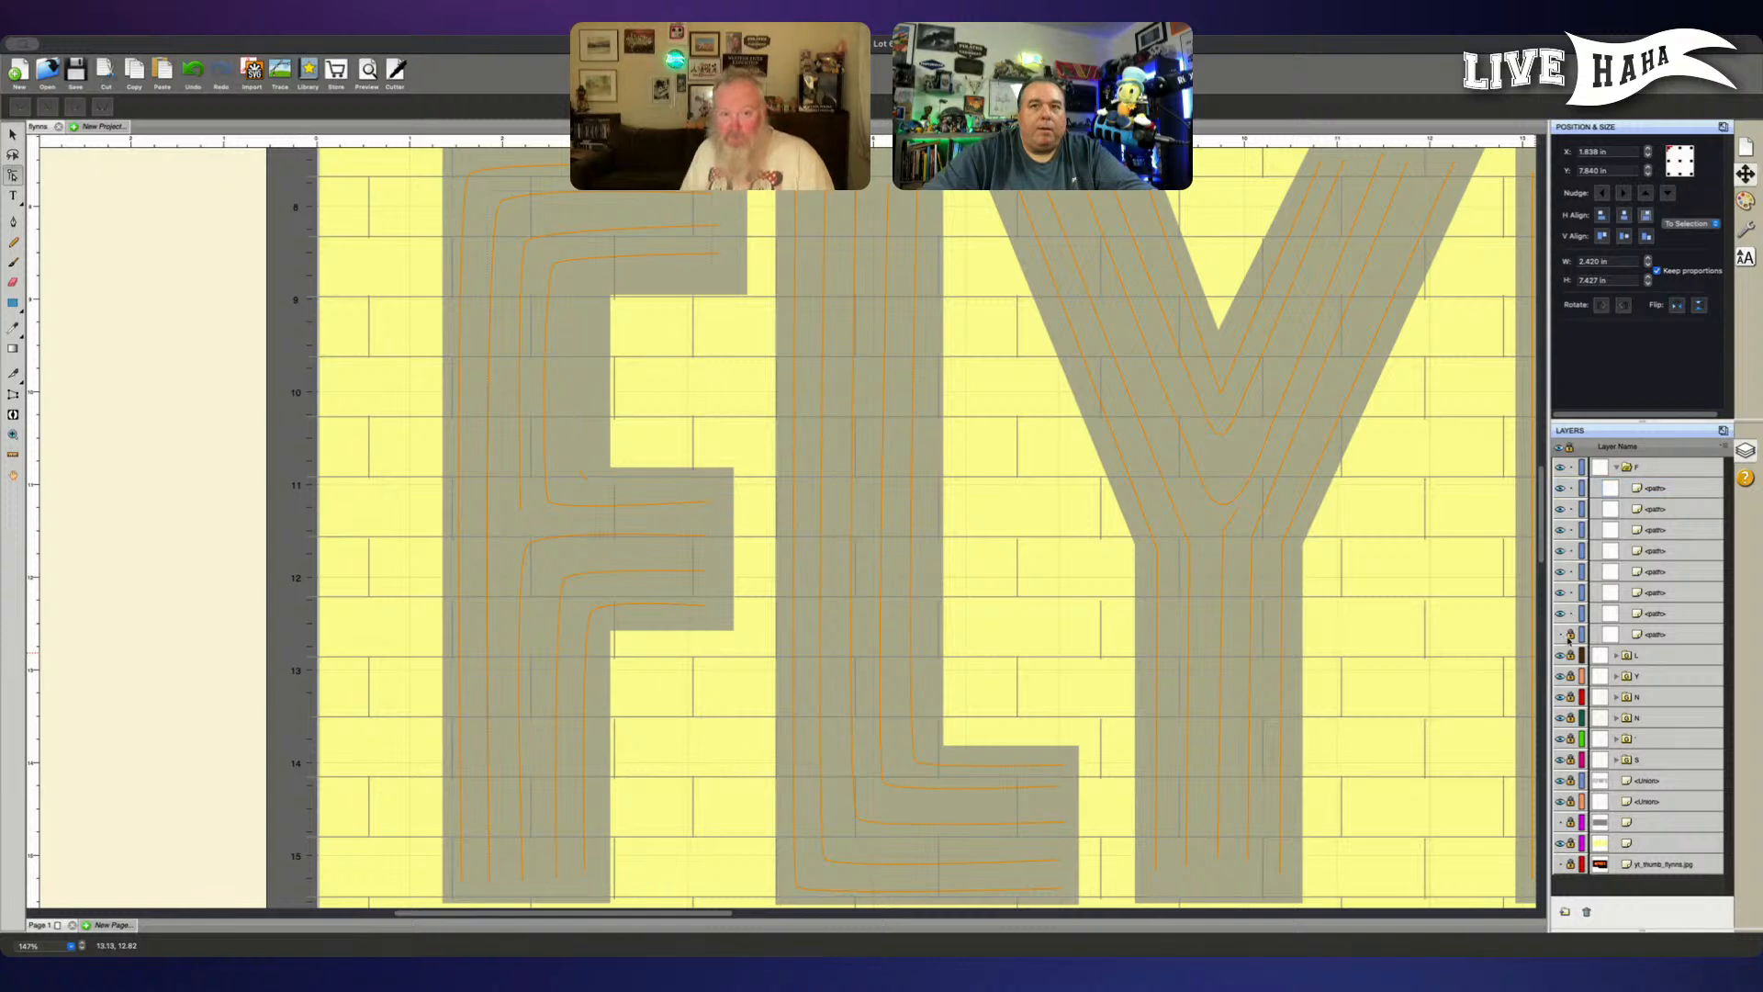
{"action": "left_click", "coordinate": [1570, 634]}
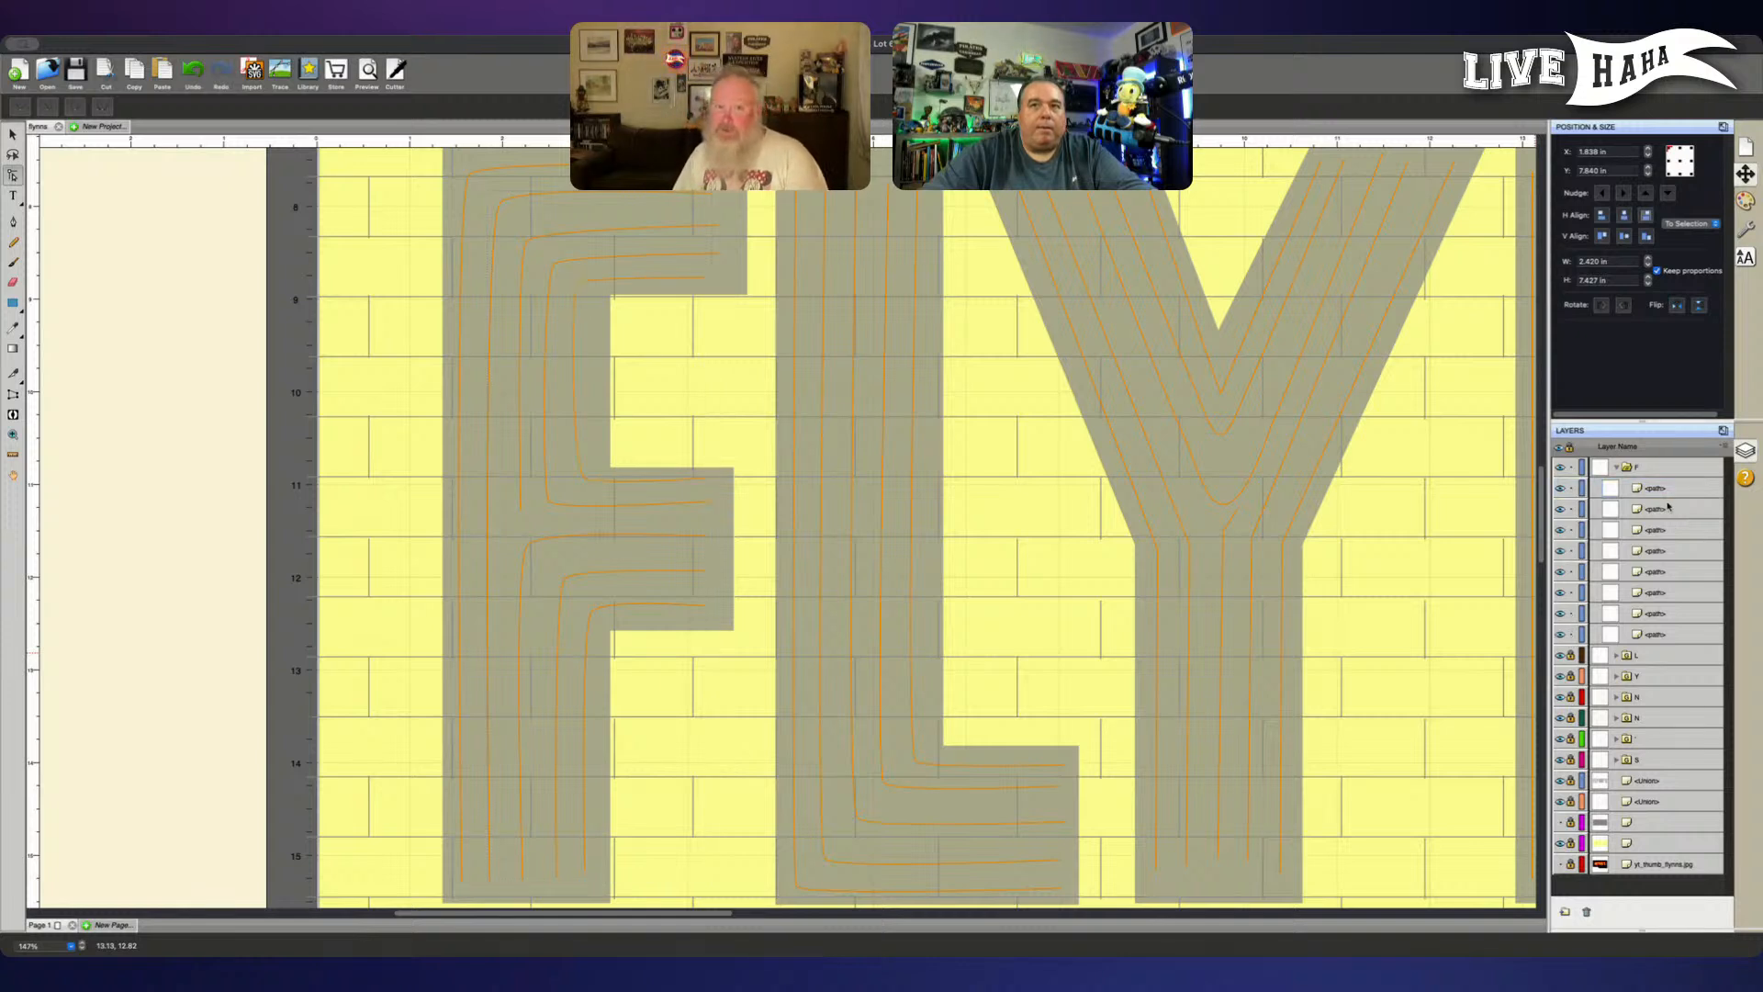
- Check the F group's paths one after another to find the outermost line
{"action": "left_click", "coordinate": [1669, 508]}
{"action": "left_click", "coordinate": [1672, 488]}
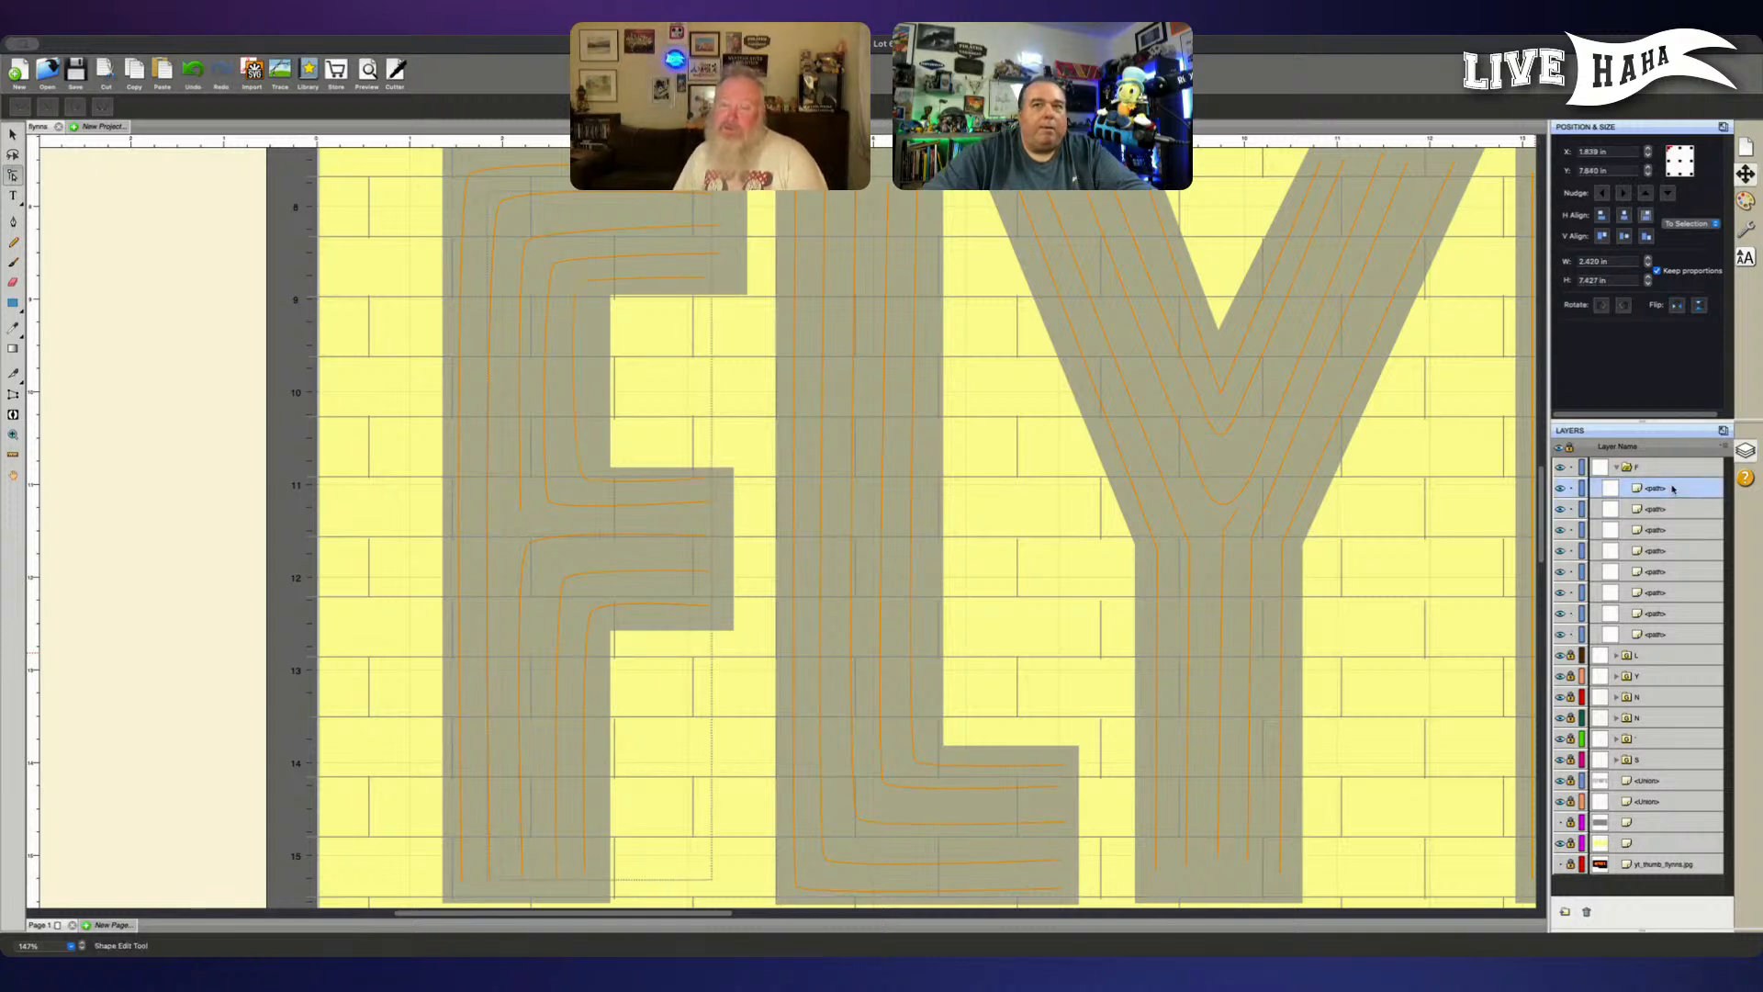
{"action": "left_click", "coordinate": [1668, 509]}
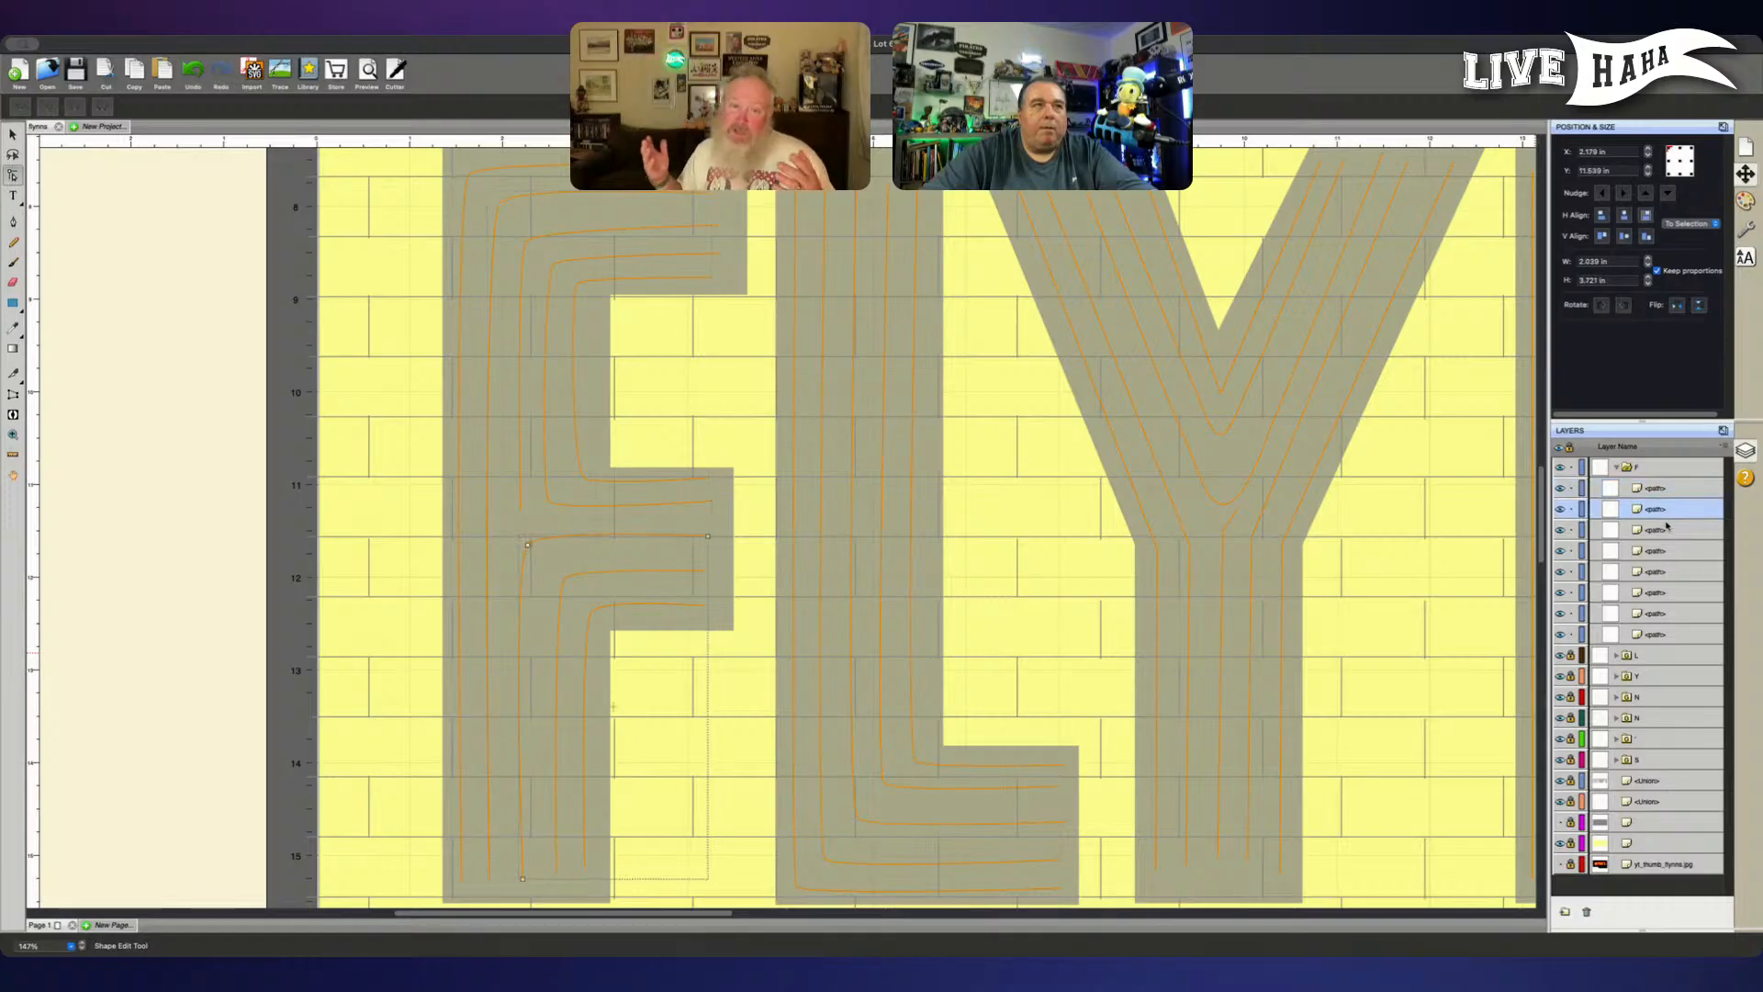
{"action": "left_click", "coordinate": [1667, 536]}
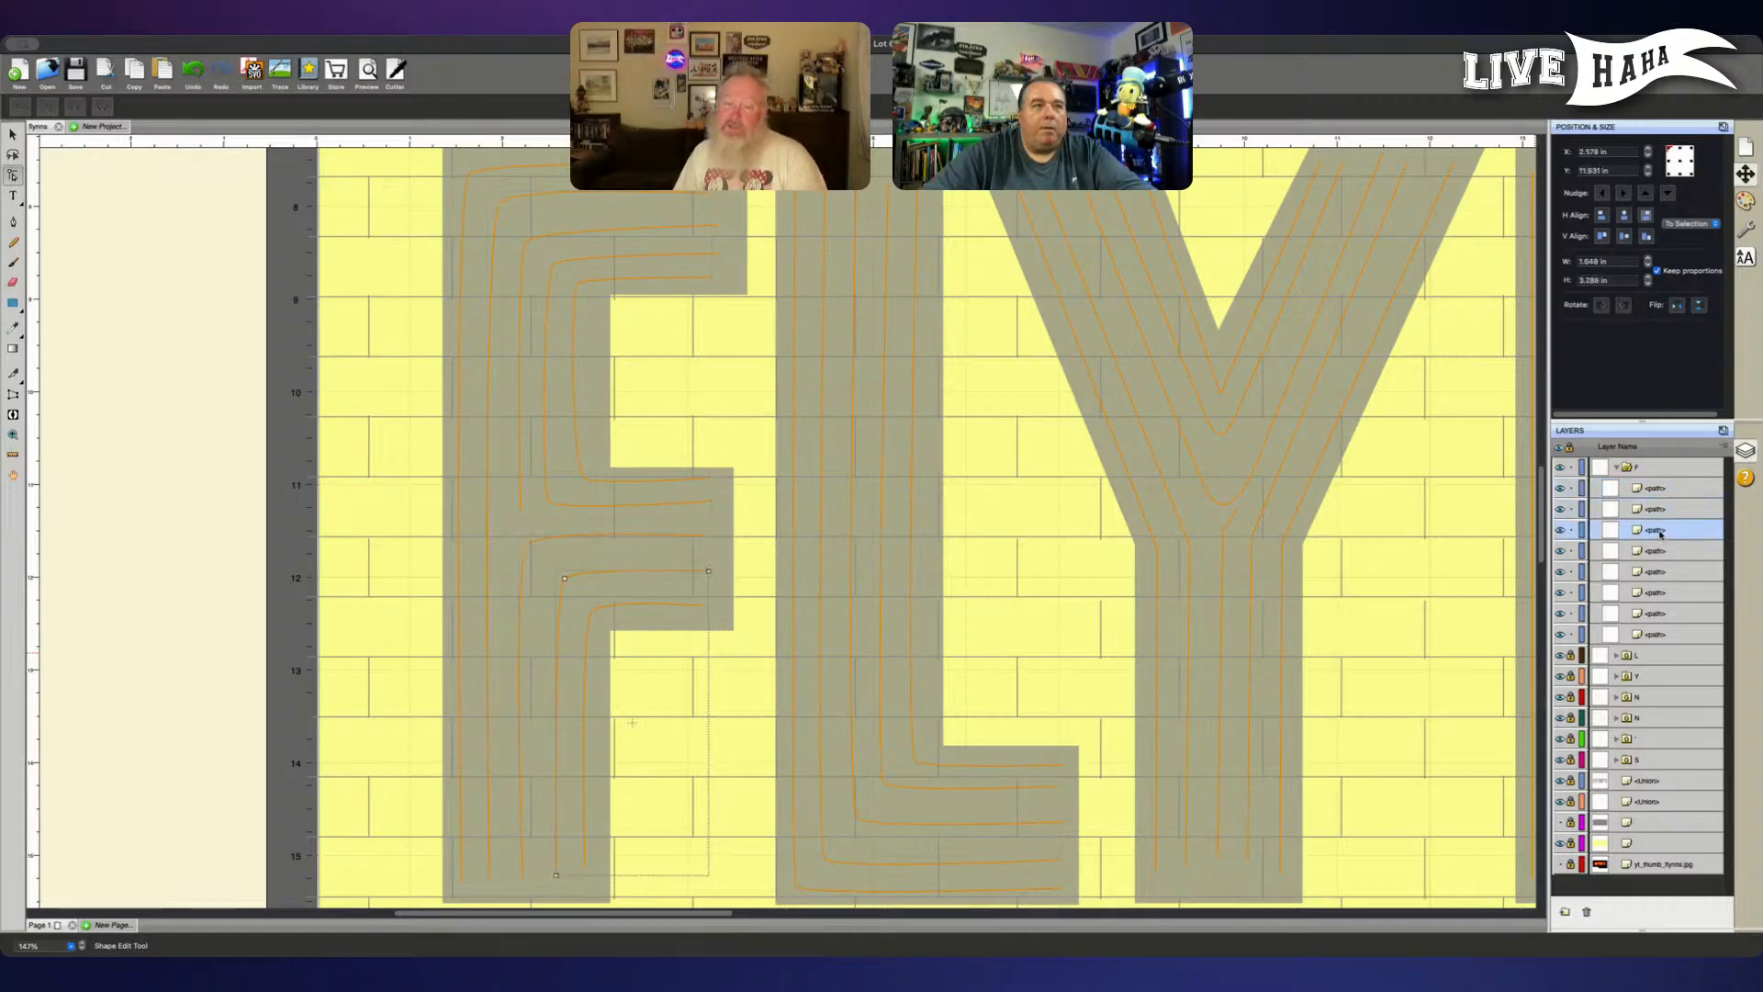
{"action": "left_click", "coordinate": [1662, 553]}
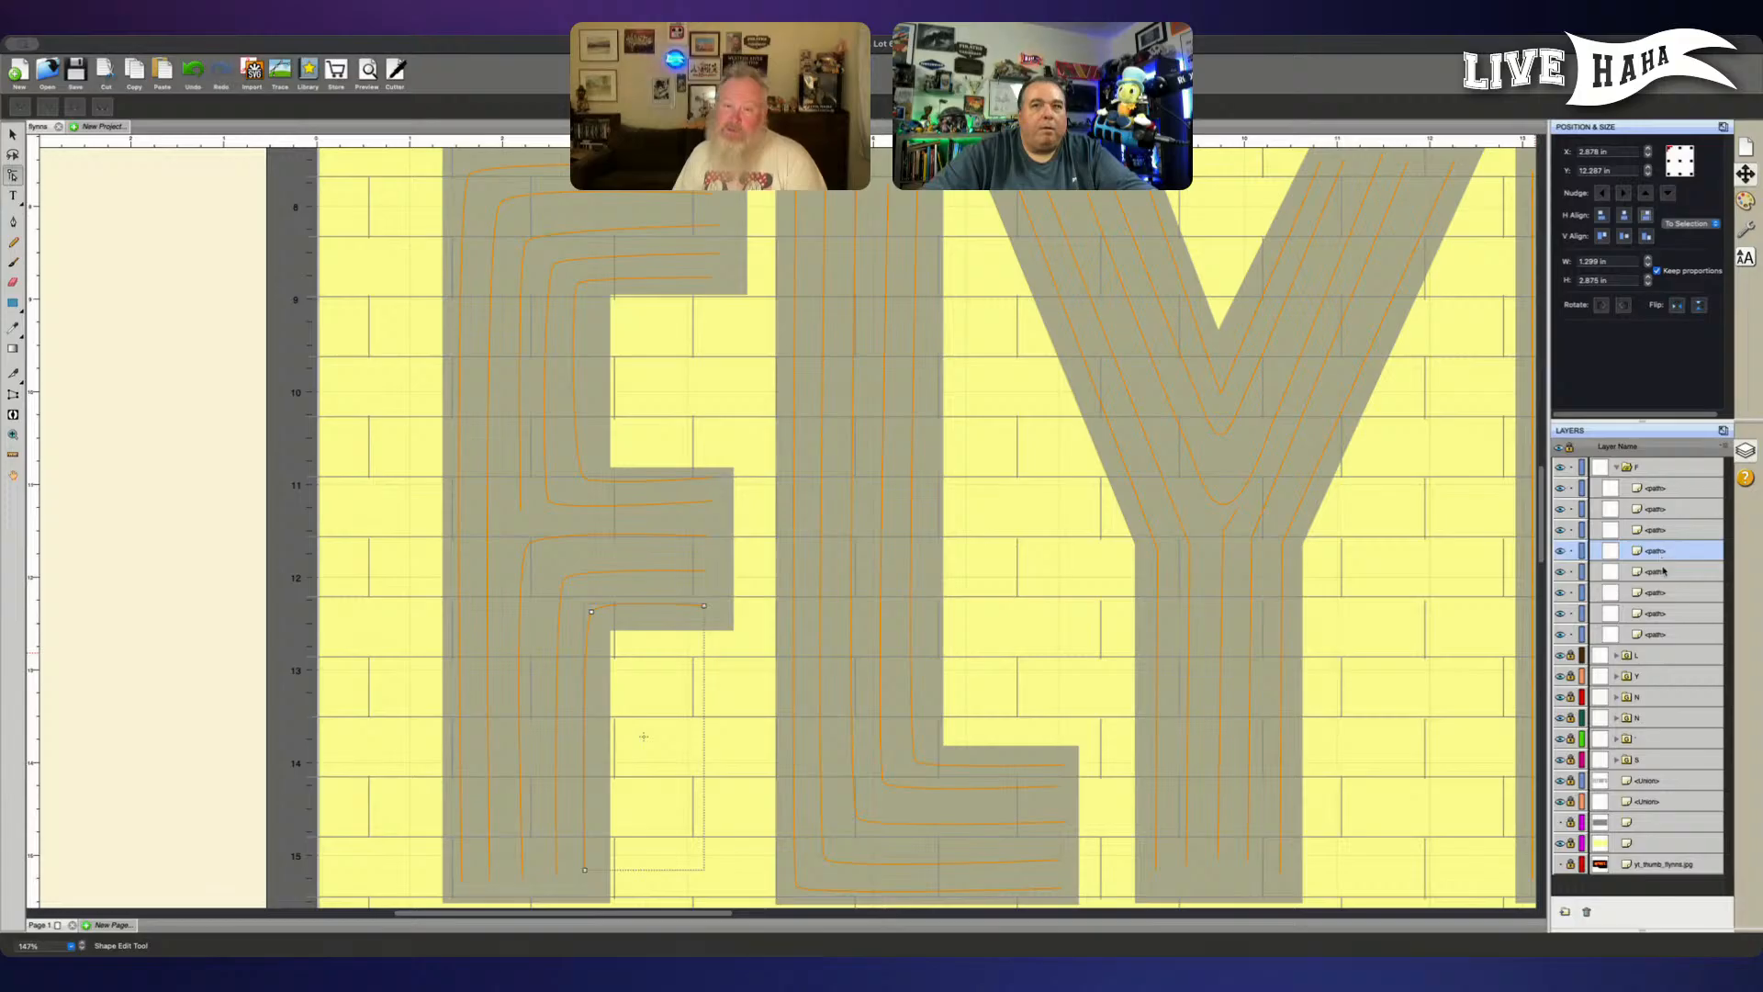
{"action": "left_click", "coordinate": [1661, 614]}
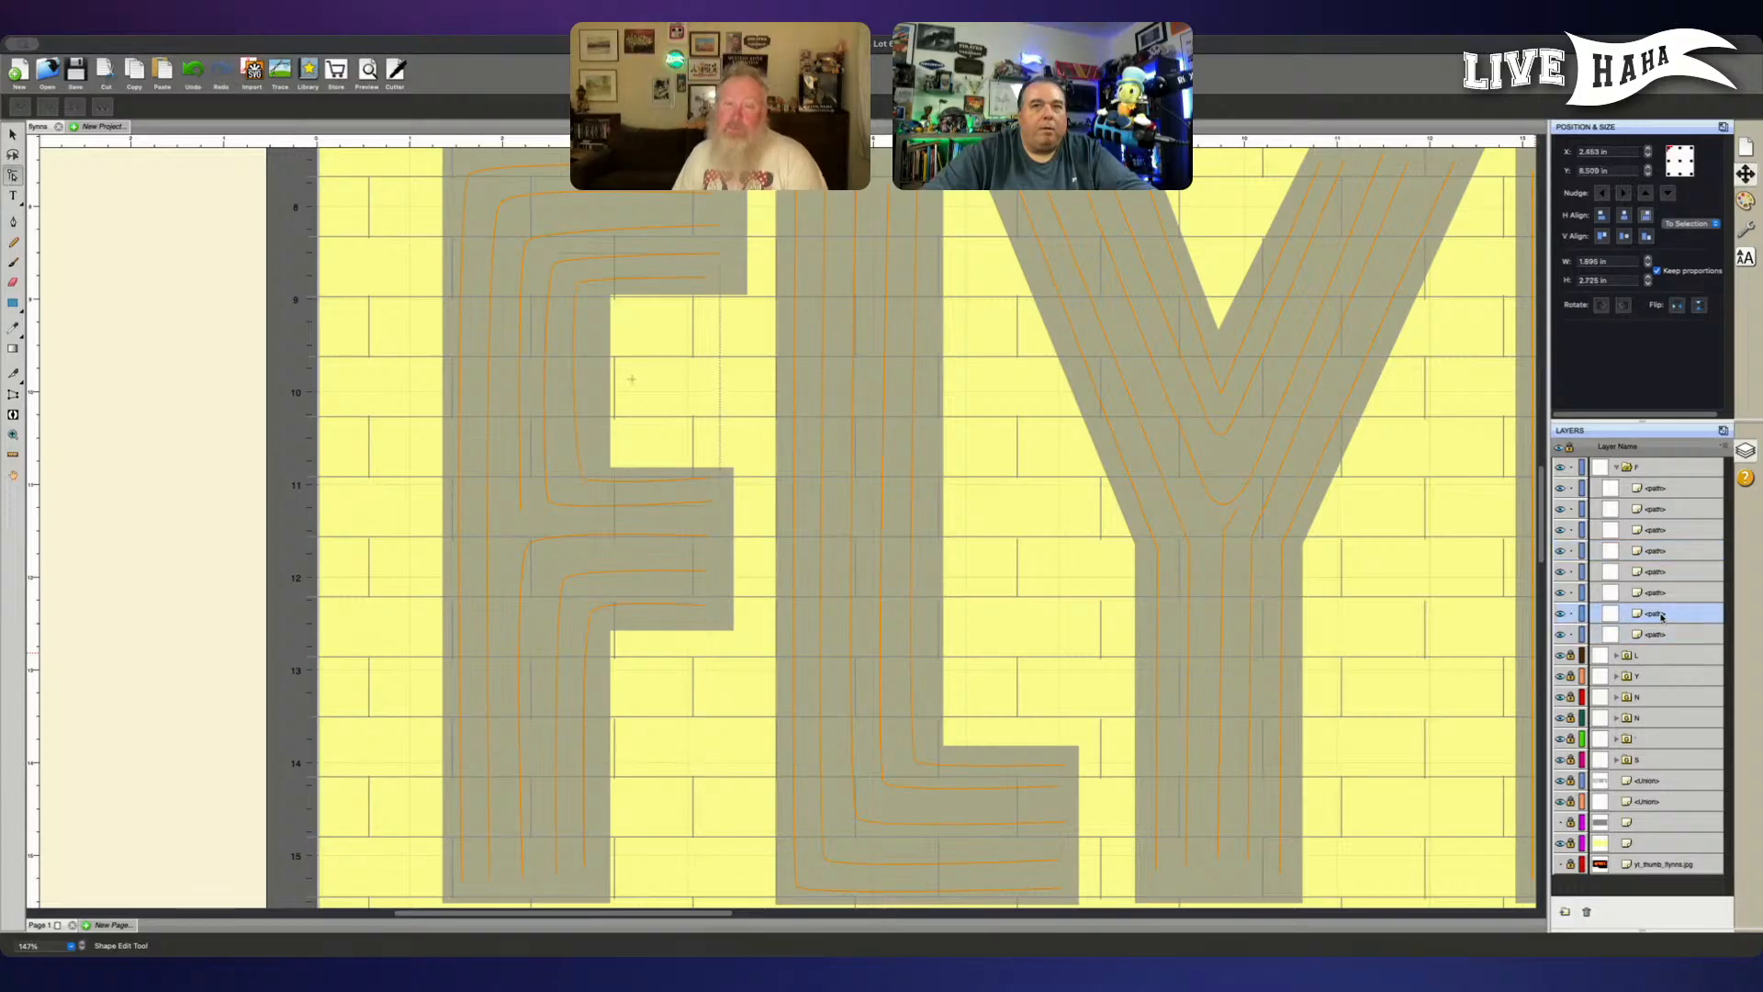
- Move the F's outermost line to the top of the group and lock the seven paths below it
{"action": "left_click", "coordinate": [1661, 593]}
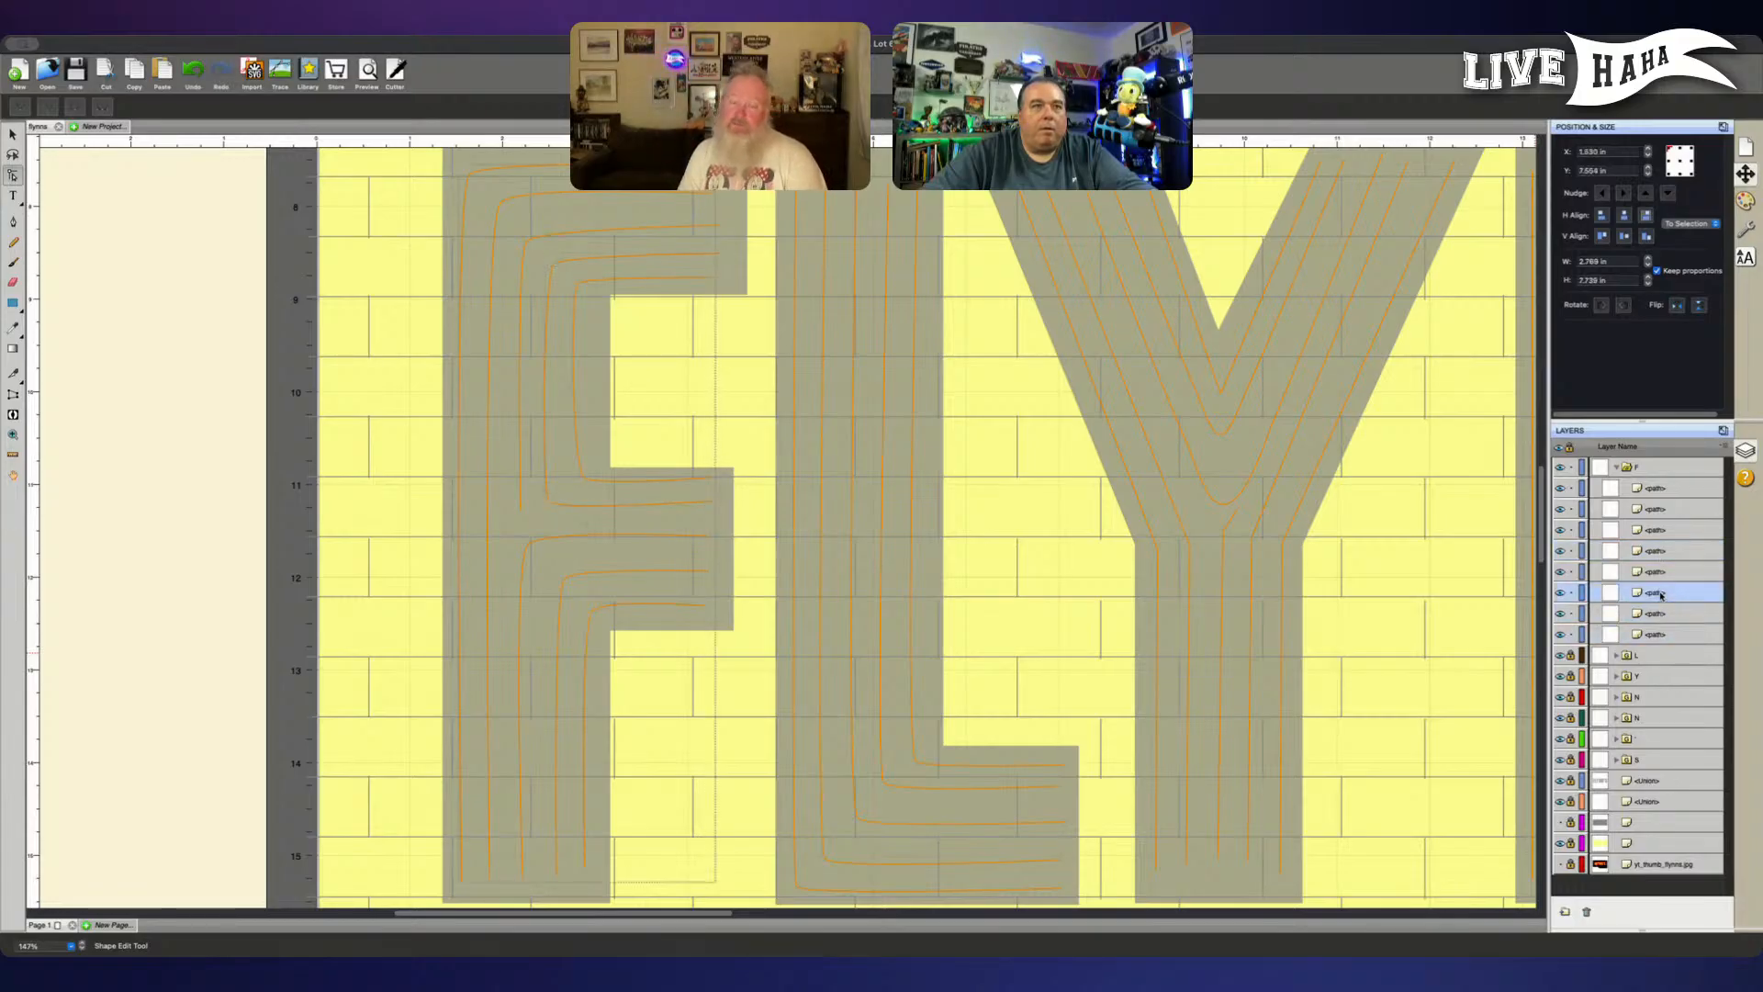
{"action": "left_click", "coordinate": [1658, 490]}
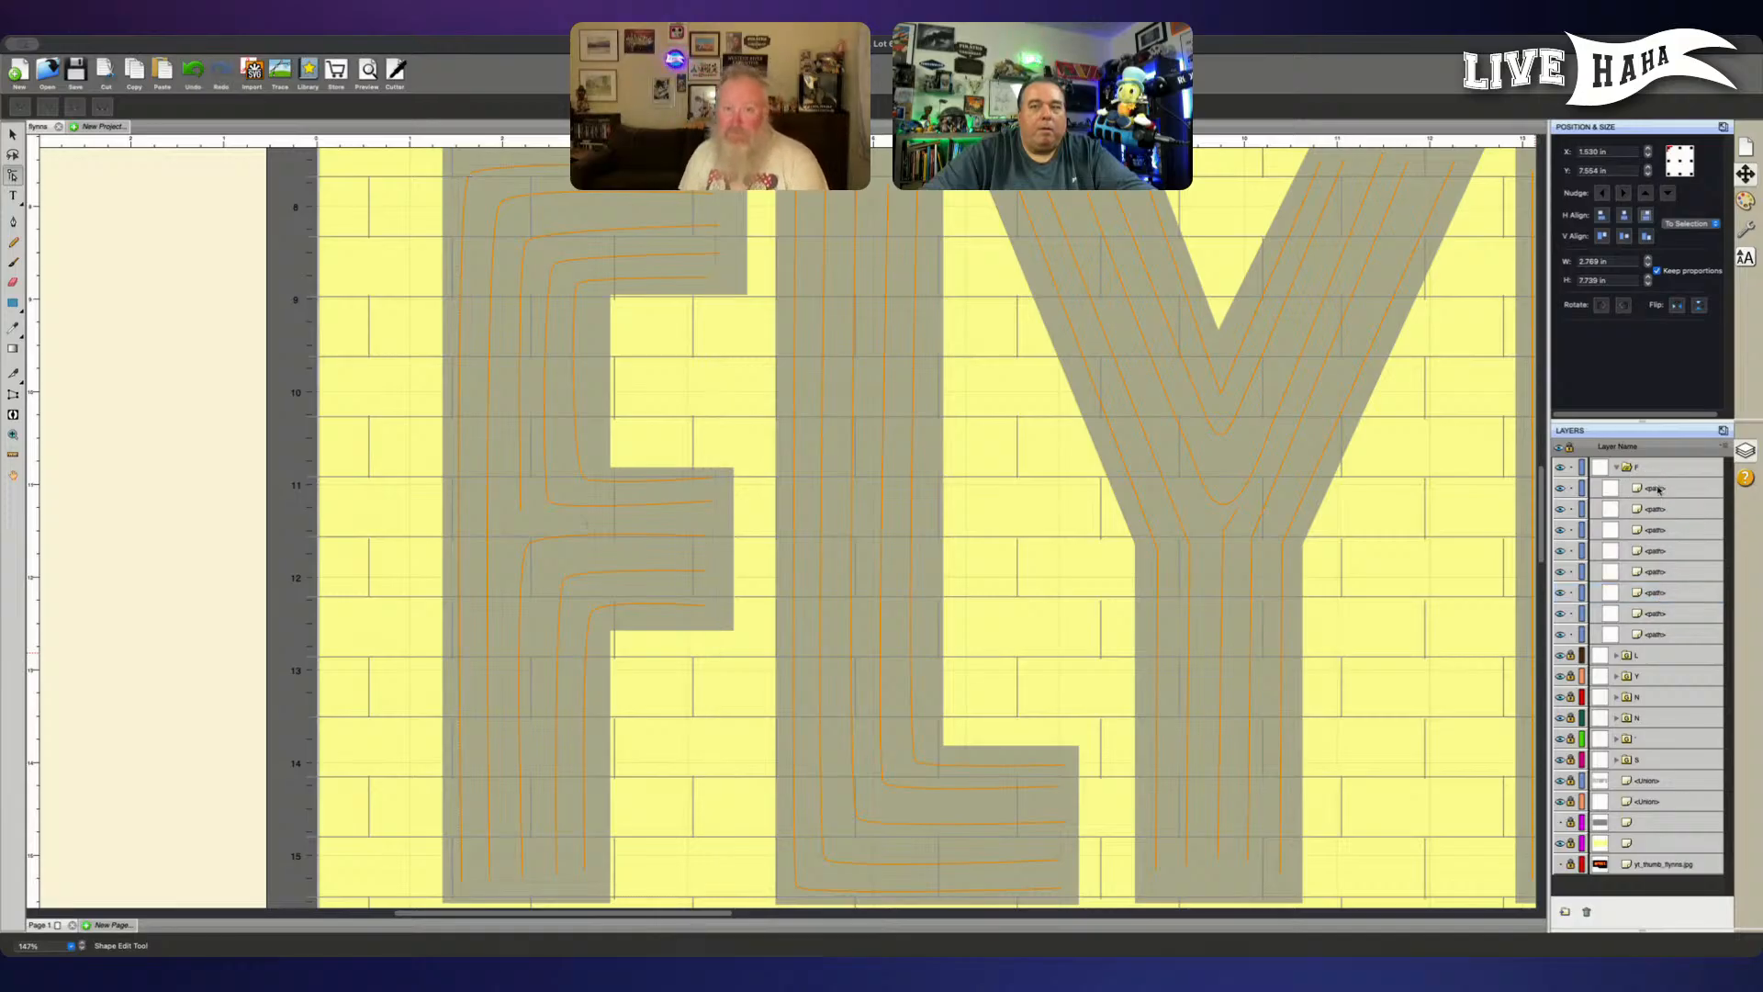
{"action": "left_click", "coordinate": [1570, 635]}
{"action": "left_click", "coordinate": [1570, 613]}
{"action": "left_click", "coordinate": [1569, 593]}
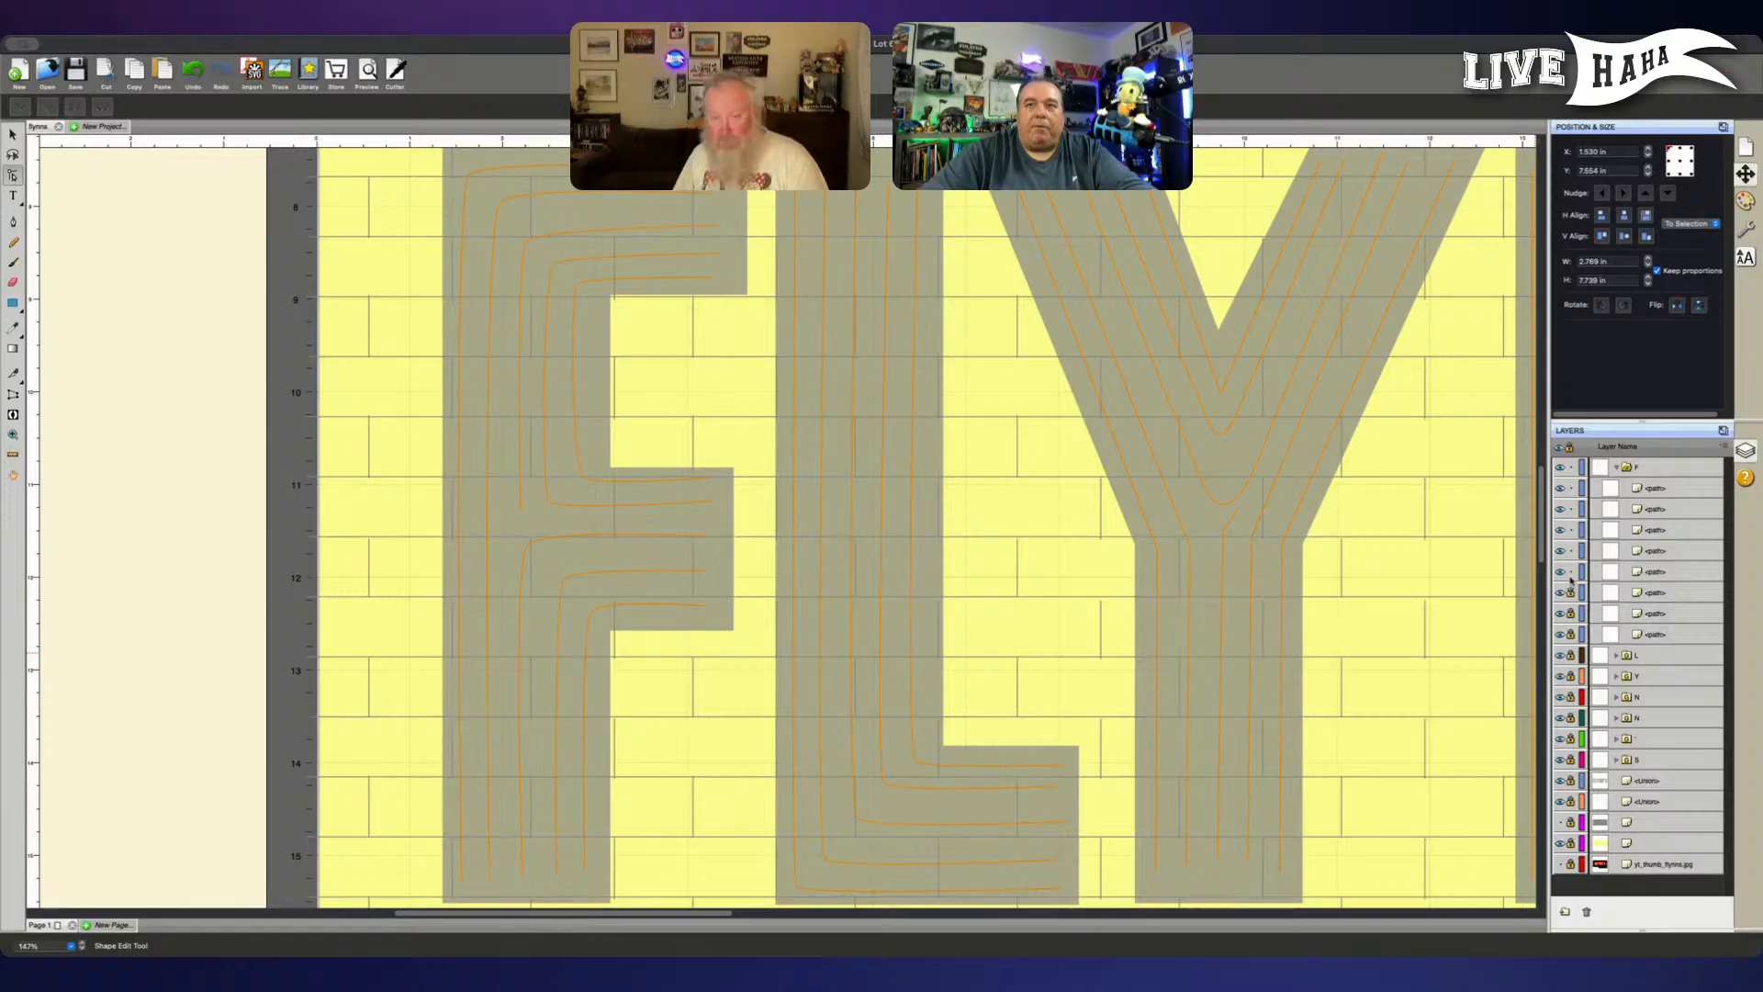
{"action": "left_click", "coordinate": [1570, 571]}
{"action": "left_click", "coordinate": [1570, 550]}
{"action": "left_click", "coordinate": [1570, 530]}
{"action": "left_click", "coordinate": [1570, 509]}
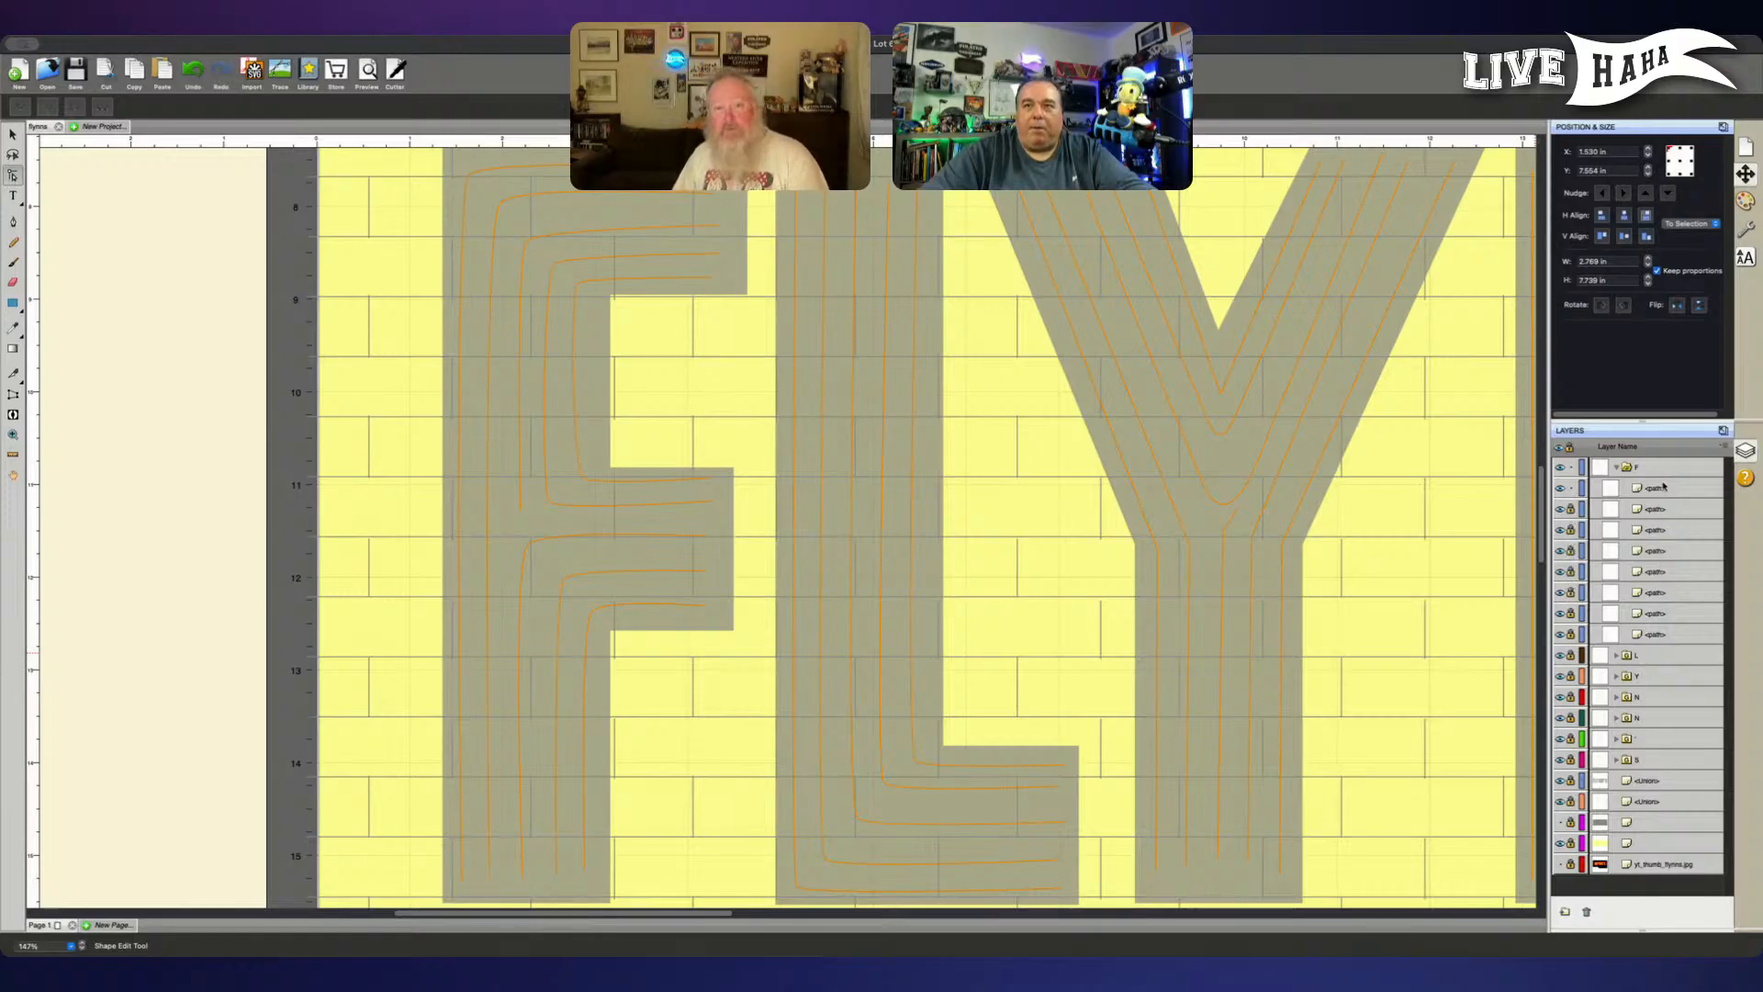
- Nudge the upper corner node of the F's outermost line slightly to the right
{"action": "left_click", "coordinate": [1663, 487]}
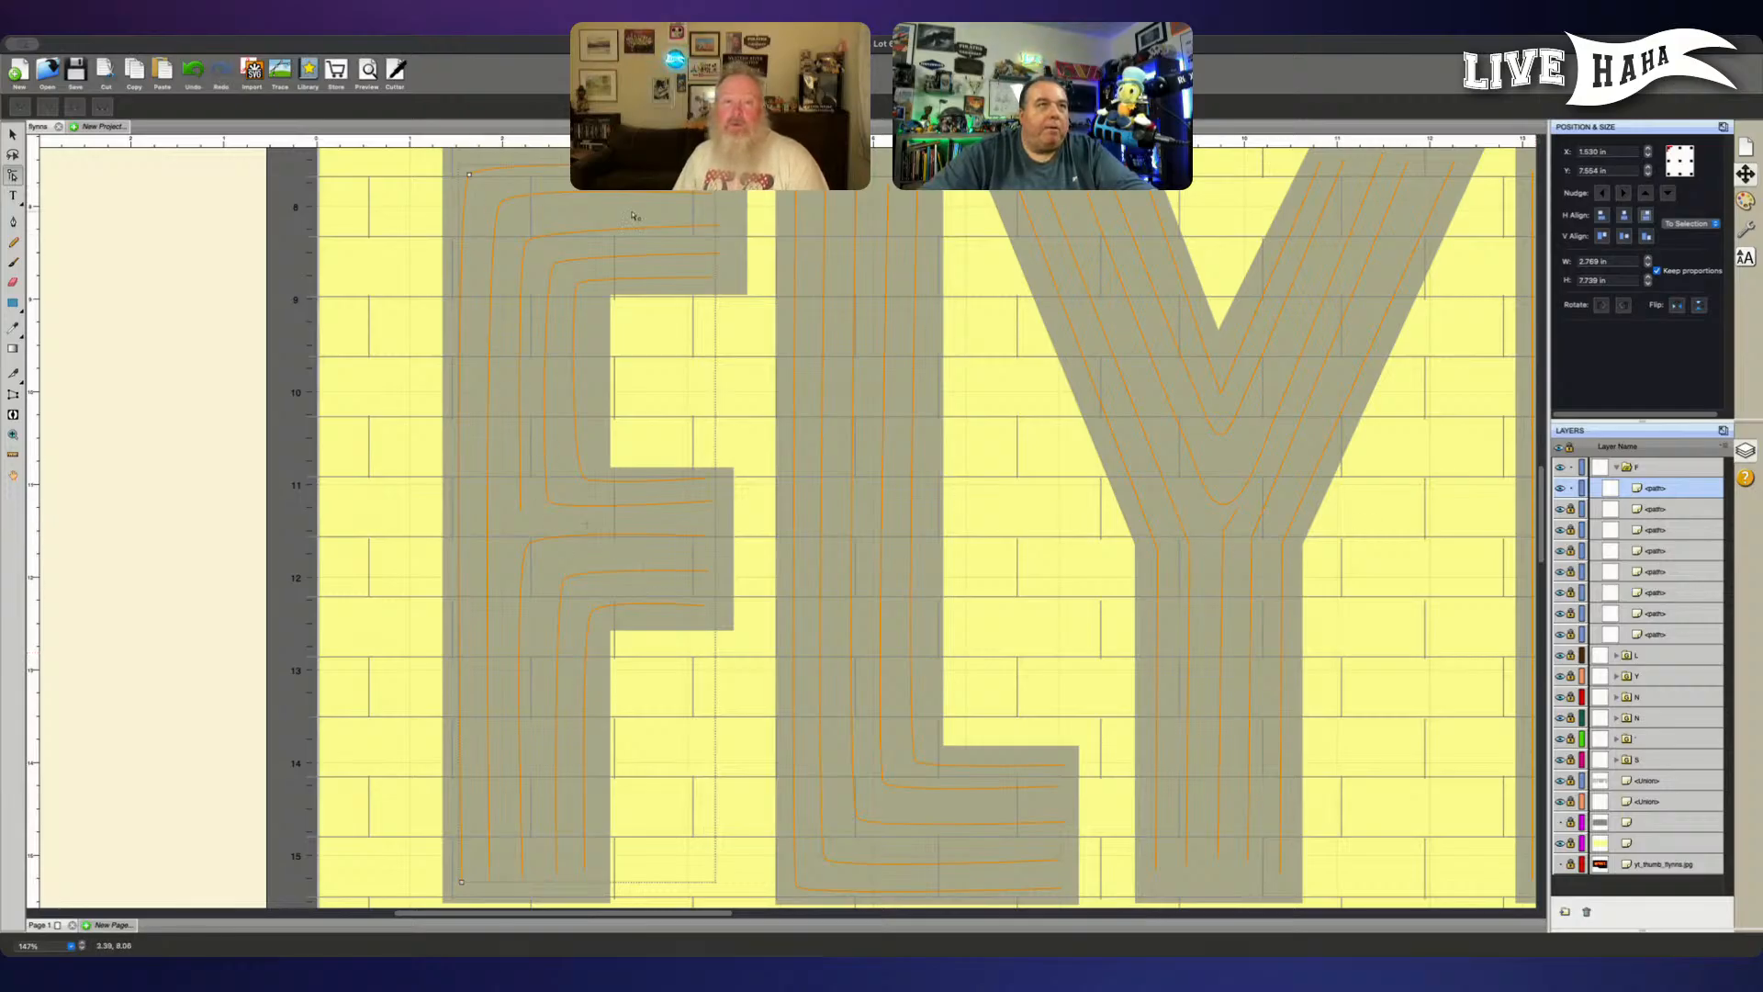
{"action": "scroll", "coordinate": [680, 266], "scroll_direction": "up", "scroll_amount": 1}
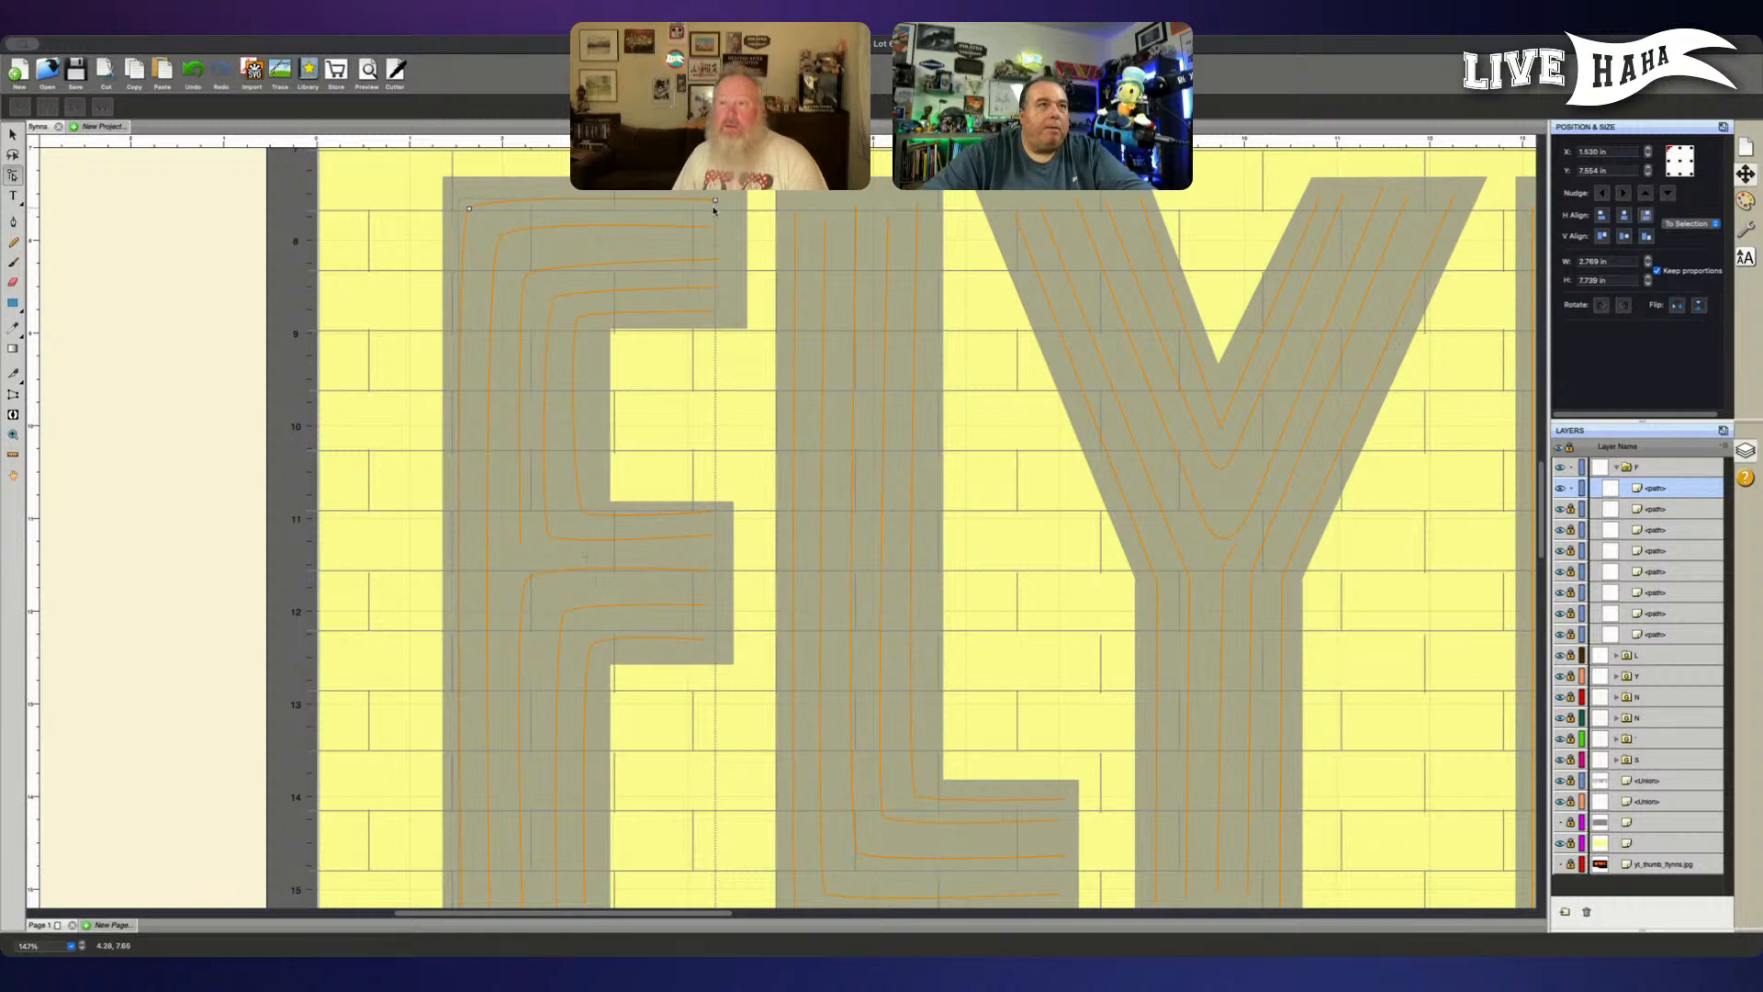
{"action": "left_click", "coordinate": [469, 210]}
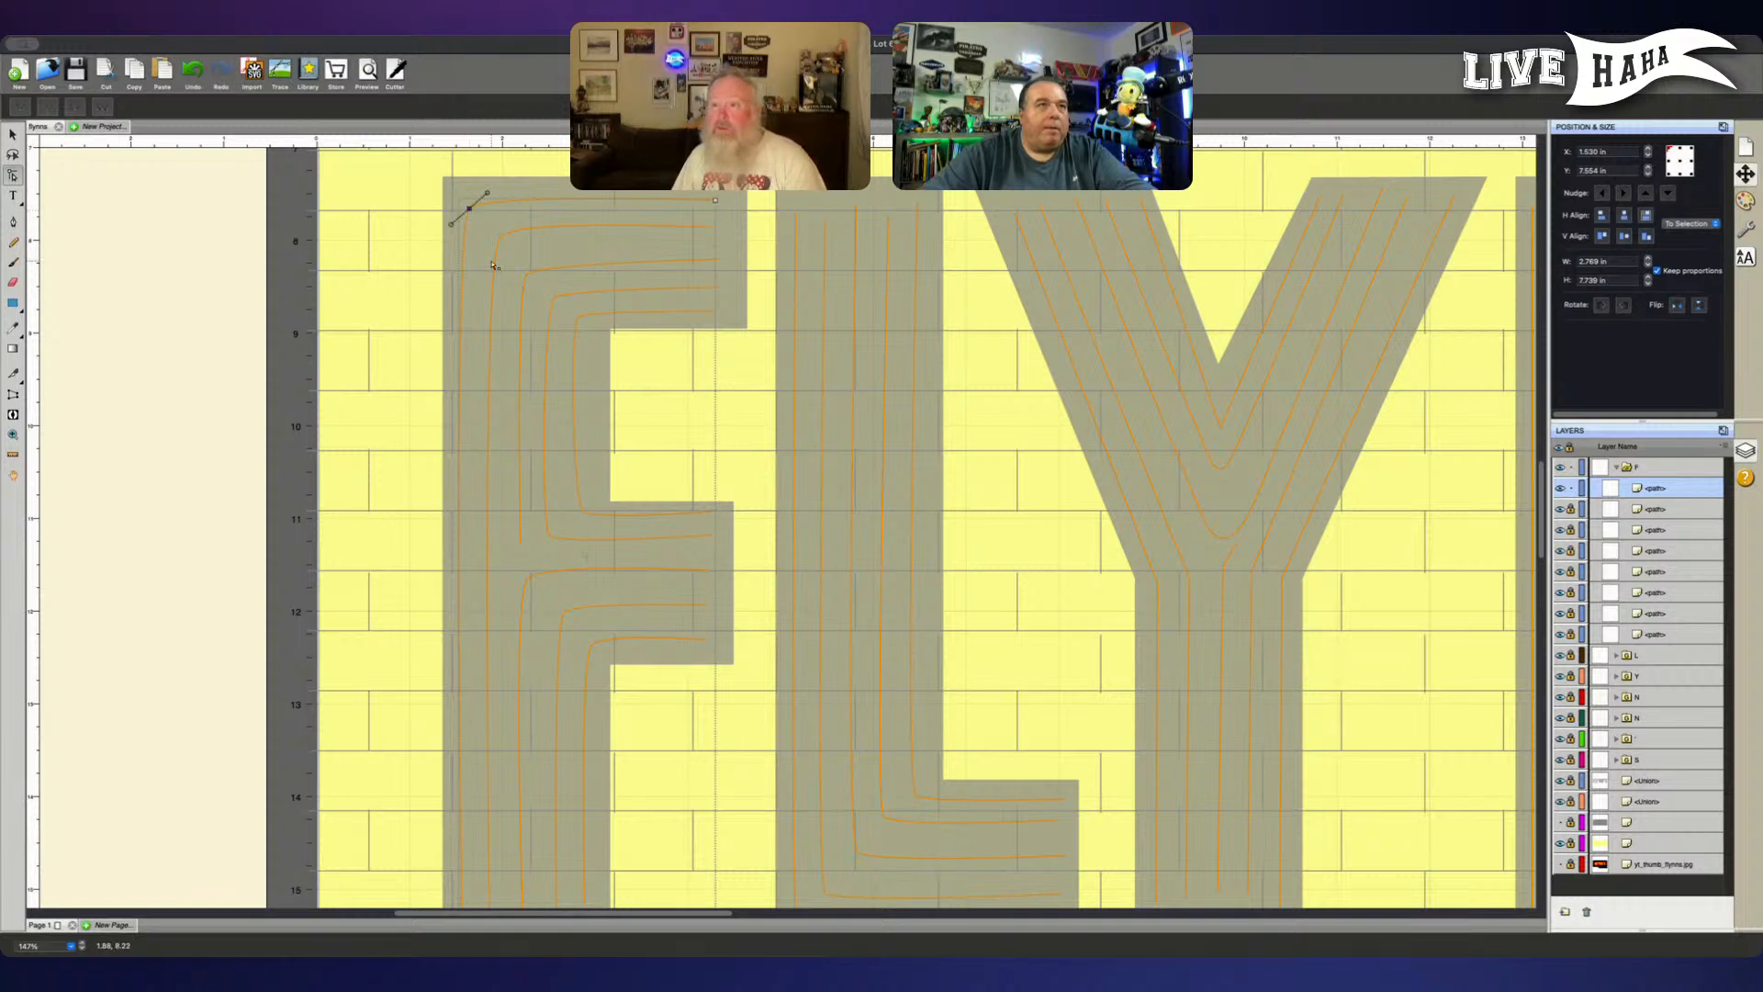
{"action": "key", "text": "Right"}
{"action": "key", "text": "Right"}
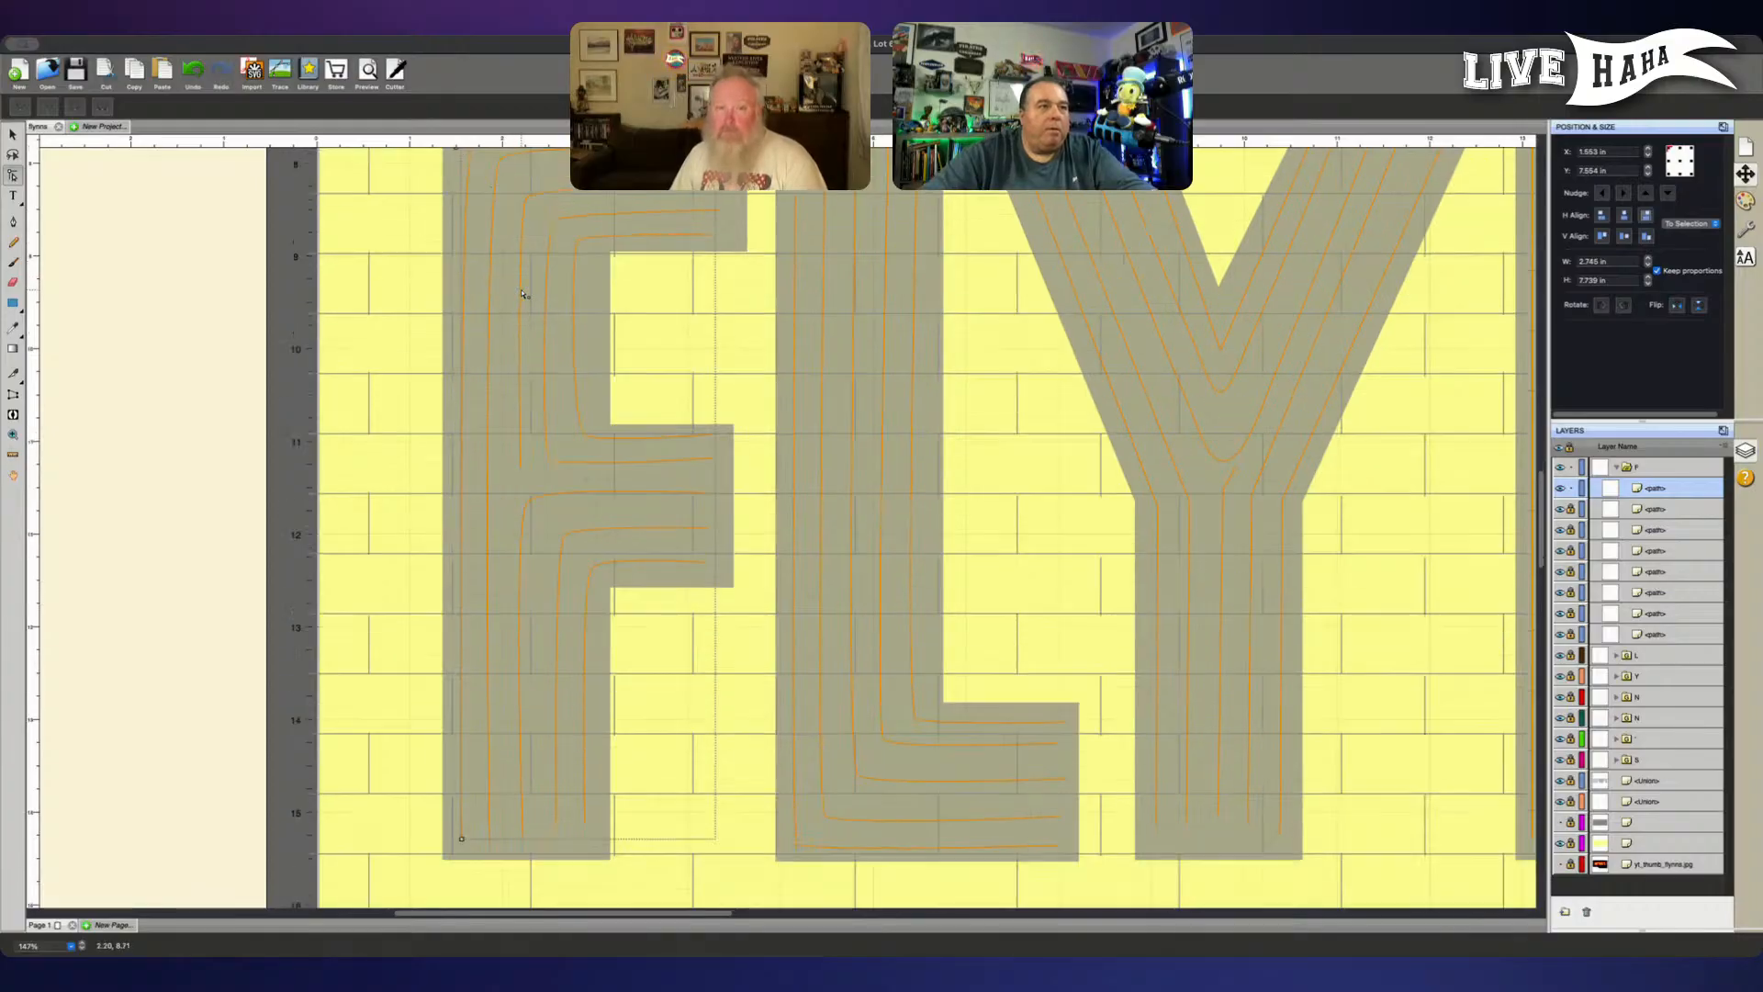
{"action": "scroll", "coordinate": [519, 299], "scroll_direction": "down", "scroll_amount": 2}
{"action": "scroll", "coordinate": [519, 309], "scroll_direction": "up", "scroll_amount": 2}
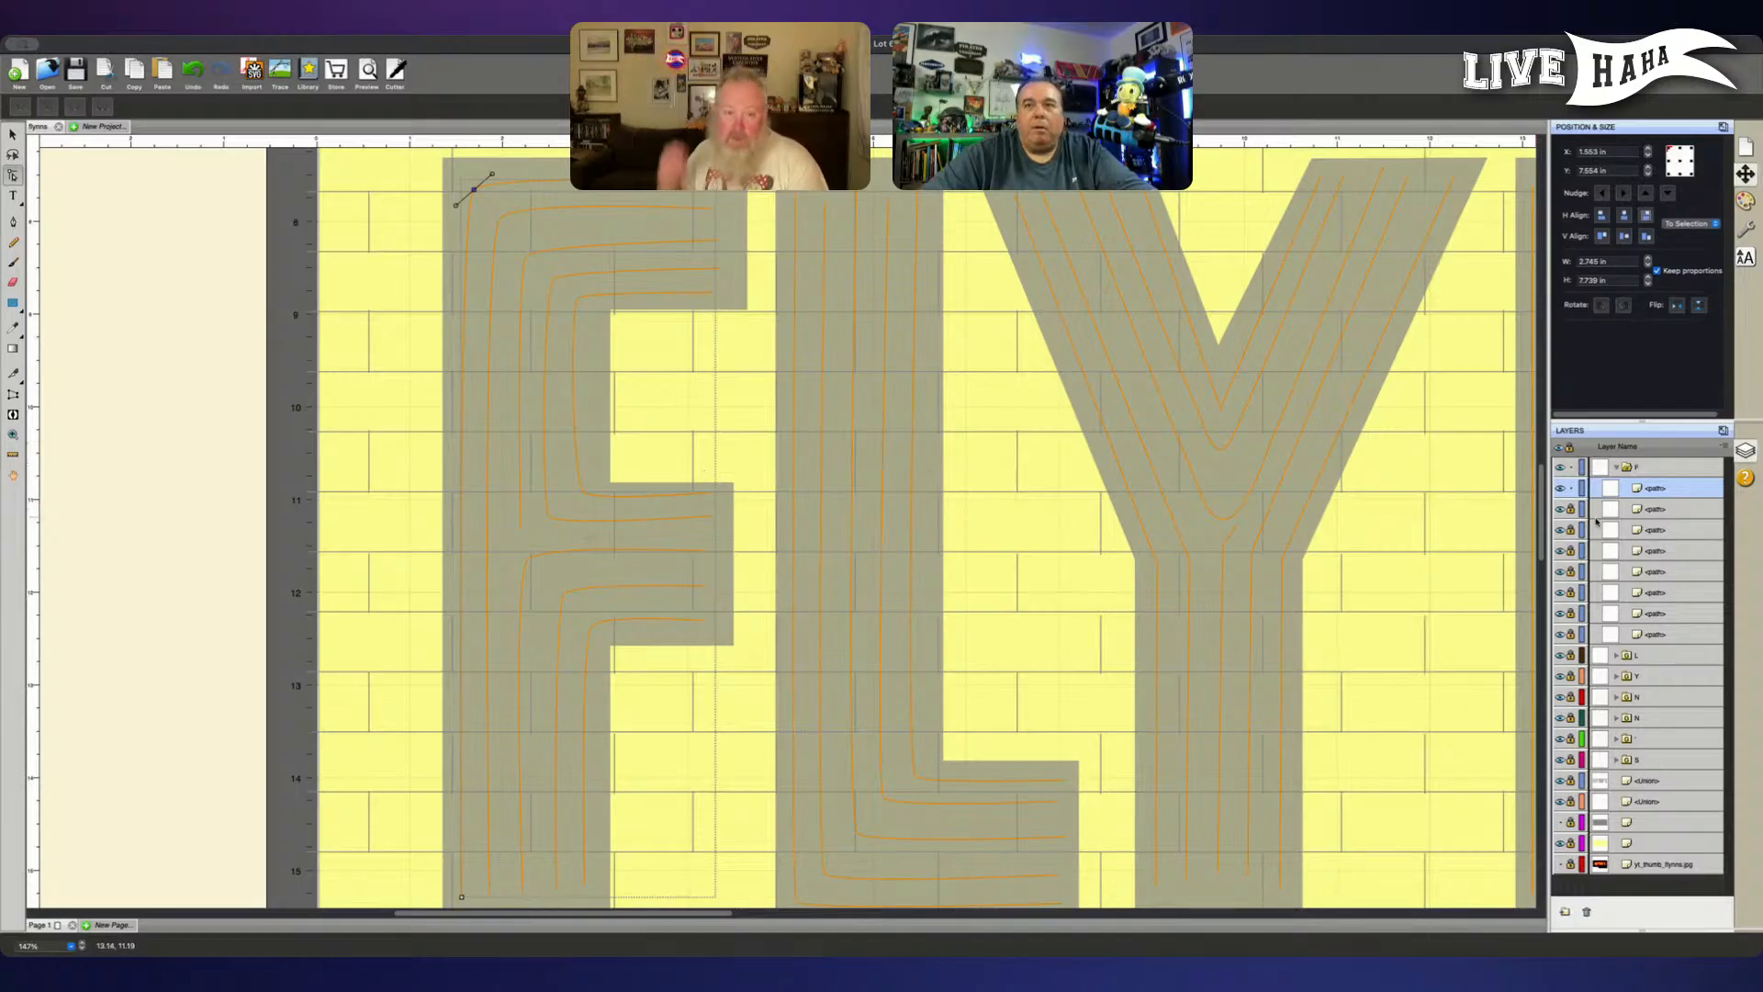
- Unlock the seven other F paths and nudge the innermost upper line's lower end node down and its upper corner node up
{"action": "left_click_drag", "start_coordinate": [1570, 508], "coordinate": [1572, 640]}
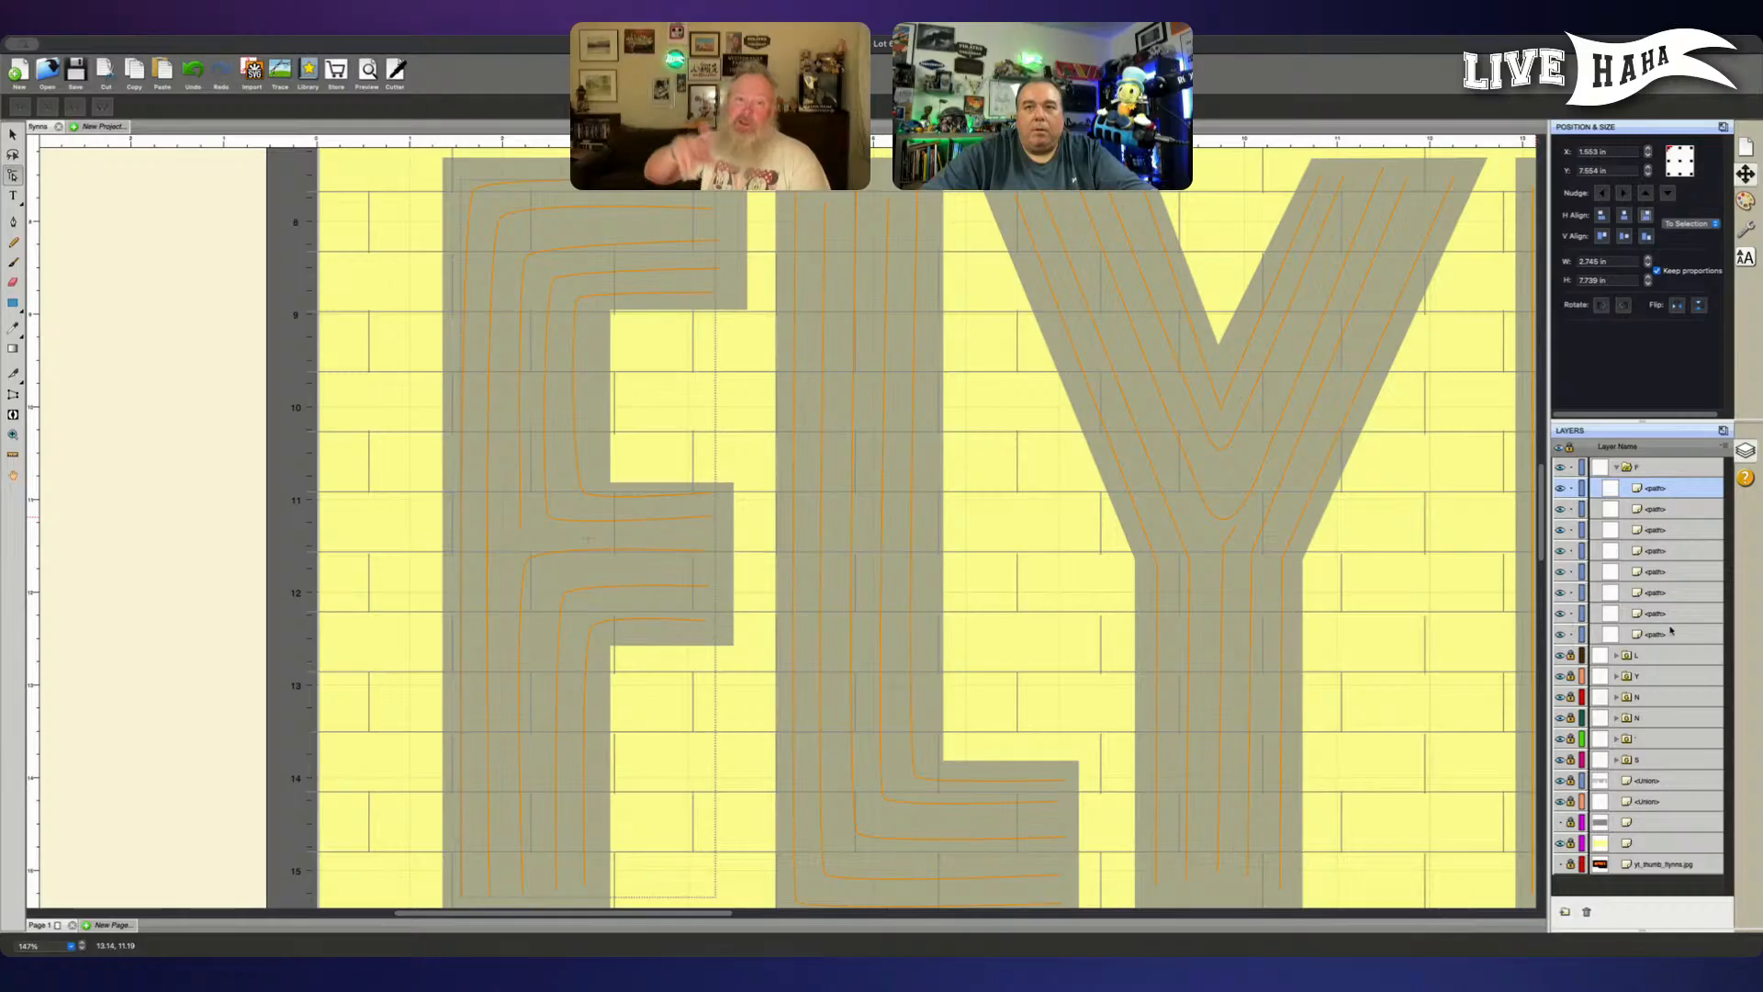
{"action": "left_click", "coordinate": [1670, 632]}
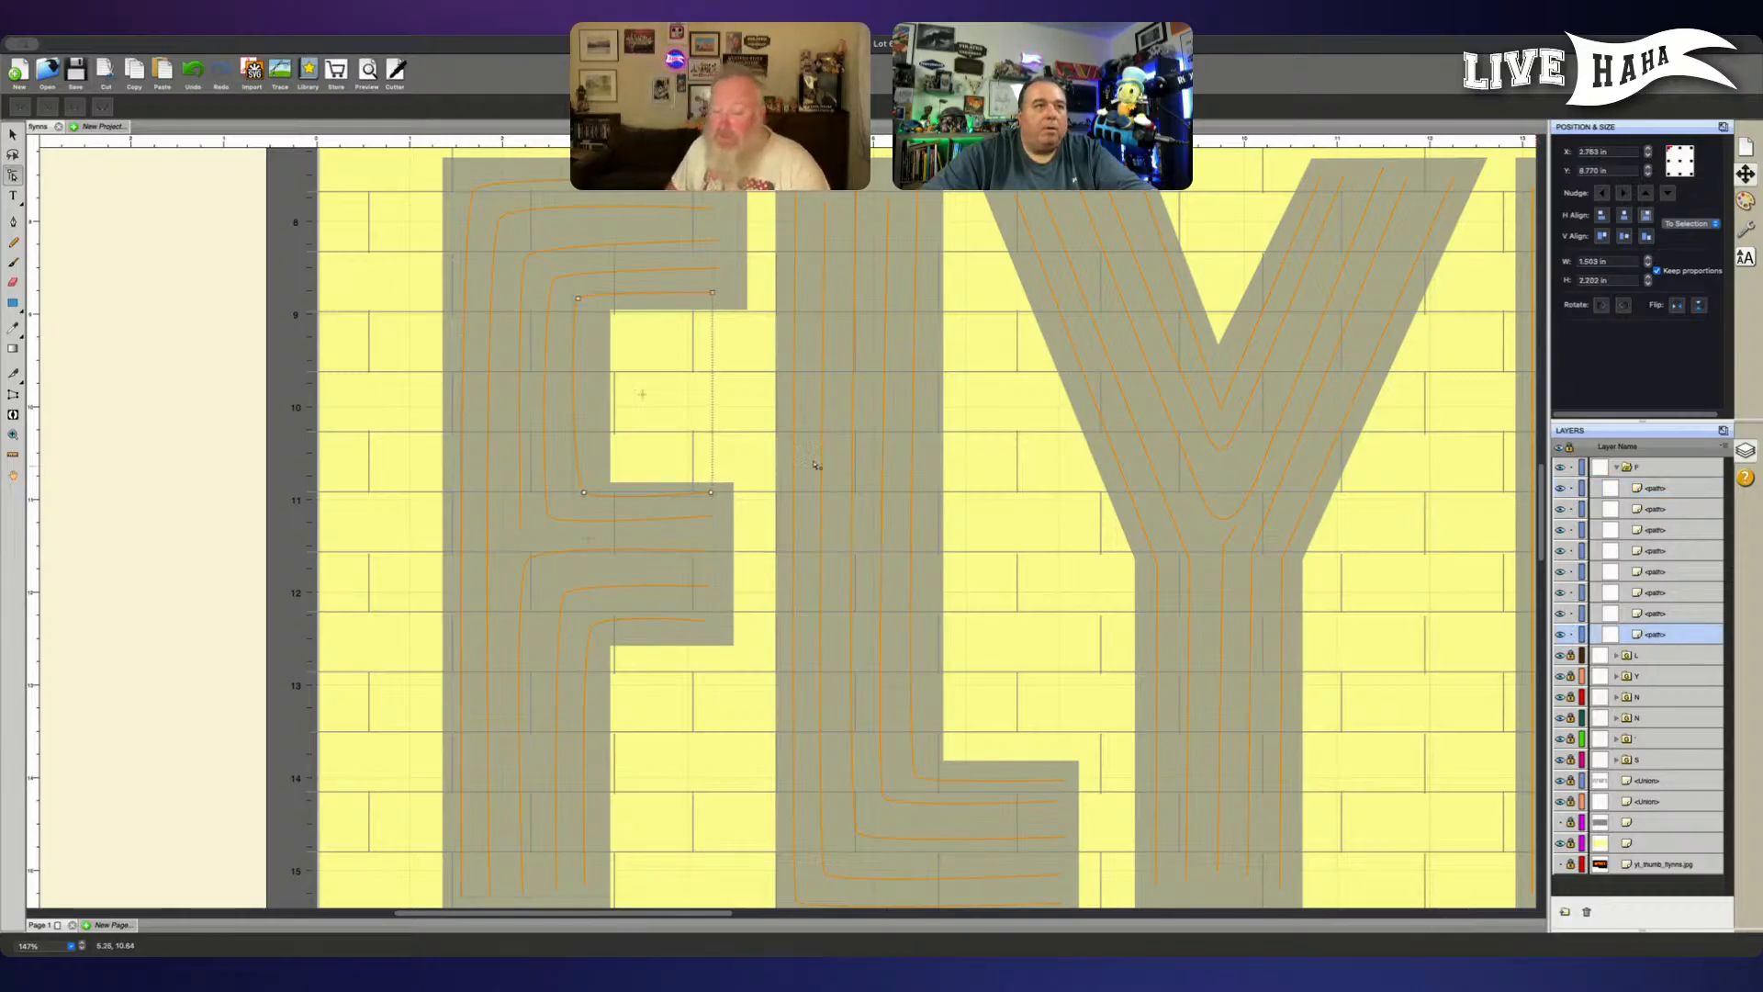
{"action": "left_click", "coordinate": [714, 495]}
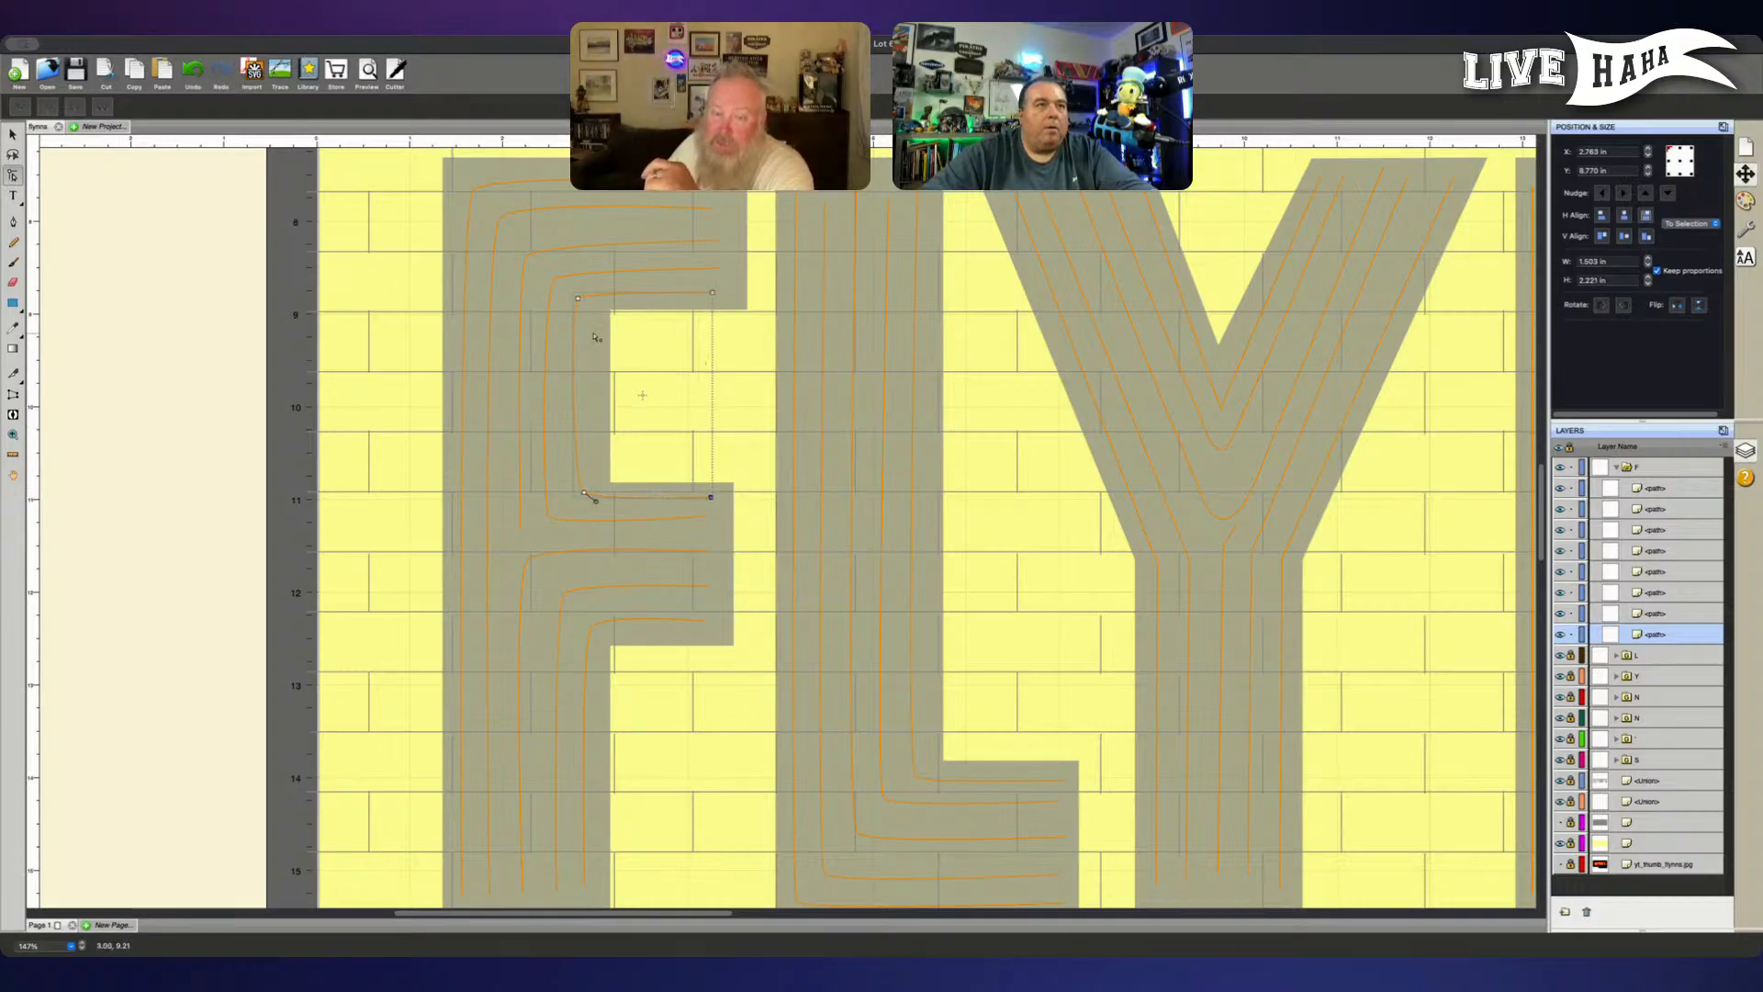
{"action": "left_click", "coordinate": [579, 298]}
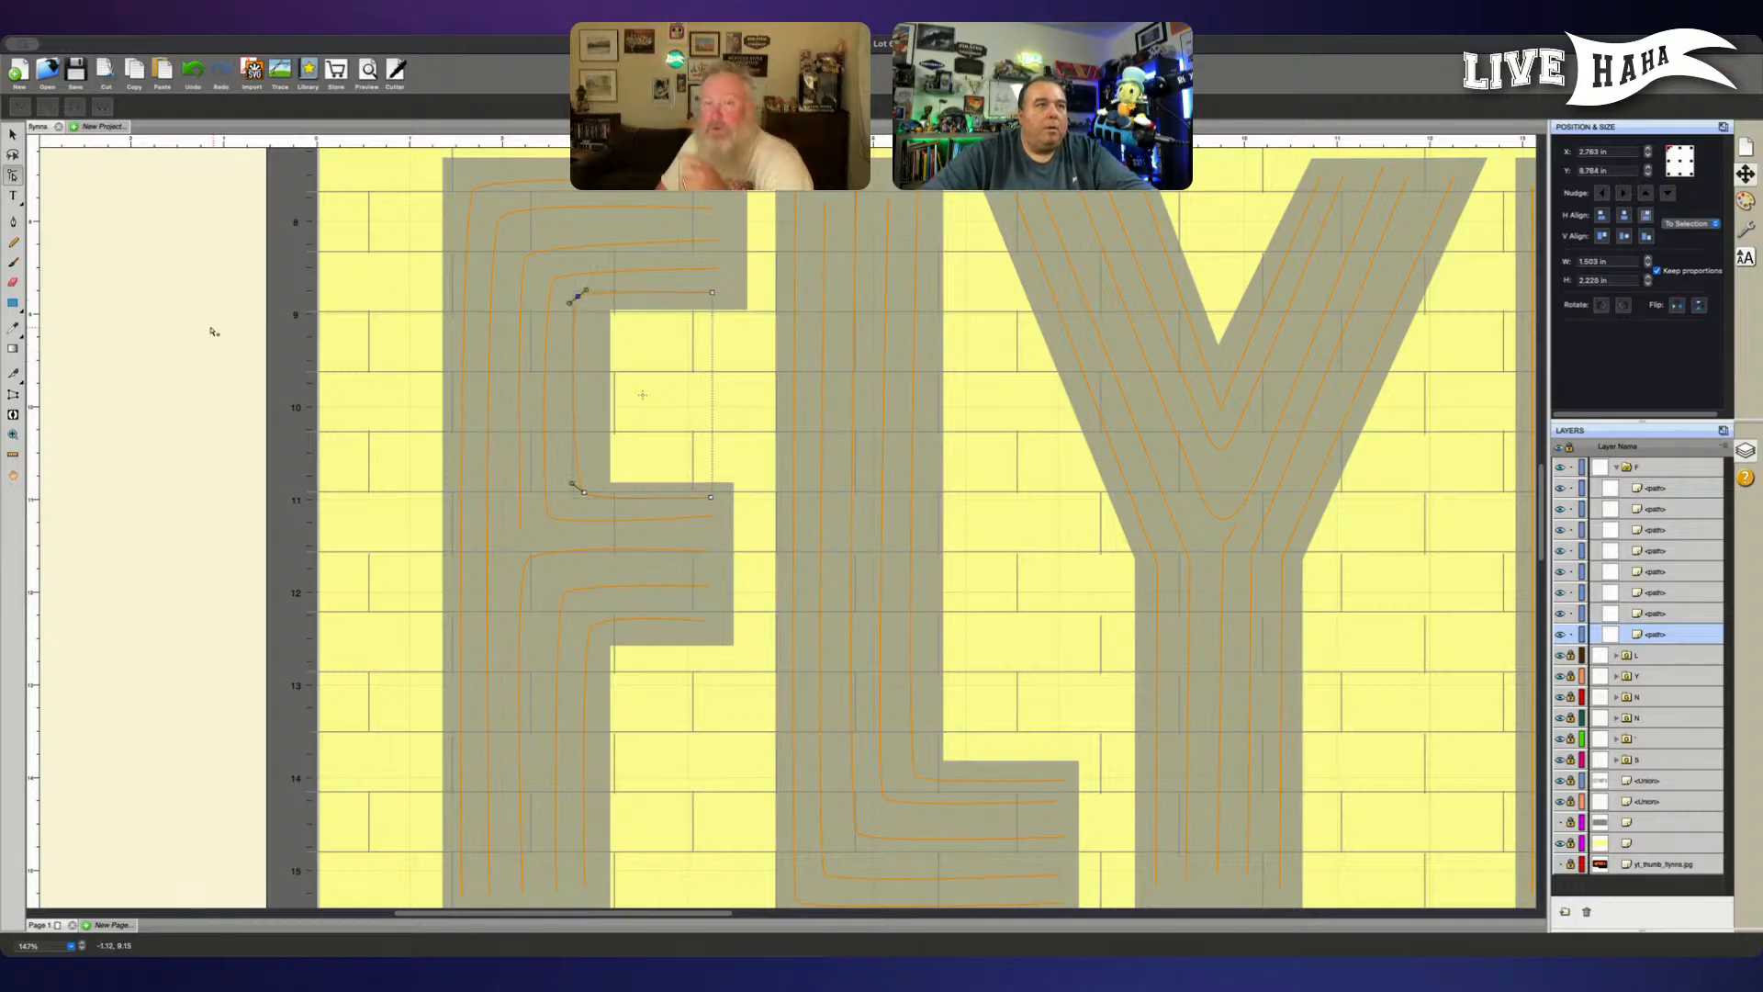
- Try to add a node with the Pen tool on the vertical stretch of the F's innermost upper line
{"action": "left_click", "coordinate": [13, 222]}
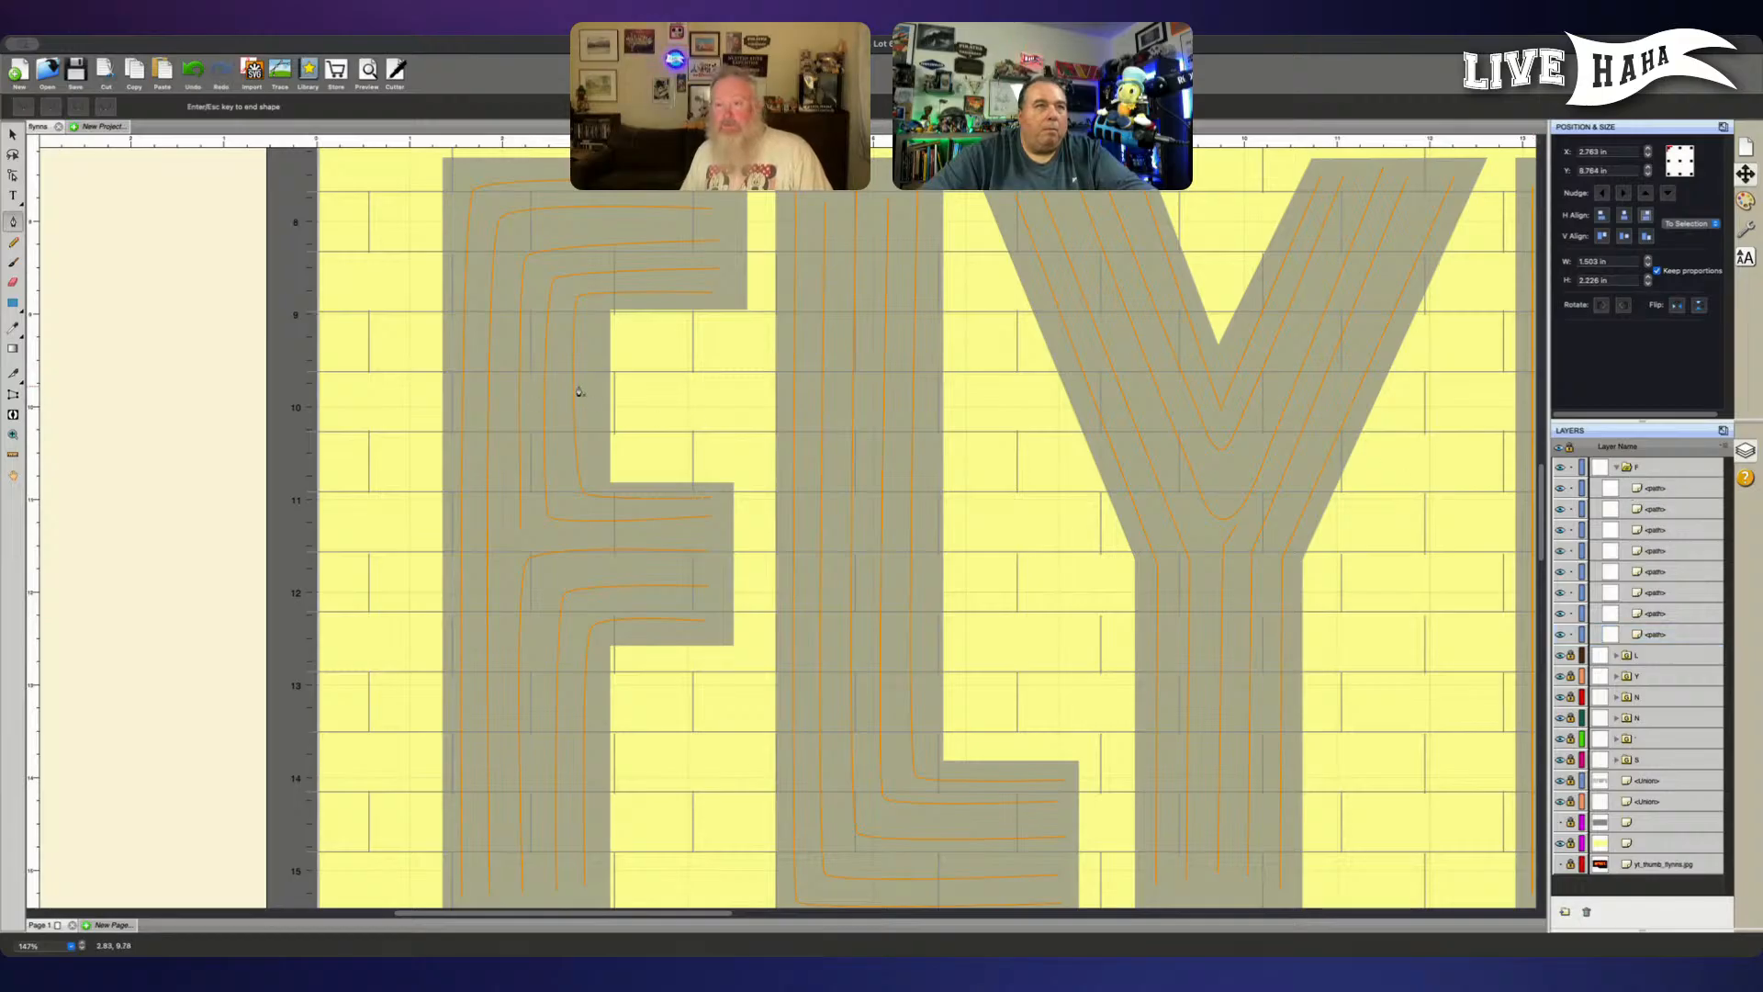
{"action": "left_click", "coordinate": [1654, 489]}
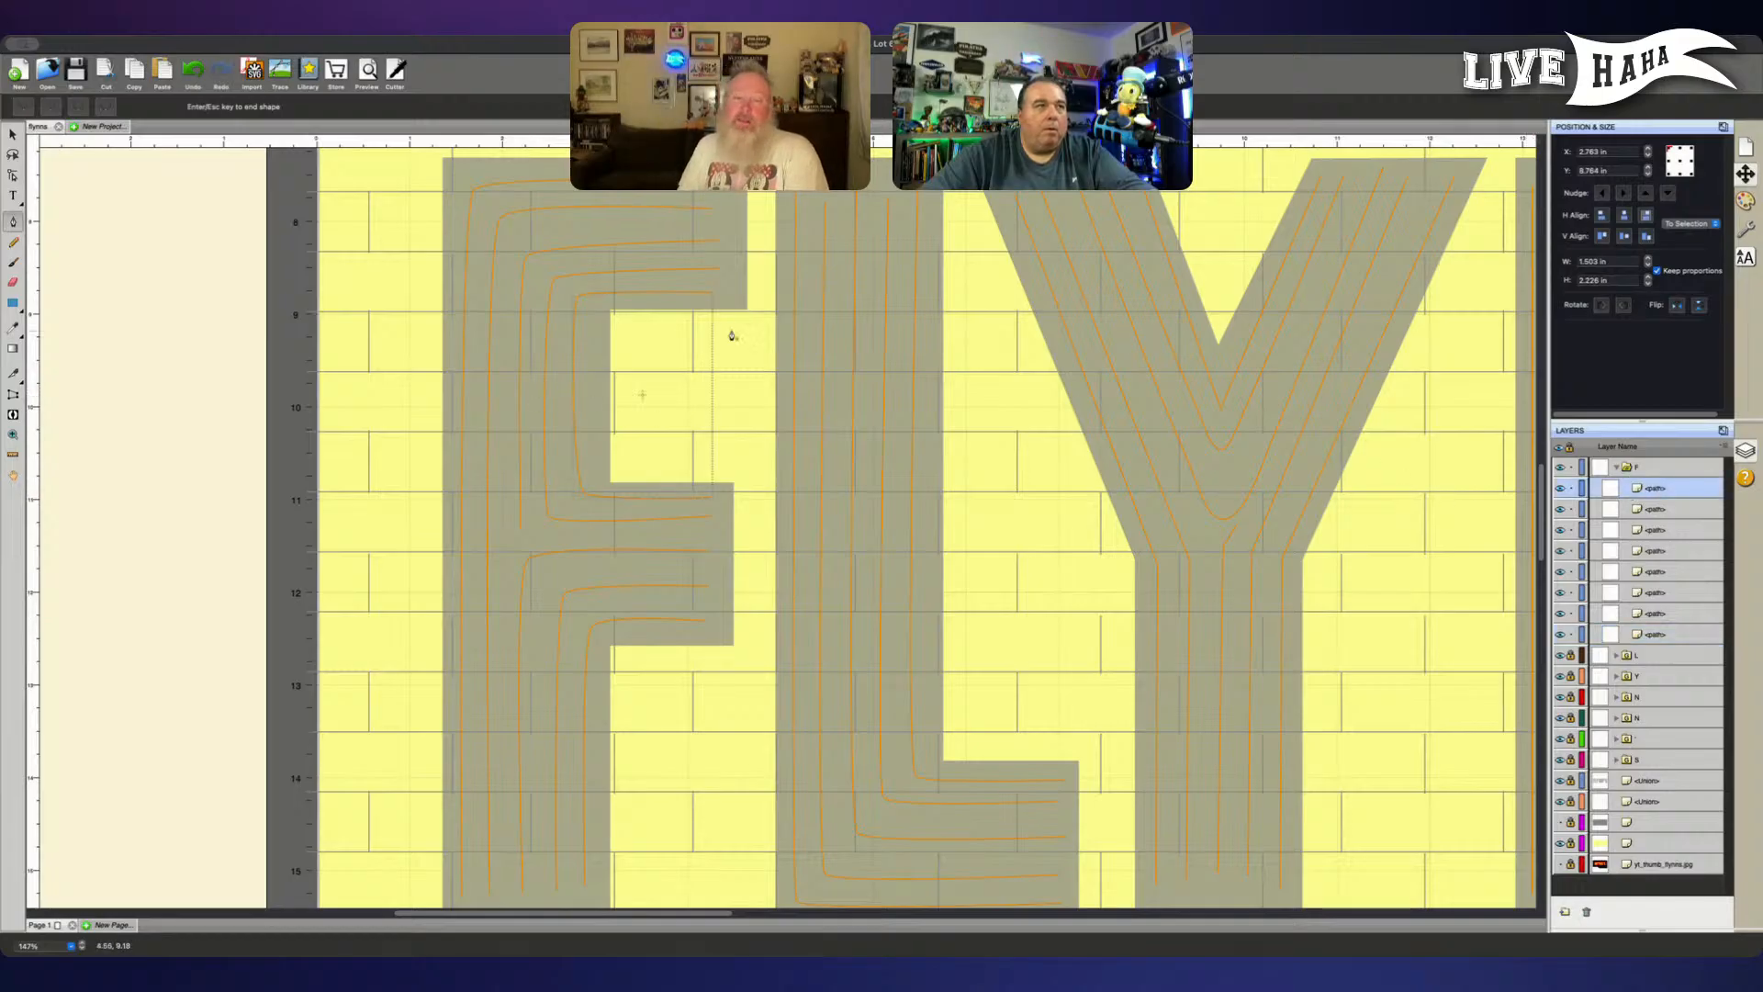
{"action": "left_click", "coordinate": [575, 393]}
{"action": "key", "text": "super+z"}
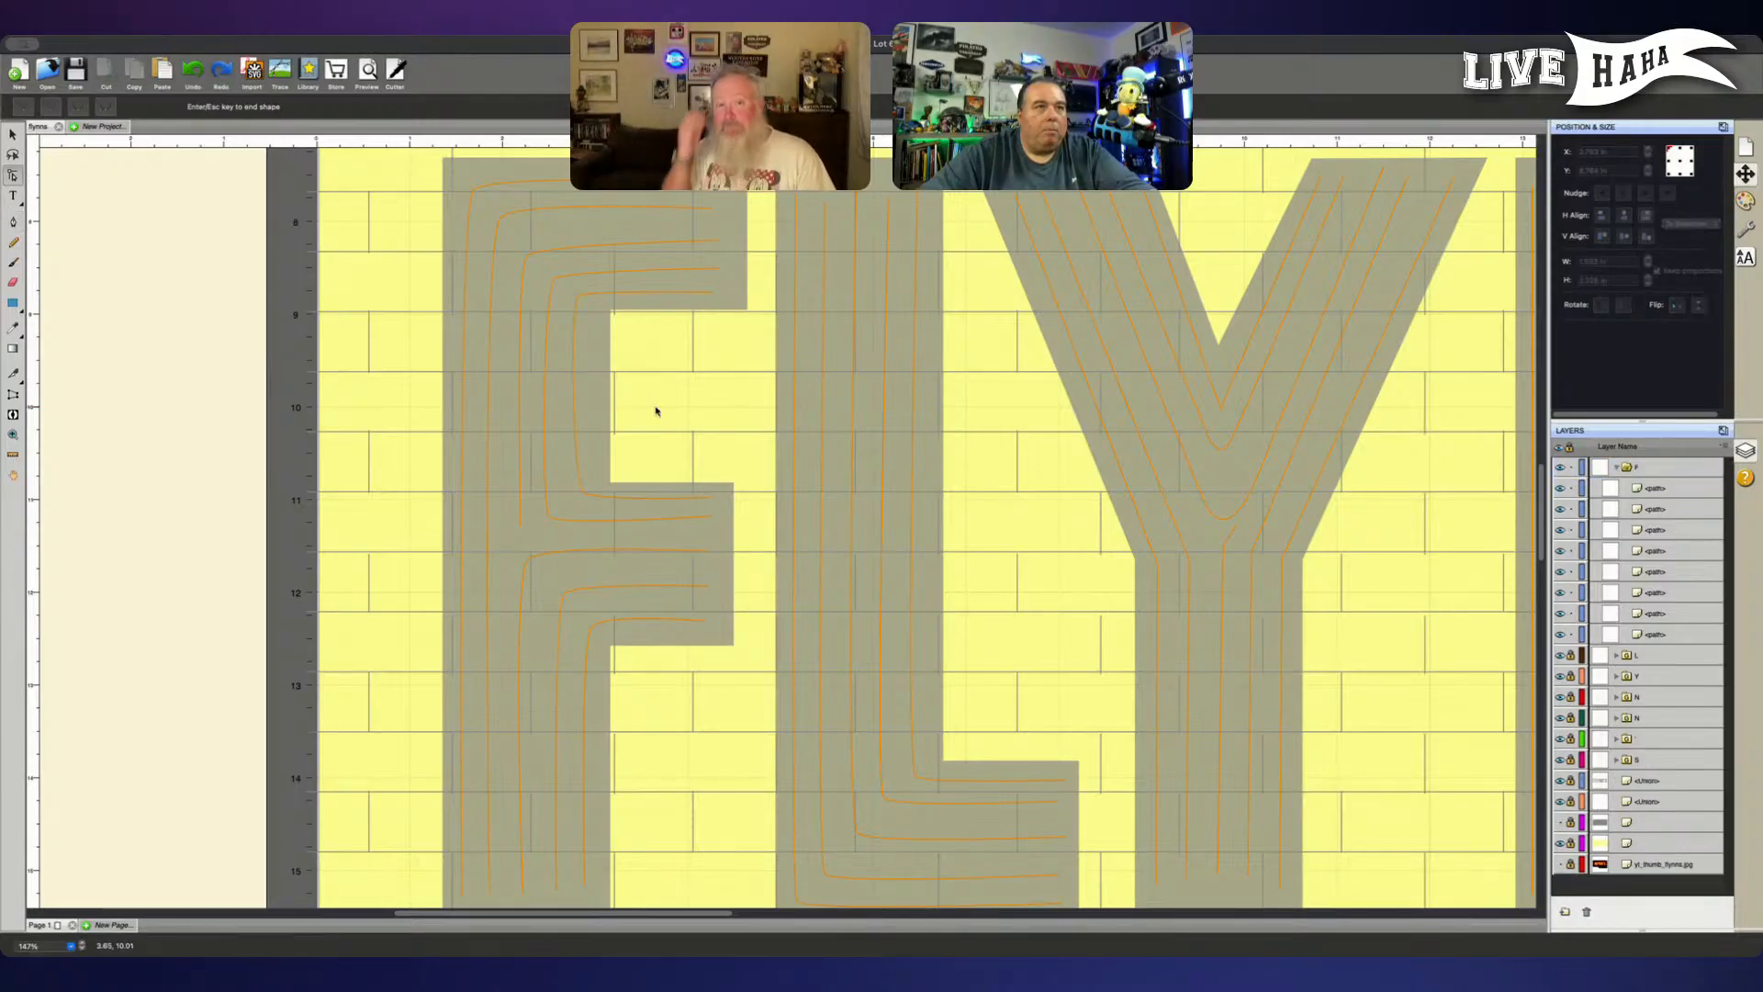
- Move the F's innermost upper line out of the F group, directly above it in the layer order
{"action": "left_click", "coordinate": [1670, 492]}
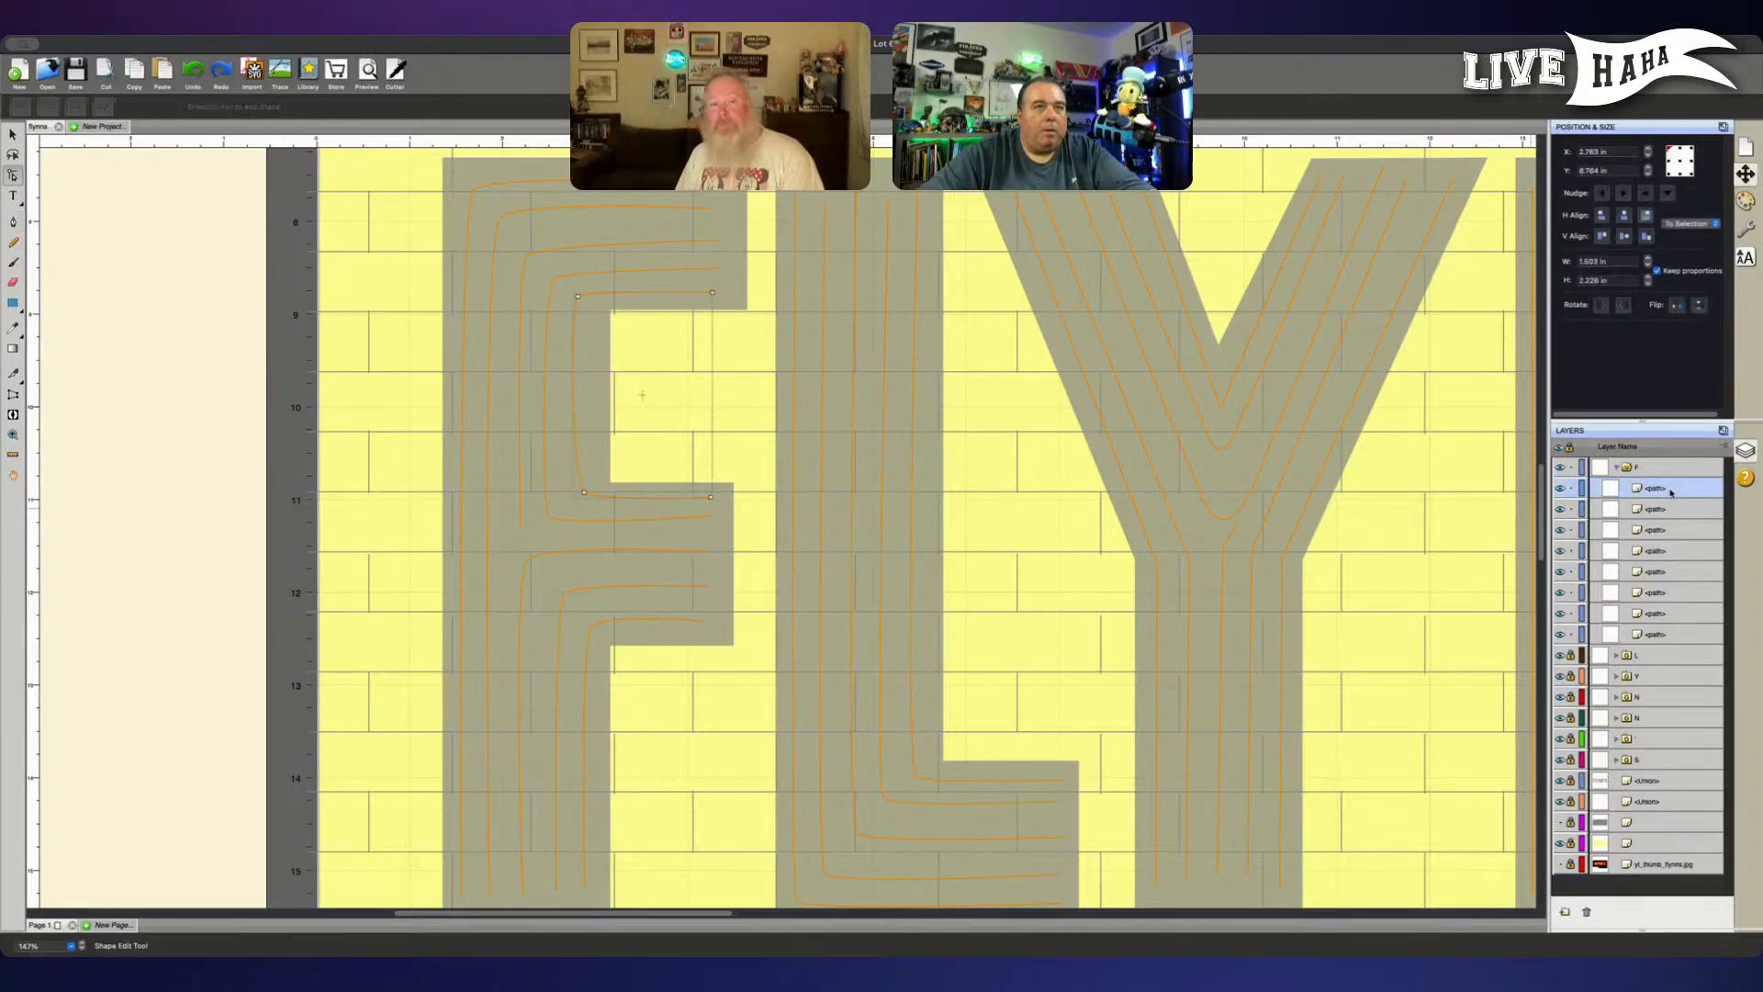
{"action": "left_click", "coordinate": [13, 222]}
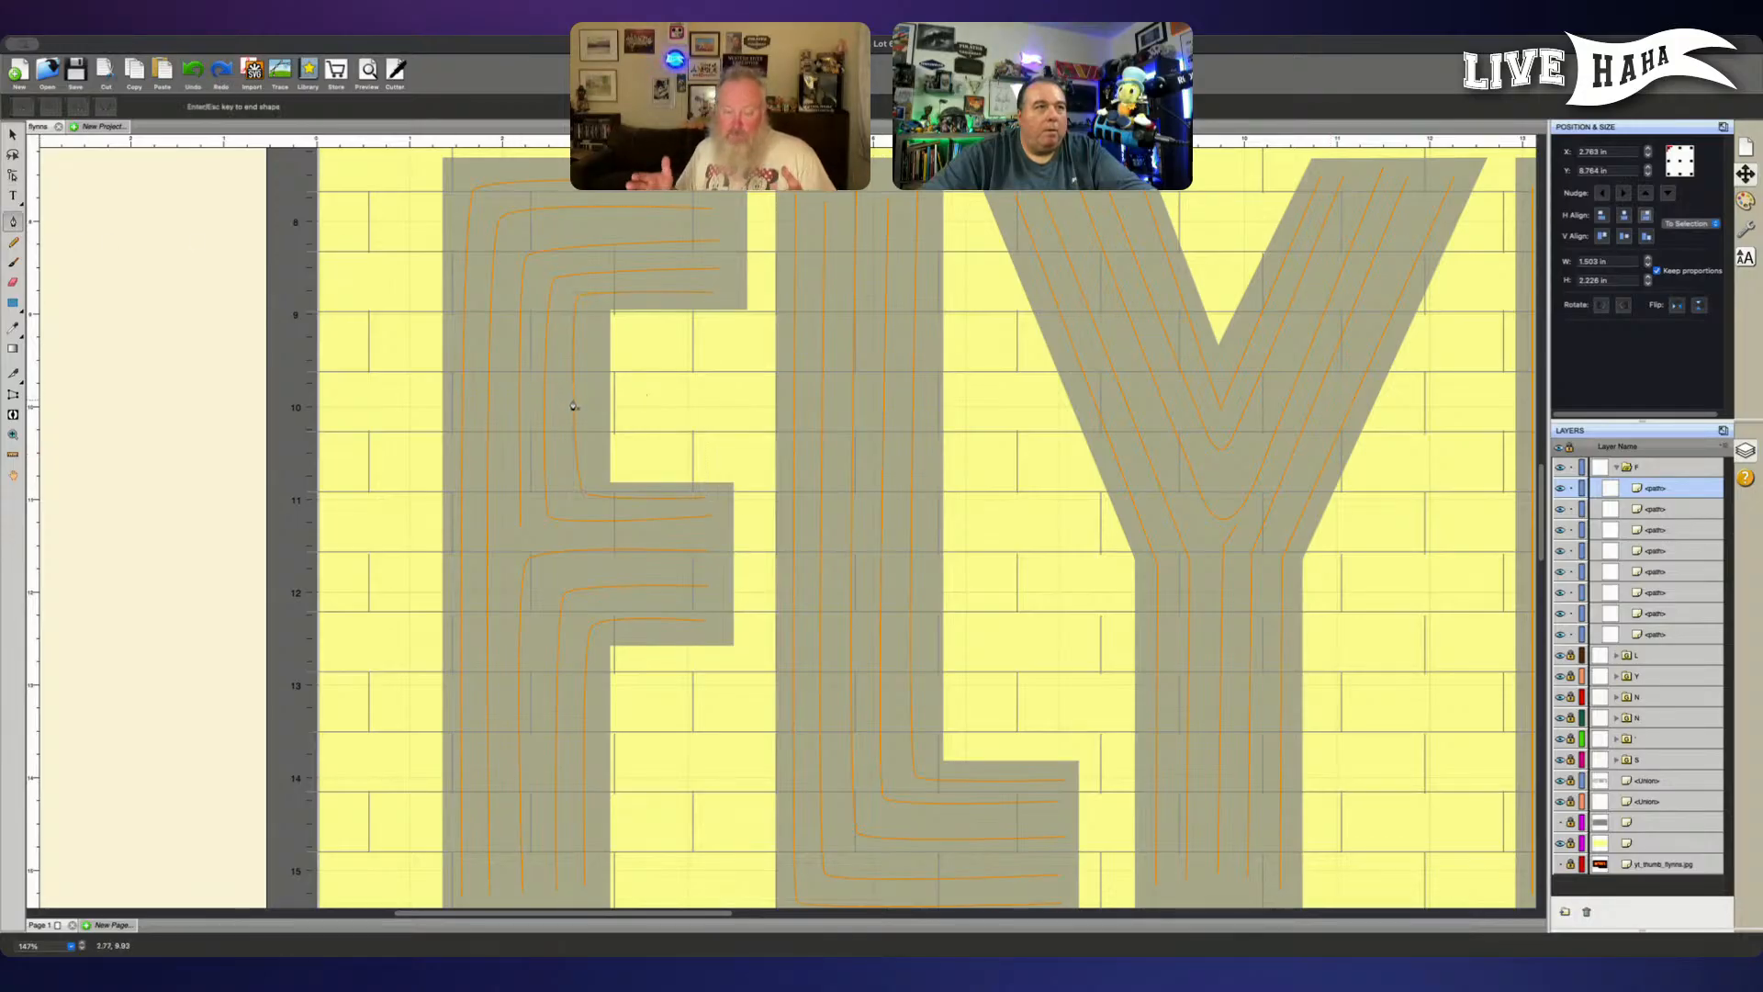
{"action": "left_click_drag", "start_coordinate": [1655, 488], "coordinate": [1631, 461]}
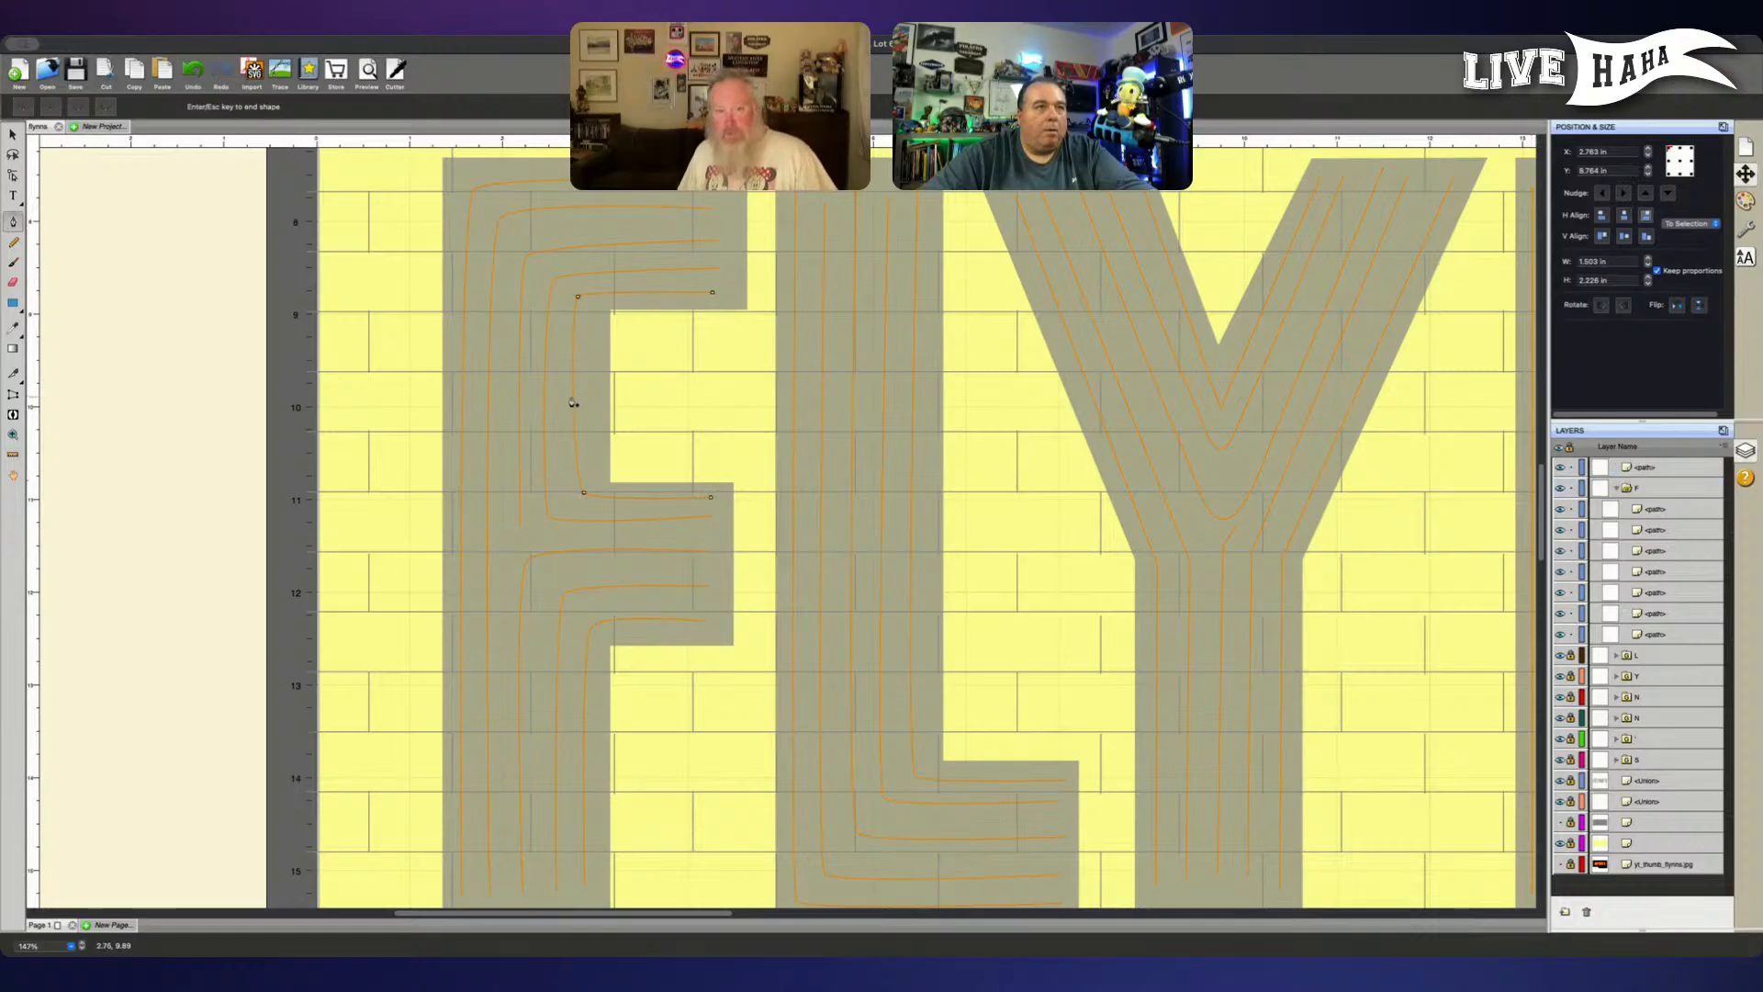
- Add a node midway along the vertical stretch of the F's innermost upper line and nudge it slightly to the right
{"action": "key", "text": "Escape"}
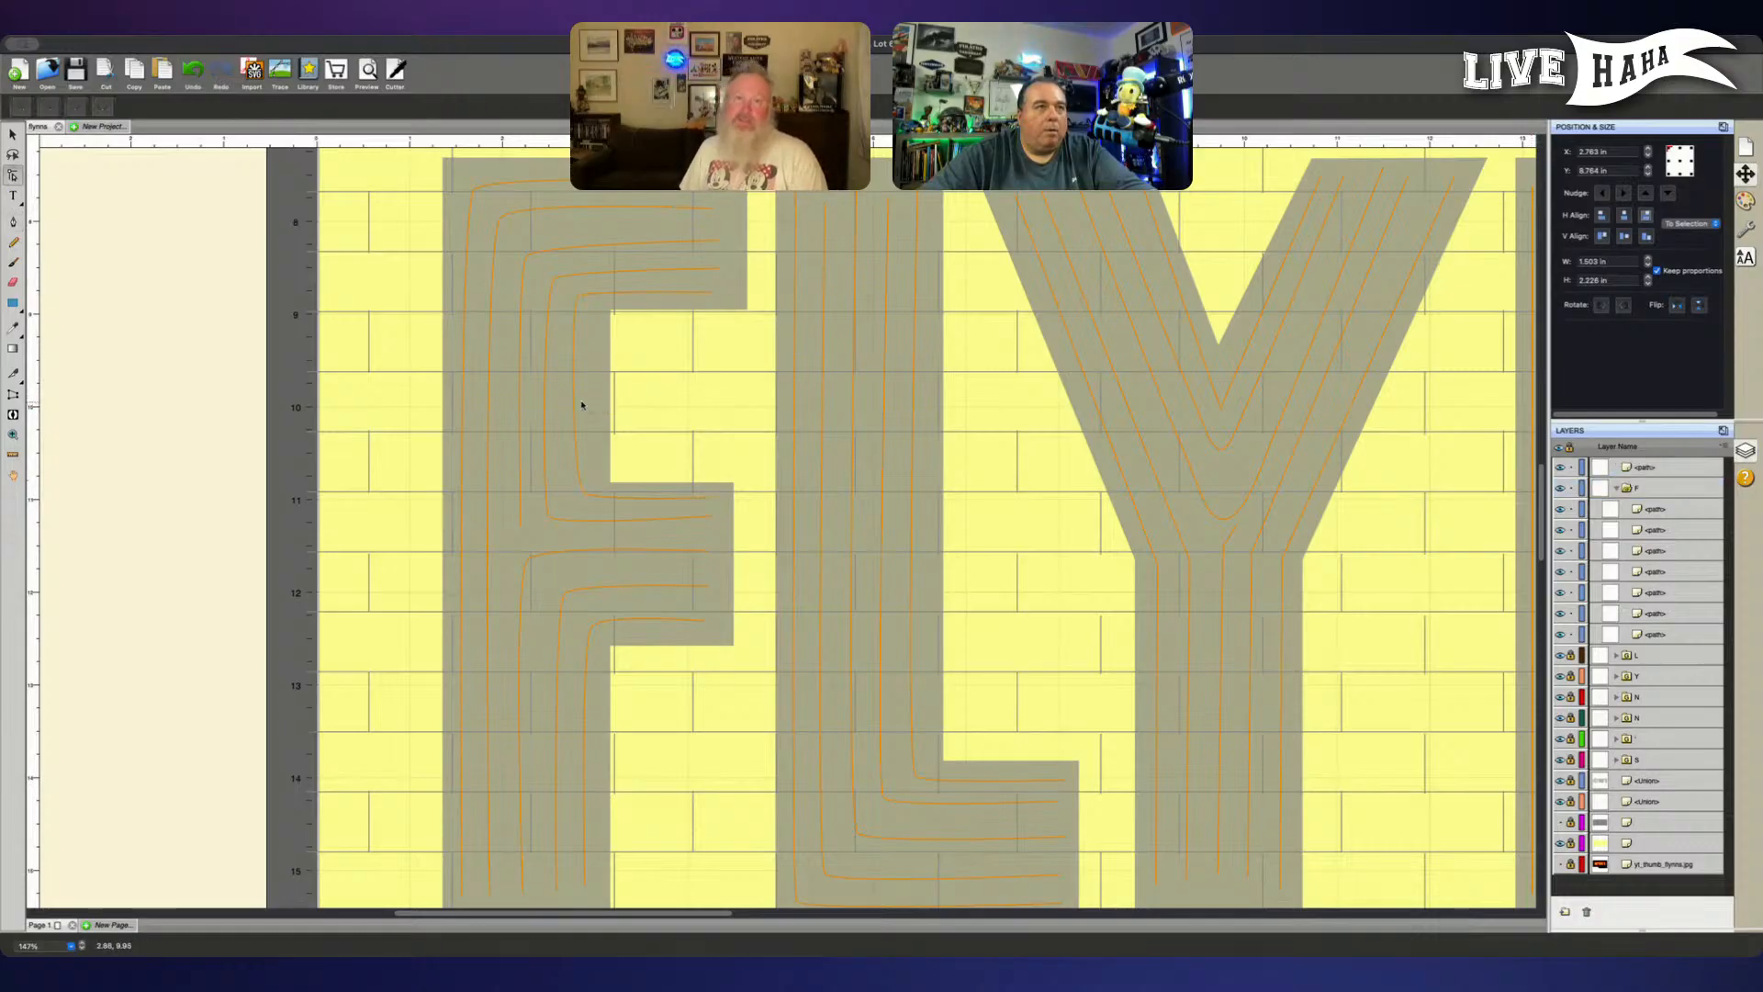
{"action": "left_click", "coordinate": [575, 400]}
{"action": "left_click", "coordinate": [574, 397]}
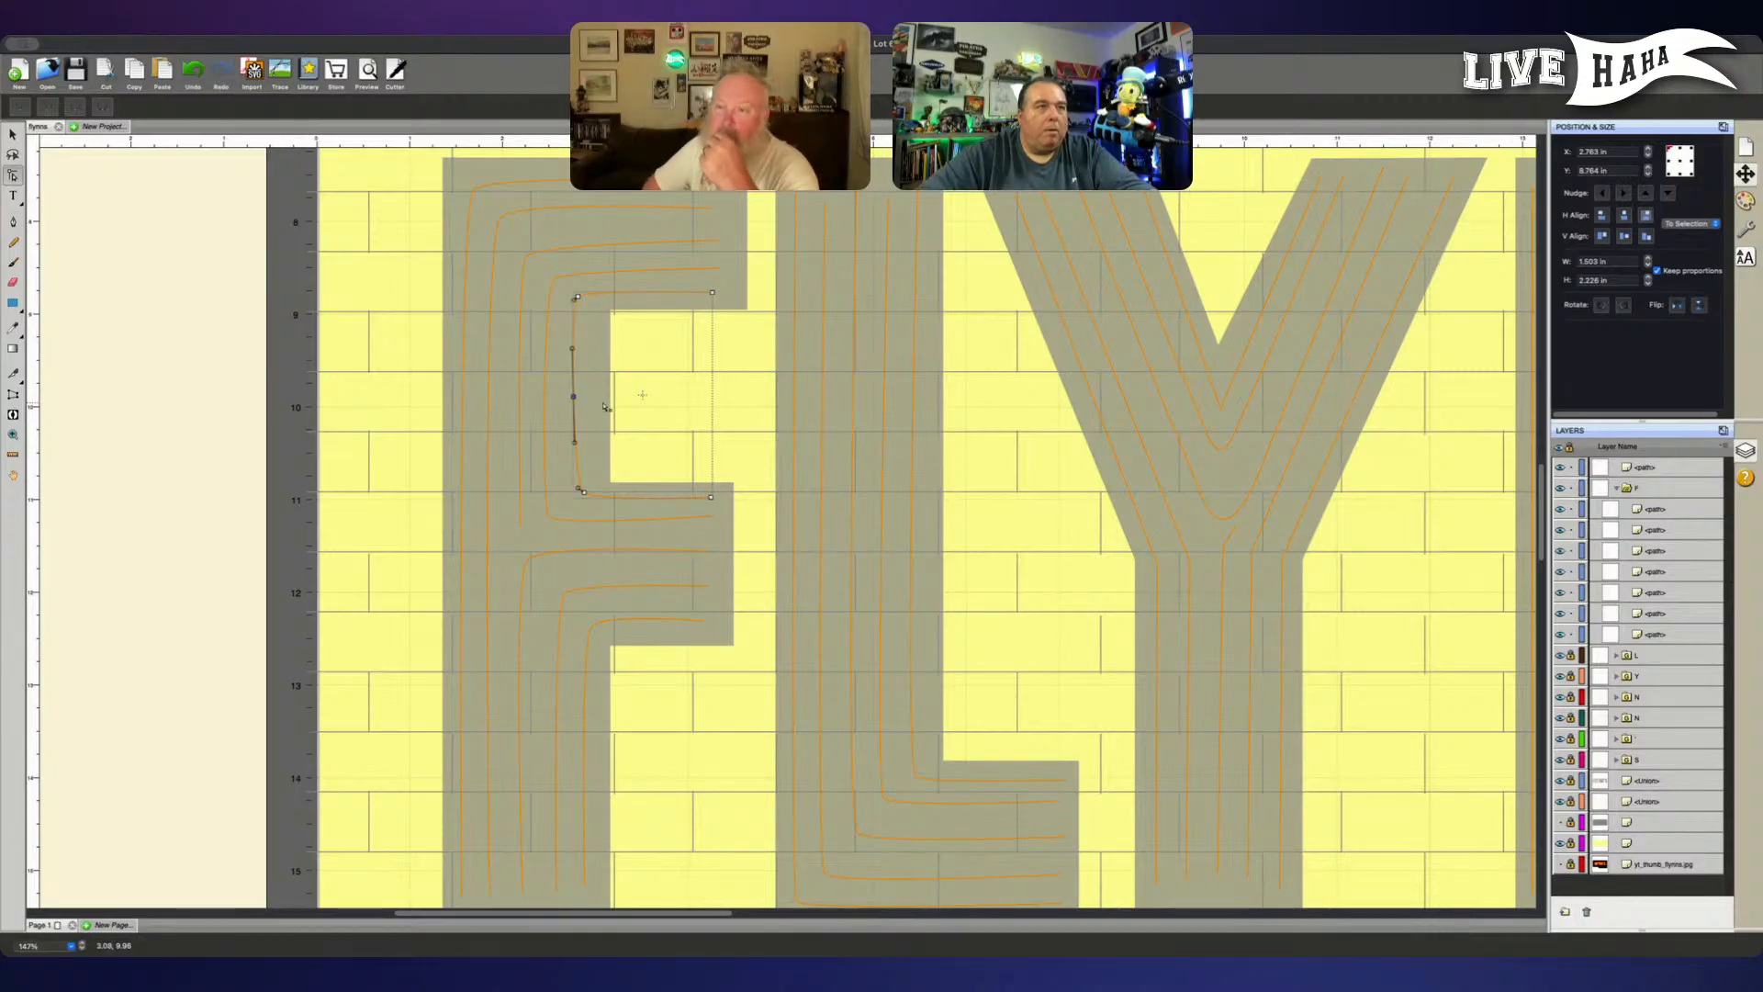
{"action": "key", "text": "Right"}
{"action": "key", "text": "Right"}
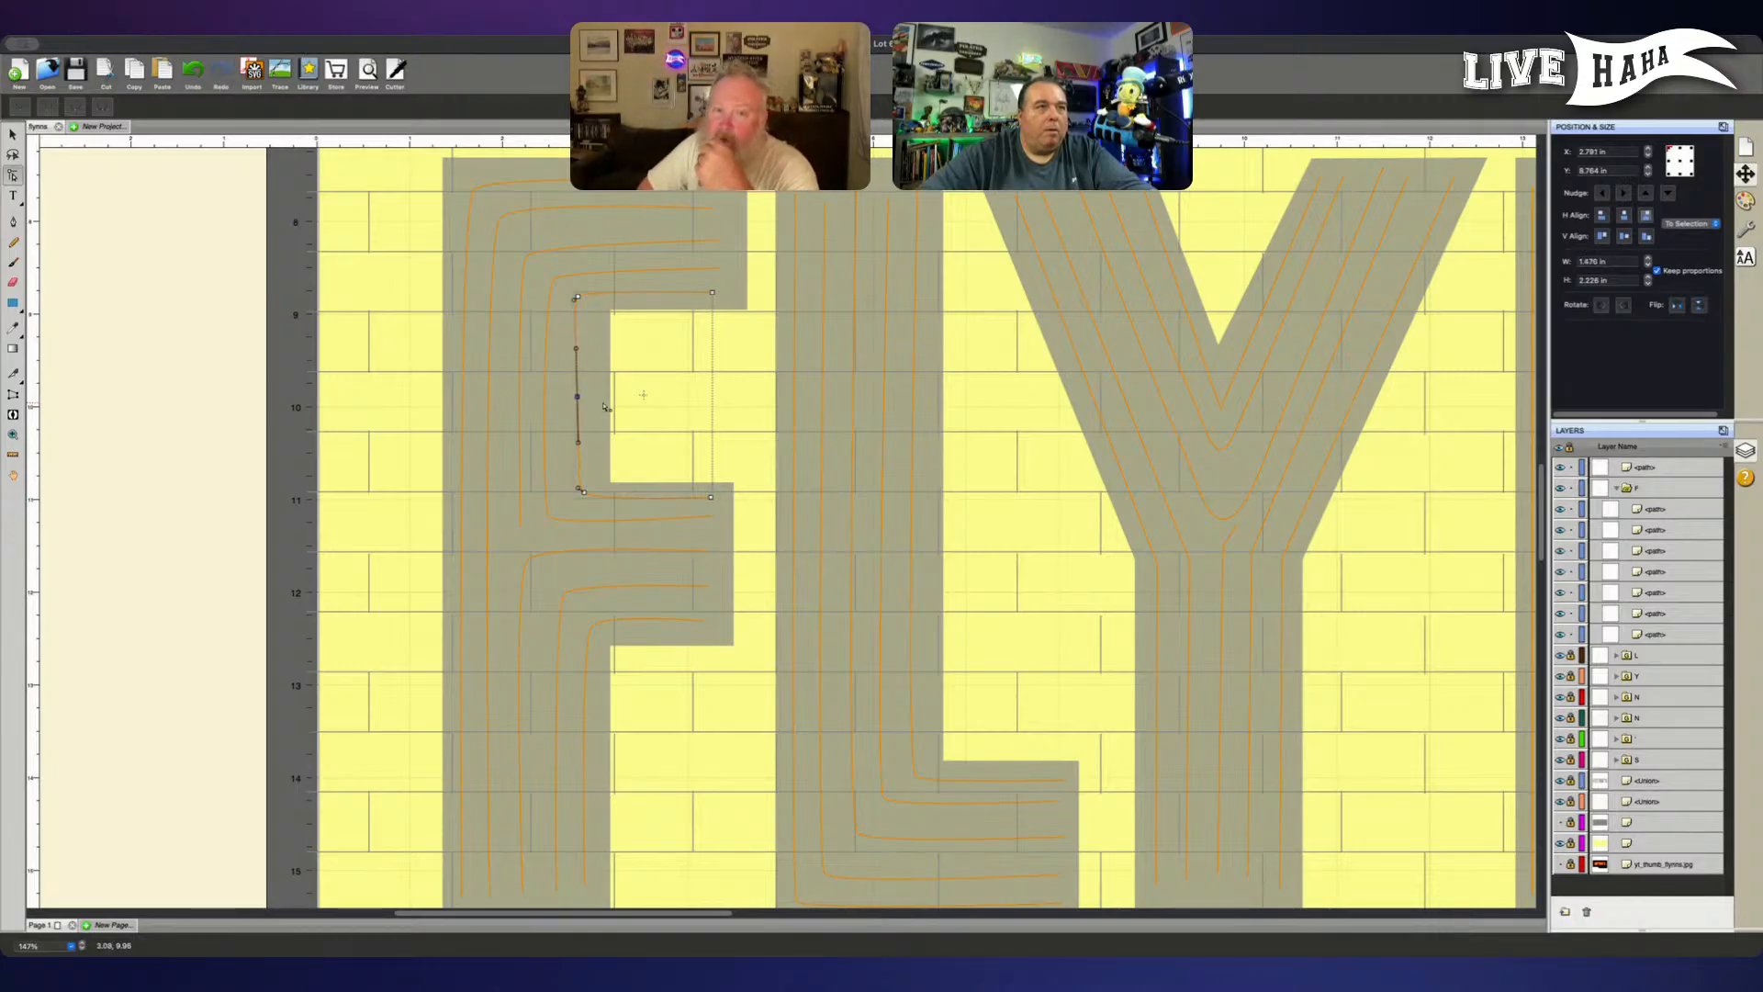
- Nudge the middle and upper corner nodes of the F's innermost upper line slightly right and return the line to the F group
{"action": "key", "text": "Right"}
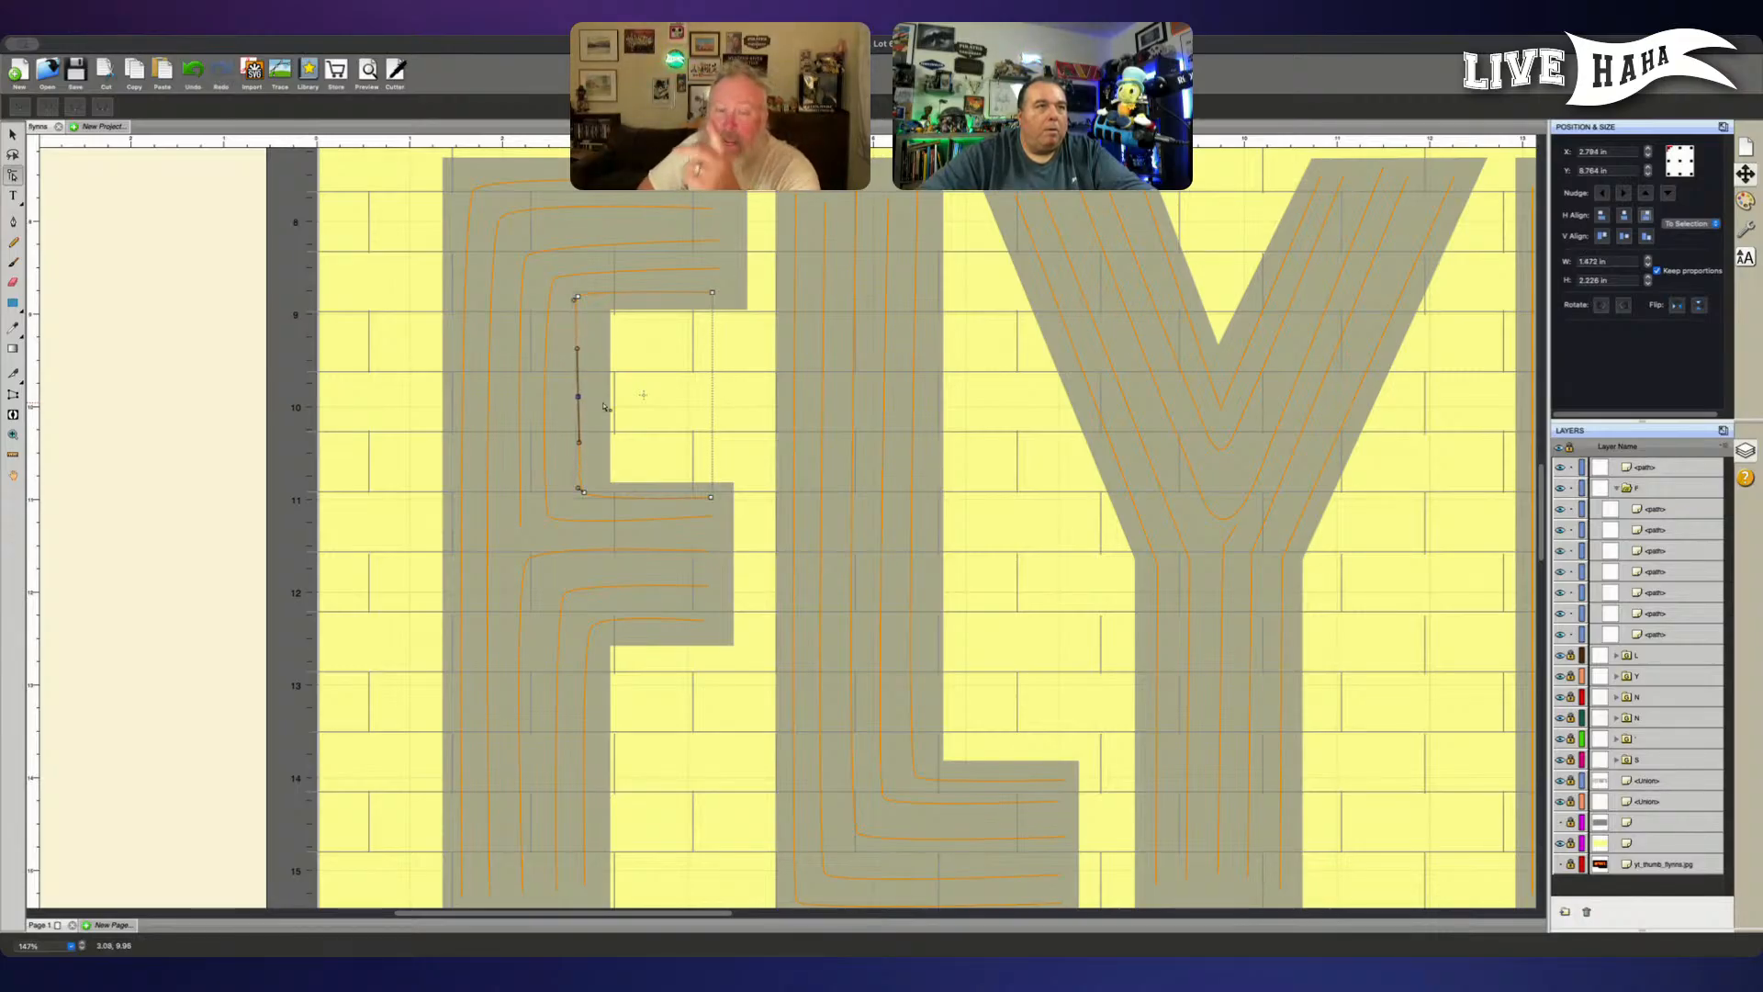
{"action": "left_click", "coordinate": [579, 298]}
{"action": "key", "text": "Right"}
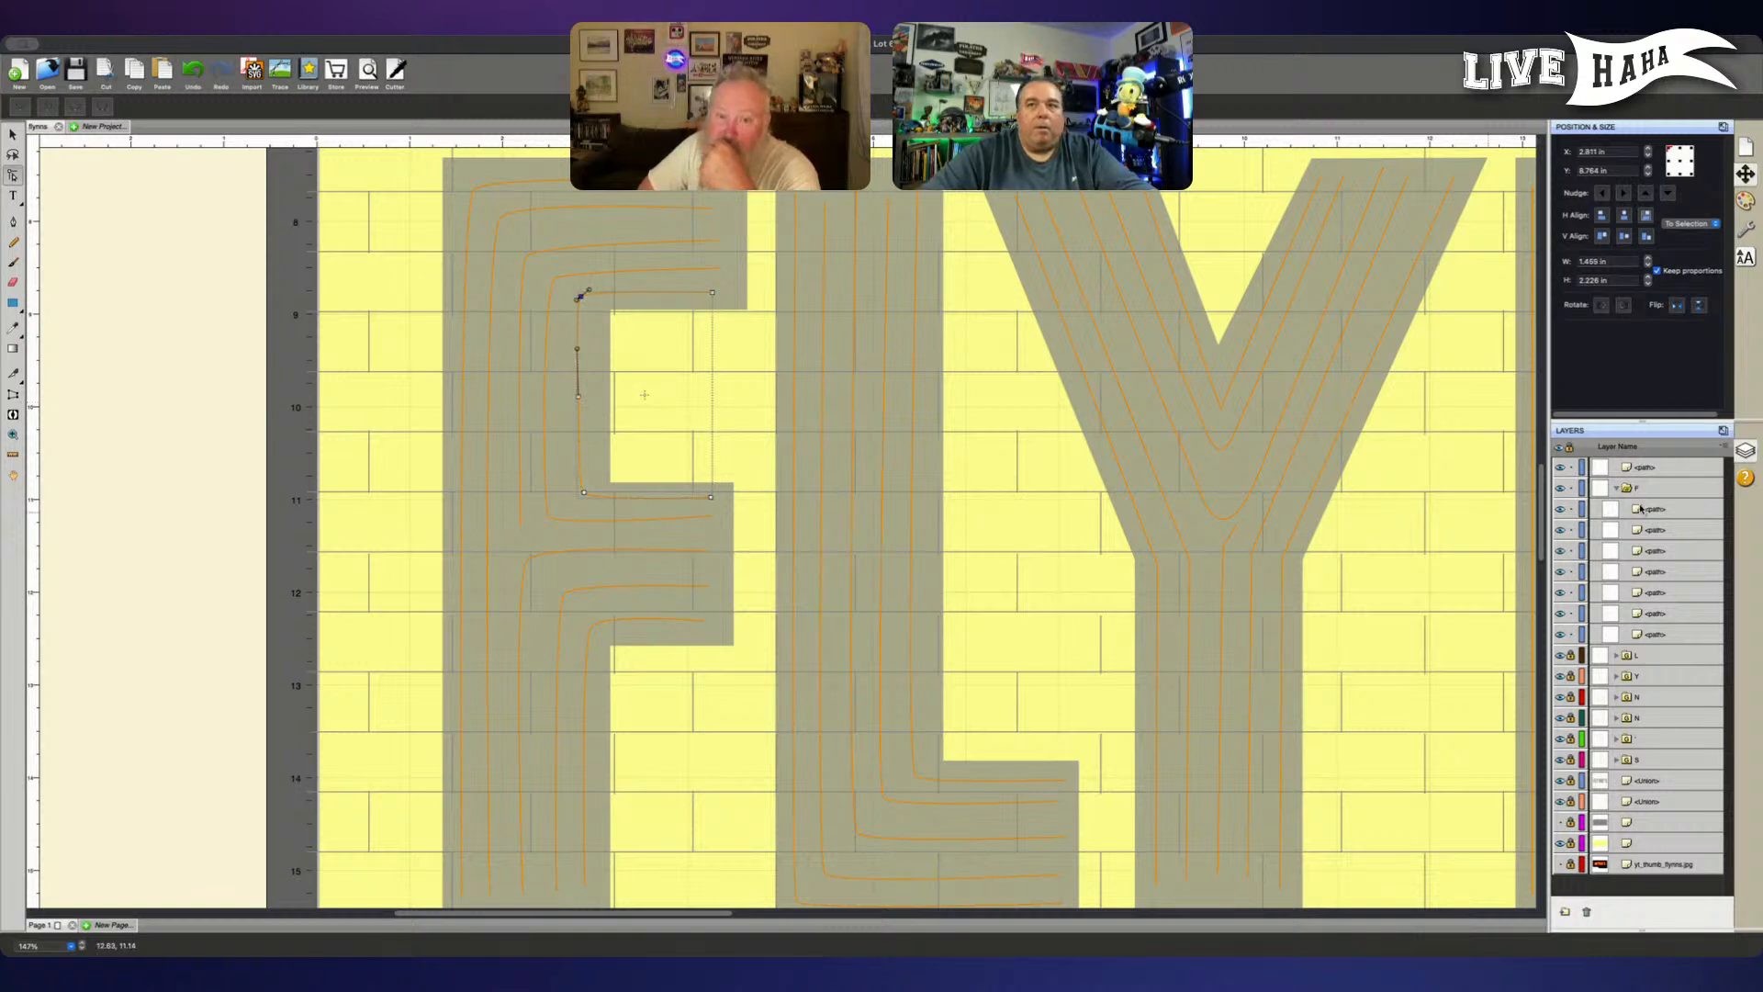
{"action": "left_click_drag", "start_coordinate": [1650, 476], "coordinate": [1648, 498]}
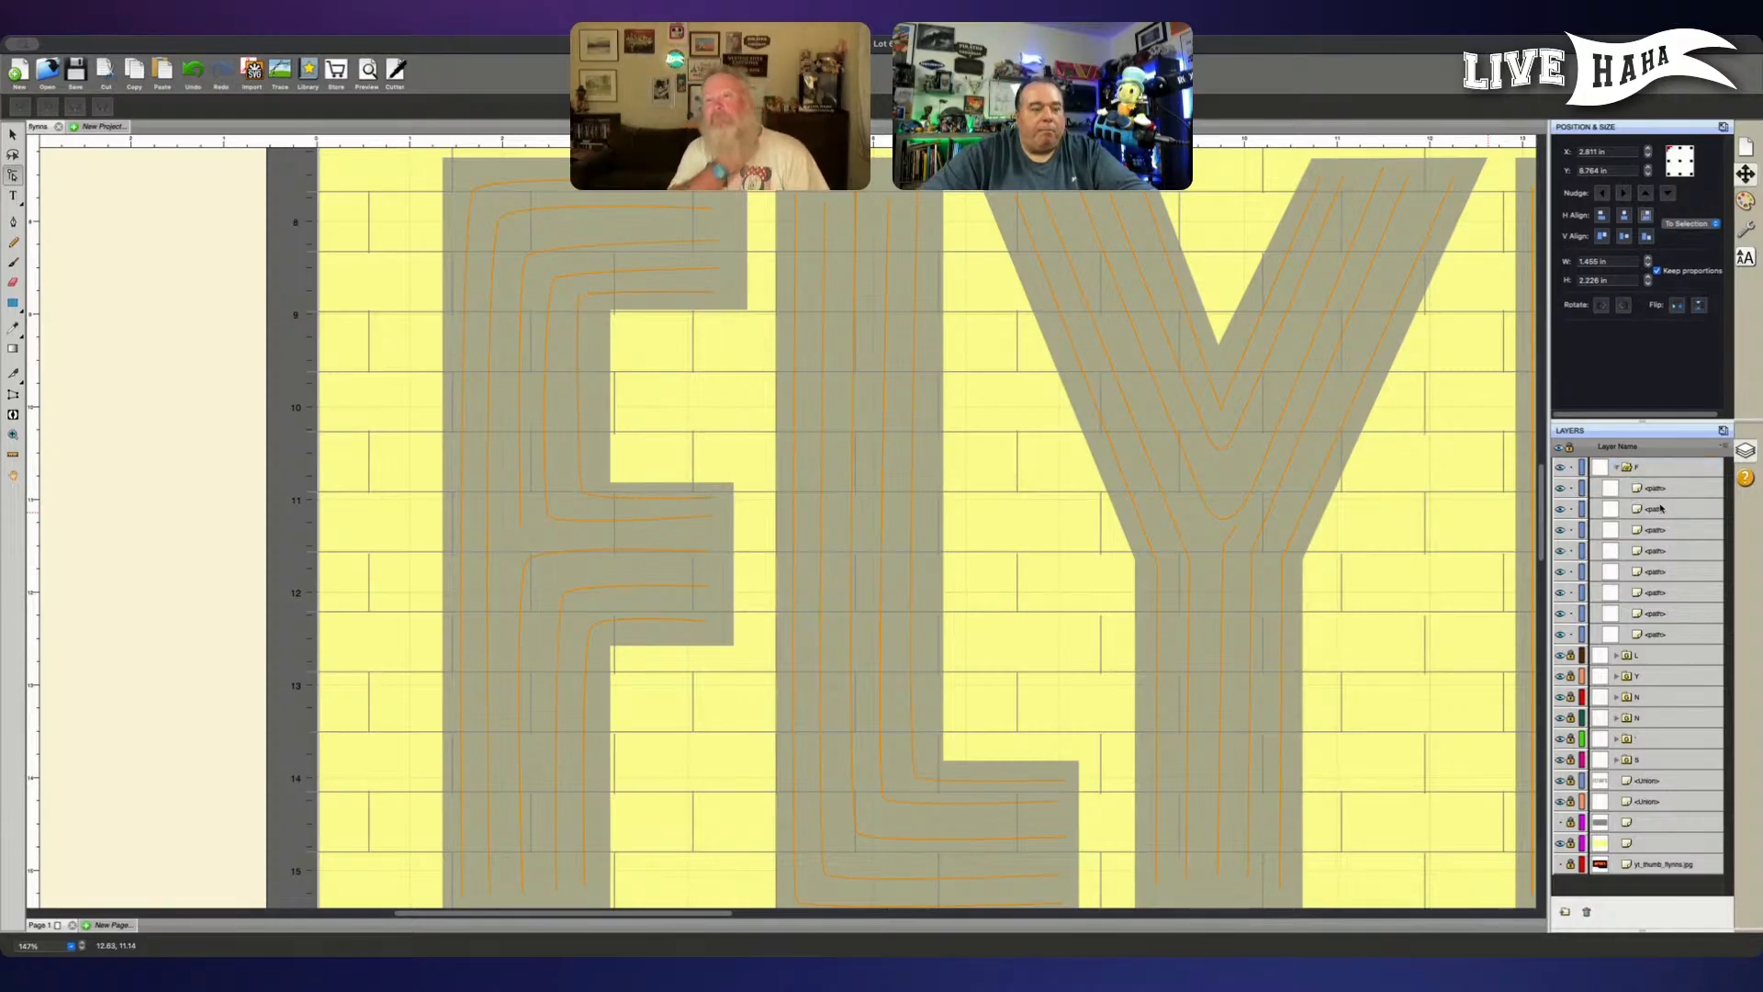
- Move the F's second-innermost upper line out of the F group, directly above it in the layer order
{"action": "left_click", "coordinate": [1660, 508]}
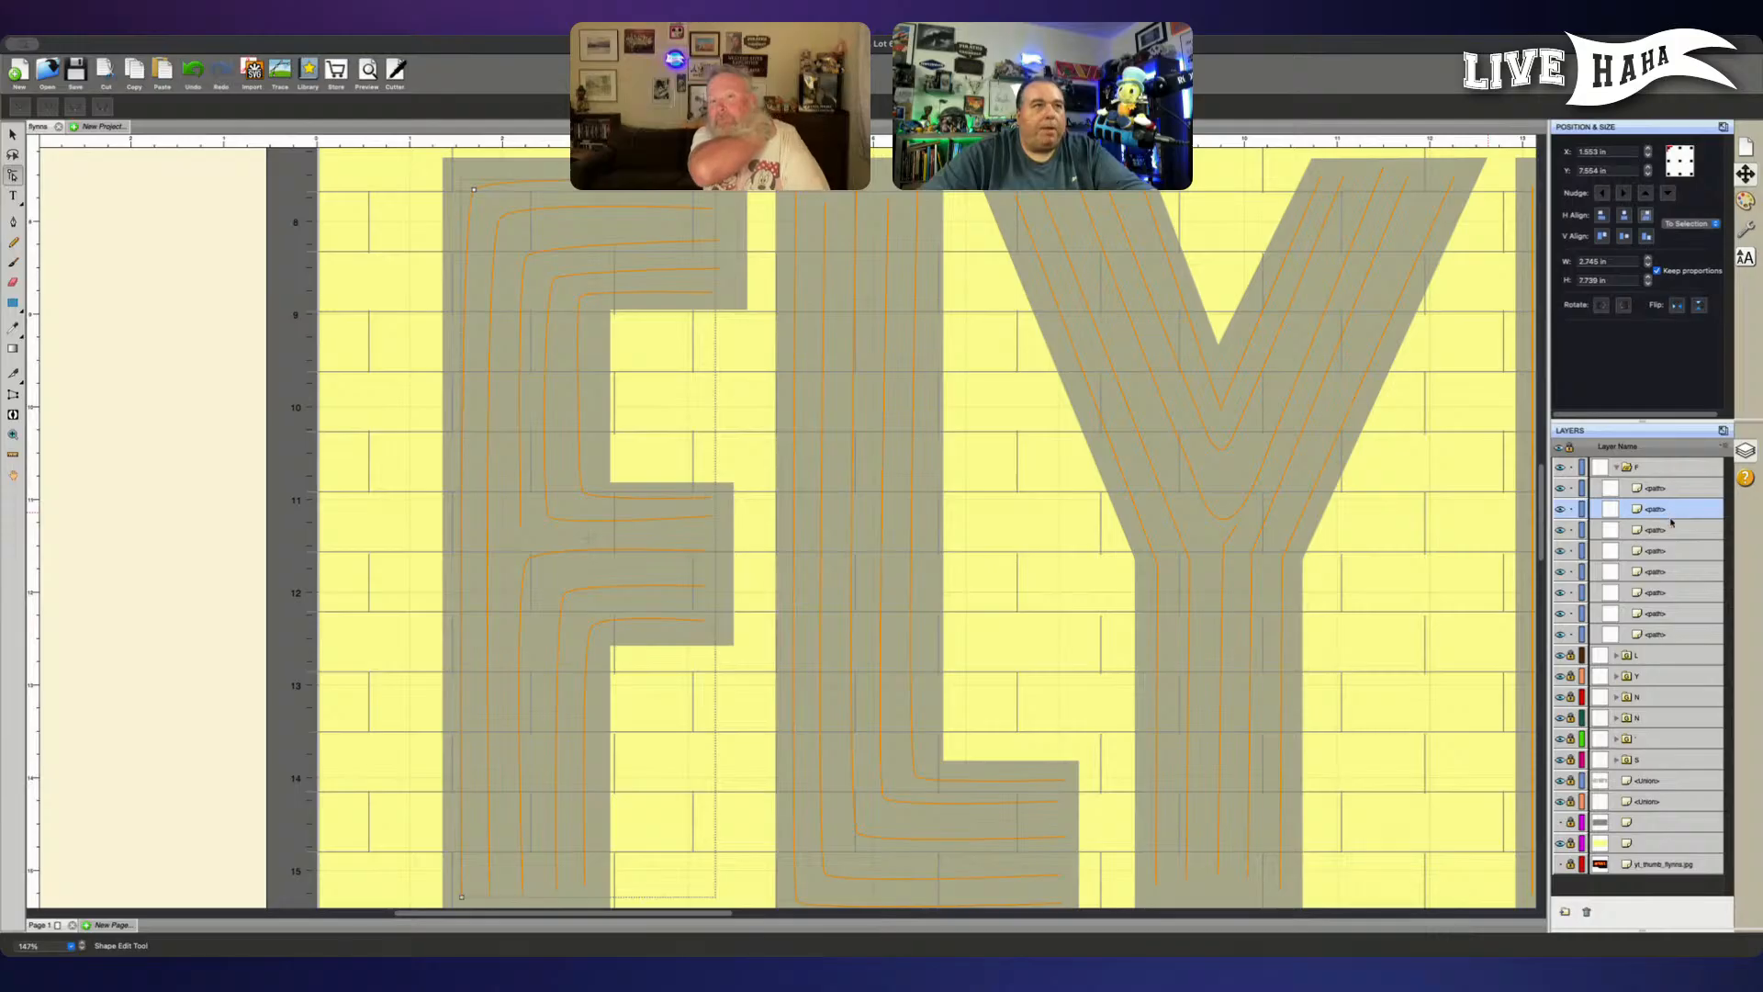
{"action": "left_click", "coordinate": [1670, 531]}
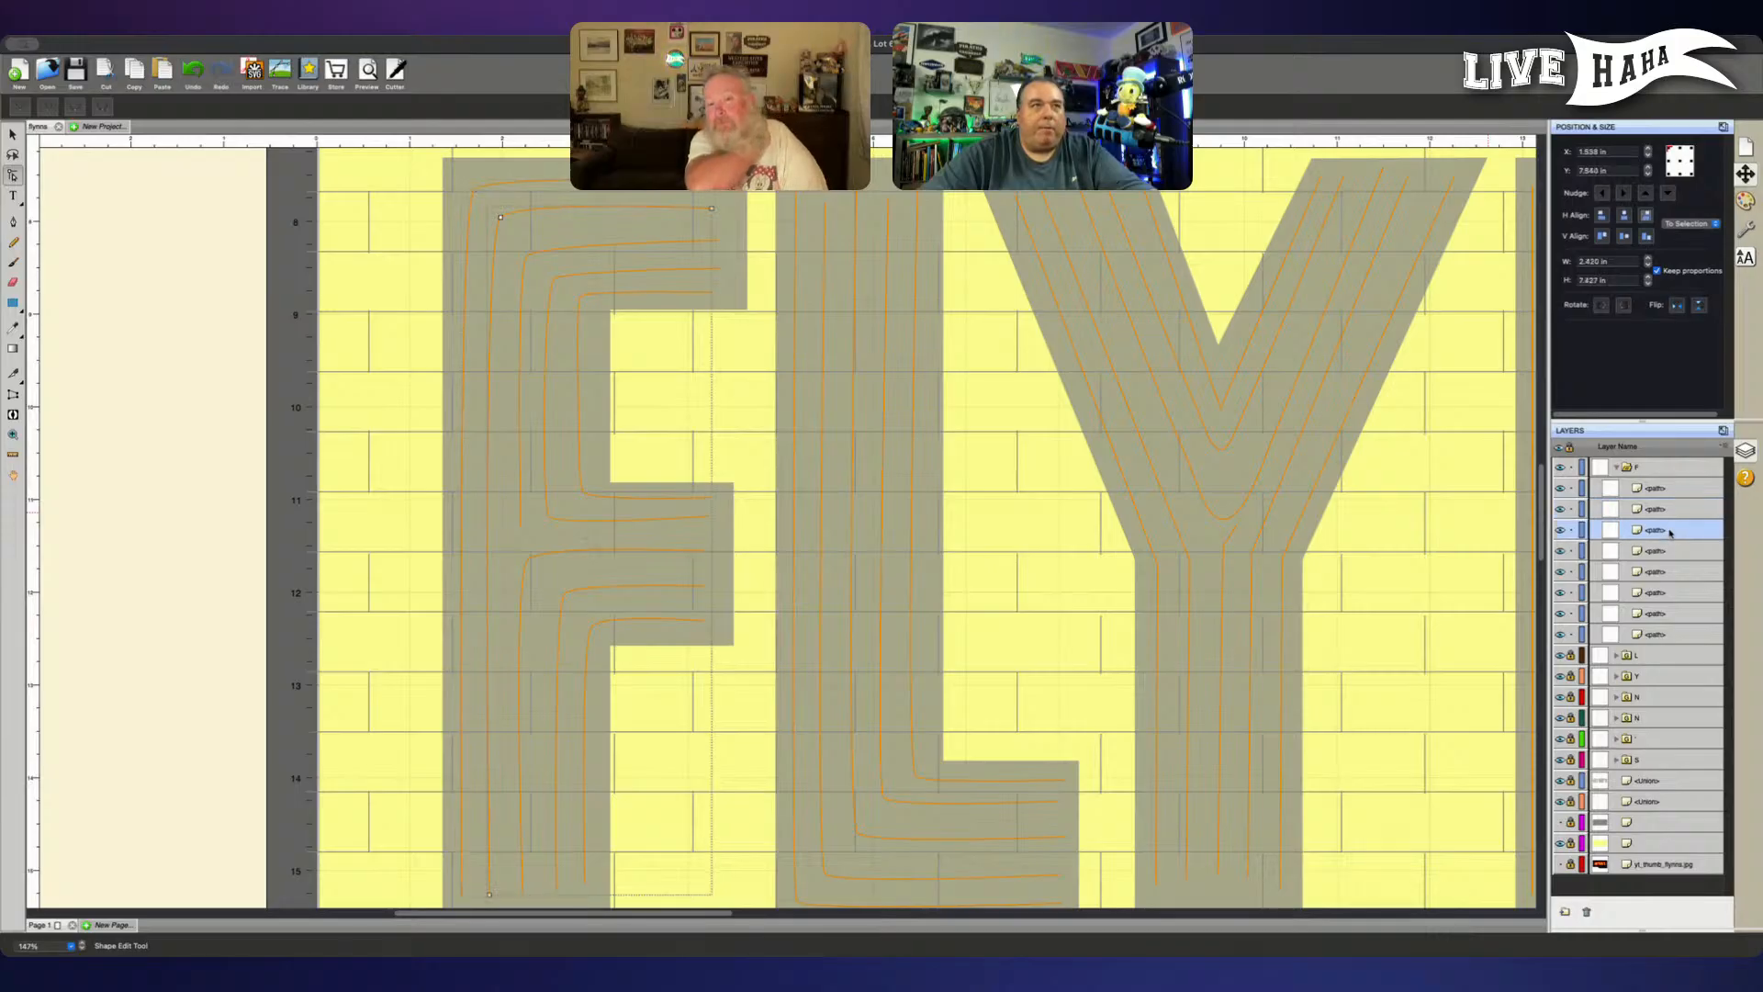
{"action": "left_click", "coordinate": [1658, 633]}
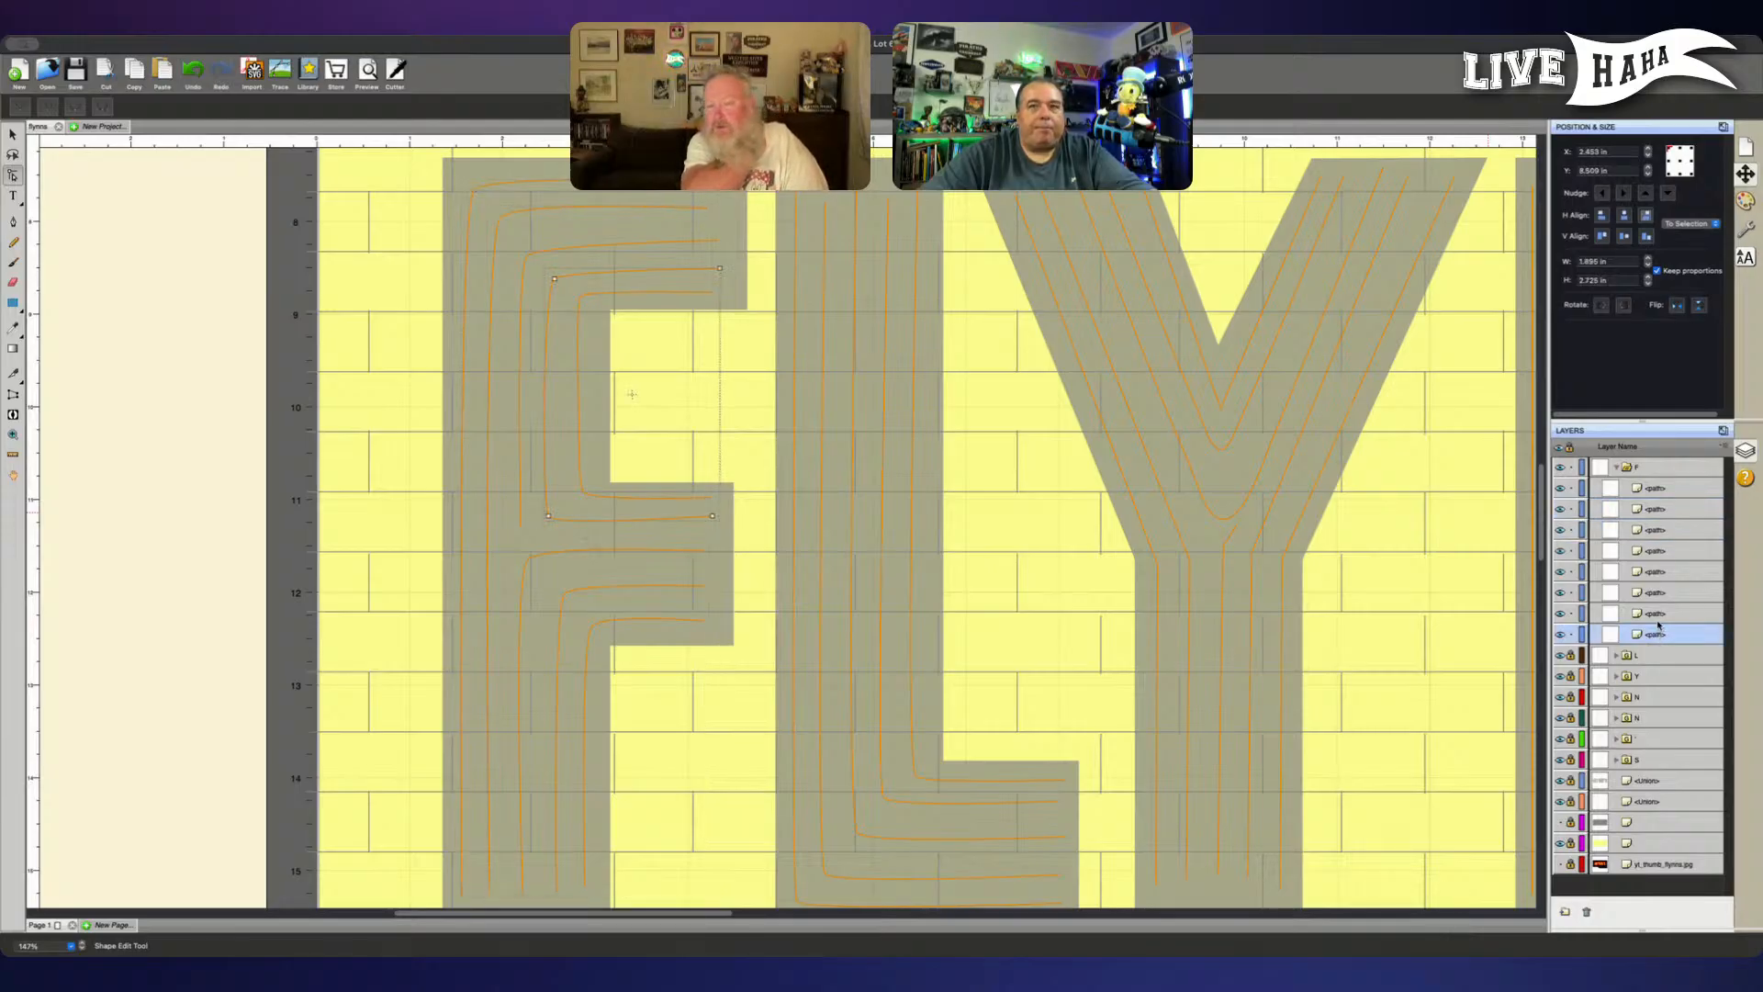
{"action": "left_click_drag", "start_coordinate": [1658, 633], "coordinate": [1607, 458]}
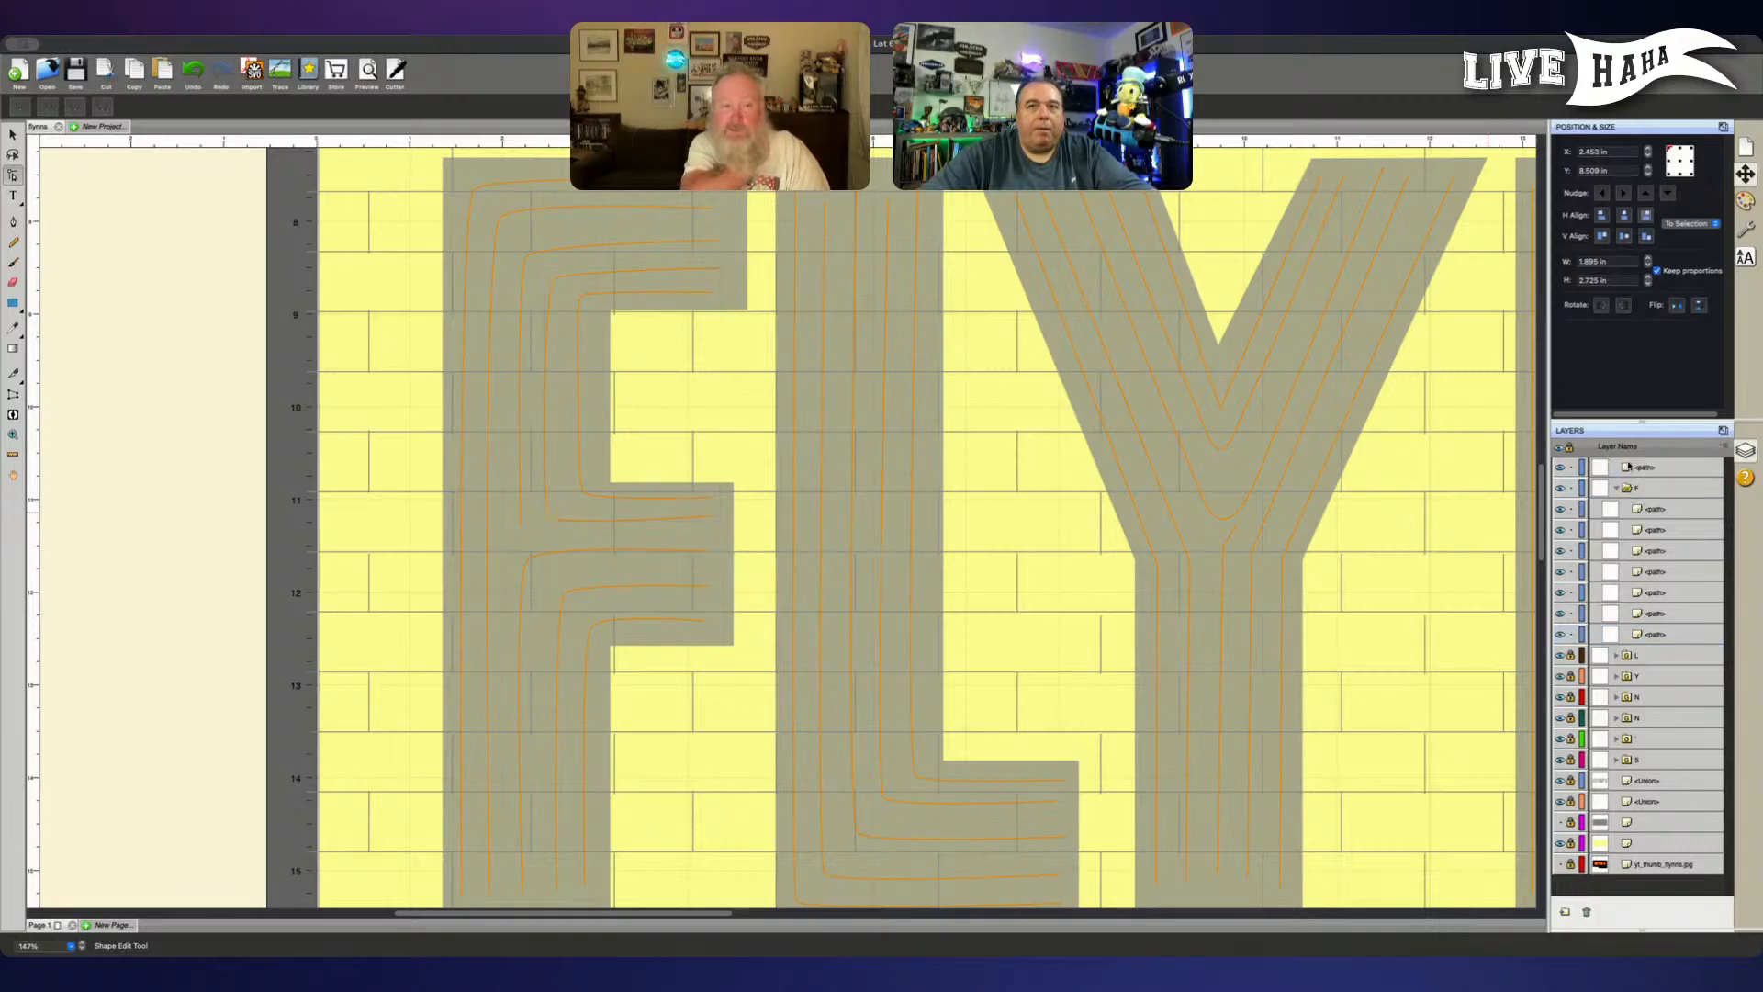
{"action": "left_click", "coordinate": [1632, 469]}
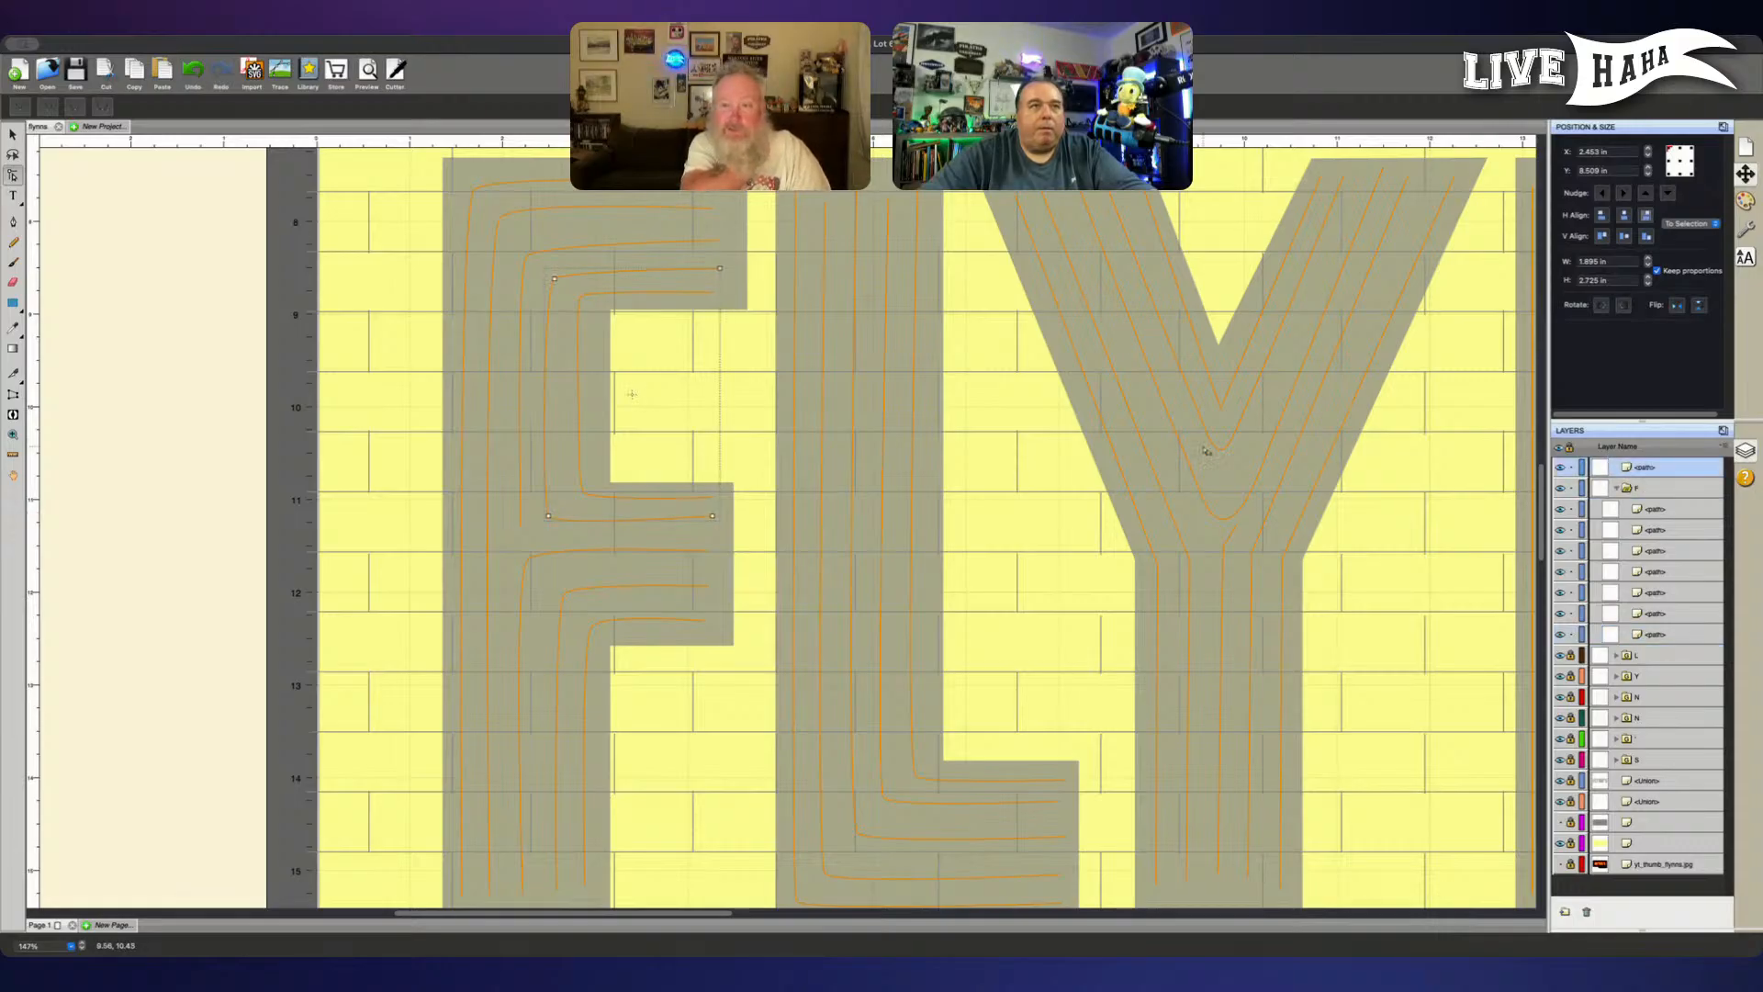
- Nudge the lower end node of the F's second-innermost upper line down and its upper corner node up
{"action": "left_click", "coordinate": [712, 515]}
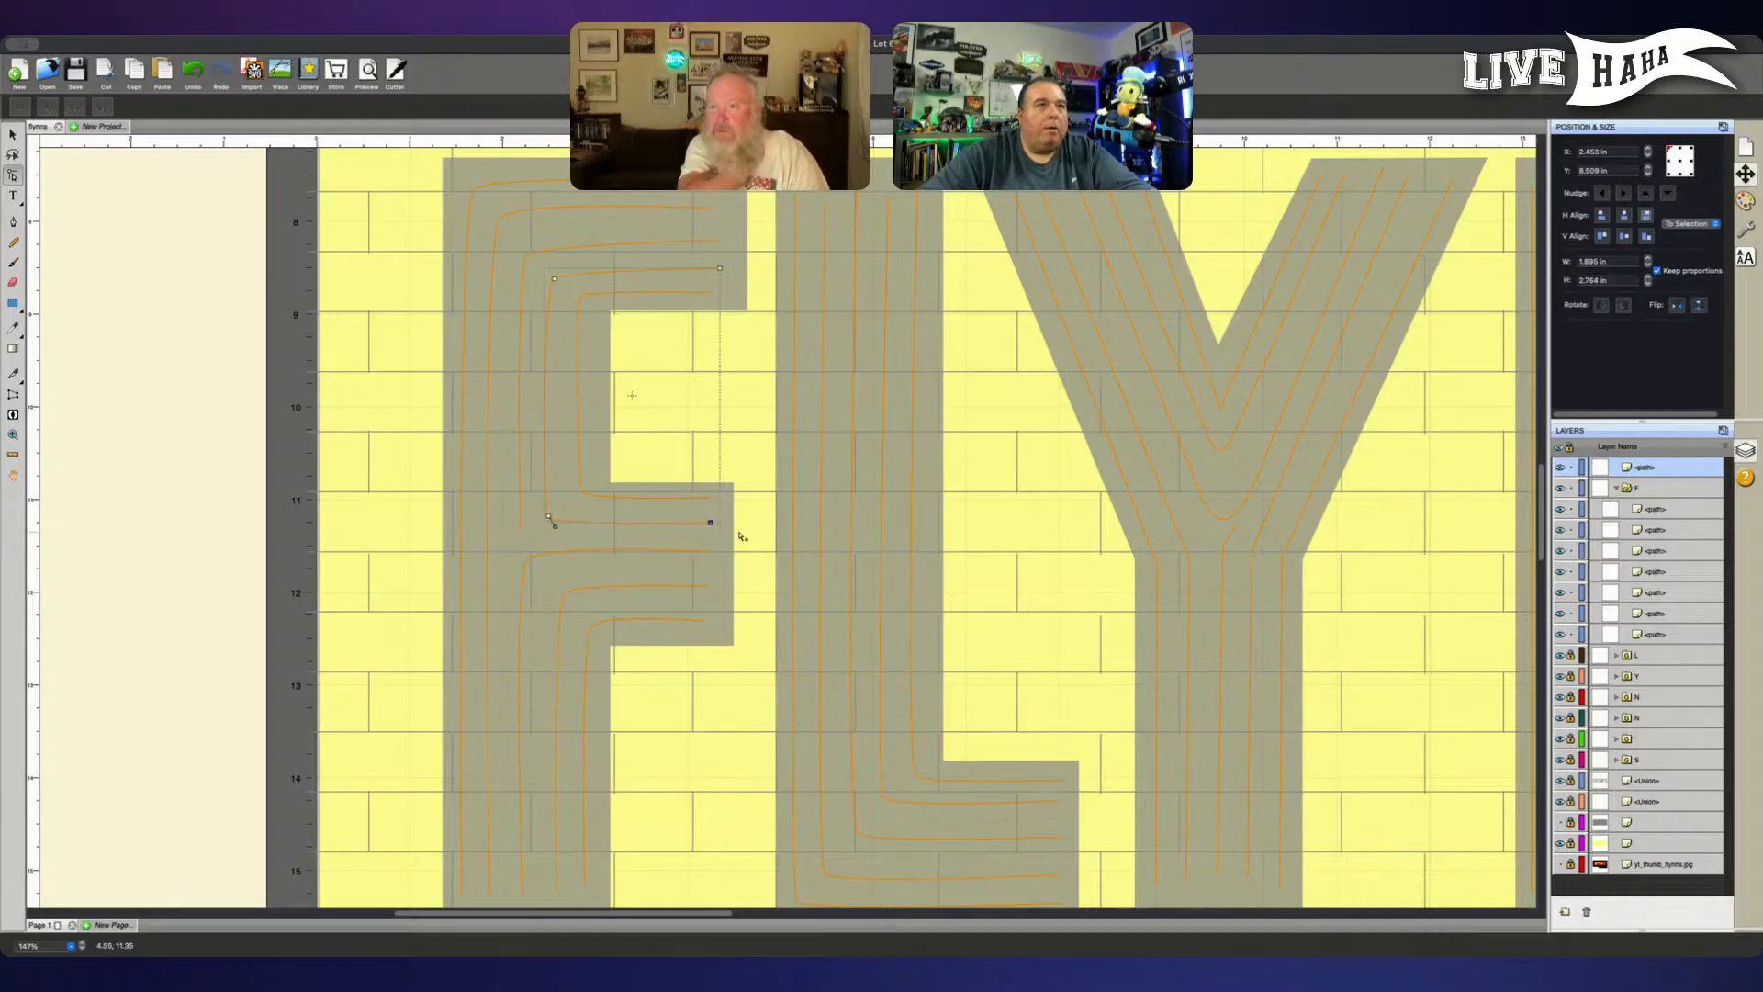
{"action": "left_click", "coordinate": [554, 278]}
{"action": "key", "text": "Up"}
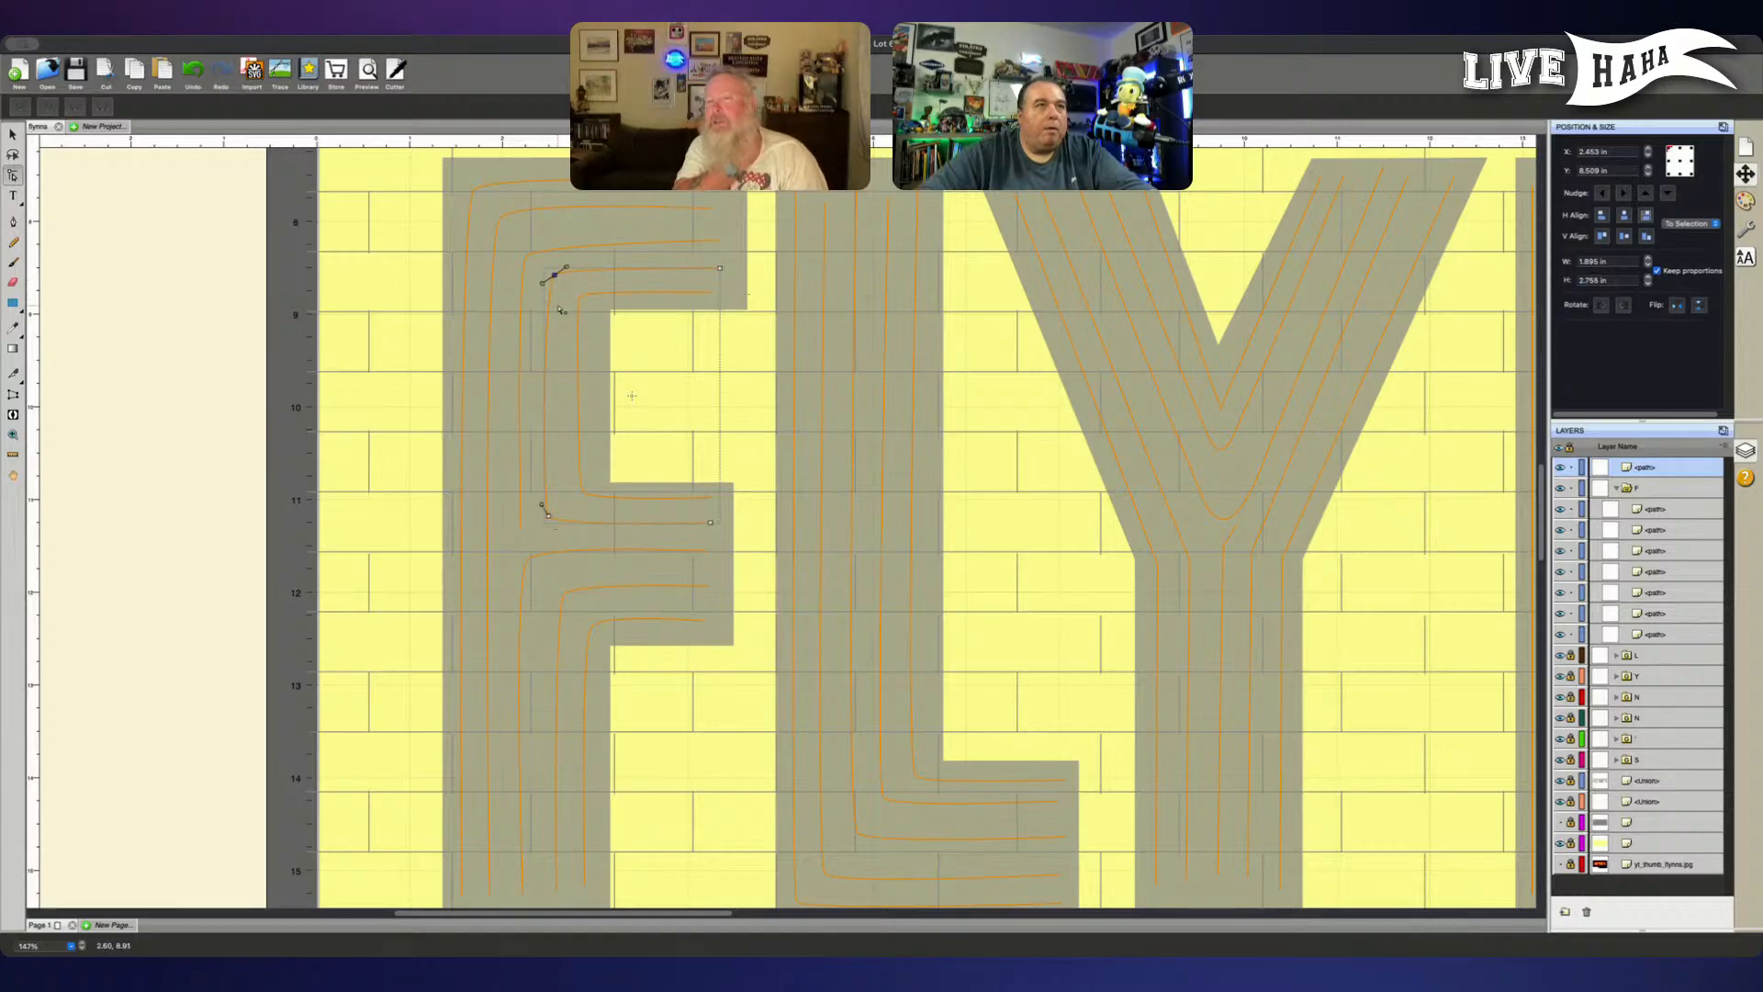
- Shift the lower corner node of the F's second-innermost upper line slightly right and return the line to the F group
{"action": "left_click", "coordinate": [549, 516]}
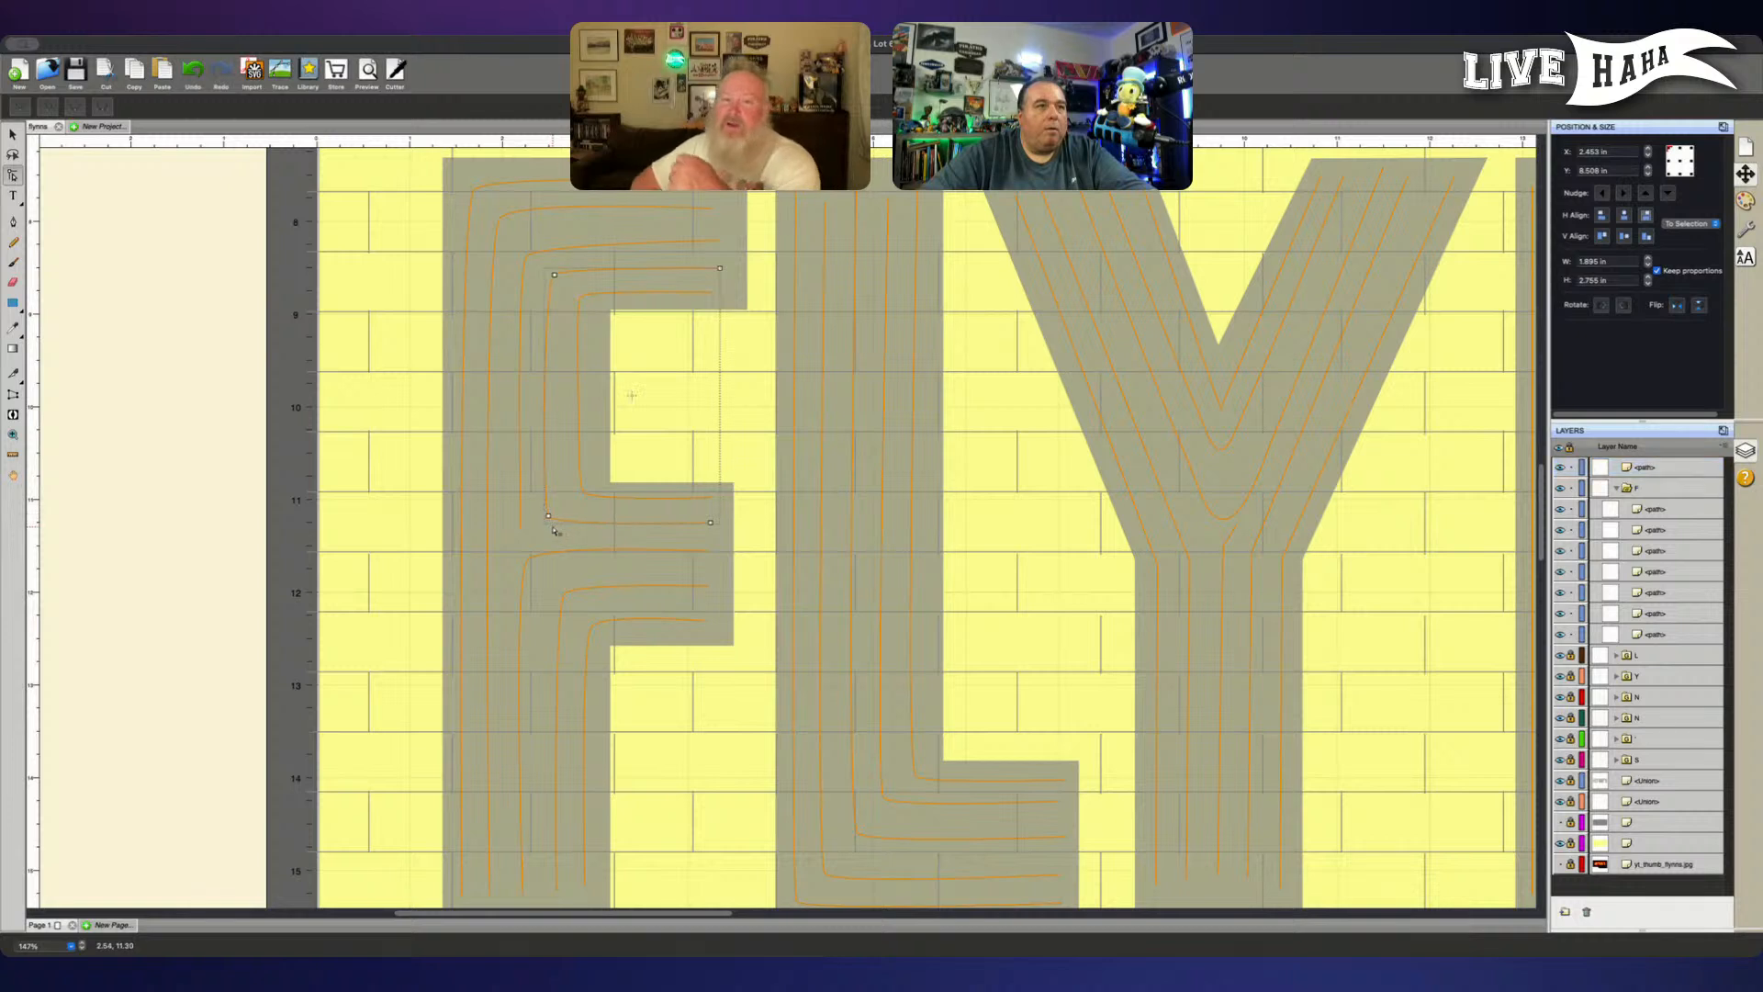
{"action": "left_click", "coordinate": [549, 517]}
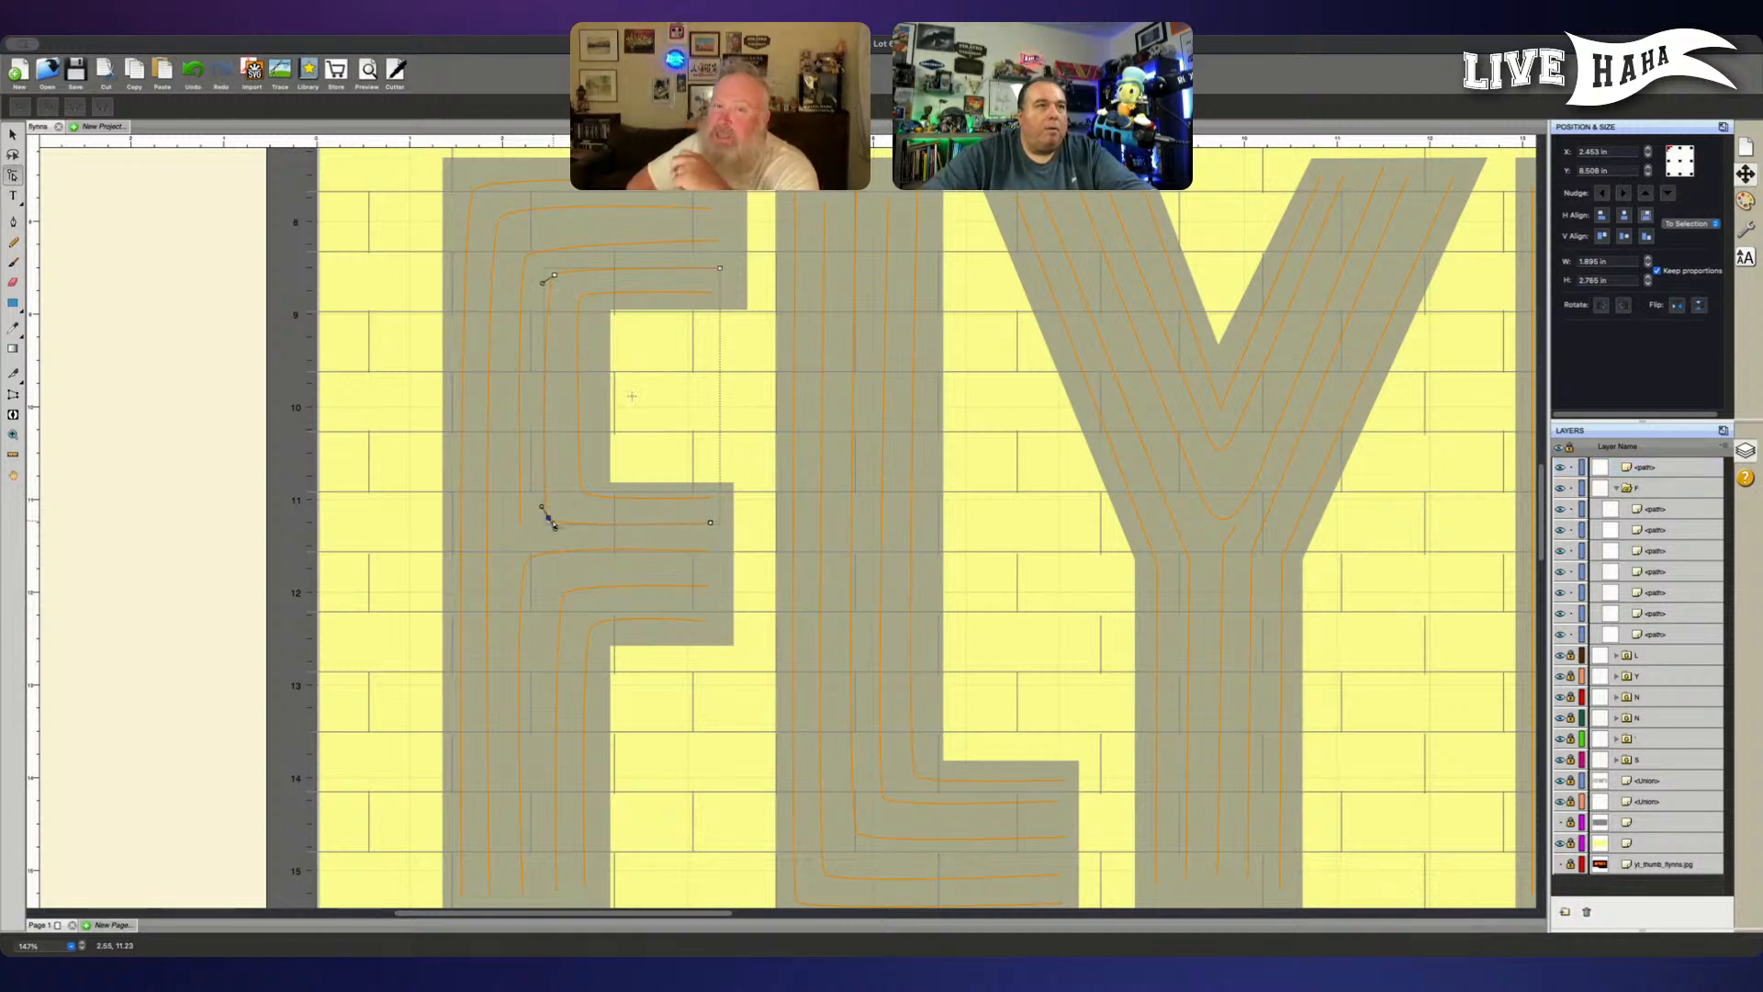
{"action": "left_click_drag", "start_coordinate": [554, 525], "coordinate": [557, 527]}
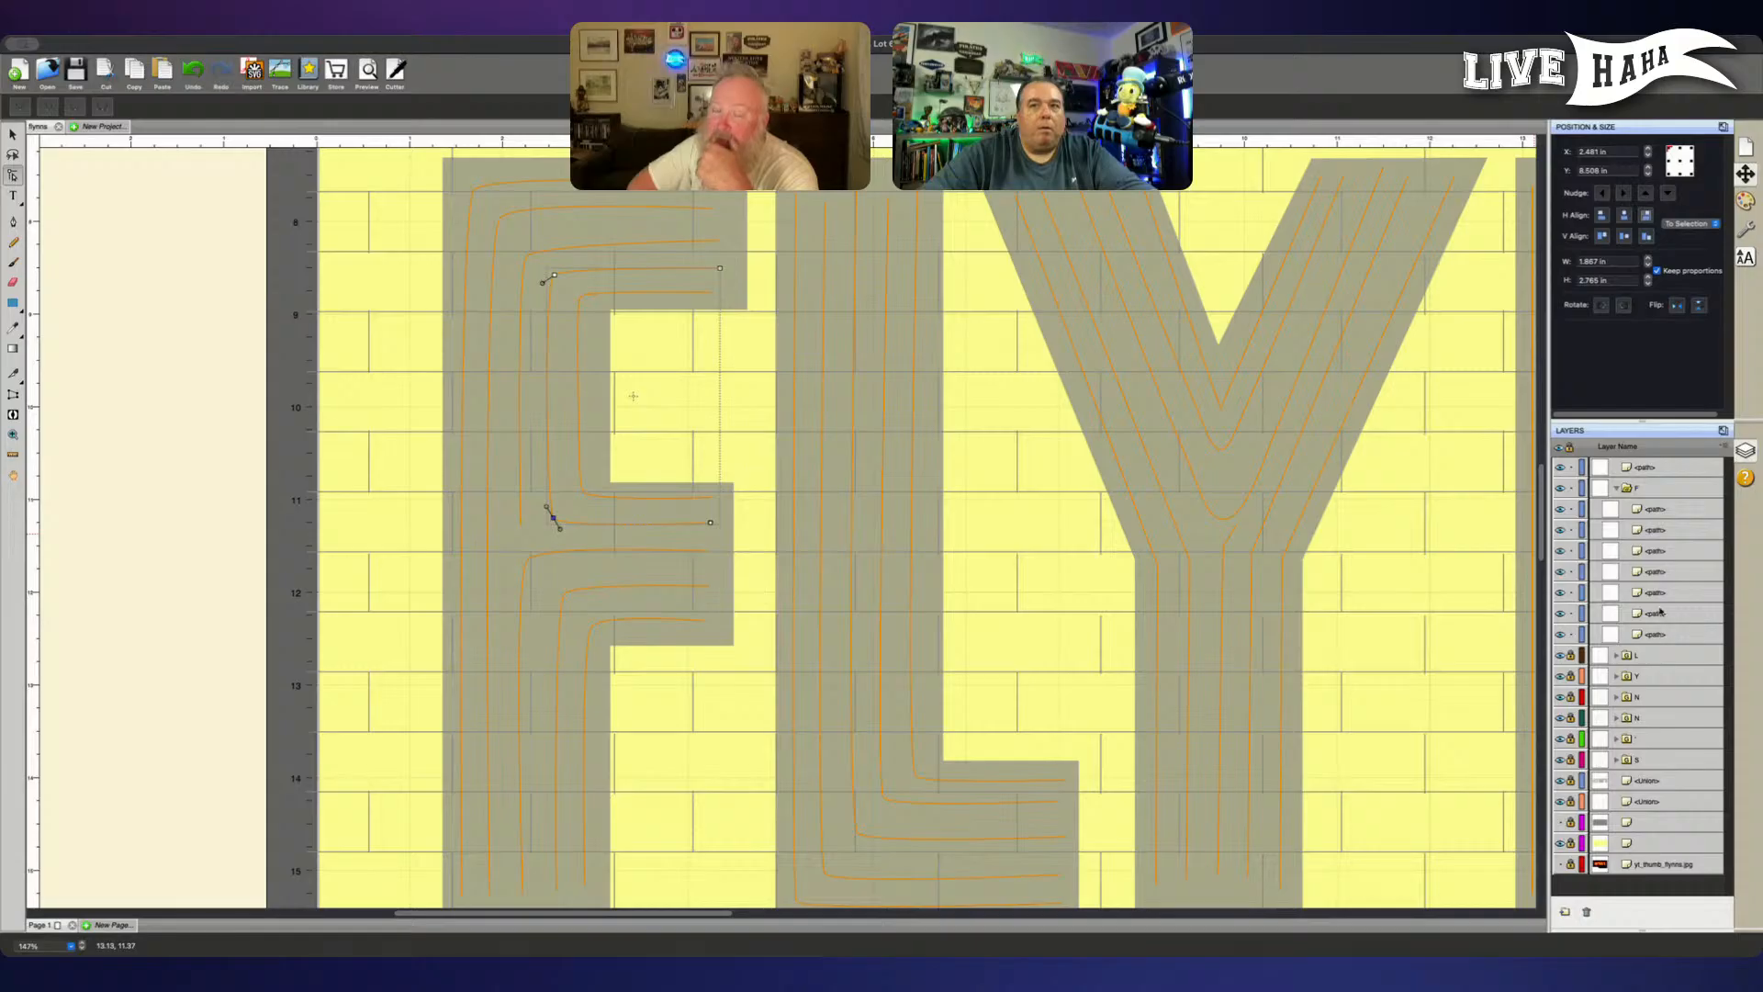
{"action": "left_click_drag", "start_coordinate": [1654, 472], "coordinate": [1655, 504]}
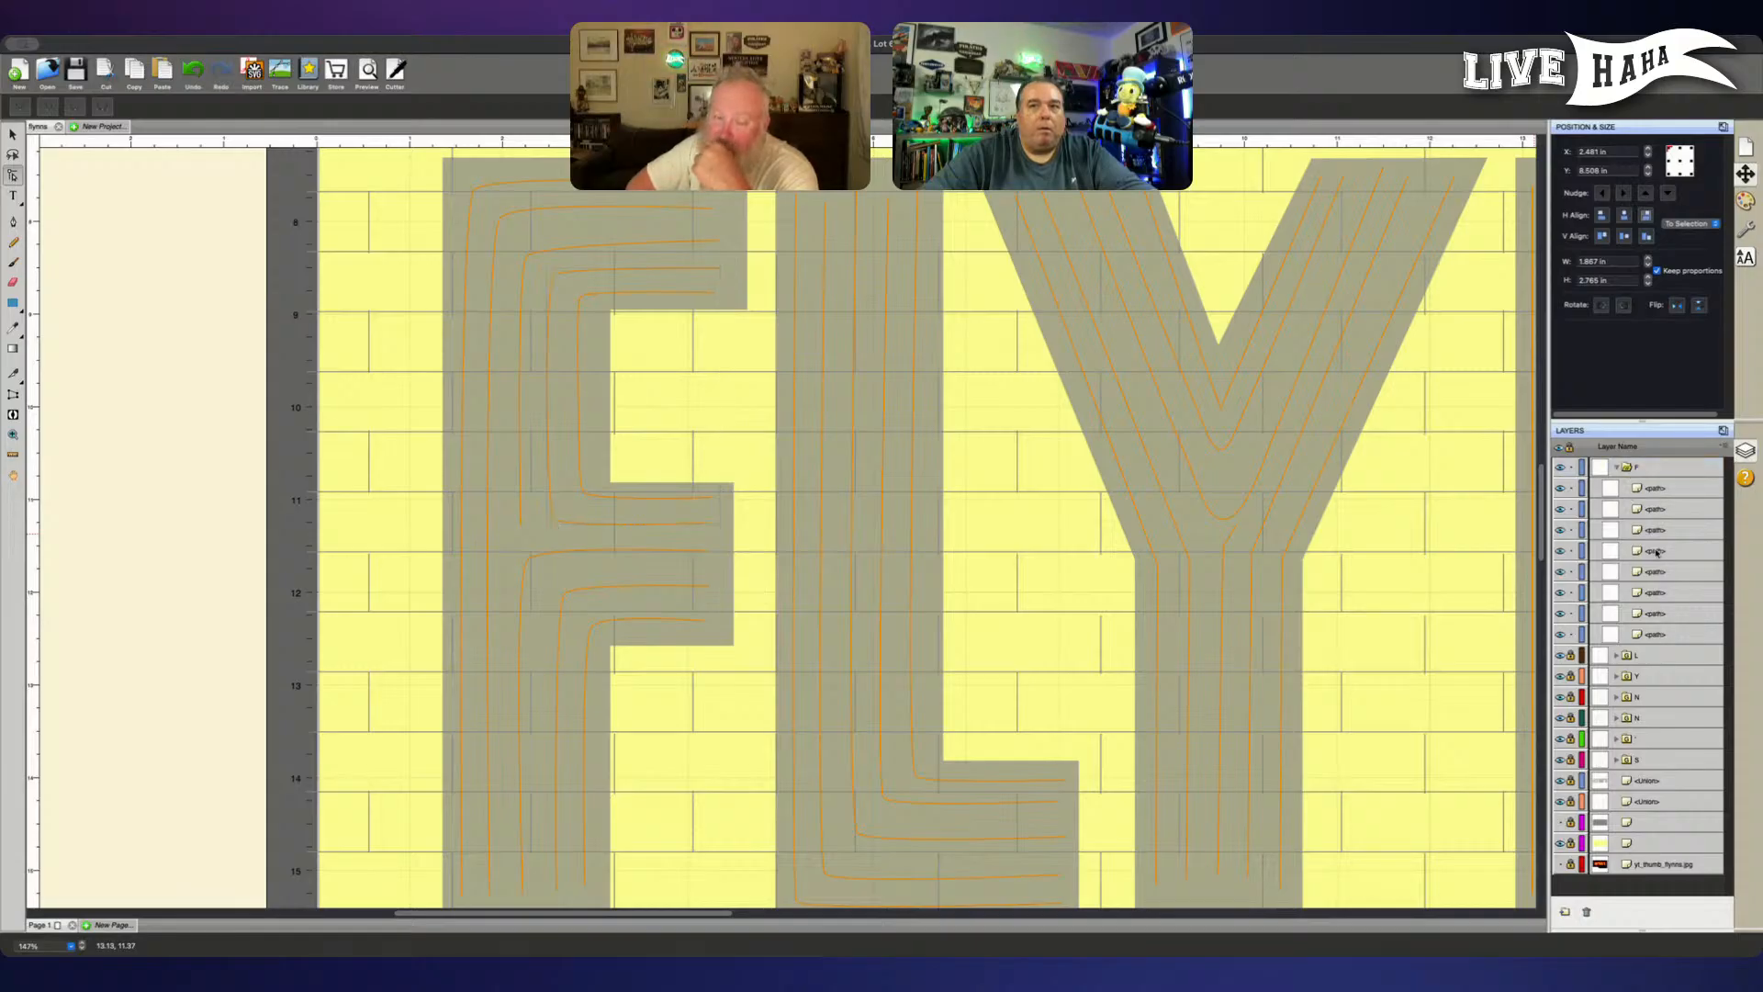
- Move the outer of the F's three short upper lines out of the F group, directly above it in the layer order
{"action": "left_click", "coordinate": [1666, 532]}
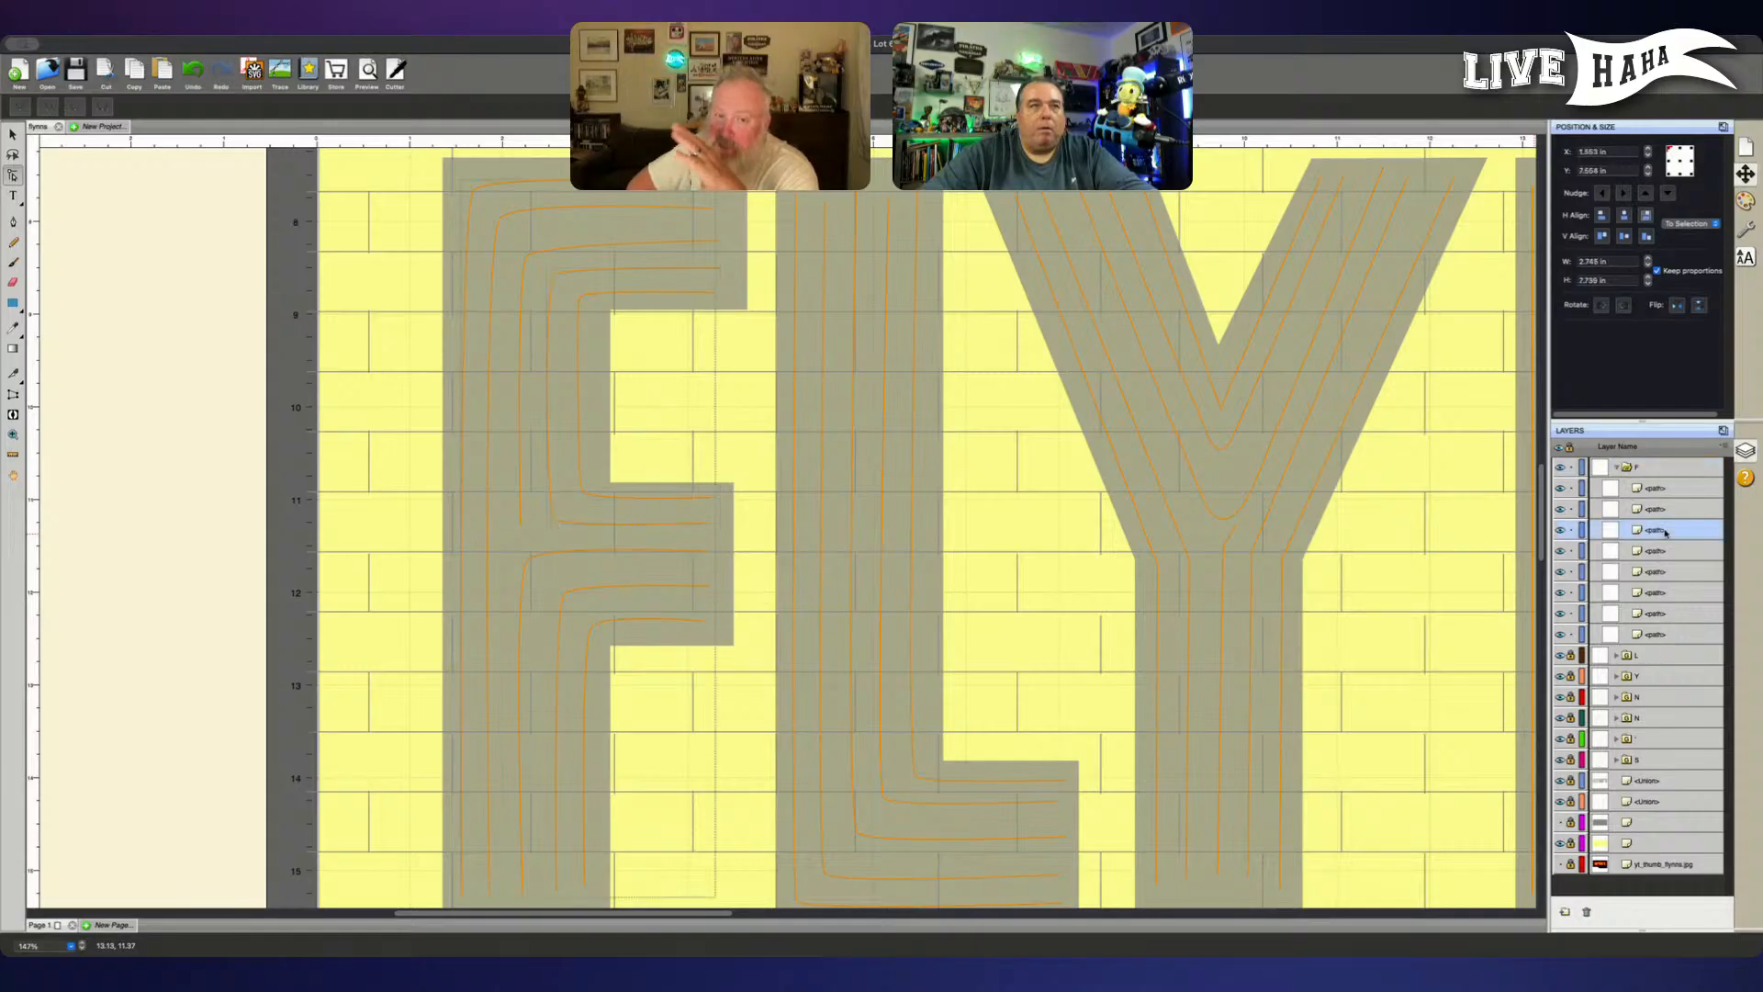
{"action": "left_click", "coordinate": [1660, 634]}
{"action": "left_click_drag", "start_coordinate": [1660, 633], "coordinate": [1637, 468]}
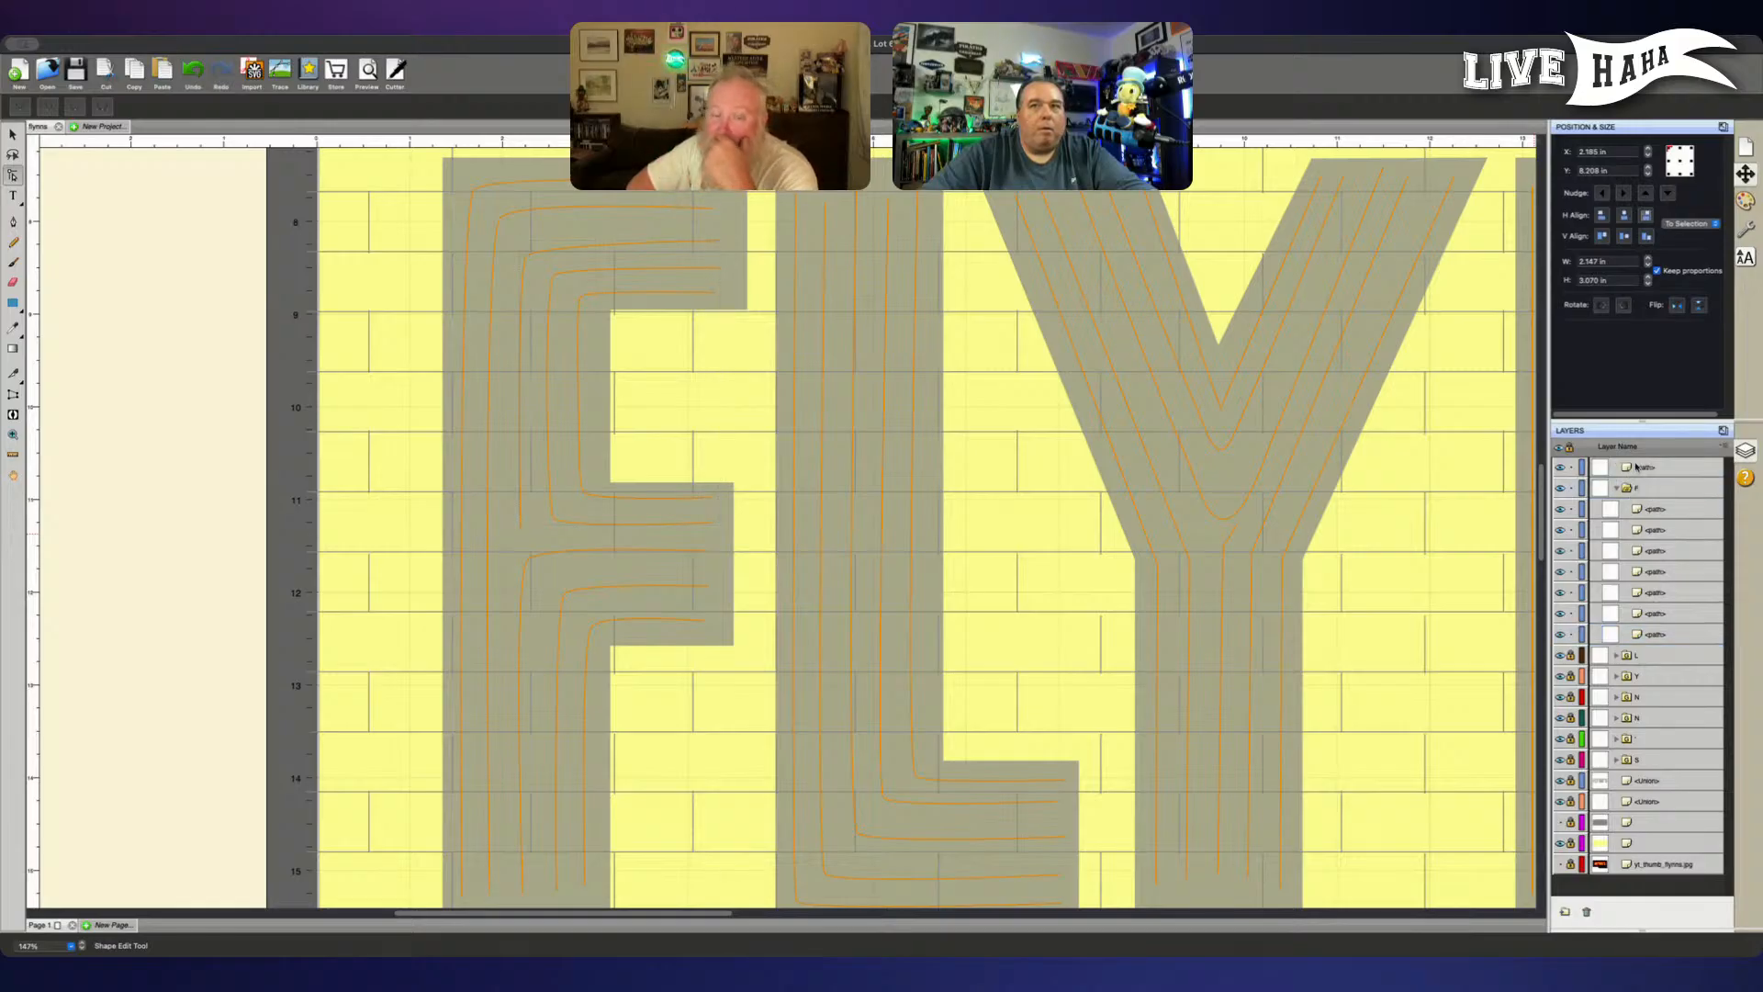
- Nudge the corner node of the F's outer short upper line up and slightly left, and return the line to the F group
{"action": "left_click", "coordinate": [528, 257]}
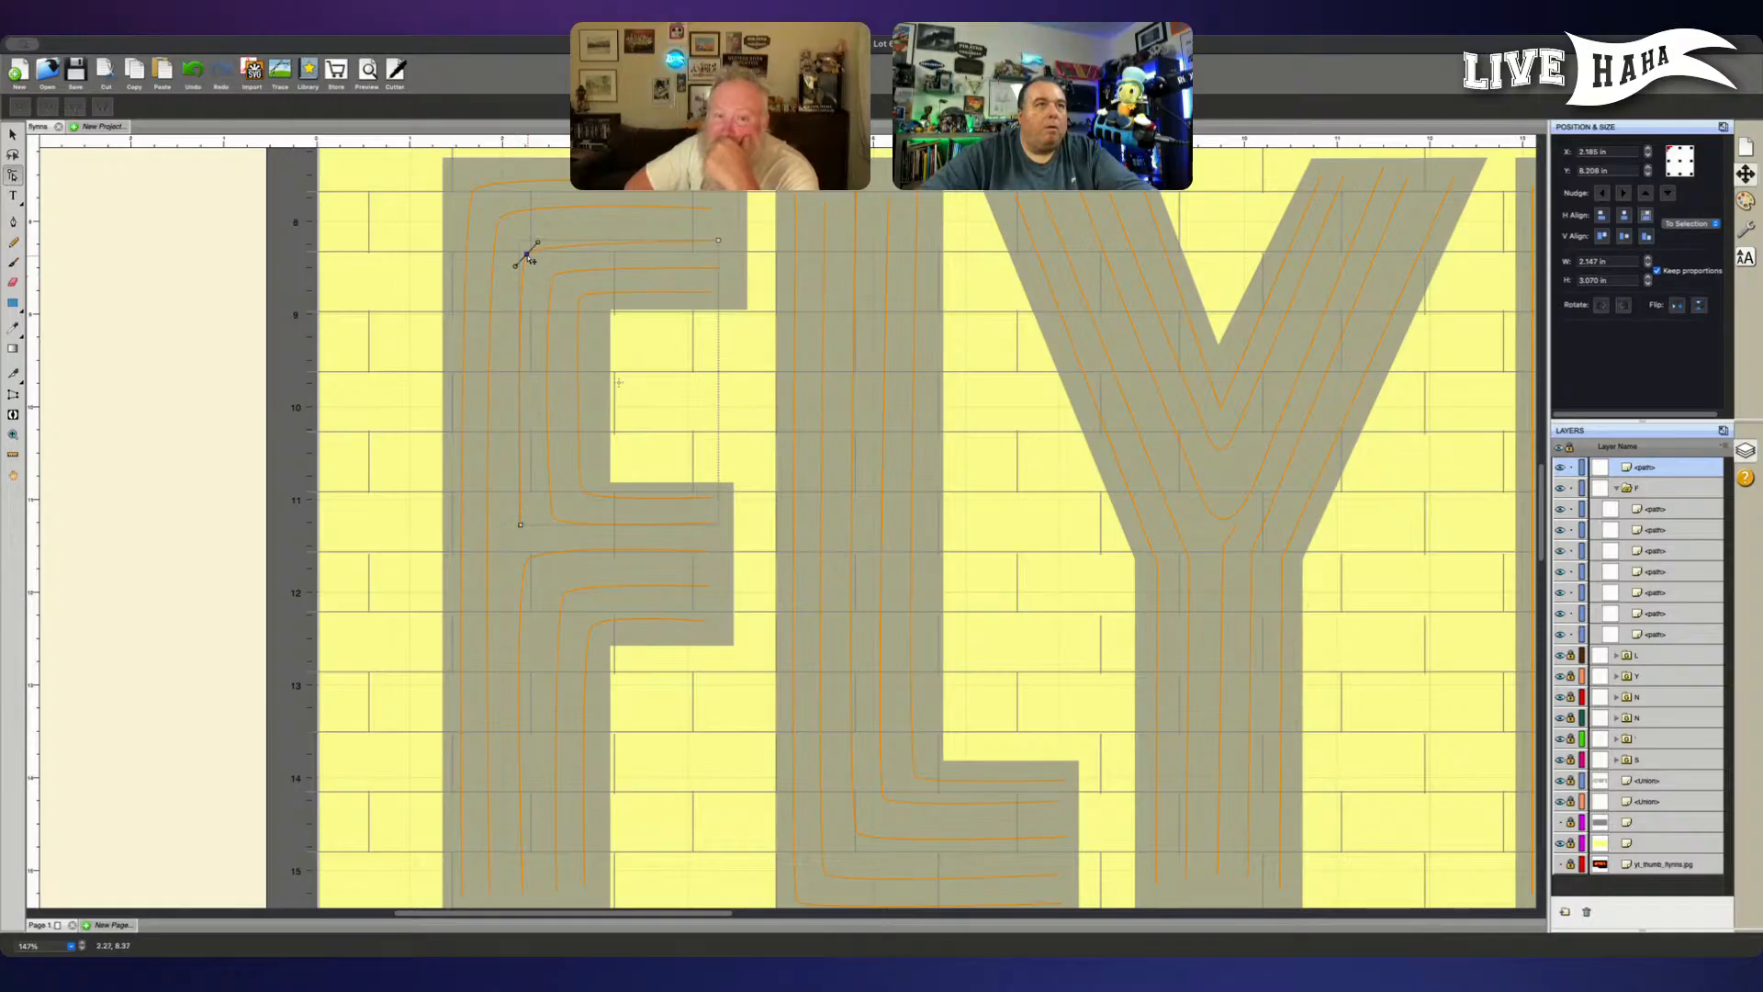
{"action": "key", "text": "Up"}
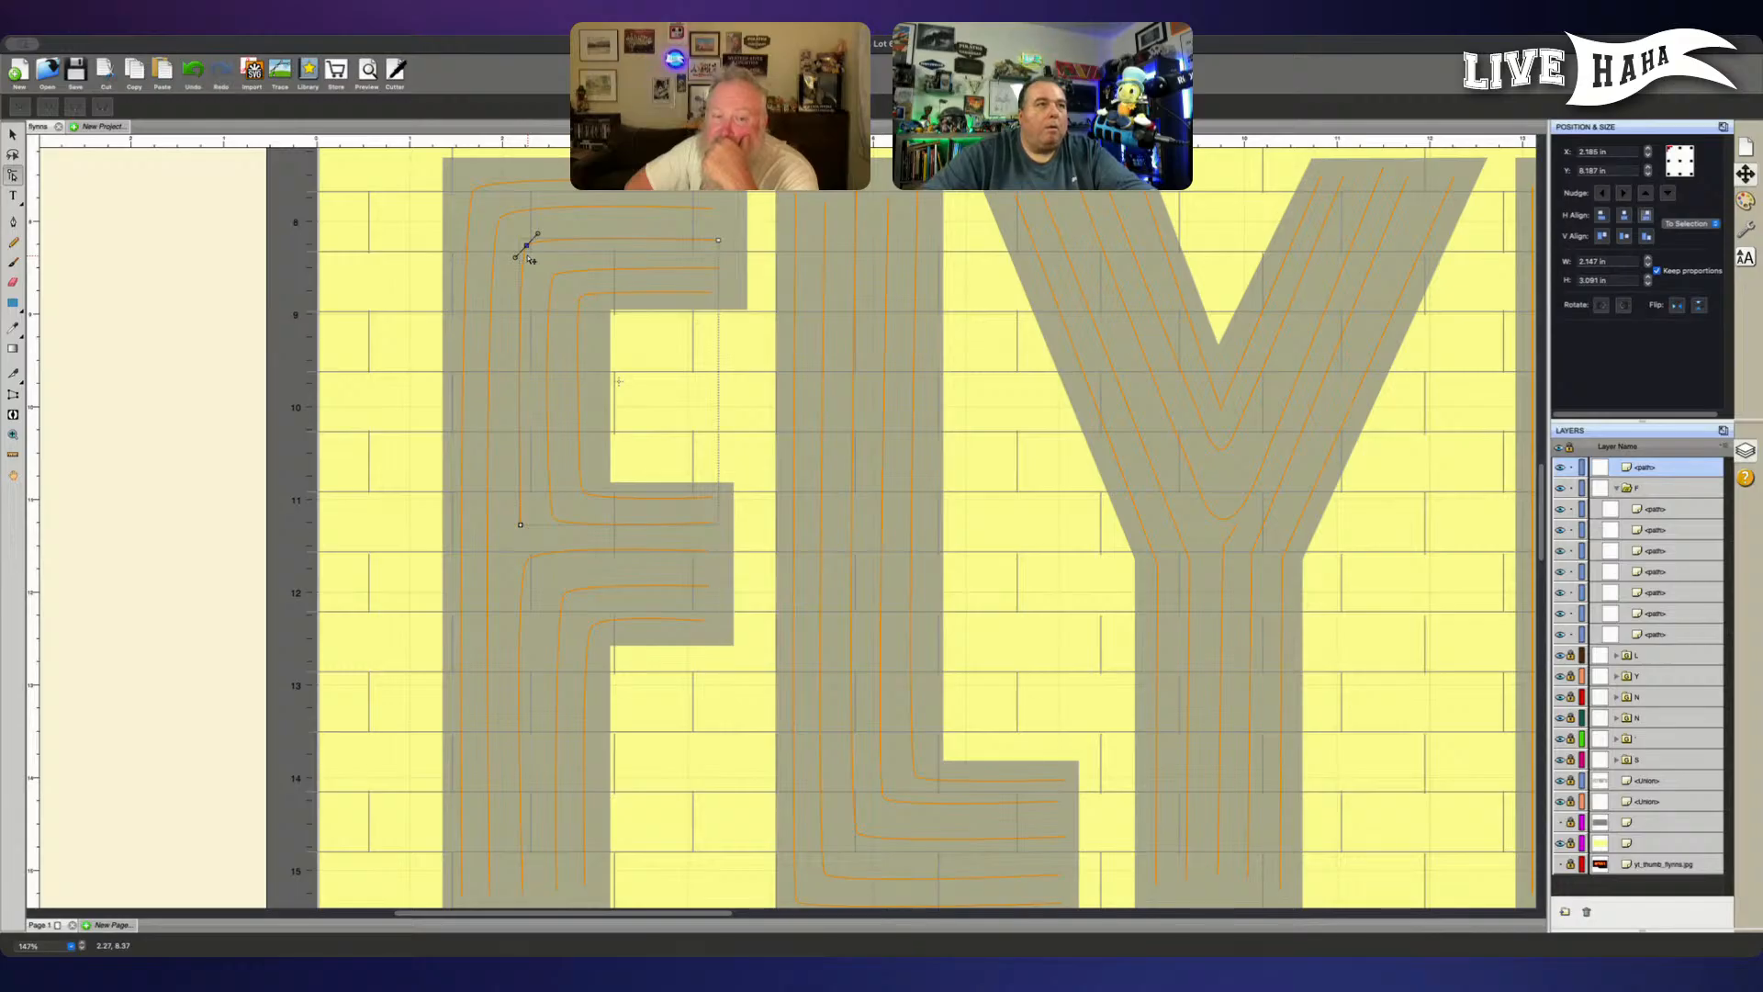
{"action": "key", "text": "Left"}
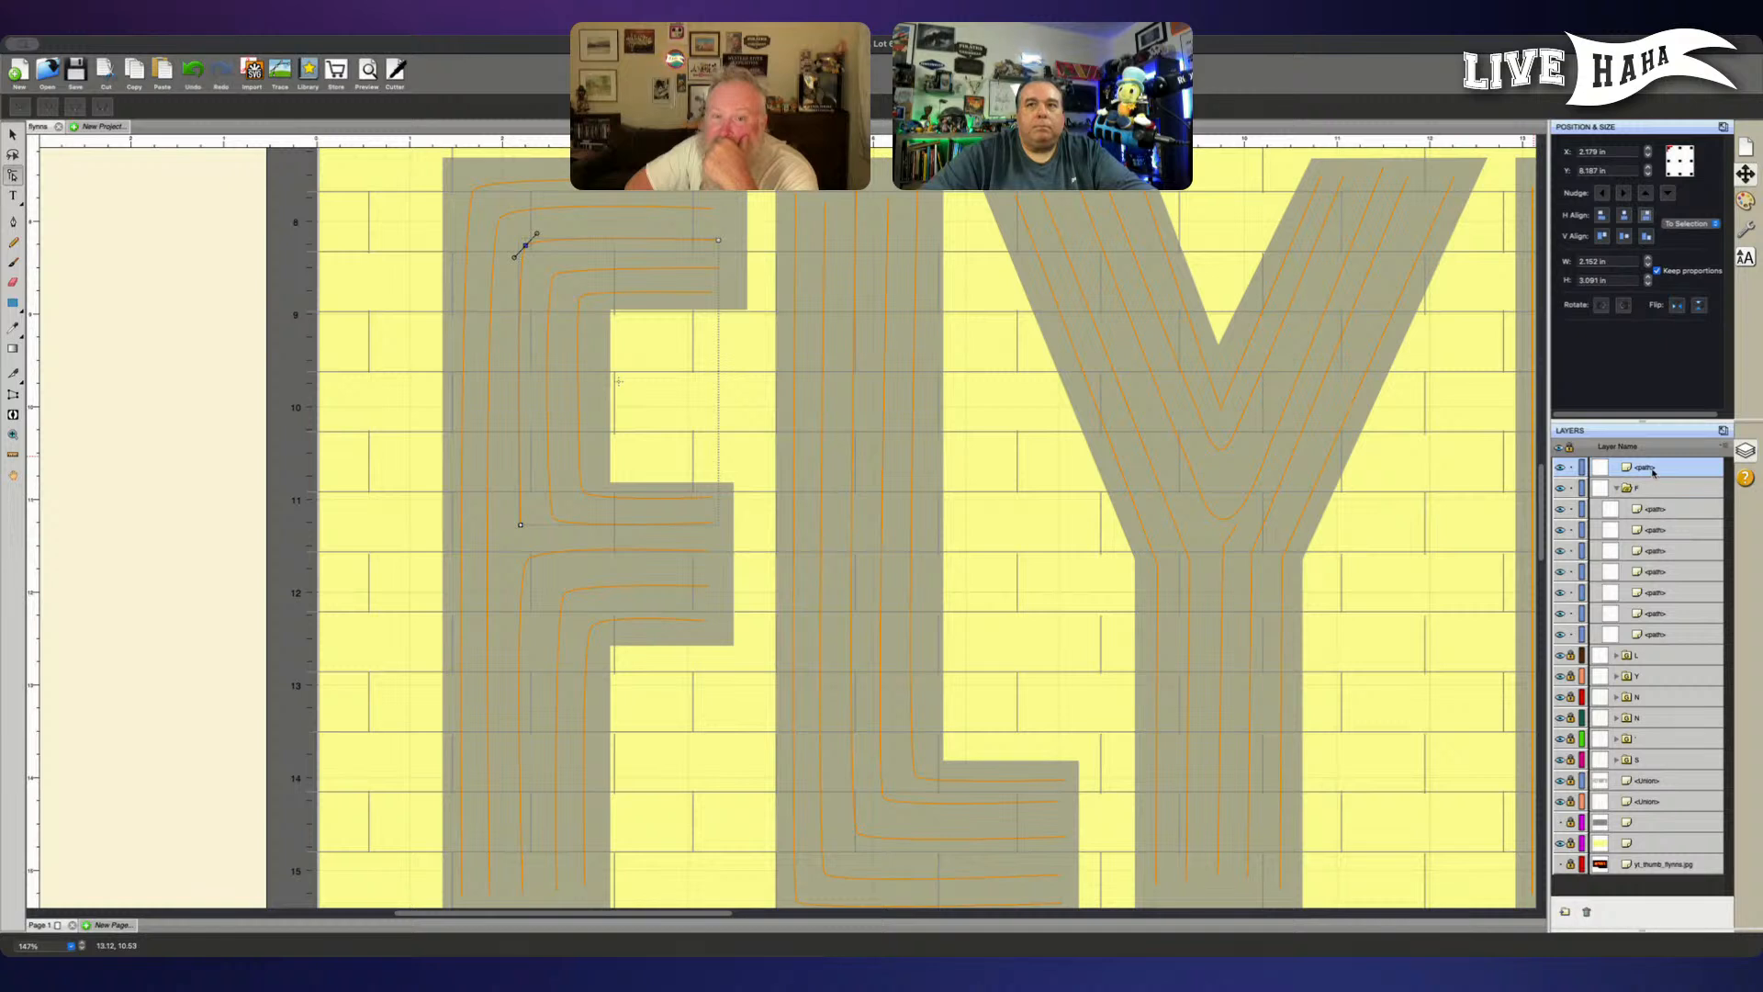
{"action": "left_click_drag", "start_coordinate": [1646, 471], "coordinate": [1646, 511]}
- Select the F's innermost lower line and nudge its corner node up and slightly to the left
{"action": "left_click", "coordinate": [1652, 635]}
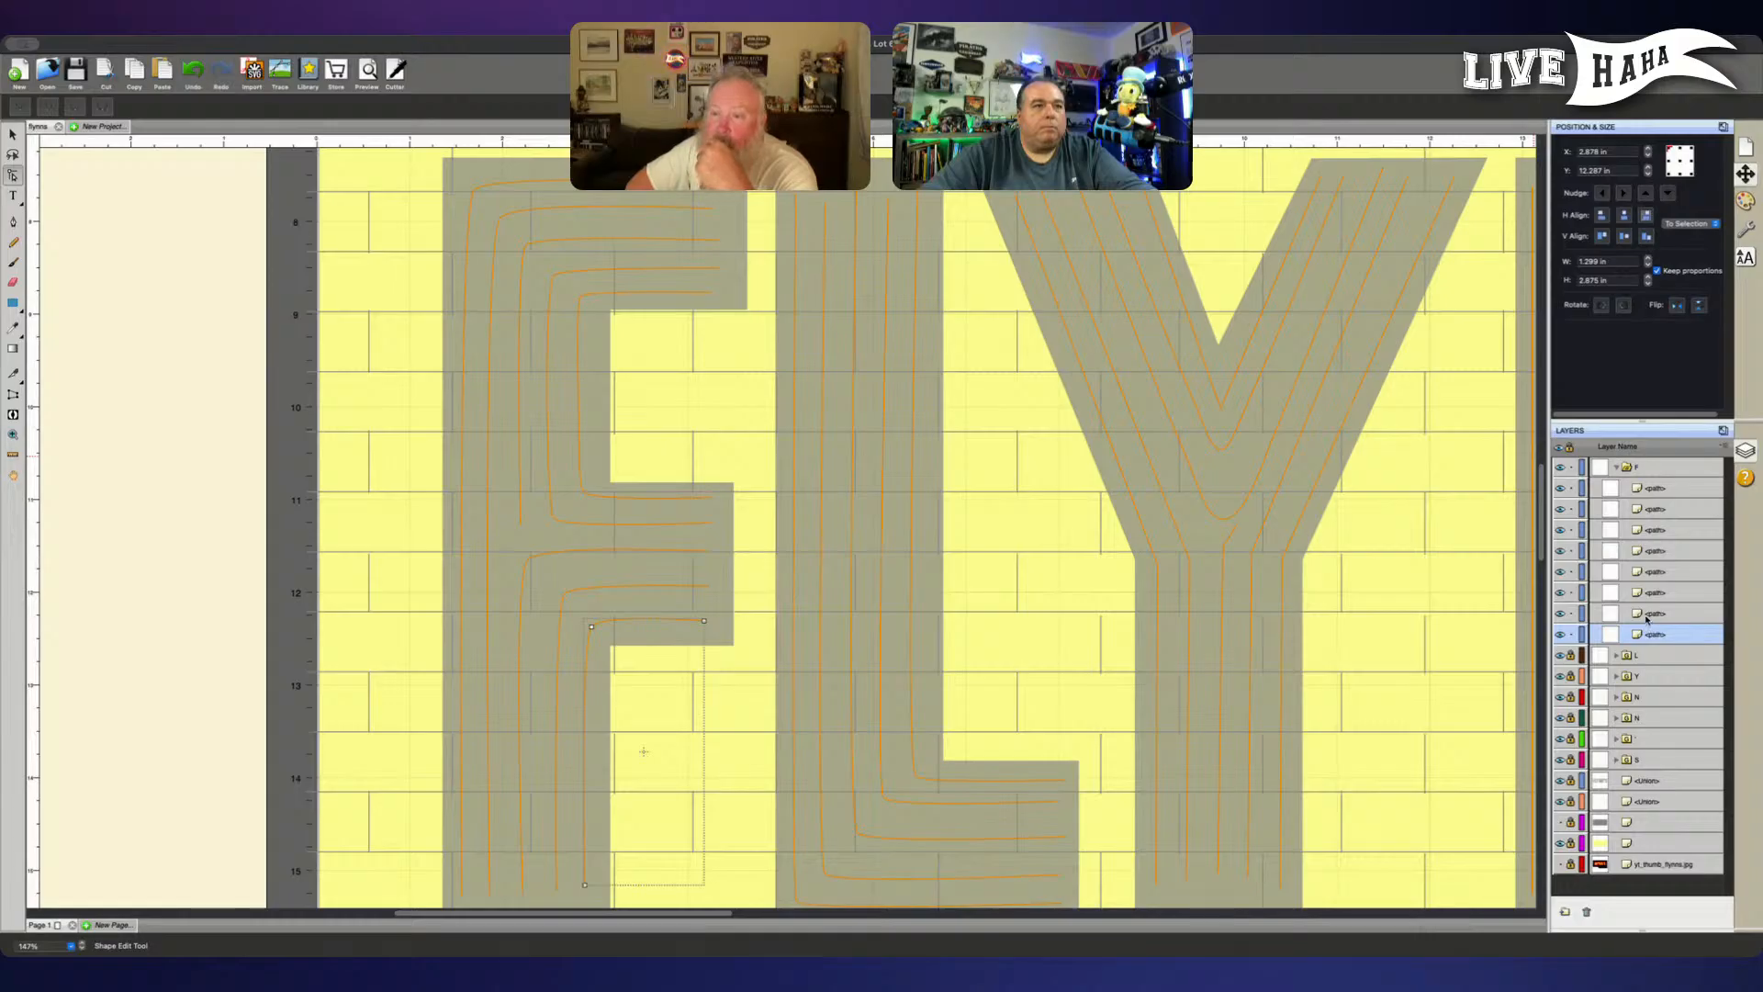
{"action": "left_click", "coordinate": [592, 627]}
{"action": "key", "text": "Left"}
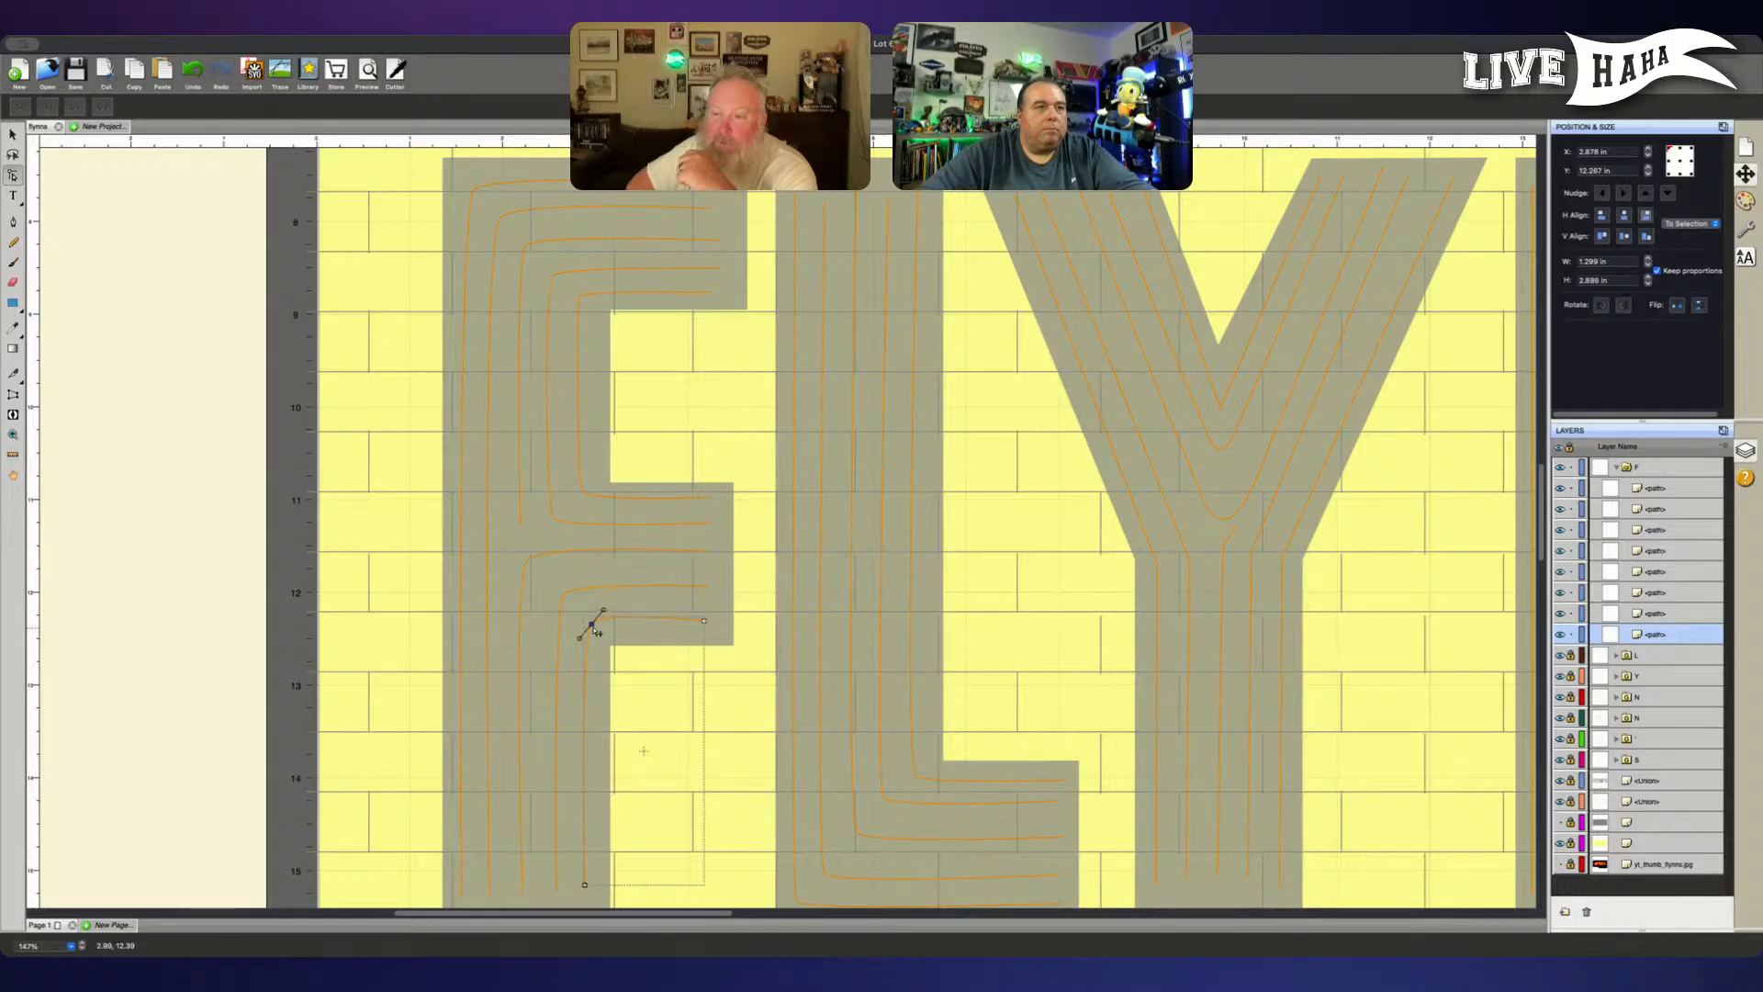
{"action": "key", "text": "Up"}
{"action": "key", "text": "Up"}
{"action": "key", "text": "Up"}
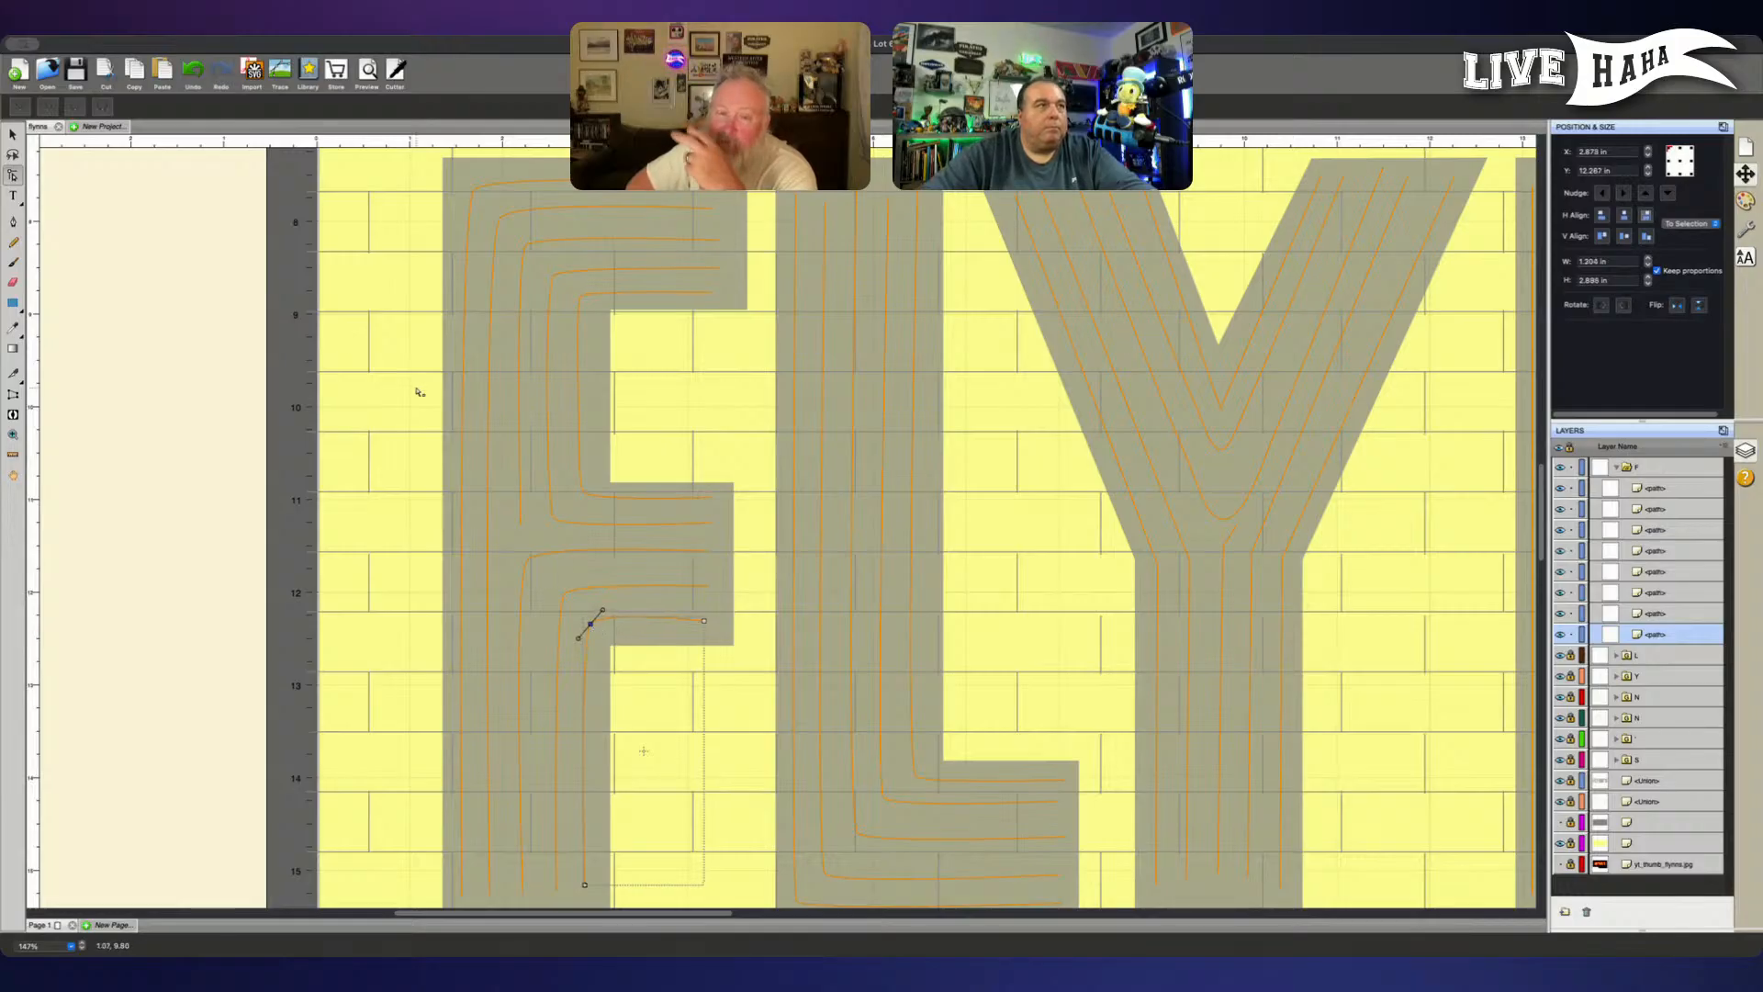
- Move the F's innermost lower line above the F group and add a node with the Pen tool on its horizontal stretch near the corner
{"action": "left_click", "coordinate": [13, 222]}
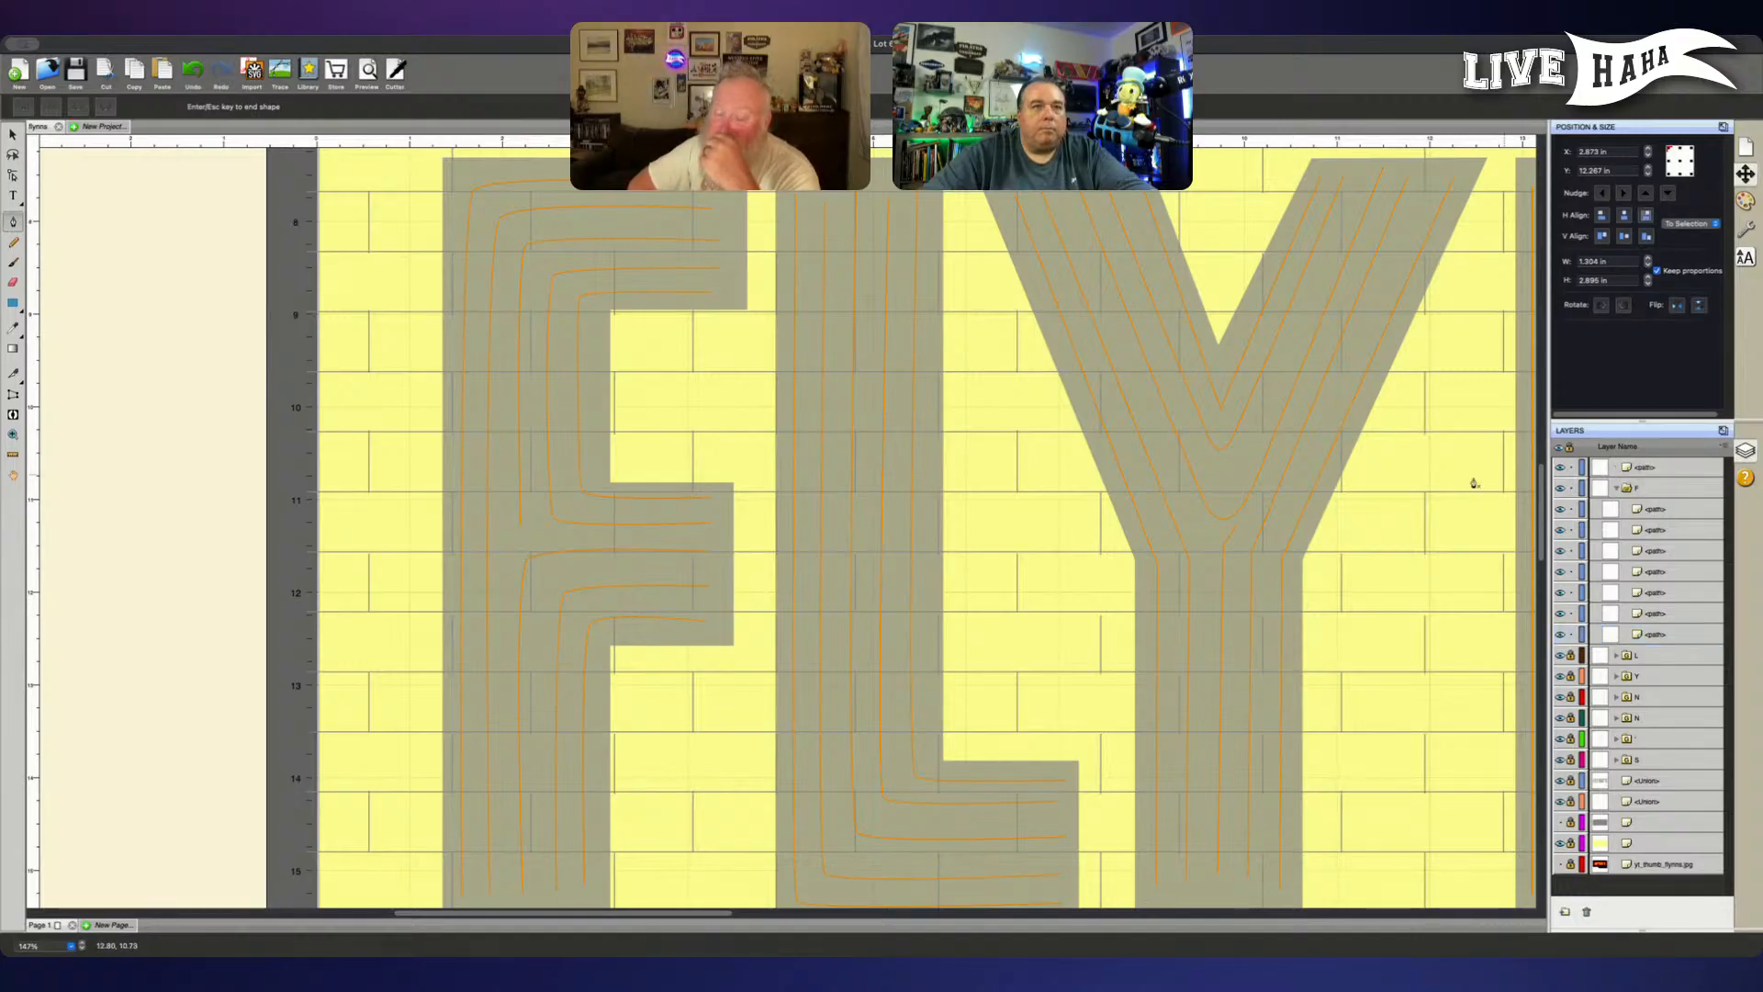
{"action": "left_click", "coordinate": [621, 623]}
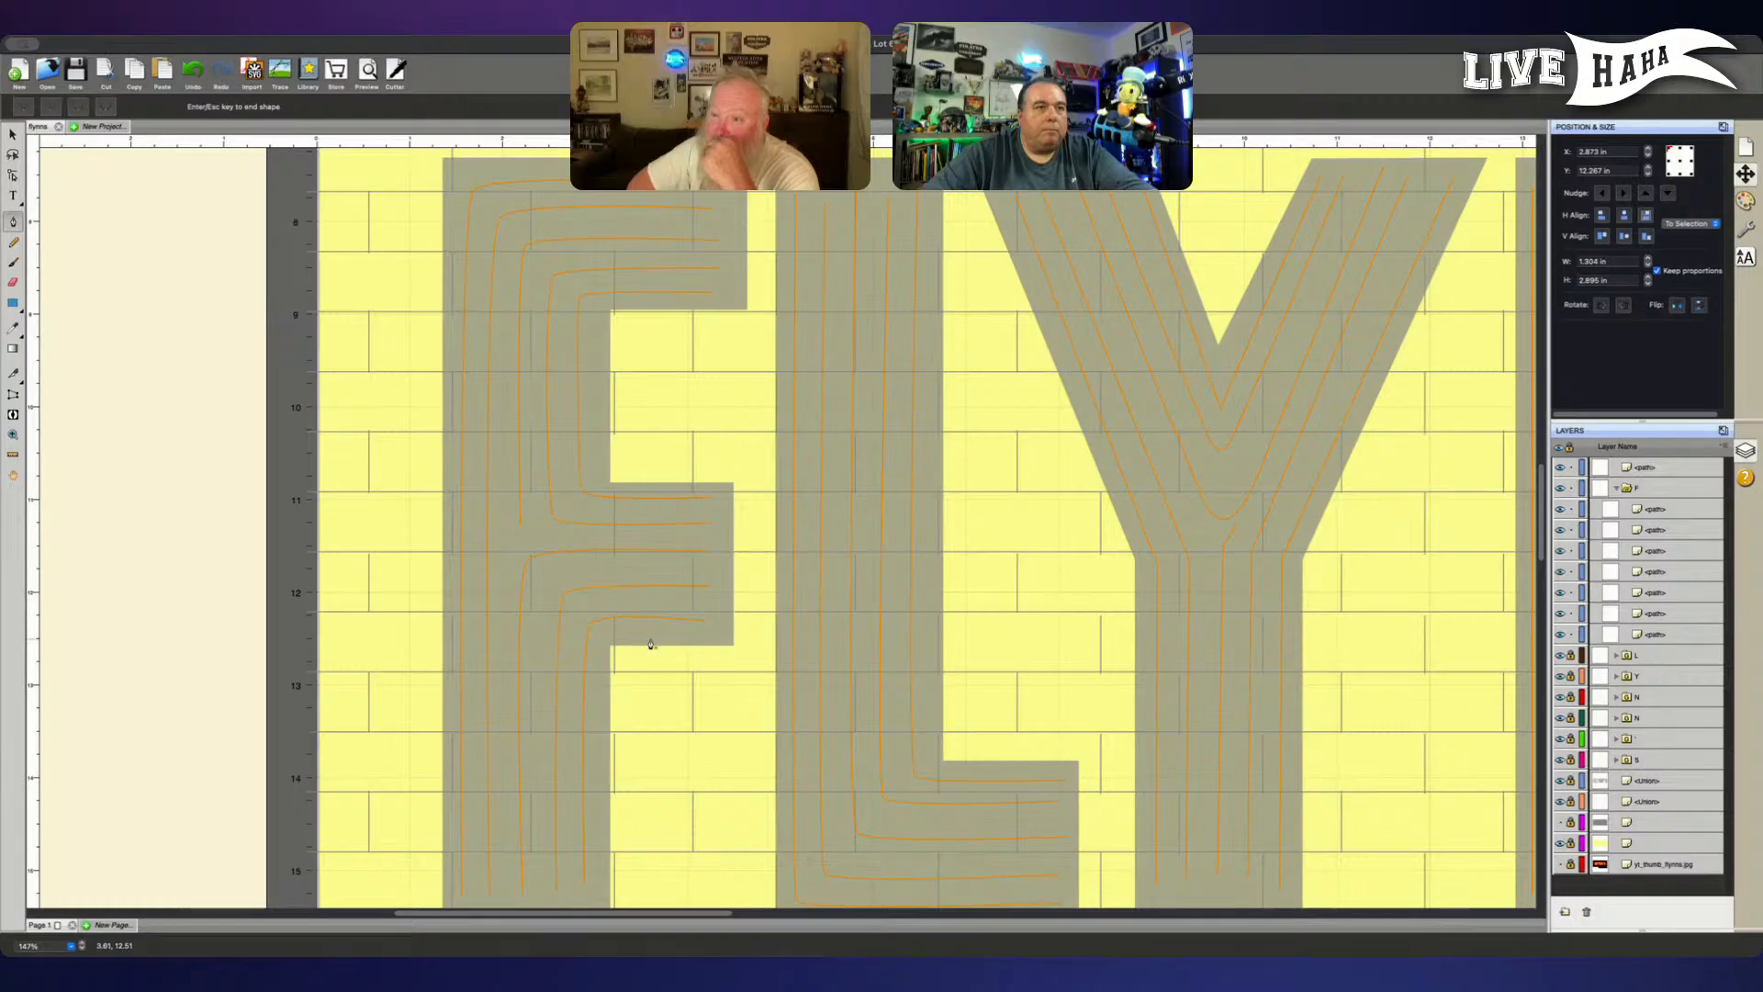
{"action": "key", "text": "Return"}
{"action": "left_click", "coordinate": [620, 621]}
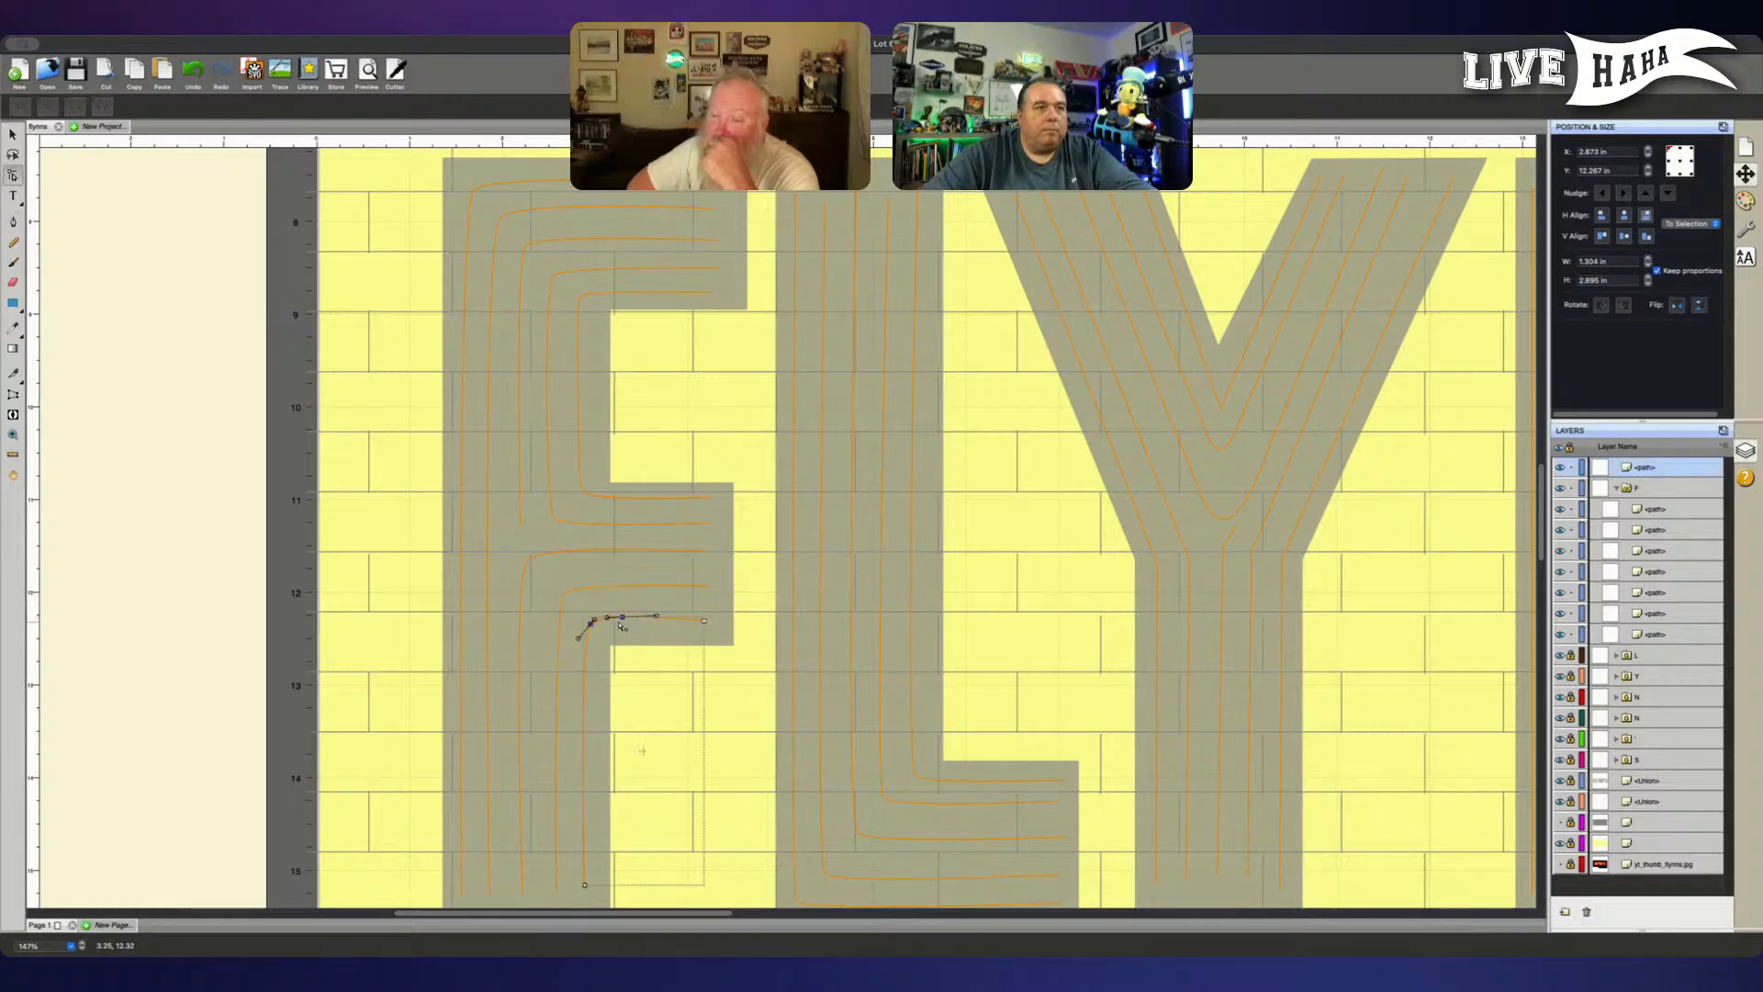
- Nudge the added node on the F's innermost lower line slightly down and return the line to the F group
{"action": "key", "text": "Down"}
{"action": "key", "text": "Up"}
{"action": "left_click", "coordinate": [591, 641]}
{"action": "left_click", "coordinate": [623, 618]}
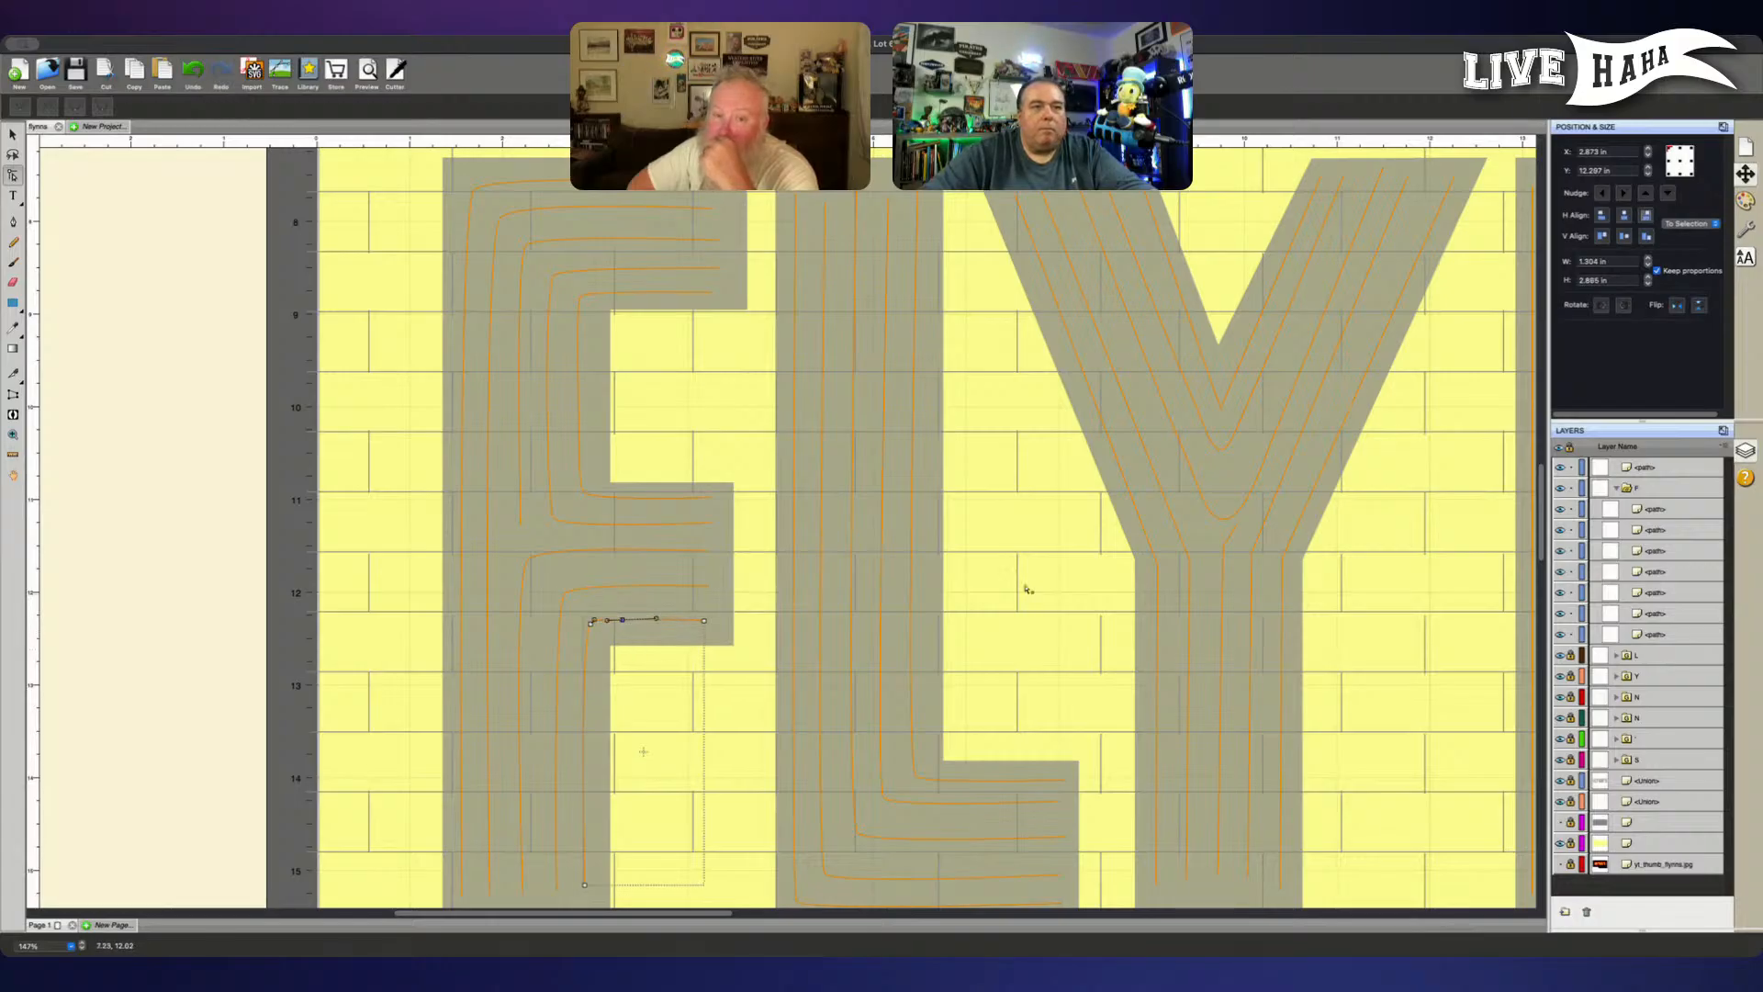
{"action": "left_click_drag", "start_coordinate": [1666, 474], "coordinate": [1662, 501]}
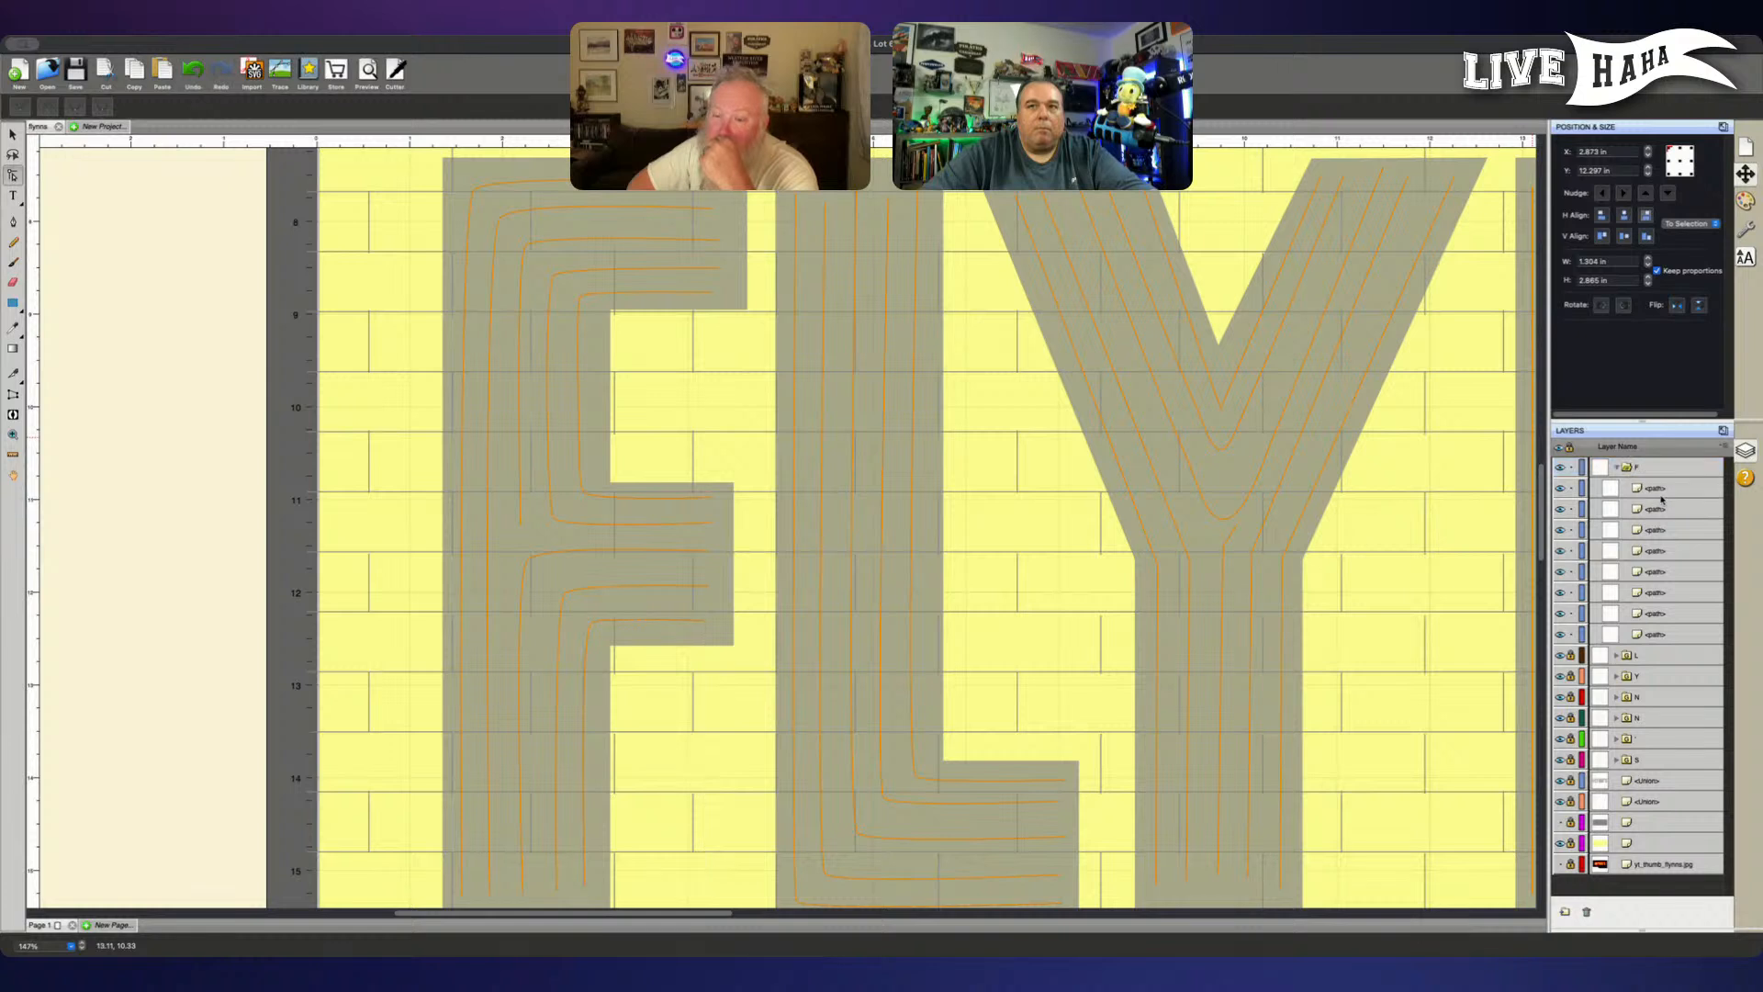
- Move the F's second-outermost full-height line out of the F group, directly above it in the layer order
{"action": "left_click", "coordinate": [1653, 635]}
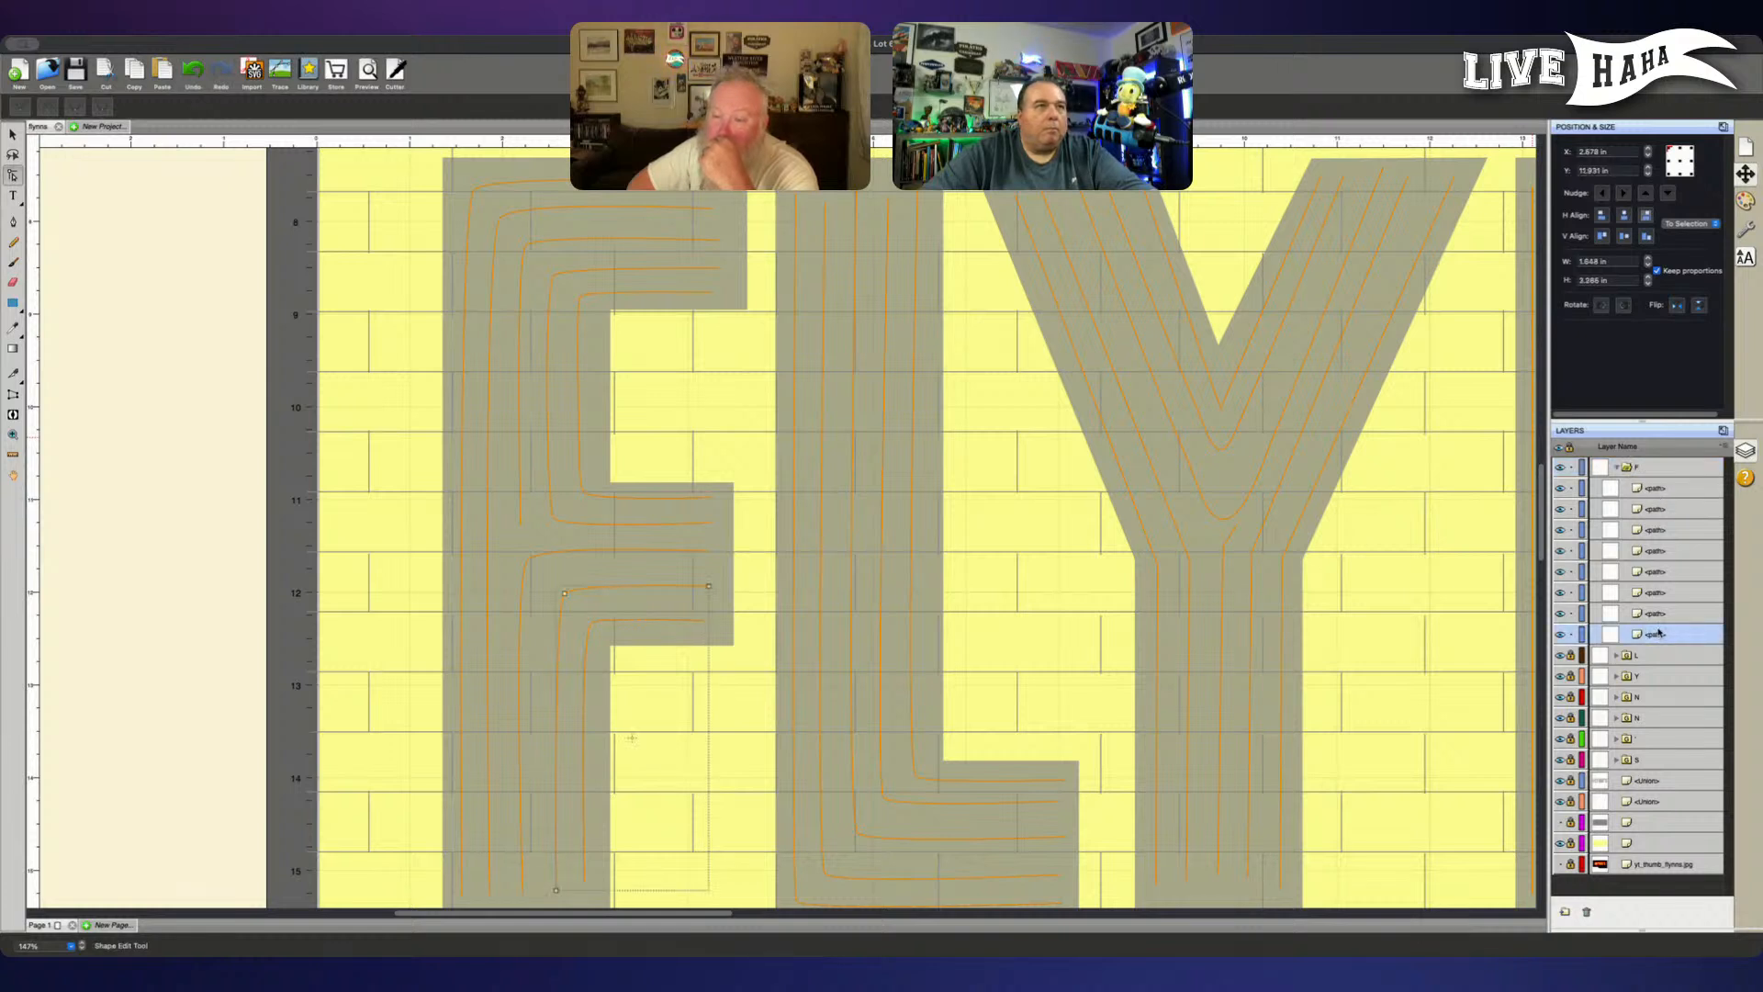
{"action": "left_click", "coordinate": [1662, 614]}
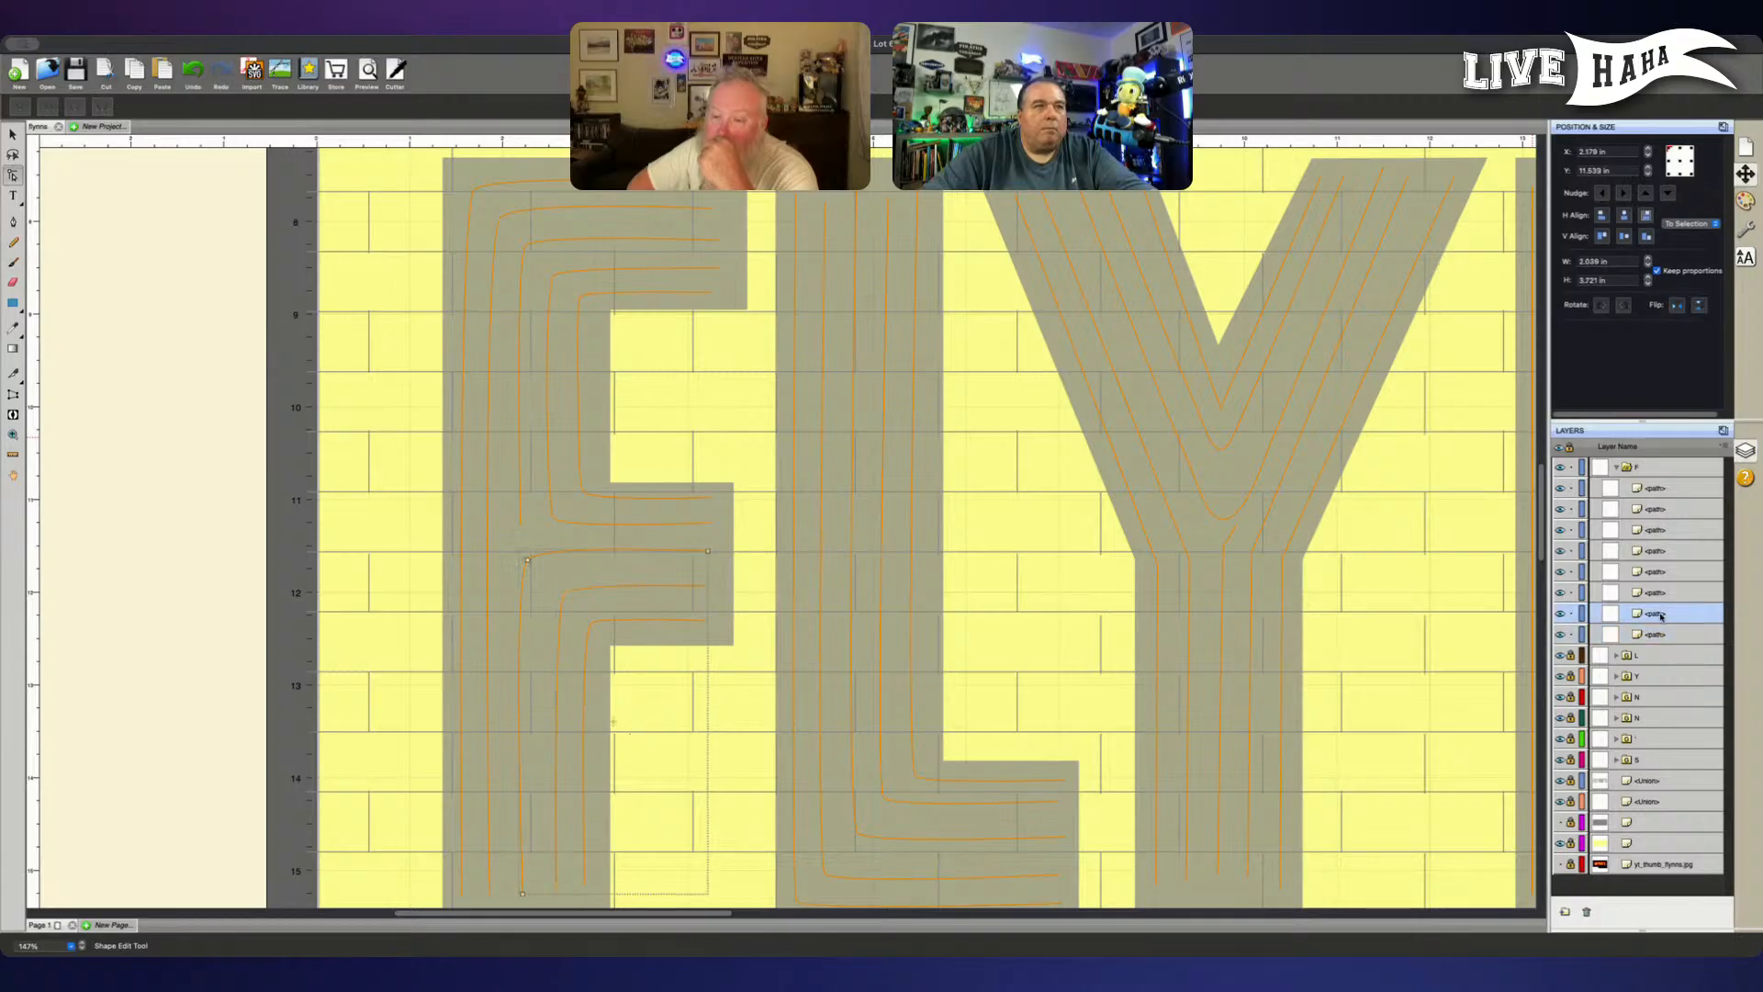
{"action": "left_click", "coordinate": [1661, 593]}
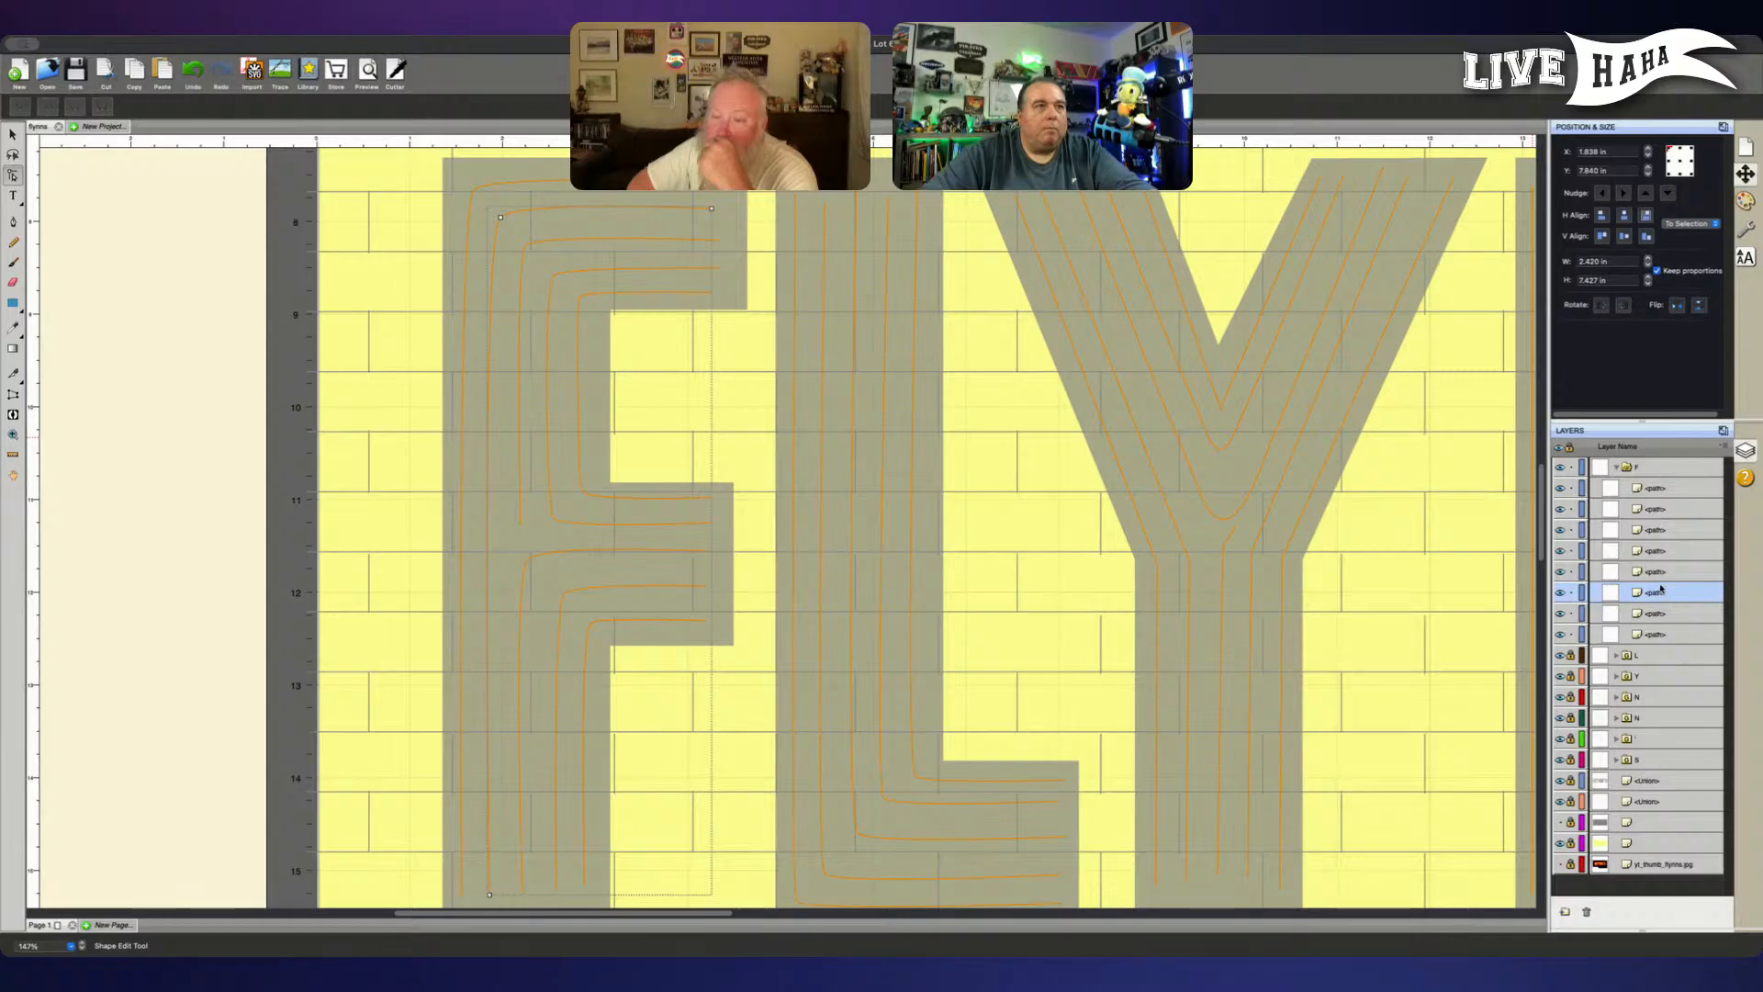
{"action": "left_click_drag", "start_coordinate": [1659, 594], "coordinate": [1639, 462]}
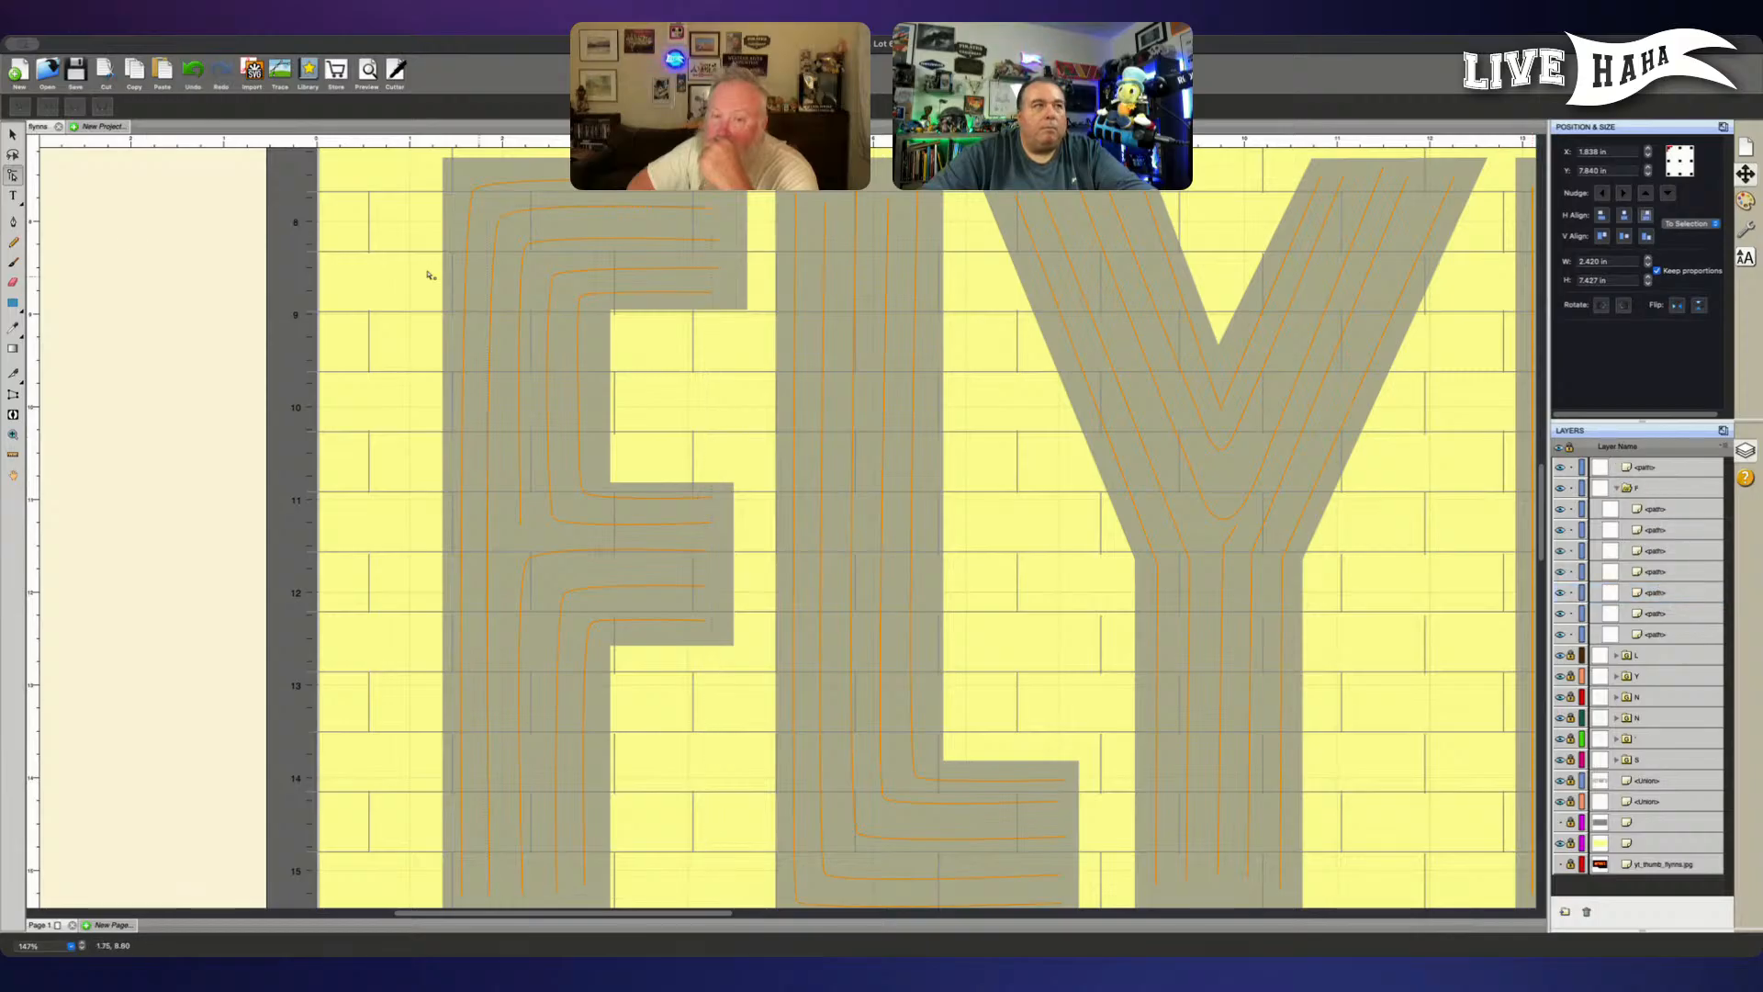
- Add a node with the Pen tool on the upper vertical stretch of the F's second-outermost line and nudge it slightly right
{"action": "left_click", "coordinate": [15, 223]}
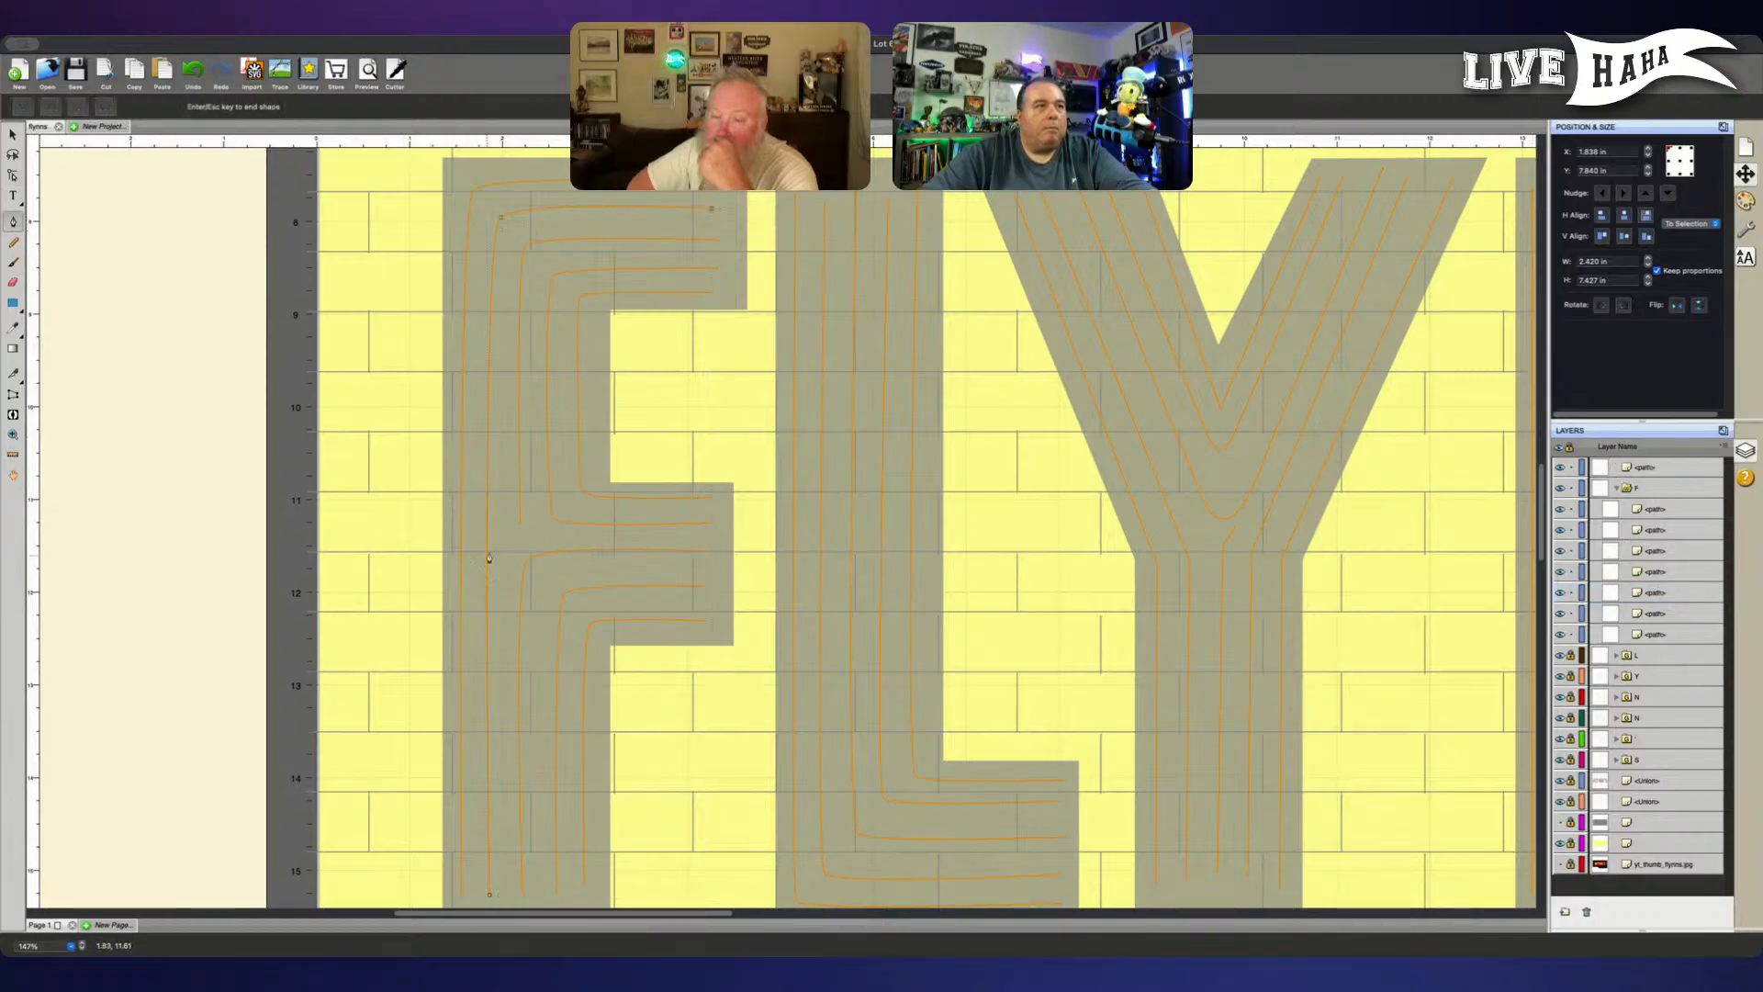
{"action": "left_click", "coordinate": [490, 378]}
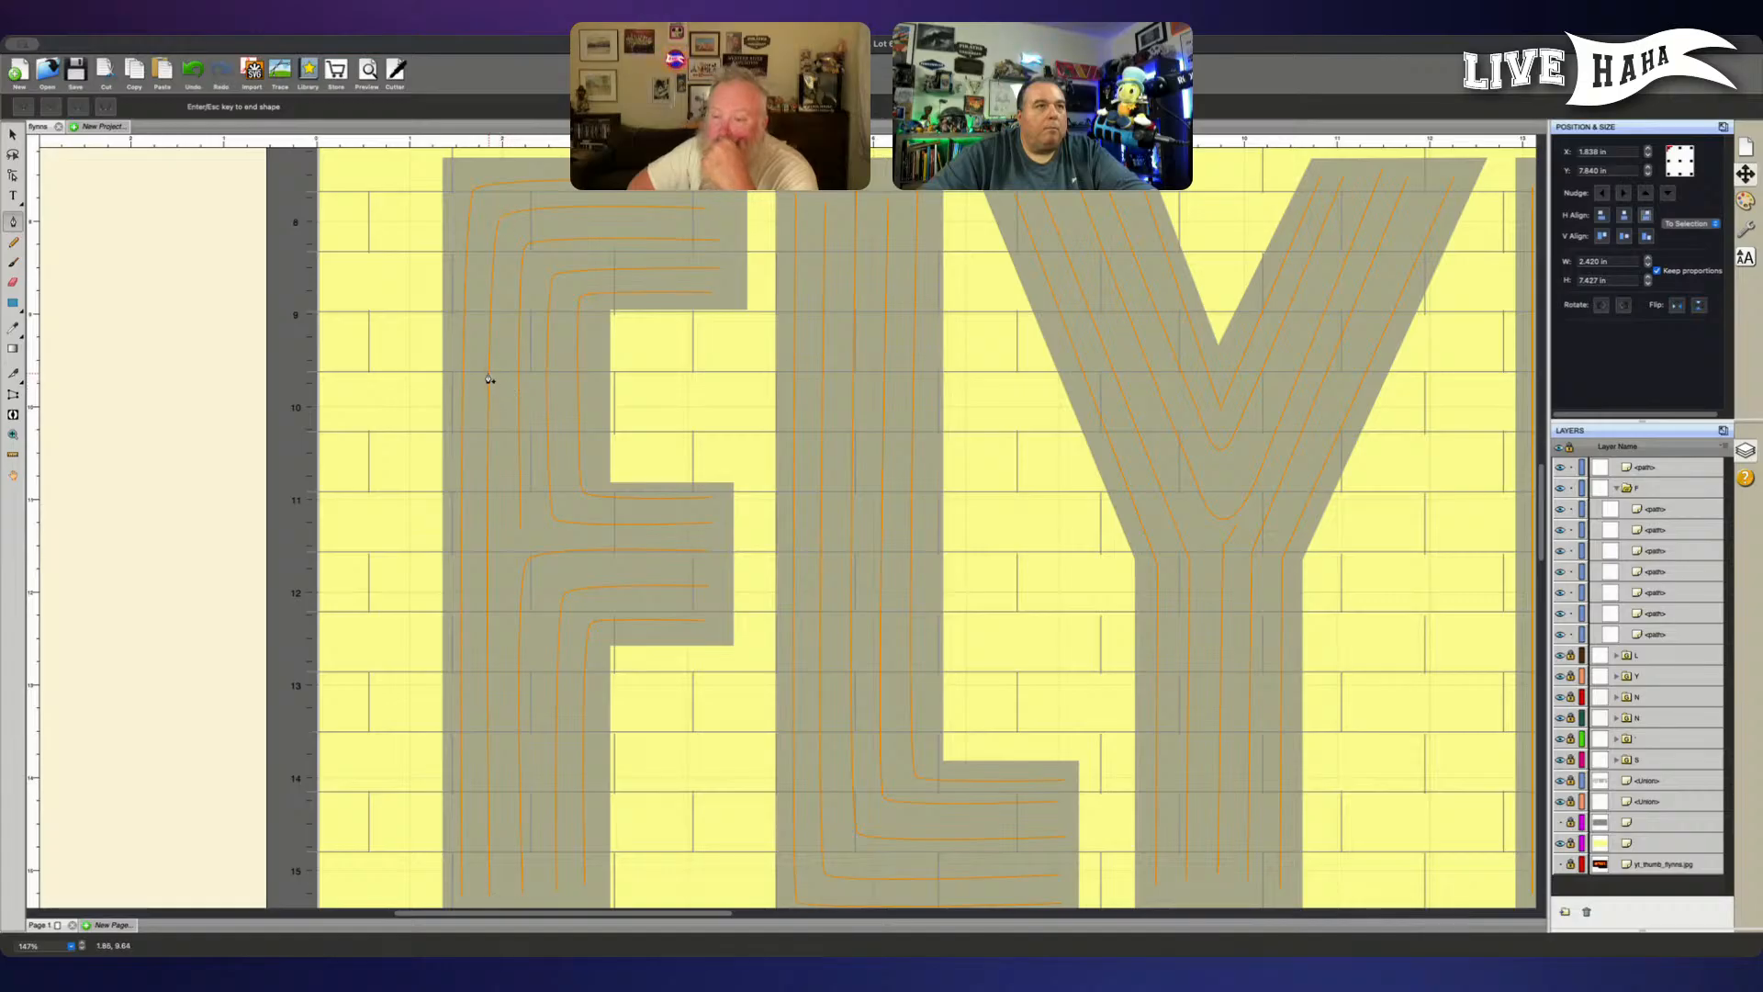
{"action": "key", "text": "Escape"}
{"action": "left_click", "coordinate": [488, 375]}
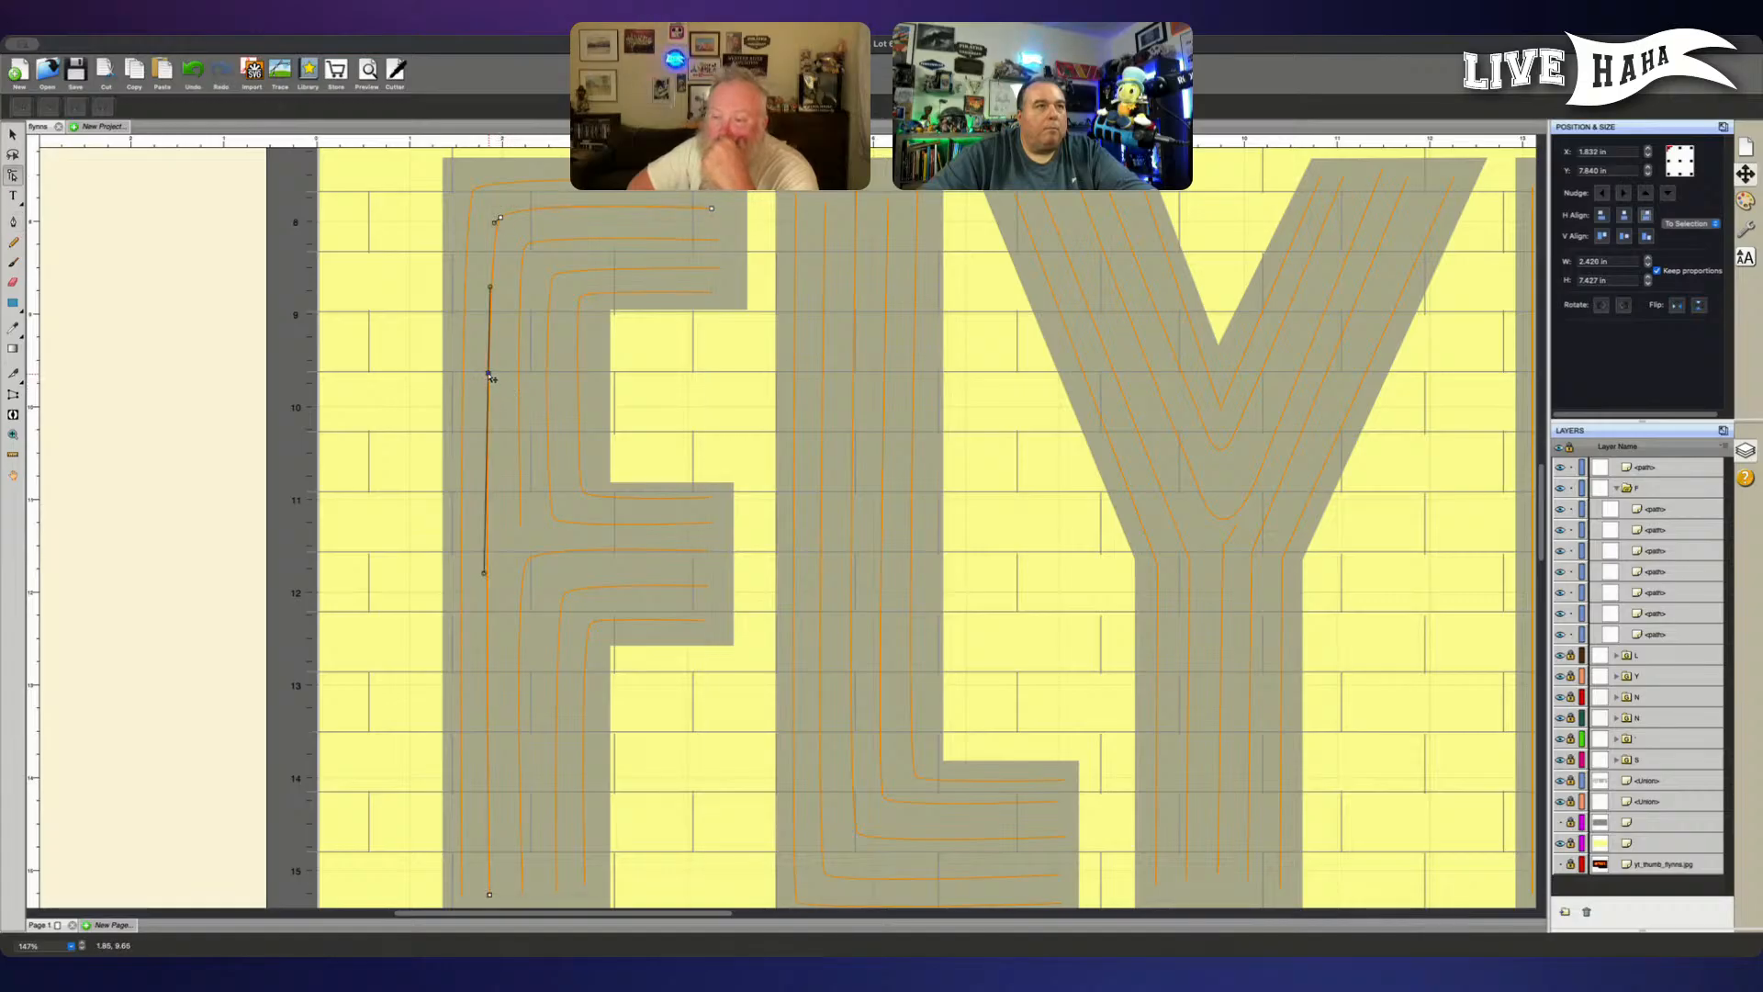
{"action": "key", "text": "Right"}
{"action": "key", "text": "Right"}
{"action": "key", "text": "Right"}
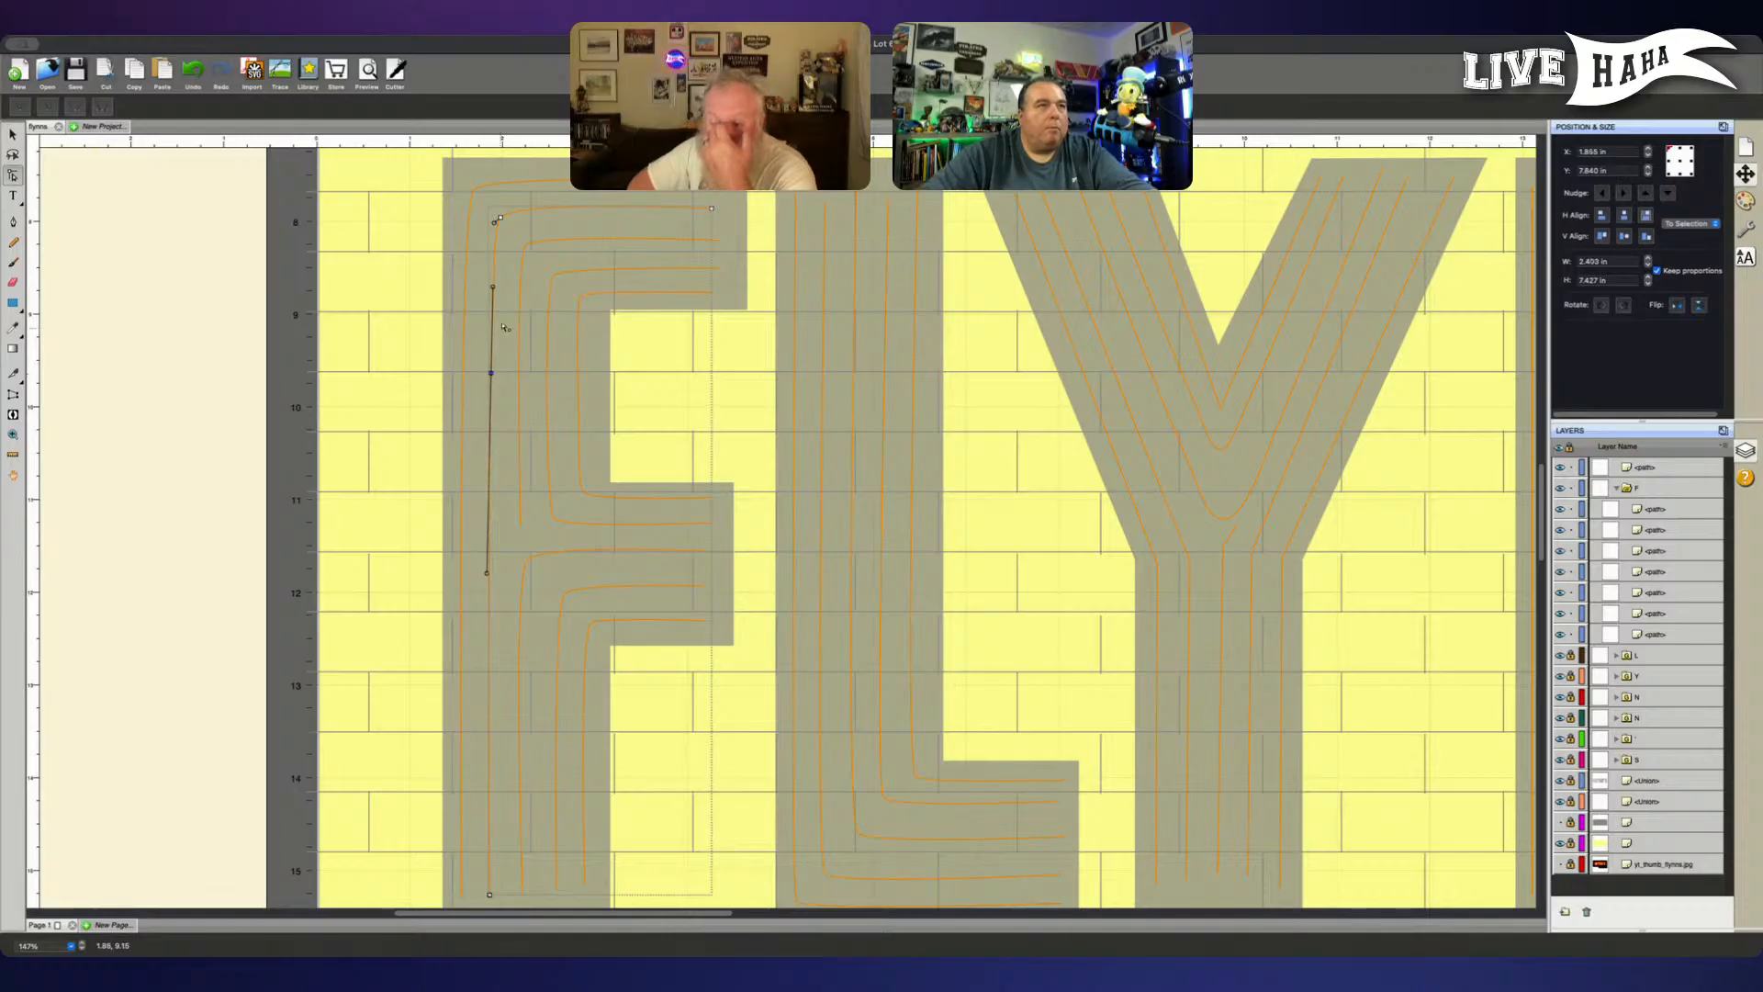
- Nudge the corner node of the F's second-outermost line slightly left and return the line to the F group
{"action": "left_click", "coordinate": [500, 219]}
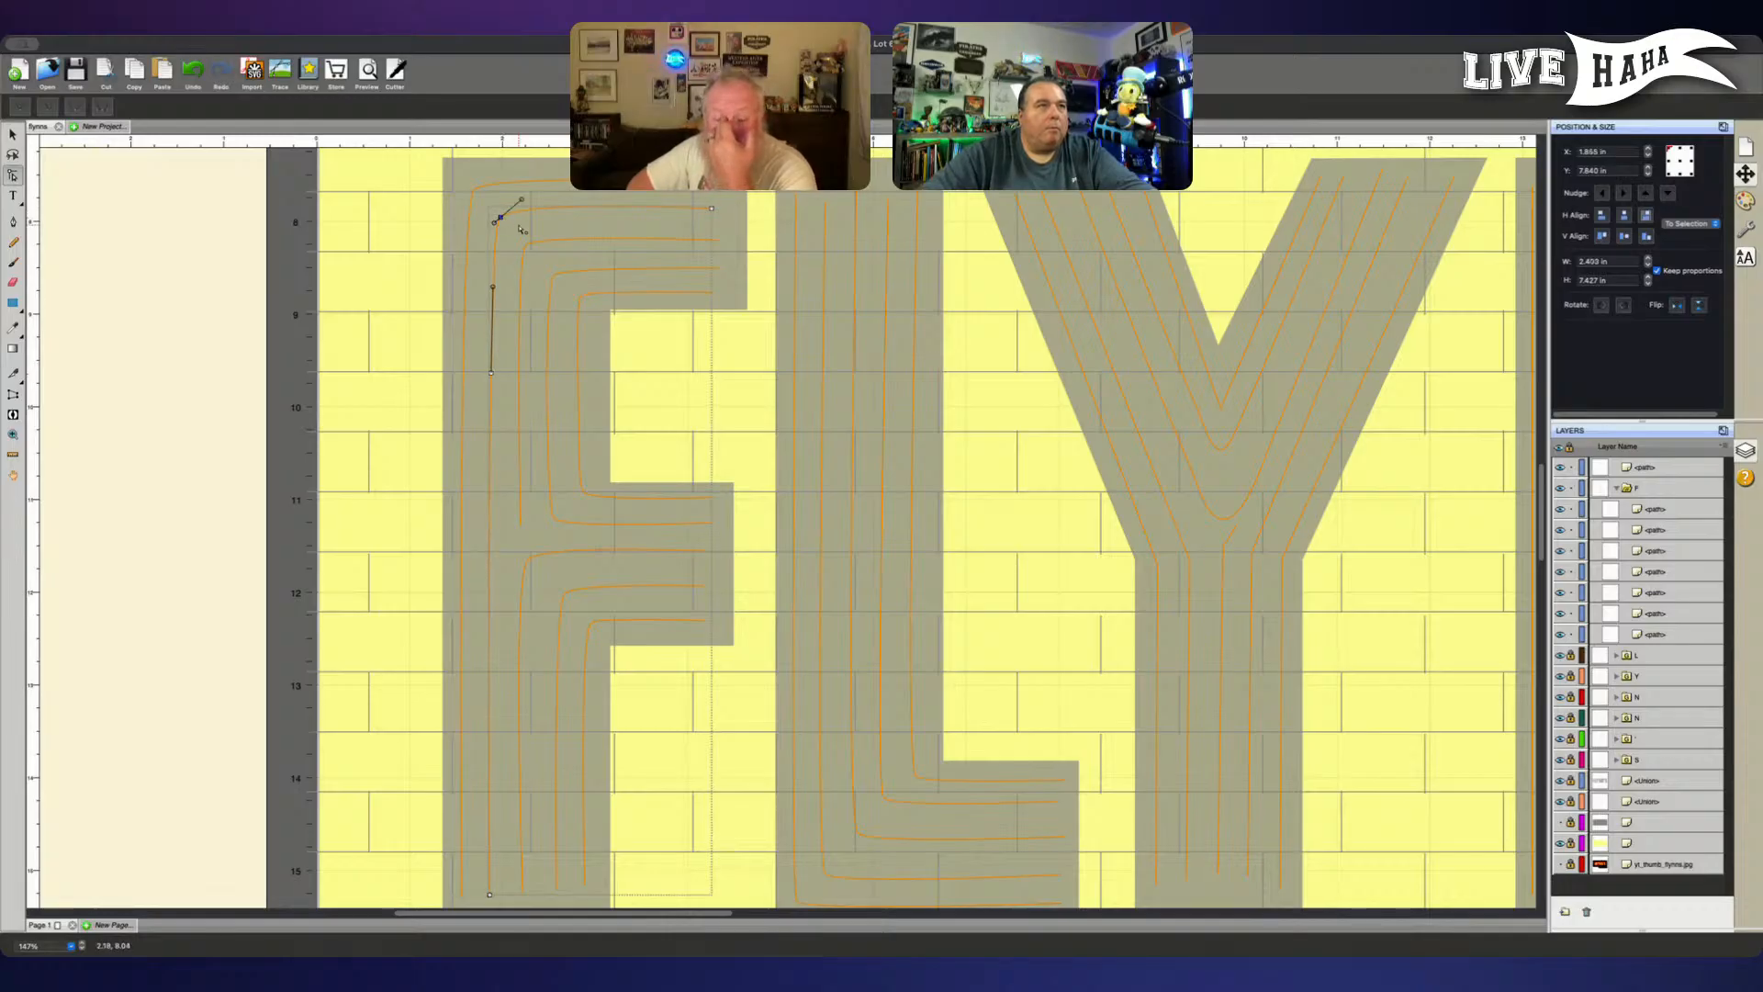
{"action": "key", "text": "Left"}
{"action": "key", "text": "Left"}
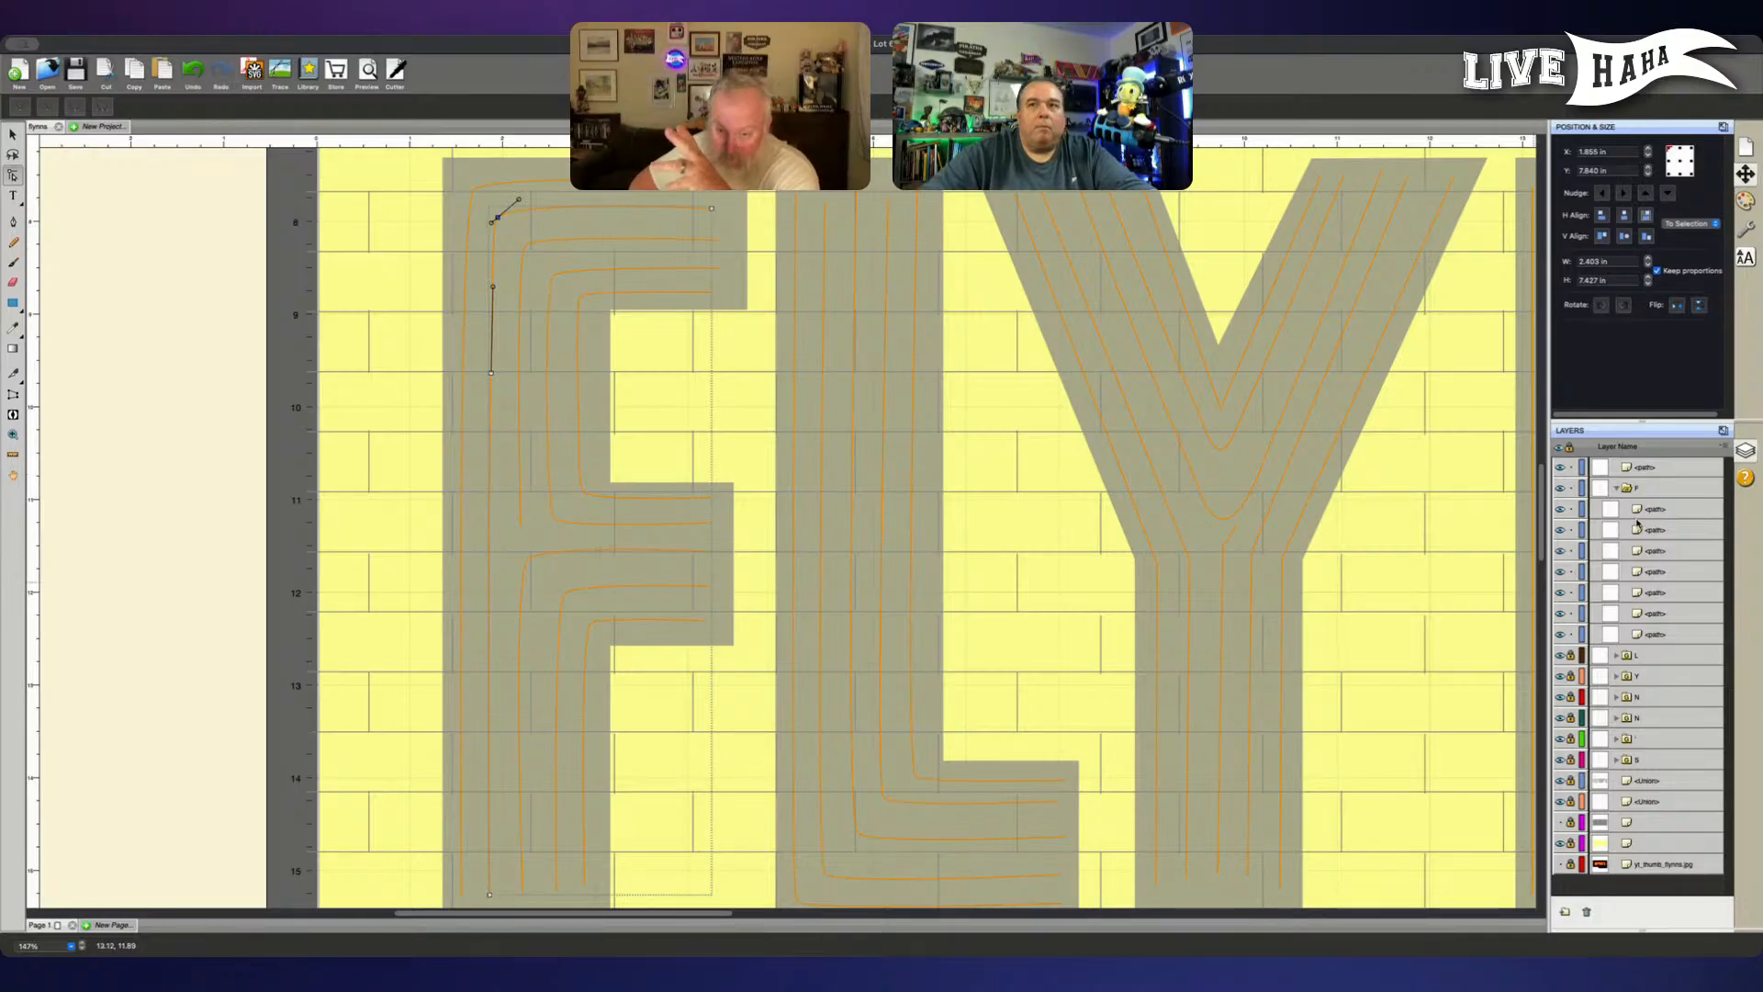
{"action": "left_click_drag", "start_coordinate": [1659, 471], "coordinate": [1652, 502]}
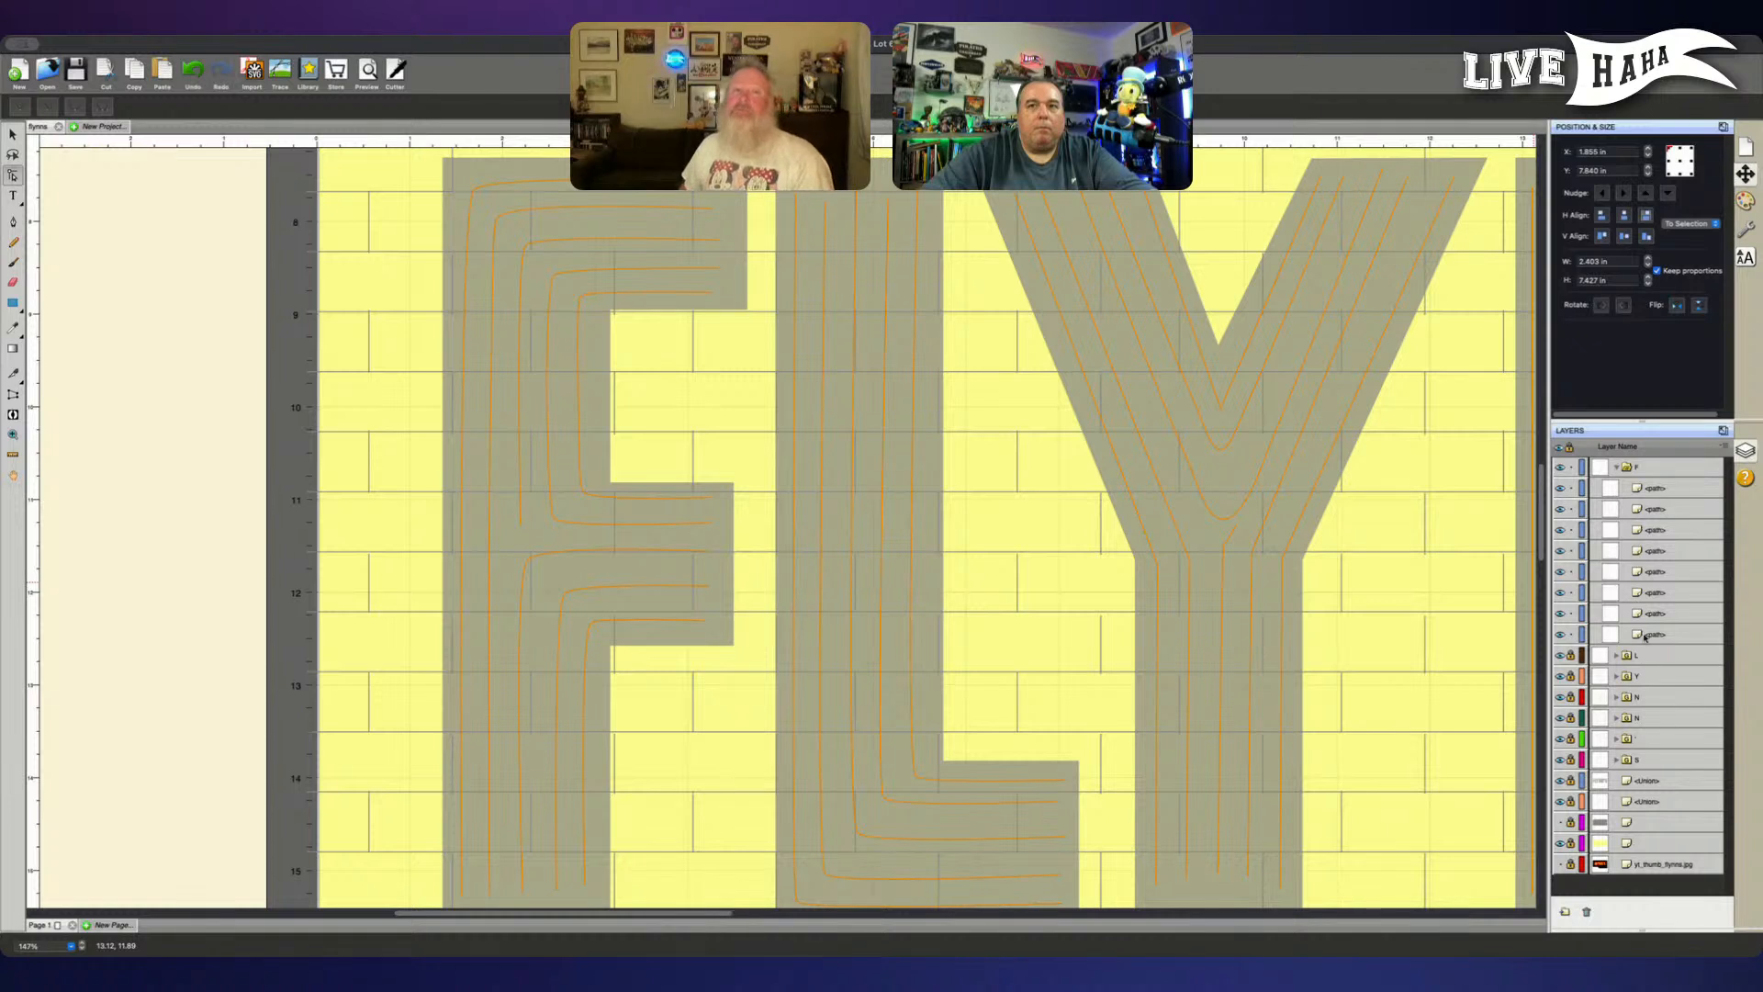
- Move the F's outermost full-height line out of the F group, directly above it in the layer order
{"action": "left_click", "coordinate": [1651, 635]}
{"action": "left_click", "coordinate": [1665, 612]}
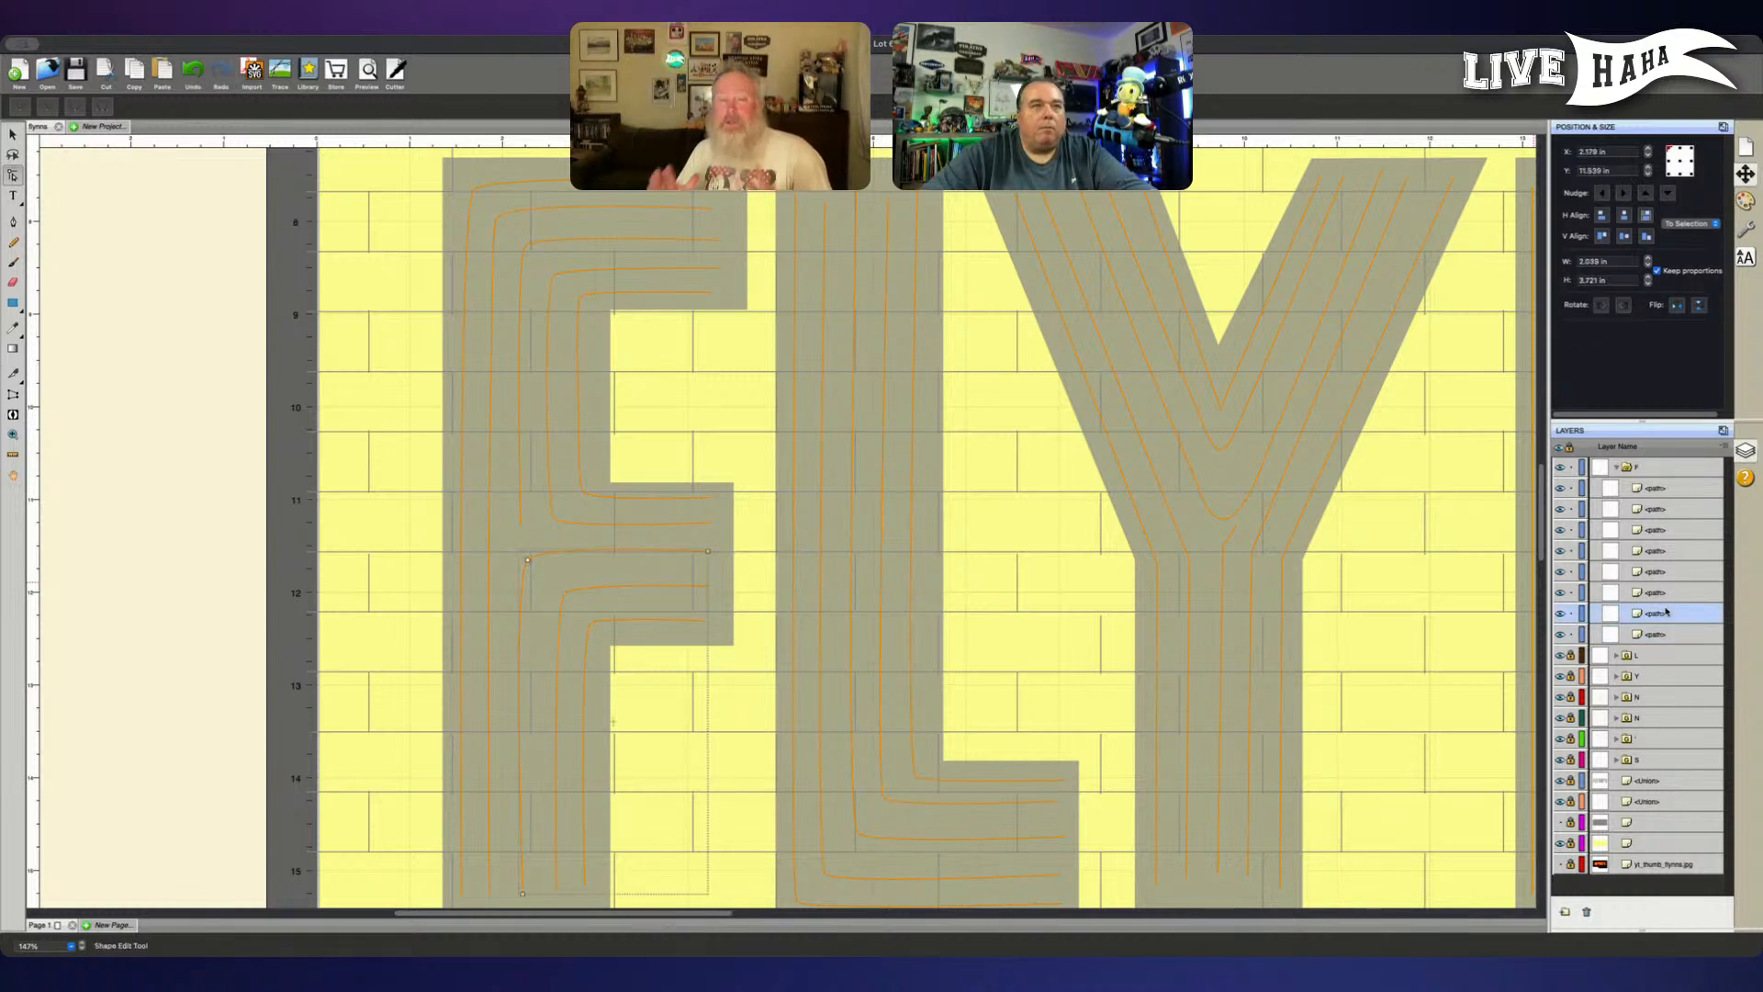
{"action": "left_click", "coordinate": [1668, 593]}
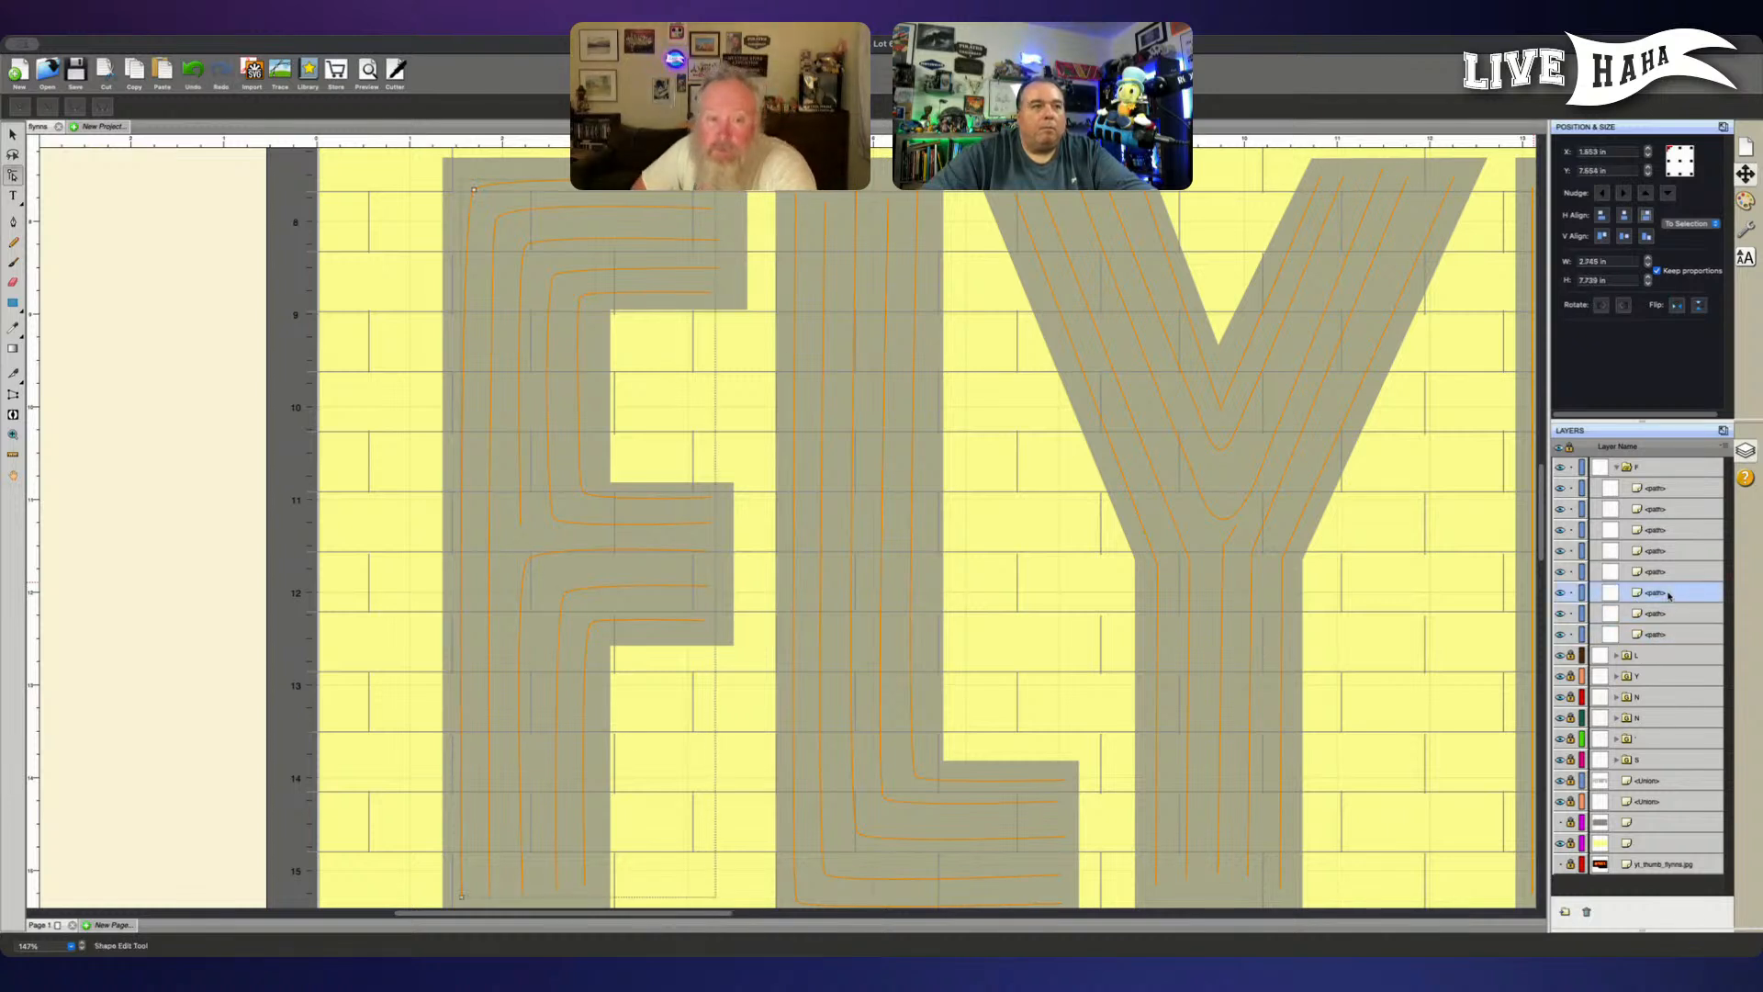
{"action": "left_click_drag", "start_coordinate": [1663, 593], "coordinate": [1605, 461]}
{"action": "left_click", "coordinate": [1658, 475]}
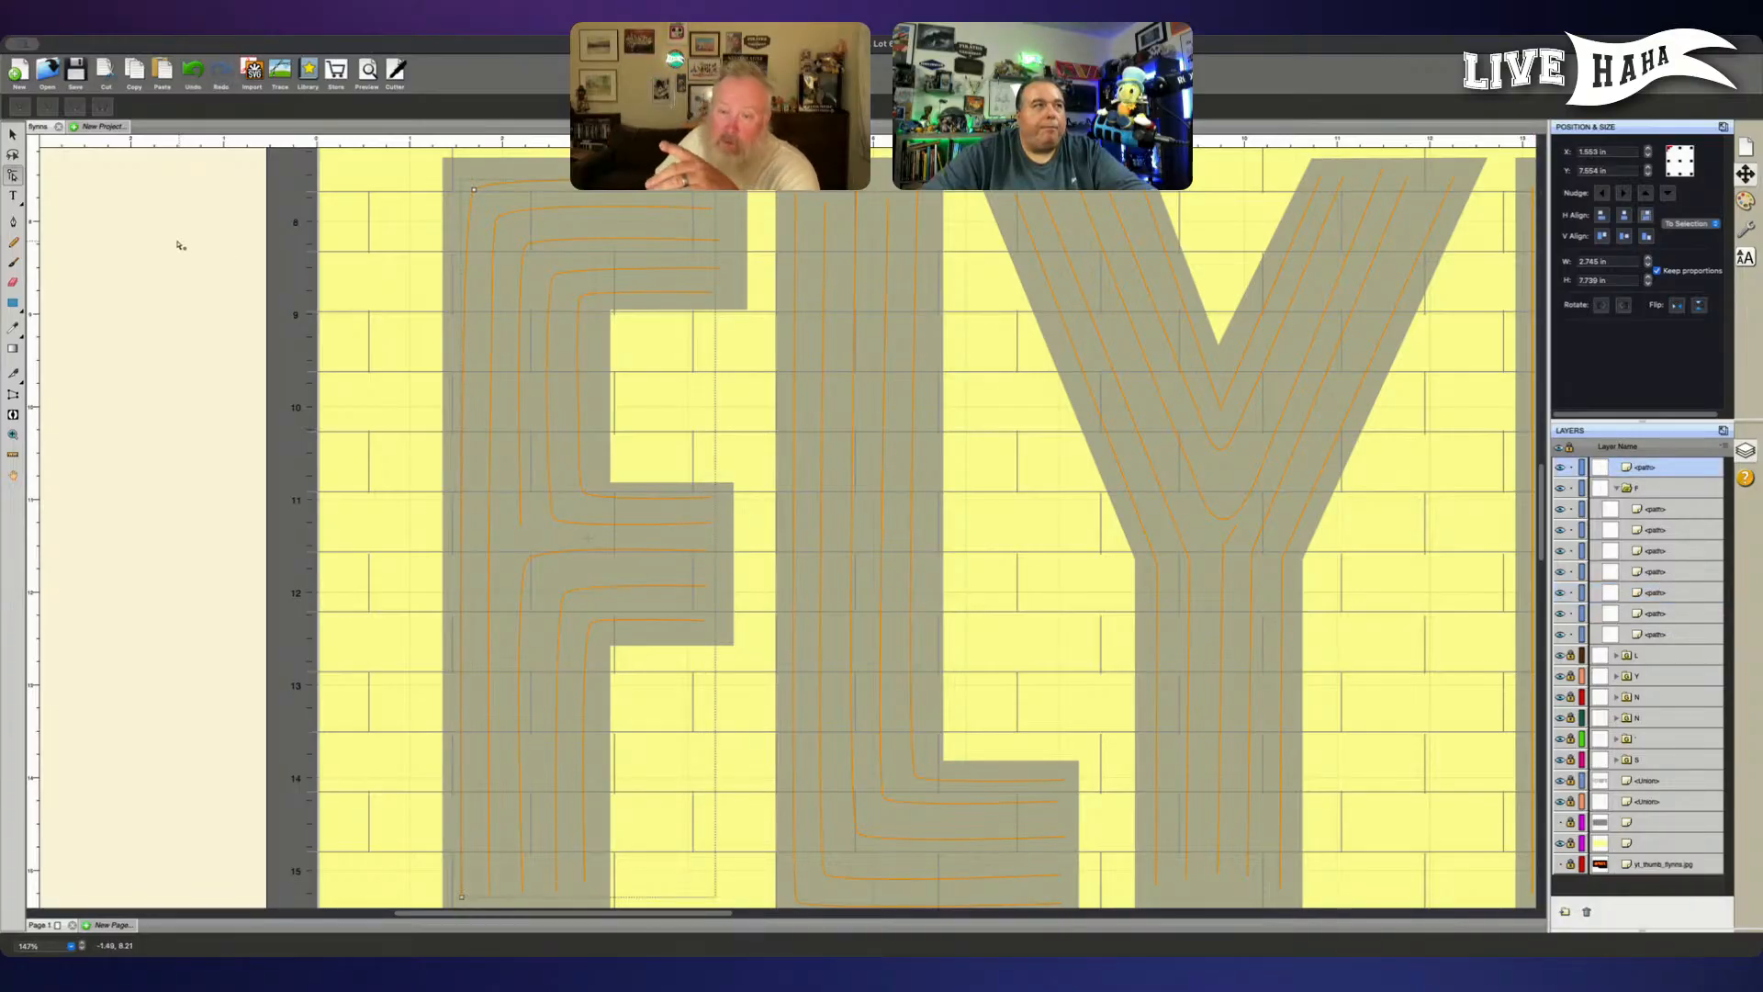
- Nudge the upper corner node of the F's outermost line slightly left and up
{"action": "left_click", "coordinate": [476, 193]}
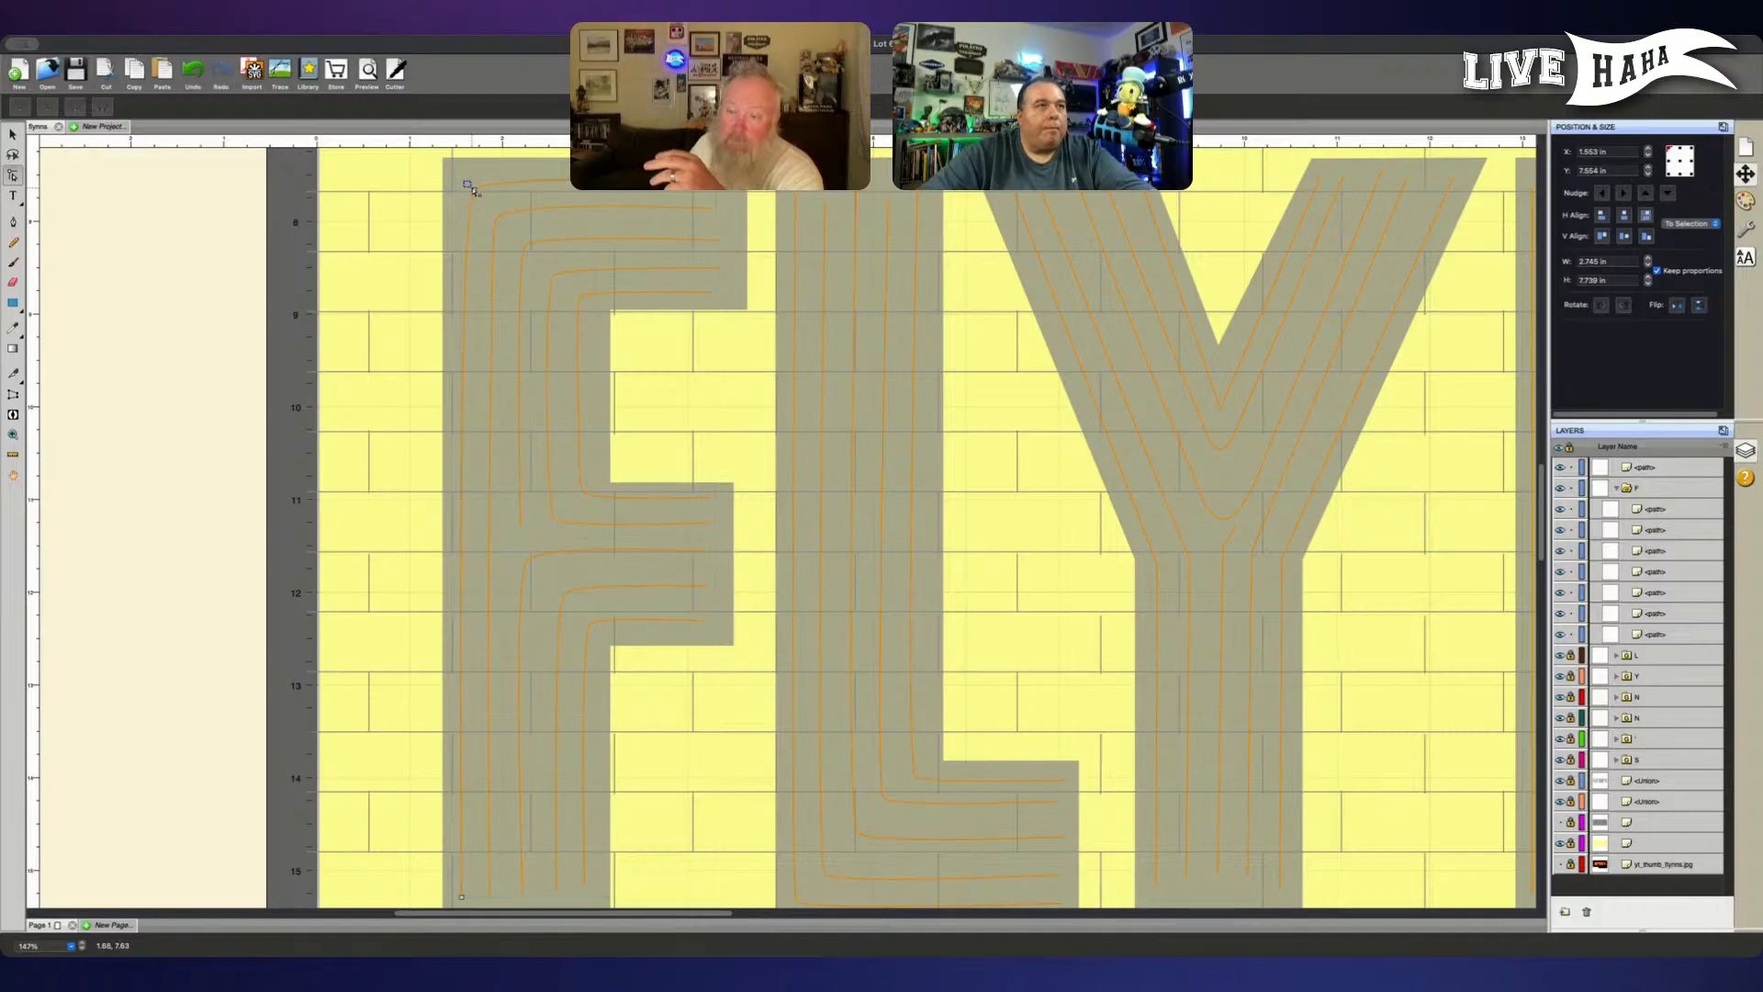
{"action": "left_click", "coordinate": [472, 189]}
{"action": "key", "text": "Left"}
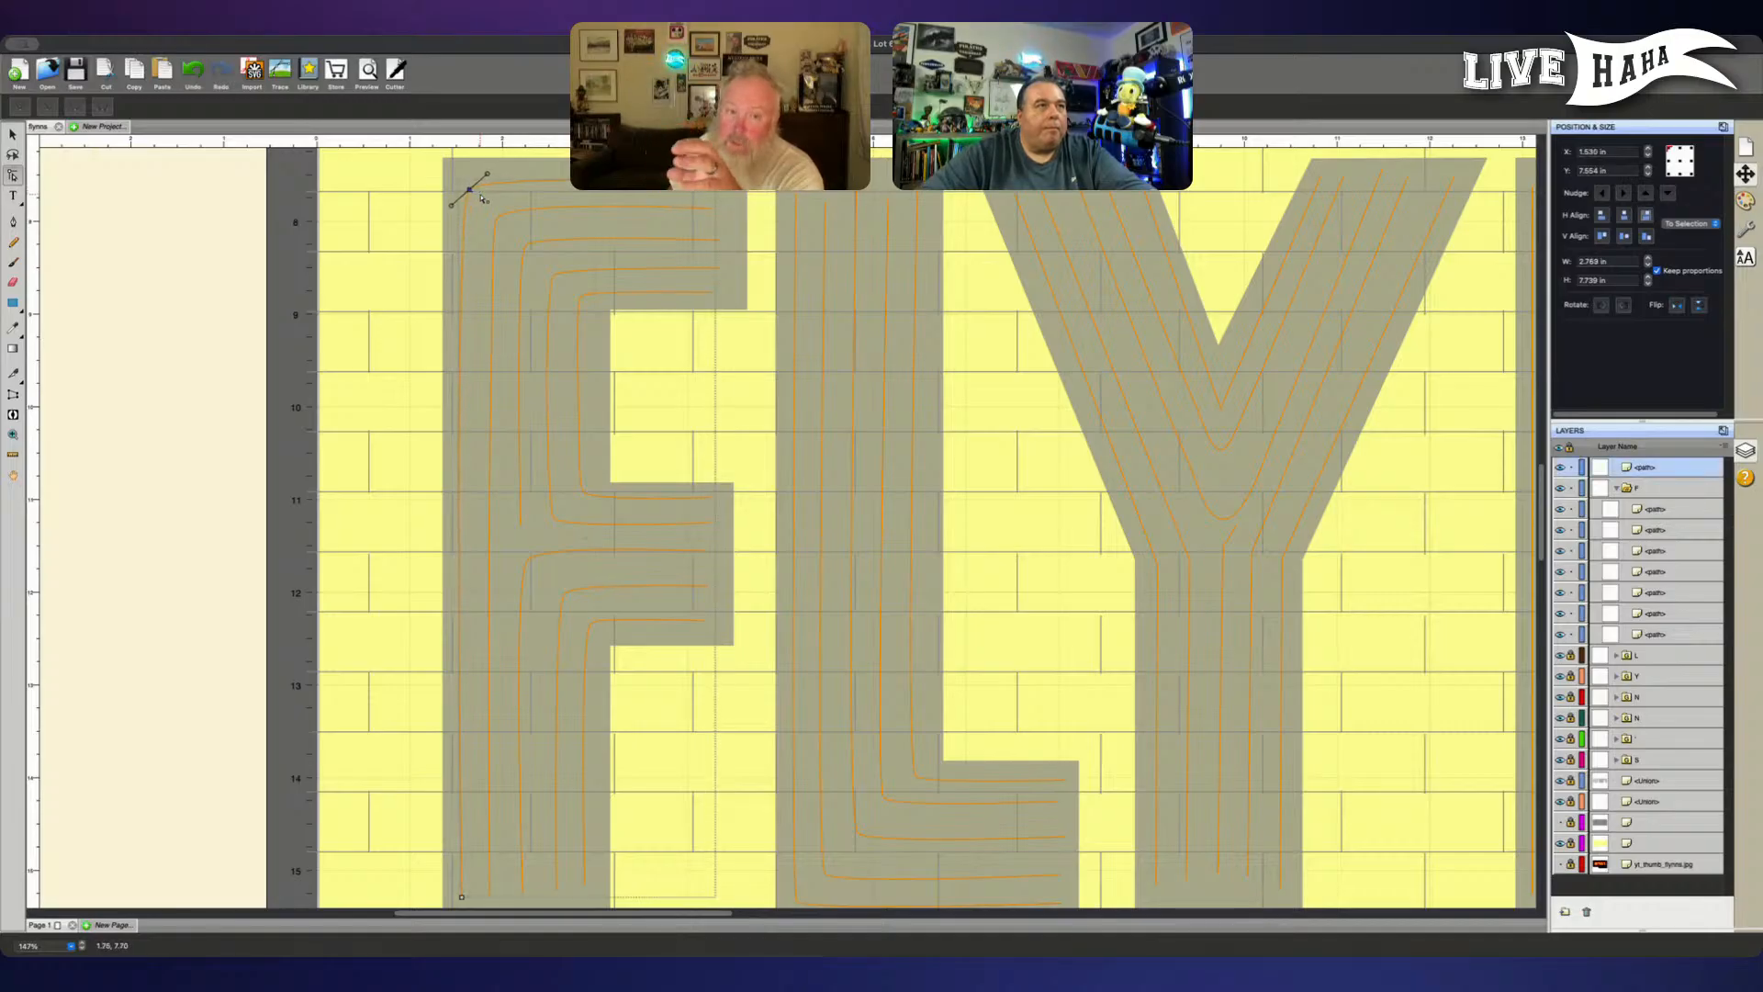
{"action": "key", "text": "Up"}
{"action": "key", "text": "Up"}
{"action": "key", "text": "Up"}
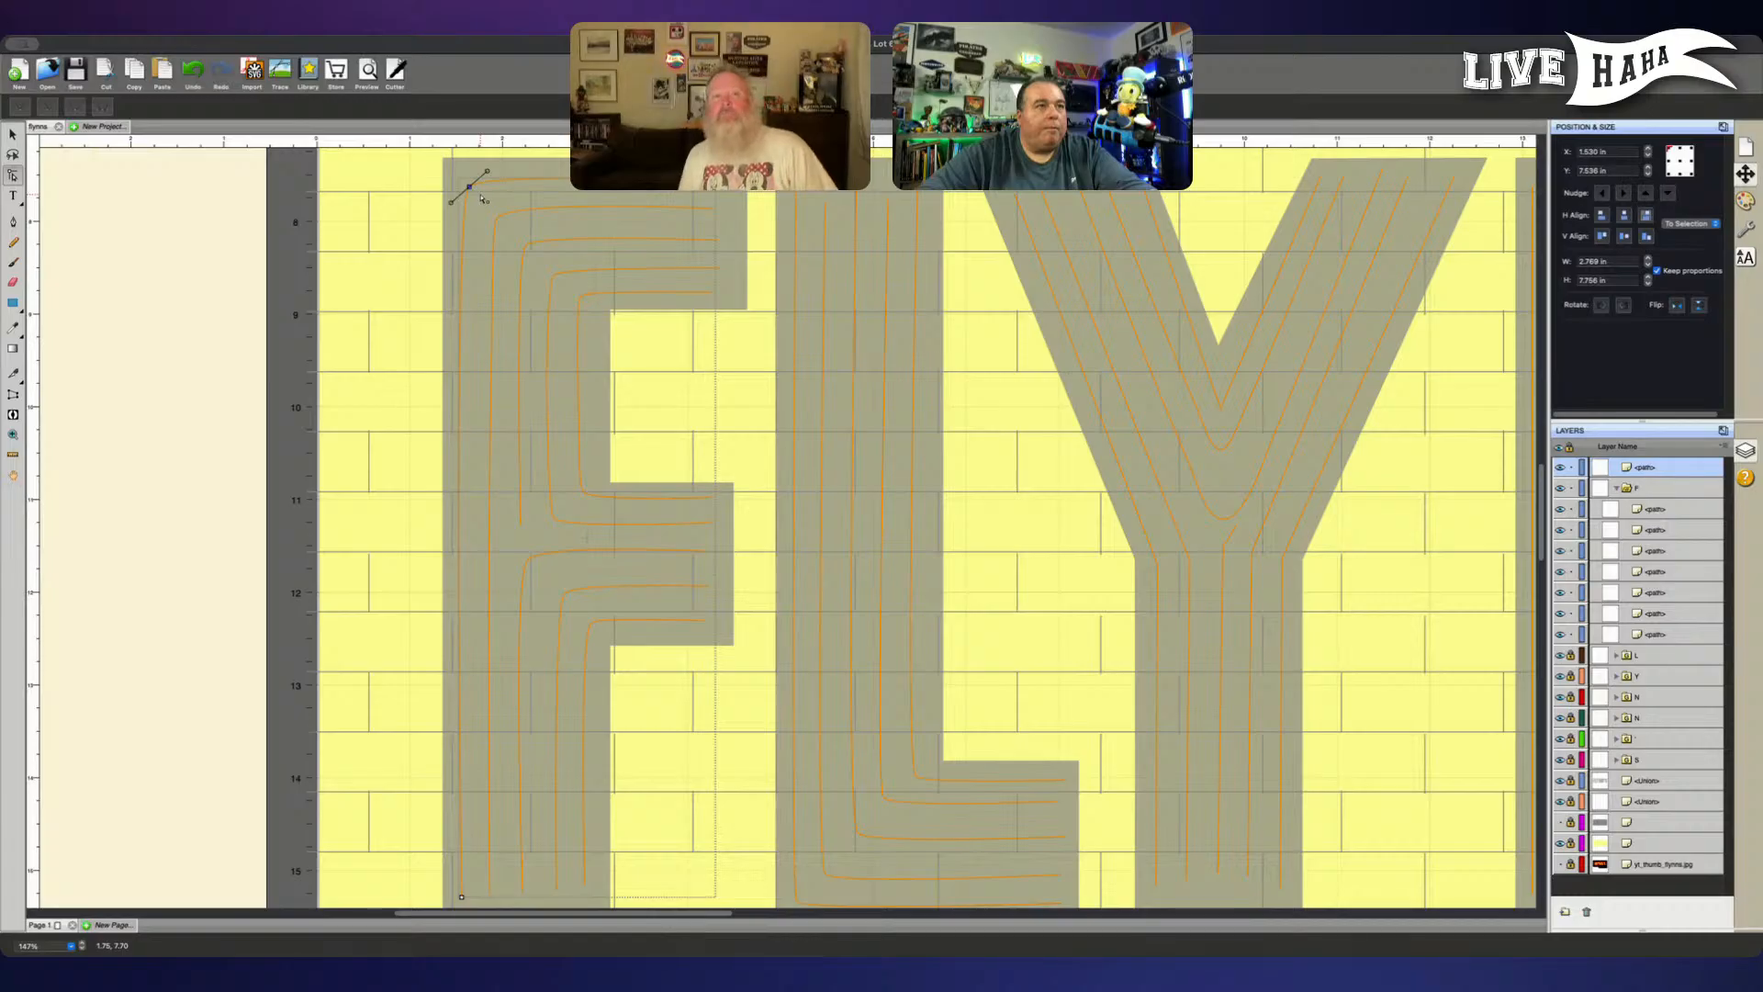
- Add a node with the Pen tool midway on the vertical stretch of the F's outermost line and nudge it slightly right
{"action": "left_click", "coordinate": [13, 221]}
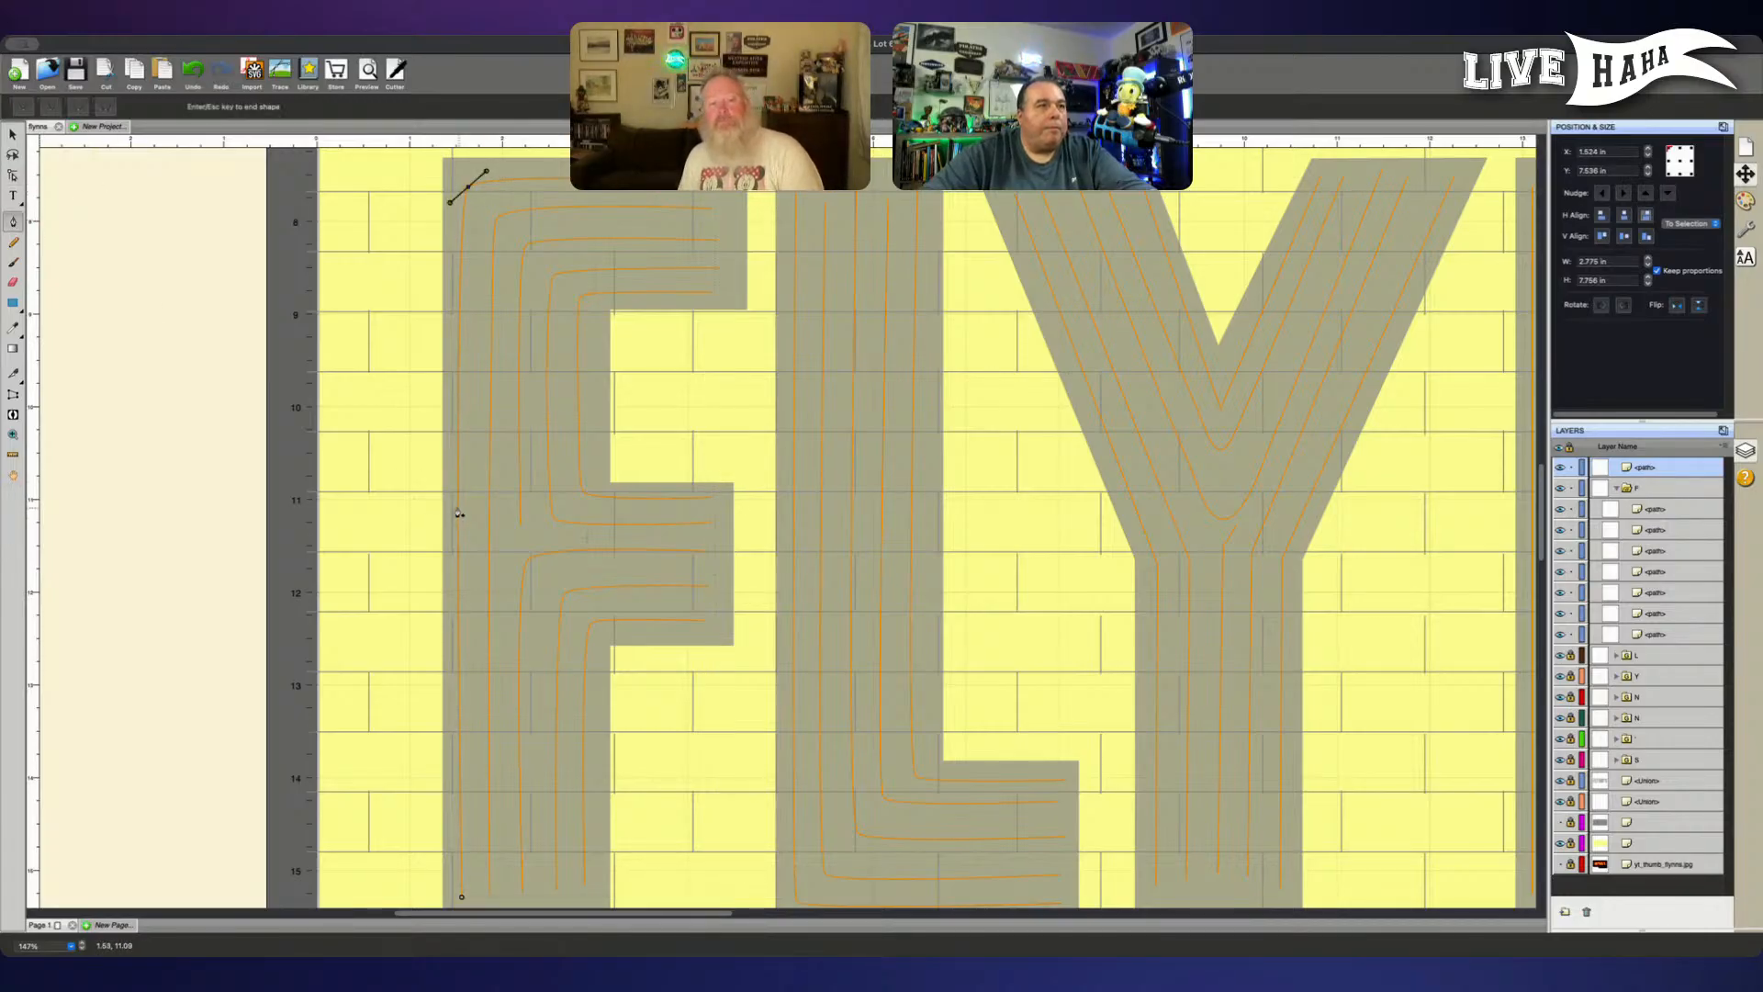
{"action": "key", "text": "Escape"}
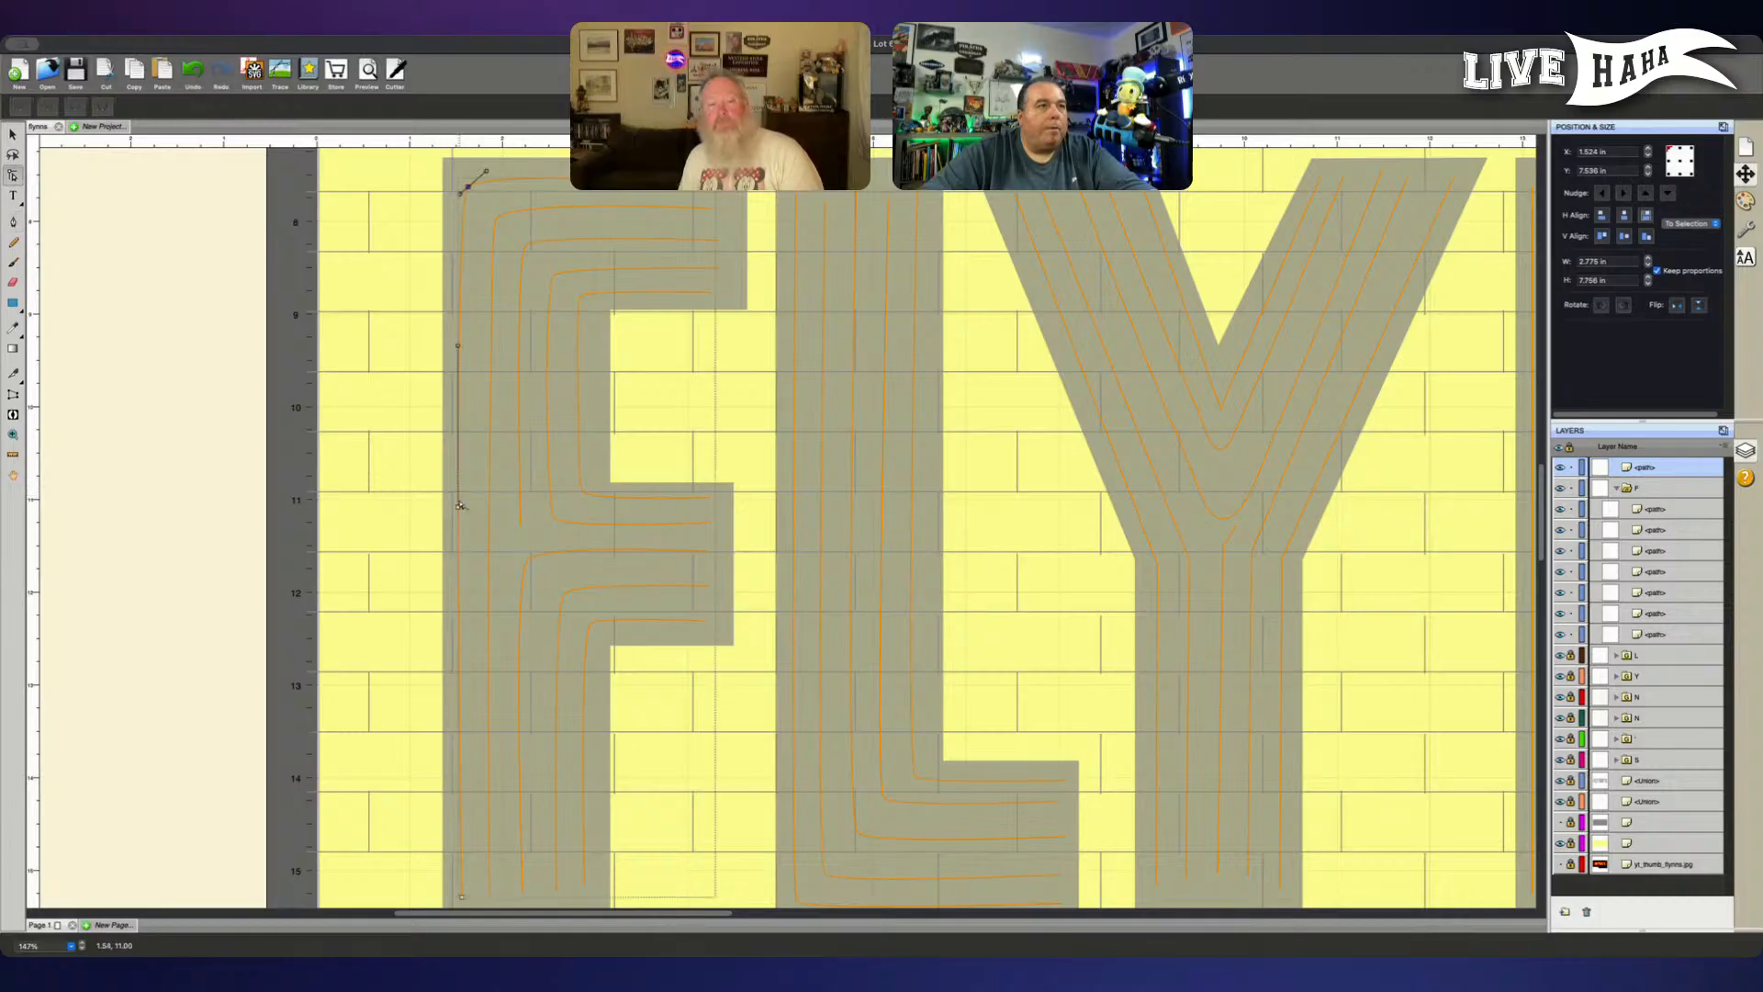
{"action": "left_click", "coordinate": [459, 506]}
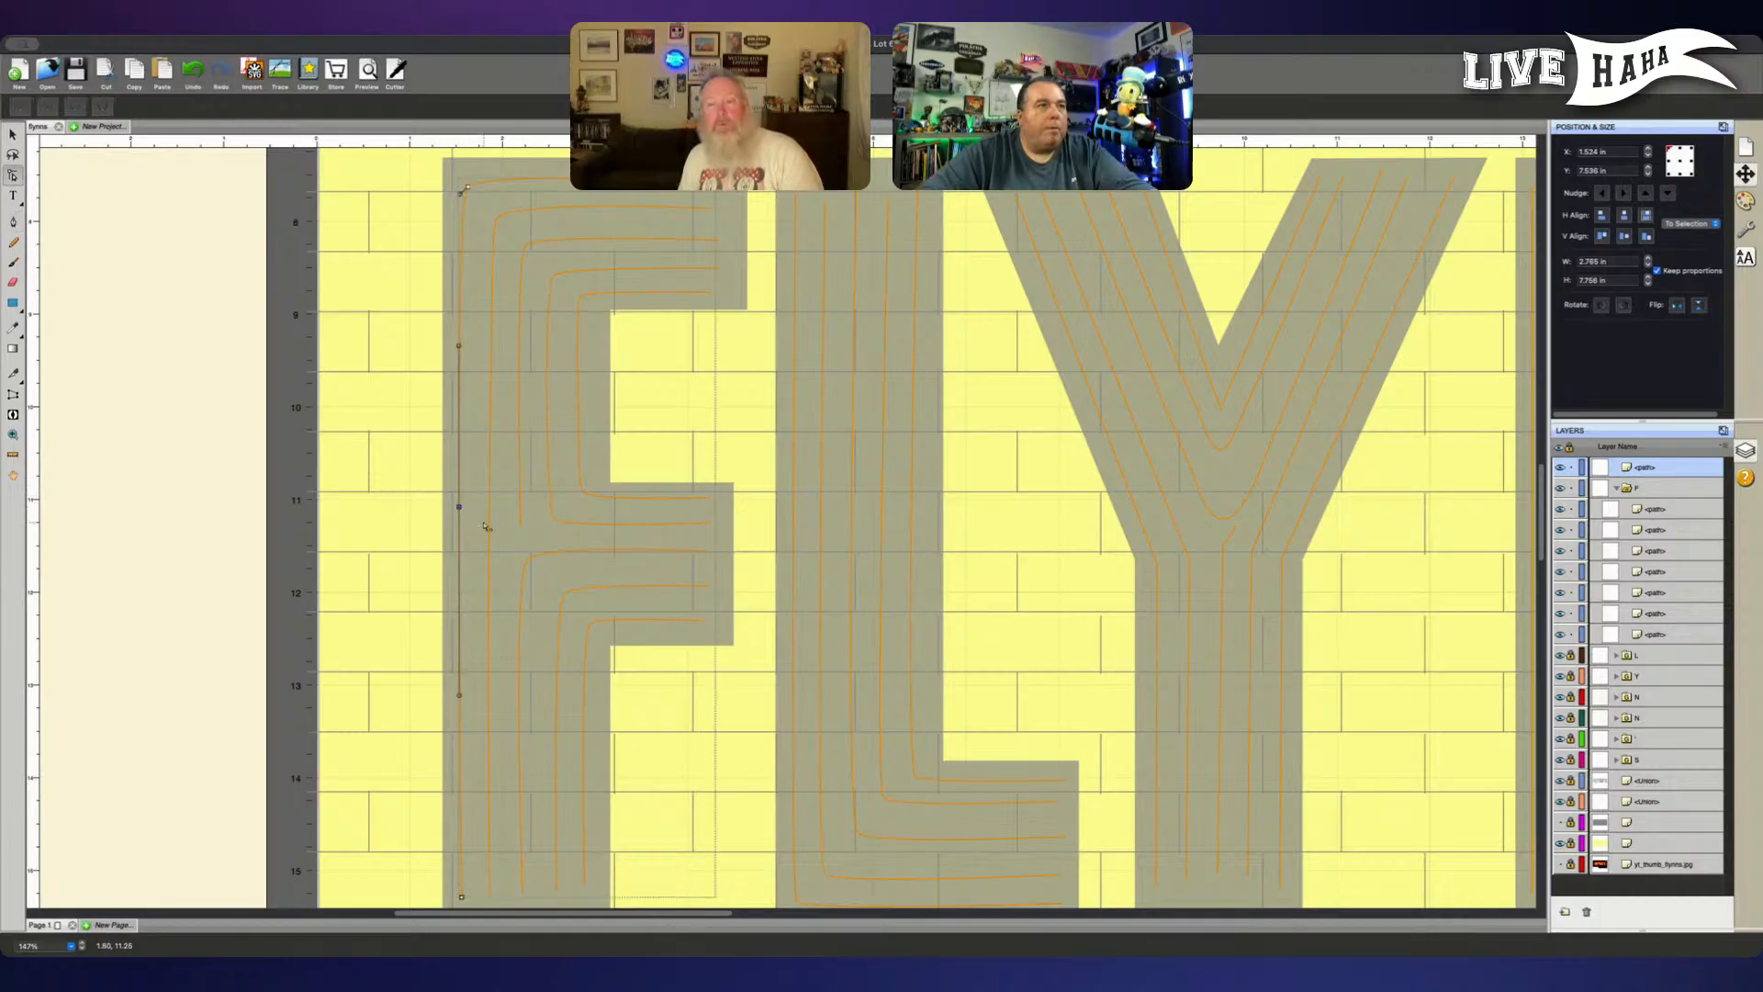
{"action": "key", "text": "Right"}
{"action": "key", "text": "Right"}
{"action": "key", "text": "Right"}
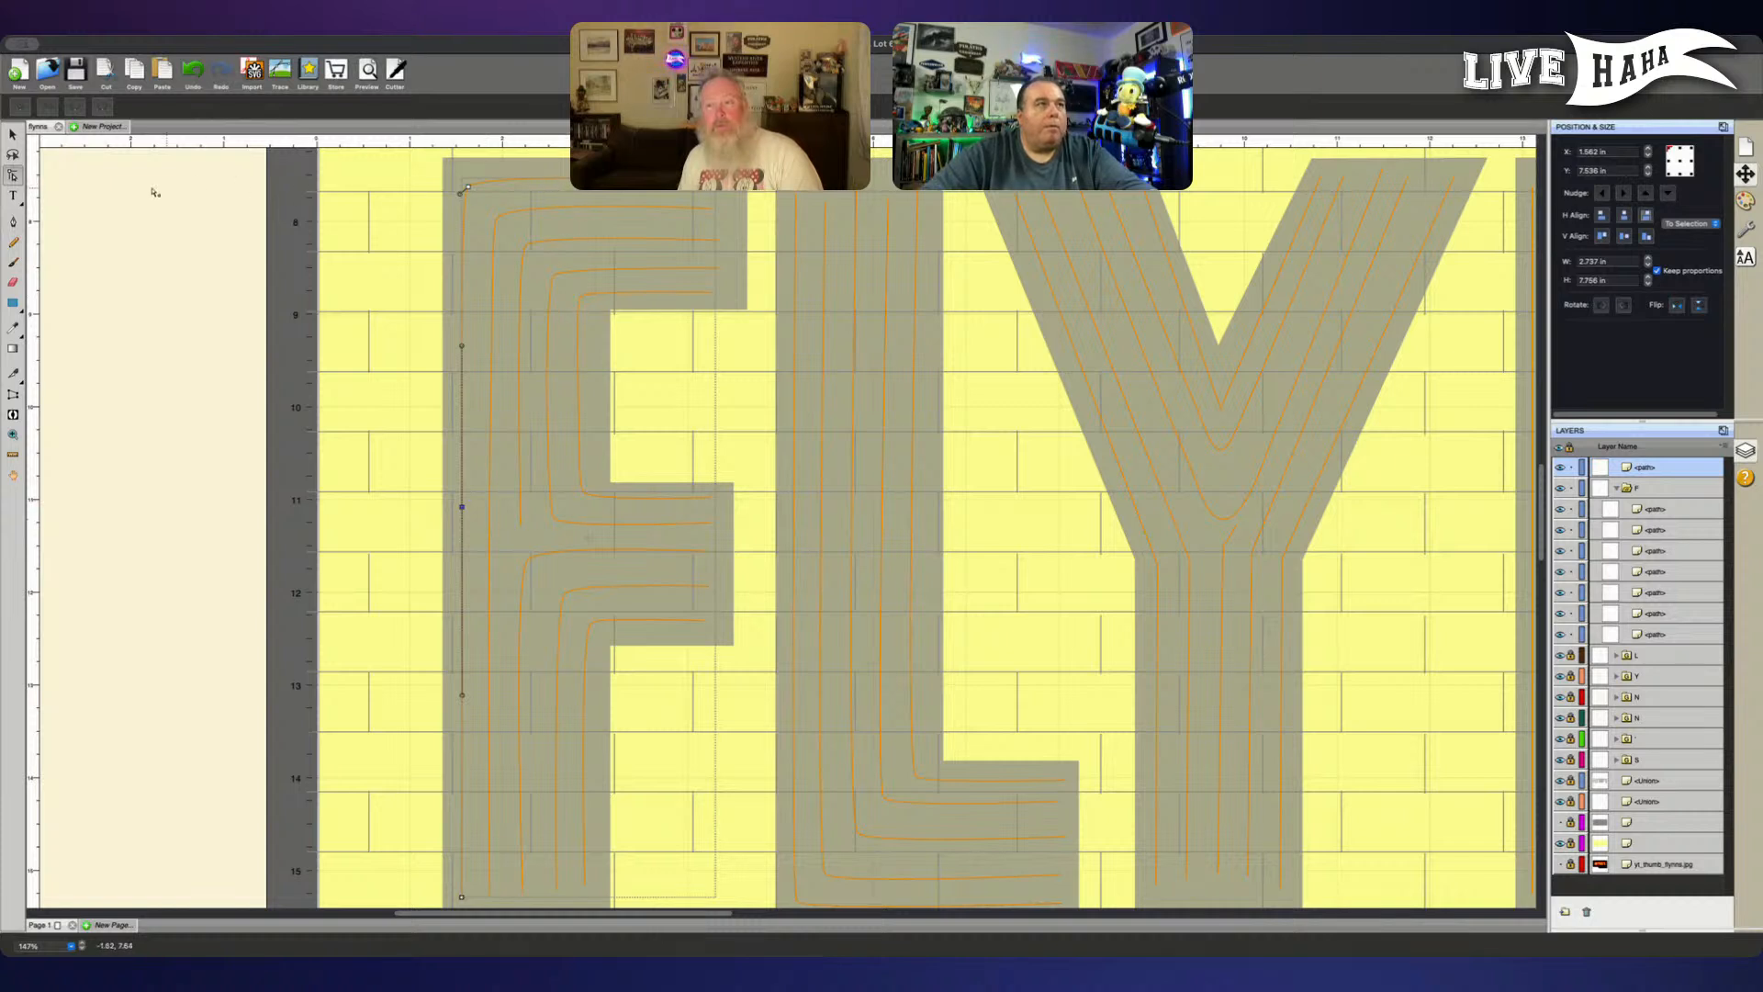
- Add a node with the Pen tool on the outermost line's top stretch near the corner and return the line to the F group
{"action": "left_click", "coordinate": [13, 222]}
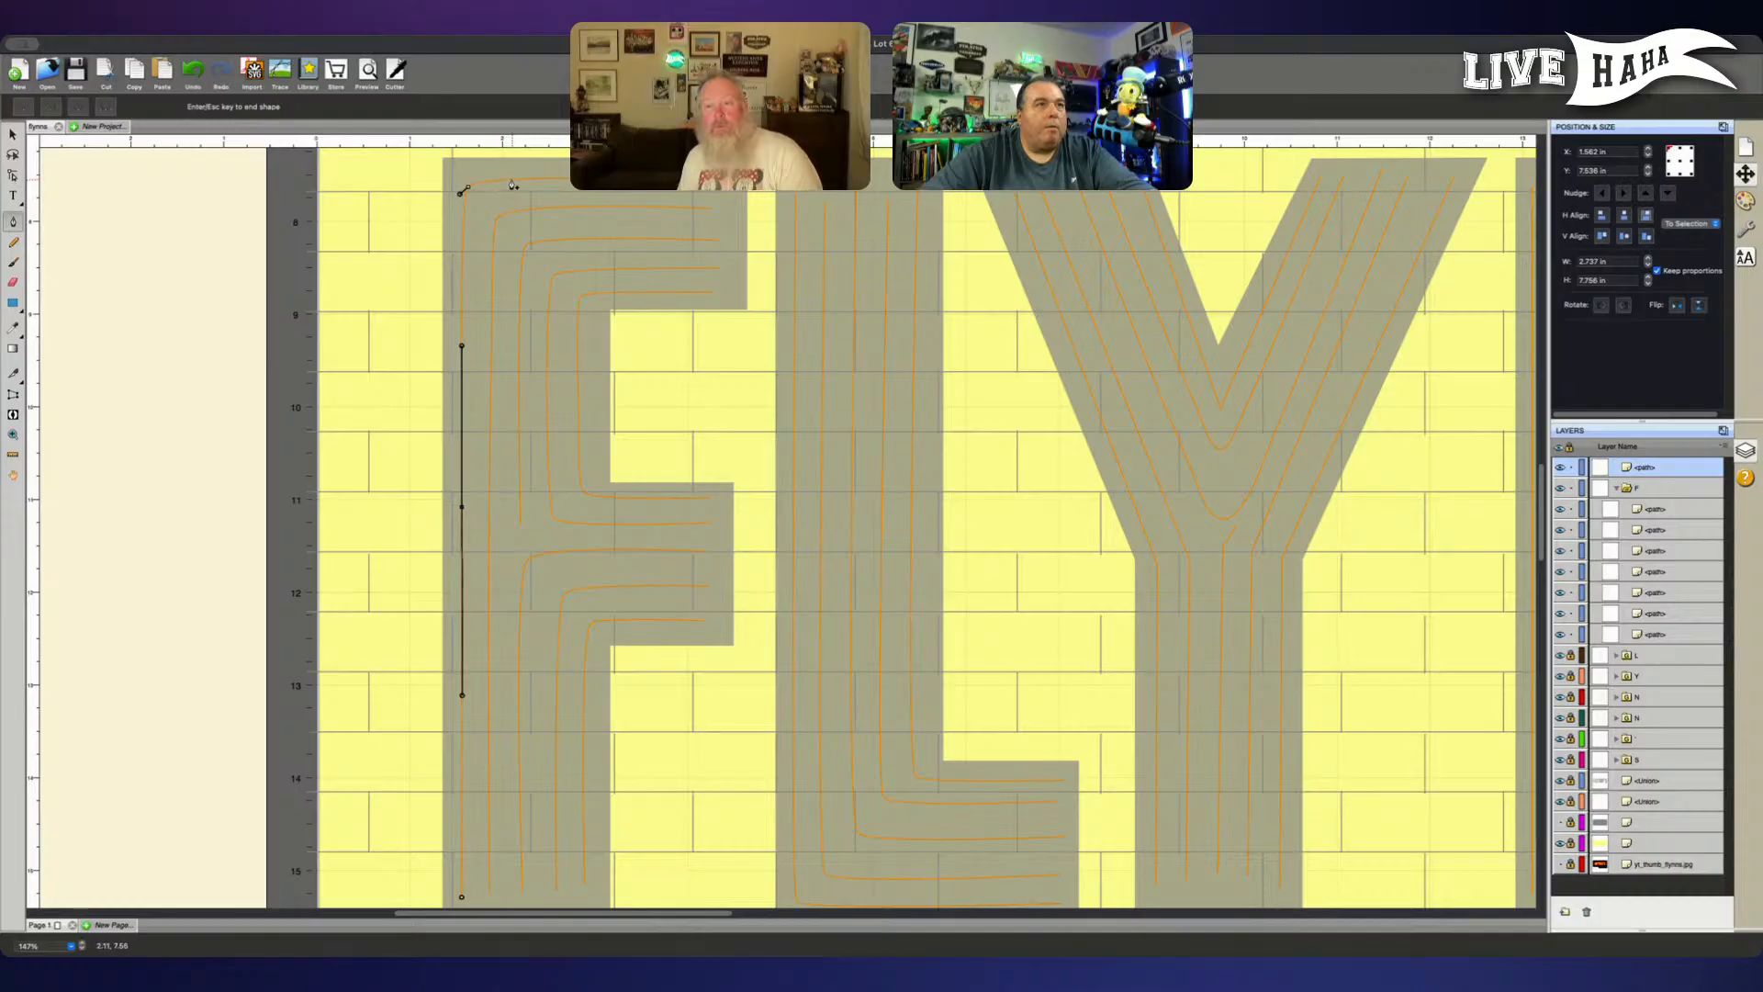
{"action": "key", "text": "Escape"}
{"action": "key", "text": "Escape"}
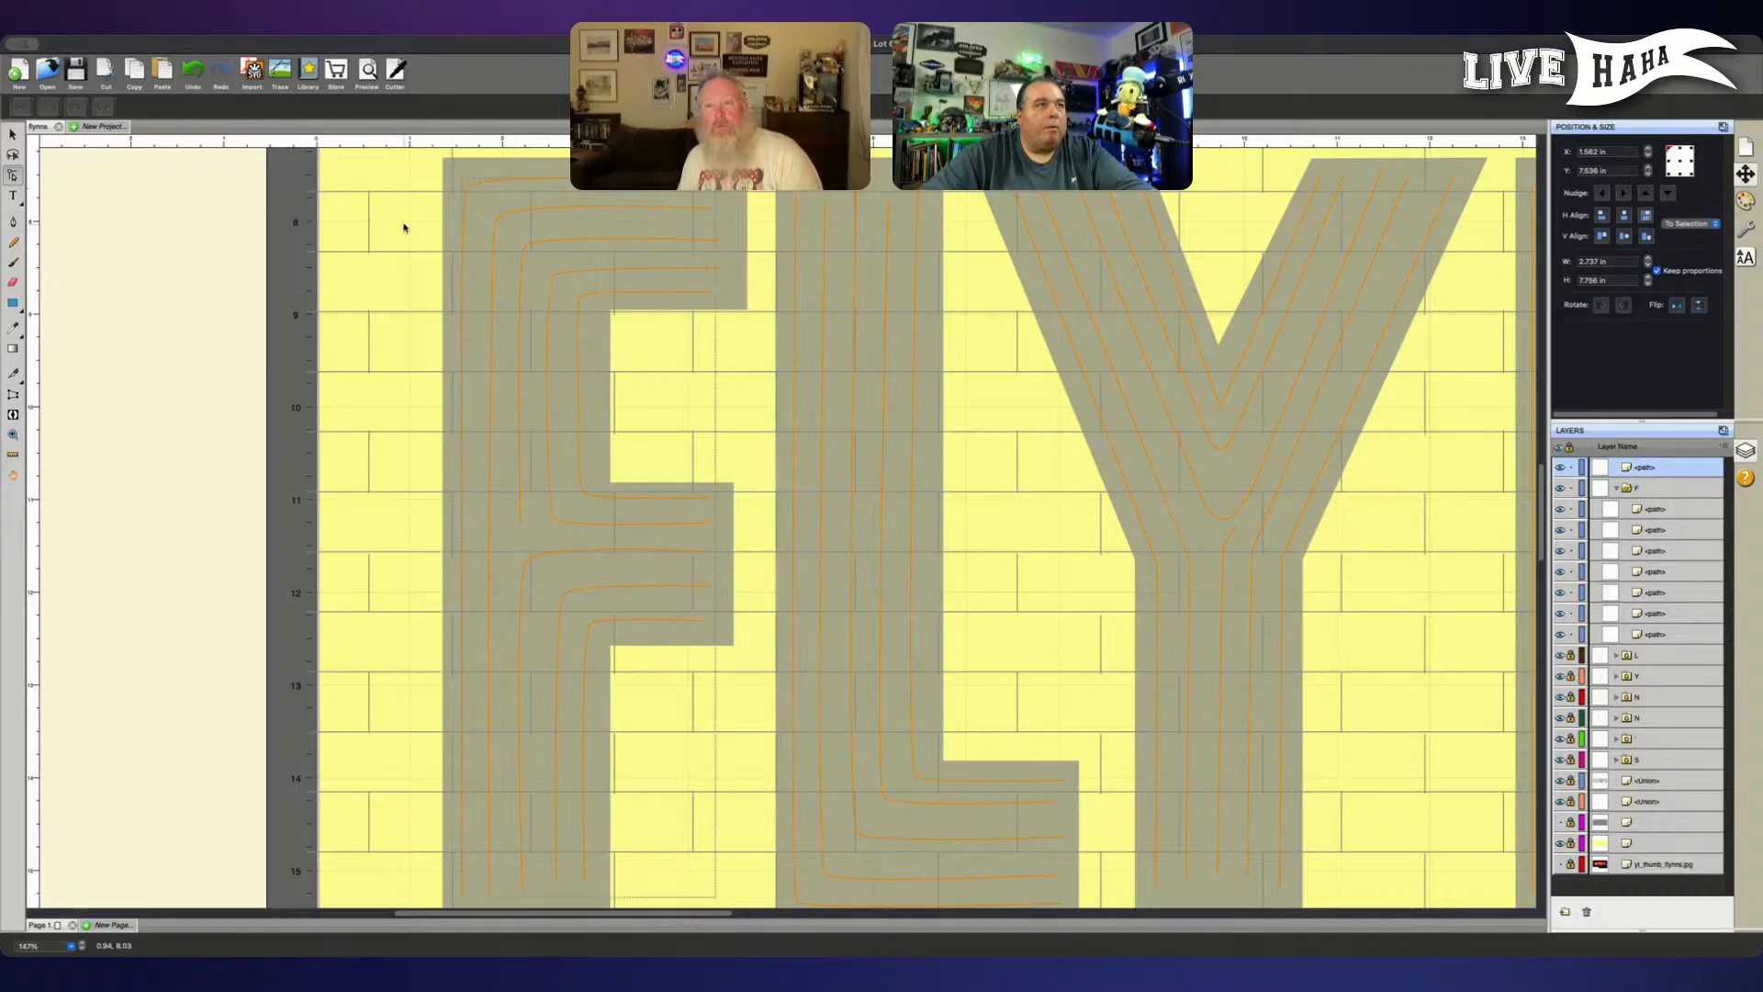
{"action": "left_click", "coordinate": [470, 189]}
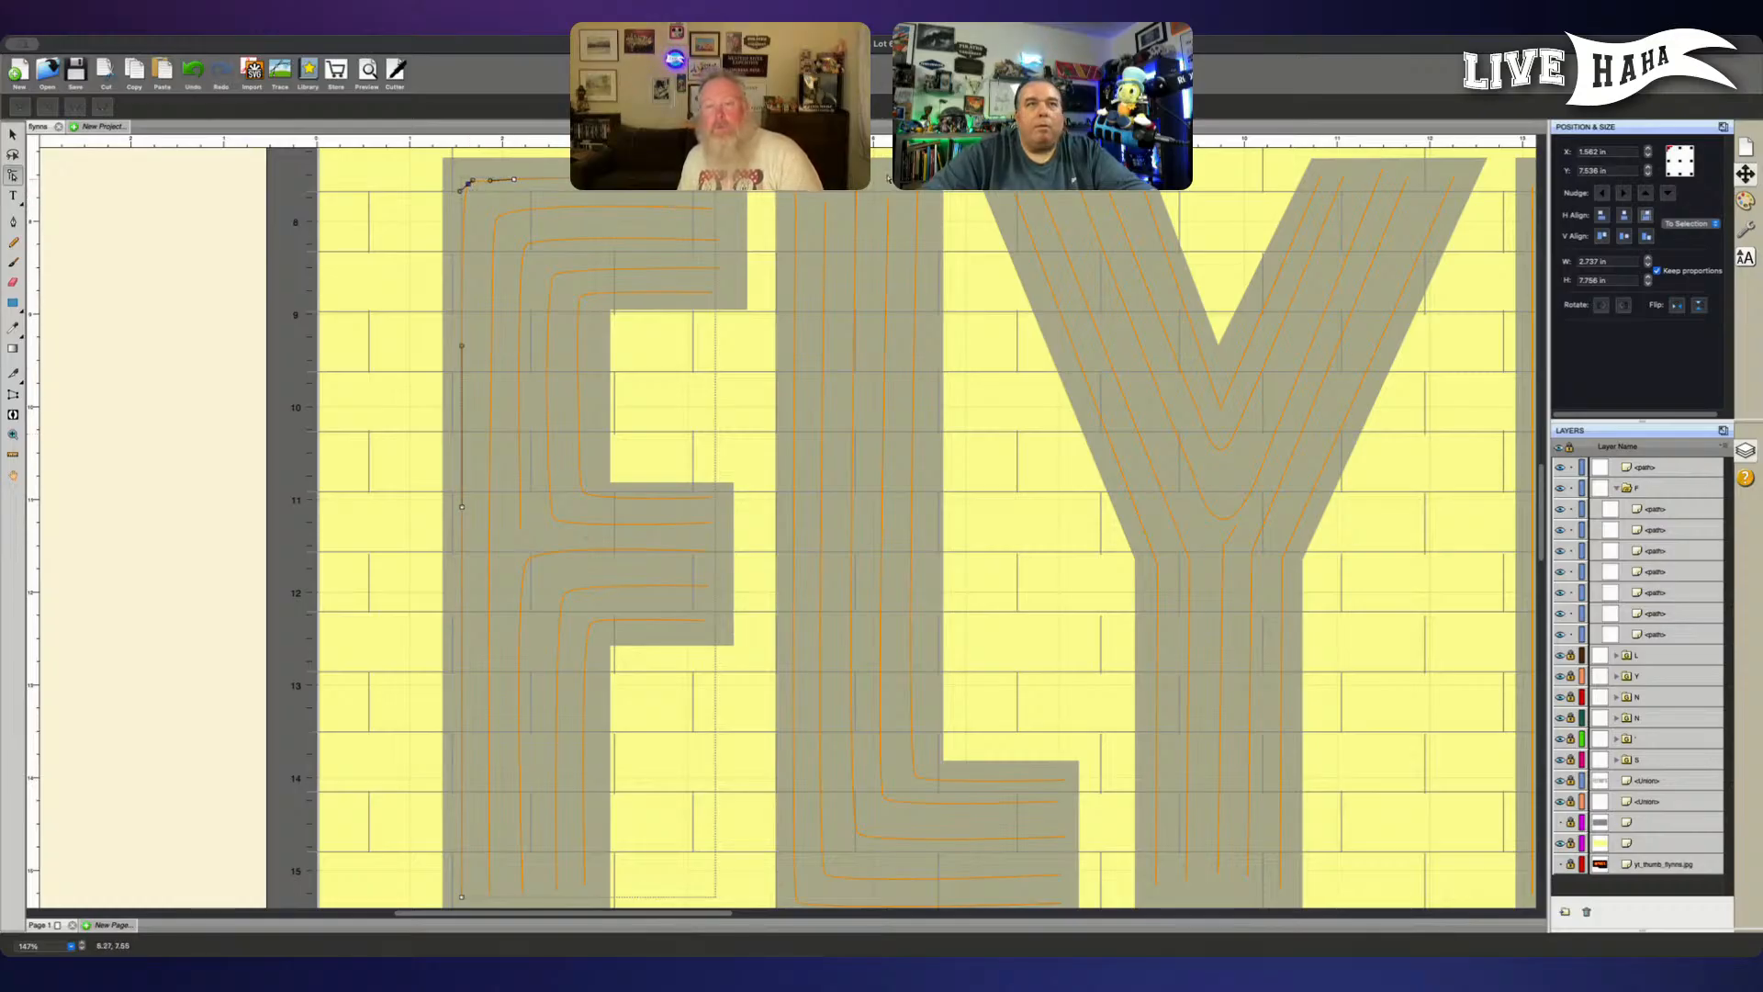
{"action": "left_click", "coordinate": [717, 182]}
{"action": "left_click_drag", "start_coordinate": [1631, 472], "coordinate": [1649, 498]}
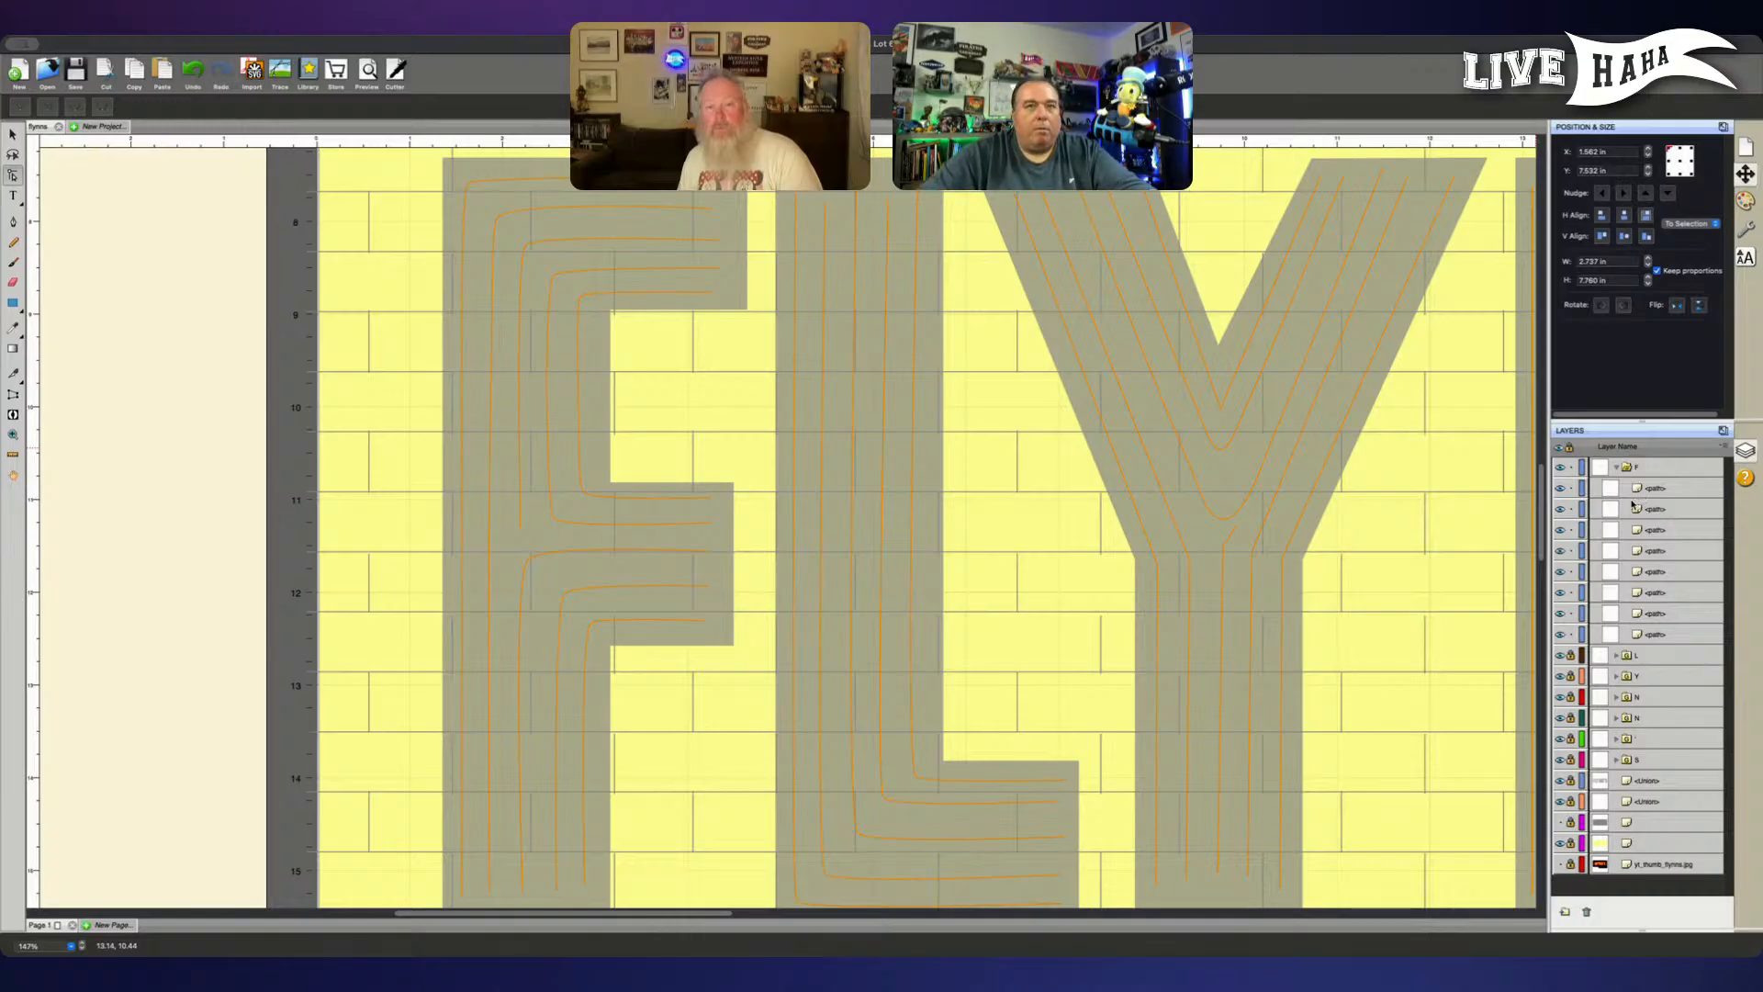
- Move the F's third line, running from the upper arm down to mid-height, to the top of the F group
{"action": "key", "text": "super+minus"}
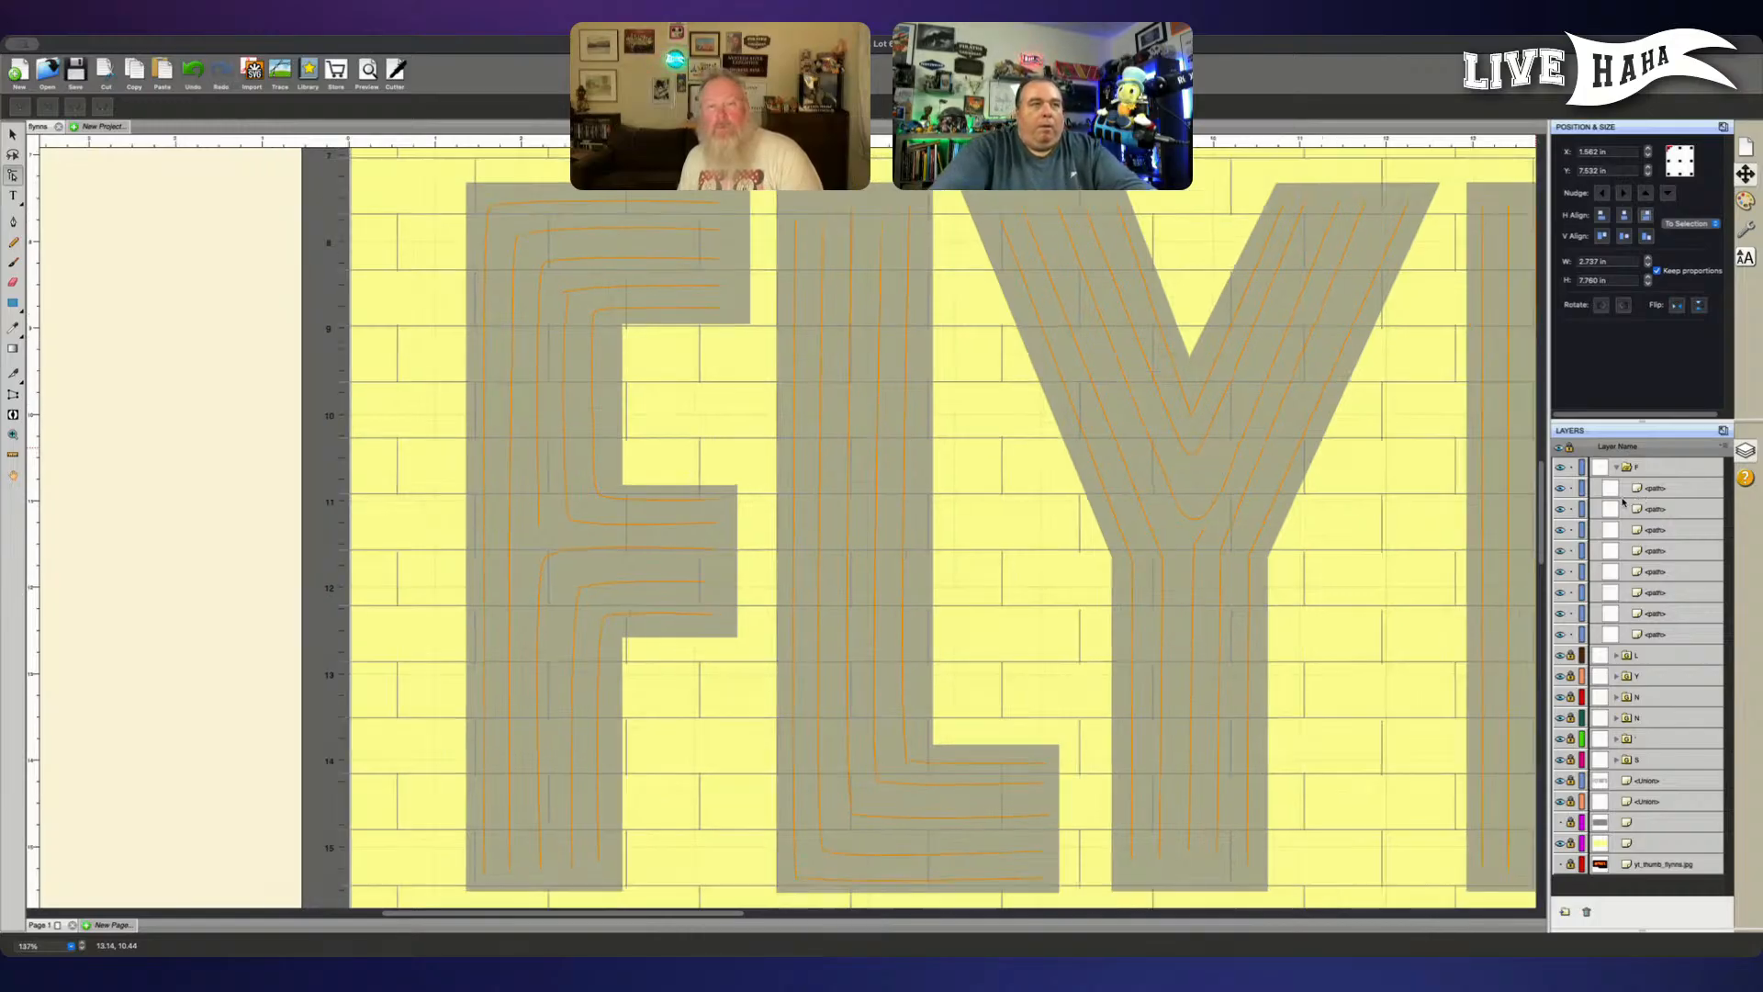
{"action": "key", "text": "super+minus"}
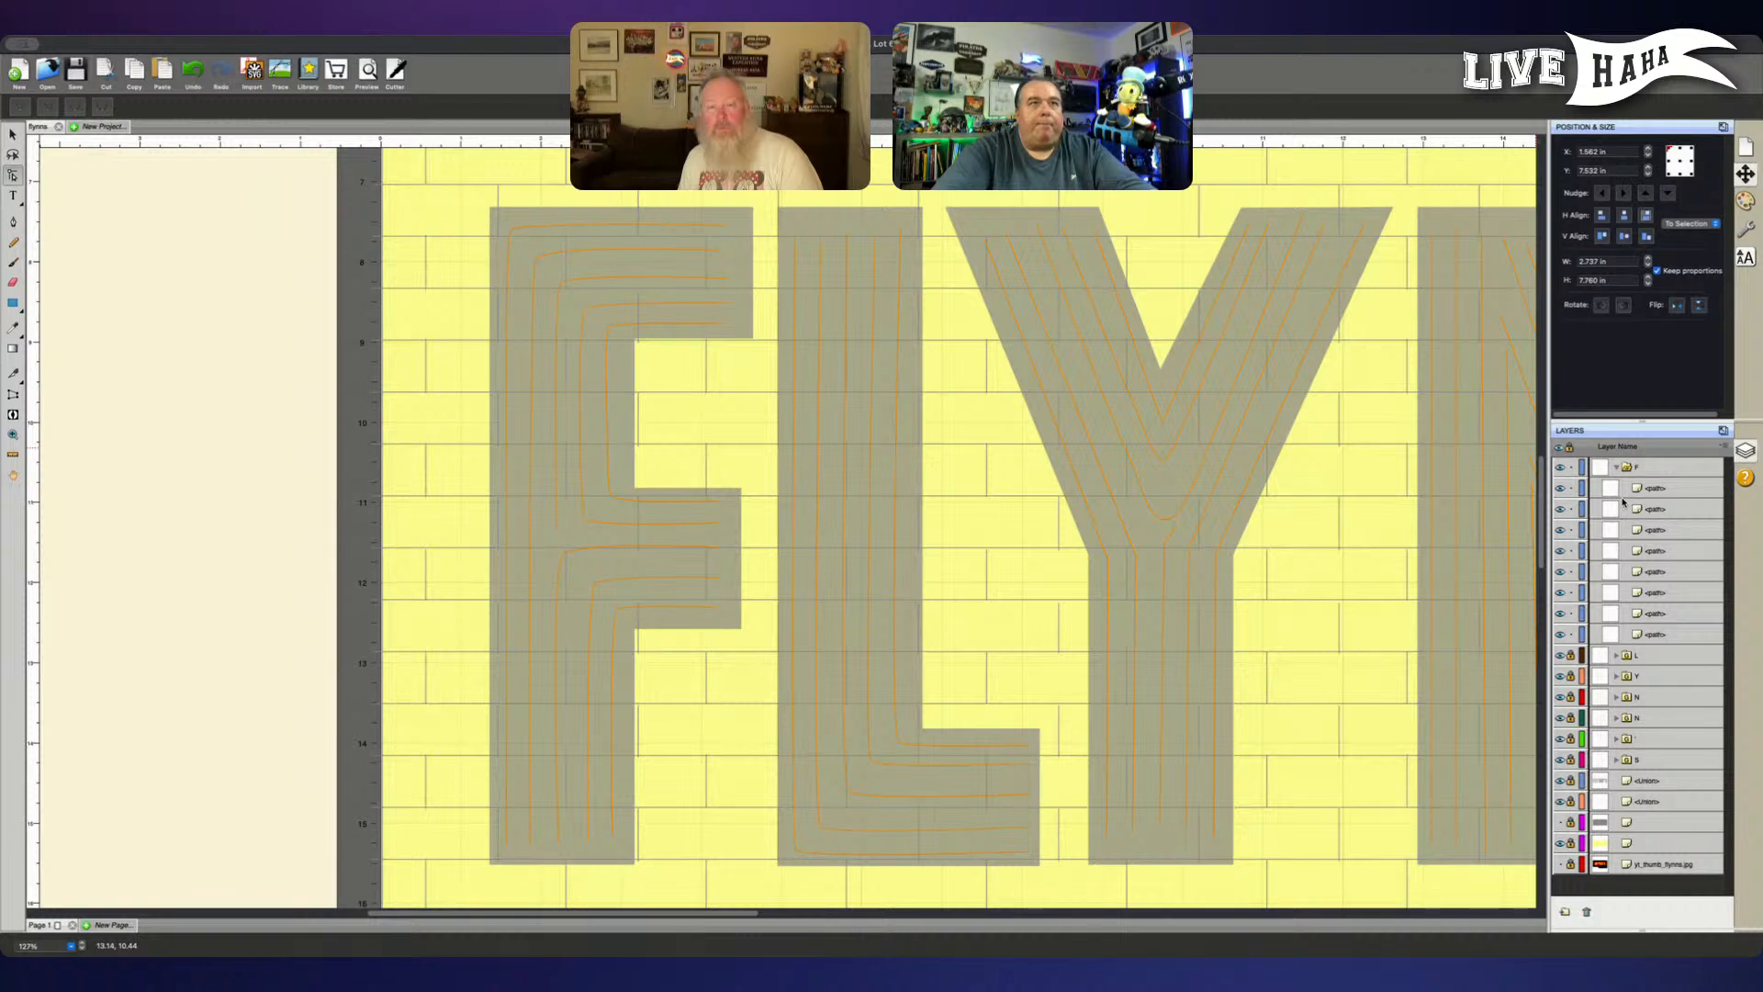
{"action": "key", "text": "super+minus"}
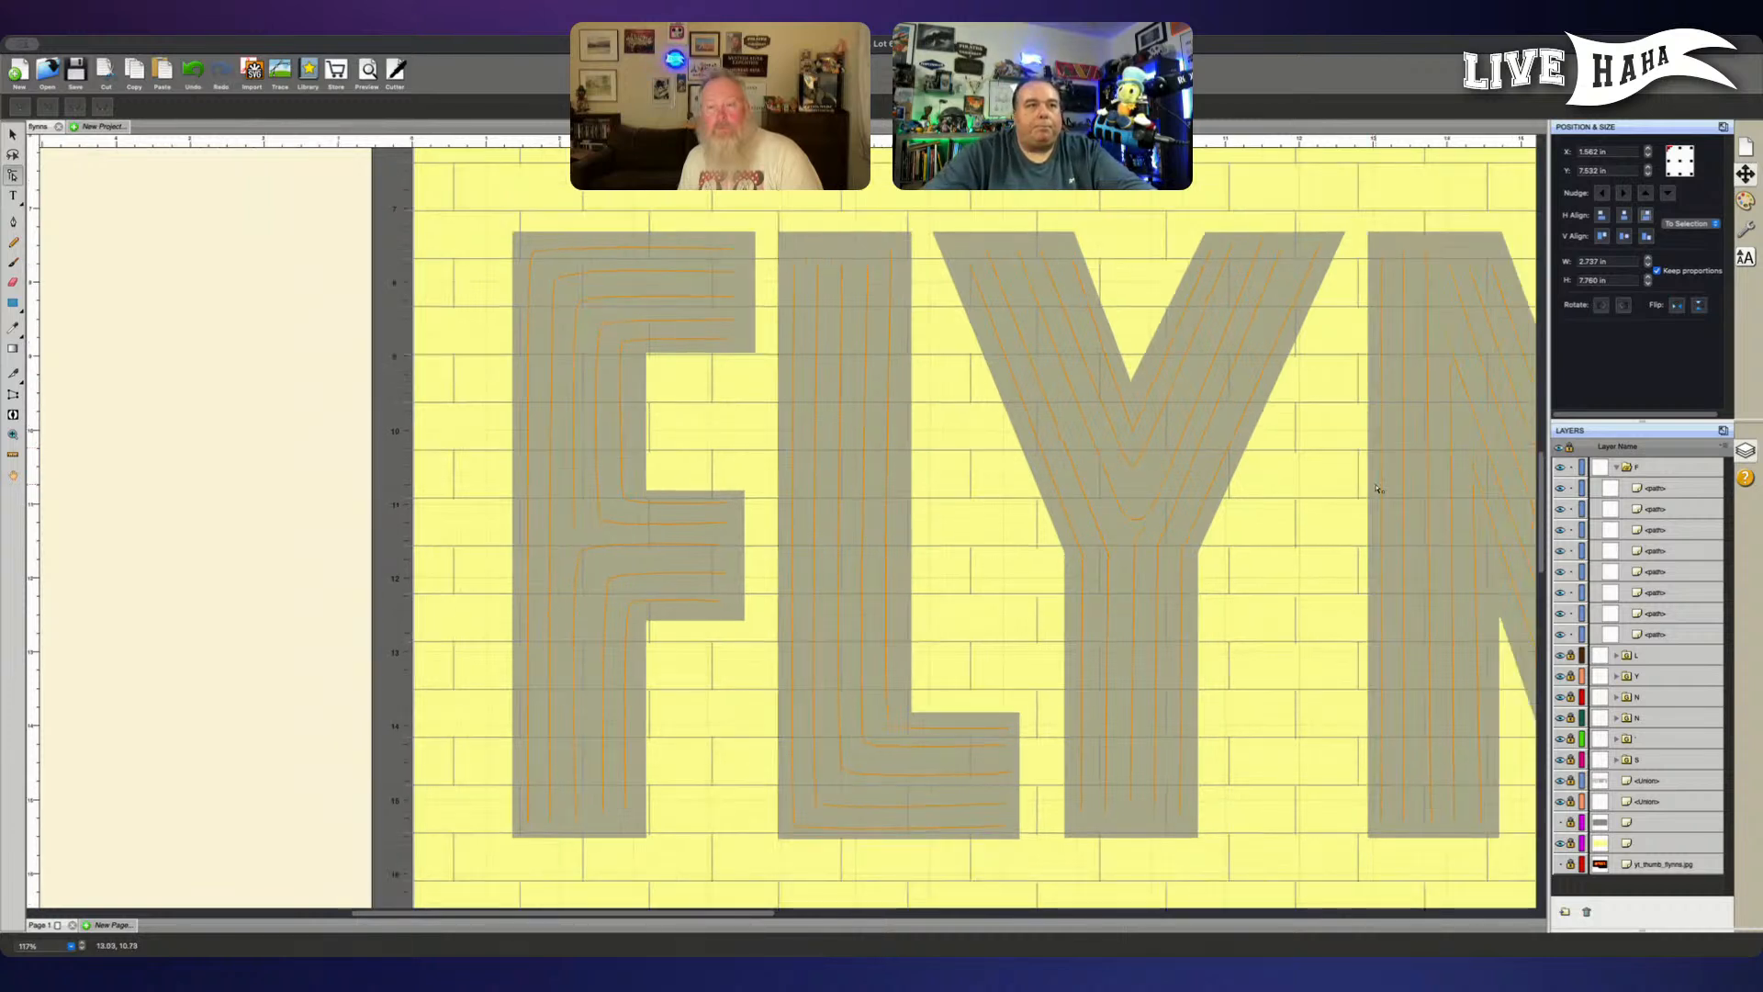
{"action": "left_click", "coordinate": [1657, 489]}
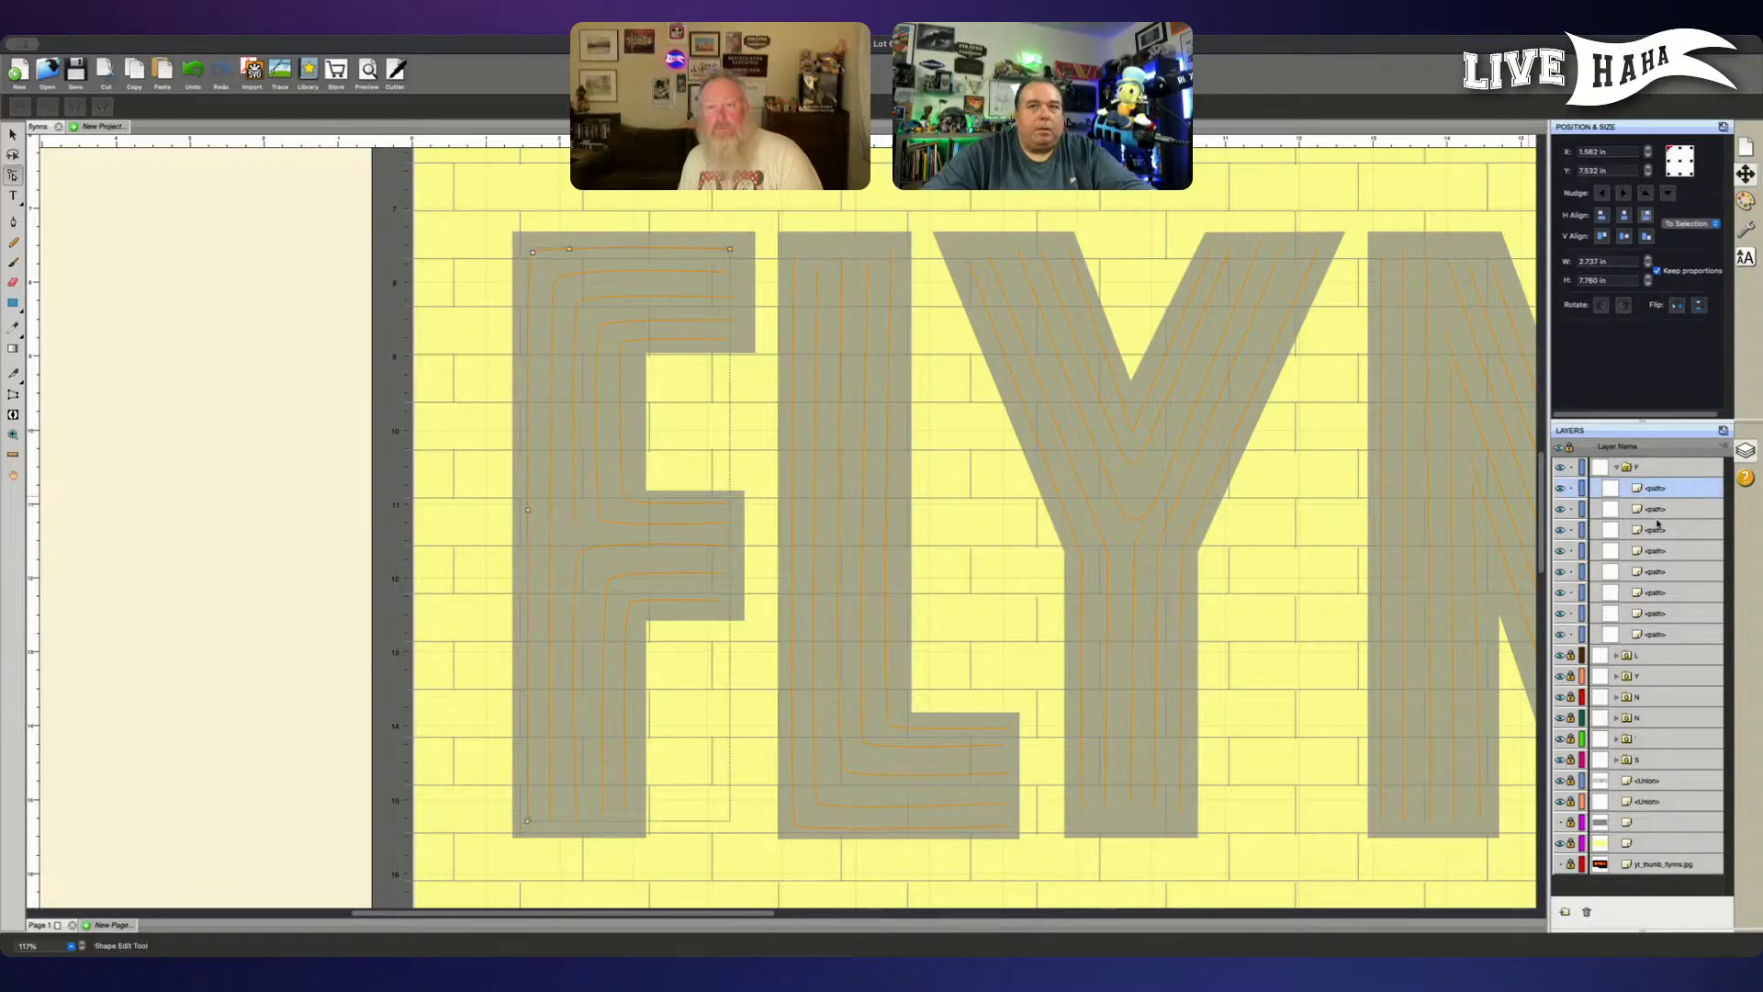
{"action": "left_click", "coordinate": [1657, 528]}
{"action": "left_click", "coordinate": [1655, 510]}
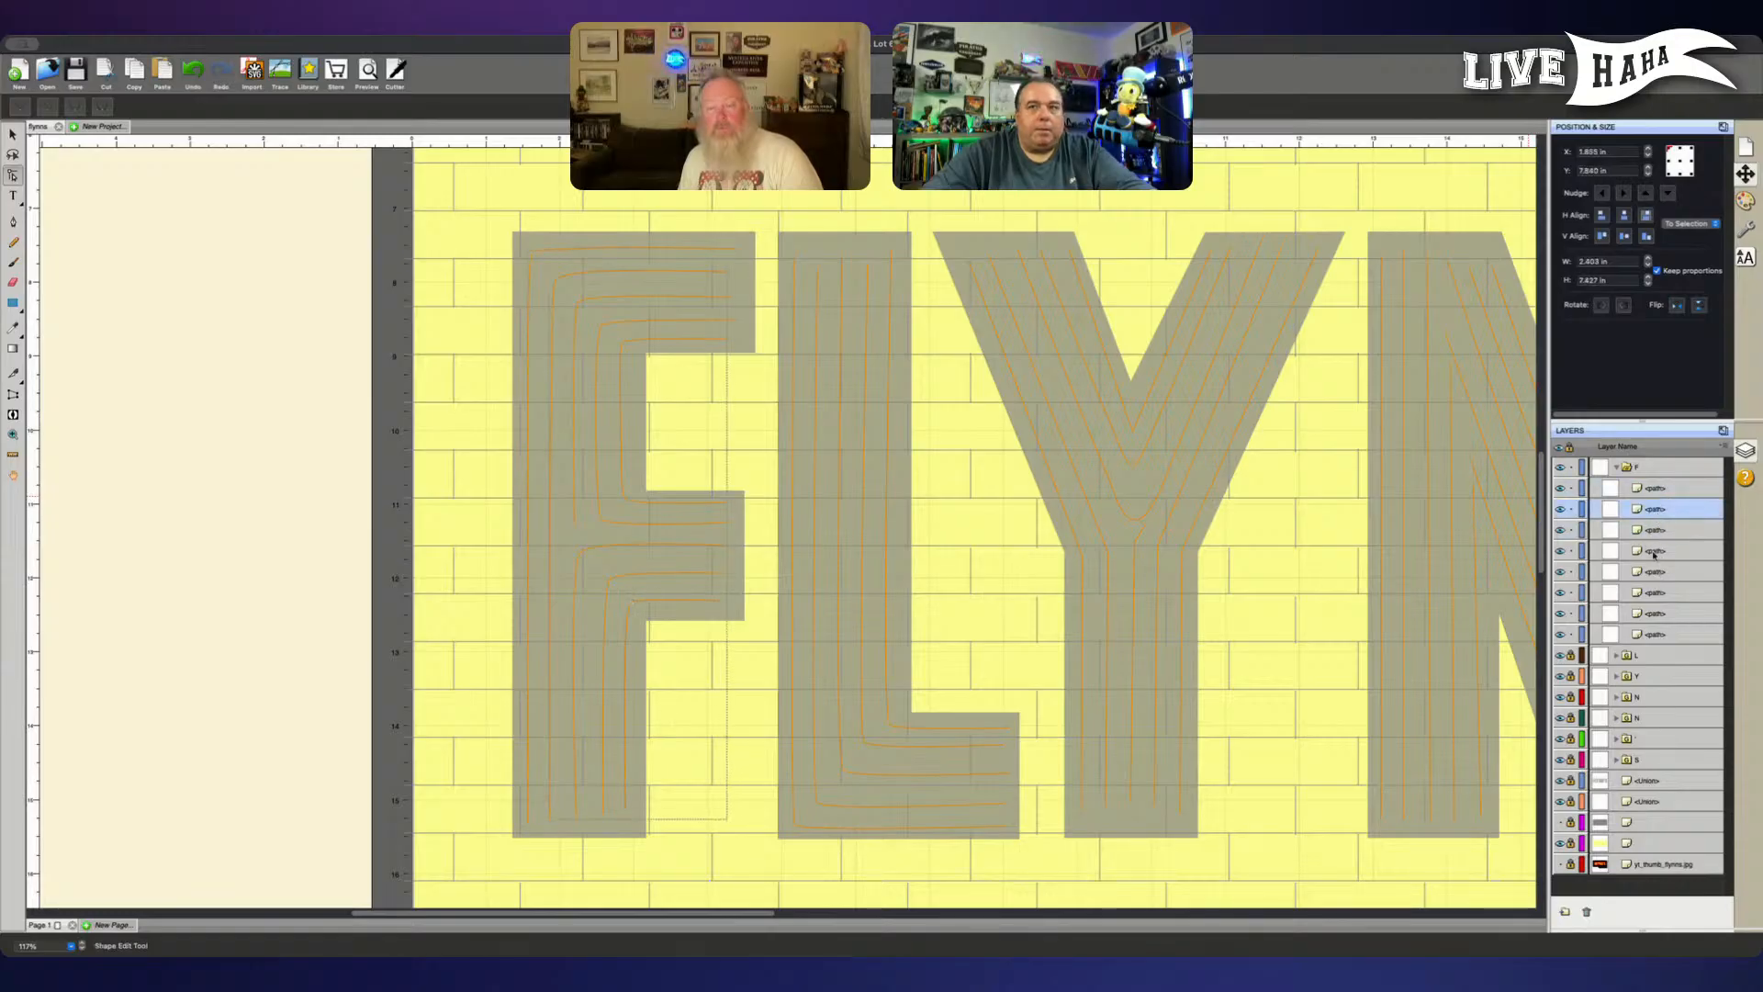
{"action": "left_click", "coordinate": [1653, 552]}
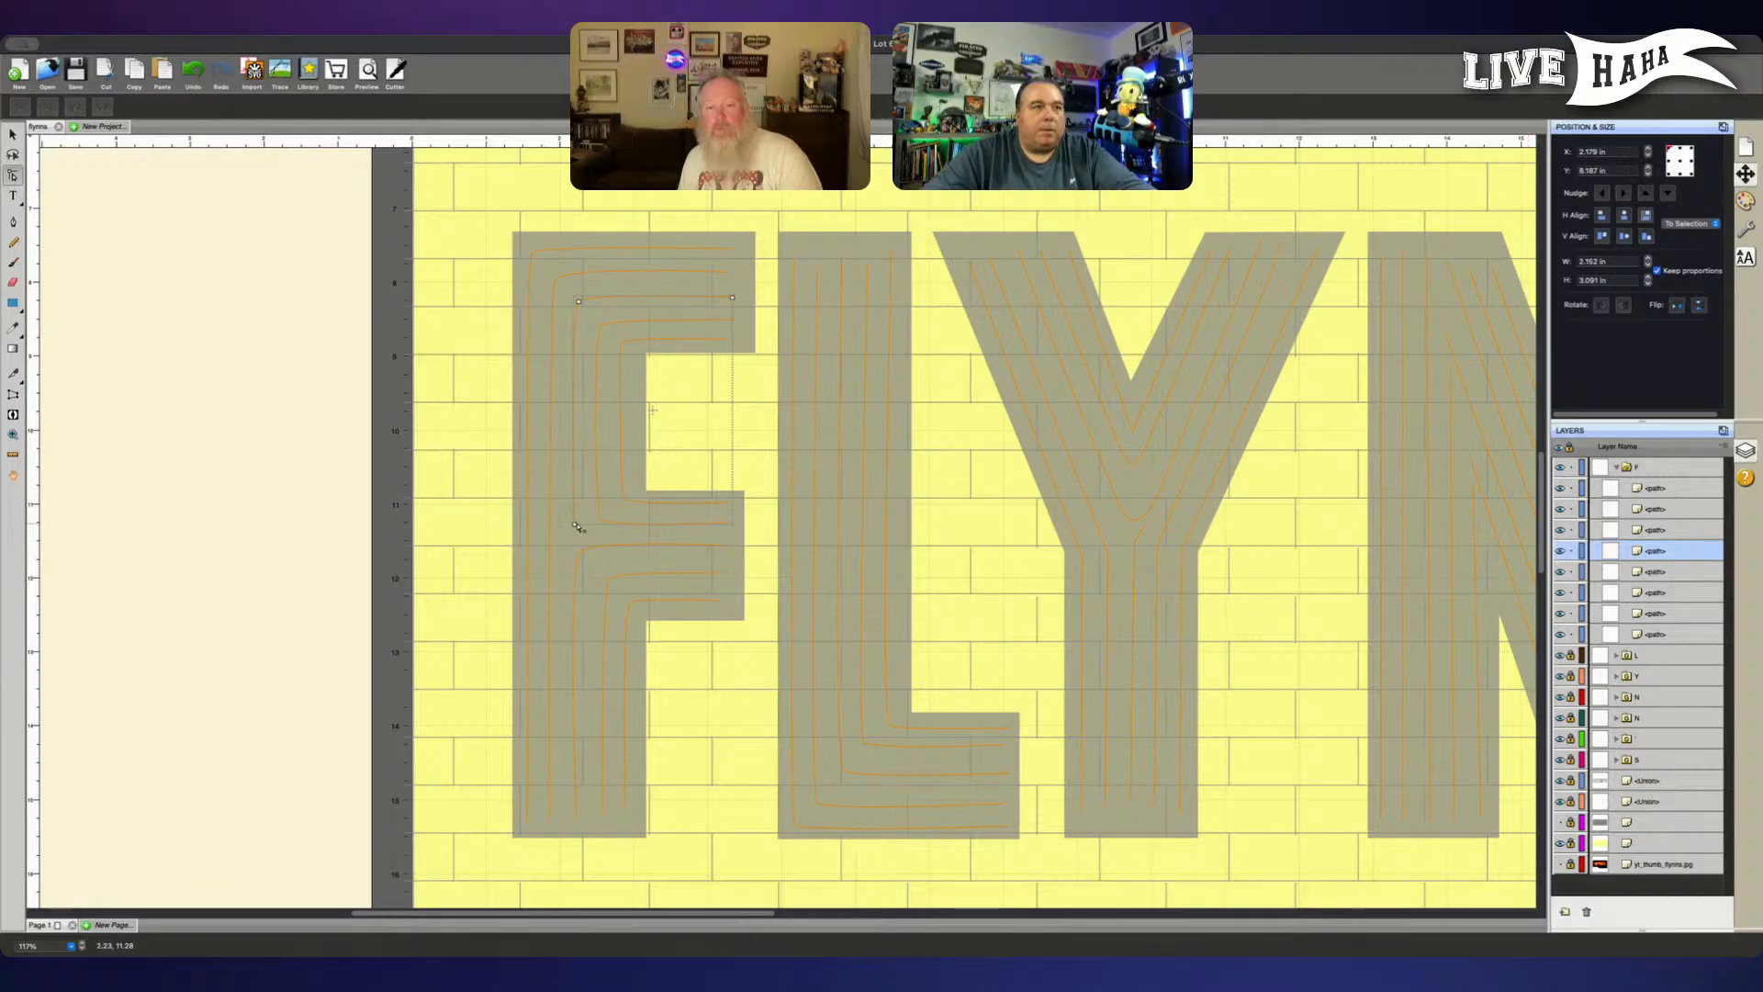
{"action": "left_click", "coordinate": [579, 528]}
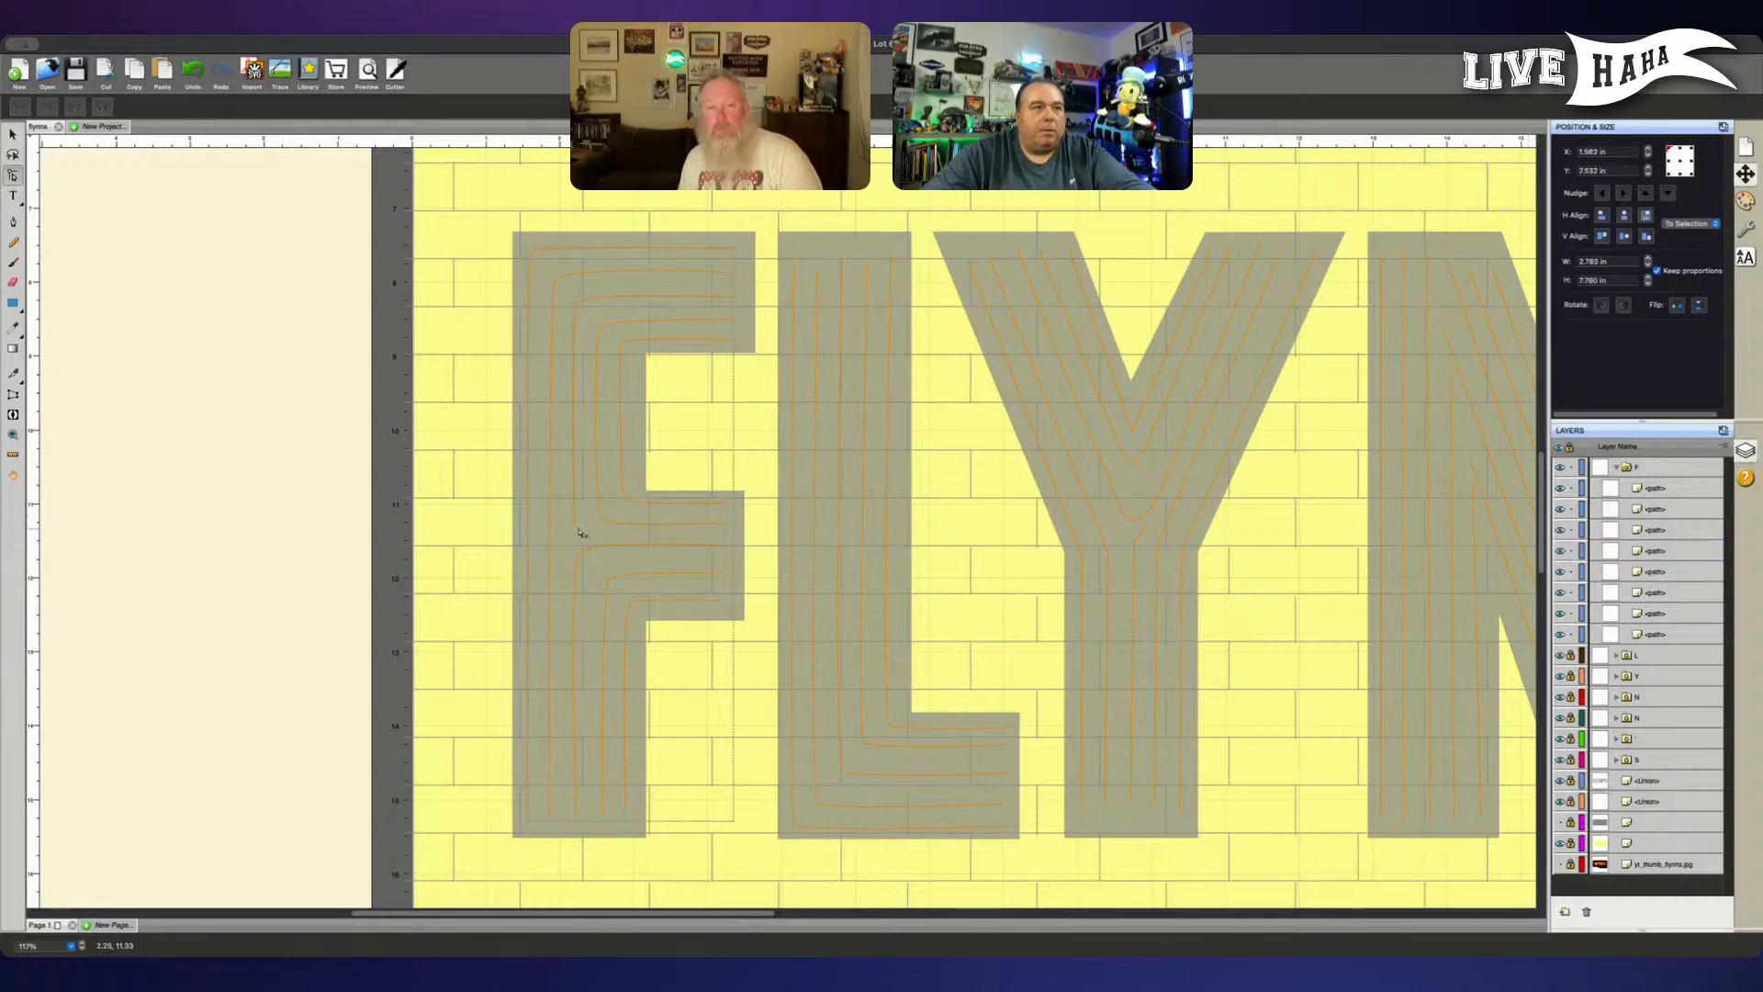
{"action": "left_click", "coordinate": [1698, 545]}
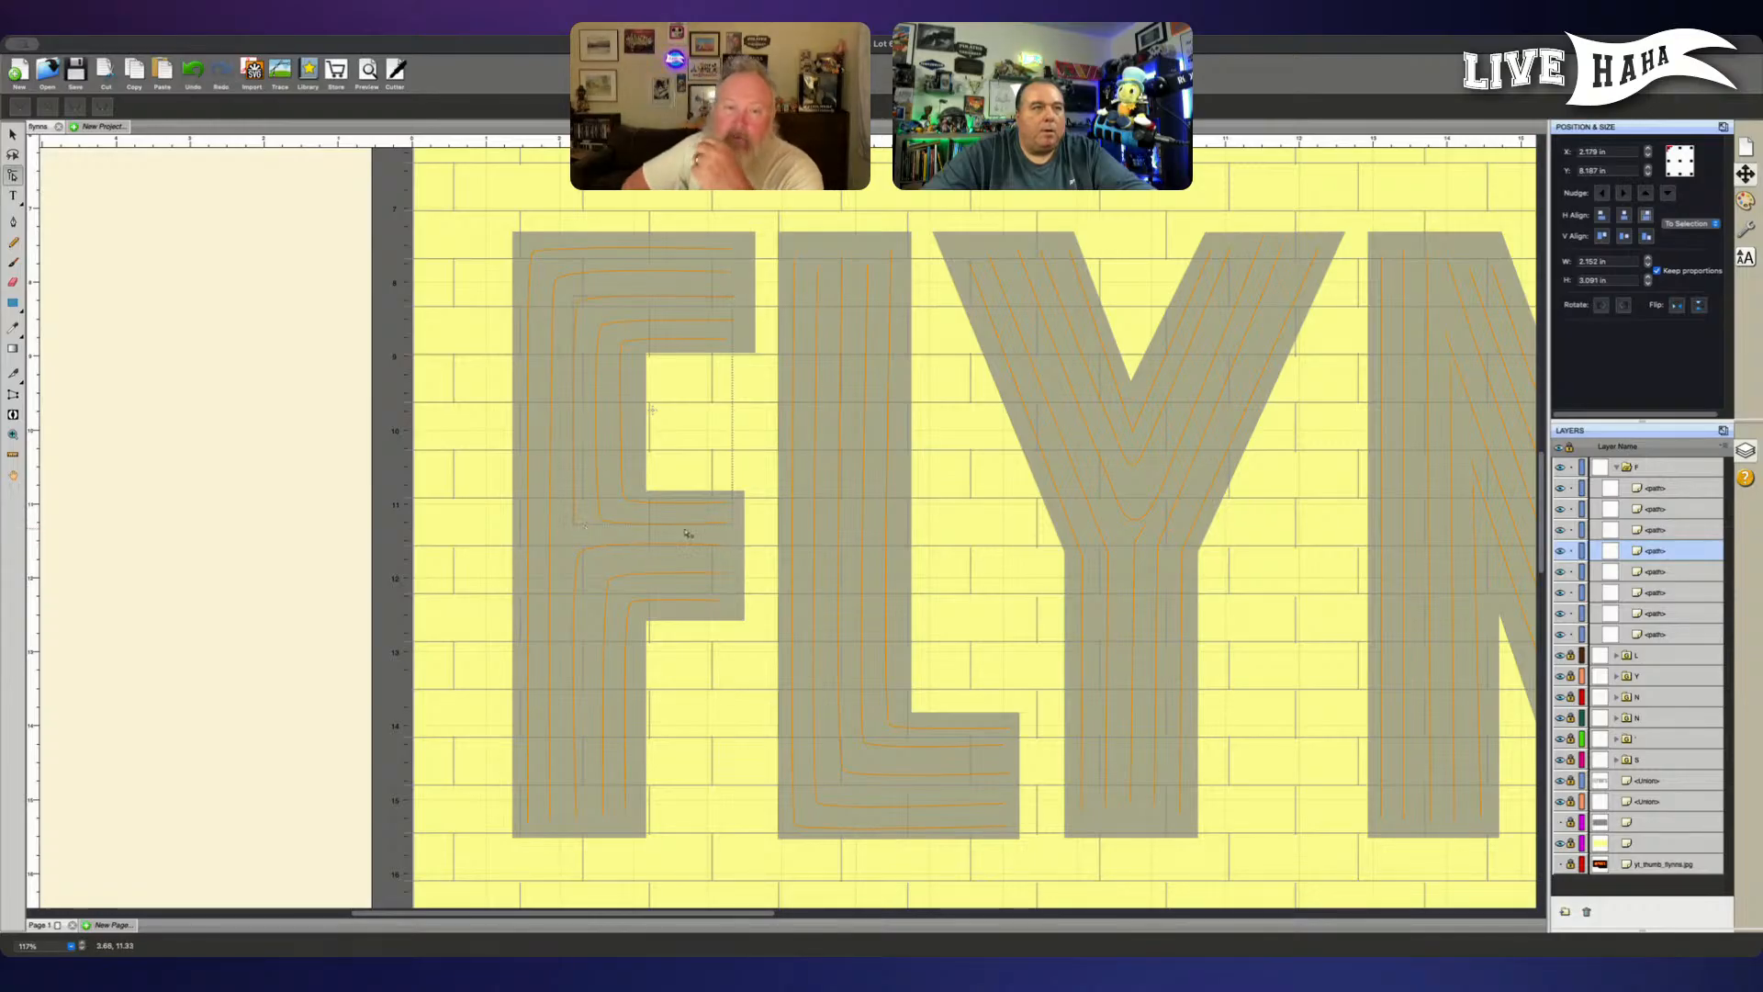
- Nudge the lower end node of the F's third line down to lengthen its vertical stretch
{"action": "left_click", "coordinate": [1648, 486]}
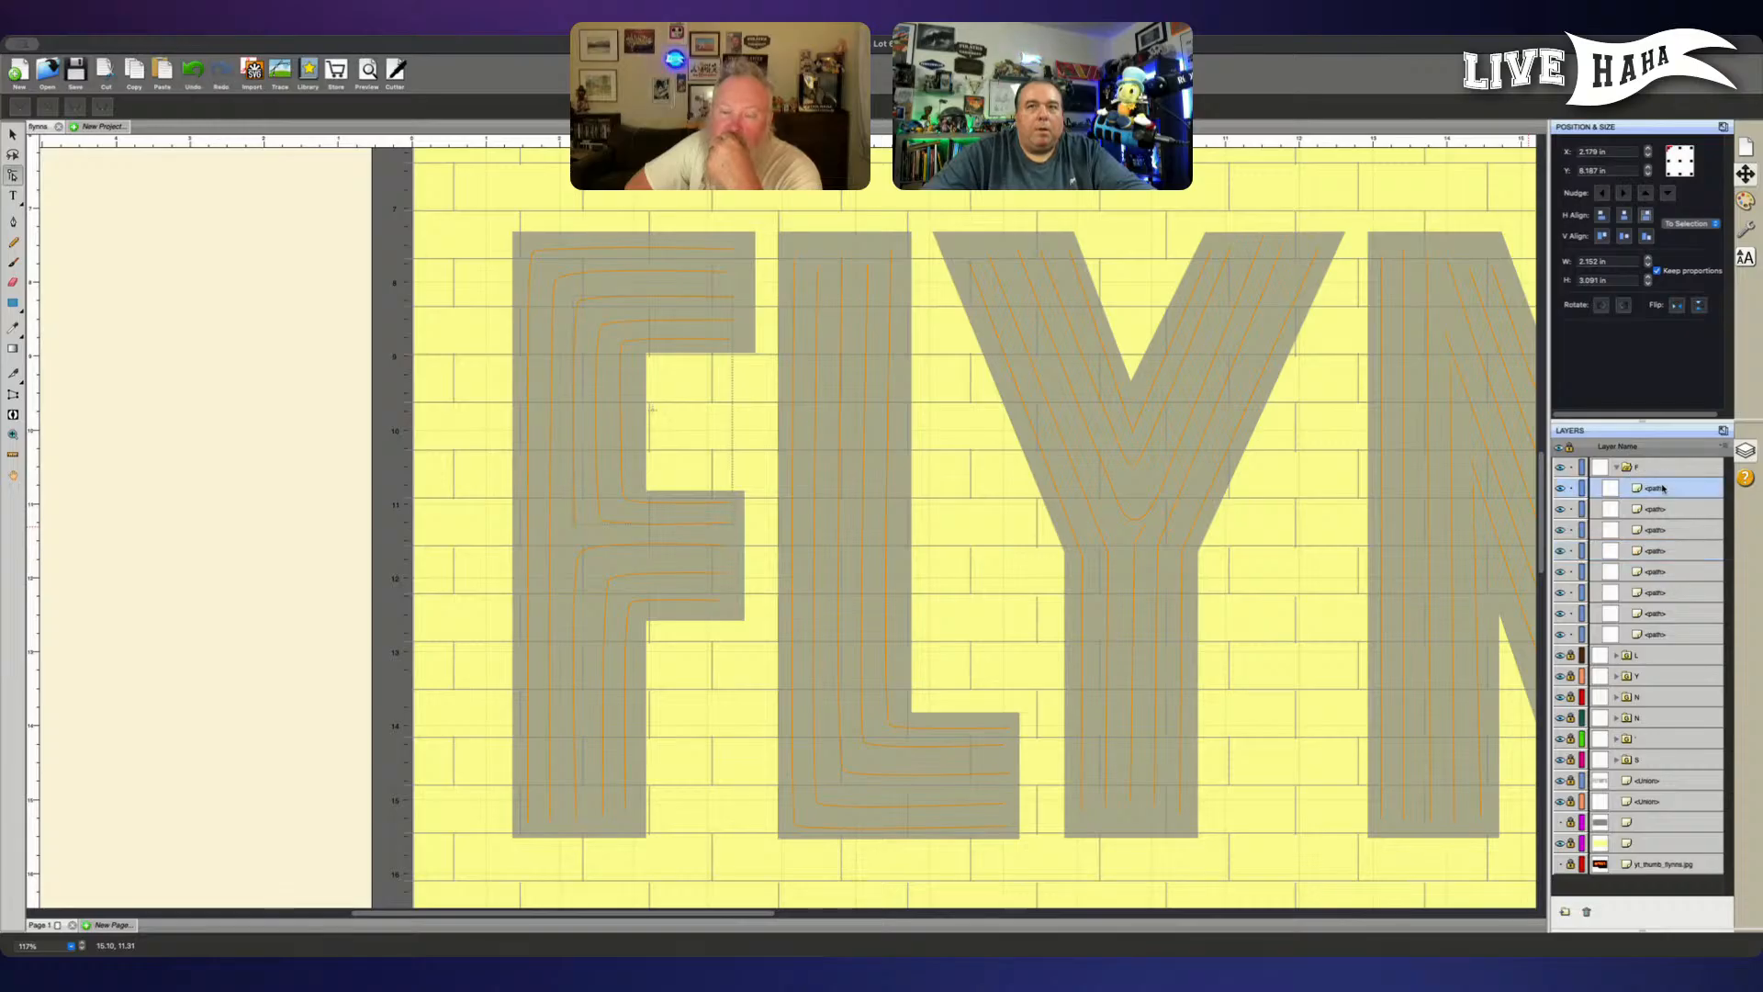
{"action": "left_click", "coordinate": [574, 527]}
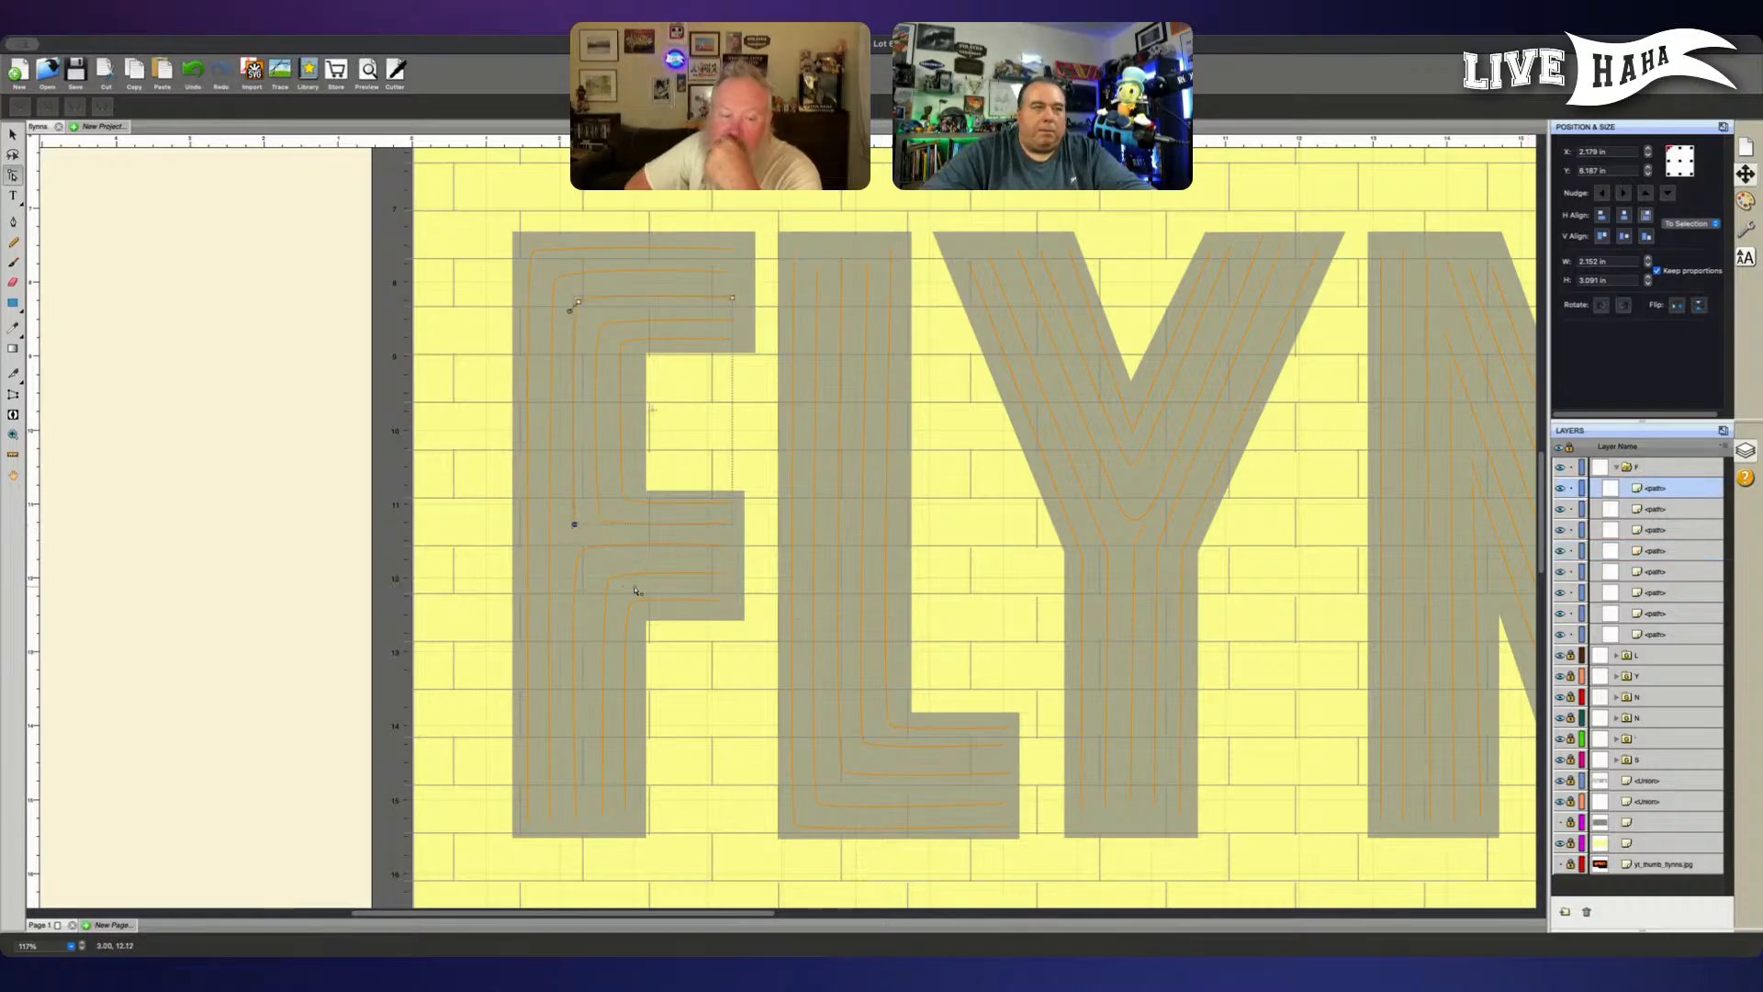
{"action": "key", "text": "Down"}
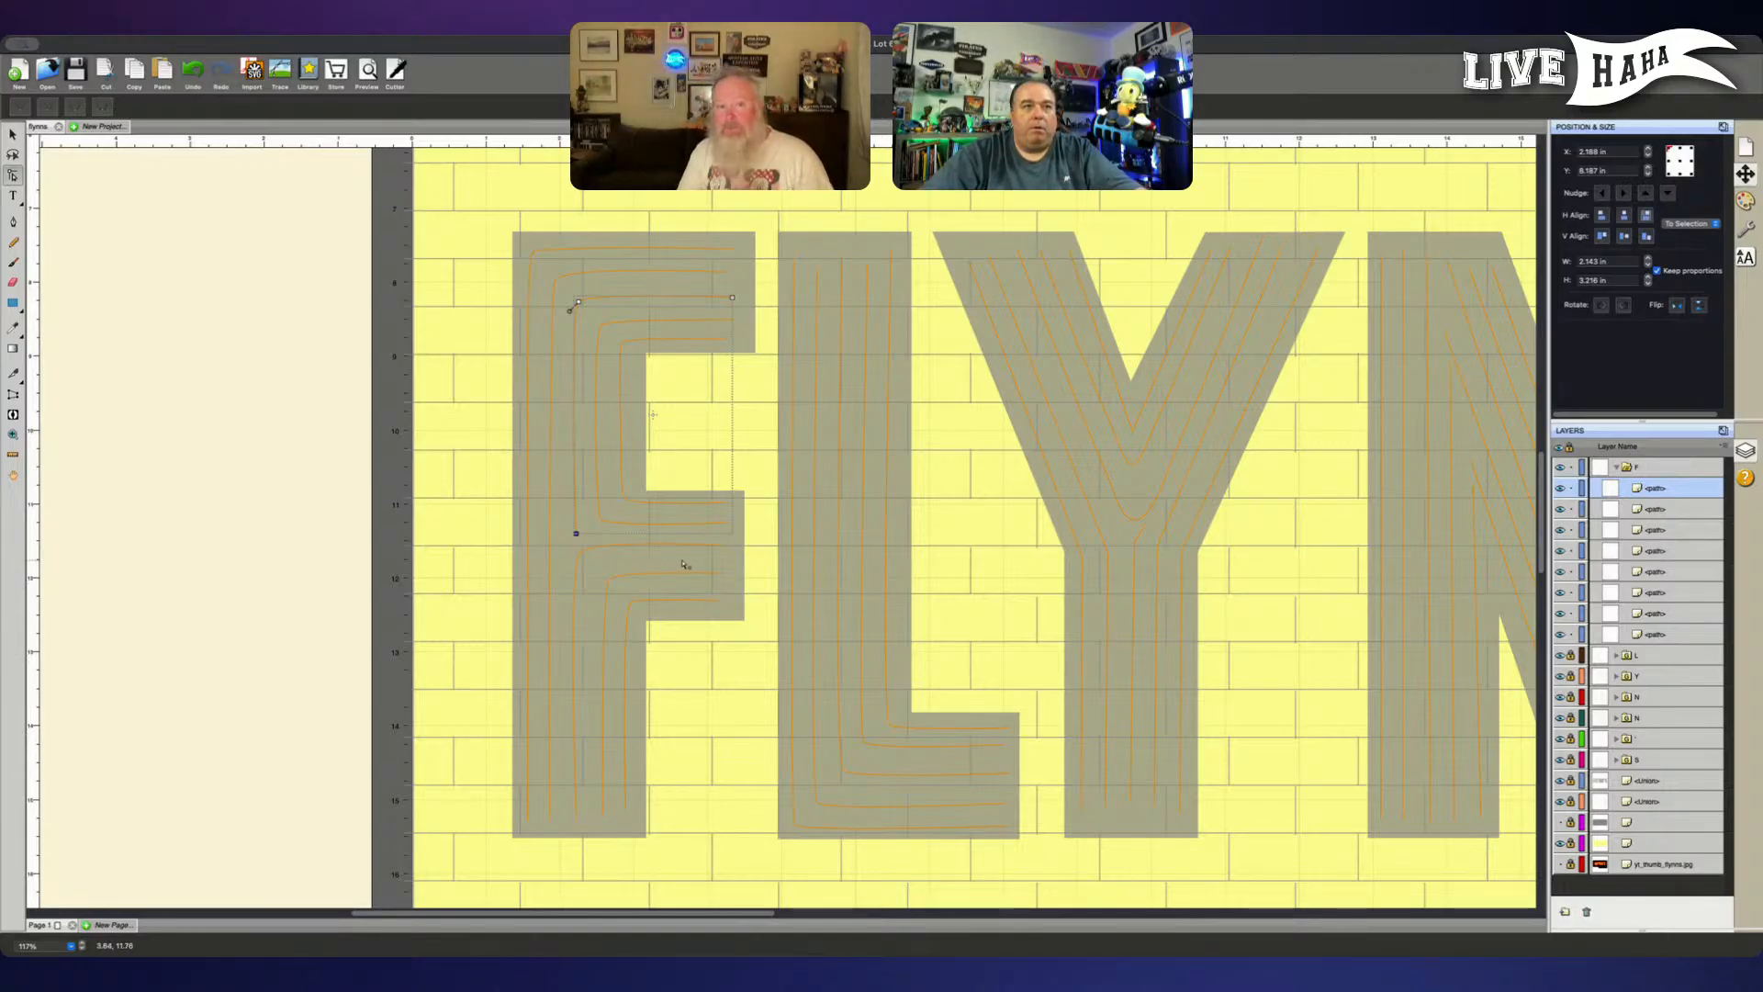
- Go through the paths of the F group one by one to check each line and its nodes
{"action": "left_click", "coordinate": [1680, 551]}
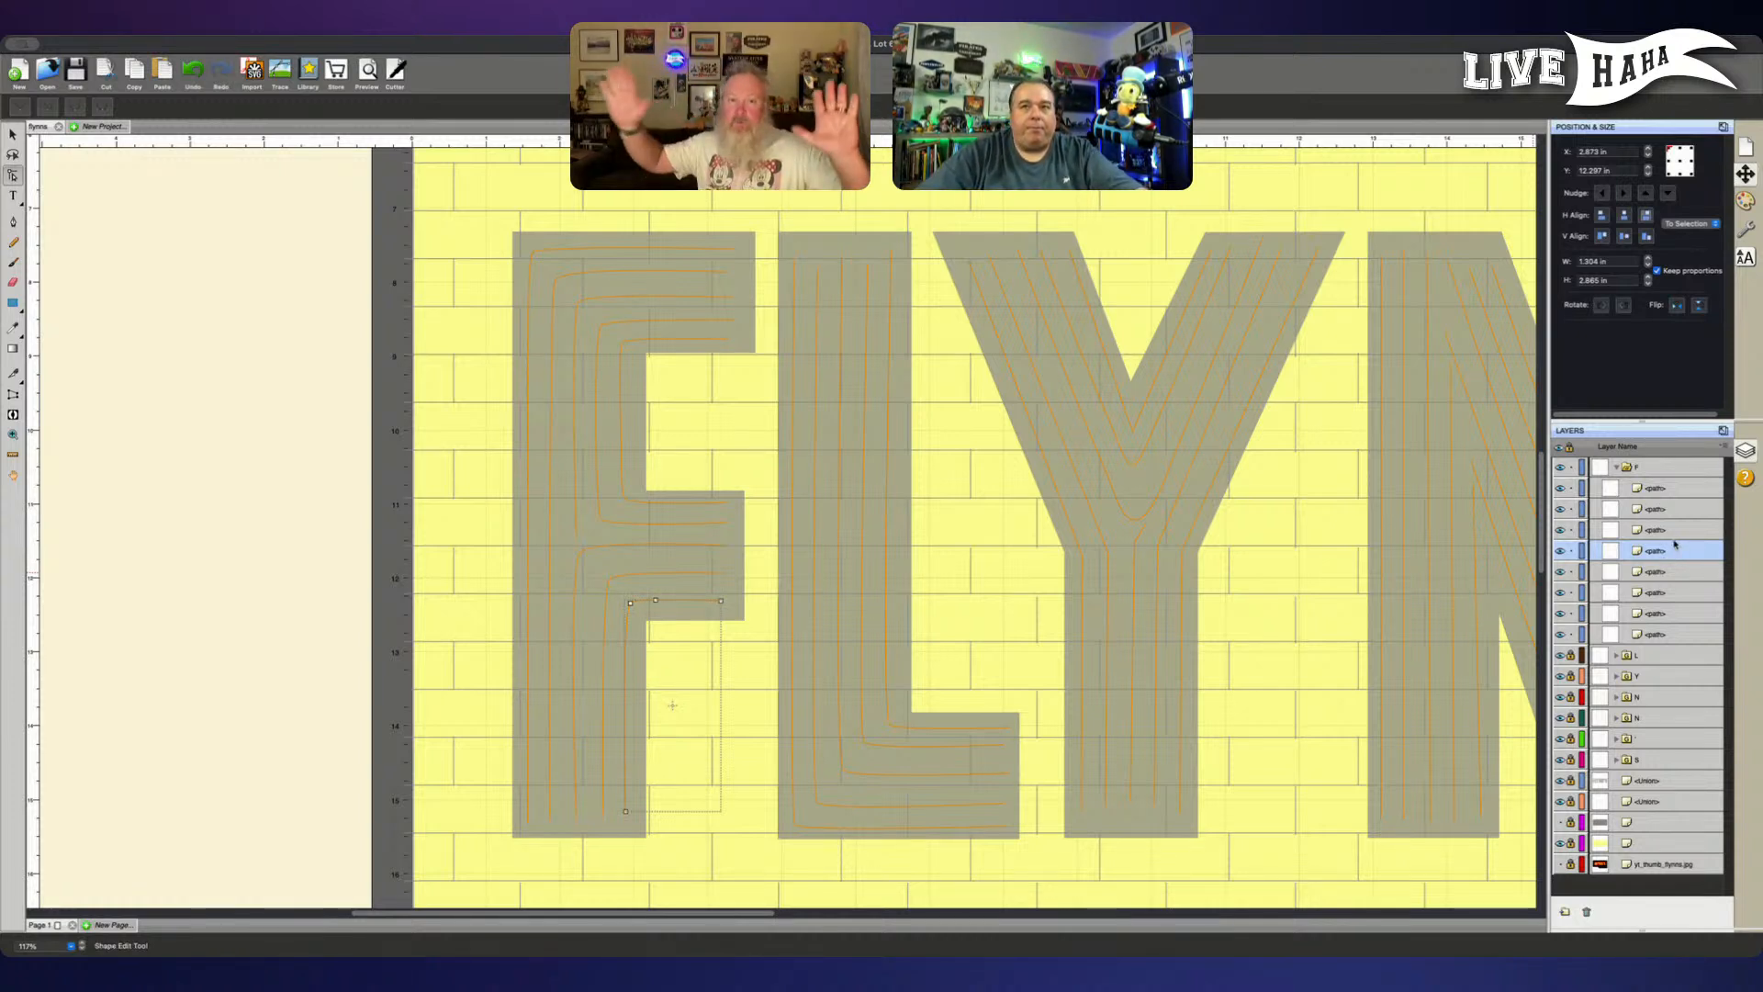
{"action": "left_click", "coordinate": [1676, 530]}
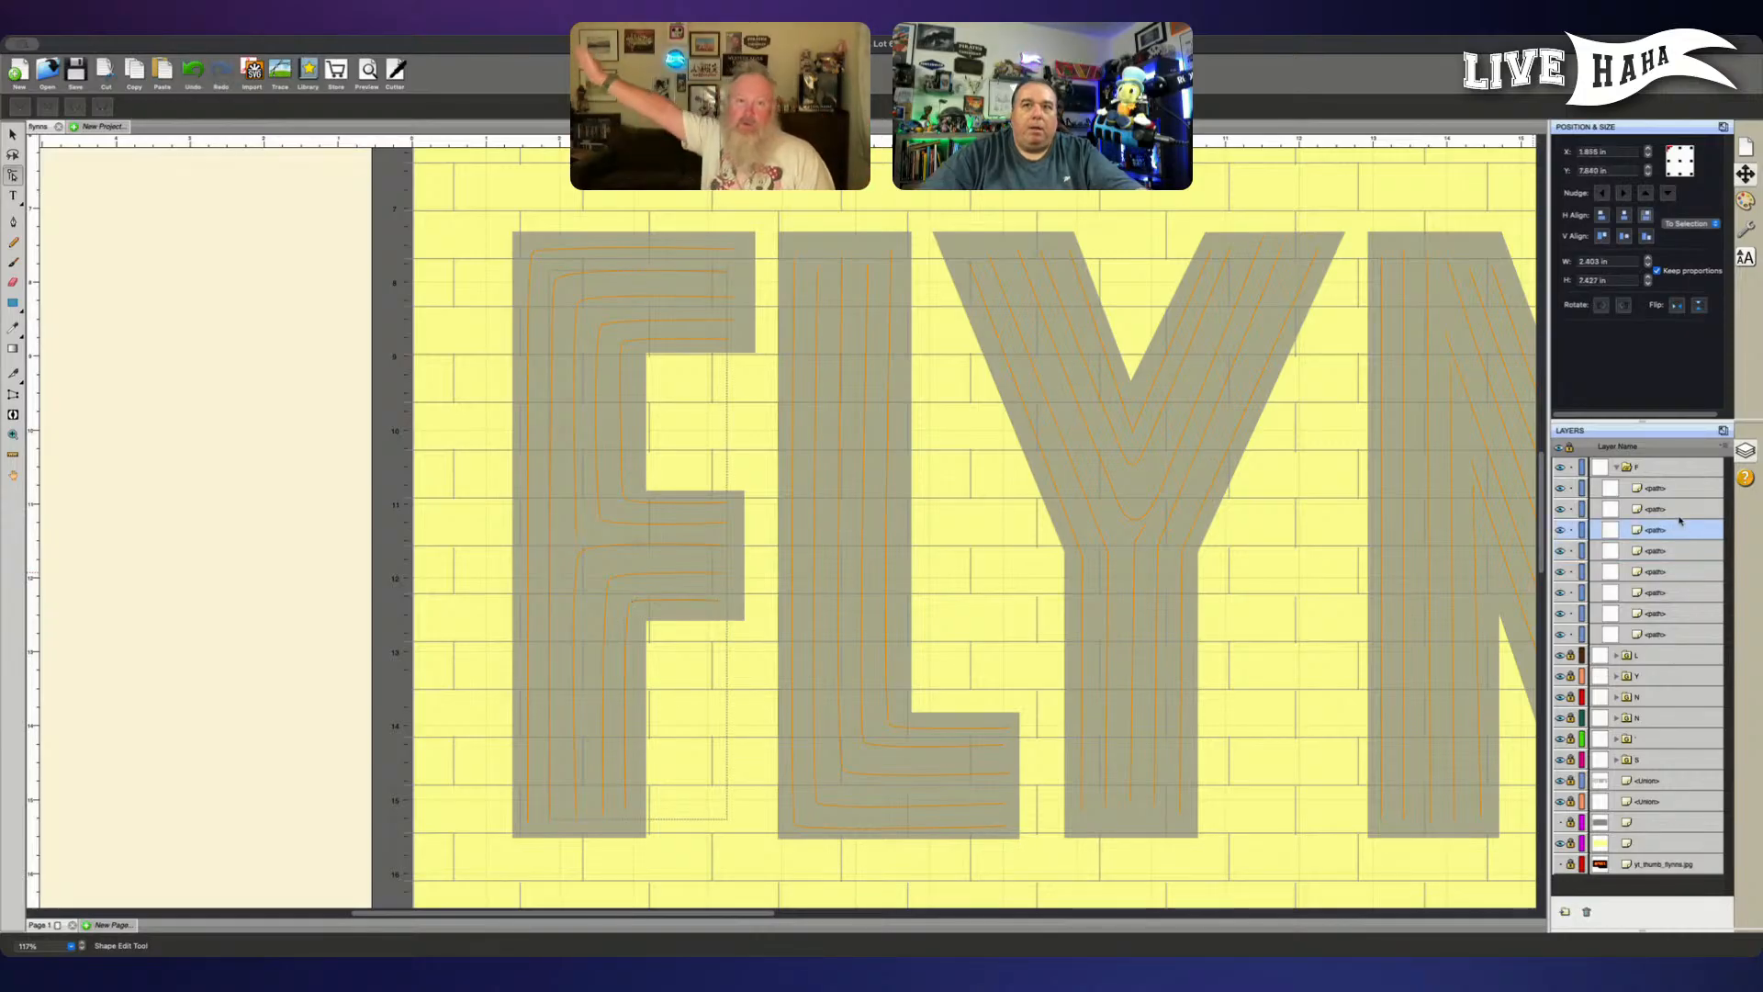
{"action": "left_click", "coordinate": [1676, 572]}
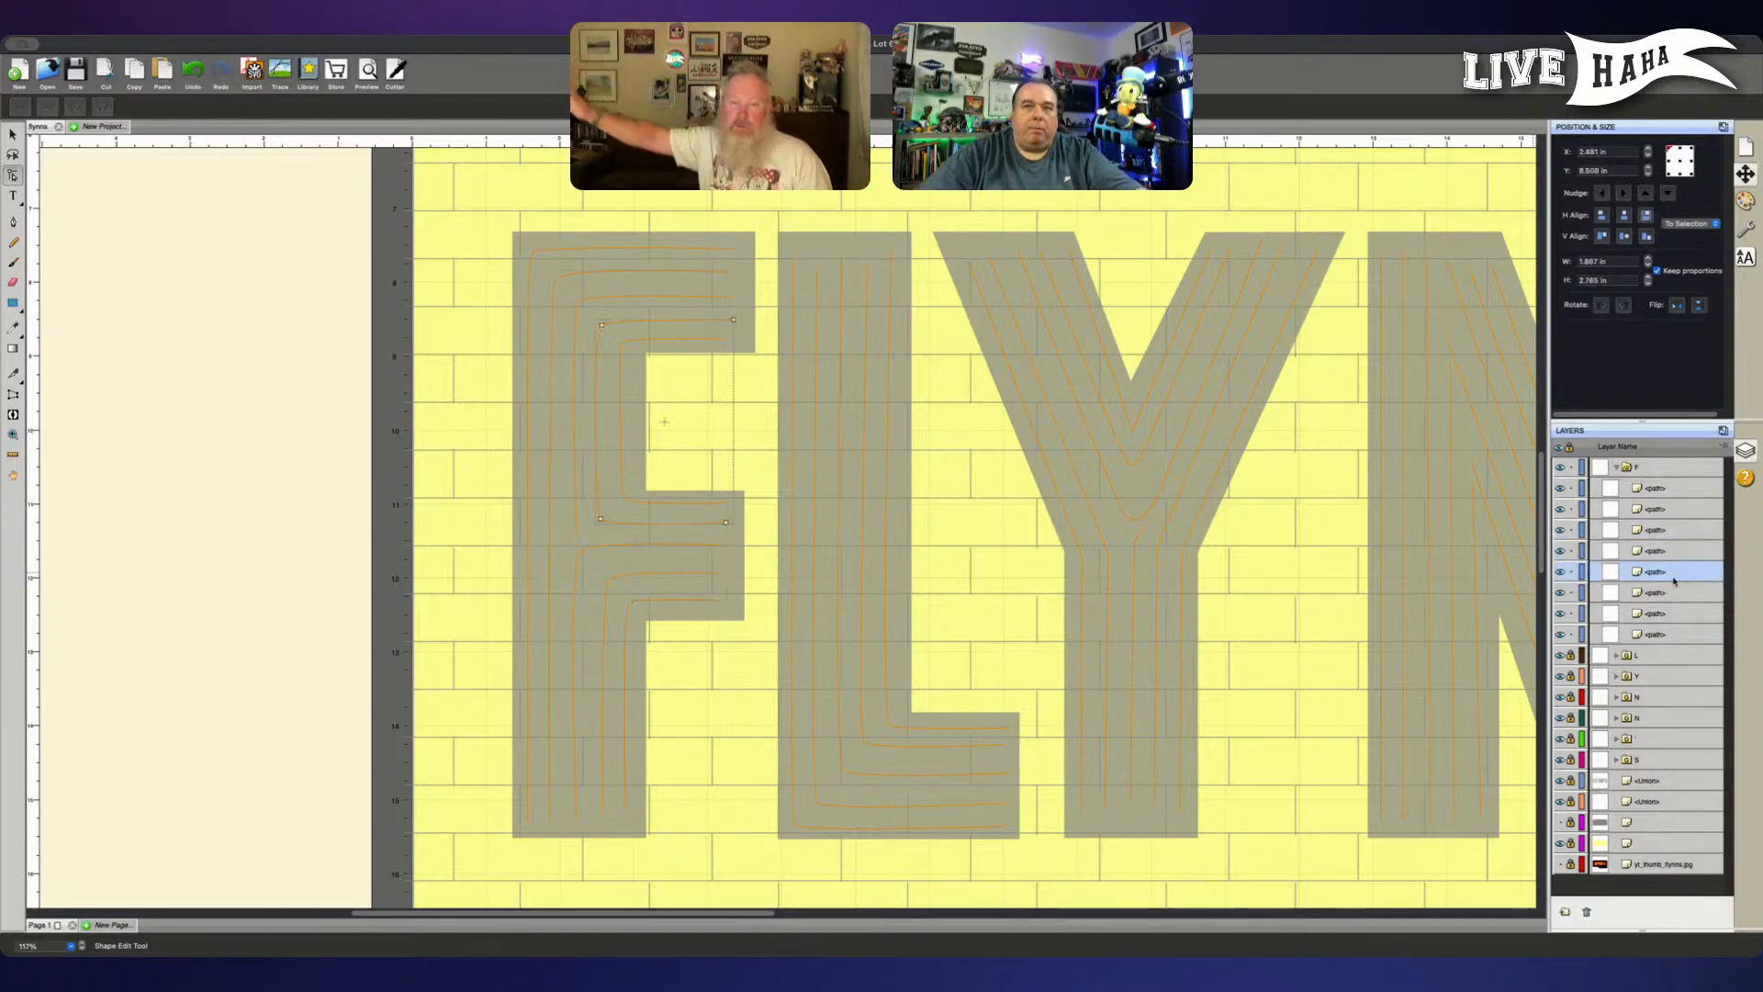
{"action": "left_click", "coordinate": [1674, 592]}
{"action": "left_click", "coordinate": [1676, 551]}
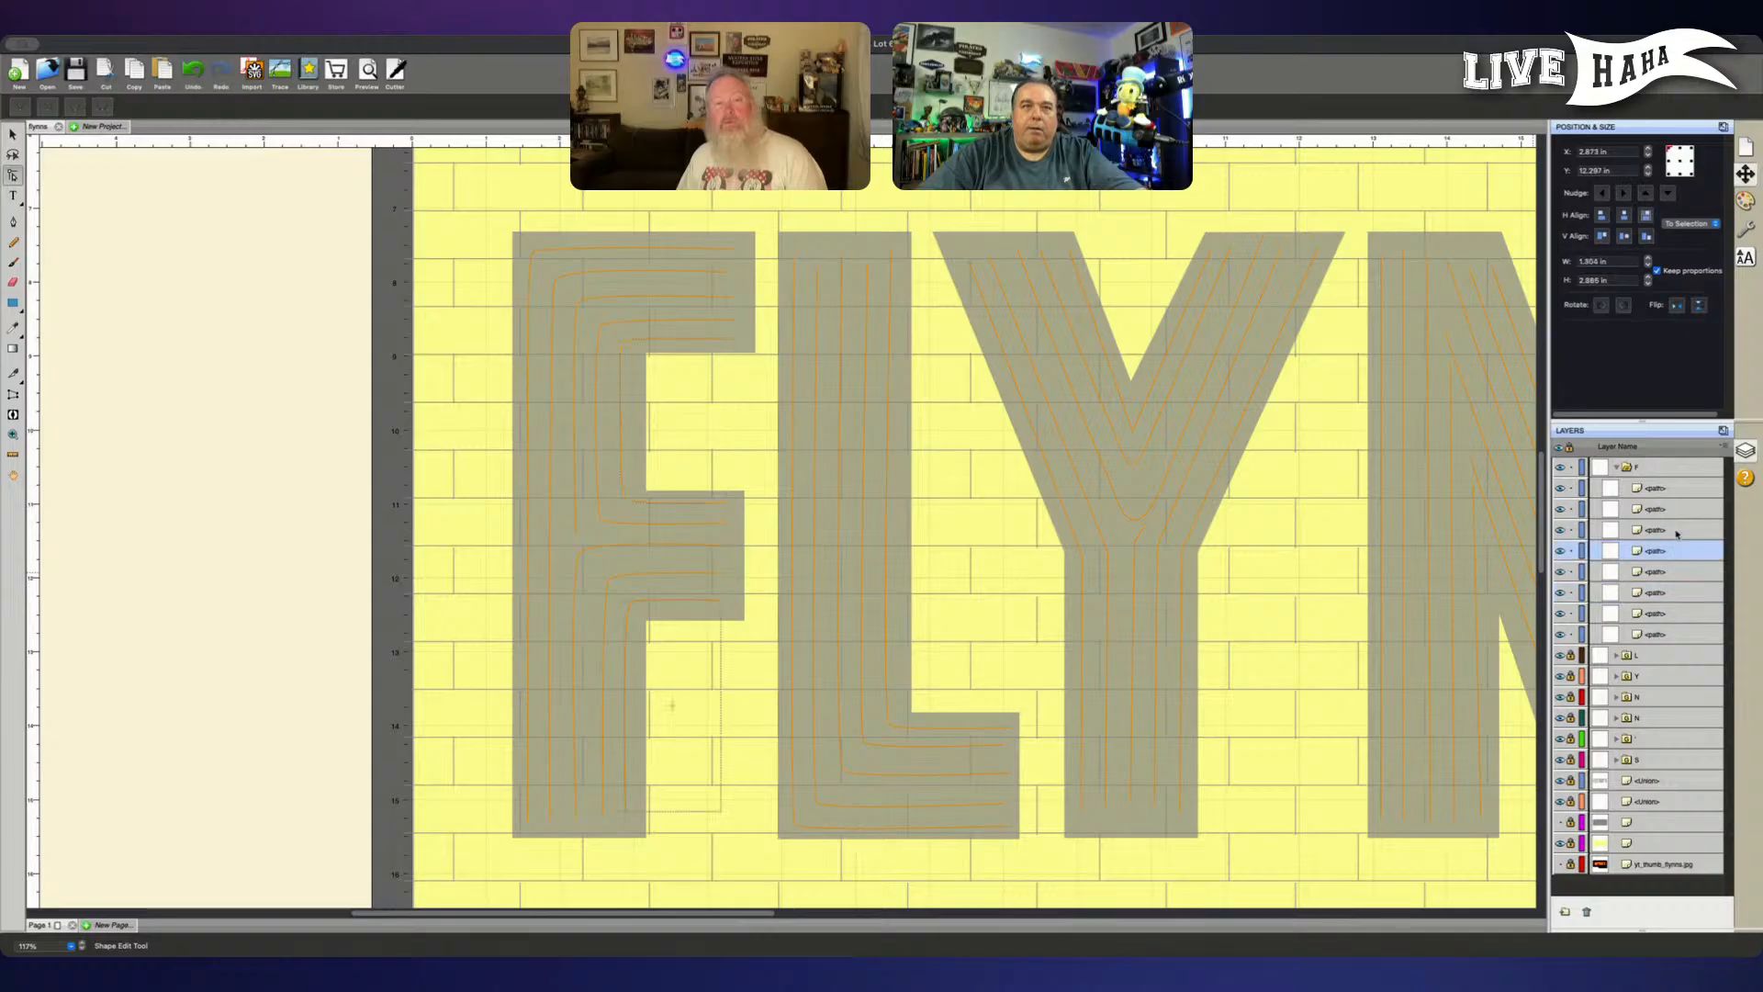
{"action": "left_click", "coordinate": [1676, 530]}
{"action": "left_click", "coordinate": [1677, 511]}
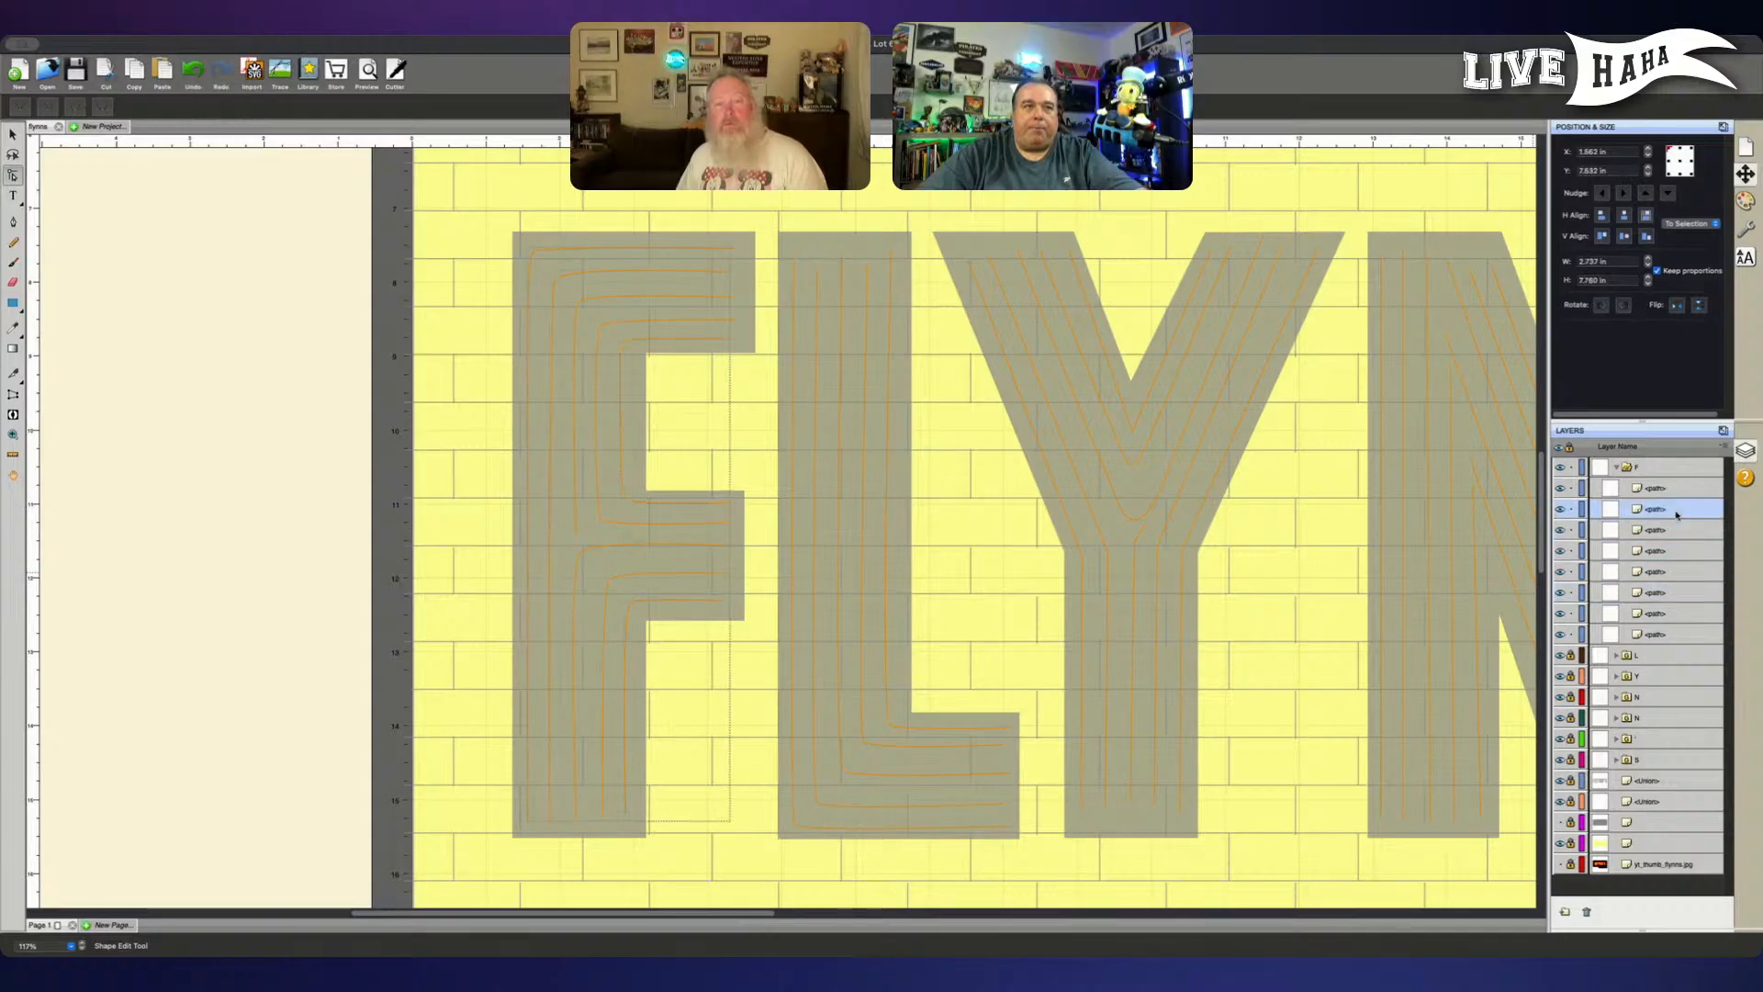
{"action": "left_click", "coordinate": [1671, 488]}
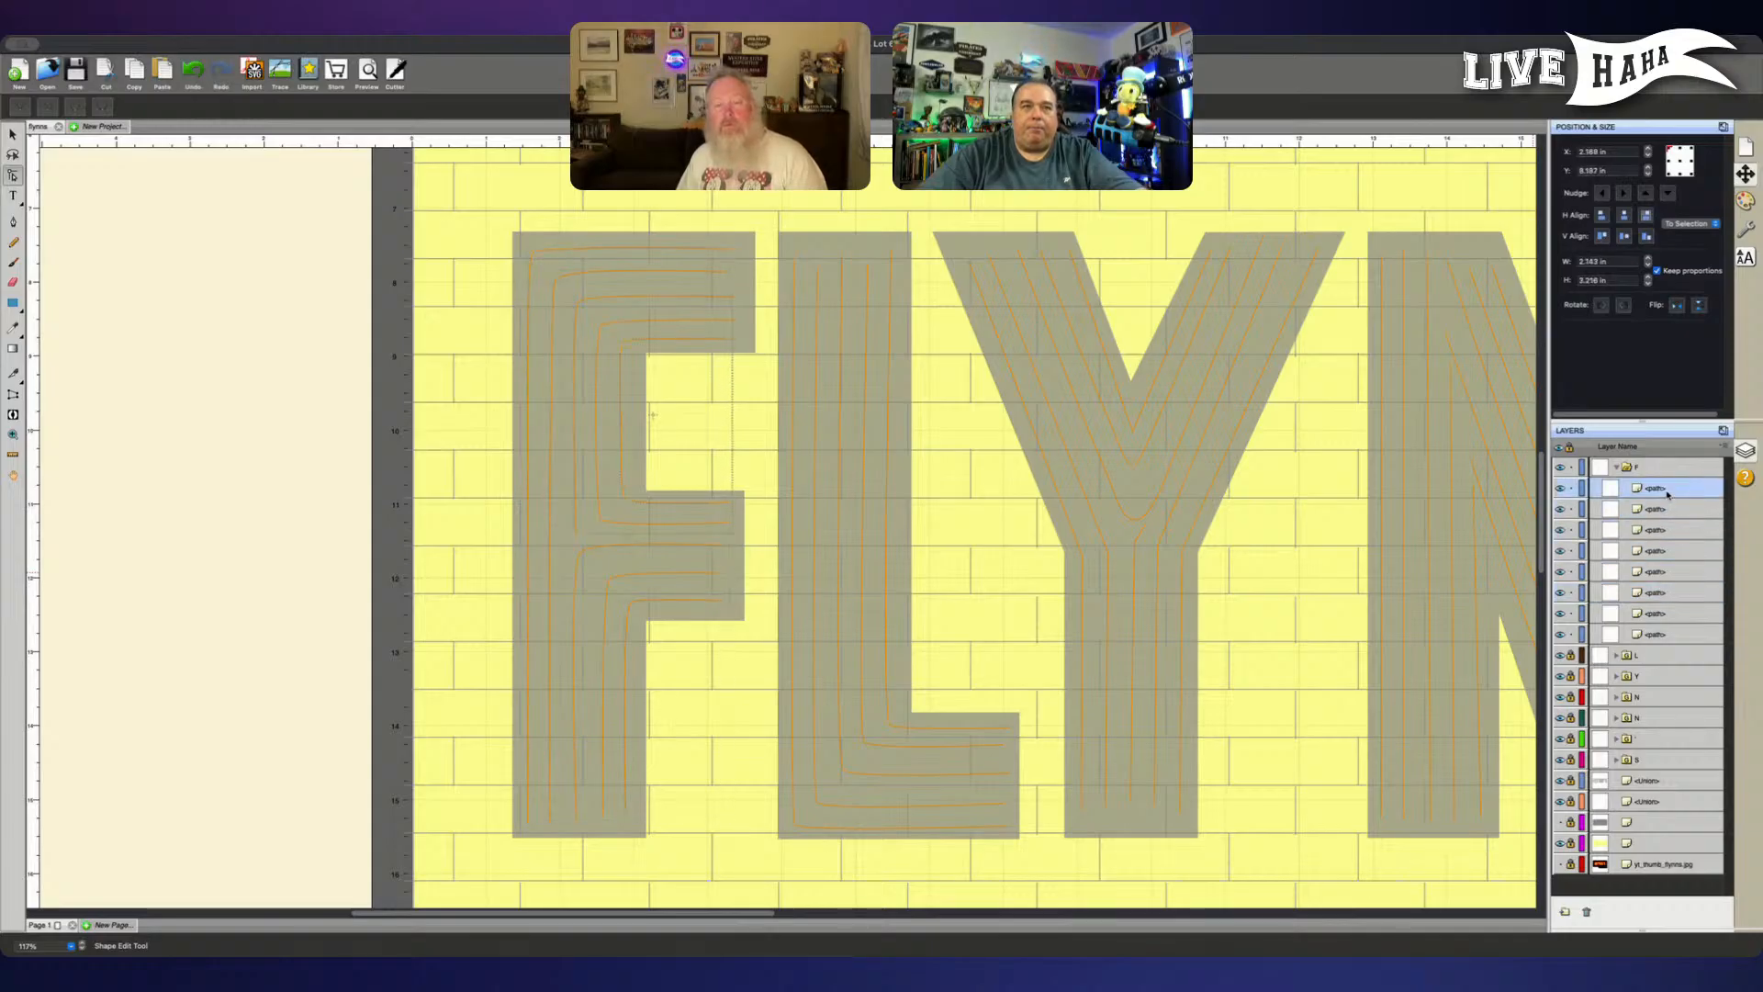
{"action": "left_click", "coordinate": [1669, 614]}
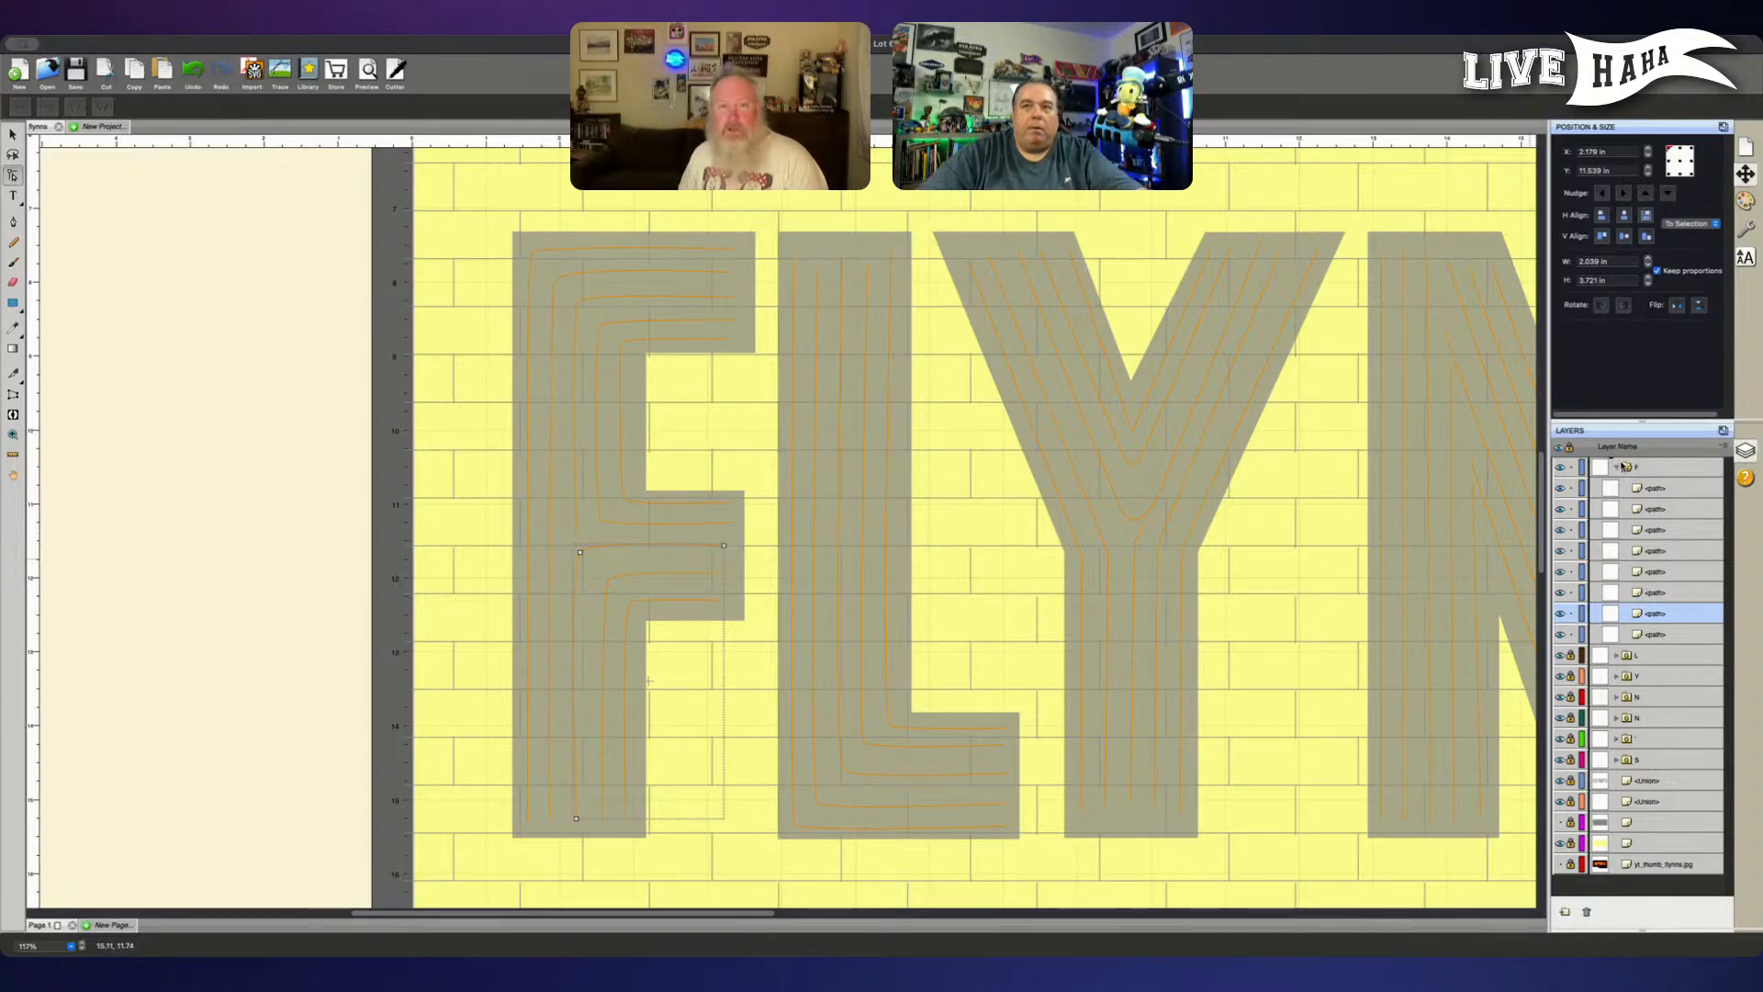
- Move the F line running from the middle arm down the stem out of the F group and add a node near its corner
{"action": "left_click_drag", "start_coordinate": [1624, 467], "coordinate": [1624, 462]}
{"action": "left_click", "coordinate": [1640, 468]}
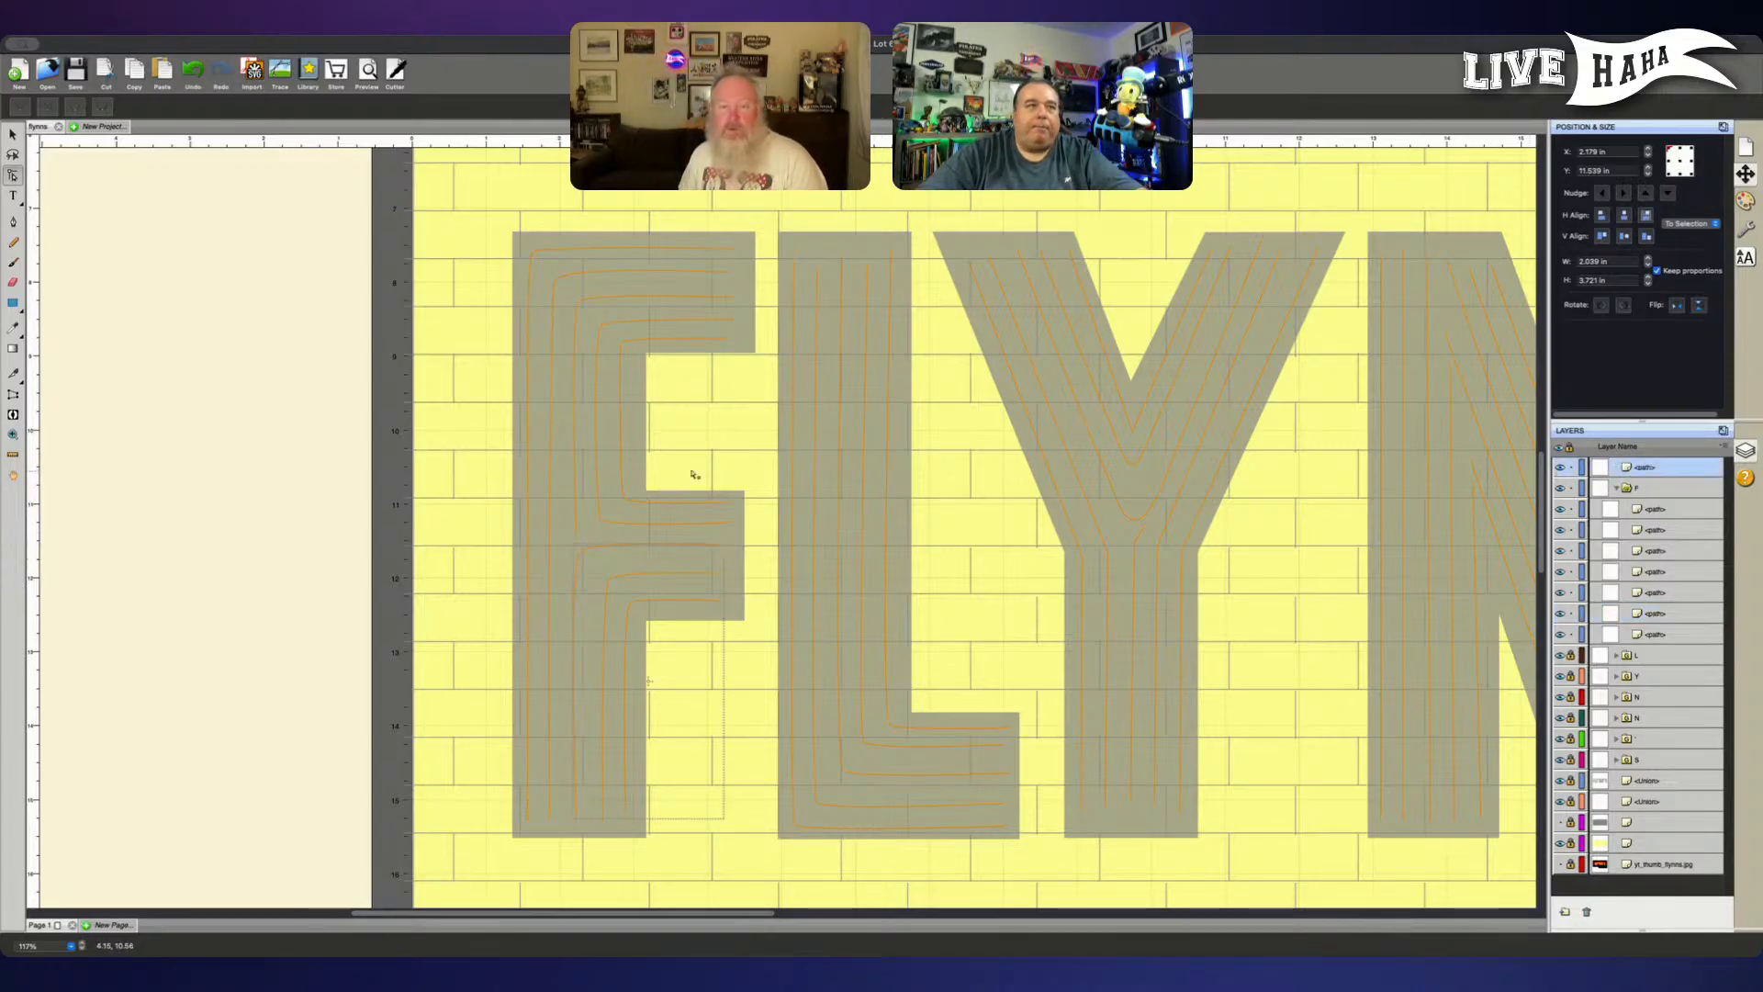
{"action": "left_click", "coordinate": [13, 221]}
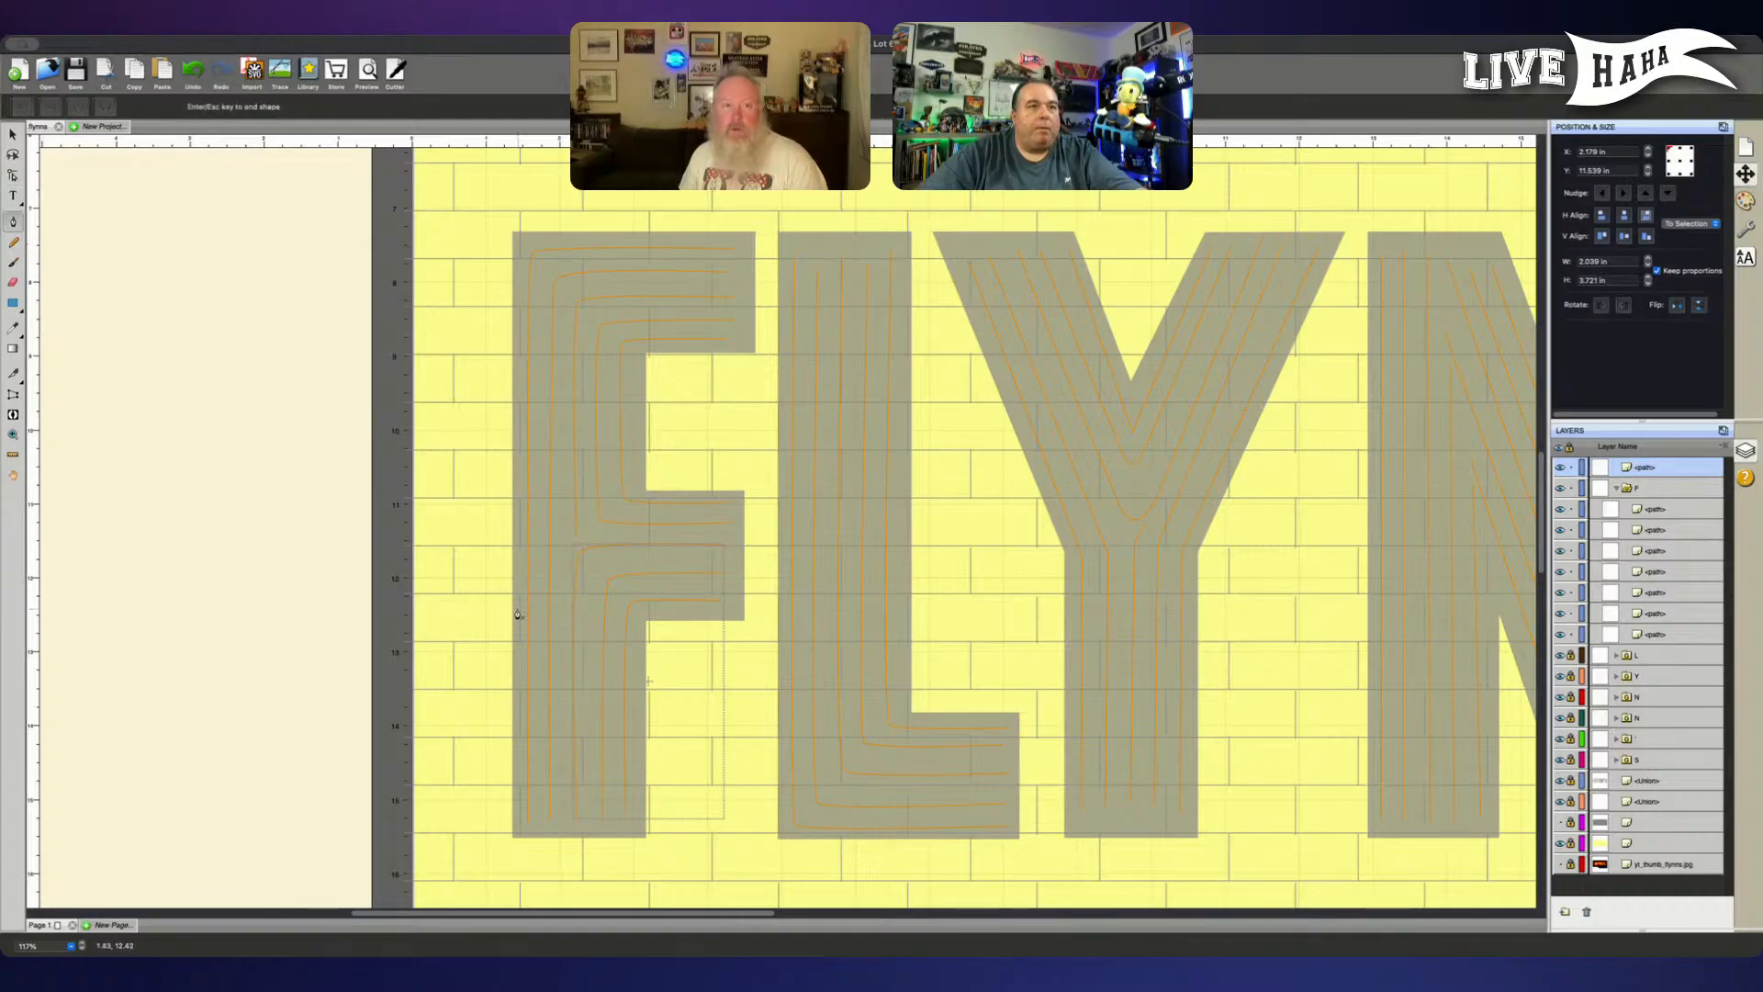
{"action": "left_click", "coordinate": [613, 548]}
{"action": "key", "text": "ctrl+z"}
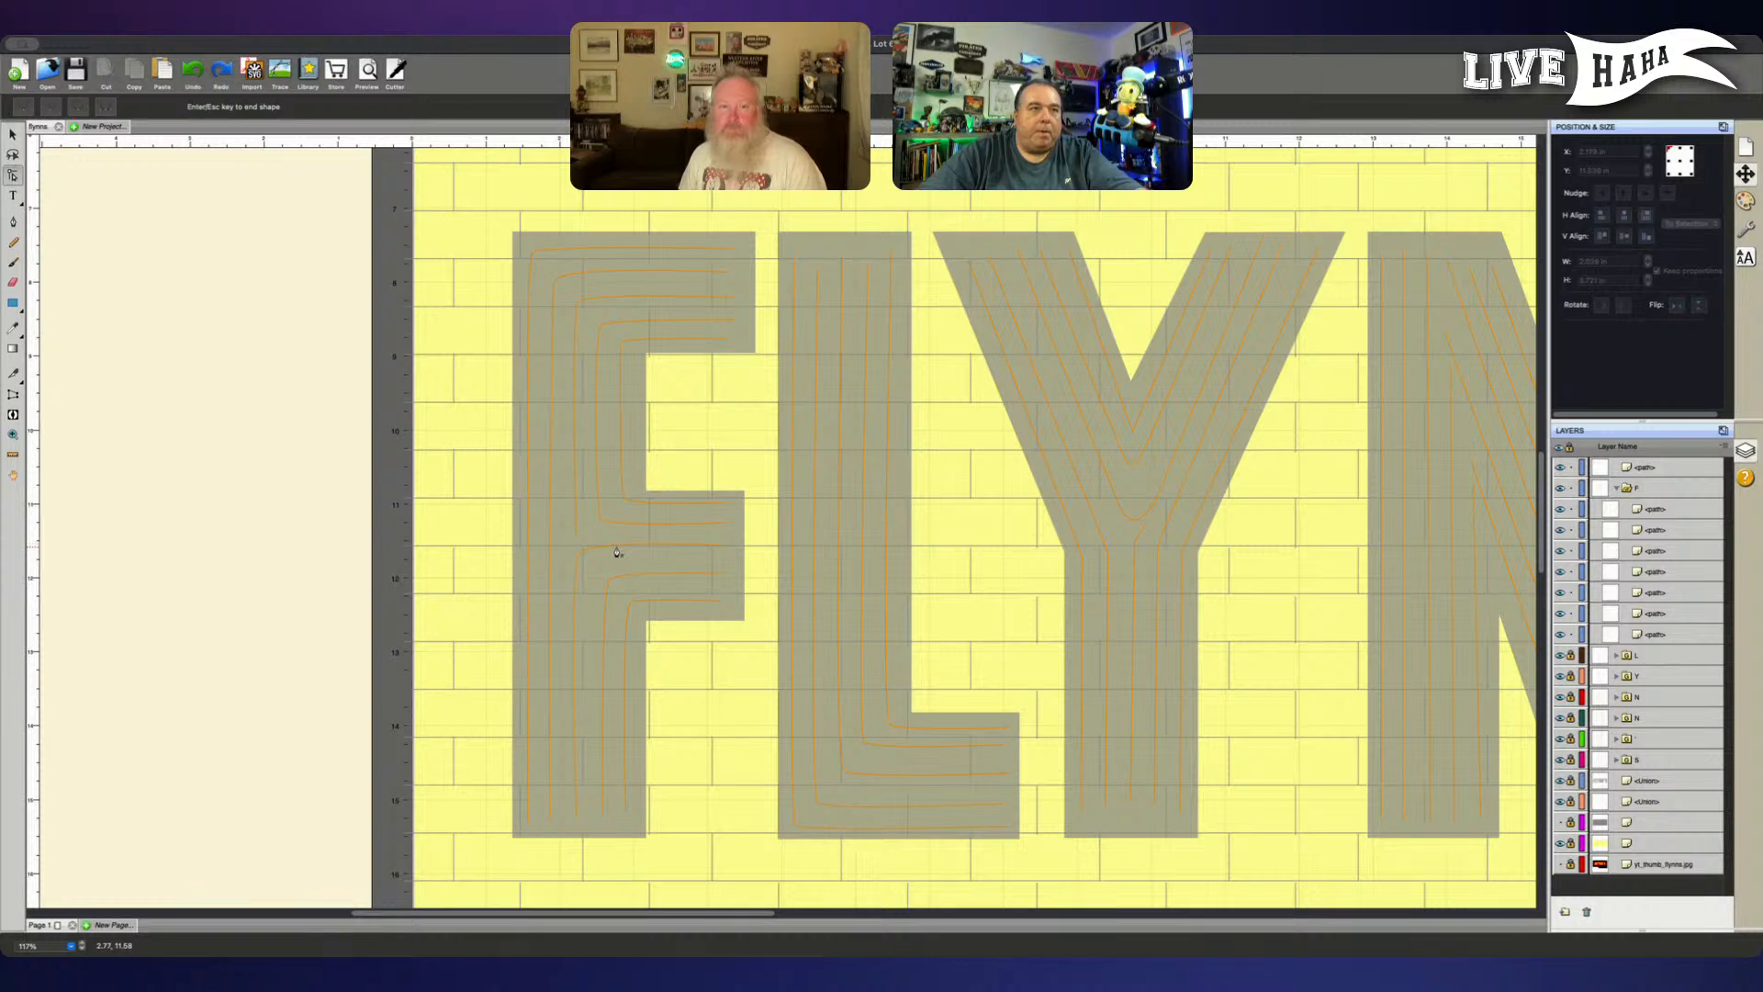
{"action": "key", "text": "Escape"}
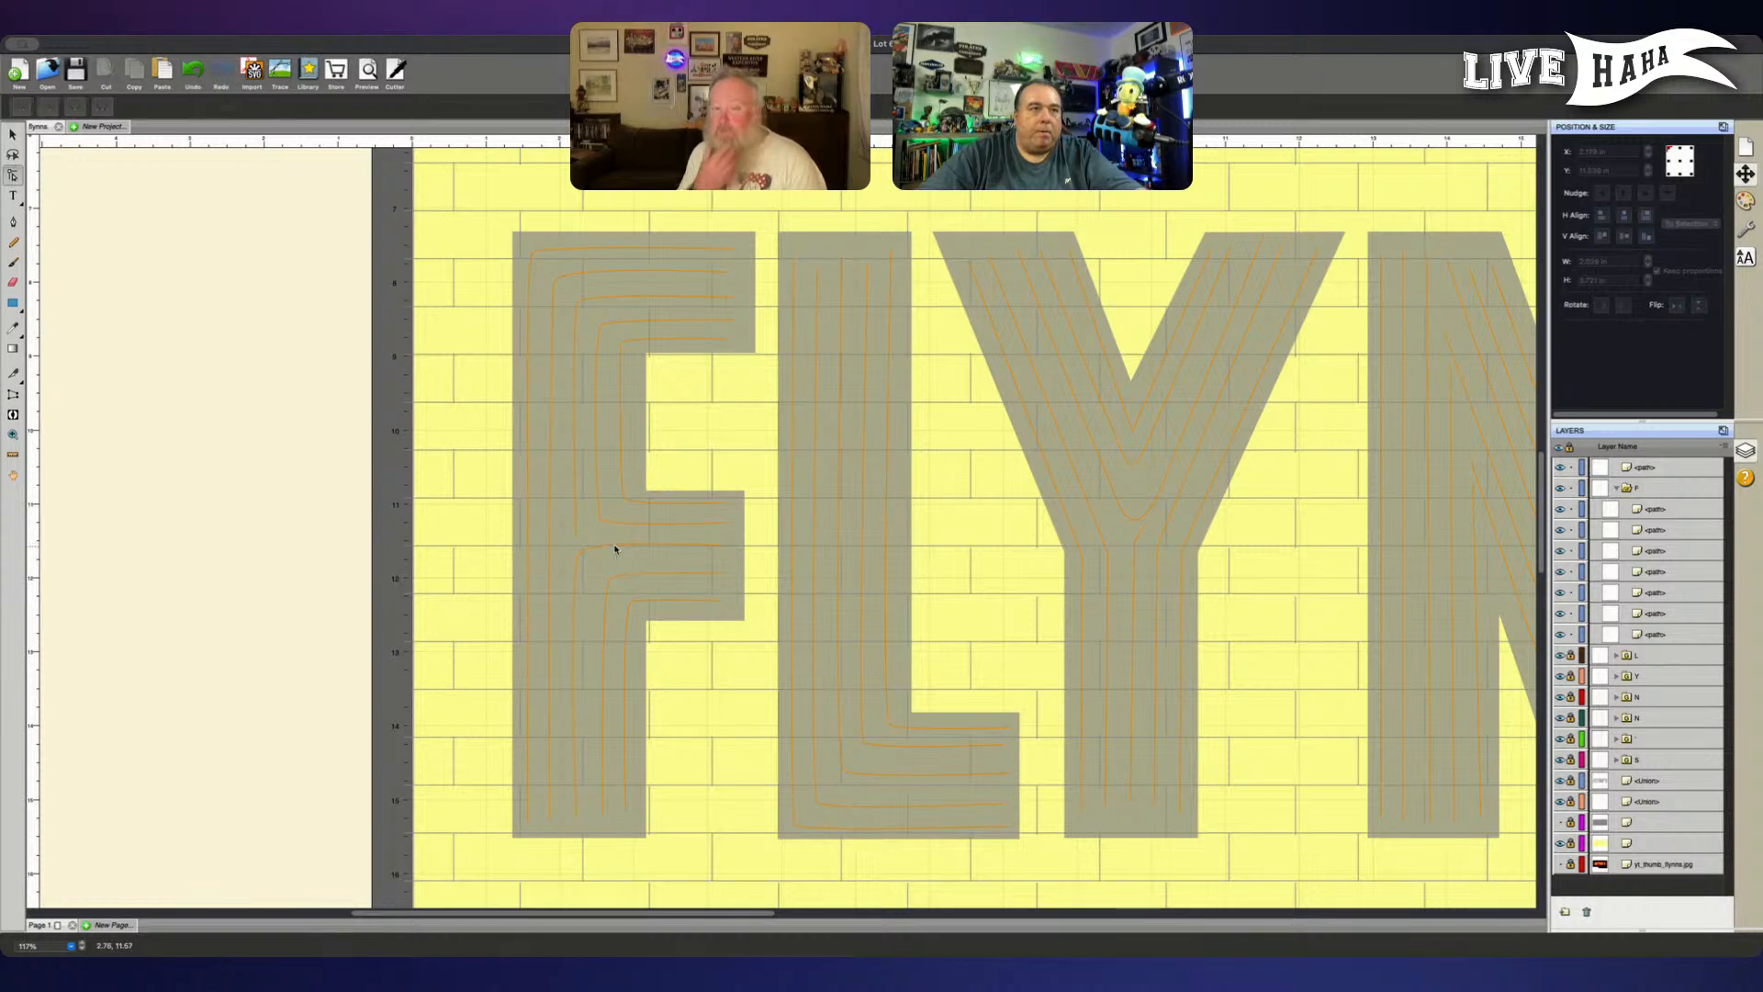
{"action": "left_click", "coordinate": [615, 547]}
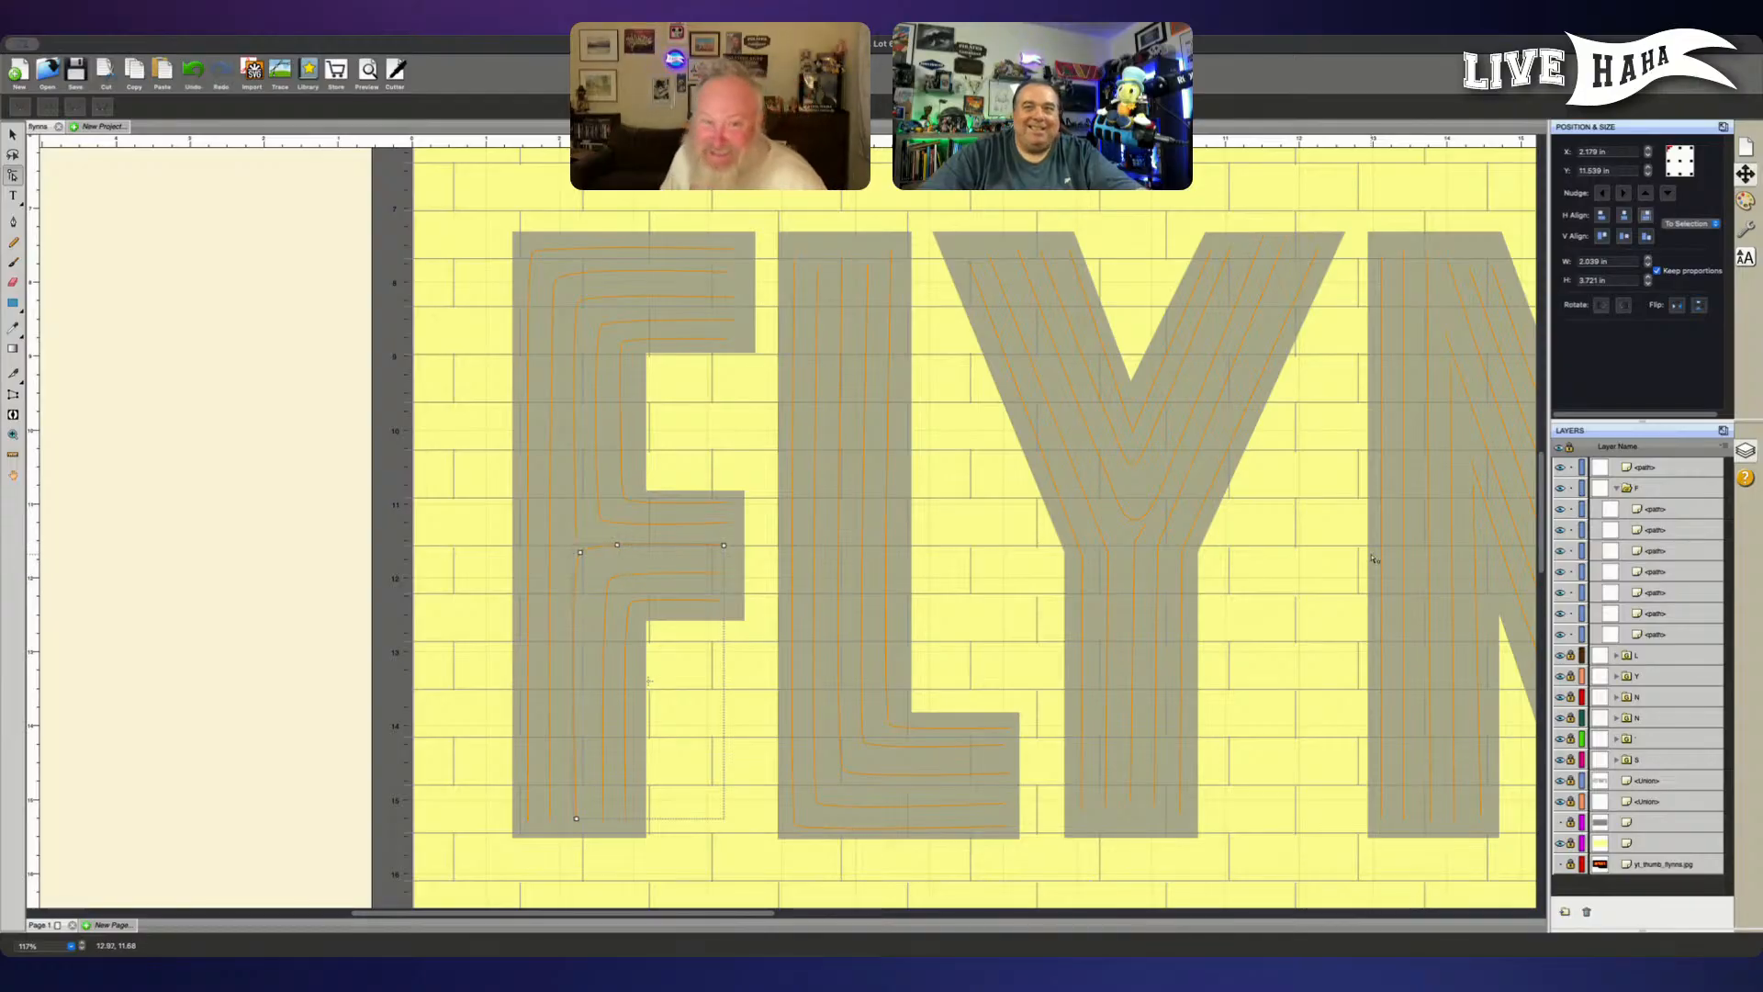
- Nudge the new node and the arm-end node of that F line down, and fine-tune the end node to level the horizontal stretch
{"action": "left_click", "coordinate": [1676, 465]}
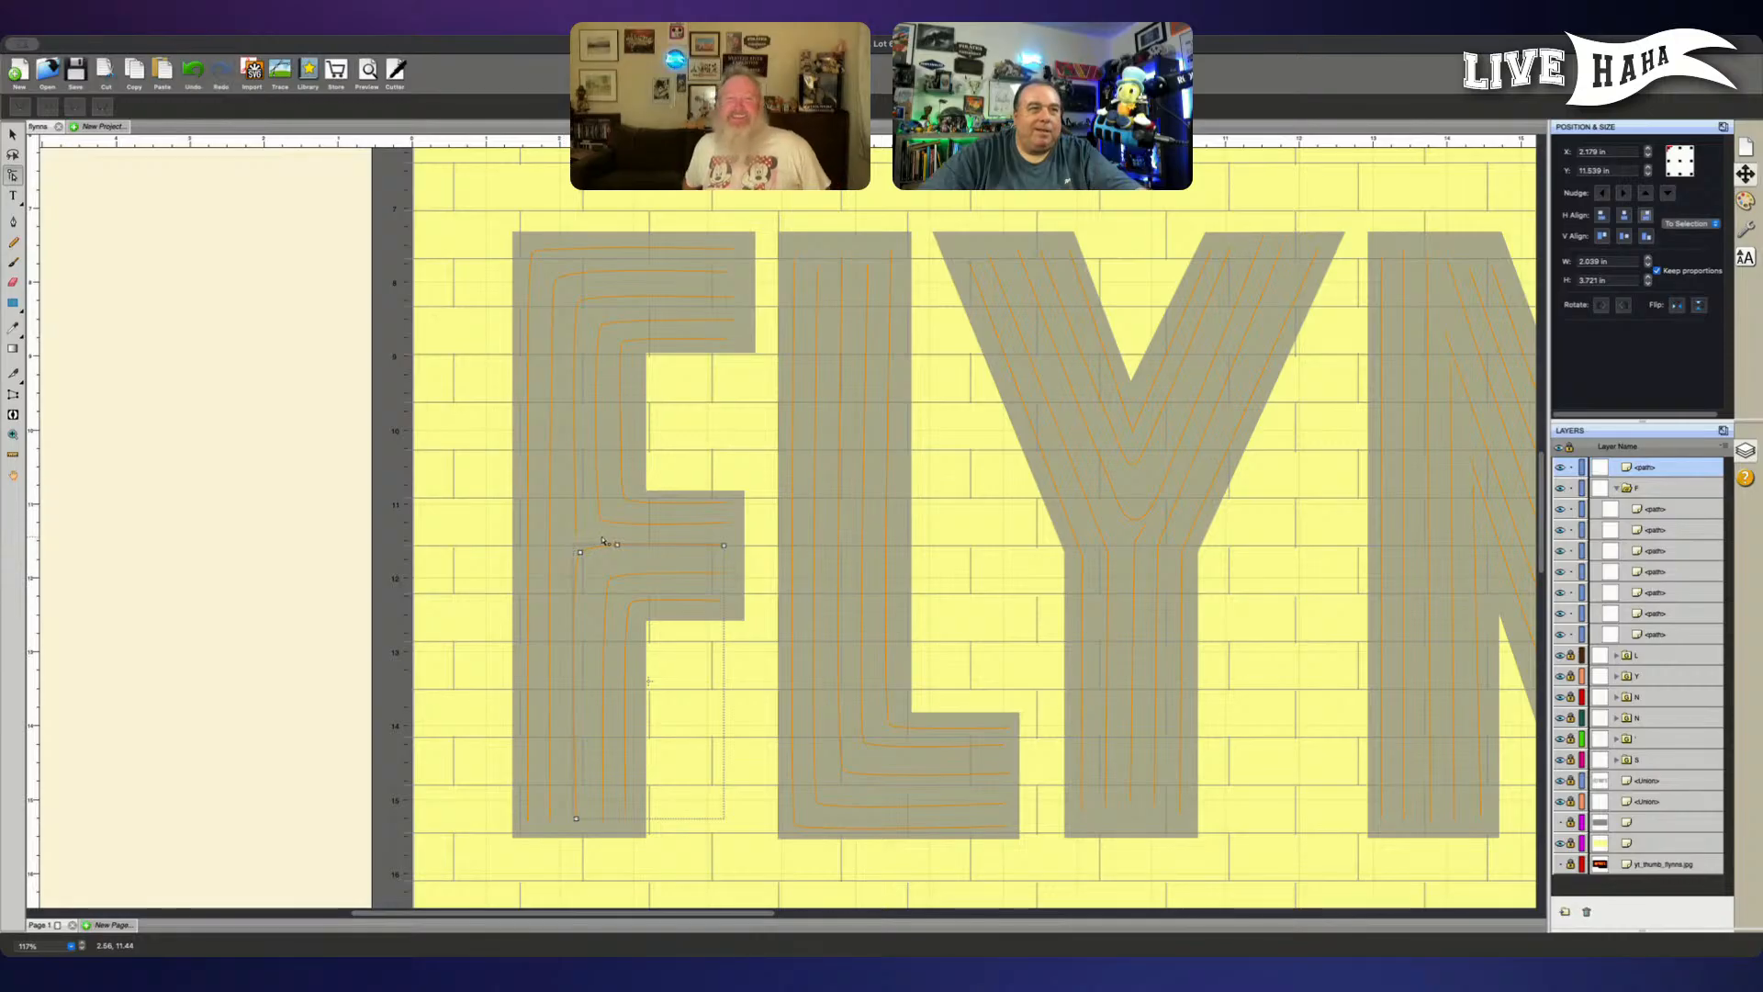
{"action": "left_click_drag", "start_coordinate": [603, 535], "coordinate": [739, 555]}
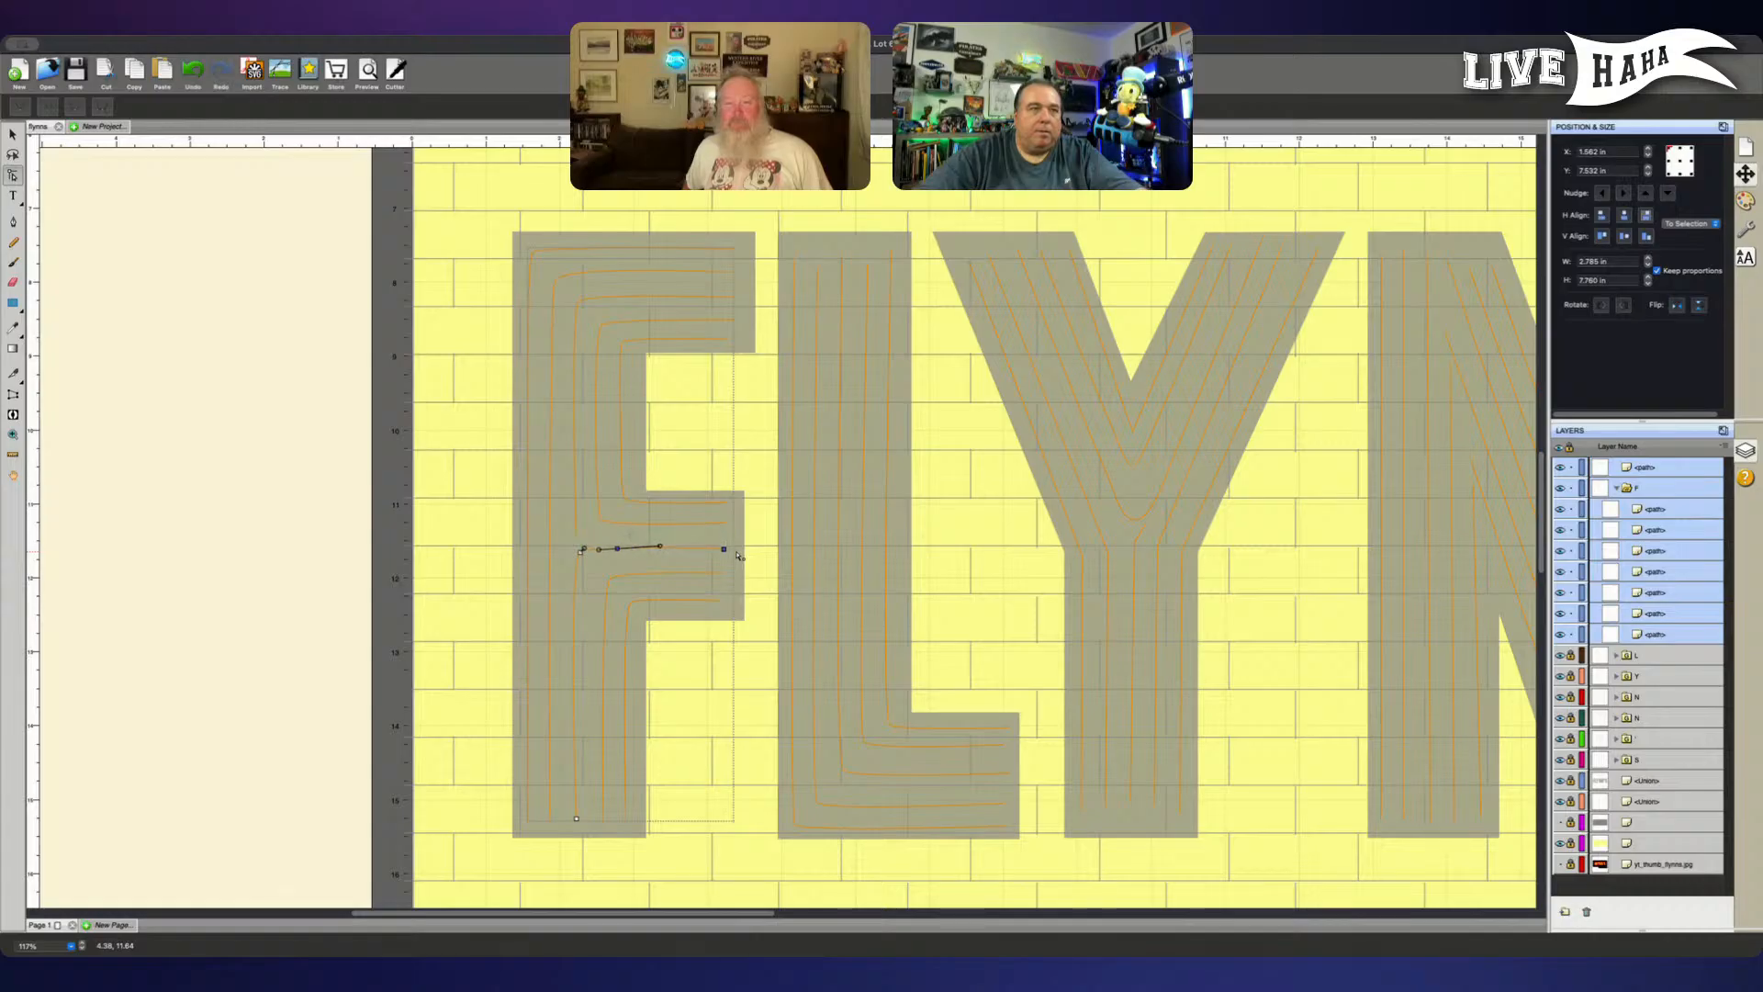
{"action": "left_click", "coordinate": [731, 577]}
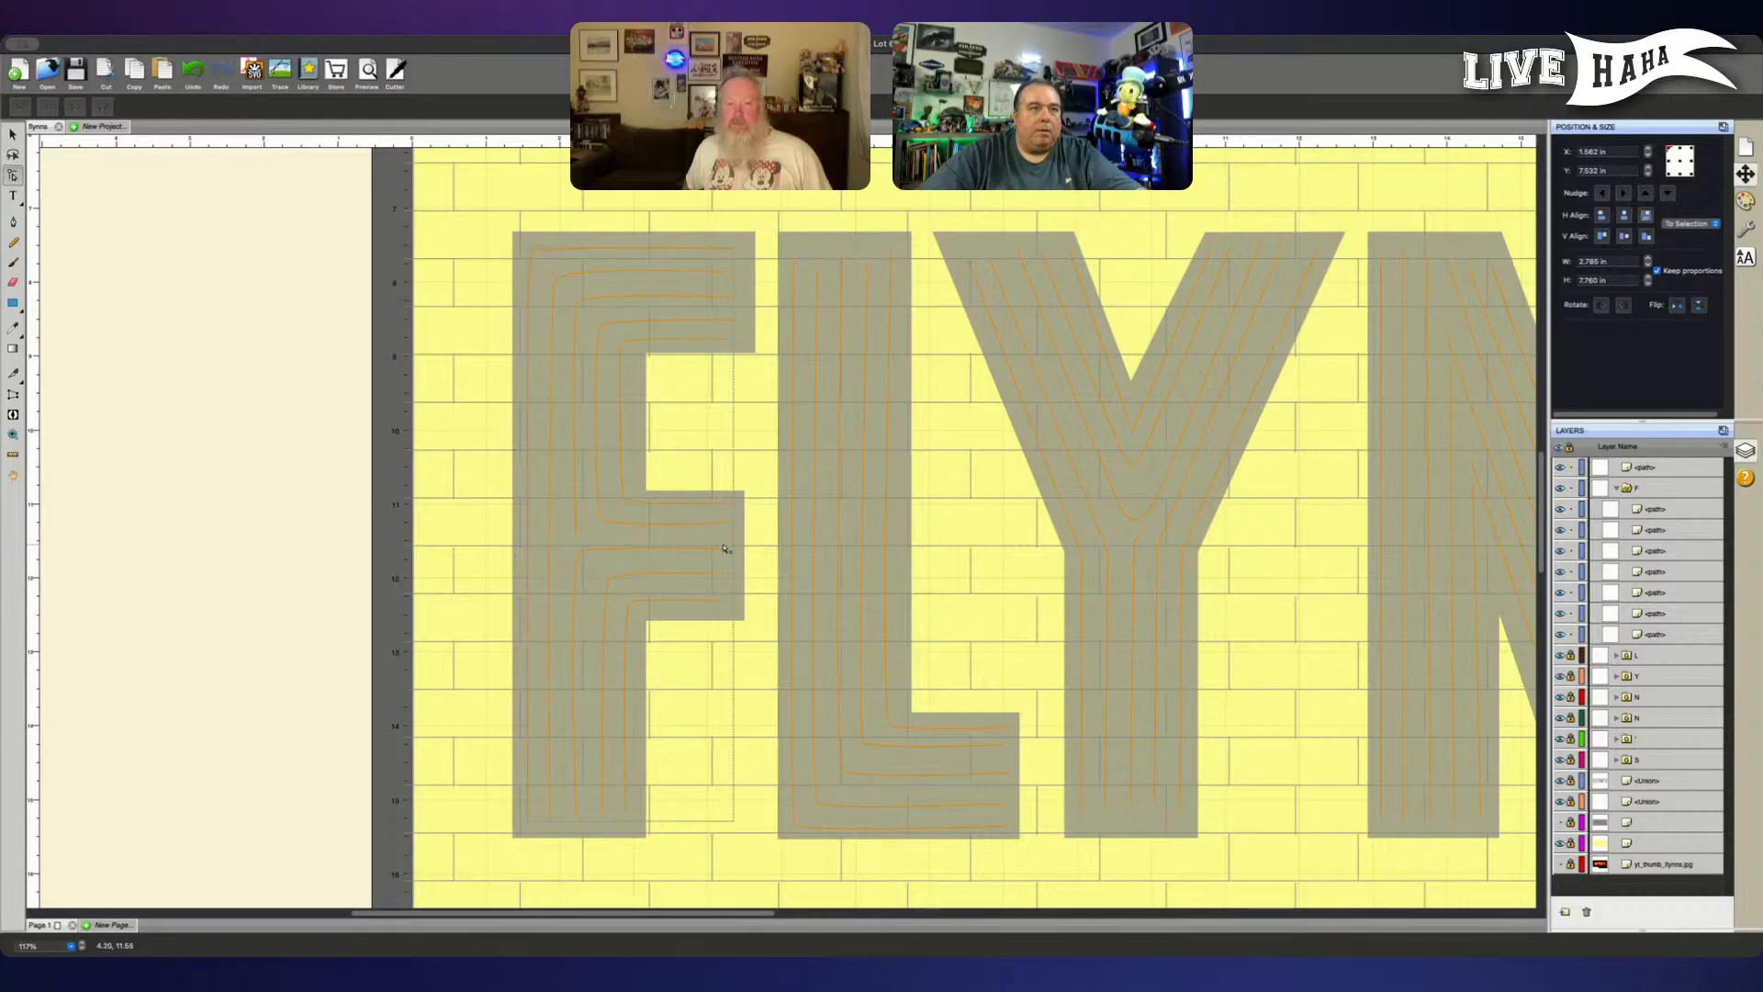
{"action": "left_click", "coordinate": [730, 548]}
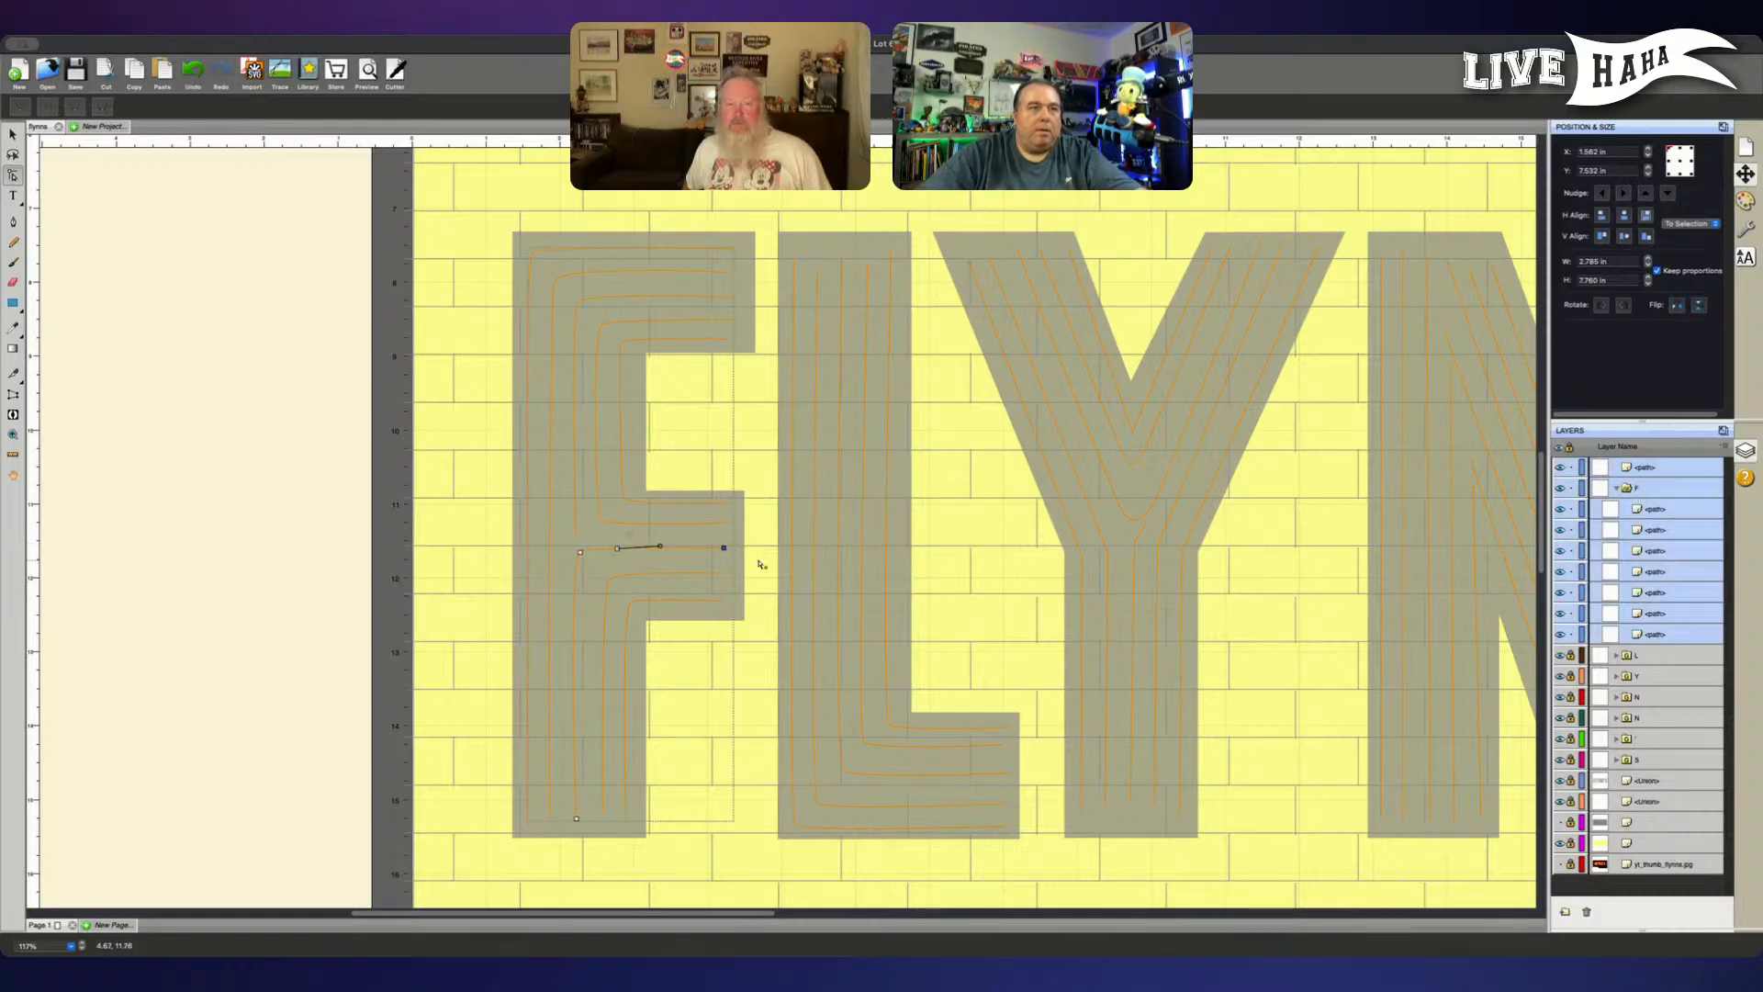
{"action": "key", "text": "ctrl+a"}
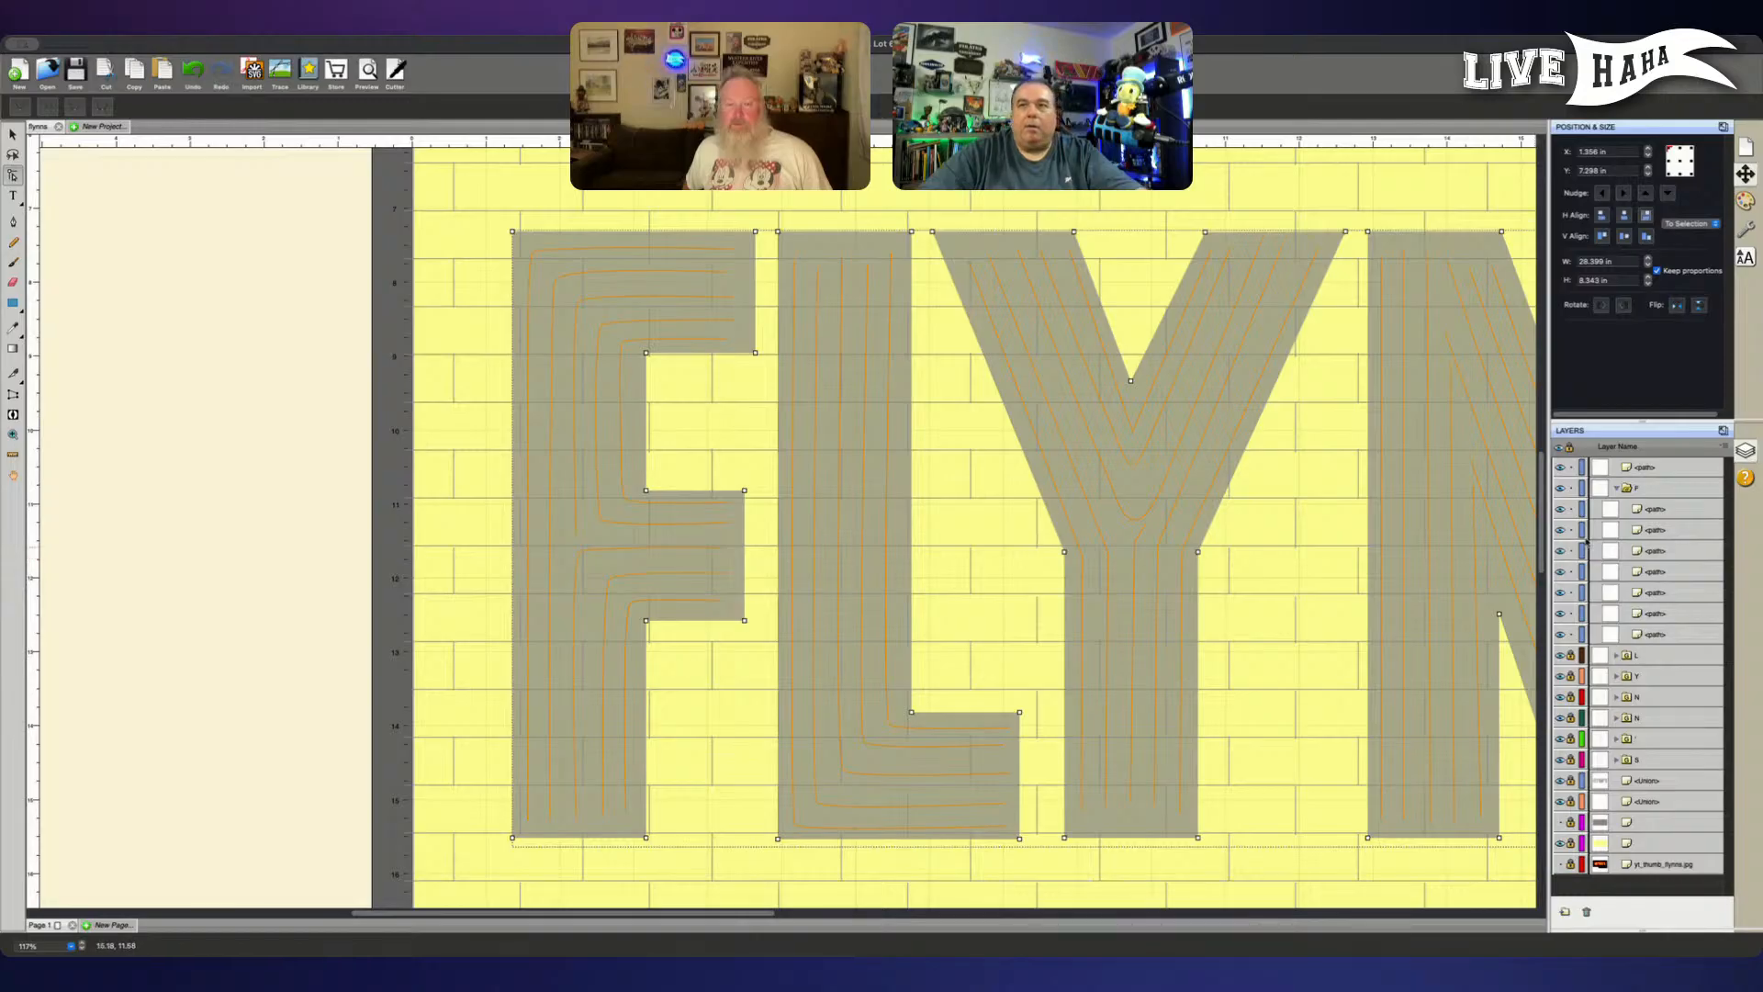
- Return the edited line to the F group, collapse the group and lock it
{"action": "left_click", "coordinate": [1662, 513]}
{"action": "left_click_drag", "start_coordinate": [1660, 468], "coordinate": [1664, 502]}
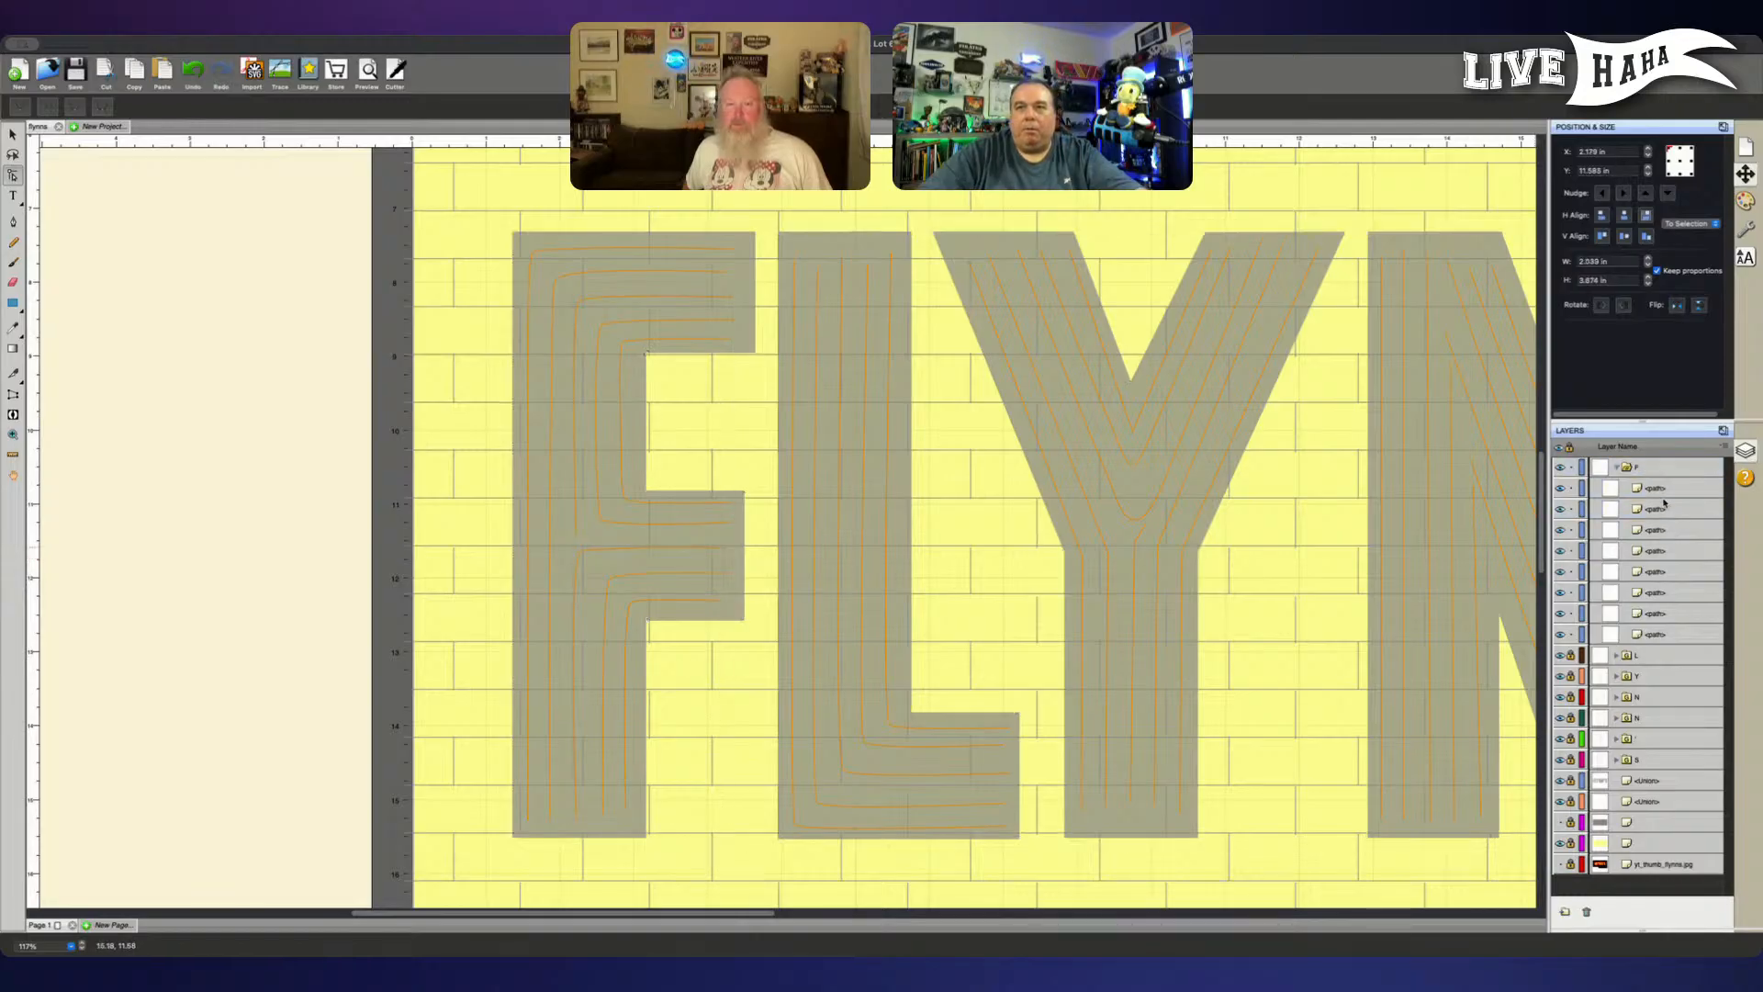
{"action": "left_click", "coordinate": [1616, 468]}
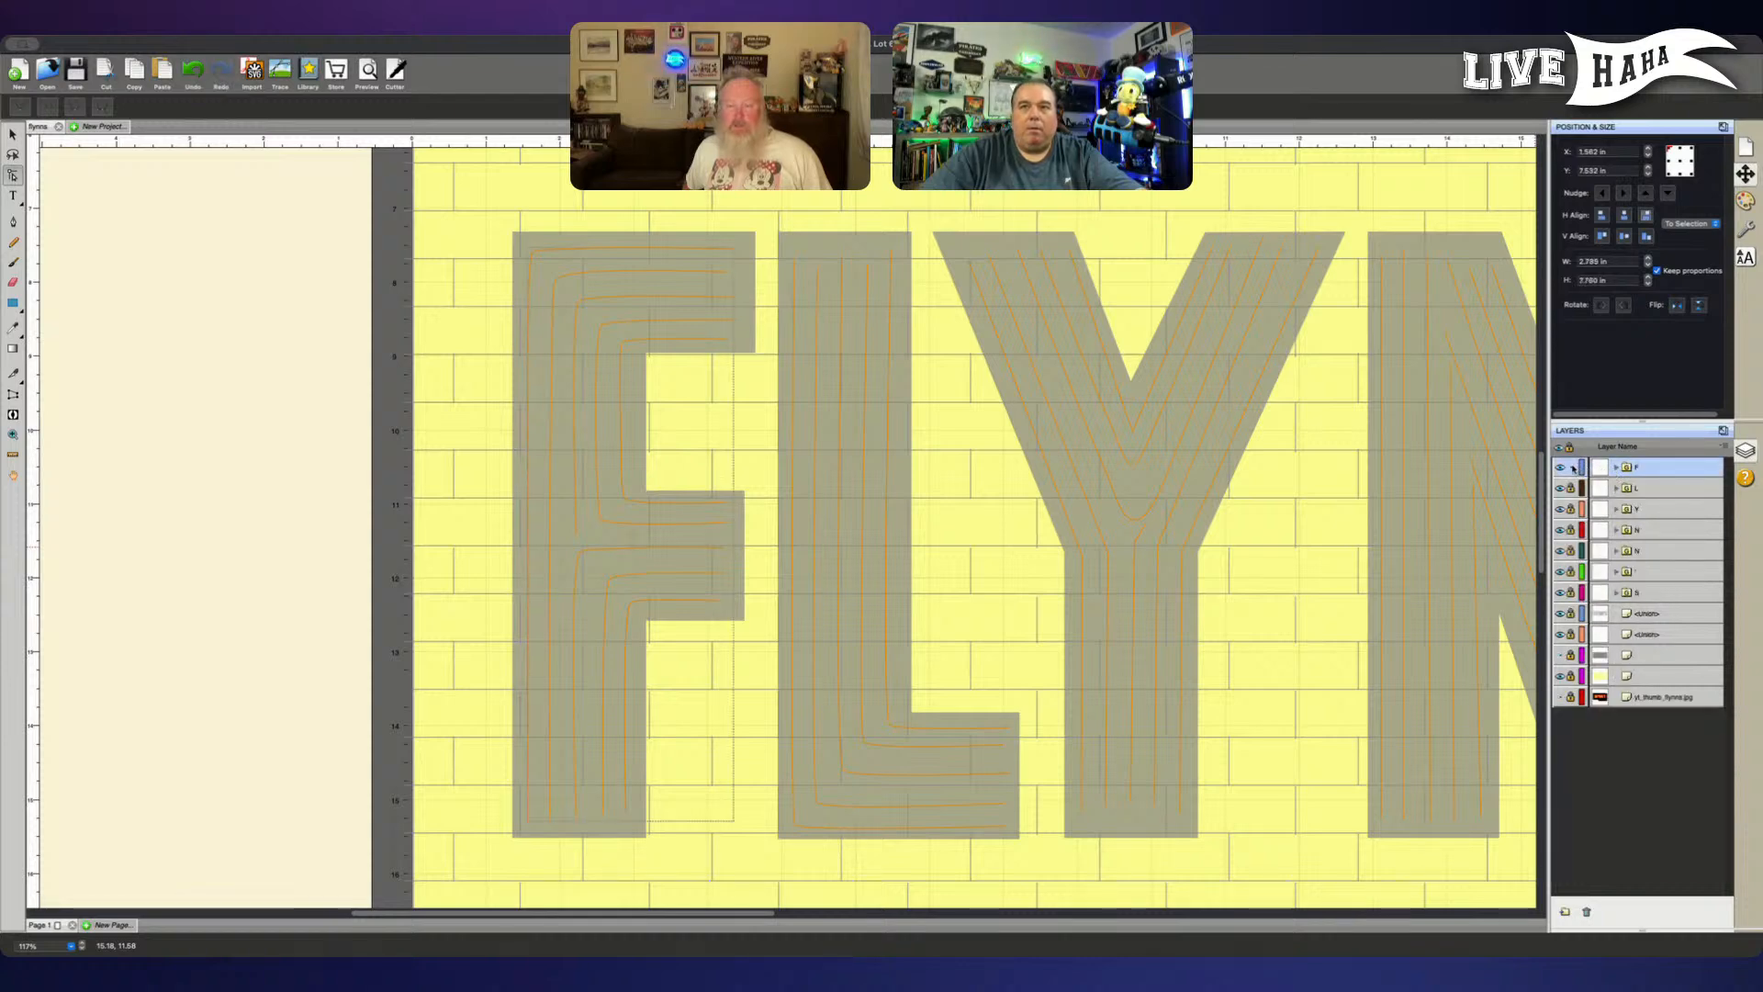
{"action": "left_click", "coordinate": [1572, 468]}
- Look over the inner lines across the F, L, Y and both N letters for spacing problems
{"action": "key", "text": "super+minus"}
{"action": "key", "text": "super+minus"}
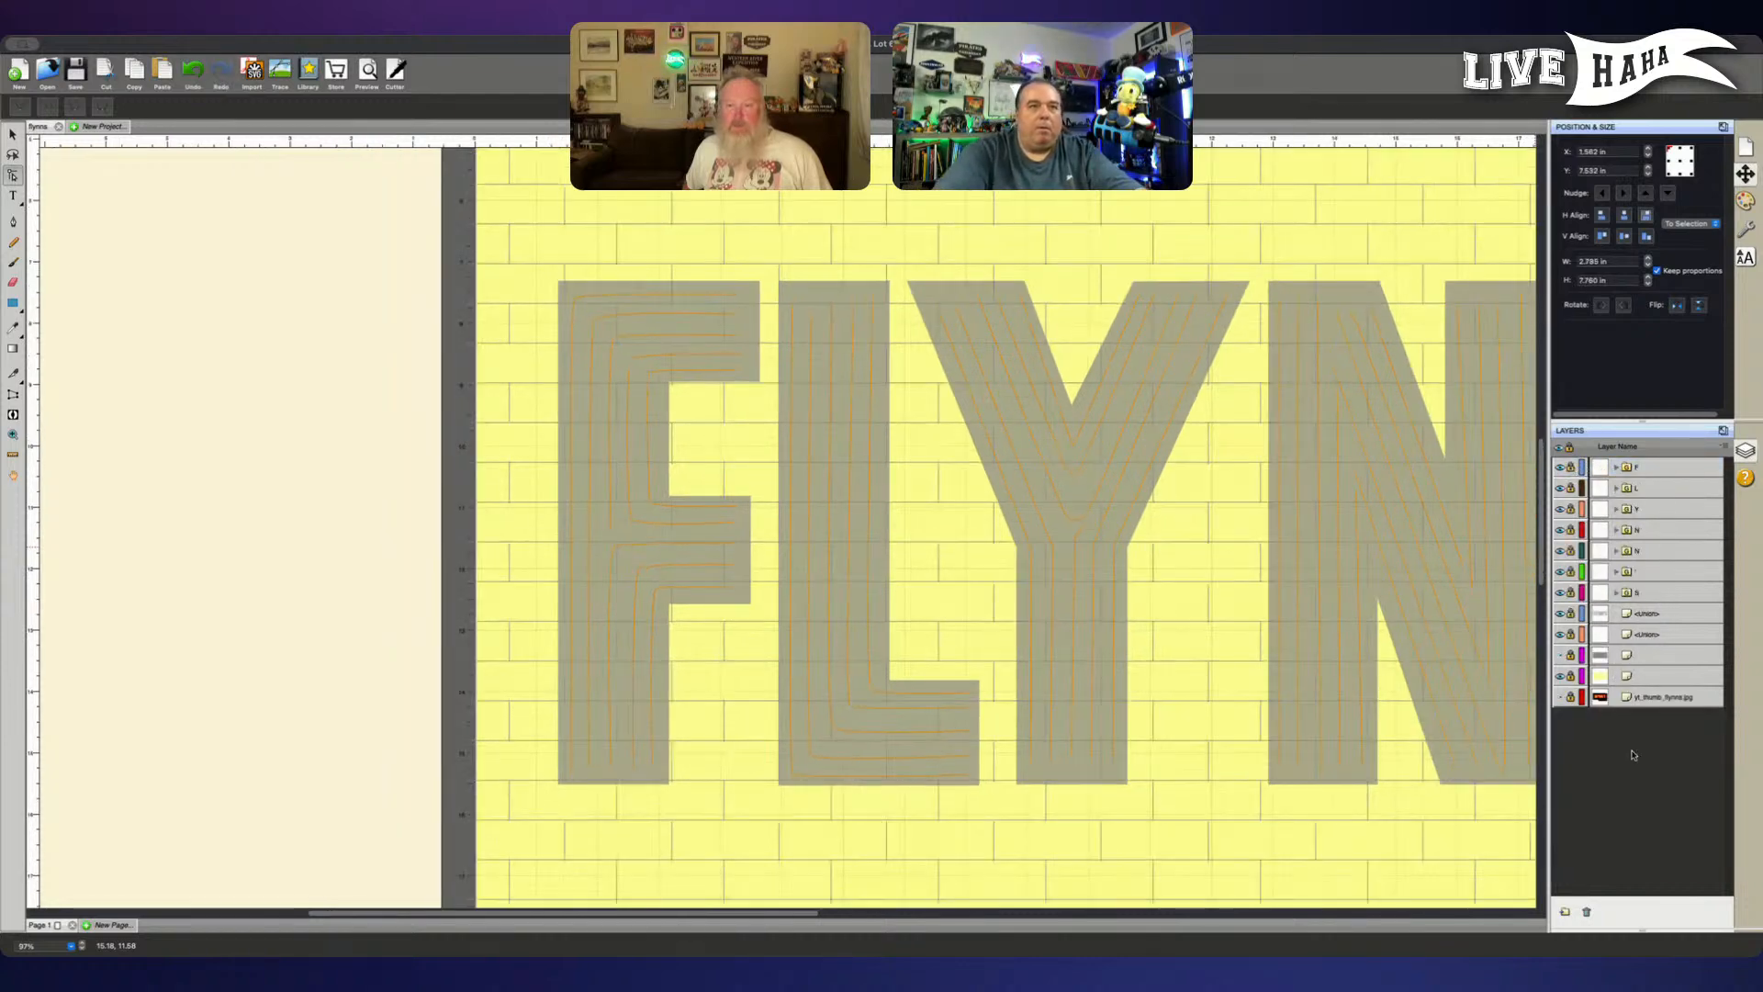
{"action": "key", "text": "super+minus"}
{"action": "key", "text": "v"}
{"action": "scroll", "coordinate": [907, 618], "scroll_direction": "right", "scroll_amount": 2}
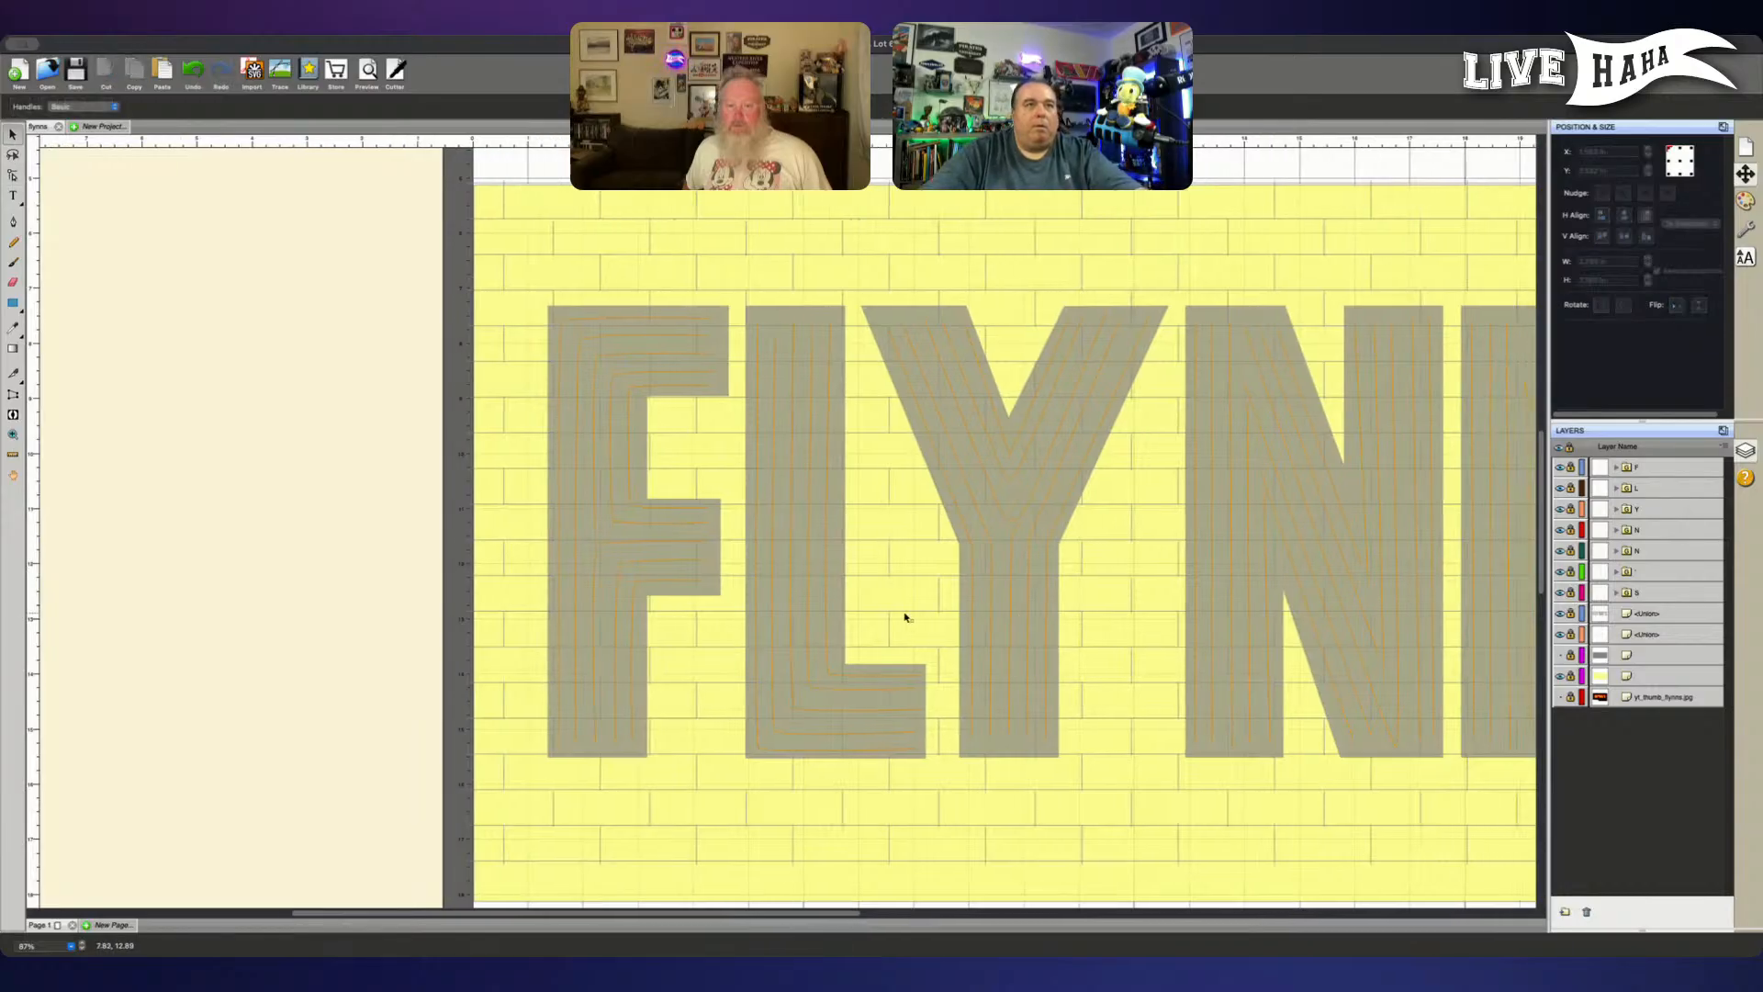
{"action": "scroll", "coordinate": [904, 617], "scroll_direction": "right", "scroll_amount": 3}
{"action": "scroll", "coordinate": [872, 603], "scroll_direction": "right", "scroll_amount": 1}
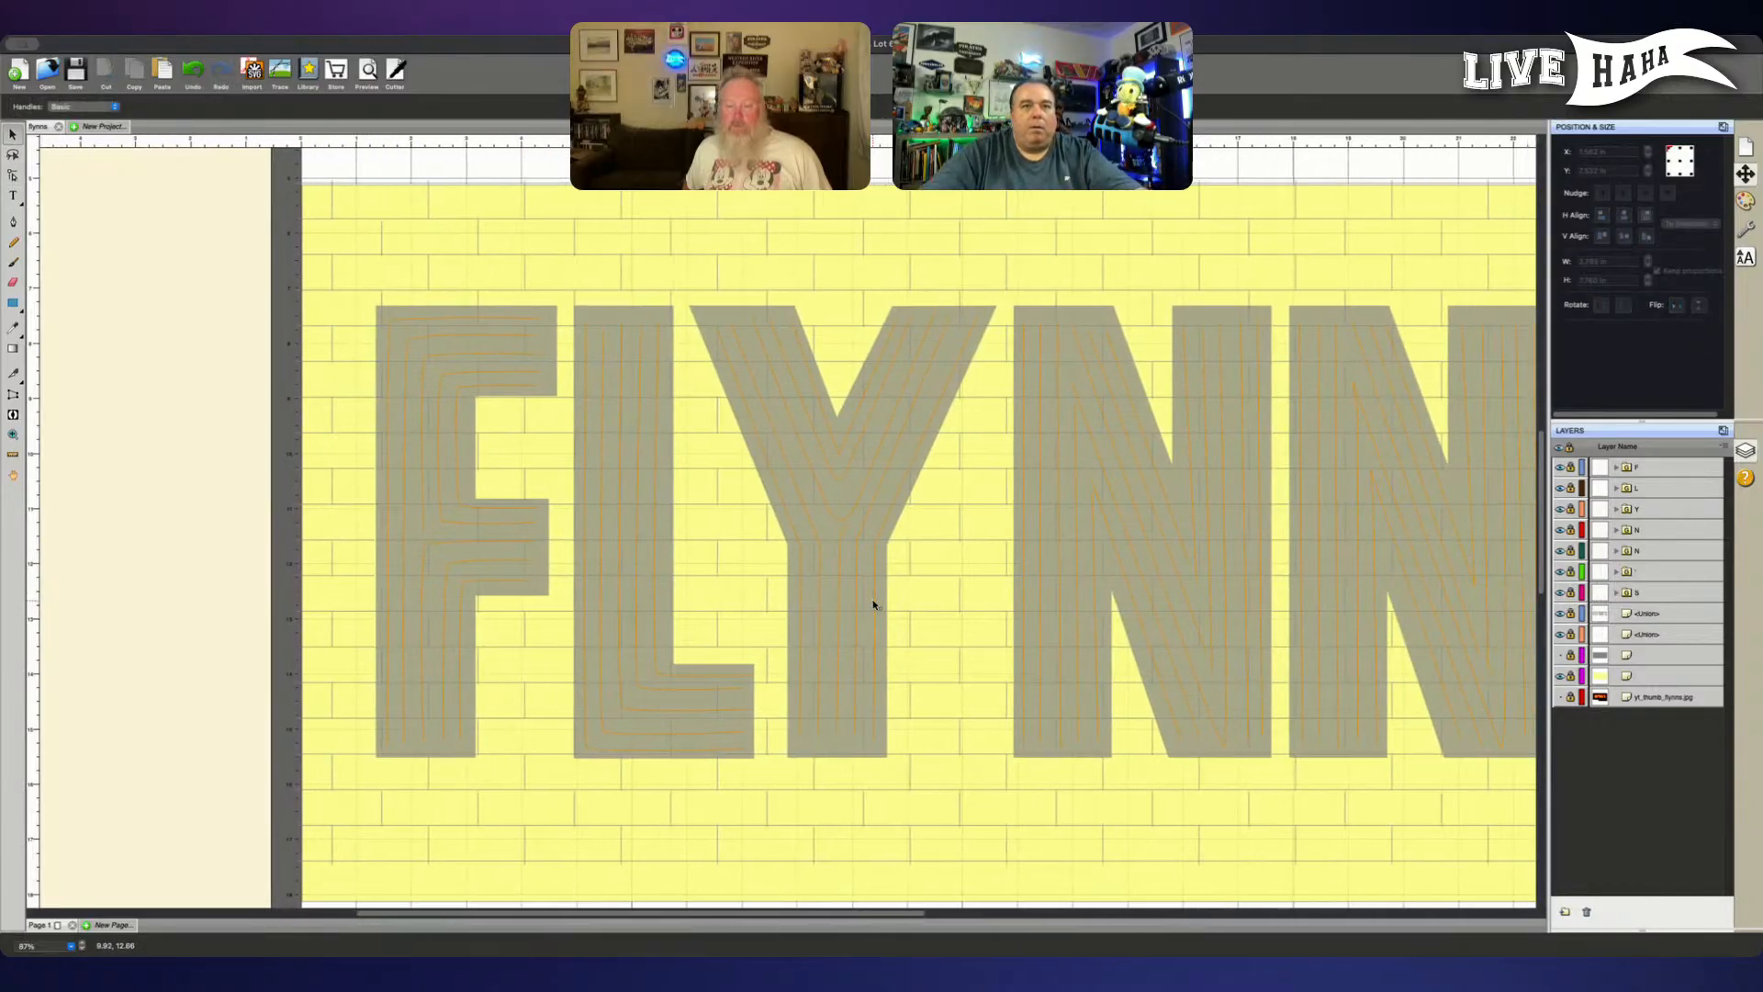
{"action": "scroll", "coordinate": [872, 603], "scroll_direction": "right", "scroll_amount": 1}
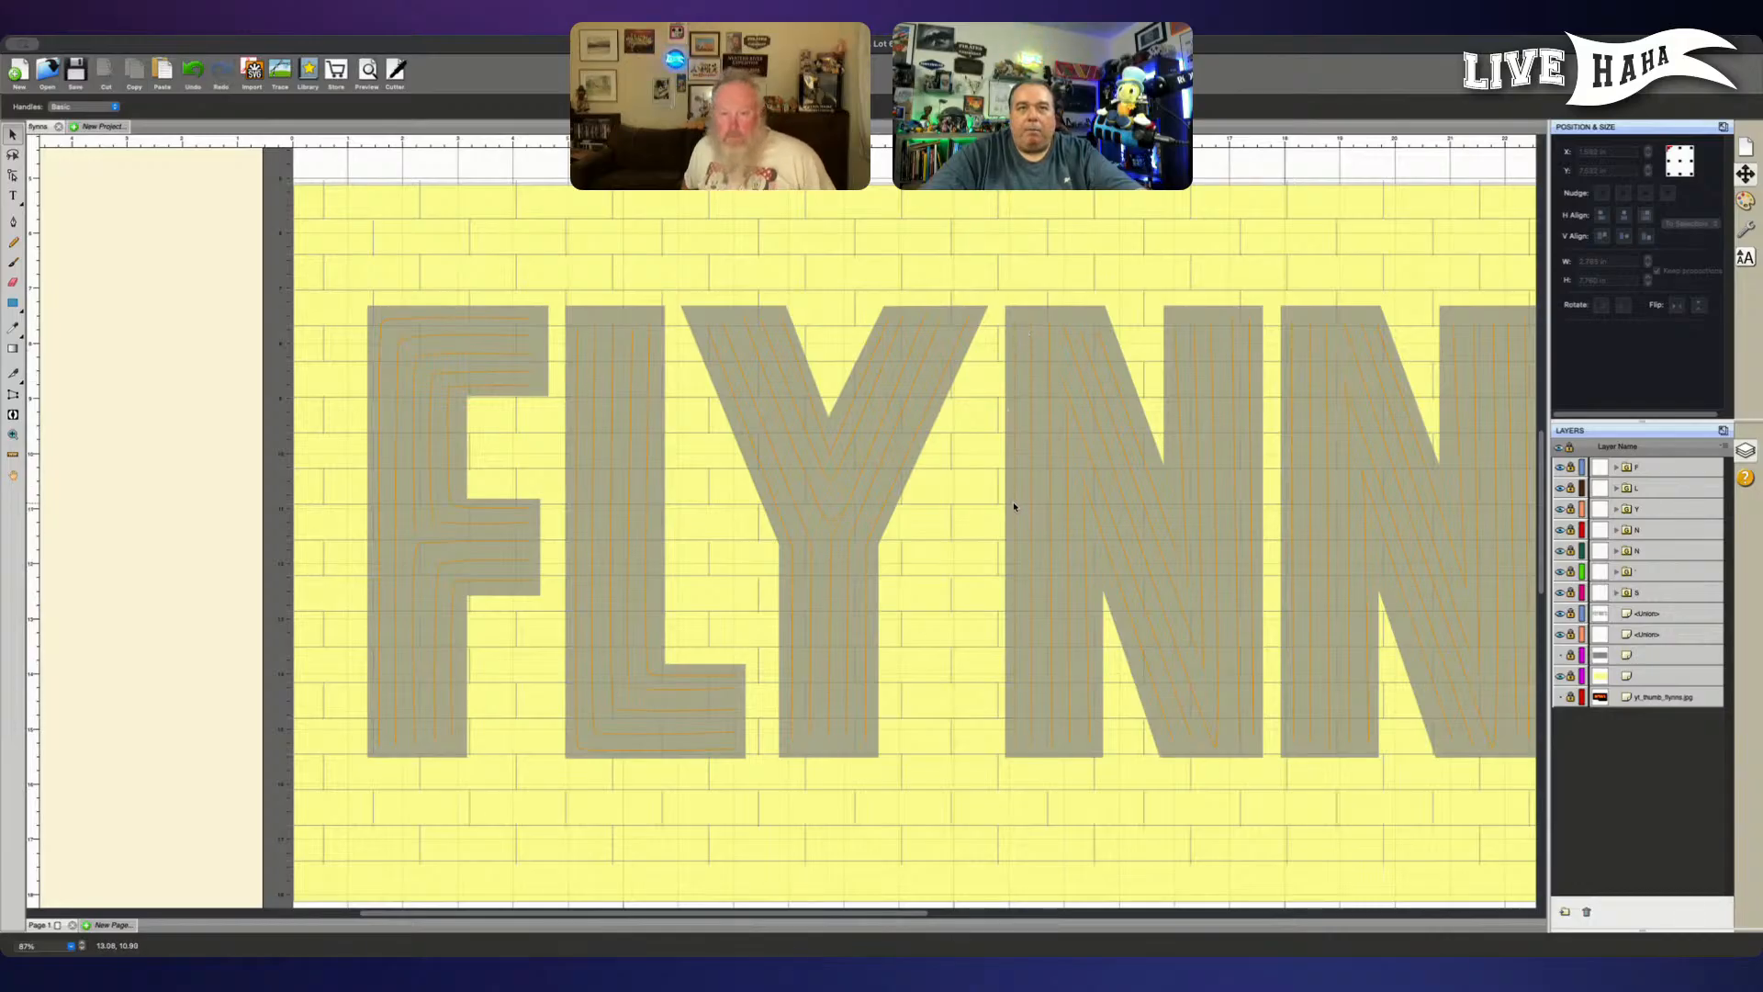
{"action": "scroll", "coordinate": [1012, 504], "scroll_direction": "right", "scroll_amount": 3}
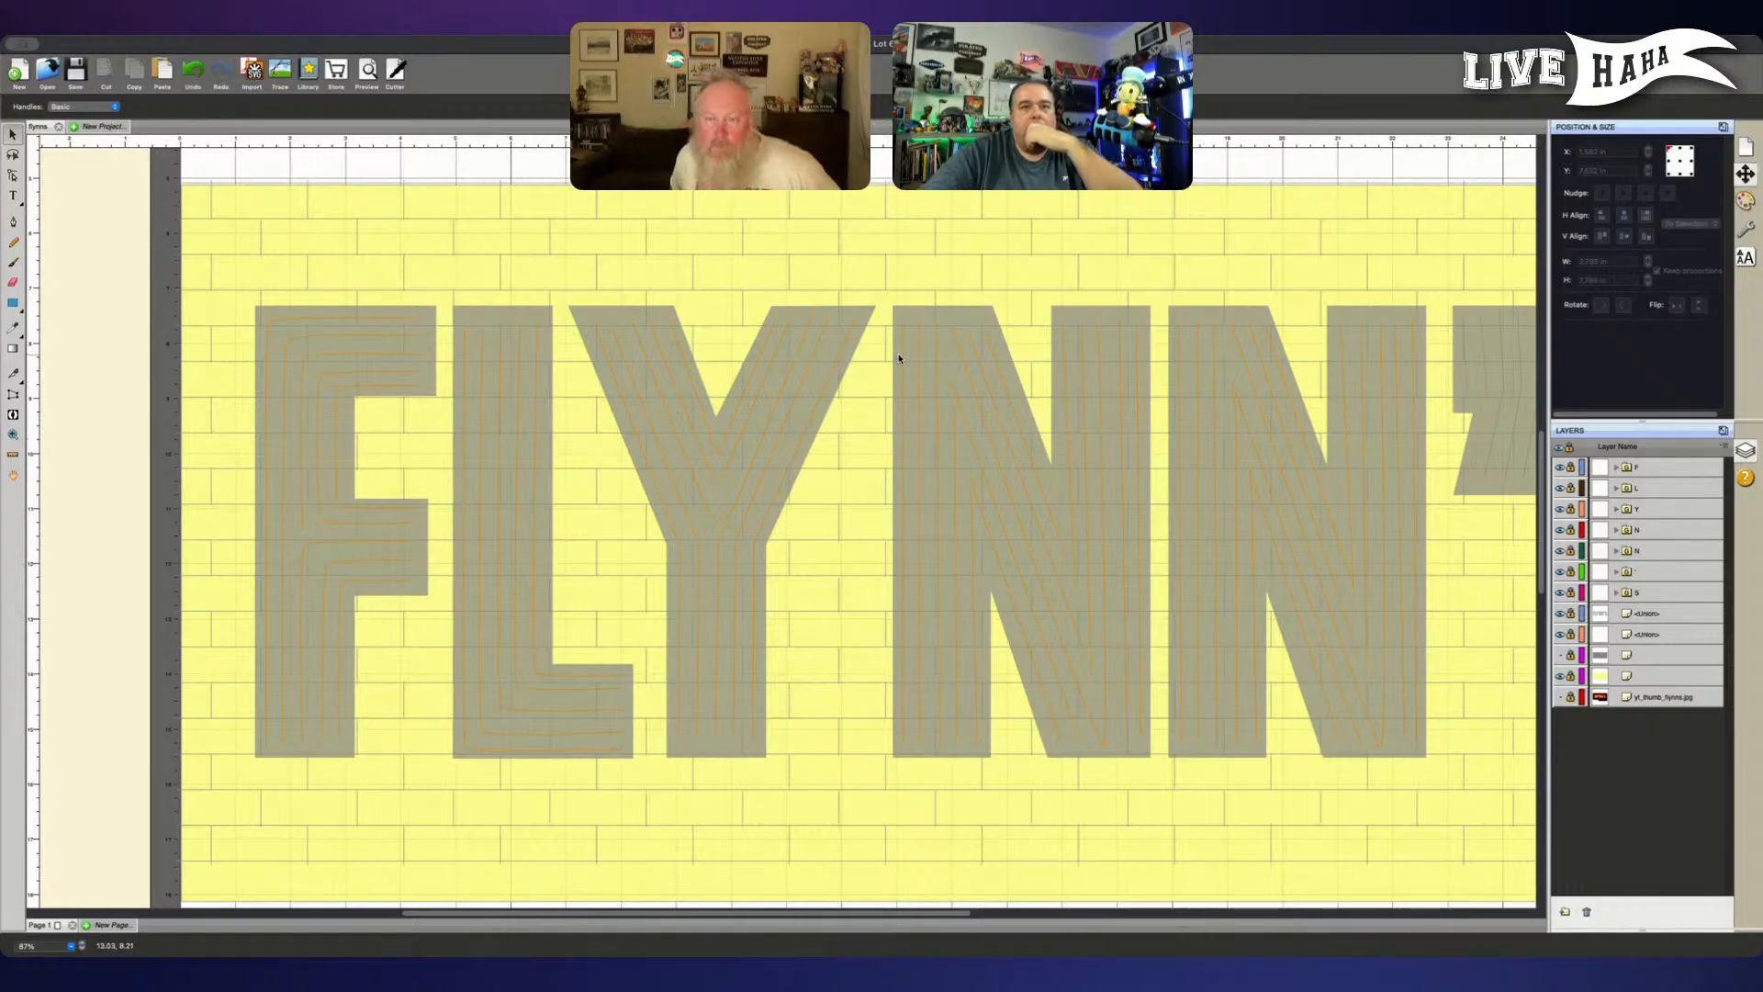
- Unlock the first N group, shift its leftmost vertical line right to X 13.141 in, and collapse and relock the group
{"action": "left_click", "coordinate": [1616, 530]}
{"action": "left_click", "coordinate": [1570, 529]}
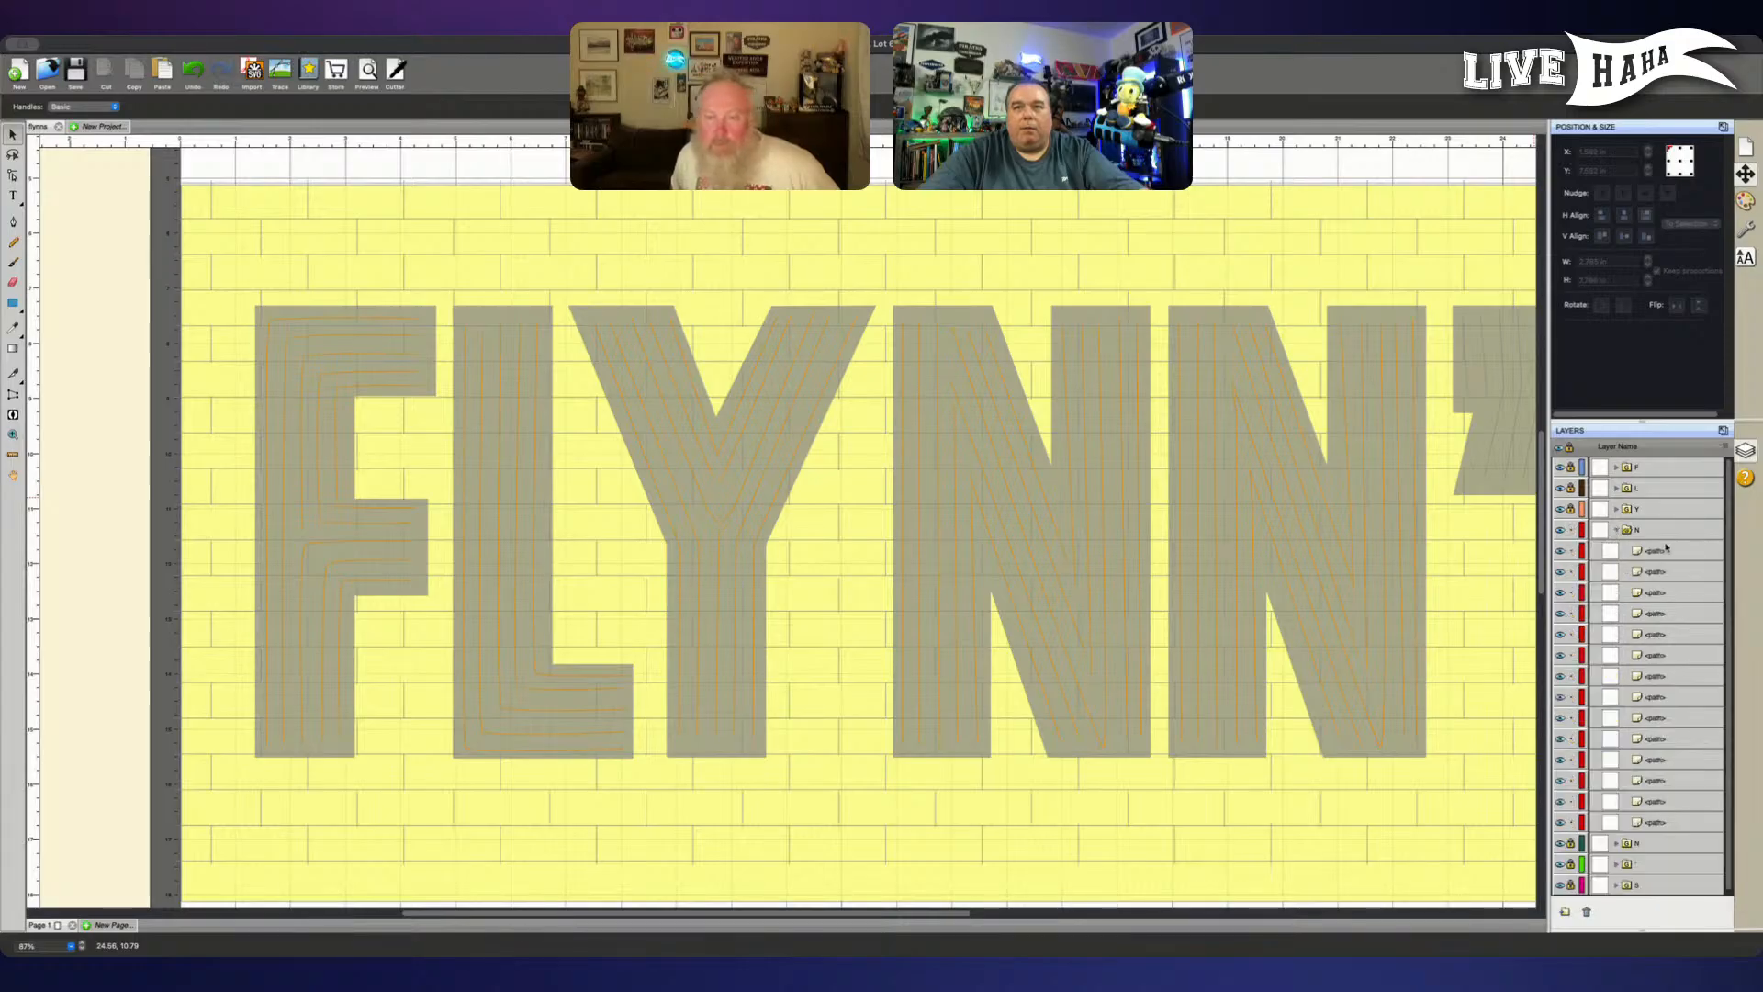
{"action": "left_click", "coordinate": [1664, 552]}
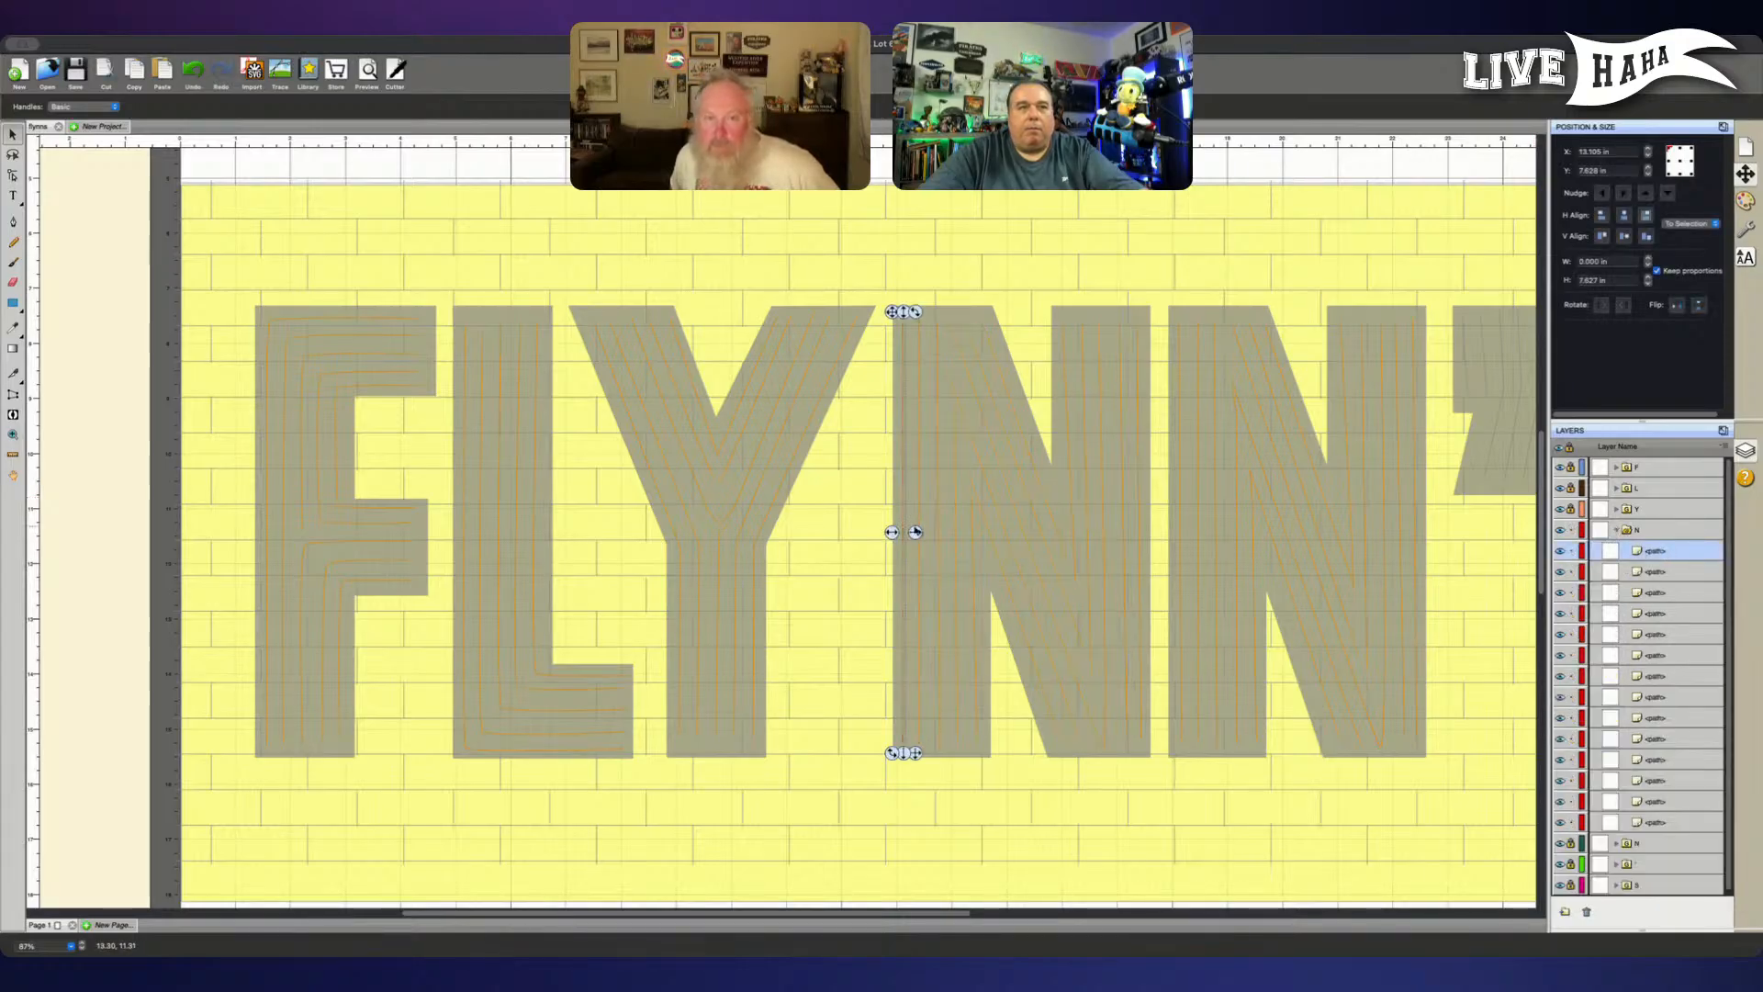
{"action": "left_click_drag", "start_coordinate": [896, 532], "coordinate": [898, 533]}
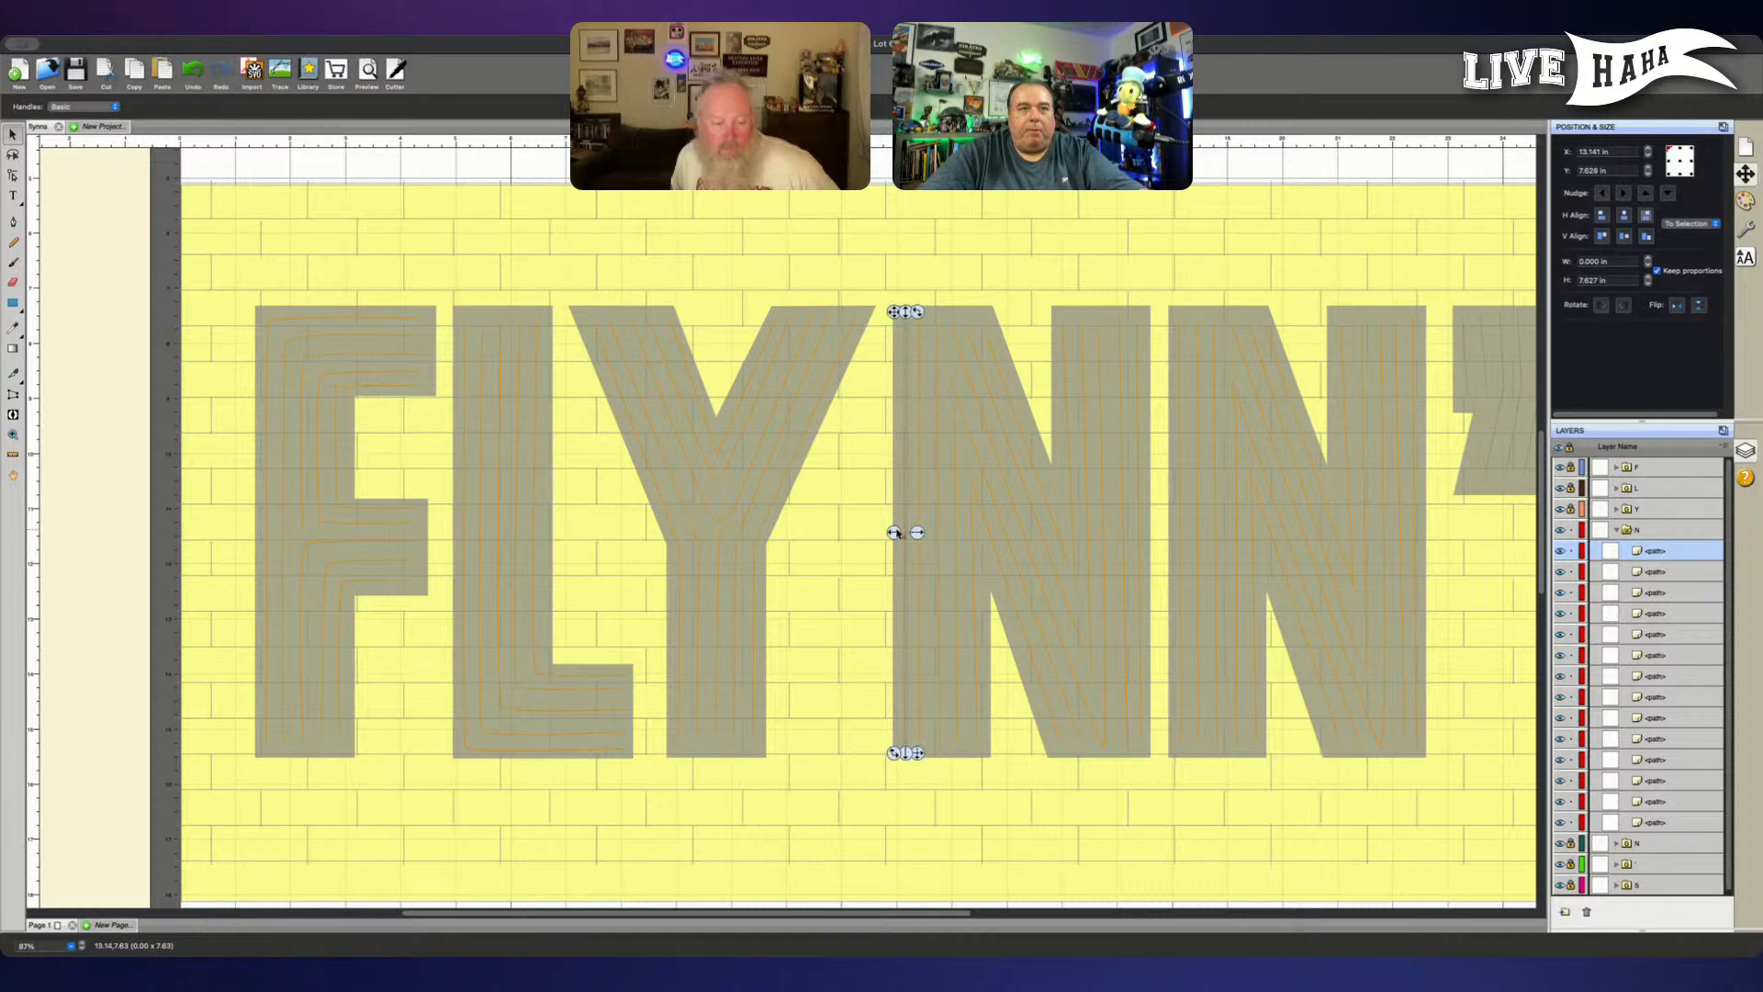
{"action": "left_click", "coordinate": [1615, 531]}
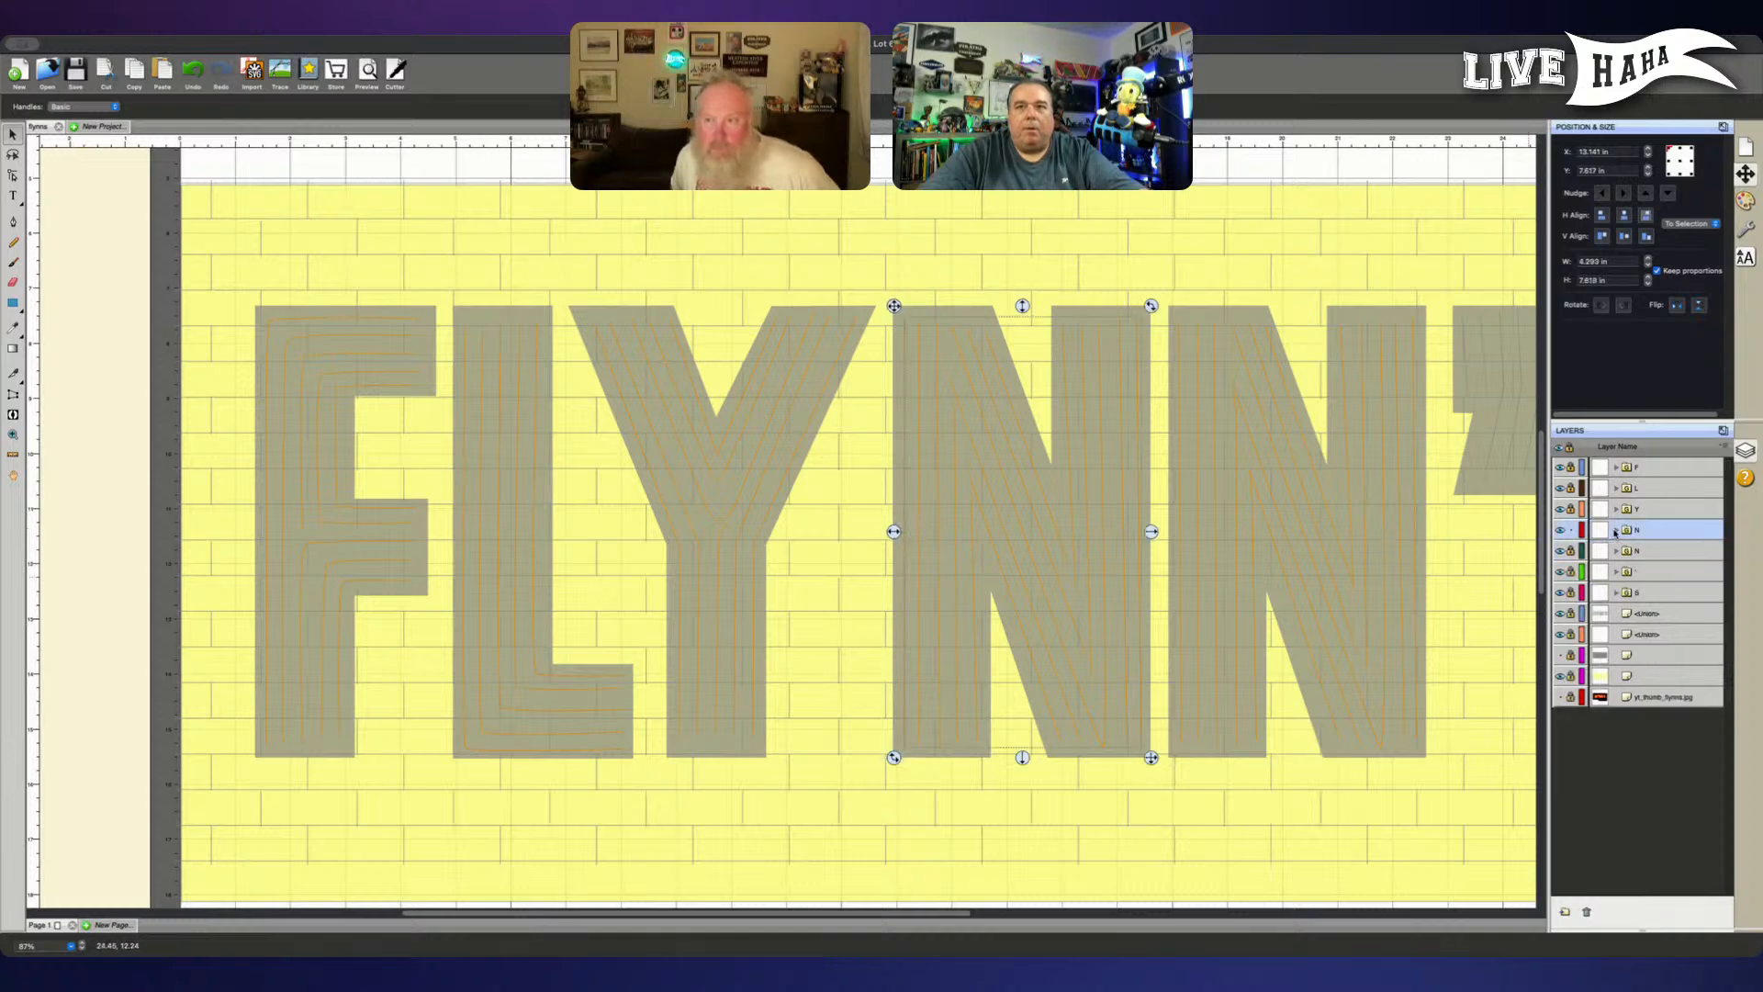
{"action": "left_click", "coordinate": [1434, 569]}
- Inspect the complete FLYNN'S sign and toggle the visibility of the yellow brick layer off and on
{"action": "scroll", "coordinate": [1207, 621], "scroll_direction": "right", "scroll_amount": 5}
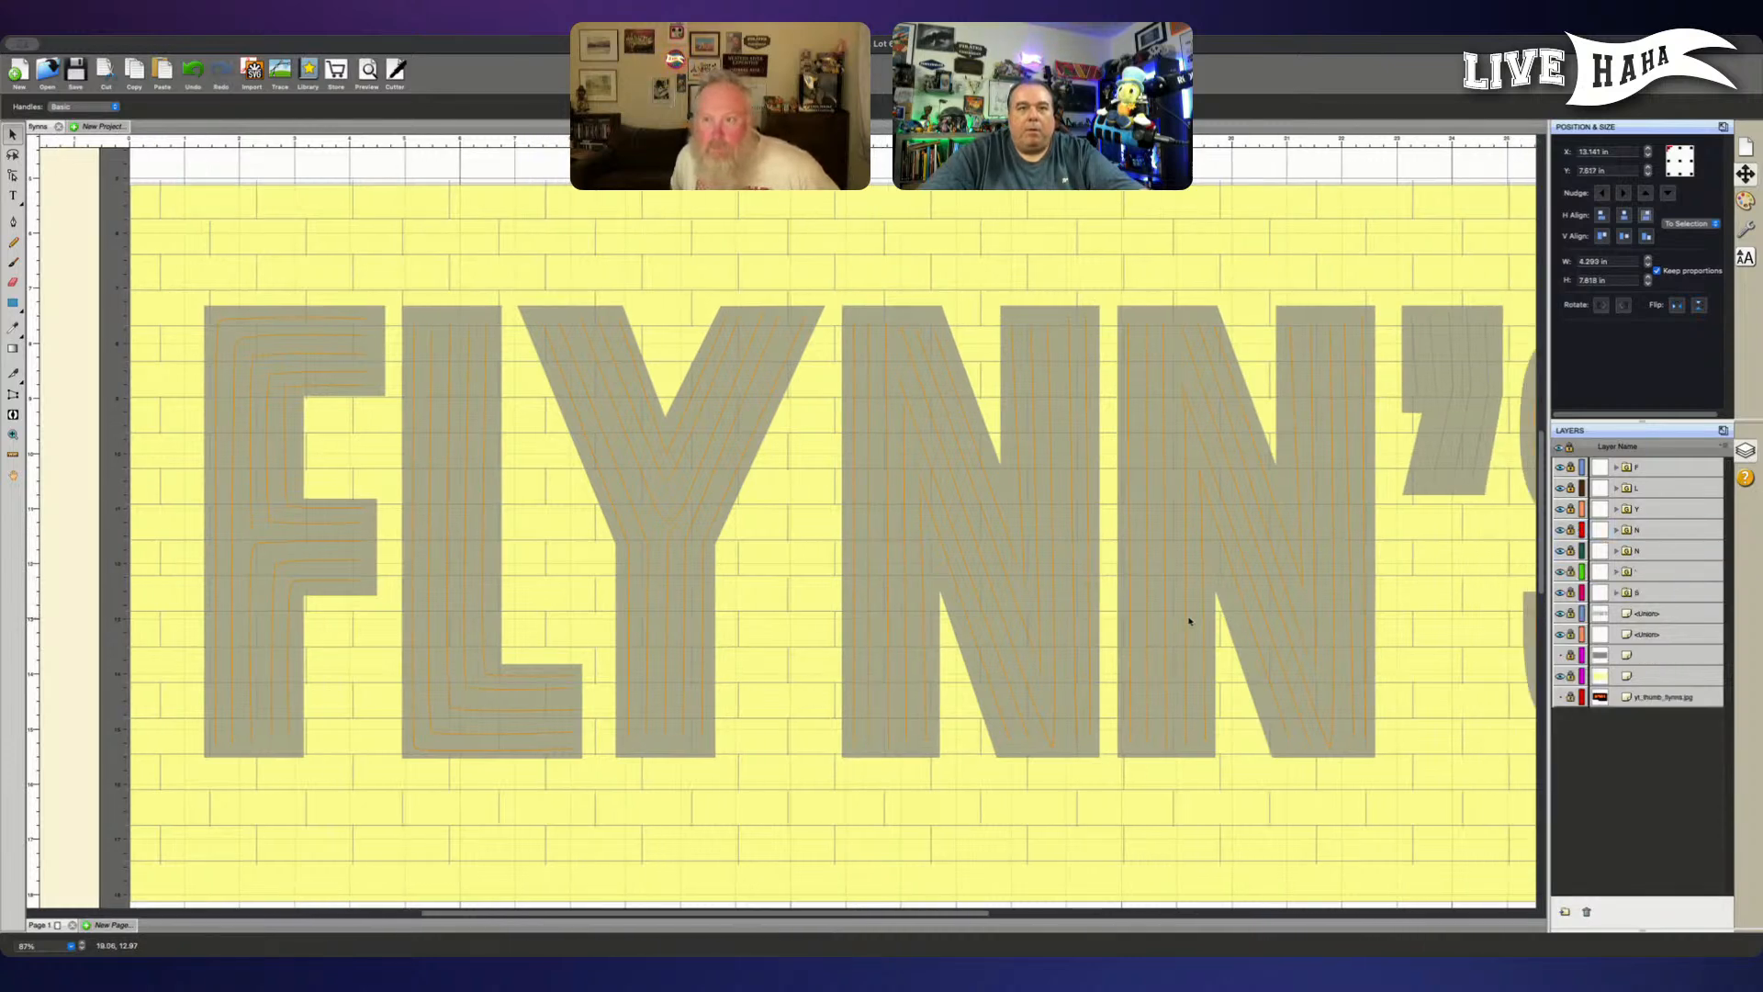
{"action": "scroll", "coordinate": [1187, 621], "scroll_direction": "right", "scroll_amount": 10}
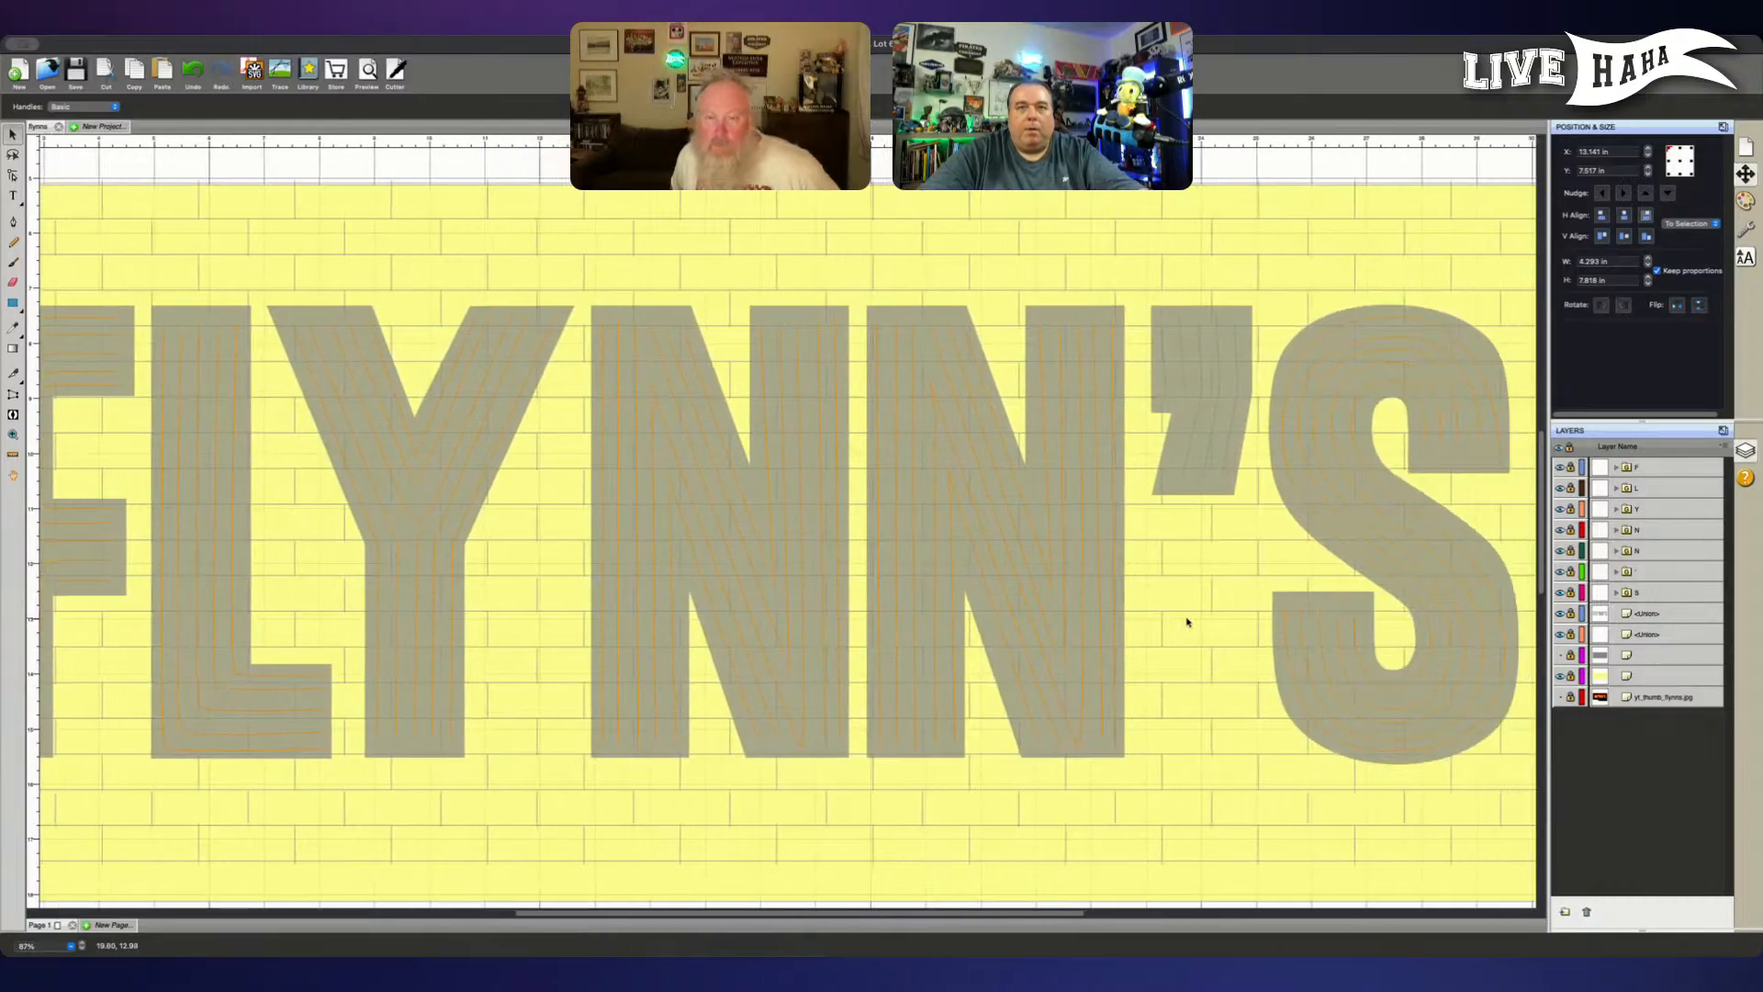
{"action": "scroll", "coordinate": [1187, 622], "scroll_direction": "down", "scroll_amount": 2}
{"action": "scroll", "coordinate": [1187, 621], "scroll_direction": "down", "scroll_amount": 2}
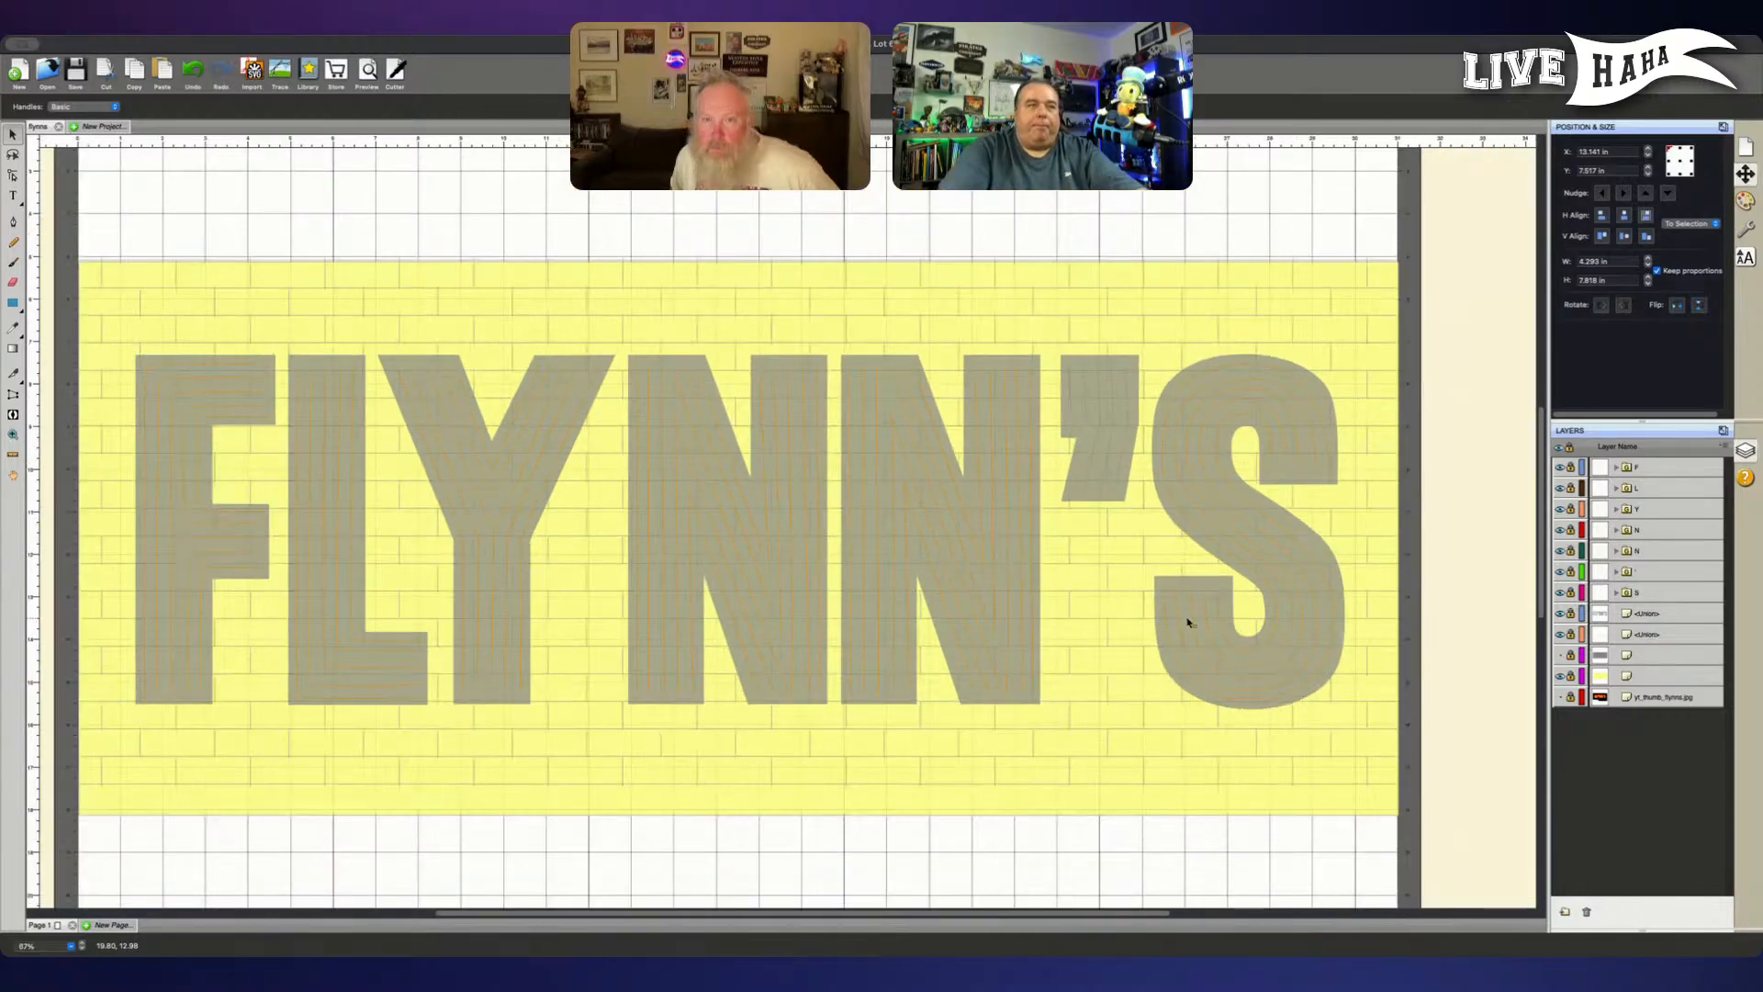
{"action": "scroll", "coordinate": [1184, 620], "scroll_direction": "down", "scroll_amount": 2}
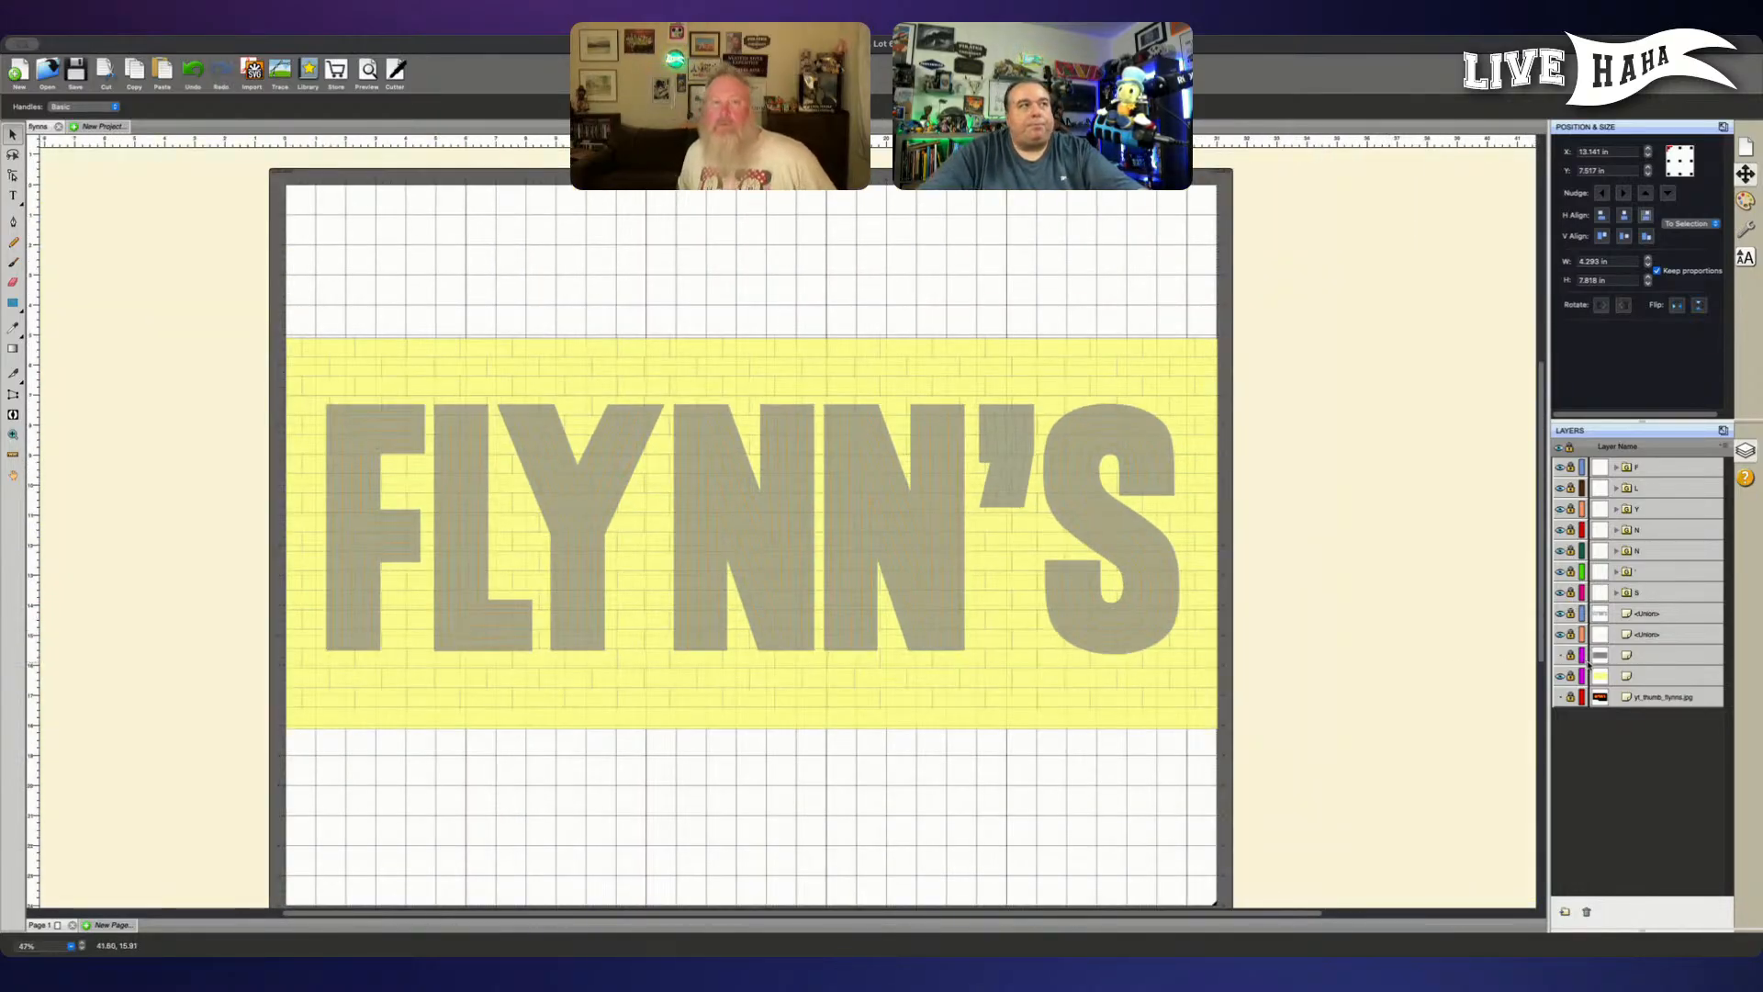
{"action": "left_click", "coordinate": [1647, 661]}
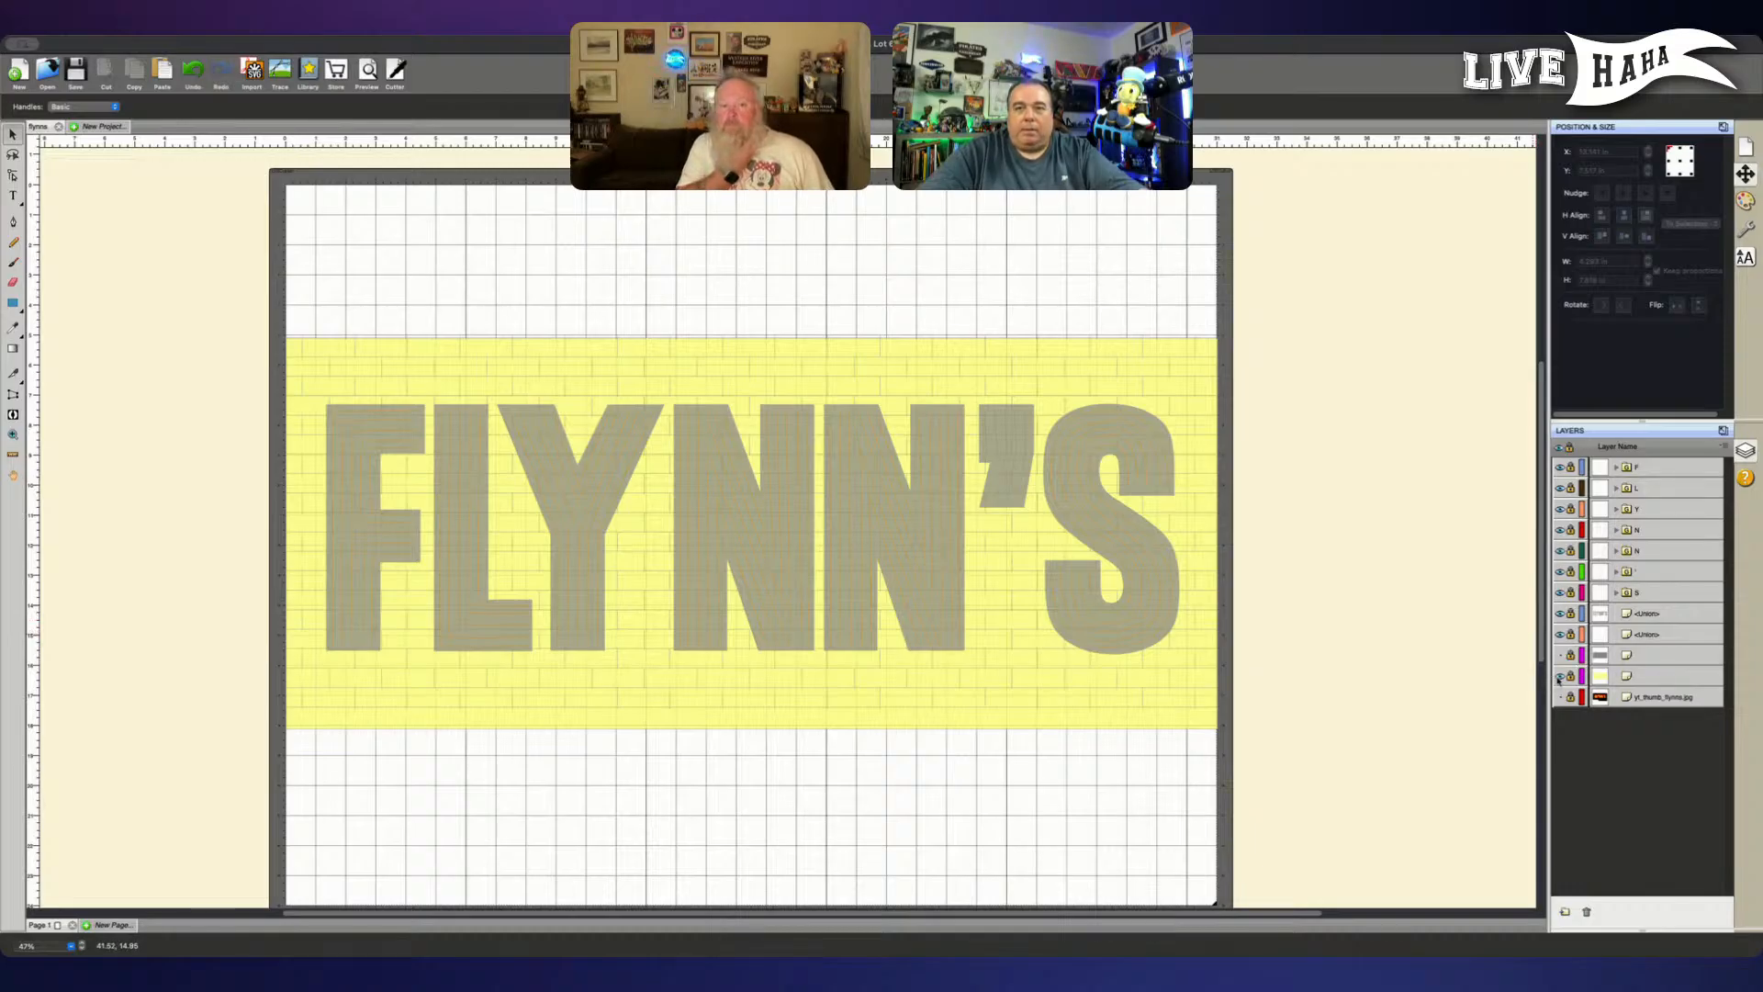
{"action": "left_click", "coordinate": [1560, 677]}
{"action": "left_click", "coordinate": [1560, 677]}
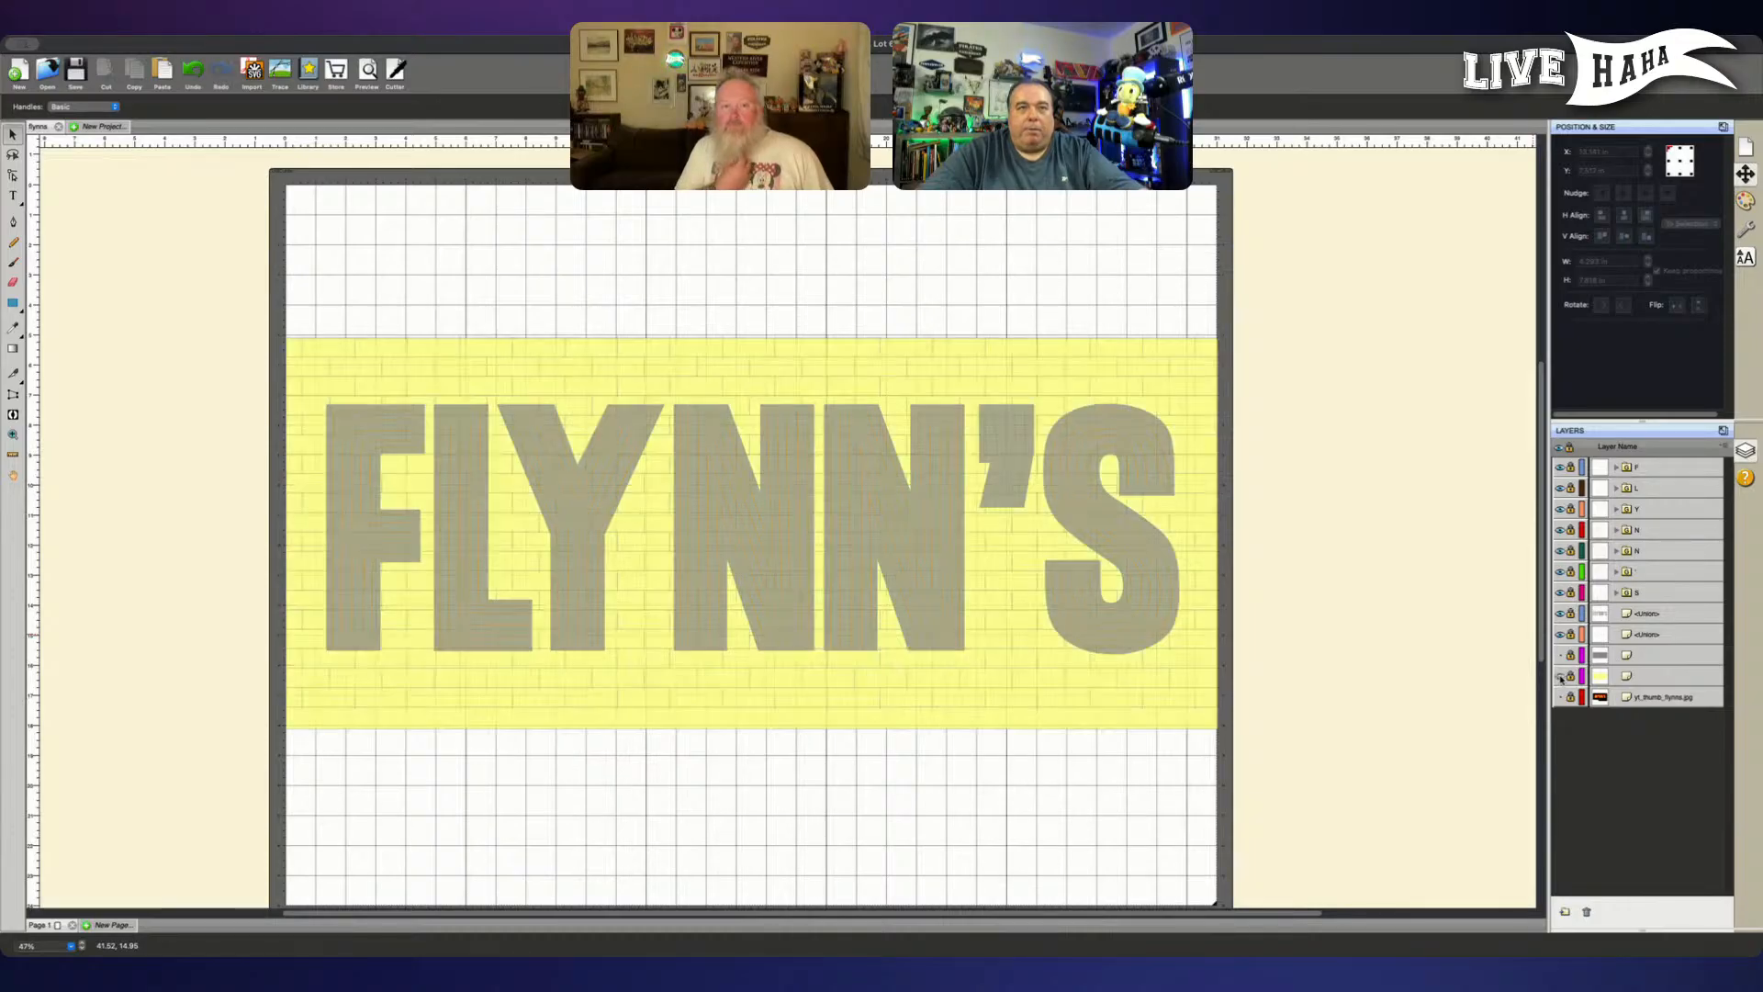
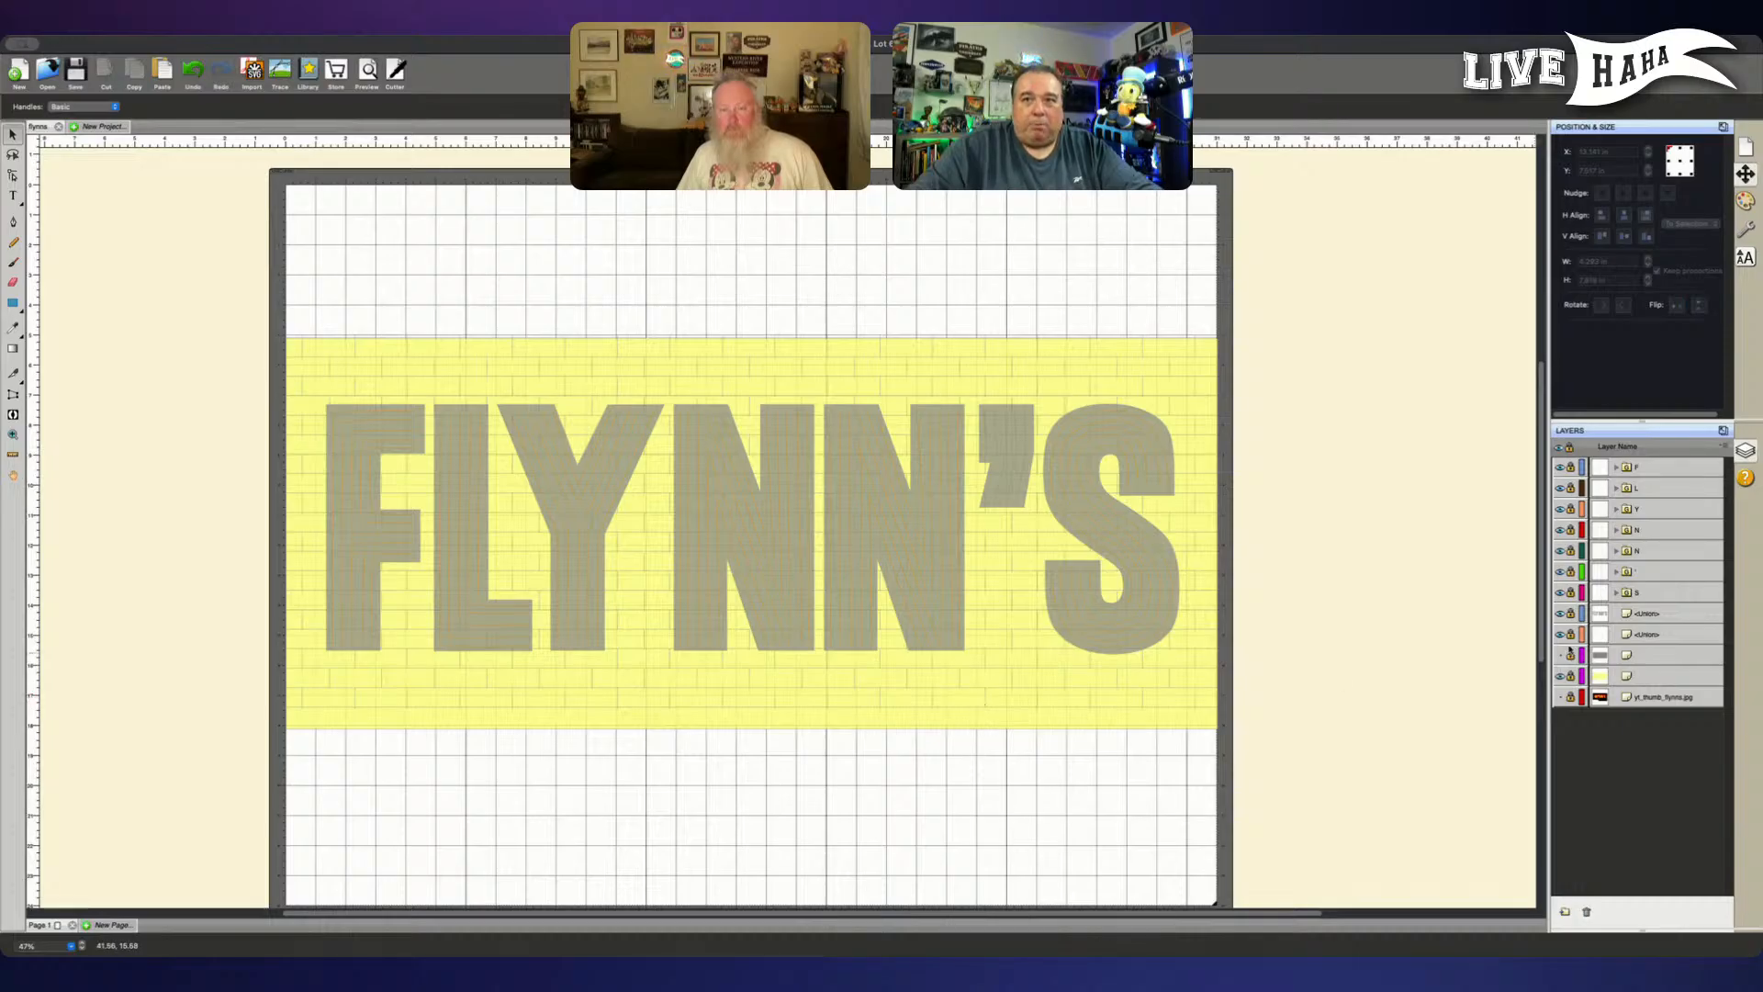
- Unlock the brick-line layer and stretch the brick pattern downward to a height of 13.142 in to cover the board's bottom edge
{"action": "left_click", "coordinate": [1559, 634]}
{"action": "left_click", "coordinate": [1559, 635]}
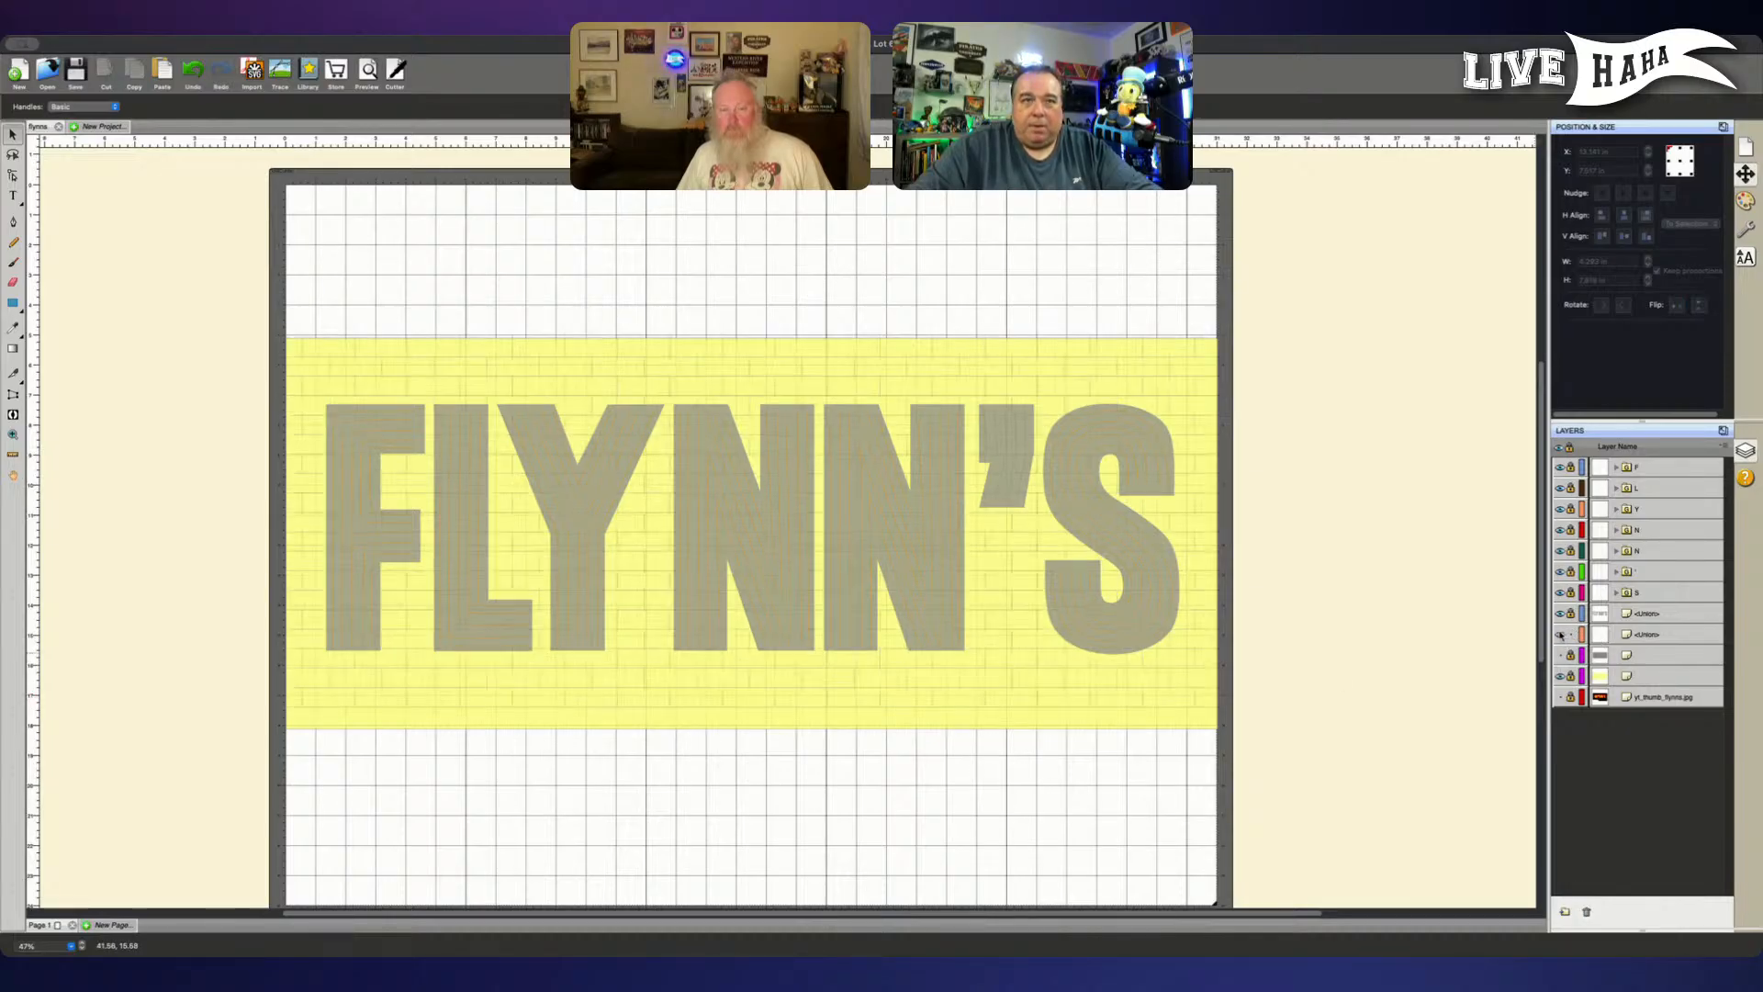
{"action": "left_click", "coordinate": [1679, 640]}
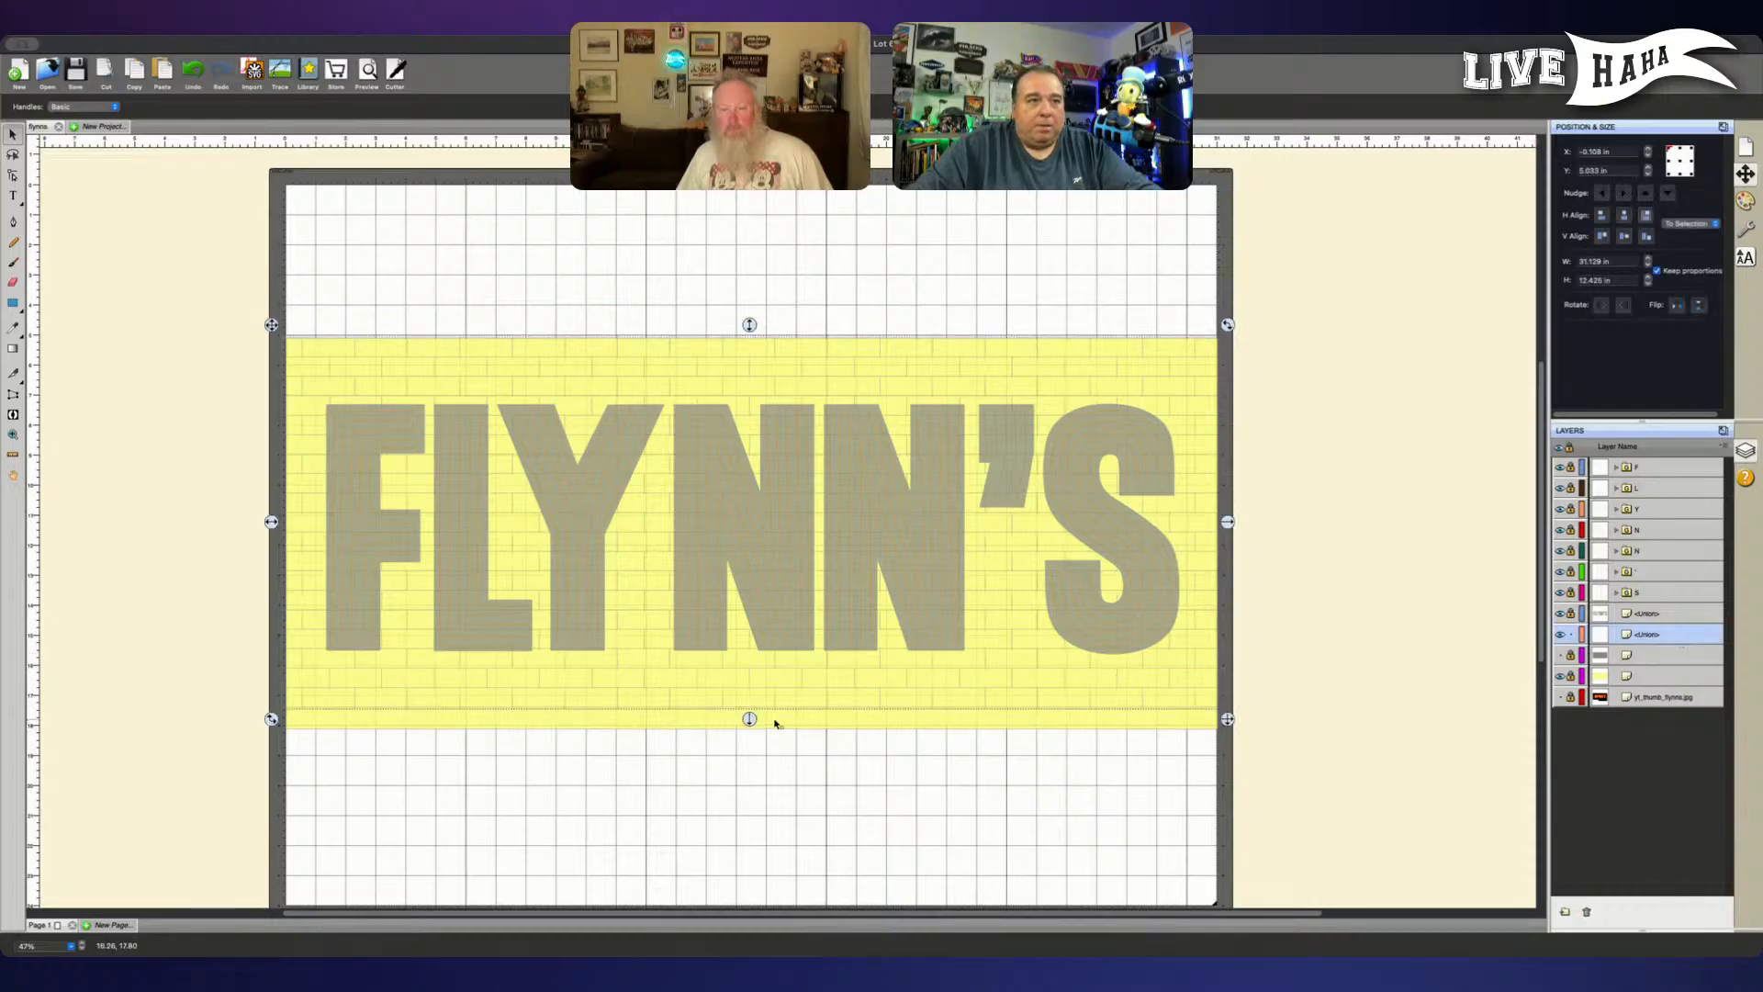
{"action": "left_click_drag", "start_coordinate": [749, 719], "coordinate": [749, 740]}
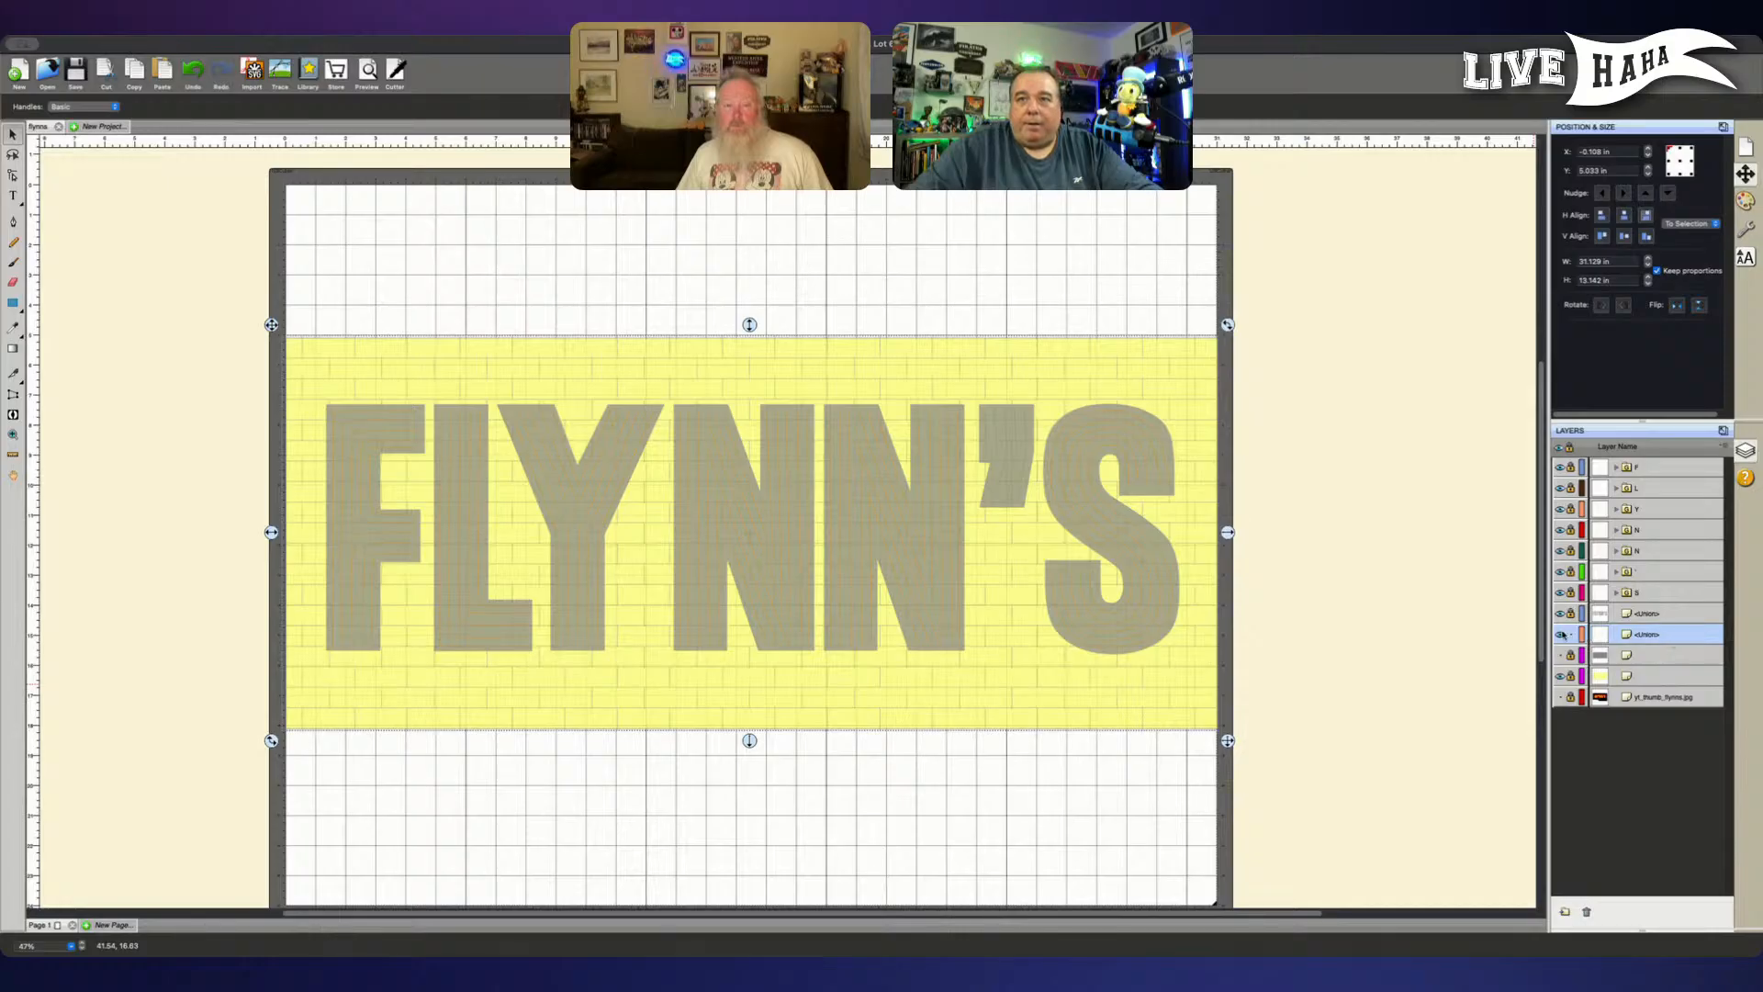
- Try the brick-line layer below the grey board layer, toggle the board's visibility to compare, and move the brick-line layer back above it
{"action": "left_click_drag", "start_coordinate": [1667, 641], "coordinate": [1625, 659]}
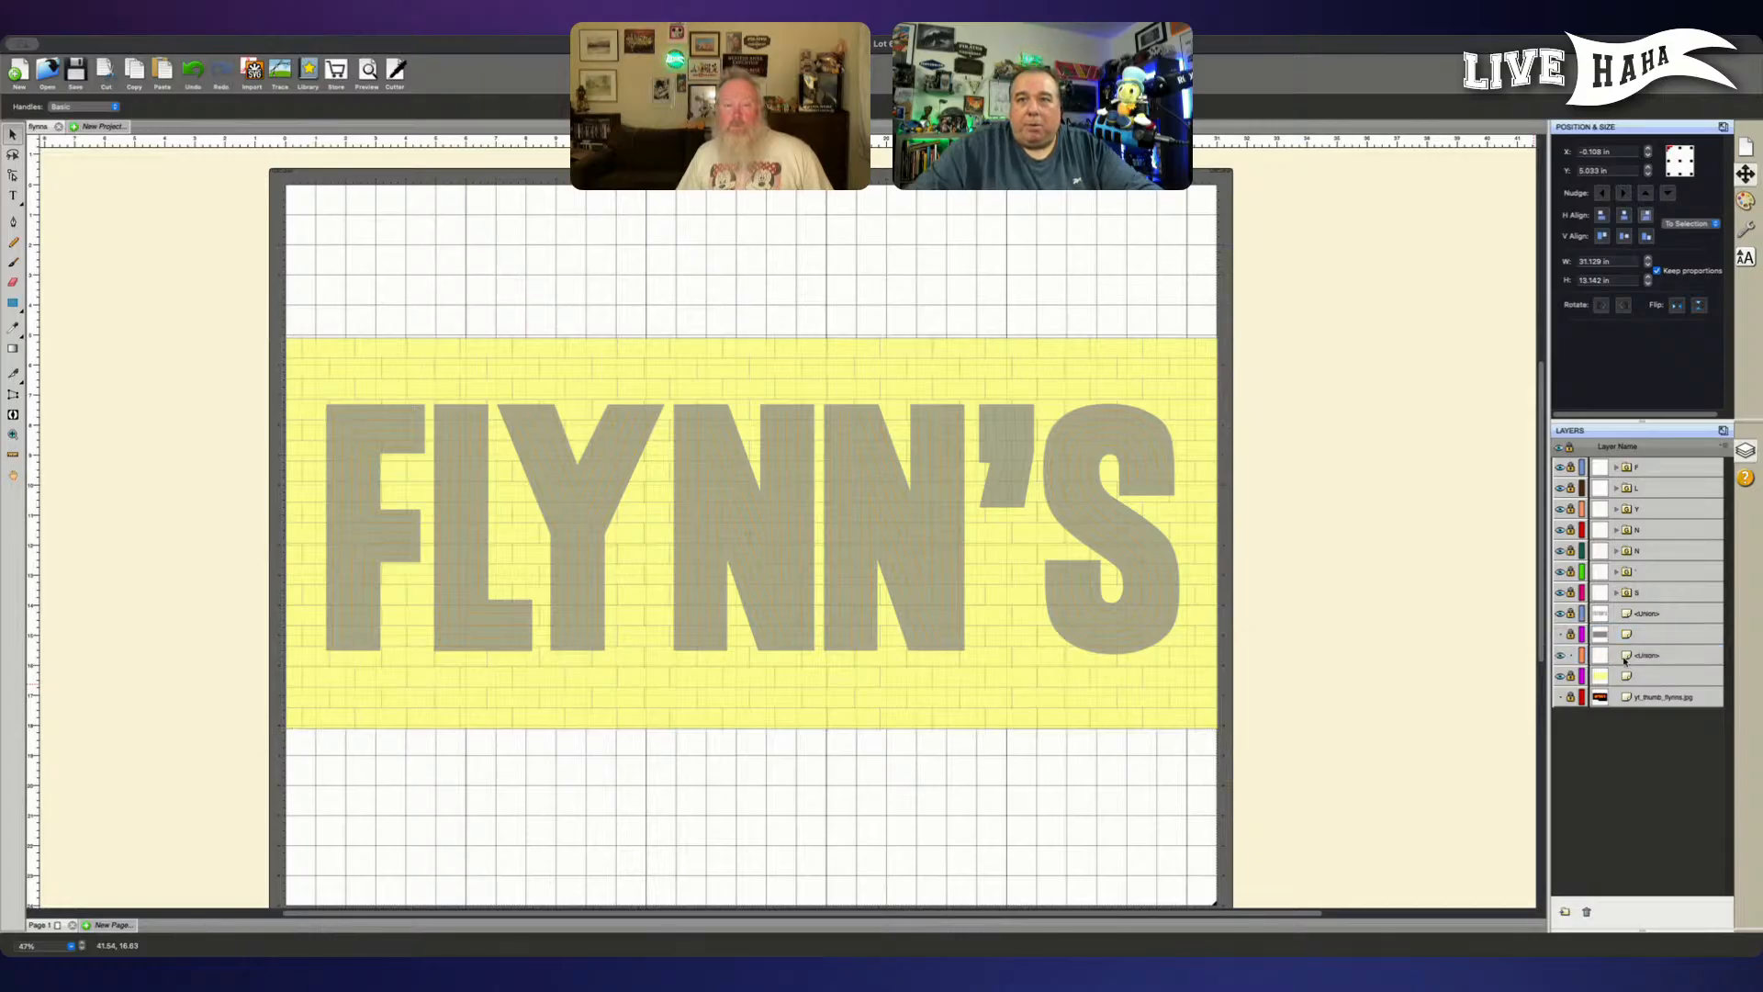
{"action": "left_click", "coordinate": [1560, 635]}
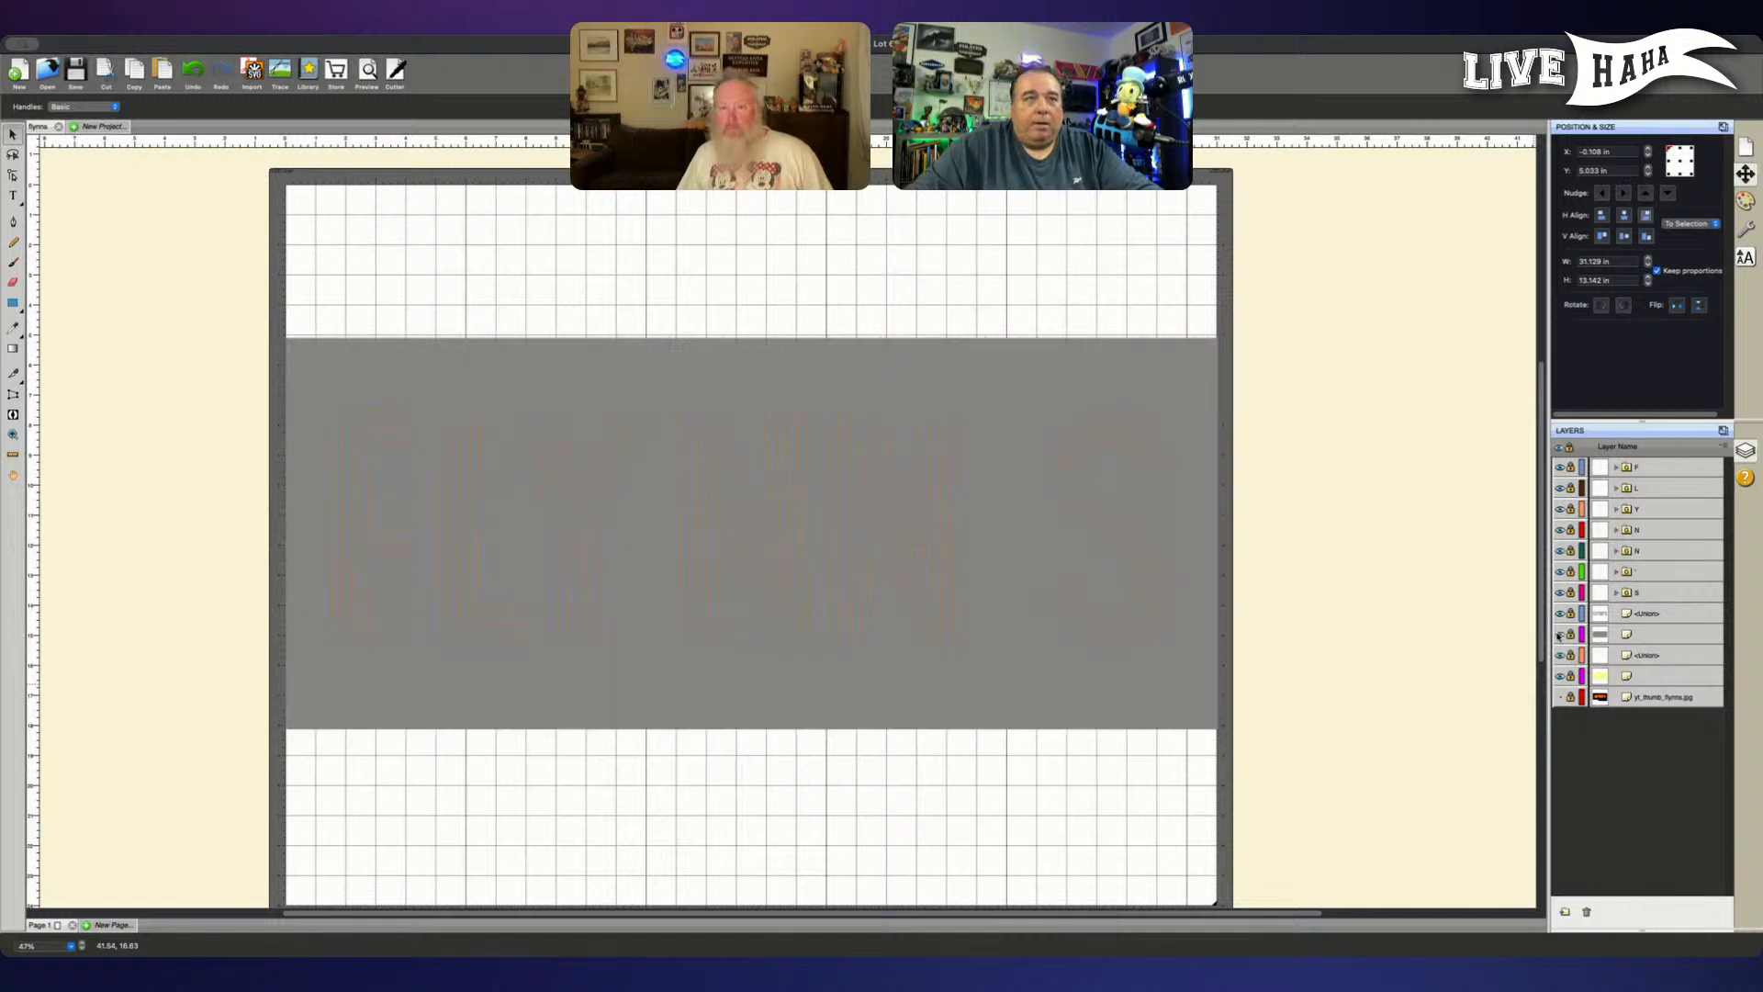
{"action": "left_click", "coordinate": [1559, 635]}
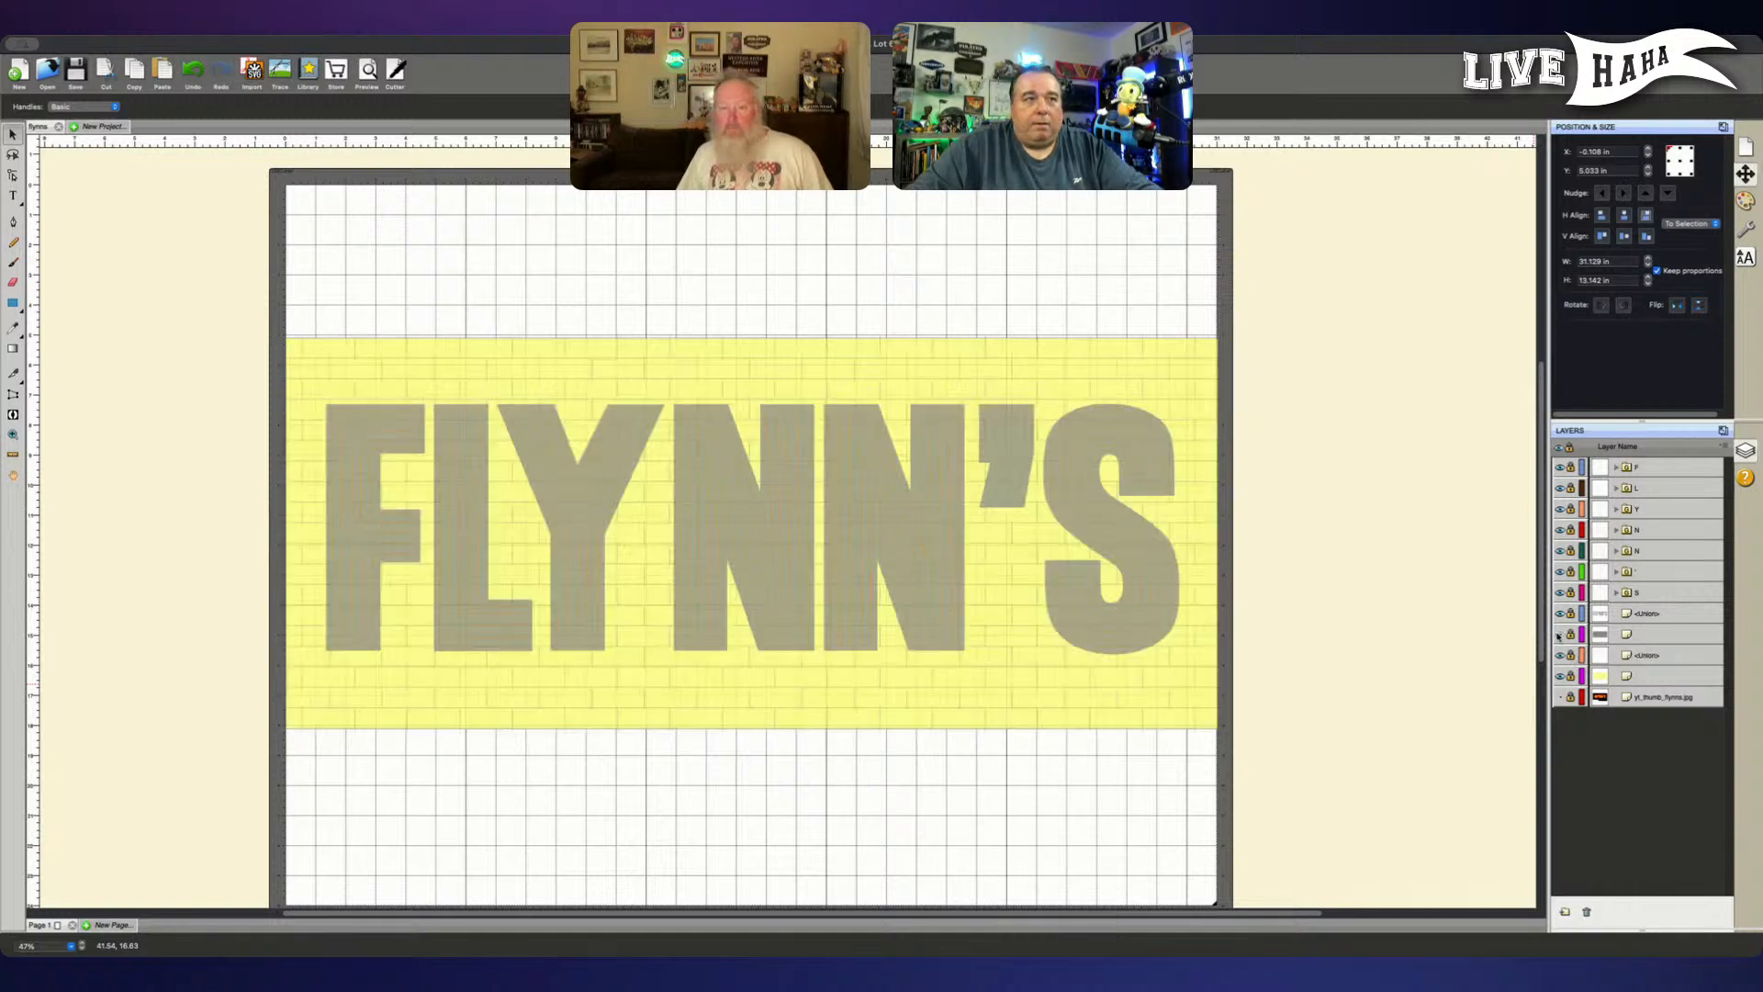
{"action": "left_click", "coordinate": [1559, 634]}
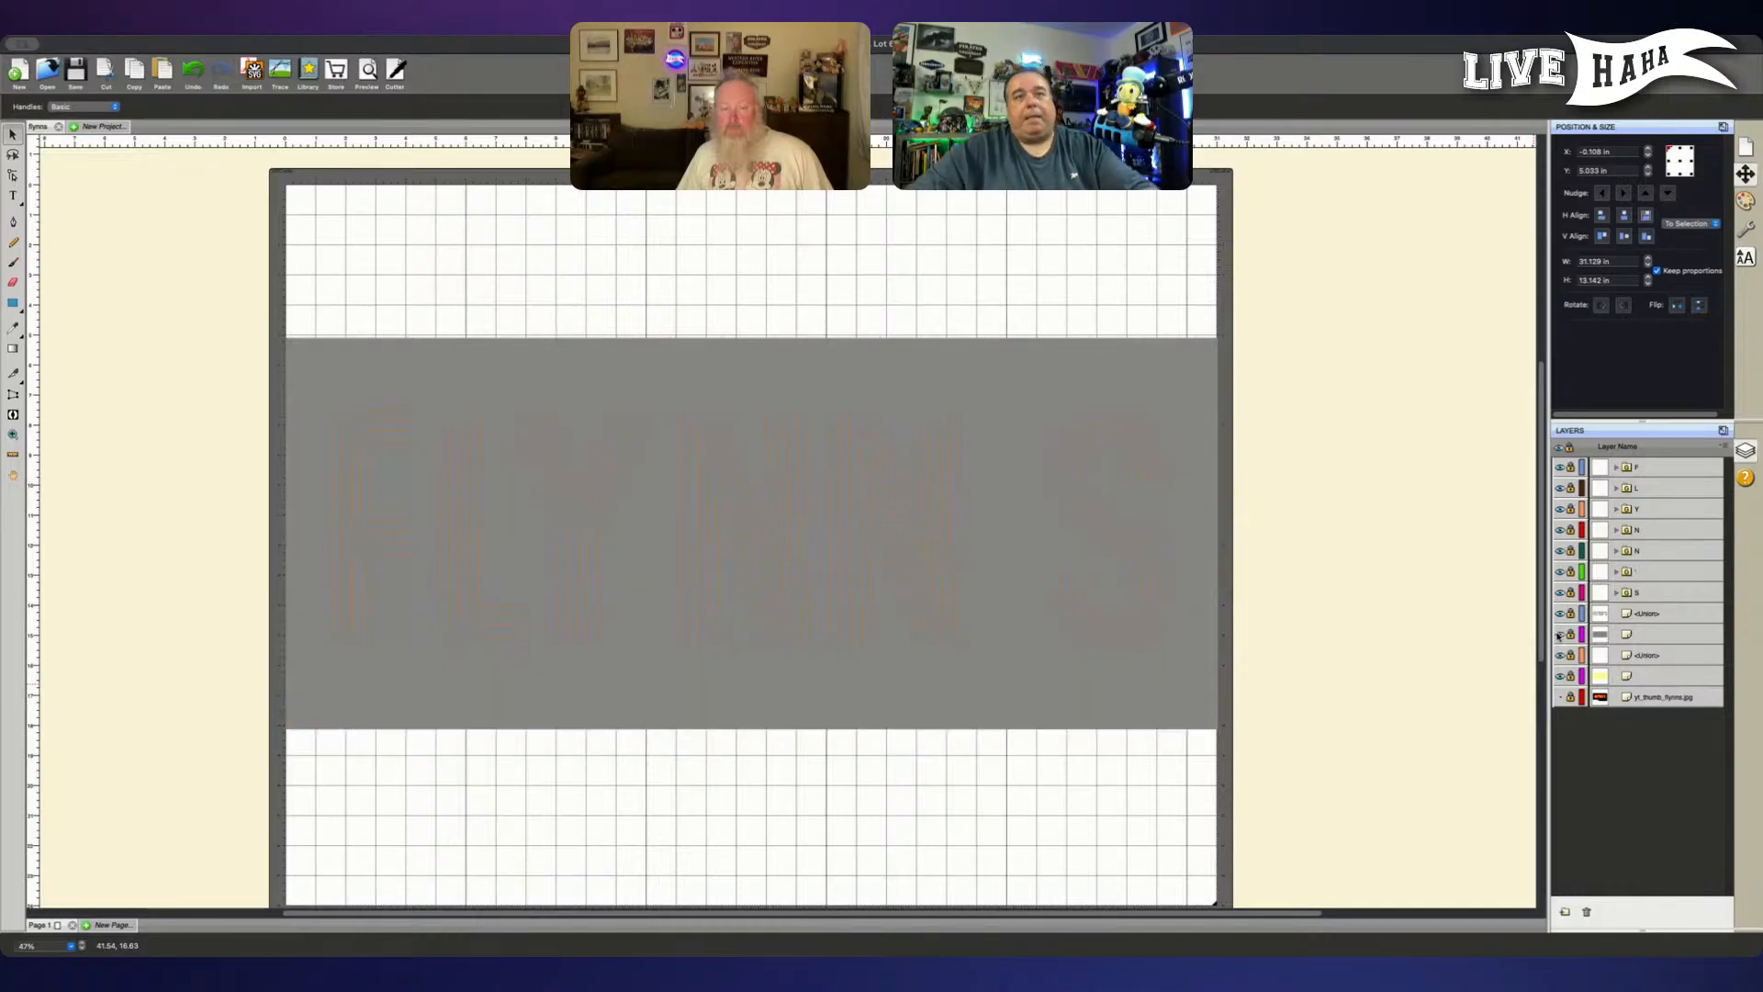
{"action": "left_click", "coordinate": [1559, 634]}
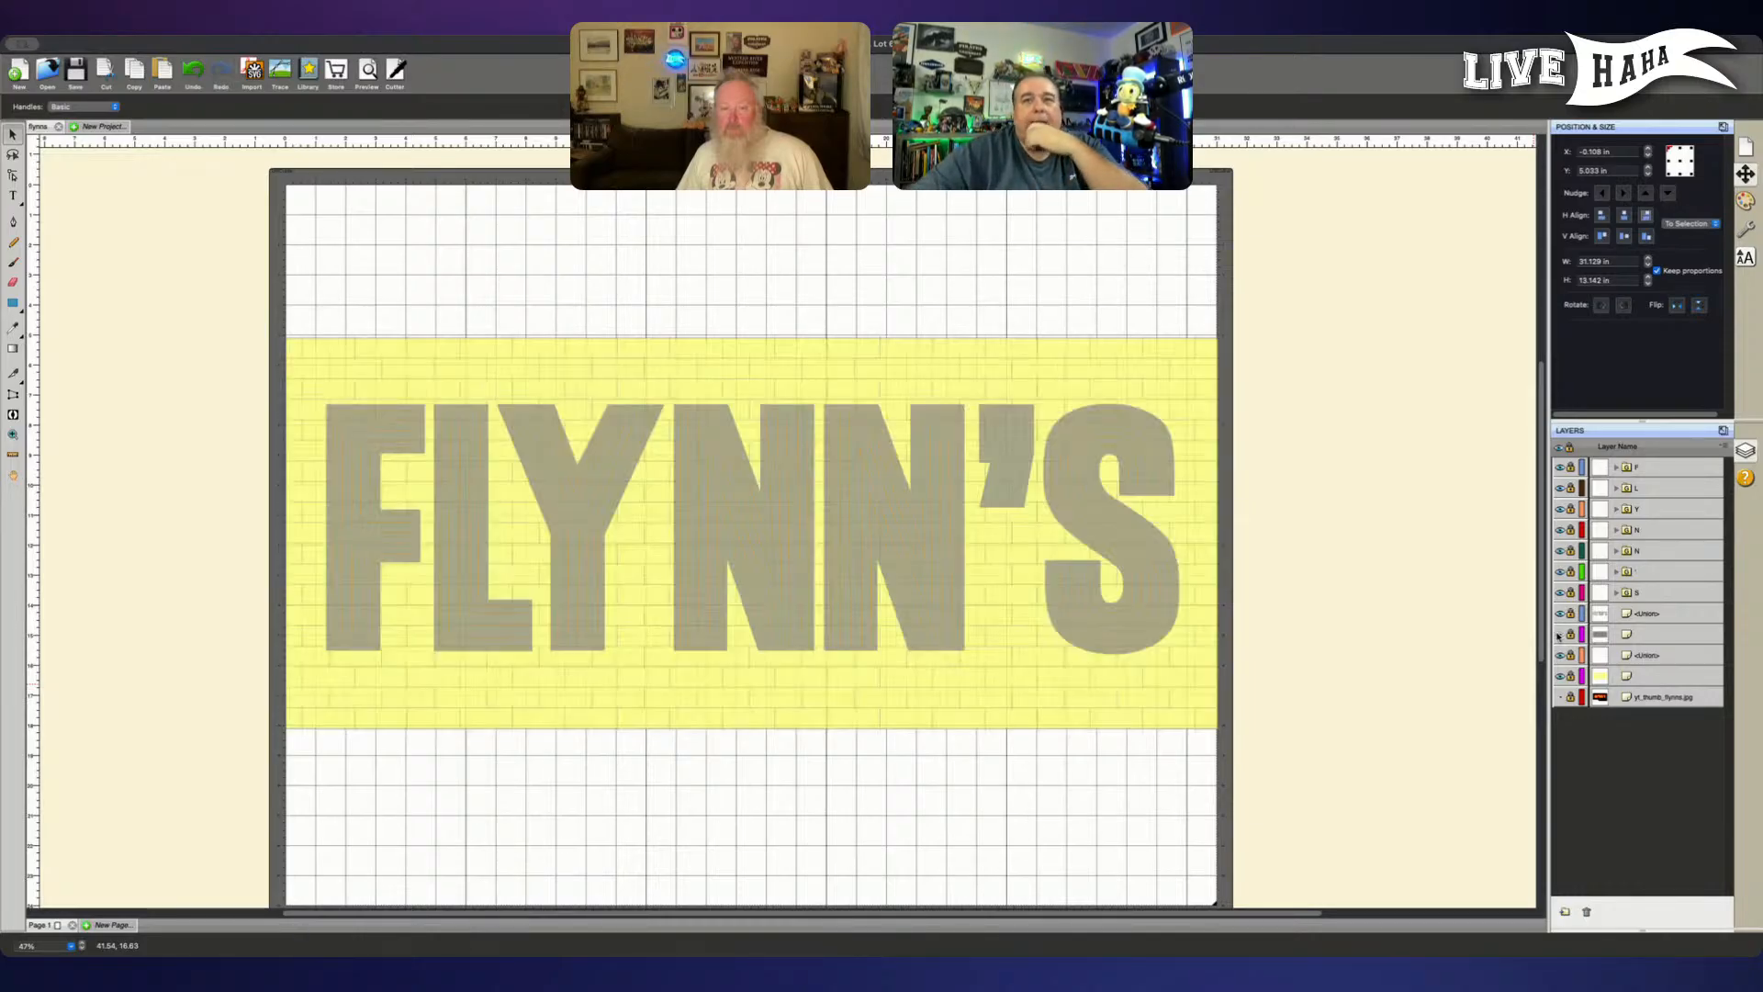
{"action": "left_click", "coordinate": [1668, 637]}
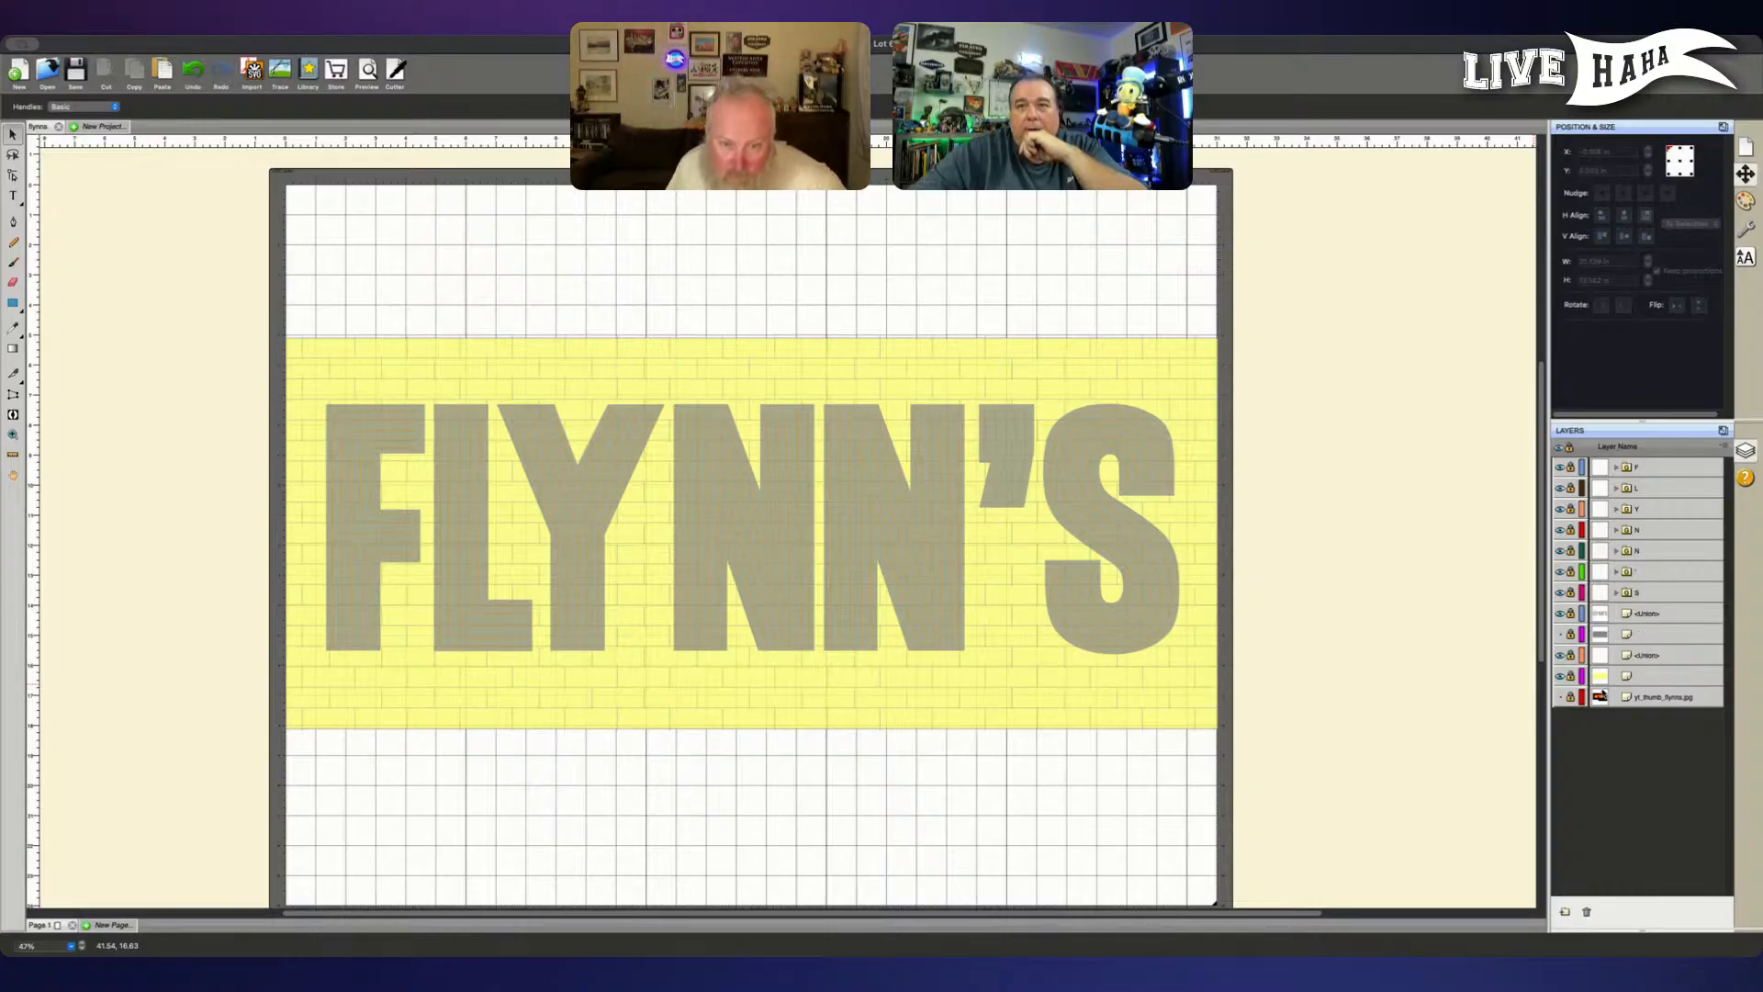
{"action": "left_click", "coordinate": [1631, 650]}
{"action": "left_click_drag", "start_coordinate": [1630, 649], "coordinate": [1628, 633]}
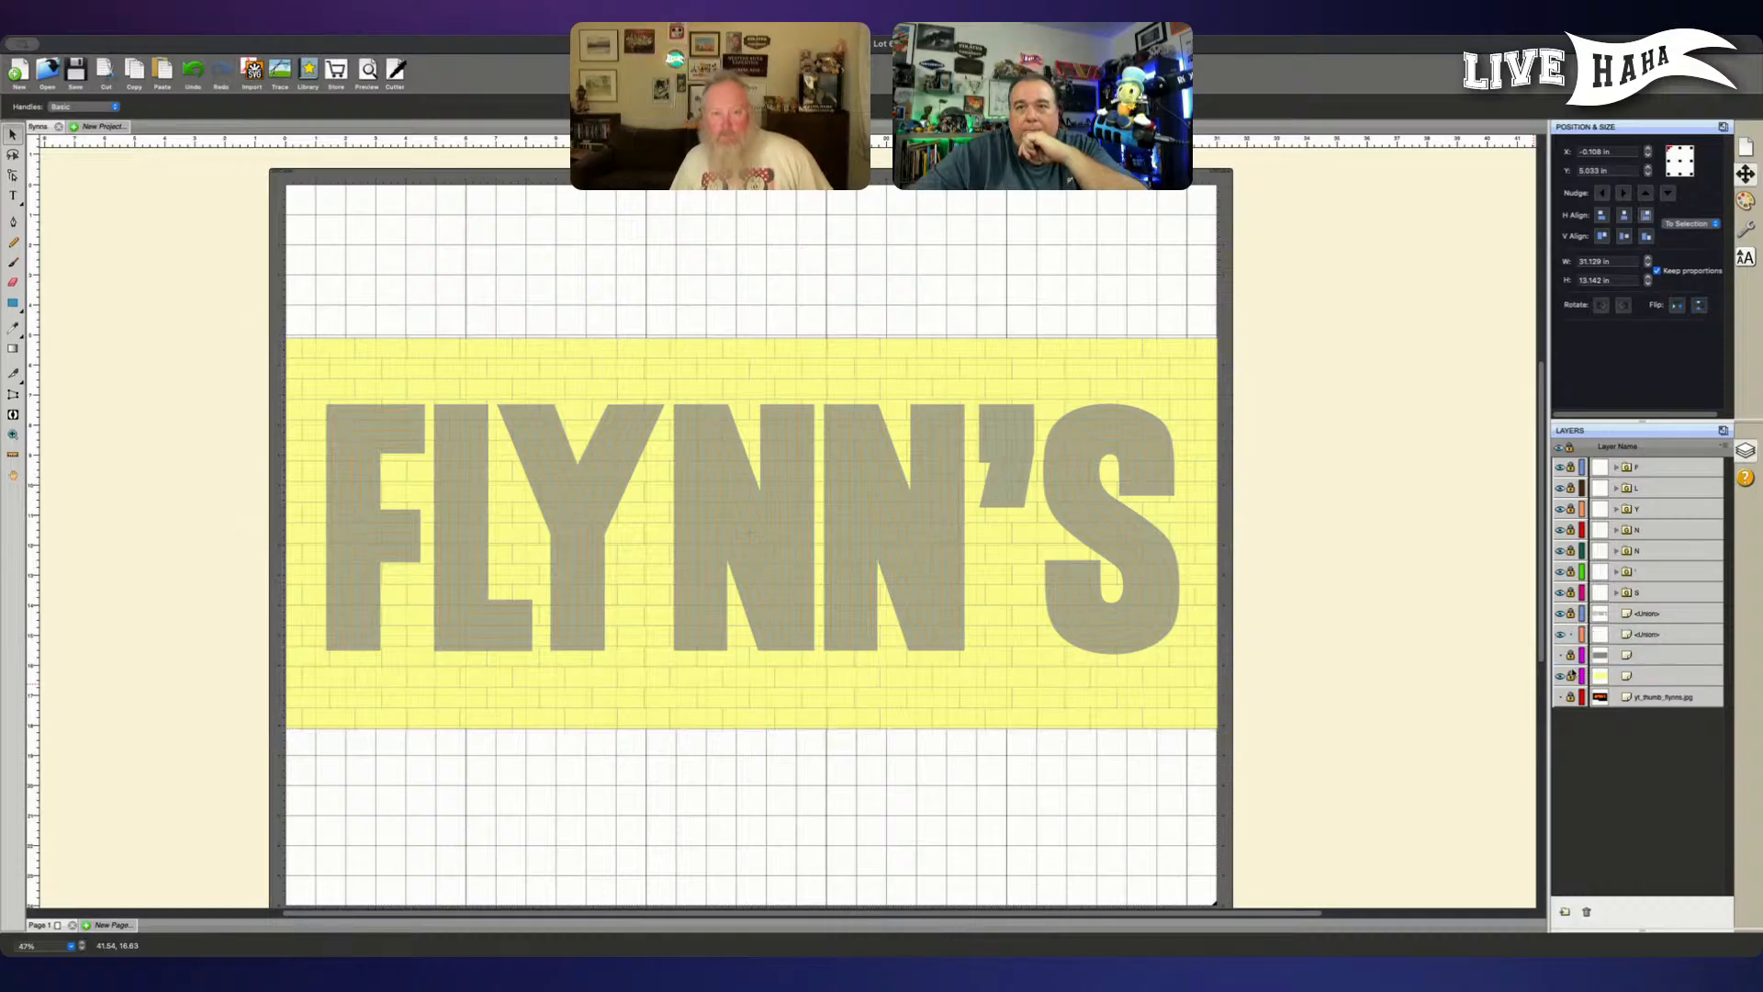
- Show the grey board, give the brick-line layer a near-white stroke colour, and lock that layer
{"action": "left_click", "coordinate": [1559, 654]}
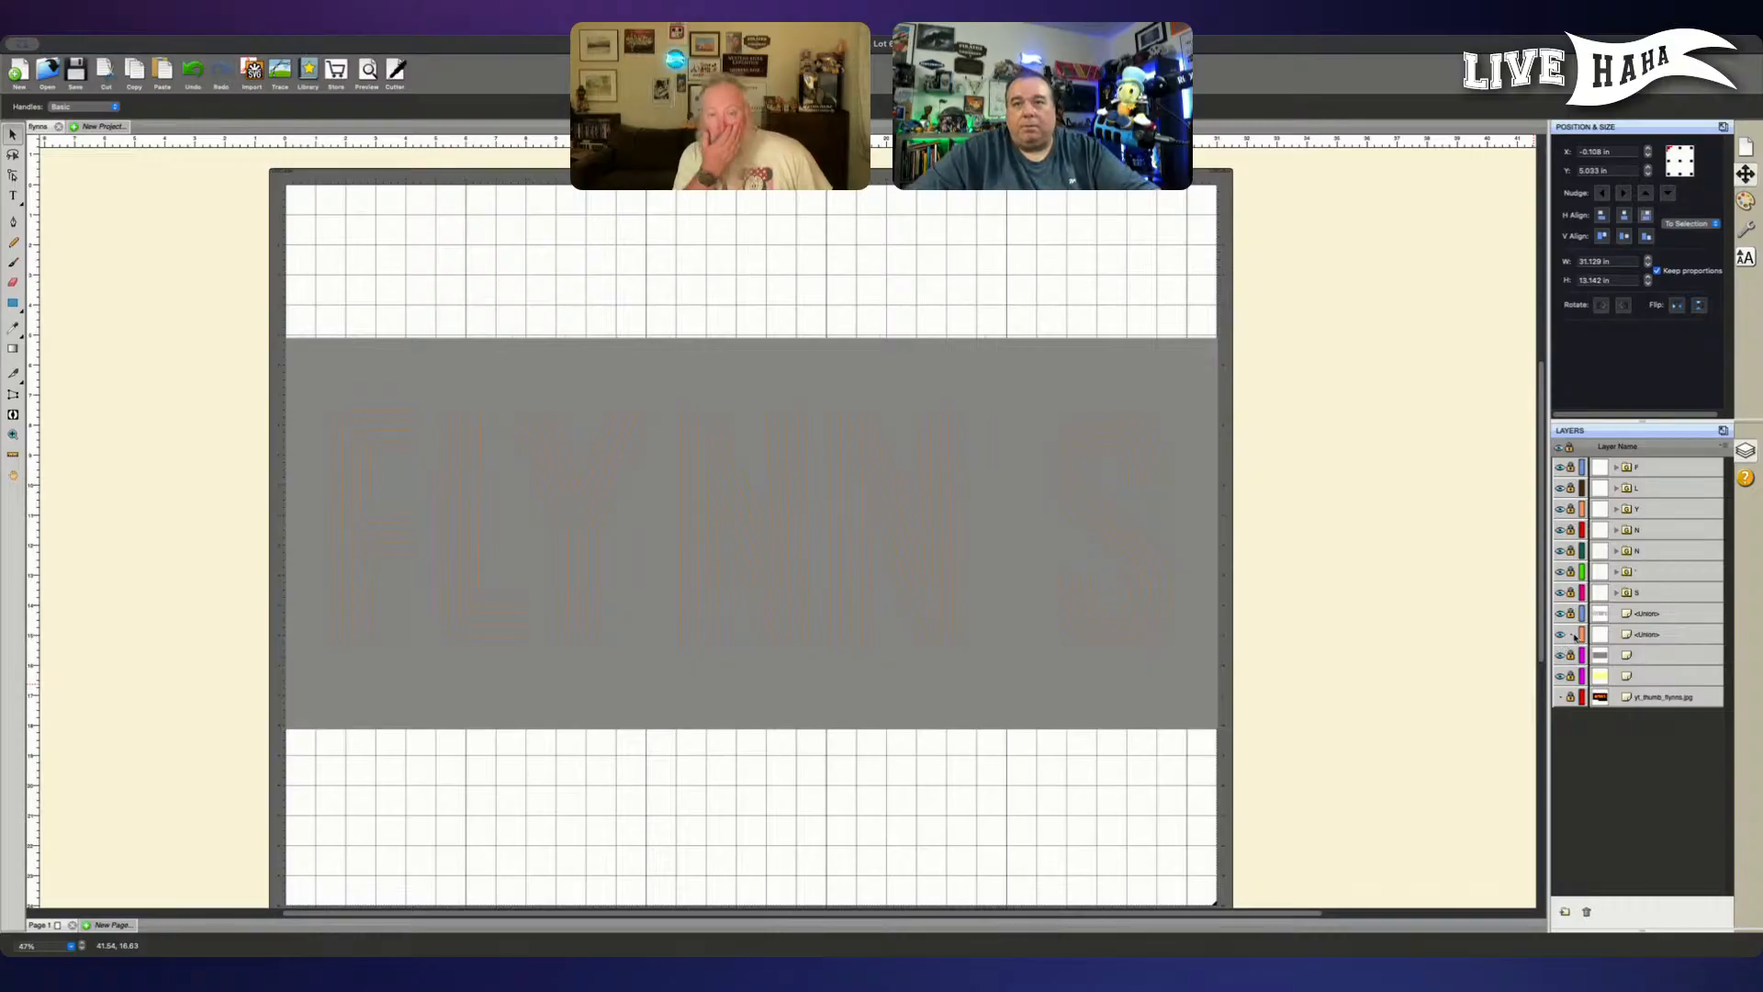
{"action": "left_click", "coordinate": [1650, 639]}
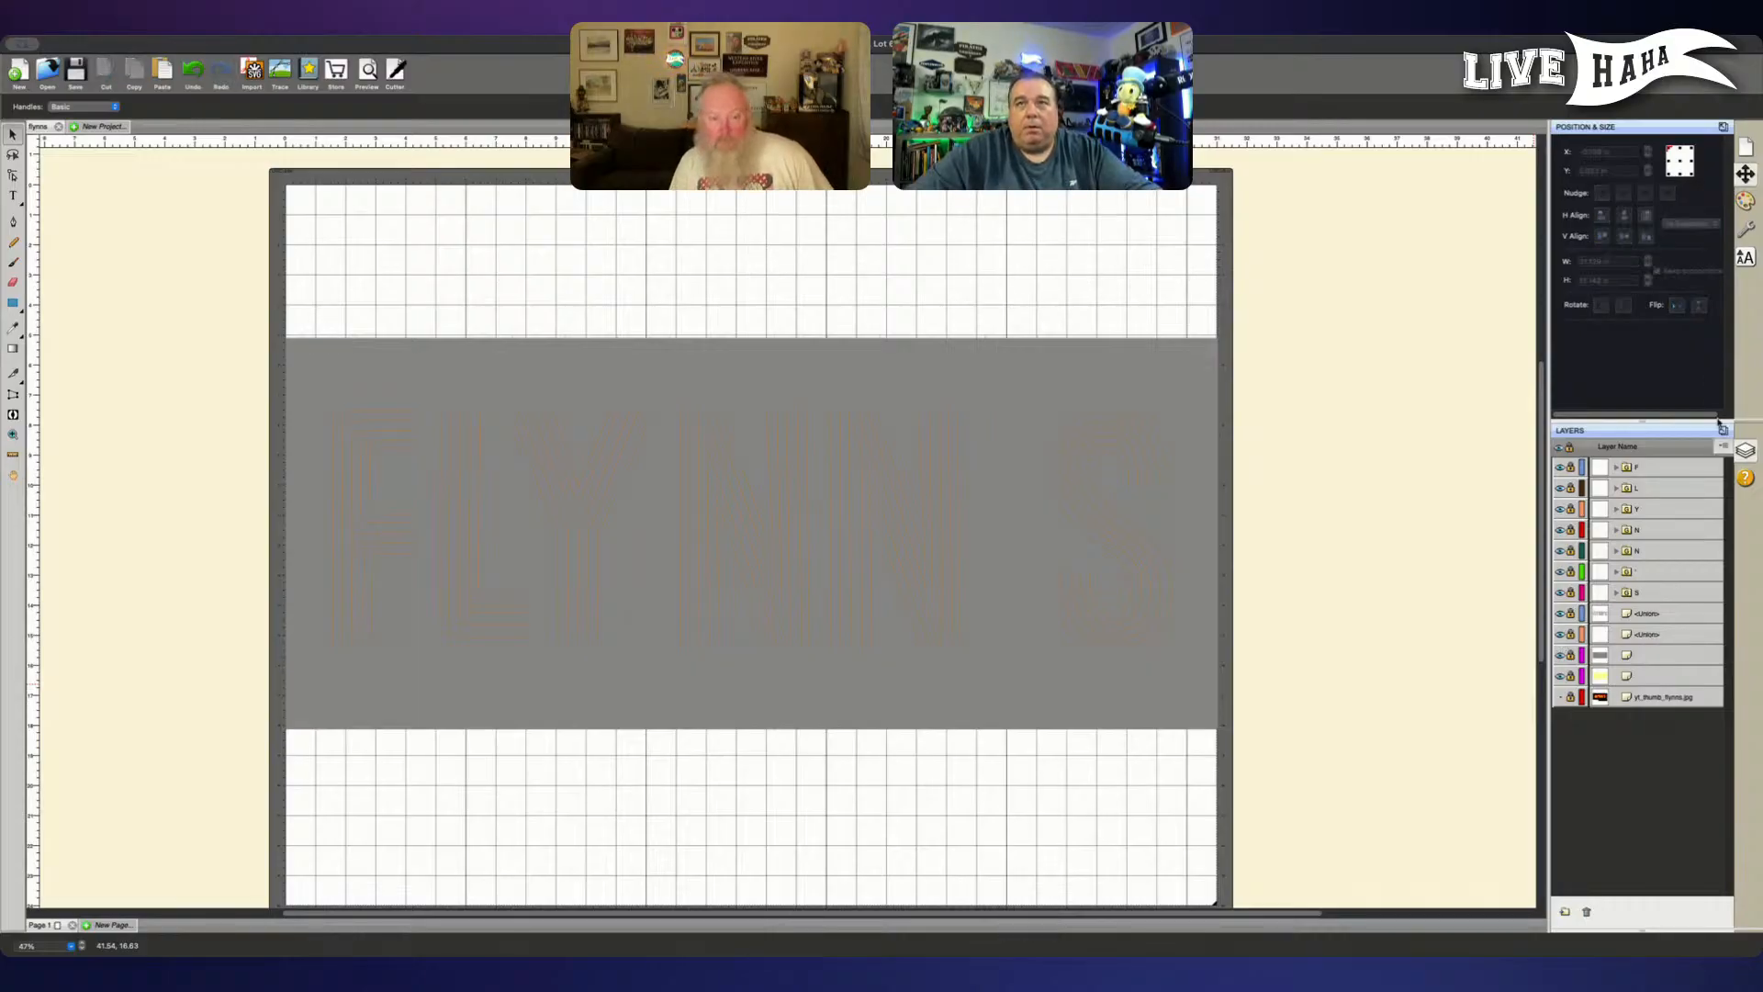
{"action": "left_click", "coordinate": [1745, 200]}
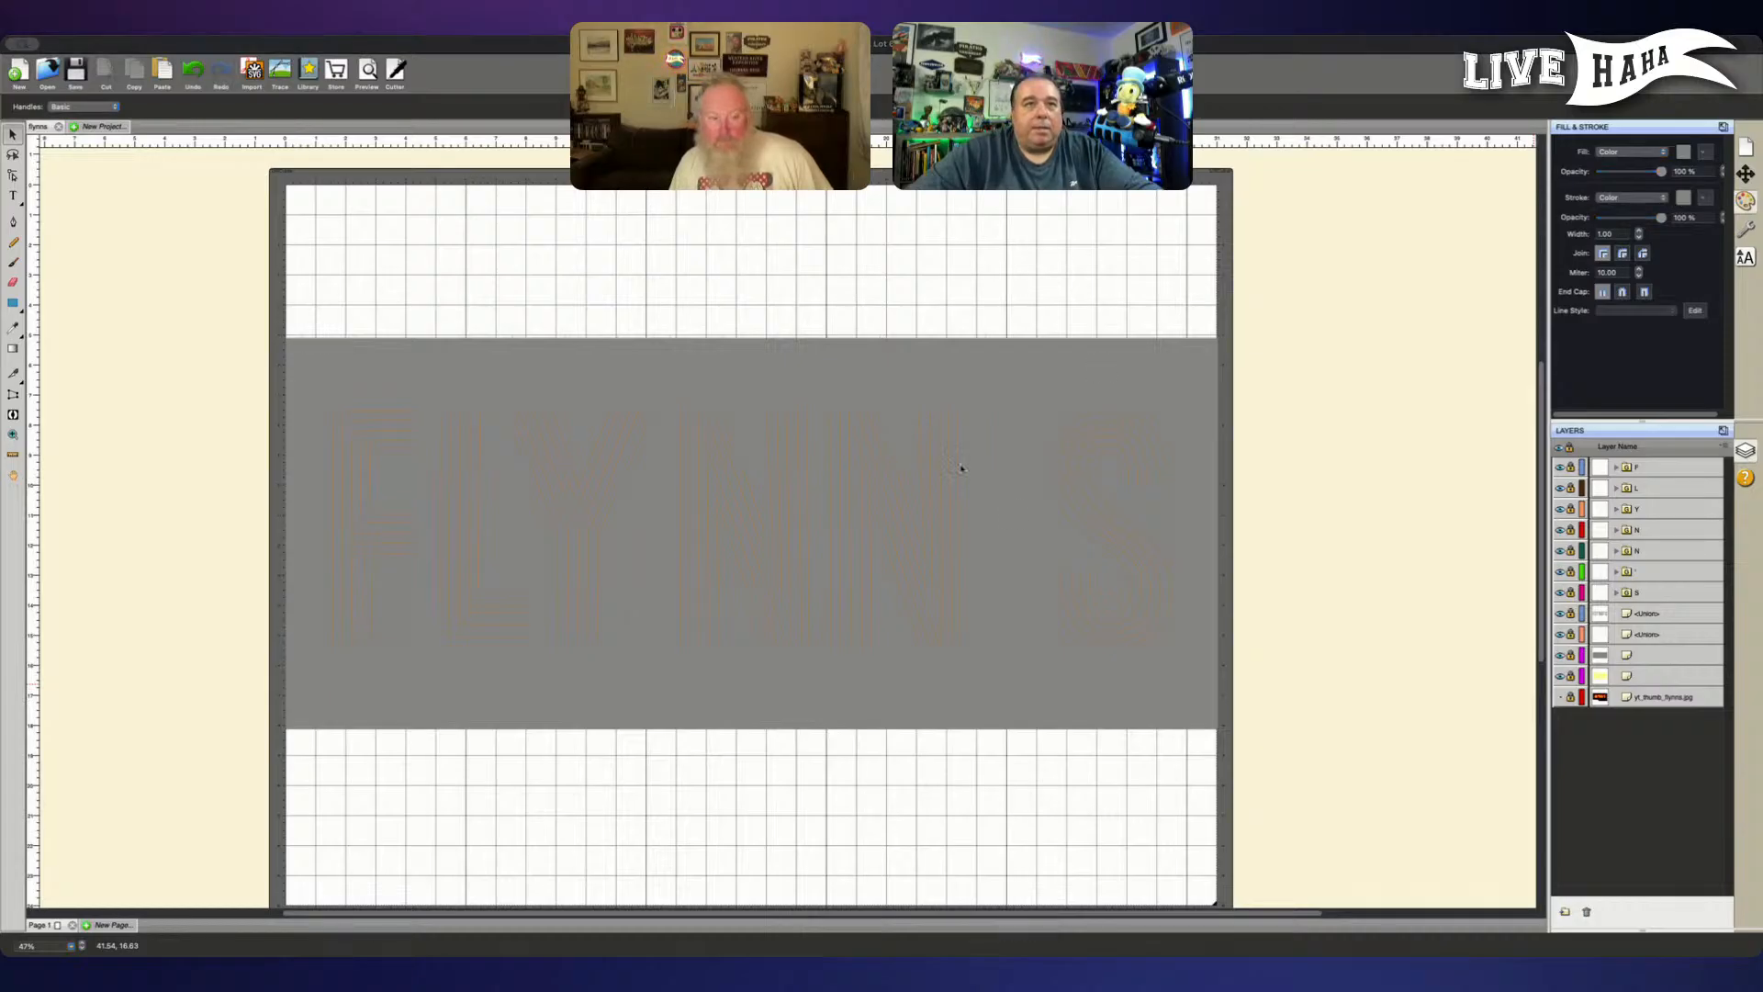
{"action": "left_click", "coordinate": [1127, 607]}
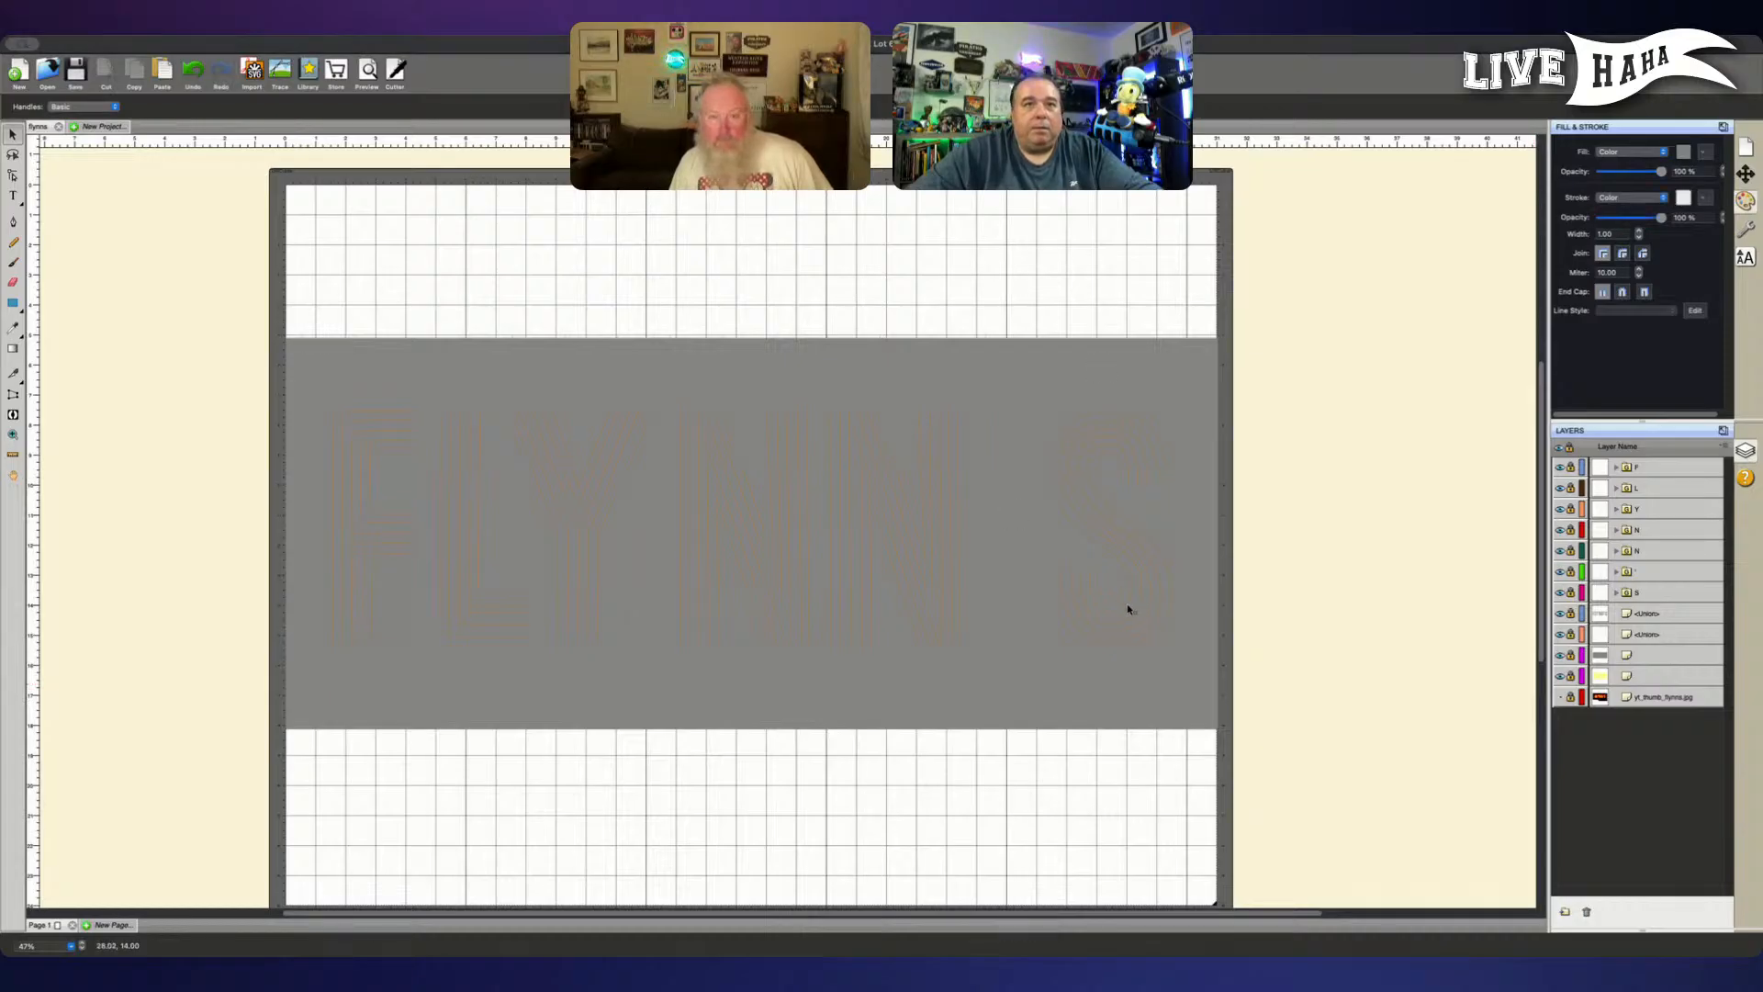
{"action": "left_click", "coordinate": [1612, 635]}
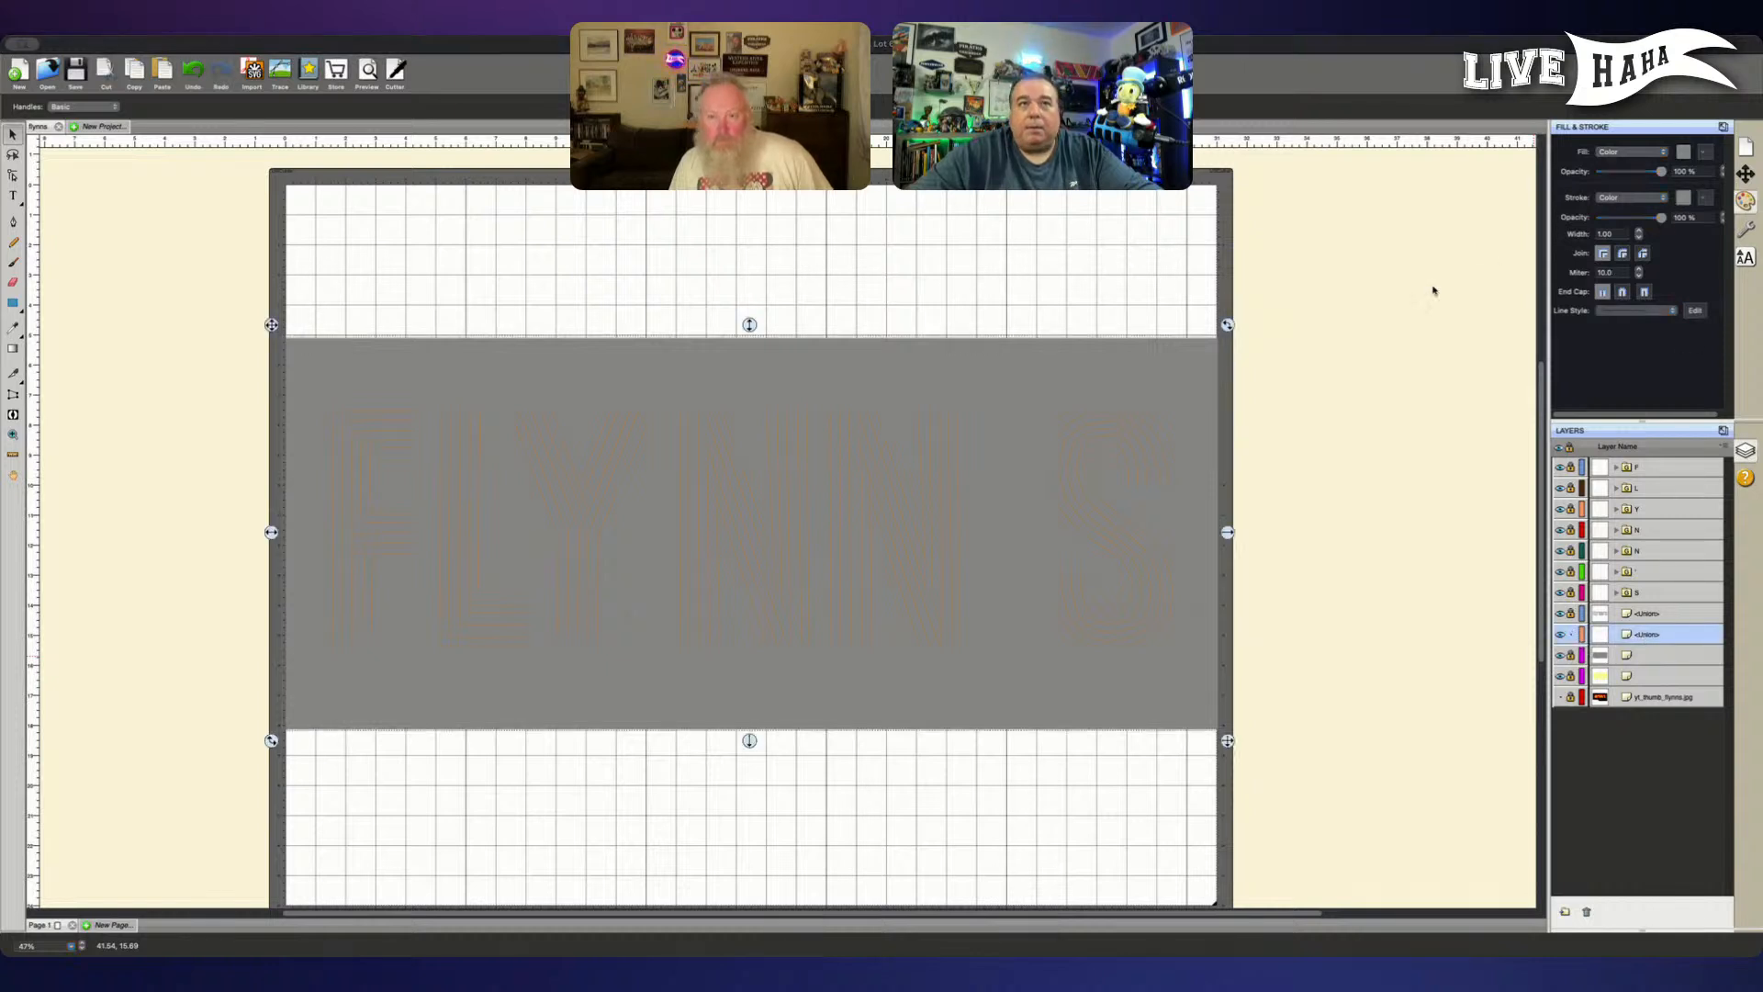
{"action": "left_click", "coordinate": [1127, 604]}
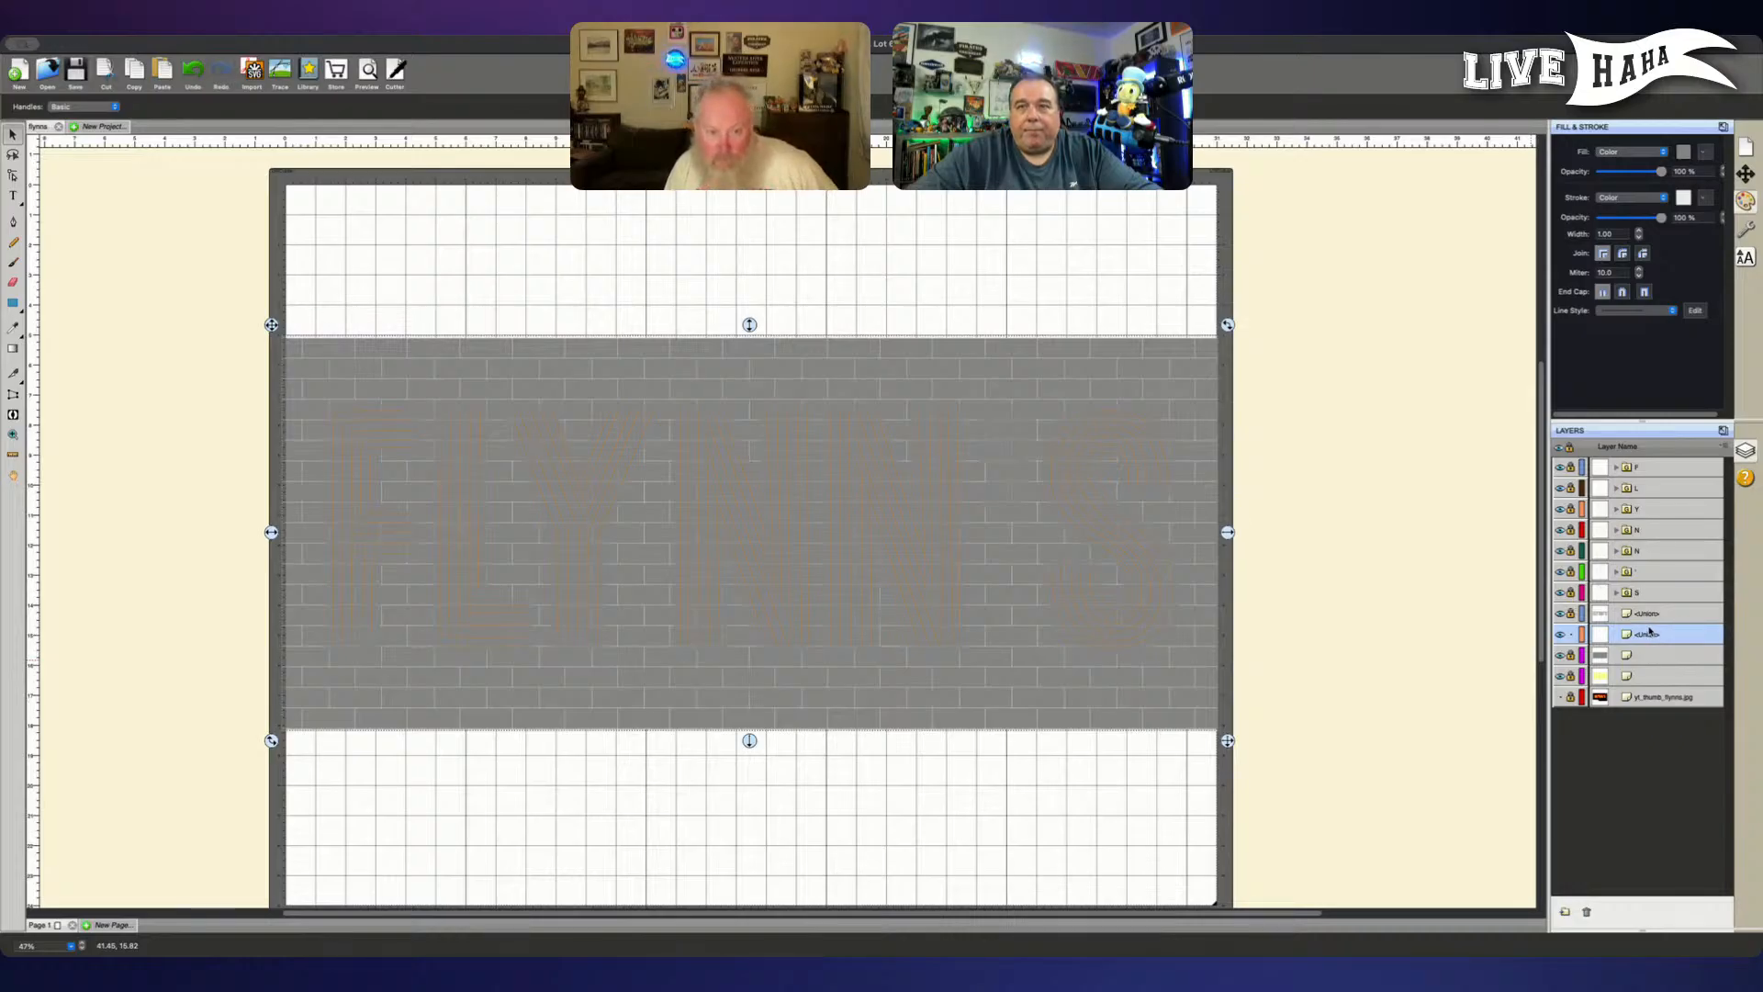
{"action": "left_click", "coordinate": [1569, 633]}
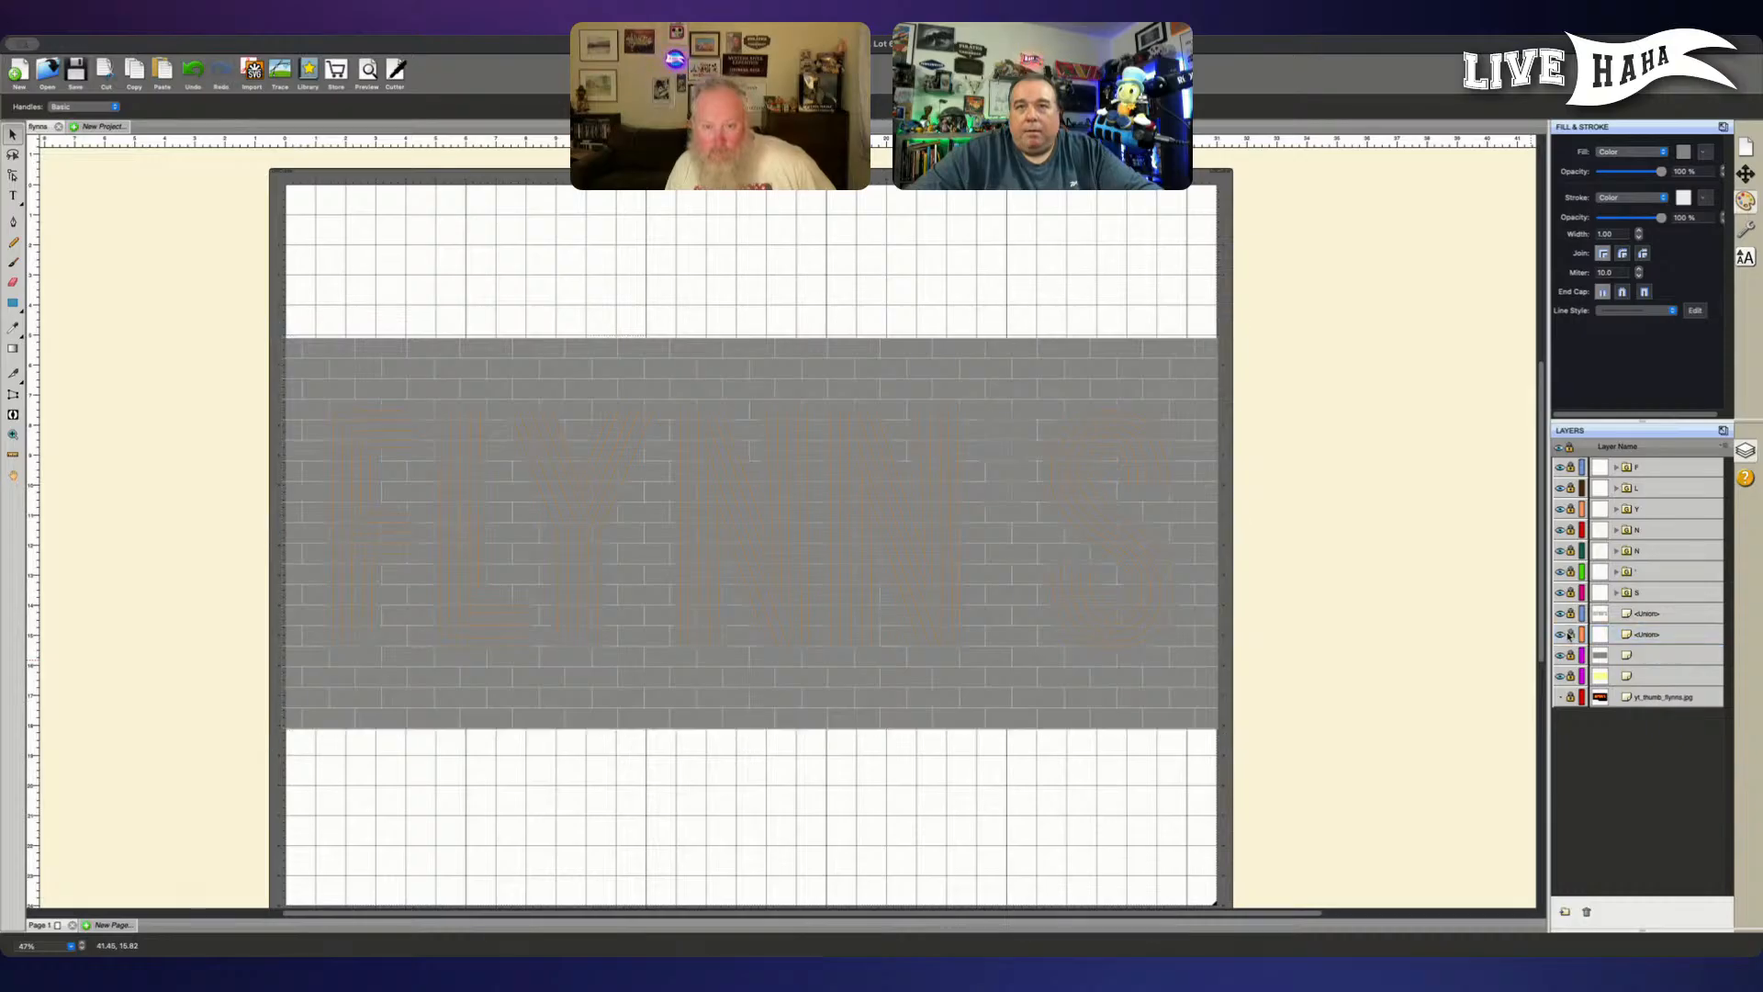
- Unlock the merged FLYNN'S letter layer, fill the letters with yellow, and relock the layer
{"action": "left_click", "coordinate": [1571, 613]}
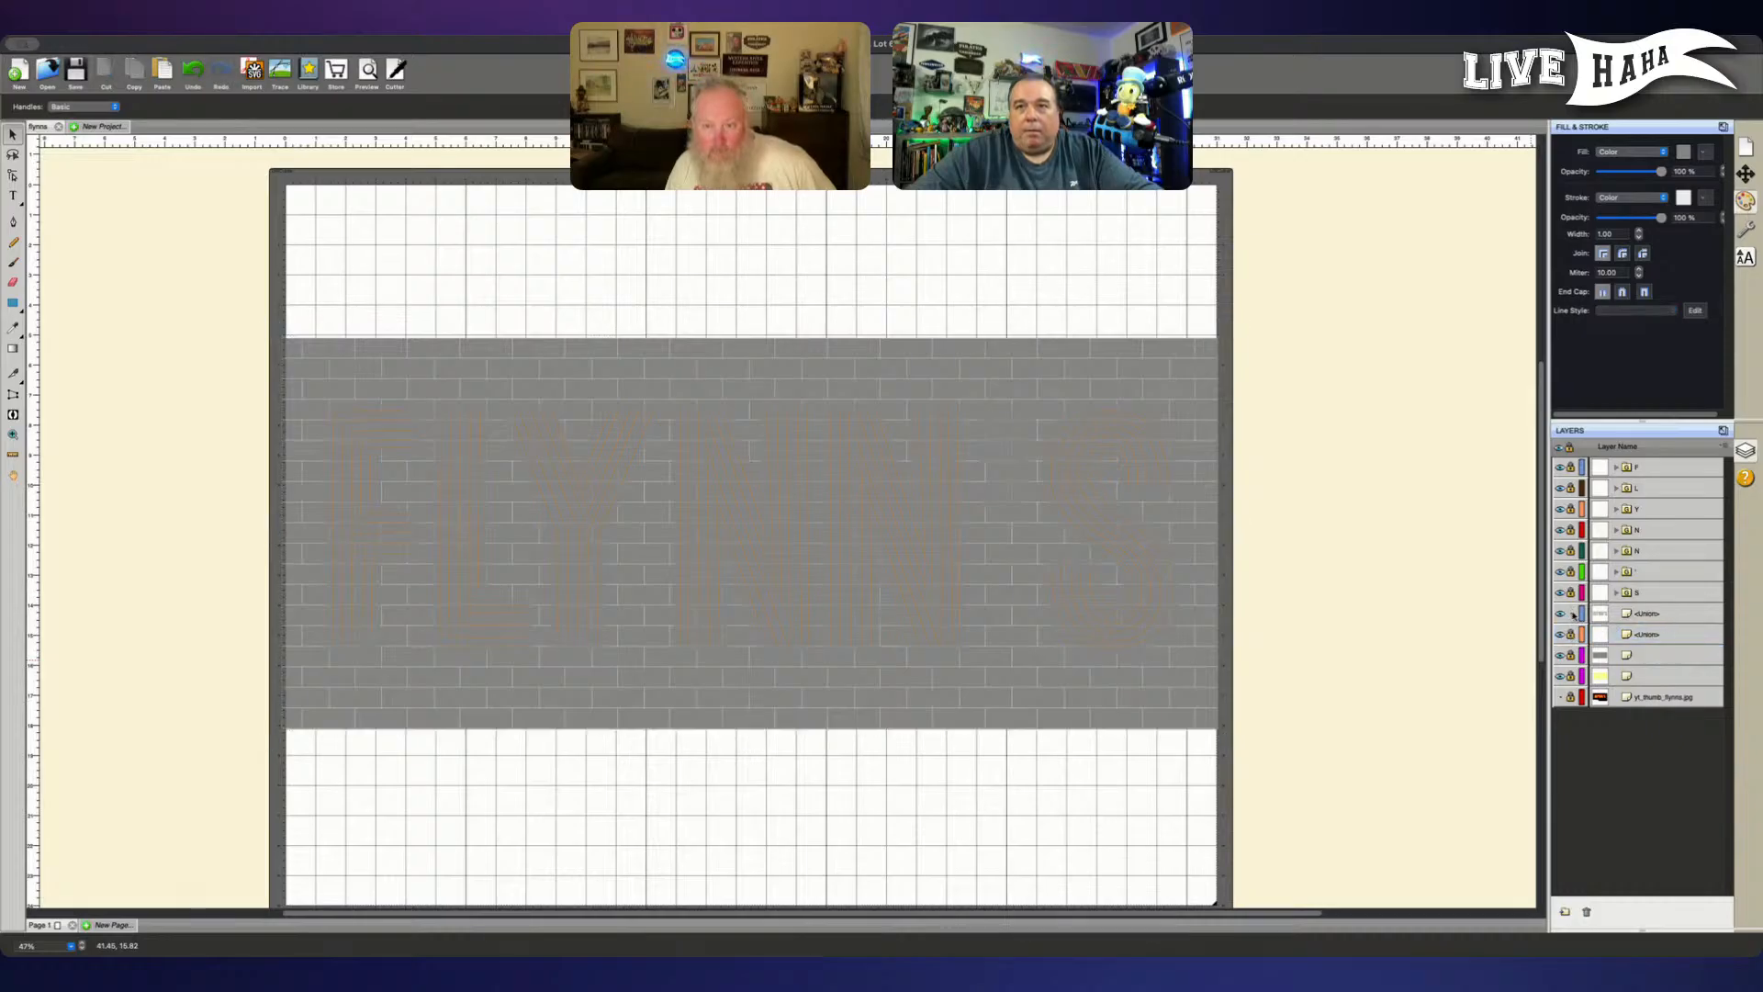
{"action": "left_click", "coordinate": [1643, 615]}
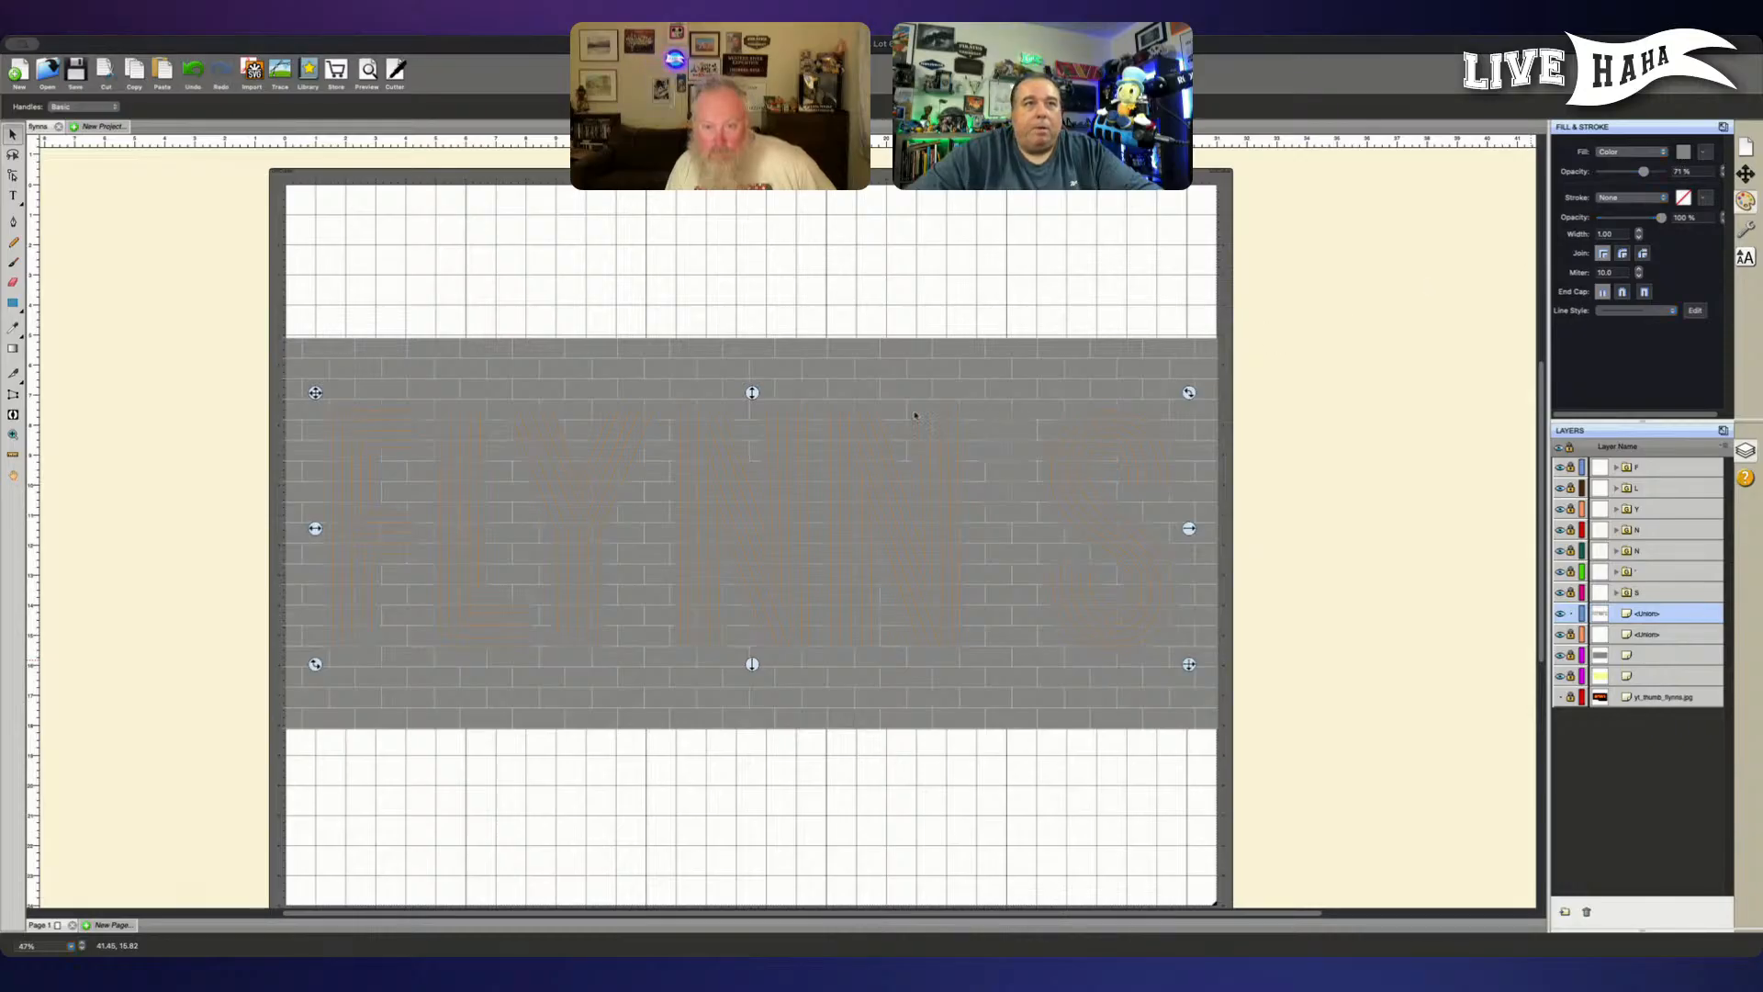
{"action": "key", "text": "super+z"}
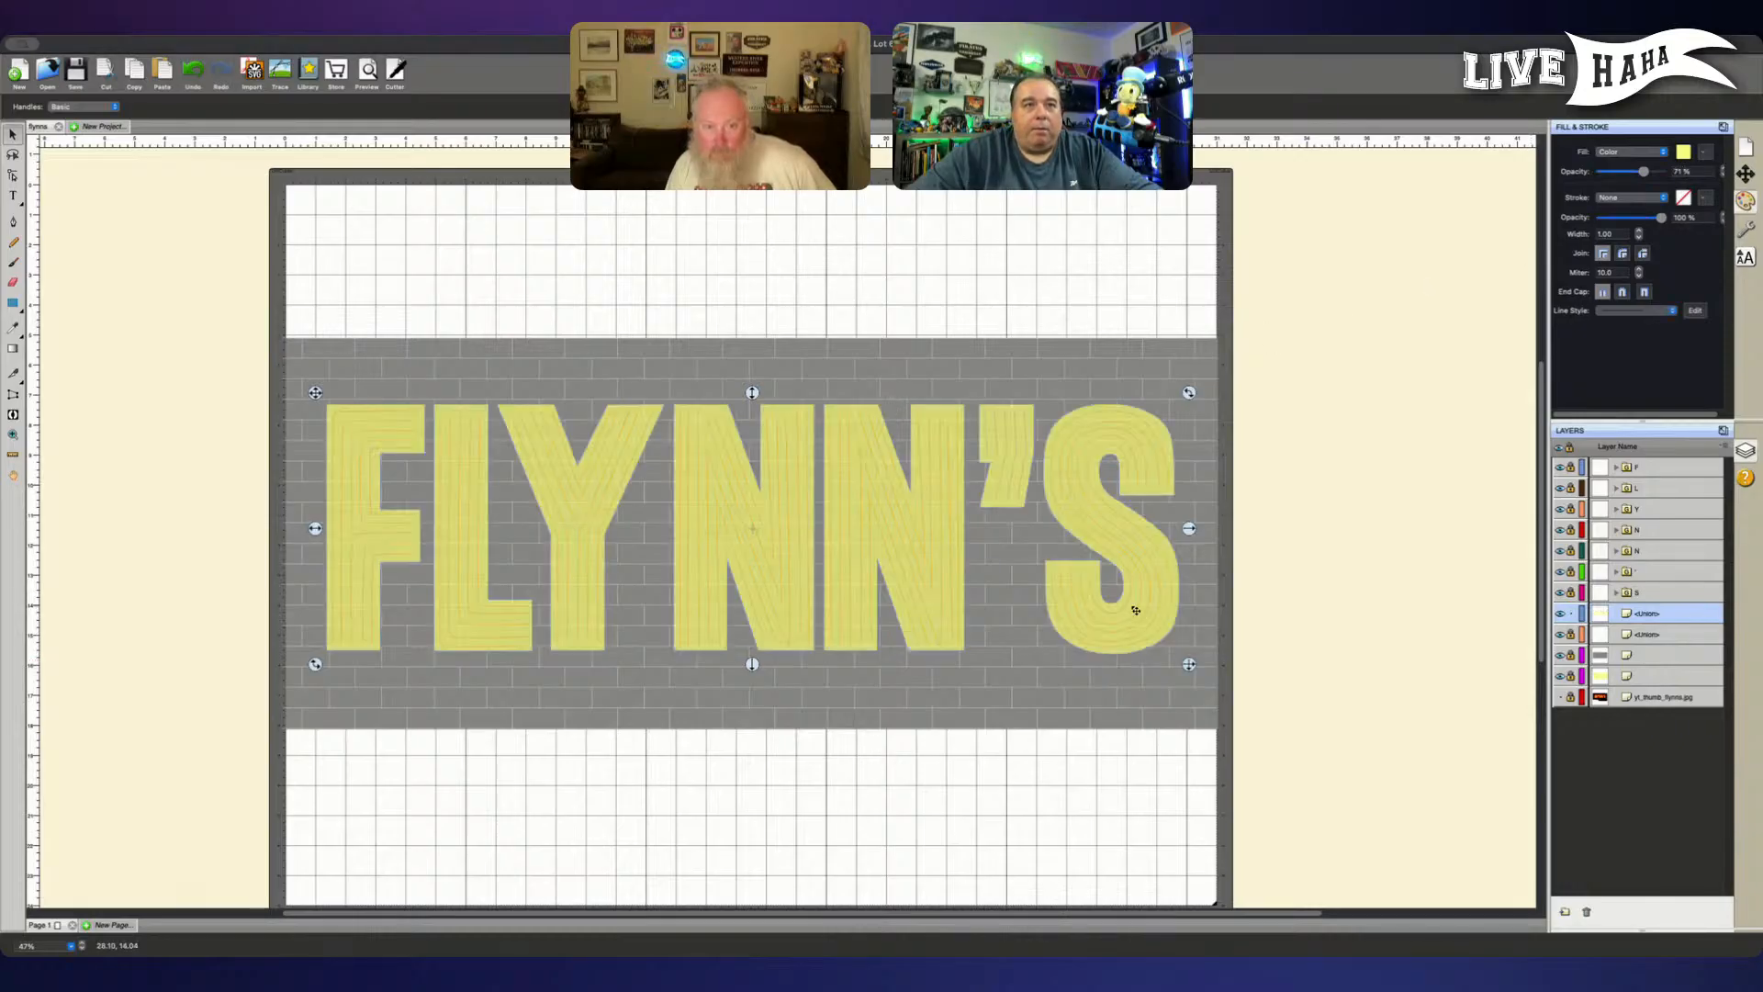
{"action": "left_click", "coordinate": [1382, 605]}
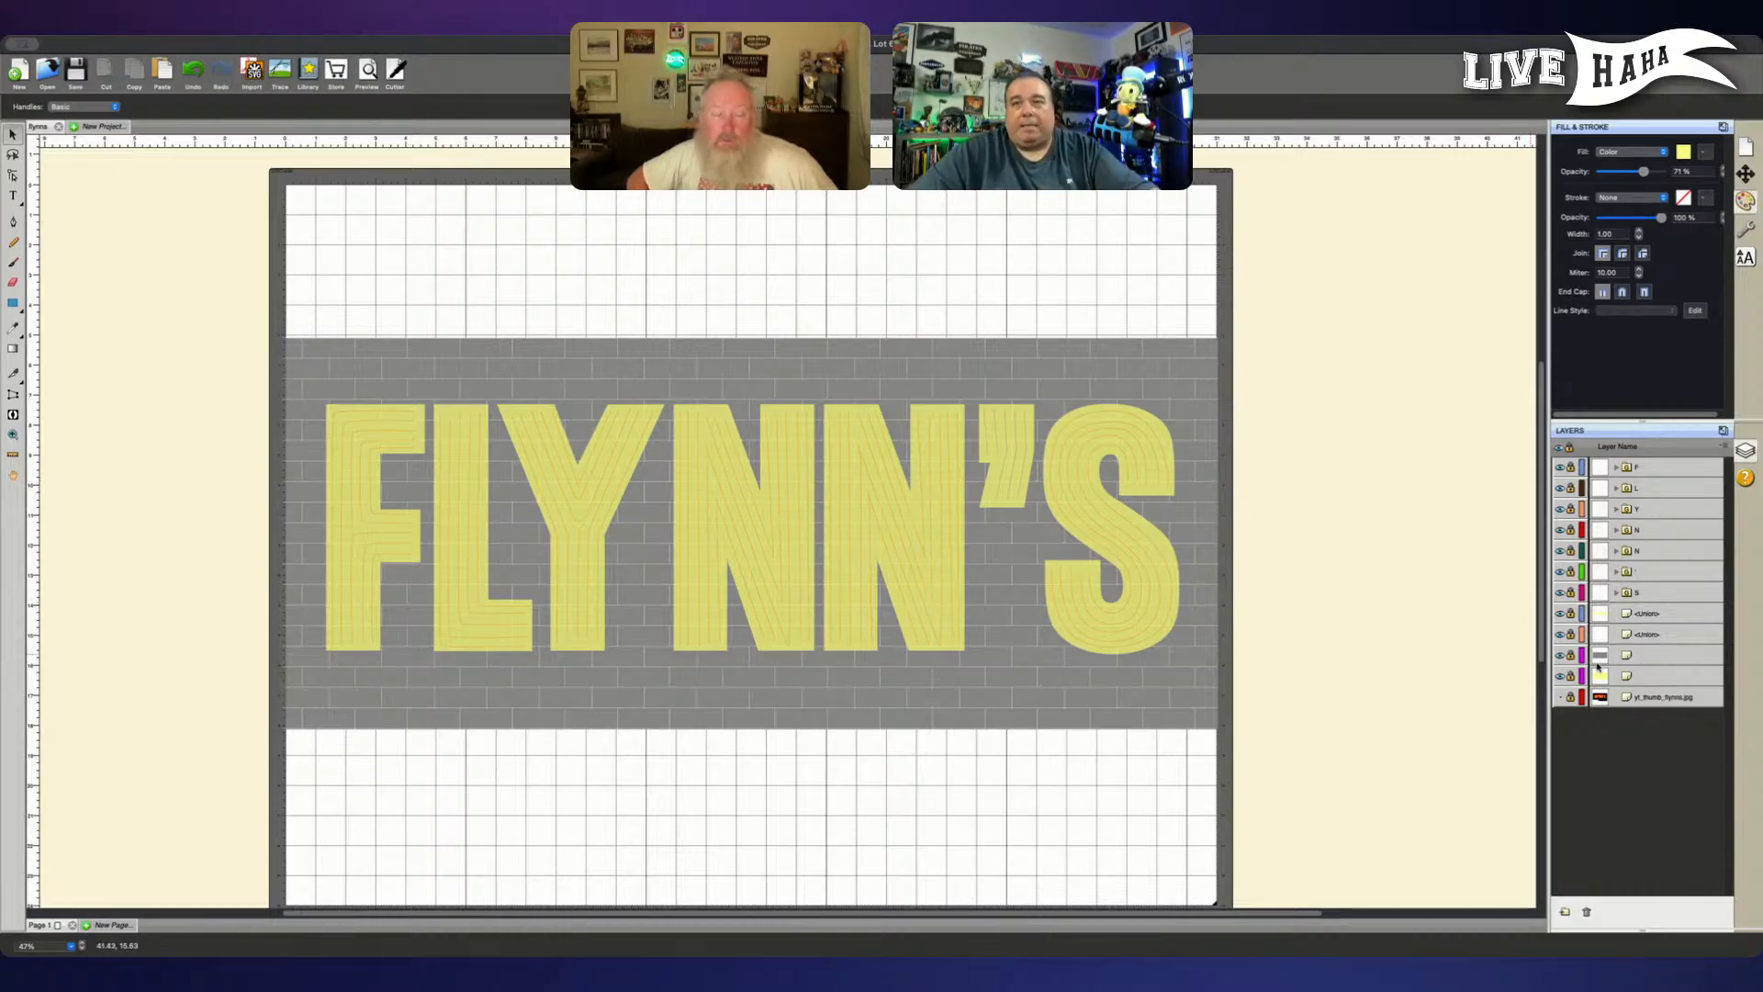
- Unlock the grey board layer, set its stroke to None and its fill to dark brick red, and relock it
{"action": "left_click", "coordinate": [1687, 656]}
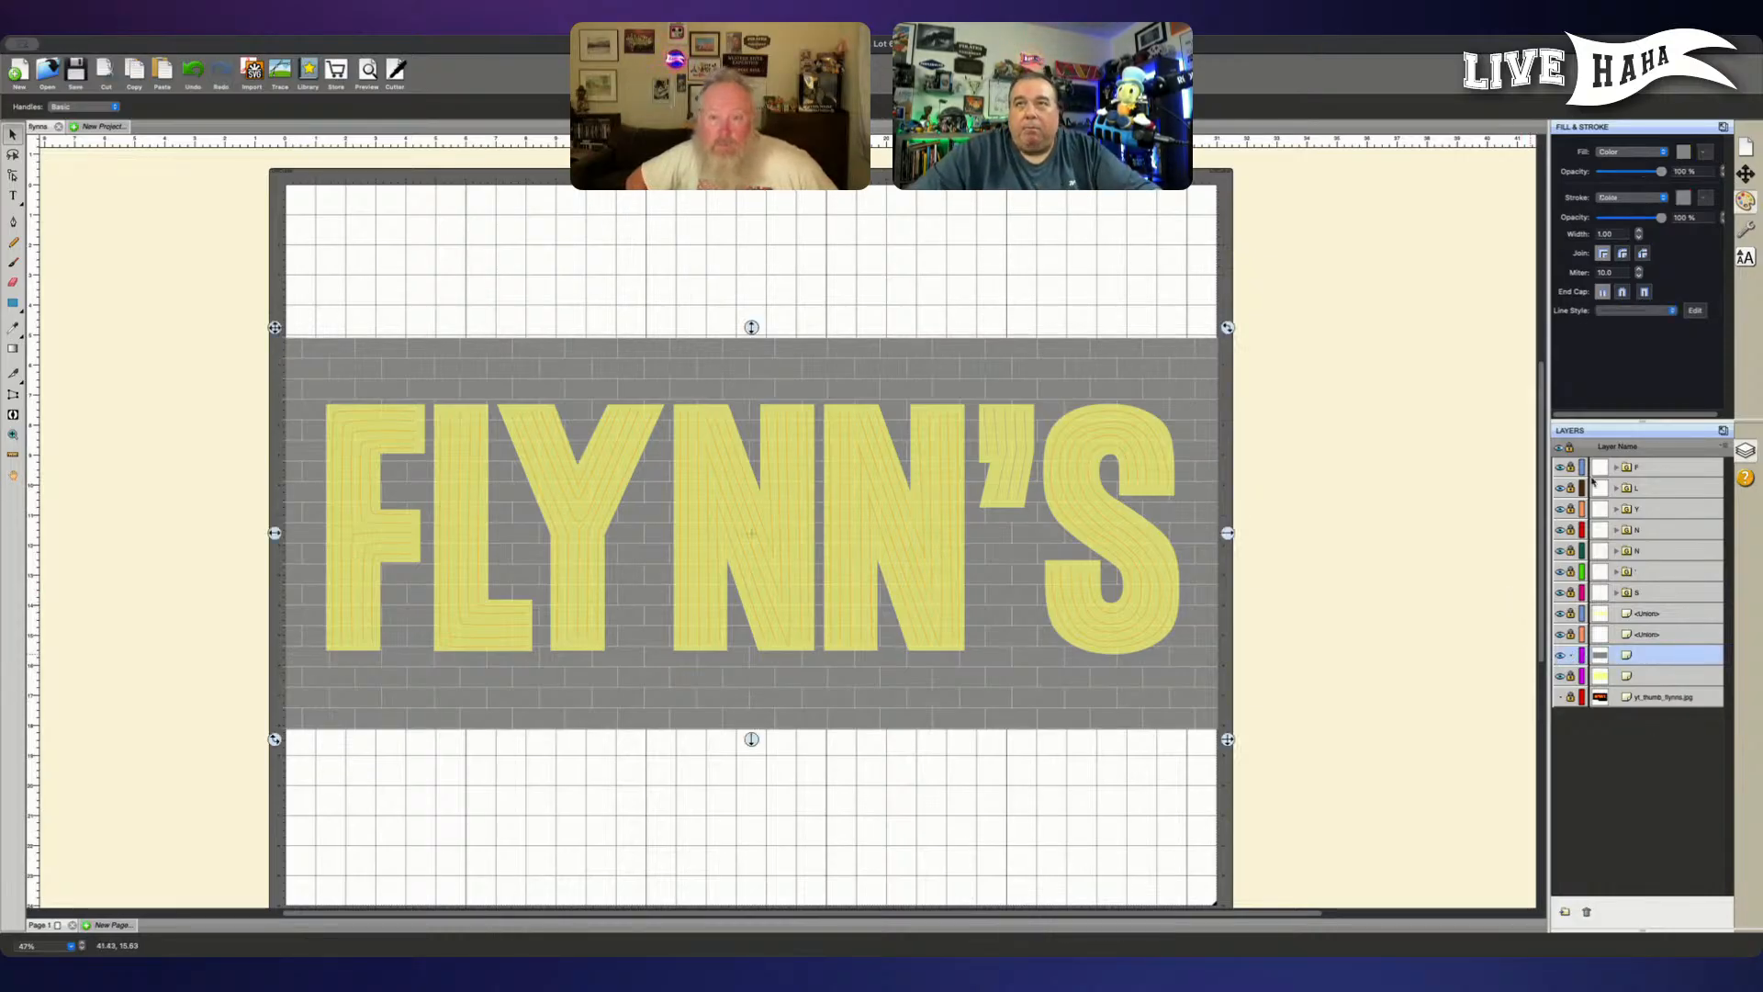
{"action": "left_click", "coordinate": [1663, 197]}
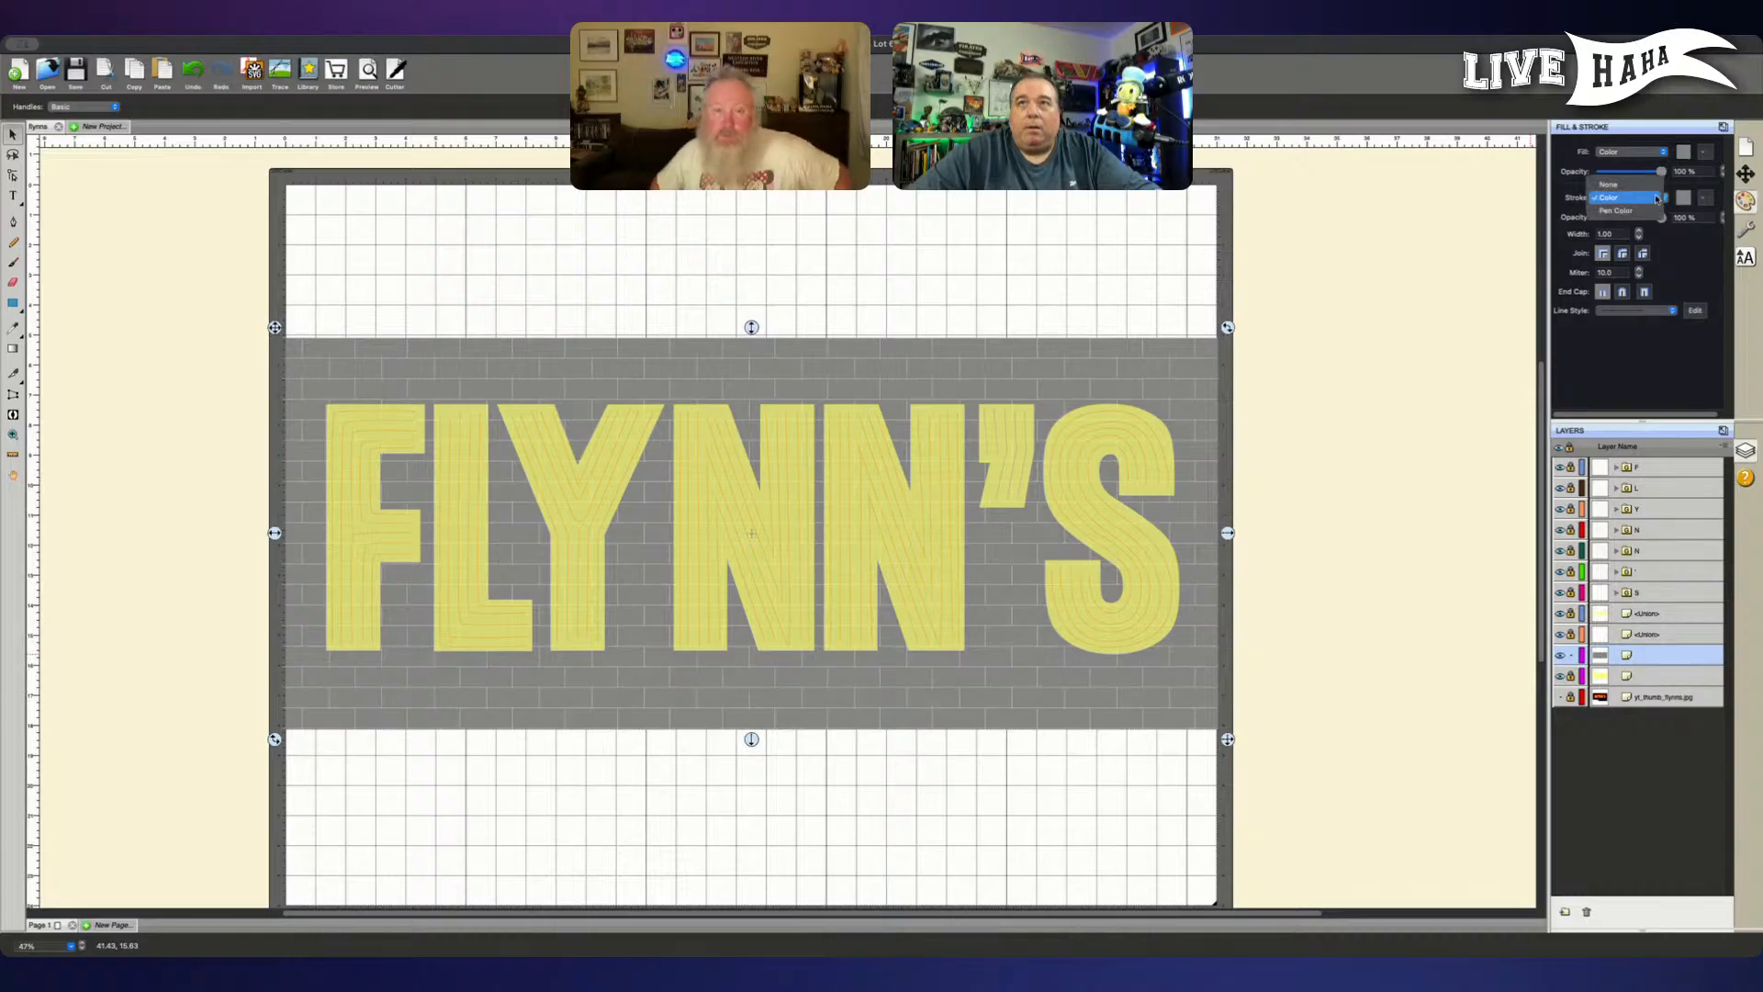
{"action": "left_click", "coordinate": [1653, 183]}
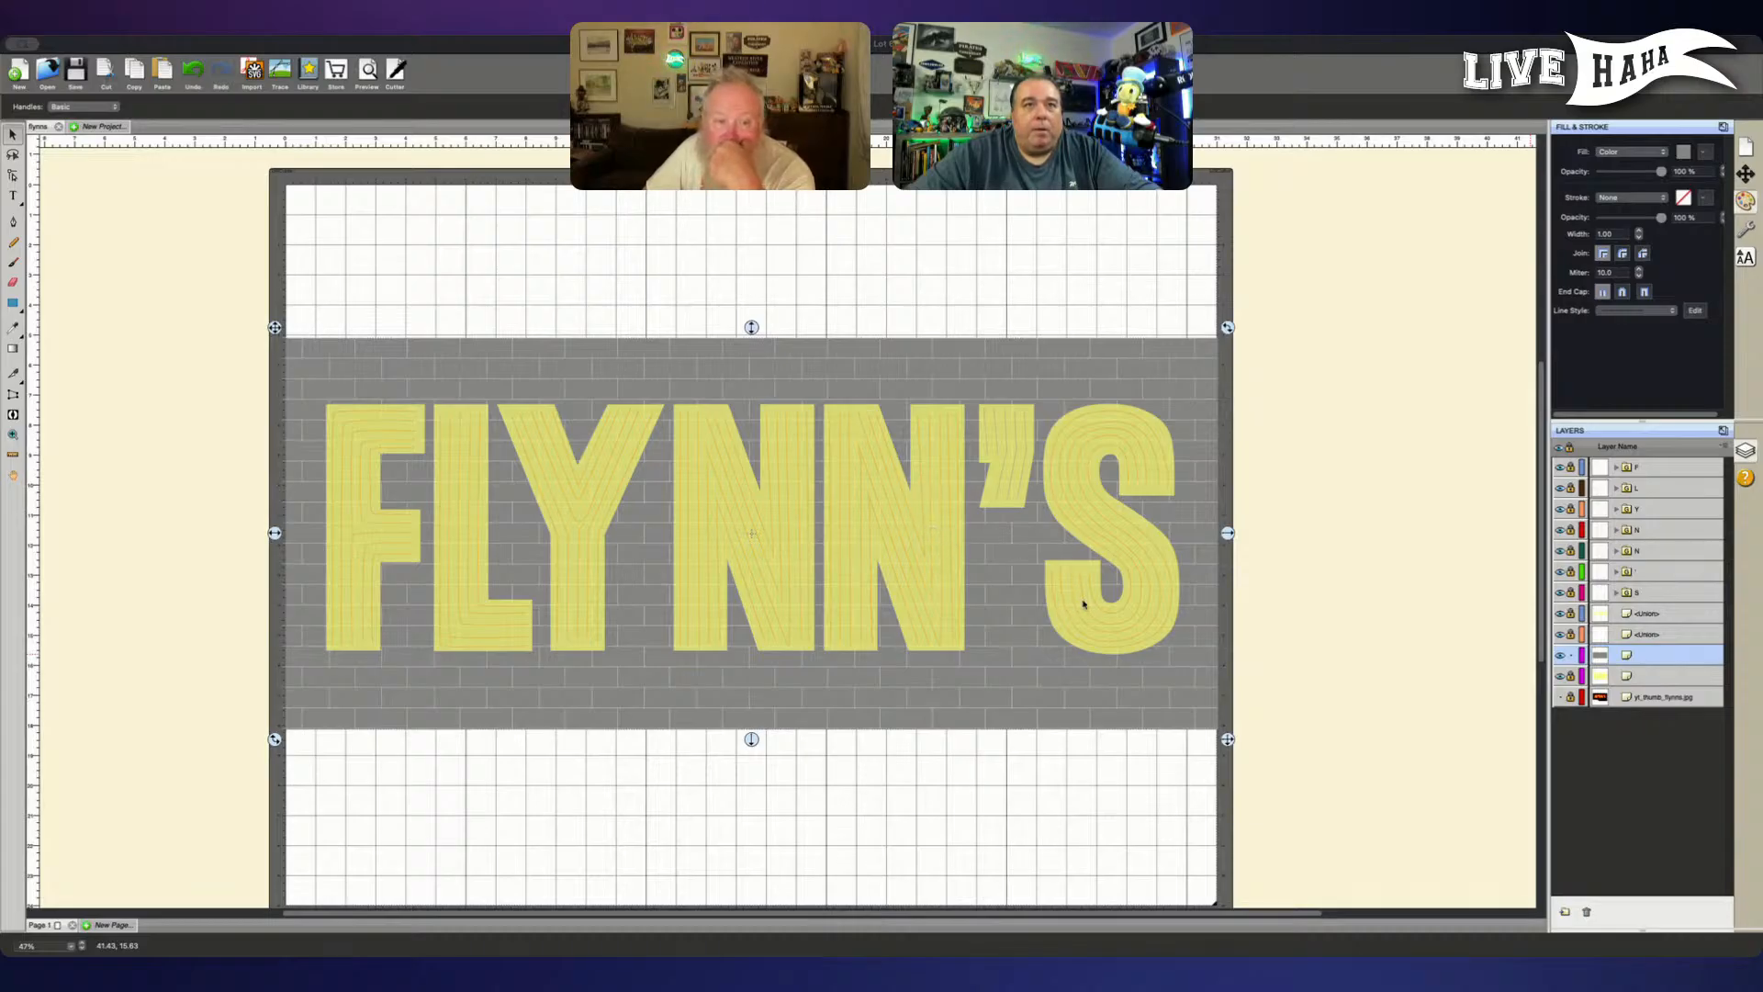
{"action": "left_click", "coordinate": [1125, 613]}
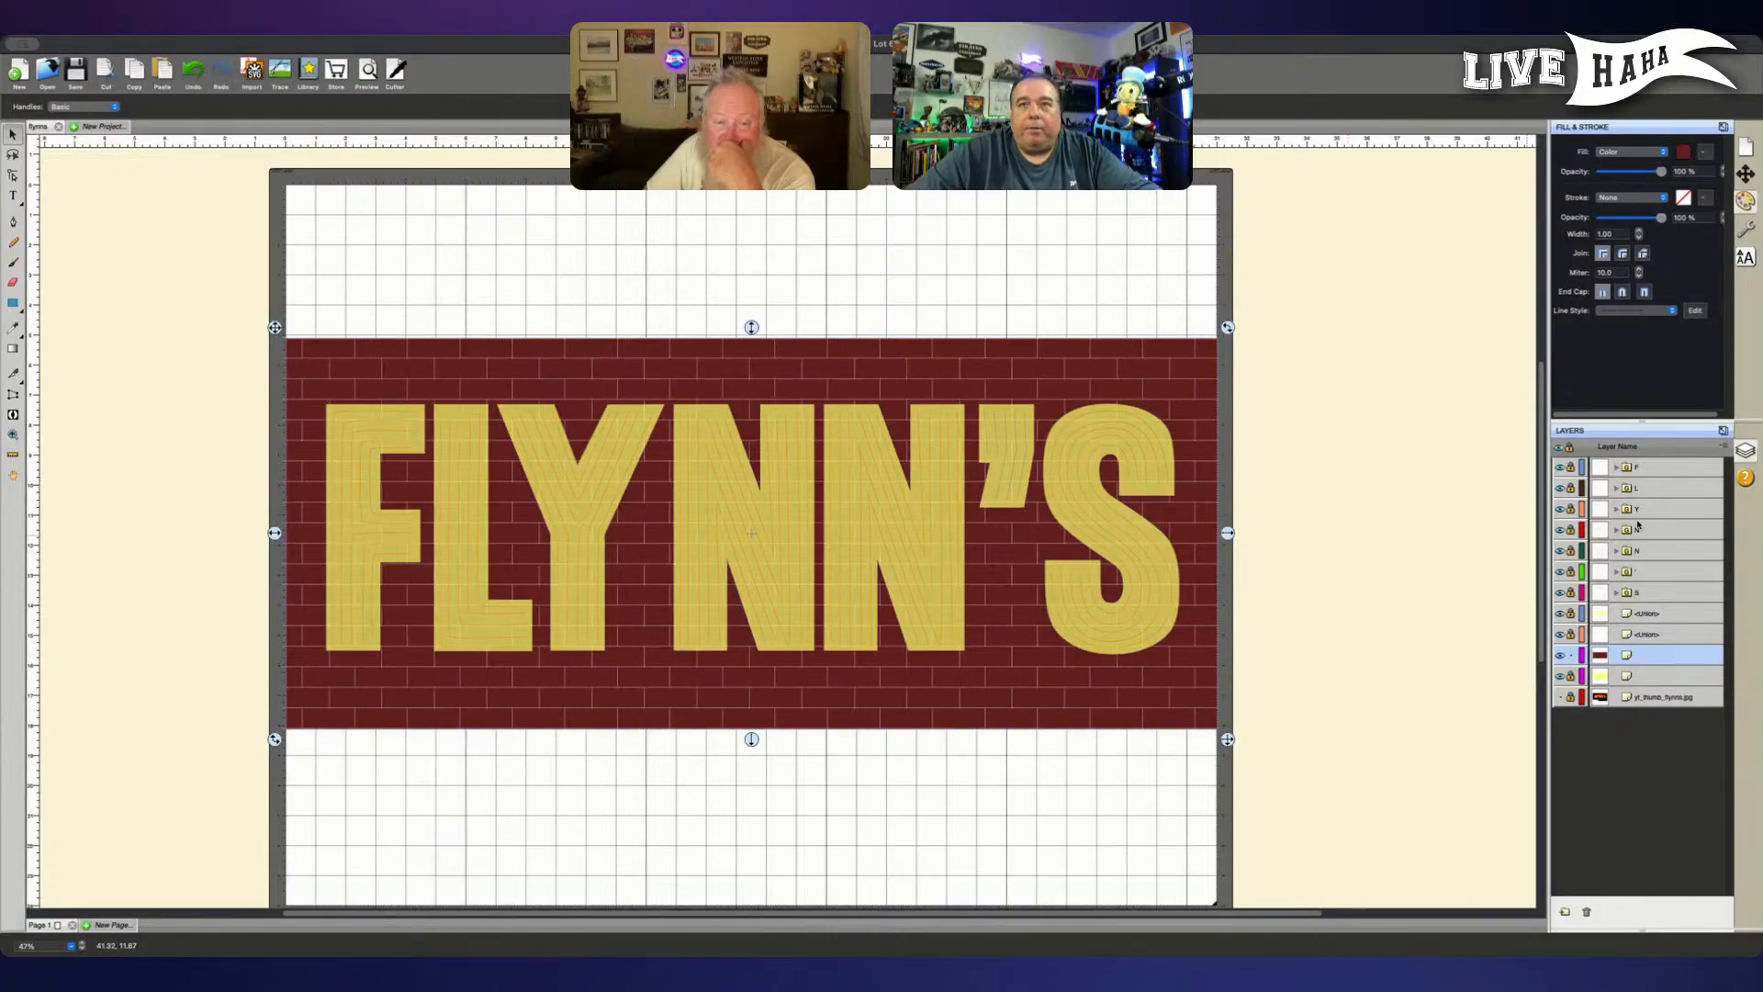
{"action": "left_click", "coordinate": [1570, 654]}
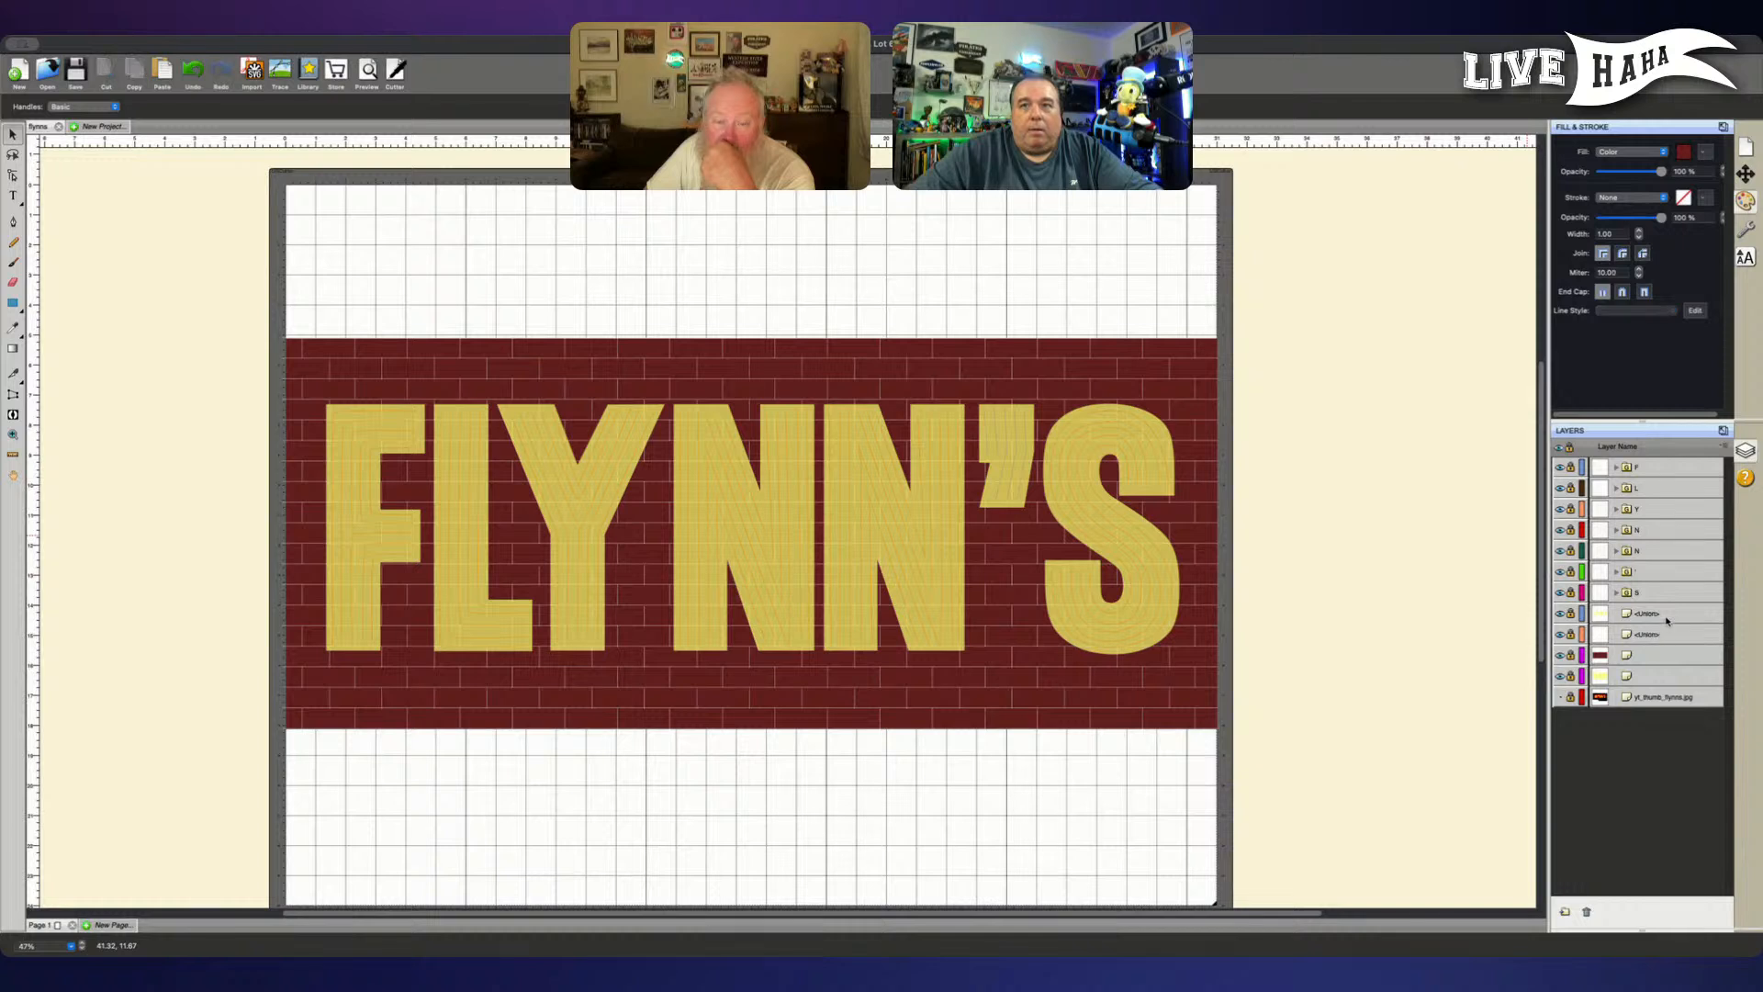
- Unlock the FLYNN'S letter layer, try a gold fill, settle on a tan fill, and relock the layer
{"action": "left_click", "coordinate": [1631, 613]}
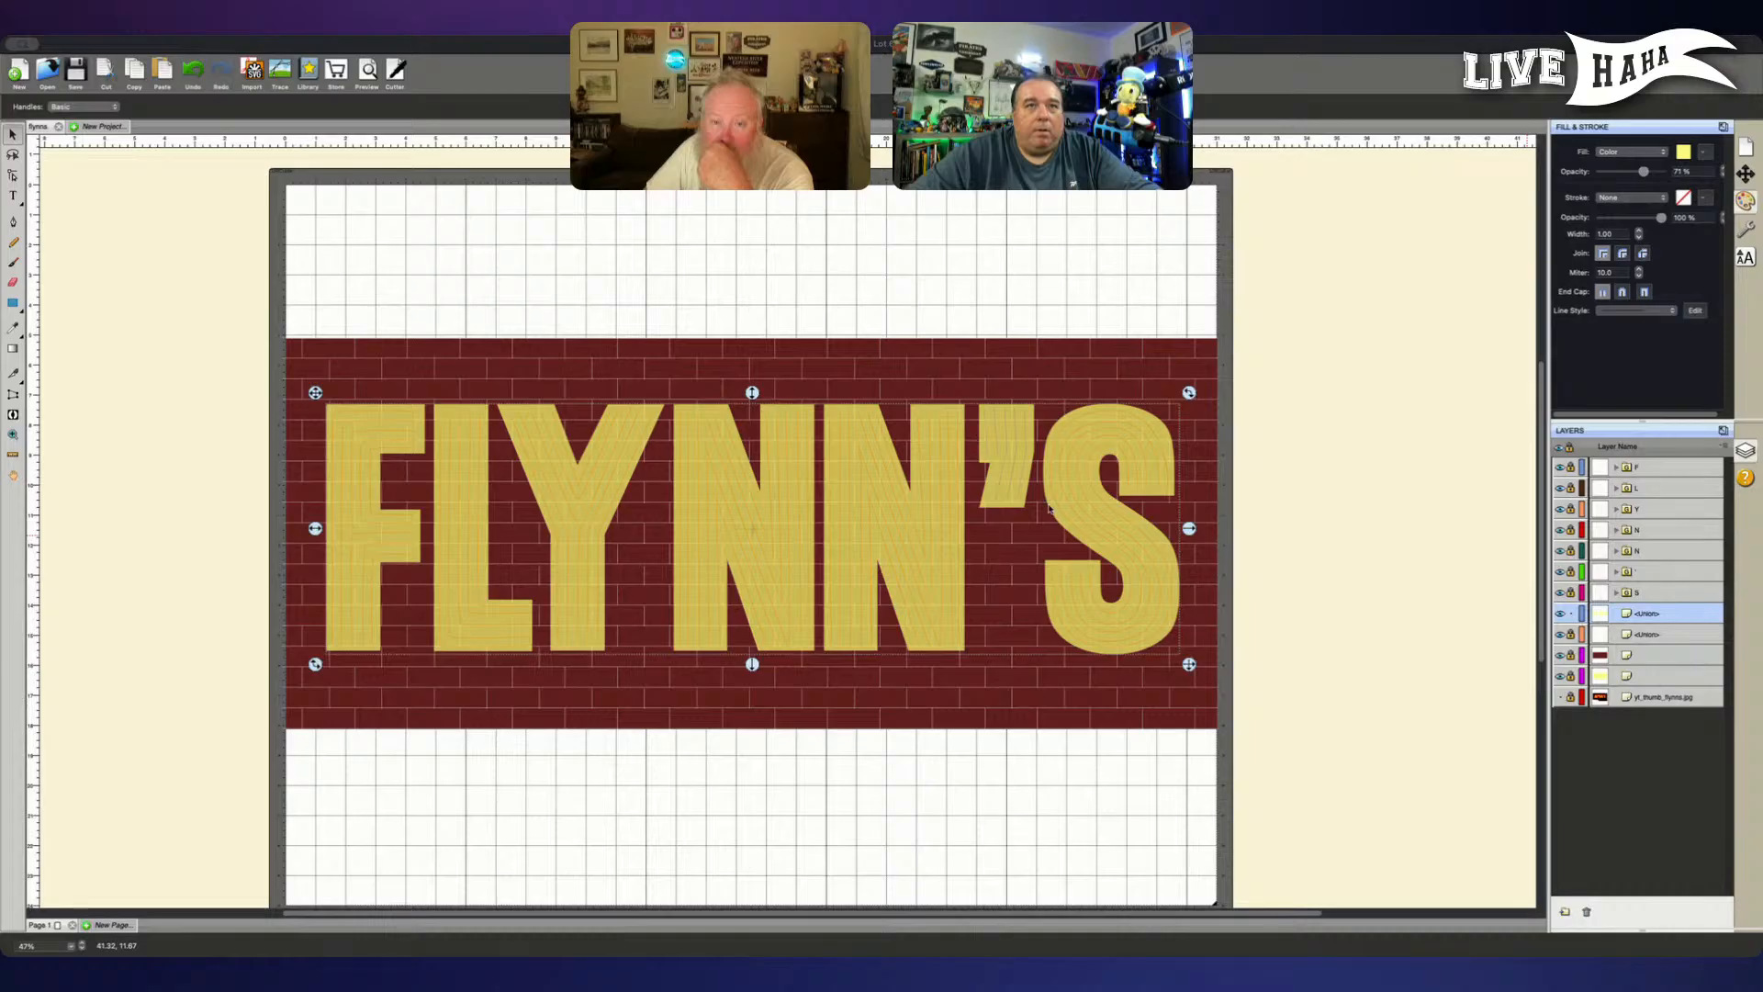
{"action": "left_click", "coordinate": [1127, 611]}
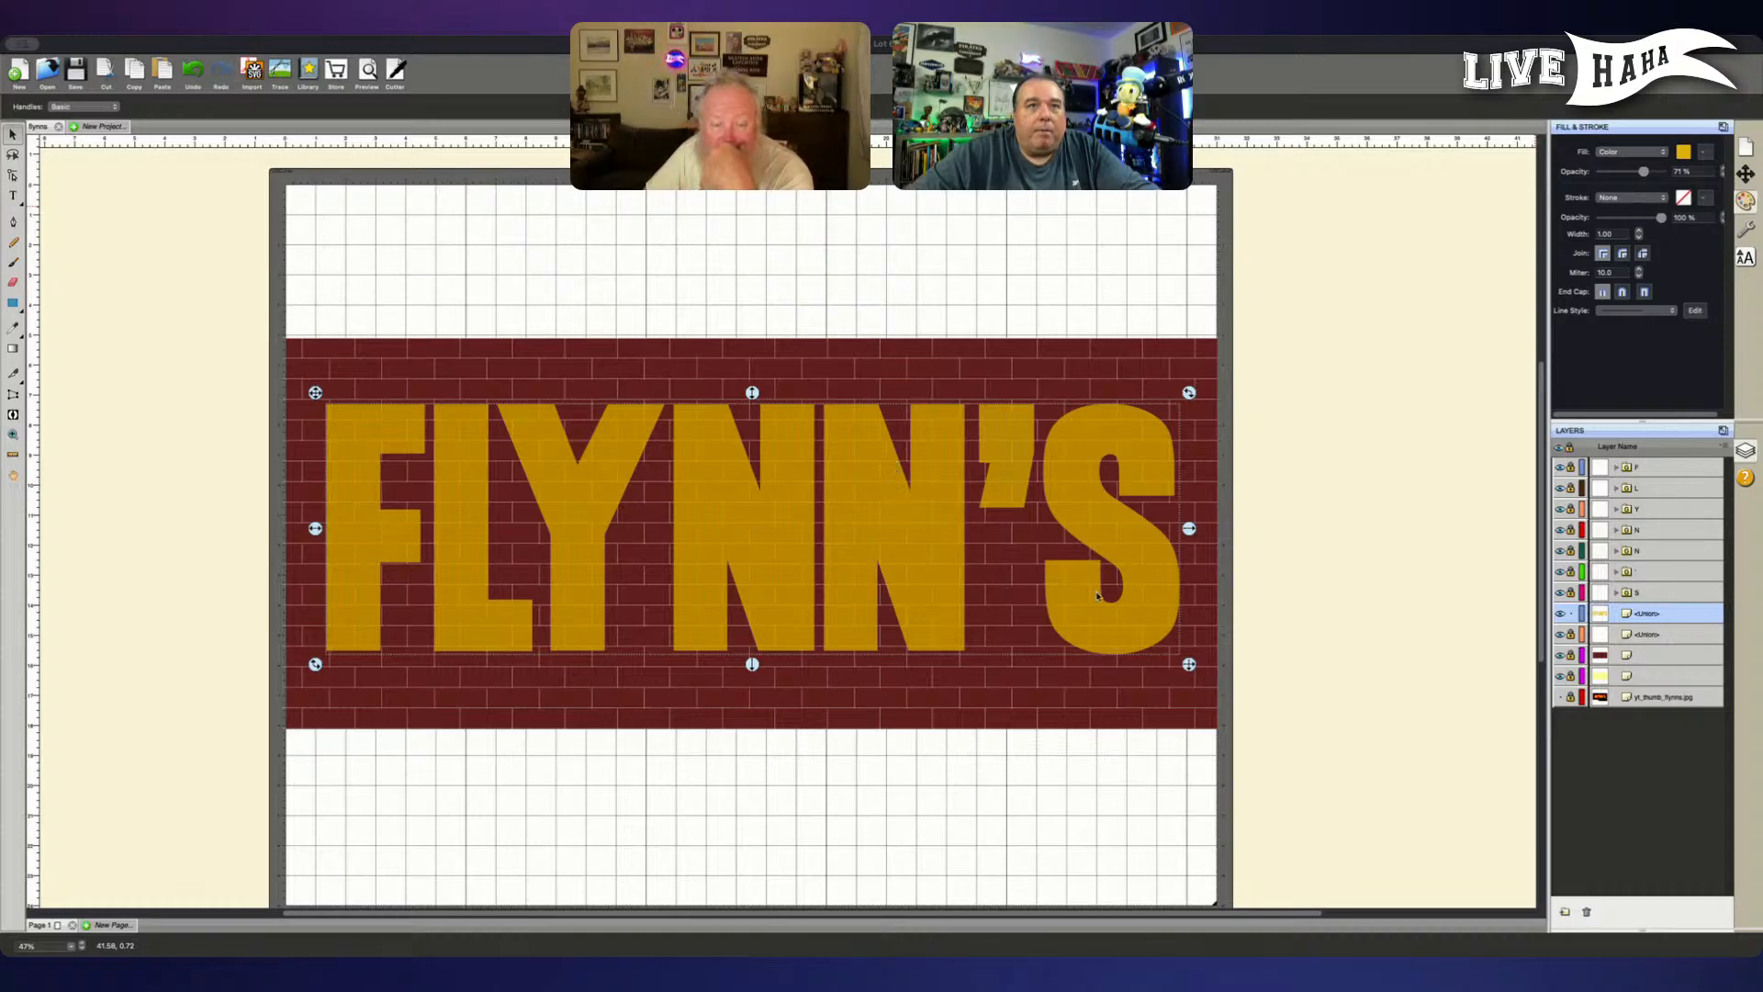
{"action": "left_click", "coordinate": [1135, 610]}
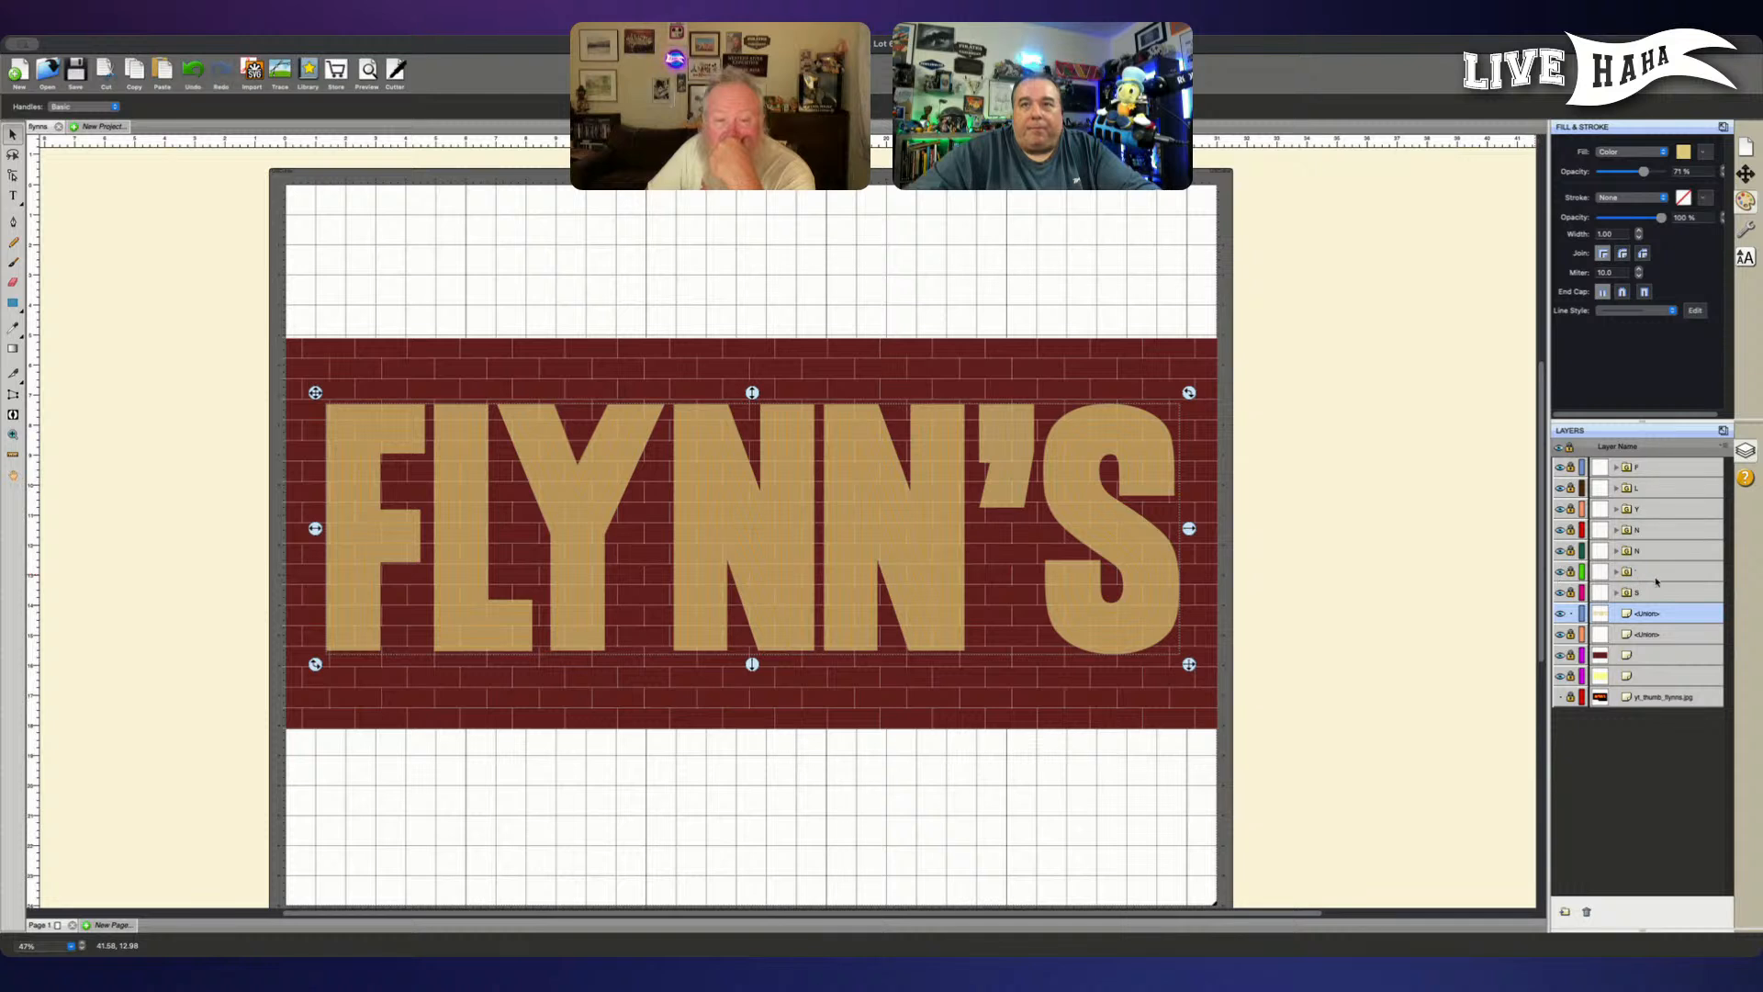
{"action": "left_click", "coordinate": [1571, 613]}
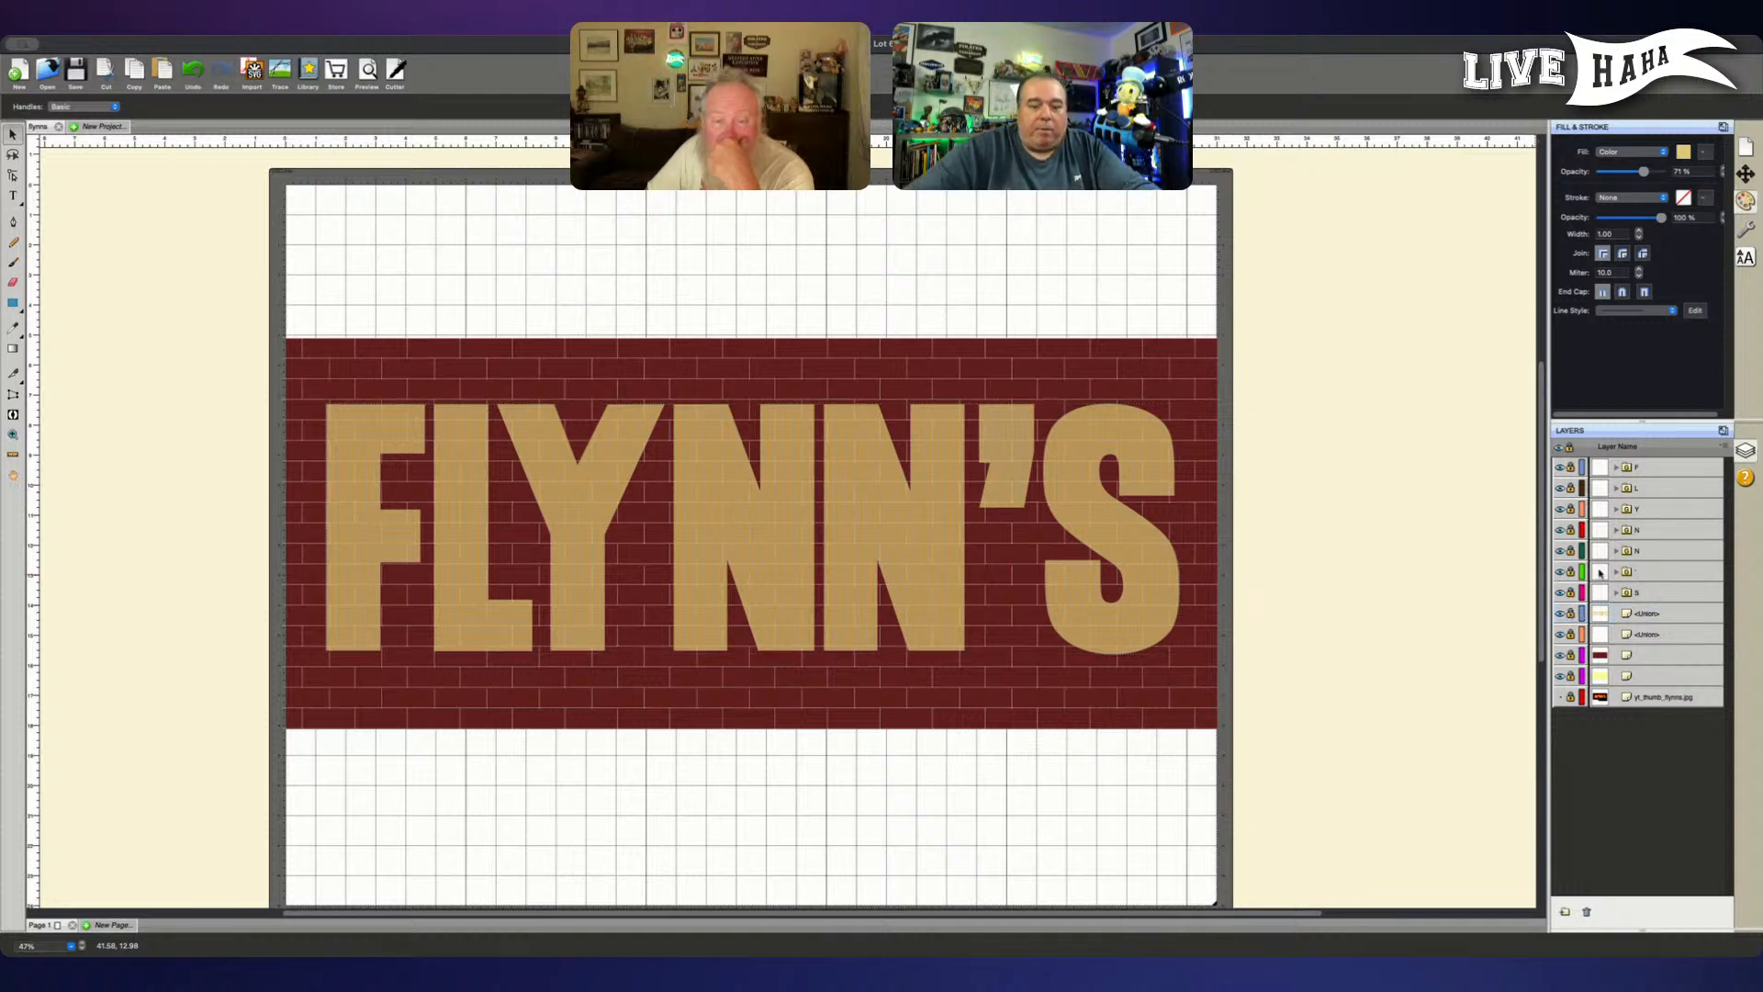
- Examine the tan letters and their inner lines against the brick background up close and across the whole sign
{"action": "key", "text": "super+equal"}
{"action": "key", "text": "super+equal"}
{"action": "key", "text": "super+equal"}
{"action": "key", "text": "super+equal"}
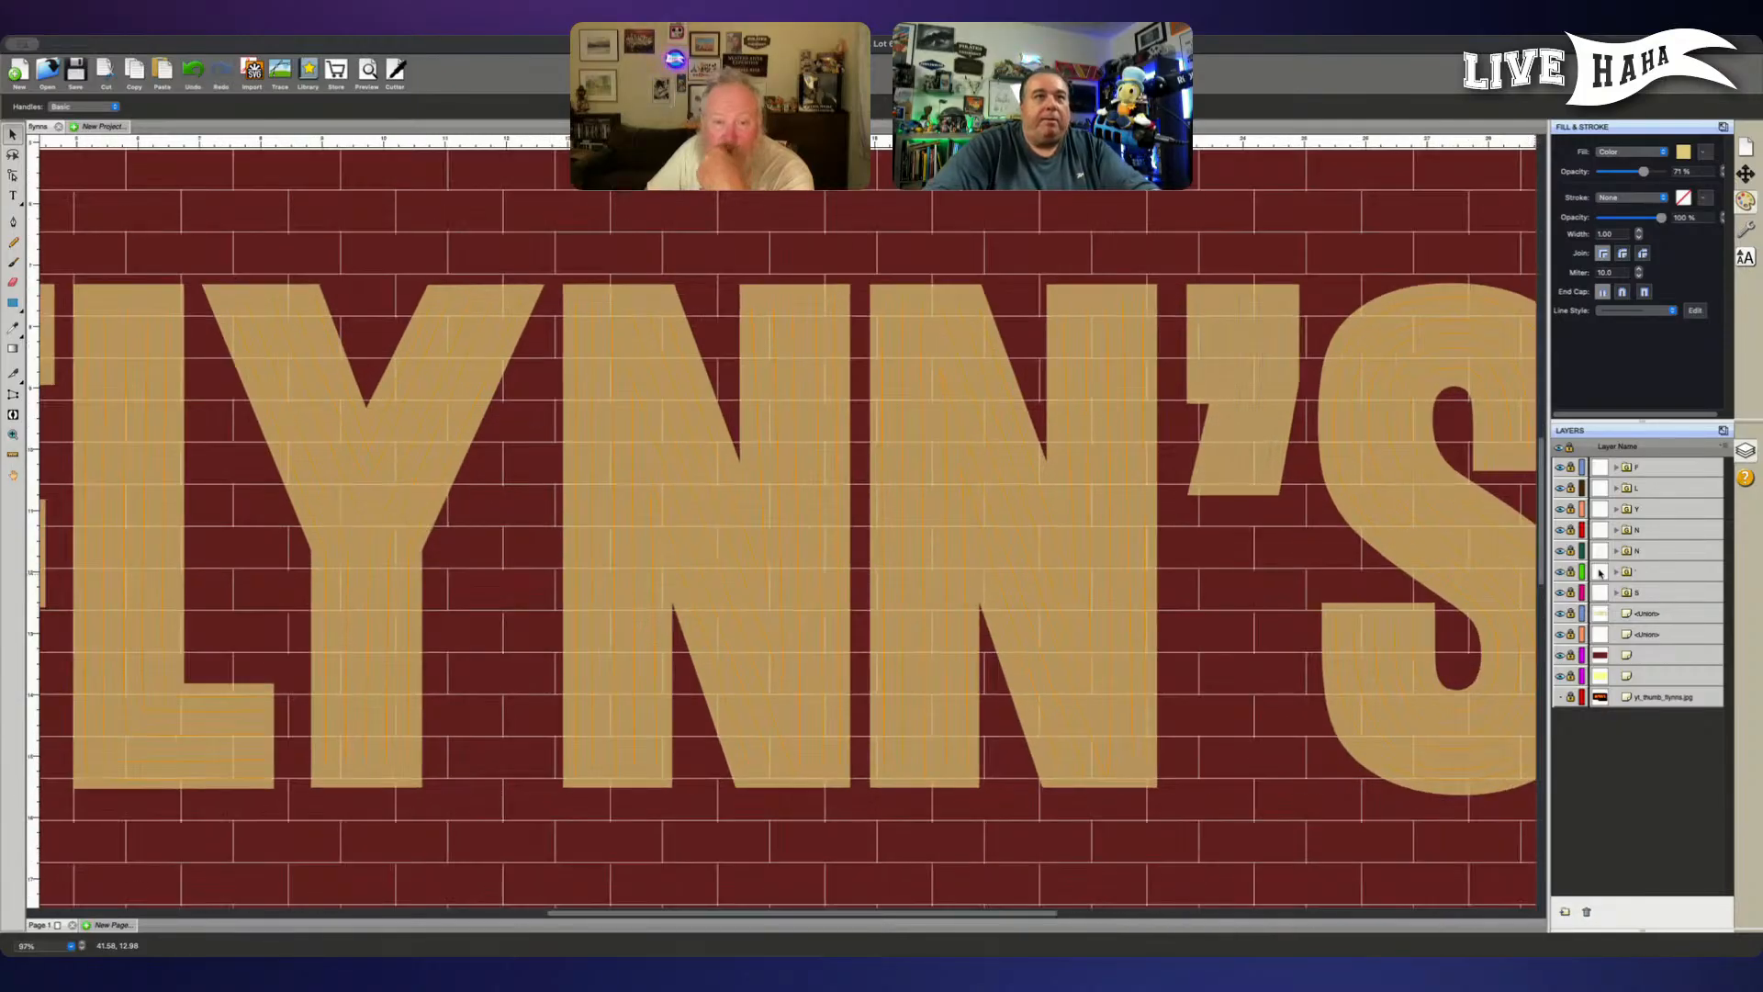
{"action": "key", "text": "super+minus"}
{"action": "key", "text": "super+minus"}
{"action": "key", "text": "super+minus"}
{"action": "key", "text": "super+minus"}
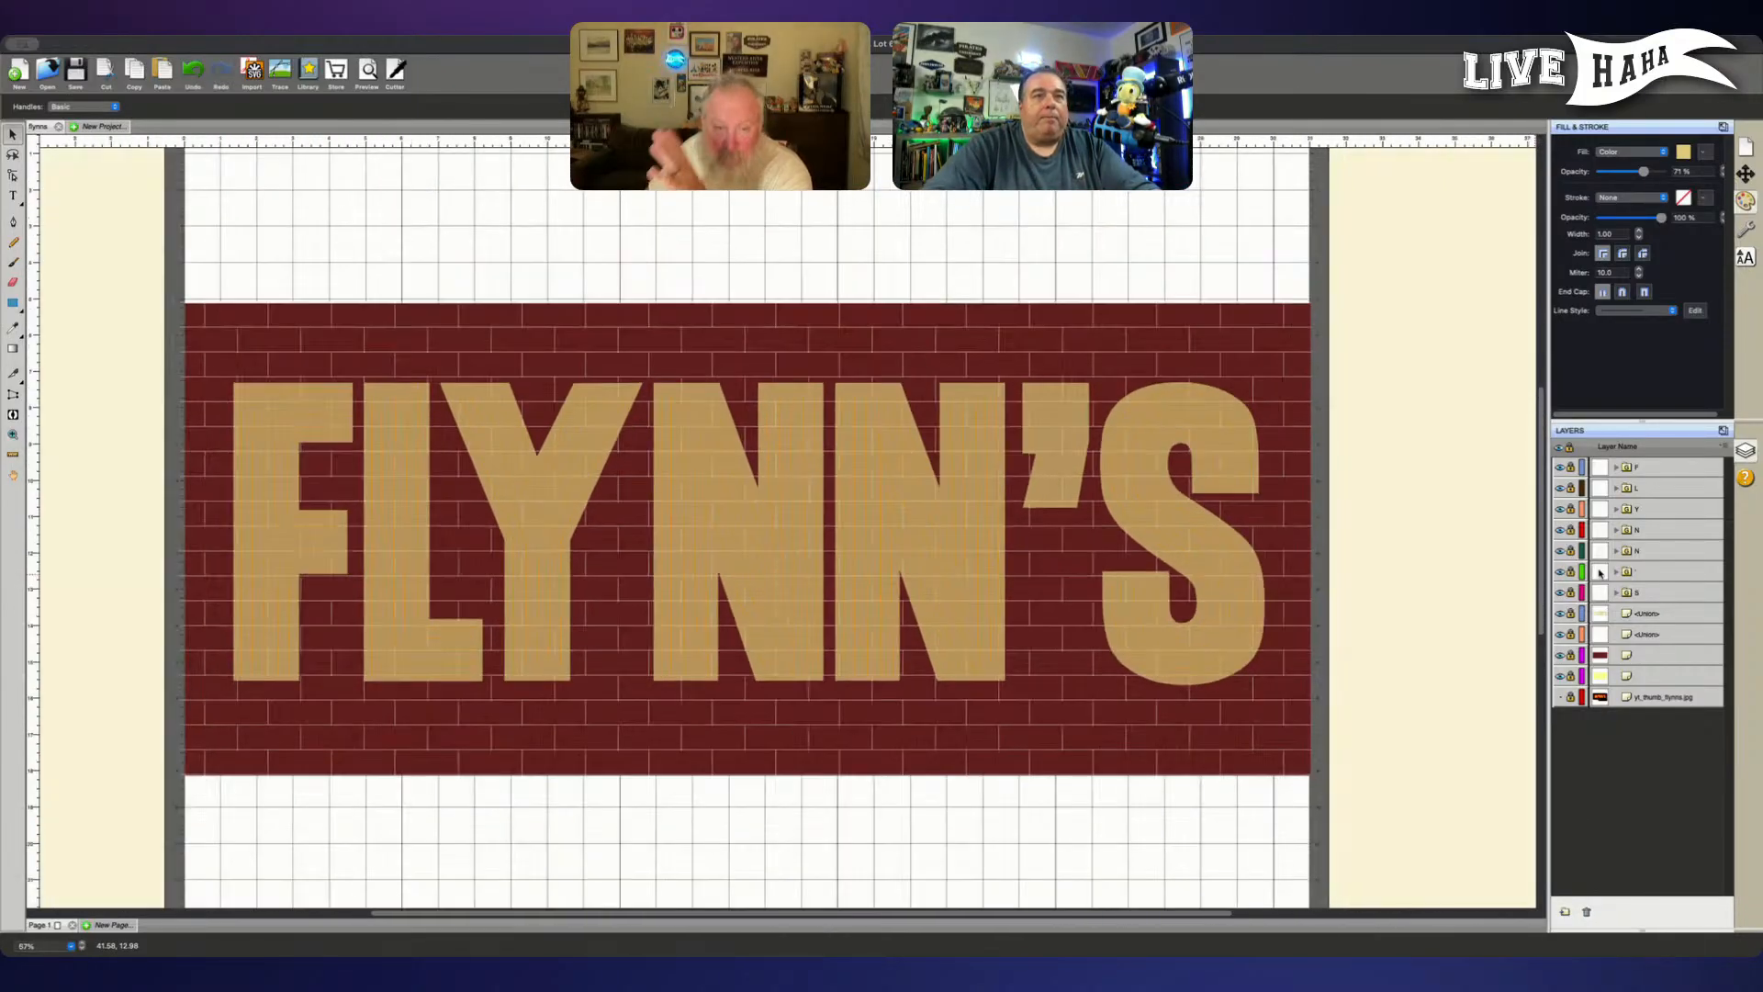
{"action": "scroll", "coordinate": [1492, 525], "scroll_direction": "down", "scroll_amount": 1}
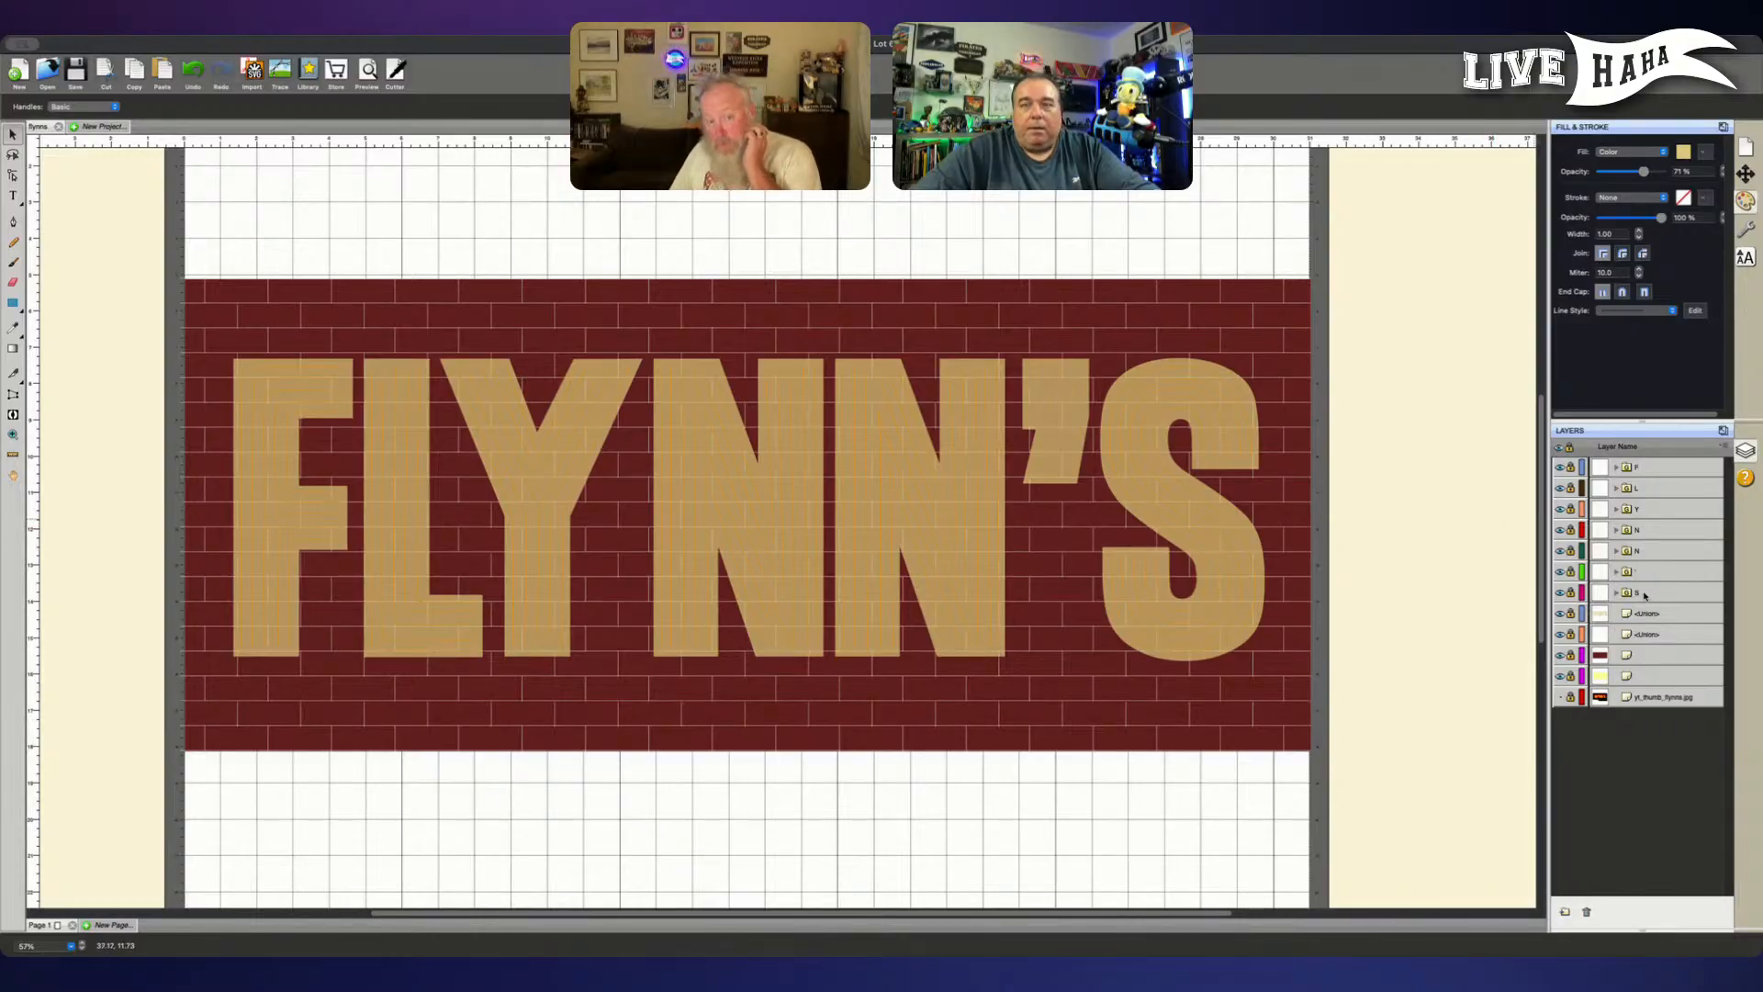
- Unlock and duplicate the seven FLYNN'S inner-line letter folders, and lock and hide the duplicate set
{"action": "left_click", "coordinate": [1570, 571]}
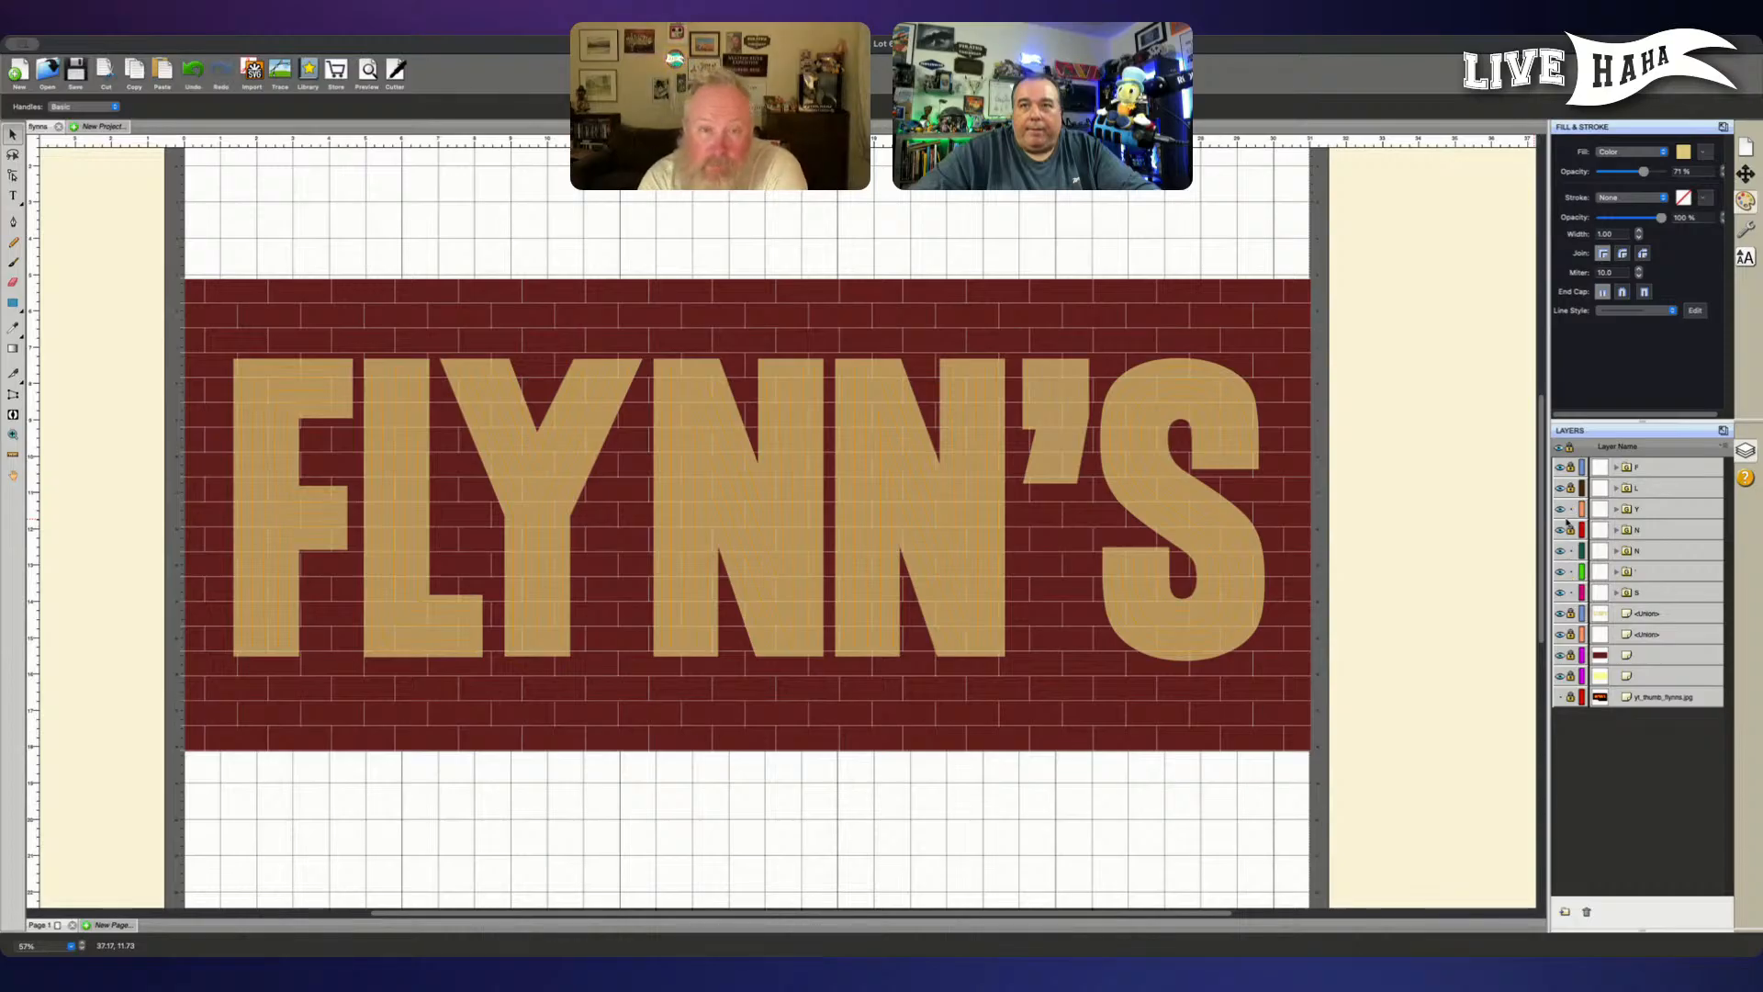
{"action": "left_click", "coordinate": [1663, 593]}
{"action": "left_click", "coordinate": [1660, 530], "text": "shift"}
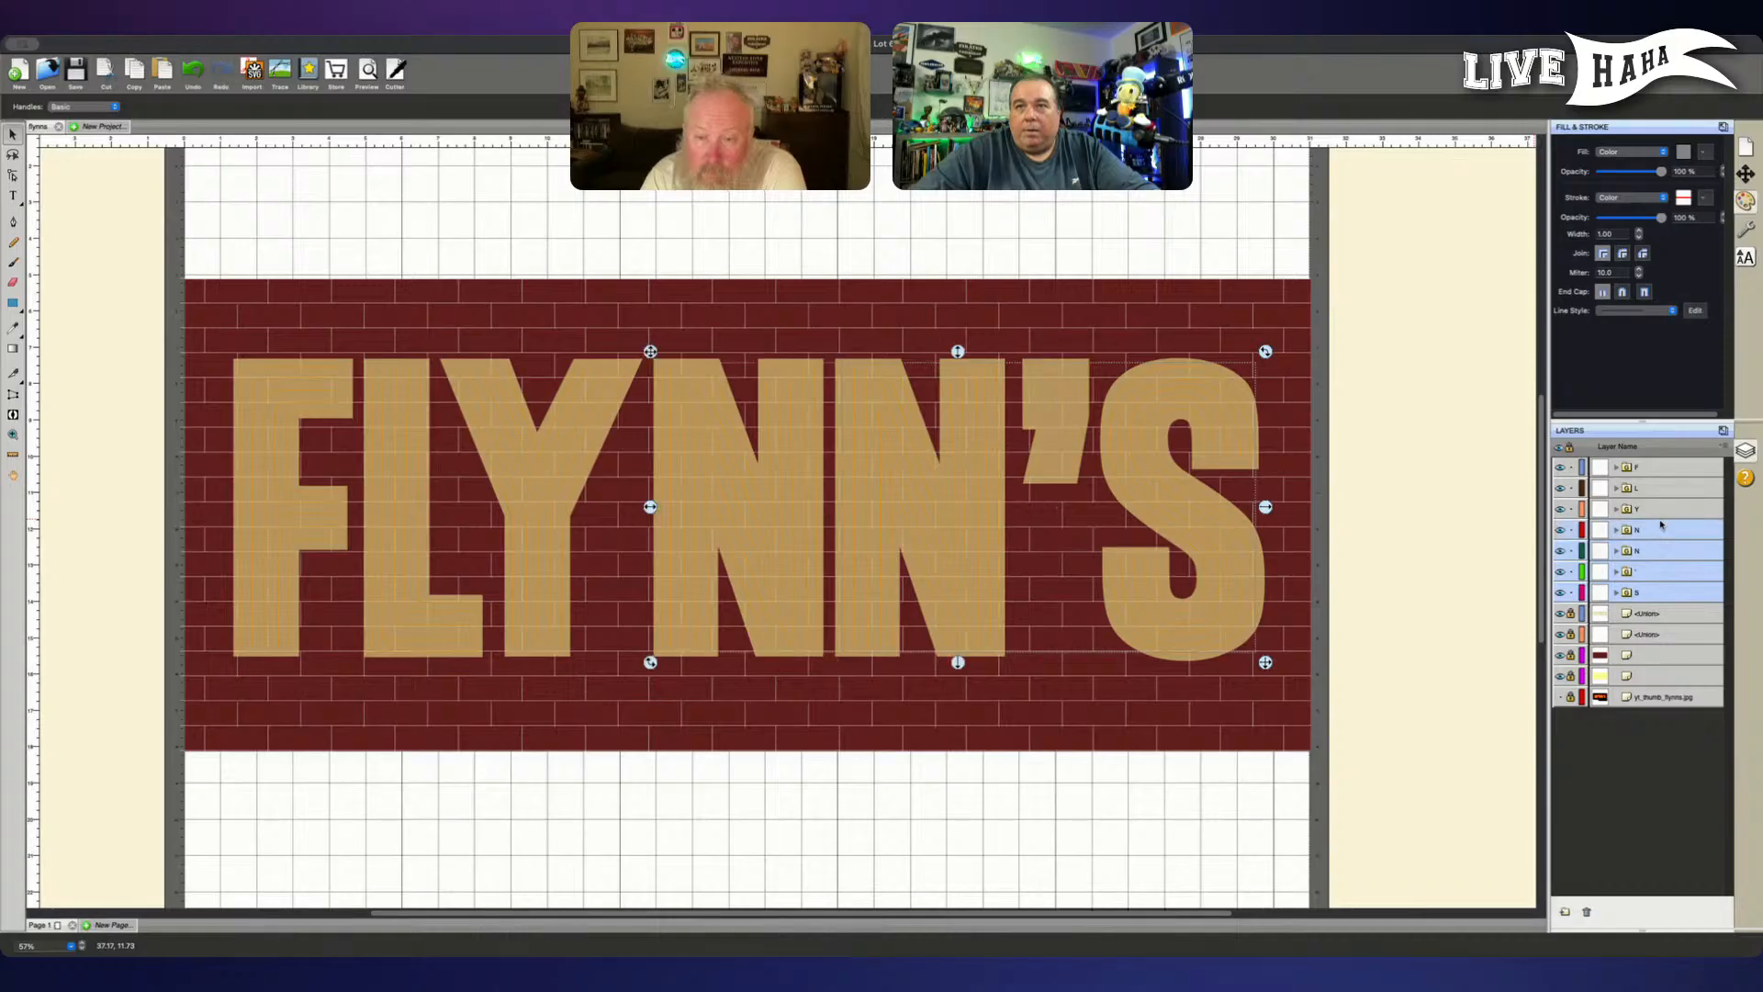
{"action": "left_click", "coordinate": [1661, 509], "text": "shift"}
{"action": "left_click", "coordinate": [1660, 488], "text": "shift"}
{"action": "left_click", "coordinate": [1662, 468], "text": "shift"}
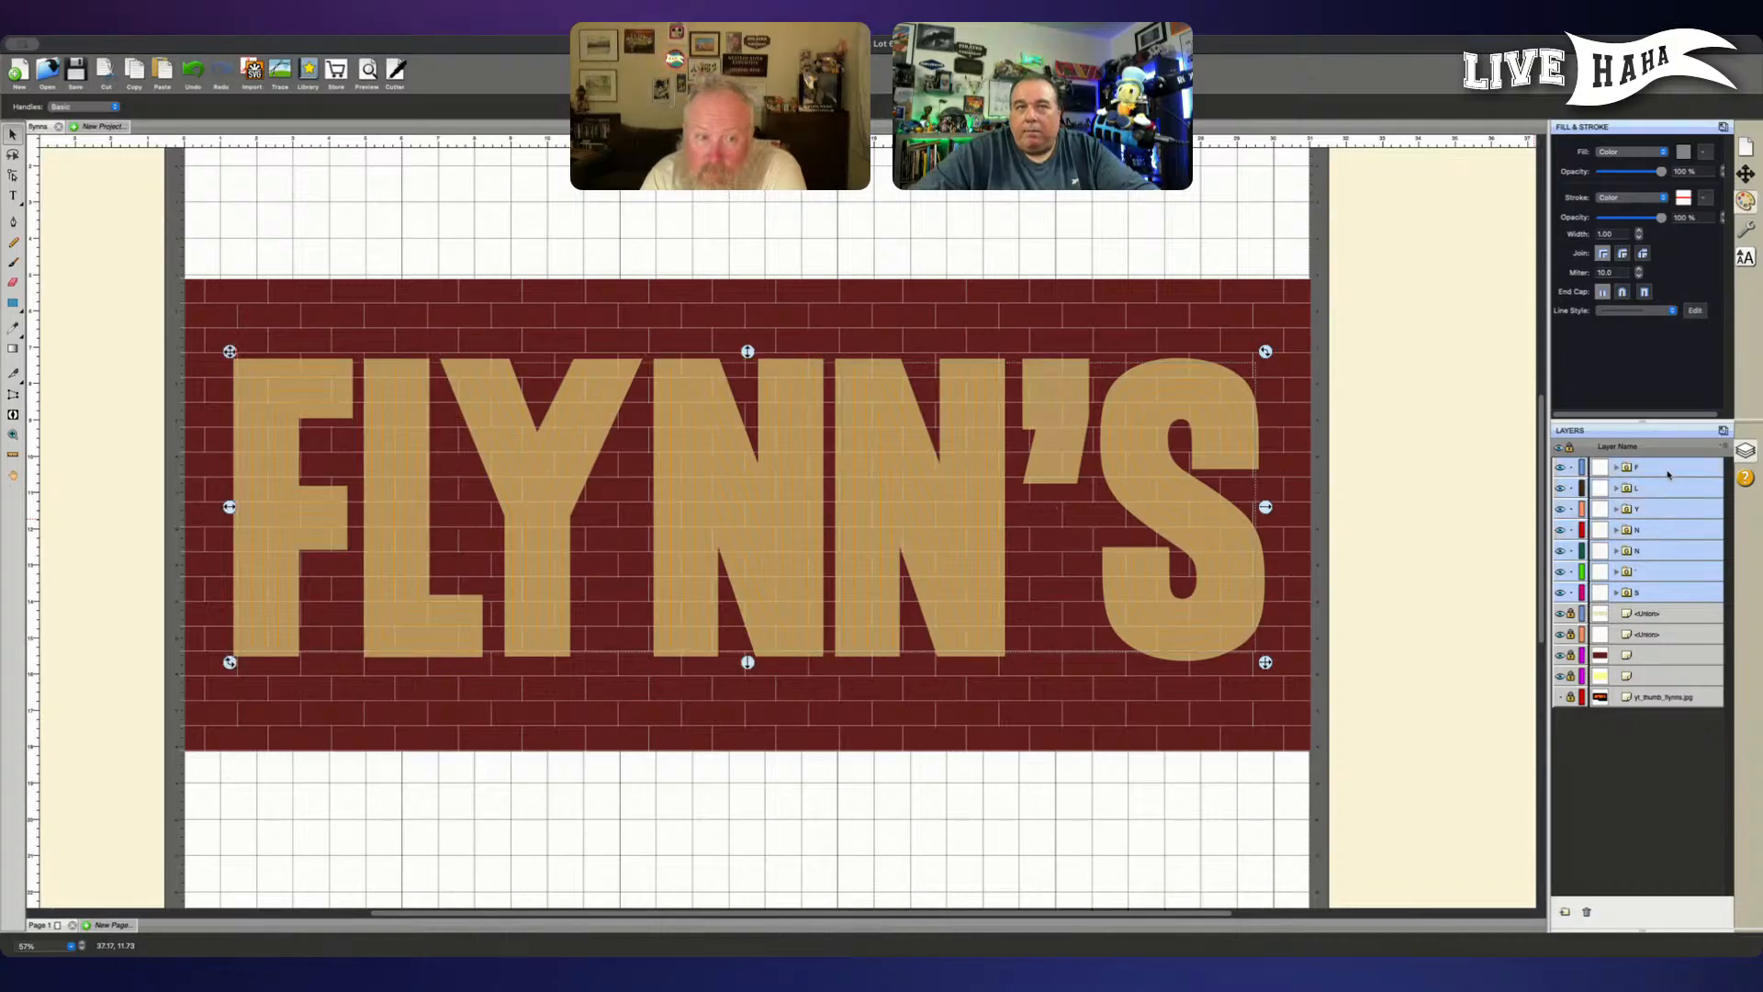
{"action": "left_click", "coordinate": [1723, 446]}
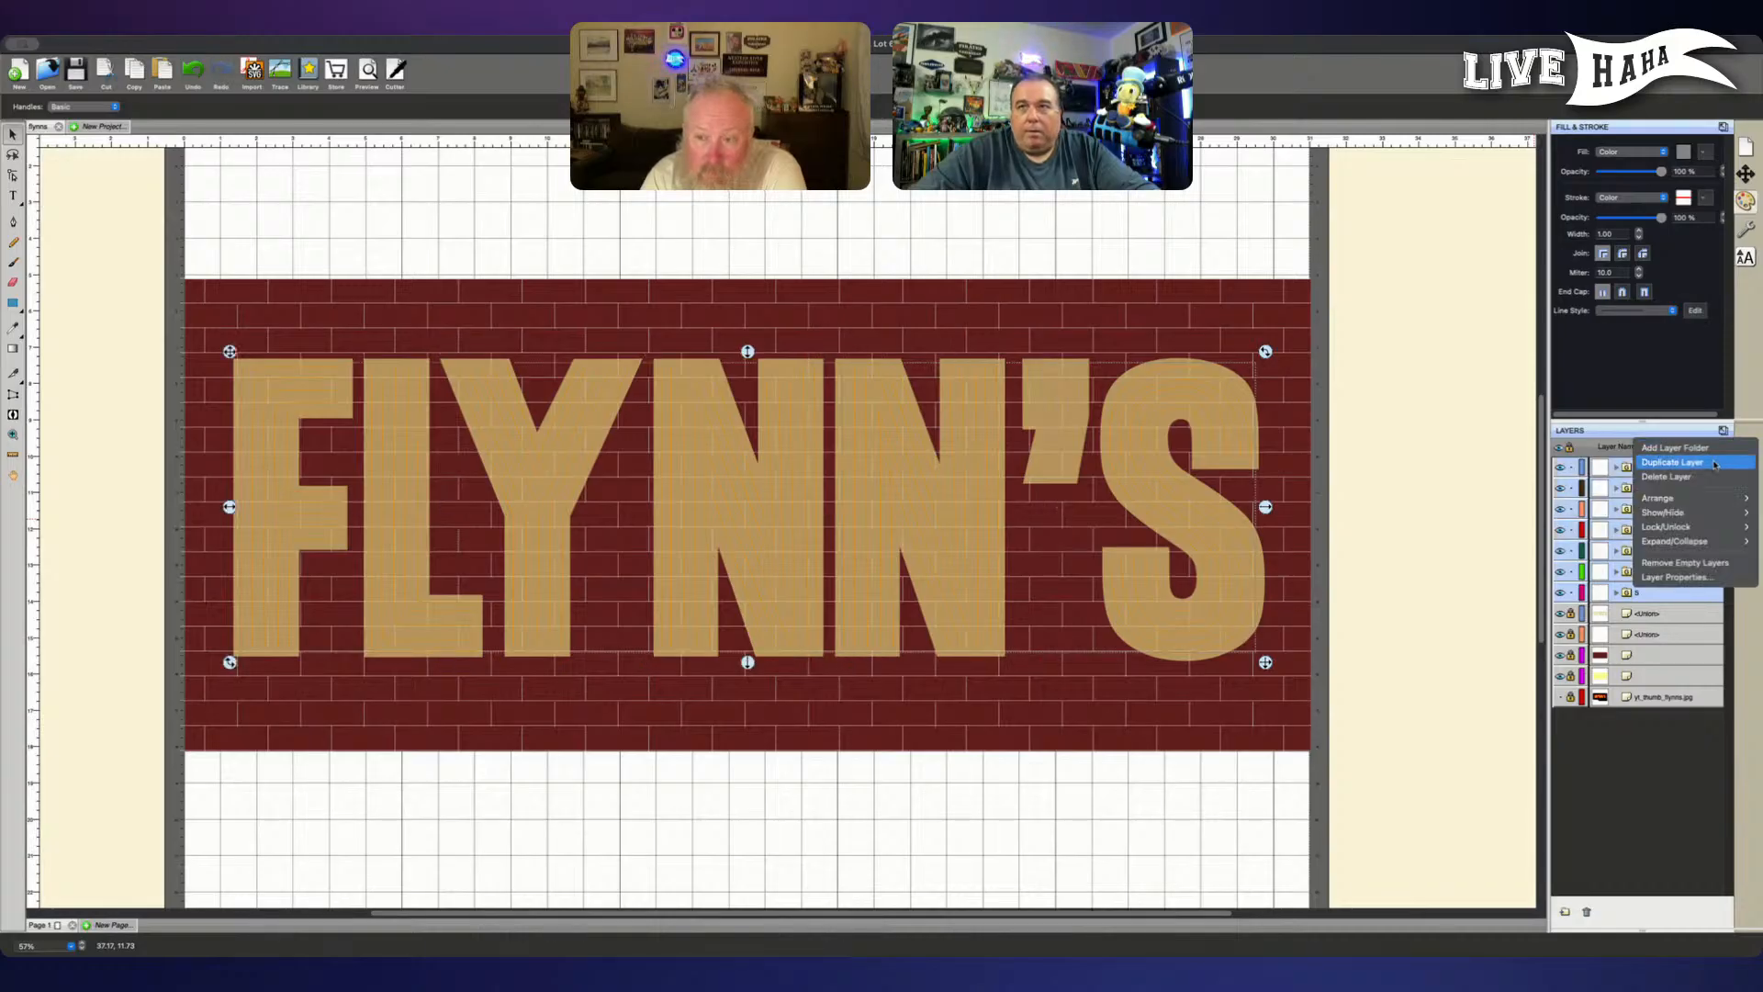
{"action": "left_click", "coordinate": [1714, 464]}
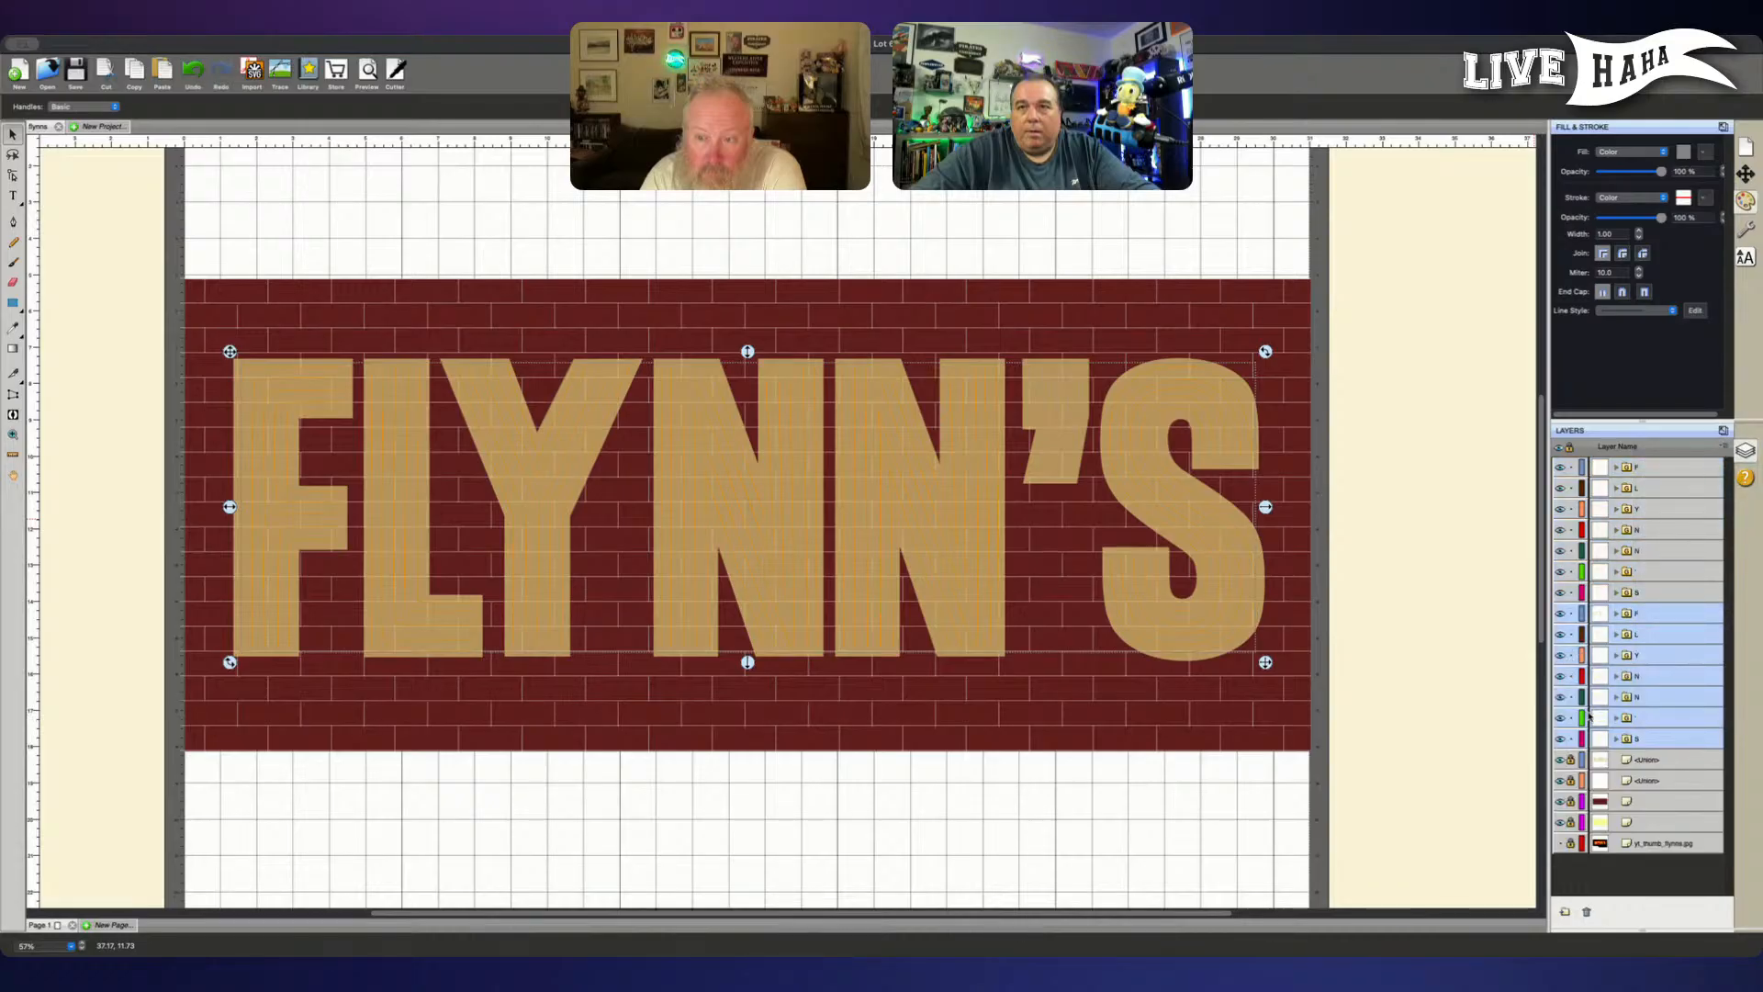
{"action": "left_click", "coordinate": [1654, 738]}
{"action": "left_click_drag", "start_coordinate": [1572, 742], "coordinate": [1571, 616]}
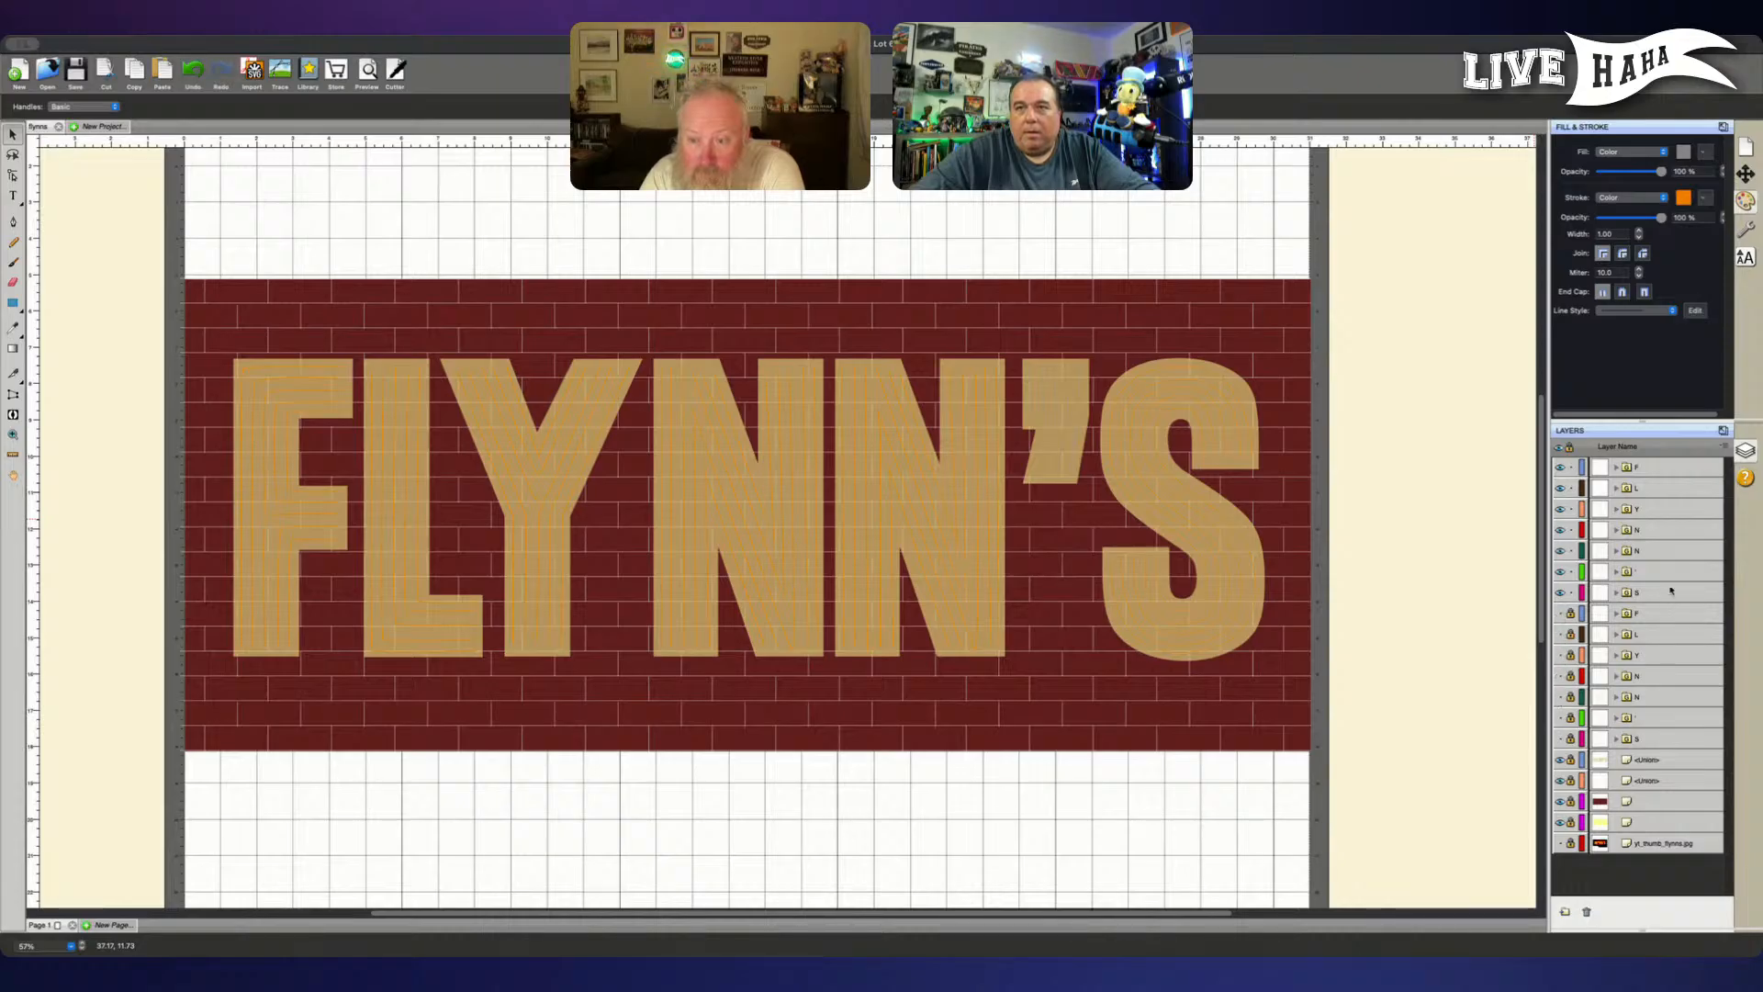
- Merge the visible set of seven inner-line letter folders into a single union layer
{"action": "left_click_drag", "start_coordinate": [1671, 591], "coordinate": [1669, 468]}
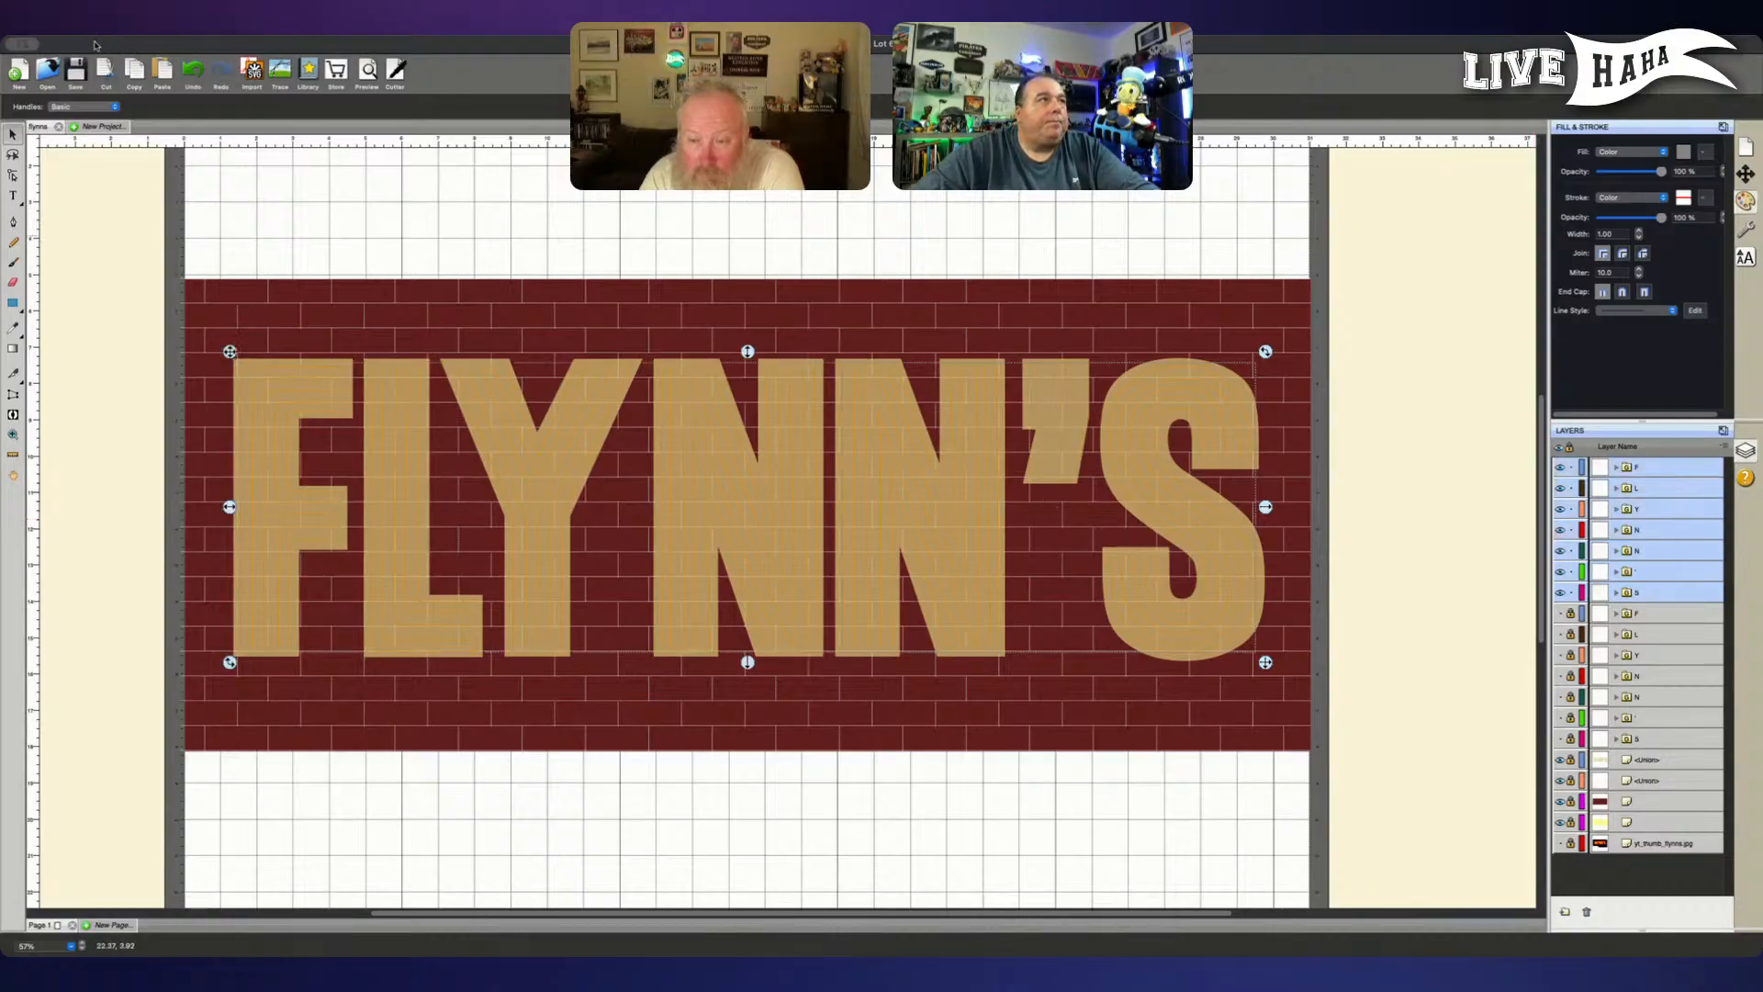
{"action": "left_click", "coordinate": [496, 141]}
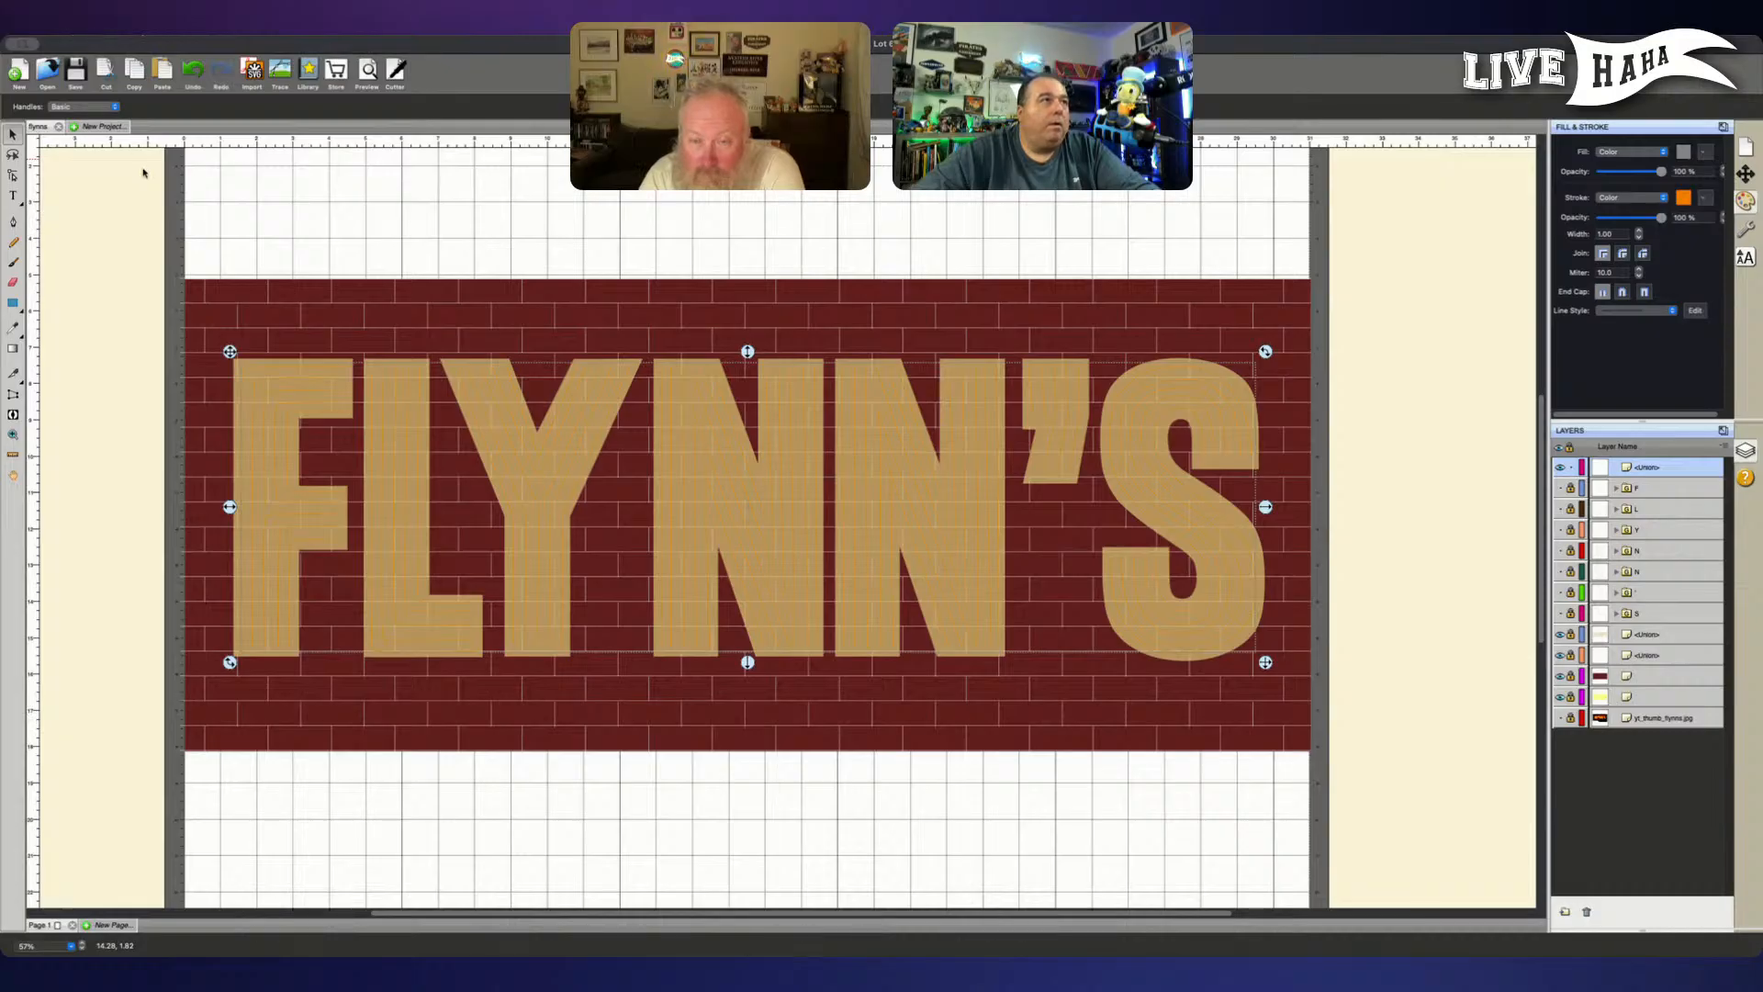
{"action": "left_click", "coordinate": [140, 233]}
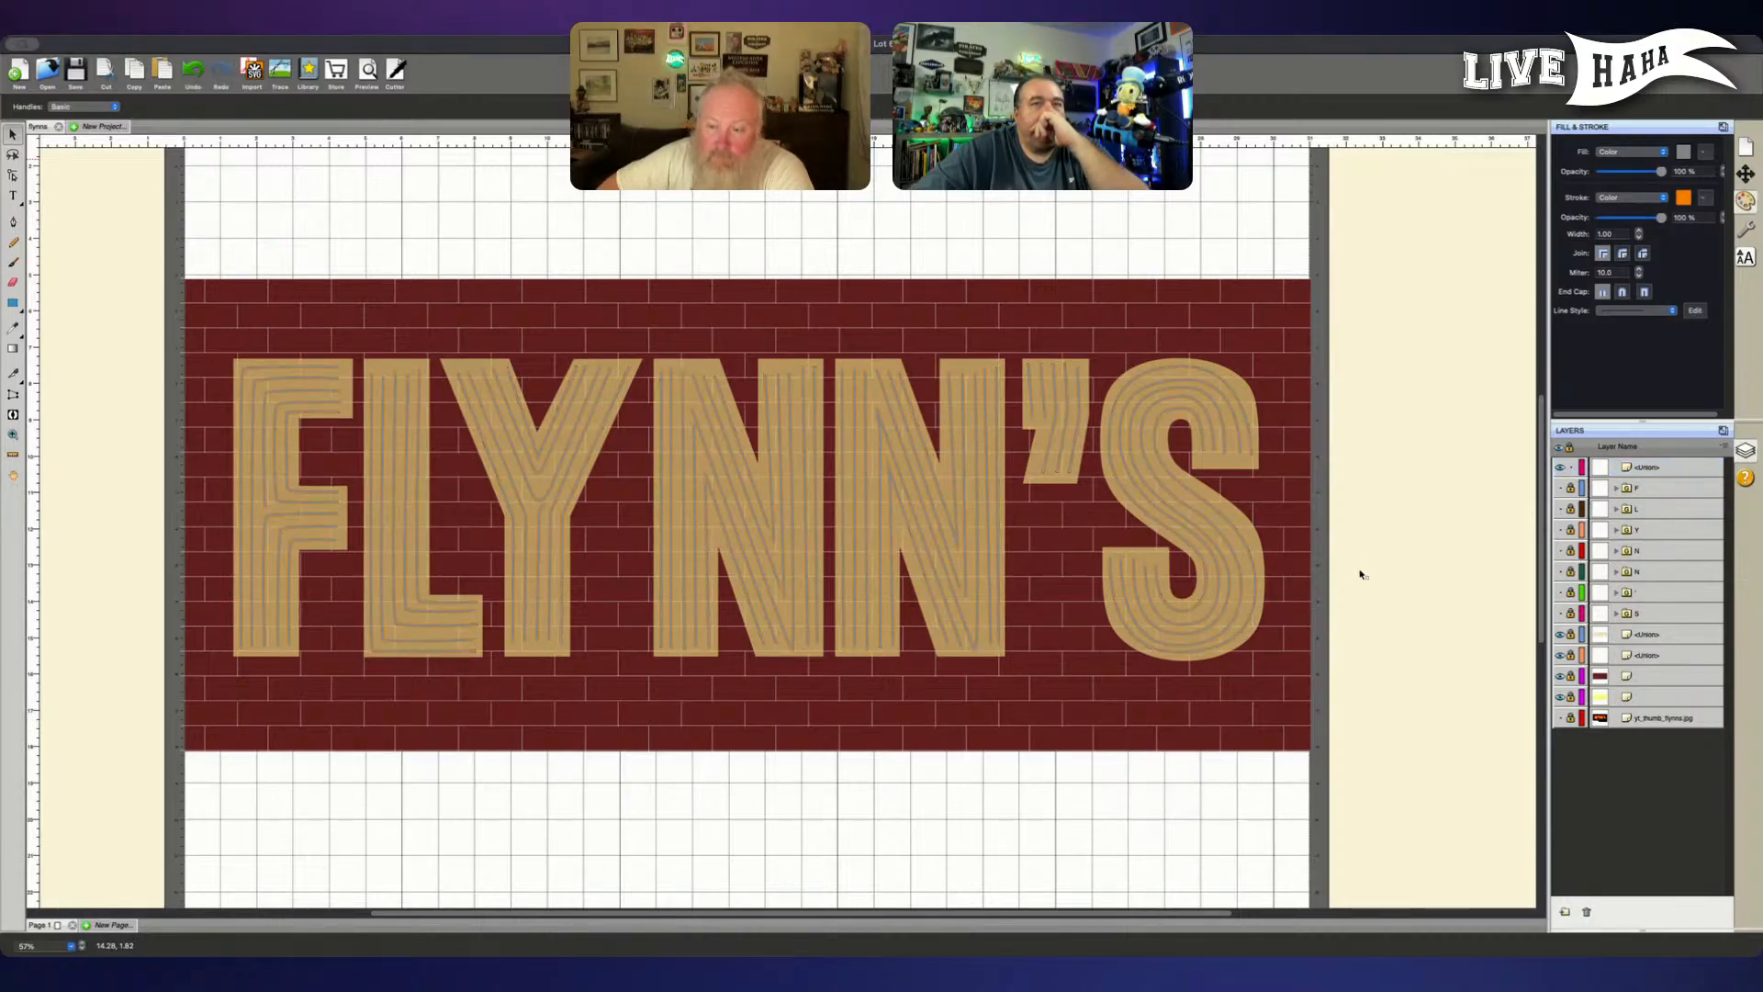
{"action": "left_click", "coordinate": [1682, 155]}
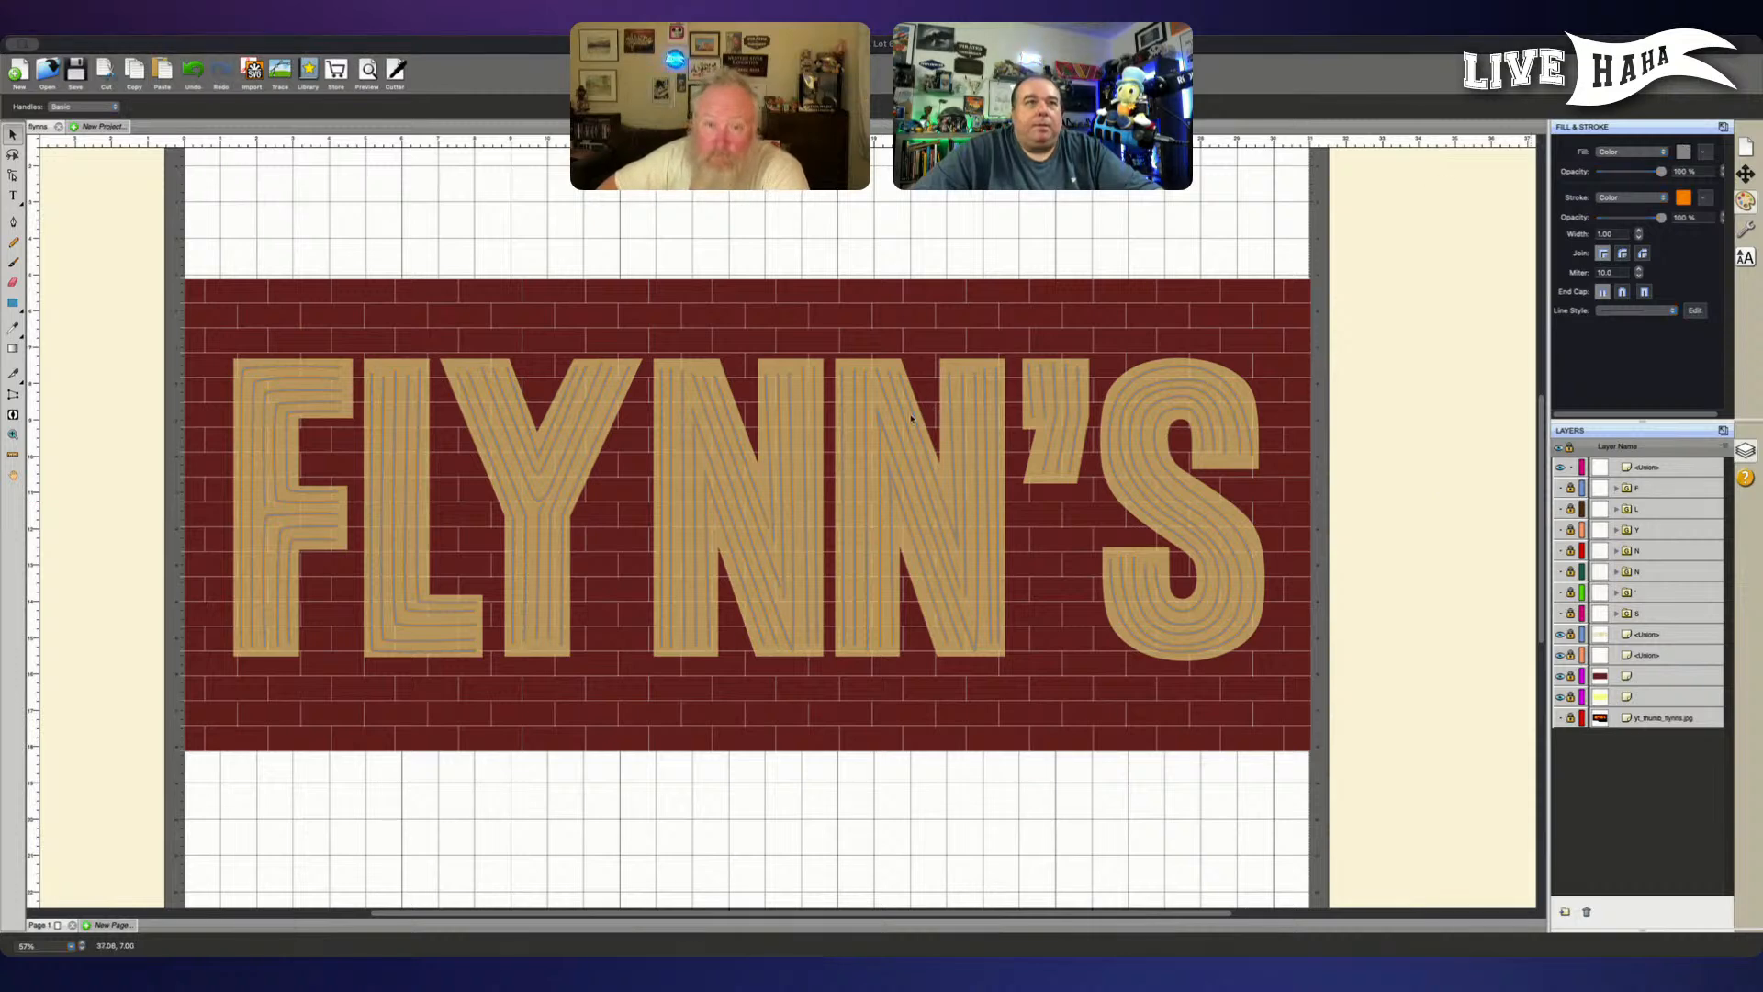
{"action": "left_click", "coordinate": [1119, 615]}
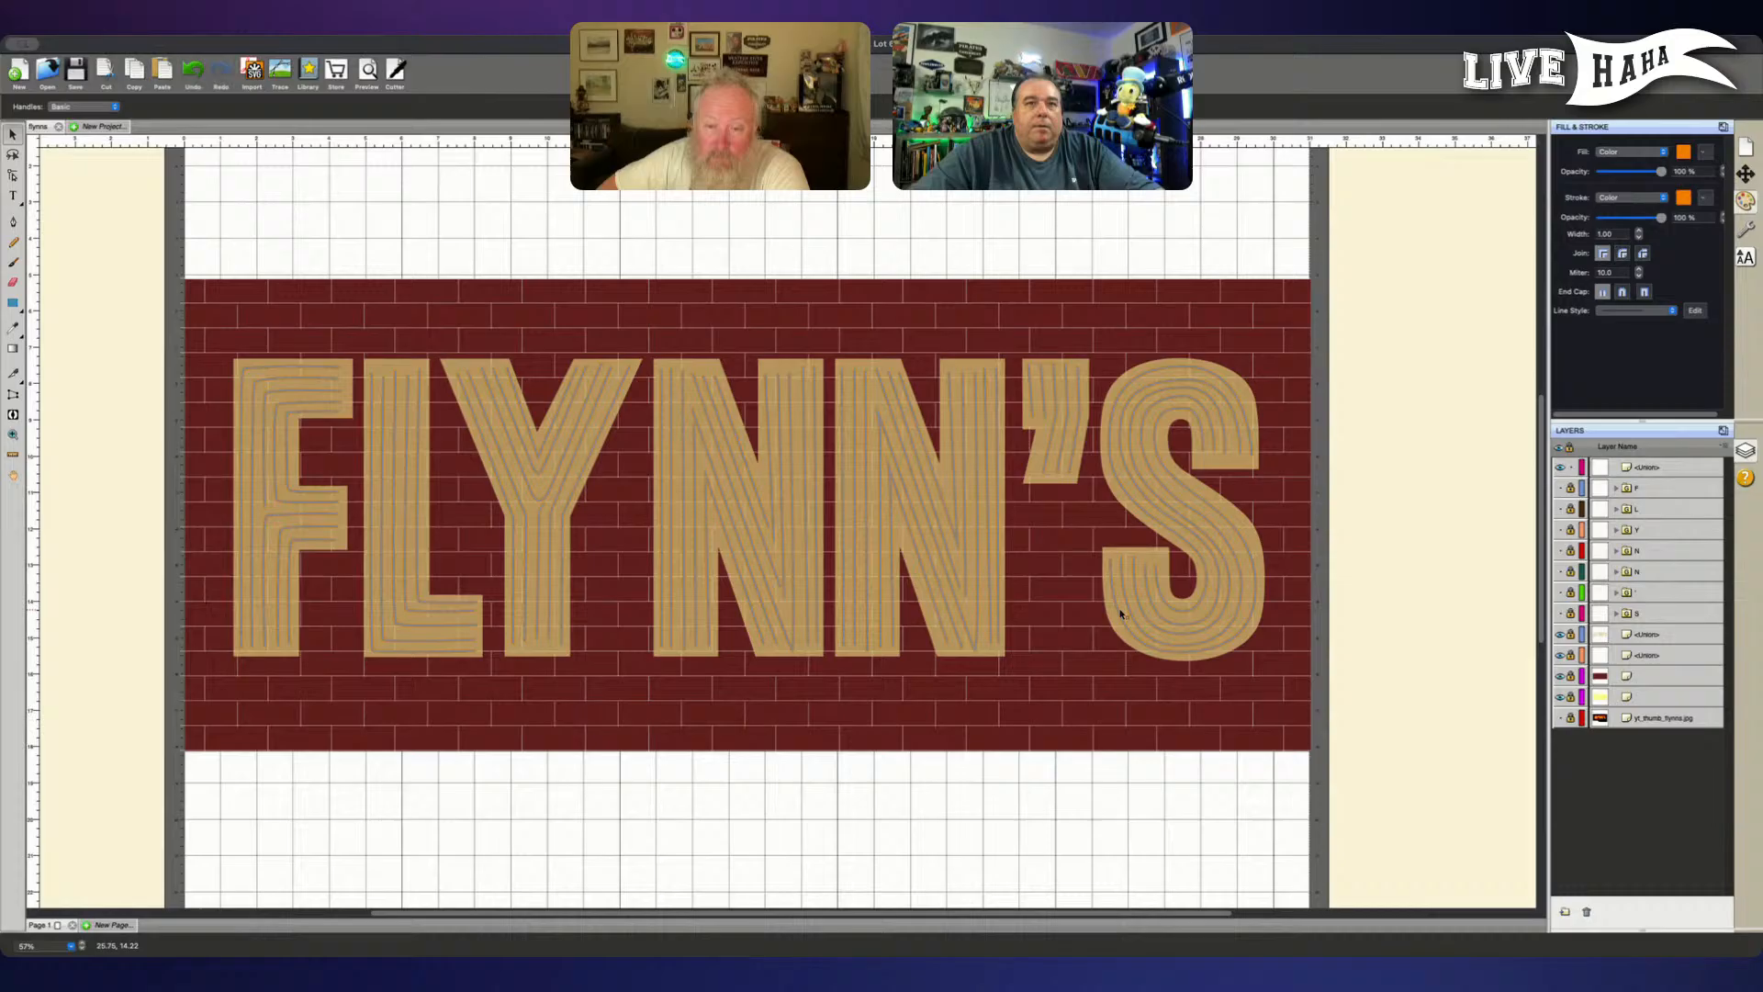
{"action": "left_click", "coordinate": [1660, 198]}
{"action": "left_click", "coordinate": [1618, 183]}
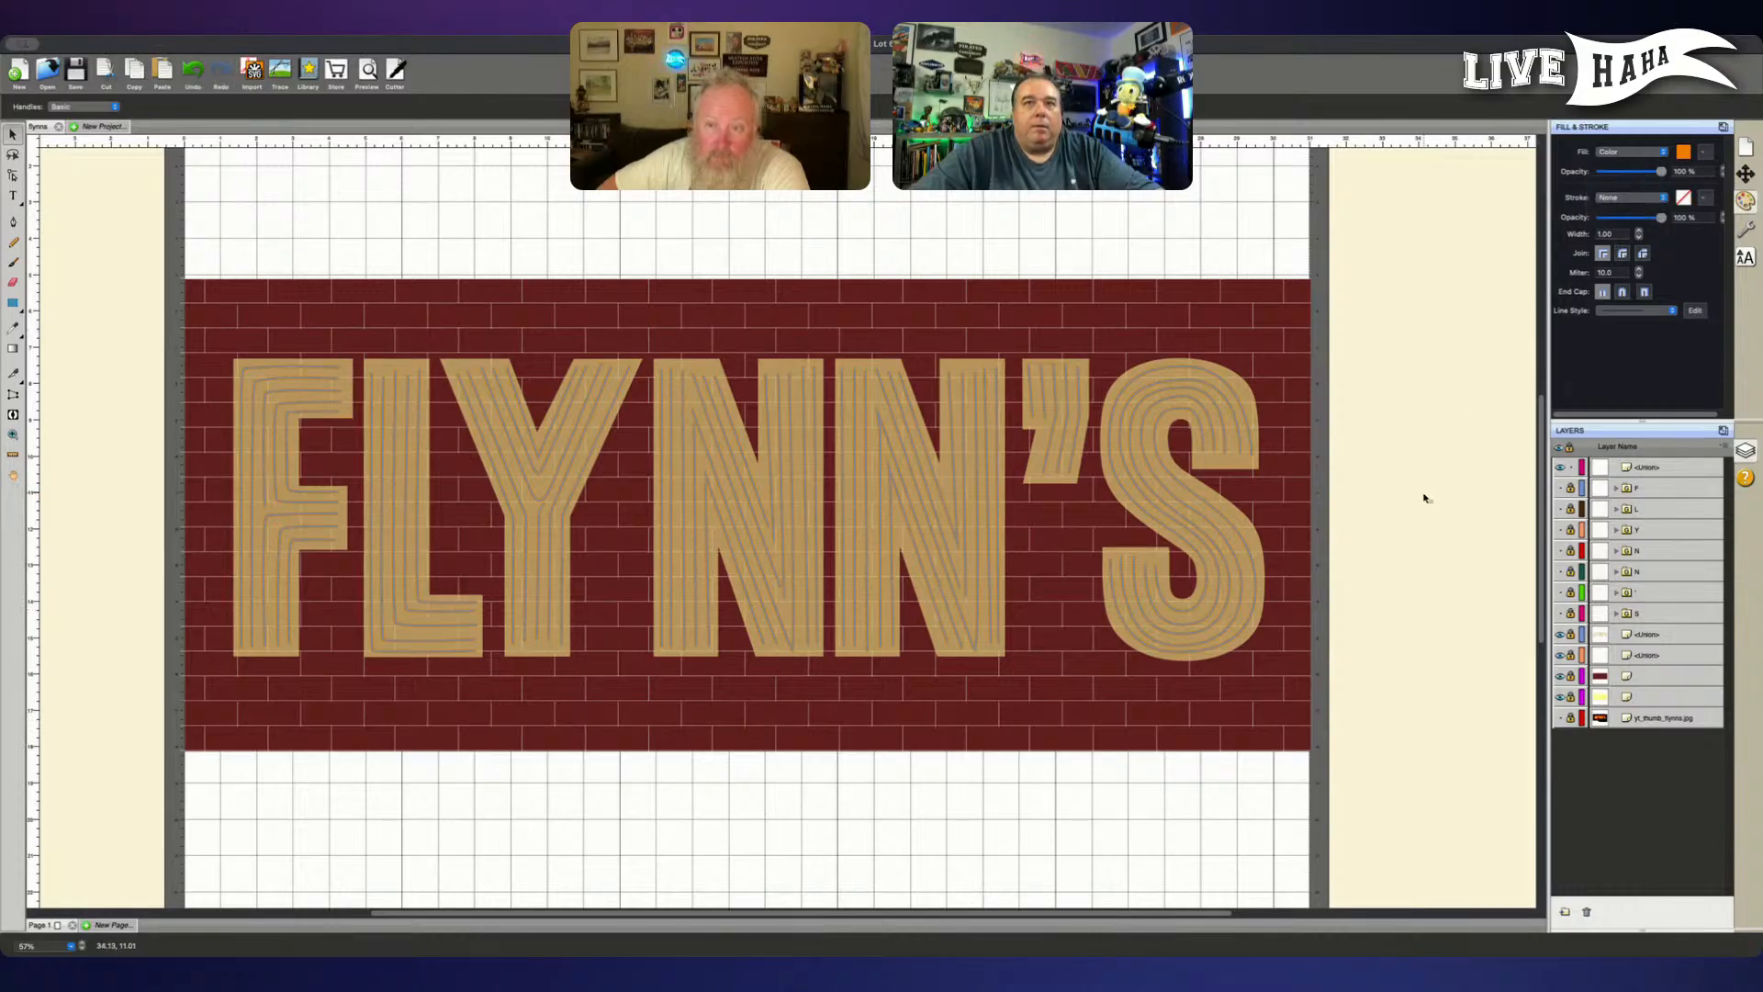
- Fill the merged inner neon lines with orange and set their stroke to None
{"action": "left_click", "coordinate": [1656, 466]}
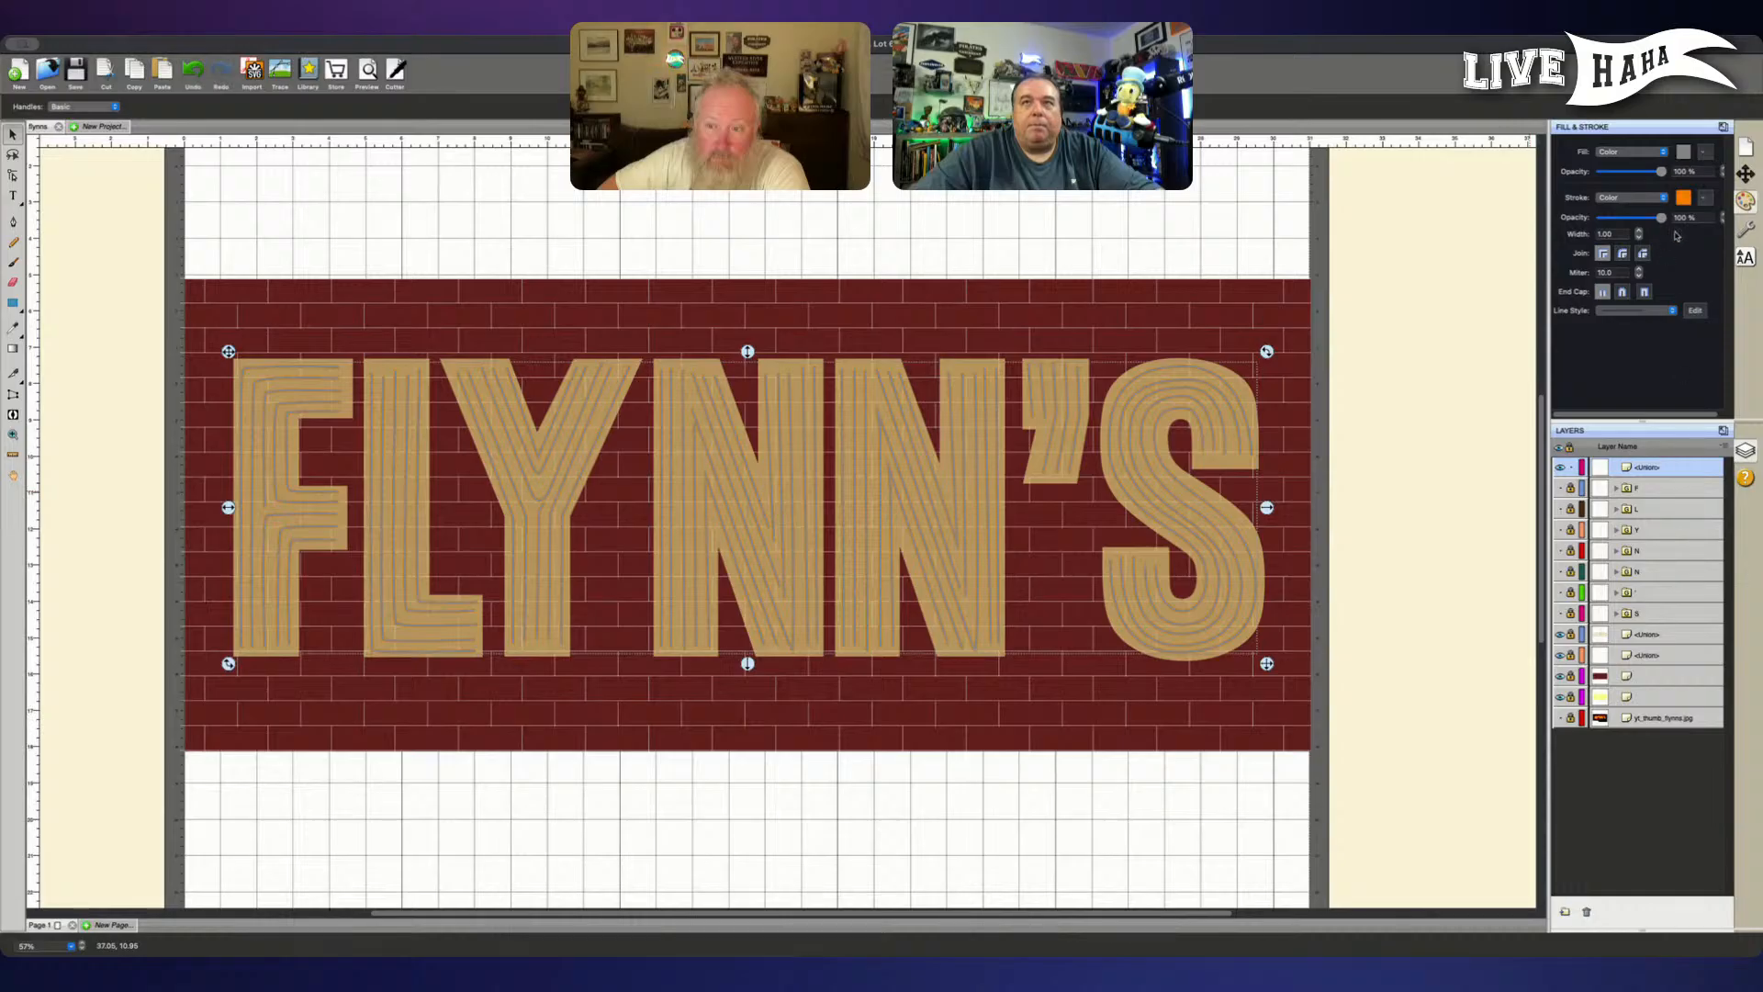
{"action": "left_click", "coordinate": [1685, 154]}
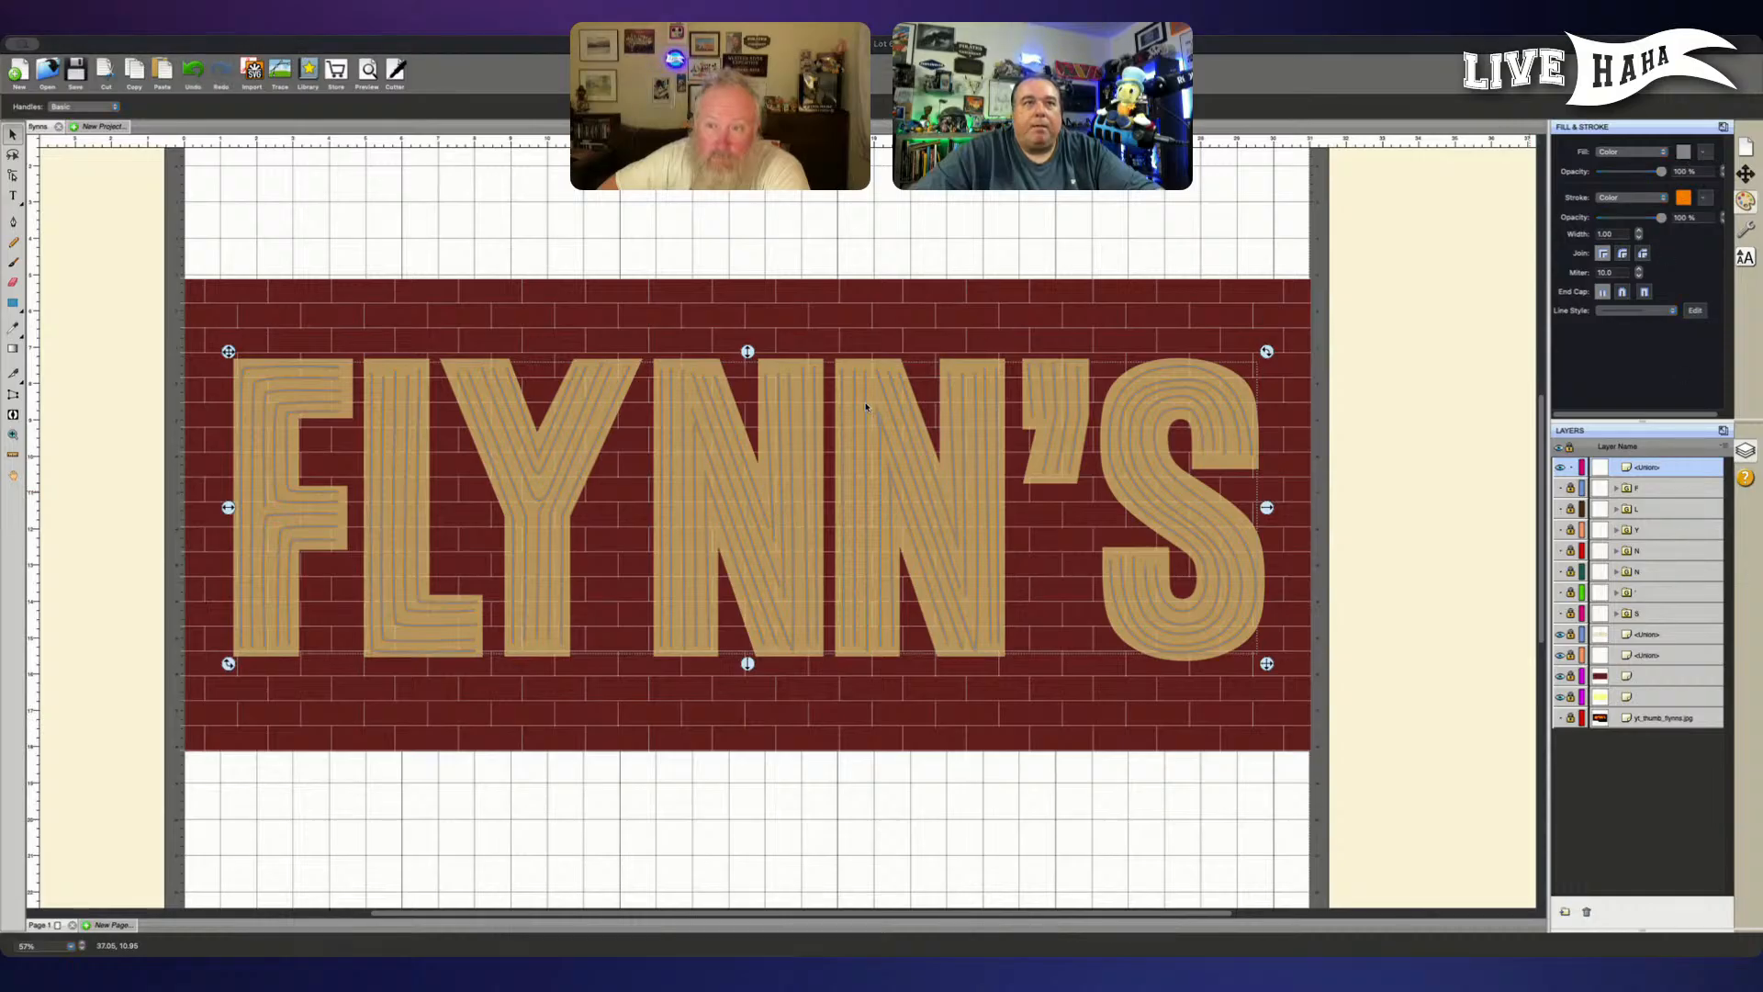
{"action": "left_click", "coordinate": [1117, 610]}
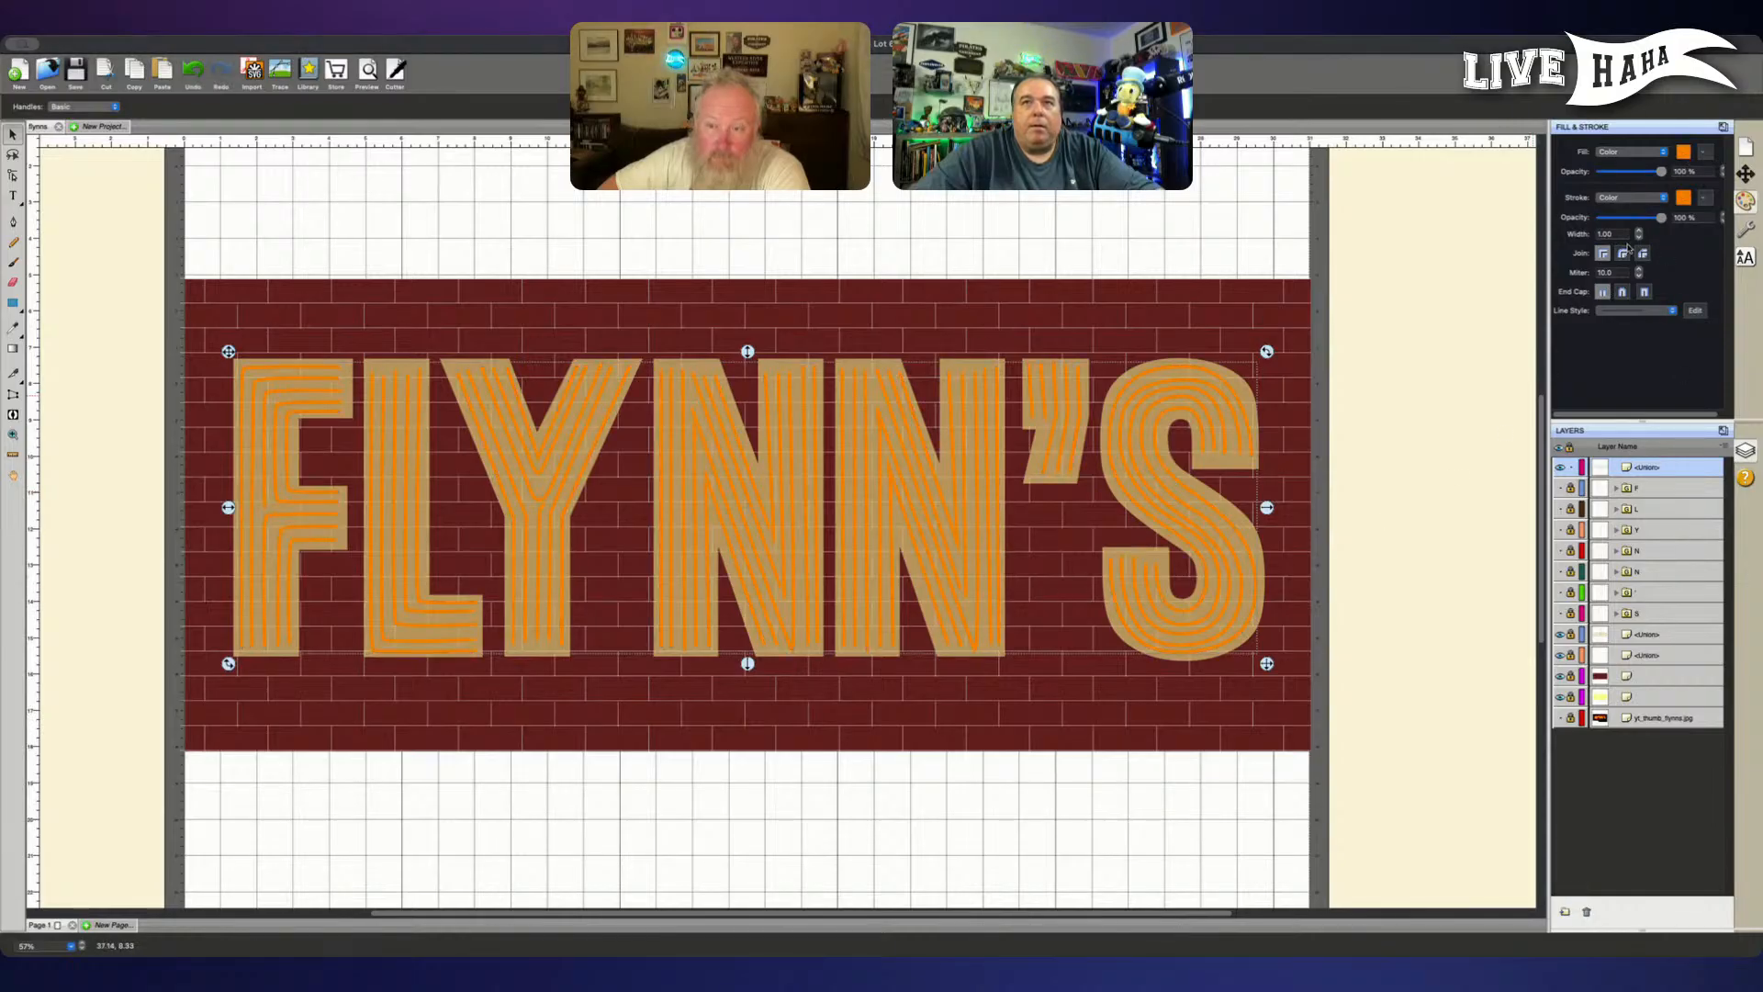
{"action": "left_click", "coordinate": [1653, 199]}
{"action": "left_click", "coordinate": [1630, 182]}
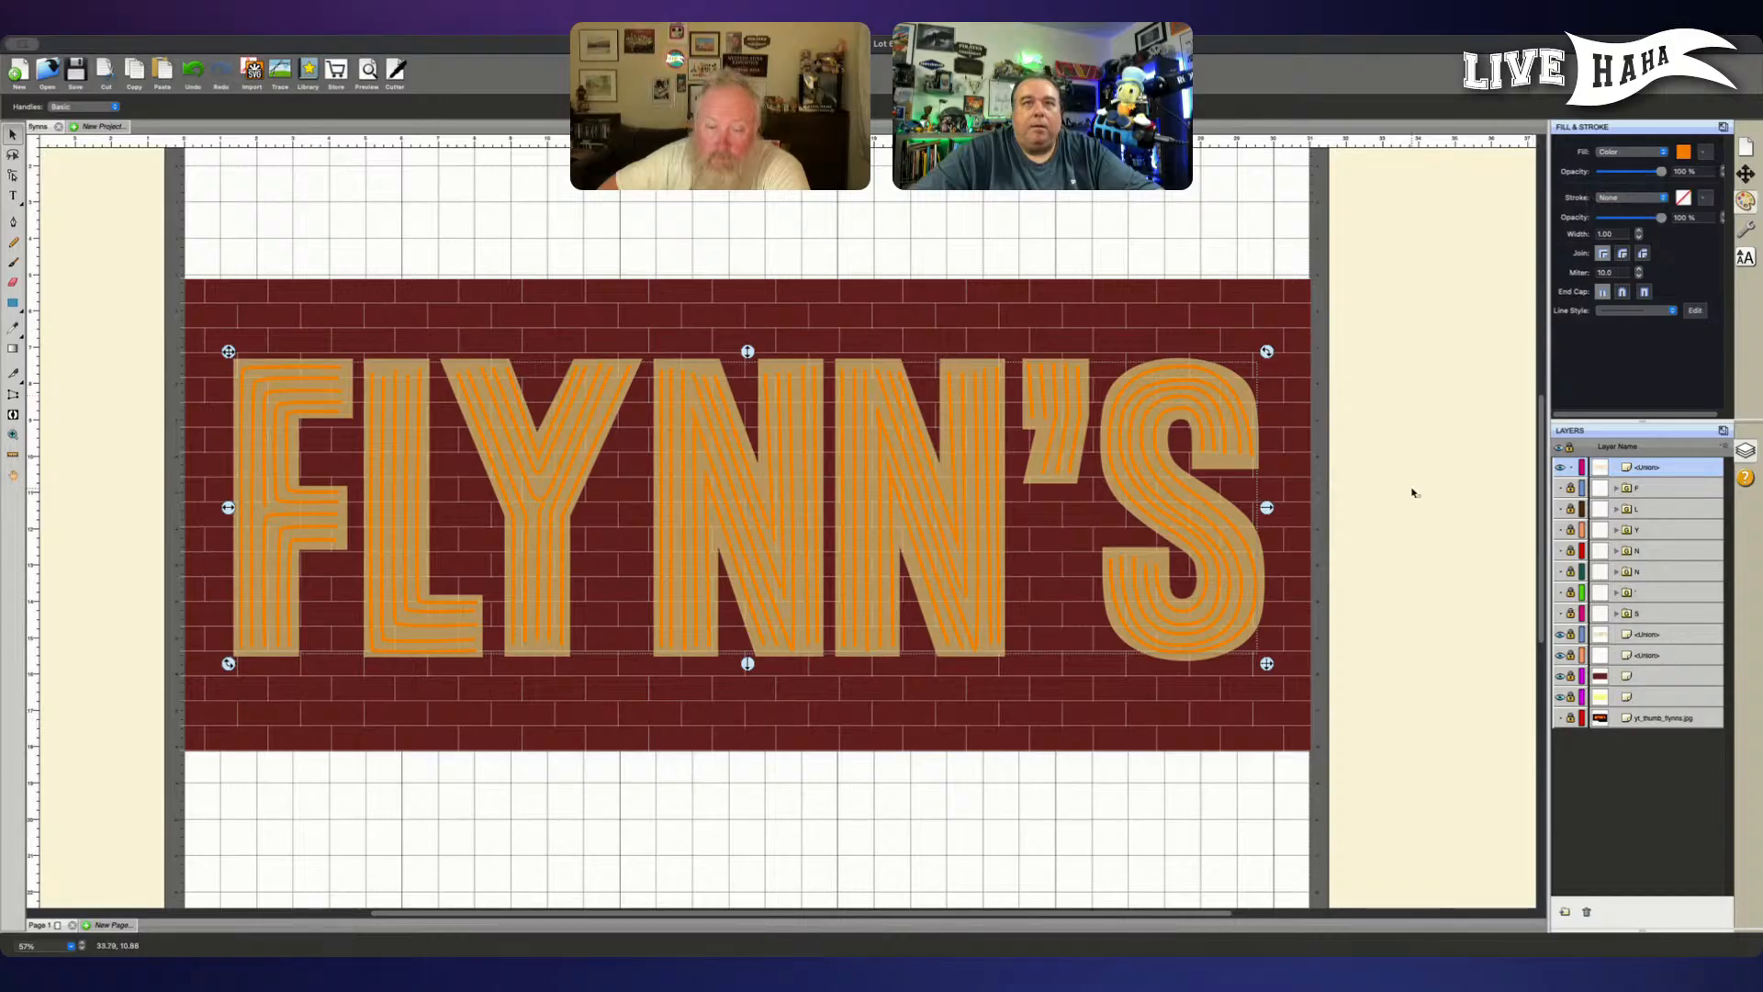
{"action": "left_click", "coordinate": [1415, 493]}
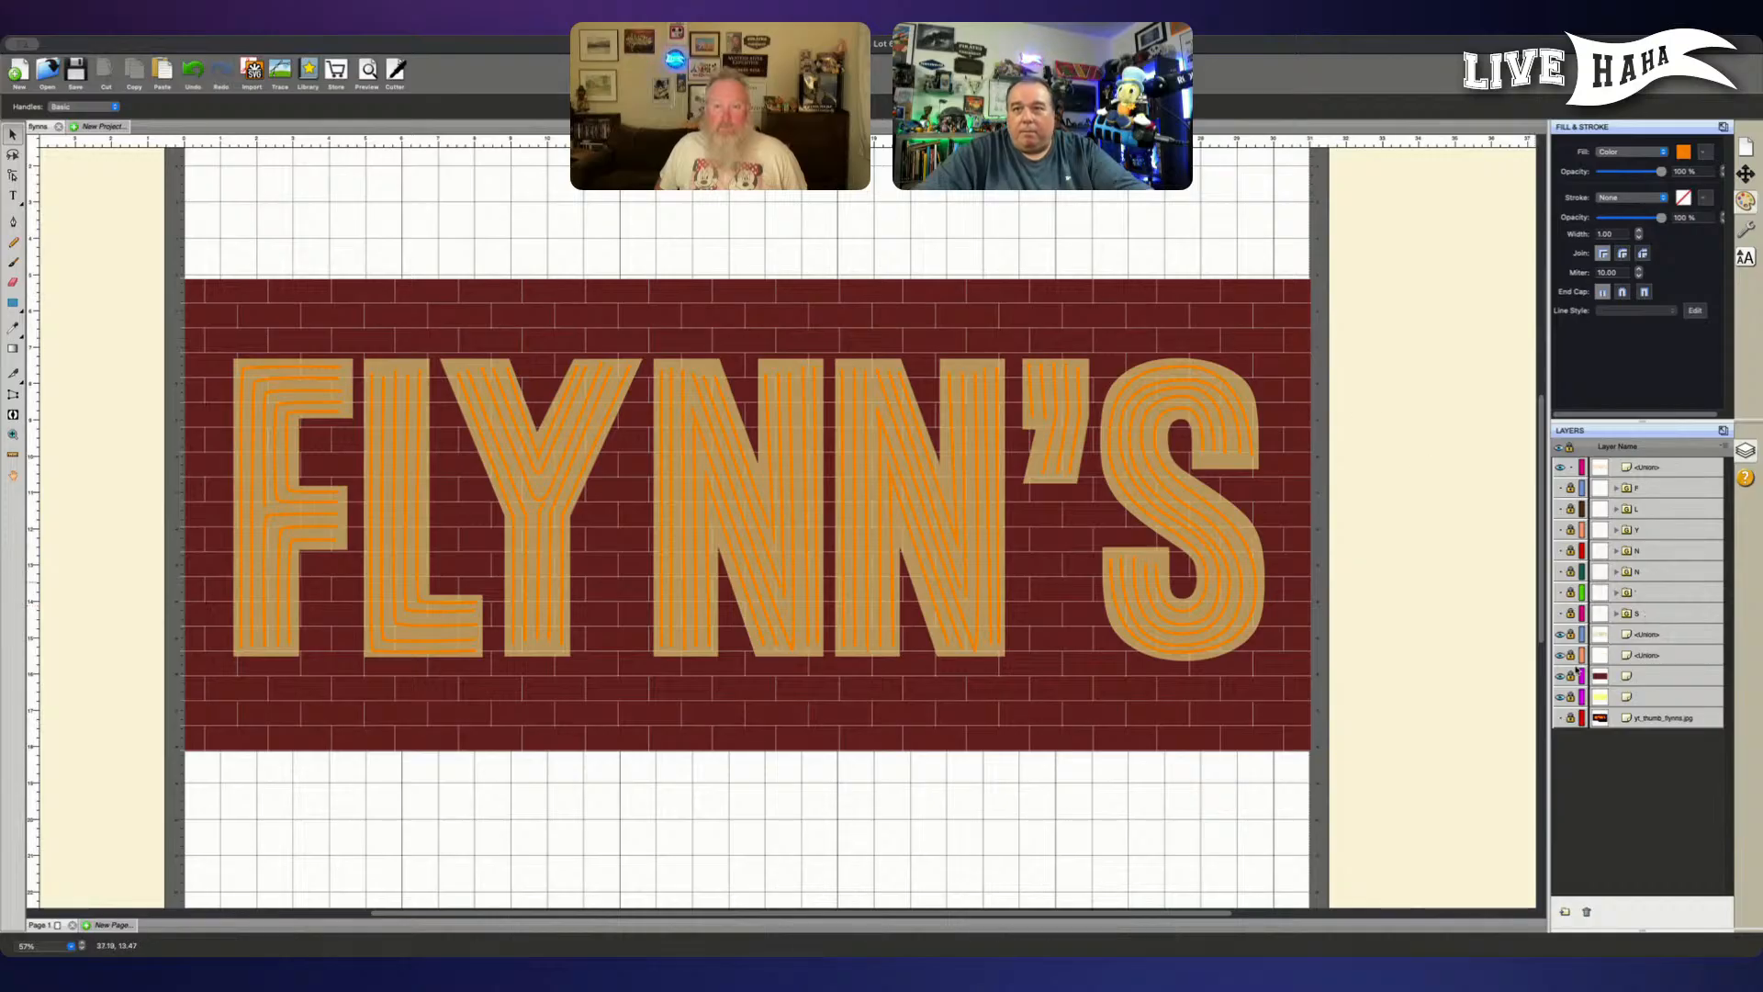
- Duplicate the brick line layer, and lock and hide the lower copy
{"action": "left_click", "coordinate": [1666, 655]}
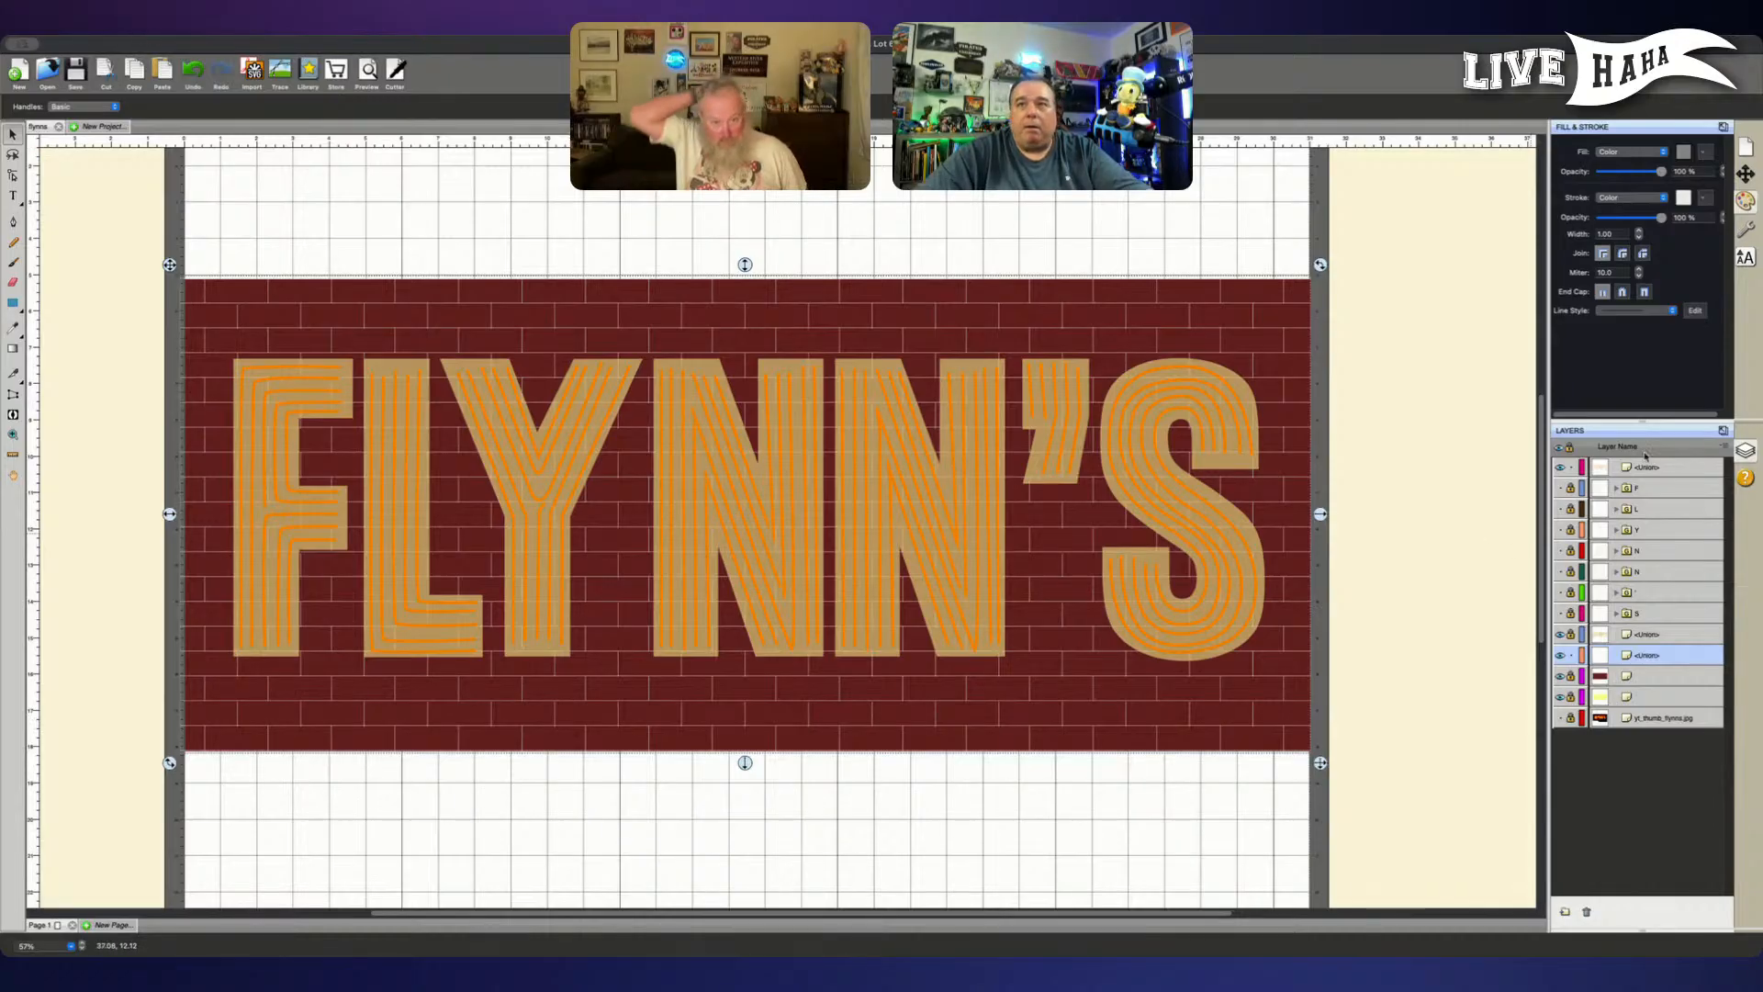
{"action": "left_click", "coordinate": [1723, 447]}
{"action": "left_click", "coordinate": [1717, 463]}
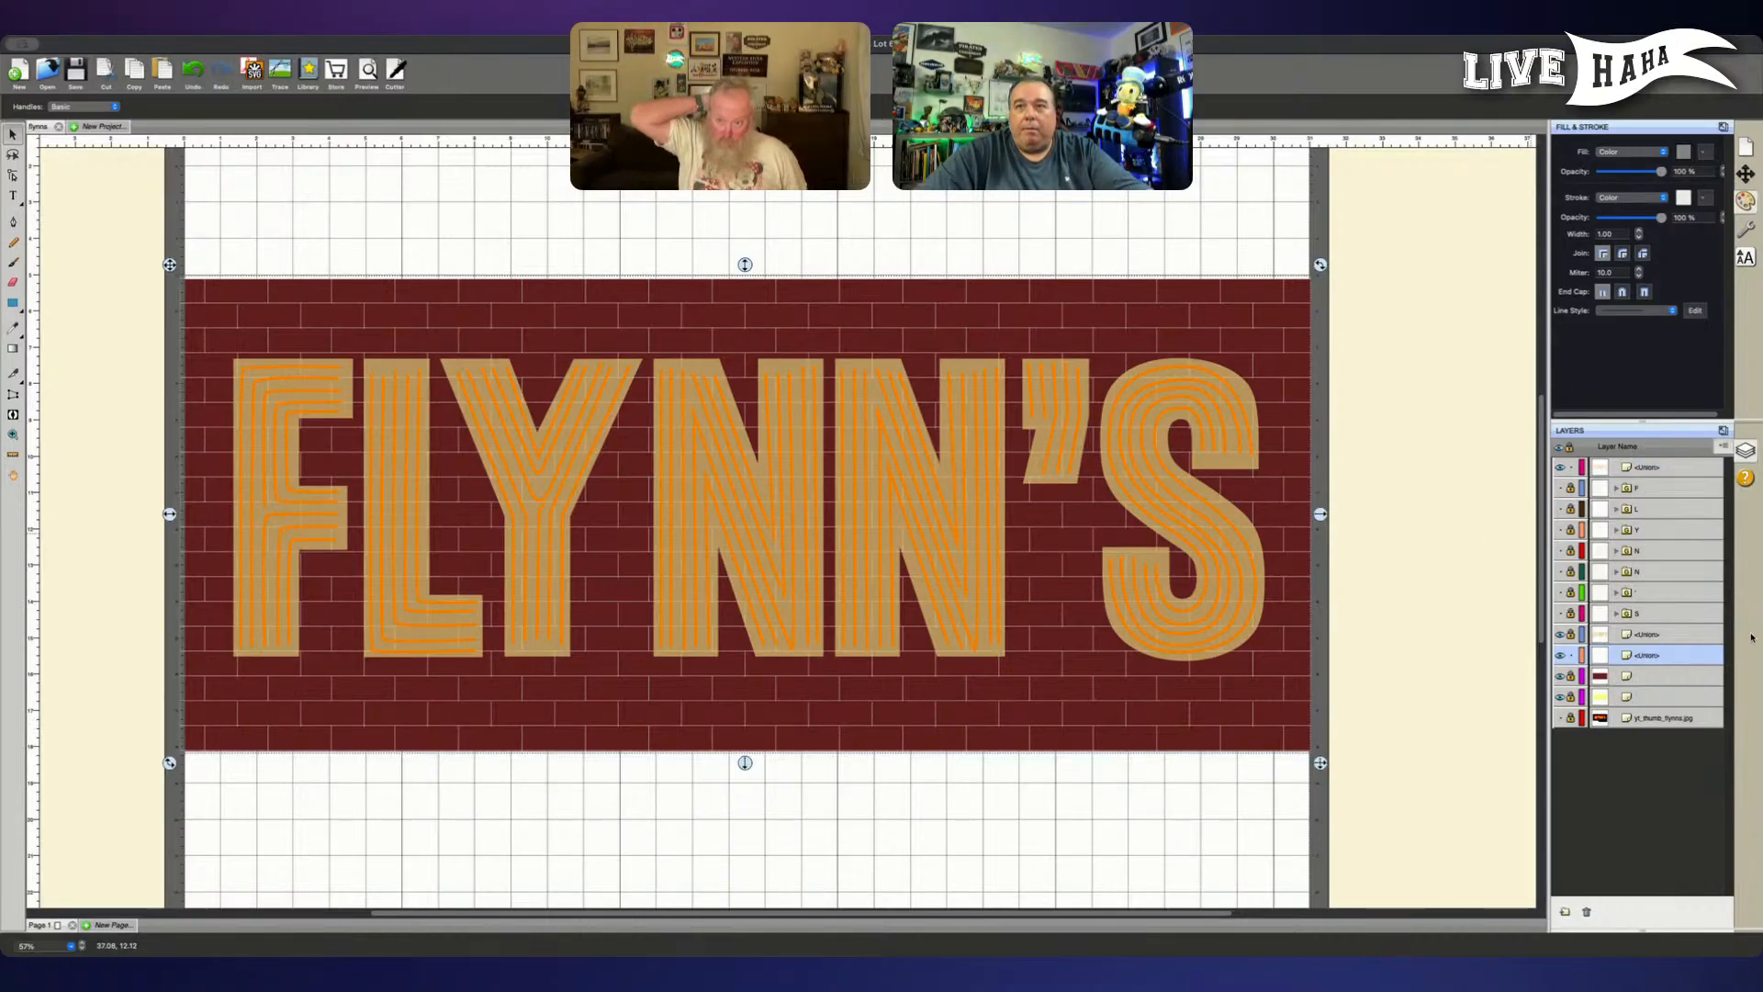
{"action": "left_click_drag", "start_coordinate": [1703, 494], "coordinate": [1671, 673]}
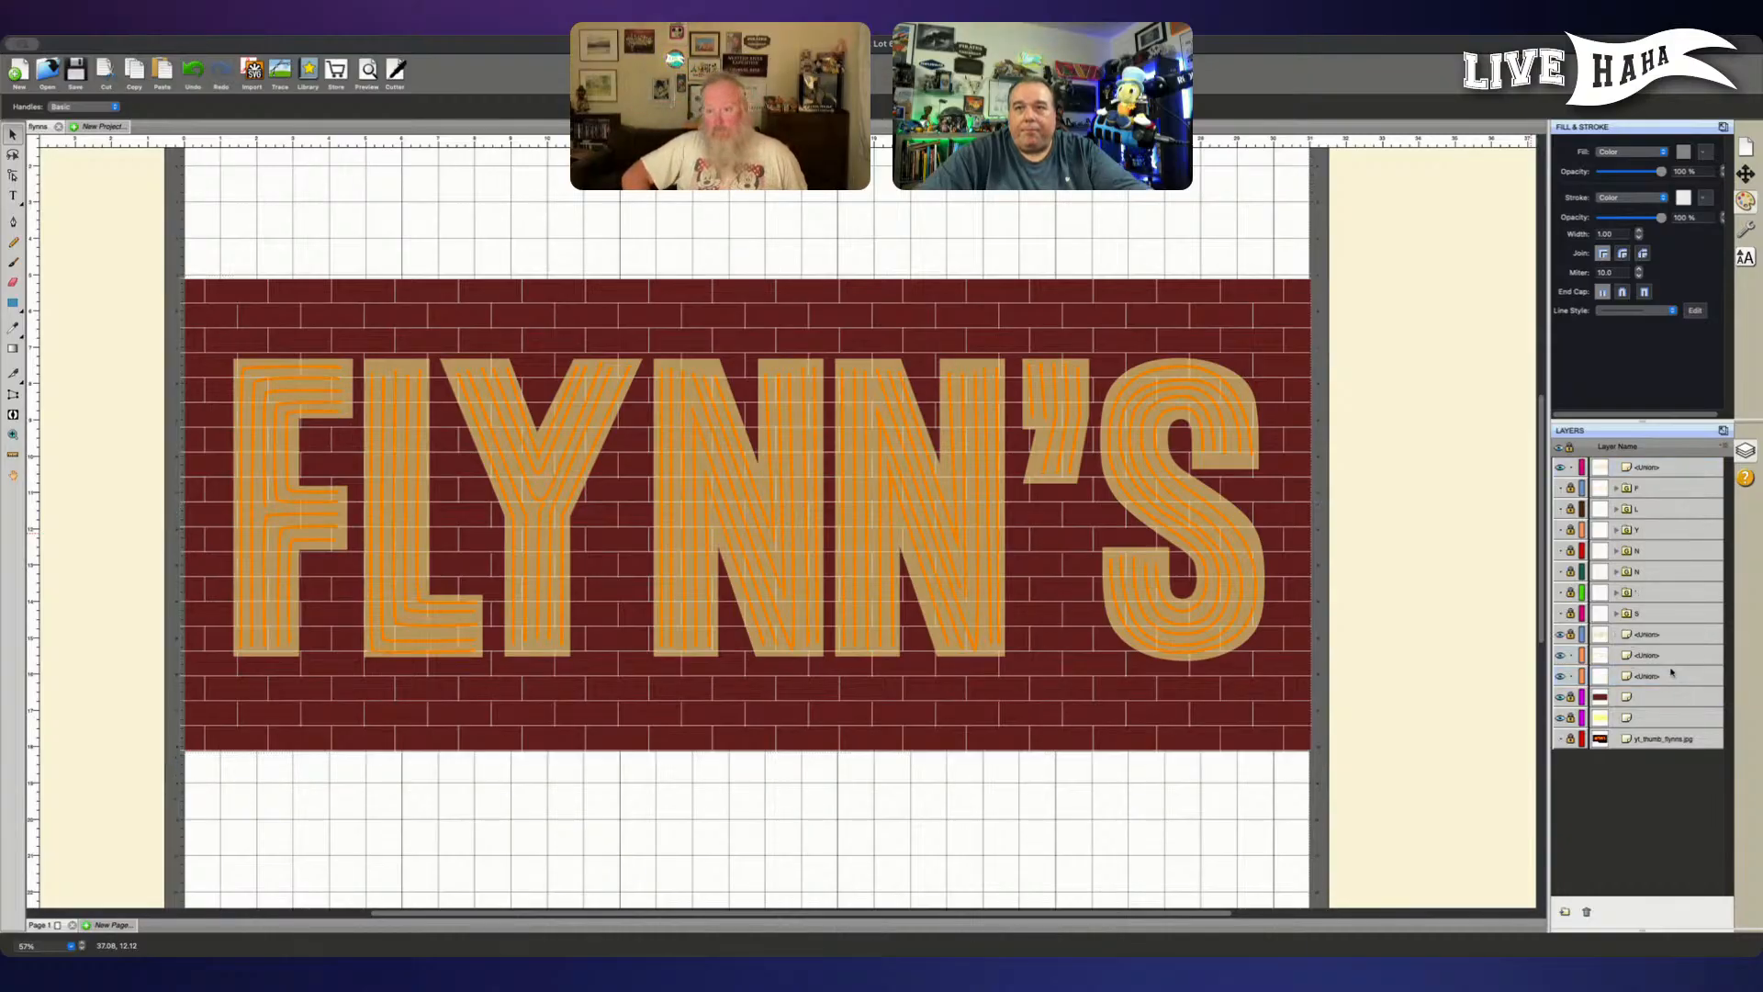
{"action": "left_click", "coordinate": [1559, 676]}
- Thicken the visible brick lines into mortar joints and inspect them up close behind the letters
{"action": "left_click", "coordinate": [1666, 658]}
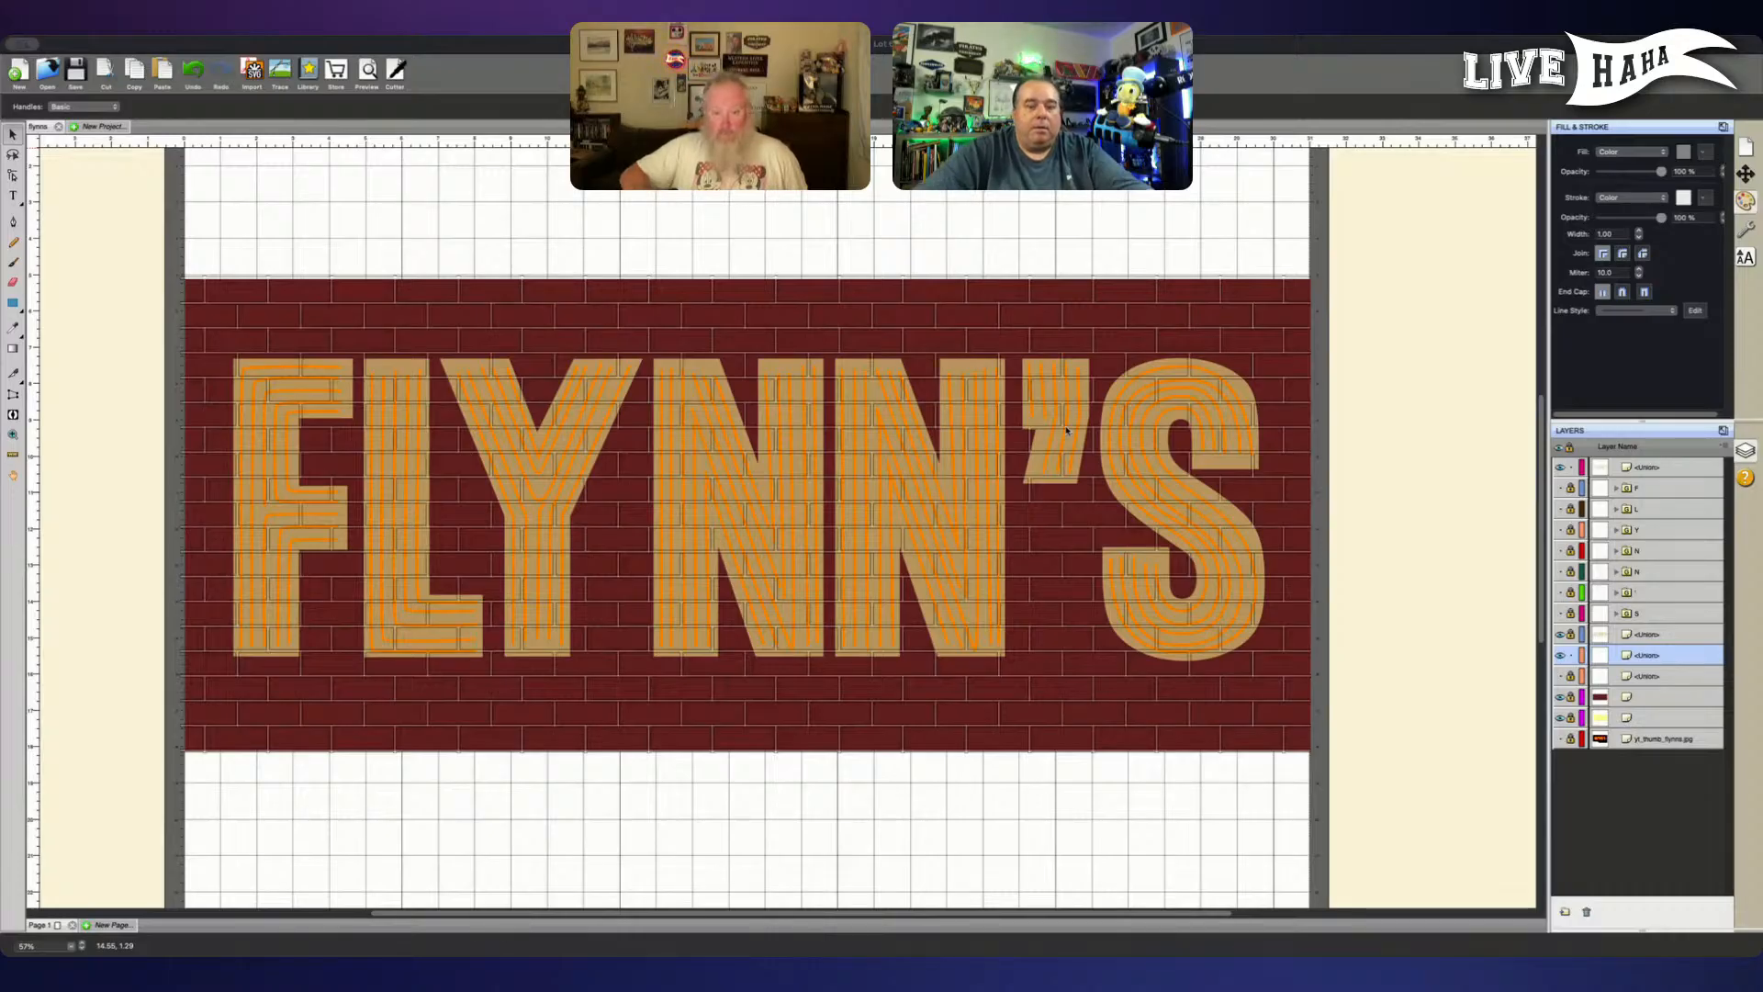
{"action": "key", "text": "super+plus"}
{"action": "key", "text": "super+plus"}
{"action": "key", "text": "super+plus"}
{"action": "key", "text": "super+minus"}
{"action": "key", "text": "super+minus"}
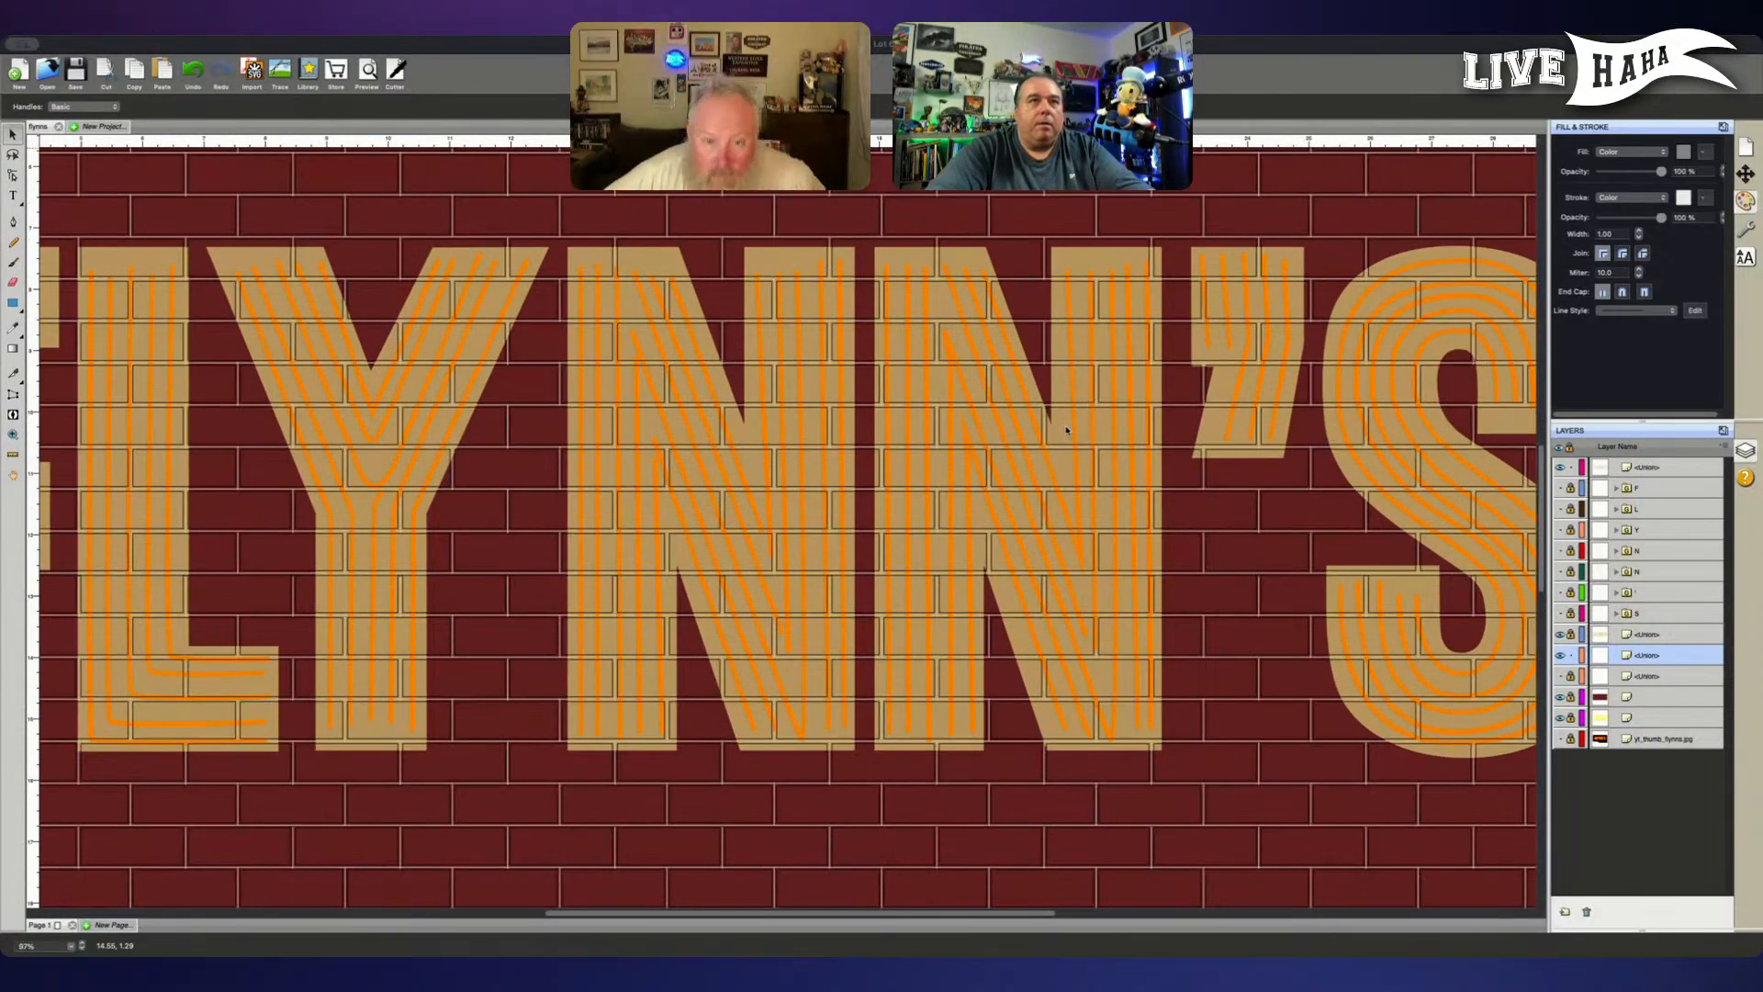
{"action": "key", "text": "super+minus"}
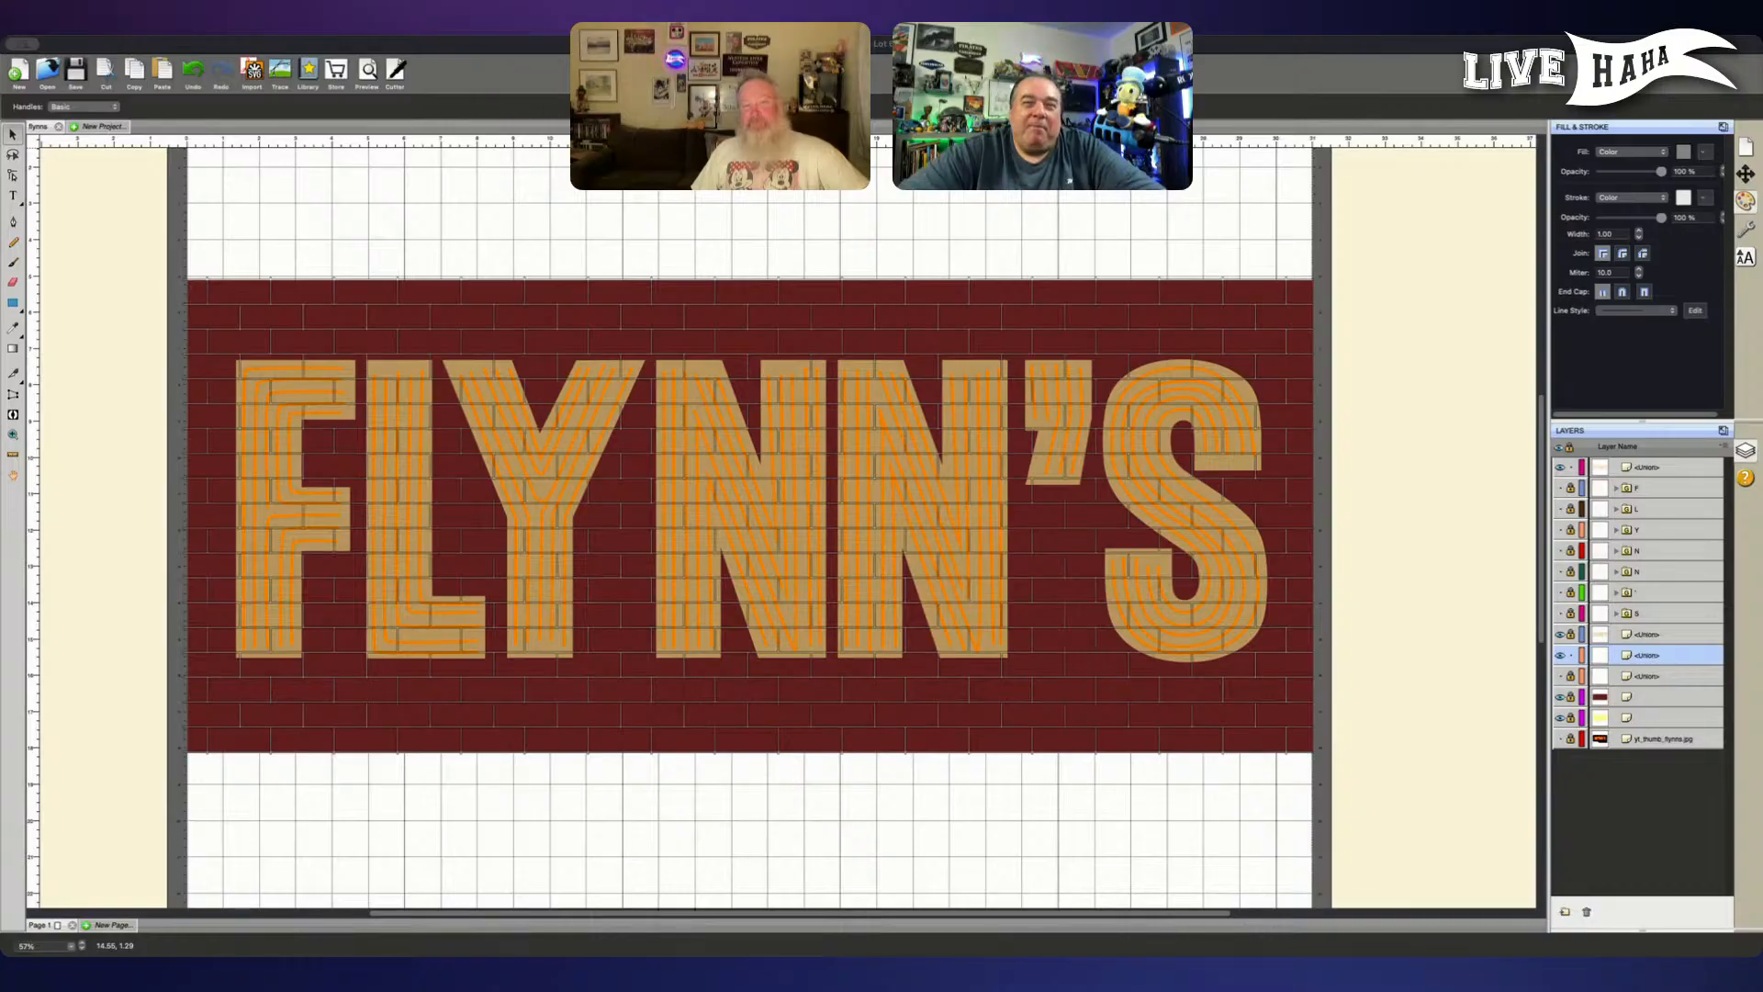
{"action": "left_click", "coordinate": [1427, 551]}
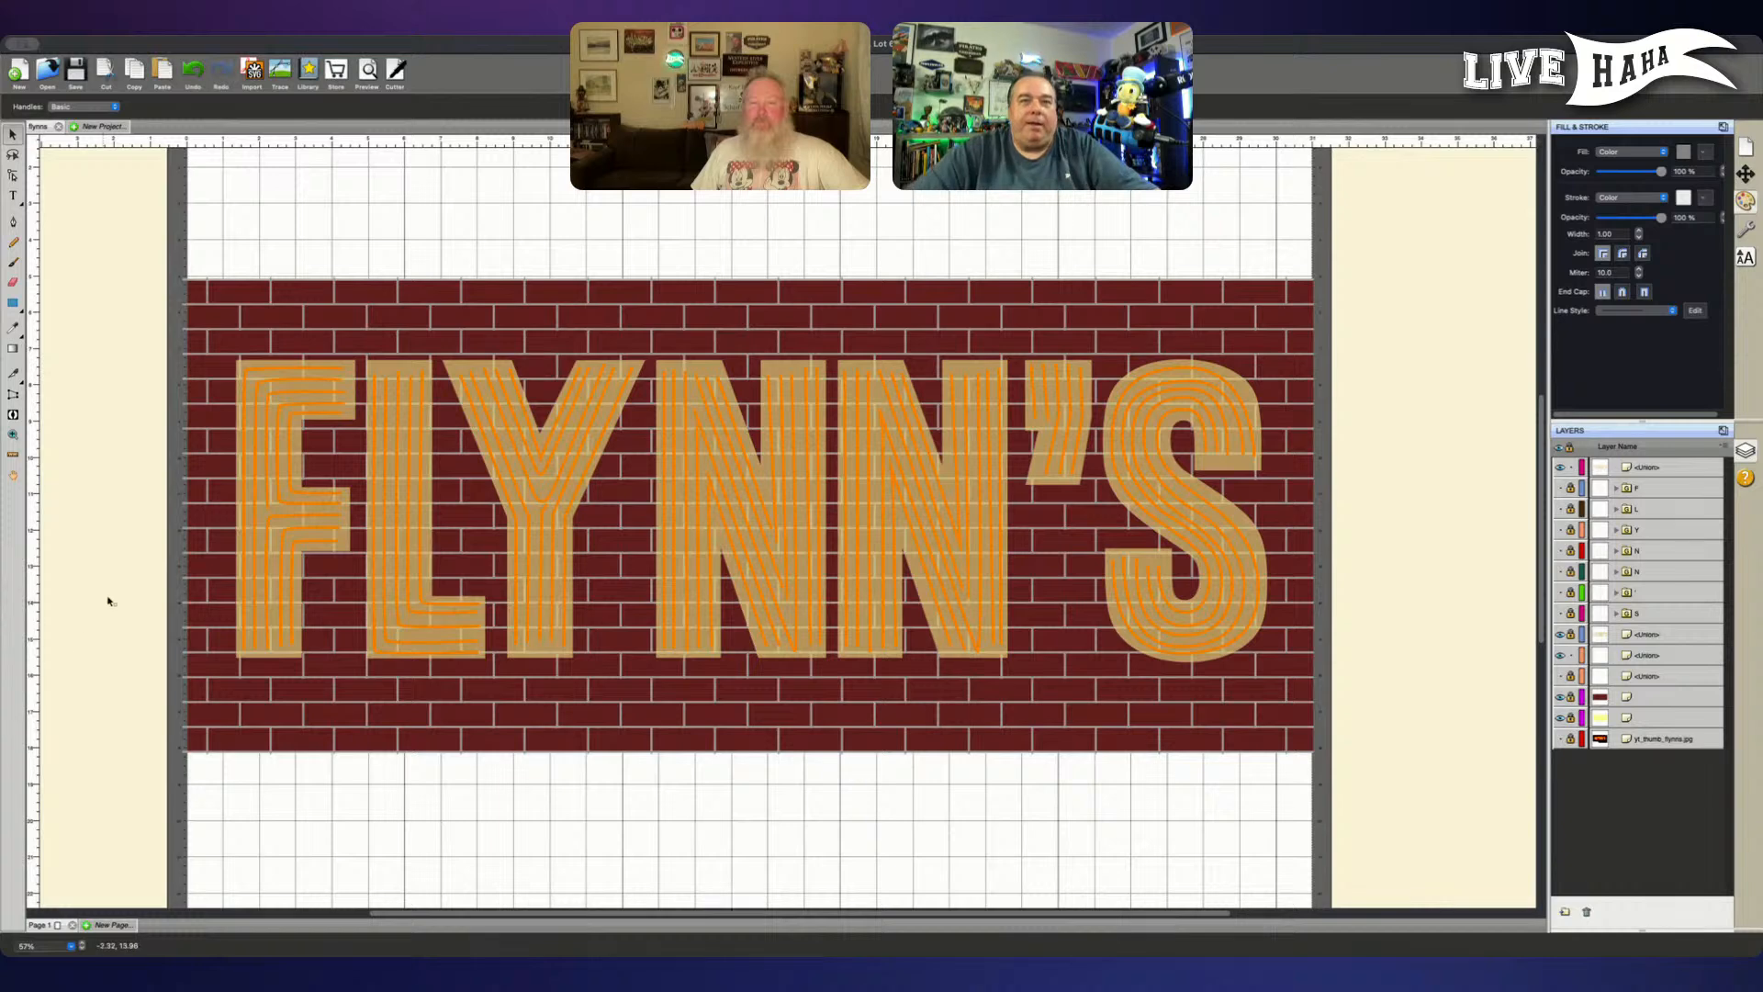
- Fill the visible brick mortar joints with light grey and check the whole sign
{"action": "left_click", "coordinate": [1450, 661]}
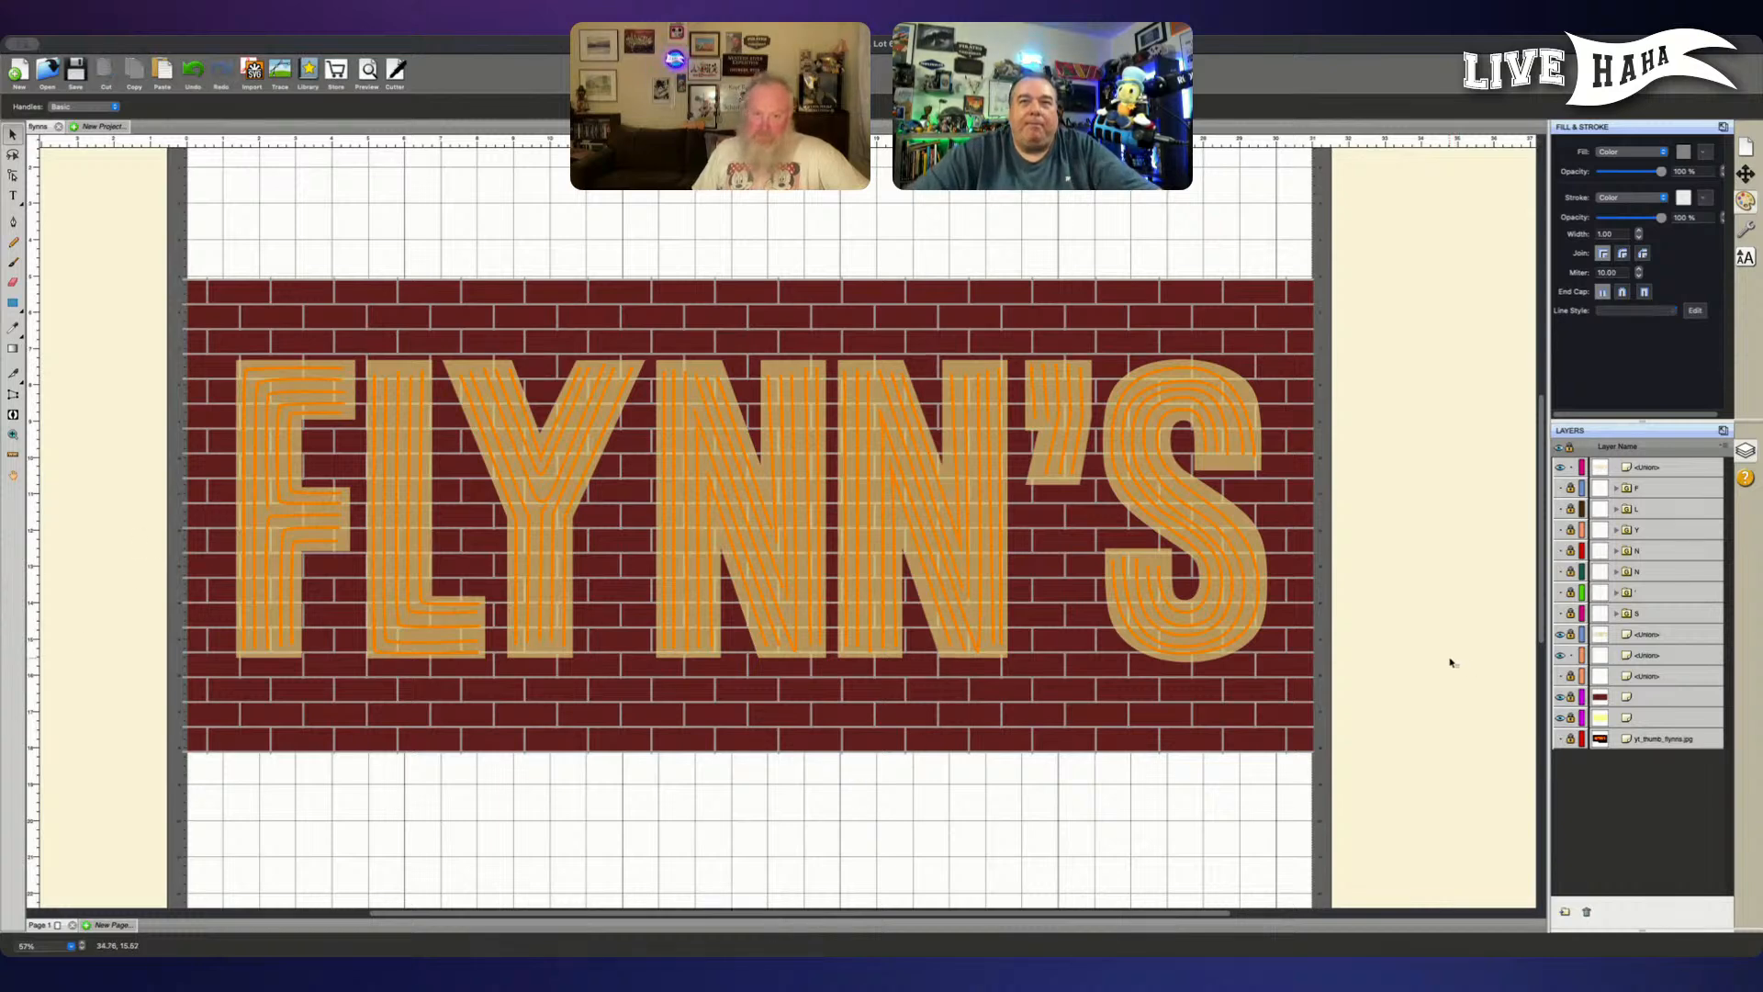
{"action": "left_click", "coordinate": [1680, 467]}
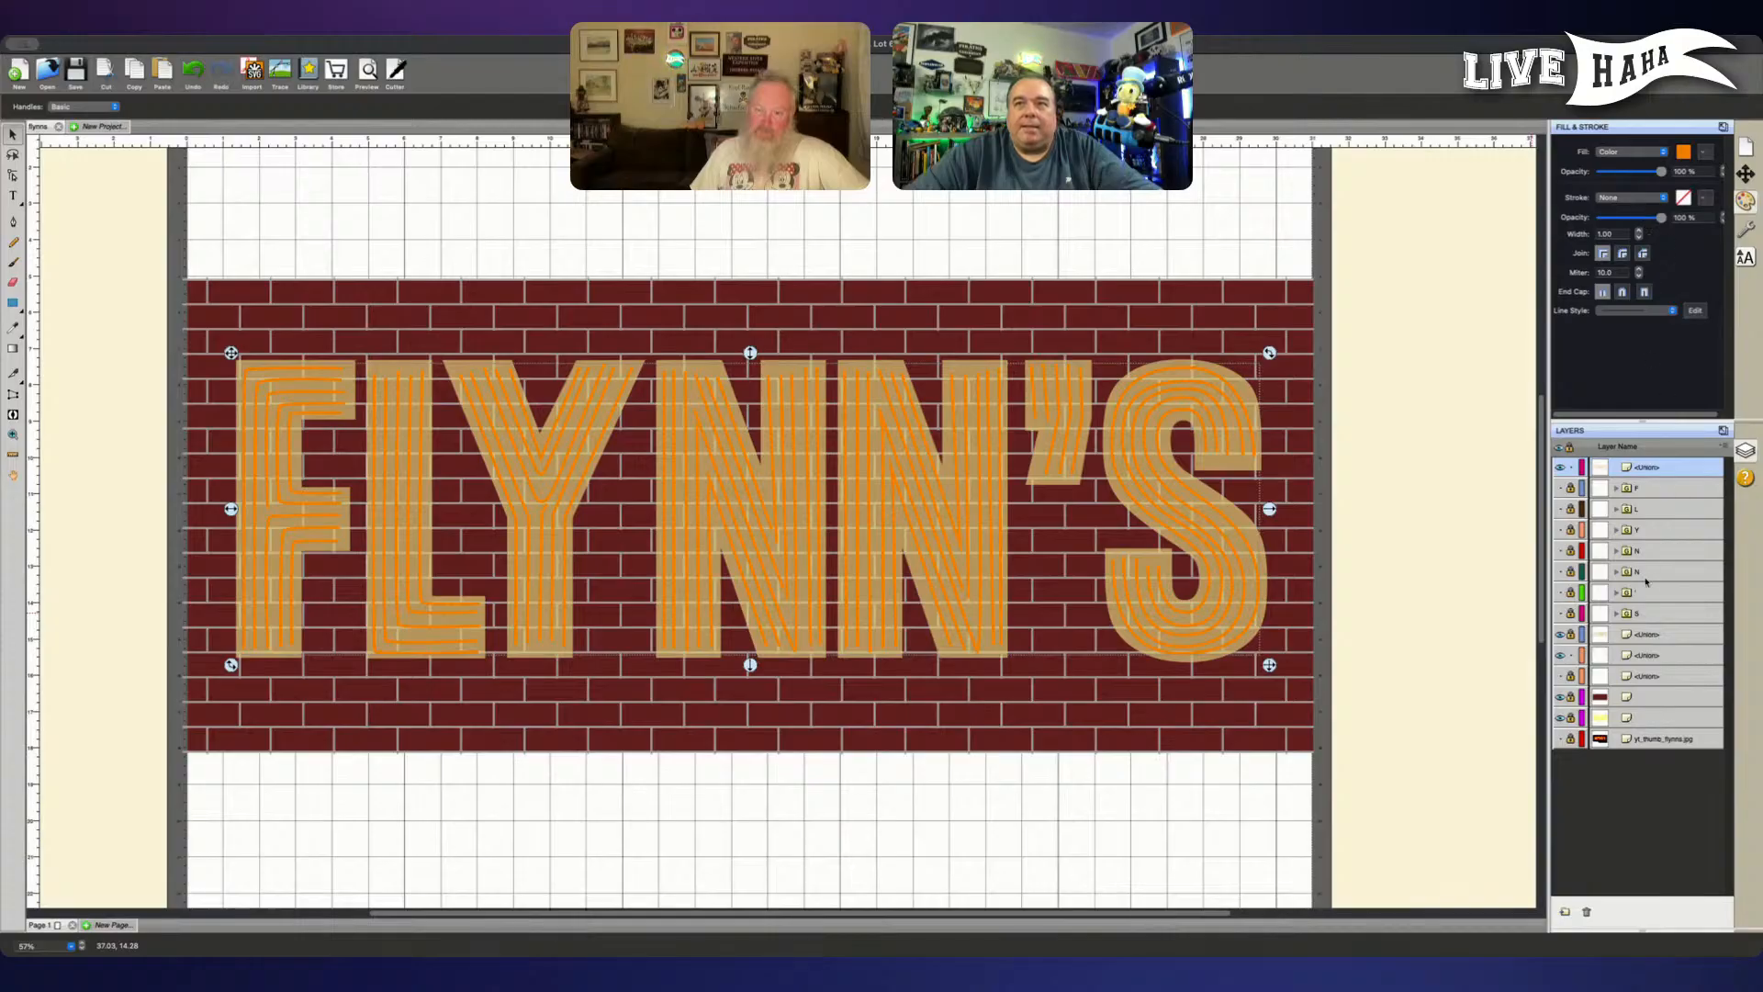
{"action": "left_click", "coordinate": [1661, 653]}
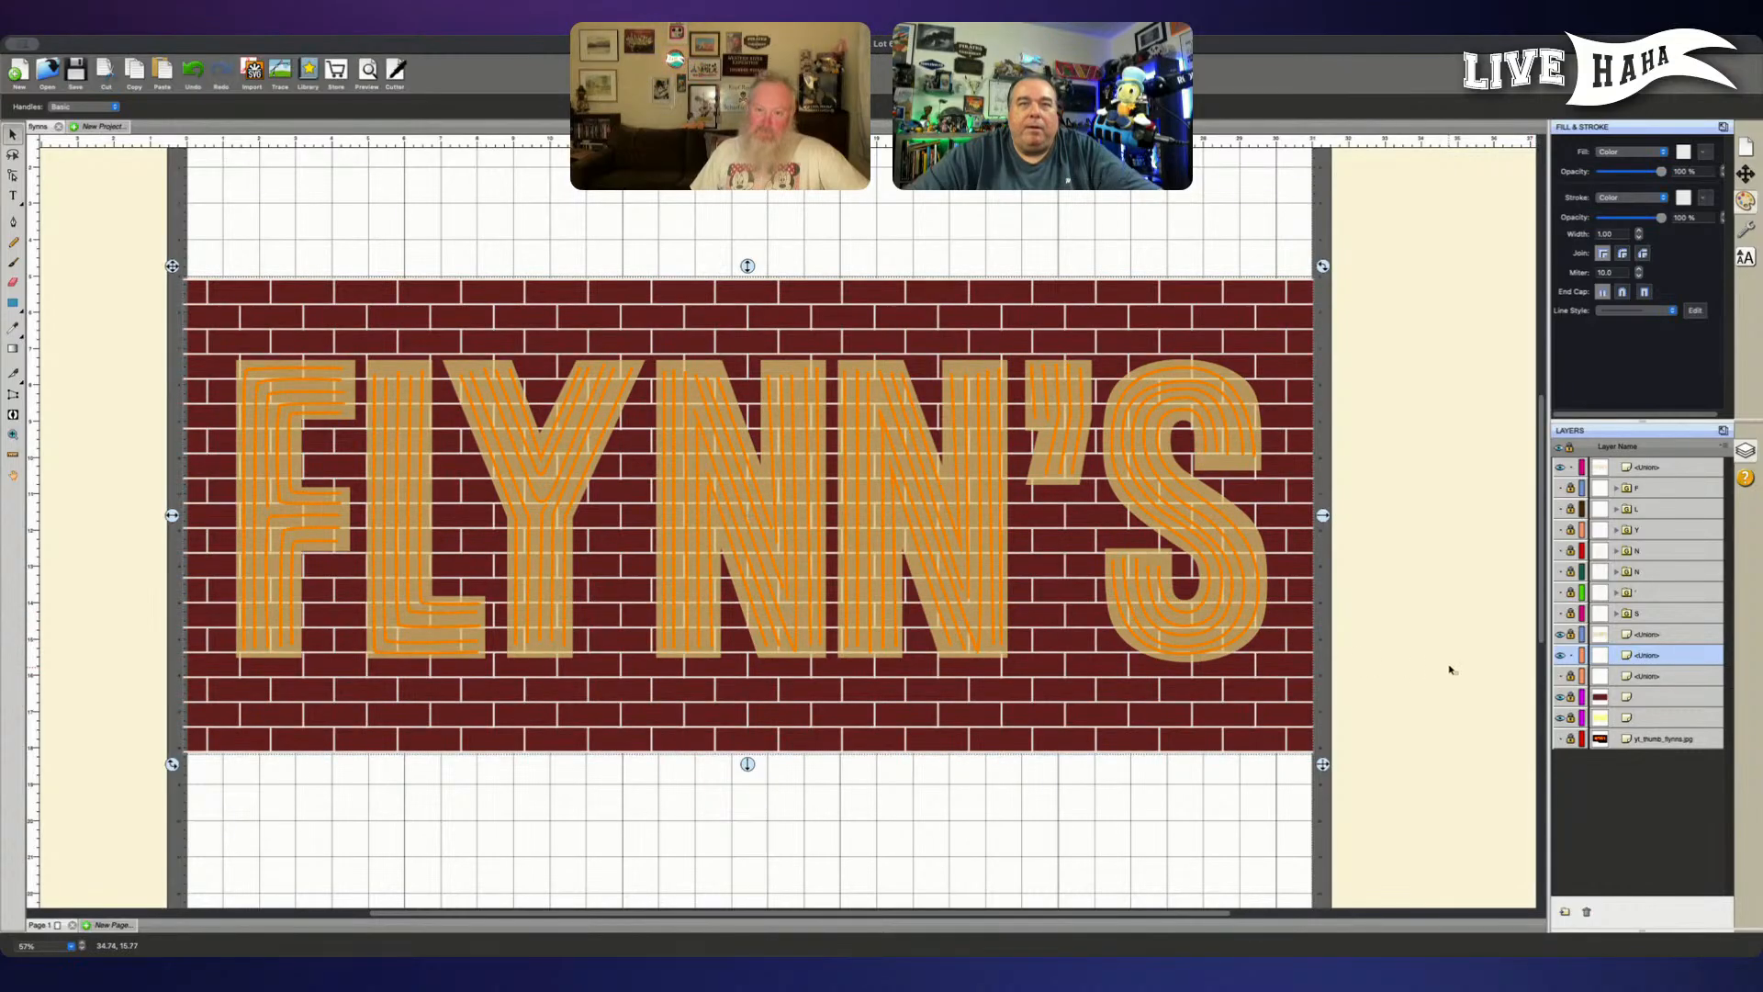
{"action": "left_click", "coordinate": [1424, 616]}
{"action": "key", "text": "super+0"}
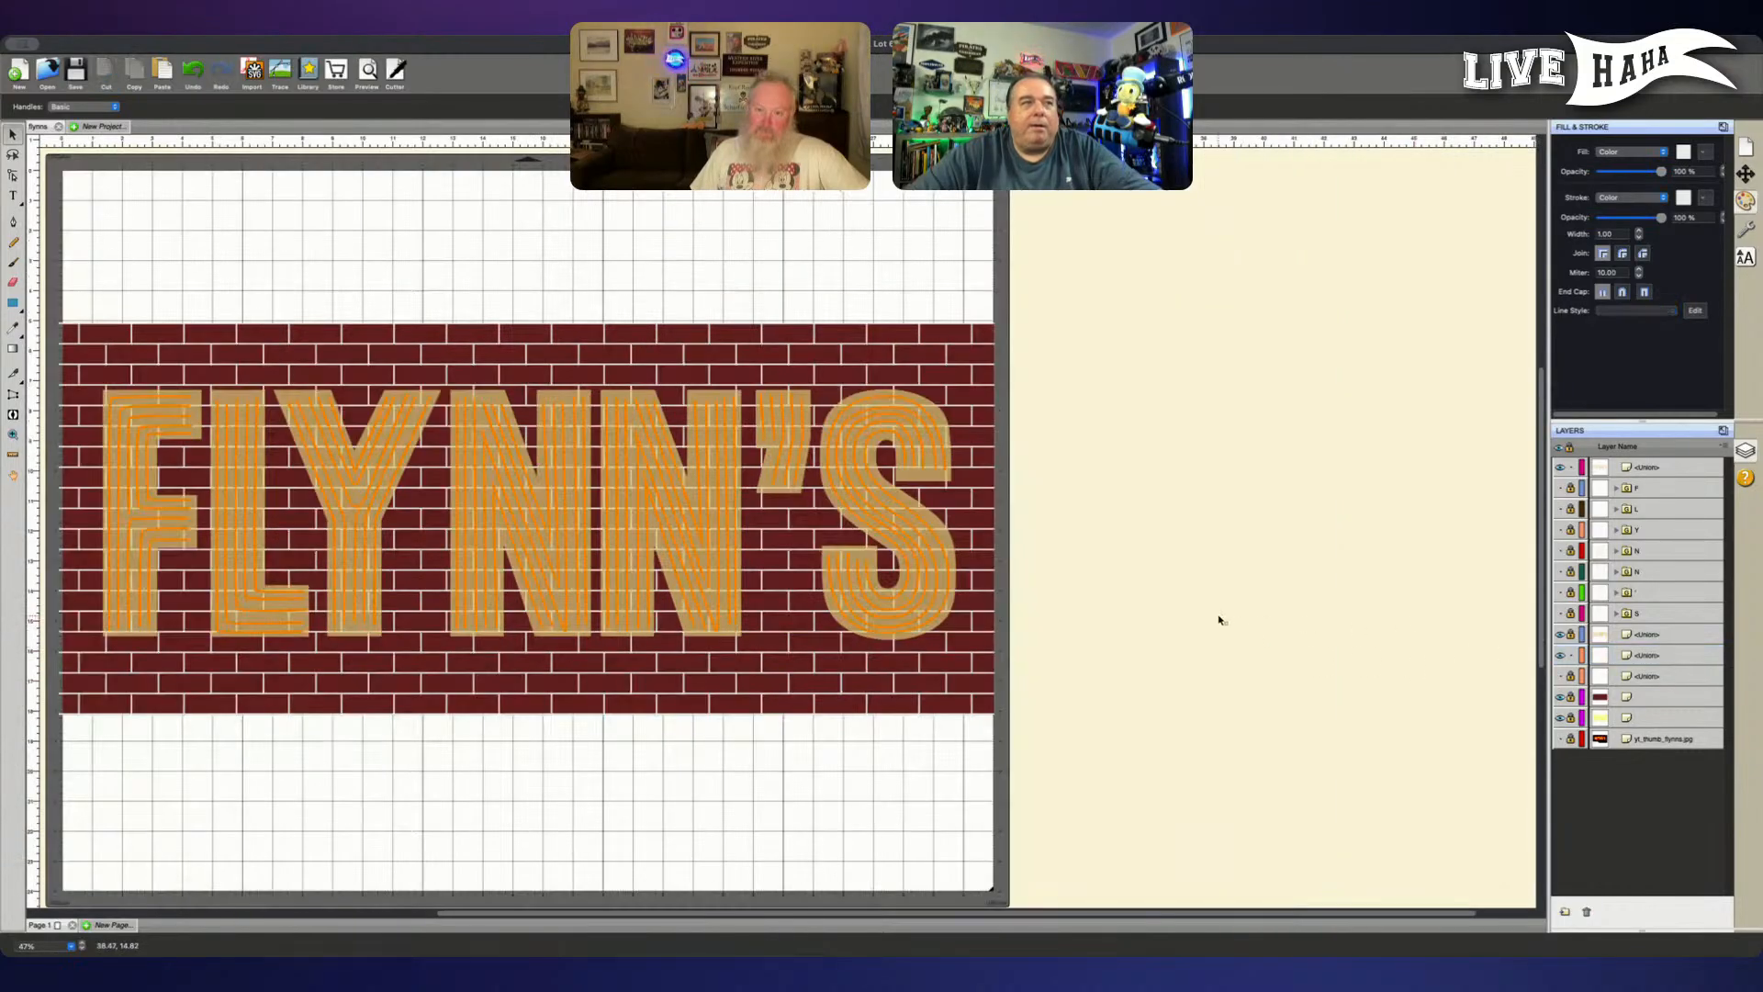
{"action": "key", "text": "super+equal"}
{"action": "key", "text": "super+equal"}
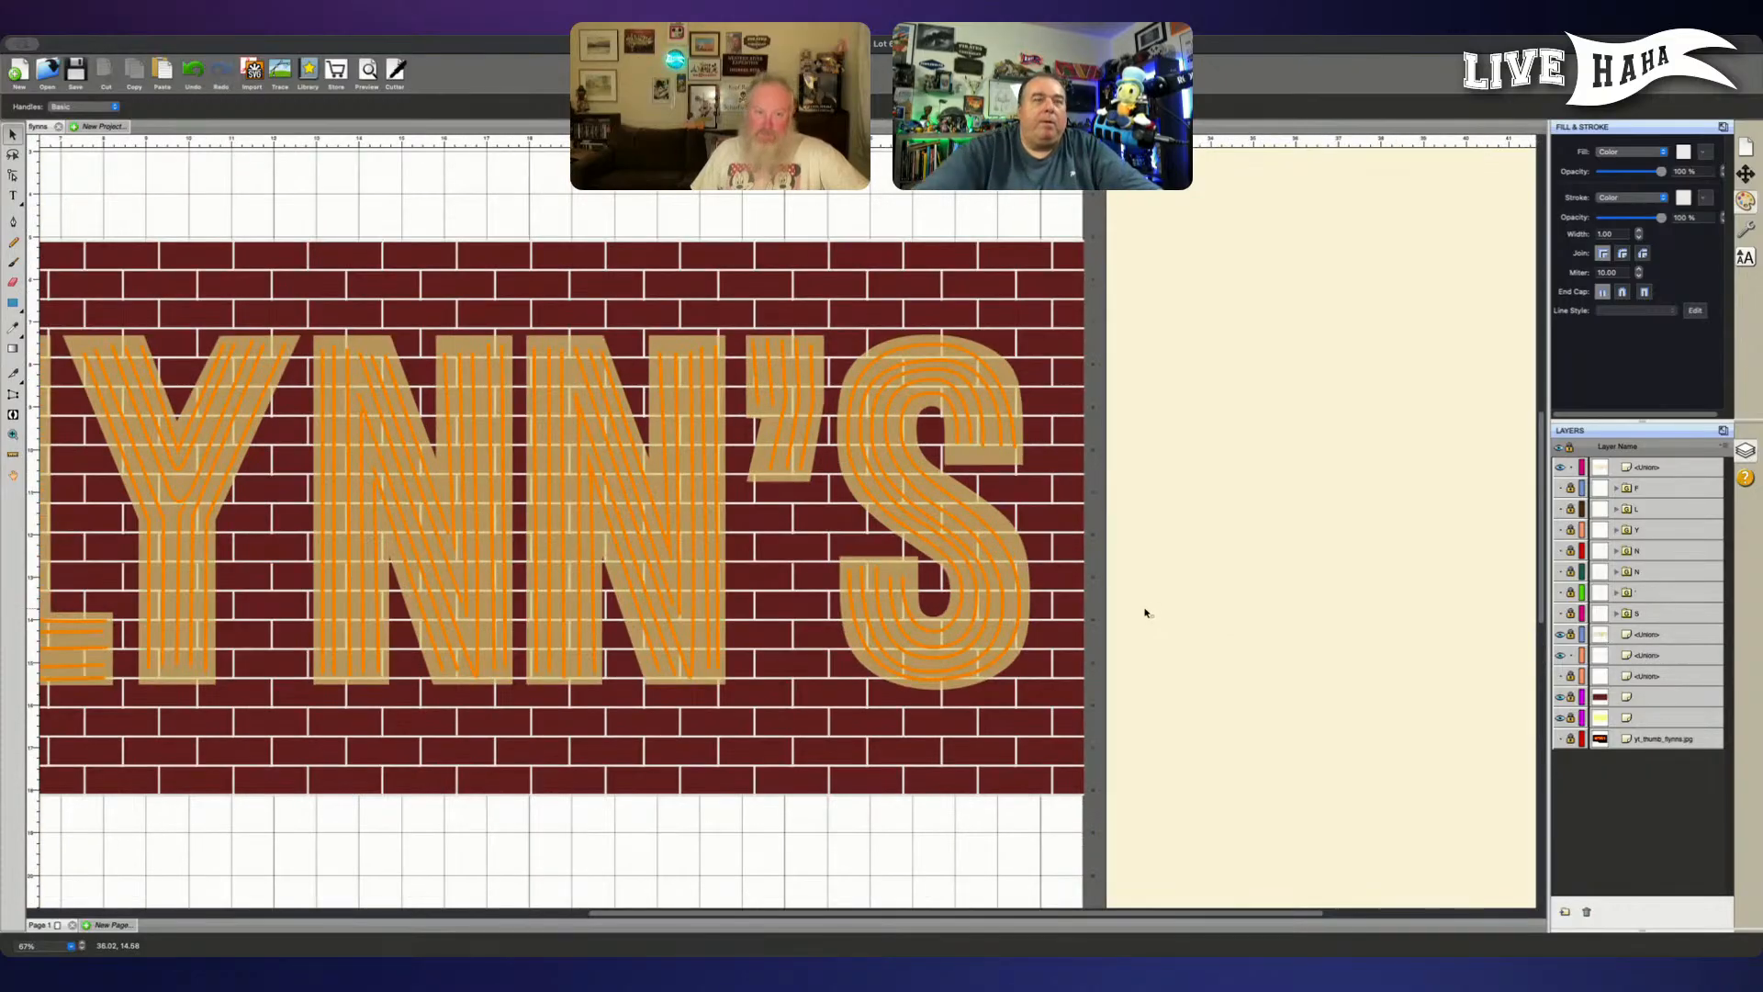
{"action": "scroll", "coordinate": [1181, 586], "scroll_direction": "left", "scroll_amount": 5}
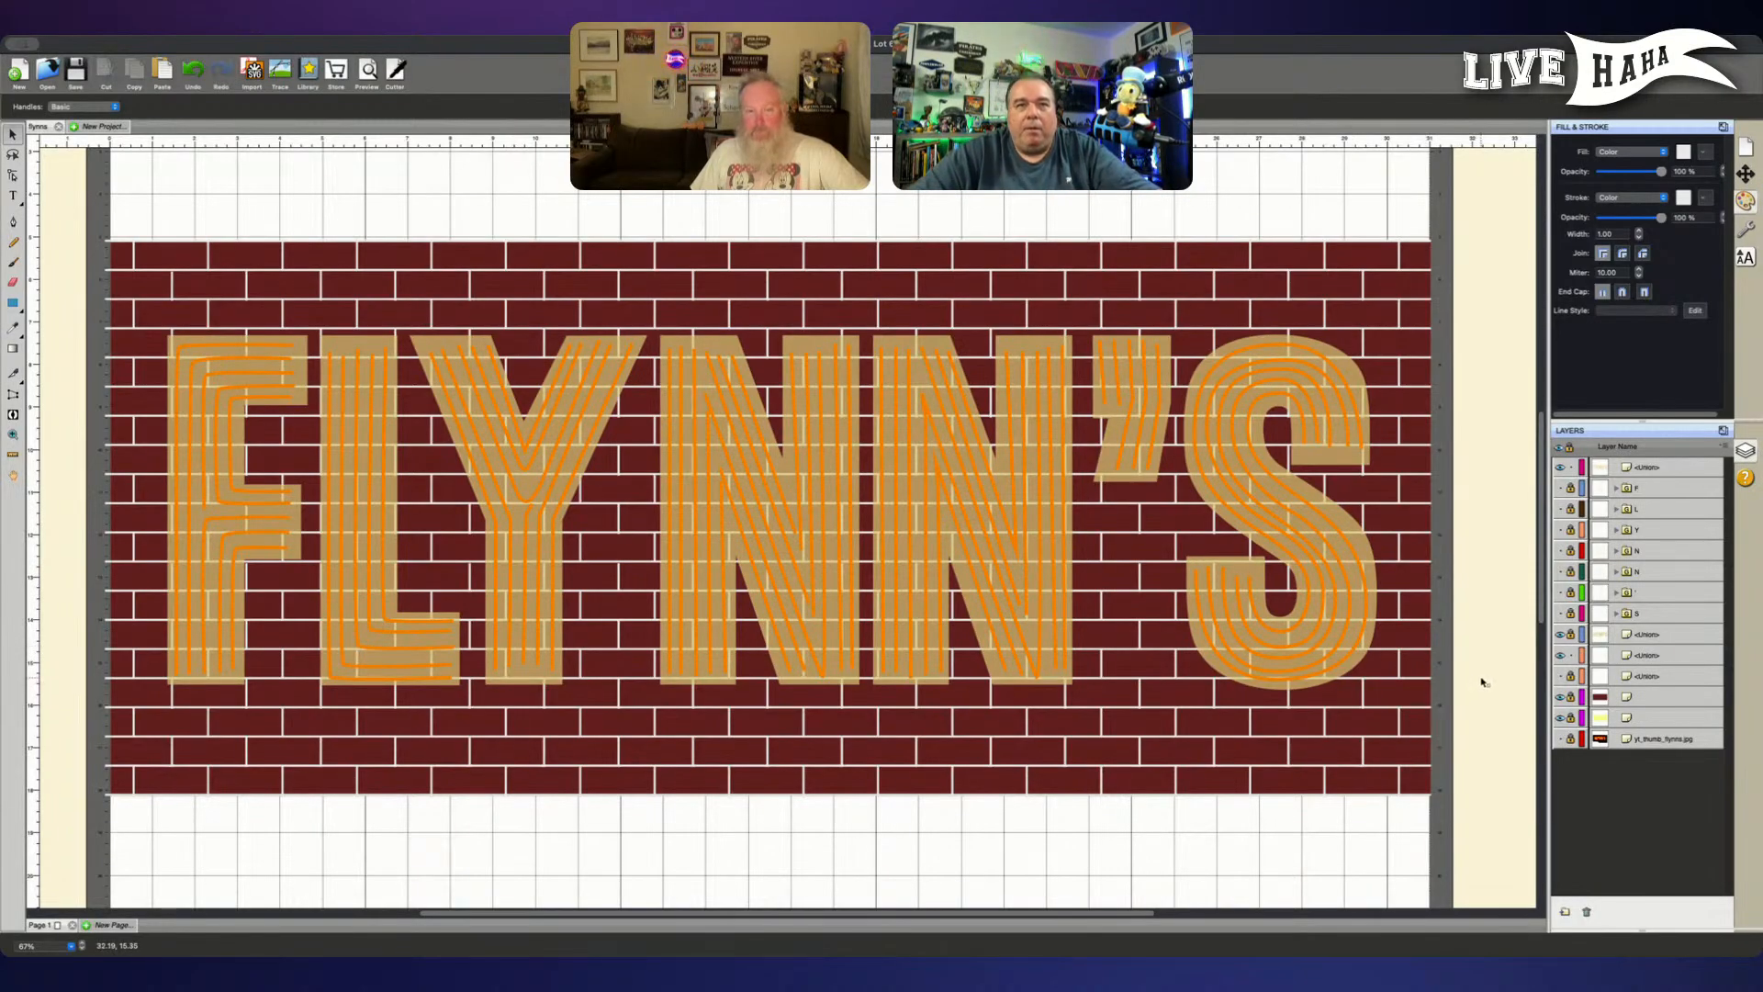
- Unlock the tan FLYNN'S letter layer and raise its fill opacity to 100%
{"action": "left_click", "coordinate": [1667, 657]}
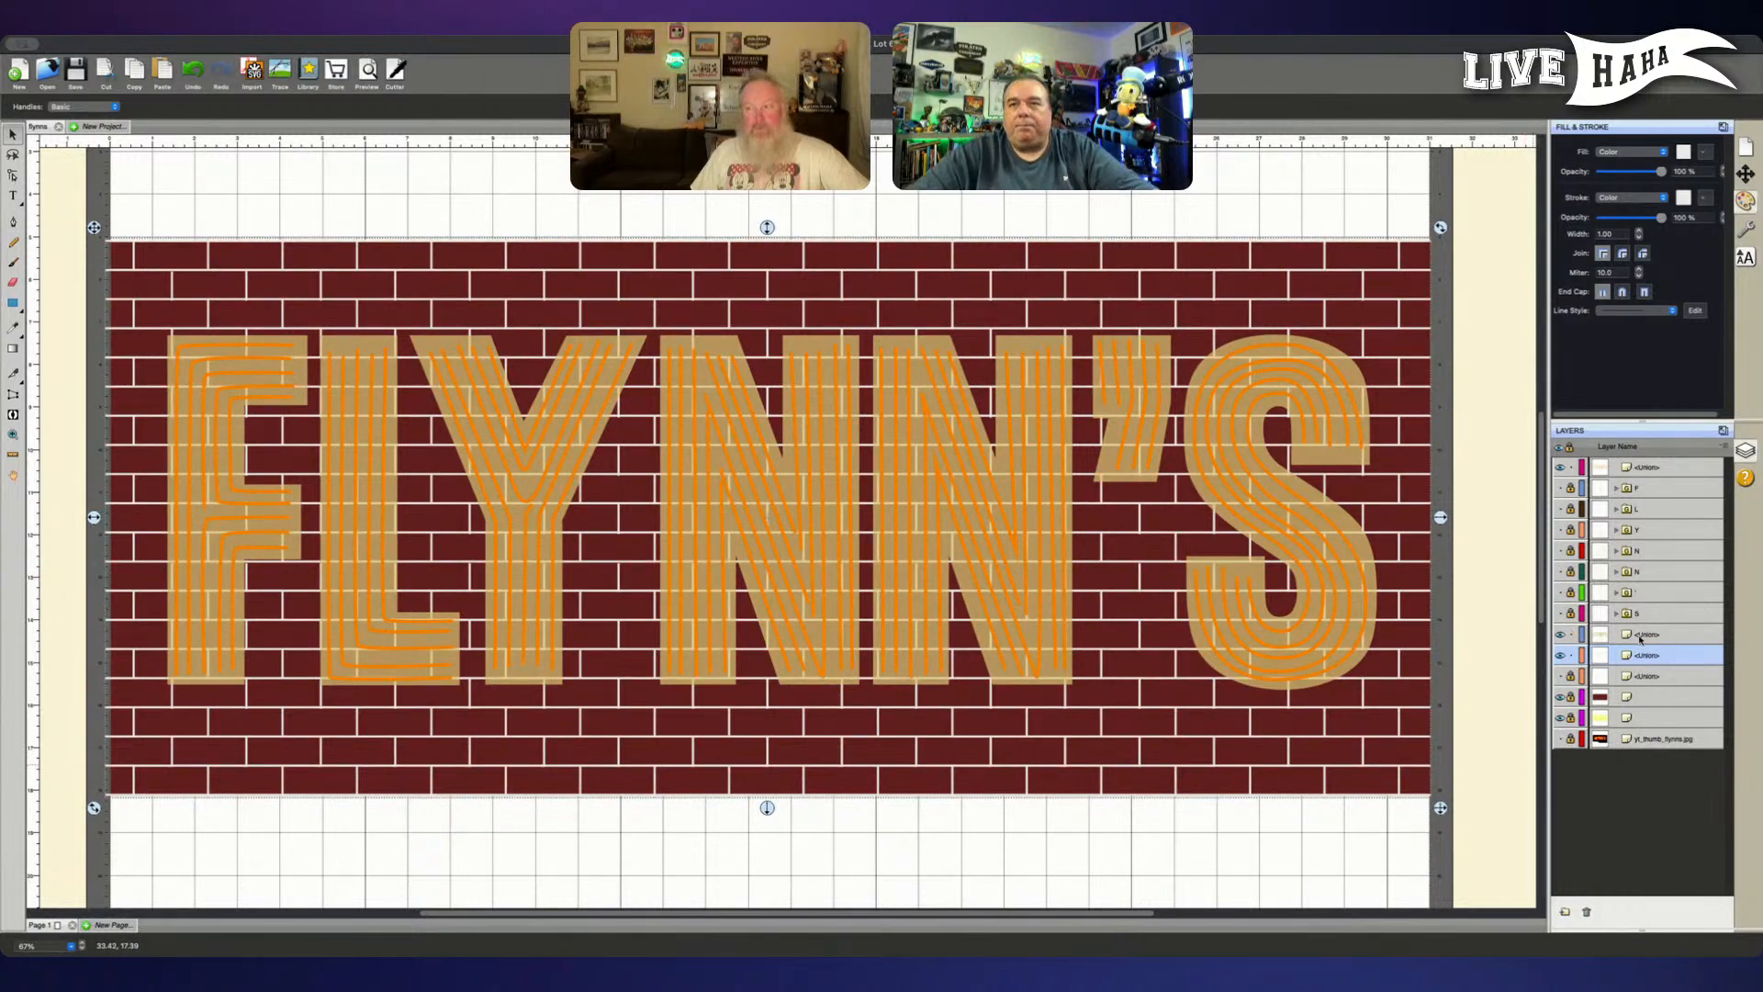
{"action": "left_click", "coordinate": [1643, 635]}
{"action": "left_click_drag", "start_coordinate": [1645, 174], "coordinate": [1662, 172]}
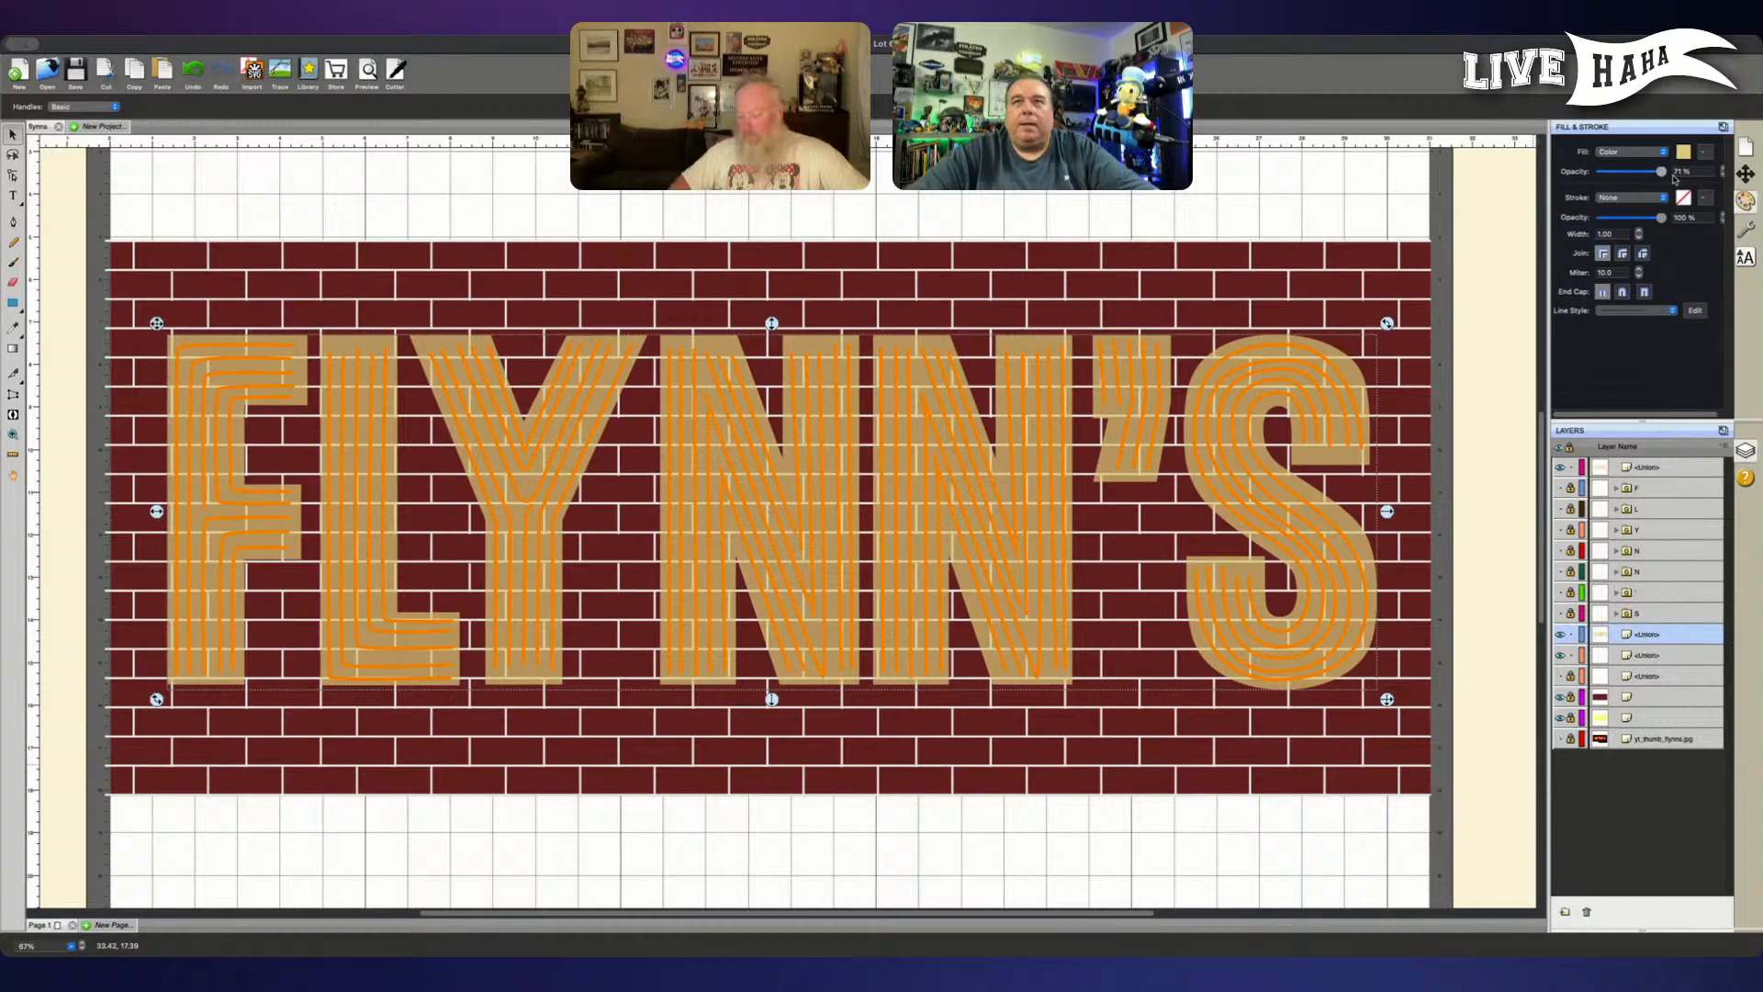
{"action": "left_click", "coordinate": [1491, 656]}
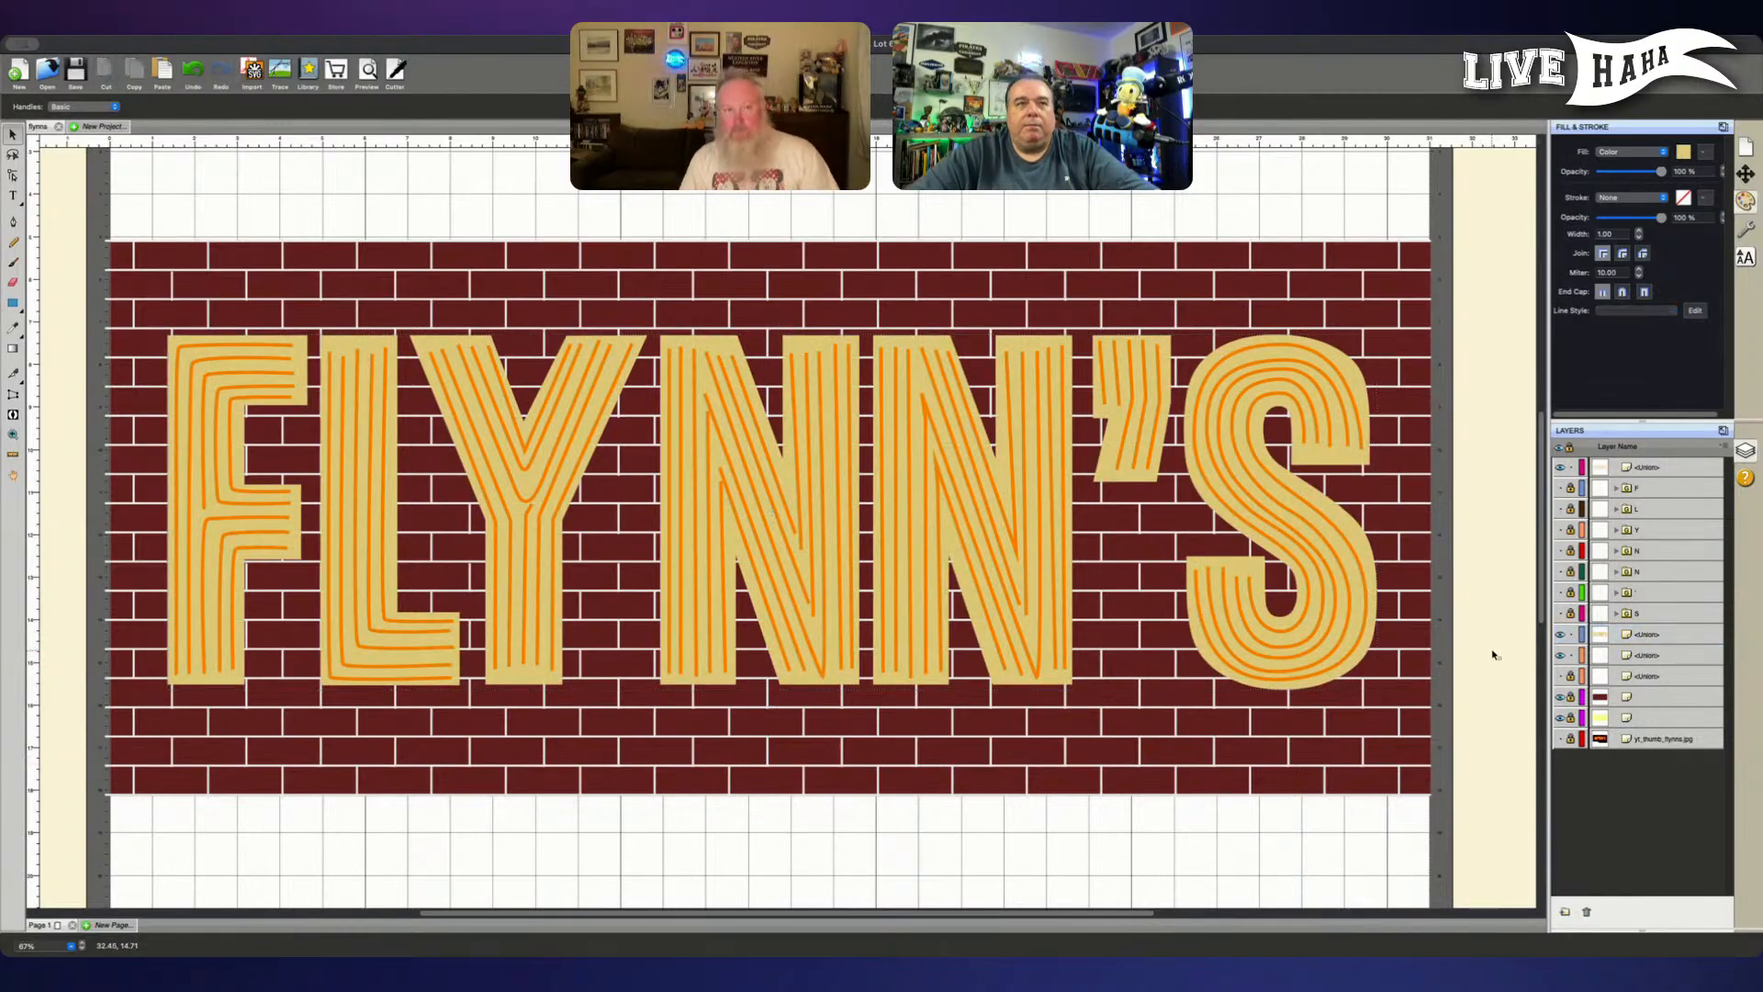